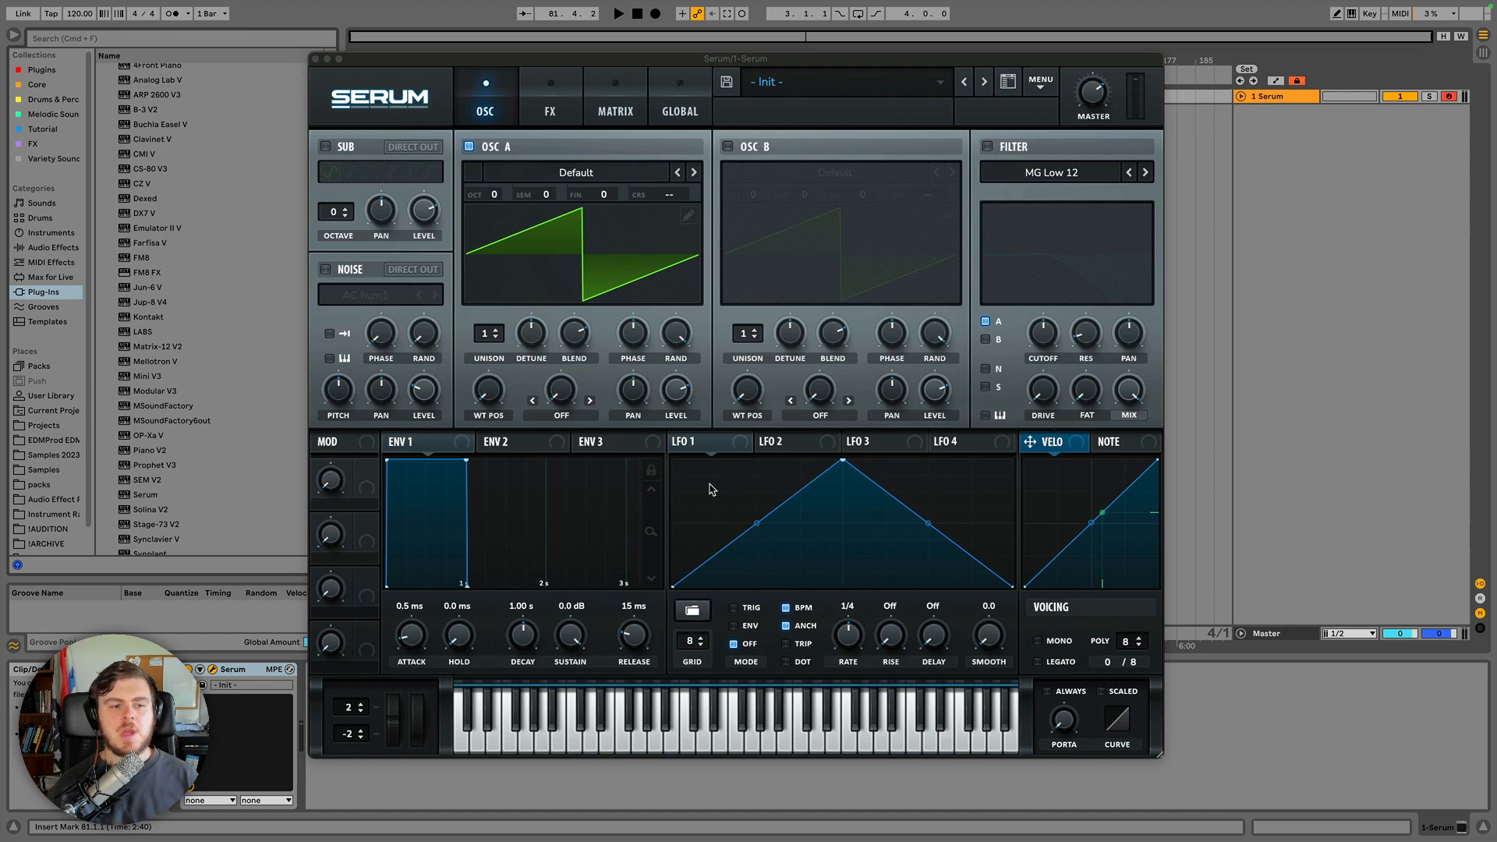
Load the BS Oh Deer preset from the EDMProd's EDM Essentials preset bank.
click(146, 496)
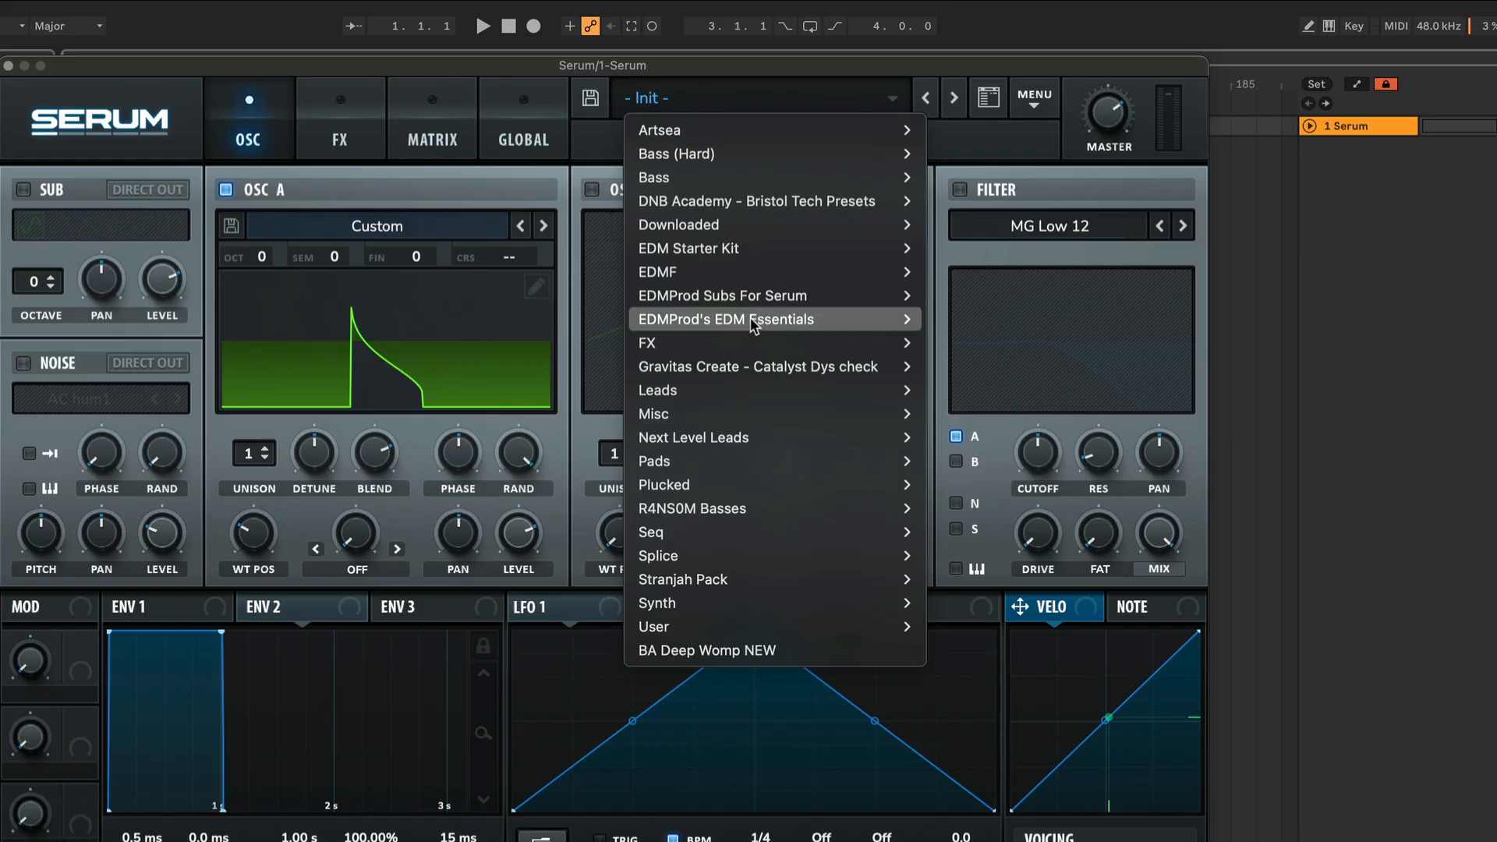
mouse_move(750, 319)
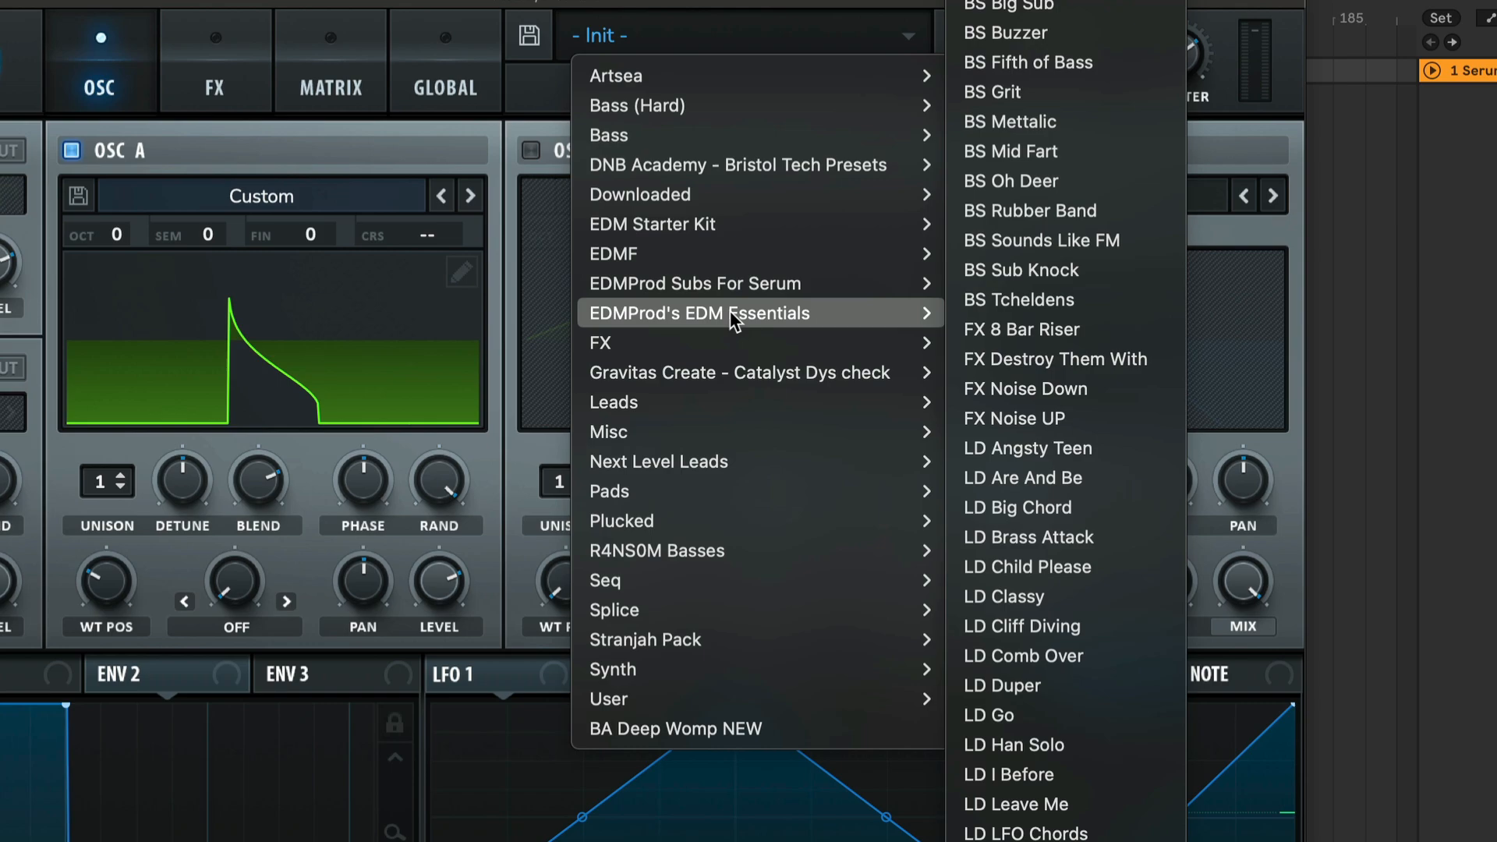
click(1013, 181)
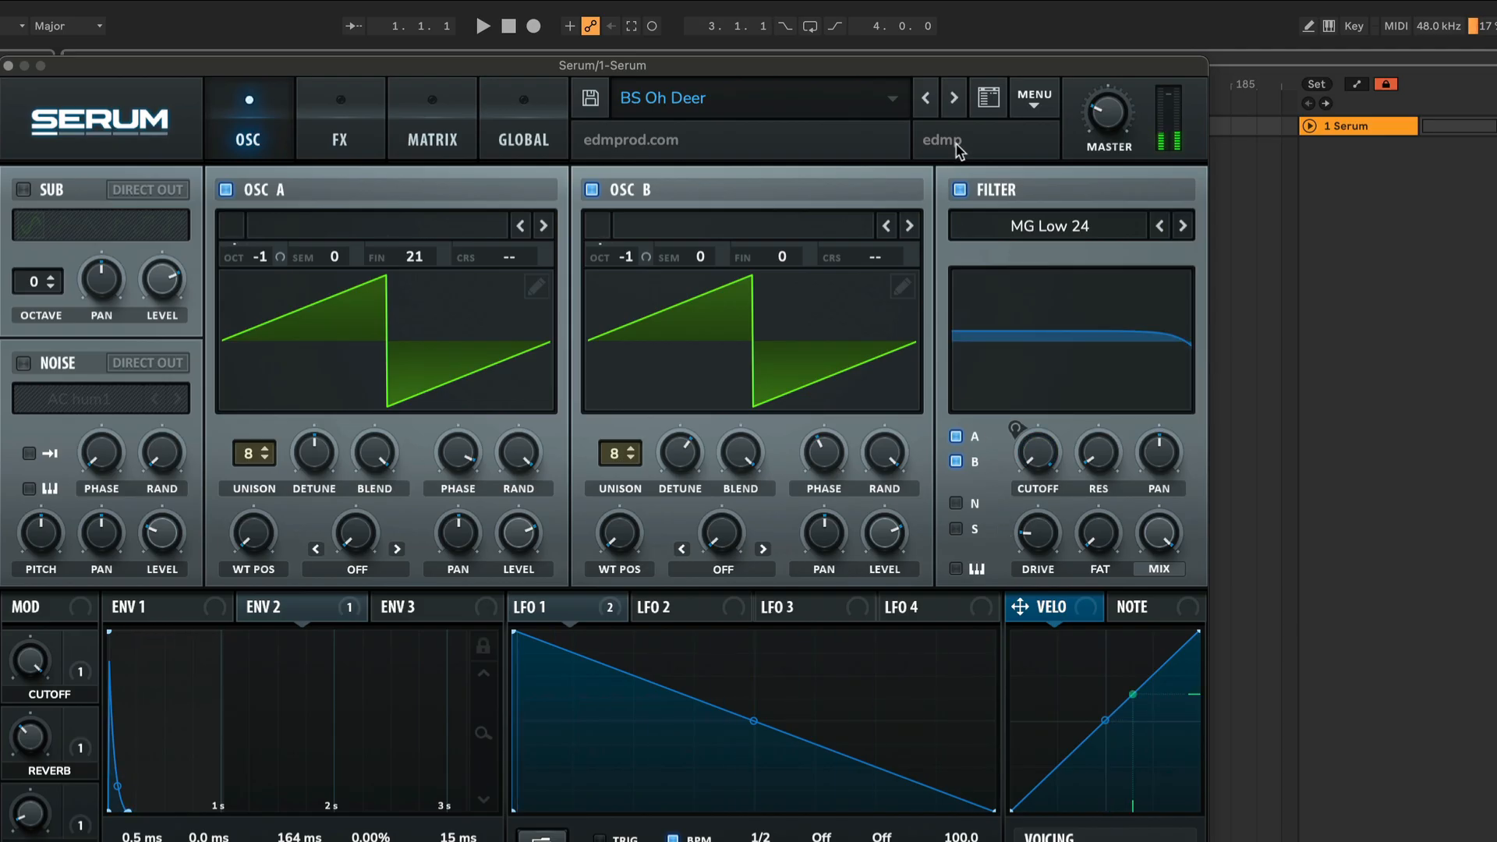
Load the LD LFO Chords preset from the same bank and step to the next preset.
click(1035, 730)
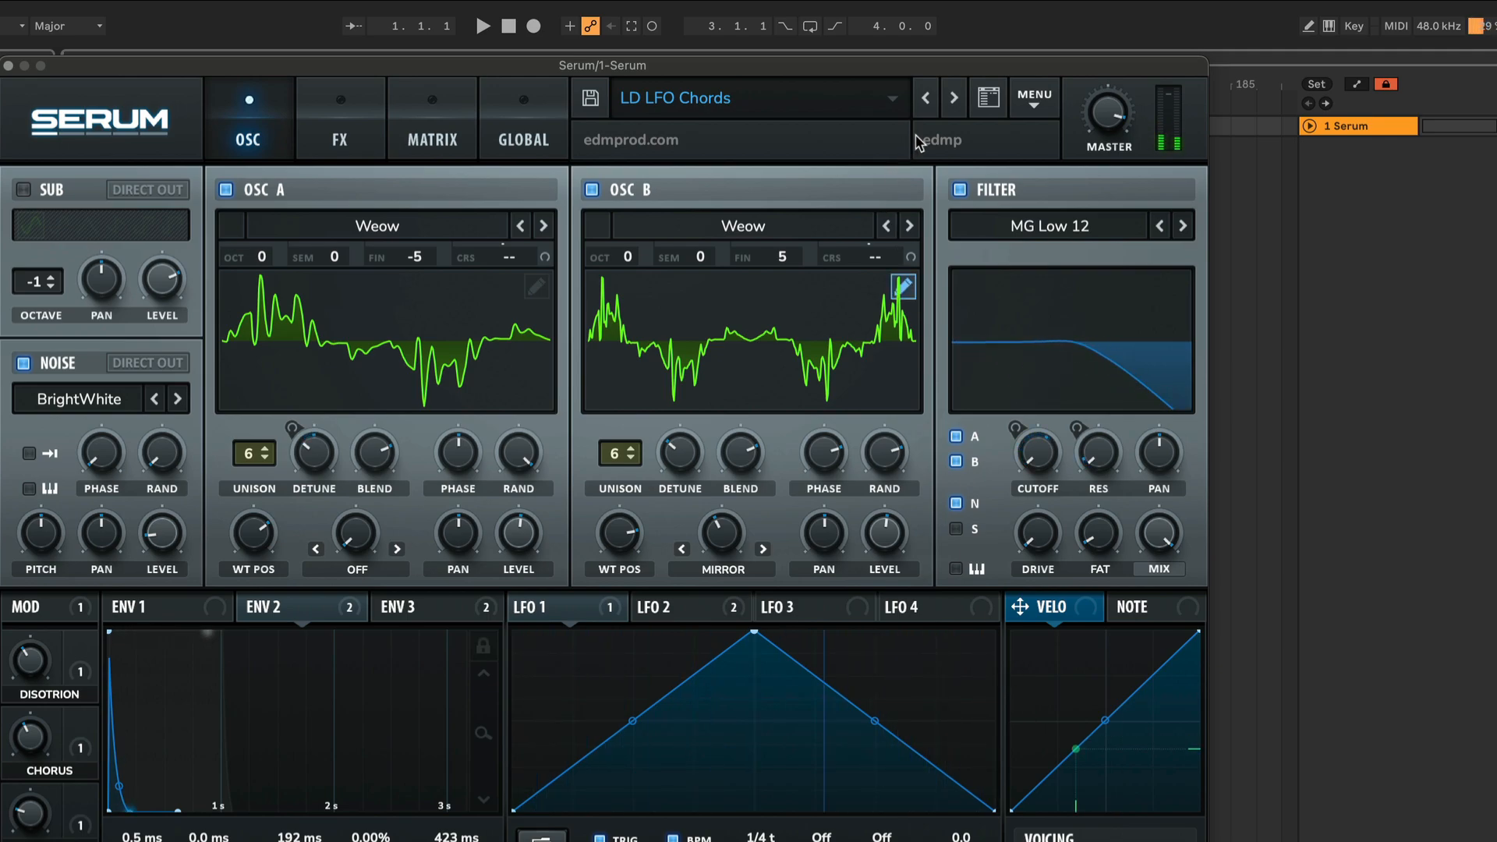
click(953, 98)
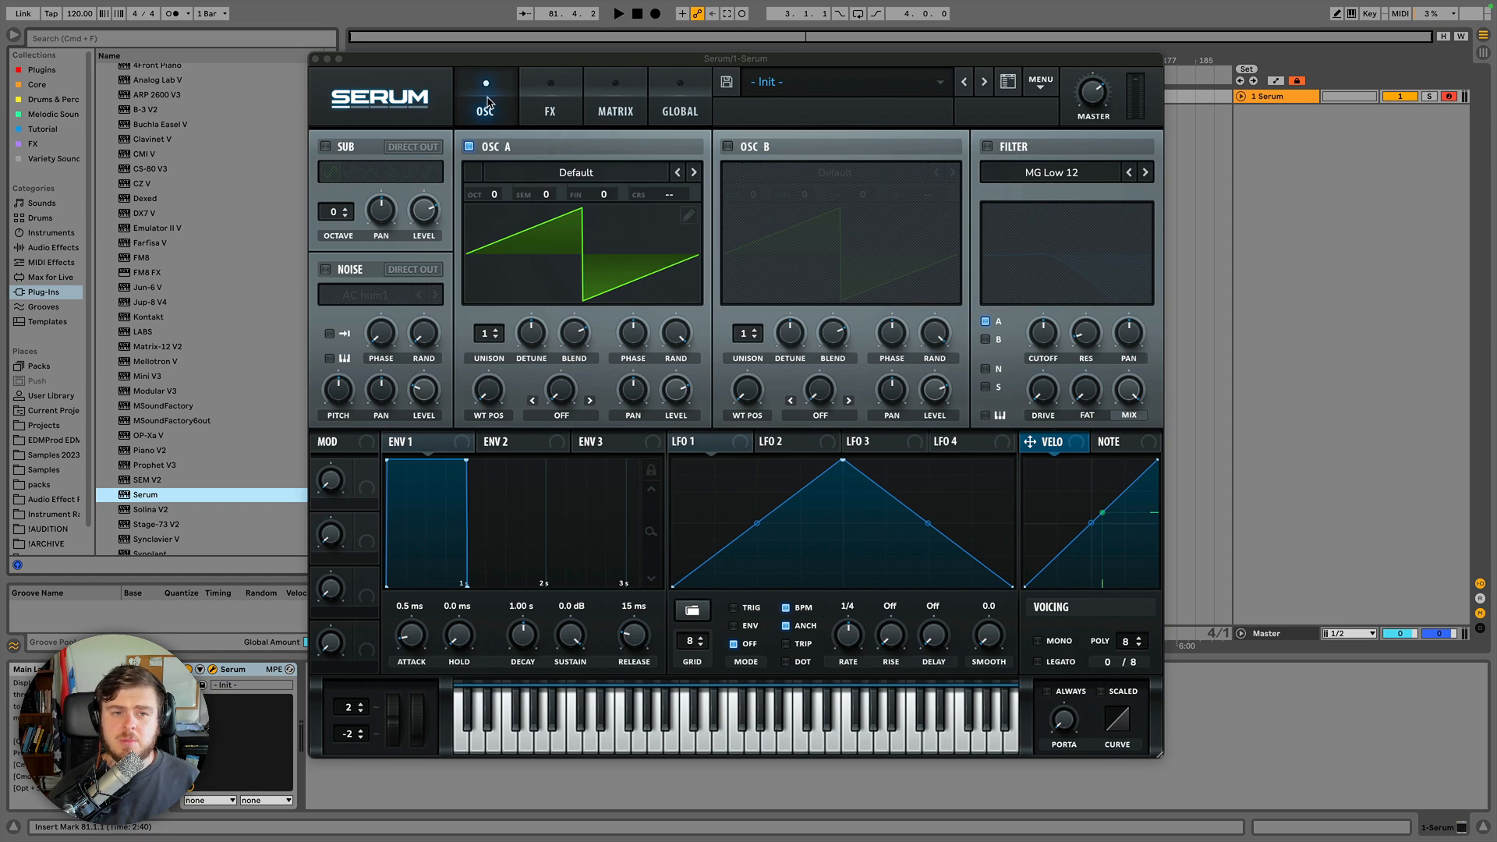
Browse through the FX, Matrix and Global pages, returning to the OSC page.
click(537, 95)
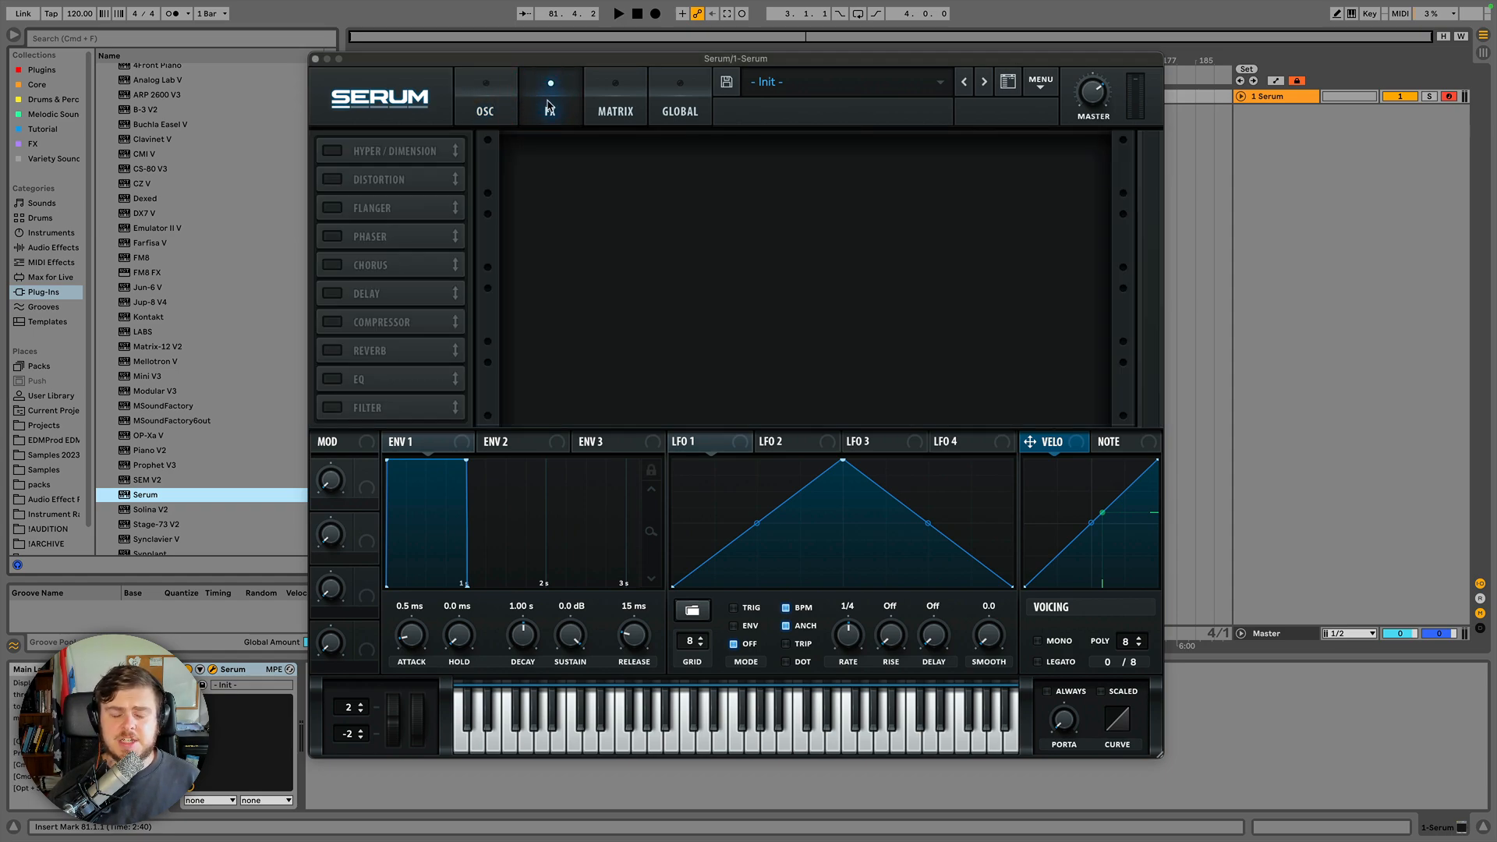
click(618, 98)
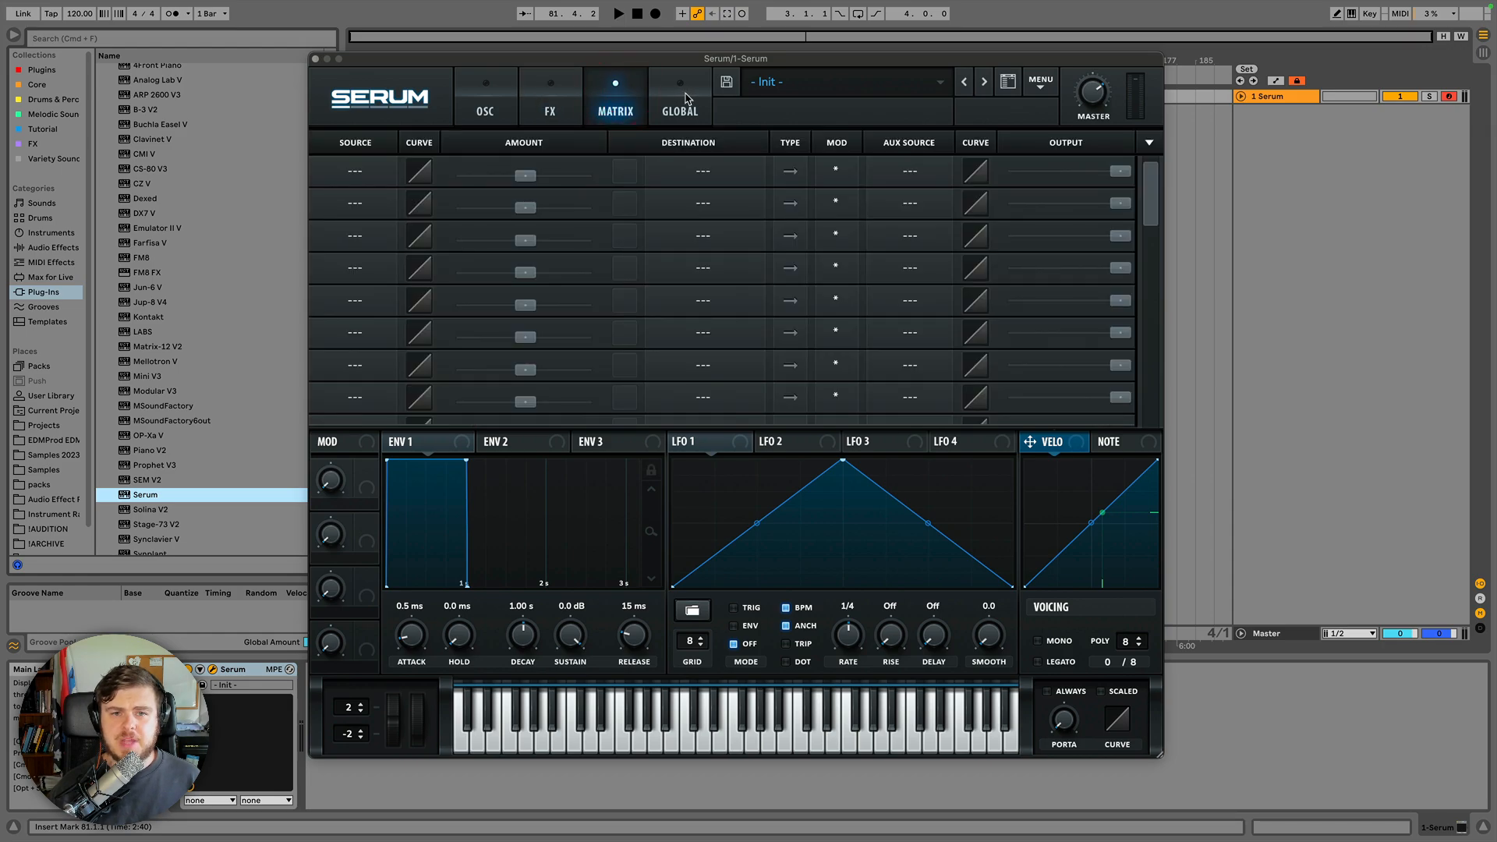
click(687, 98)
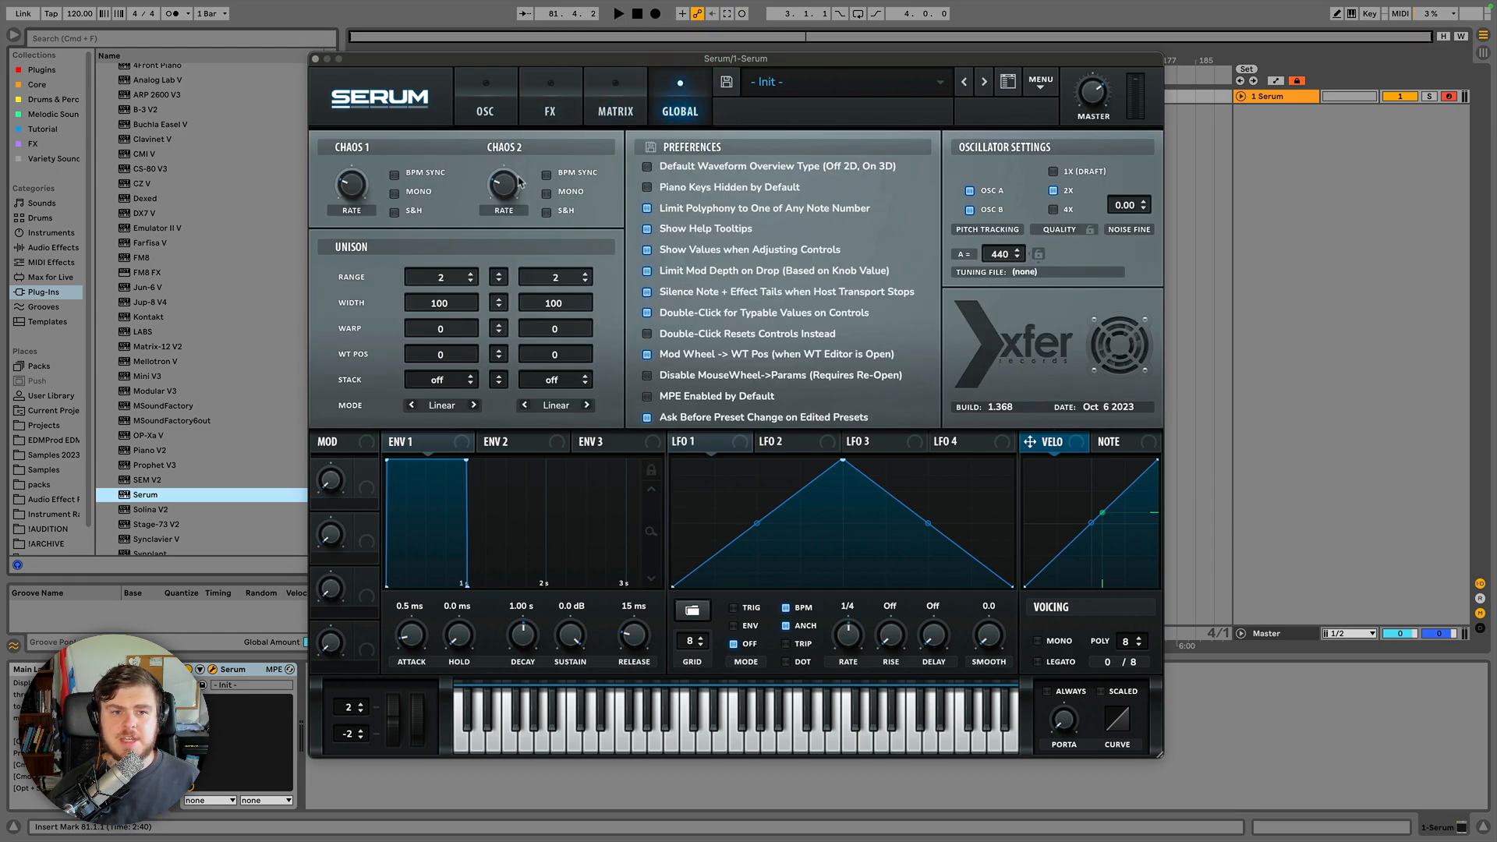
click(485, 106)
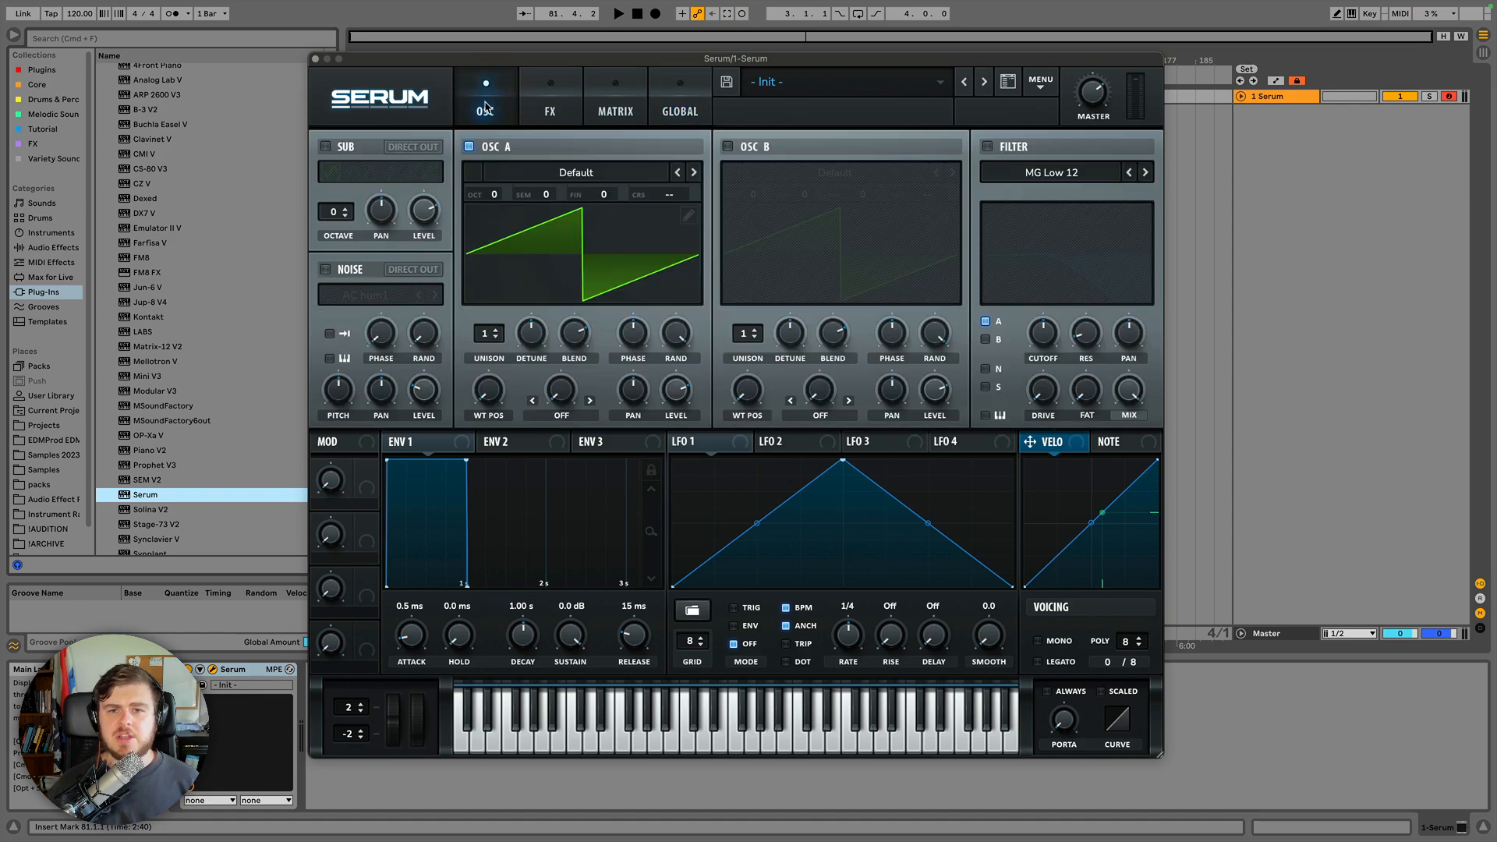
Examine the interface zoom options and try resizing the plugin window from its corner.
click(396, 102)
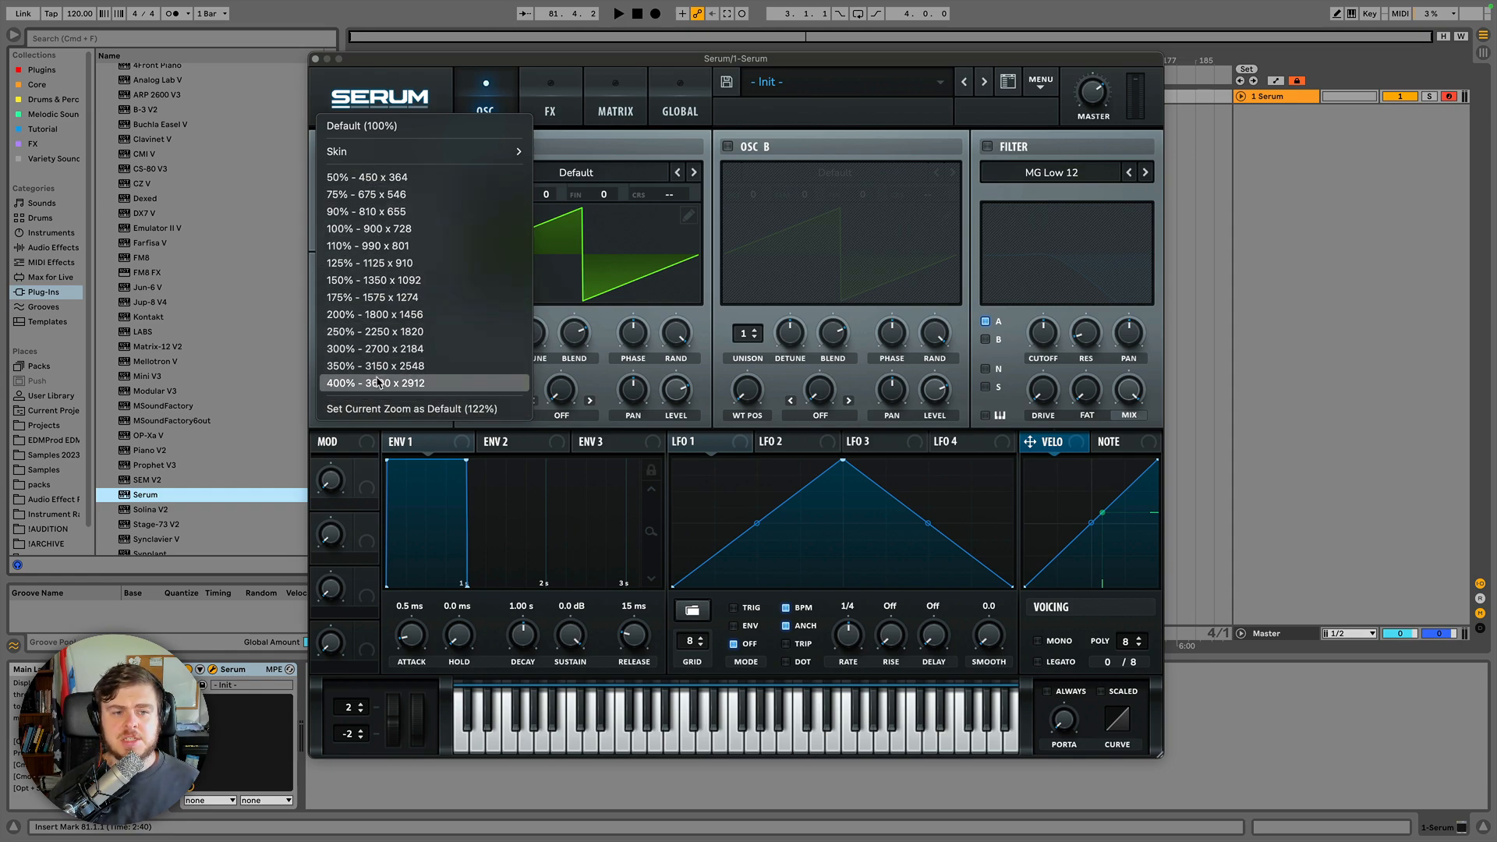
click(1160, 744)
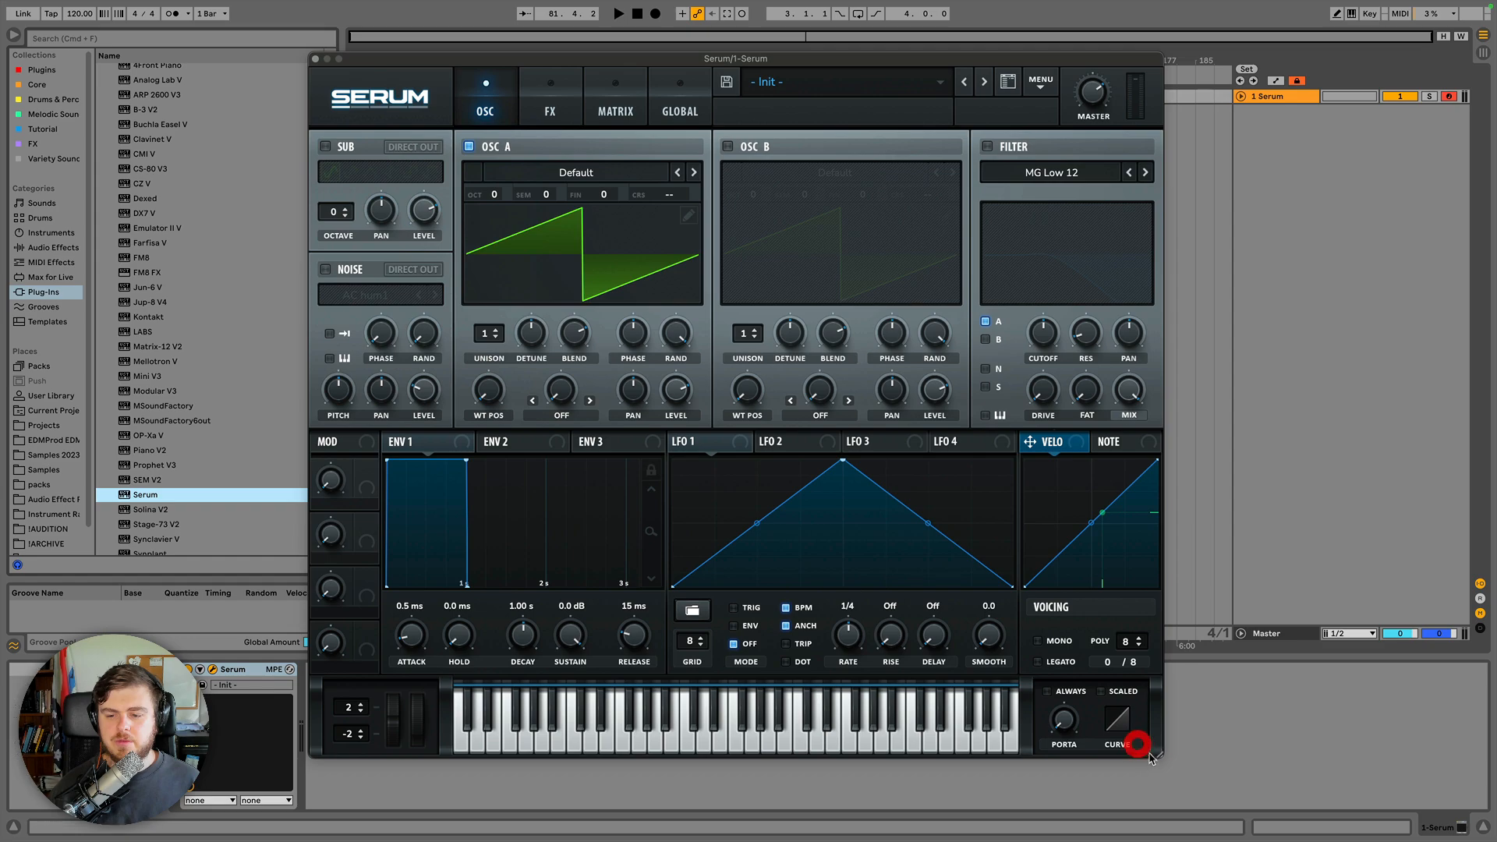
mouse_move(1160, 744)
mouse_down()
mouse_move(1089, 721)
mouse_move(1119, 722)
mouse_move(1071, 684)
mouse_move(1168, 762)
mouse_up()
Switch the interface skin to ESW Ableton Dark.
click(399, 109)
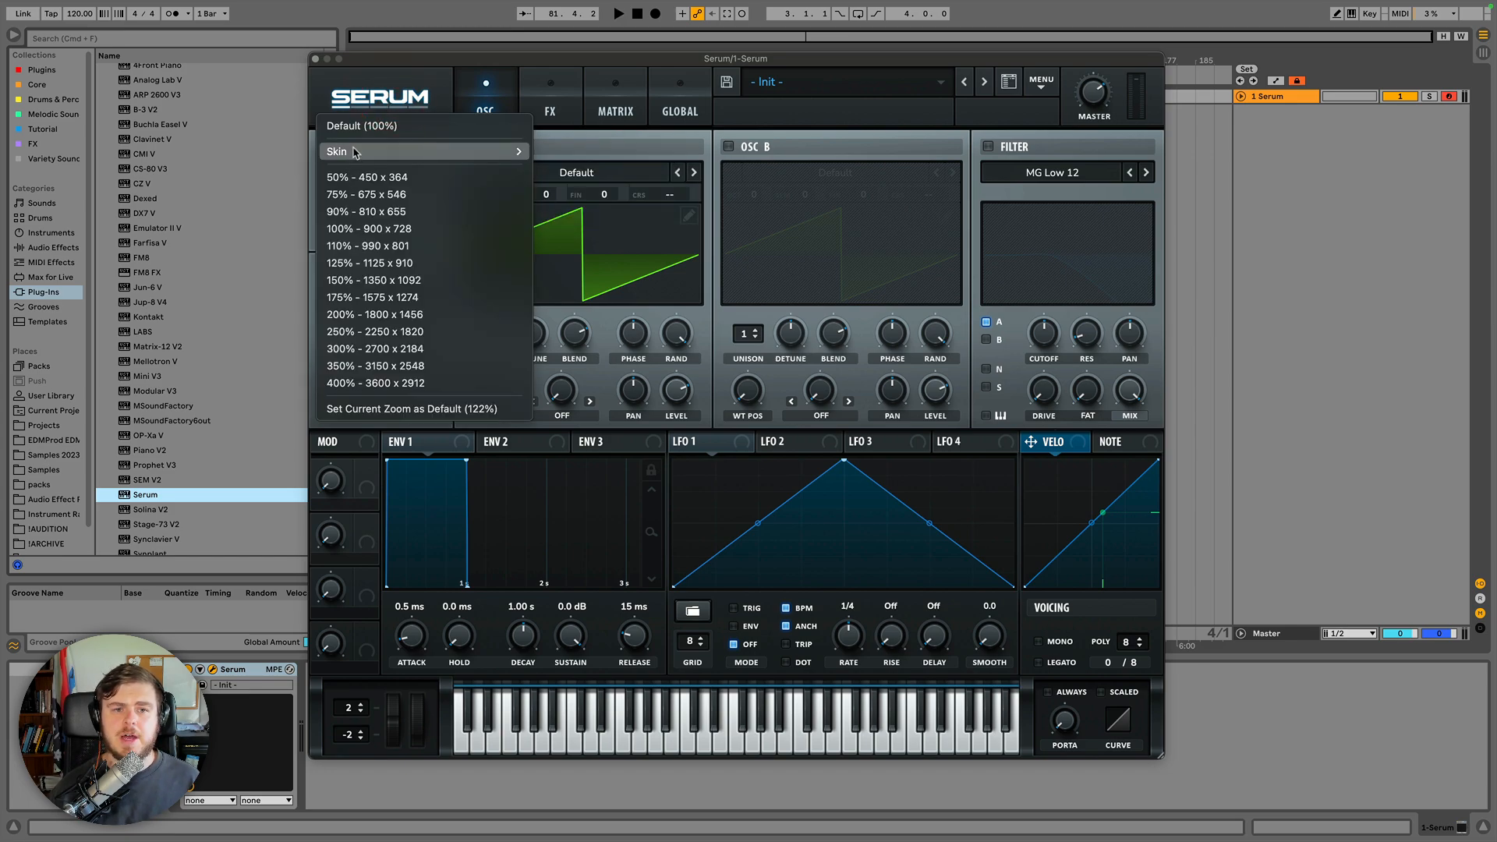
mouse_move(355, 152)
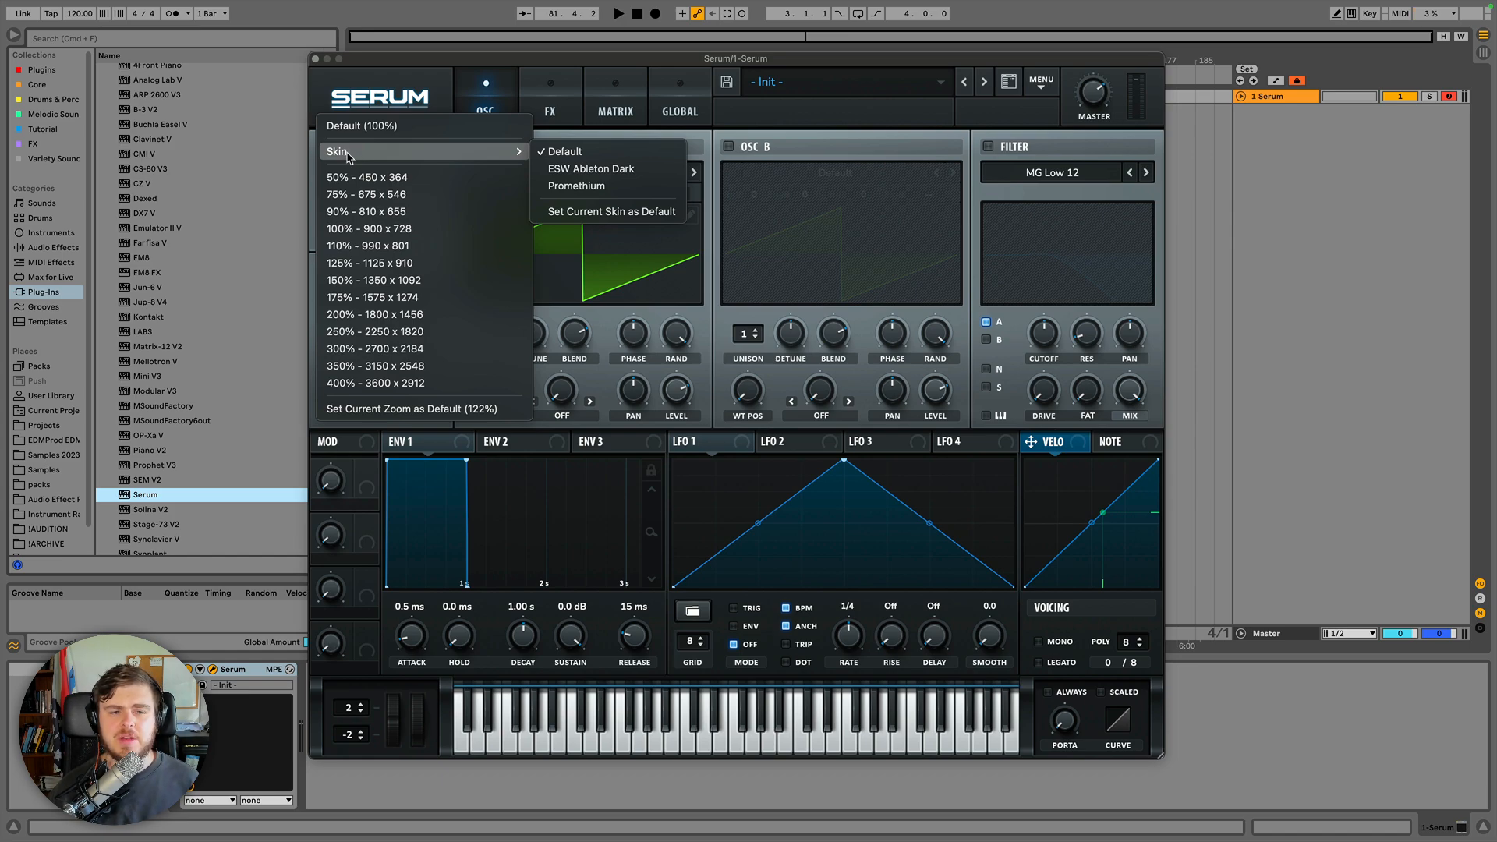
click(579, 168)
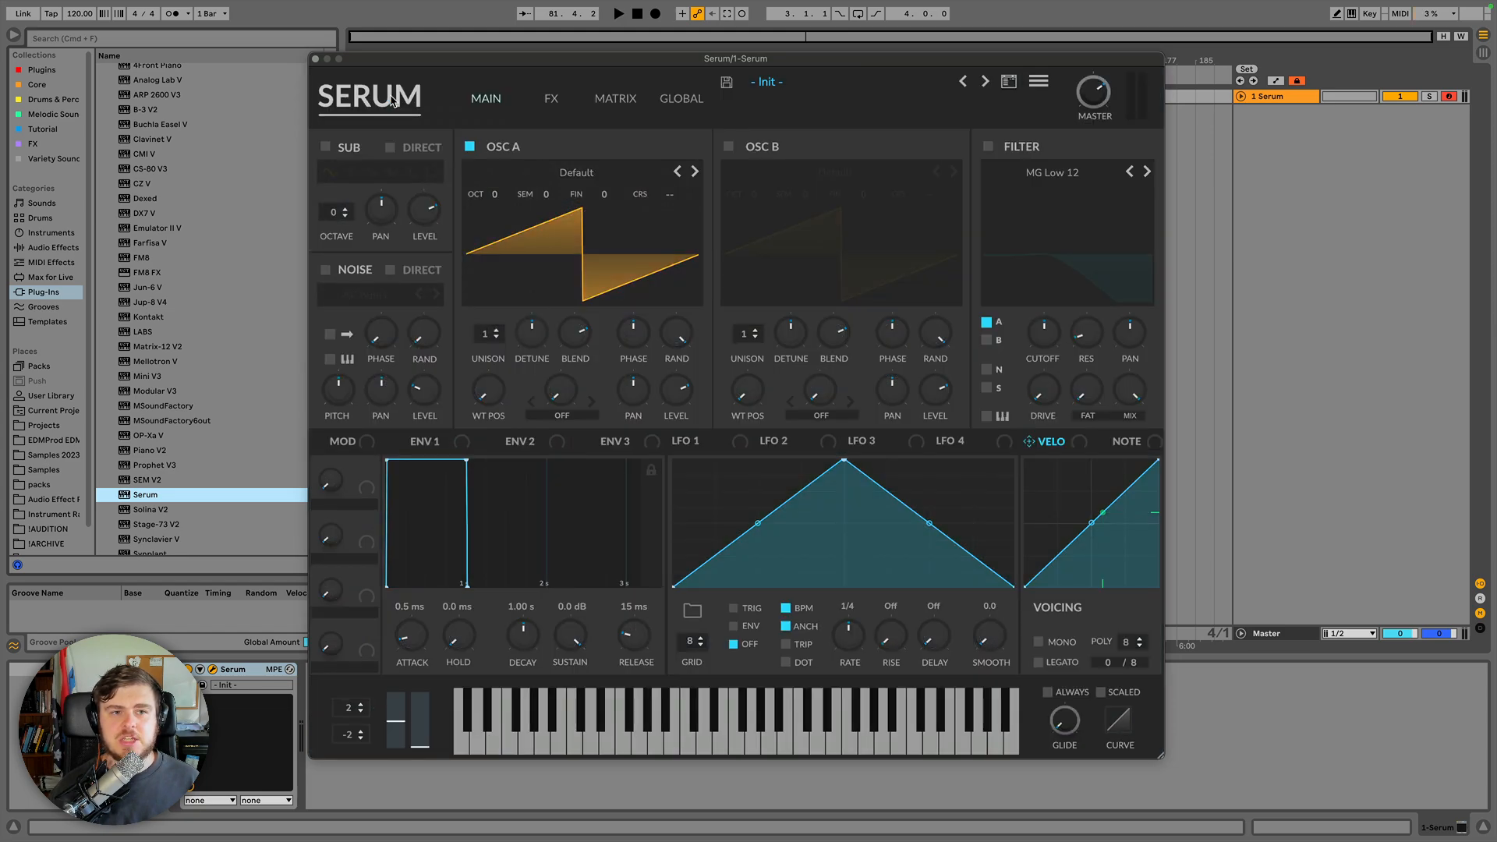
Switch the interface skin to Promethium.
click(393, 101)
mouse_move(499, 153)
click(580, 187)
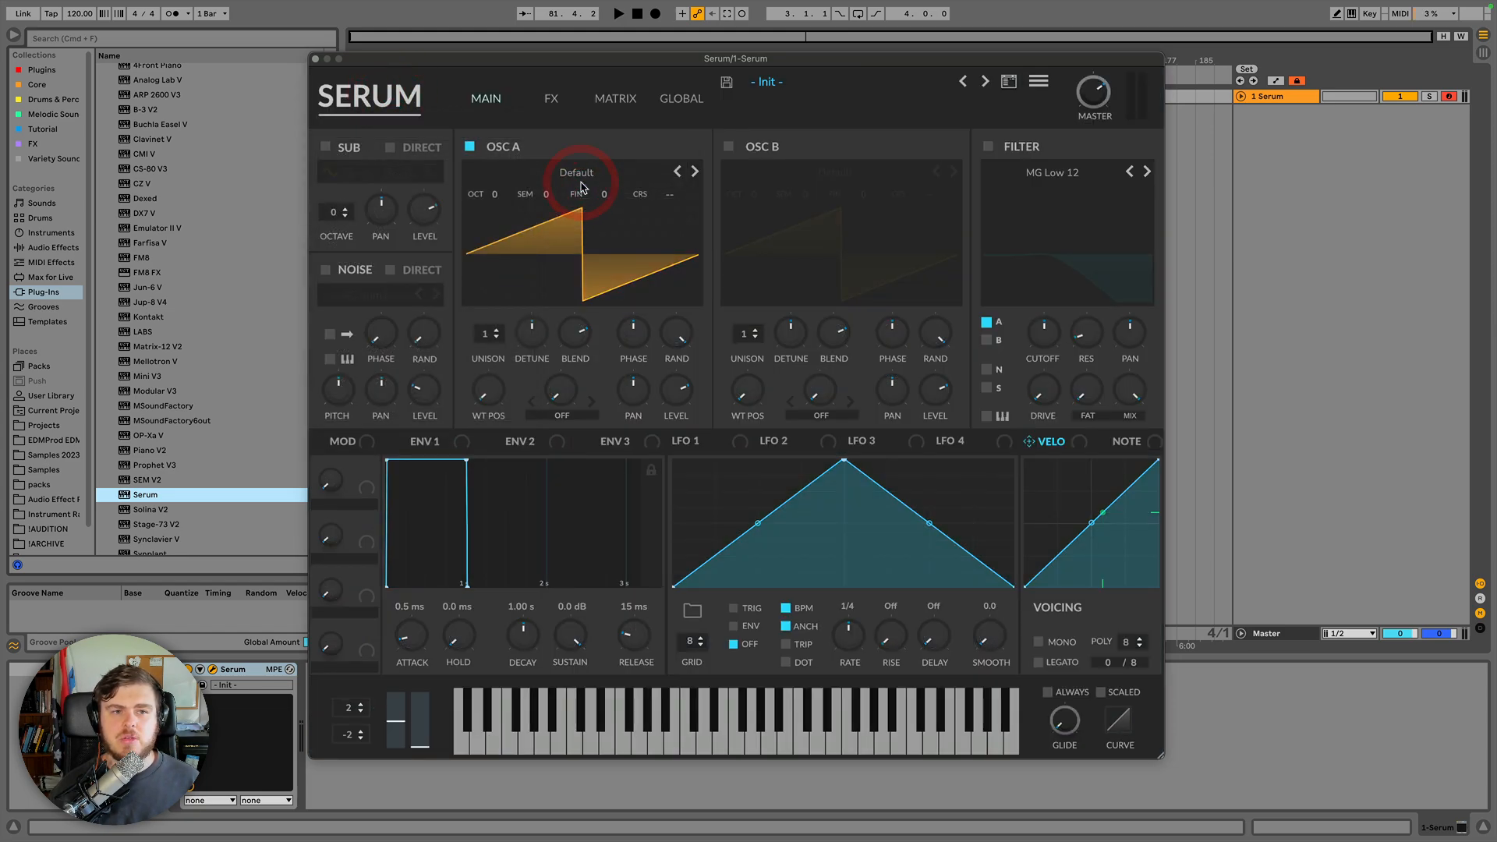
Switch the skin back to Default and set the interface zoom to Default (100%).
click(388, 106)
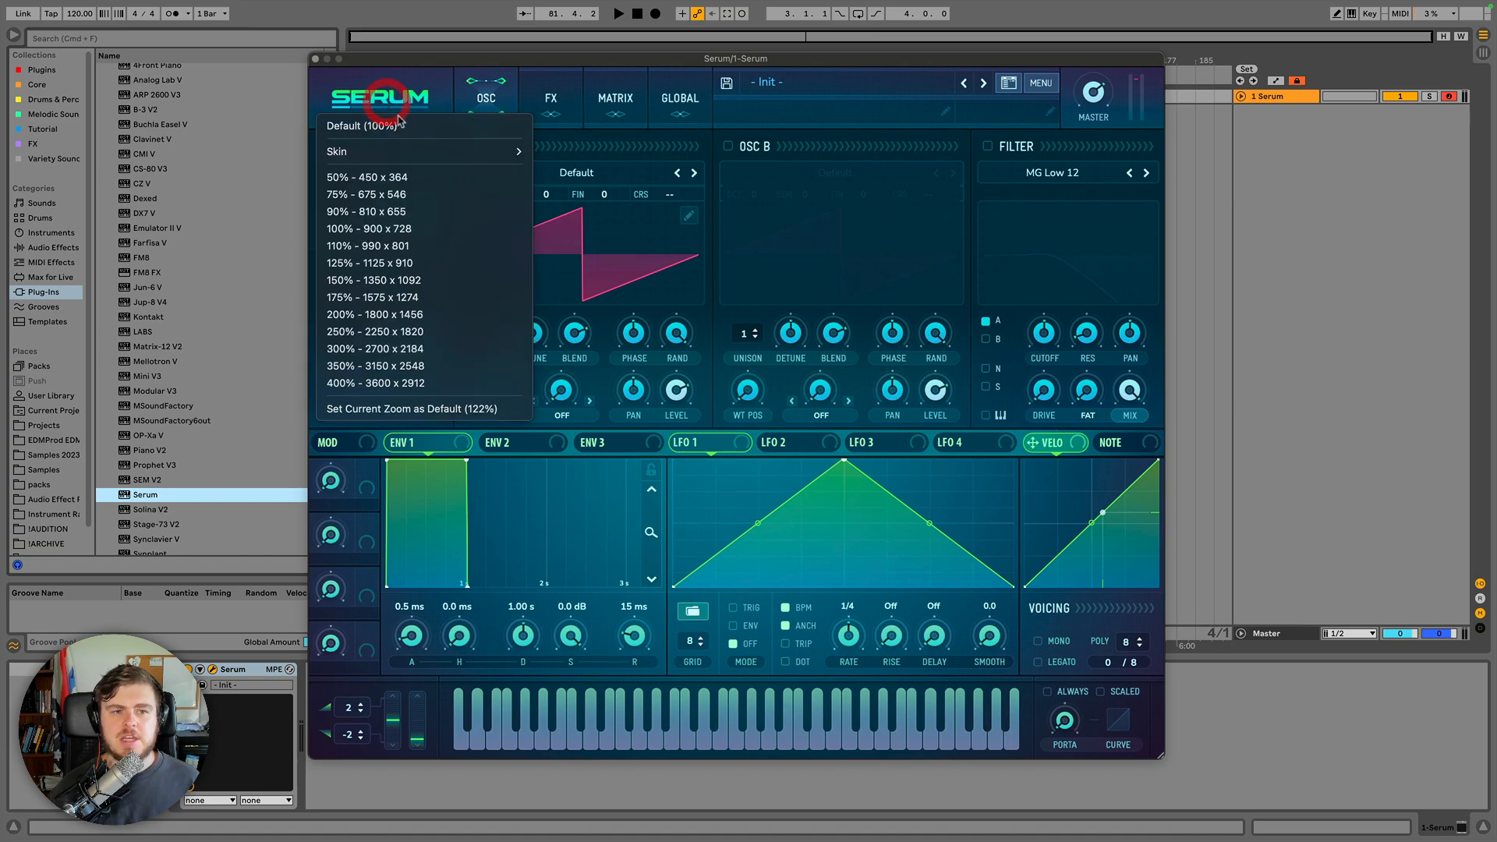
mouse_move(419, 152)
click(573, 151)
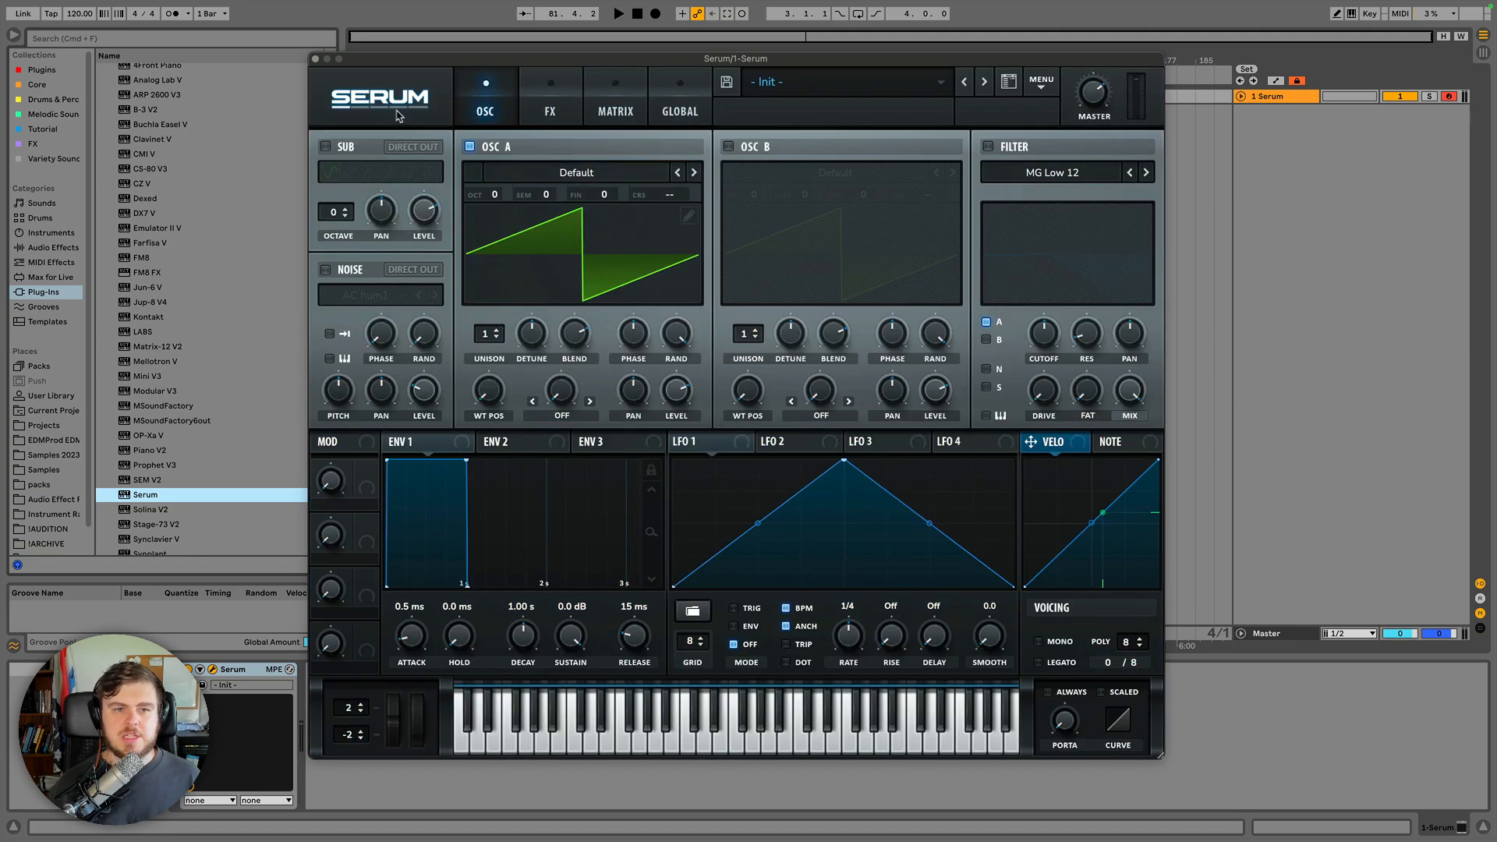
click(398, 111)
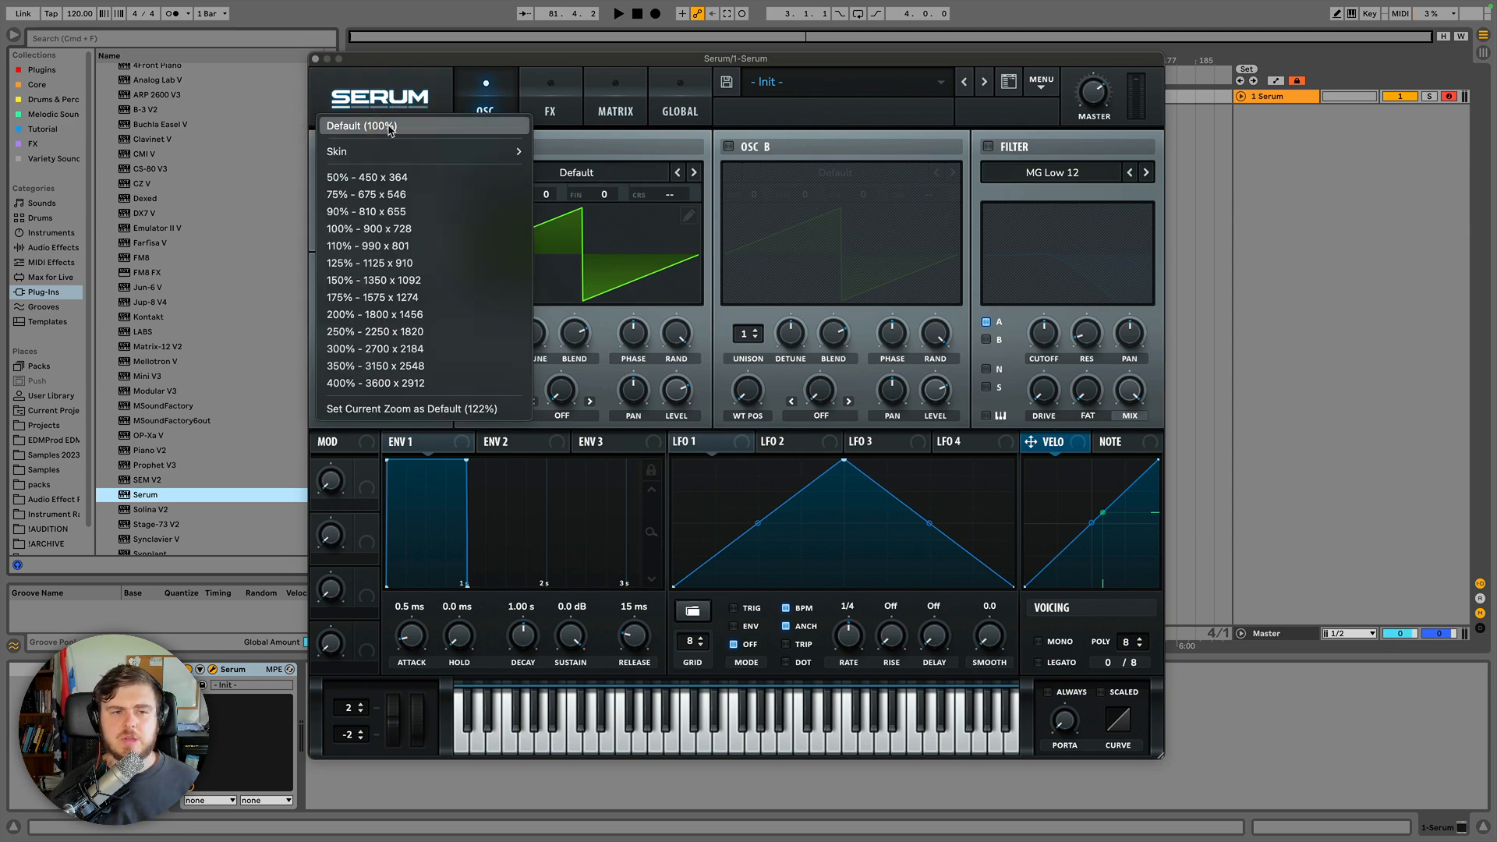
click(398, 99)
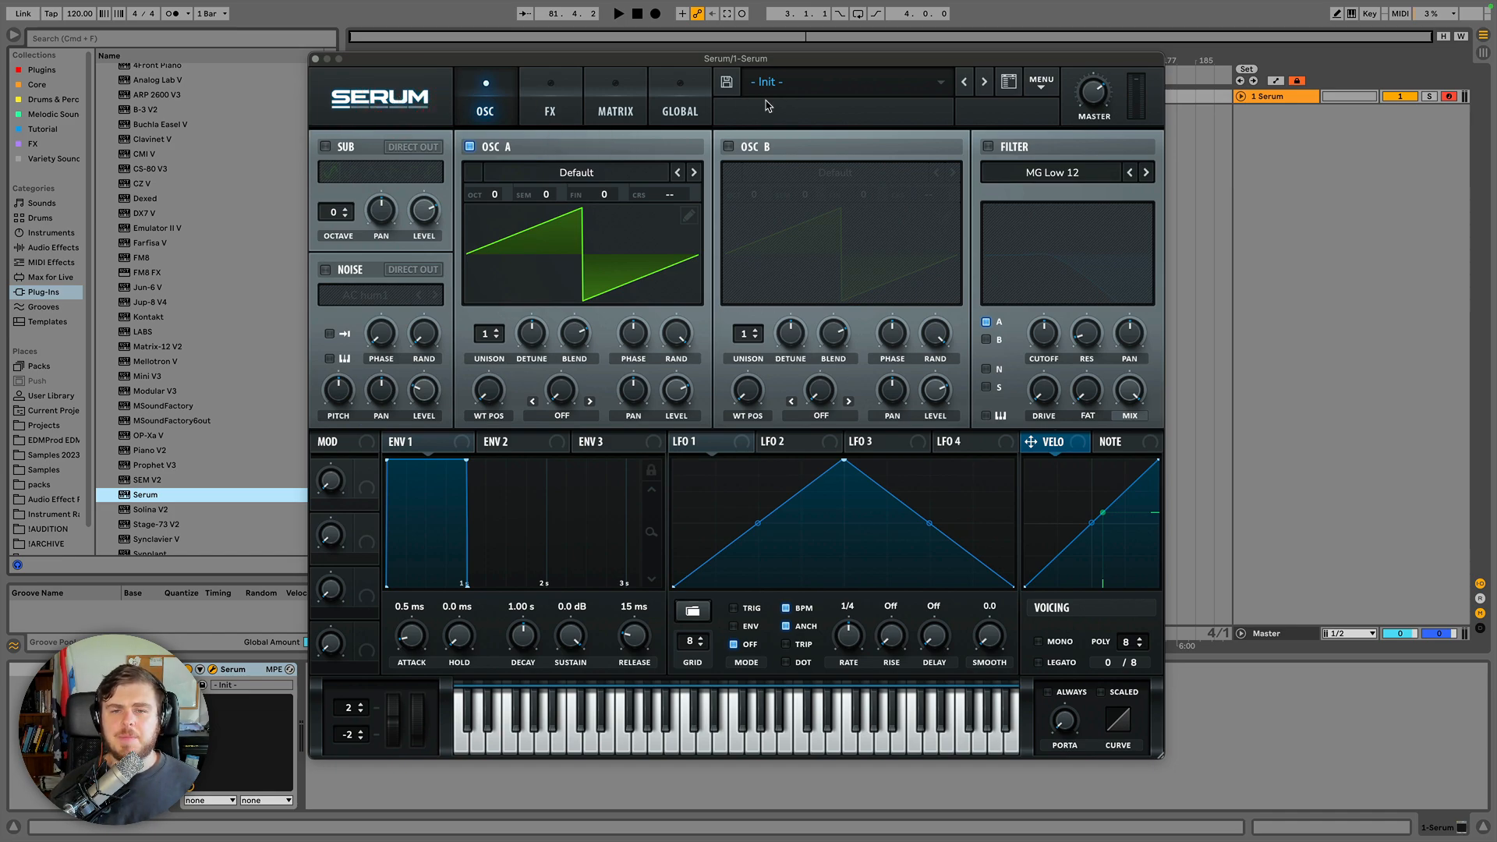
Browse the preset bank folders in the preset dropdown without loading one.
click(935, 87)
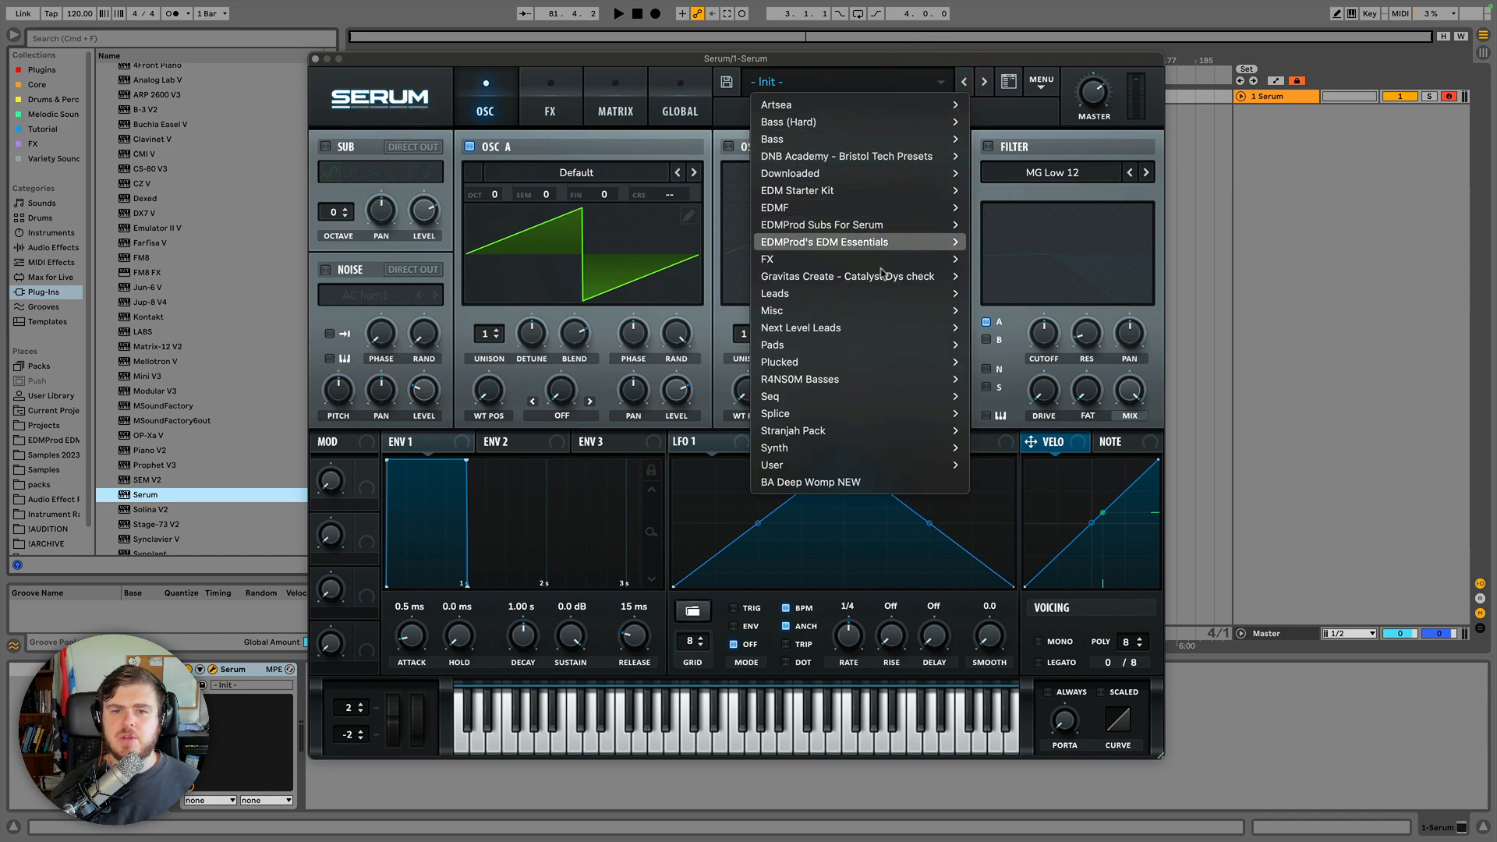
mouse_move(879, 106)
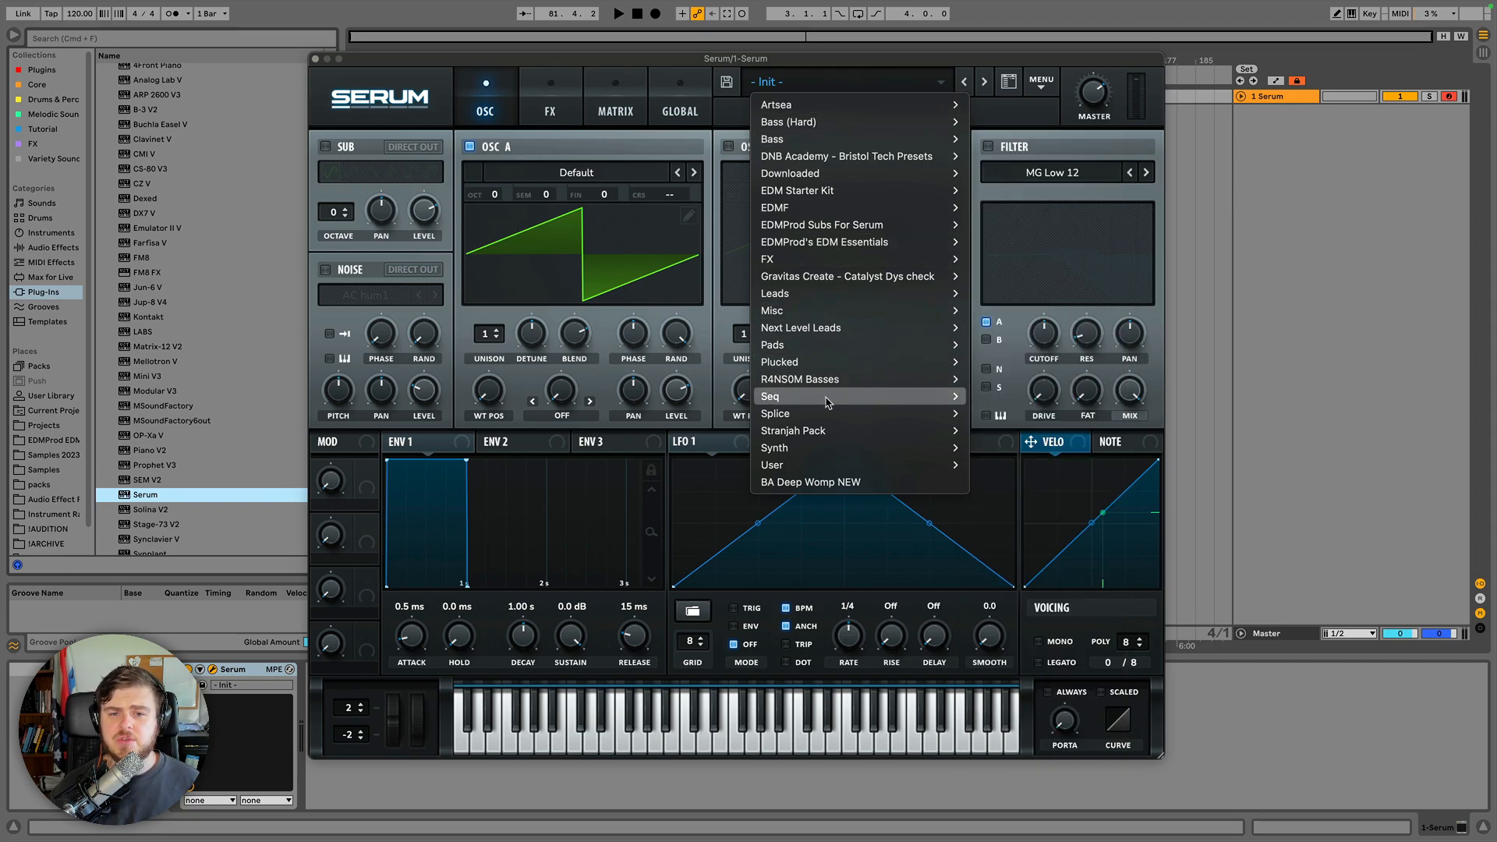
mouse_move(815, 293)
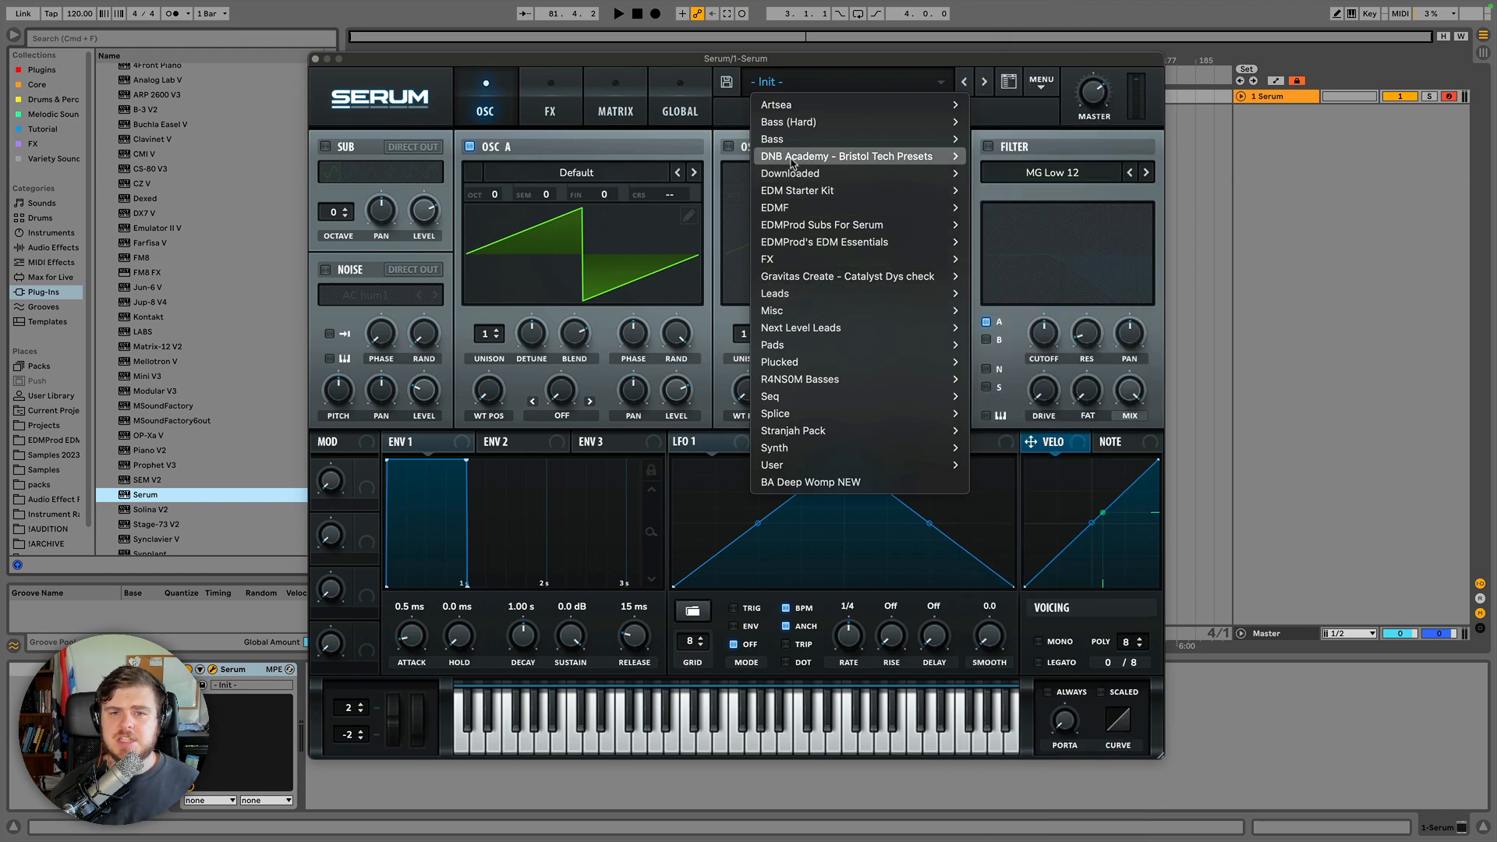
mouse_move(846, 245)
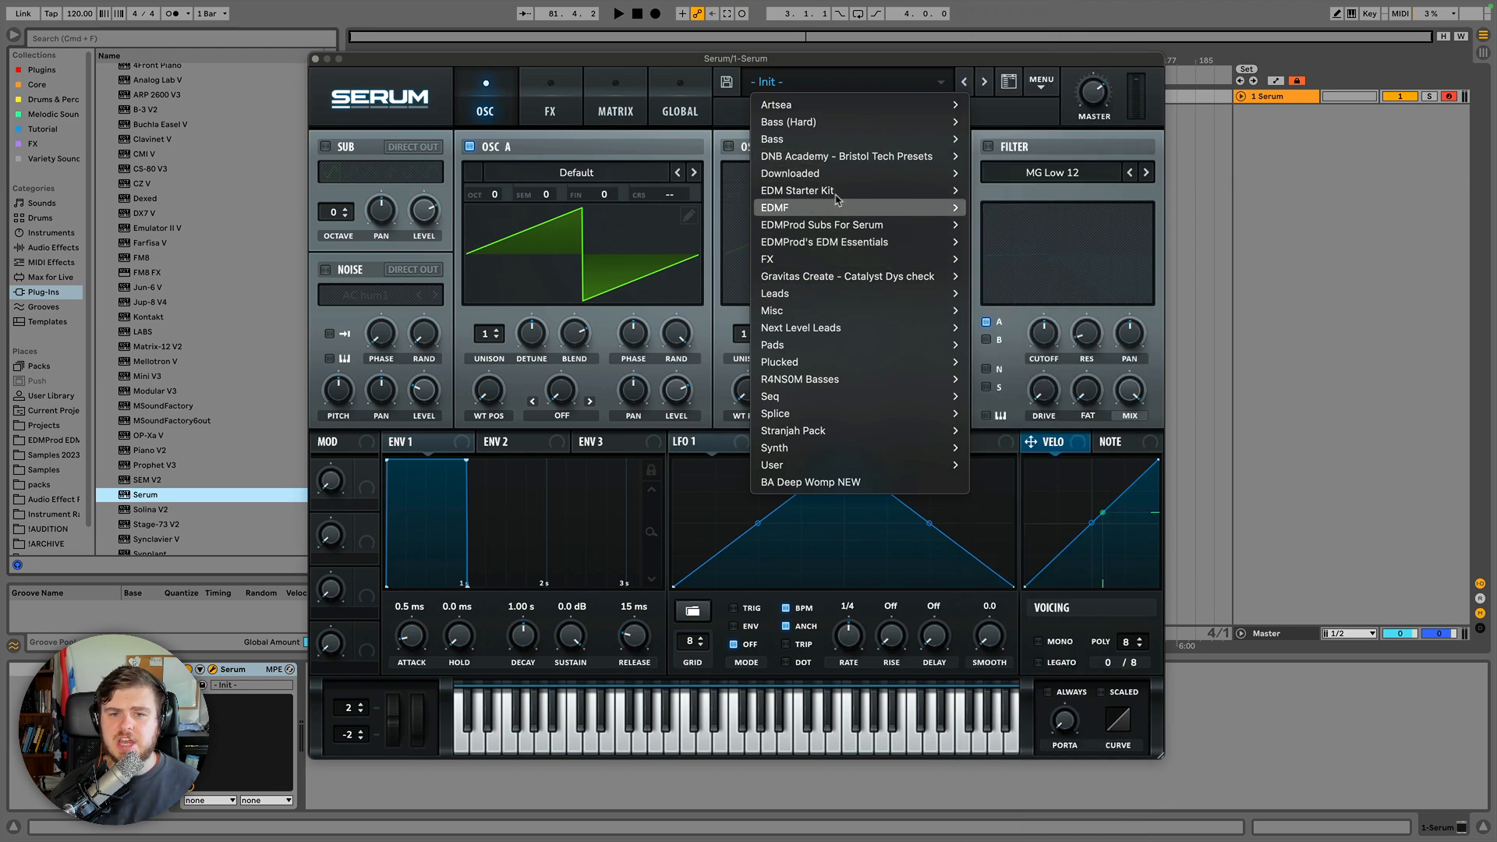
mouse_move(826, 147)
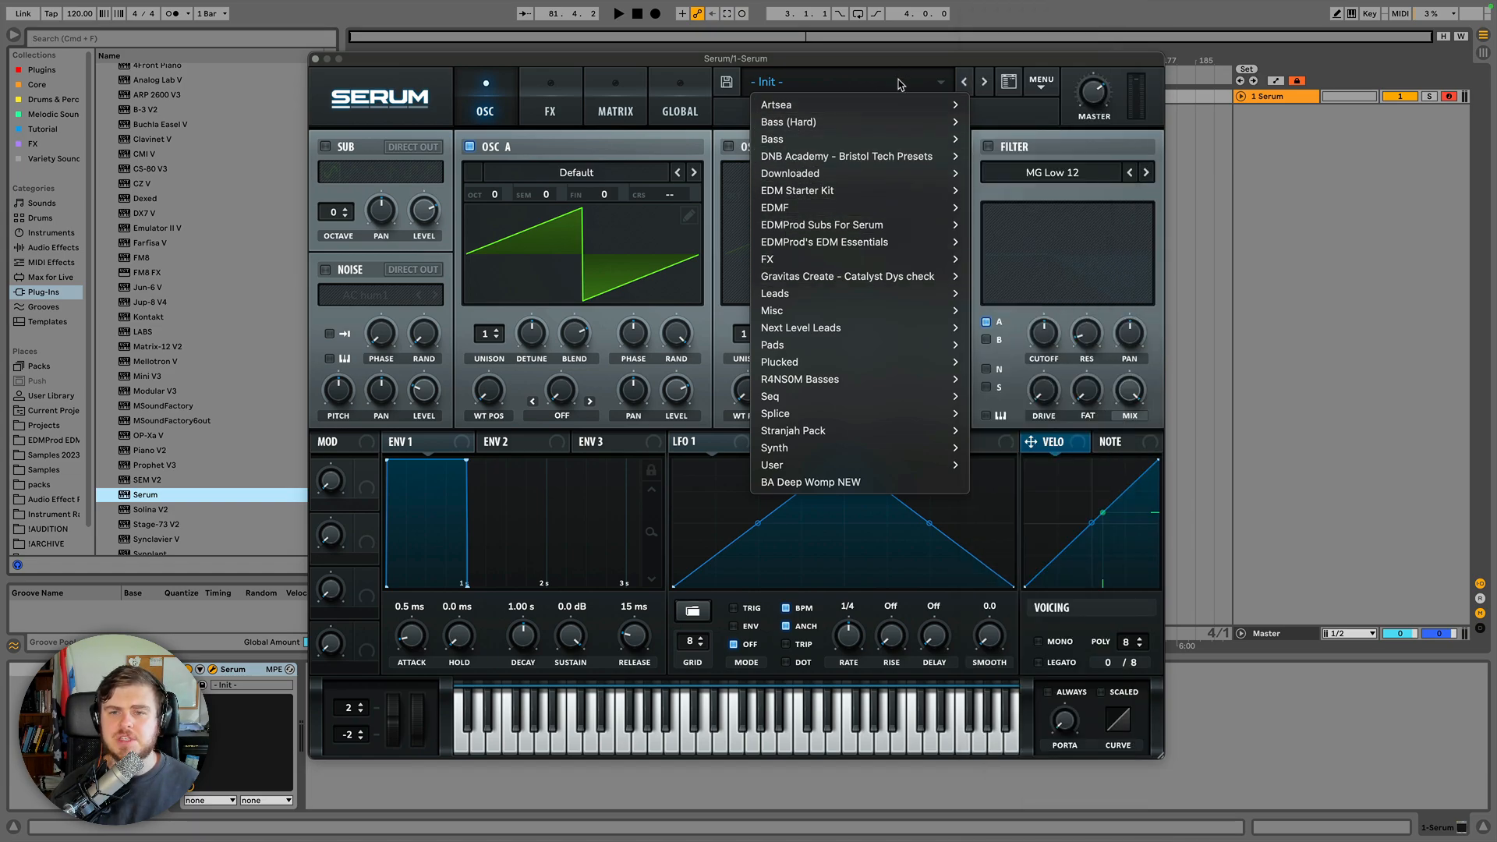
click(896, 83)
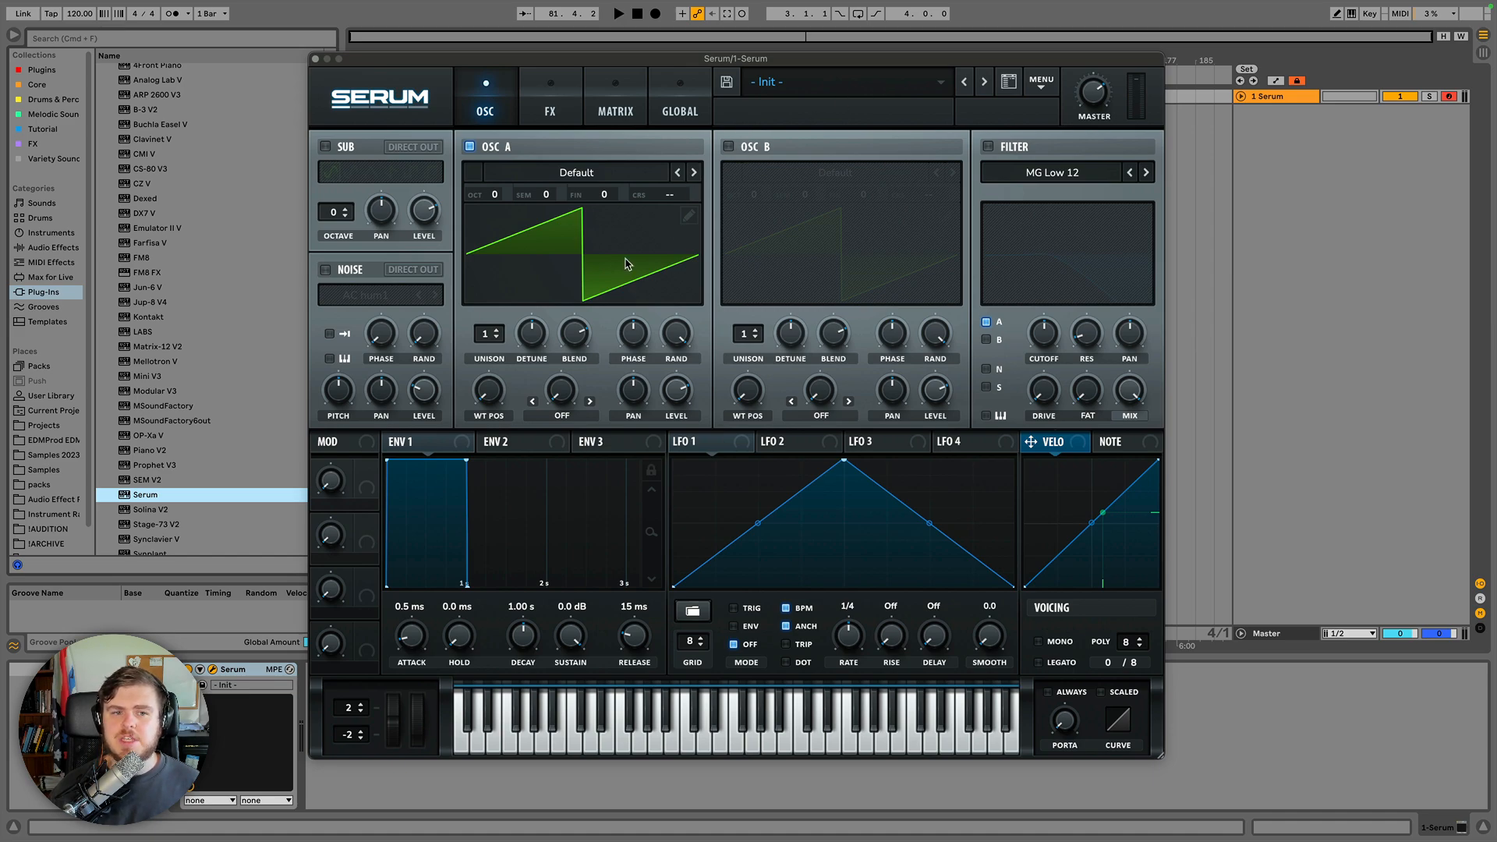
Save the current patch as a preset named save in the User presets folder.
click(726, 84)
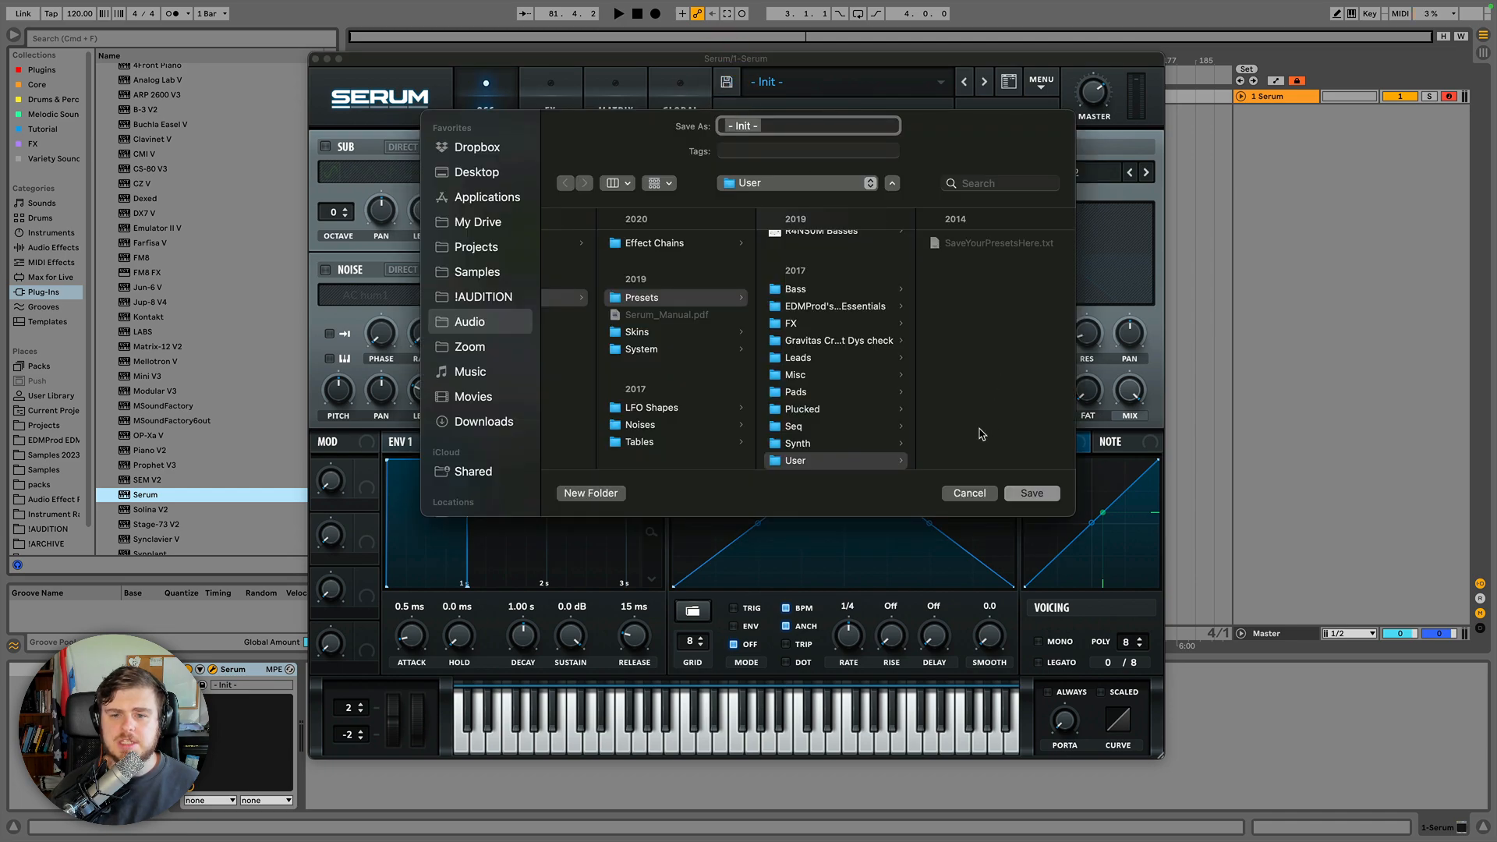
scroll(803, 437, down, 2)
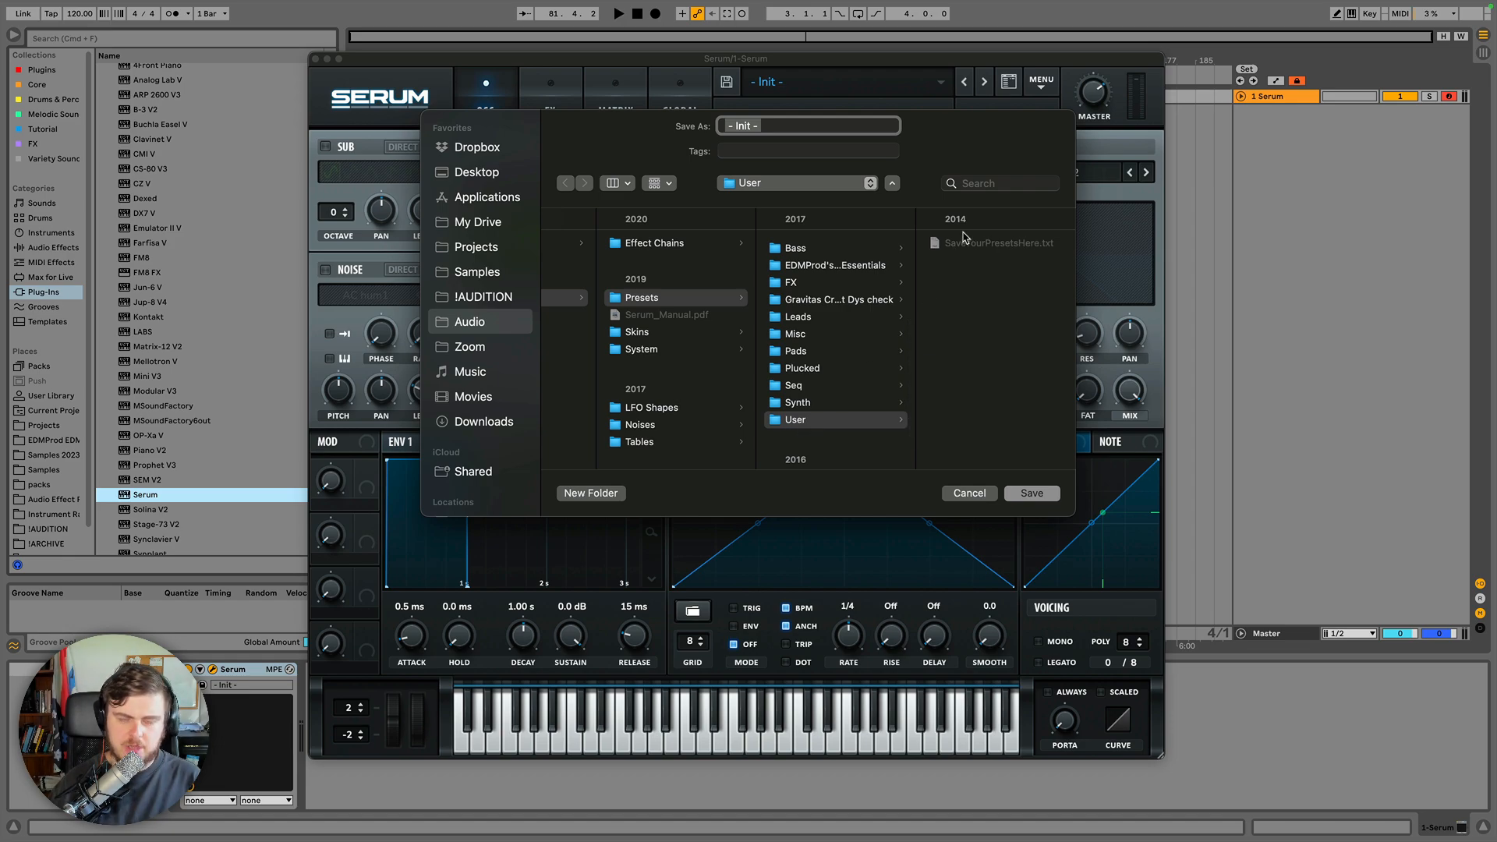
text(save)
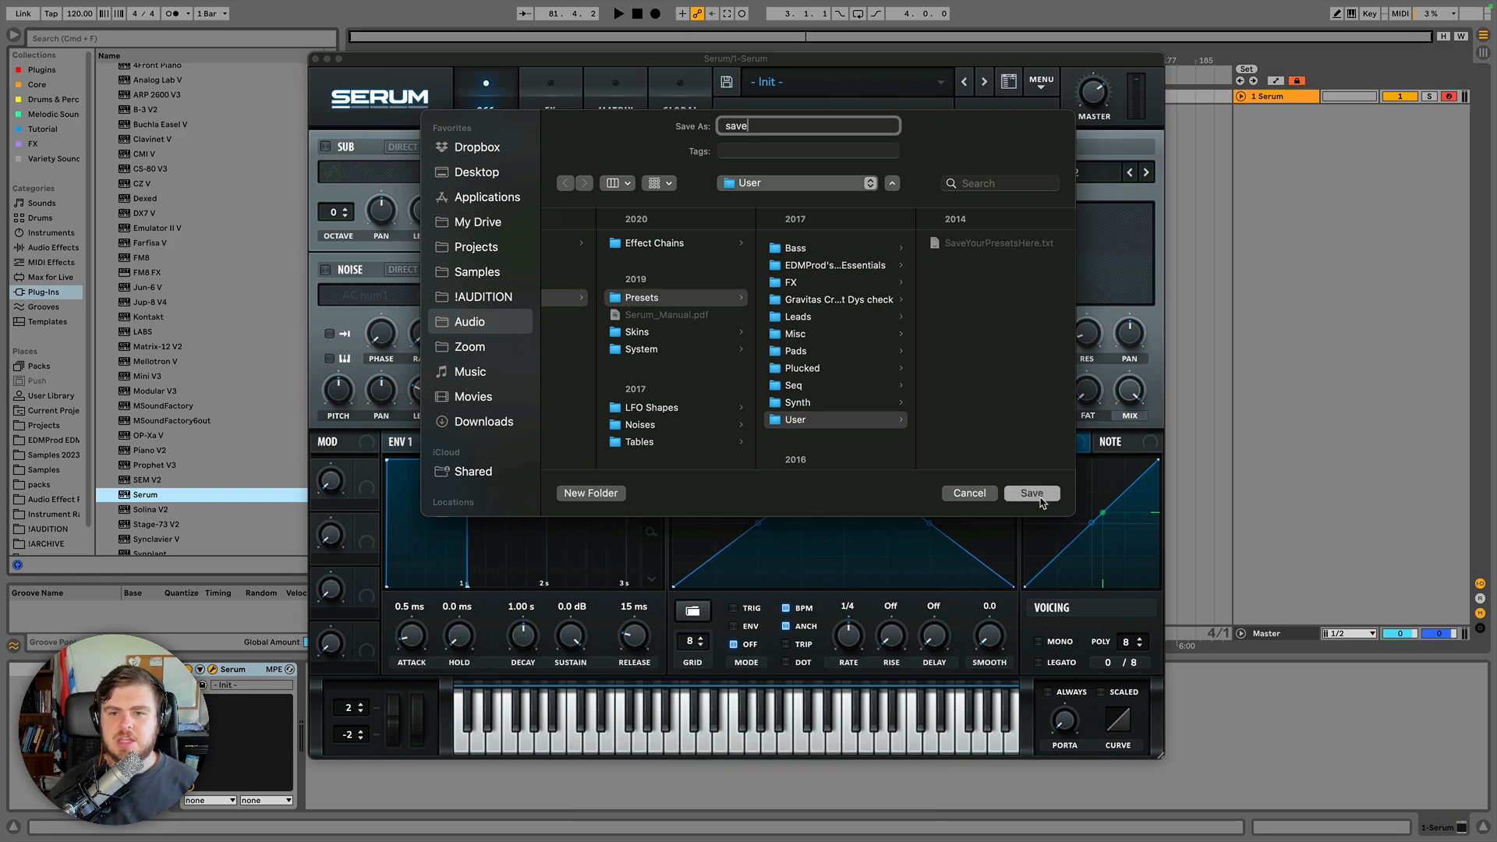
click(1039, 497)
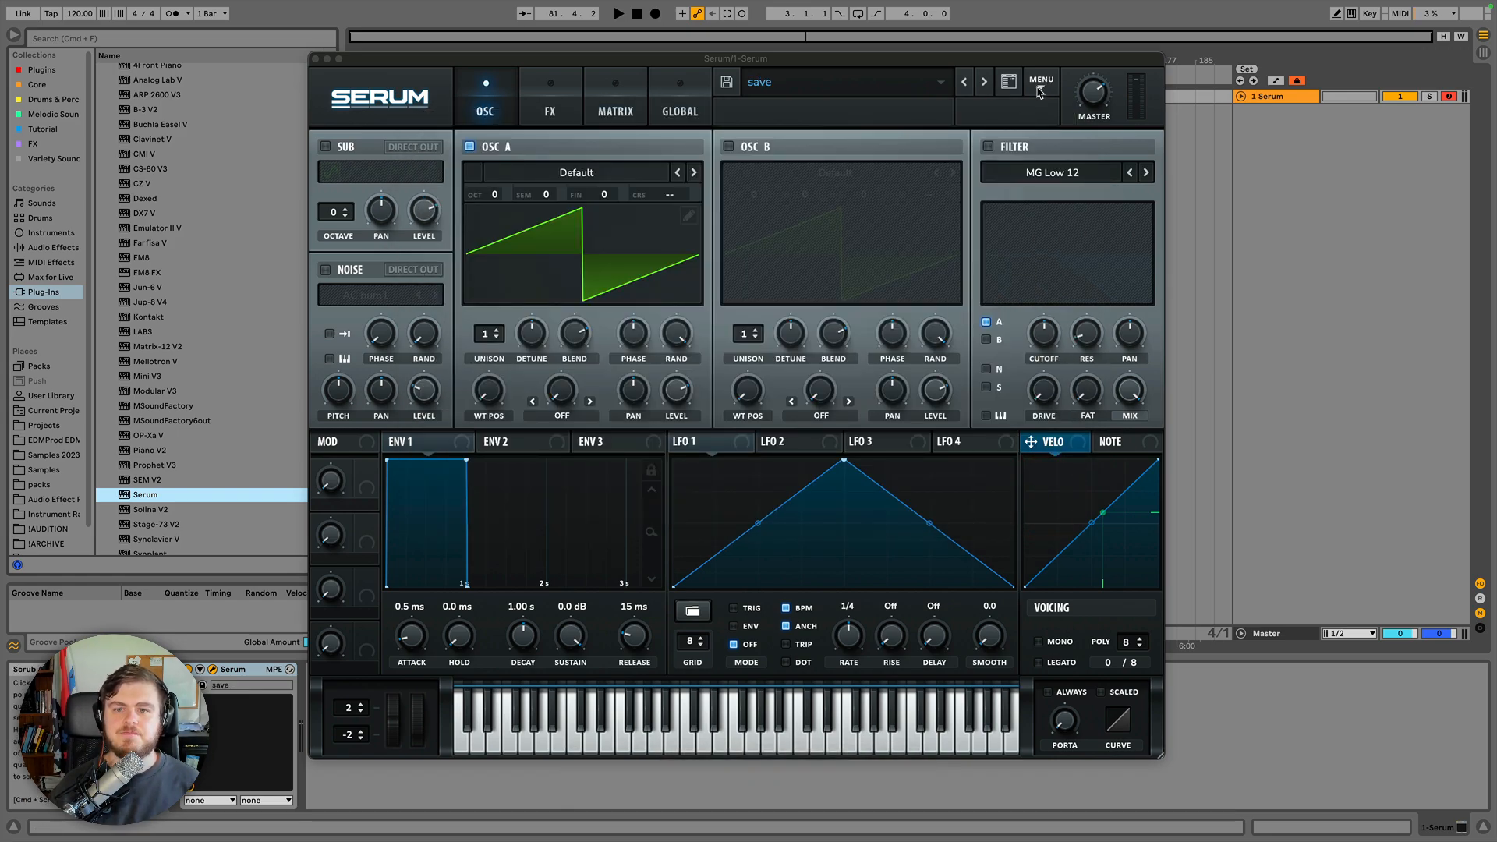
Open the full preset browser and scroll up through the preset list.
click(942, 84)
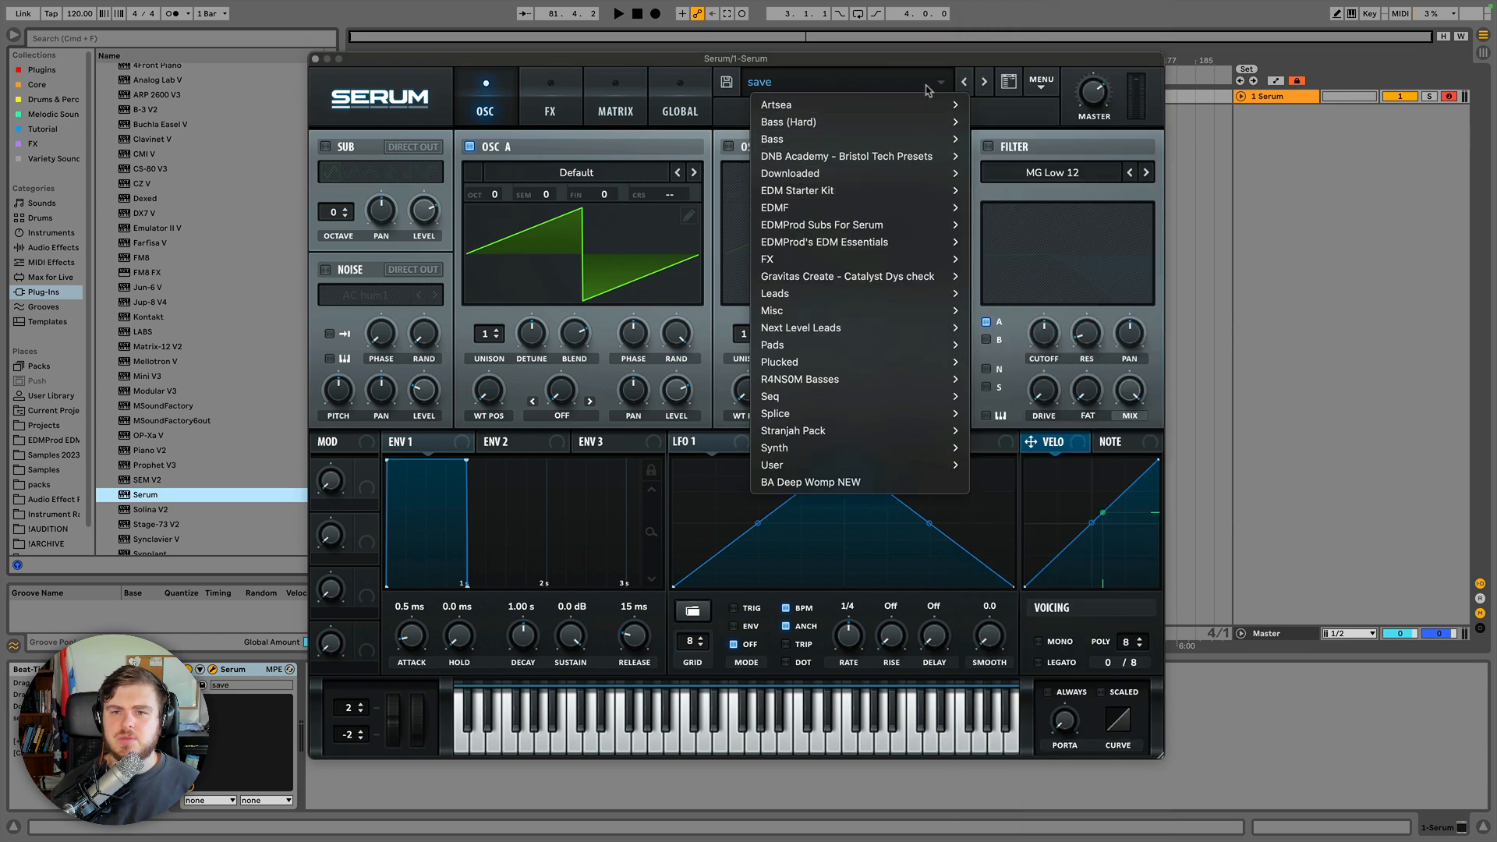
click(941, 82)
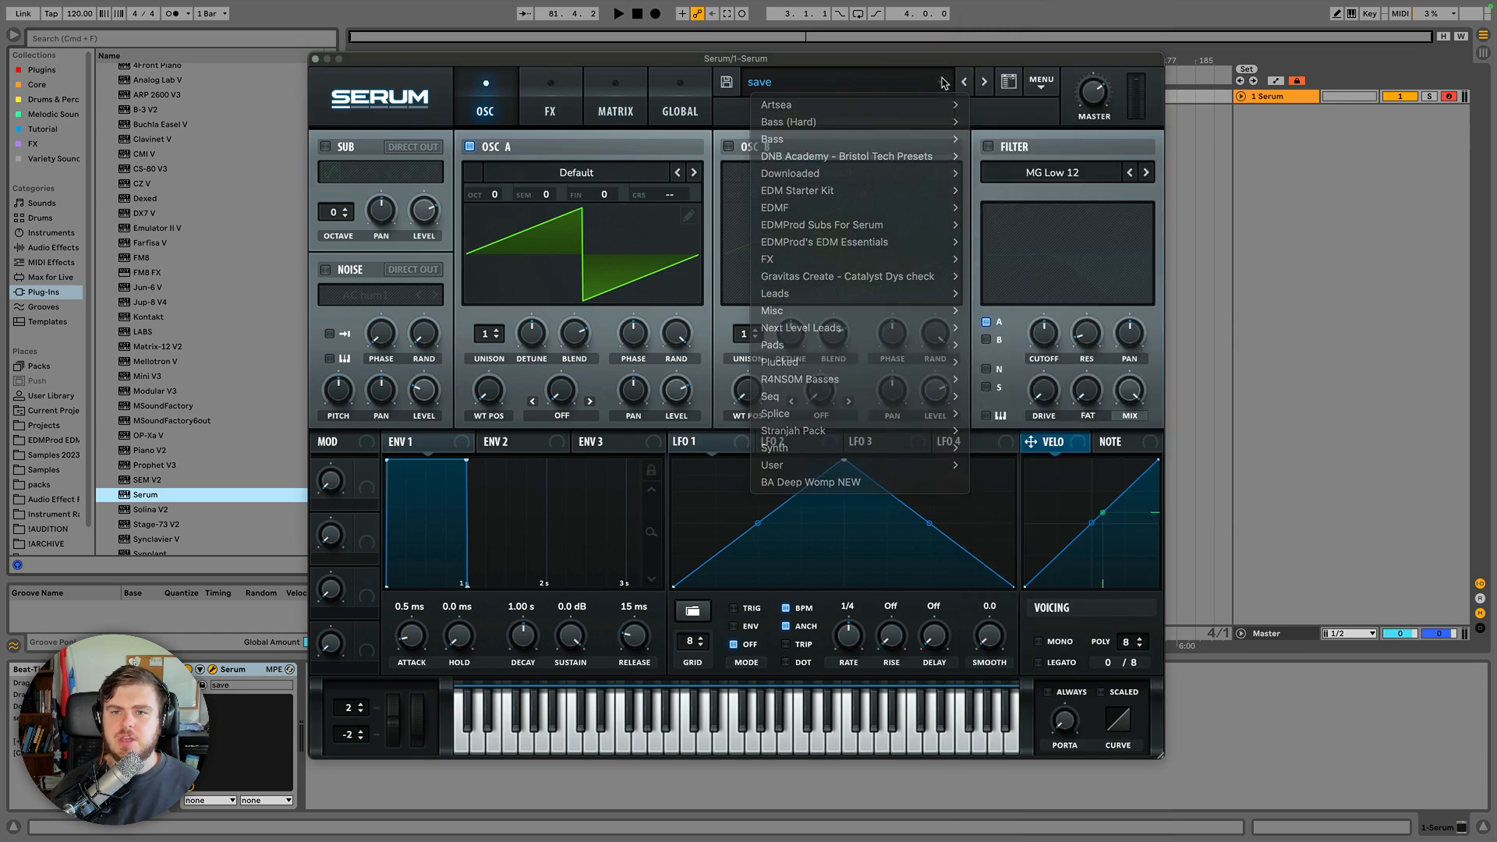
click(985, 84)
click(998, 382)
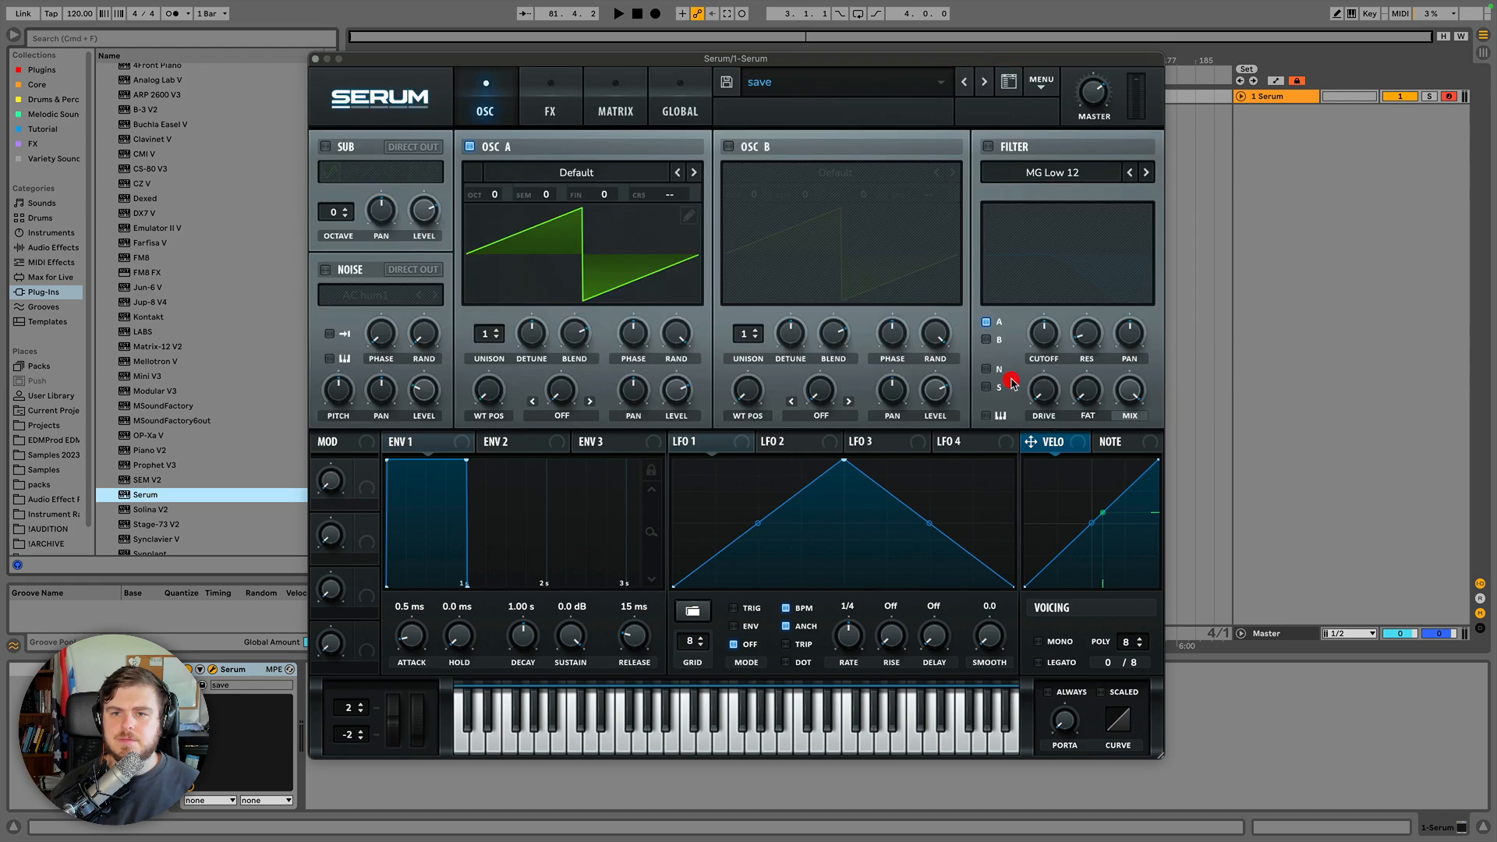
click(1008, 82)
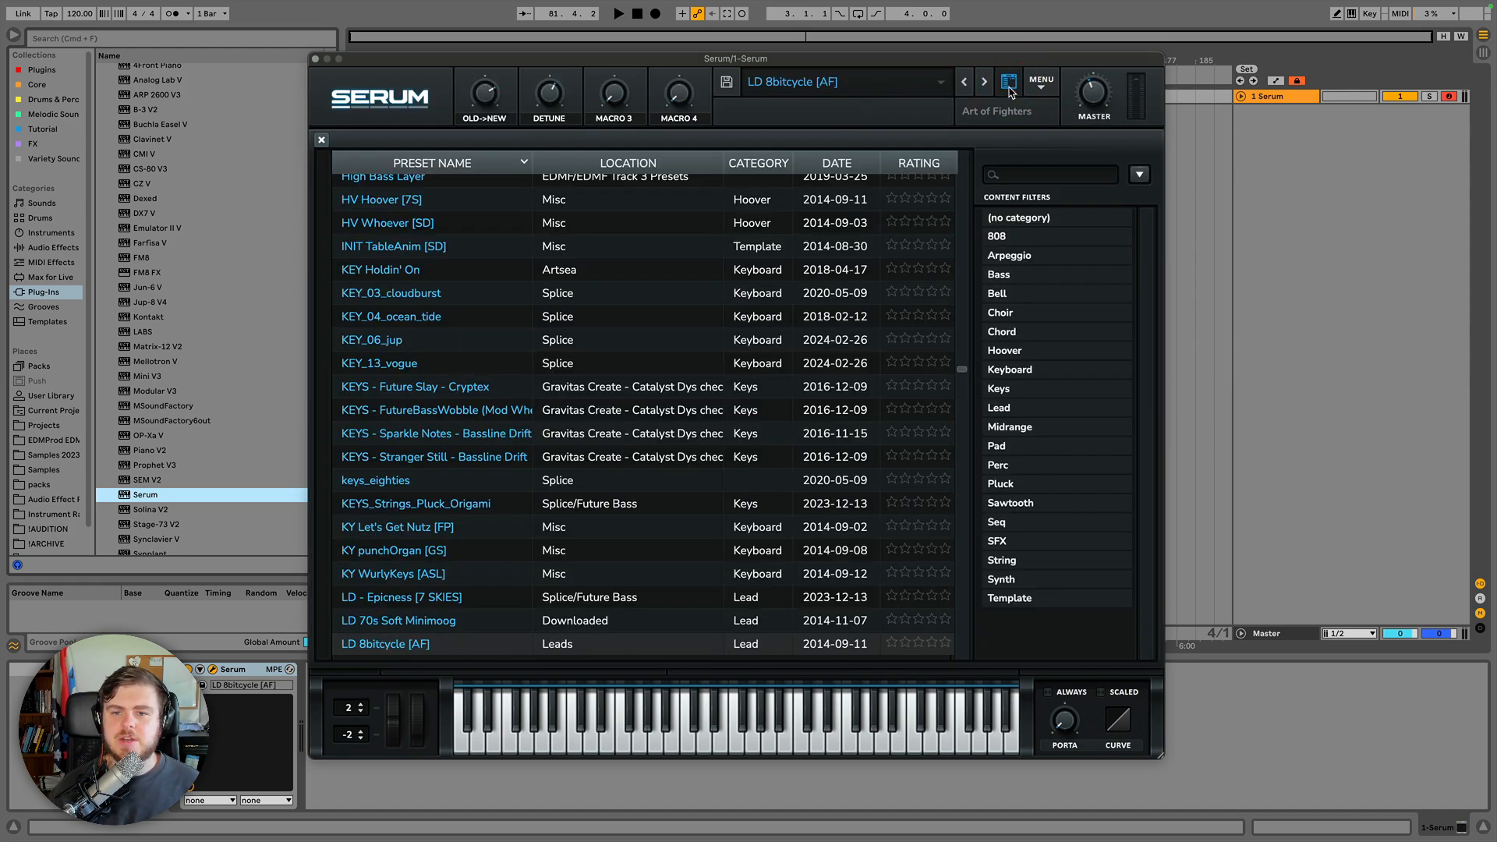
scroll(774, 264, up, 20)
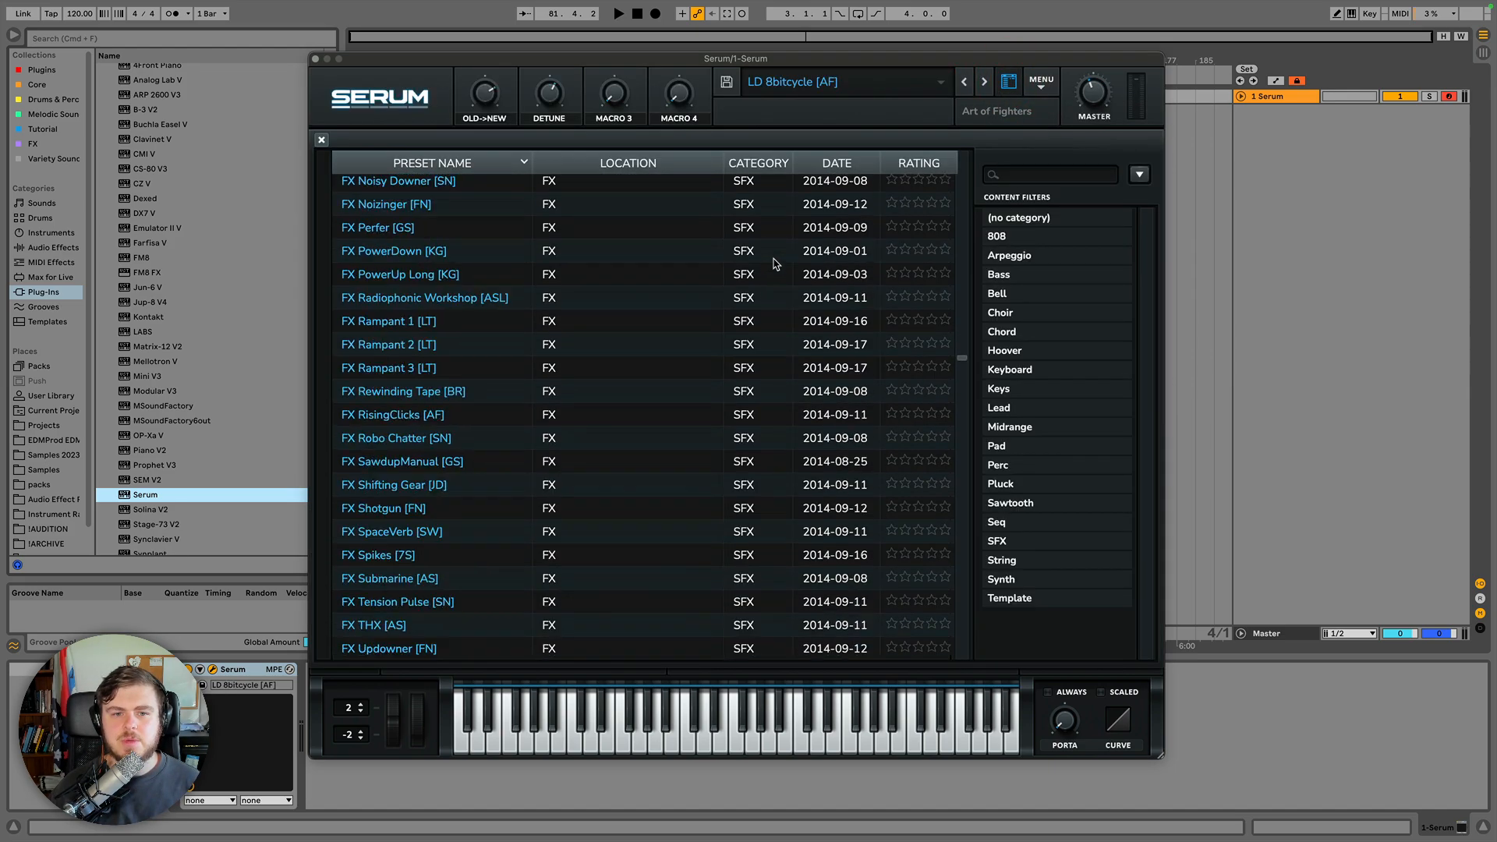
scroll(775, 263, up, 10)
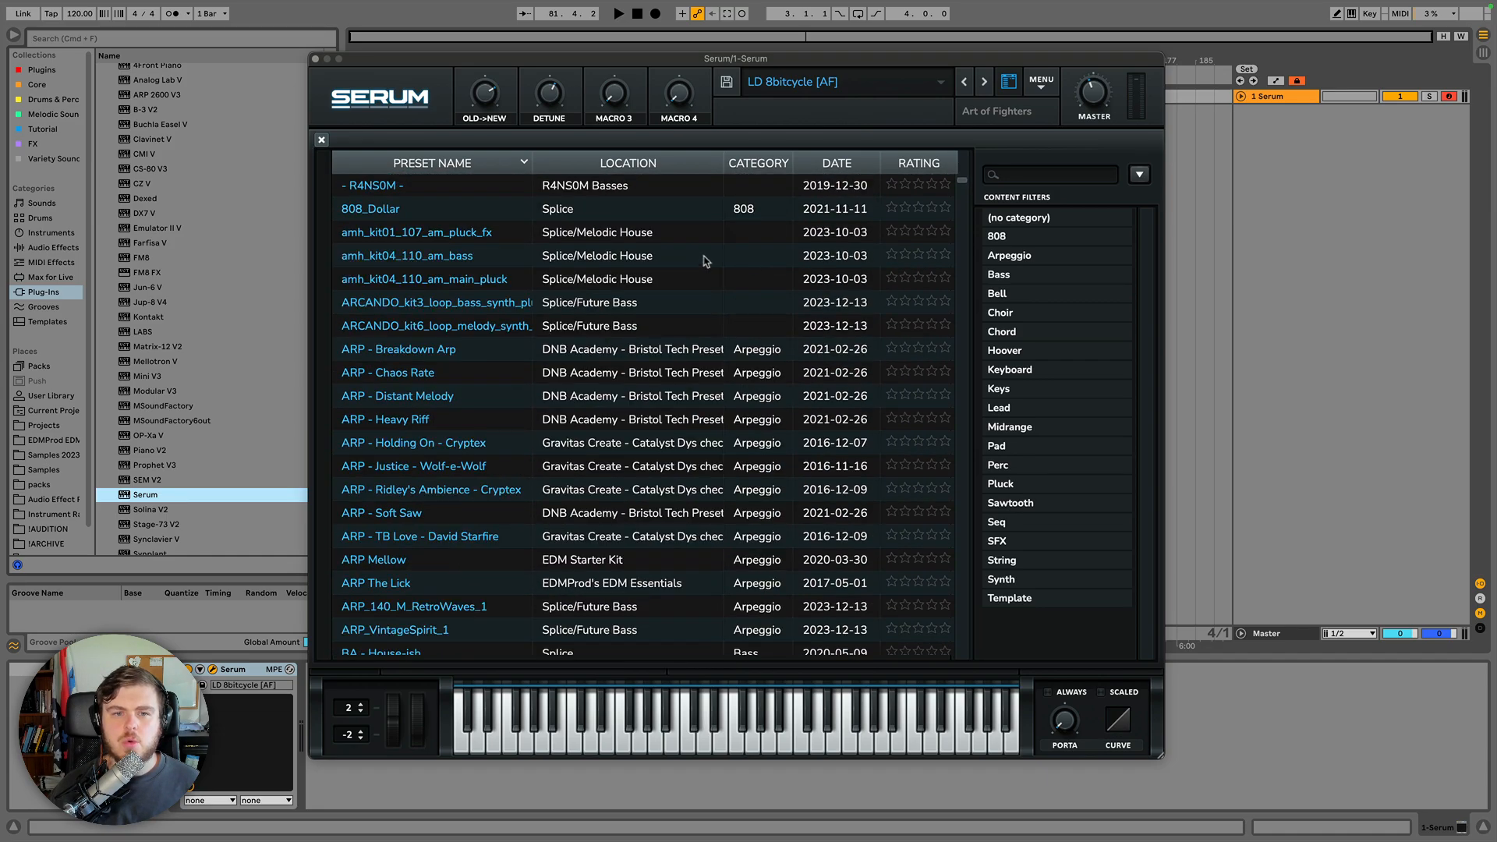
Scroll the preset list and filter it by content categories such as Bell, Chord, Keyboard, Keys and (no category), then close the browser.
scroll(620, 215, down, 3)
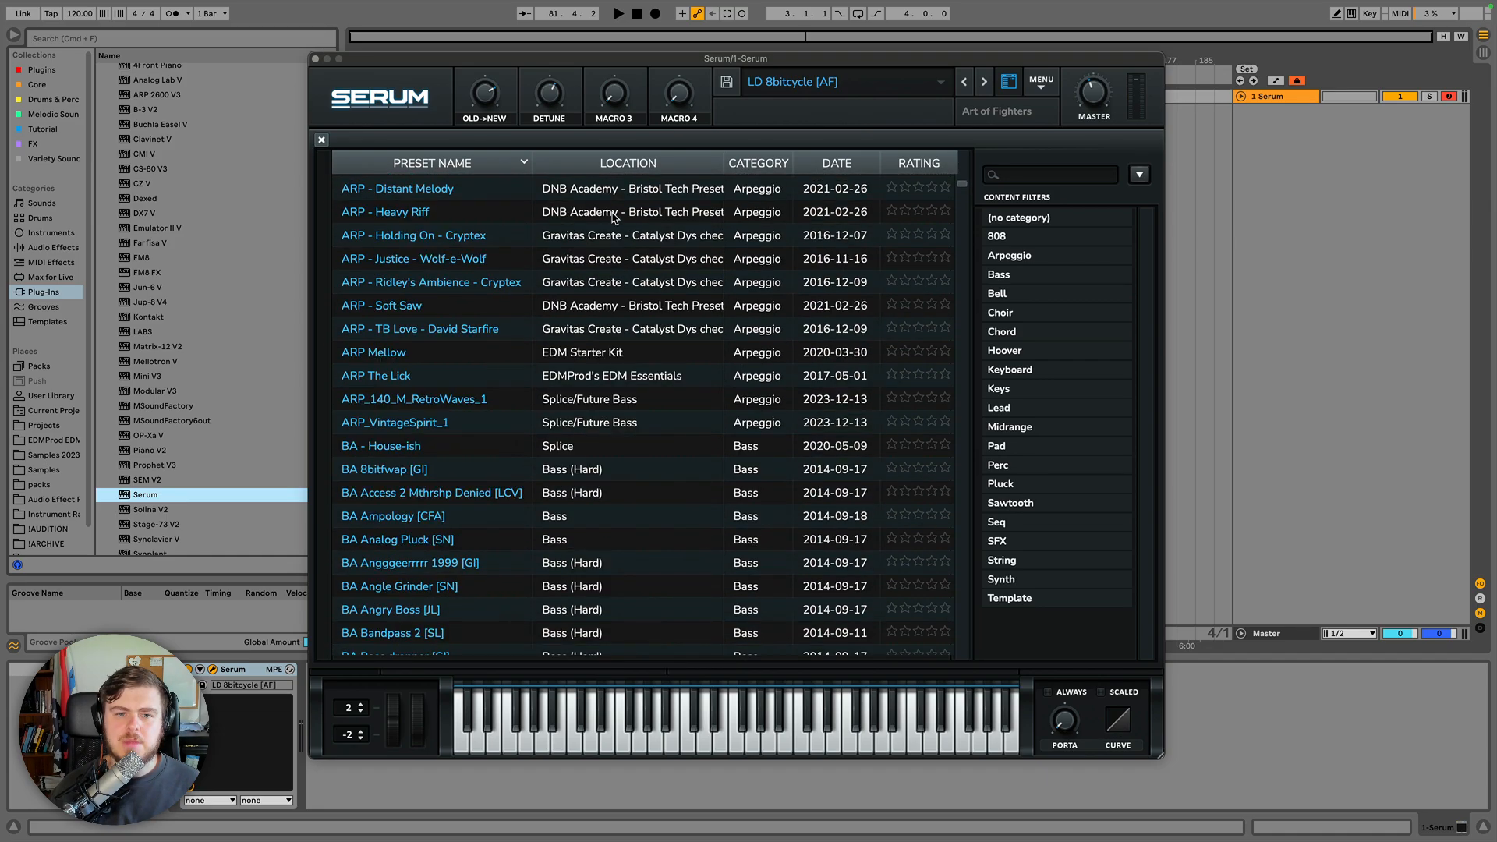
scroll(613, 217, up, 3)
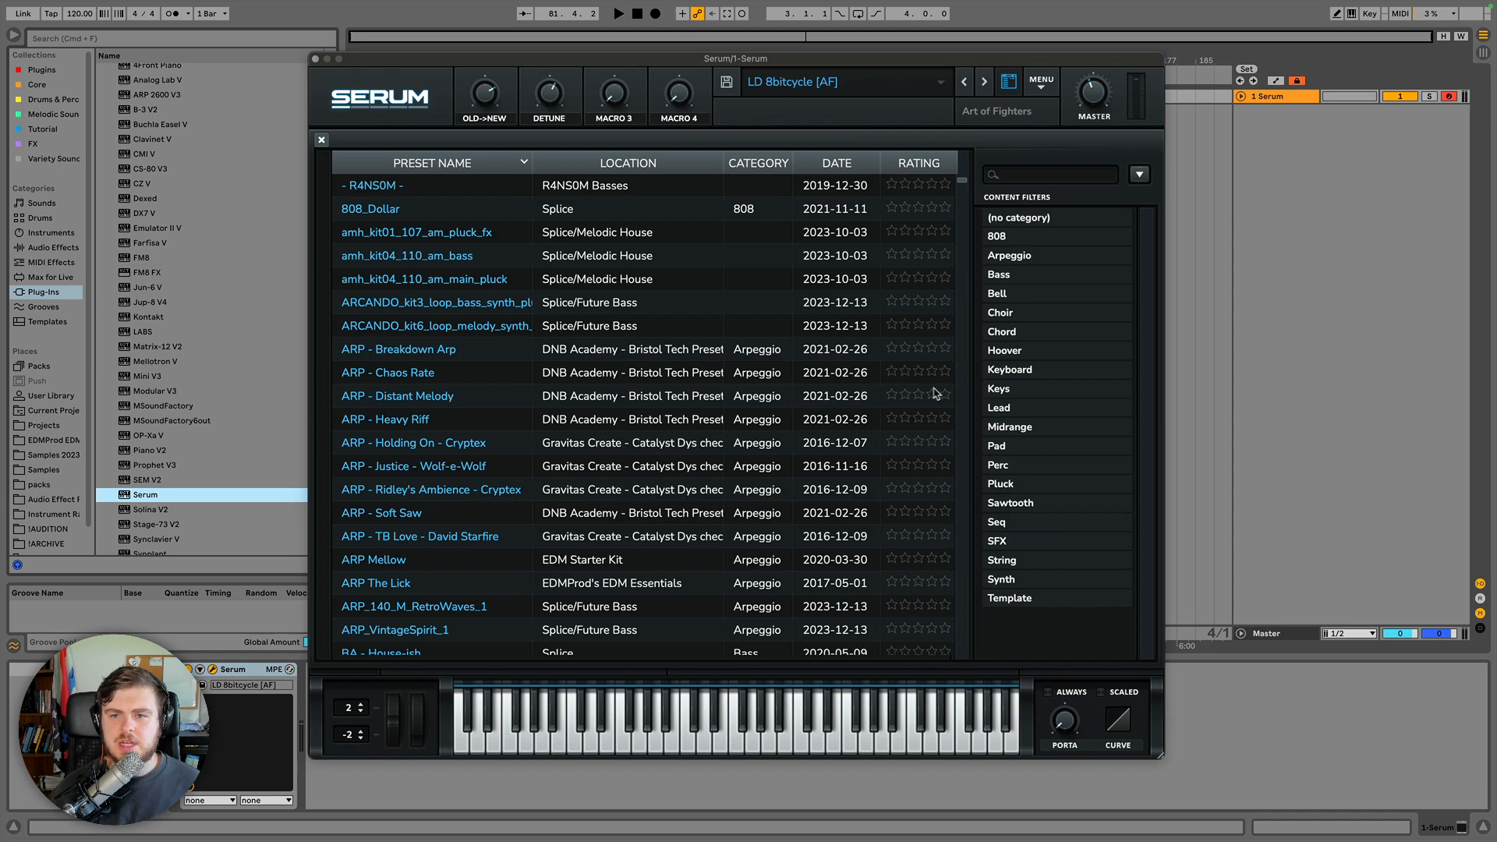
click(1009, 299)
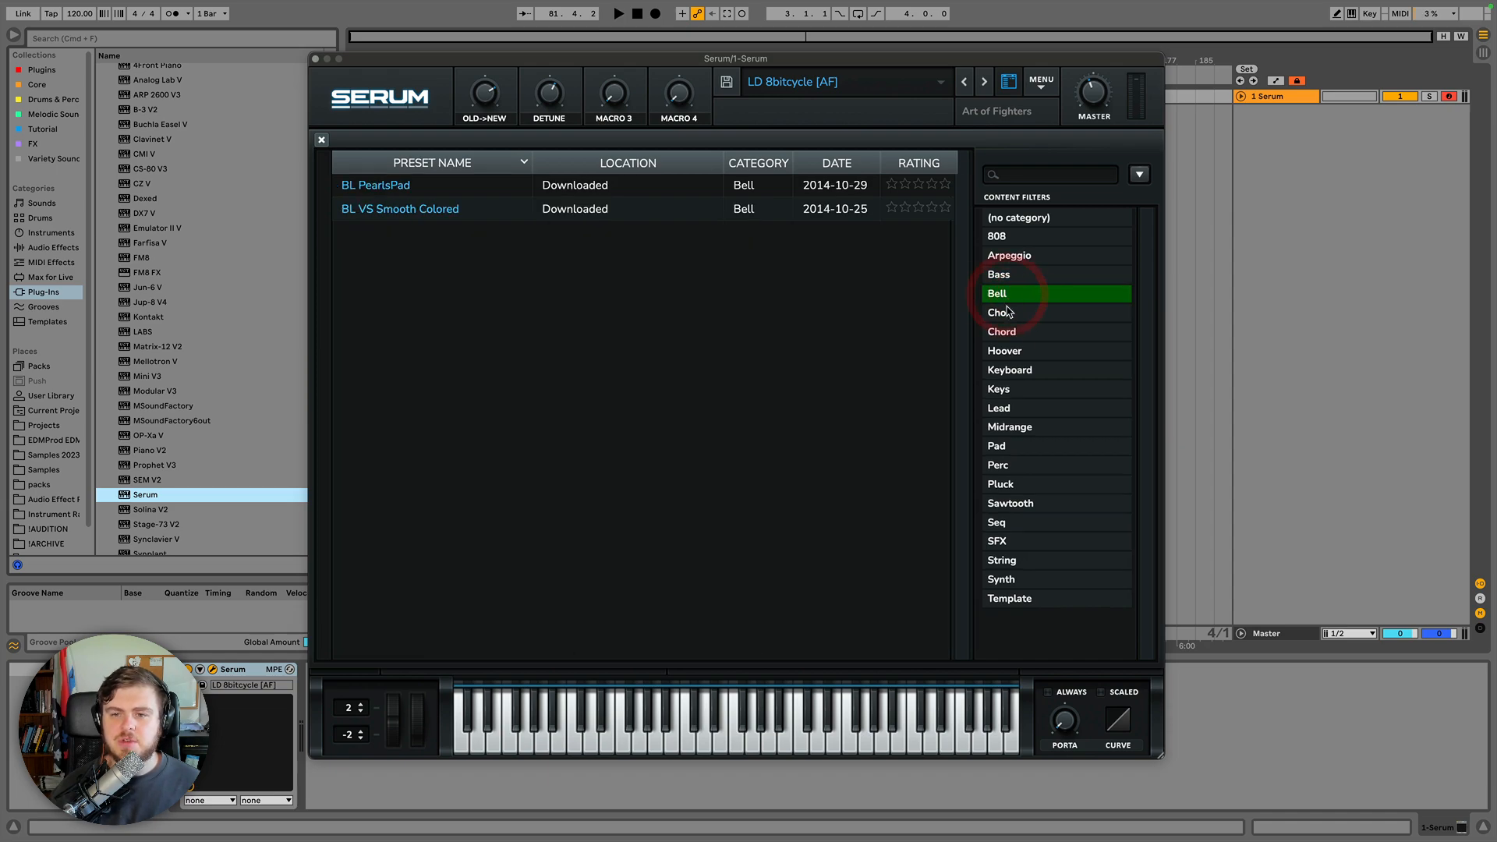
click(1001, 313)
click(1003, 332)
click(1011, 373)
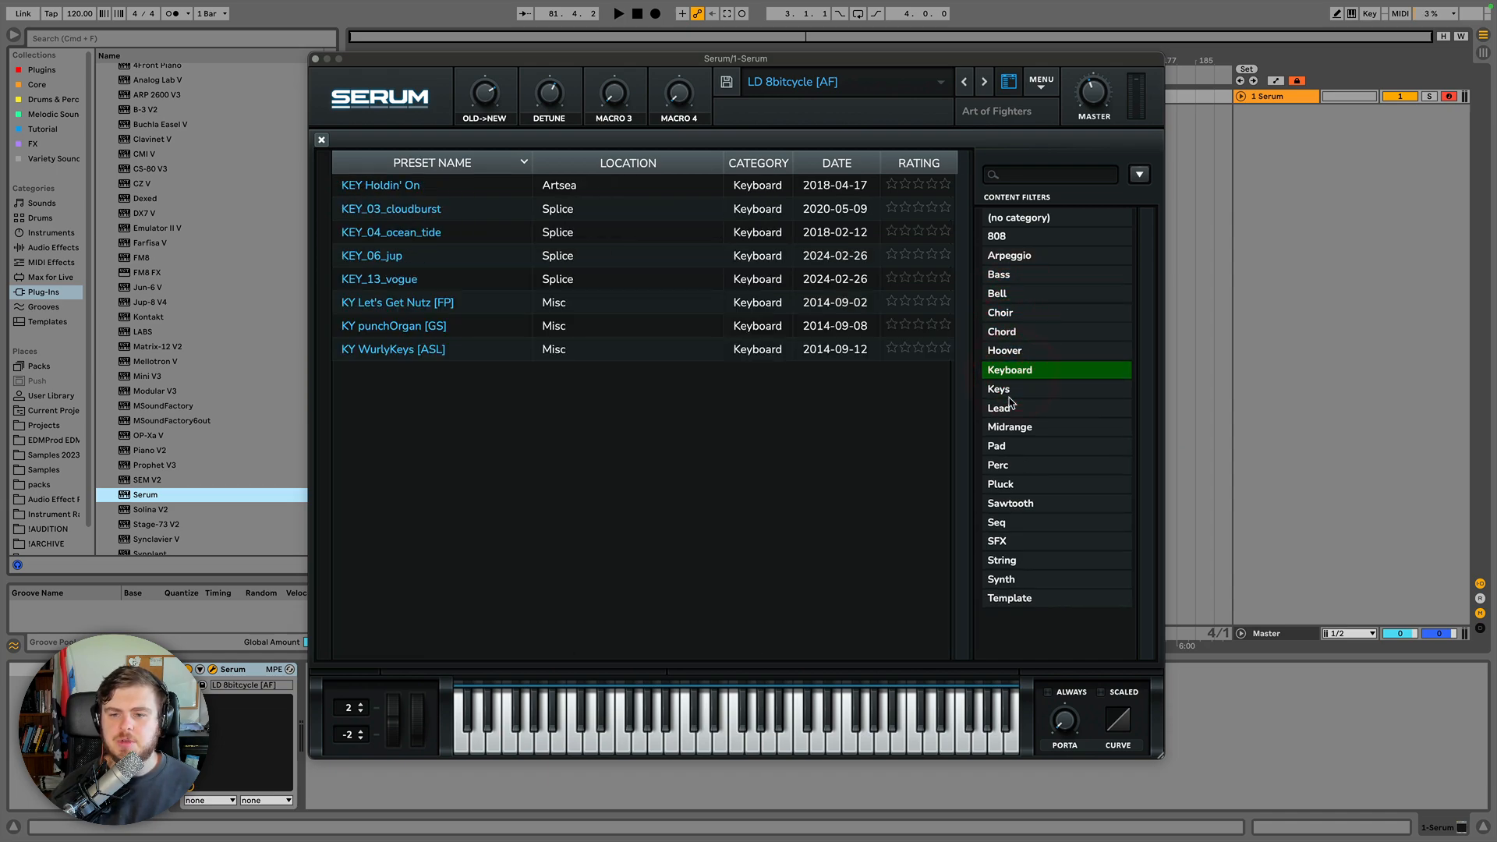
click(1003, 390)
click(1002, 391)
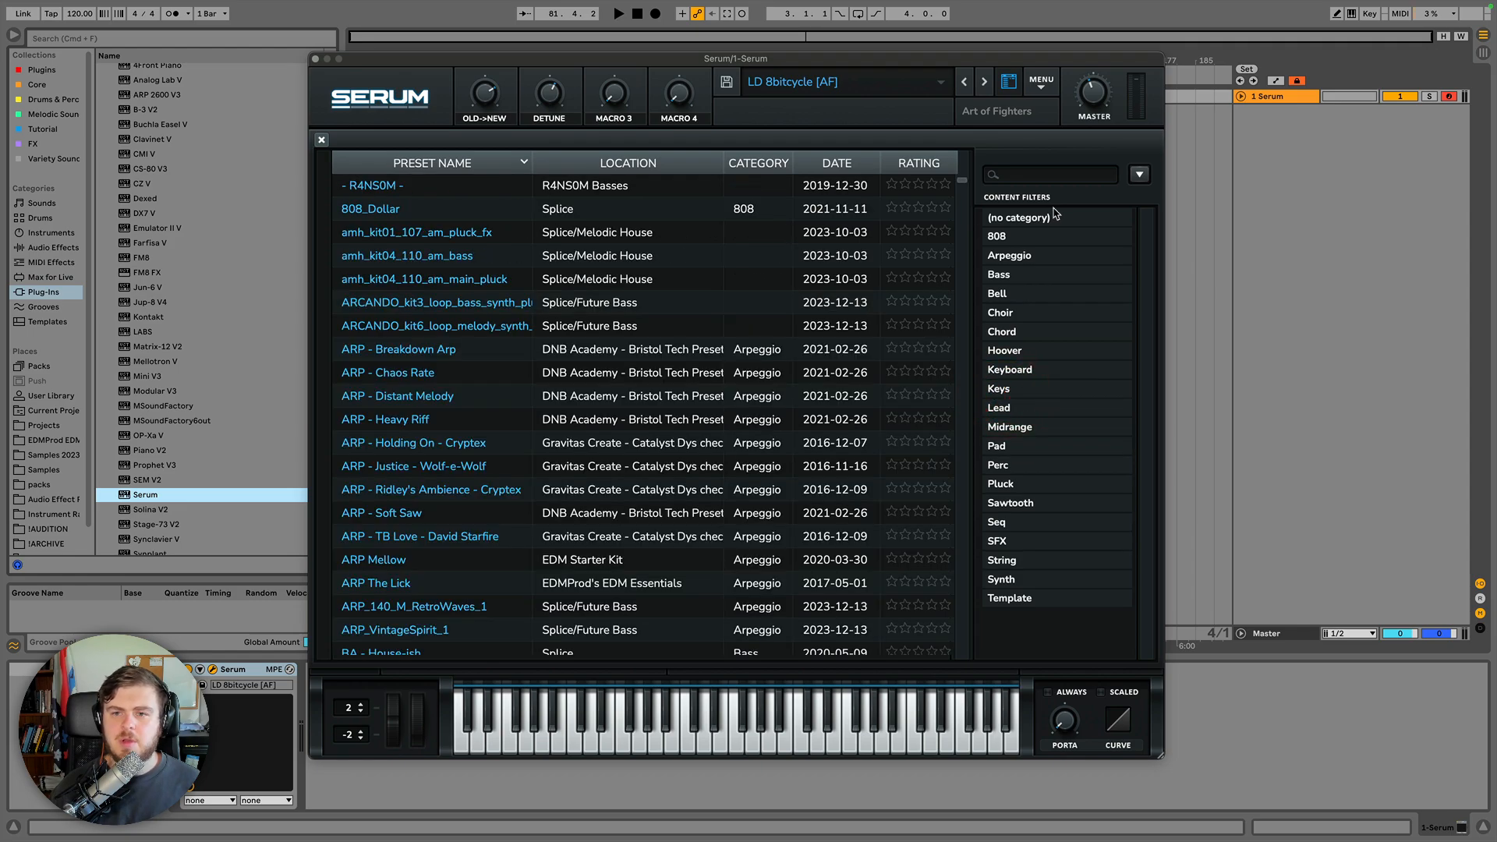
click(1030, 220)
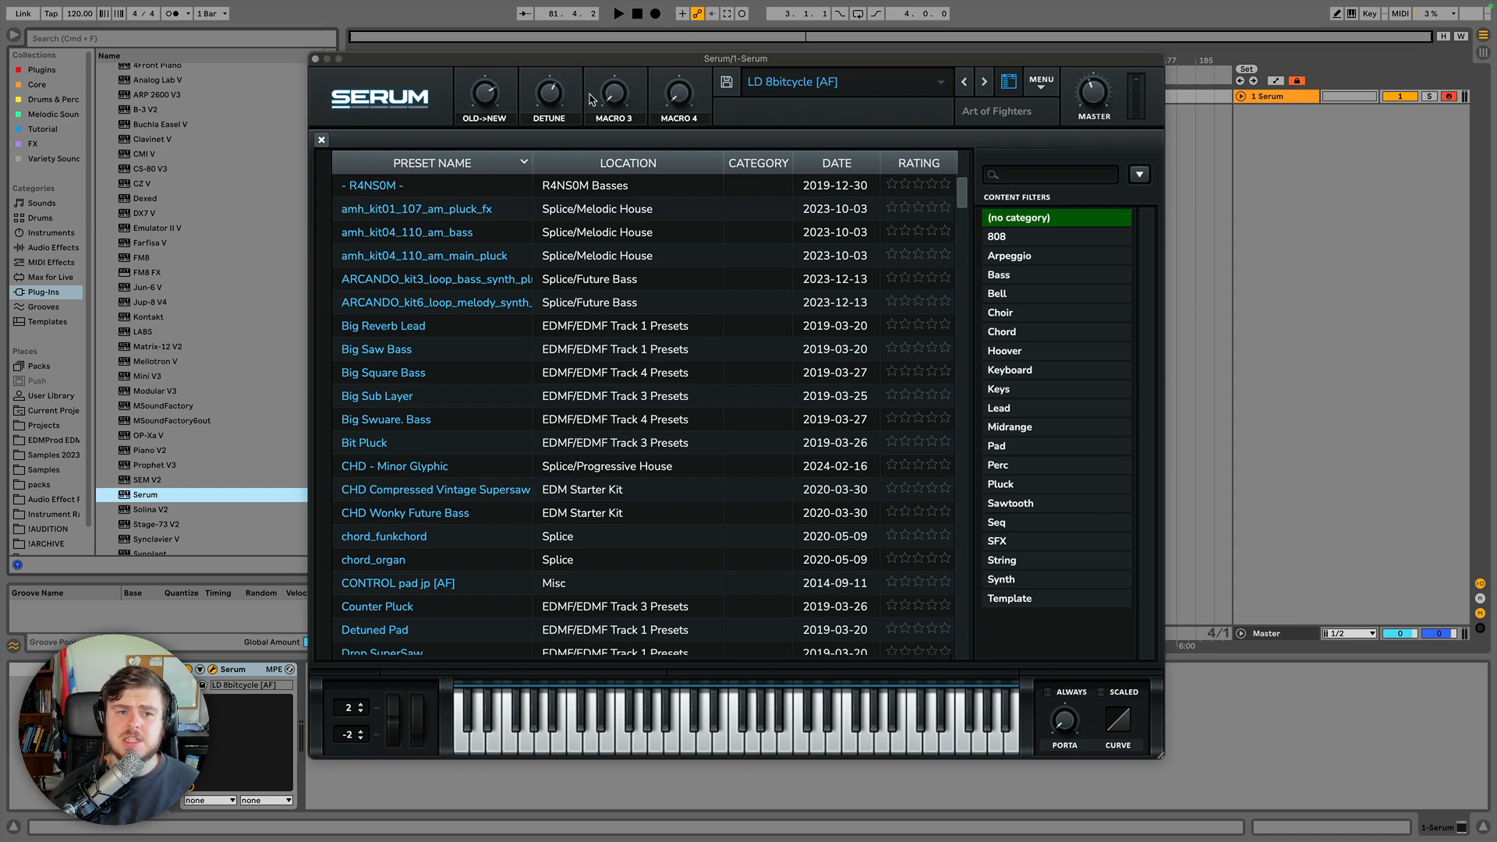
click(1009, 83)
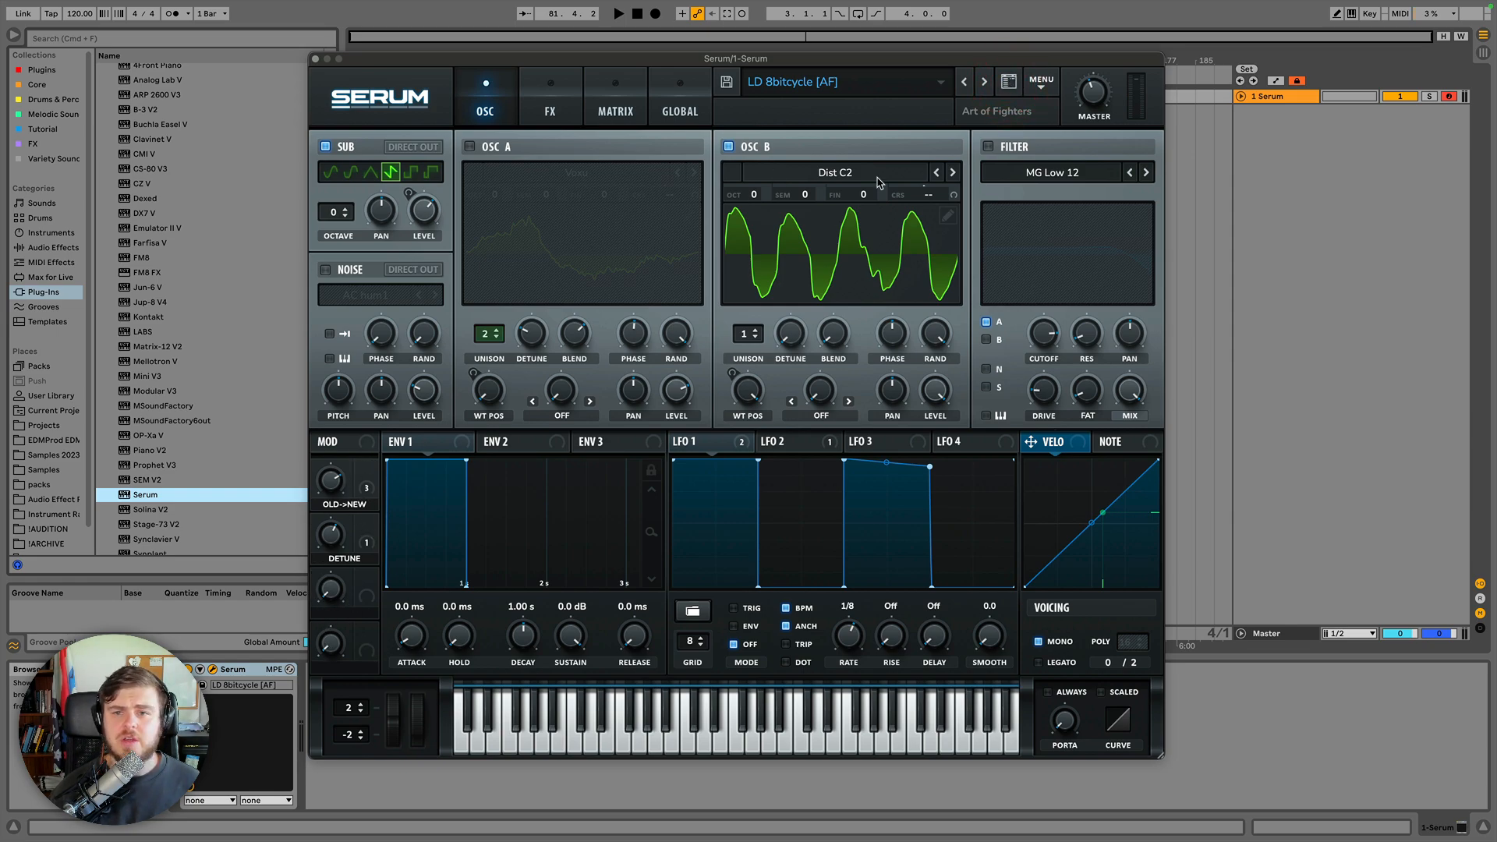
Open the About screen from the main menu and dismiss it.
click(1040, 83)
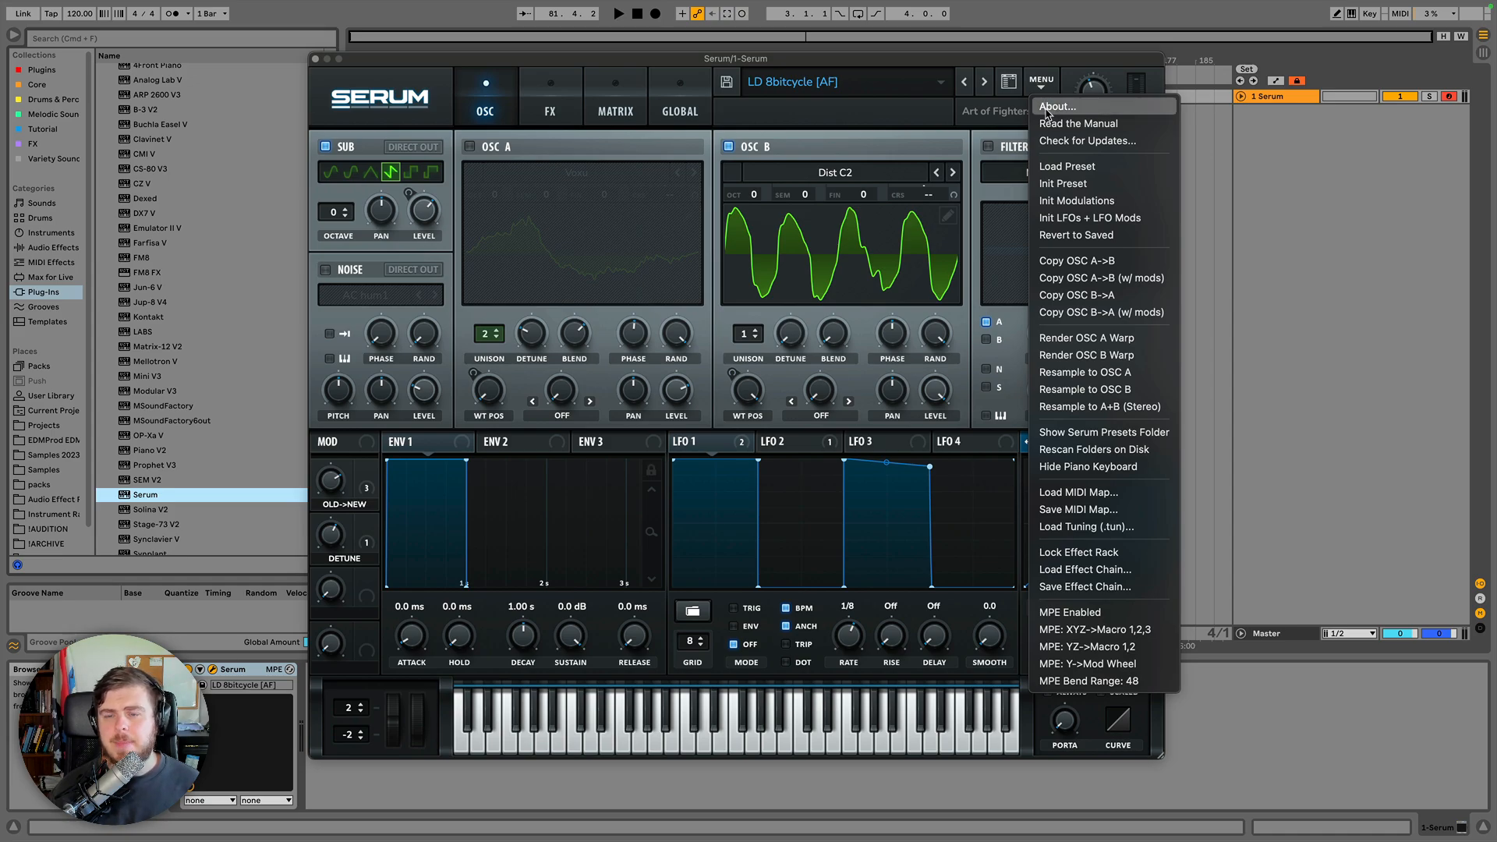
click(1046, 107)
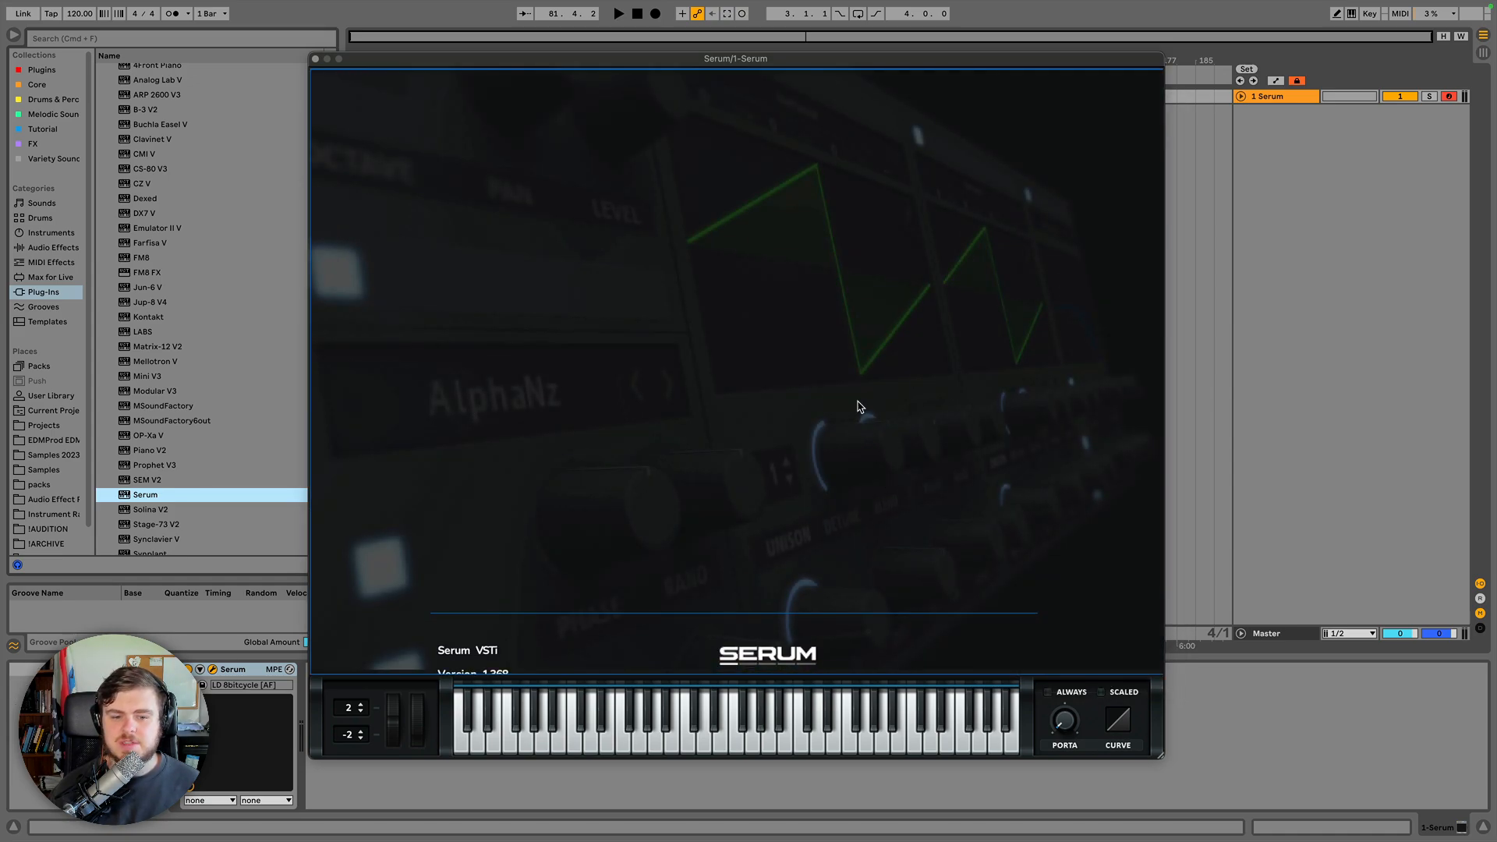
click(849, 391)
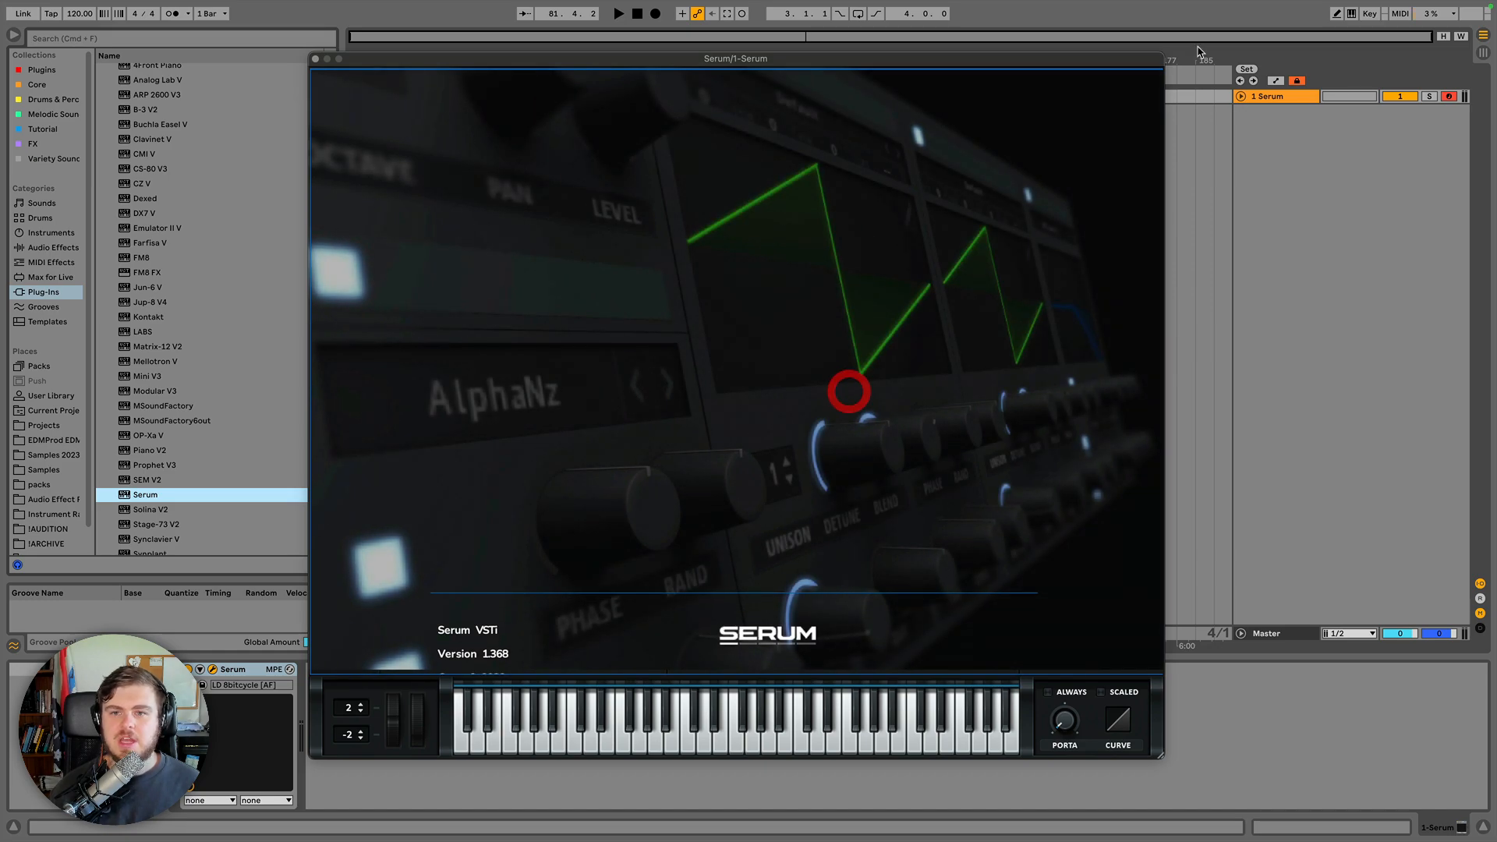
click(939, 251)
click(323, 82)
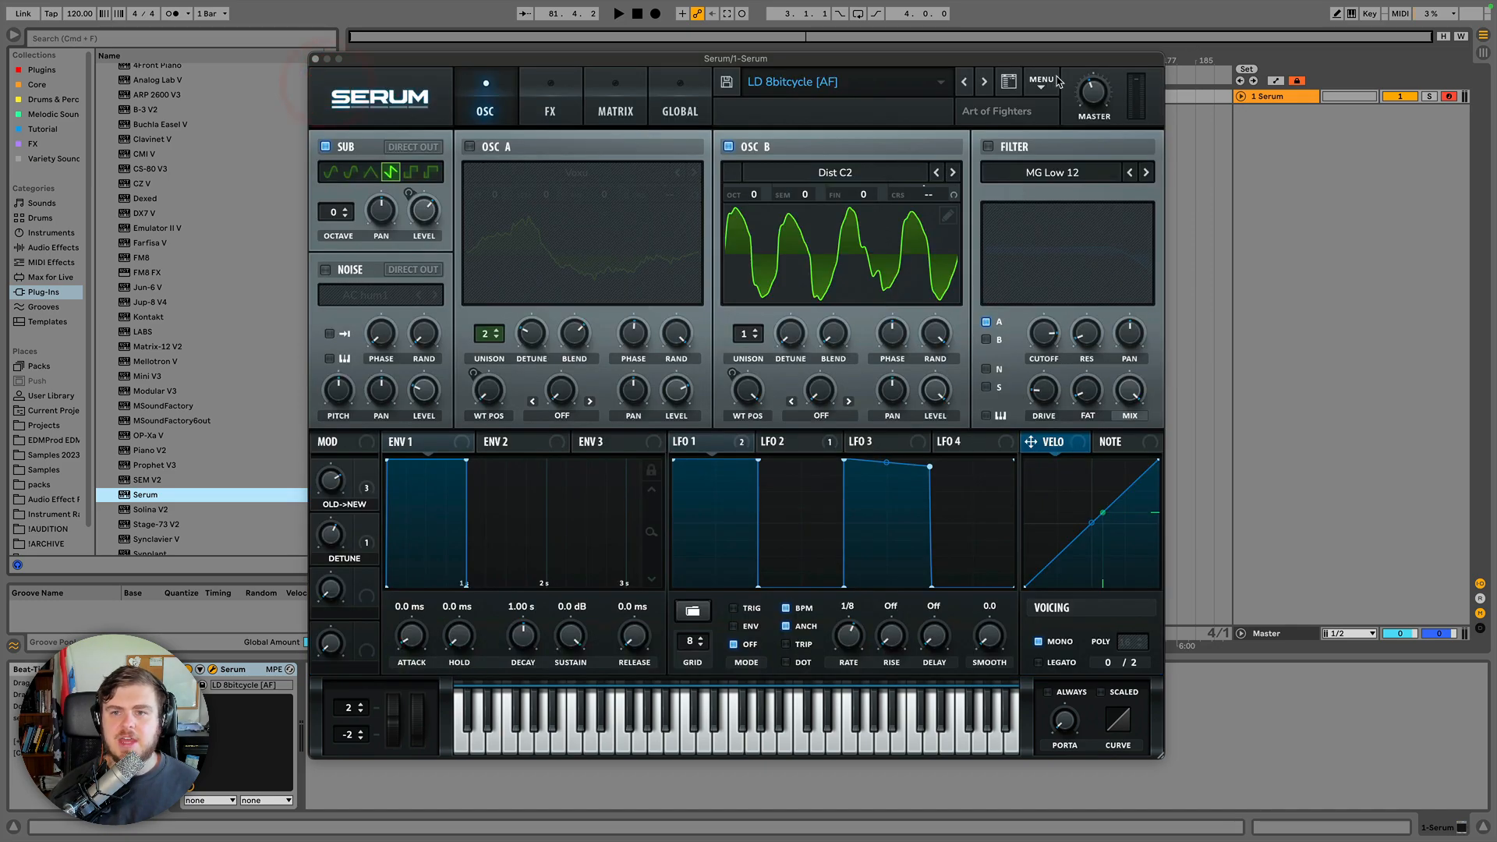
Open the Serum manual from the main menu and scroll through its pages.
click(1045, 79)
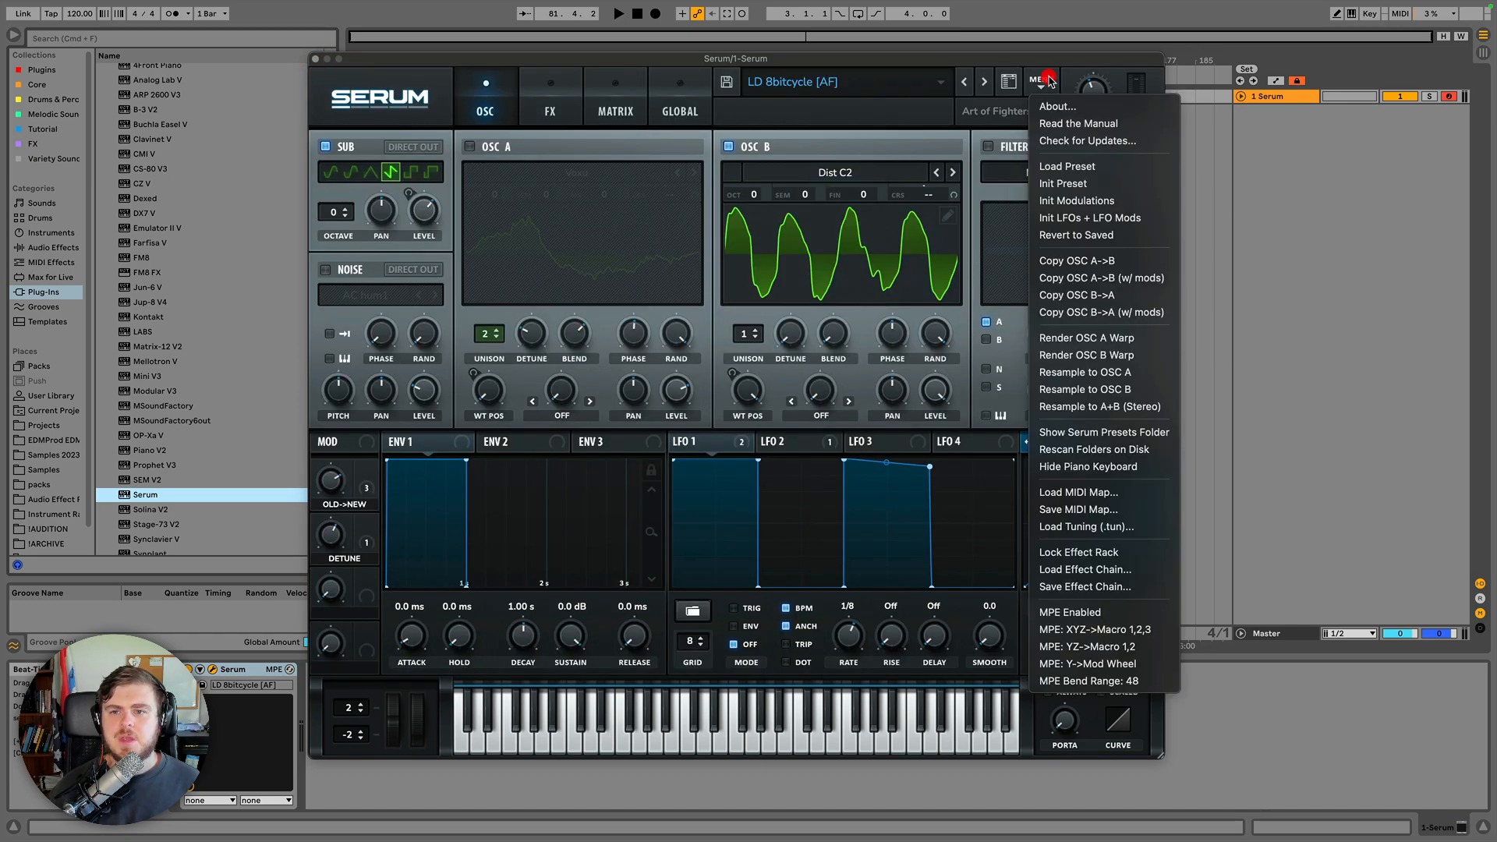
click(1062, 125)
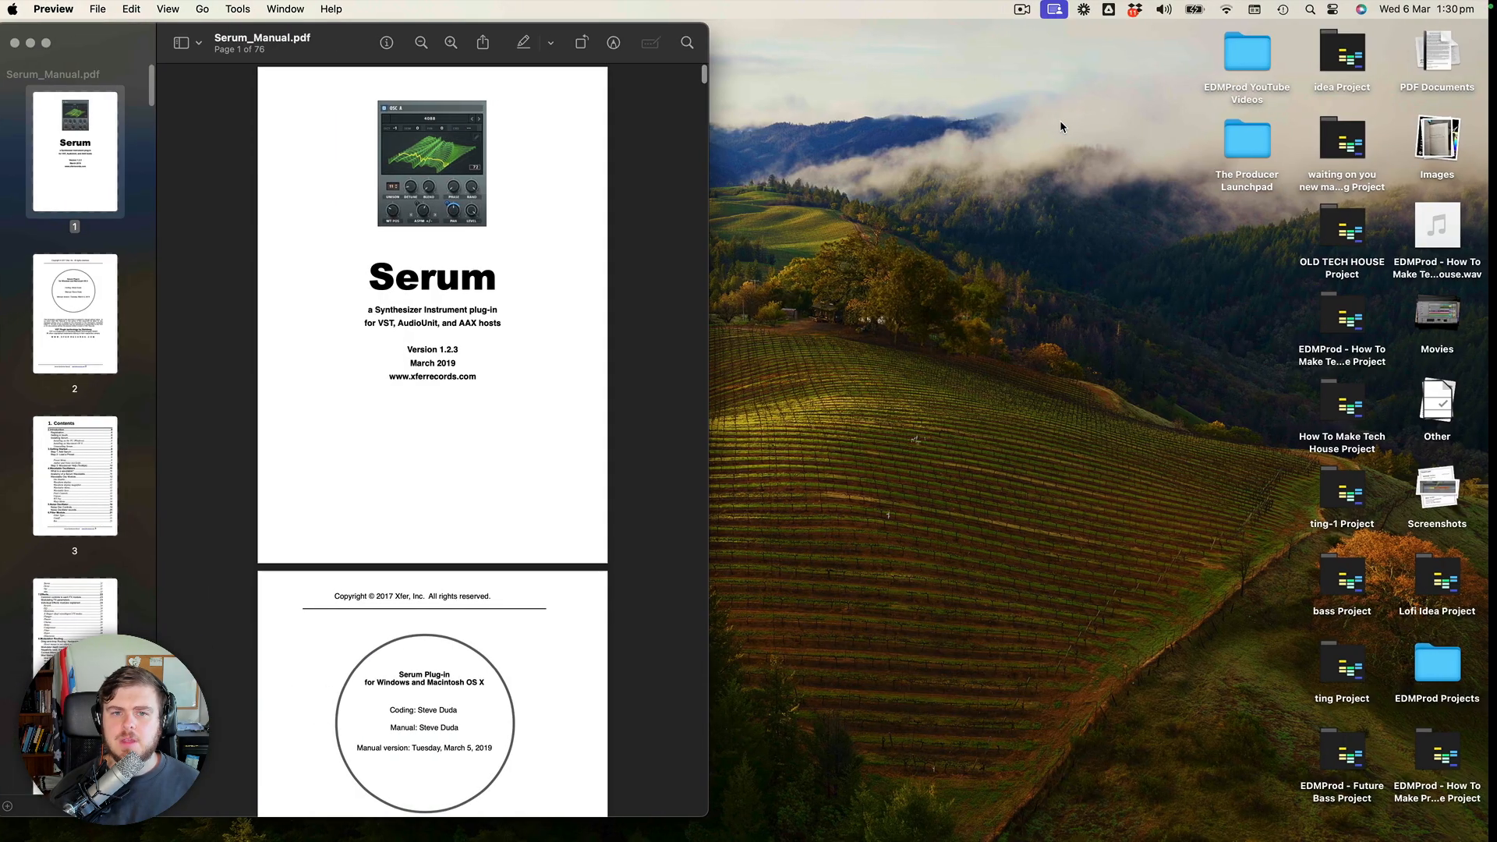
drag(343, 39, 725, 36)
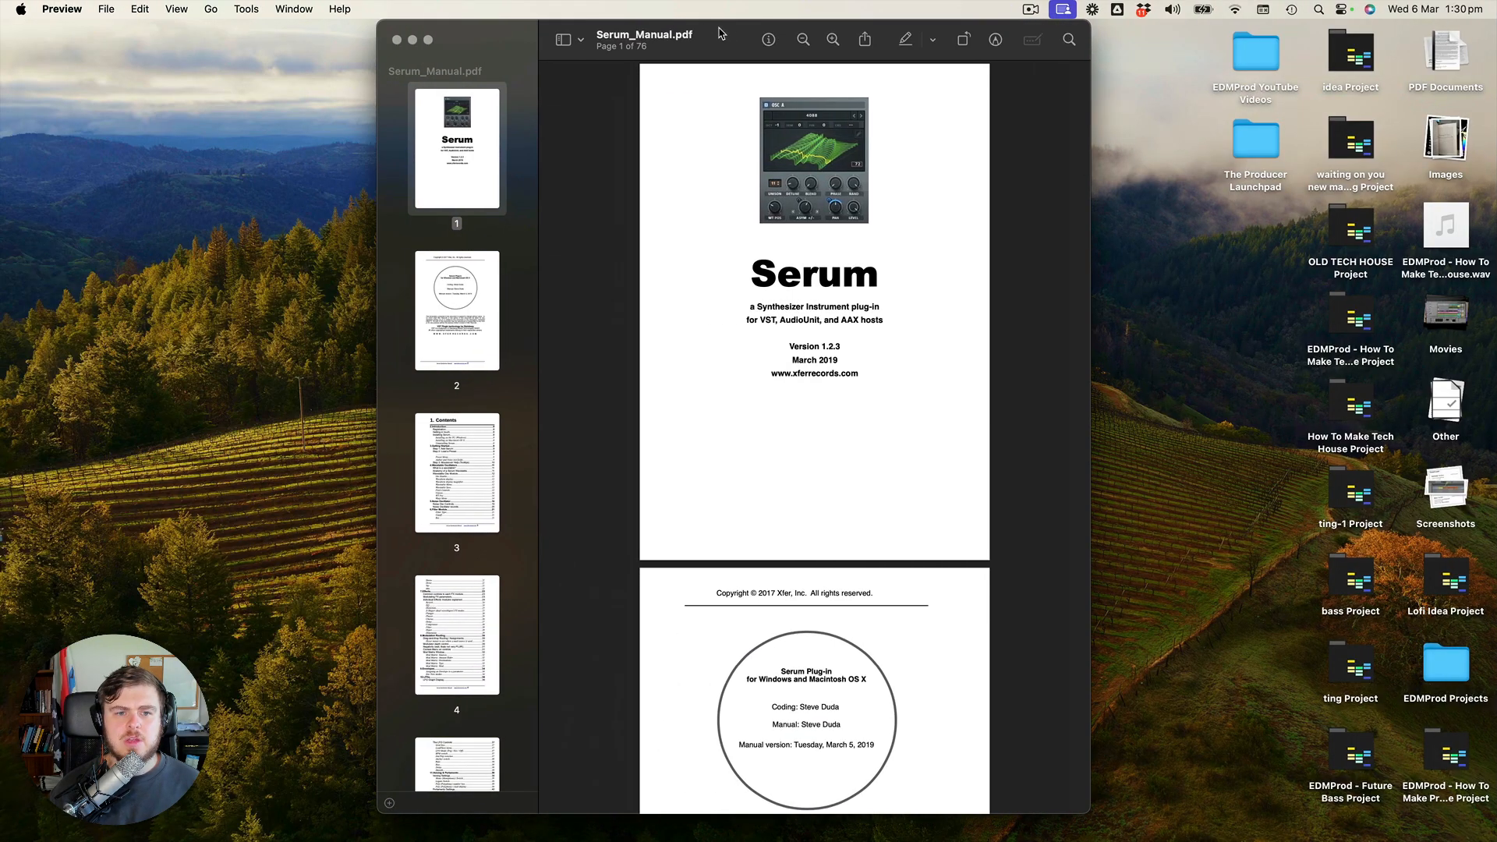
scroll(866, 369, down, 10)
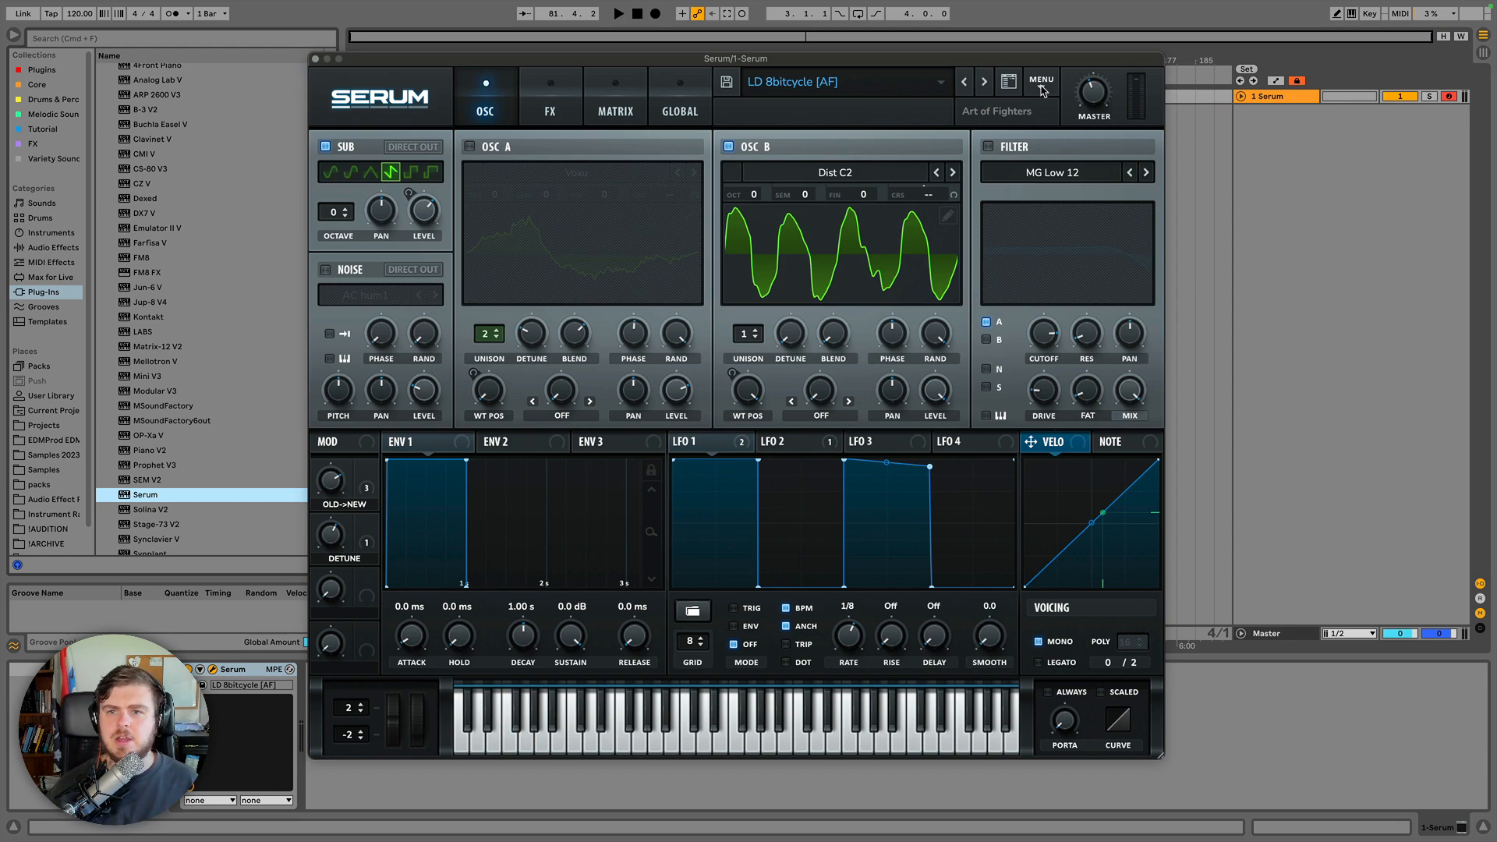
Open the Load Preset dialog, check its folder locations list, and cancel it.
click(1042, 84)
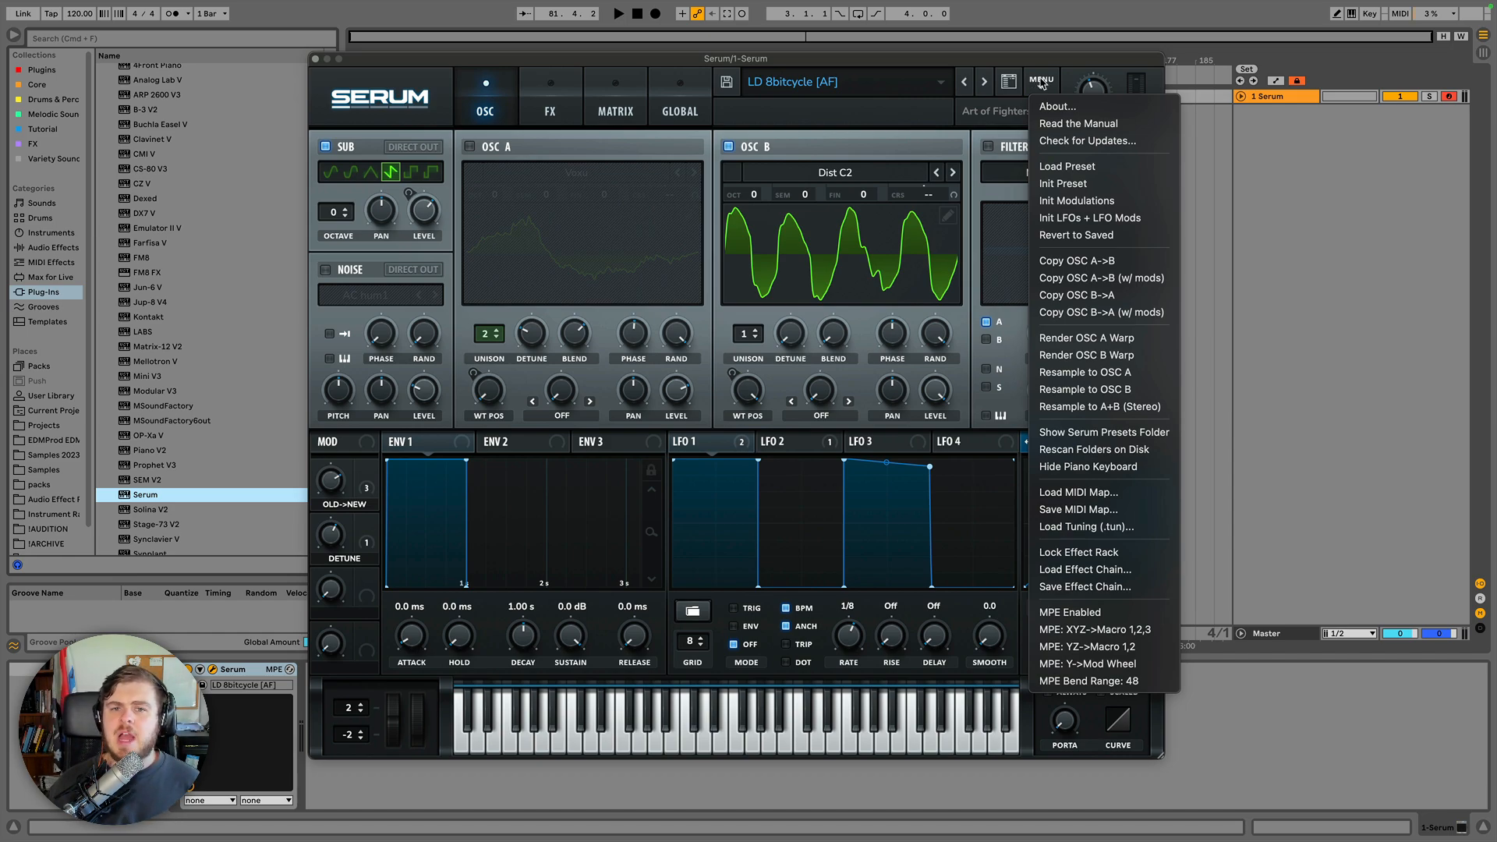
click(1062, 166)
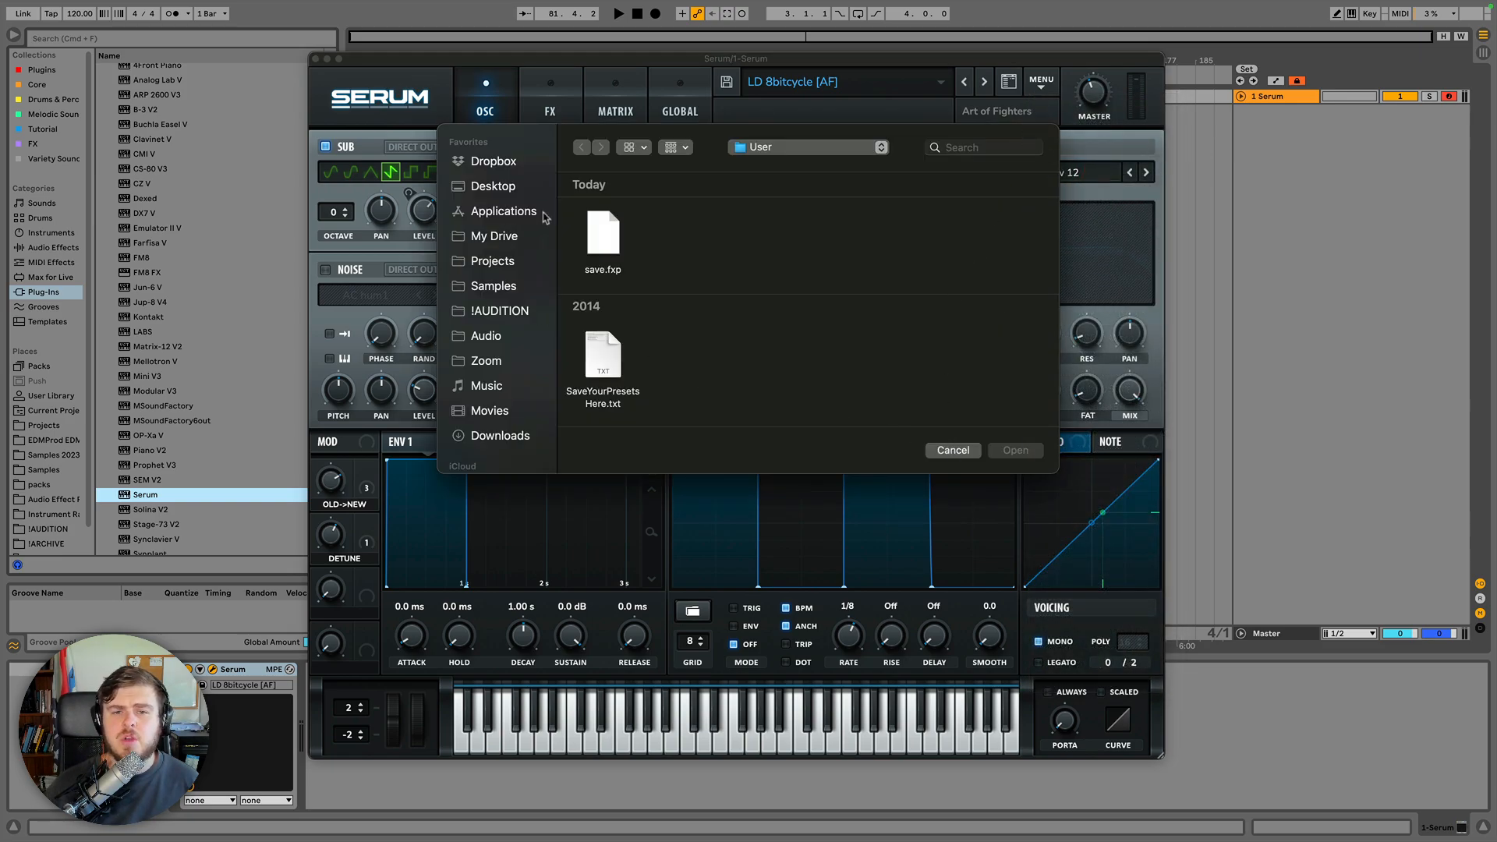
click(785, 148)
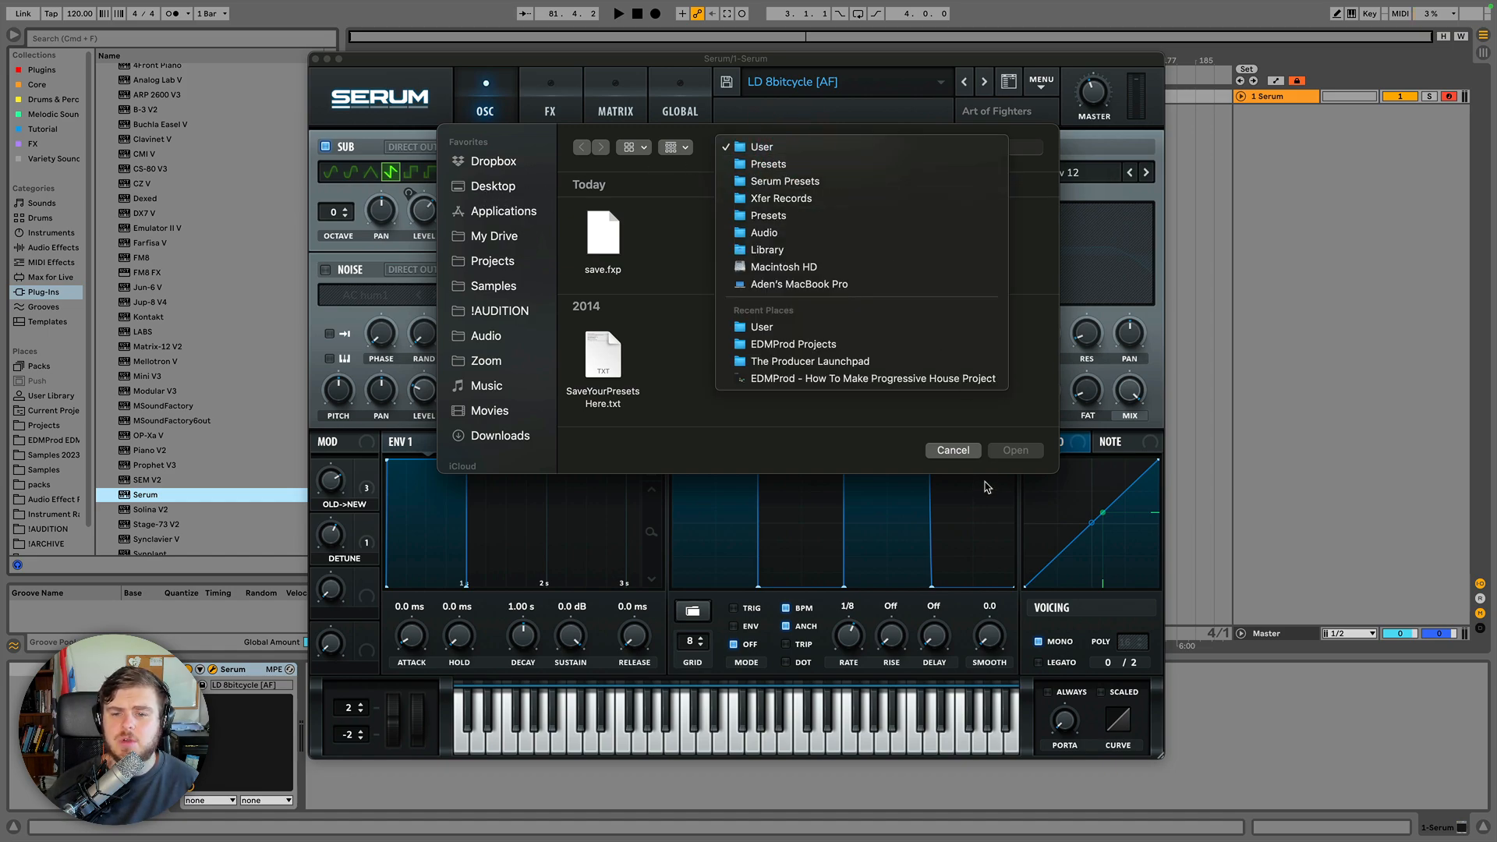
click(955, 450)
click(954, 450)
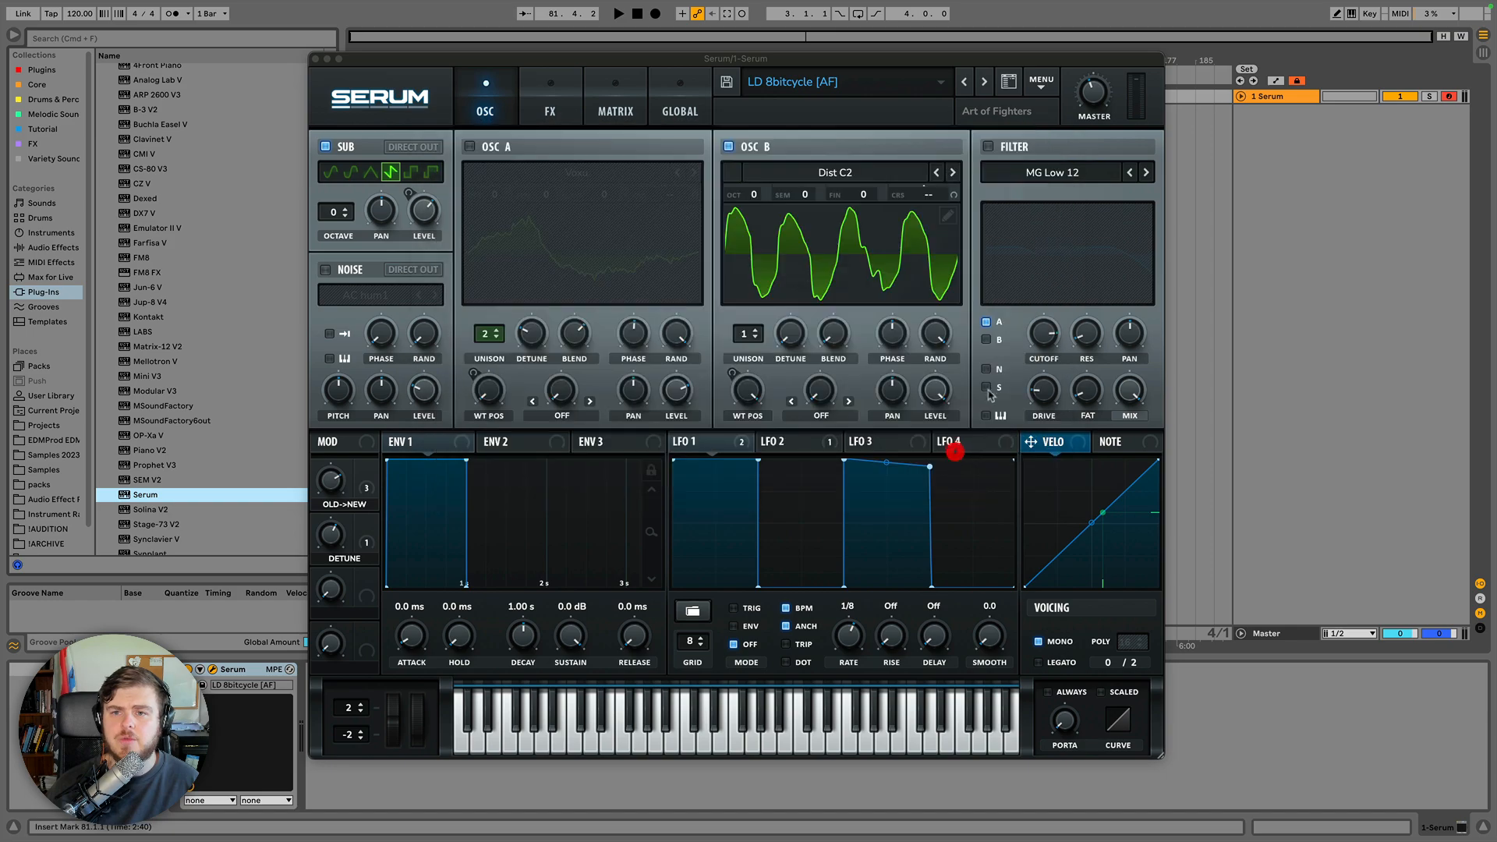
Initialize the preset, then reset the LFOs and LFO modulations from the main menu.
click(1043, 85)
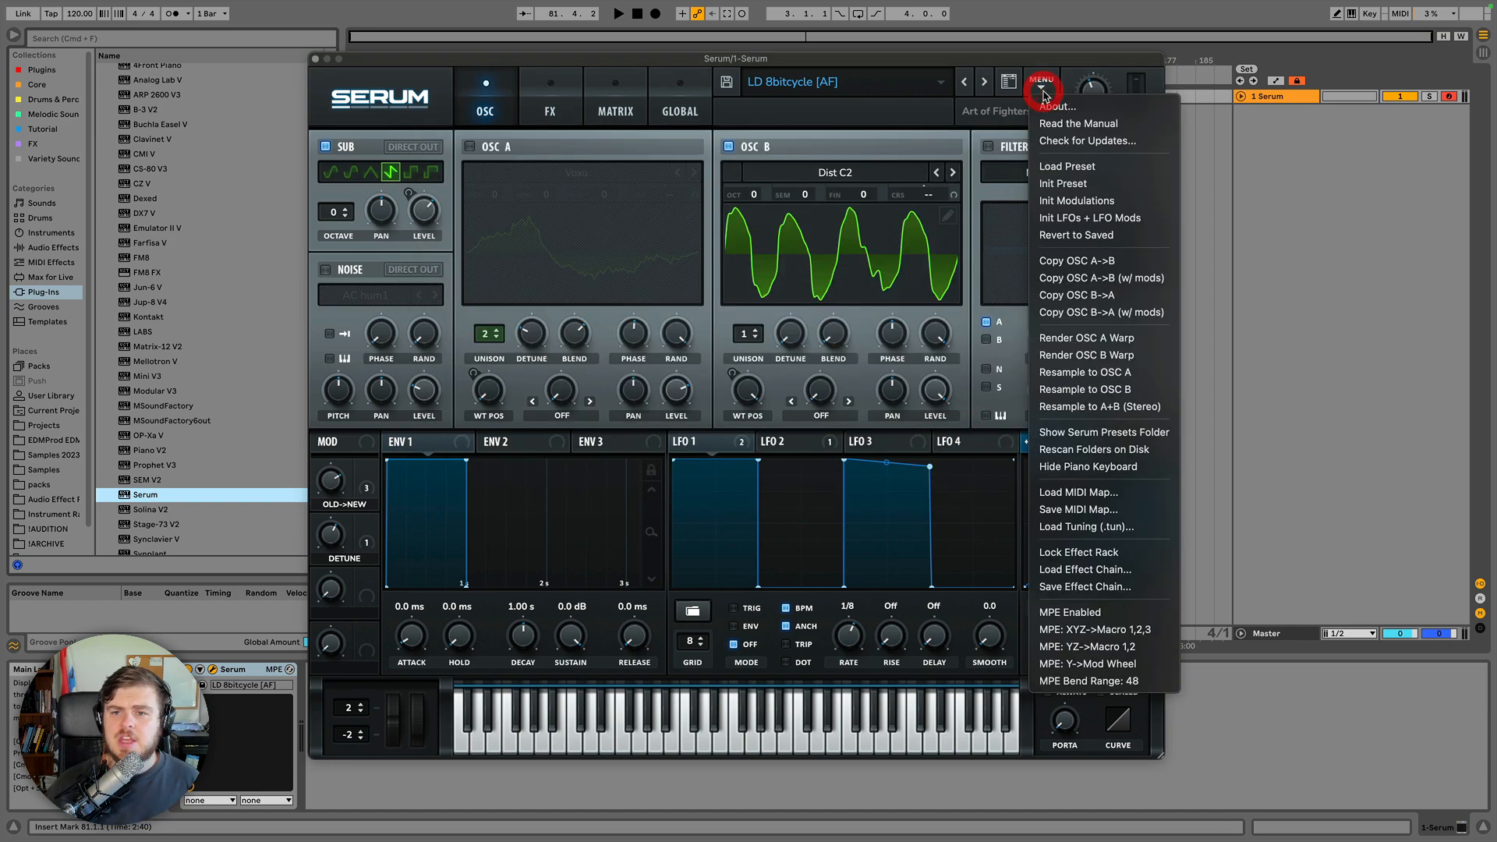
click(1064, 184)
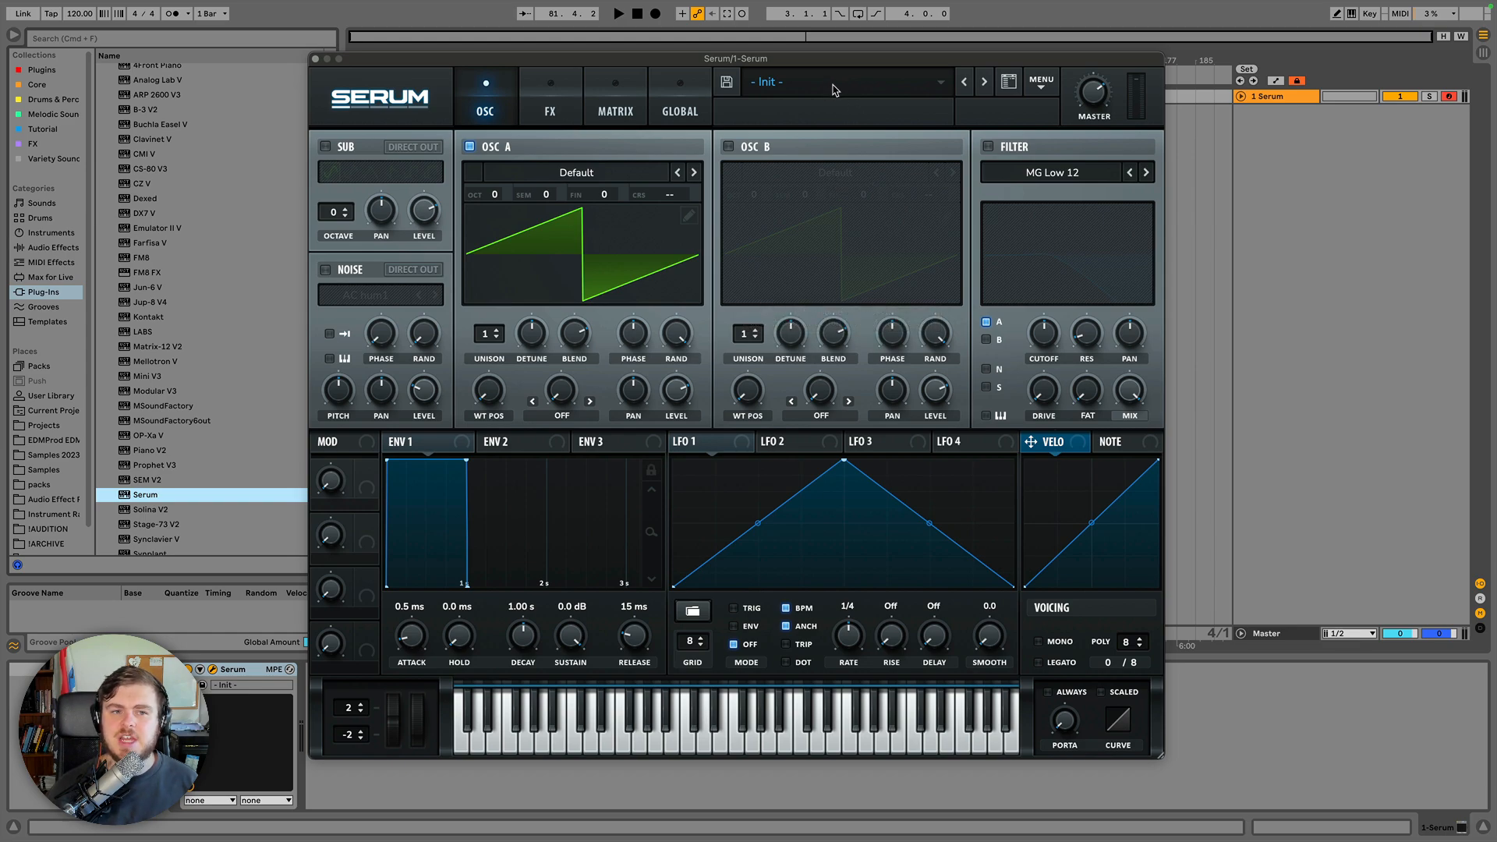
click(1041, 80)
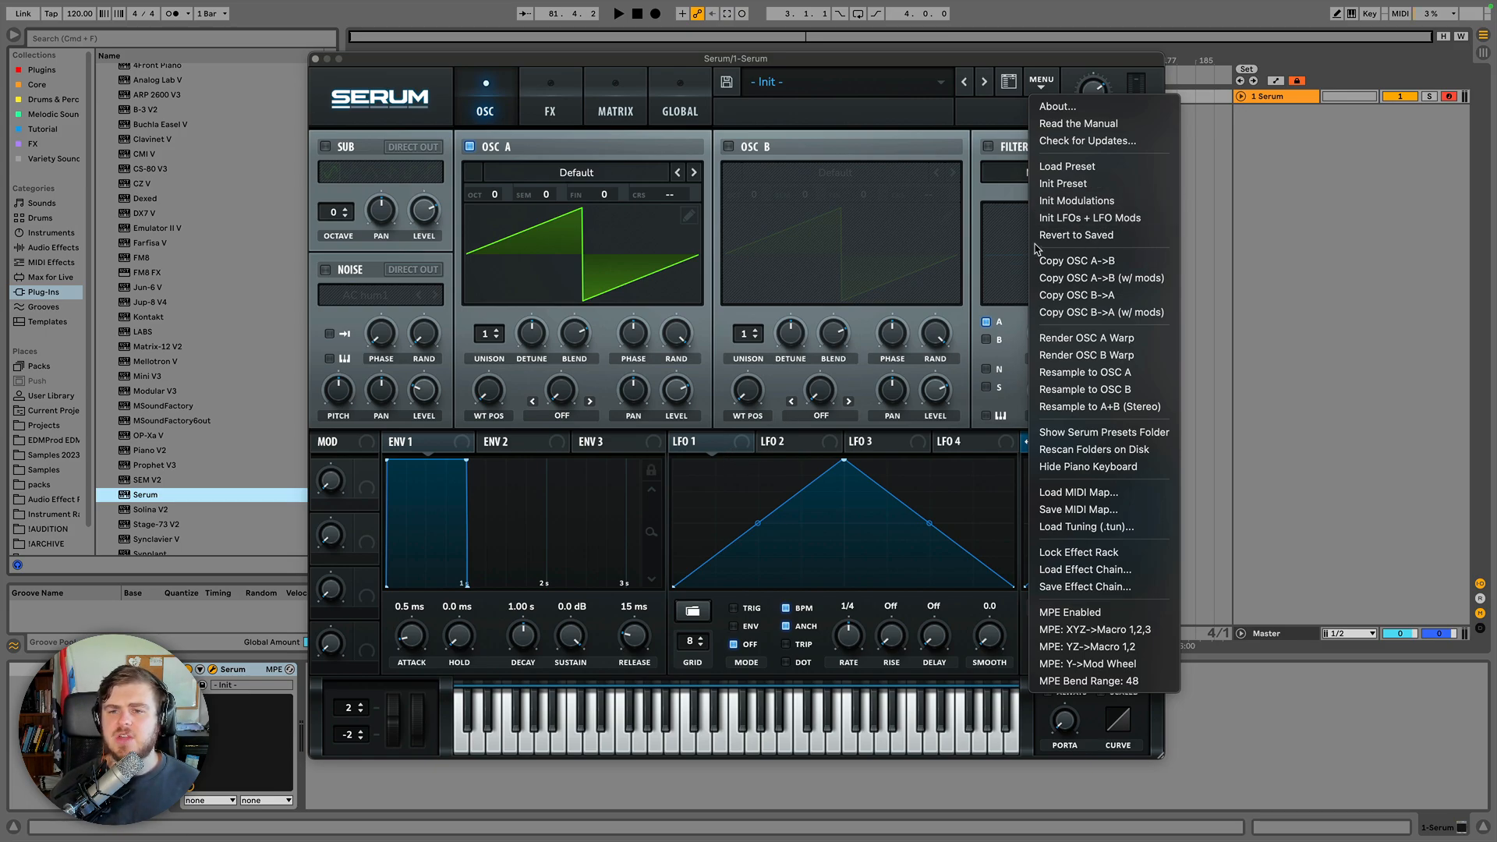
click(1083, 219)
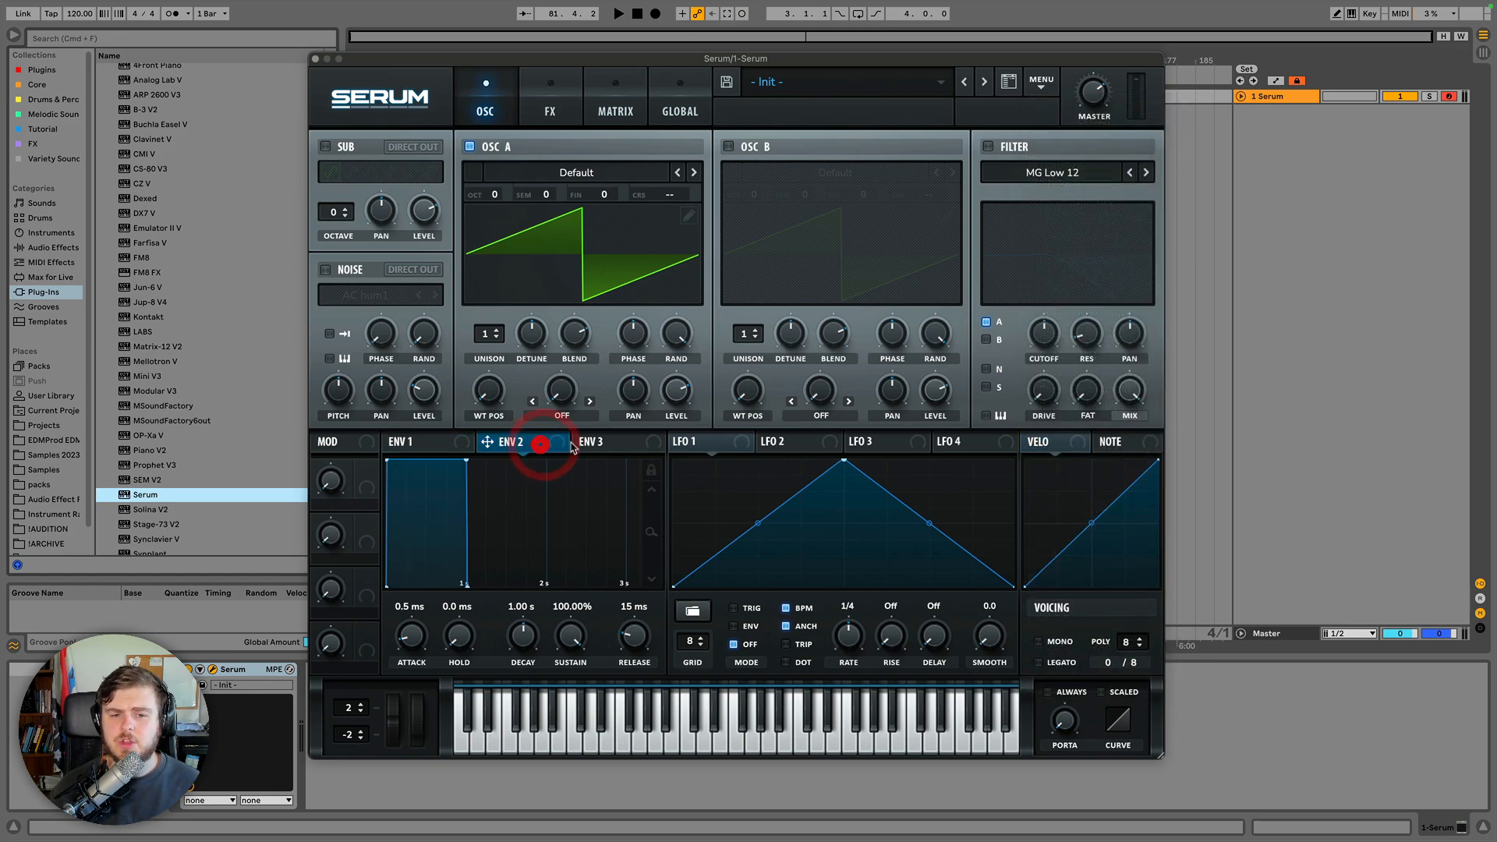
Revert the patch to its saved preset and confirm the prompt.
click(1044, 85)
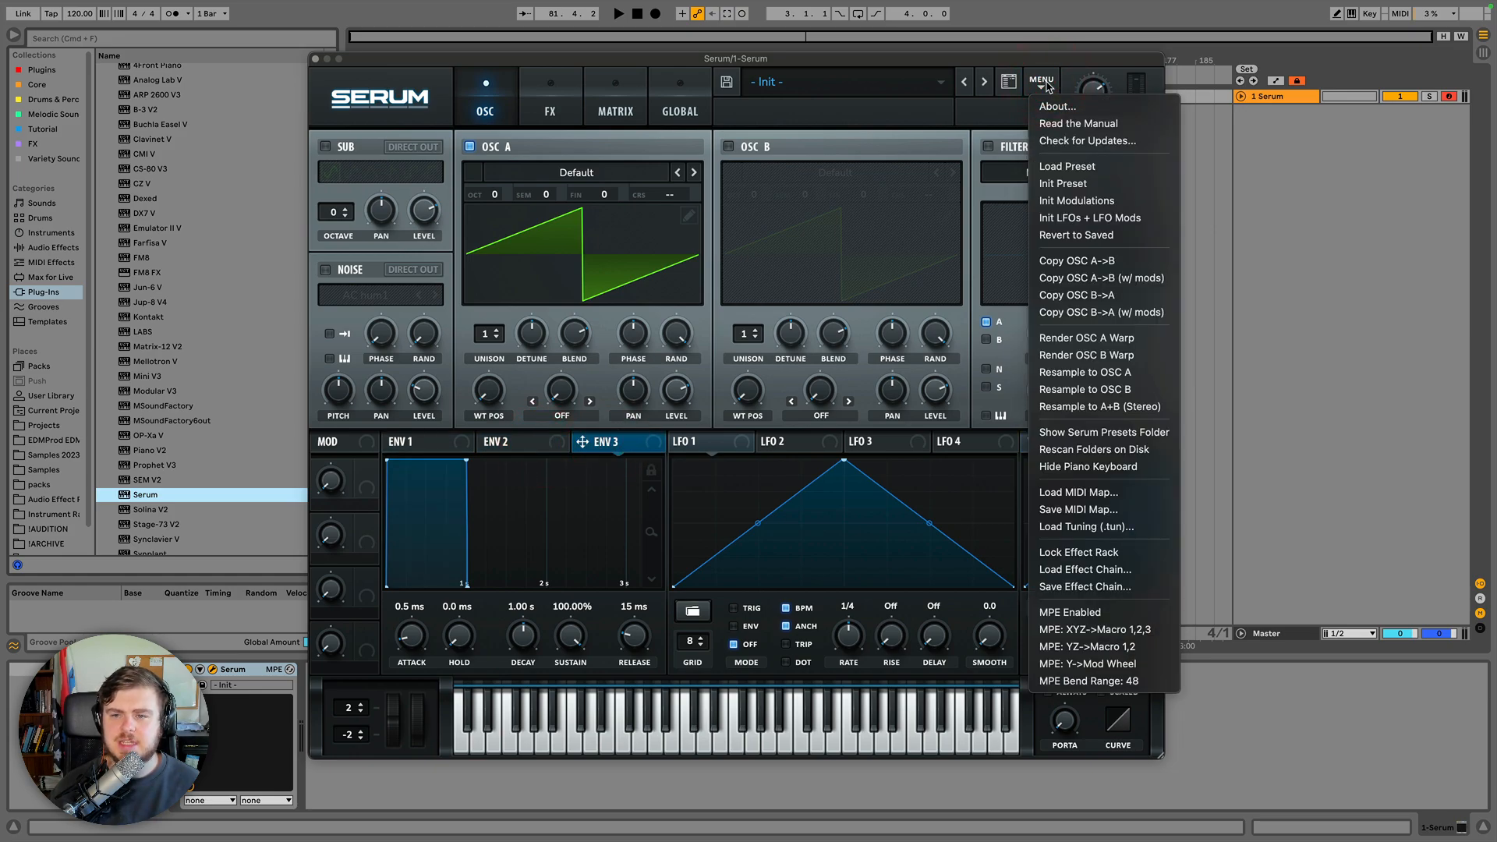
click(1071, 236)
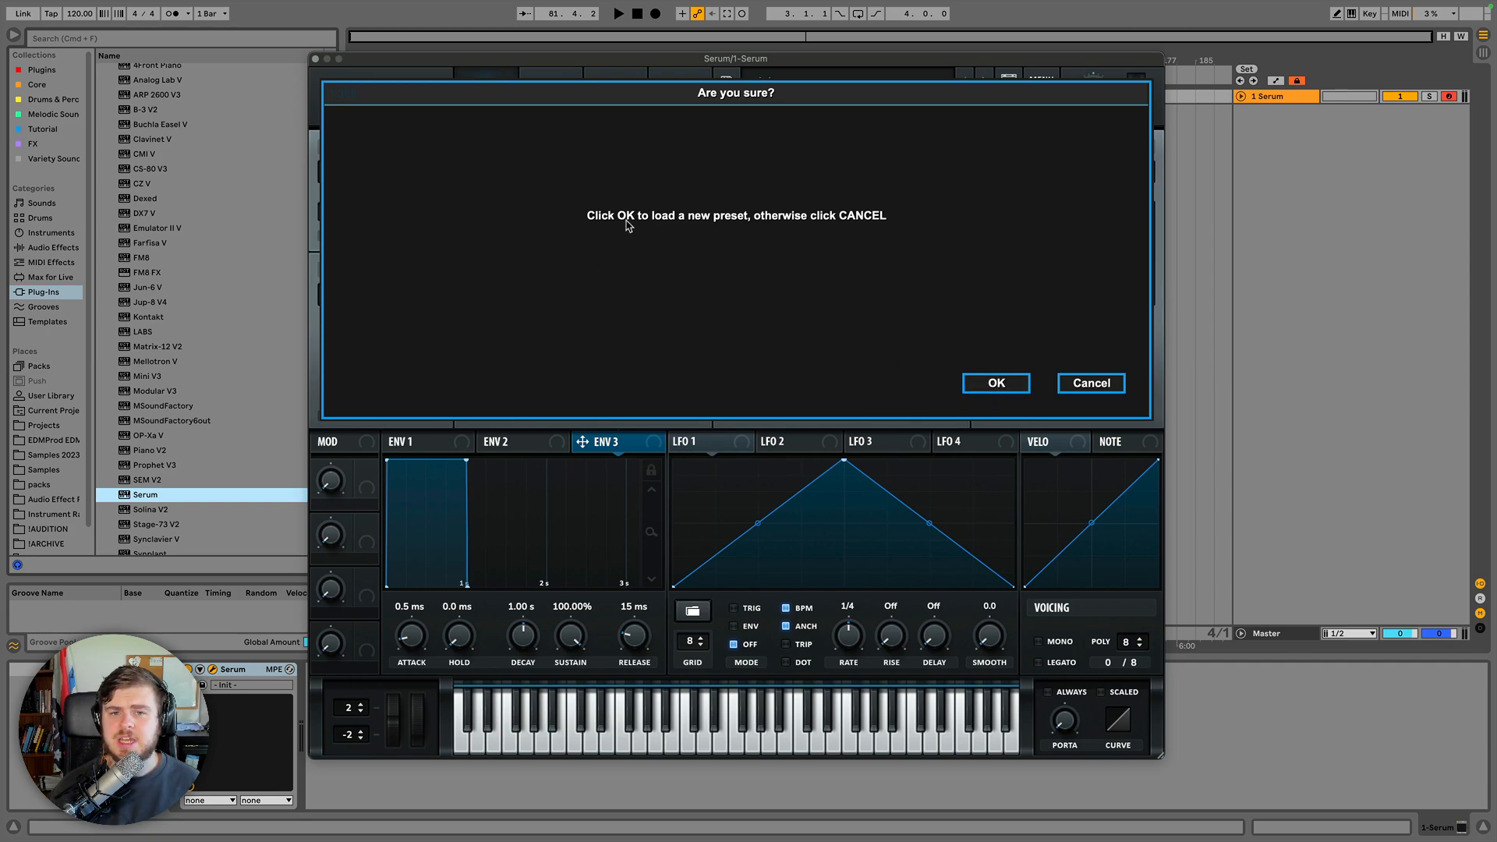
click(997, 385)
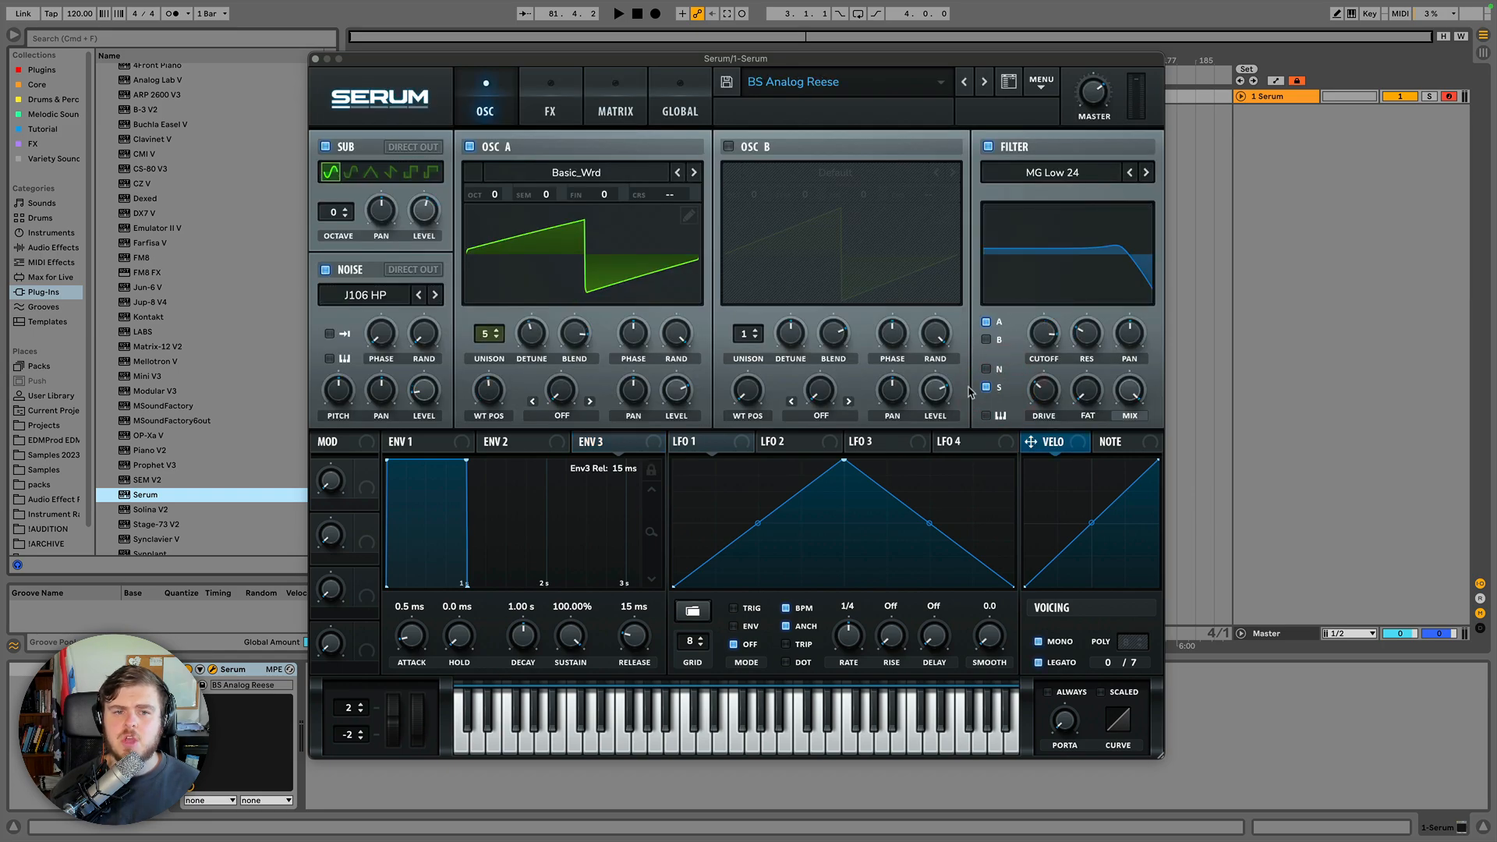
Switch OSC A's wavetable to BS2 - Acid, then revert the patch to saved again and confirm.
click(694, 173)
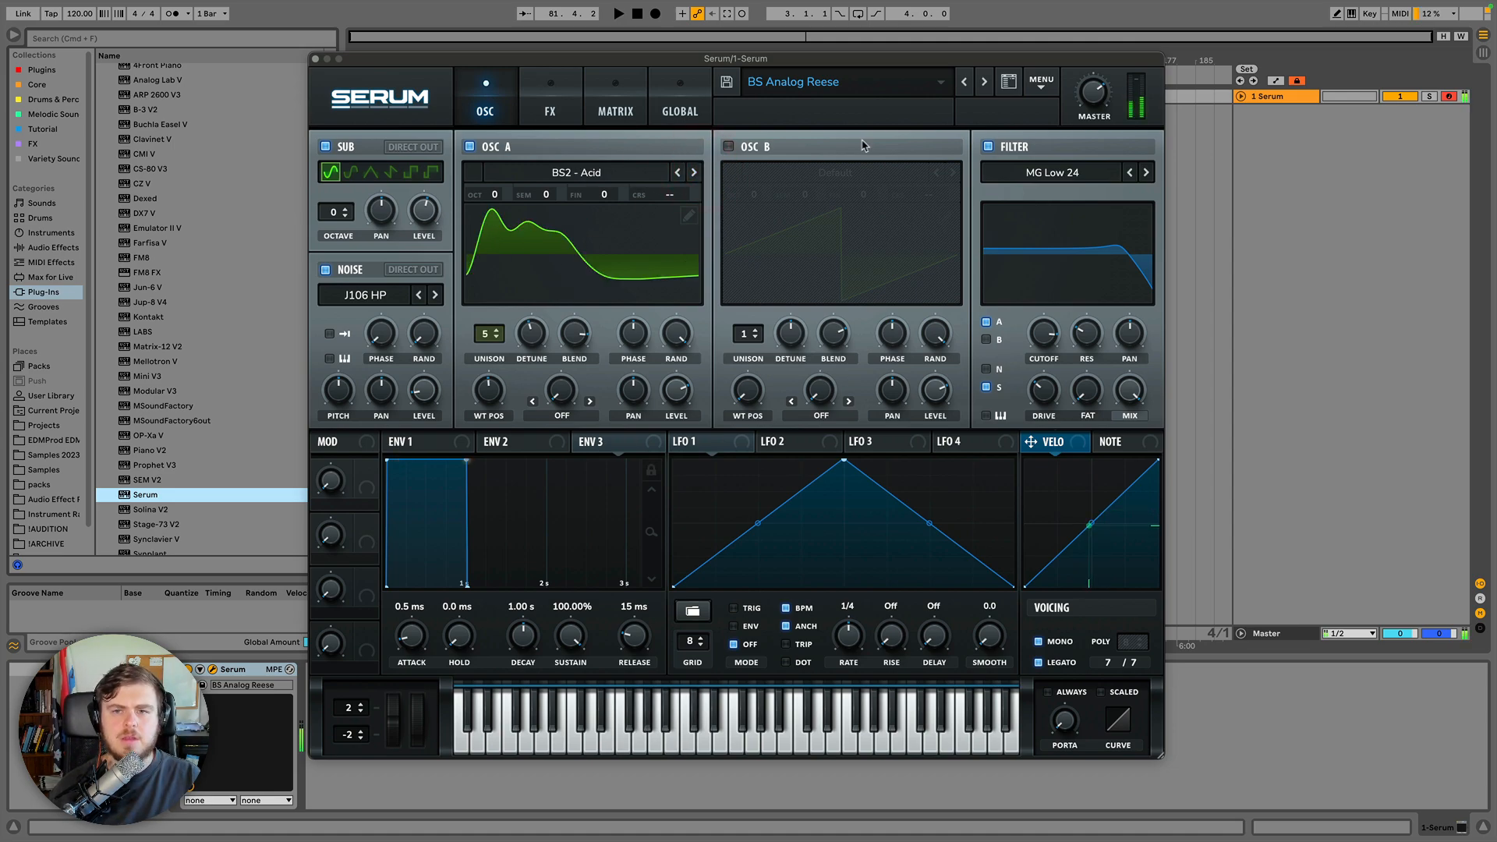
click(1041, 84)
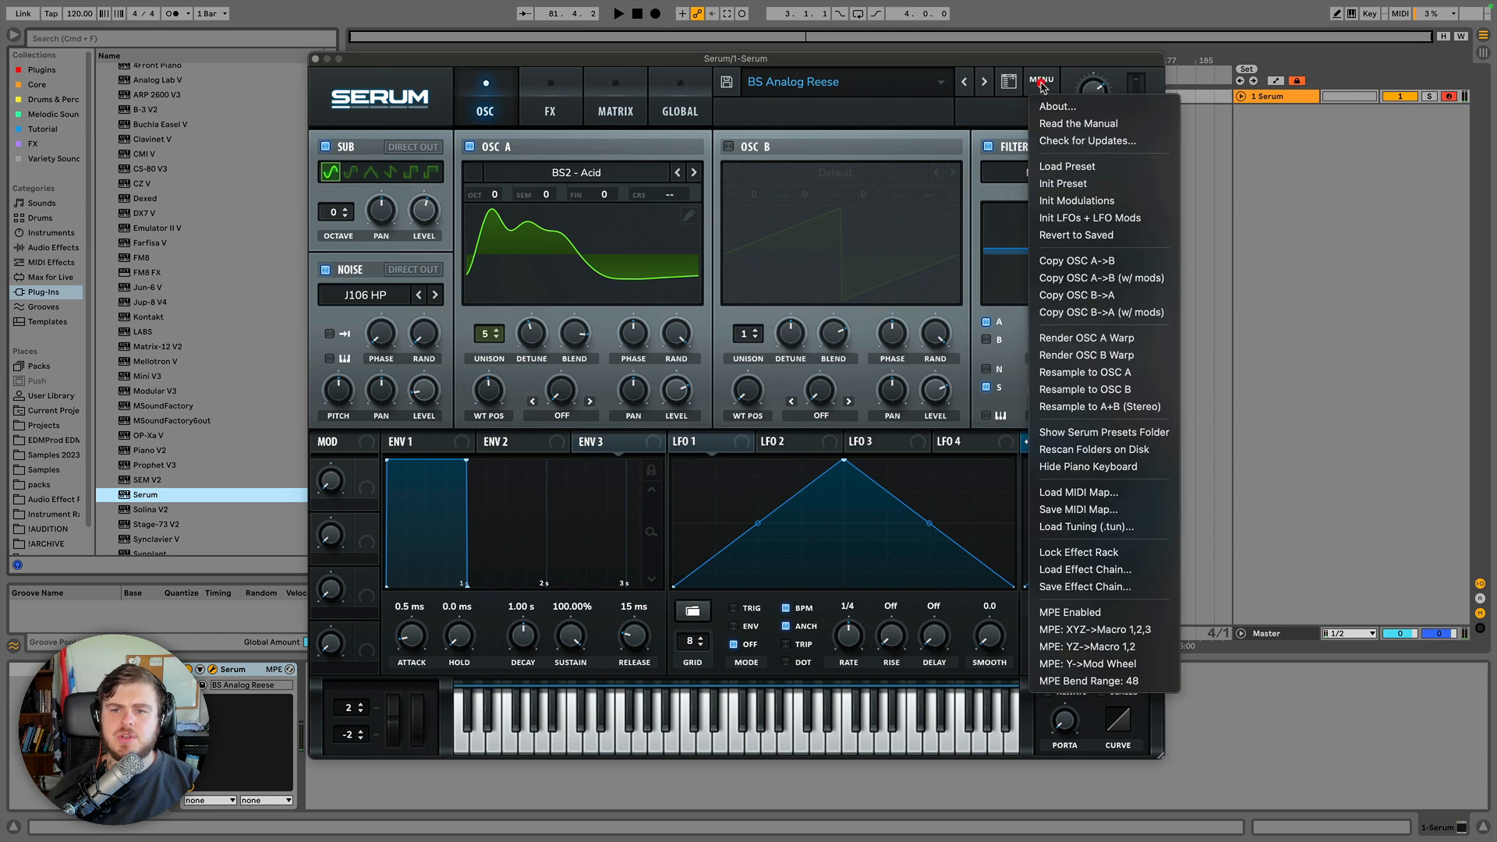
click(1080, 236)
click(1003, 390)
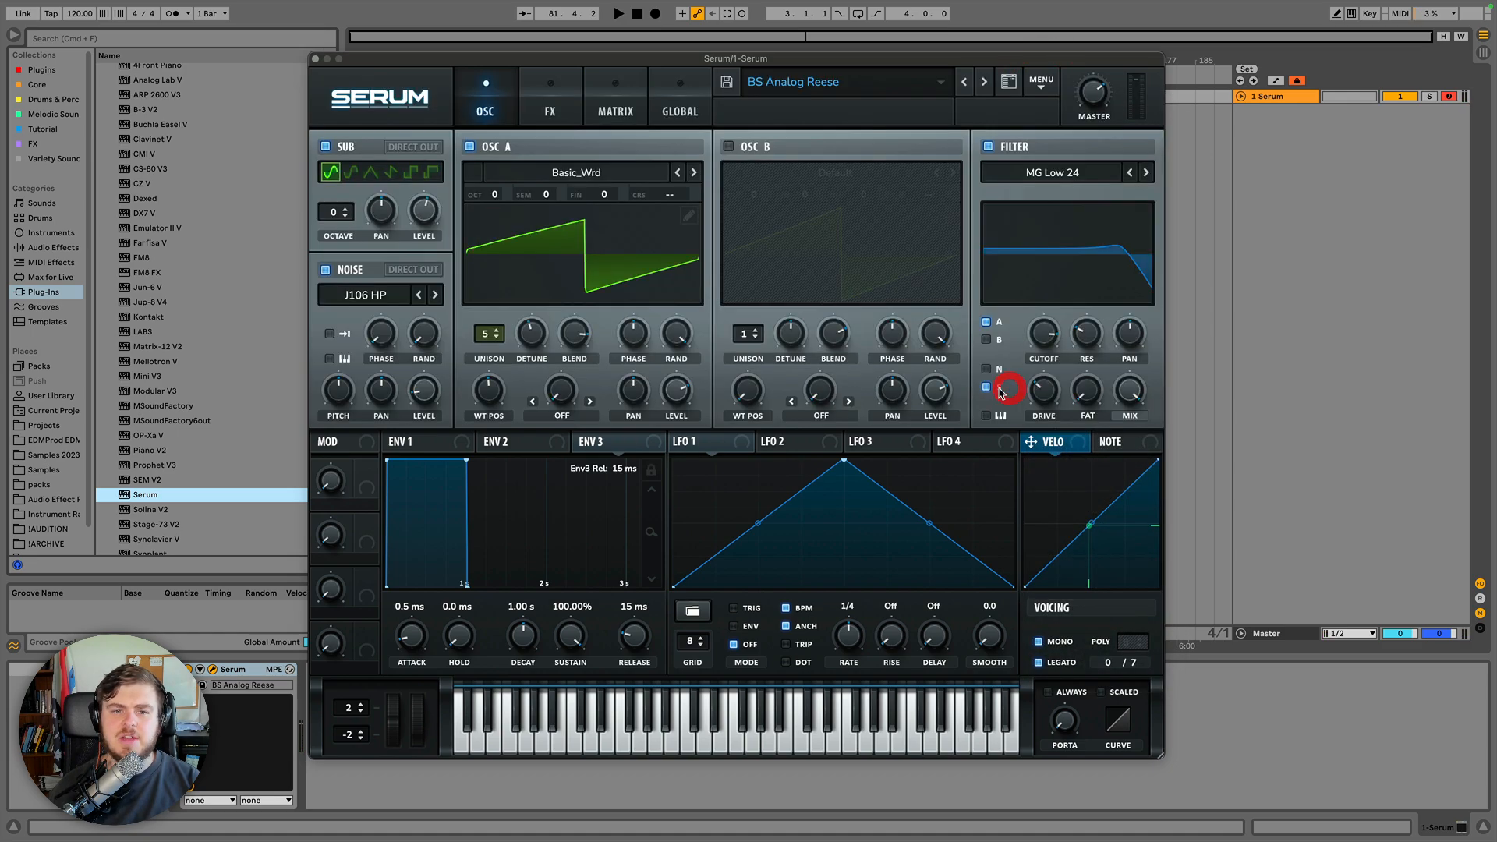
Open the Serum presets folder on disk from the main menu and return to the synth.
click(1040, 90)
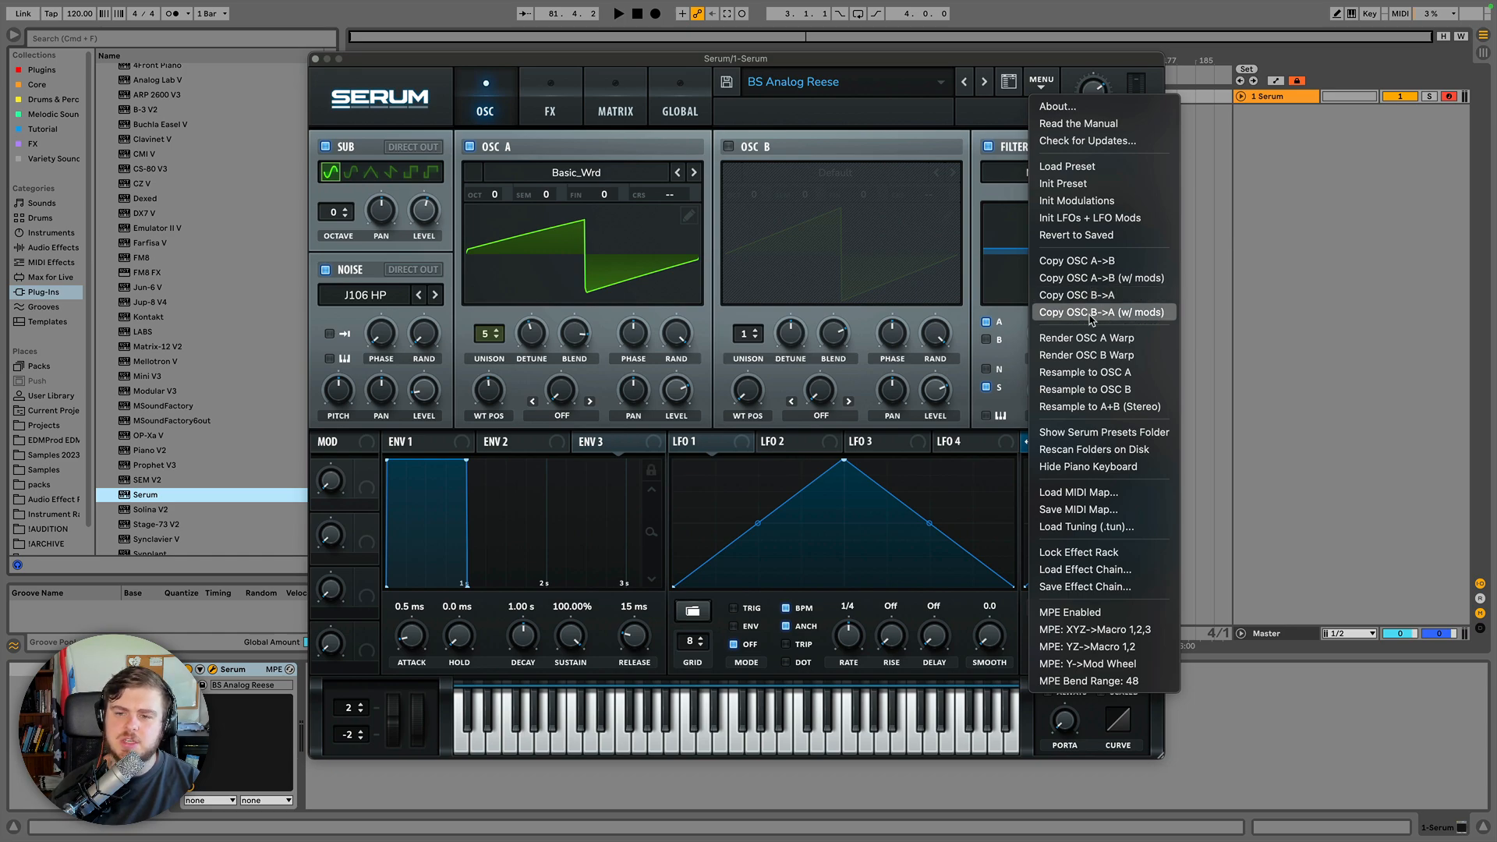
click(1095, 434)
key(ctrl+Left)
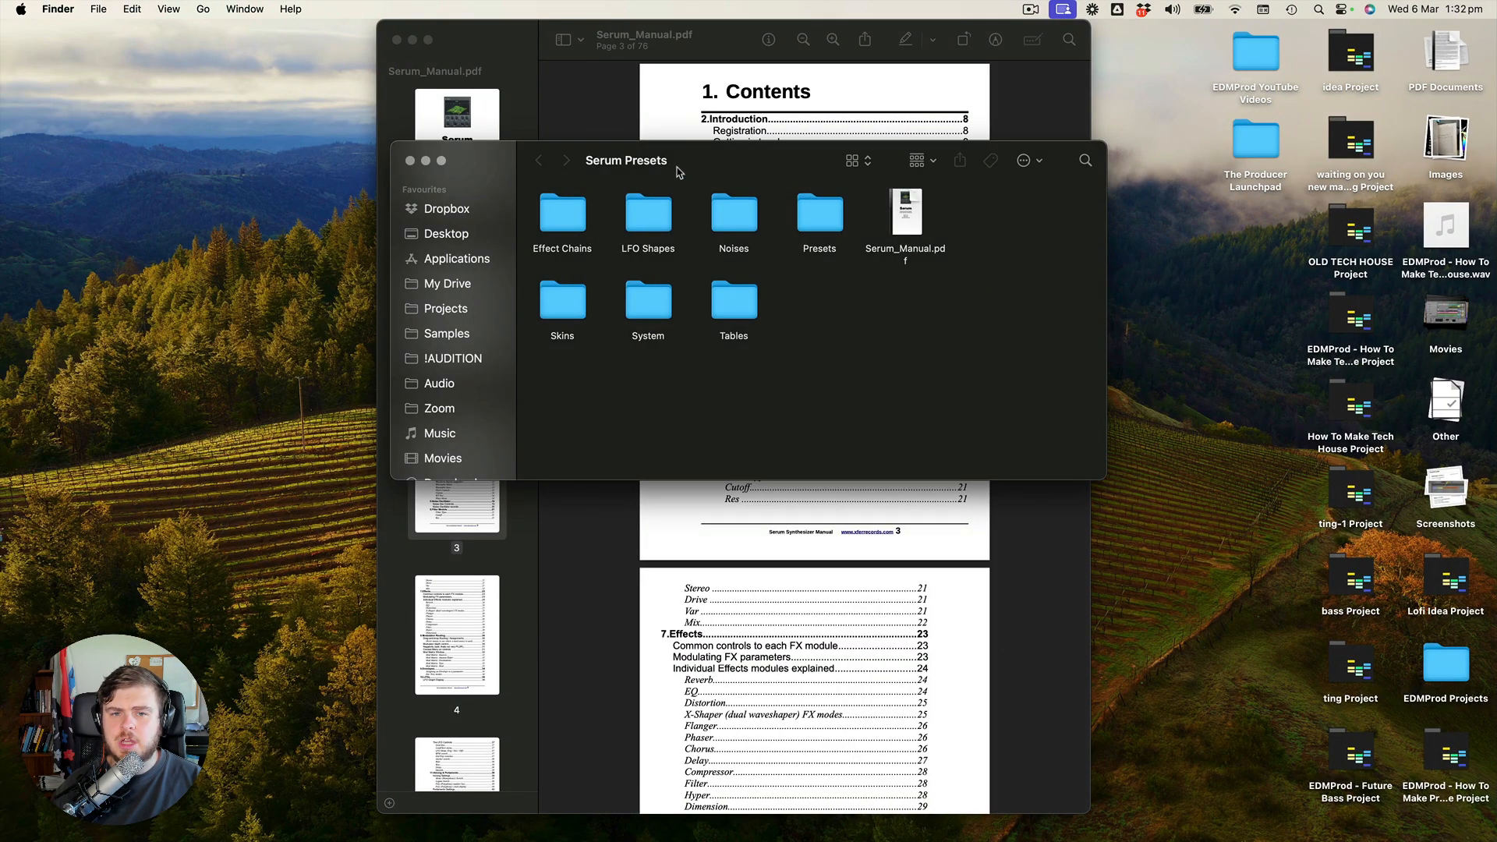
drag(700, 160, 695, 207)
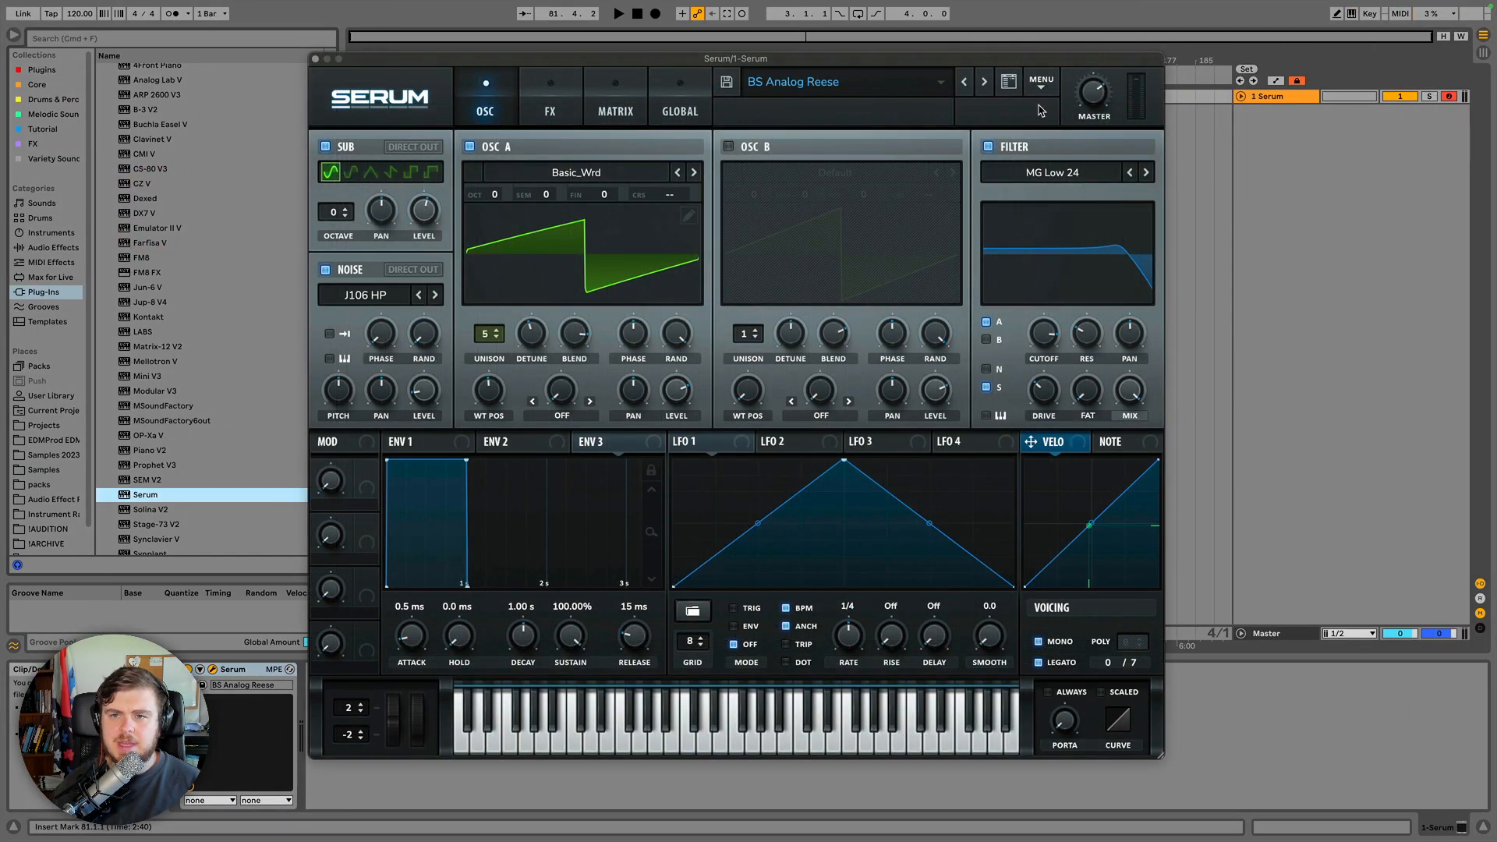
Rescan the preset folders on disk and open the preset bank list.
click(1043, 82)
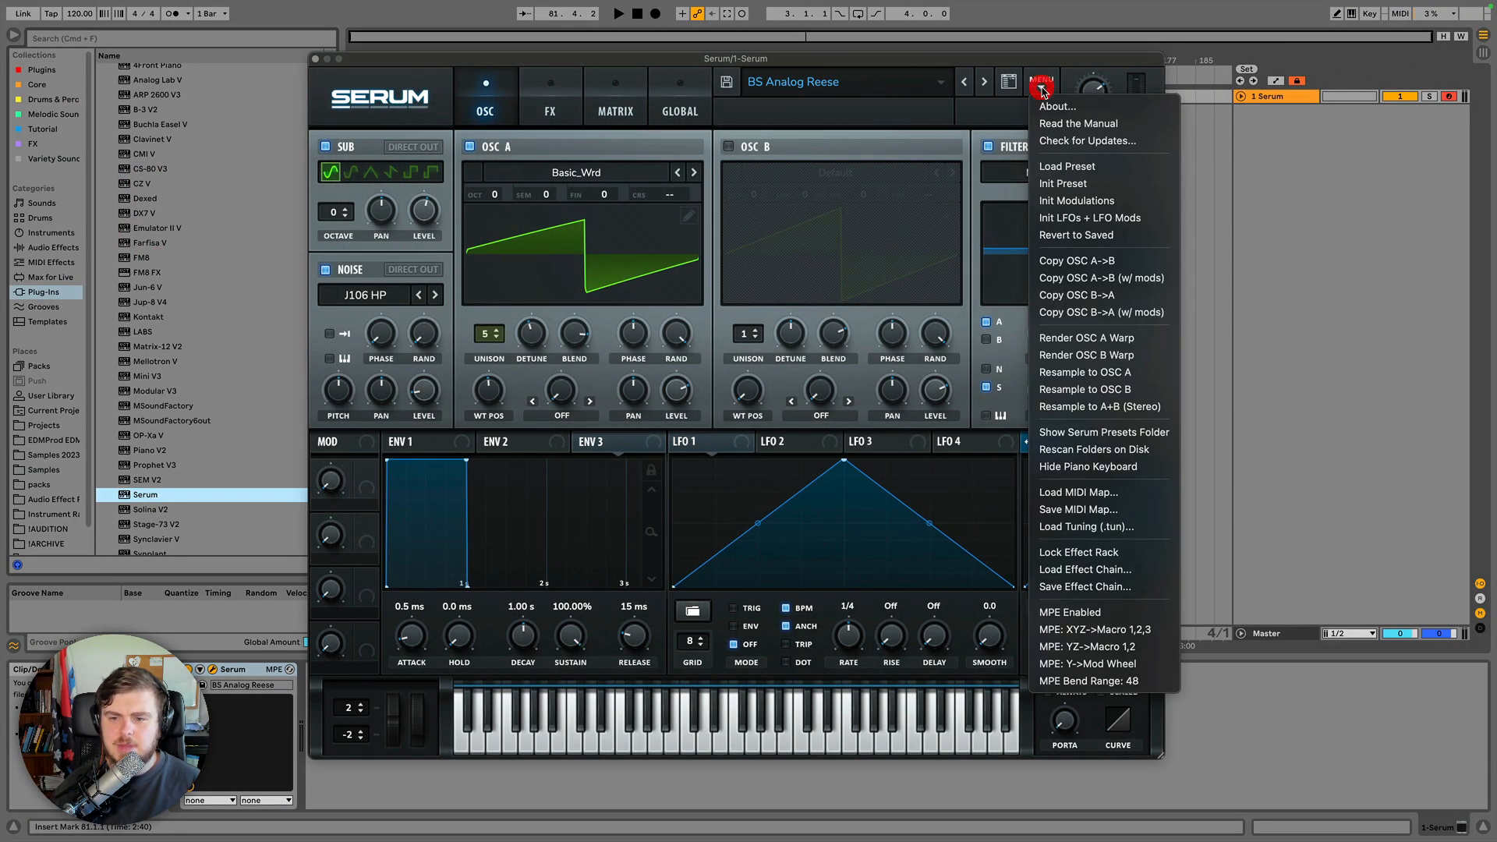
click(1076, 450)
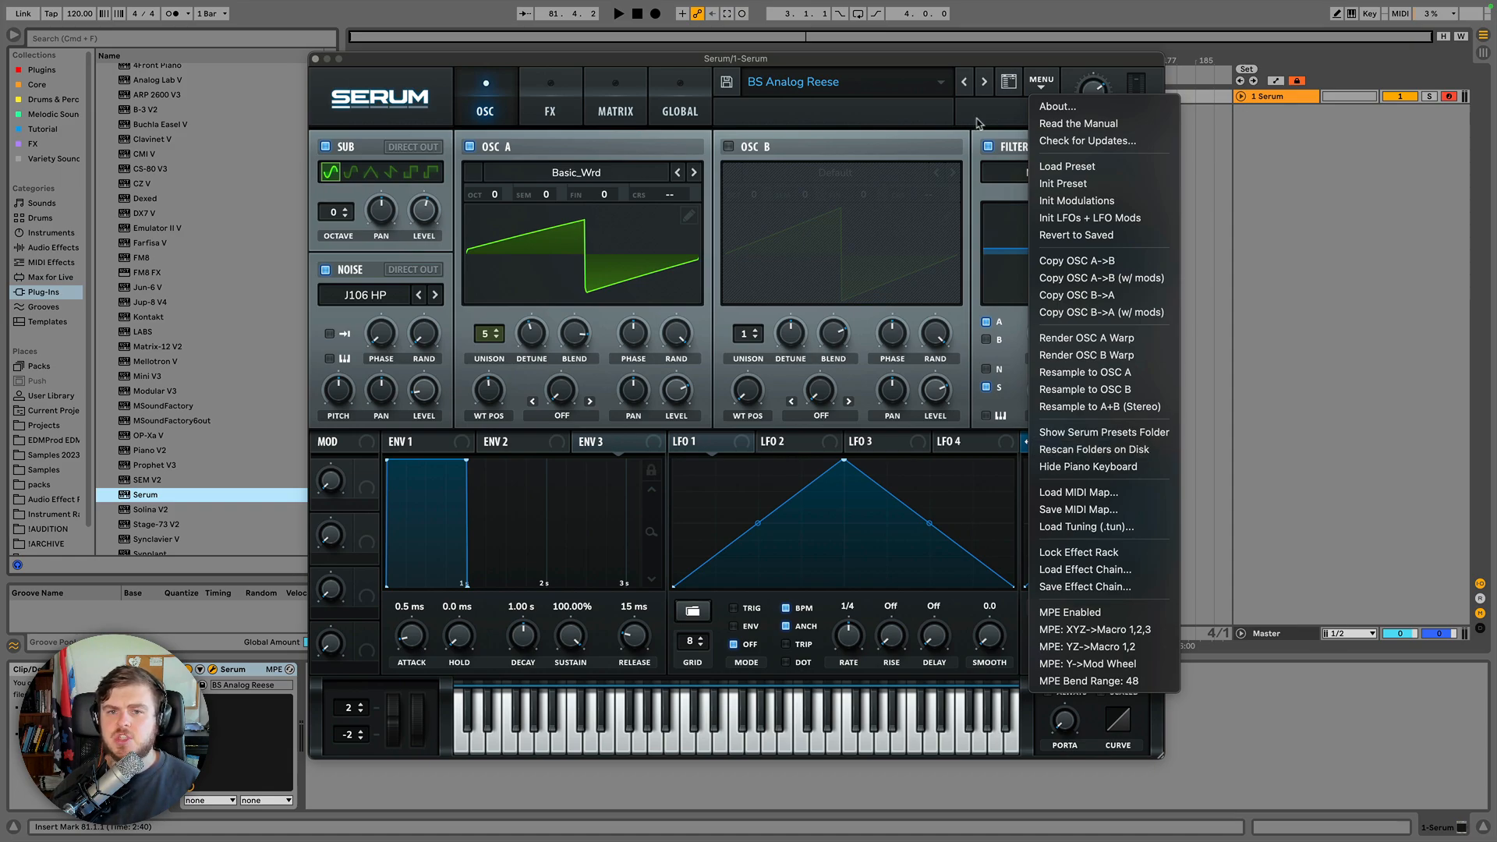
click(907, 78)
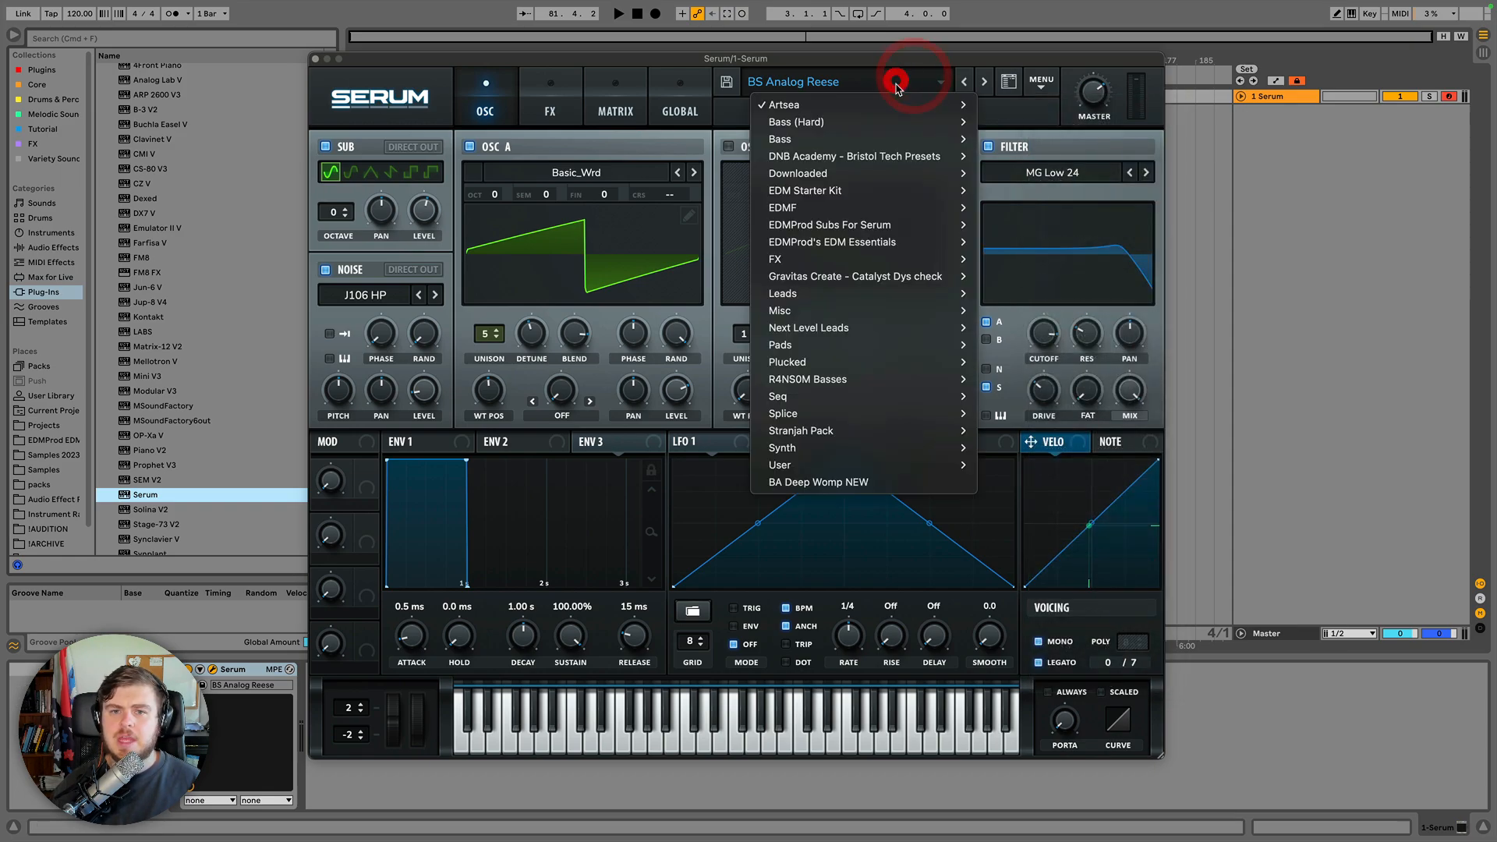
Close the preset bank list and hide the piano keyboard from the main menu.
click(1040, 82)
click(1080, 450)
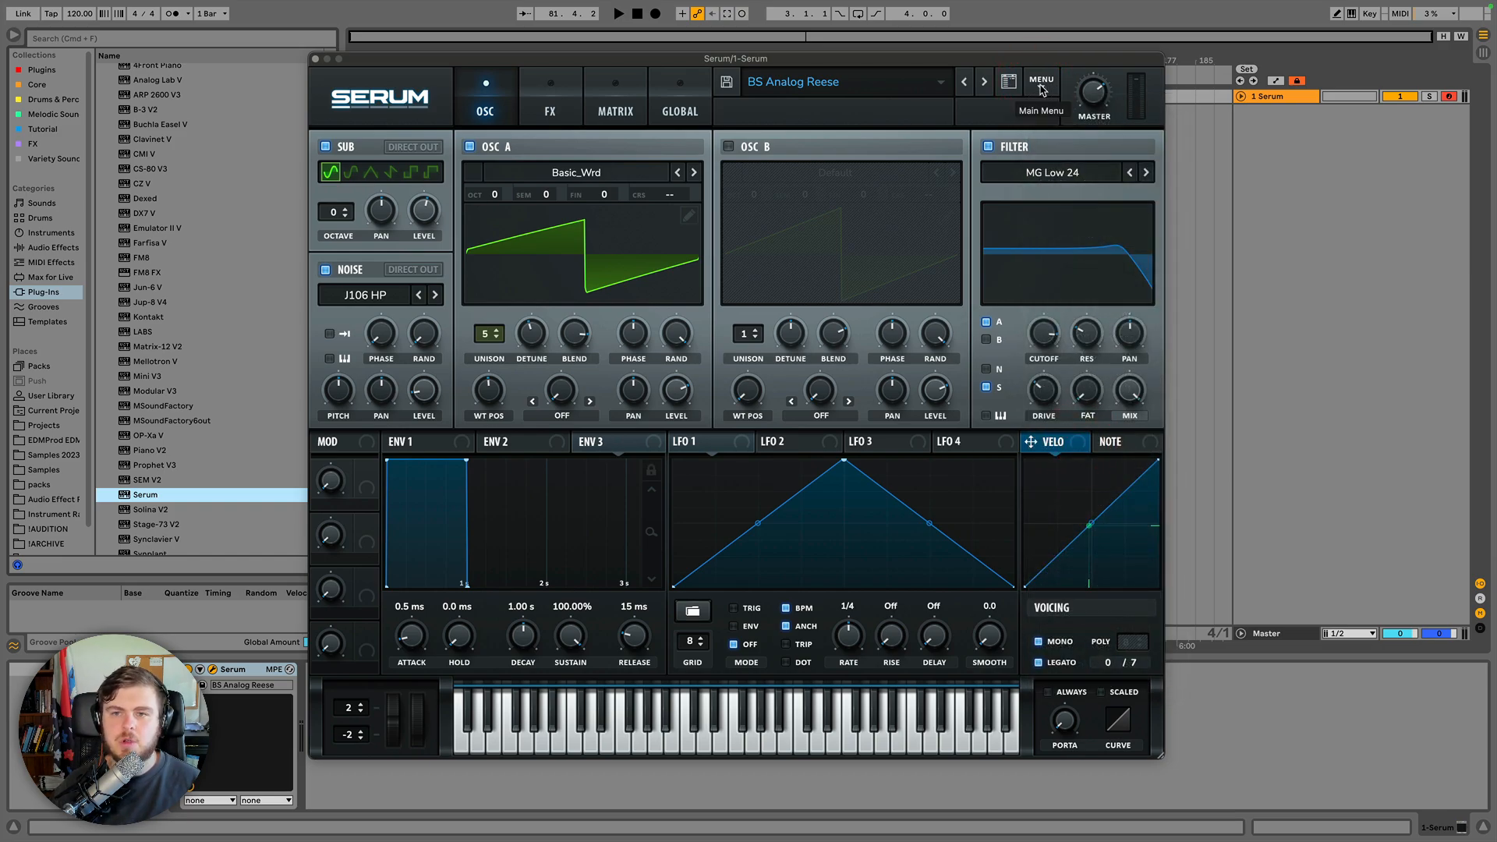
click(1041, 89)
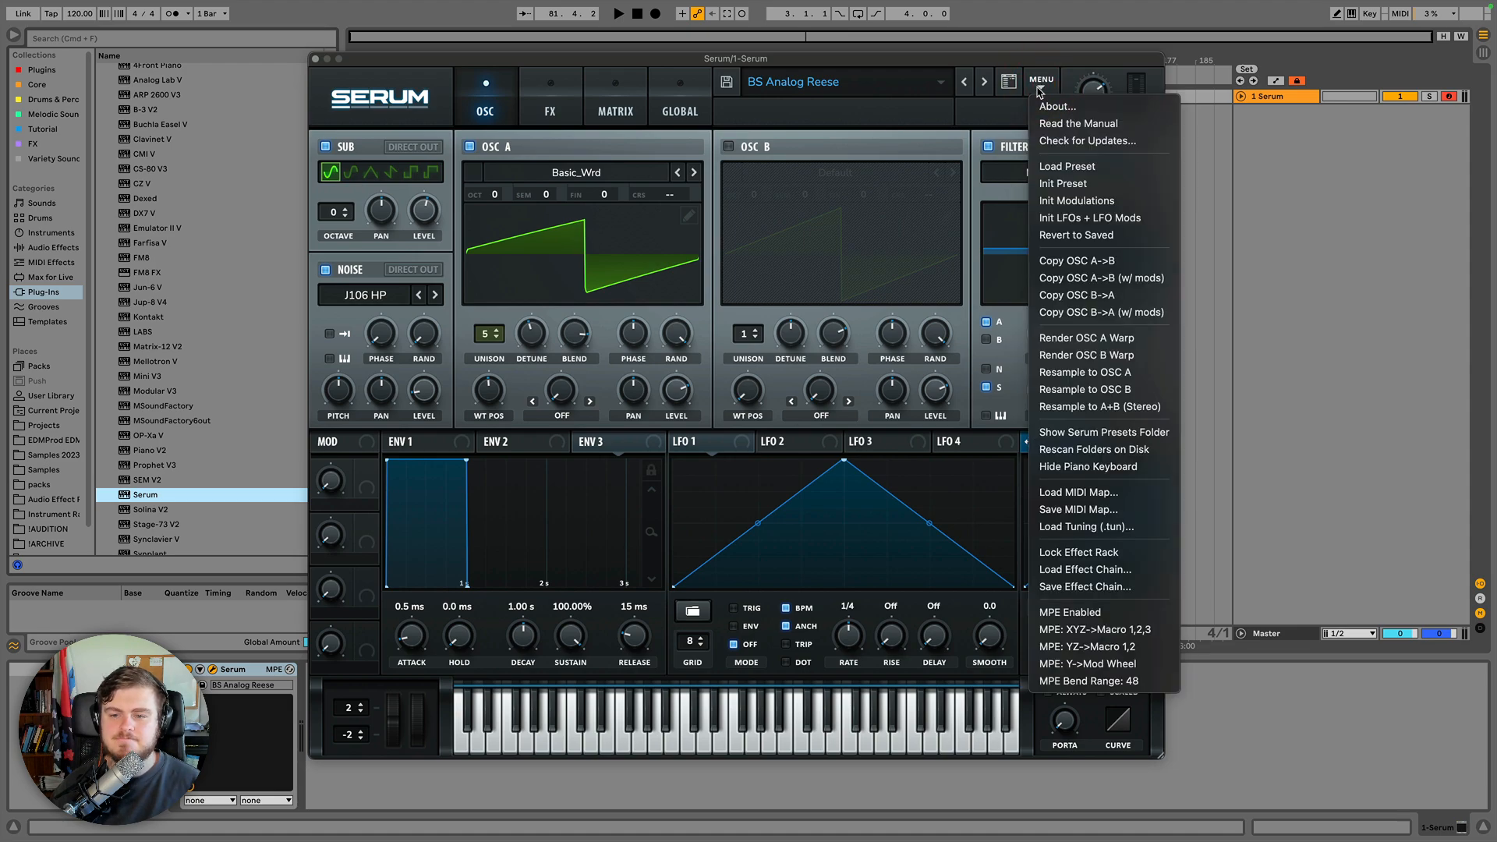
click(1089, 468)
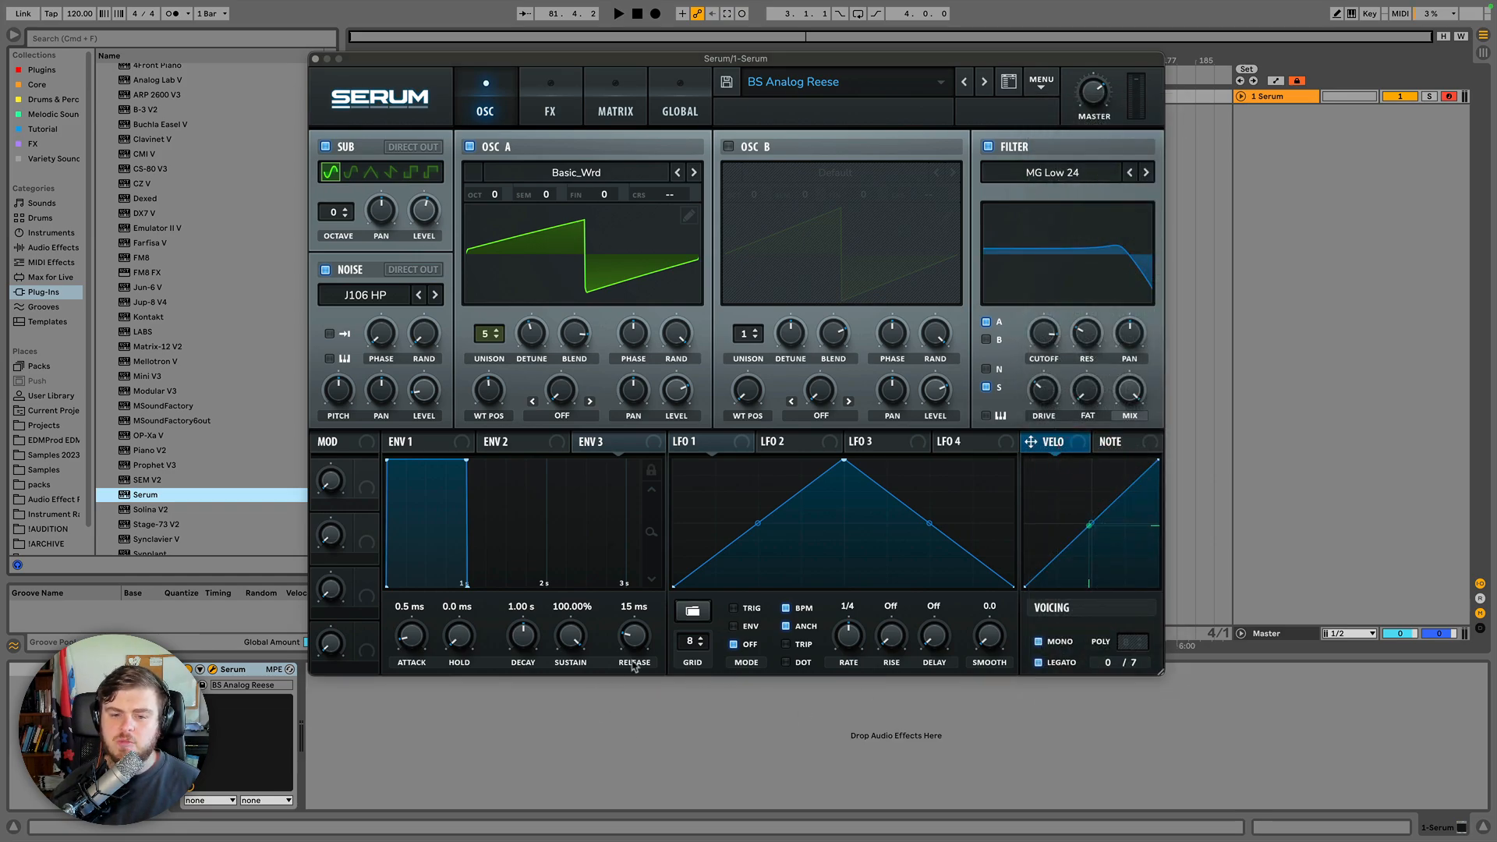
Show the piano keyboard again from the main menu.
click(1039, 83)
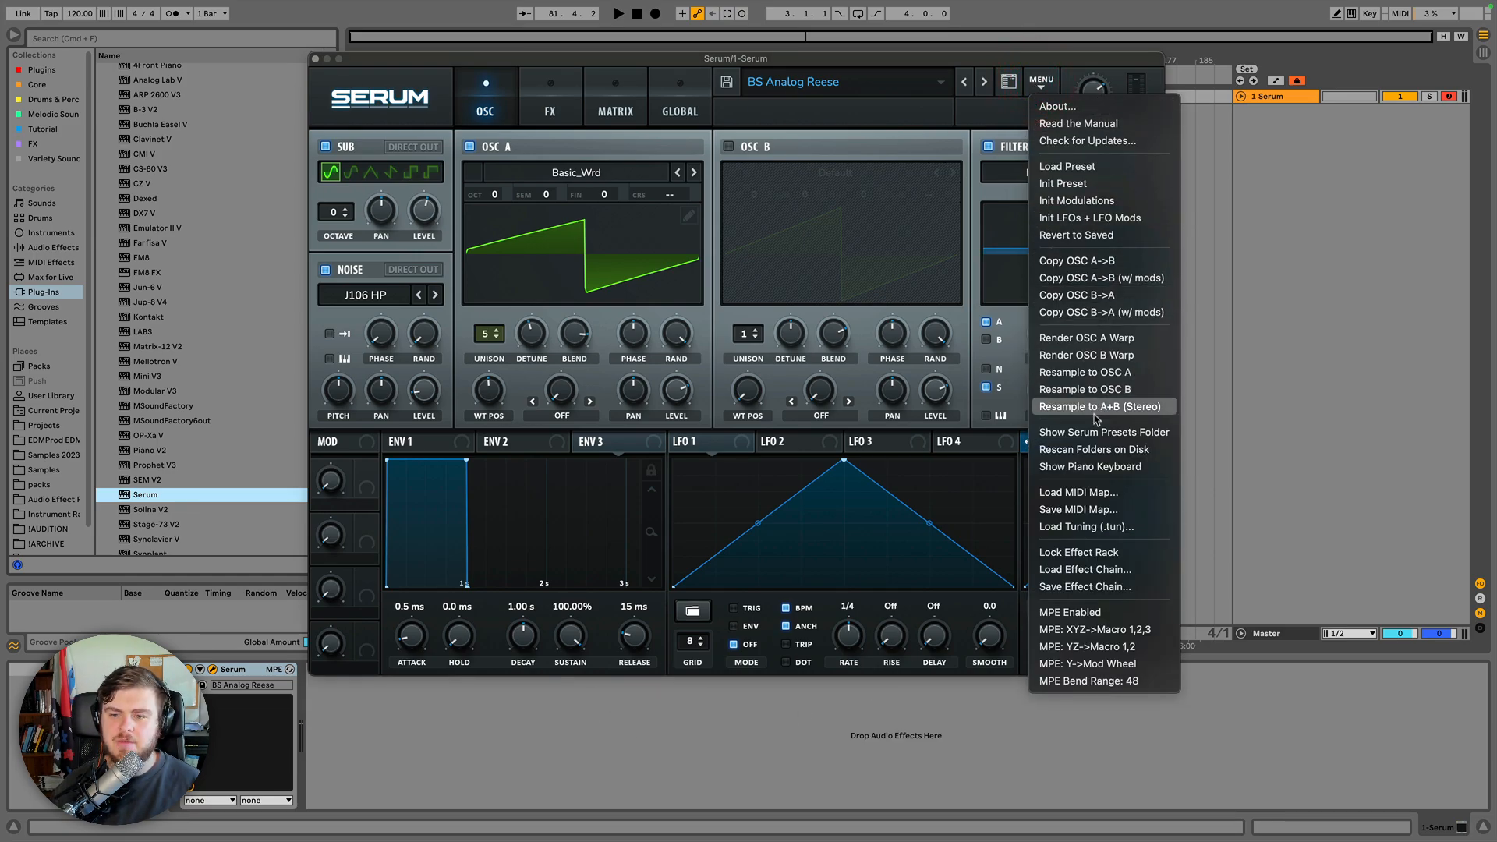
click(1096, 467)
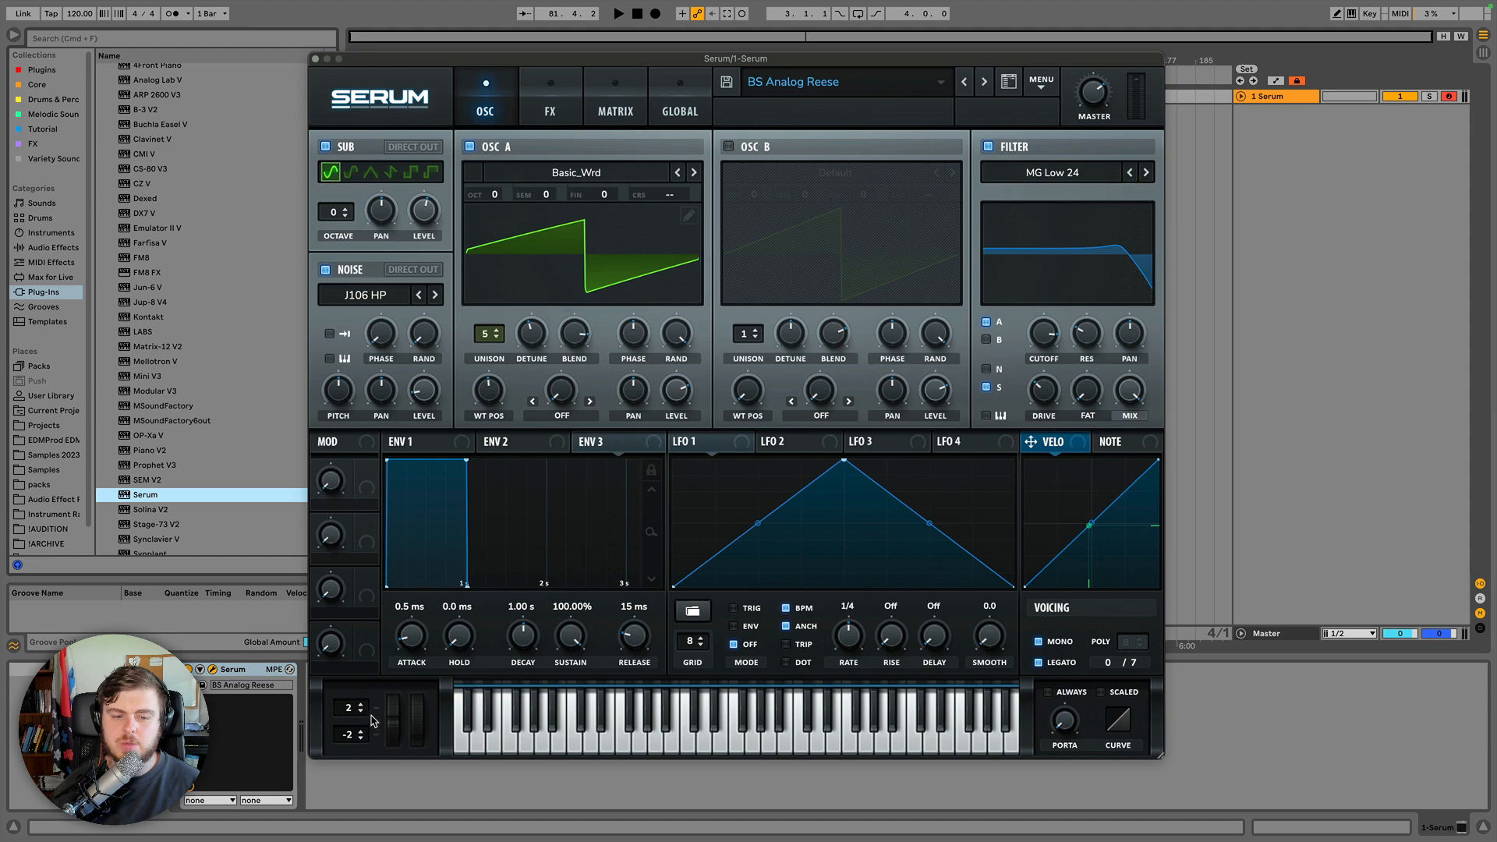
Initialize the patch with Init Preset from the main menu.
click(1038, 81)
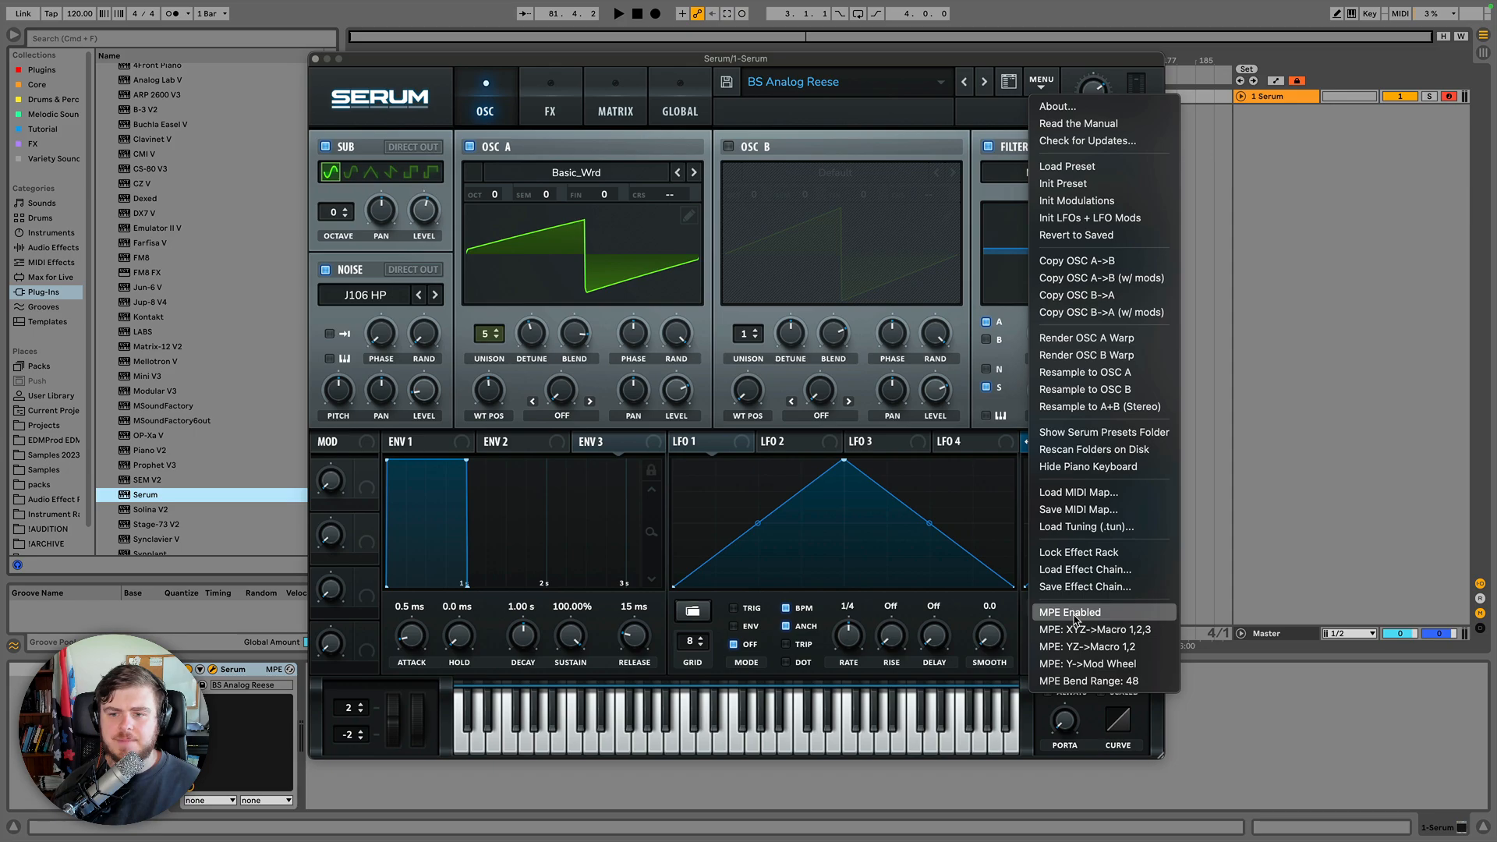
click(1063, 183)
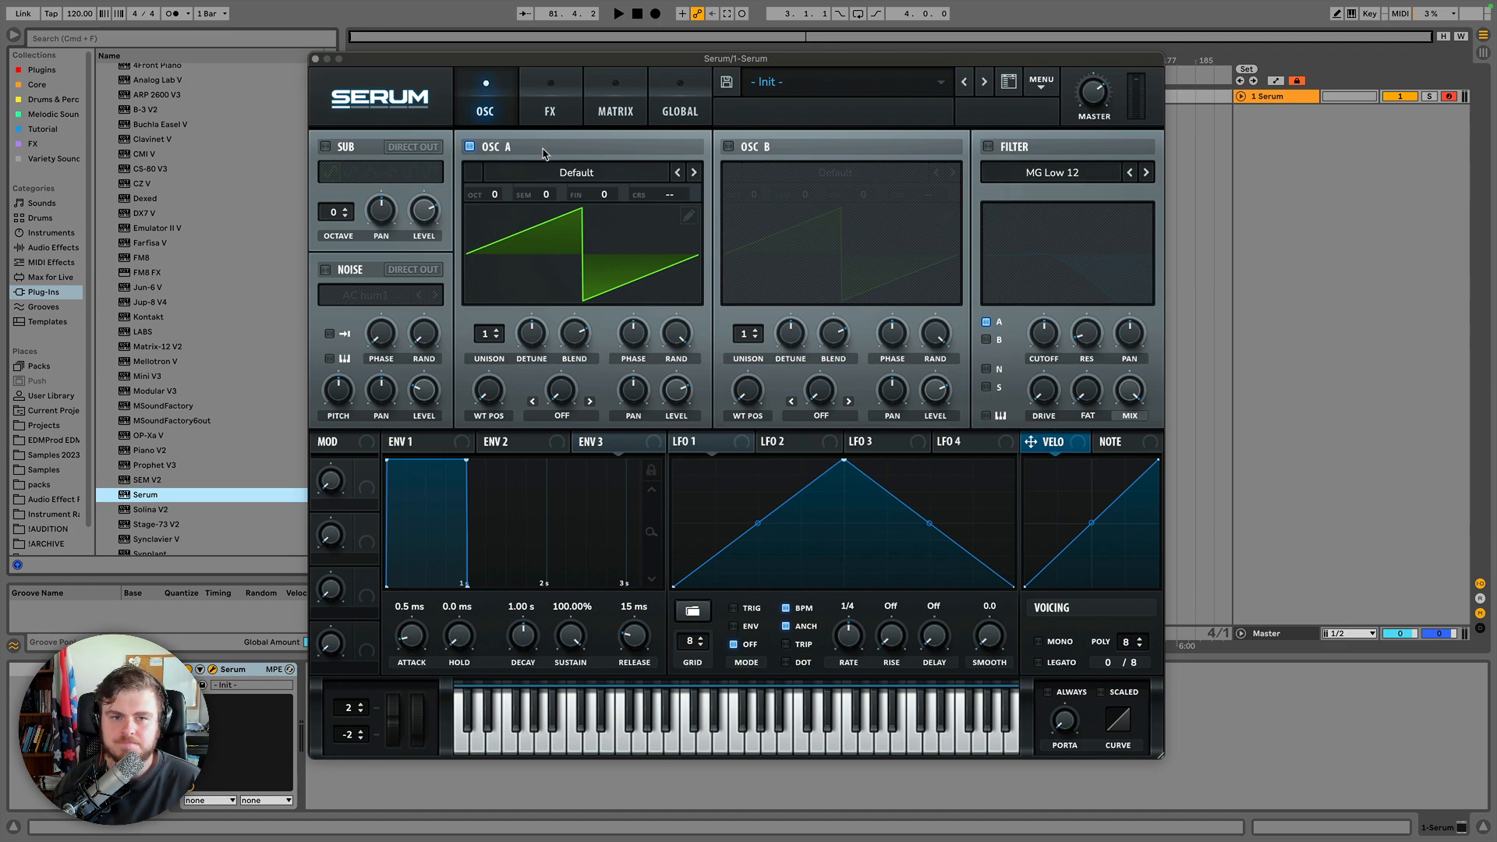
Switch Oscillator A off and back on a few times.
click(540, 98)
click(499, 100)
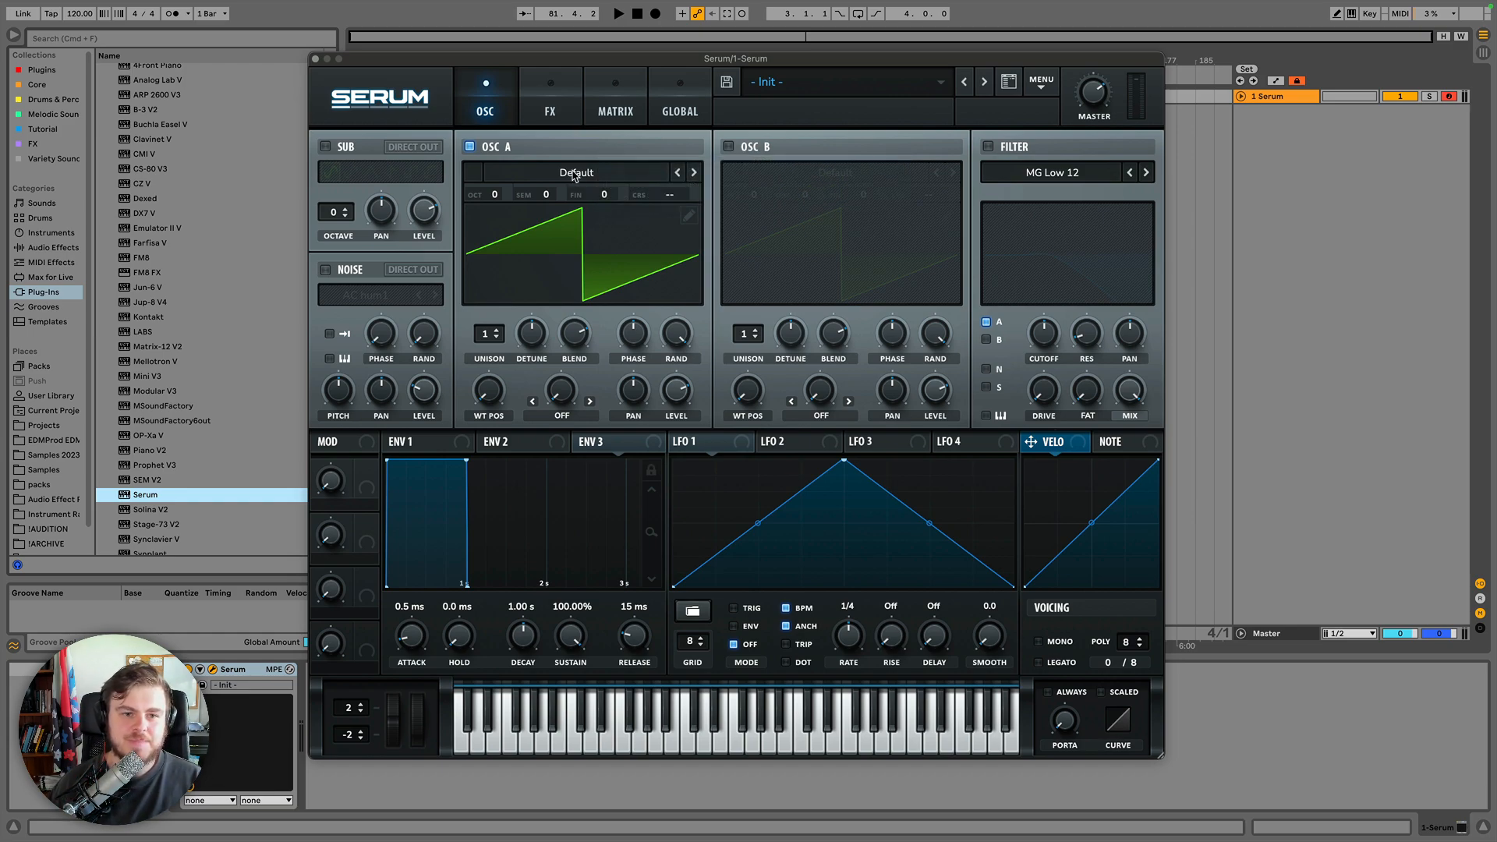
click(471, 148)
click(471, 148)
click(470, 147)
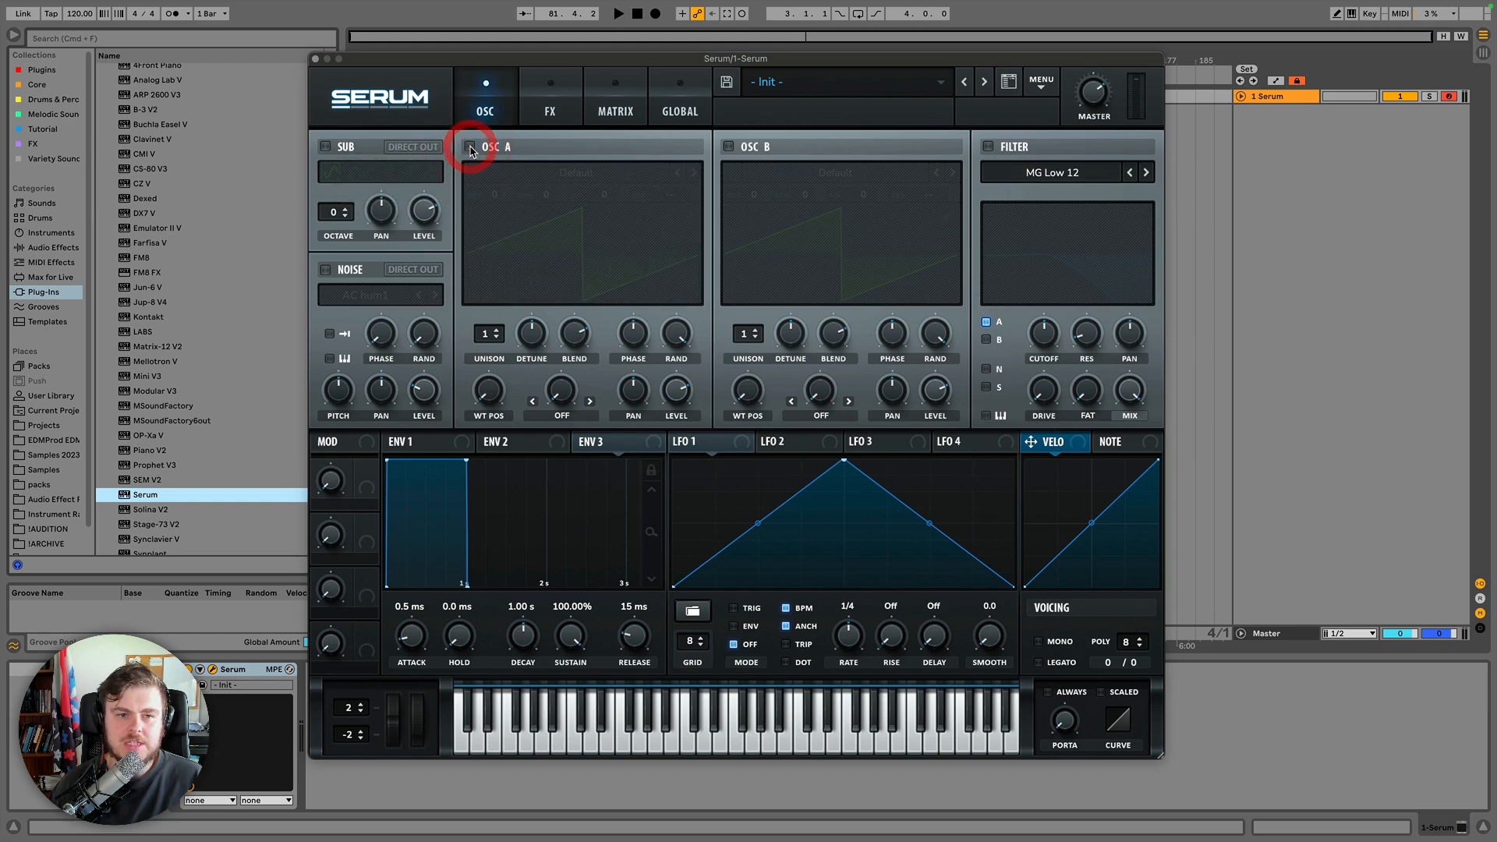
click(470, 147)
click(470, 147)
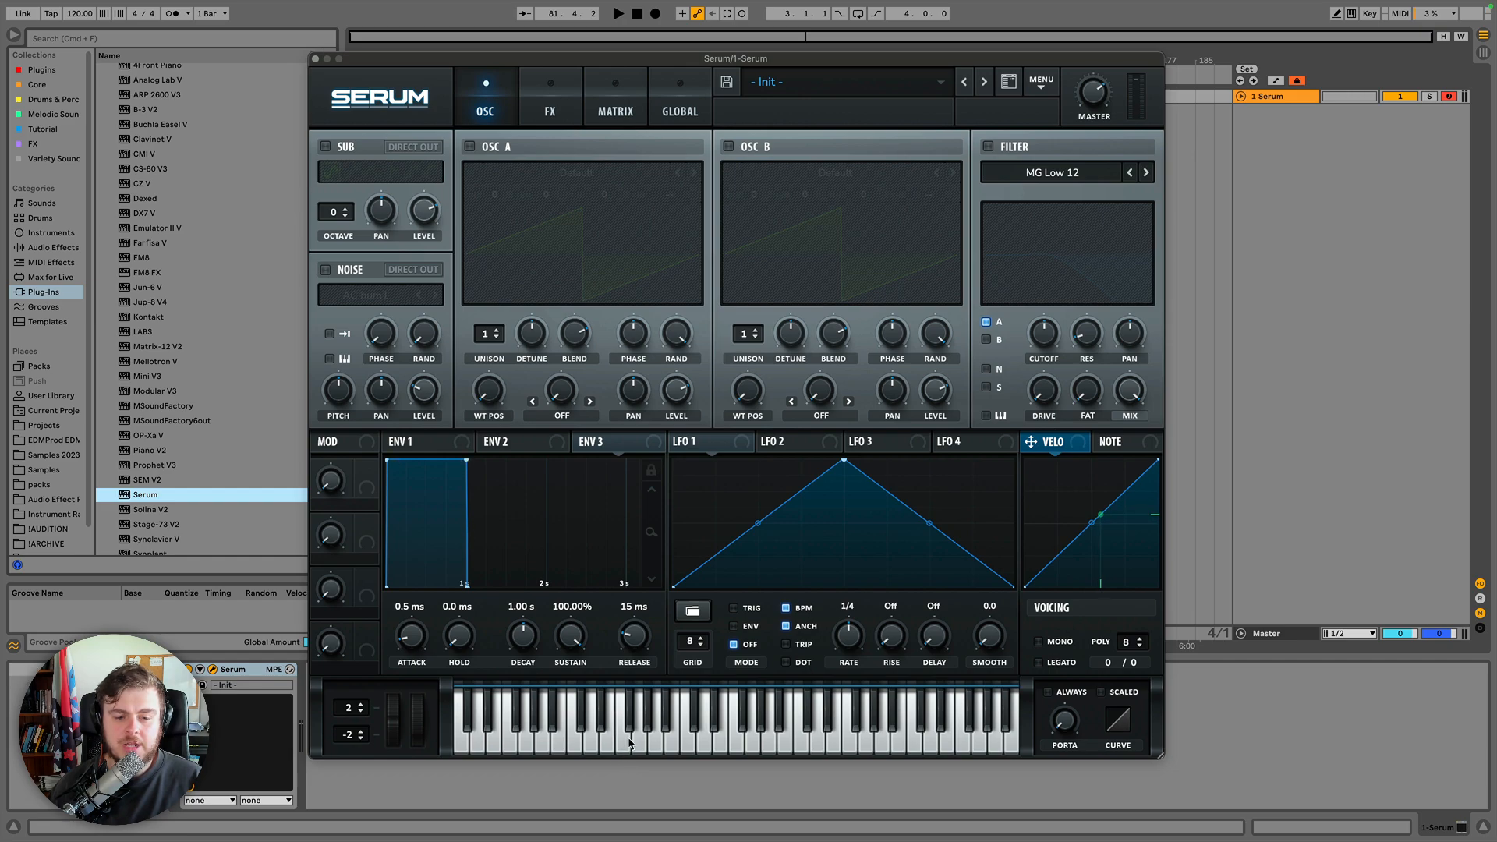
click(470, 147)
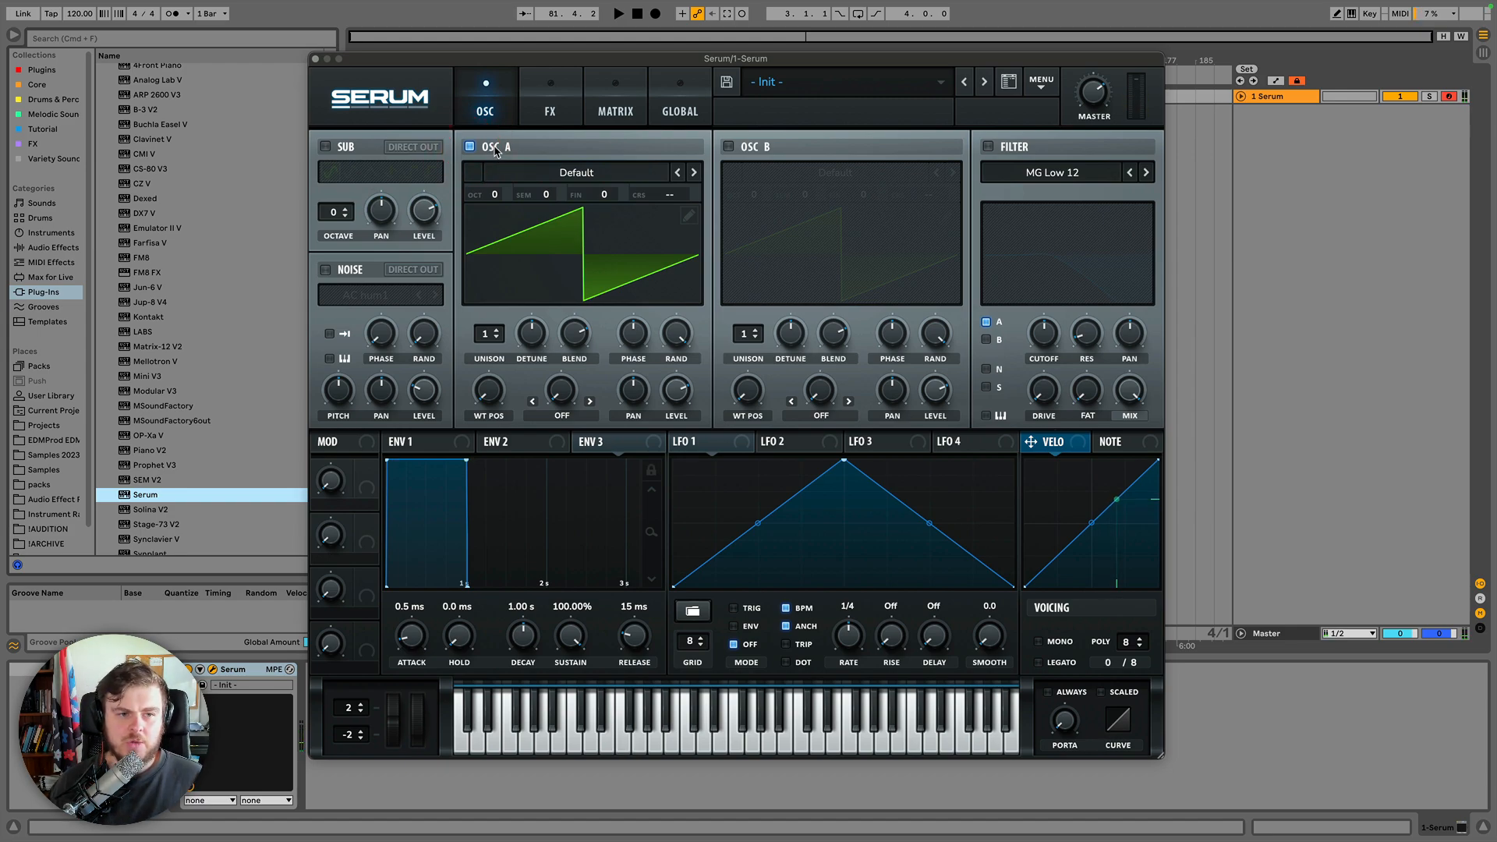
Enable the sub oscillator and set its octave to -1.
click(325, 146)
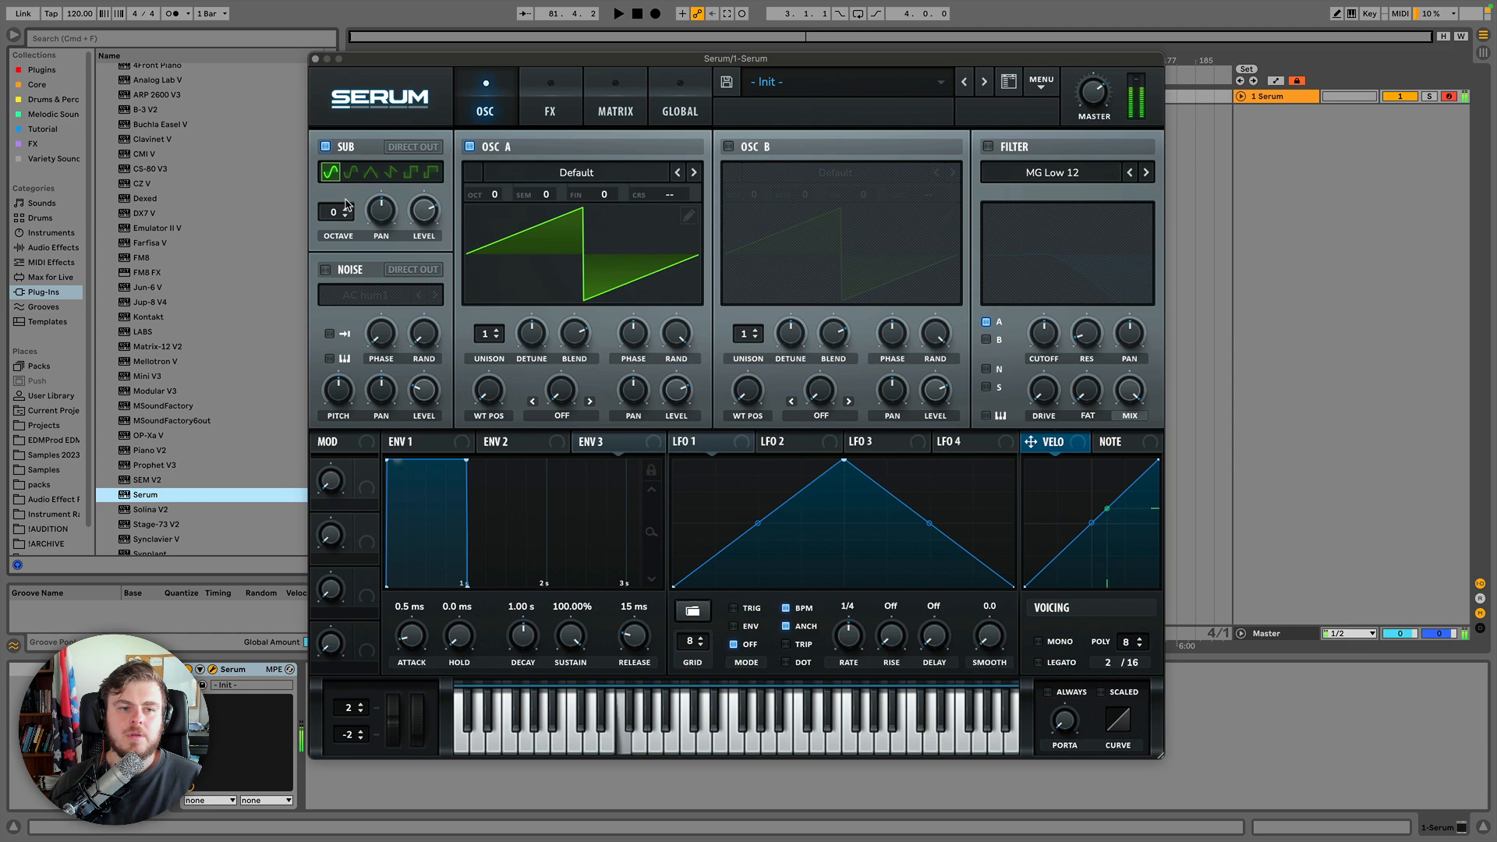
click(346, 217)
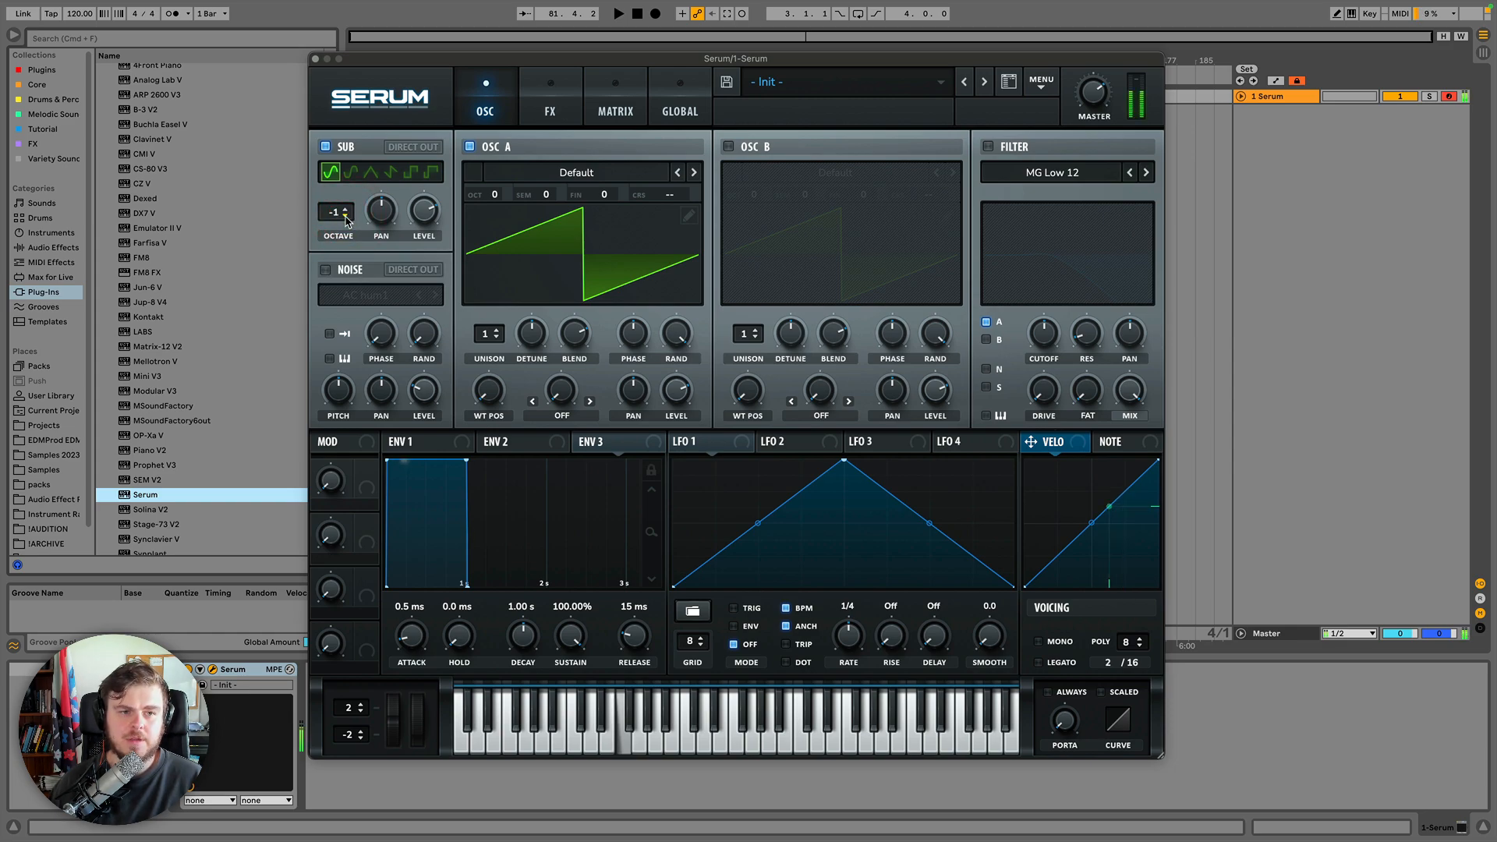
Enable Oscillator B and raise its semitone setting to +7.
click(729, 146)
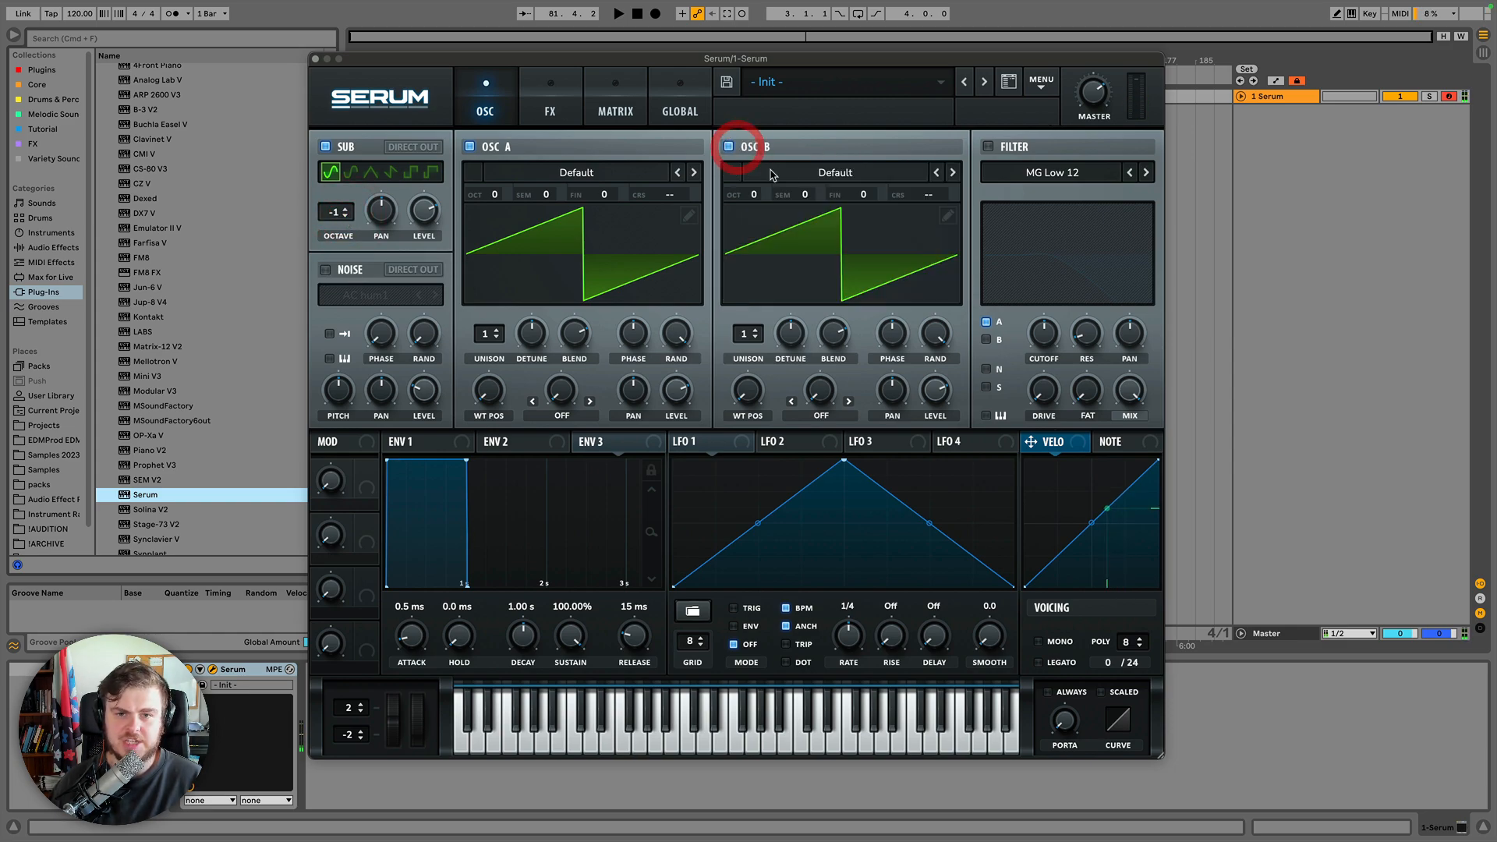
drag(804, 195, 818, 132)
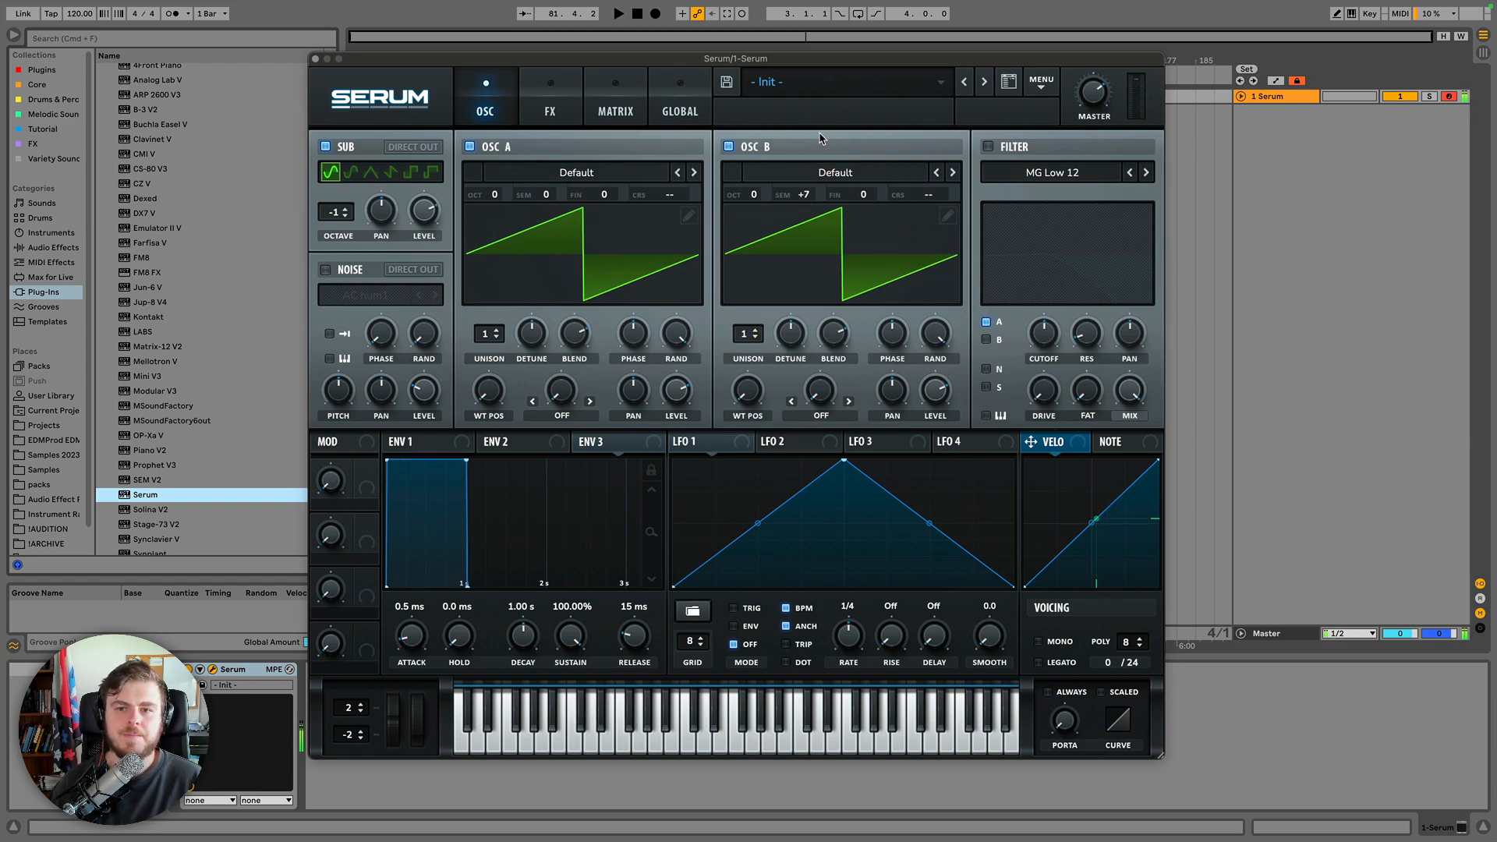
Initialize the patch again with Init Preset from the main menu.
click(1044, 85)
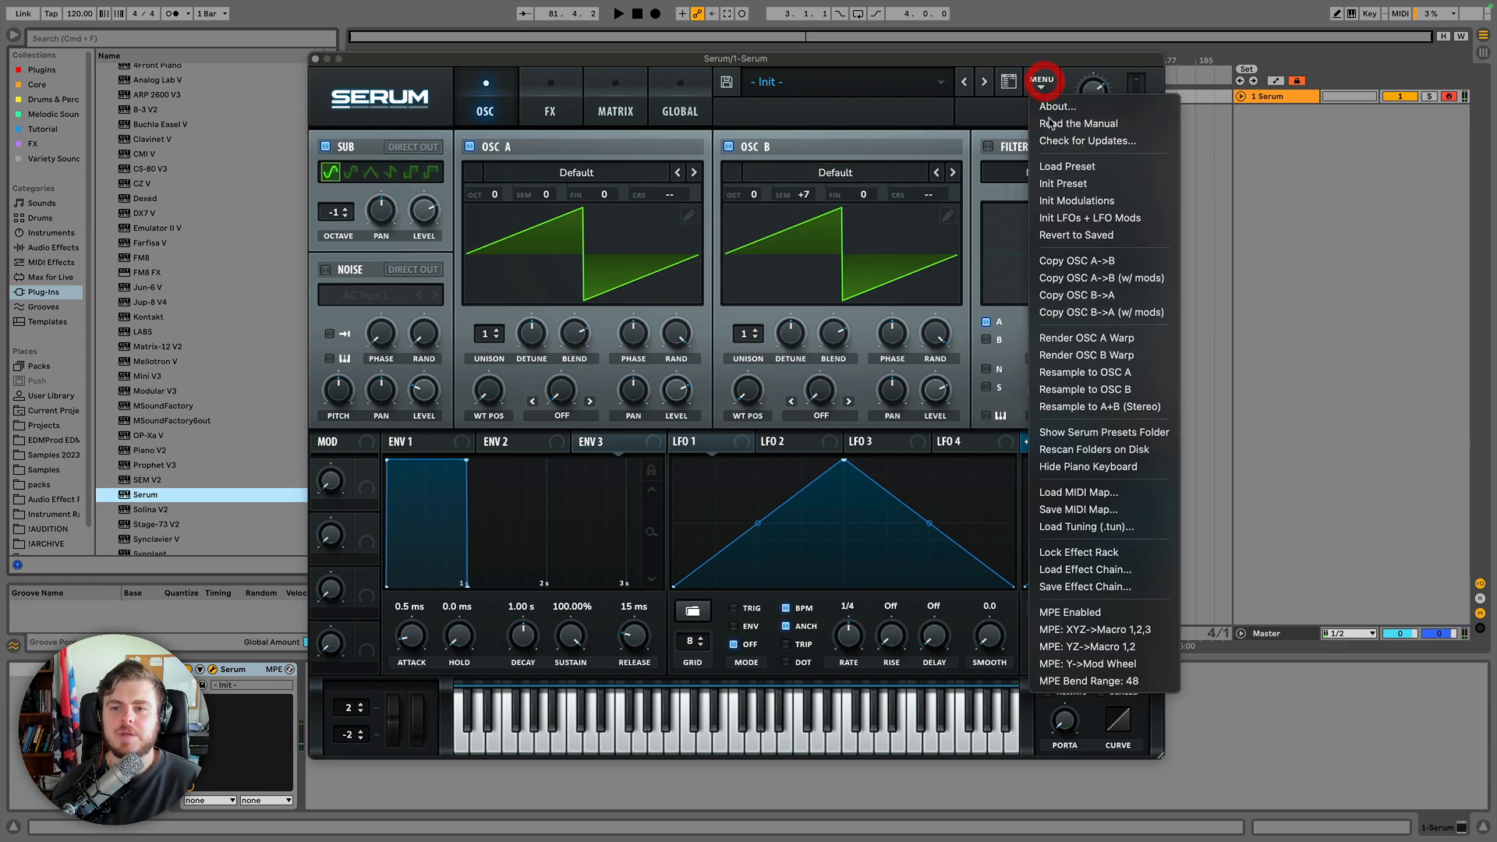
click(1032, 181)
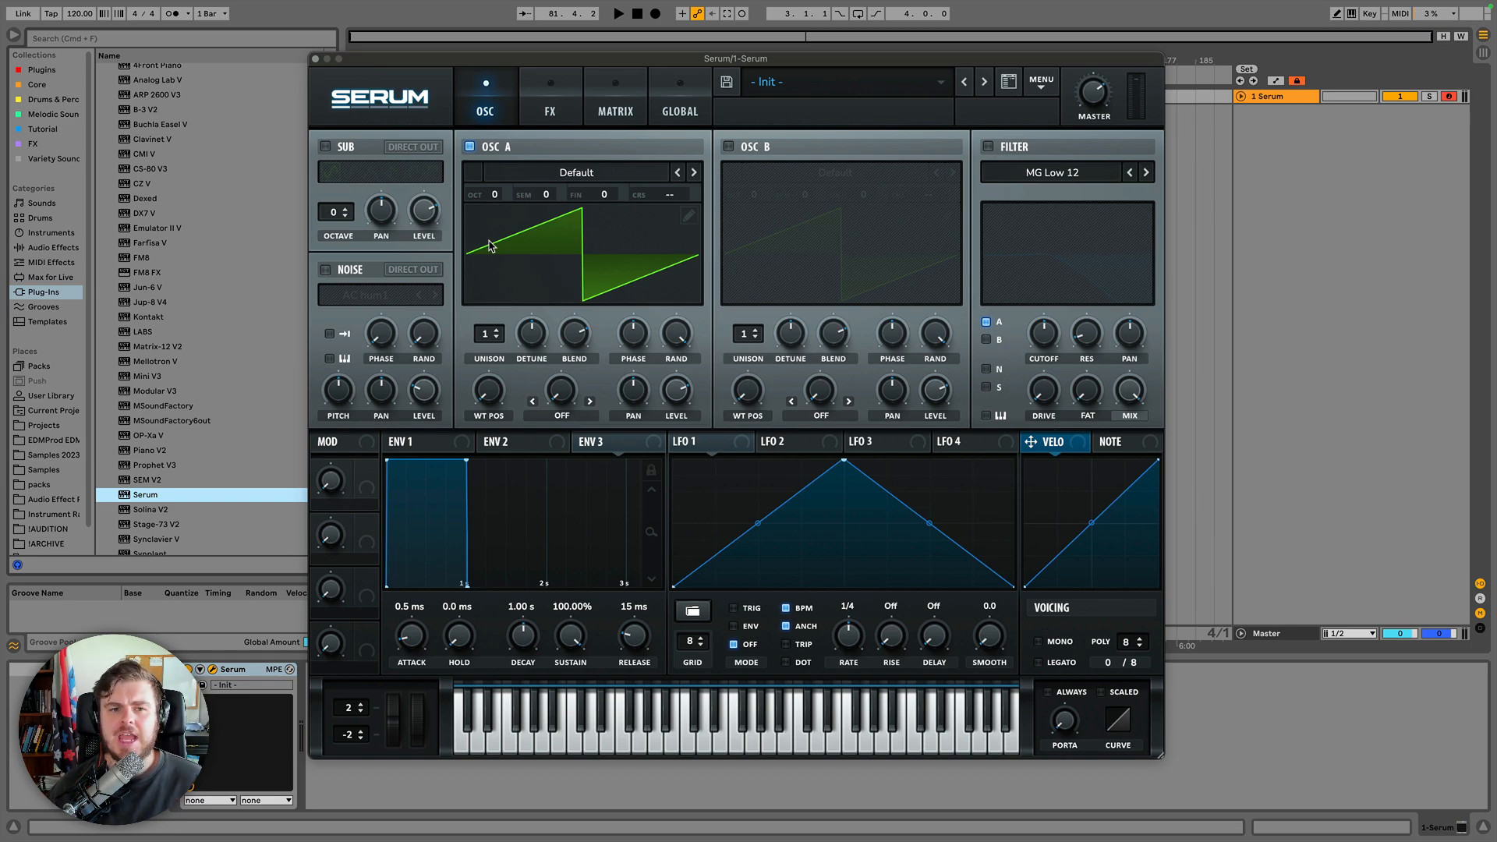
Enable Oscillator B and the sub oscillator, lowering the sub octave to -1.
click(729, 147)
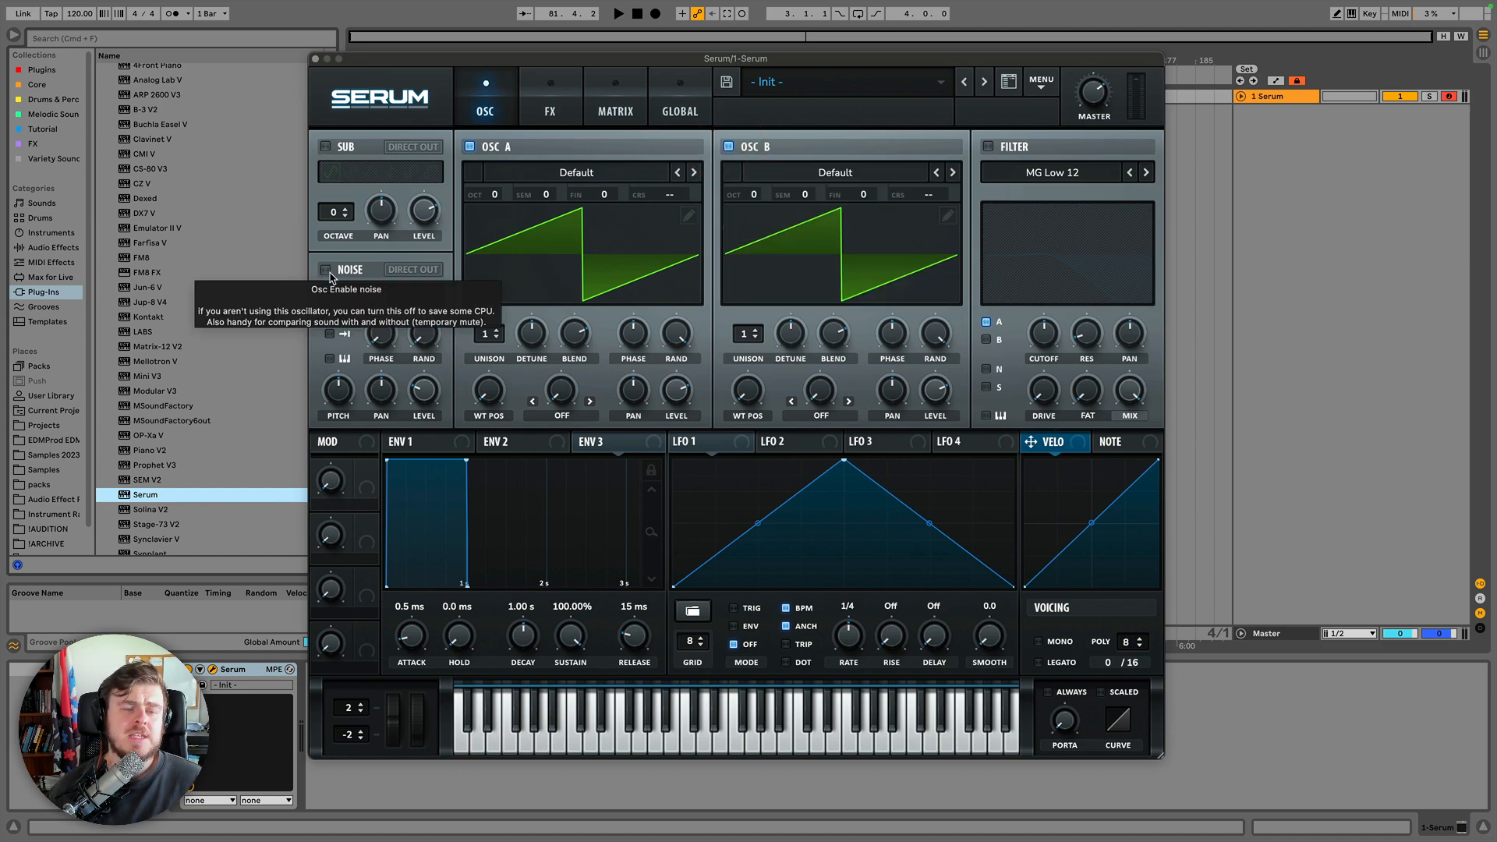
click(328, 147)
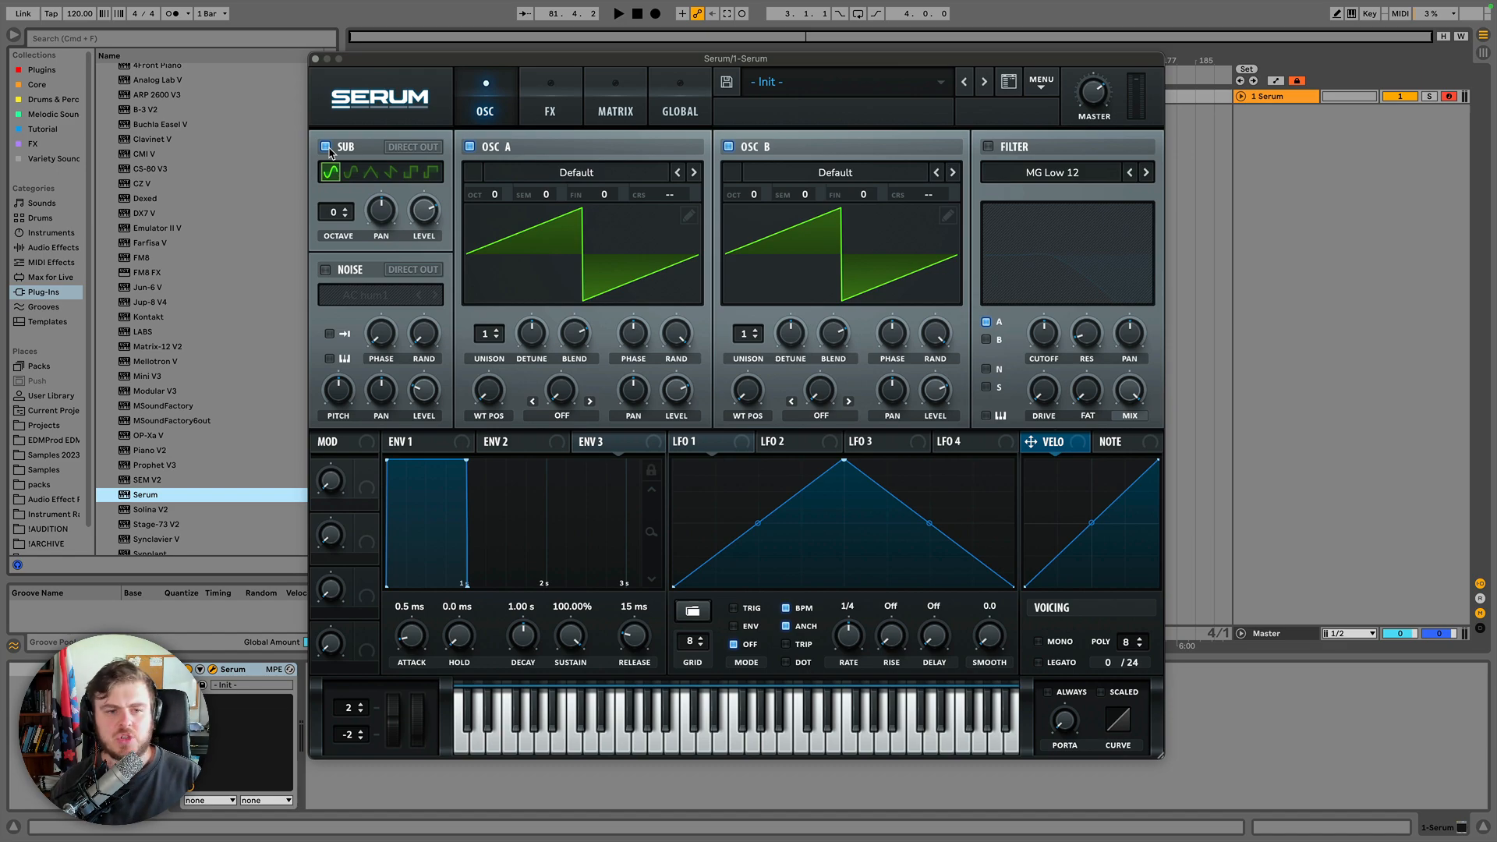
click(344, 216)
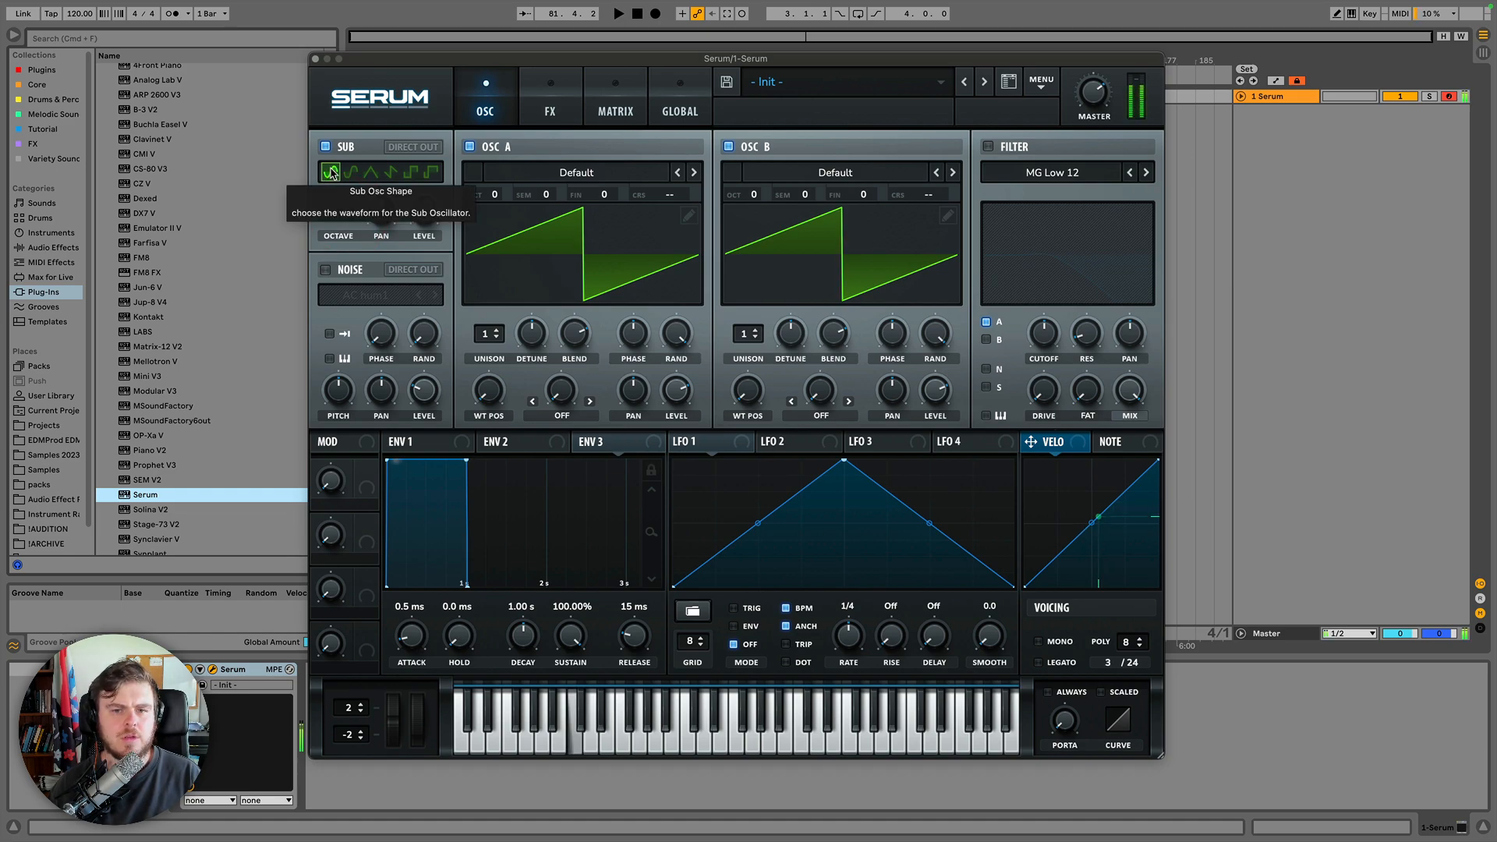
Disable Oscillator B and switch on the noise oscillator.
click(729, 146)
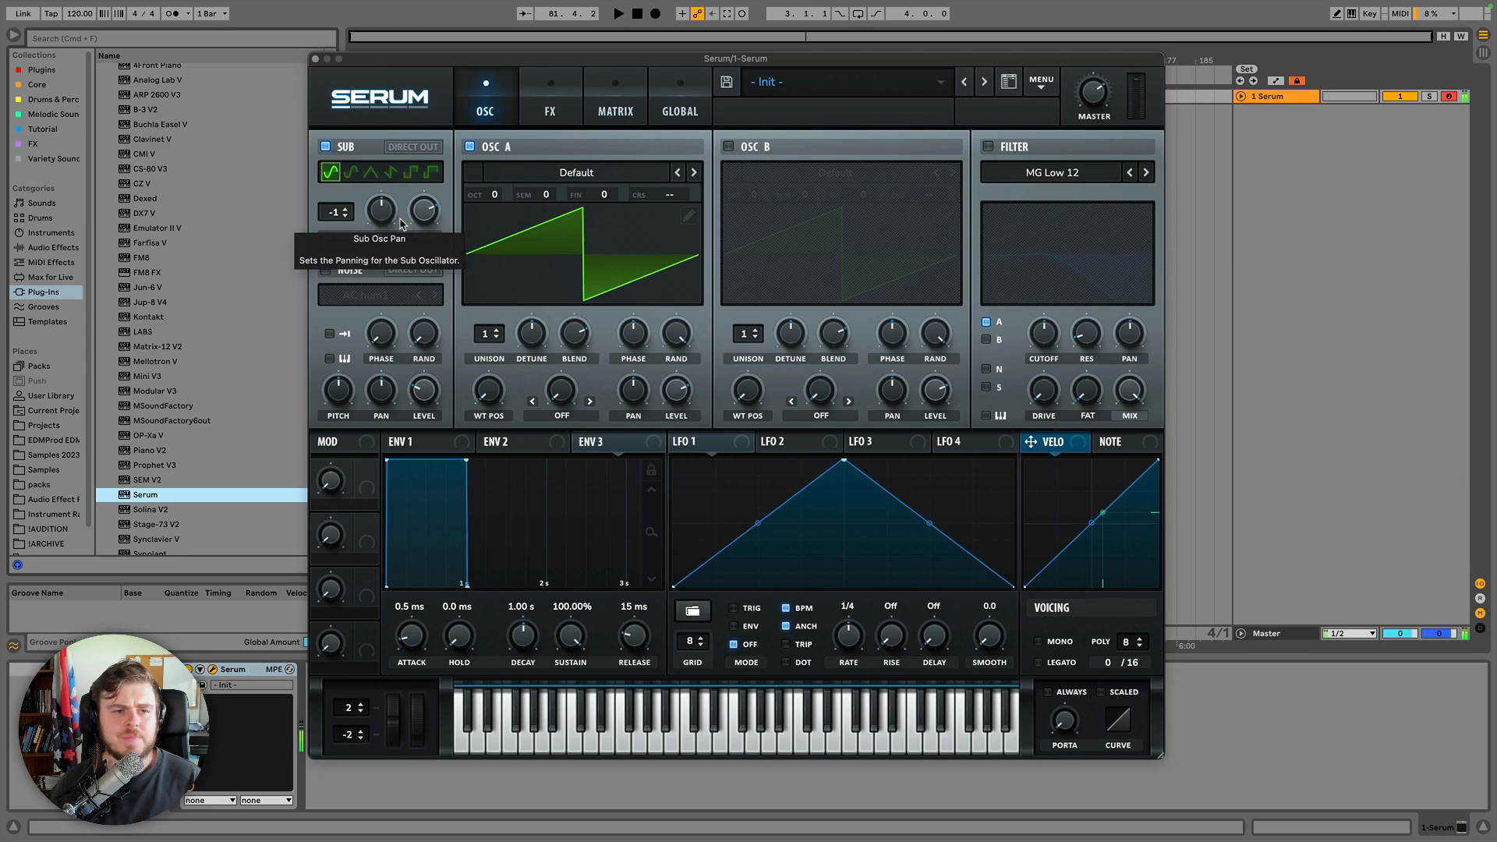
click(326, 270)
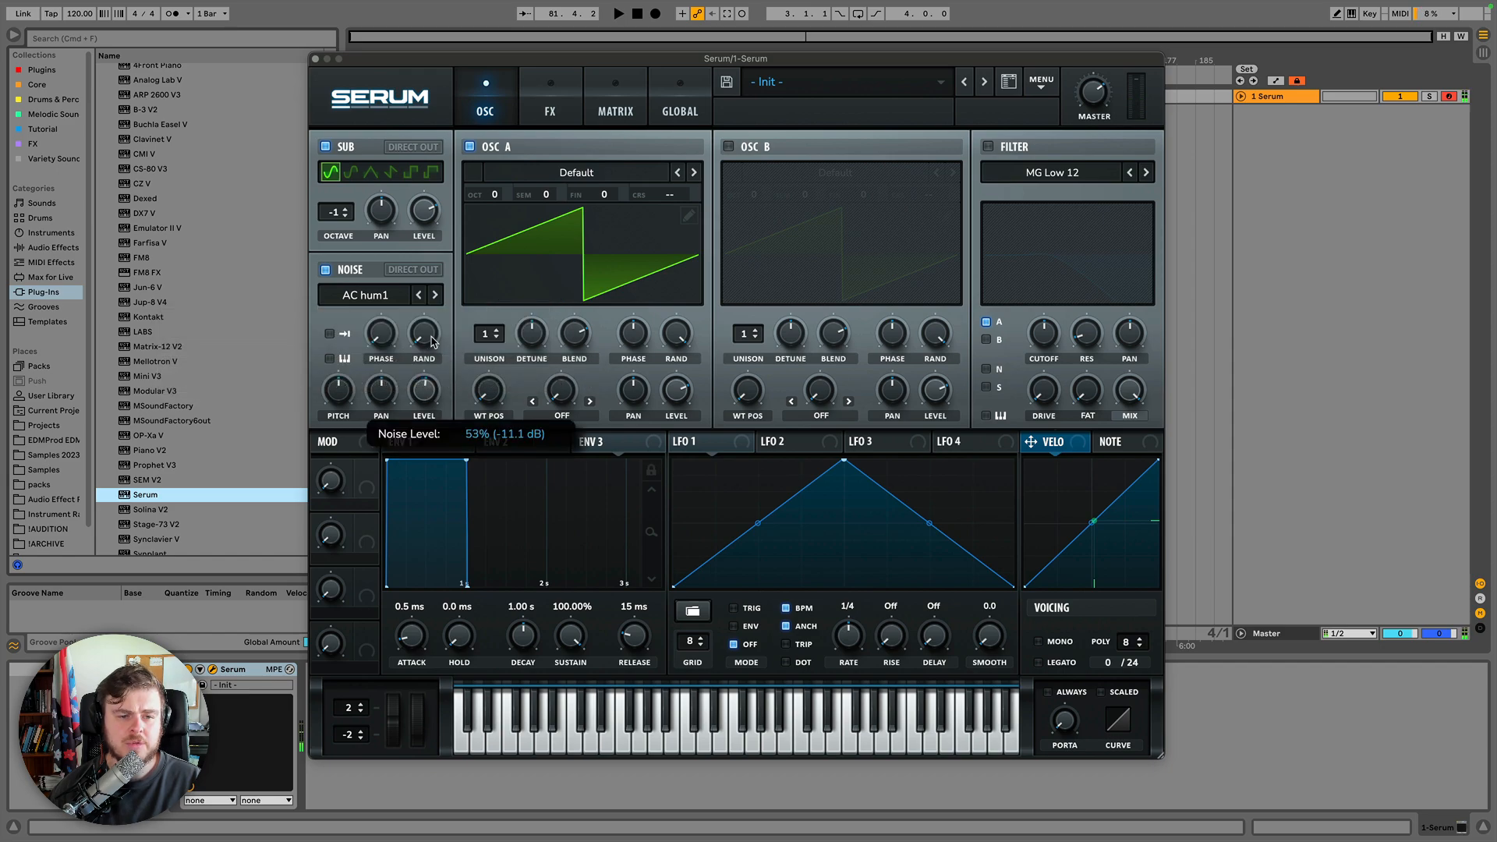
click(433, 334)
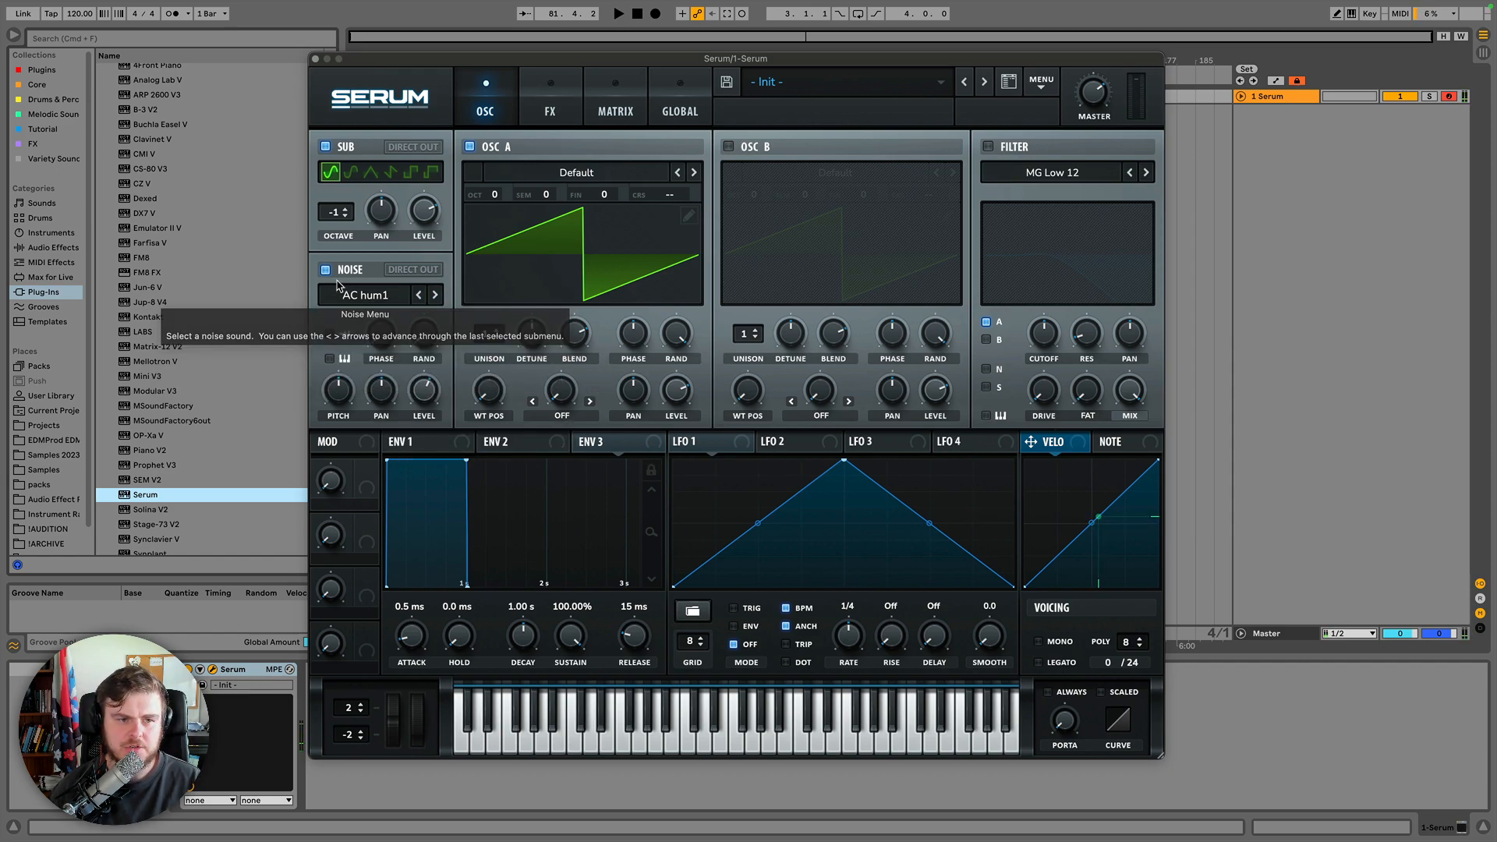
Toggle Oscillator B on and off, then switch off the noise and sub oscillators.
click(730, 146)
click(730, 146)
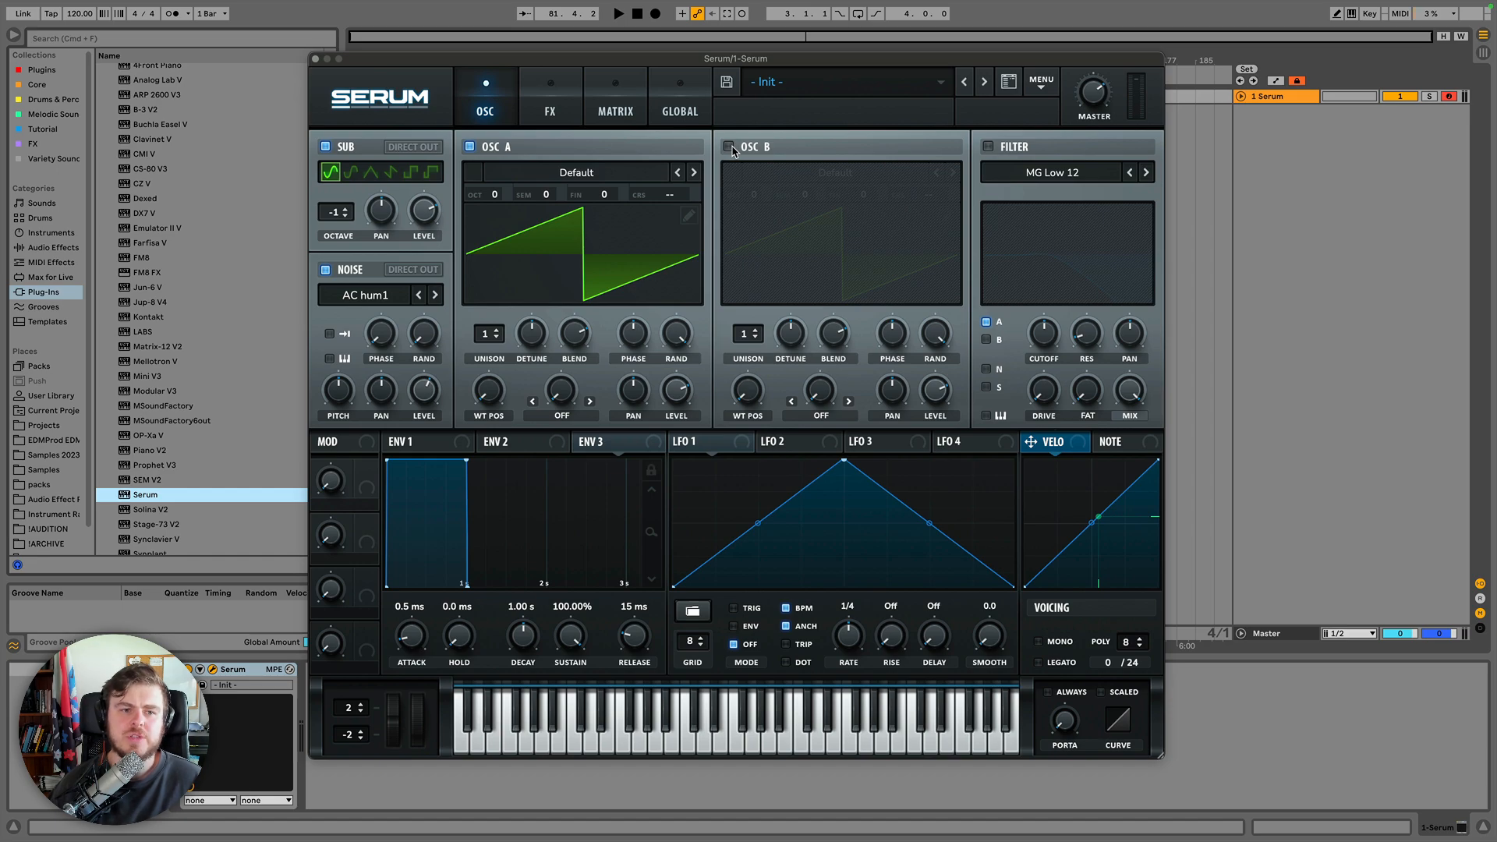
click(325, 271)
click(325, 147)
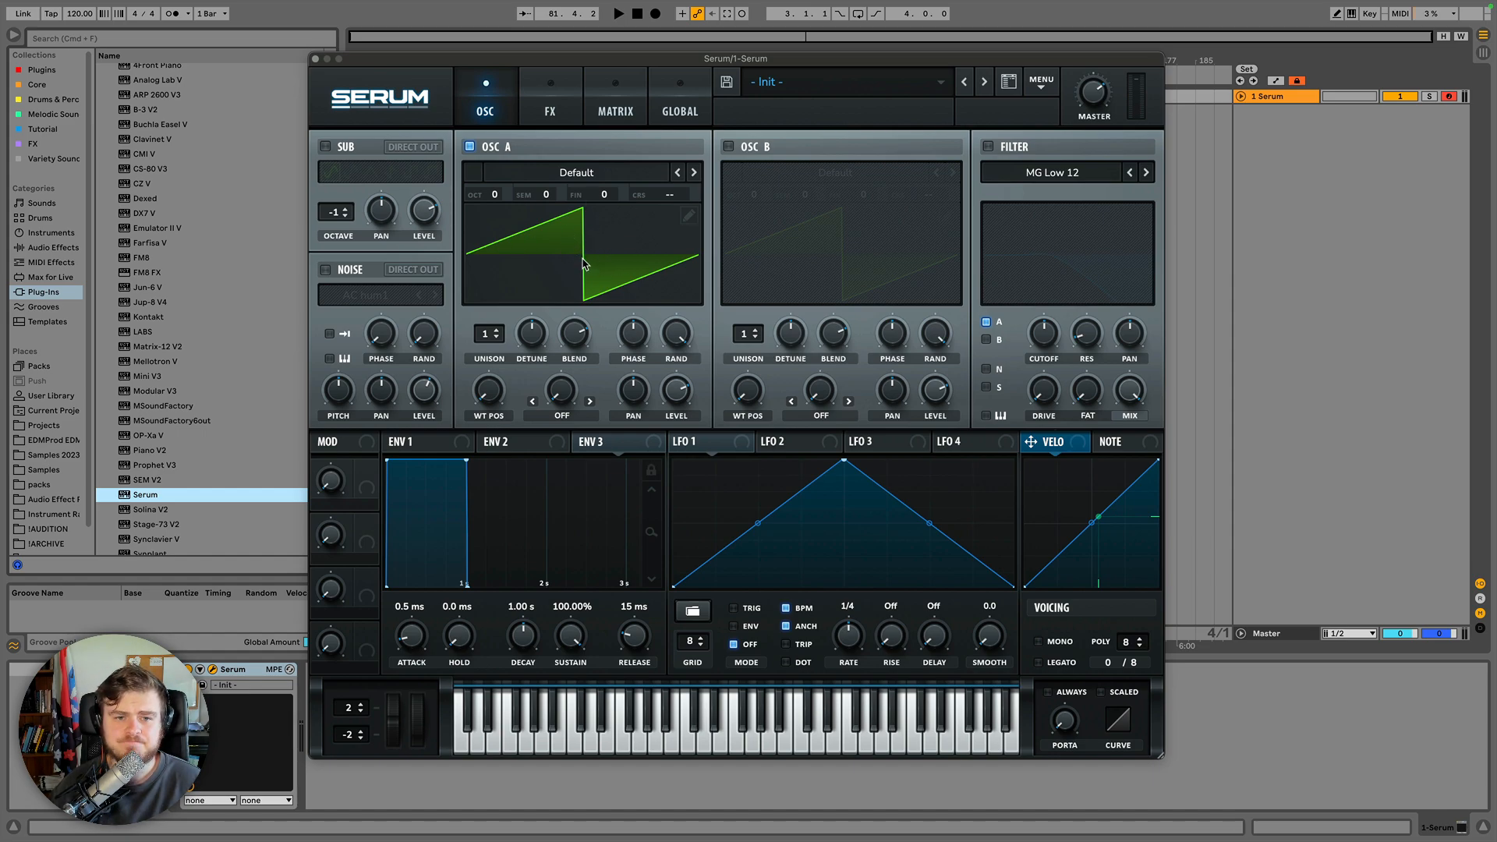
Load the Analog_BD_Sin wavetable from the Analog category into Oscillator A.
click(569, 176)
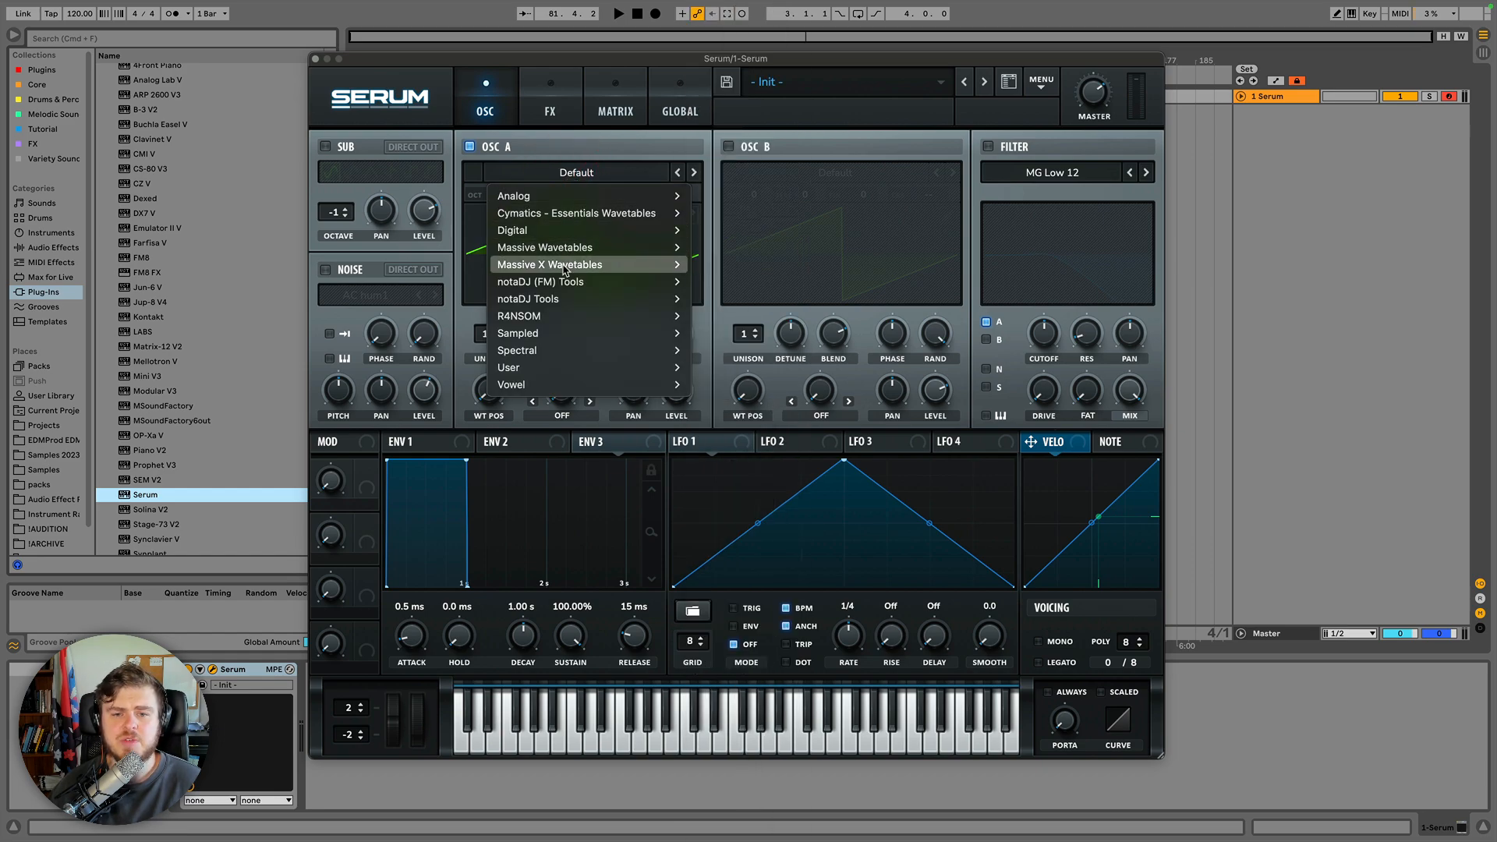
mouse_move(564, 270)
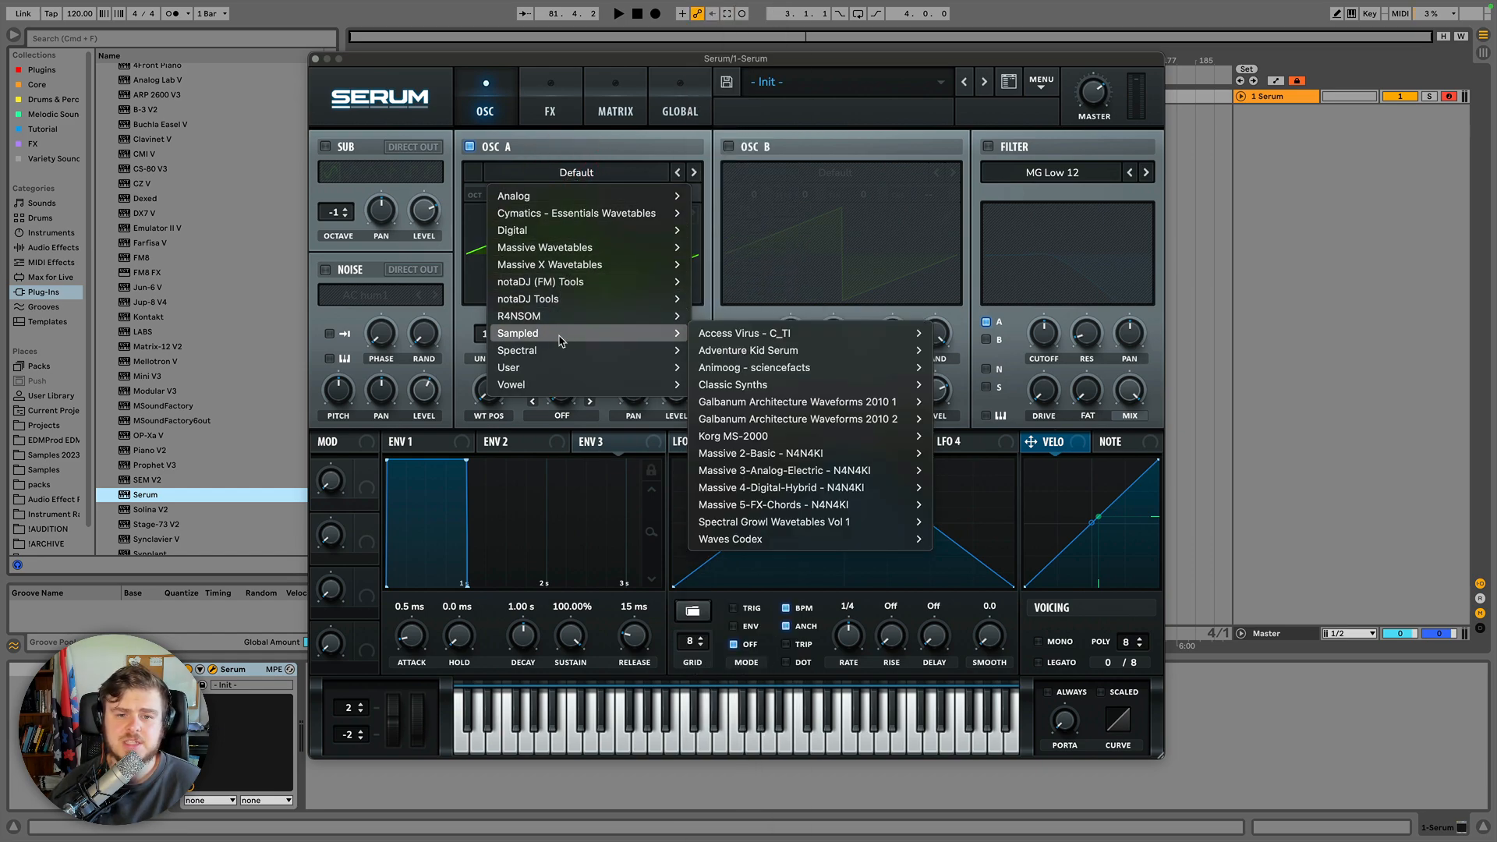
mouse_move(575, 194)
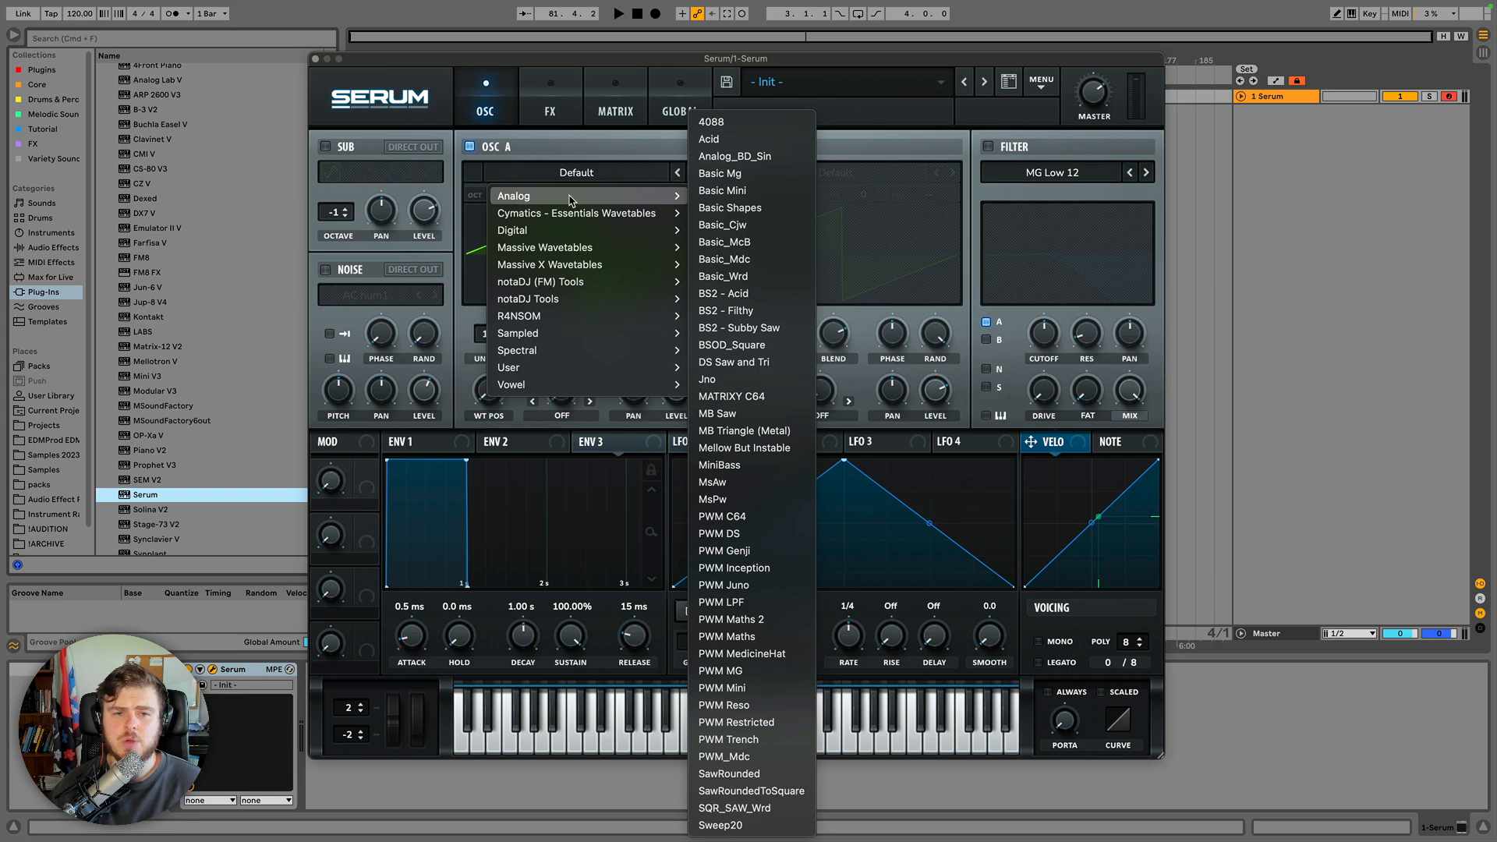
click(725, 156)
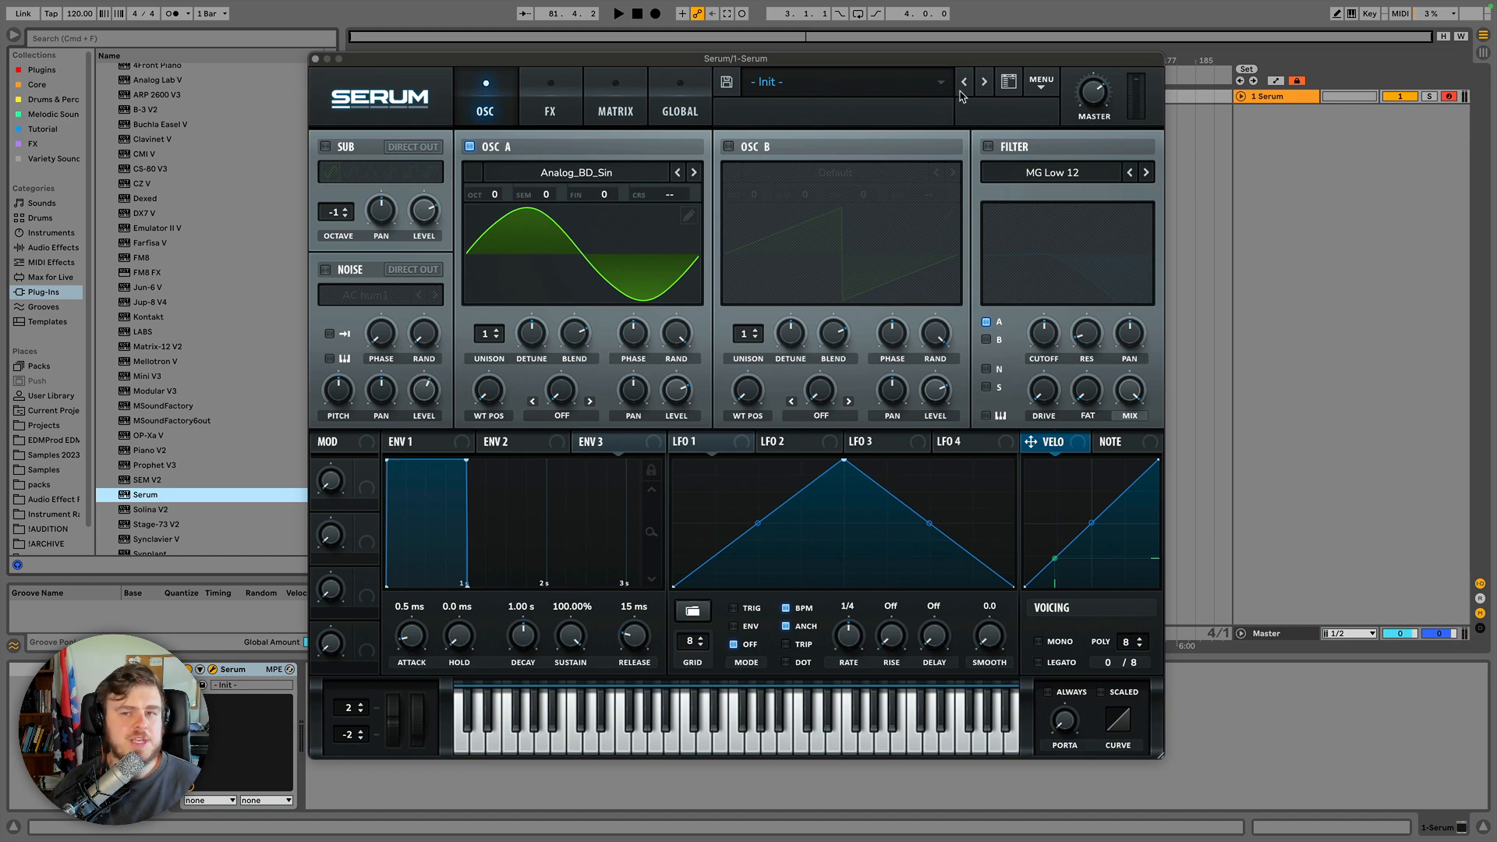
Step through Oscillator A's Analog wavetables until Basic_Mdc is loaded.
click(678, 175)
click(679, 173)
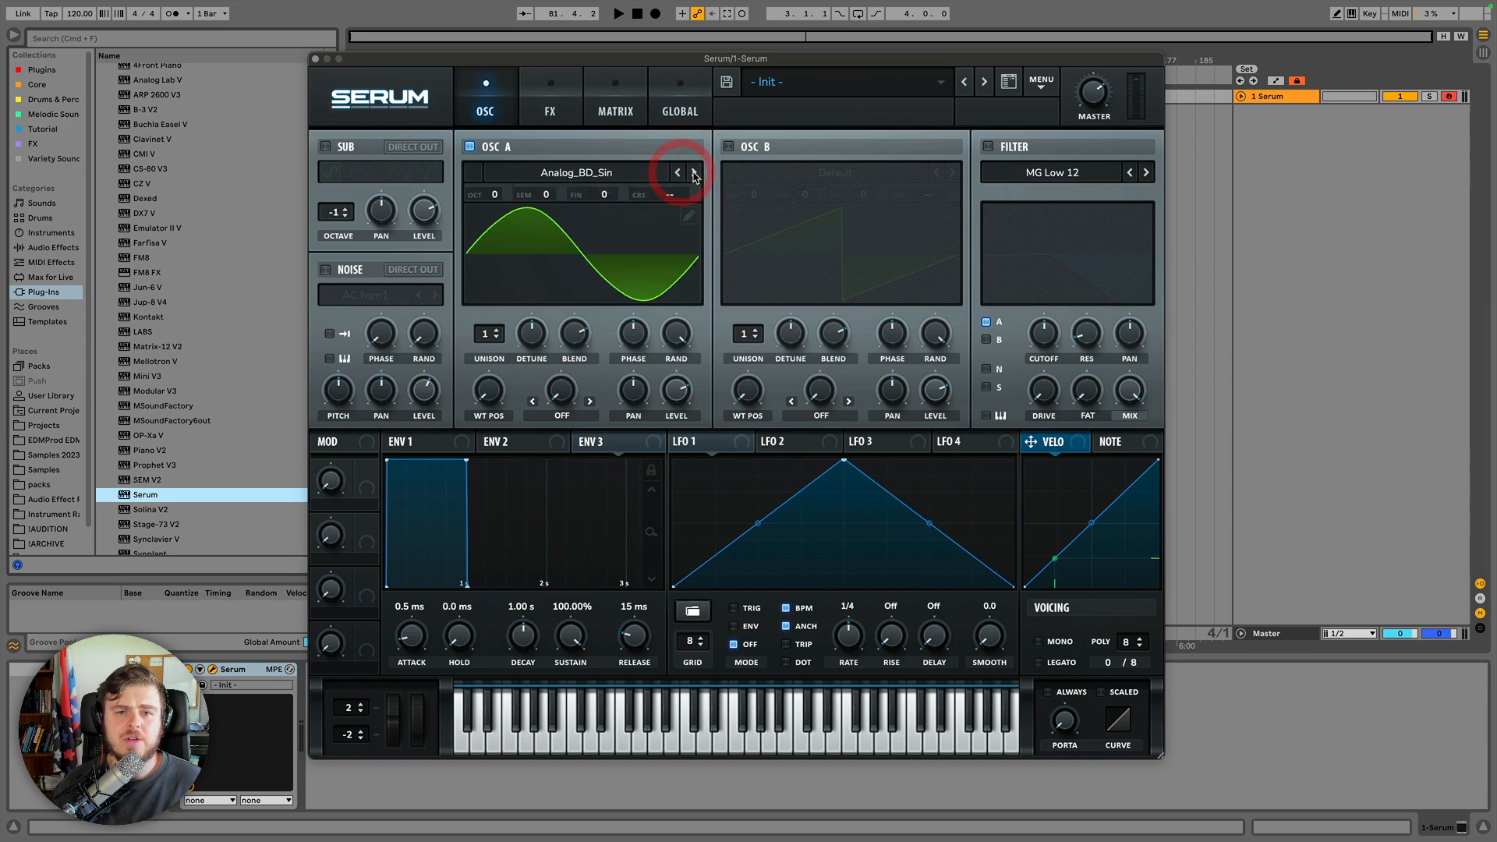
click(693, 173)
click(693, 173)
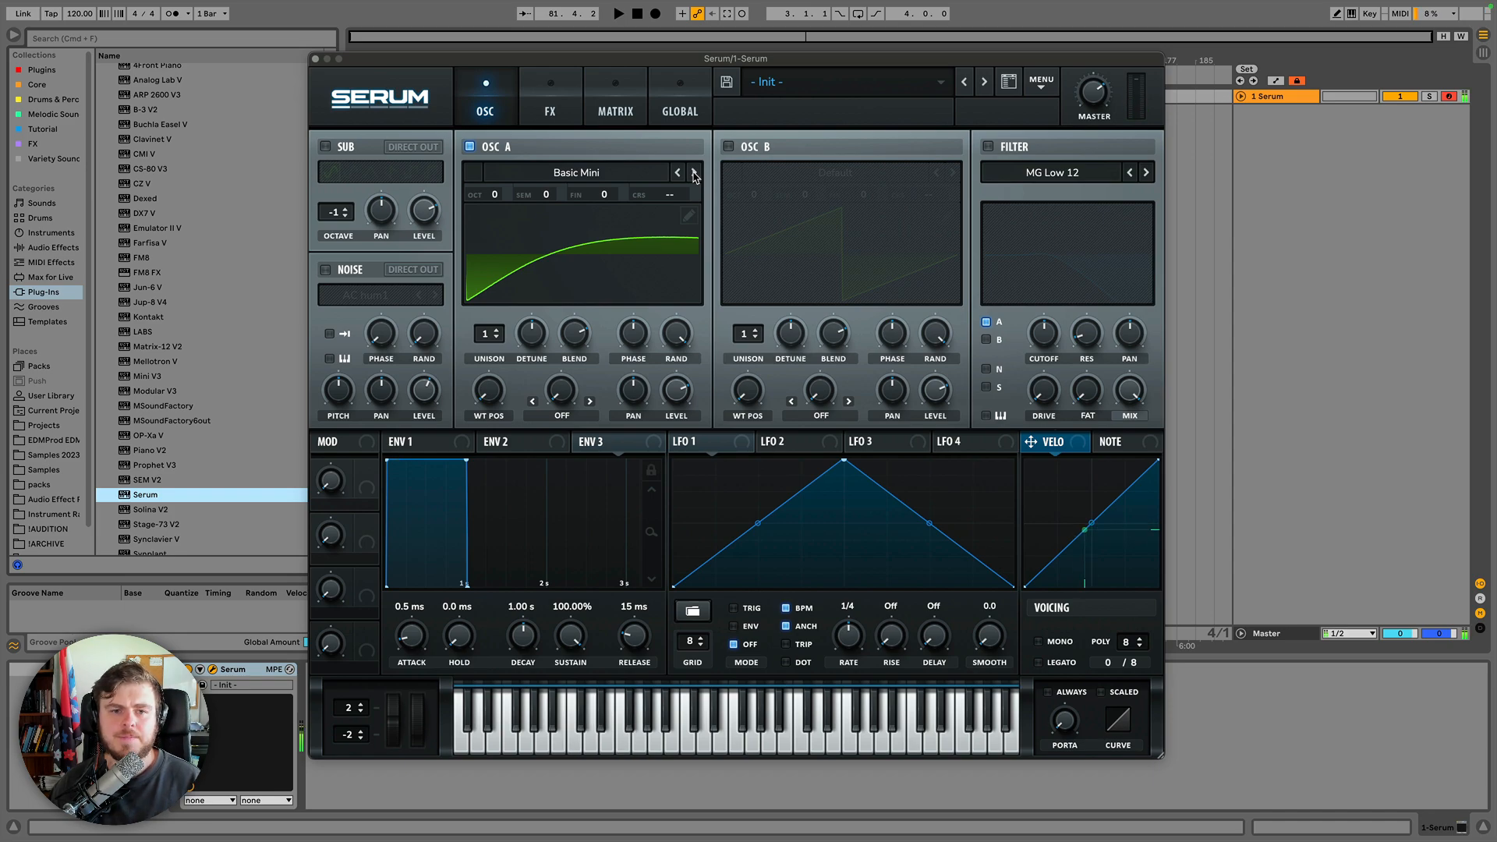
click(693, 173)
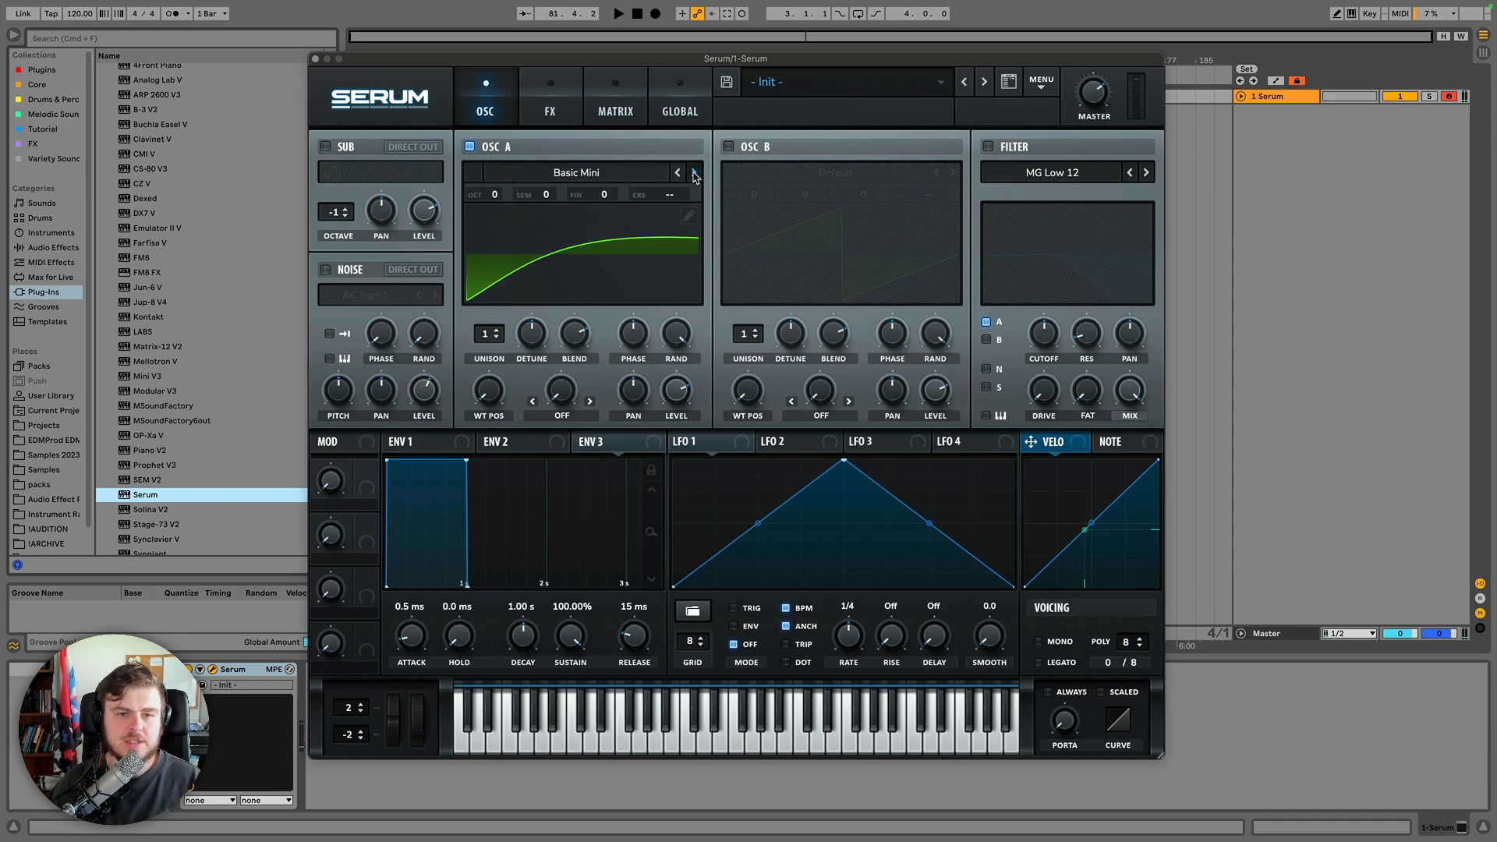
click(694, 173)
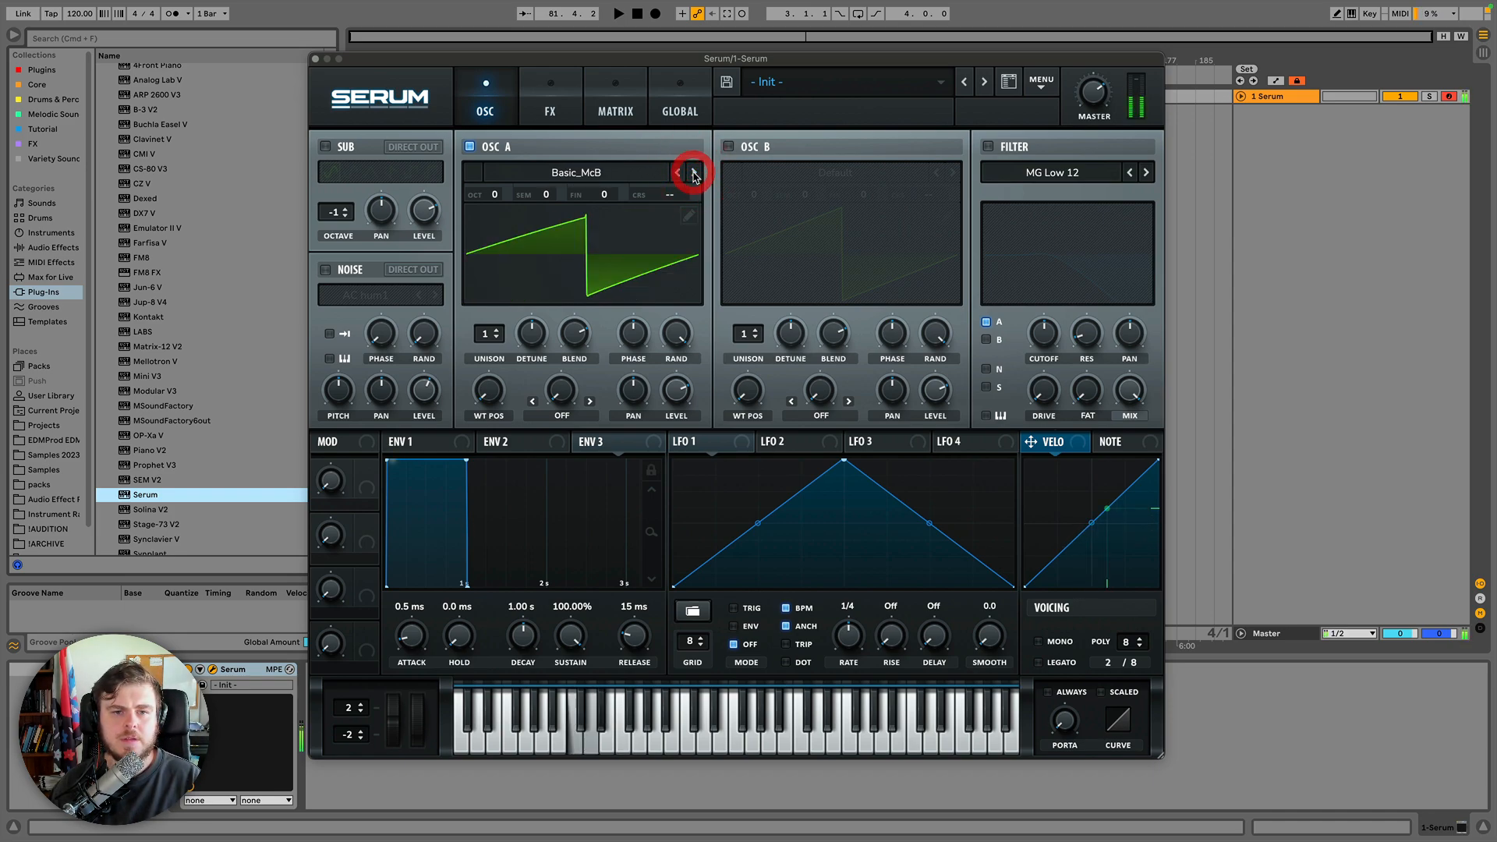
click(693, 173)
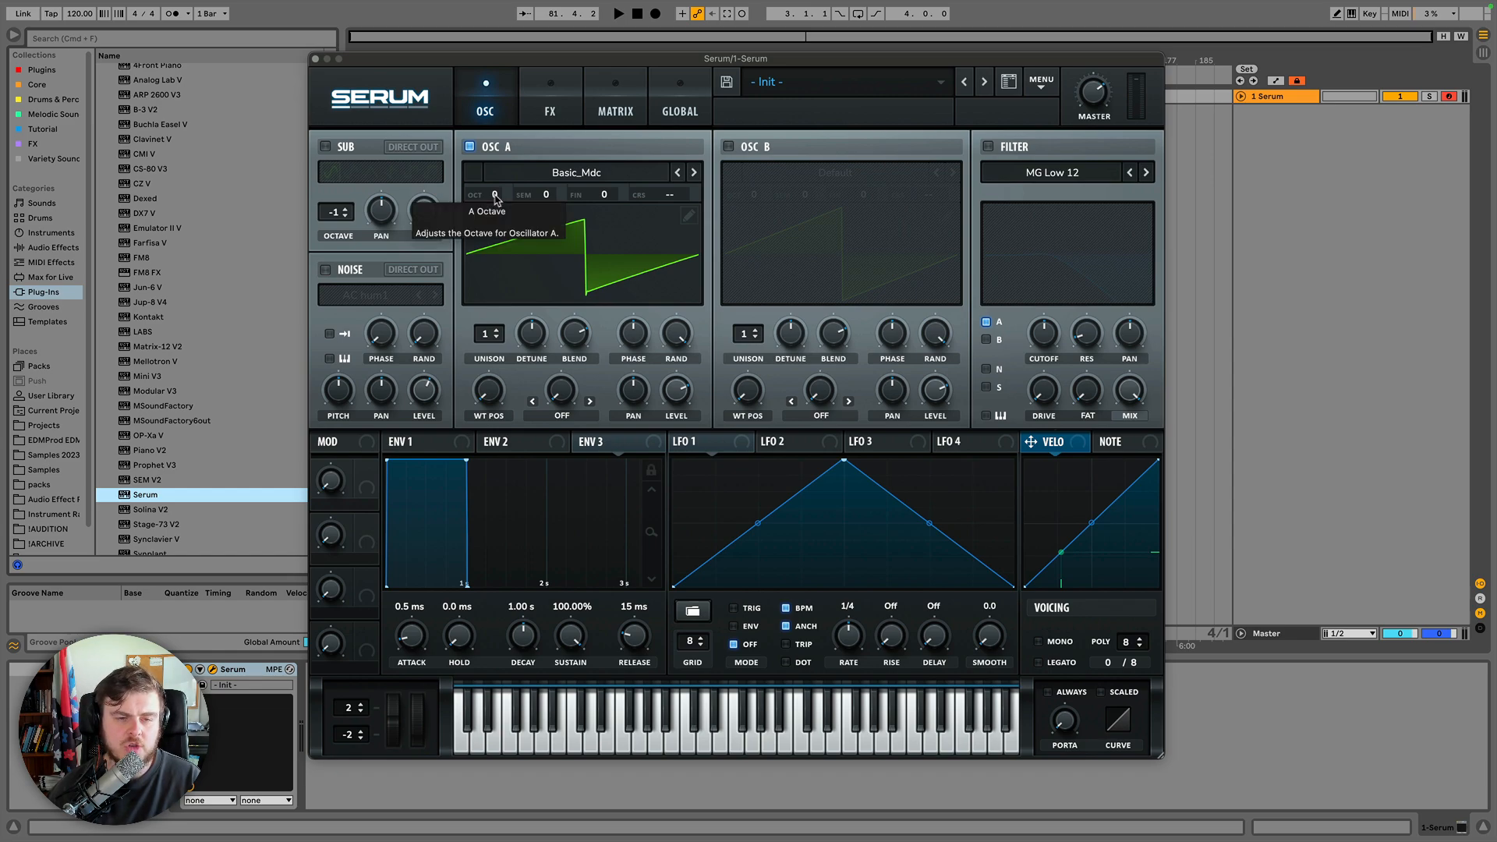
mouse_move(495, 198)
mouse_down()
mouse_move(502, 159)
mouse_move(499, 232)
mouse_move(501, 208)
mouse_up()
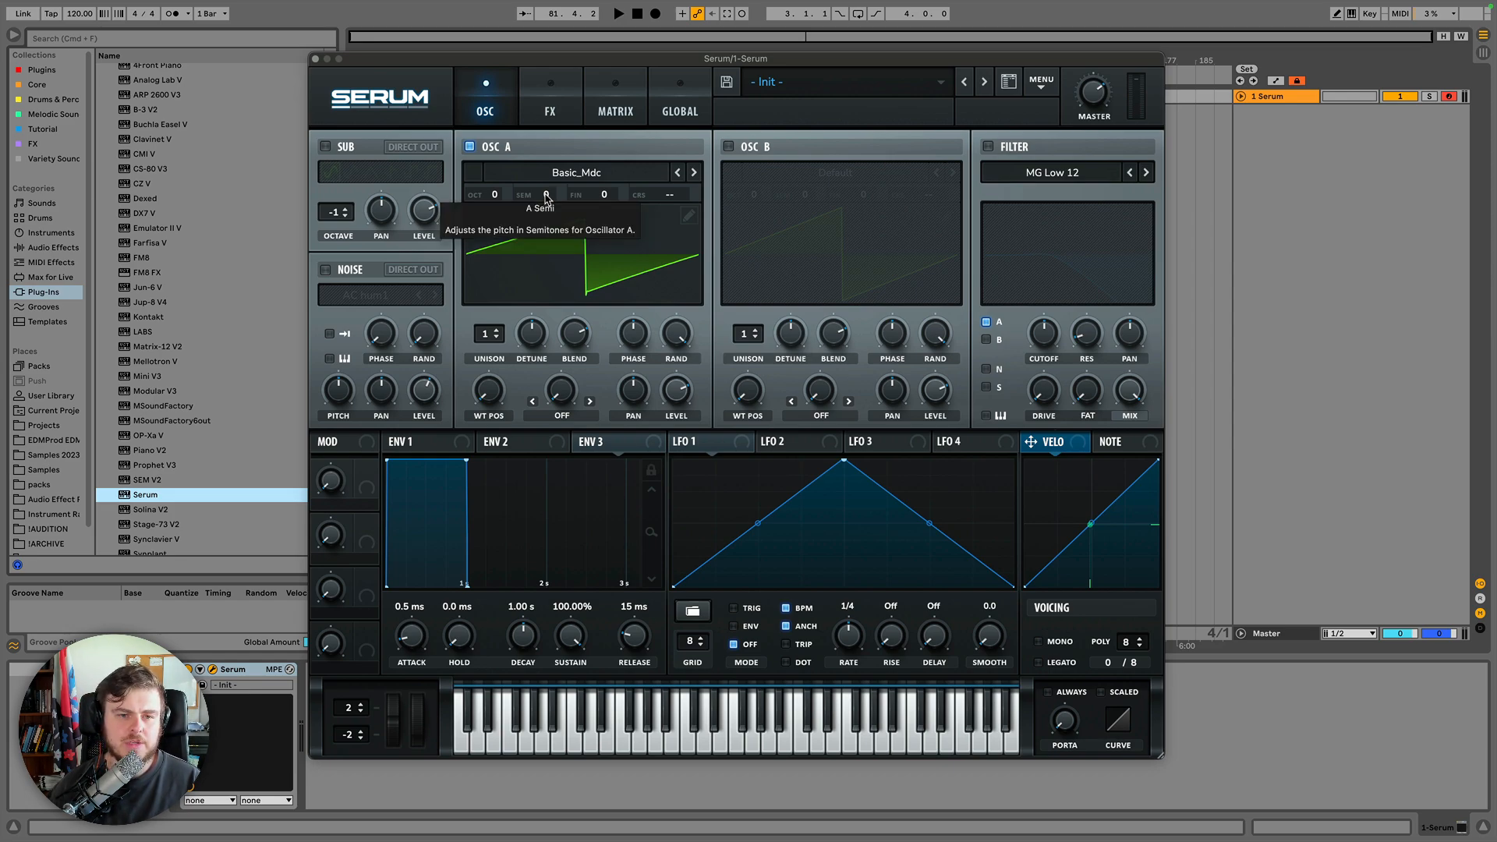
Enable Oscillator B and set Oscillator A's semitone pitch to +3.
click(729, 146)
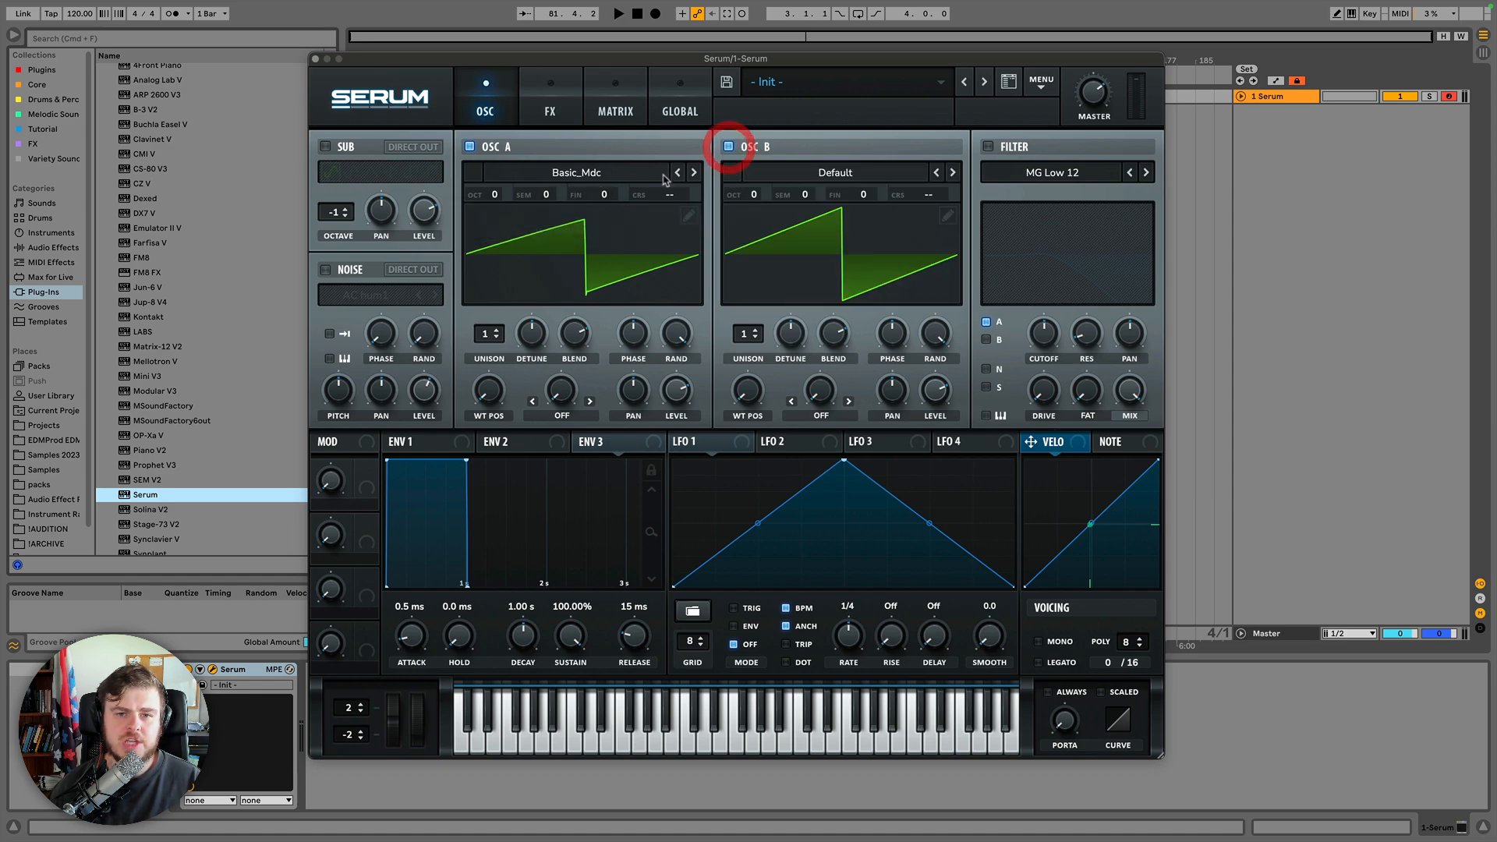
drag(545, 196, 558, 177)
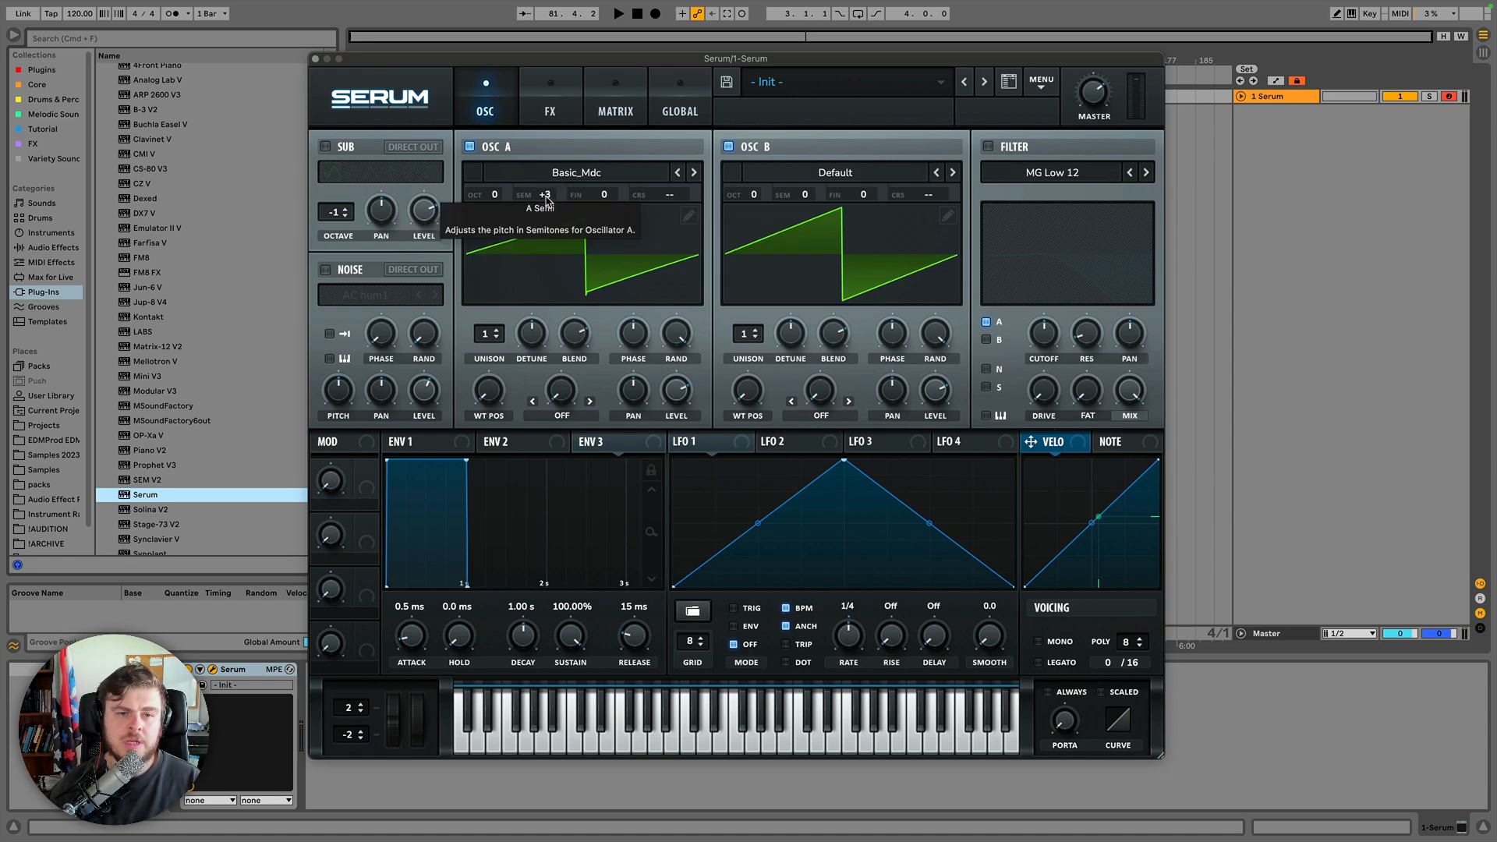
drag(546, 200, 557, 173)
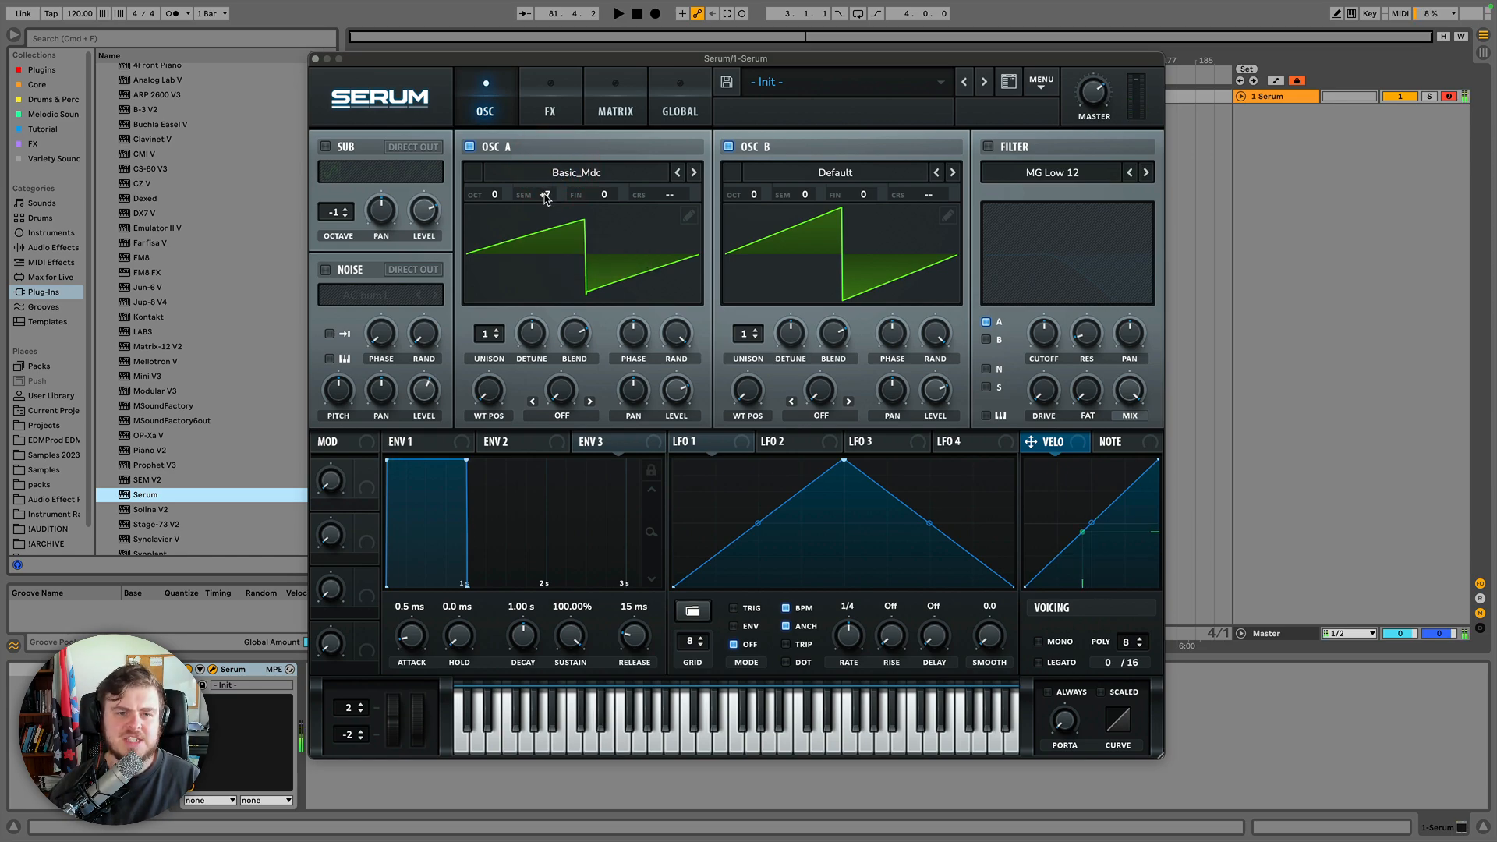
drag(547, 195, 549, 223)
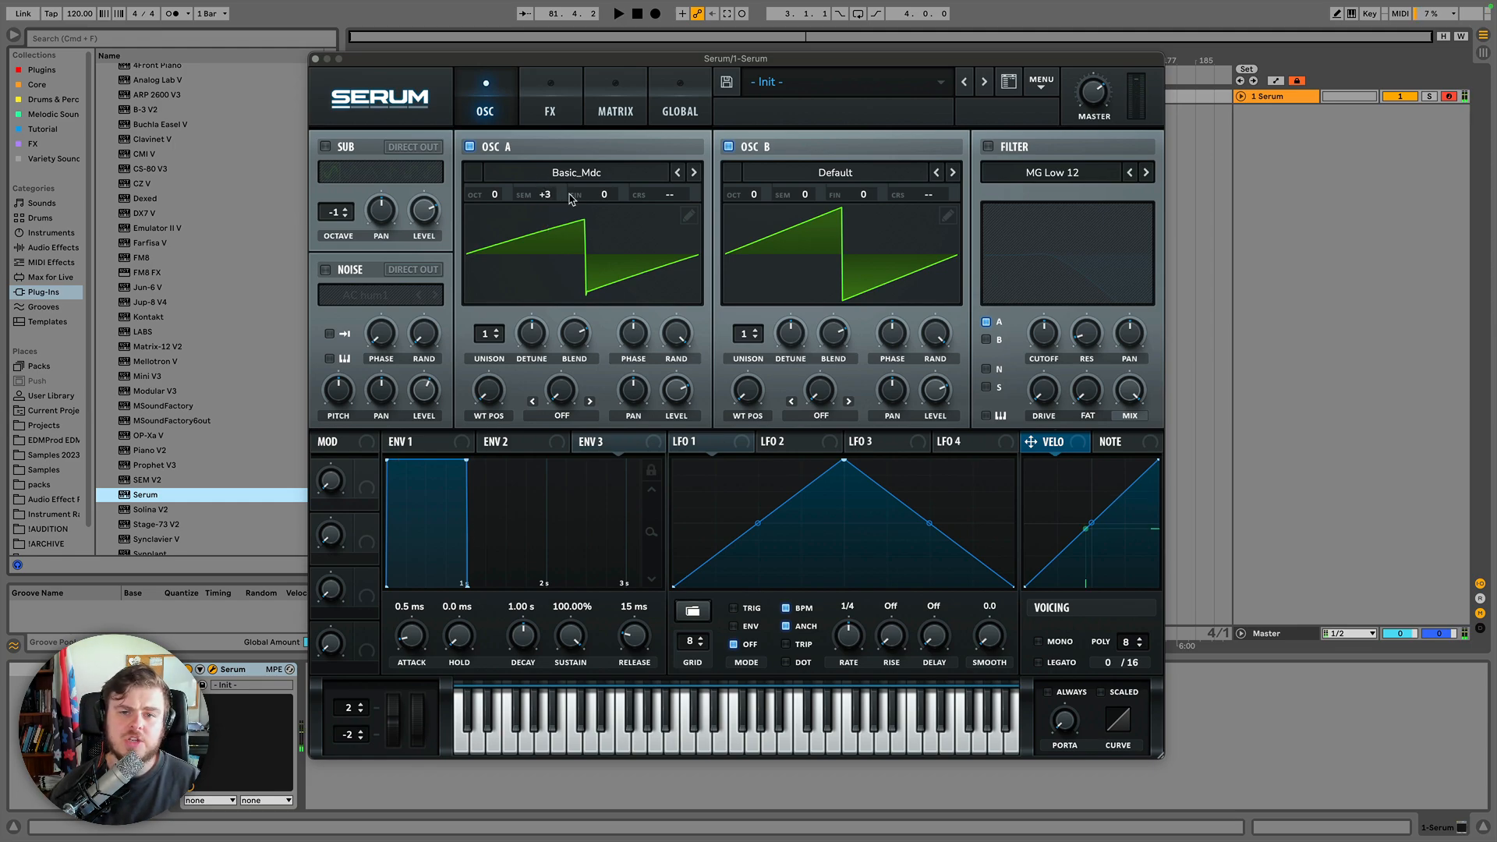
Toggle Oscillator B off and on again, and set Oscillator A's semitone pitch back to 0.
click(729, 147)
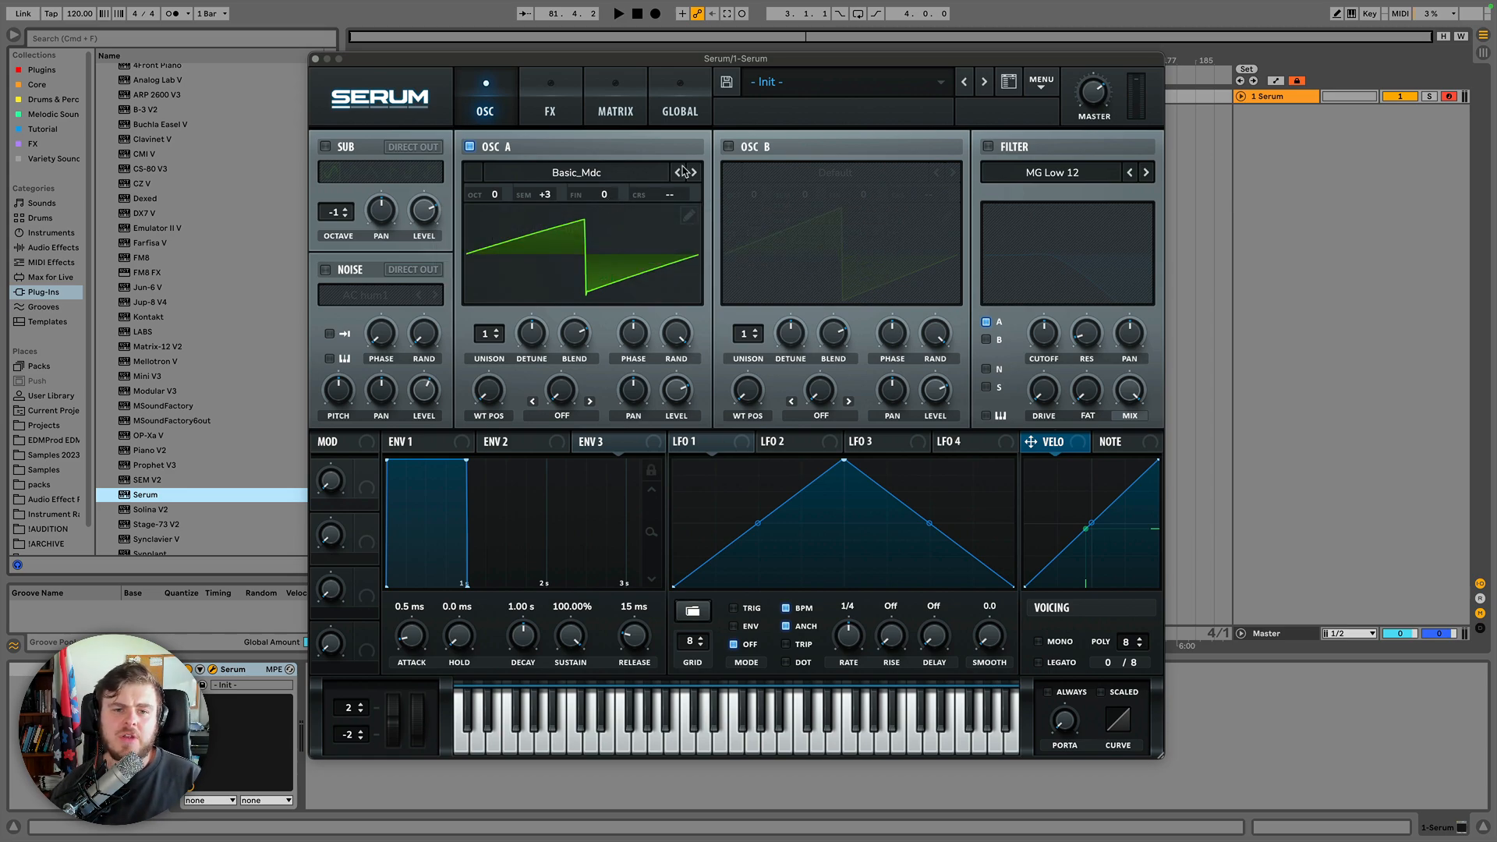
click(729, 146)
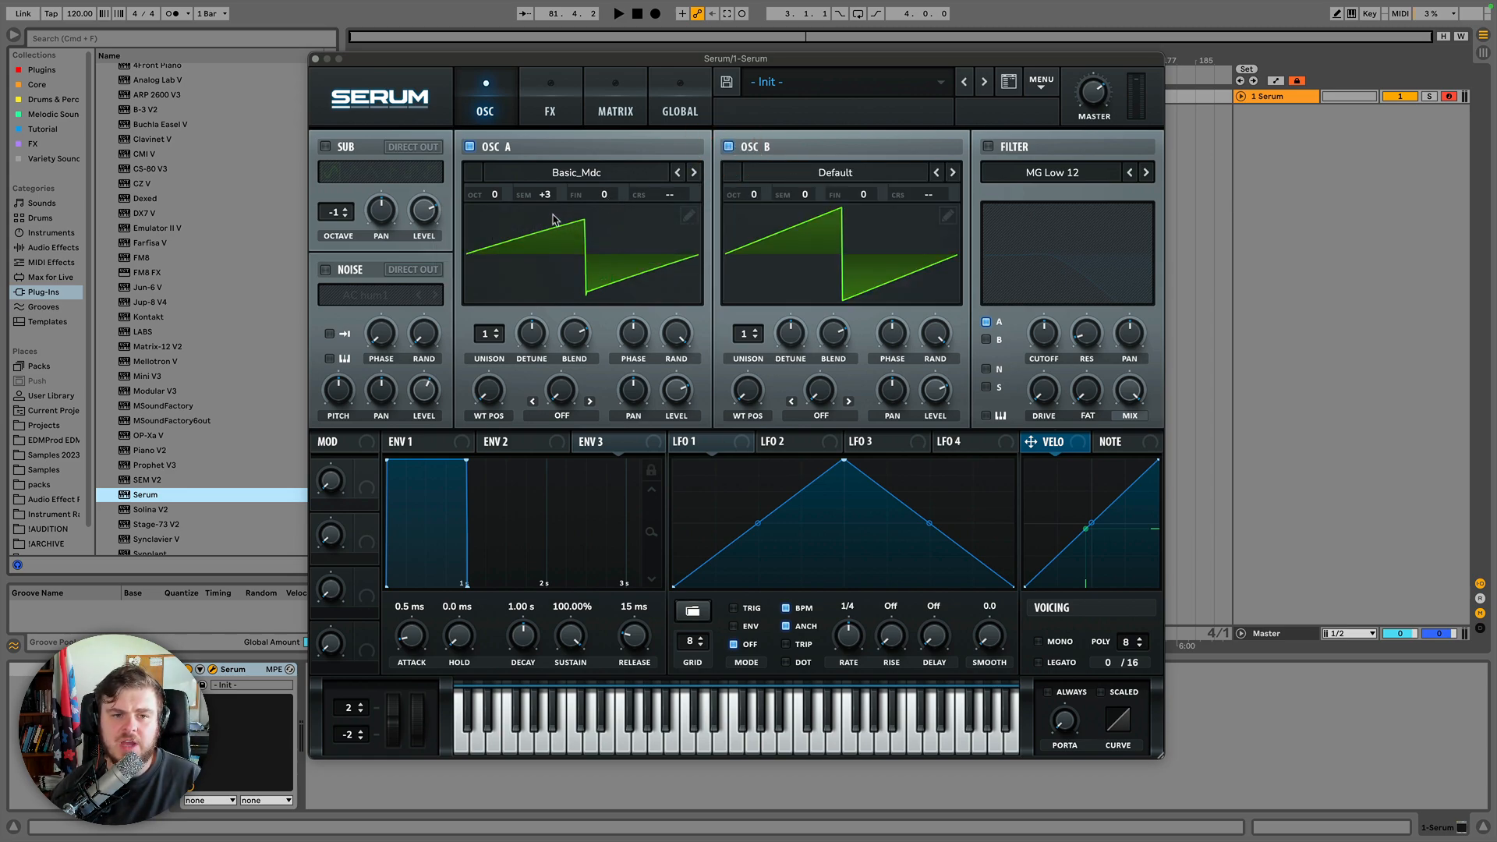
drag(550, 192, 552, 234)
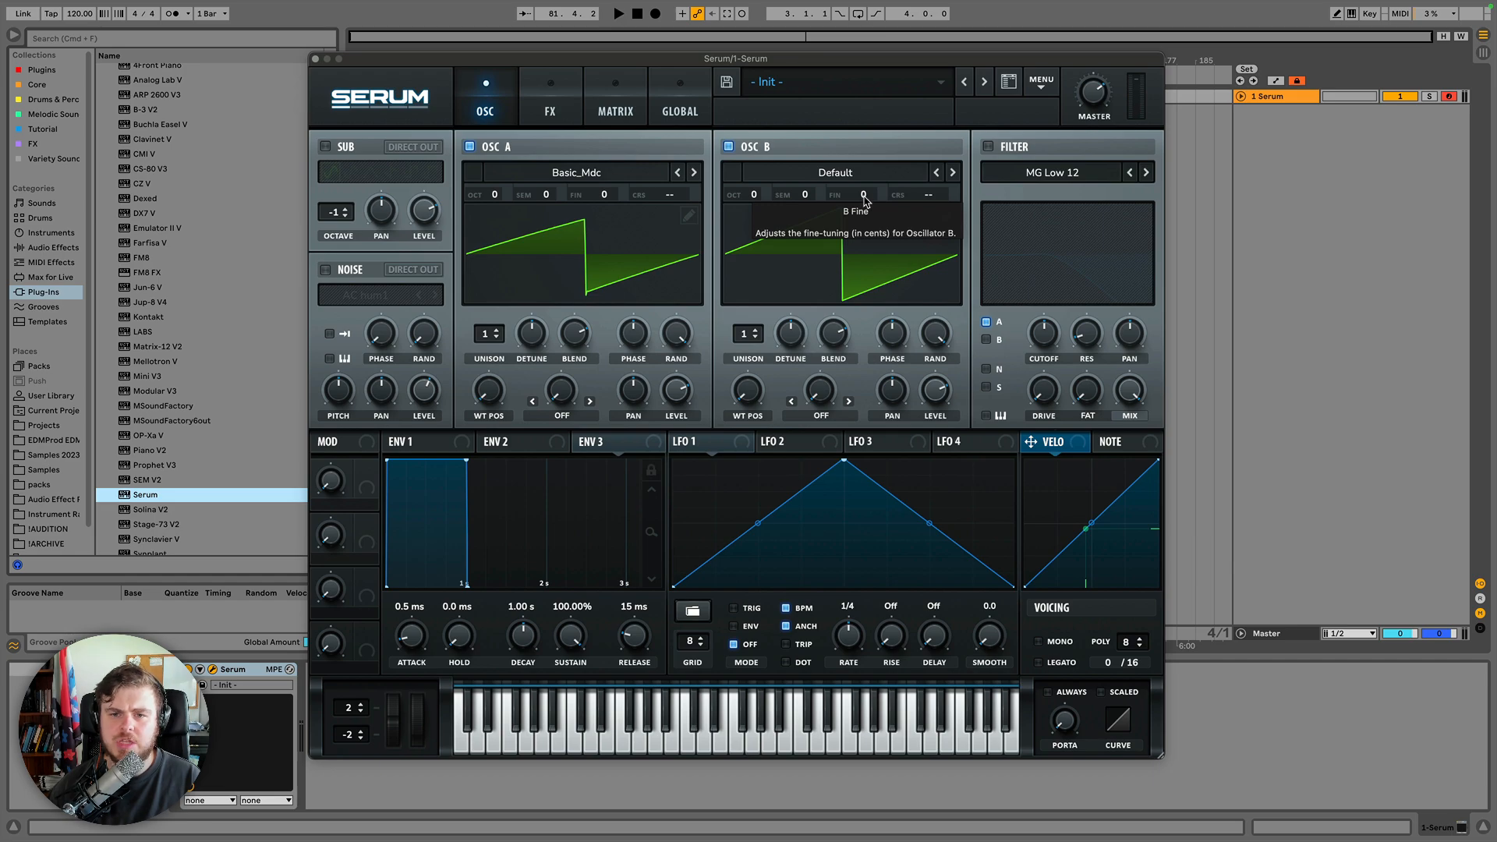
Disable Oscillator A, and sweep Oscillator B's fine tuning before setting it back to 0 cents.
drag(864, 200, 869, 184)
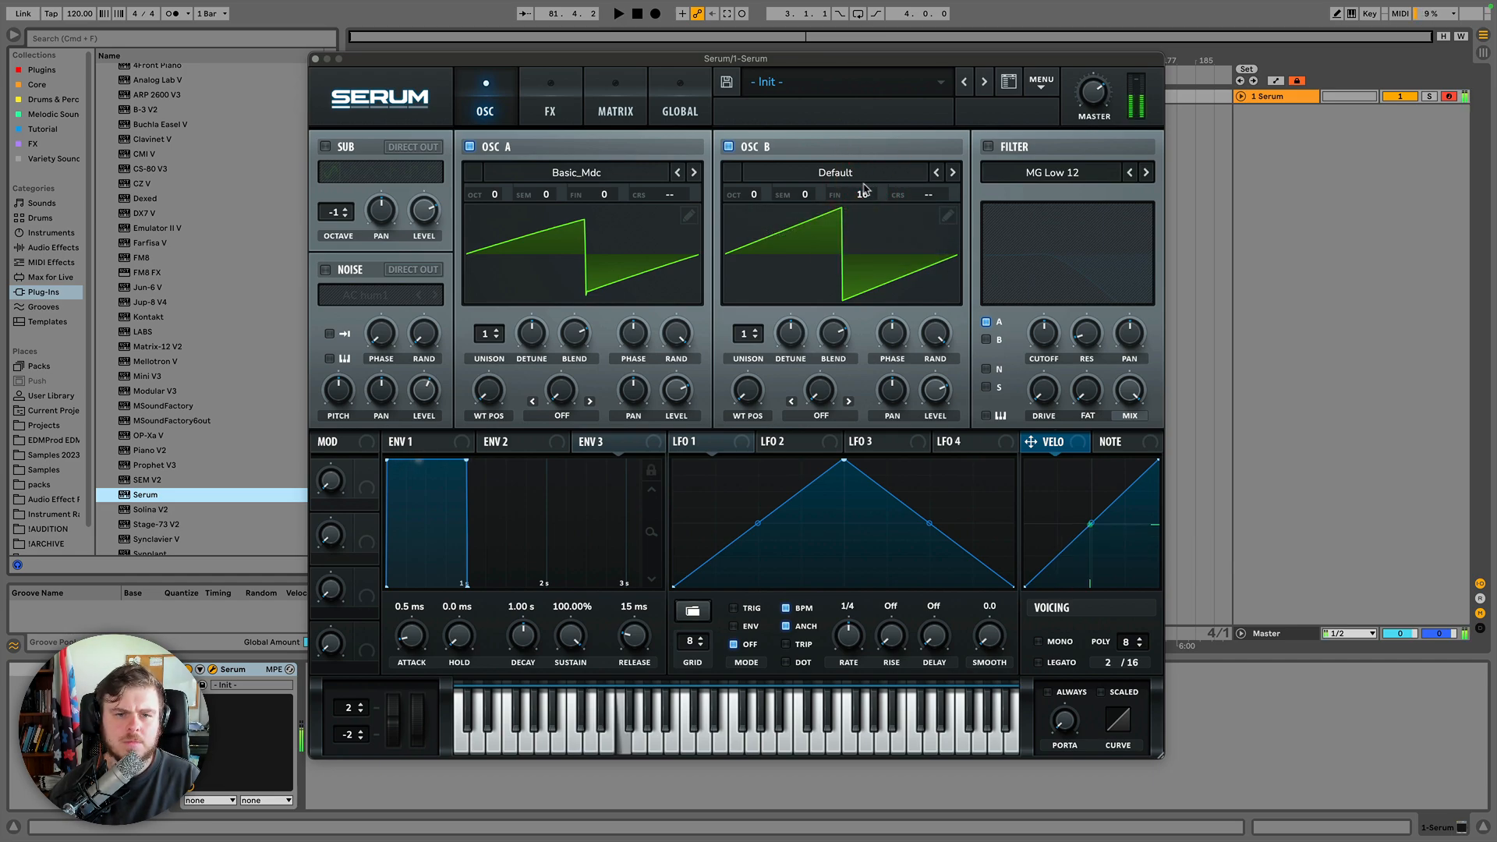
click(470, 147)
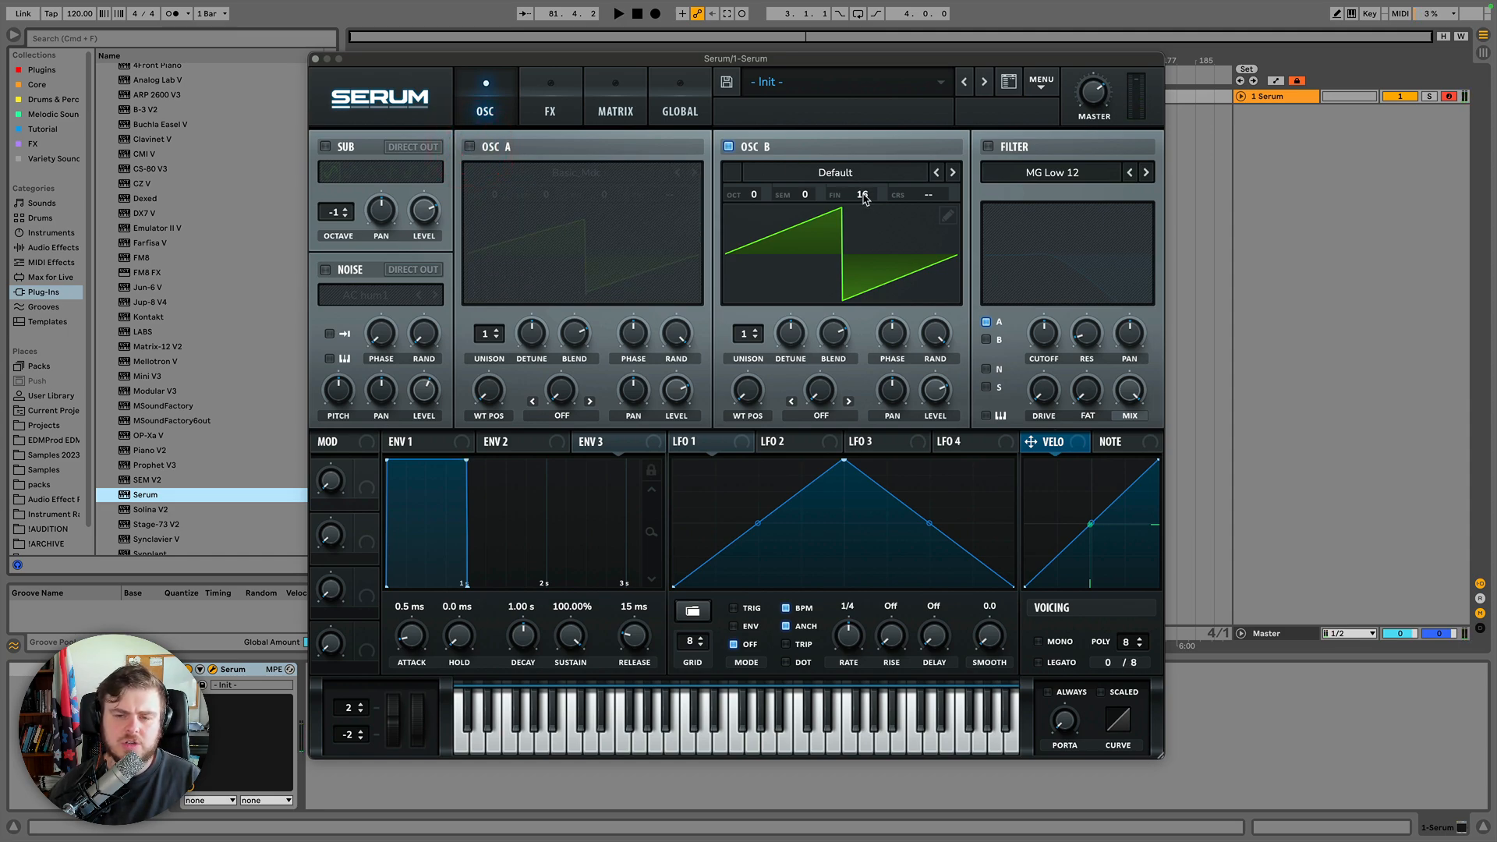
mouse_move(863, 198)
mouse_down()
mouse_move(880, 198)
mouse_move(886, 166)
mouse_move(872, 222)
mouse_up()
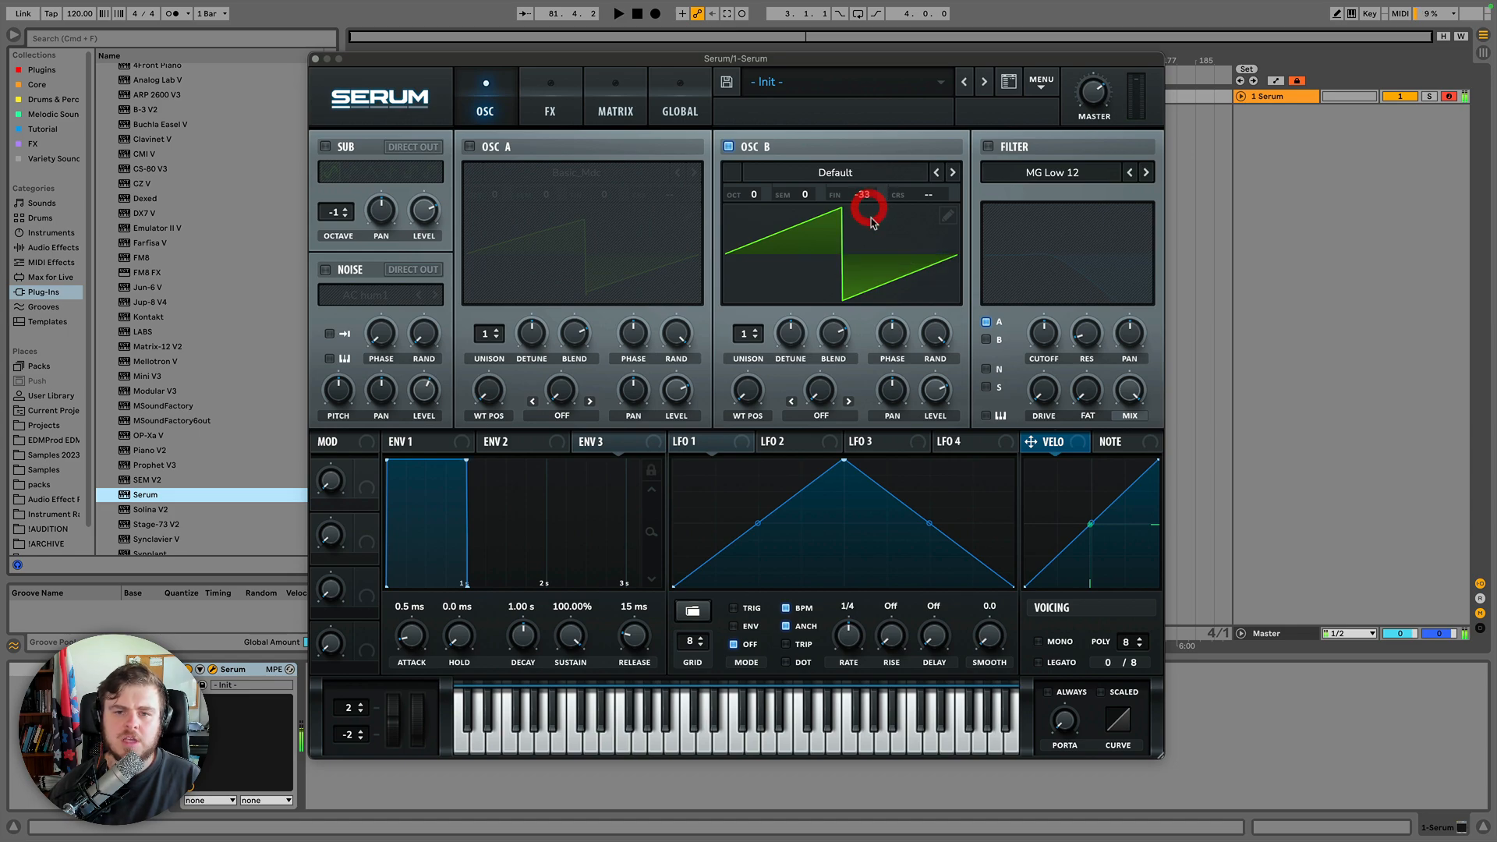
double_click(863, 195)
text(0)
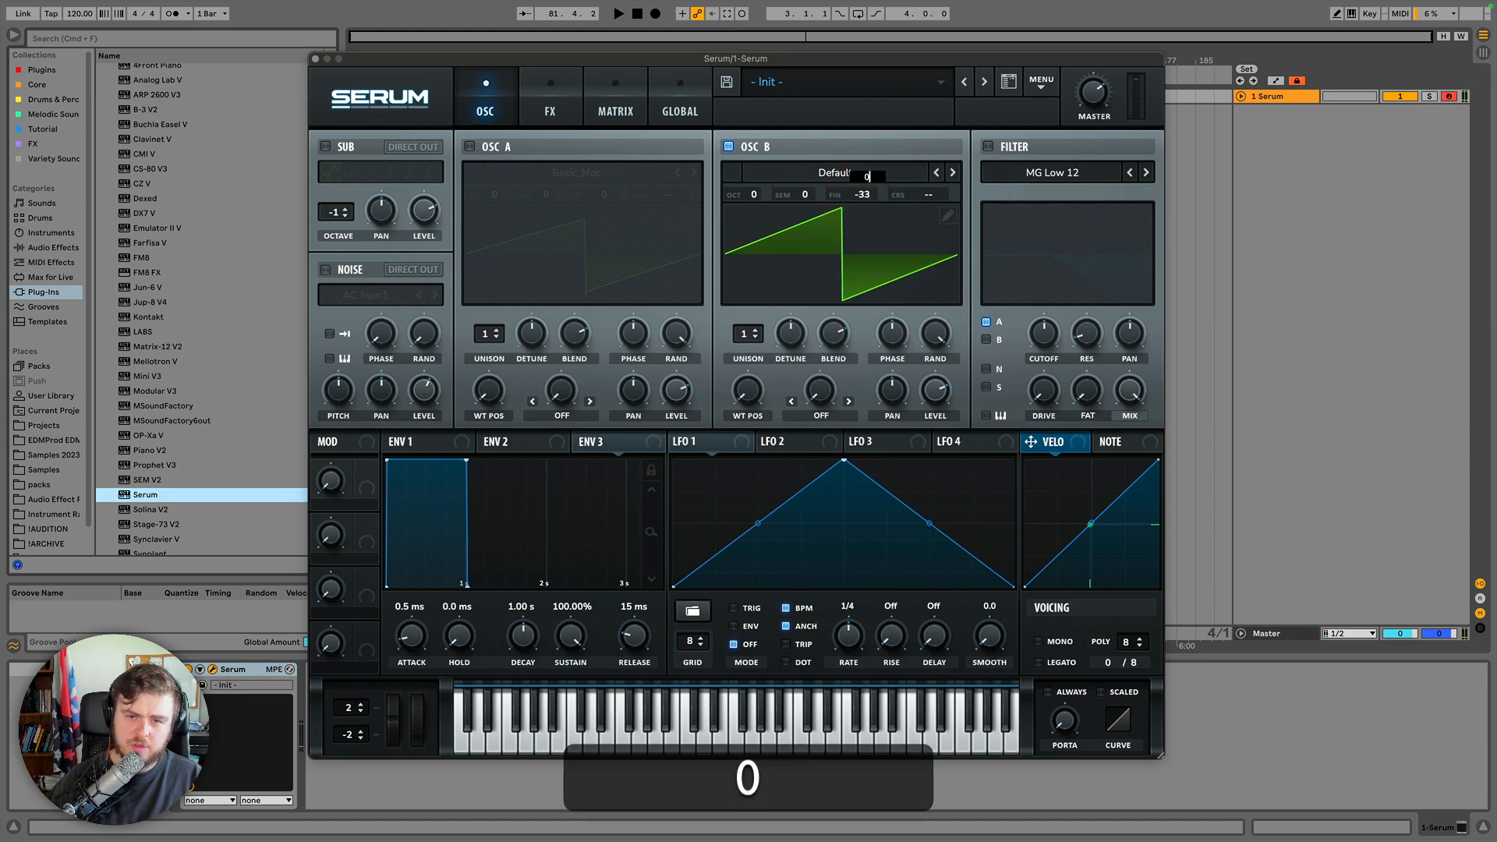
key(Return)
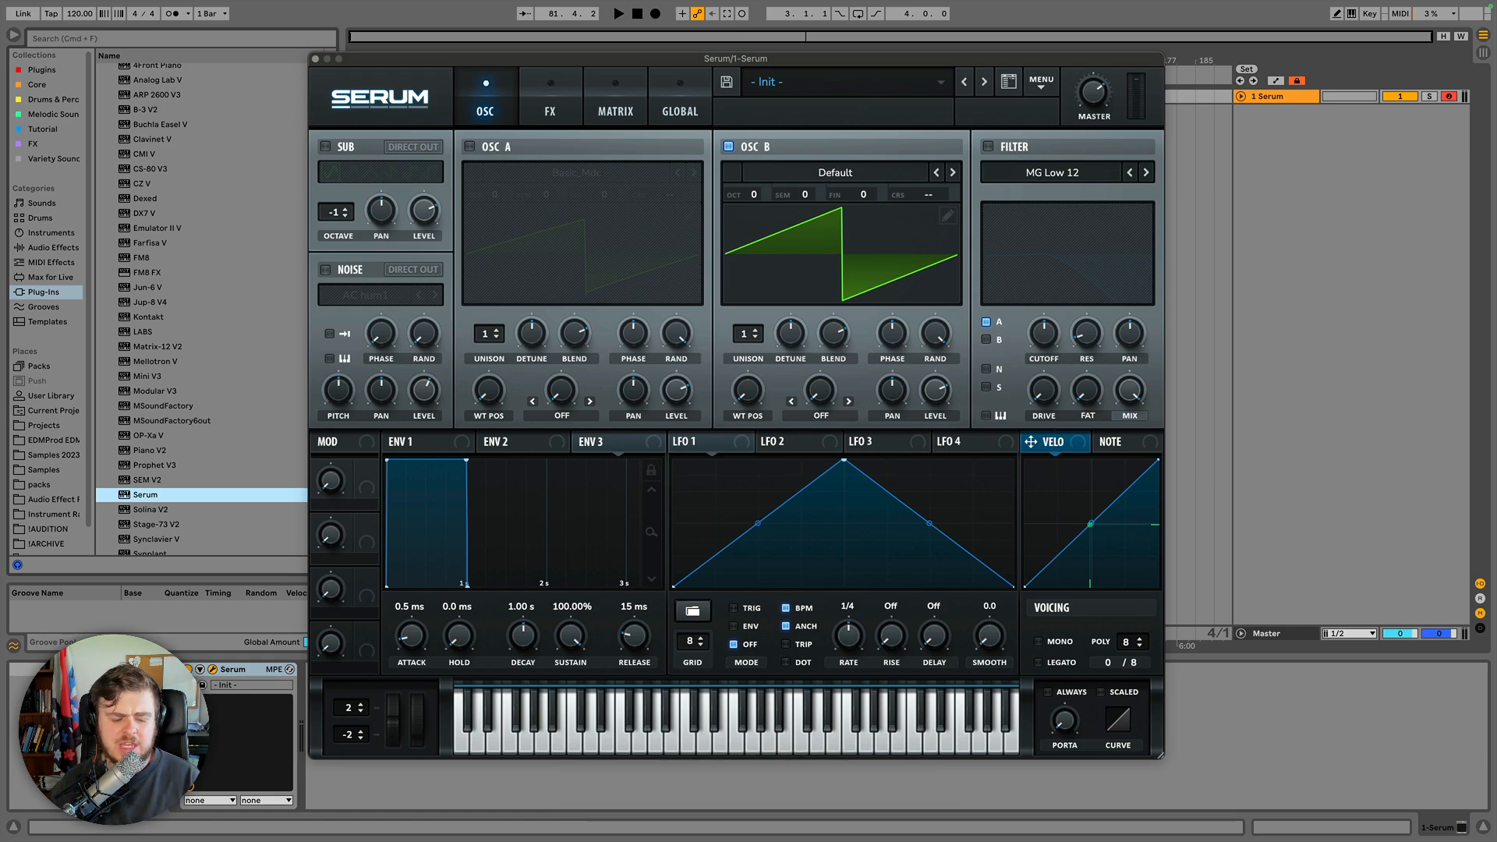
Raise Oscillator B's coarse pitch and then reset it to zero.
click(927, 196)
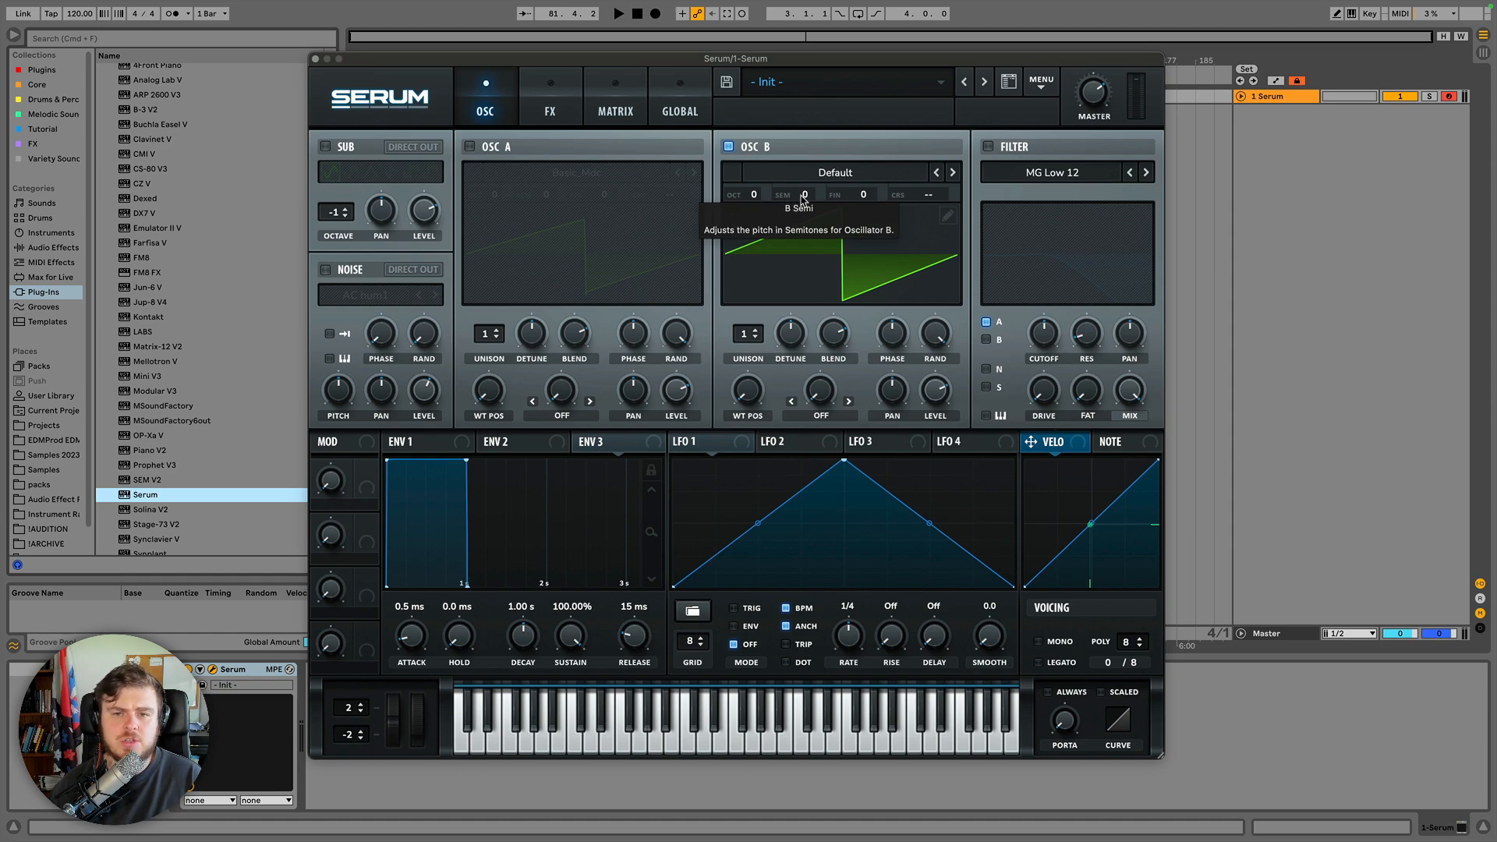
click(928, 200)
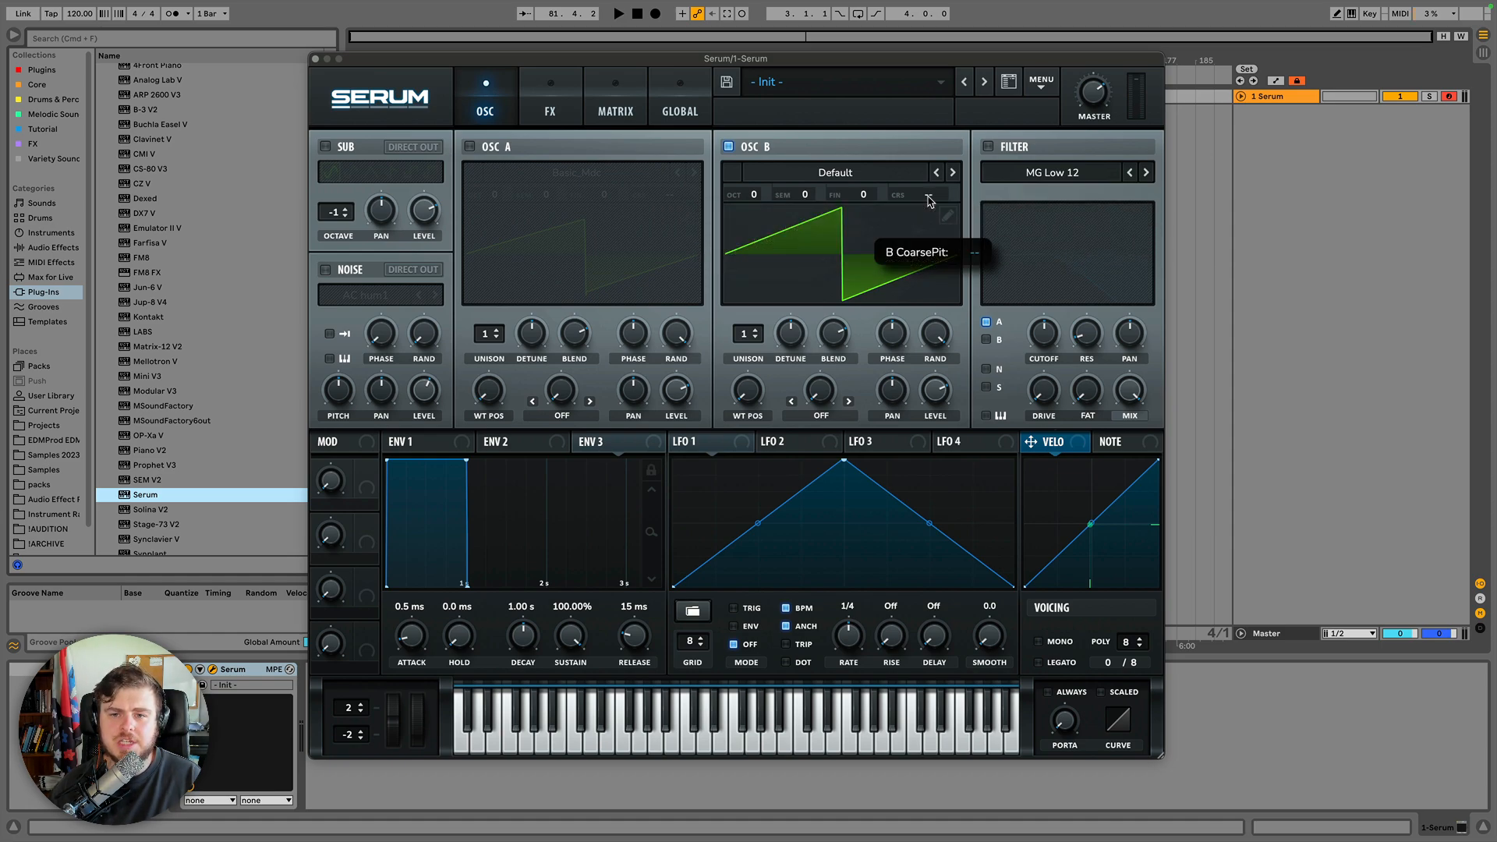
drag(928, 200, 932, 150)
click(926, 194)
double_click(924, 198)
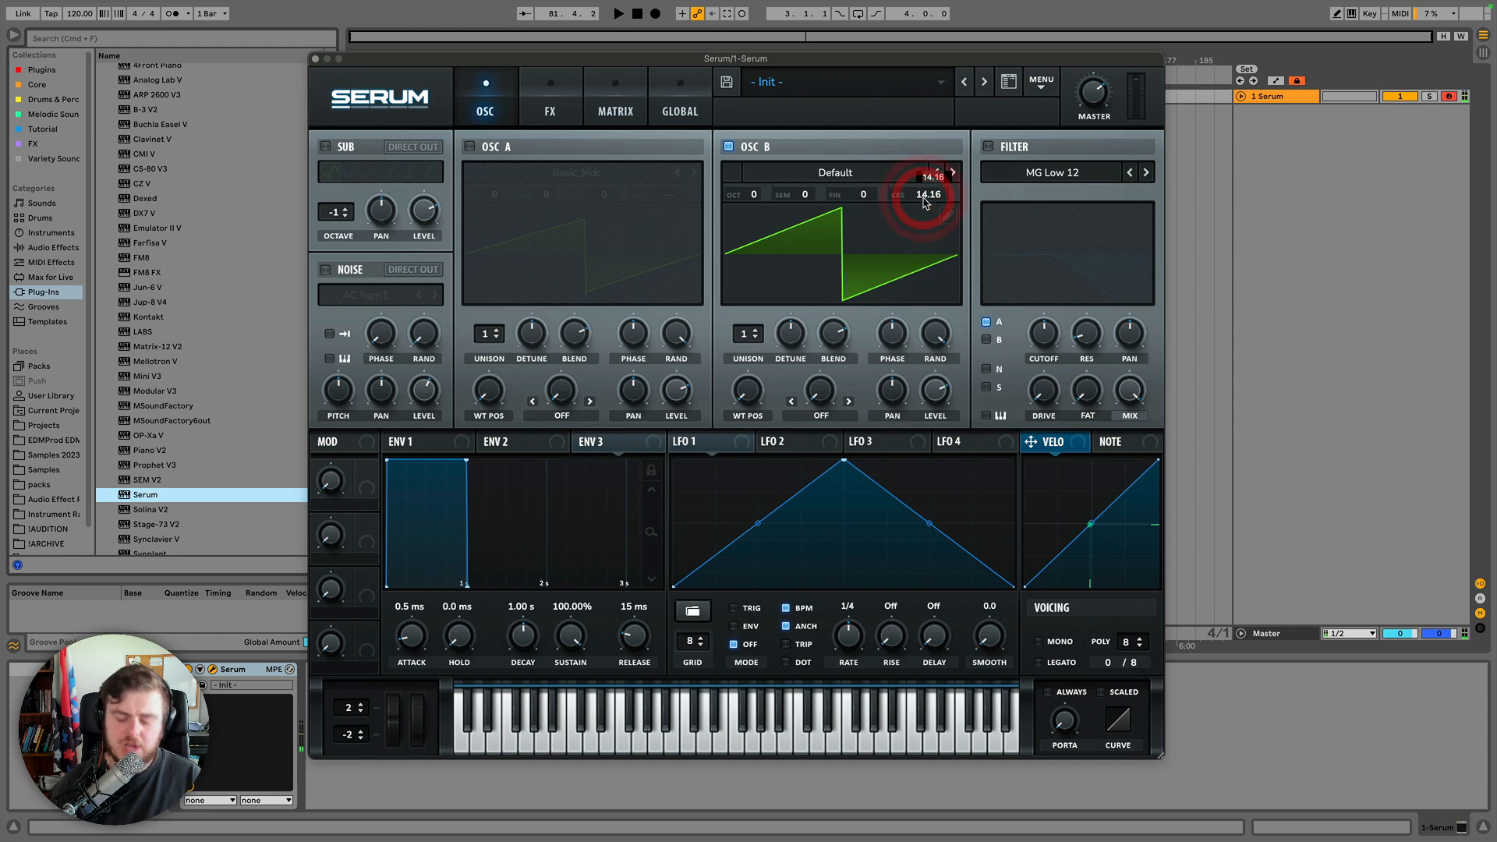
click(924, 200)
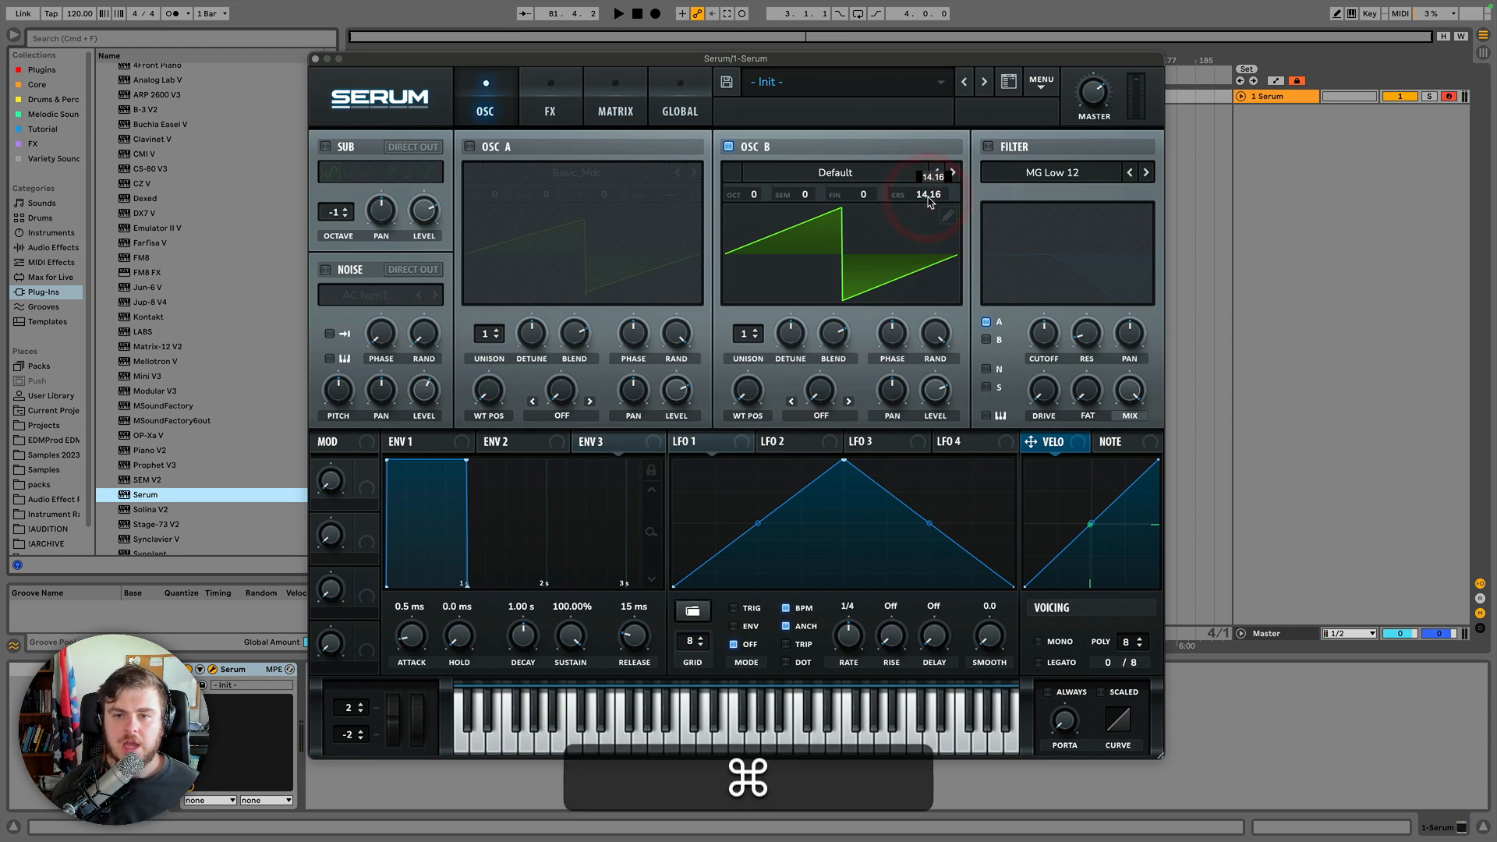
alt+super+click(928, 200)
ctrl+alt+click(928, 198)
ctrl+alt+click(923, 196)
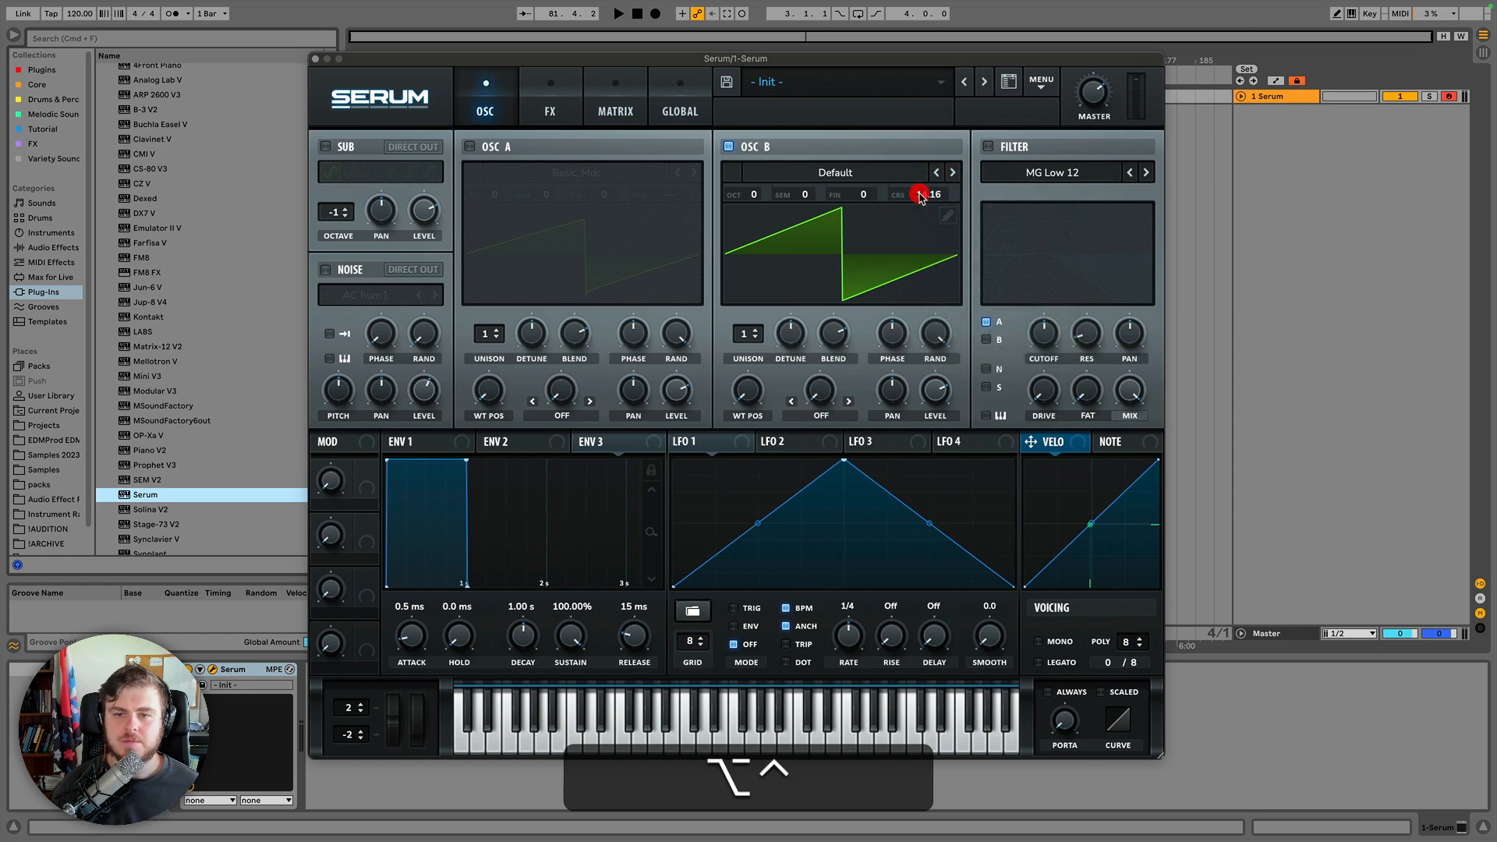
ctrl+shift+click(926, 197)
shift+click(924, 197)
shift+super+click(925, 197)
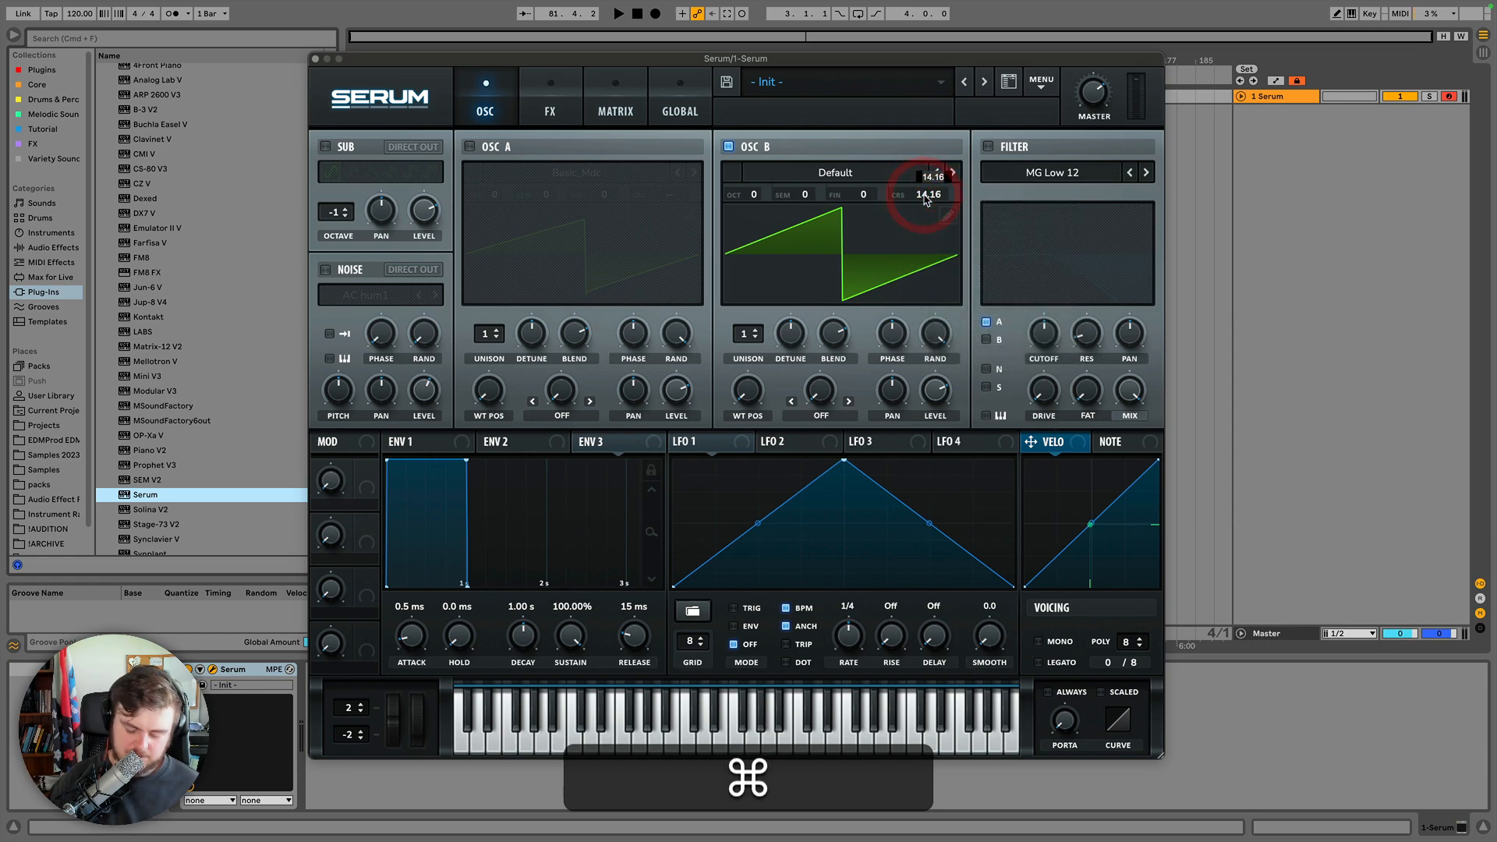
text(00)
key(Return)
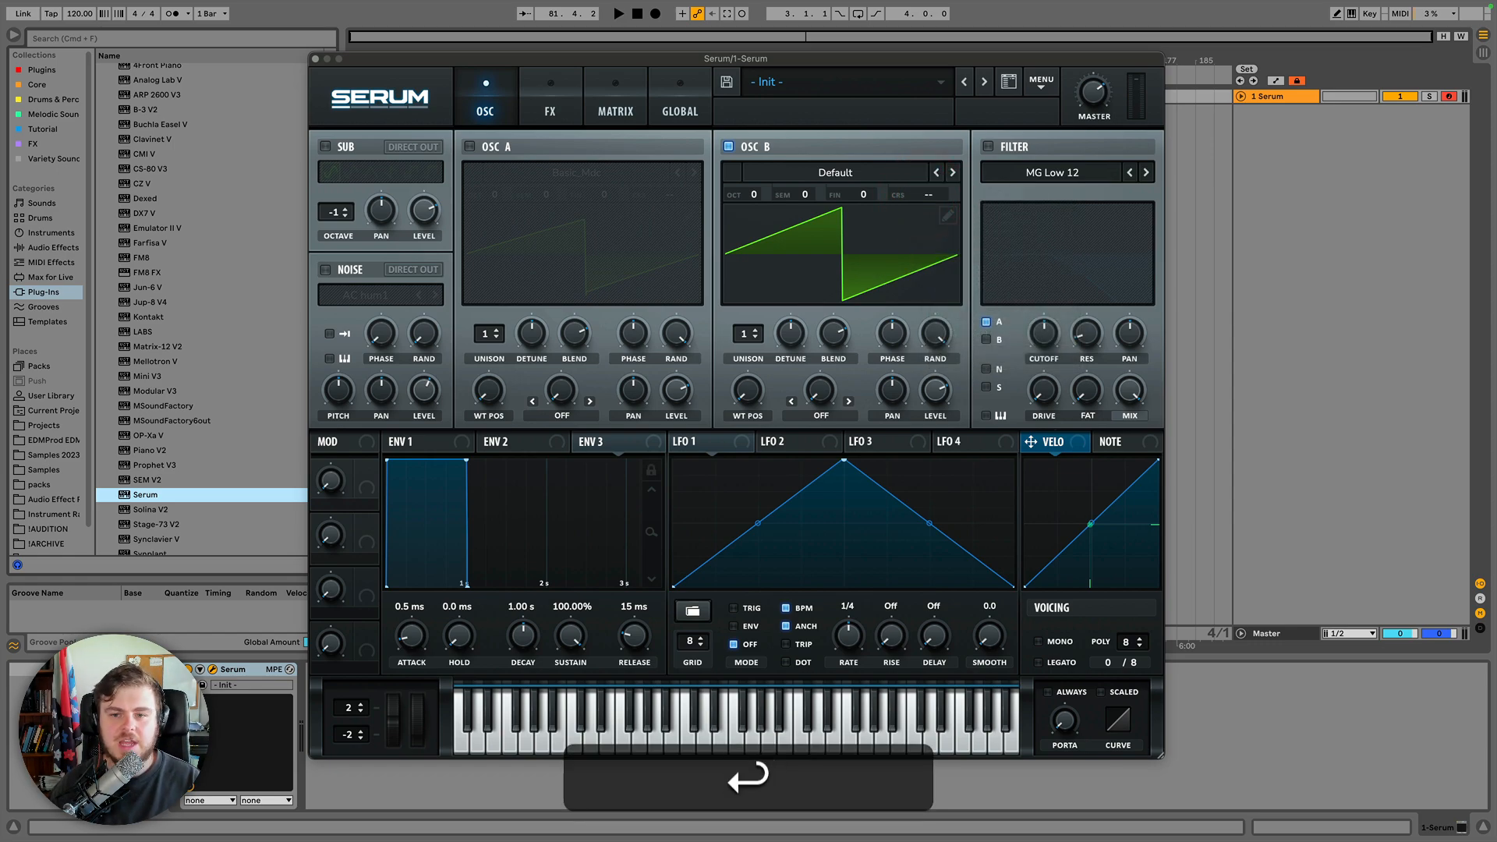
Adjust and reset Oscillator B's phase, and switch its wavetable display to 3D view and back.
drag(899, 324, 902, 293)
alt+click(899, 330)
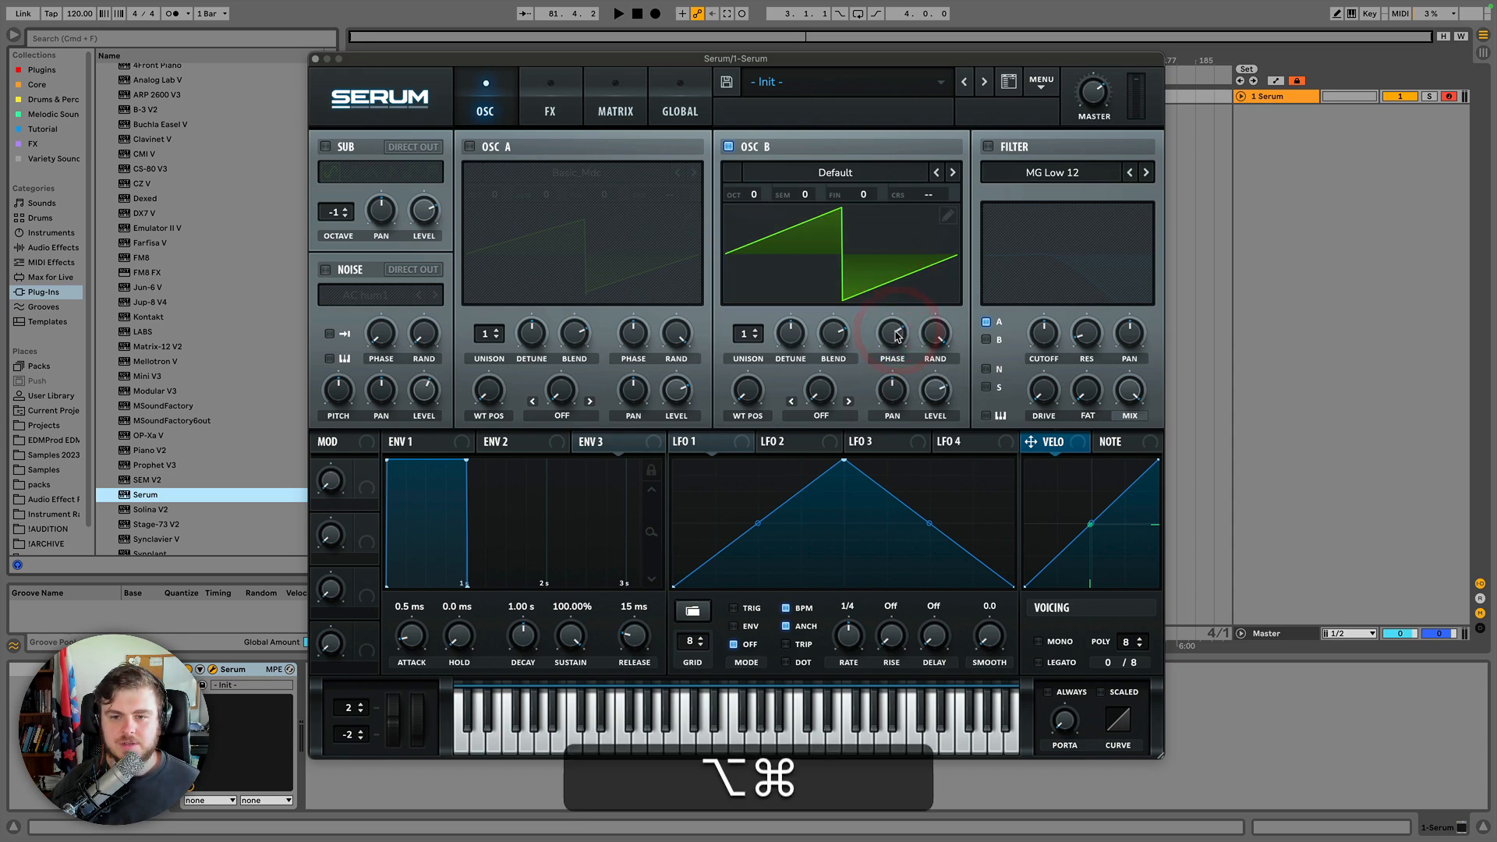
alt+super+click(901, 332)
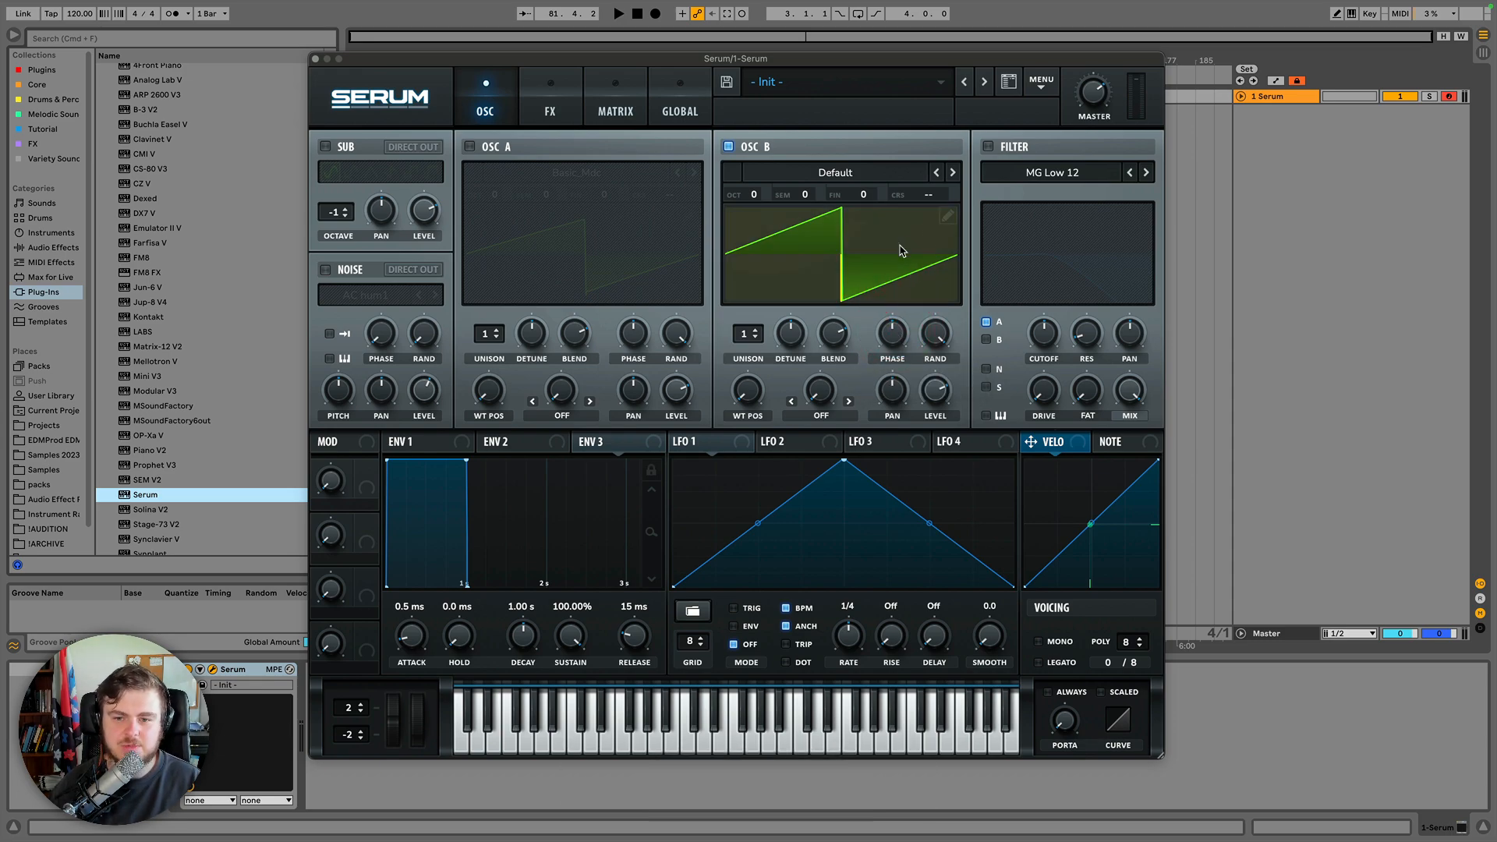
click(871, 238)
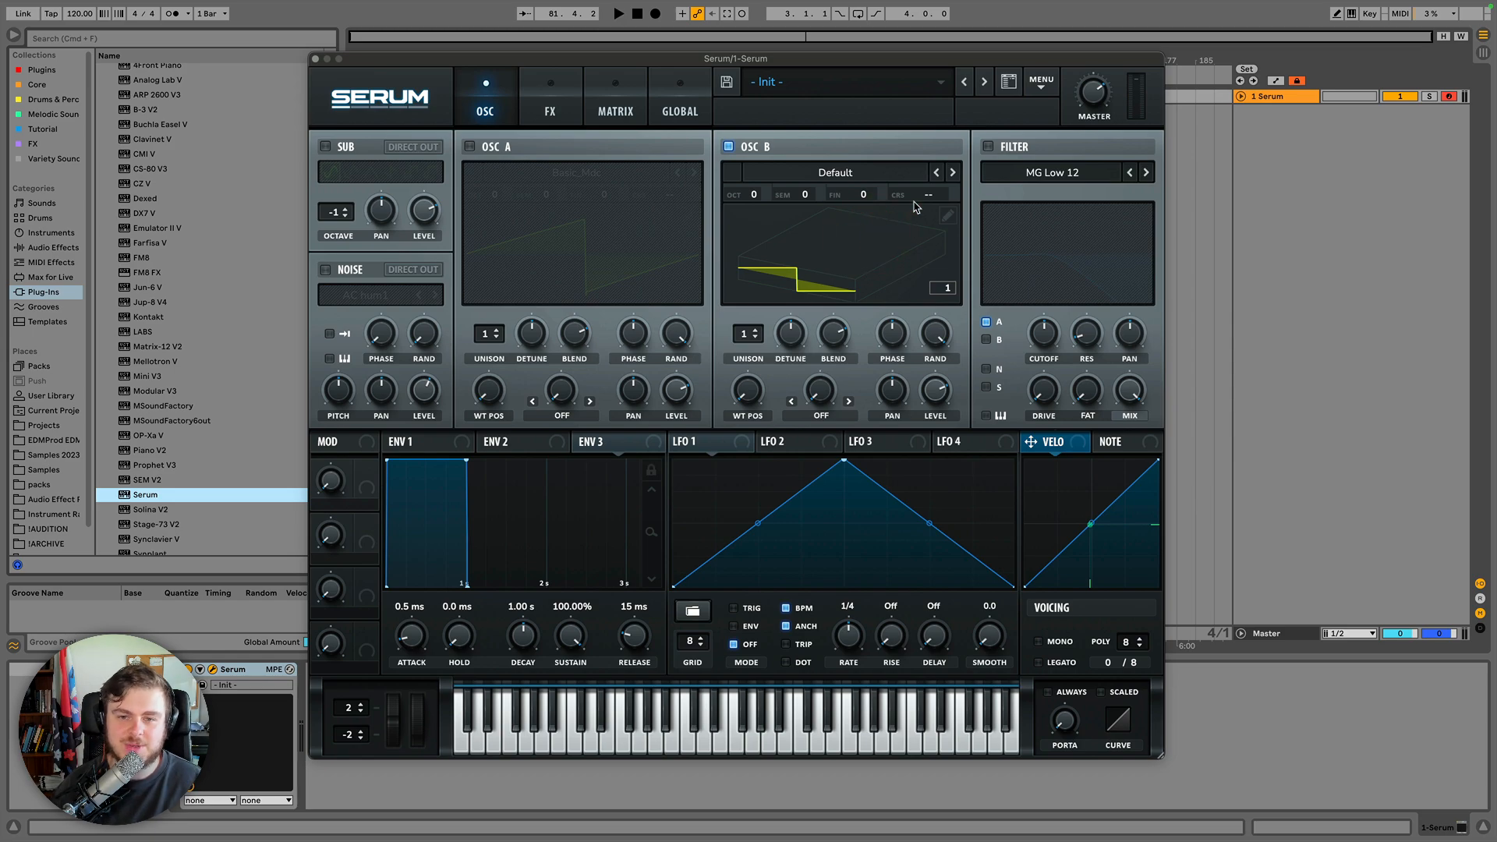
click(891, 245)
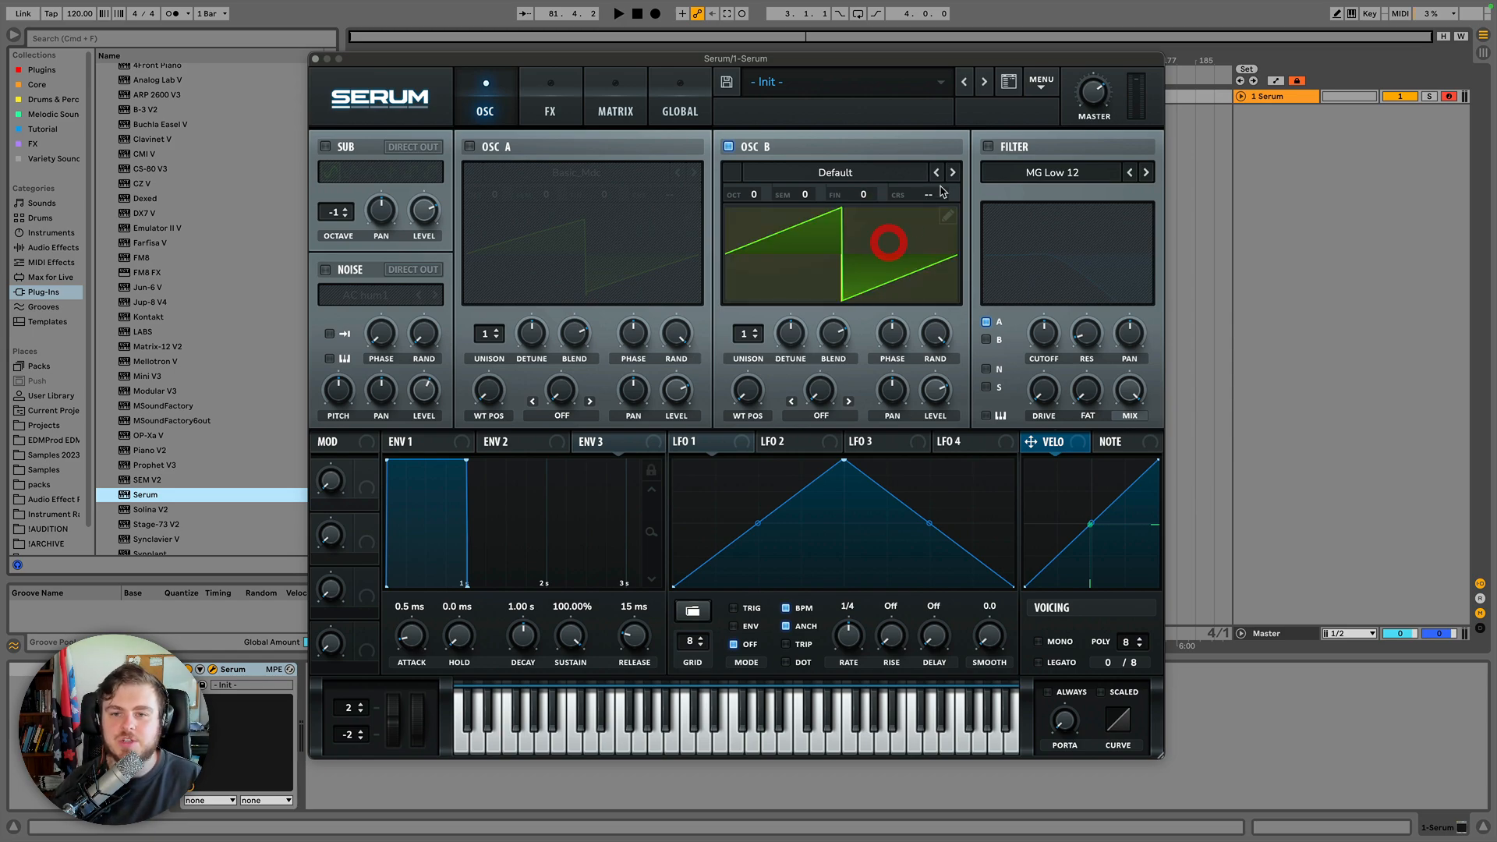
Nudge Oscillator B's coarse pitch and reset the control to its default.
mouse_move(929, 195)
mouse_down()
mouse_move(936, 104)
mouse_move(927, 196)
mouse_up()
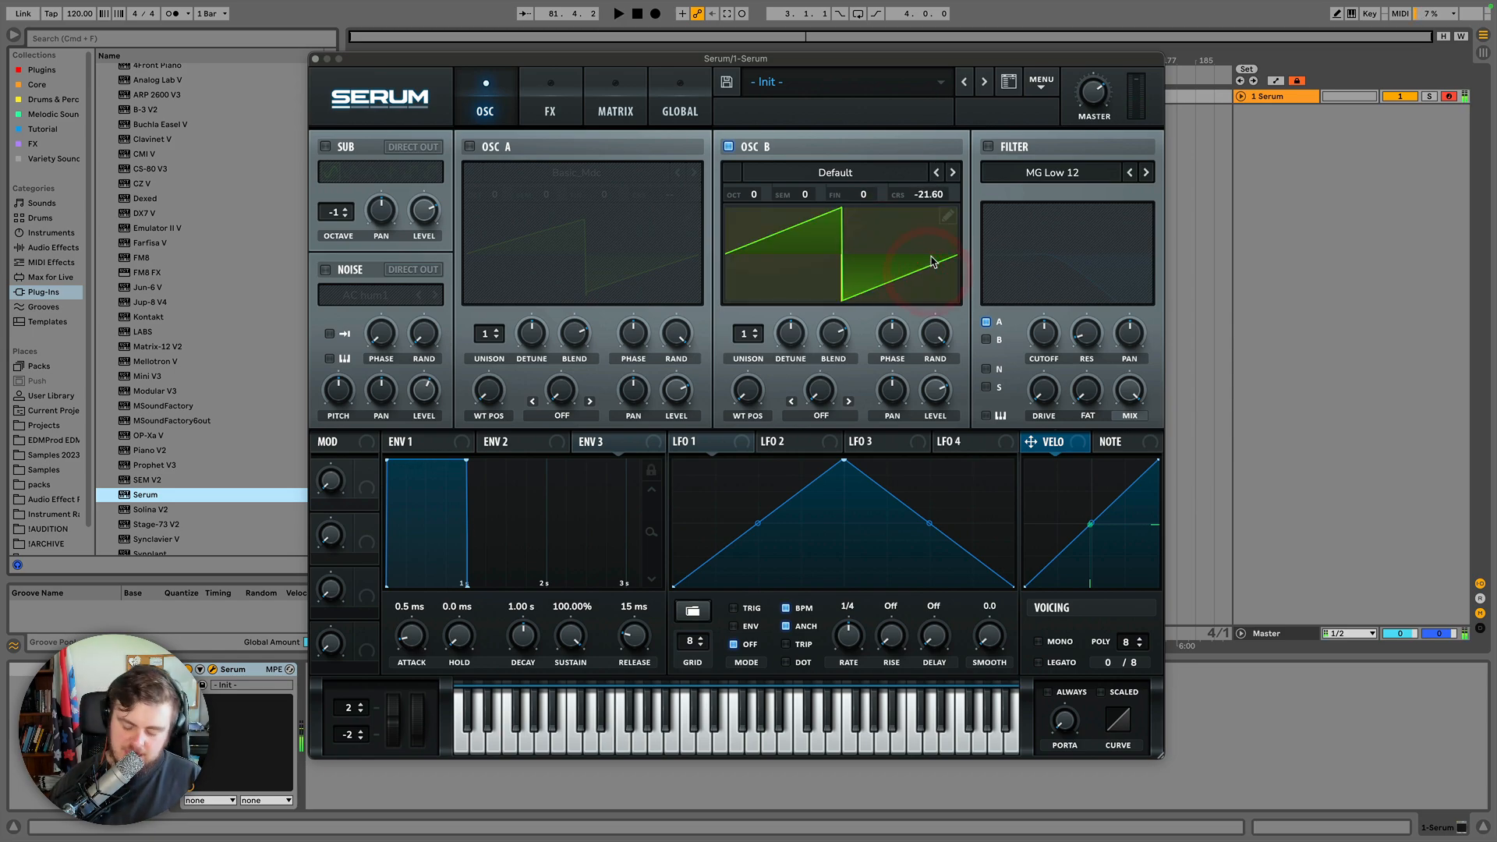
right_click(926, 198)
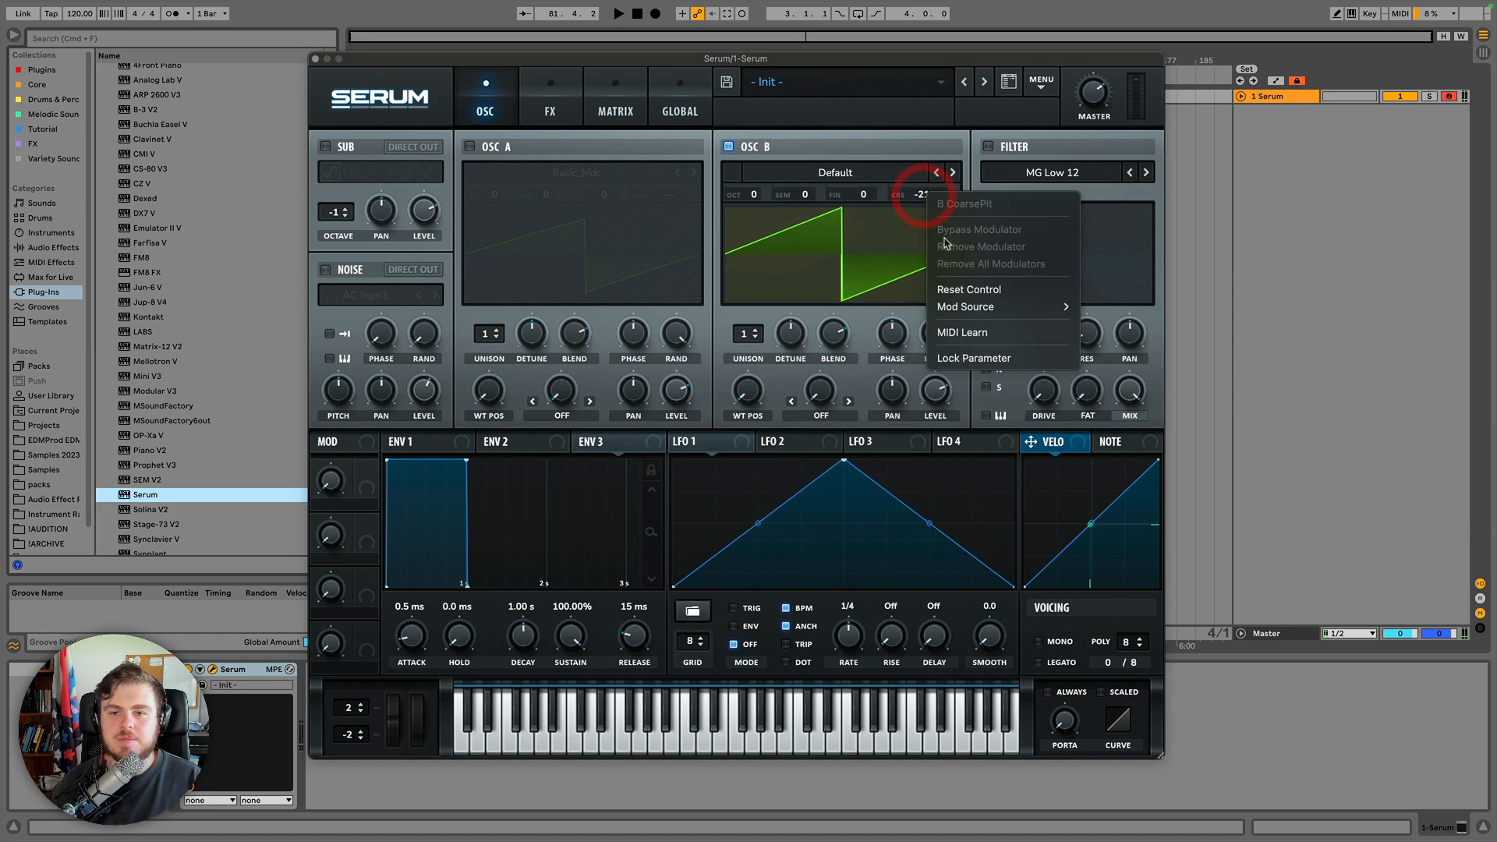
click(943, 293)
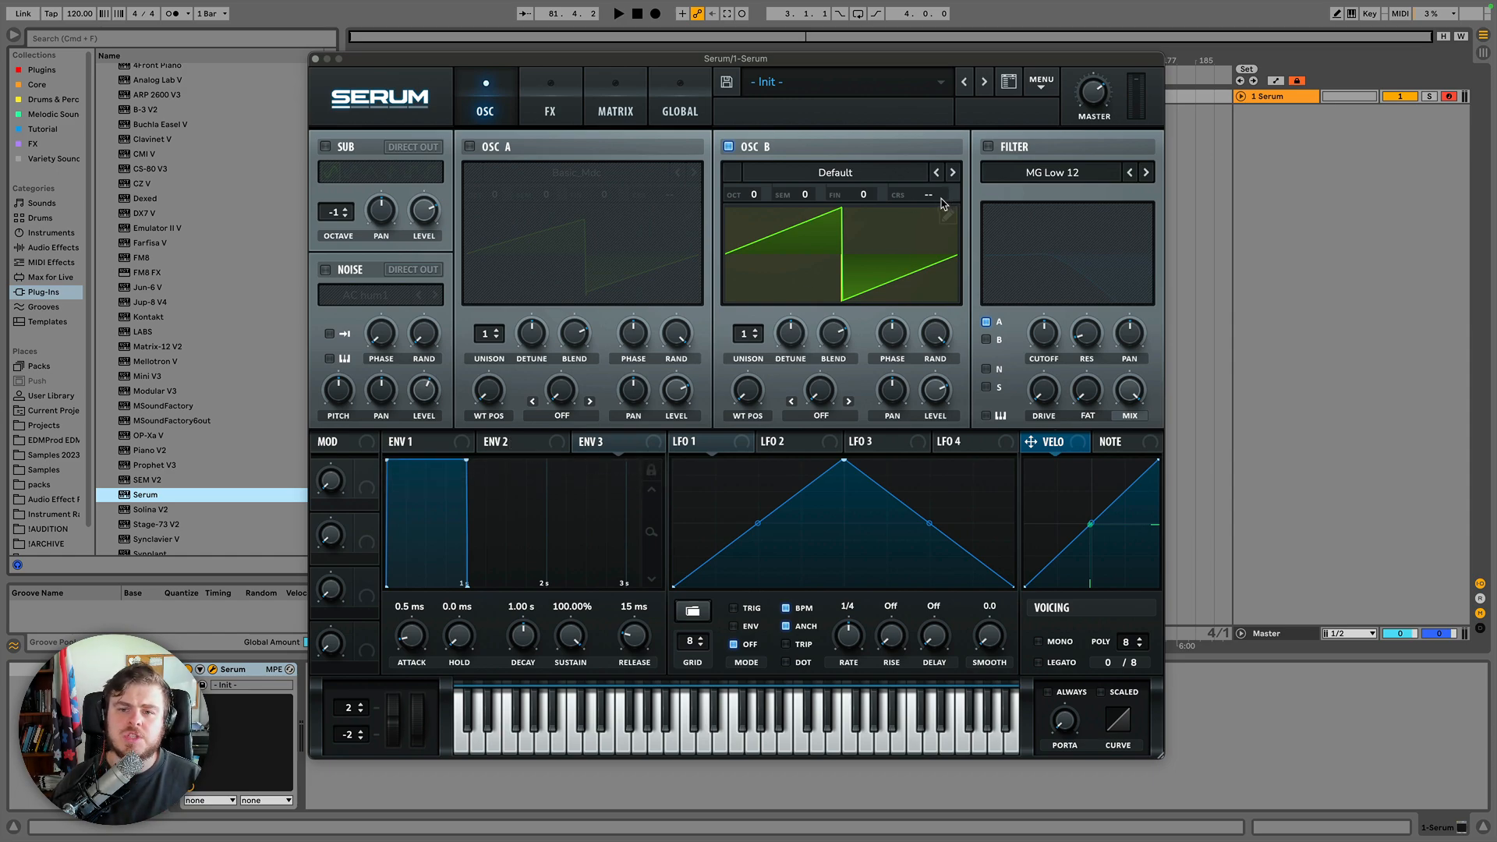
Drag Oscillator B's fine tuning down and then set it back to 0.
drag(867, 201, 814, 721)
double_click(867, 195)
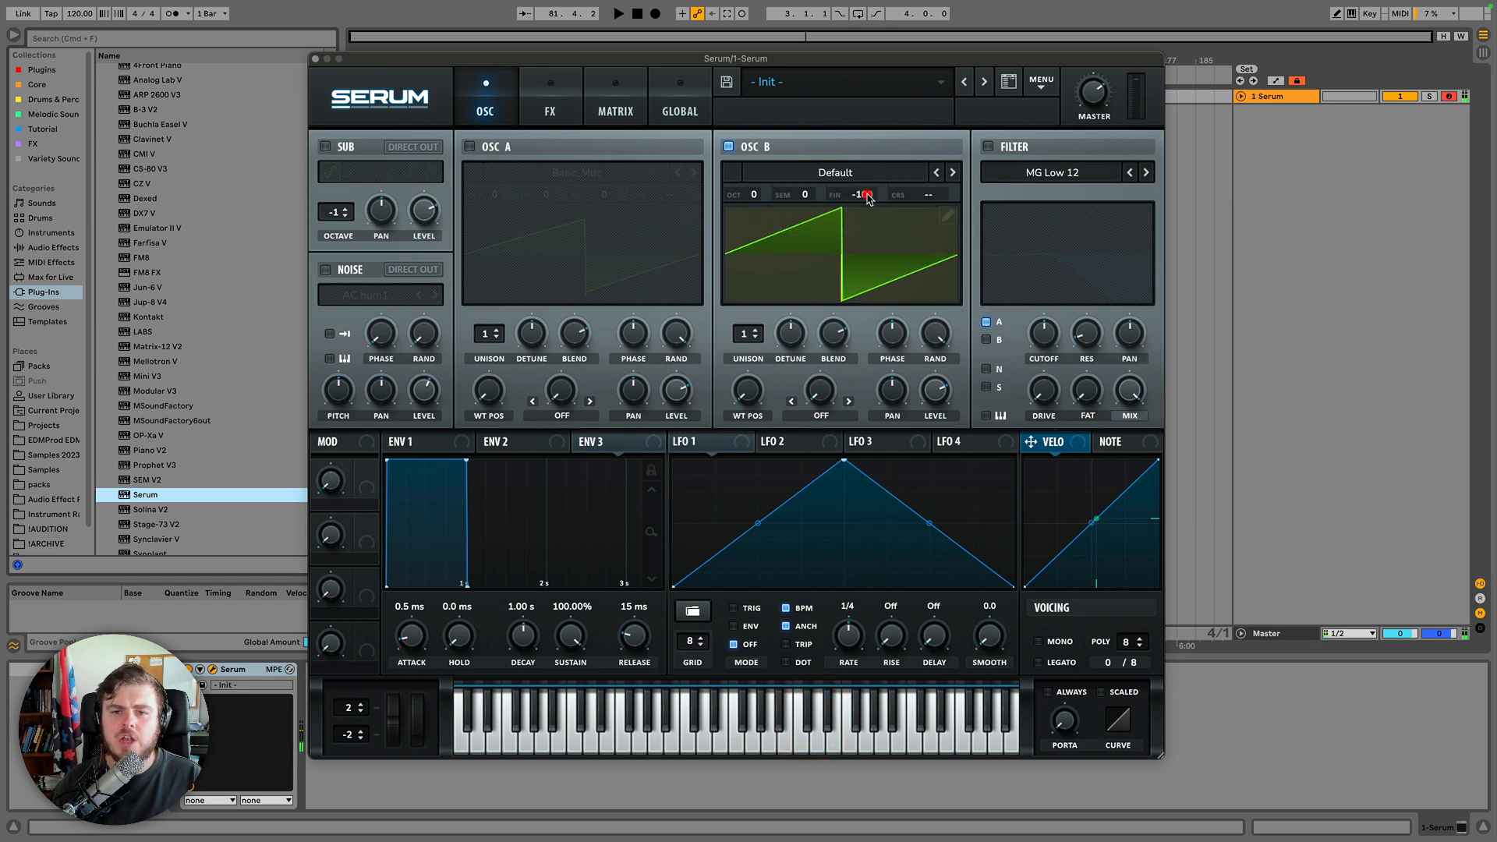
text(0)
key(Return)
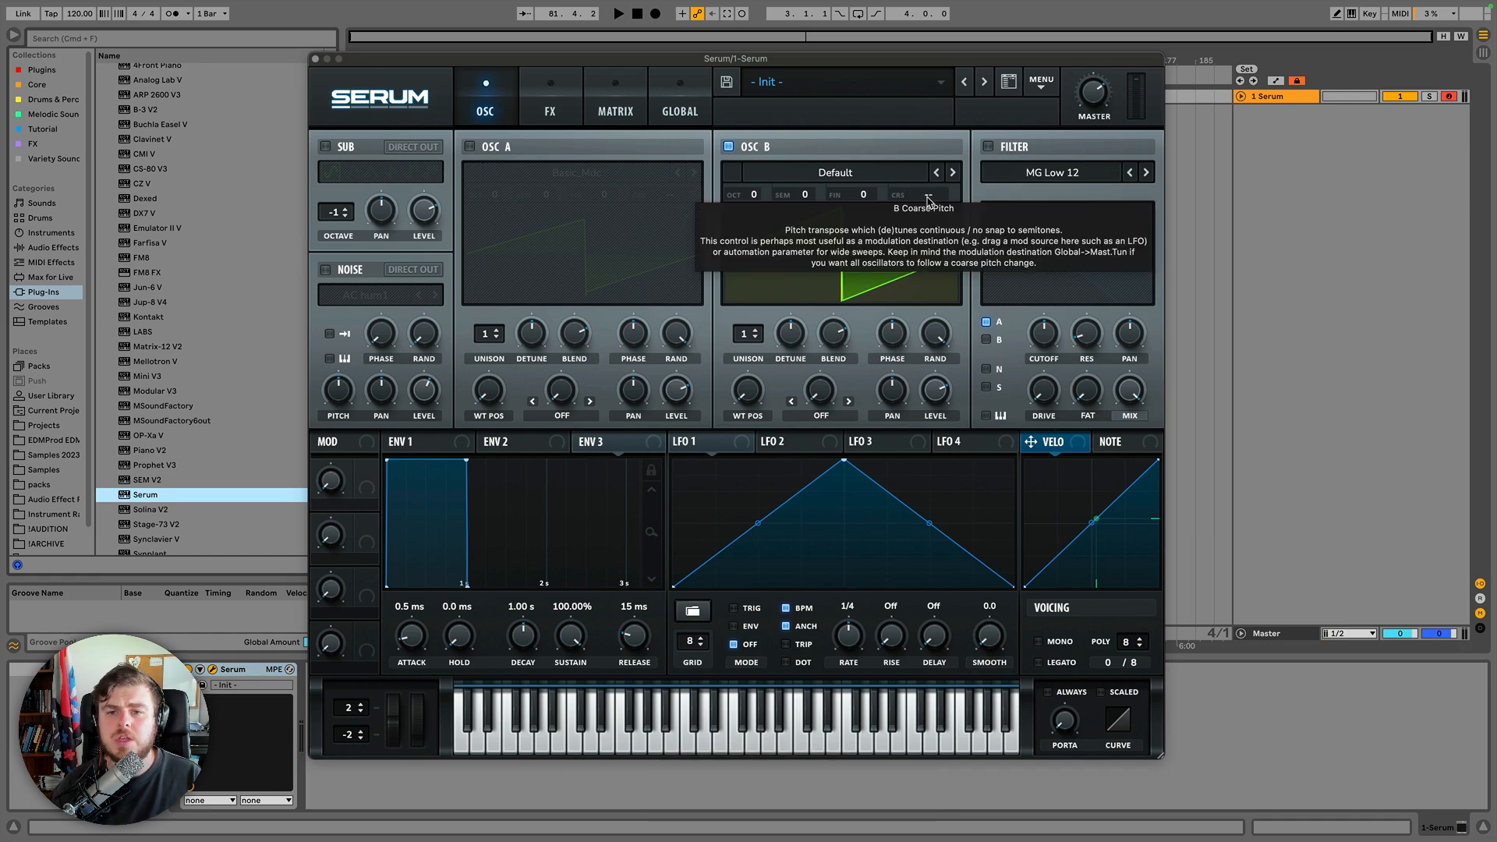
Sweep Oscillator B's coarse pitch up and down, then clear it back to zero.
drag(928, 199, 946, 122)
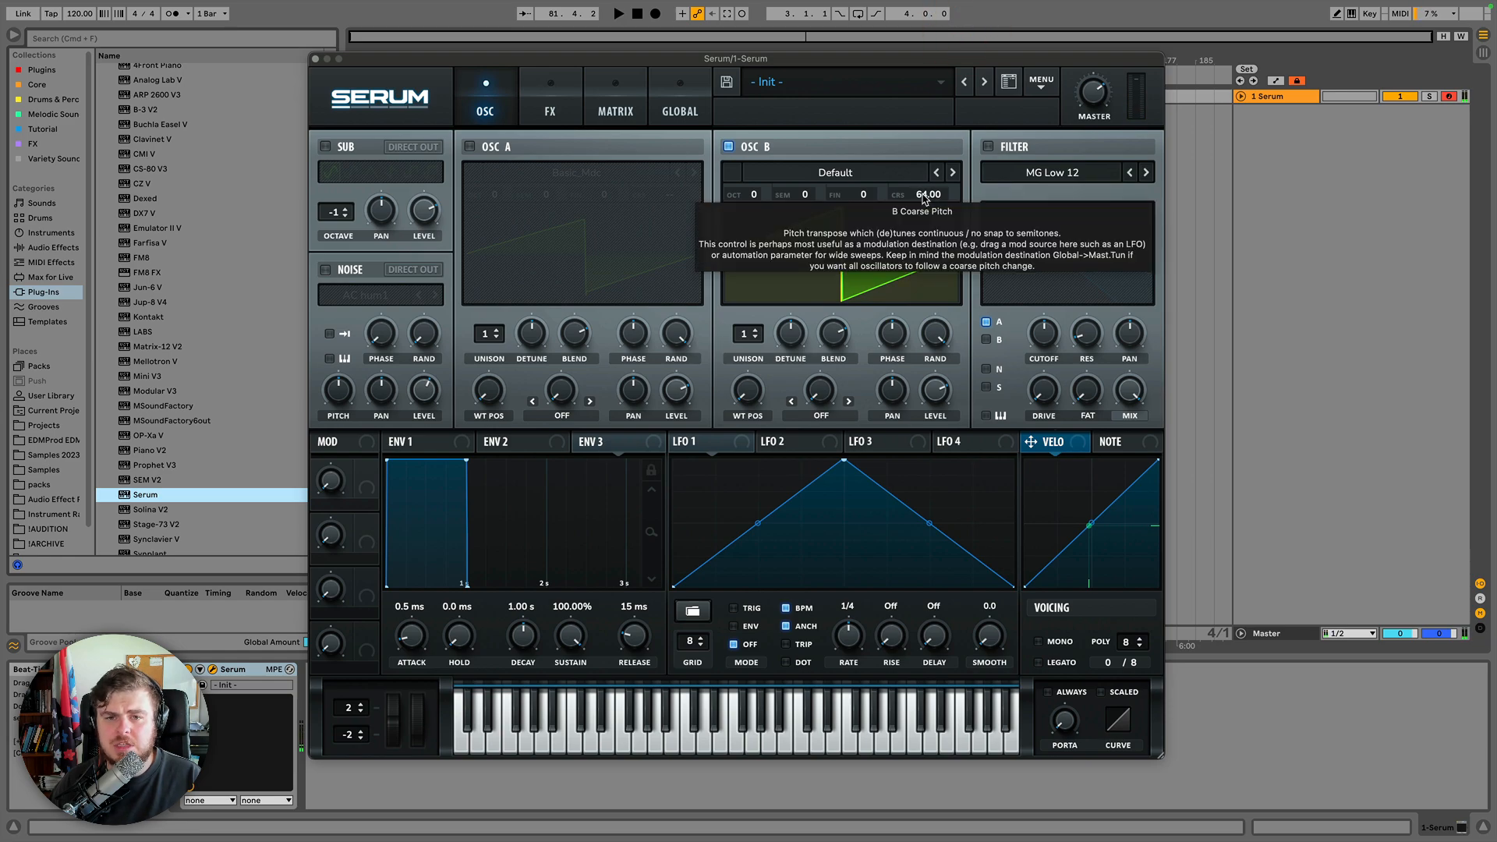
drag(927, 199, 925, 312)
drag(920, 194, 923, 198)
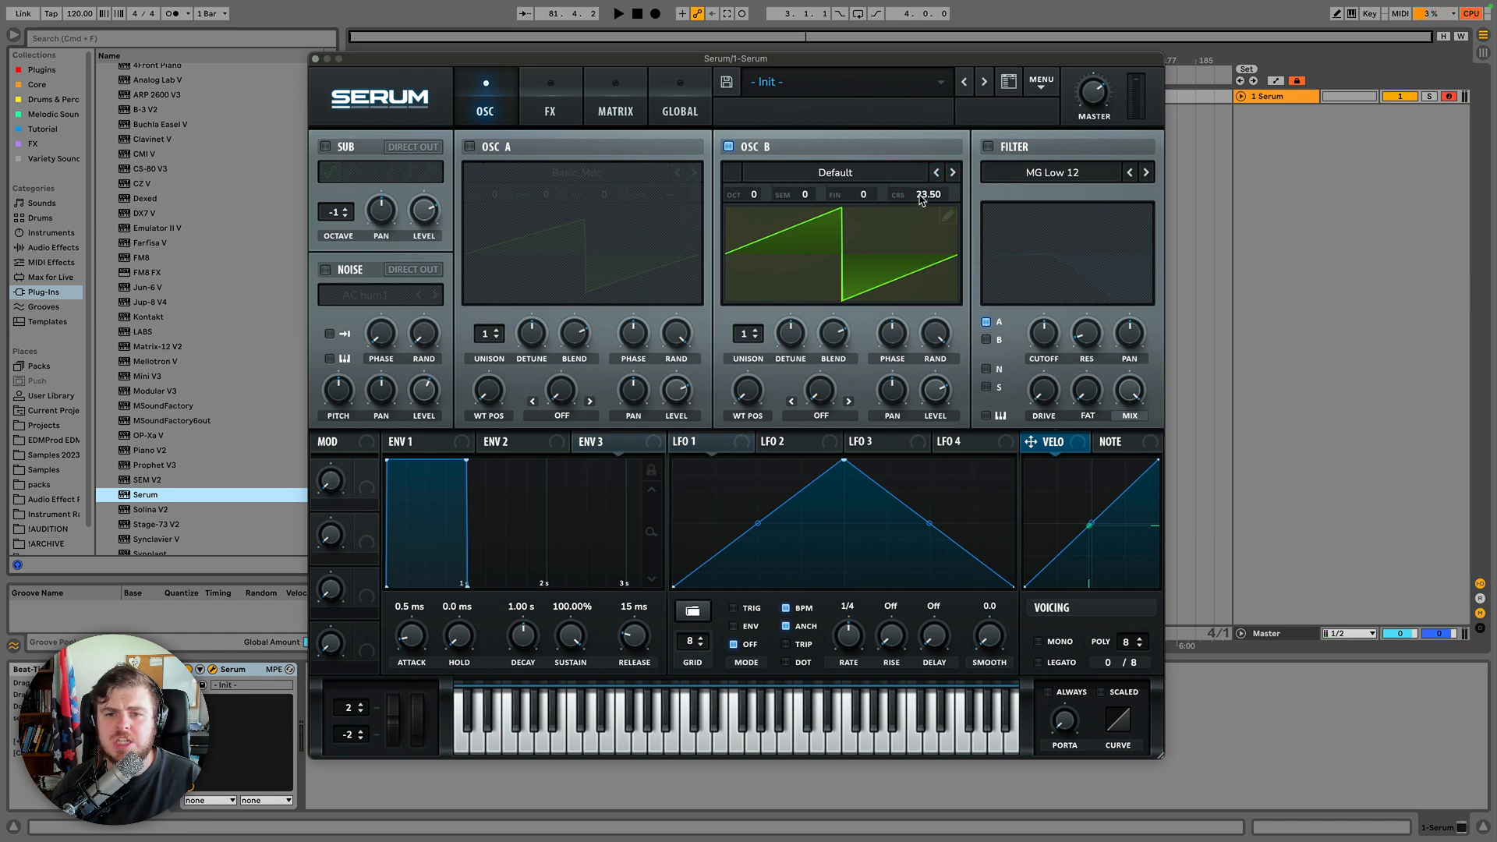
double_click(921, 196)
key(Return)
key(Return)
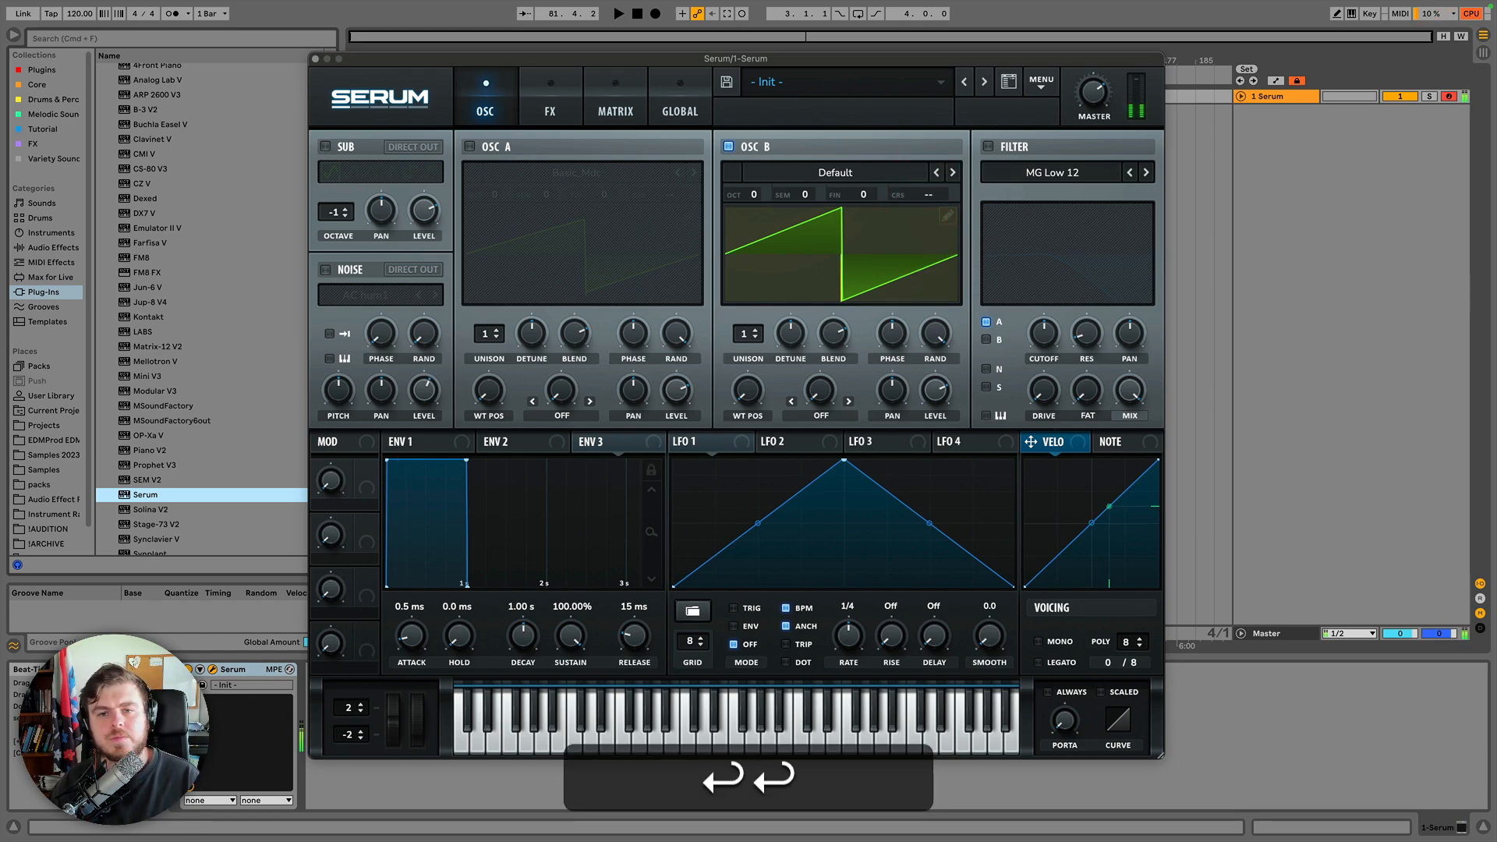
Step Oscillator B's wavetable forward until Basic Shapes is loaded.
click(878, 243)
click(871, 242)
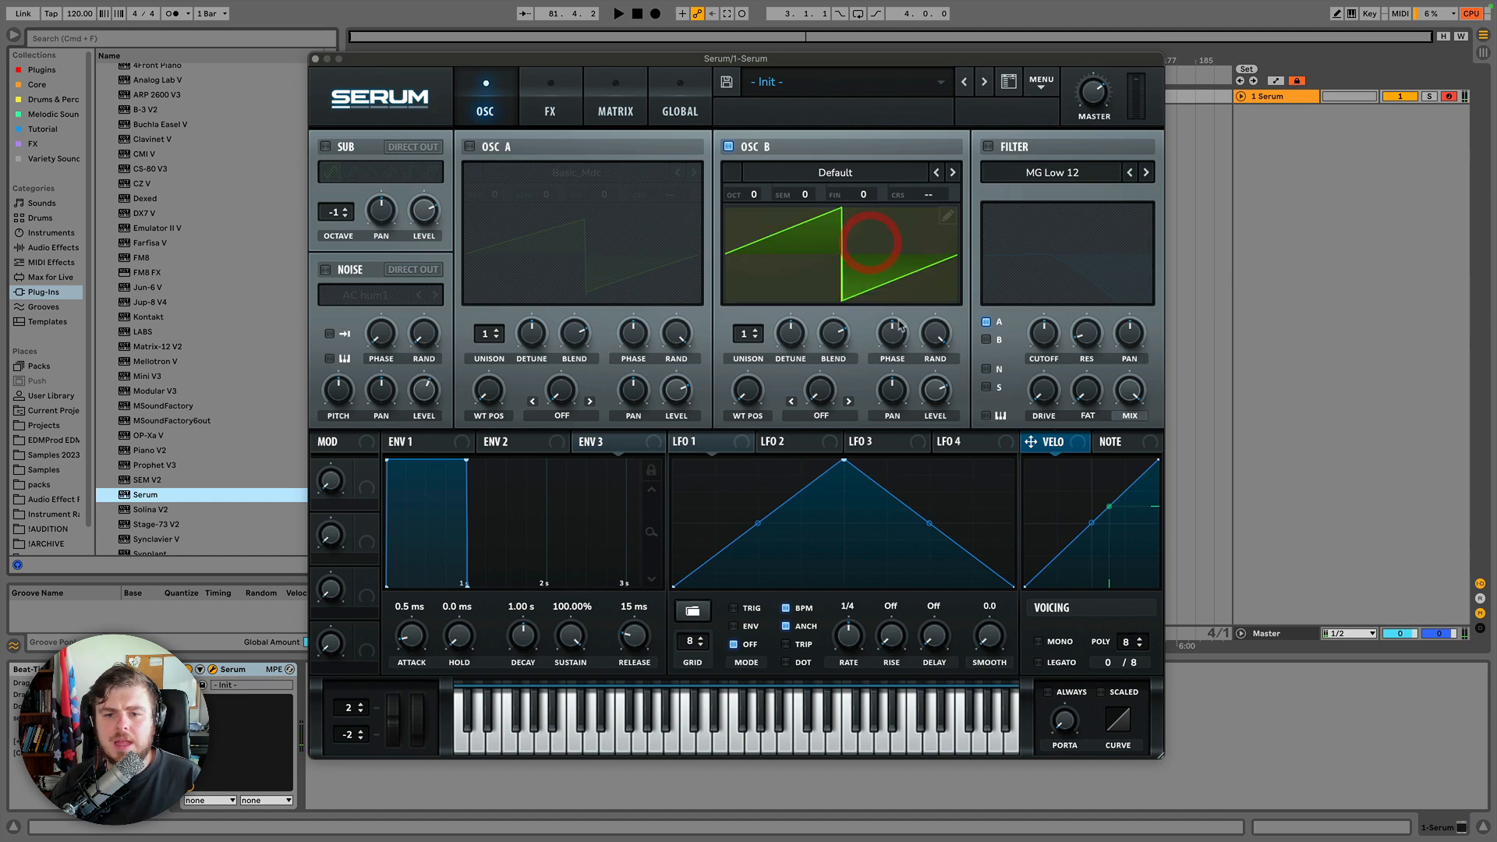
click(898, 327)
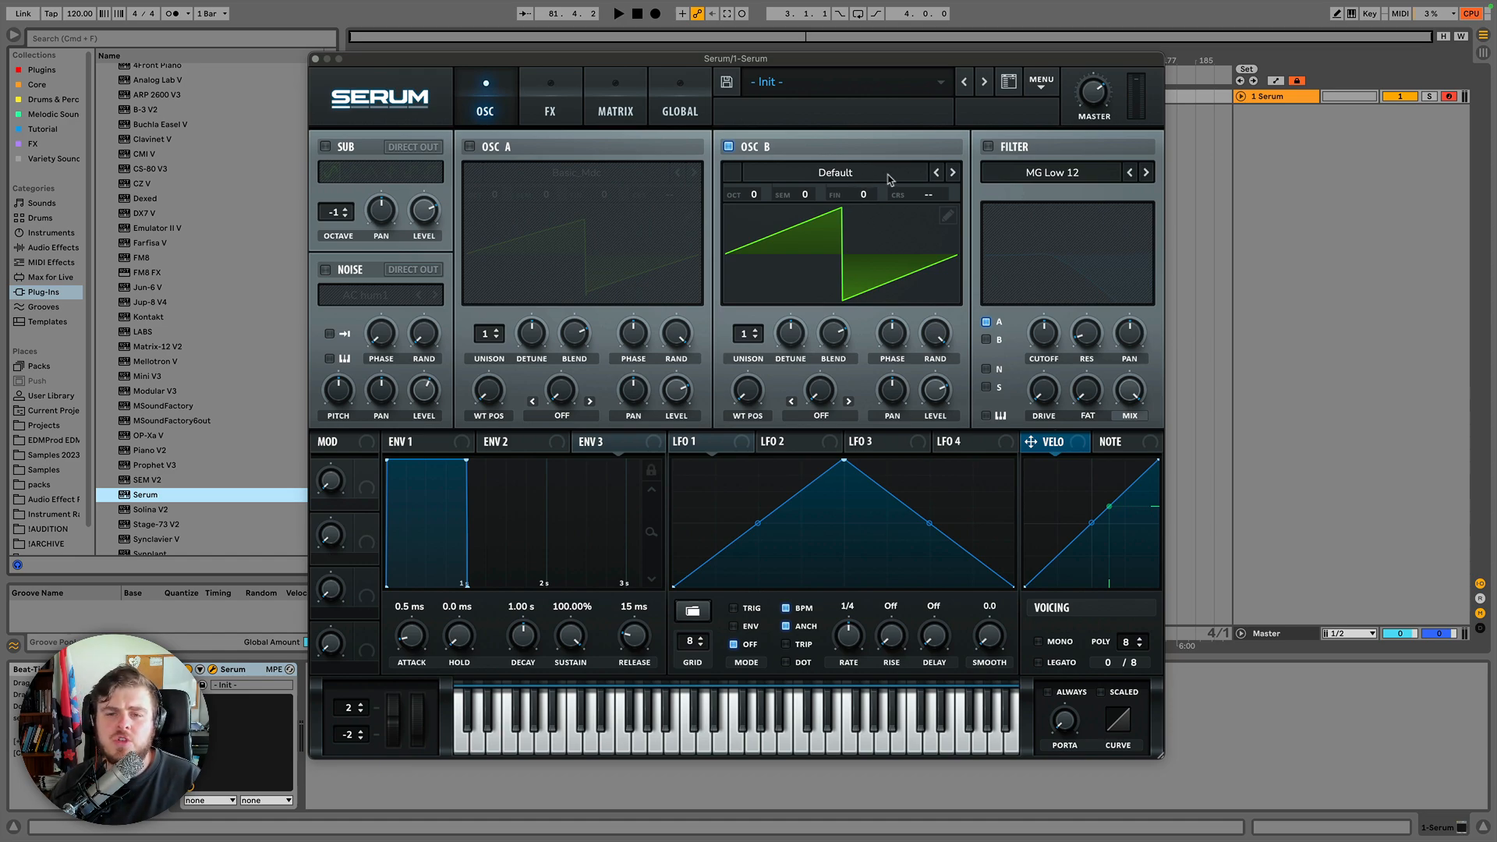
click(954, 173)
click(954, 173)
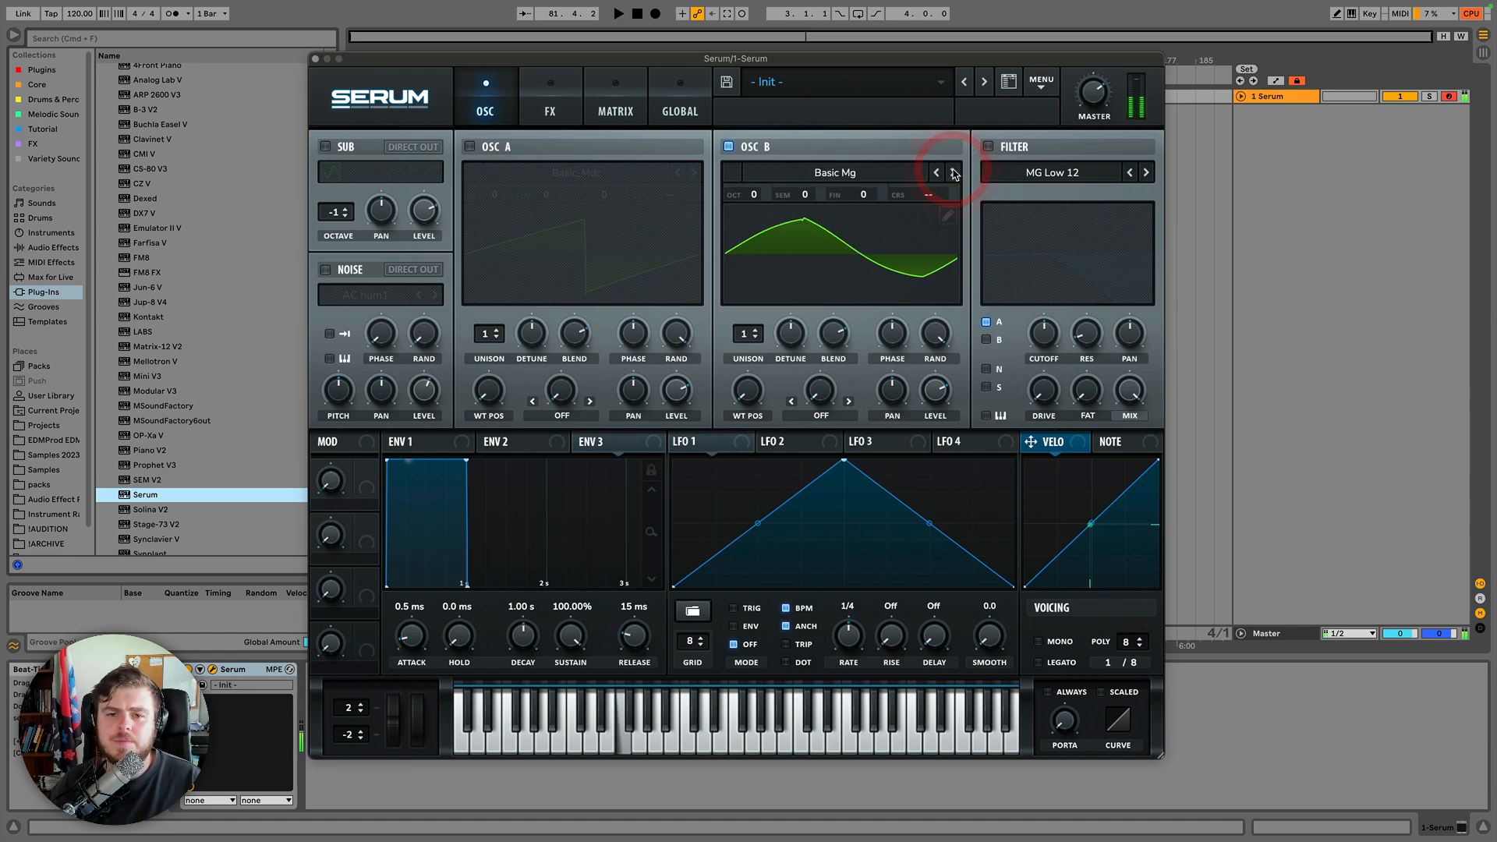
click(955, 173)
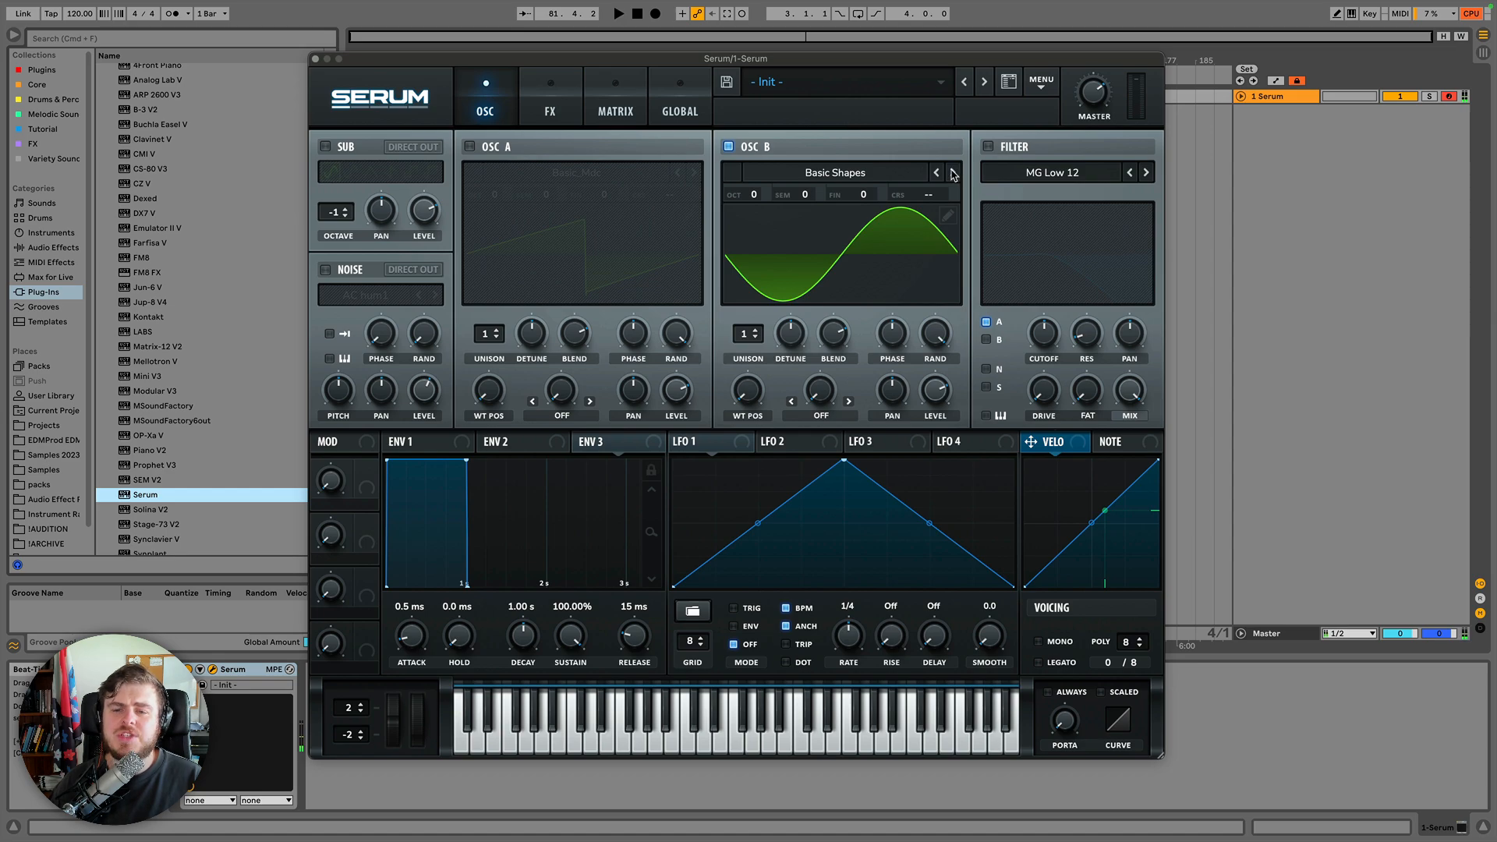
Step to the next wavetable, then pick Basic Shapes from the Analog wavetable menu for Oscillator B.
click(953, 173)
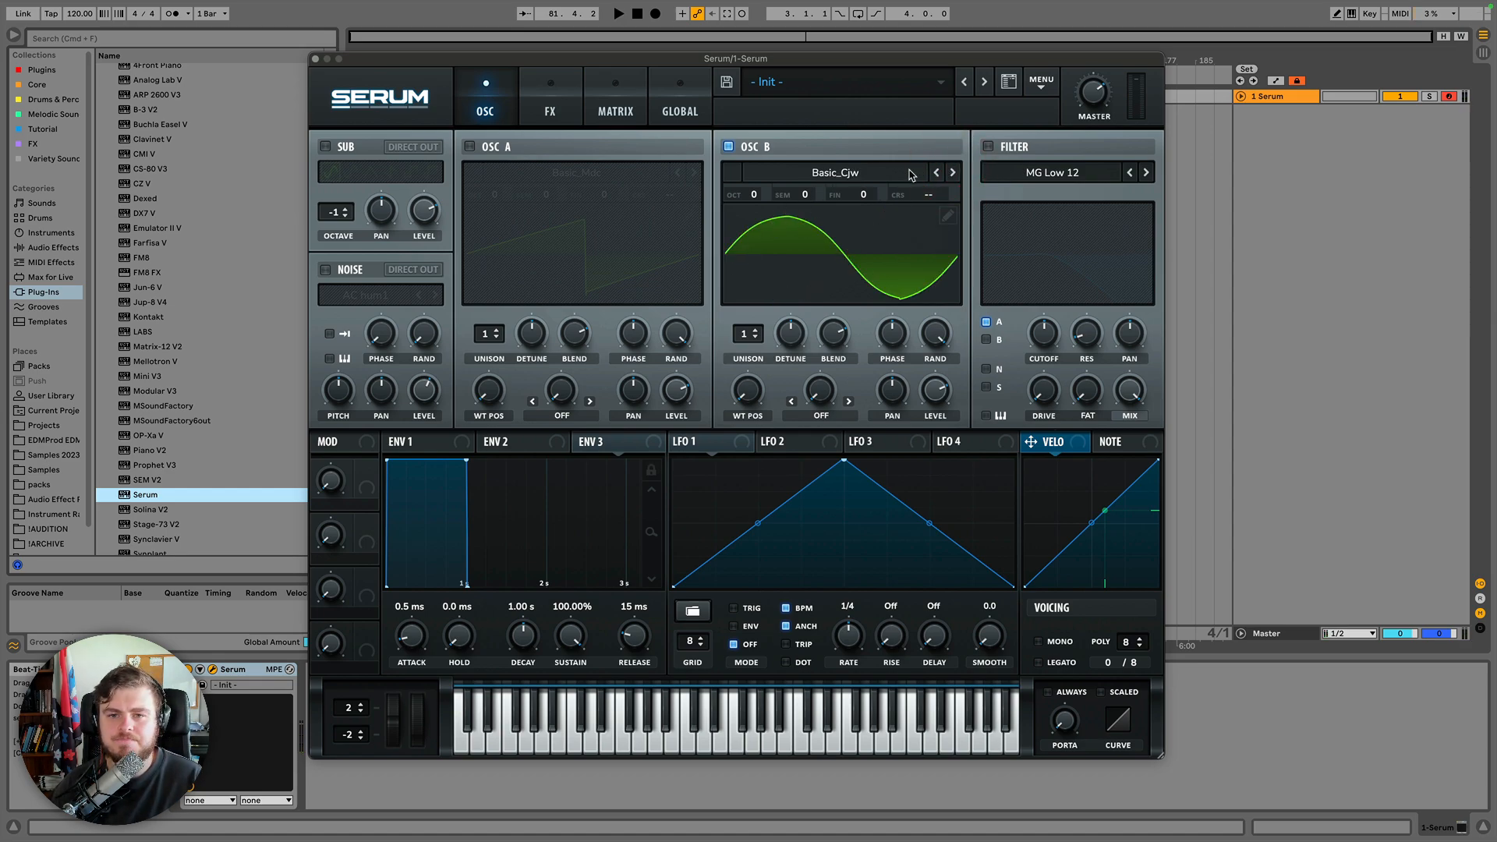
click(882, 172)
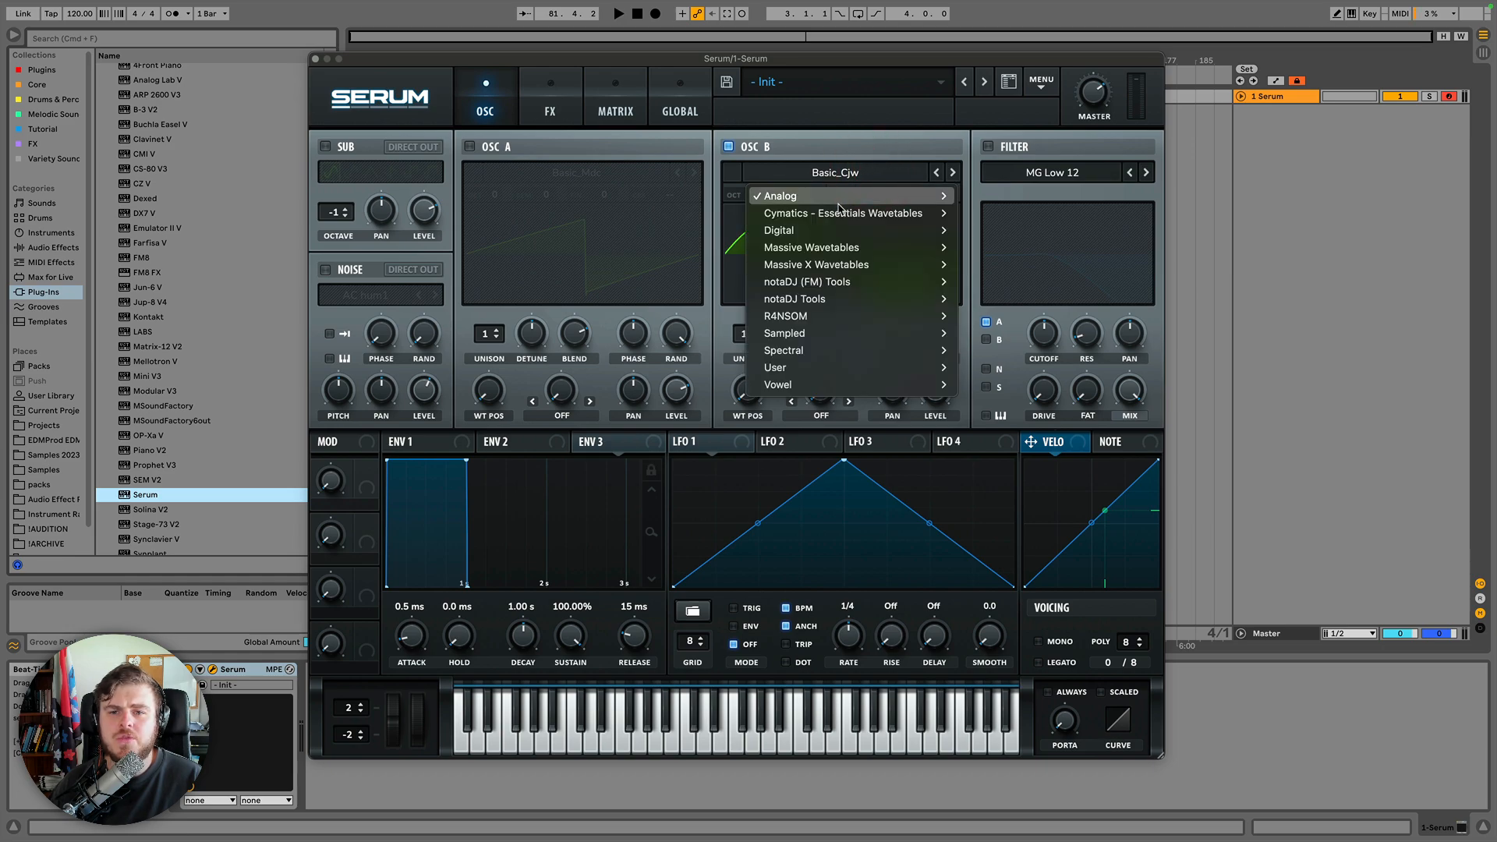
mouse_move(839, 201)
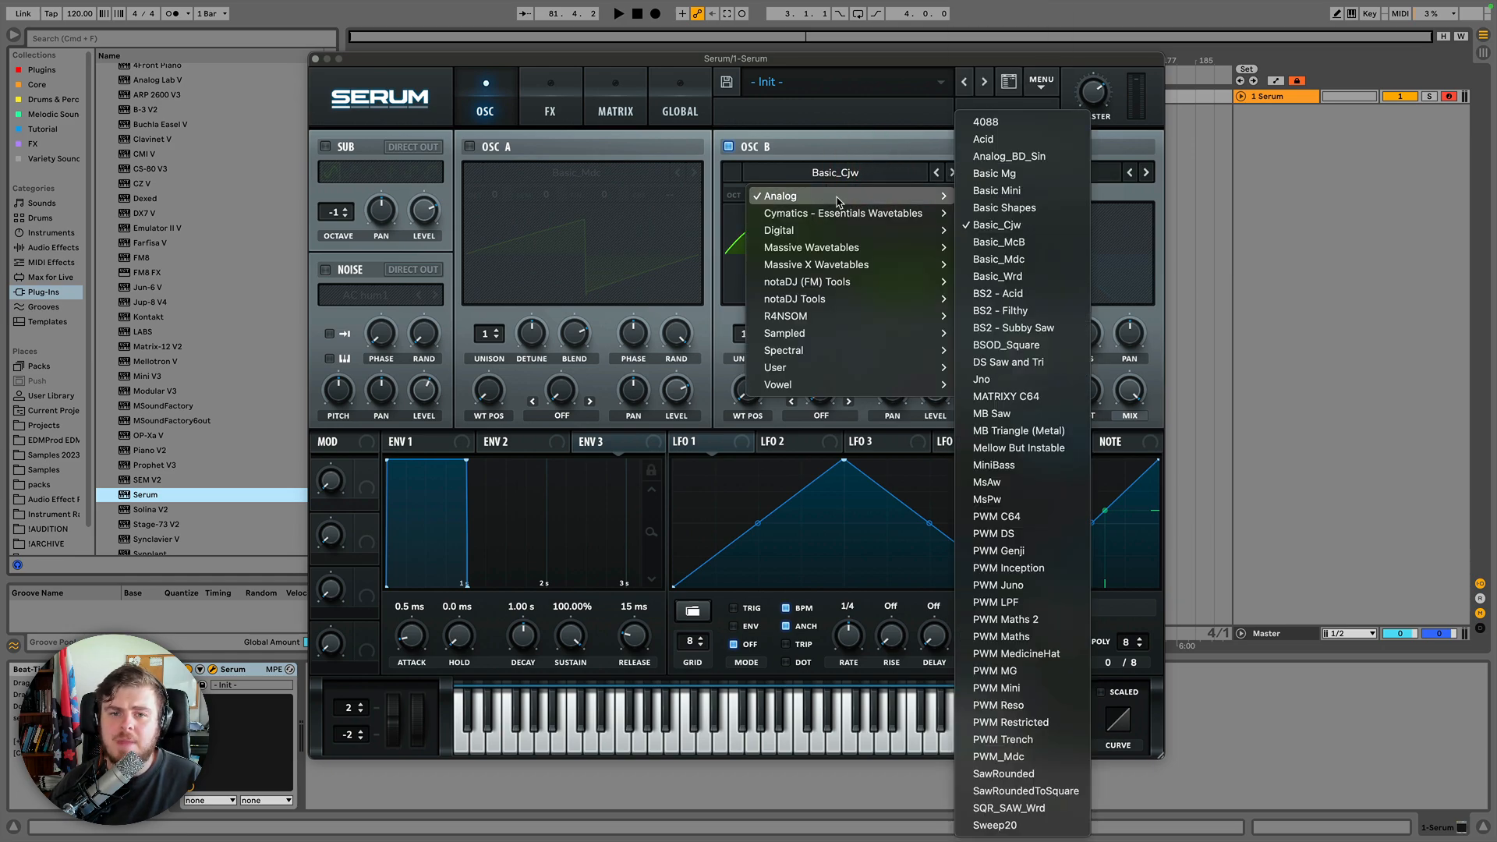
click(993, 207)
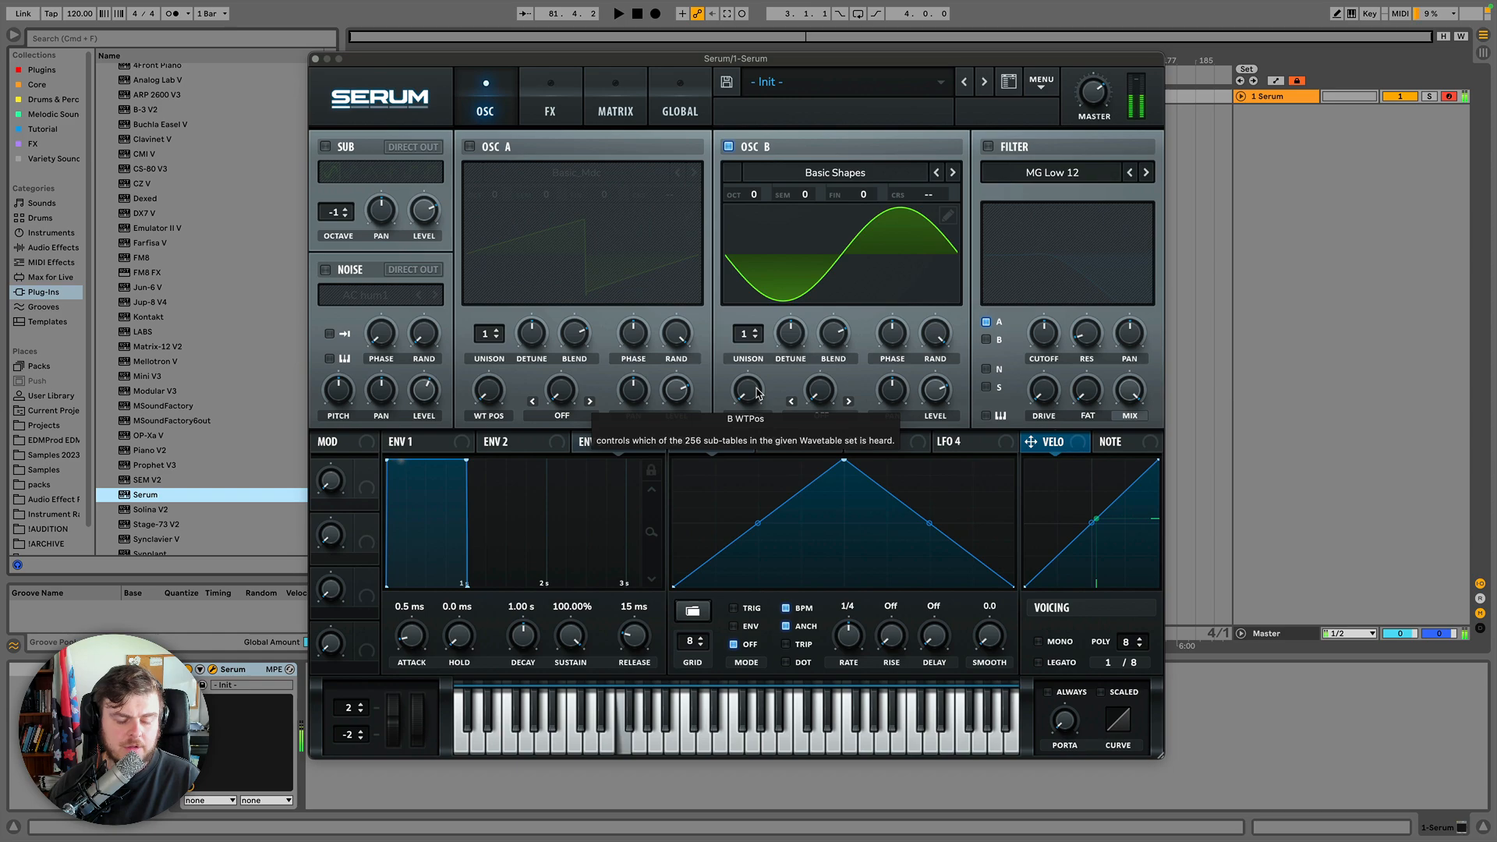
Sweep Oscillator B's wavetable position through the Basic Shapes frames, switch the display to 3D view, and return to frame 1.
click(753, 383)
drag(751, 378, 752, 364)
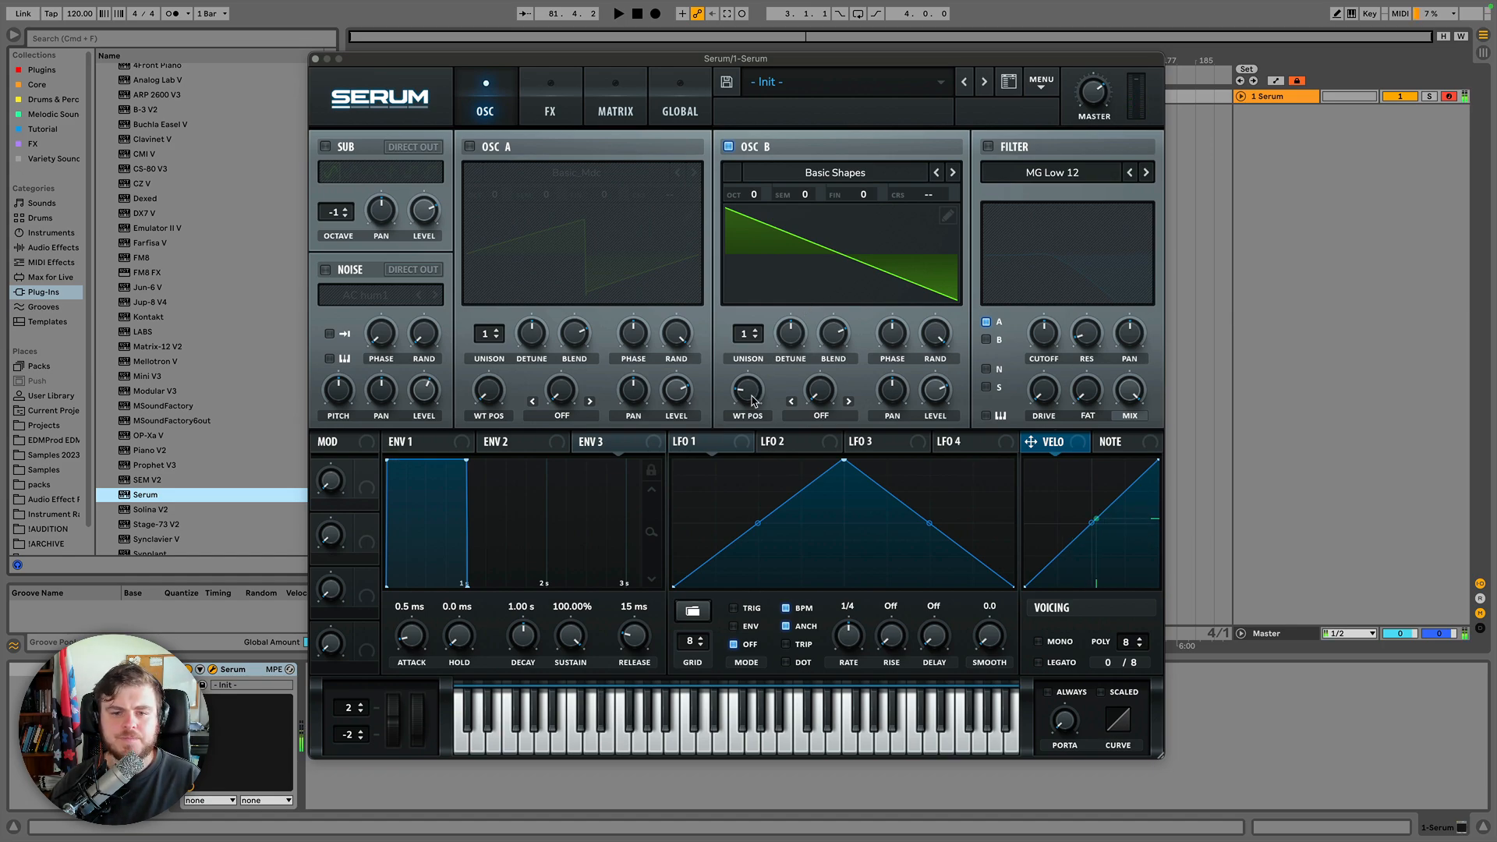
drag(753, 394, 754, 367)
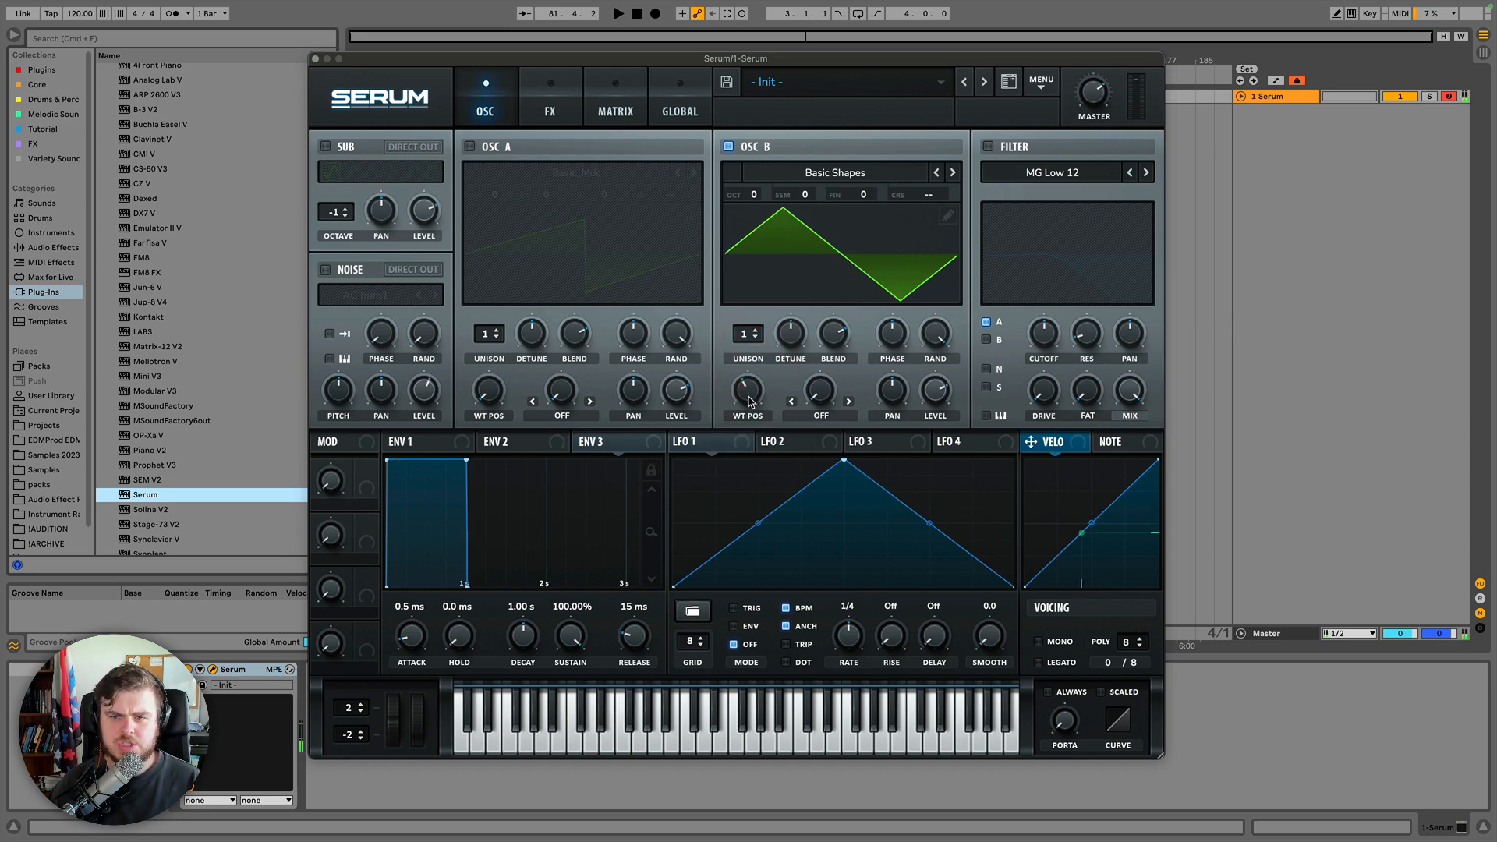
drag(749, 399, 750, 385)
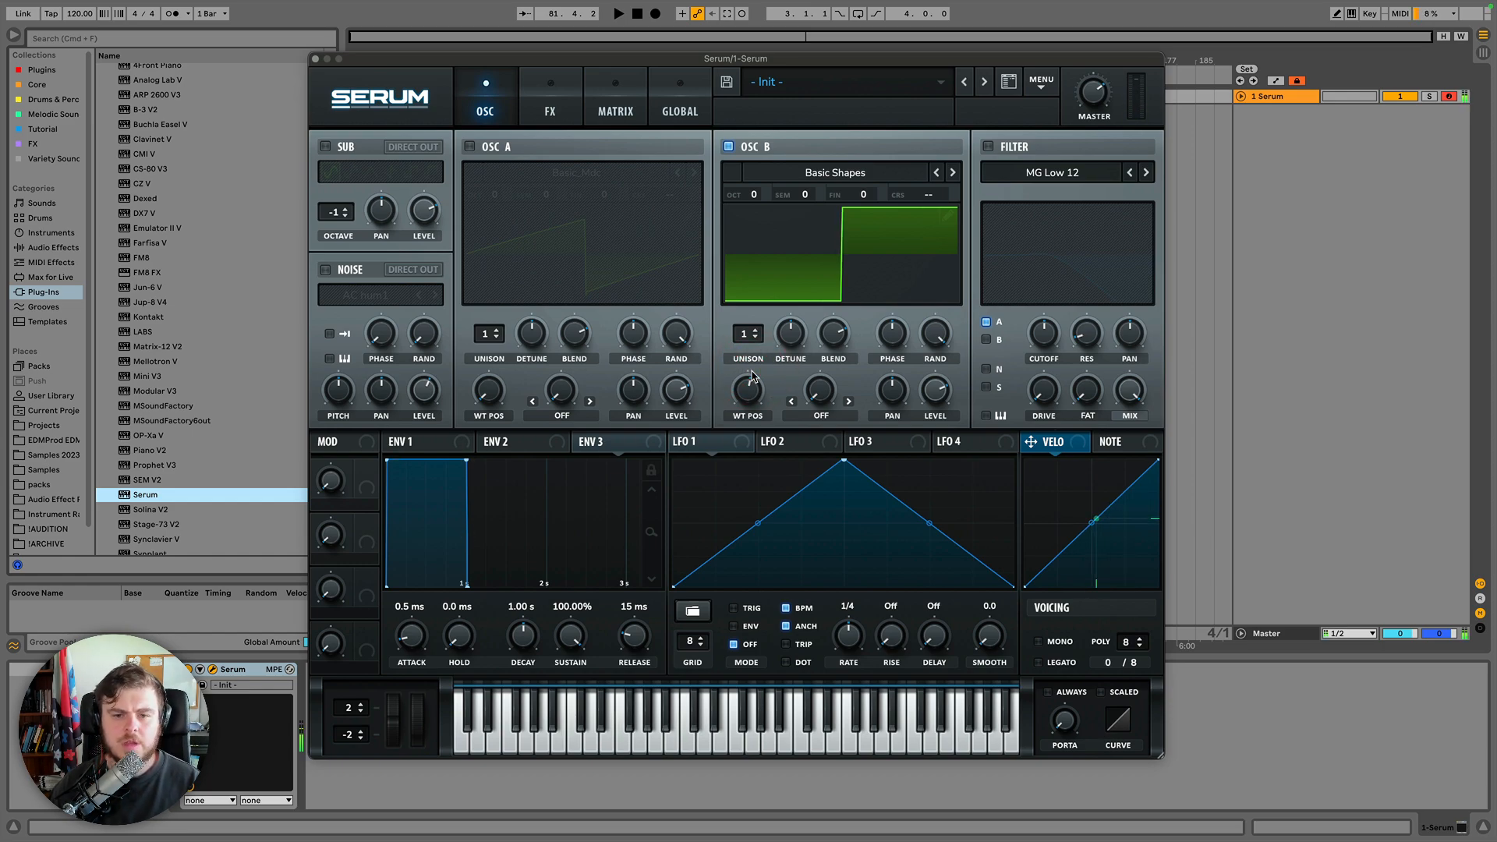
drag(753, 376, 757, 368)
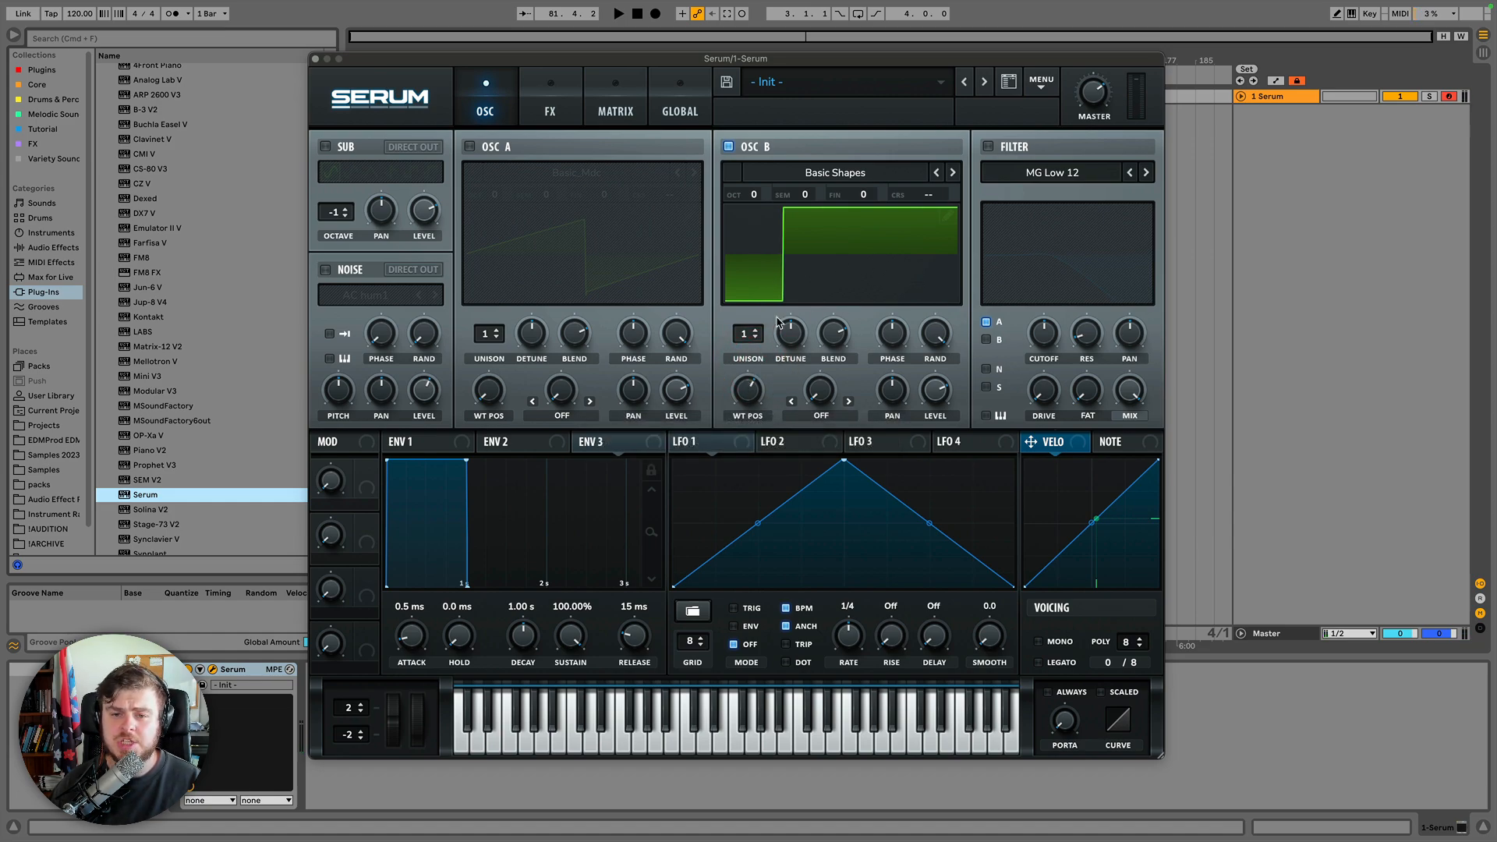
mouse_move(747, 401)
drag(747, 401, 752, 380)
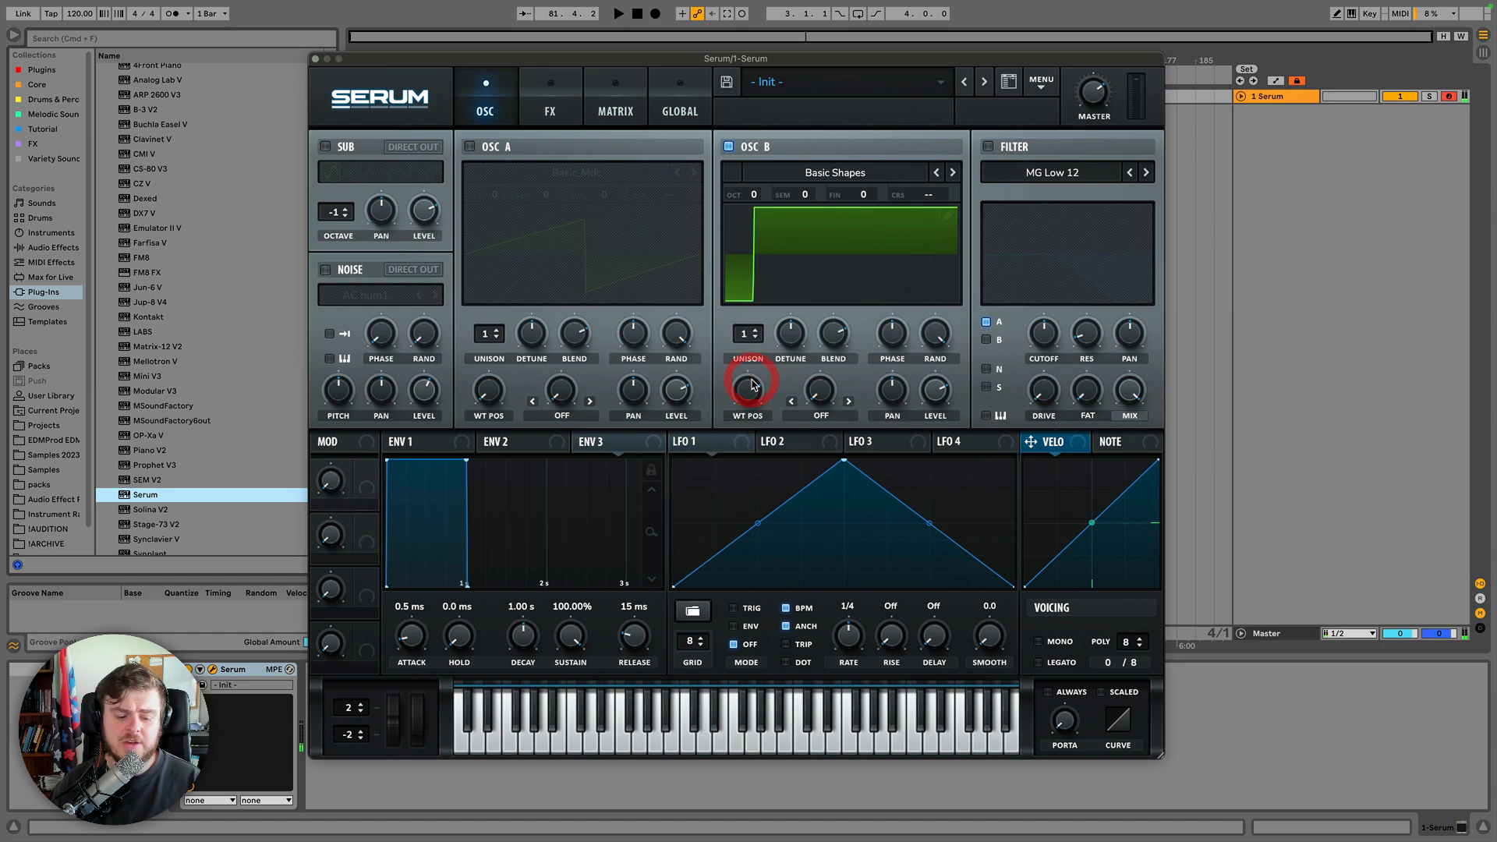
drag(751, 393, 757, 366)
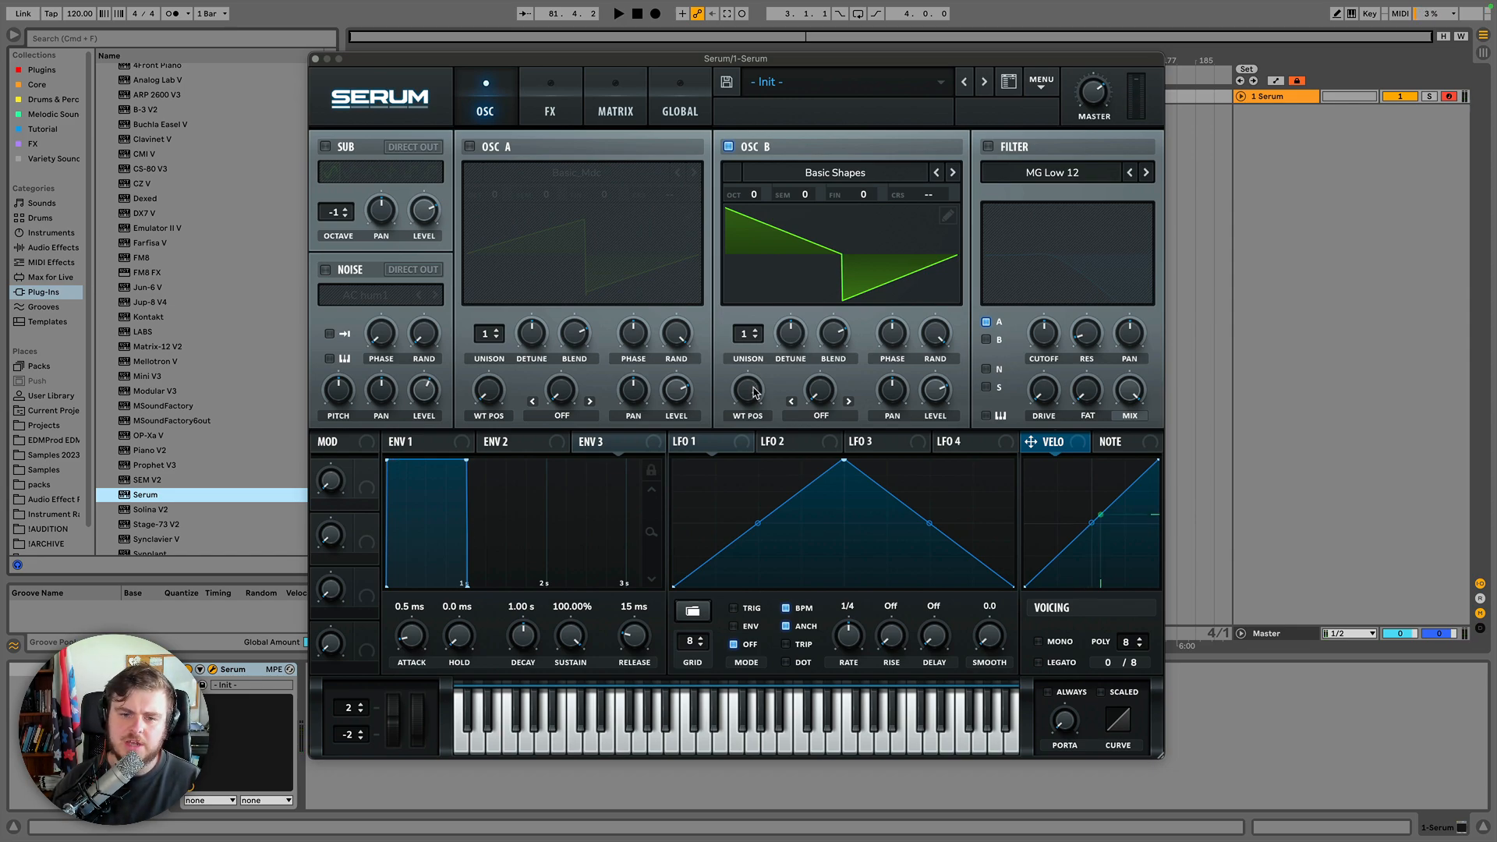
drag(755, 392, 754, 490)
click(827, 274)
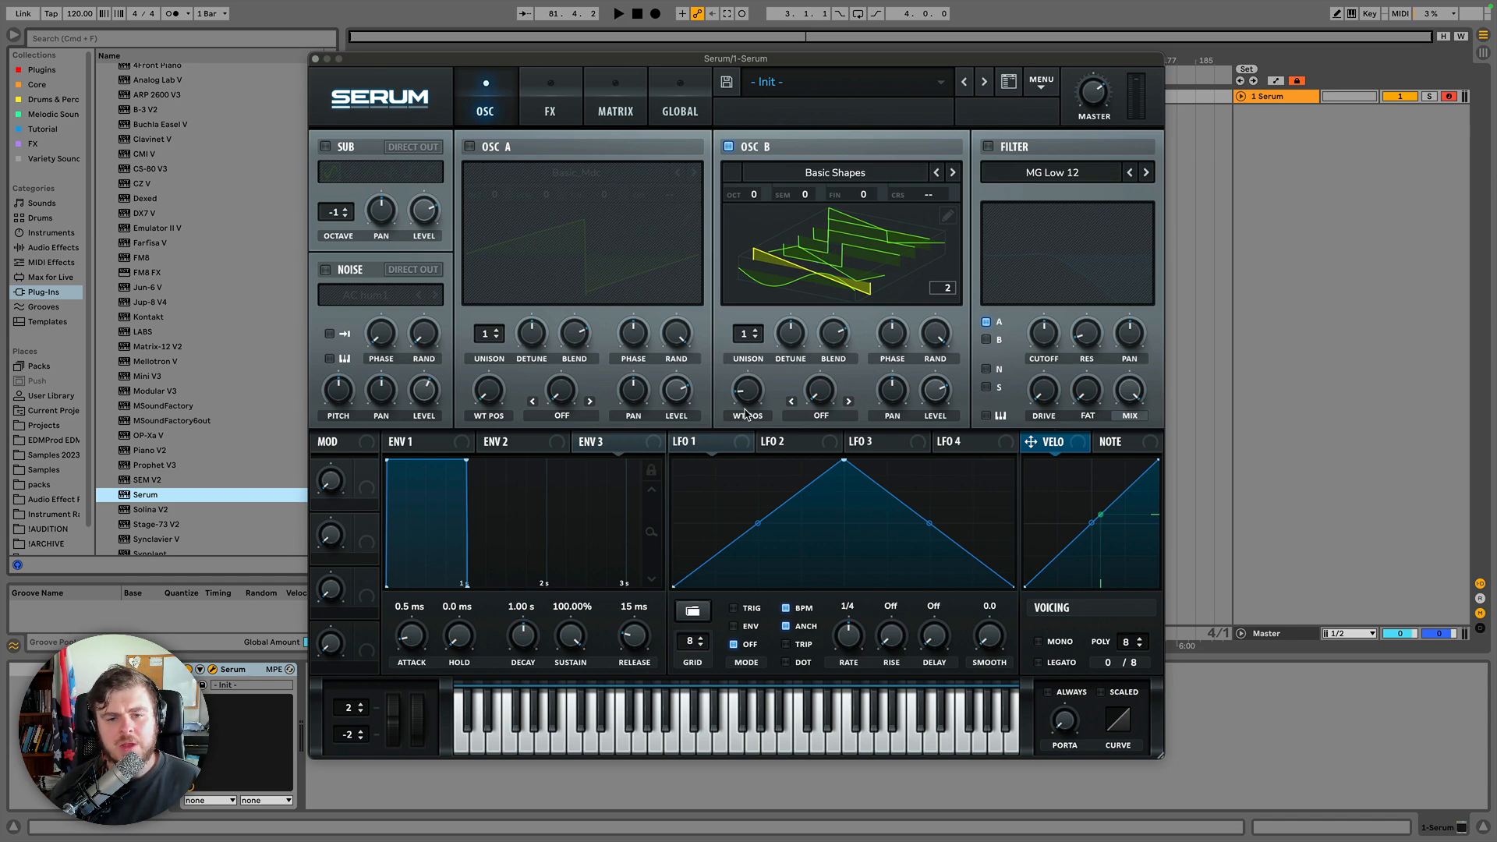
drag(752, 396, 776, 442)
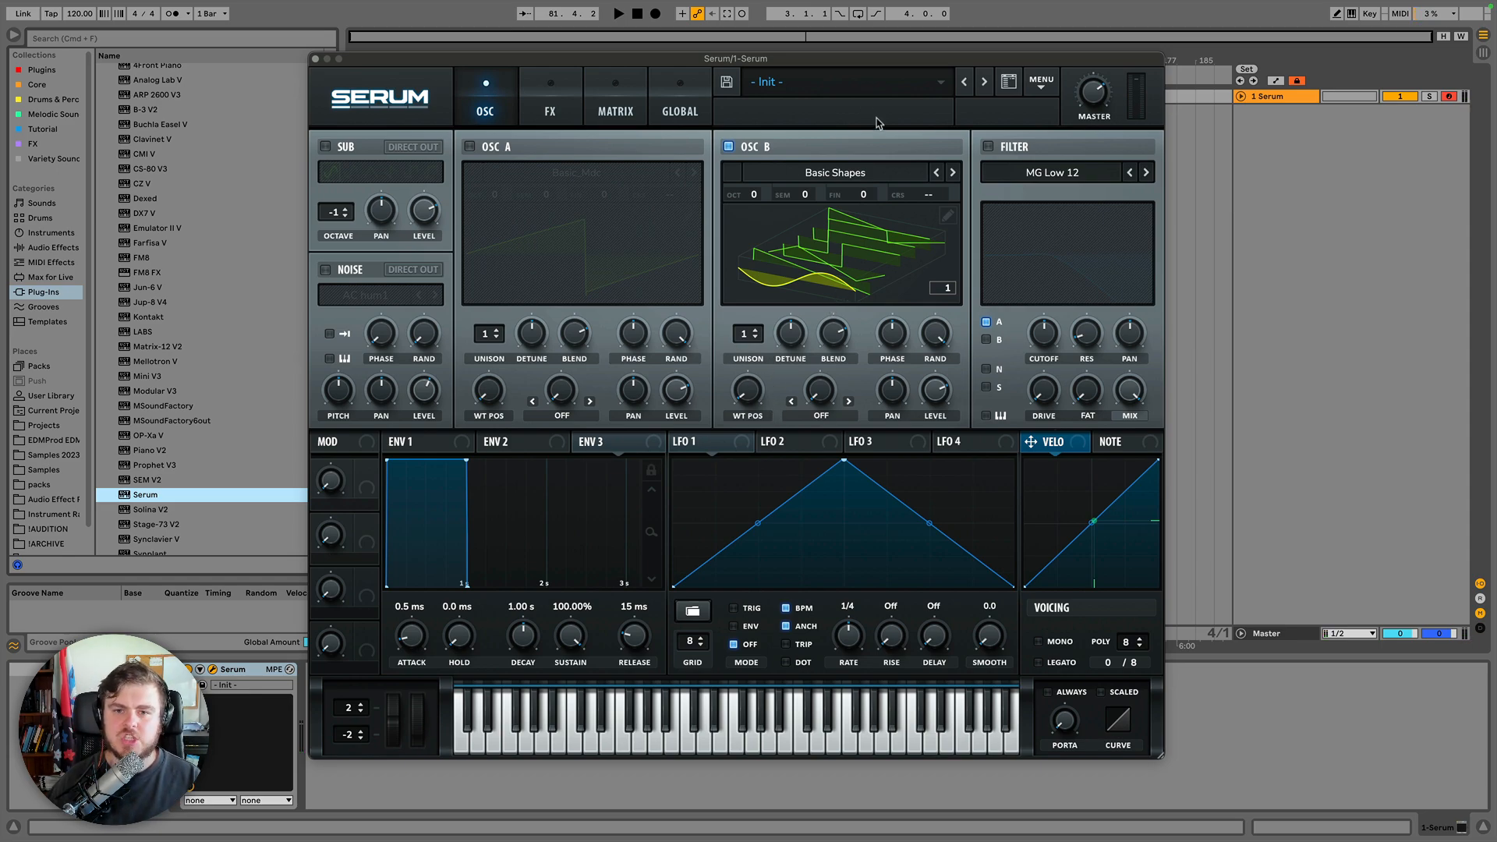
Load the Ethos wavetable from the Digital category and sweep its position up to about 43.
click(857, 181)
mouse_move(848, 231)
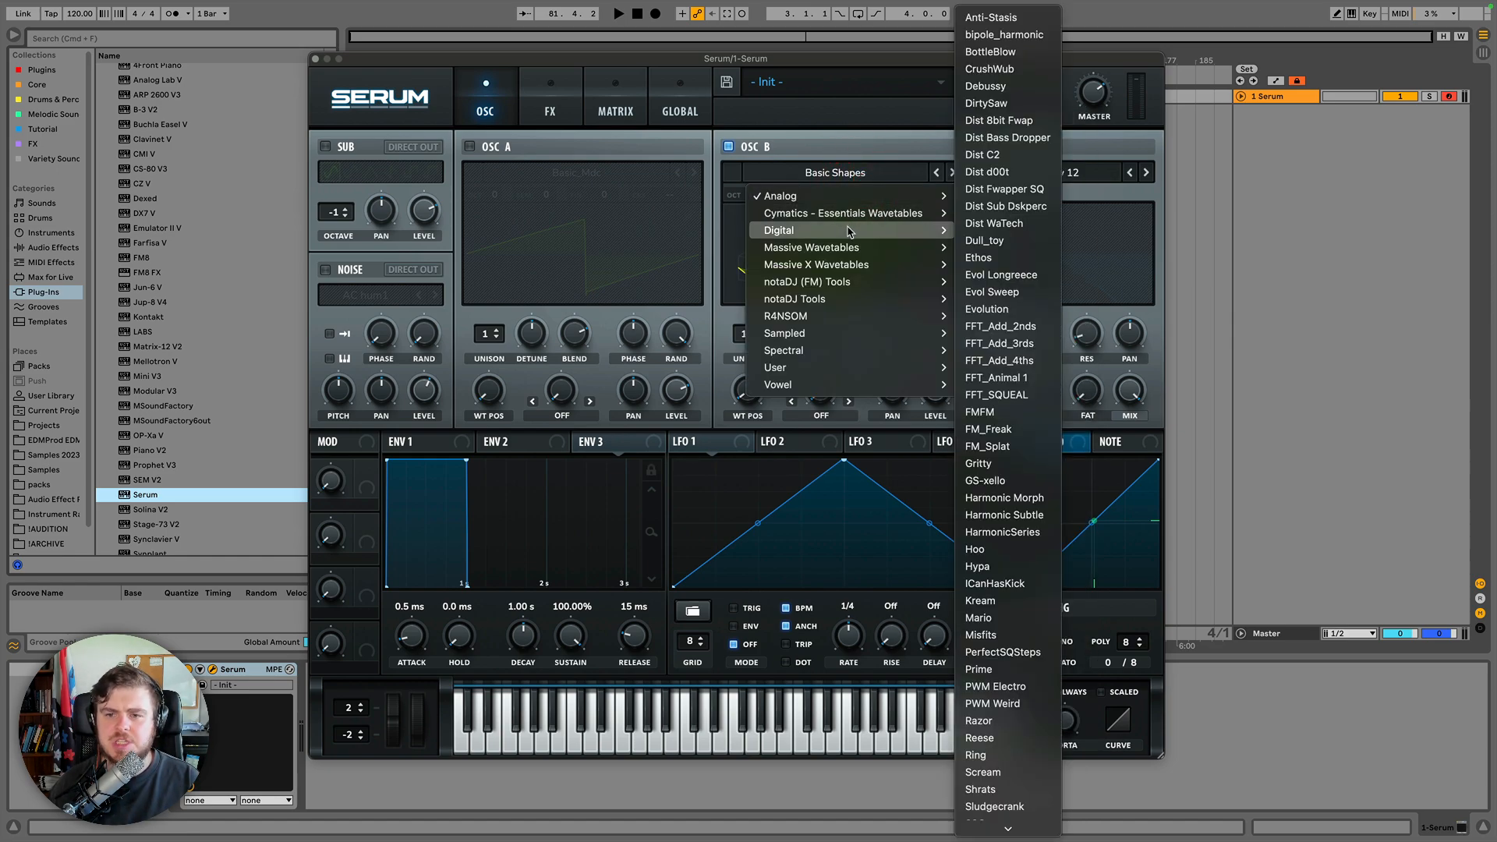
click(1006, 259)
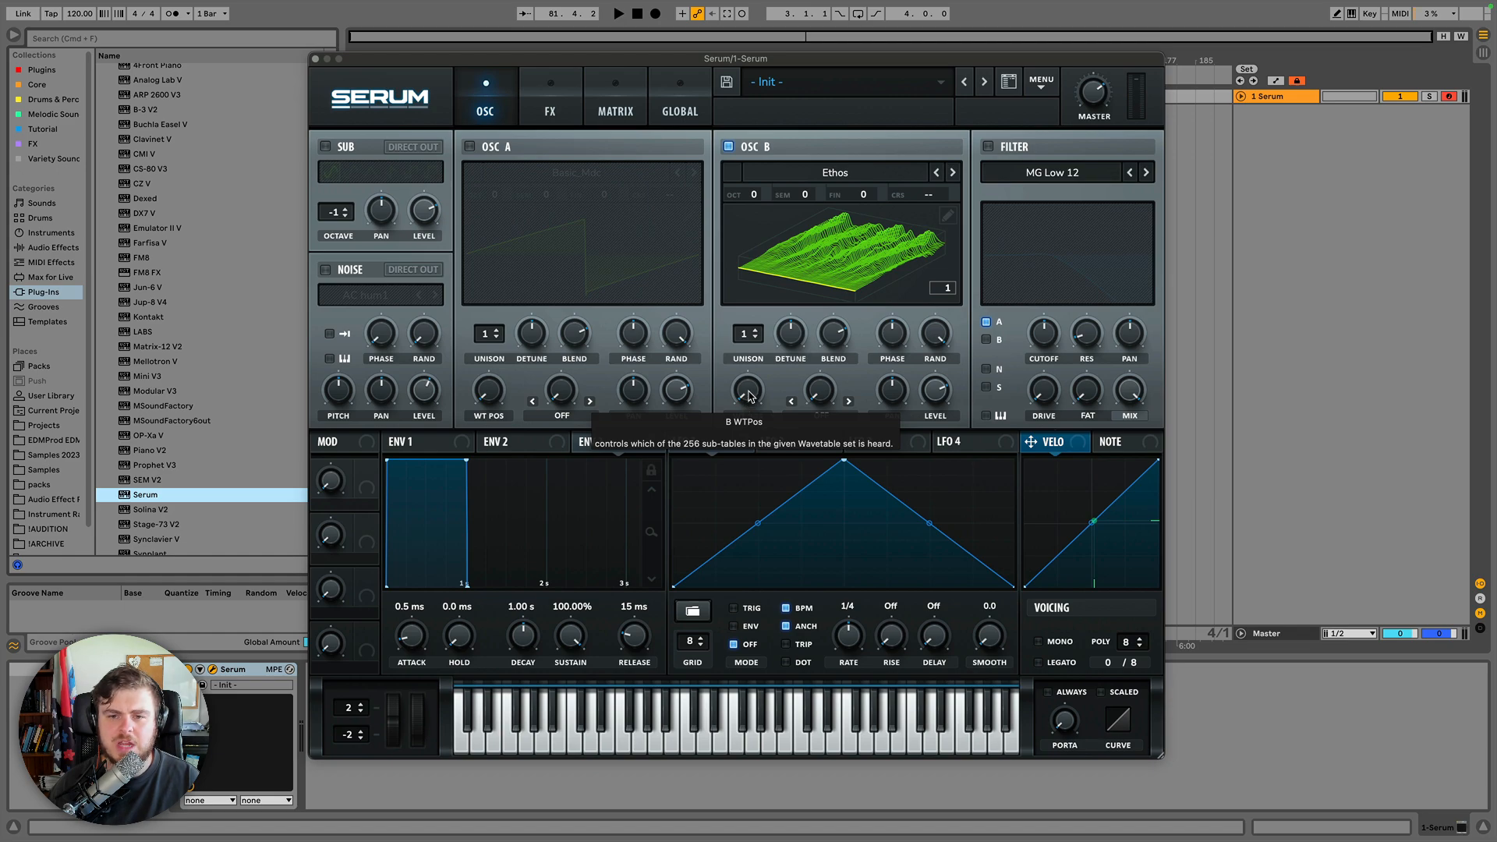
drag(748, 396, 783, 280)
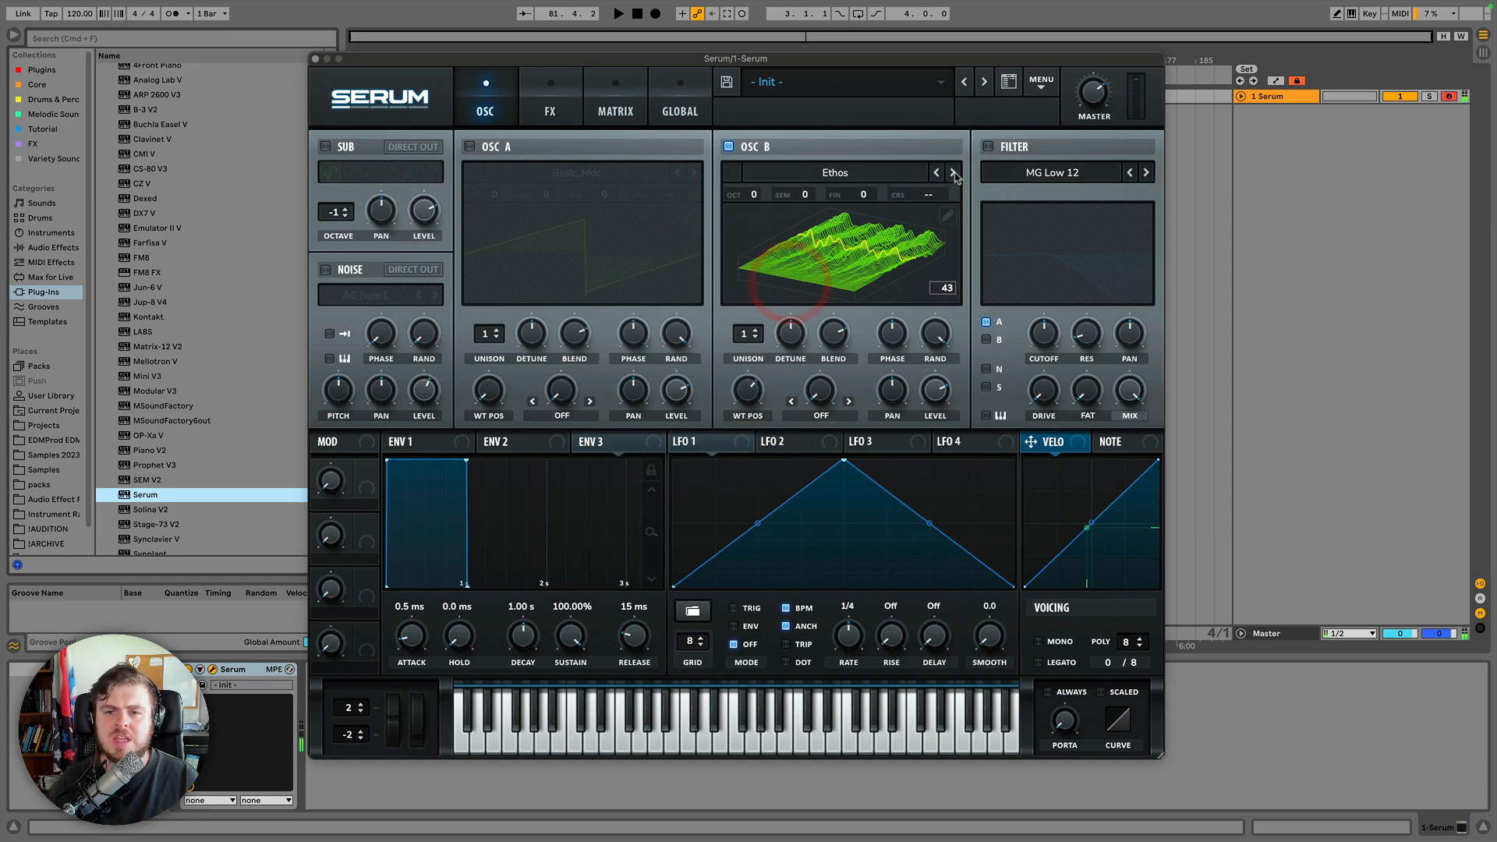
Step to the Evol Longreece wavetable and sweep its position up to 256 and back to 1.
click(953, 172)
drag(747, 390, 747, 285)
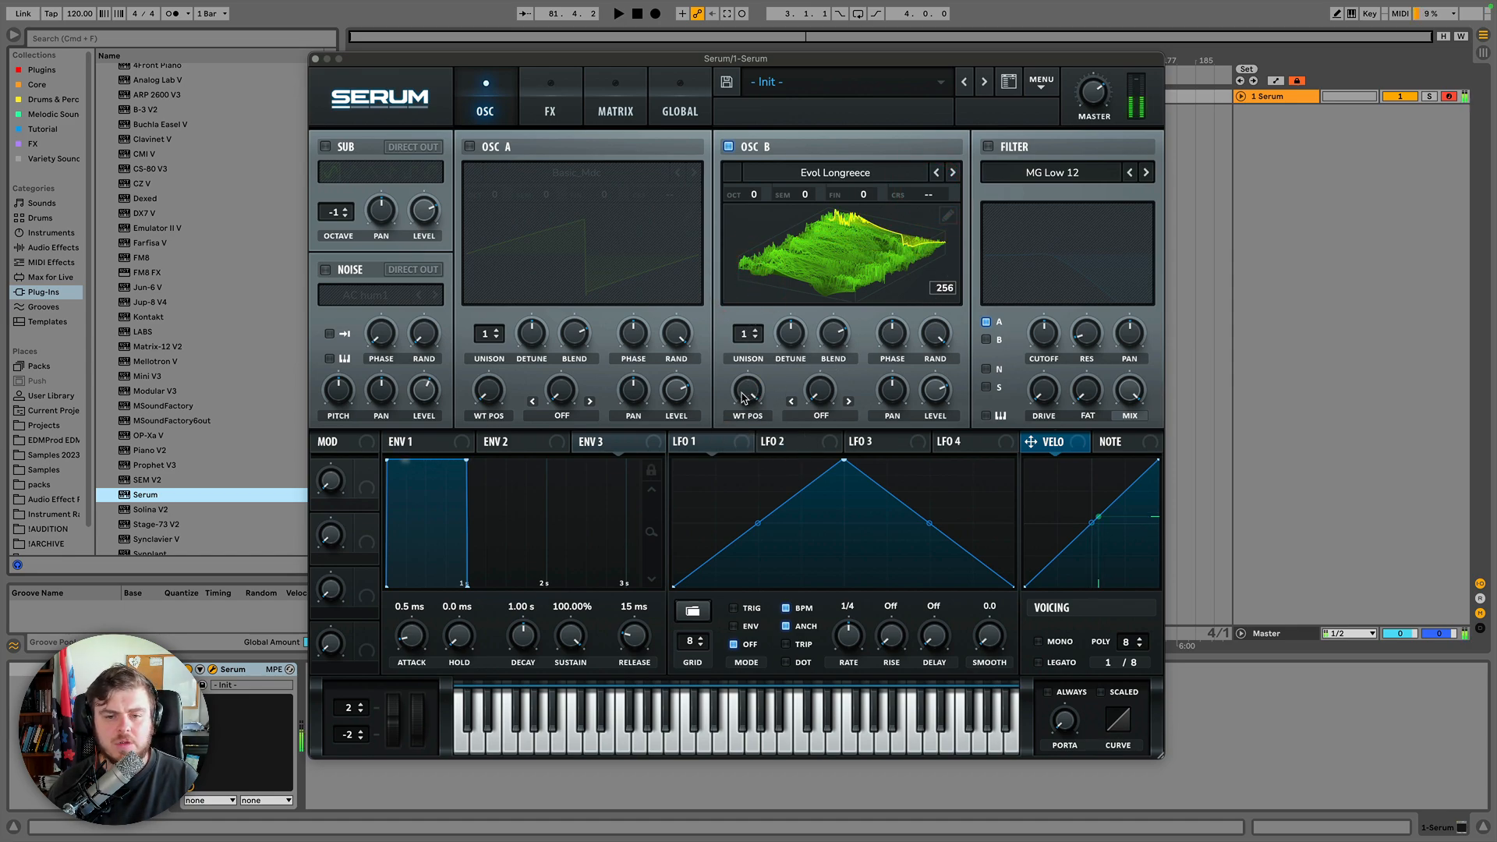
drag(746, 398, 743, 581)
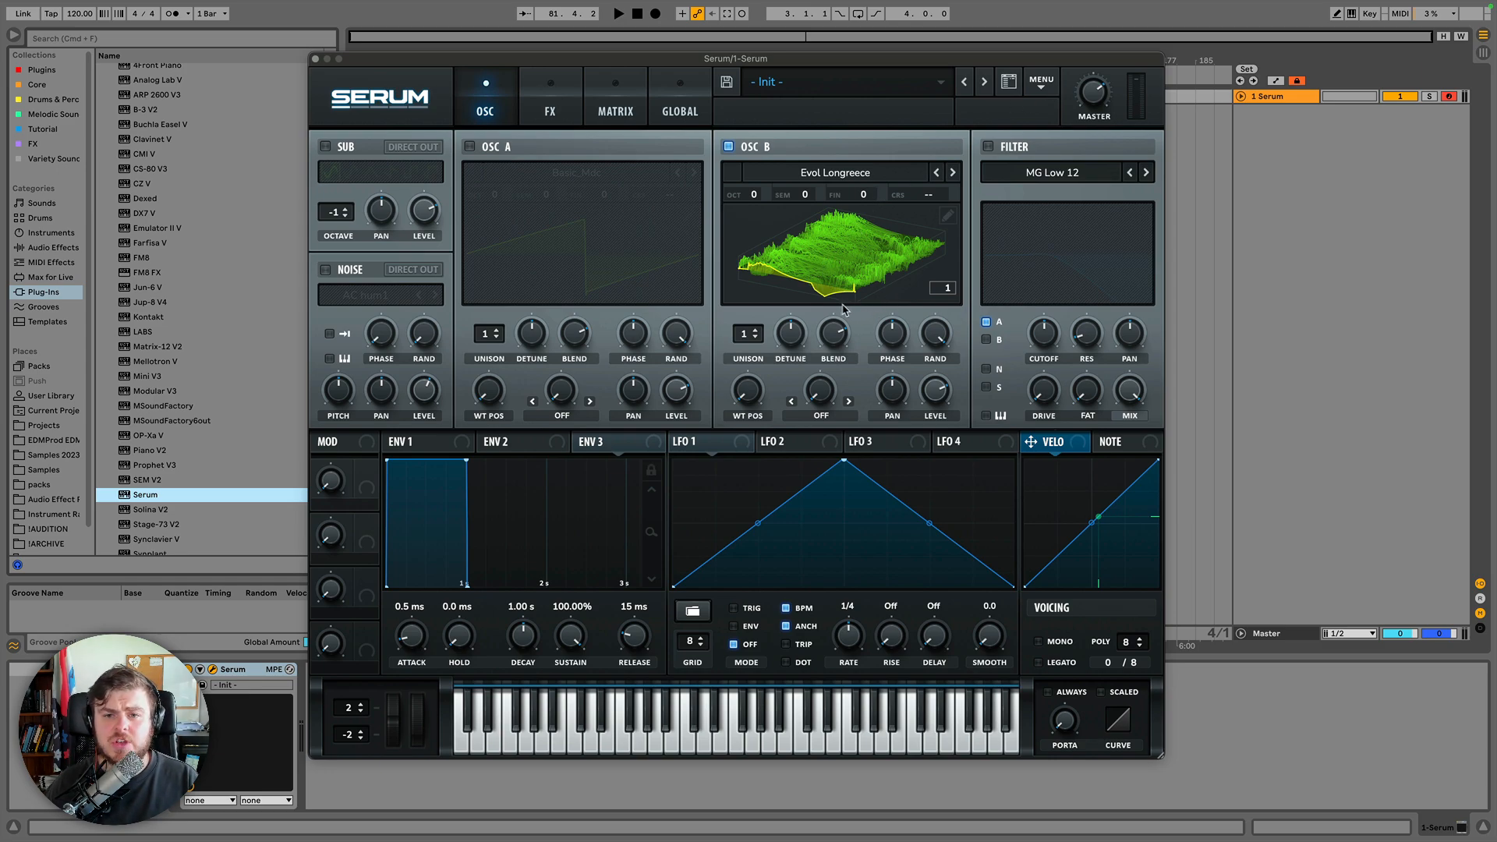
Open Oscillator B's wavetable editor and close it again.
click(947, 217)
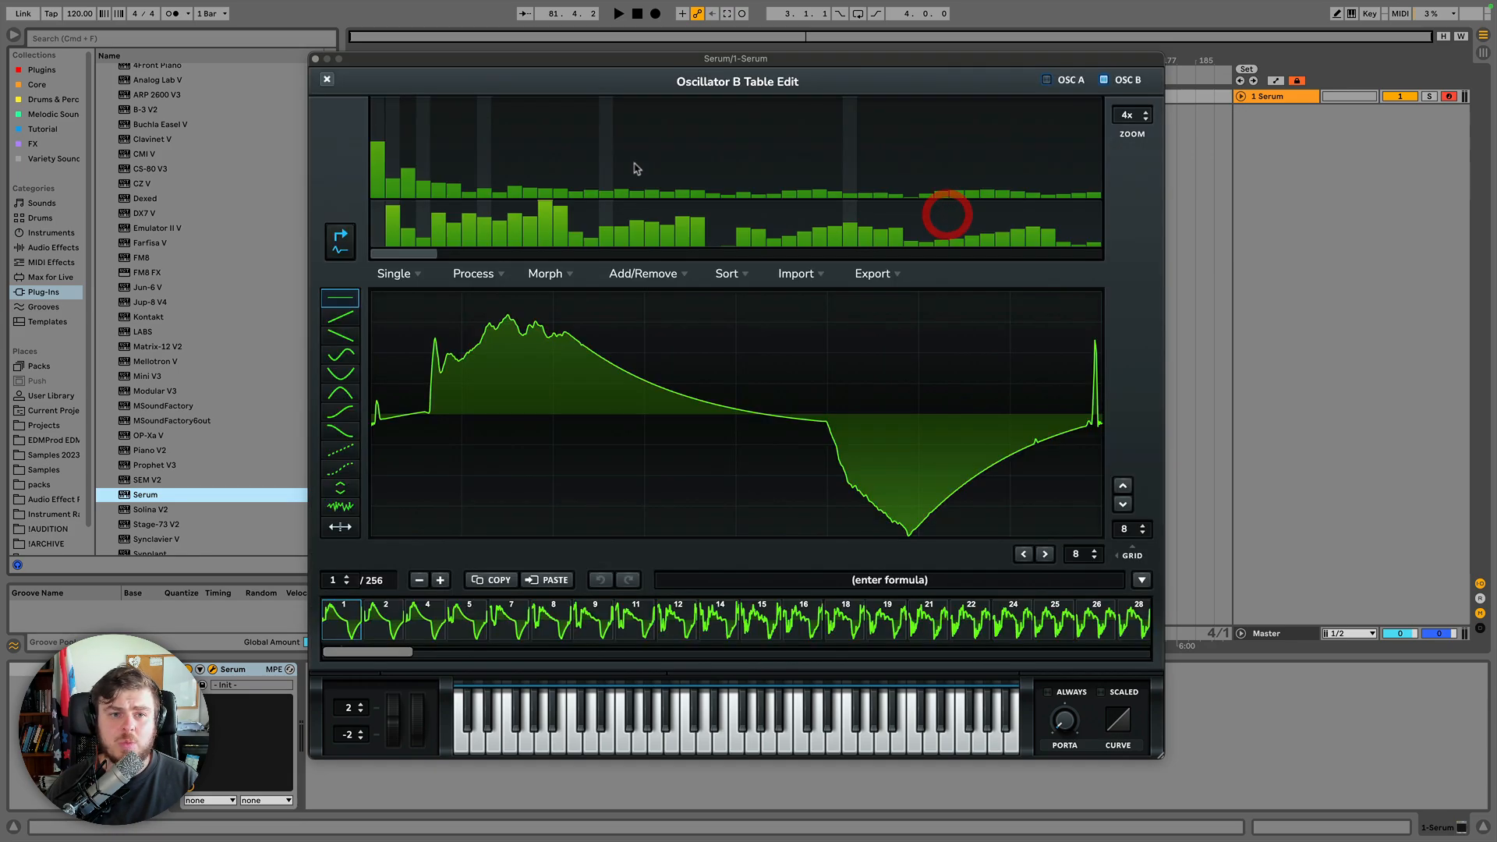
click(328, 80)
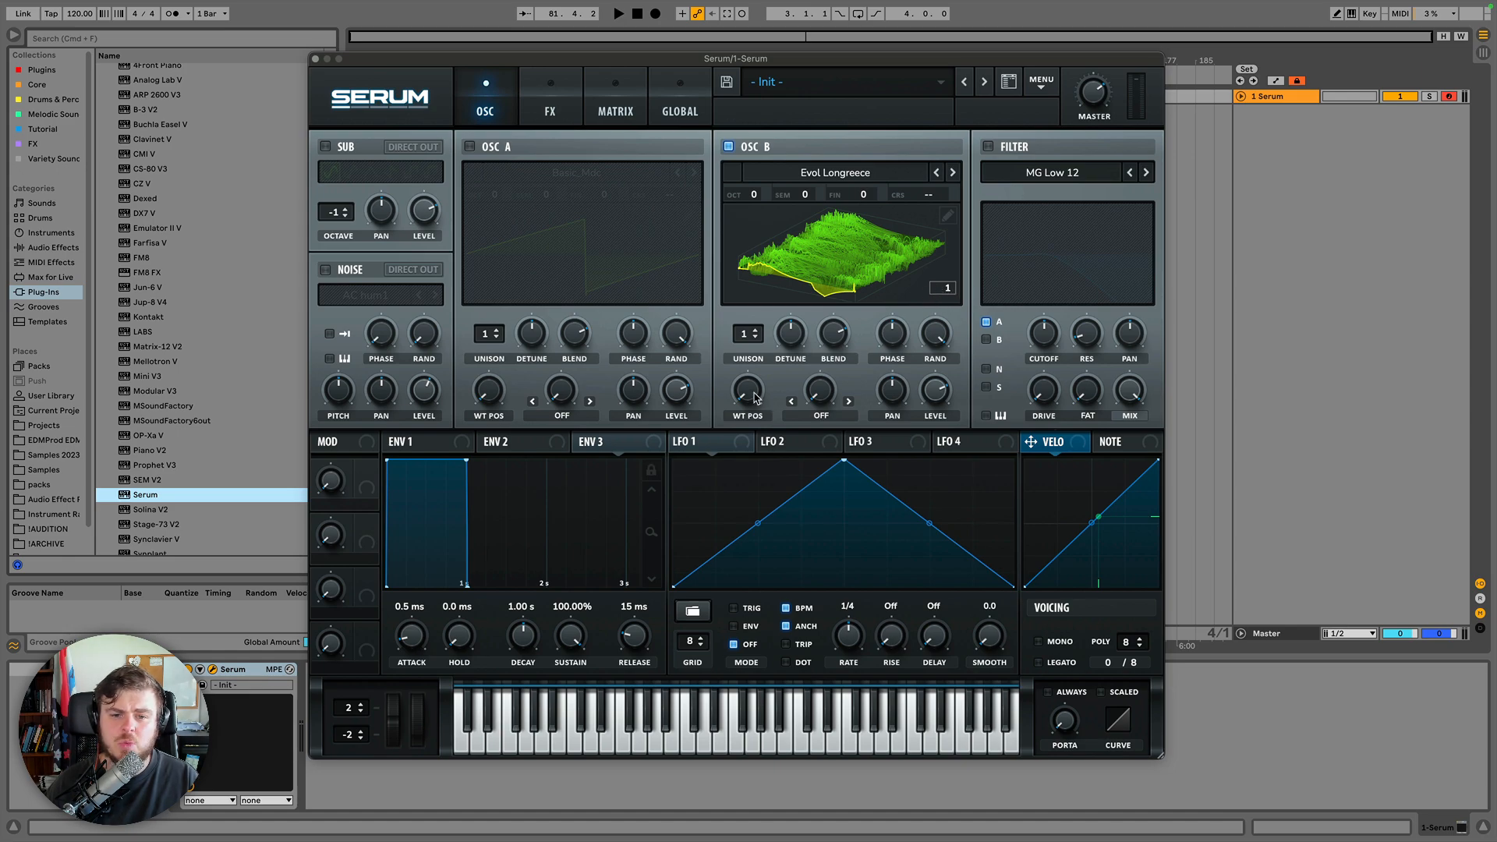
Sweep Evol Longreece's position up and back to 1 while toggling the display between 2D and 3D views.
drag(753, 396, 754, 264)
click(835, 230)
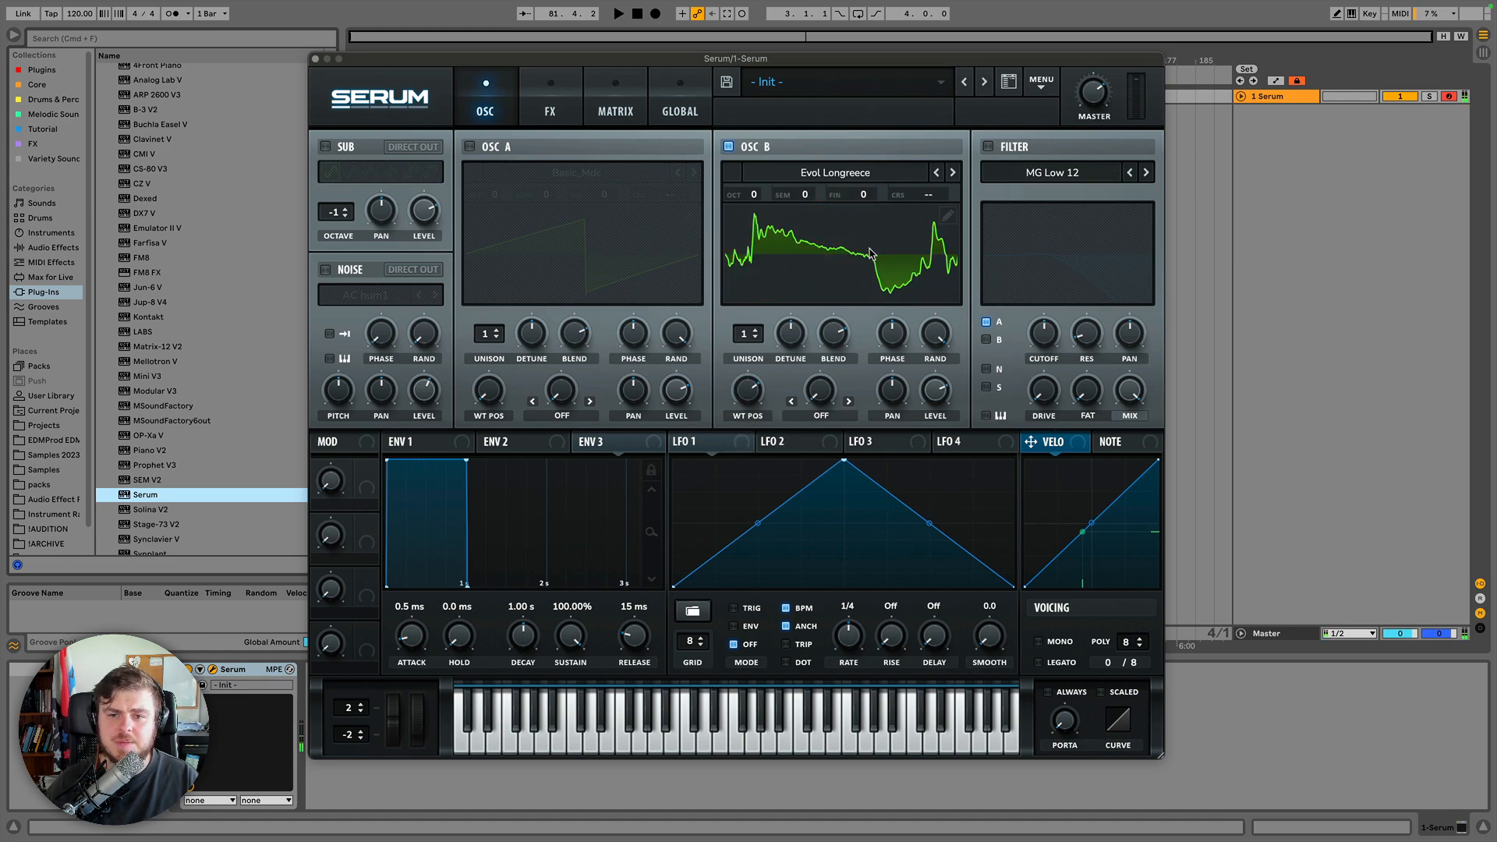
click(821, 284)
drag(749, 395, 748, 558)
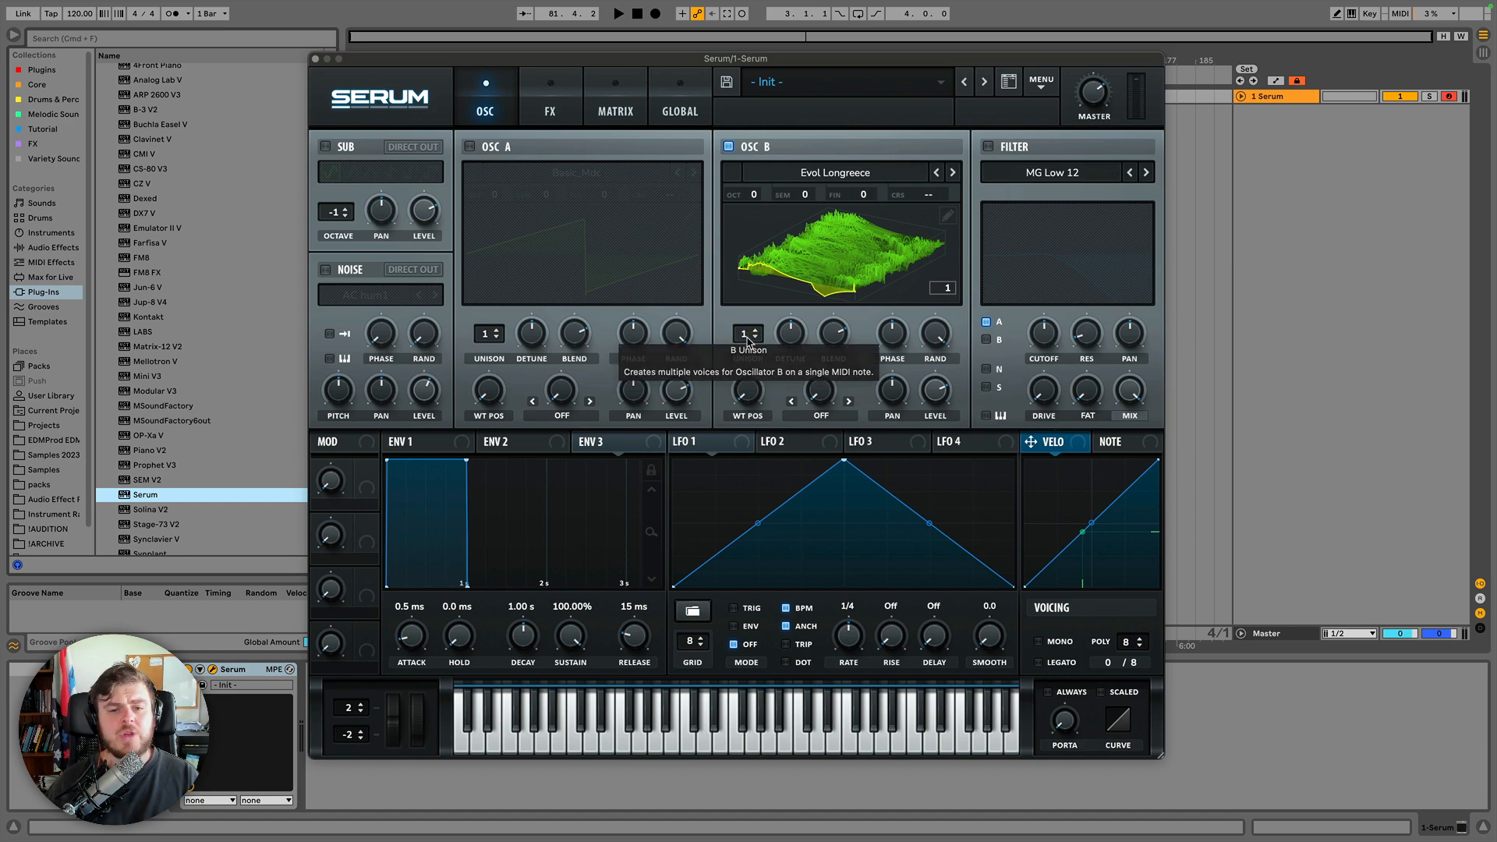
Sweep Oscillator B's unison voice count up and back down to 1.
click(746, 338)
drag(747, 338, 739, 238)
drag(747, 335, 745, 450)
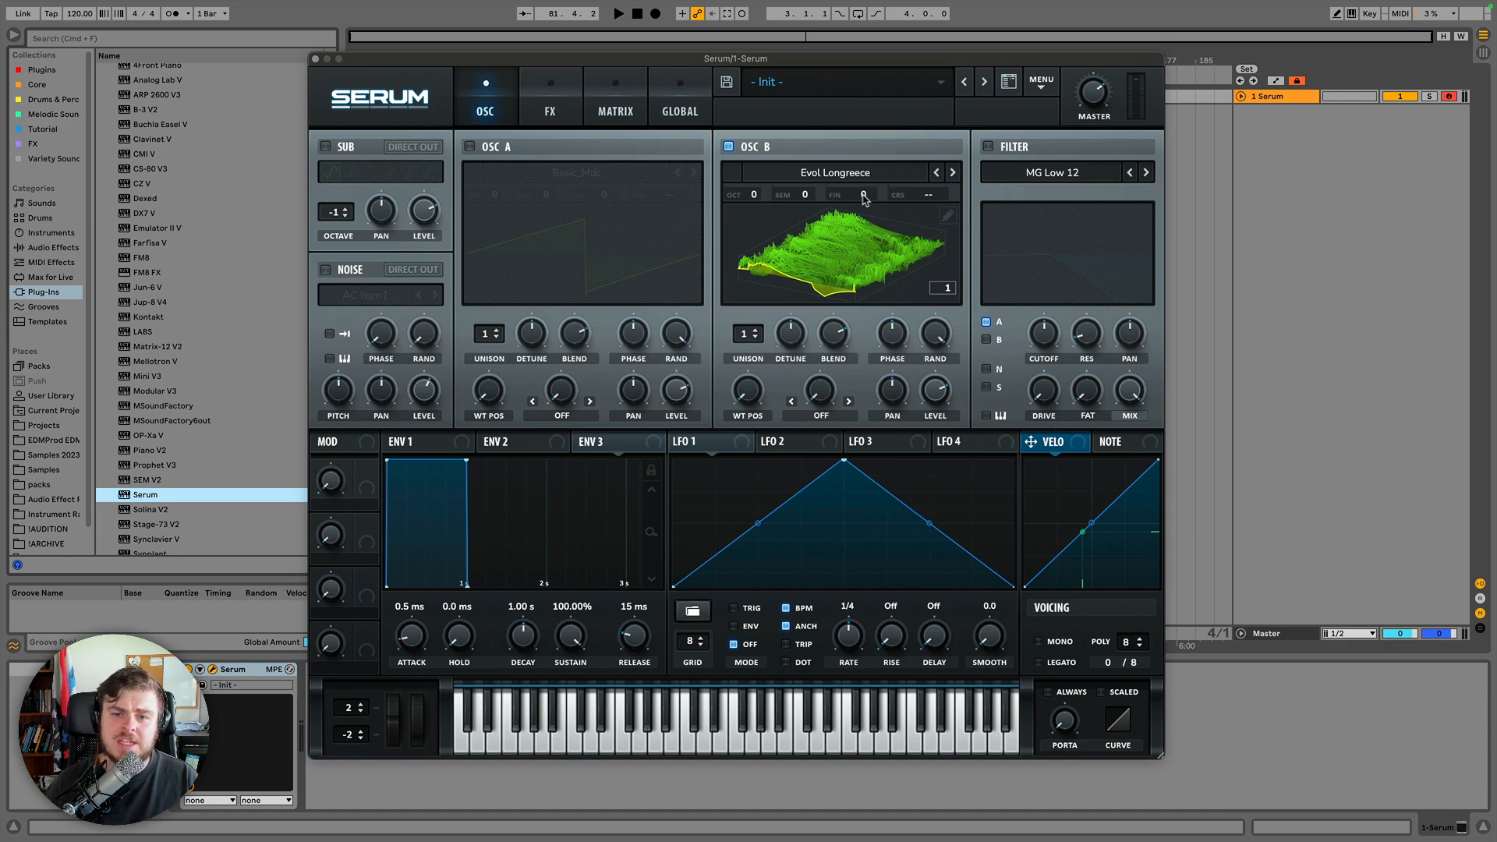
Nudge Oscillator B's fine tuning and enter 0 to reset it.
drag(866, 195, 867, 201)
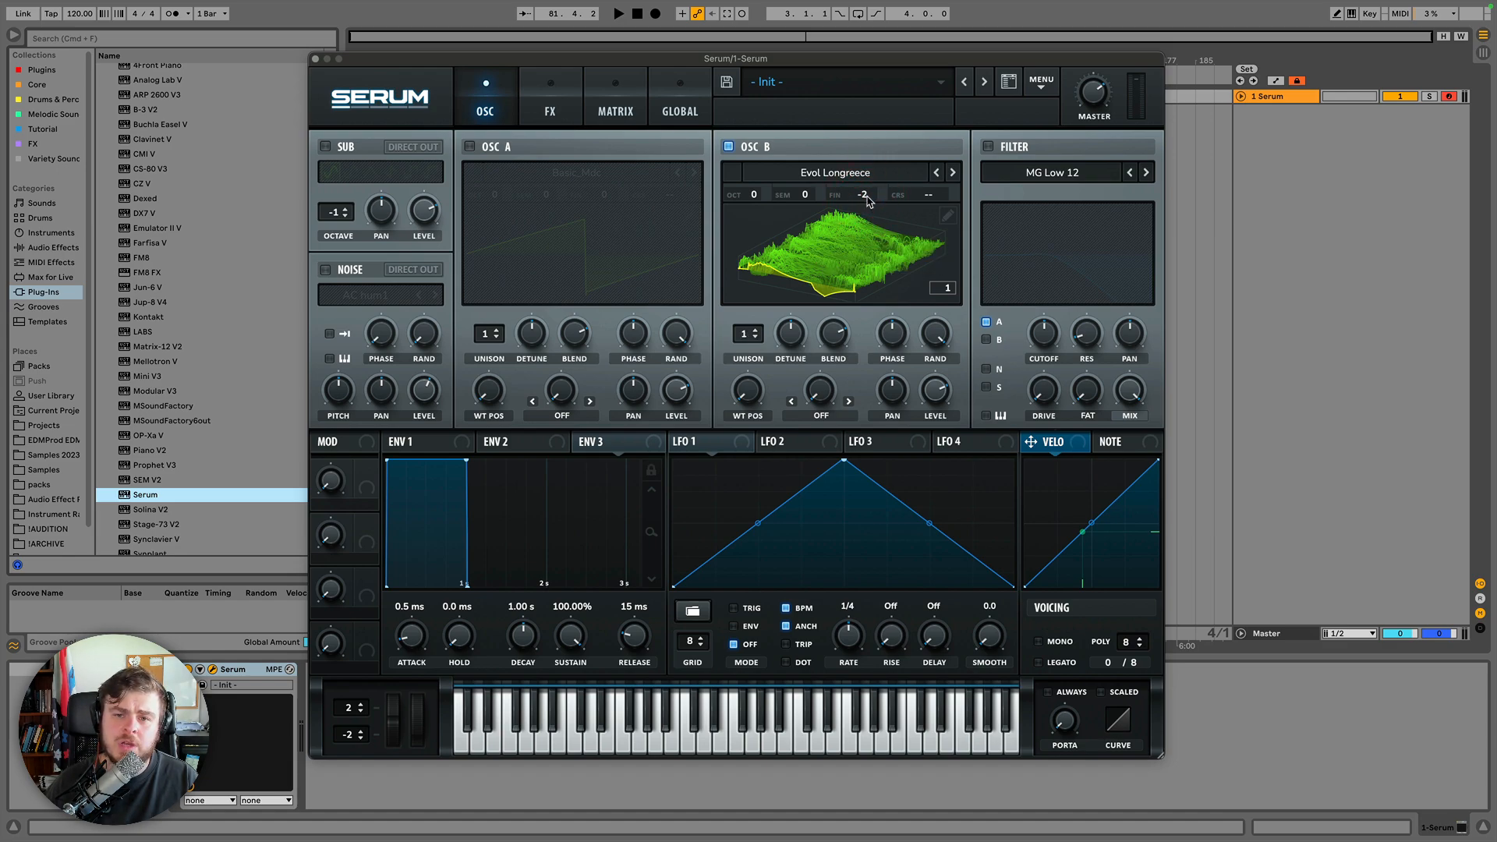
text(0)
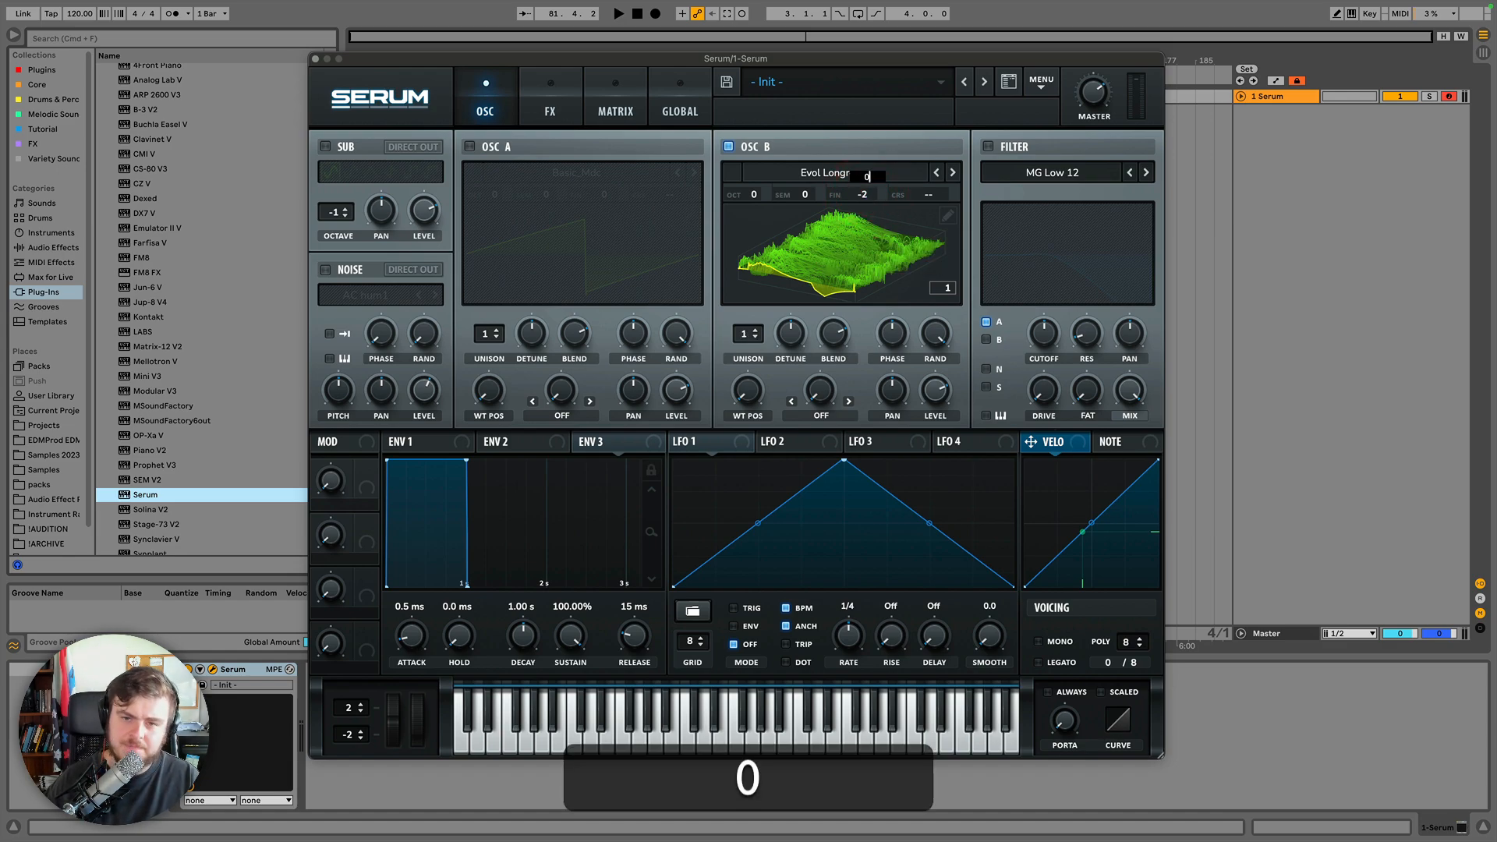
key(Return)
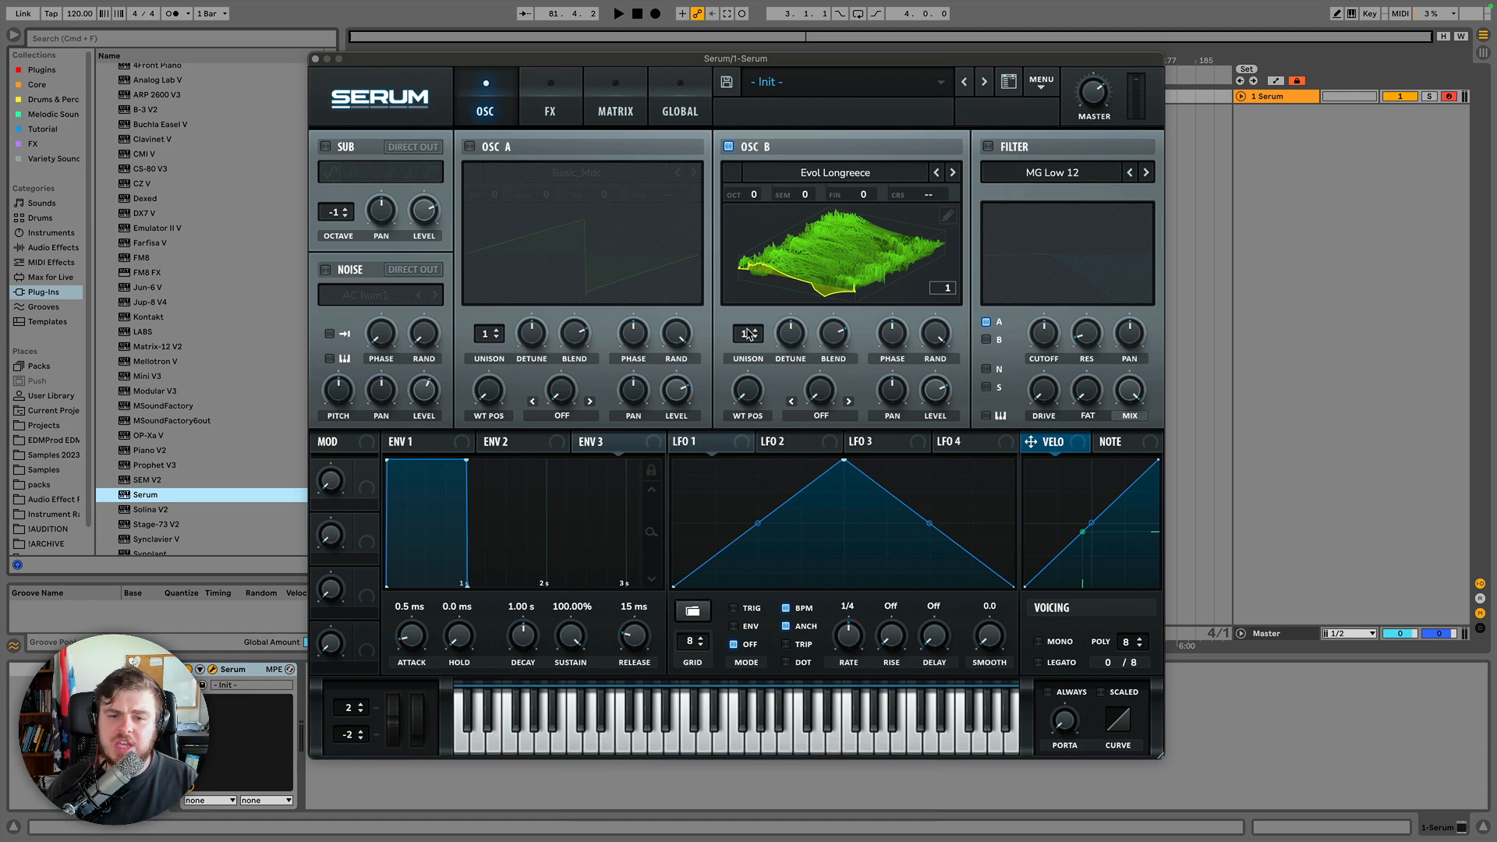
Set Oscillator B's unison to 9 voices.
drag(745, 341, 762, 195)
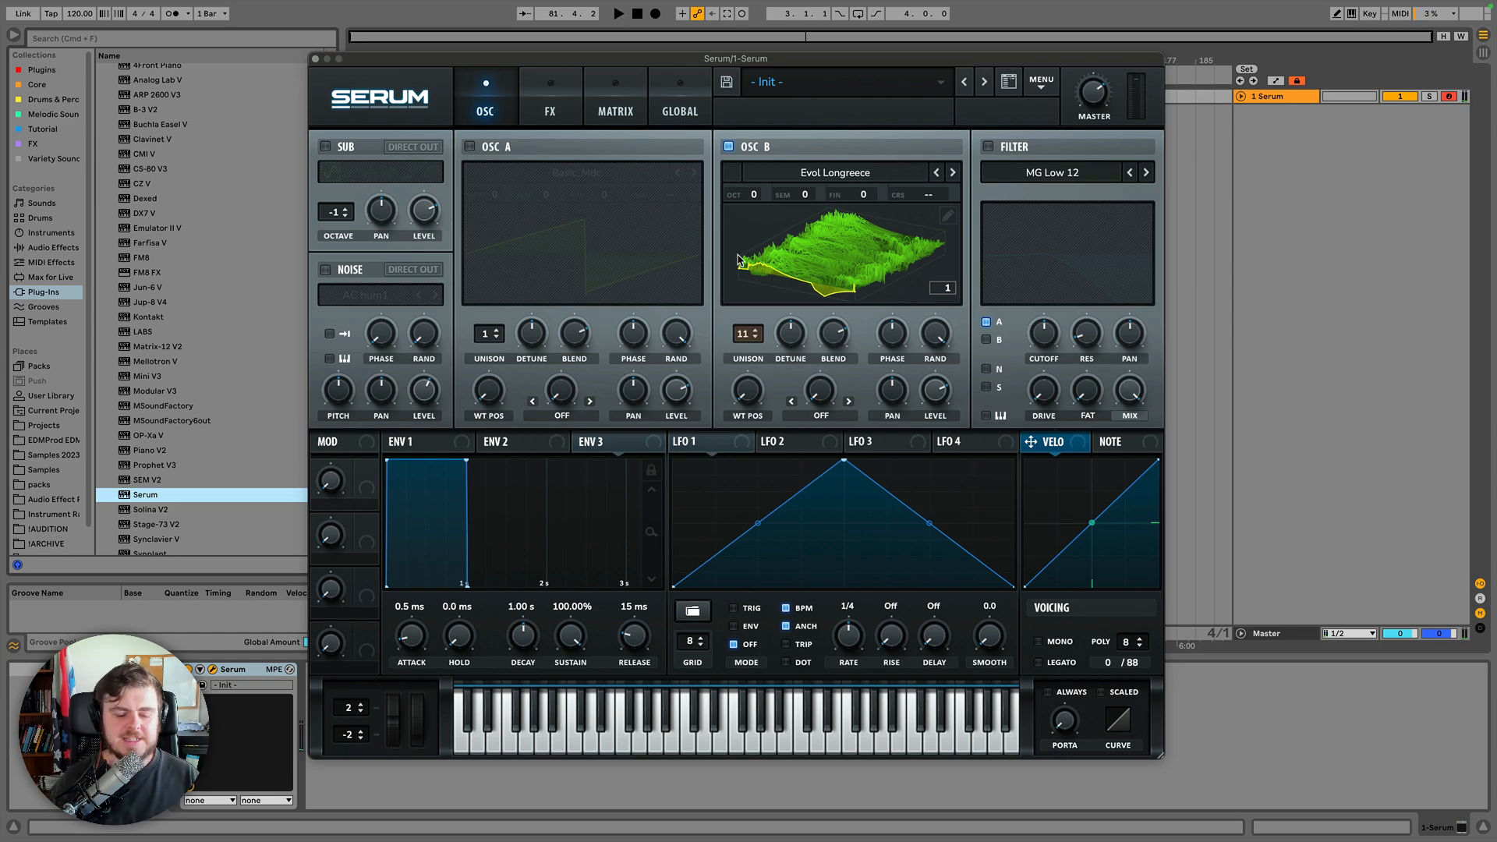
click(751, 334)
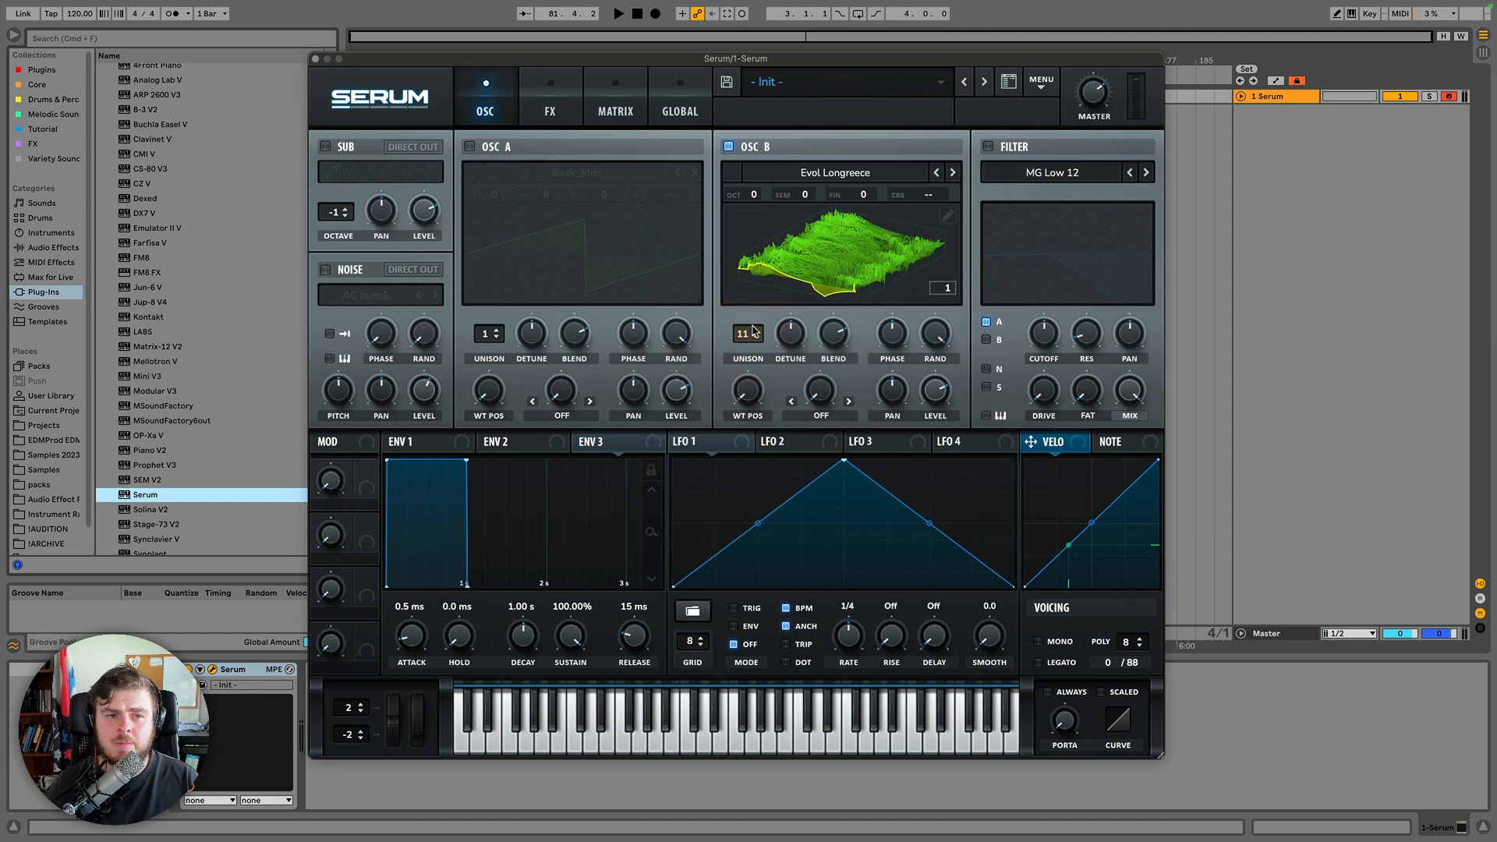
click(746, 335)
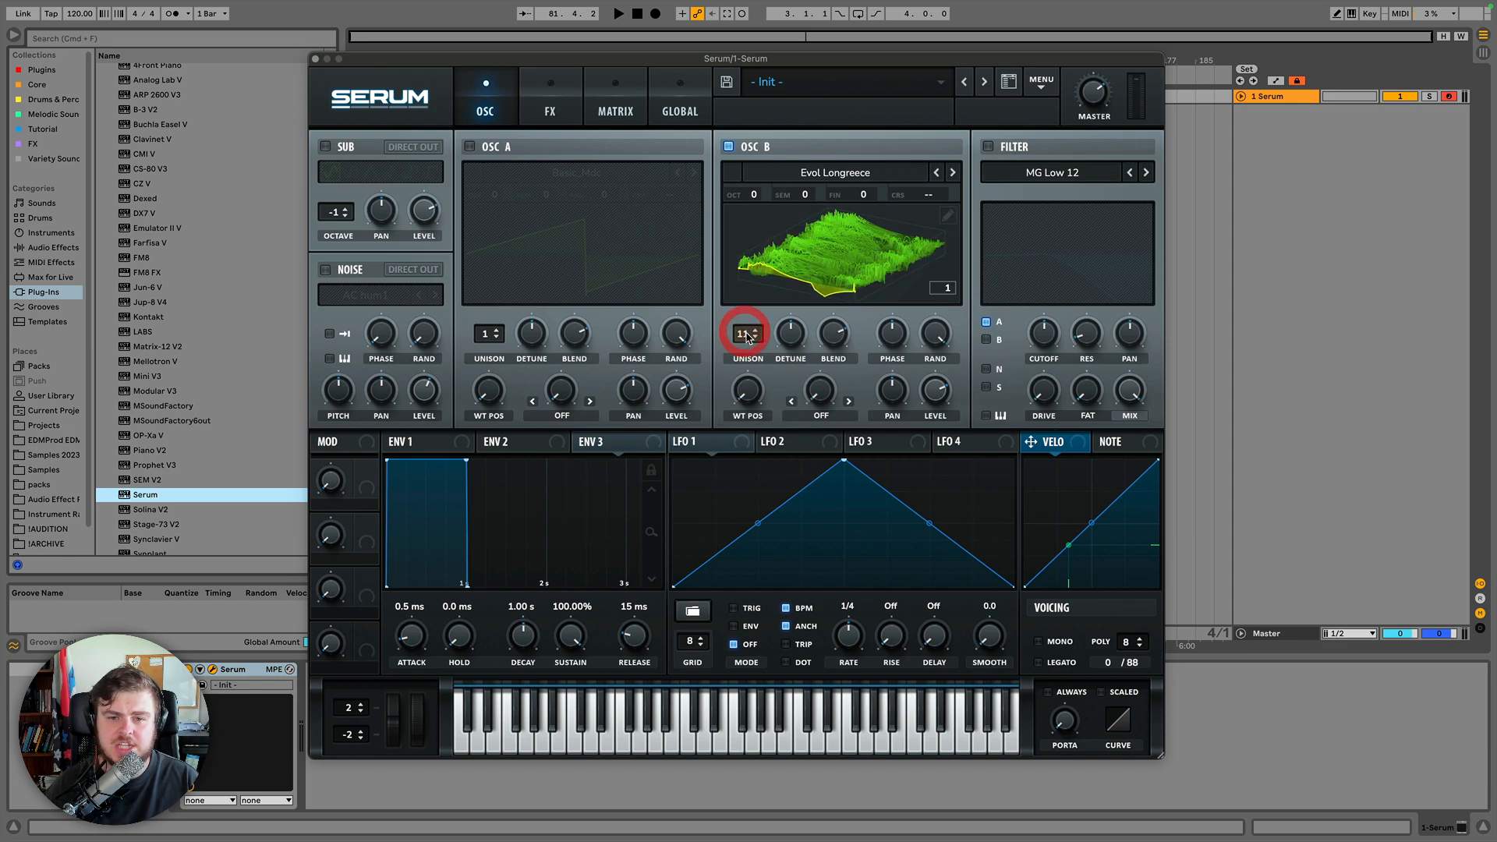
drag(746, 336, 747, 341)
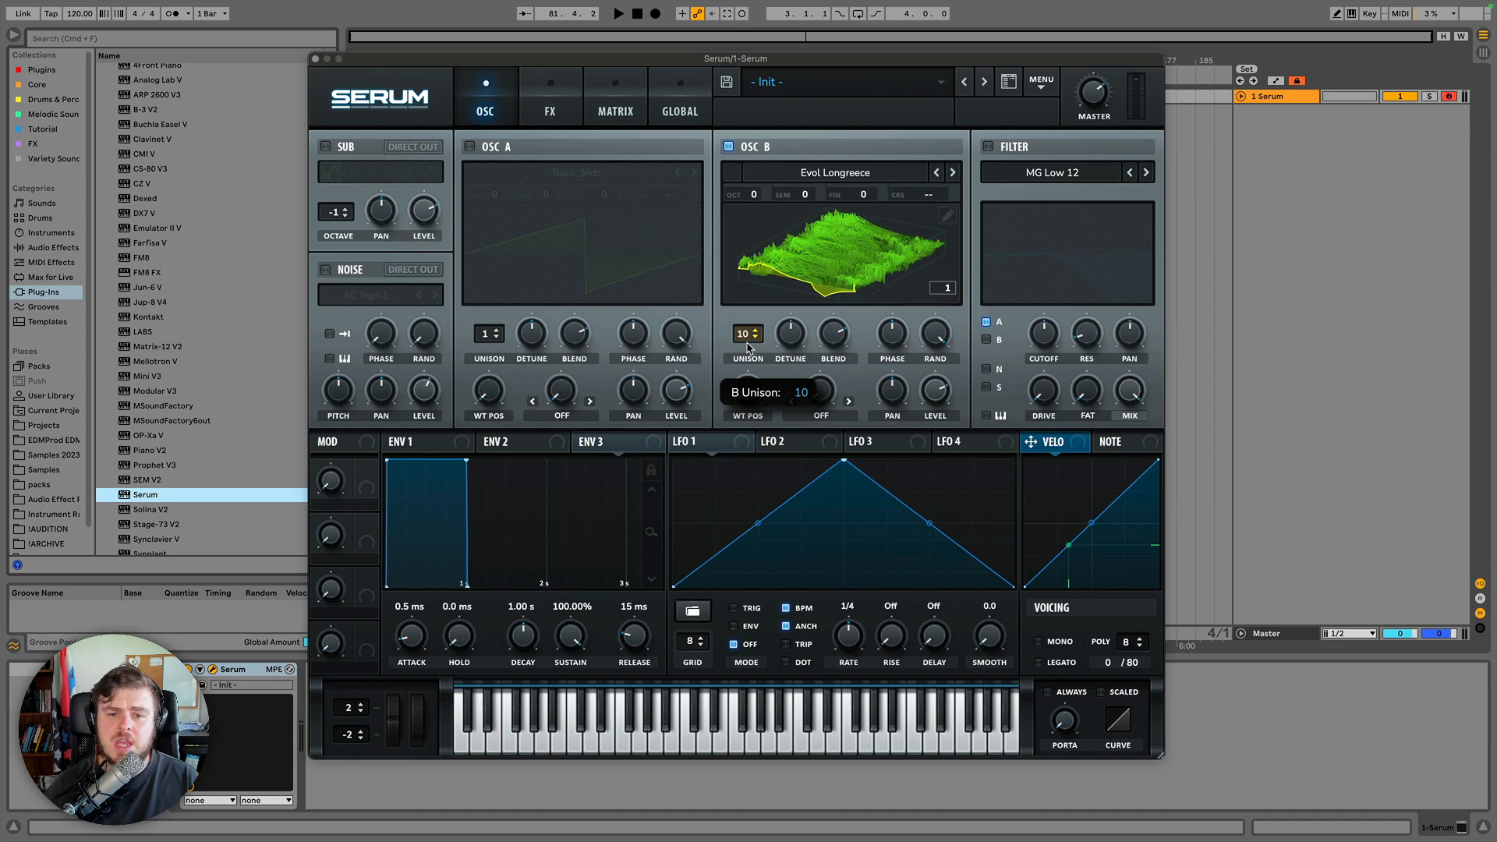
click(746, 341)
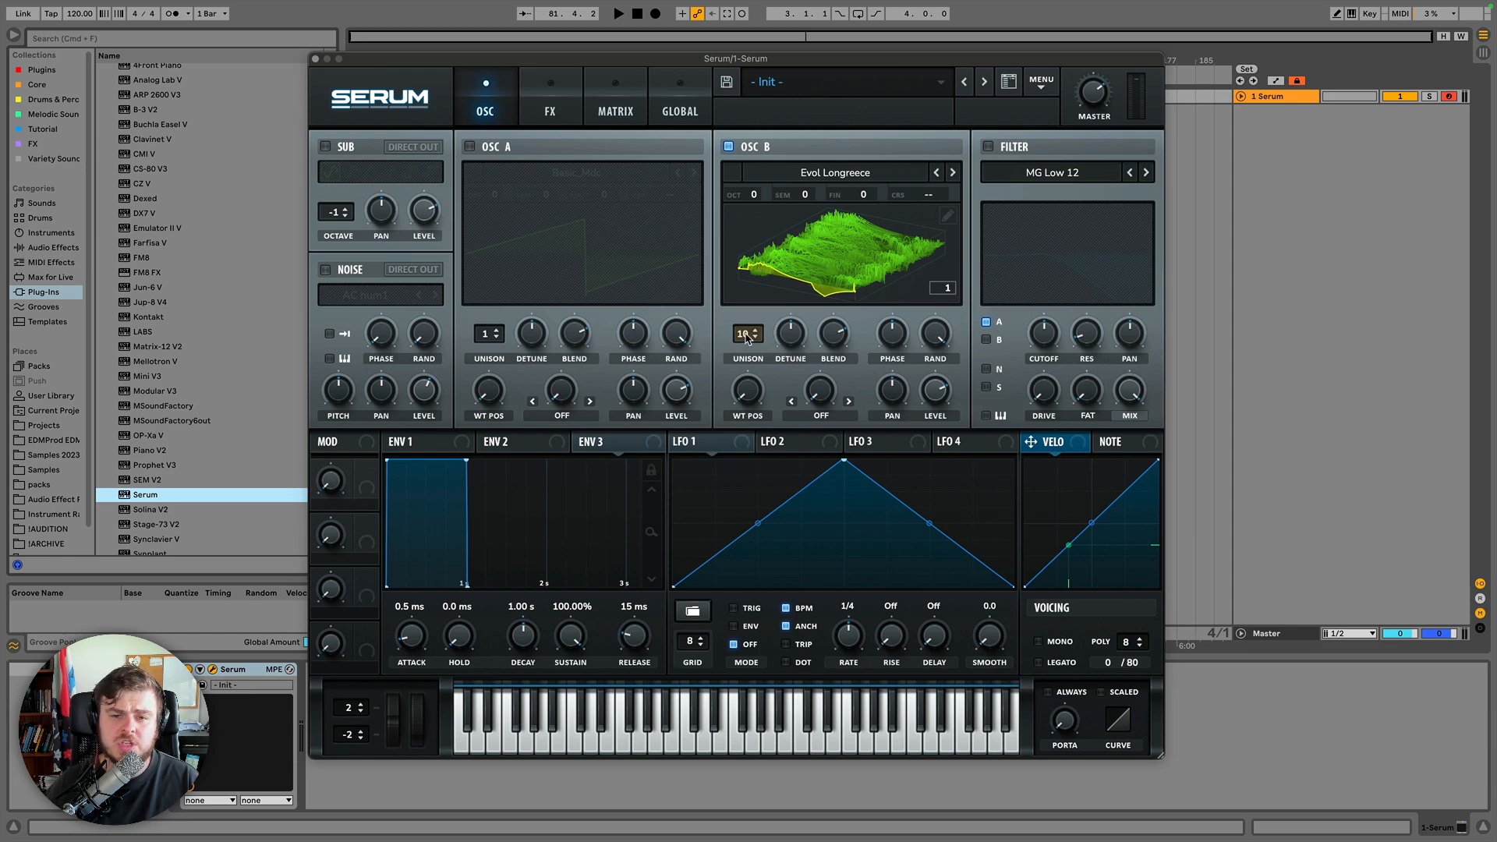
drag(747, 338, 751, 347)
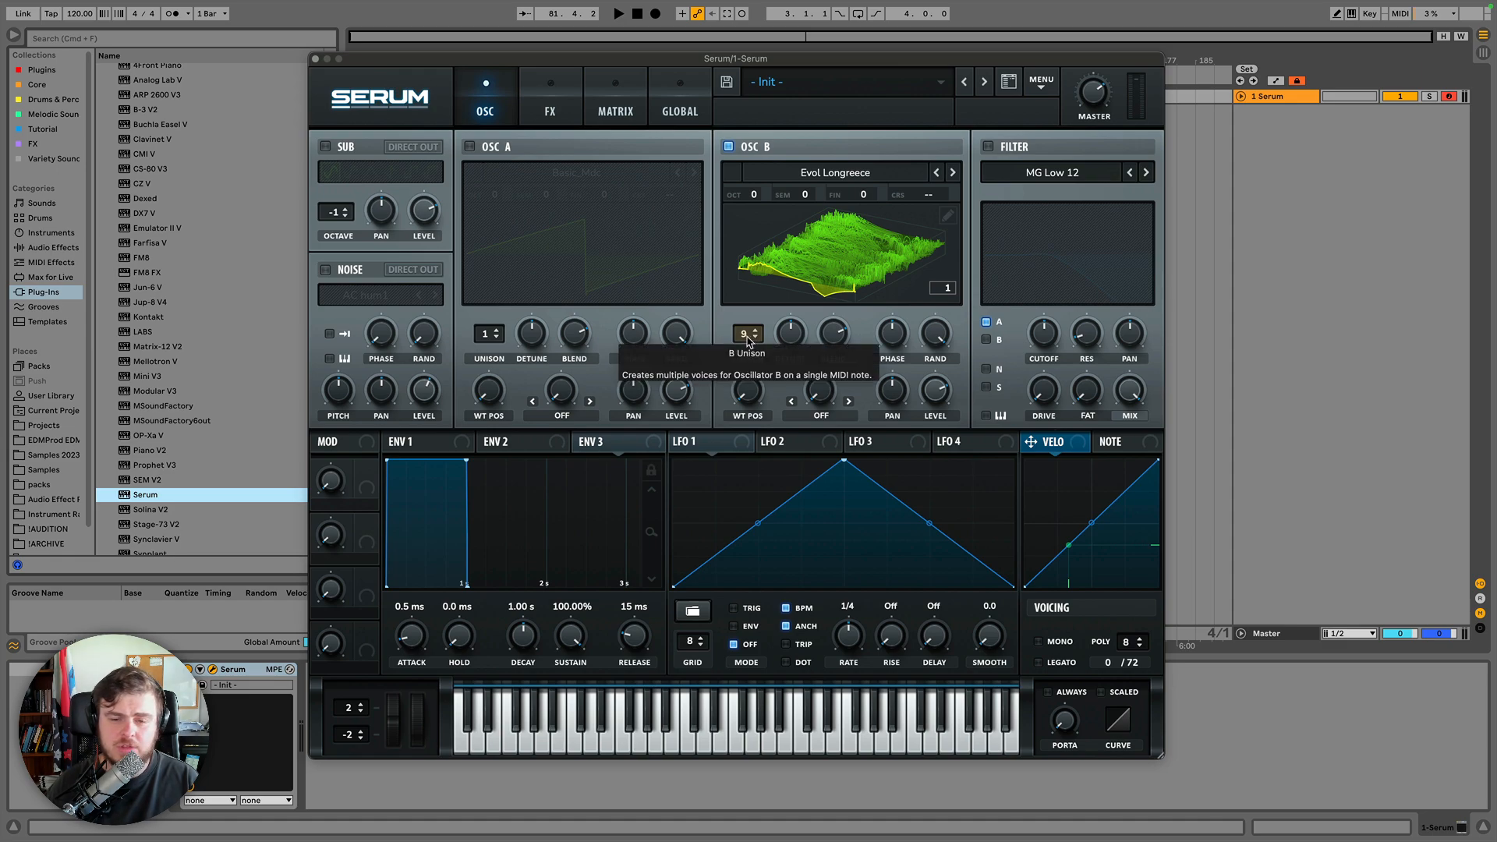
drag(748, 341, 749, 341)
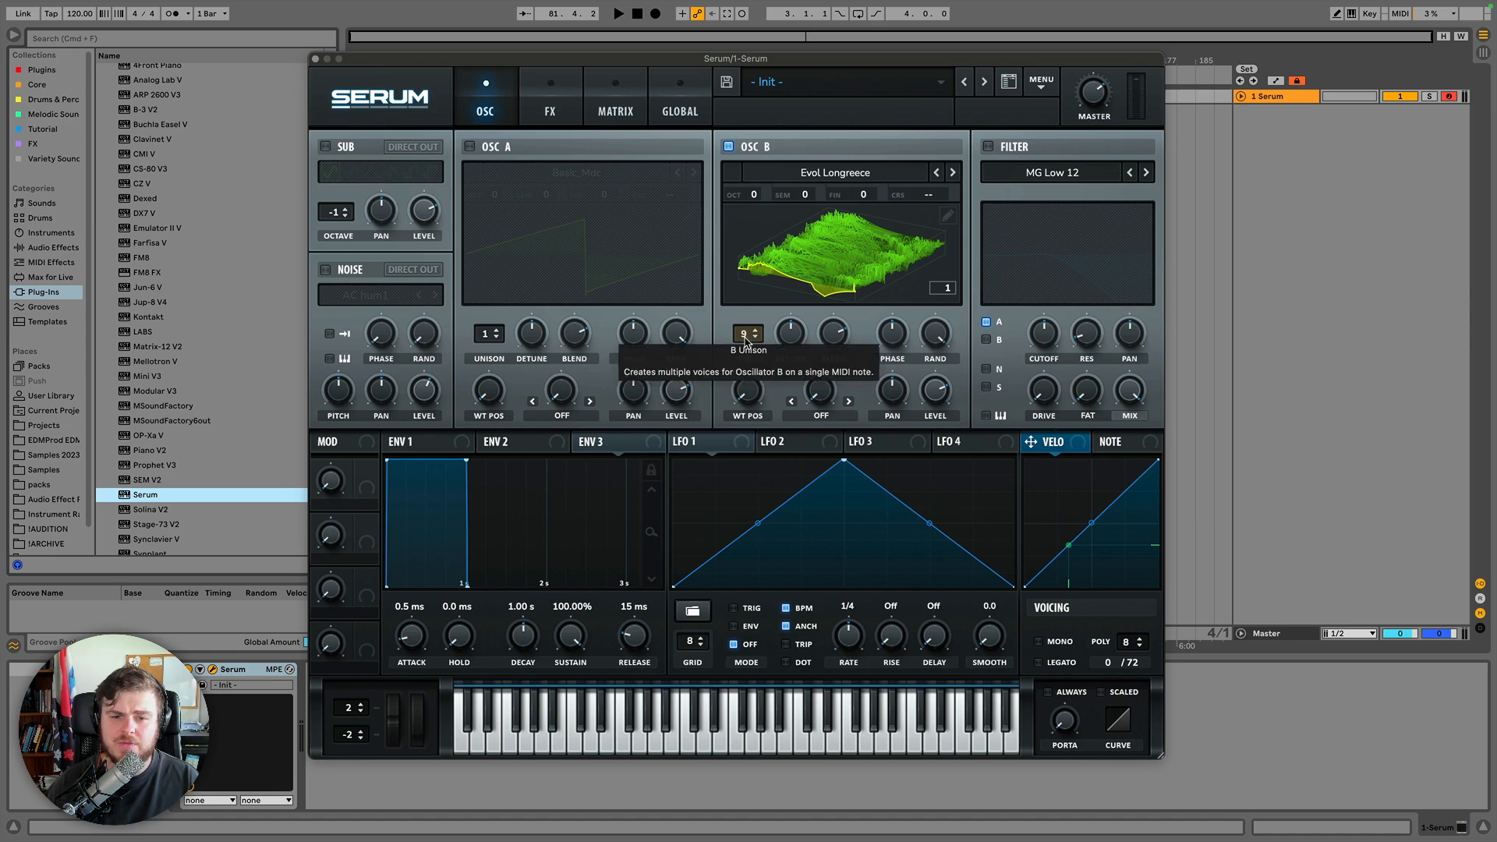
Adjust Oscillator B's unison detune, finishing at about 0.86.
click(789, 335)
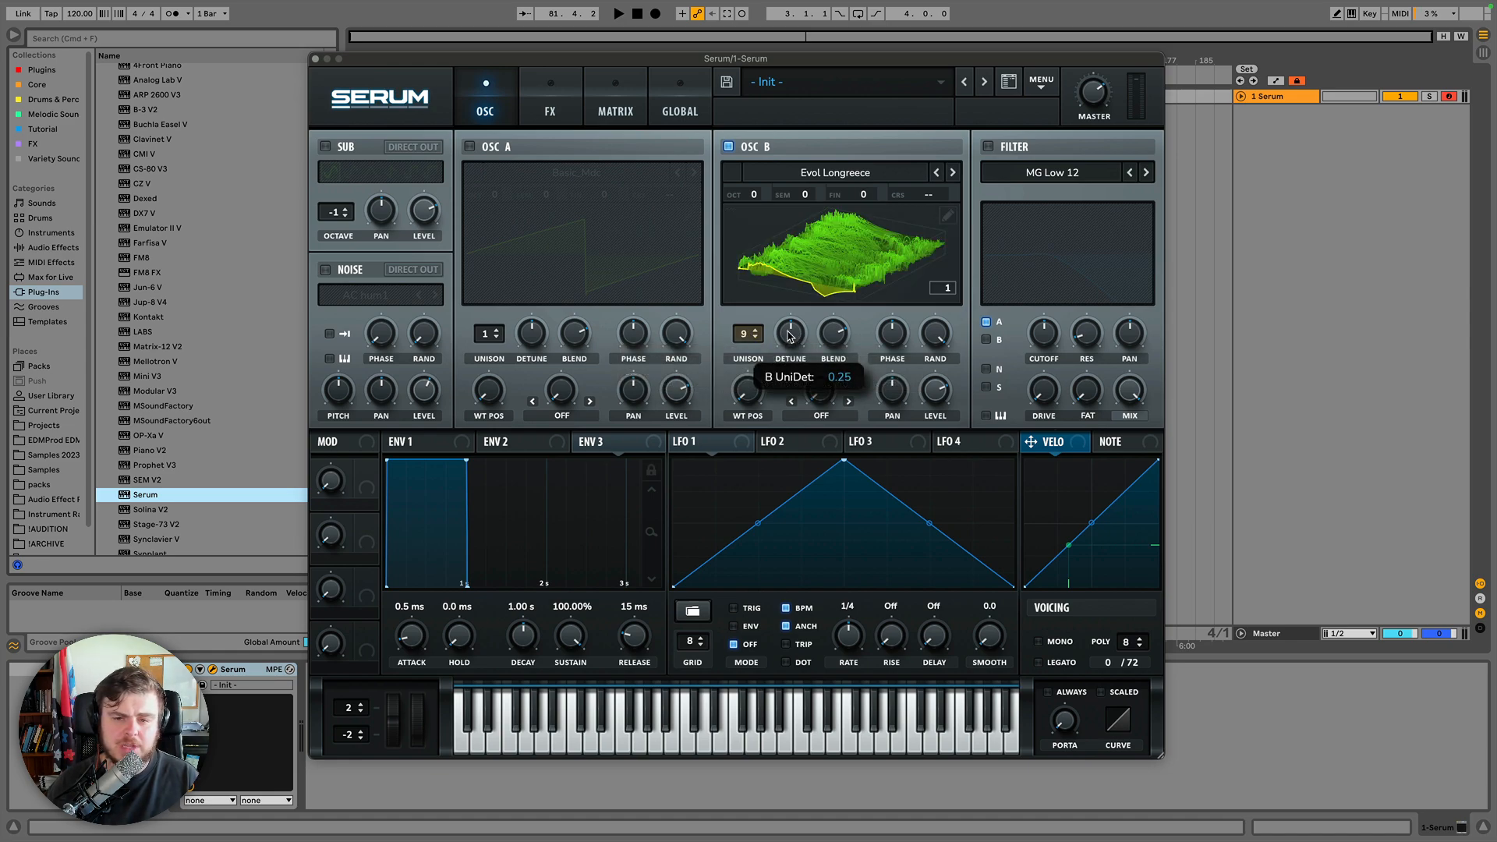
mouse_move(789, 336)
mouse_down()
mouse_move(786, 286)
mouse_move(790, 349)
mouse_up()
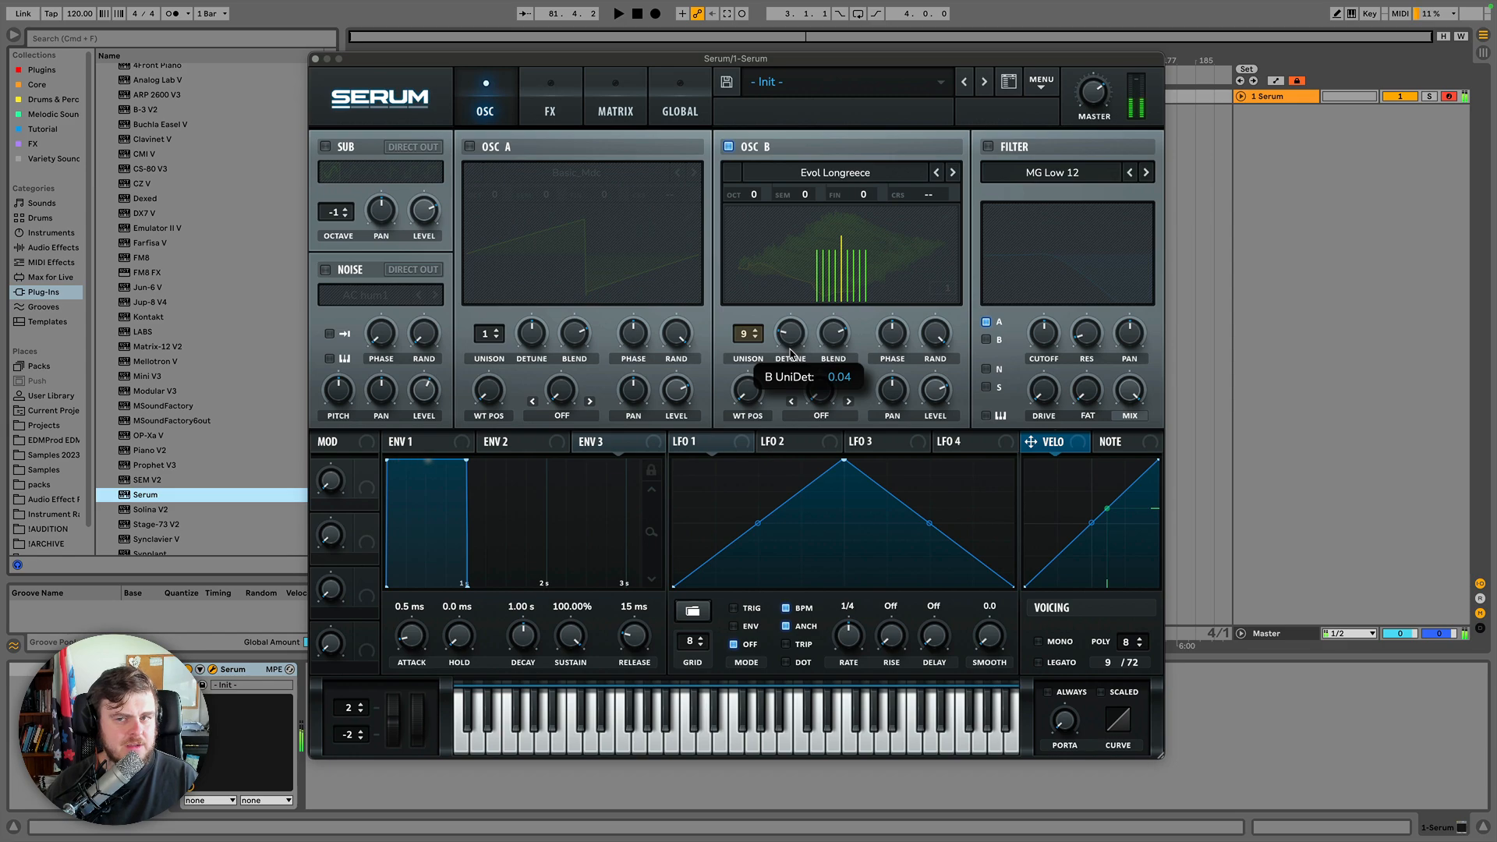
drag(790, 343, 795, 236)
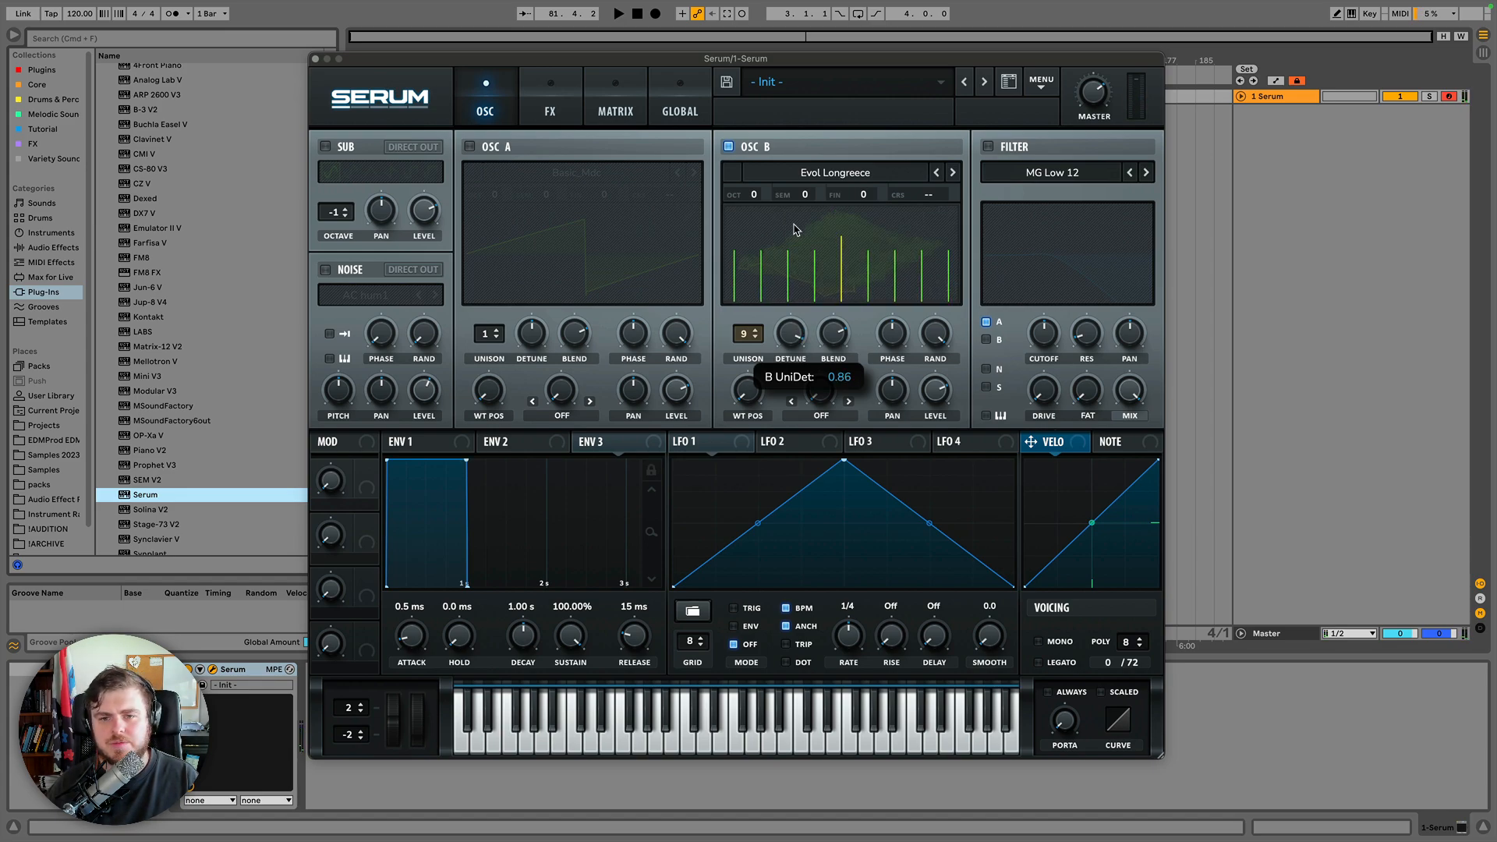
Sweep Oscillator B's unison blend knob up and down to hear how it mixes the unison voices.
drag(796, 229, 784, 300)
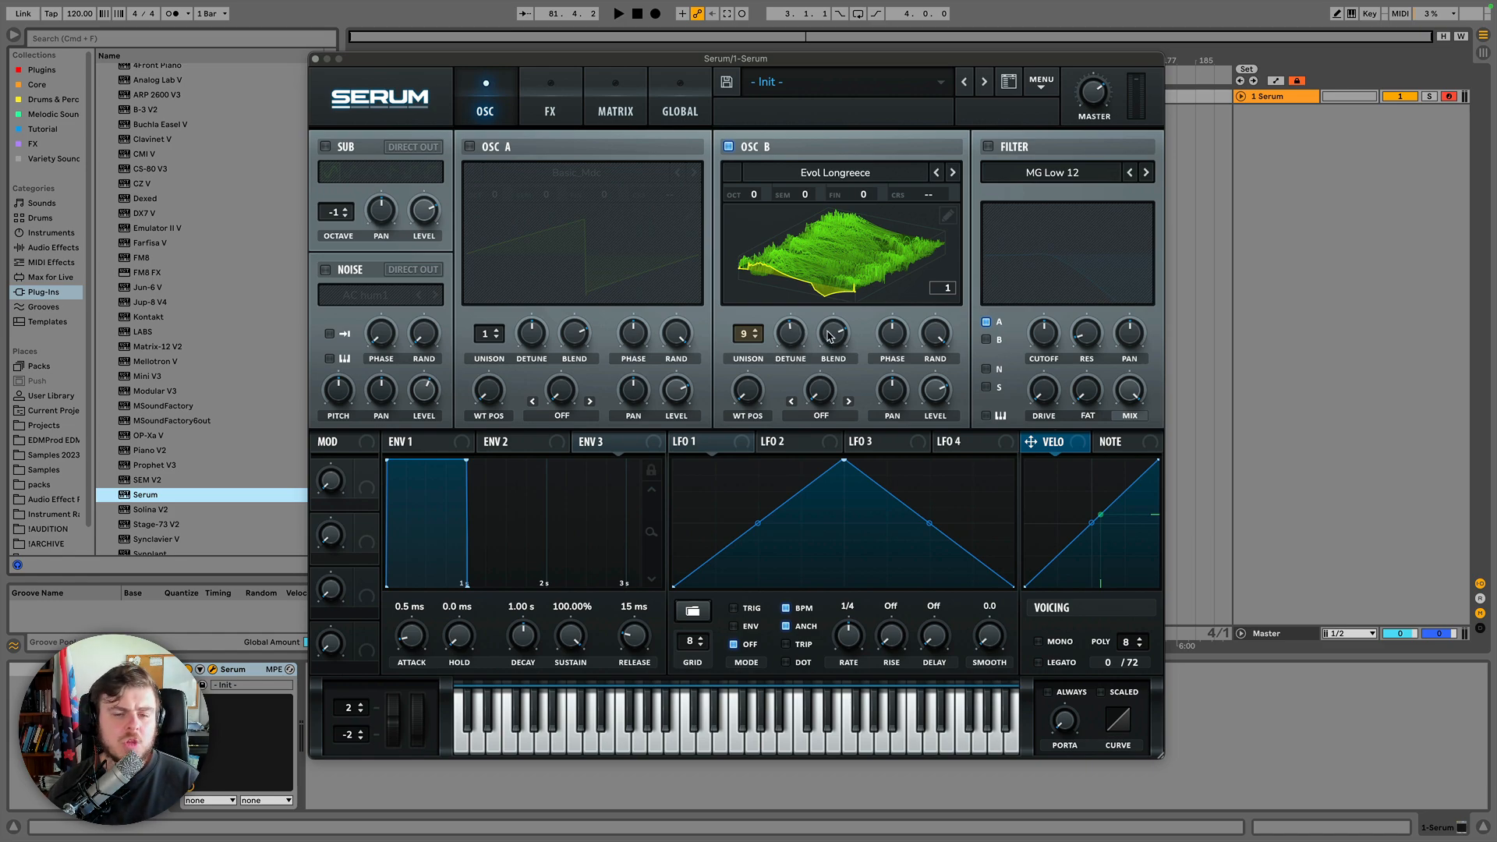
drag(832, 334, 829, 348)
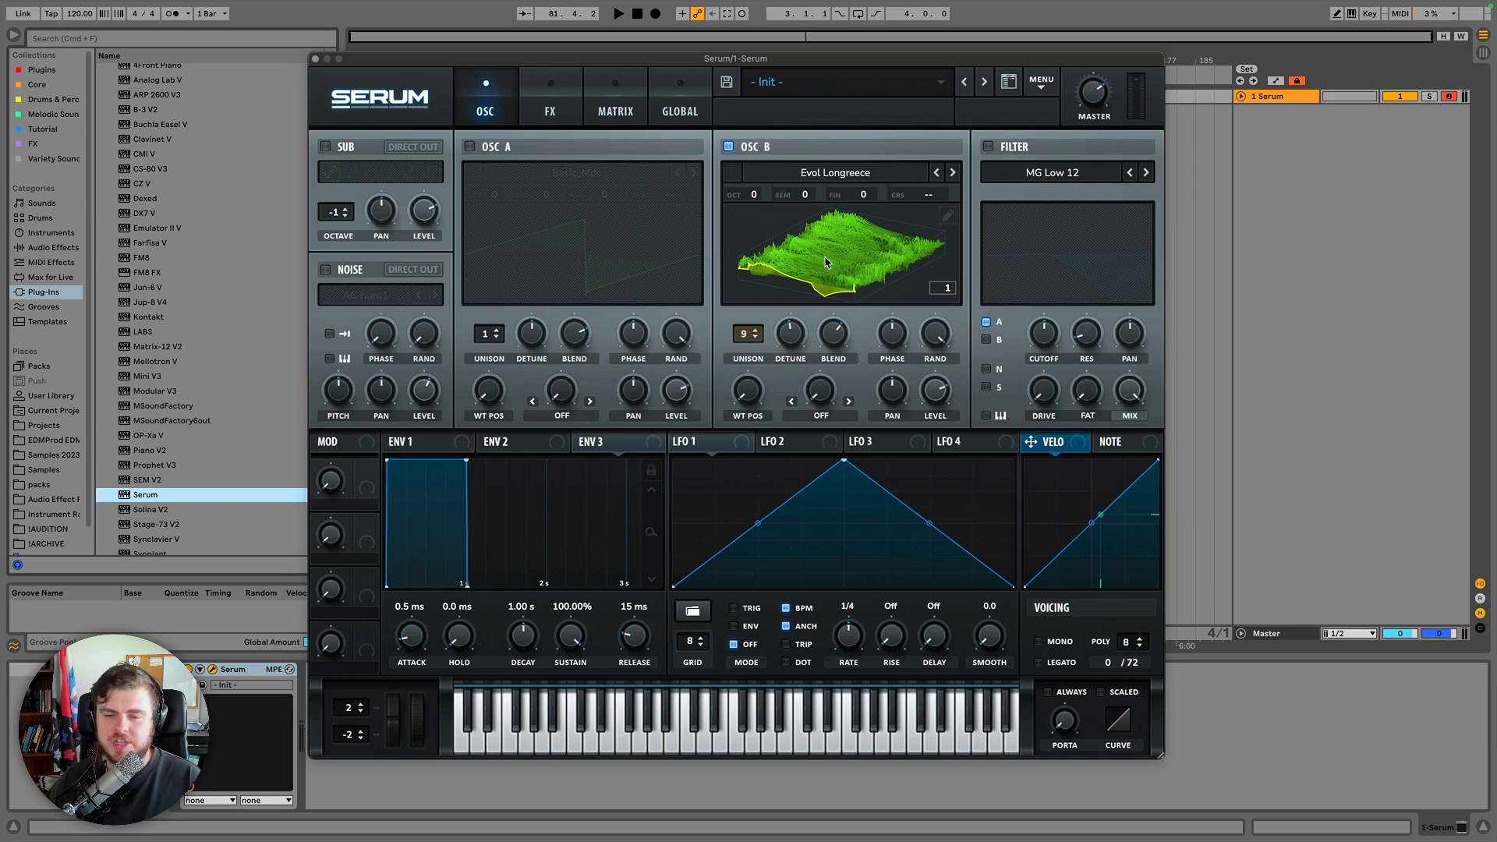
drag(832, 338, 829, 336)
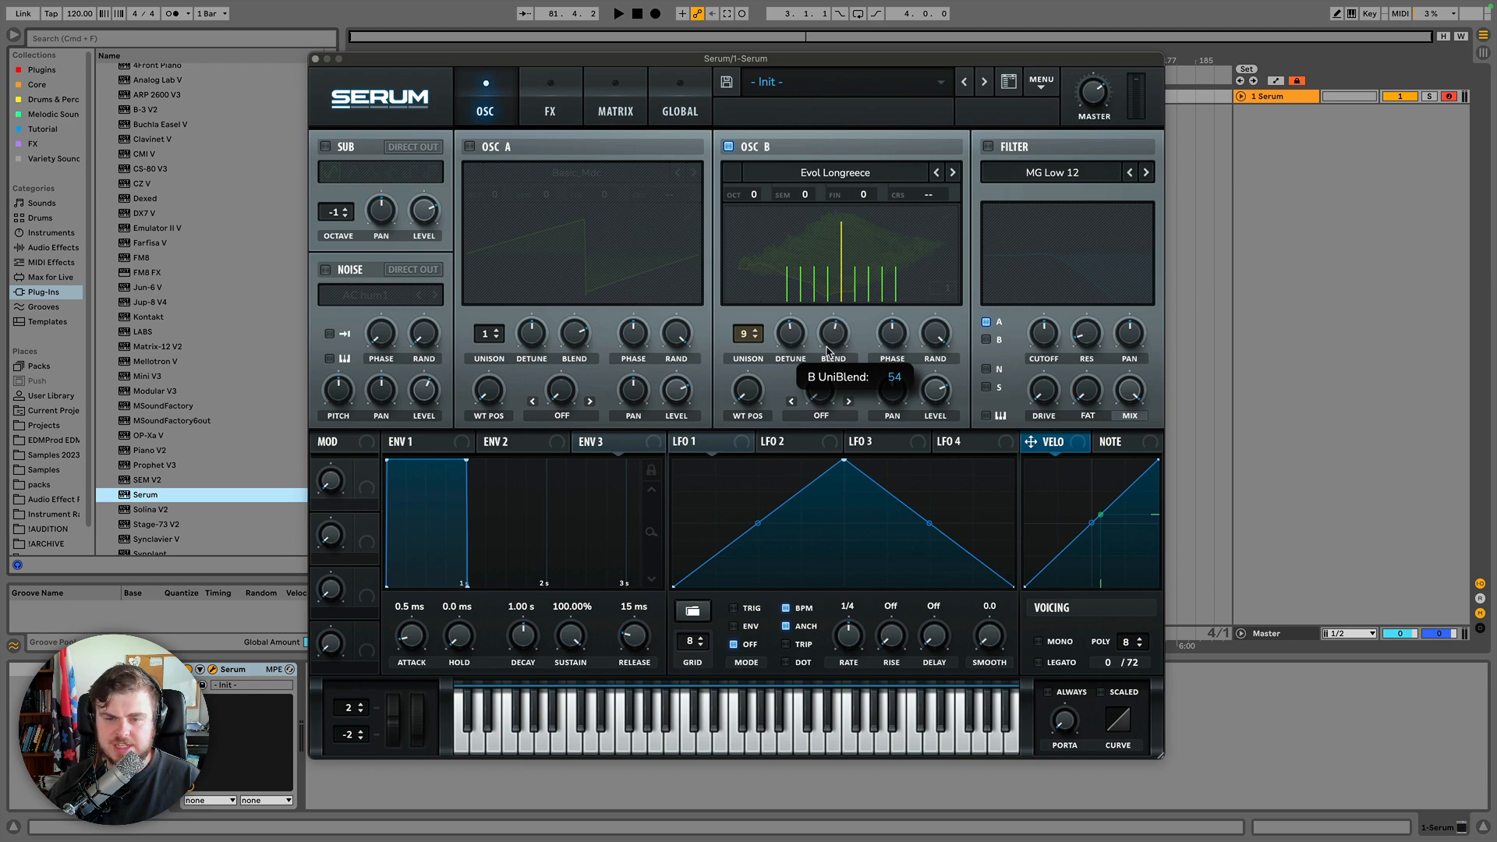
drag(828, 351, 835, 490)
click(836, 340)
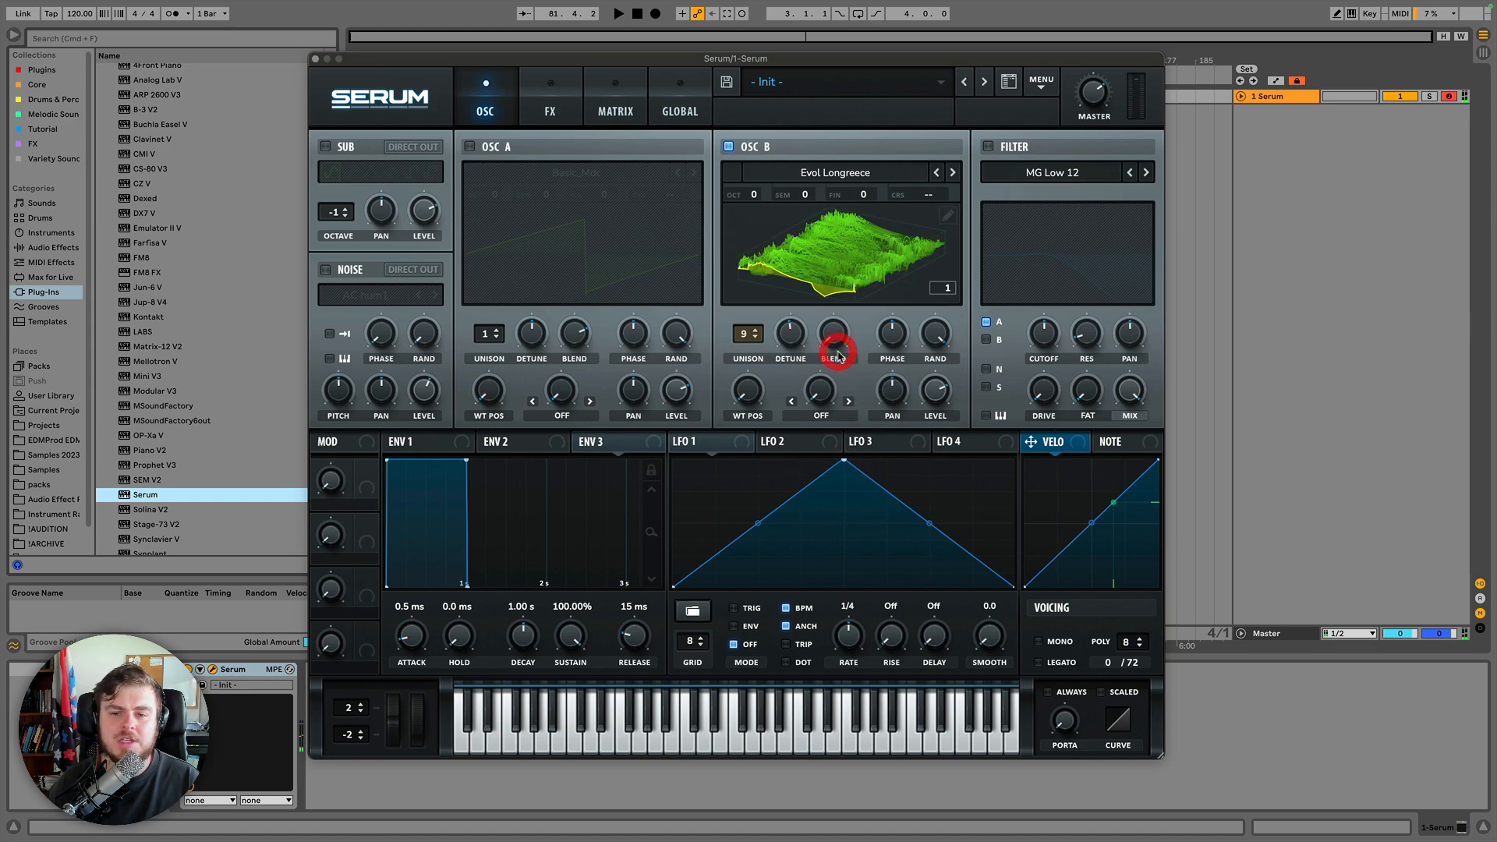
Tweak Oscillator B's unison blend and output level knobs.
drag(943, 398, 937, 371)
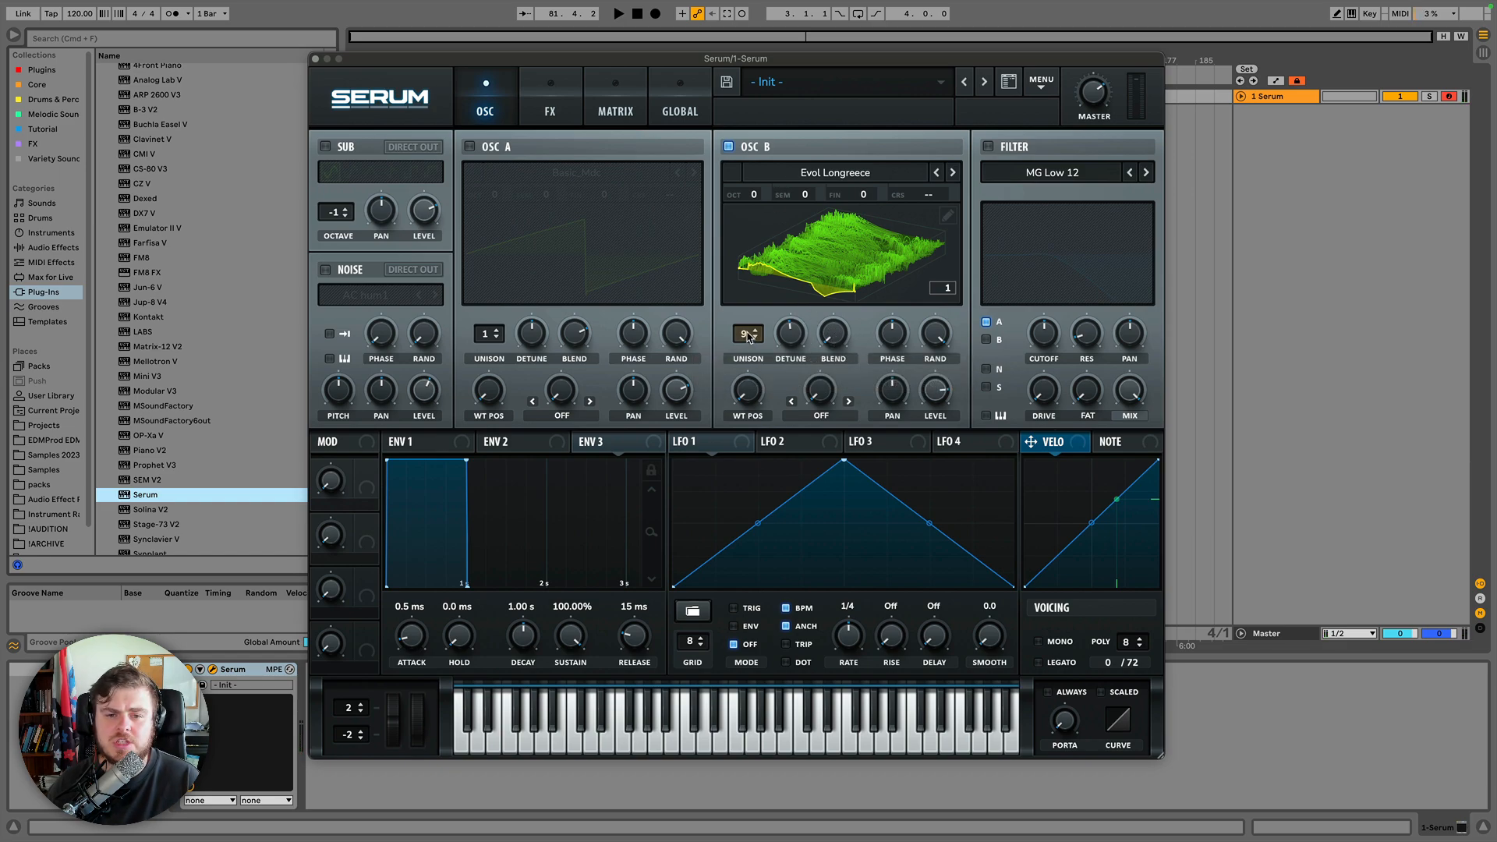
drag(747, 336, 782, 343)
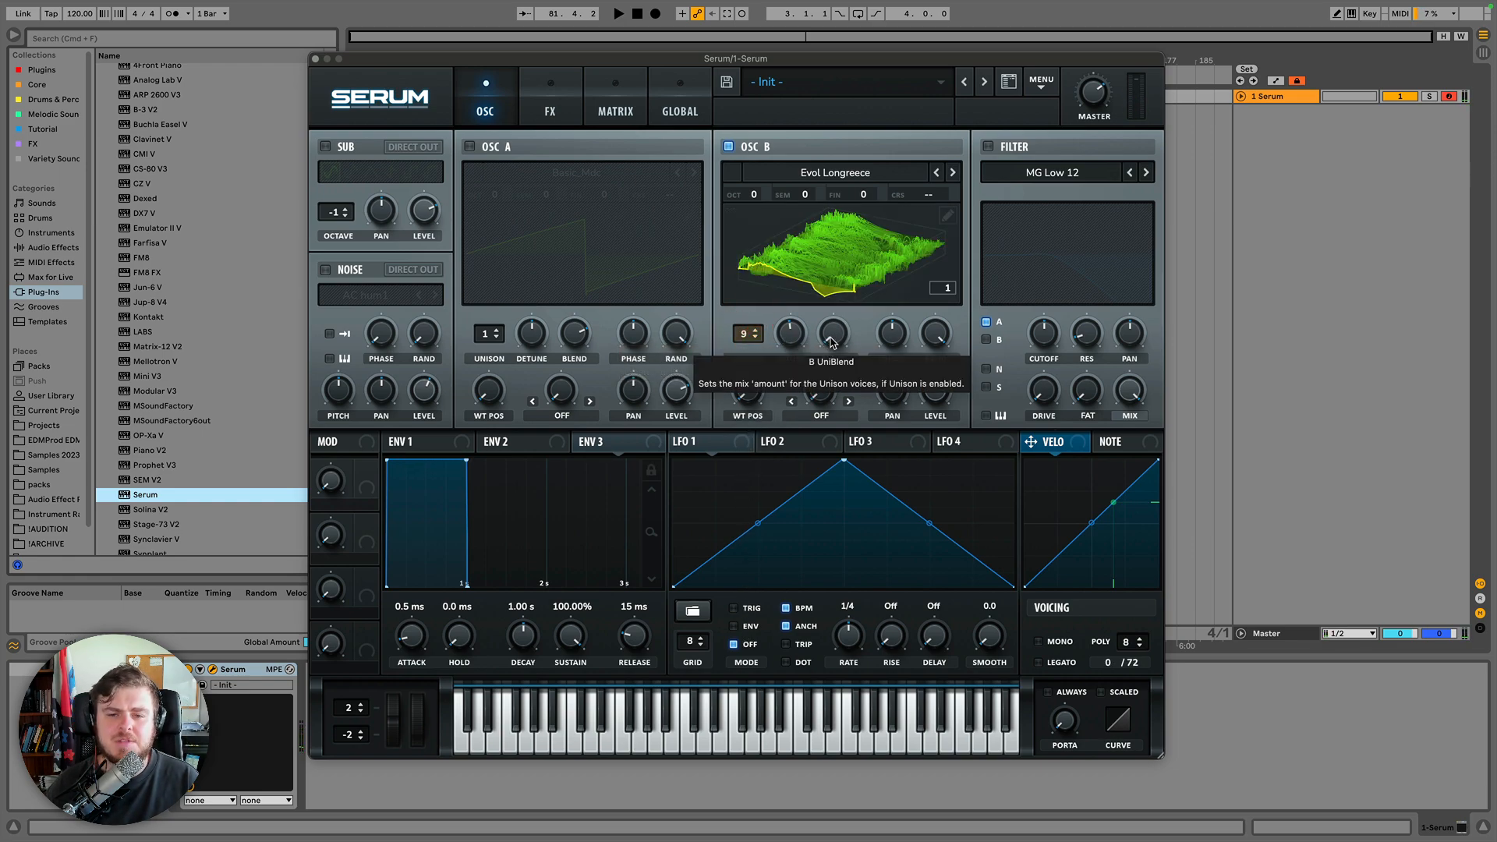
drag(833, 343, 832, 262)
drag(833, 343, 789, 333)
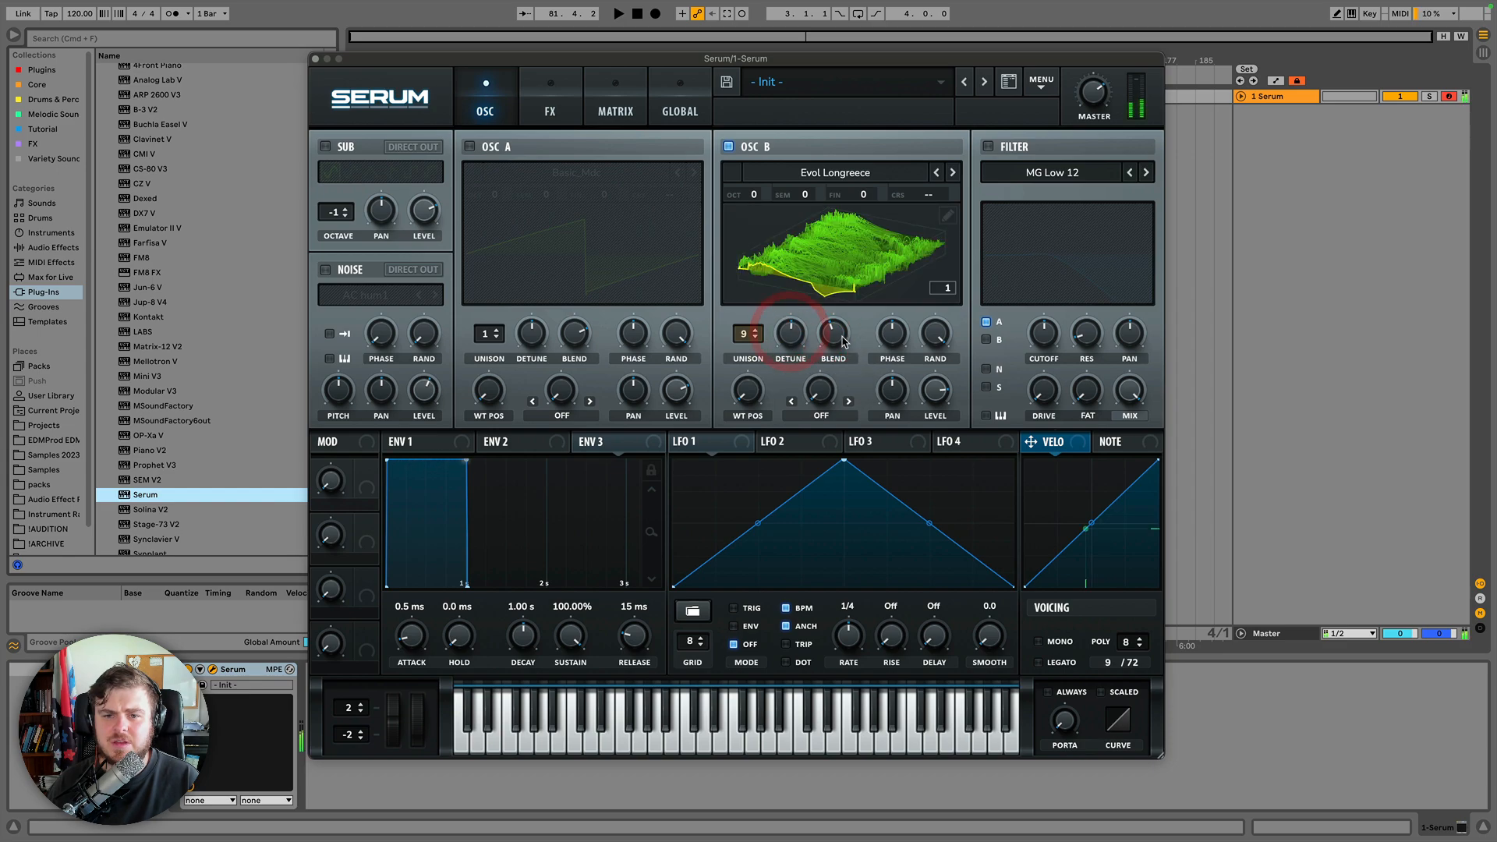
drag(936, 399, 937, 388)
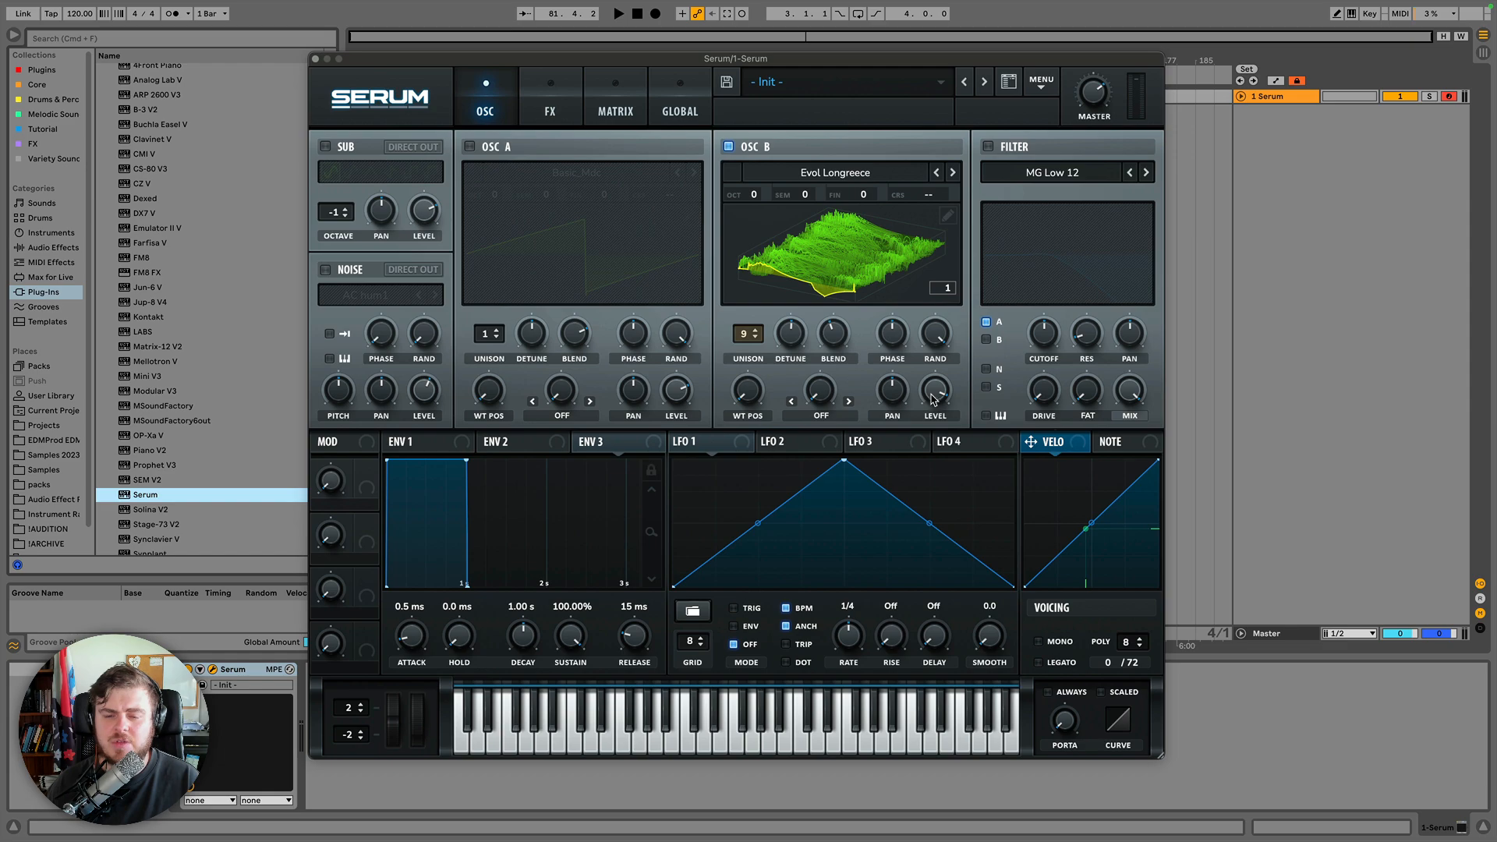
click(934, 397)
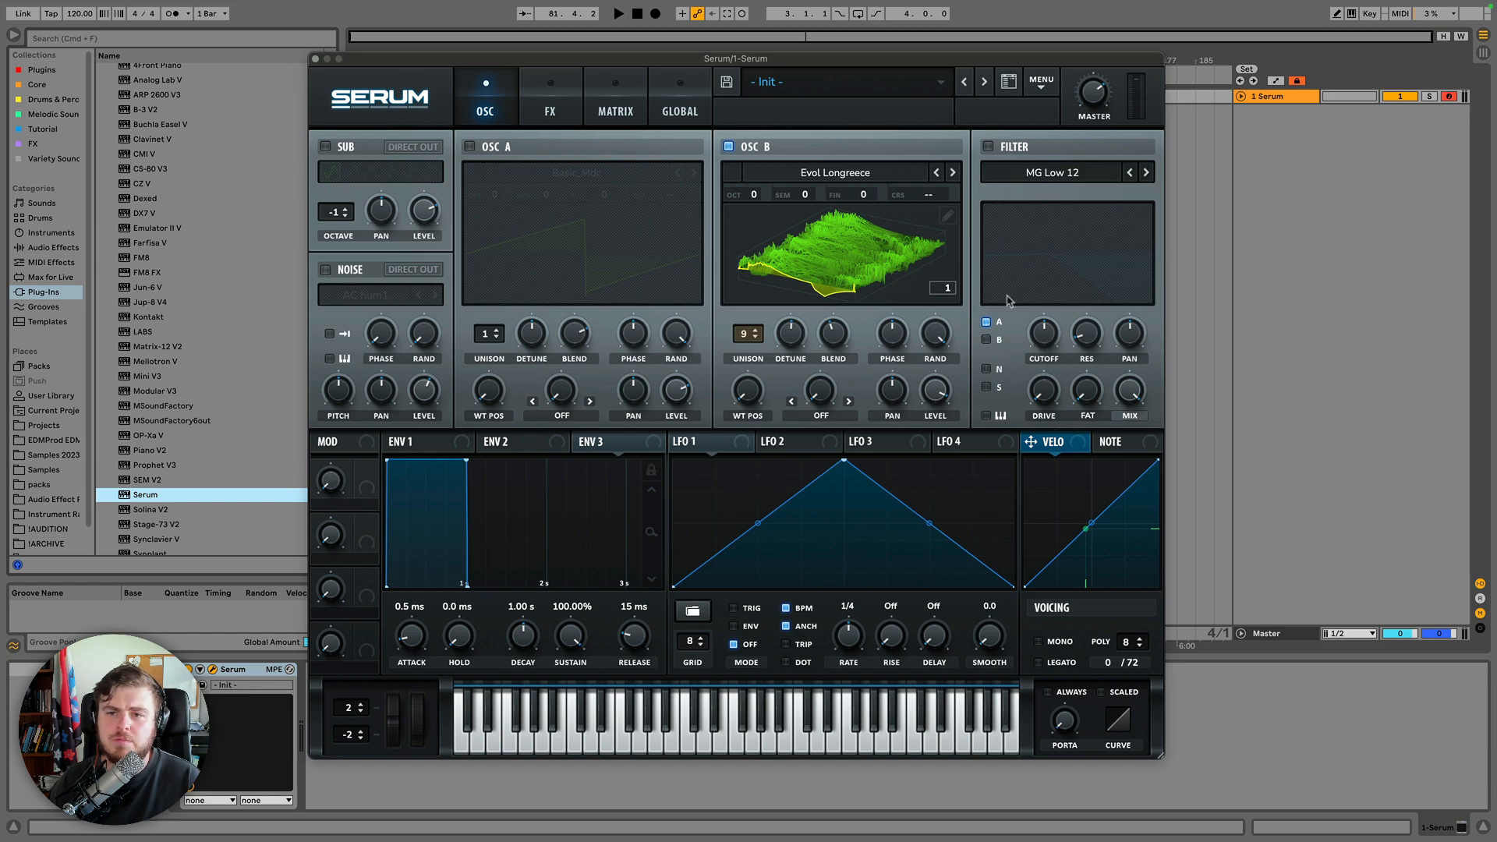
click(938, 397)
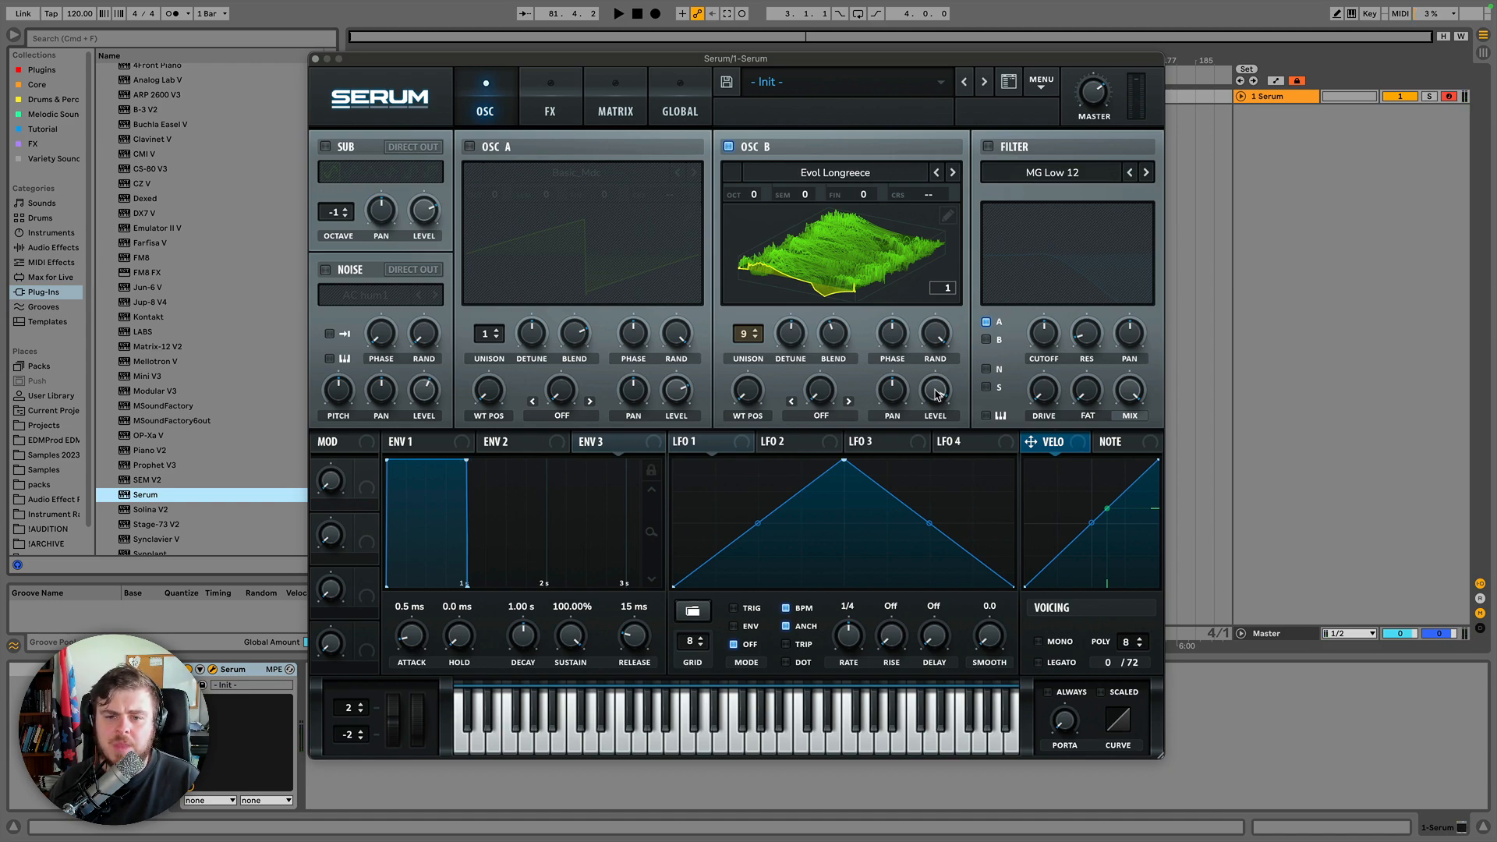
Switch Oscillator B's wavetable display to the flat view and sweep its phase knob through 180 degrees.
click(861, 260)
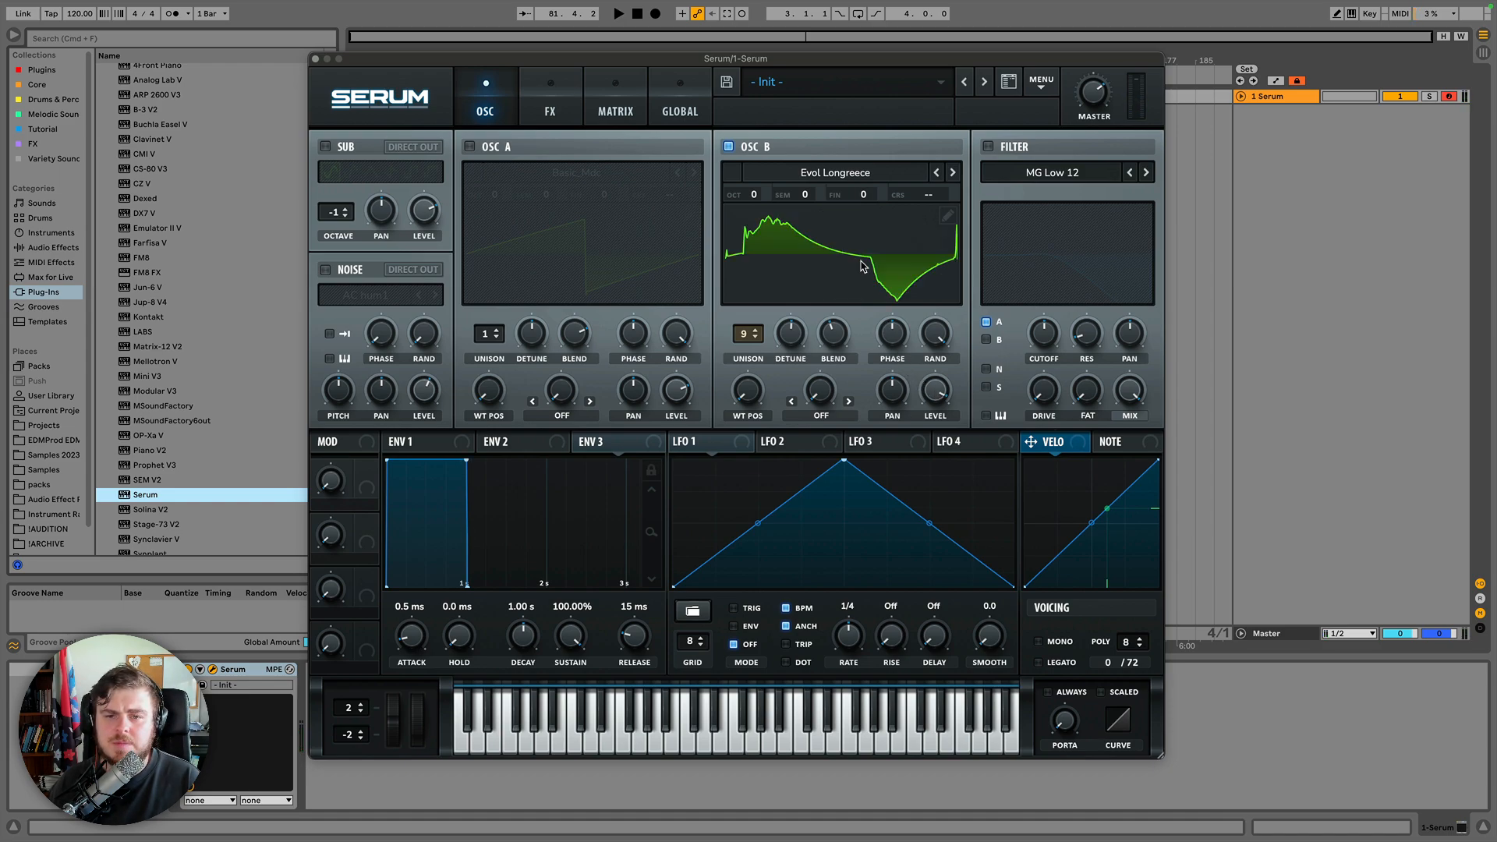
click(897, 338)
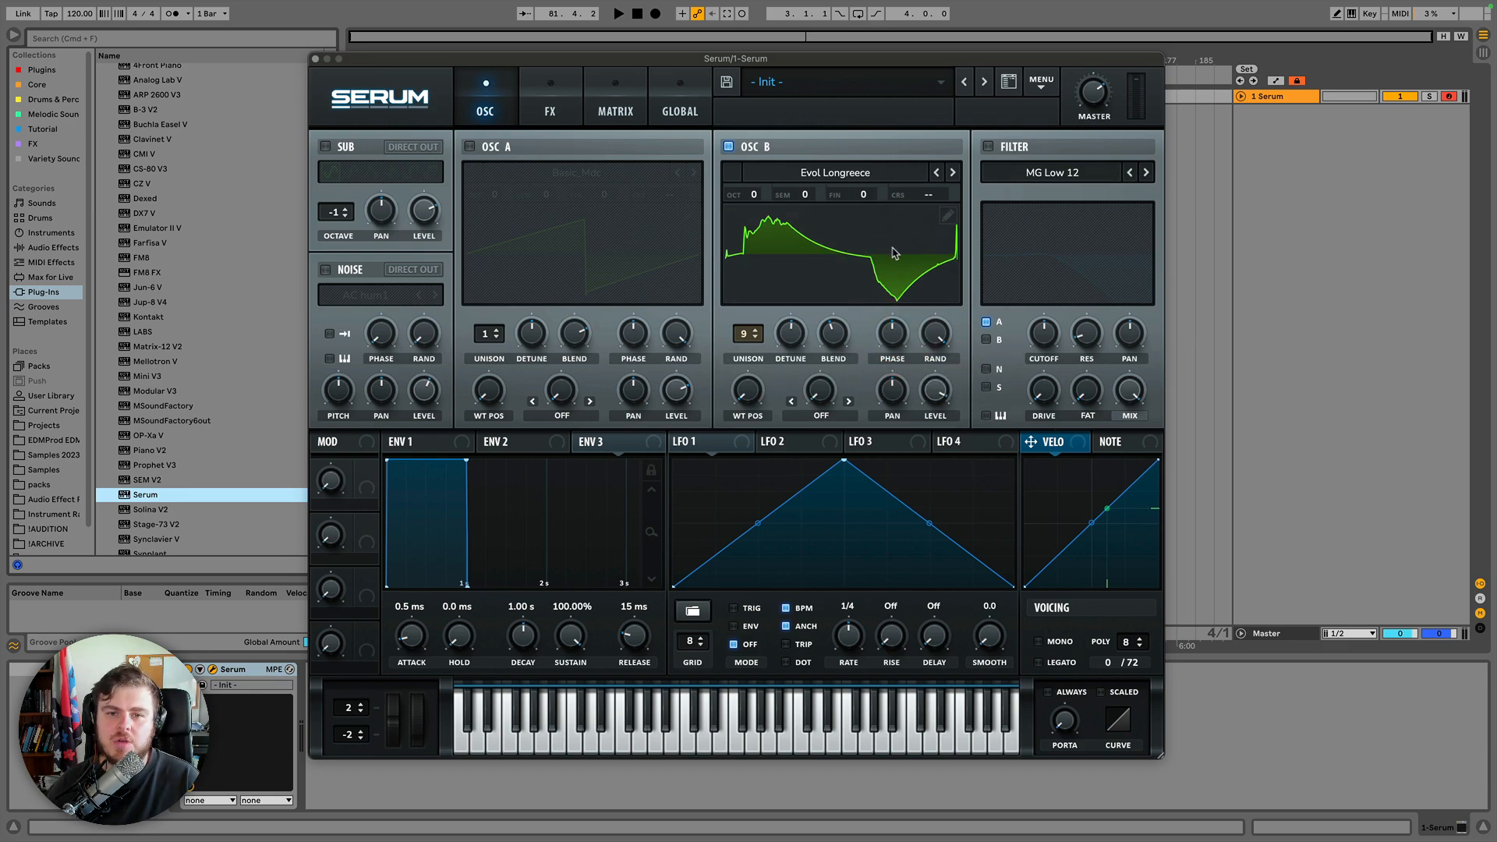
click(898, 333)
click(893, 336)
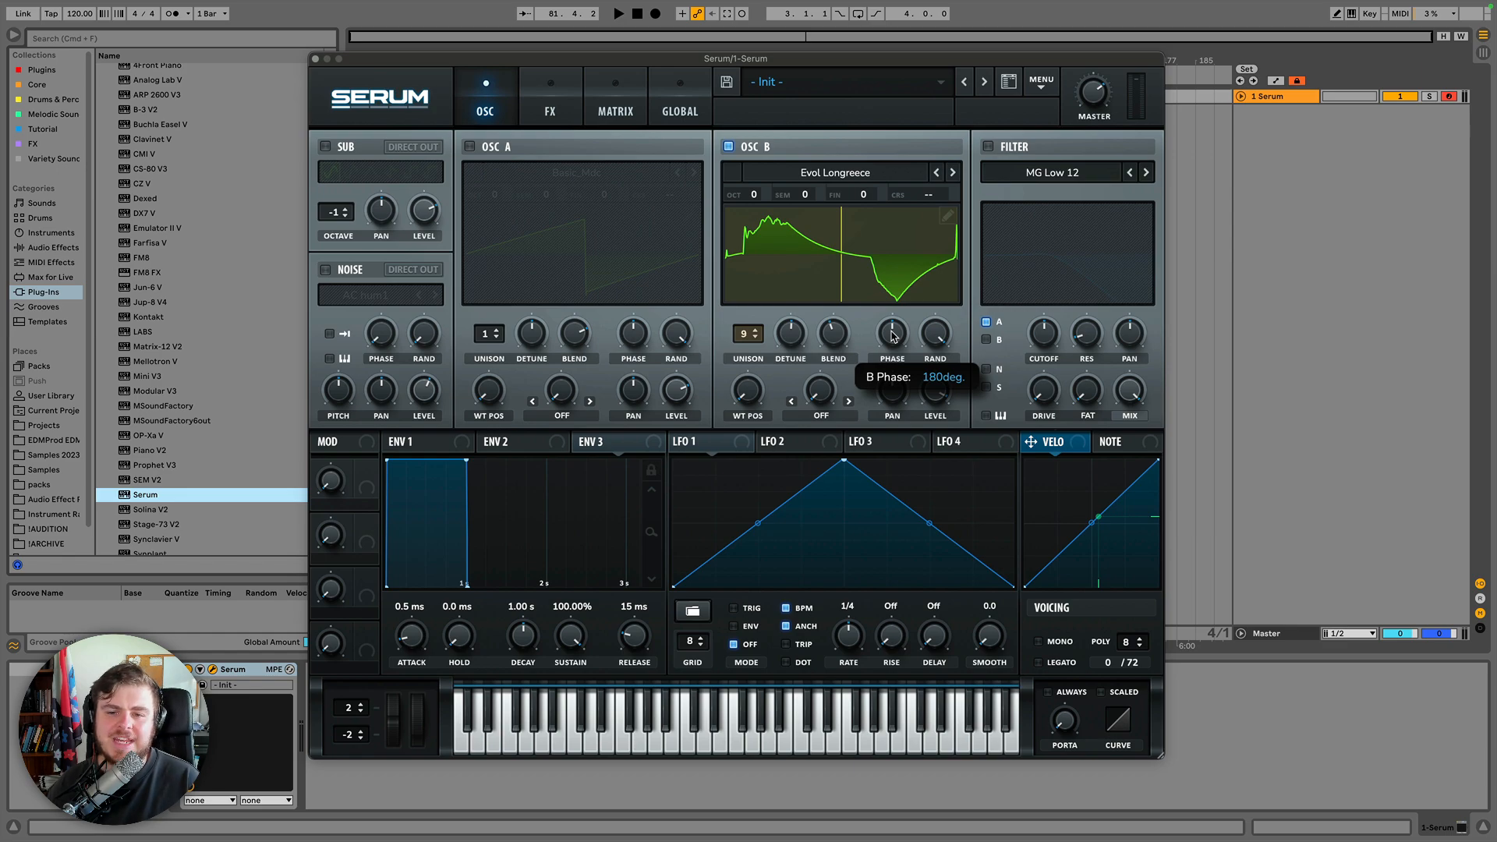
drag(892, 336, 896, 419)
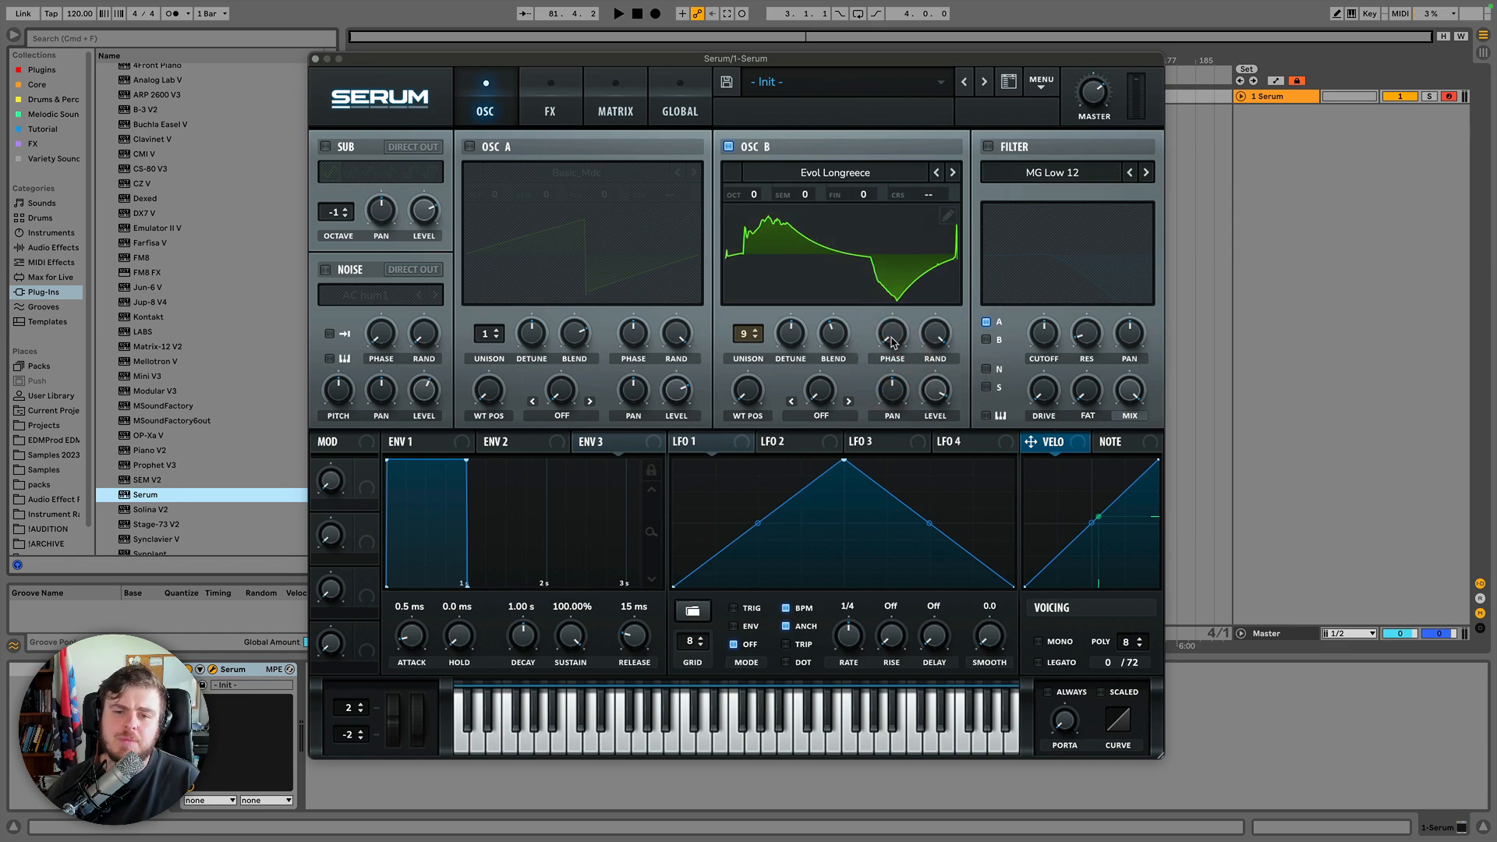
drag(895, 340, 899, 238)
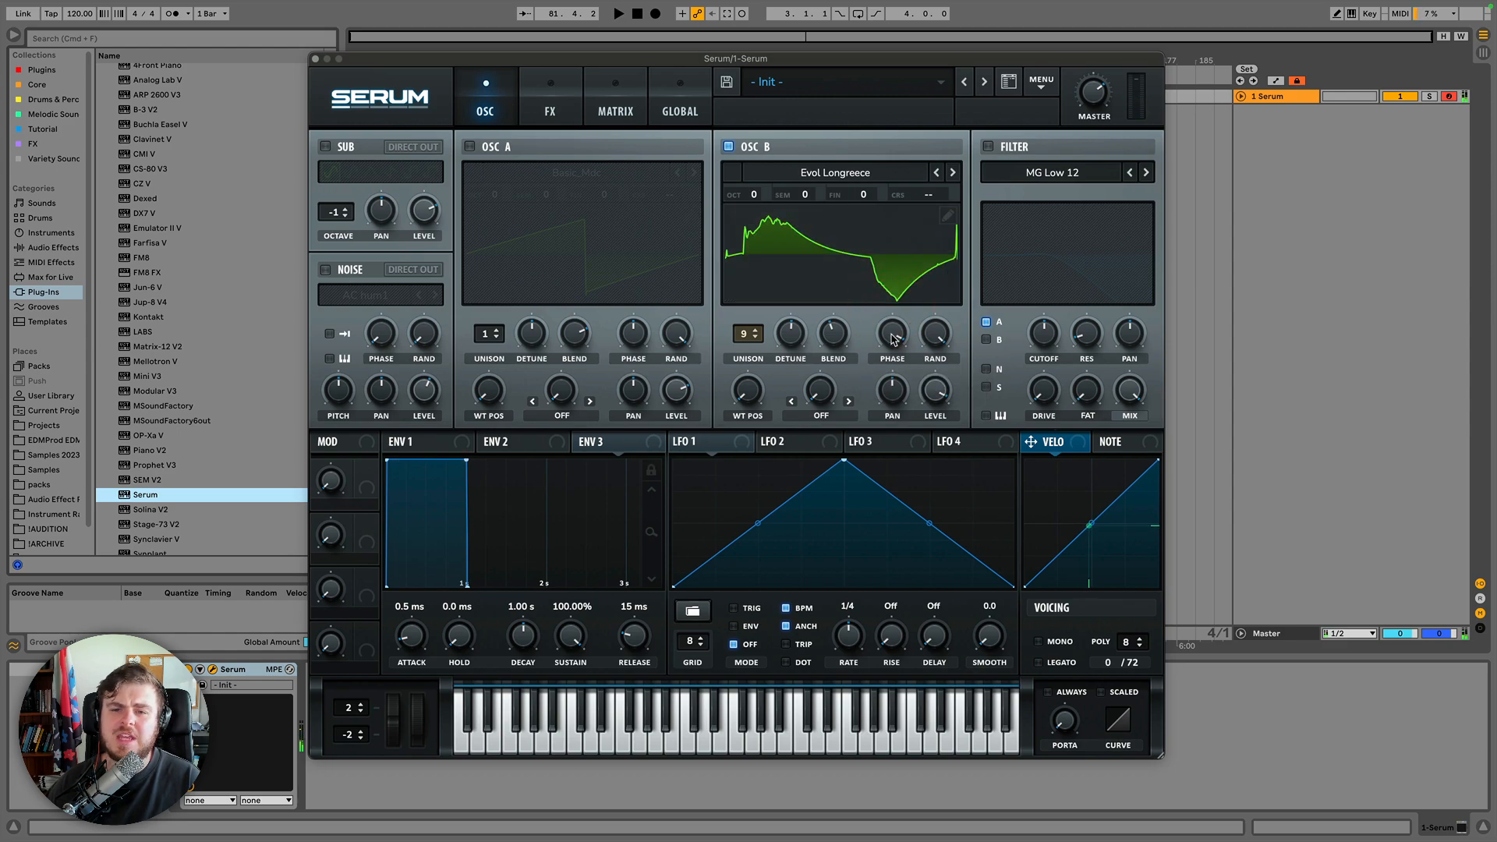
drag(893, 339, 893, 415)
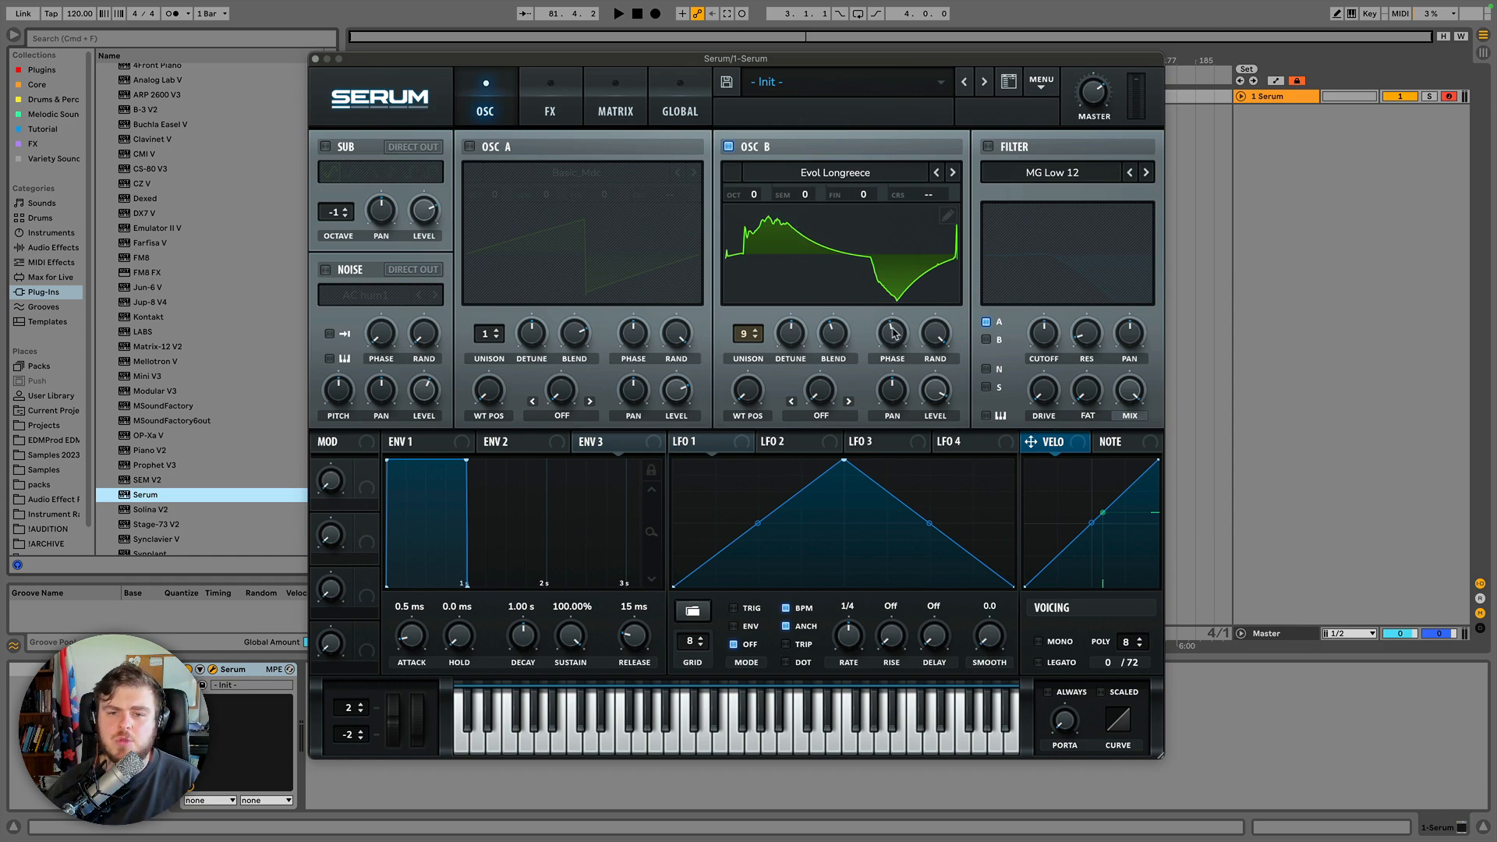
drag(894, 333, 890, 330)
Enable Oscillator A and sweep Oscillator B's random phase knob, trying about 24%.
click(469, 147)
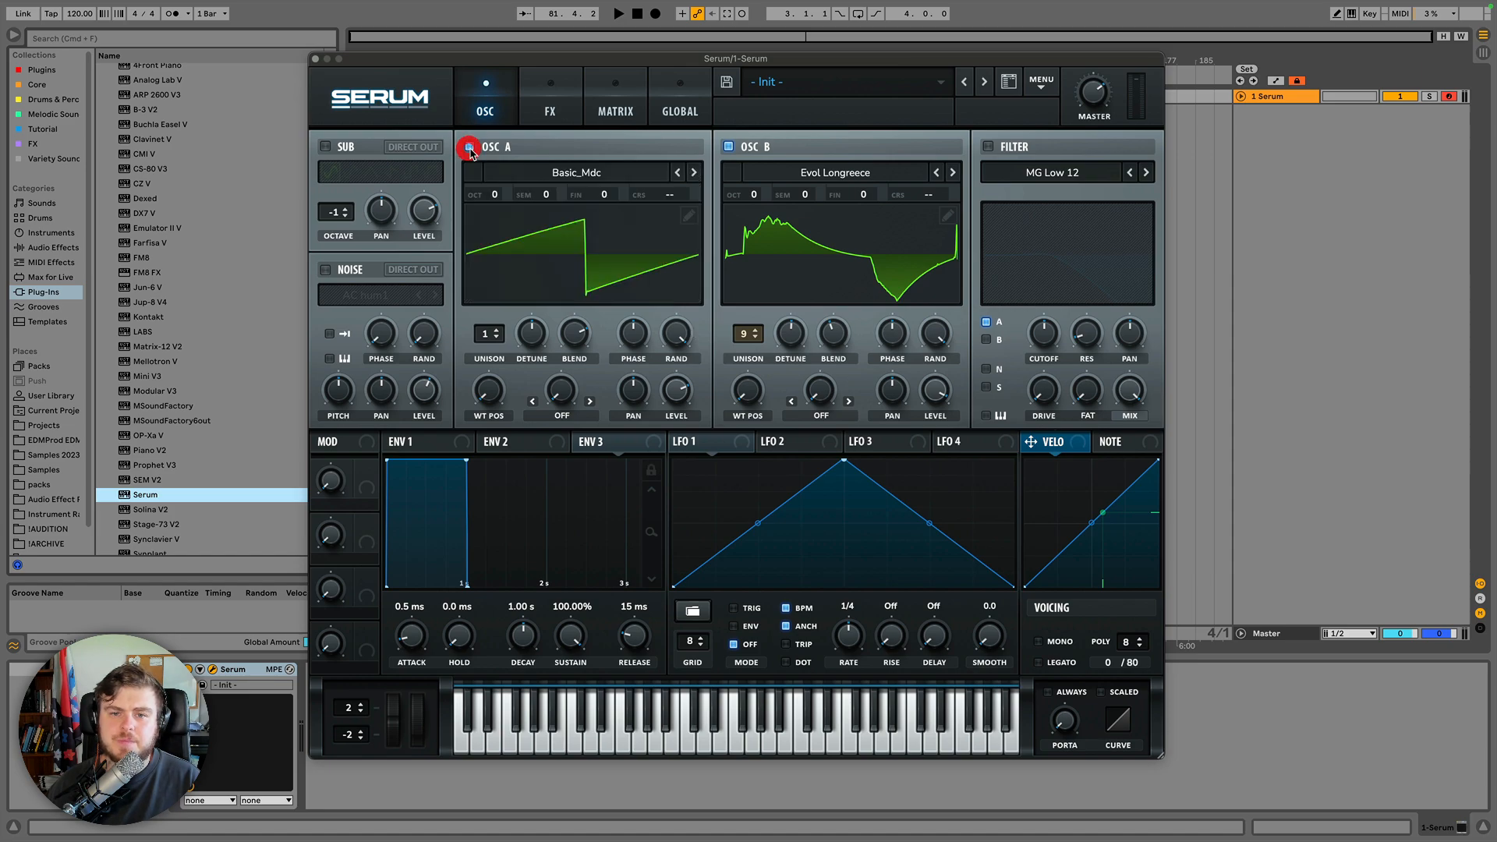
click(940, 333)
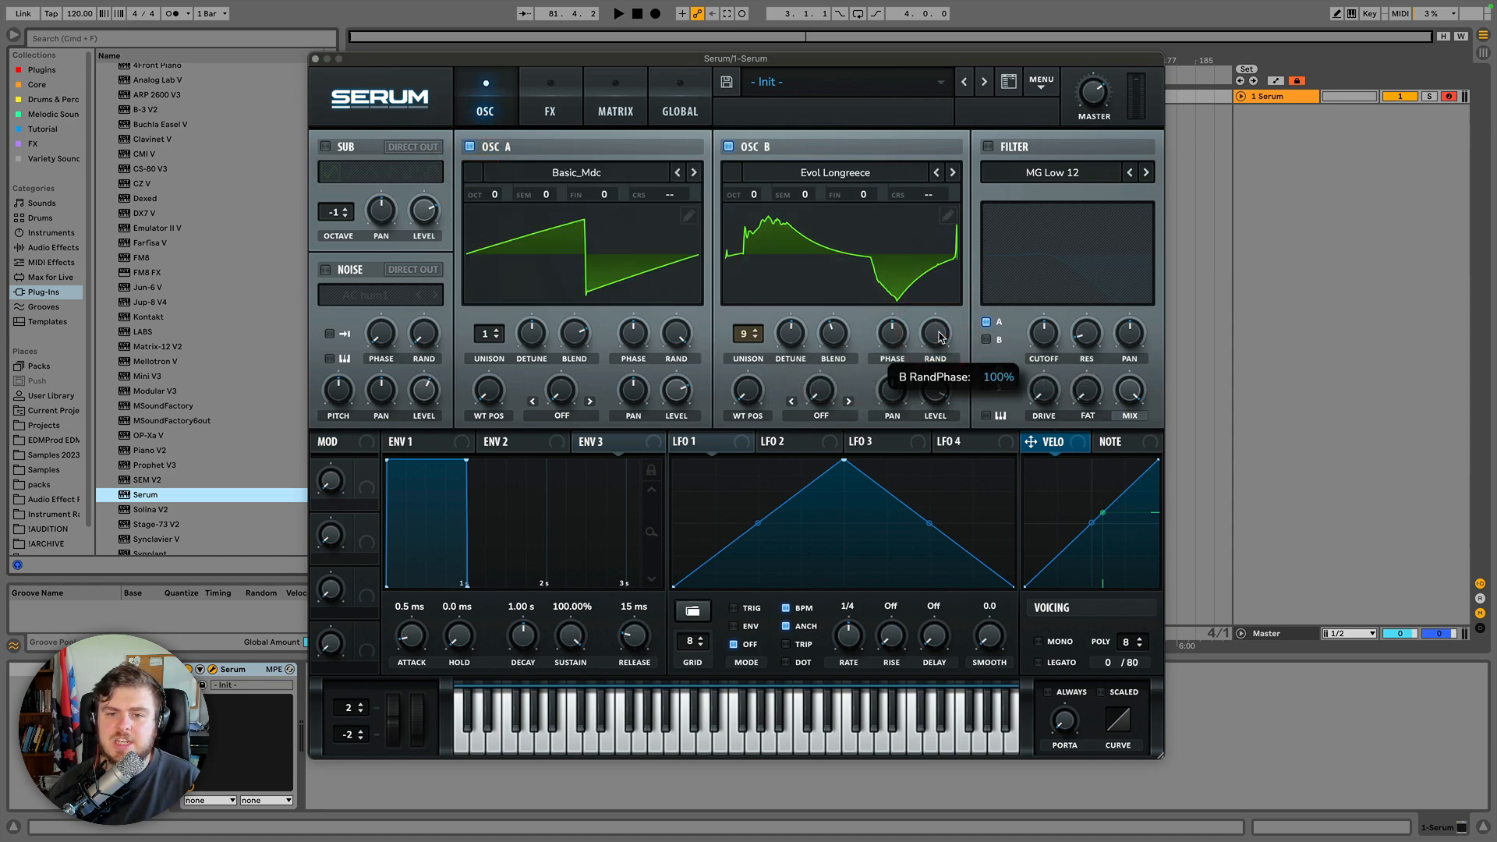
click(939, 333)
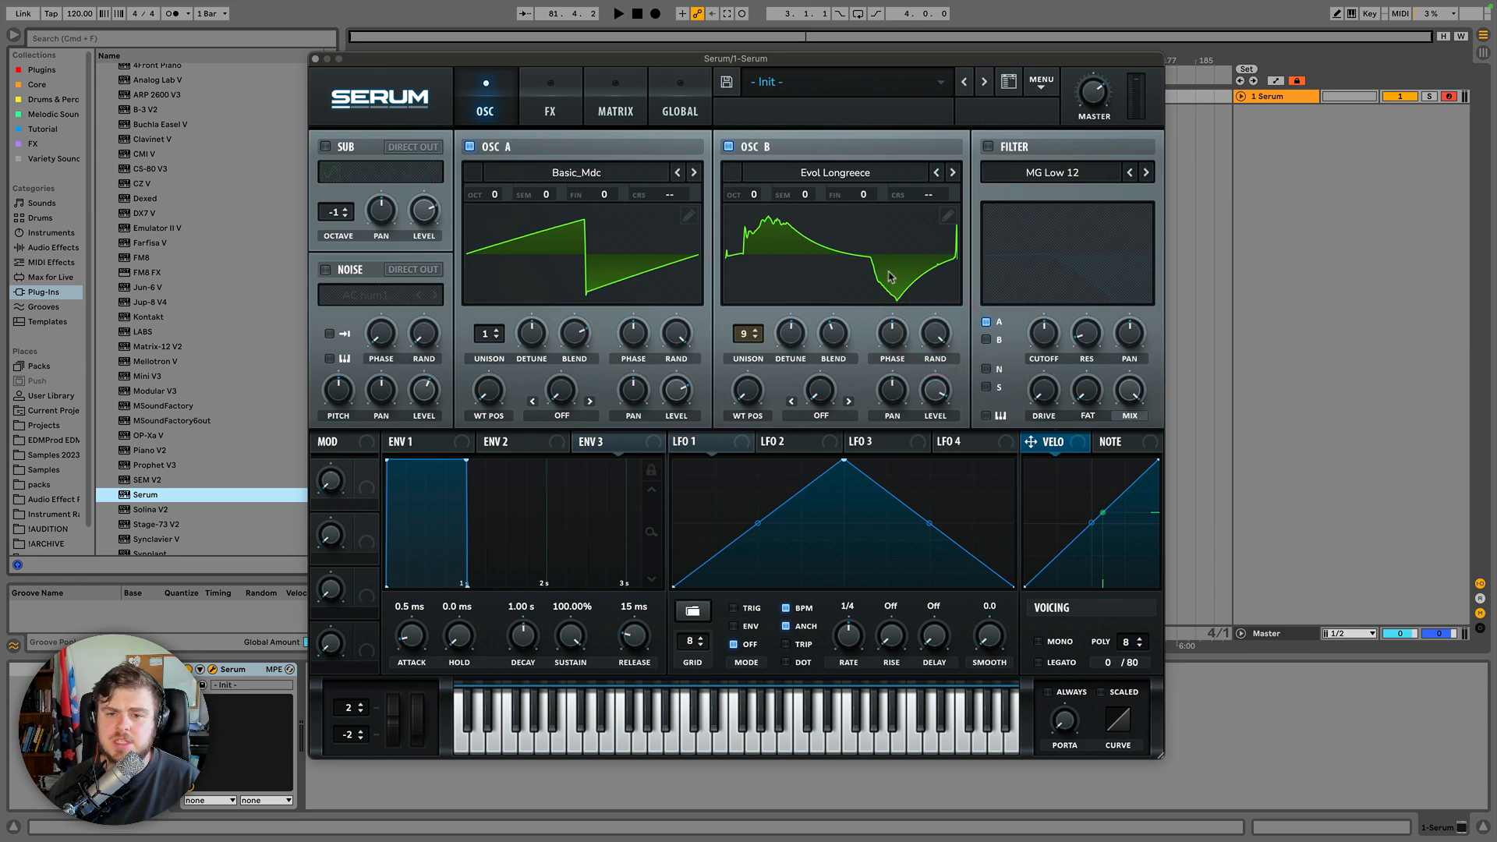
mouse_move(938, 335)
mouse_down()
mouse_move(936, 372)
mouse_move(935, 331)
mouse_up()
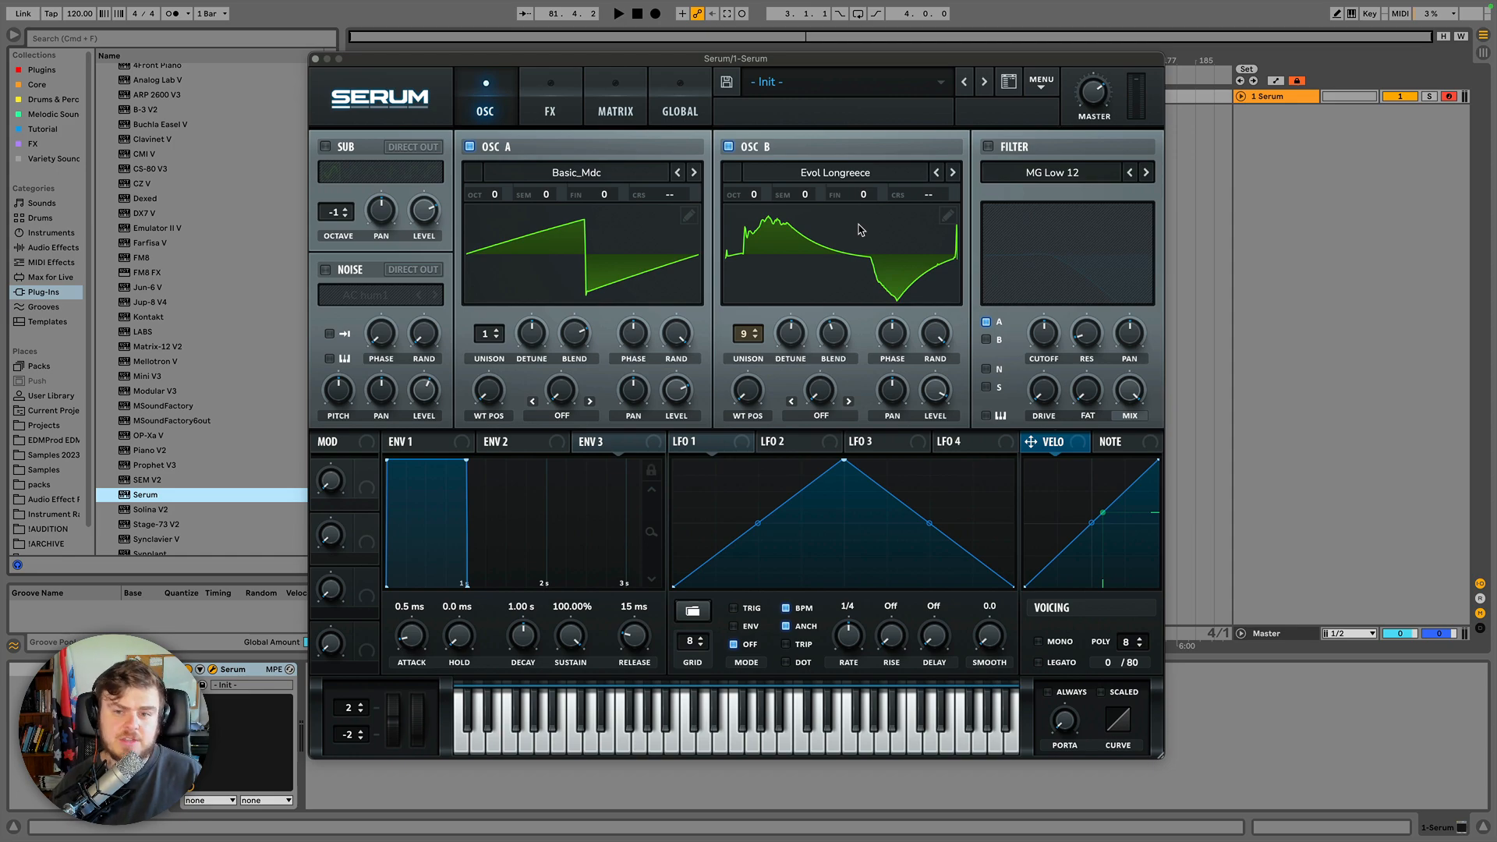
drag(938, 328, 938, 296)
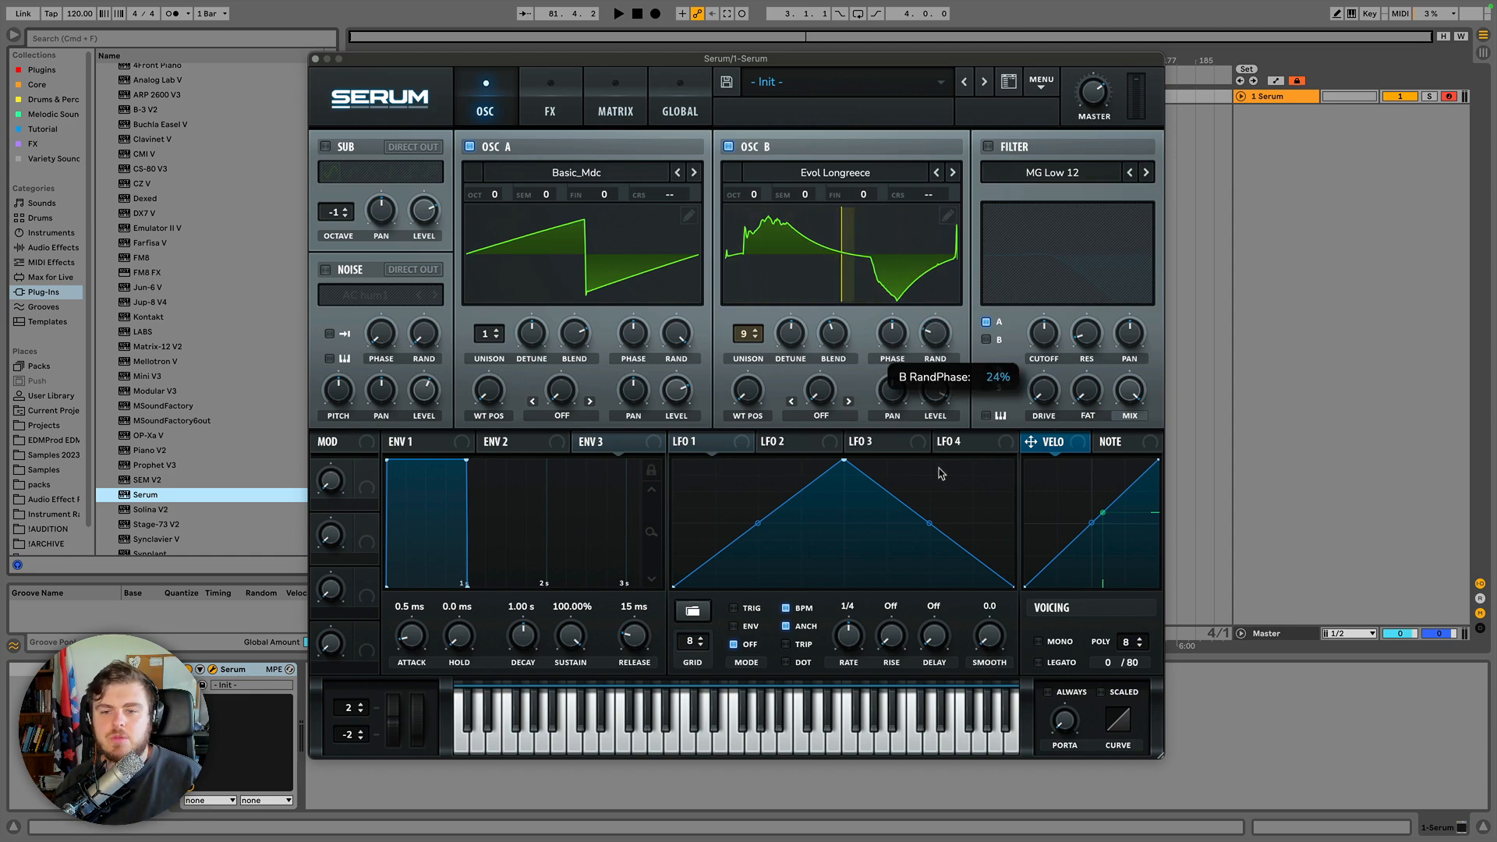
drag(939, 468, 938, 512)
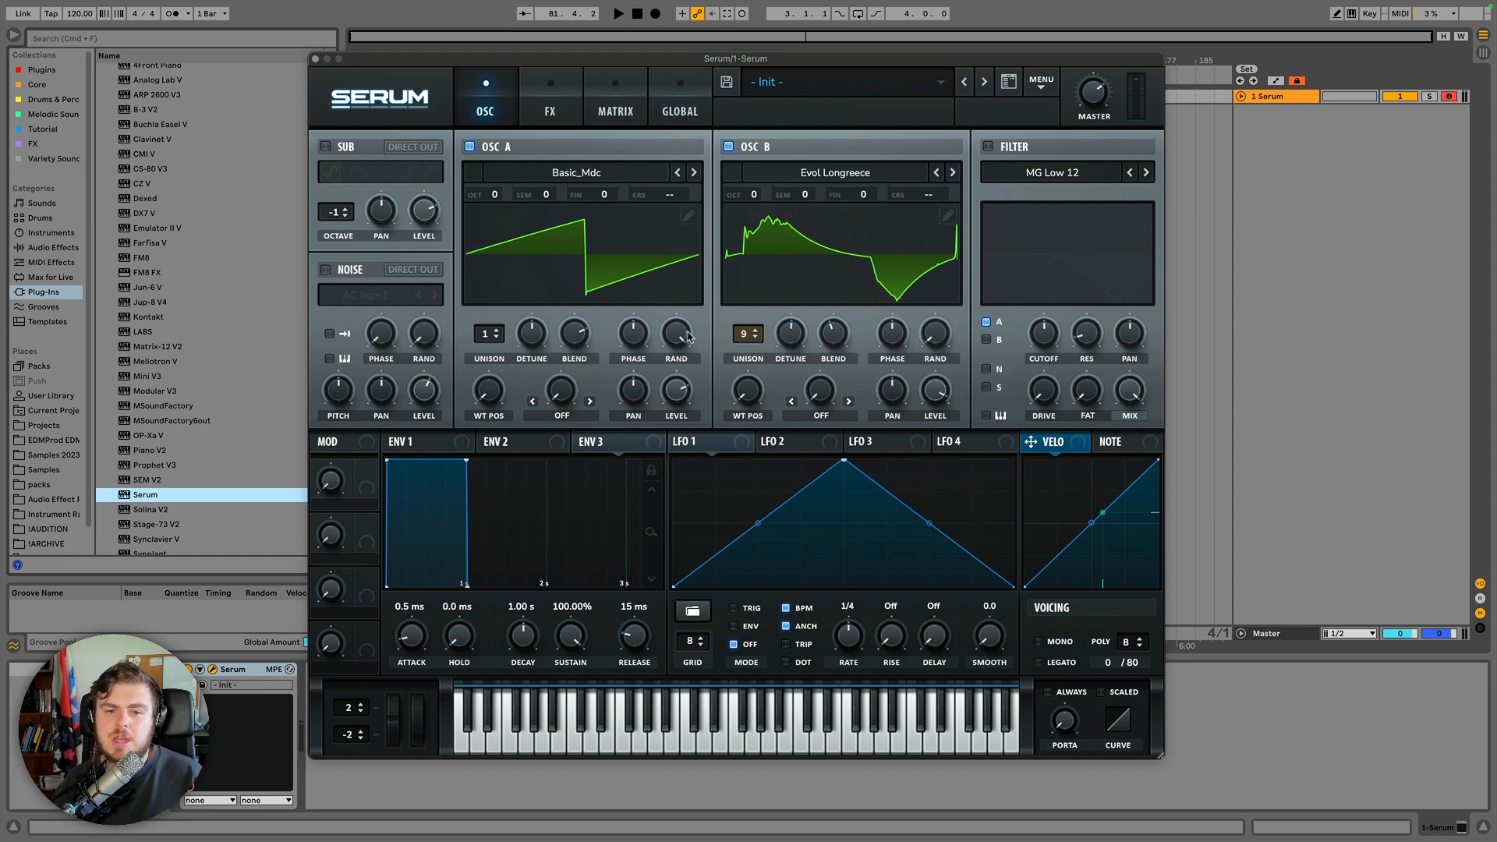
Sweep Oscillator A's phase and random phase knobs, comparing them with Oscillator B's phase settings.
mouse_move(676, 327)
mouse_down()
mouse_move(647, 522)
mouse_move(640, 507)
mouse_up()
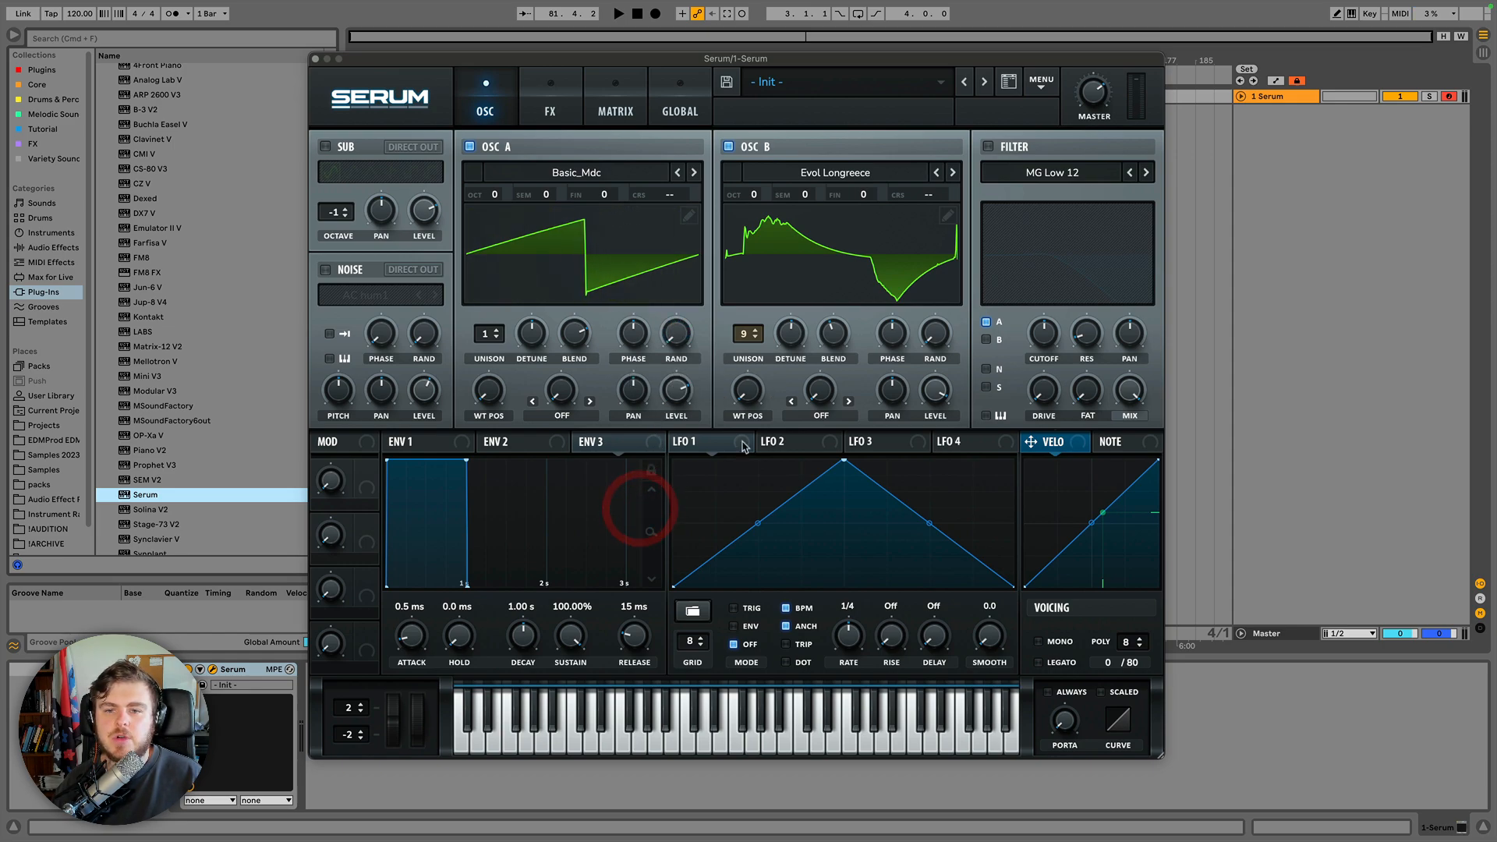
click(895, 335)
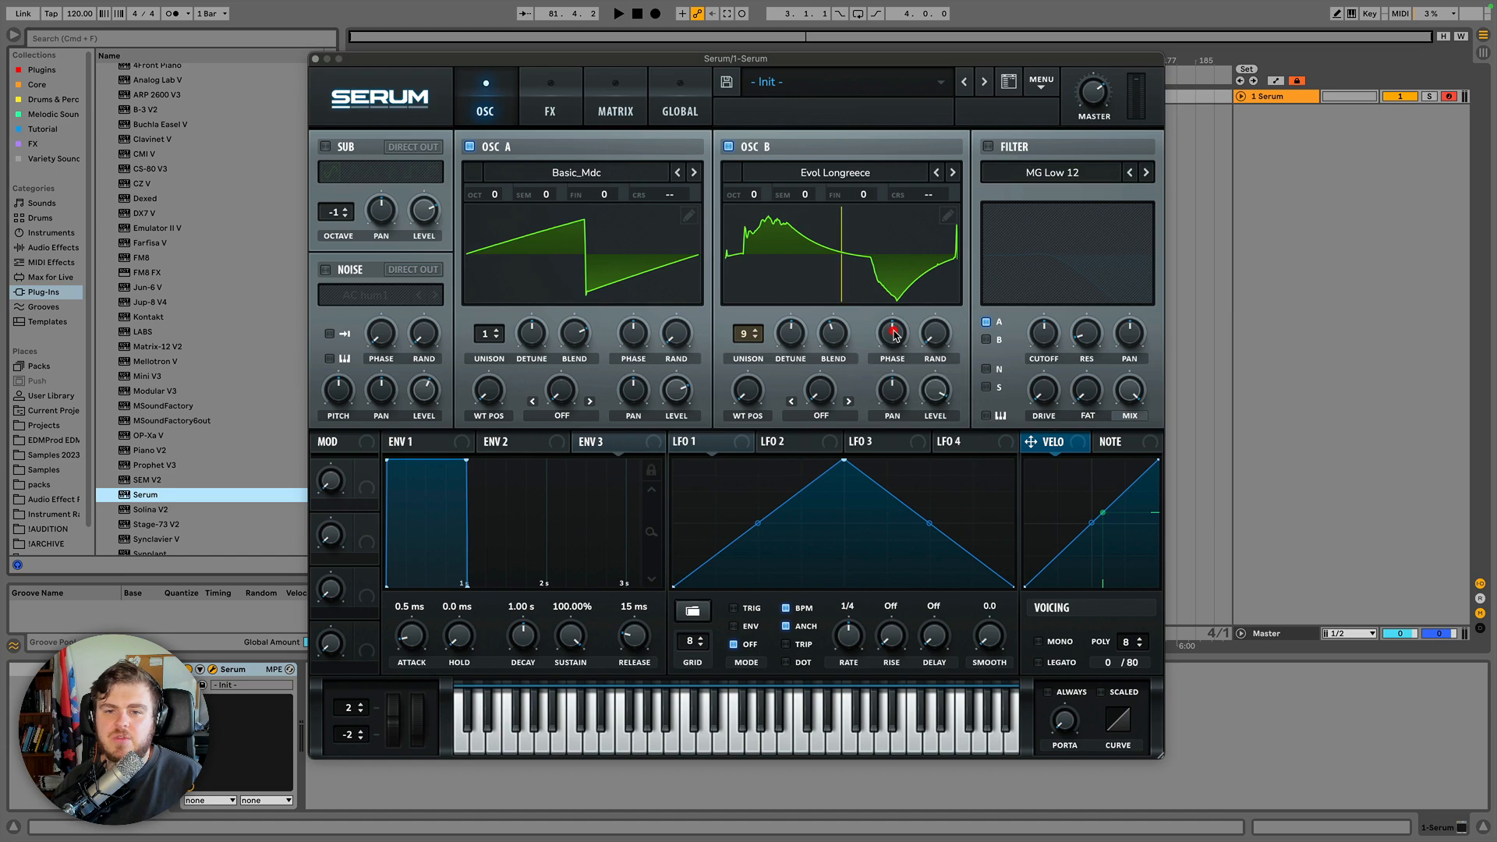
click(938, 336)
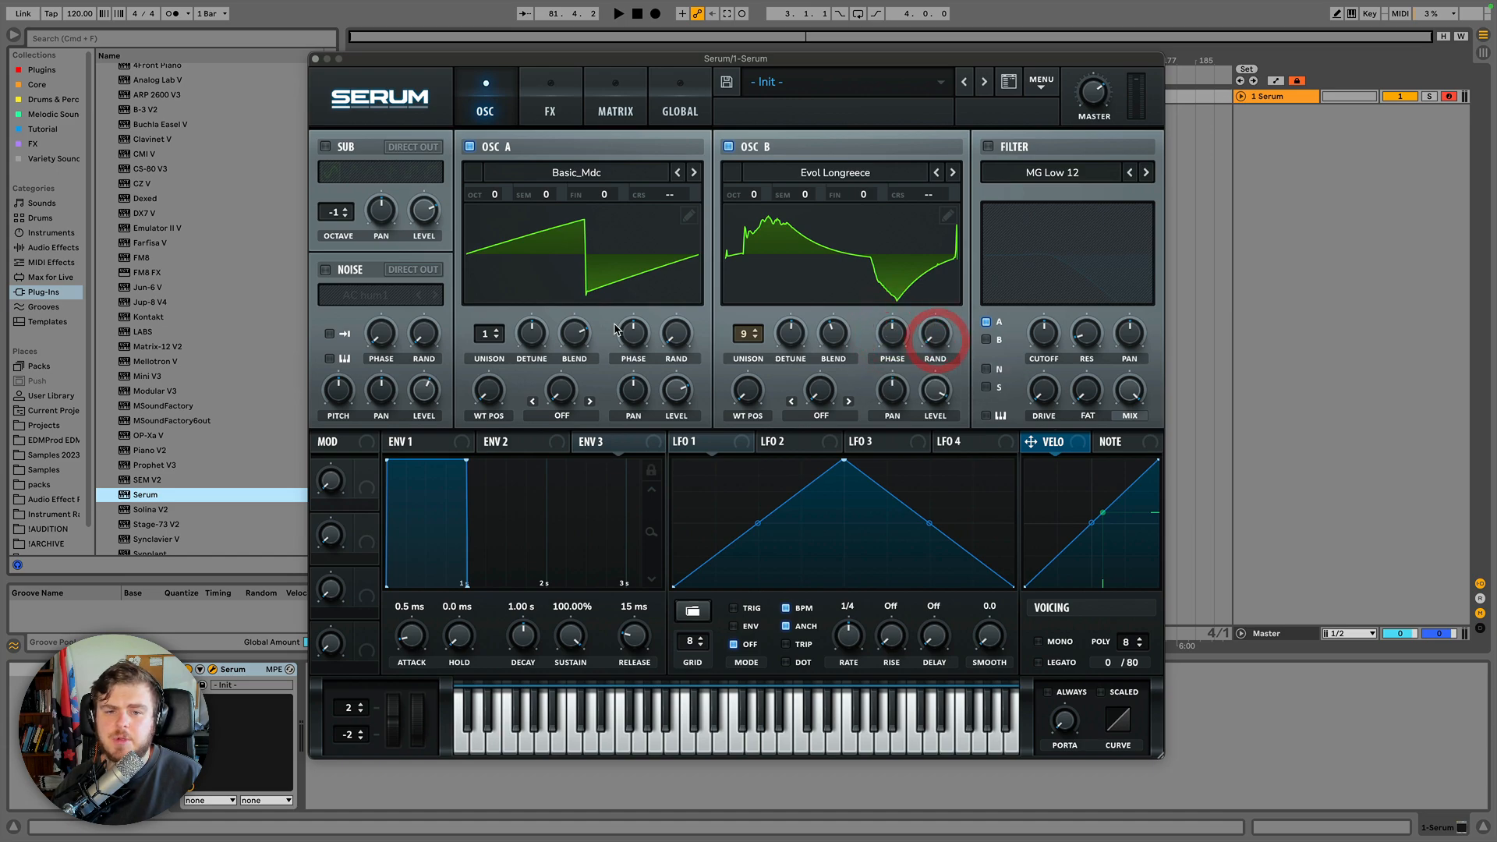
click(677, 334)
click(892, 333)
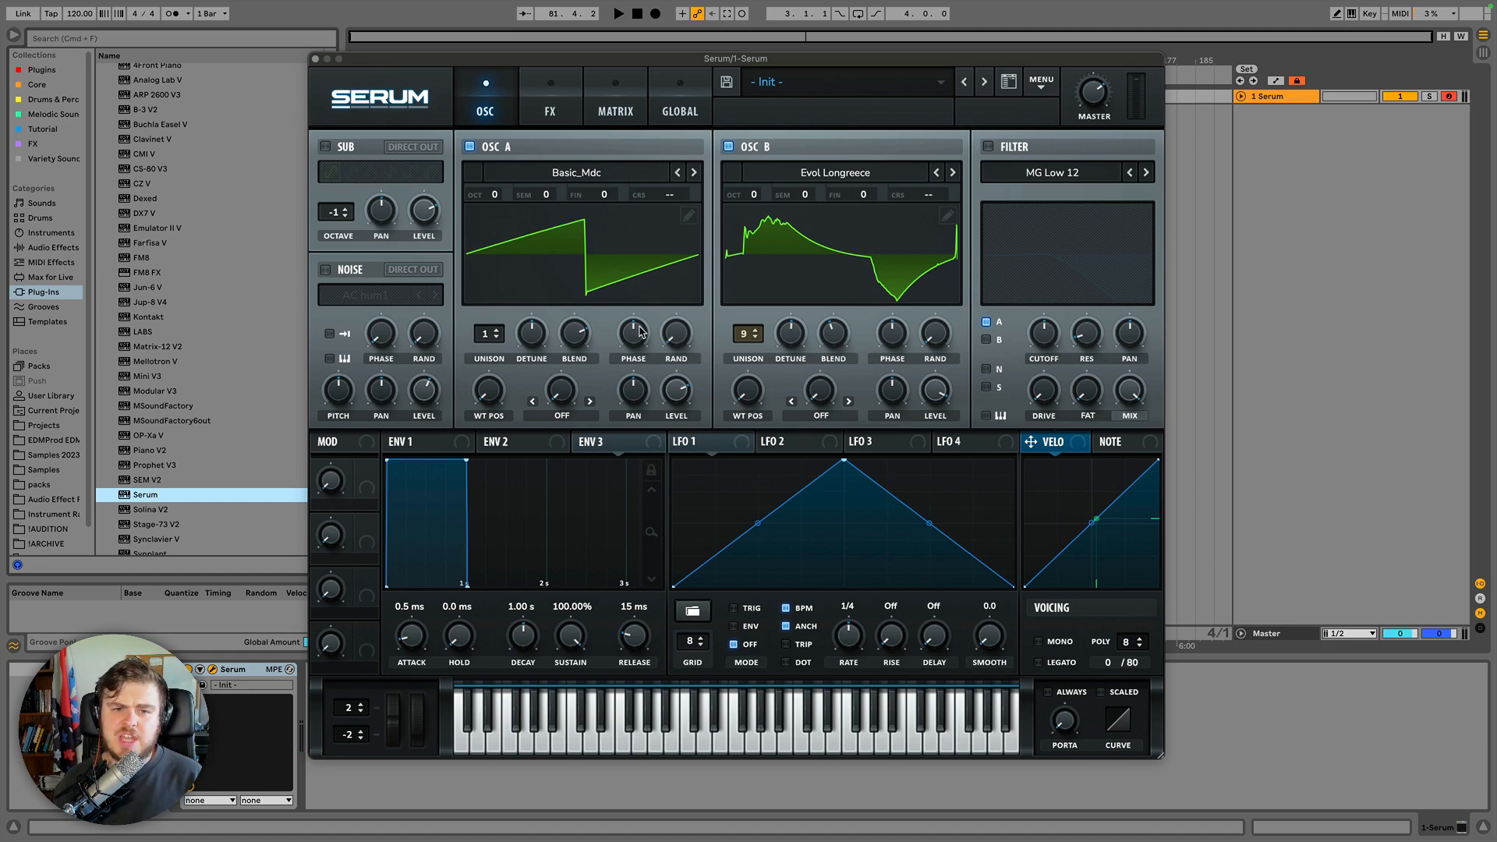
drag(639, 331, 635, 431)
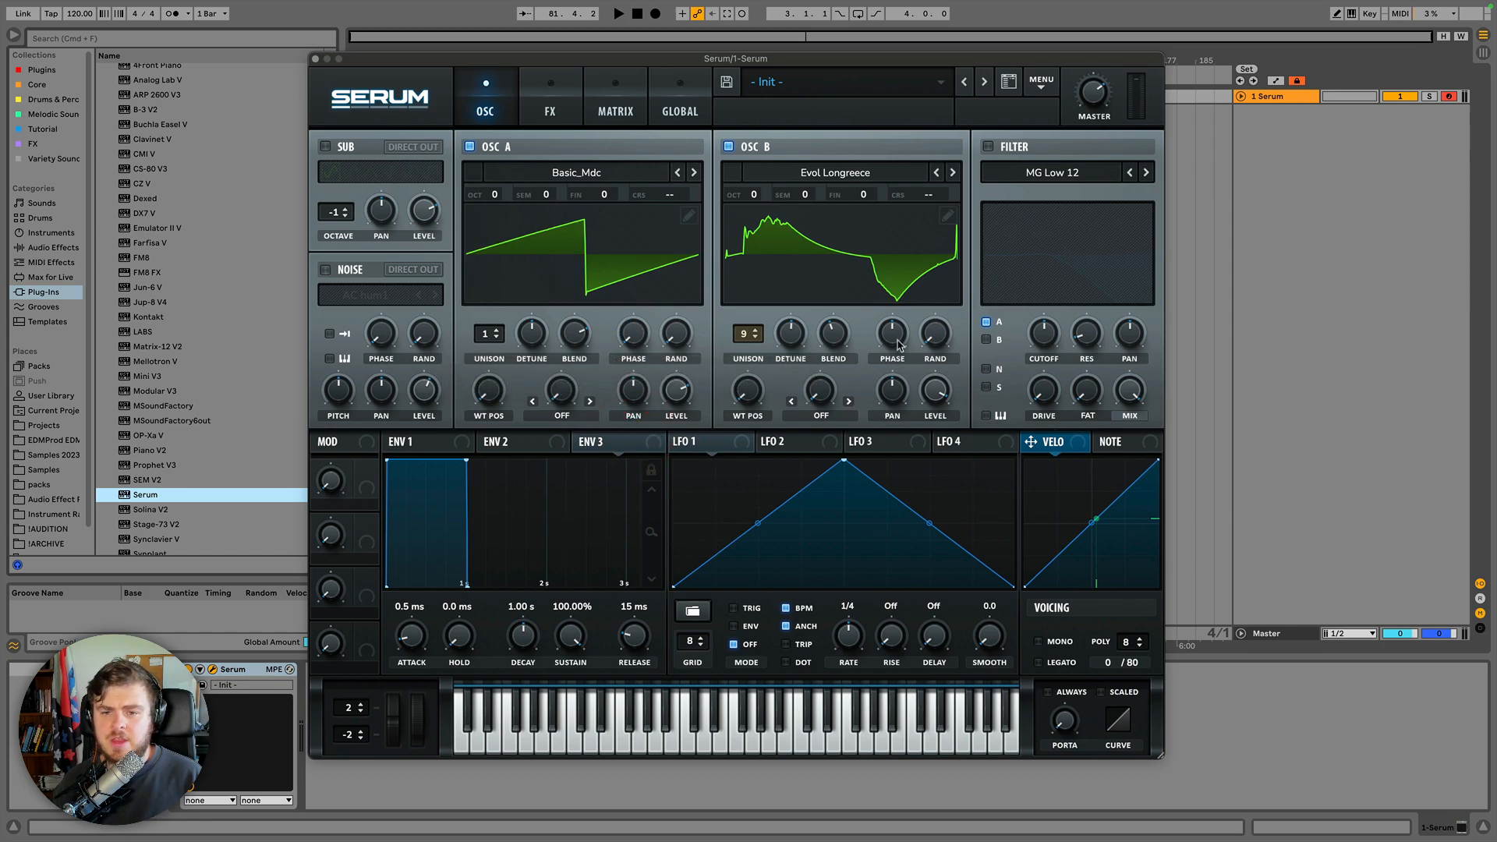
drag(898, 335, 898, 335)
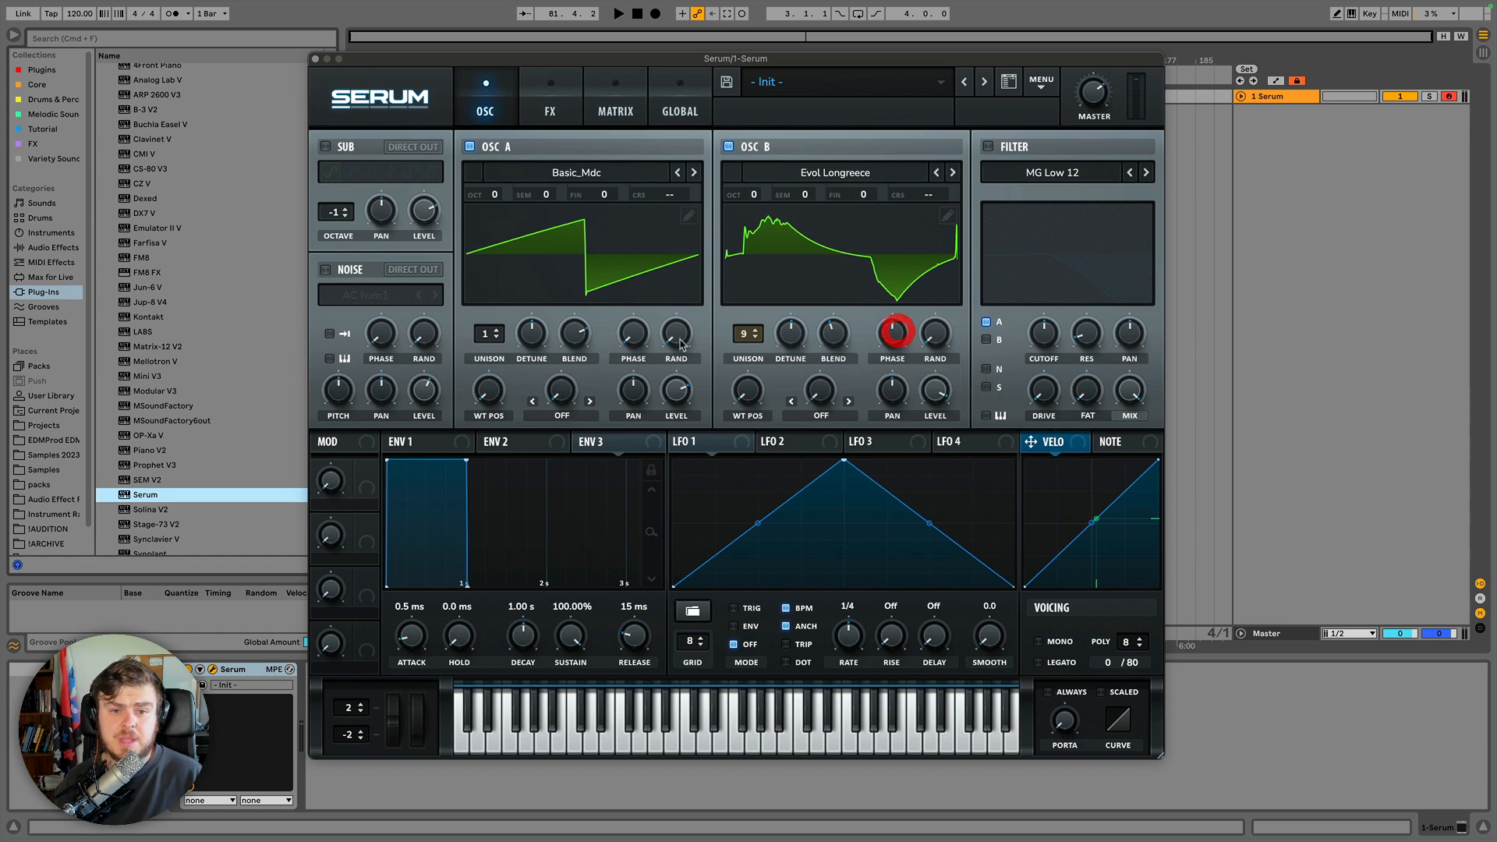
click(638, 332)
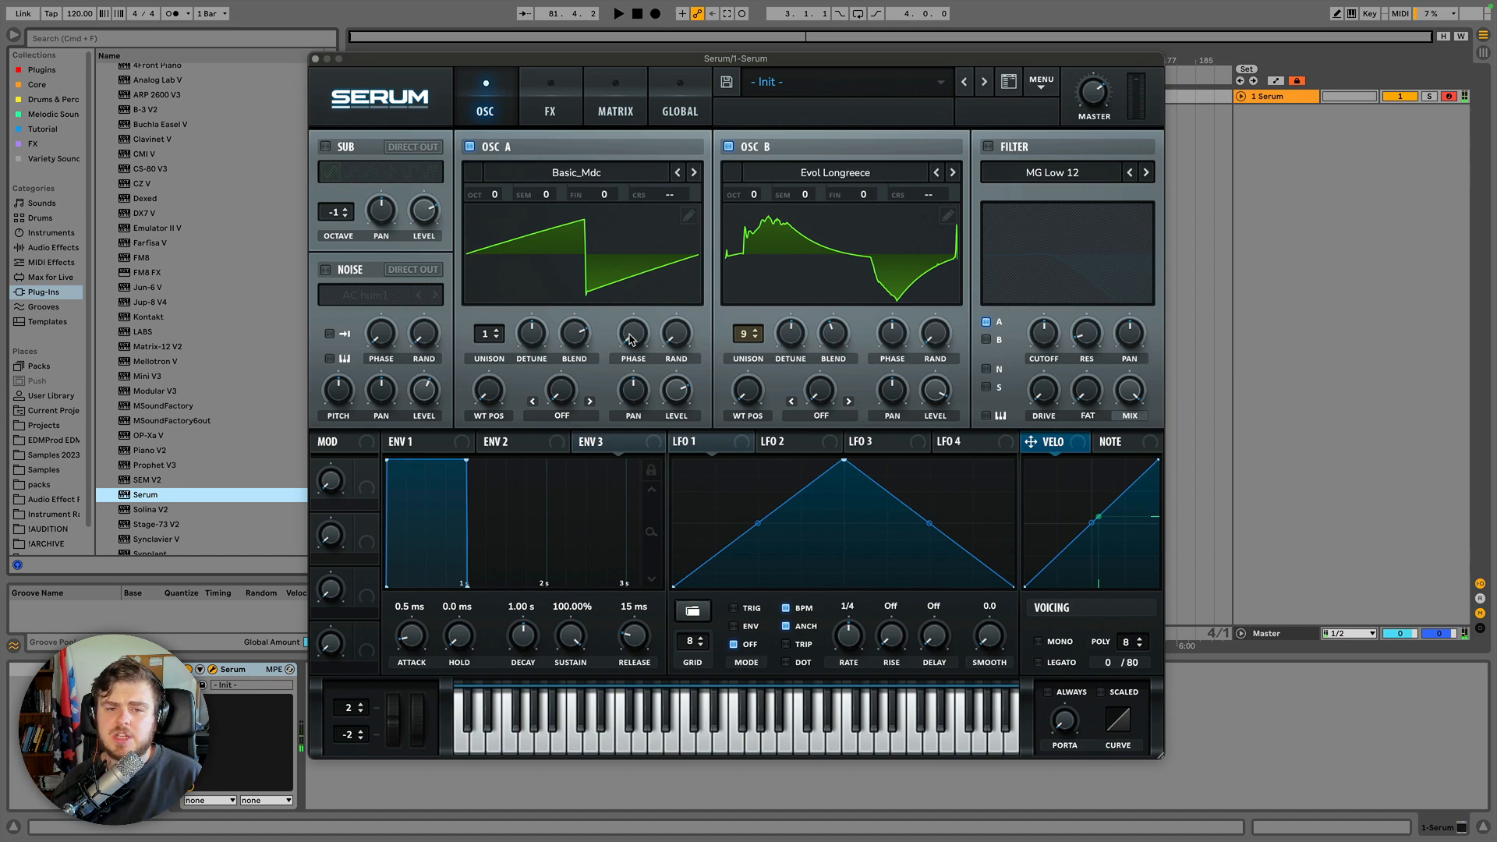
mouse_move(633, 340)
mouse_move(631, 333)
mouse_down()
mouse_move(642, 209)
mouse_move(641, 305)
mouse_up()
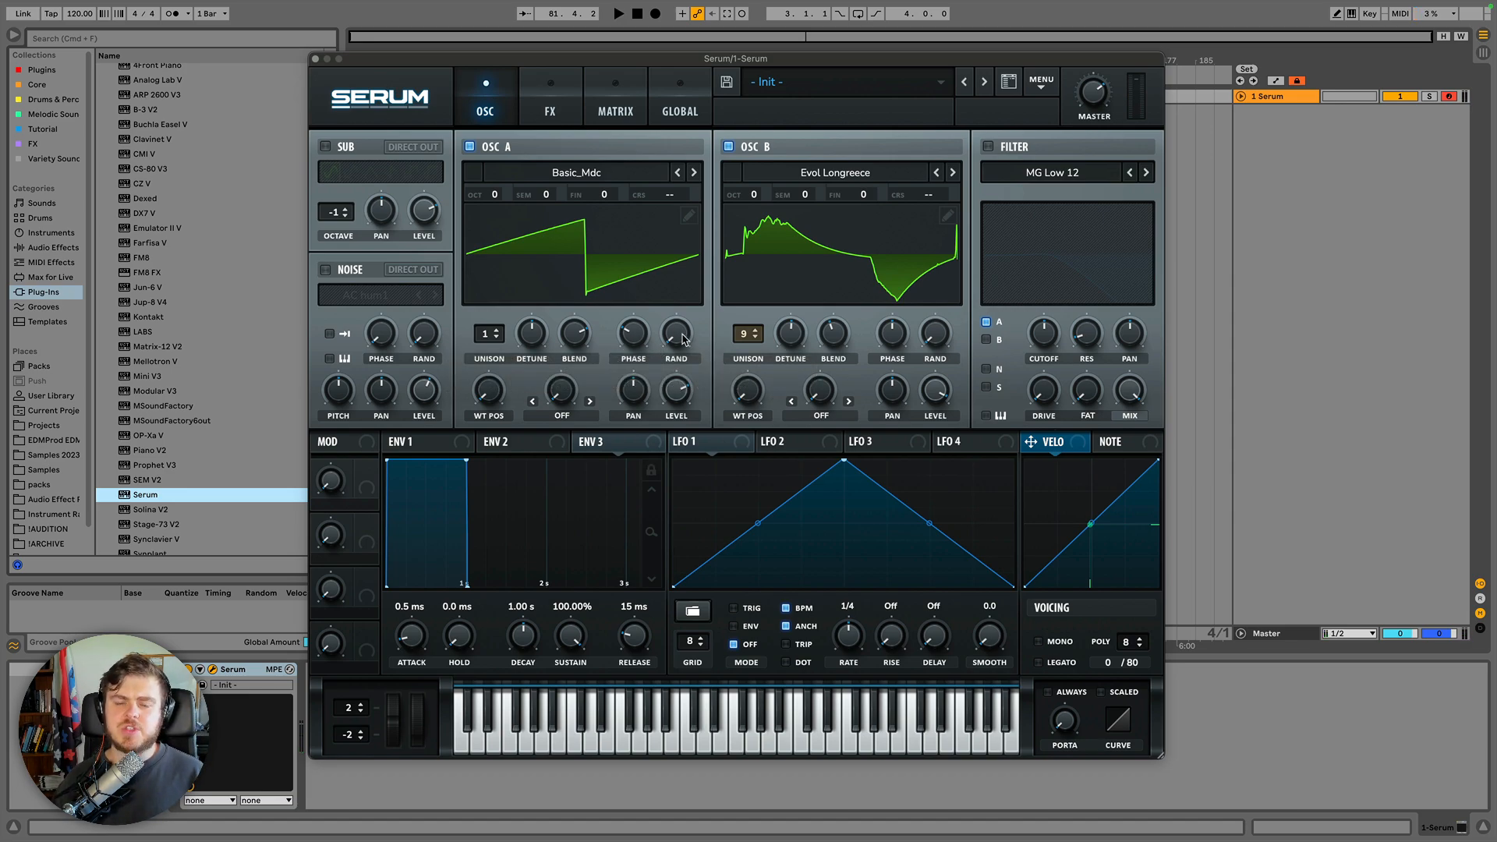
Raise random phase to maximum on both oscillators and toggle Oscillator A's wavetable display view.
drag(682, 335, 707, 141)
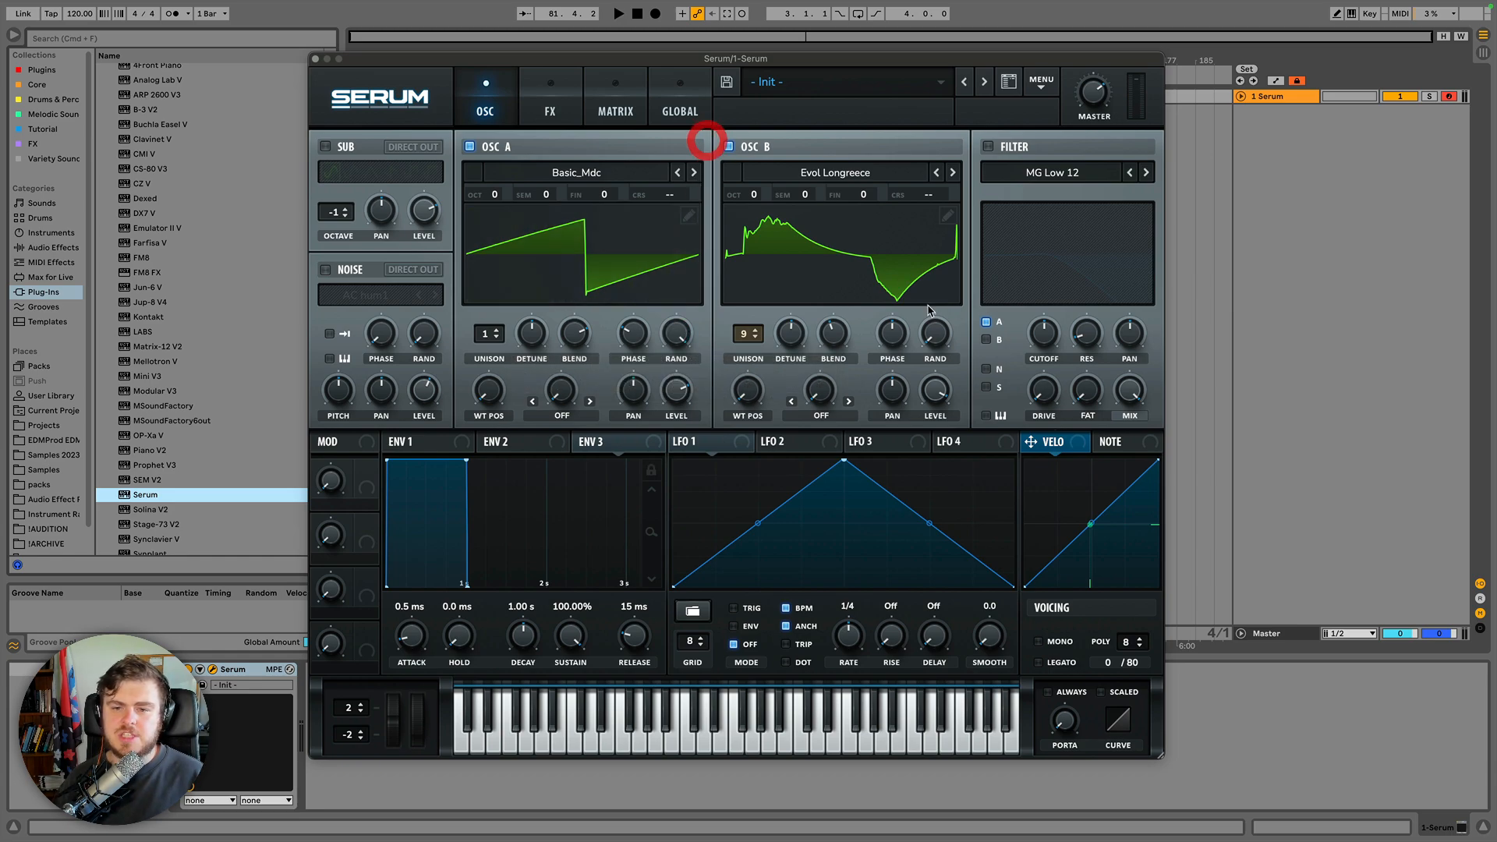
drag(935, 333, 902, 127)
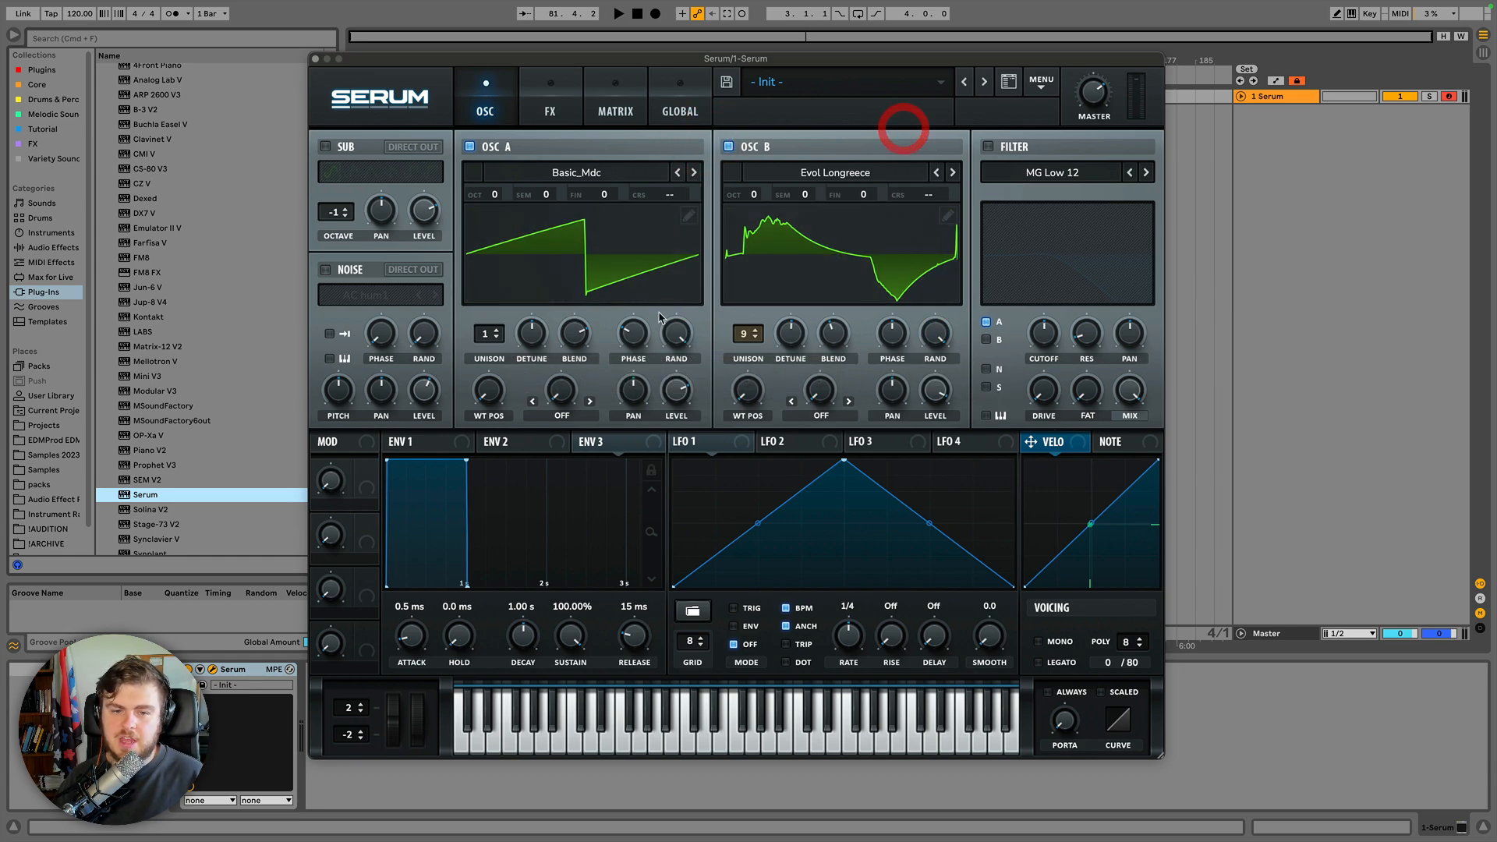
super+click(626, 346)
super+click(616, 264)
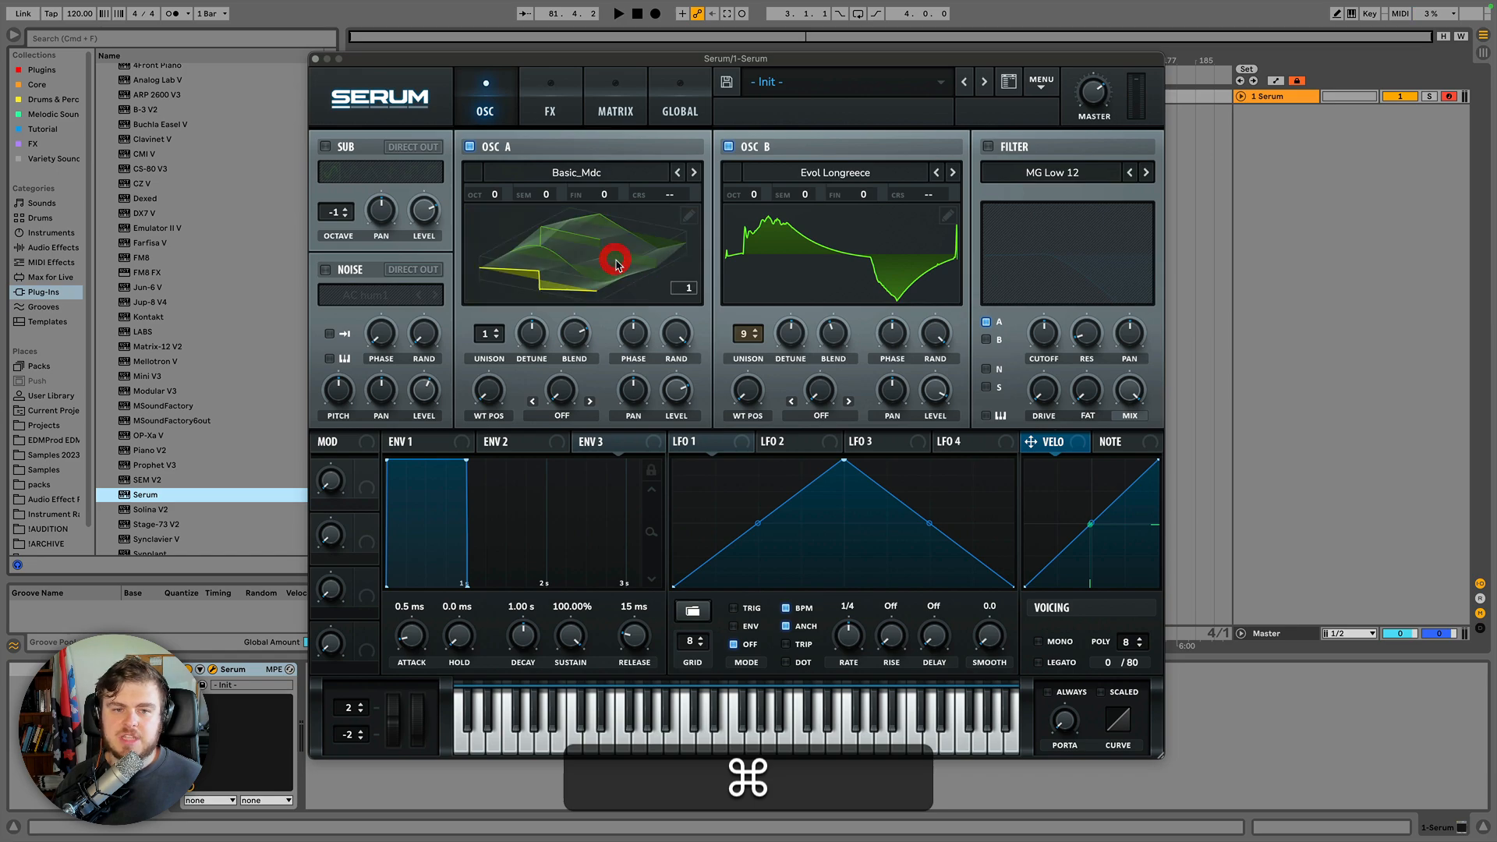
super+click(614, 271)
super+click(633, 335)
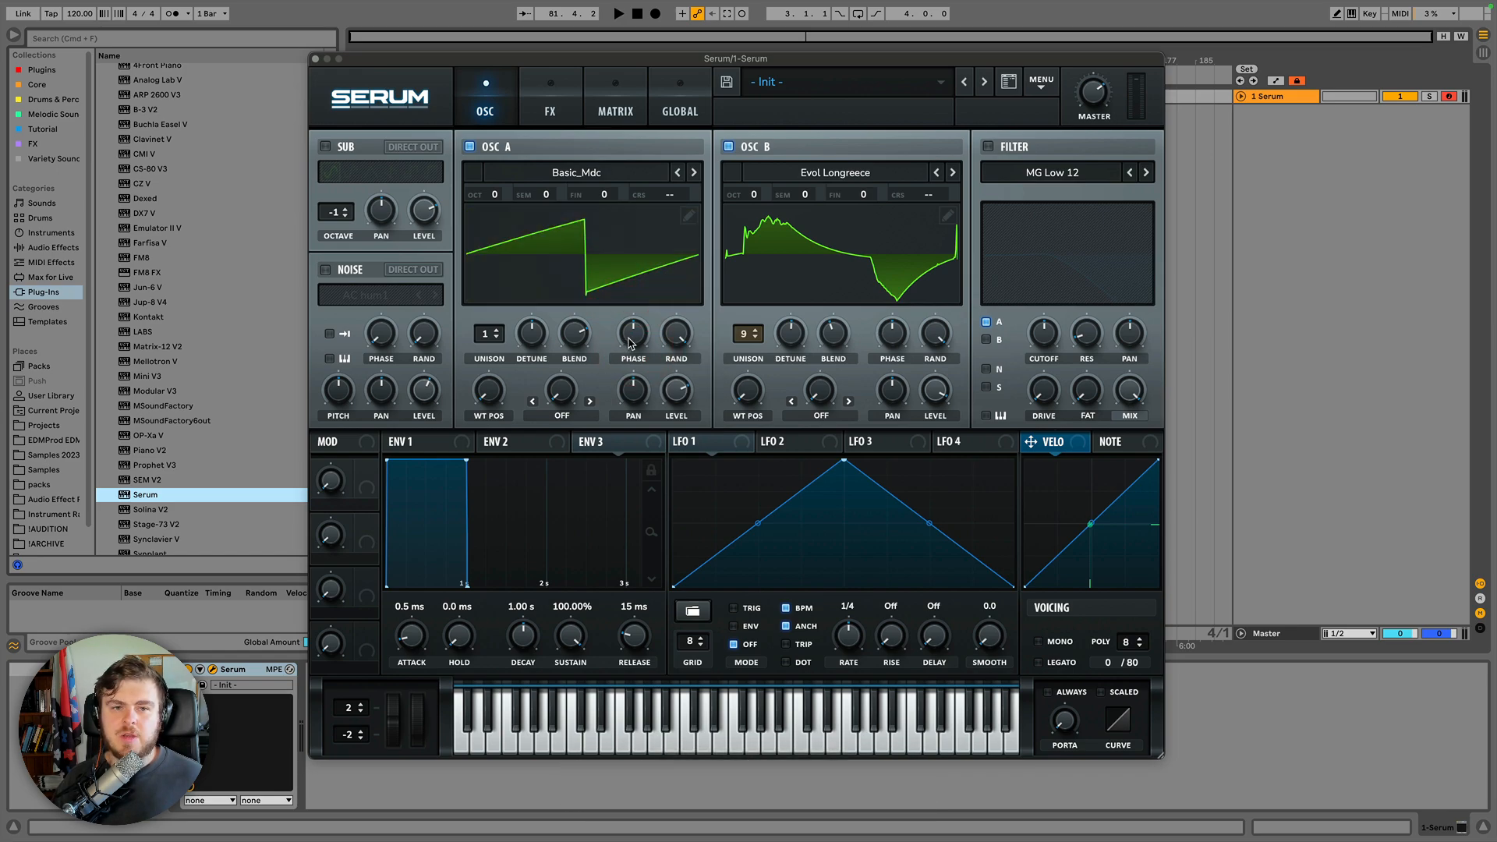
Turn Oscillator A off and nudge Oscillator B's wavetable position knob.
click(469, 147)
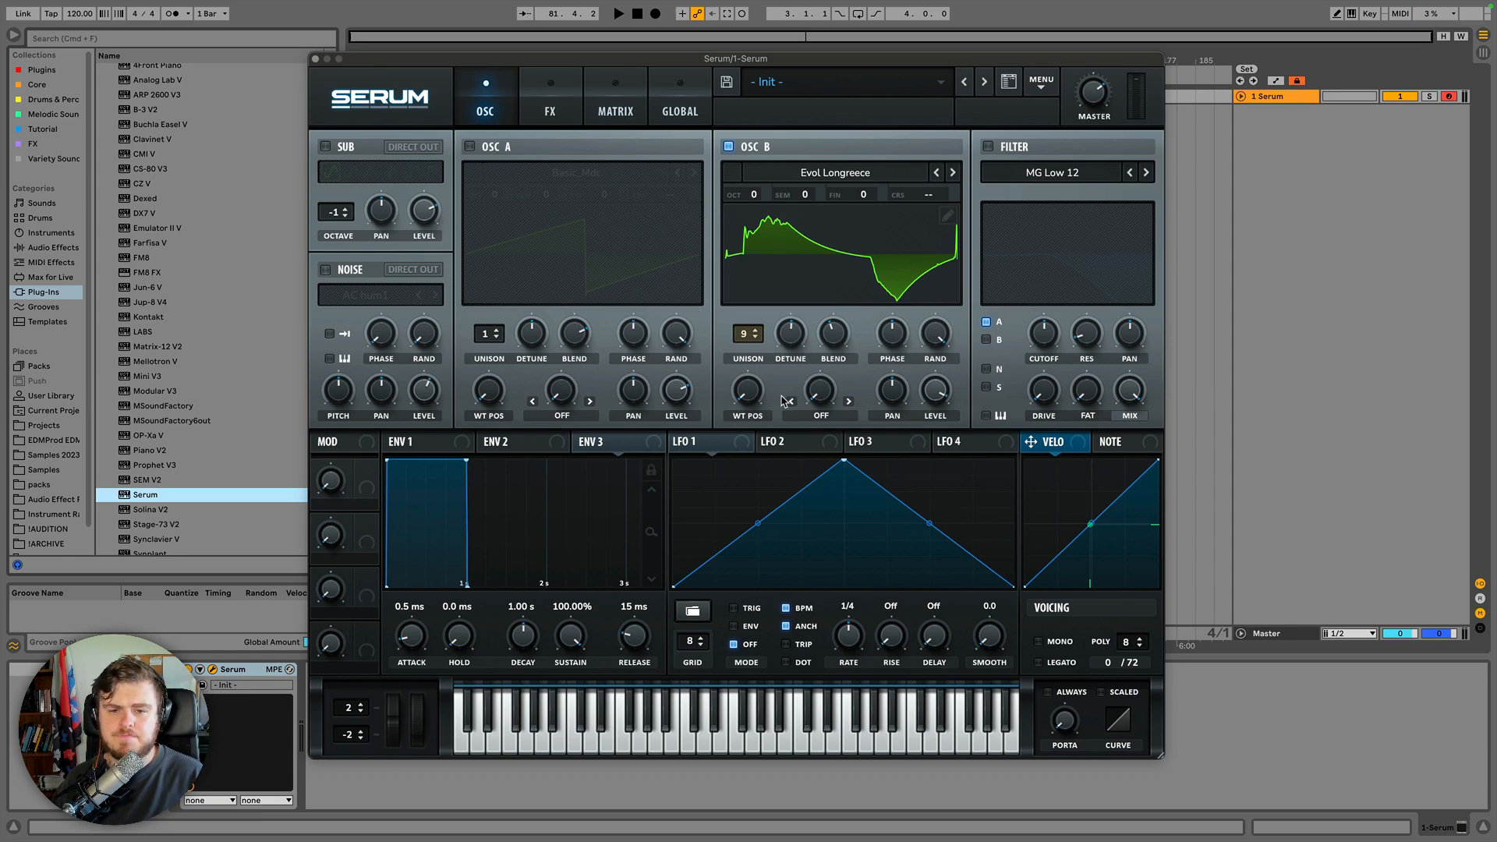
drag(754, 398, 748, 424)
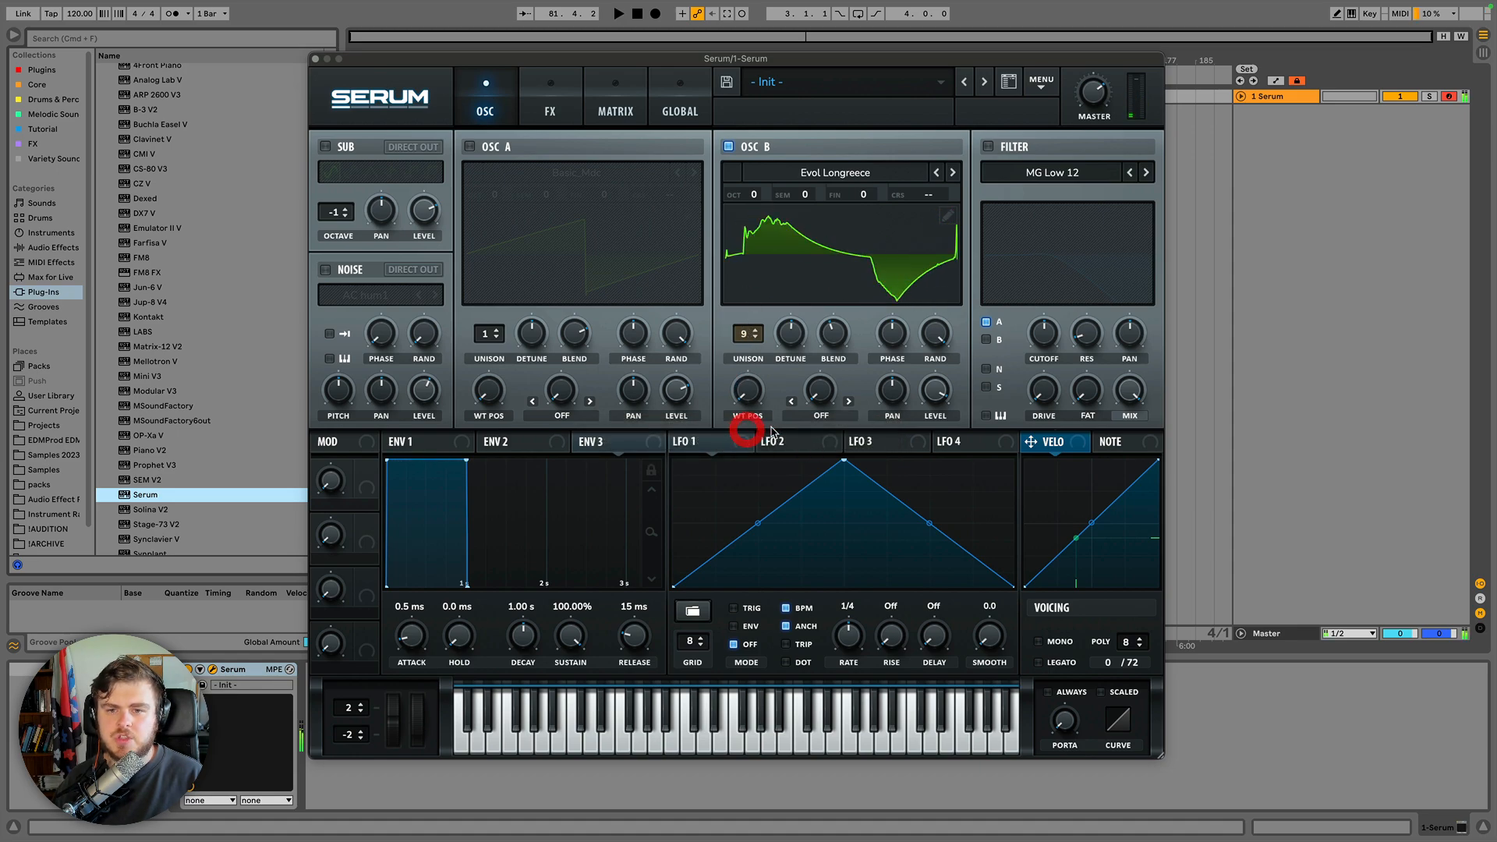
Set Oscillator B's warp mode to Sync (No Window) and nudge the warp amount to about 1%.
click(821, 415)
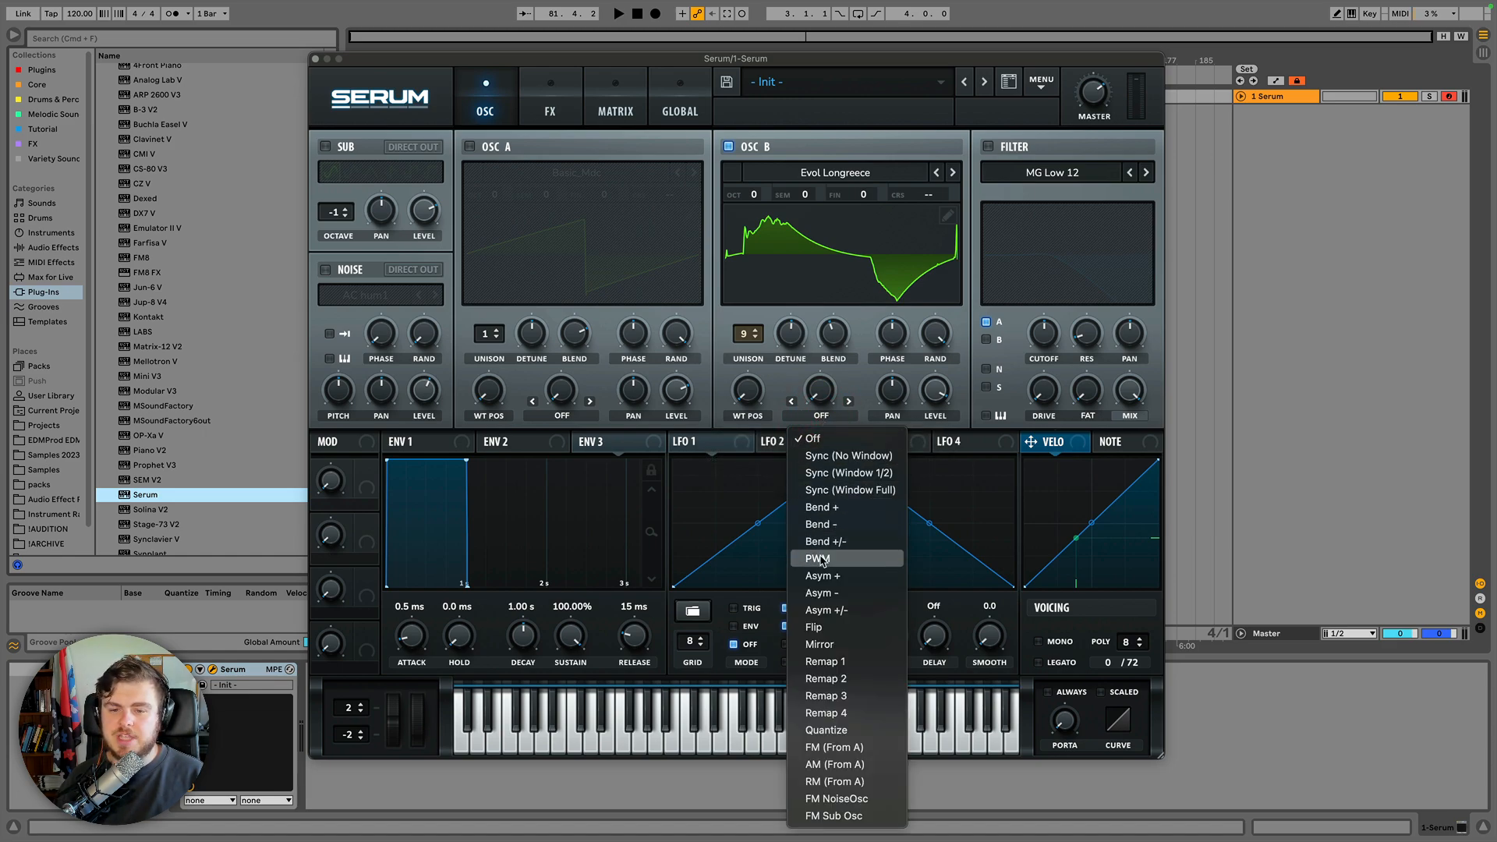
click(827, 461)
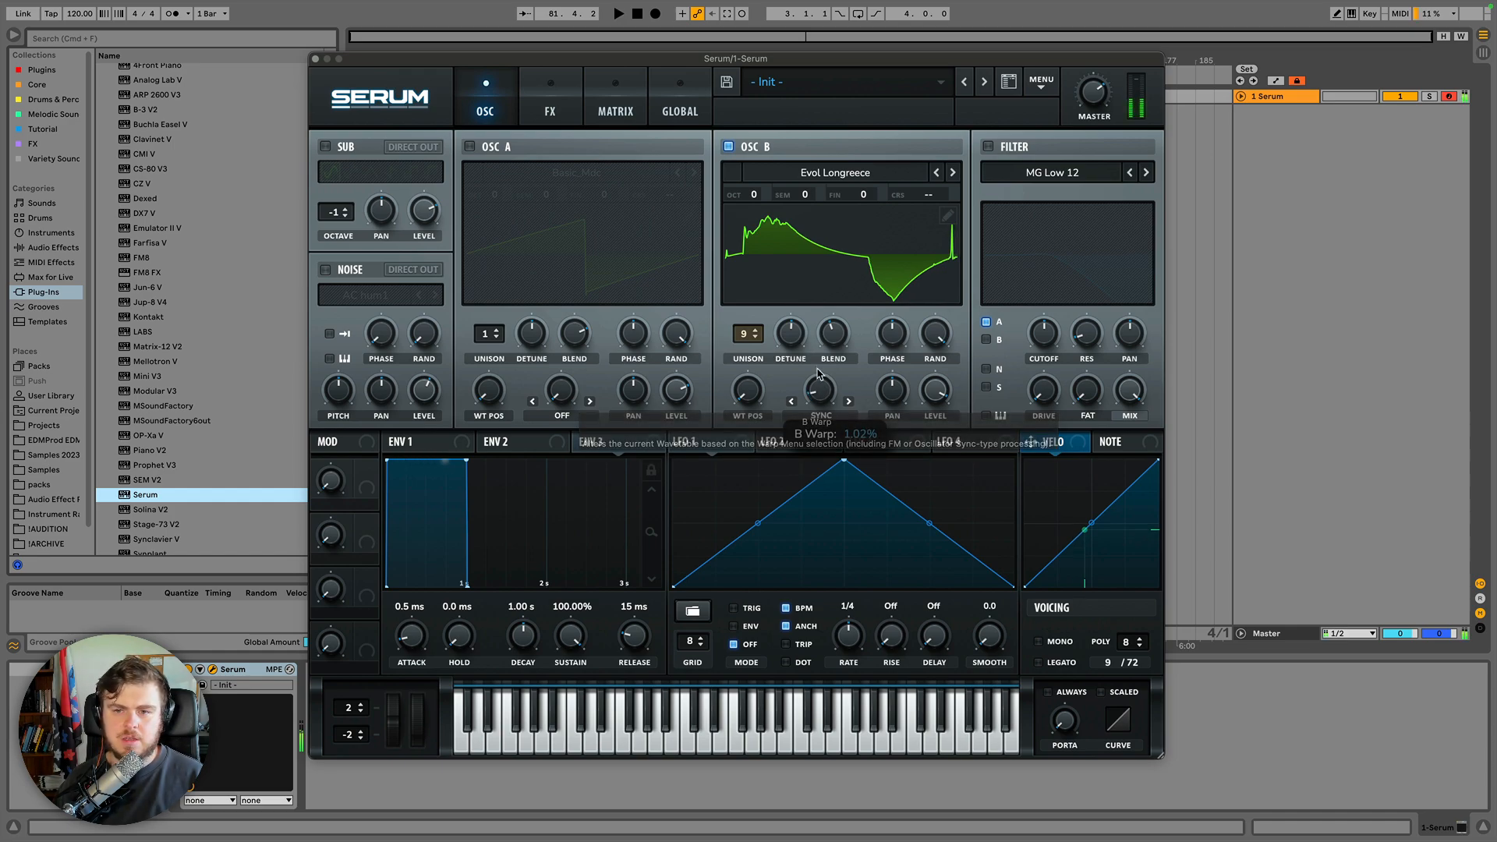
mouse_move(819, 400)
mouse_down()
mouse_move(816, 275)
mouse_move(814, 407)
mouse_up()
Advance Oscillator B's warp mode through Sync 1/2 Window to Sync Window and raise the warp amount.
click(848, 402)
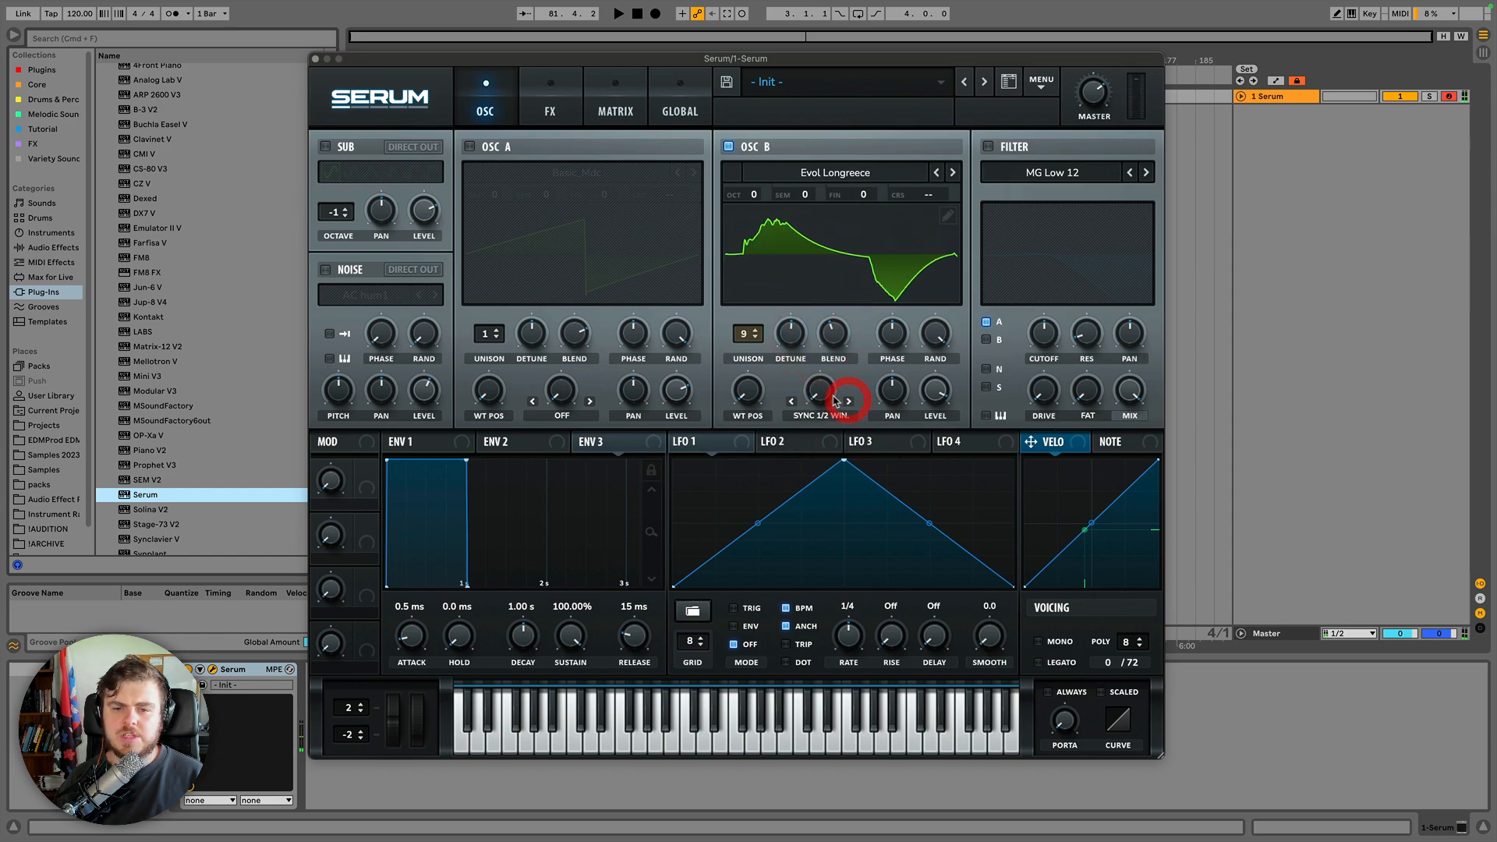
mouse_move(817, 402)
mouse_down()
mouse_move(811, 267)
mouse_move(815, 401)
mouse_up()
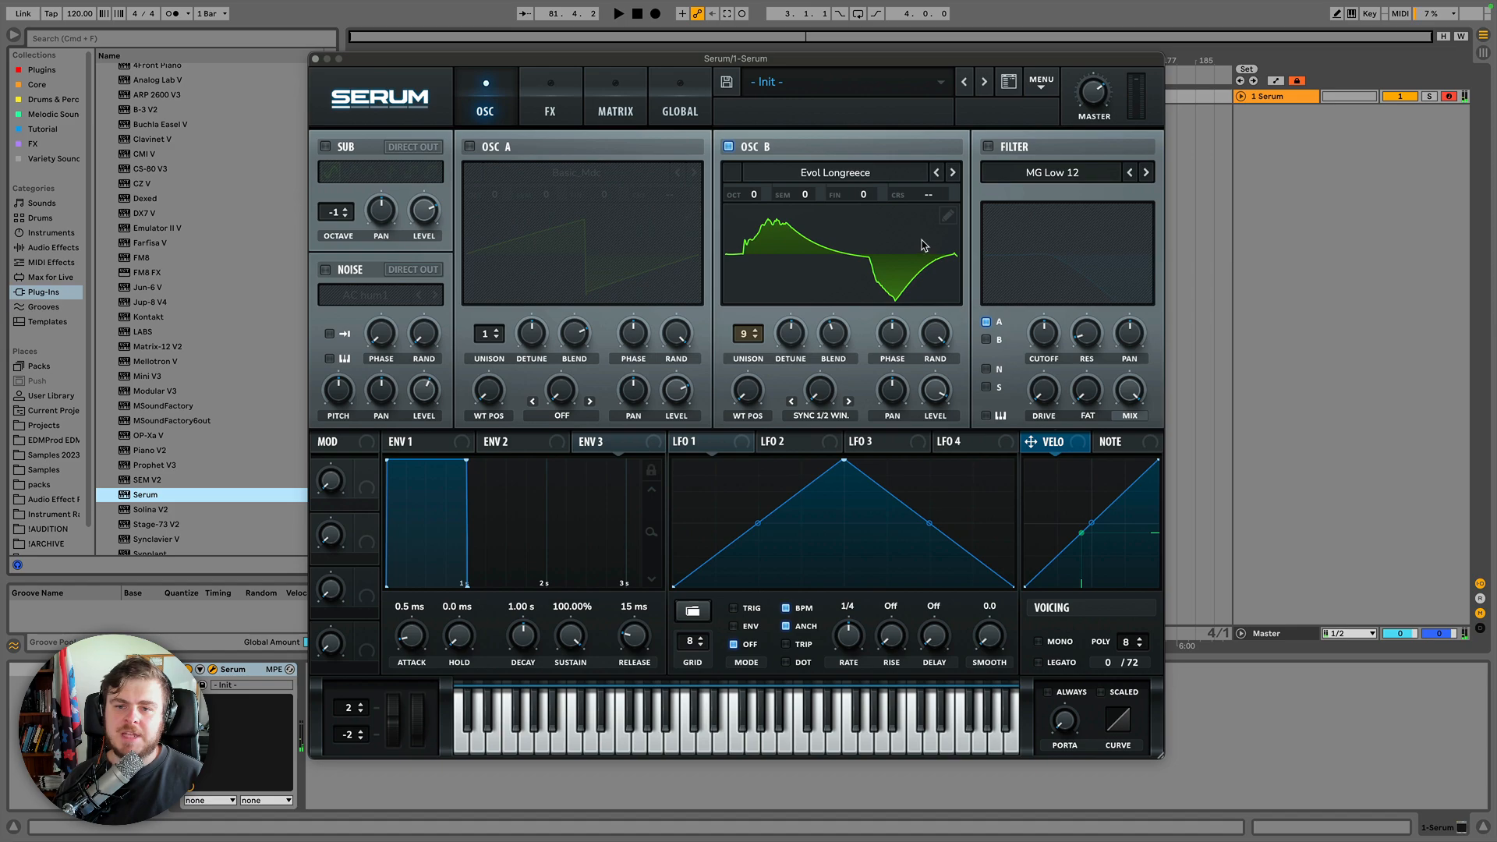
click(849, 402)
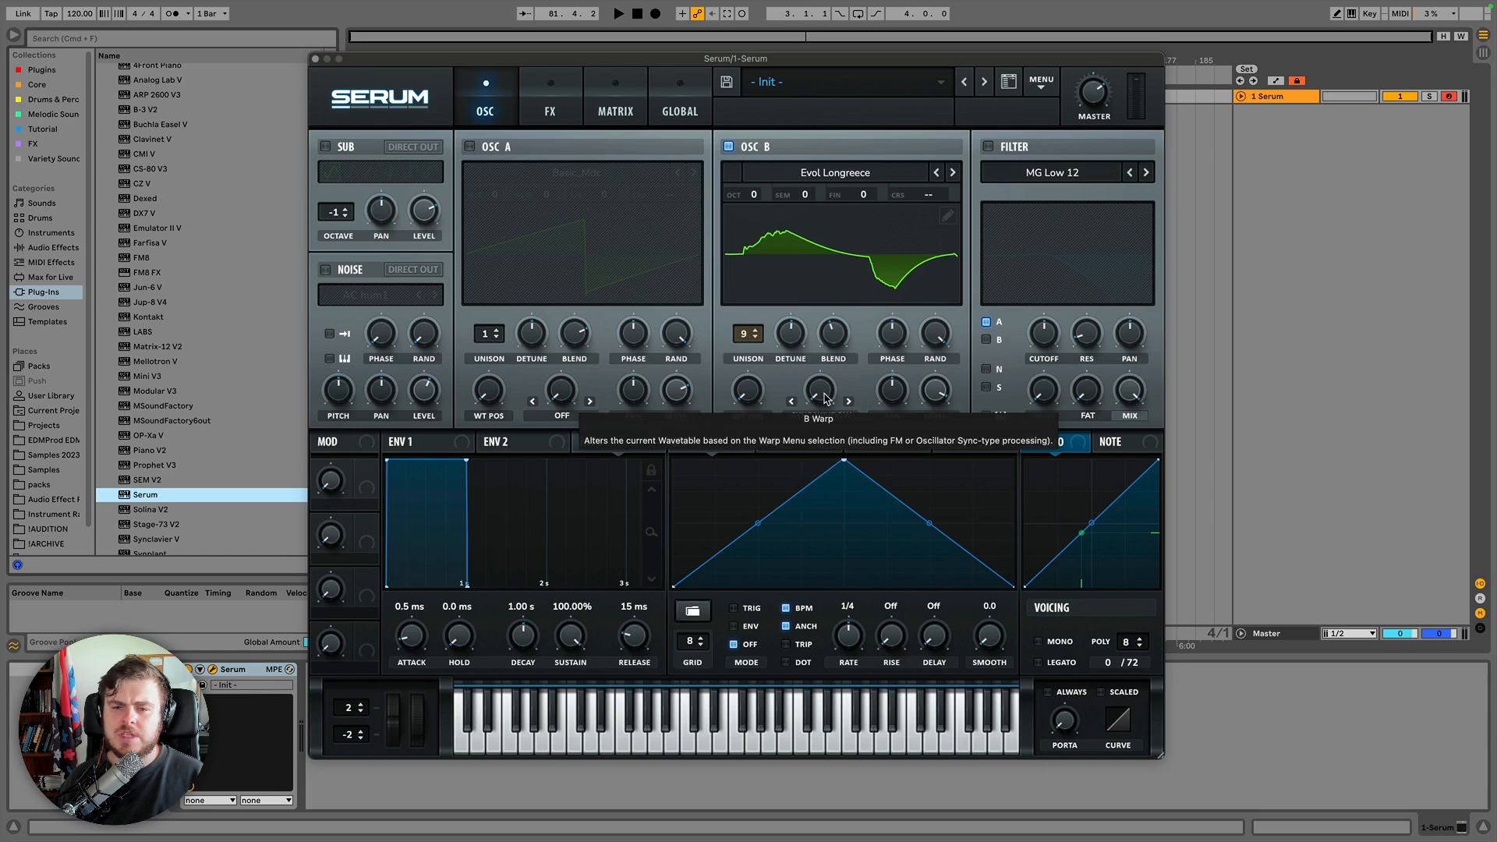
drag(823, 399, 811, 234)
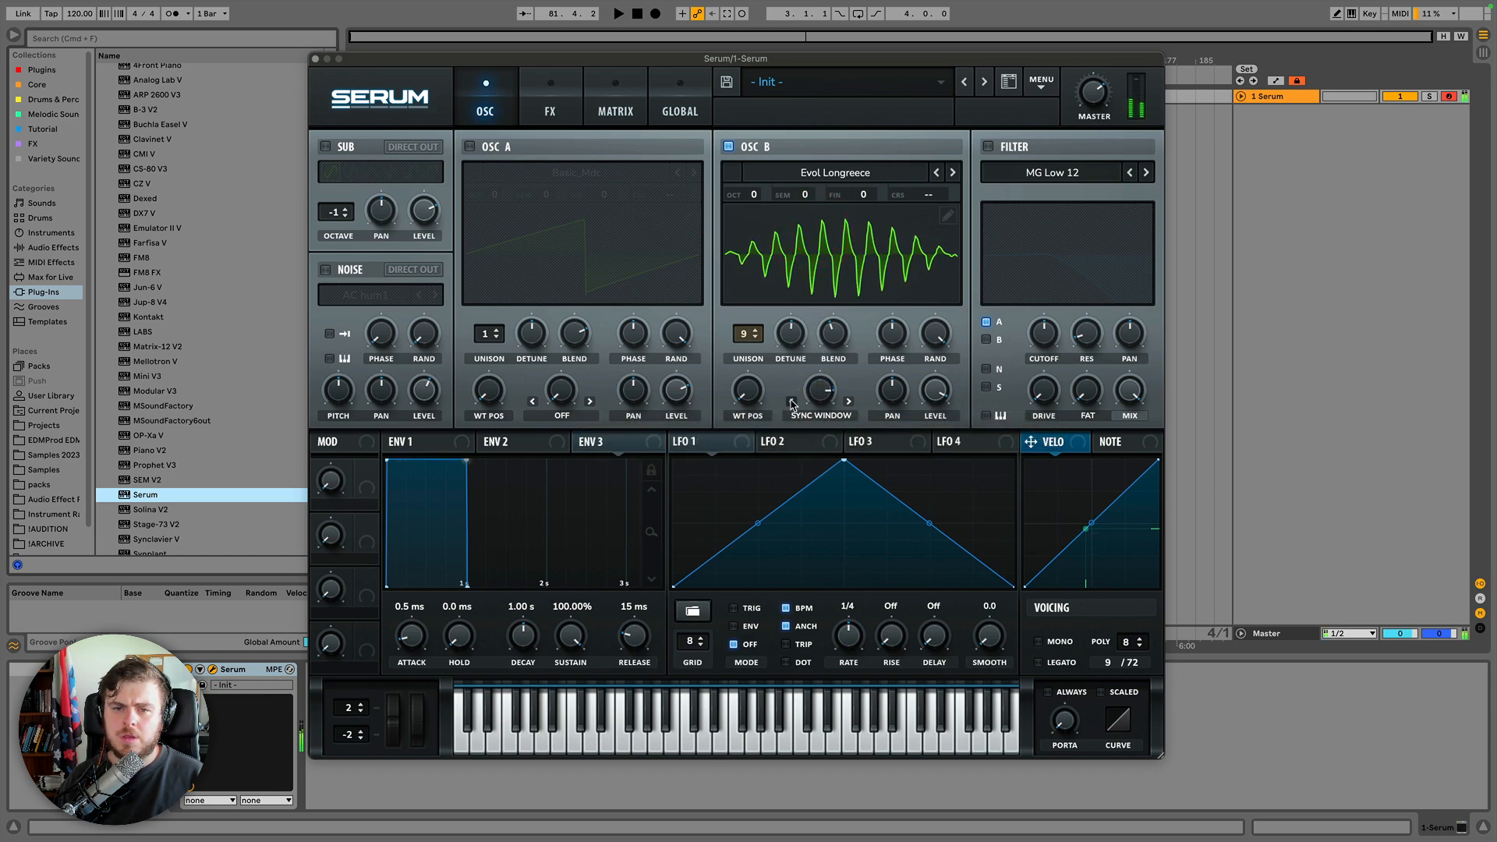
Step the warp mode forward to Bend +, reset the warp knob and sweep it through its range.
click(792, 402)
click(847, 402)
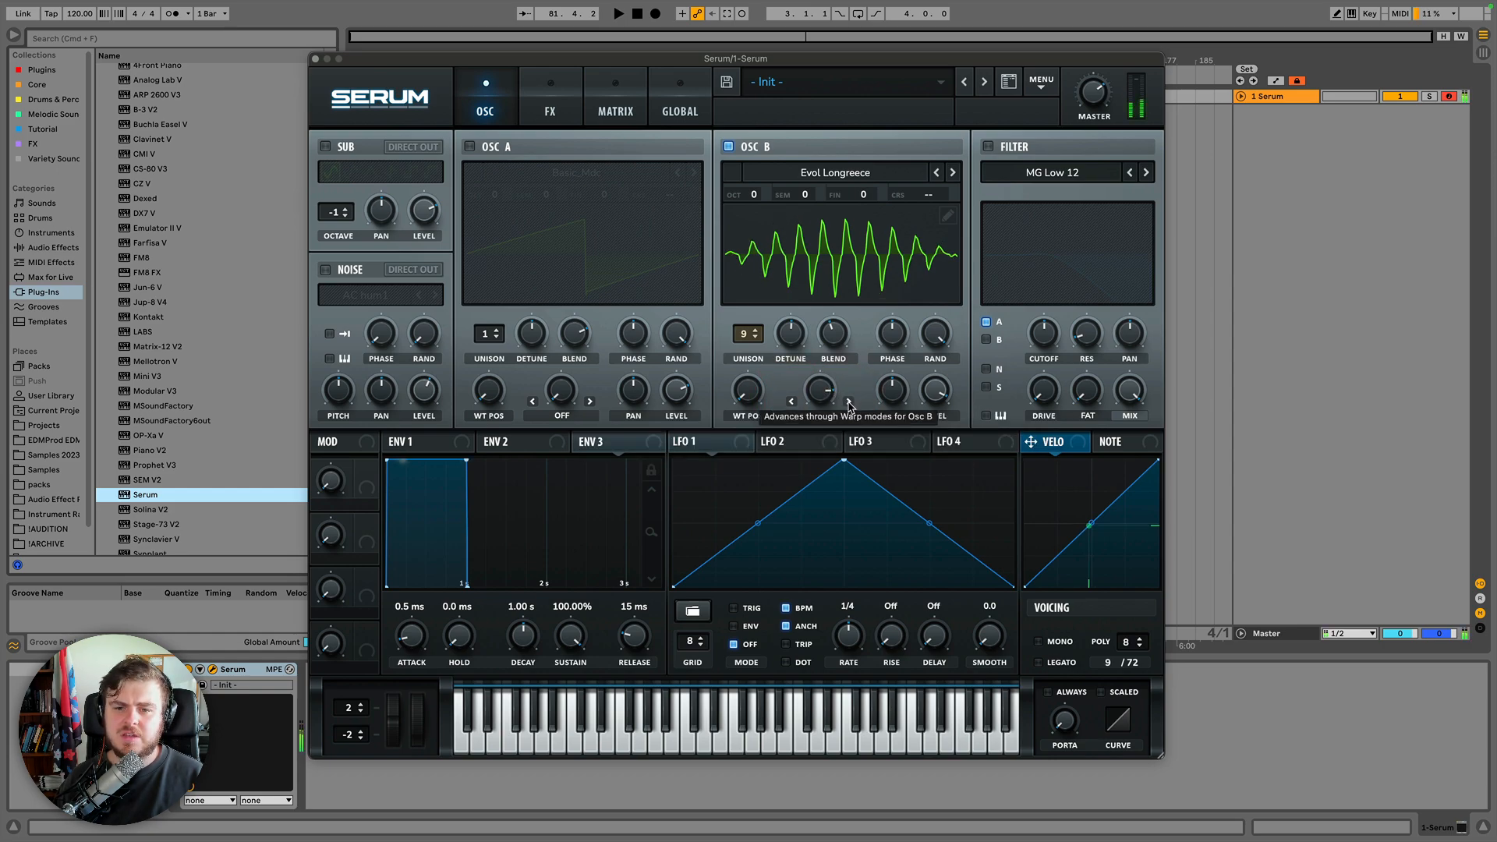
drag(825, 393, 824, 394)
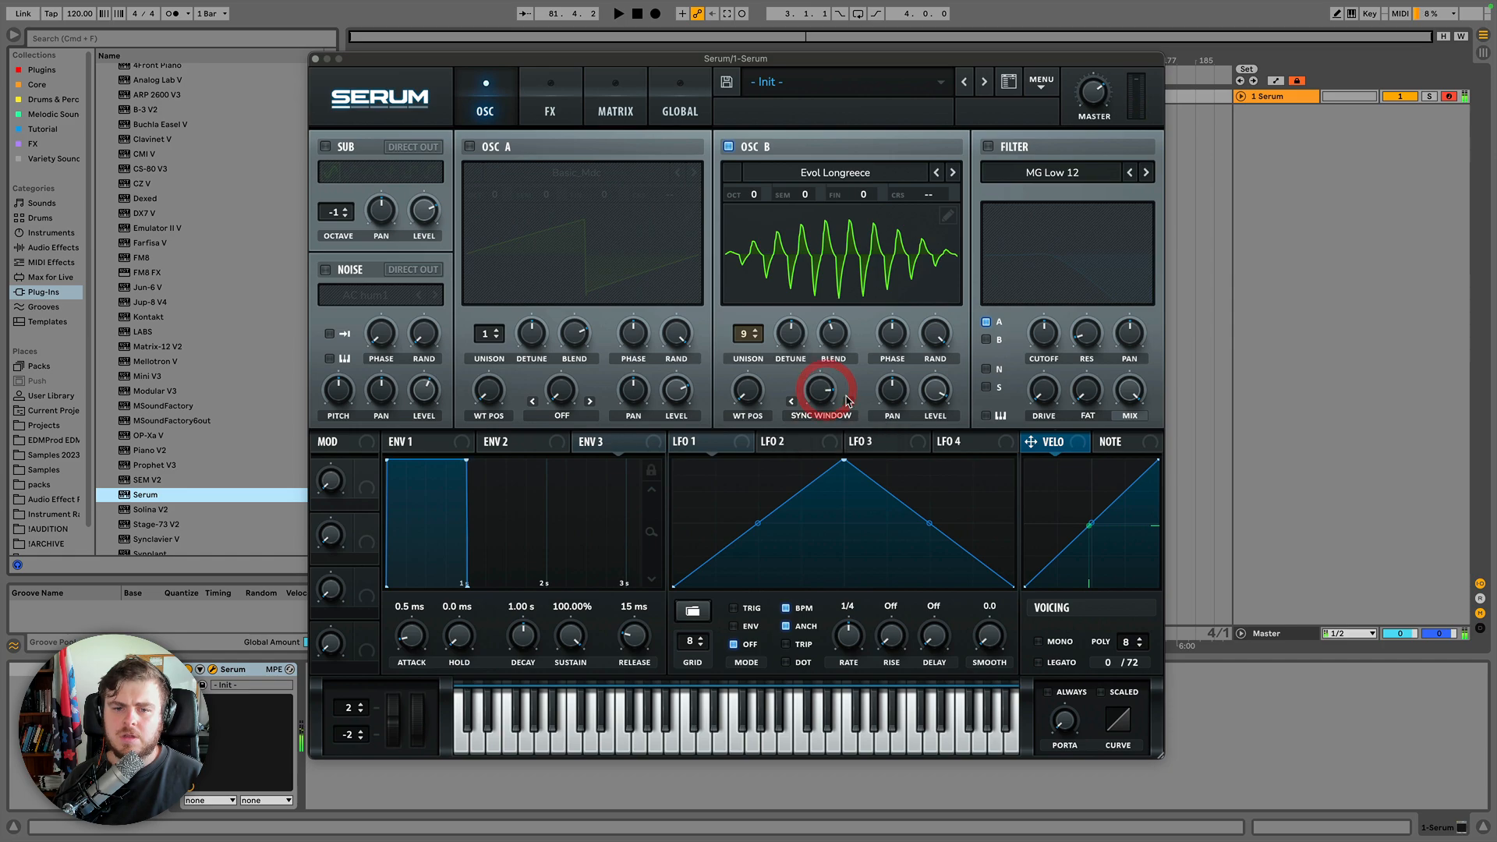
click(848, 402)
double_click(820, 399)
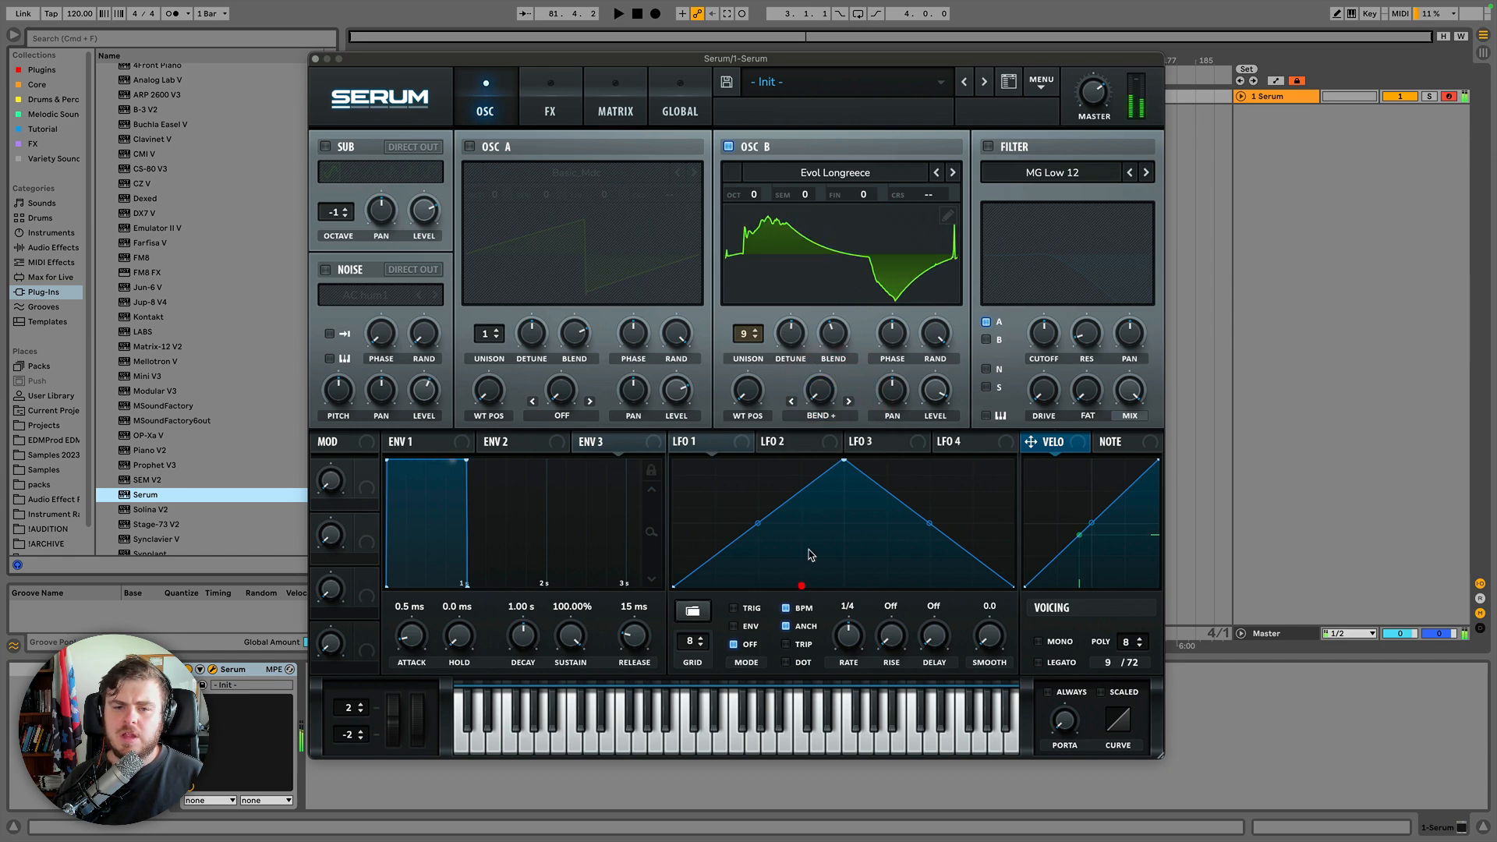
drag(820, 398, 816, 528)
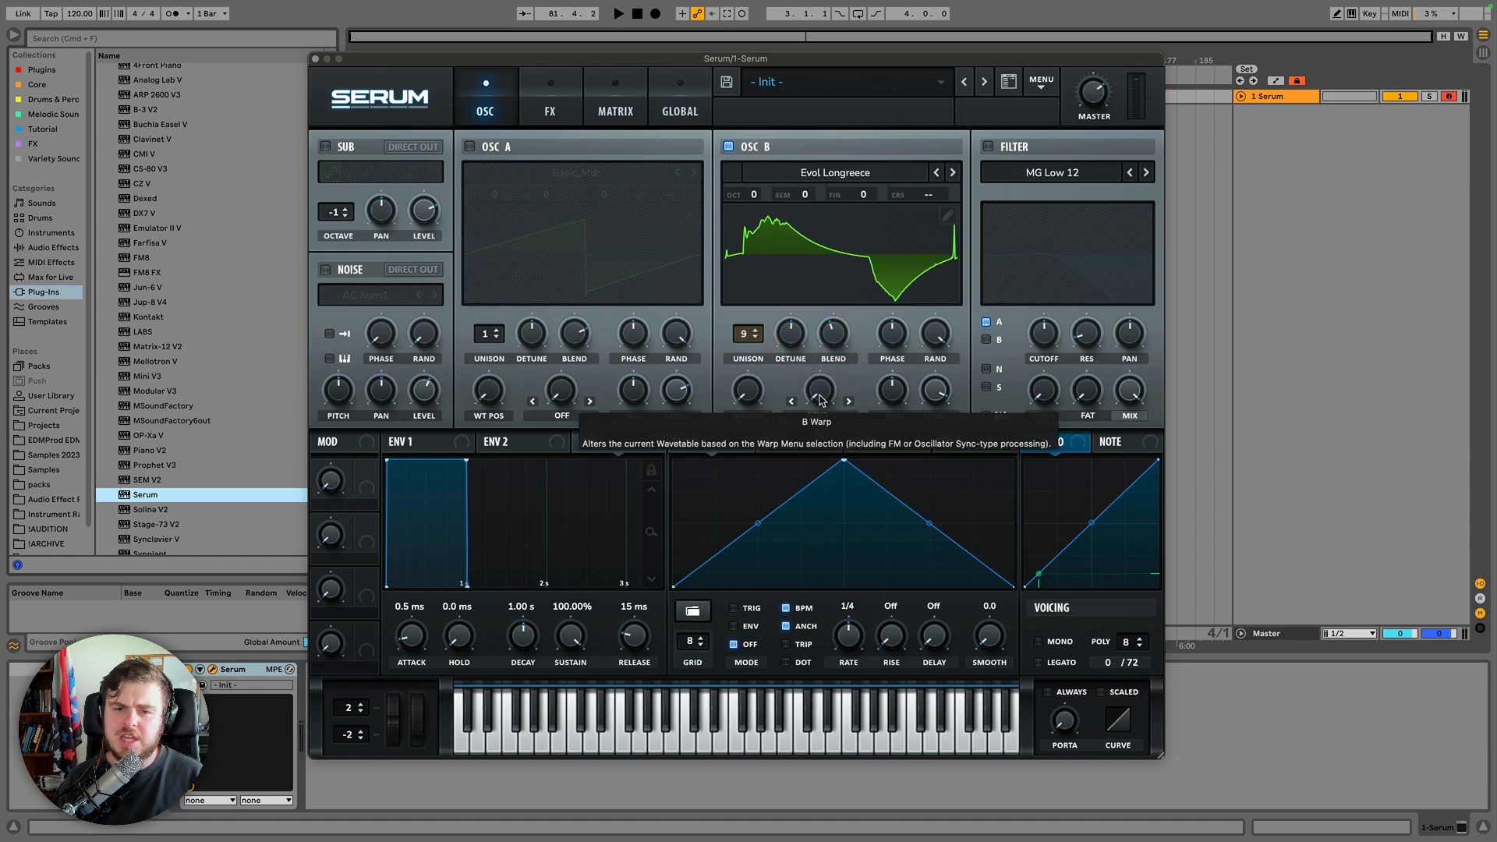
Advance the warp mode through Bend - and Bend +/-, sweeping the warp amount for each.
drag(819, 400, 850, 412)
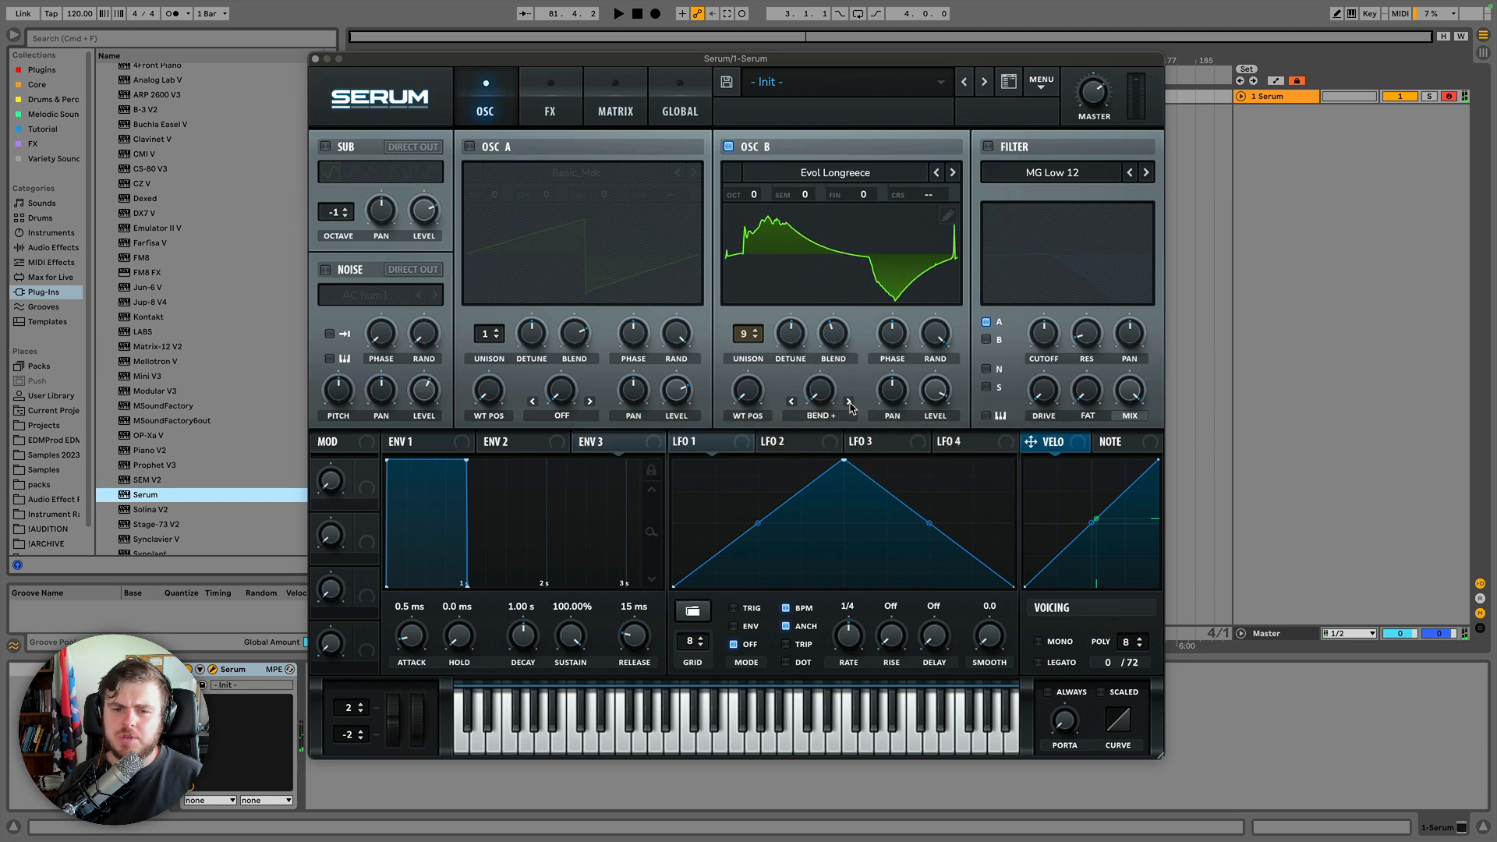
click(849, 402)
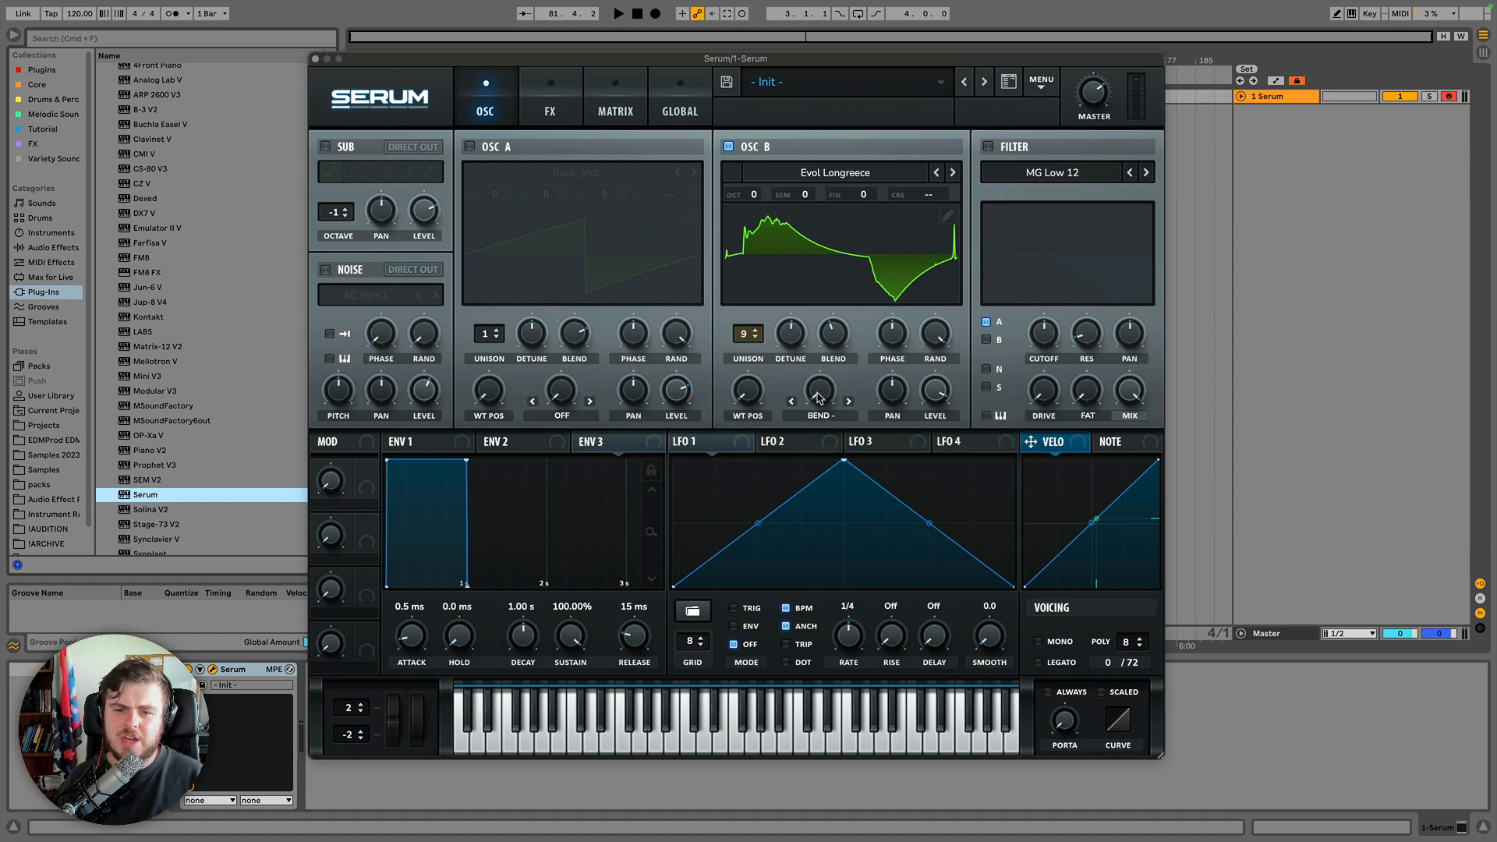
mouse_move(819, 398)
mouse_down()
mouse_move(821, 219)
mouse_move(840, 413)
mouse_up()
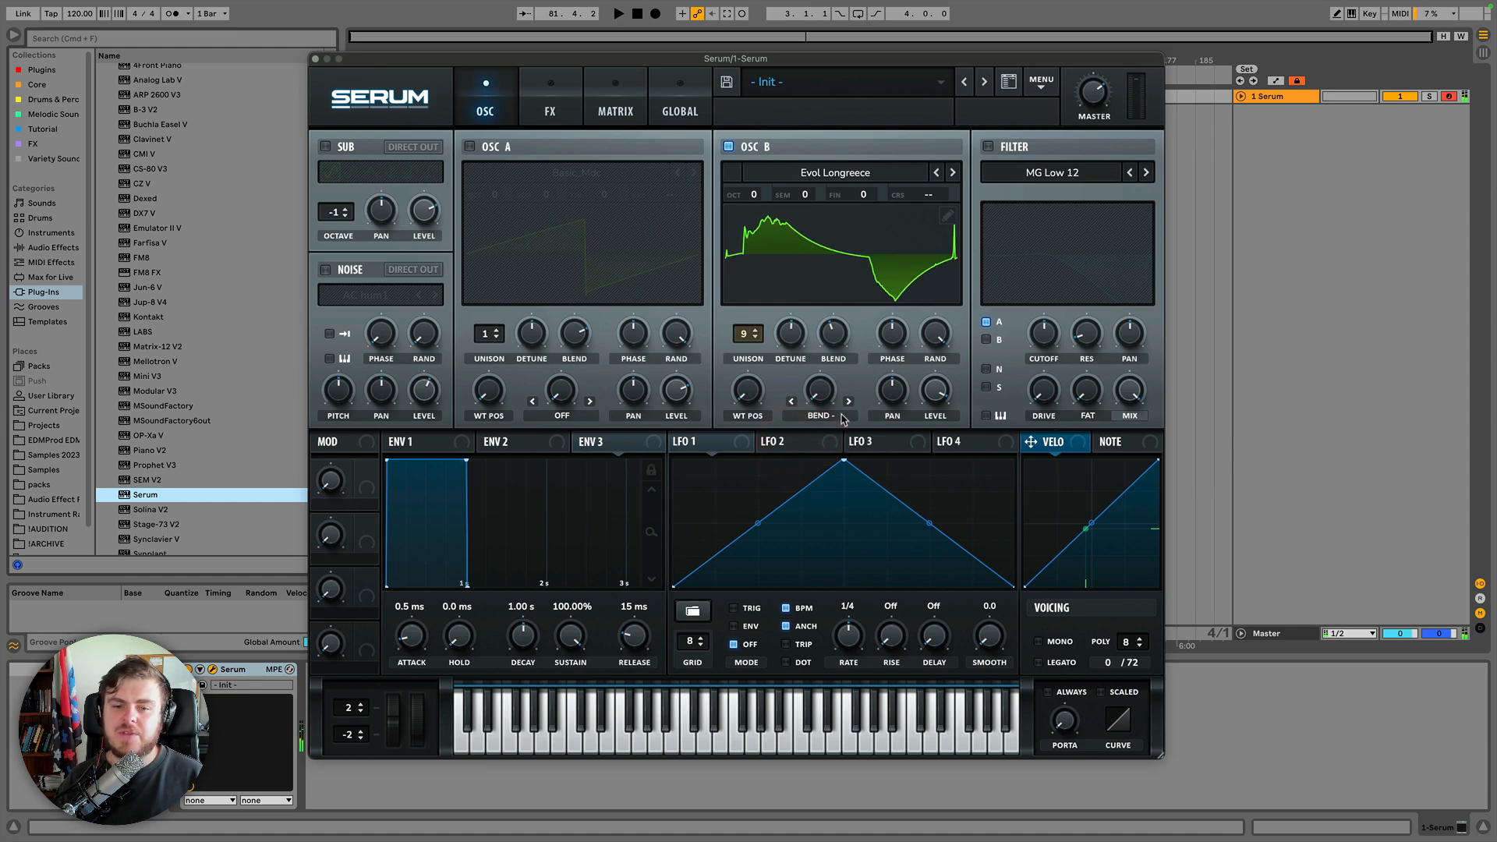
click(850, 402)
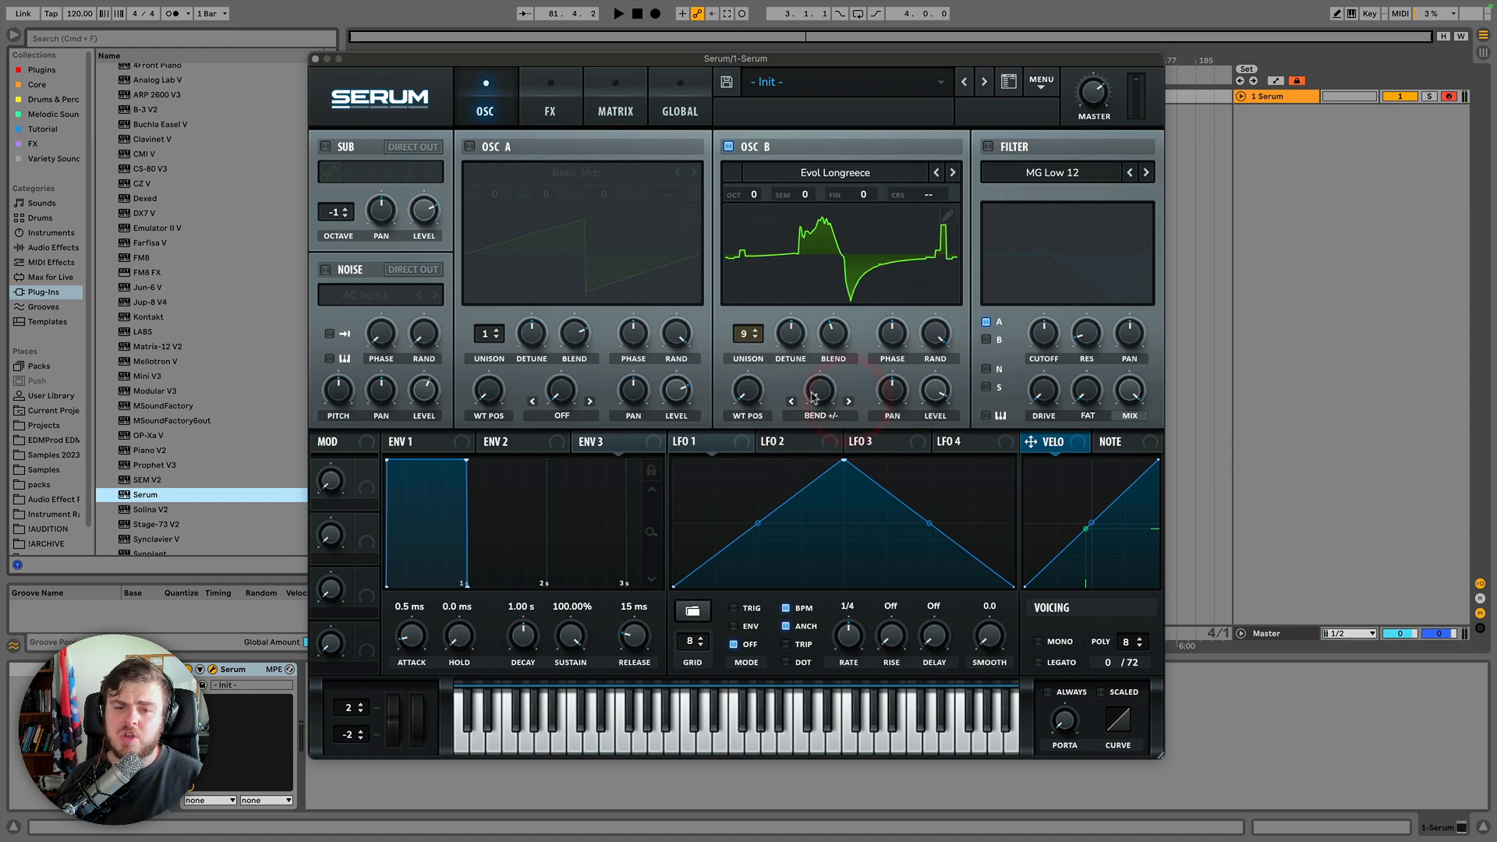
mouse_move(820, 400)
mouse_down()
mouse_move(816, 234)
mouse_move(818, 407)
mouse_up()
Advance the warp mode to PWM and then Asym +, sweeping the warp amount up for each.
click(847, 401)
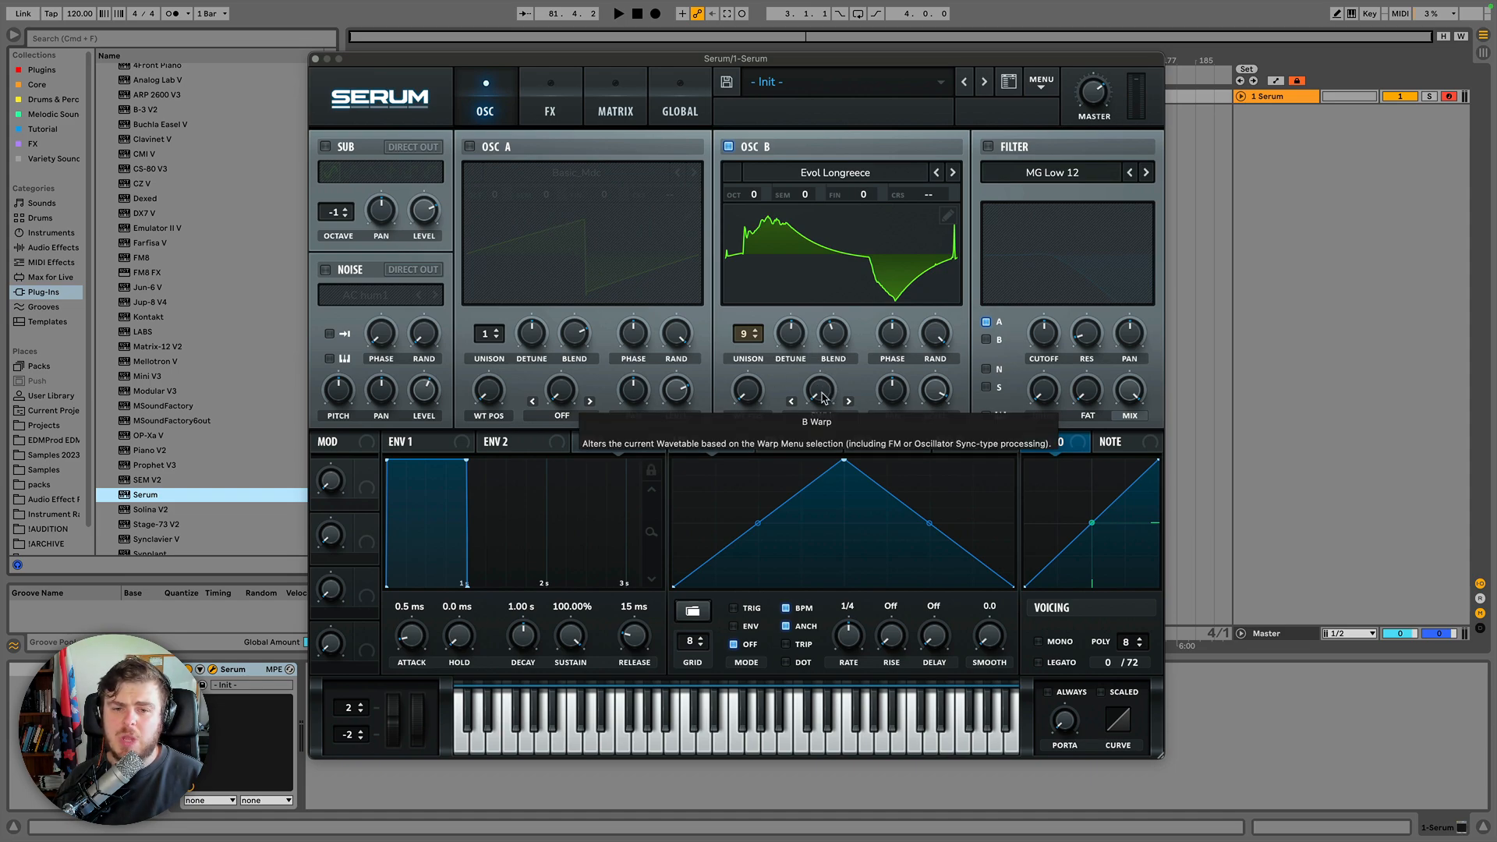
drag(821, 399, 802, 218)
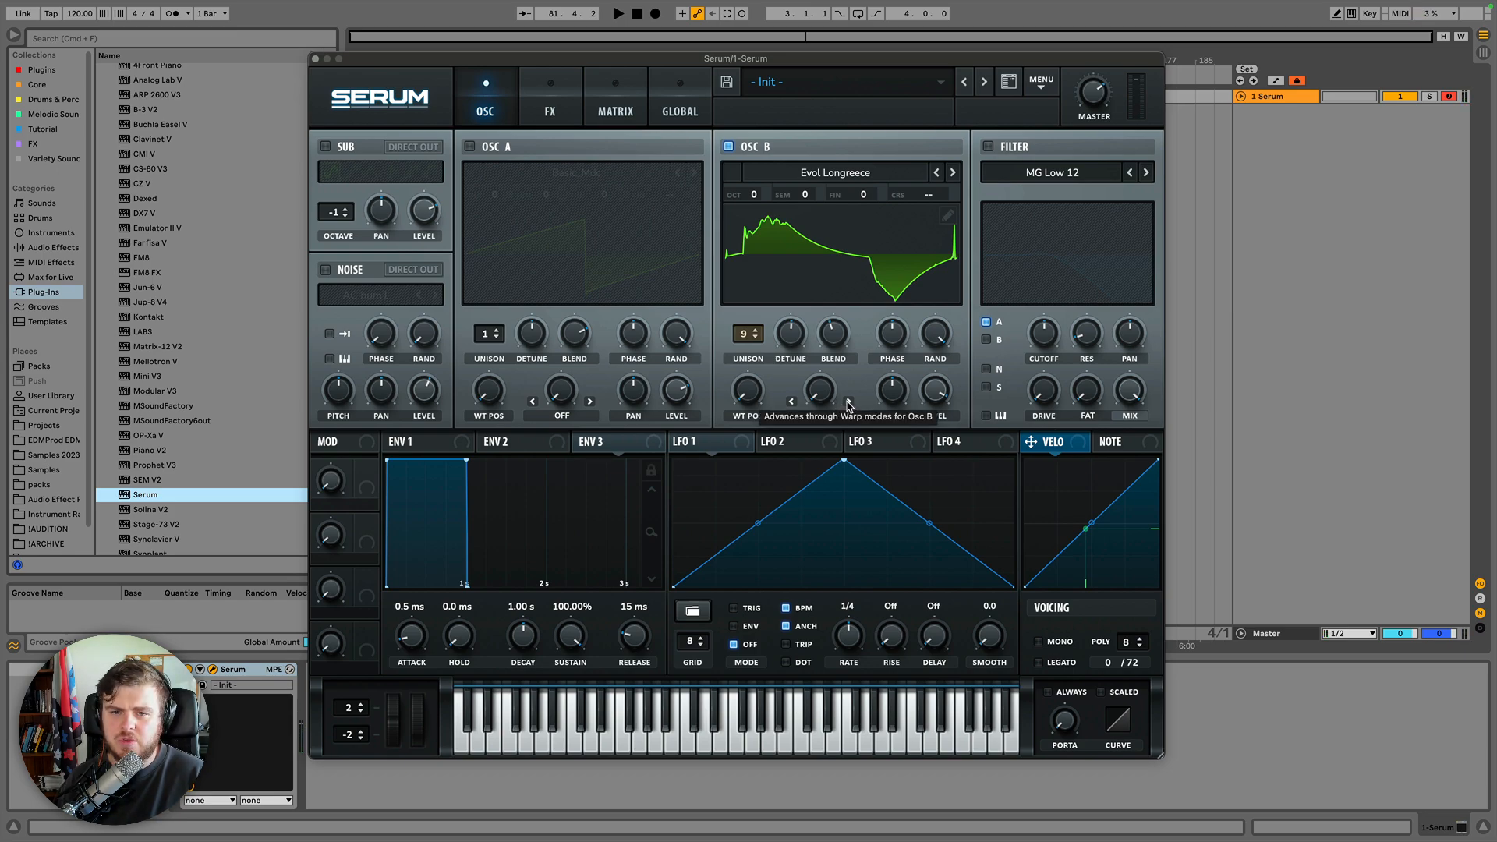
click(848, 401)
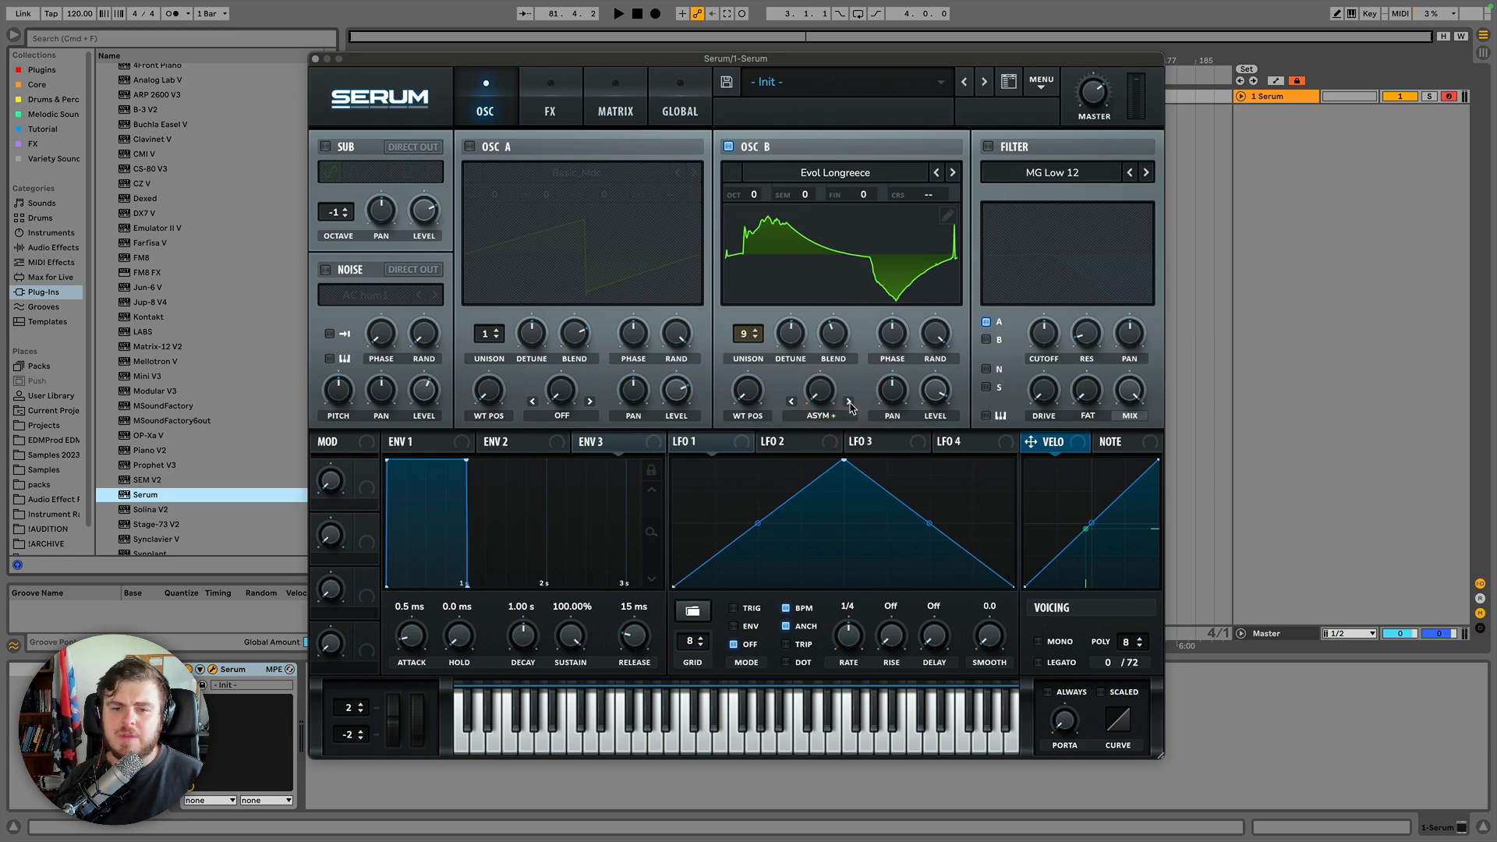
drag(820, 400, 795, 189)
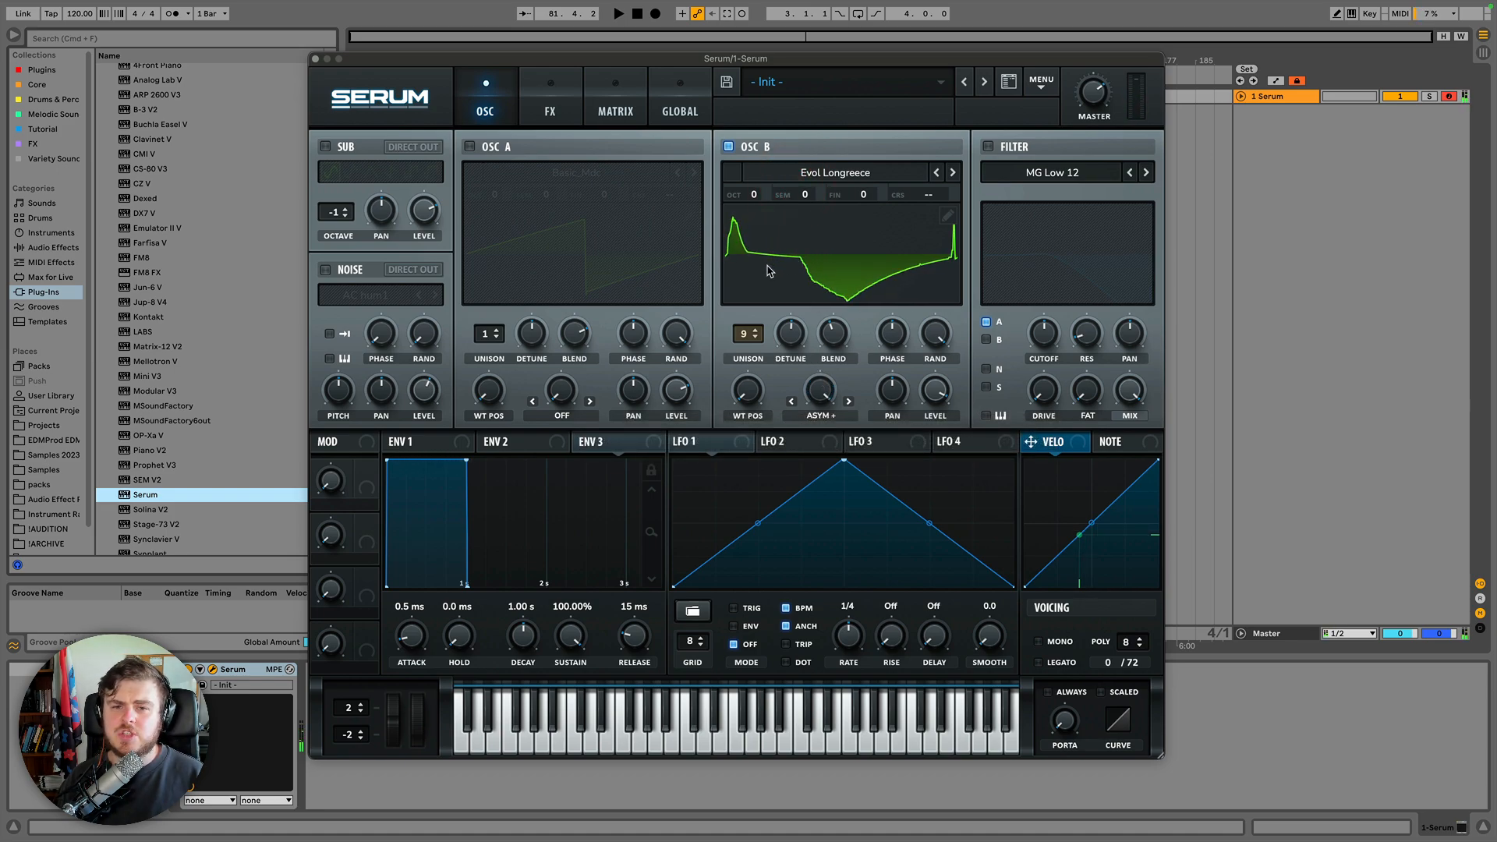
Advance the warp mode to Asym - and Asym +/-, sweeping the warp amount for each.
click(849, 401)
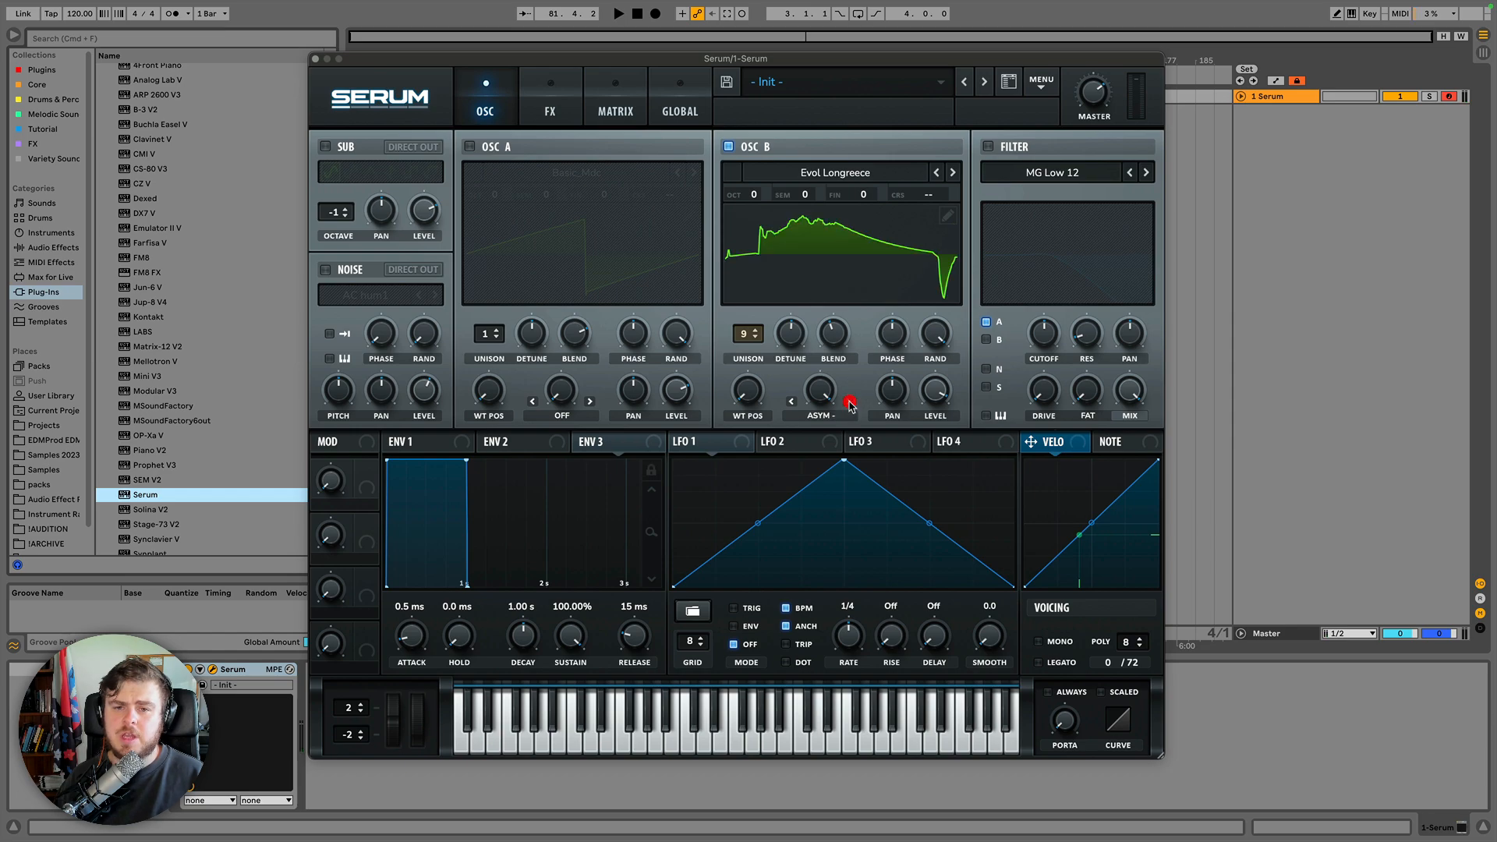
drag(819, 394, 816, 653)
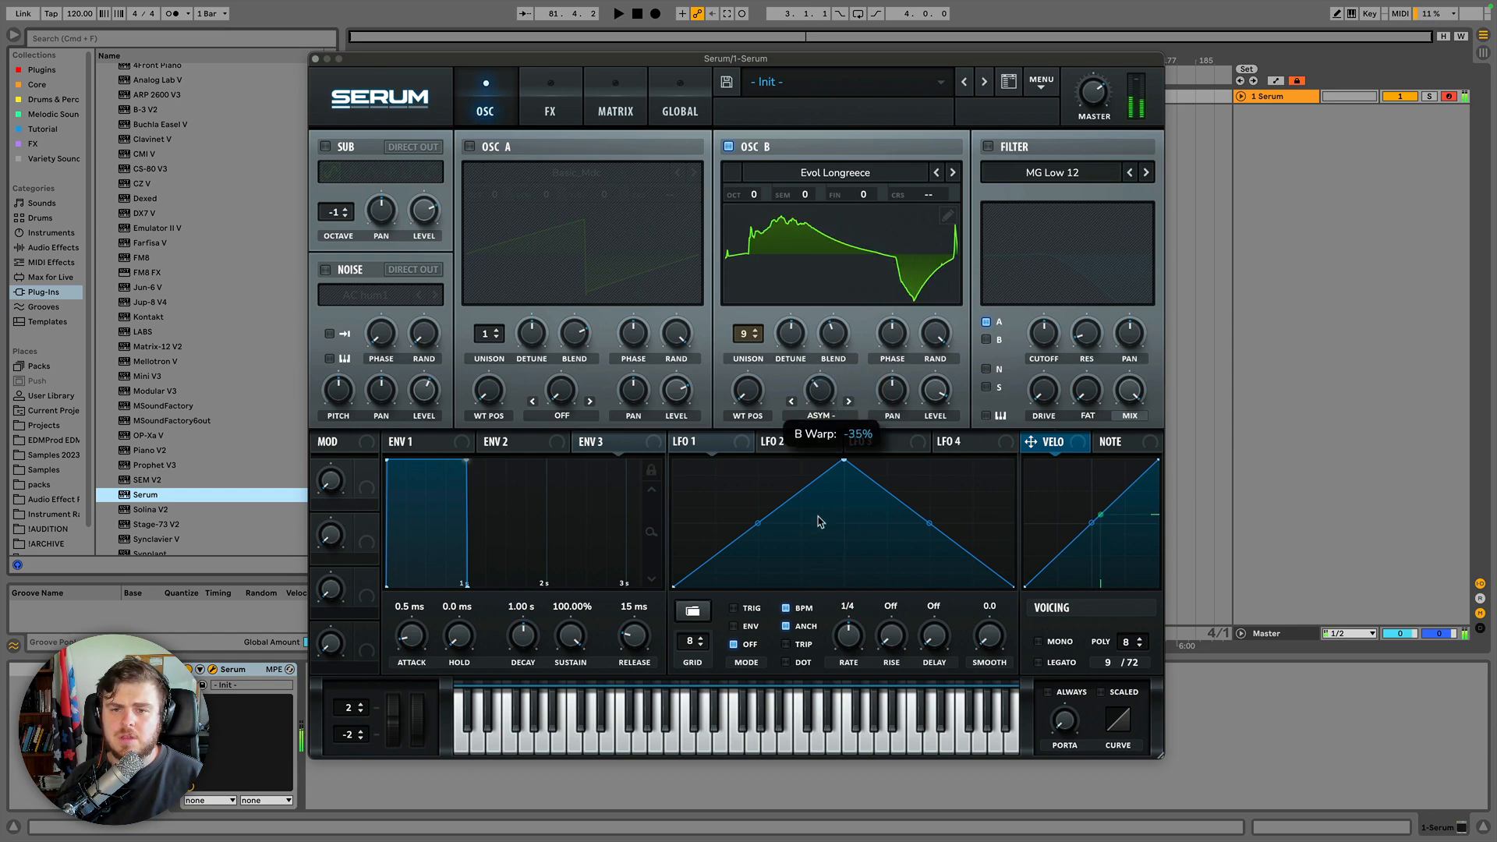
click(849, 402)
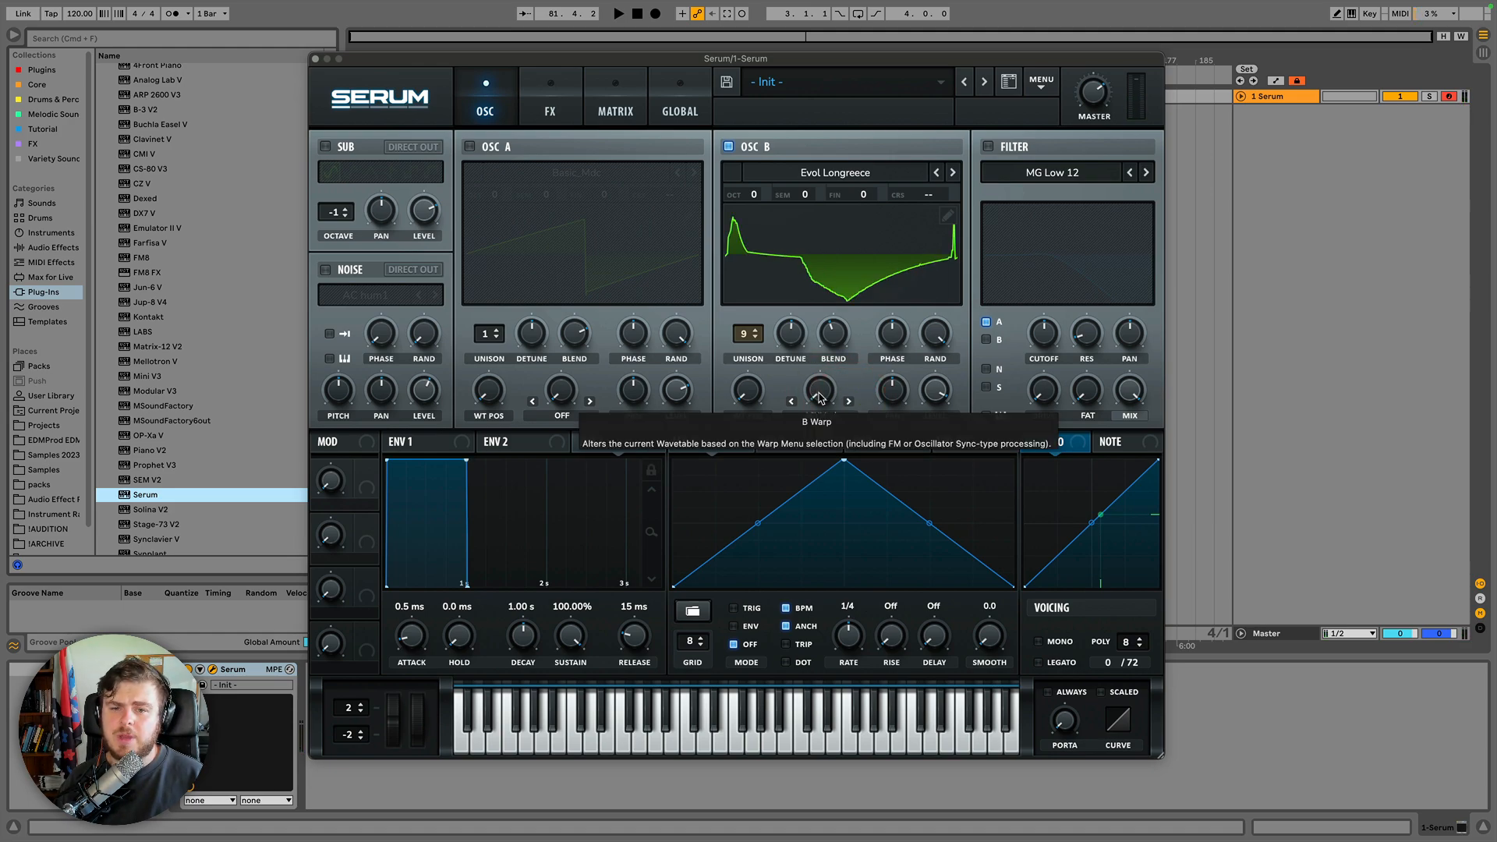
drag(820, 398, 807, 176)
Switch the warp mode to Flip and sweep the warp amount back and forth.
click(850, 402)
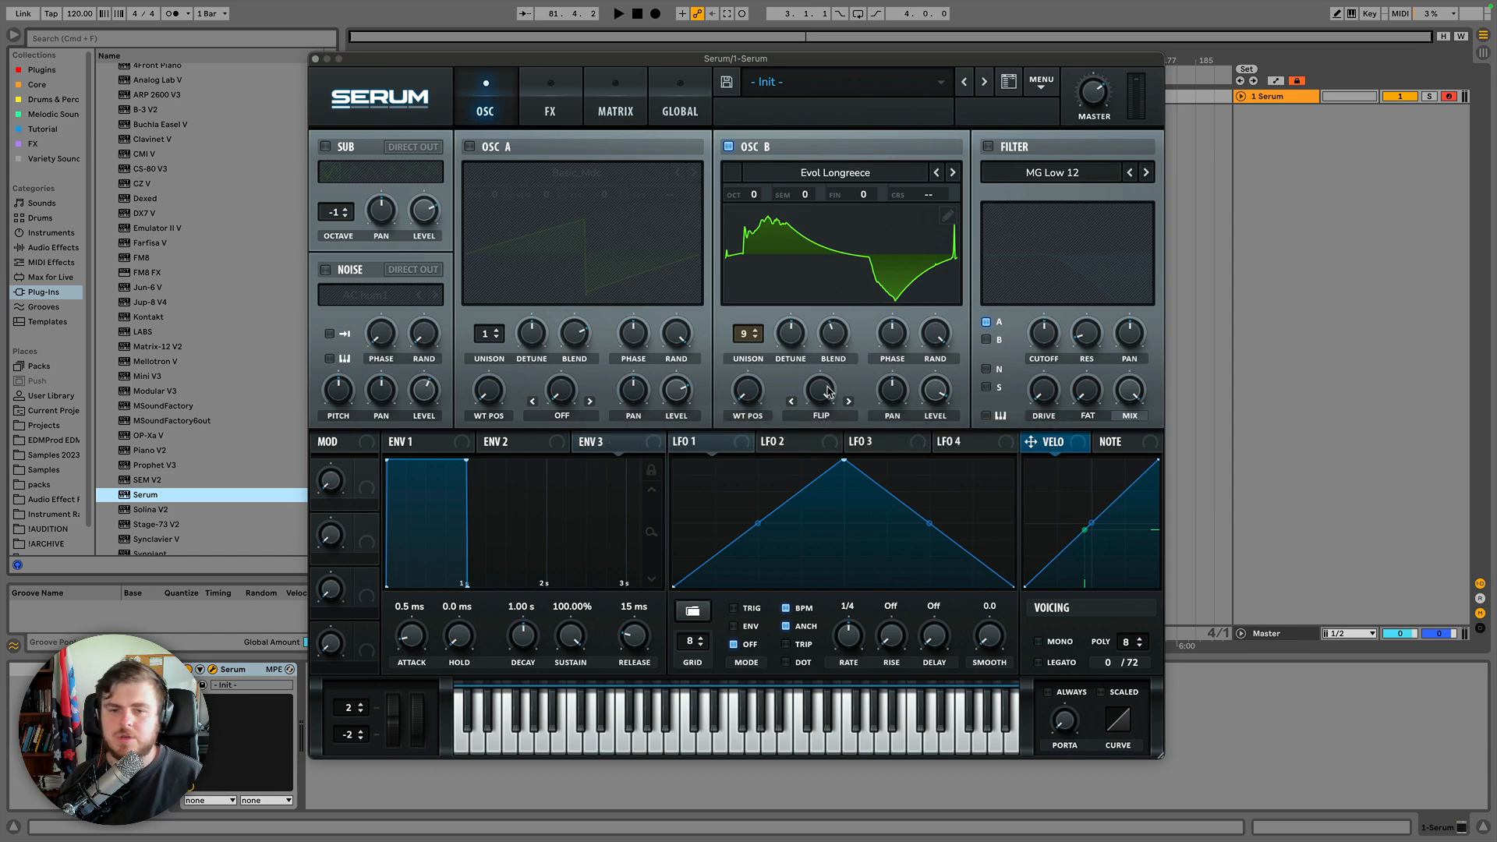
drag(822, 392, 810, 478)
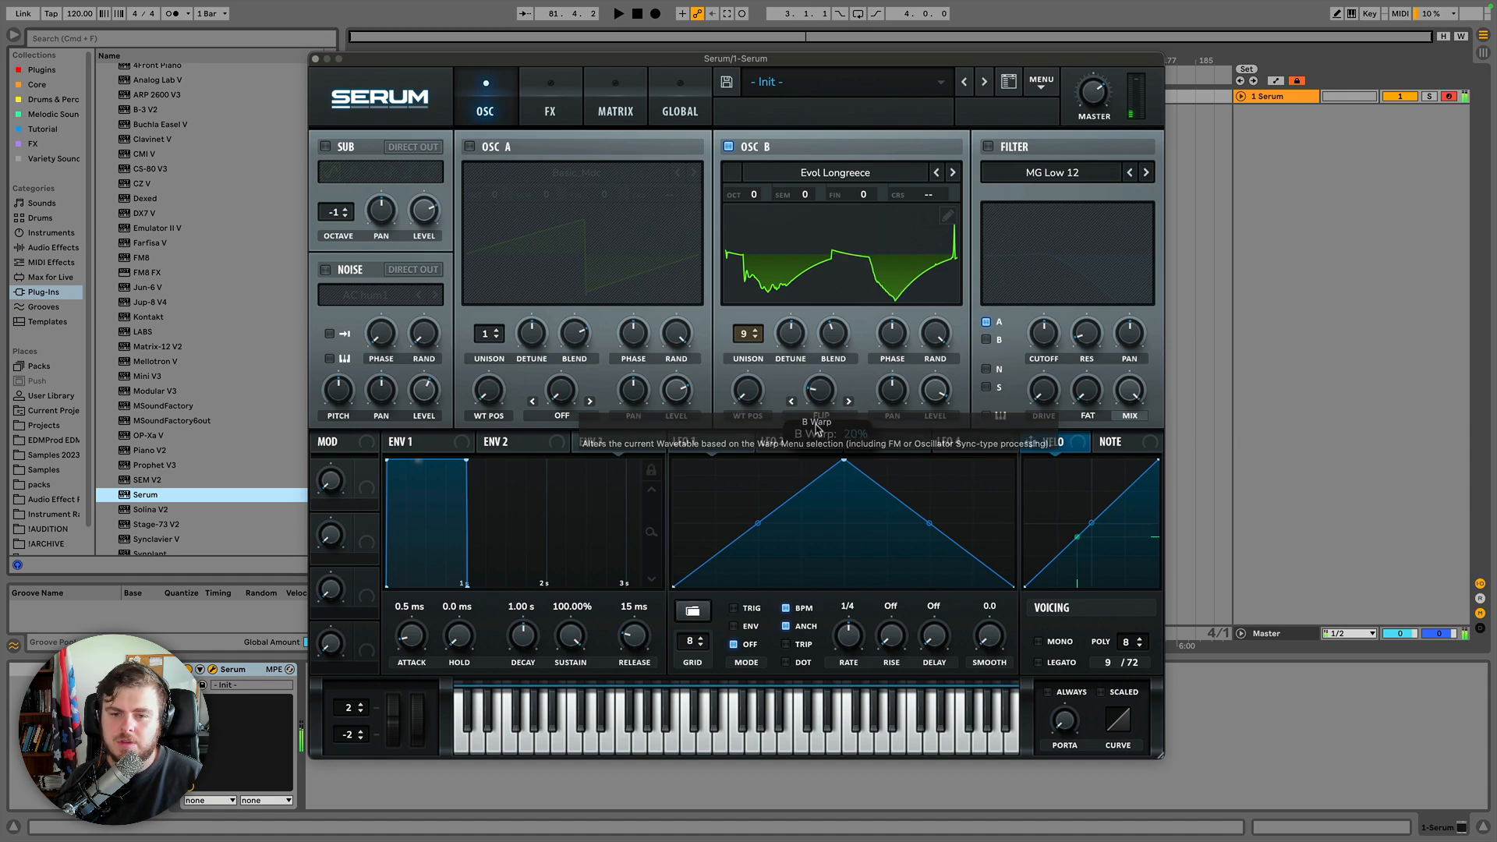
mouse_move(821, 393)
mouse_down()
mouse_move(815, 288)
mouse_move(809, 413)
mouse_up()
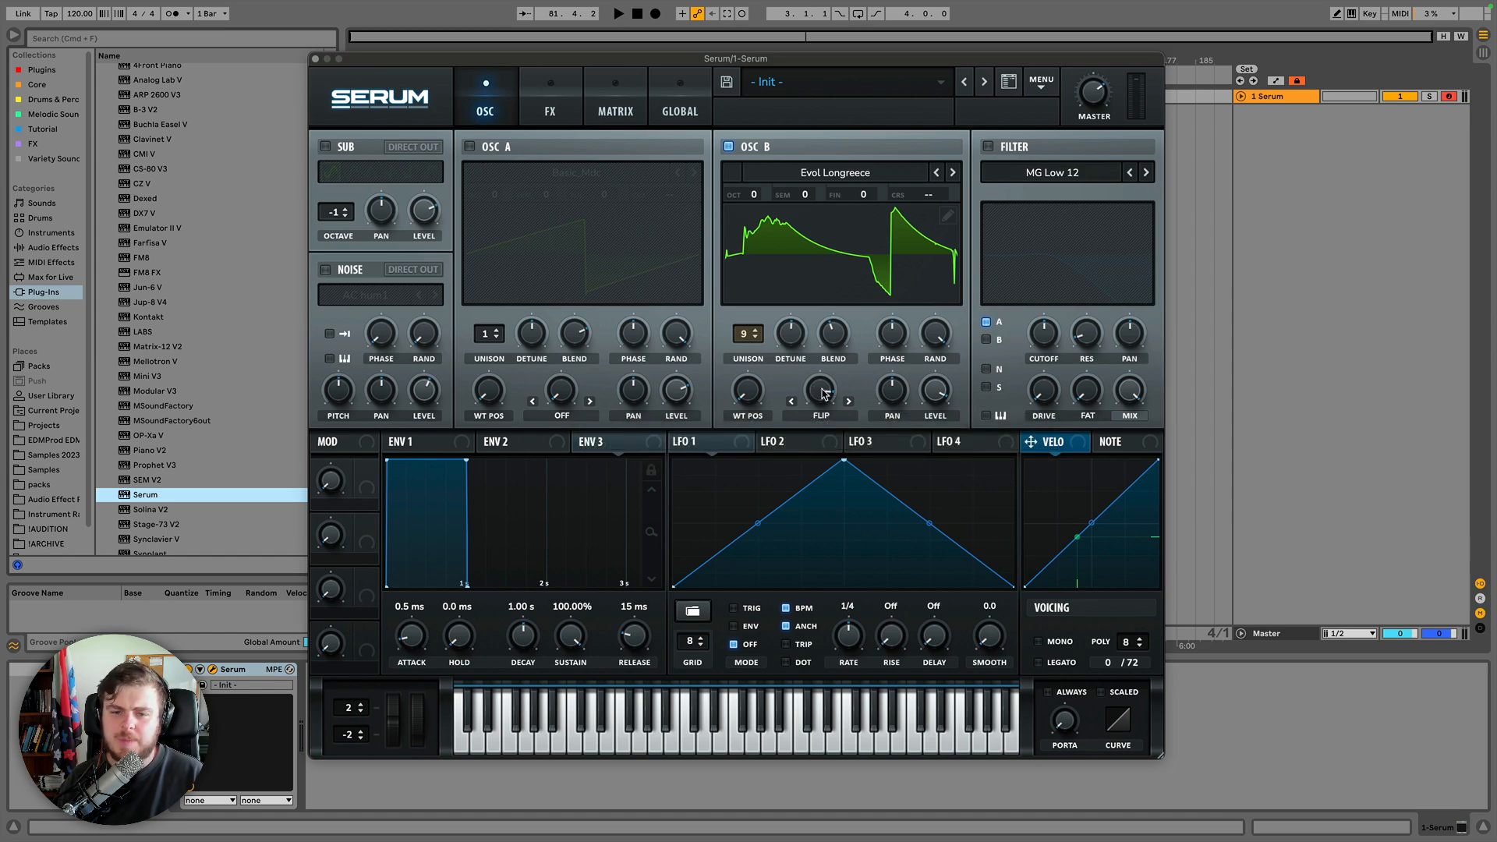
drag(820, 394, 829, 209)
Switch the warp mode to Mirror and sweep the warp amount.
click(848, 400)
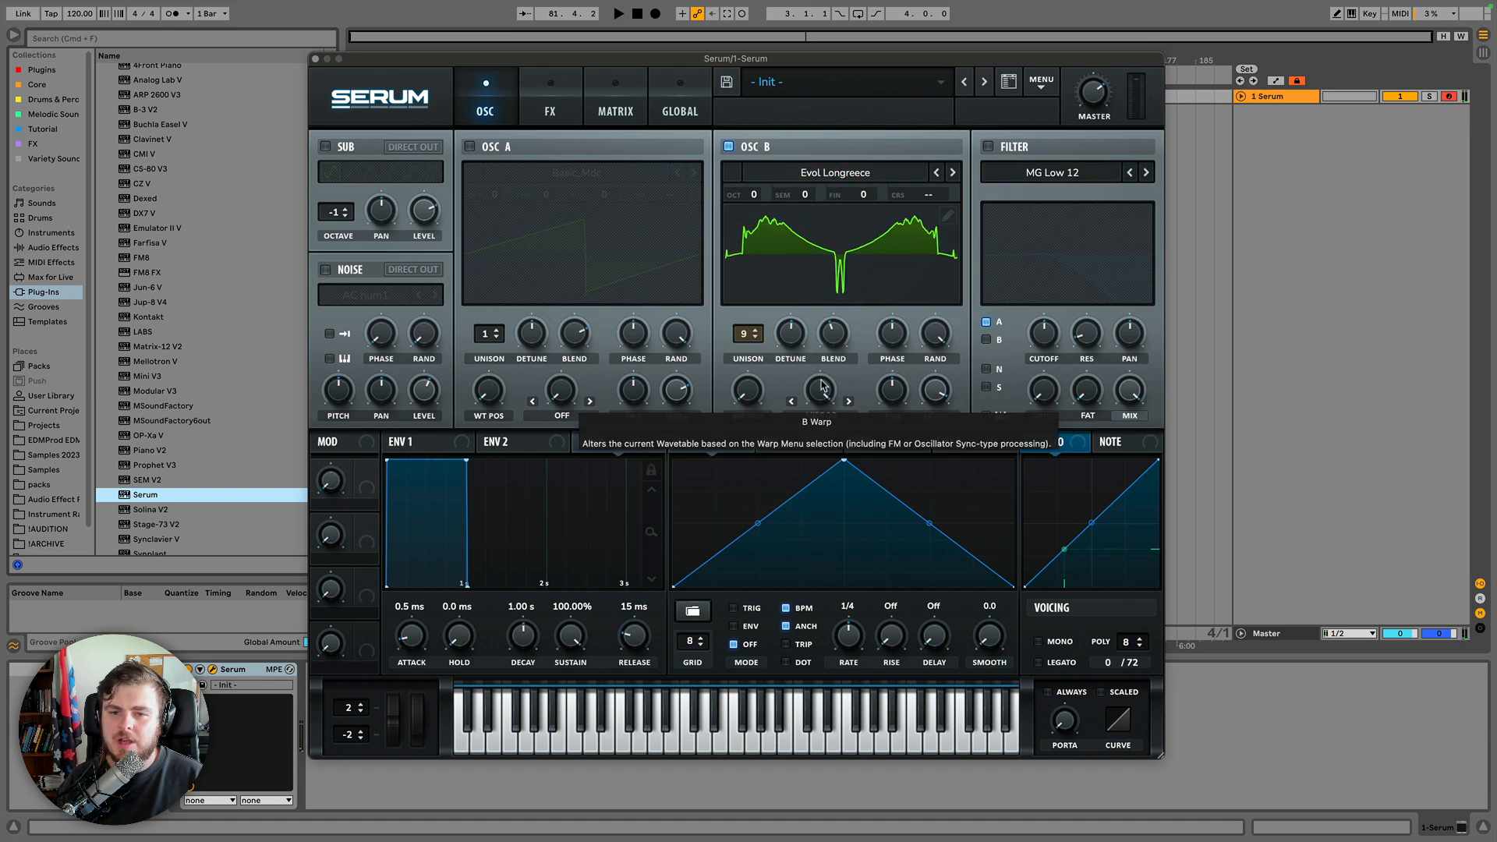
drag(822, 394, 817, 425)
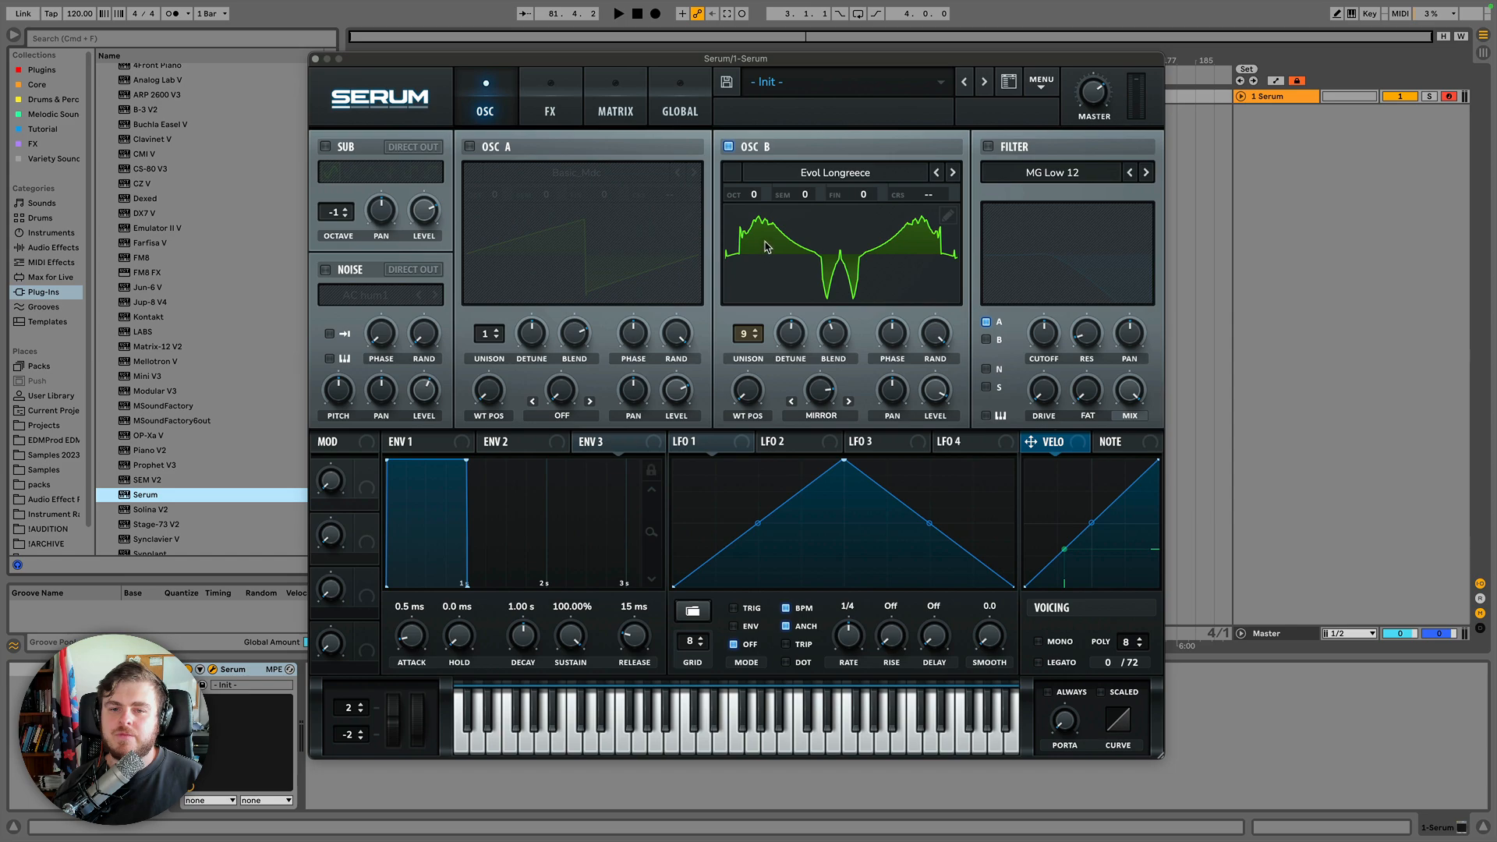
drag(820, 405, 853, 551)
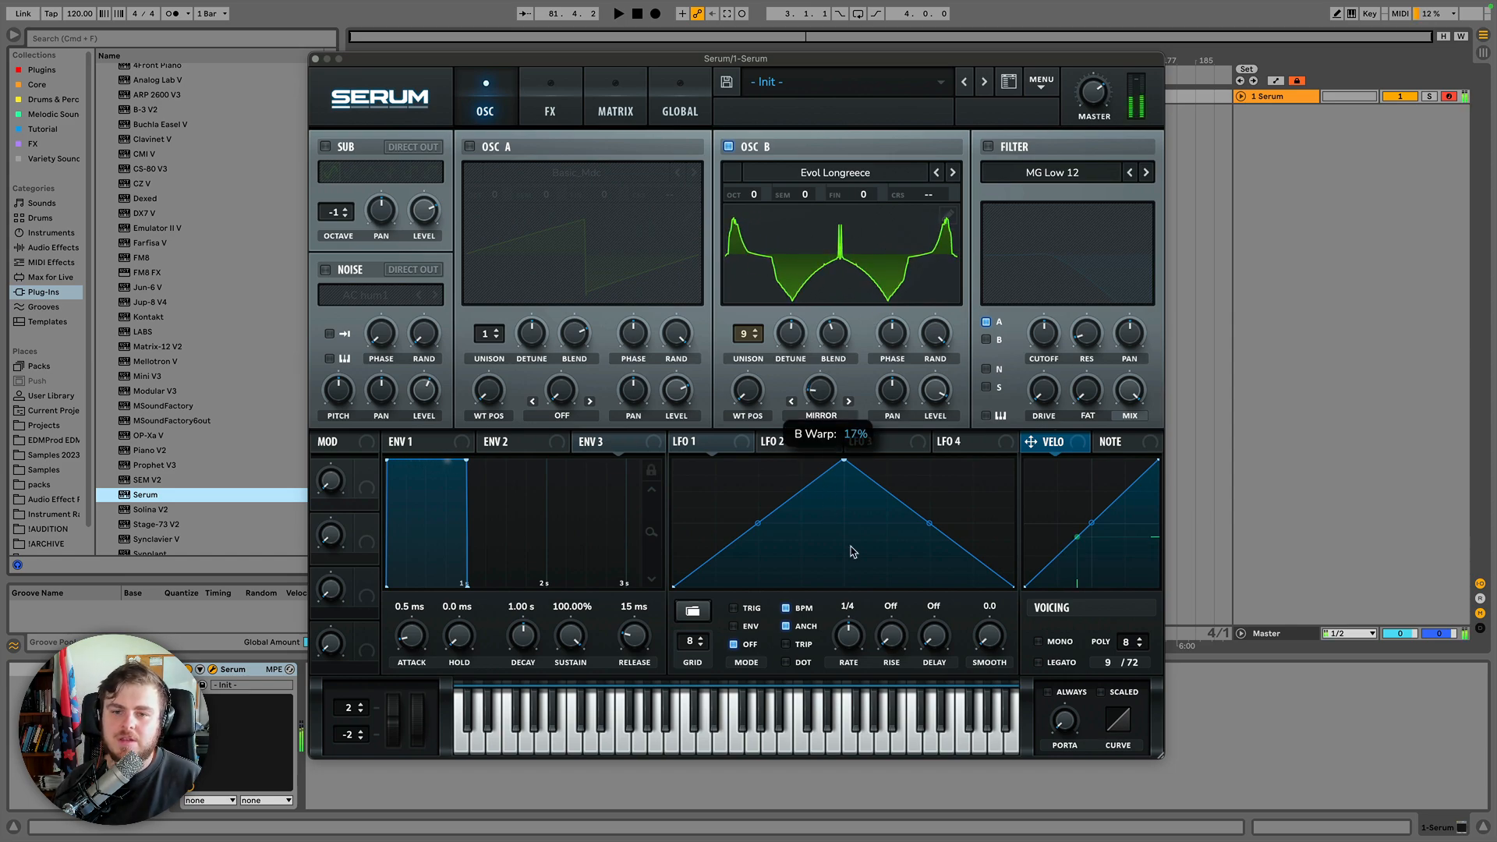
Switch the warp mode to Remap 1, try Remap 2 from the warp list, then step back to Remap 1.
click(849, 404)
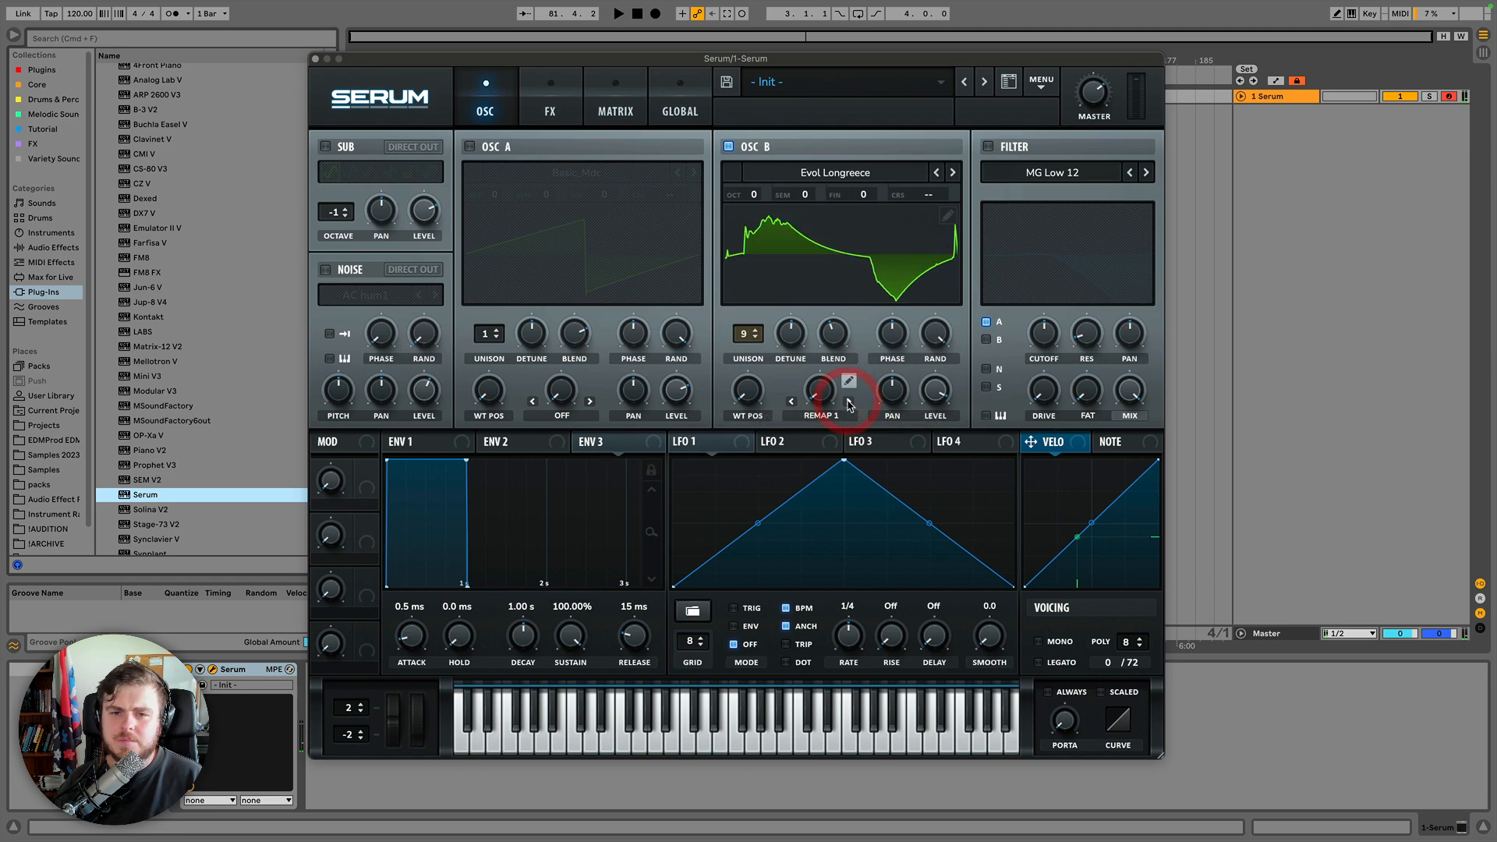
click(819, 412)
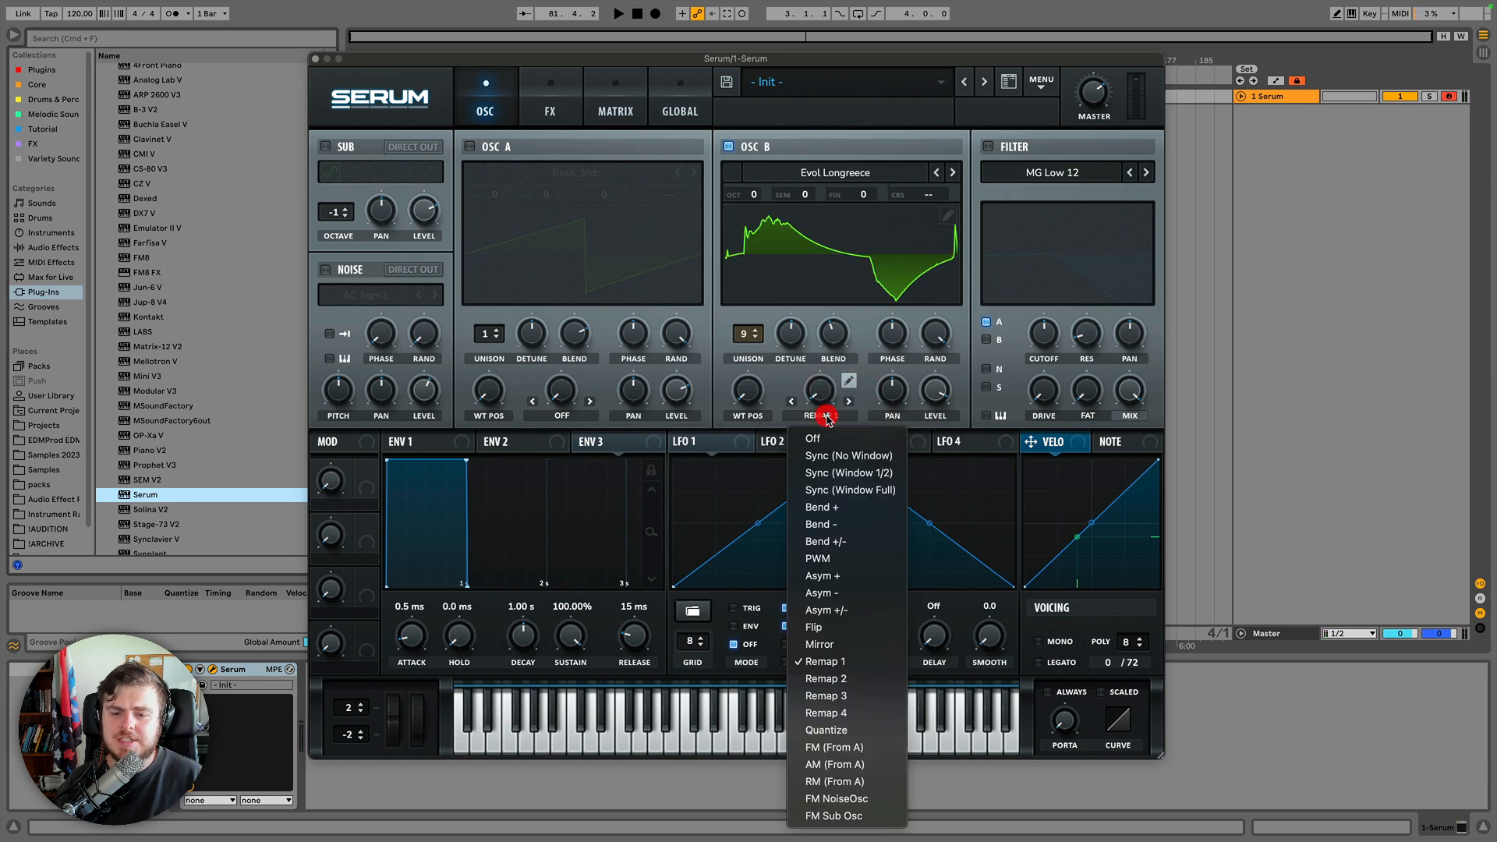
click(825, 678)
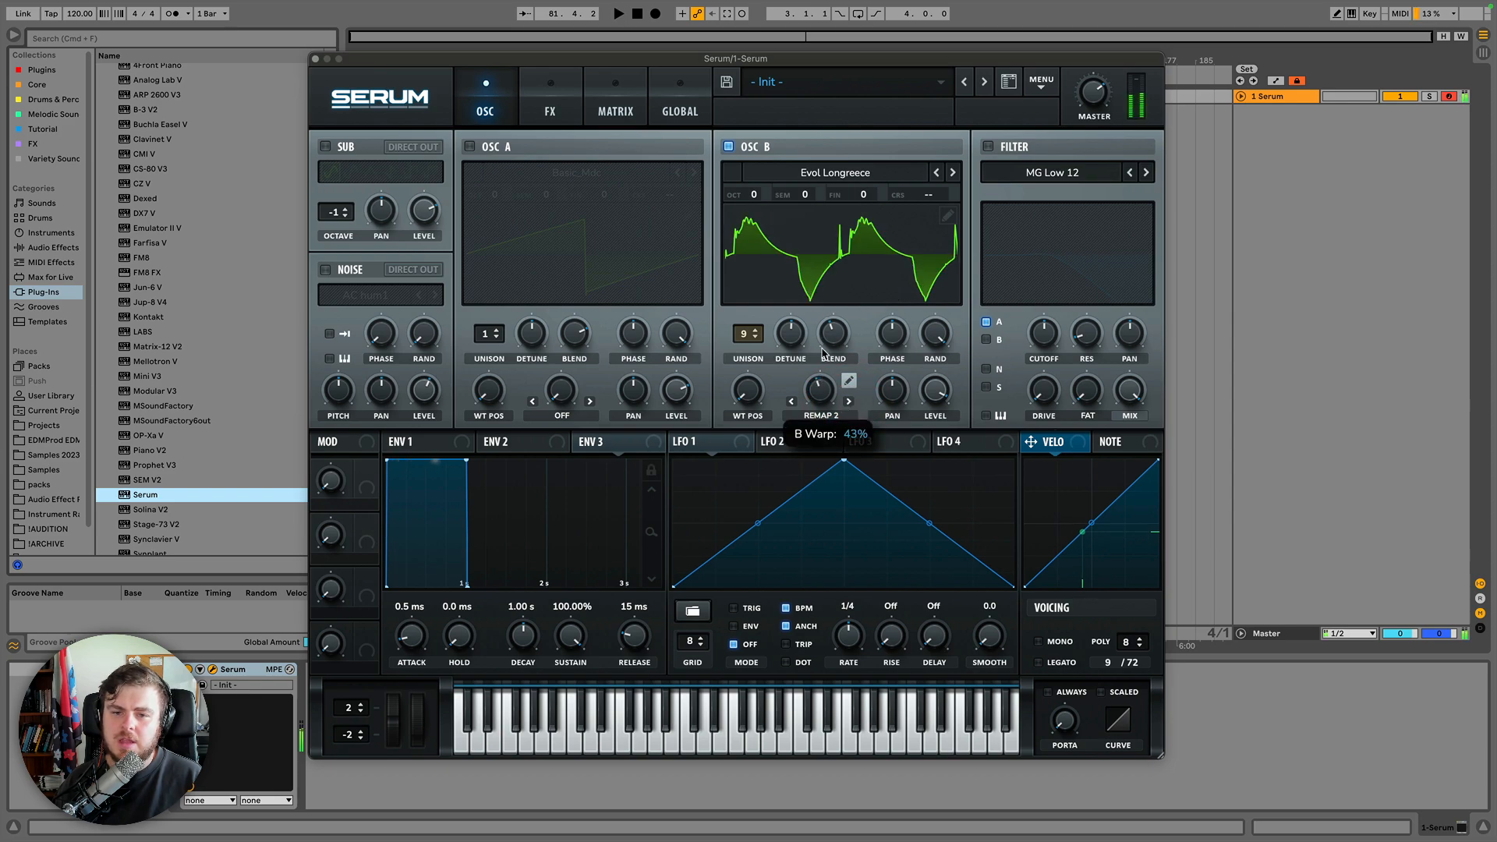
click(792, 400)
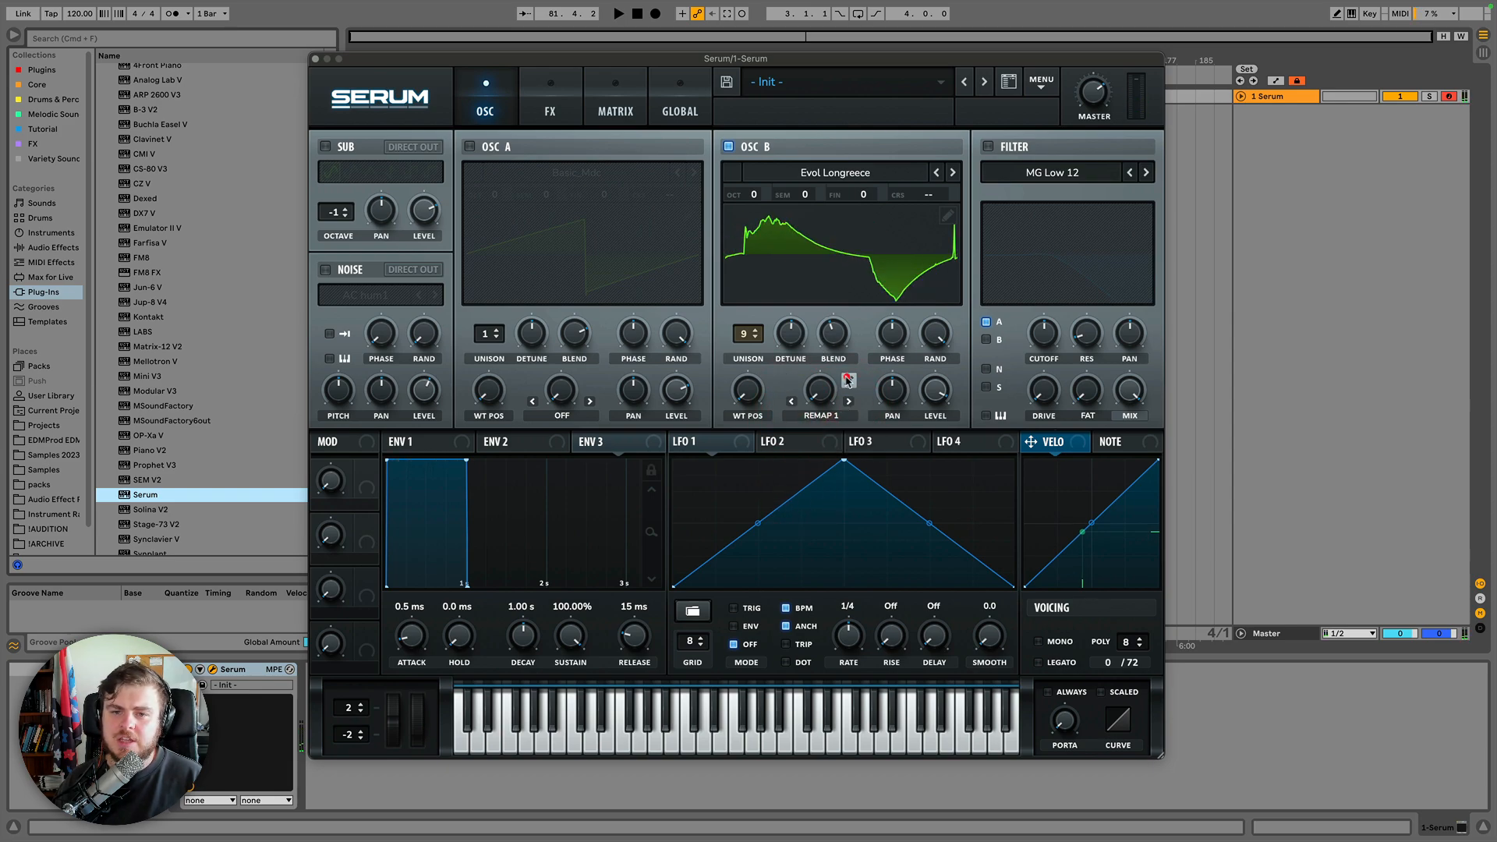
Open the Remap Edit curve and add and move points to form a zigzag shape, then close the editor.
click(848, 381)
click(600, 171)
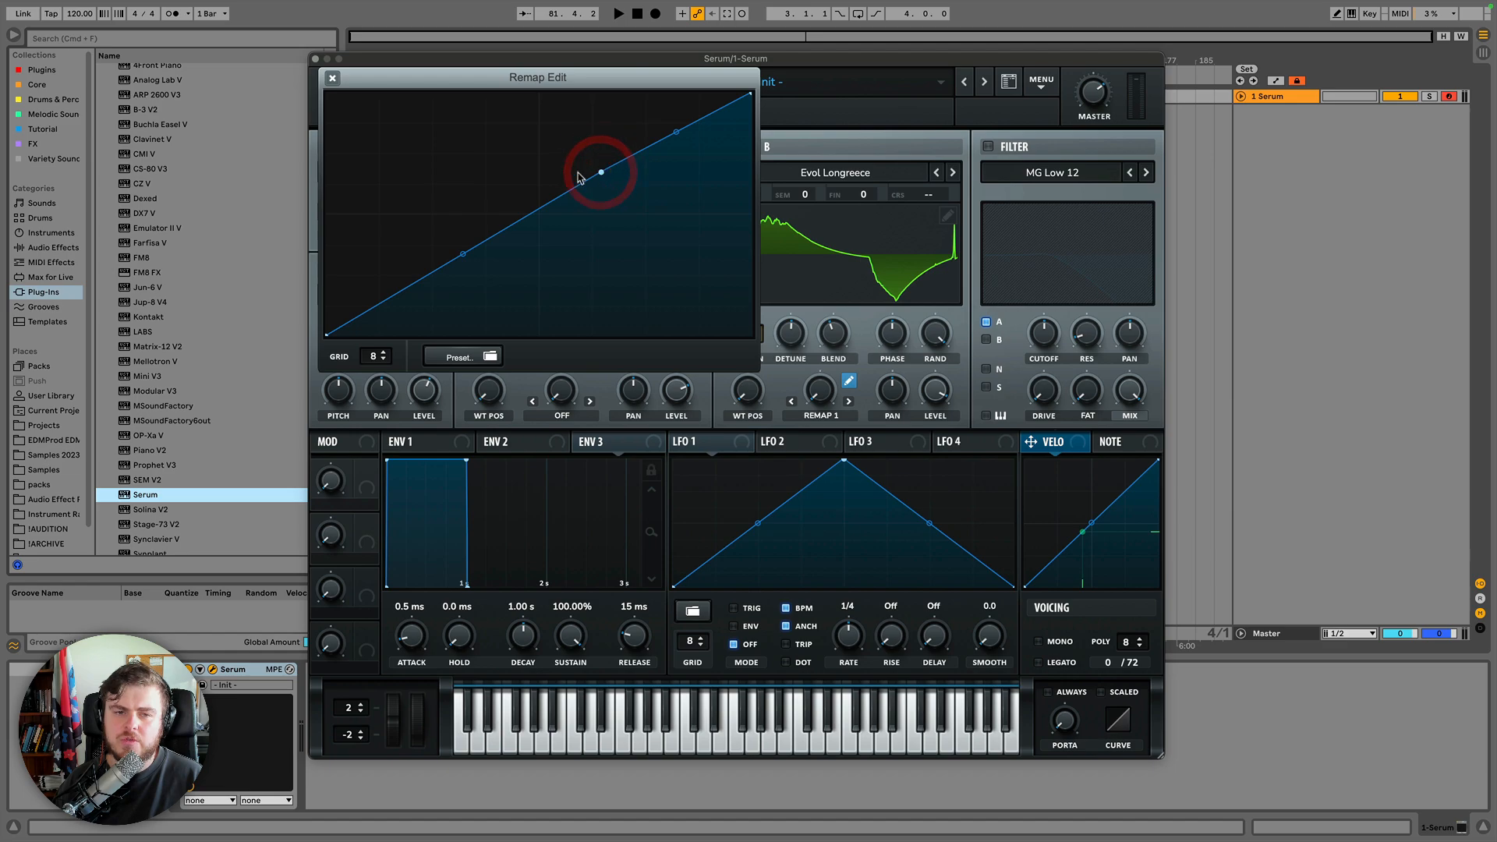
click(505, 166)
double_click(492, 233)
drag(492, 233, 450, 121)
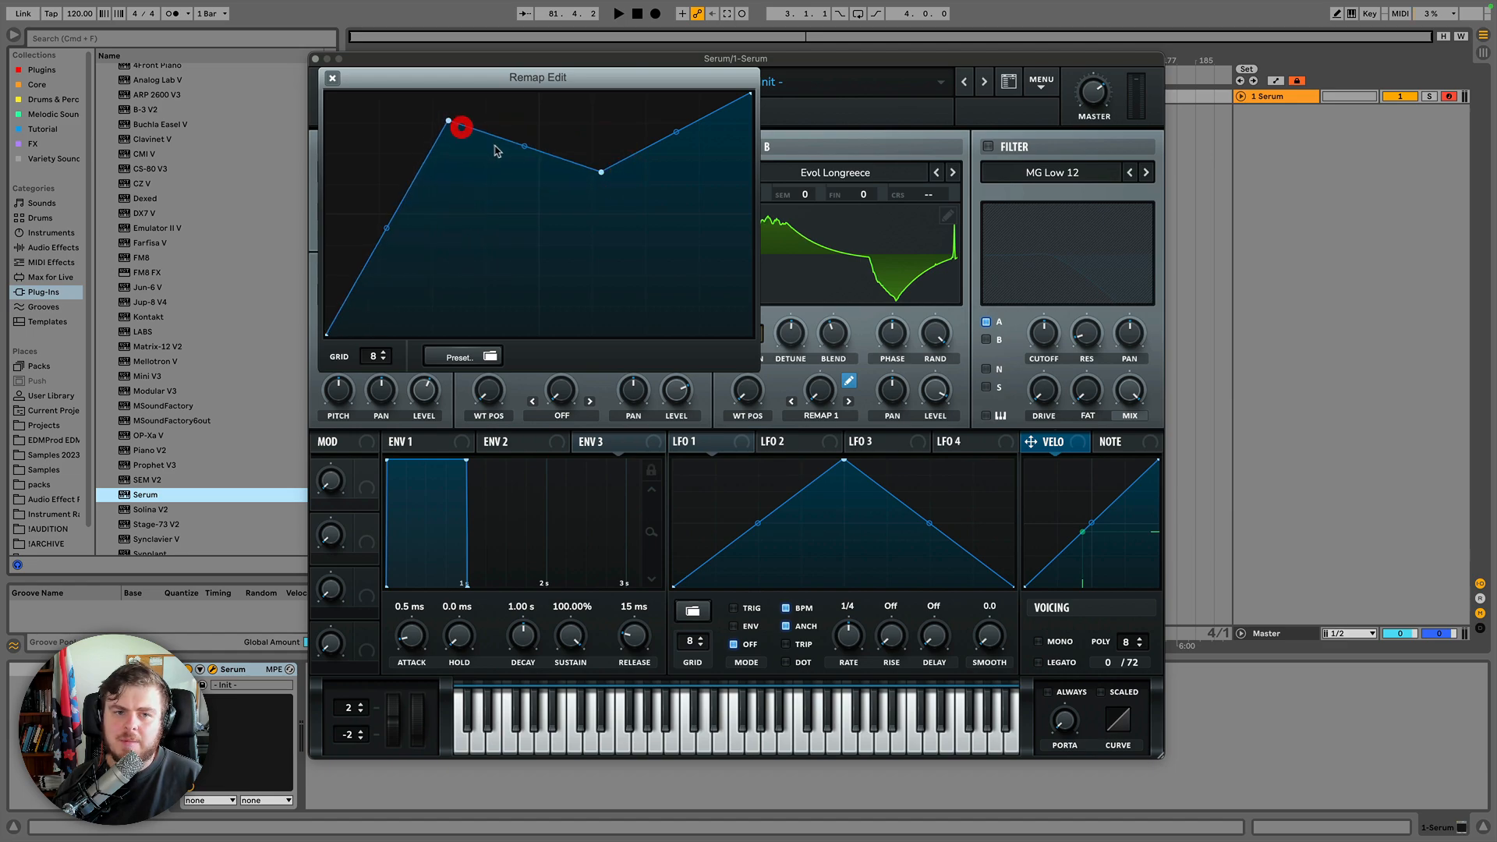
double_click(537, 148)
drag(536, 149, 517, 335)
double_click(659, 139)
drag(659, 139, 697, 278)
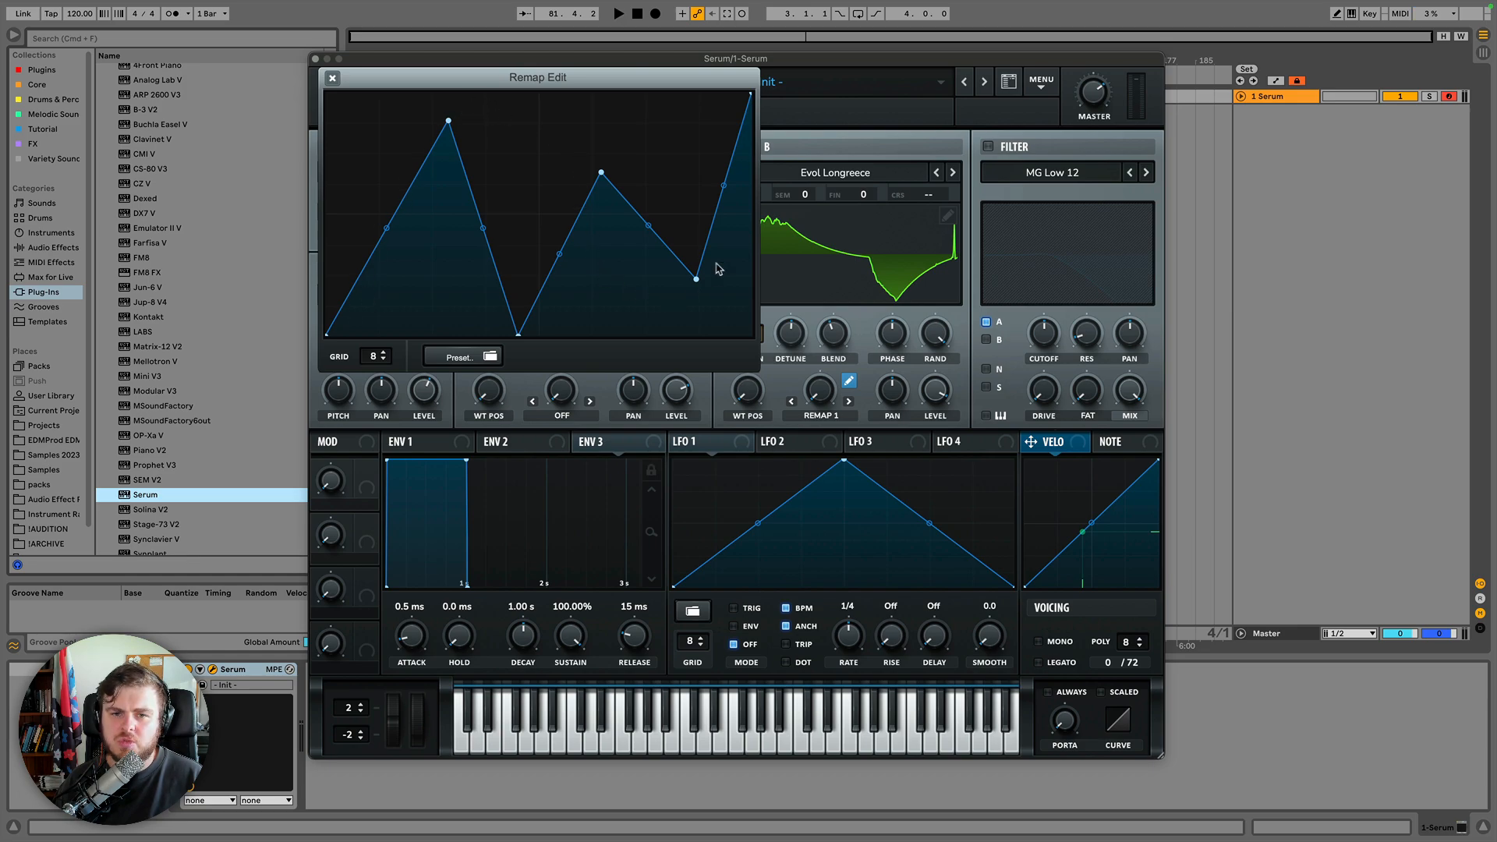
click(333, 79)
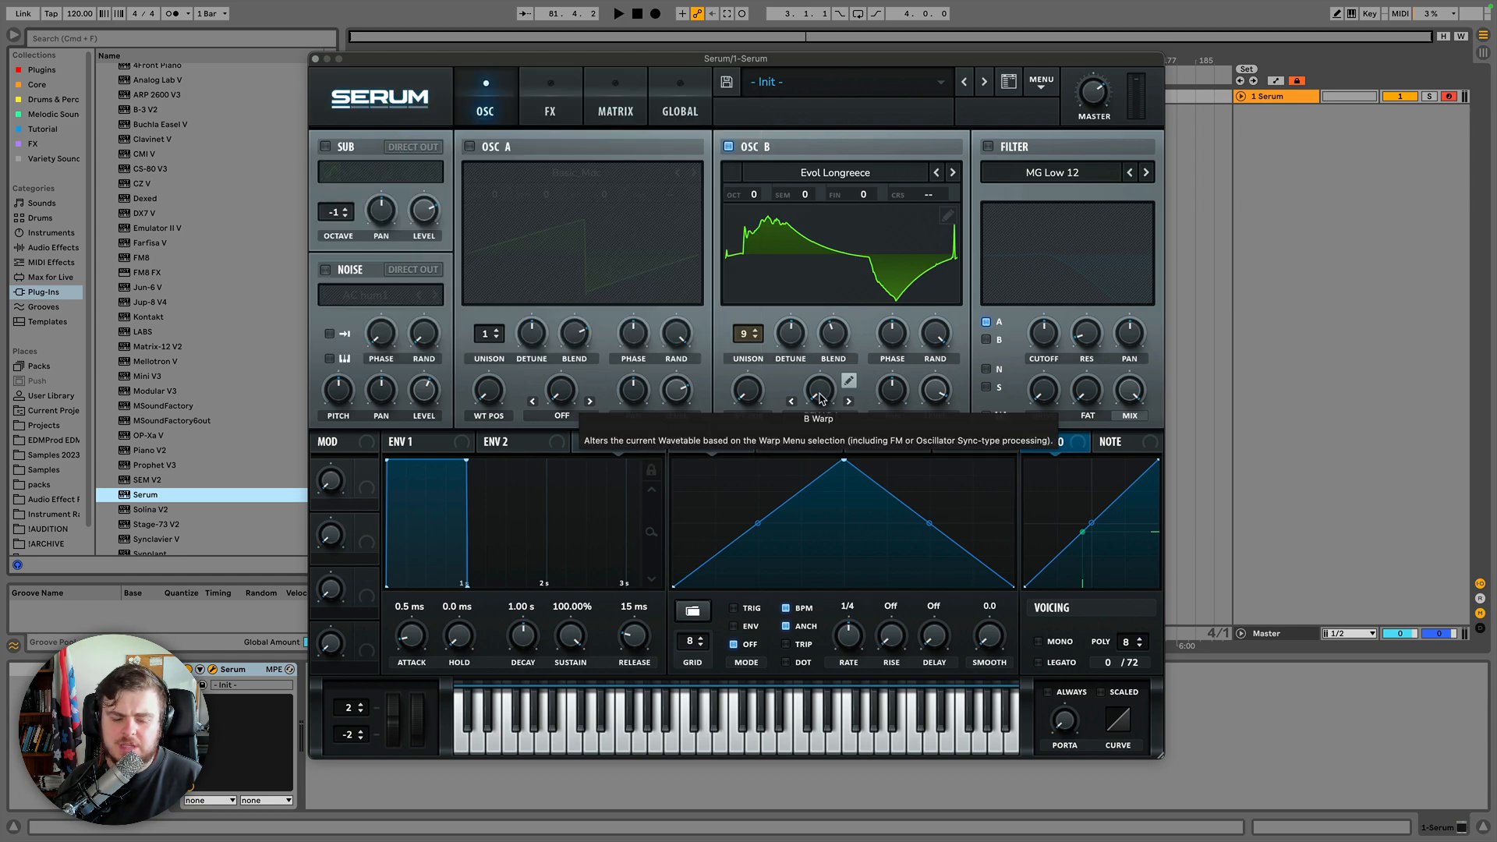
Step the warp mode to Remap 2 and open its Remap Edit curve to inspect it, then close the editor.
drag(820, 398, 846, 416)
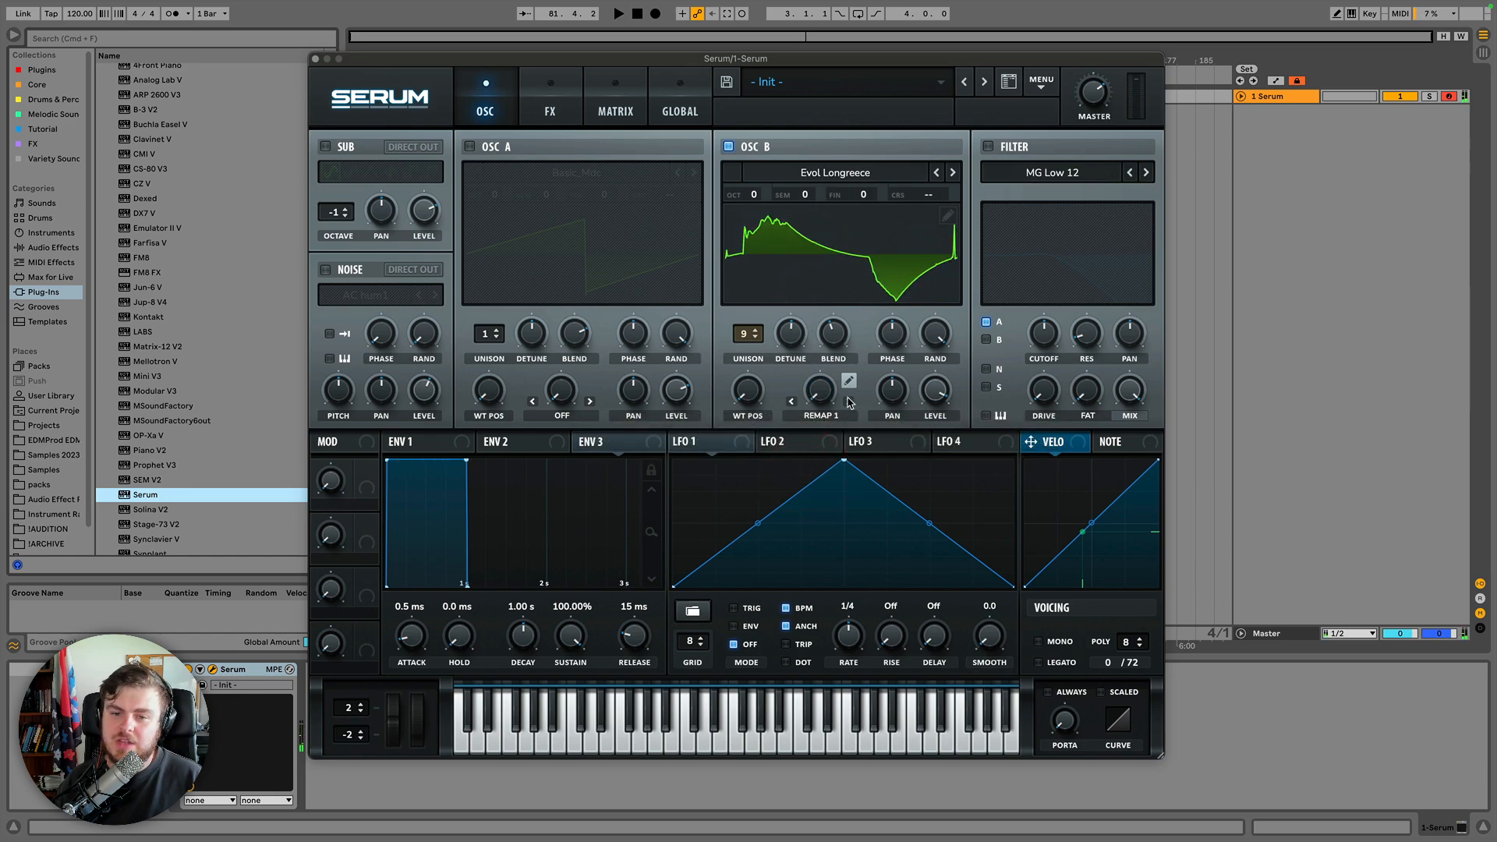
click(849, 402)
click(849, 380)
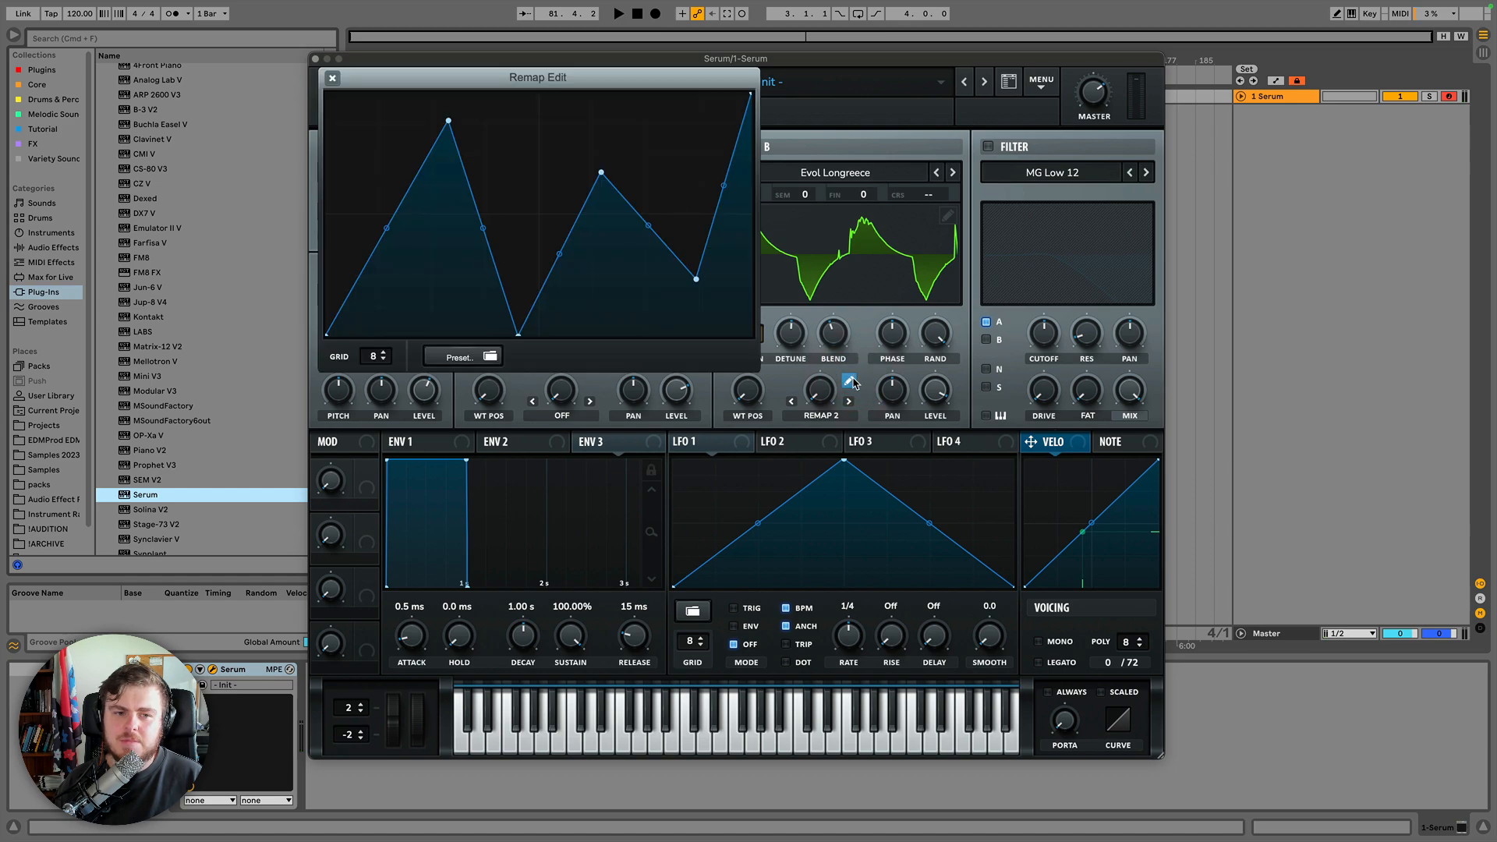
click(850, 381)
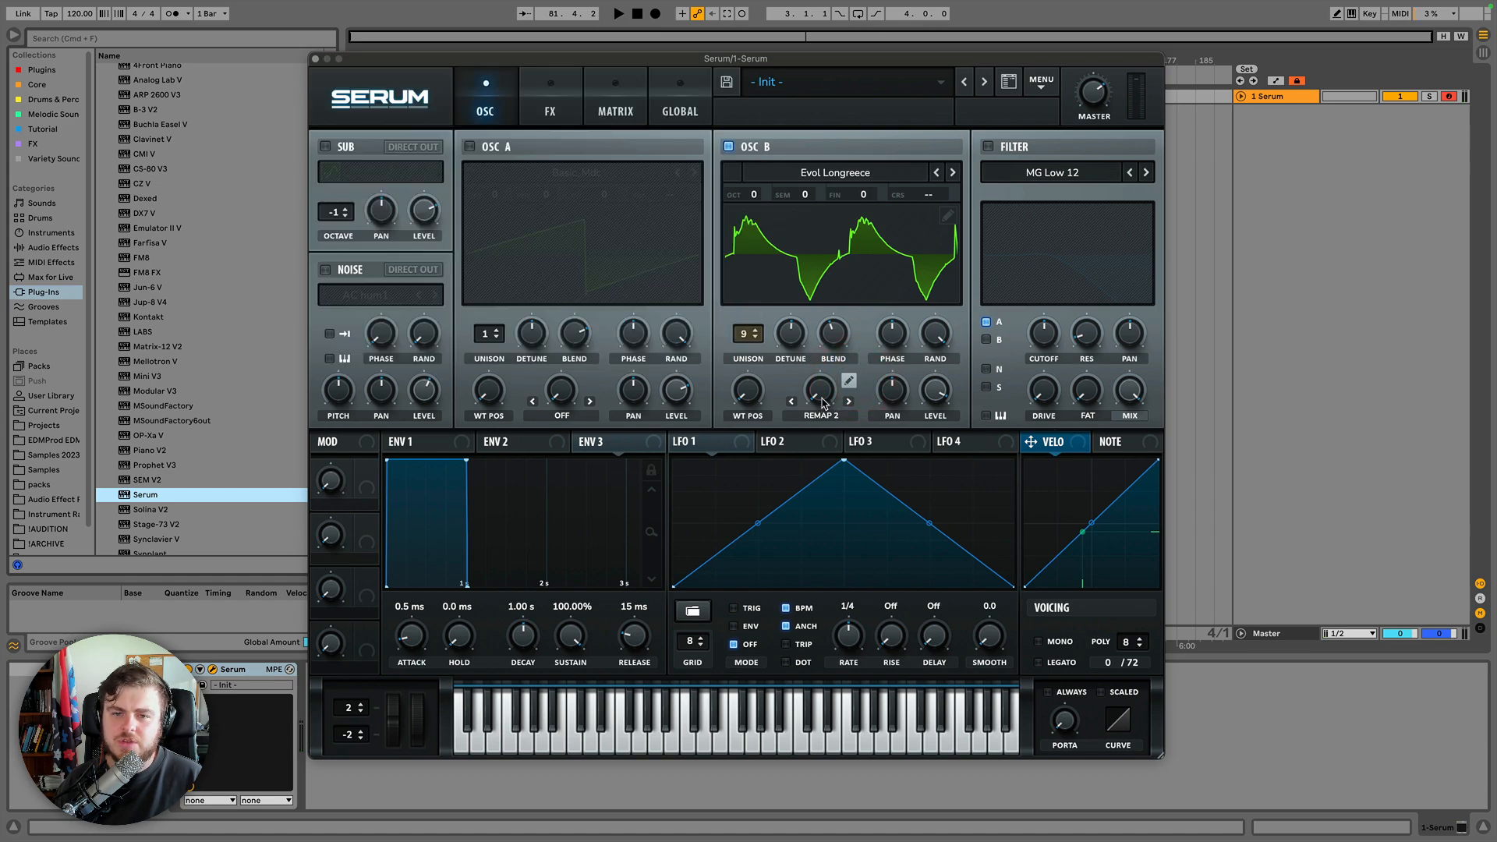
mouse_move(823, 402)
mouse_down()
mouse_move(823, 384)
mouse_move(823, 402)
mouse_up()
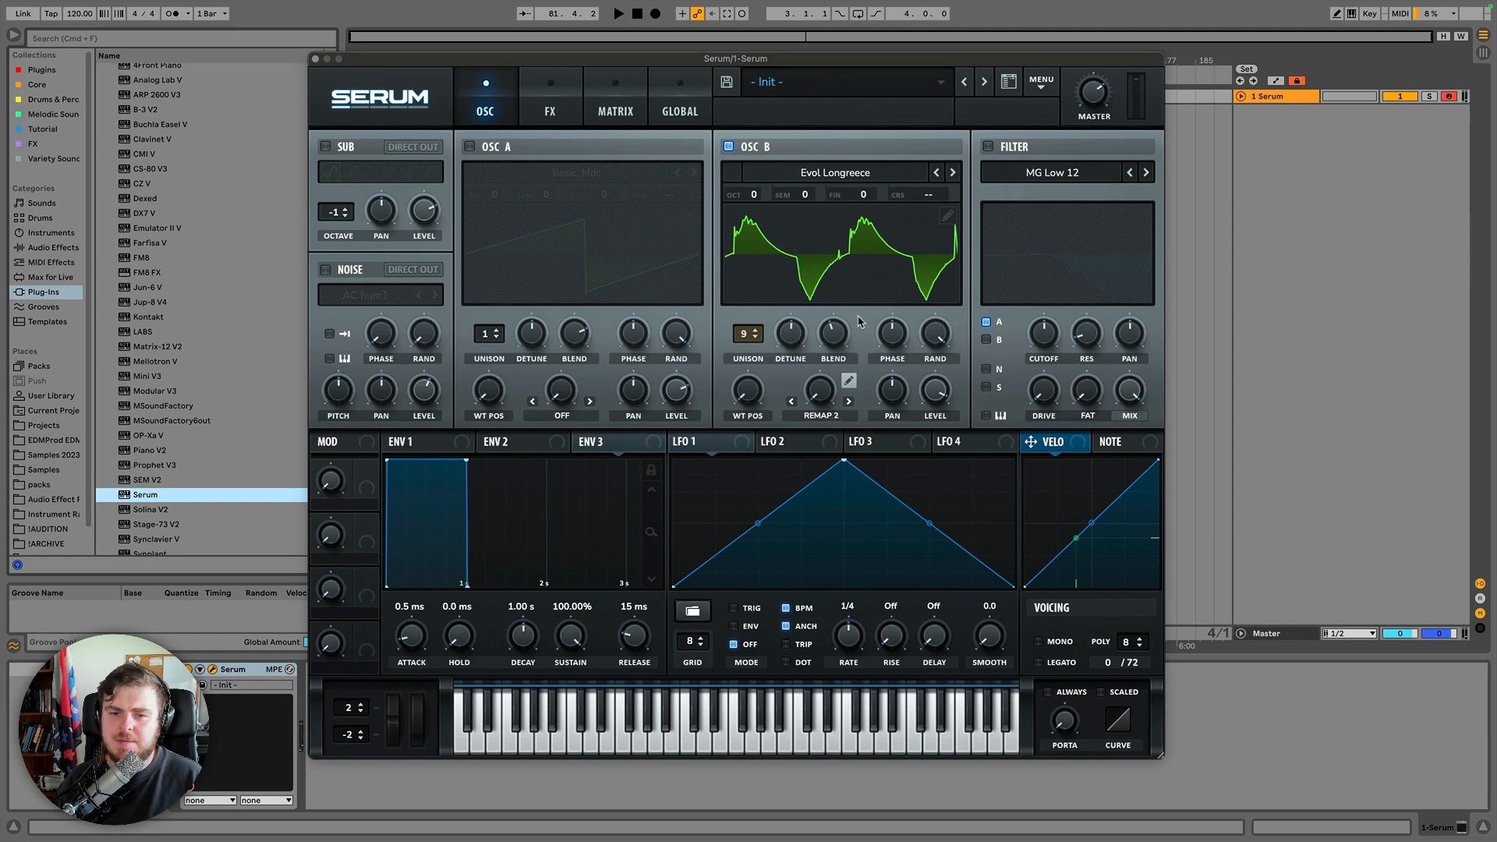
Step through the Remap 3 and Remap 4 warp modes, sweeping the warp amount on each.
click(849, 402)
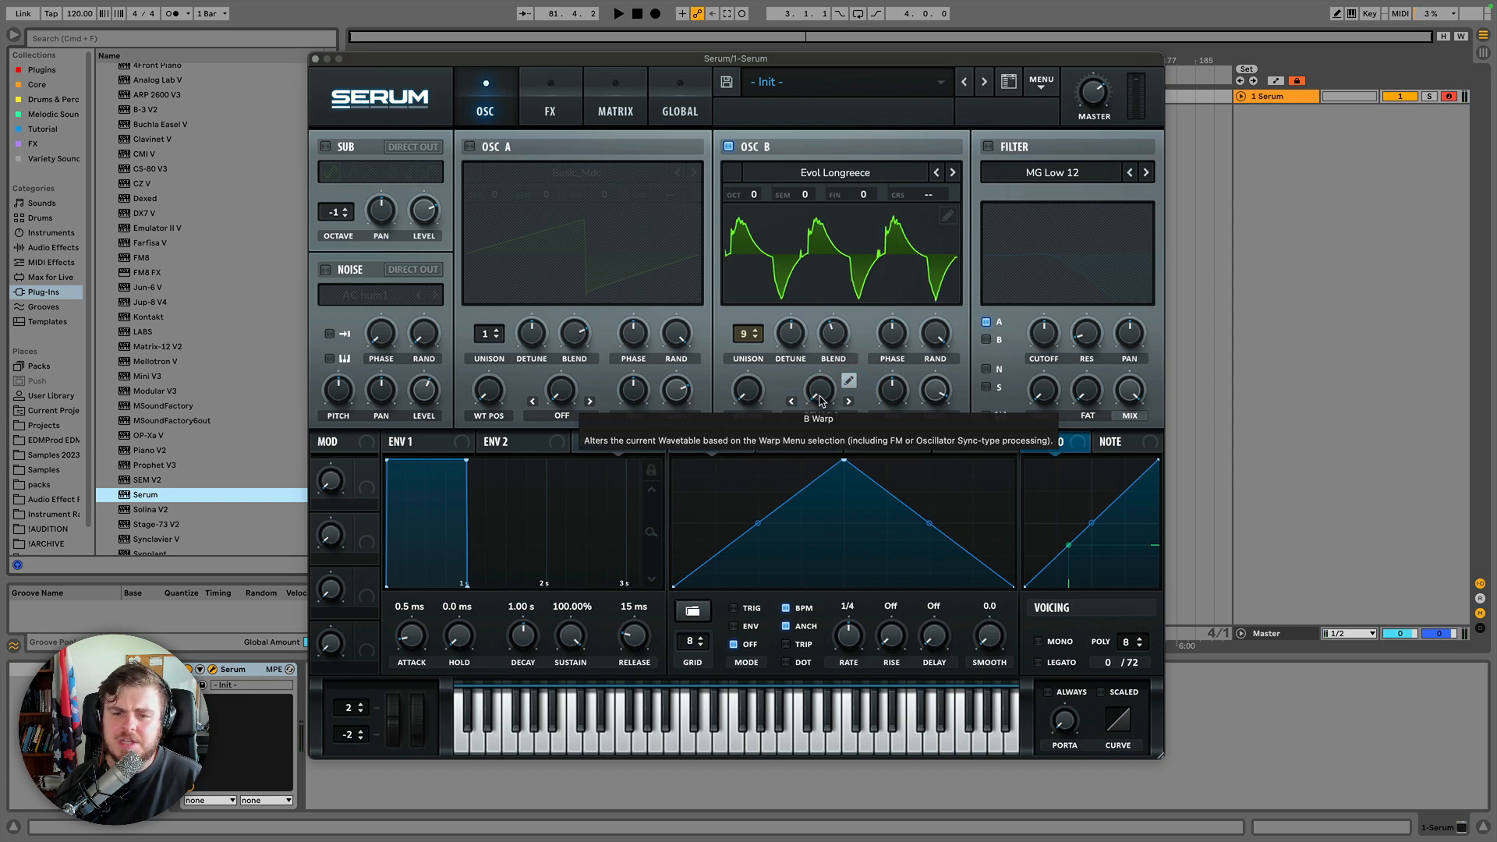
mouse_move(820, 402)
mouse_down()
mouse_move(815, 343)
mouse_move(823, 413)
mouse_up()
click(847, 402)
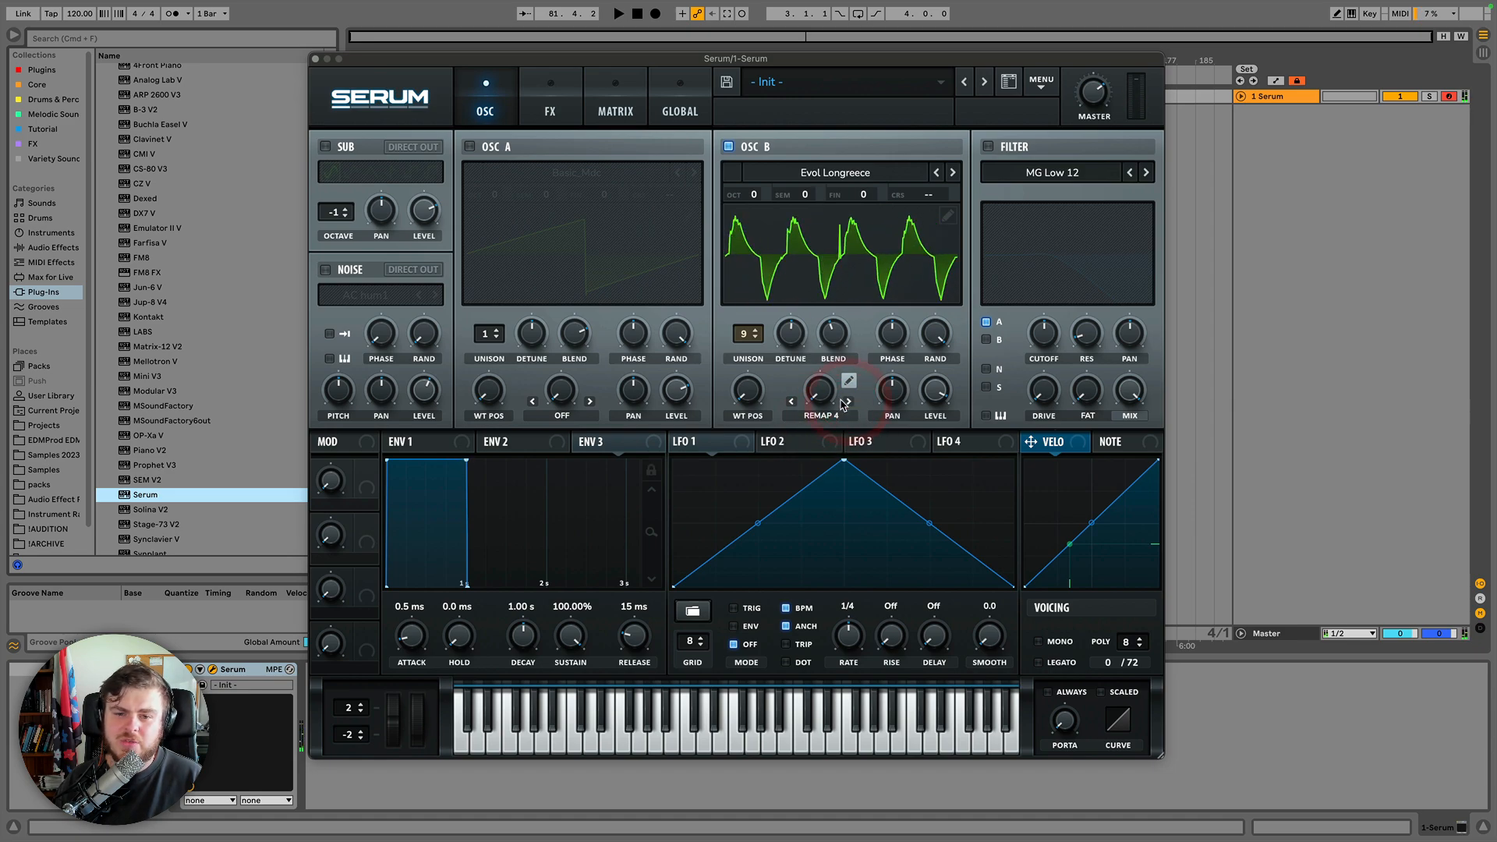
drag(822, 403, 829, 434)
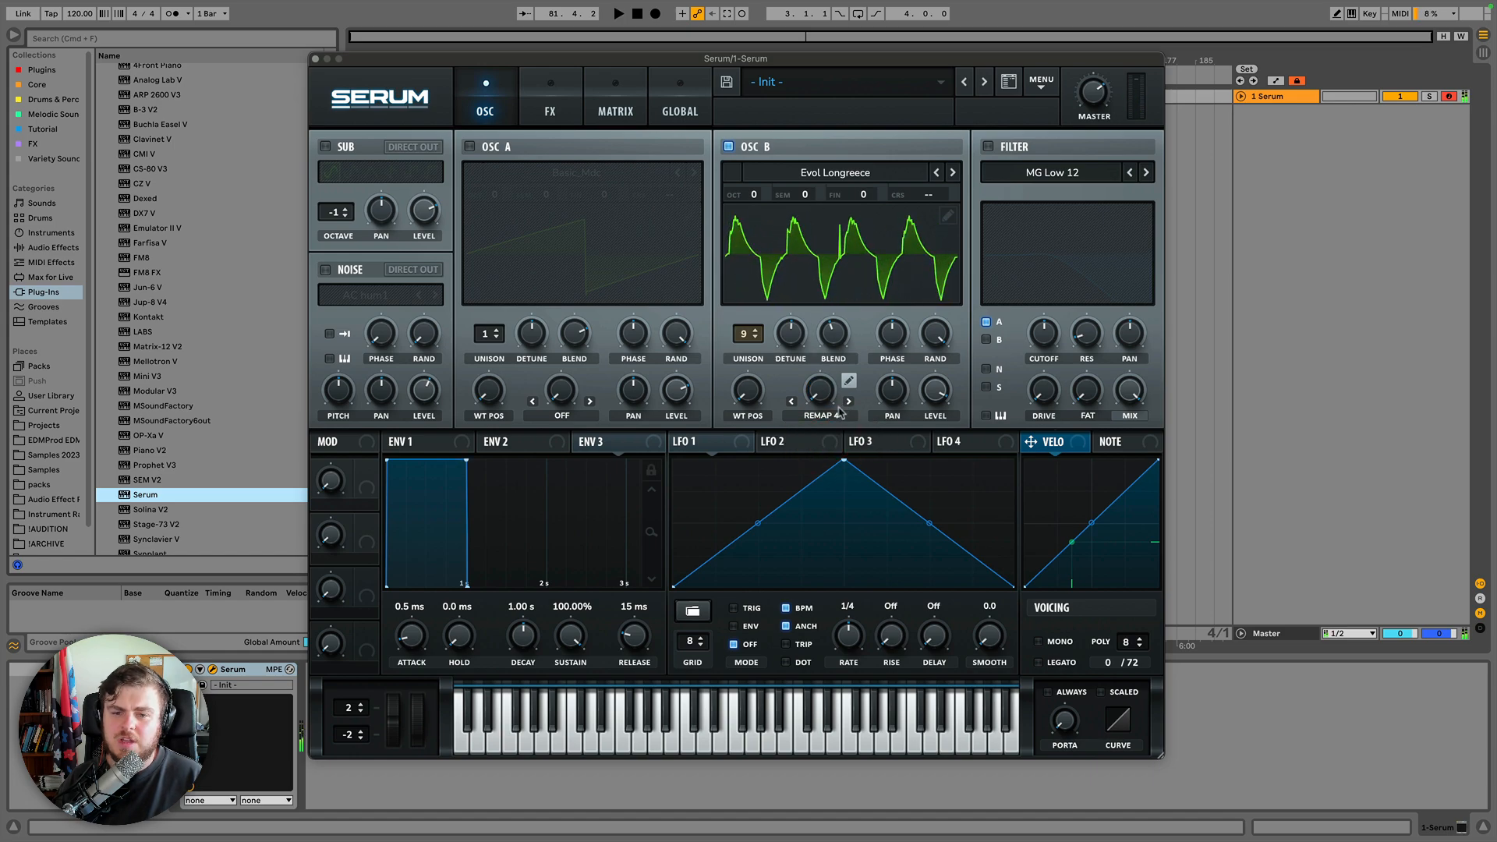
Switch the warp mode to Quantize and sweep the warp amount up and down.
click(832, 417)
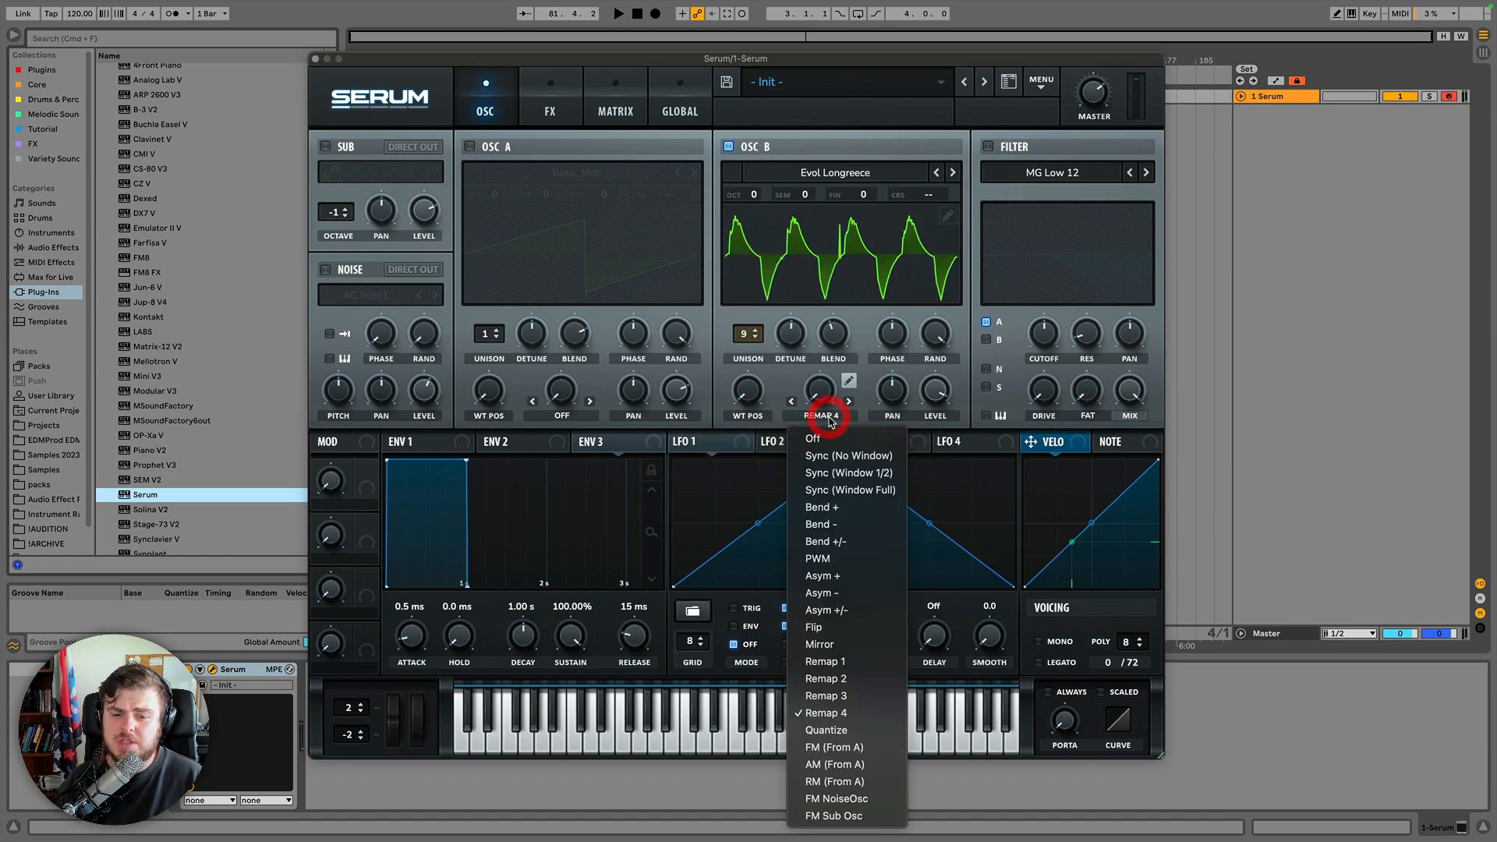
click(826, 728)
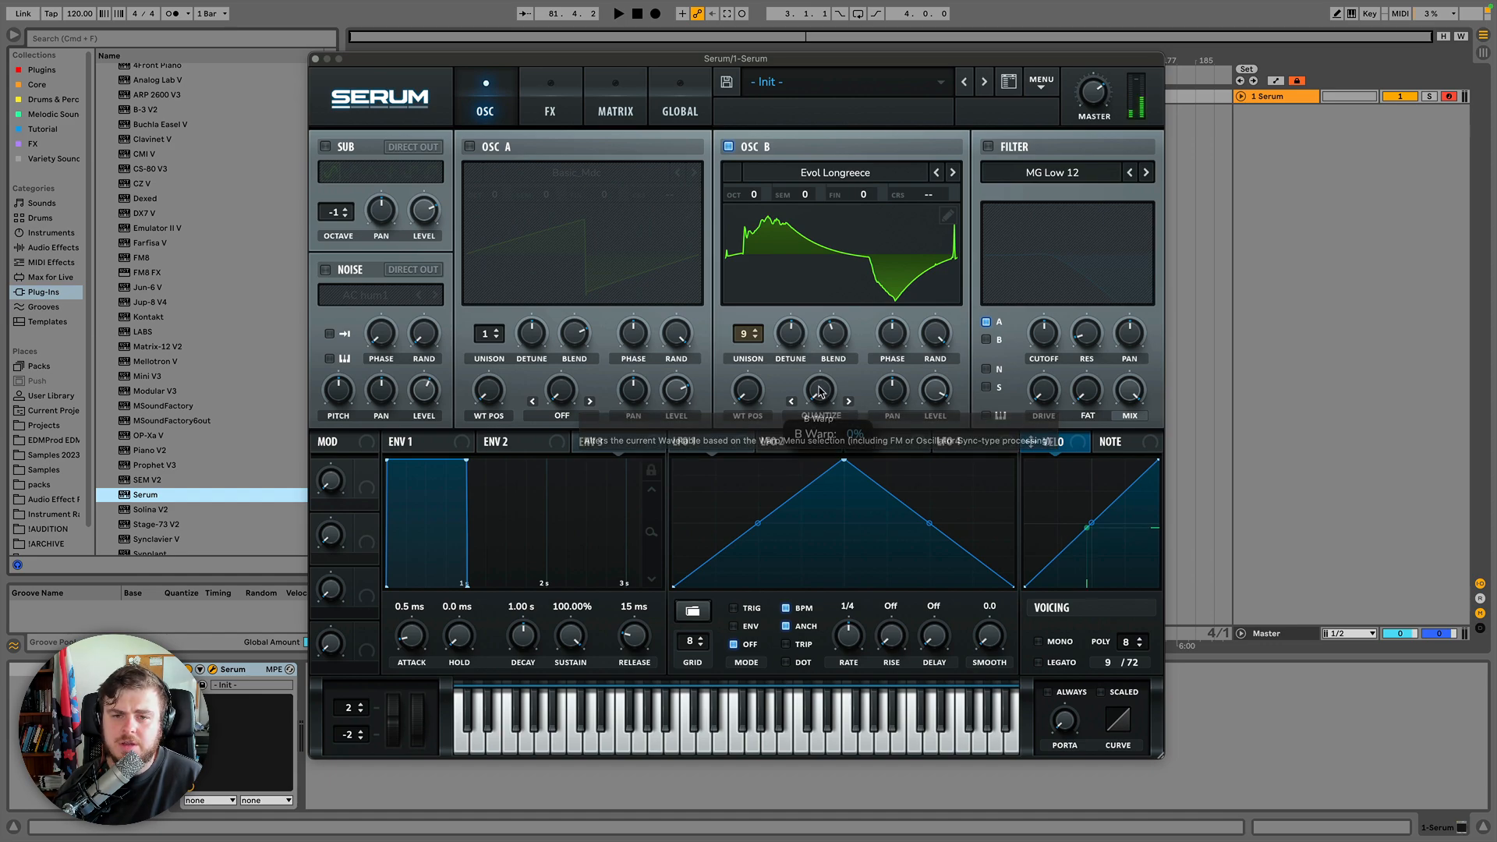
drag(818, 397, 820, 311)
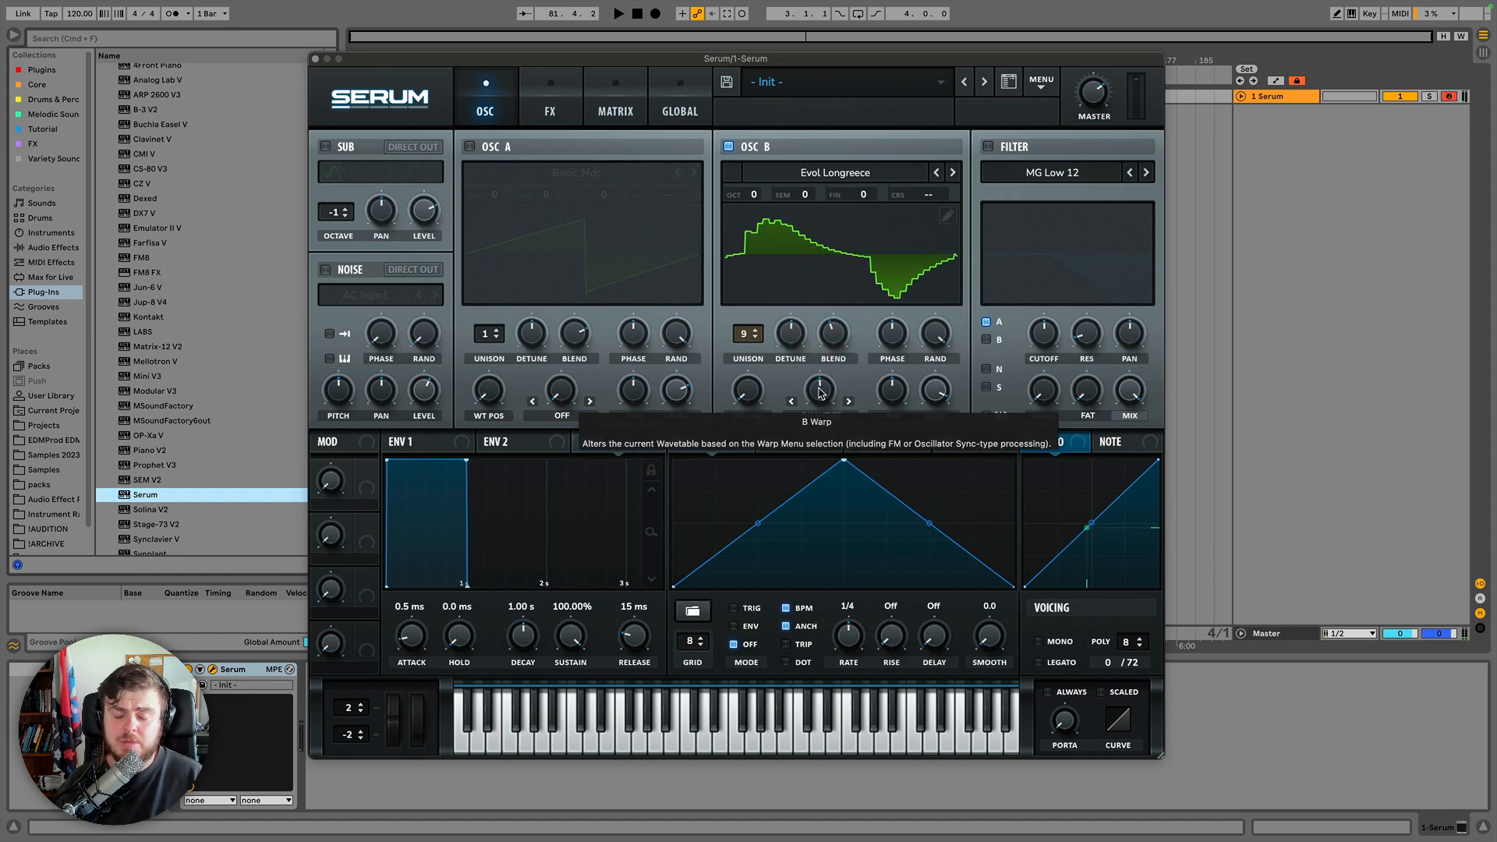
drag(820, 393, 819, 428)
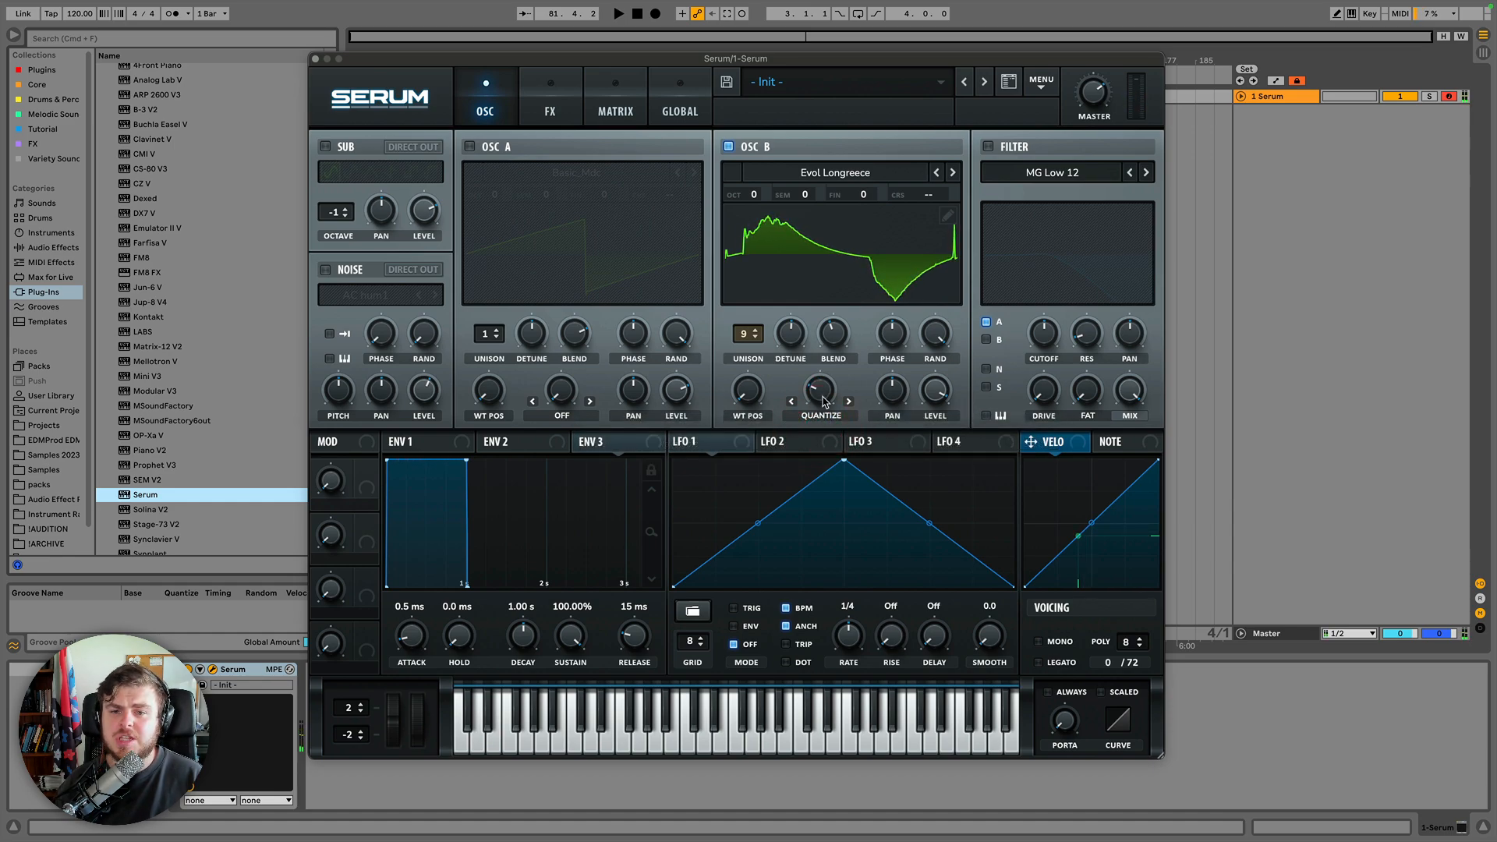
drag(827, 402, 827, 404)
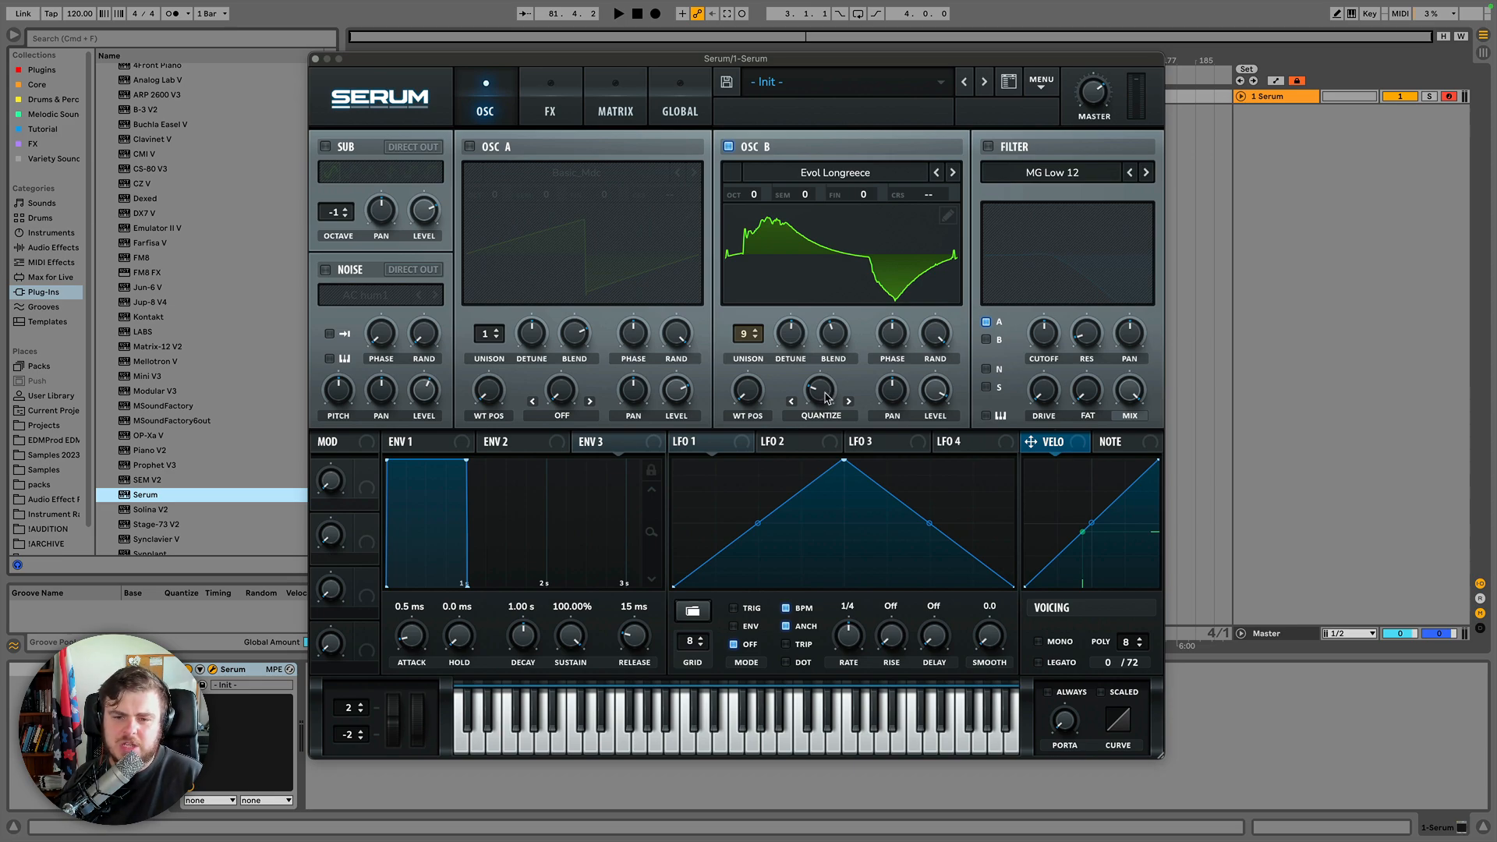
drag(825, 400, 823, 506)
click(822, 414)
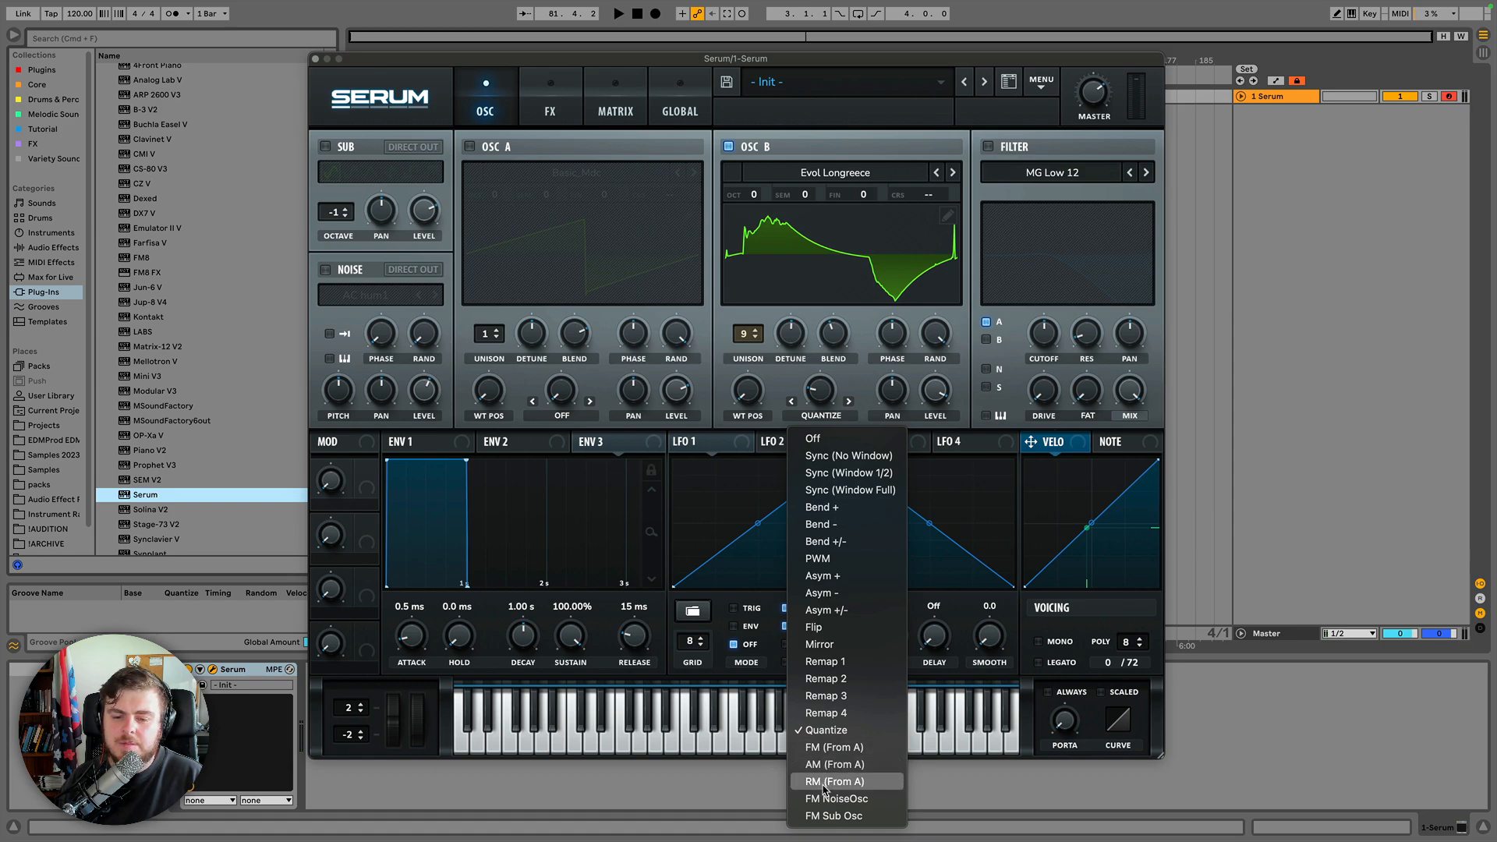
click(852, 385)
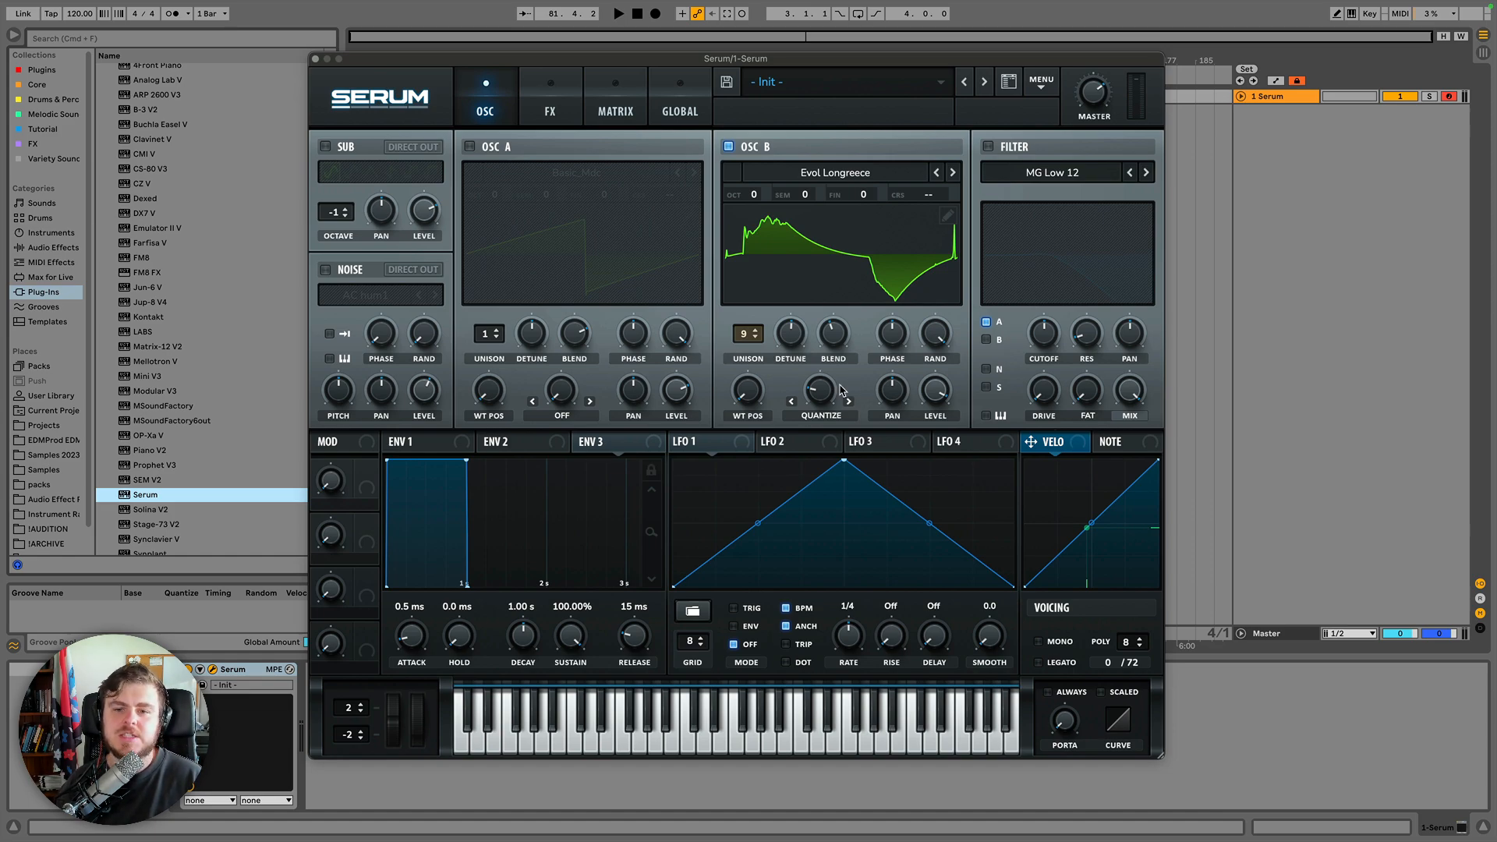
Turn on oscillator A.
click(470, 148)
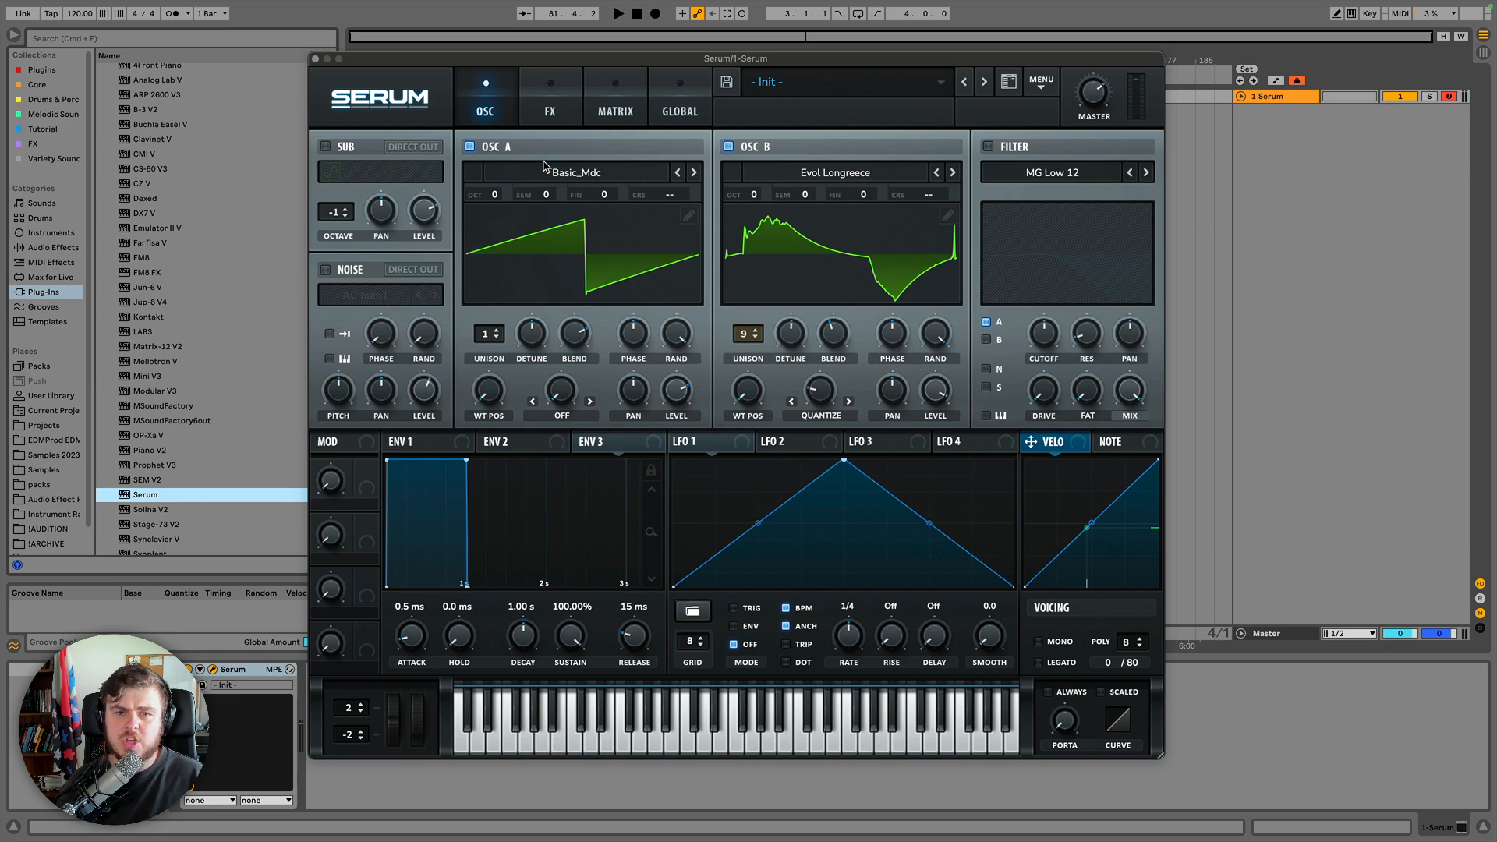
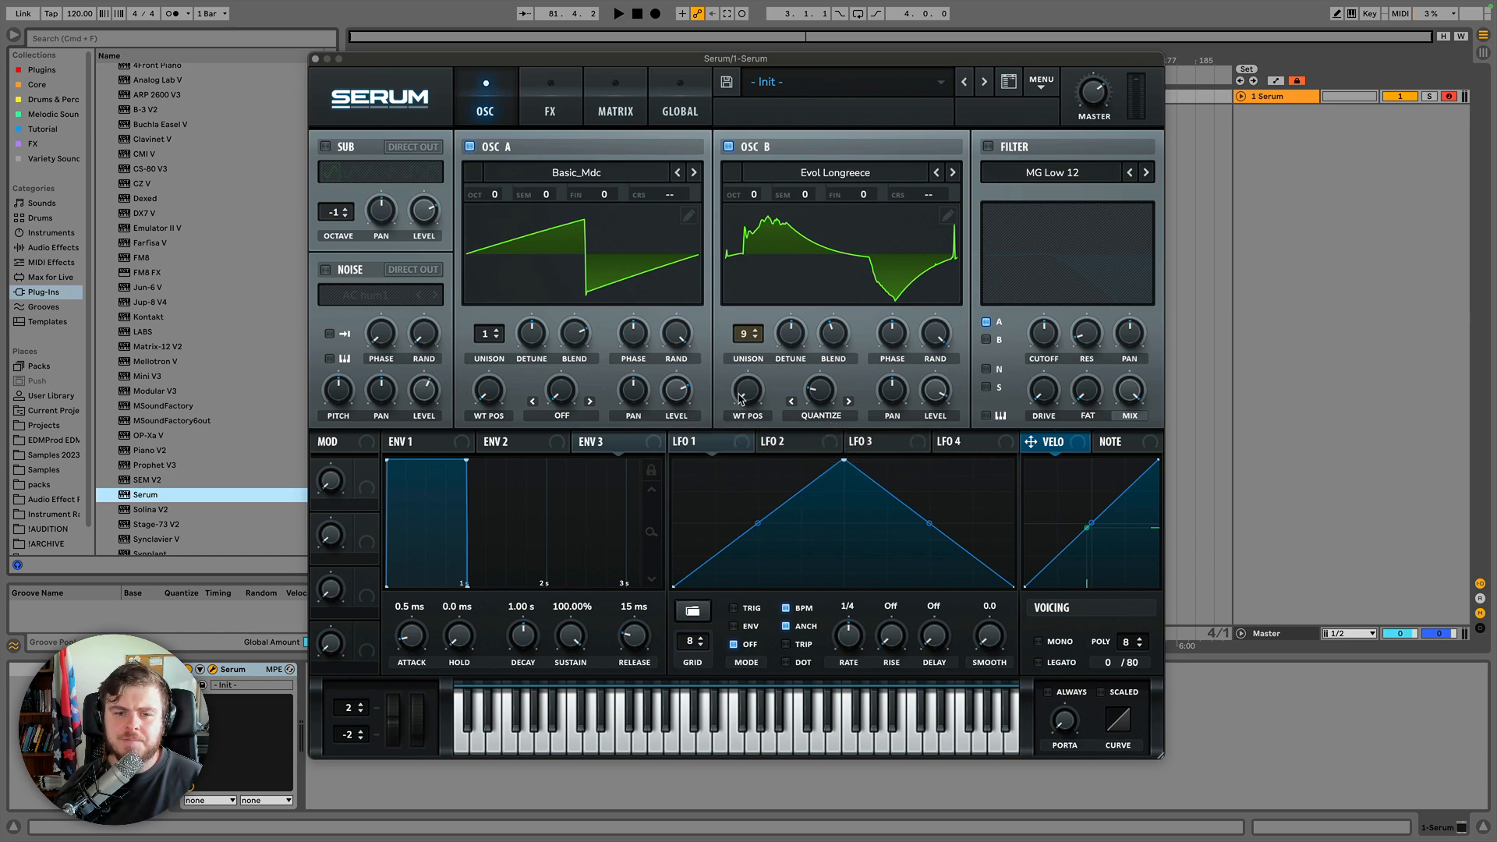
Set oscillator A's level to 76%.
drag(678, 388, 673, 542)
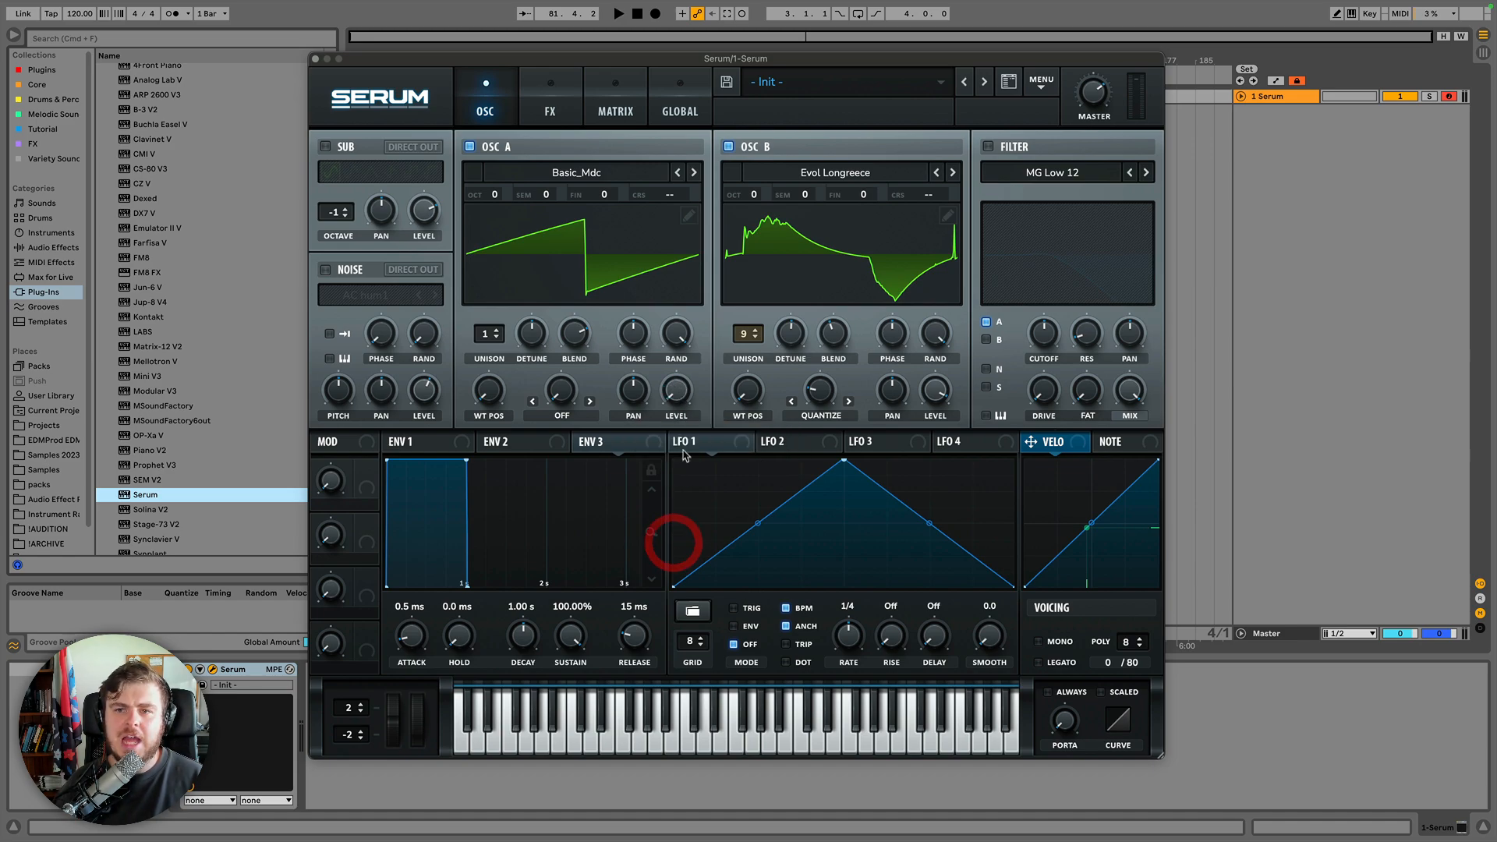
click(677, 388)
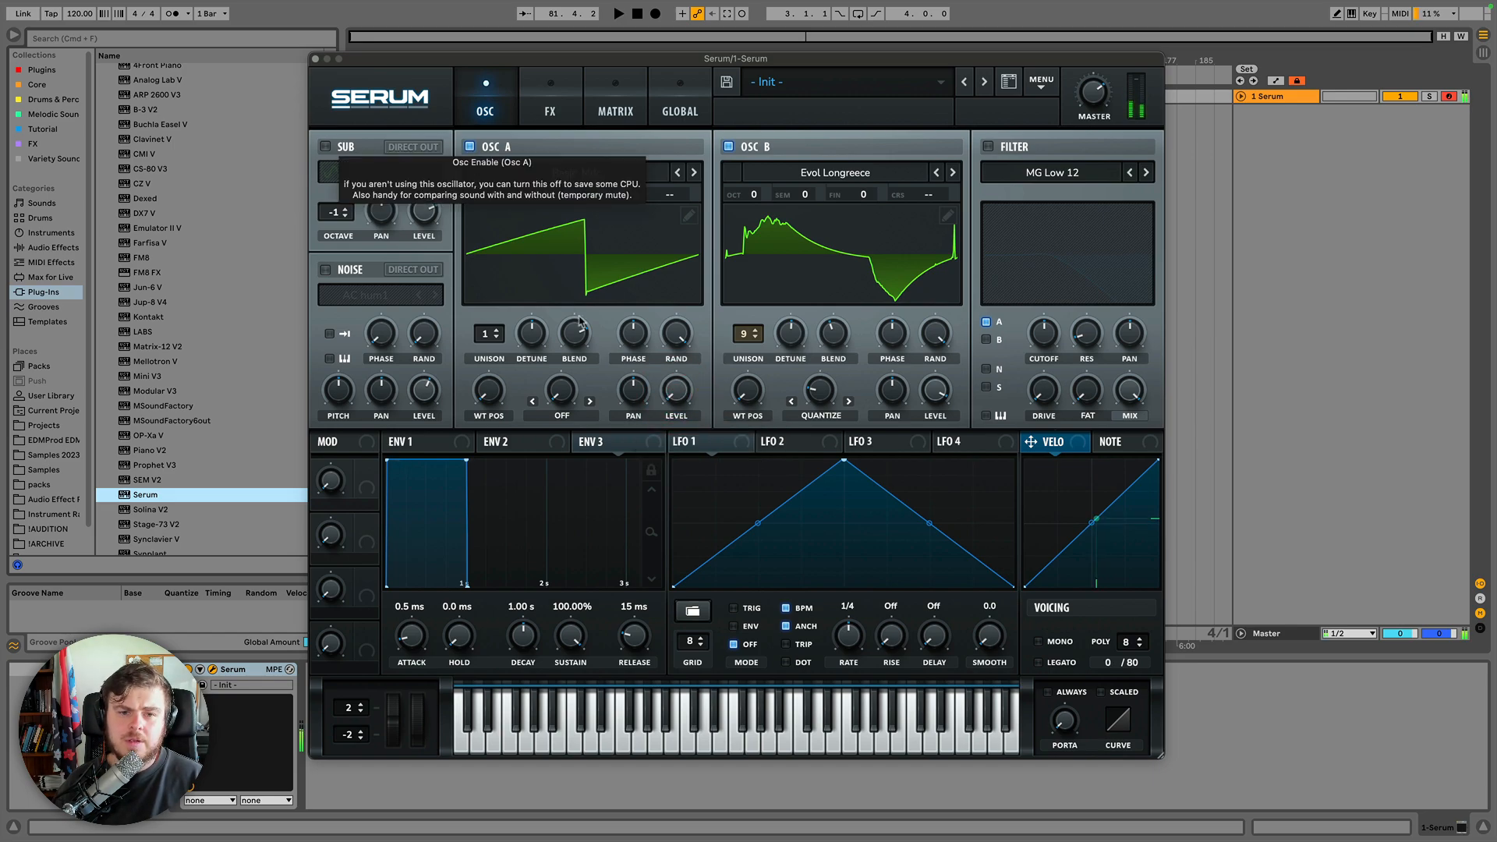
drag(677, 390, 668, 255)
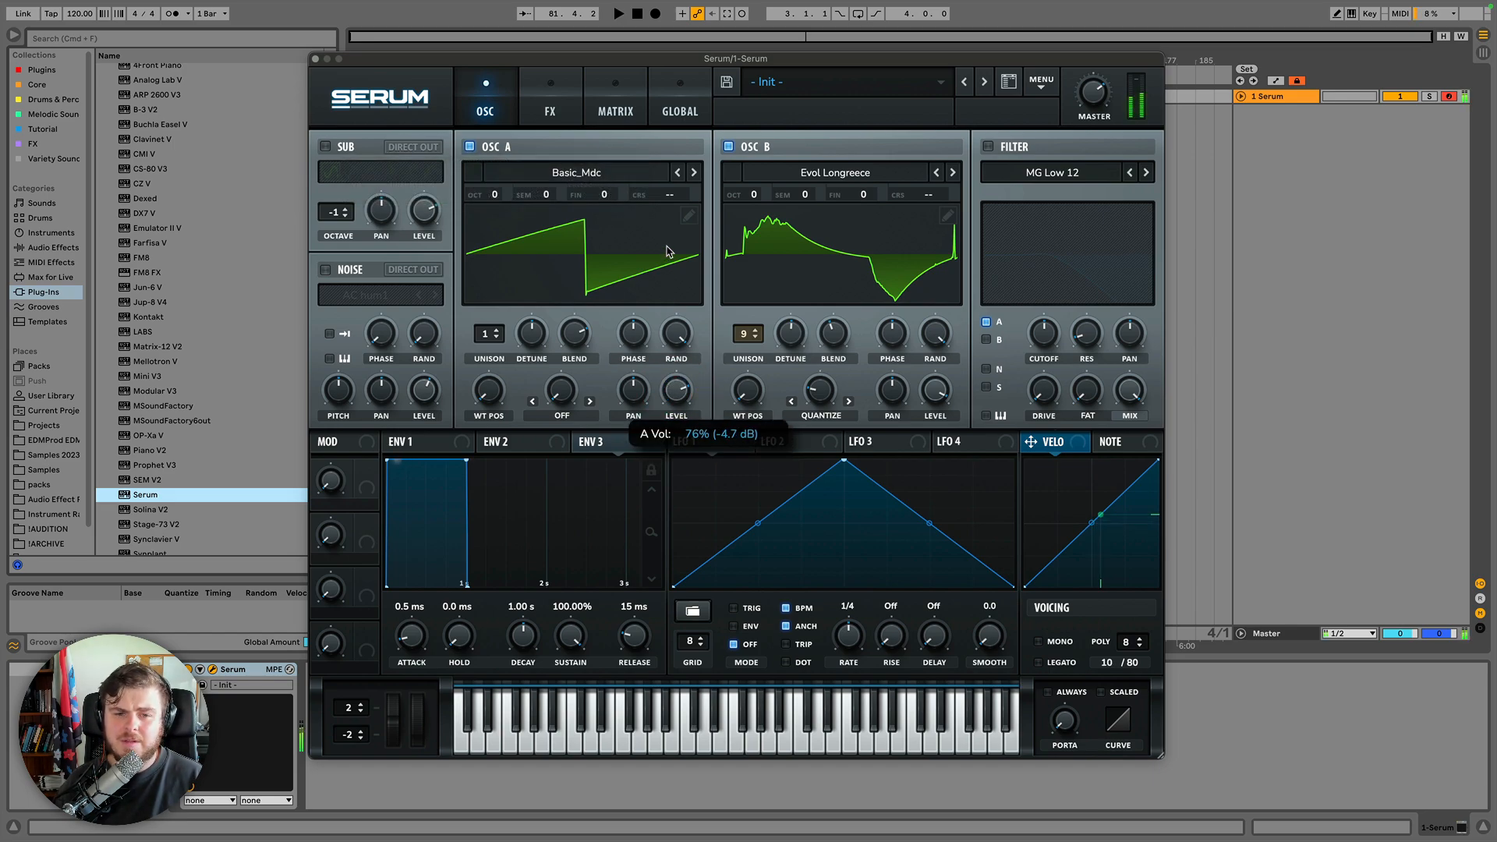
Switch oscillator B's warp mode to FM (From A) and sweep the warp amount from zero upward.
click(658, 526)
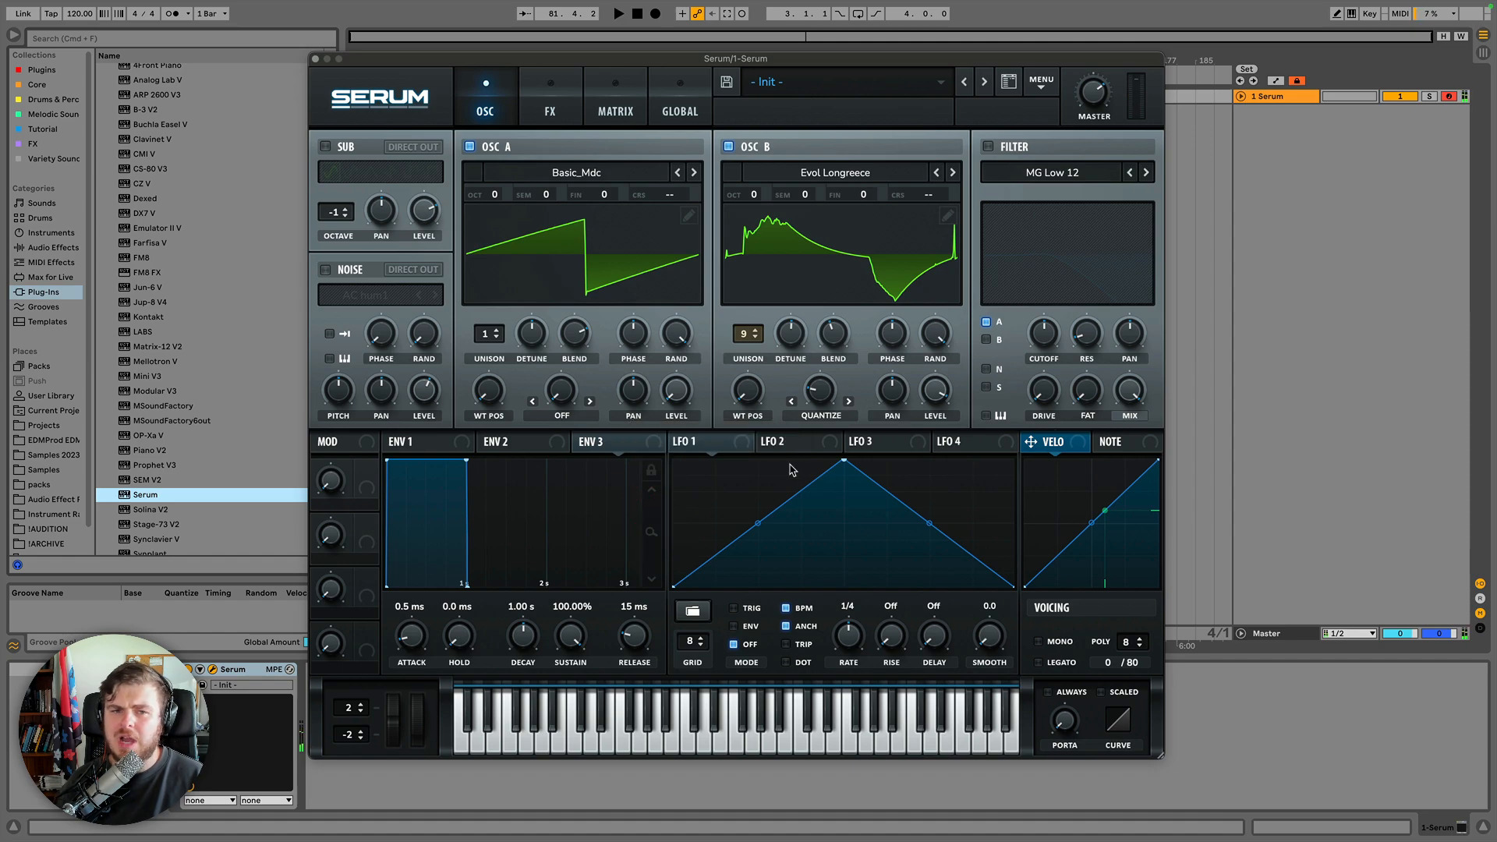
click(833, 419)
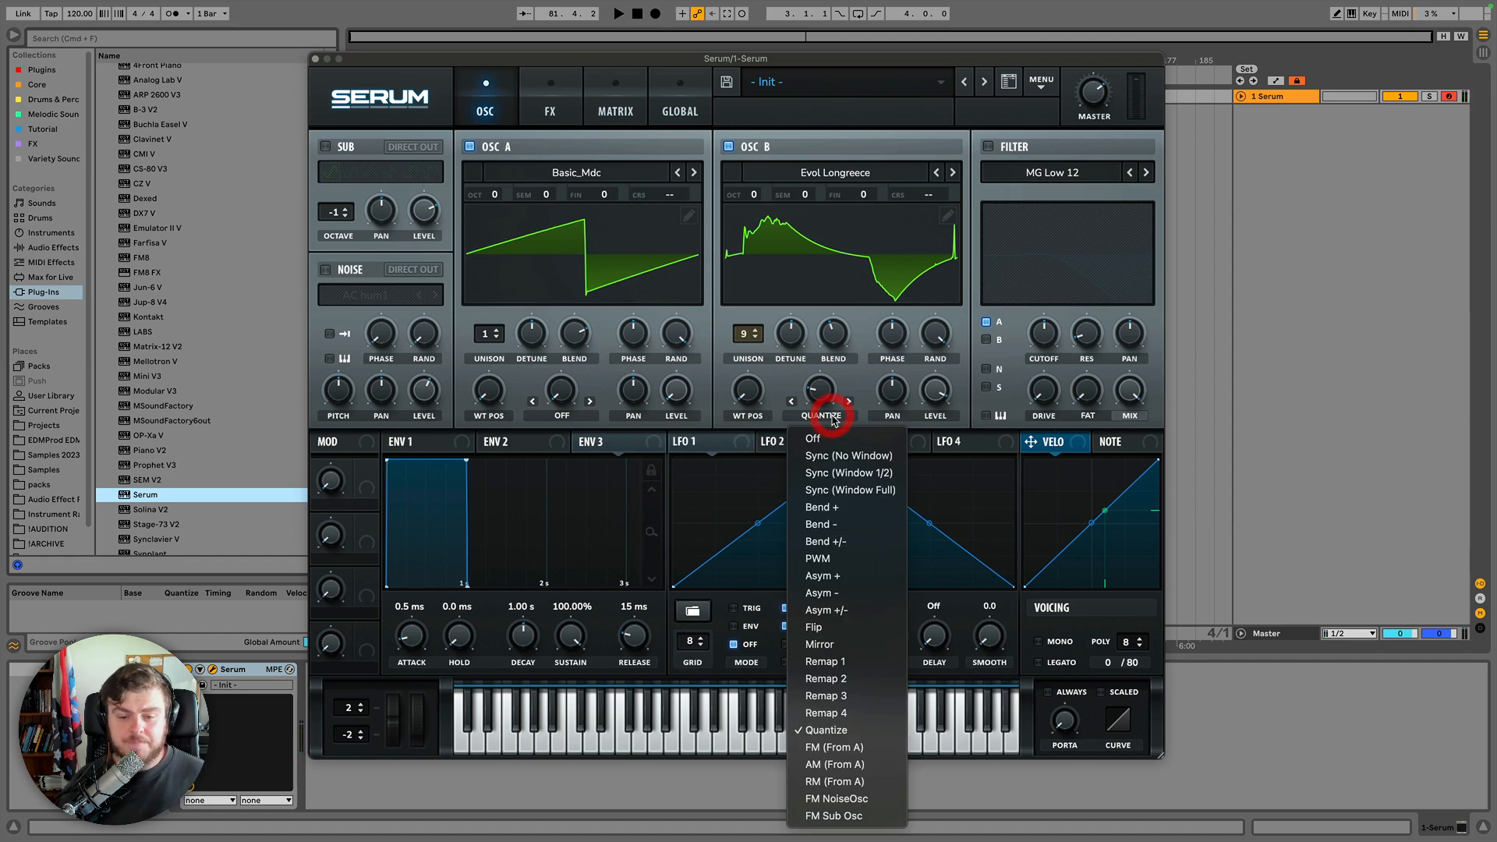
click(821, 748)
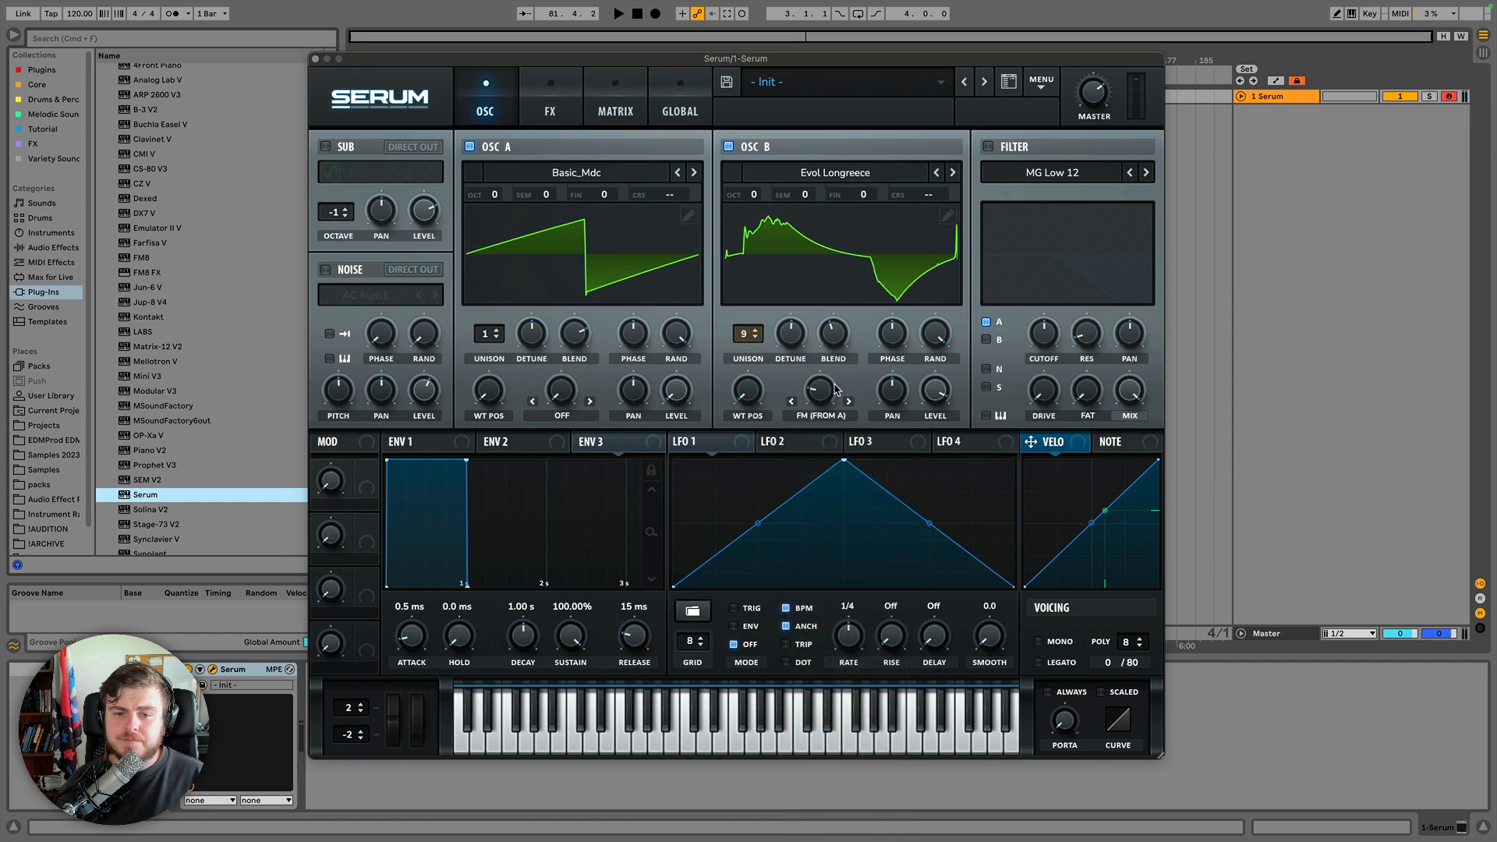
drag(825, 390, 819, 455)
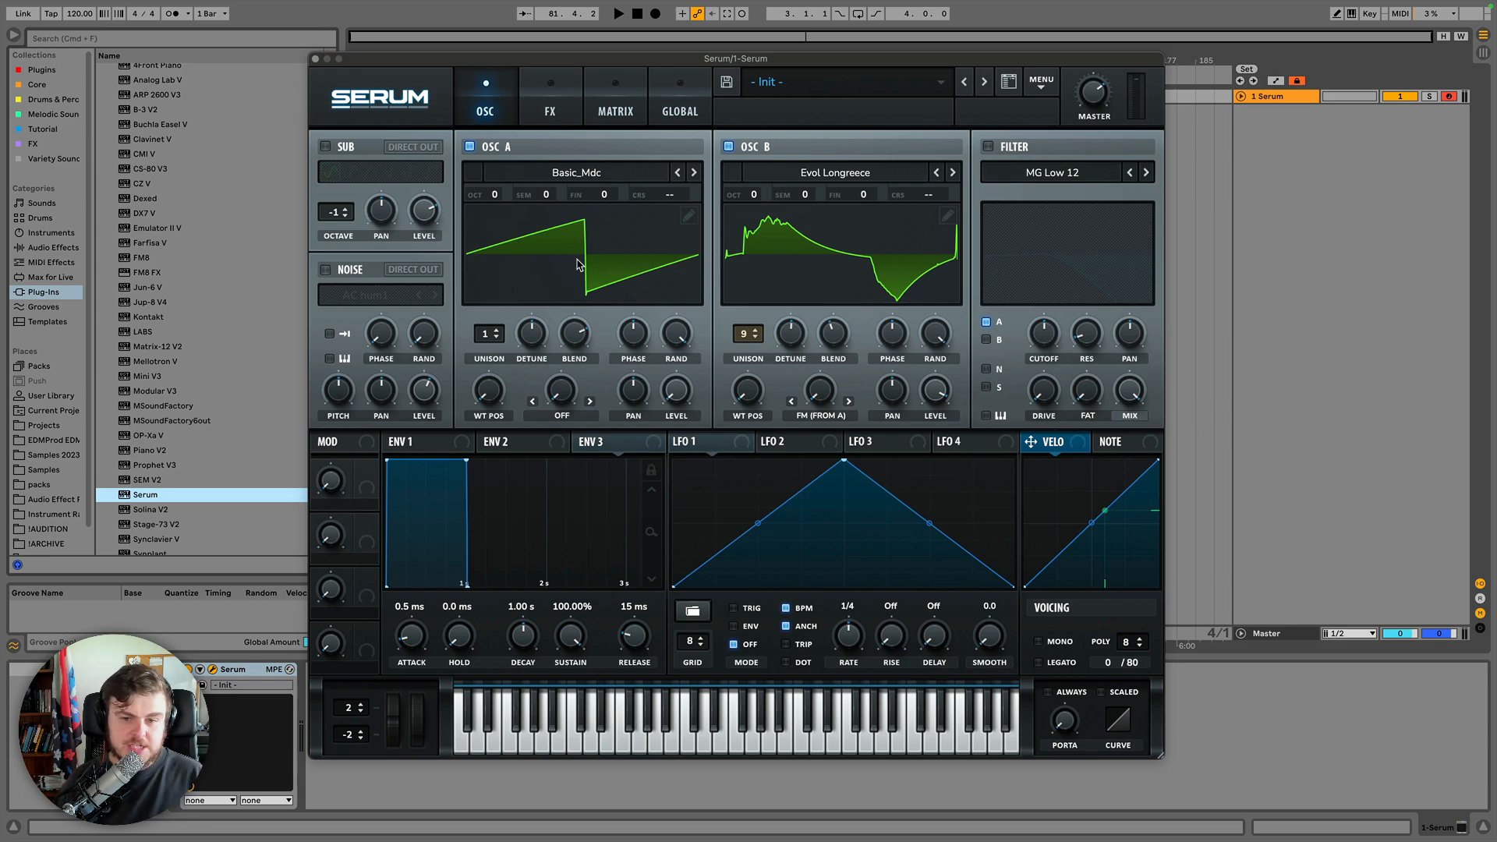
mouse_move(823, 388)
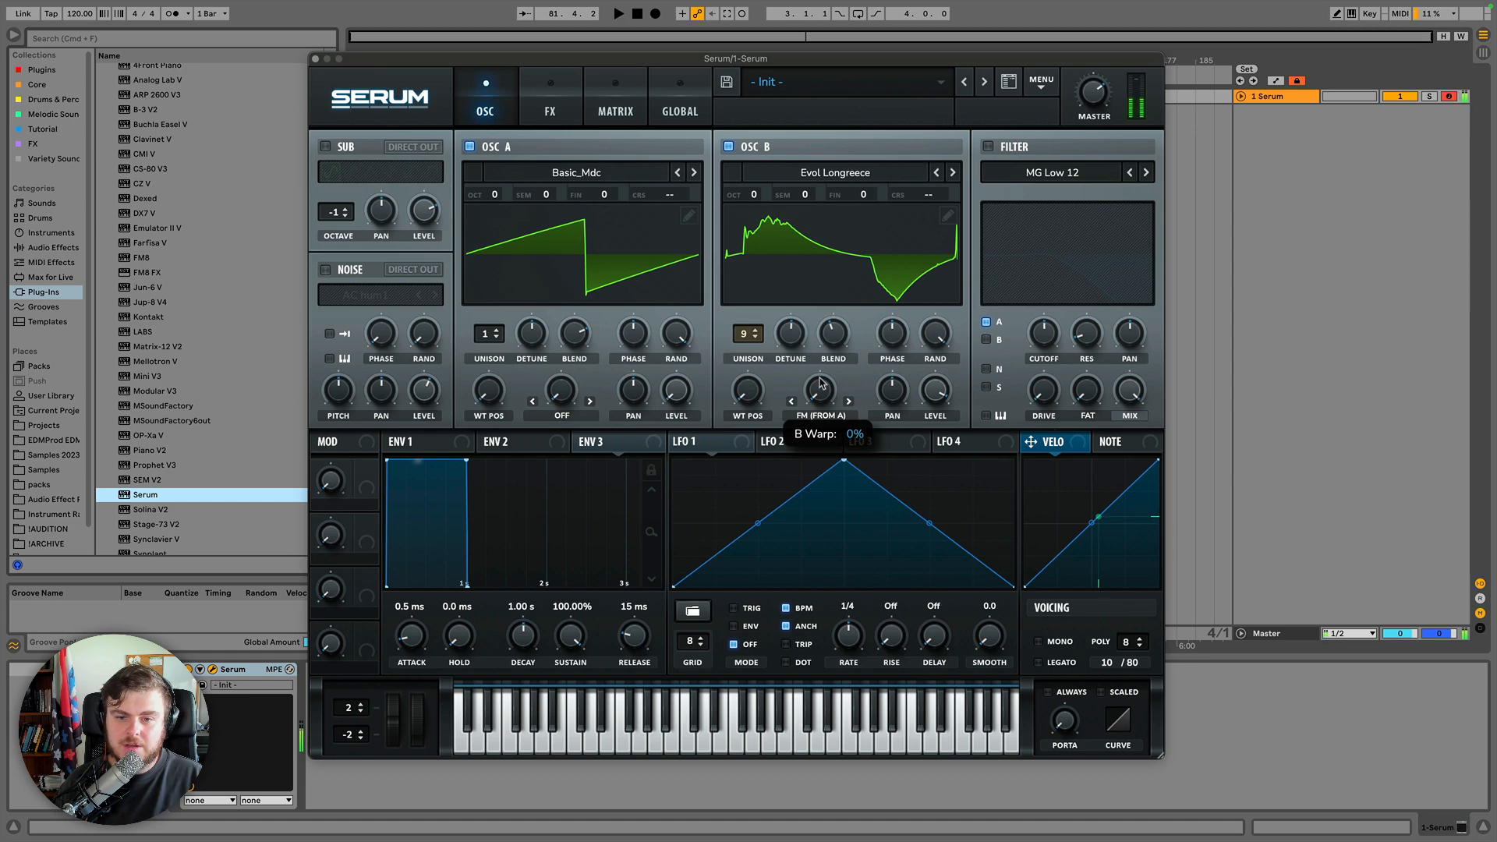
mouse_move(823, 387)
mouse_down()
mouse_move(818, 228)
mouse_move(821, 384)
mouse_move(817, 364)
mouse_up()
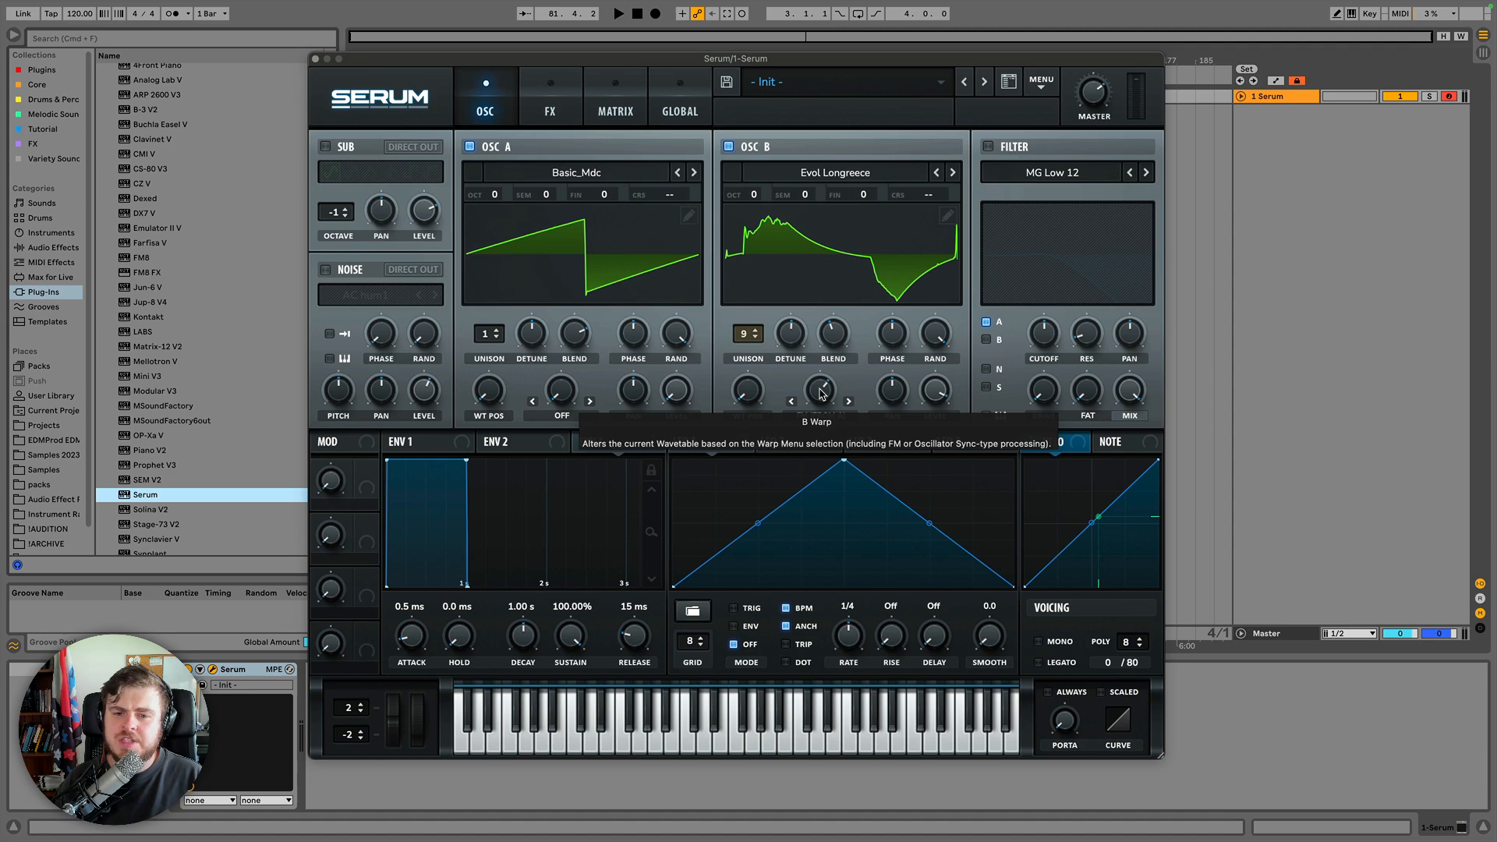
drag(823, 393, 820, 371)
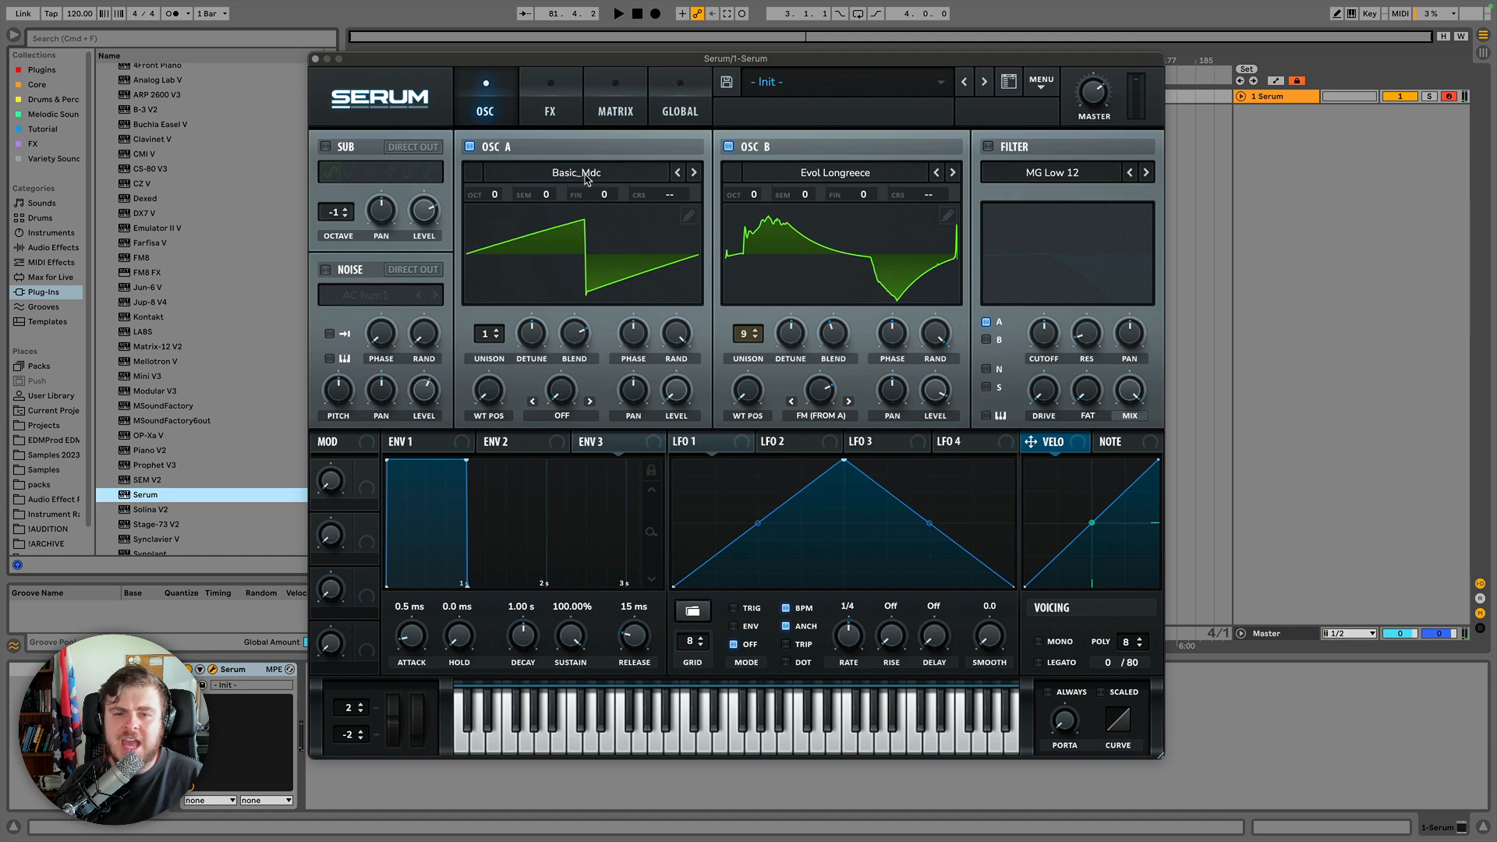
Sweep oscillator A's wavetable position and switch its wavetable to Basic_Wrd.
mouse_move(491, 399)
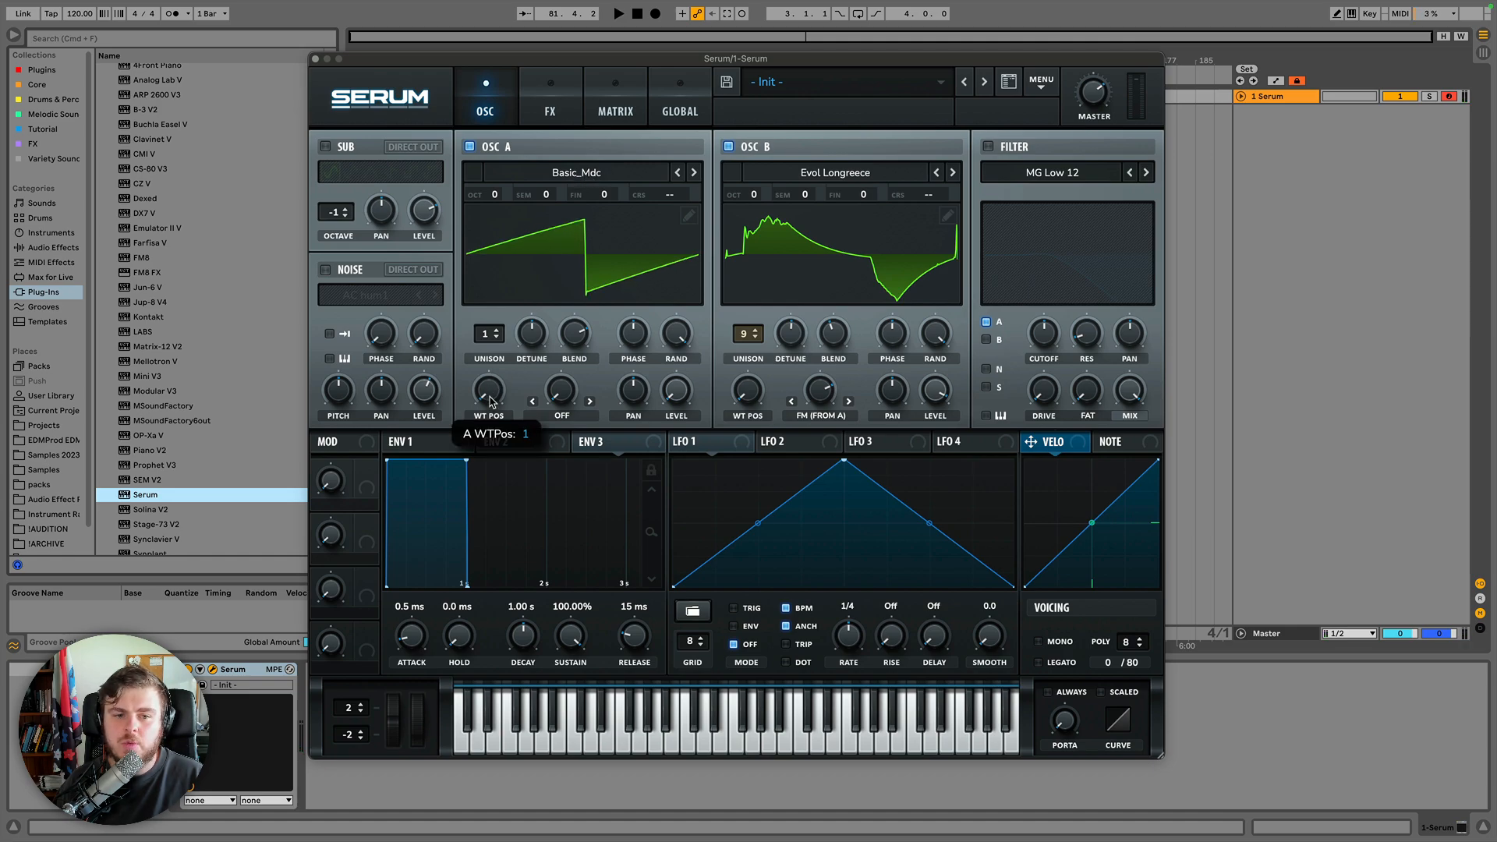
drag(490, 402, 460, 326)
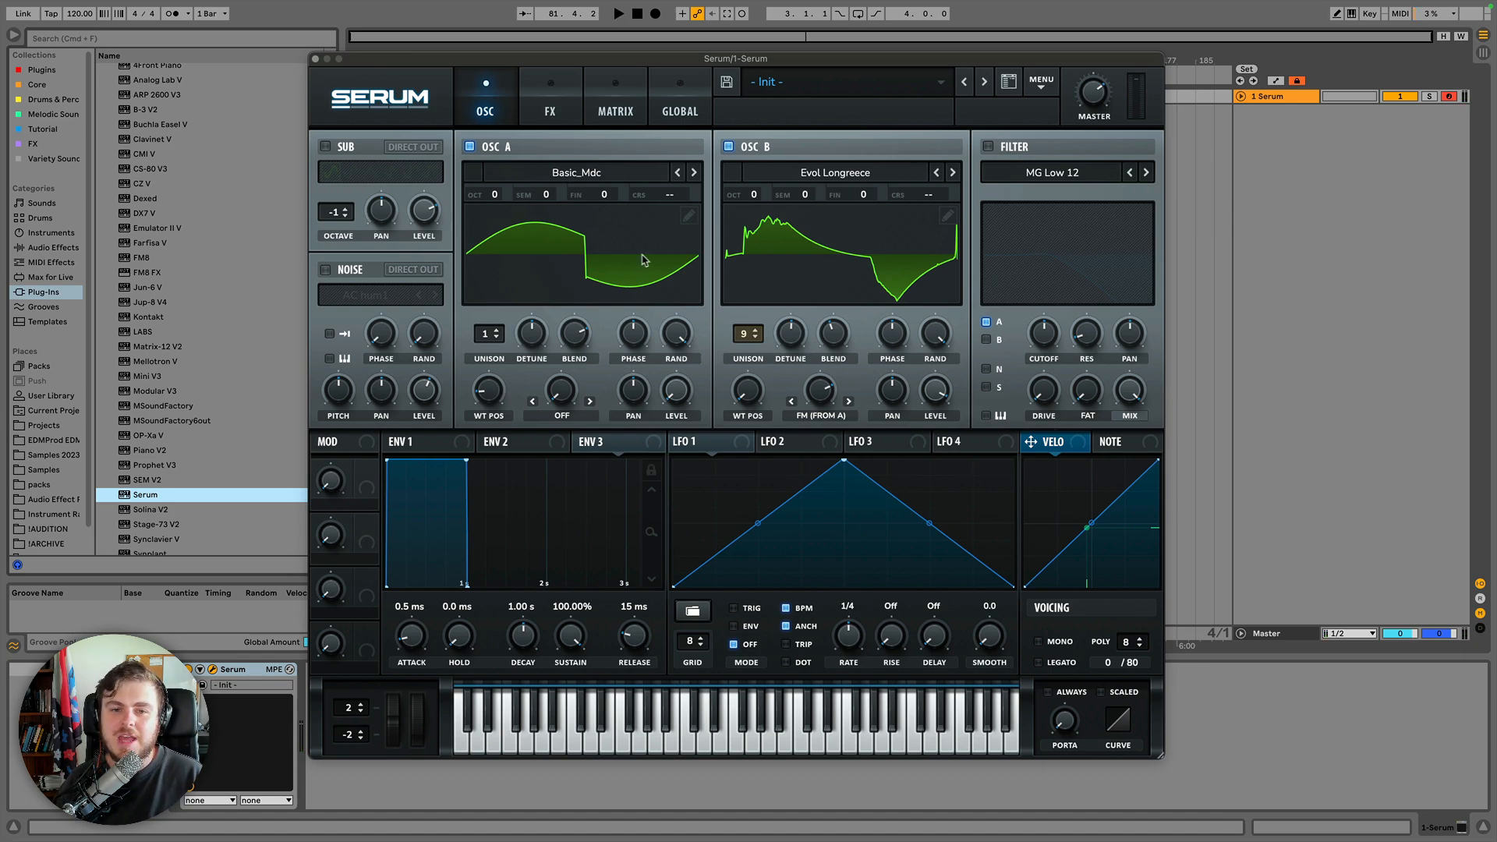
click(694, 173)
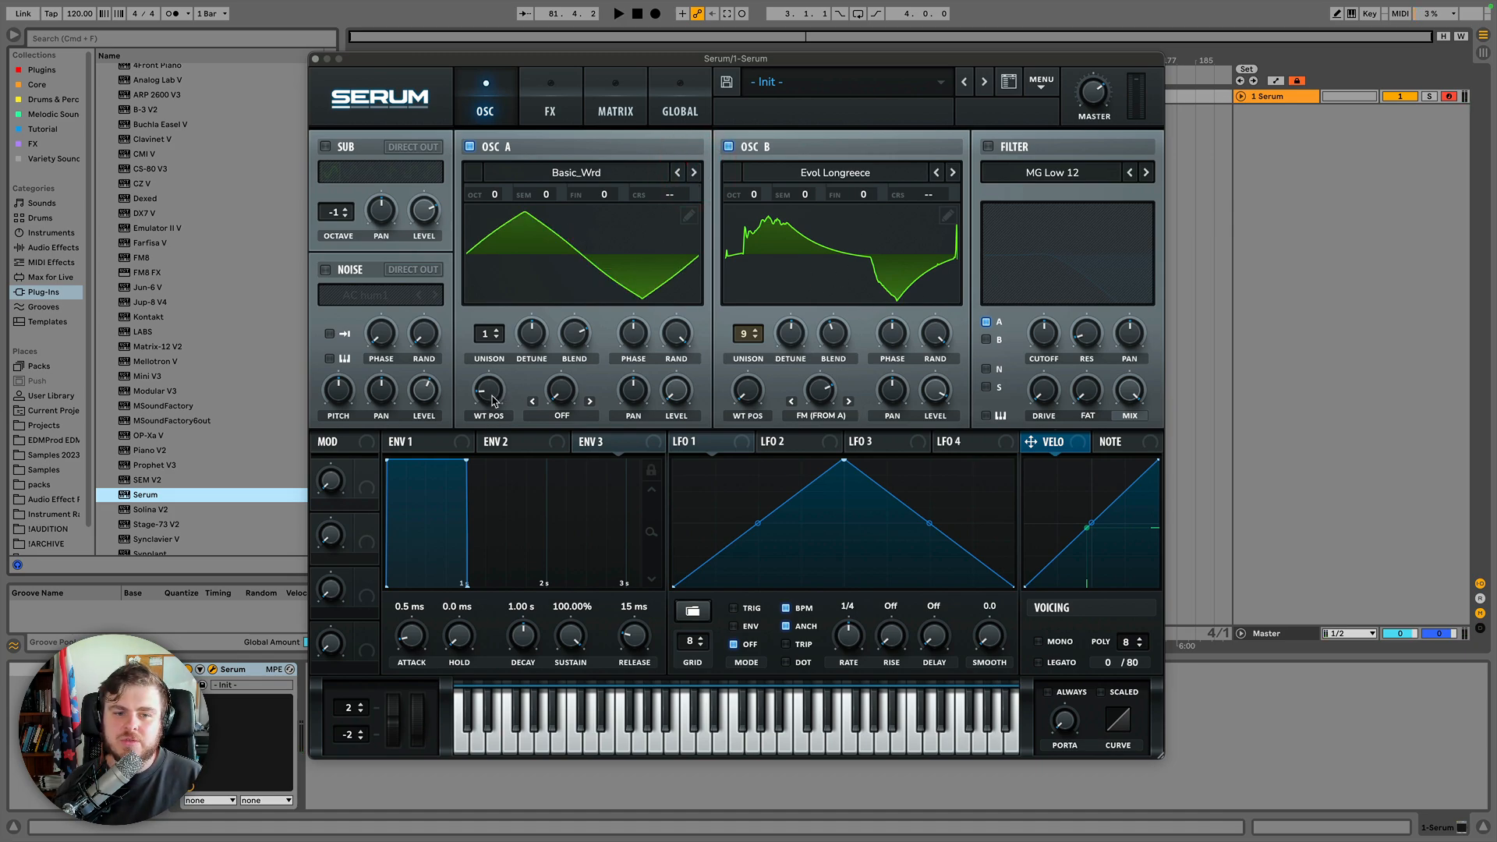
Raise oscillator A's octave to +2 while sweeping its wavetable position.
drag(488, 390, 496, 199)
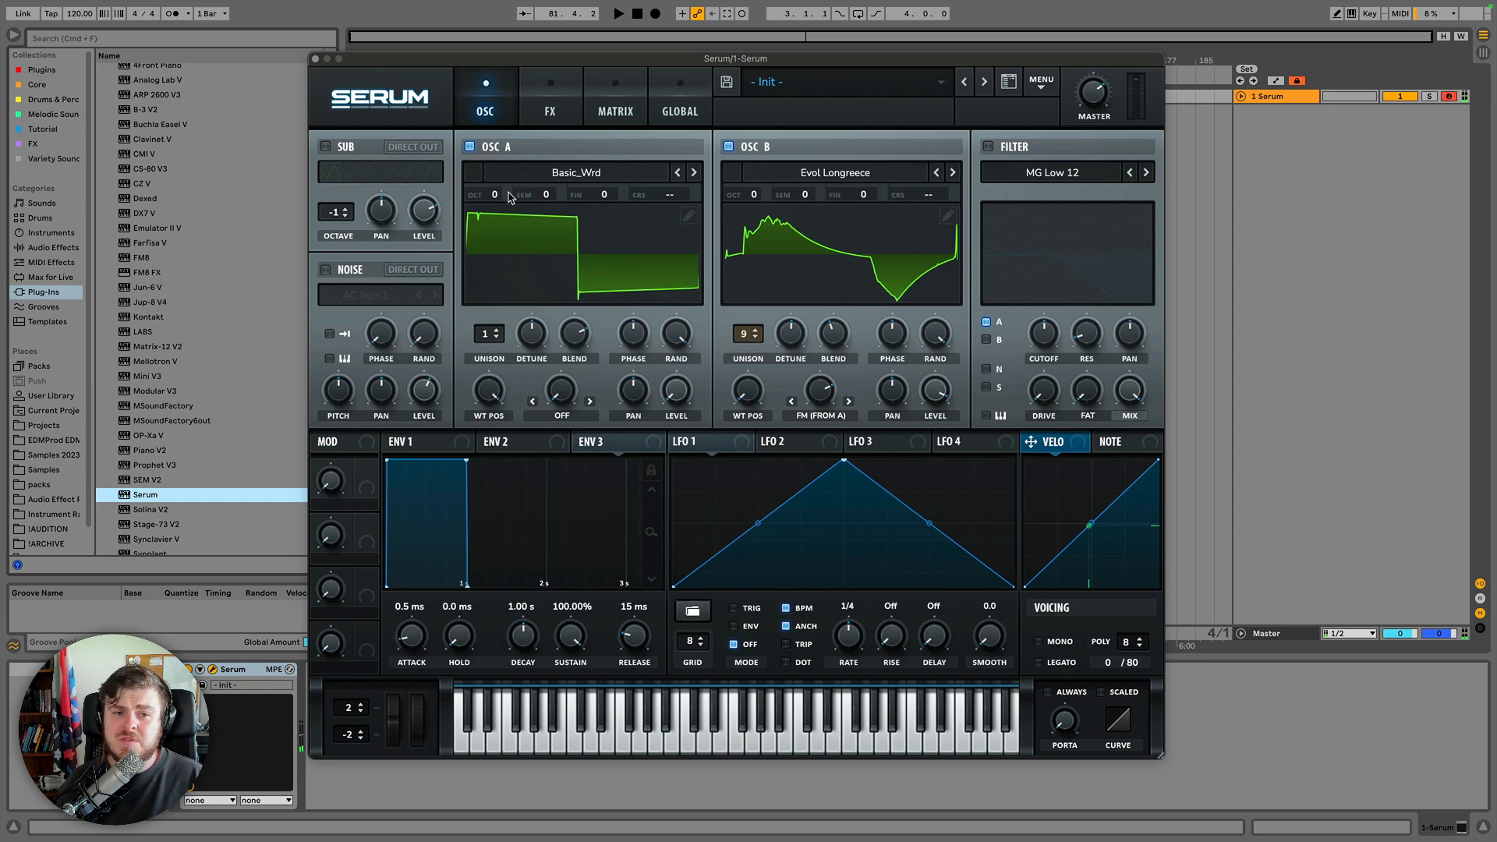
drag(497, 199, 499, 166)
mouse_move(489, 396)
mouse_down()
mouse_move(489, 491)
mouse_move(490, 403)
mouse_up()
Sweep oscillator B's FM warp amount and oscillator A's wavetable position back and forth.
drag(811, 391, 809, 415)
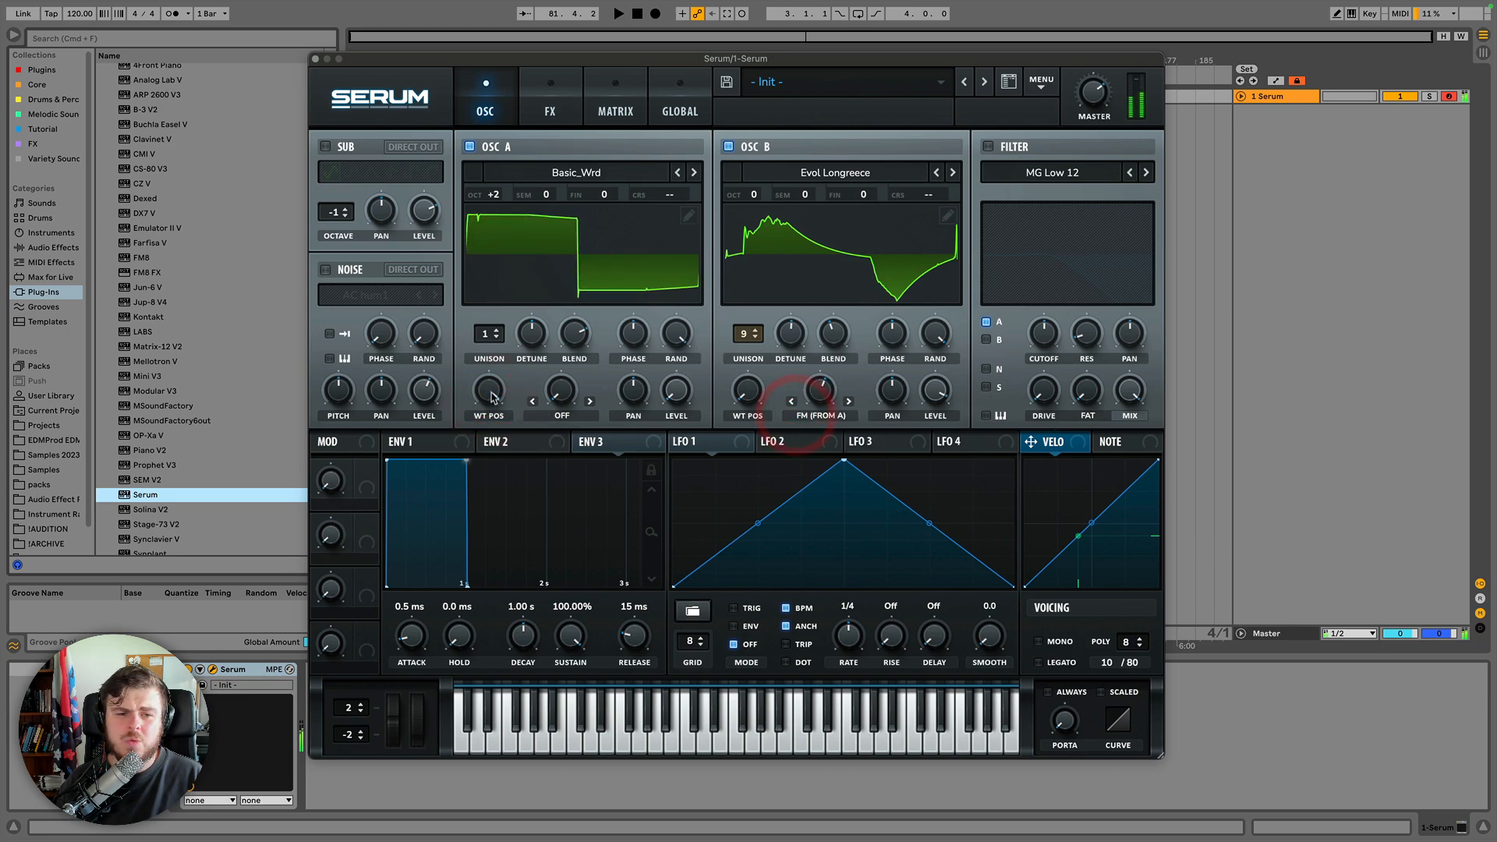
drag(490, 394, 496, 424)
drag(494, 429, 489, 421)
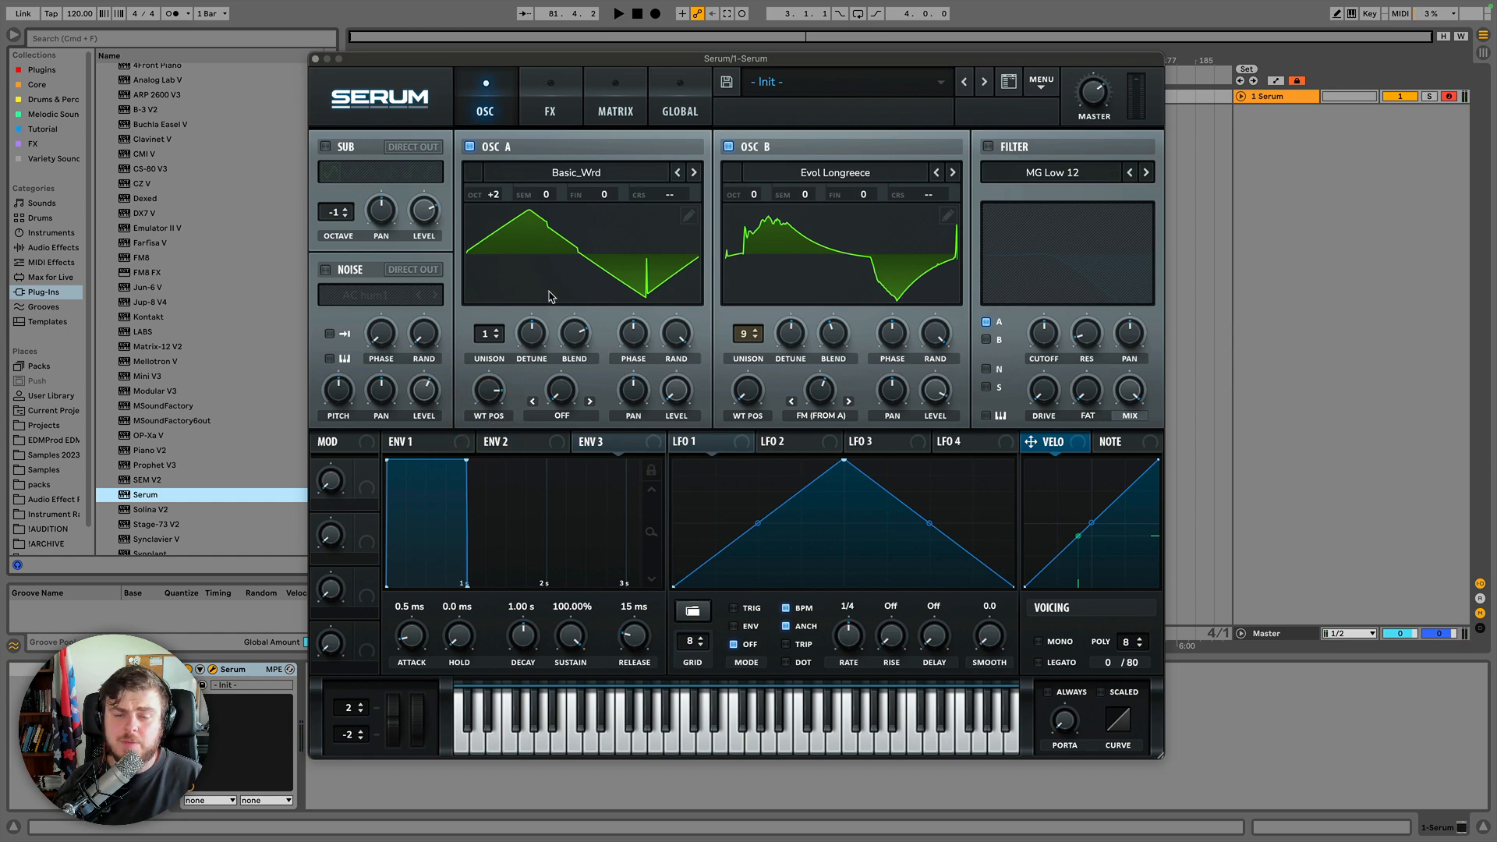
drag(487, 390, 492, 511)
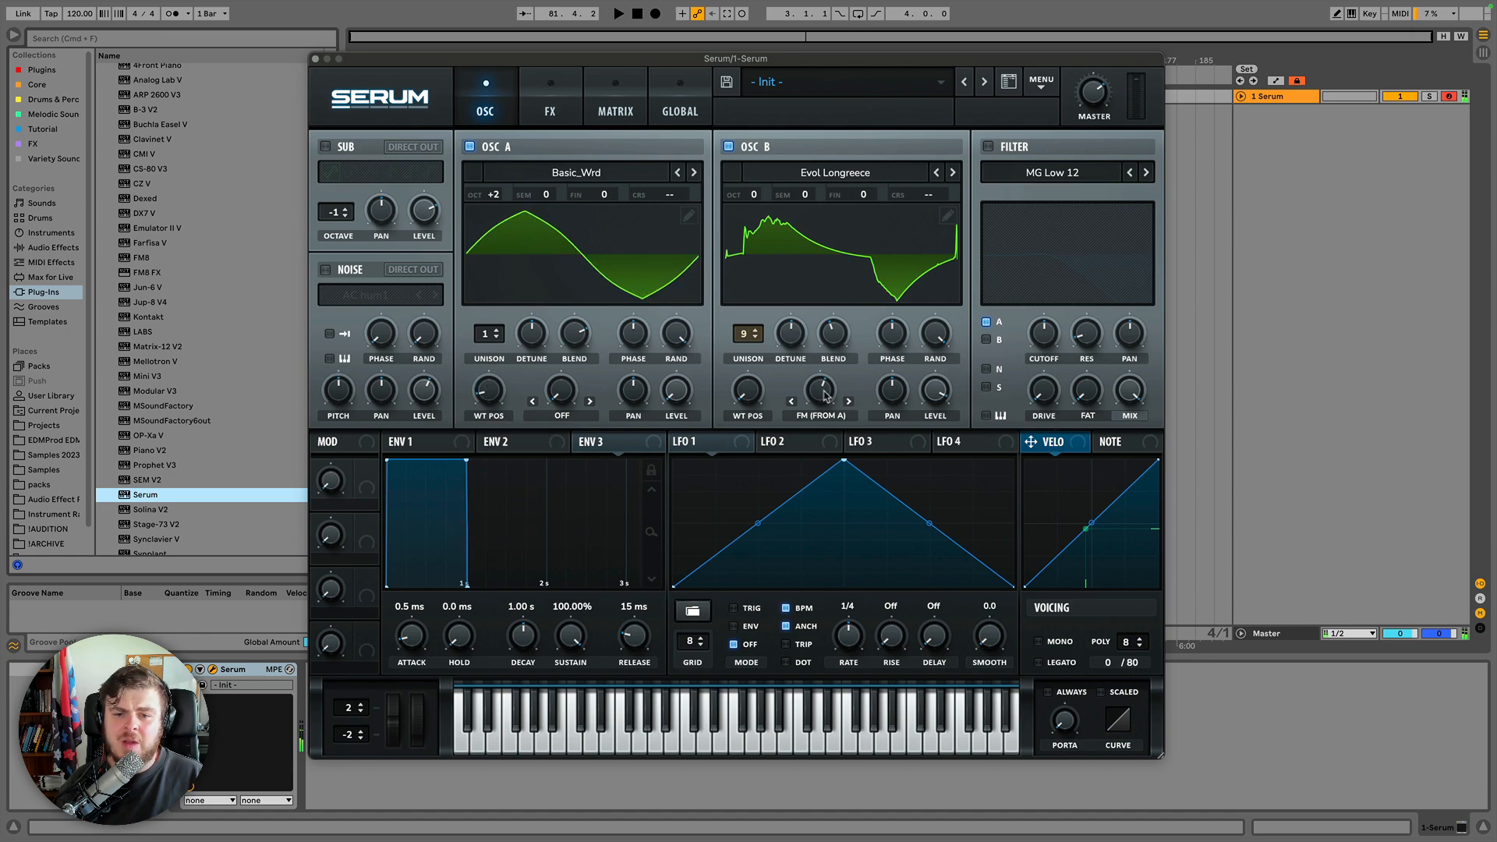
drag(823, 391, 822, 454)
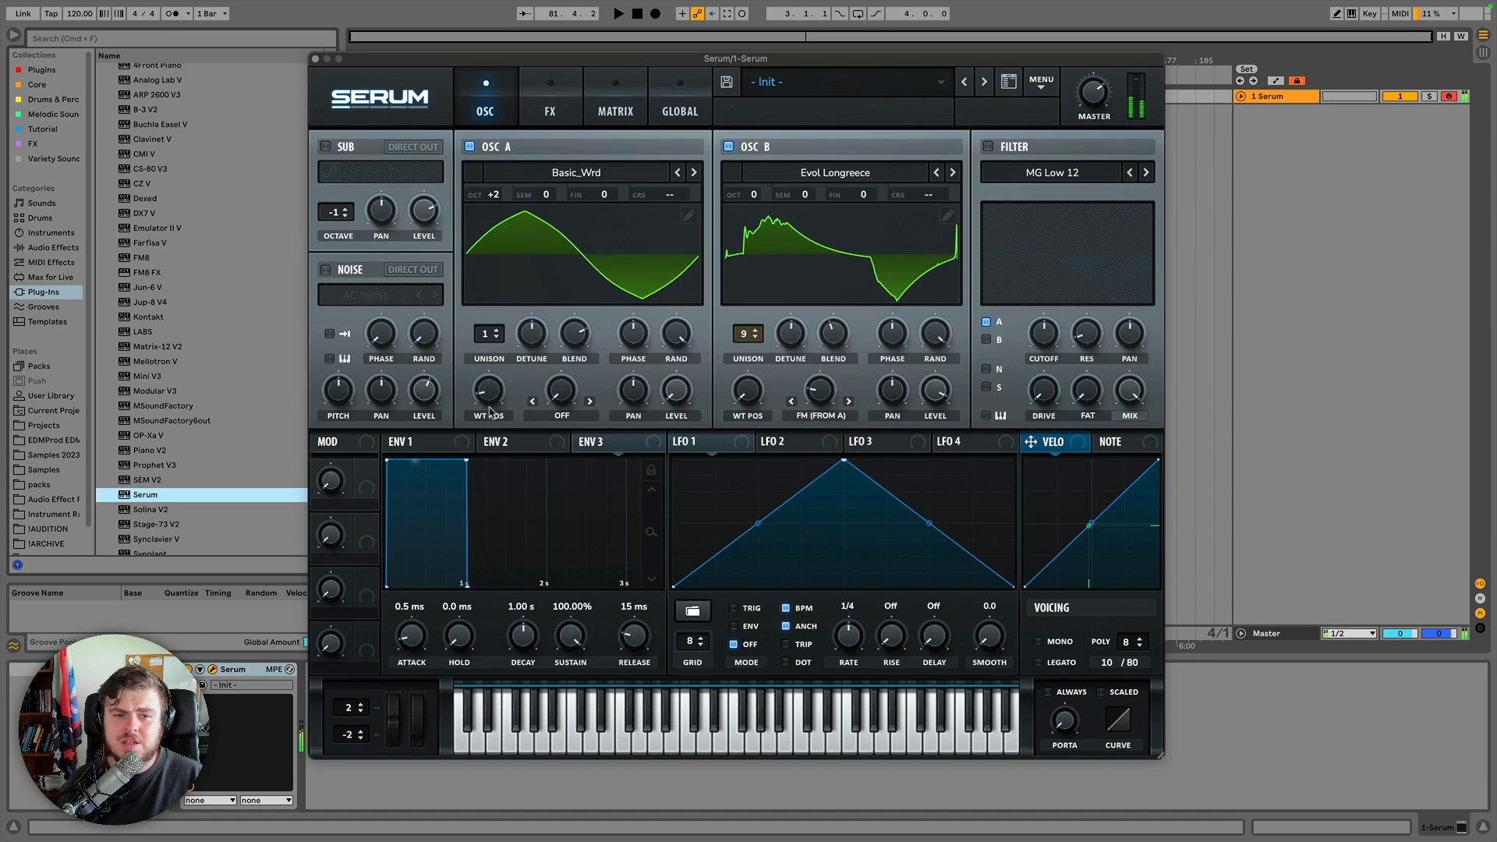
mouse_move(500, 399)
mouse_down()
mouse_move(501, 364)
mouse_move(492, 394)
mouse_up()
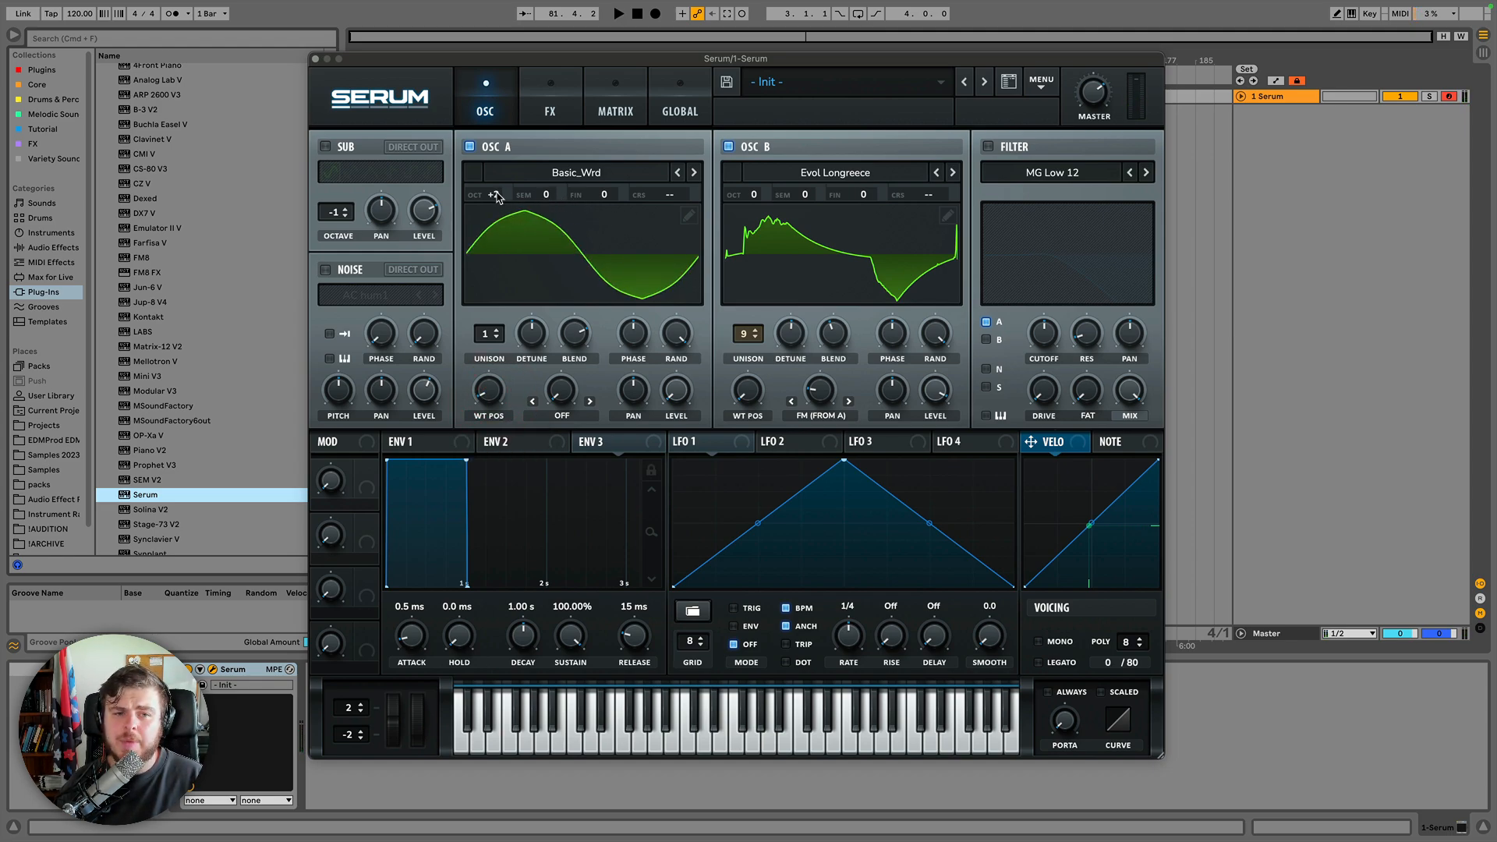
Set oscillator A's semitone offset to +7 and sweep its wavetable position up and down.
drag(545, 195, 553, 139)
drag(489, 389, 489, 282)
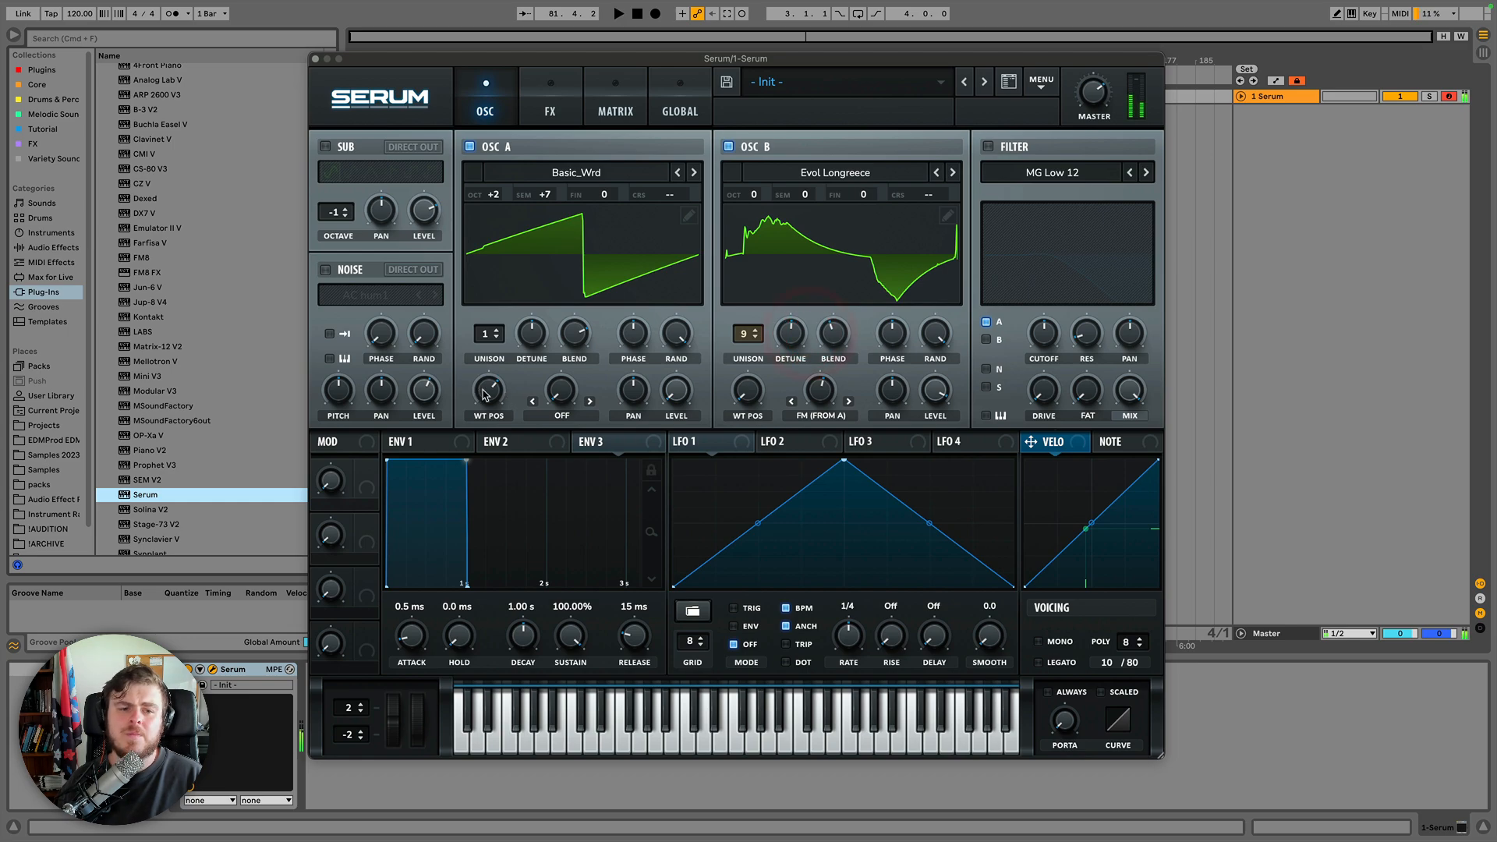
drag(488, 391, 499, 456)
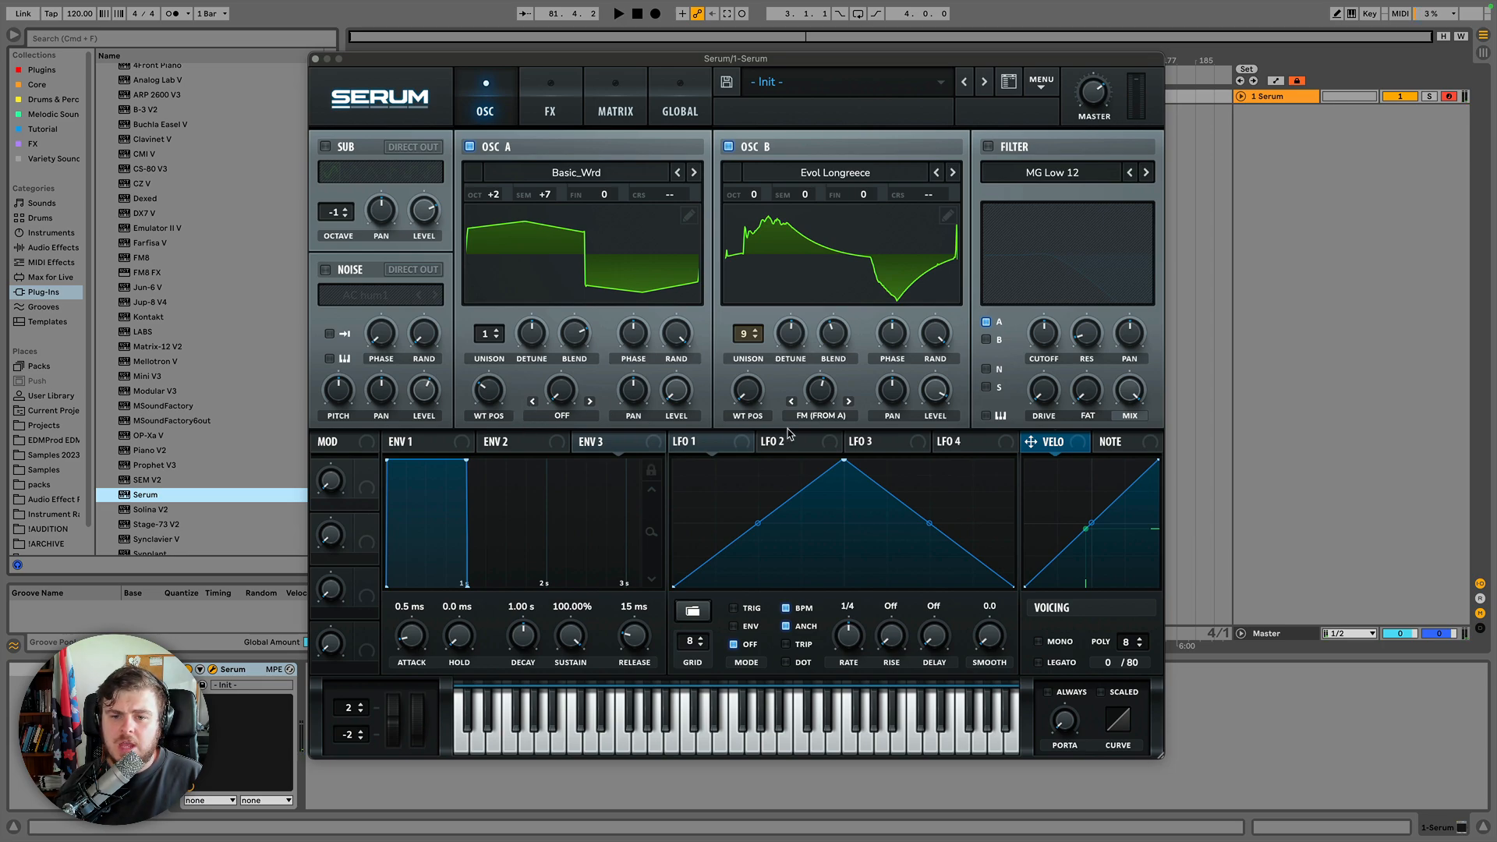
Switch oscillator B's warp mode to AM (From A).
click(812, 417)
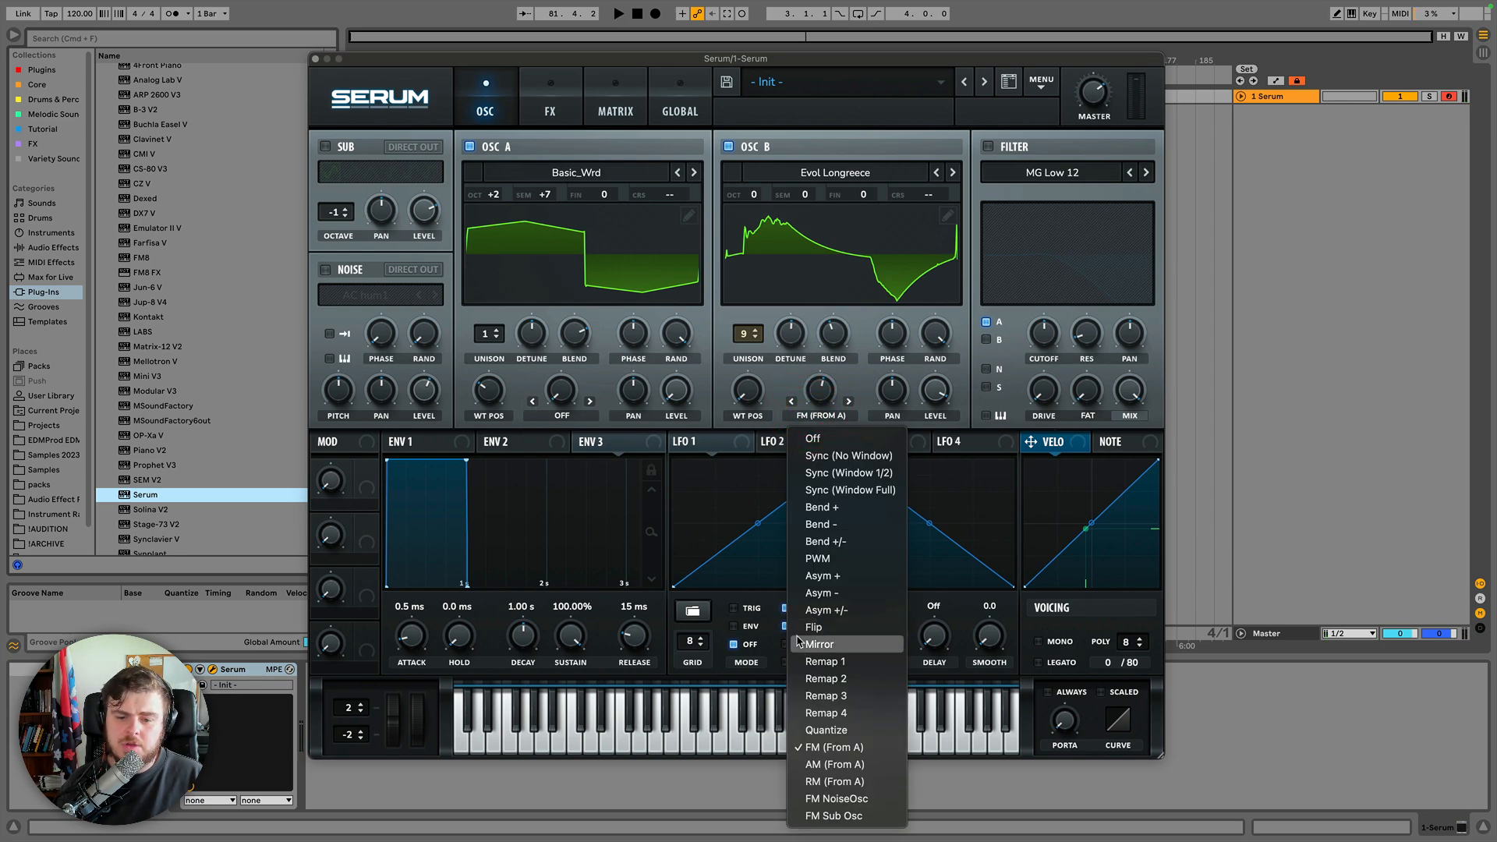
click(817, 767)
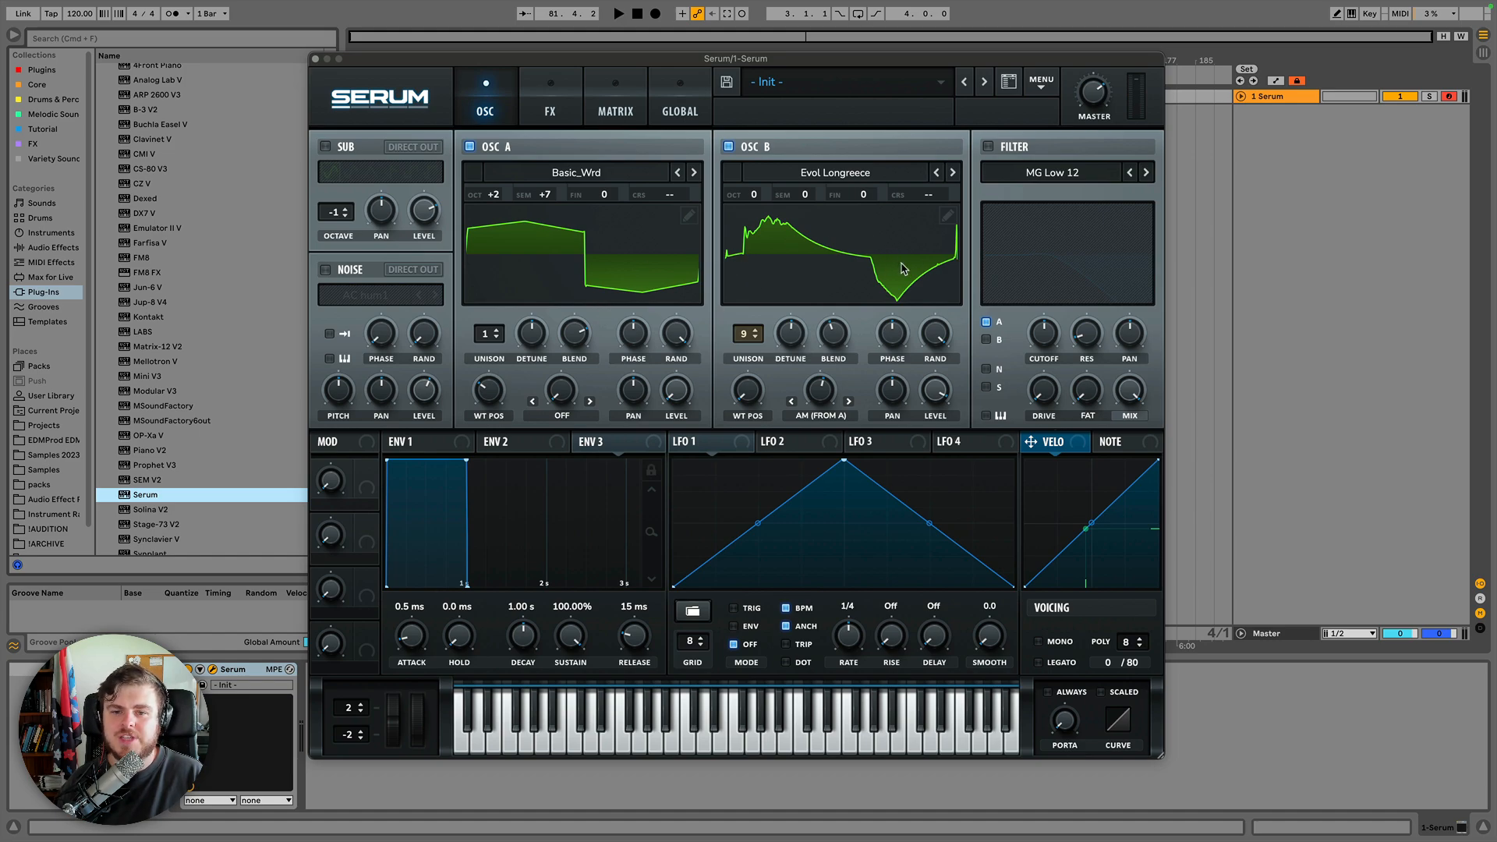
click(821, 387)
Retune oscillator A to +3 octaves and -2 semitones while sweeping its wavetable position.
drag(489, 390, 502, 275)
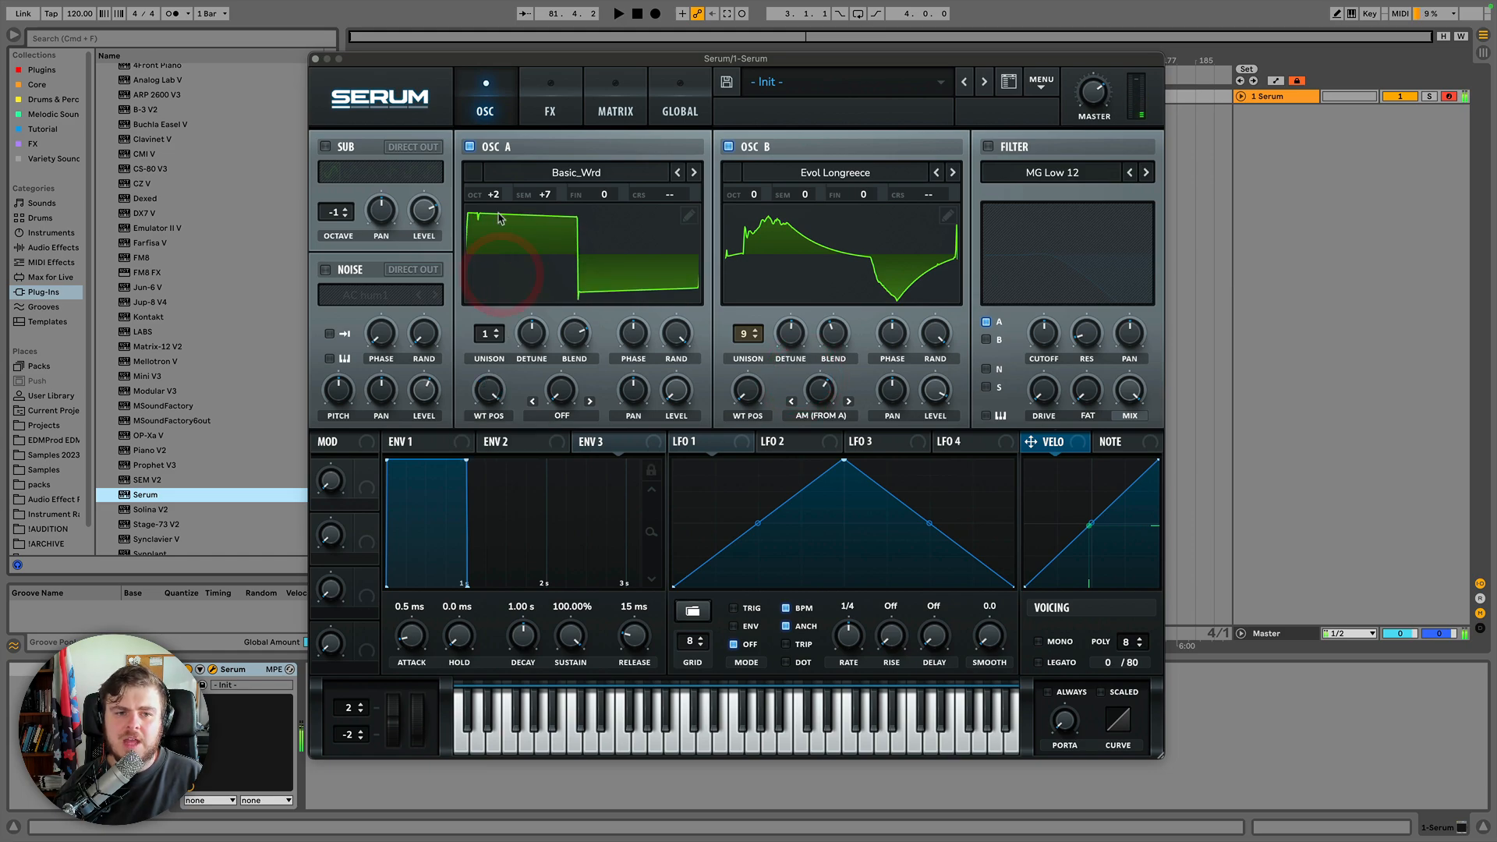
drag(494, 197, 501, 145)
click(494, 359)
drag(496, 388, 491, 451)
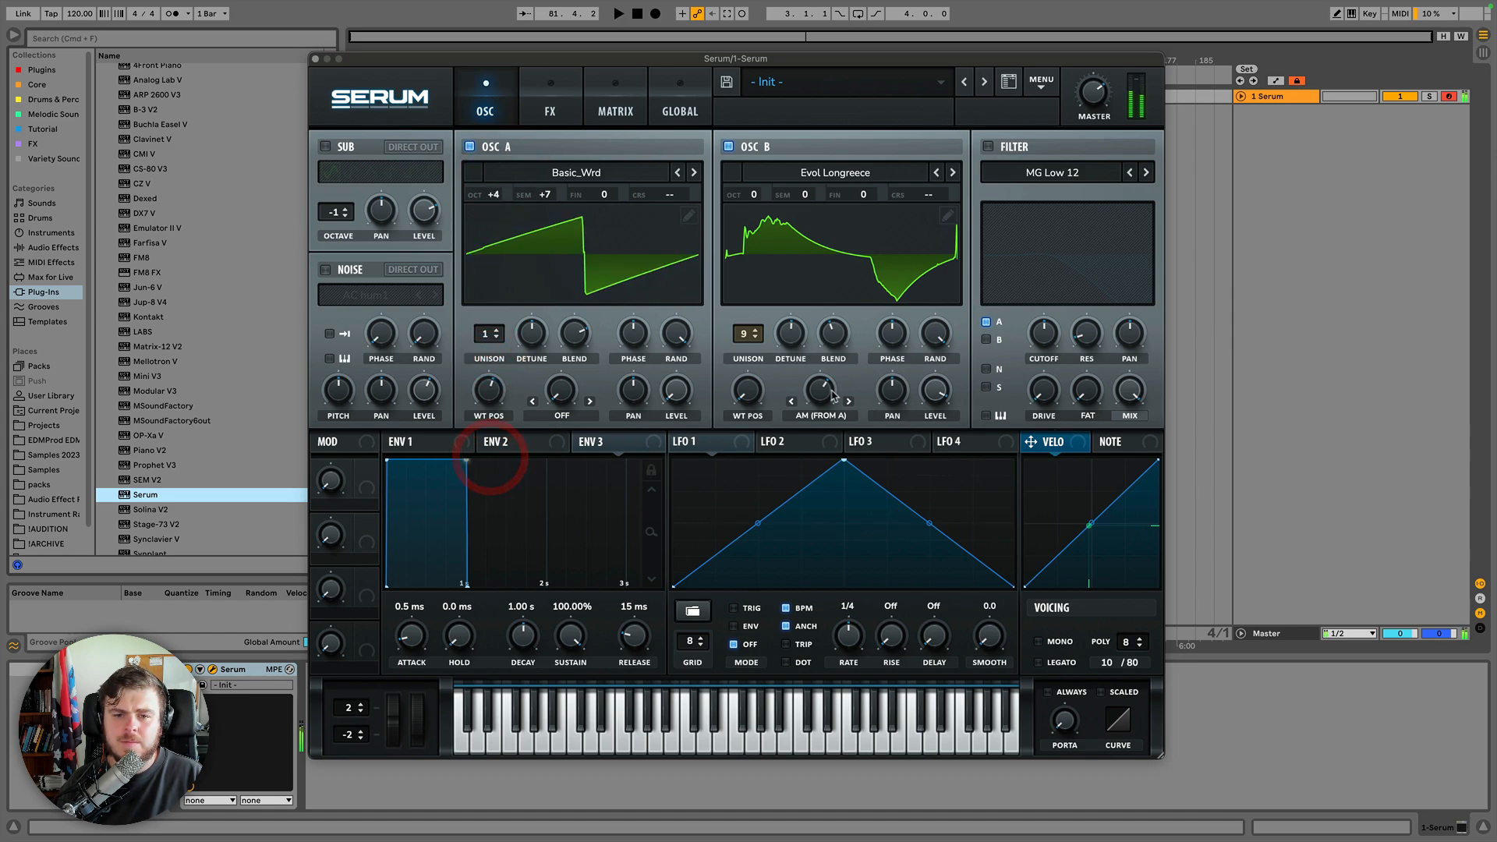
drag(545, 195, 538, 293)
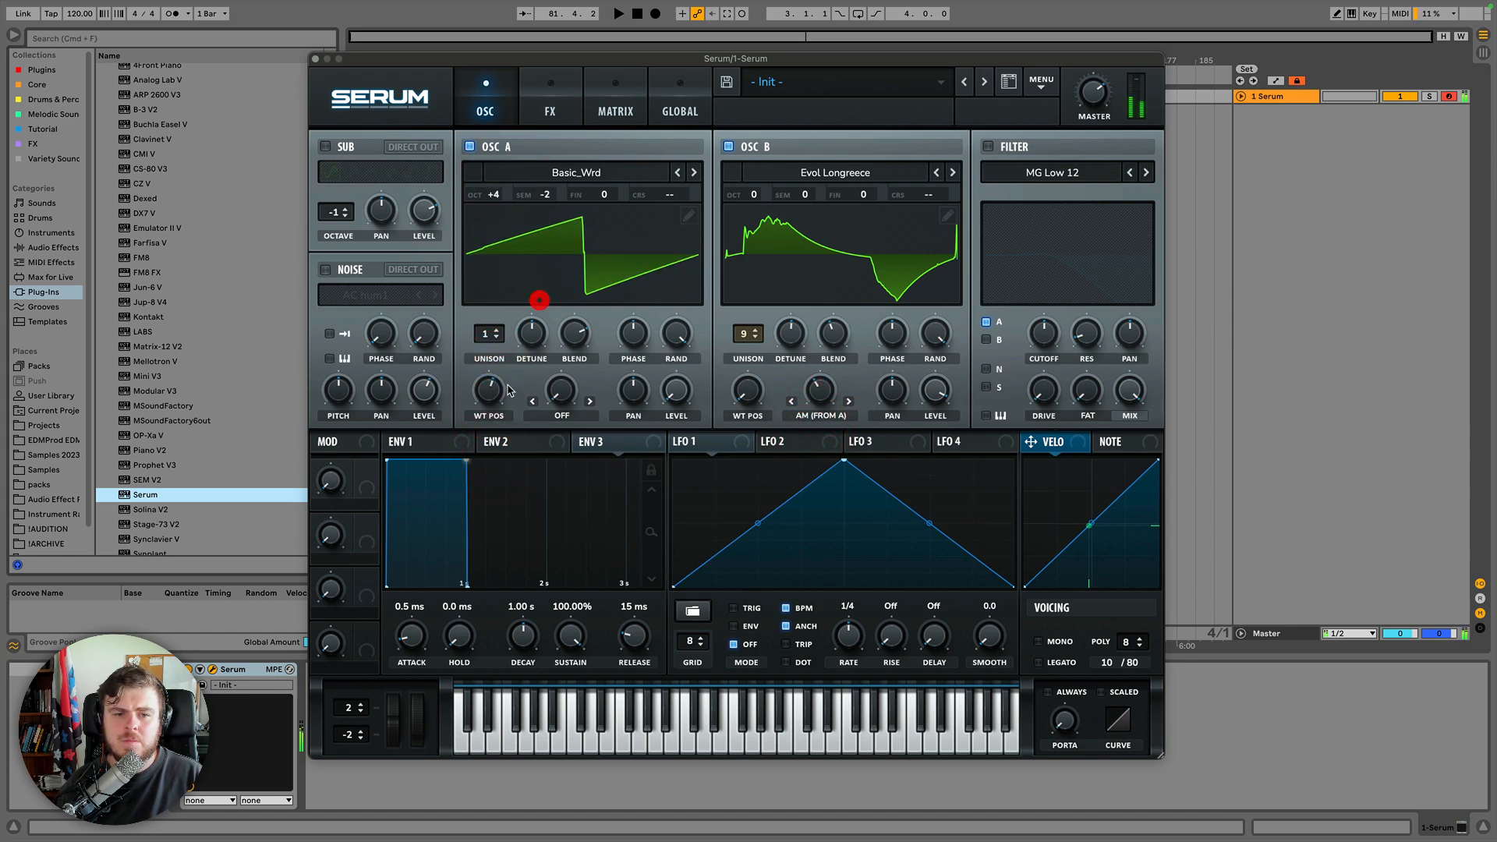
mouse_move(488, 389)
mouse_down()
mouse_move(494, 443)
mouse_move(494, 418)
mouse_up()
drag(493, 194, 494, 218)
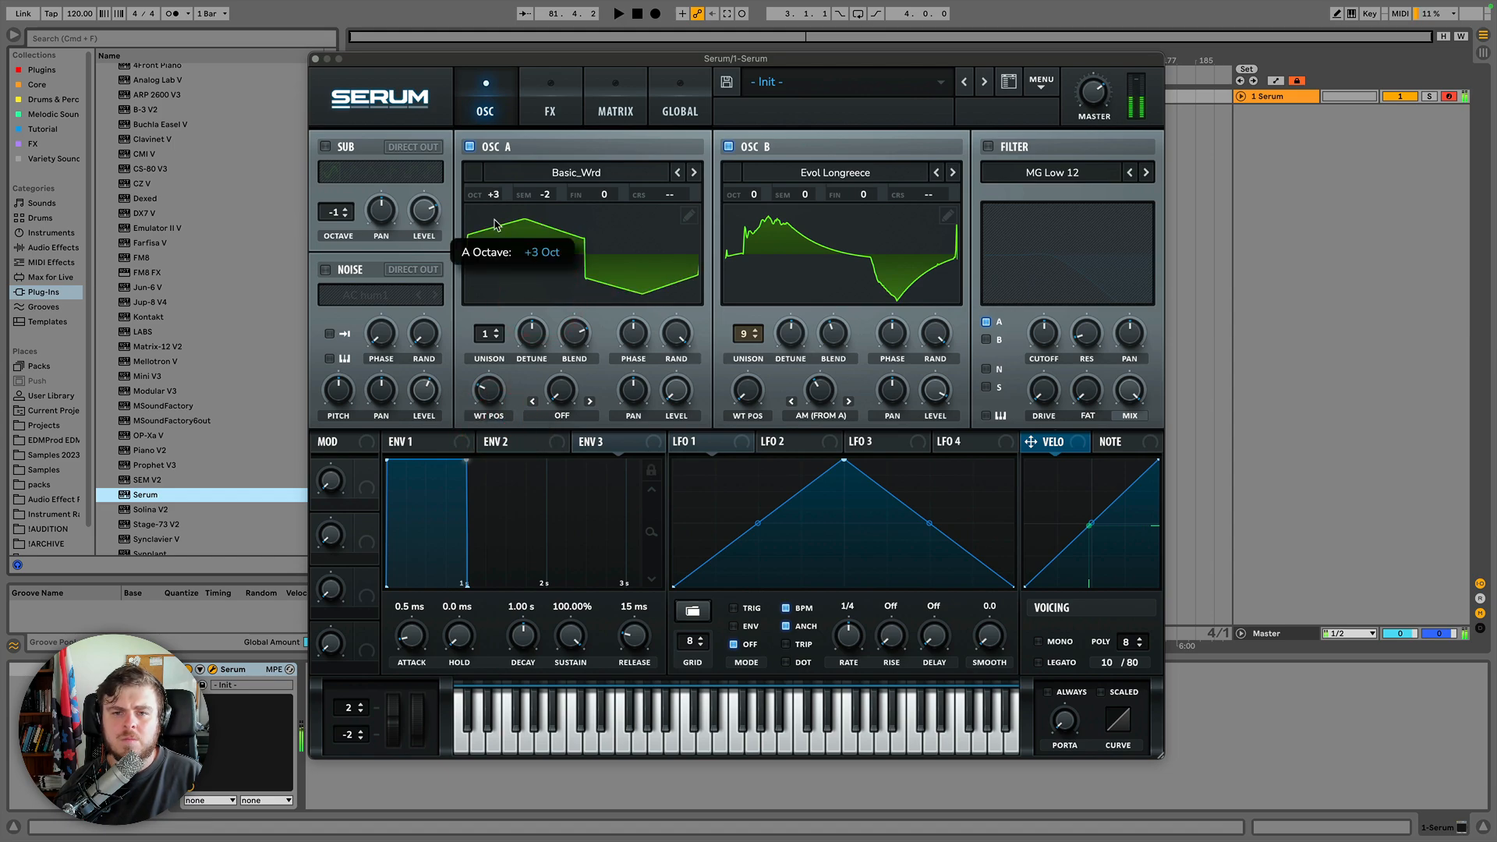
Switch oscillator B's warp mode to RM (From A) and sweep oscillator A's wavetable position.
click(820, 415)
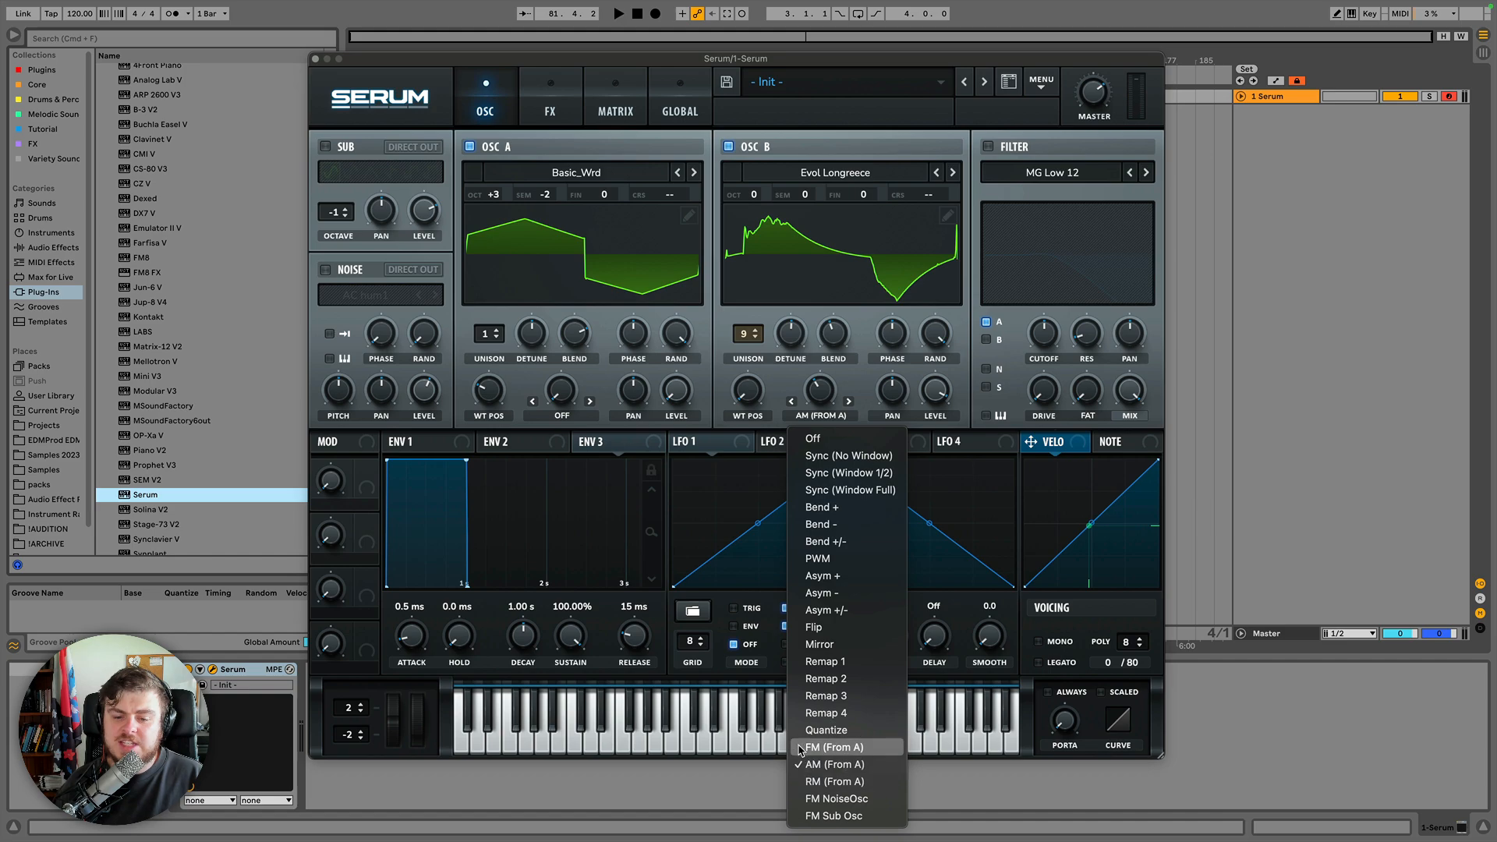
click(818, 783)
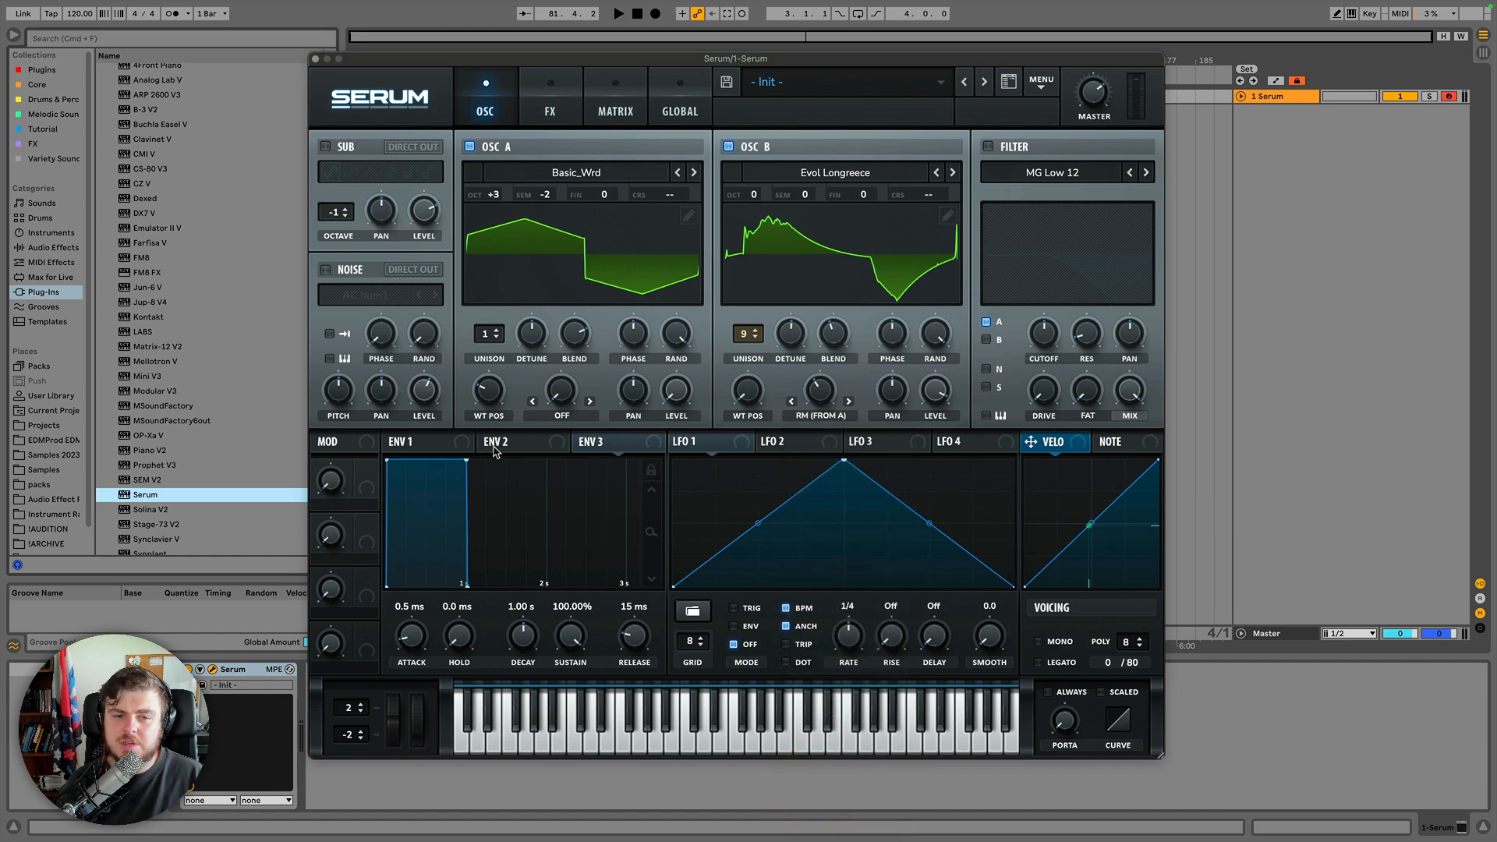
drag(492, 392, 500, 351)
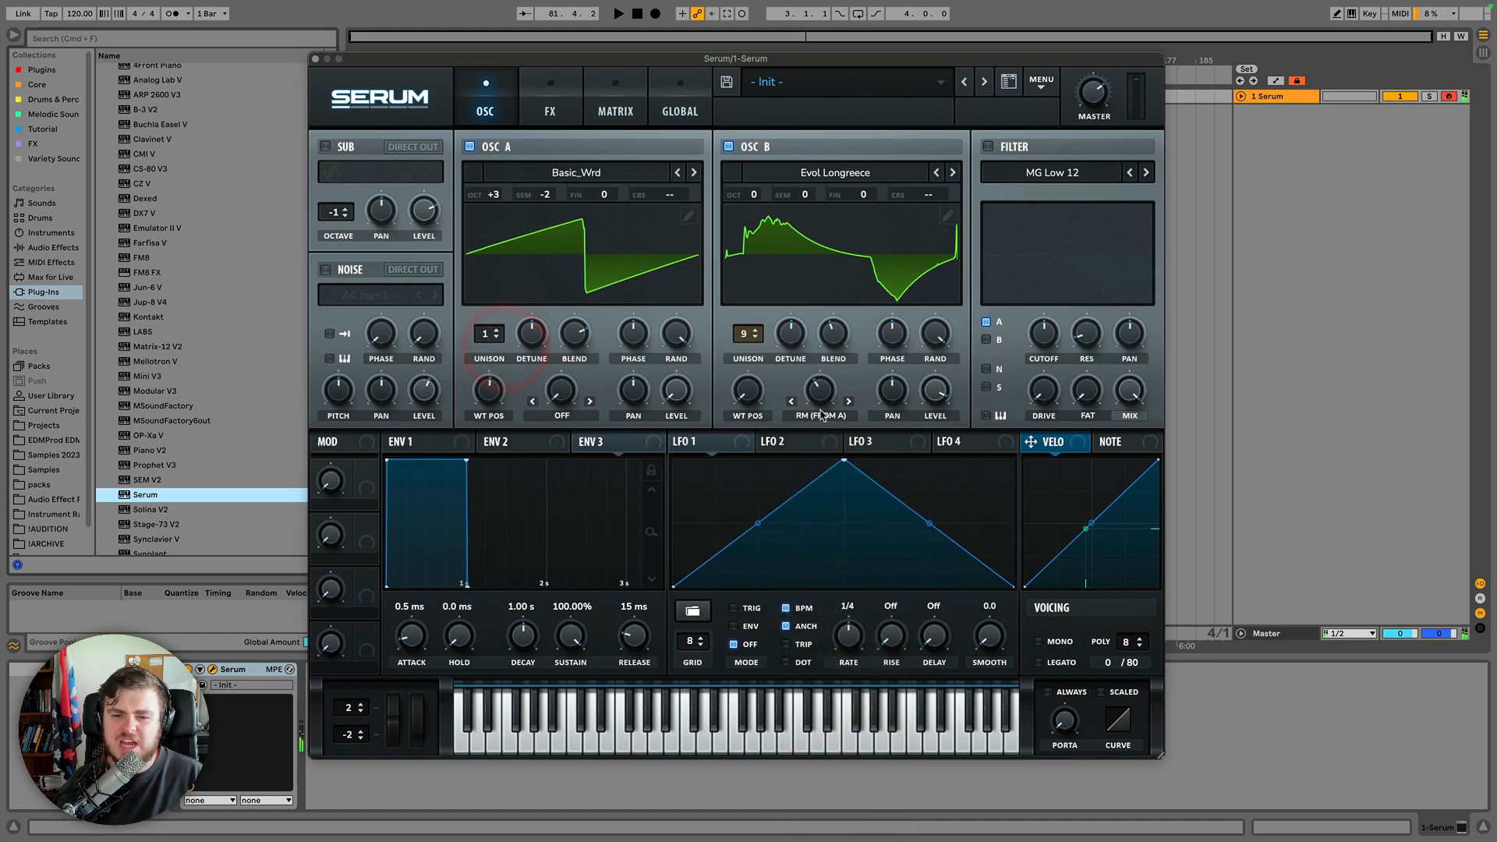
click(821, 414)
click(818, 414)
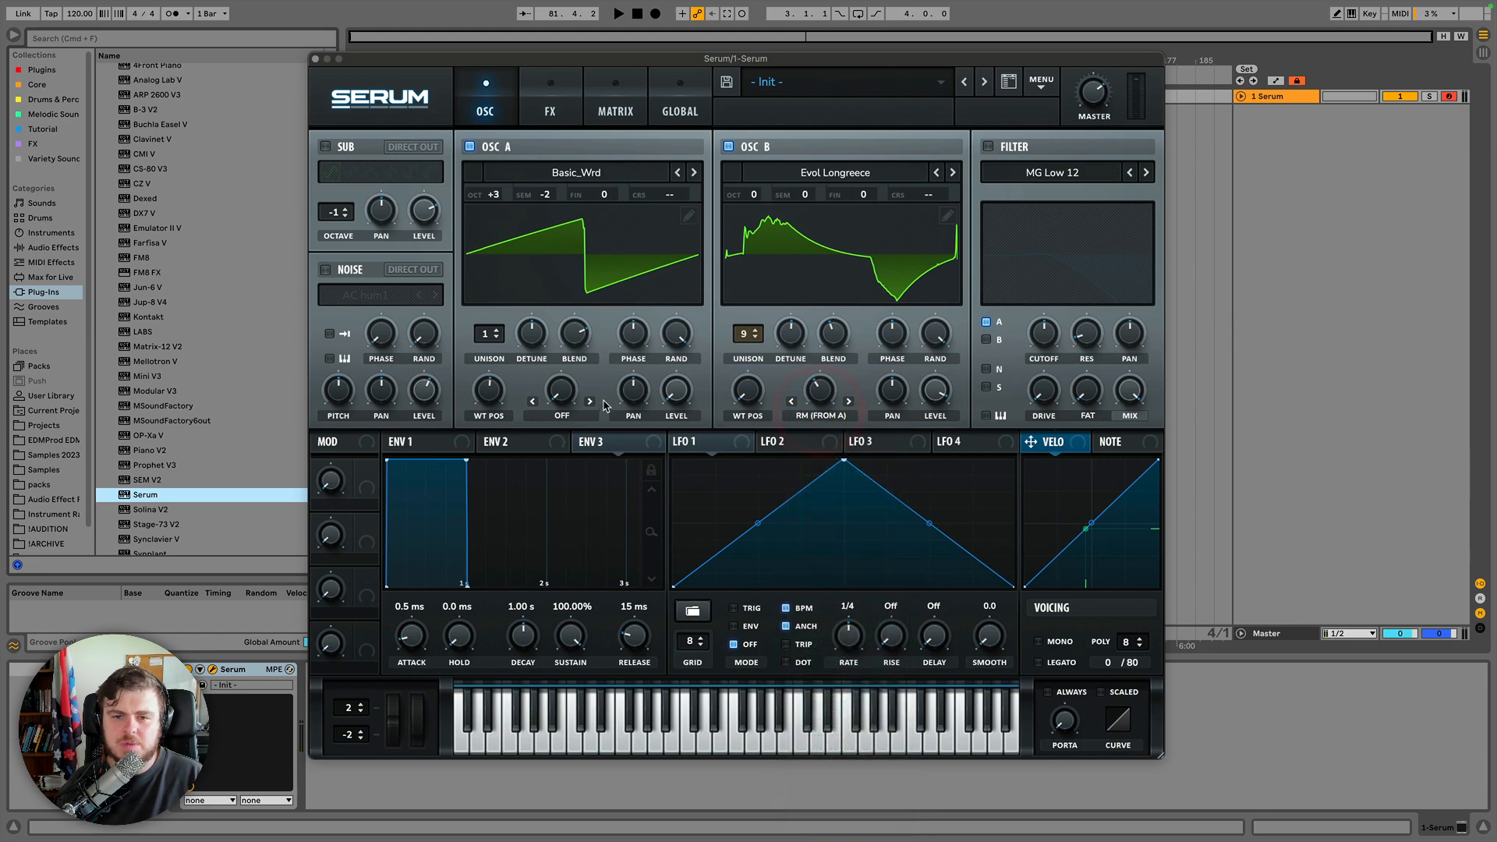
drag(491, 388, 496, 308)
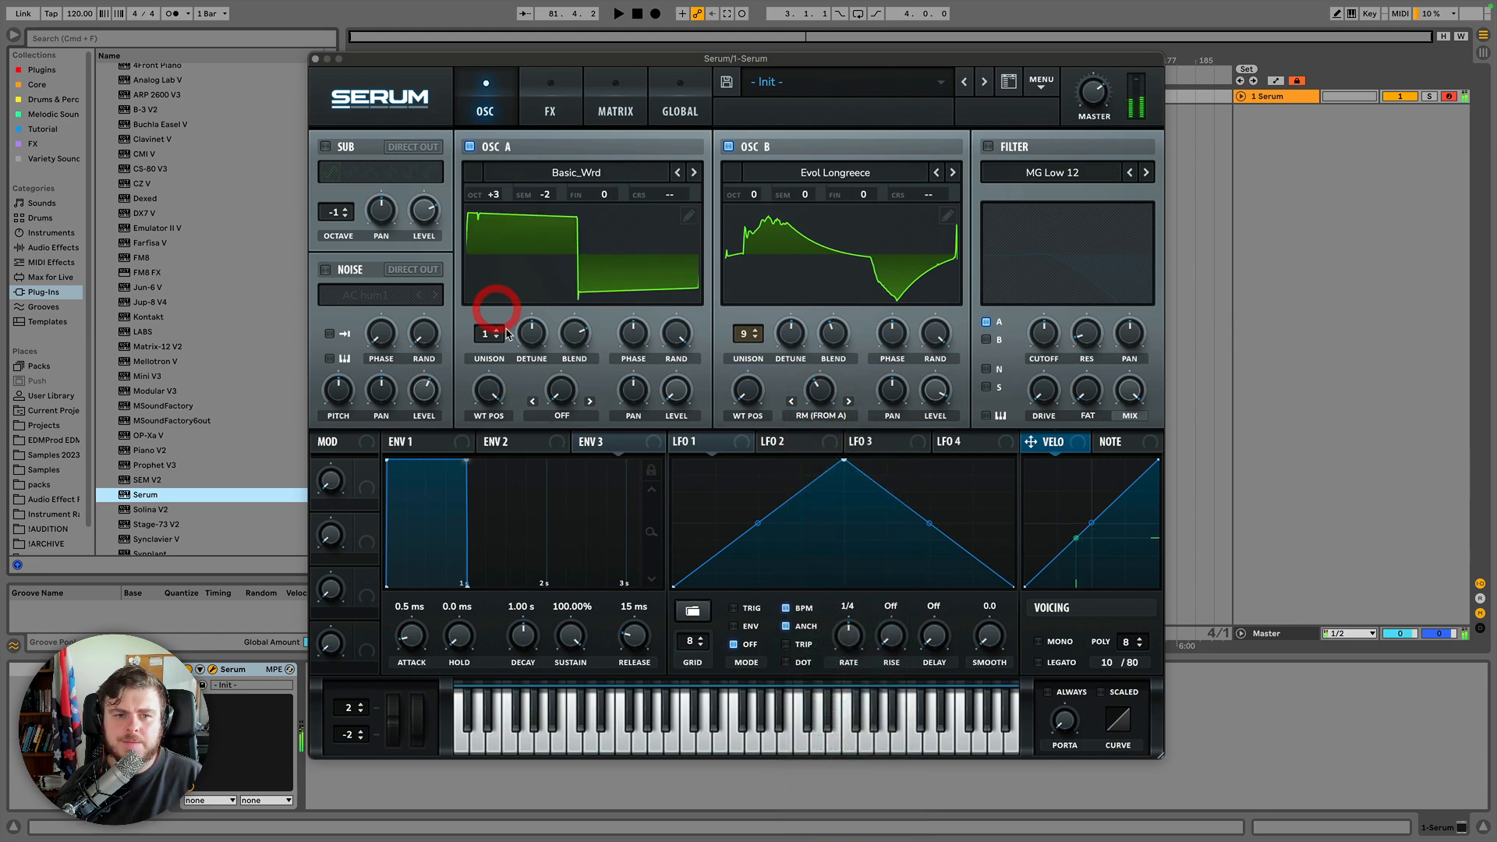
Reset oscillator A to +2 octaves and 0 semitones, sweeping B's warp amount and A's wavetable position.
mouse_move(545, 195)
mouse_down()
mouse_move(544, 176)
mouse_move(494, 174)
mouse_move(495, 195)
mouse_up()
drag(816, 388, 804, 326)
drag(501, 196, 500, 234)
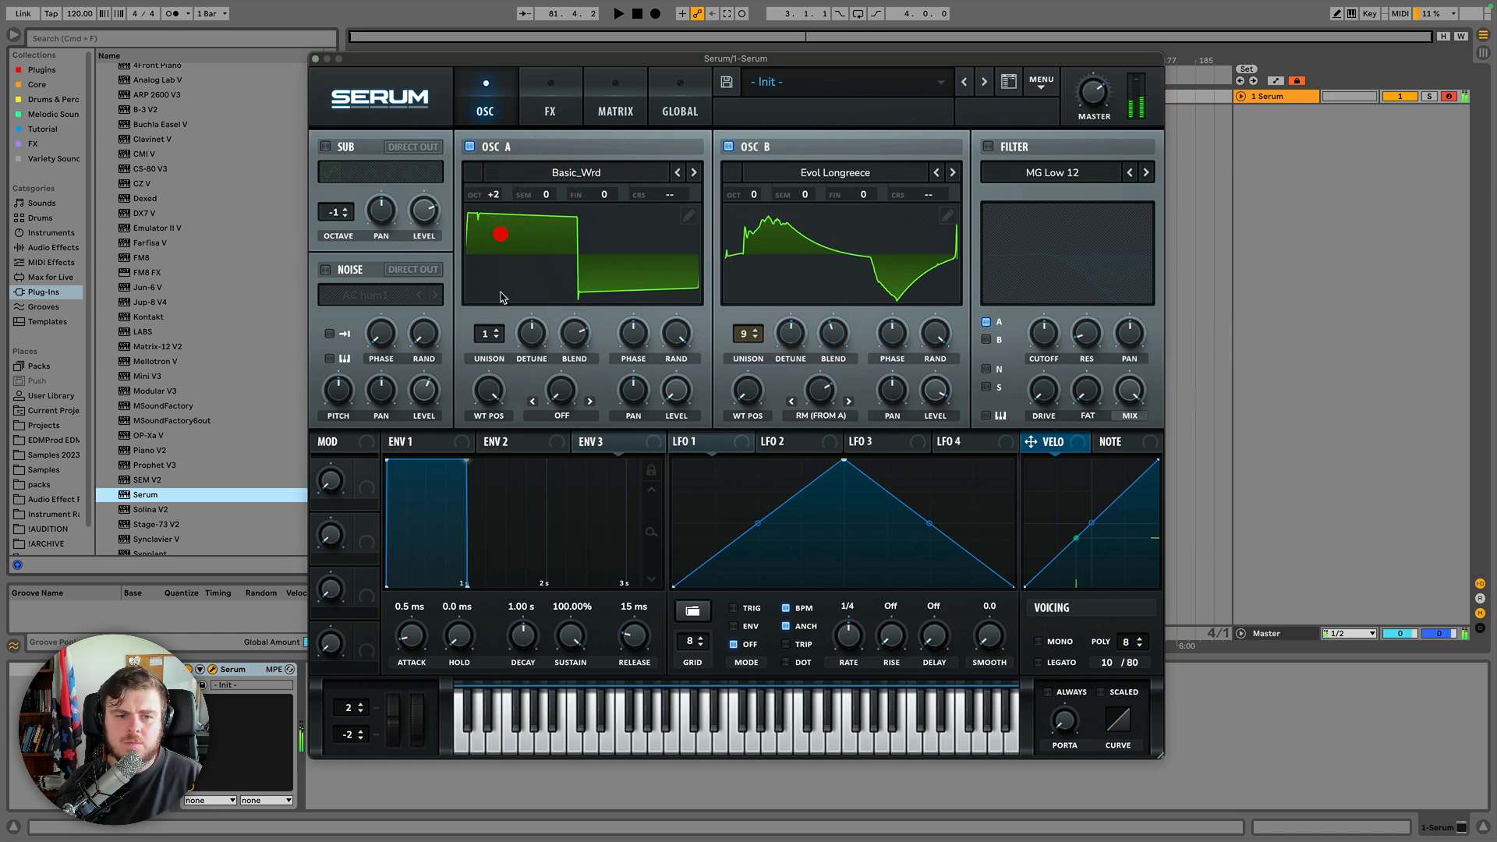
drag(491, 404, 485, 567)
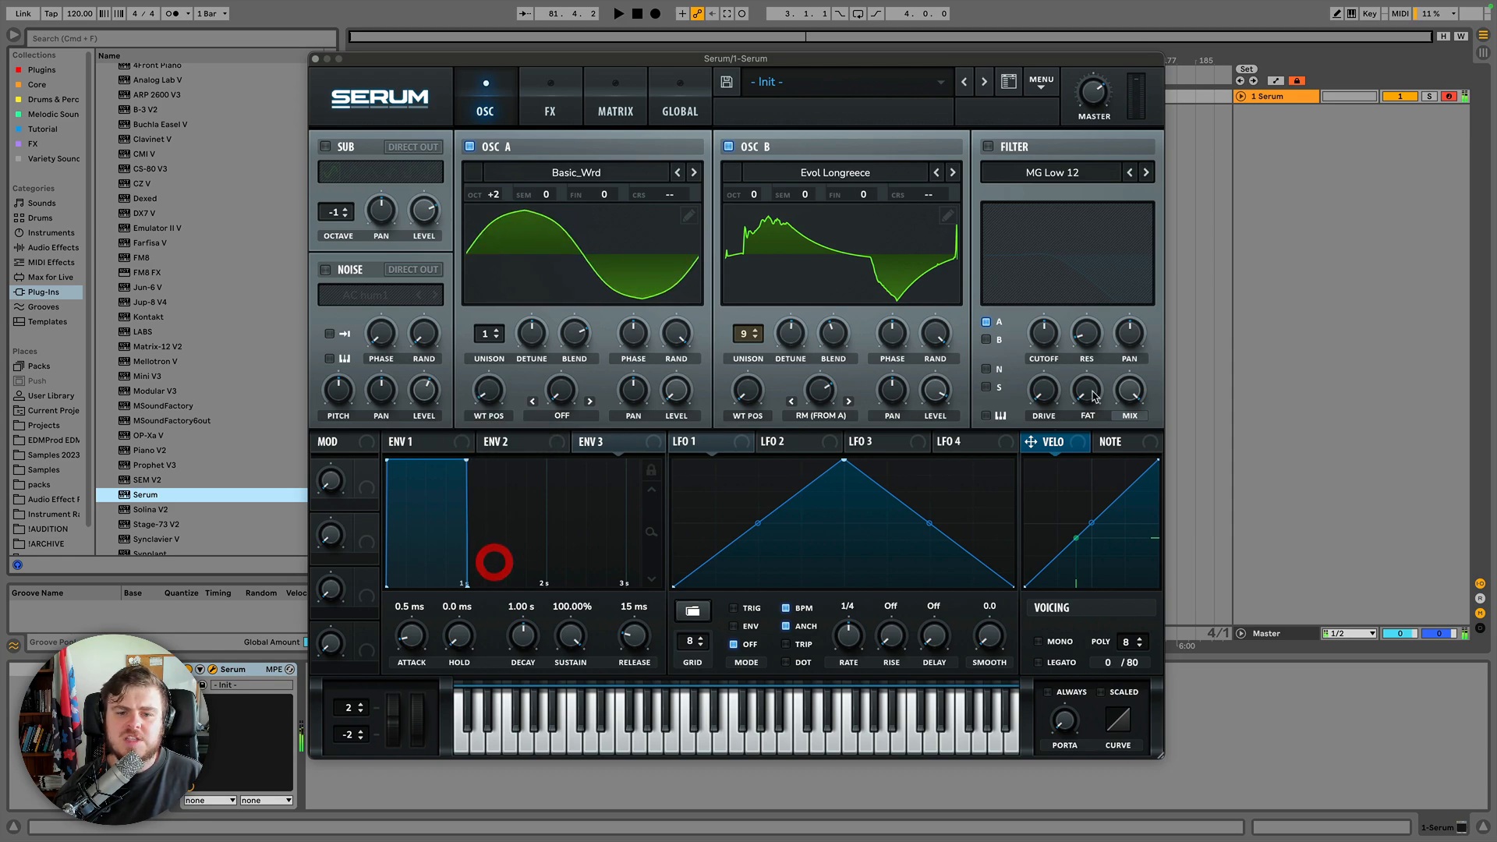
Open the warp mode lists of oscillators B and A to compare their available modes.
click(839, 417)
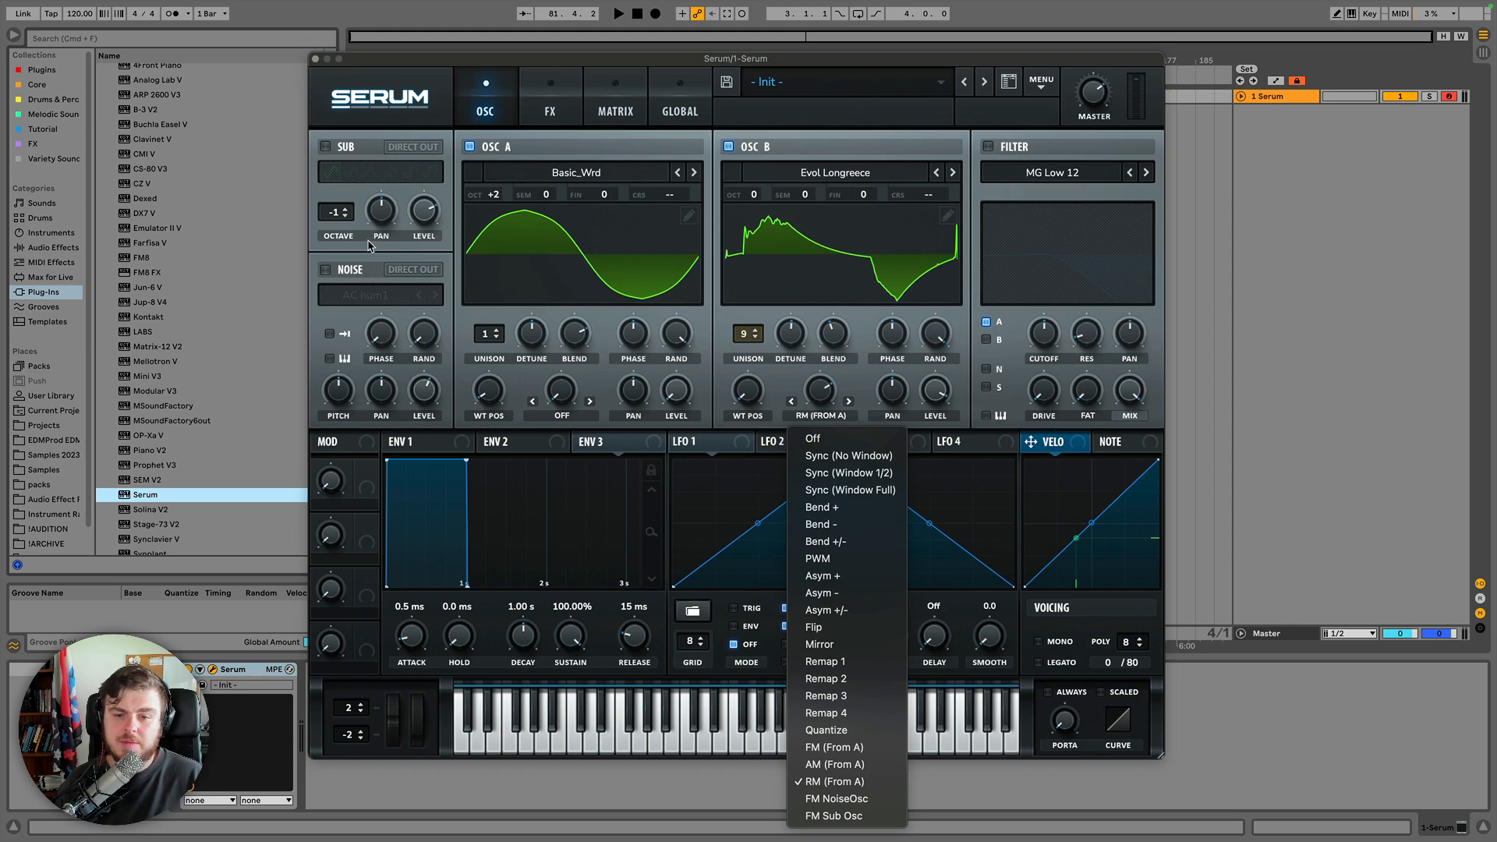
click(565, 415)
click(564, 415)
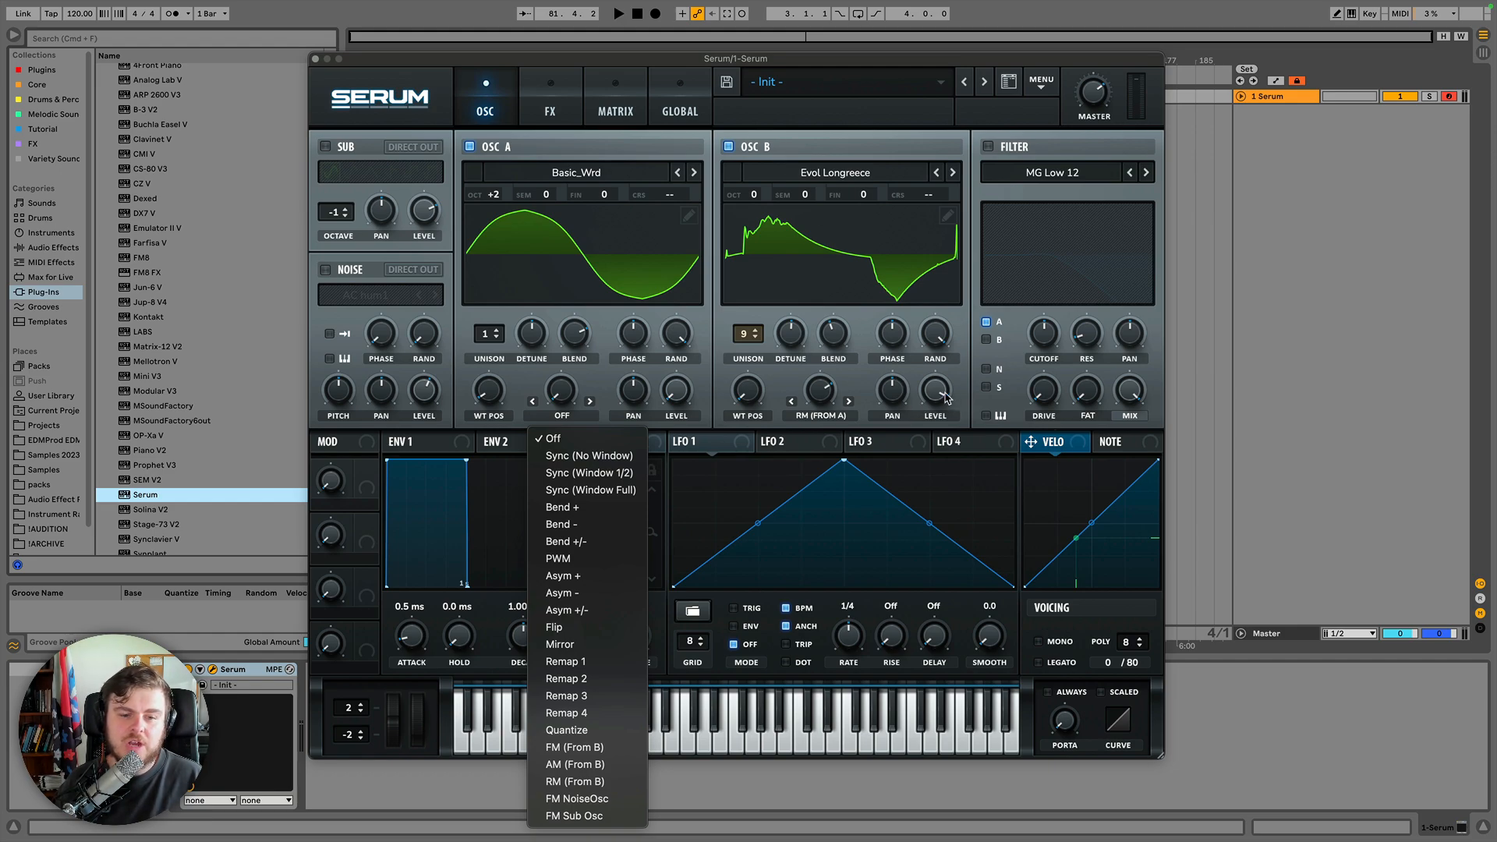
click(824, 413)
click(820, 411)
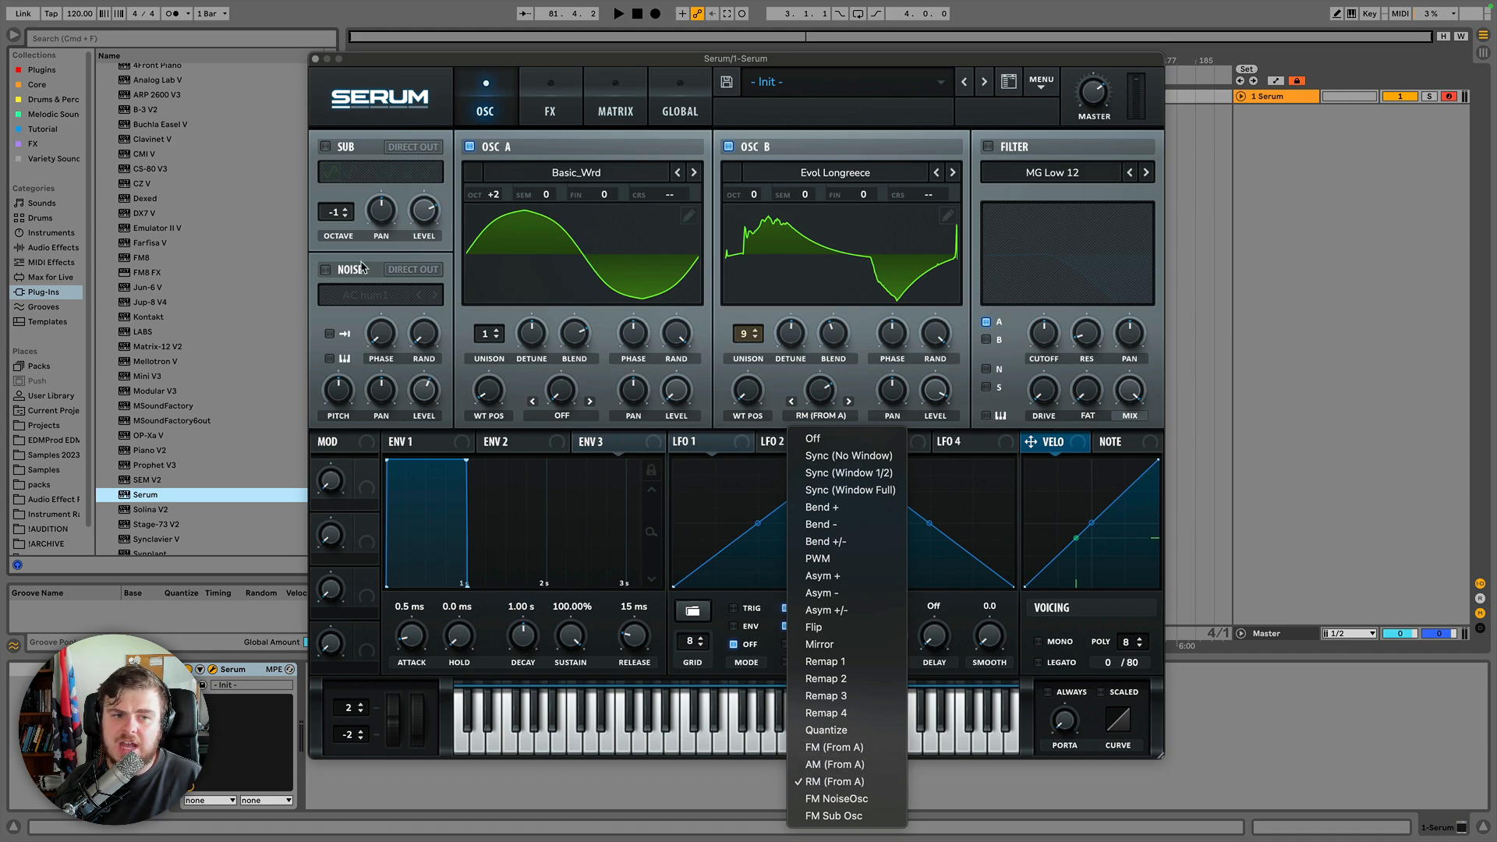
click(335, 278)
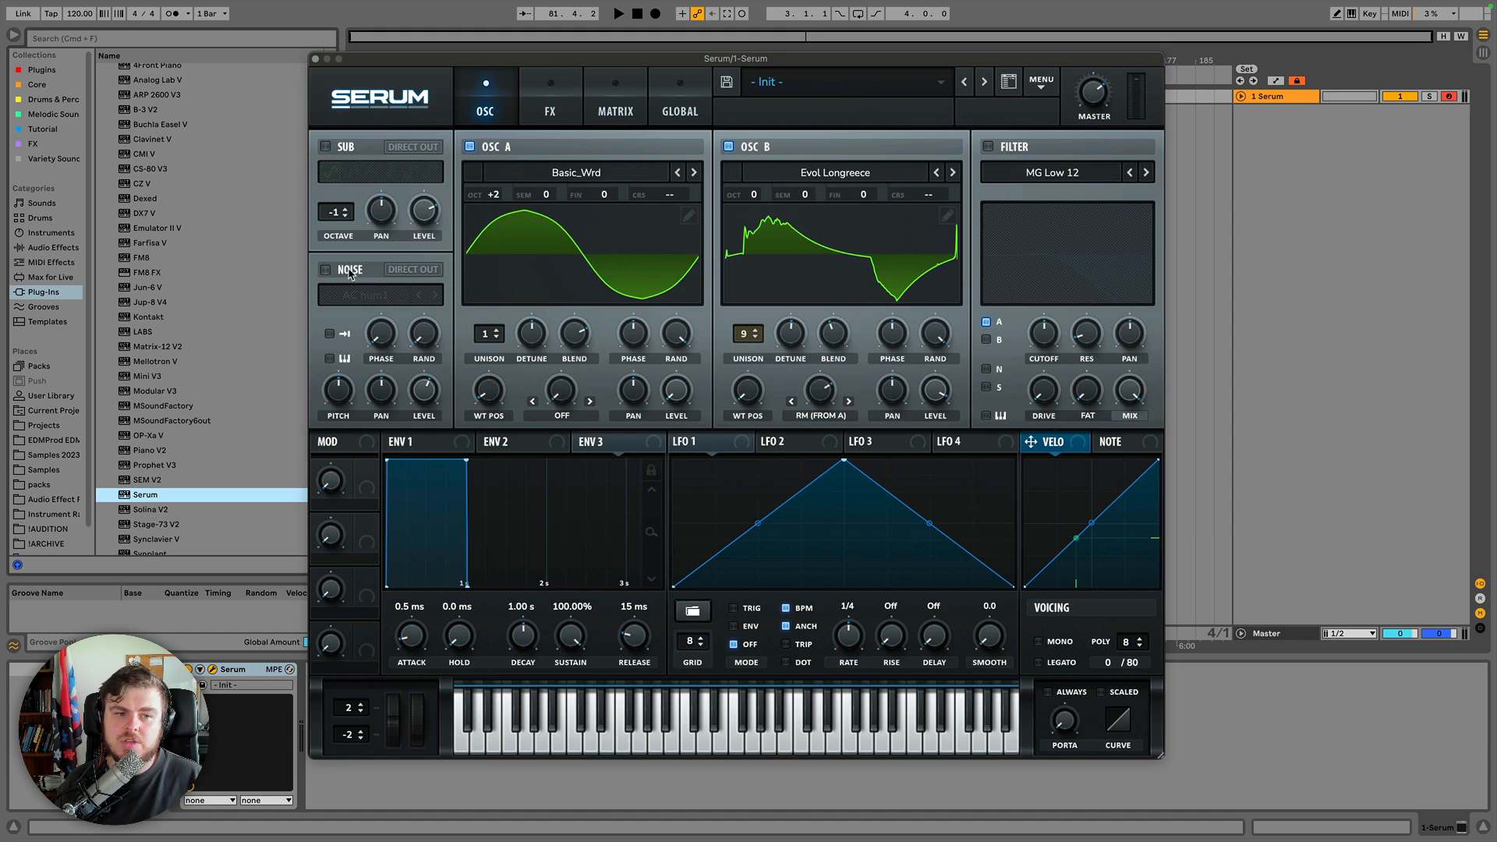
Enable the noise oscillator and switch oscillator A's warp mode to FM NoiseOsc.
click(346, 269)
drag(425, 392, 447, 536)
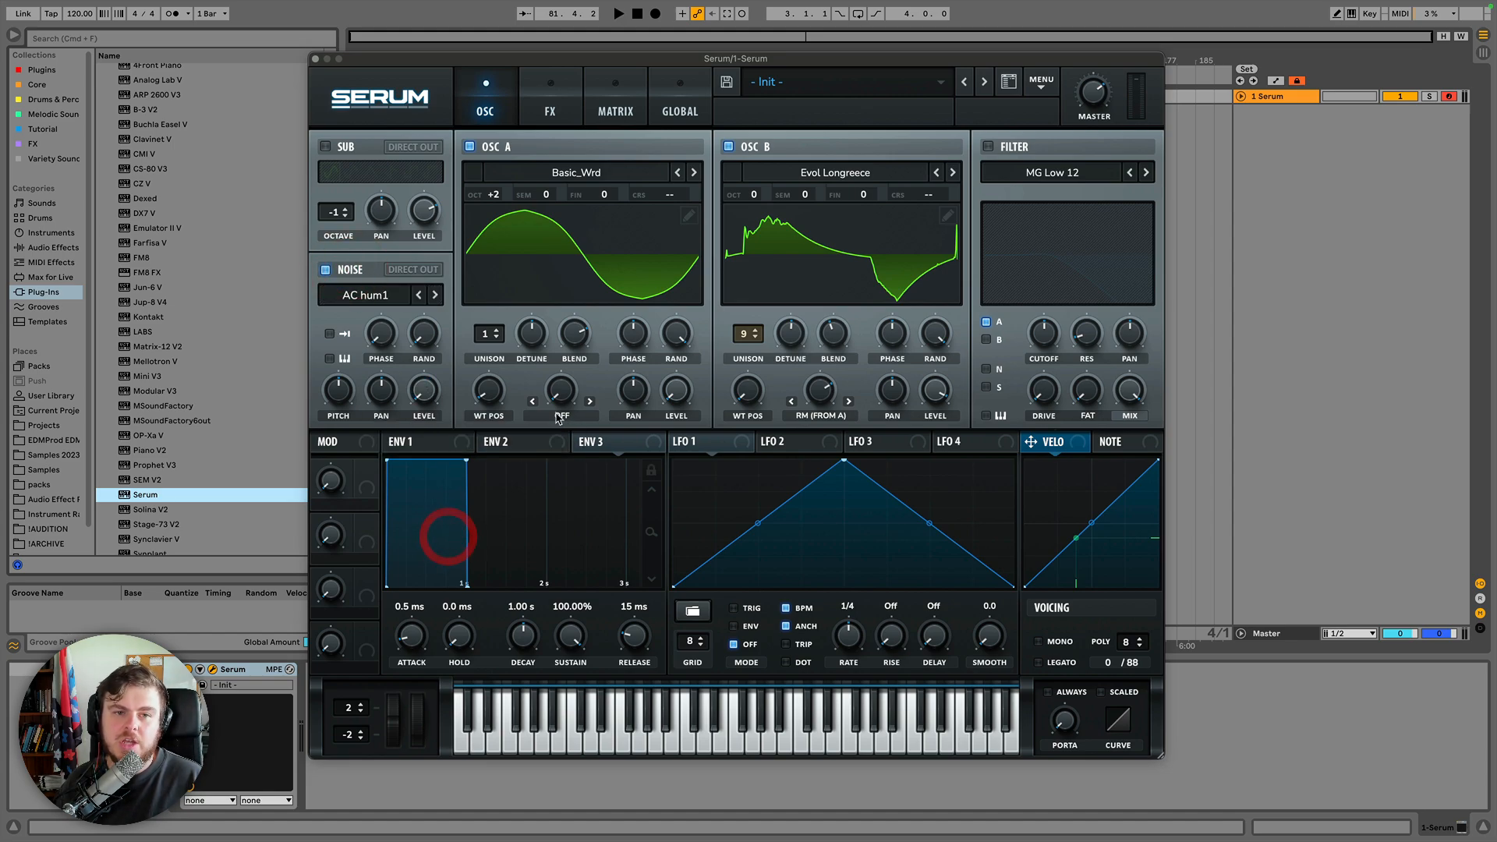
click(563, 415)
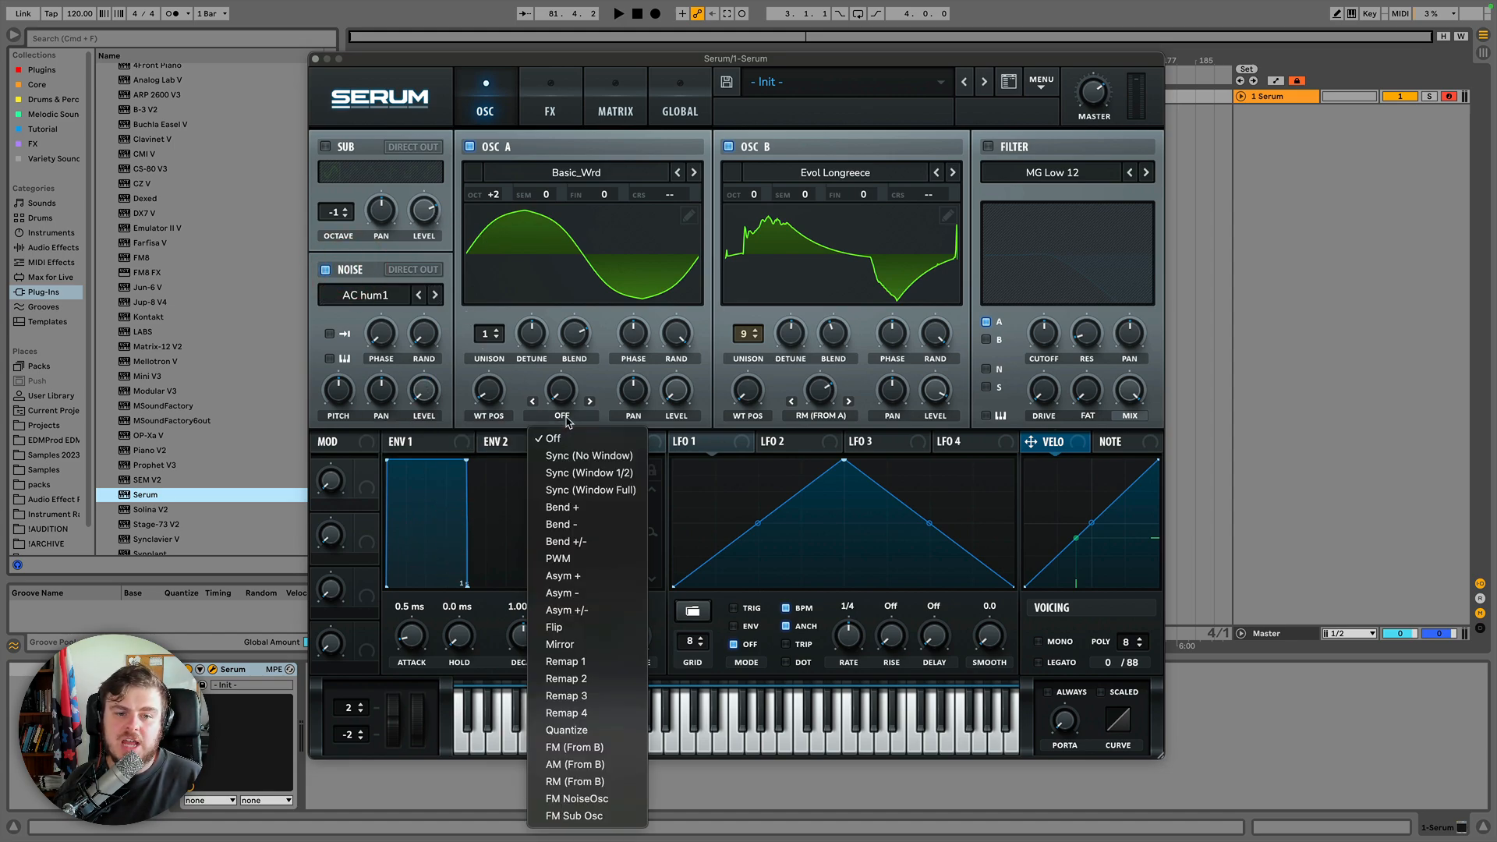
click(593, 799)
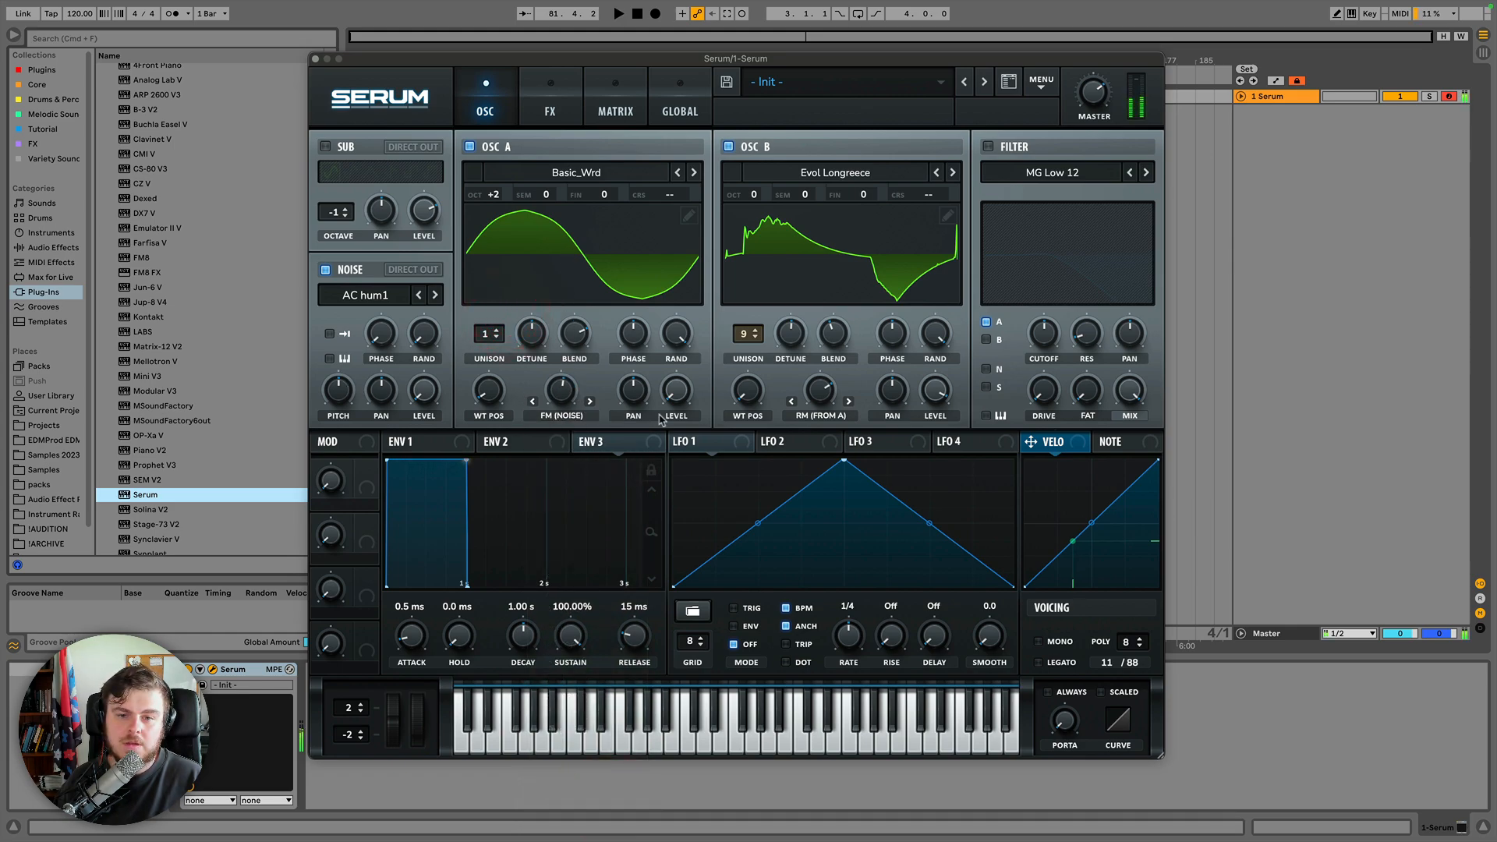
Switch oscillator B's warp mode to FM (From A).
click(830, 394)
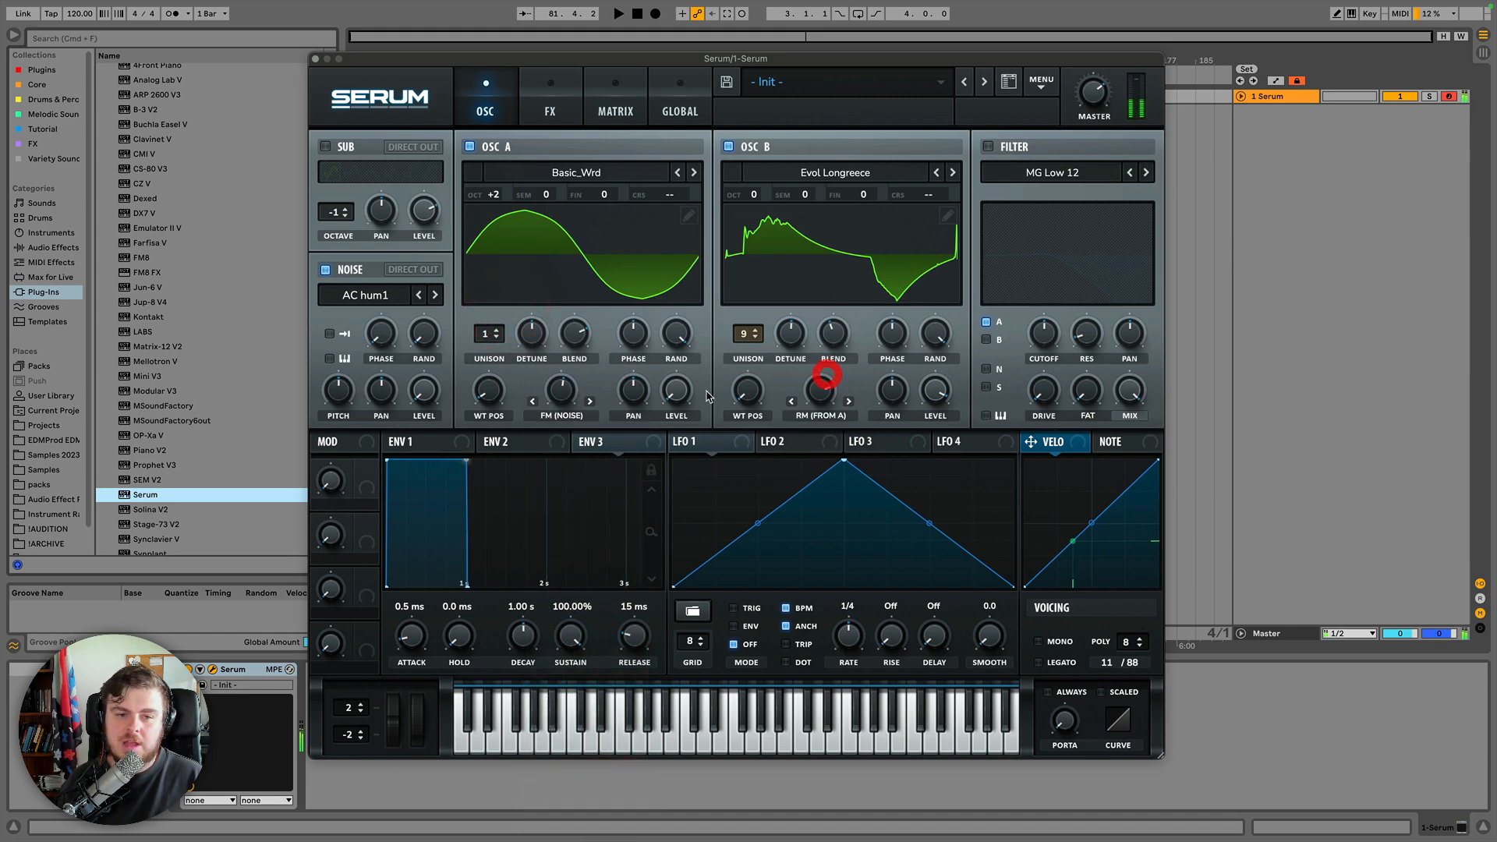
click(828, 415)
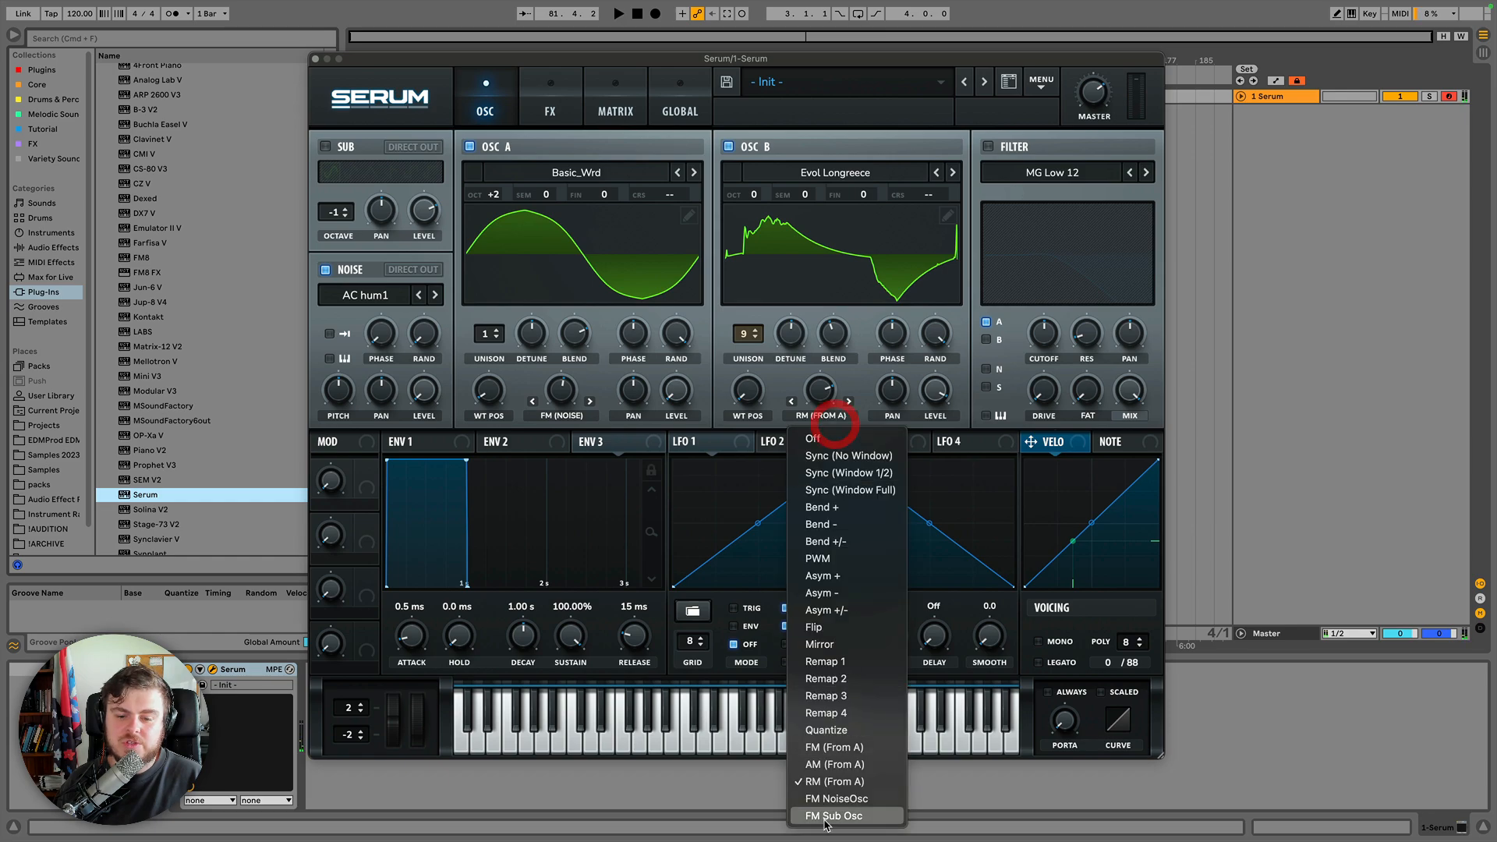
click(826, 748)
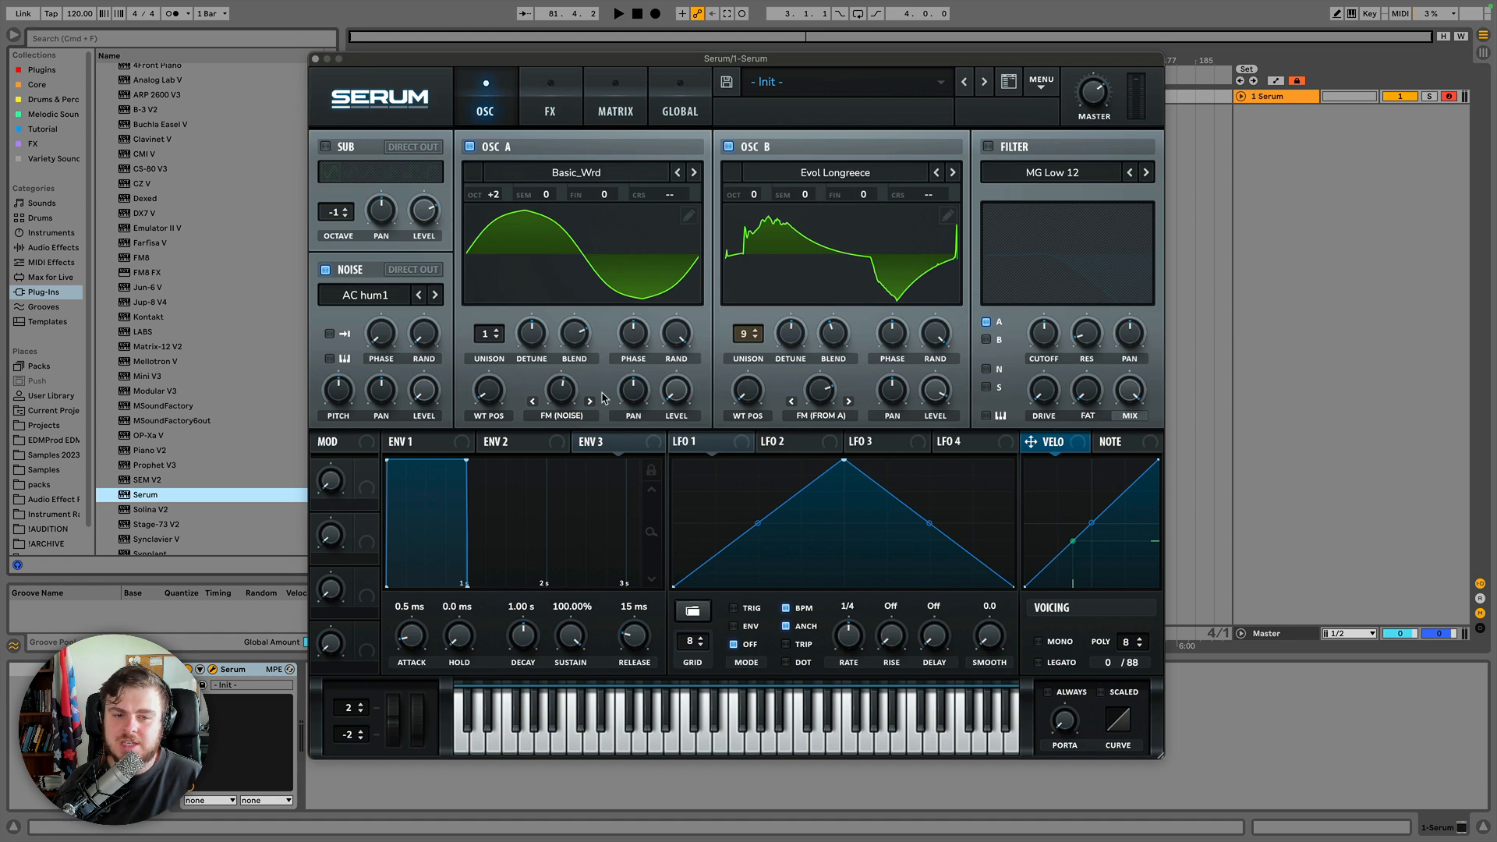
Retune oscillator A to +7 semitones while sweeping both oscillators' warp amounts.
mouse_move(560, 390)
mouse_down()
mouse_move(561, 372)
mouse_move(559, 407)
mouse_up()
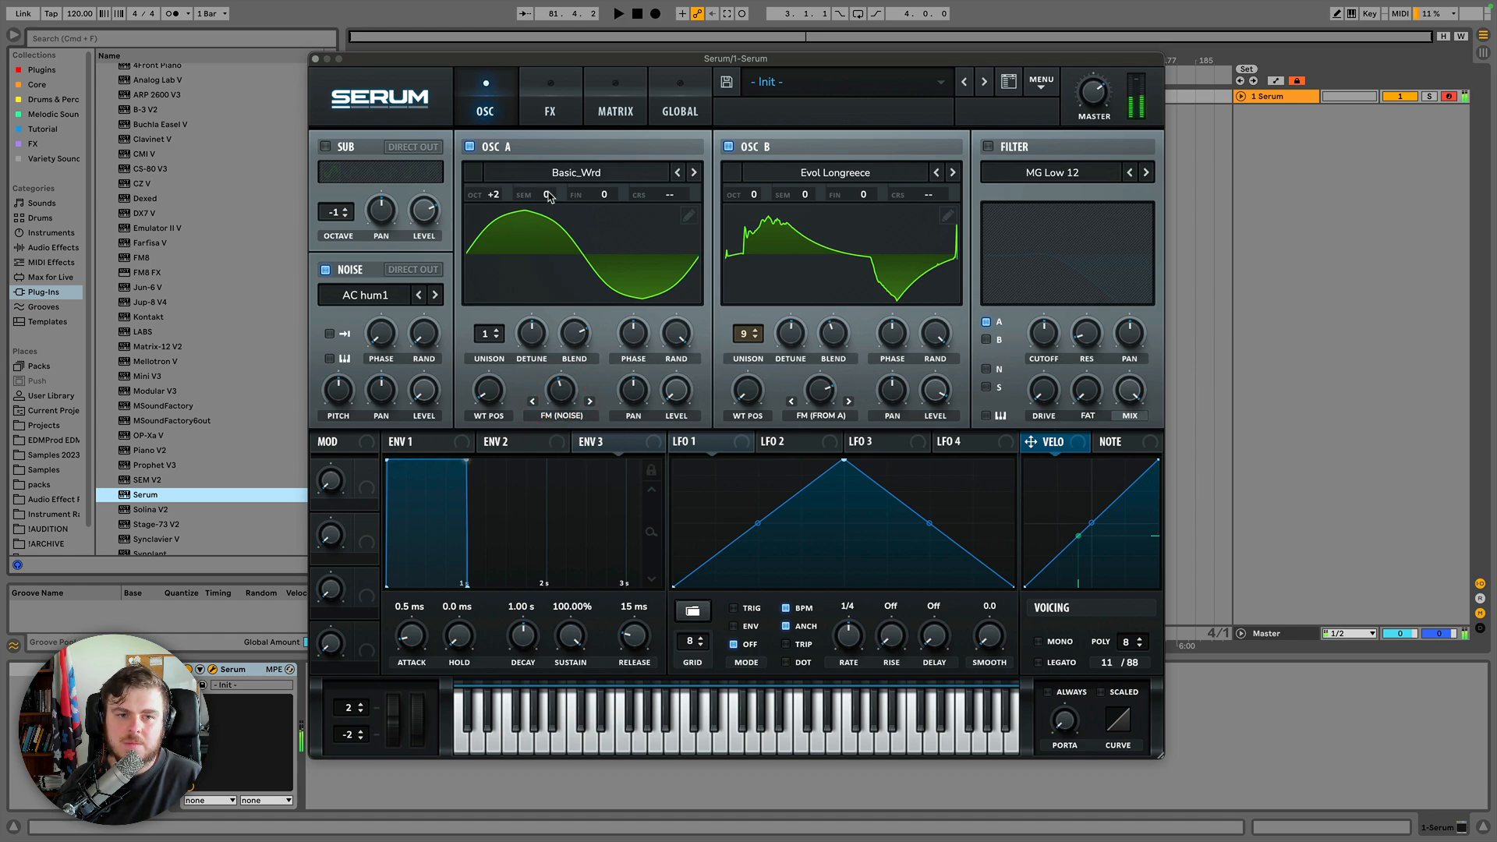
drag(549, 197, 562, 129)
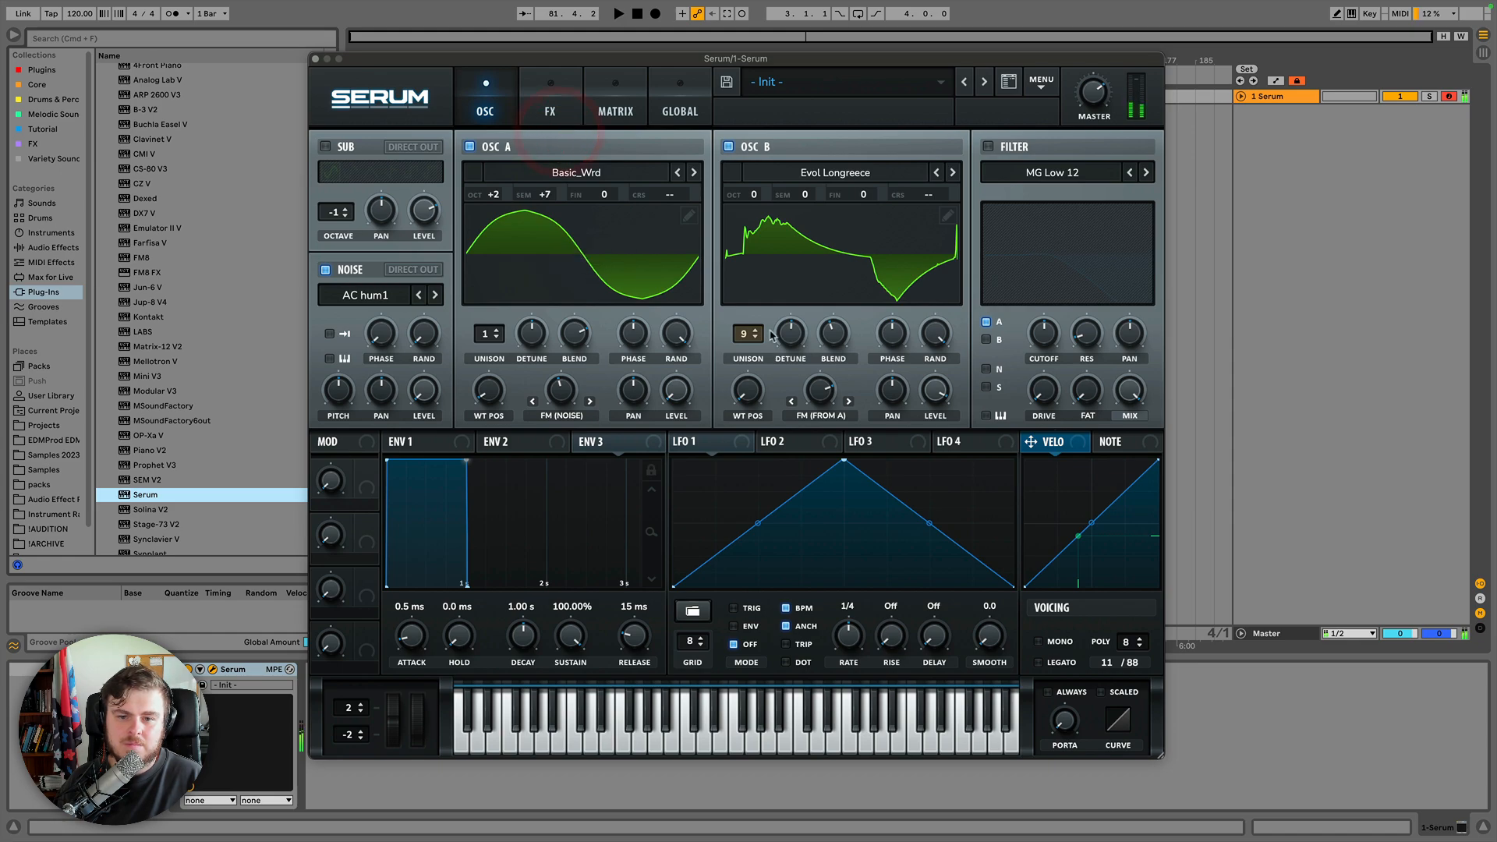
drag(813, 381, 761, 423)
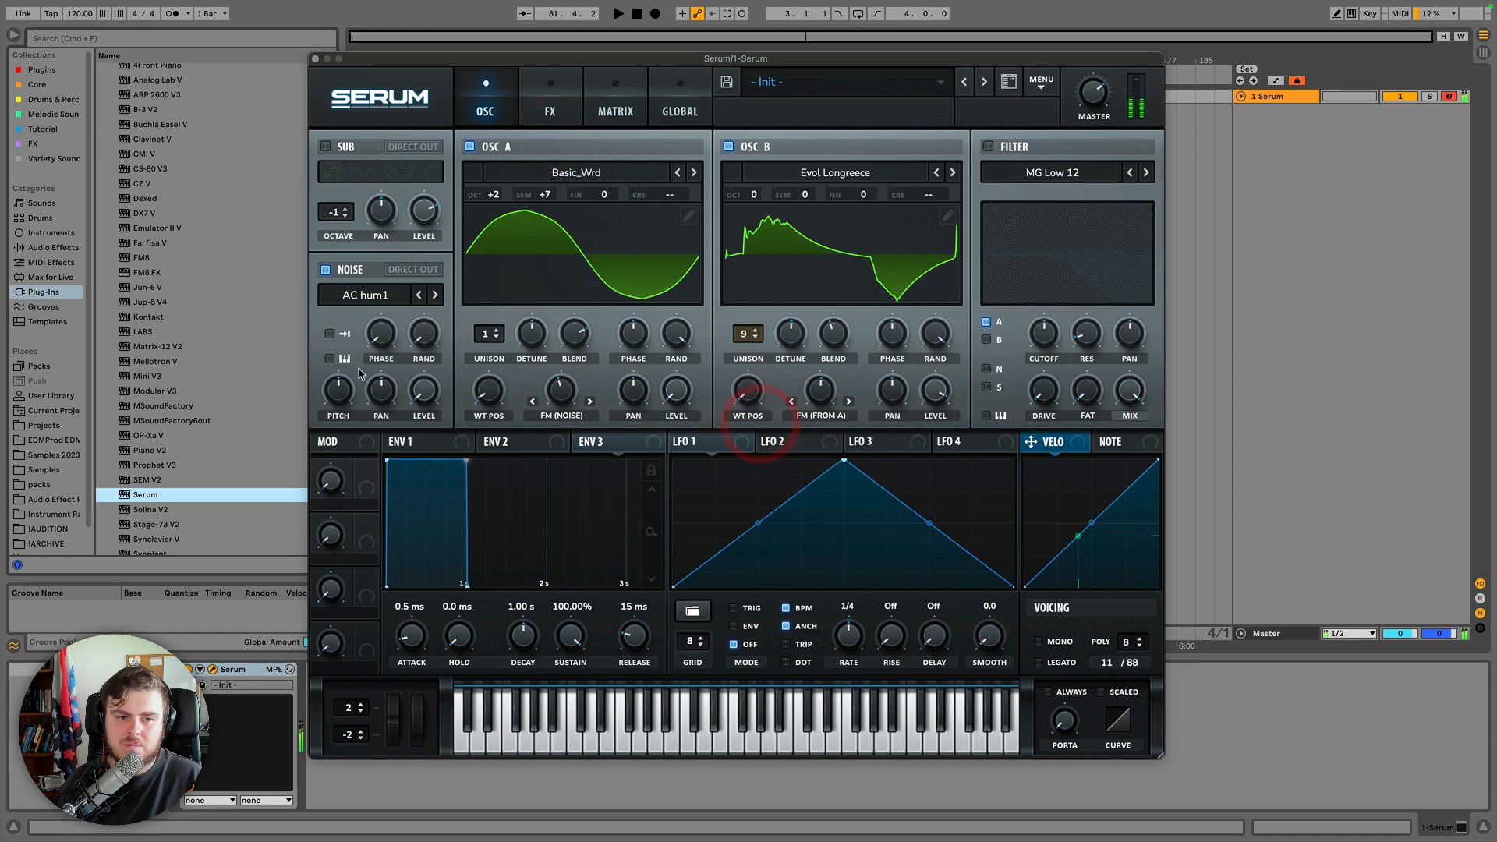
Step the noise oscillator's sample forward through the list to ARP pink.
click(435, 295)
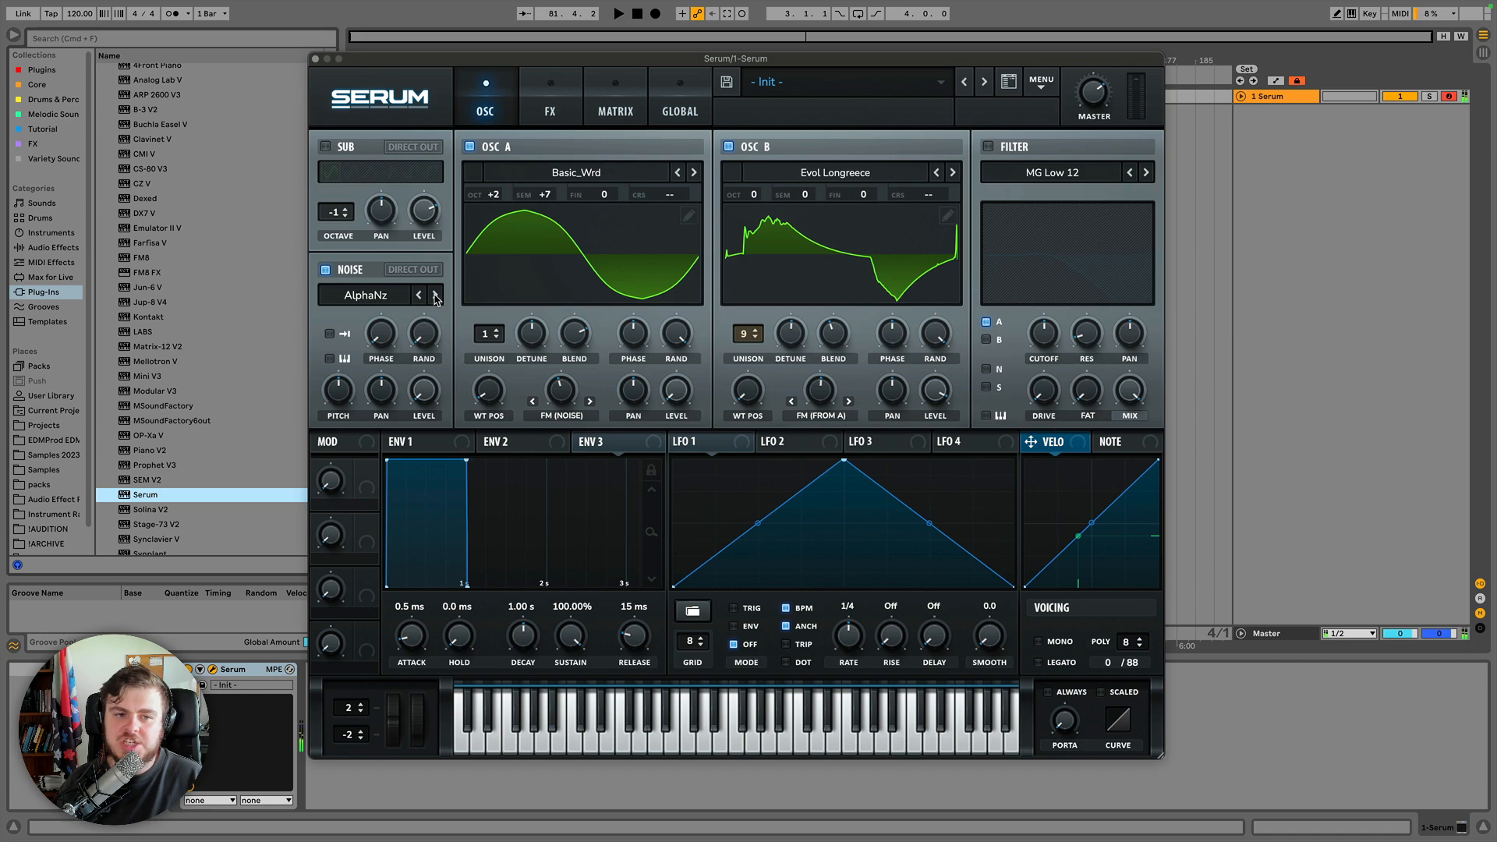
click(435, 296)
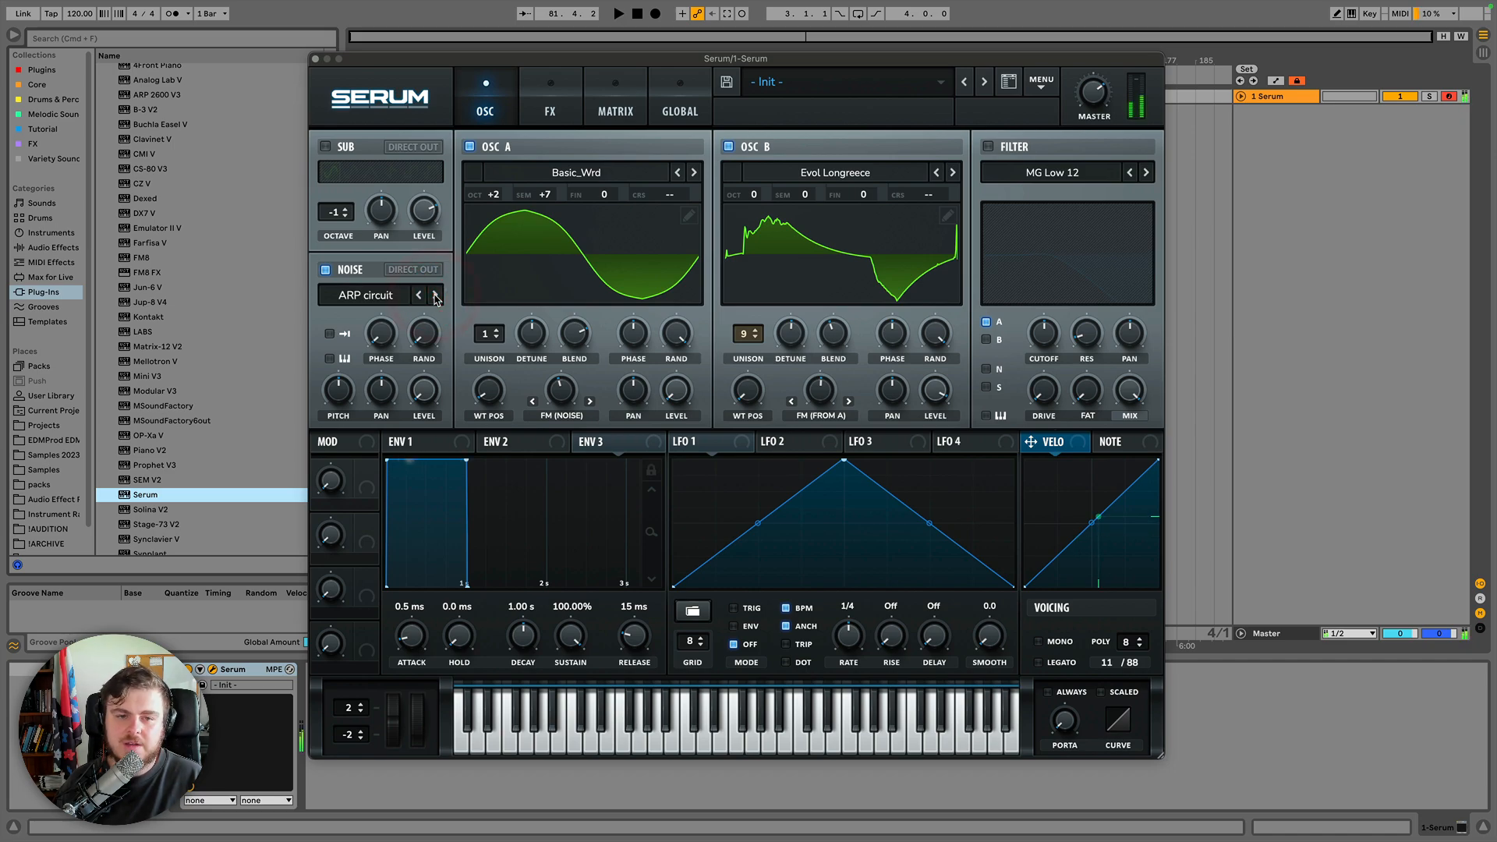
click(435, 296)
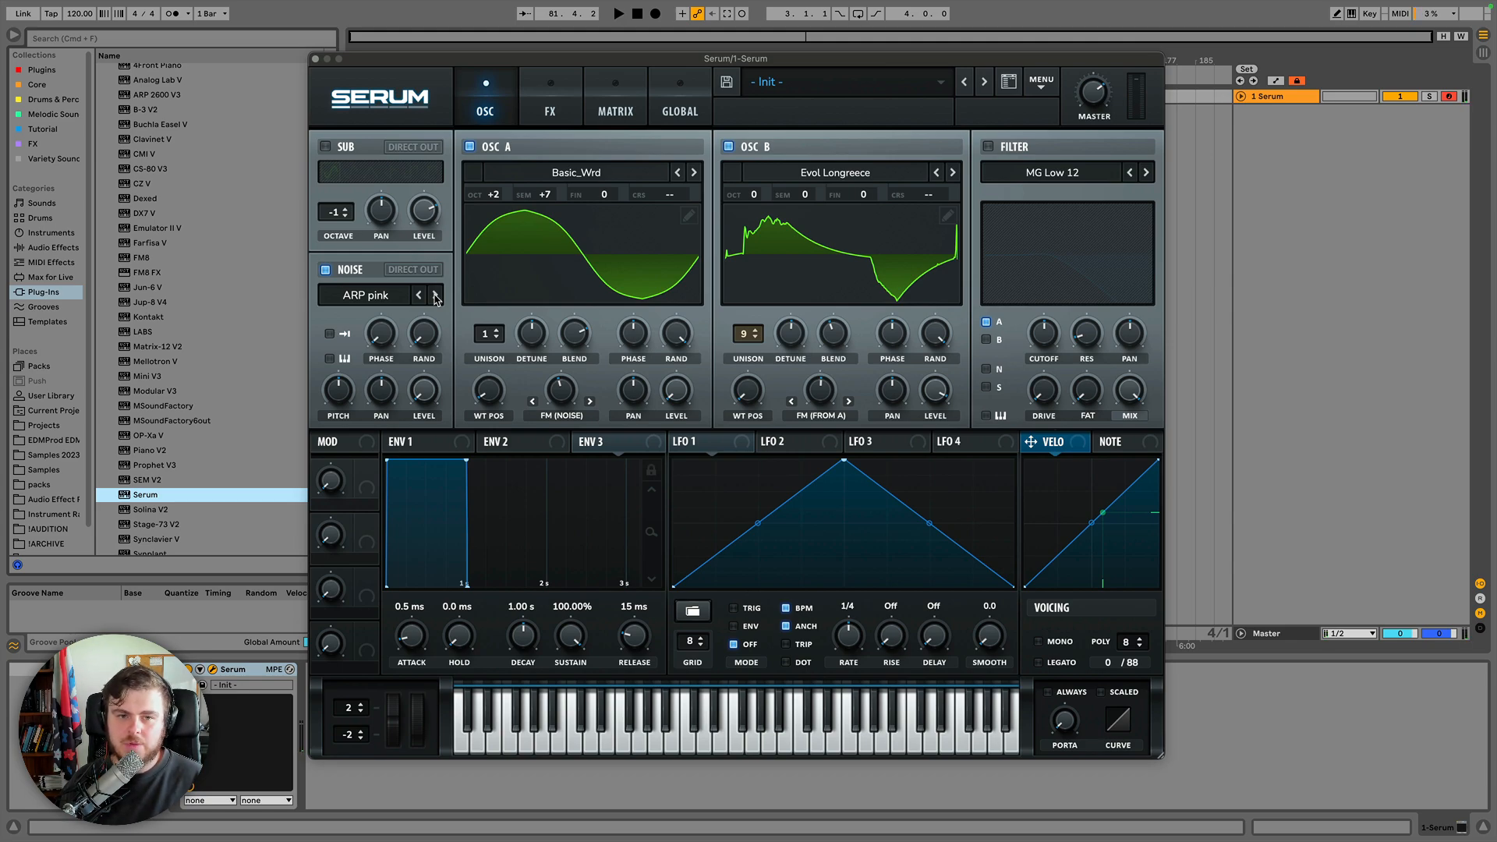
Disable oscillator A and the noise oscillator, leaving oscillator B playing alone.
click(816, 415)
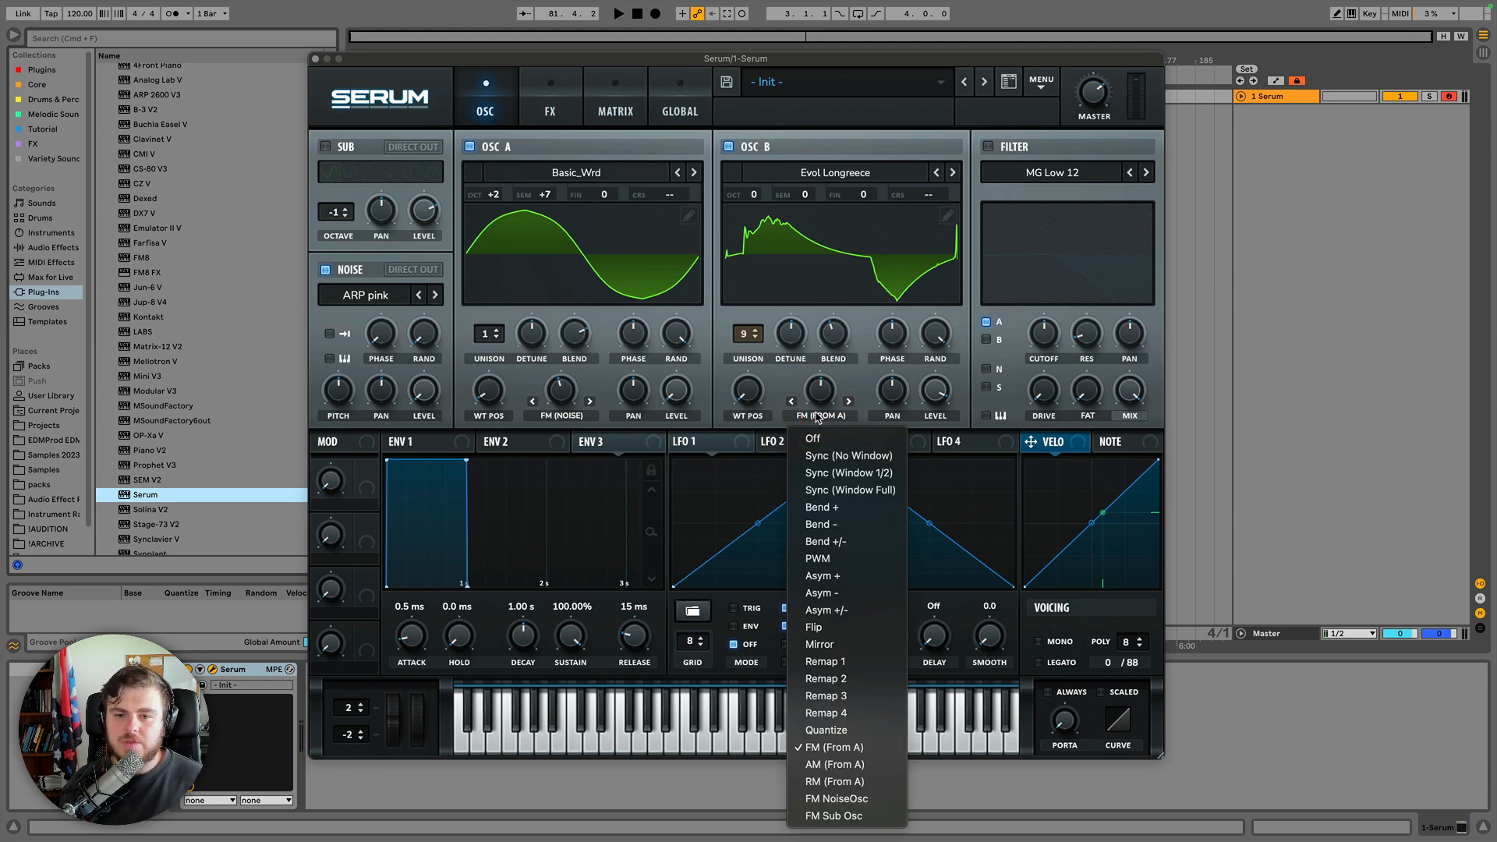
click(817, 418)
click(470, 147)
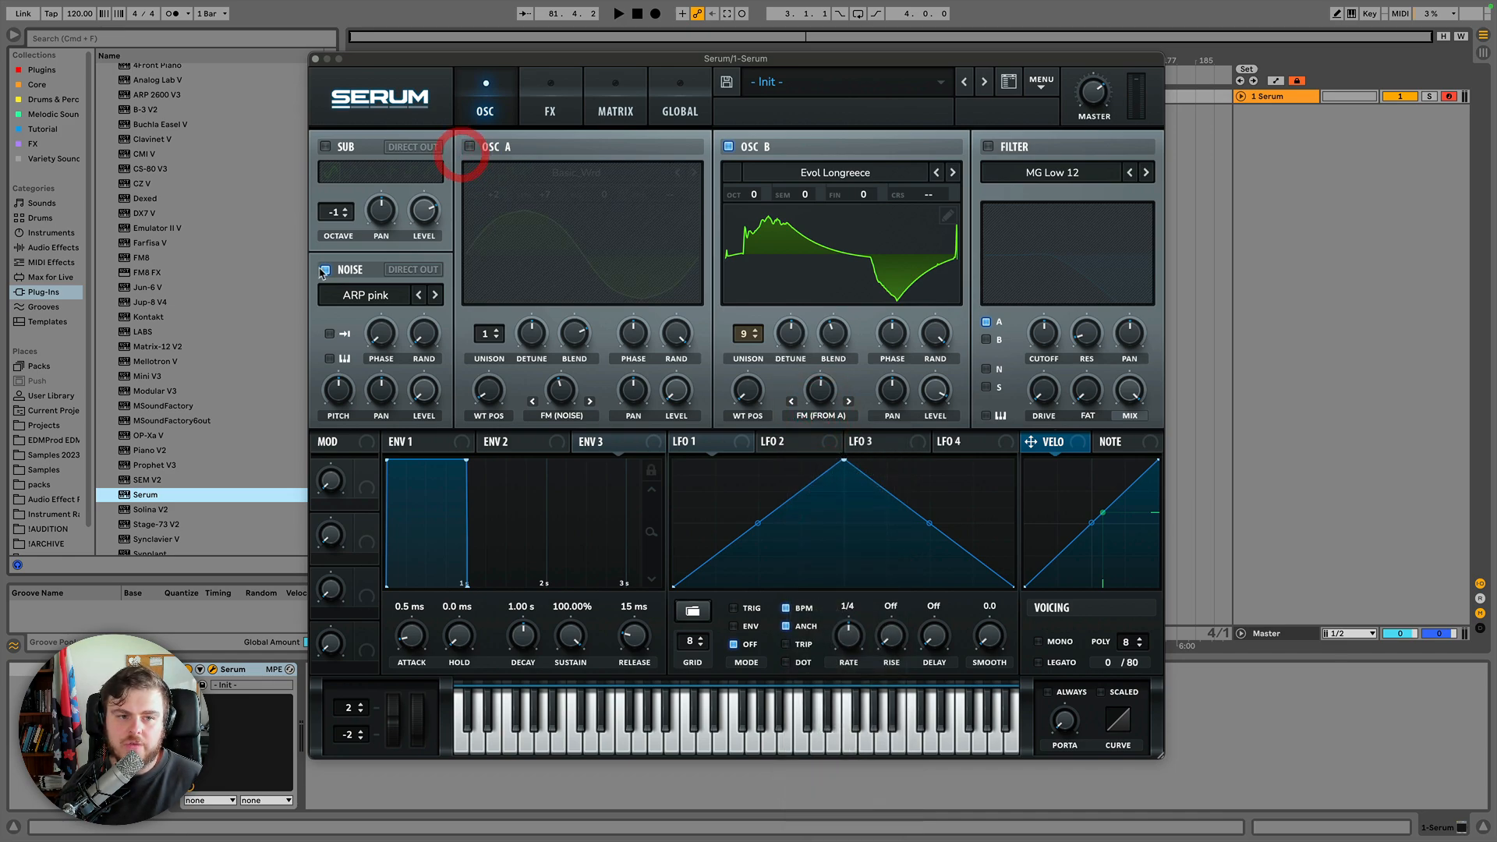
click(325, 269)
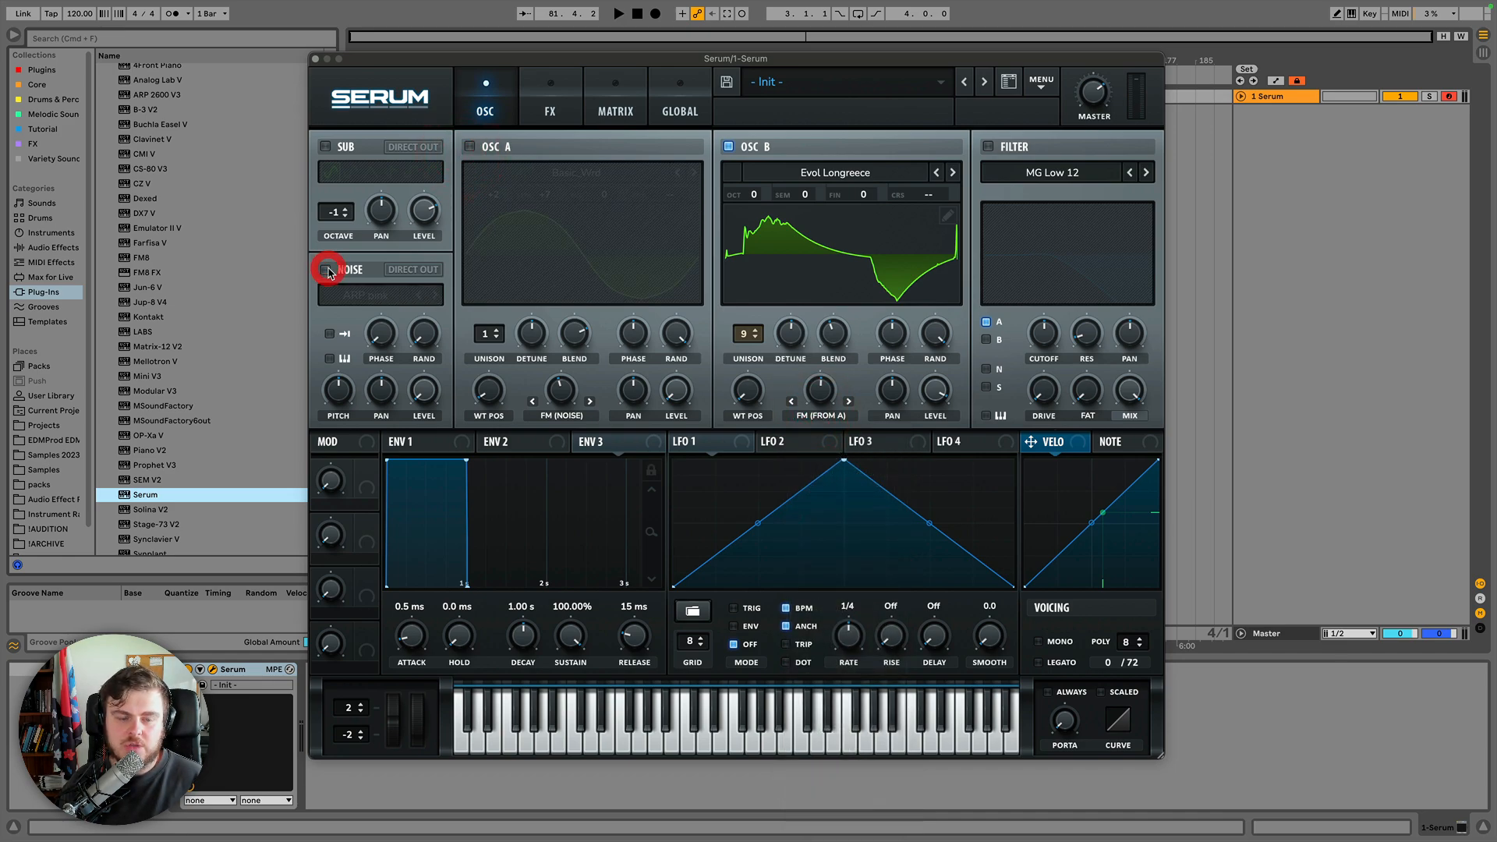
Adjust oscillator B's level and pan, then reset its pan control.
drag(936, 389, 840, 431)
right_click(891, 390)
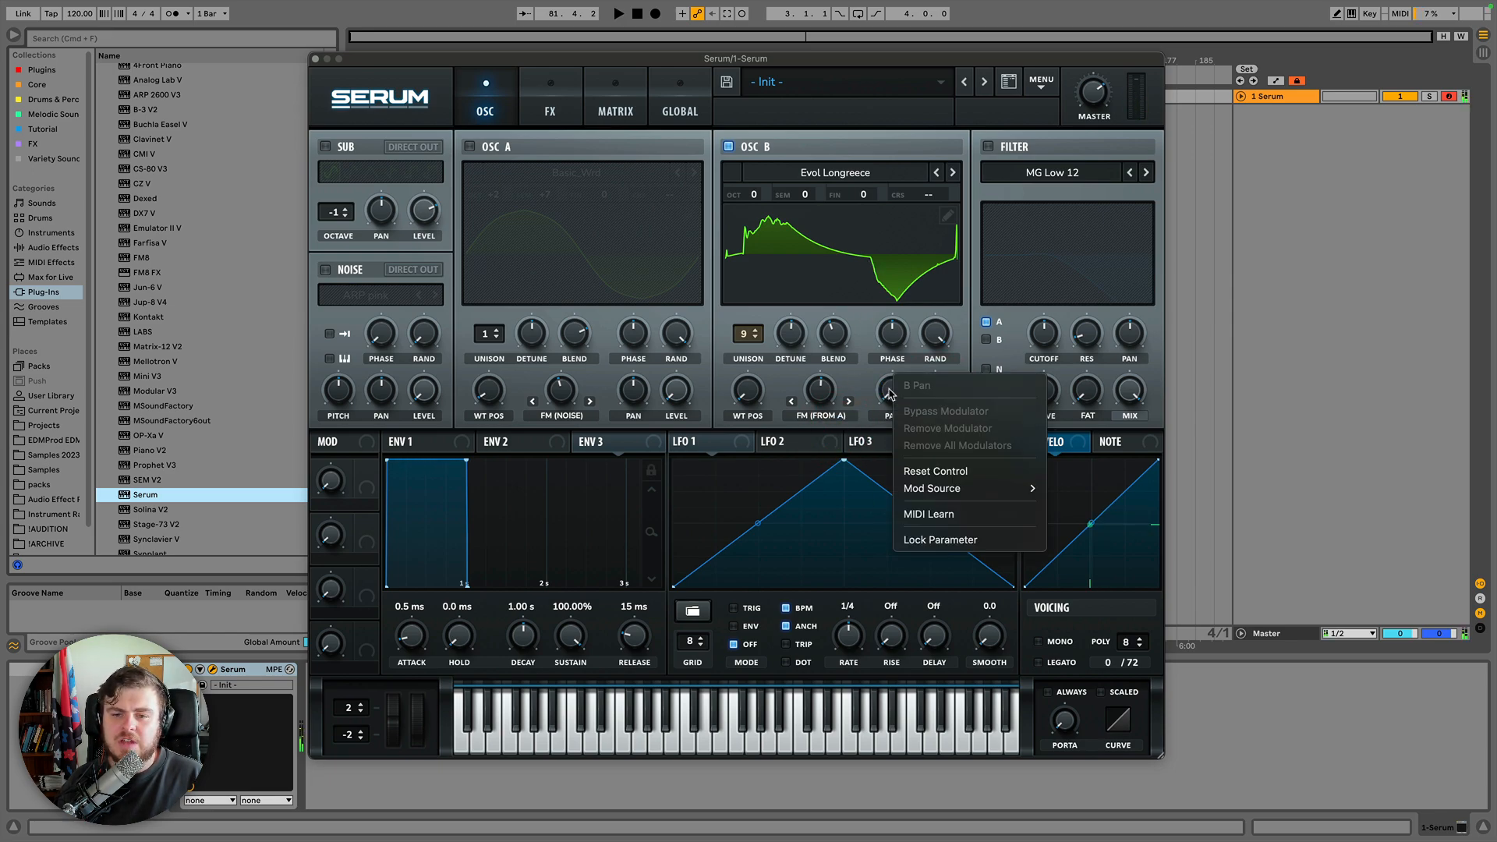
click(932, 470)
Re-enable oscillator A, pan oscillators A and B, then disable oscillator A again.
click(470, 146)
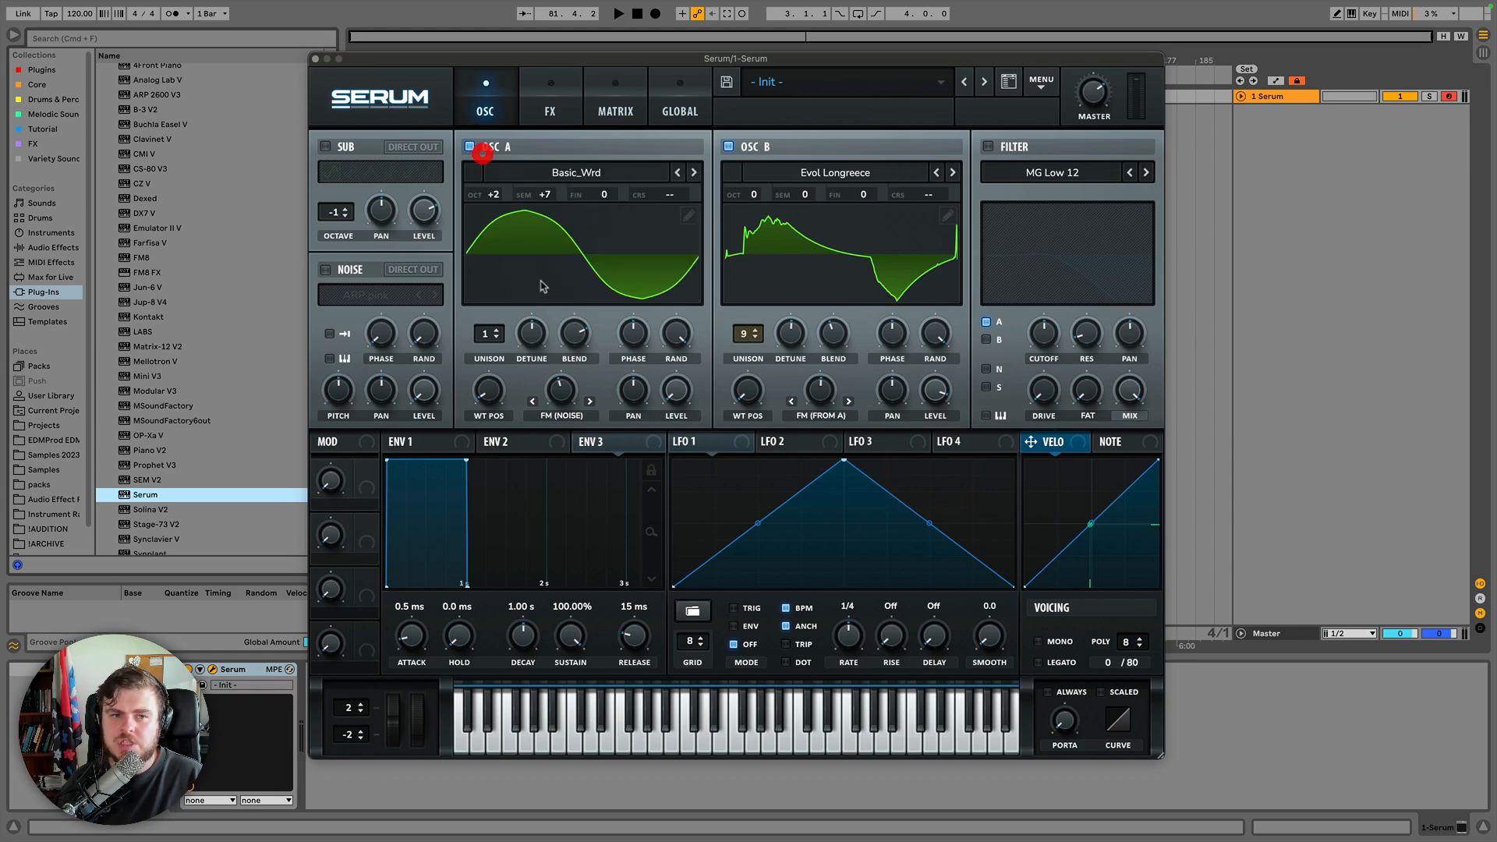
drag(631, 396, 633, 413)
drag(893, 390, 899, 390)
click(623, 393)
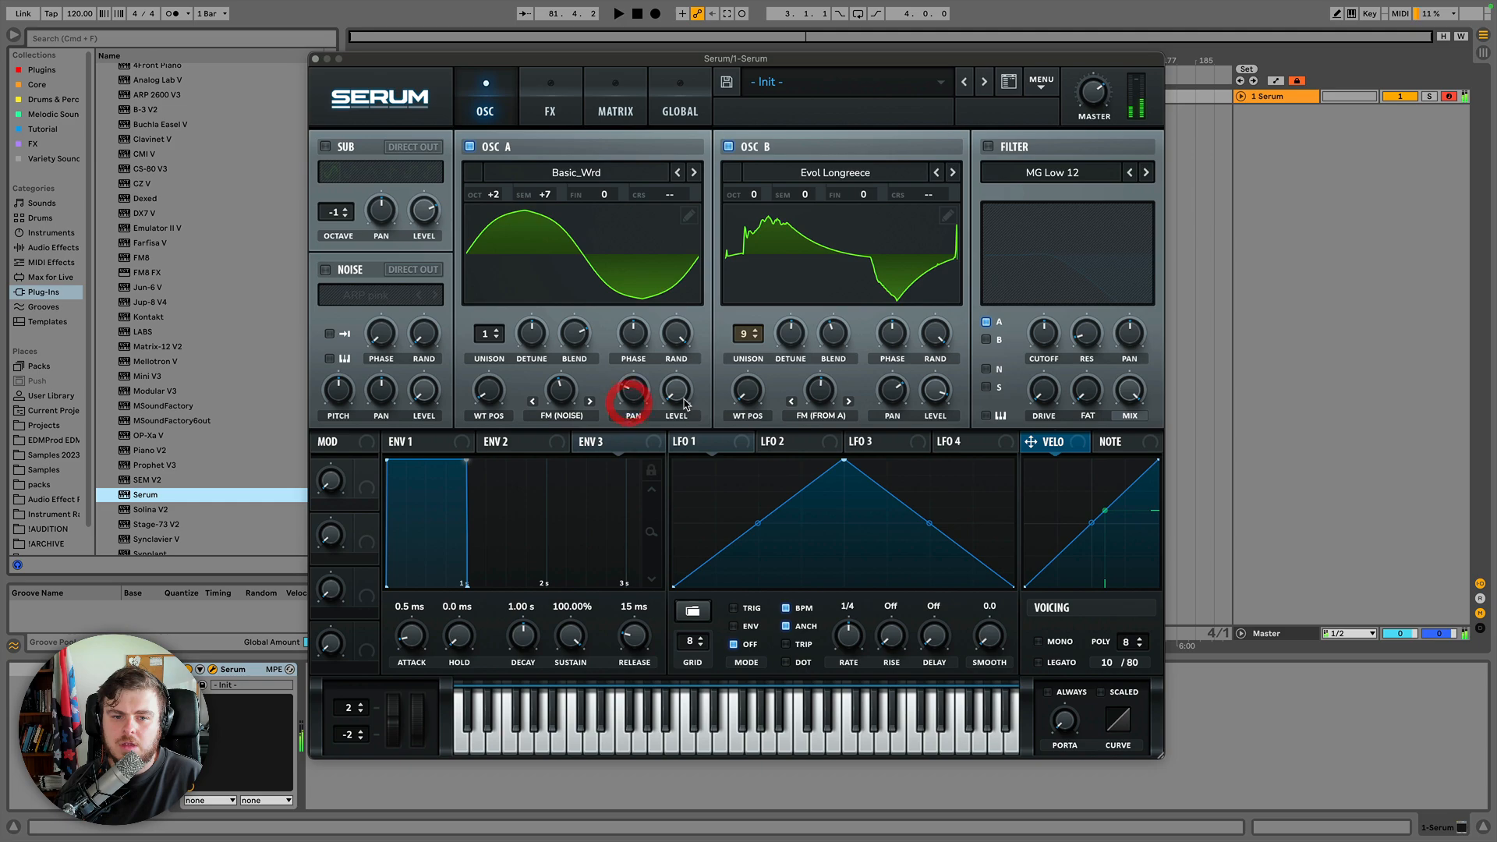
drag(686, 294, 690, 291)
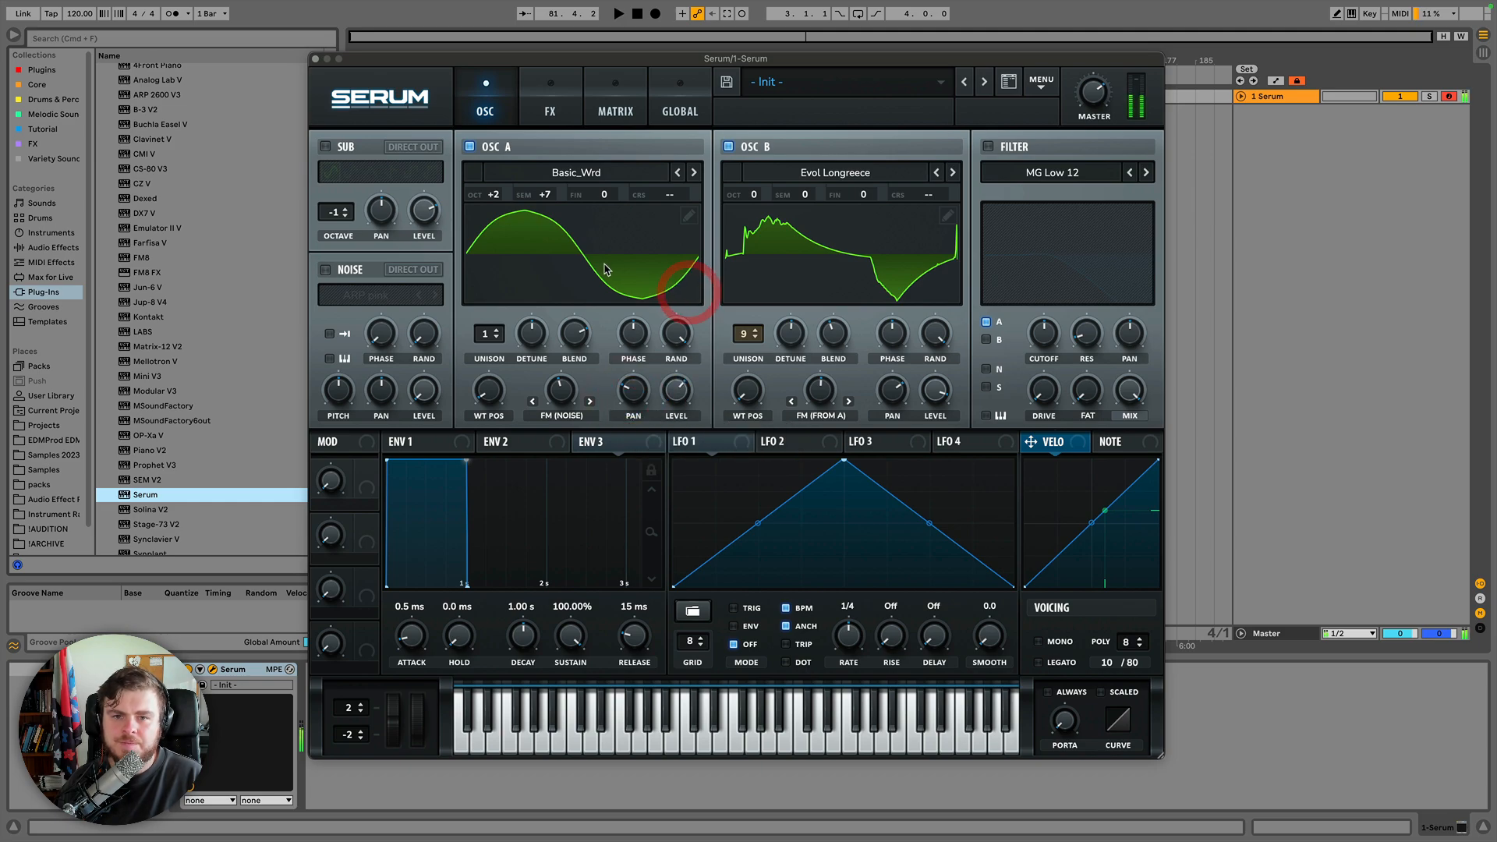
click(470, 147)
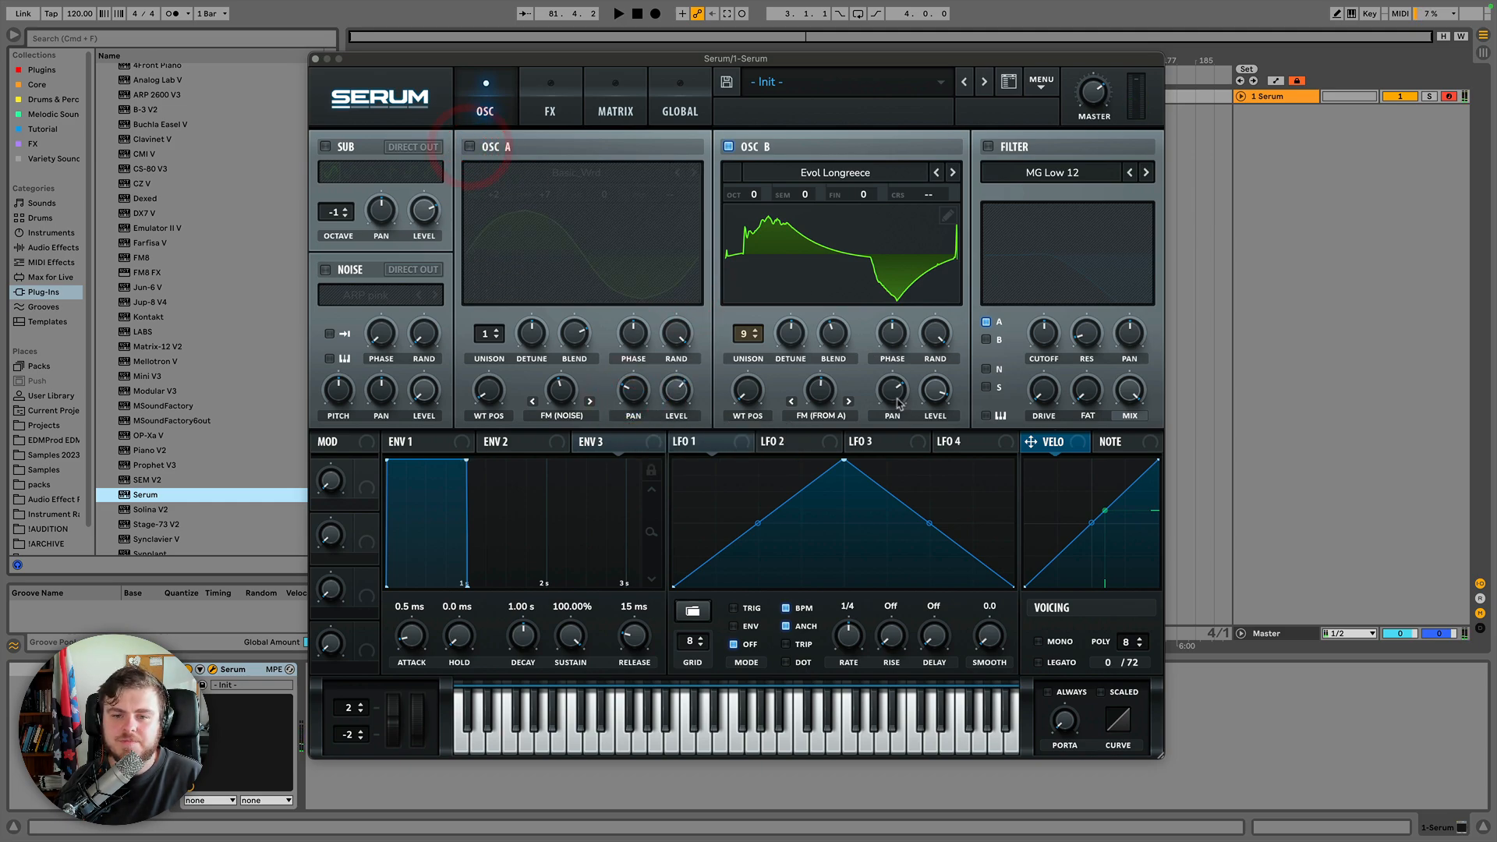
super+click(892, 394)
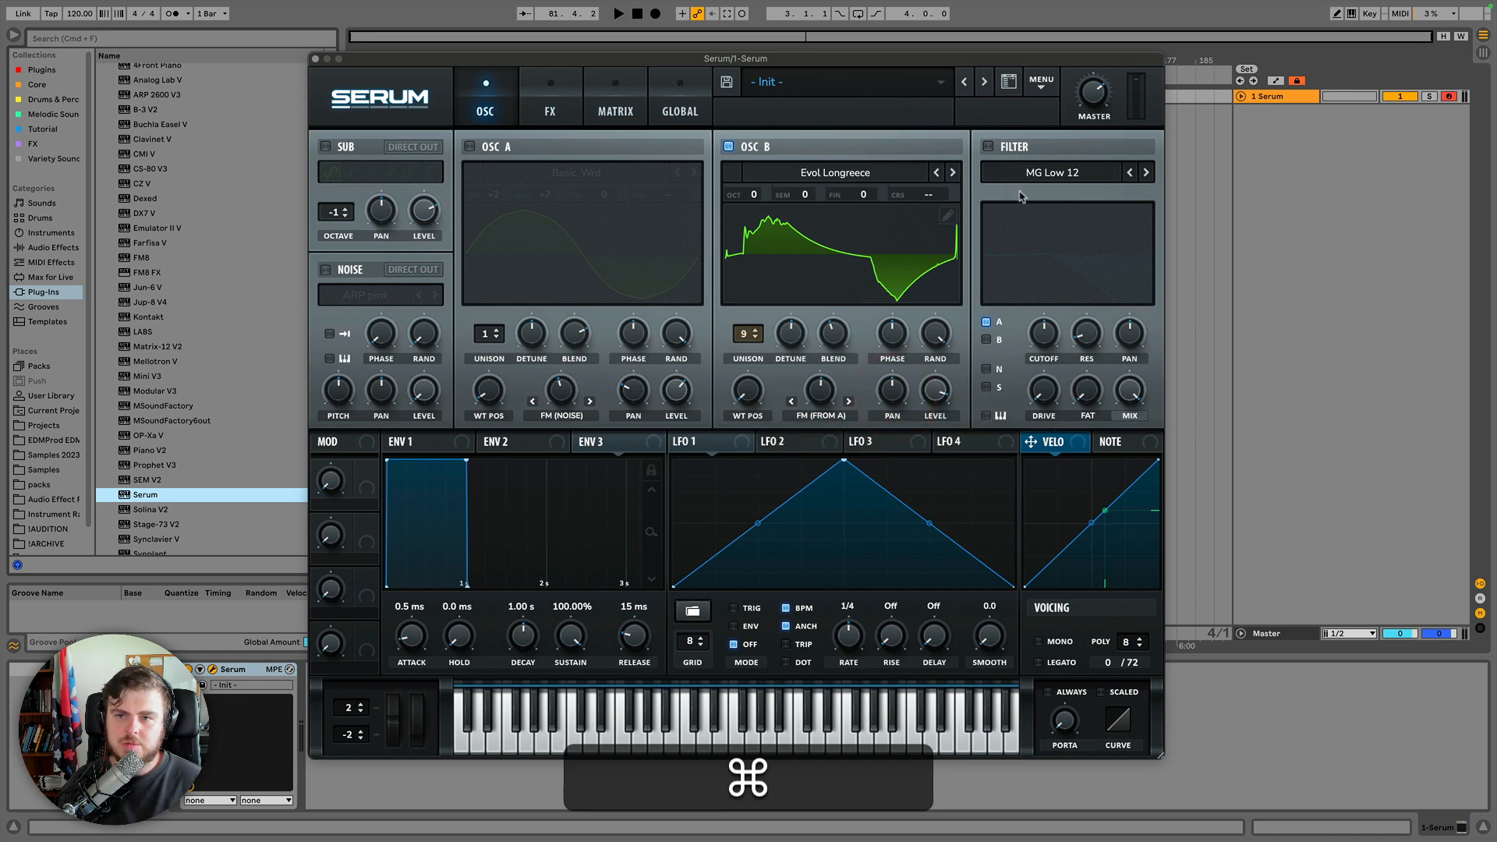
Initialize the preset from the main menu.
click(1041, 80)
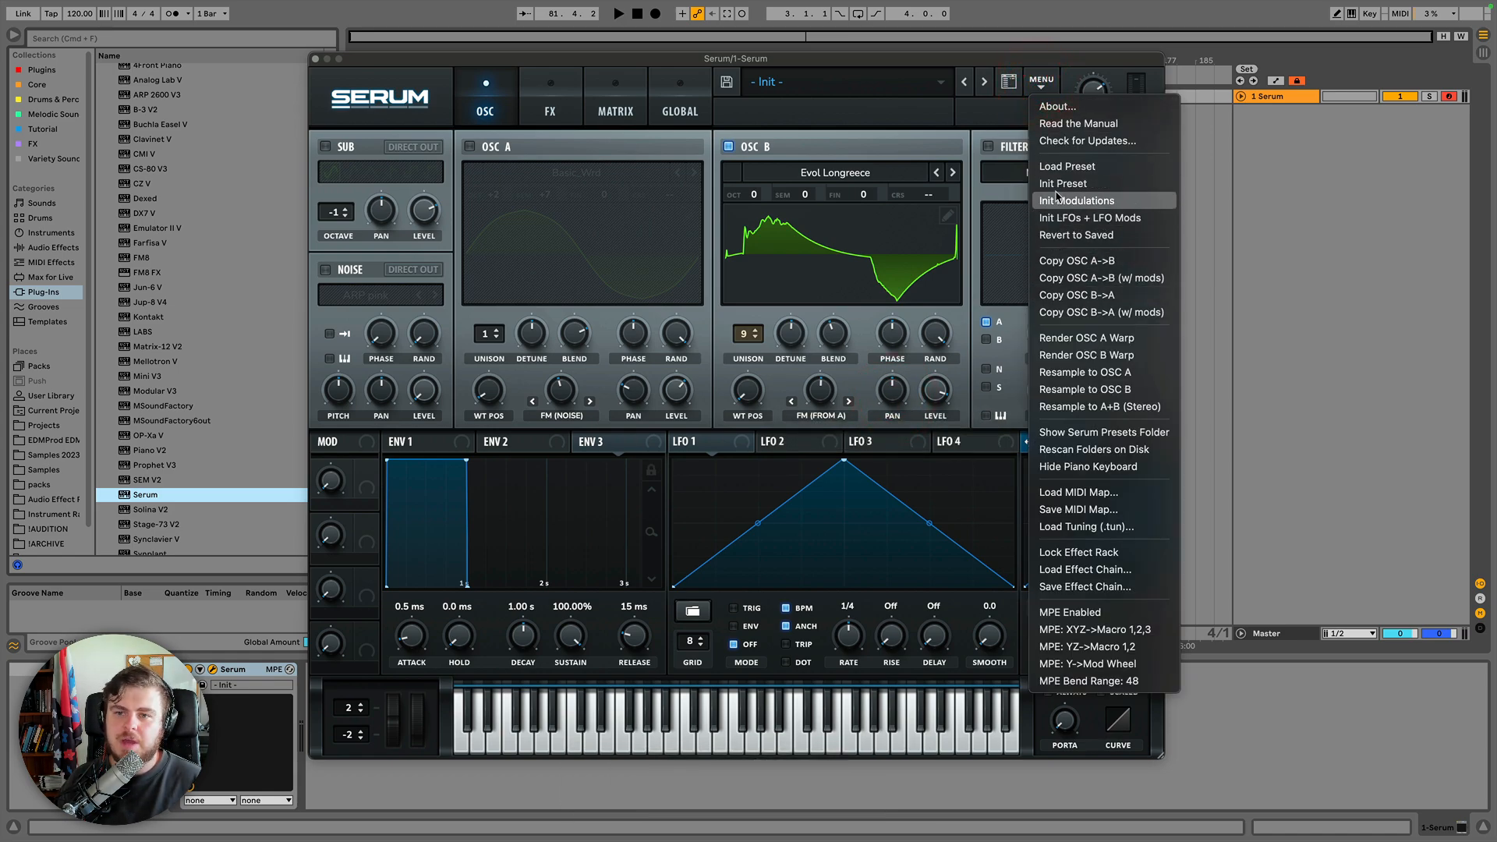
click(1059, 184)
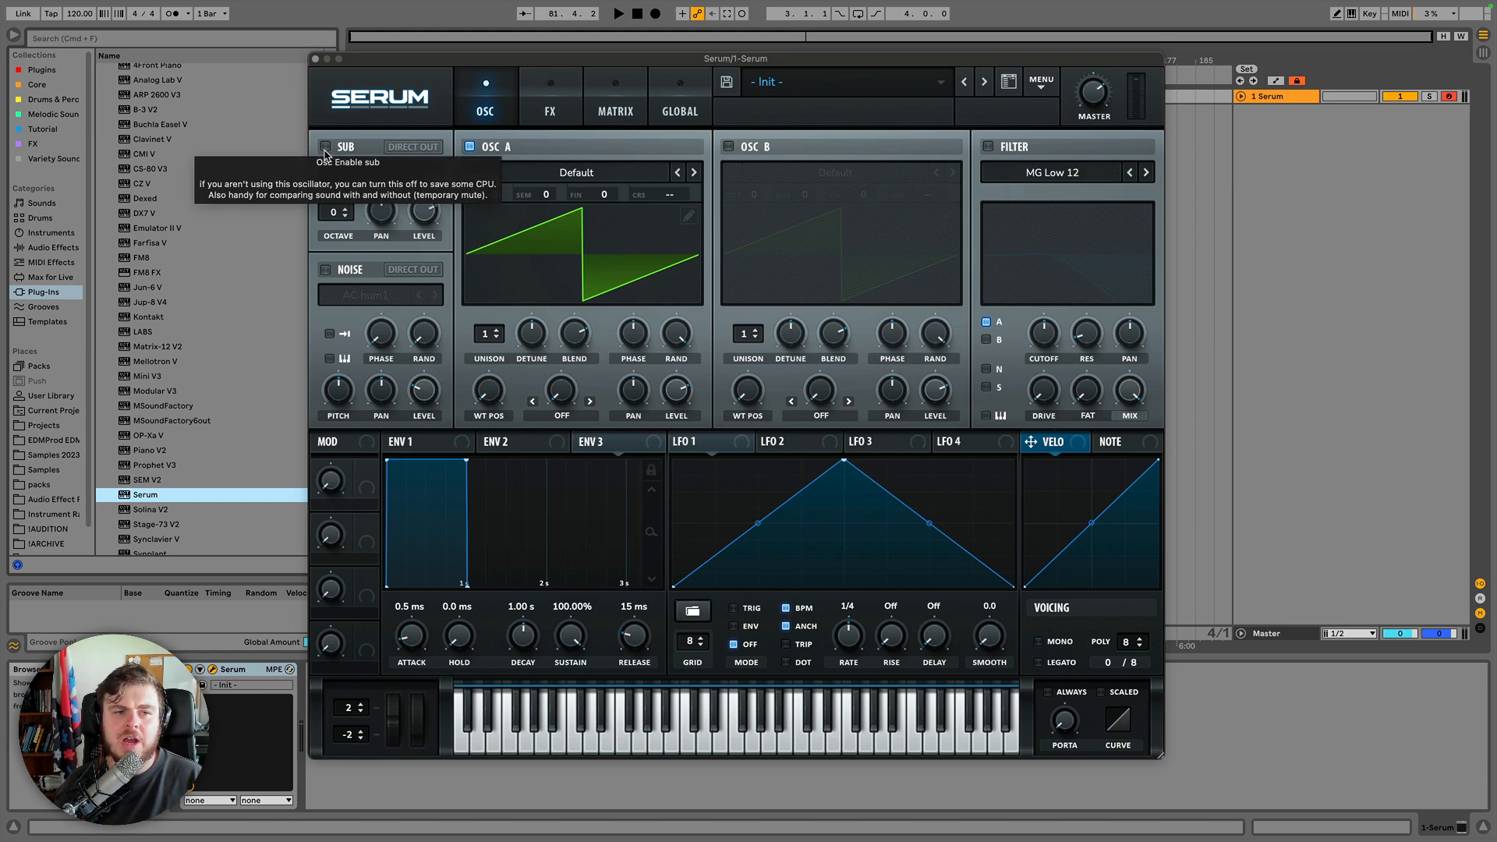
Enable the sub oscillator and try its waveform shapes, ending on Pulse.
click(325, 148)
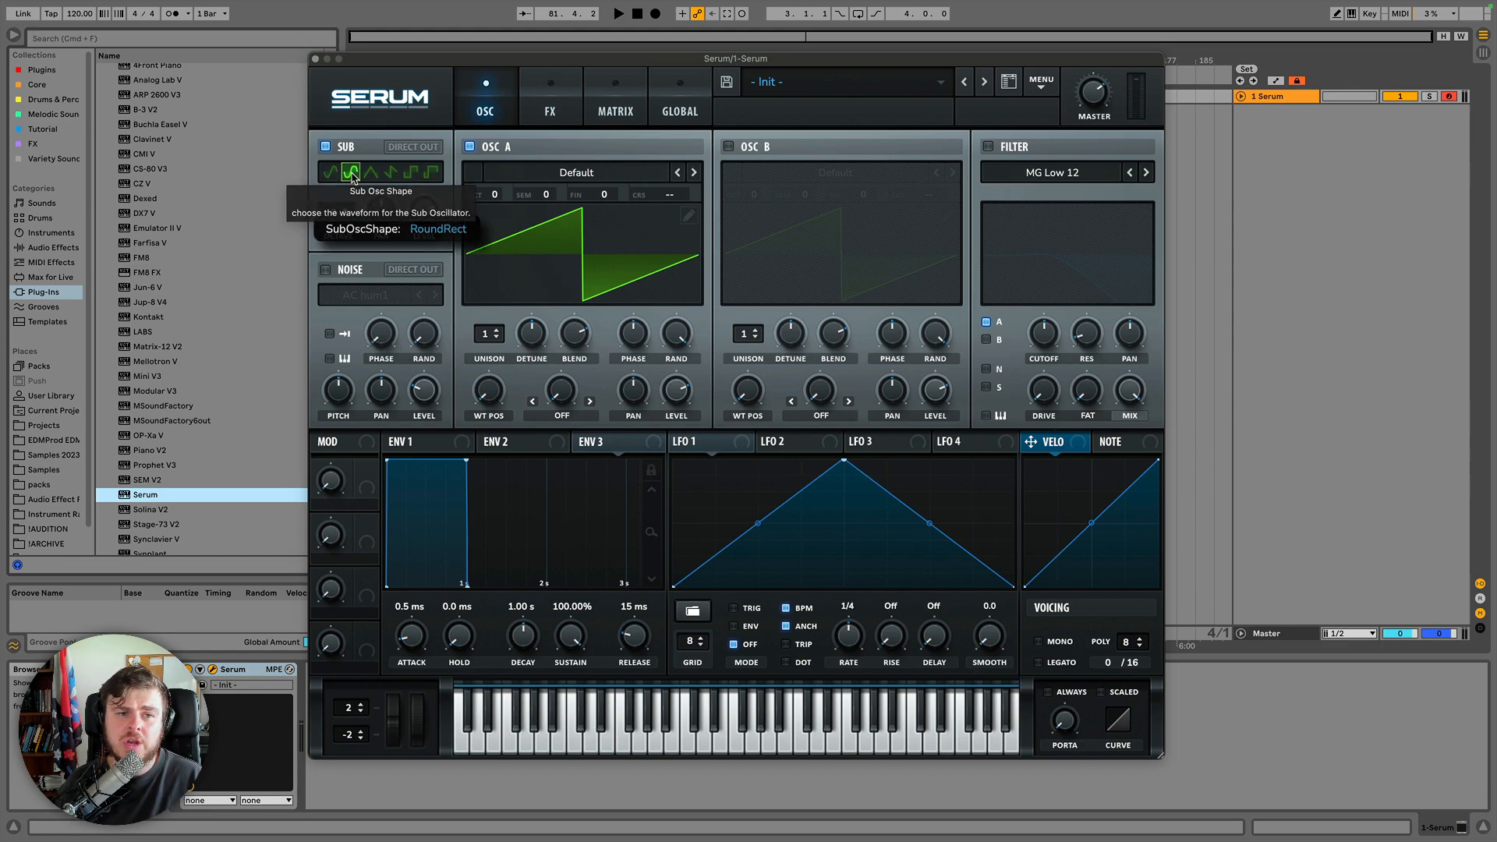
click(394, 172)
click(431, 171)
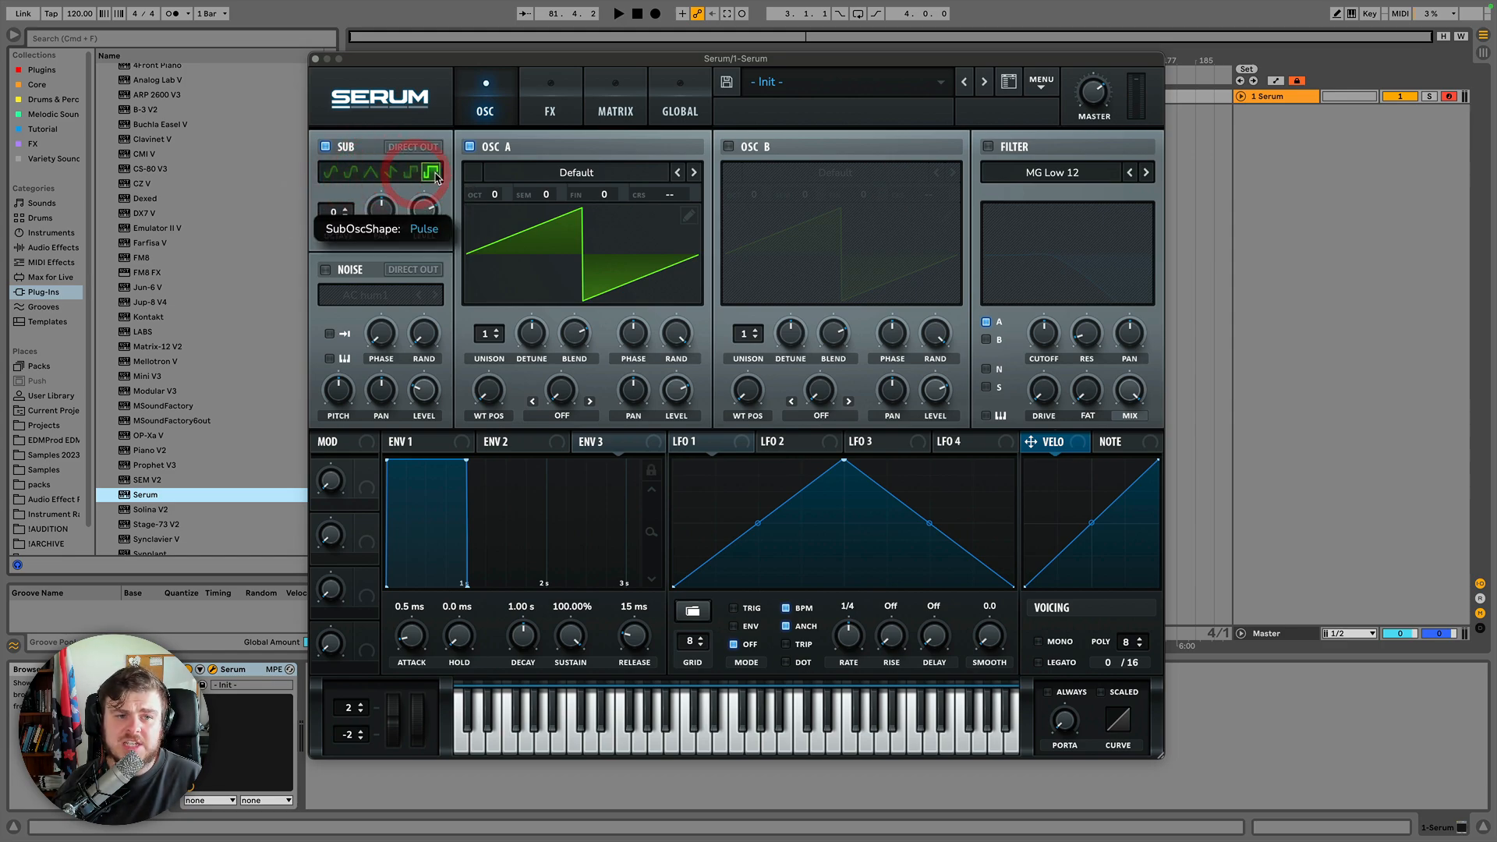
click(479, 184)
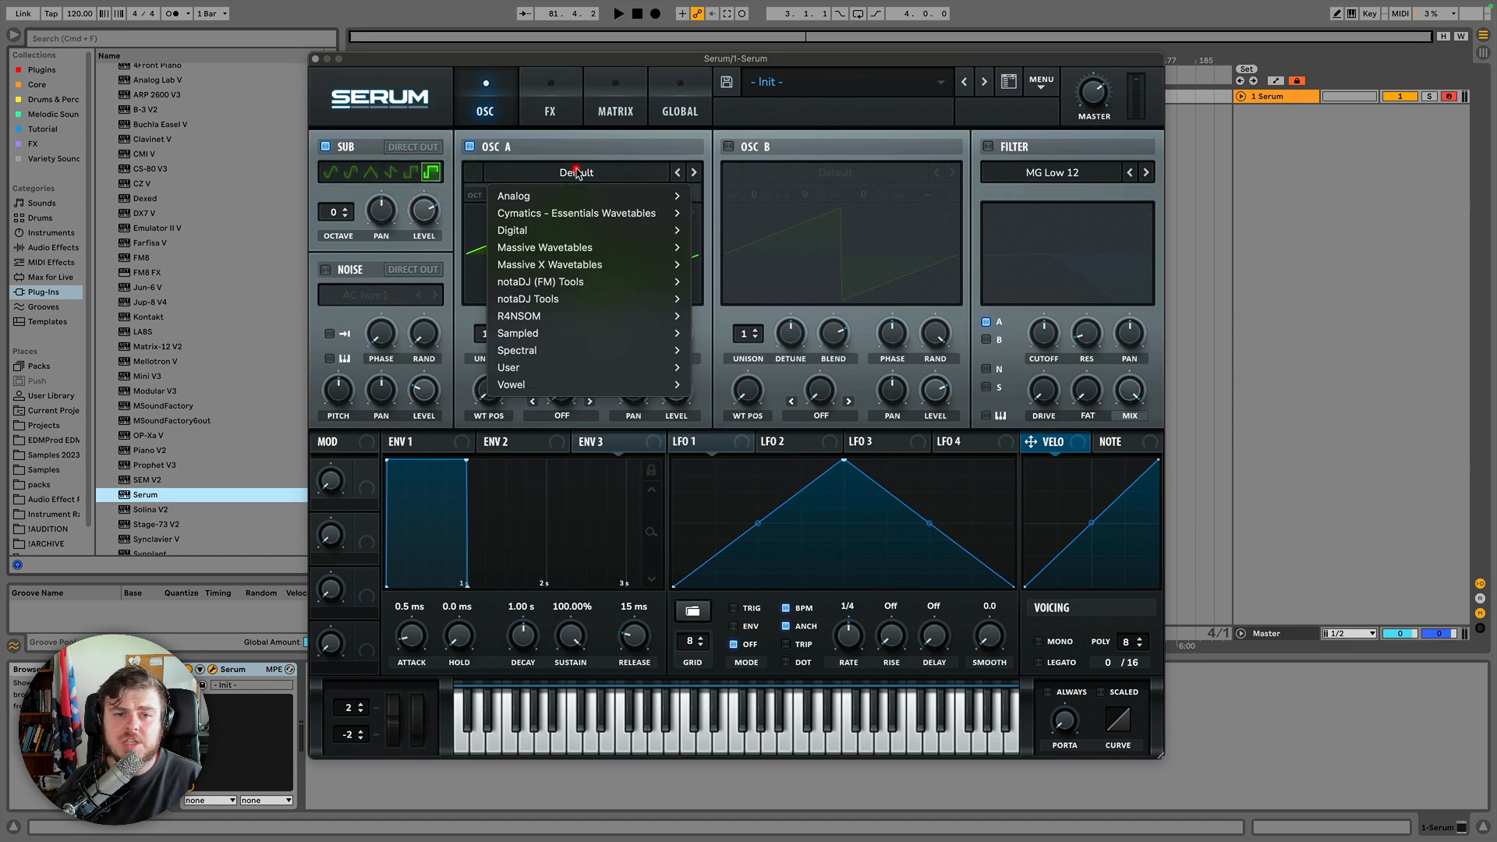
mouse_move(546, 195)
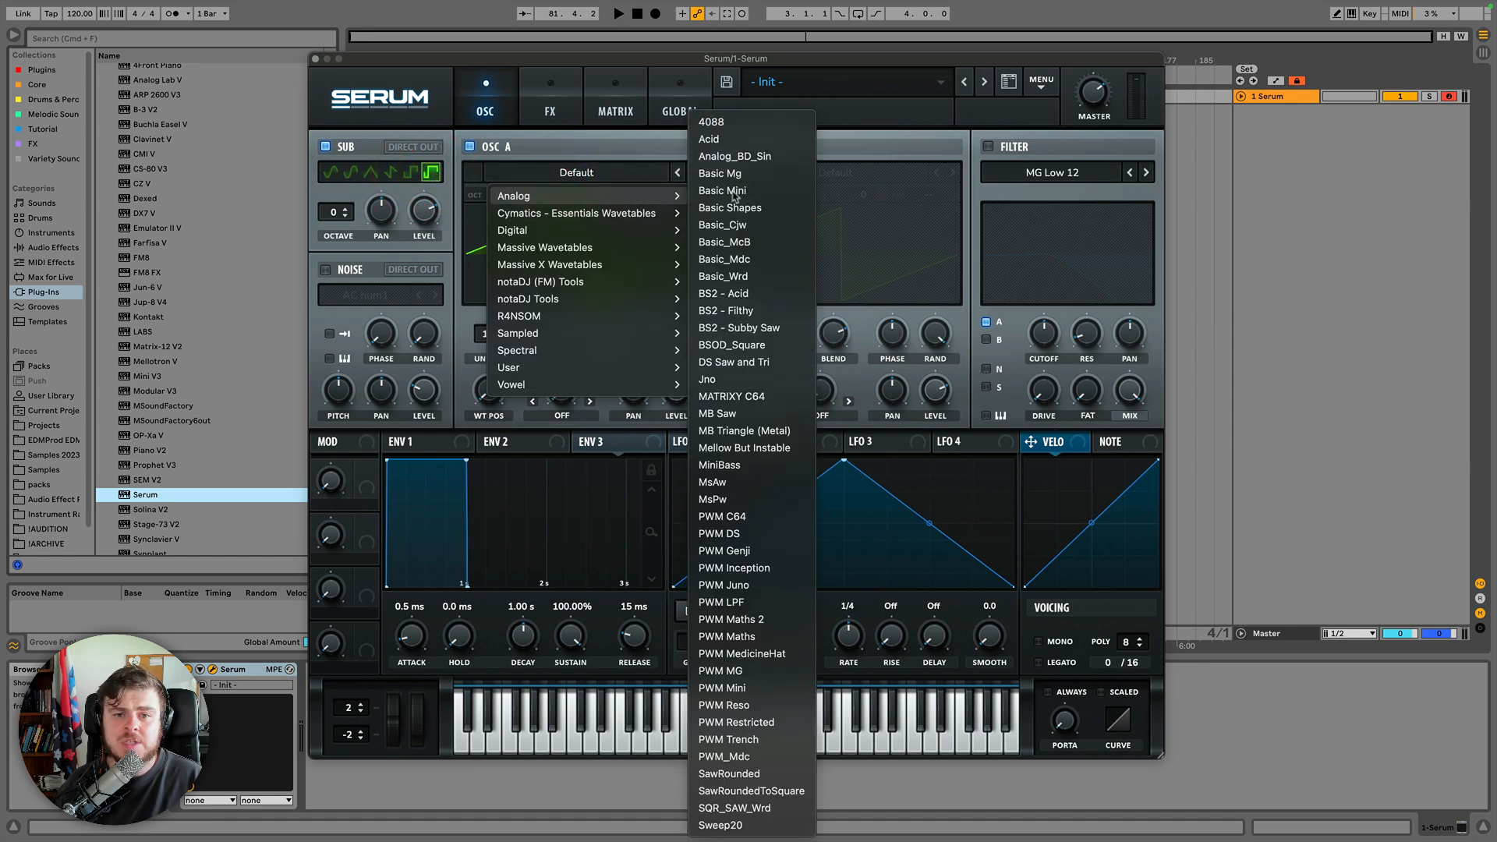
click(390, 187)
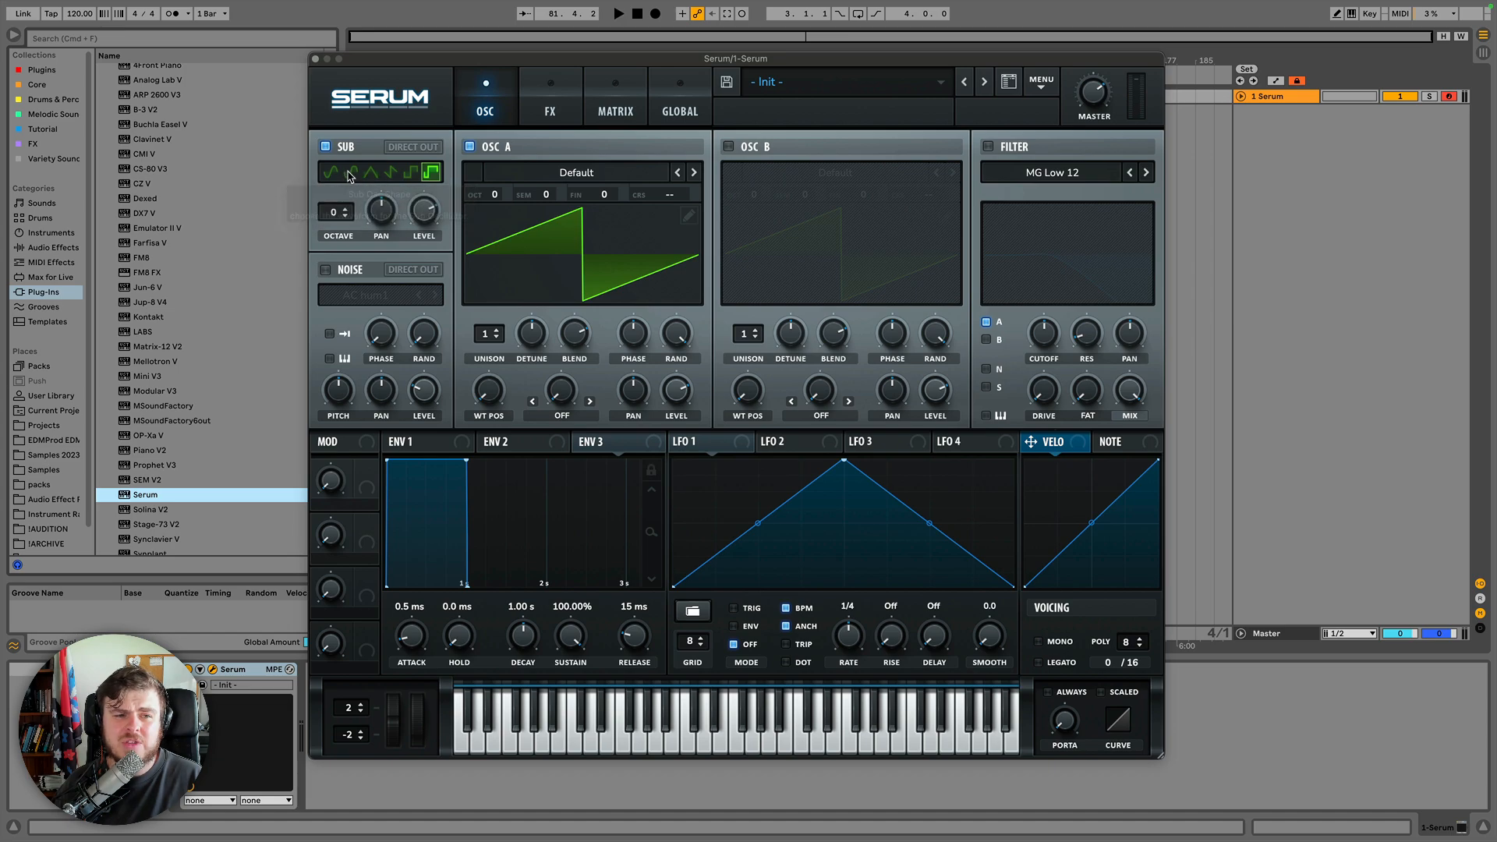
Set the sub oscillator to the RoundRect shape at octave -1 and raise its level.
click(351, 172)
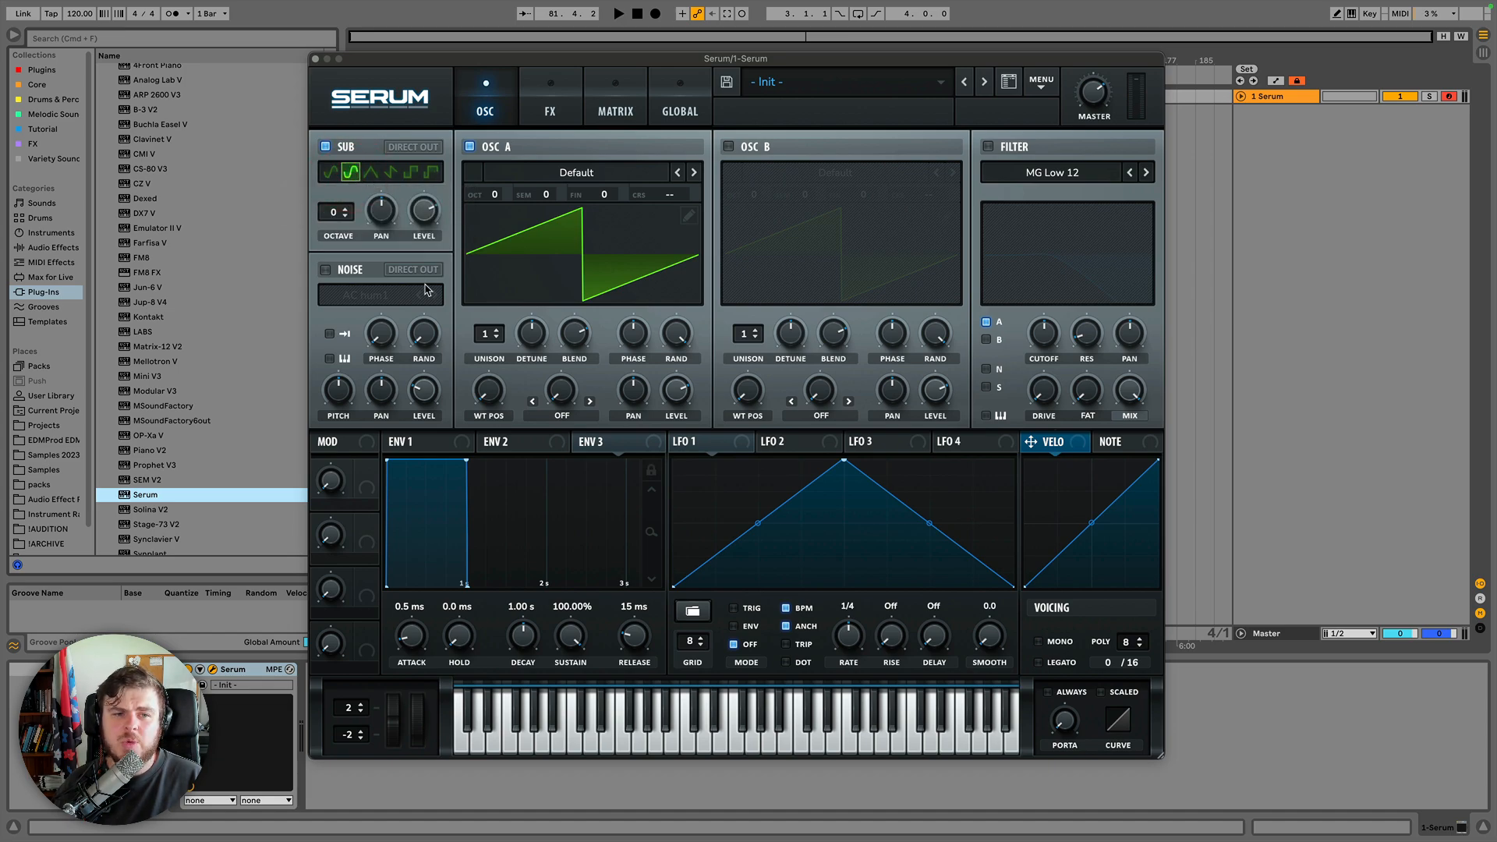
click(347, 217)
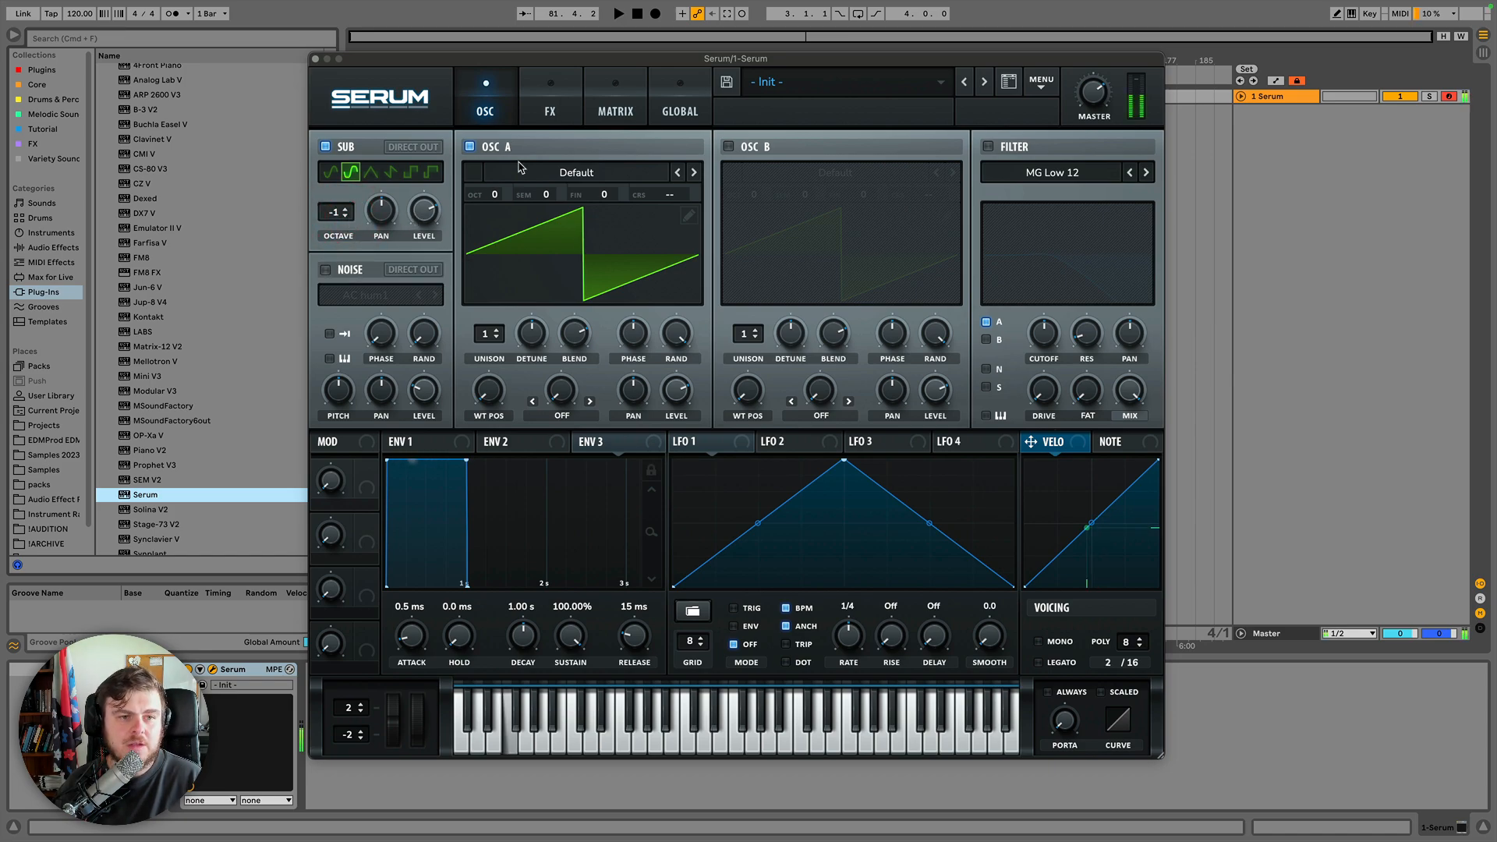
drag(422, 206, 408, 122)
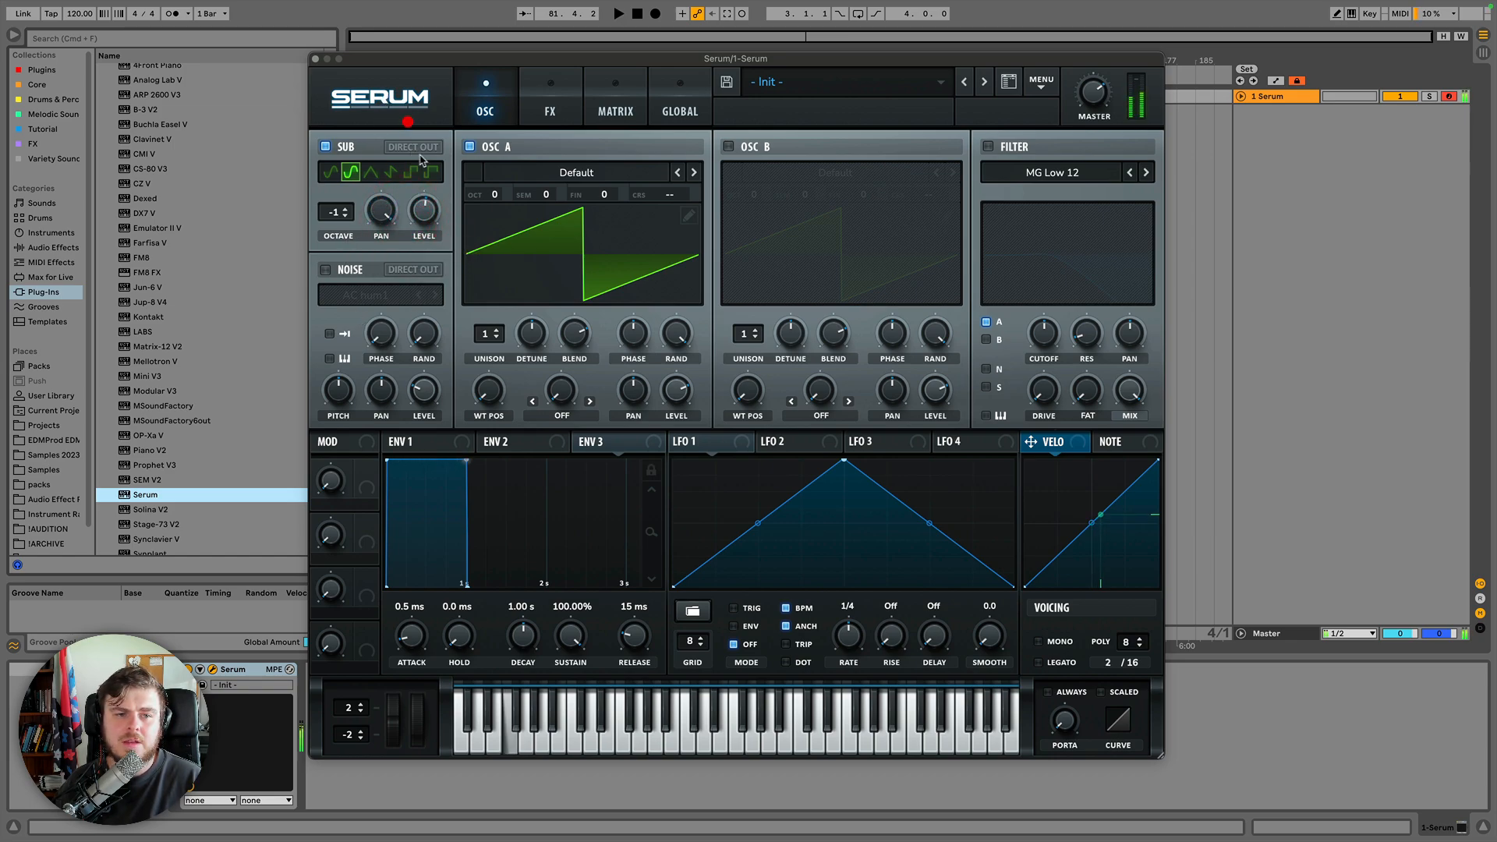
Disable oscillator A and reset the sub oscillator's pan and octave to 0.
click(469, 146)
drag(382, 212, 372, 100)
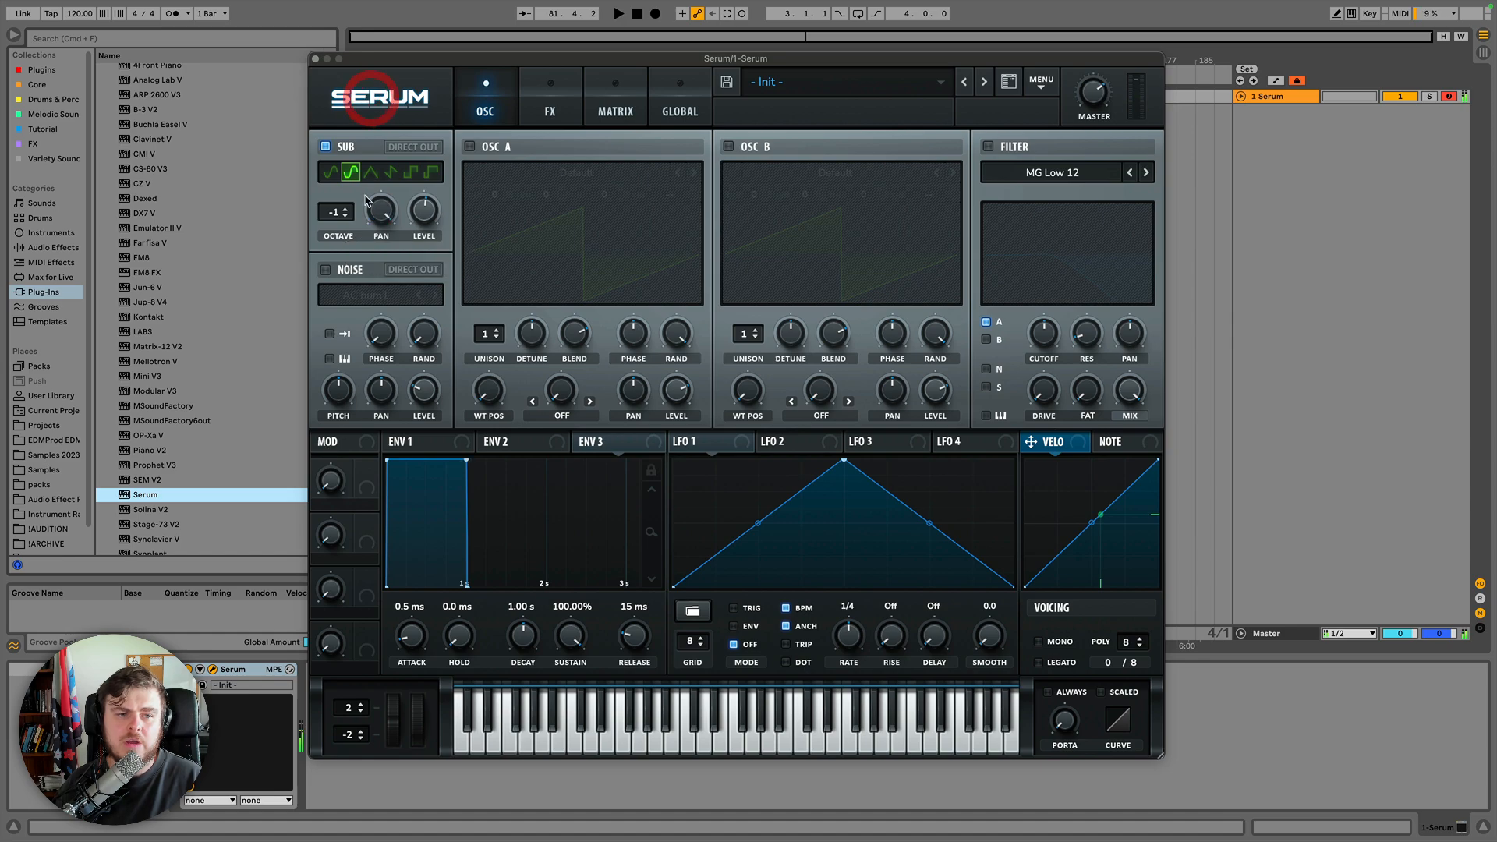
drag(341, 213, 334, 267)
double_click(385, 212)
text(0)
key(Return)
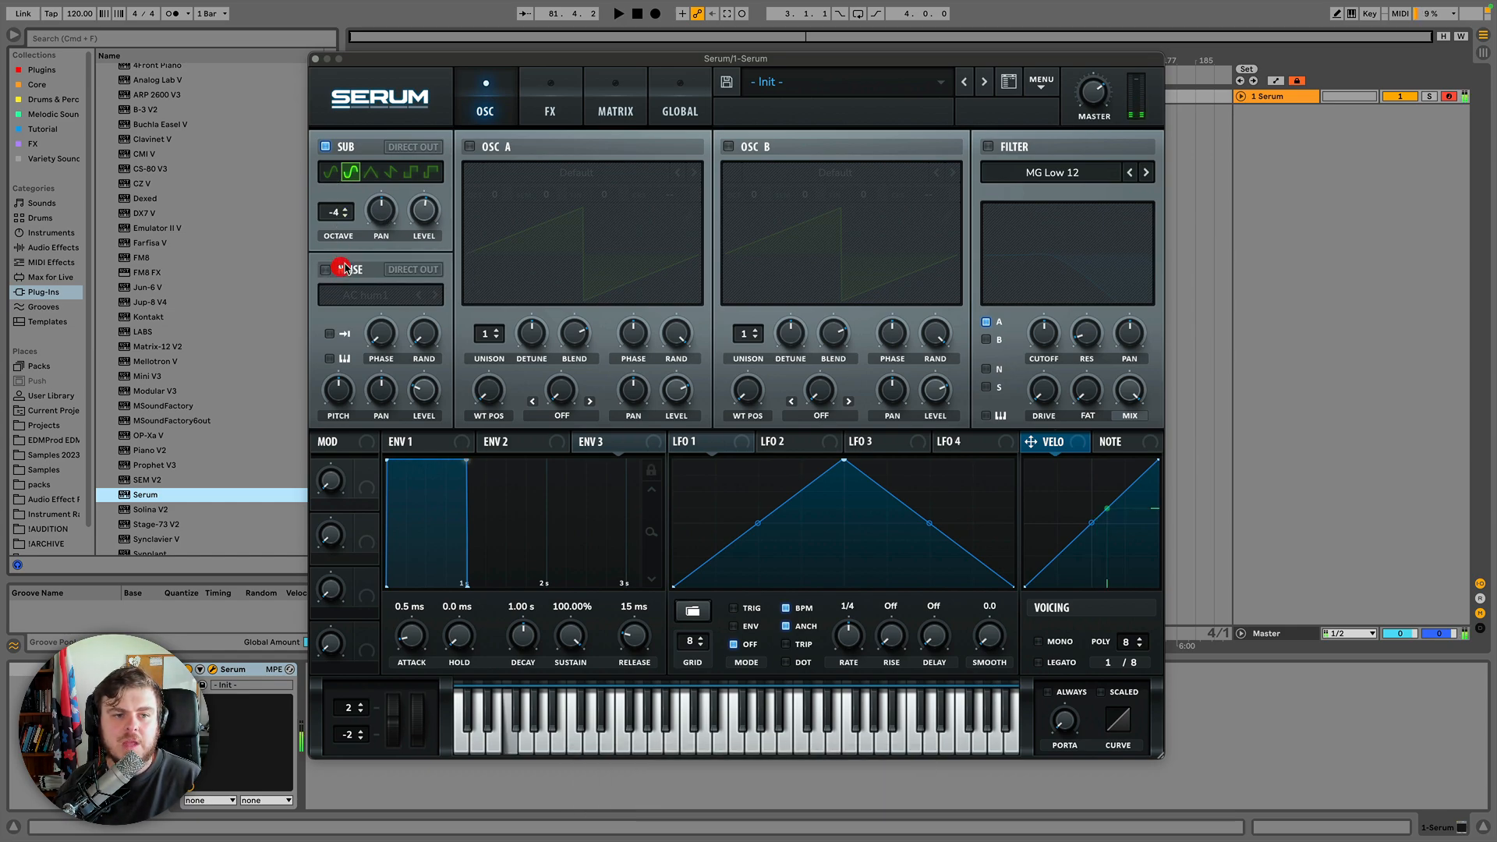
right_click(335, 215)
click(371, 310)
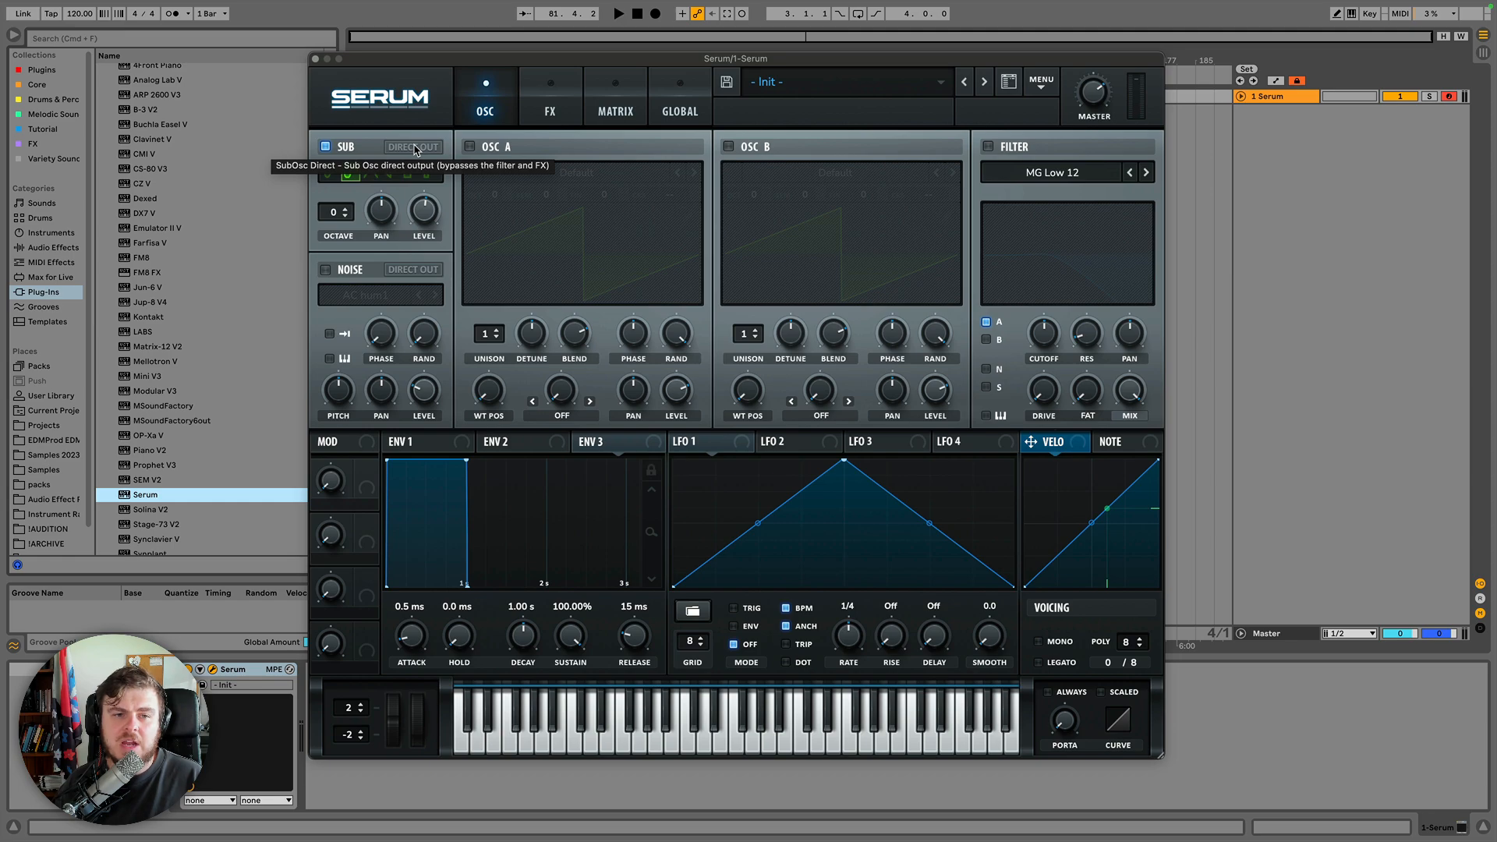
Switch between the FX and OSC pages.
click(563, 101)
click(488, 101)
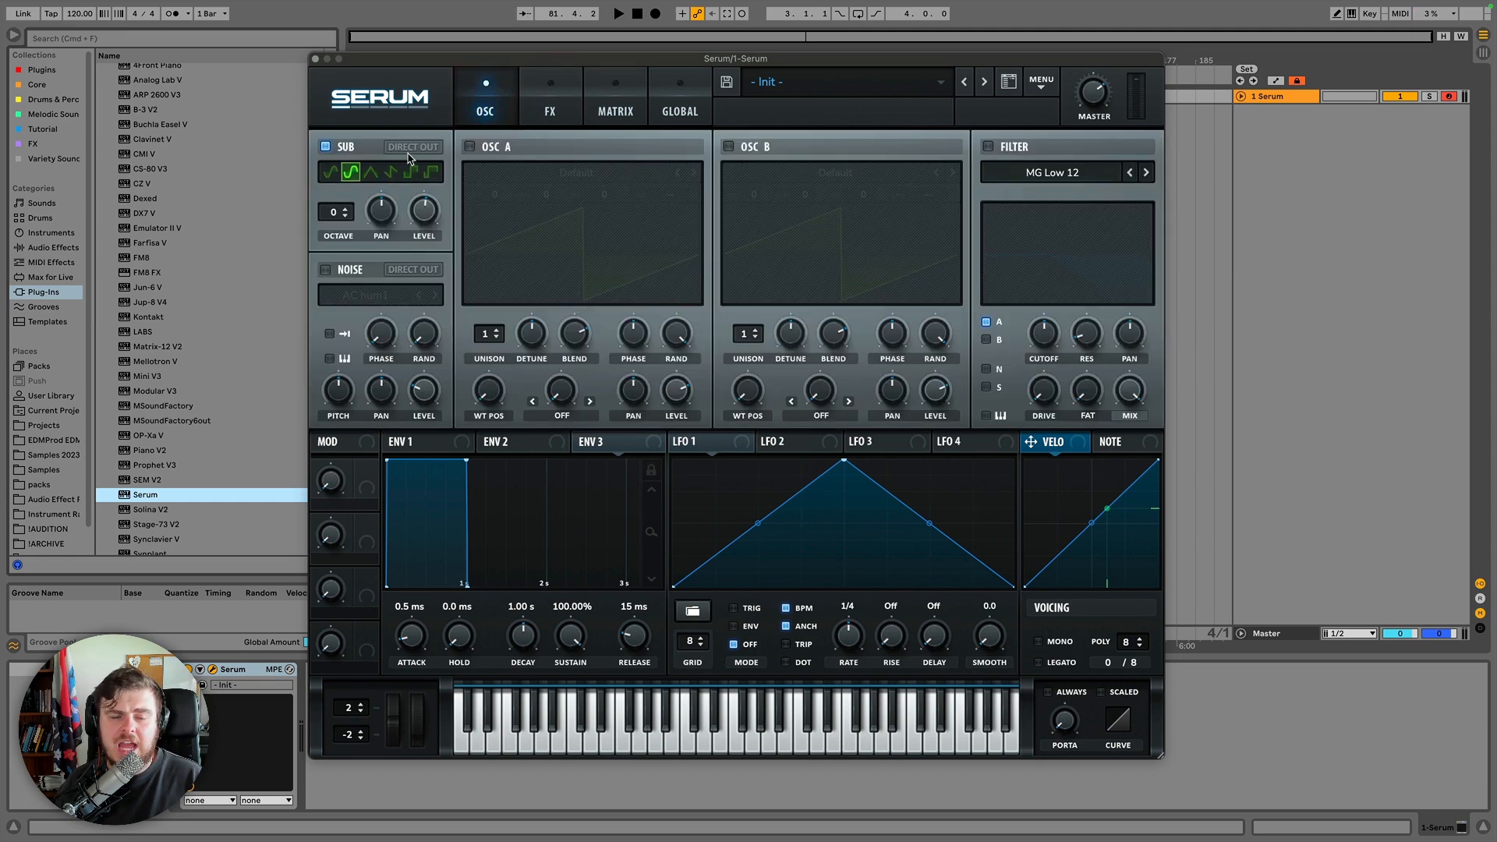
click(556, 106)
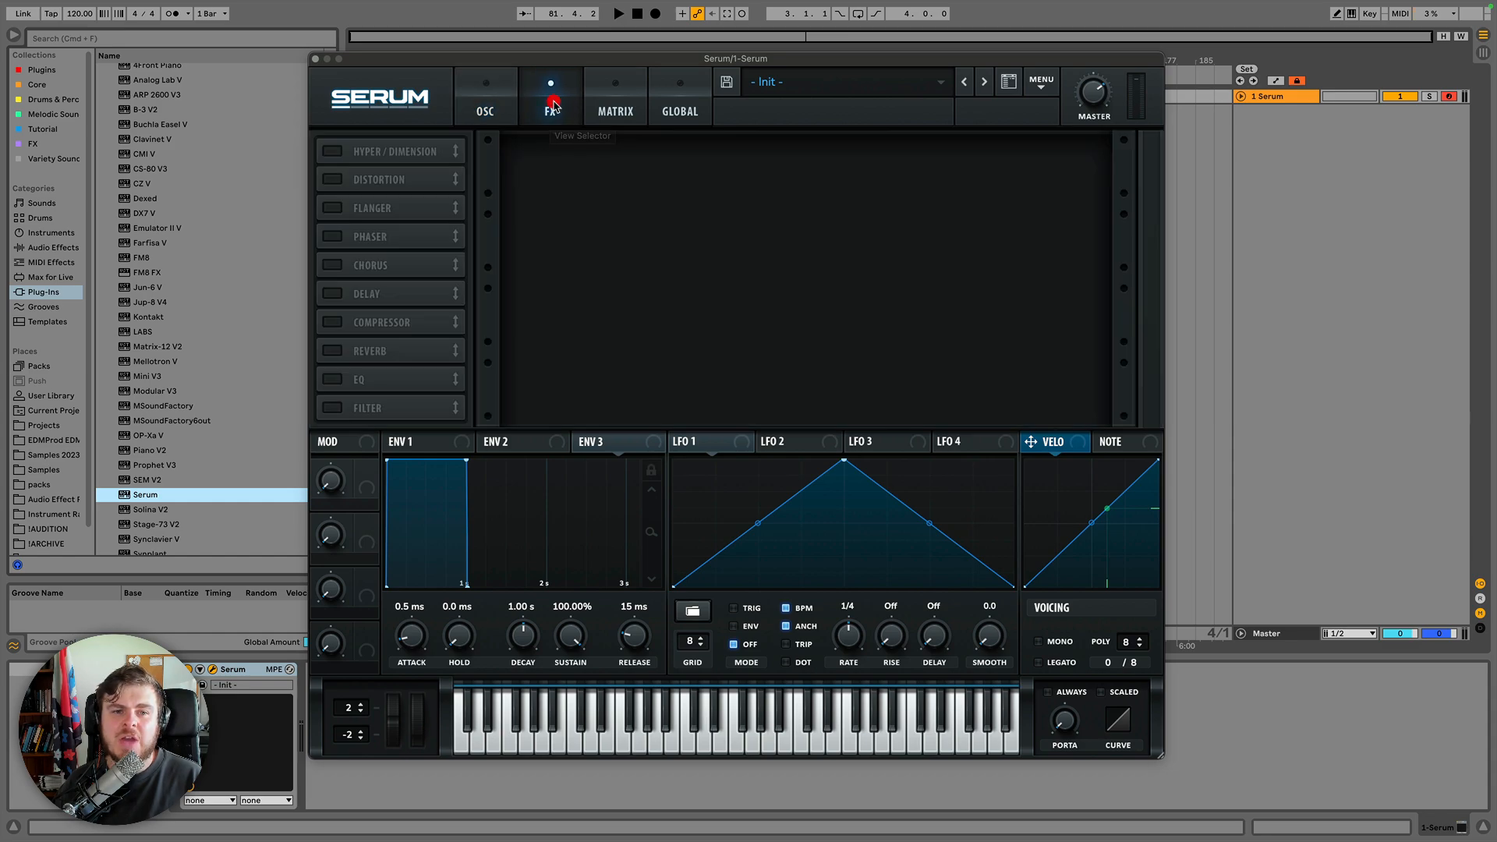
click(483, 117)
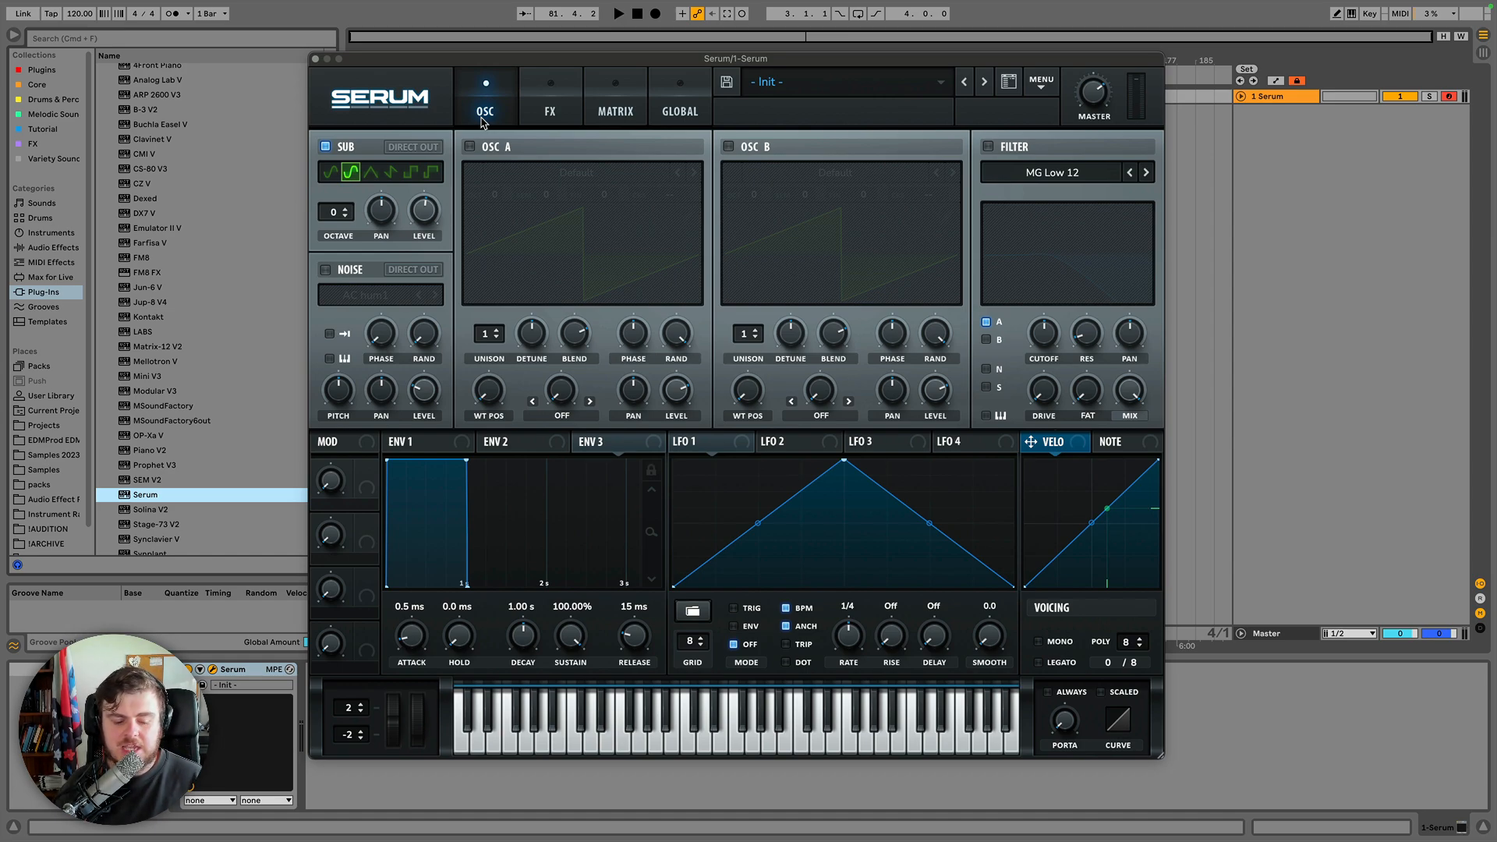
Toggle the sub oscillator's Direct Out on and off, then disable the sub oscillator.
click(412, 148)
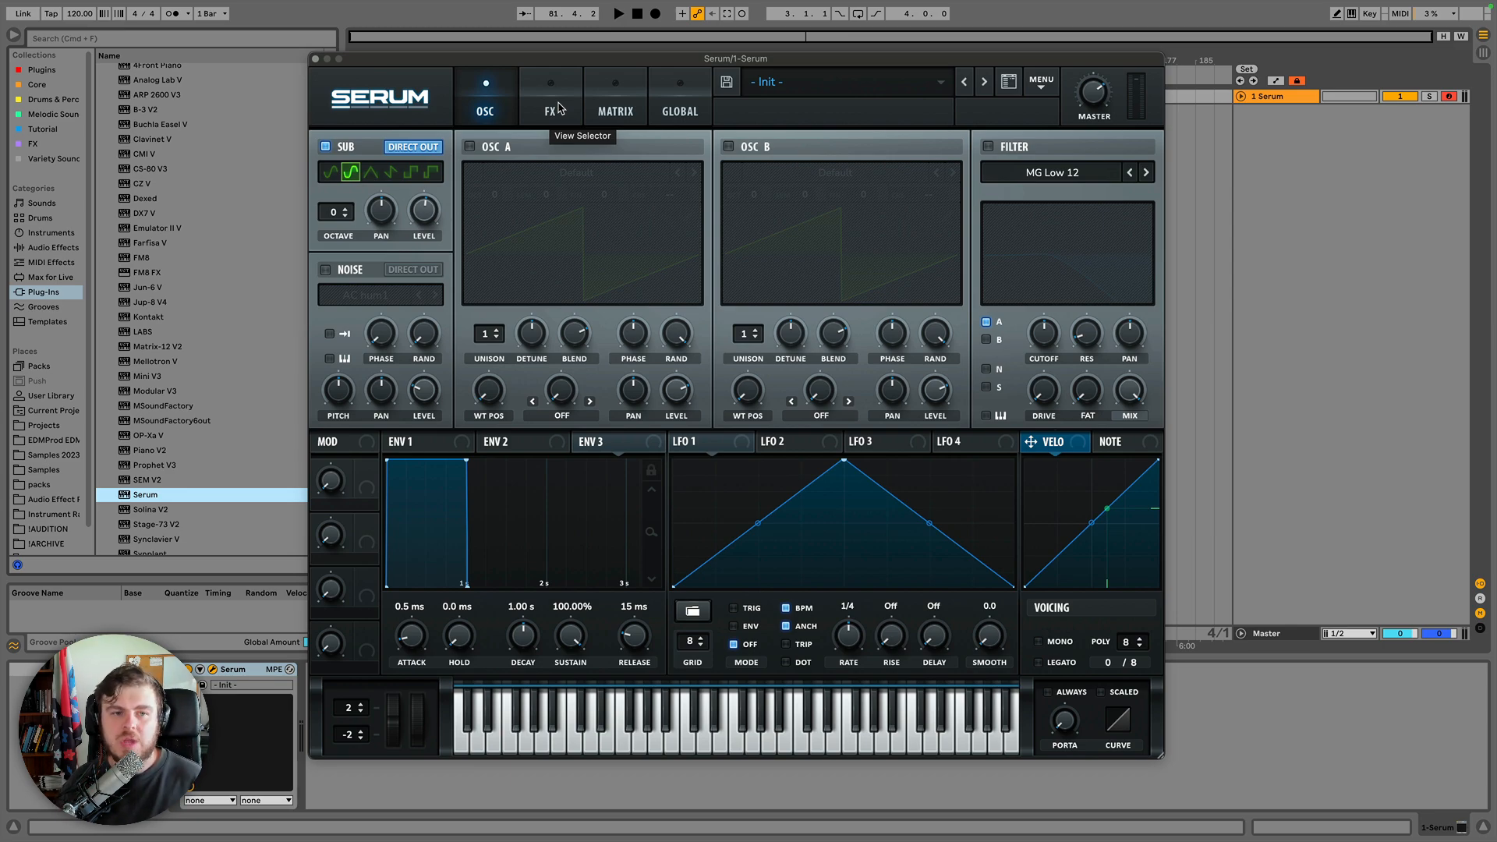
click(413, 146)
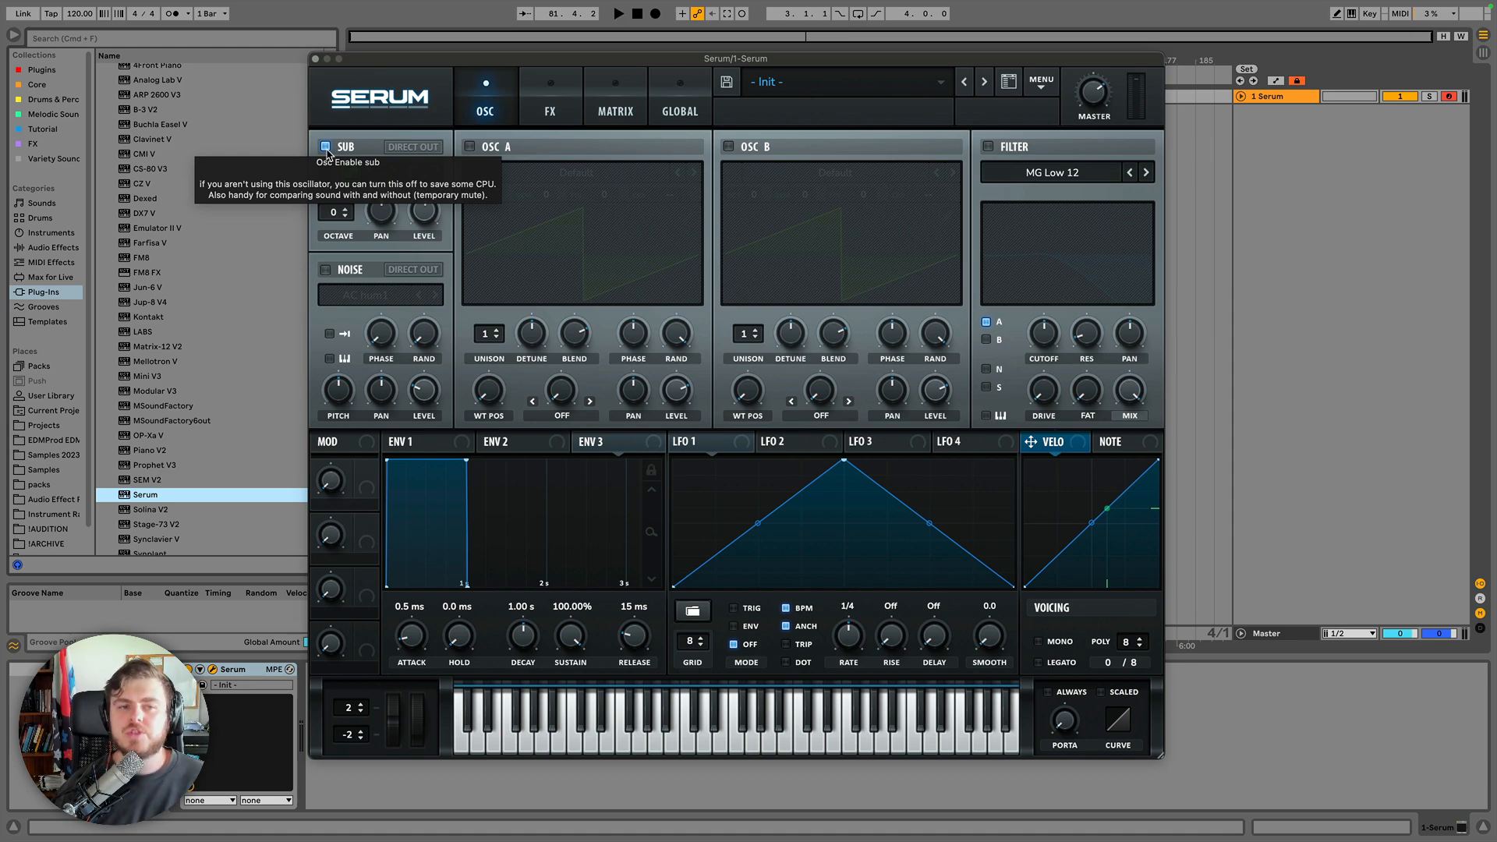
click(326, 147)
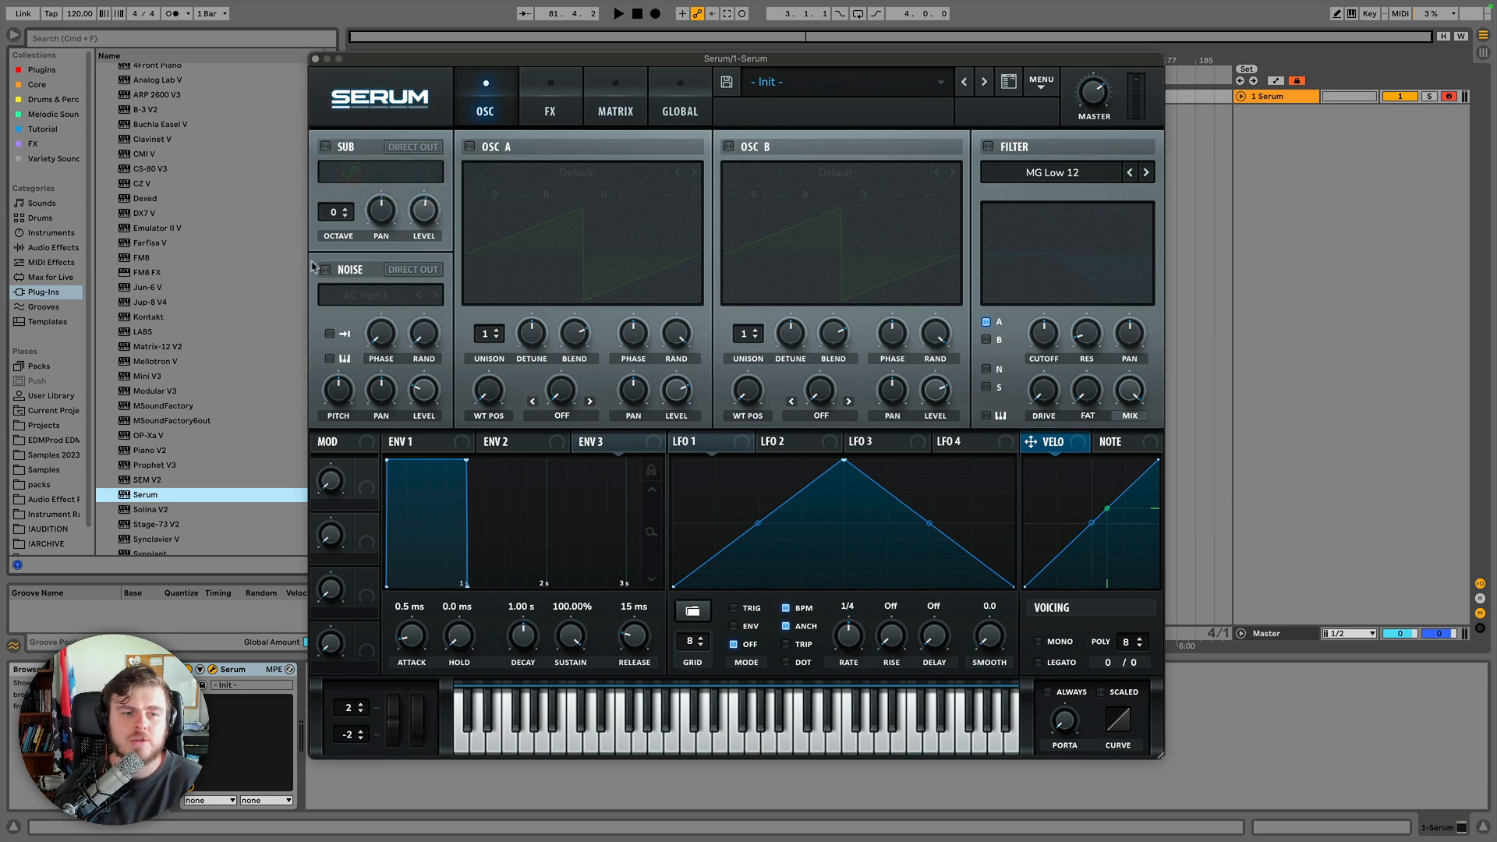
Enable the noise oscillator, browse its sample categories, and load the W_Grand_Blvd_Birds.wav sample into it from the browser.
click(325, 269)
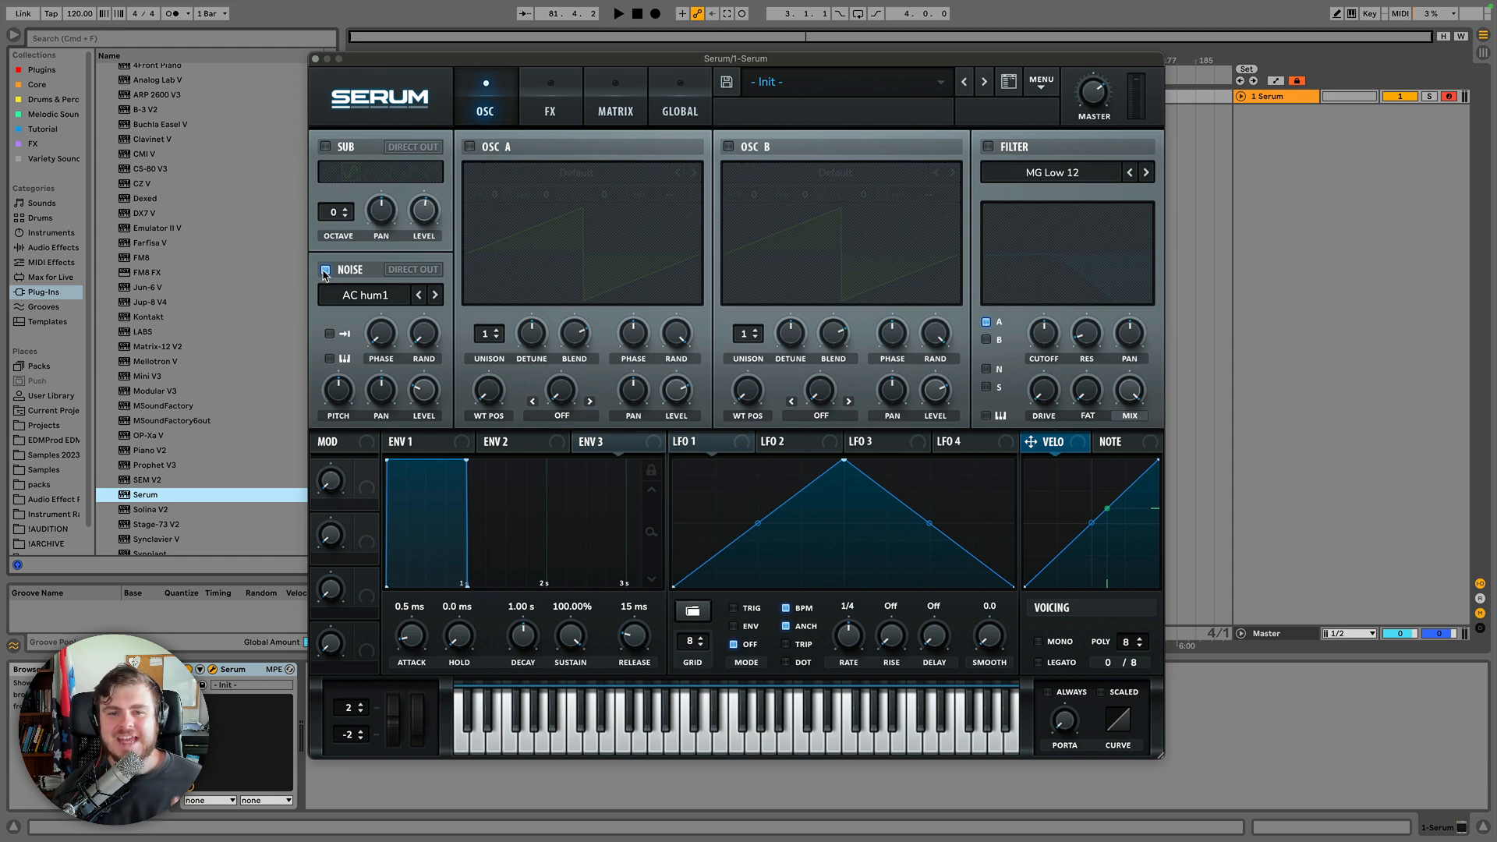
click(355, 294)
mouse_move(367, 320)
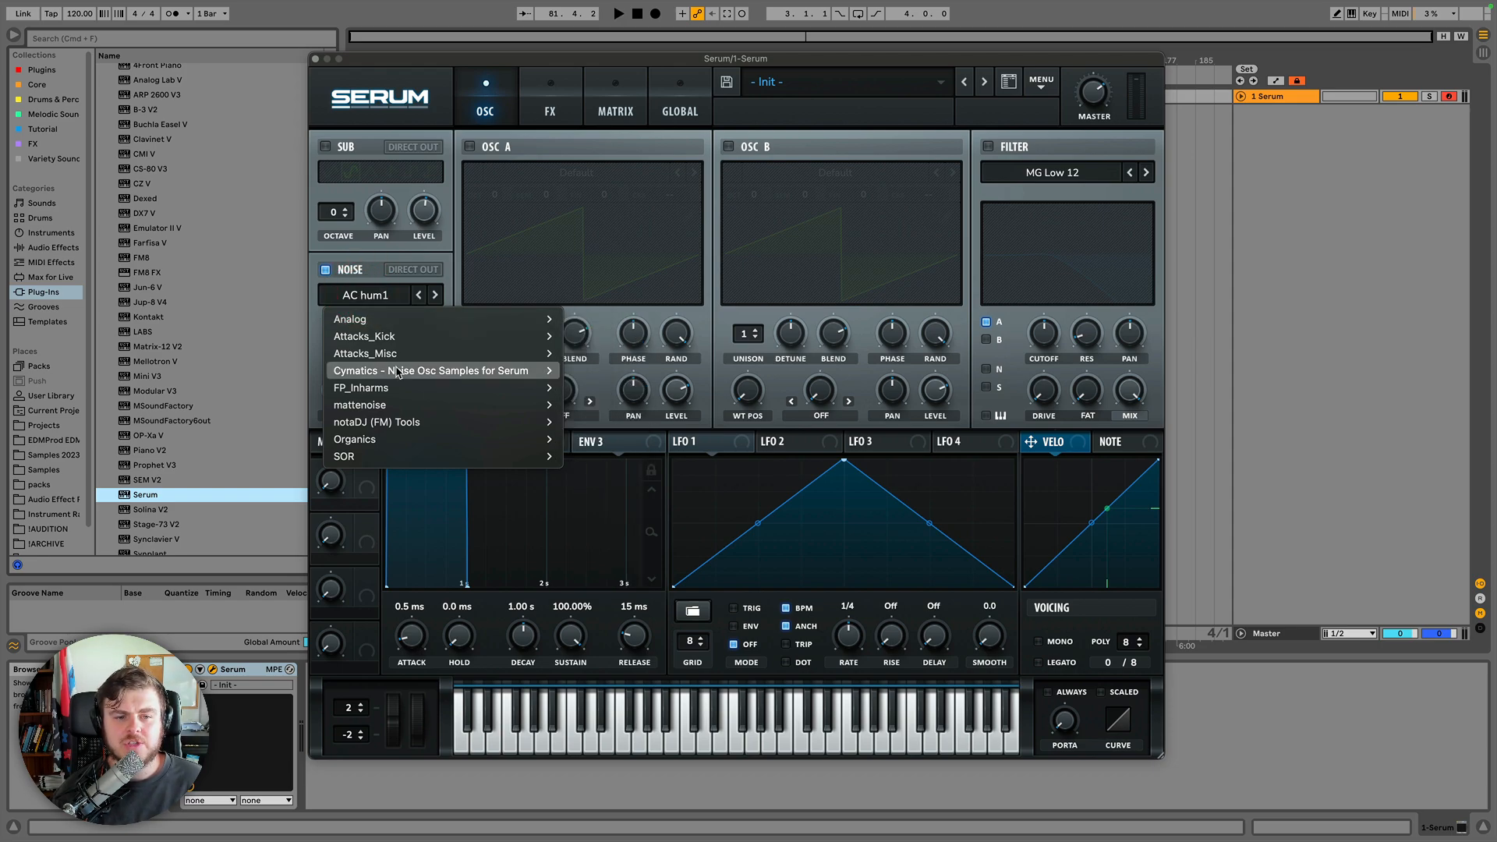
mouse_move(390, 381)
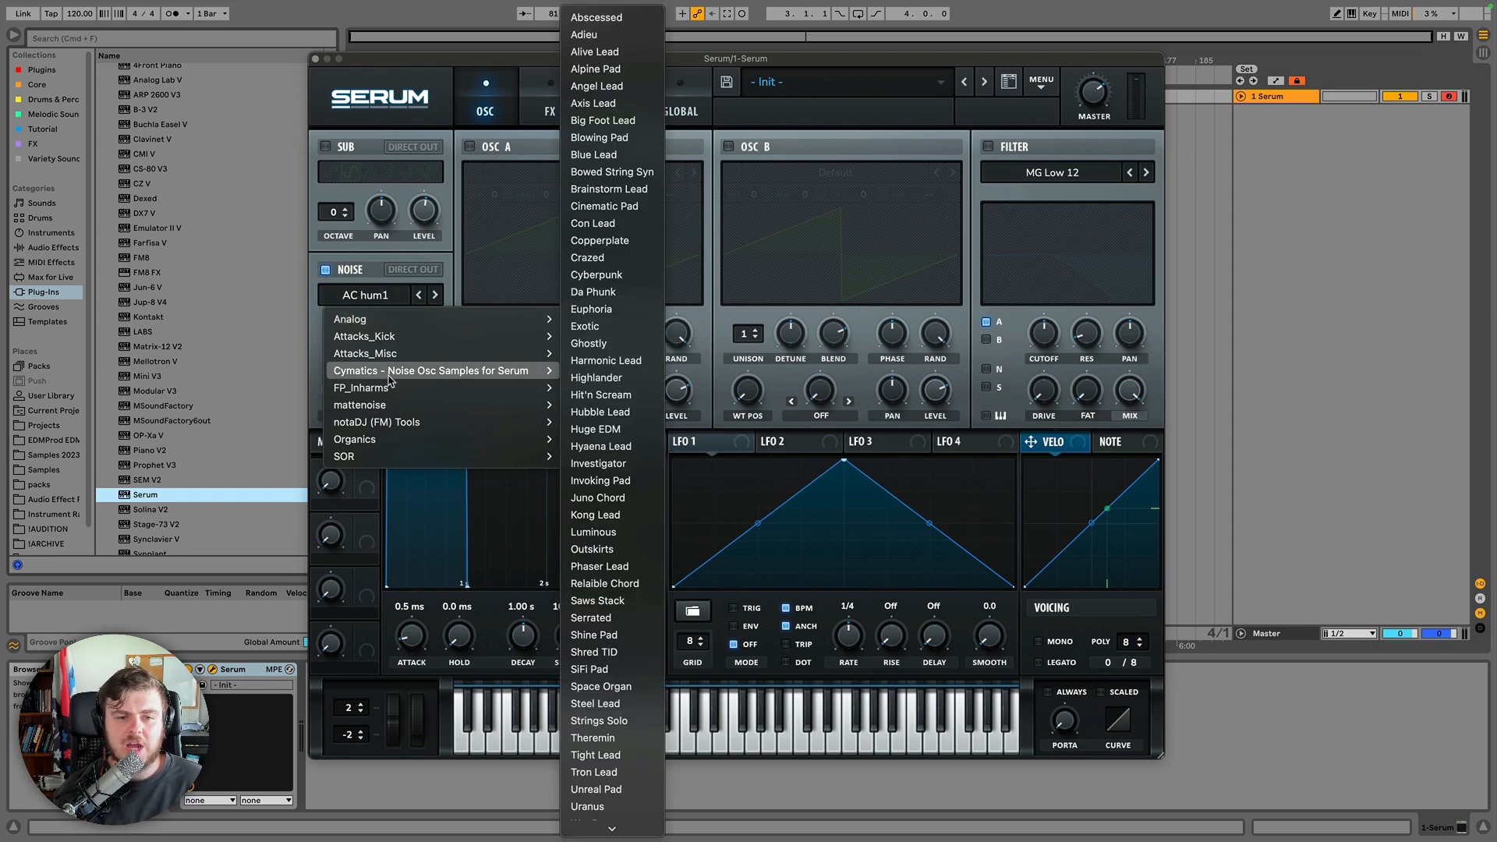
click(373, 297)
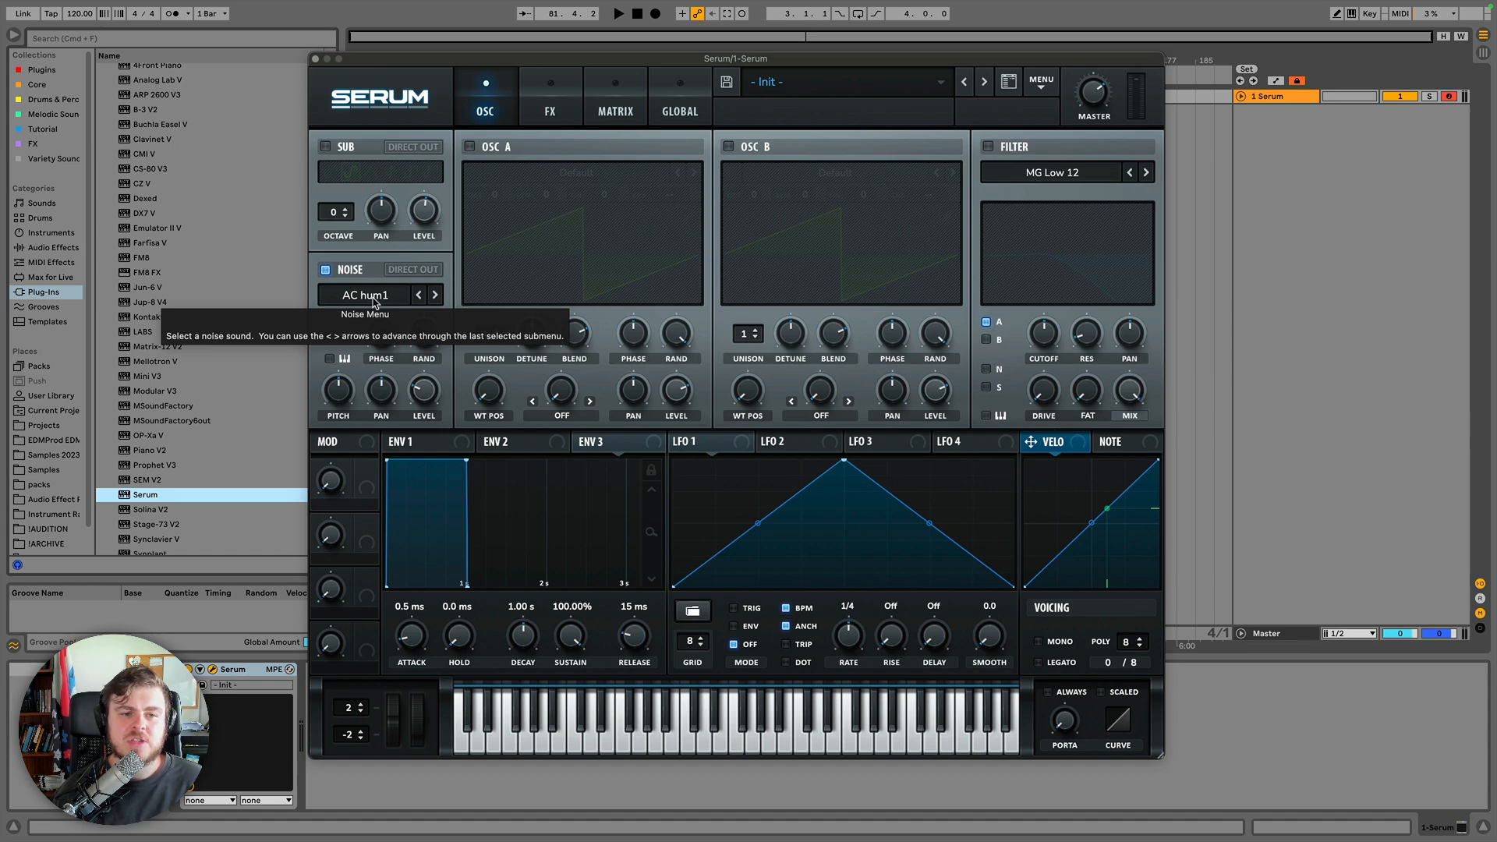
click(374, 303)
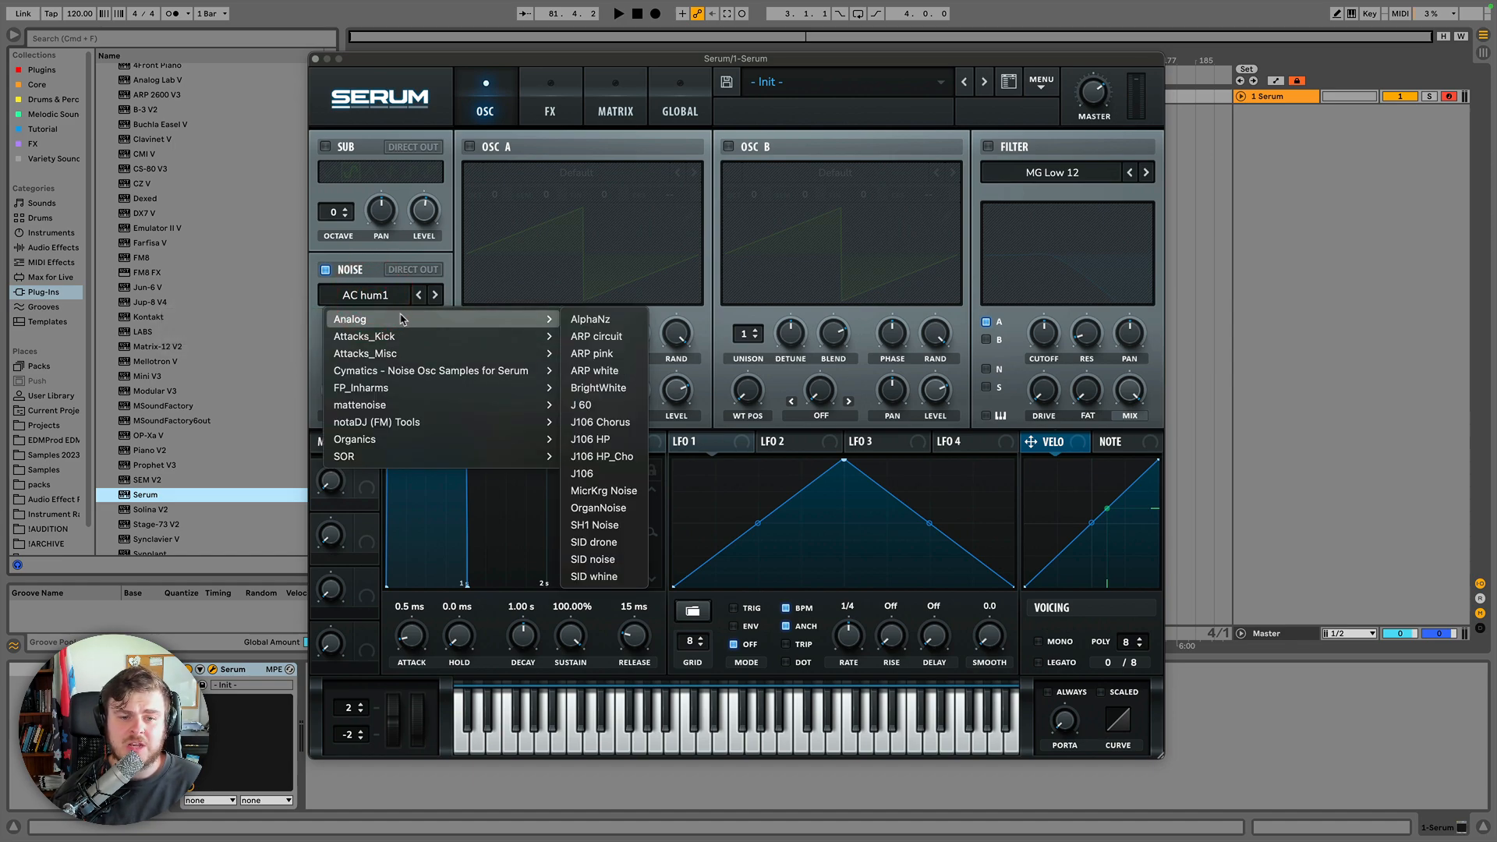
click(362, 295)
click(43, 157)
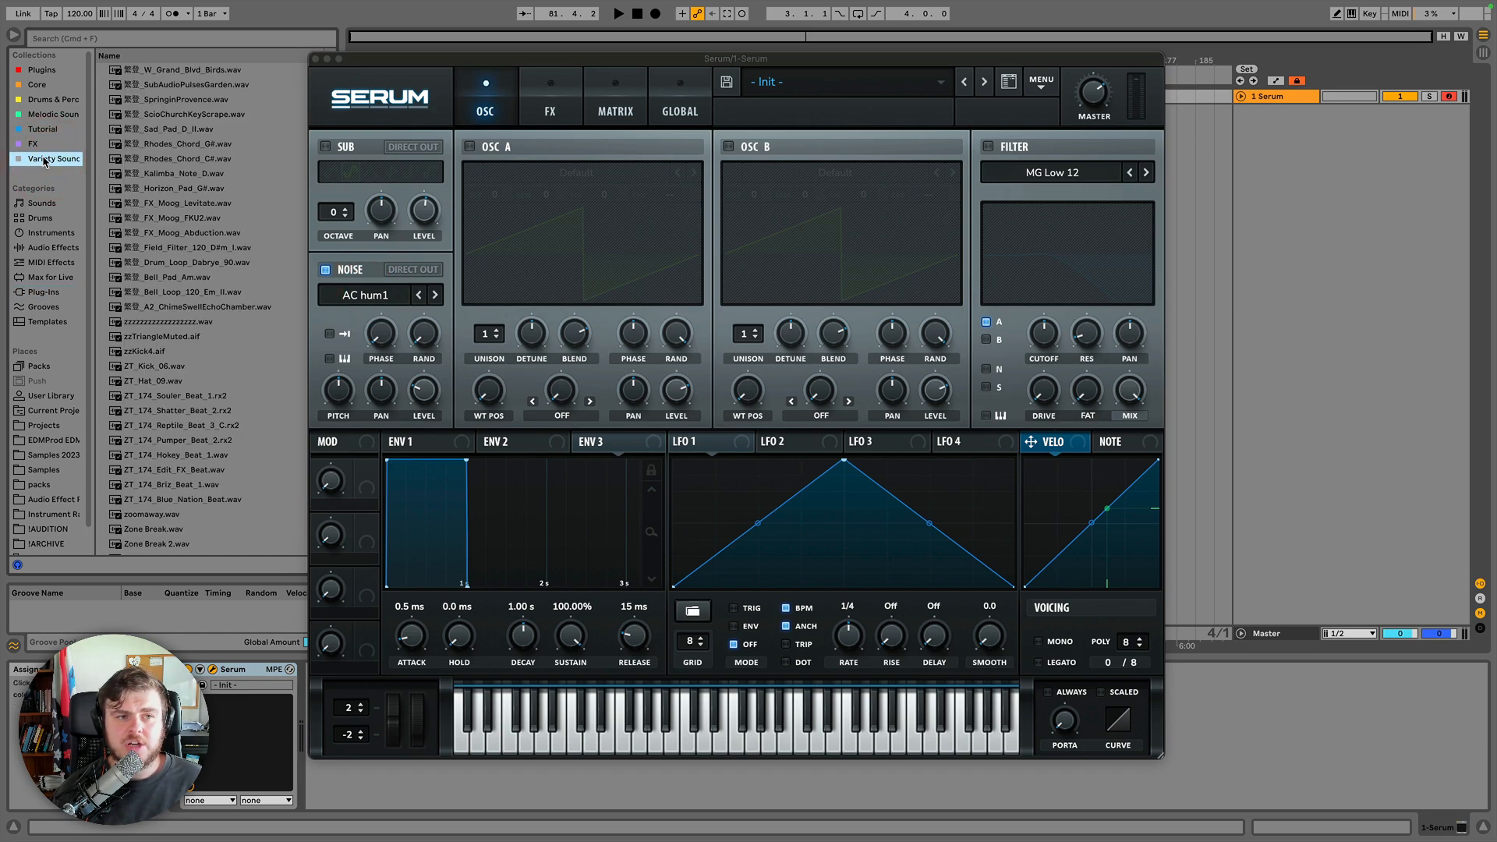
drag(174, 76, 367, 298)
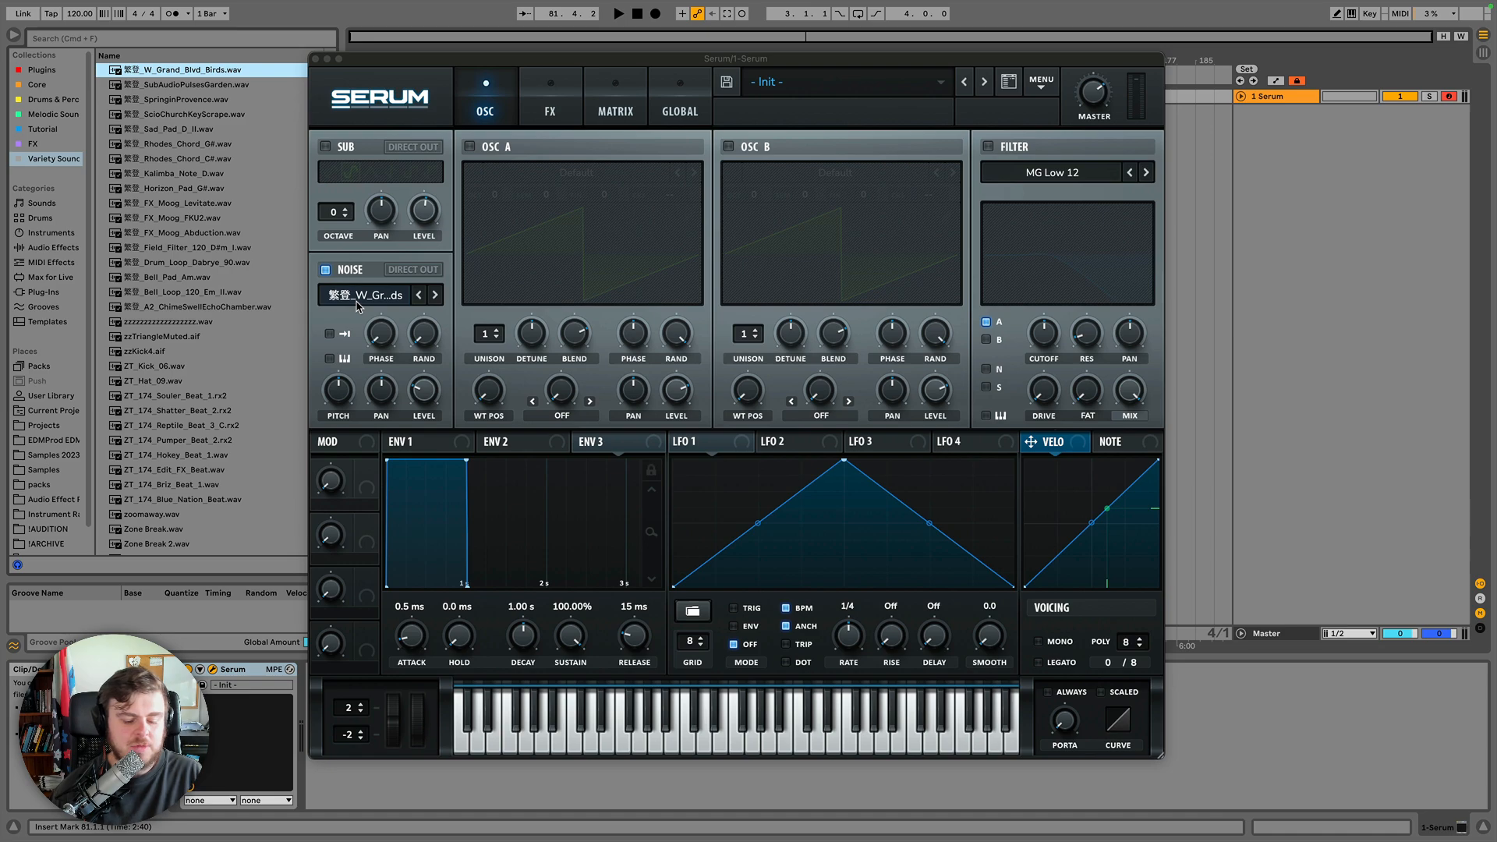
Raise the noise level, then load XF_KikAtk_21 from Attacks_Kick and enable one-shot mode.
drag(430, 392, 423, 241)
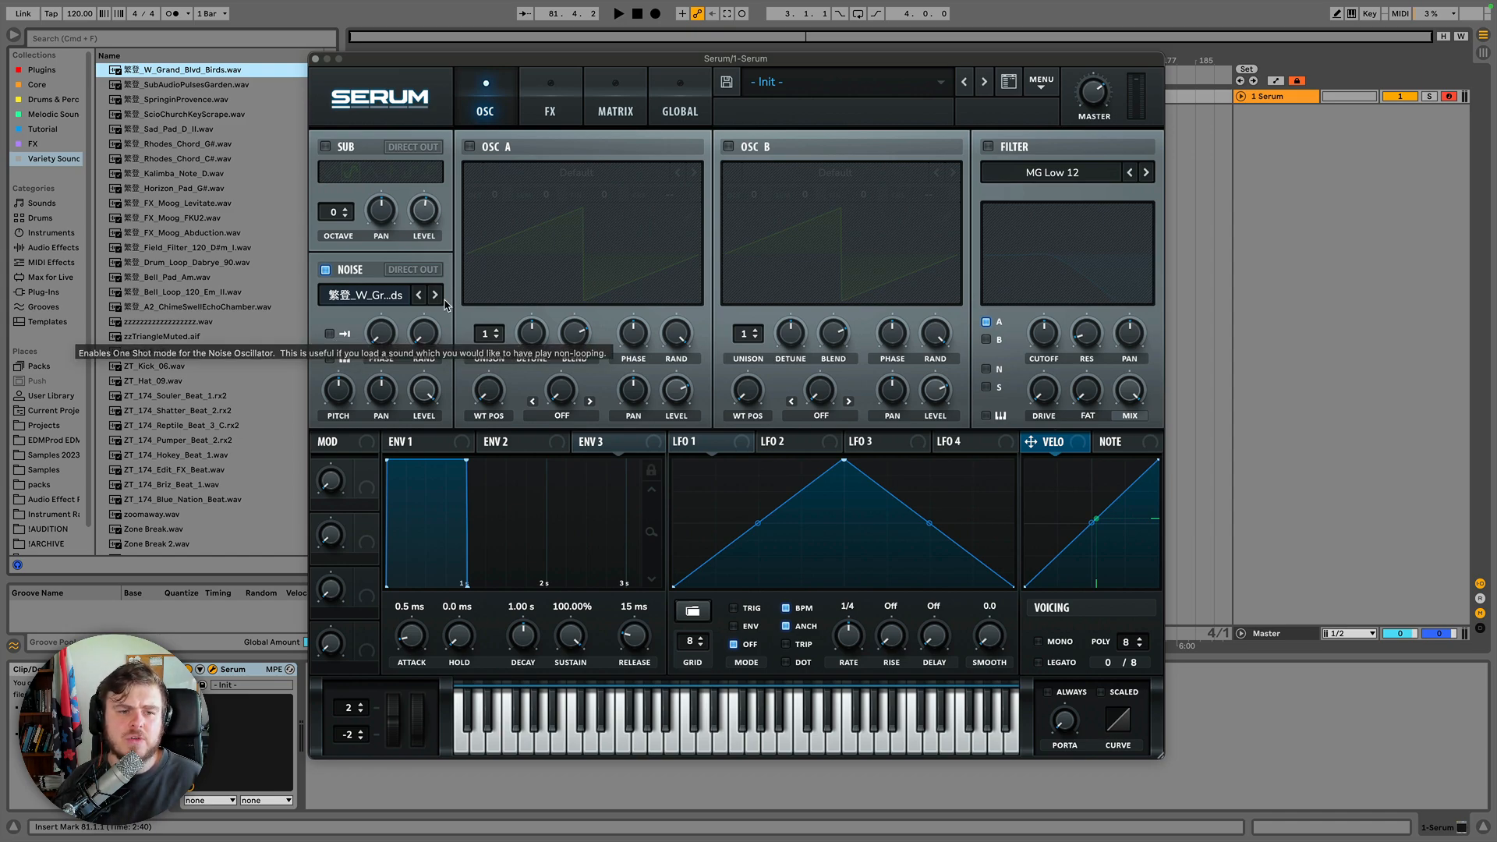
click(380, 298)
mouse_move(388, 338)
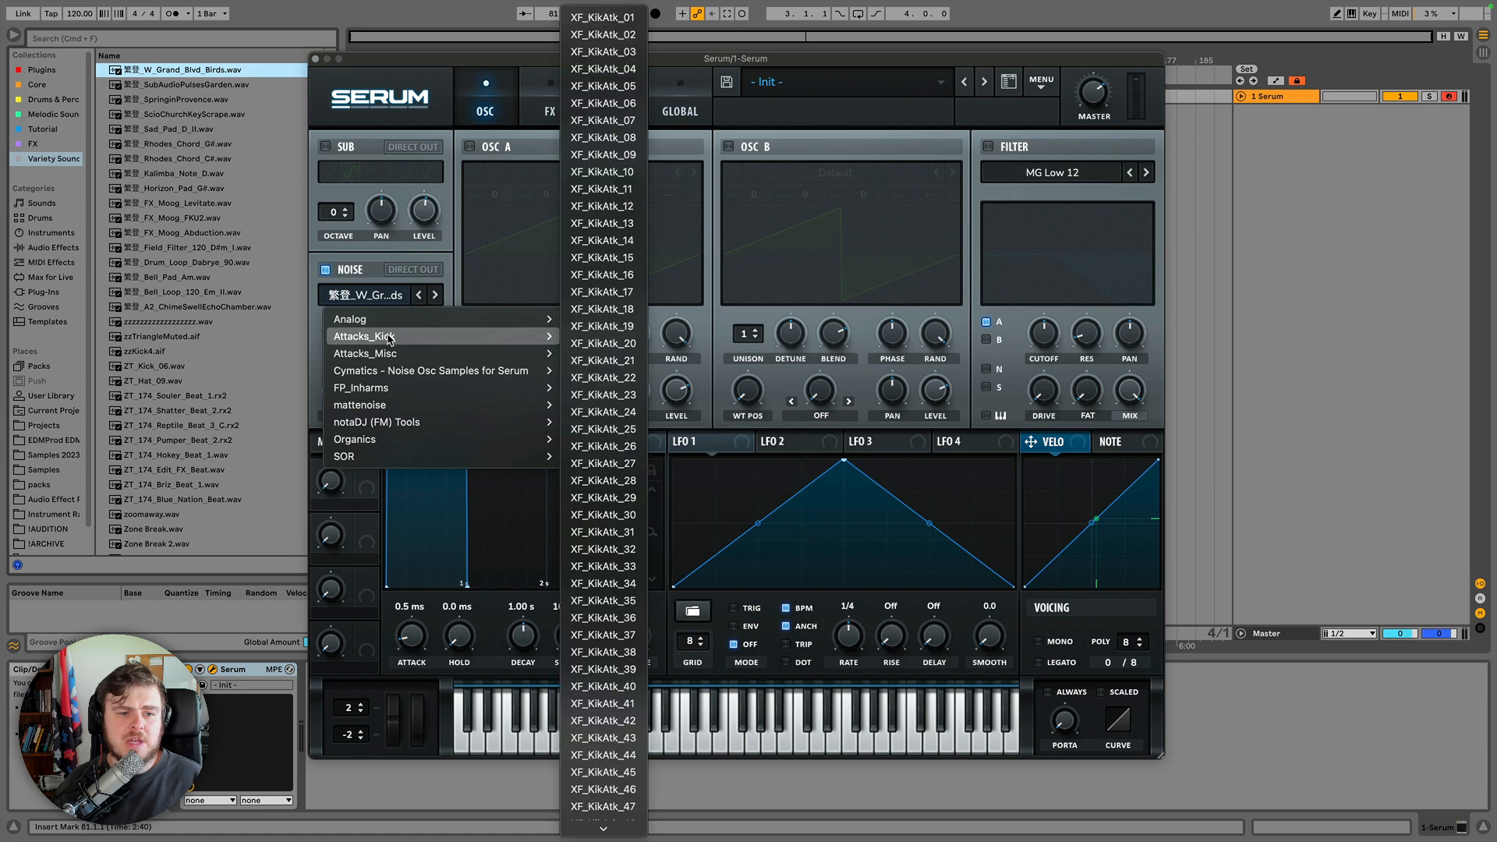
click(591, 361)
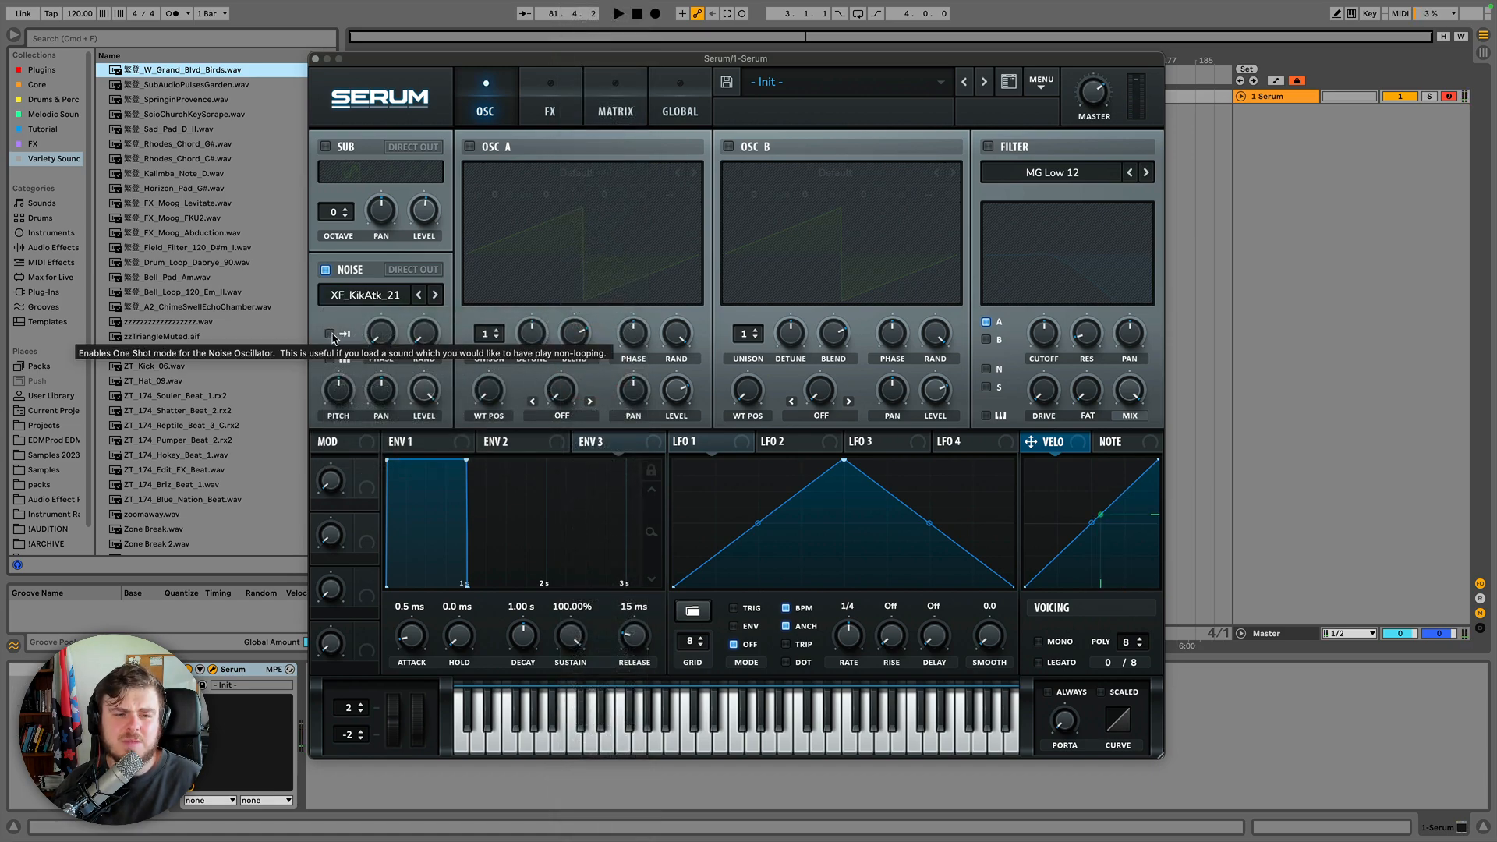
click(330, 333)
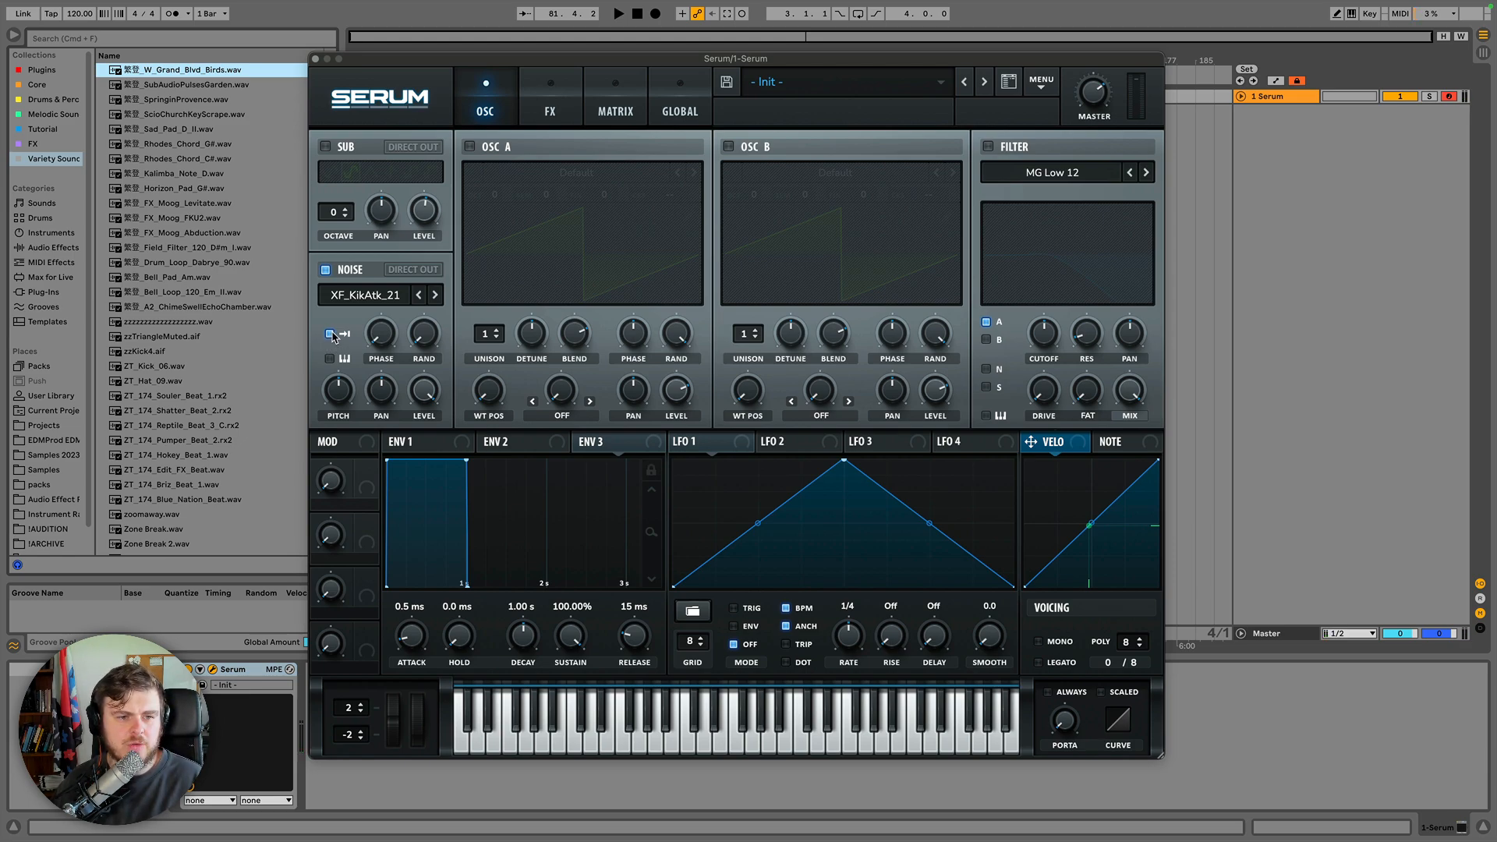
Load ARP white from the Analog noise category and disable one-shot mode.
click(352, 296)
mouse_move(432, 321)
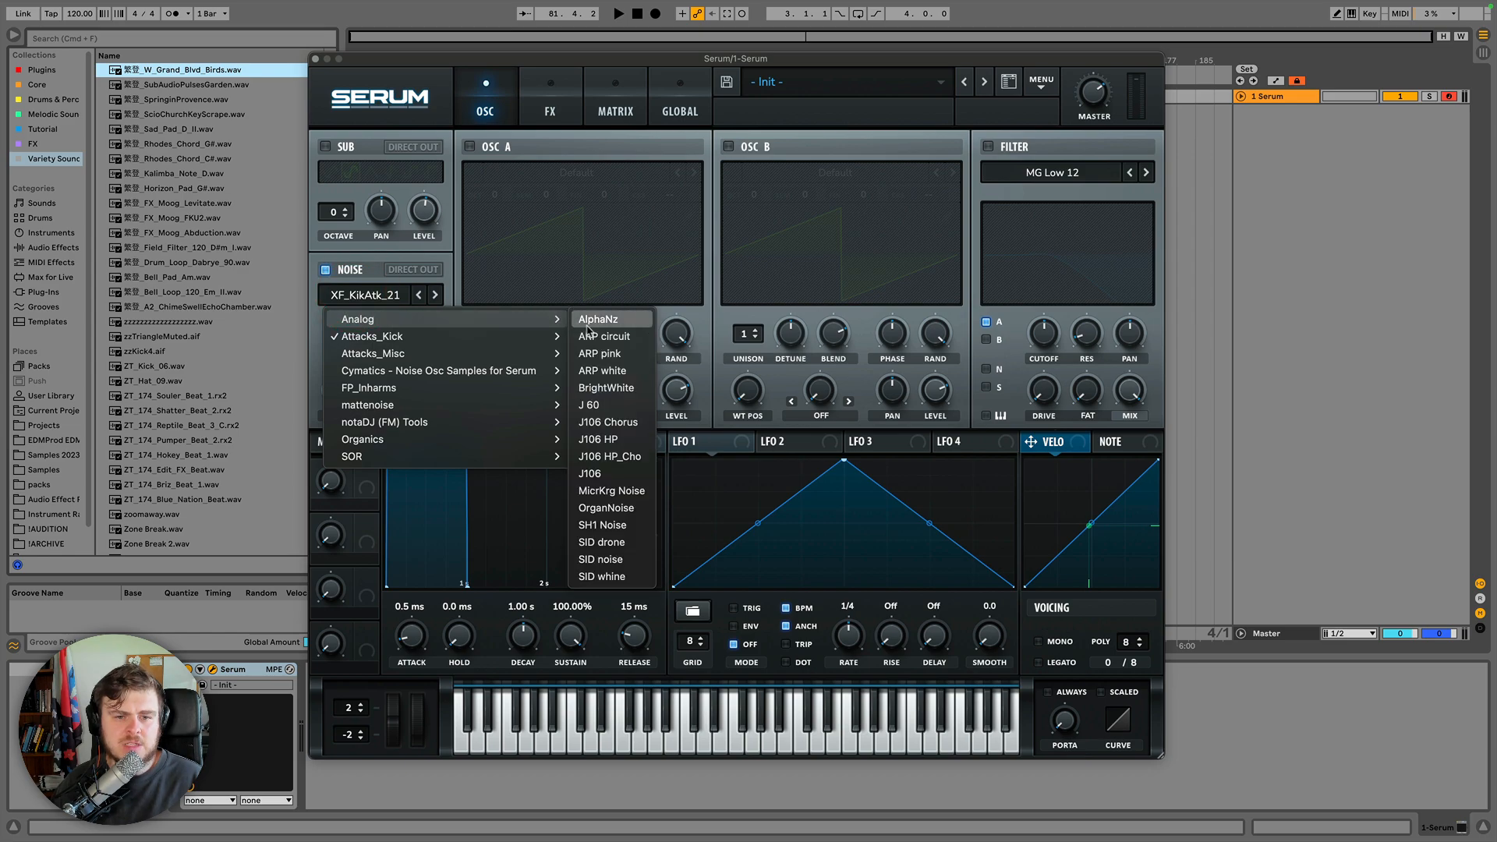
click(602, 370)
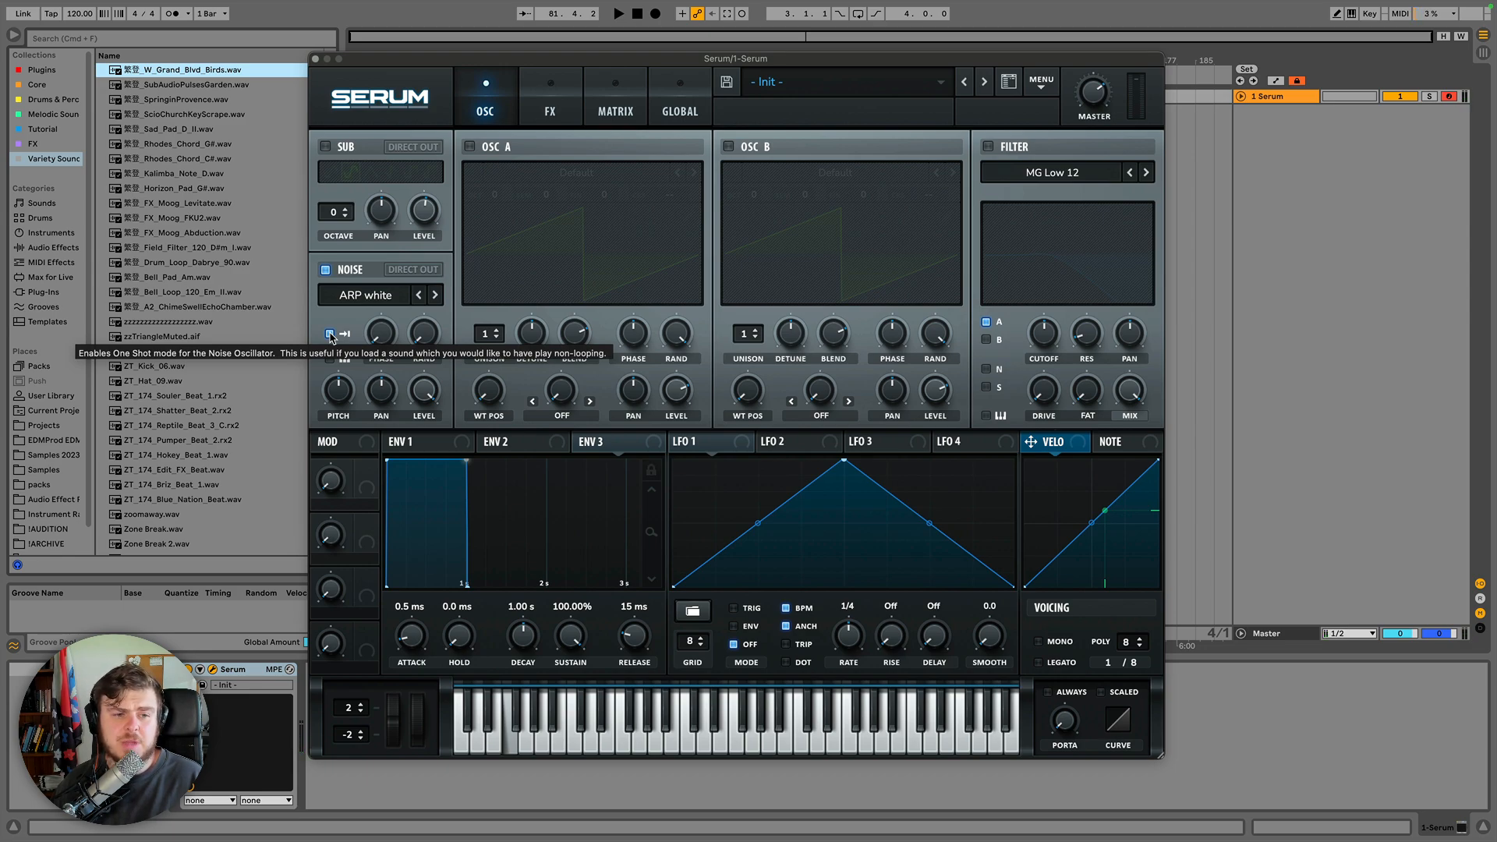
click(329, 334)
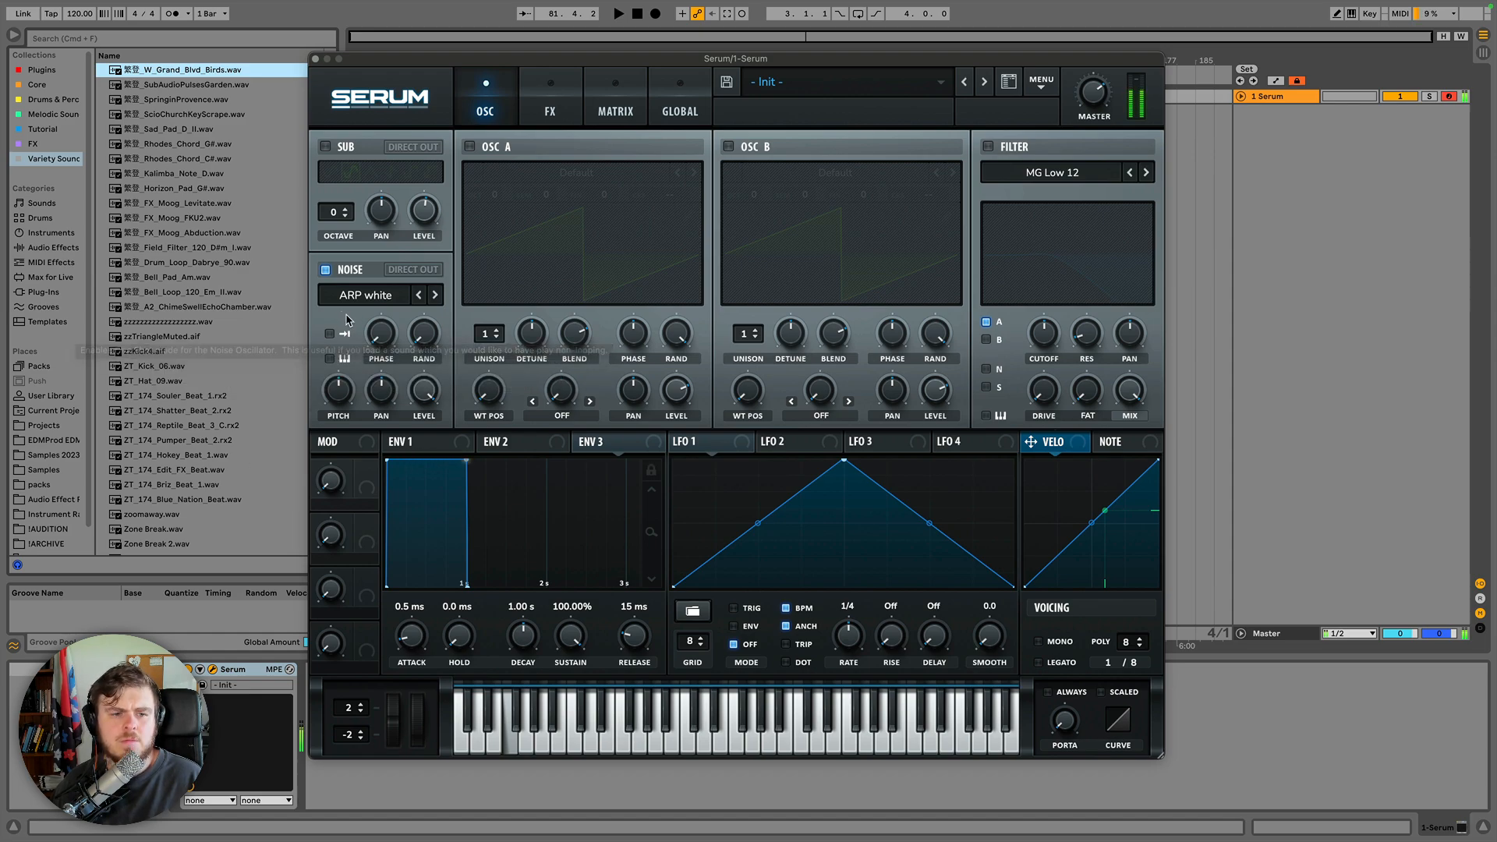
Toggle noise pitch tracking on and off, then reload the W_Grand_Blvd_Birds.wav sample into the noise oscillator.
click(329, 359)
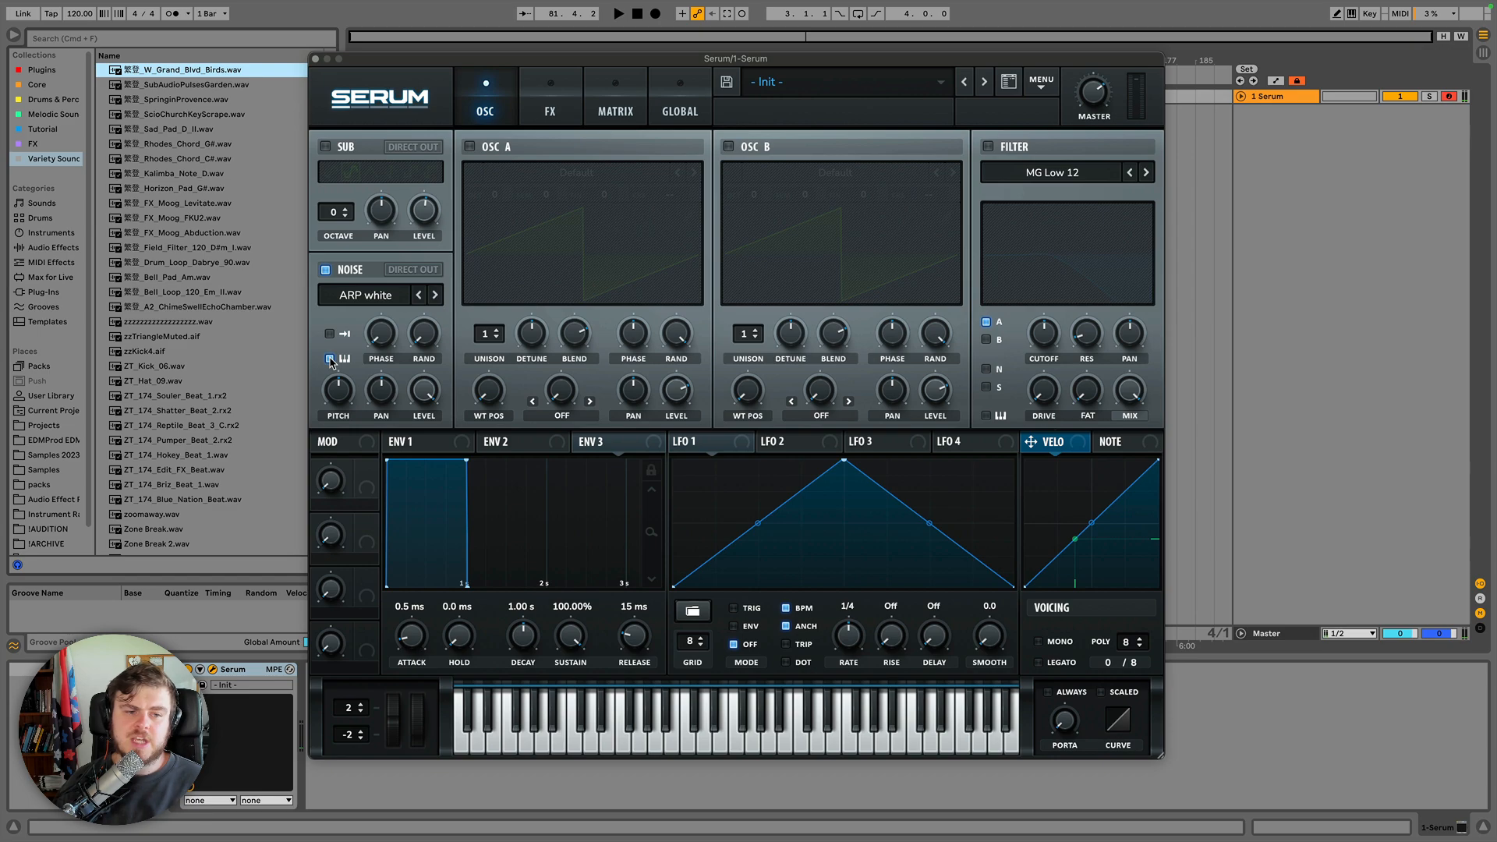
click(330, 360)
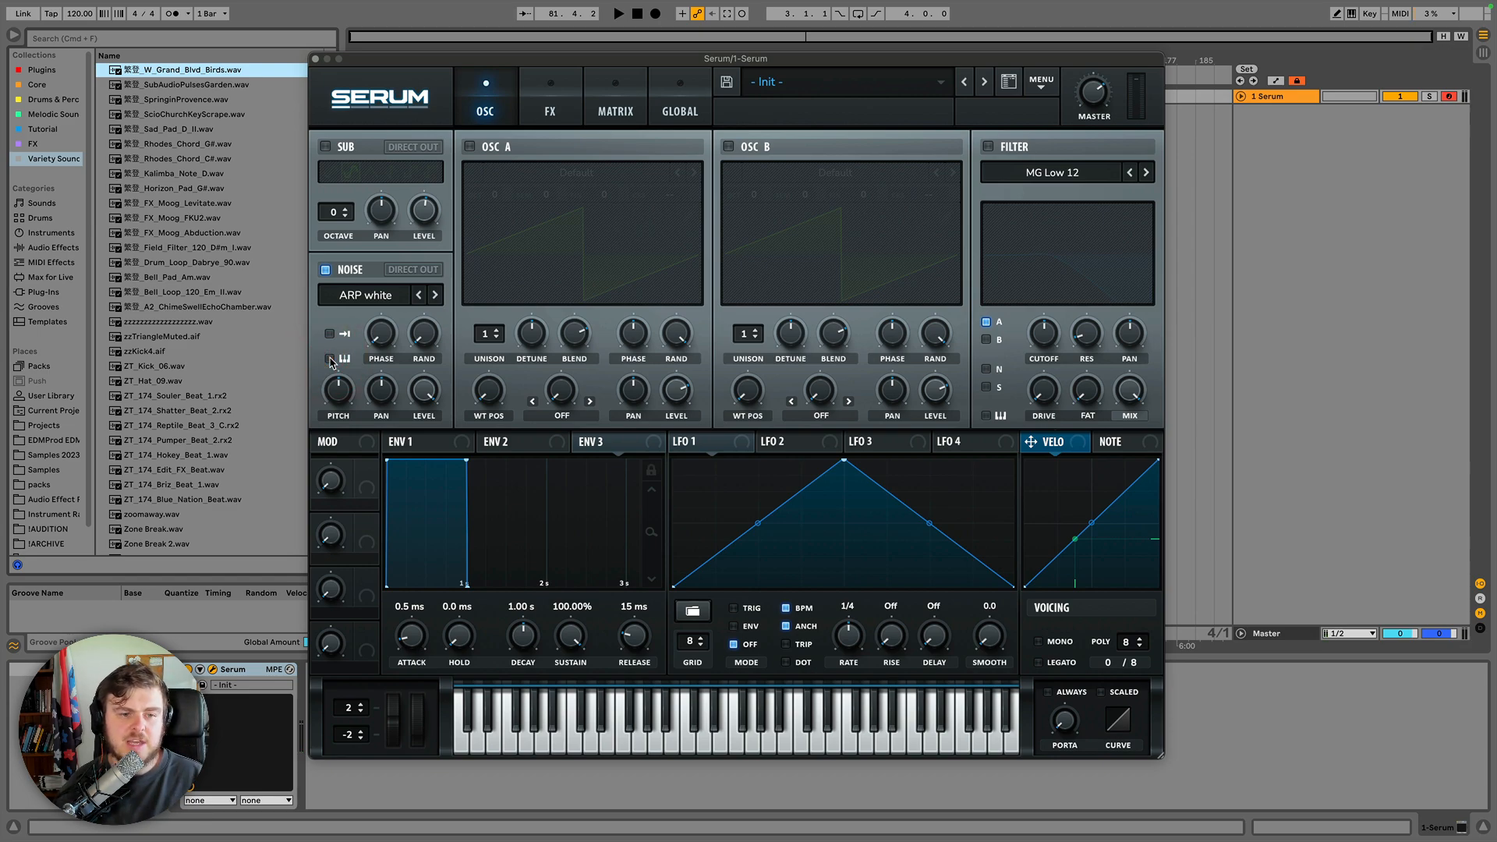
mouse_move(383, 314)
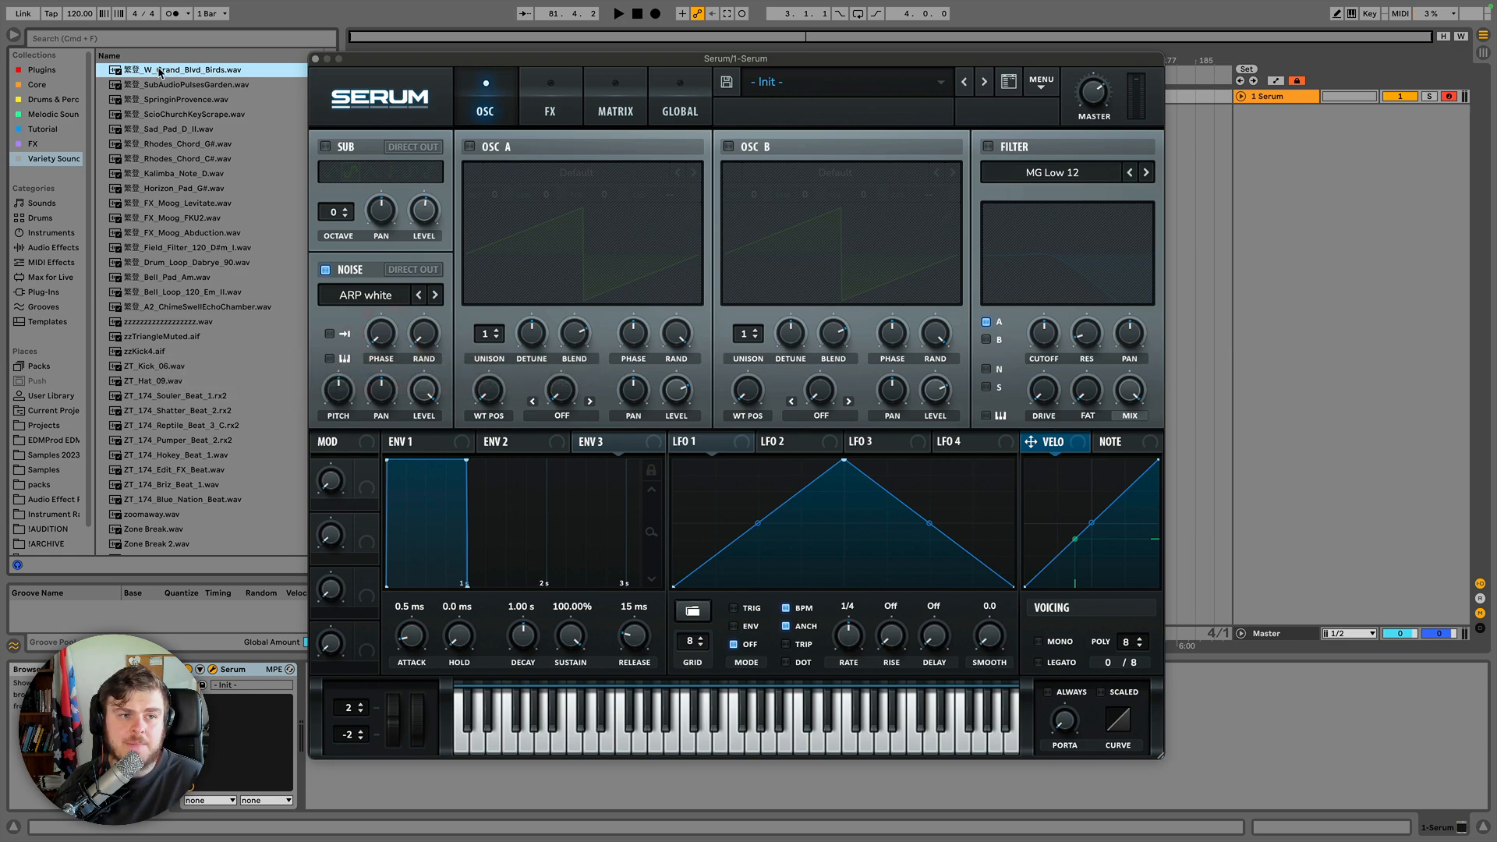
drag(159, 72, 371, 301)
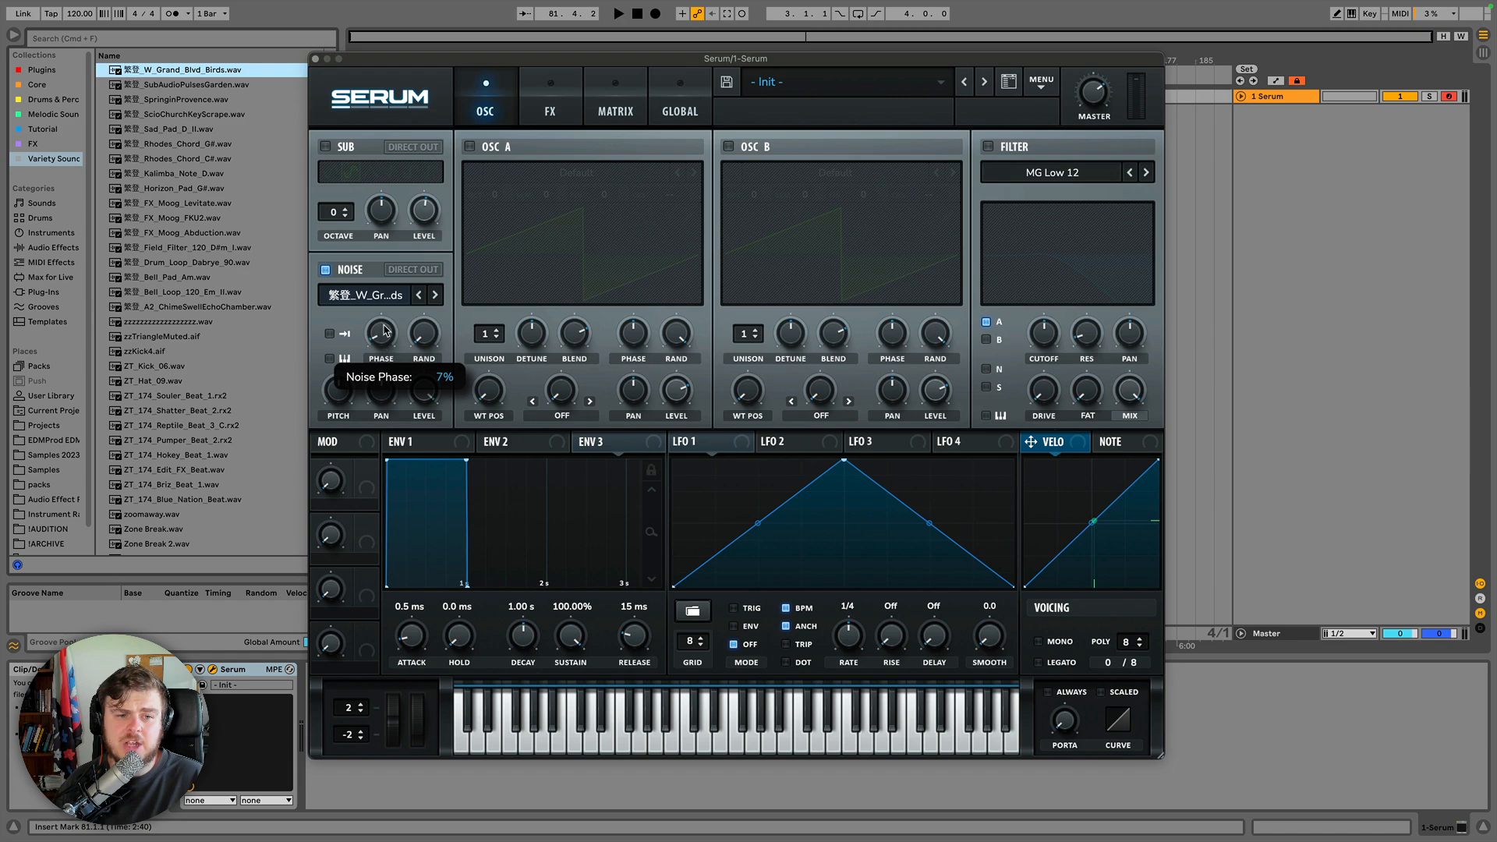
Adjust the noise oscillator's phase knob.
click(372, 239)
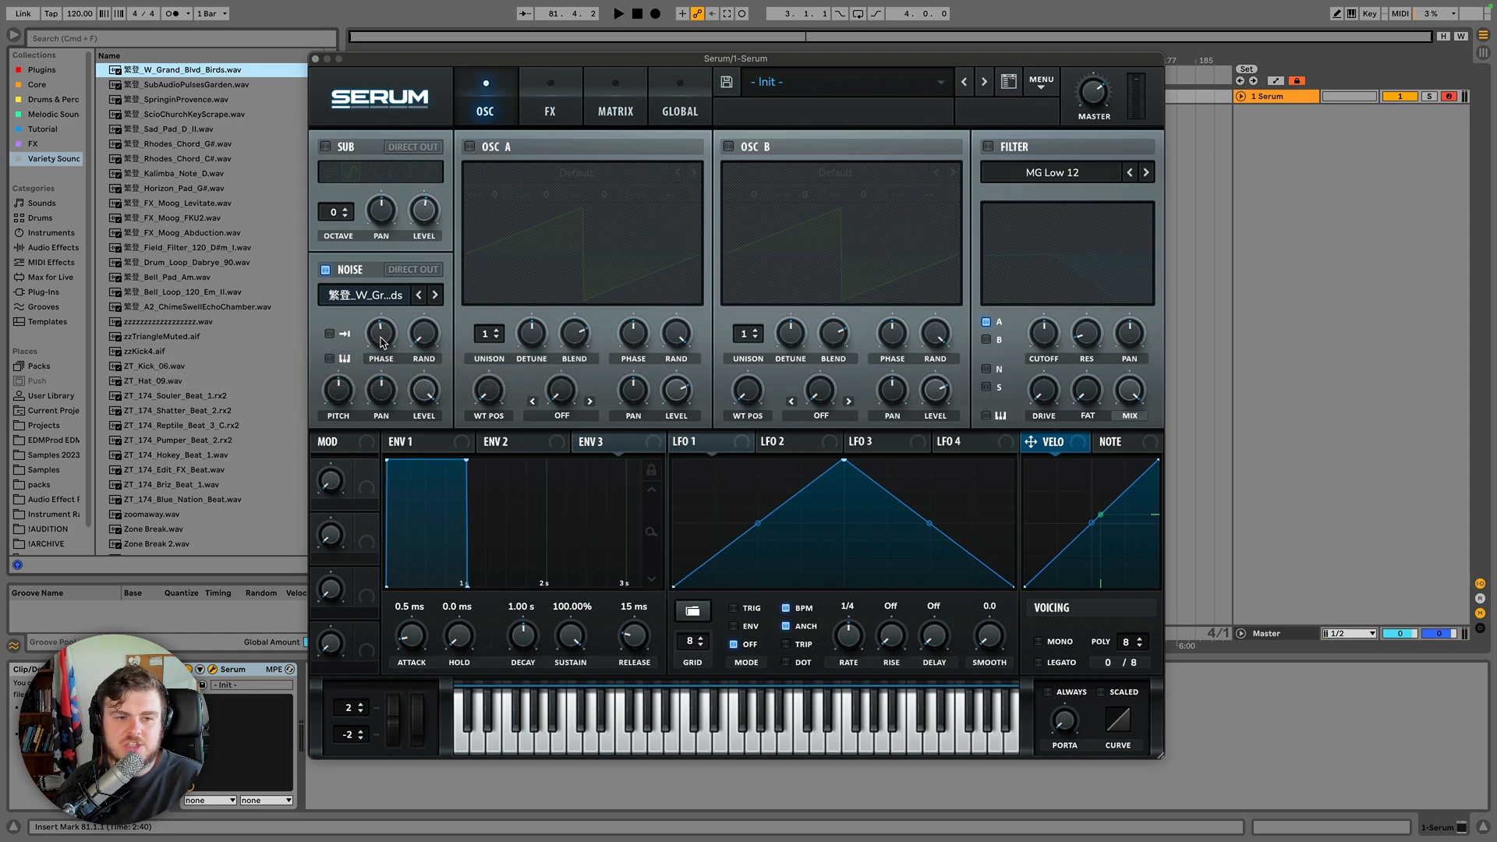
drag(383, 342, 383, 343)
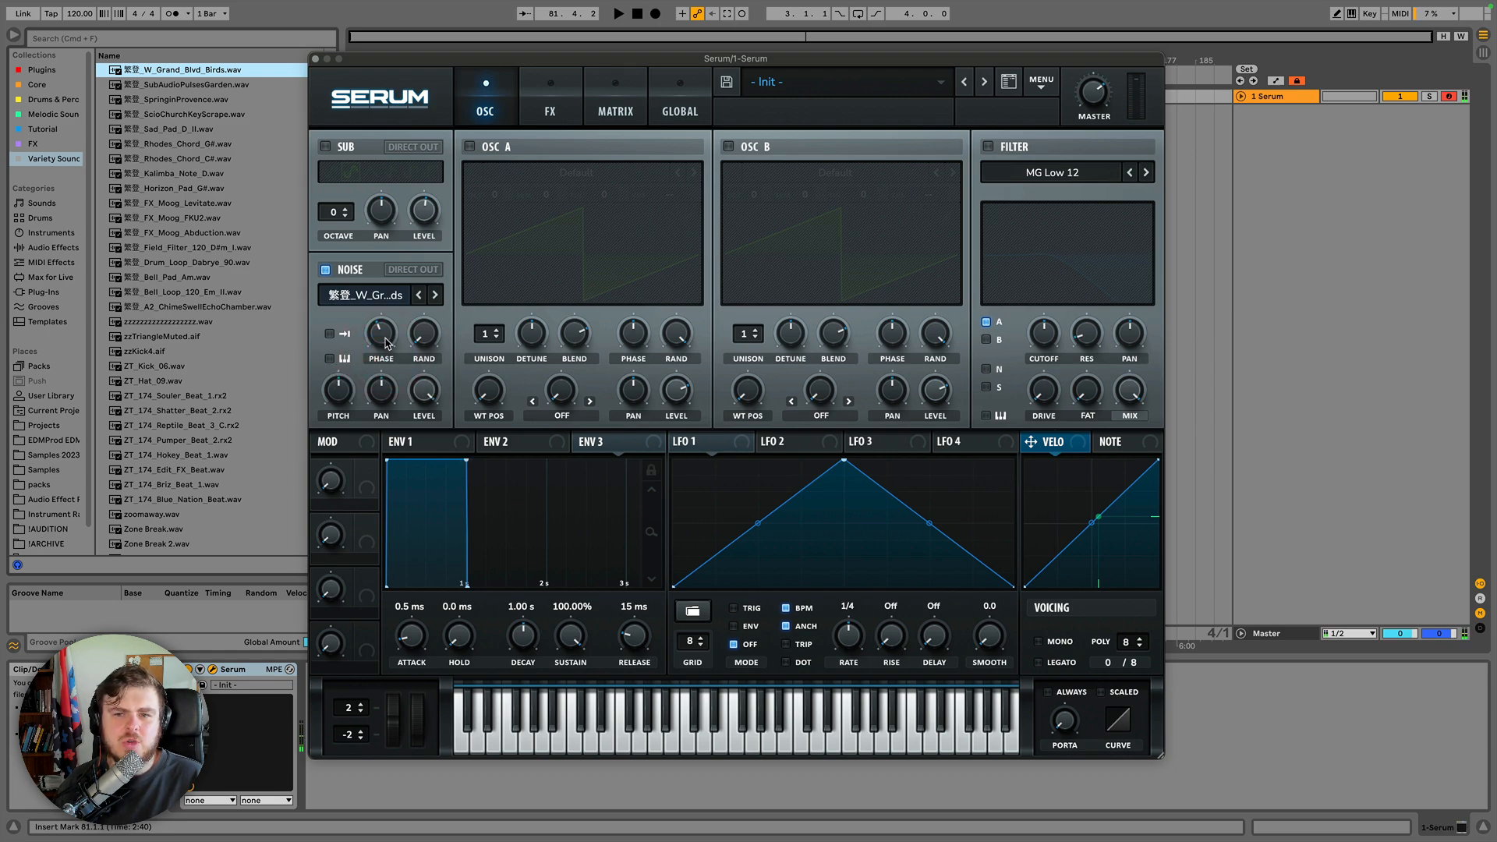
click(383, 338)
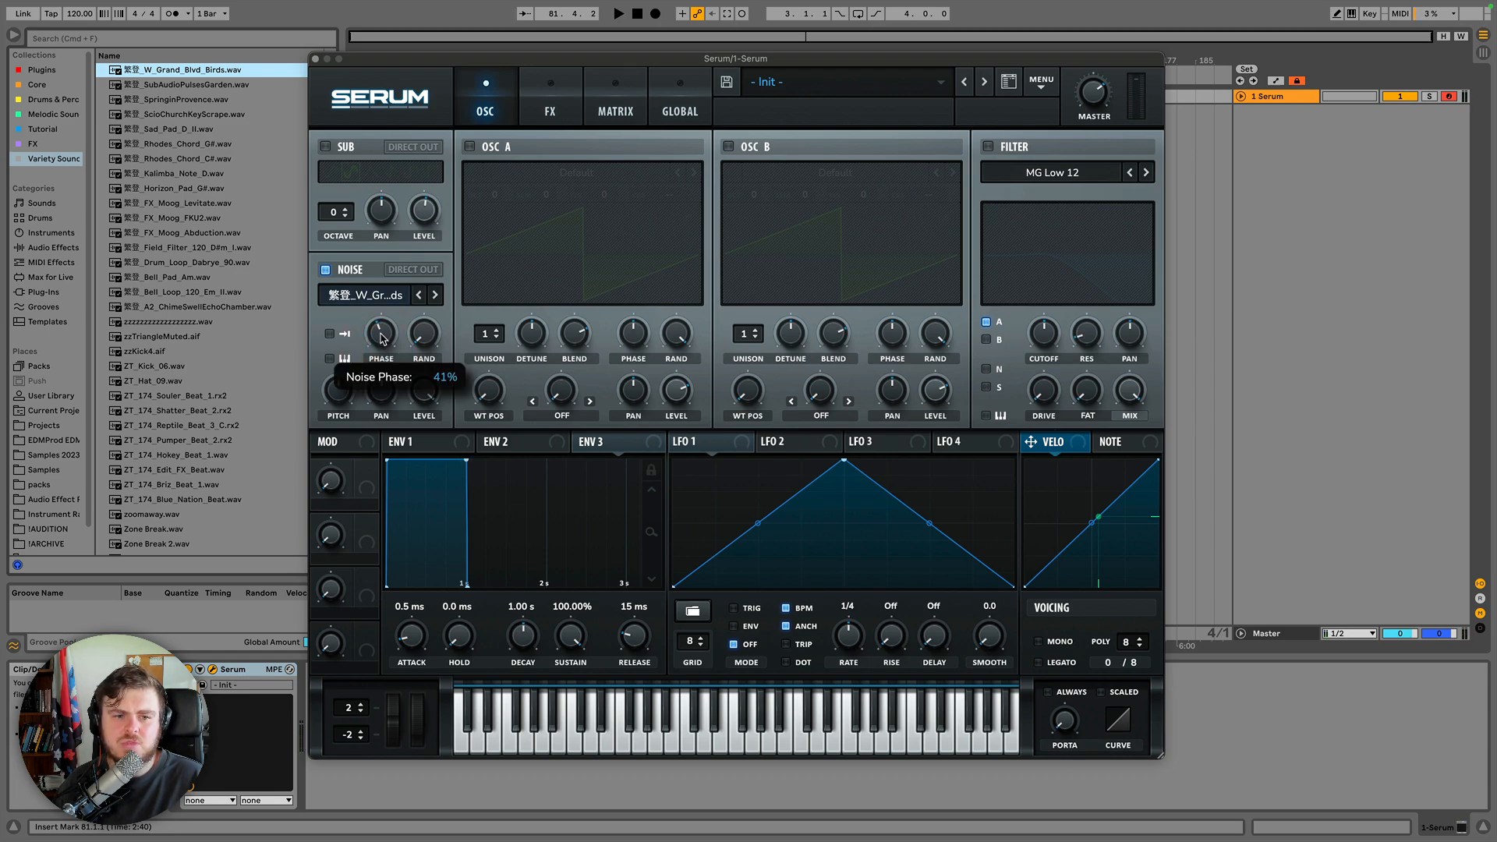
drag(383, 339, 386, 321)
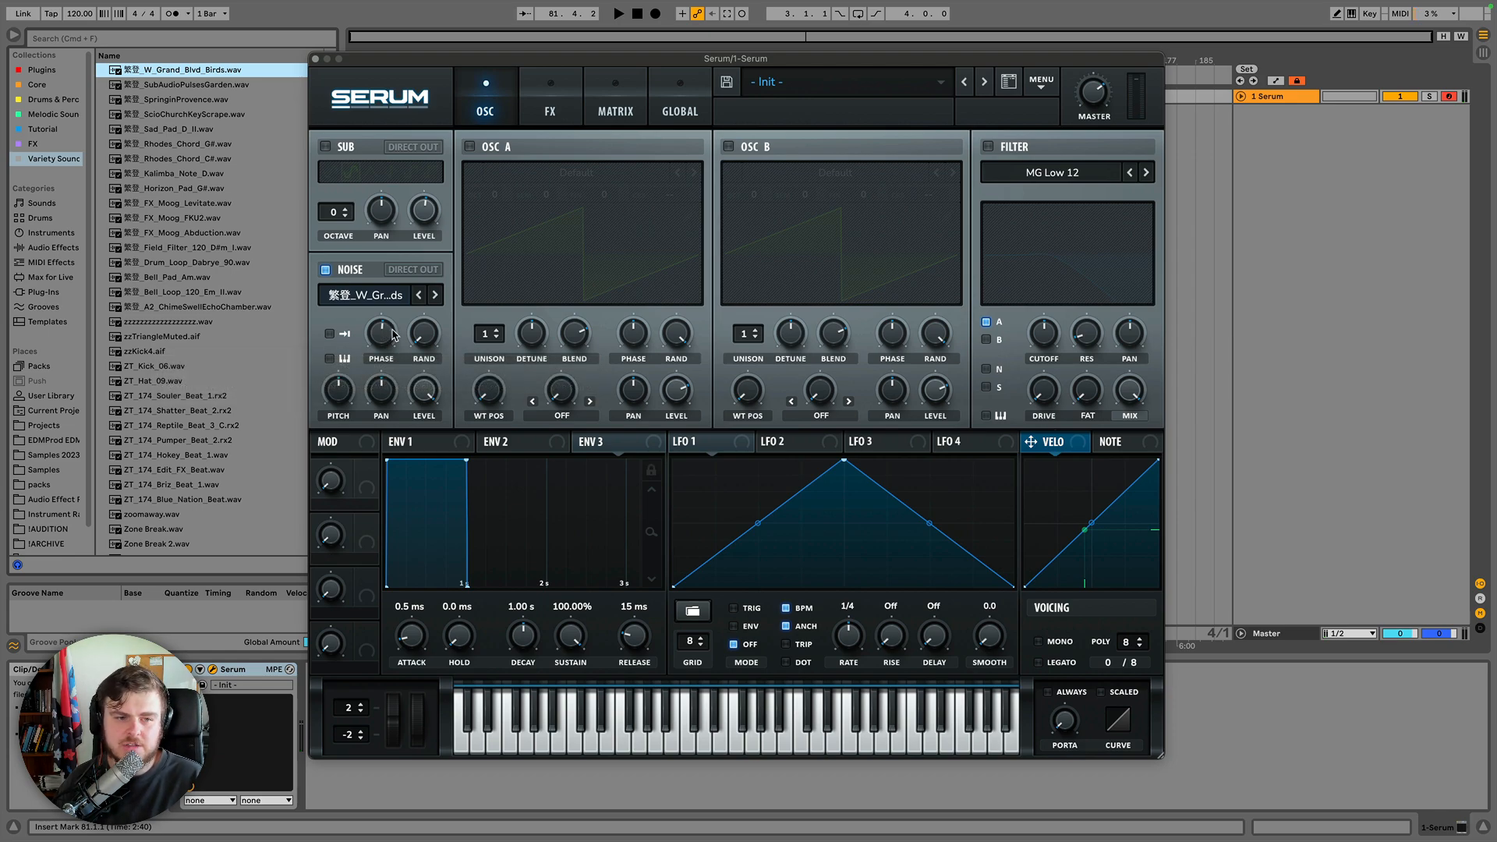
Adjust the noise random phase and pitch, then re-enable oscillator A.
drag(422, 343, 424, 222)
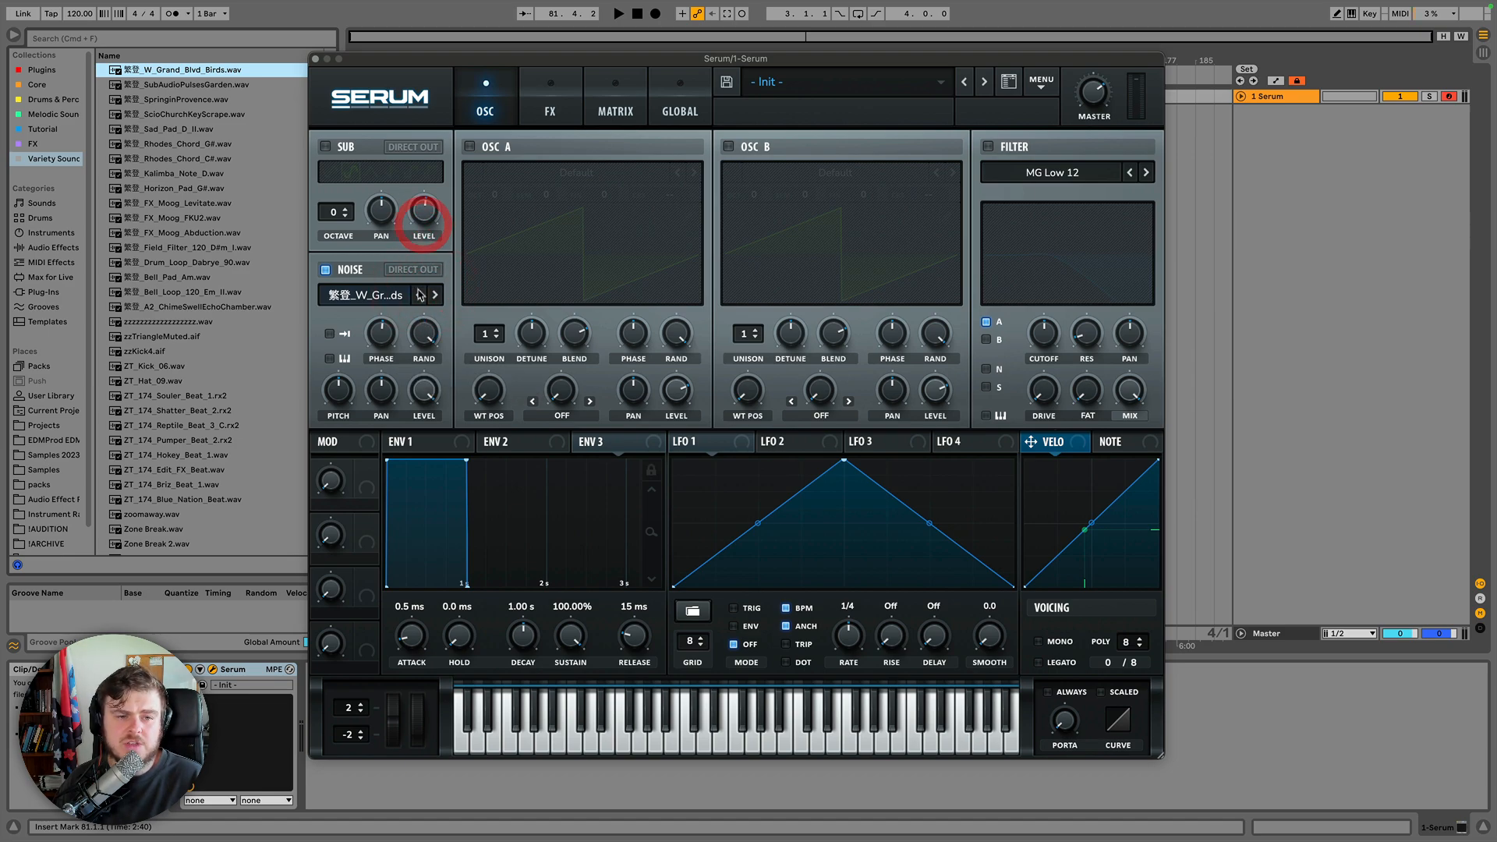
drag(426, 330, 376, 335)
click(375, 337)
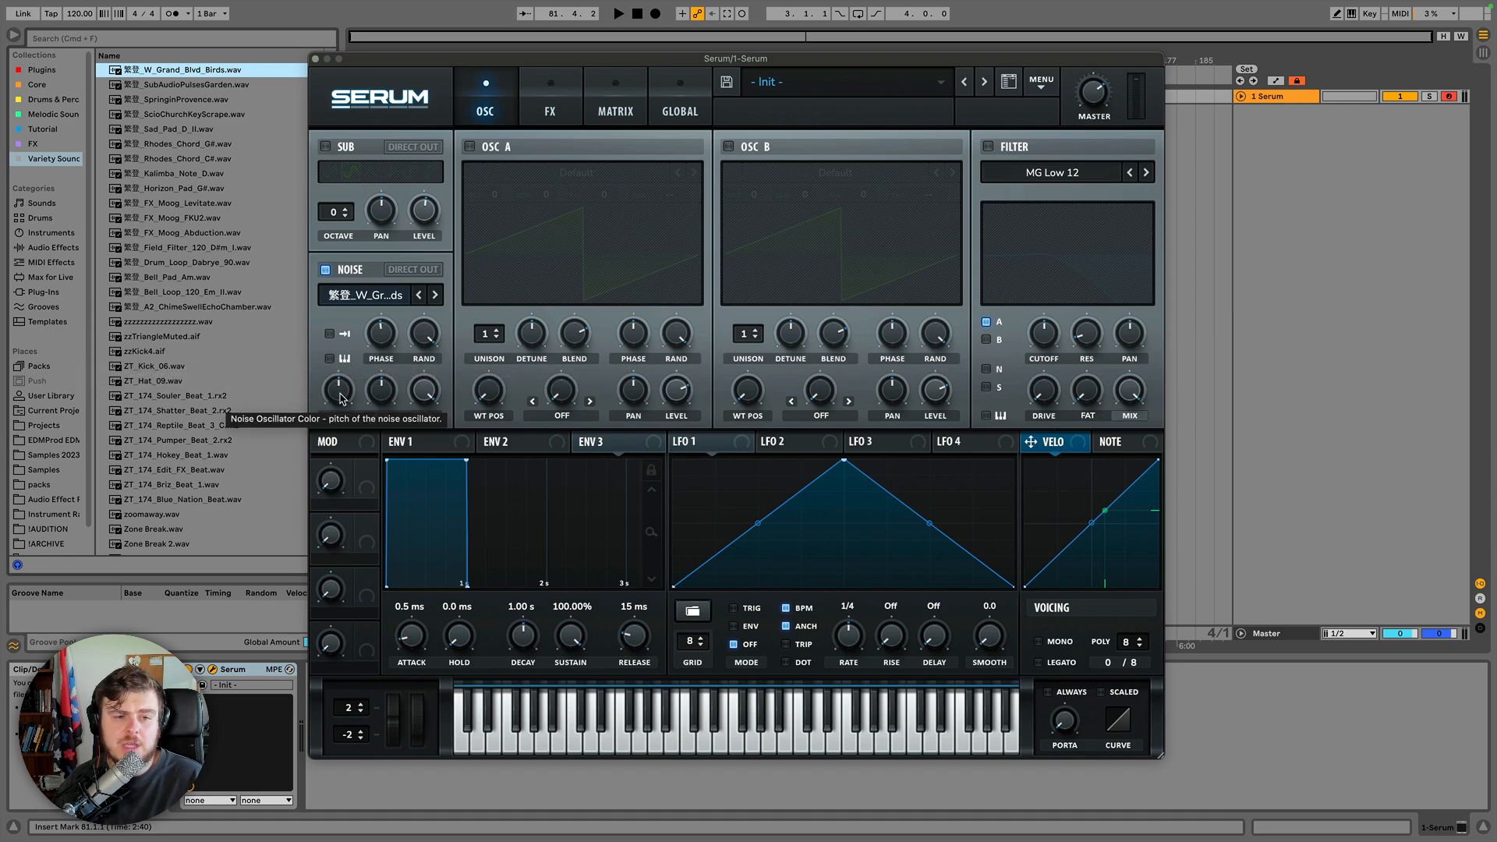
drag(339, 398, 348, 427)
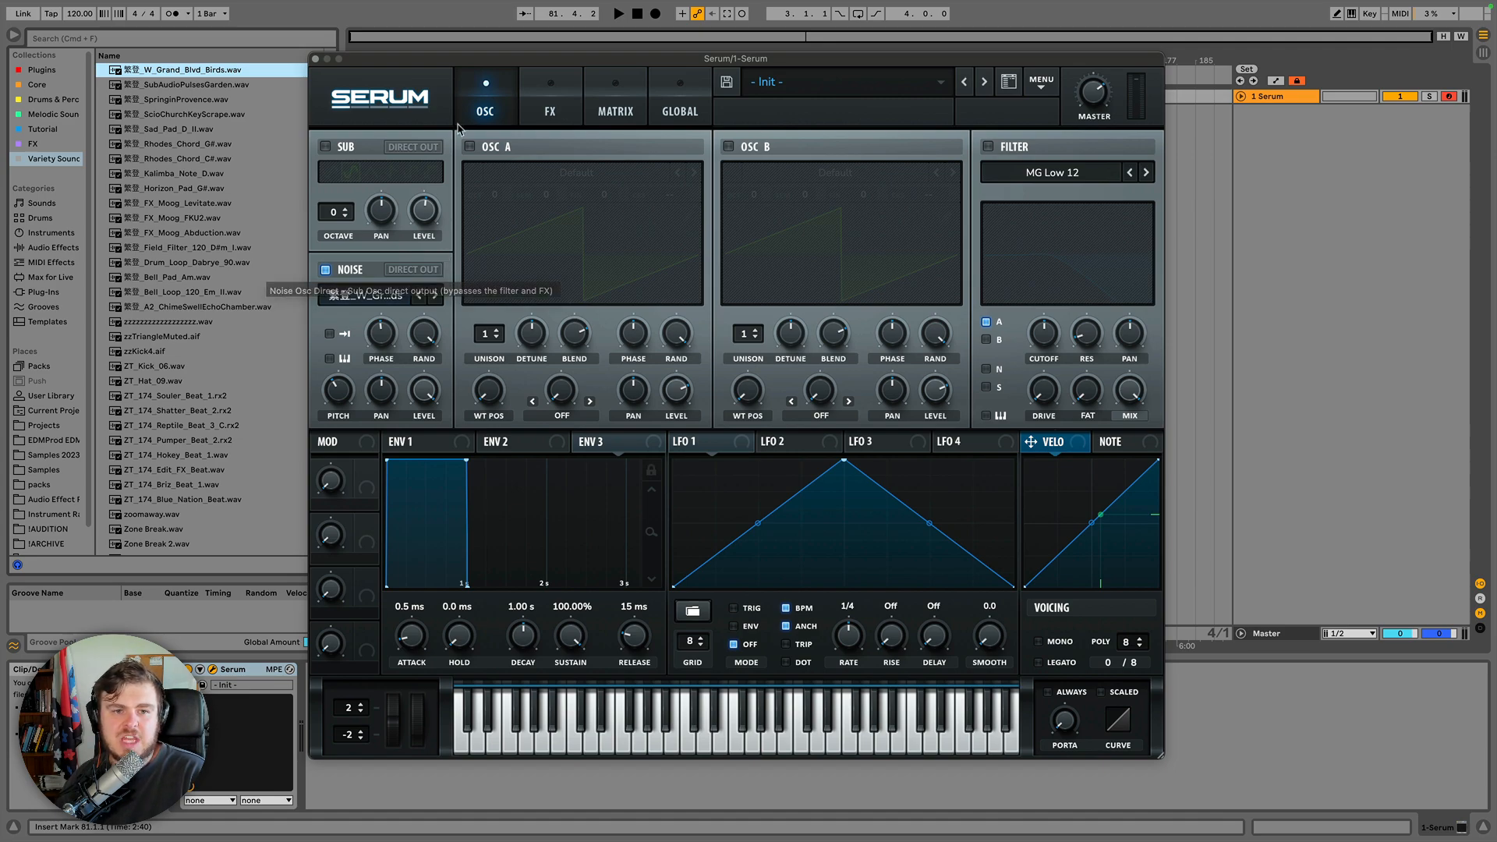
click(470, 147)
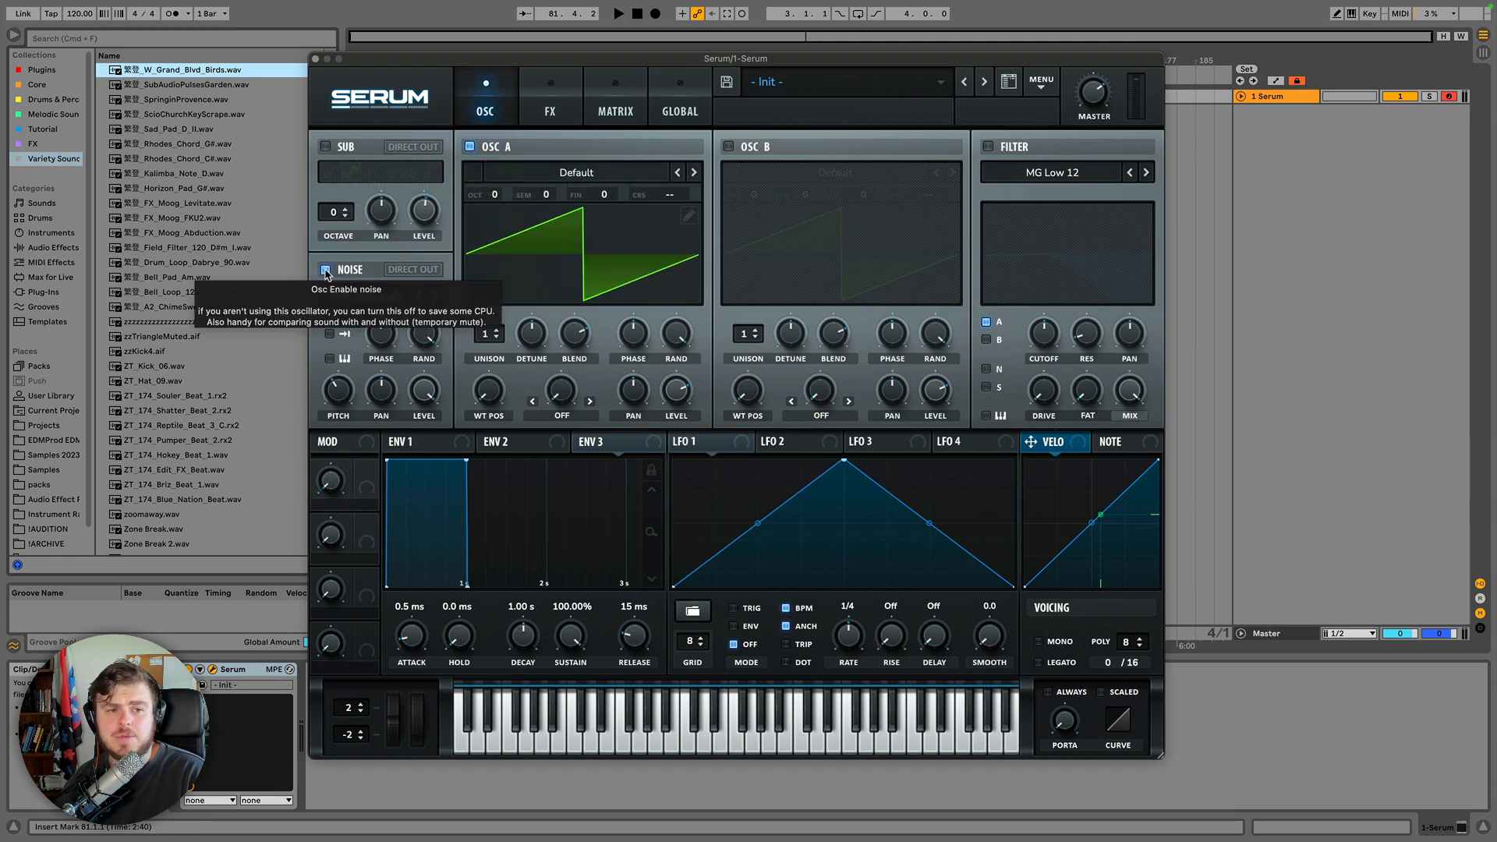
Disable the noise oscillator and import W_Grand_Blvd_Birds.wav into oscillator A with import: normal (dynamic pitch follow).
click(326, 271)
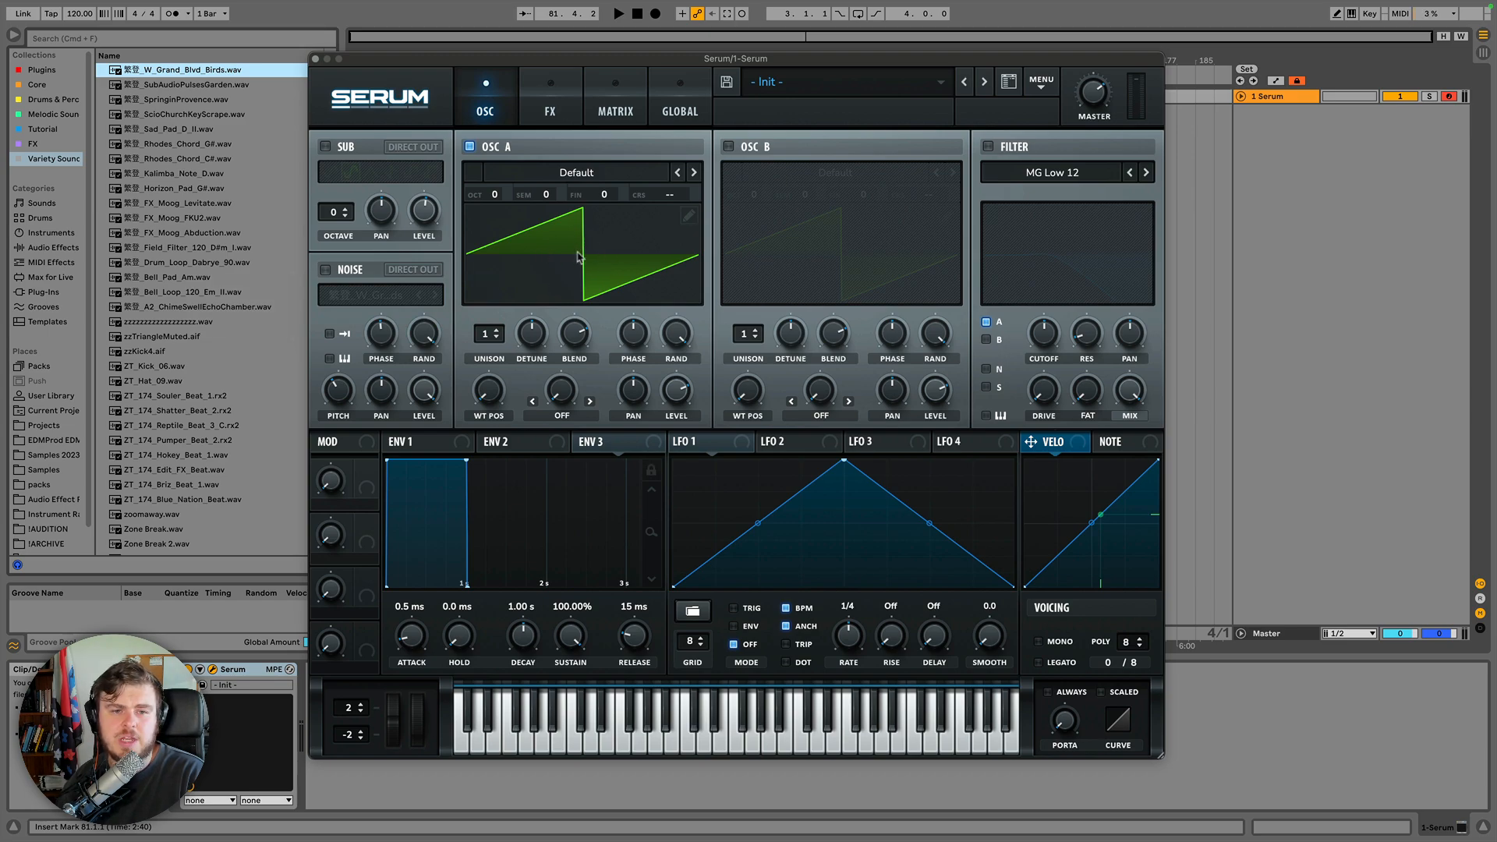
click(170, 71)
drag(173, 74, 547, 229)
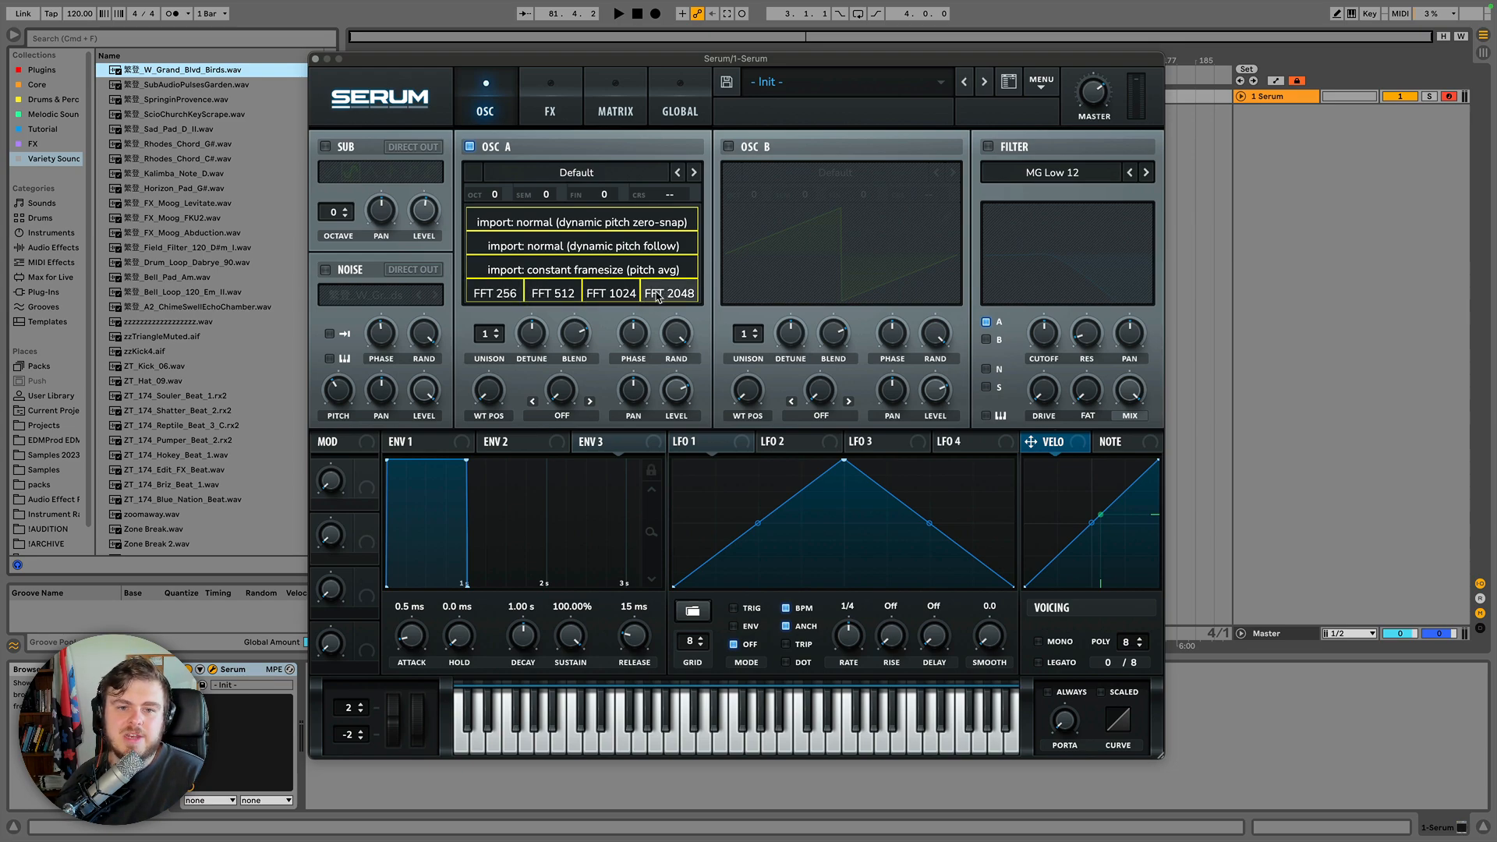
click(544, 248)
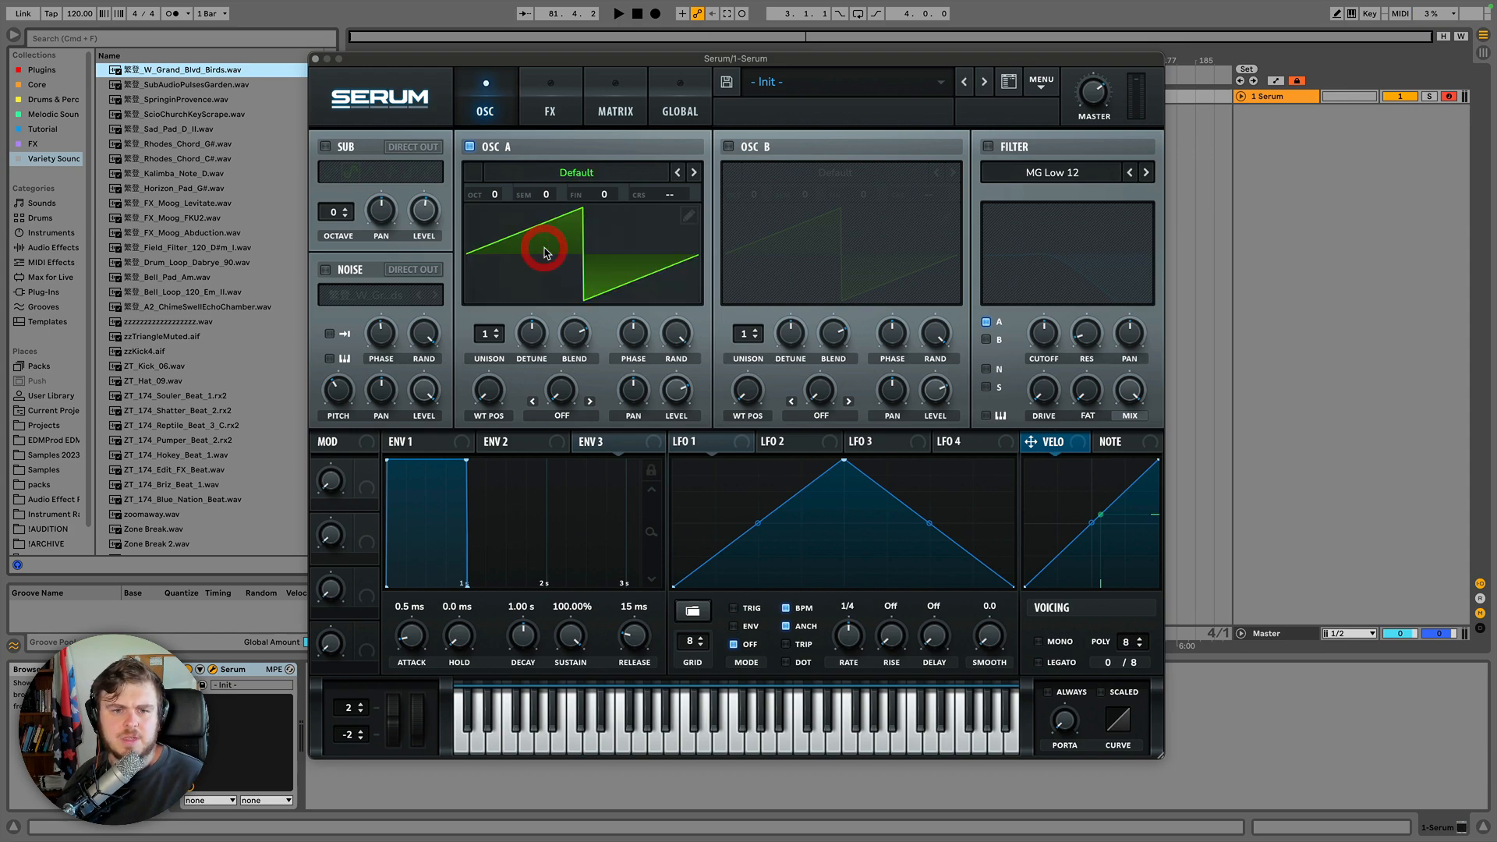
Switch oscillator A's wavetable display to the 3D view and sweep its wavetable position.
click(193, 70)
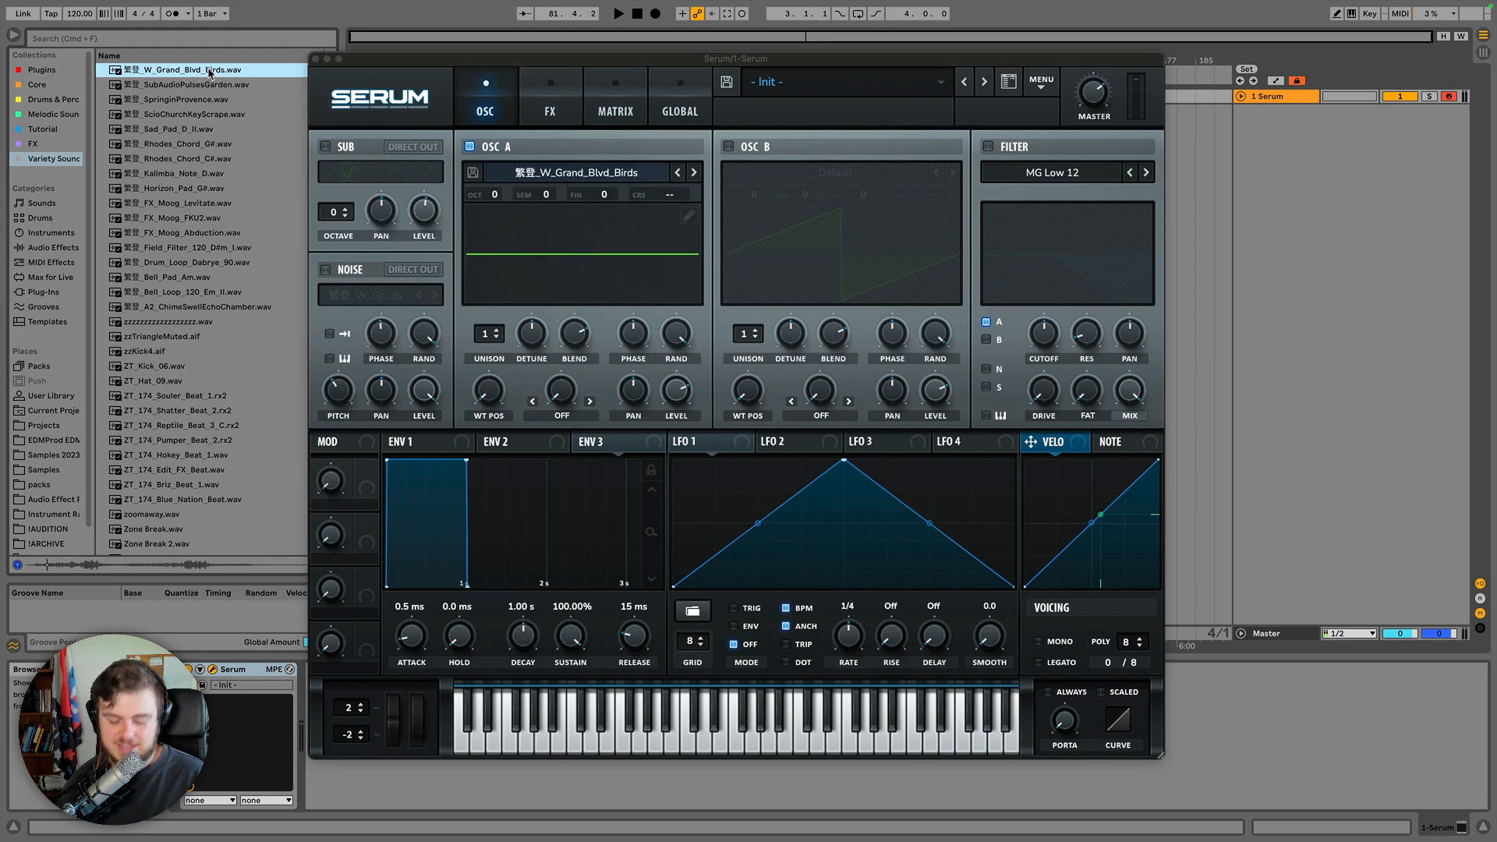
key(Left)
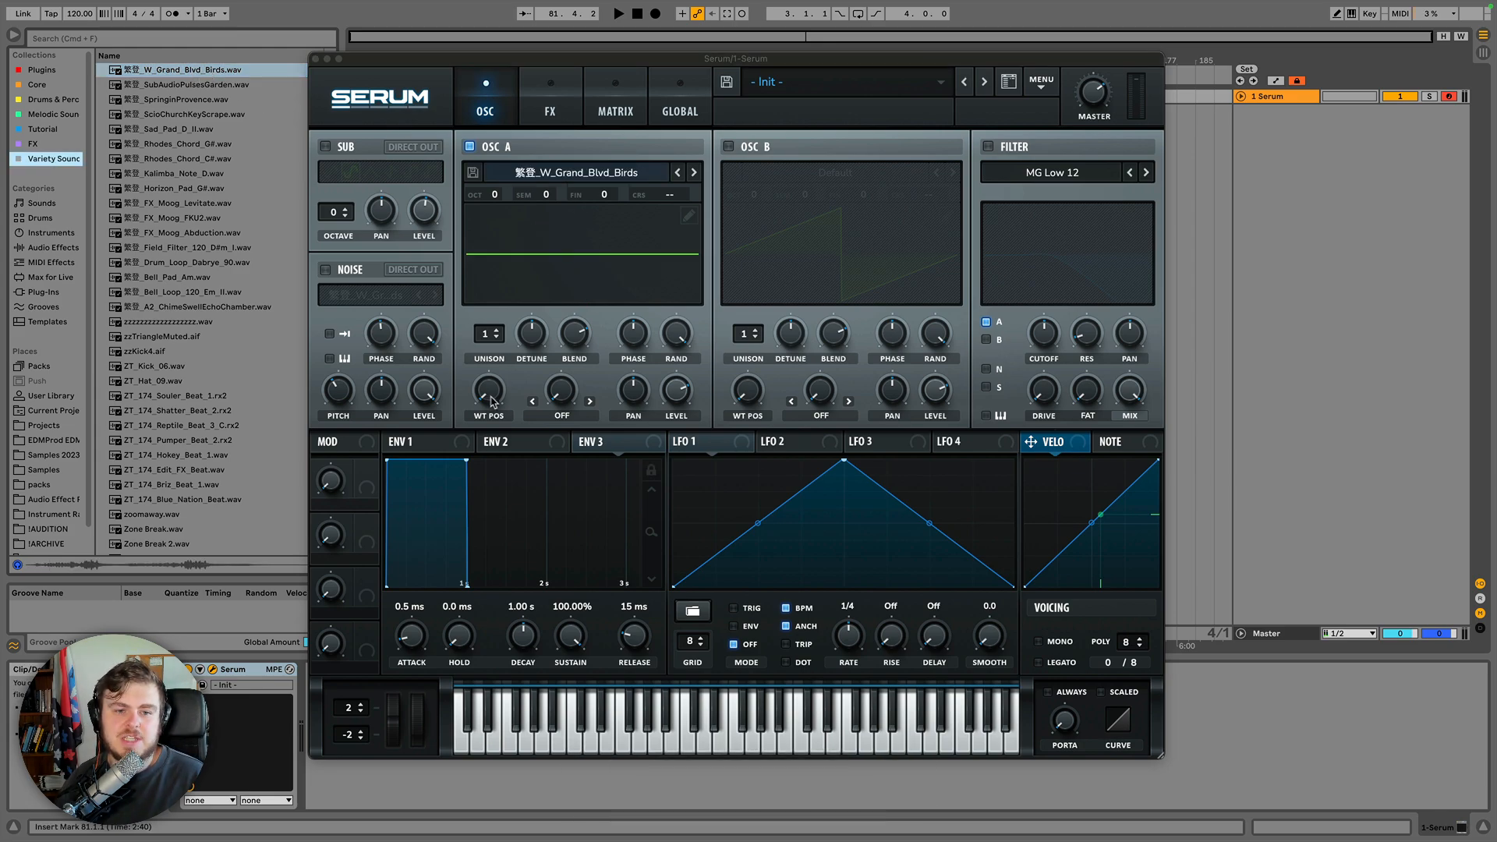
click(549, 279)
mouse_move(491, 394)
mouse_down()
mouse_move(488, 354)
mouse_move(487, 394)
mouse_up()
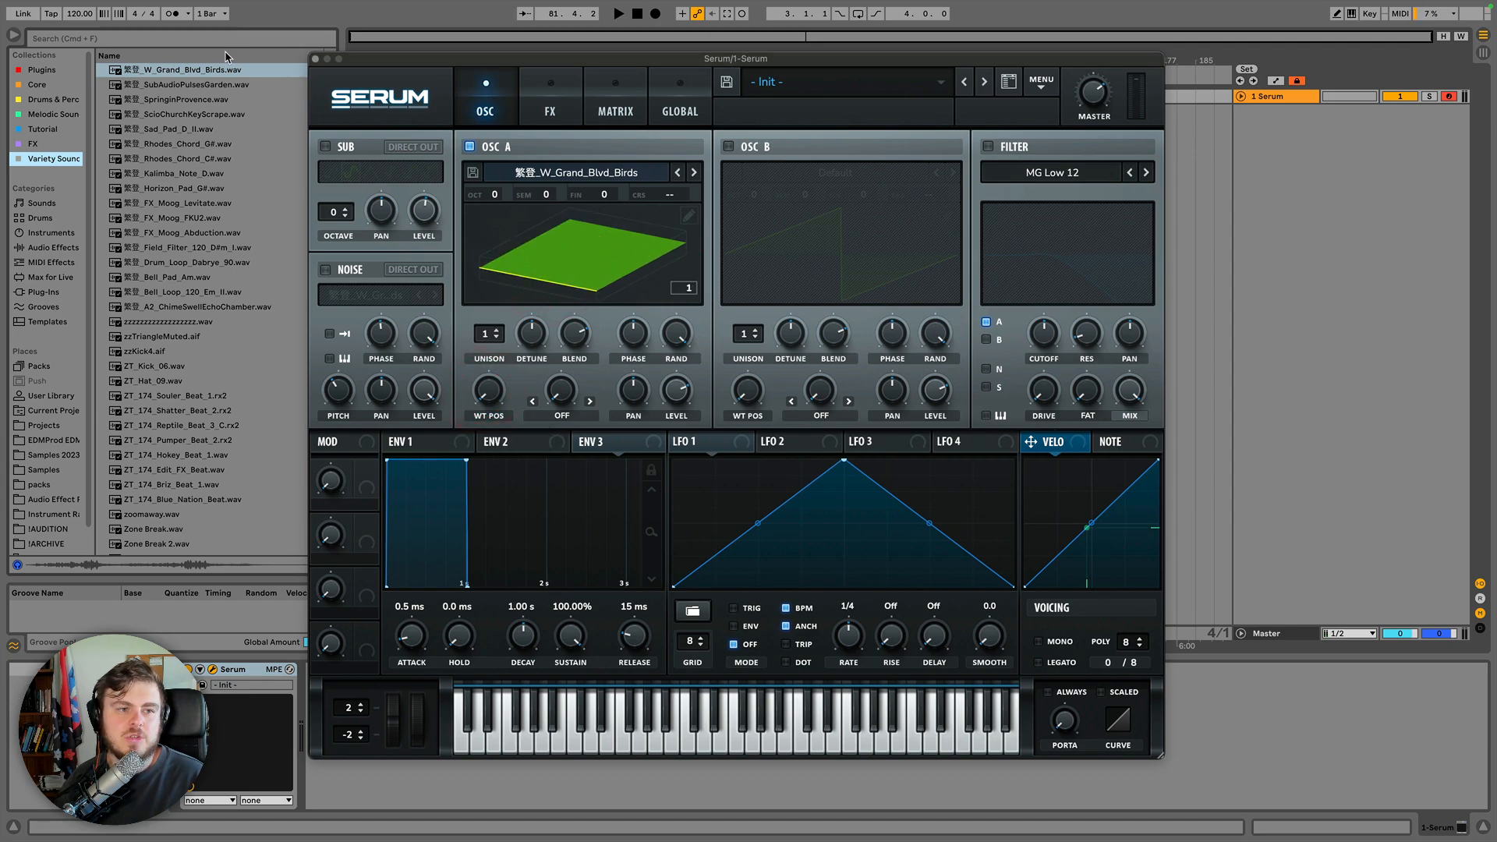
Re-import W_Grand_Blvd_Birds.wav into oscillator A at FFT 2048 and sweep the wavetable position up and down.
drag(213, 71, 487, 226)
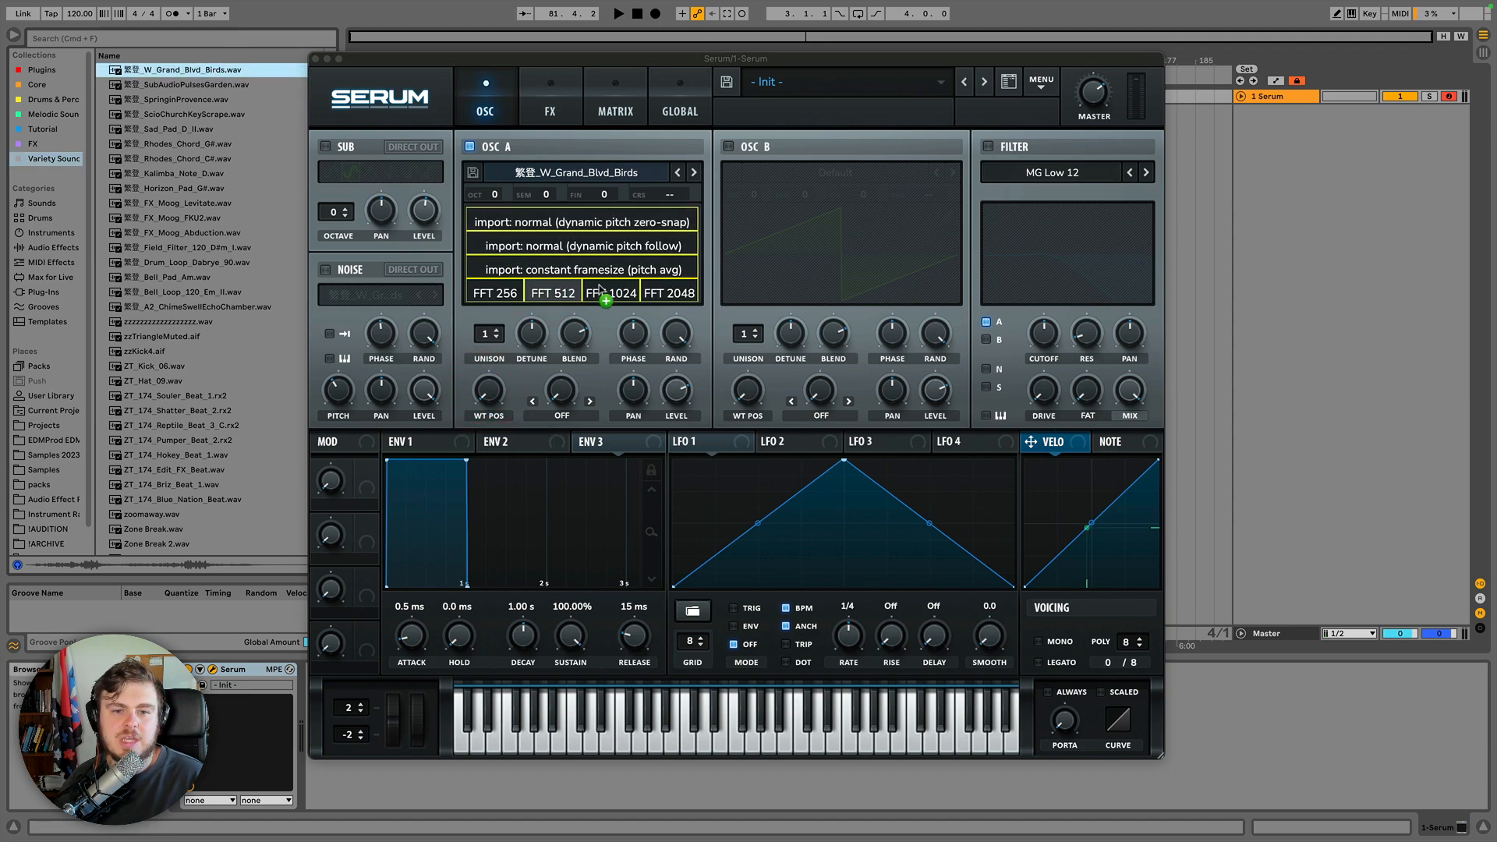
click(663, 290)
drag(504, 402, 519, 191)
drag(521, 191, 488, 394)
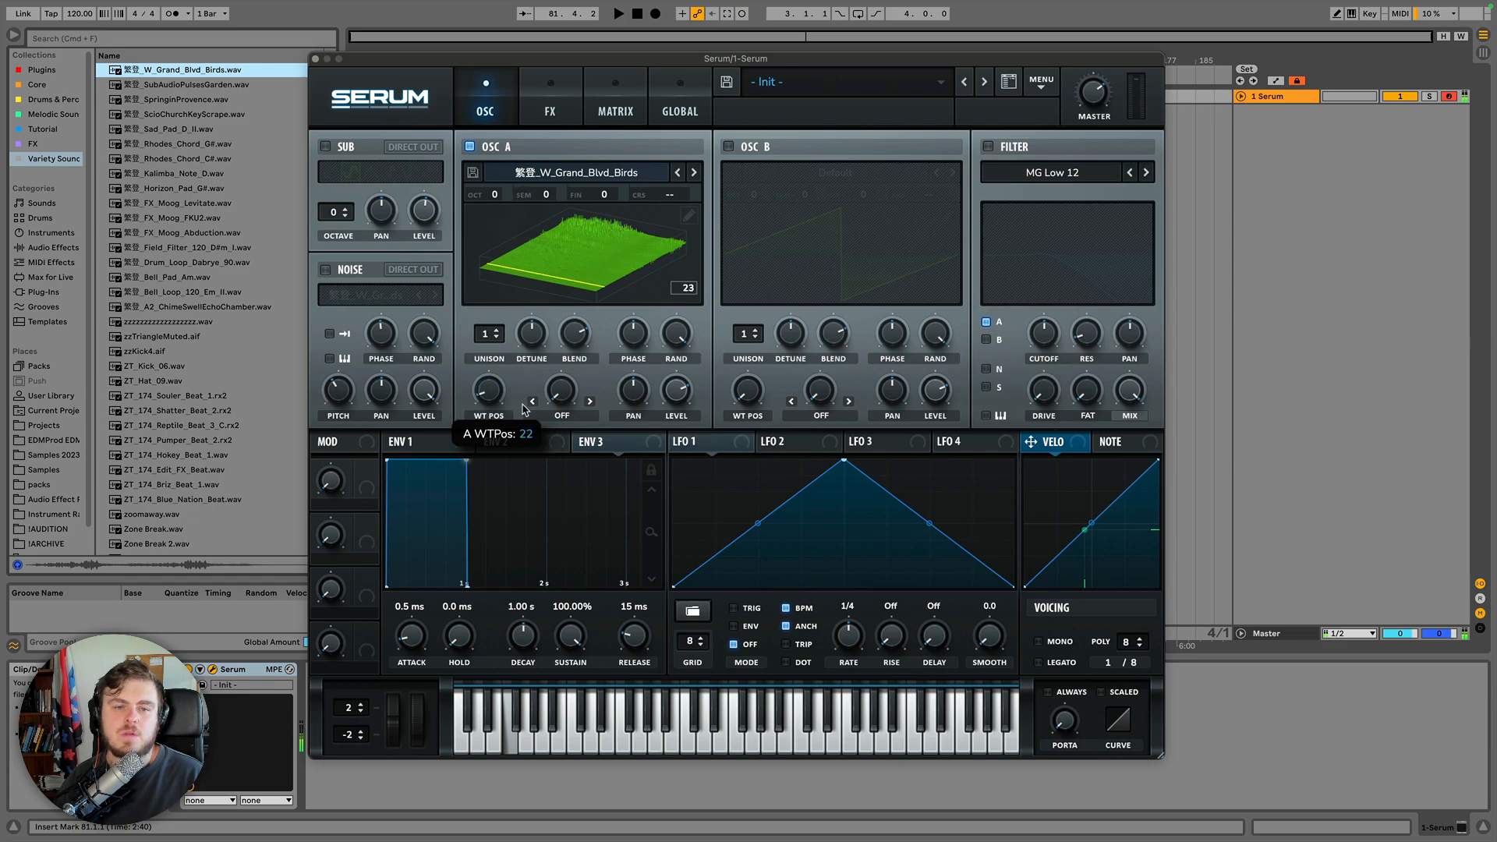
Re-import the sample into oscillator A at FFT 256 and turn up the wavetable position.
drag(503, 204, 505, 226)
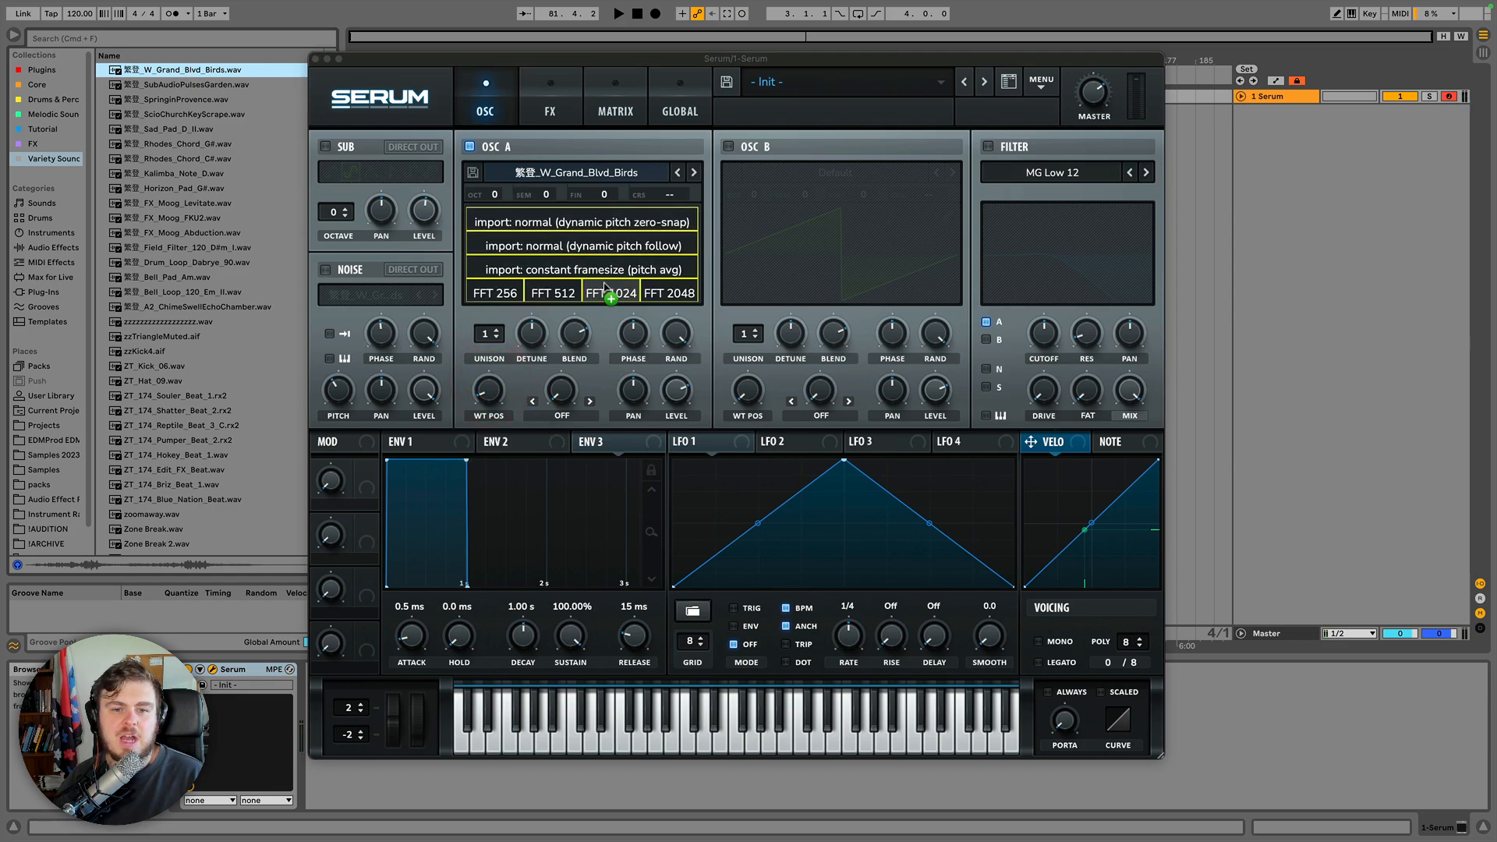
click(507, 289)
drag(492, 396, 485, 220)
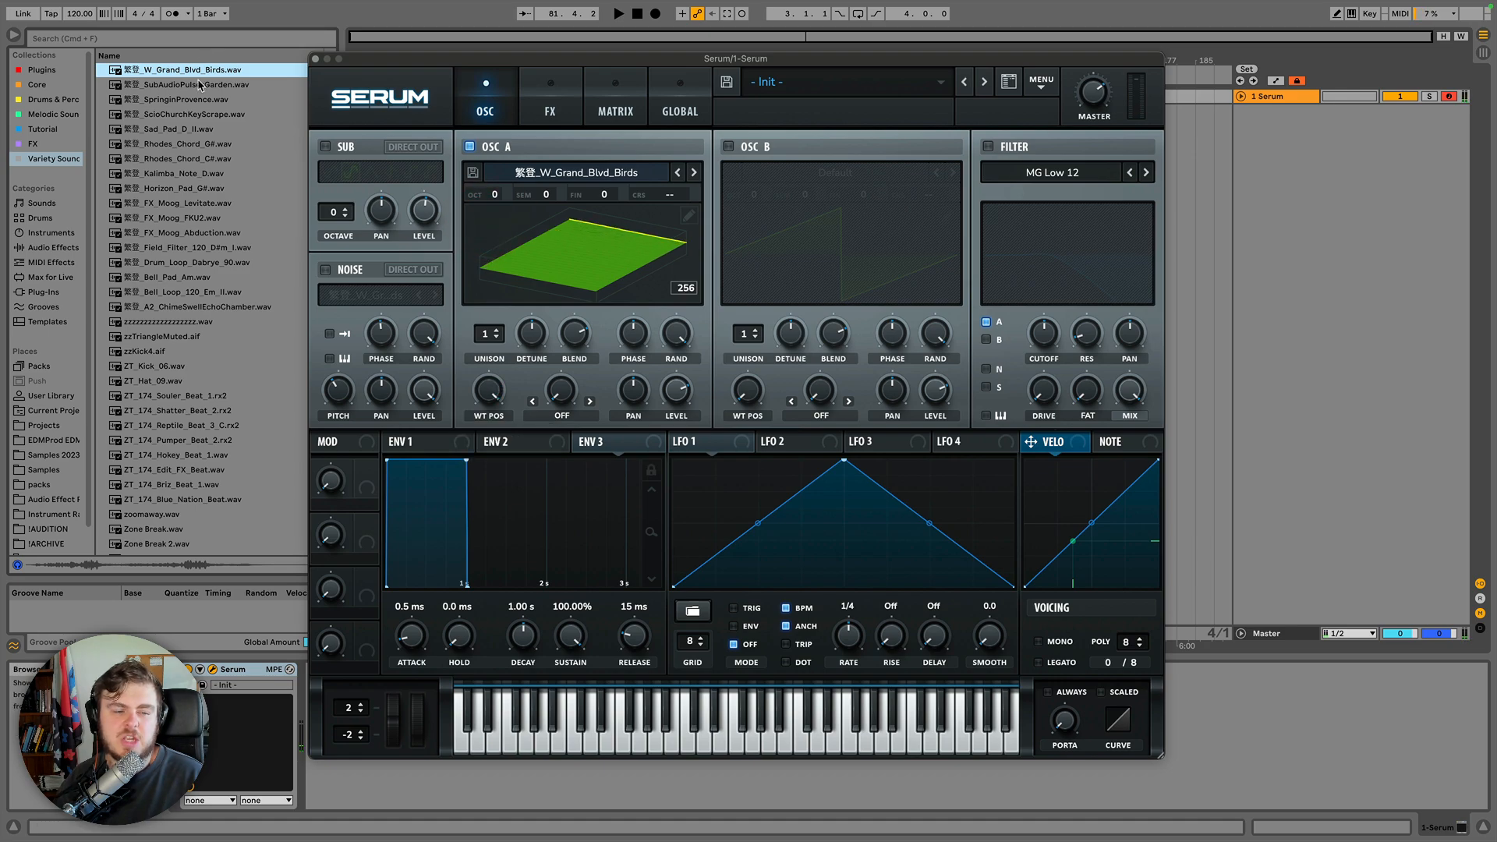
Import Kalimba_Note_D.wav into oscillator A and sweep its wavetable position back to the start.
drag(213, 72, 633, 270)
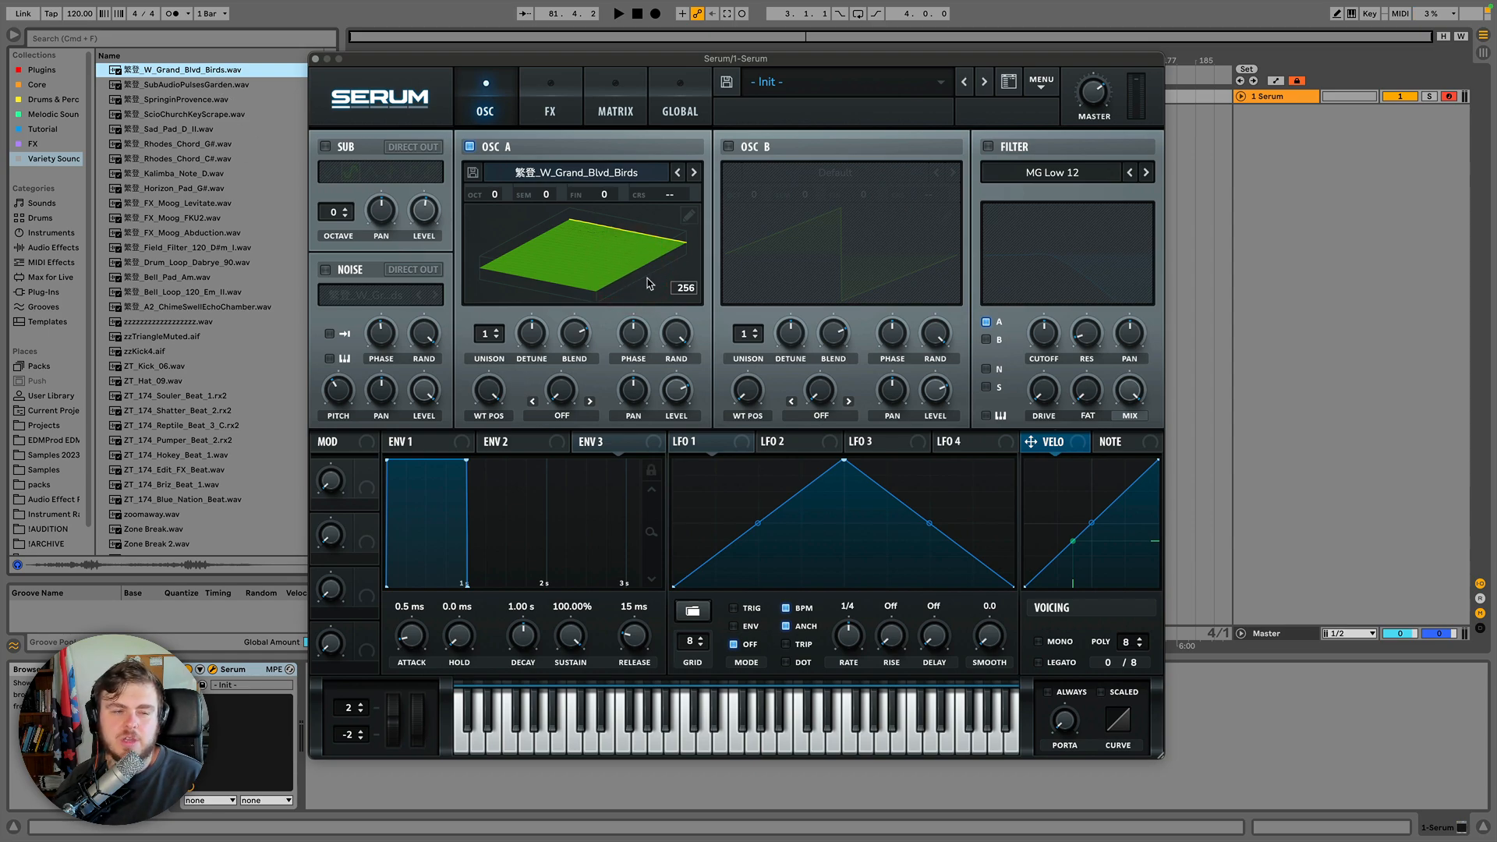
click(178, 175)
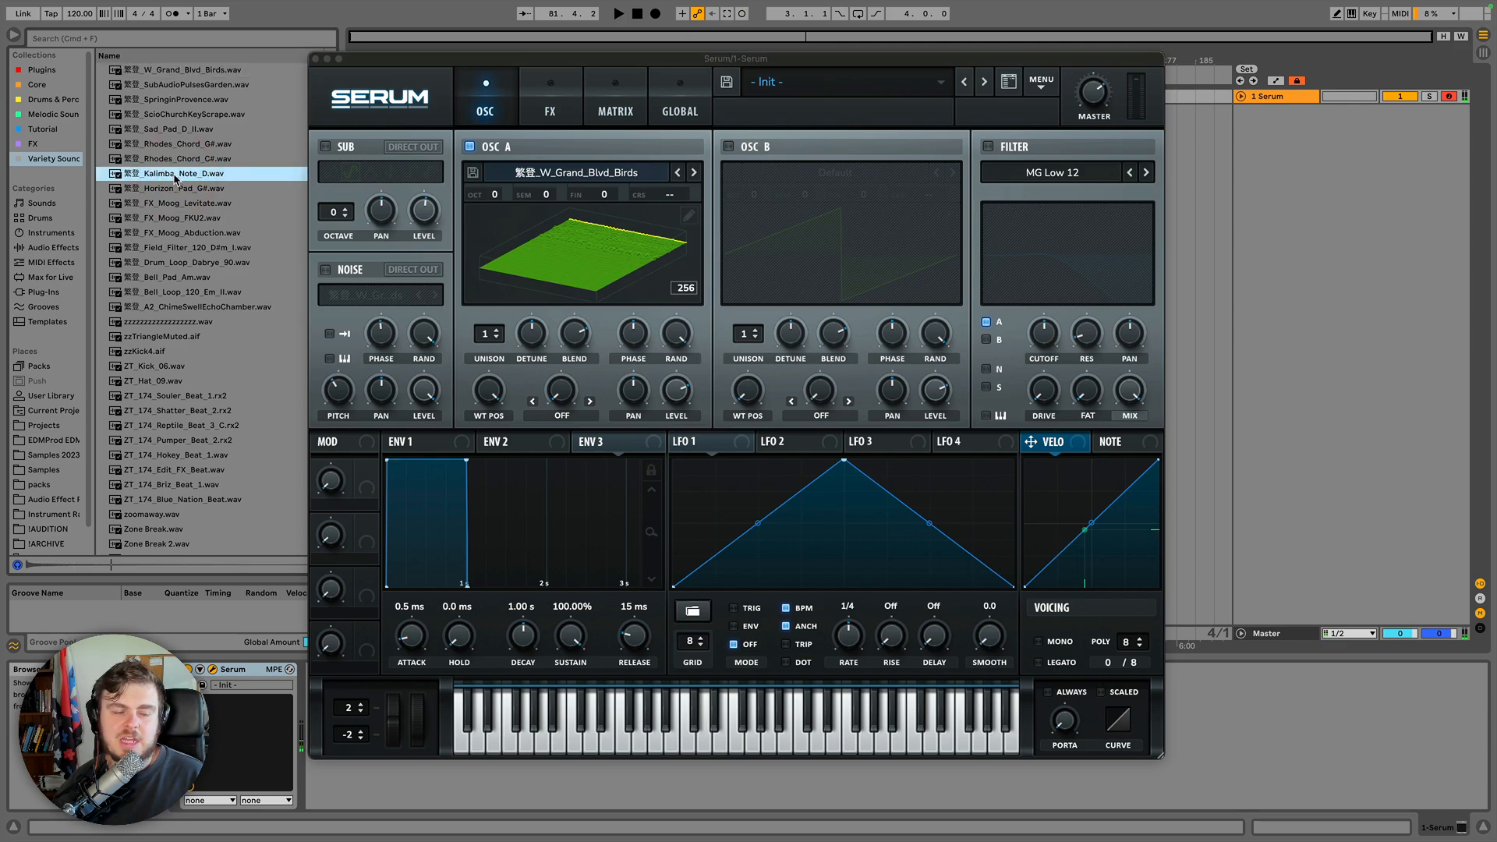
key(Left)
drag(176, 179, 544, 230)
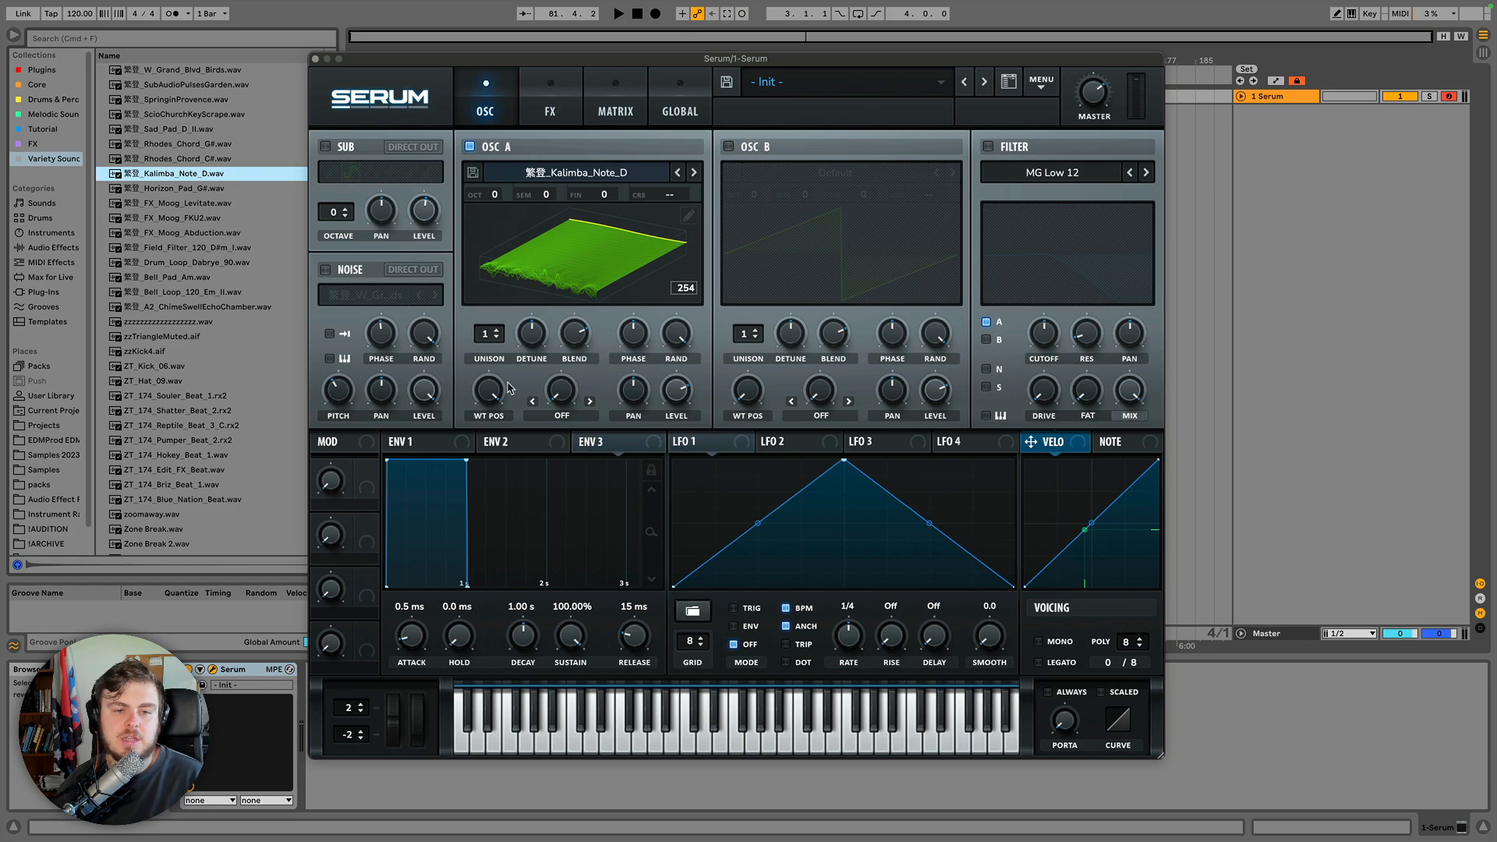
drag(492, 389, 505, 628)
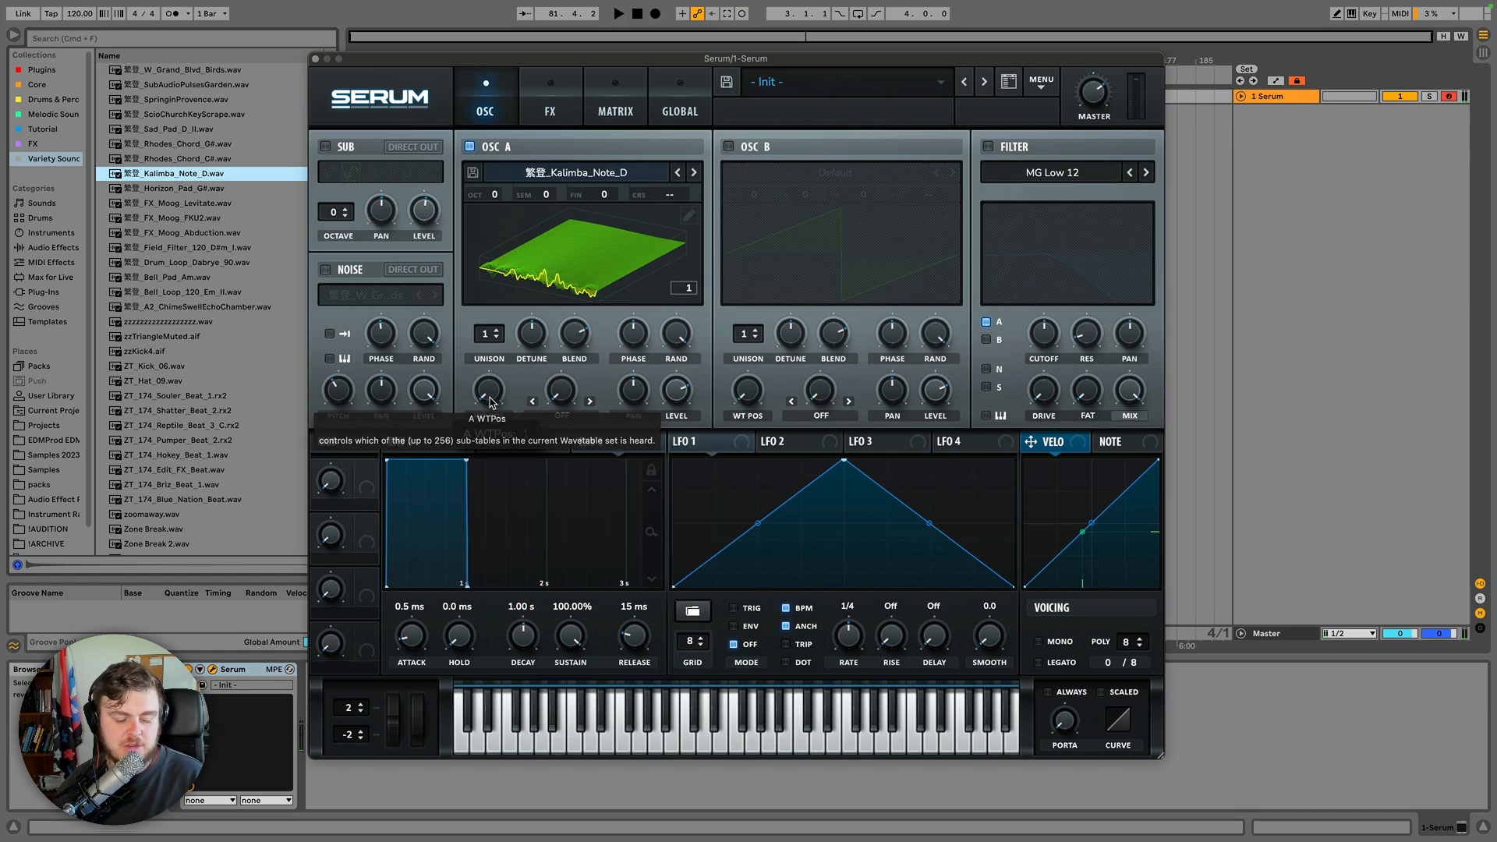
scroll(491, 398, up, 10)
scroll(490, 394, down, 10)
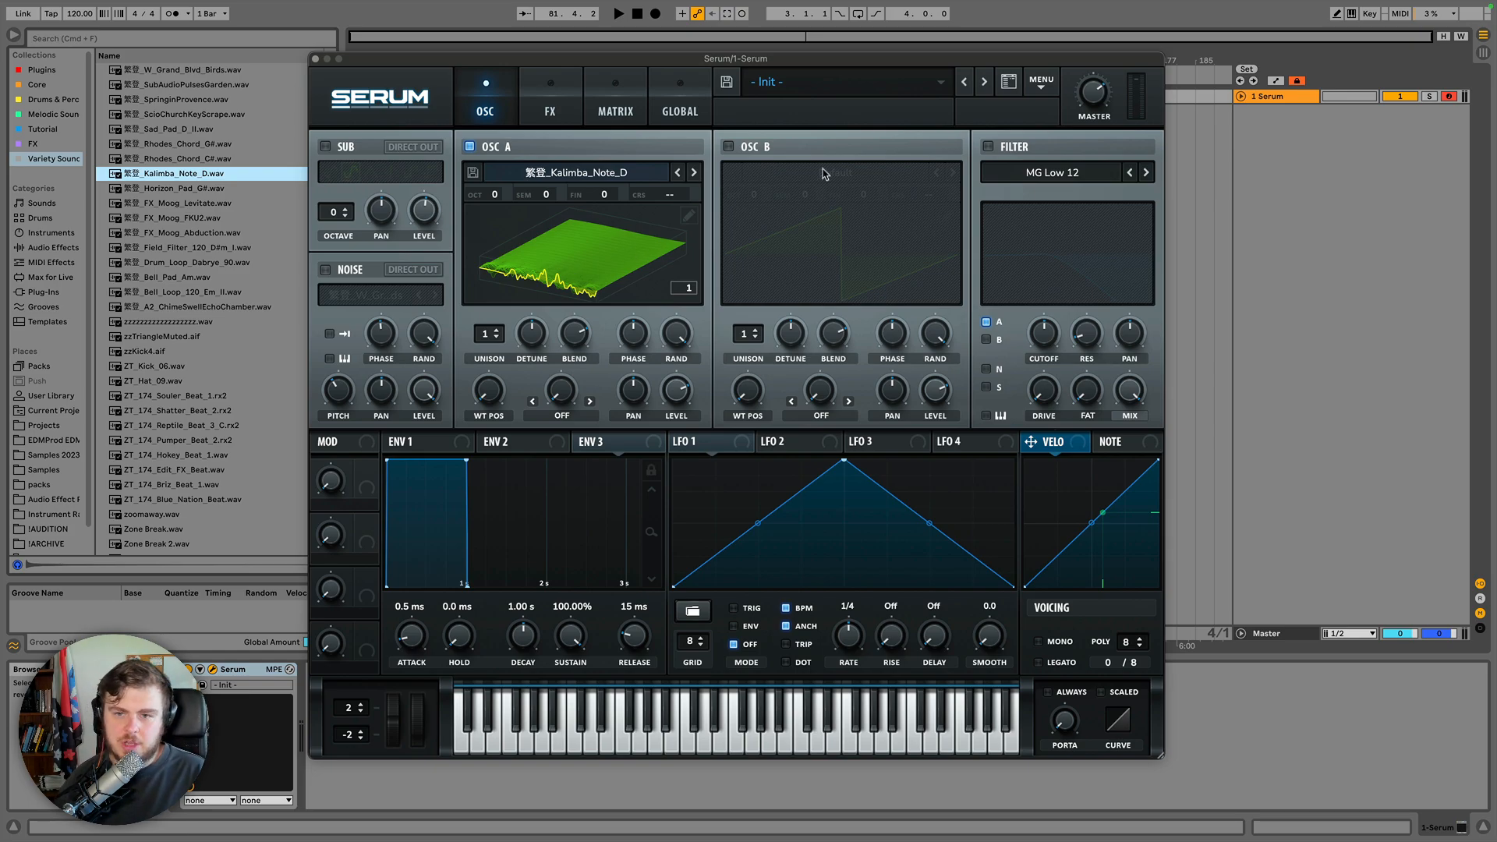
Copy oscillator A to oscillator B, then copy oscillator B back to oscillator A from the main menu.
click(1040, 81)
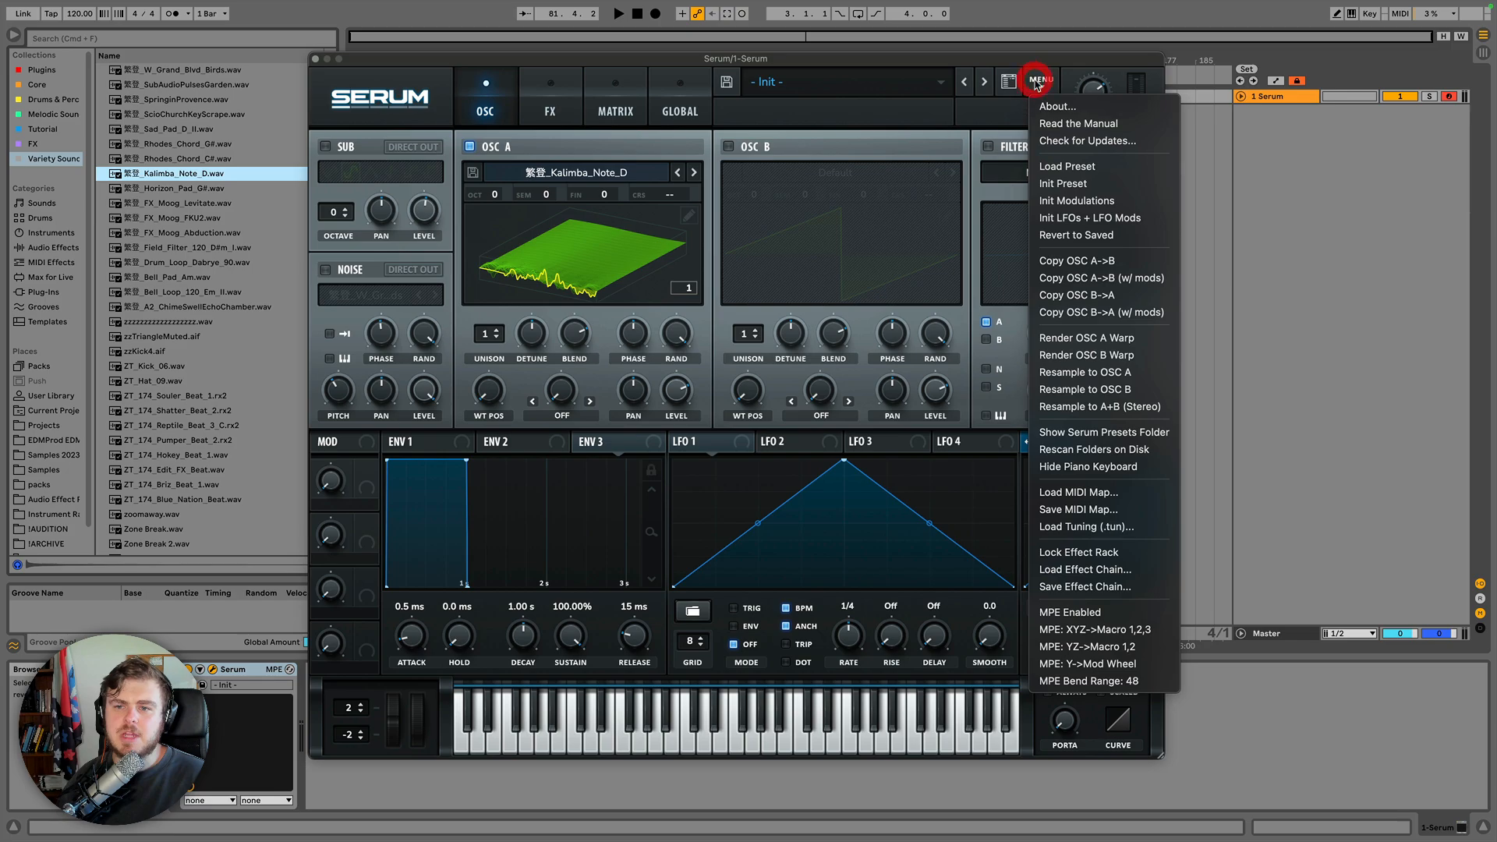
click(1086, 266)
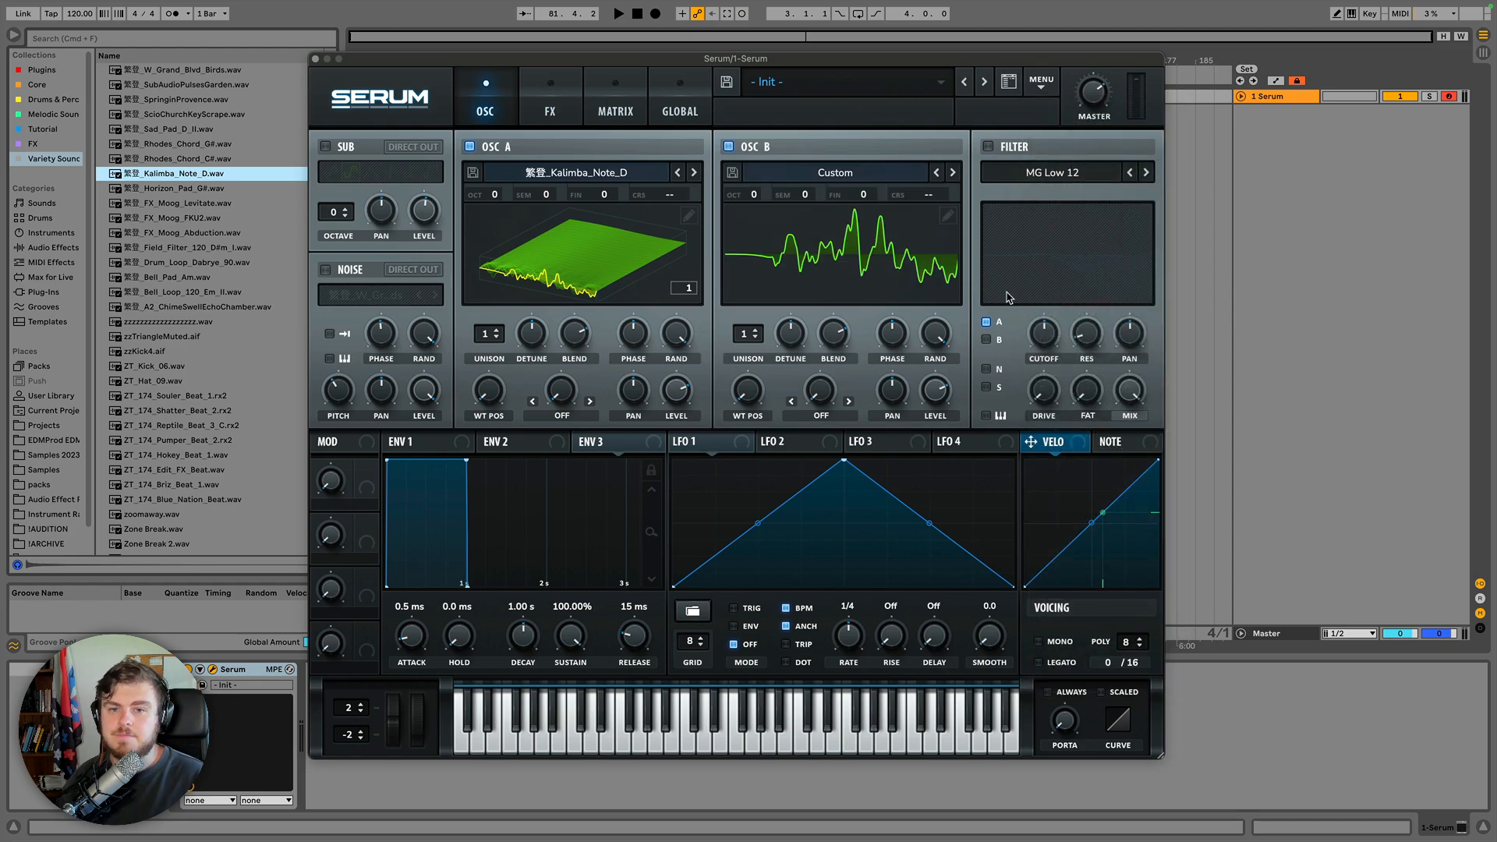
click(1041, 85)
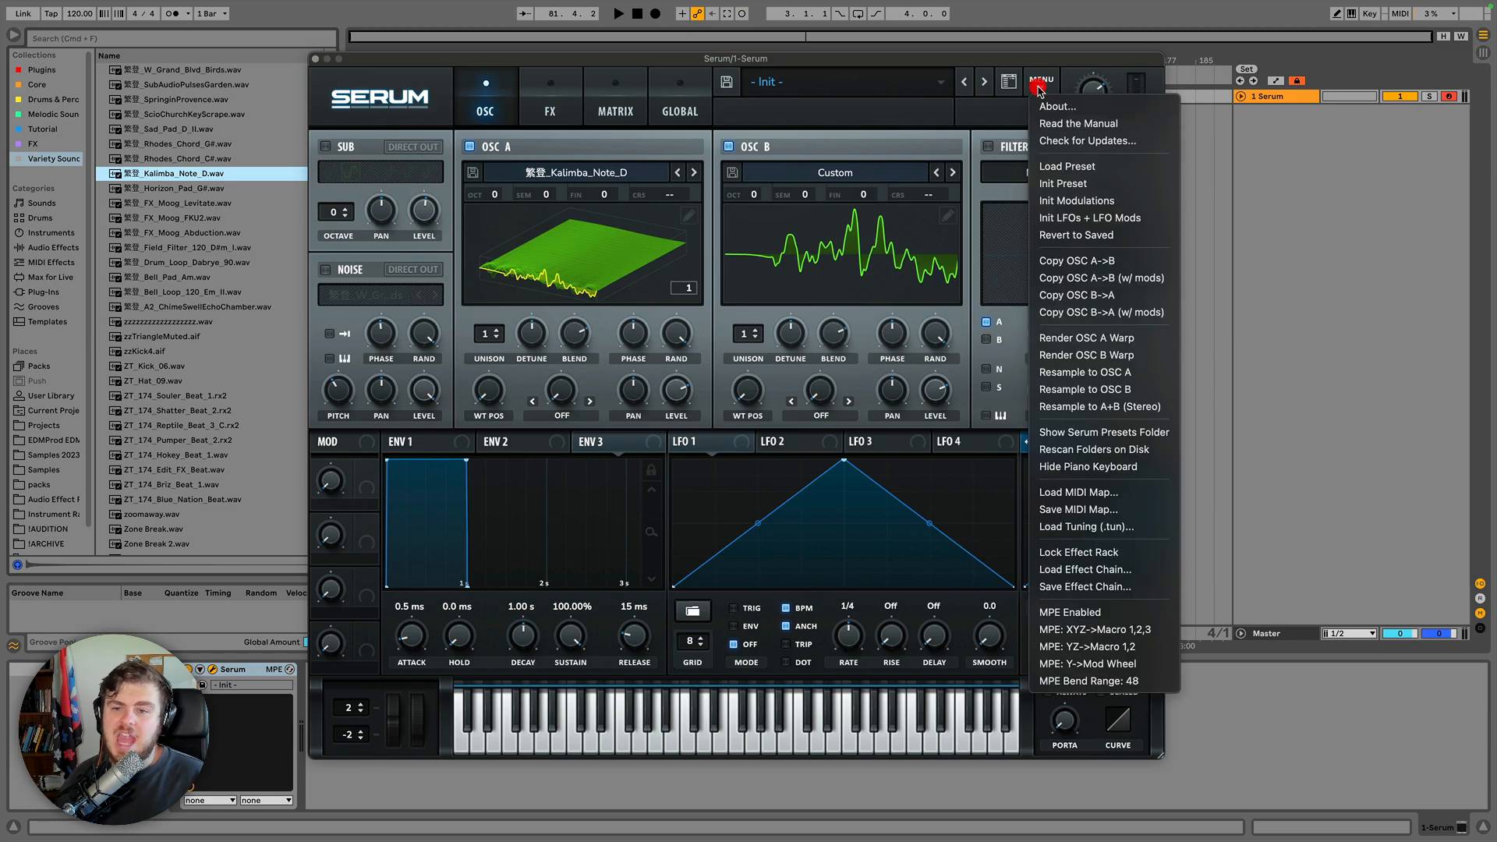
click(1070, 296)
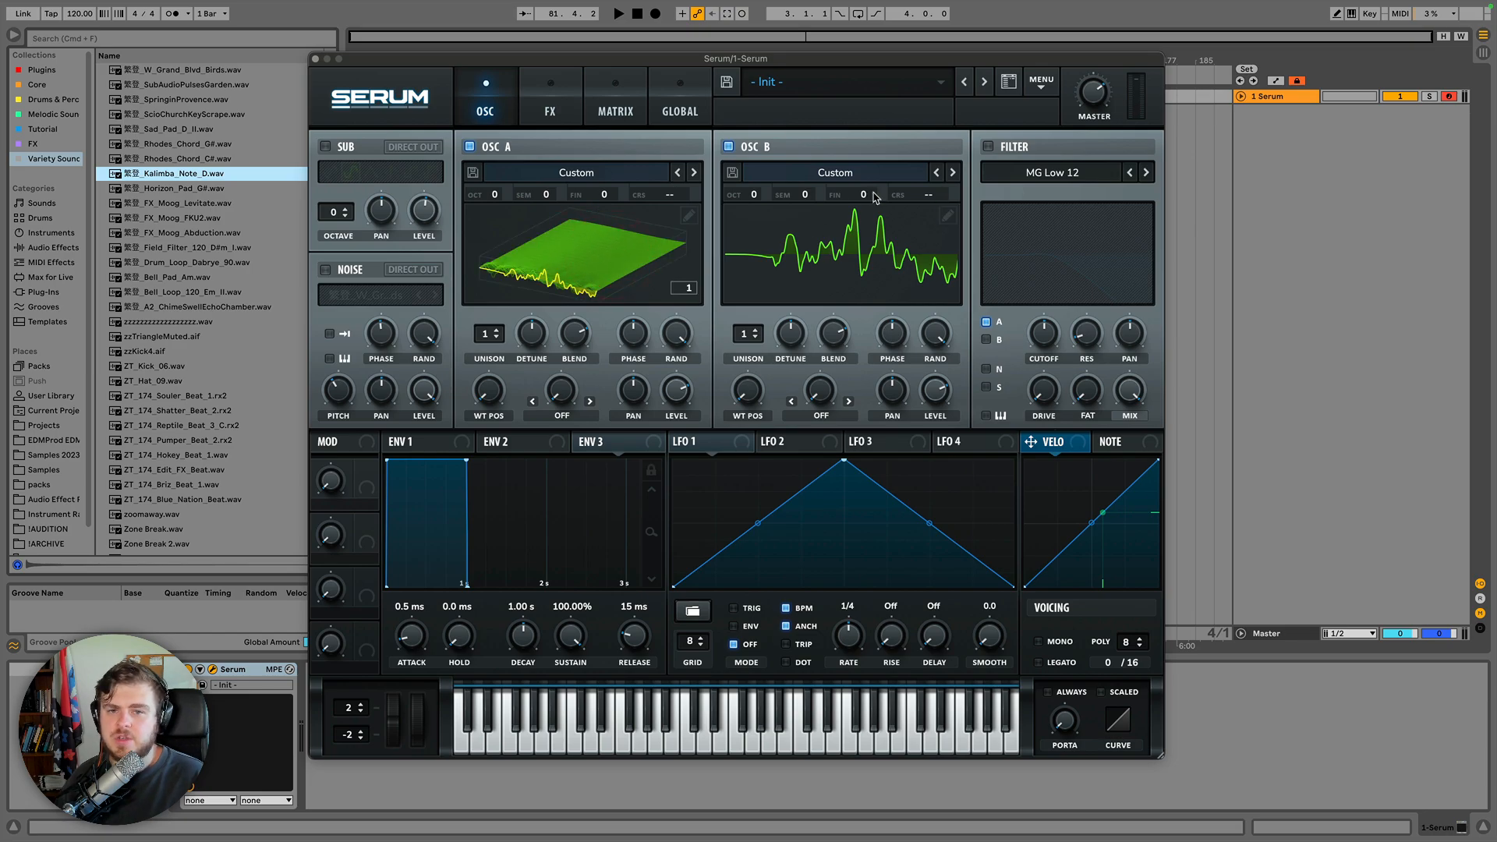
Disable oscillator B.
click(1042, 85)
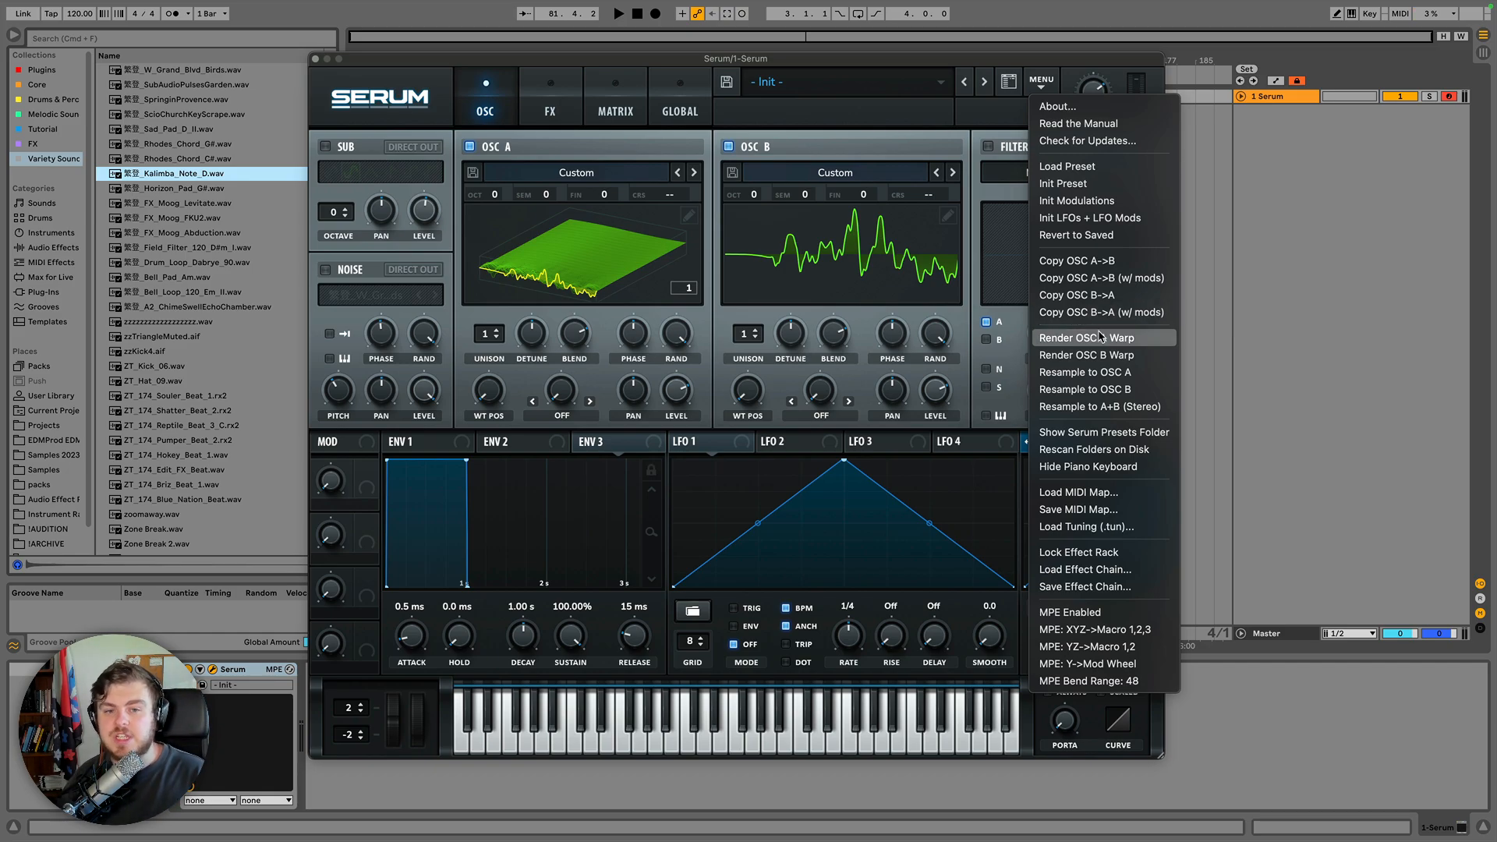
click(566, 419)
click(728, 146)
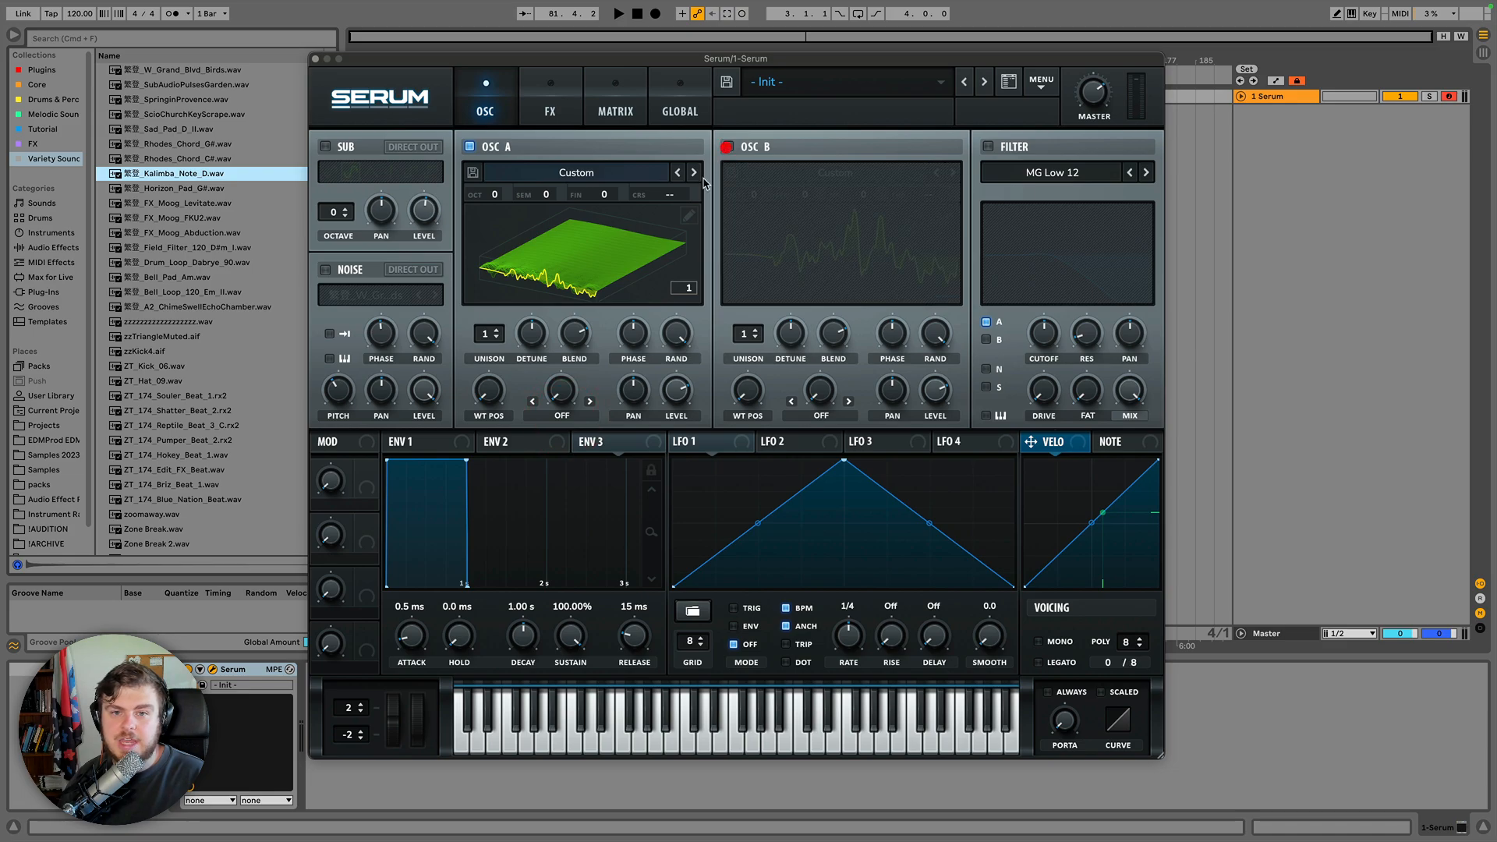
Set oscillator A's warp mode to Mirror, switch the display to 2D and adjust the wavetable position.
click(561, 414)
click(612, 645)
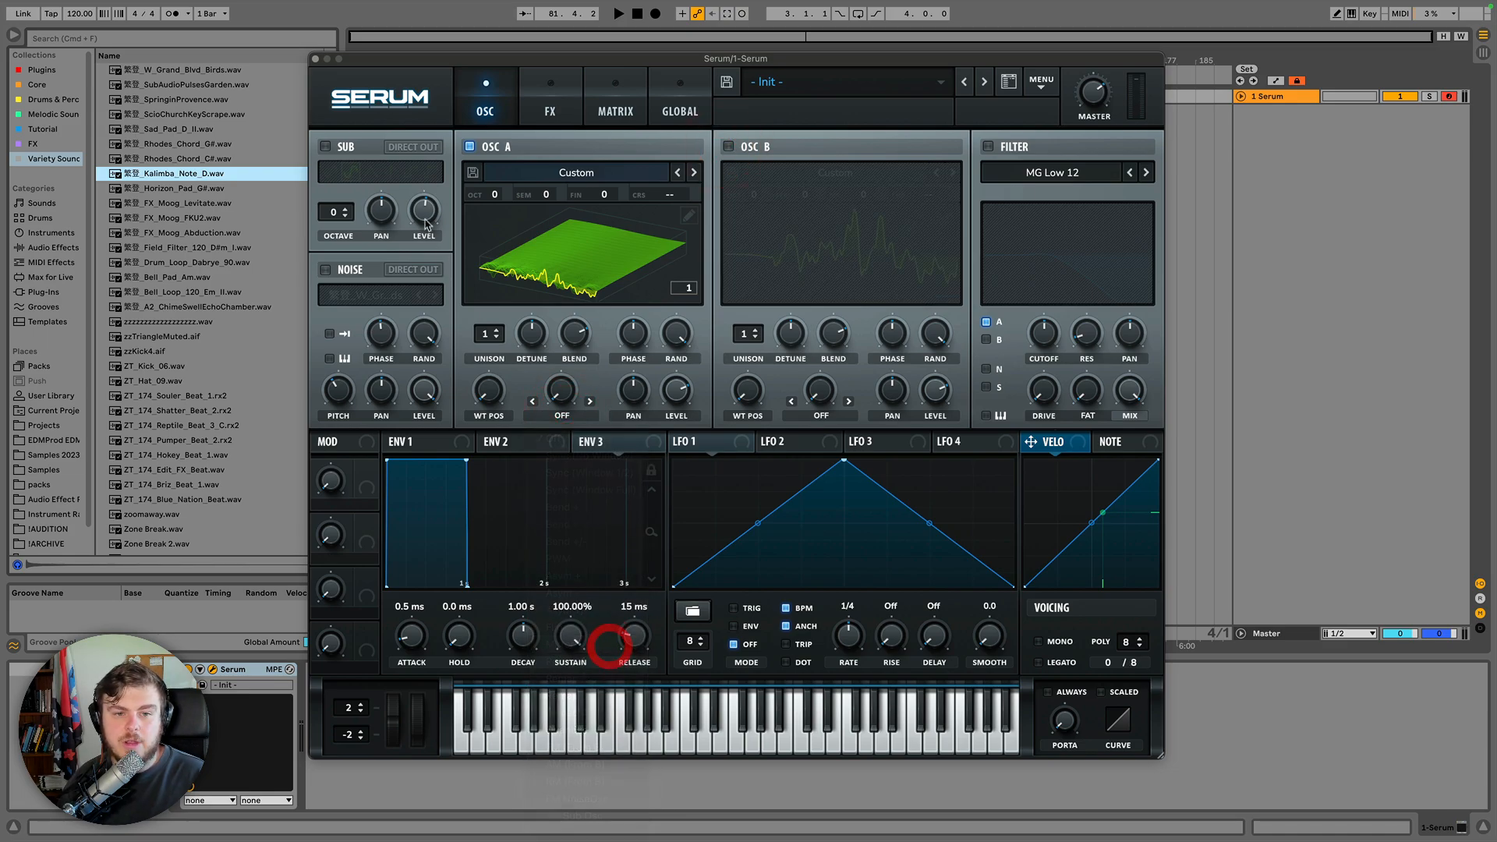
click(569, 244)
mouse_move(496, 379)
mouse_down()
mouse_move(507, 266)
mouse_move(496, 439)
mouse_move(492, 384)
mouse_up()
click(494, 397)
click(493, 394)
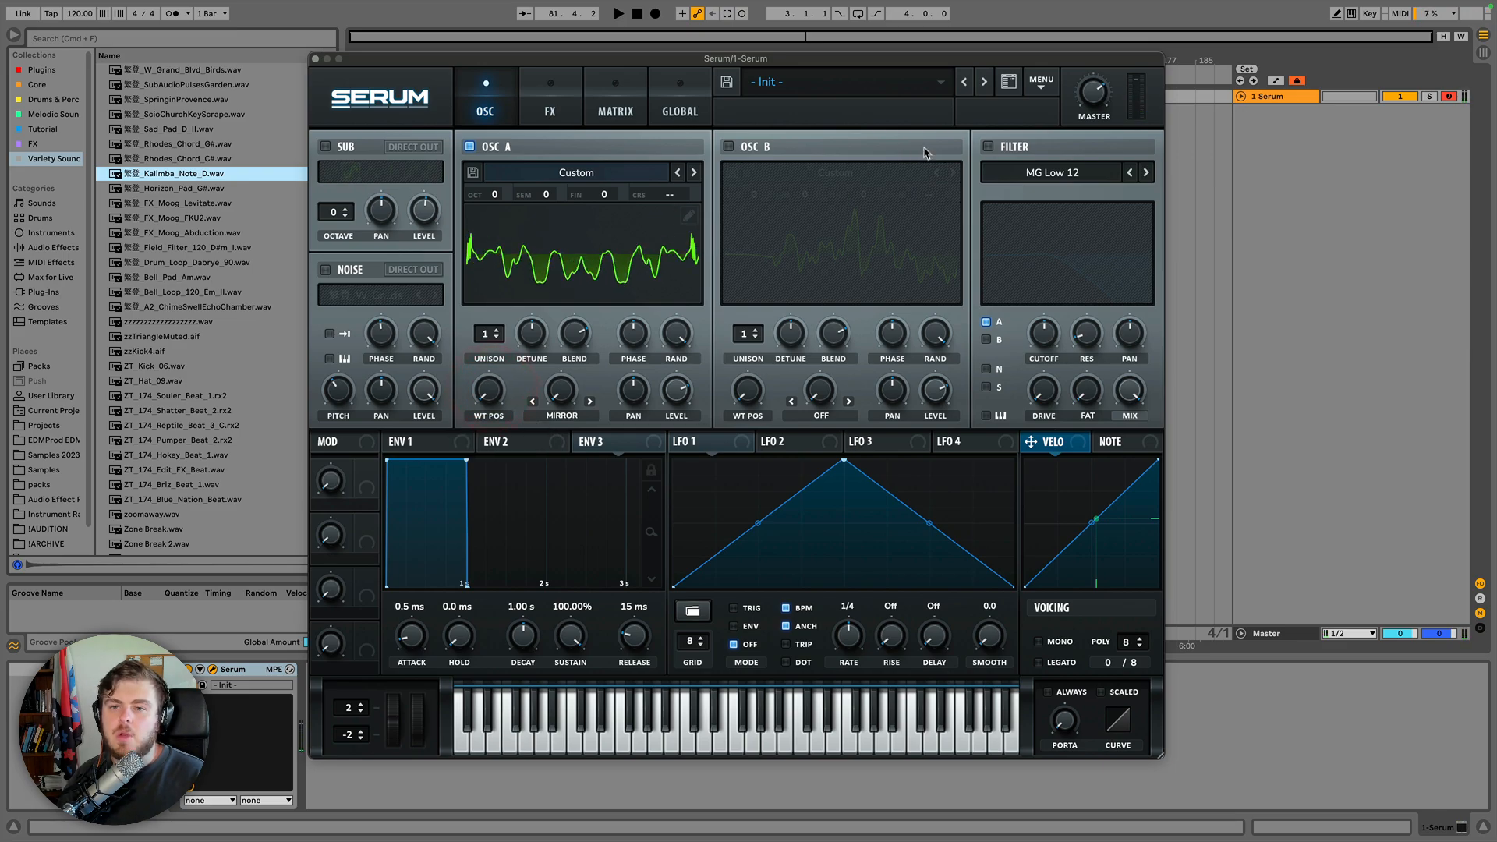
Render oscillator A's warp into its wavetable and set the warp mode to Off.
click(1048, 83)
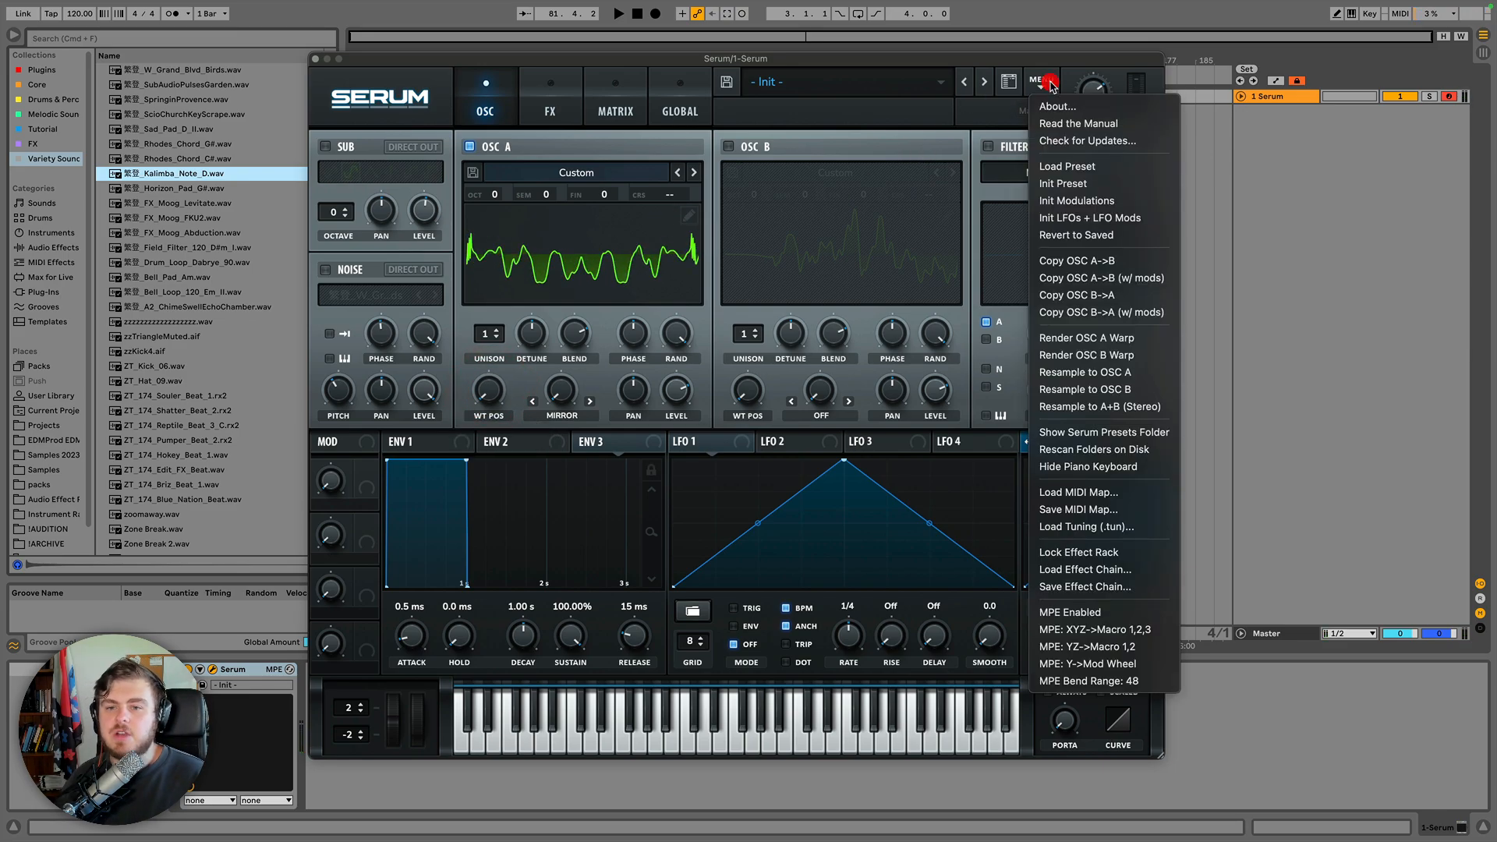
click(1090, 341)
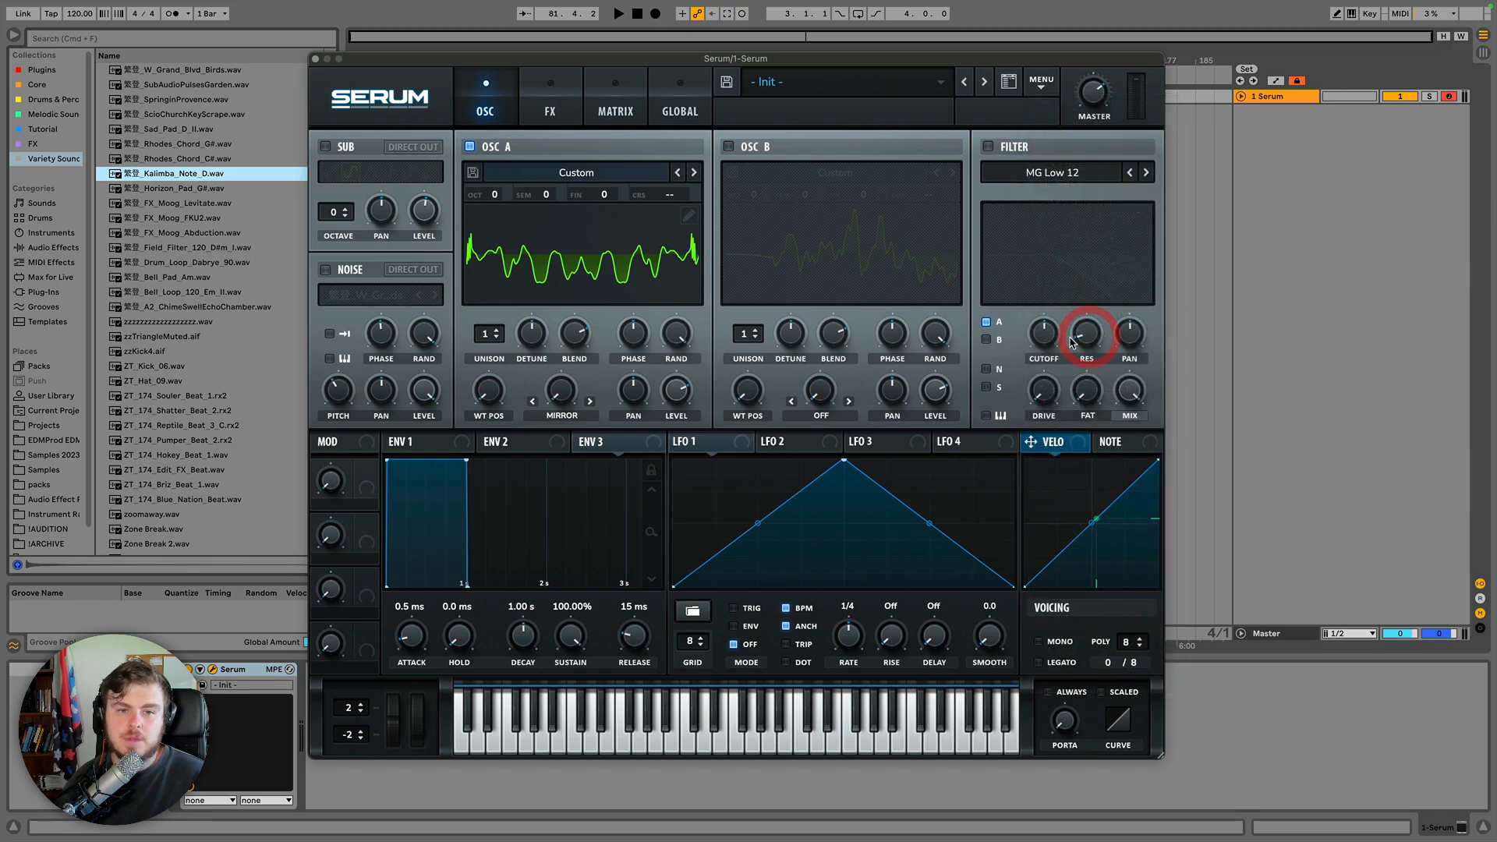
click(558, 416)
click(567, 439)
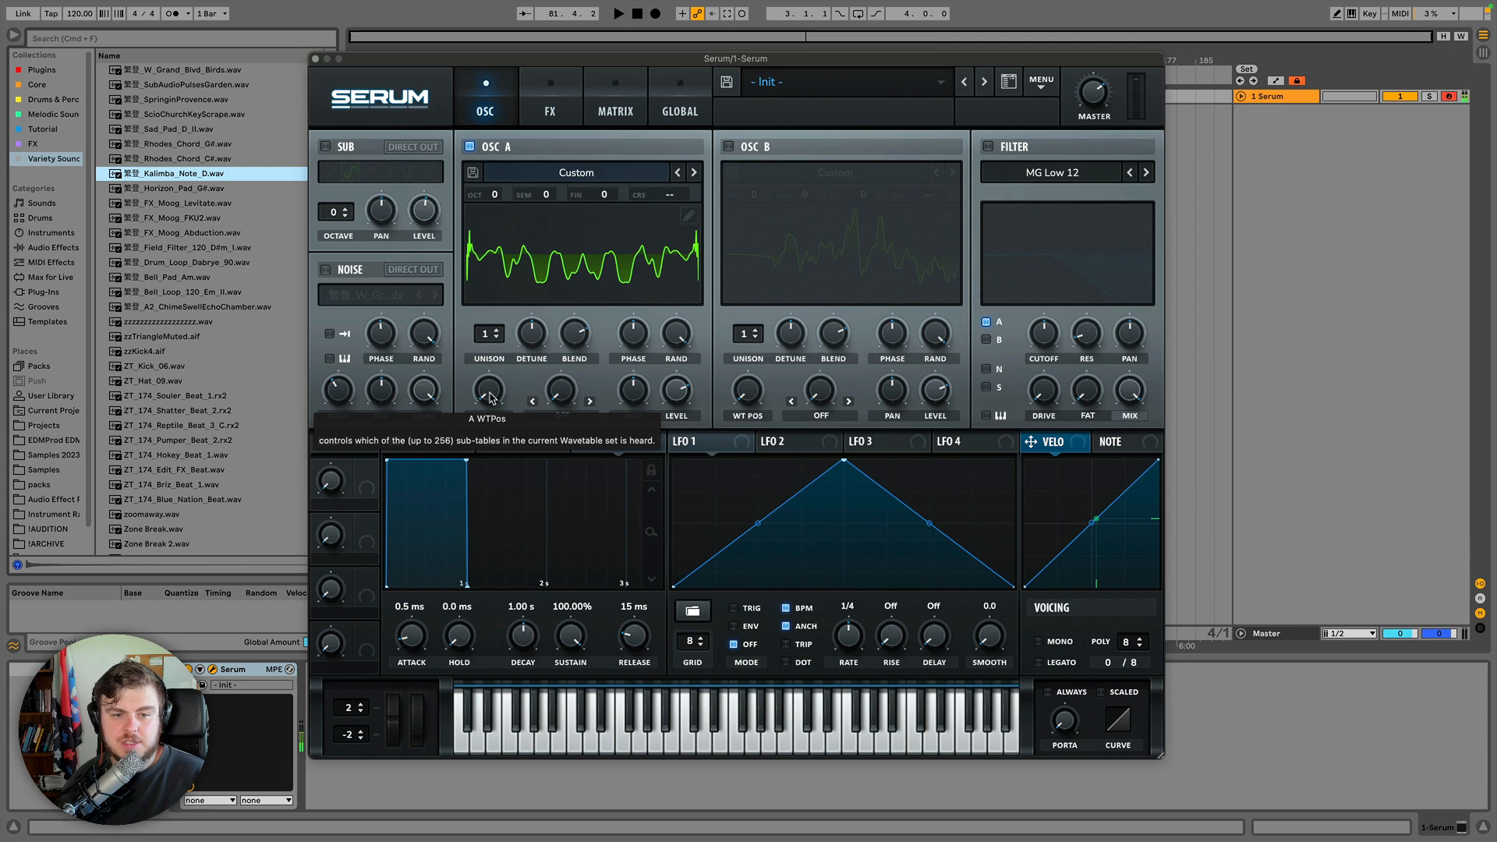
Adjust oscillator A's wavetable position and set its warp mode to Quantize.
drag(491, 399, 494, 451)
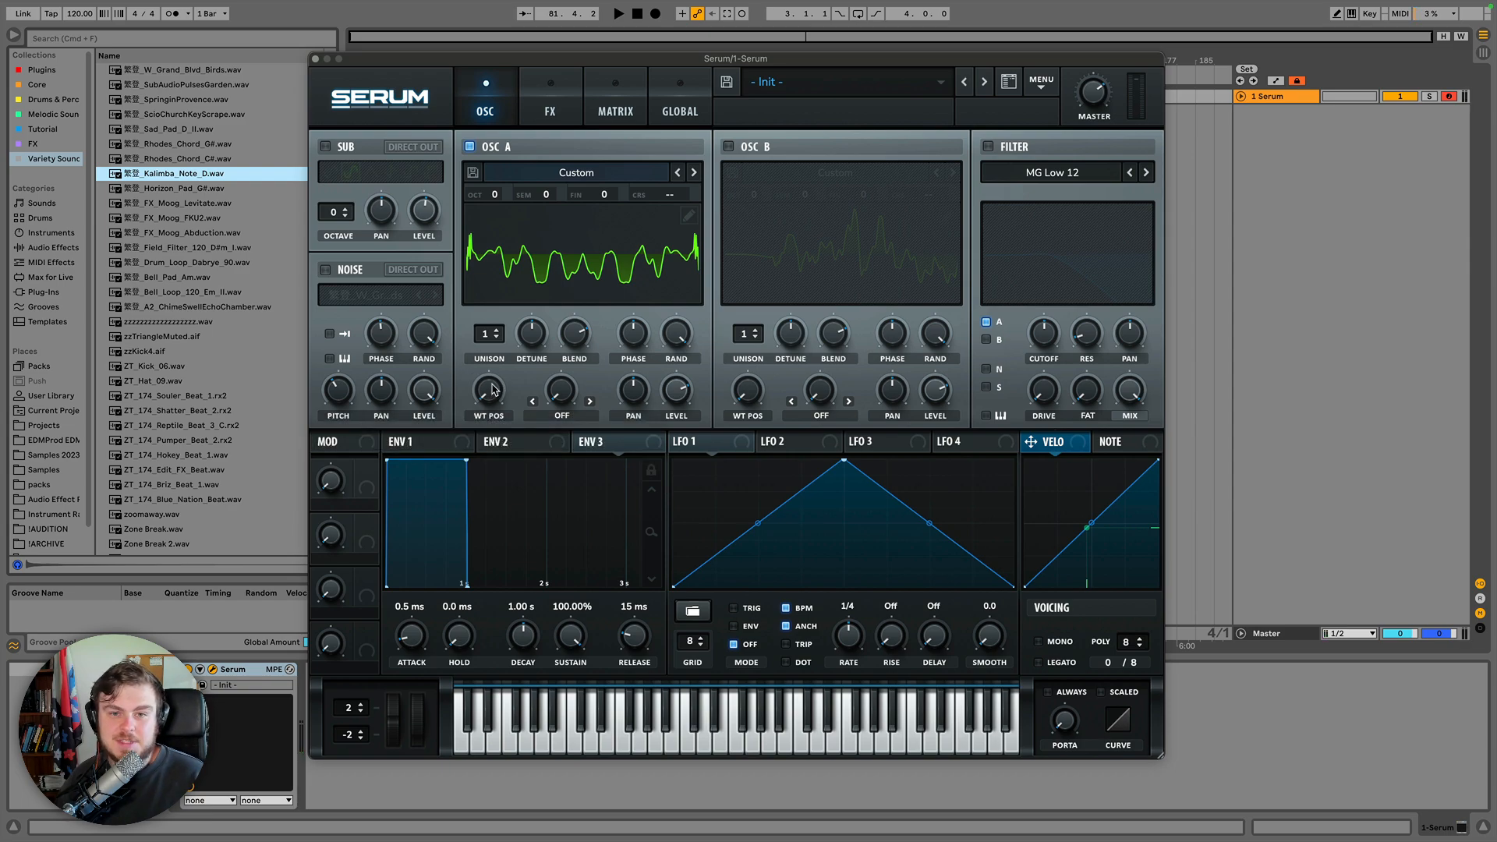
click(552, 413)
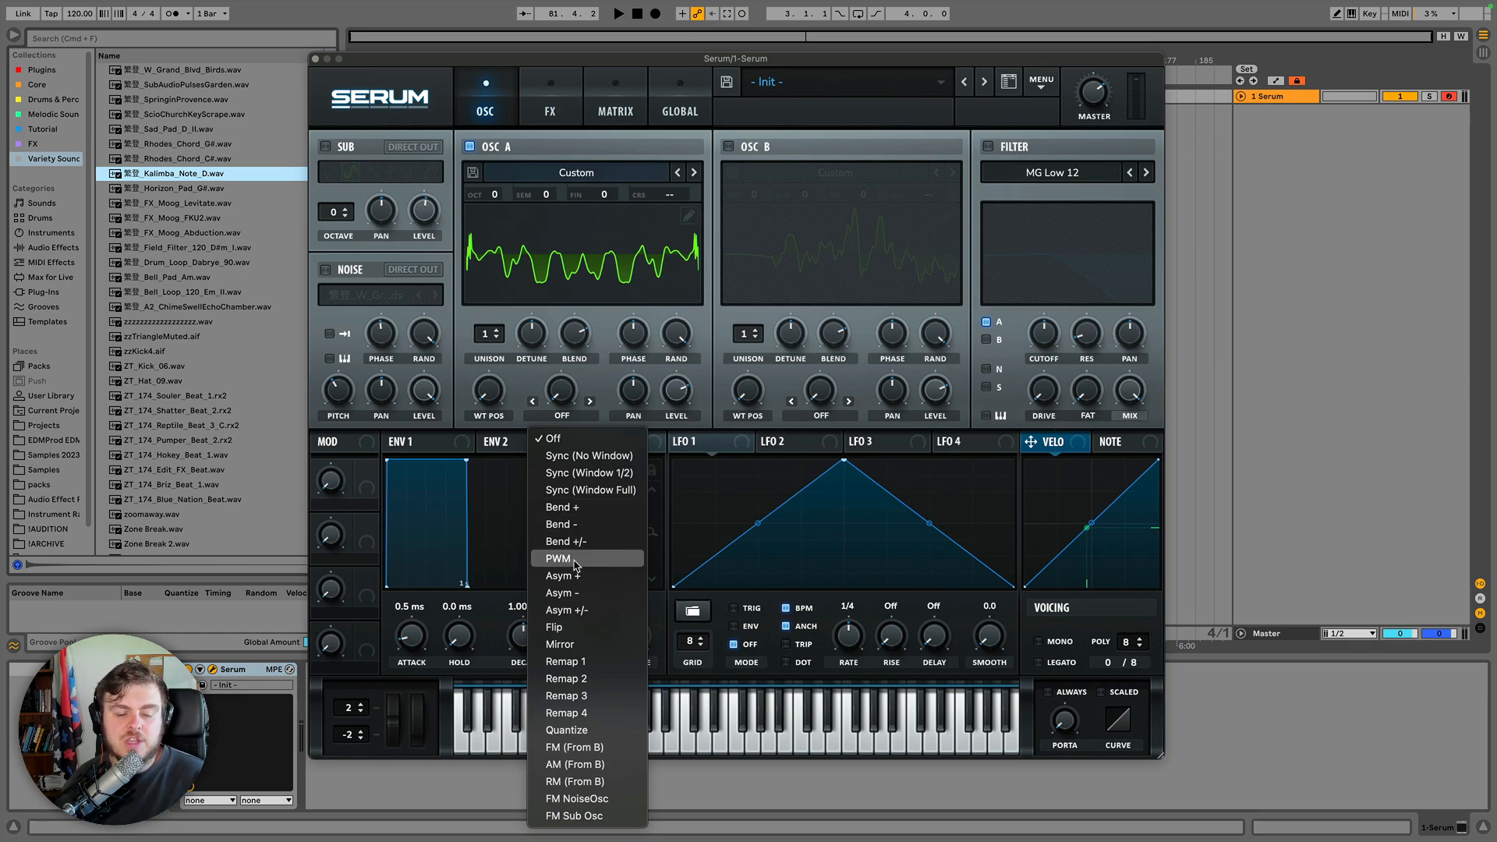
click(571, 730)
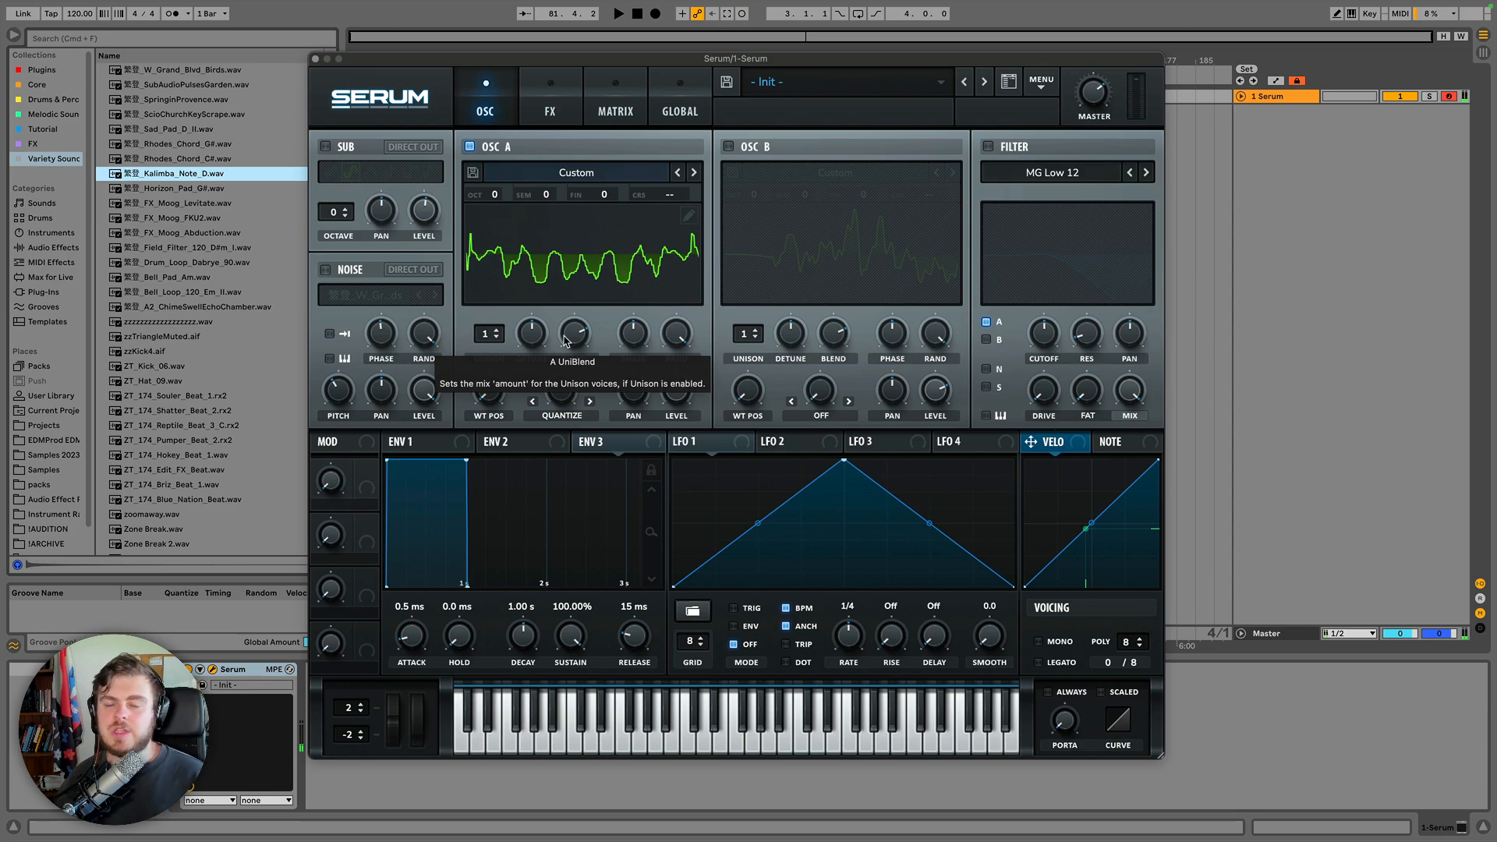
Close the main menu and switch to the FX page.
click(1041, 82)
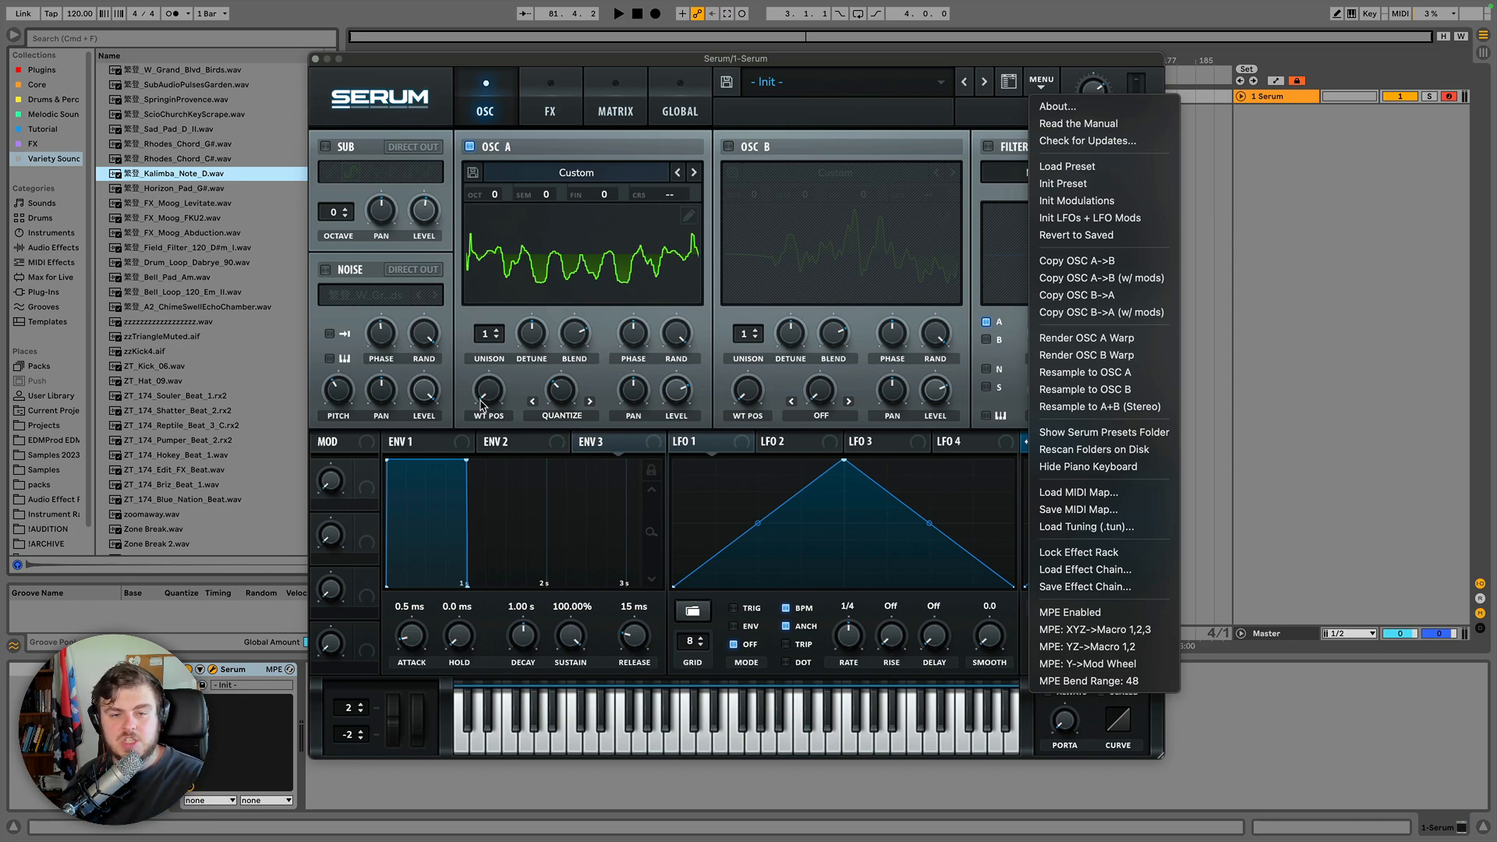
click(559, 104)
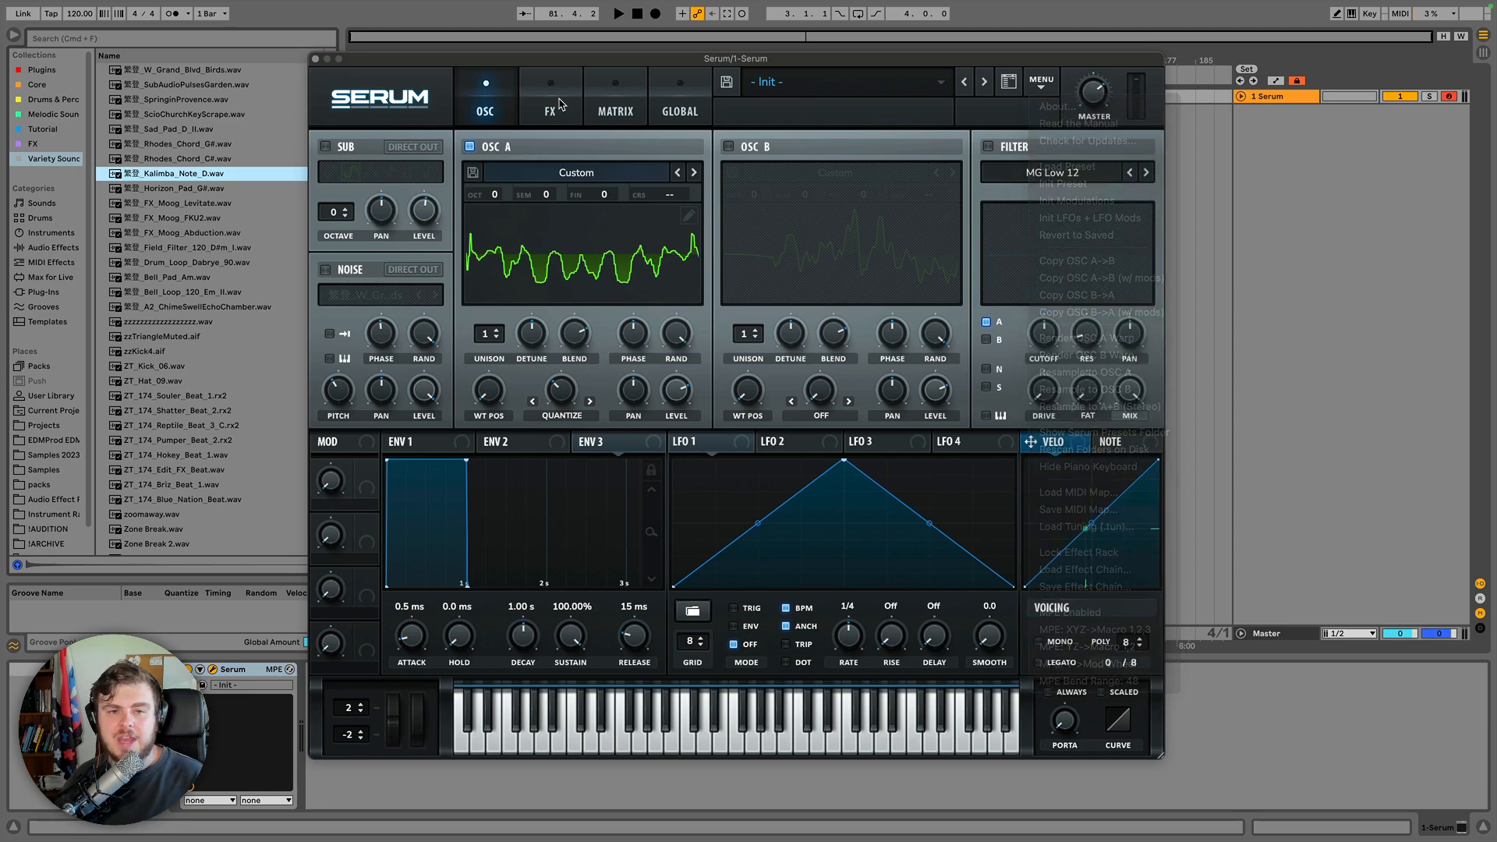
click(559, 104)
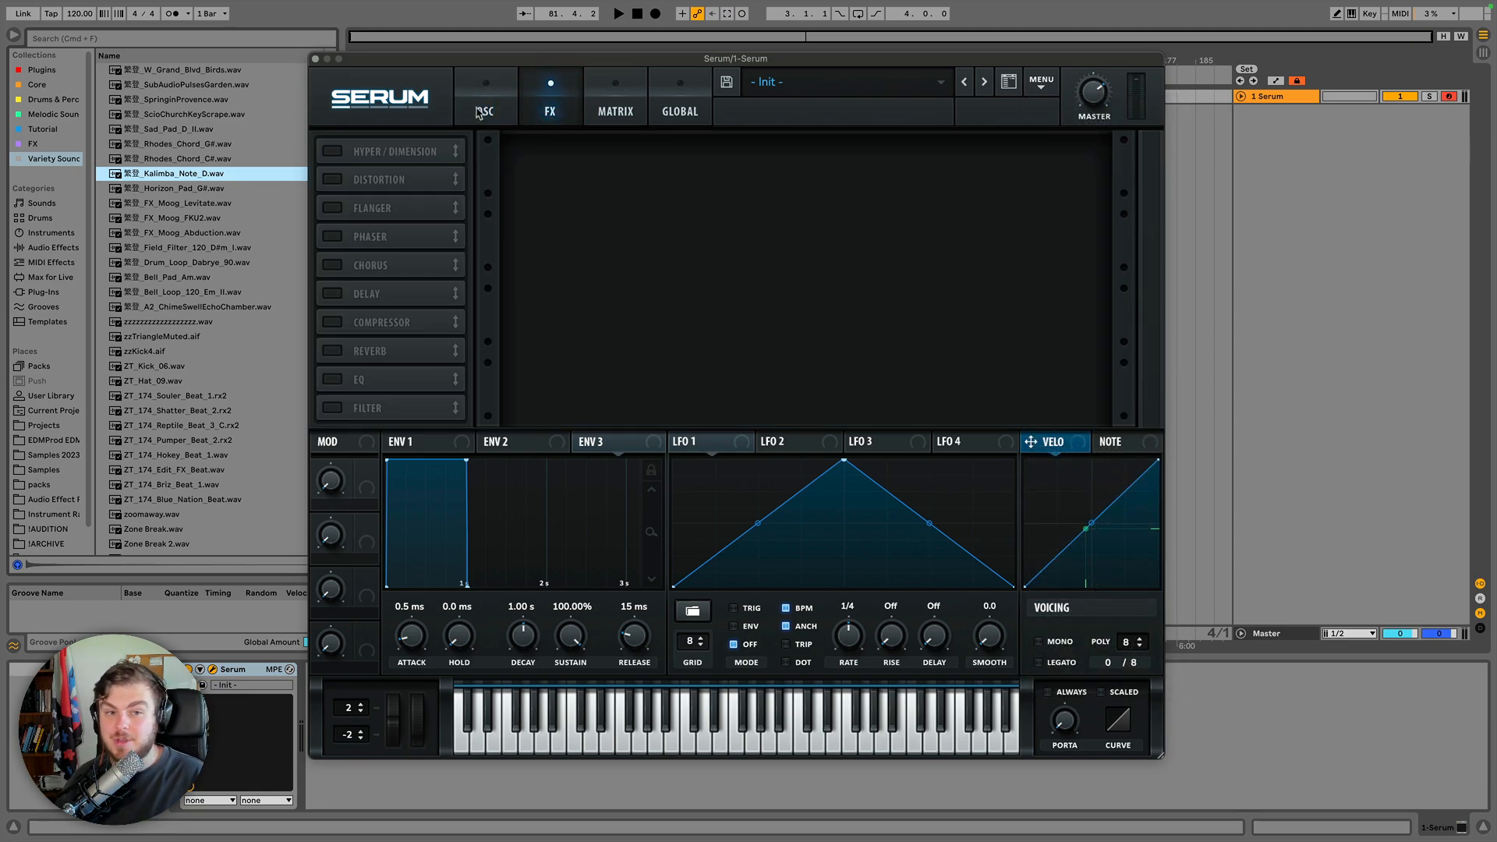
Enable the Distortion, Hyper/Dimension and Chorus effects.
click(333, 180)
click(332, 151)
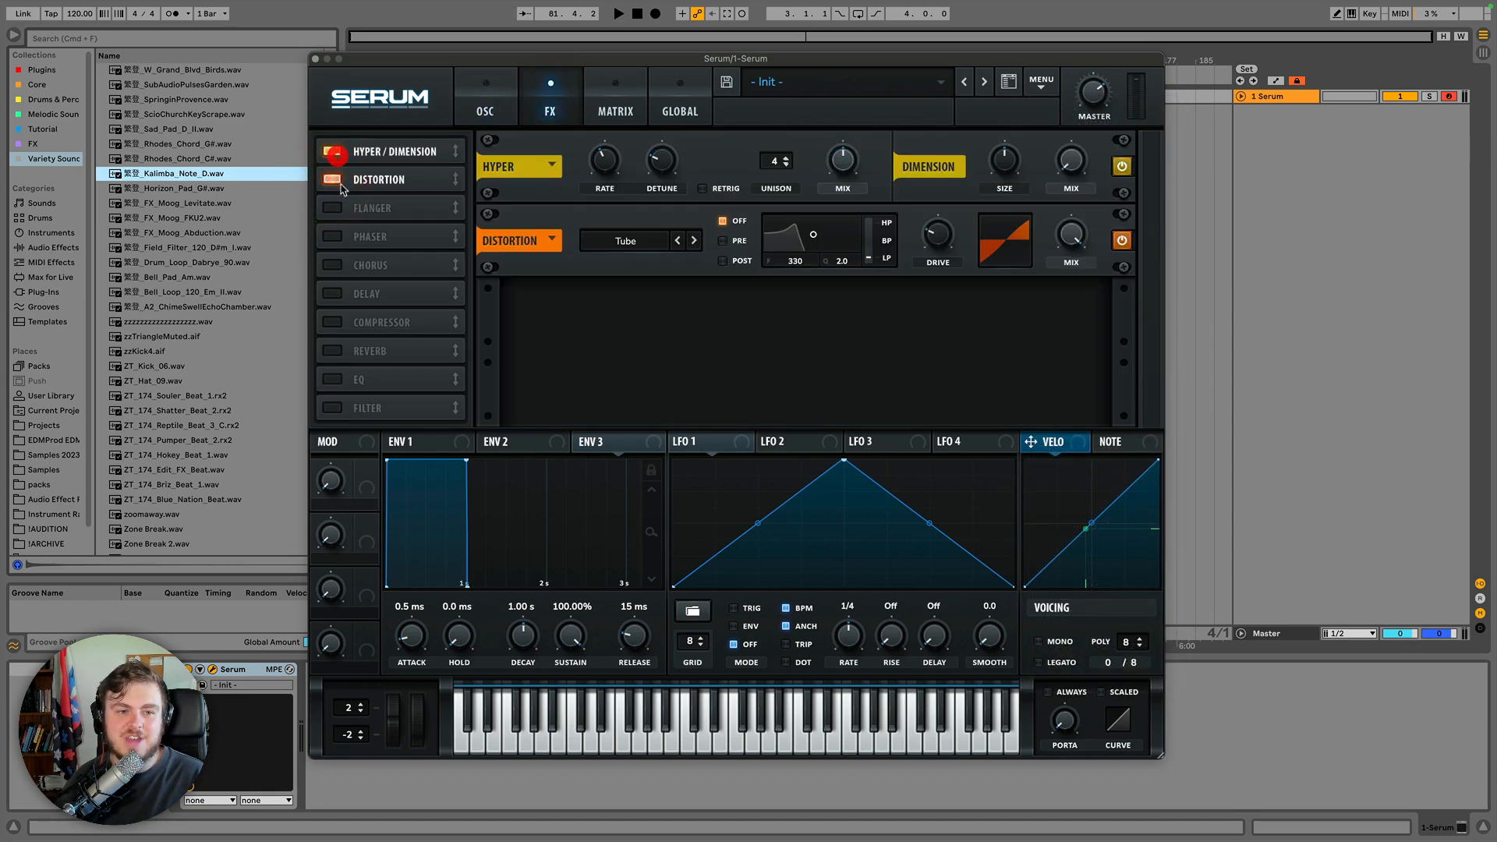
click(332, 265)
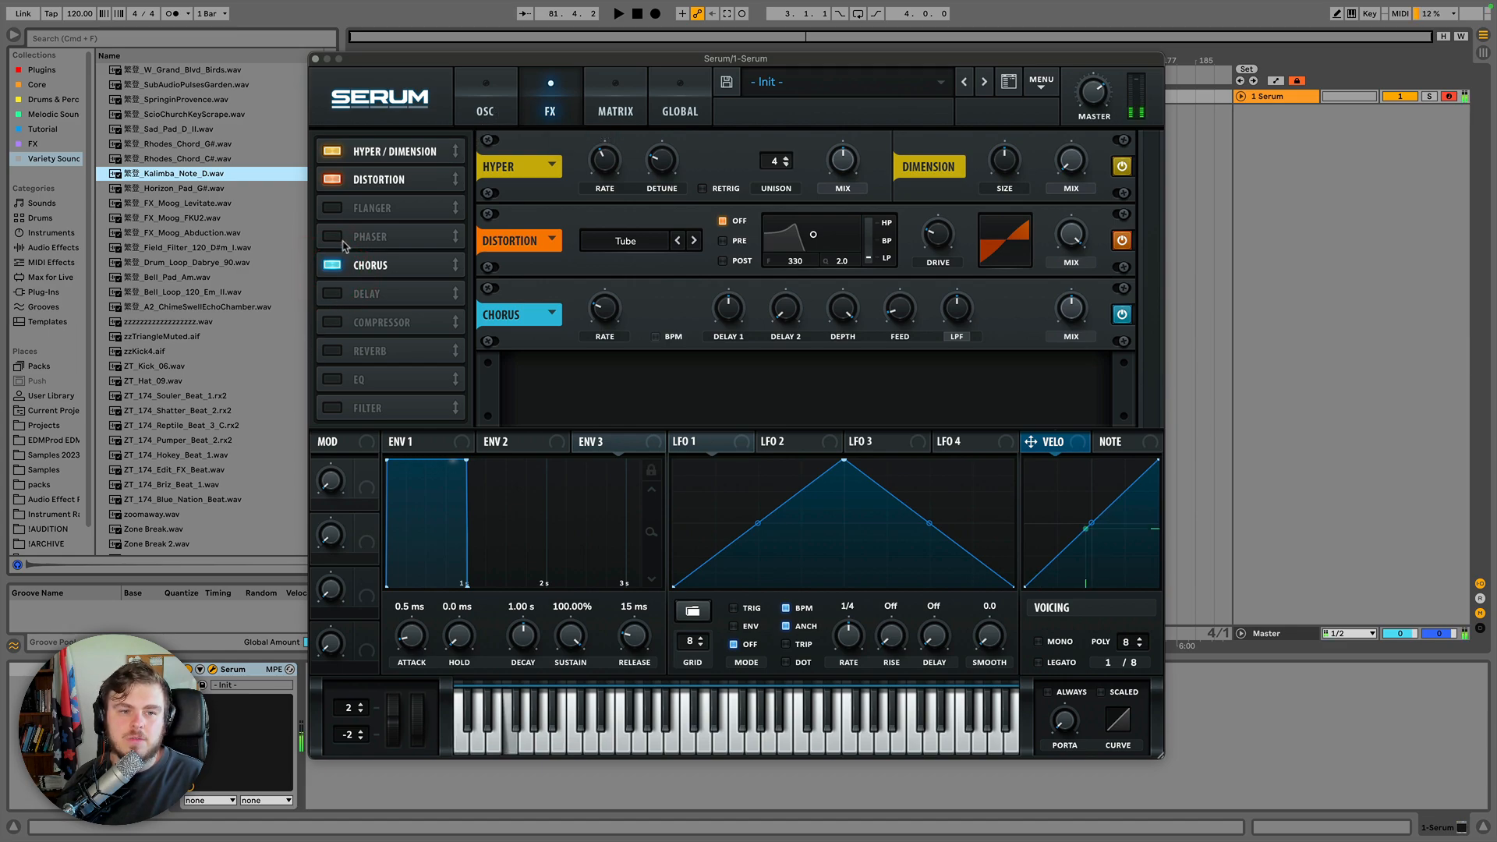
Assign LFO 1 to modulate the Hyper detune by 38.
drag(733, 446, 659, 164)
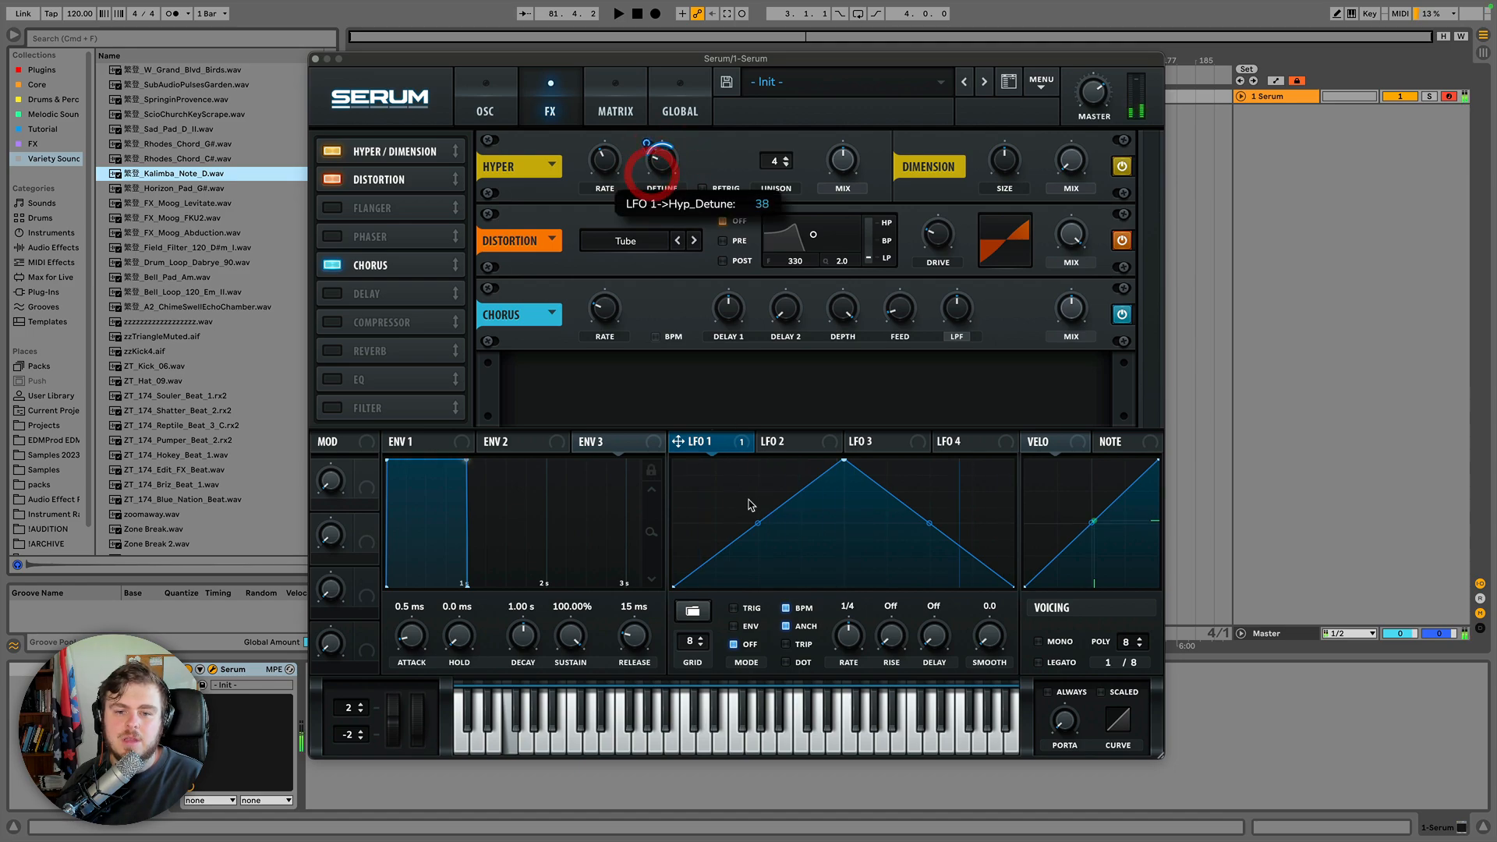
Assign LFO 1 to modulate the Chorus rate and the Distortion drive.
drag(746, 449, 589, 292)
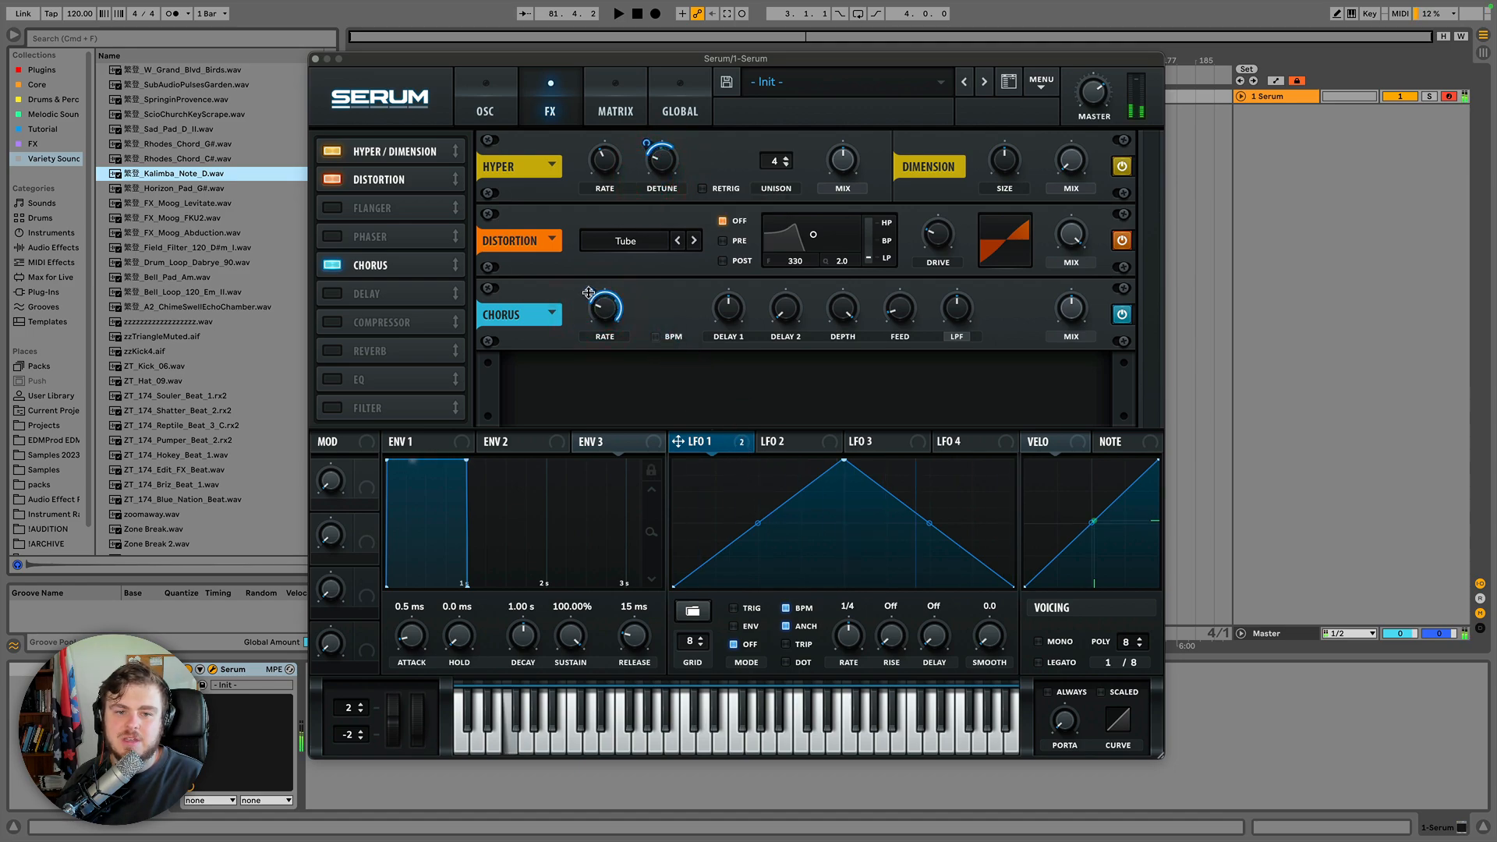
drag(742, 445, 933, 234)
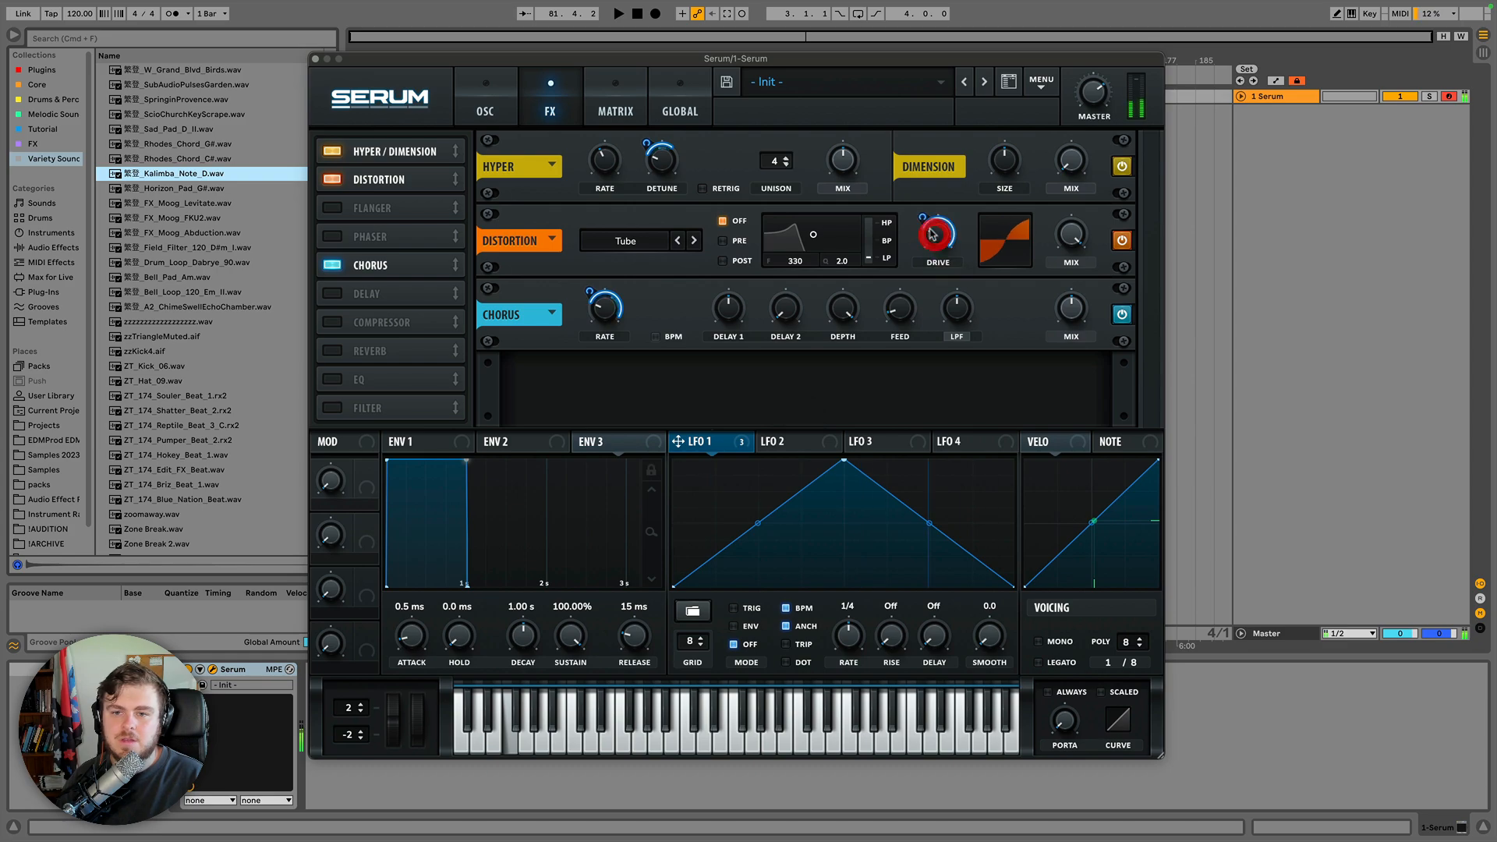
On the oscillator page, enable the filter and assign LFO 1 to modulate its cutoff.
click(511, 88)
click(988, 147)
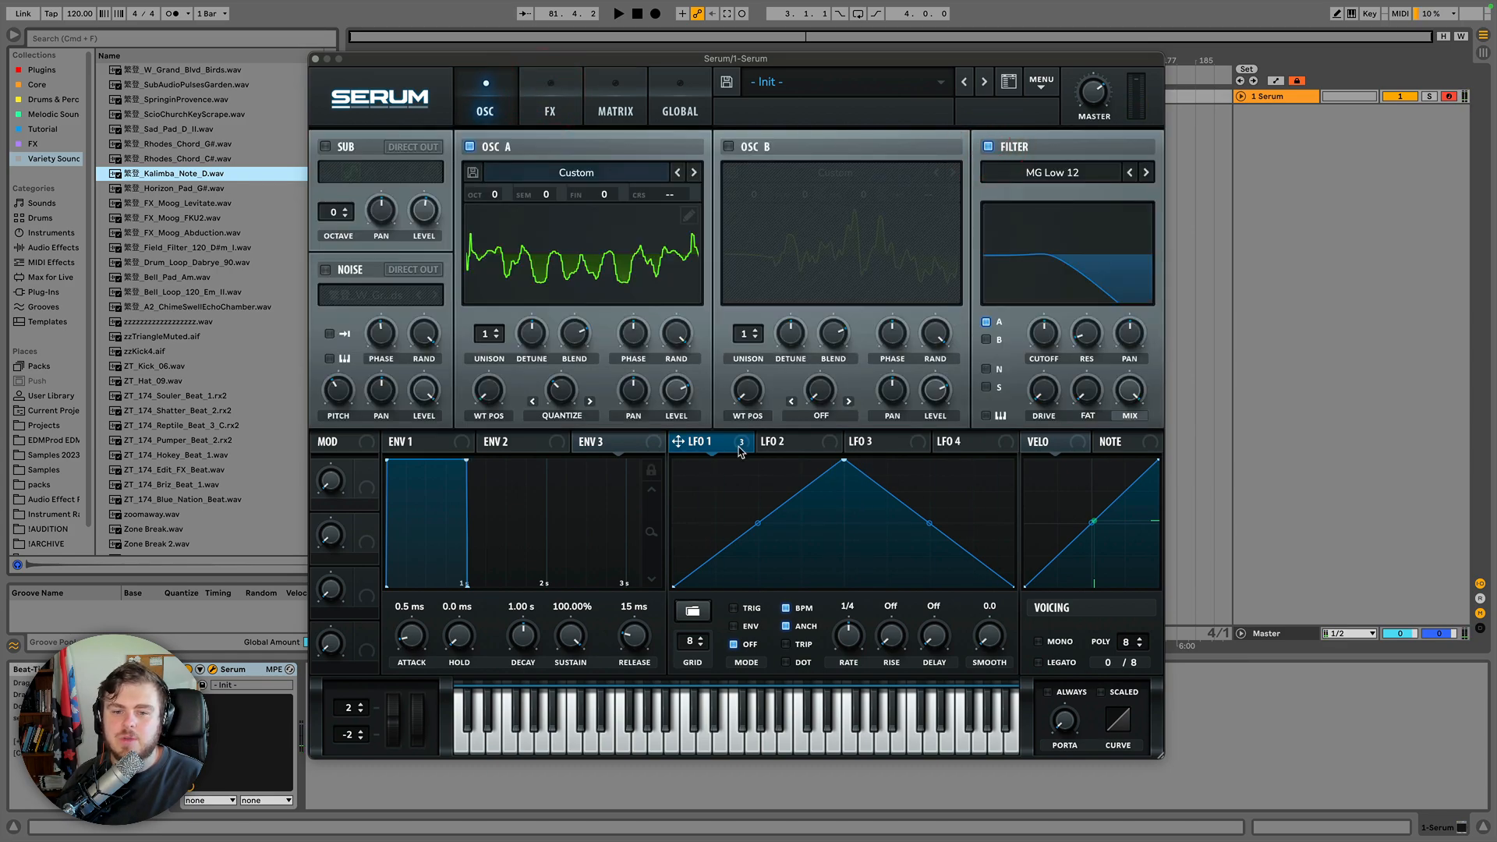
drag(739, 452, 1043, 334)
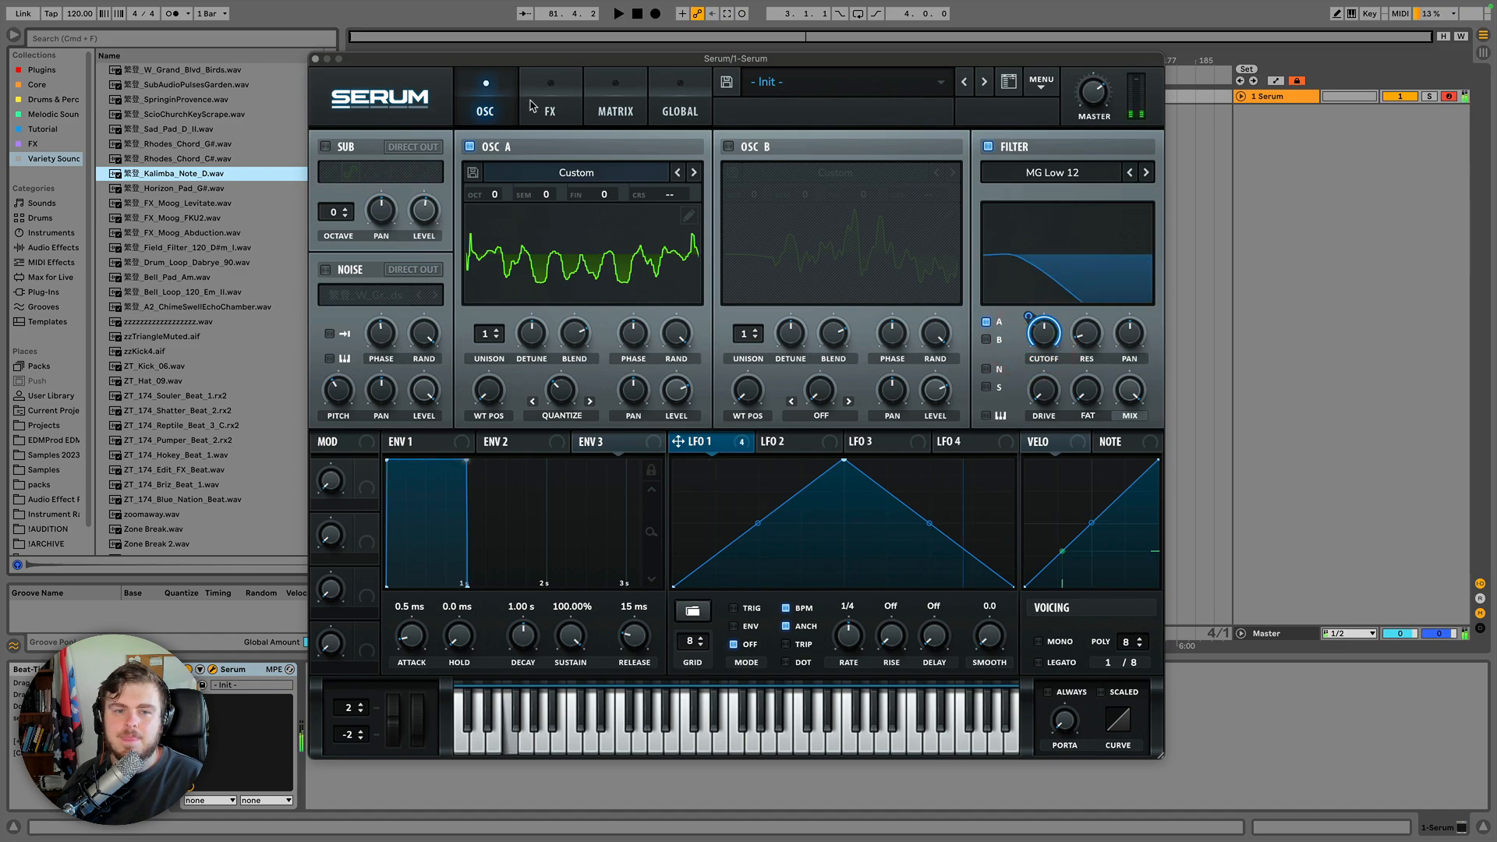
Resample the current sound into oscillator A and switch the filter off.
click(1042, 81)
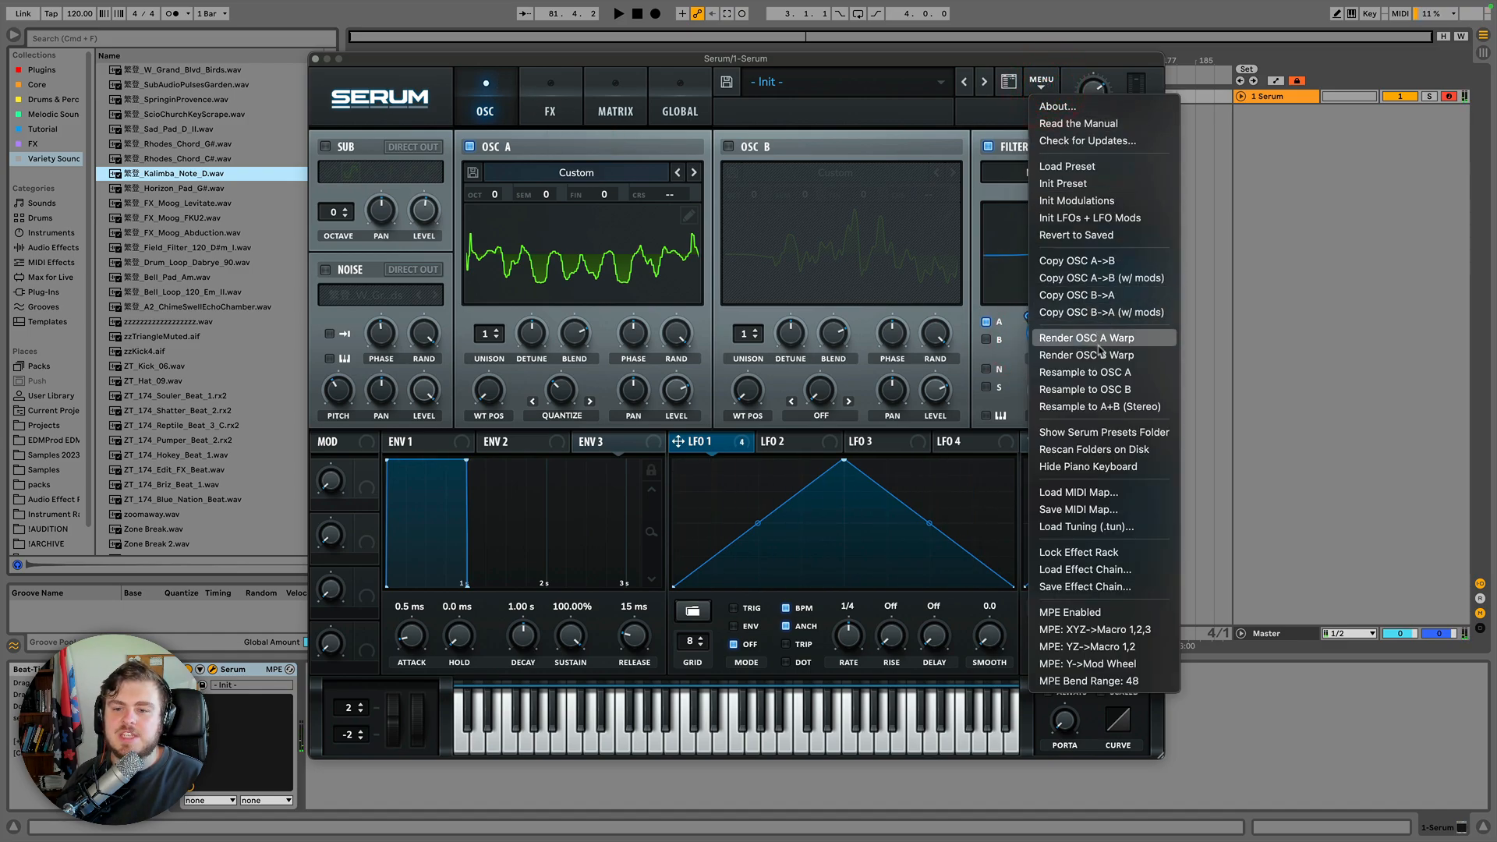
click(1098, 381)
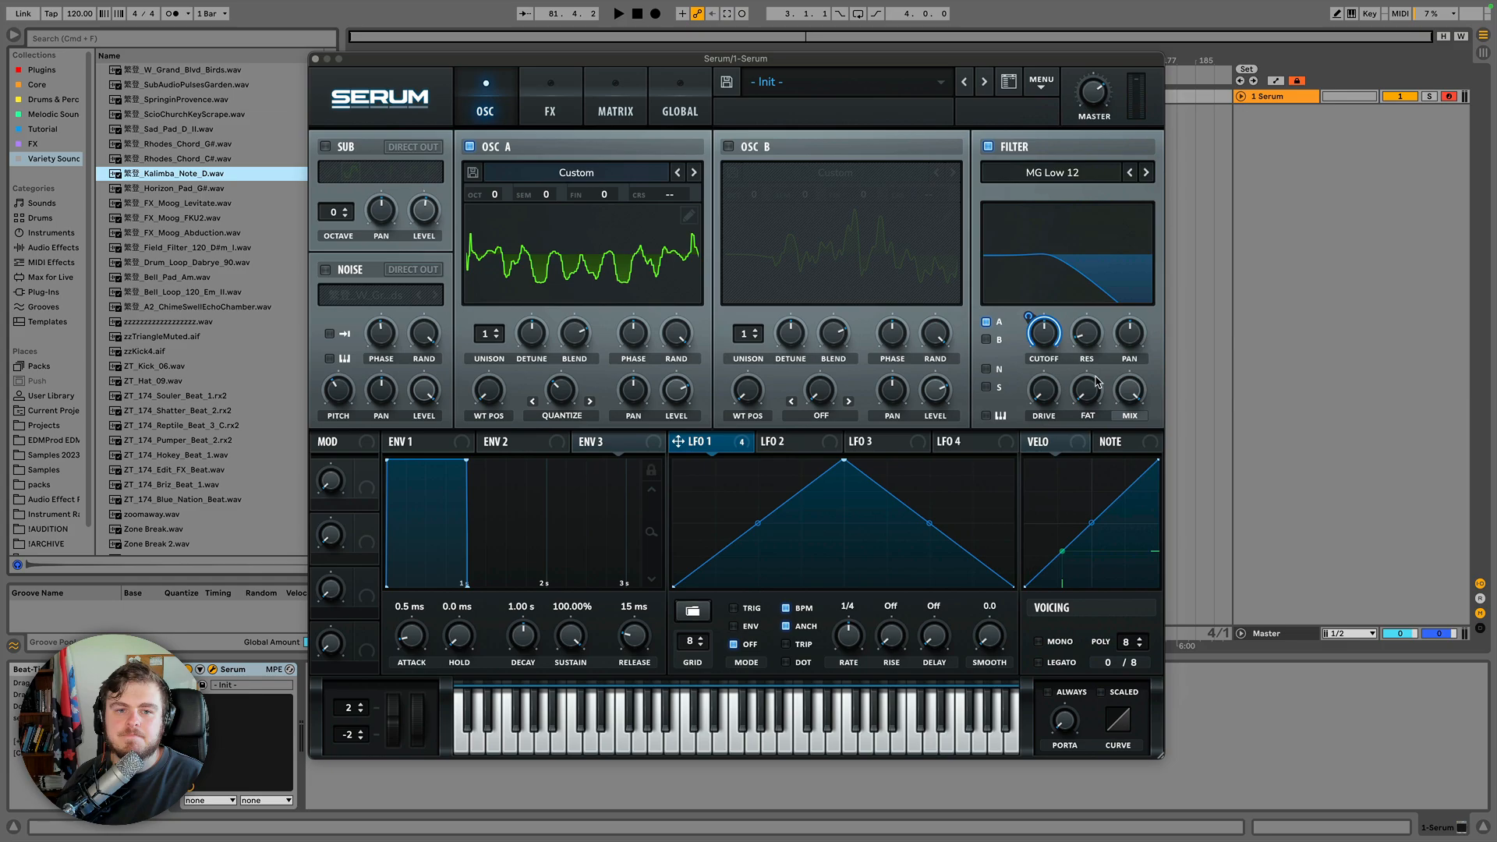
click(990, 146)
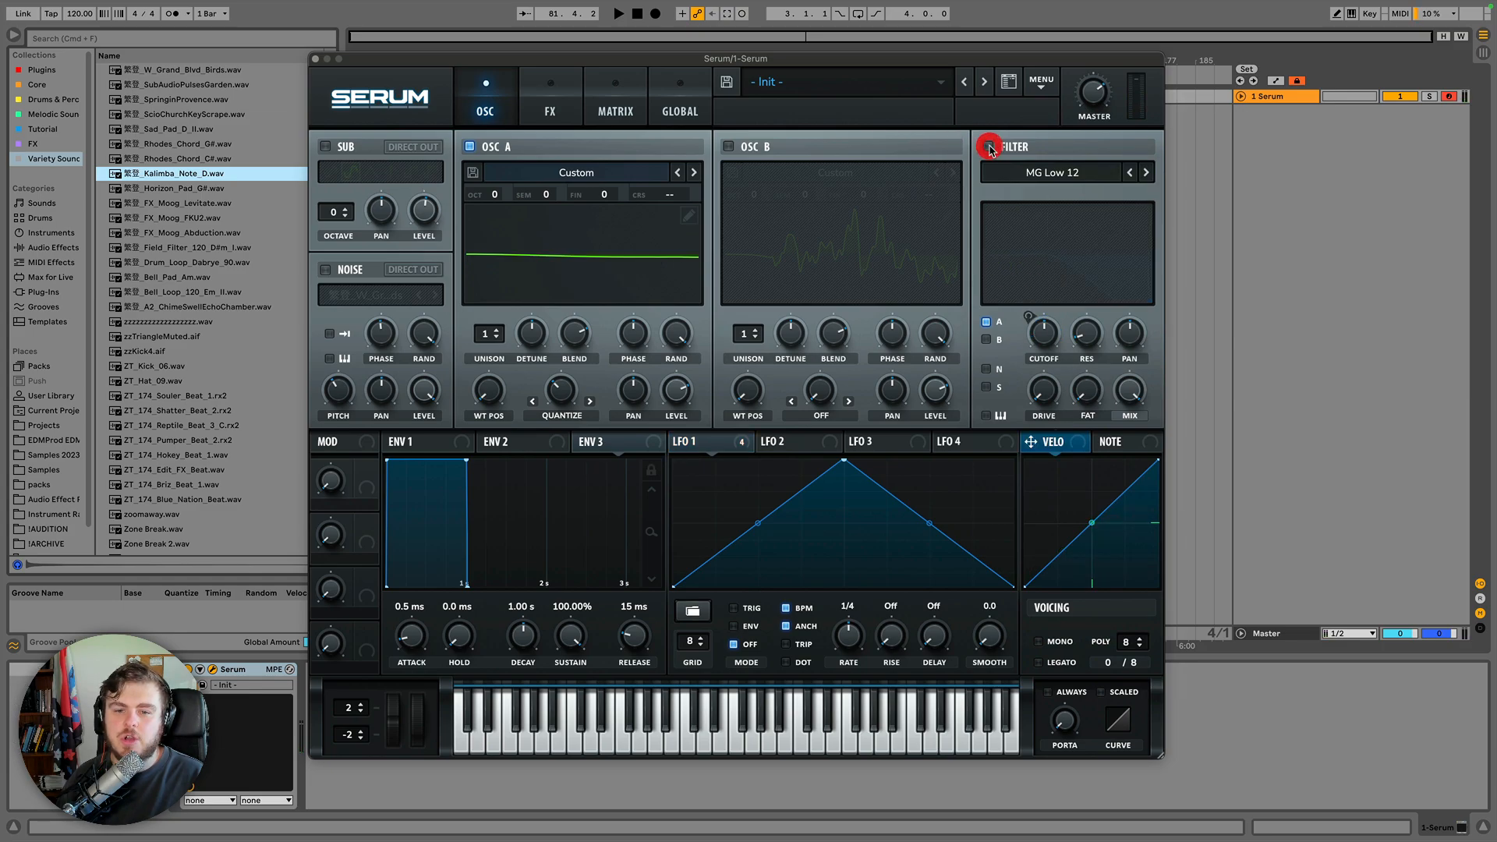
Remove all of LFO 1's modulation destinations.
right_click(729, 436)
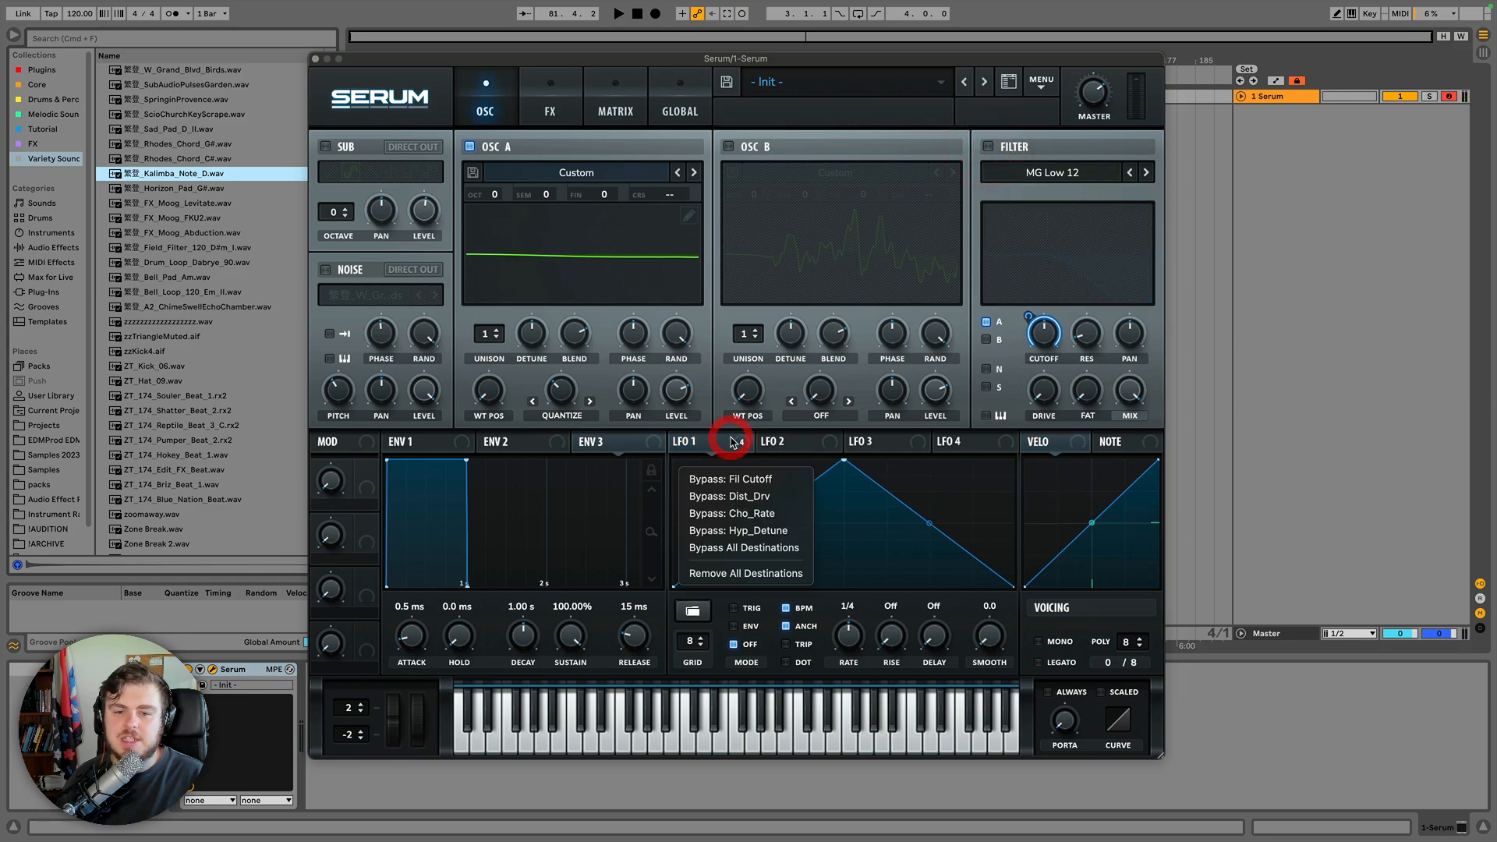
click(753, 577)
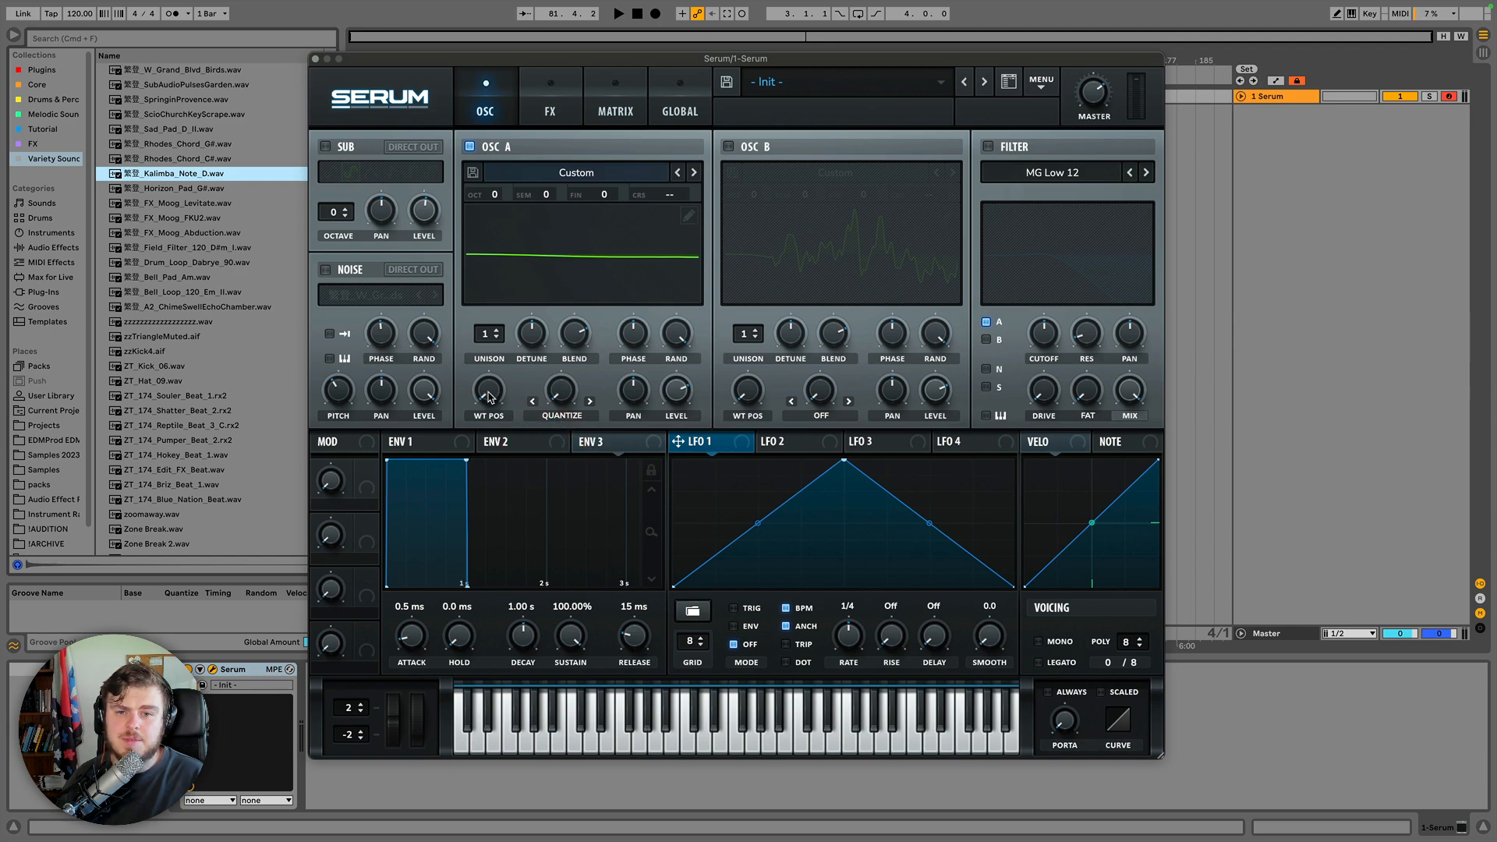
Raise oscillator A's wavetable position to scan through the resampled wavetable.
drag(489, 398, 474, 227)
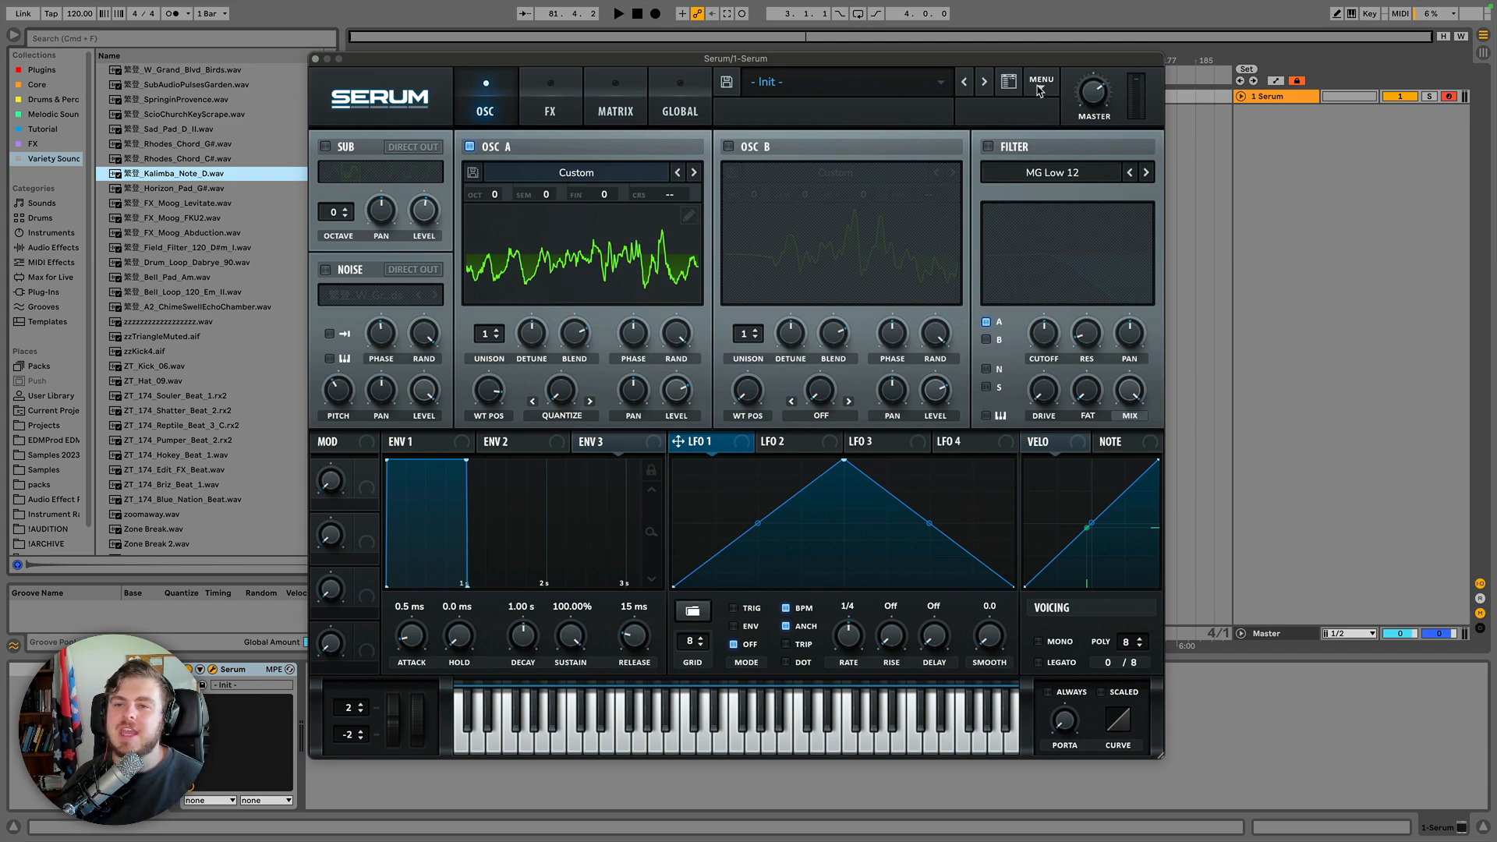
click(535, 82)
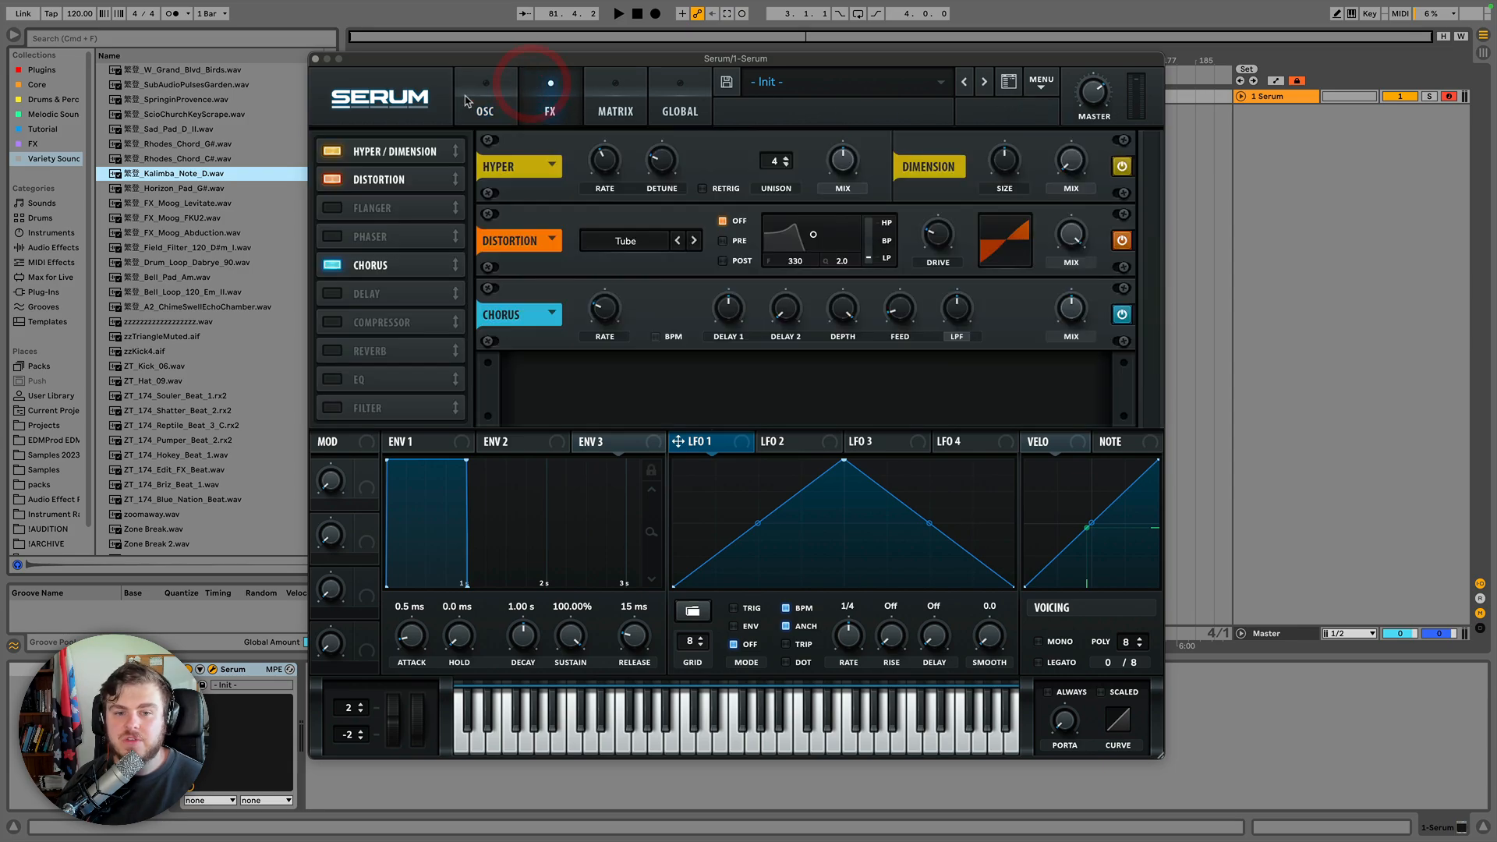
click(468, 101)
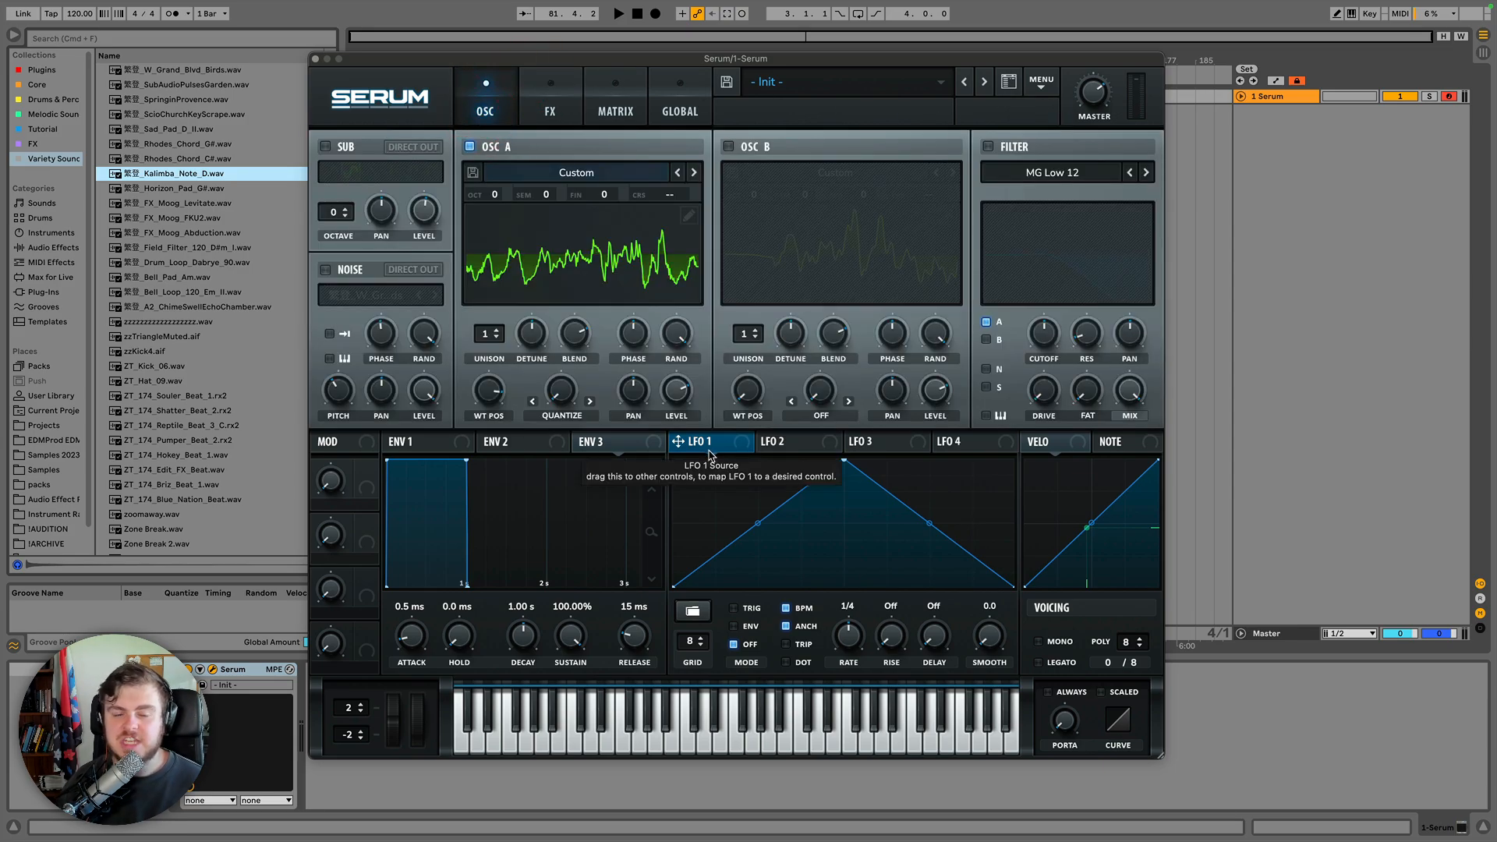
click(1042, 83)
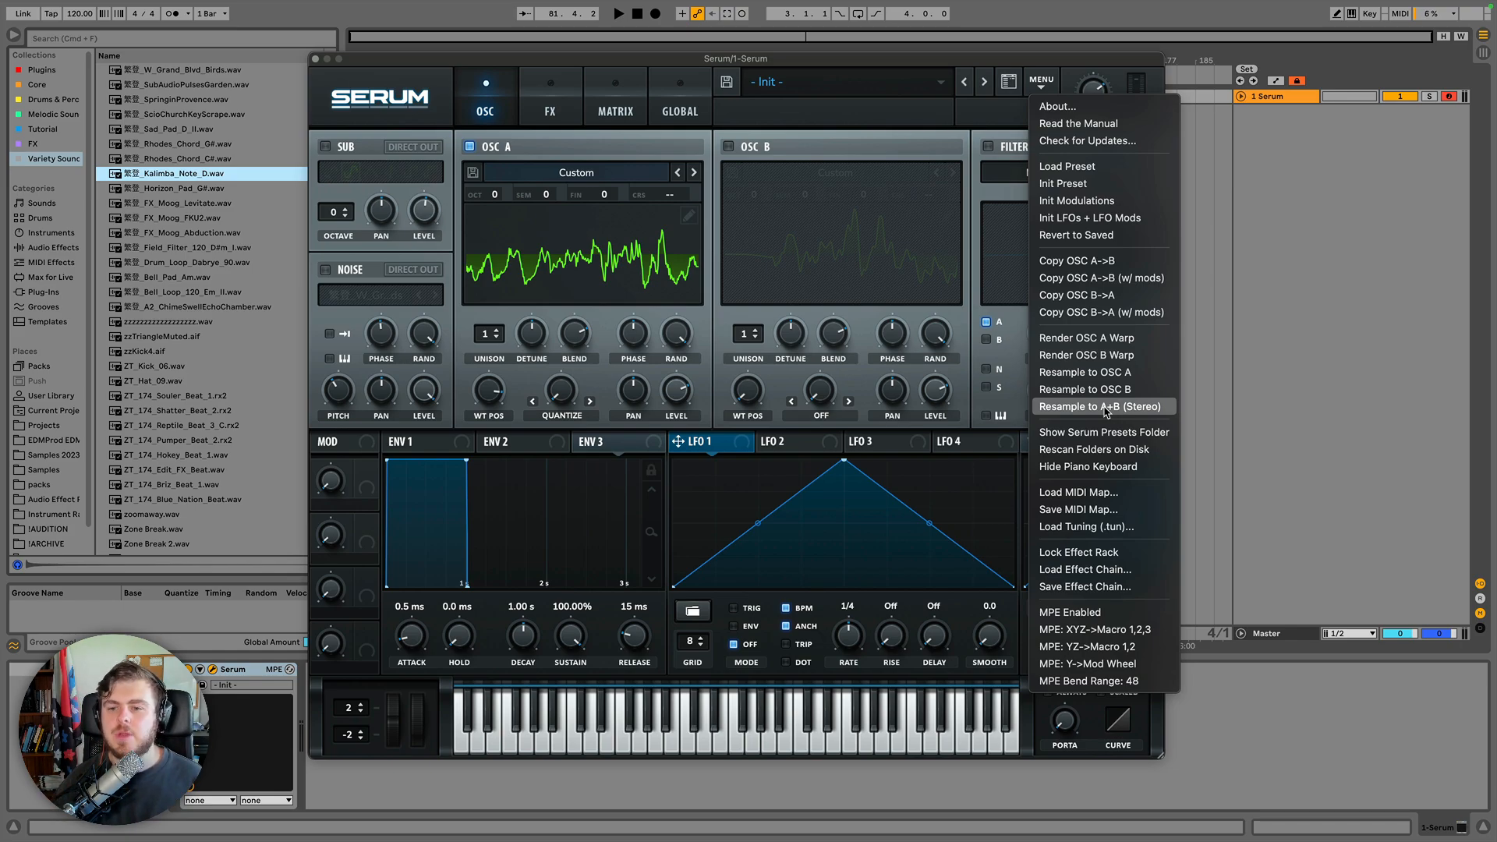
click(562, 134)
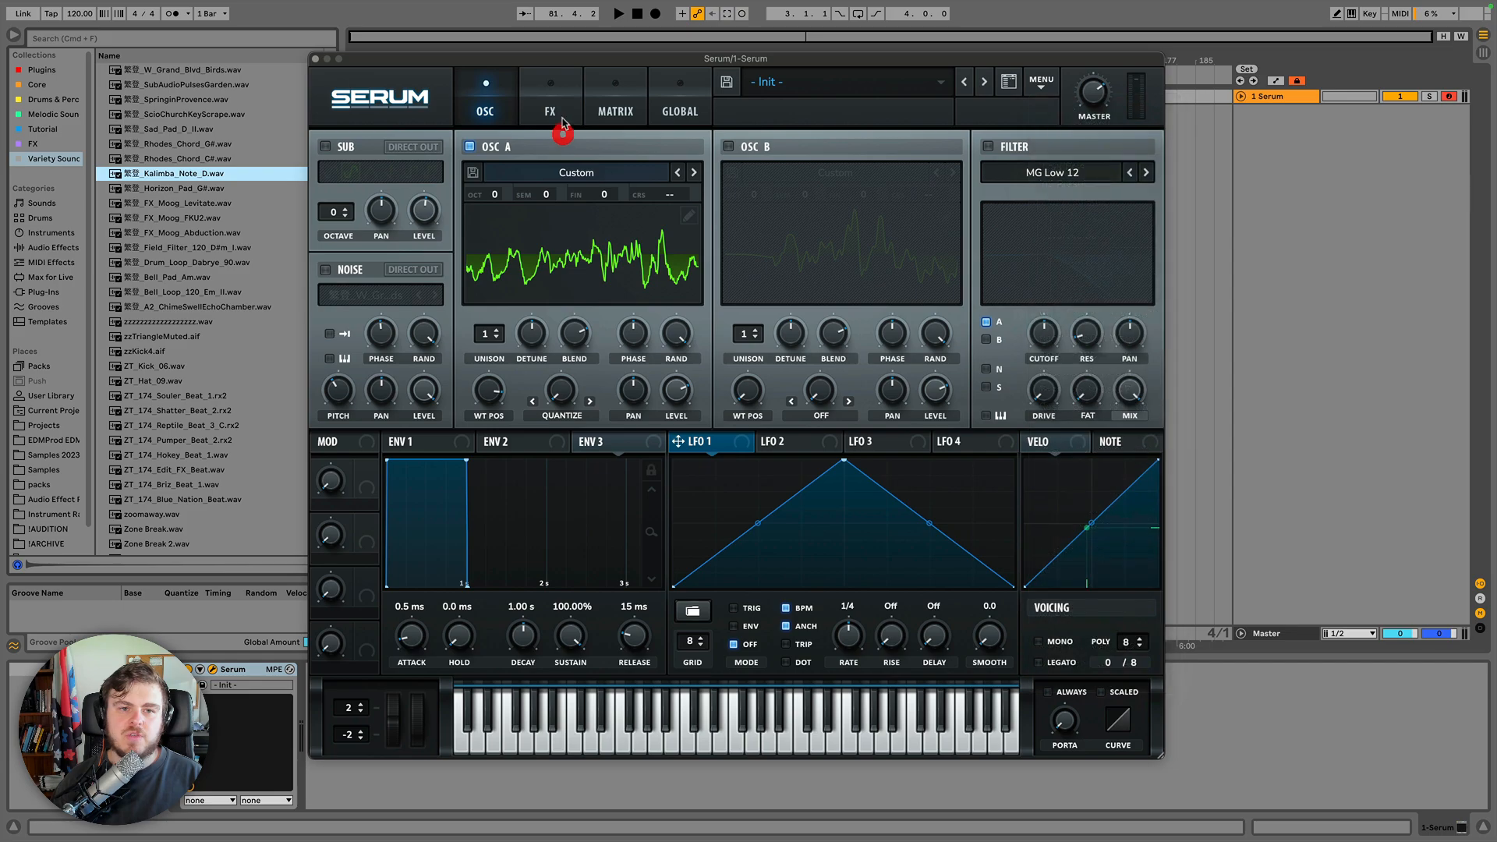
On the FX page, raise the Hyper detune and adjust the Chorus rate and feedback.
click(559, 113)
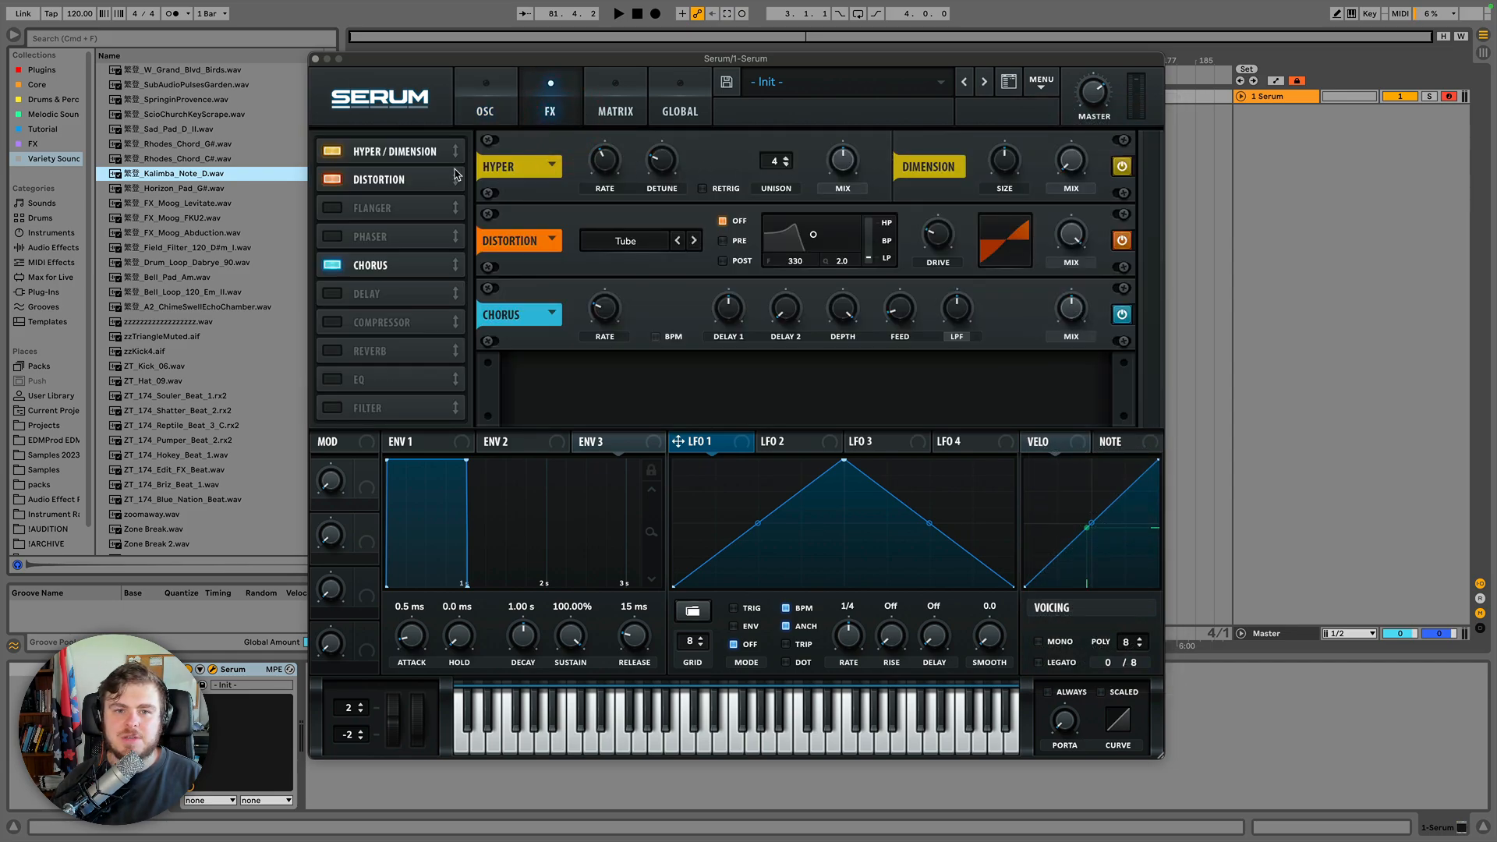
drag(668, 167, 672, 116)
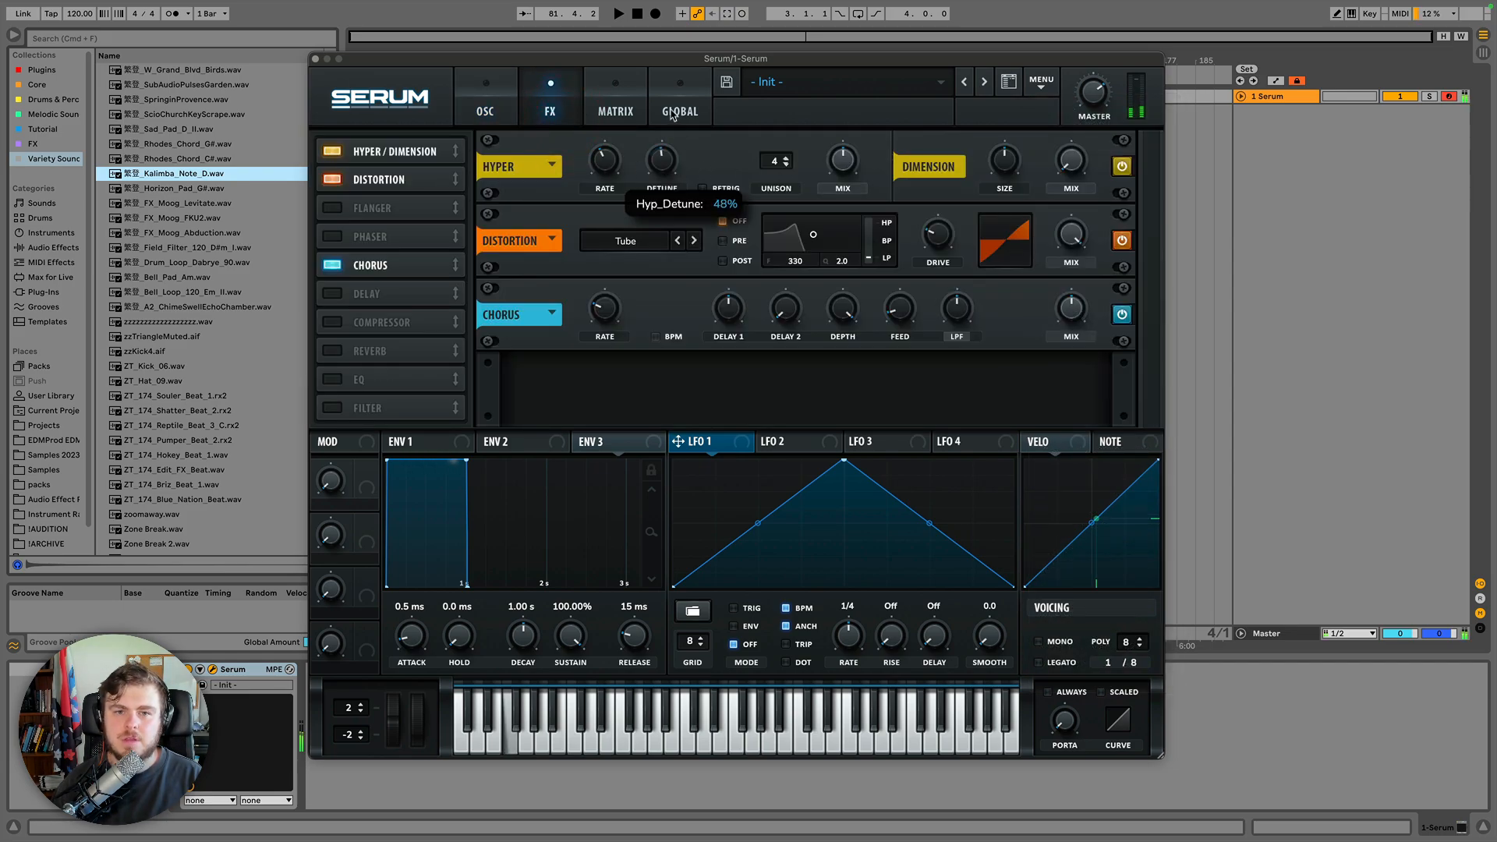
mouse_move(610, 313)
mouse_down()
mouse_move(605, 266)
mouse_move(604, 335)
mouse_up()
drag(899, 312, 900, 261)
Resample the effected sound to oscillators A and B in stereo.
click(503, 97)
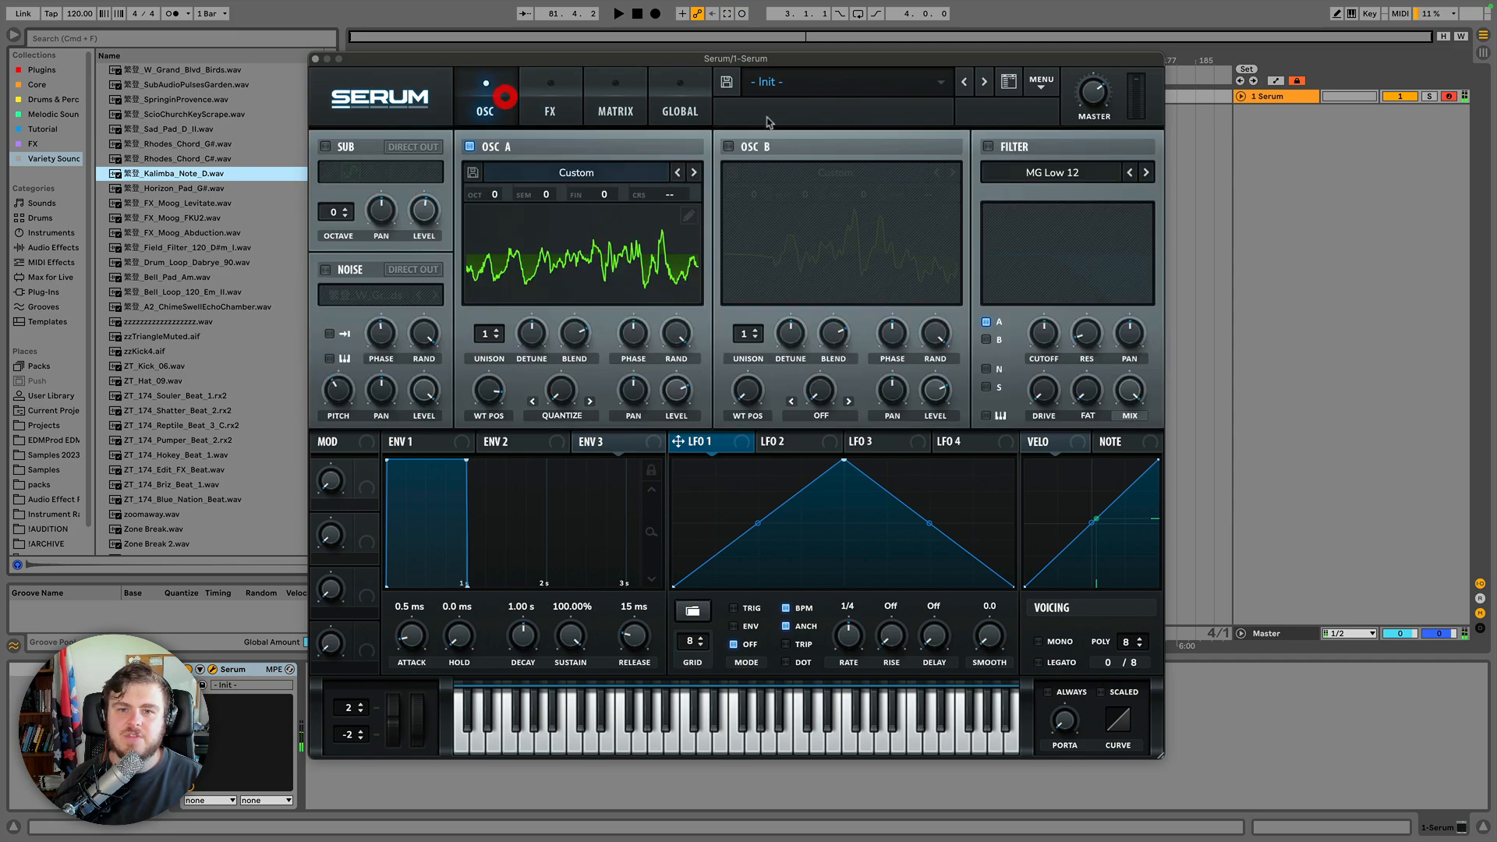
click(1043, 83)
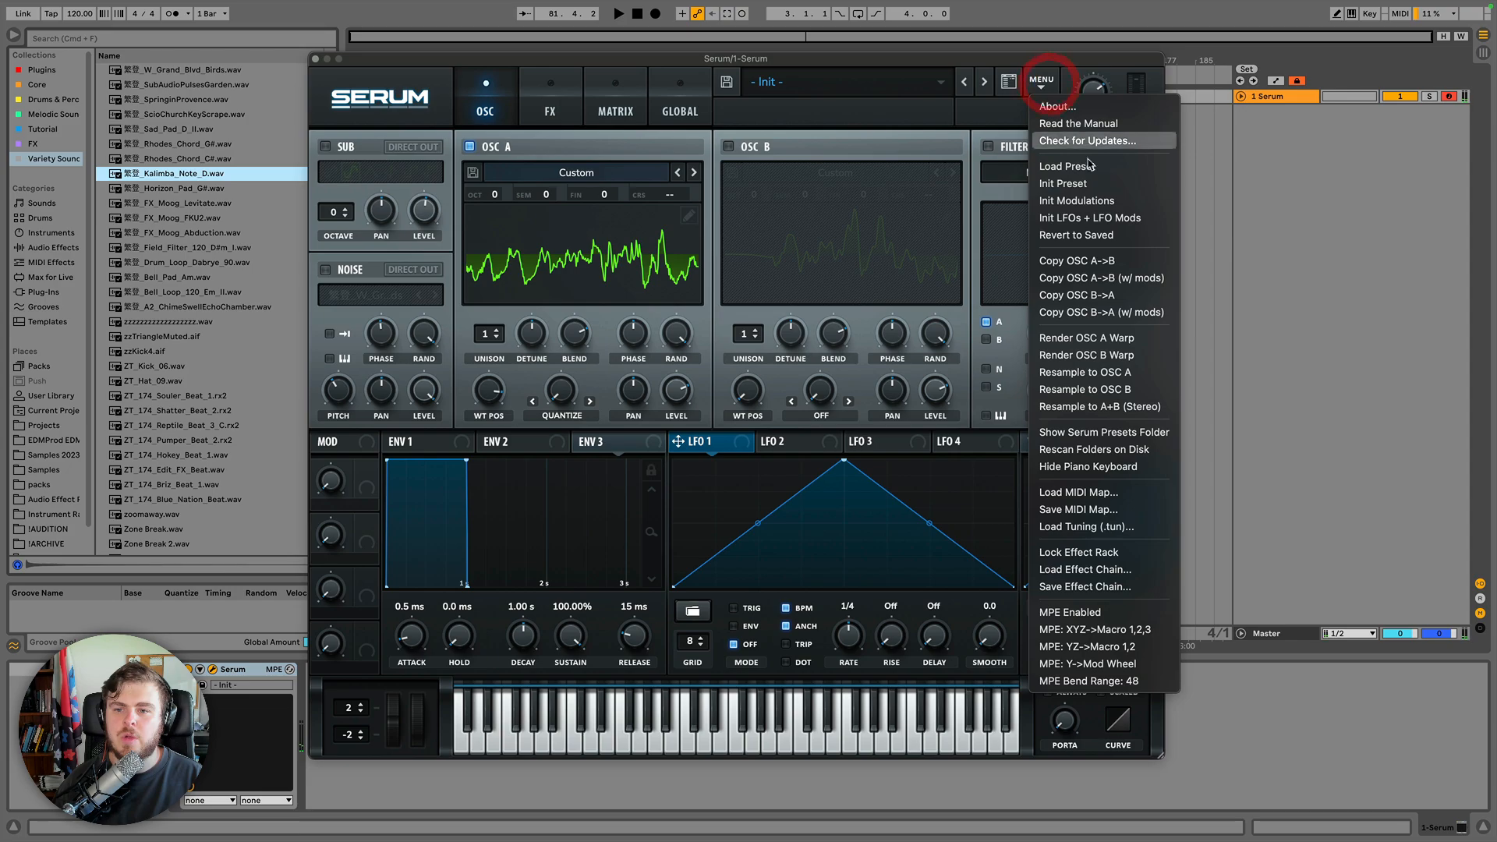
click(1120, 409)
Disable the Hyper/Dimension, Distortion and Chorus effects.
click(551, 105)
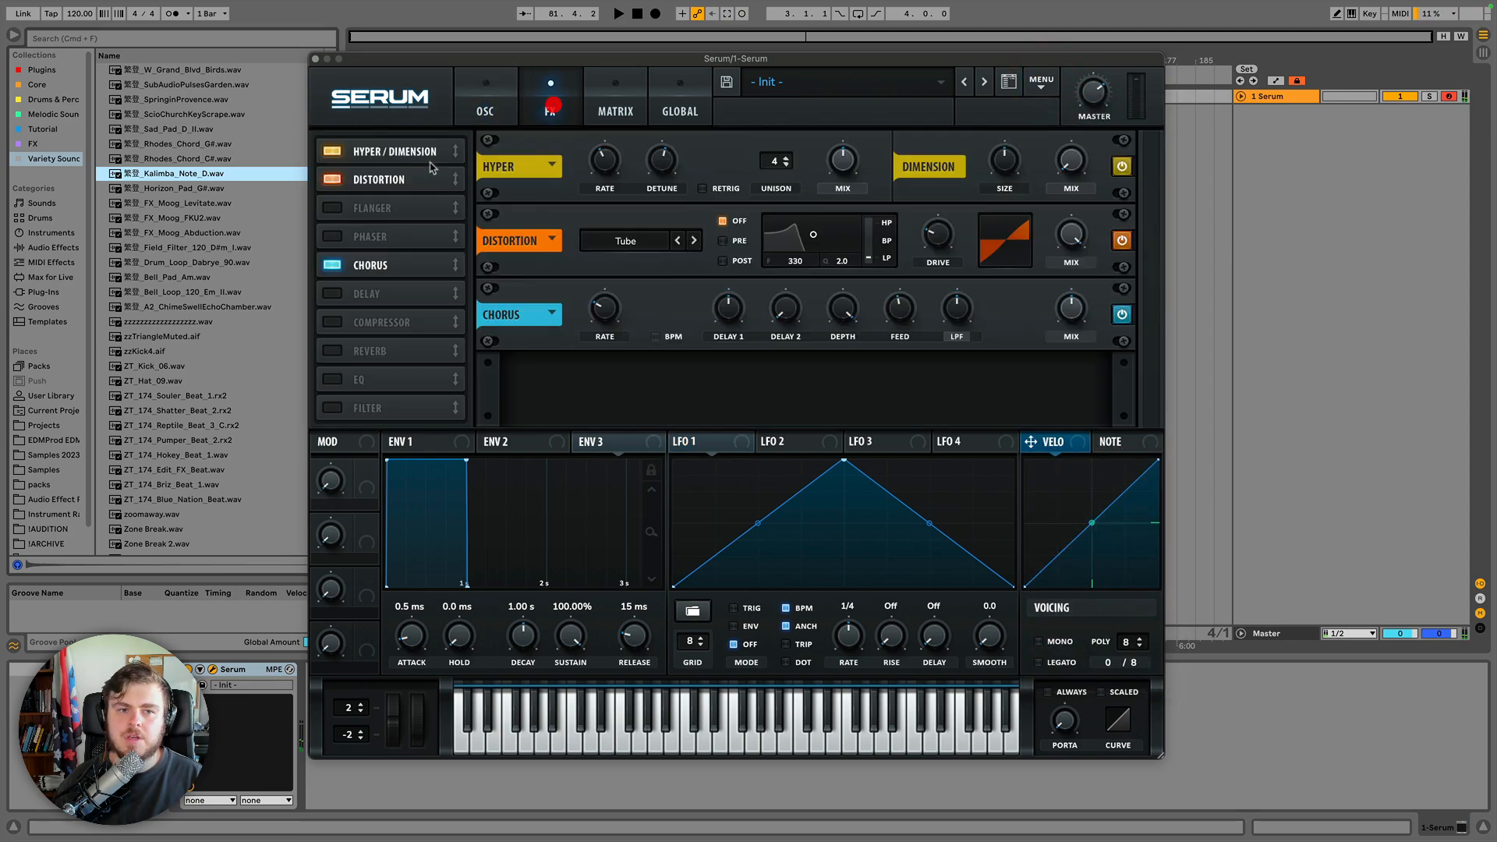
click(332, 151)
click(333, 179)
click(332, 265)
Enable oscillator B and offset the wavetable positions of oscillators A and B.
click(485, 105)
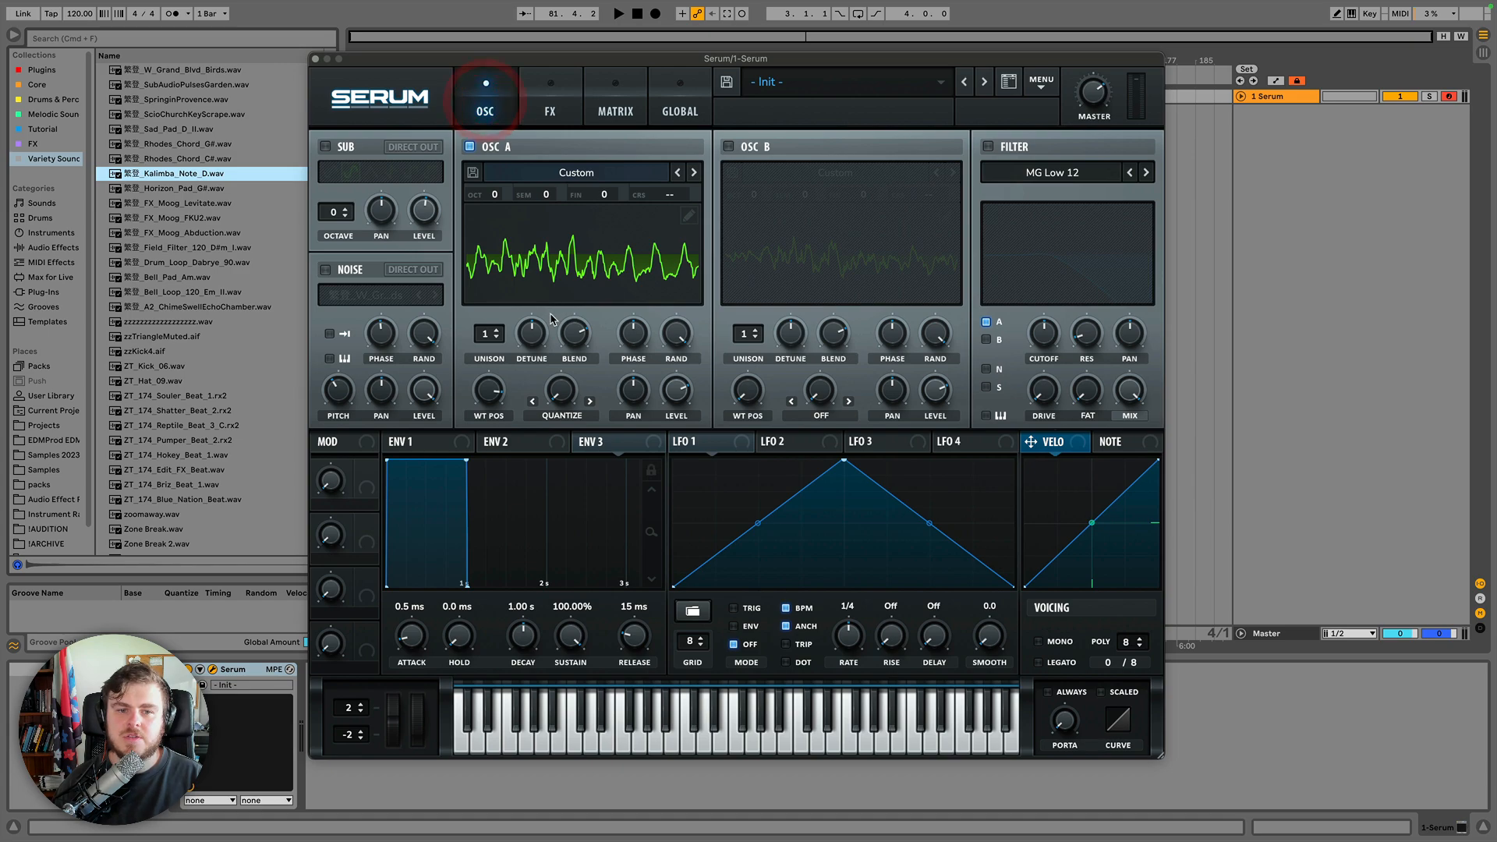
click(728, 147)
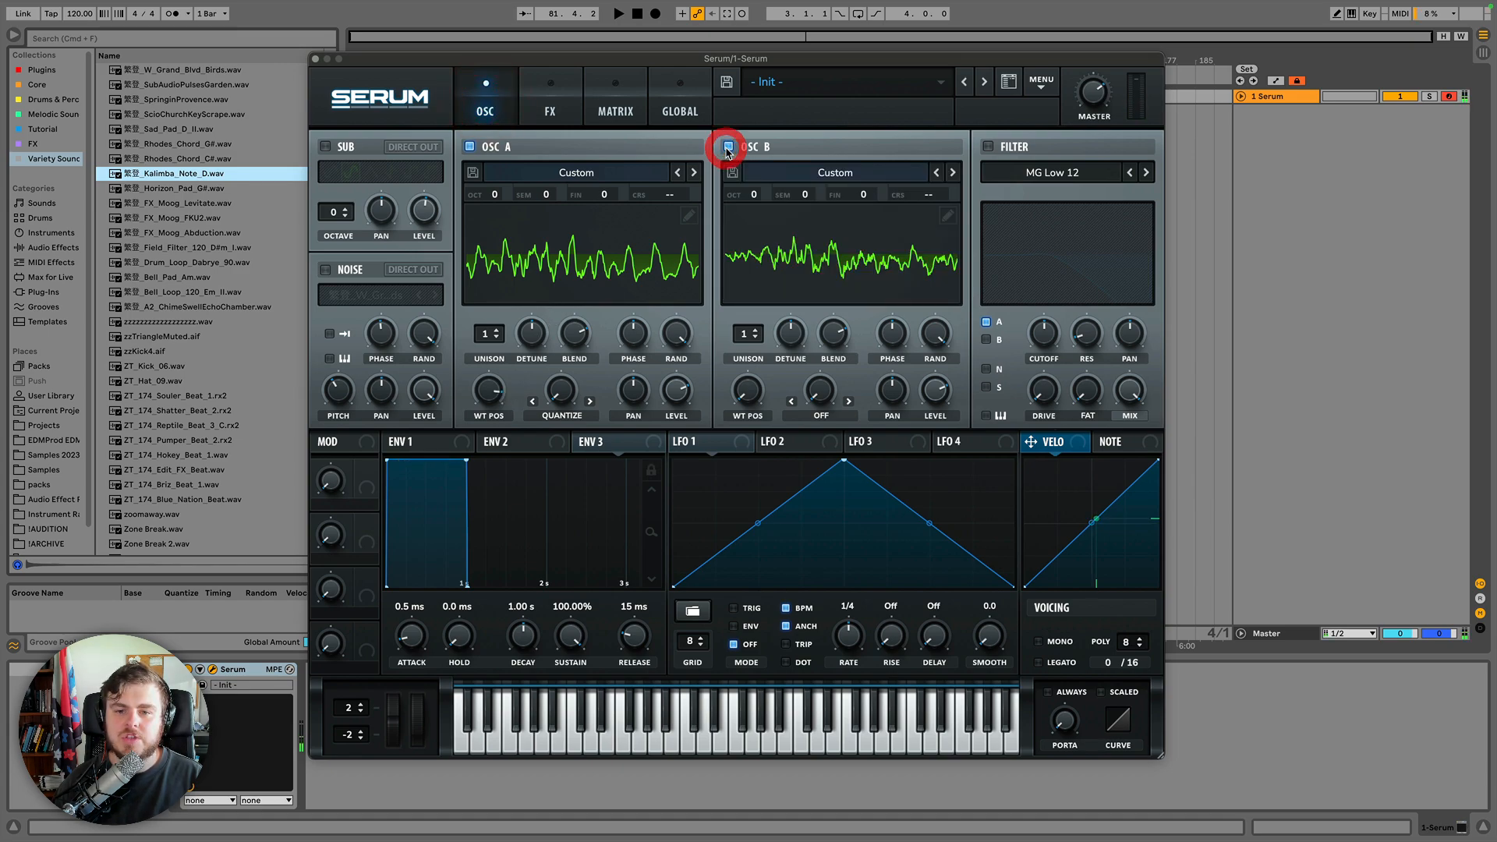
drag(495, 394, 502, 459)
drag(749, 391, 754, 313)
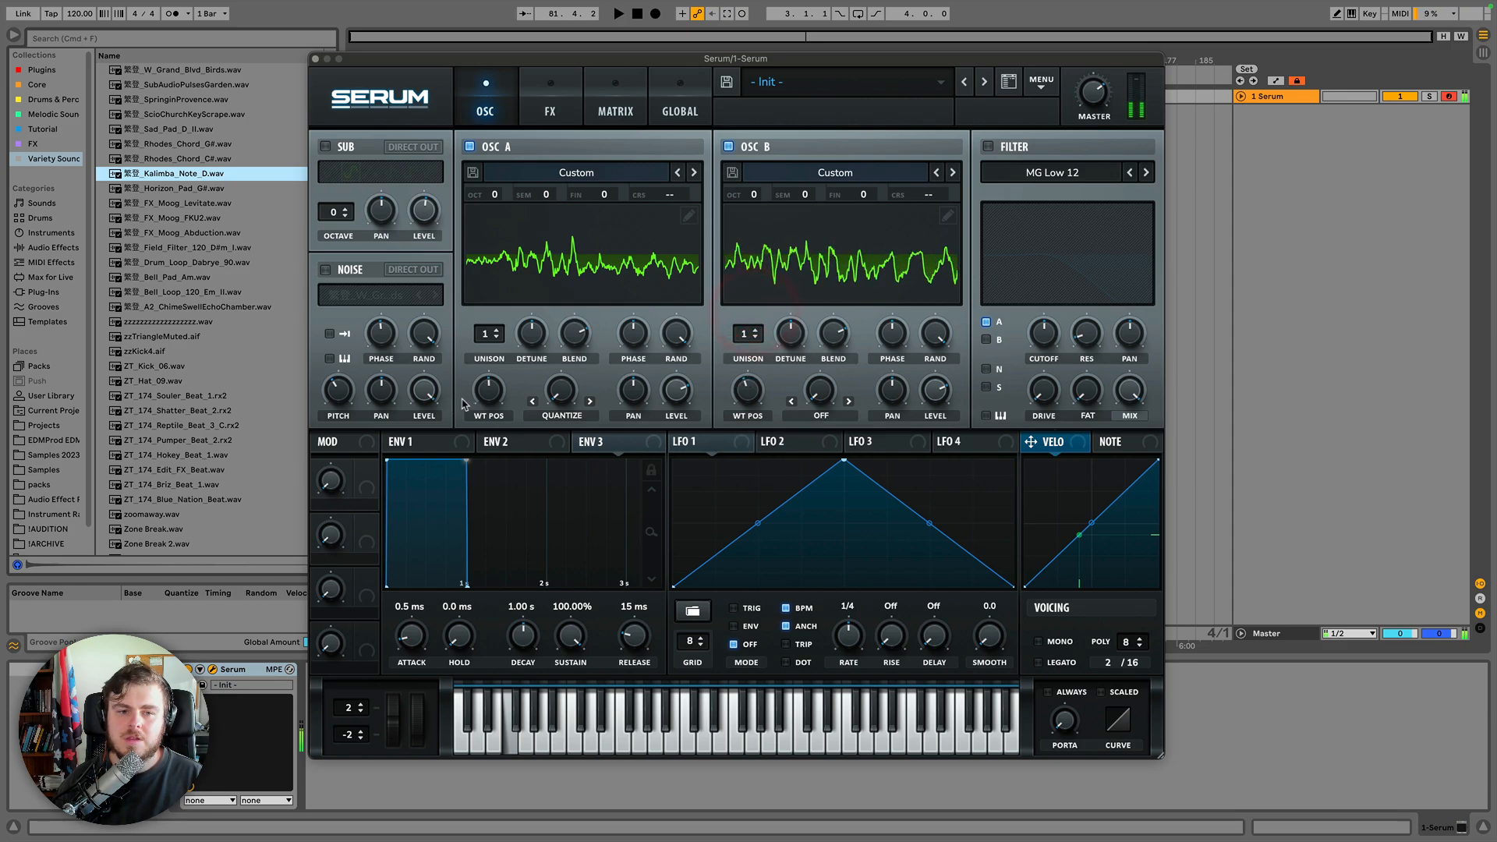
Readjust the wavetable positions of oscillators A and B.
drag(489, 395, 491, 425)
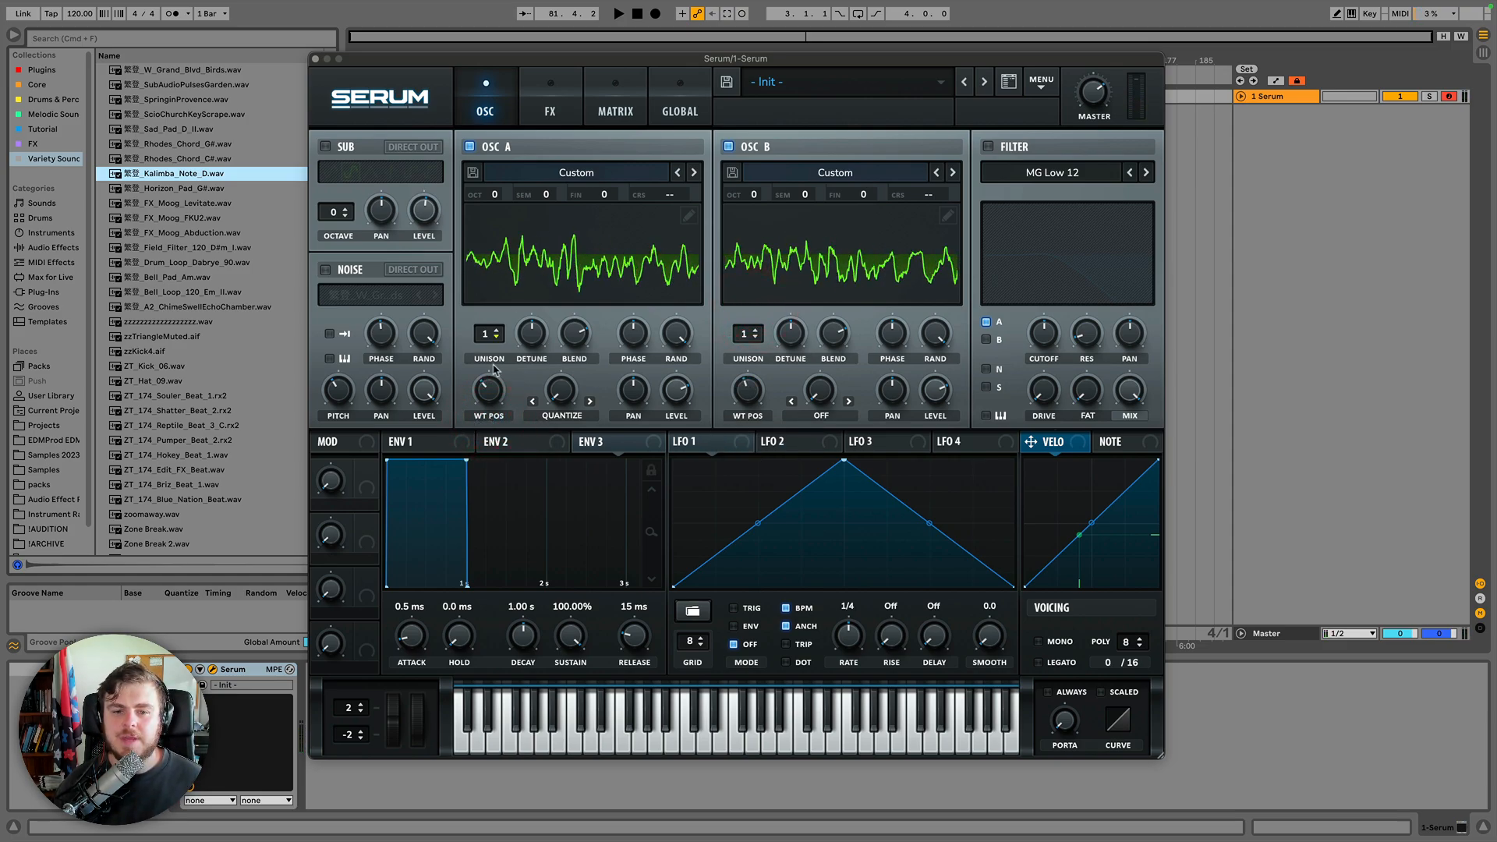
mouse_move(493, 411)
drag(492, 407, 512, 500)
drag(749, 392, 745, 493)
Assign LFO 1 to both oscillators' wavetable positions and set its rate to 8 bar.
drag(706, 444, 489, 390)
drag(705, 444, 747, 390)
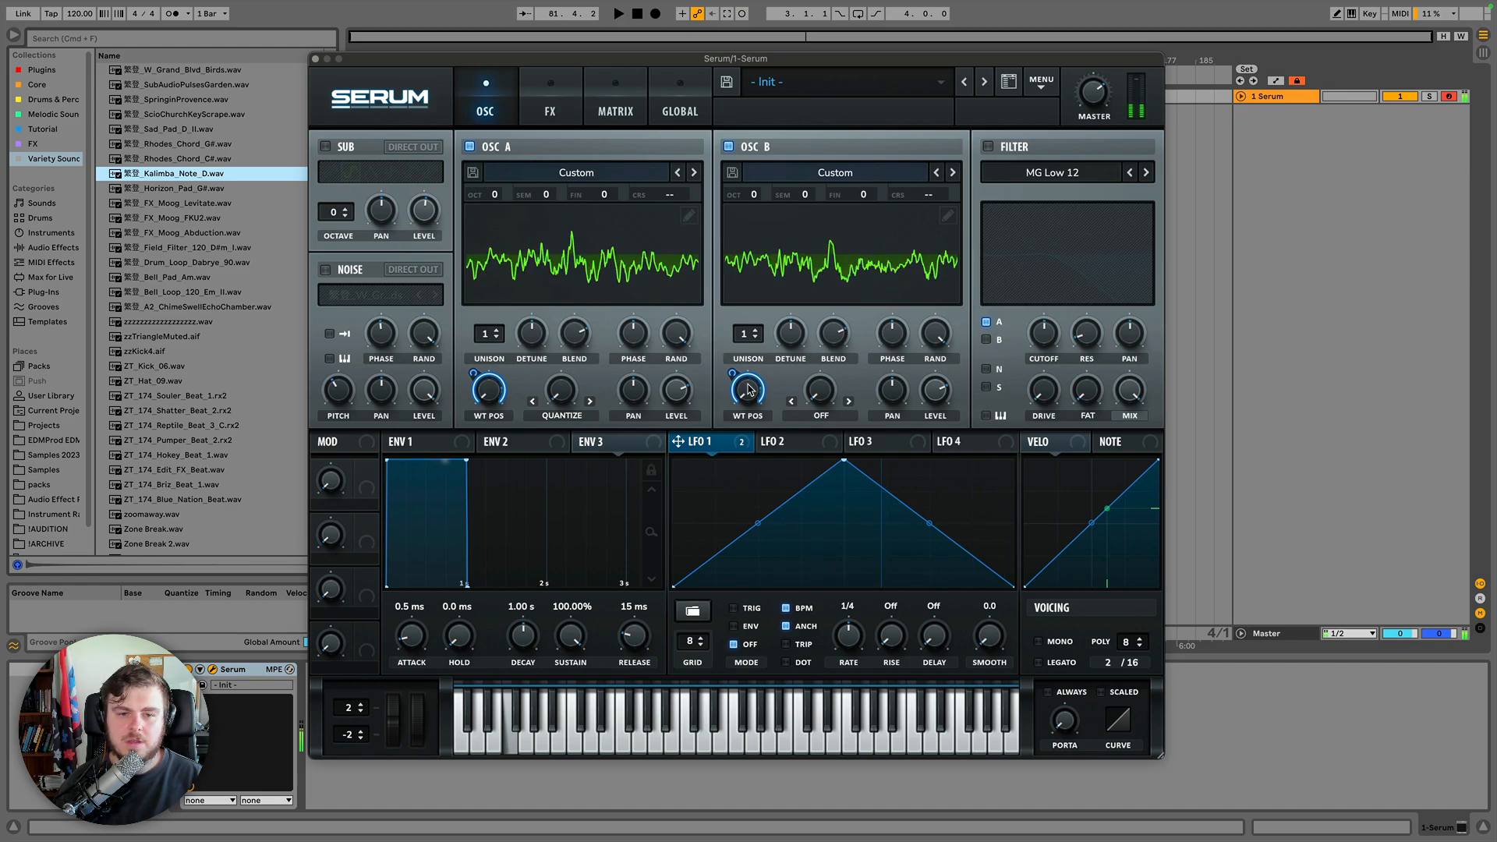
drag(848, 636, 851, 670)
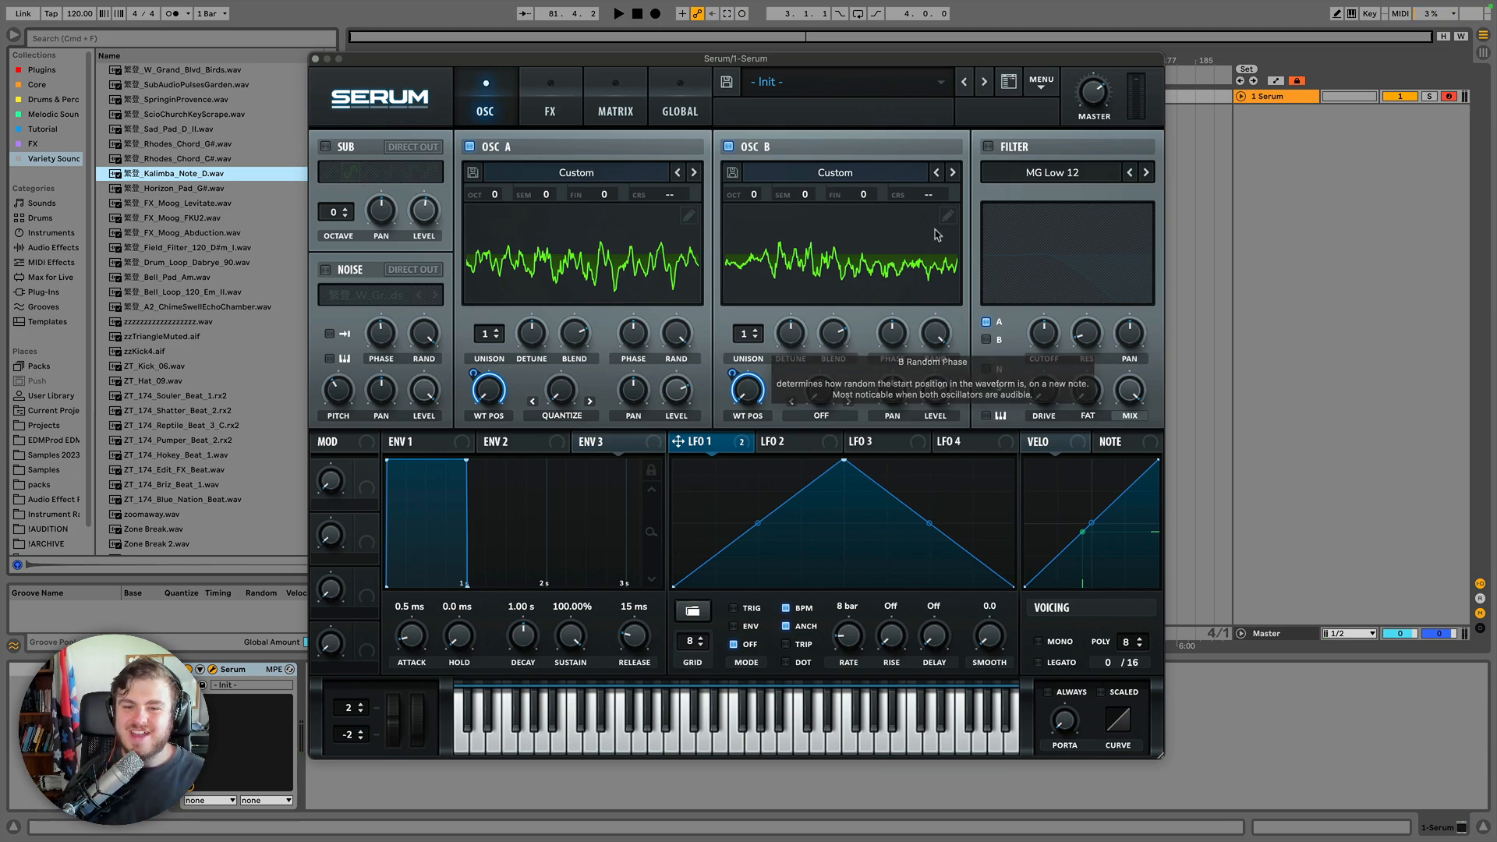
Initialize the preset.
click(1042, 81)
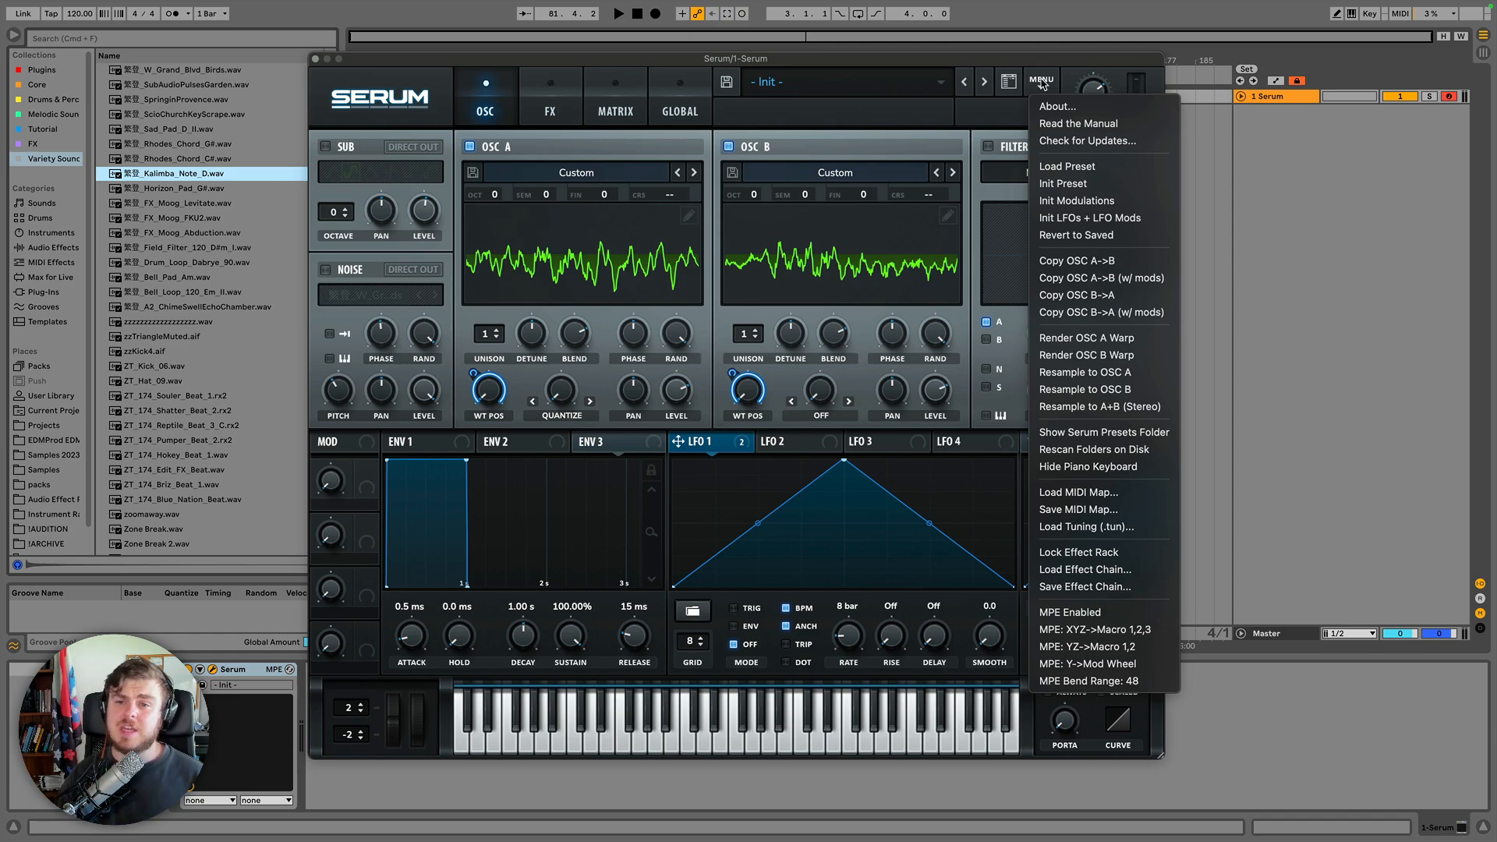
click(986, 127)
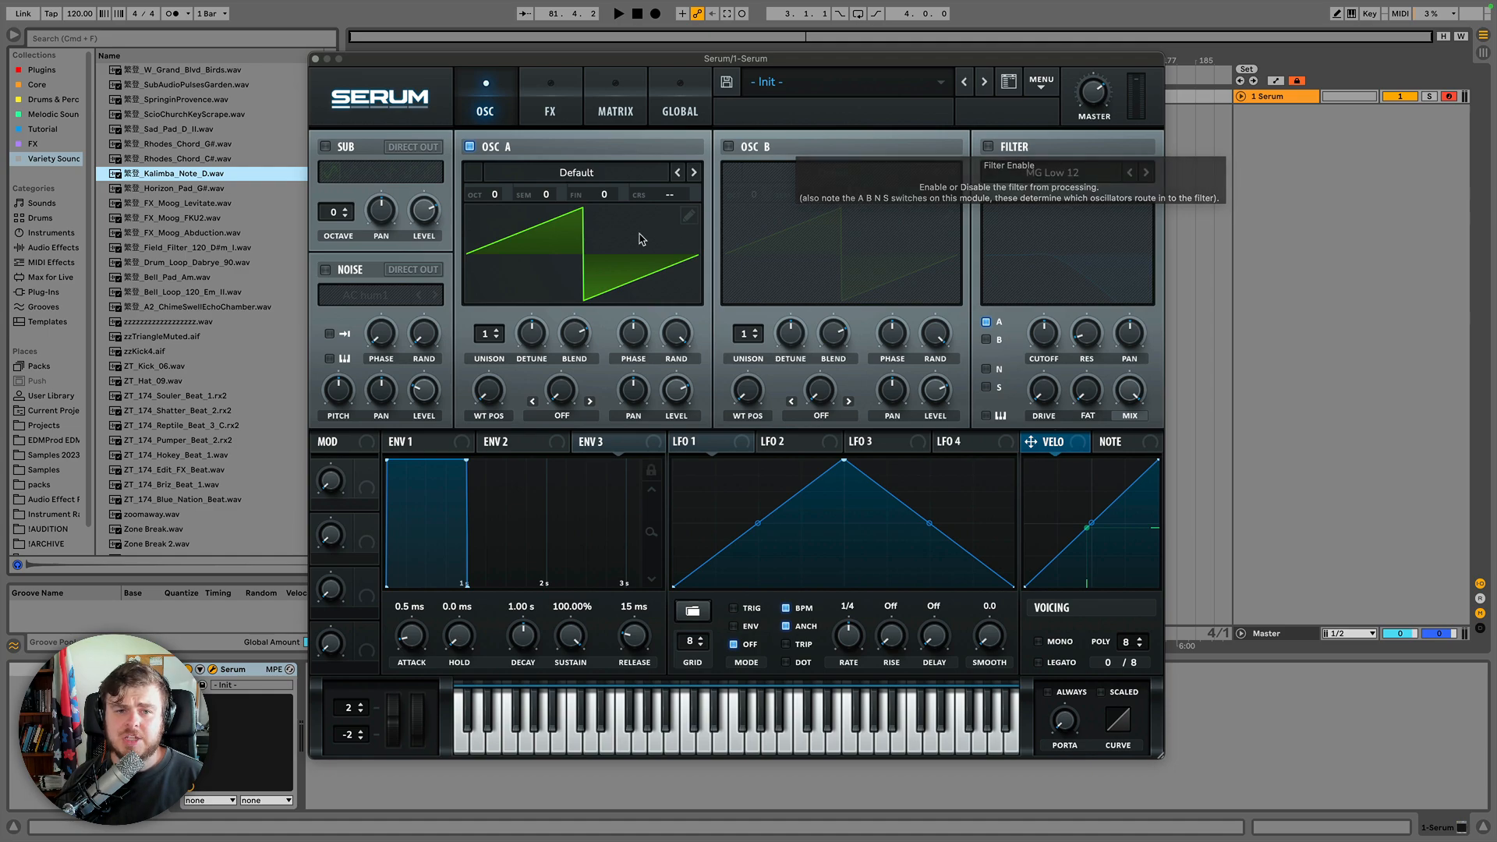
Enable the filter and route oscillator B, noise and sub through it alongside oscillator A.
click(987, 147)
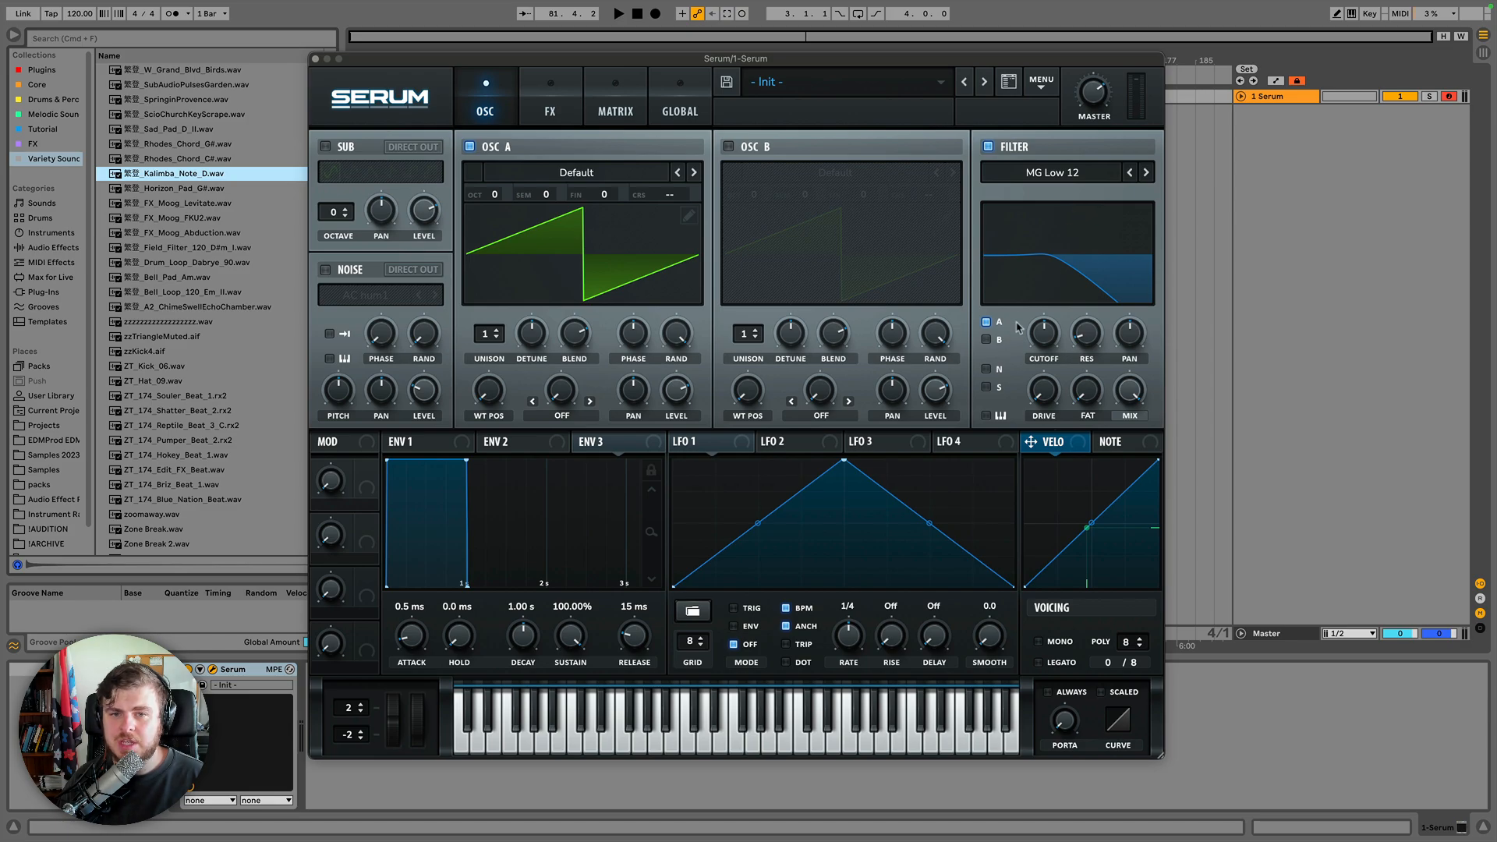
click(987, 387)
click(986, 369)
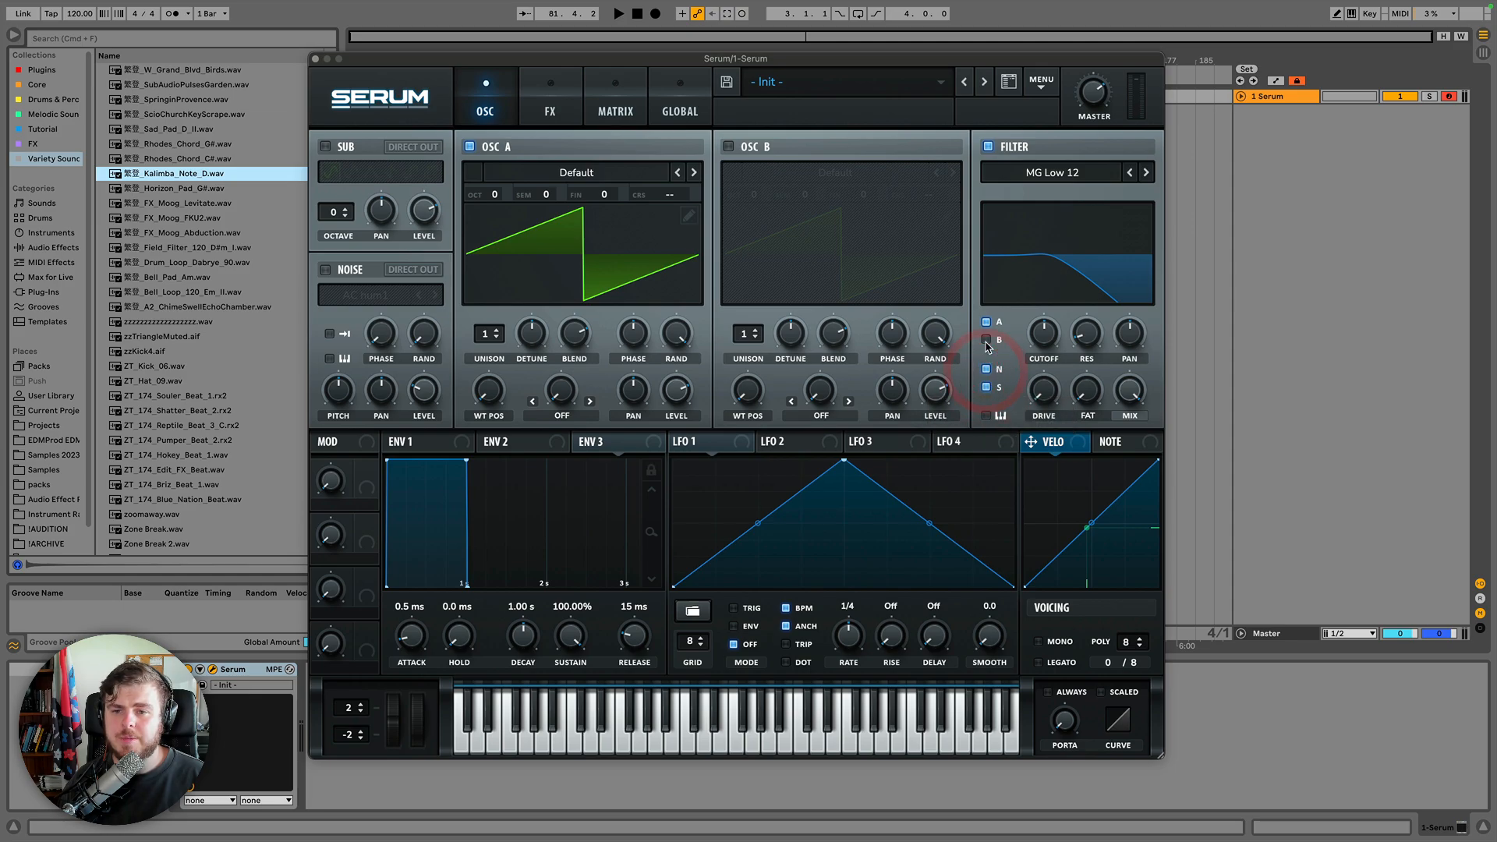
click(986, 341)
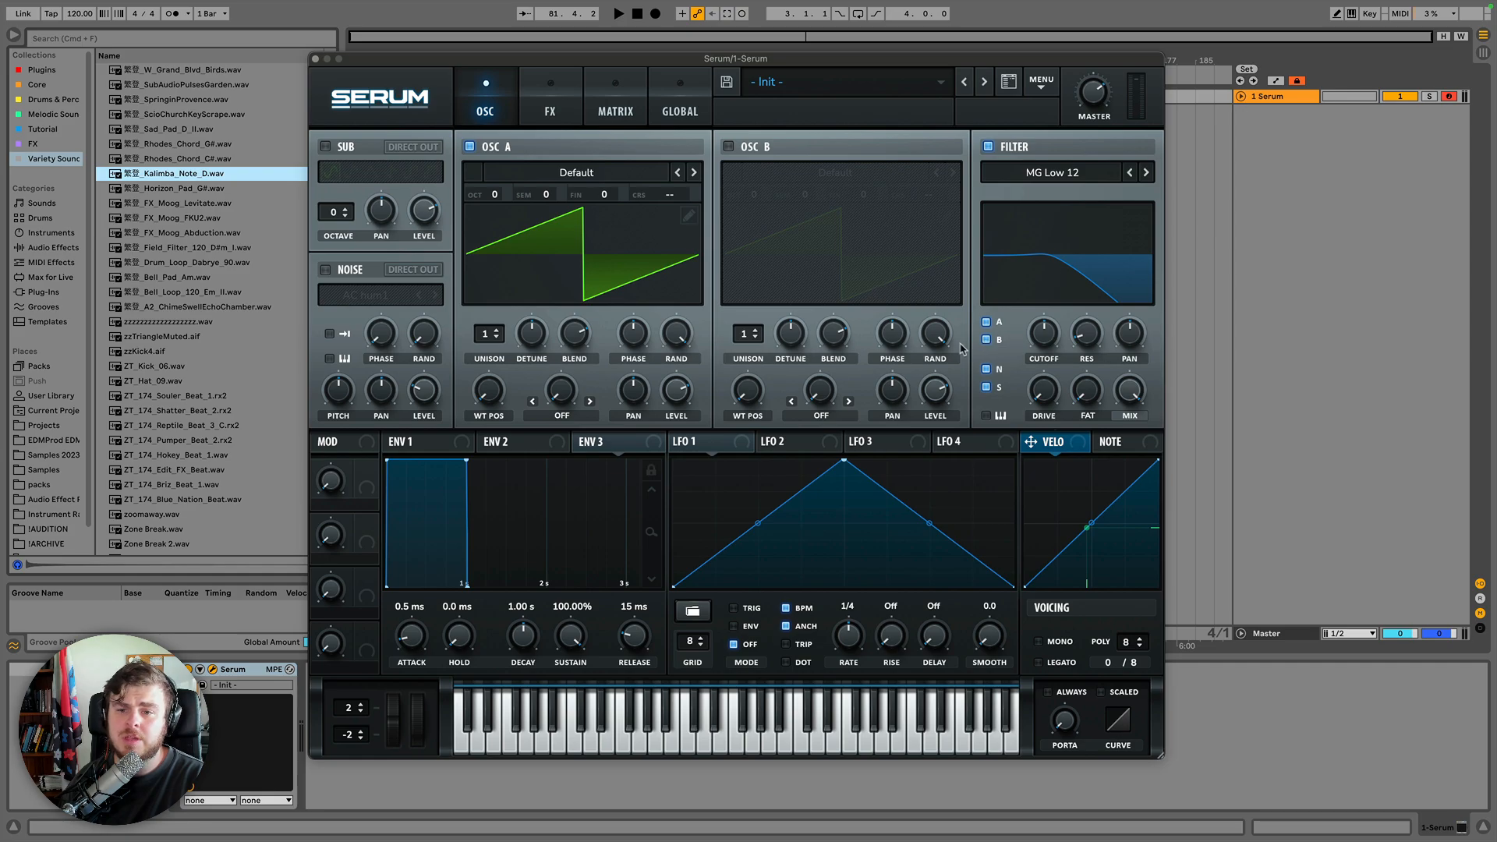
click(987, 340)
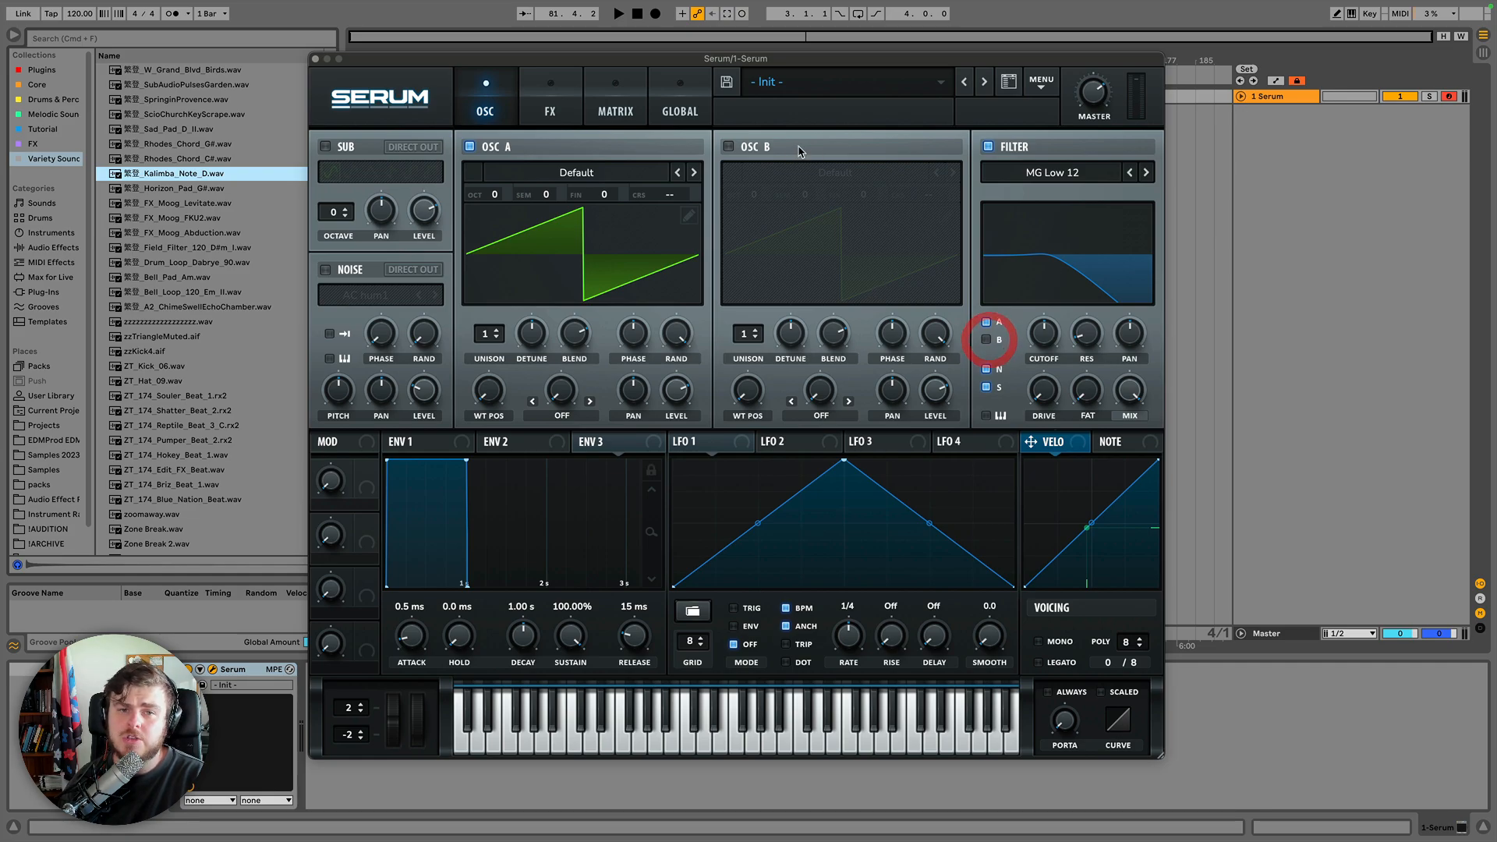
Enable oscillator B, set its octave to +1, and switch oscillator A off.
click(730, 147)
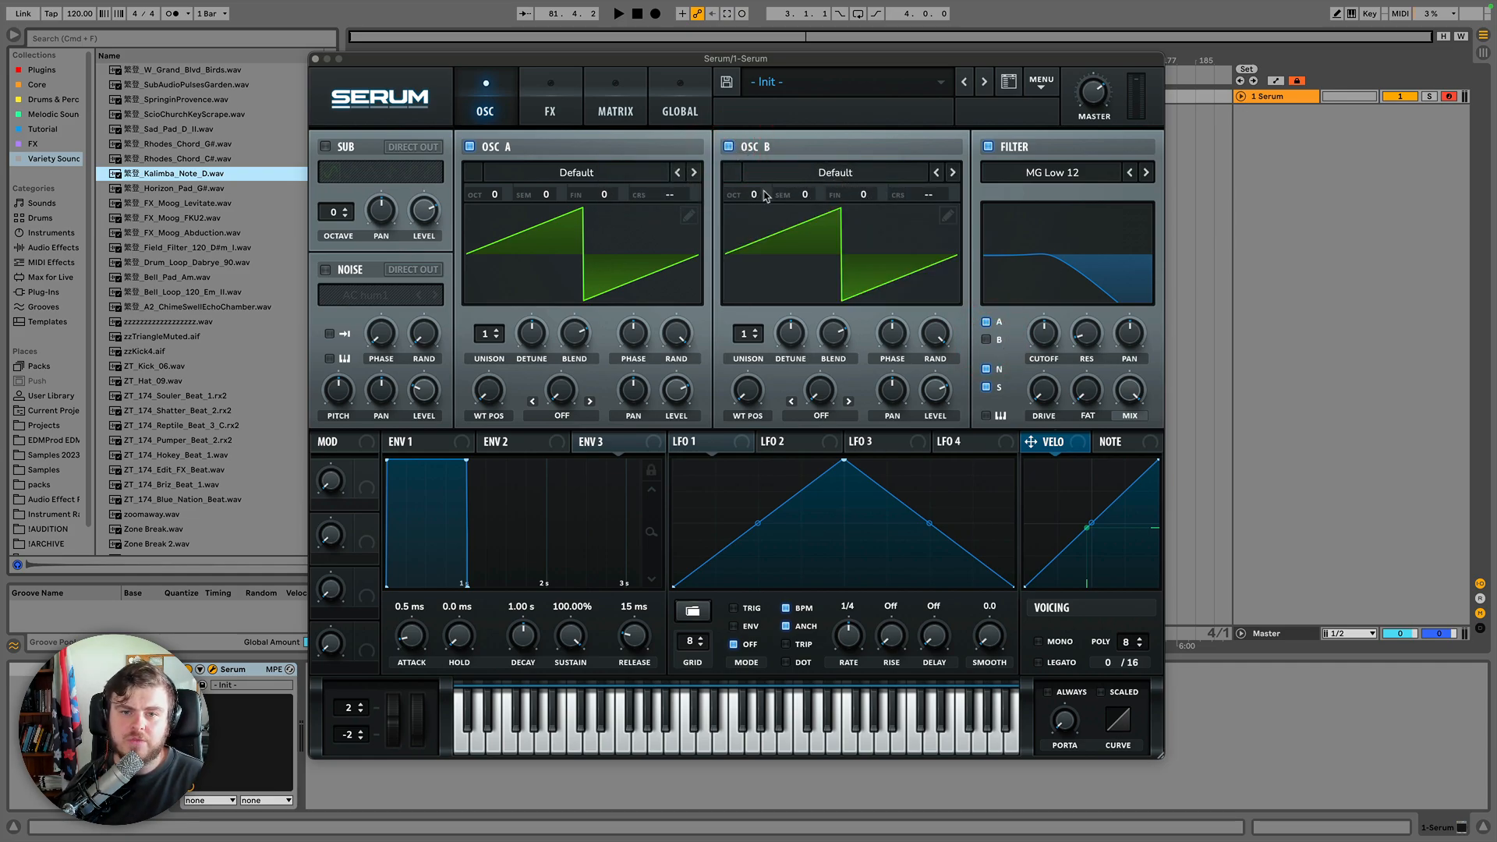
drag(764, 195, 762, 150)
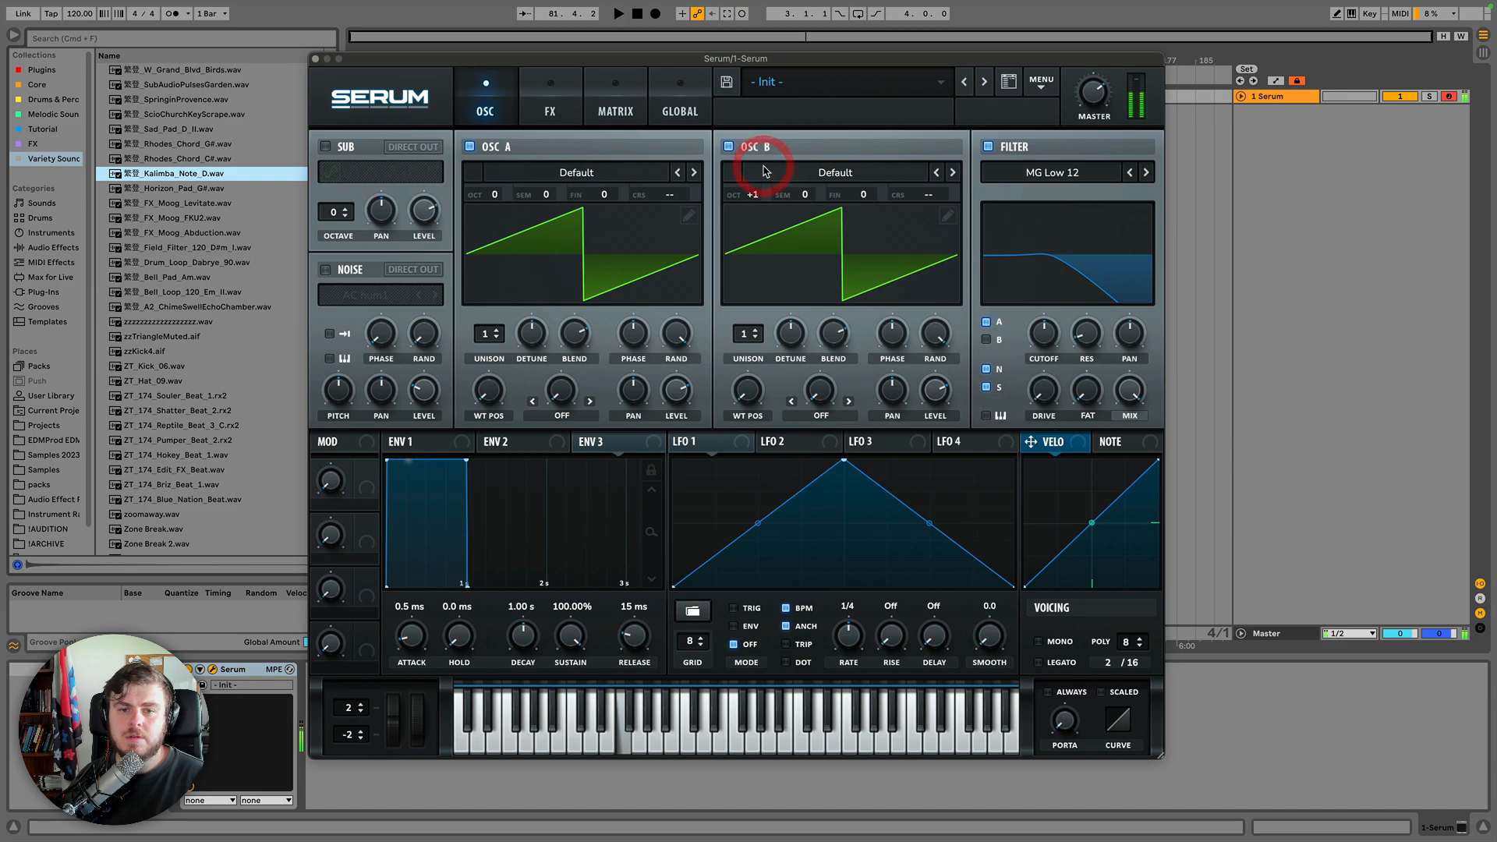
click(729, 148)
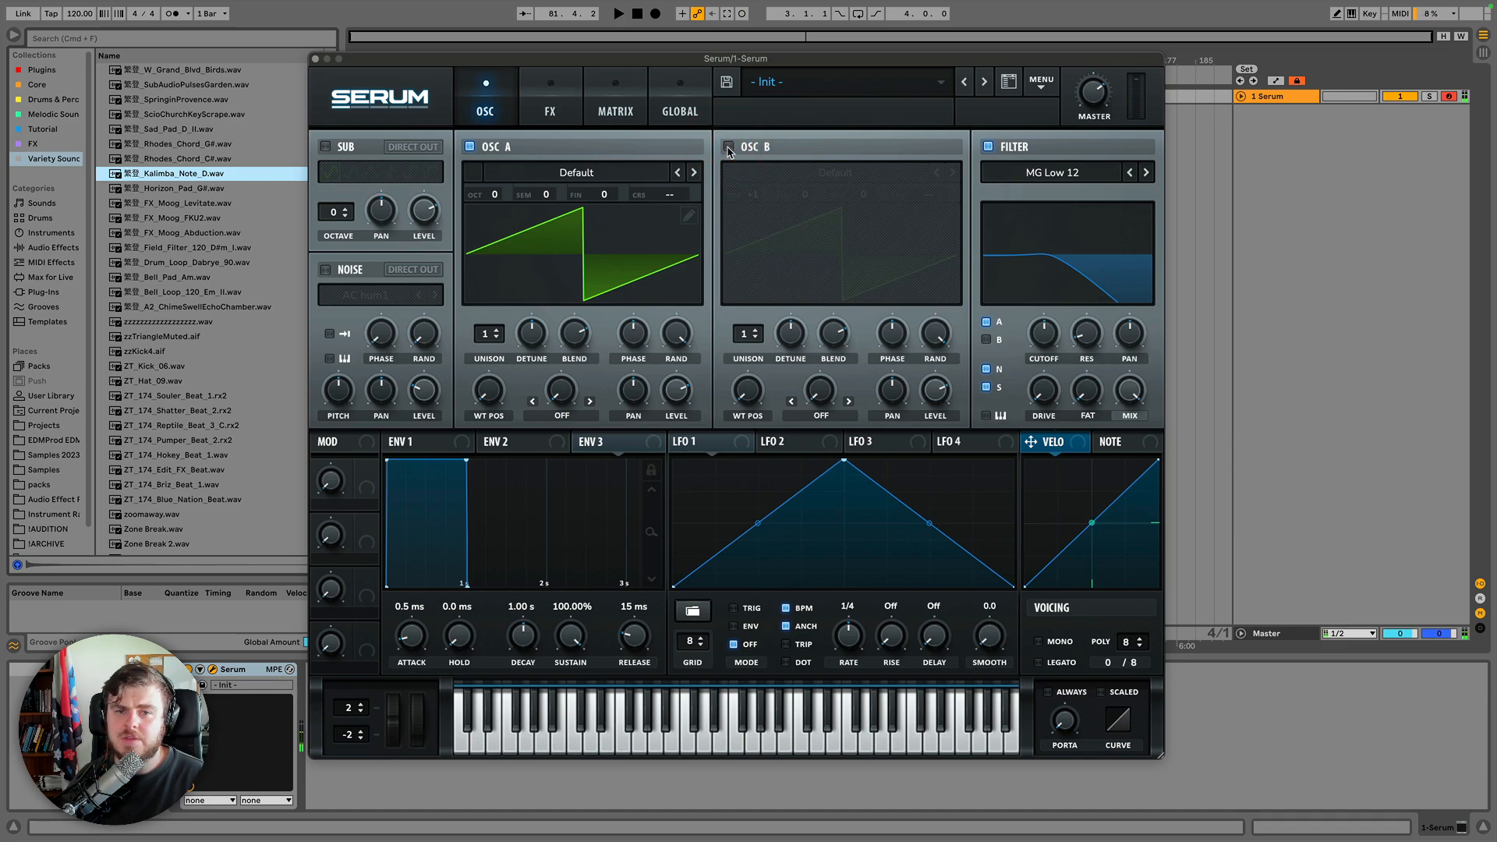
click(729, 147)
click(469, 147)
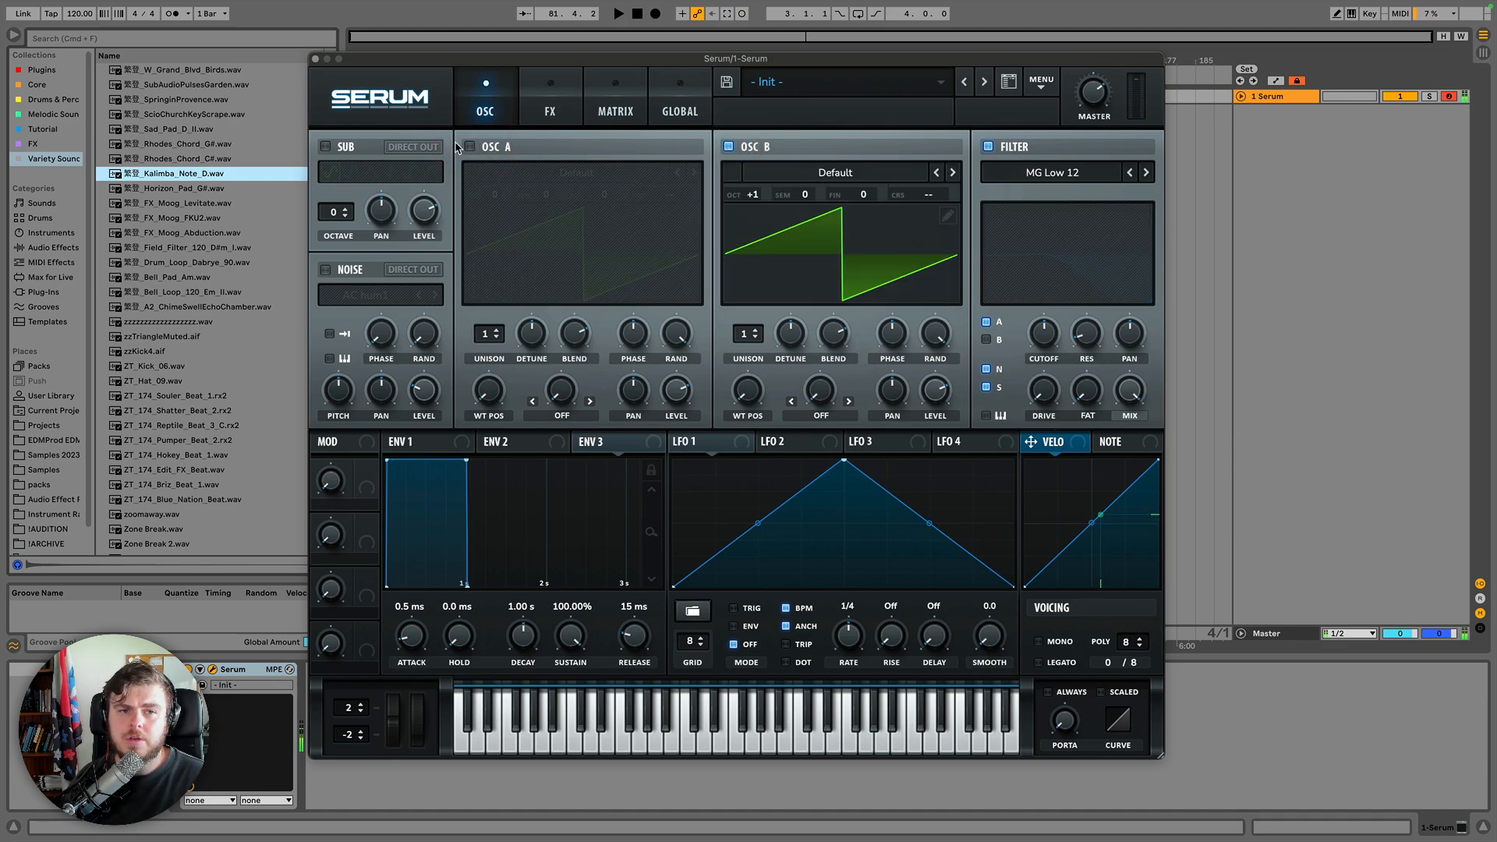
Switch oscillator A back on and turn oscillator B off.
click(470, 147)
click(729, 146)
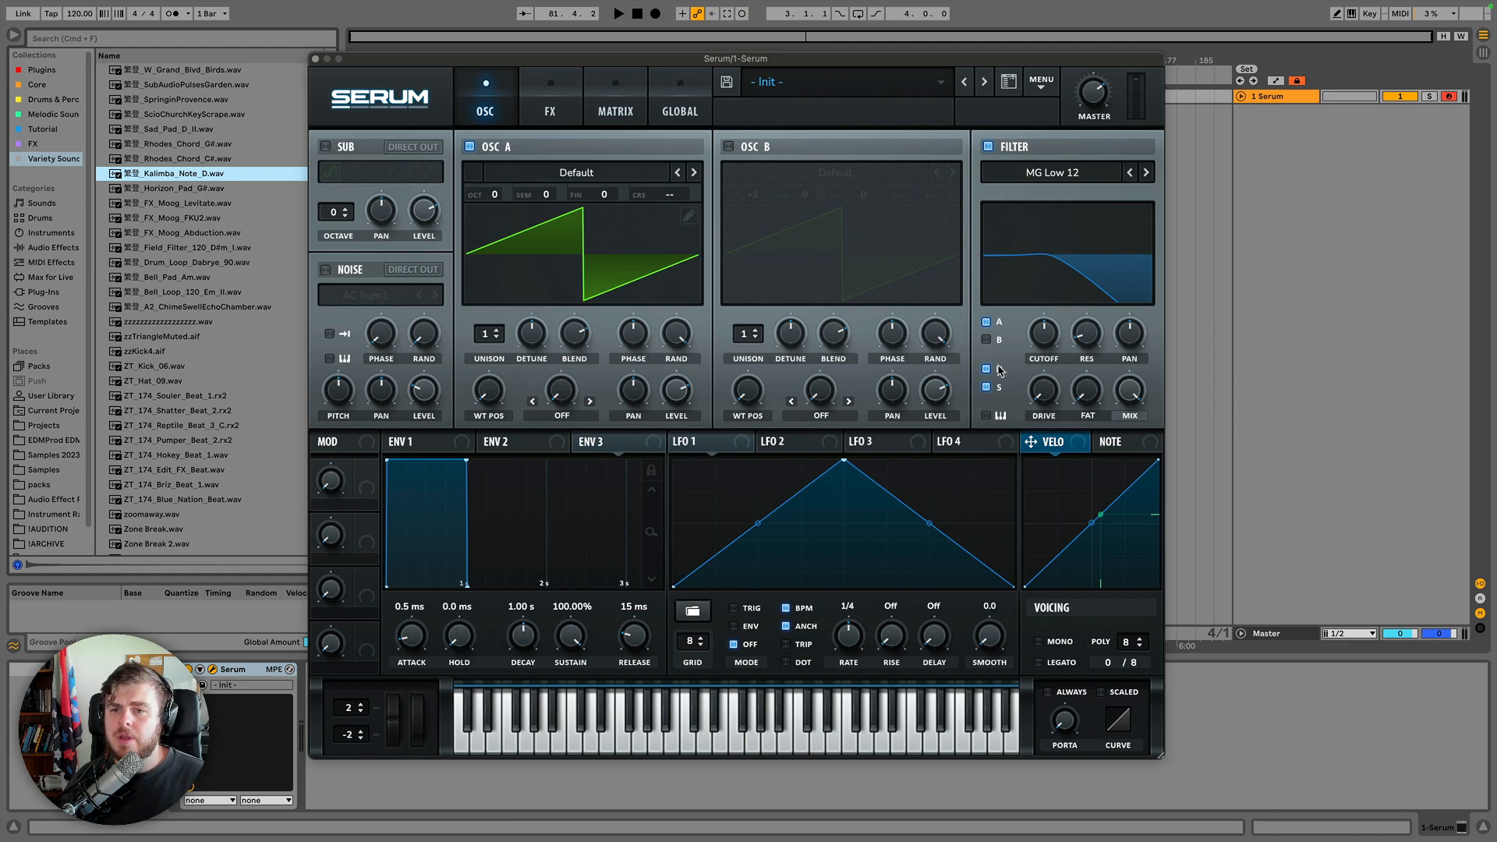
Open the filter type list, then step the filter type up to MG Low 24 and back down to MG Low 6.
click(1043, 177)
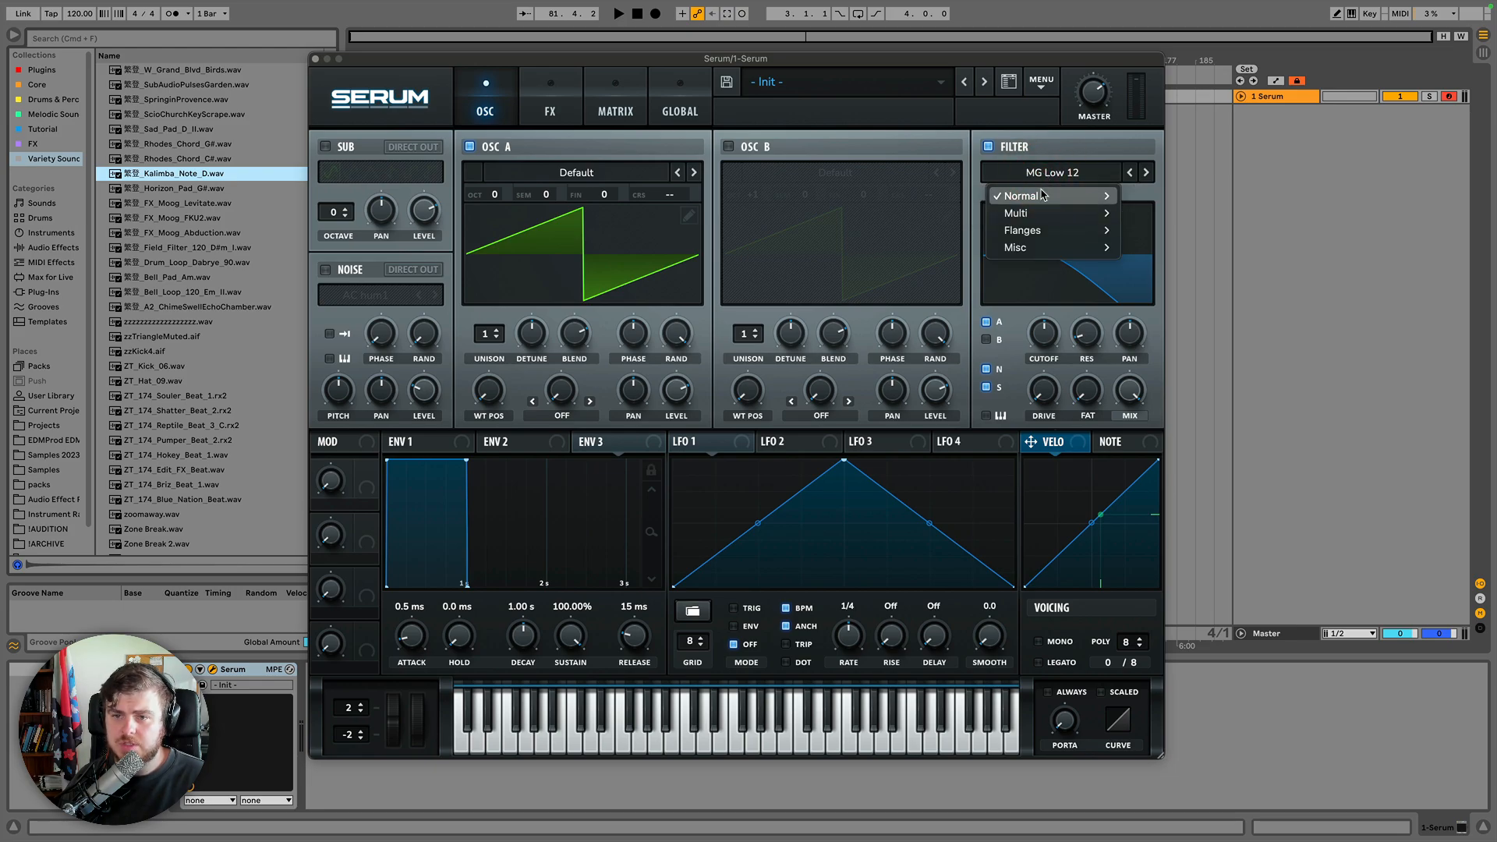
mouse_move(1042, 196)
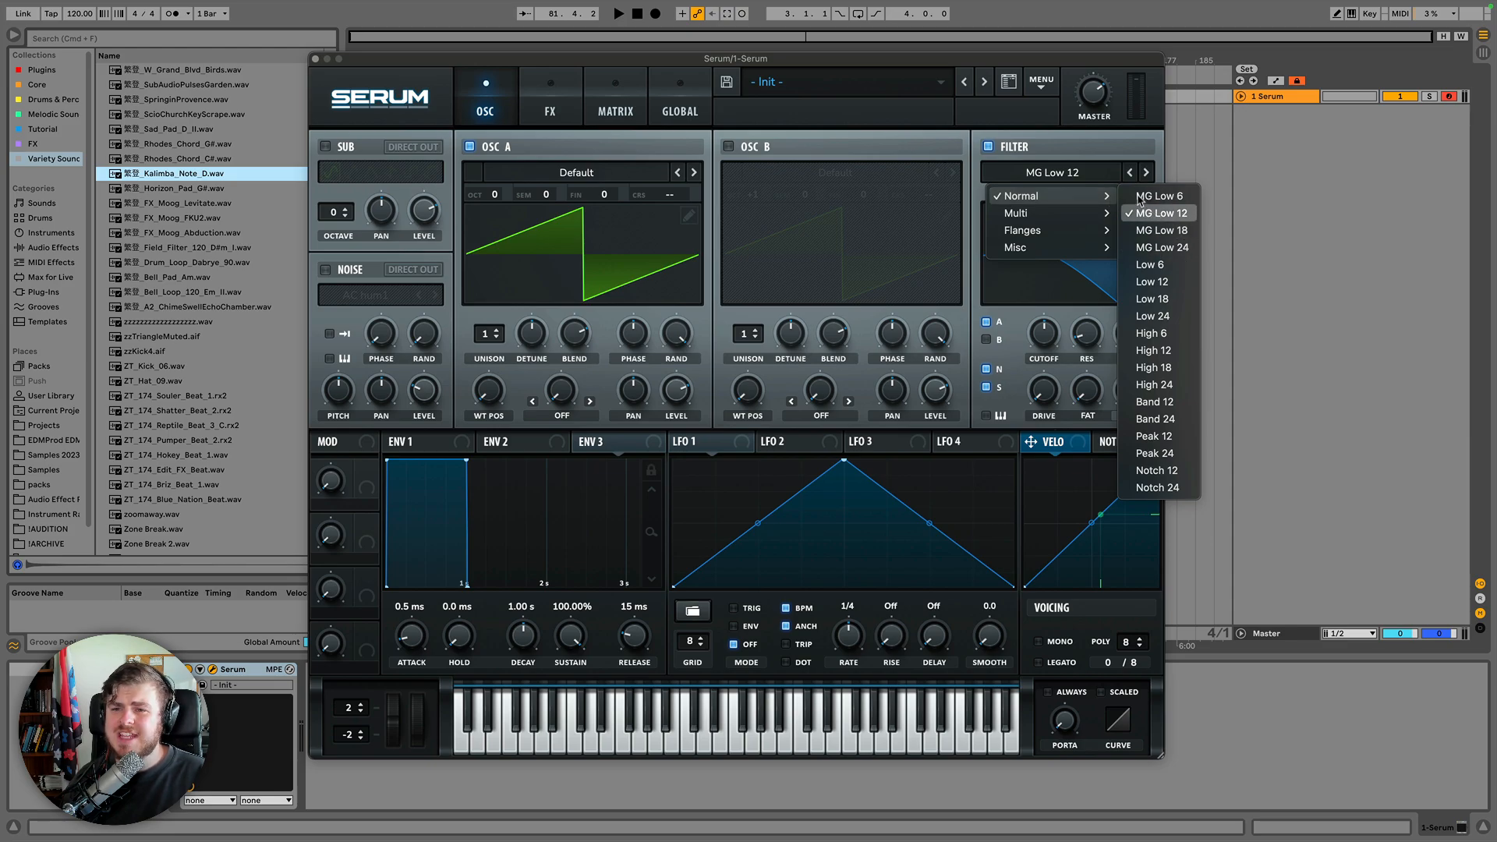
click(1145, 173)
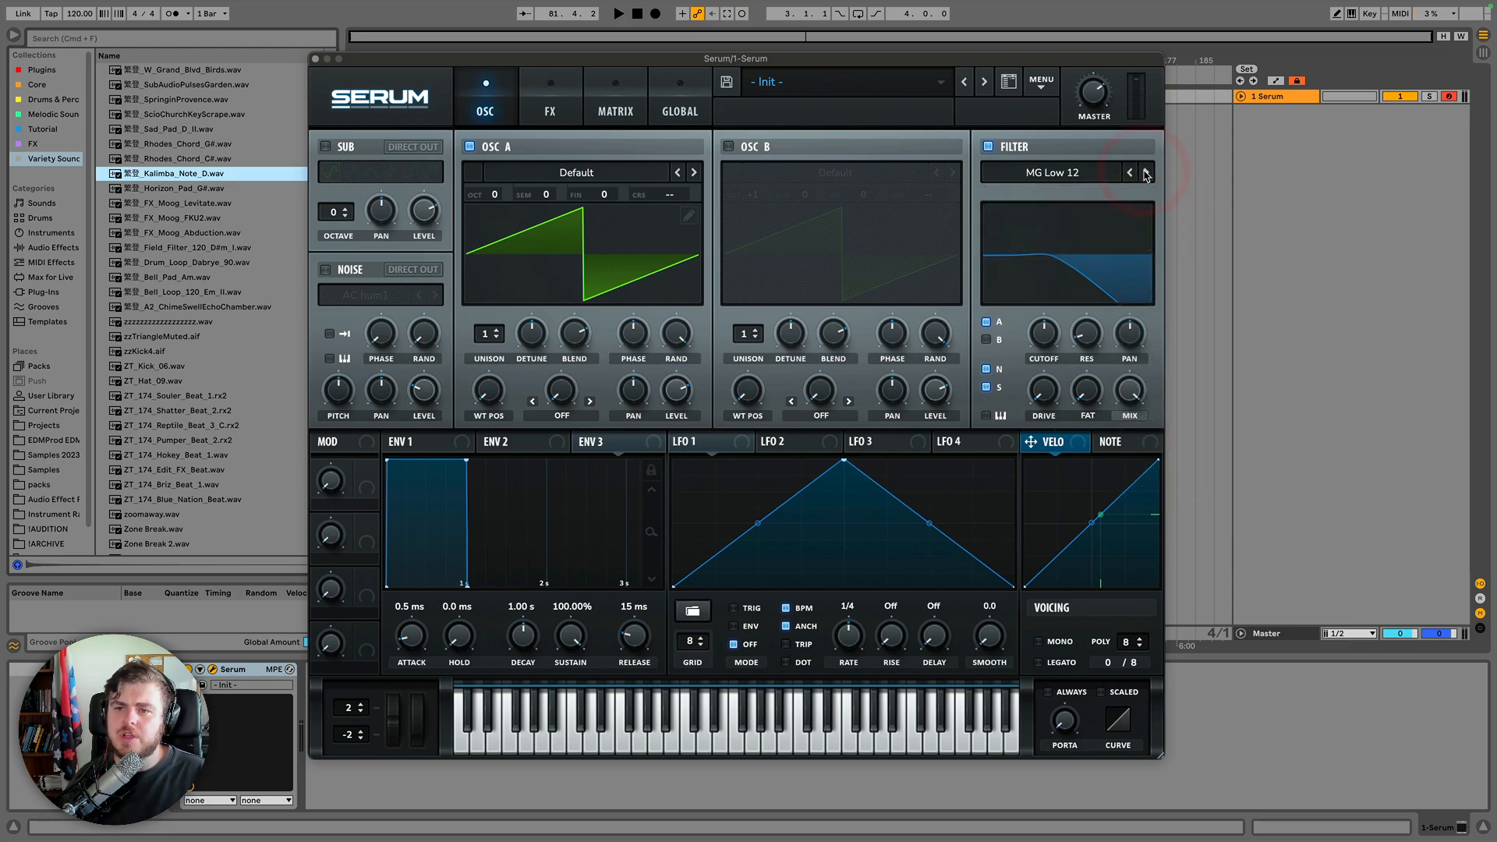
click(1145, 173)
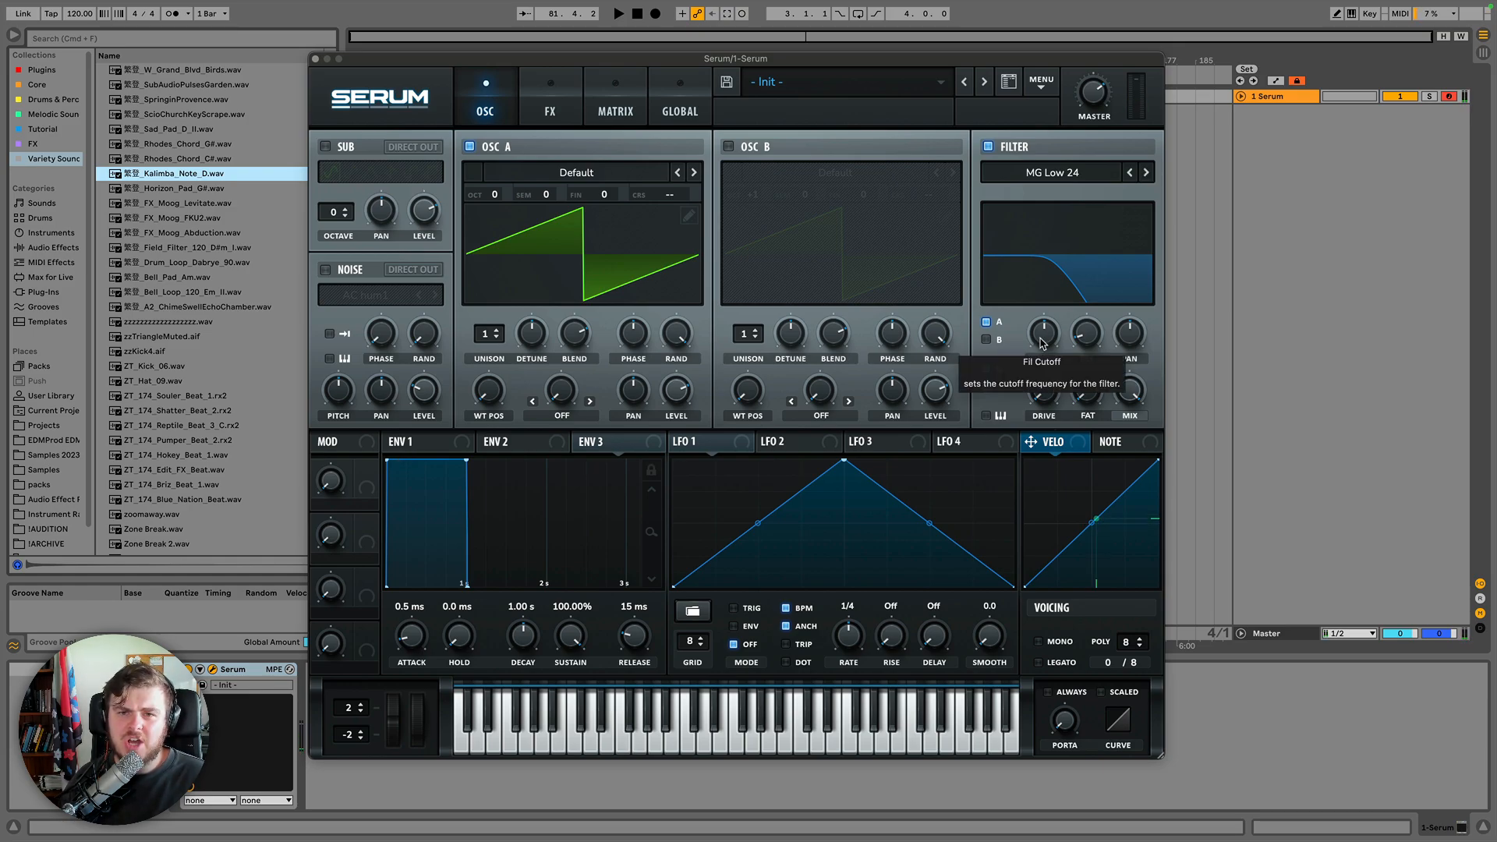
click(1130, 172)
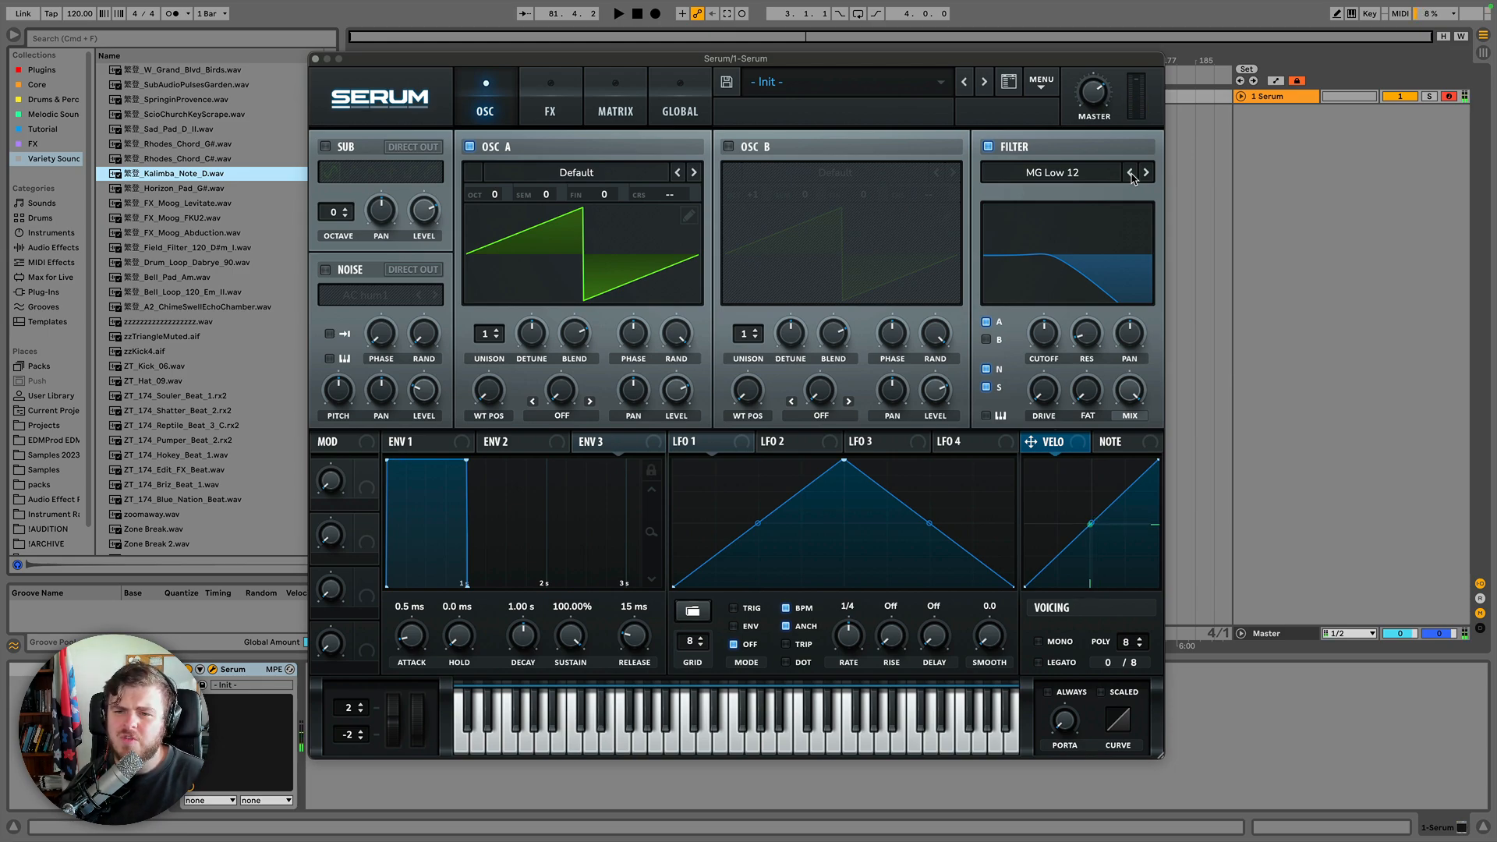
click(1130, 173)
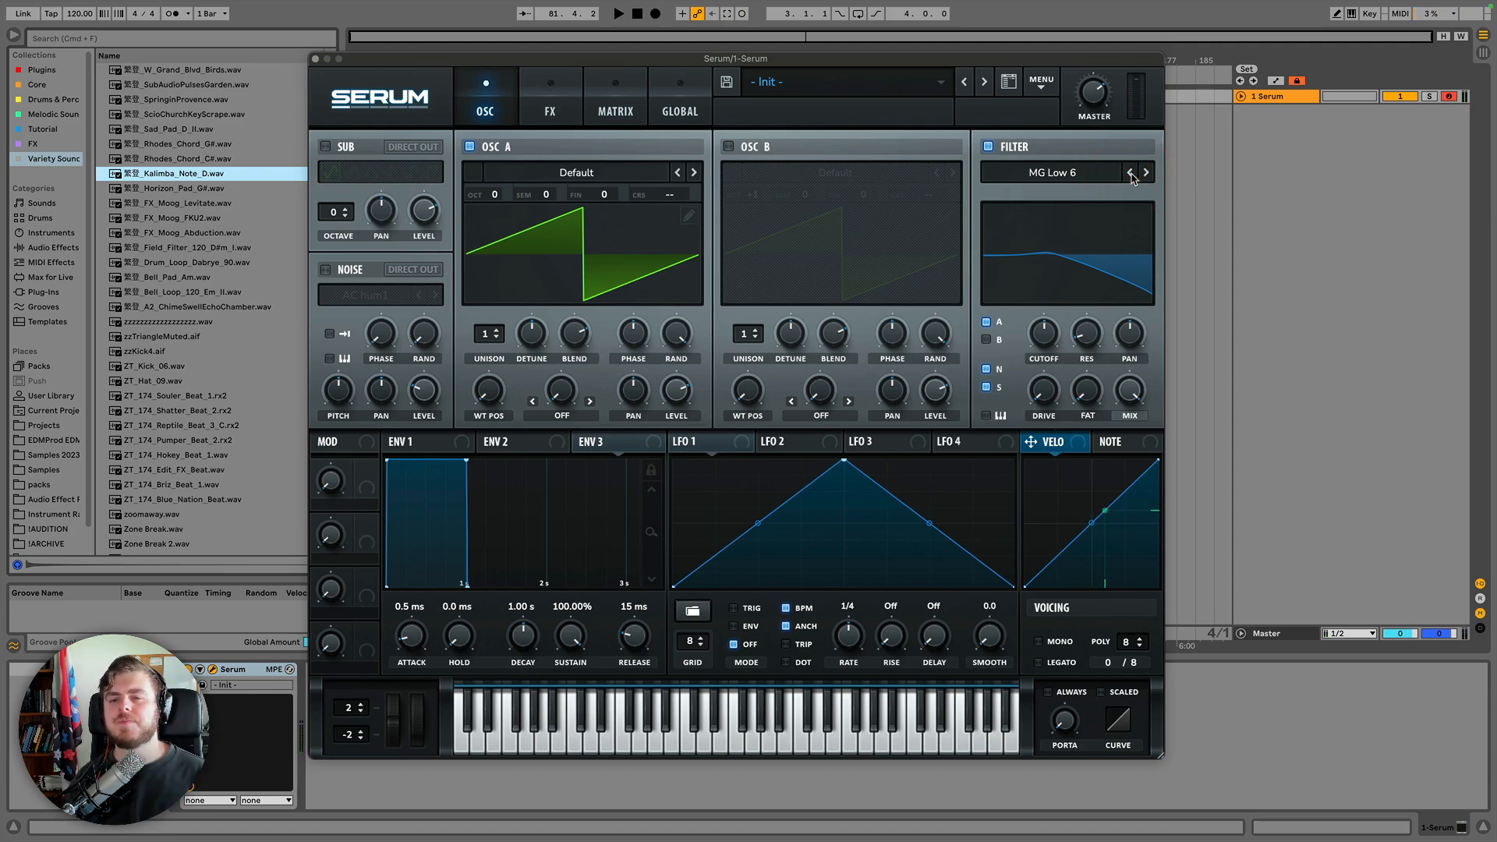
Pick Low 12 from the filter type list and step through the types up to High 24.
click(1115, 174)
mouse_move(1107, 196)
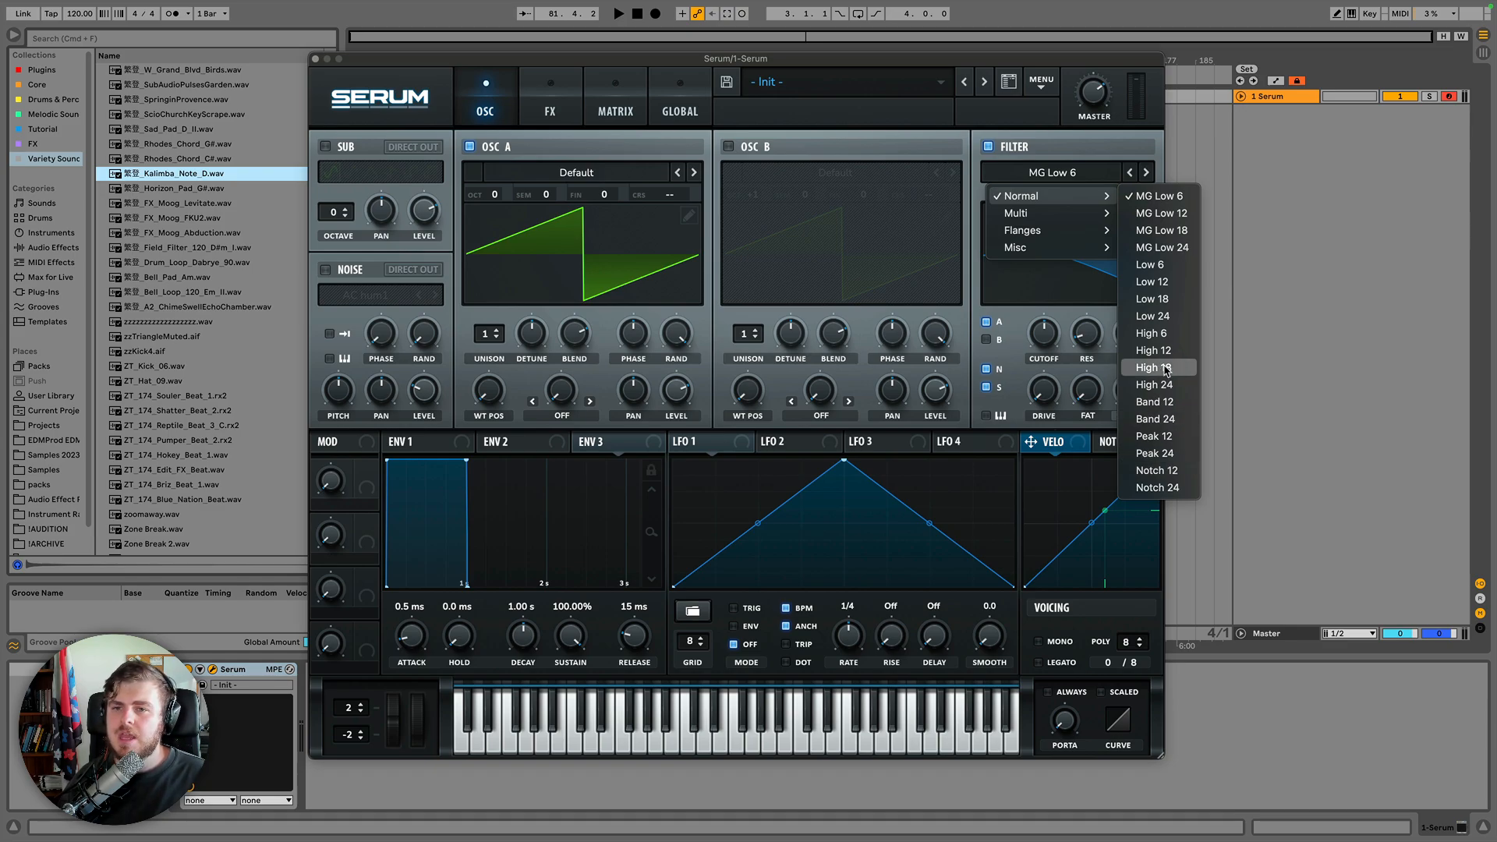
click(1161, 280)
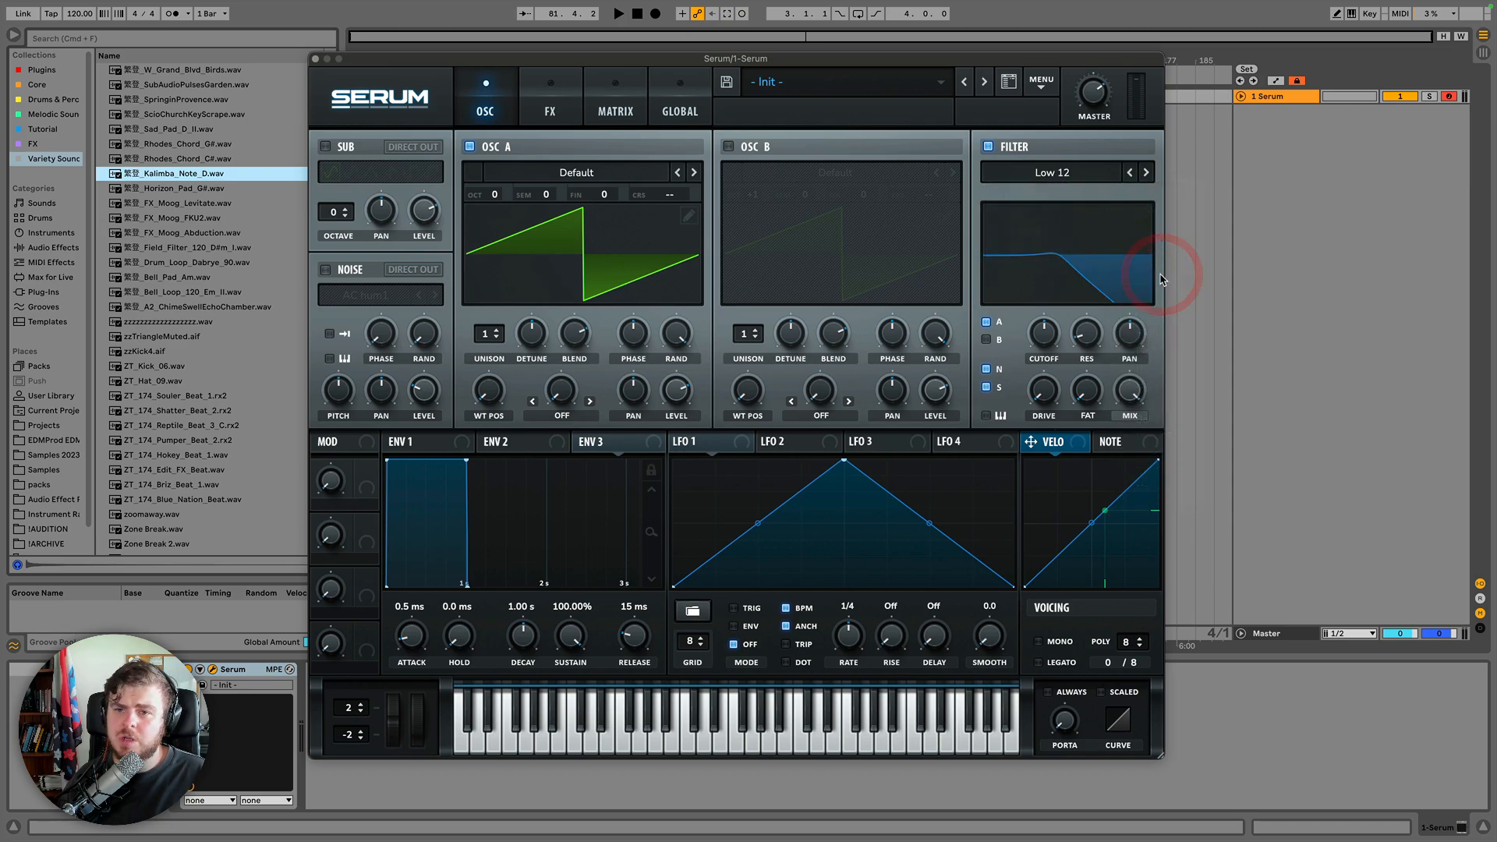
click(1146, 172)
click(1146, 172)
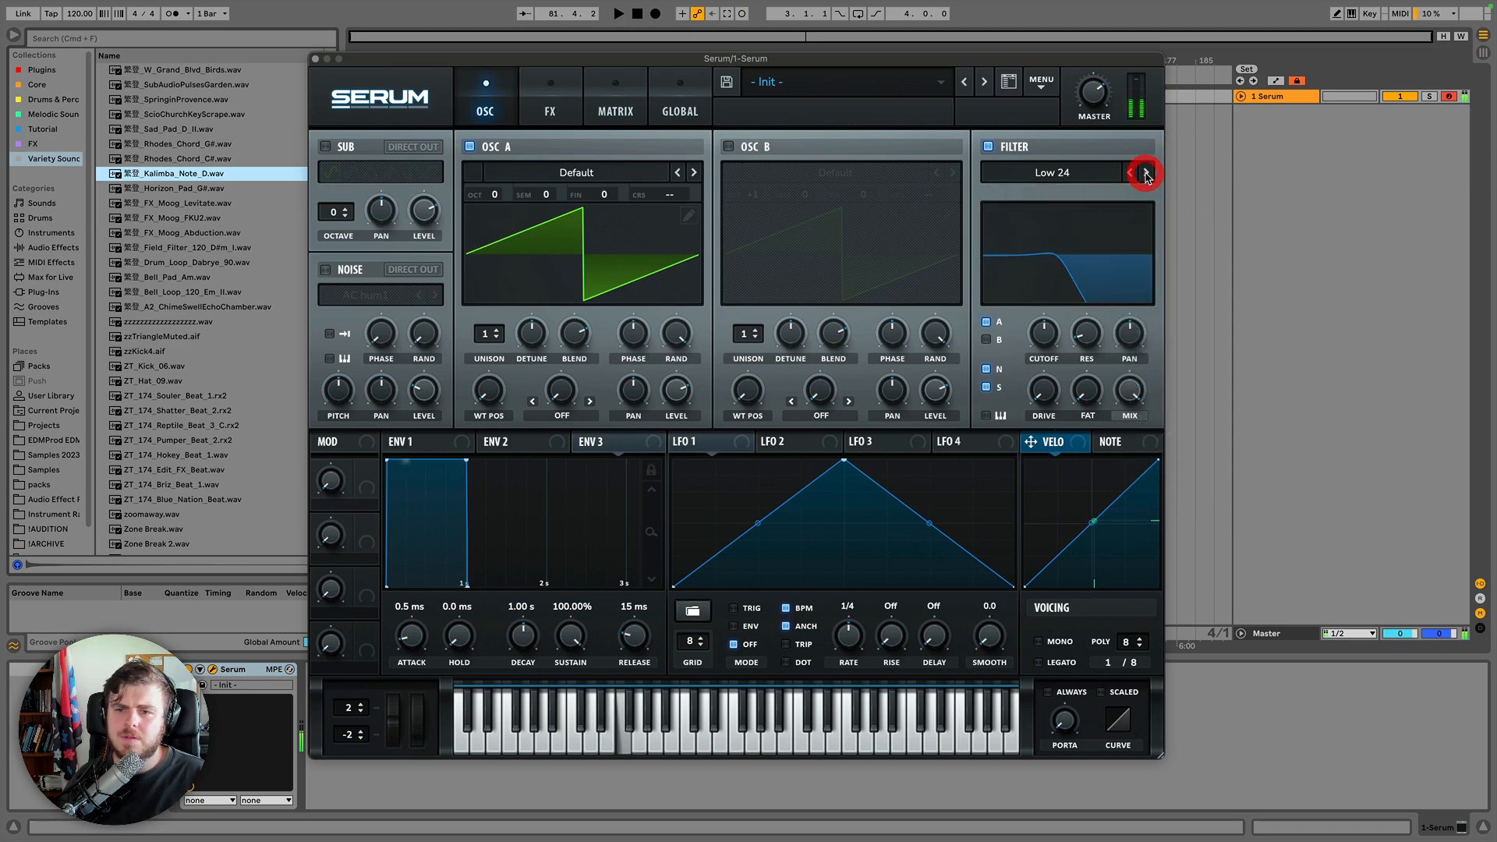
click(1146, 172)
click(1144, 172)
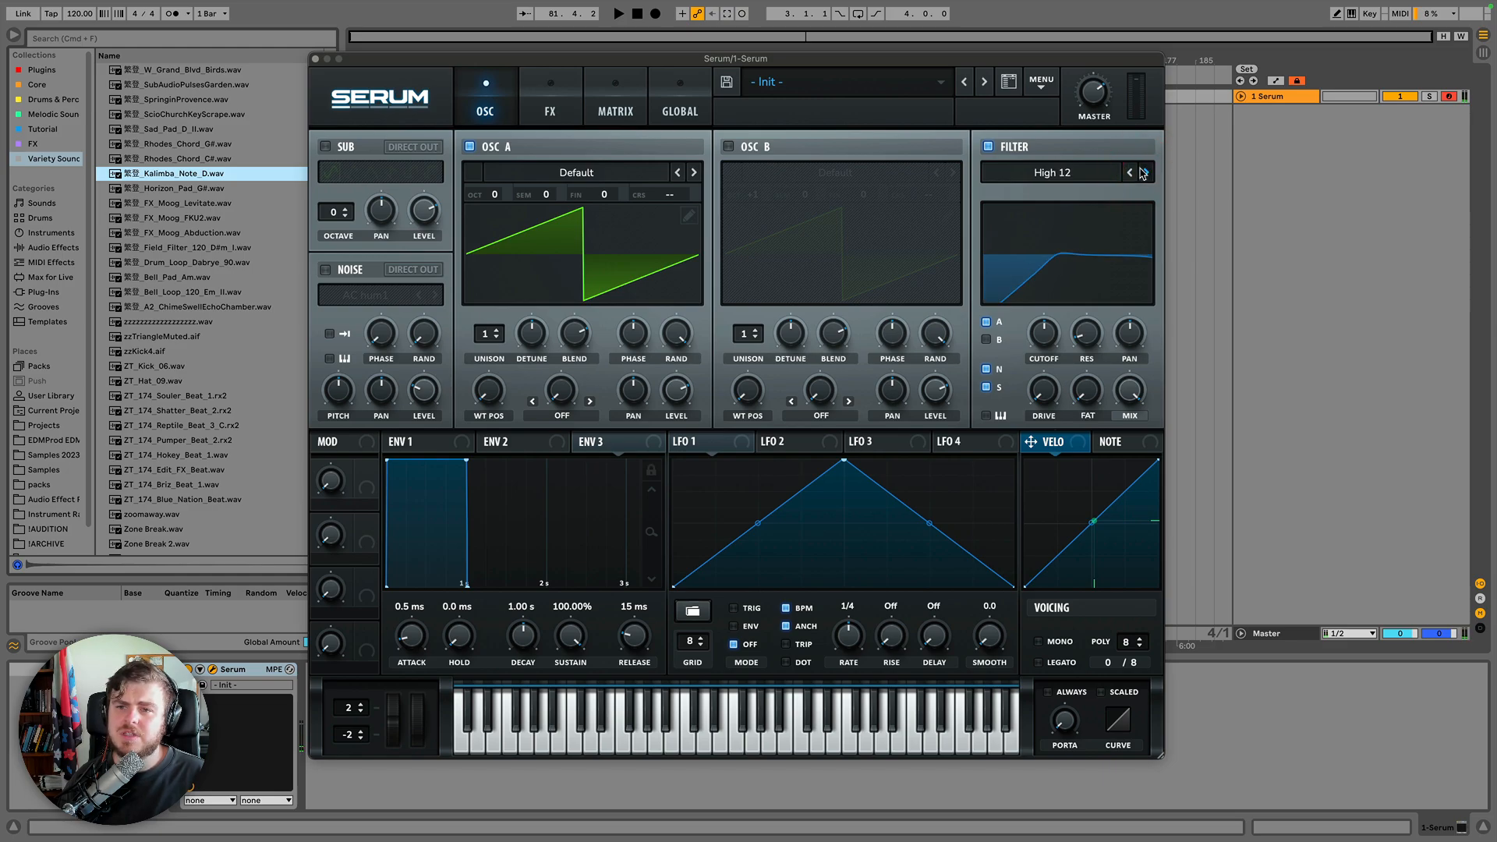
click(1144, 173)
click(1145, 173)
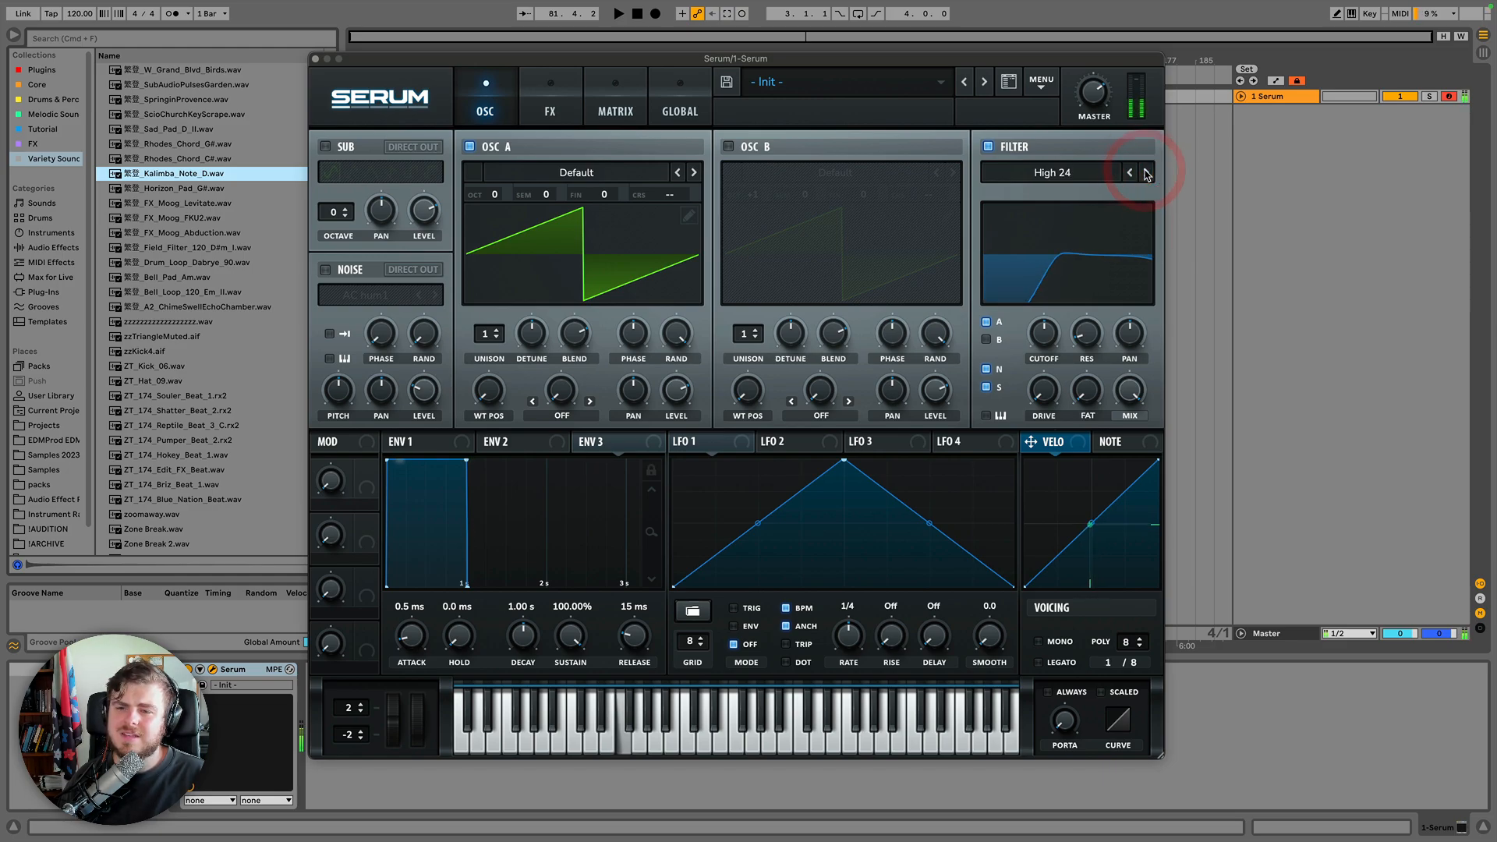
Step the filter through the Band and Peak types to Peak 24, sweeping the cutoff for each.
drag(1044, 333, 1049, 335)
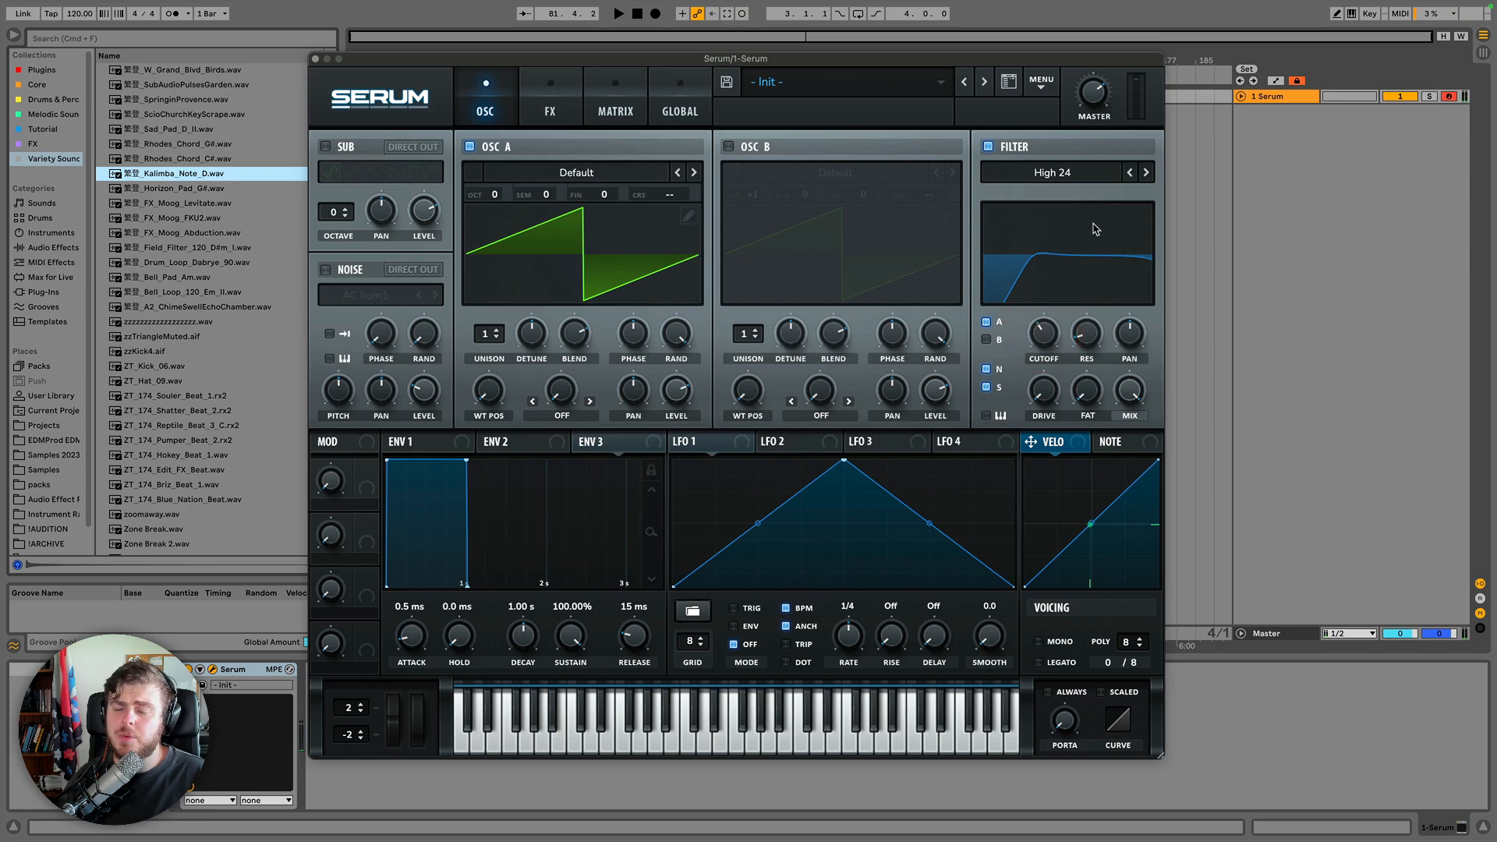
click(1146, 172)
drag(1047, 331, 1083, 243)
click(1146, 172)
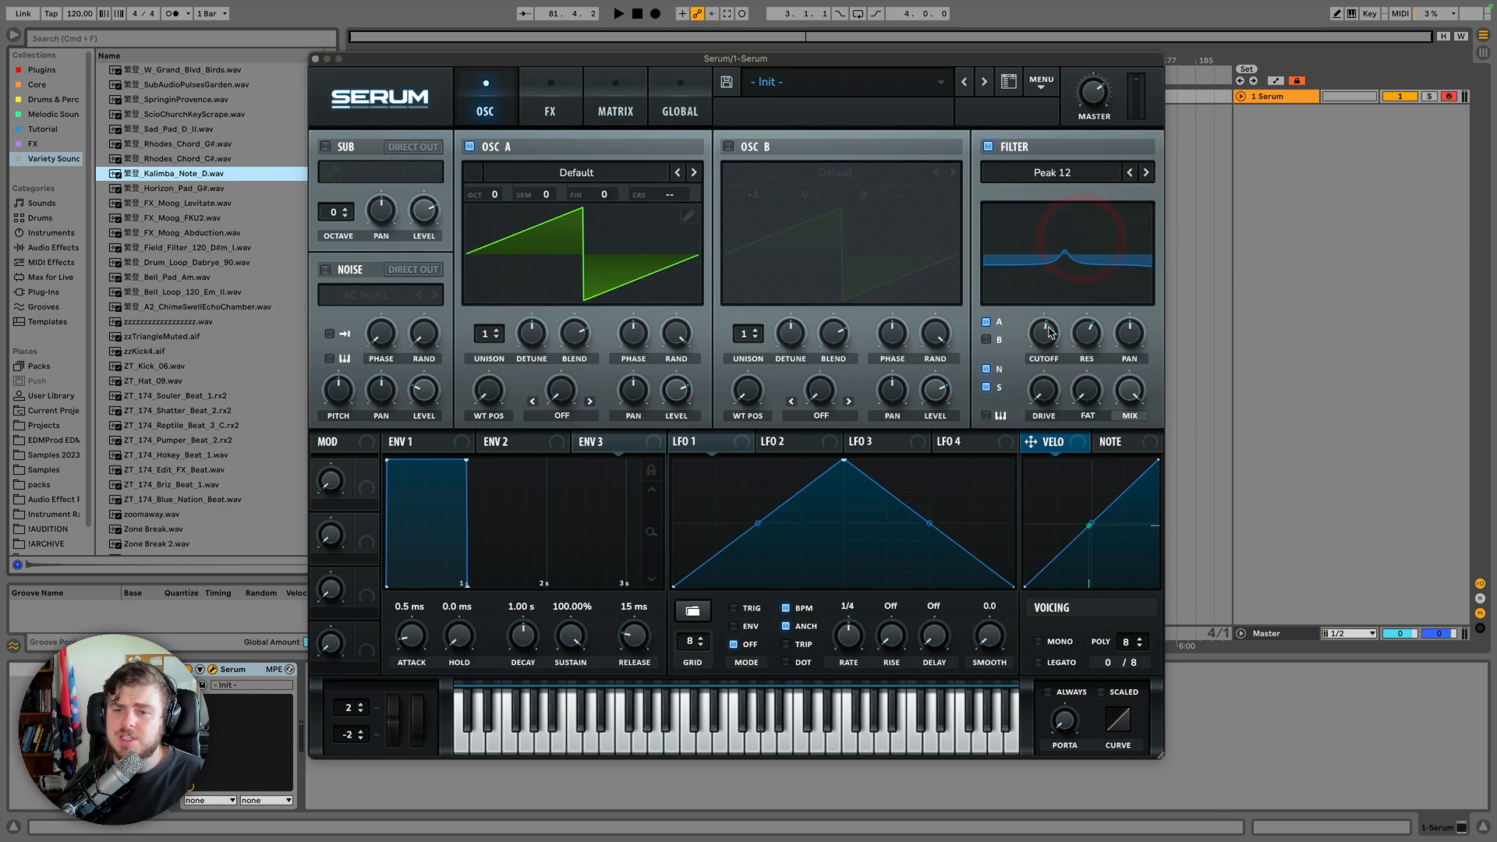
drag(1046, 339, 1042, 300)
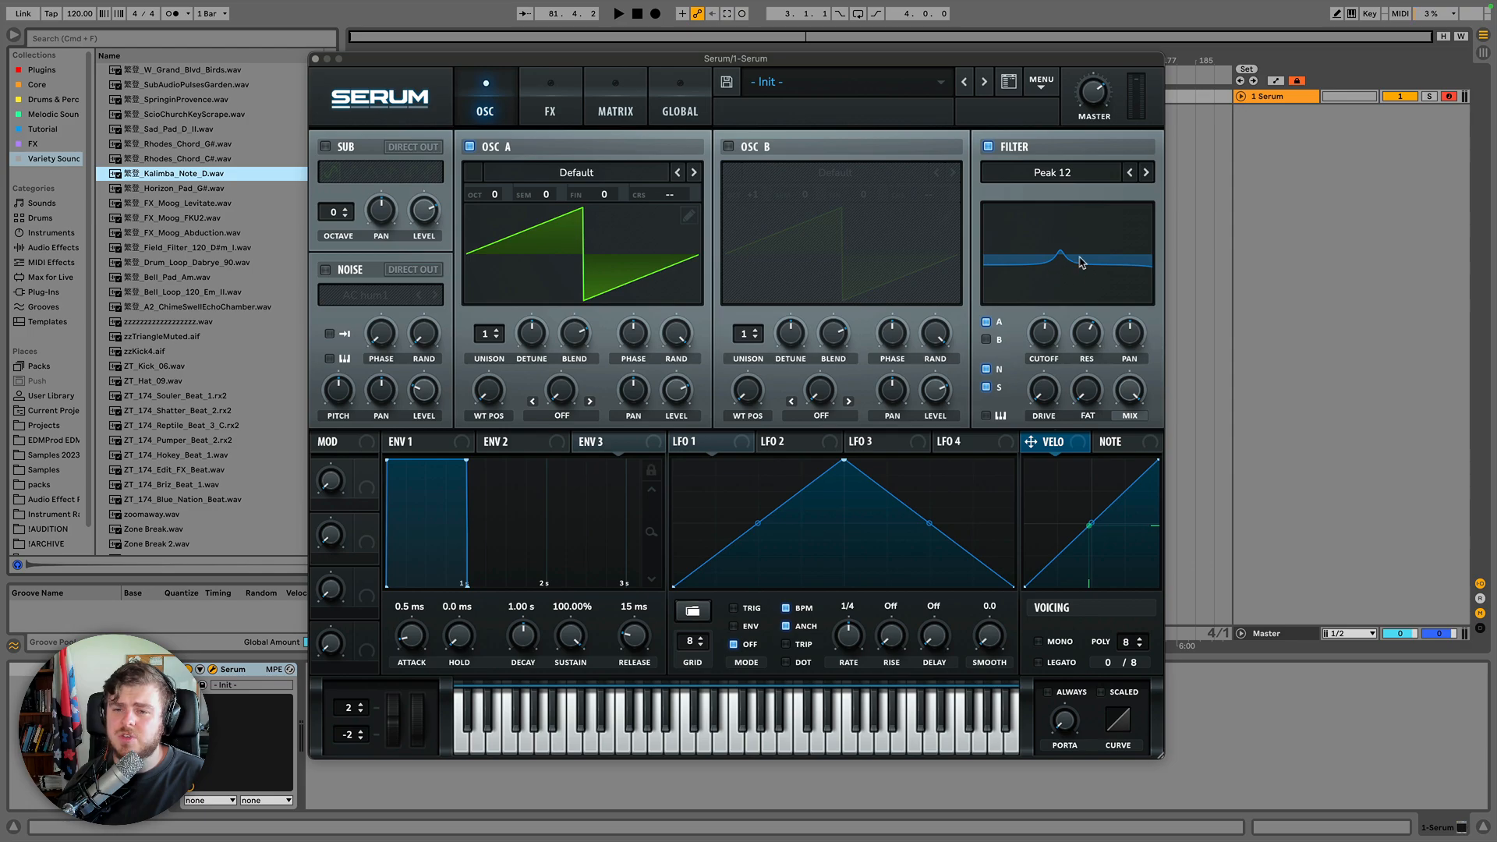
click(1147, 173)
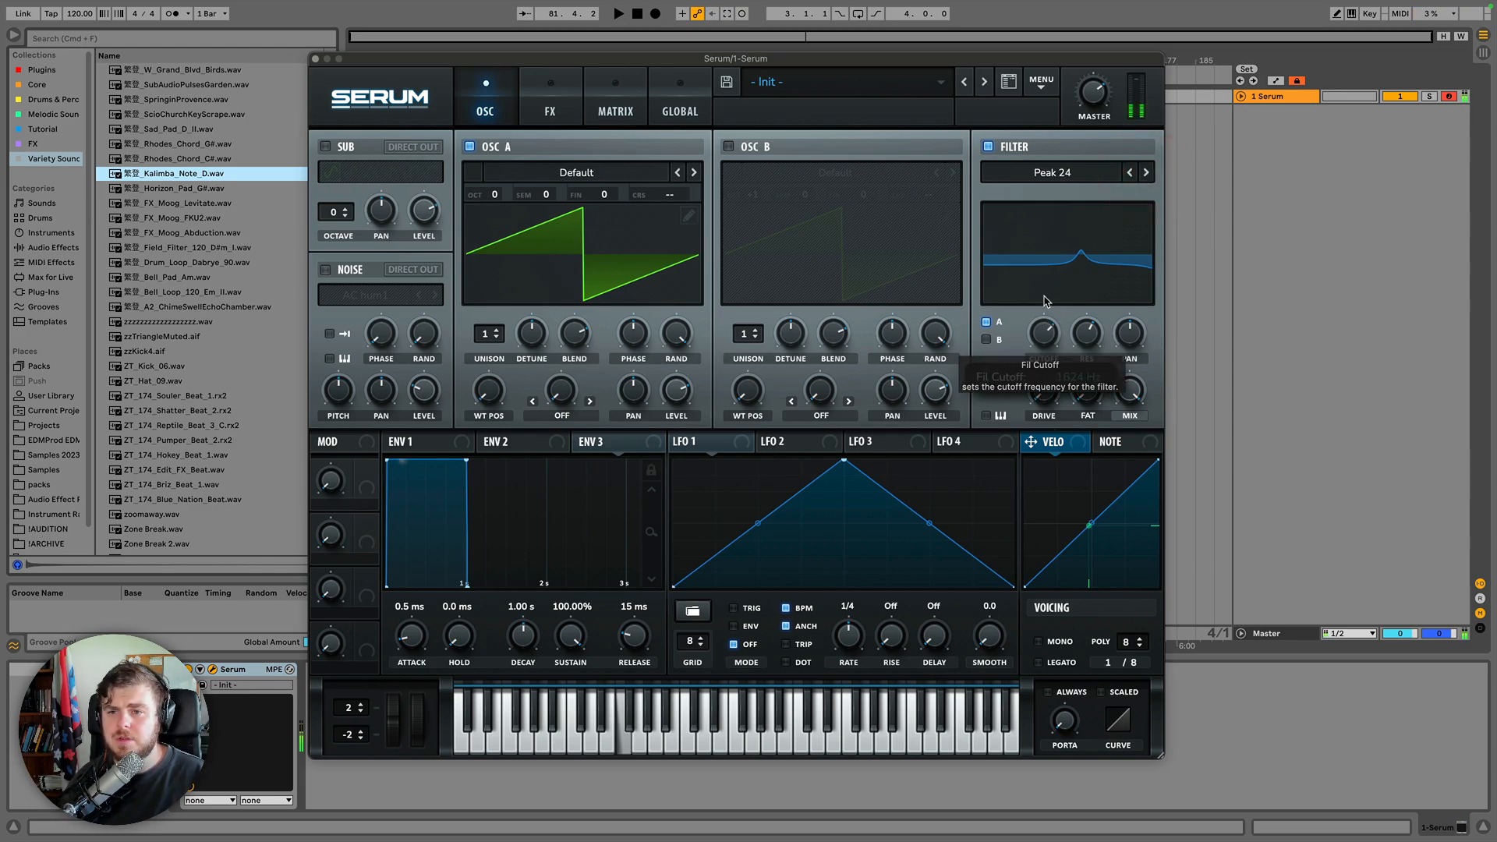
drag(1044, 340, 1045, 331)
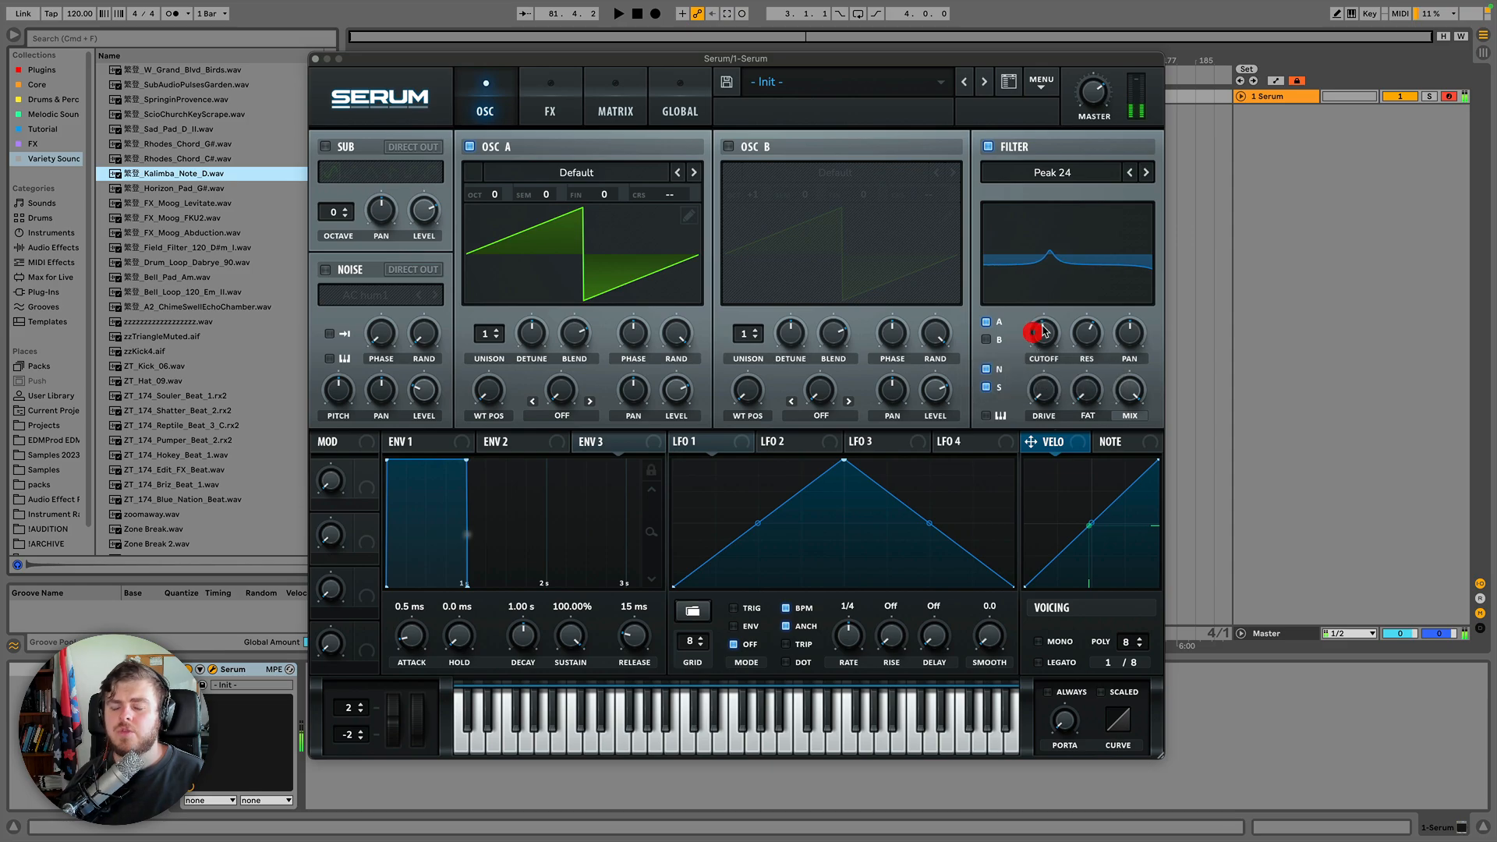
Step the filter to Notch 12 and Notch 24, sweeping the cutoff and adjusting the resonance.
click(1146, 173)
drag(1044, 337, 1065, 428)
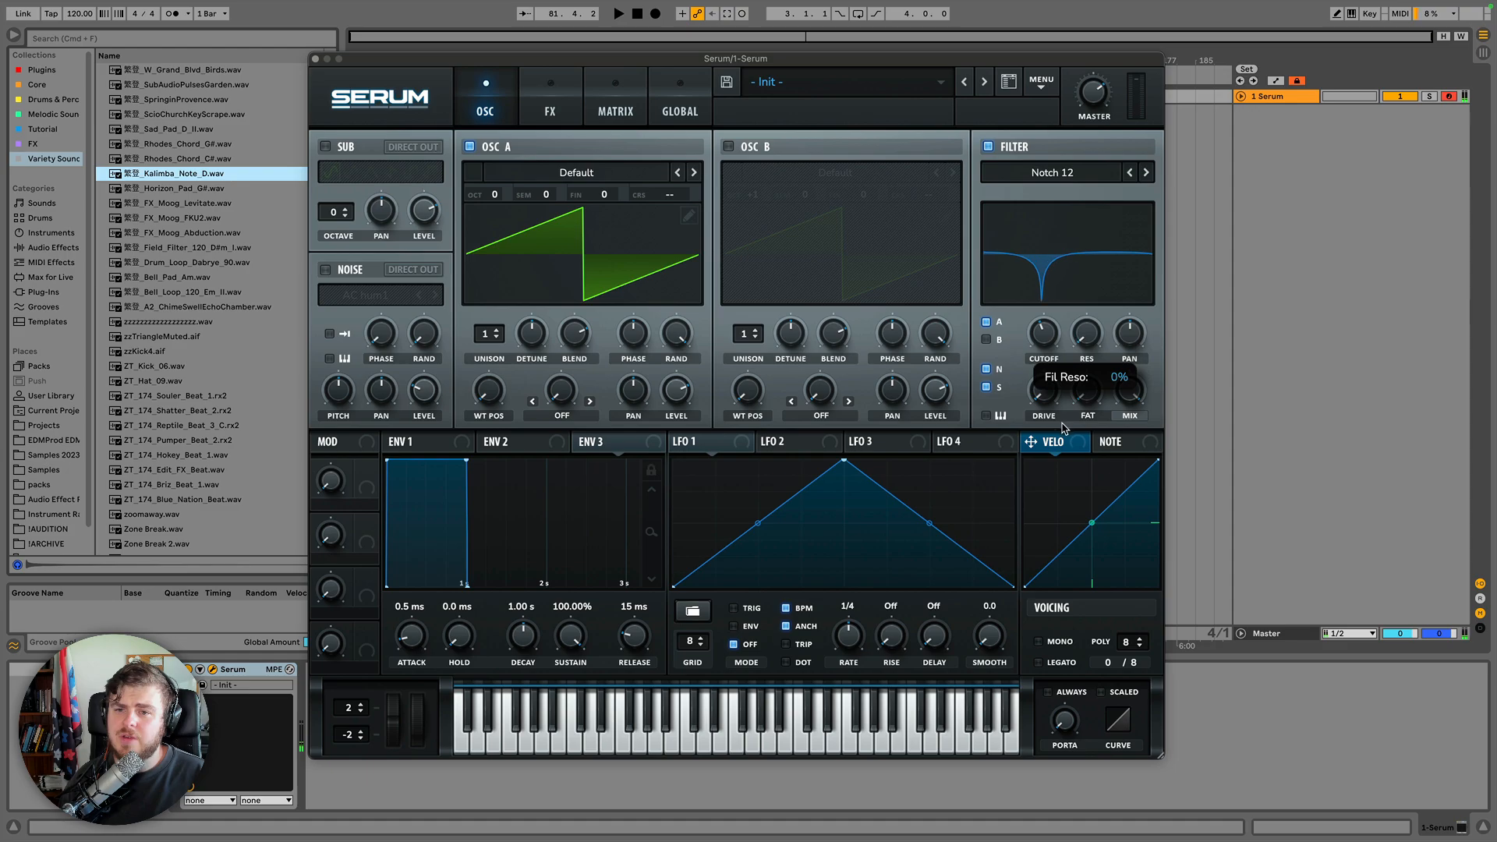
drag(1044, 332, 1036, 309)
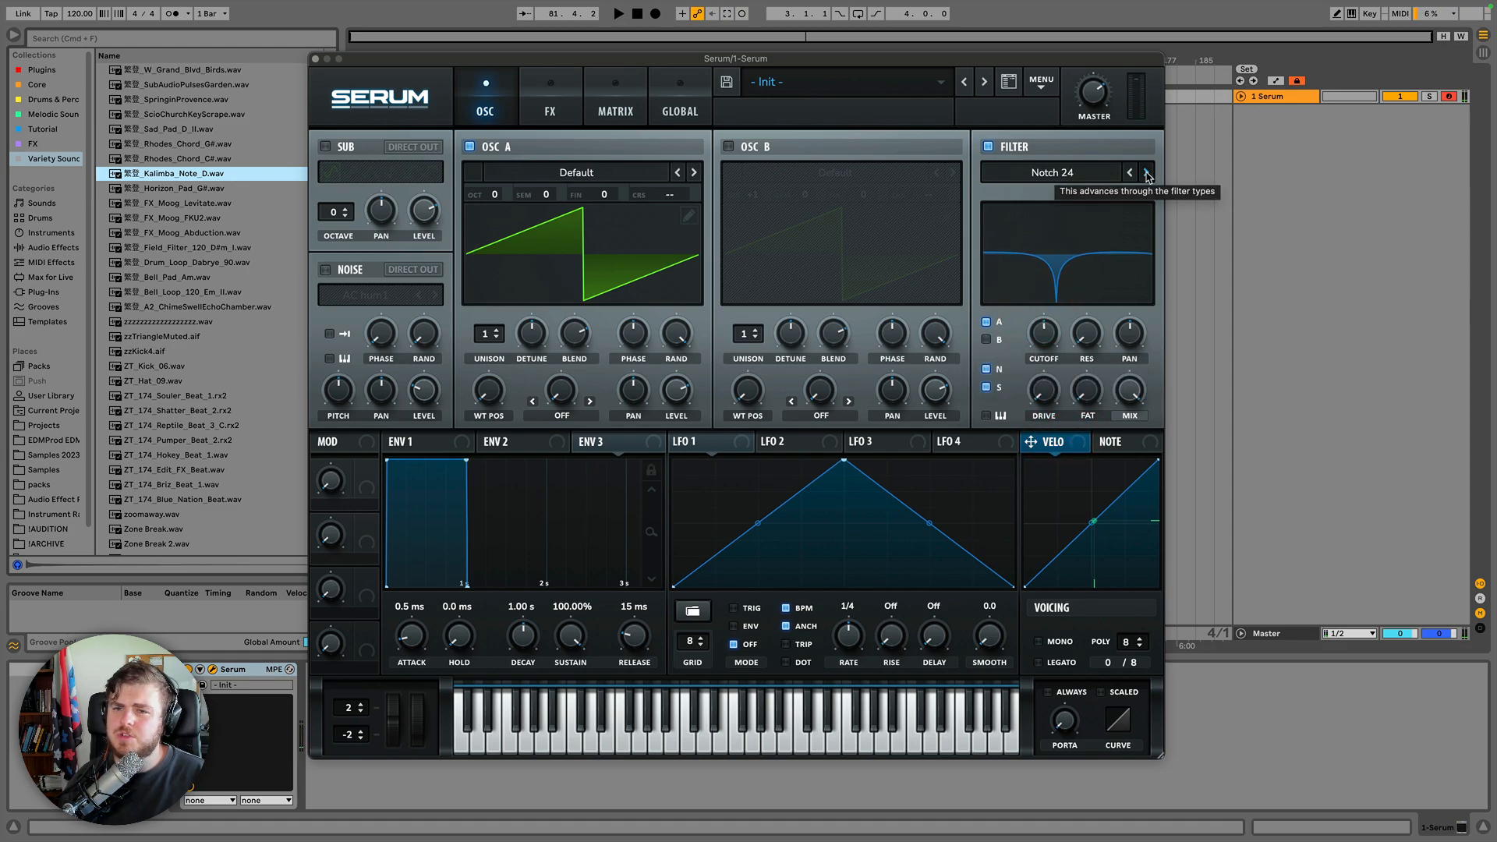
click(1146, 173)
drag(1044, 333, 1052, 290)
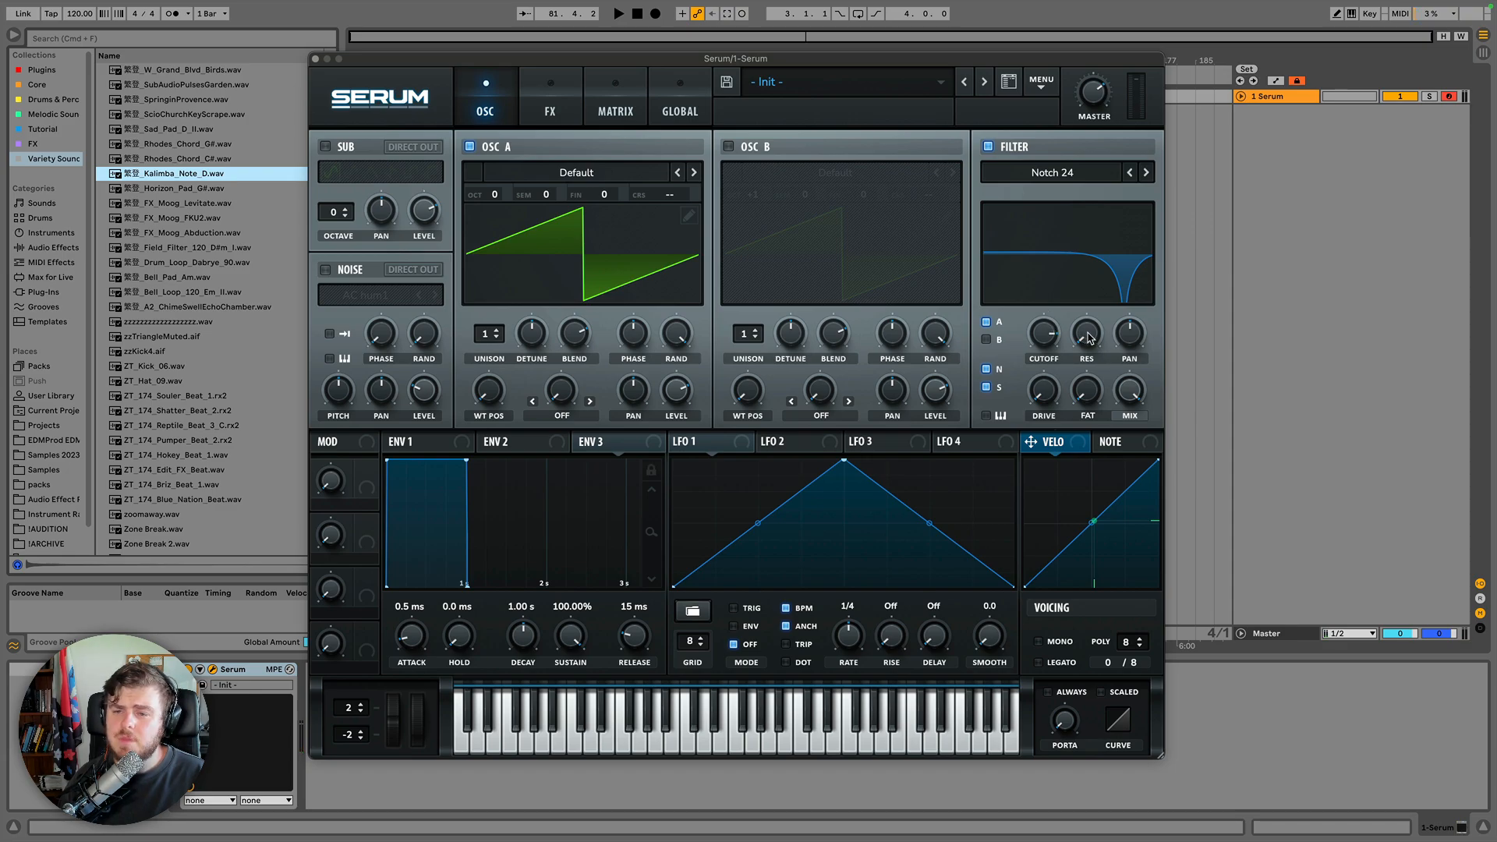
drag(1090, 338, 1026, 366)
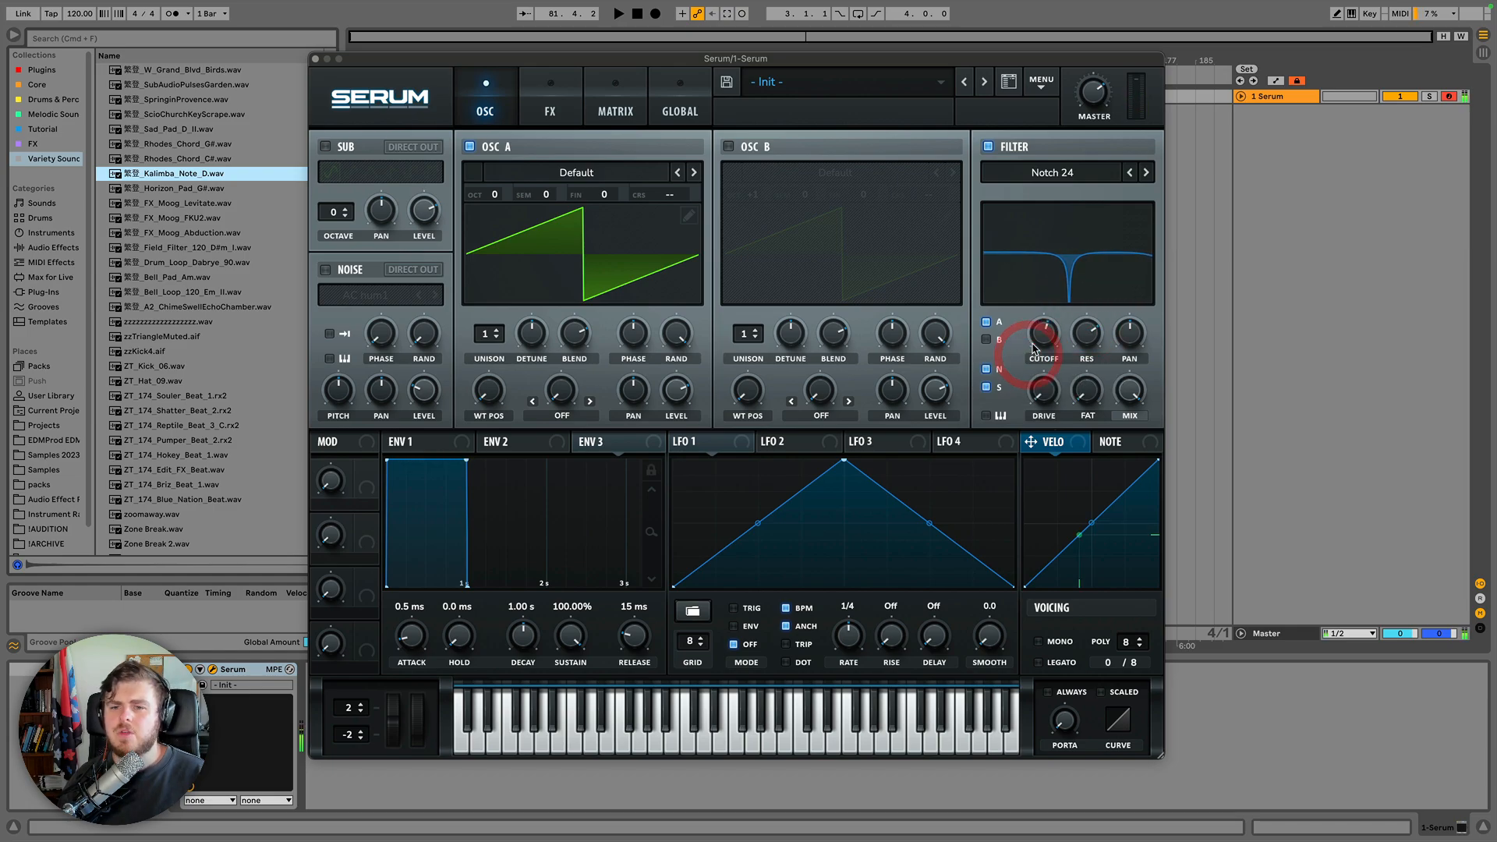
Switch the filter to NN 12 from the Multi types and sweep its cutoff and Freq knobs.
click(1059, 182)
mouse_move(1049, 187)
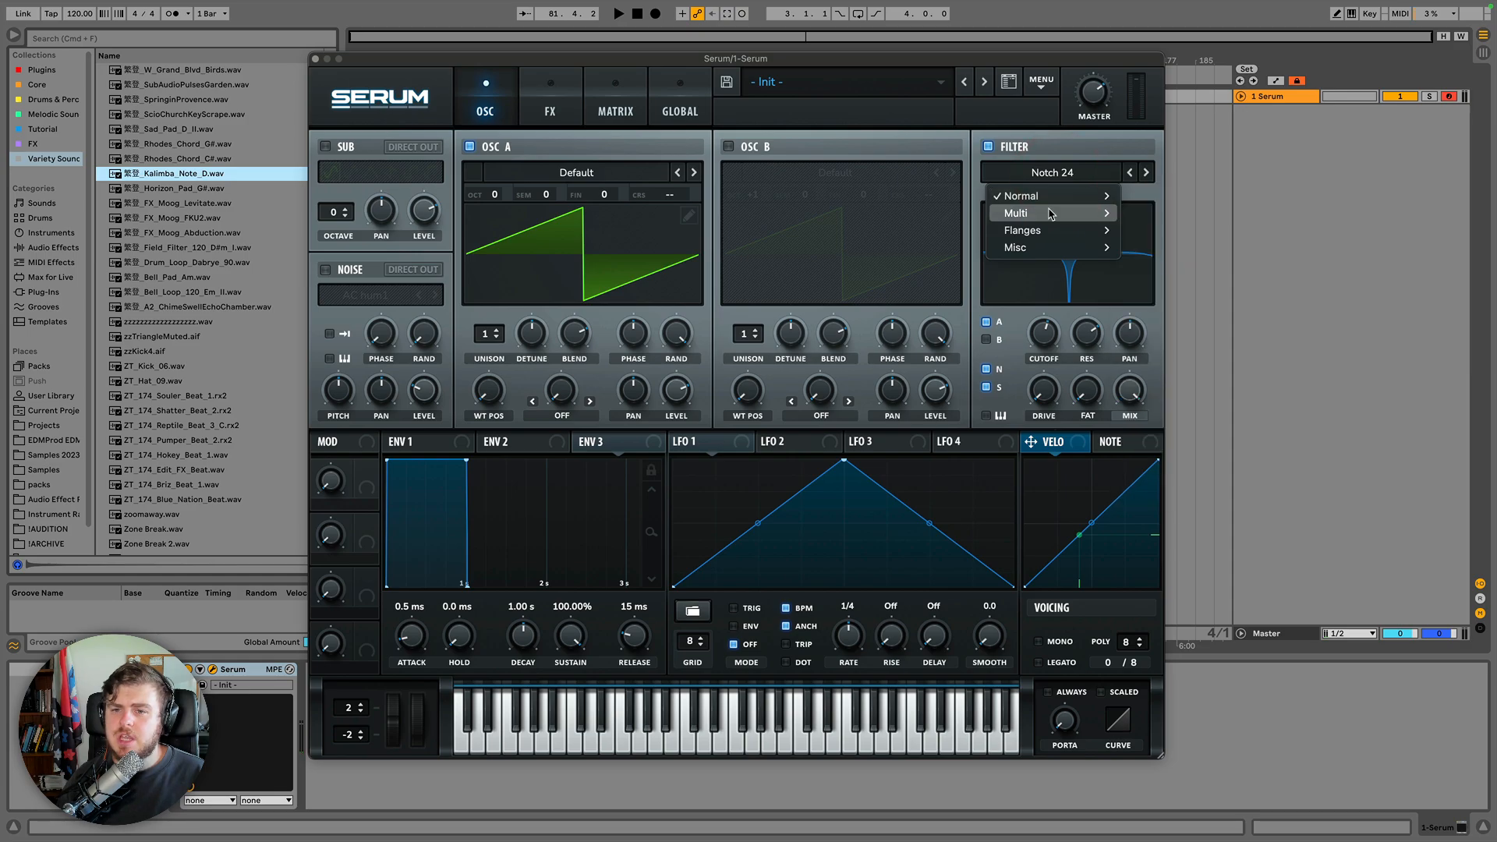
mouse_move(1049, 214)
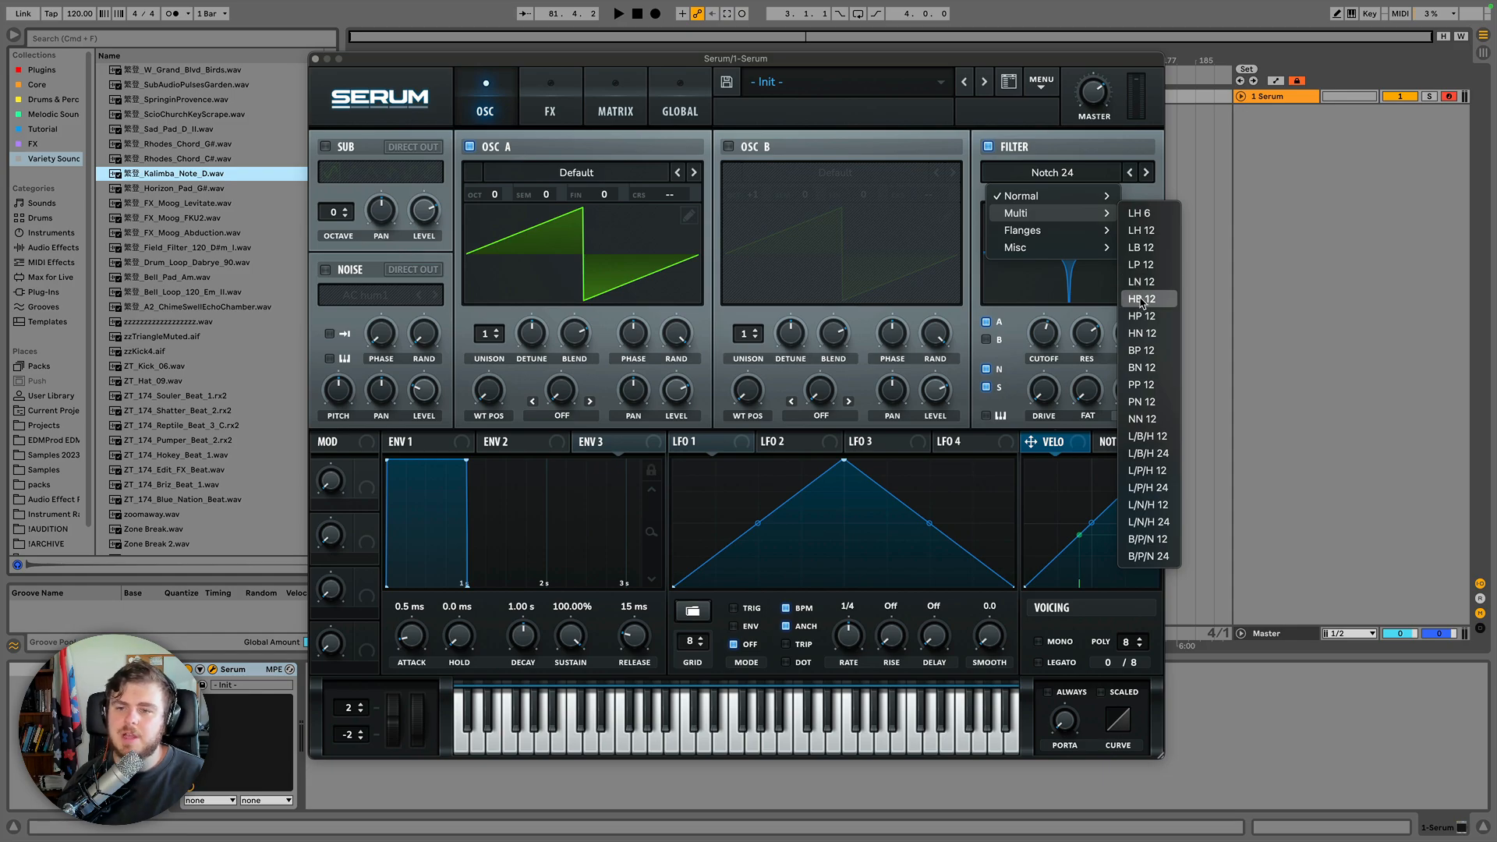
click(1143, 421)
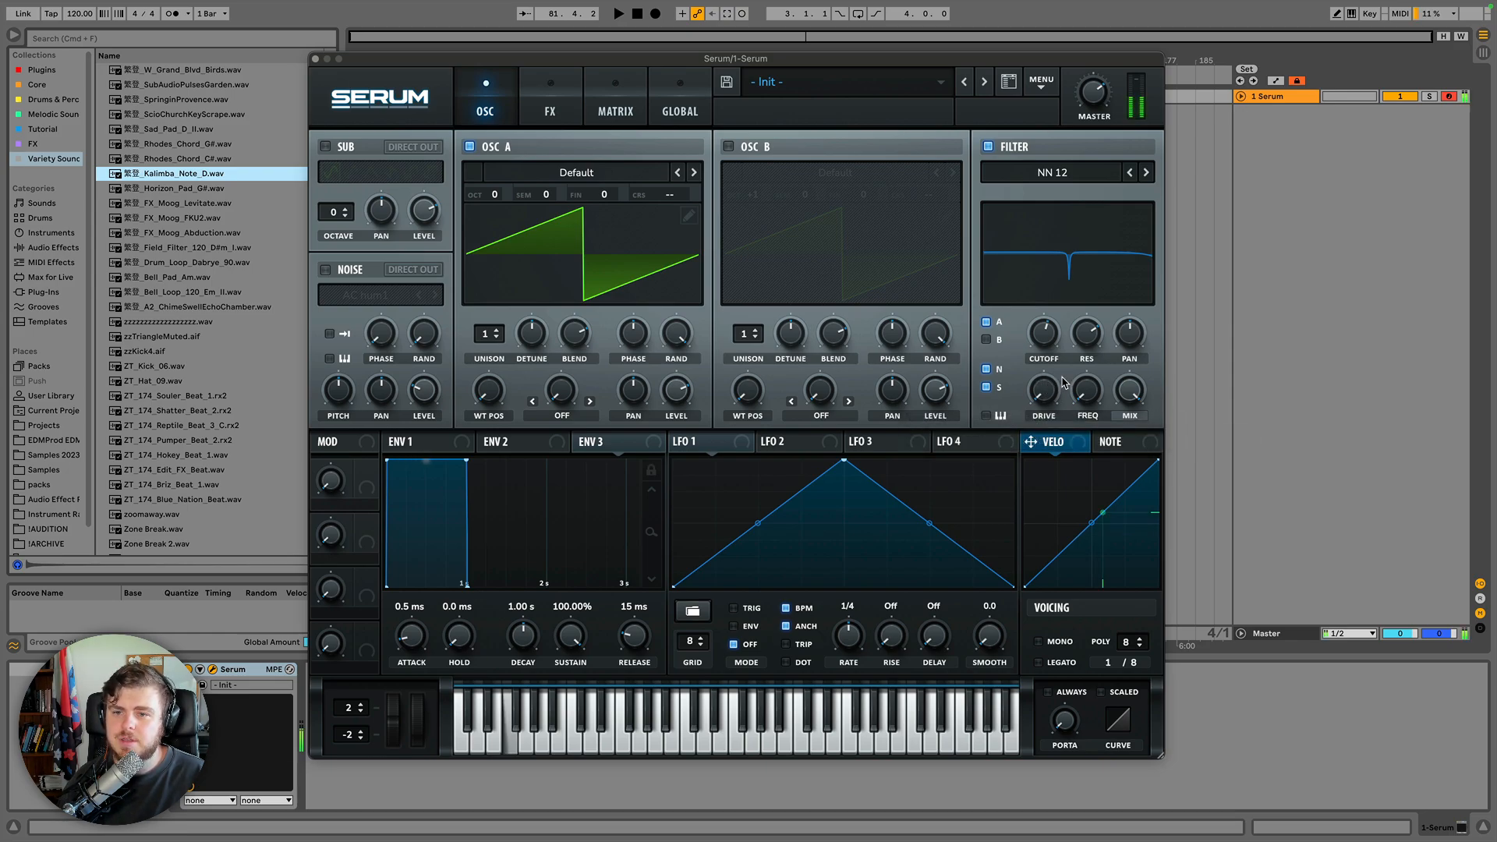
drag(1042, 340, 1044, 342)
drag(1079, 390, 1078, 451)
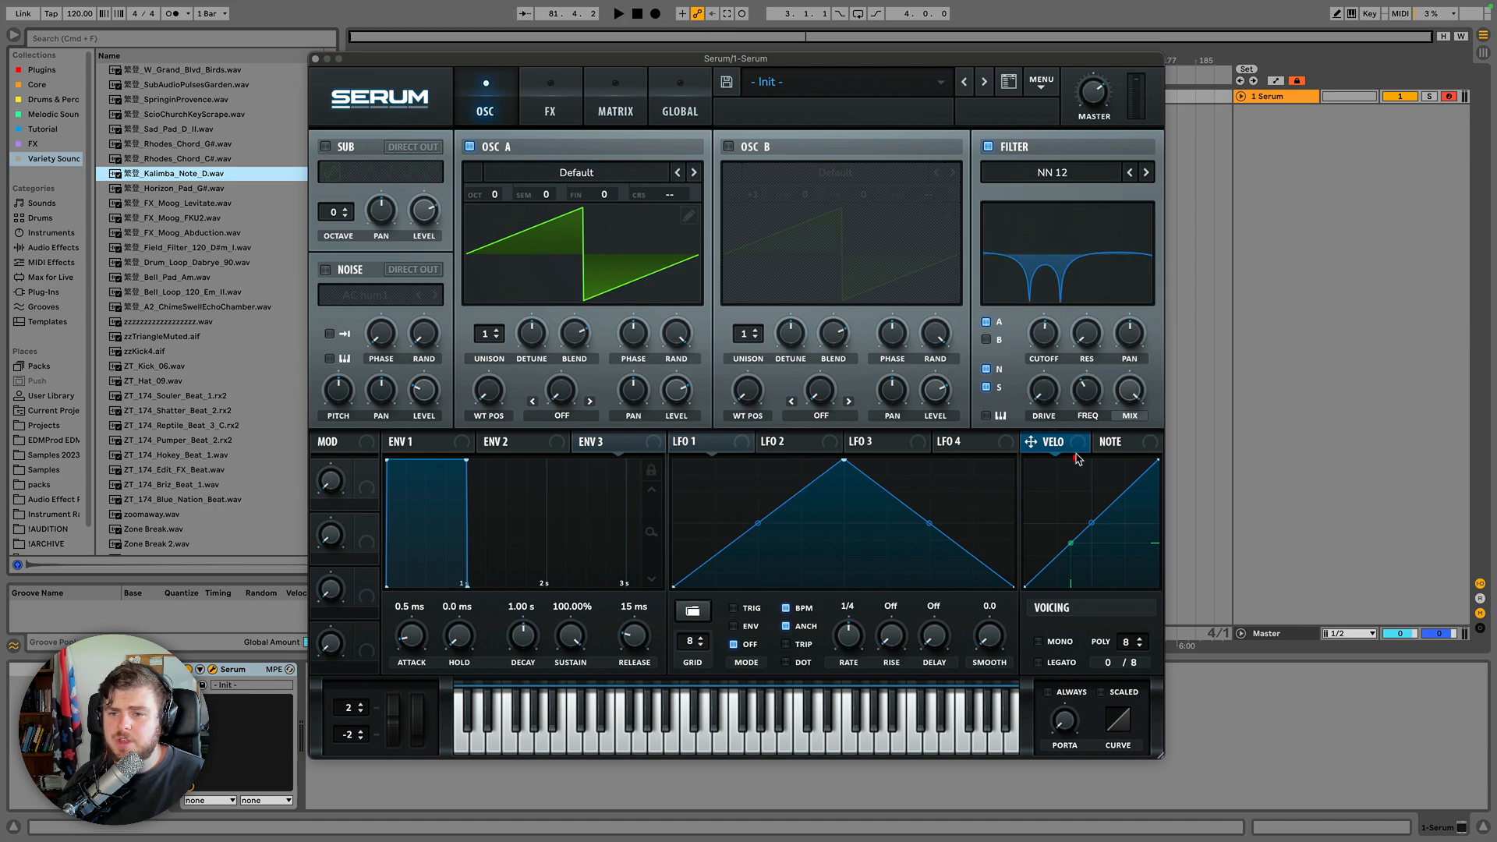
drag(1086, 390, 1084, 394)
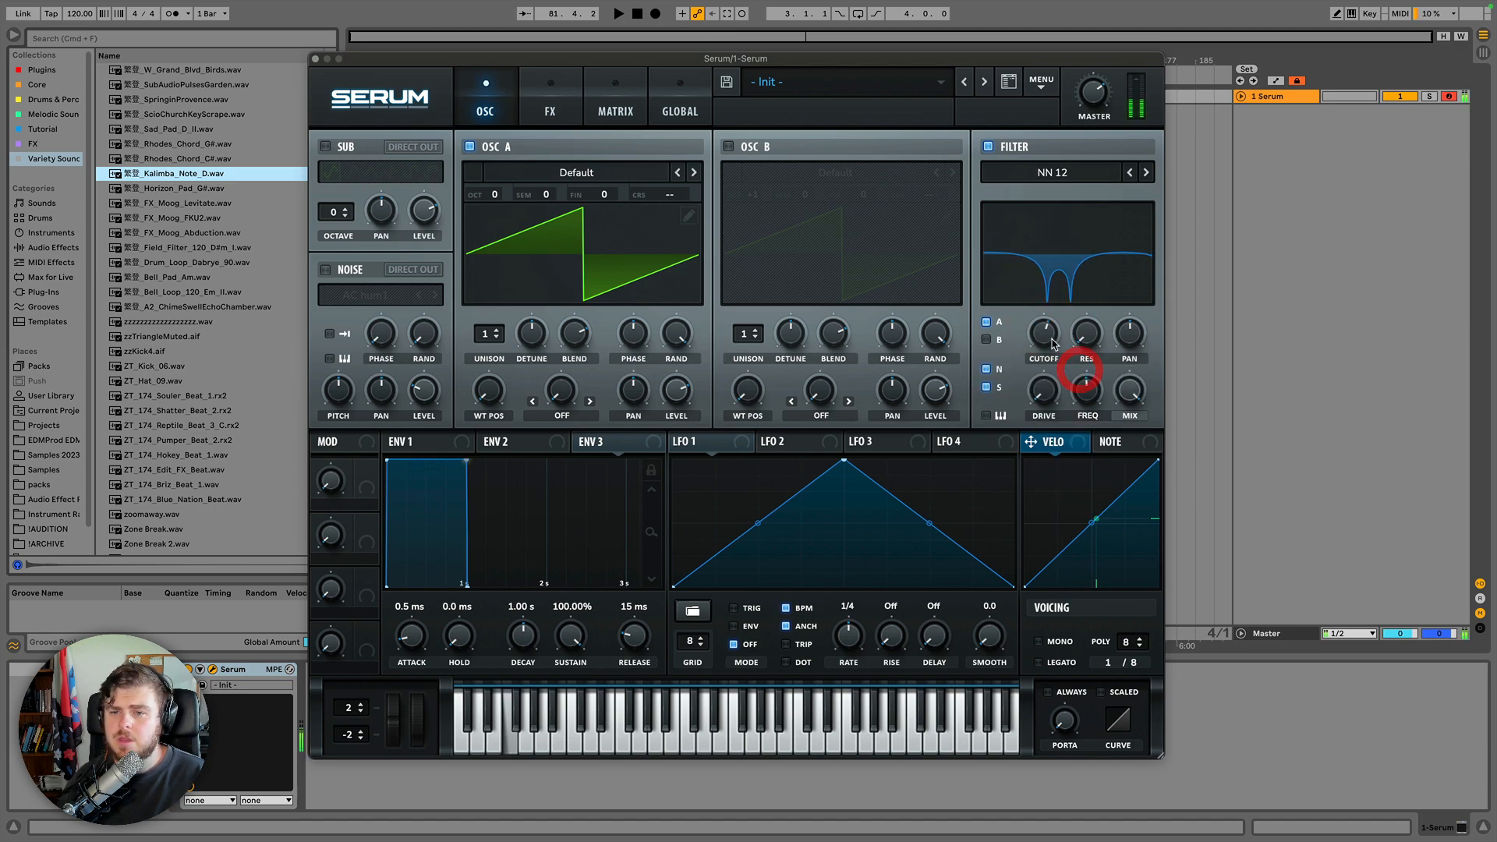
drag(1044, 333, 1043, 334)
drag(1087, 390, 1037, 344)
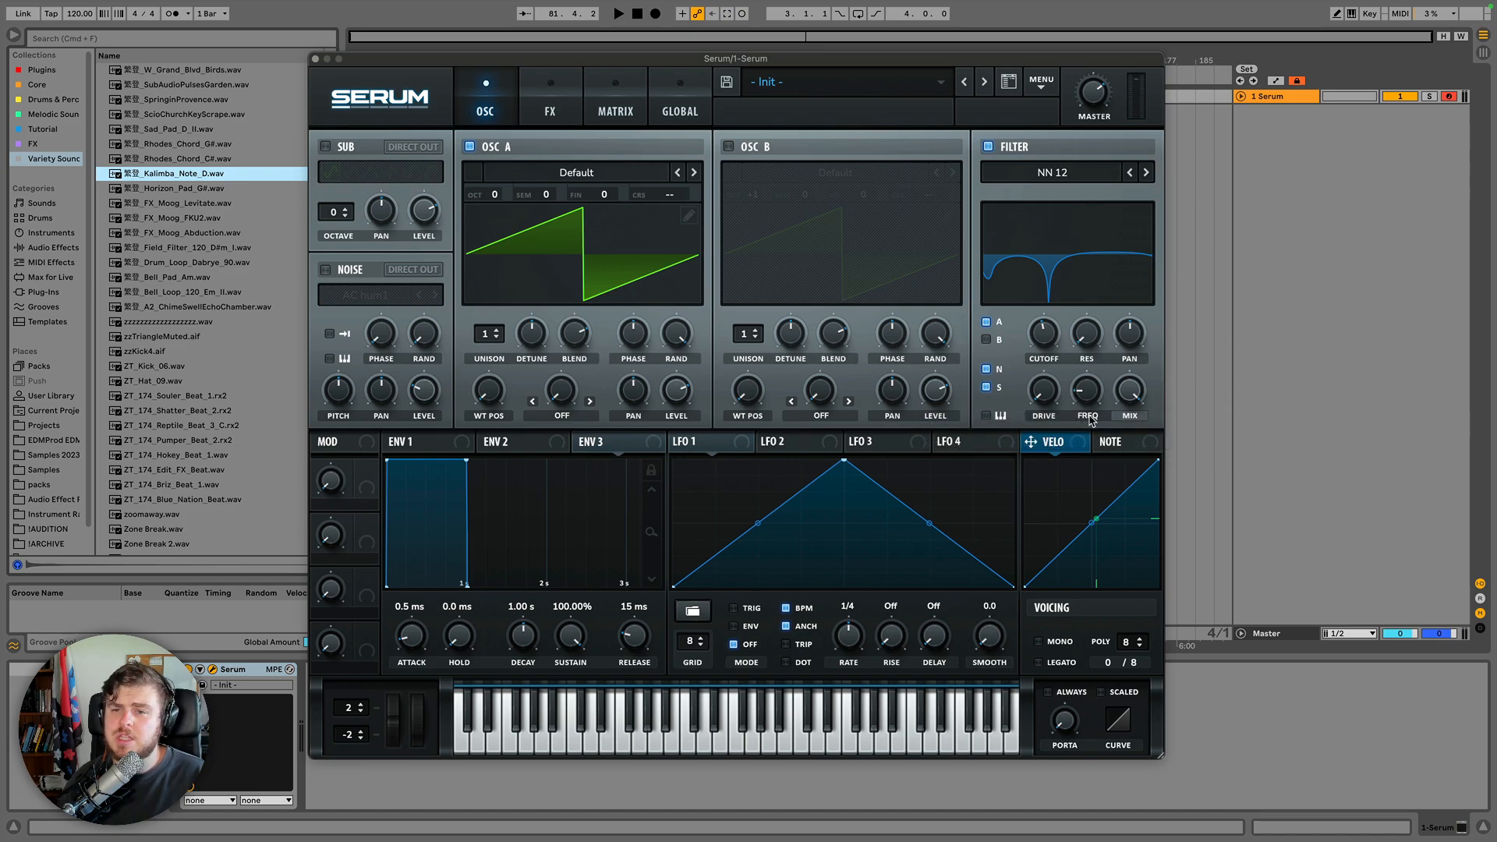
Switch the filter to Low 18, then MG Low 18 and MG Low 12, adjusting the Fat and Drive knobs.
click(1048, 173)
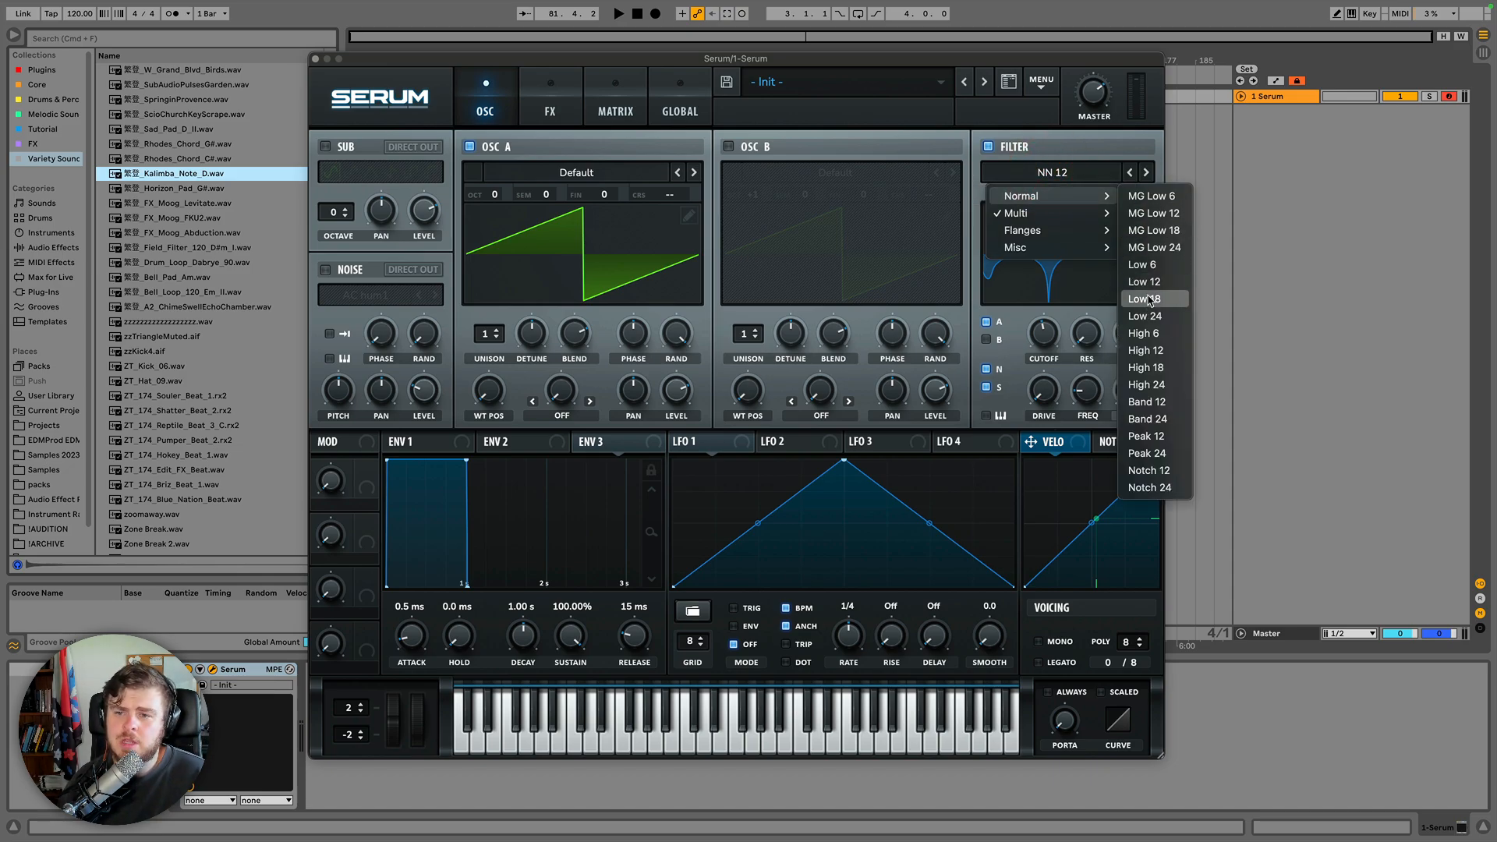
click(1148, 300)
drag(1084, 396, 1090, 277)
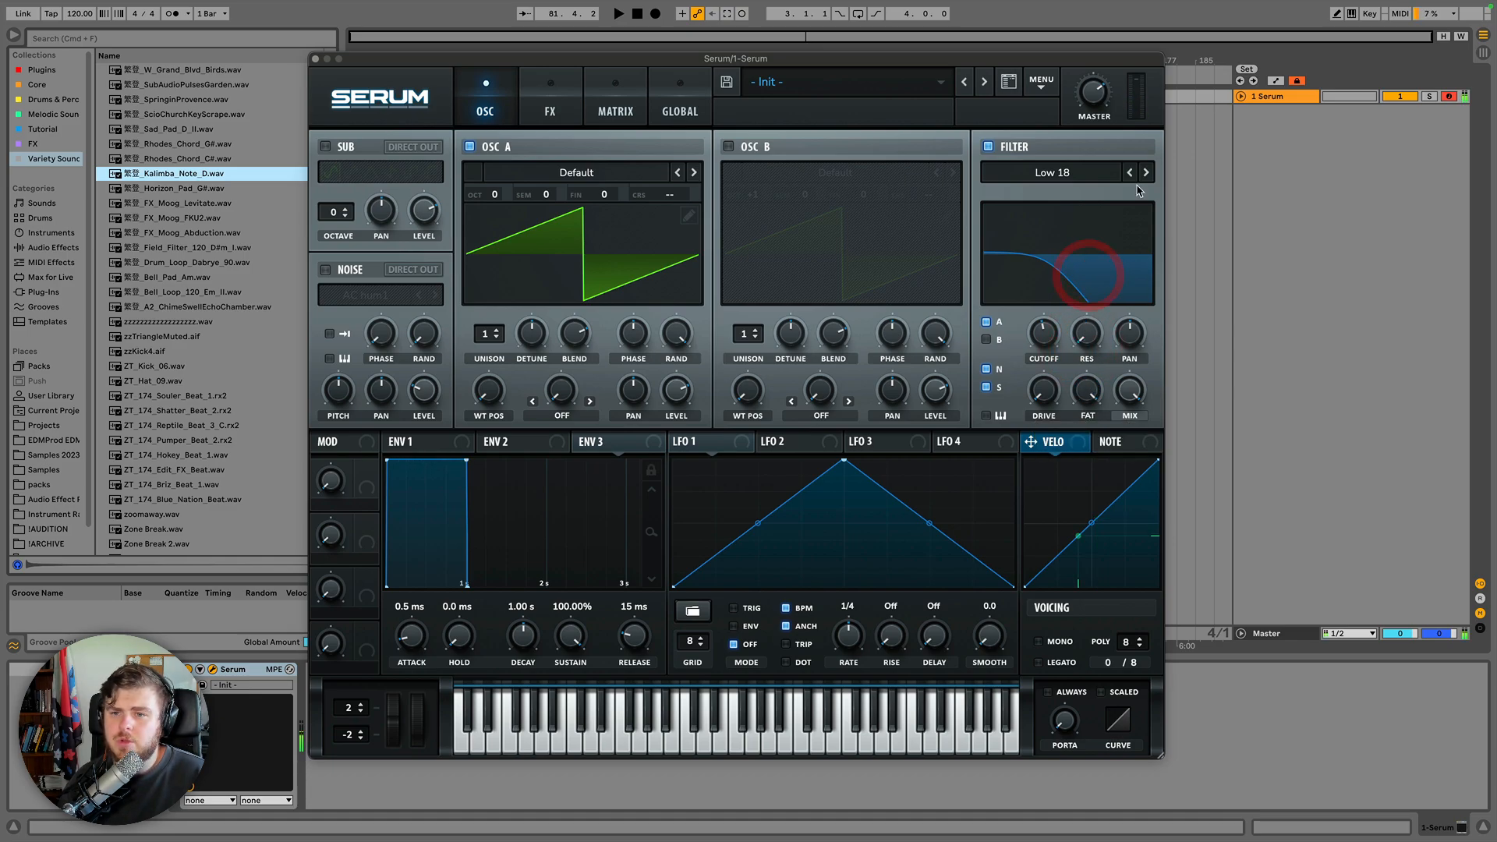
click(1090, 173)
click(1176, 230)
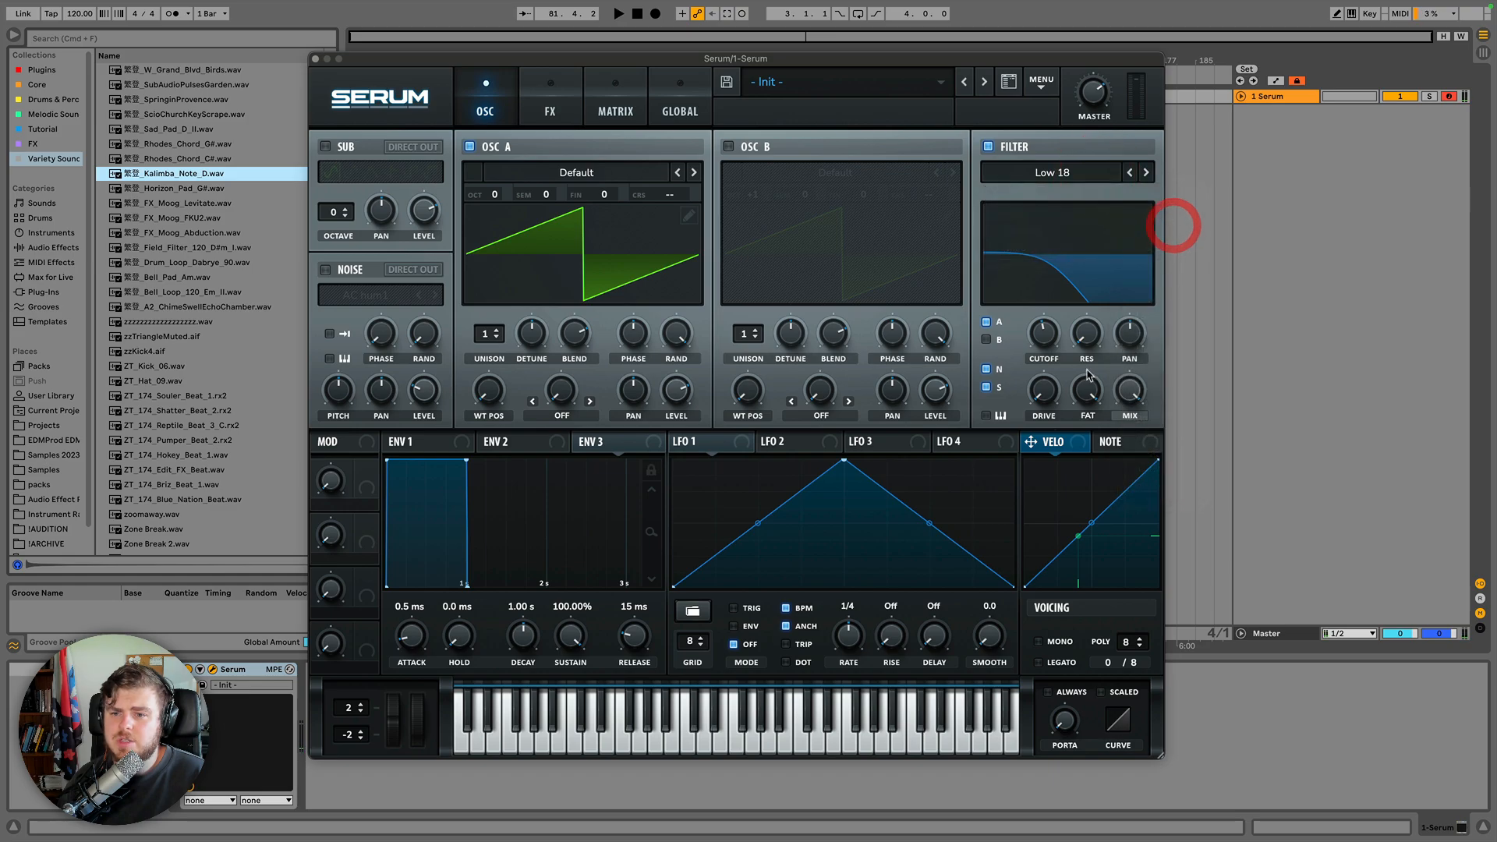
click(1129, 172)
drag(1043, 383, 1071, 297)
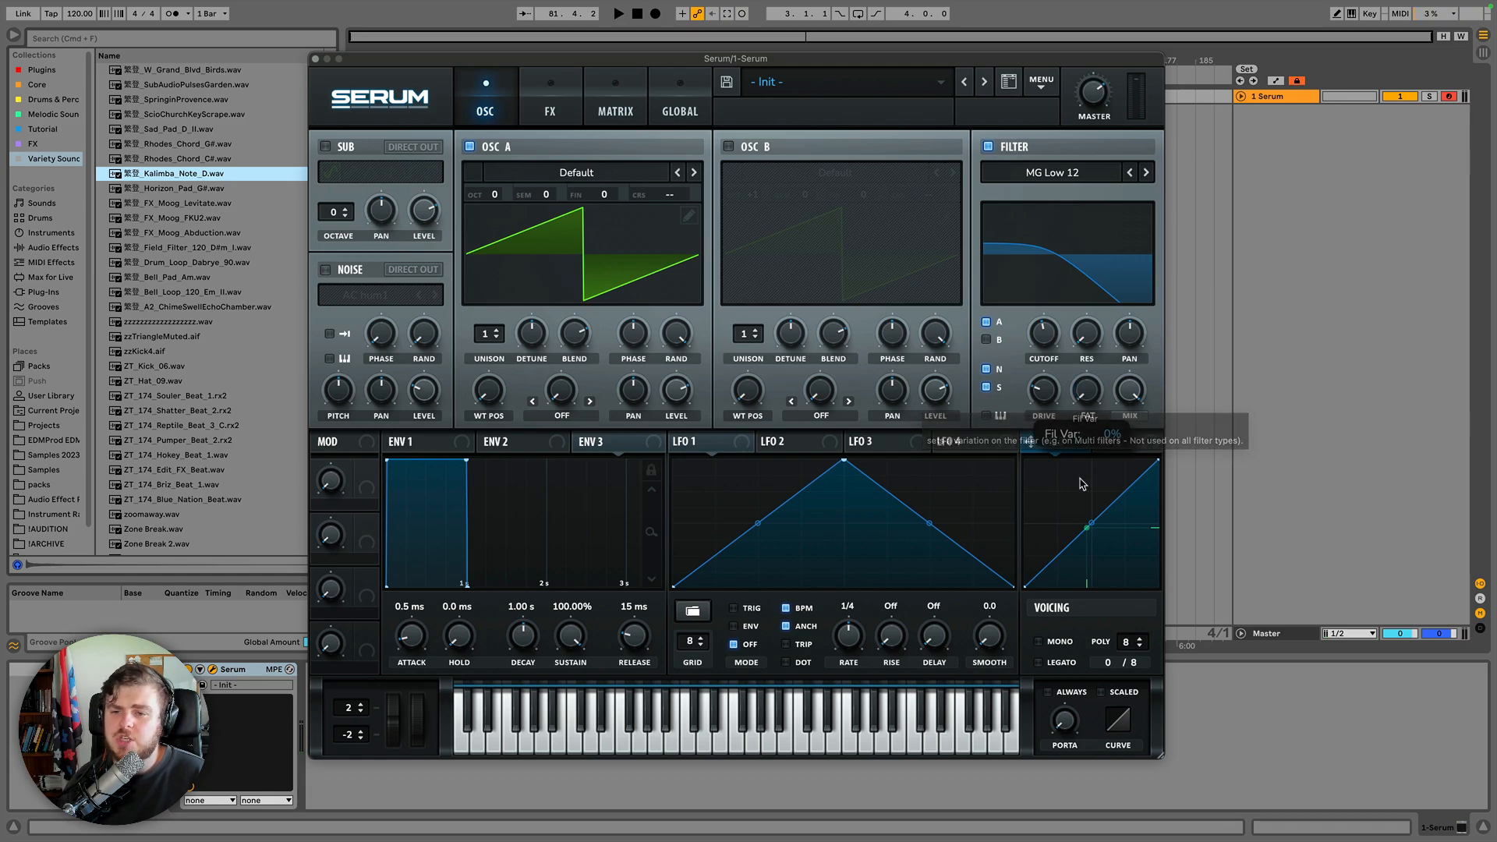
Select the L/P/H 12 filter from the Multi types and adjust its Morph knob.
click(1090, 175)
mouse_move(1075, 196)
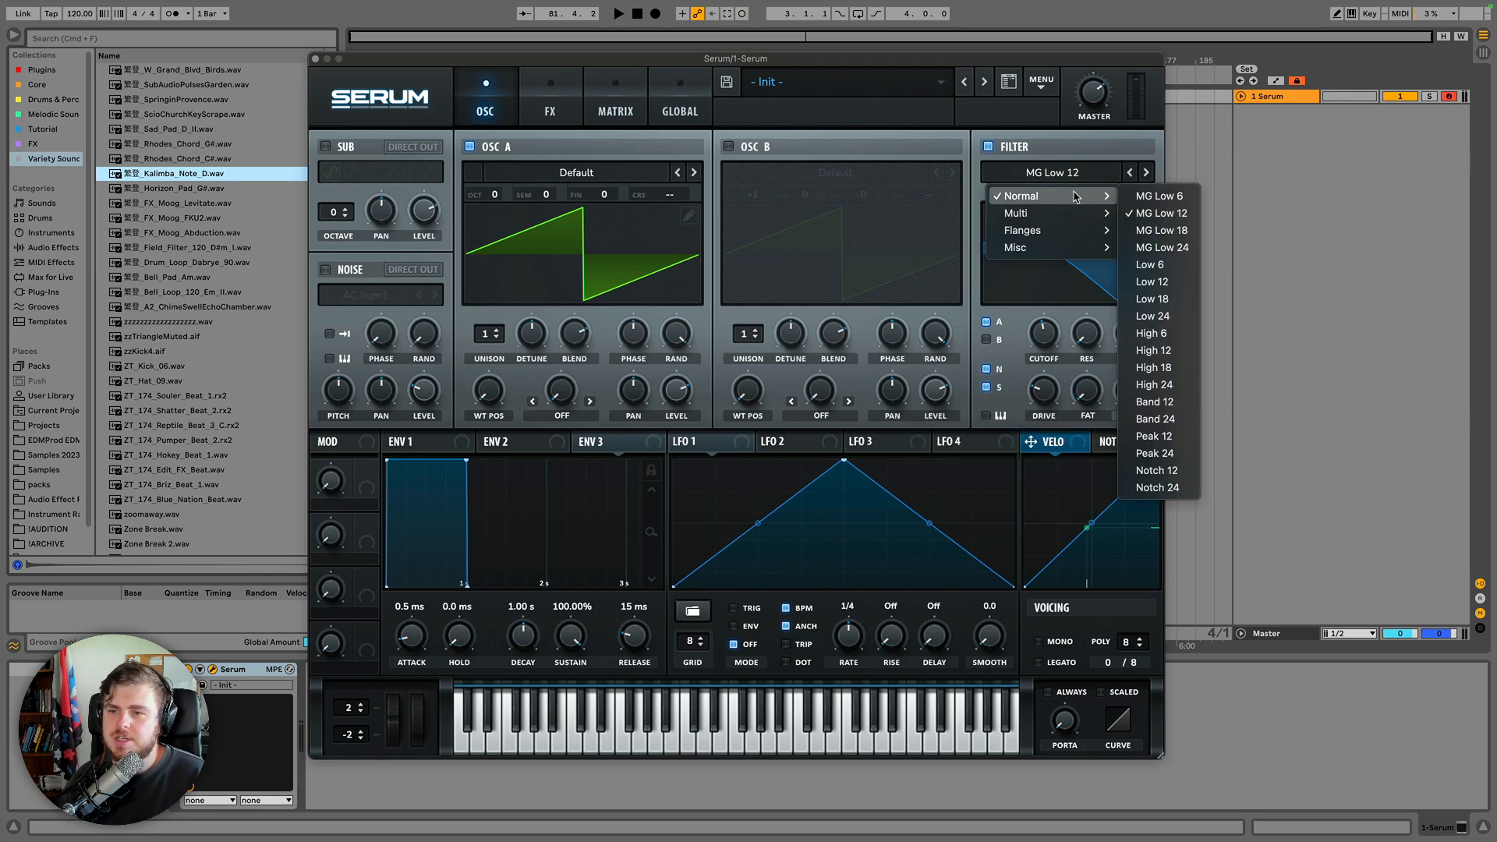
mouse_move(1055, 219)
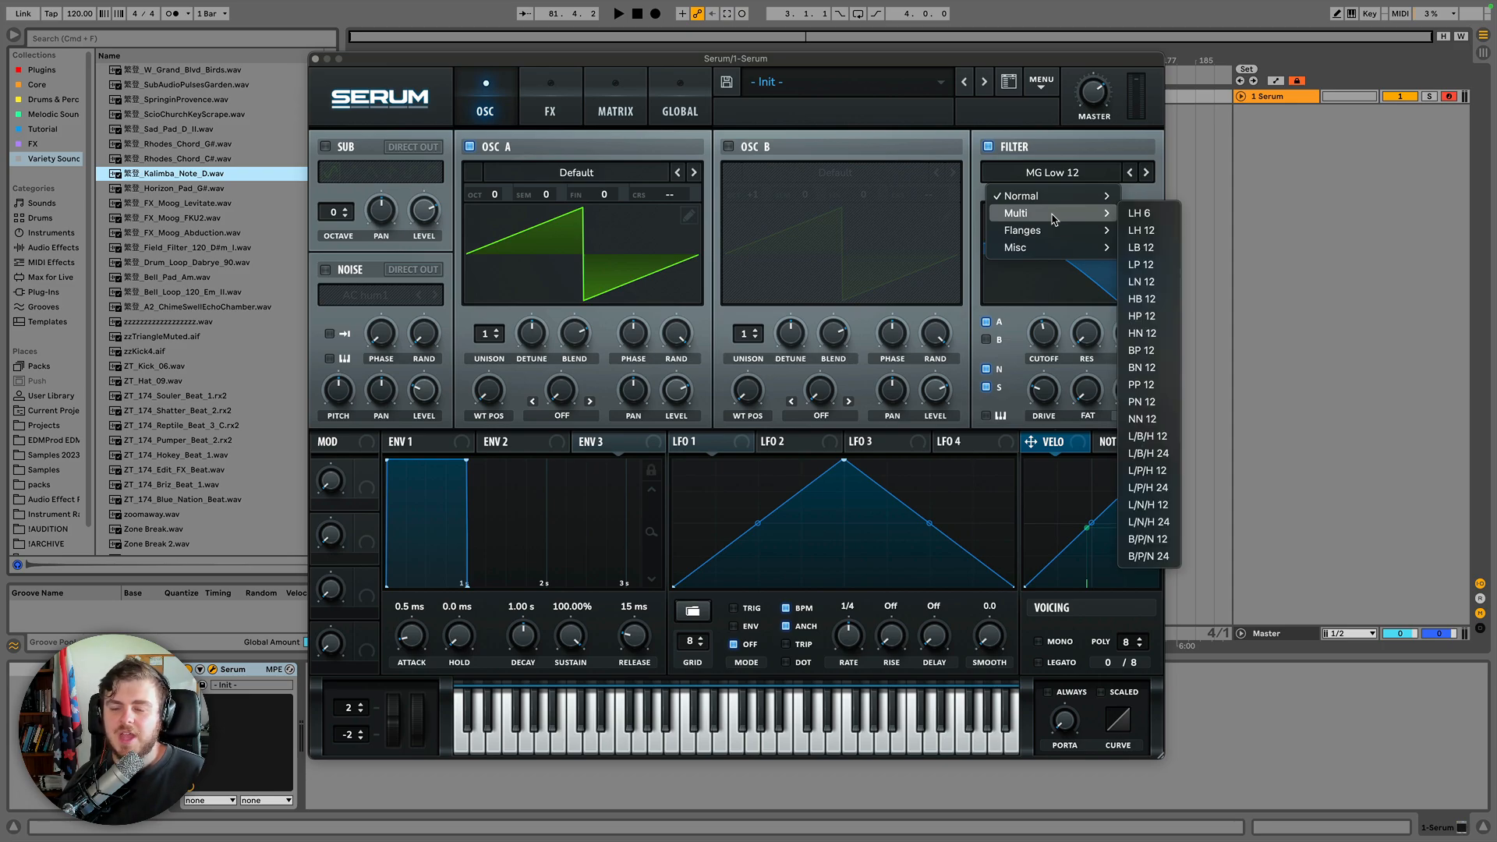
click(1144, 471)
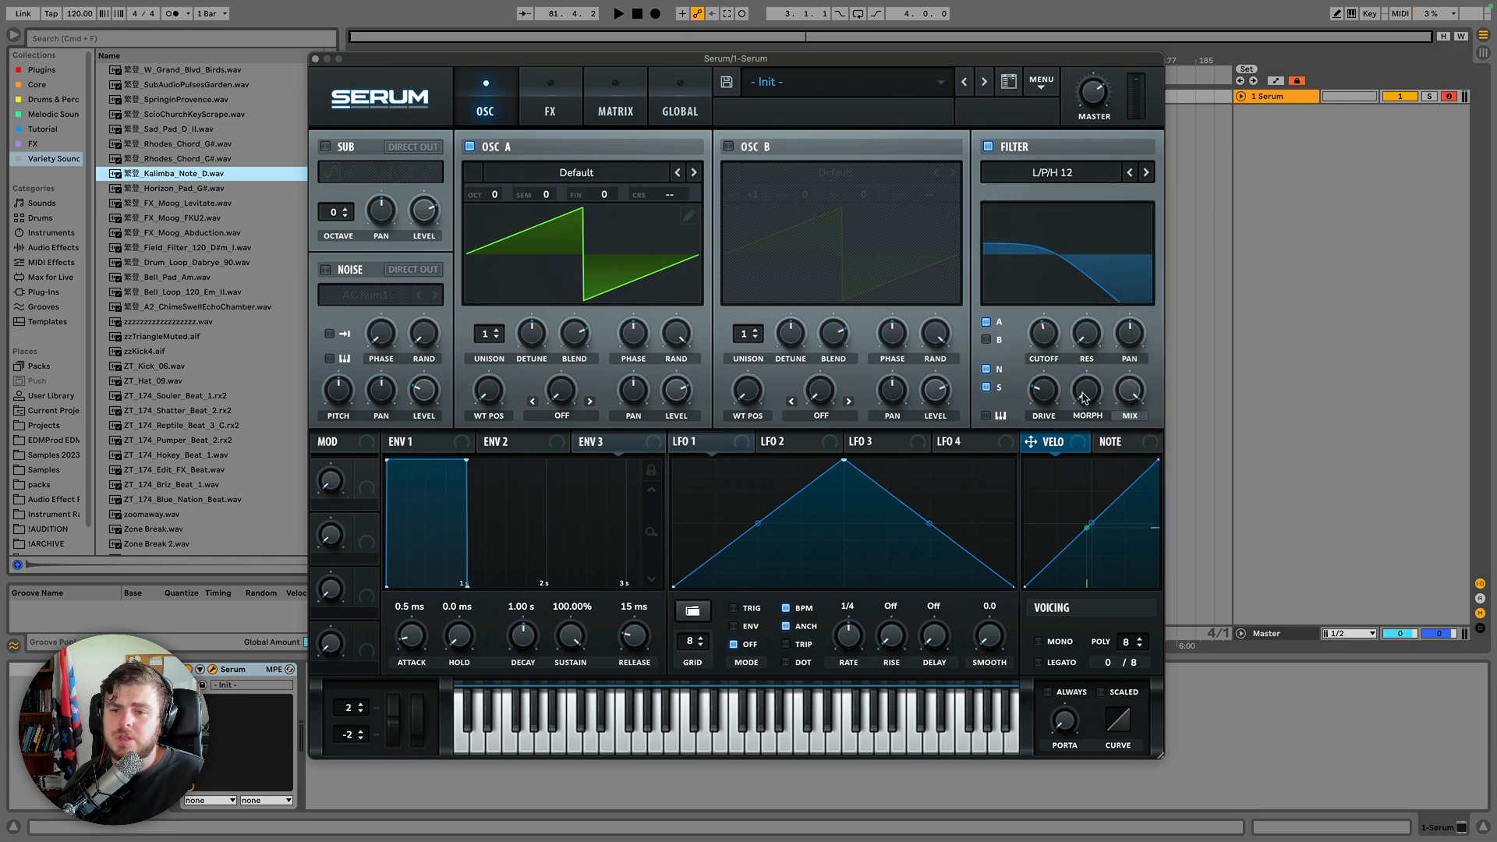
mouse_move(1084, 398)
mouse_down()
mouse_move(1085, 365)
mouse_move(1083, 411)
mouse_up()
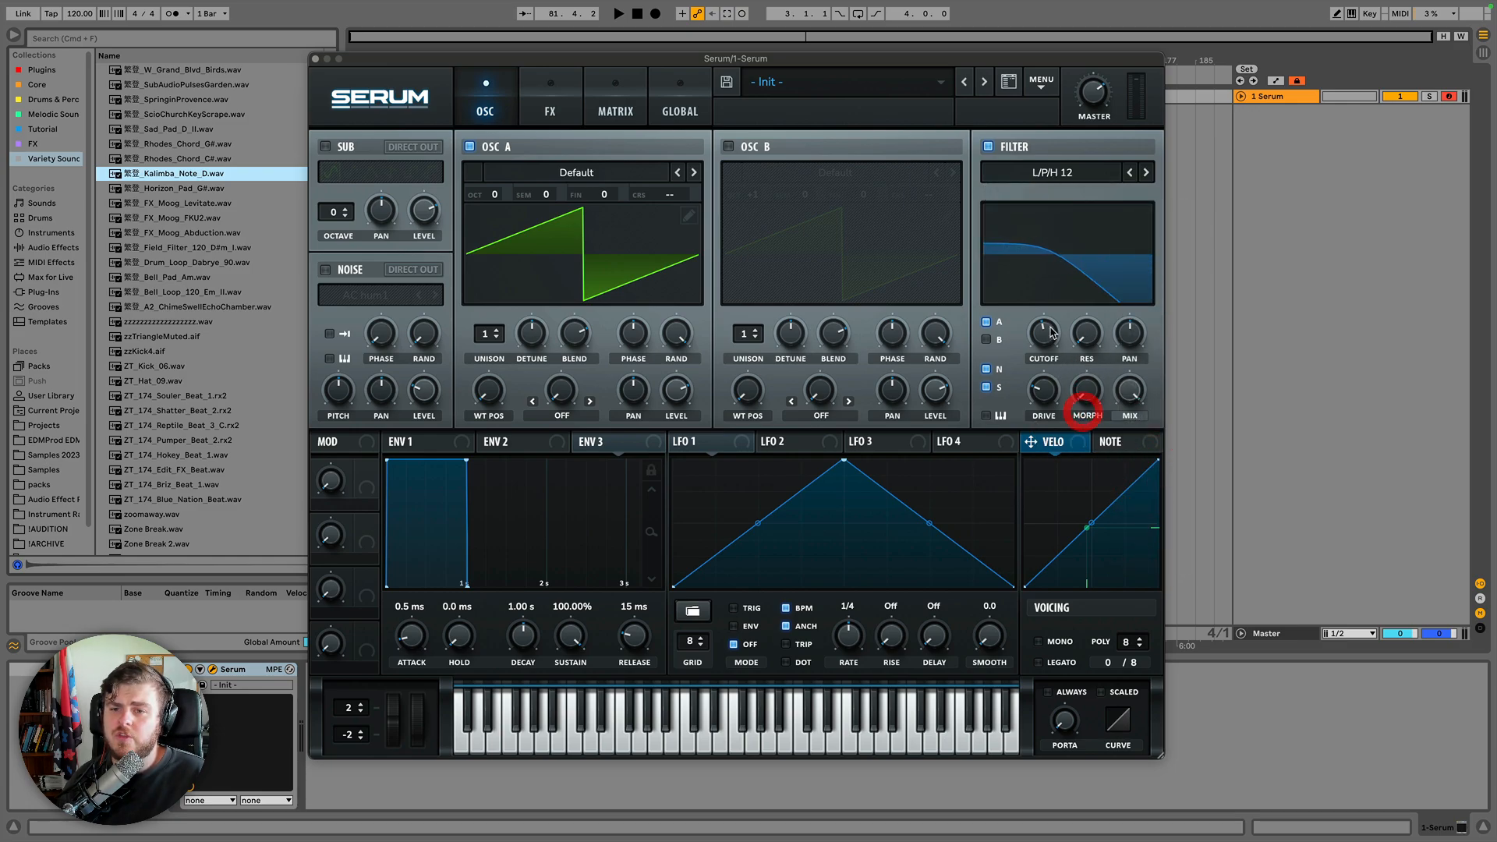
Sweep the cutoff and Morph knobs of the L/P/H 12 filter.
drag(1052, 333, 1043, 326)
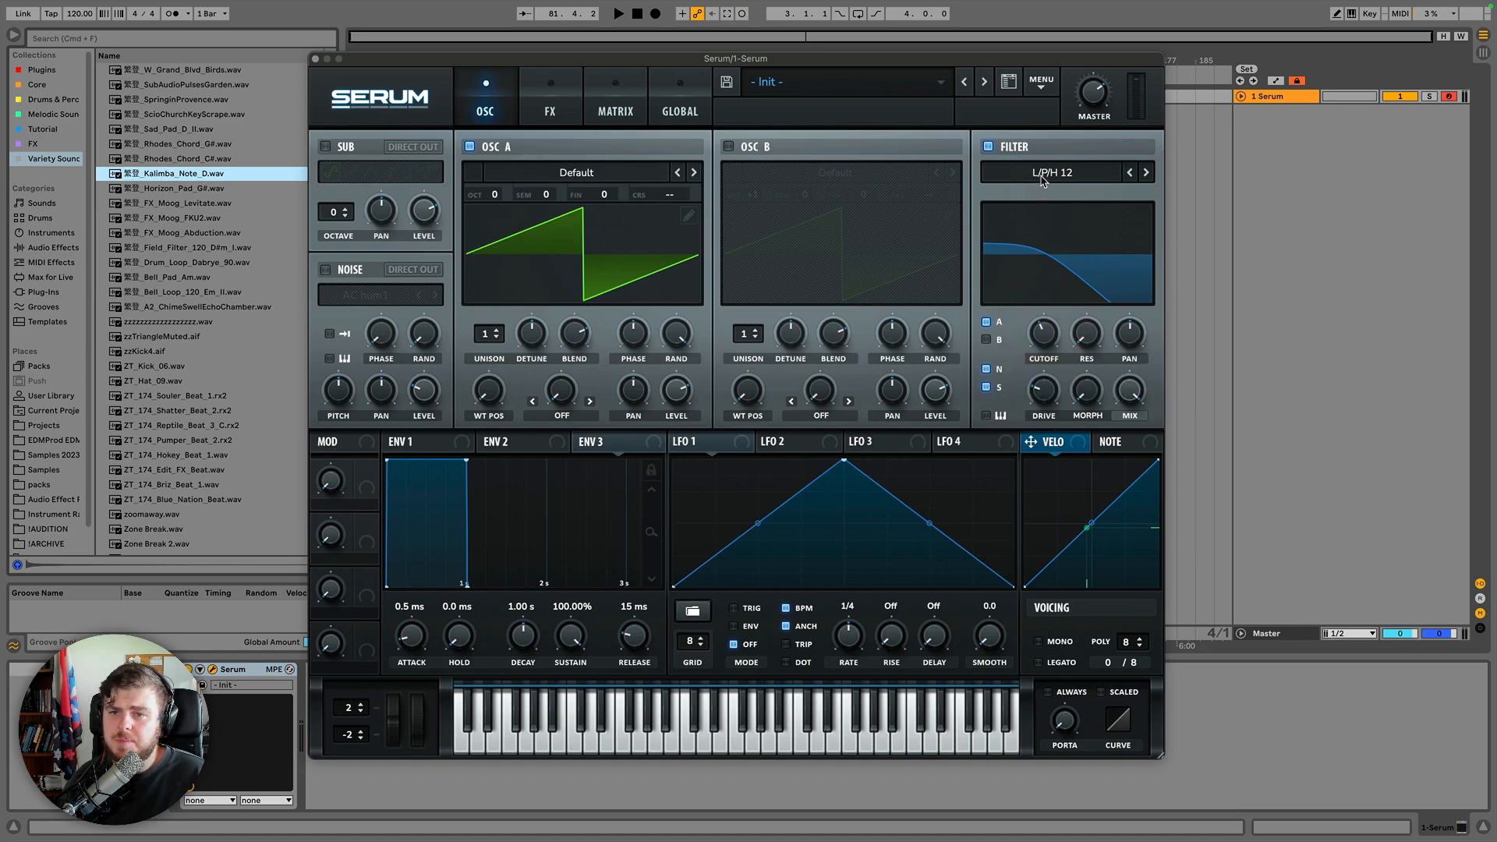
drag(1087, 386, 1085, 472)
drag(1087, 391, 1107, 287)
mouse_move(1102, 359)
mouse_down()
mouse_move(1100, 434)
mouse_move(1099, 189)
mouse_up()
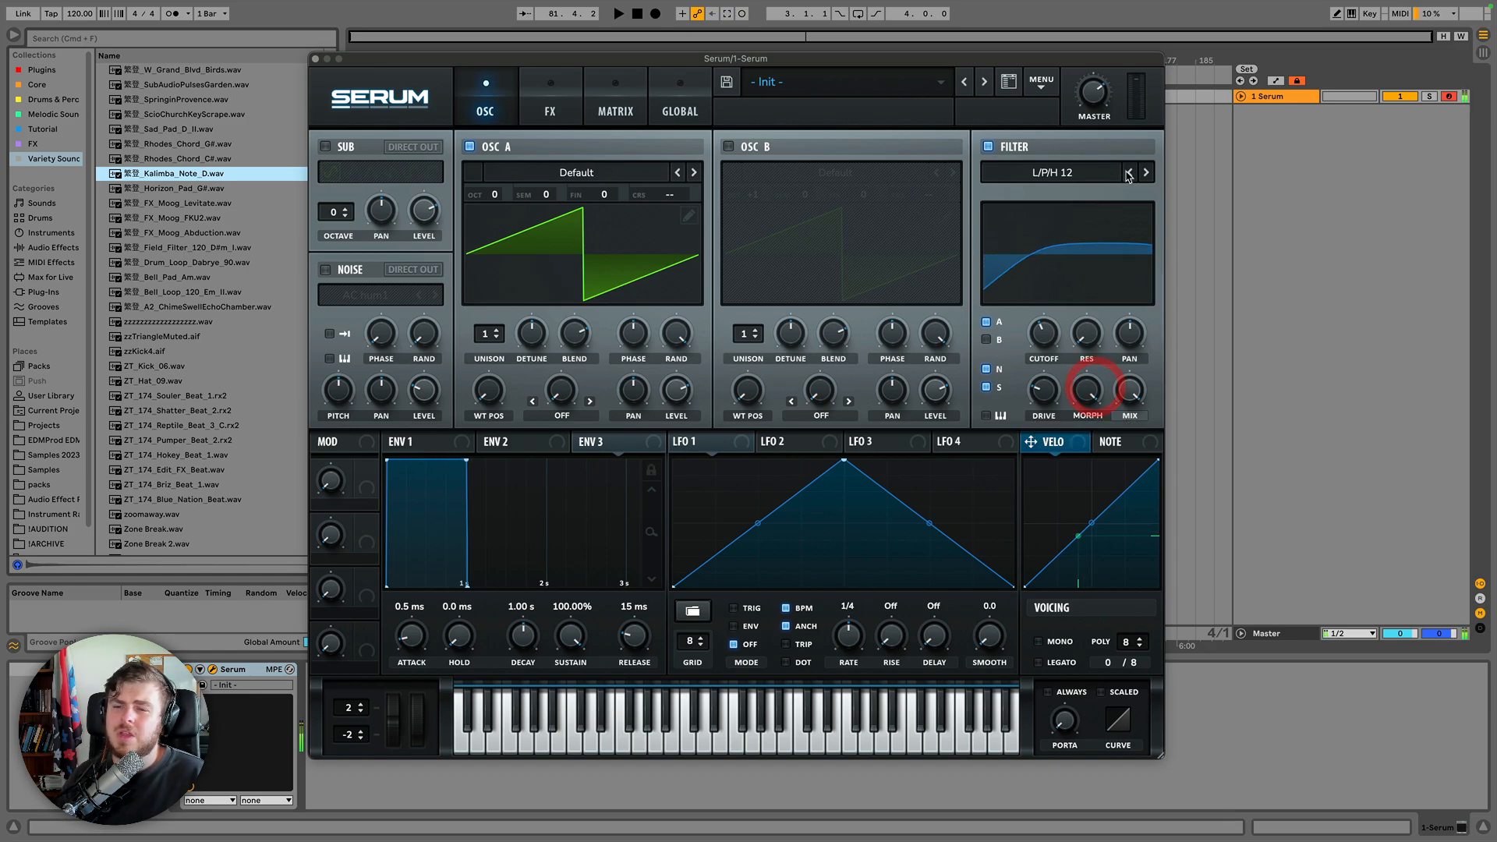
Advance the filter to L/P/H 24 and sweep its cutoff and Morph knobs.
click(1145, 173)
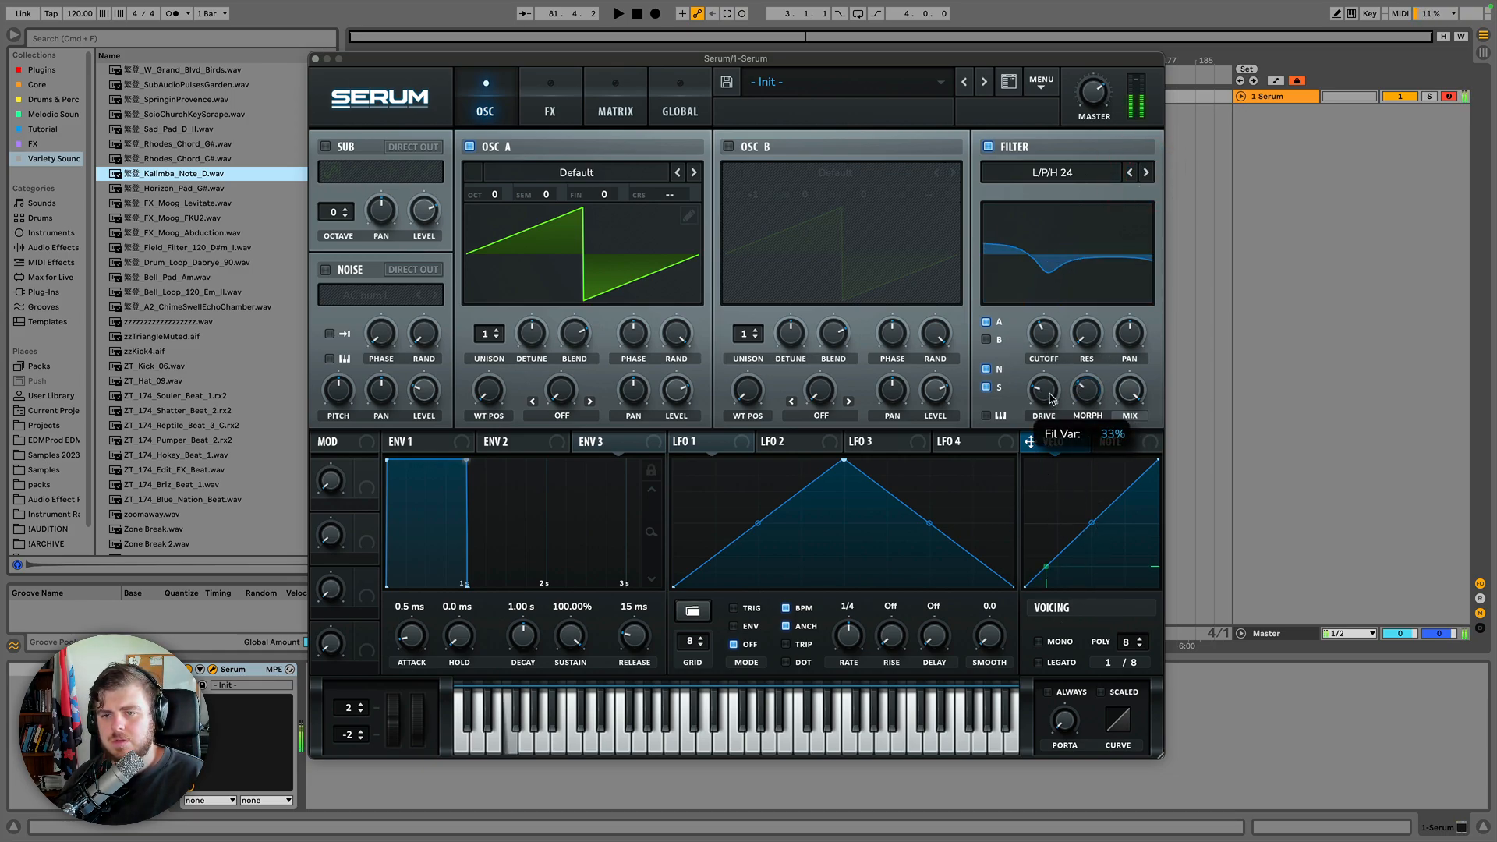
drag(1031, 443, 1128, 145)
drag(1041, 336, 1054, 300)
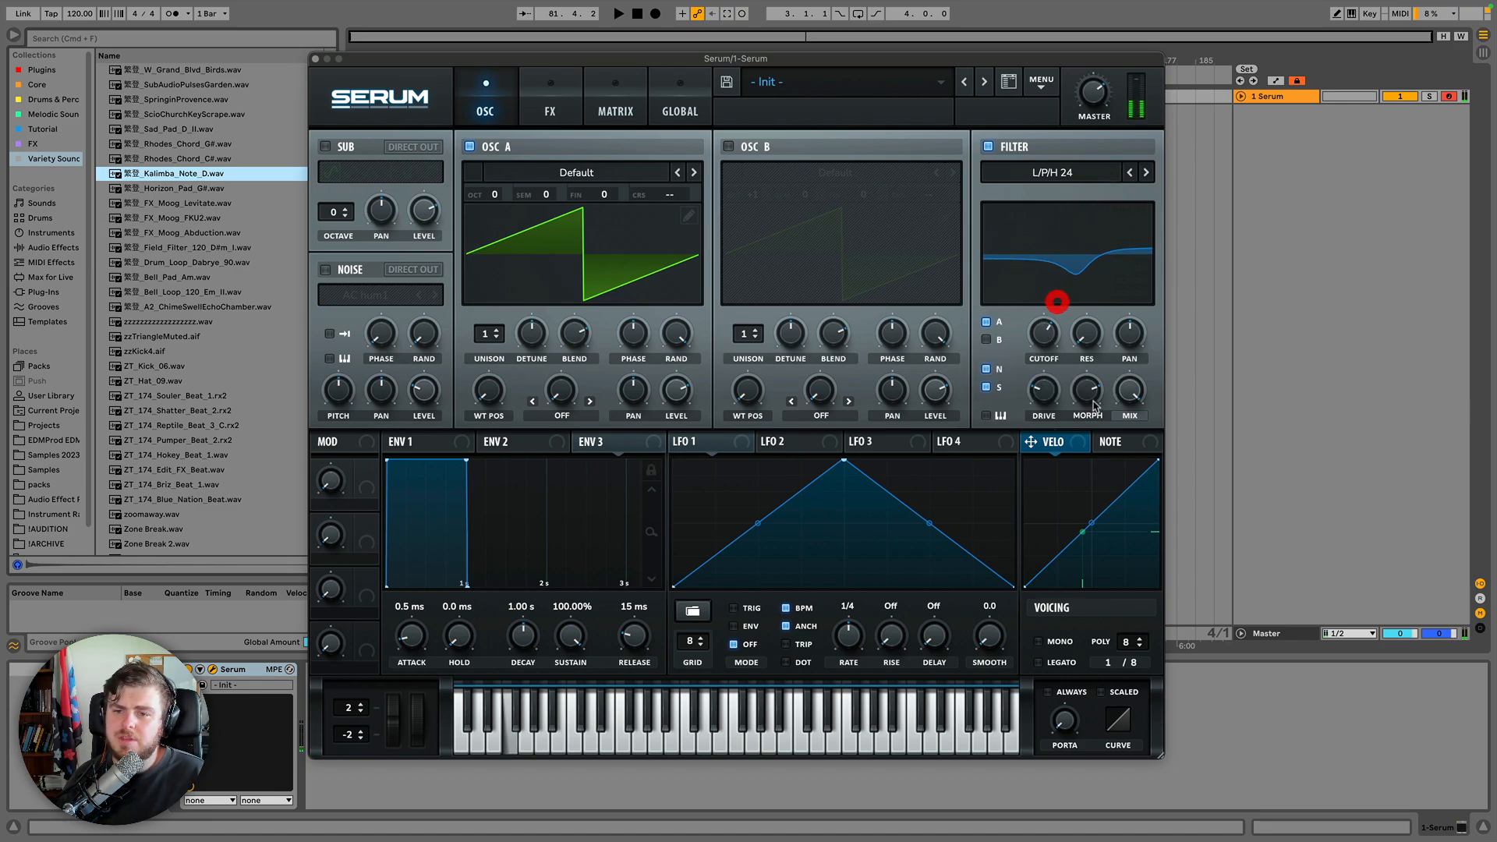
drag(1085, 392, 1058, 421)
drag(1043, 335, 1029, 394)
Choose Cmb + from the Flanges filter types and sweep the cutoff.
click(1067, 171)
mouse_move(1060, 218)
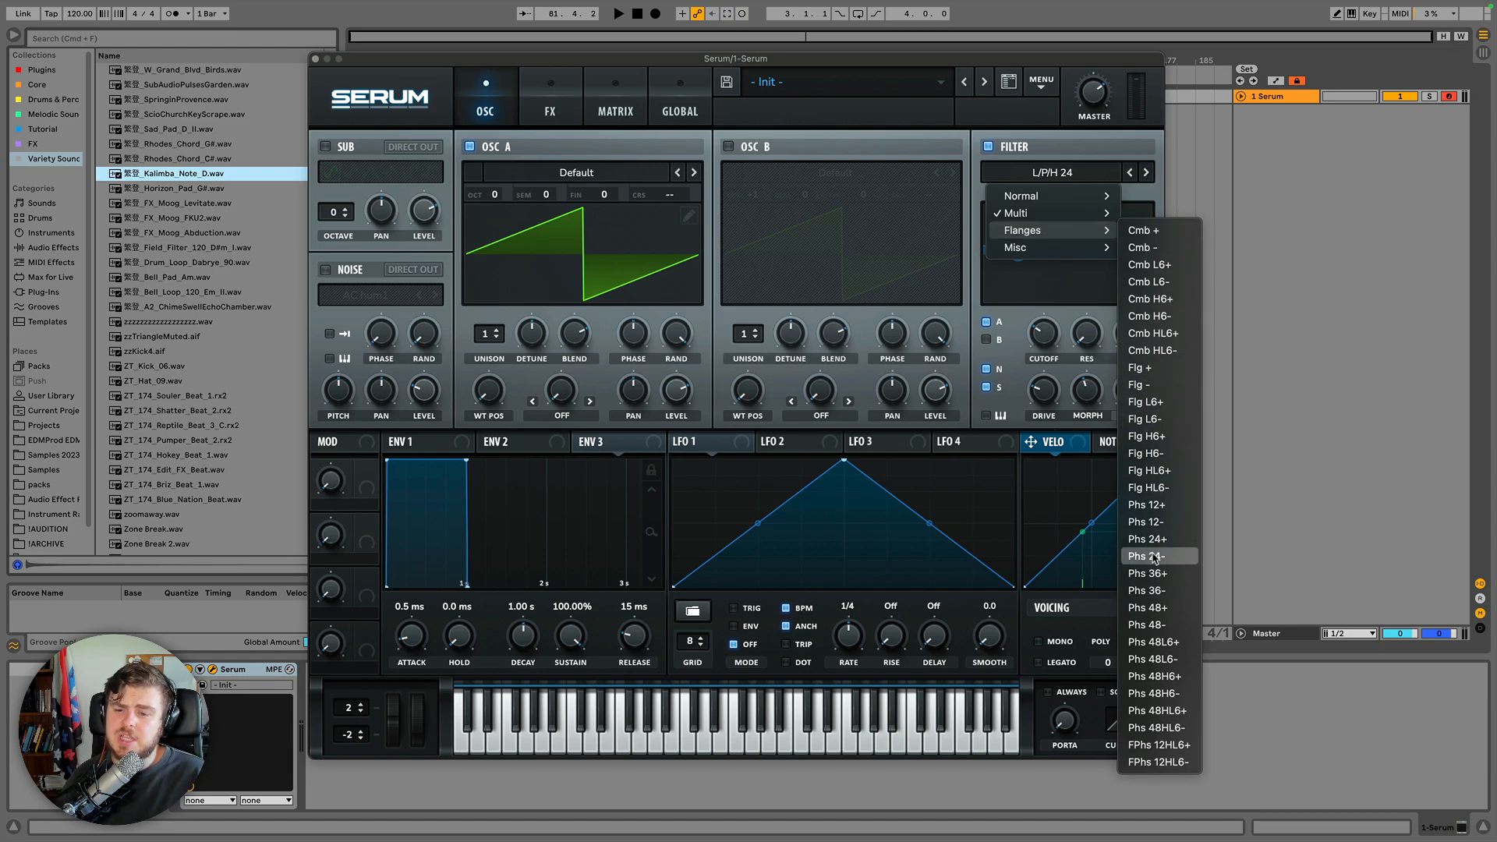
click(1158, 232)
drag(1063, 289, 1071, 284)
drag(1045, 346, 1038, 406)
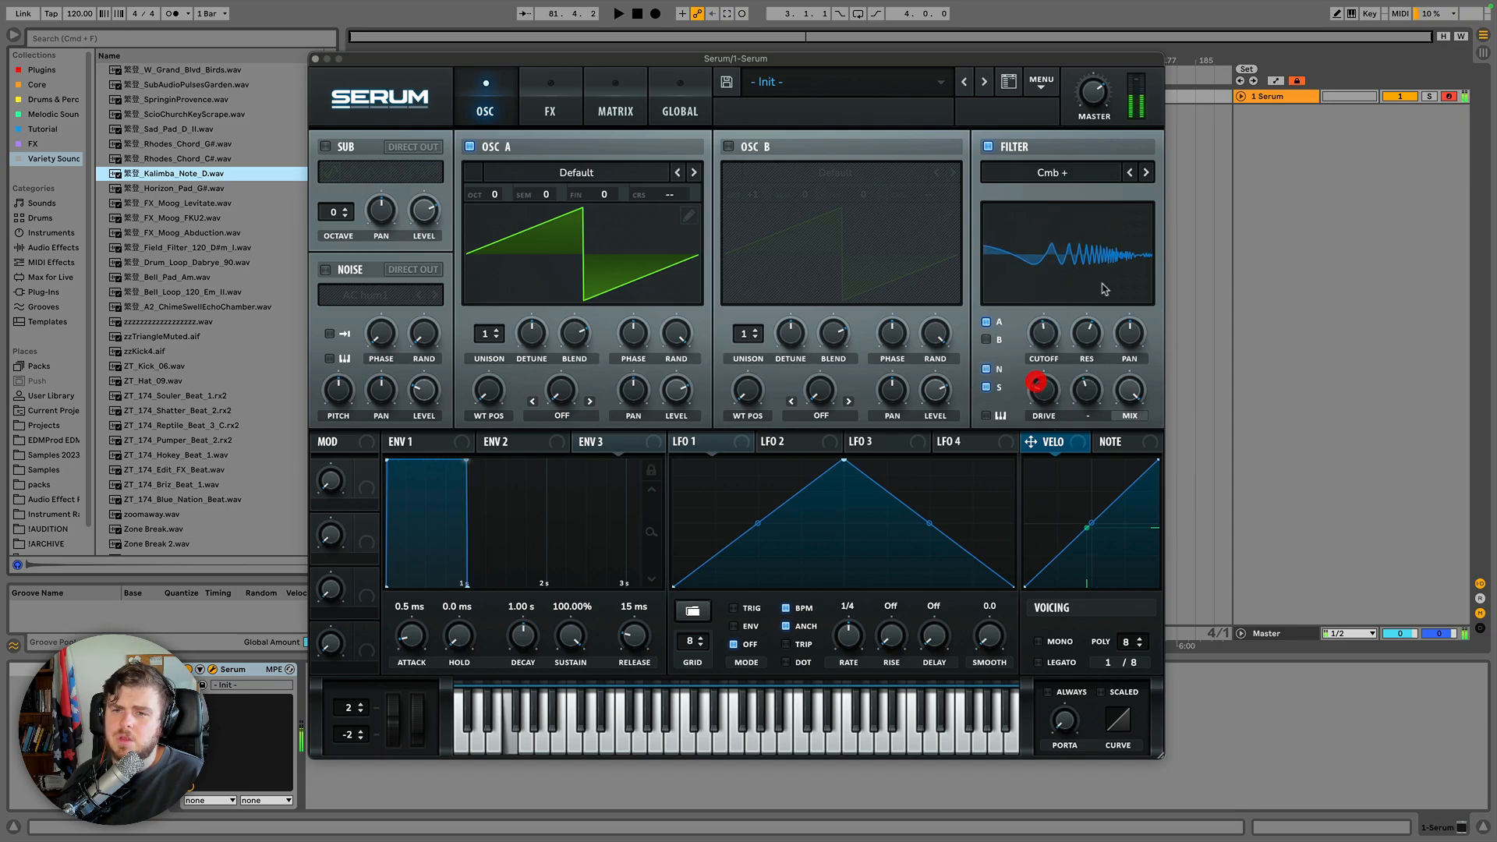
Step the filter through Cmb - to Cmb L6+, sweeping the cutoff.
click(1147, 173)
drag(1051, 335, 1063, 287)
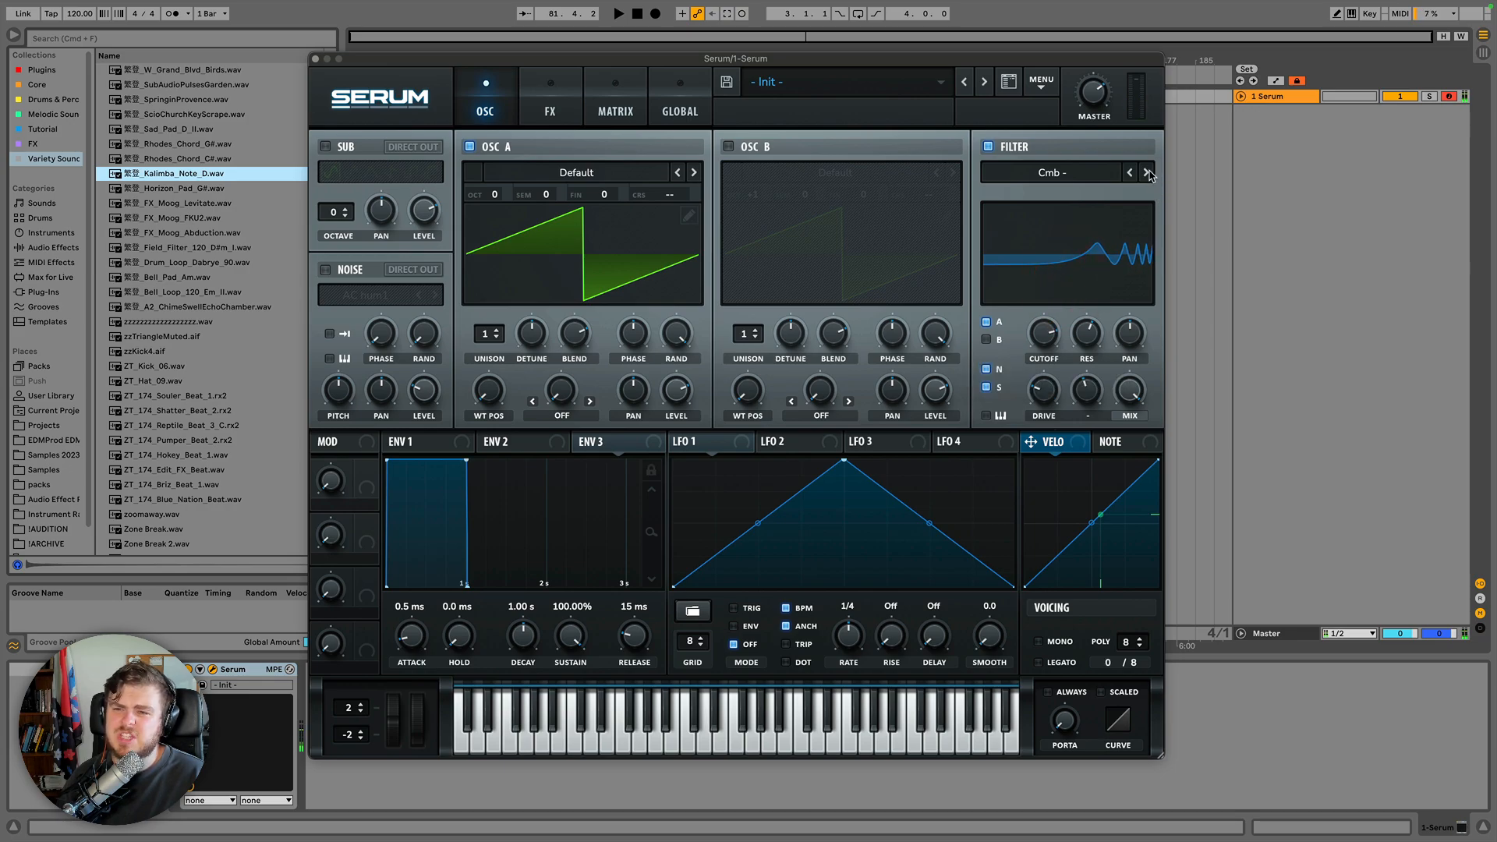
click(1150, 175)
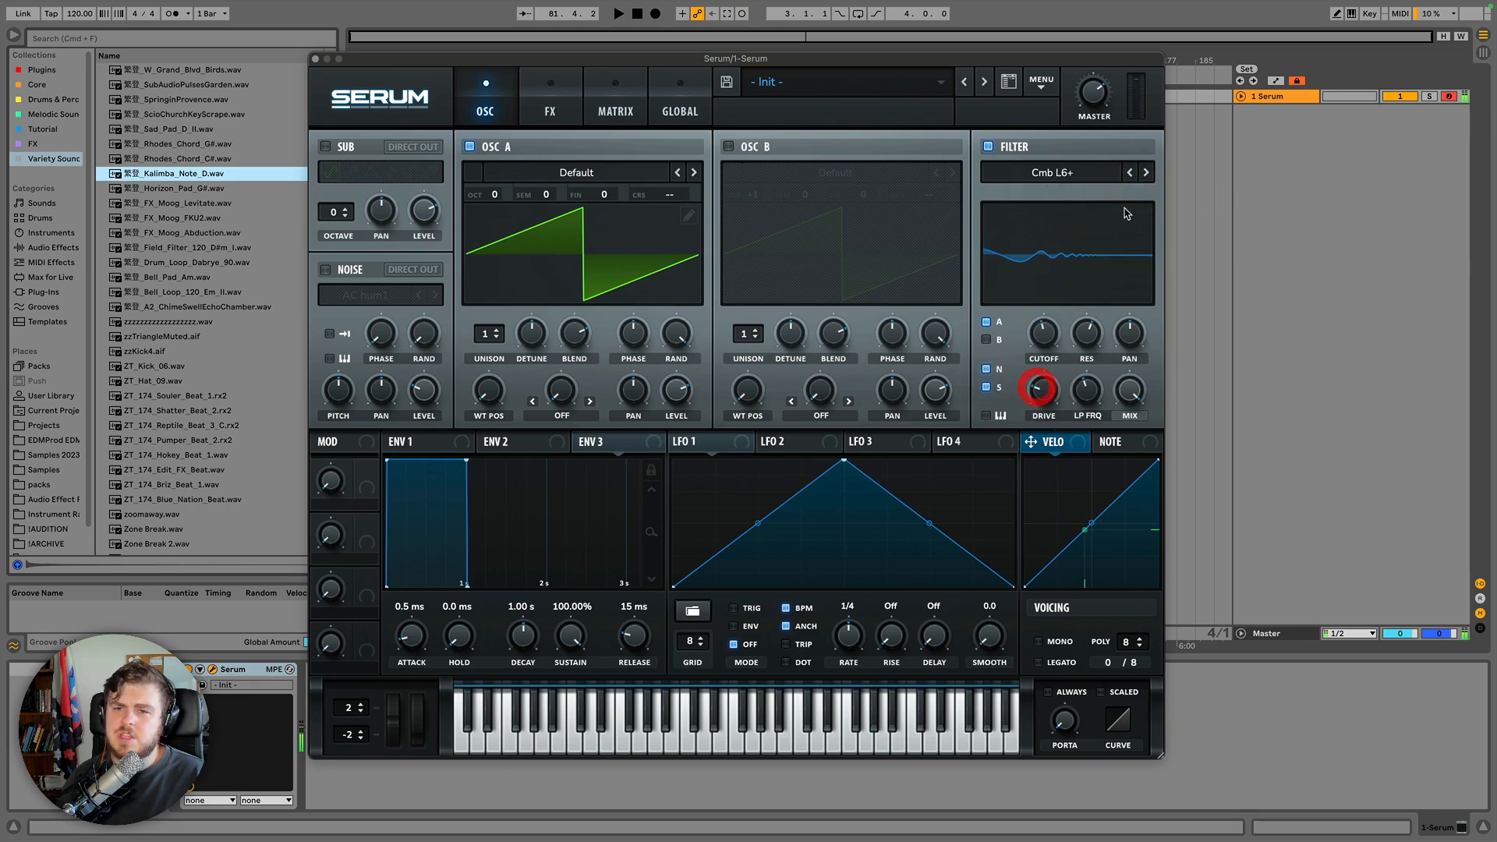
Adjust the LP FRQ knob of the Cmb L6+ filter.
click(1086, 173)
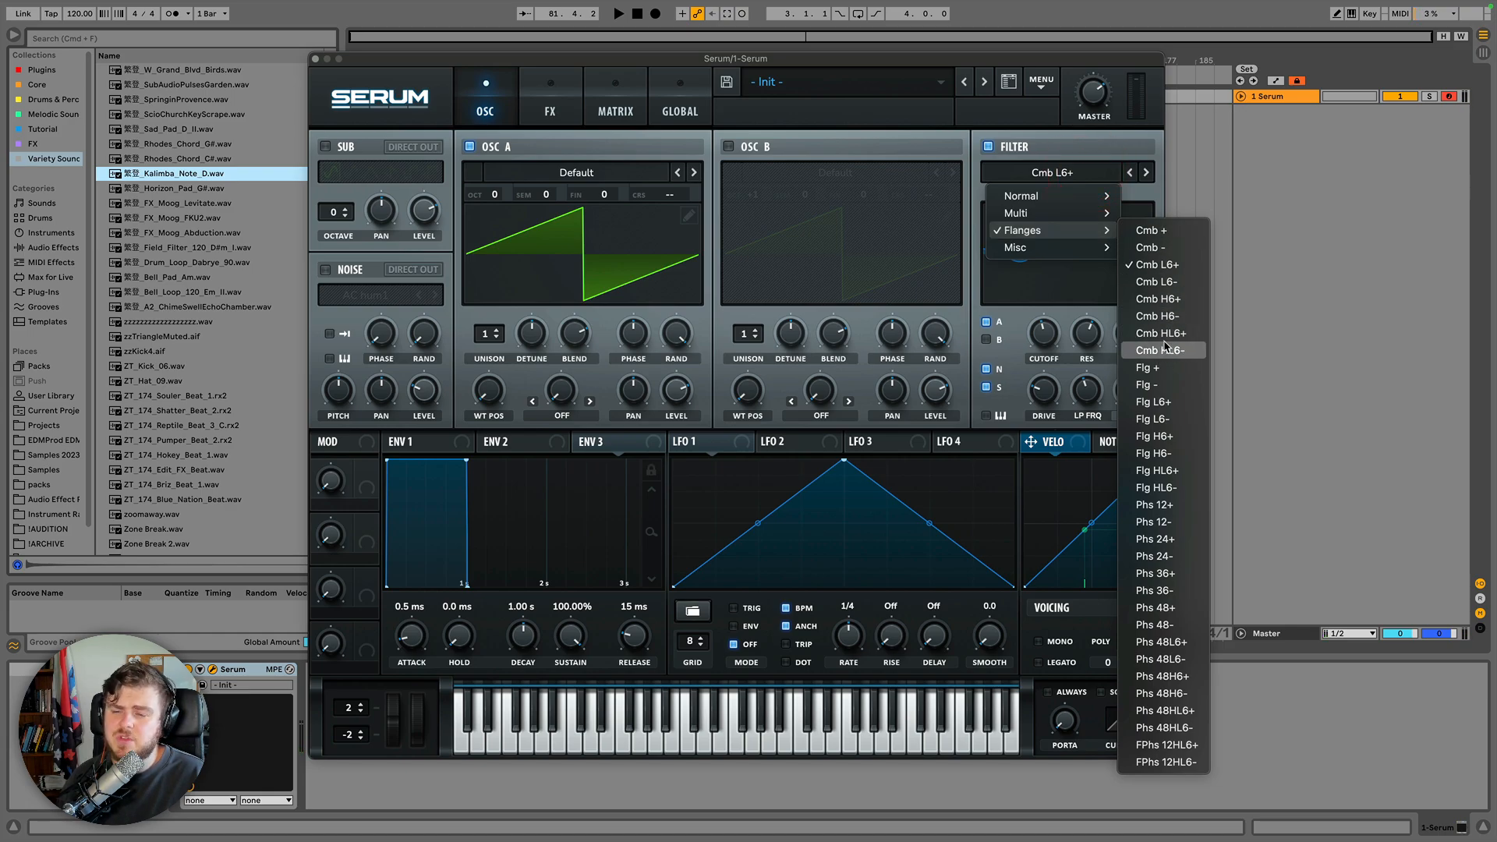
click(1089, 393)
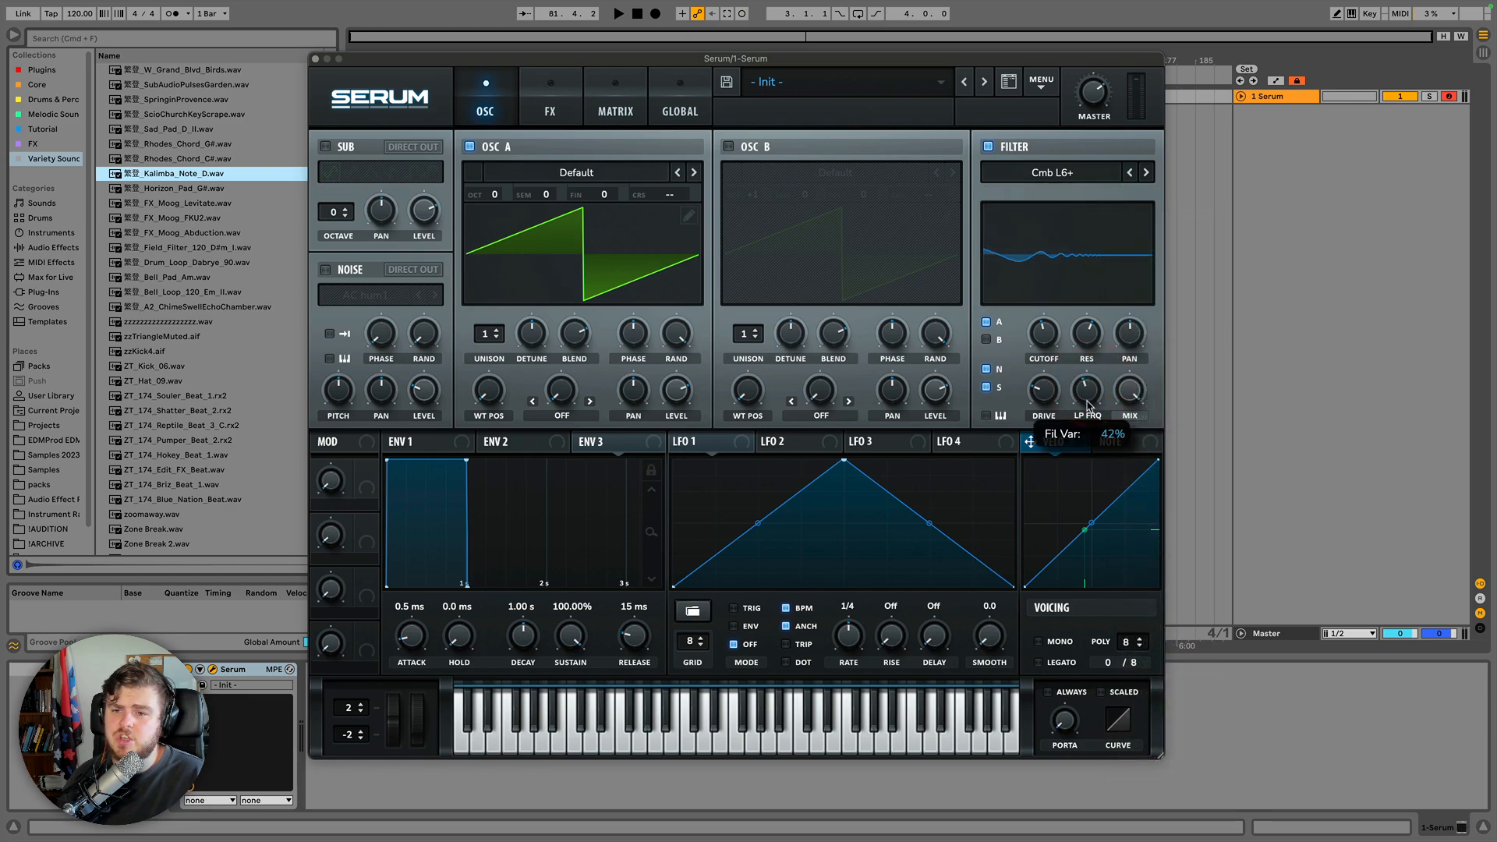
mouse_move(1086, 405)
mouse_down()
mouse_move(1068, 438)
mouse_move(1071, 317)
mouse_move(1075, 391)
mouse_up()
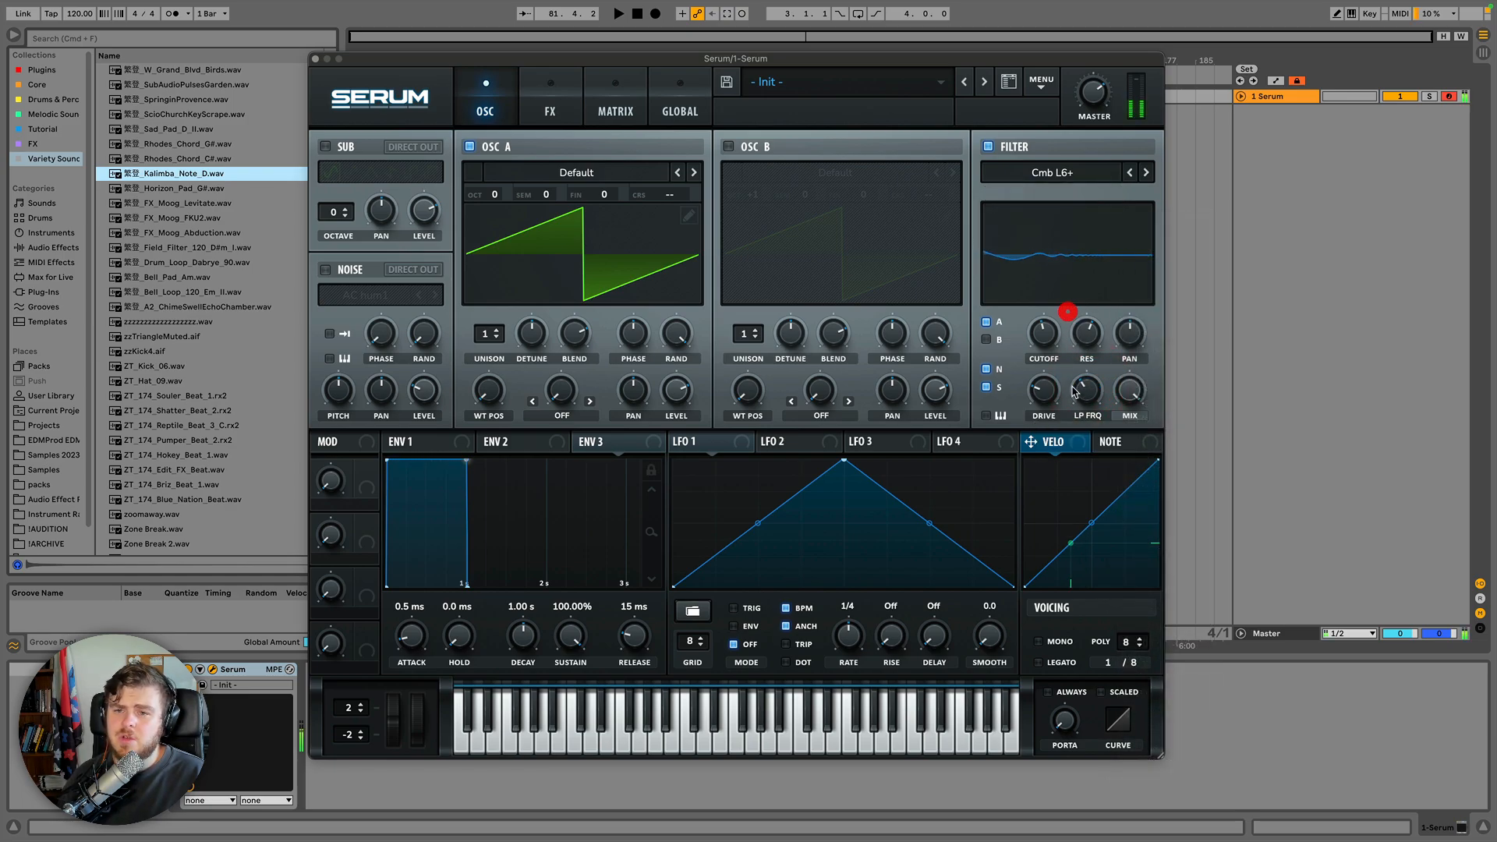
Switch to Flg + from the Flanges types and sweep the cutoff.
click(1069, 173)
mouse_move(1058, 230)
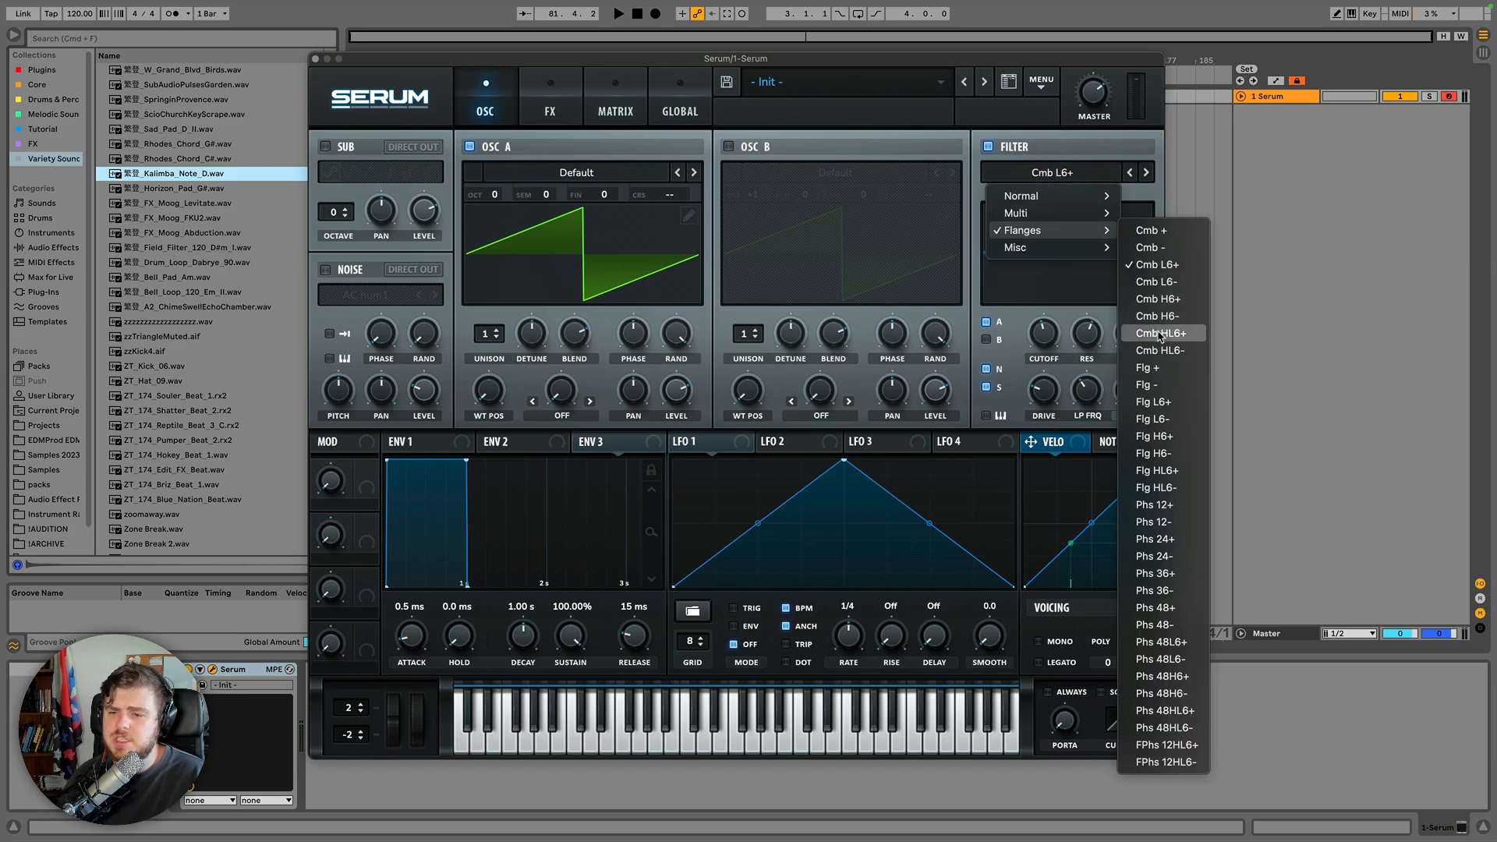
click(1152, 368)
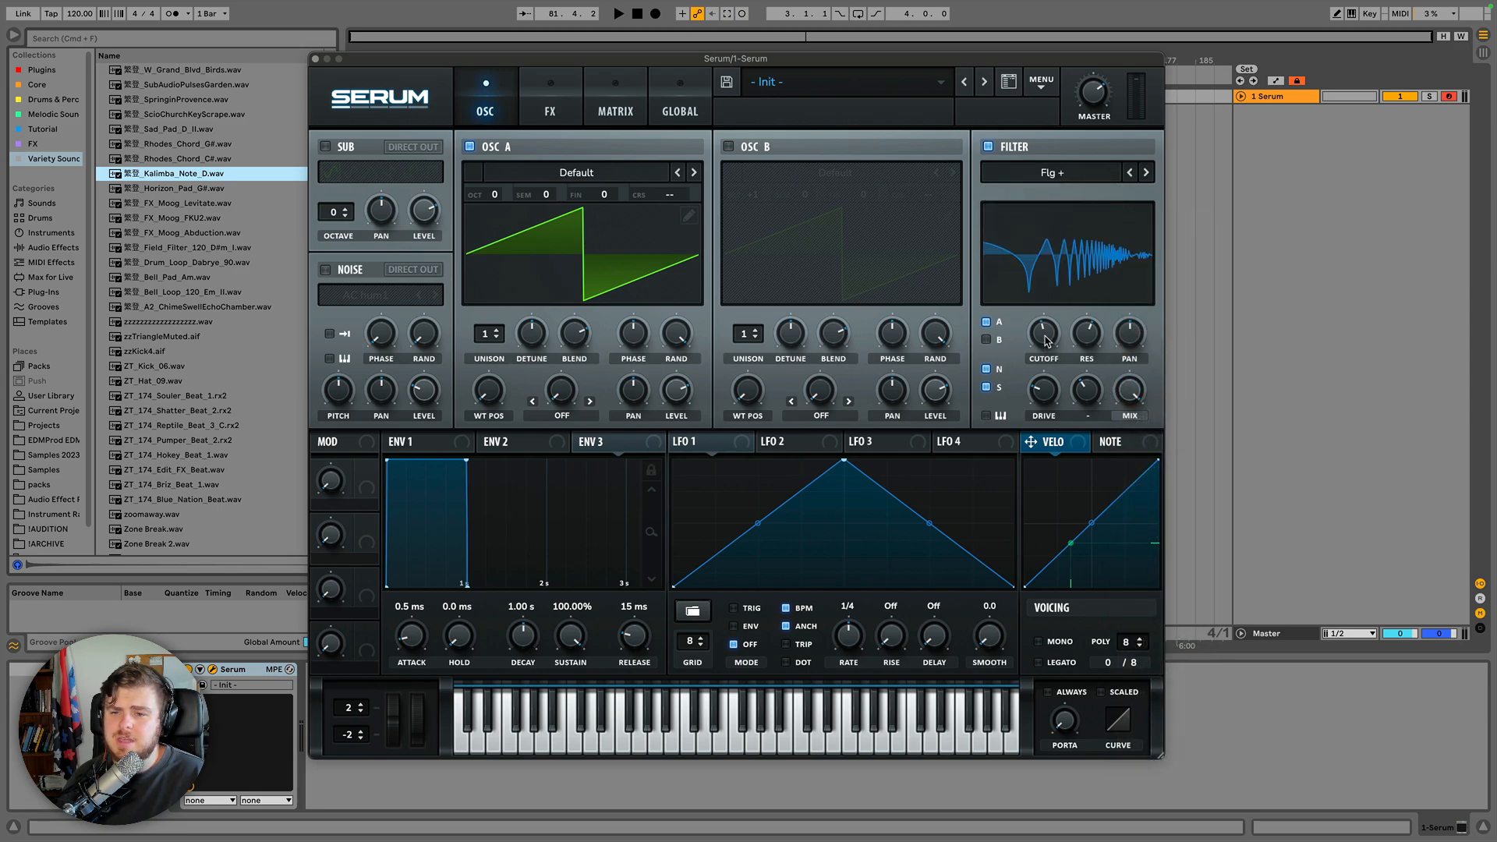
drag(1047, 341, 1056, 355)
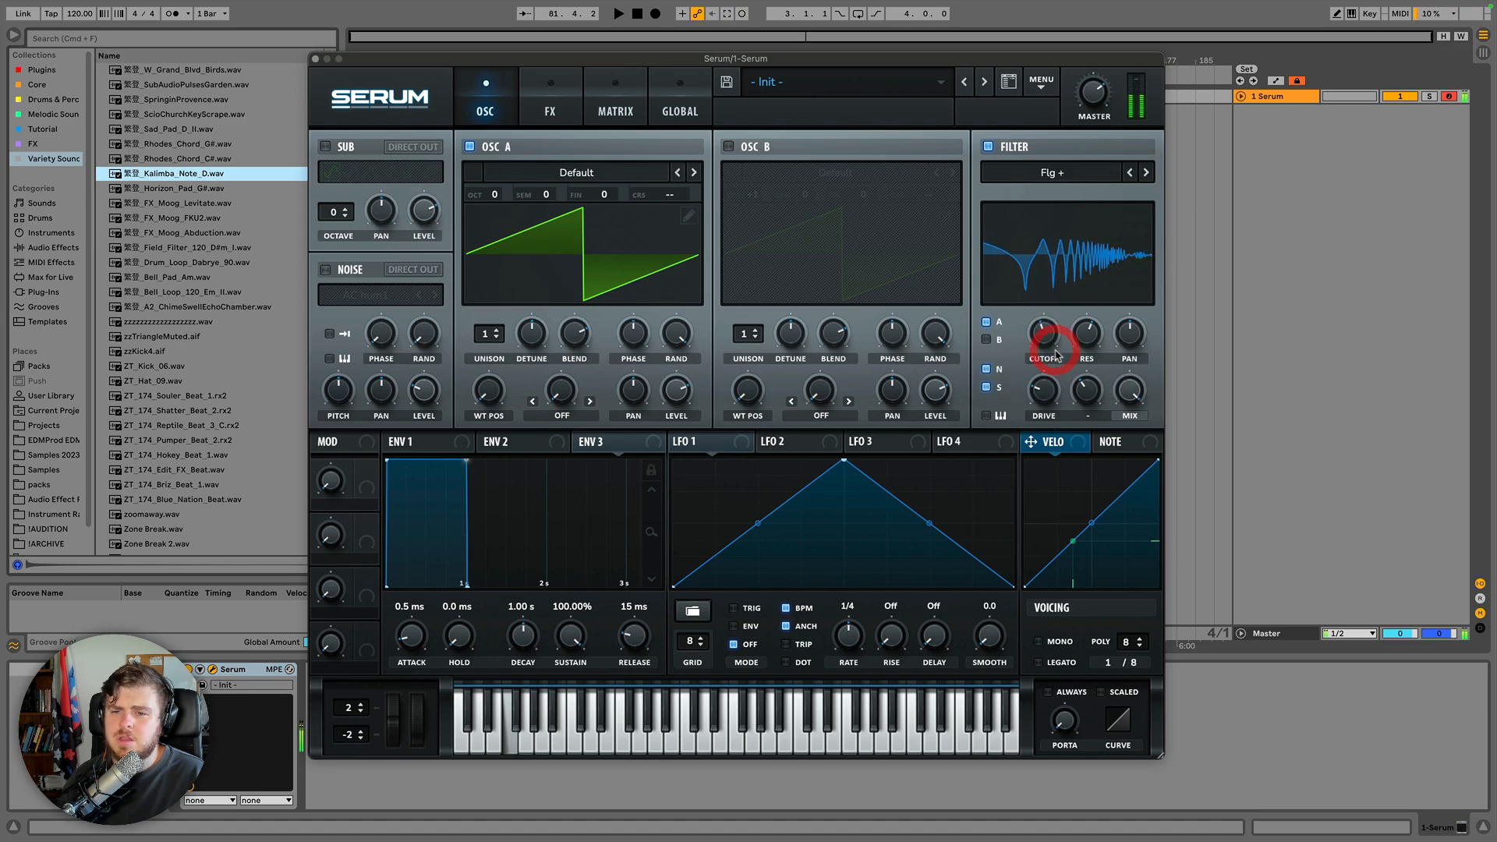
Step through the flanger types to Flg L6- and adjust the LP FRQ and cutoff knobs.
click(1145, 172)
click(1146, 172)
click(1146, 173)
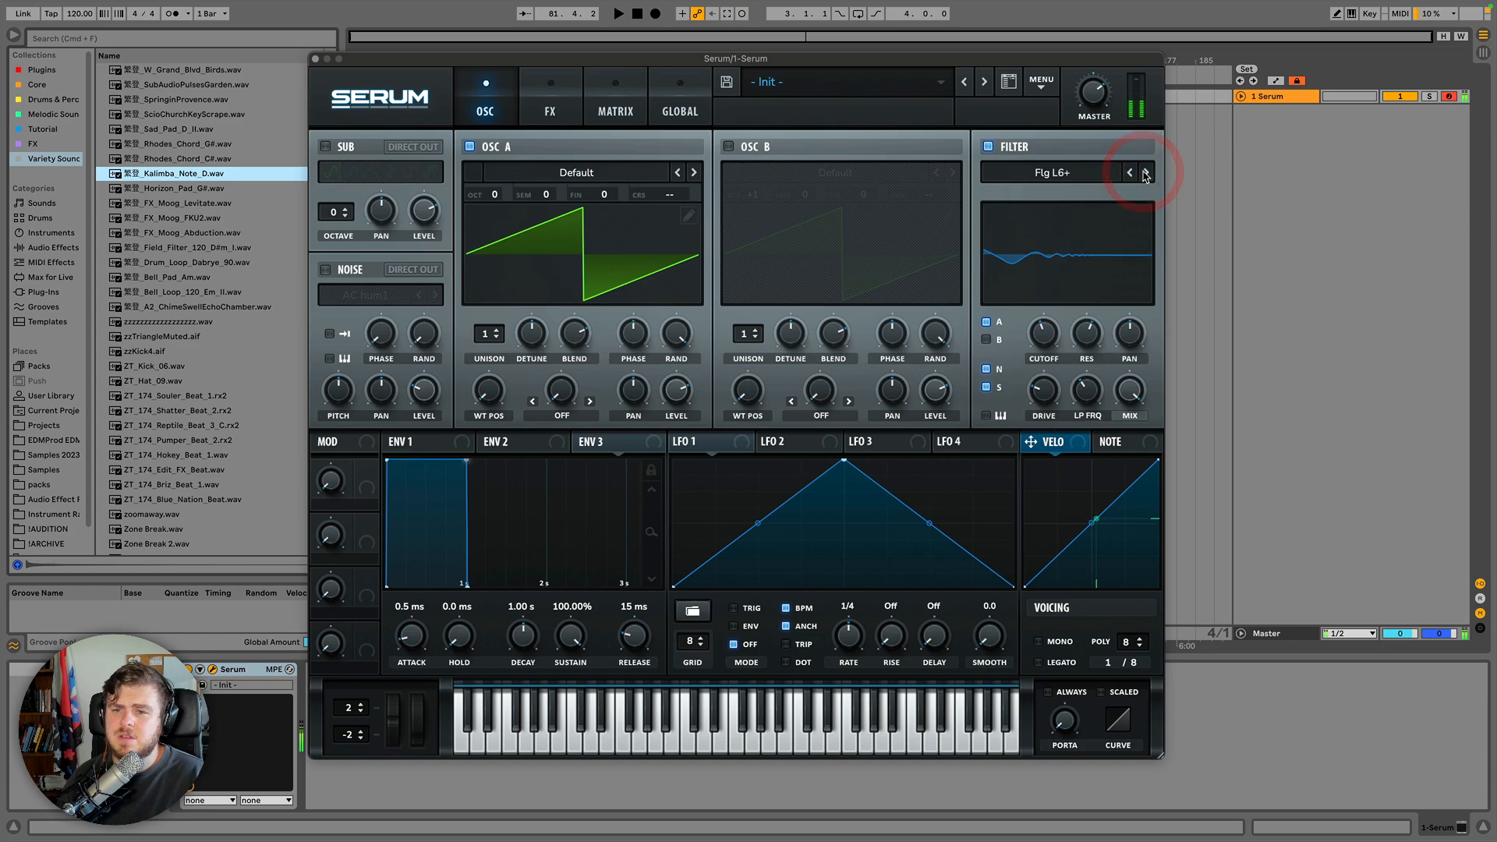
drag(1089, 393, 1076, 348)
drag(1047, 338, 1091, 313)
Select Phs 36+ from the Flanges types and sweep the cutoff.
click(1086, 170)
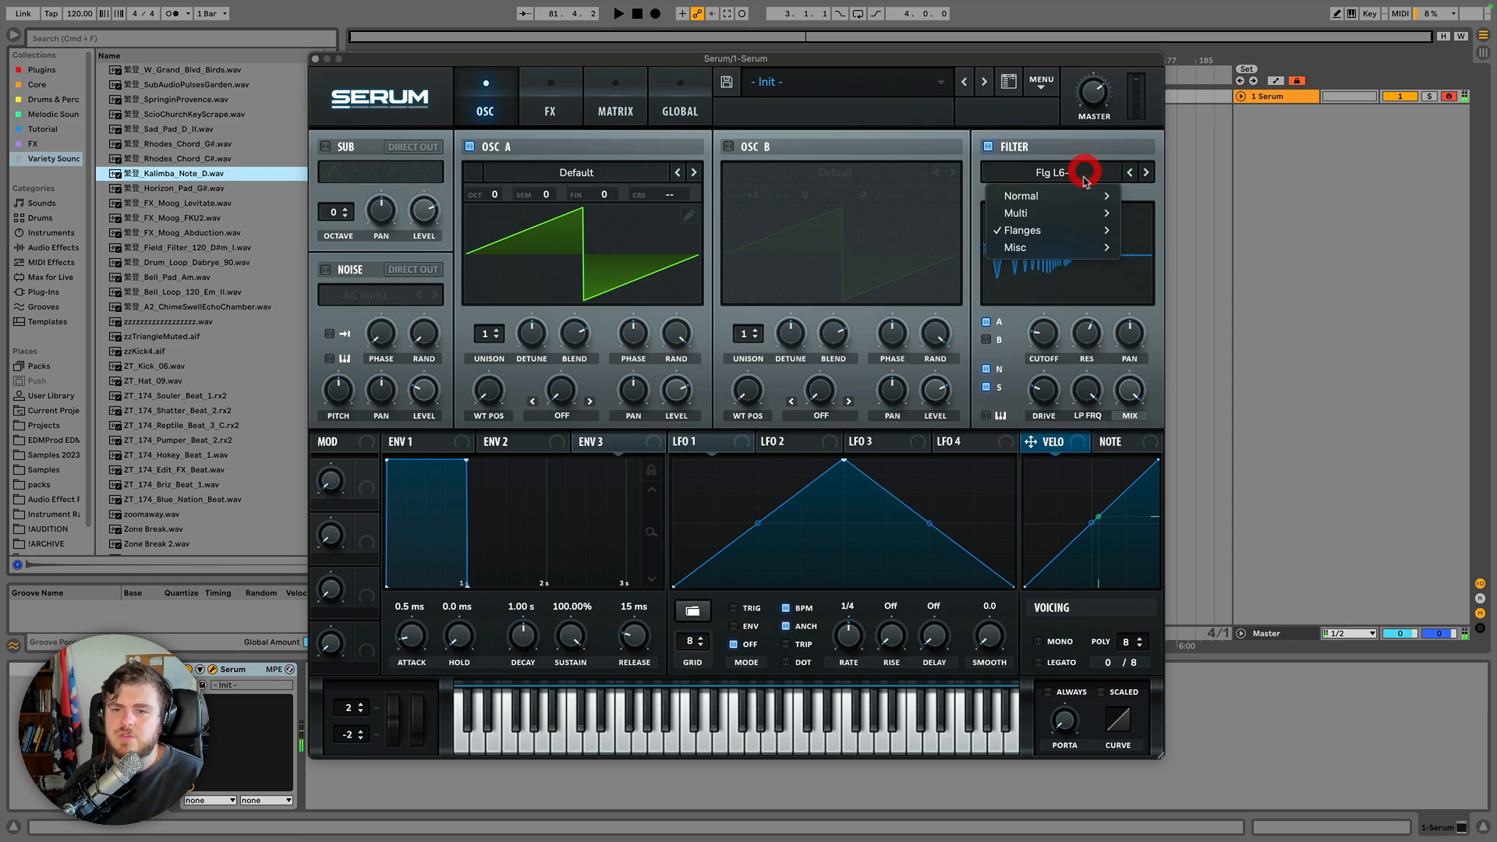
mouse_move(1071, 238)
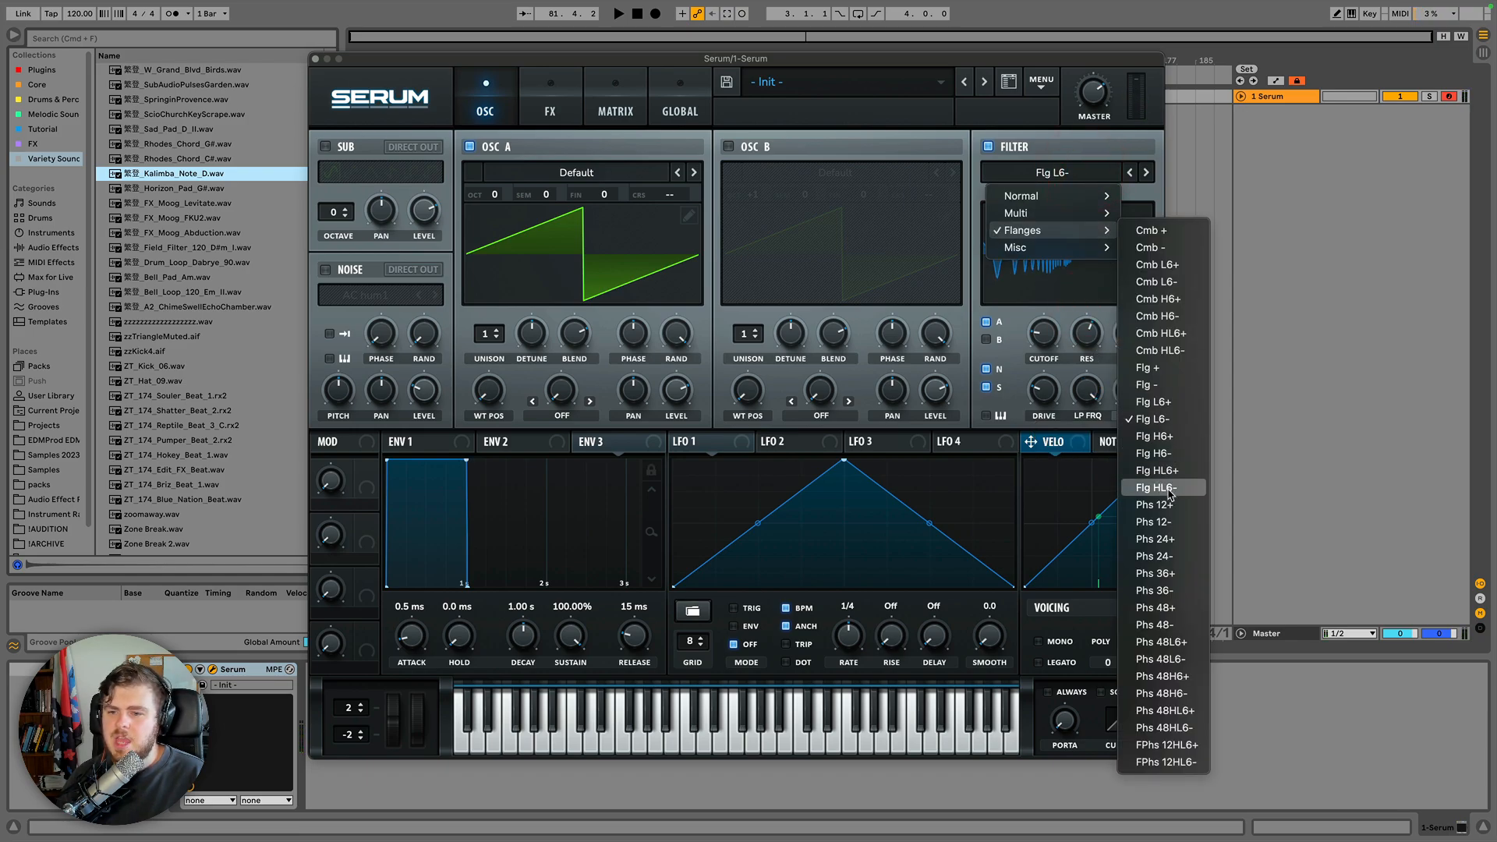
click(1168, 575)
click(1080, 170)
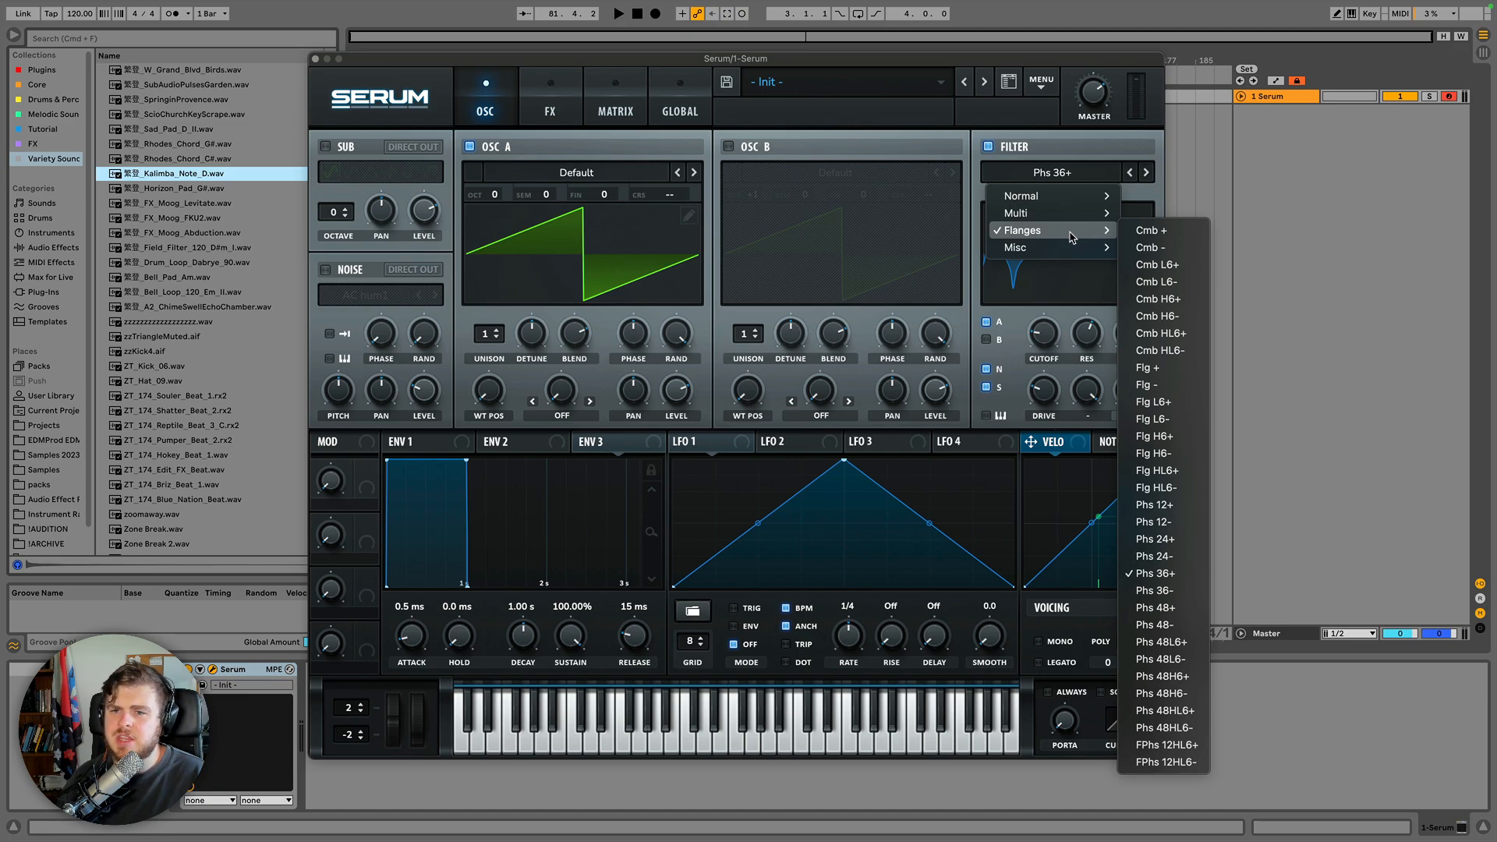
click(1070, 156)
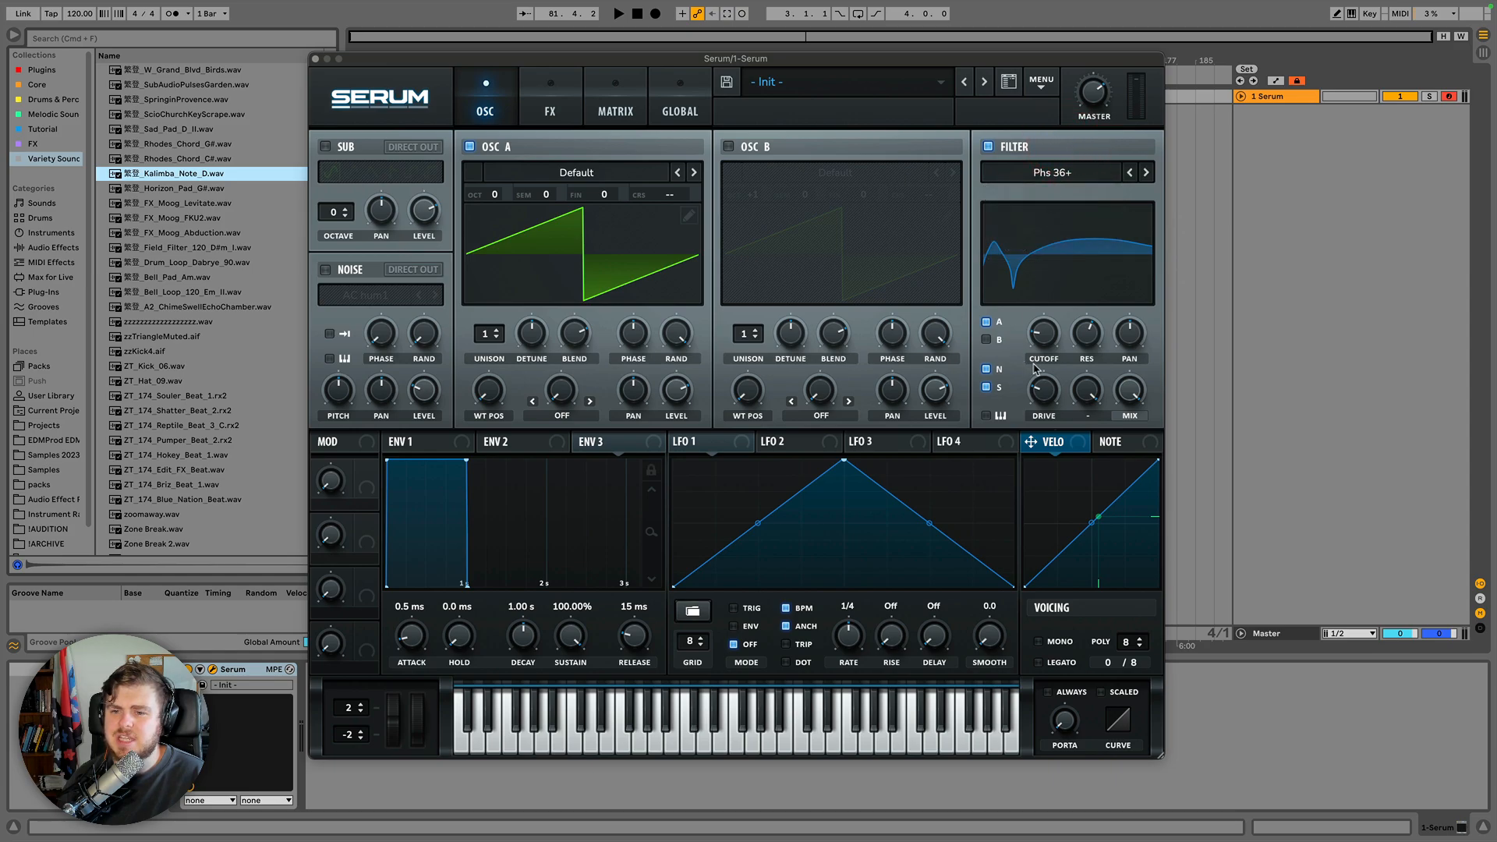
drag(1056, 341, 1061, 257)
Try Phs 48+ and then FPhs 12HL6+ from the Flanges types, sweeping the cutoff on each.
click(1145, 172)
drag(1043, 332, 1068, 217)
click(1070, 172)
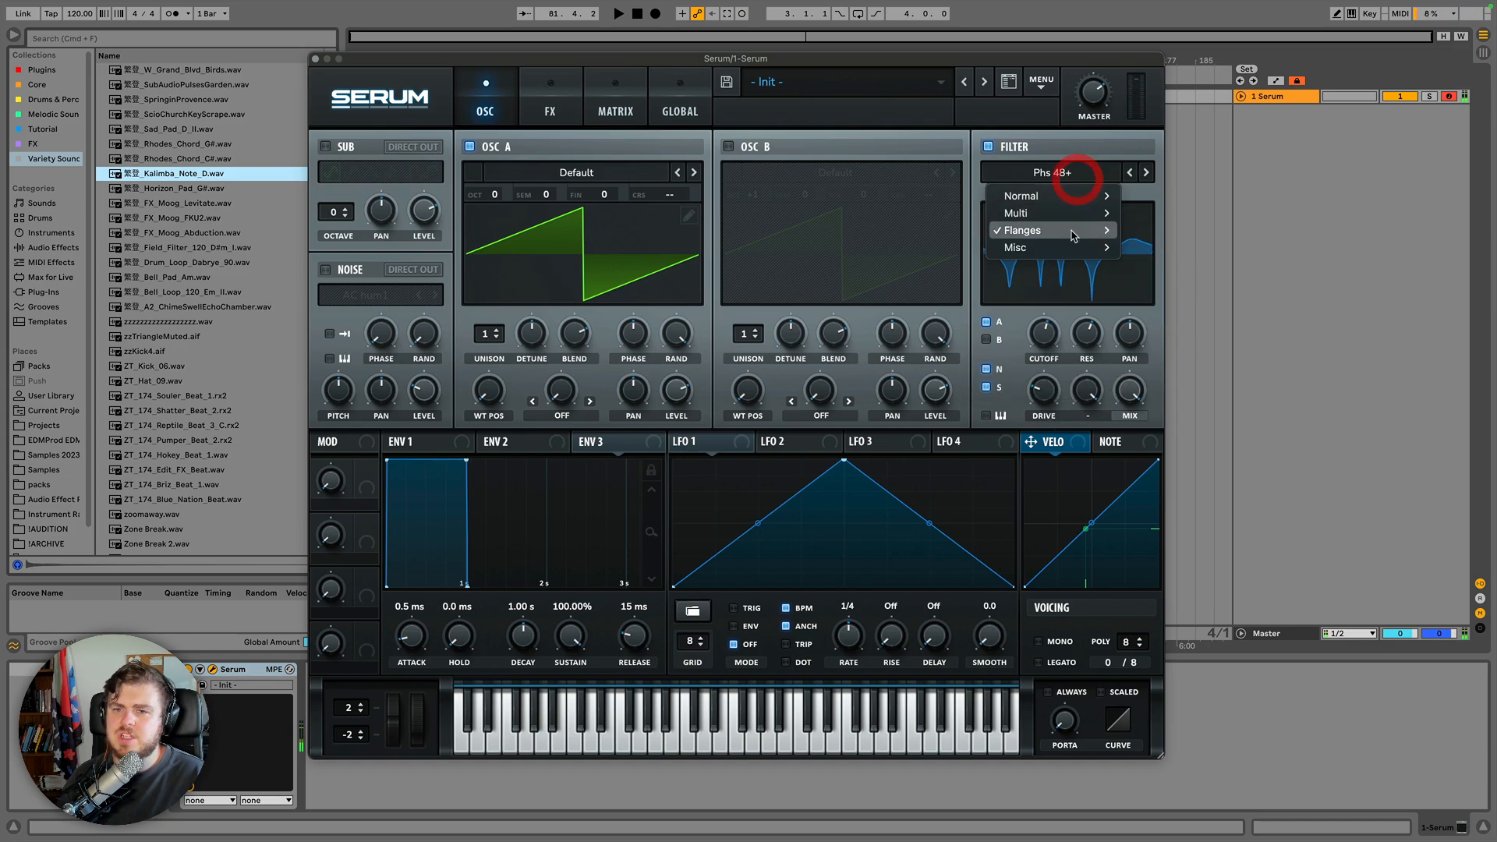
mouse_move(1092, 231)
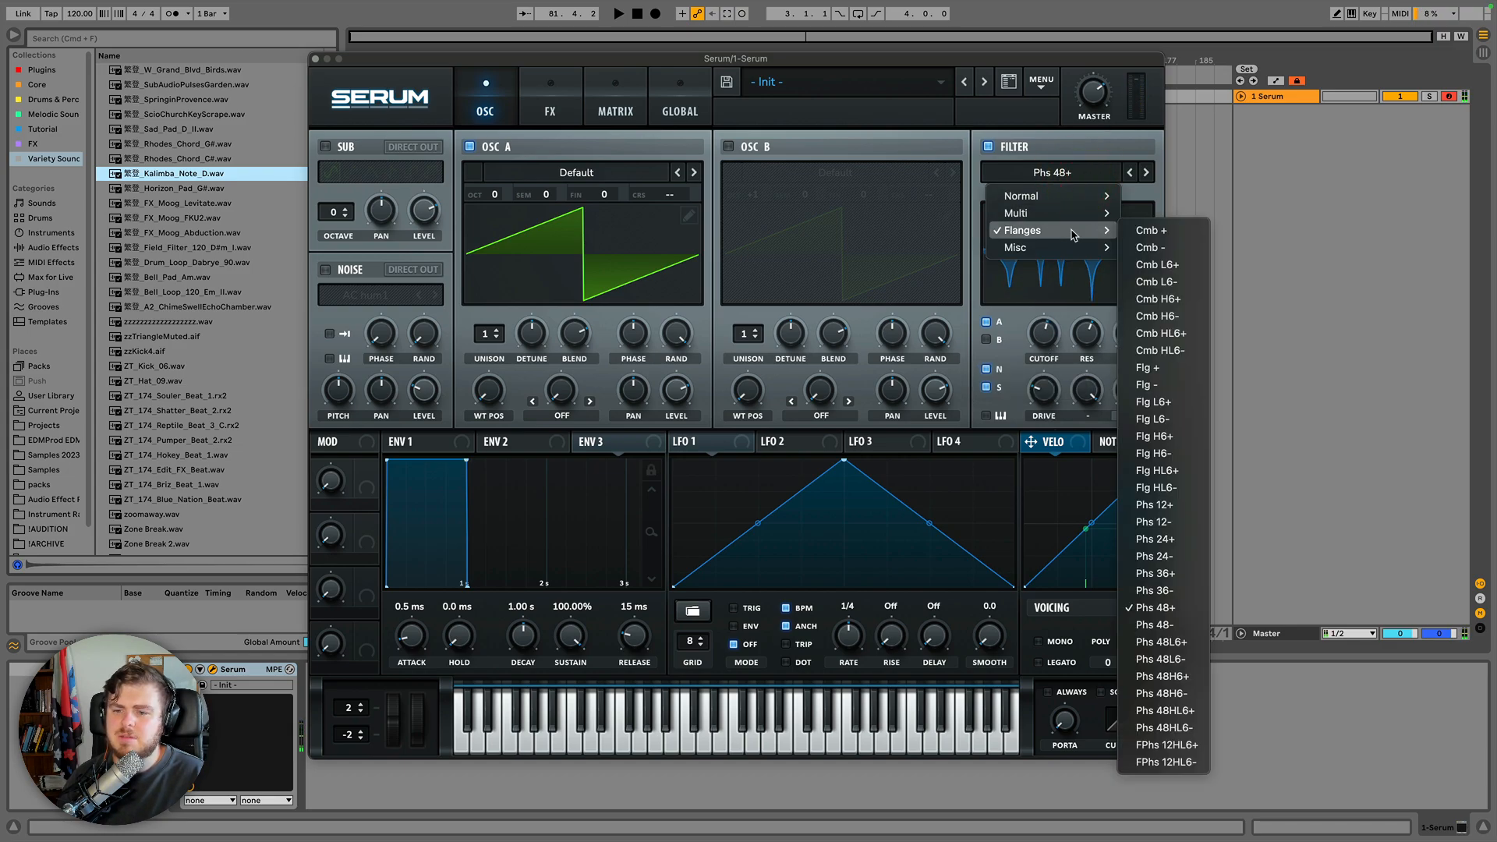
click(1177, 744)
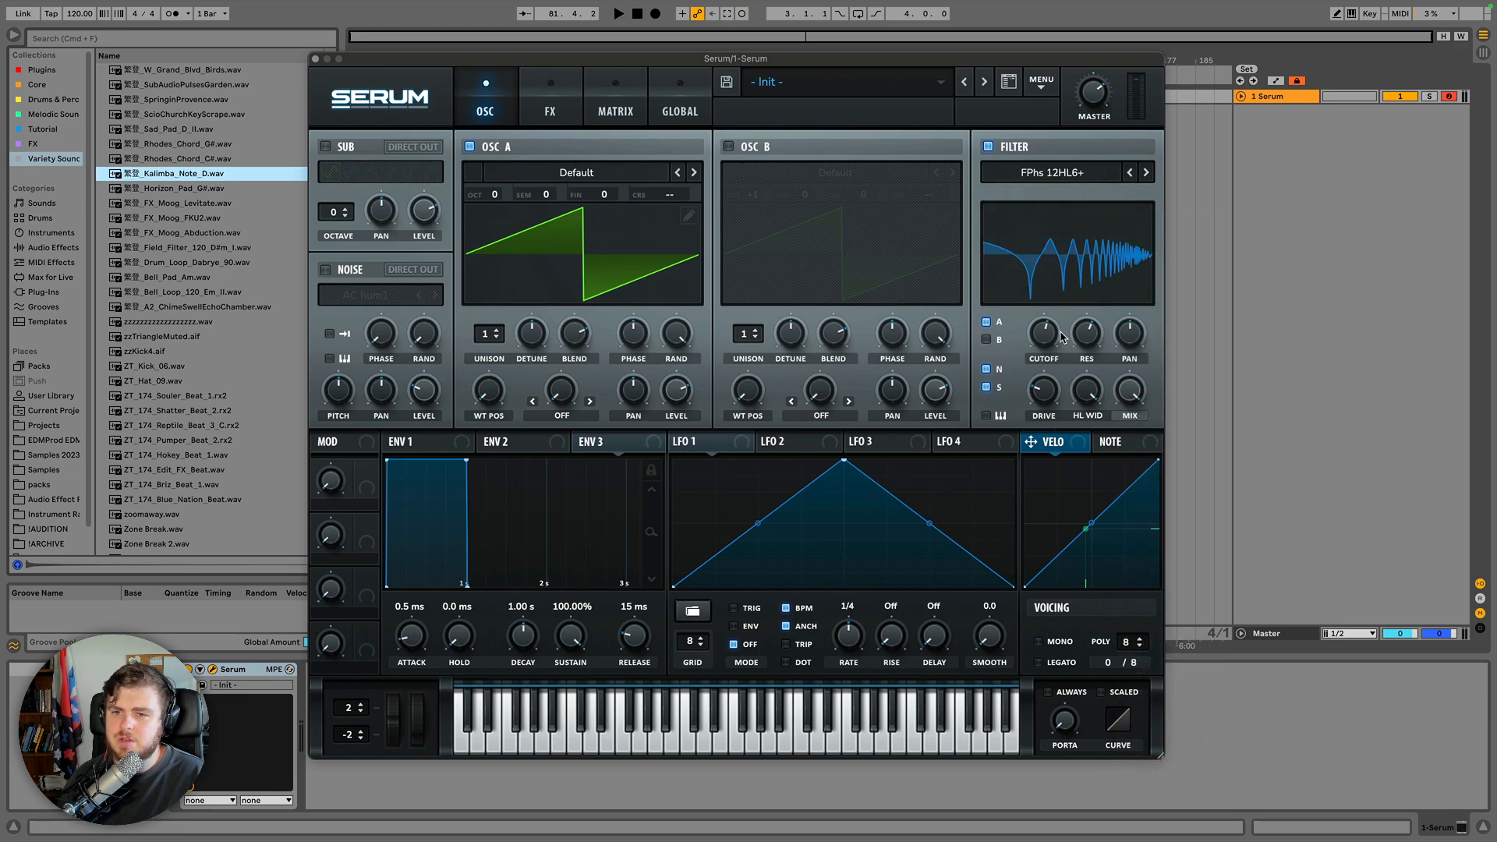
drag(1043, 345, 1069, 458)
Choose Low EQ 6 from the Misc filter types and adjust its DB +/- and cutoff knobs.
click(1063, 173)
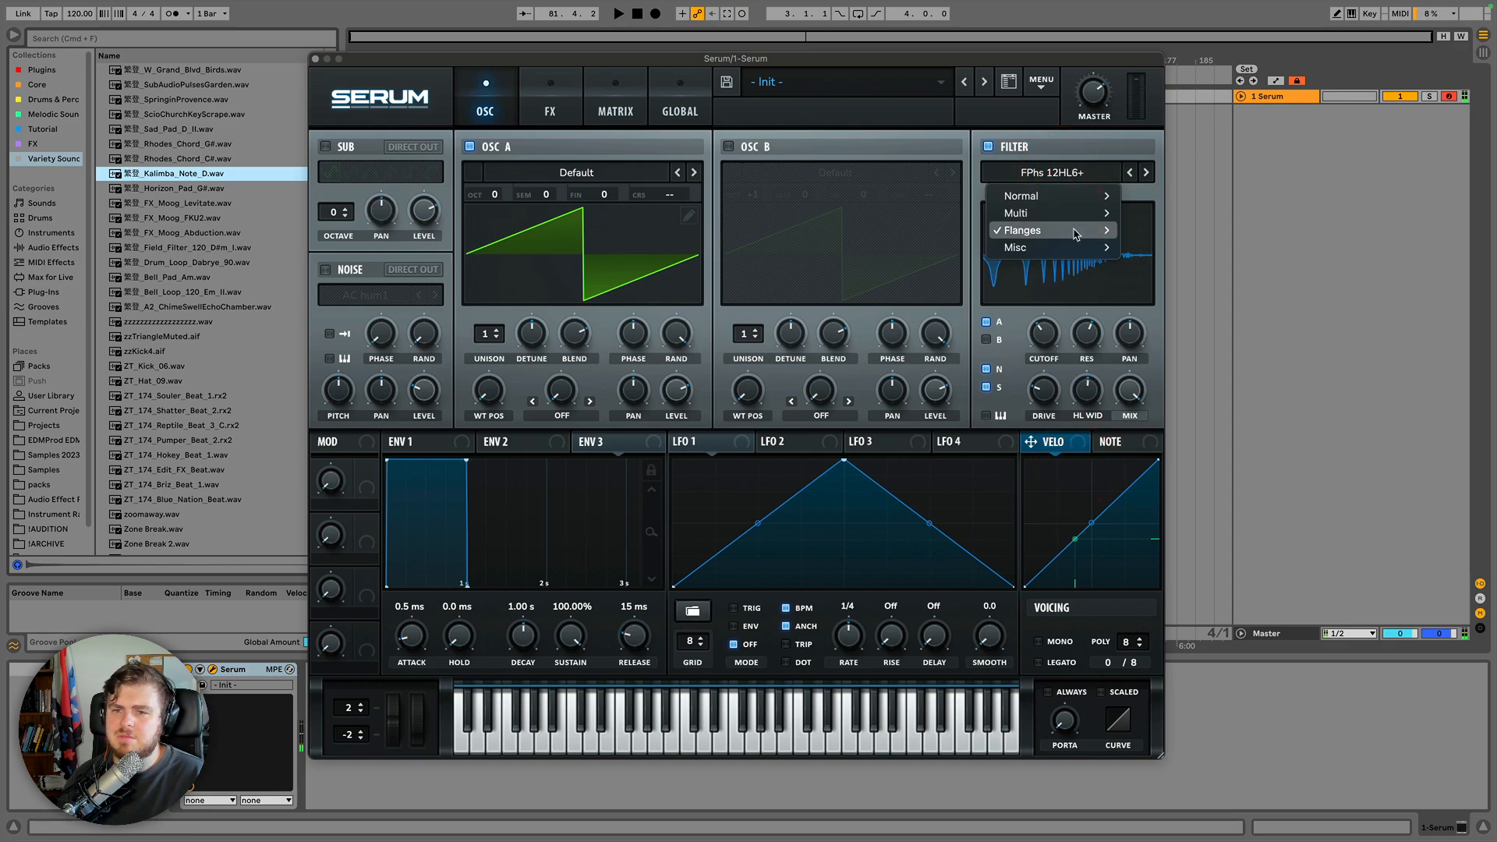
mouse_move(1074, 232)
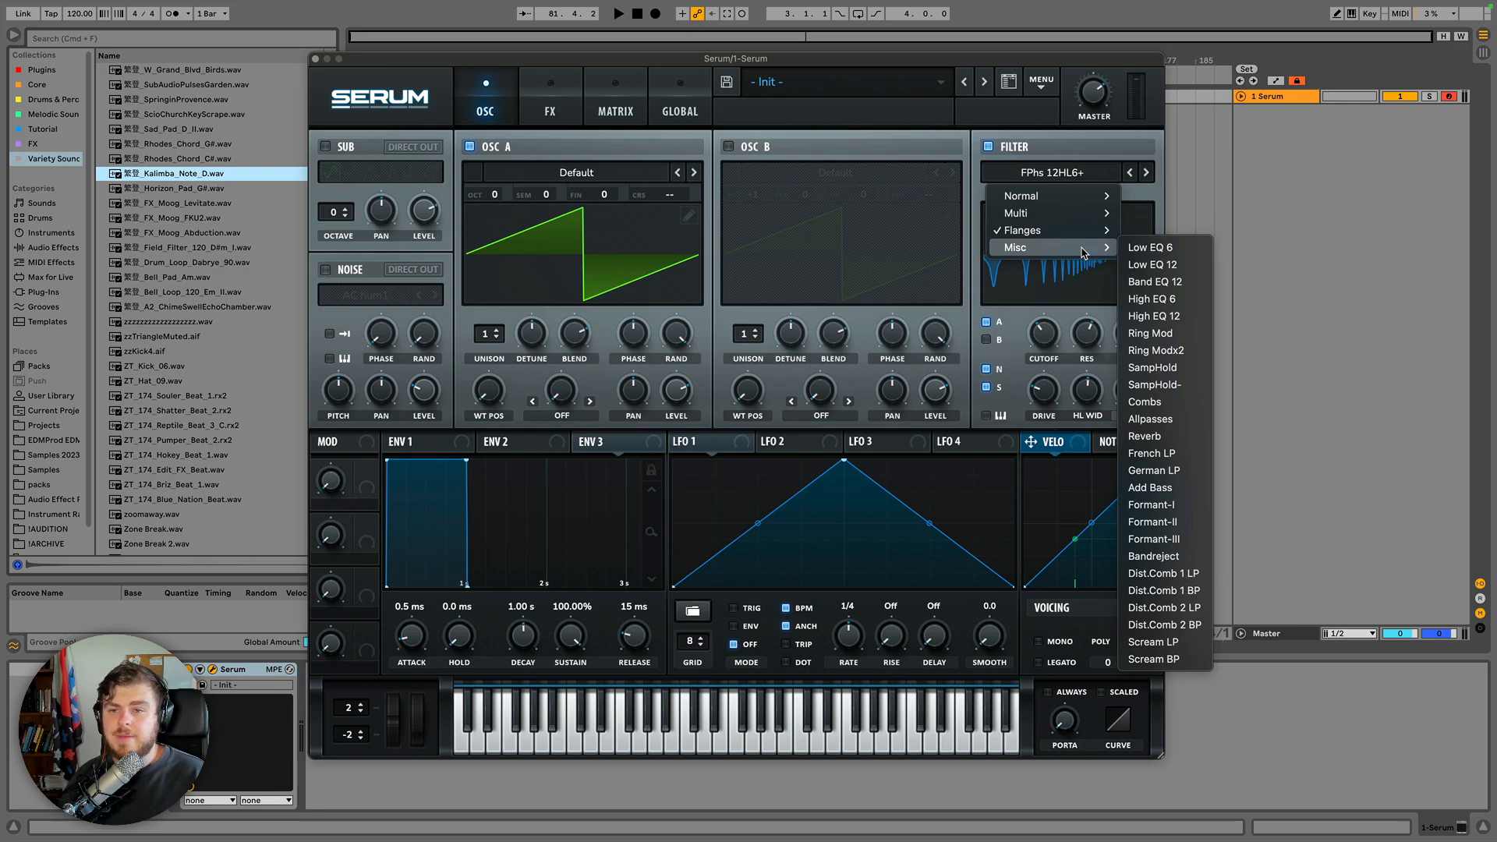
click(1160, 249)
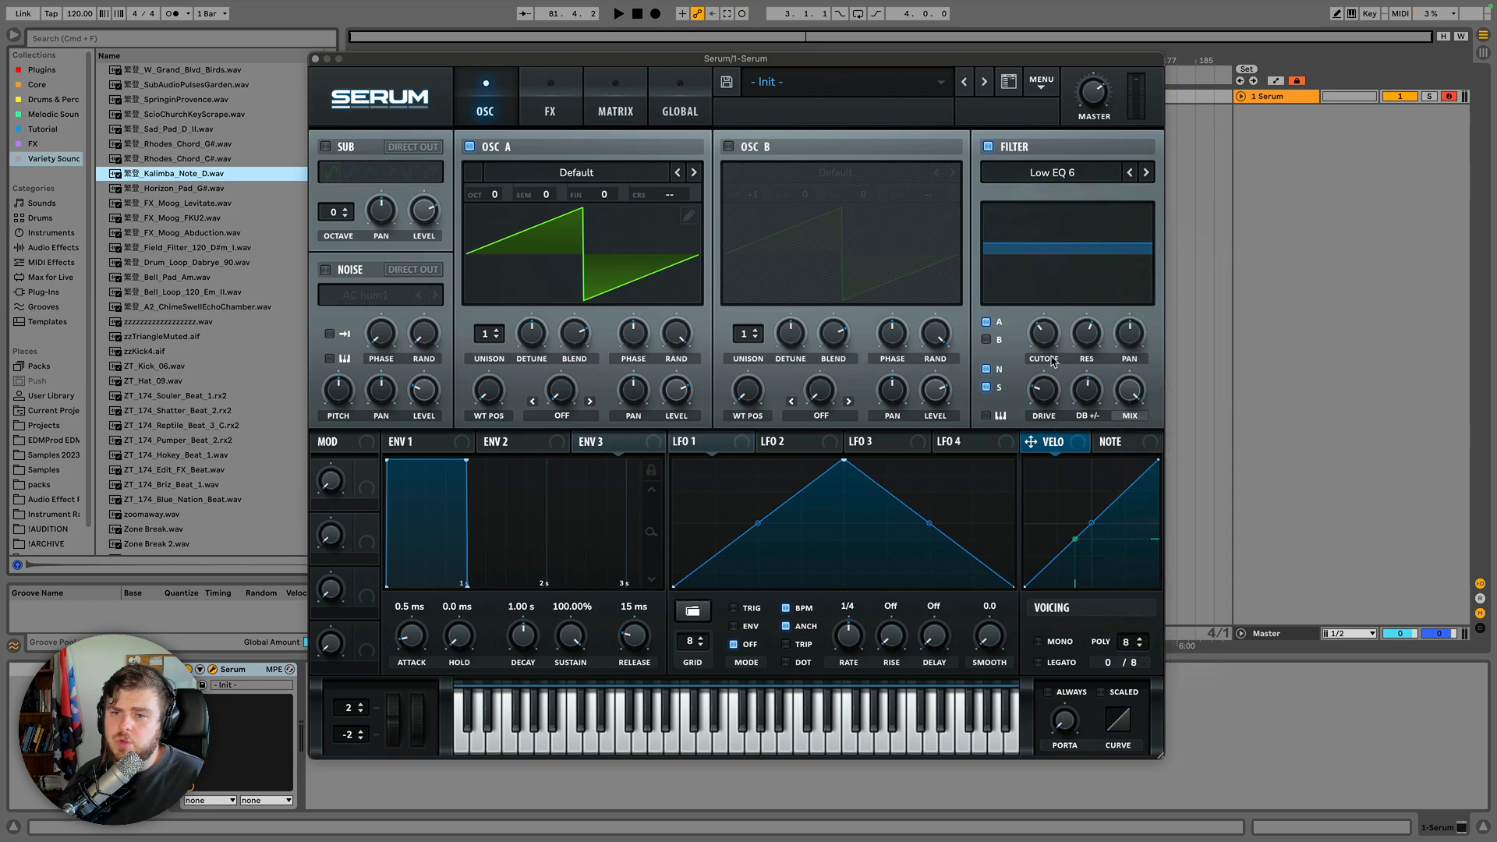
click(1073, 391)
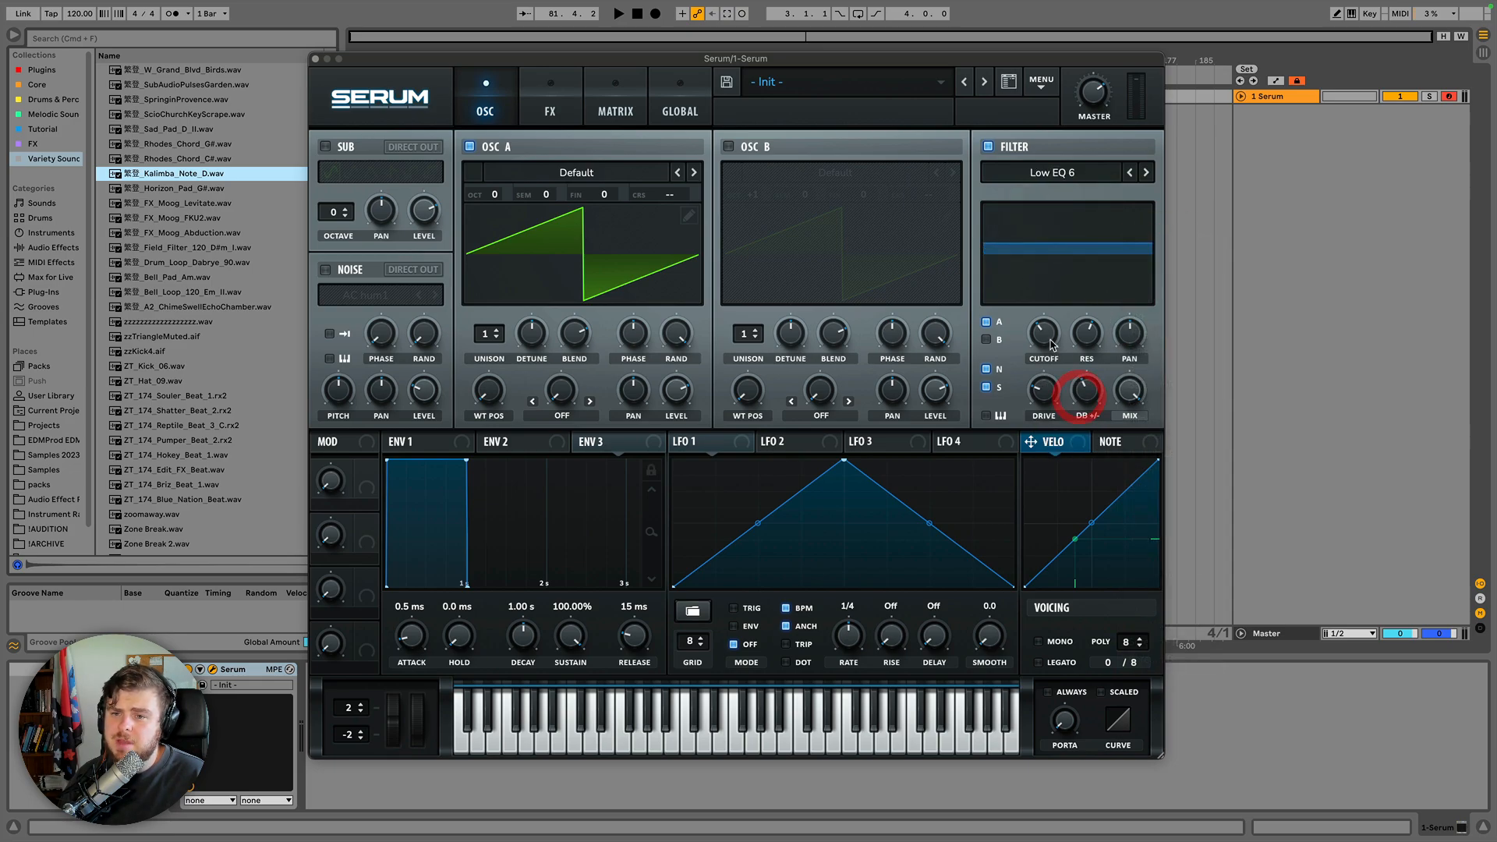
drag(1051, 295, 1090, 428)
Select Ring Mod from the Misc filter types and sweep the cutoff.
click(1086, 173)
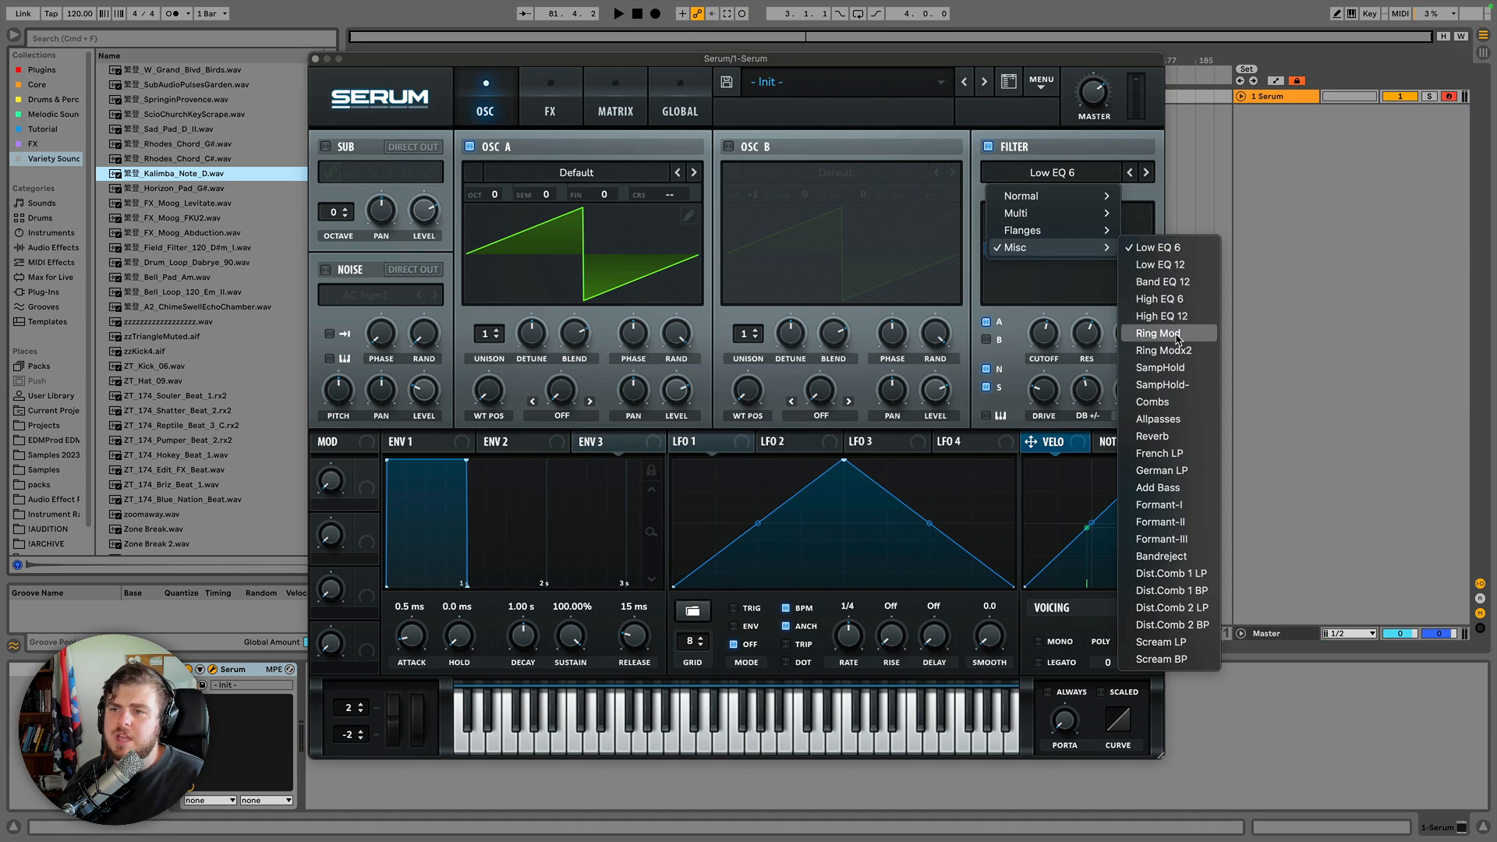
click(1177, 334)
click(821, 415)
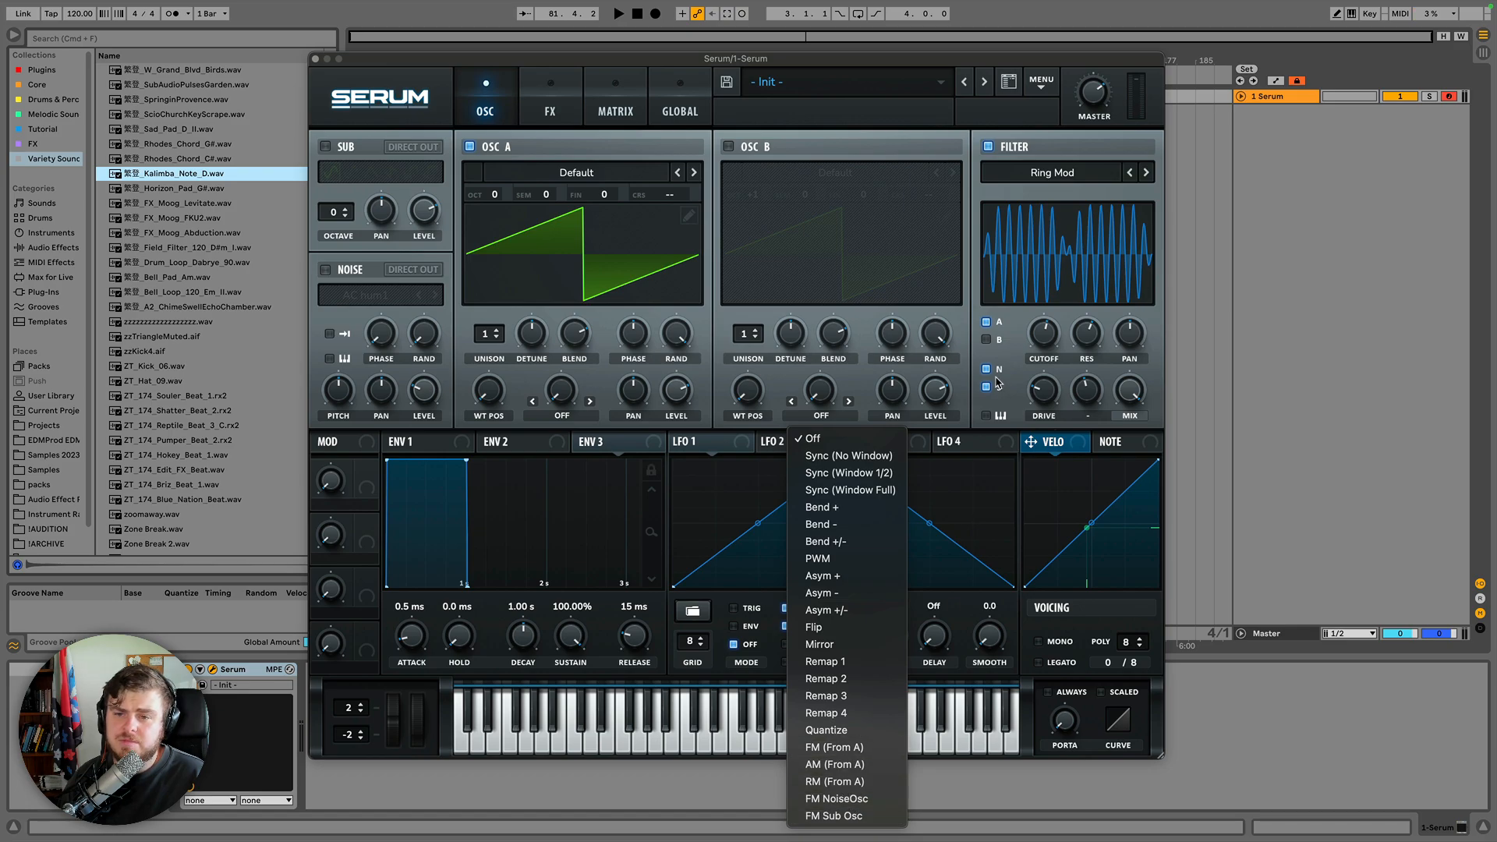
click(1052, 380)
mouse_move(1042, 338)
mouse_down()
mouse_move(1042, 315)
mouse_move(1054, 347)
mouse_move(1043, 251)
mouse_move(1042, 282)
mouse_up()
Advance the filter to SampHold and sweep its cutoff and variable knob.
click(1144, 172)
drag(1091, 393, 1095, 351)
drag(1043, 329, 1046, 360)
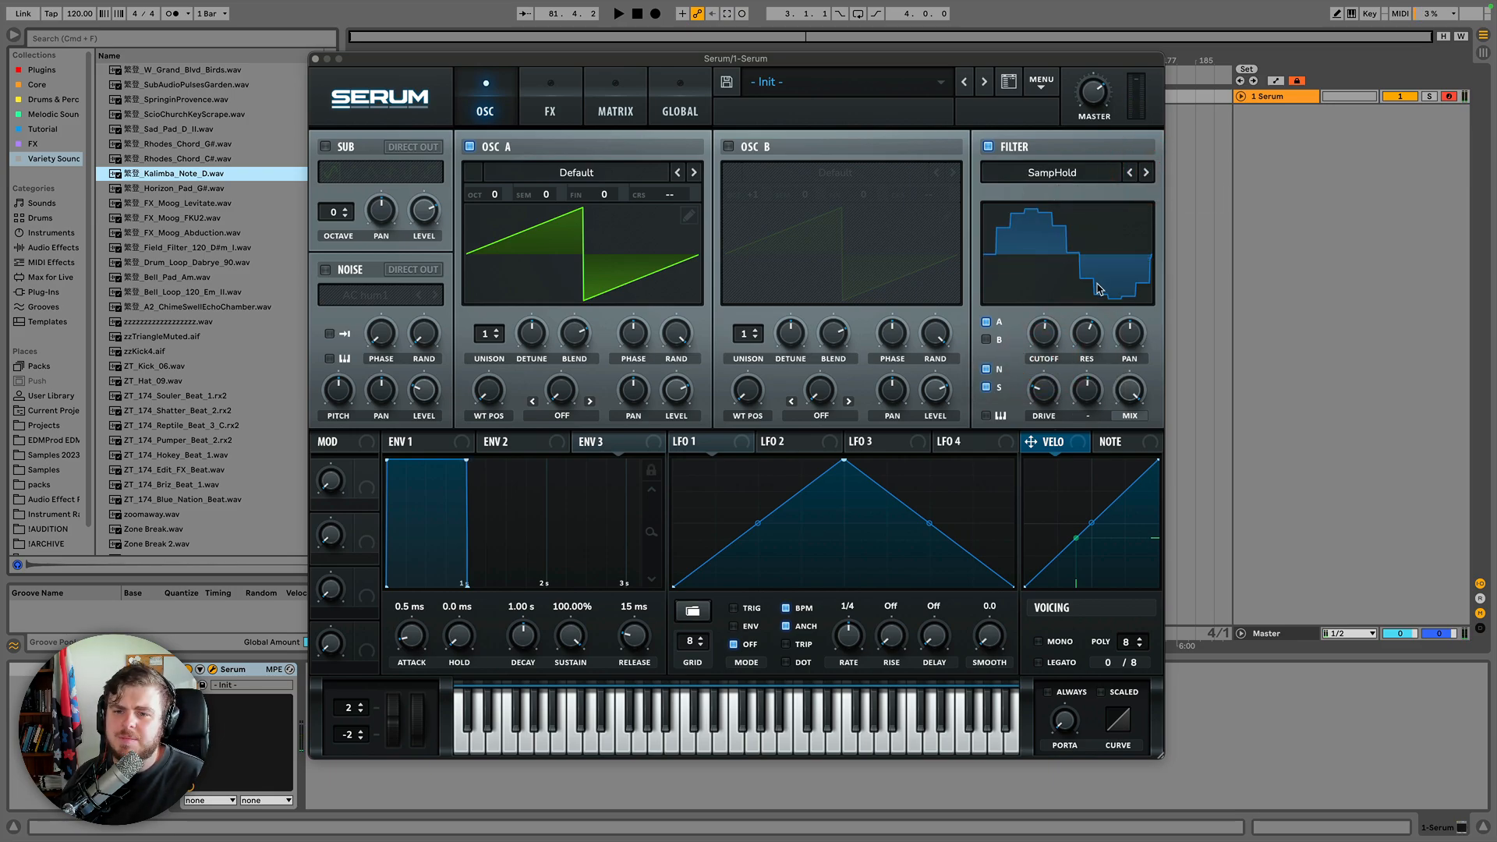
mouse_move(1045, 337)
mouse_down()
mouse_move(1043, 281)
mouse_move(1042, 328)
mouse_up()
Step the filter through SampHold- and Combs, sweeping the cutoff on each.
click(1125, 202)
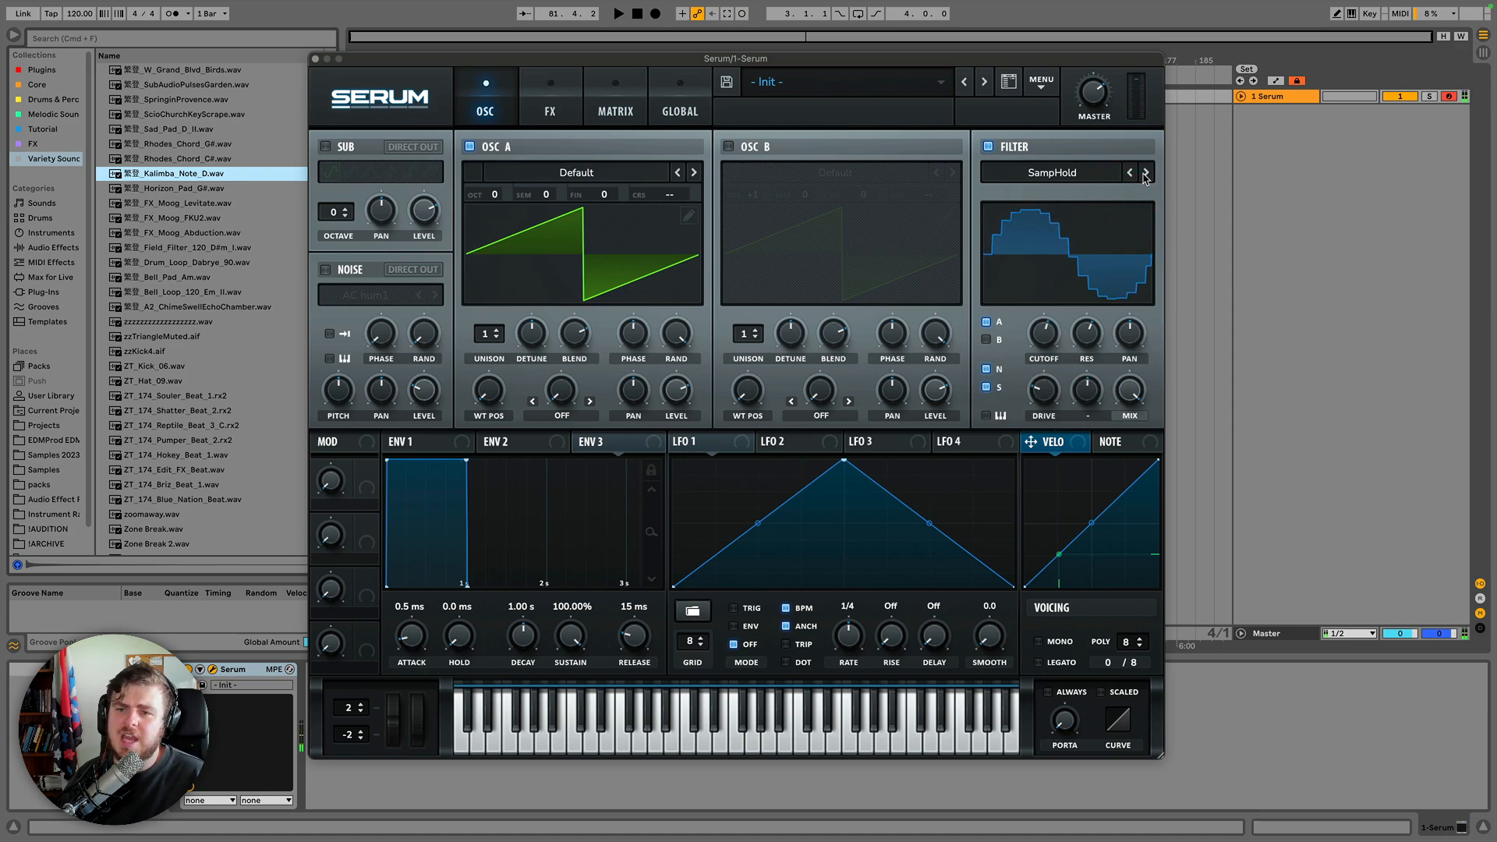
click(1145, 172)
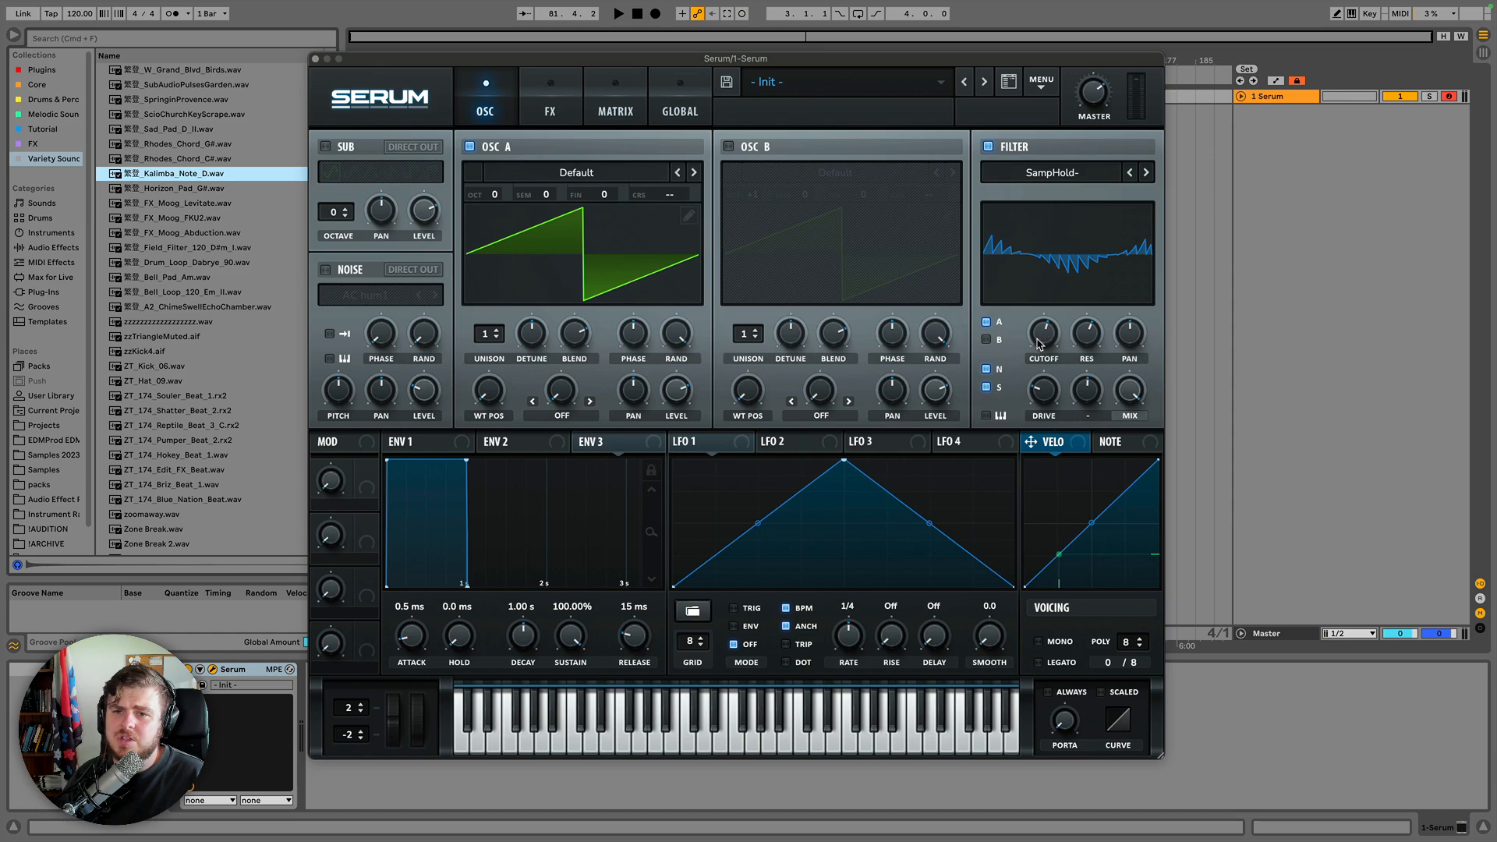
drag(1043, 341, 1040, 380)
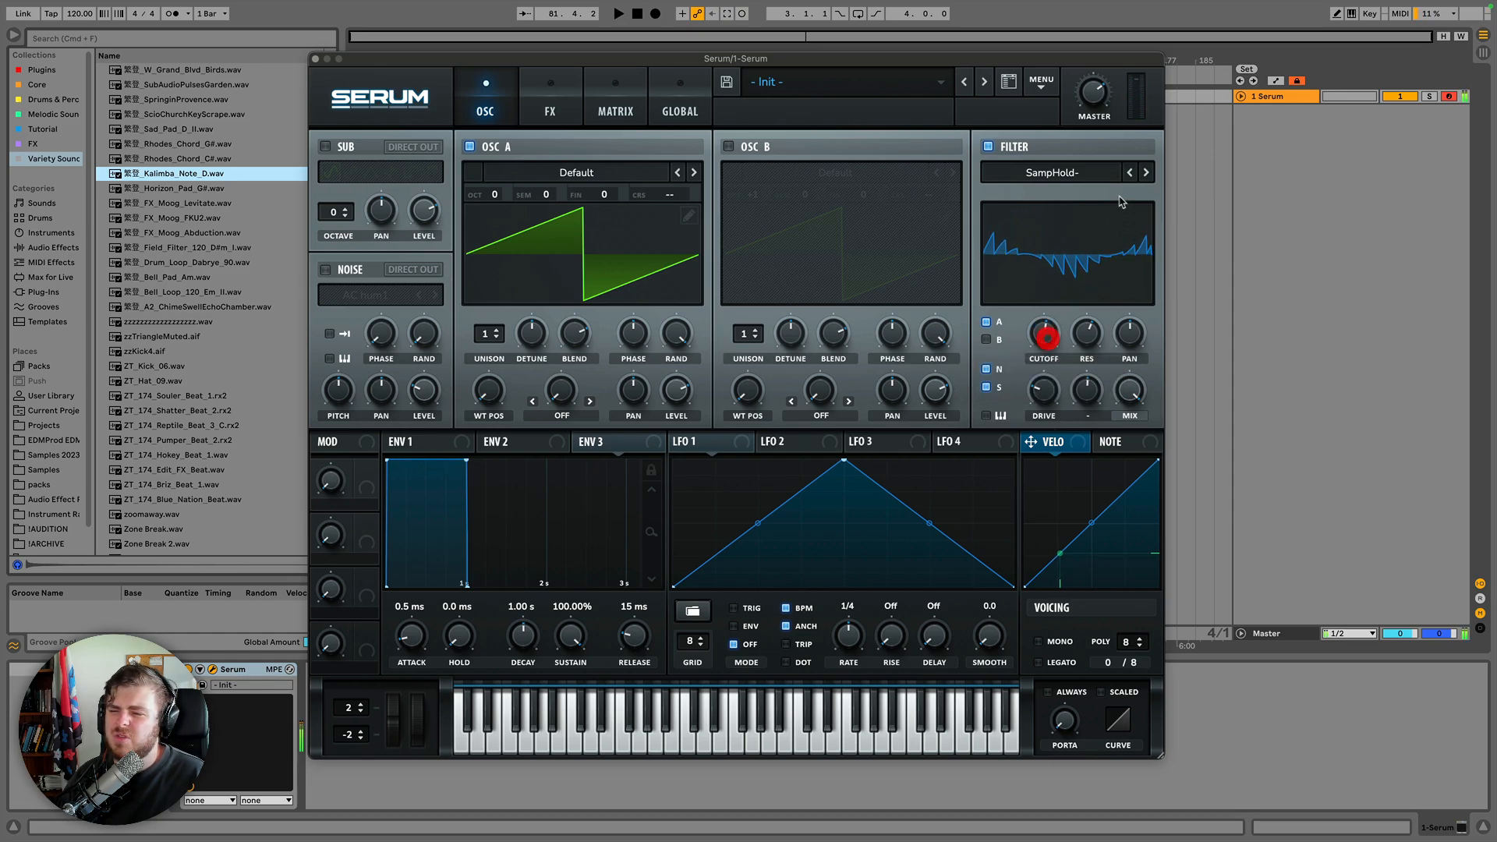
click(1145, 172)
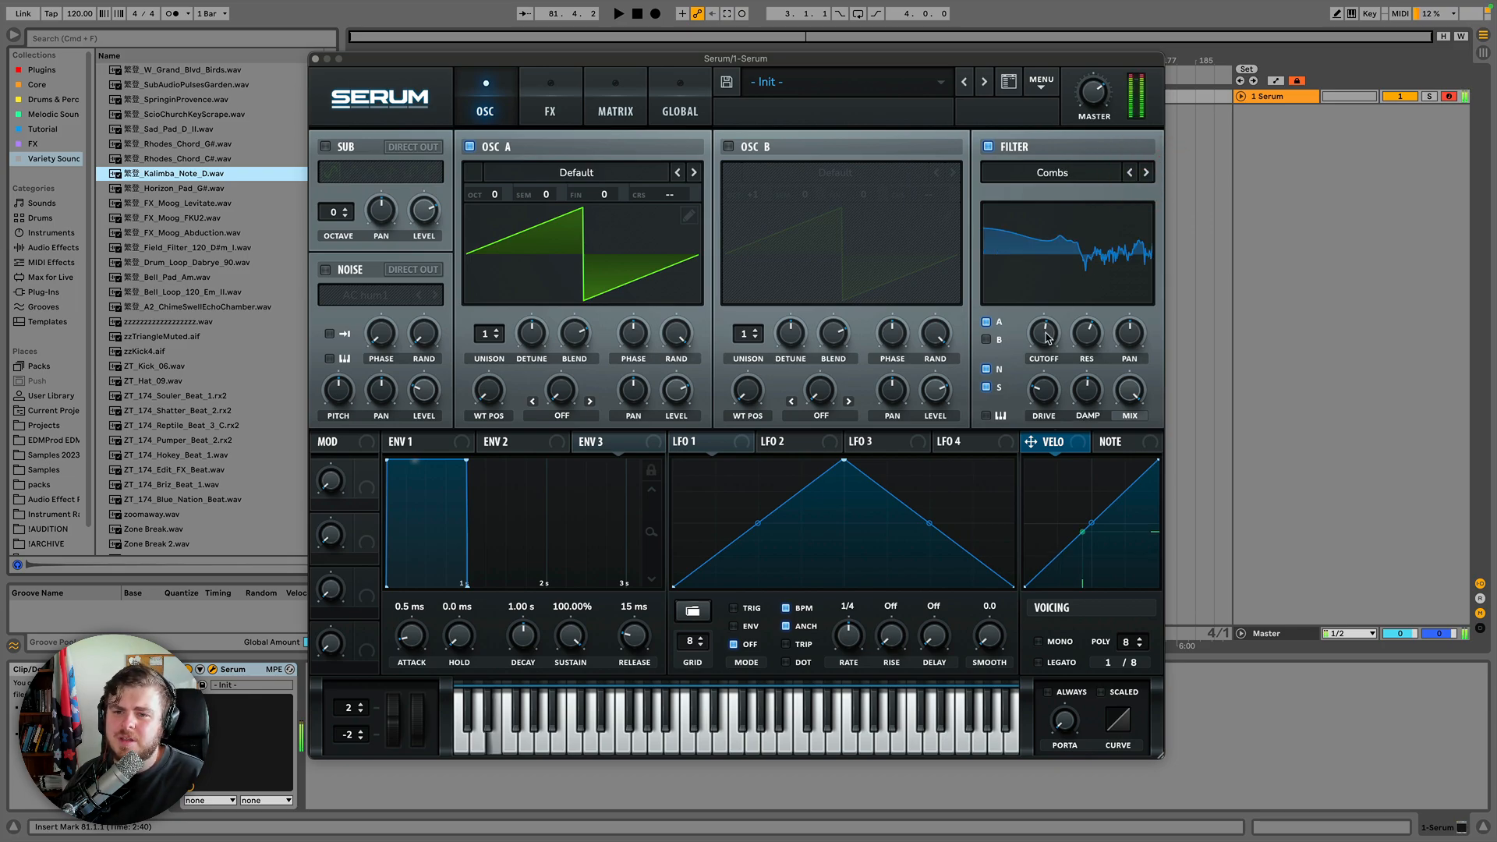
drag(1043, 342, 1040, 384)
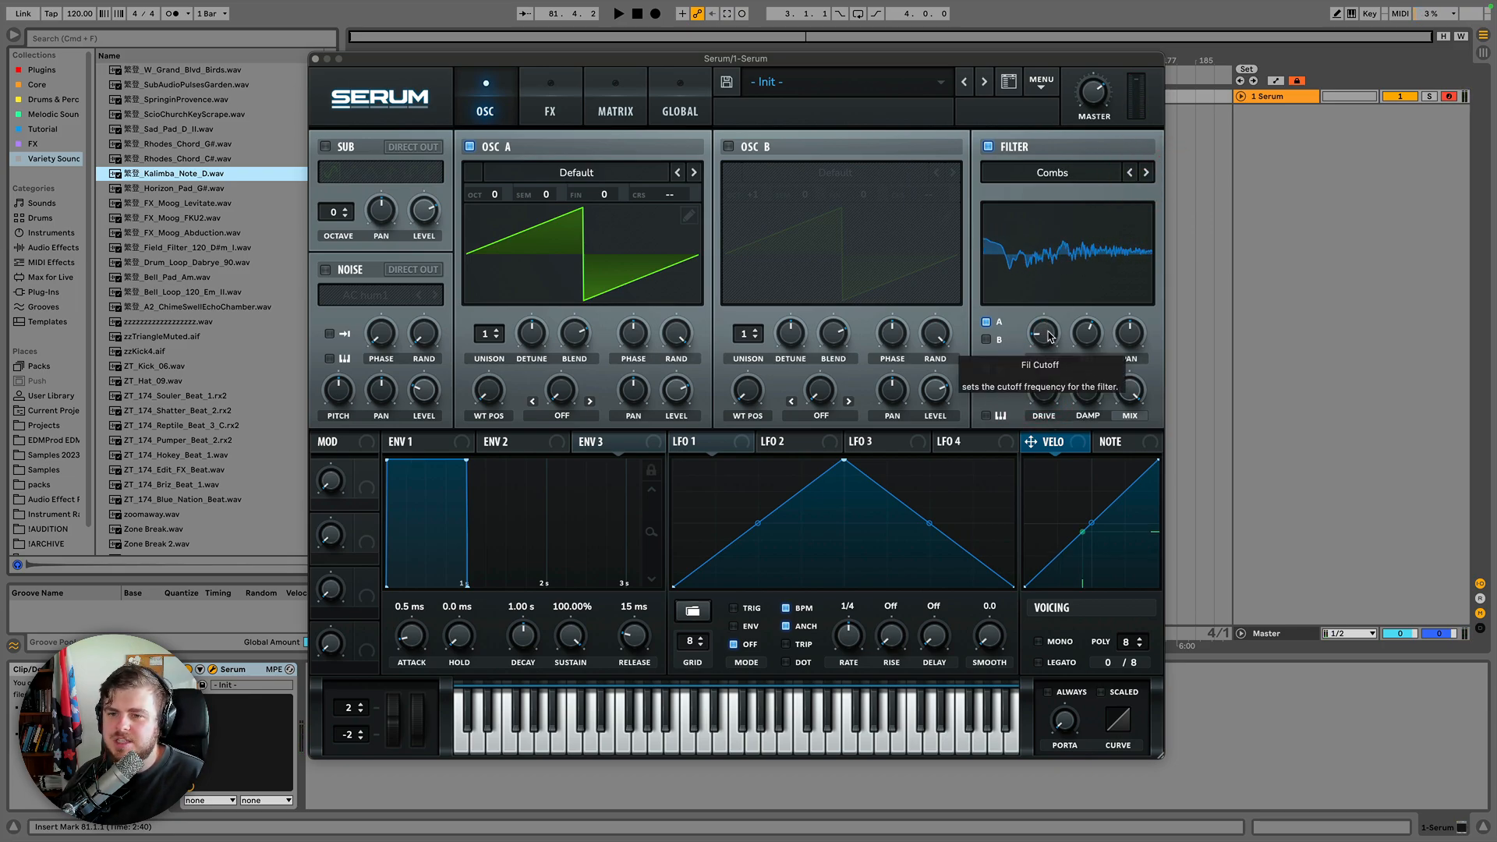
Switch the filter type to Reverb from the Misc types and adjust its cutoff, resonance and damp knobs.
click(1088, 172)
mouse_move(1088, 248)
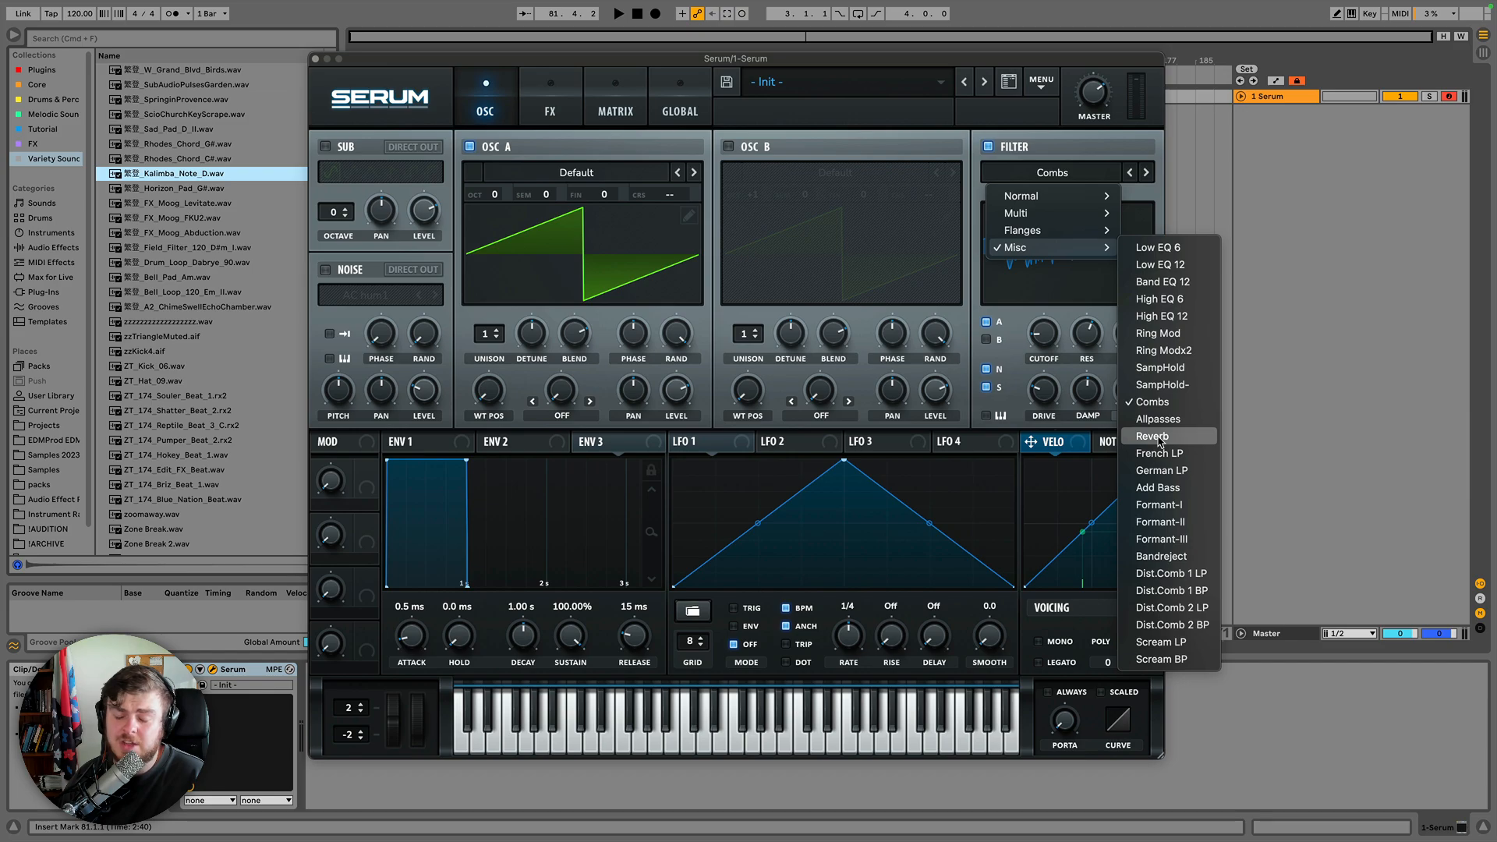
click(1160, 441)
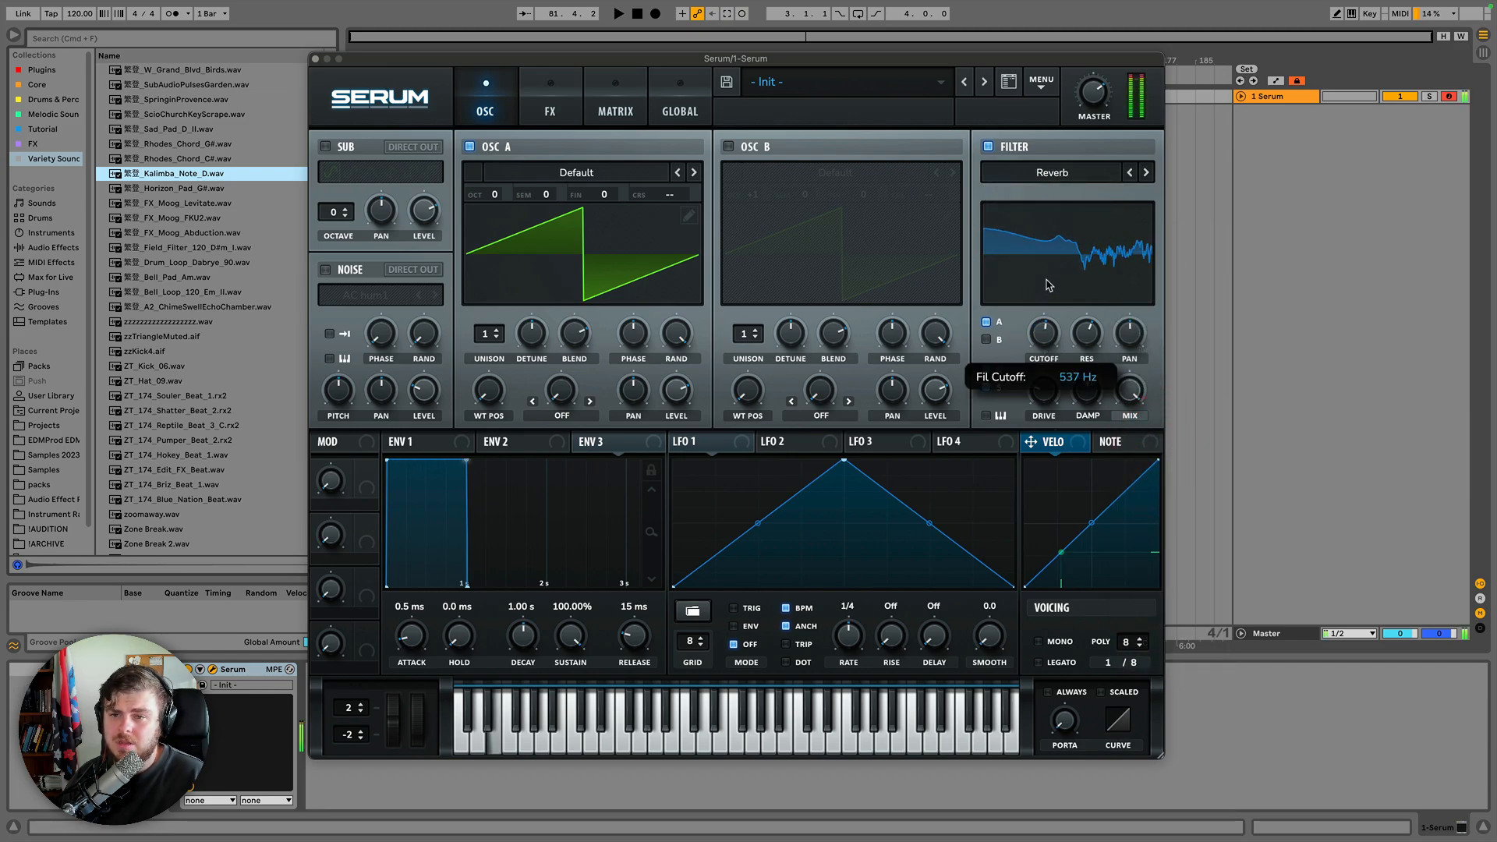
click(1044, 333)
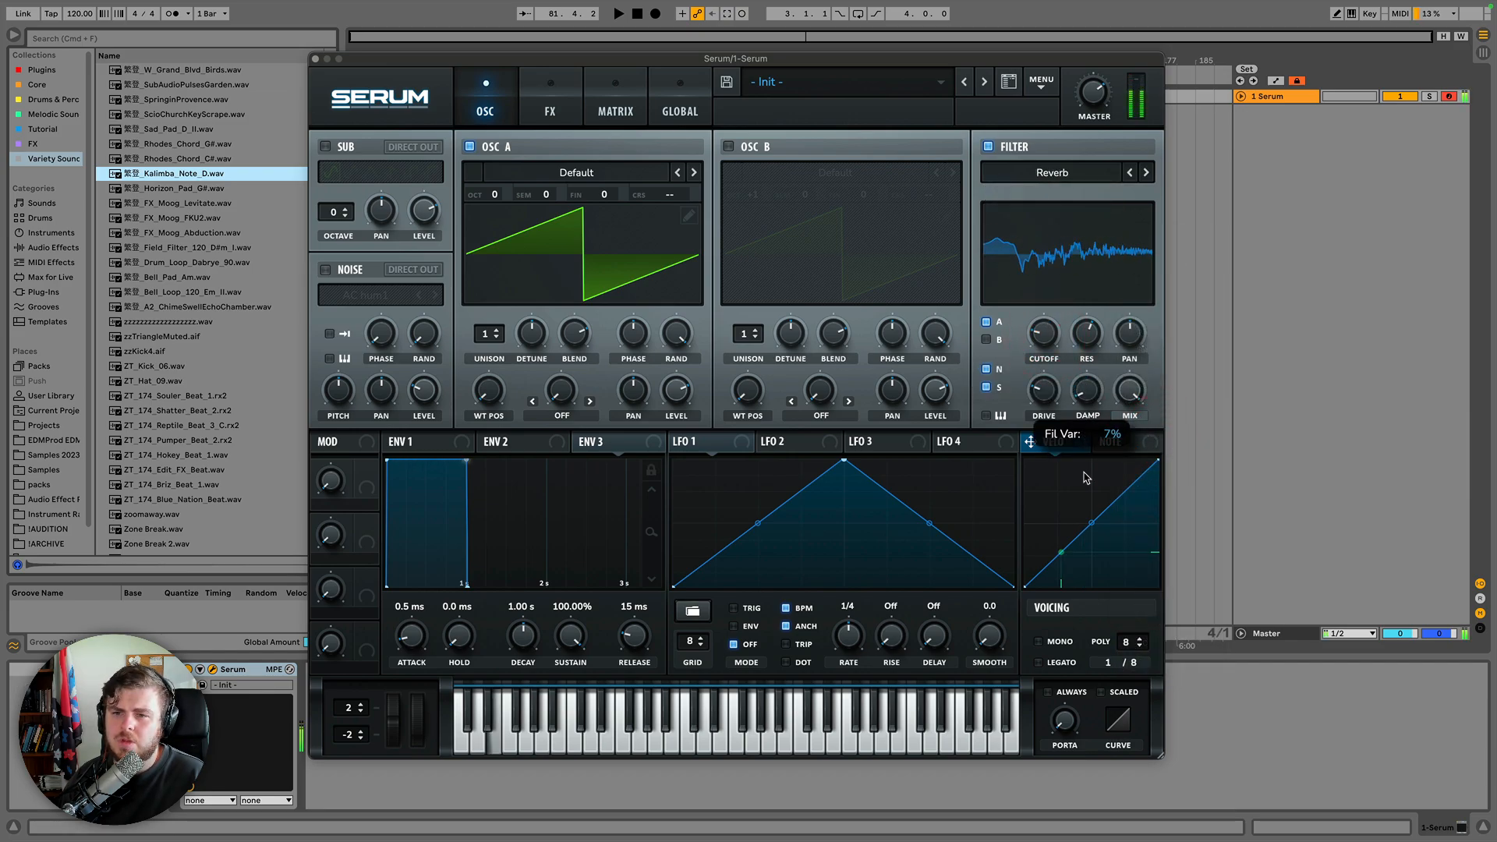
click(1086, 334)
click(1086, 392)
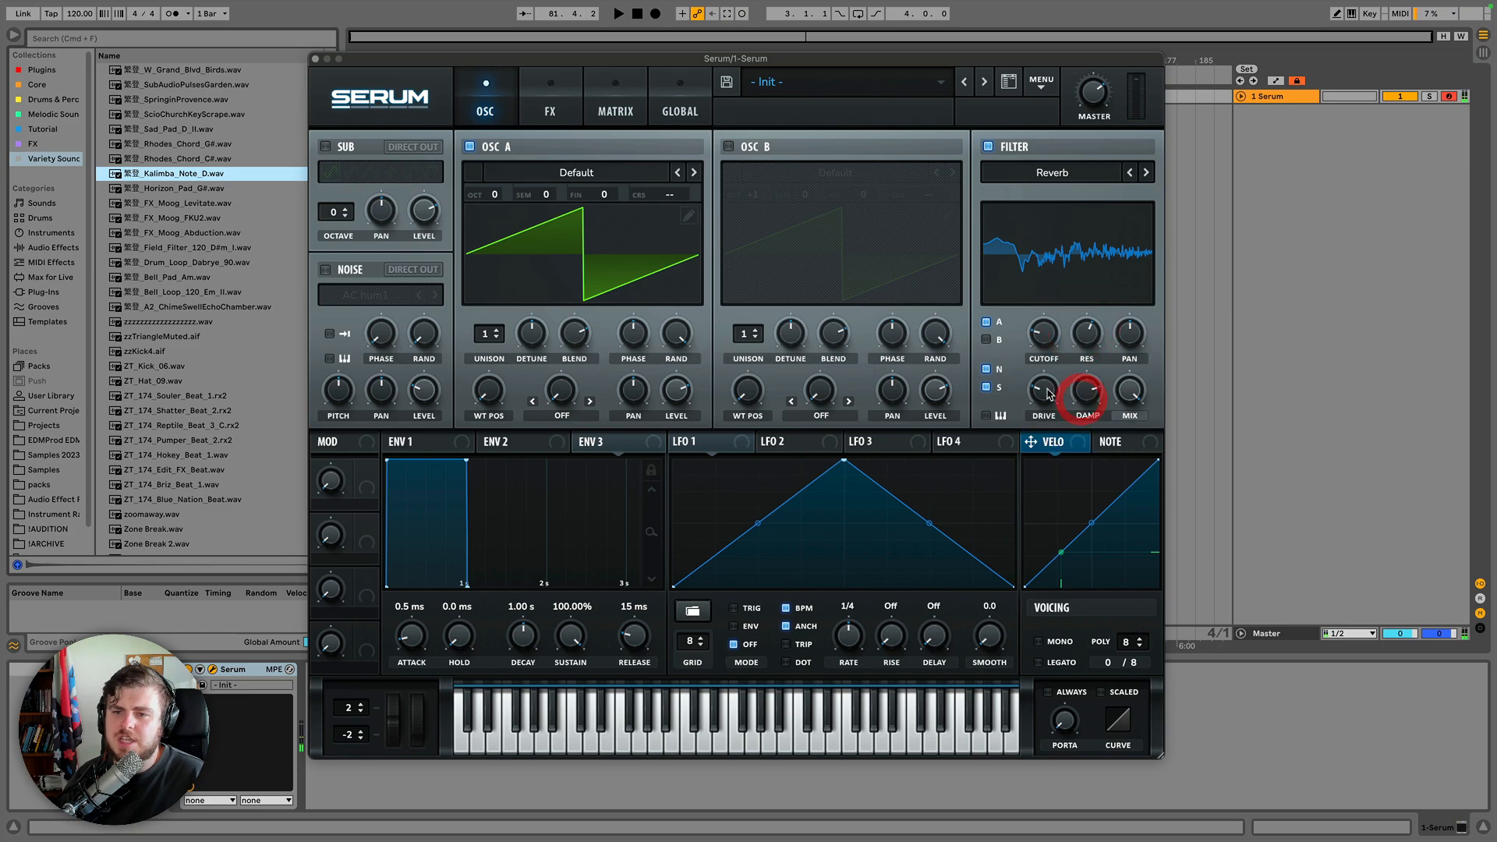
drag(1047, 334, 1044, 399)
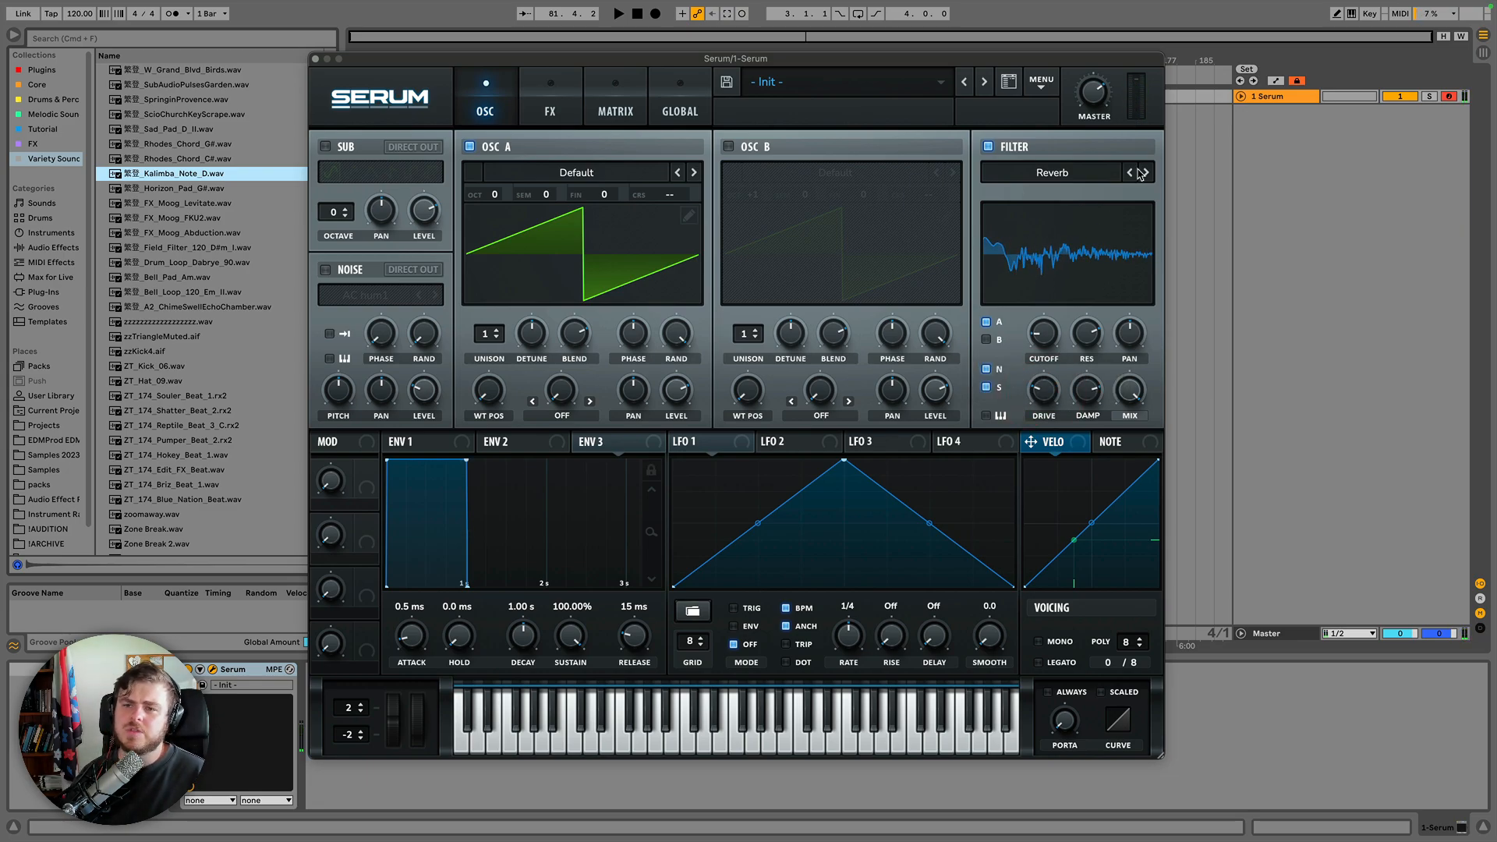
Select Allpasses from the Misc filter types and nudge its cutoff.
click(1101, 171)
click(1162, 419)
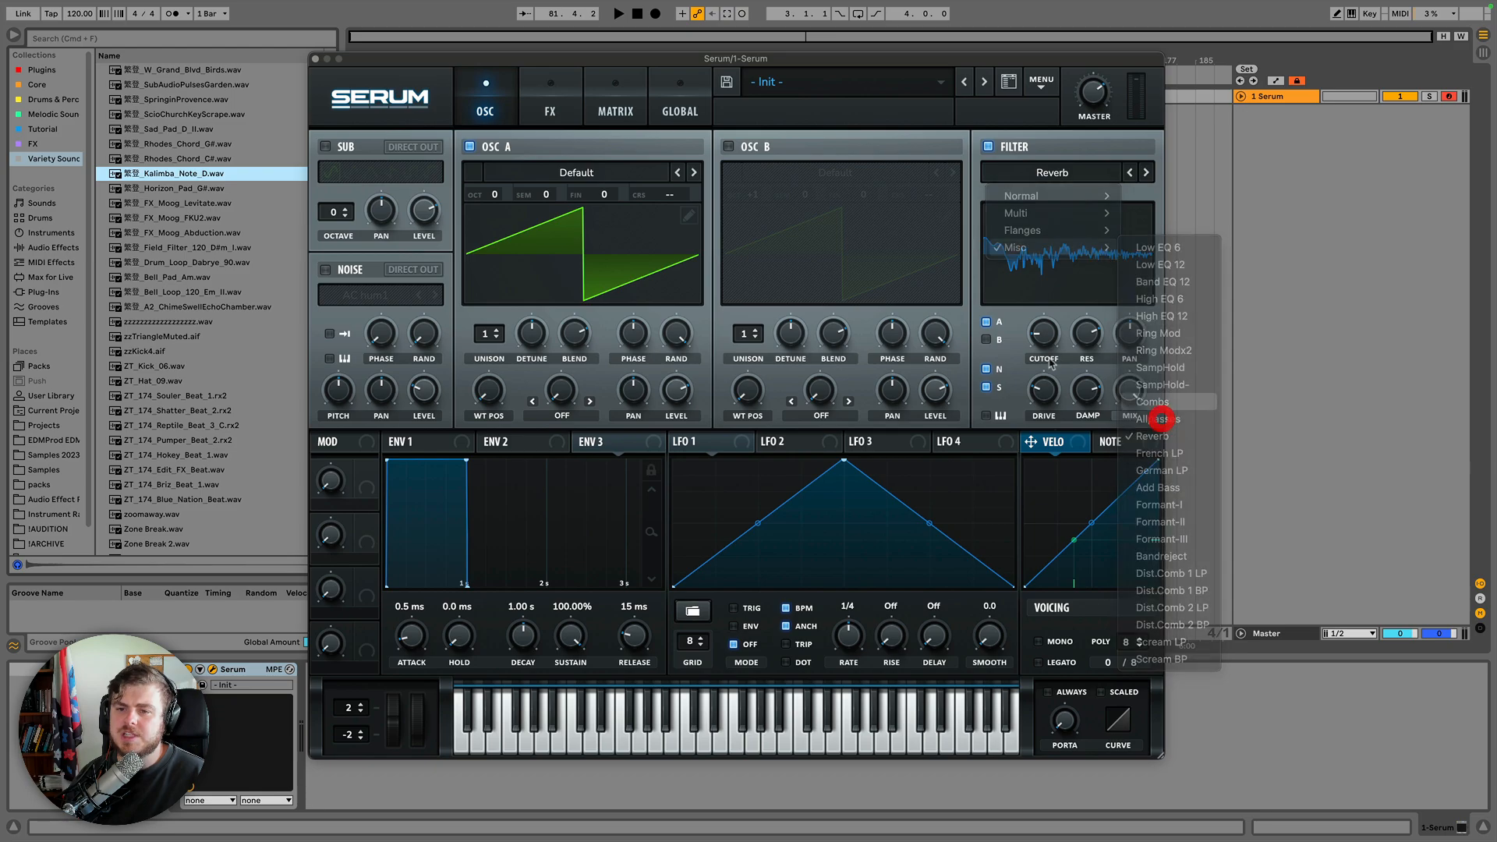
mouse_move(1045, 340)
mouse_down()
mouse_move(1047, 319)
mouse_move(1048, 351)
mouse_move(1041, 335)
mouse_up()
Choose Formant-I from the Misc filter types and adjust its formant and cutoff knobs.
click(1067, 176)
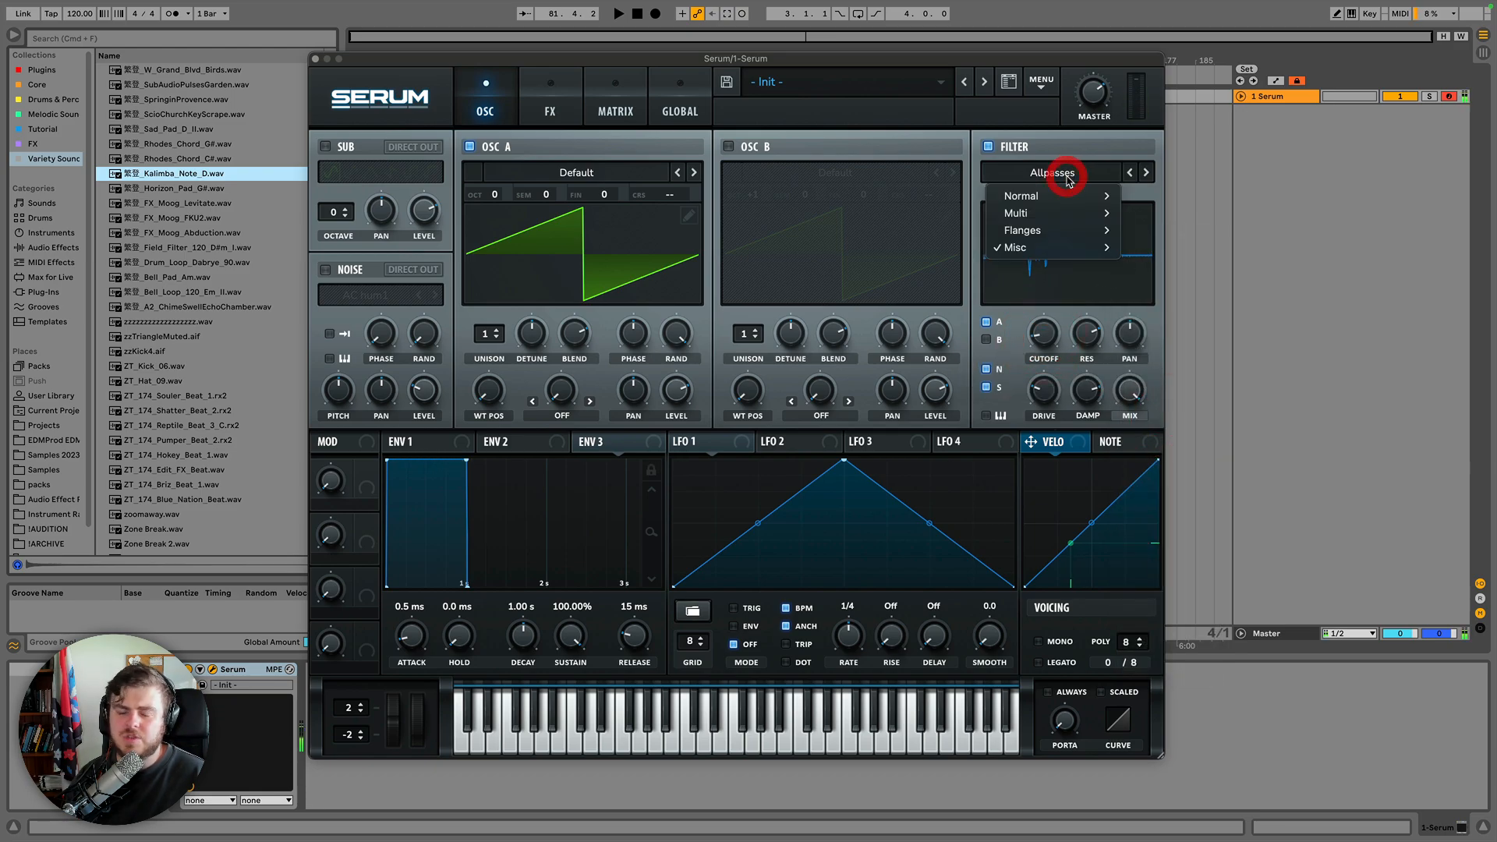
mouse_move(1060, 232)
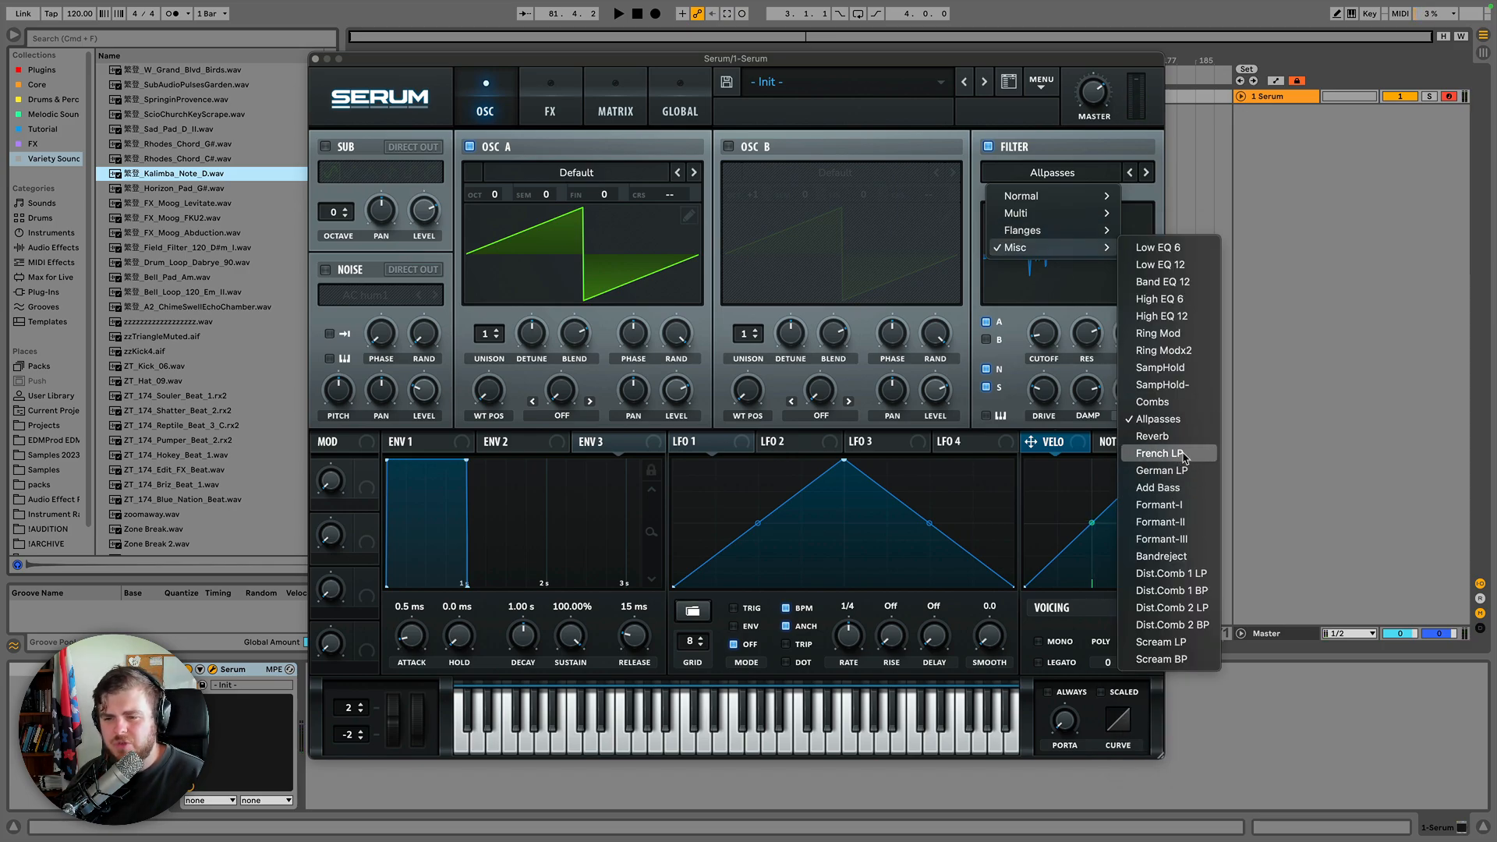
click(1169, 506)
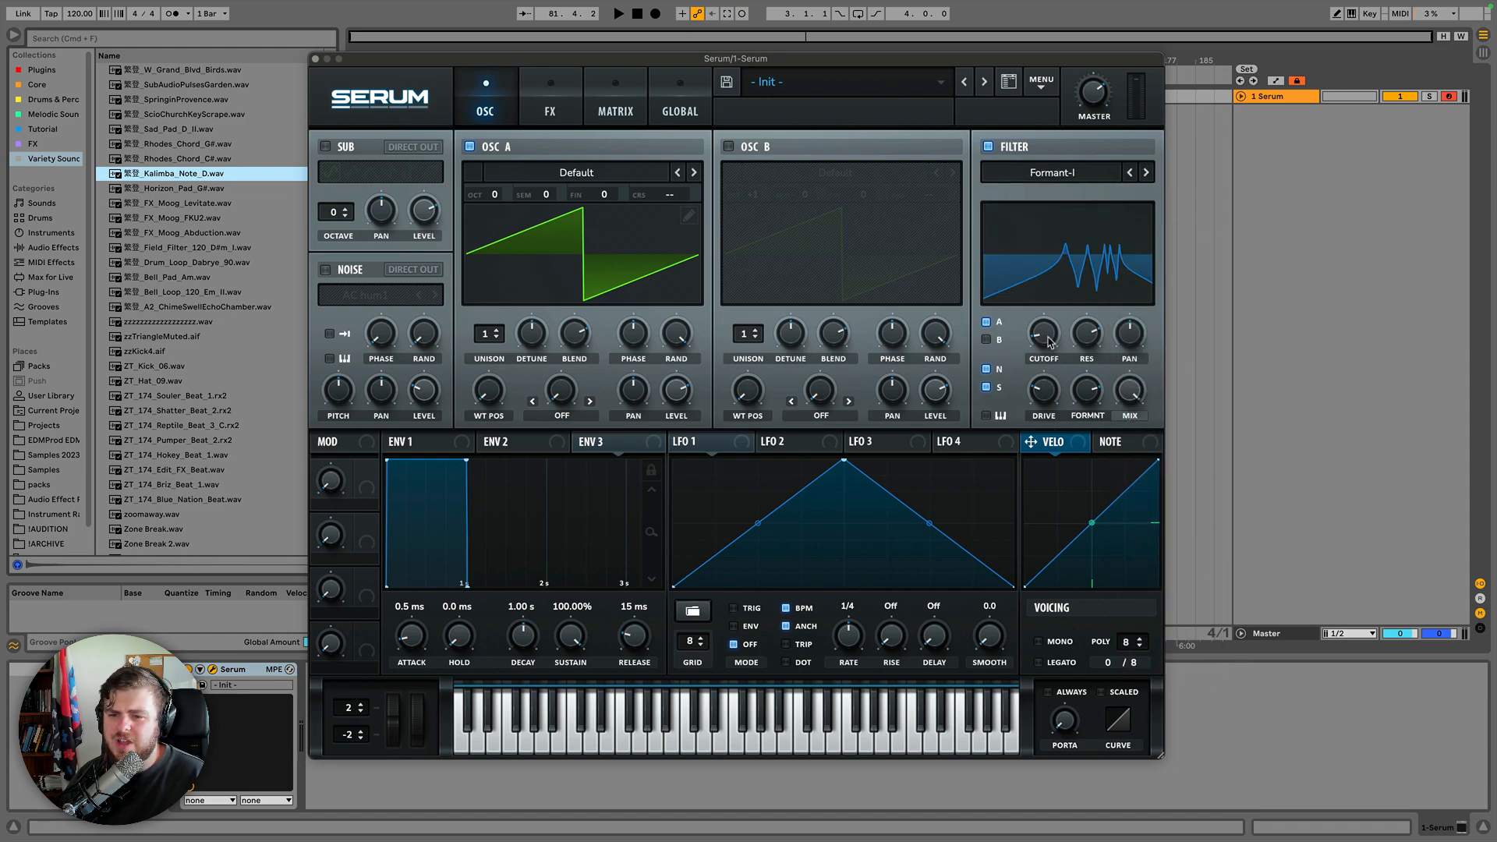
mouse_move(1082, 391)
mouse_down()
mouse_move(1077, 445)
mouse_move(1069, 393)
mouse_up()
mouse_move(1046, 337)
mouse_down()
mouse_move(1031, 433)
mouse_move(1048, 320)
mouse_up()
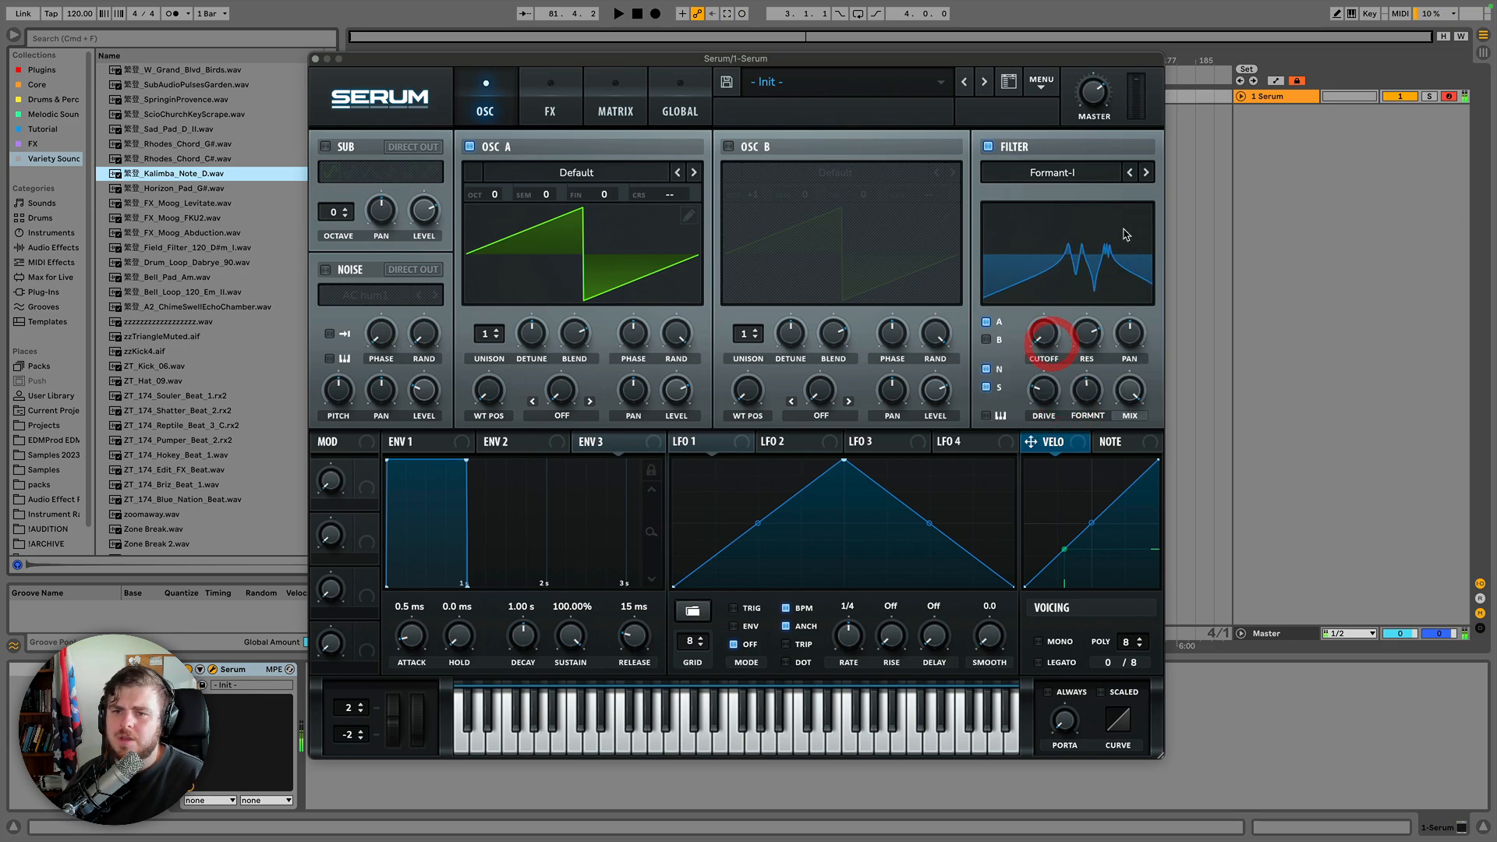
Step the filter through Formant-II and Formant-III, and pick Scream LP from the Misc types.
click(1147, 173)
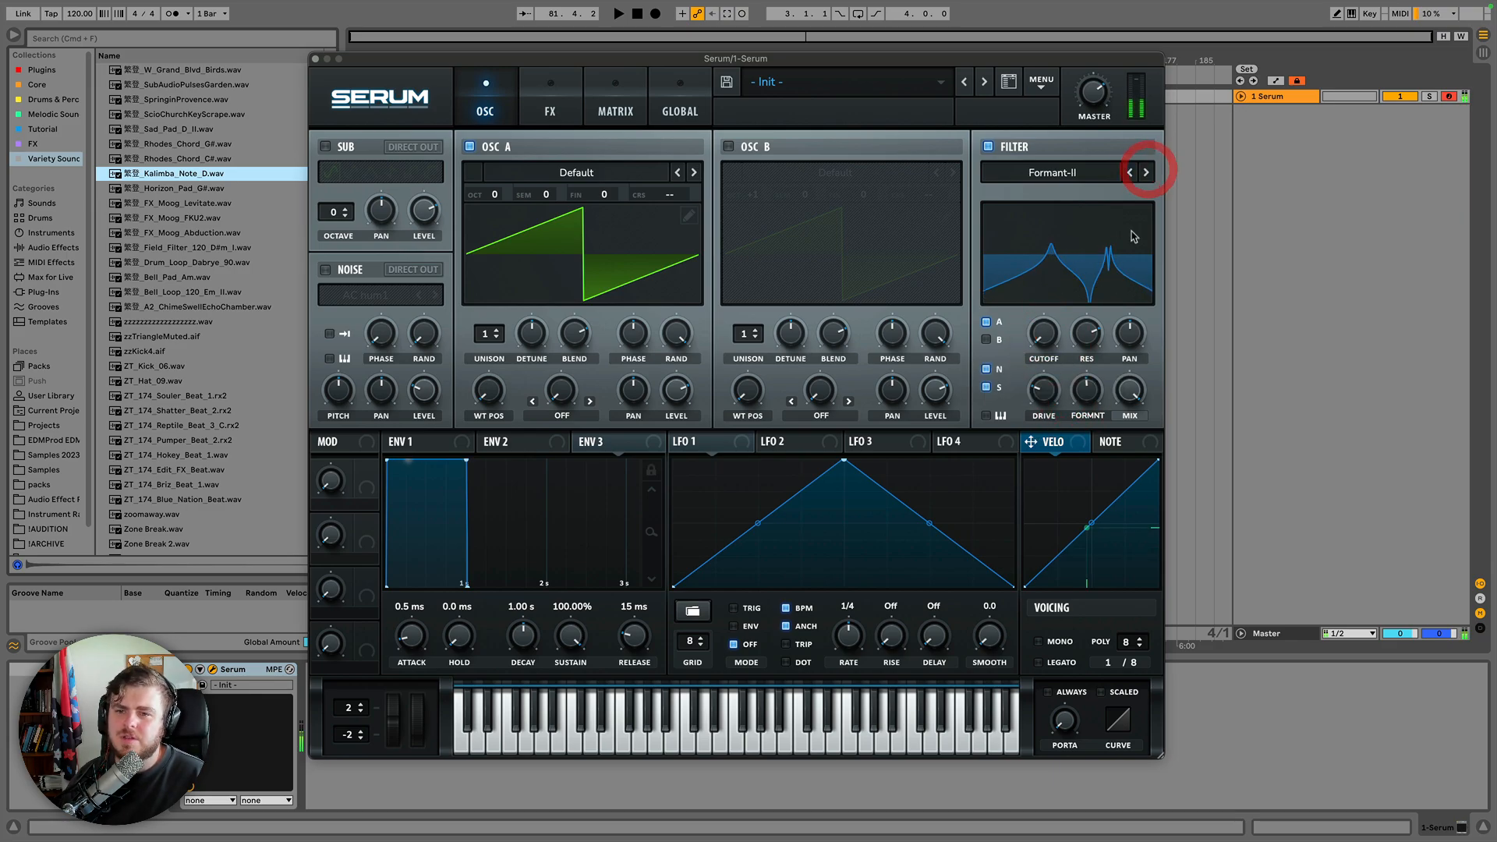
click(1147, 173)
click(1098, 173)
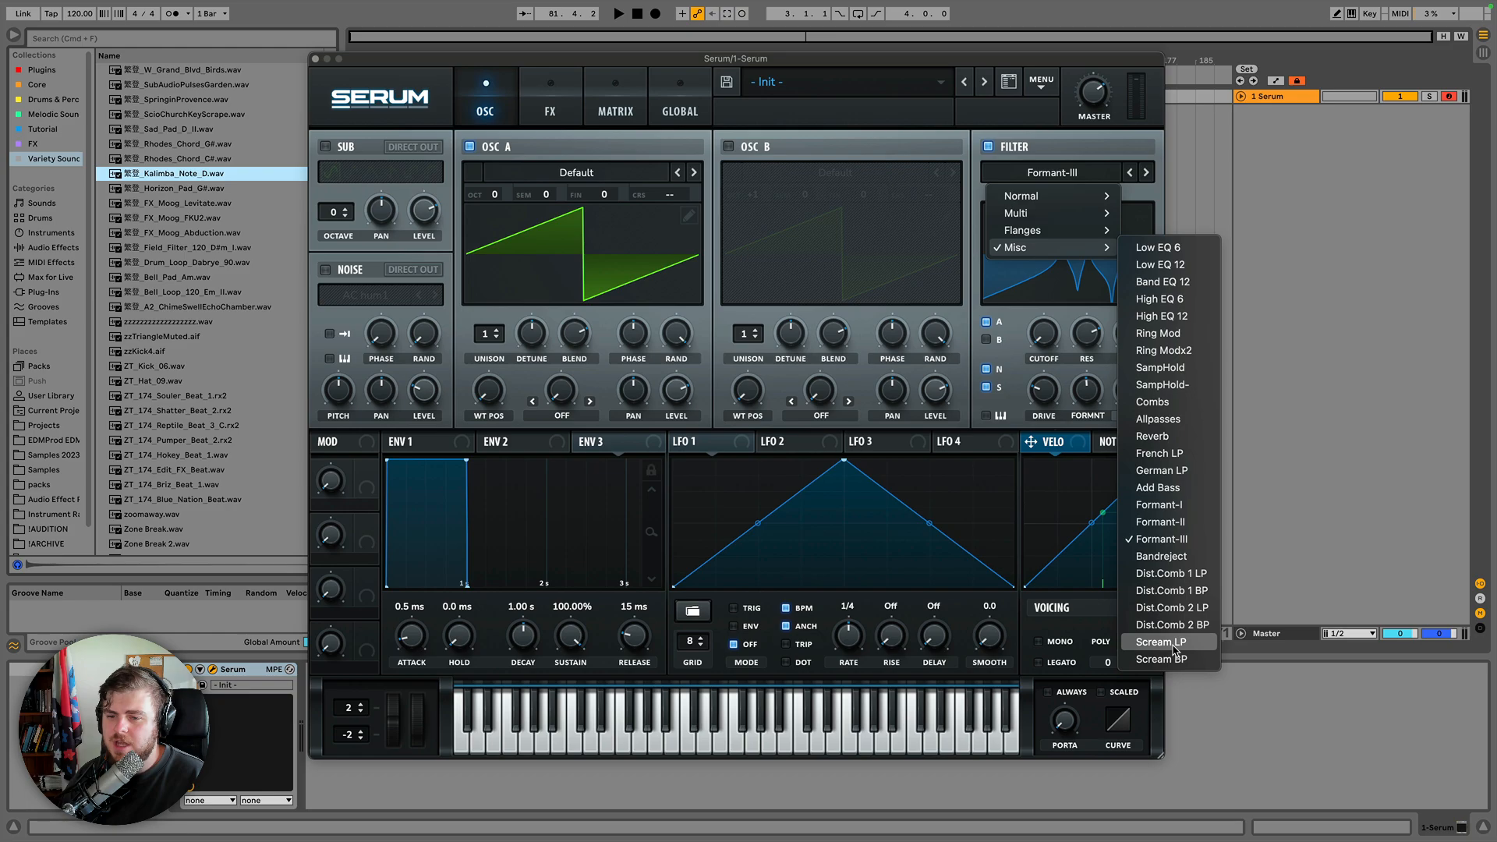
click(1177, 641)
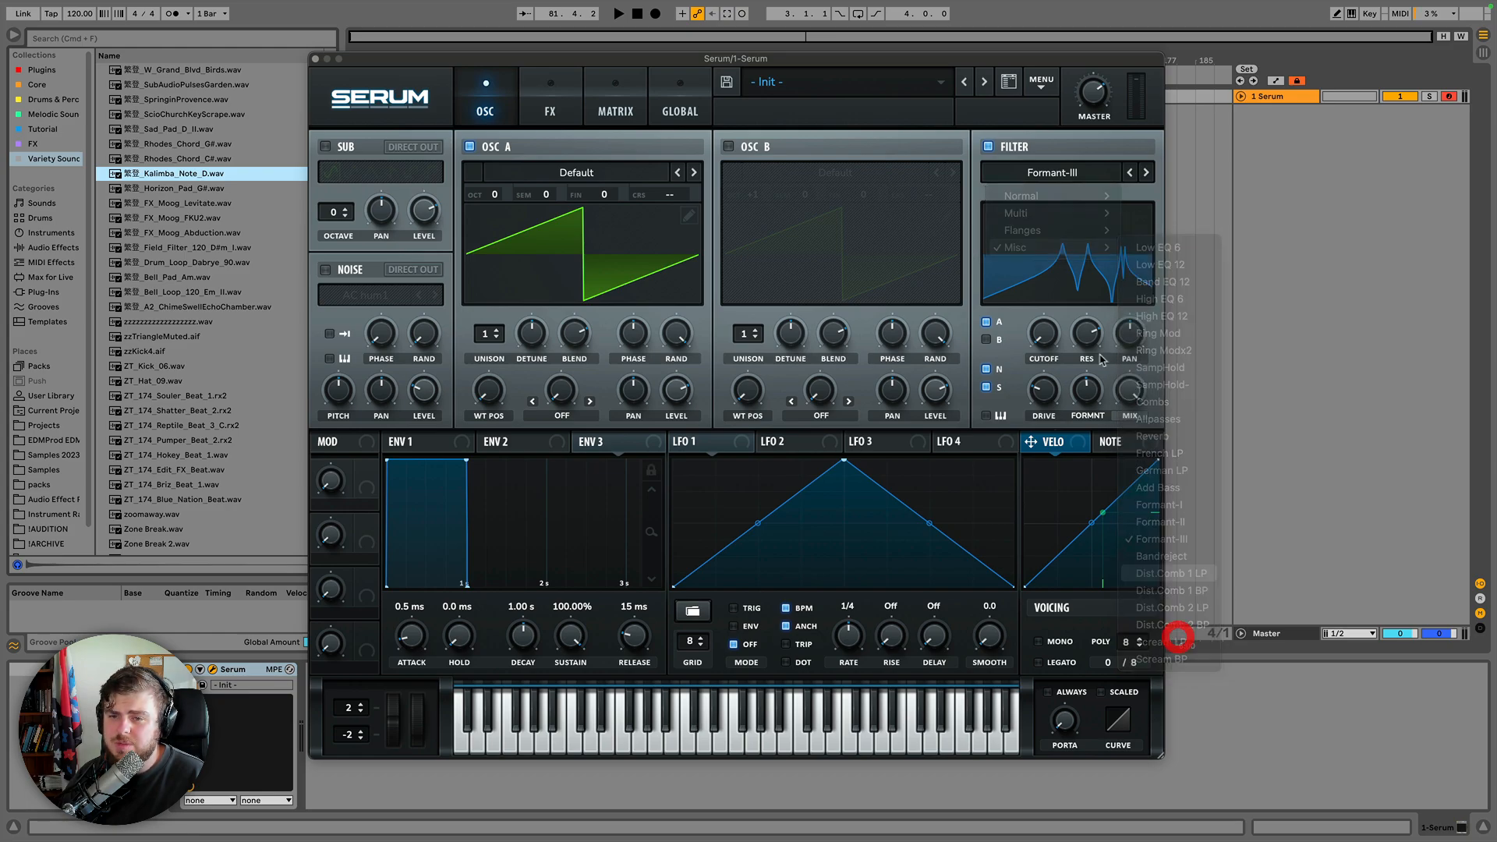
Sweep the Scream LP filter's cutoff and scream knobs.
drag(1047, 336, 1056, 222)
drag(1087, 390, 1045, 330)
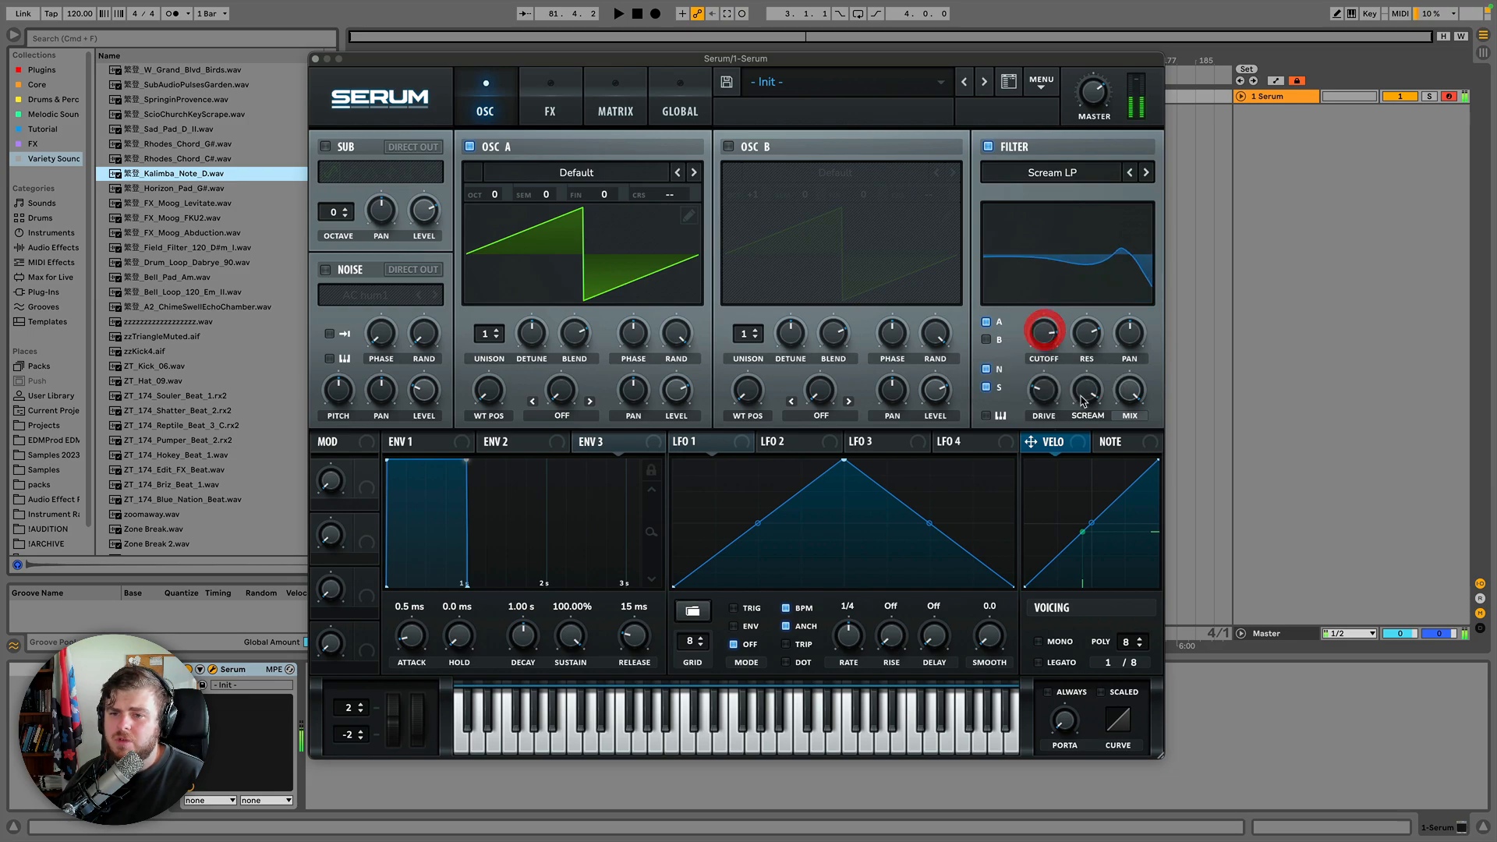
drag(1084, 394, 1049, 332)
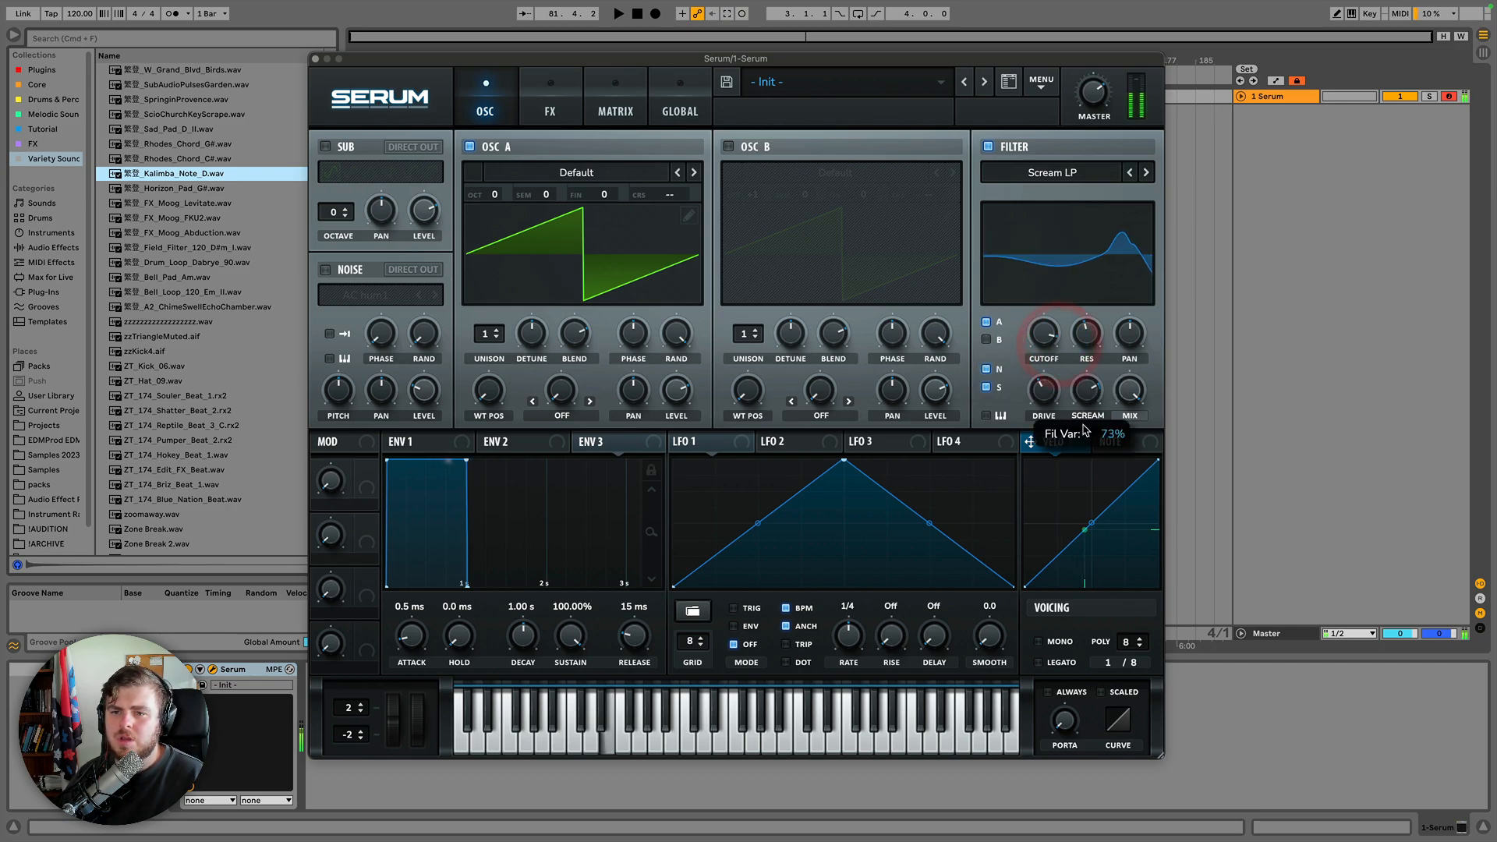
drag(1083, 425, 1080, 443)
drag(1047, 337, 1034, 449)
drag(1026, 368, 1026, 361)
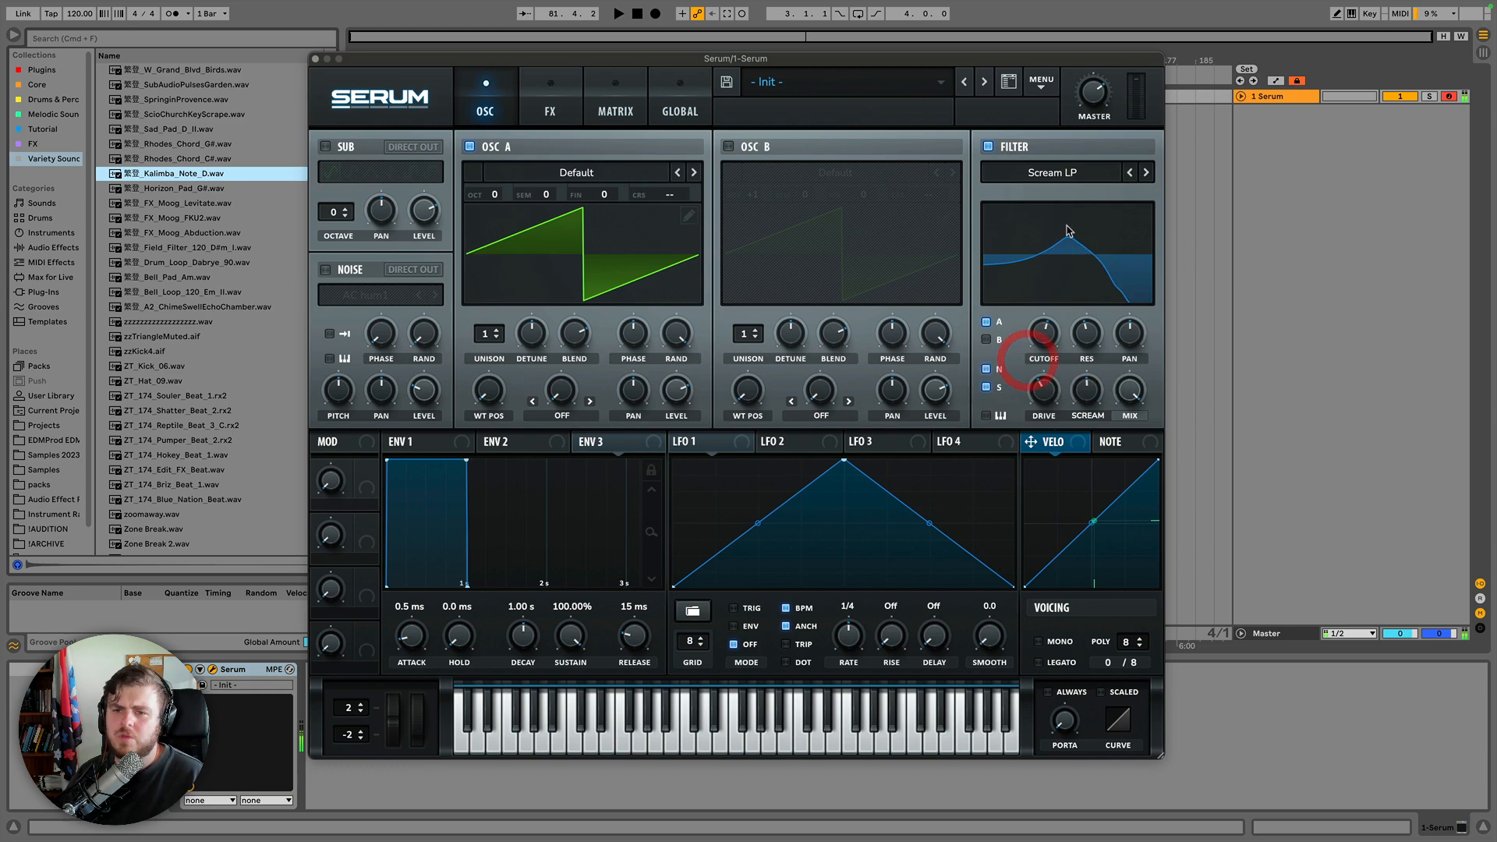
Advance the filter to Scream BP and sweep its cutoff.
click(1144, 176)
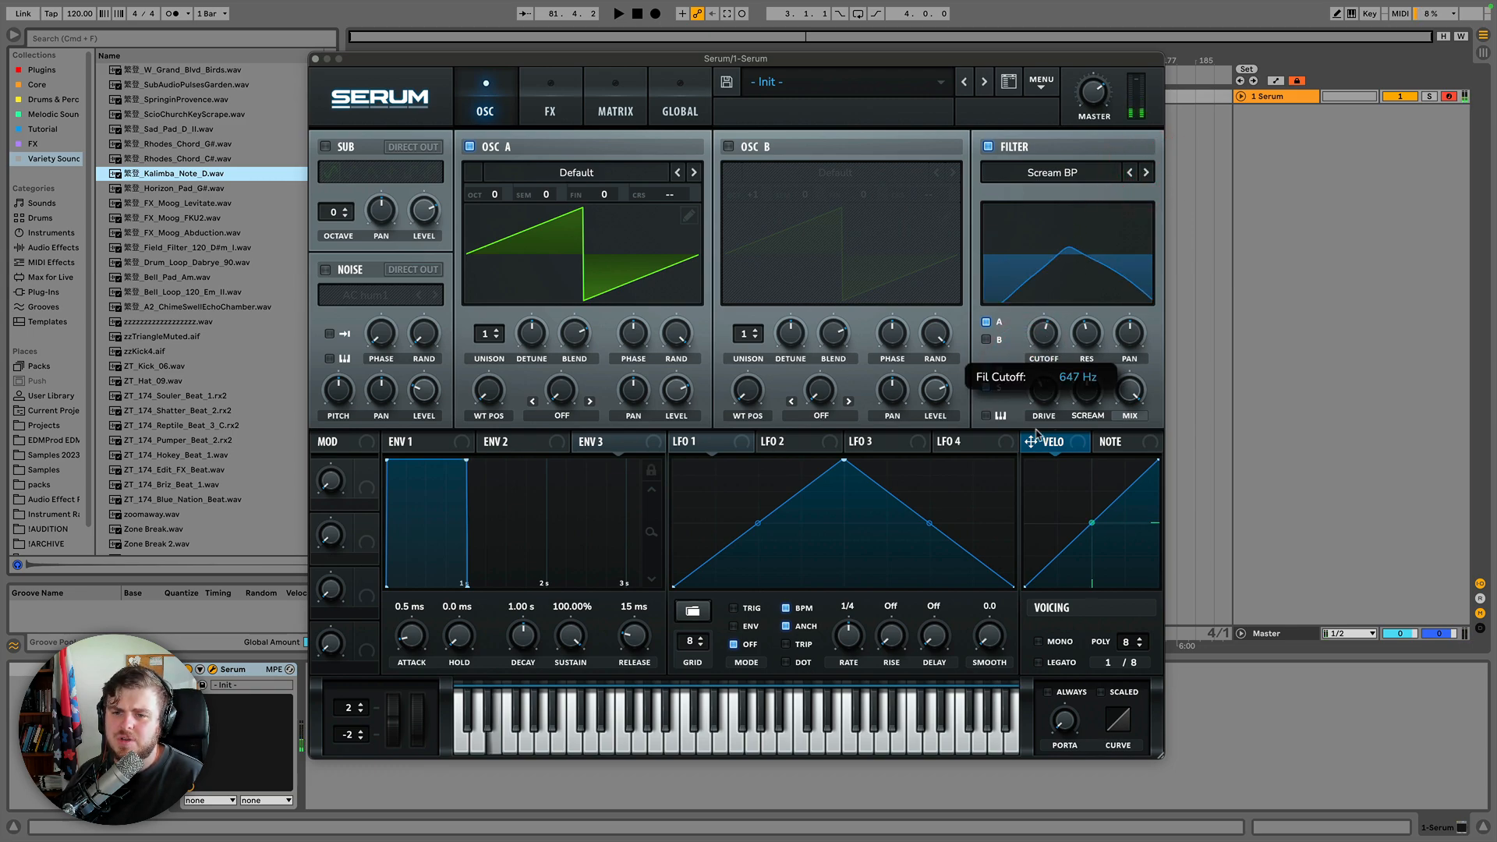
drag(1038, 351, 1056, 297)
Select Dist.Comb 1 LP from the Misc filter types and adjust its cutoff and comb frequency knobs.
click(1073, 176)
mouse_move(1081, 247)
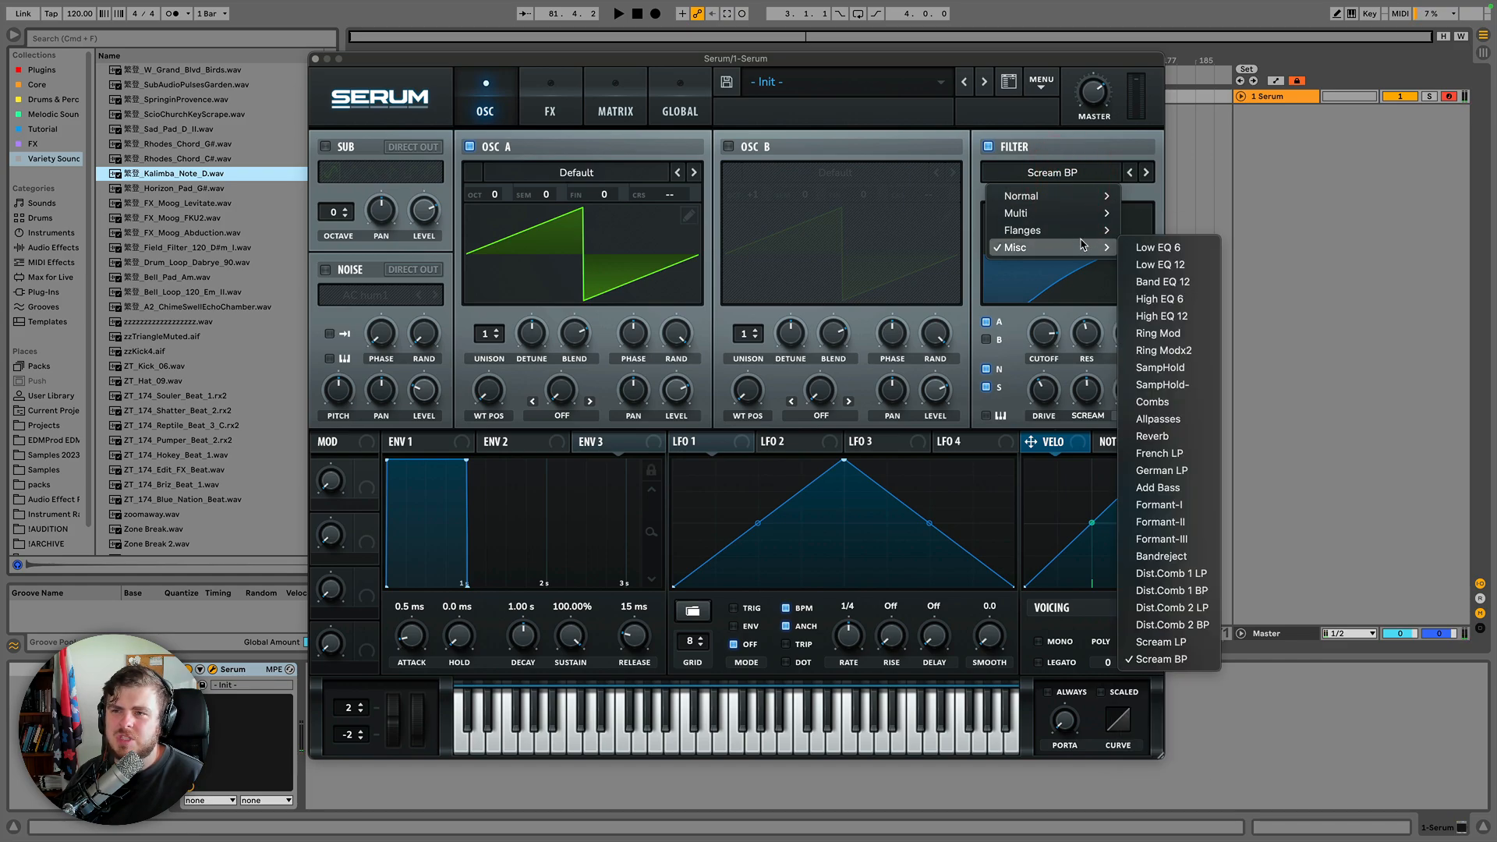
click(1152, 573)
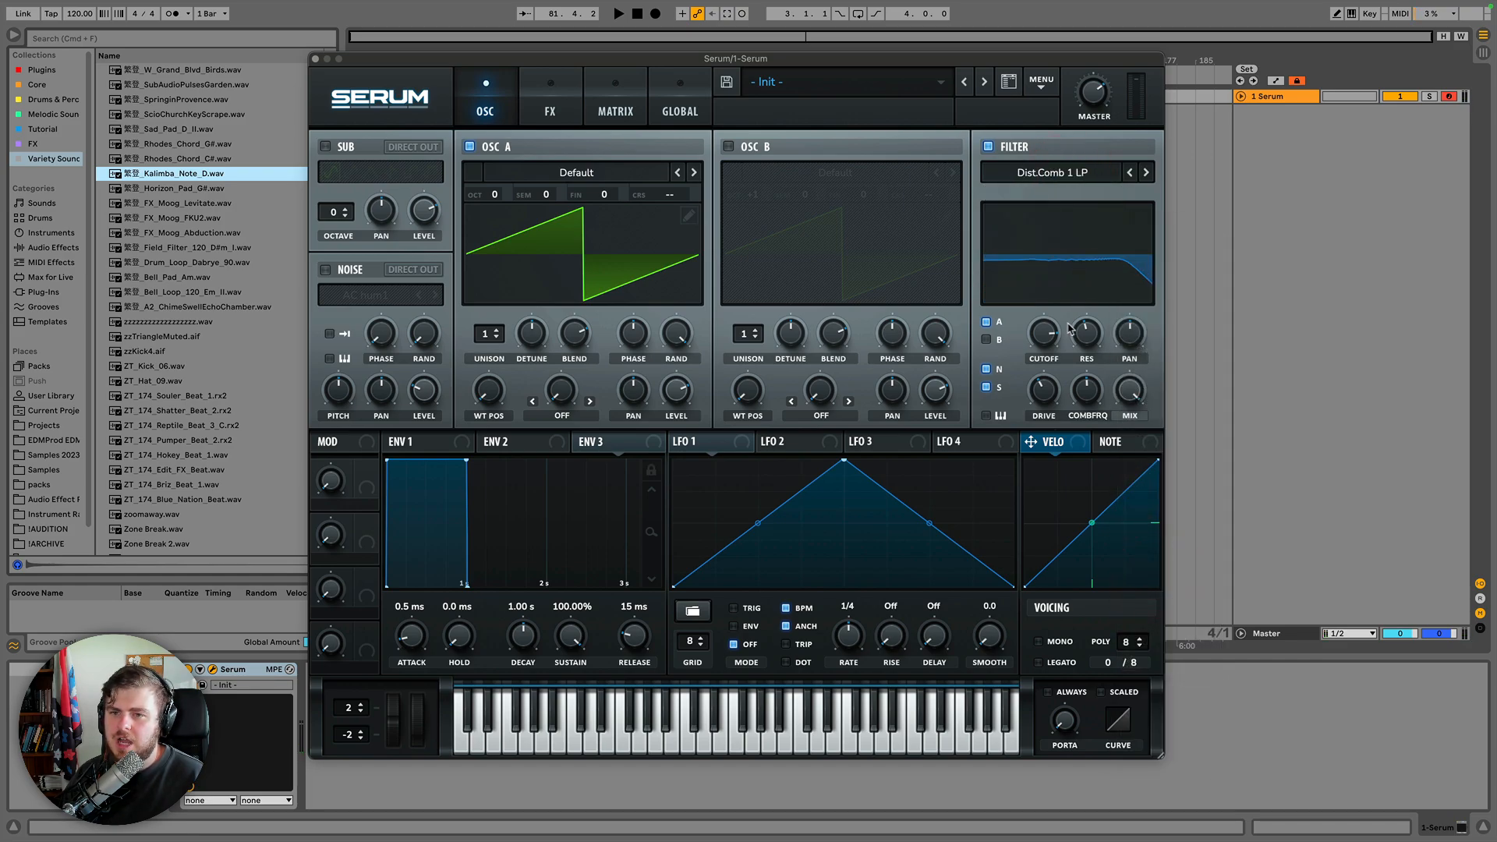
drag(1042, 346, 1064, 314)
drag(1086, 389, 1039, 334)
click(1051, 172)
mouse_move(1068, 250)
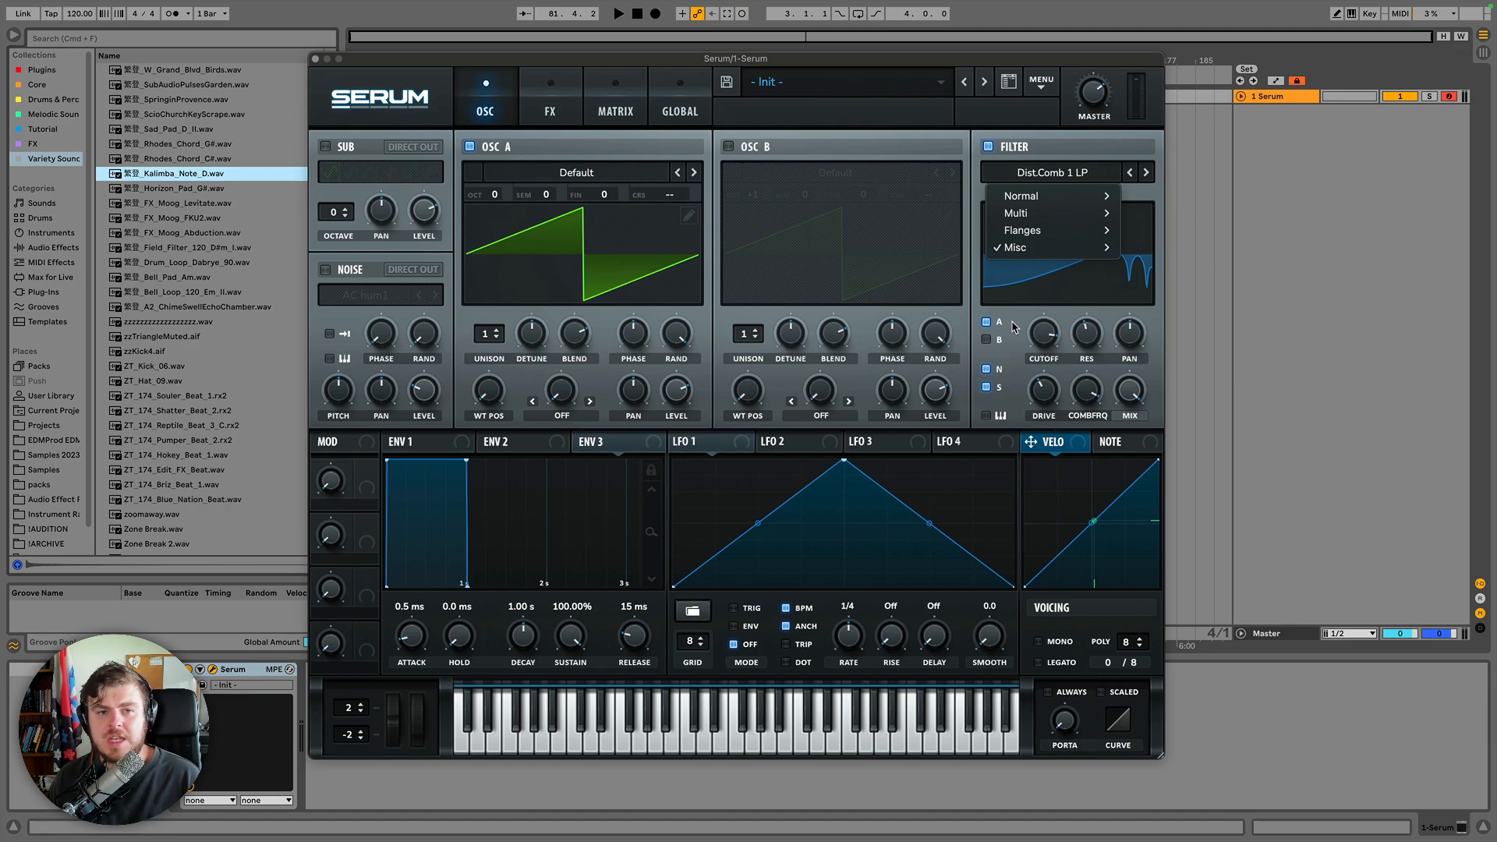
click(1014, 326)
Enable the Filter module in the FX section, browse its filter type categories, and return to the oscillator view.
click(548, 95)
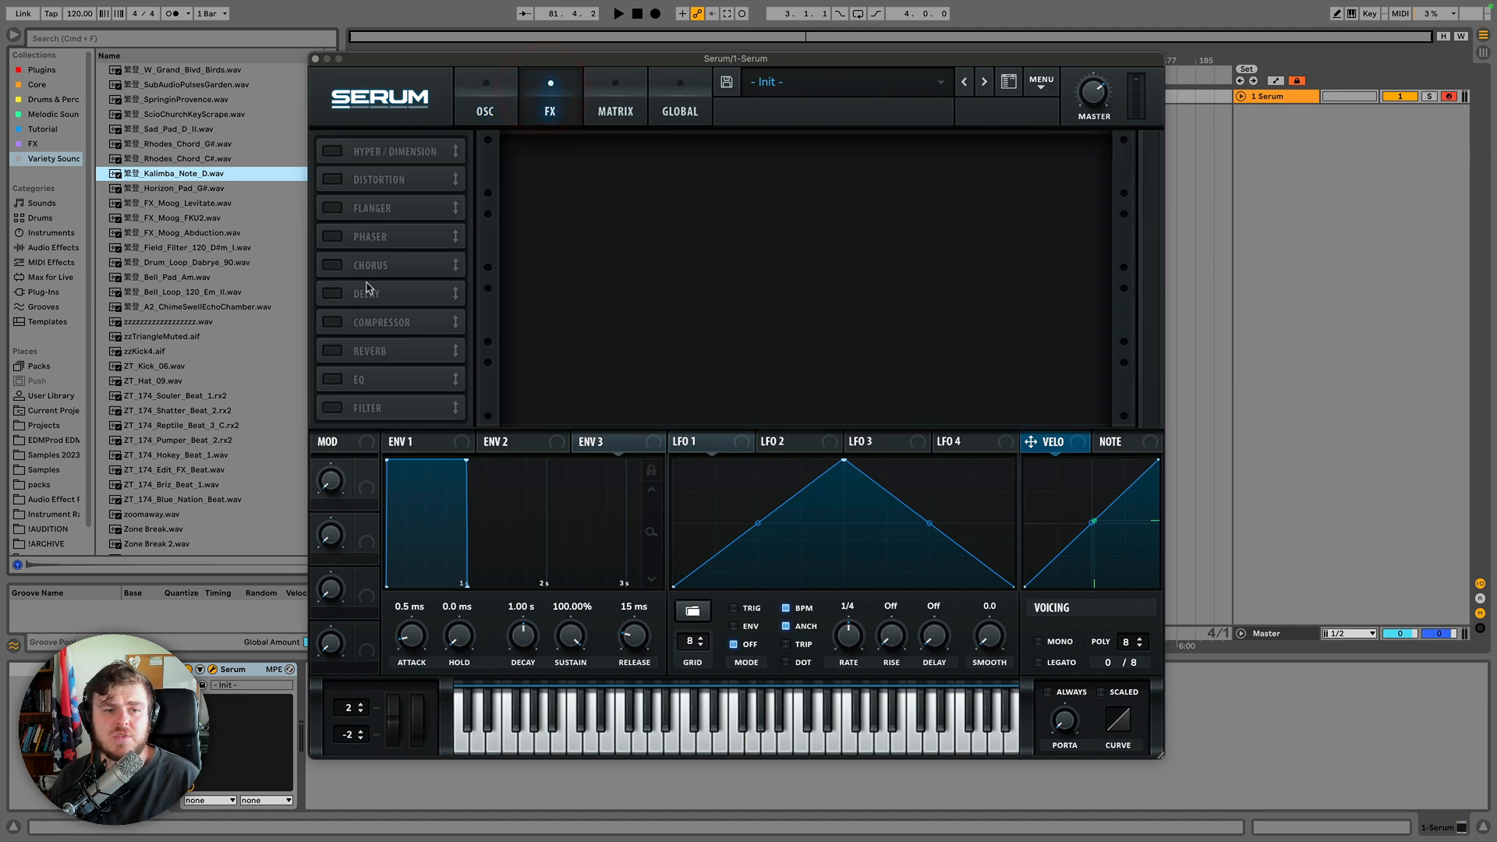
click(332, 408)
click(624, 166)
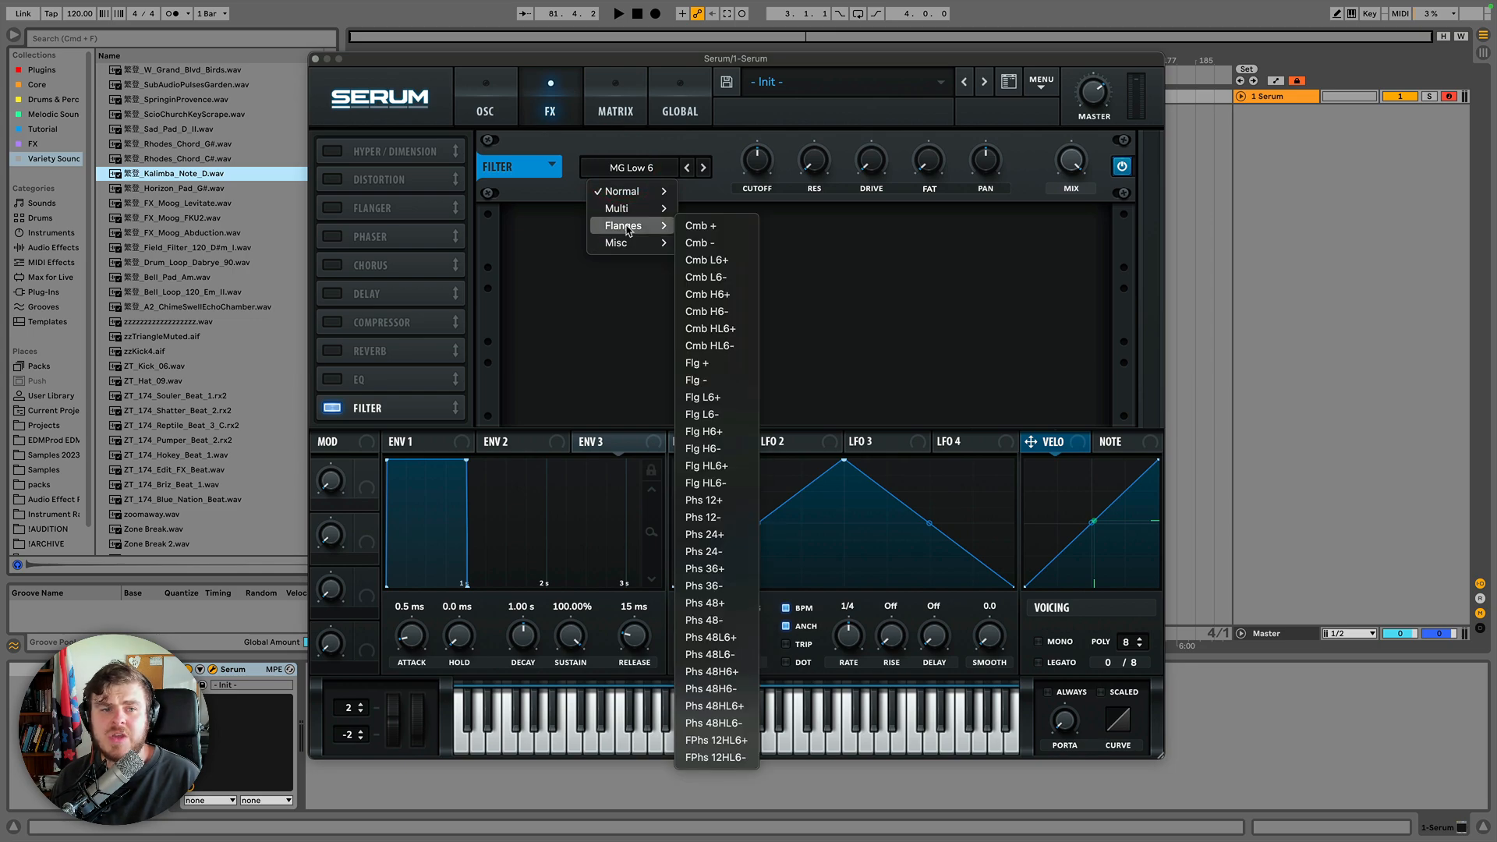
mouse_move(624, 209)
click(520, 102)
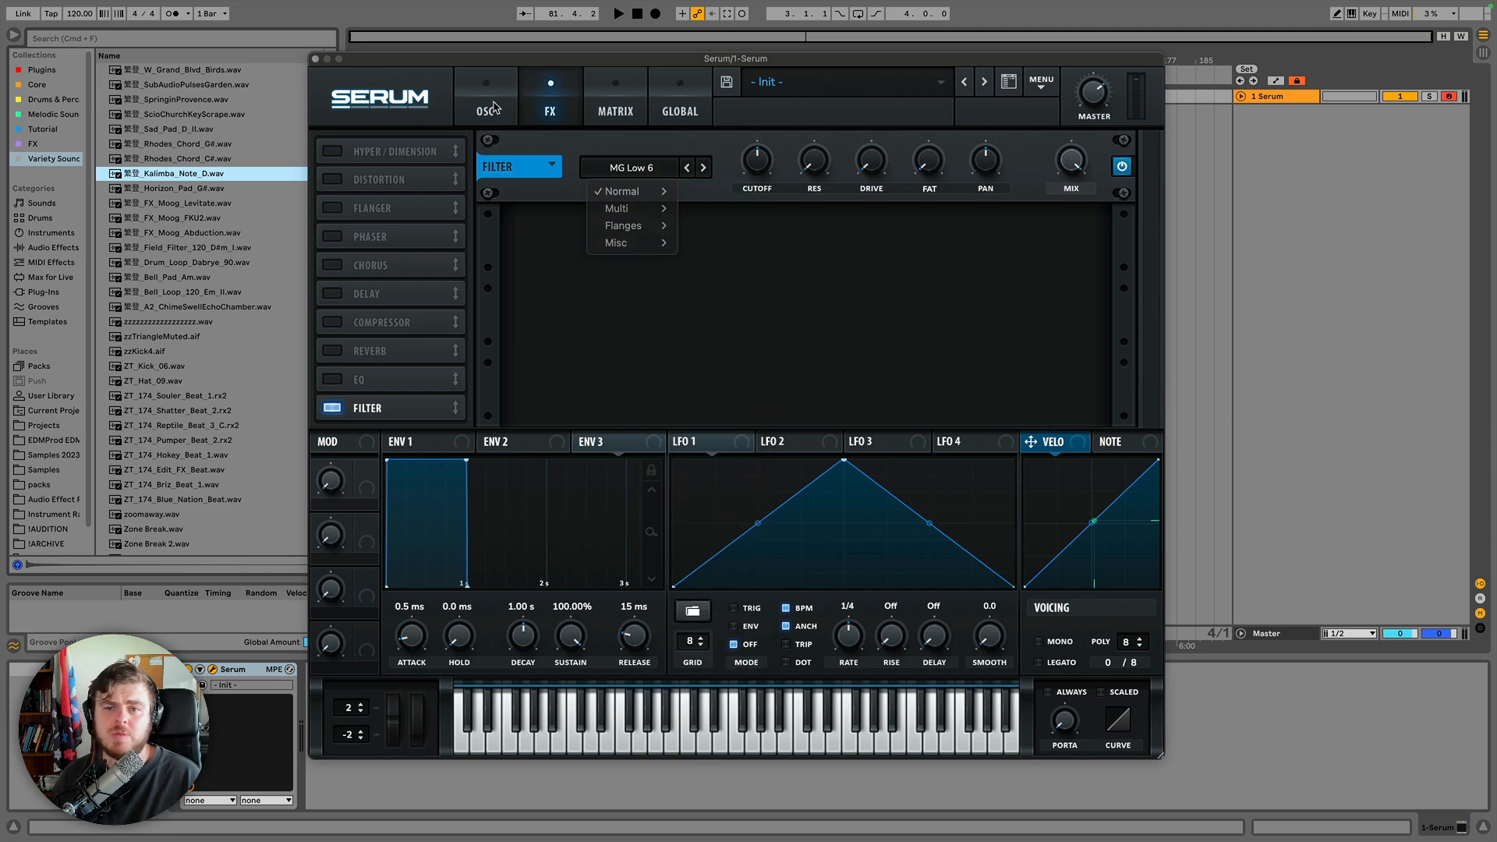
click(481, 105)
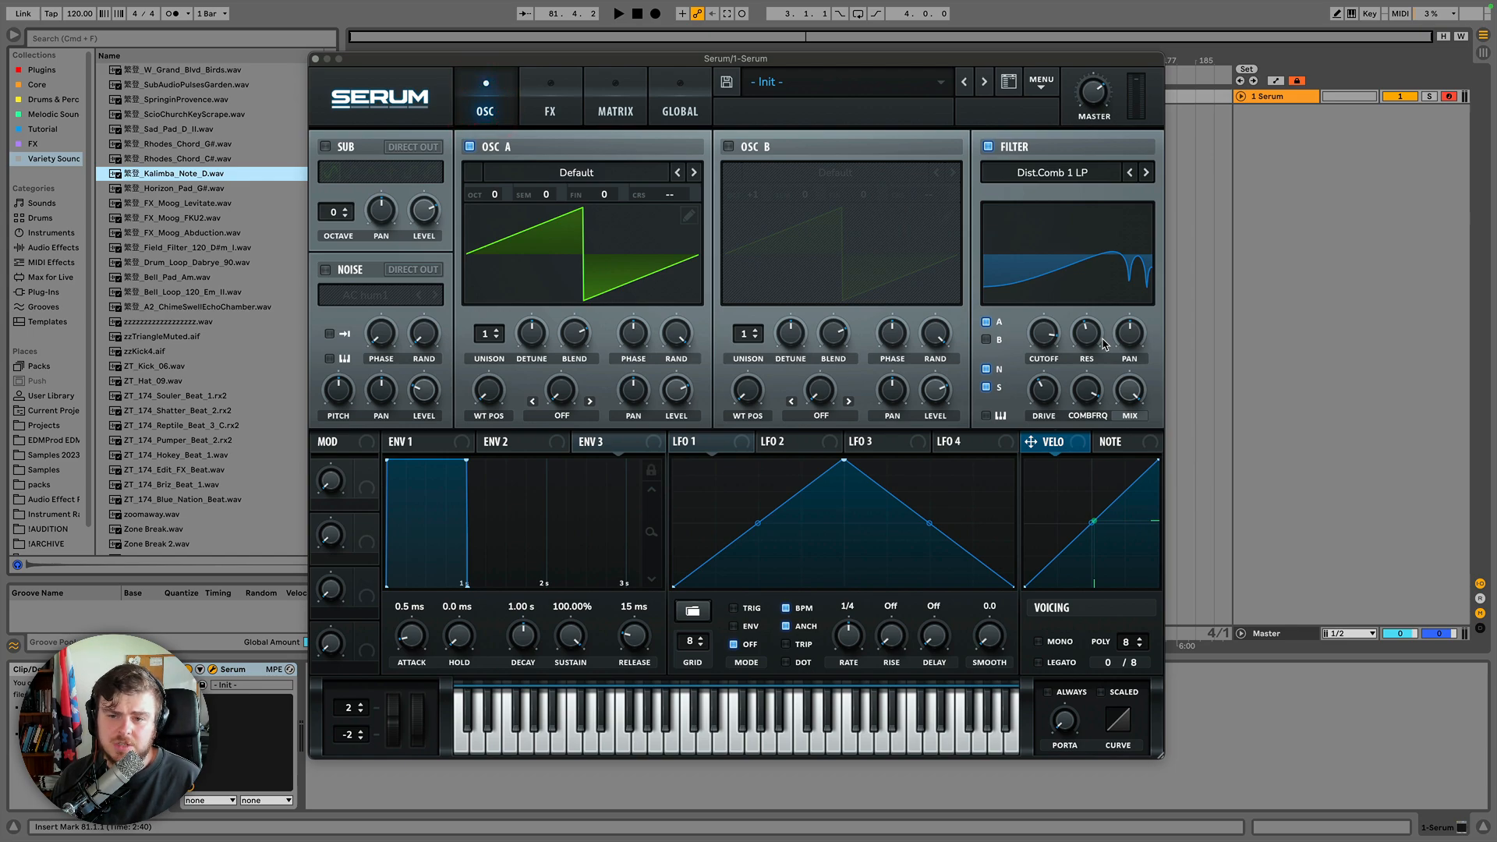
Adjust the Dist.Comb 1 LP filter's cutoff, resonance, stereo pan and mix knobs.
drag(1043, 335, 1096, 252)
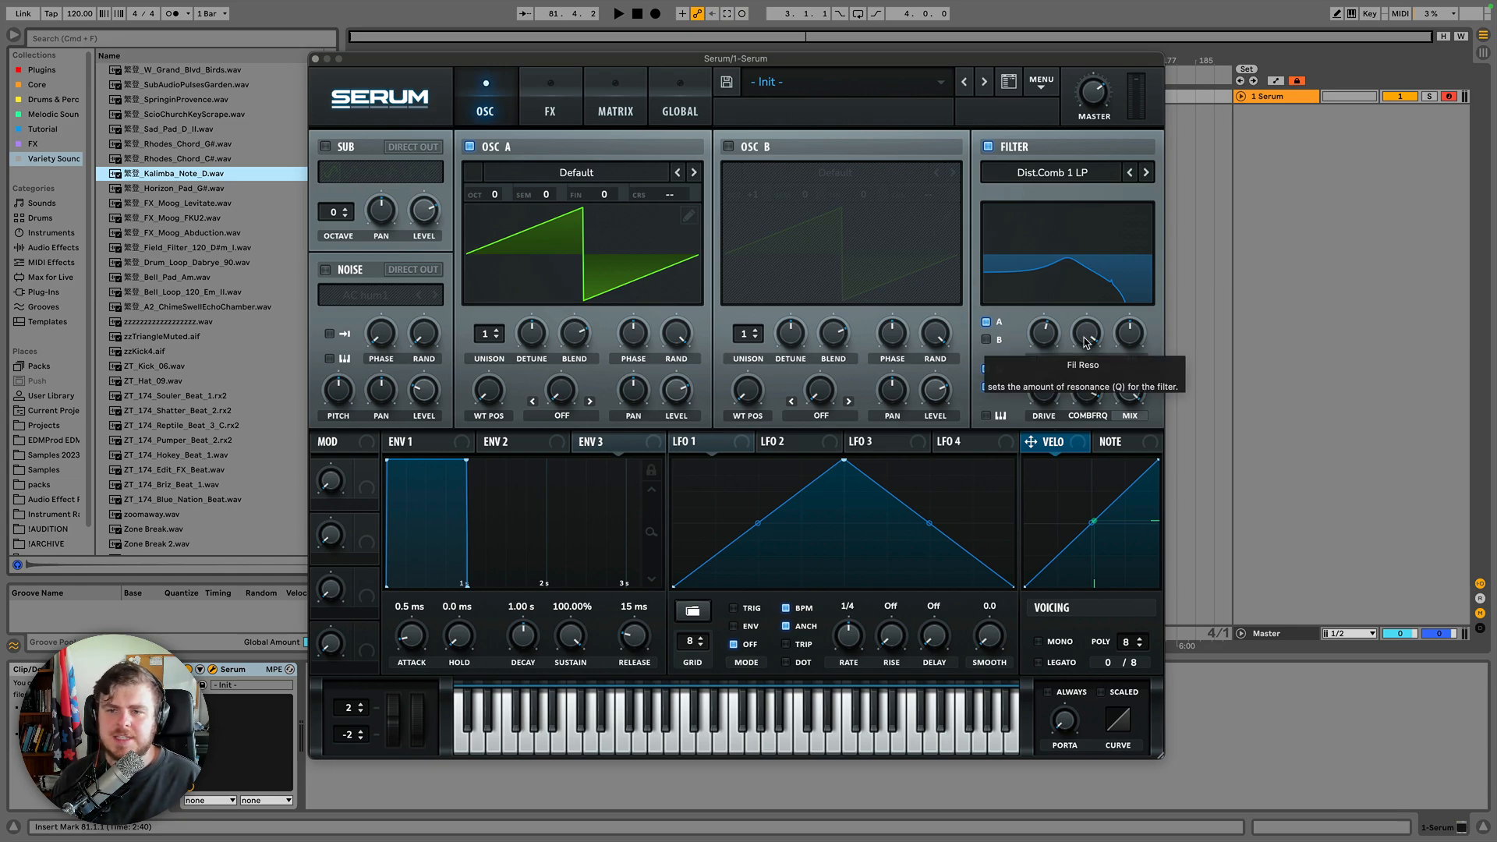
drag(1087, 341, 1081, 393)
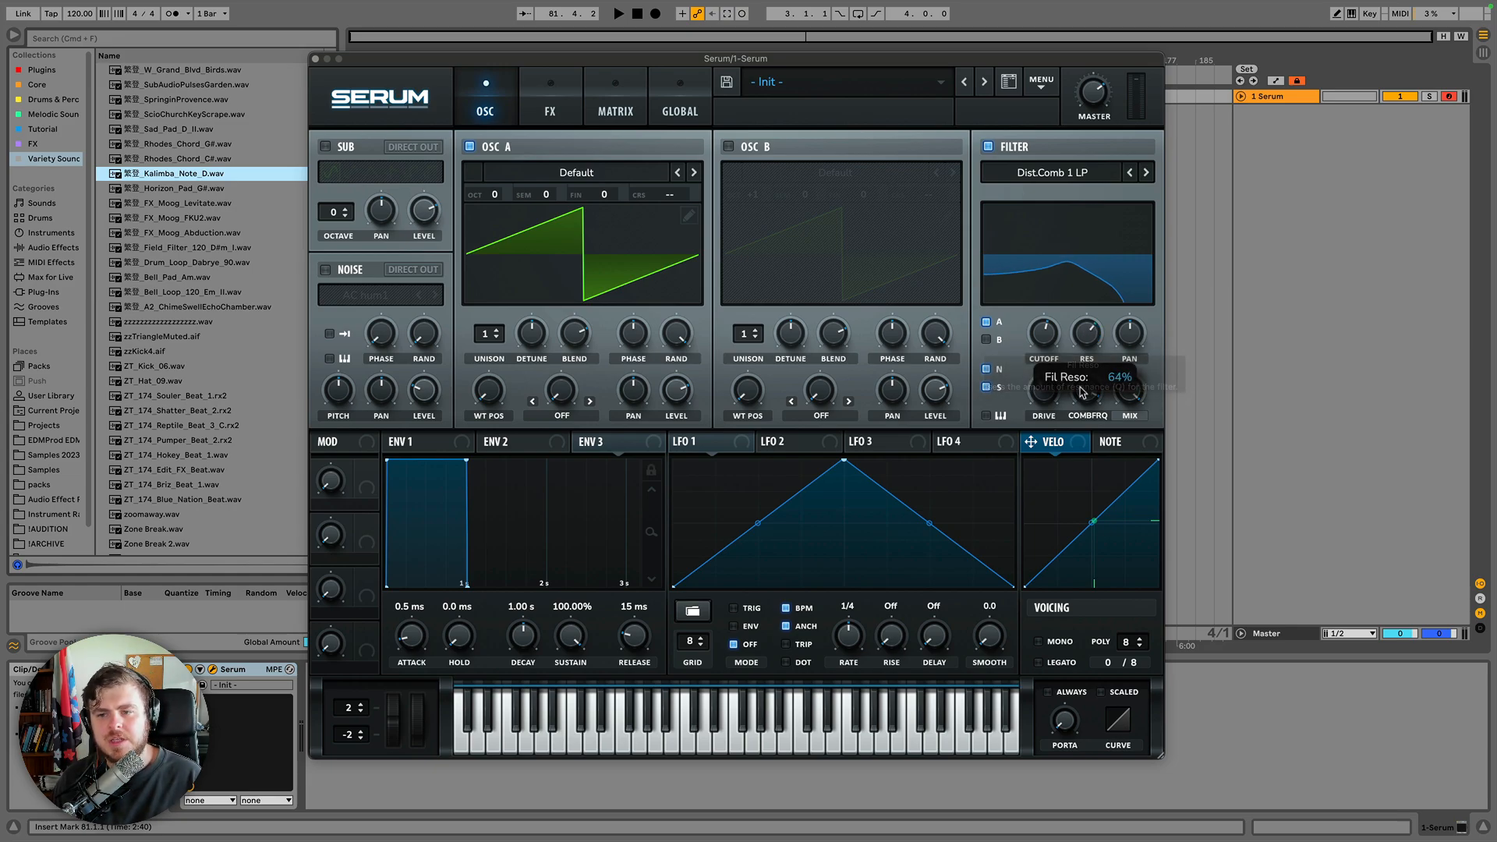
drag(1132, 336, 1127, 377)
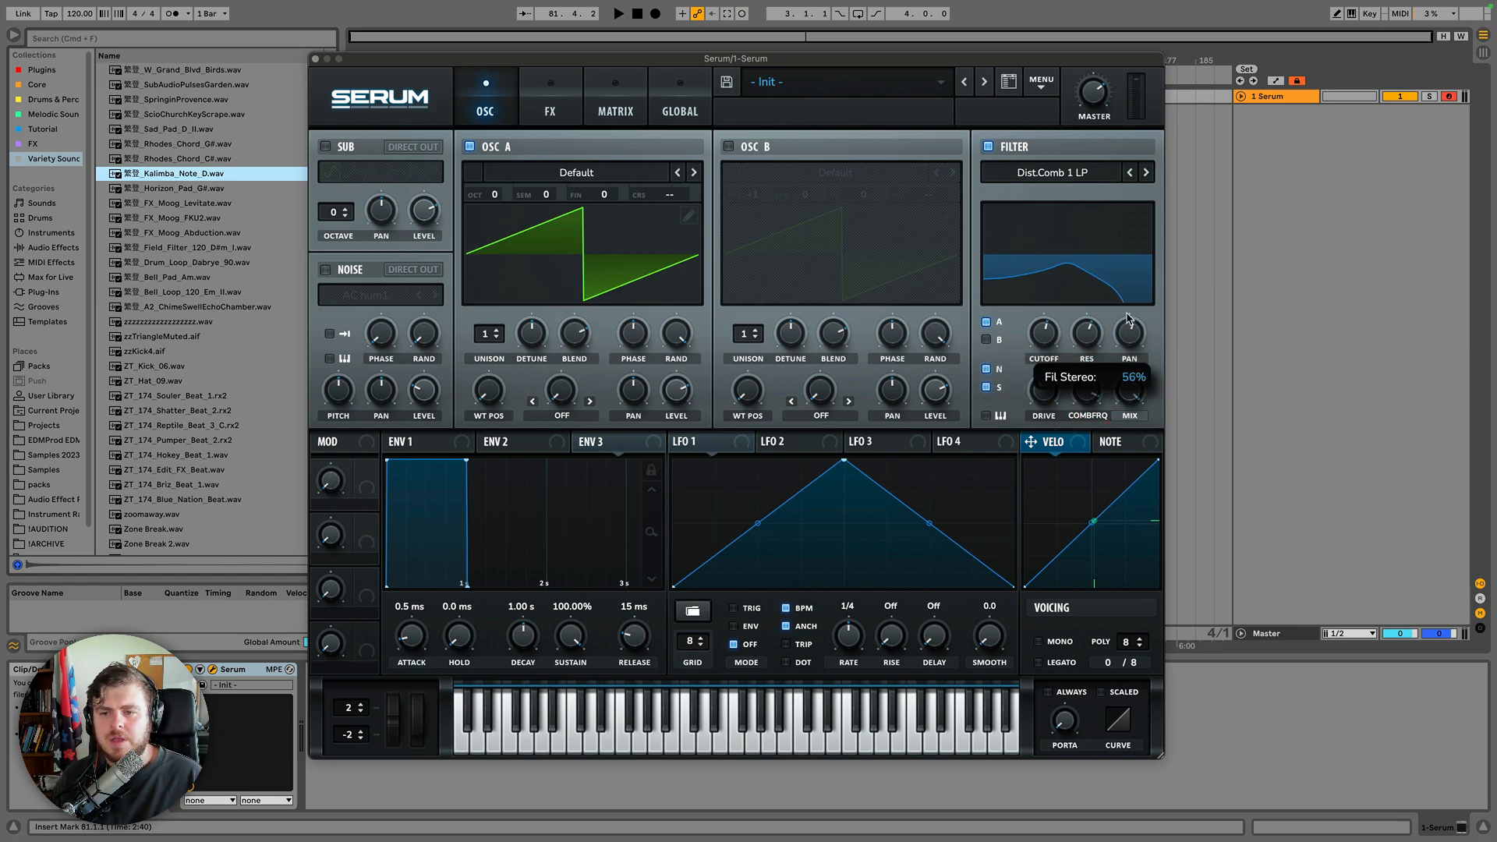
drag(1128, 316, 1123, 401)
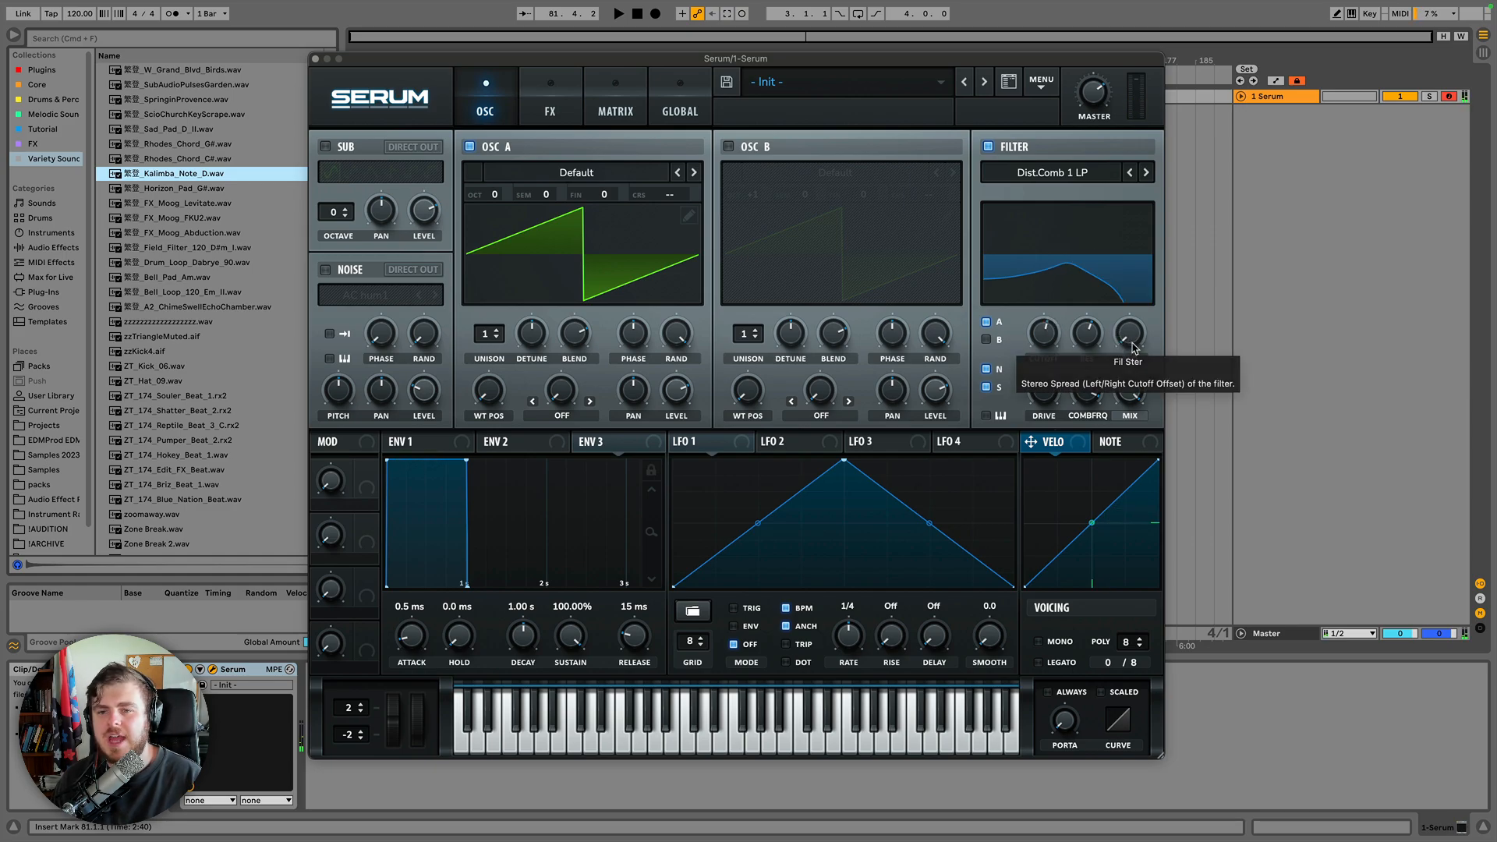
drag(1135, 342, 1133, 226)
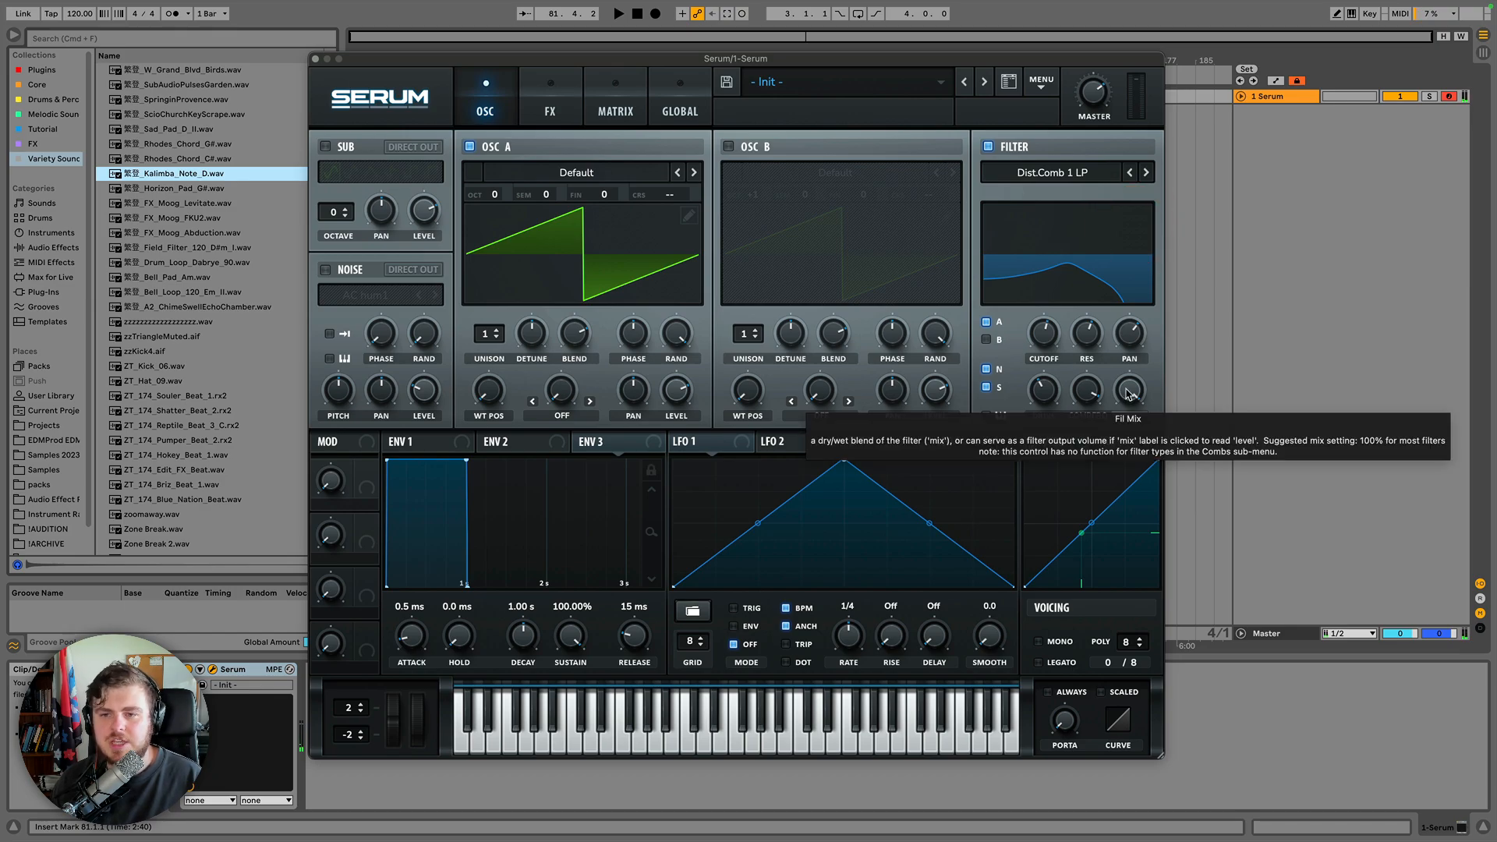
drag(1133, 402, 1129, 595)
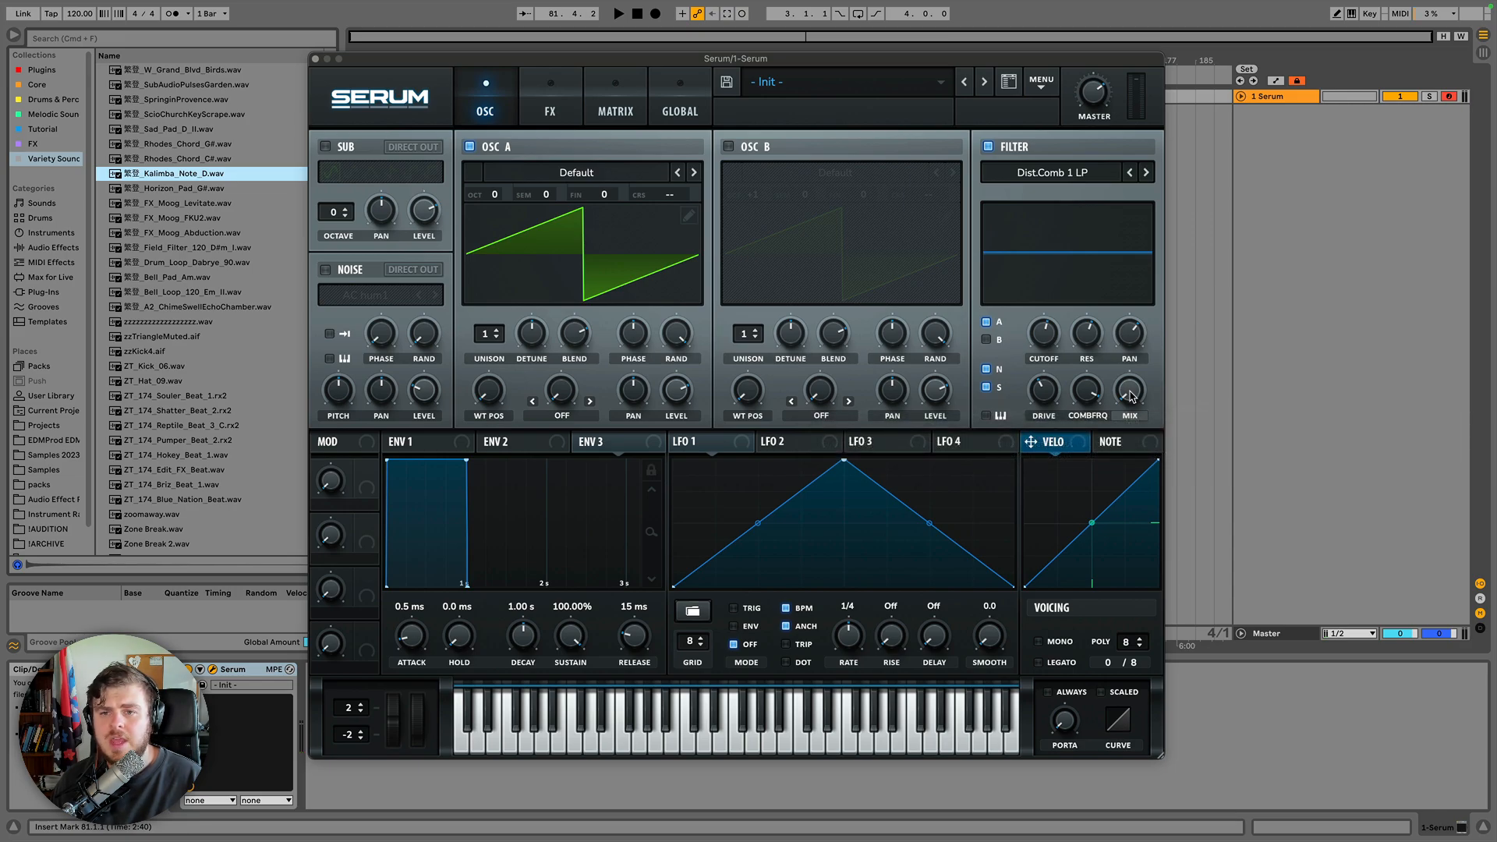
drag(1130, 399, 1107, 300)
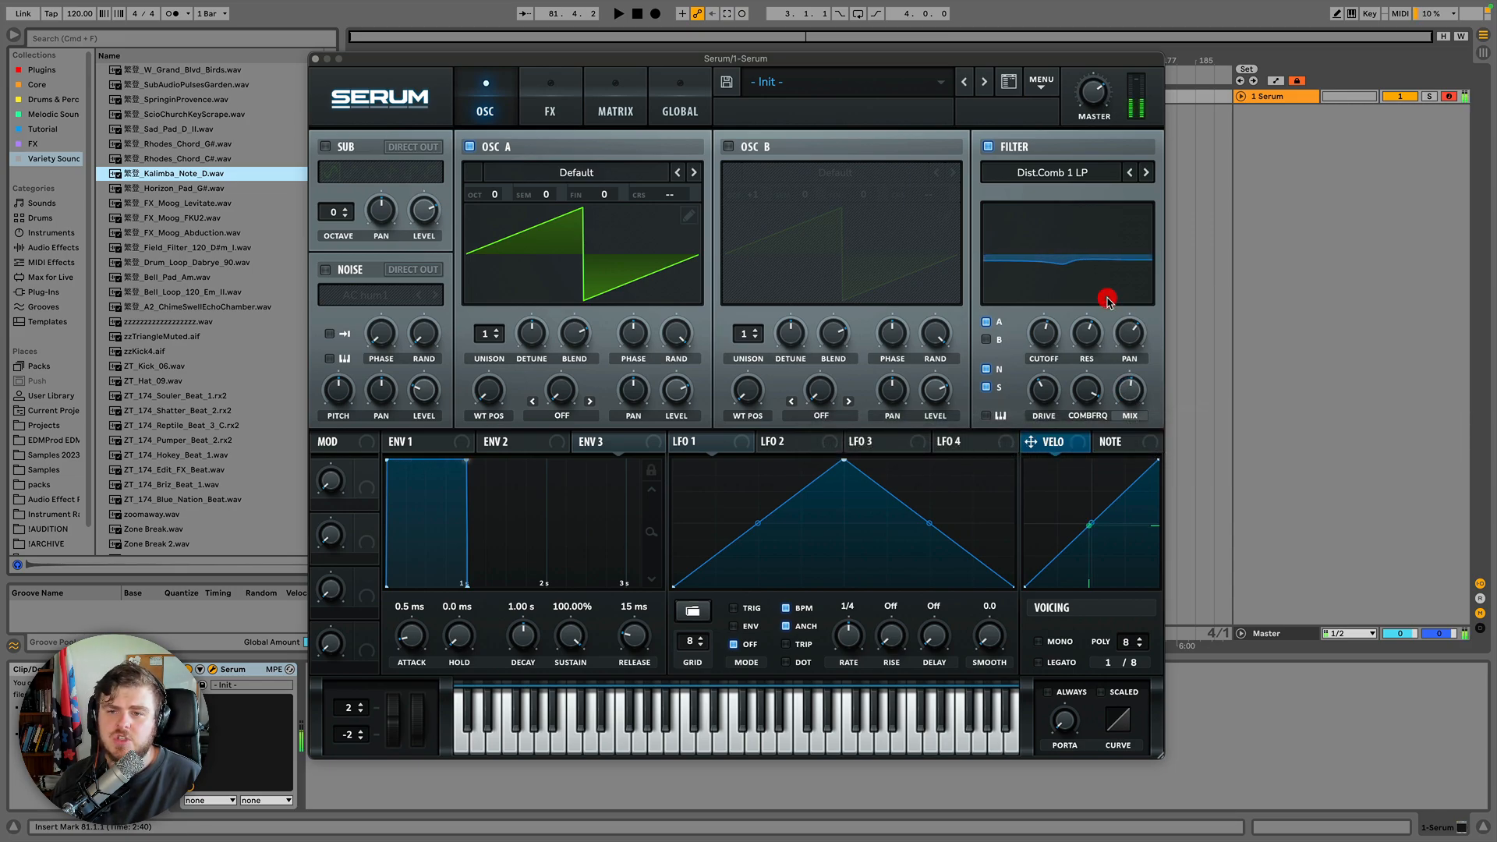
Choose Cmb L6- from the Flanges filter types and sweep its mix knob.
click(1106, 169)
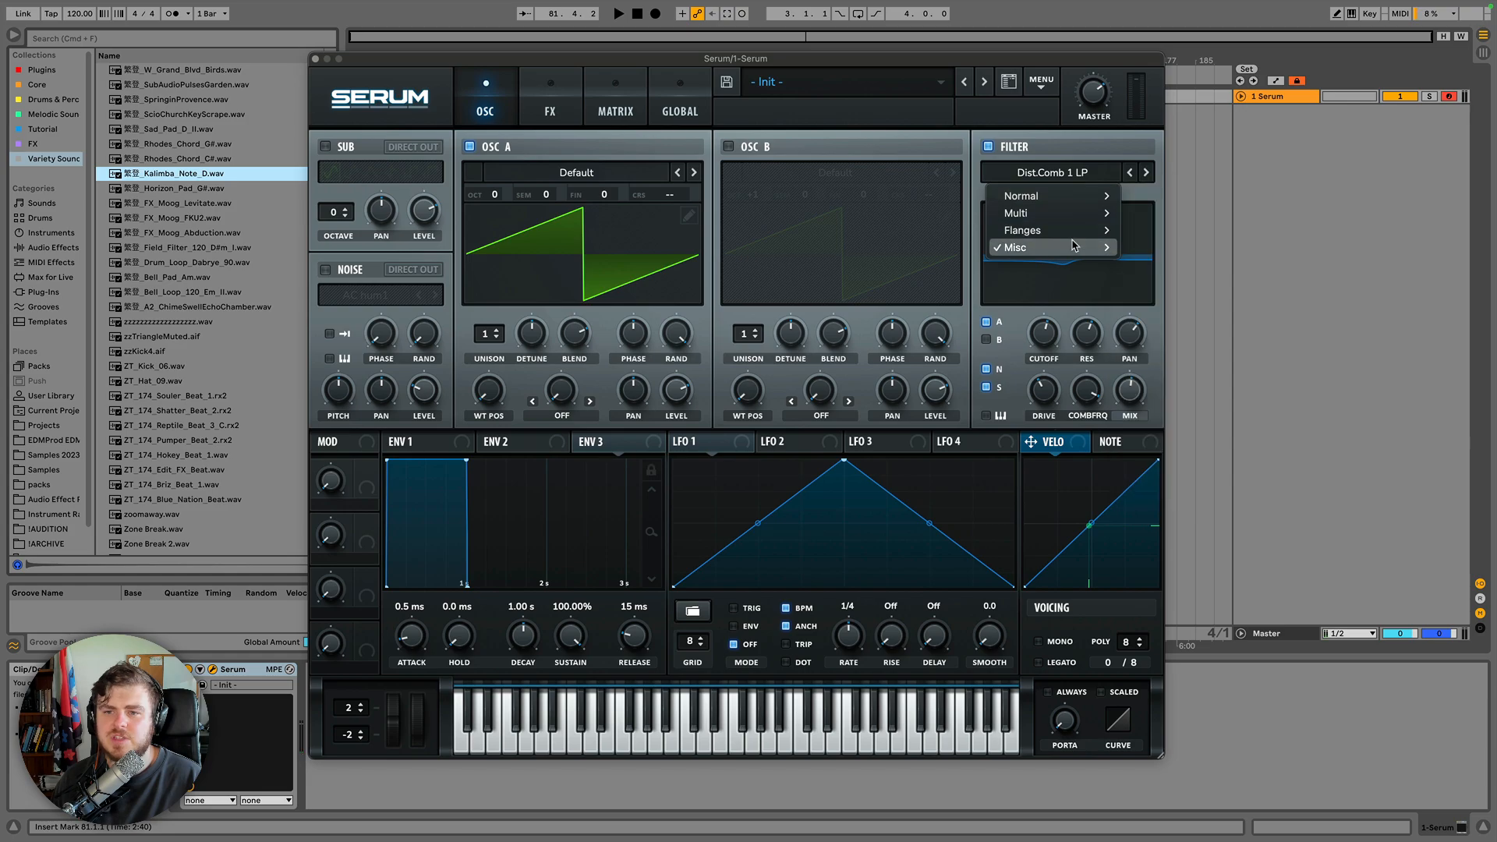
mouse_move(1072, 231)
click(1148, 281)
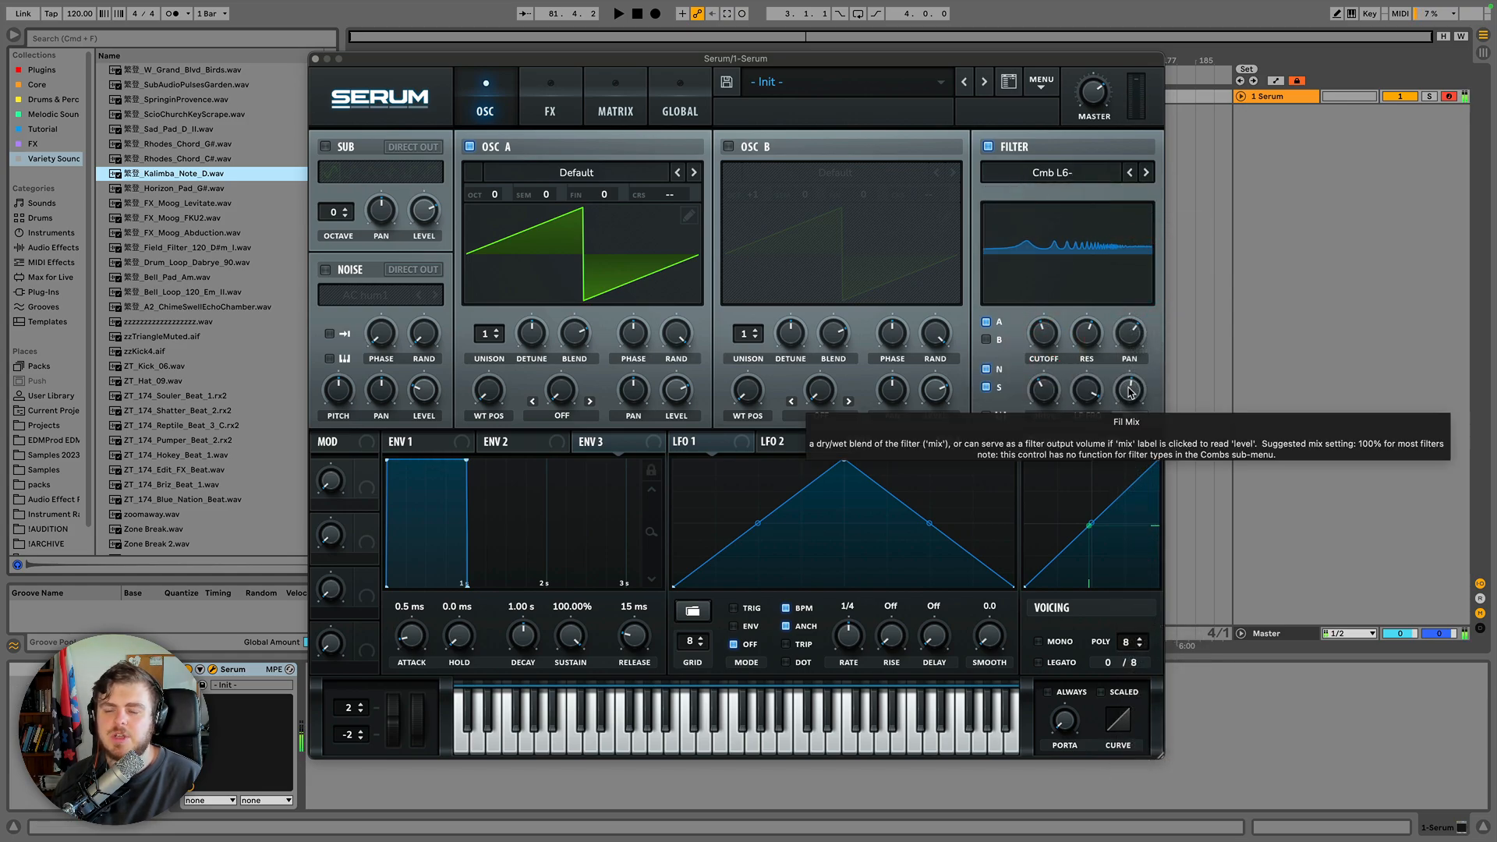
drag(1123, 388, 1129, 473)
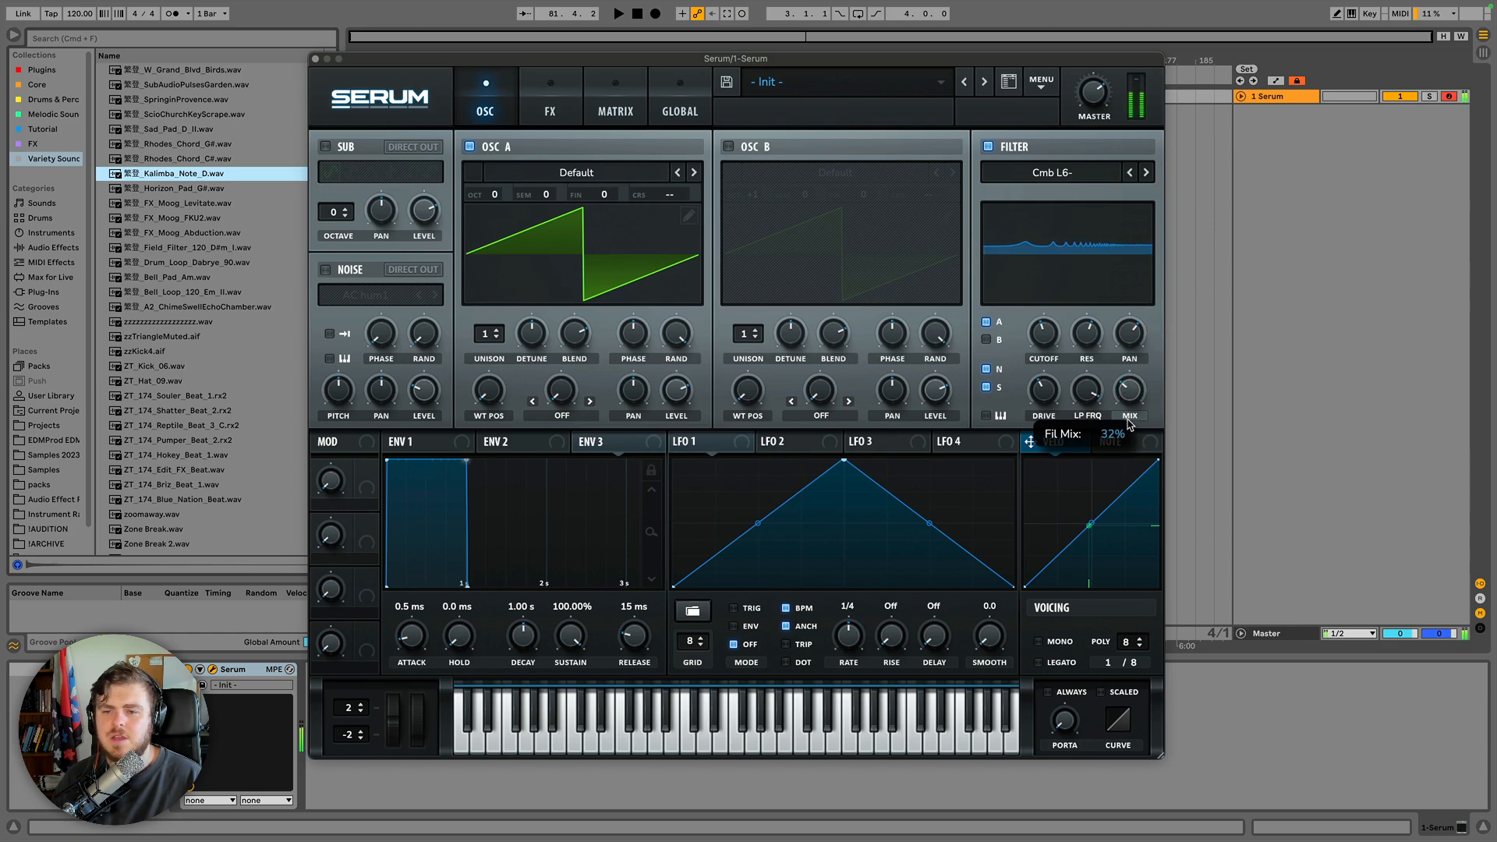
drag(1128, 421, 1129, 384)
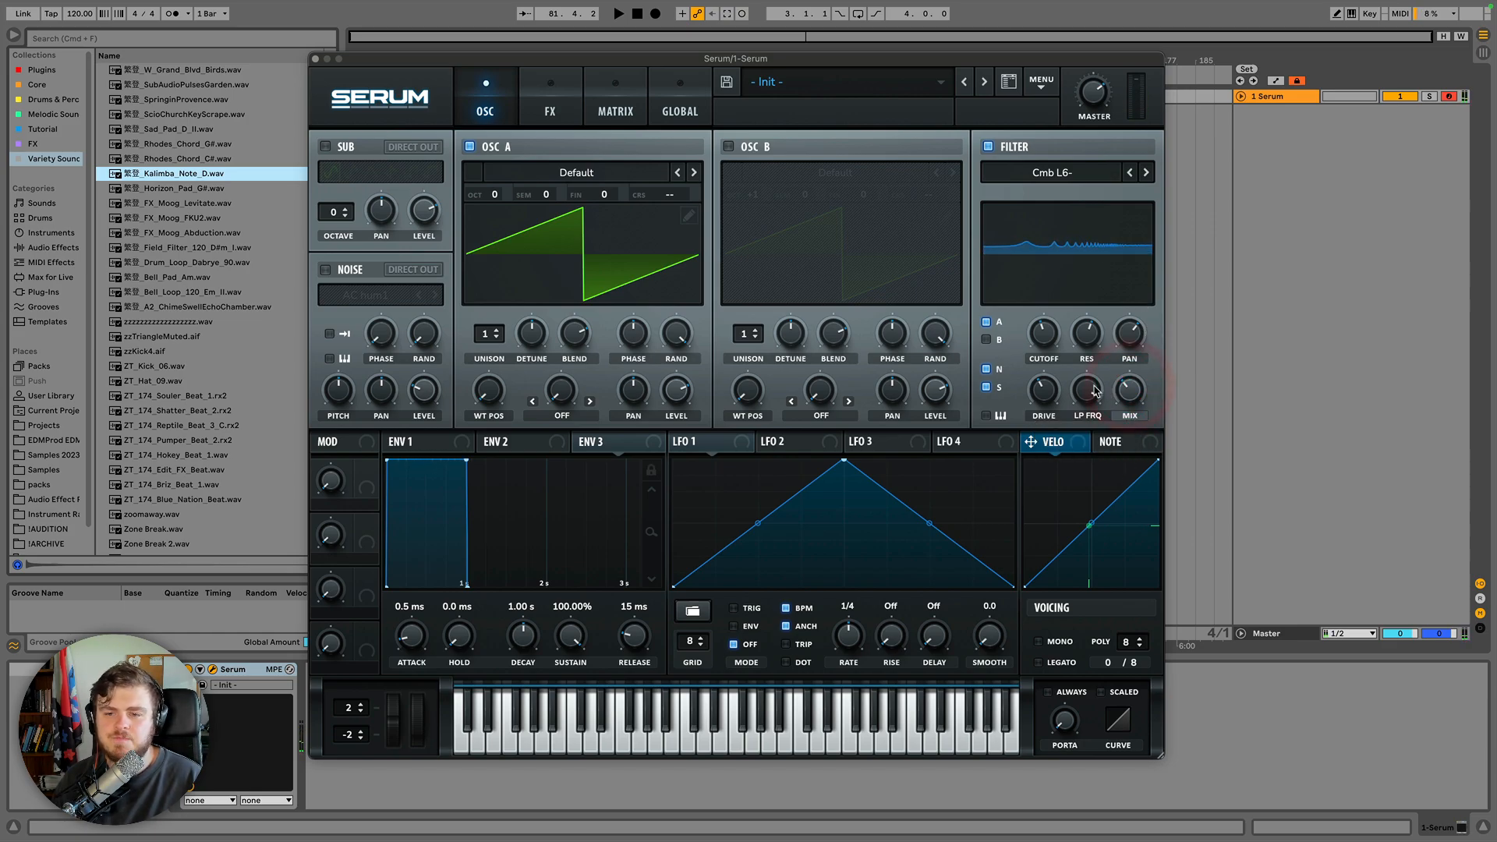
Toggle the filter's Mix knob into Level mode, raise the level to 79%, and return the knob to Mix mode.
click(1091, 390)
click(1094, 386)
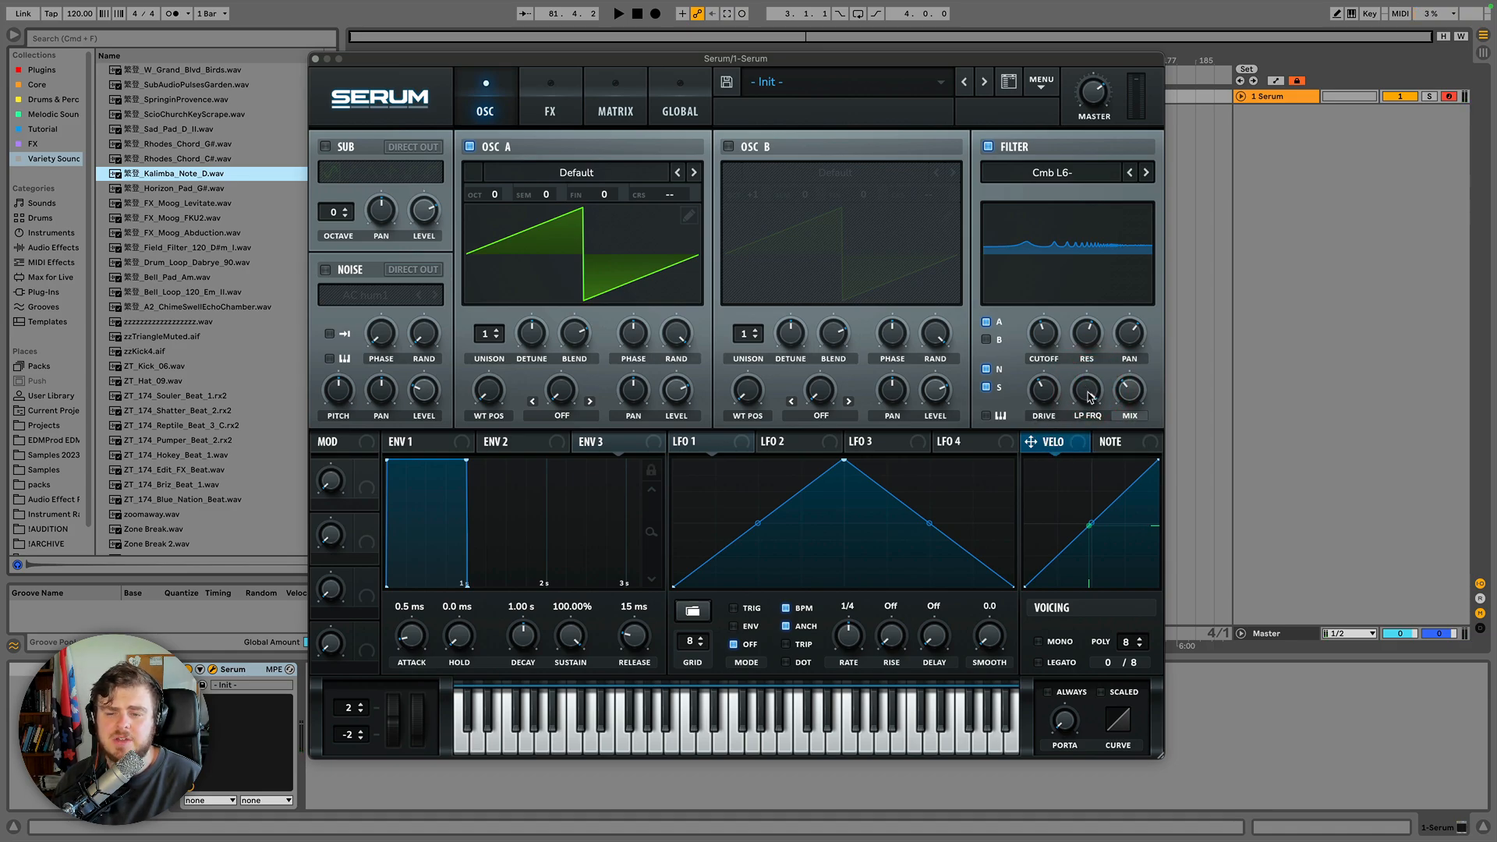
click(1134, 419)
click(1128, 394)
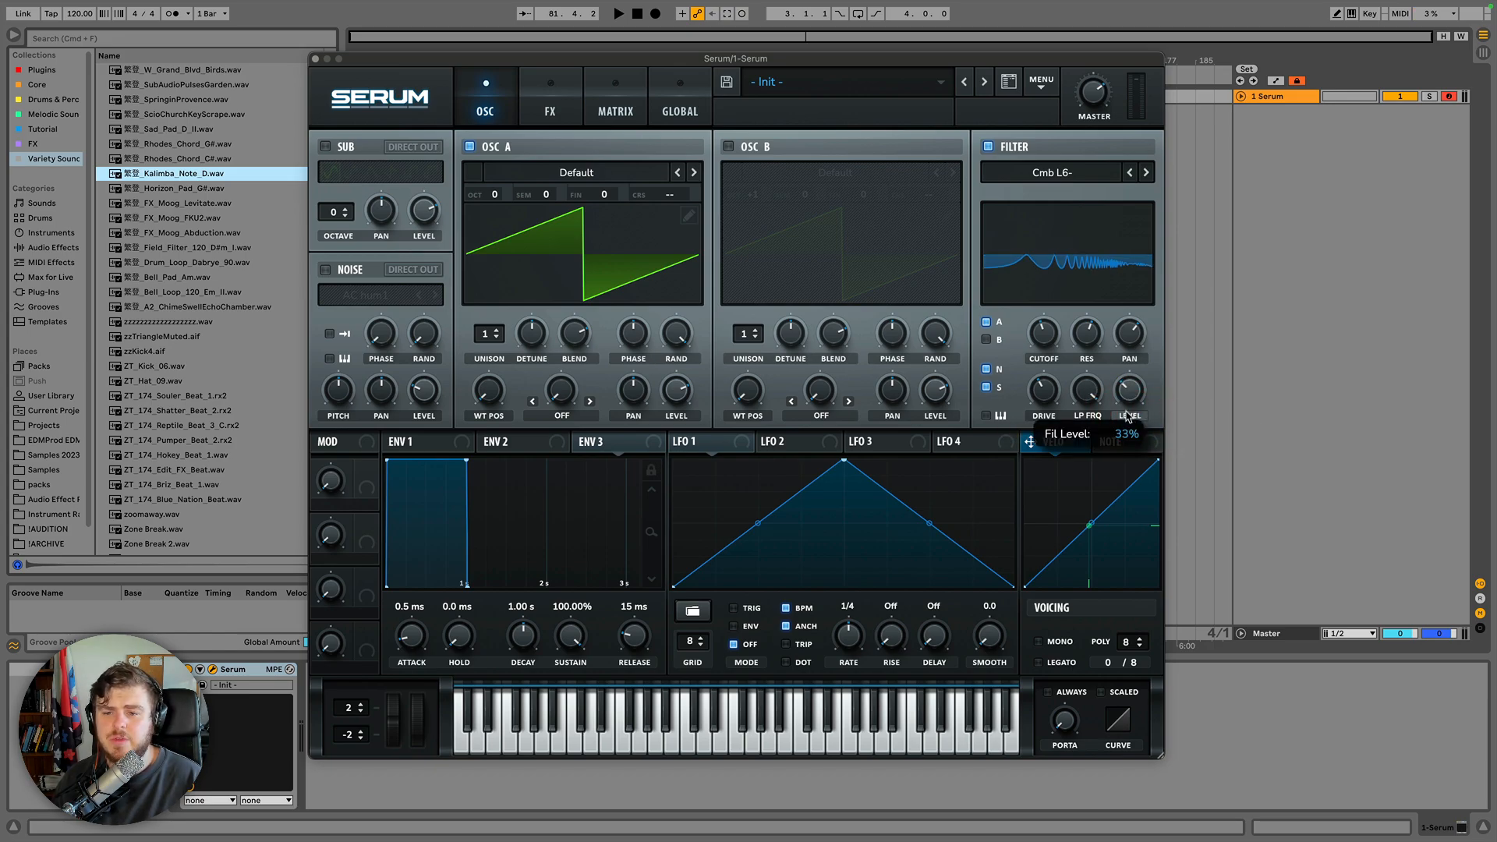
drag(1108, 357, 1090, 257)
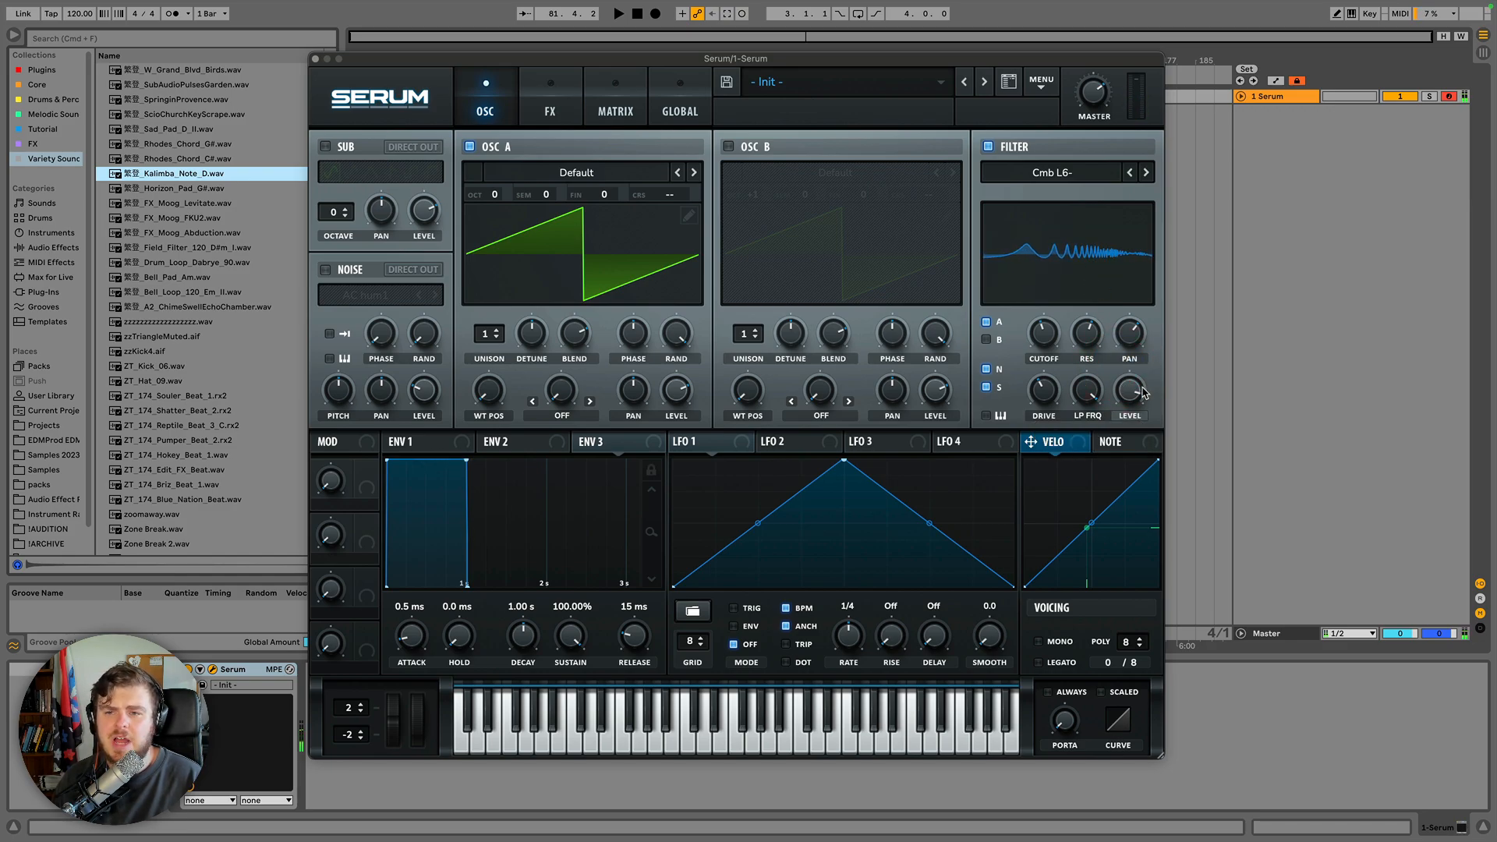
mouse_move(1131, 389)
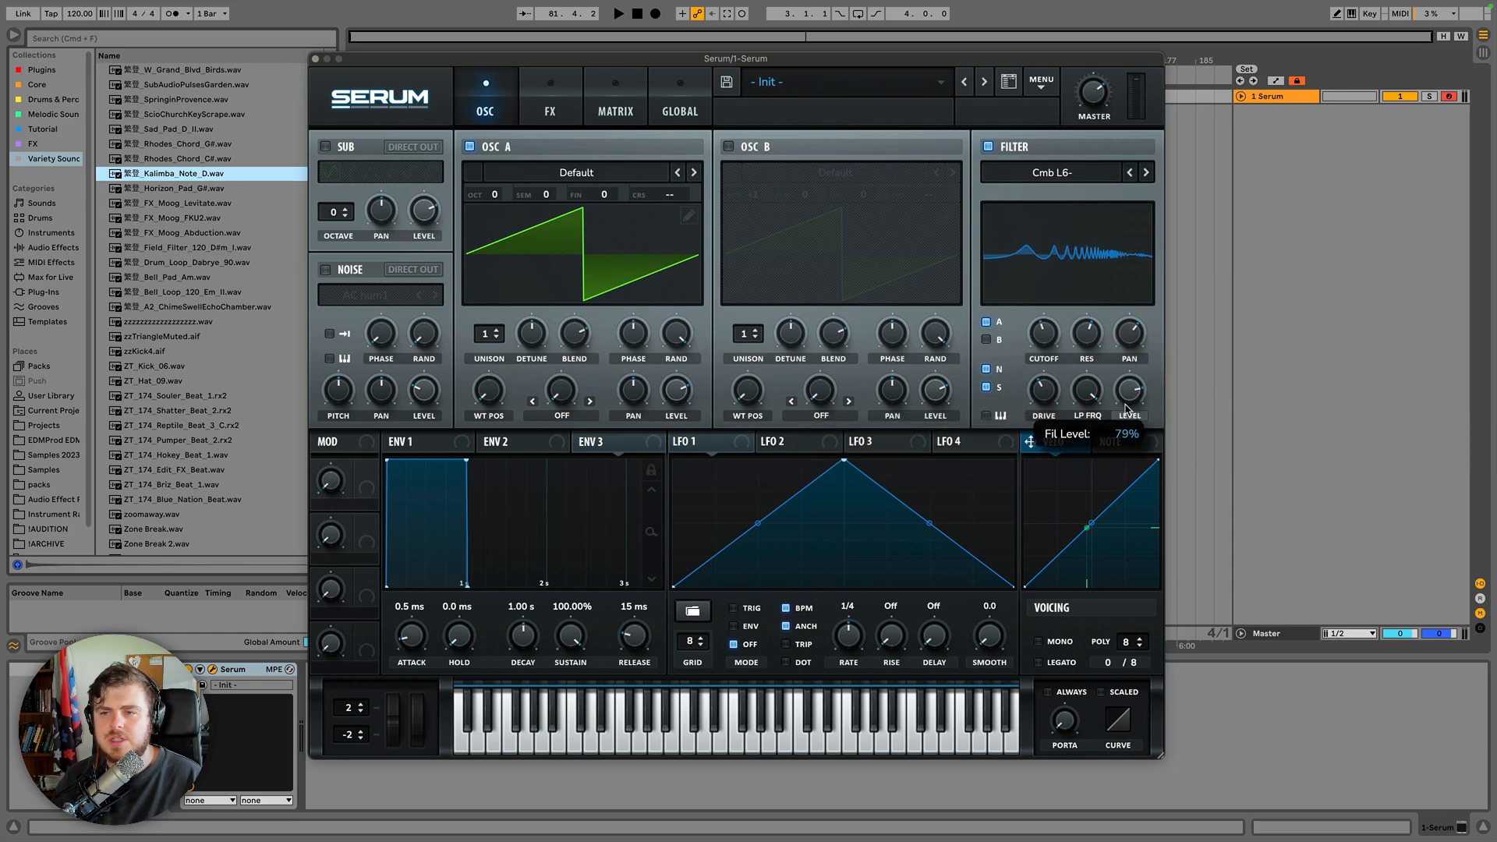
drag(1124, 406, 1129, 379)
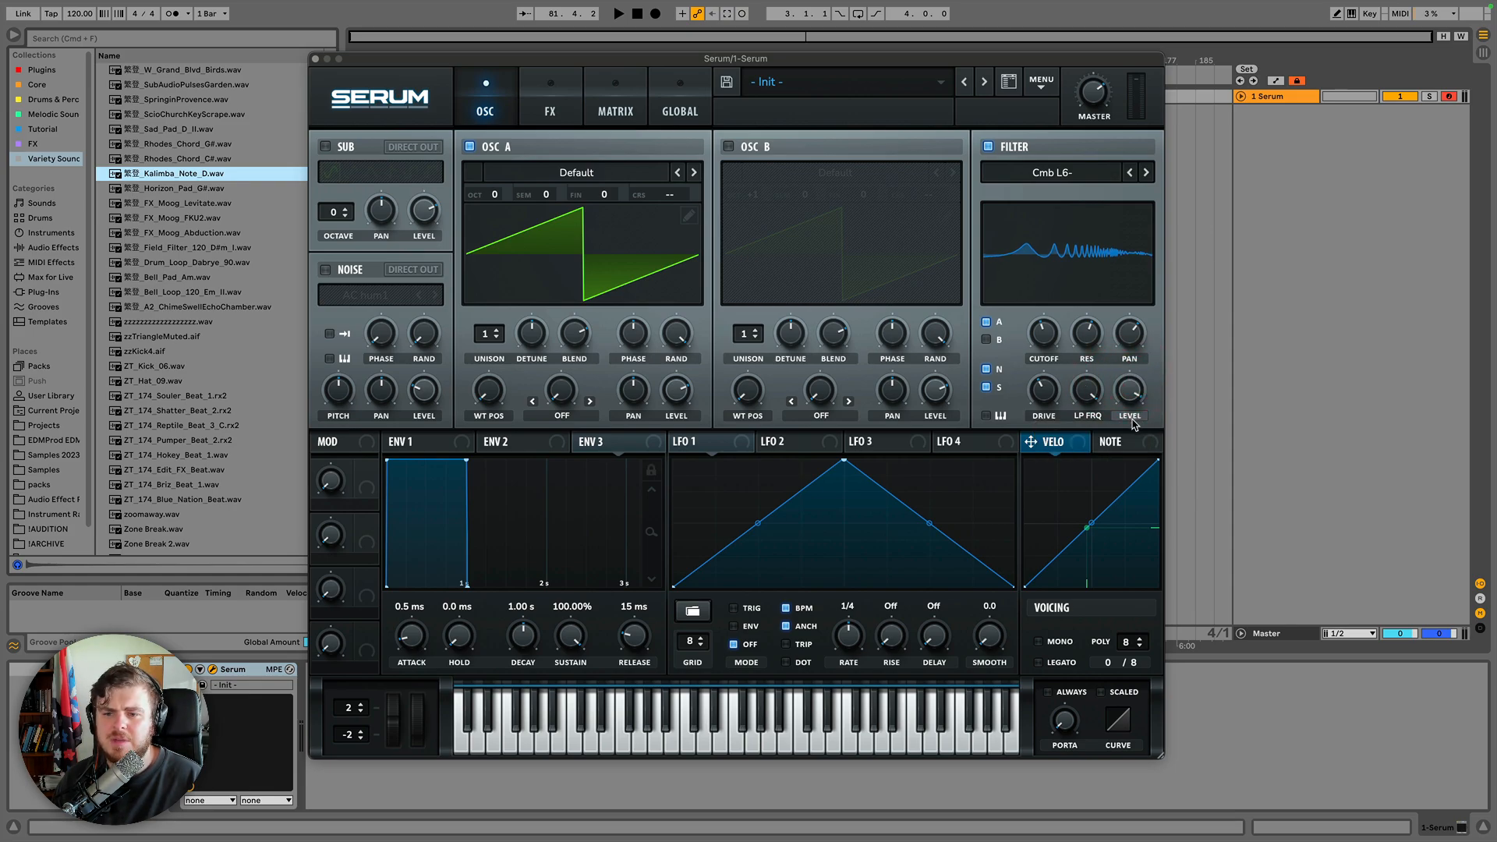
click(1129, 416)
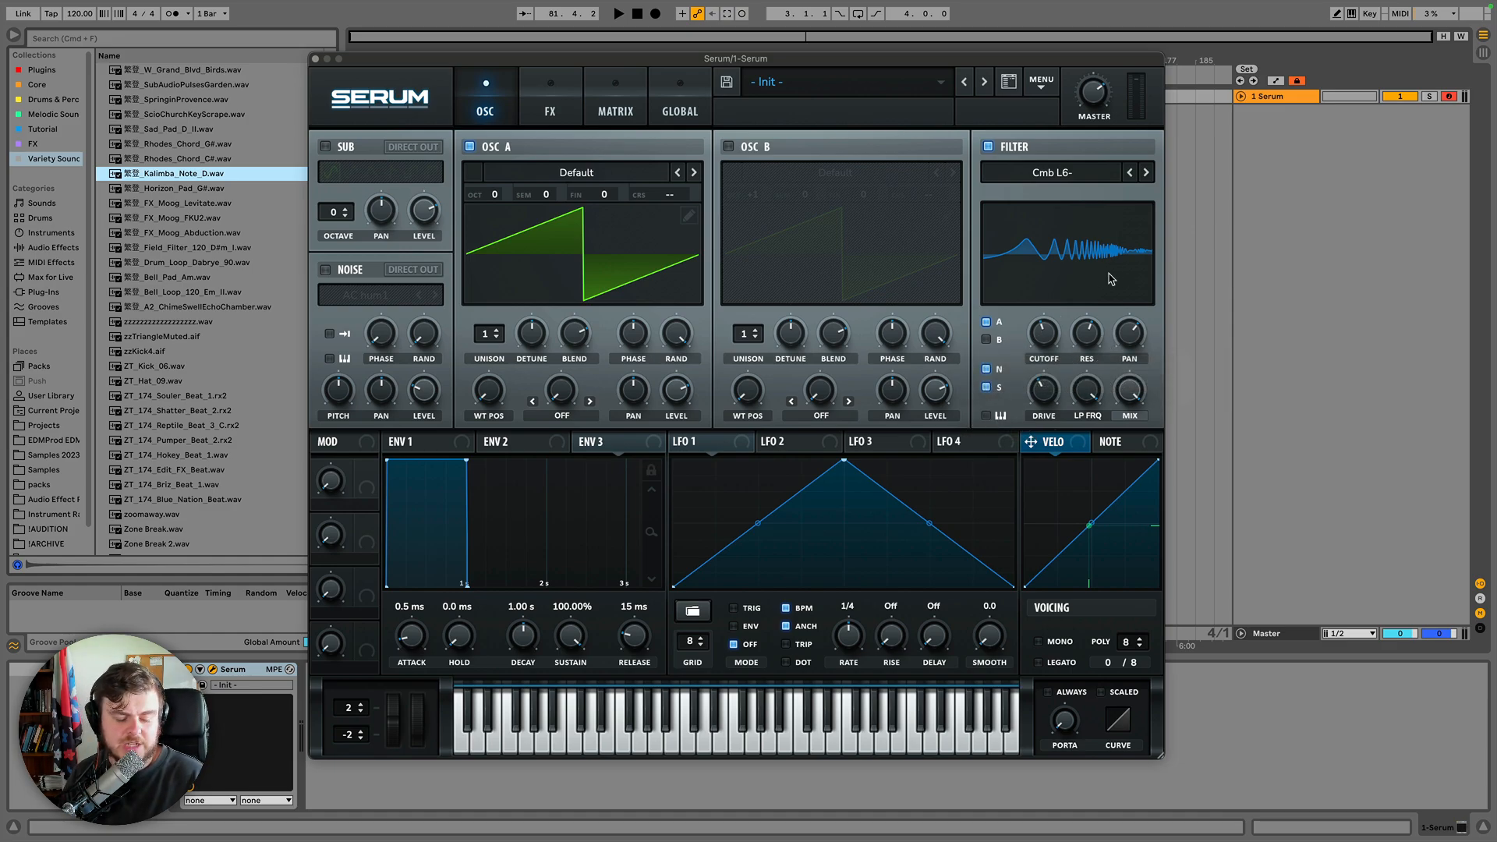
Set the Cmb L6- filter cutoff to about 341 Hz and turn on filter keytracking.
click(1046, 334)
drag(1045, 331, 1046, 342)
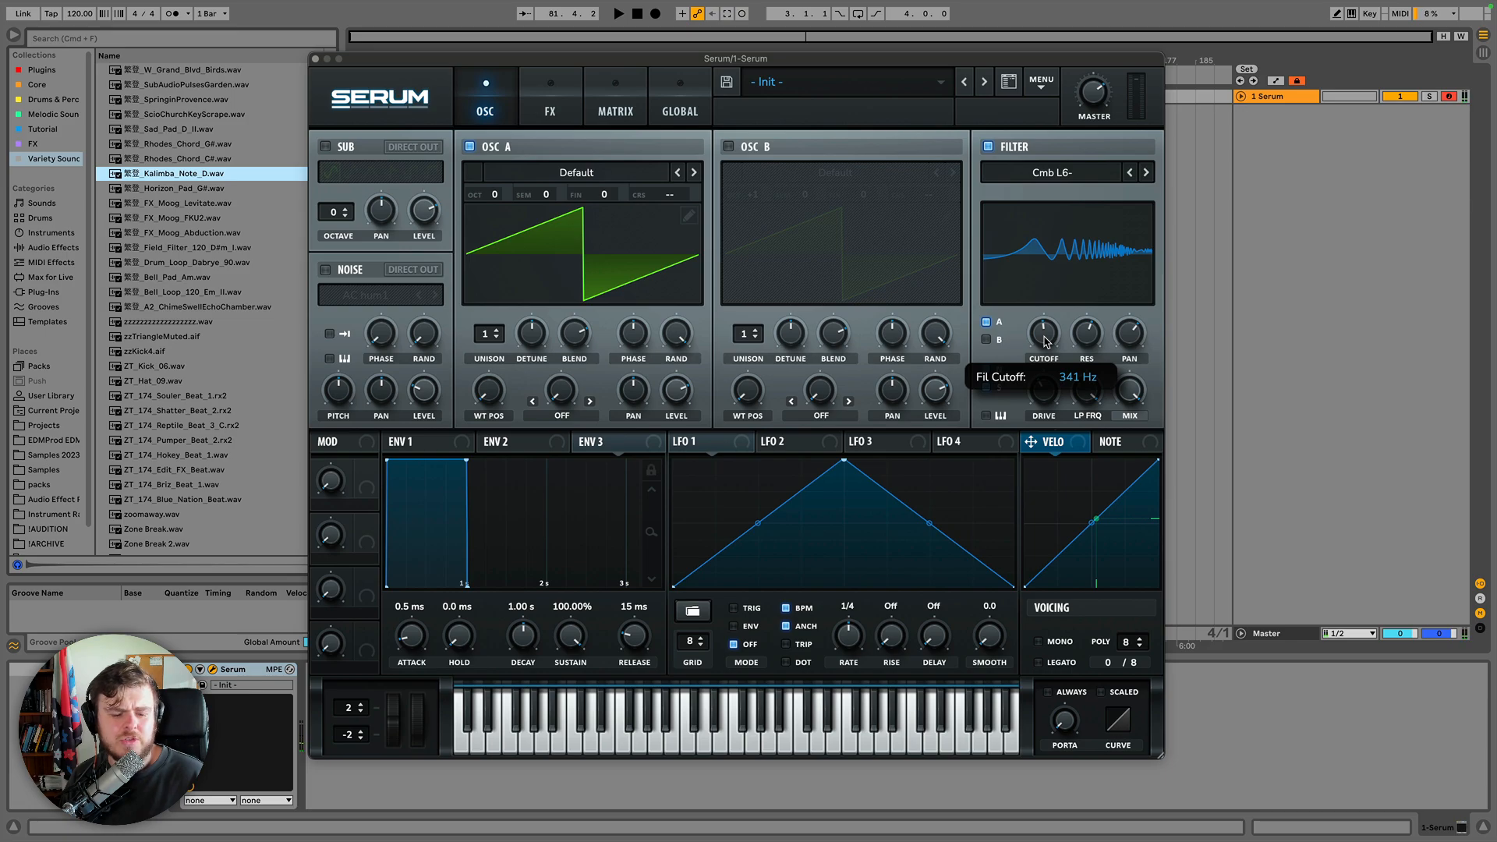
drag(1046, 342, 1047, 343)
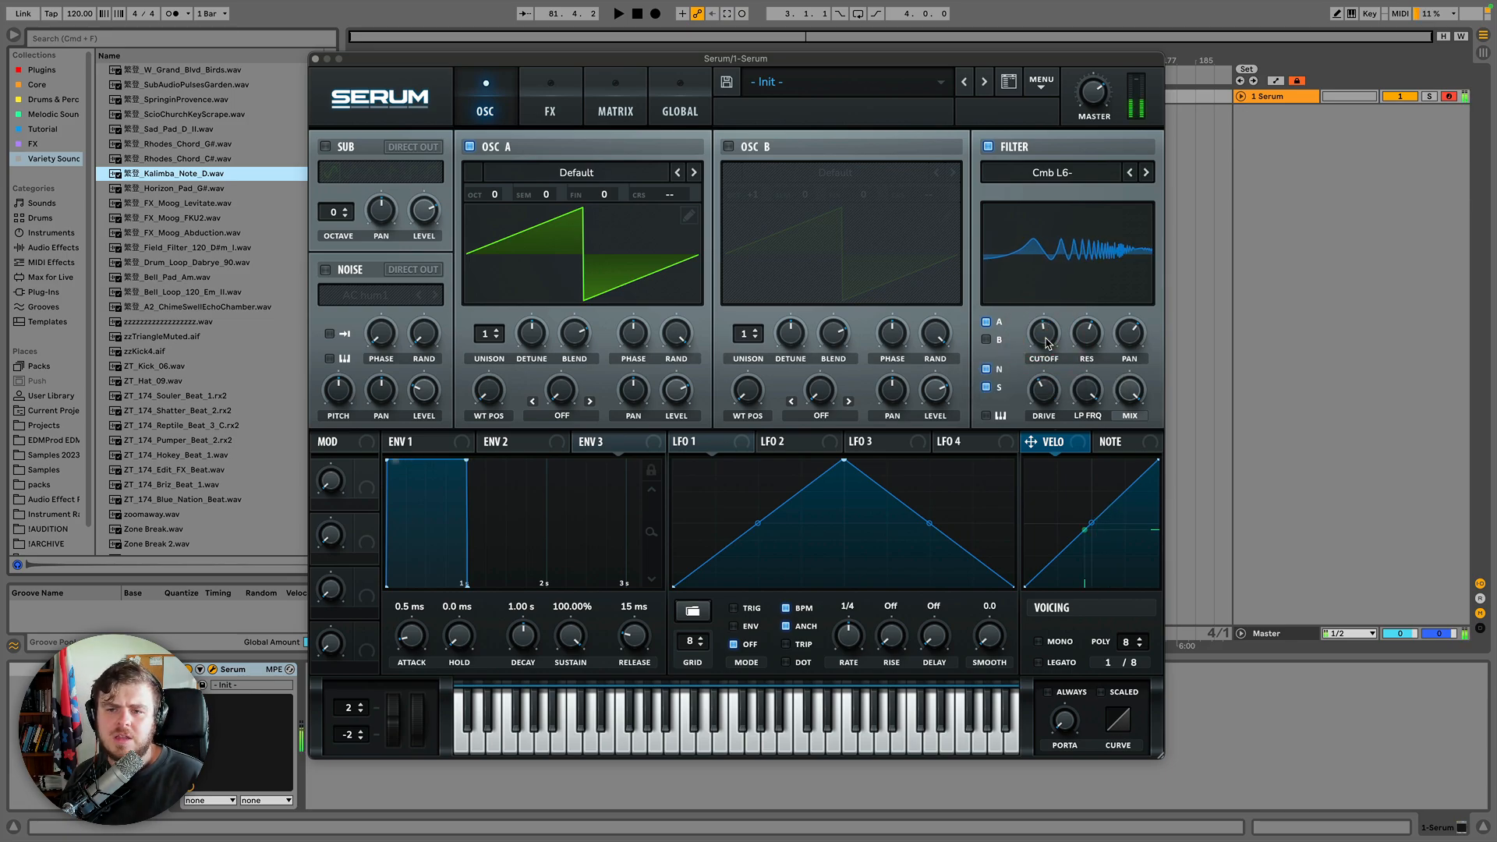
click(987, 415)
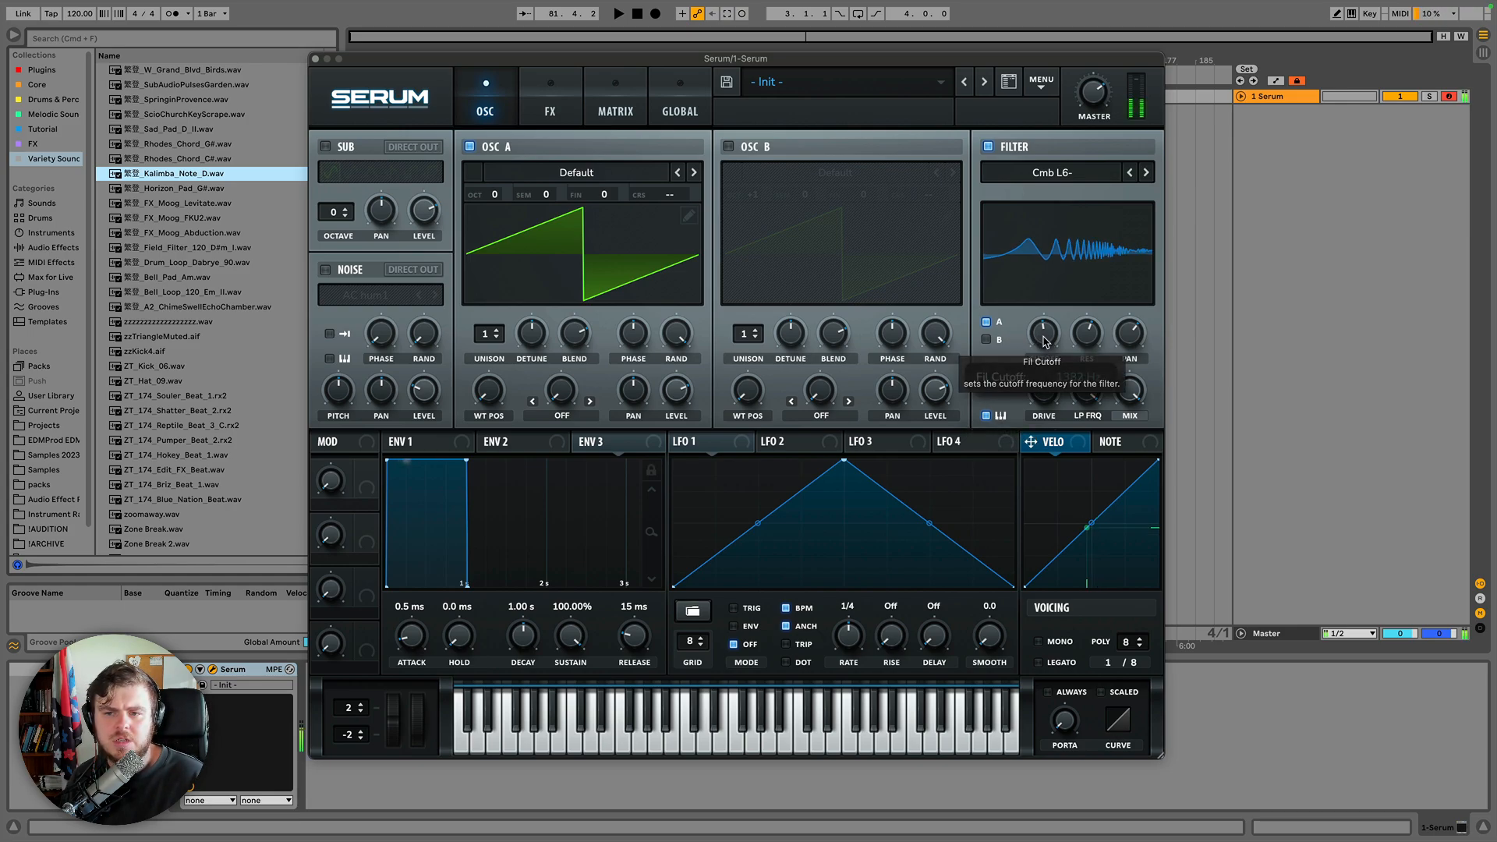
drag(1045, 343, 1045, 340)
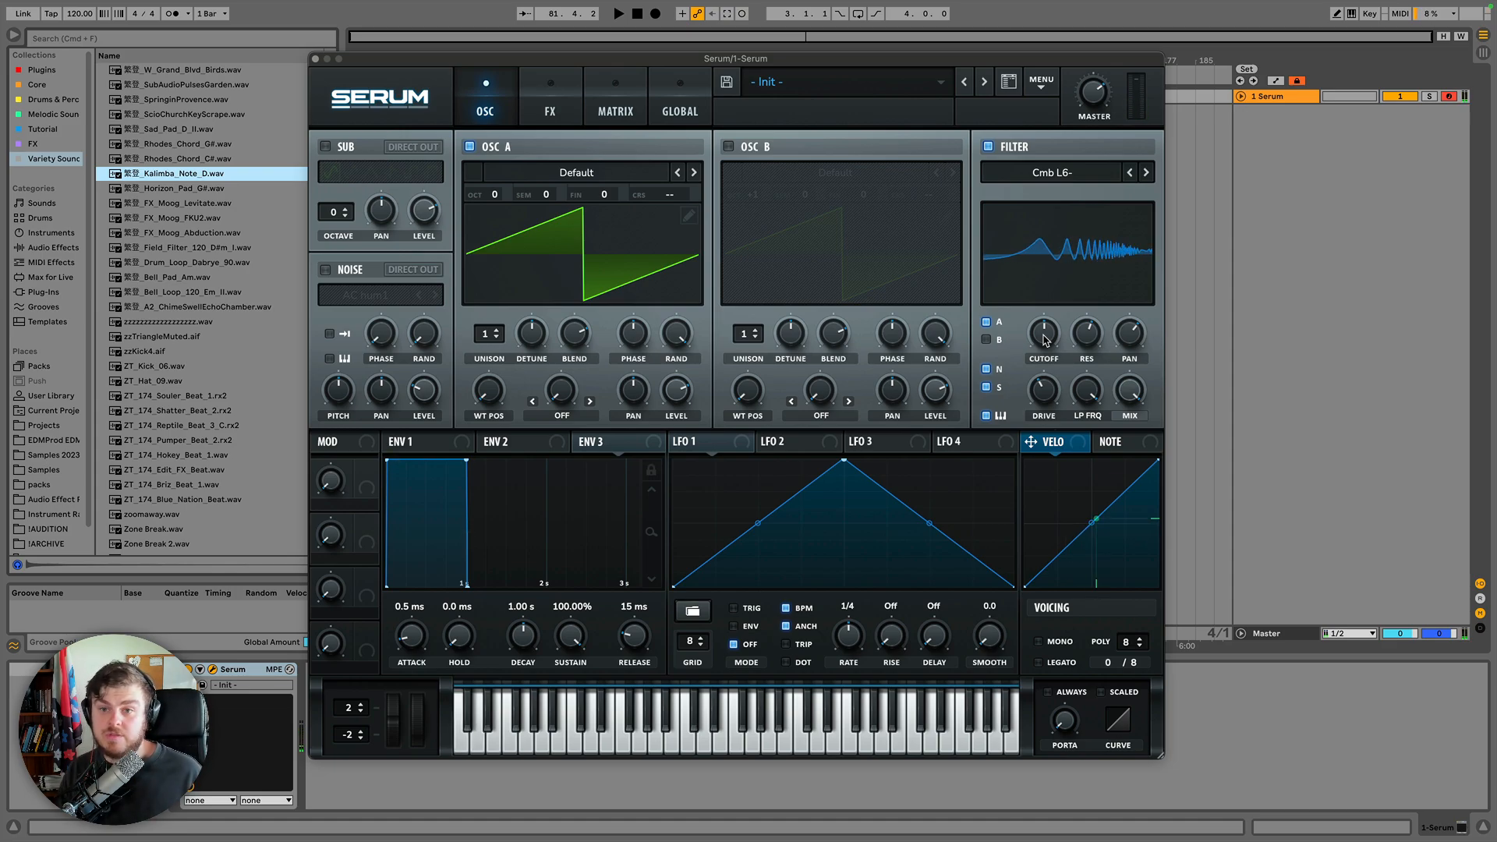
Choose MG Low 24 from the Normal filter types.
click(1084, 172)
mouse_move(1071, 196)
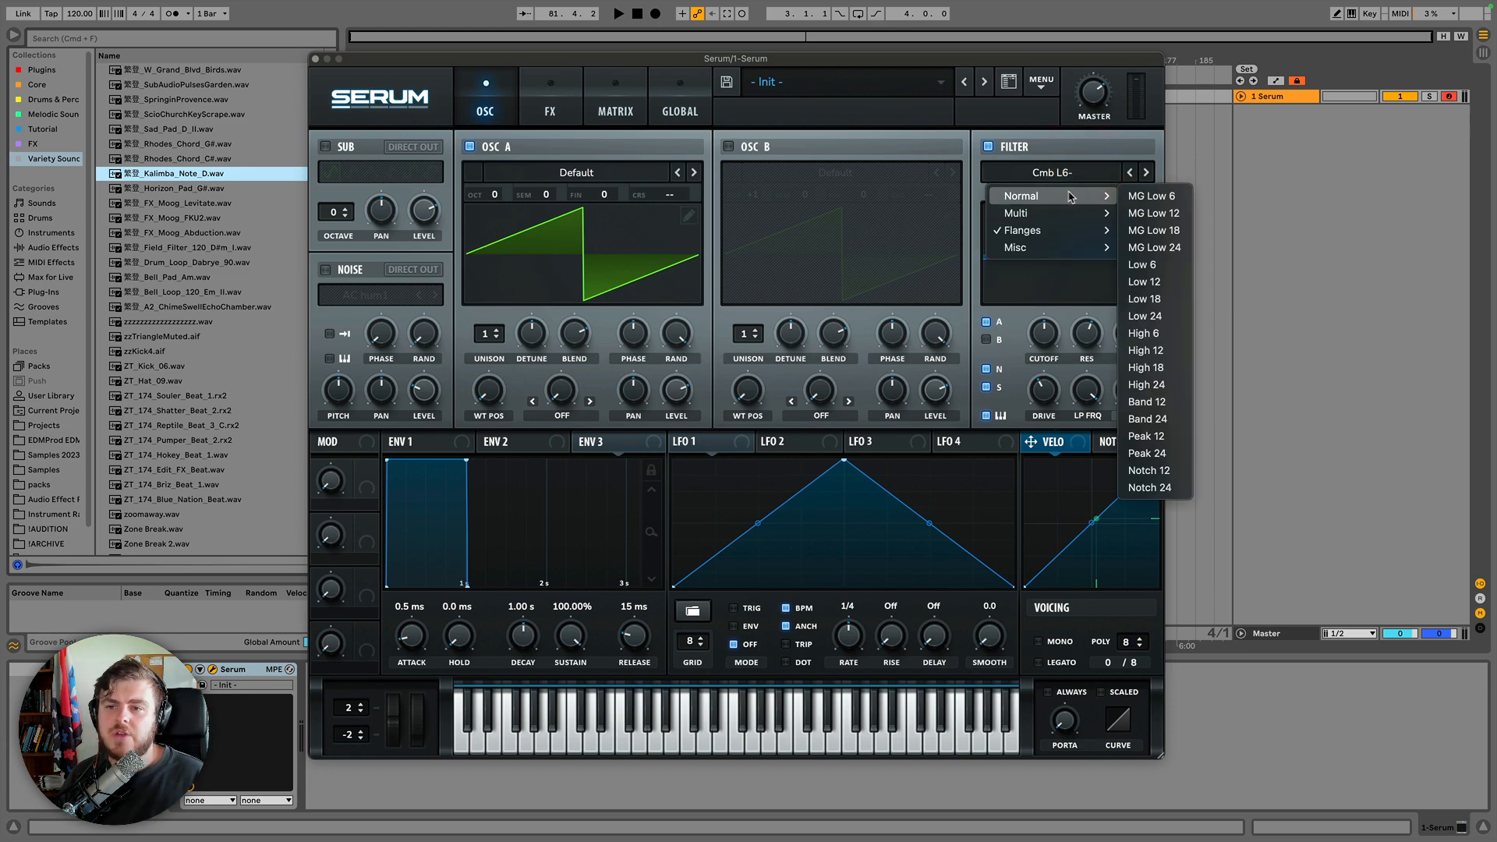
click(1152, 247)
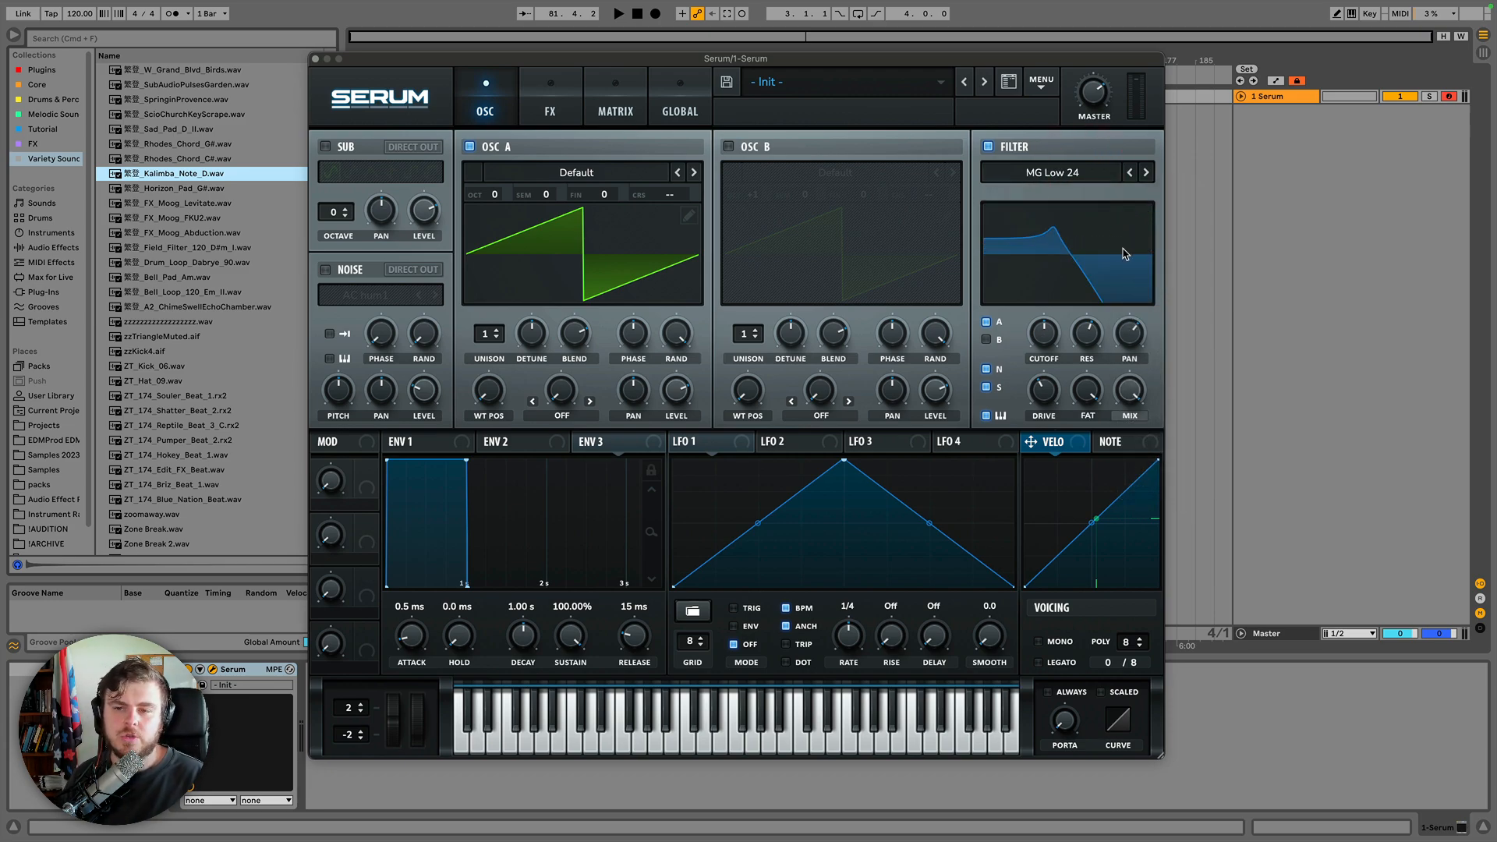
Raise the MG Low 24 cutoff to about 5904 Hz and toggle filter keytracking.
mouse_move(1044, 413)
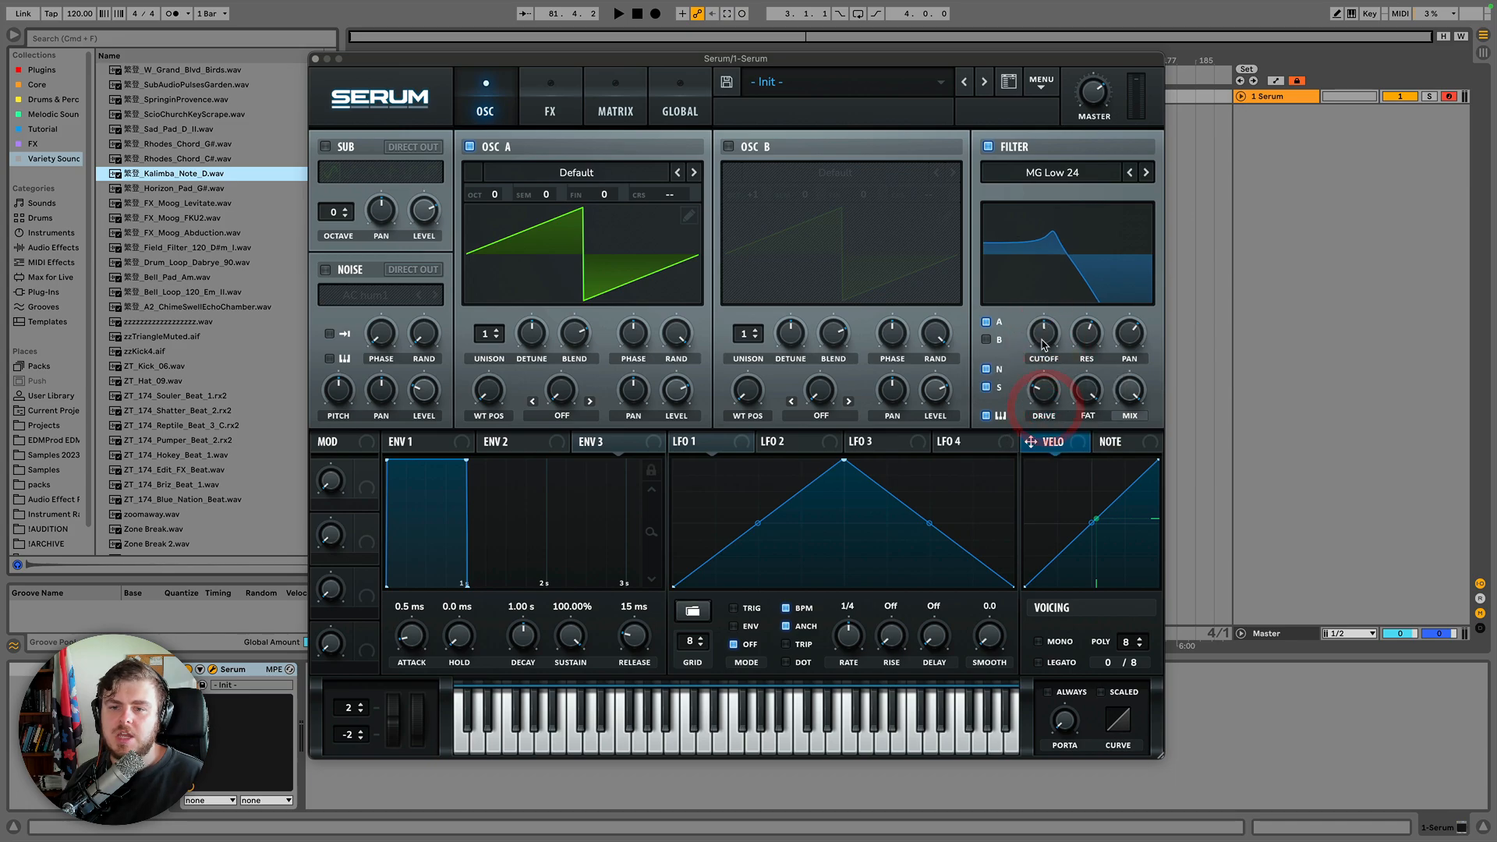
drag(1045, 343, 1049, 322)
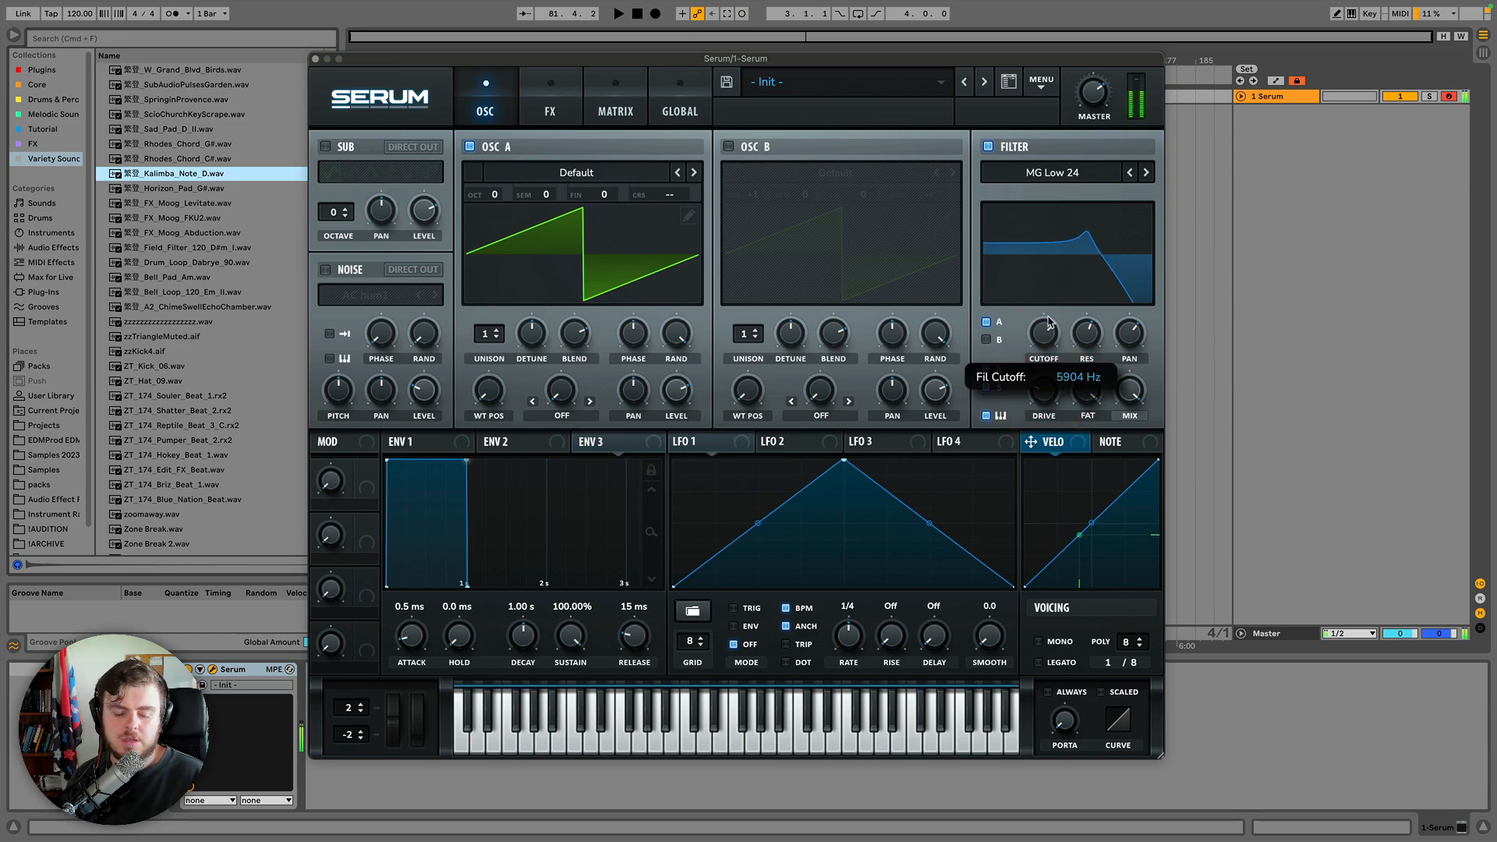
click(1049, 314)
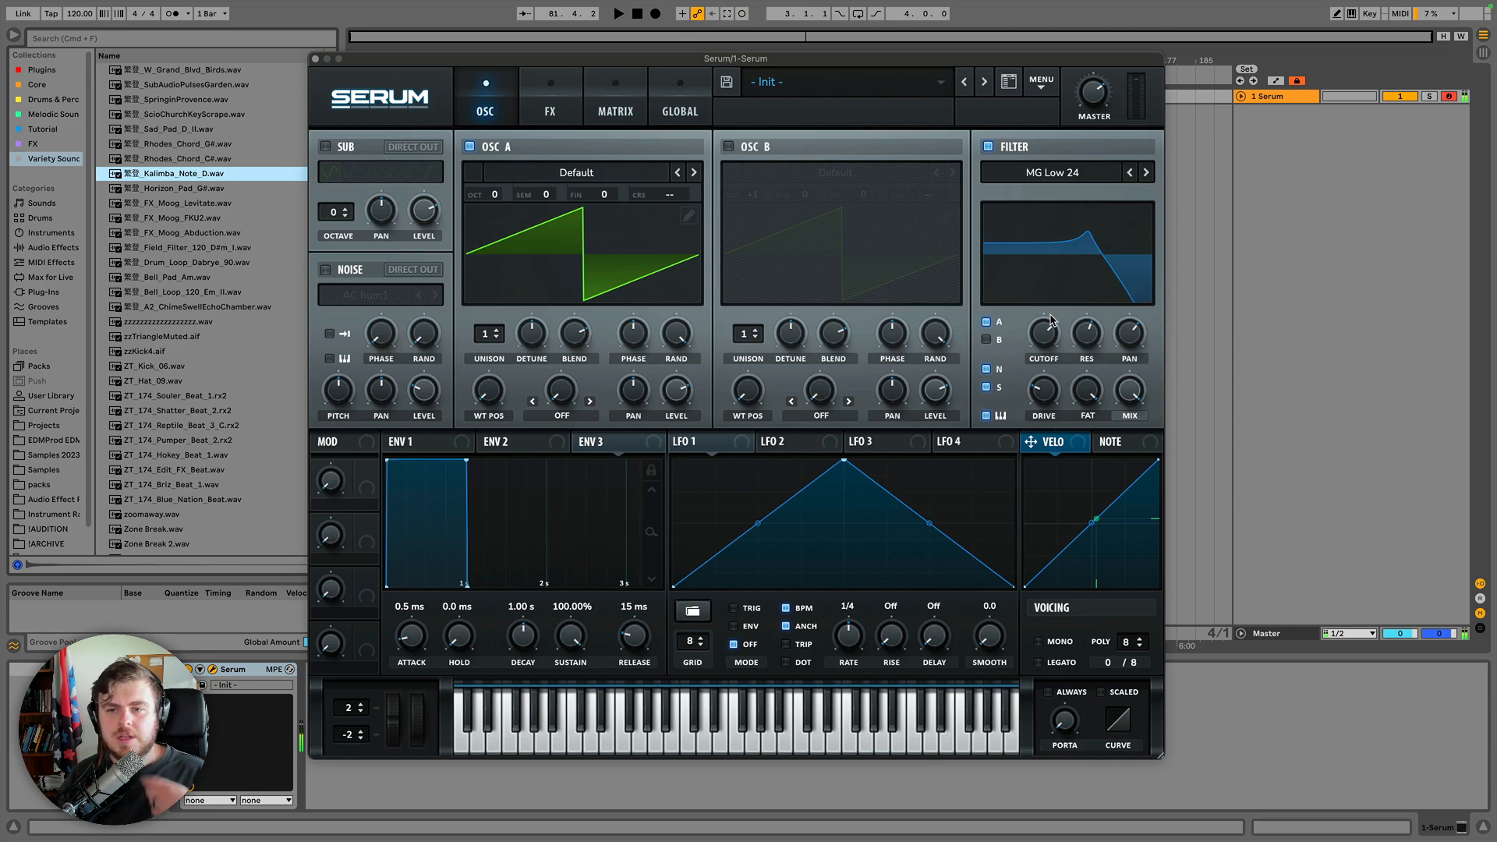
click(986, 416)
click(1051, 251)
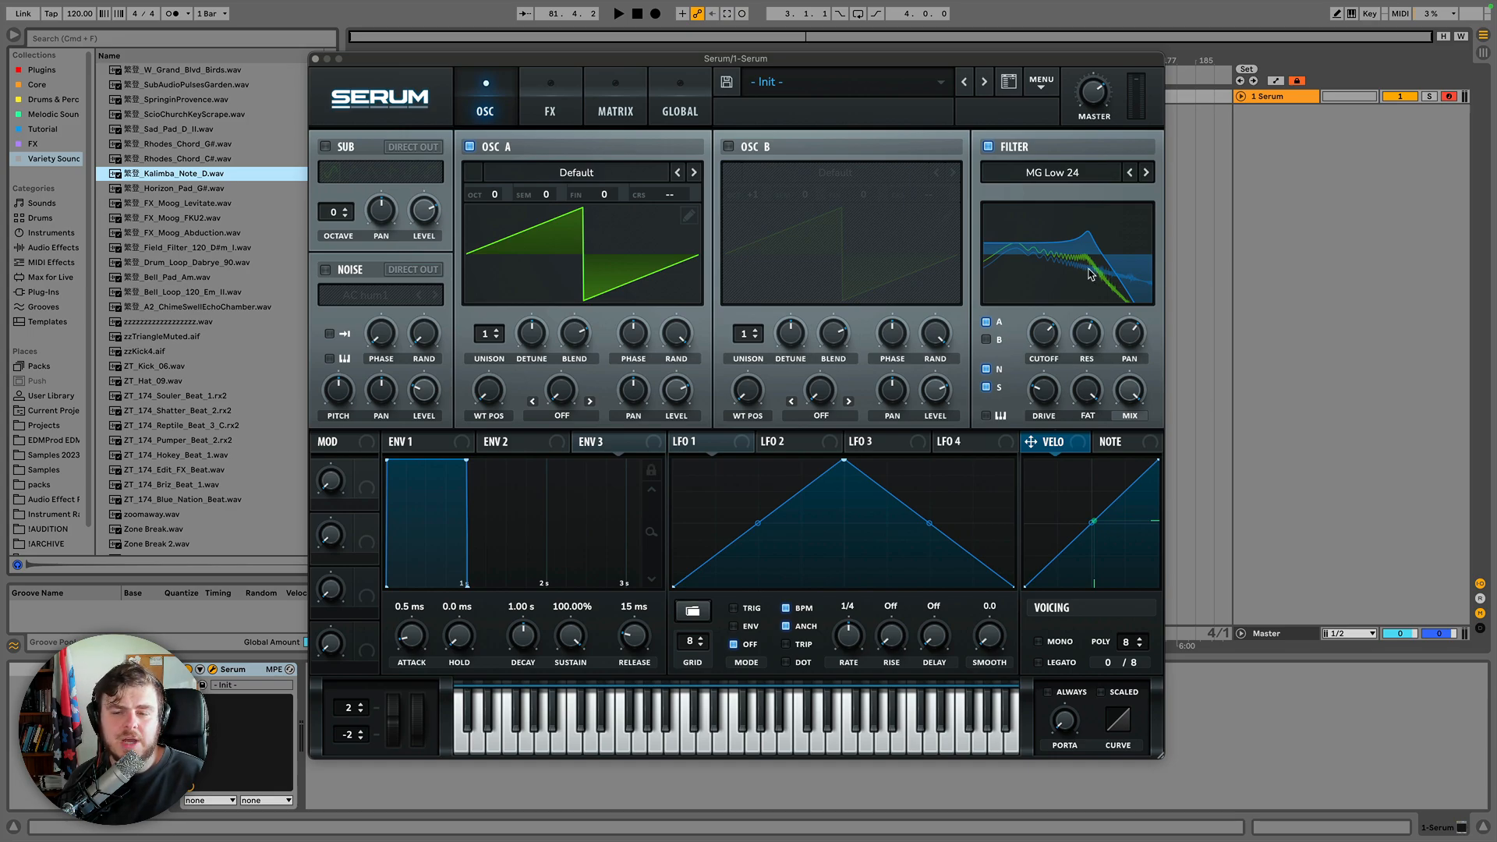
Step forward through the filter types to LH 6.
click(1146, 174)
click(1146, 173)
click(1146, 174)
click(1146, 173)
click(1146, 173)
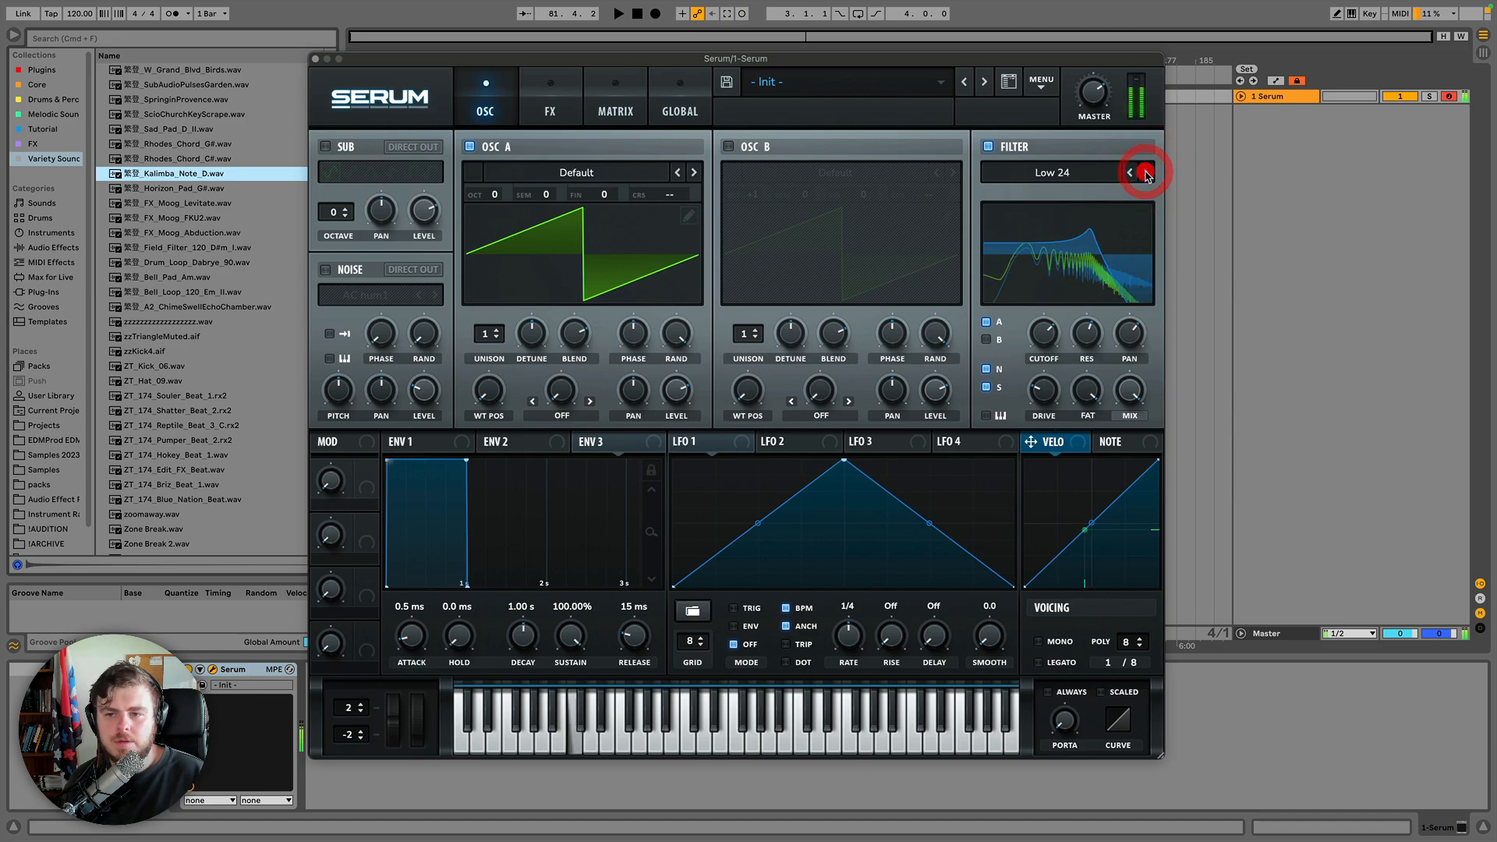
click(1146, 173)
click(1146, 173)
click(1146, 173)
click(1146, 173)
click(1146, 173)
click(1146, 173)
click(1146, 174)
click(1146, 173)
click(1146, 173)
click(1146, 174)
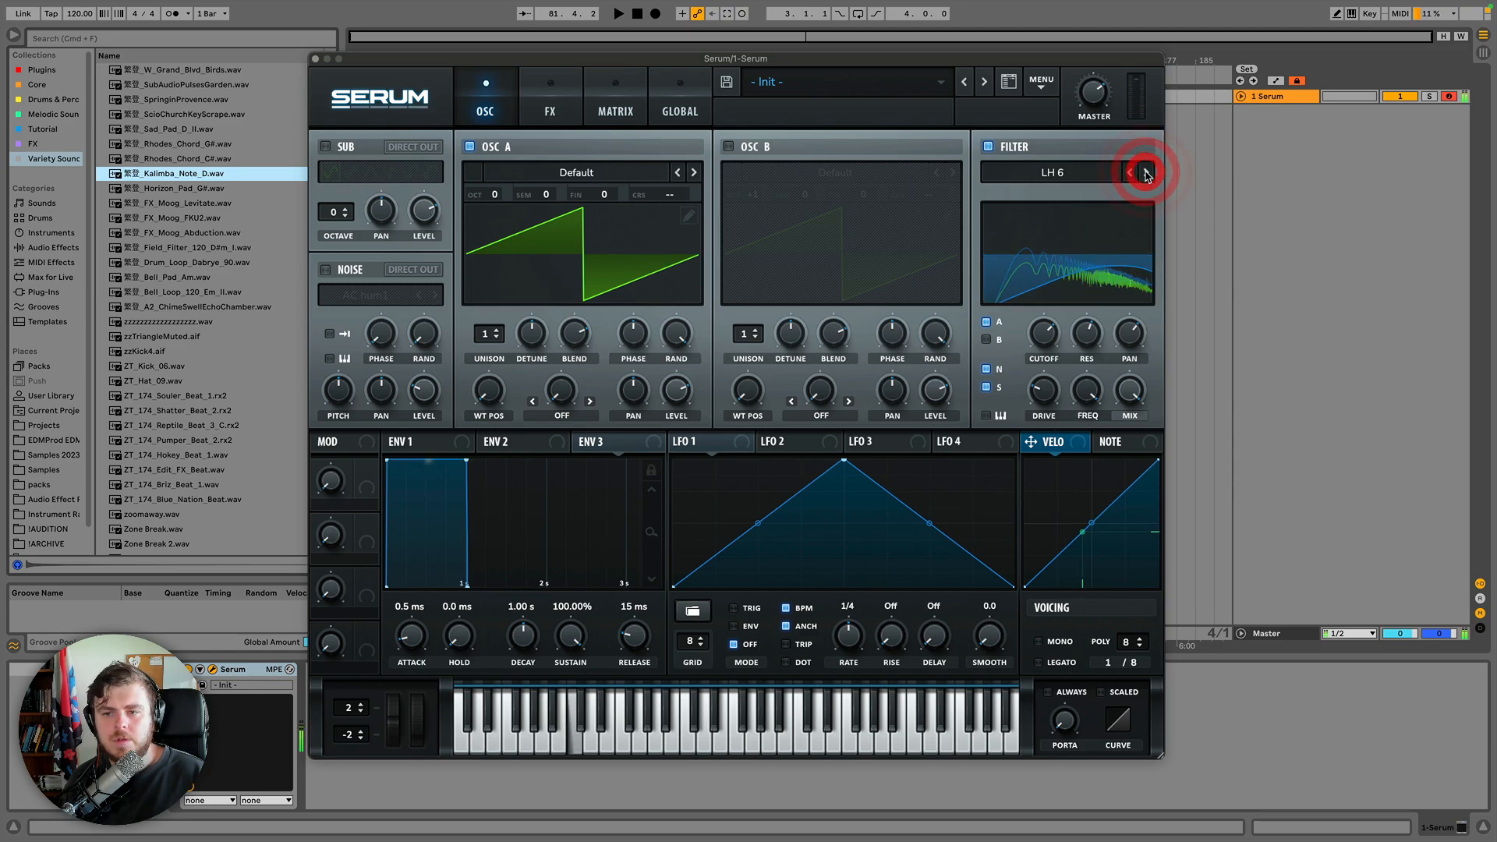
click(1084, 219)
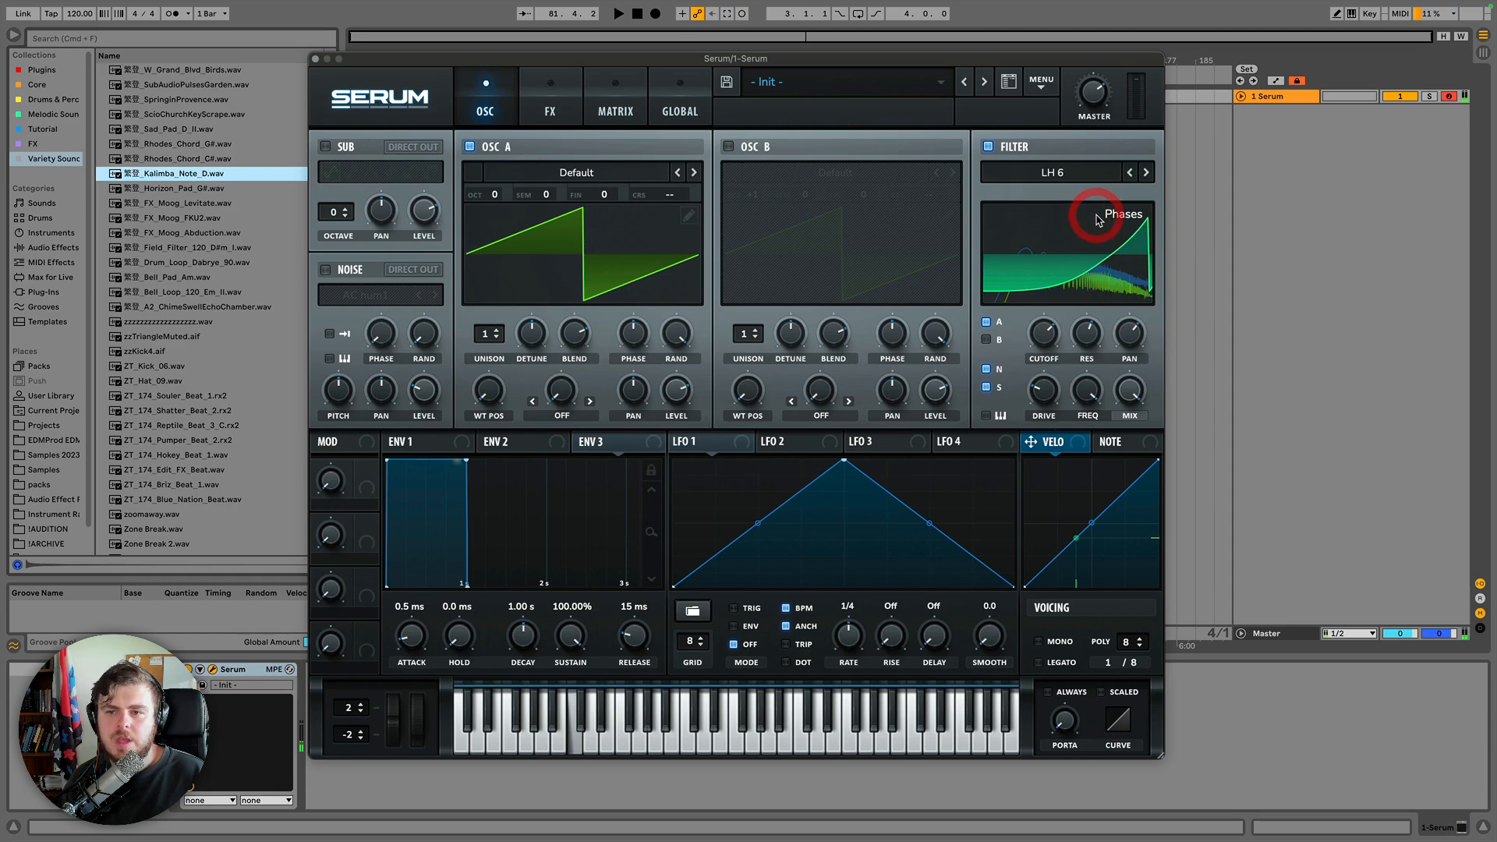
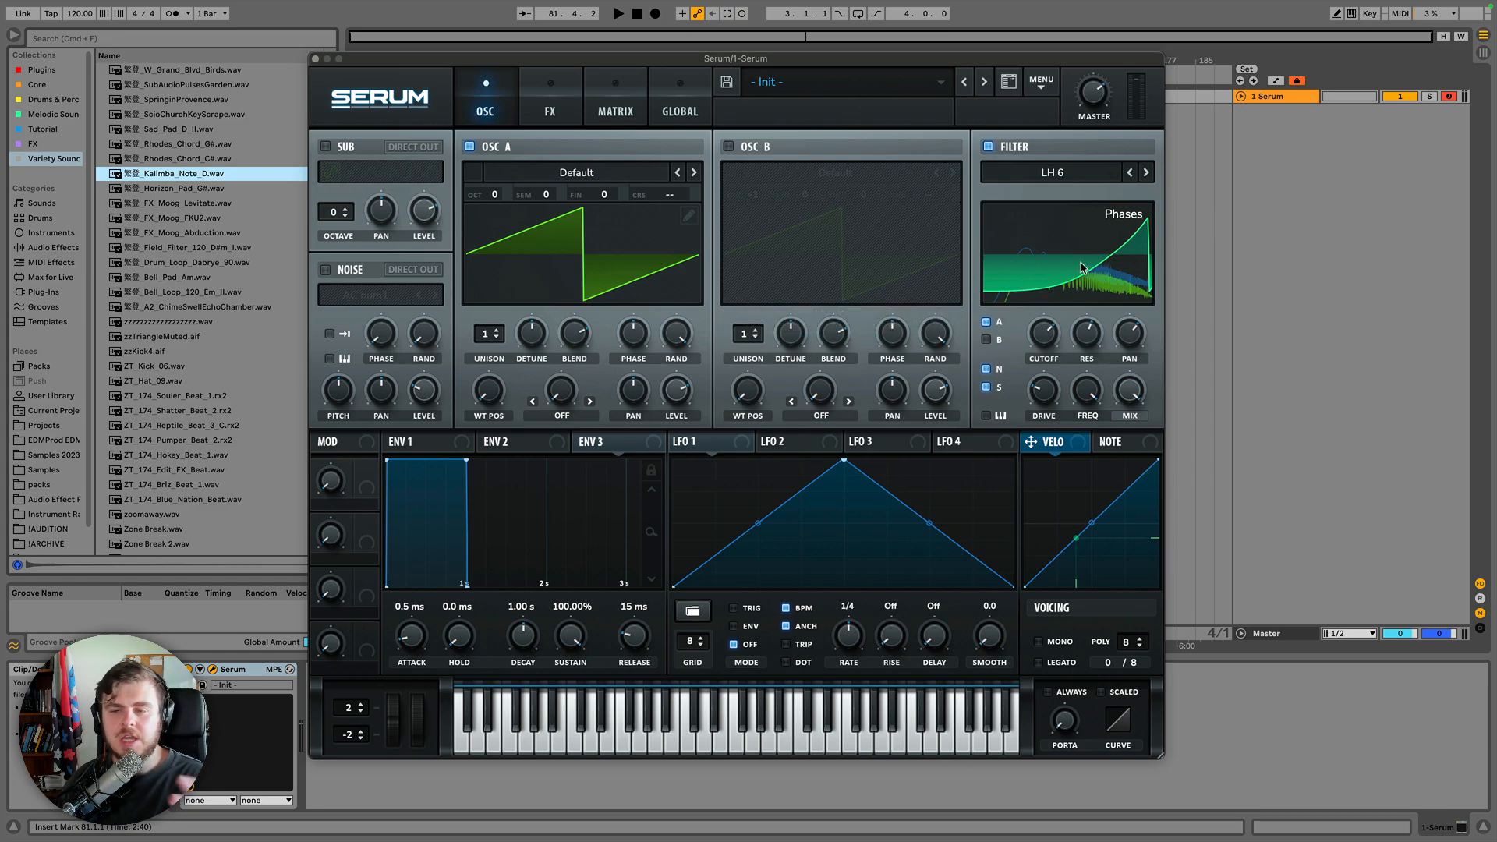
Switch the LH 6 filter display between its phase view and its response curve.
click(1073, 248)
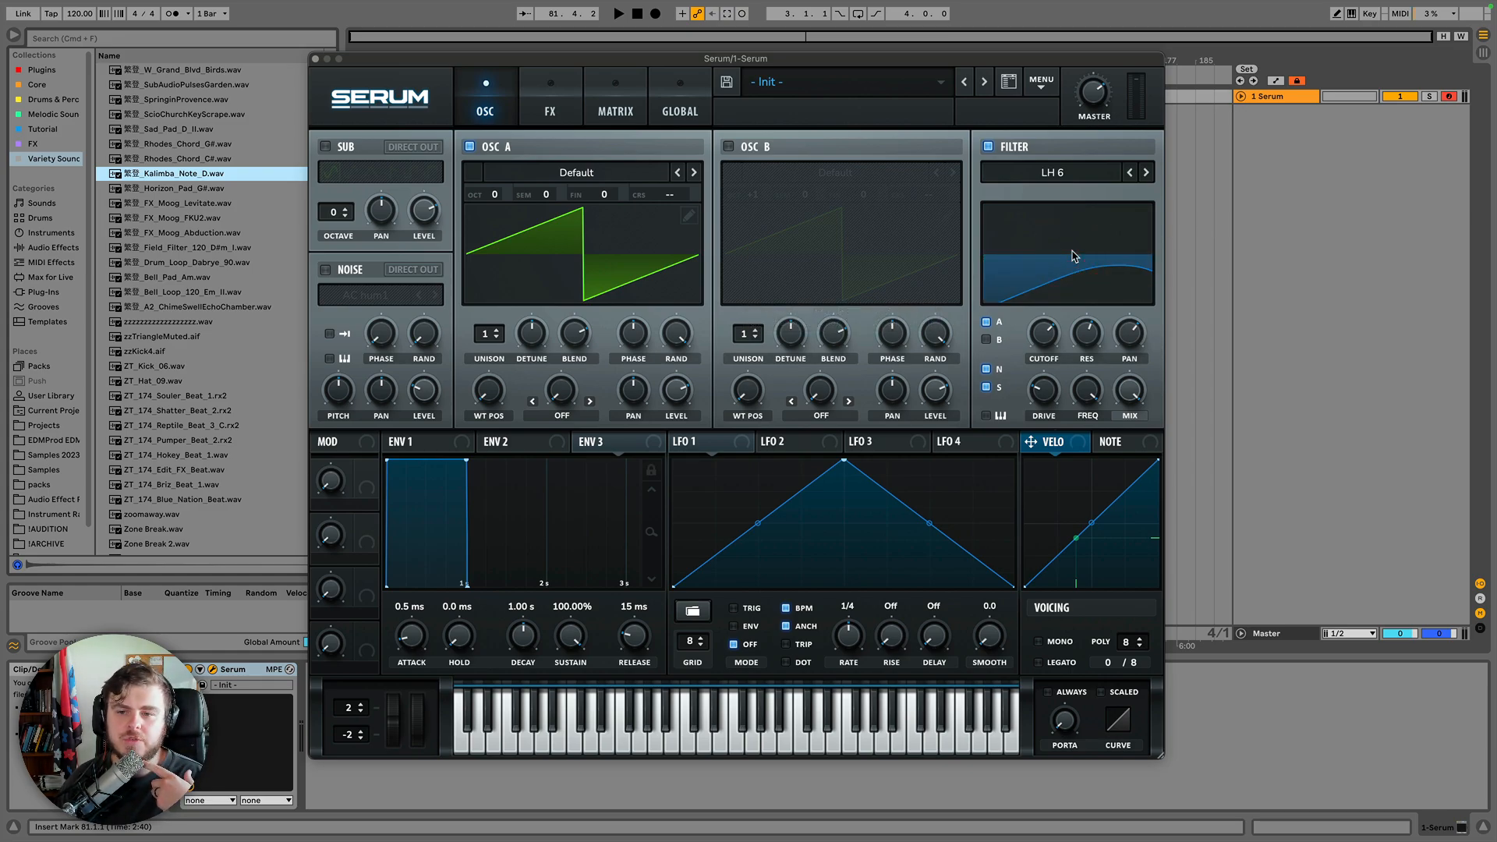
click(1073, 256)
click(1073, 256)
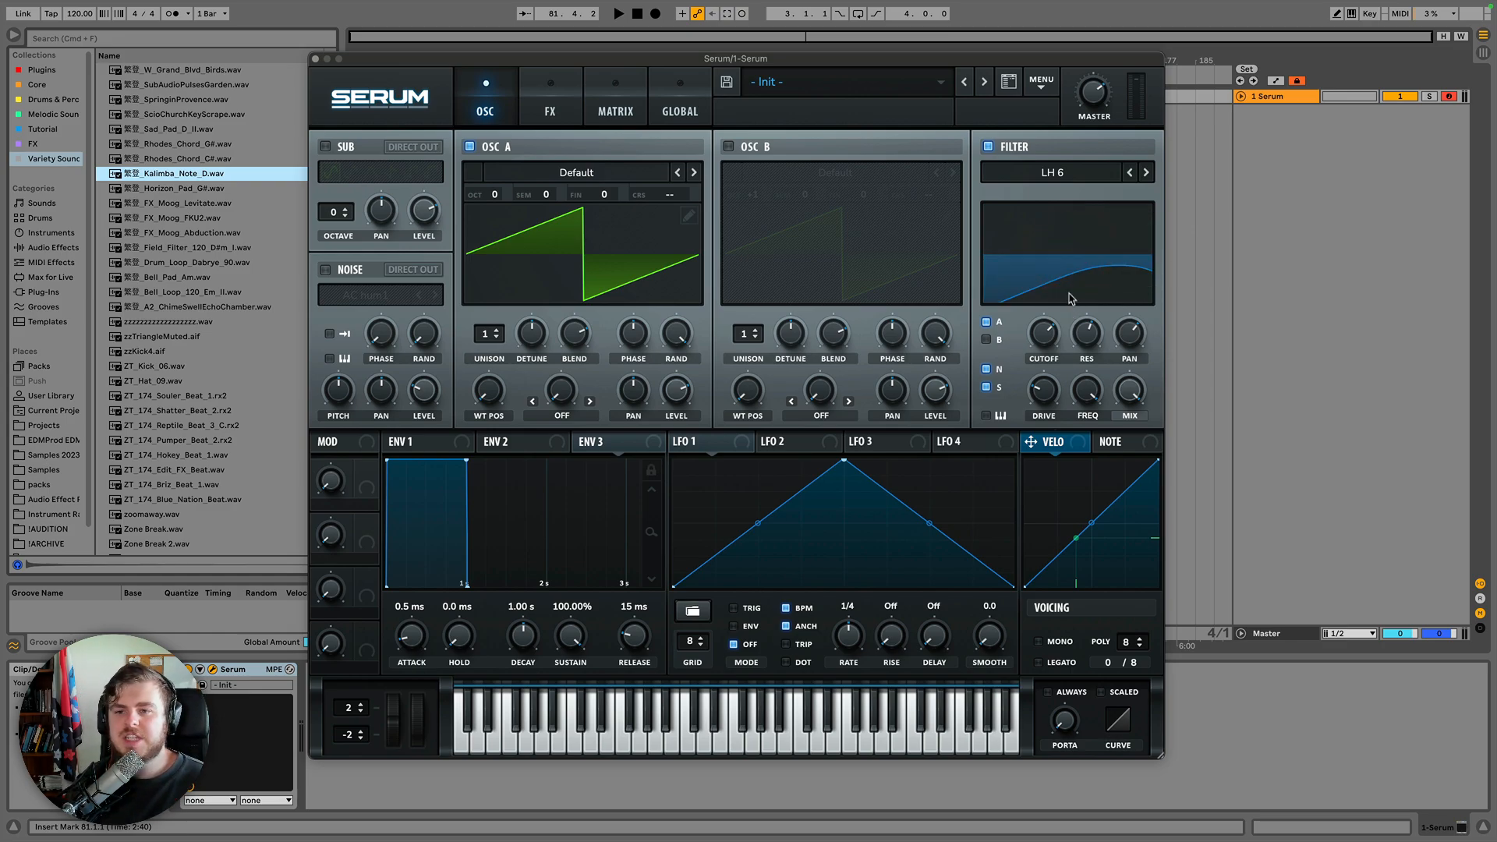
click(1085, 174)
click(1064, 170)
click(1063, 234)
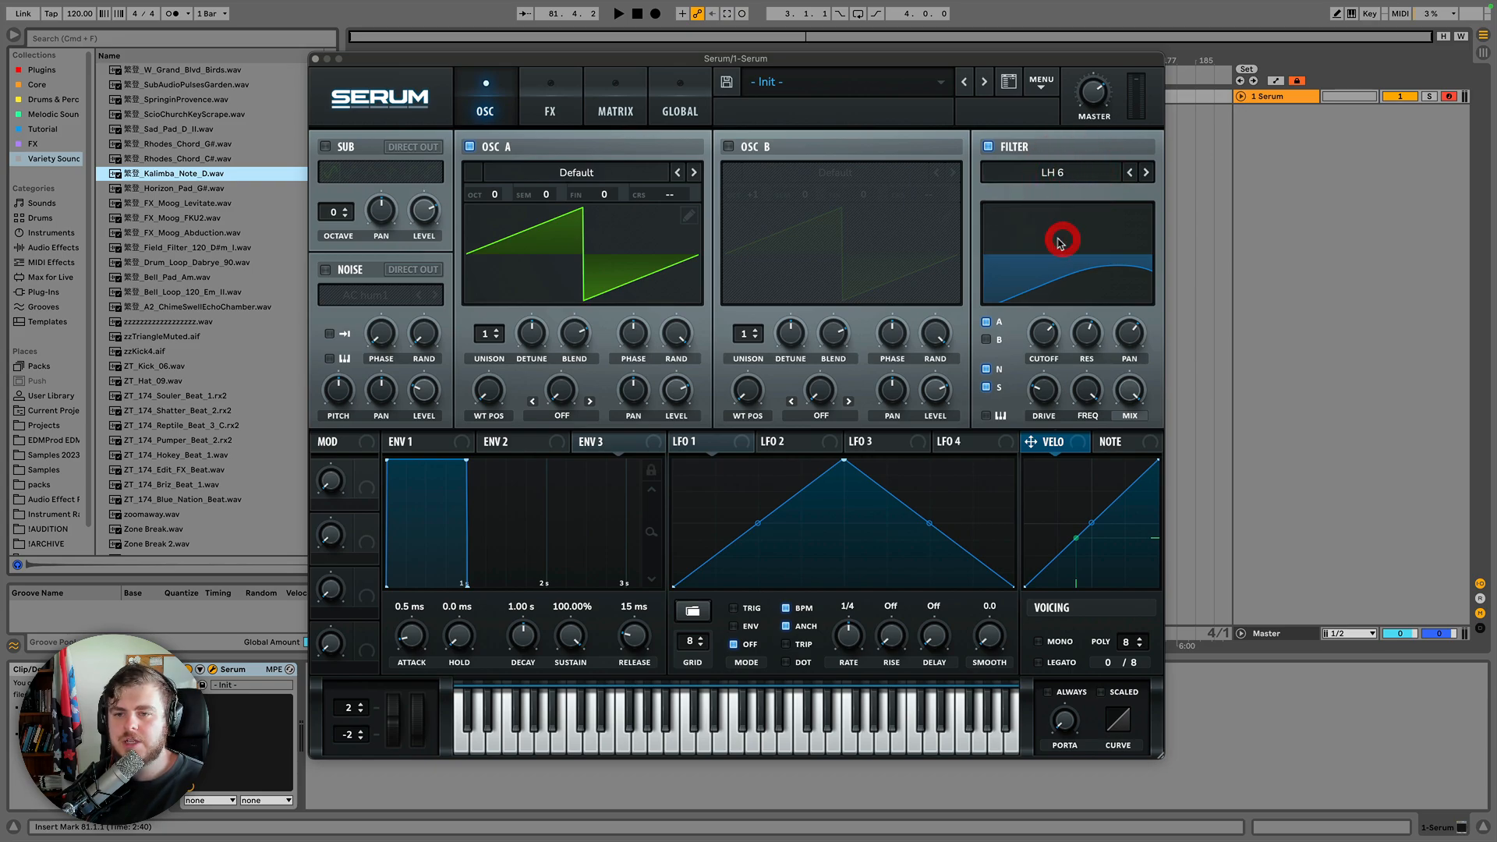
click(1051, 240)
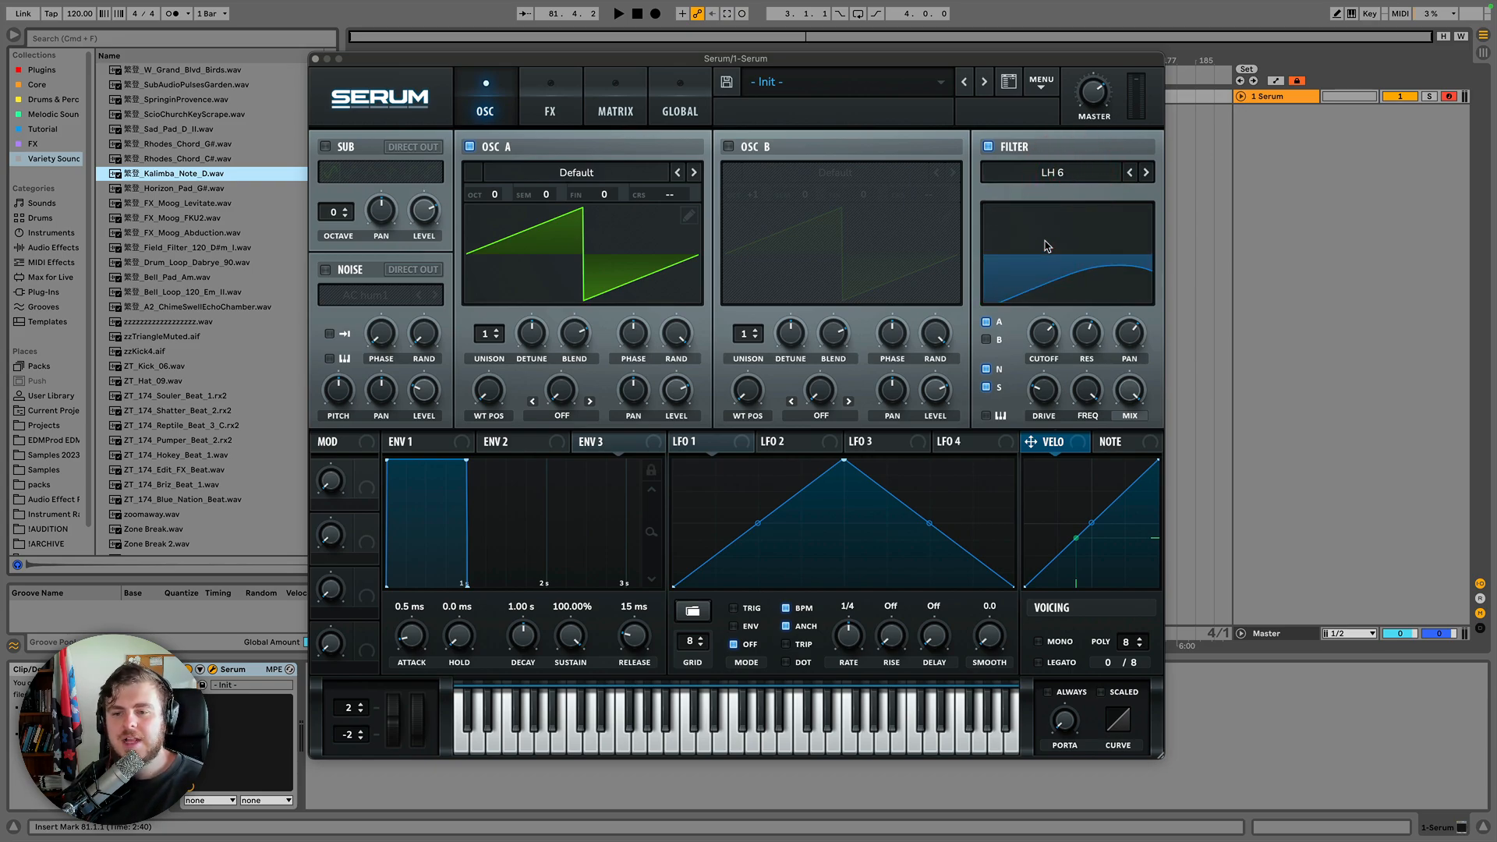
Turn on the Noise, Sub and Osc B oscillators.
click(325, 270)
click(325, 147)
click(728, 147)
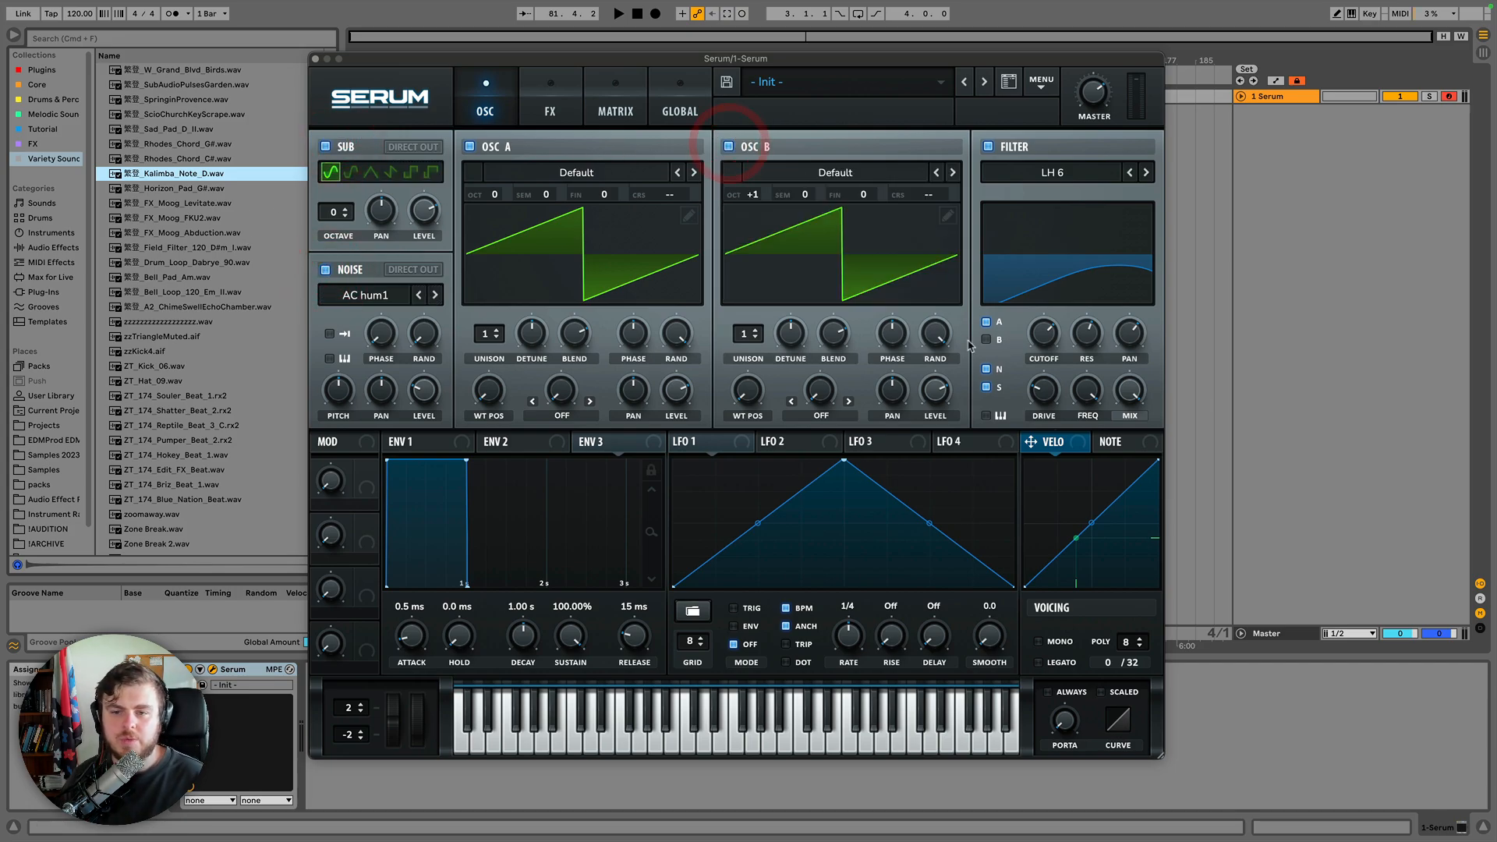
Route Osc B through the filter and raise the filter cutoff.
click(986, 340)
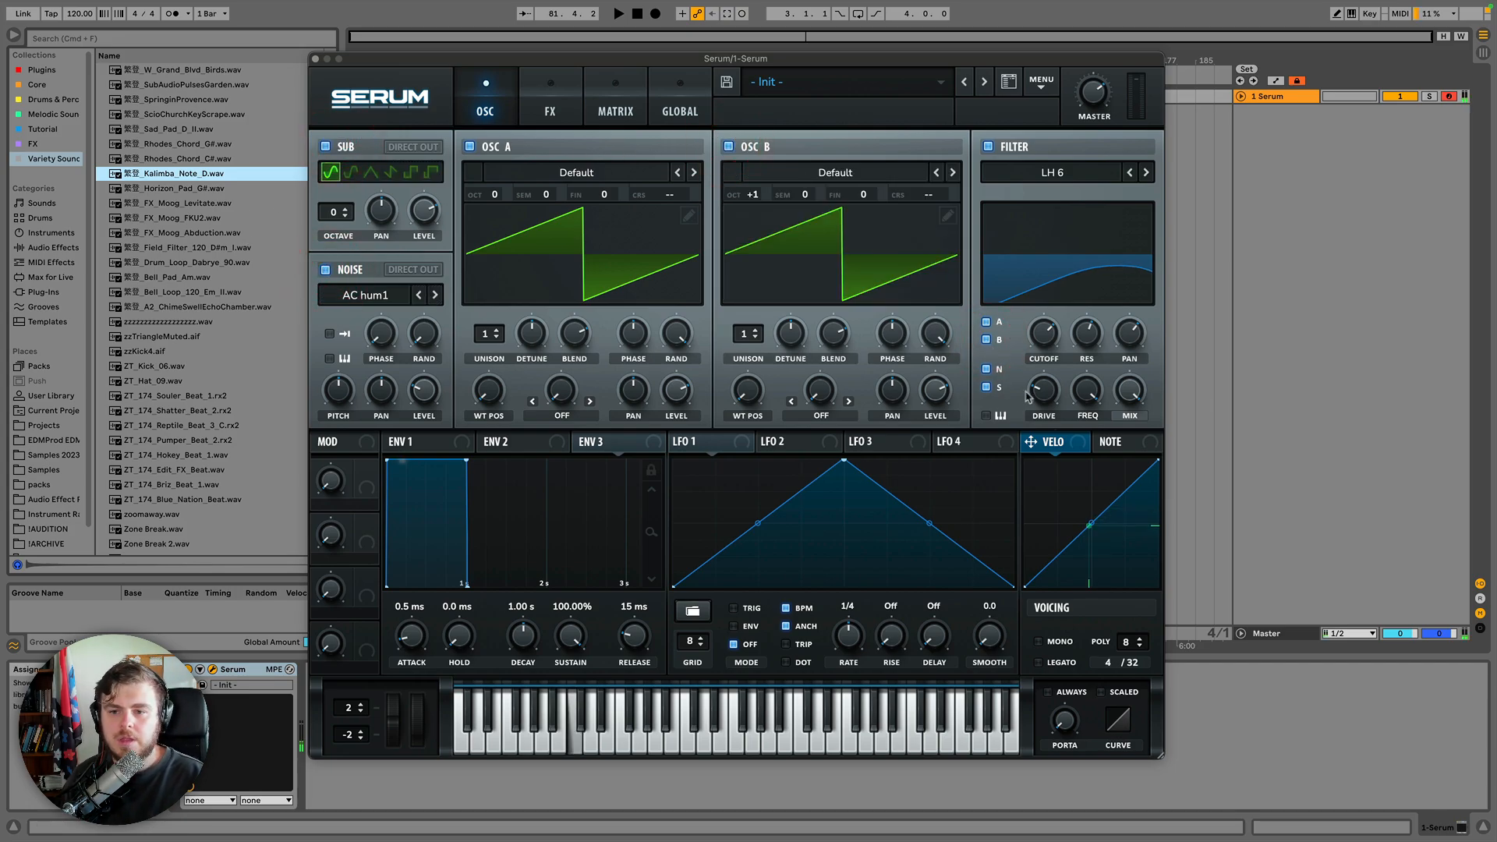
mouse_move(1043, 335)
mouse_down()
mouse_move(1044, 378)
mouse_move(1062, 316)
mouse_up()
Step the filter type forward to LP 12 and lower the filter frequency knob.
click(1147, 180)
click(1146, 179)
click(1147, 179)
drag(1084, 394, 1078, 462)
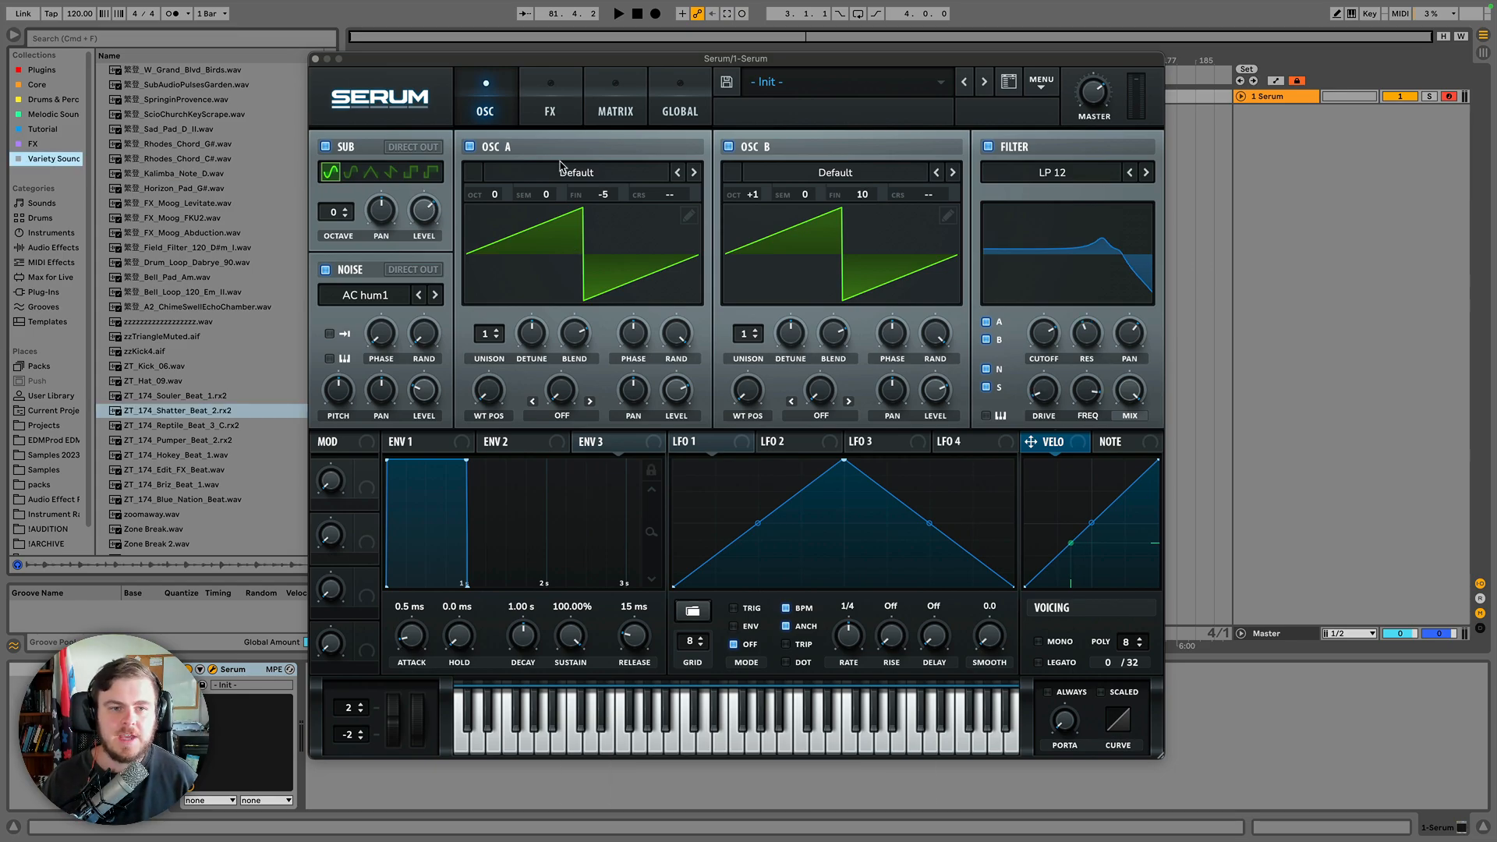
Open the FX page and switch off the Filter effect module.
click(548, 100)
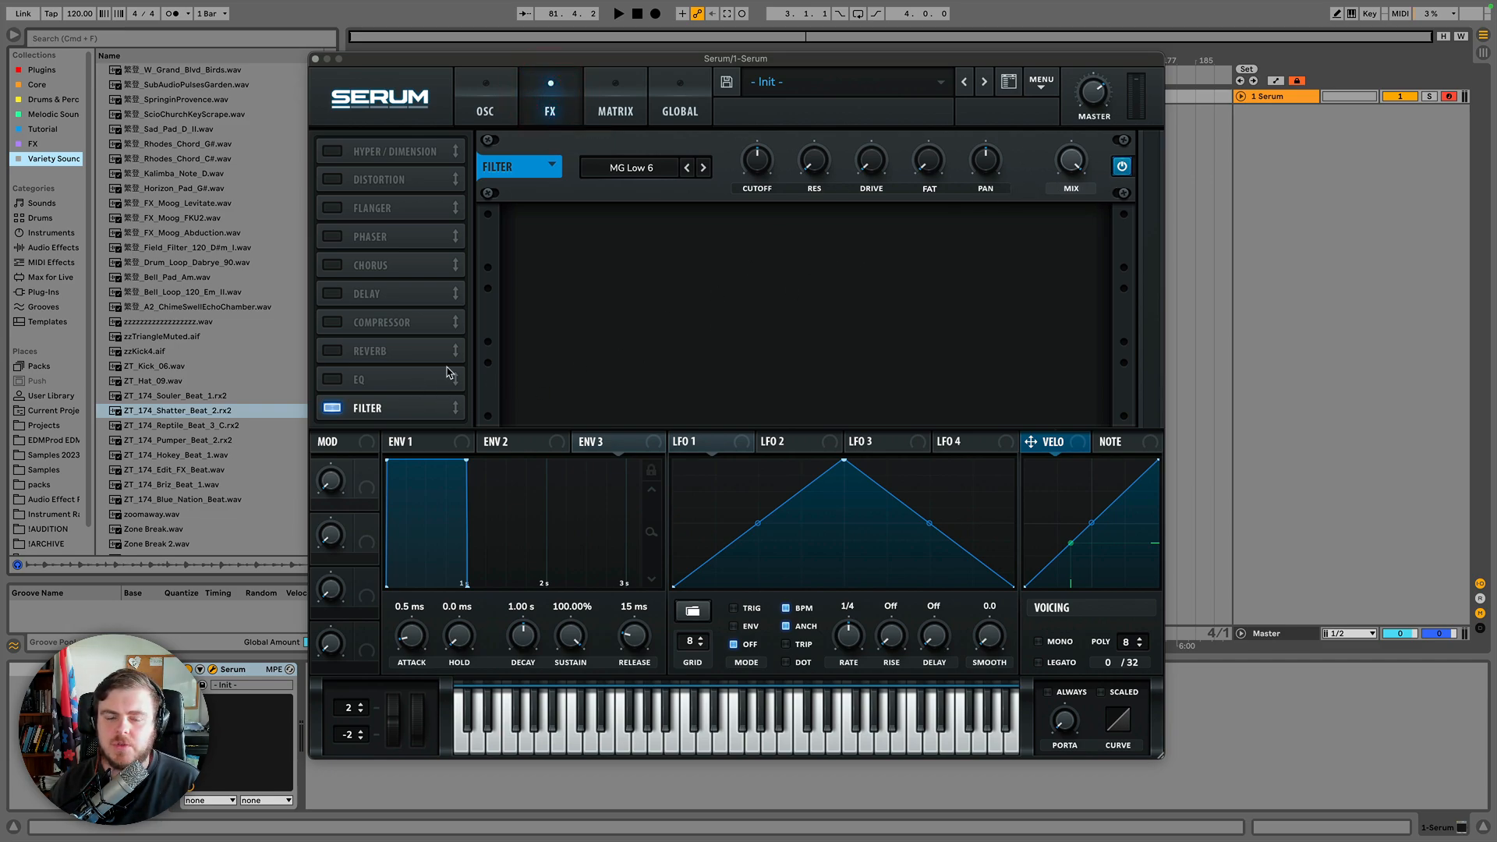
click(332, 408)
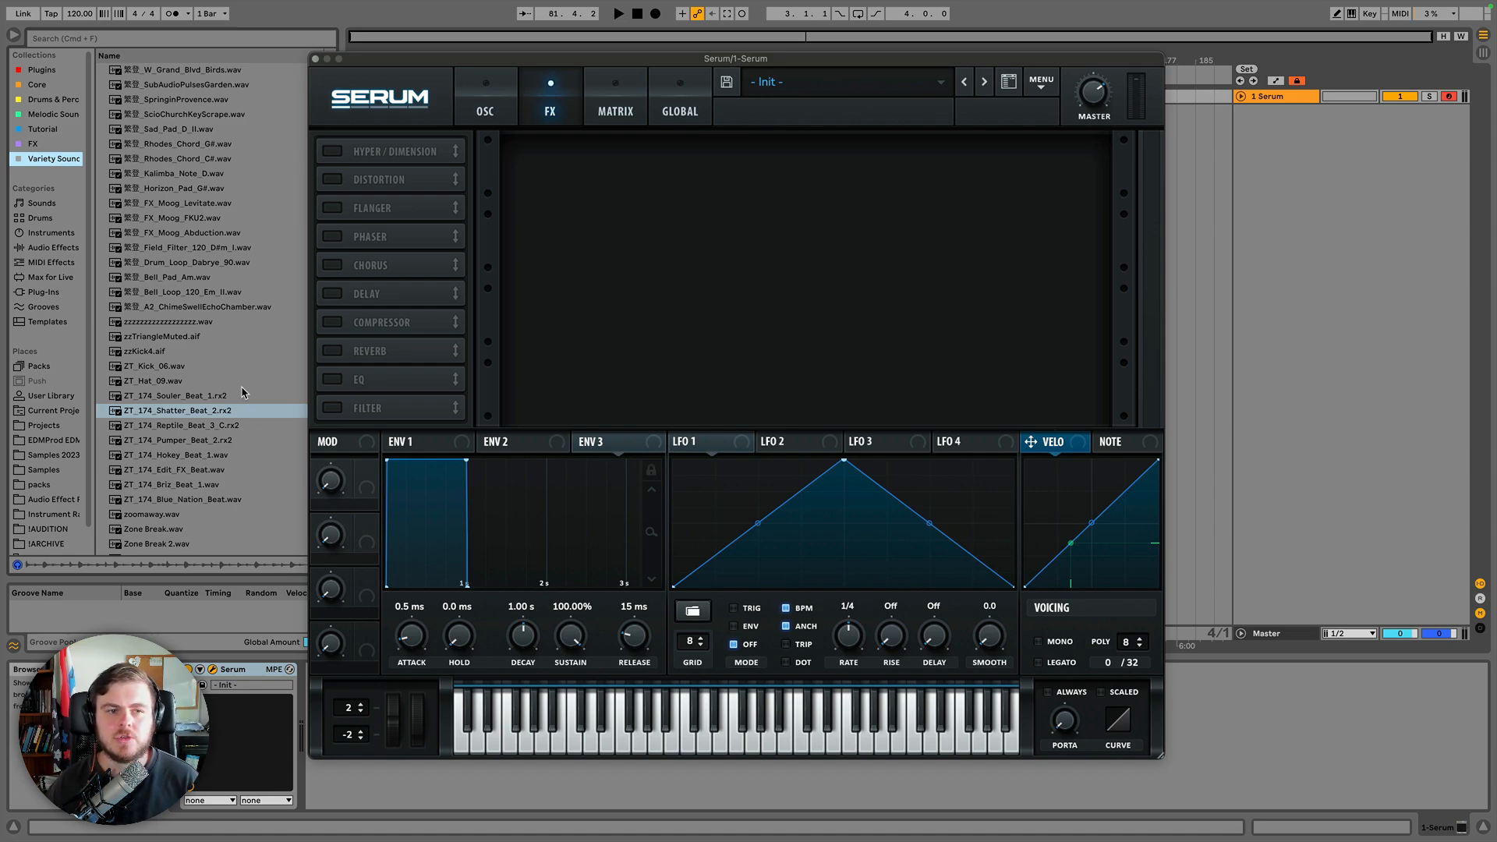
Enable the Hyper/Dimension effect, briefly toggling Distortion and Flanger on and off.
click(332, 153)
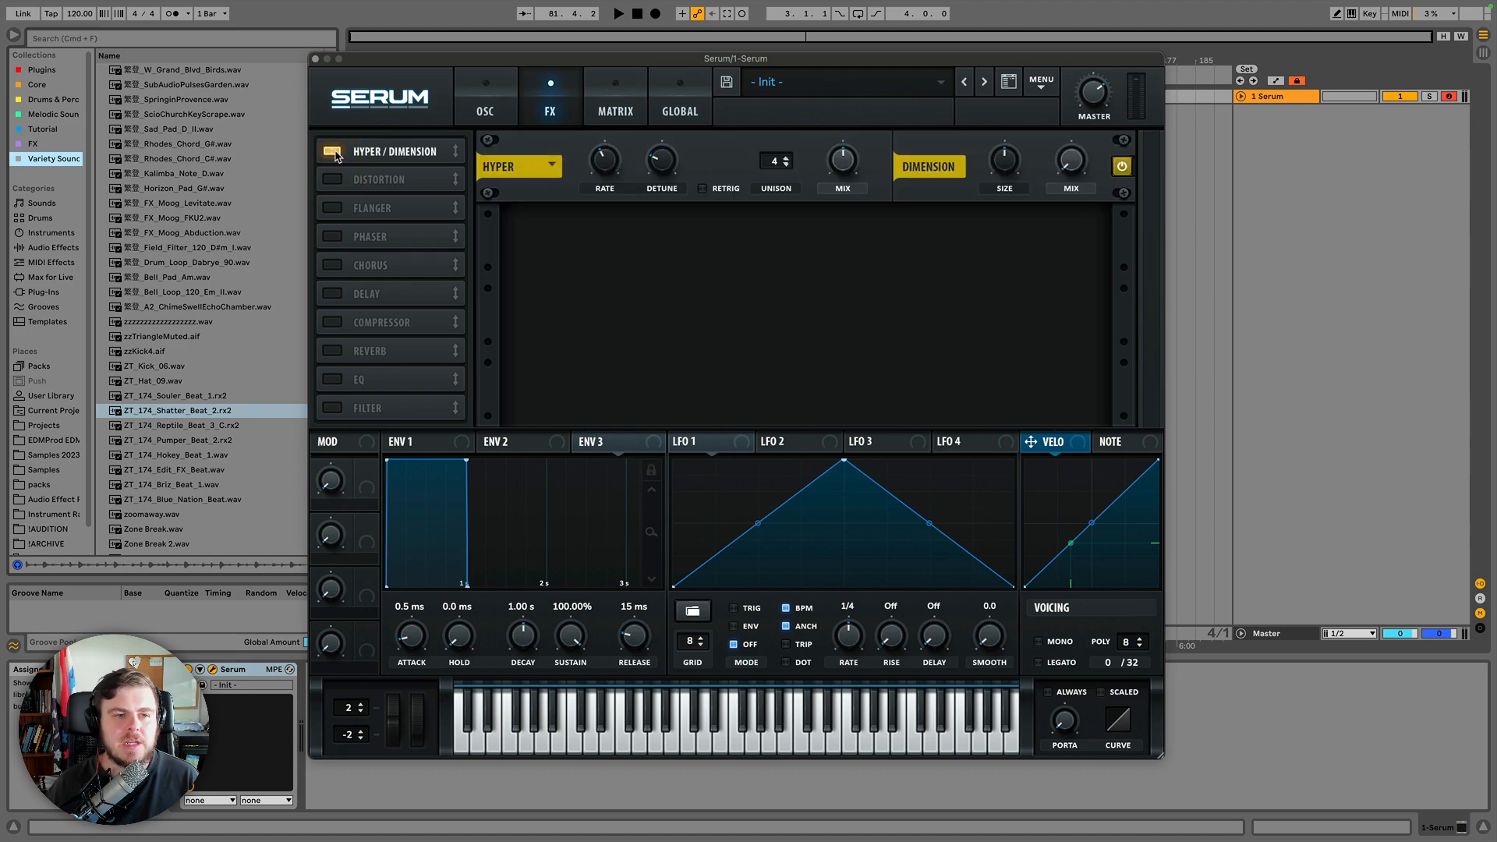
click(334, 179)
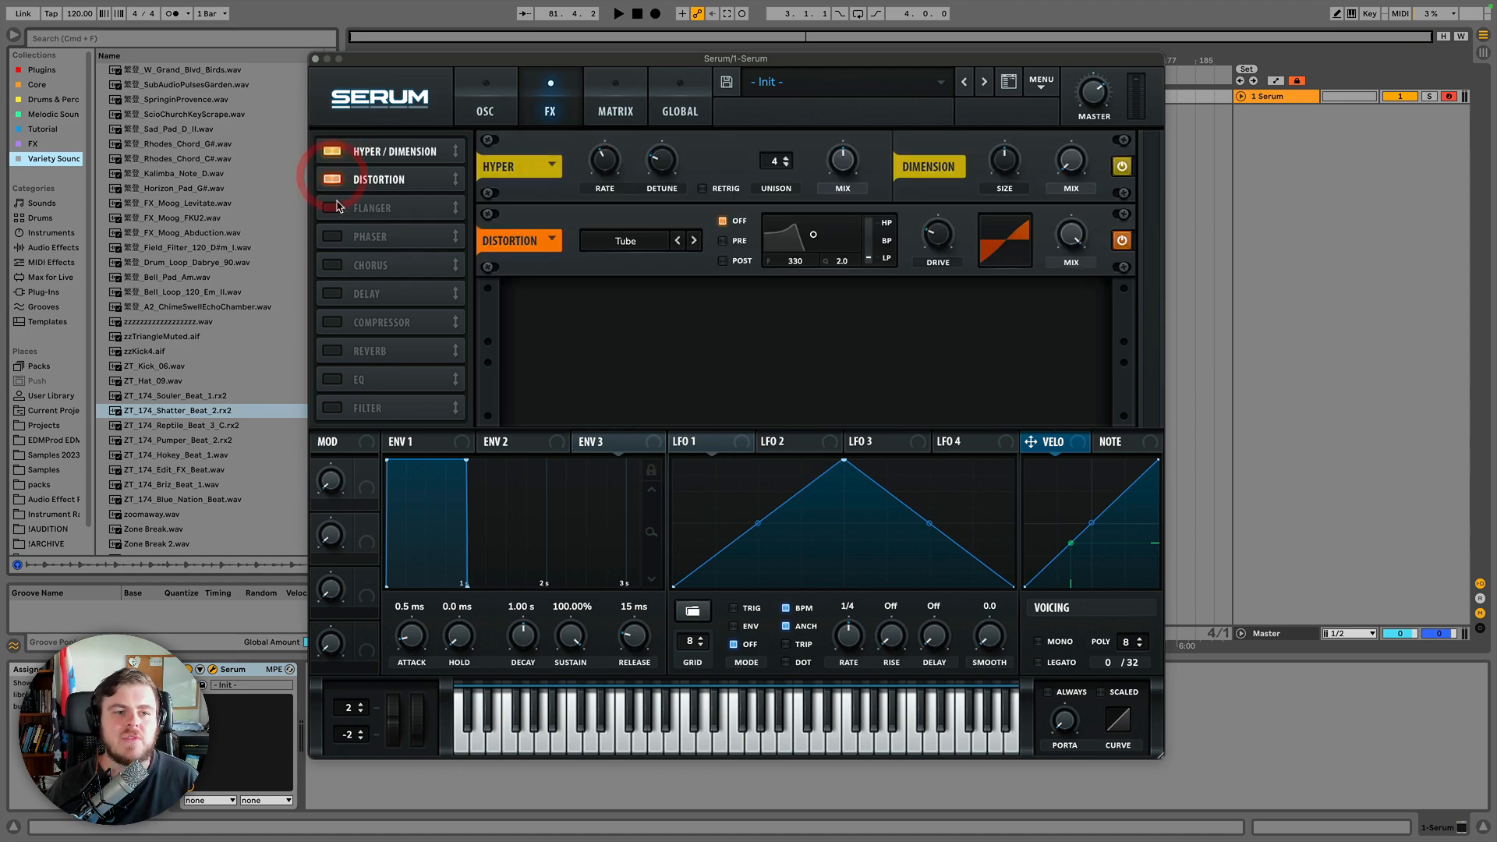
click(334, 208)
click(334, 207)
click(337, 181)
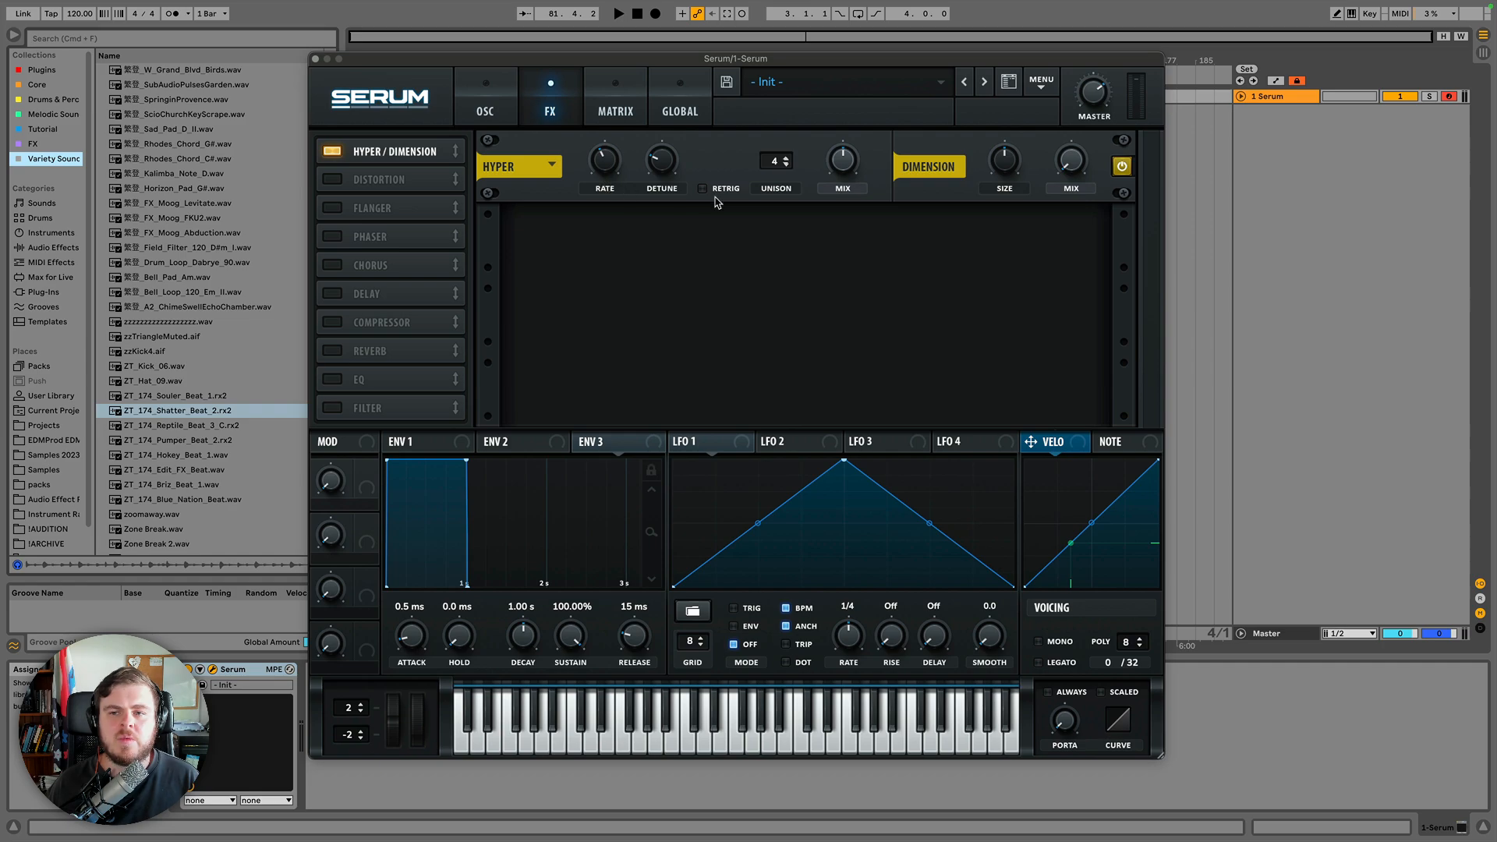
Compare the Hyper/Dimension effect bypassed and active.
click(1121, 170)
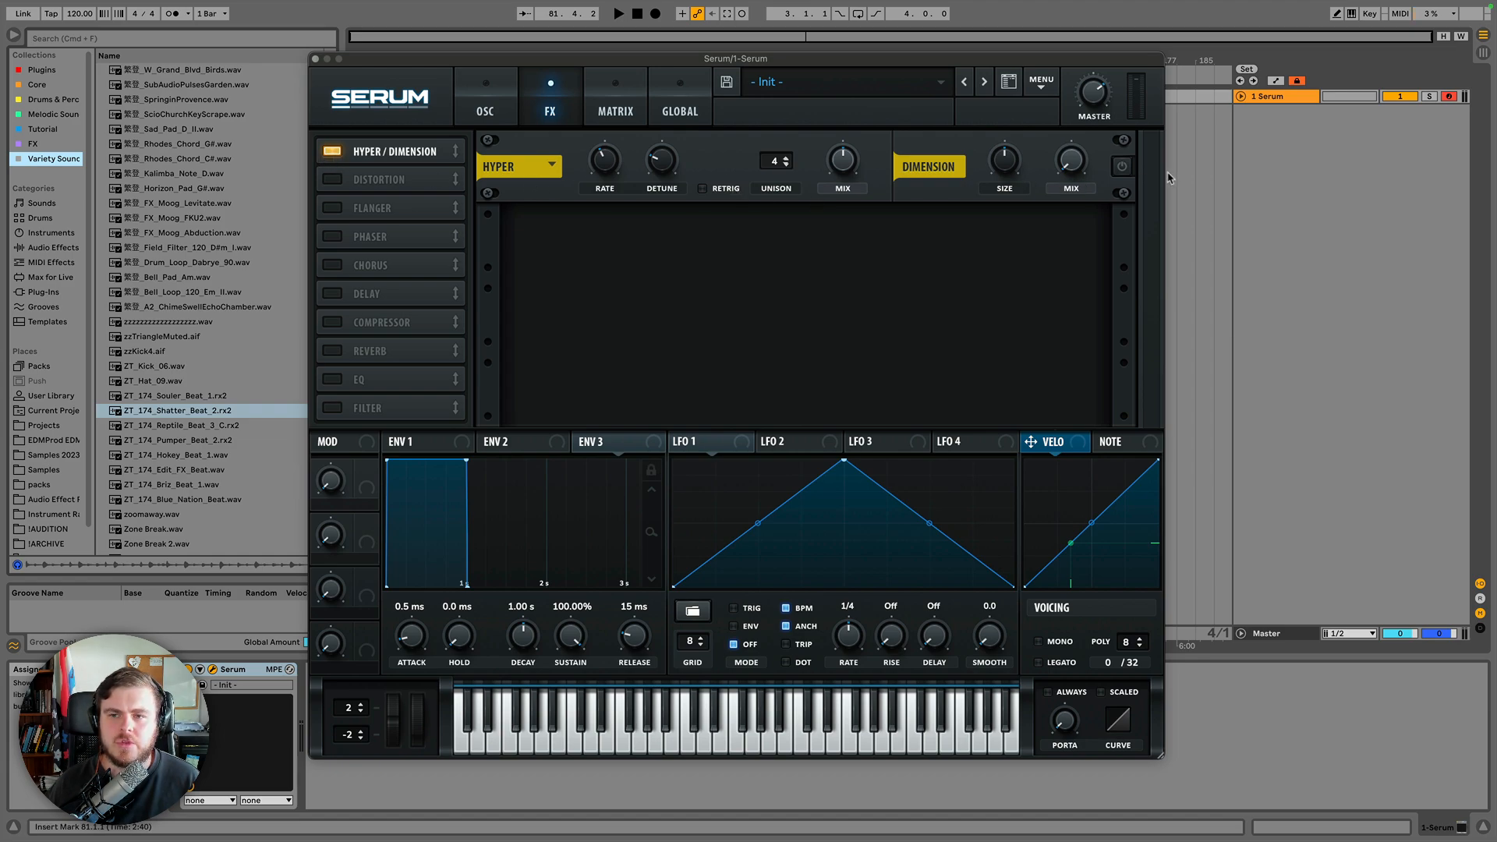
click(331, 152)
click(330, 151)
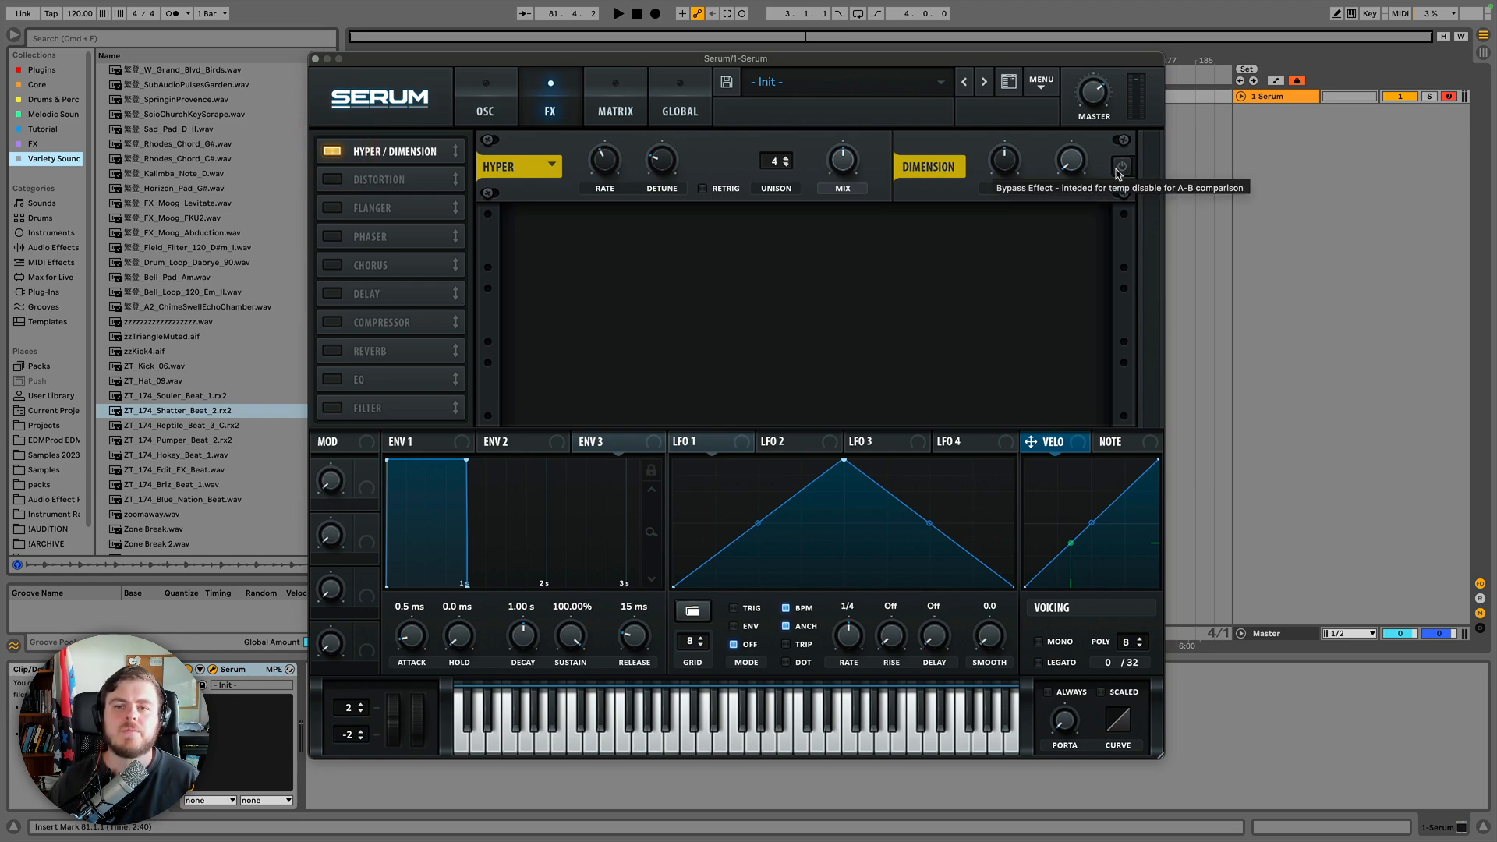
click(1120, 167)
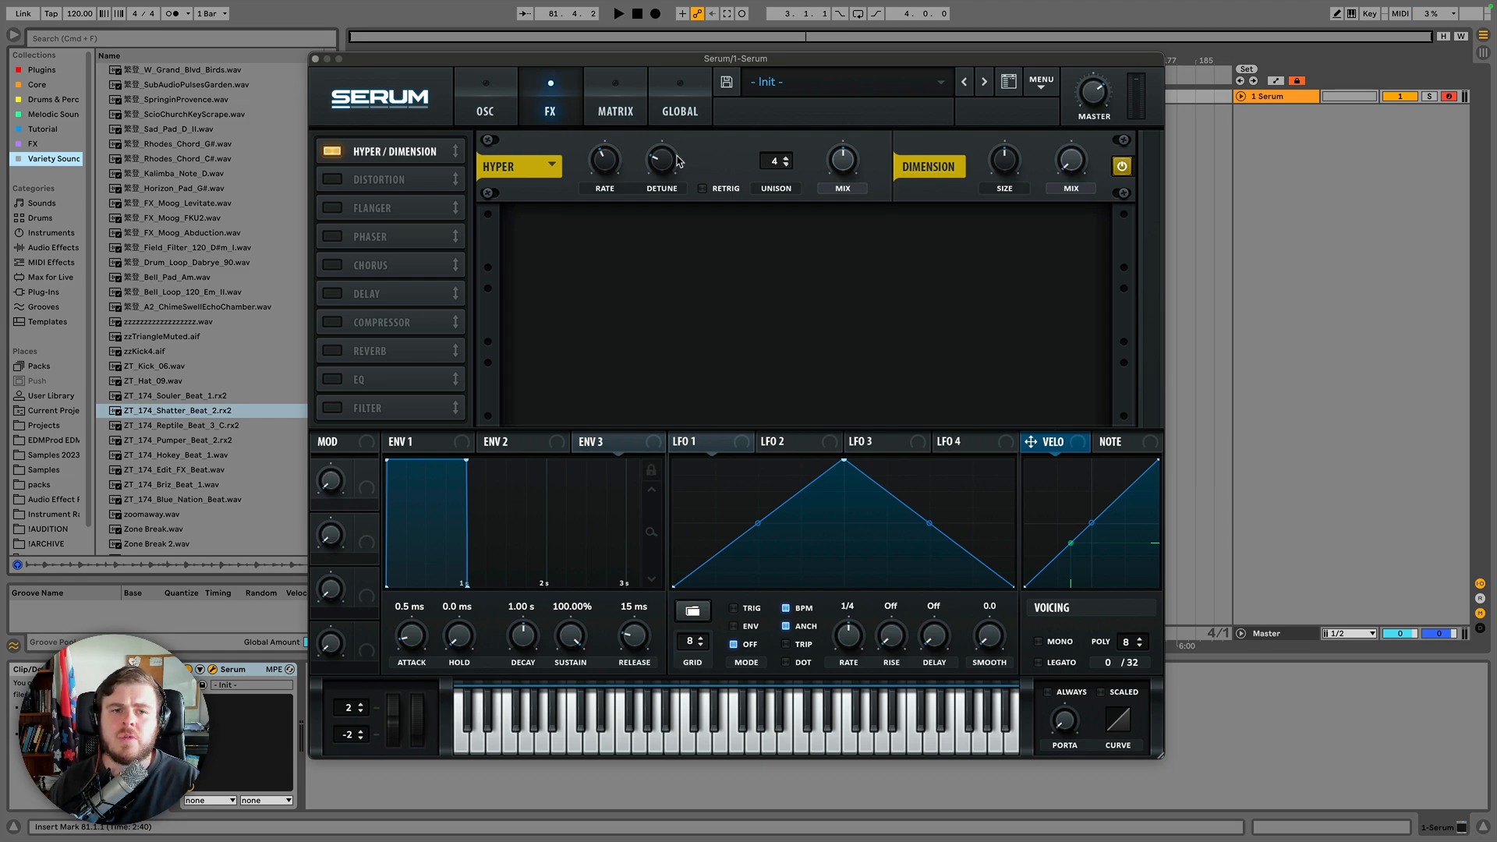
Adjust the Hyper mix amount up and down.
drag(843, 166, 827, 260)
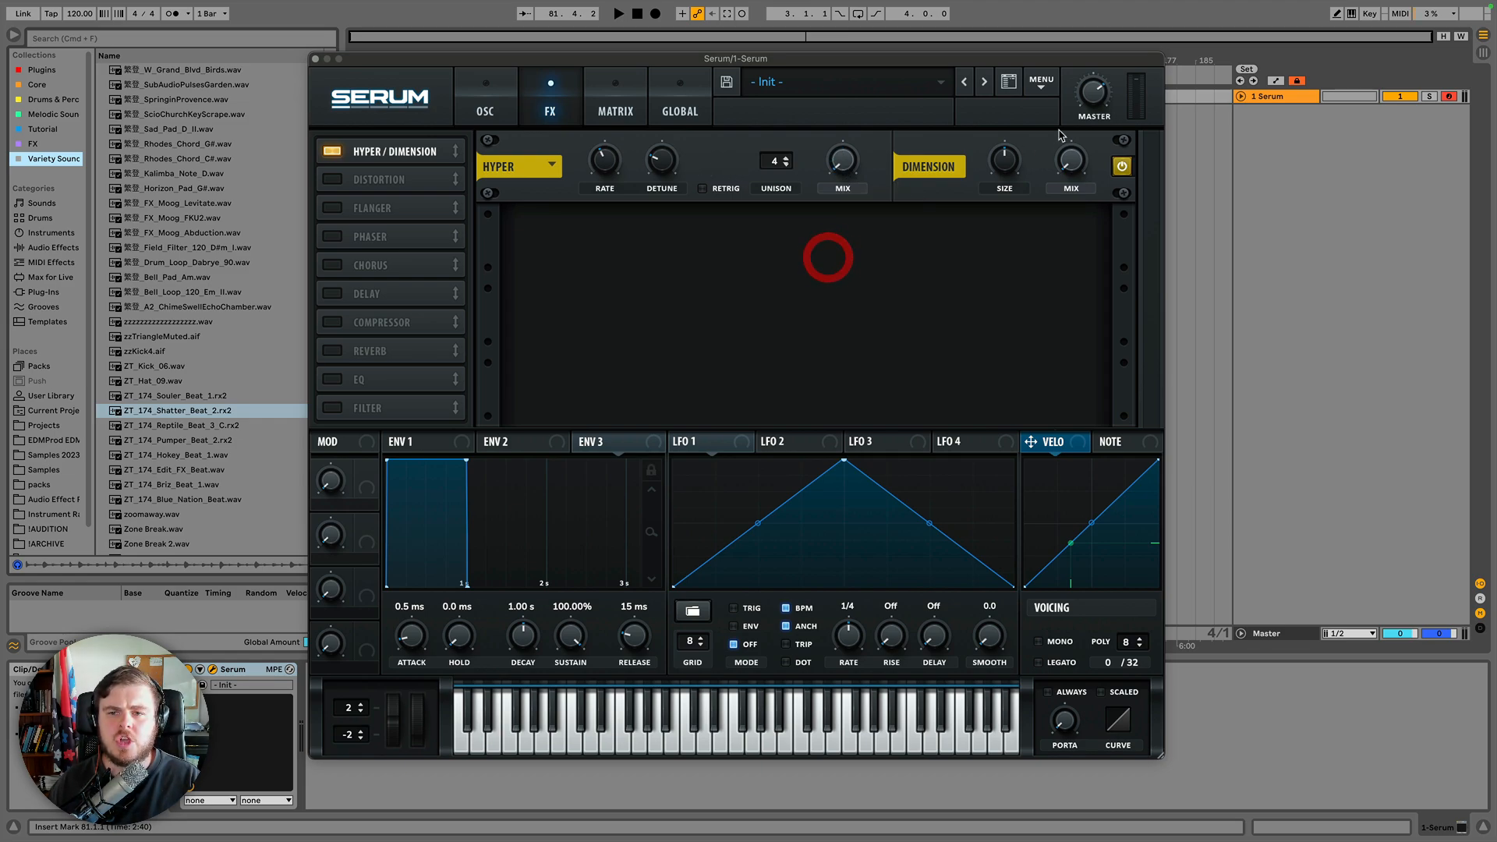
click(1070, 167)
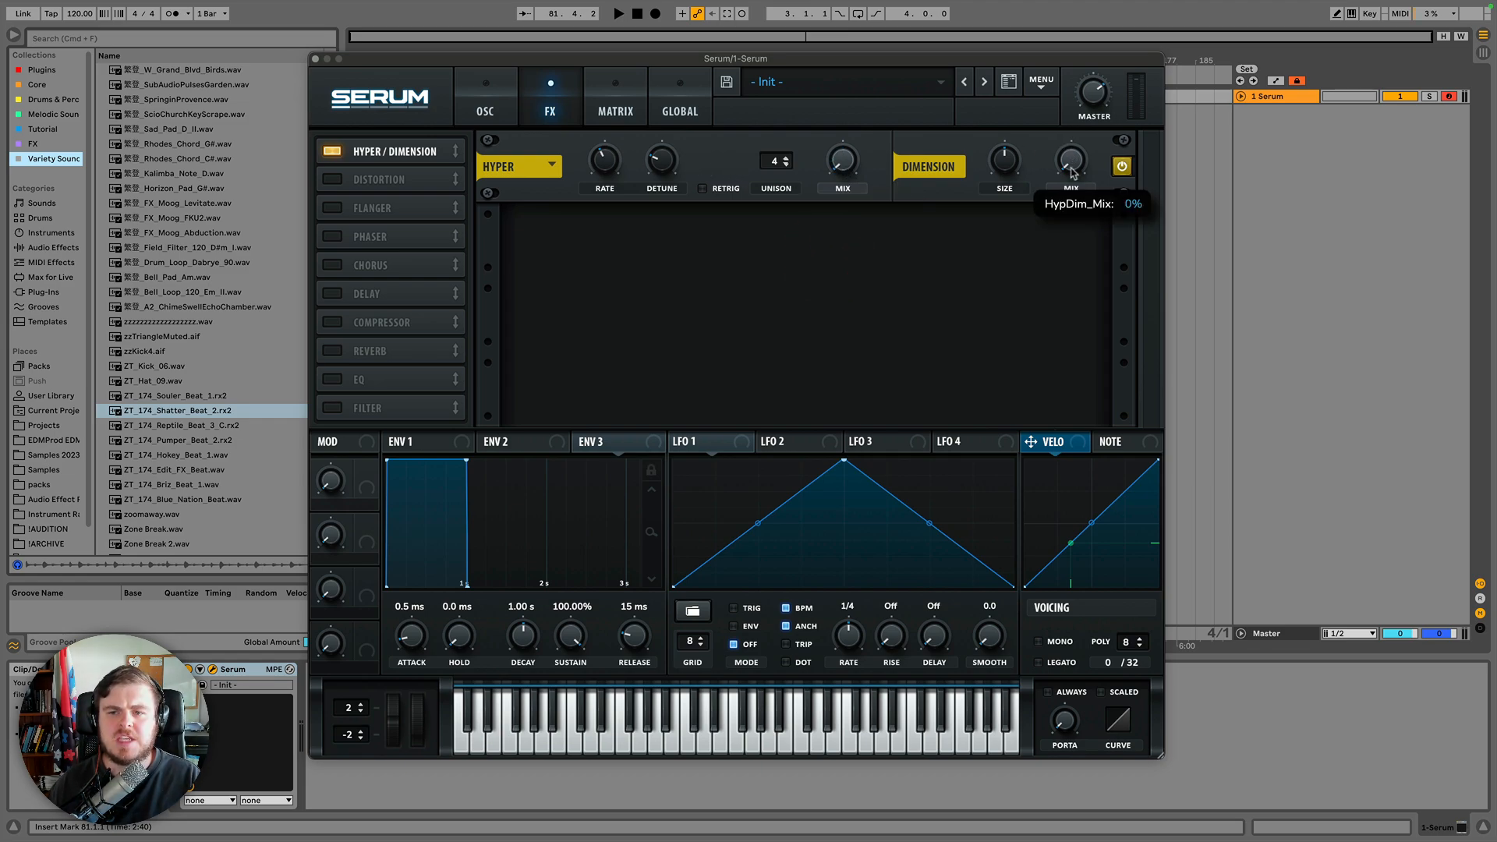
click(843, 162)
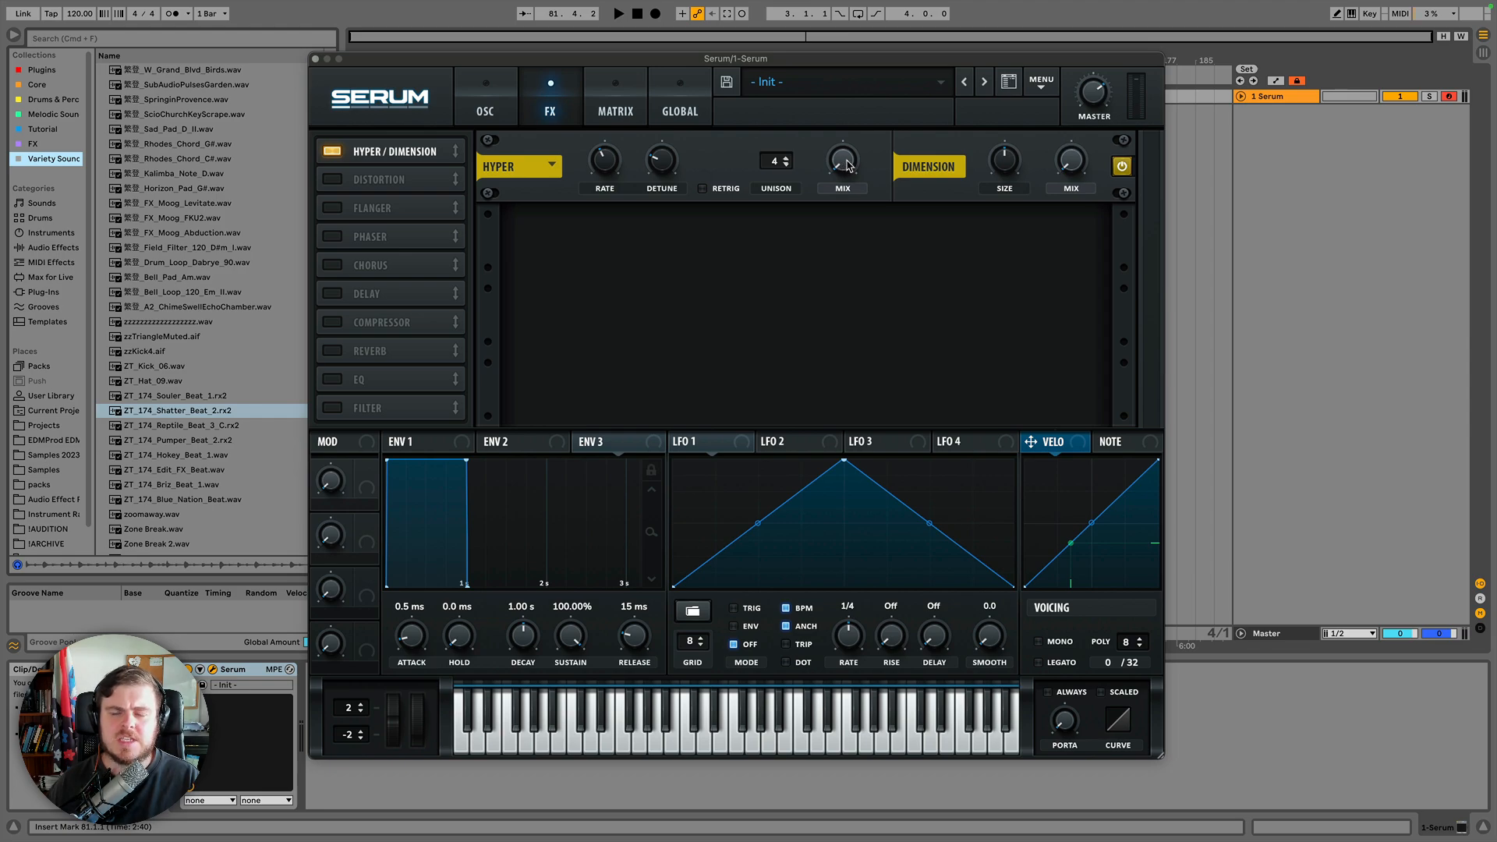
drag(845, 169, 840, 67)
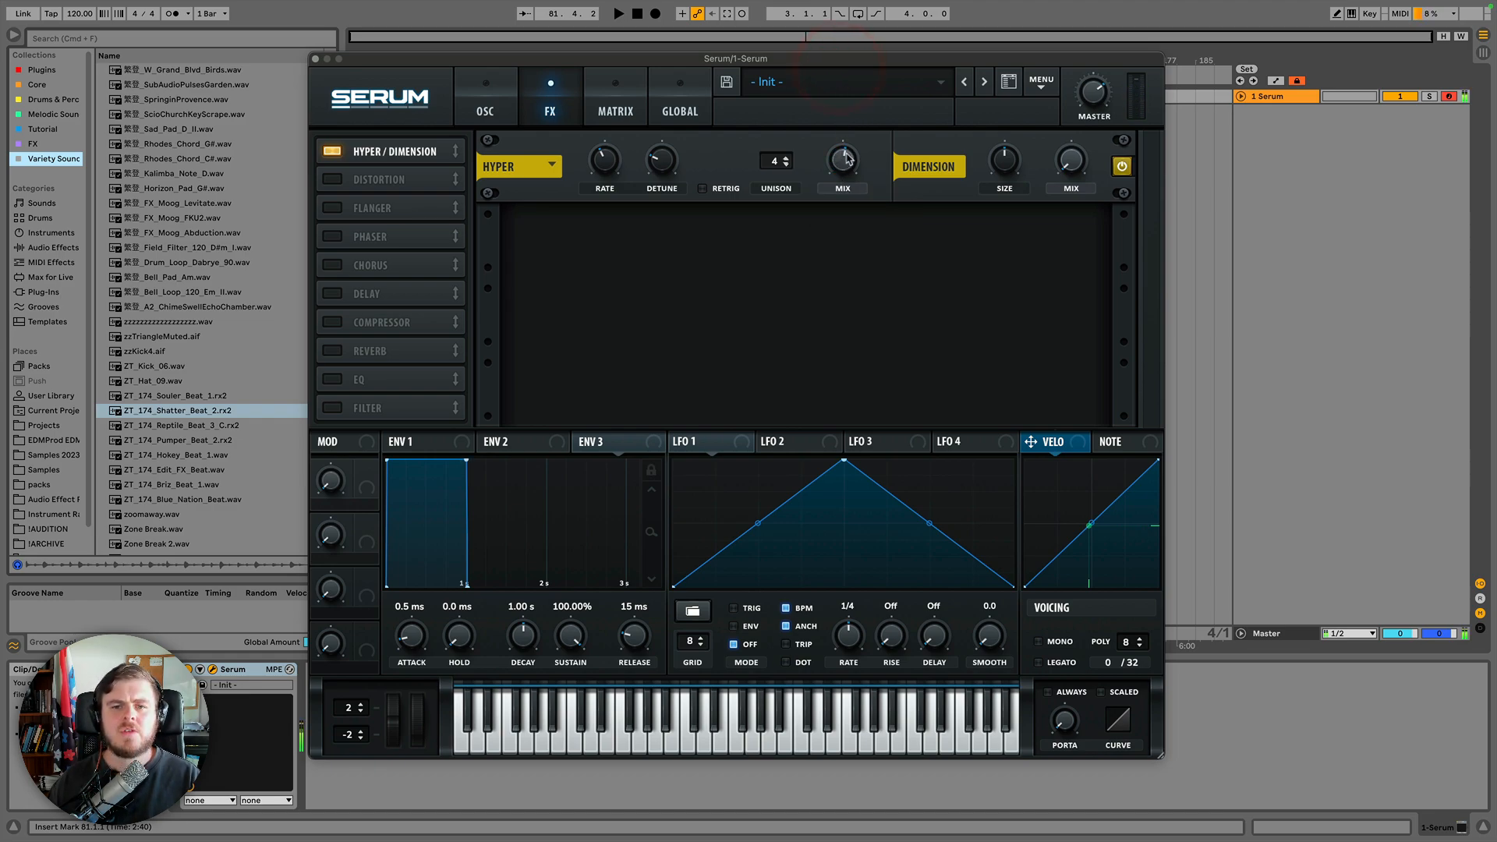
drag(844, 155, 844, 172)
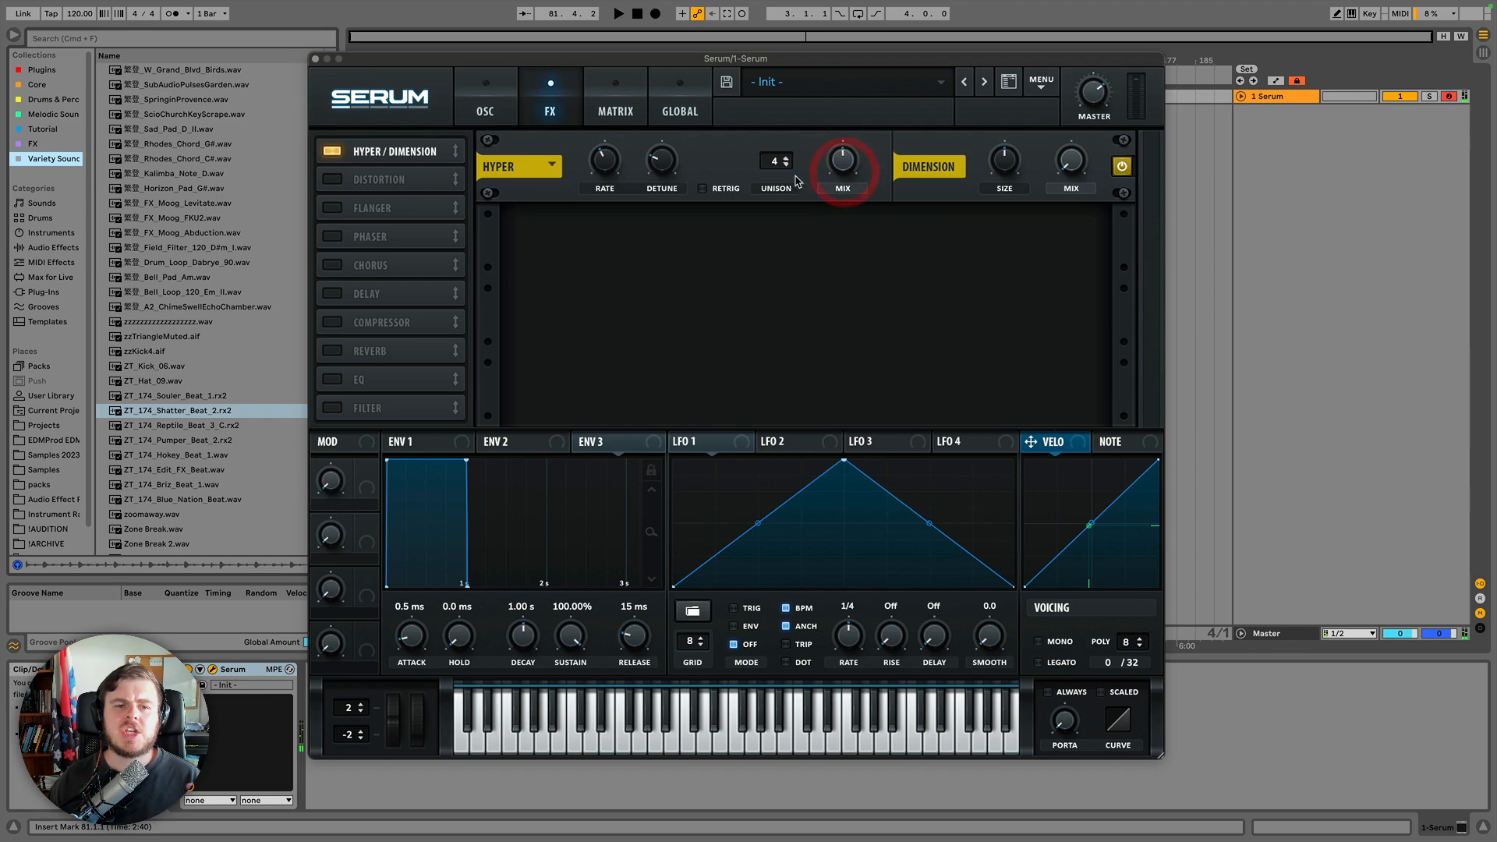
Raise the Hyper unison voices to 7.
click(503, 116)
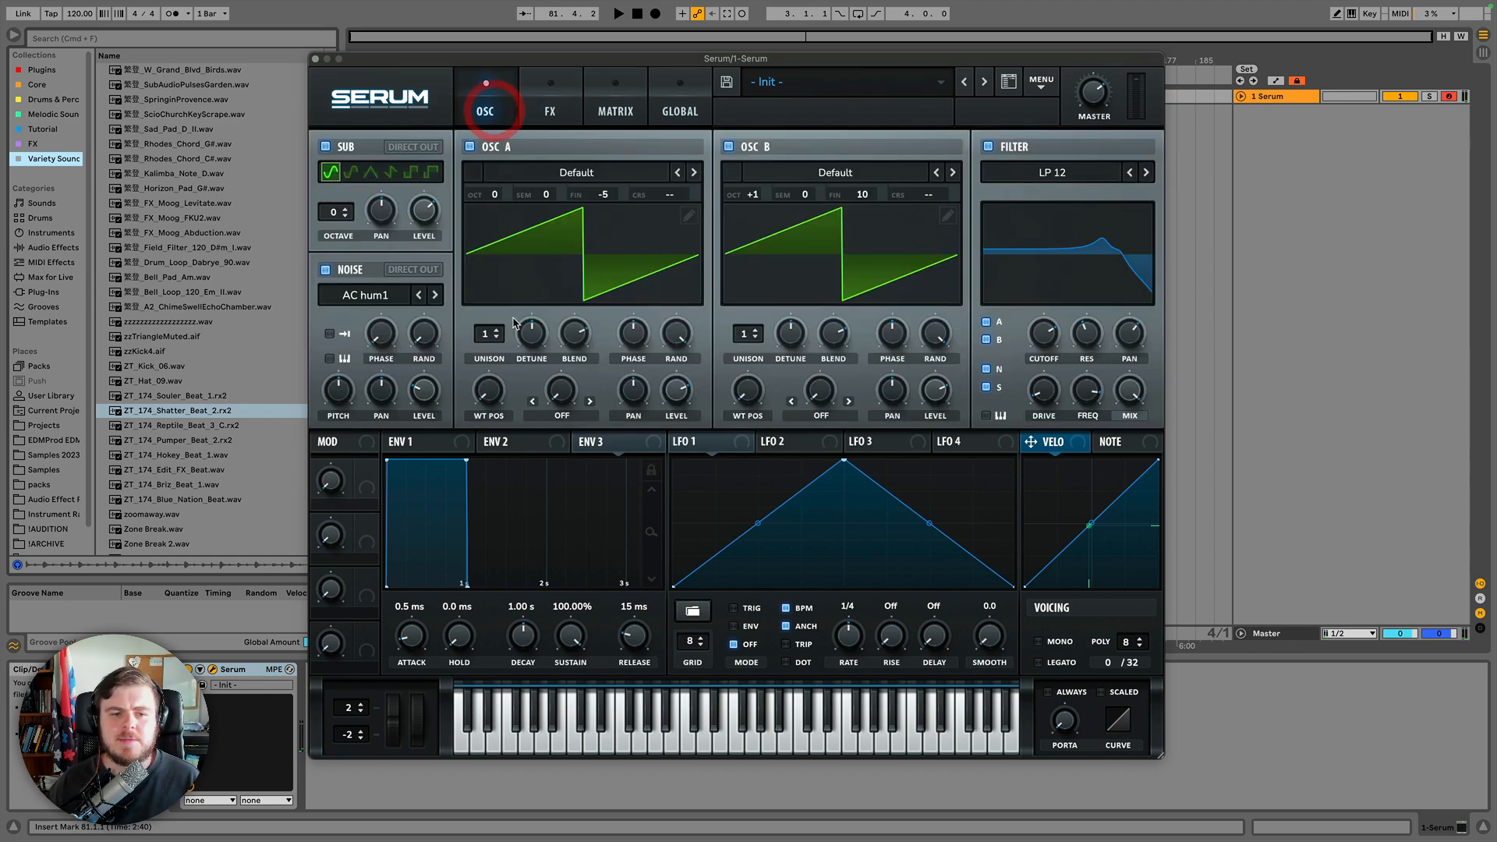
click(554, 112)
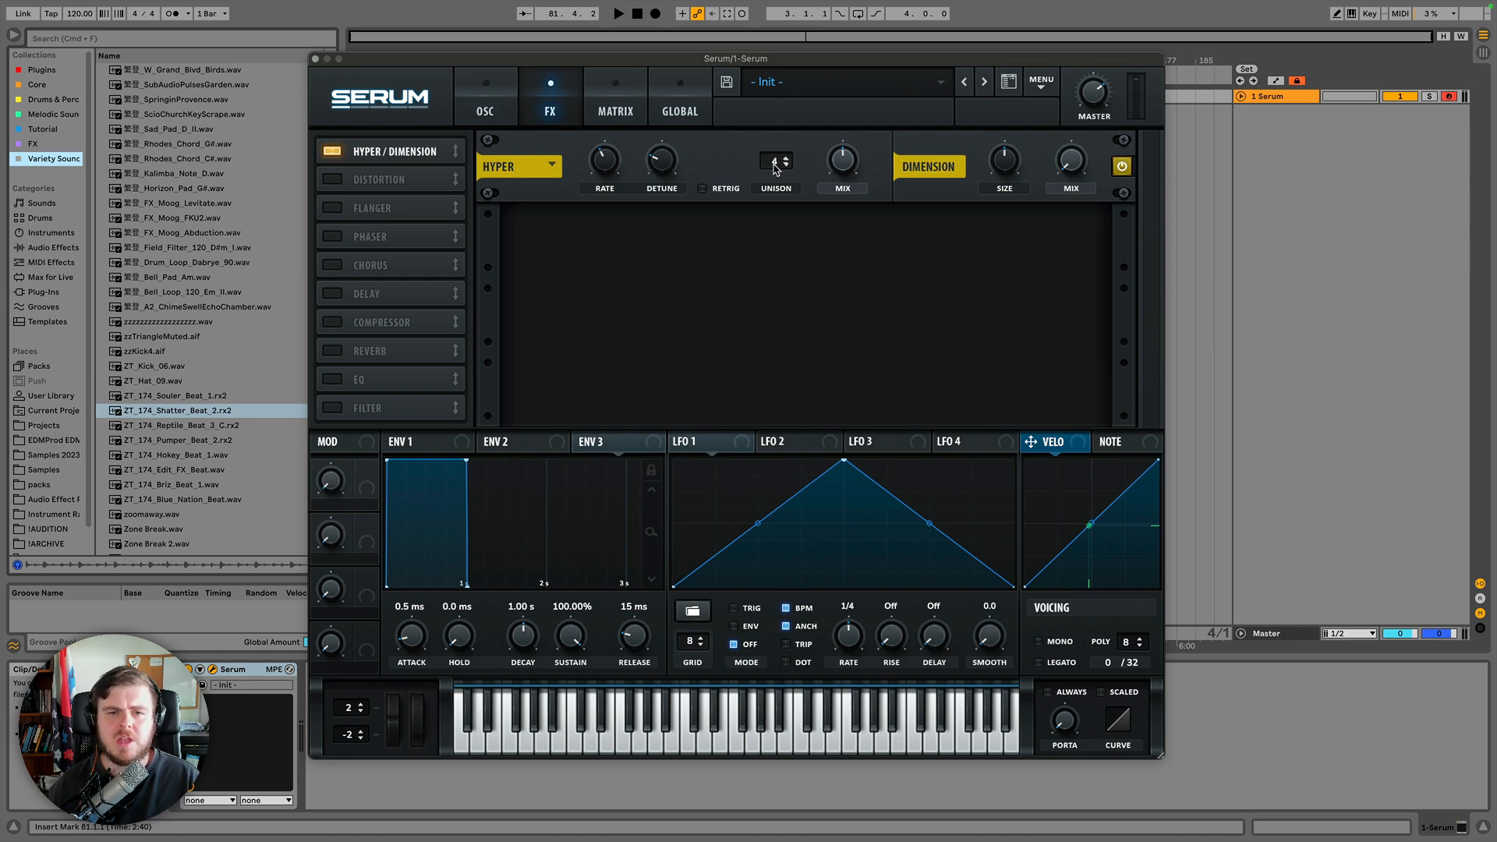
drag(776, 168, 772, 10)
drag(770, 166, 772, 107)
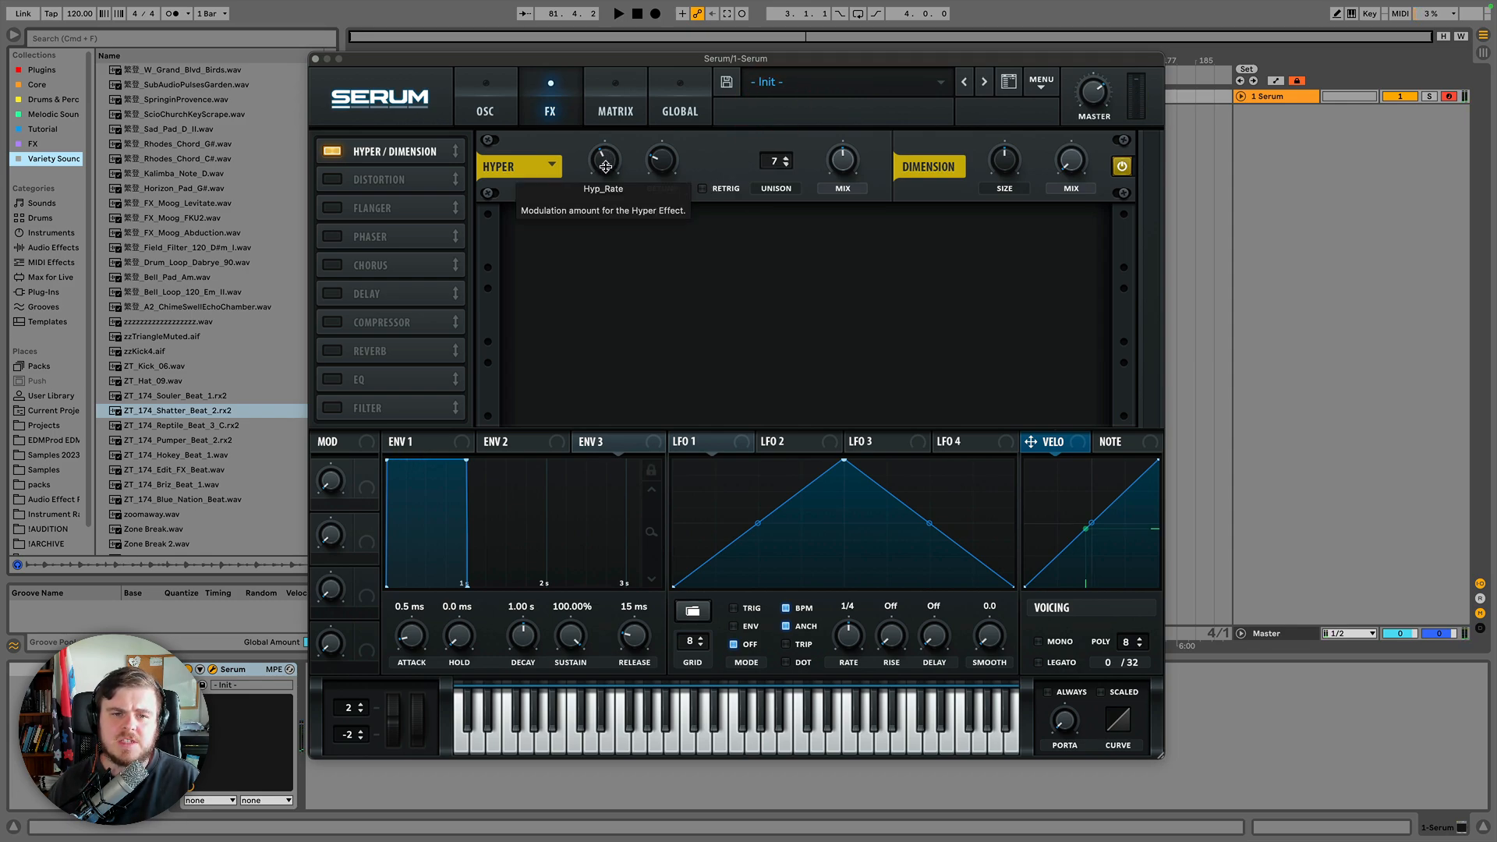
Raise the Hyper rate and detune amounts.
drag(607, 164, 608, 119)
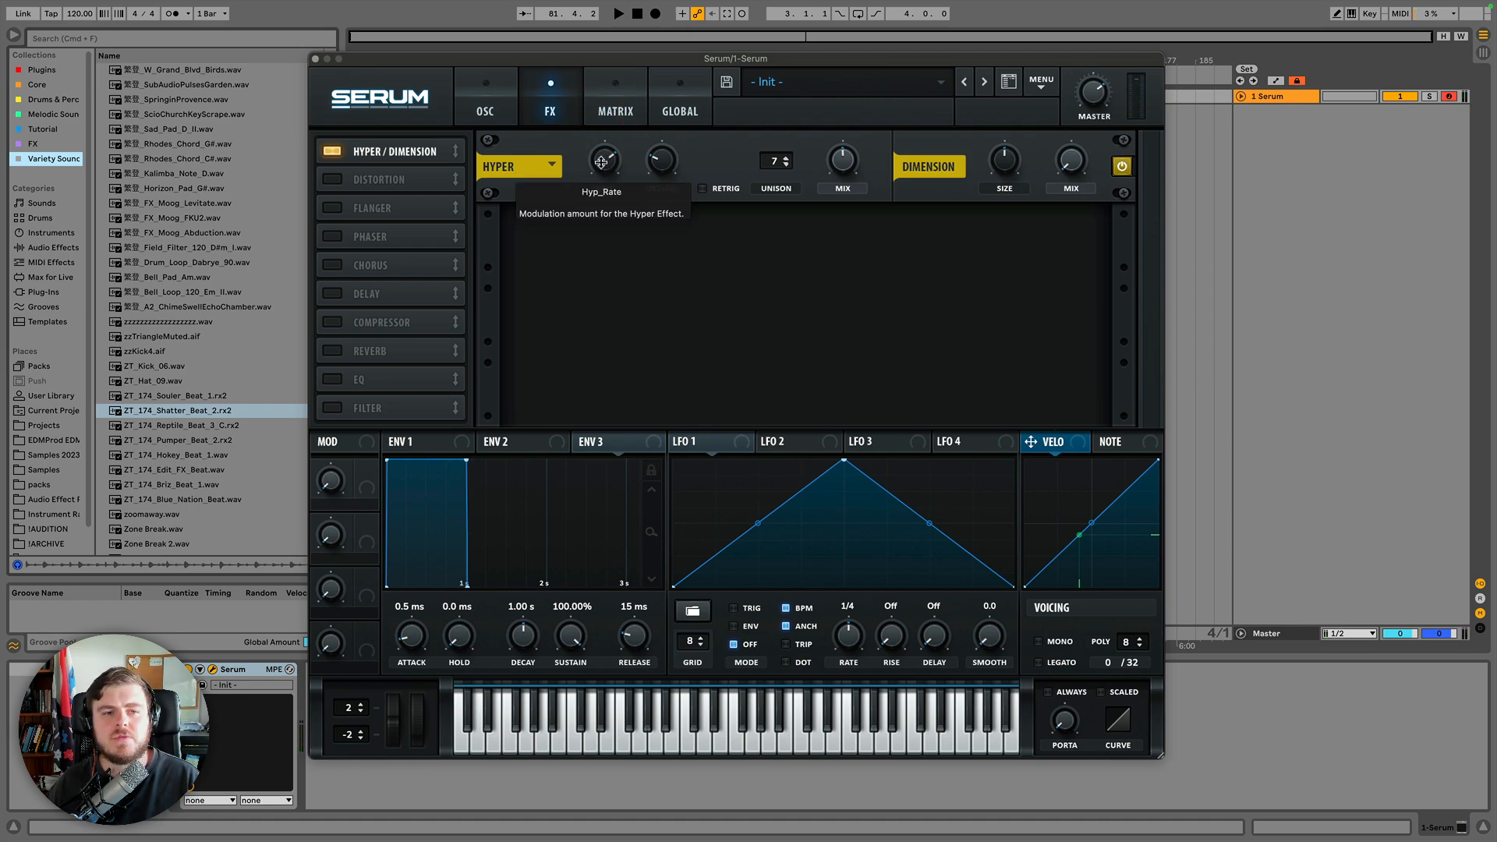
click(601, 160)
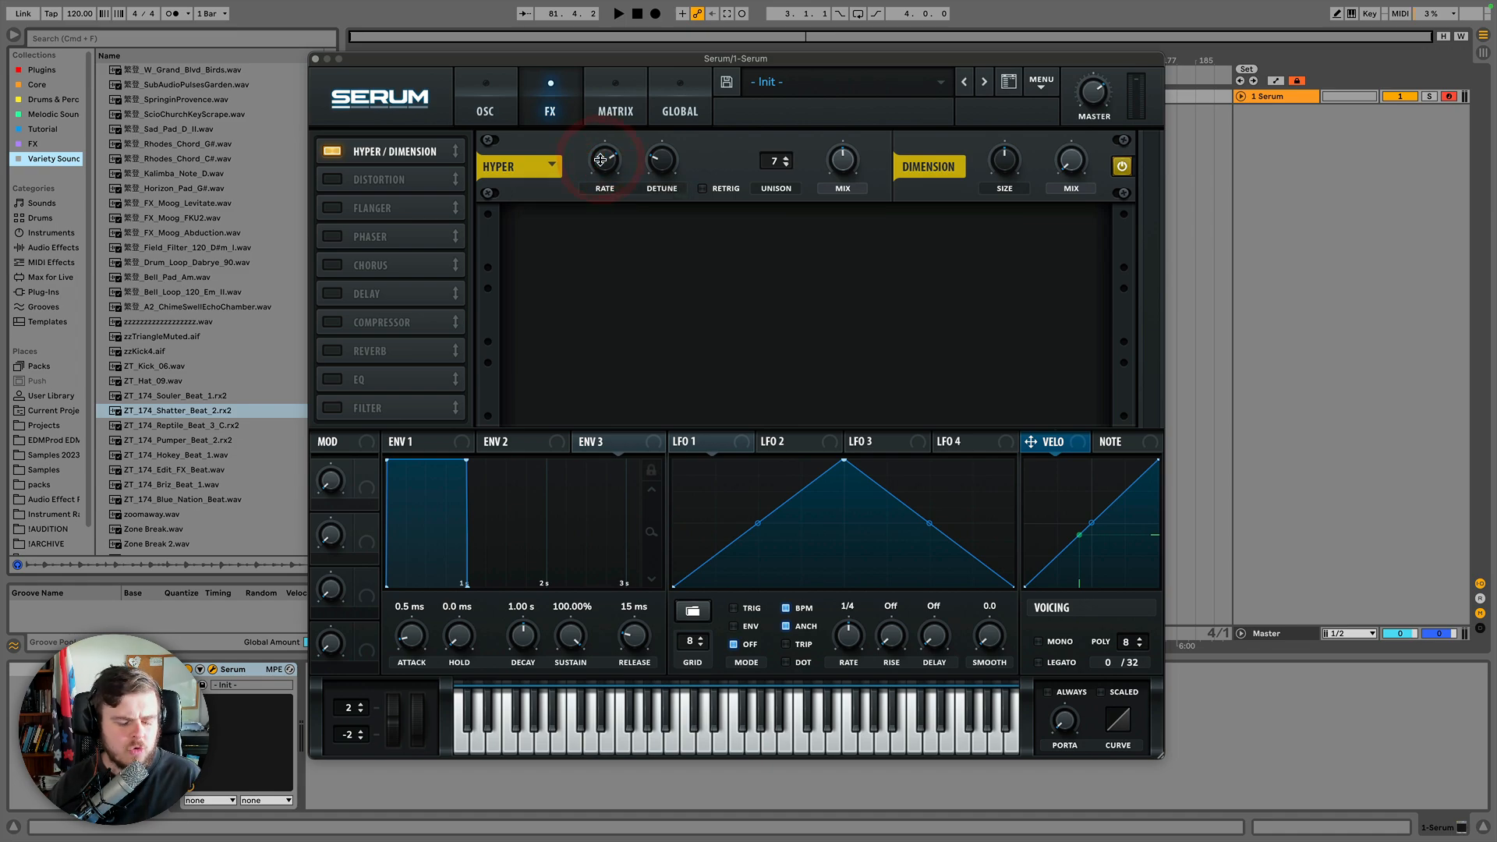
drag(604, 163, 605, 162)
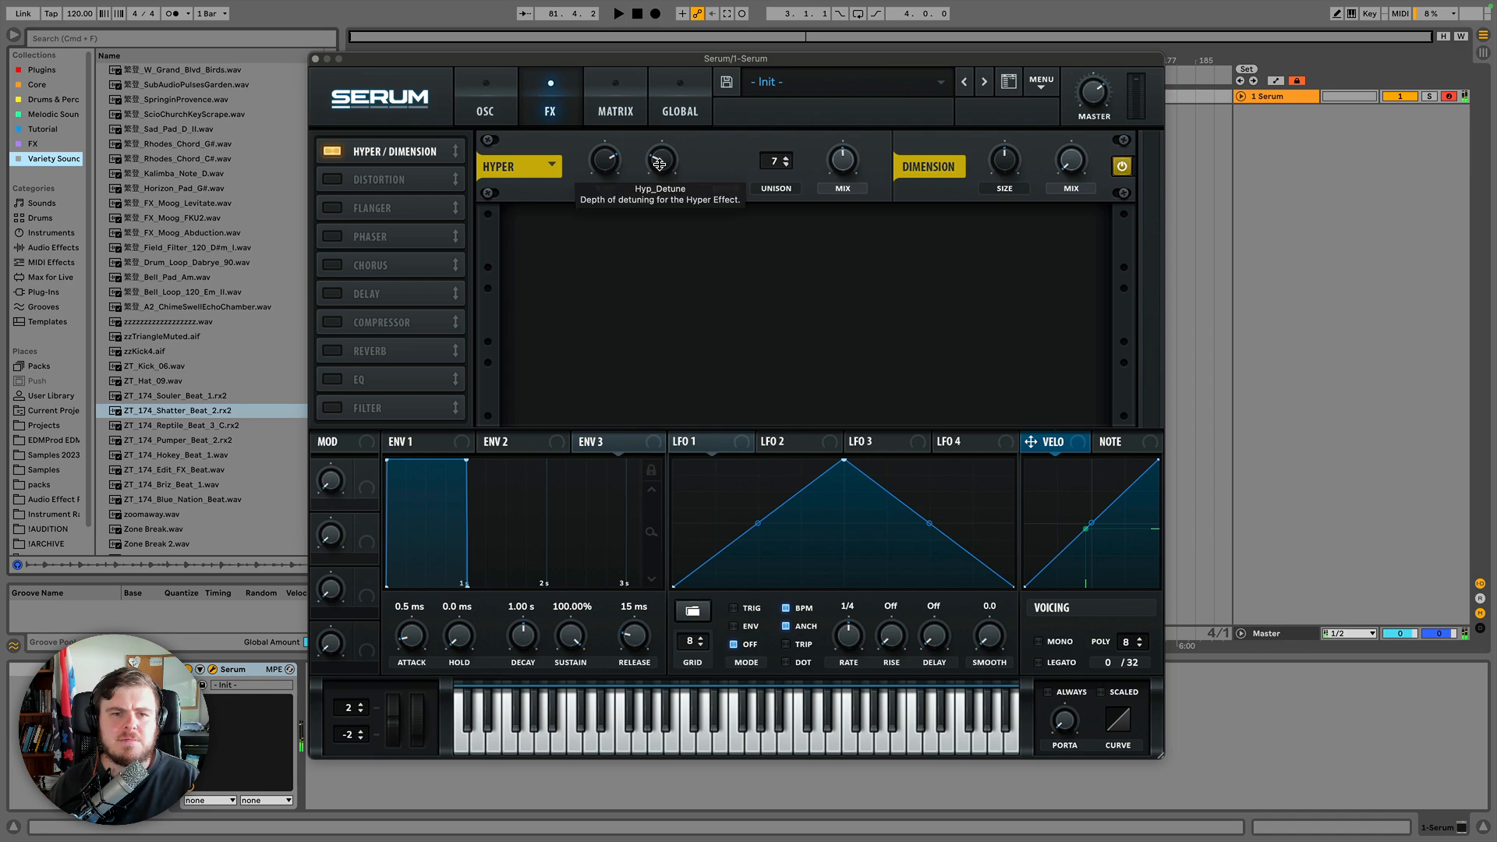
mouse_move(659, 163)
mouse_down()
mouse_move(664, 70)
mouse_move(678, 205)
mouse_move(677, 142)
mouse_up()
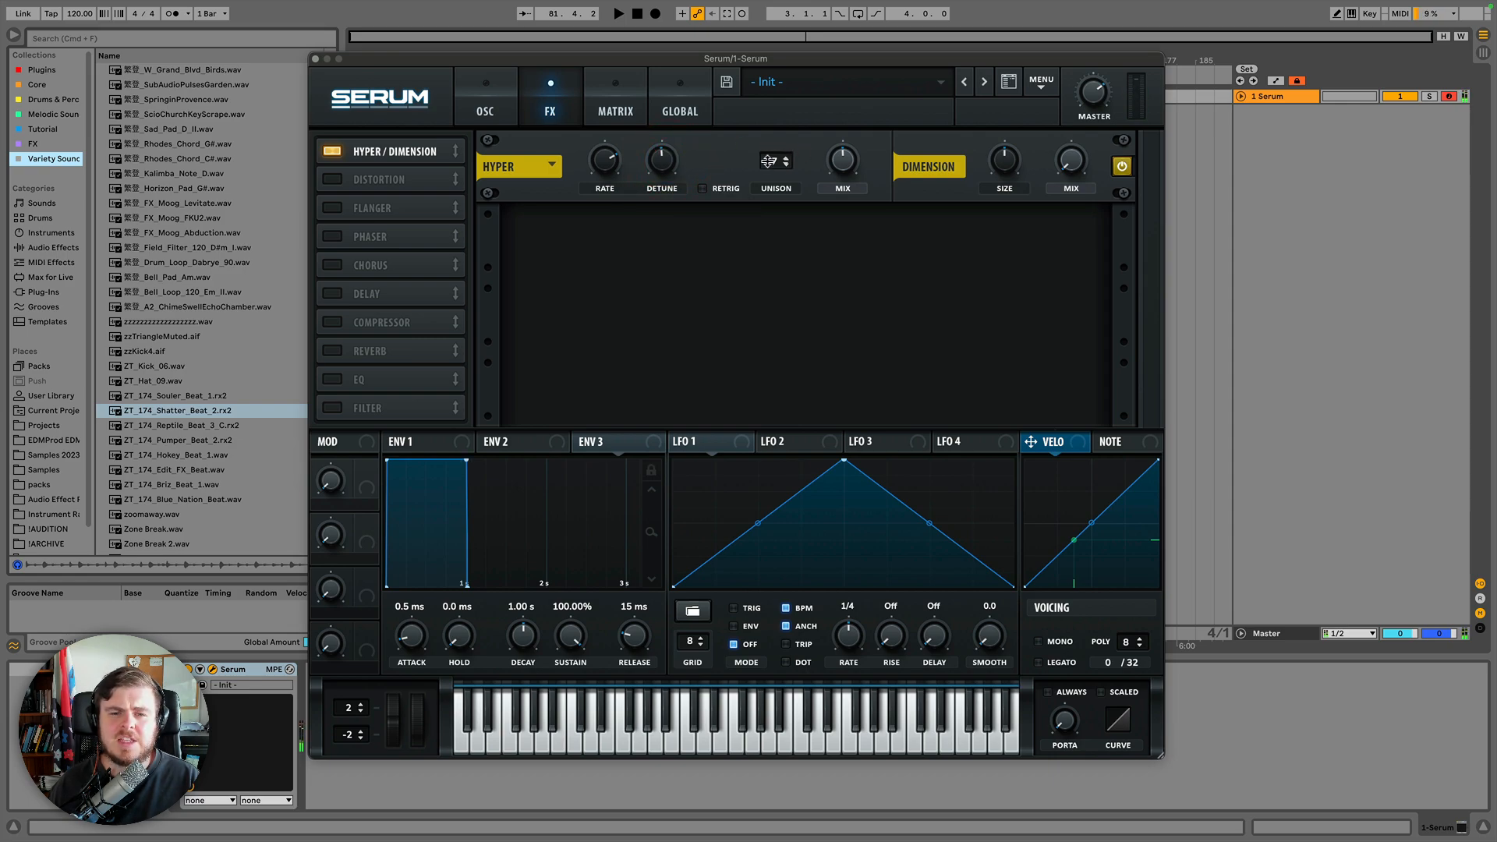
Turn on Hyper Retrig.
click(703, 190)
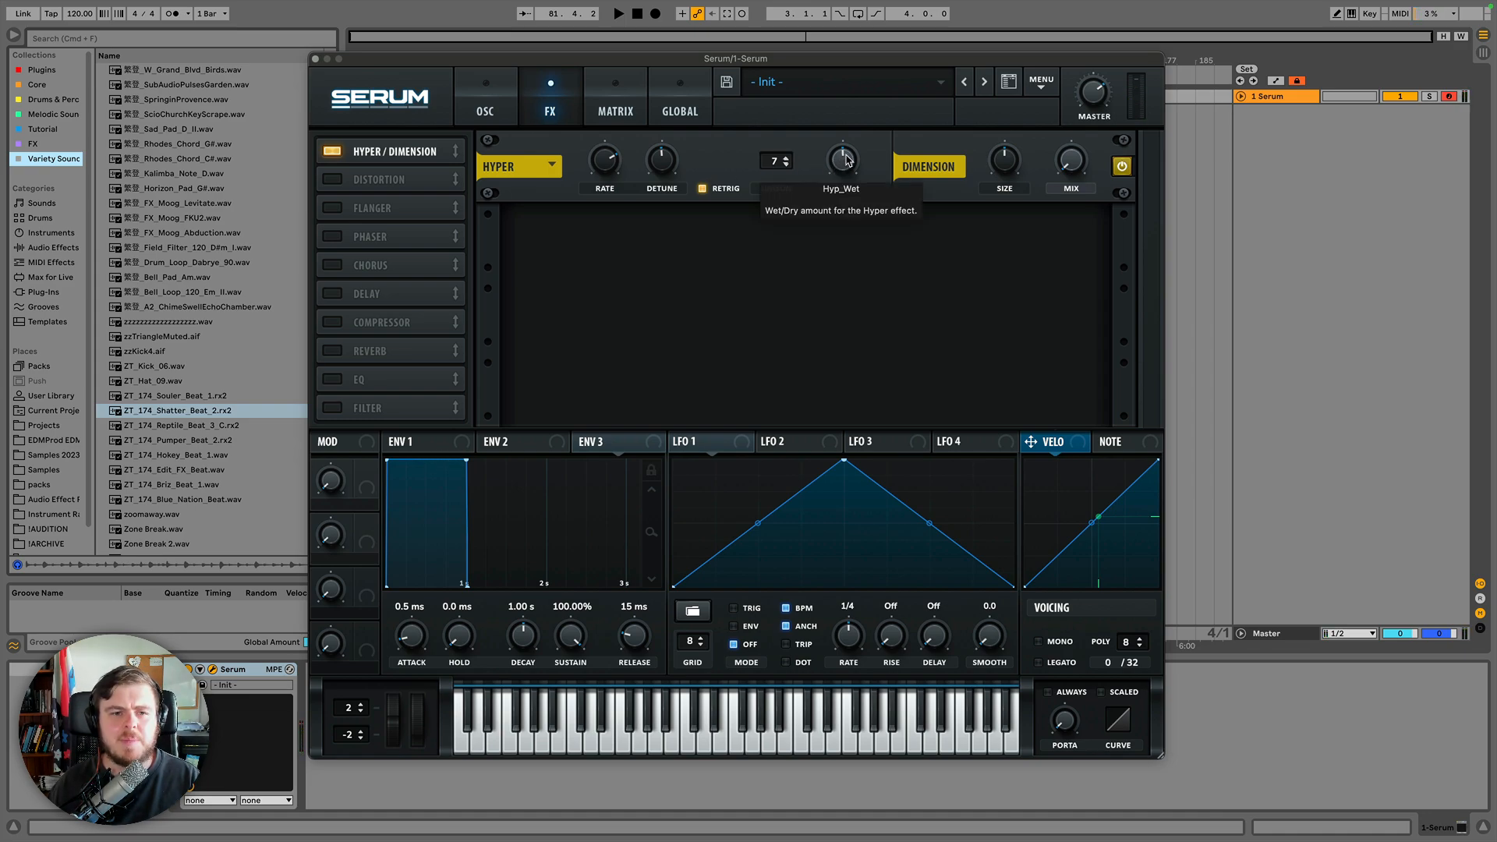
click(842, 260)
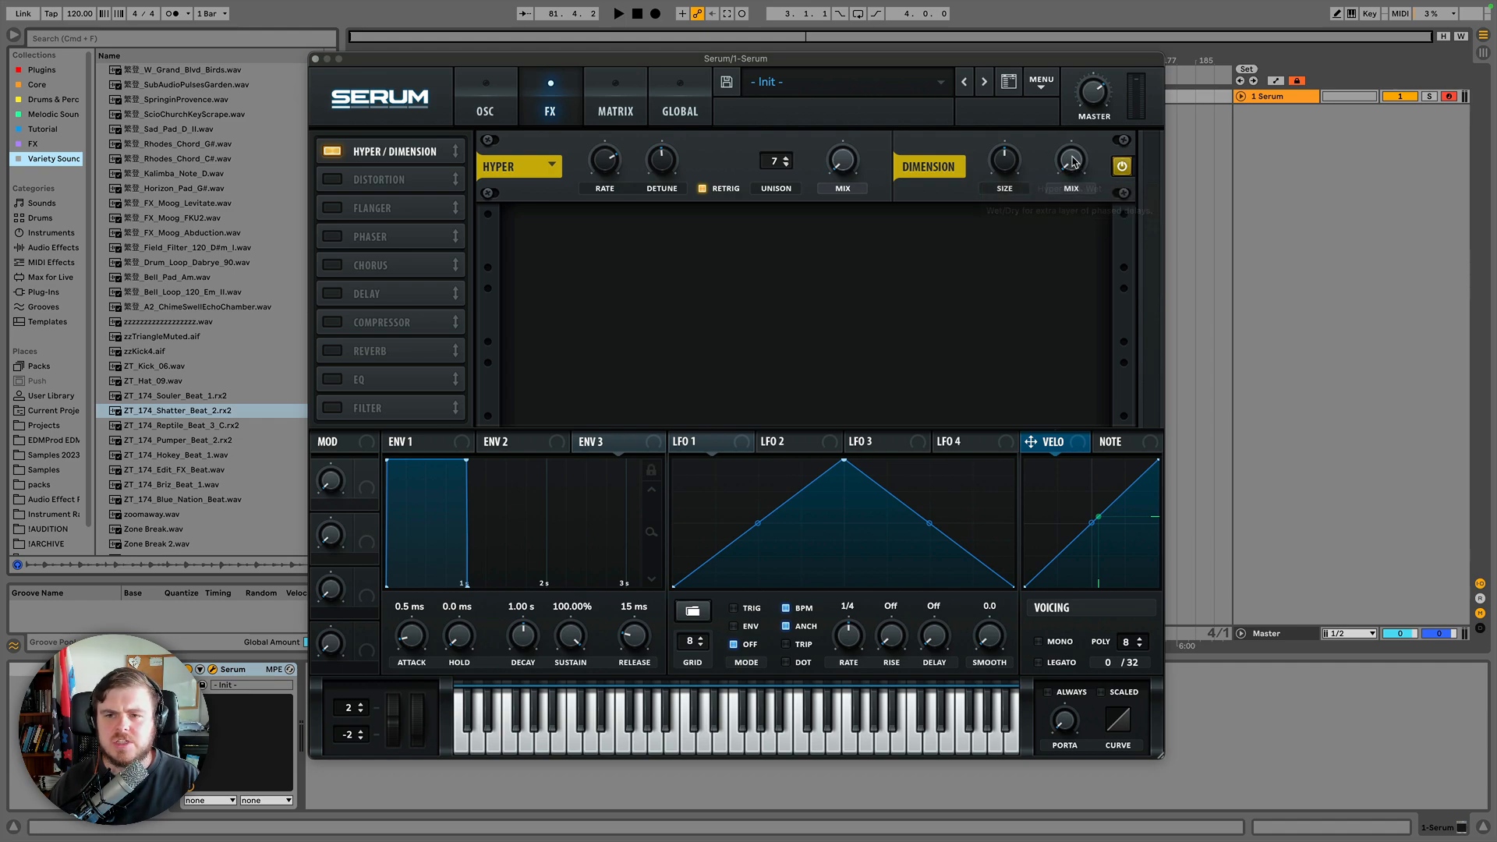
Set the Dimension mix to about 48% and its size to 80%.
drag(1069, 172, 1068, 207)
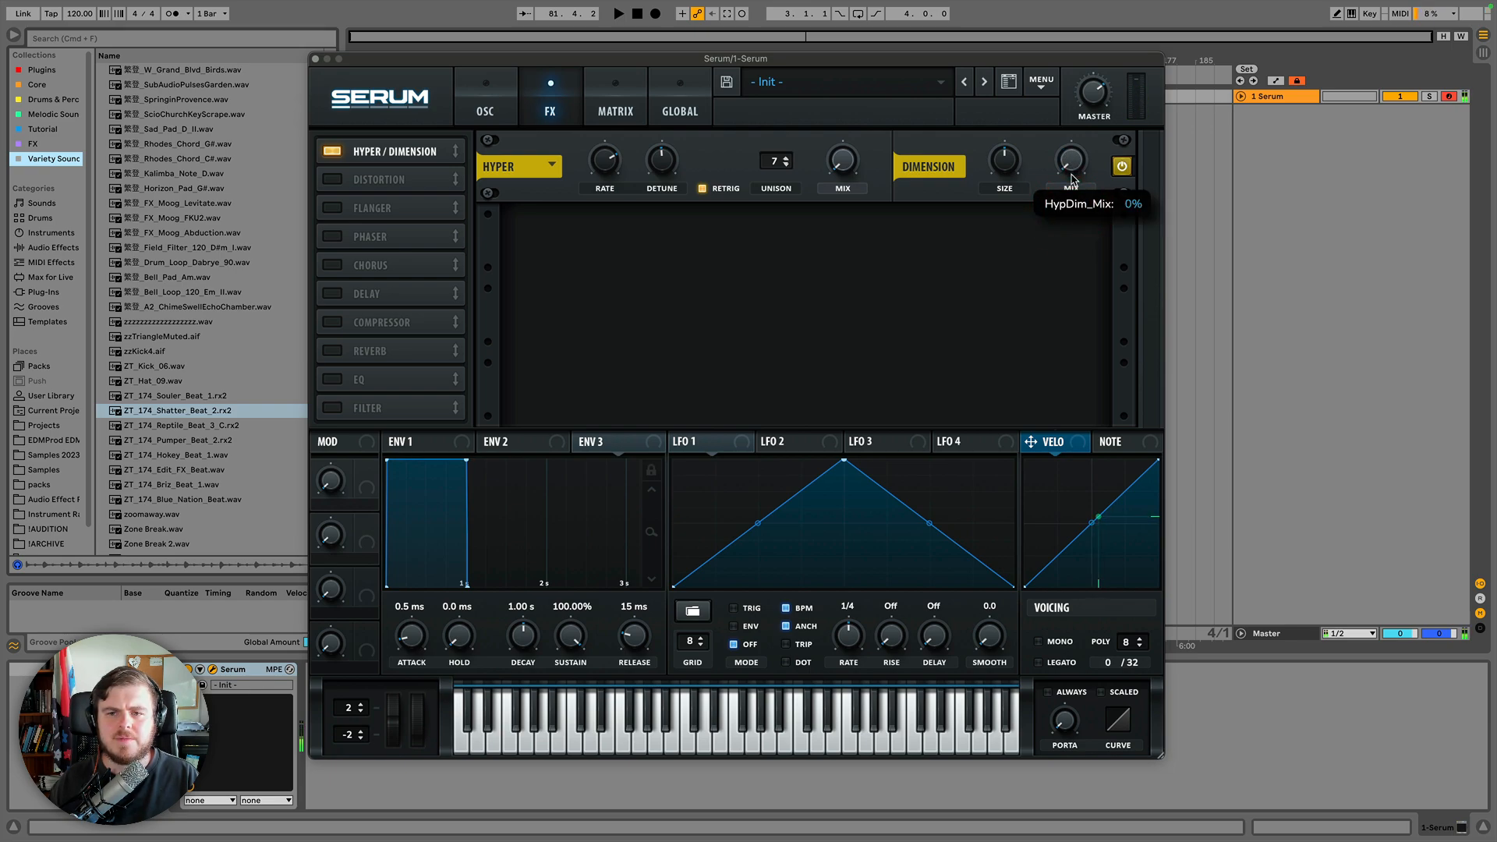
drag(1070, 156, 1061, 87)
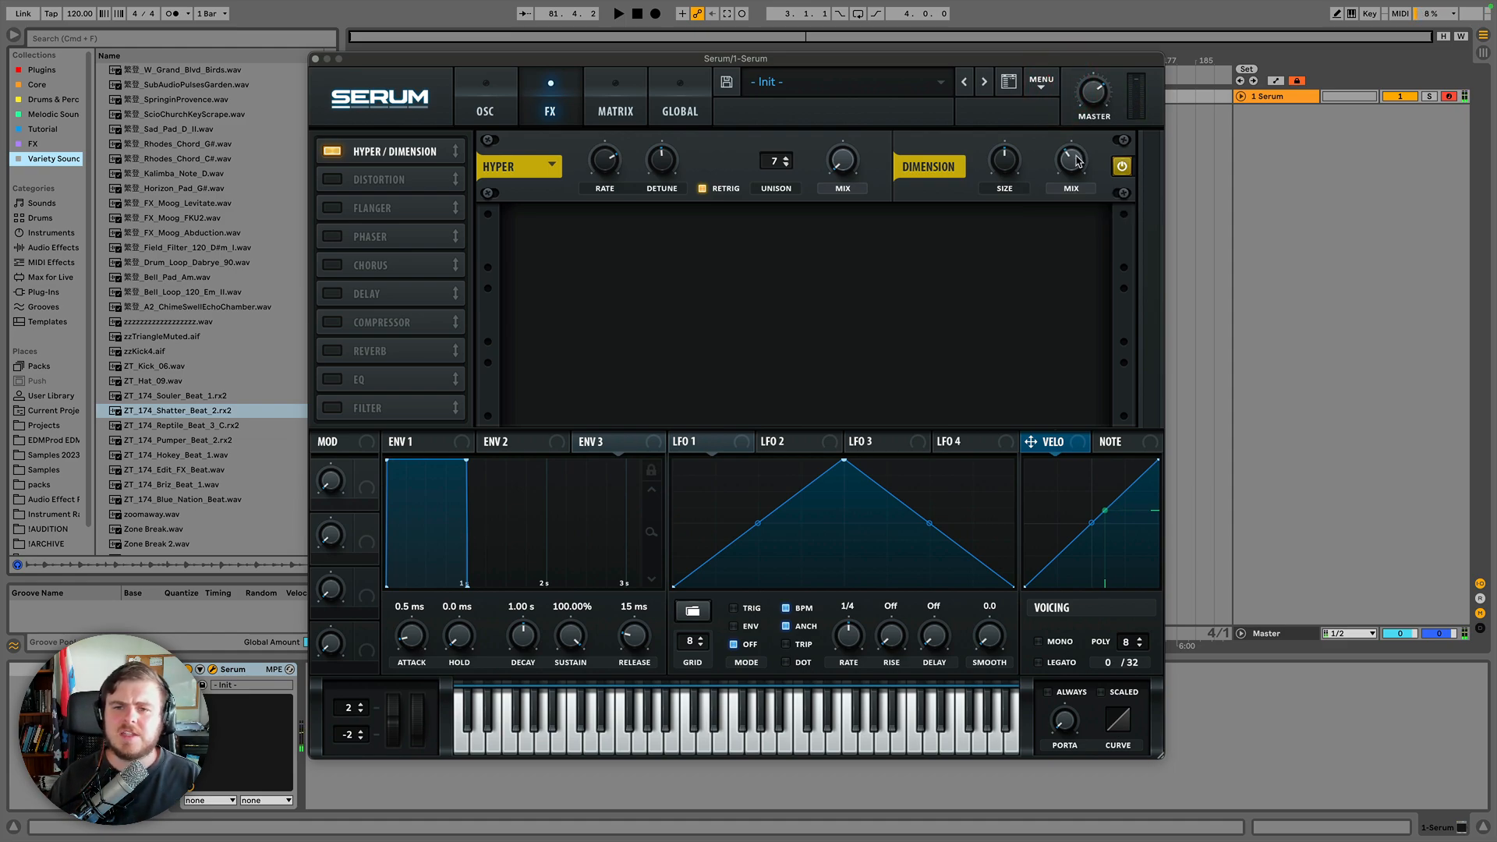
mouse_move(1077, 163)
drag(1076, 169, 1014, 203)
mouse_move(1004, 155)
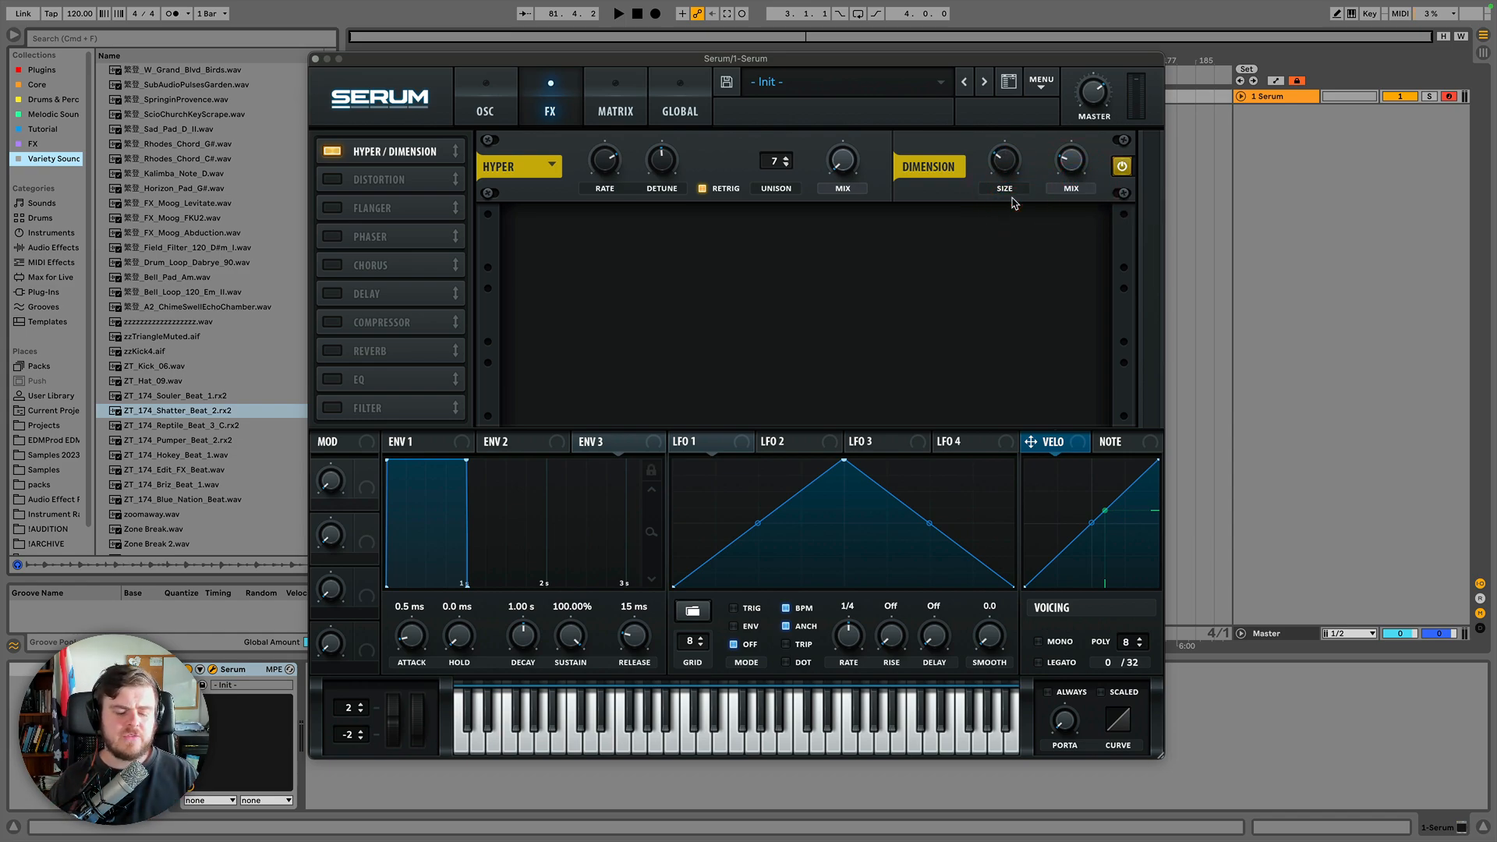
drag(1073, 156, 1069, 118)
drag(1009, 166, 1006, 203)
click(1058, 160)
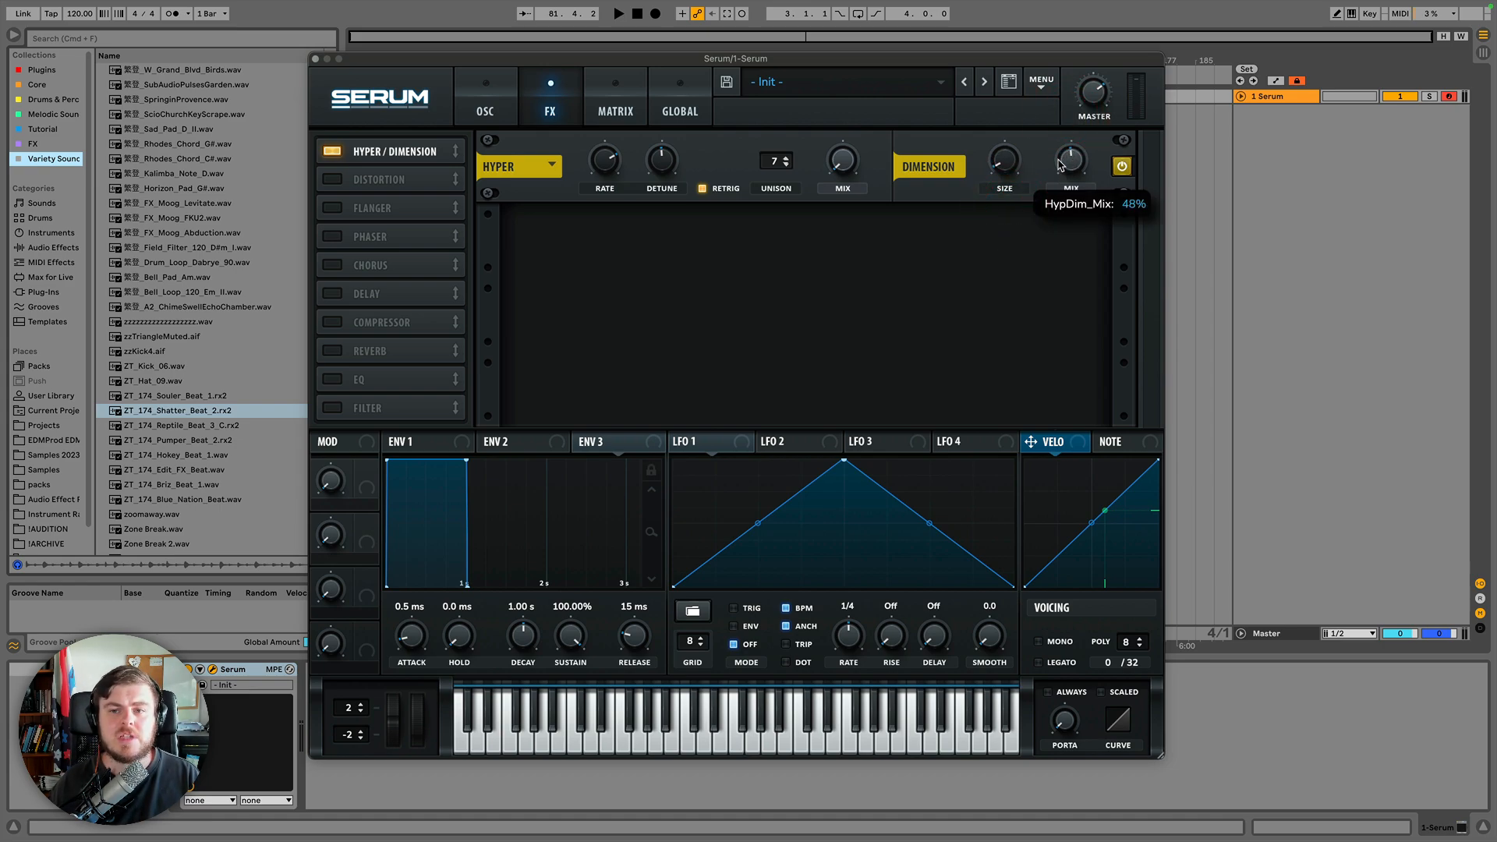
click(1008, 167)
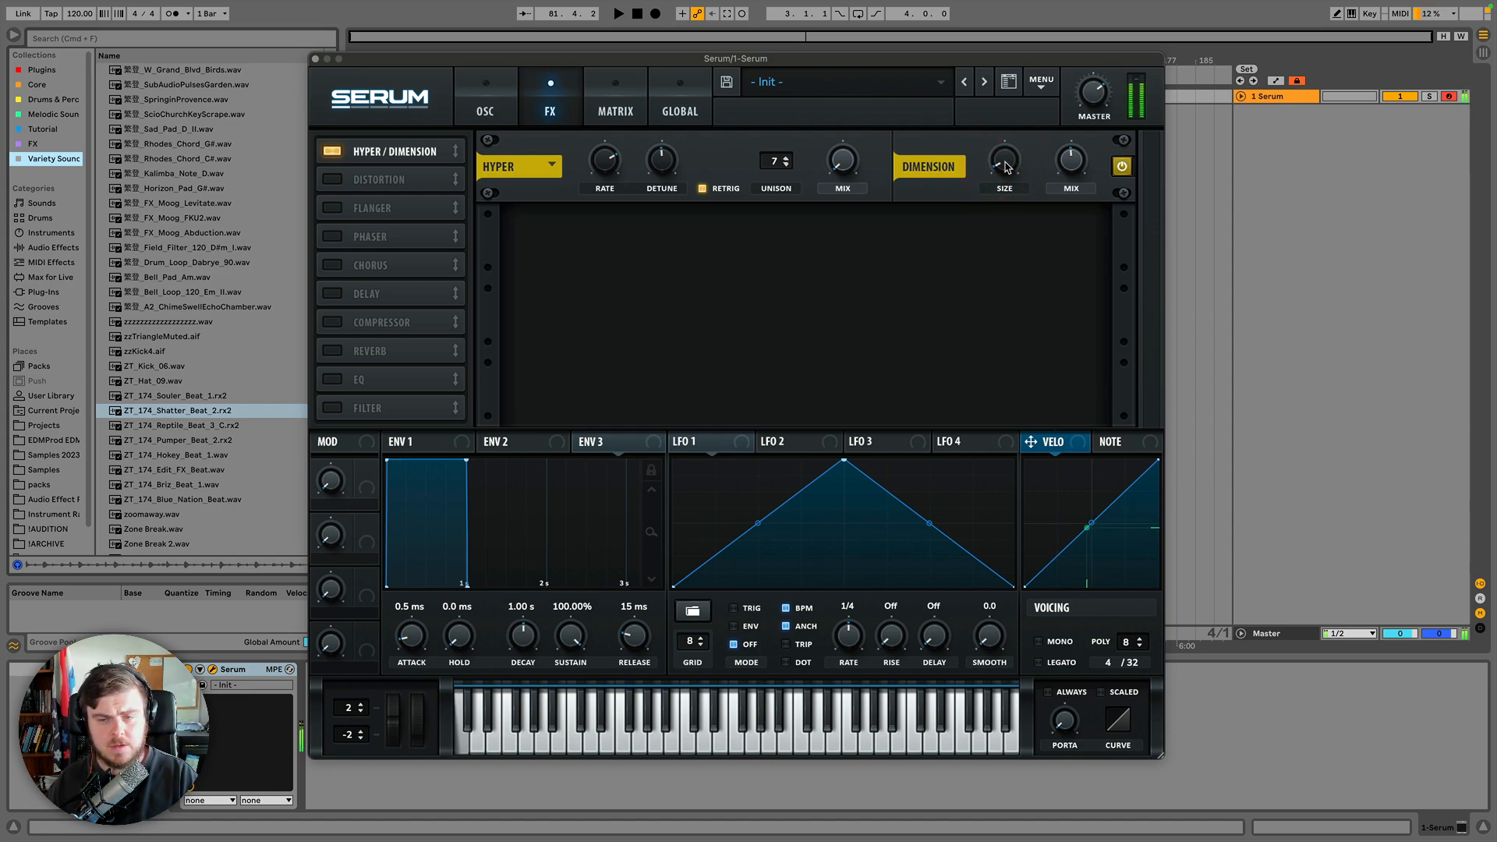
drag(1006, 167, 1006, 147)
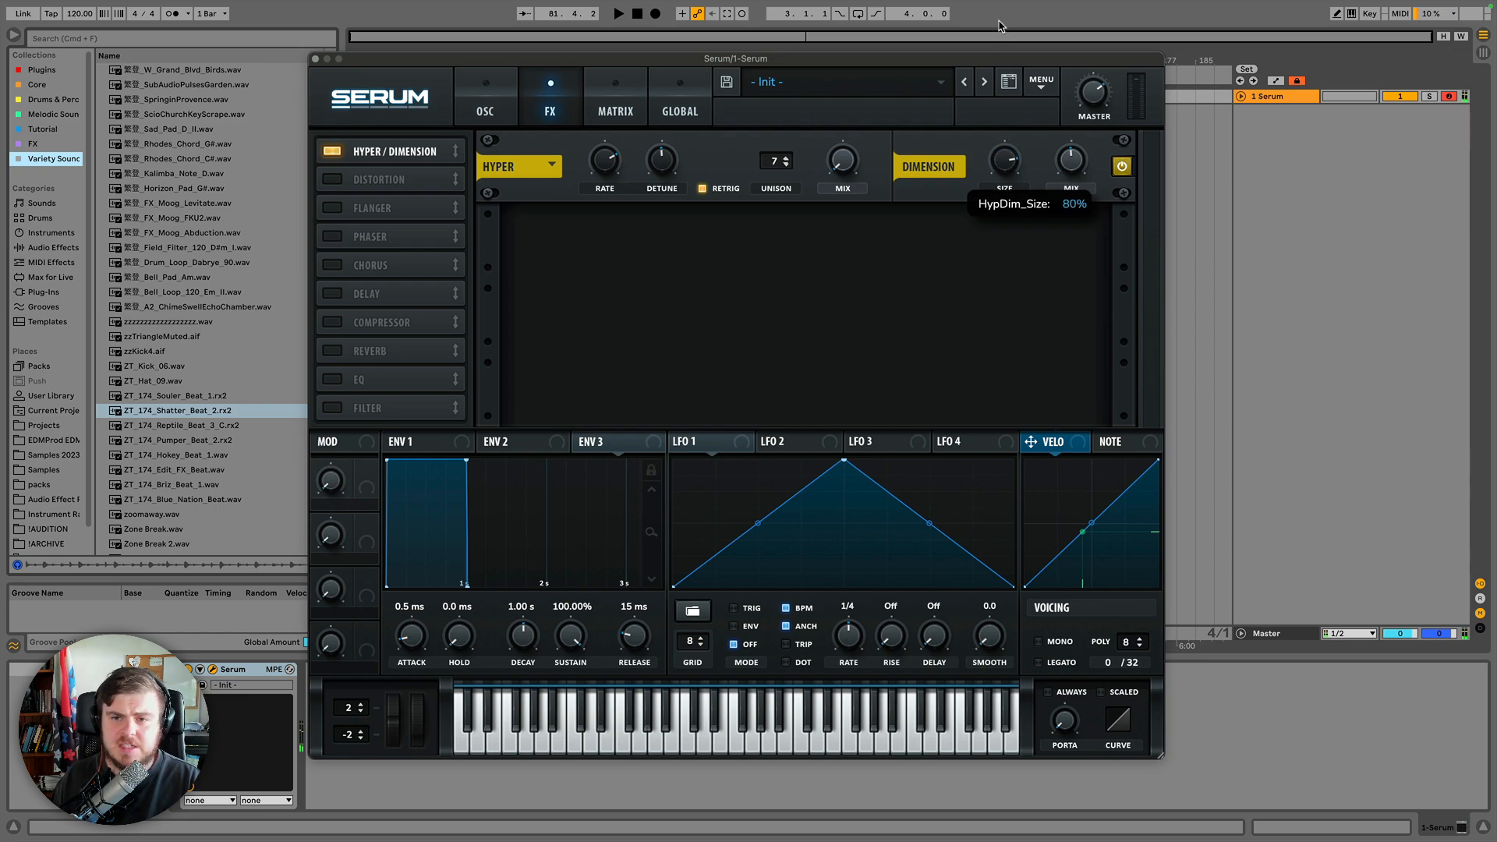
Sweep the Dimension size up and down, then lower the Dimension mix.
mouse_move(999, 22)
mouse_down()
mouse_move(998, 53)
mouse_move(998, 27)
mouse_up()
drag(1004, 165, 1004, 96)
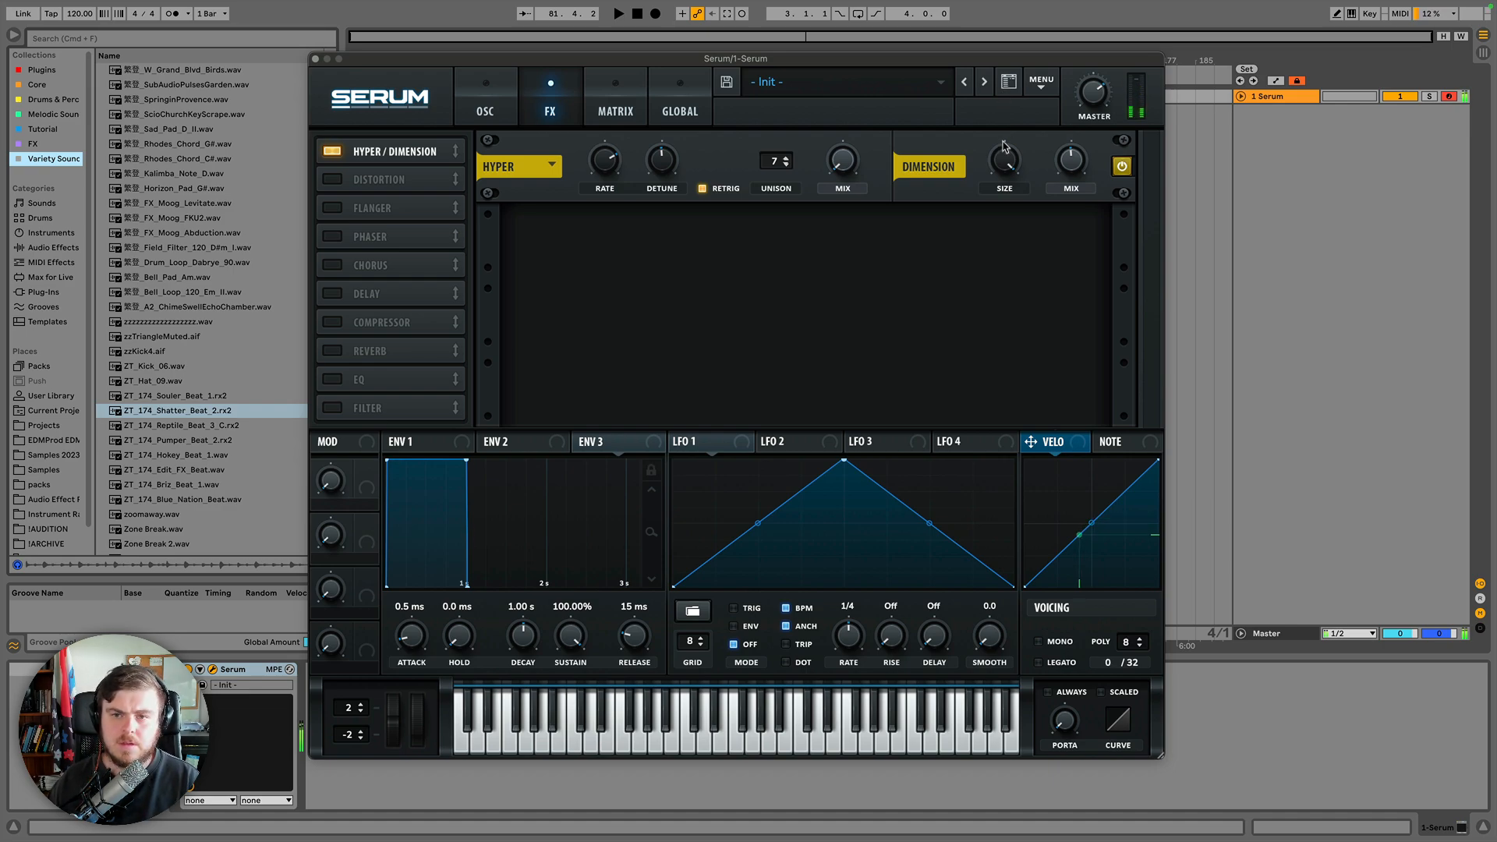
drag(1004, 160, 1004, 256)
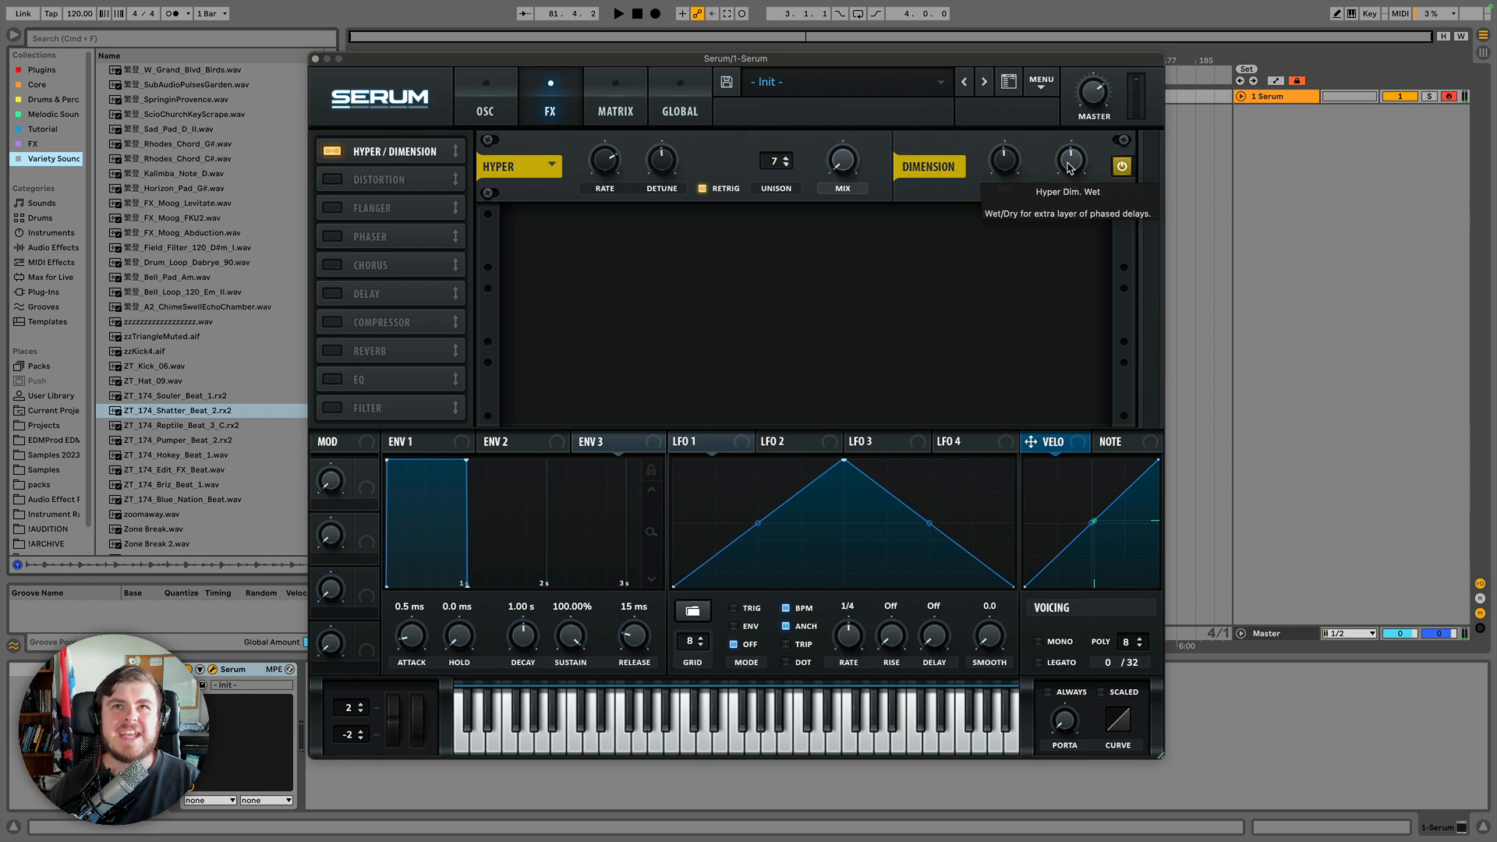
drag(1072, 163, 1068, 181)
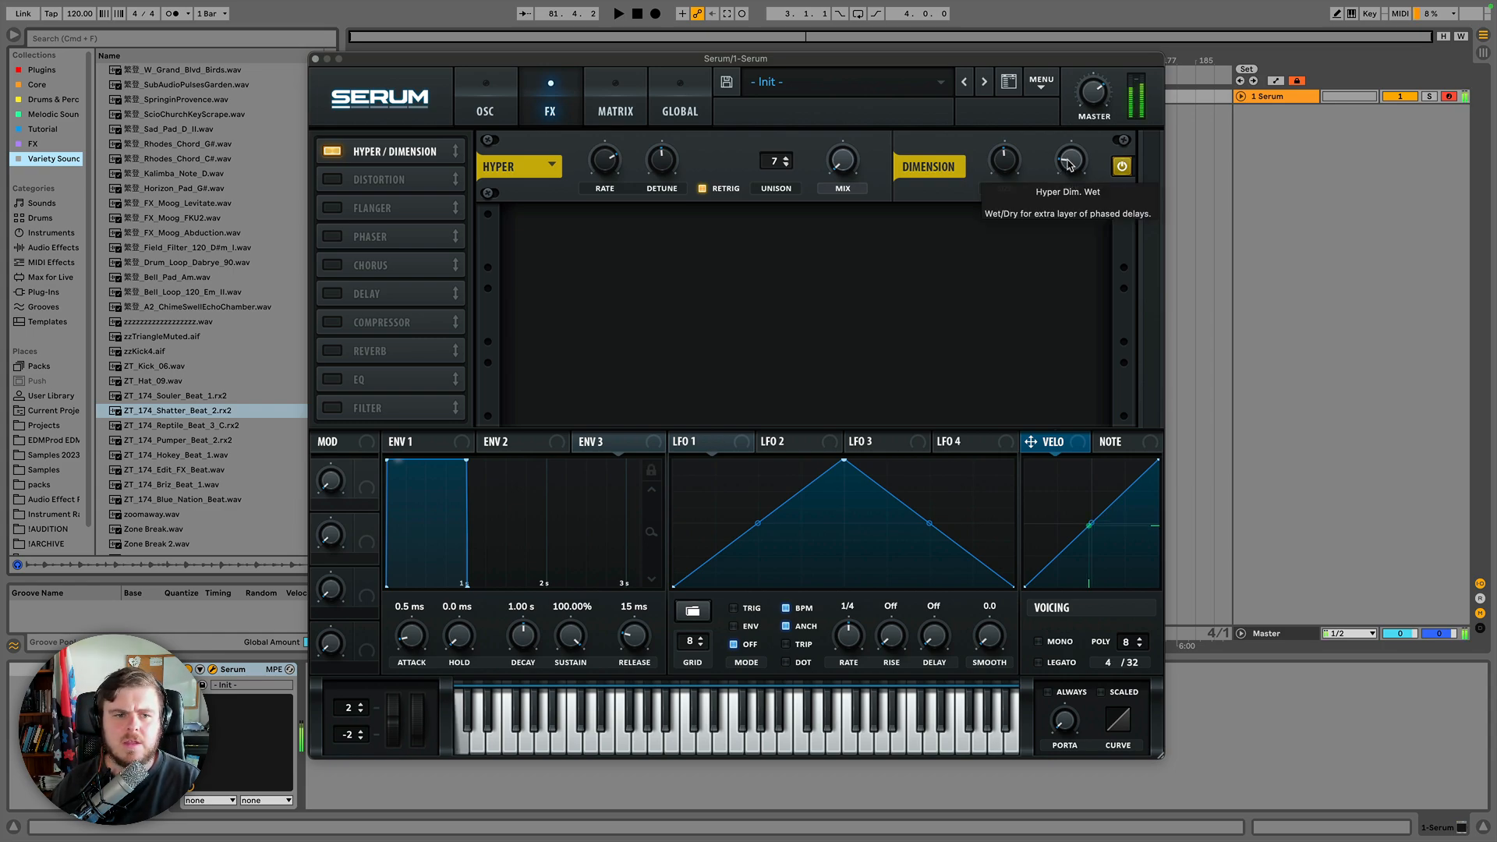
drag(1068, 164, 1054, 266)
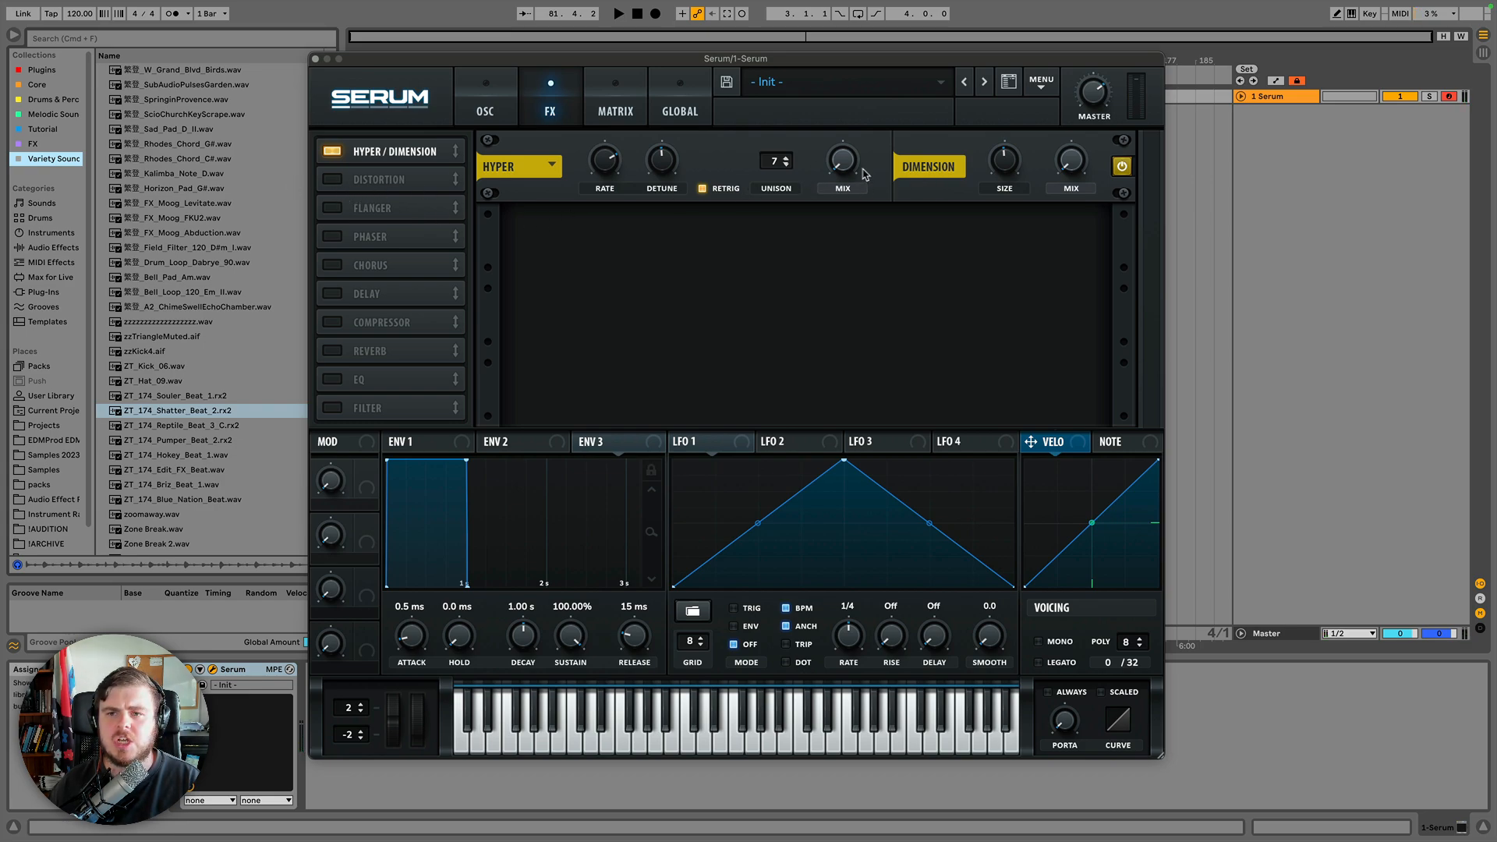
Enable the Distortion module in the effects rack.
click(336, 183)
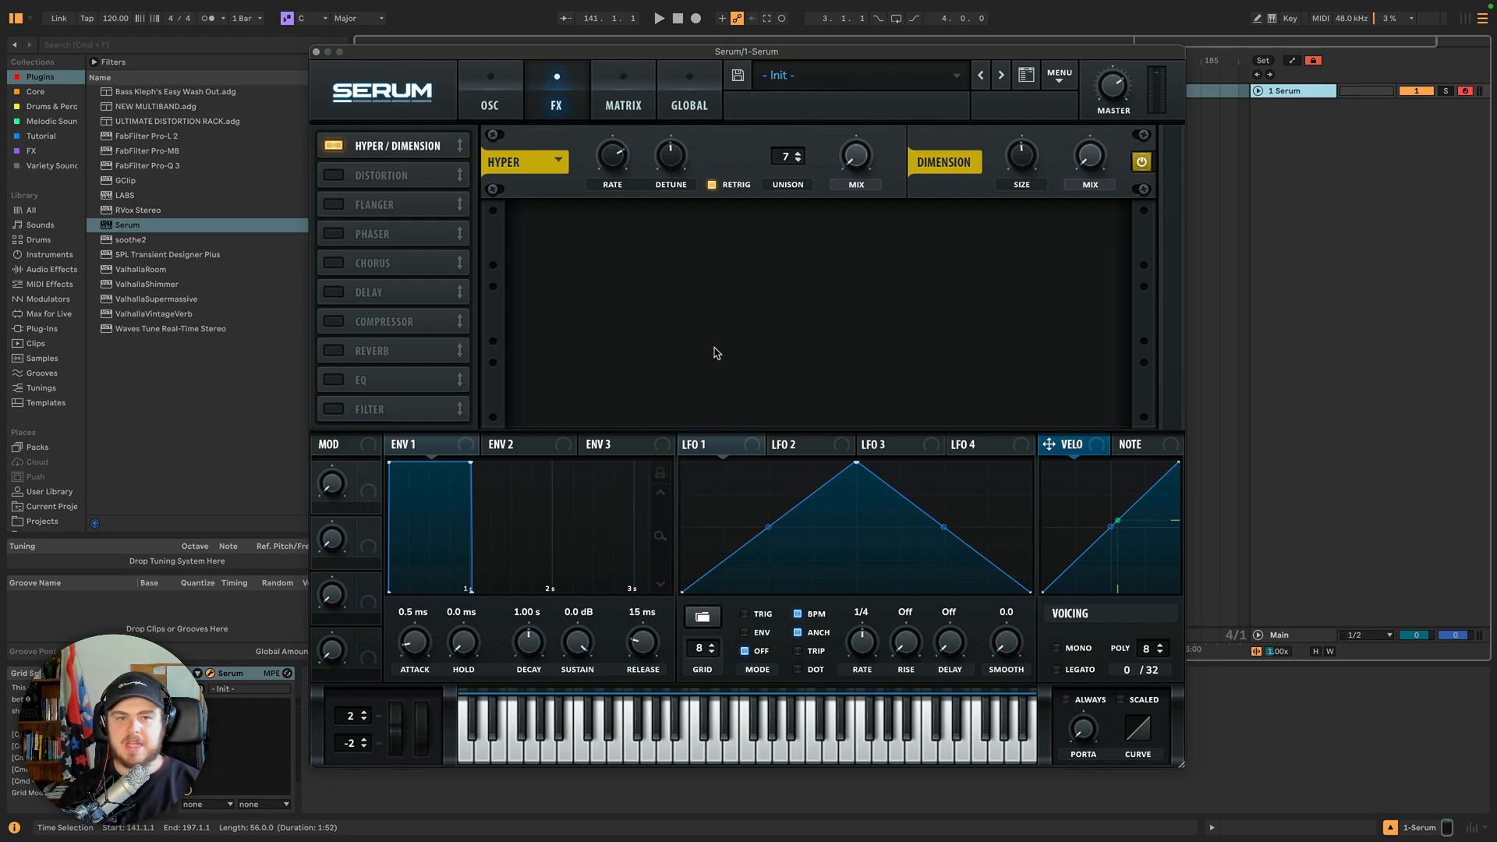
click(333, 176)
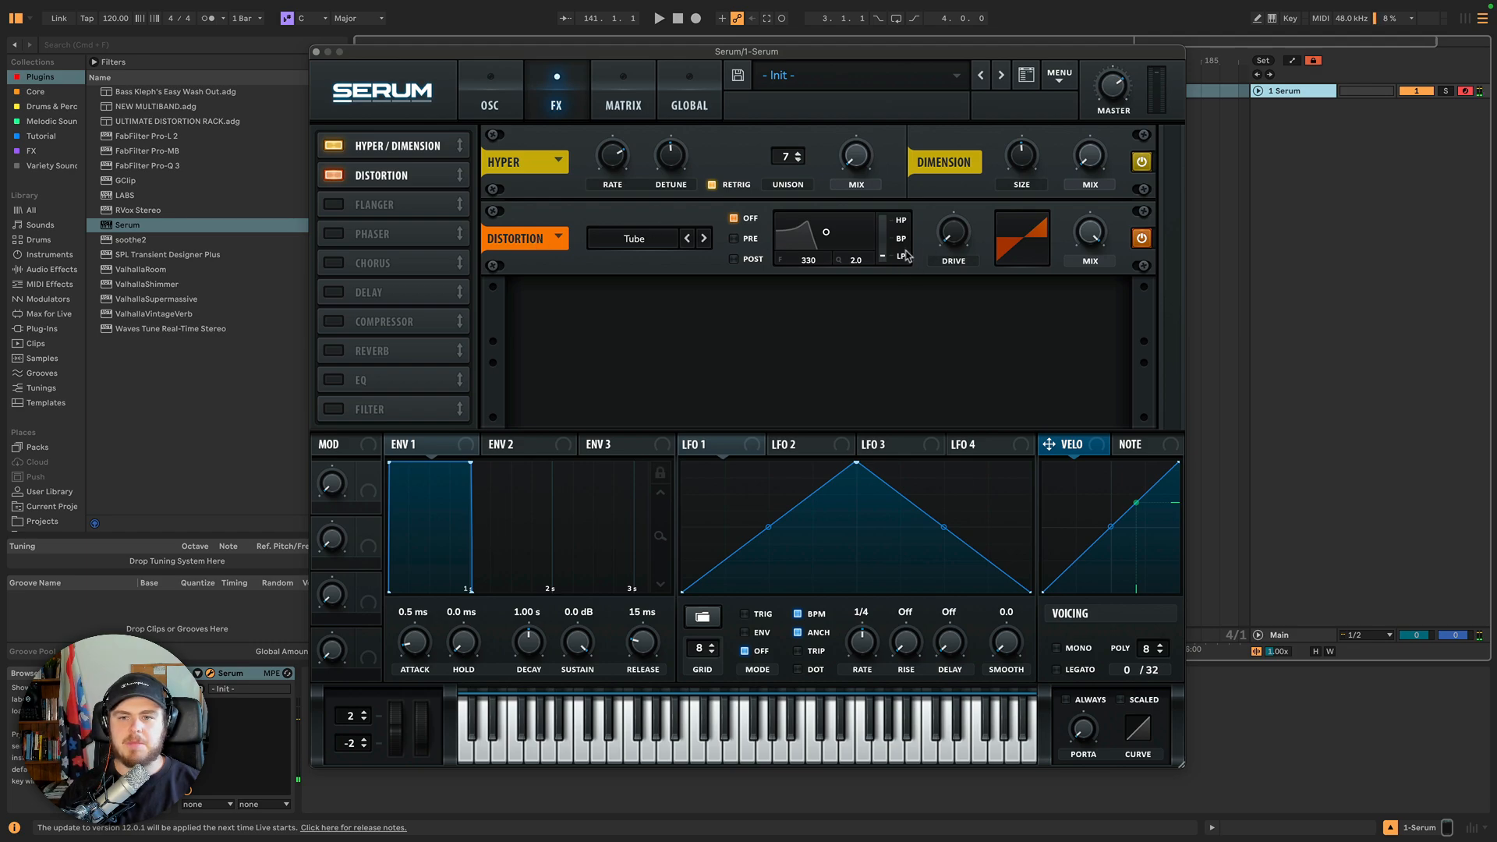
Browse the distortion types in the type list and stepper, keeping Tube selected.
click(640, 244)
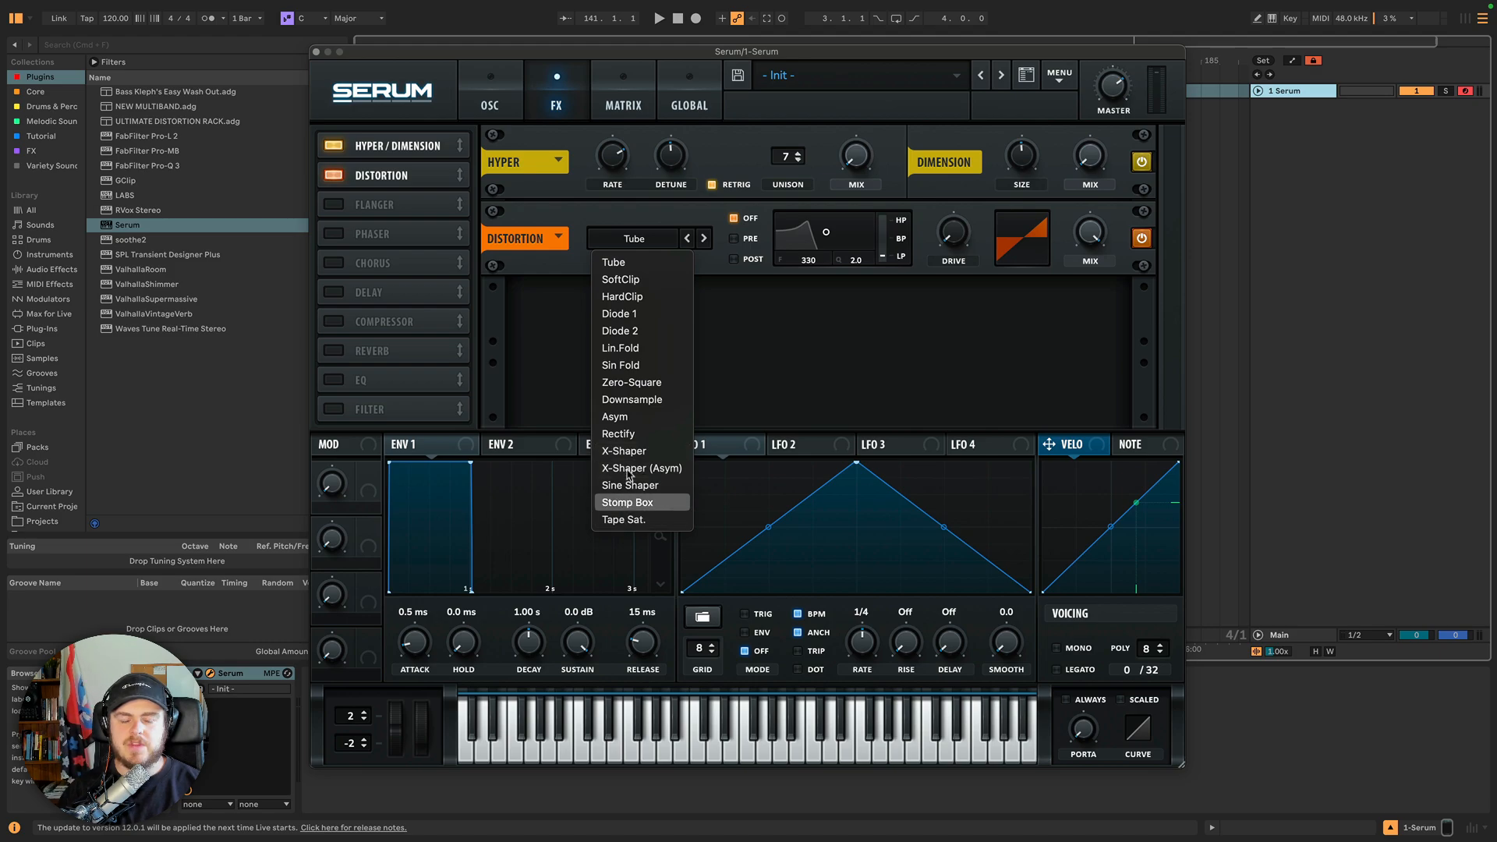
click(703, 240)
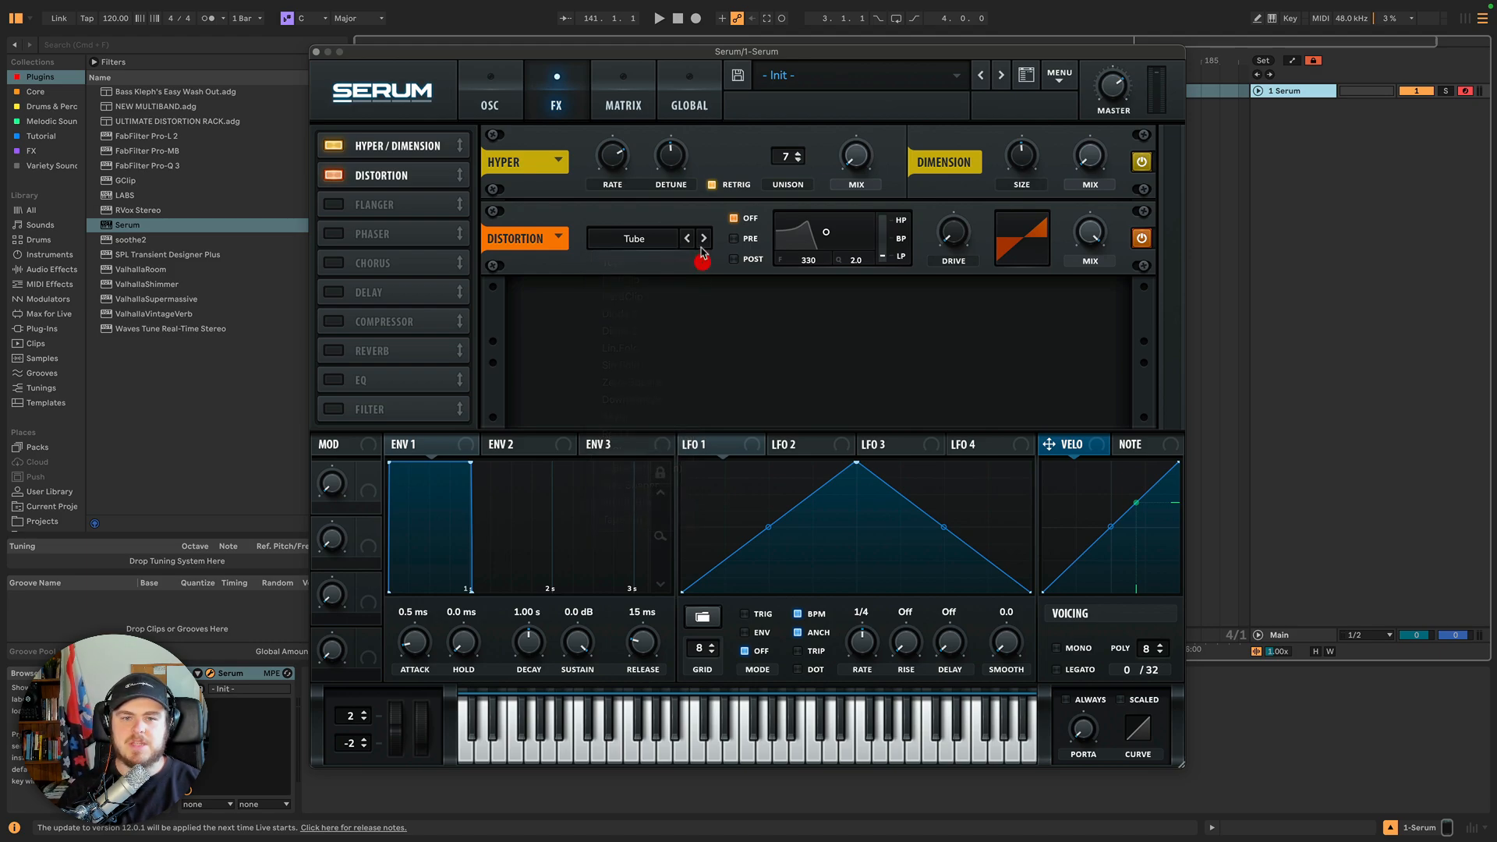
click(703, 238)
click(687, 238)
click(653, 245)
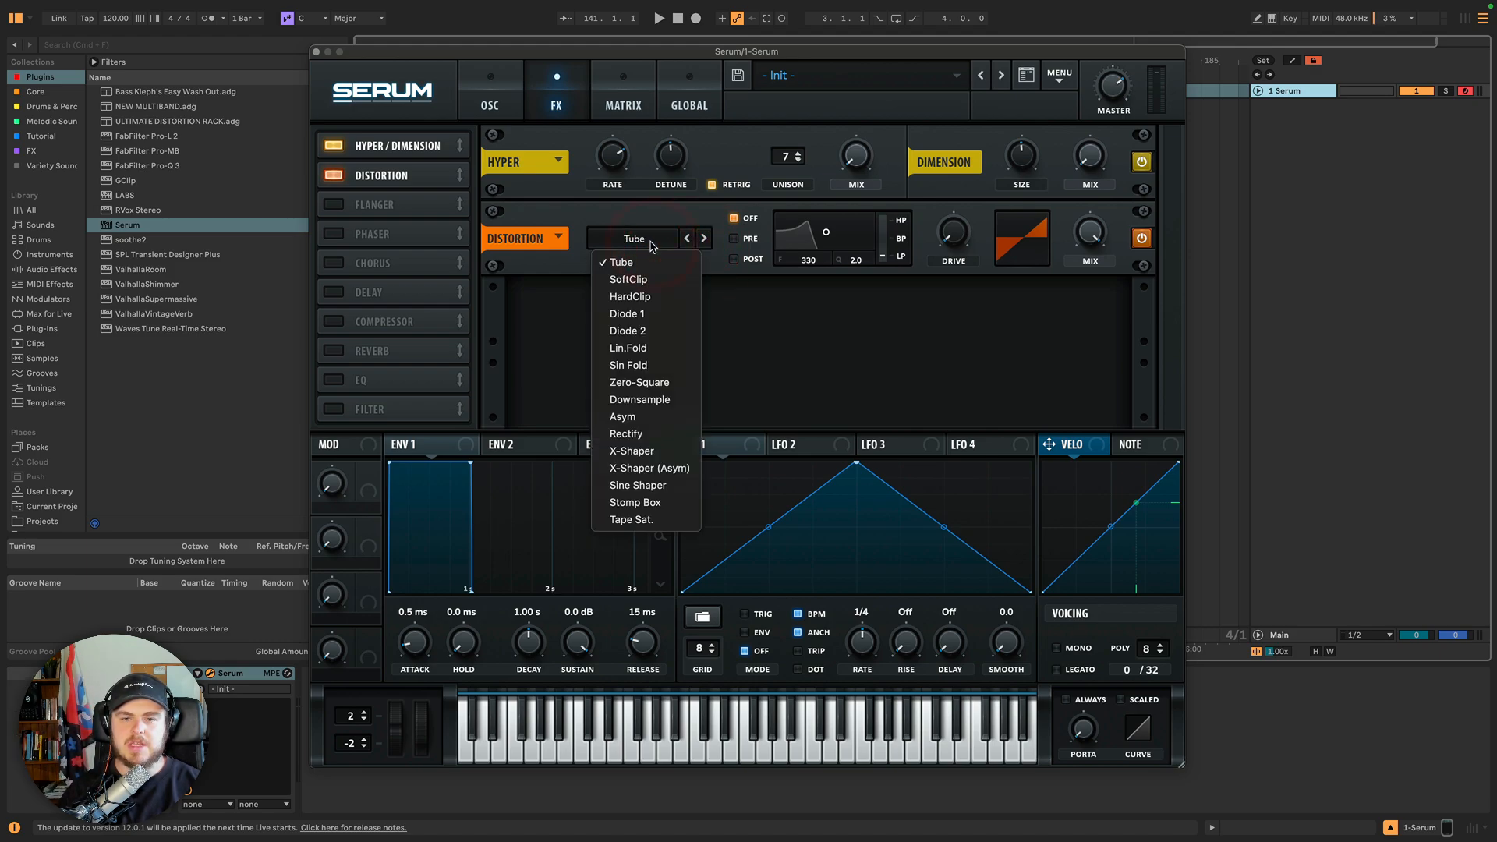
click(651, 243)
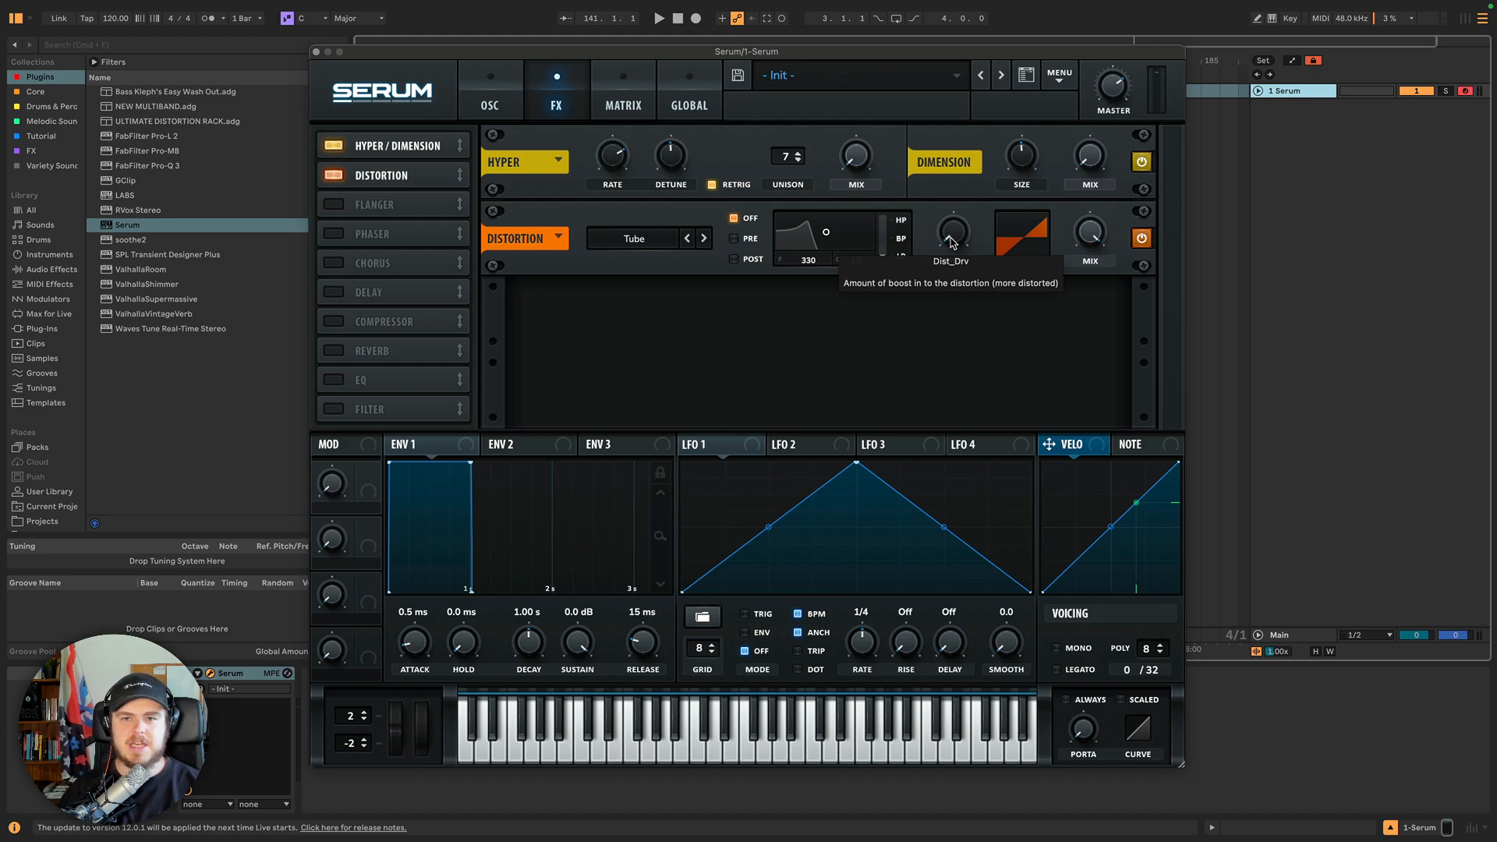
Sweep the distortion Drive up and down, settling around 85%.
drag(950, 238, 948, 165)
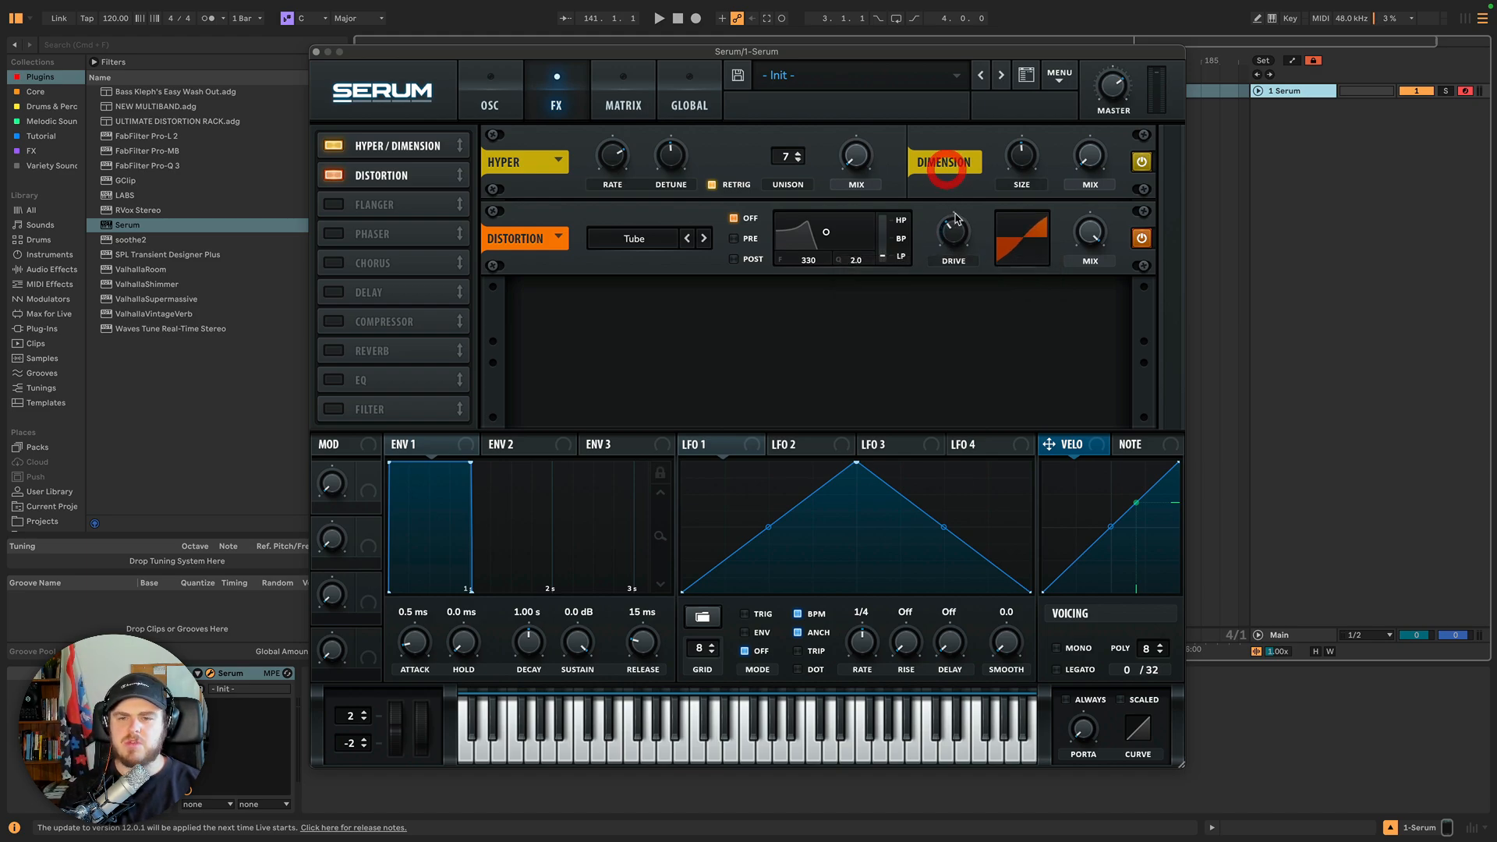
drag(958, 231, 951, 190)
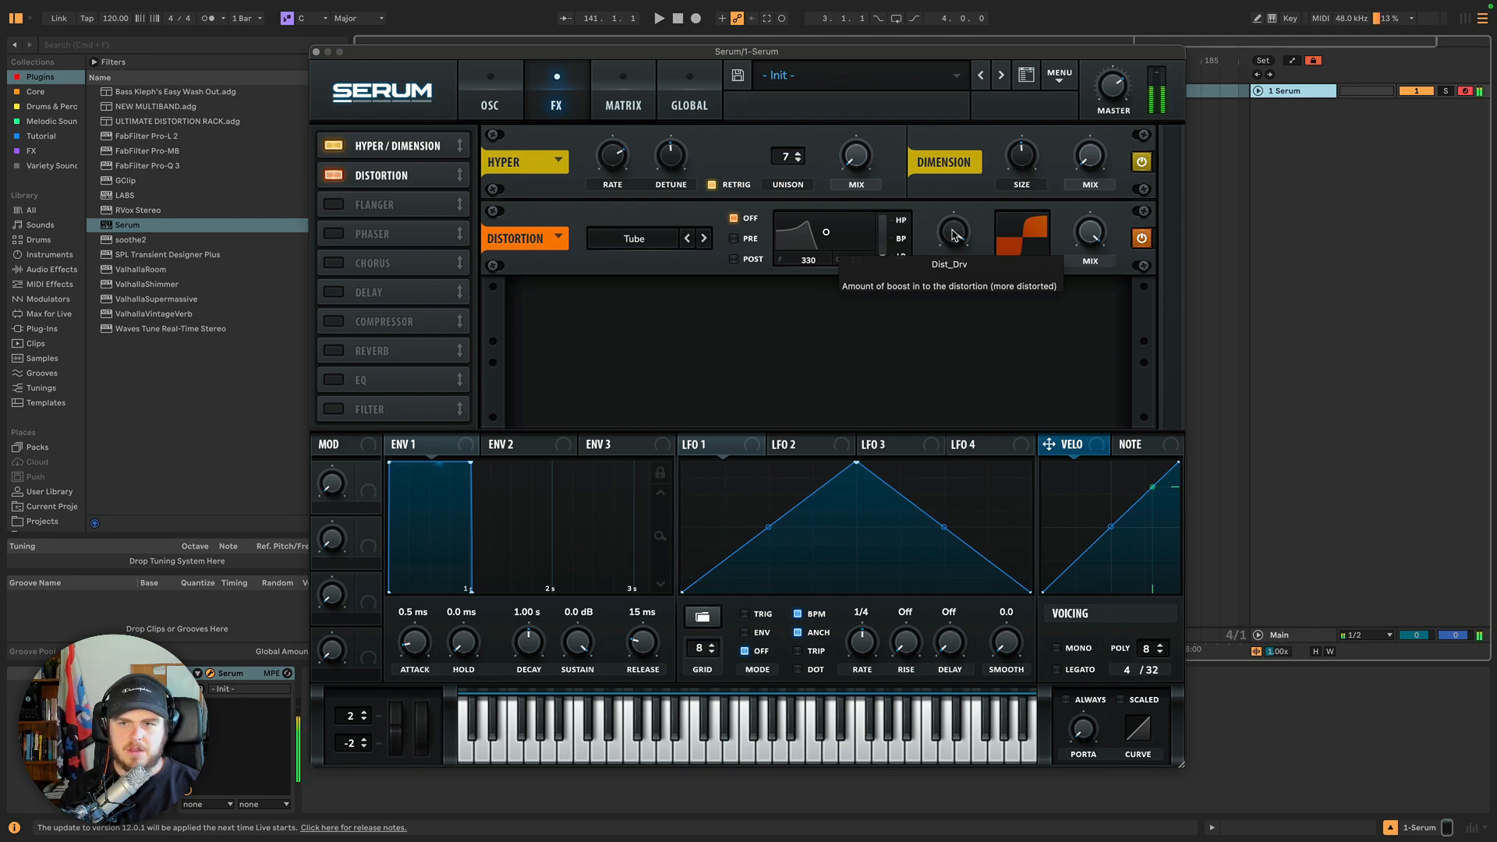
drag(954, 234, 957, 443)
drag(949, 236, 940, 152)
drag(956, 234, 948, 168)
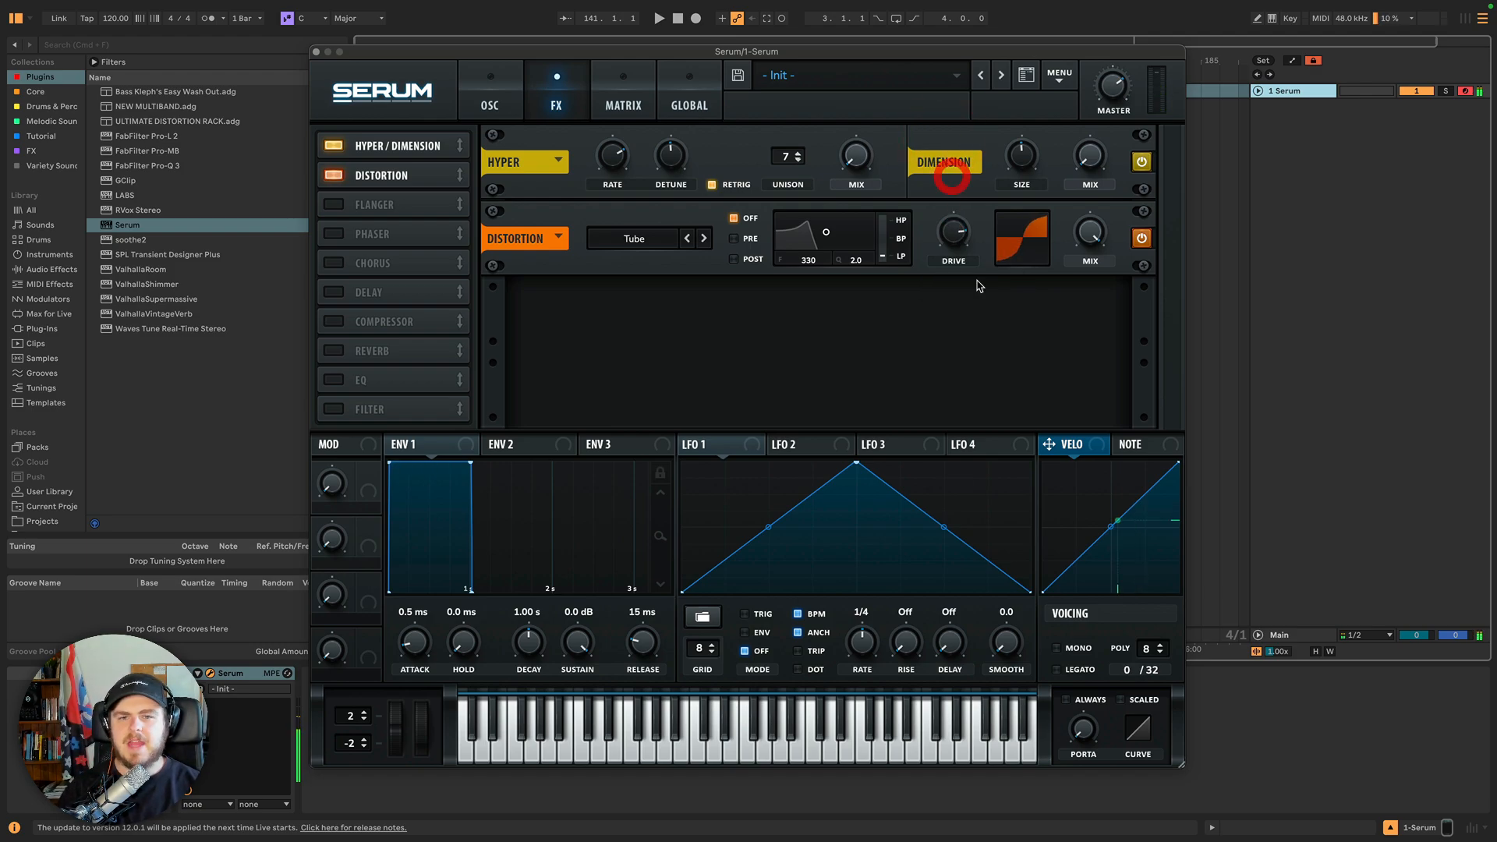
click(955, 240)
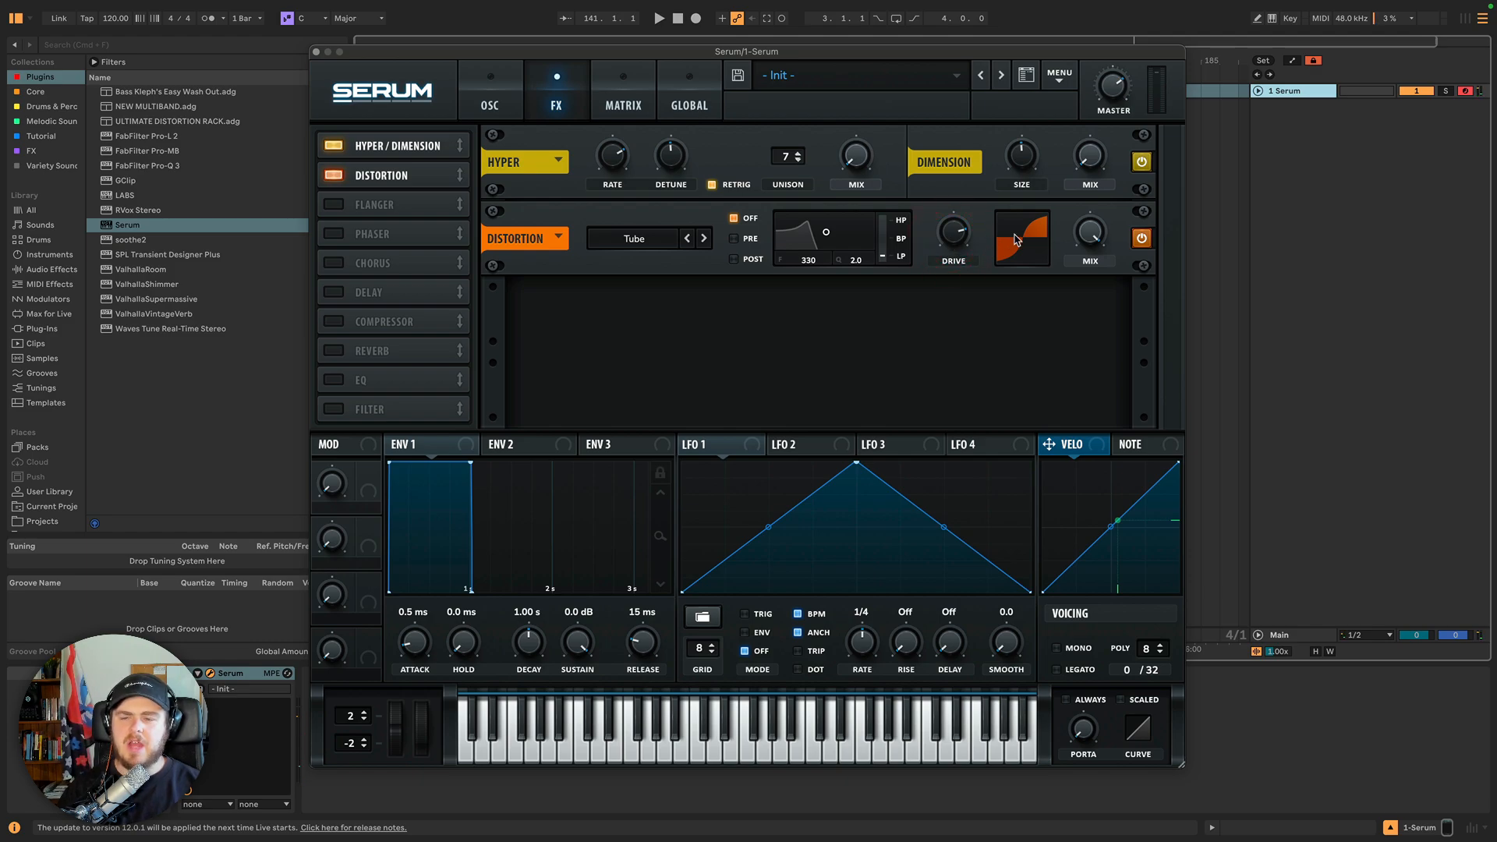
Lower the distortion Mix to about 30% and nudge the Drive slightly higher.
drag(1090, 234, 1063, 294)
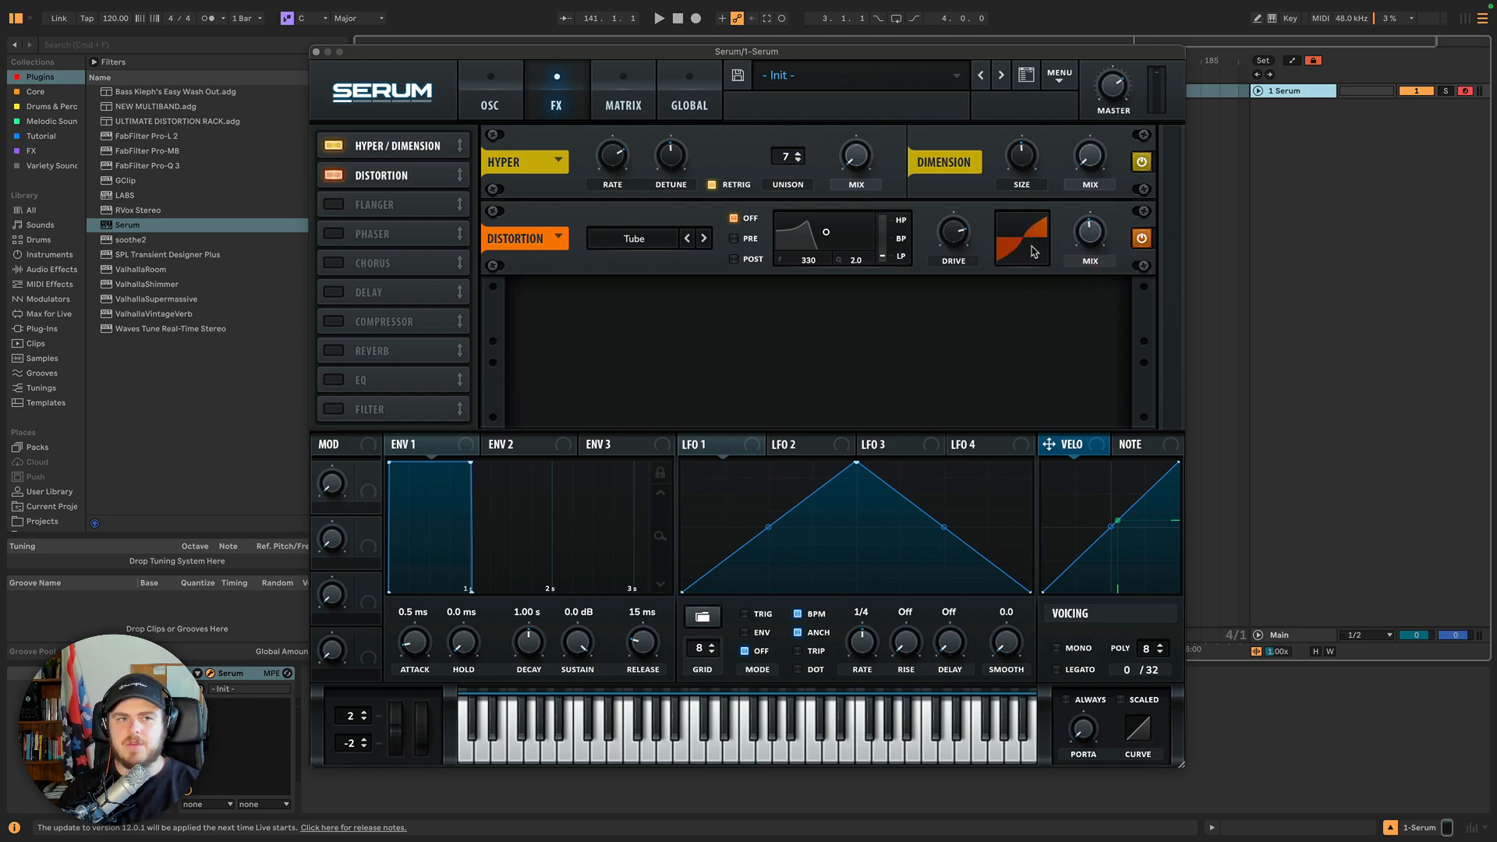
mouse_move(1090, 232)
mouse_down()
mouse_move(1090, 277)
mouse_move(1087, 200)
mouse_move(1094, 239)
mouse_move(1068, 247)
mouse_up()
mouse_move(952, 237)
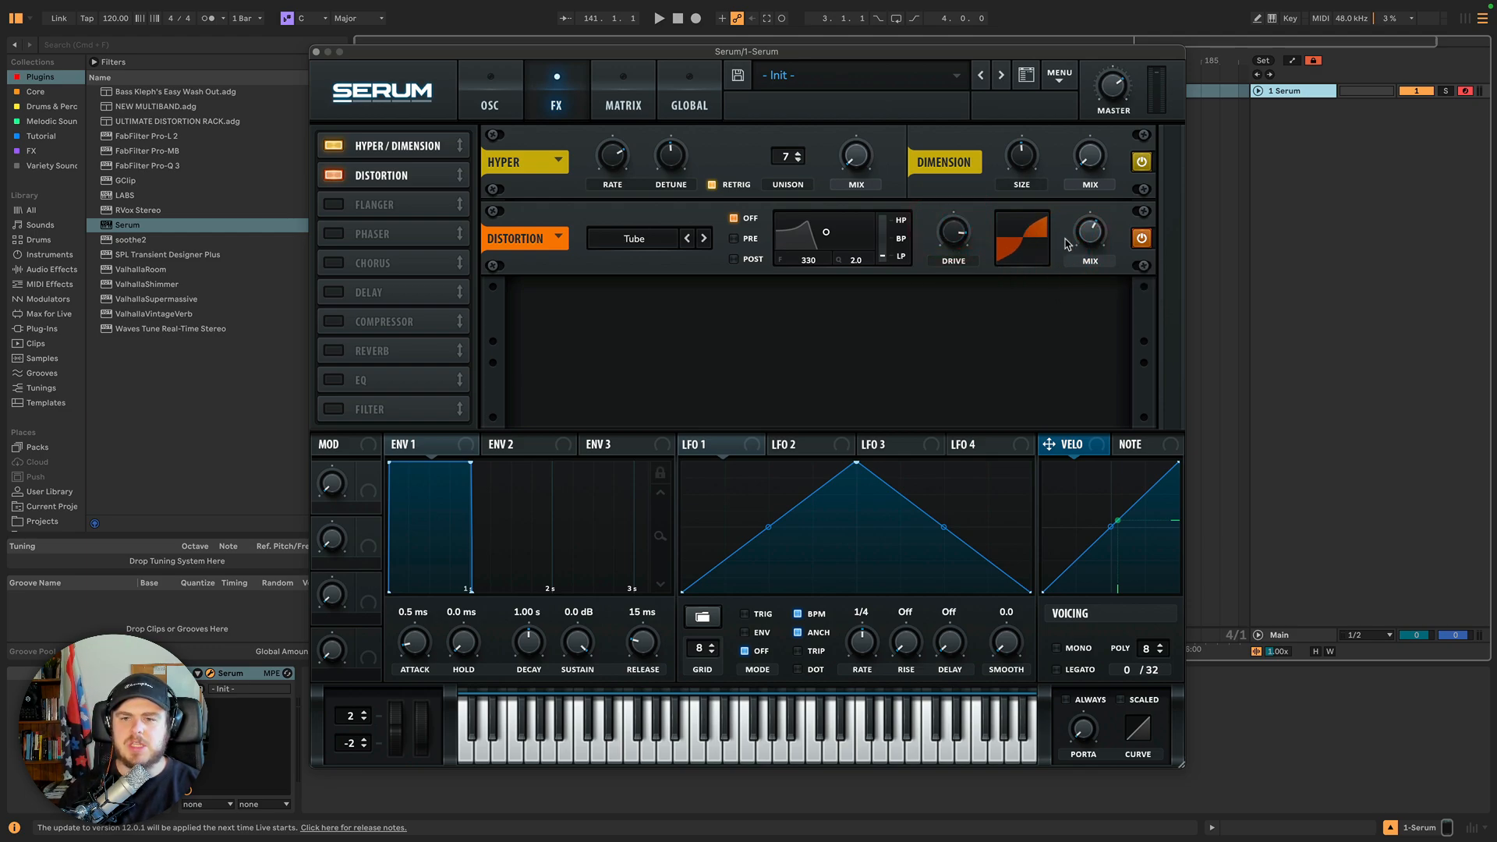
drag(1090, 237, 1092, 263)
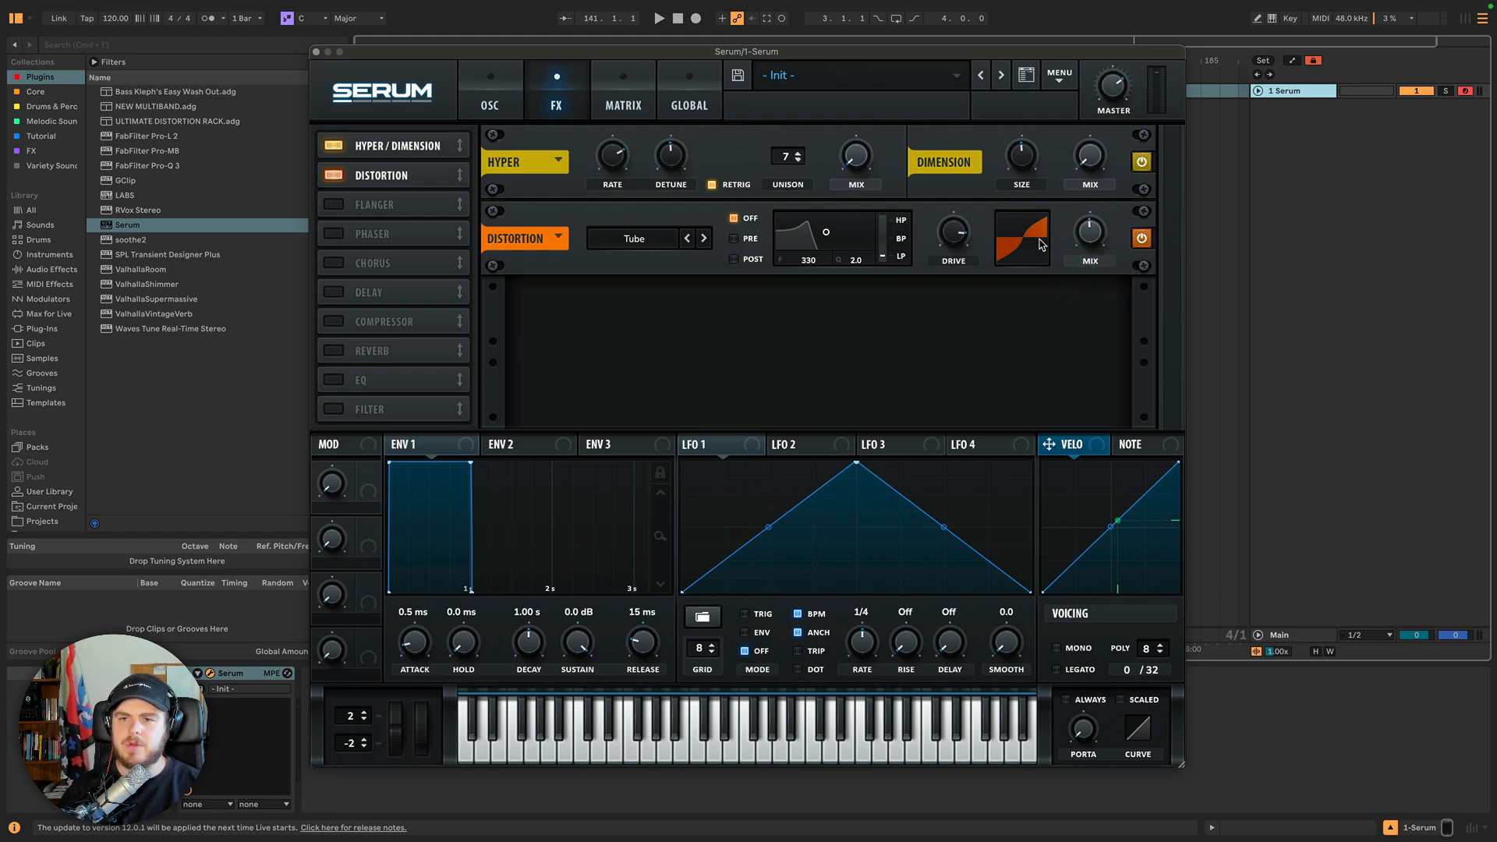
click(948, 234)
drag(948, 234, 964, 218)
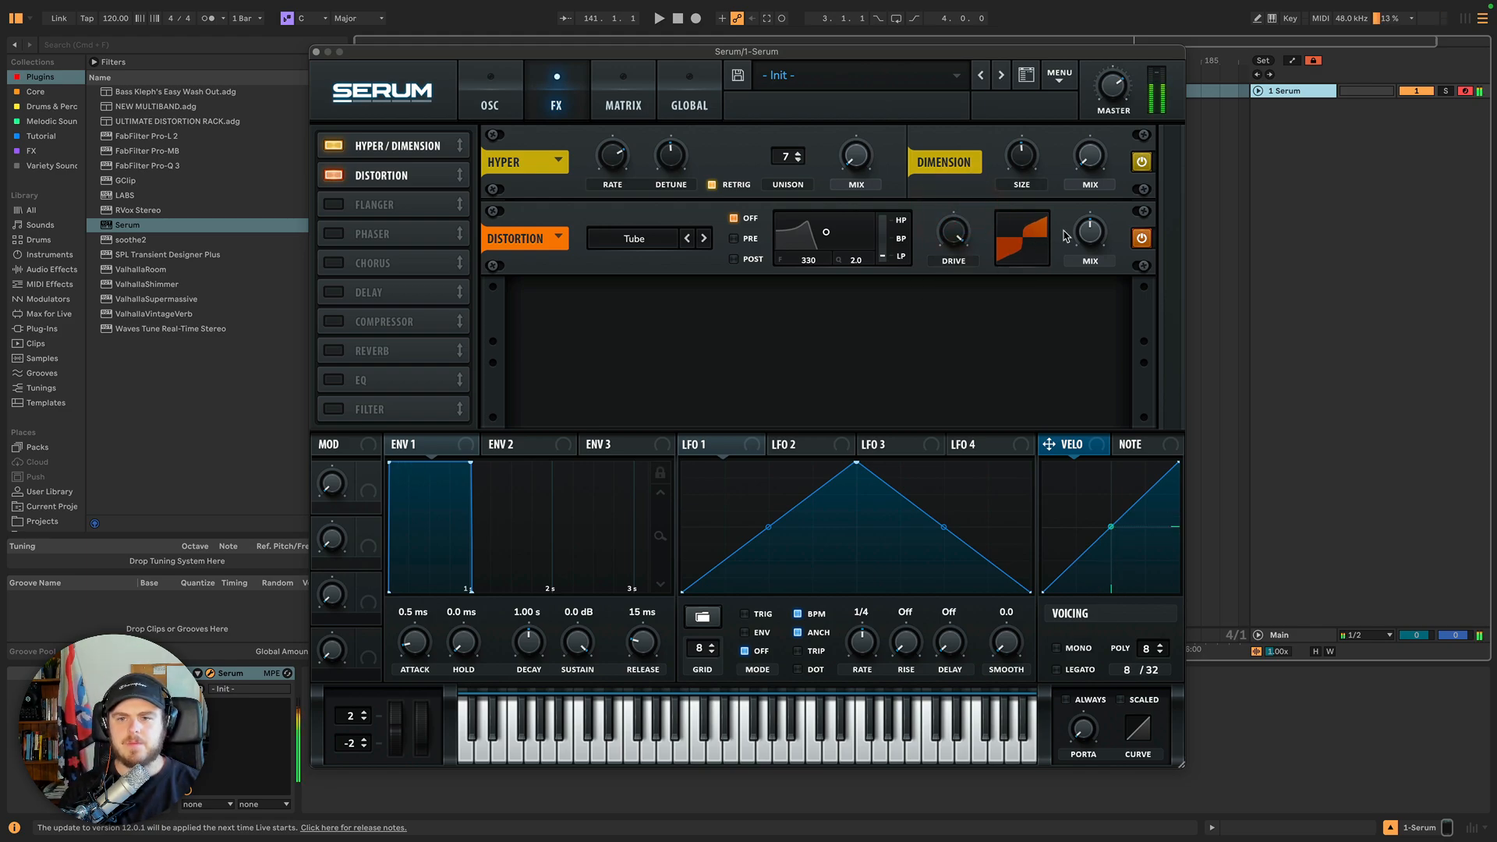
drag(1092, 233, 1092, 259)
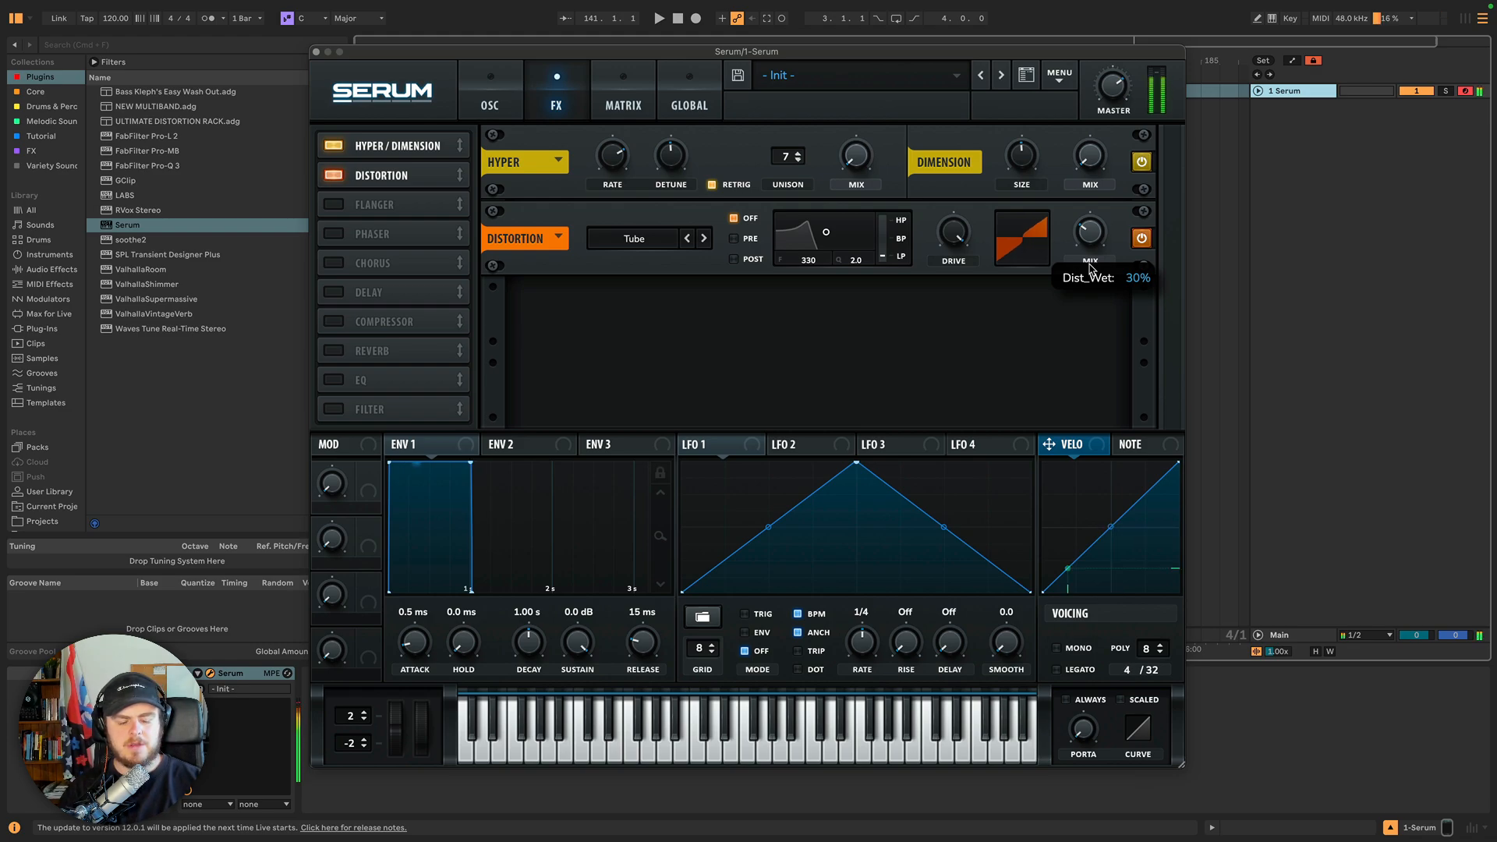
mouse_move(1090, 267)
mouse_down()
mouse_move(1096, 281)
mouse_move(1088, 248)
mouse_move(1084, 285)
mouse_move(1083, 250)
mouse_up()
Disable oscillators A and B and return to the effects page.
click(489, 98)
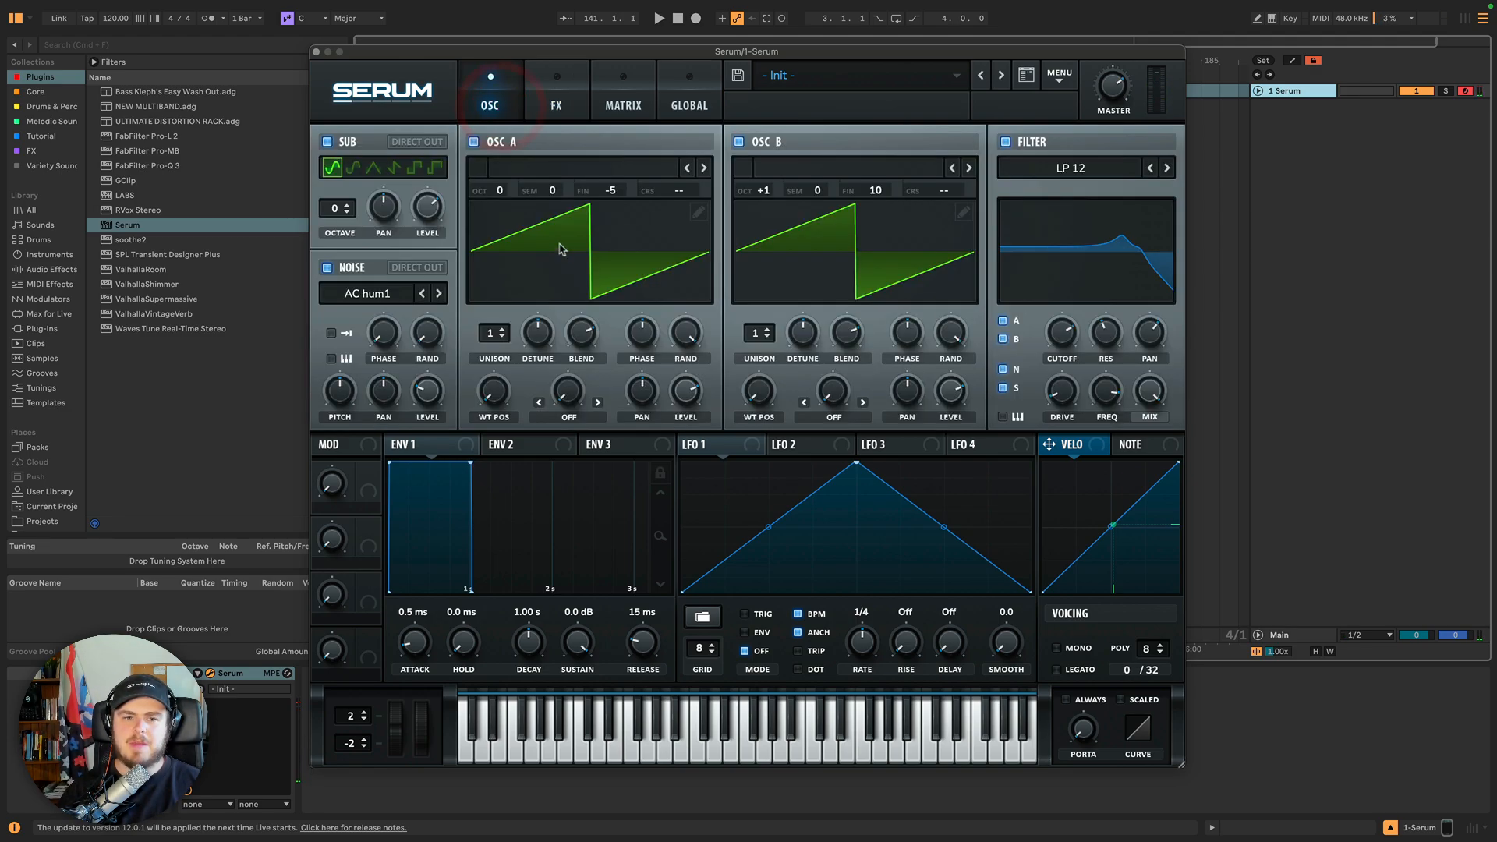
click(739, 142)
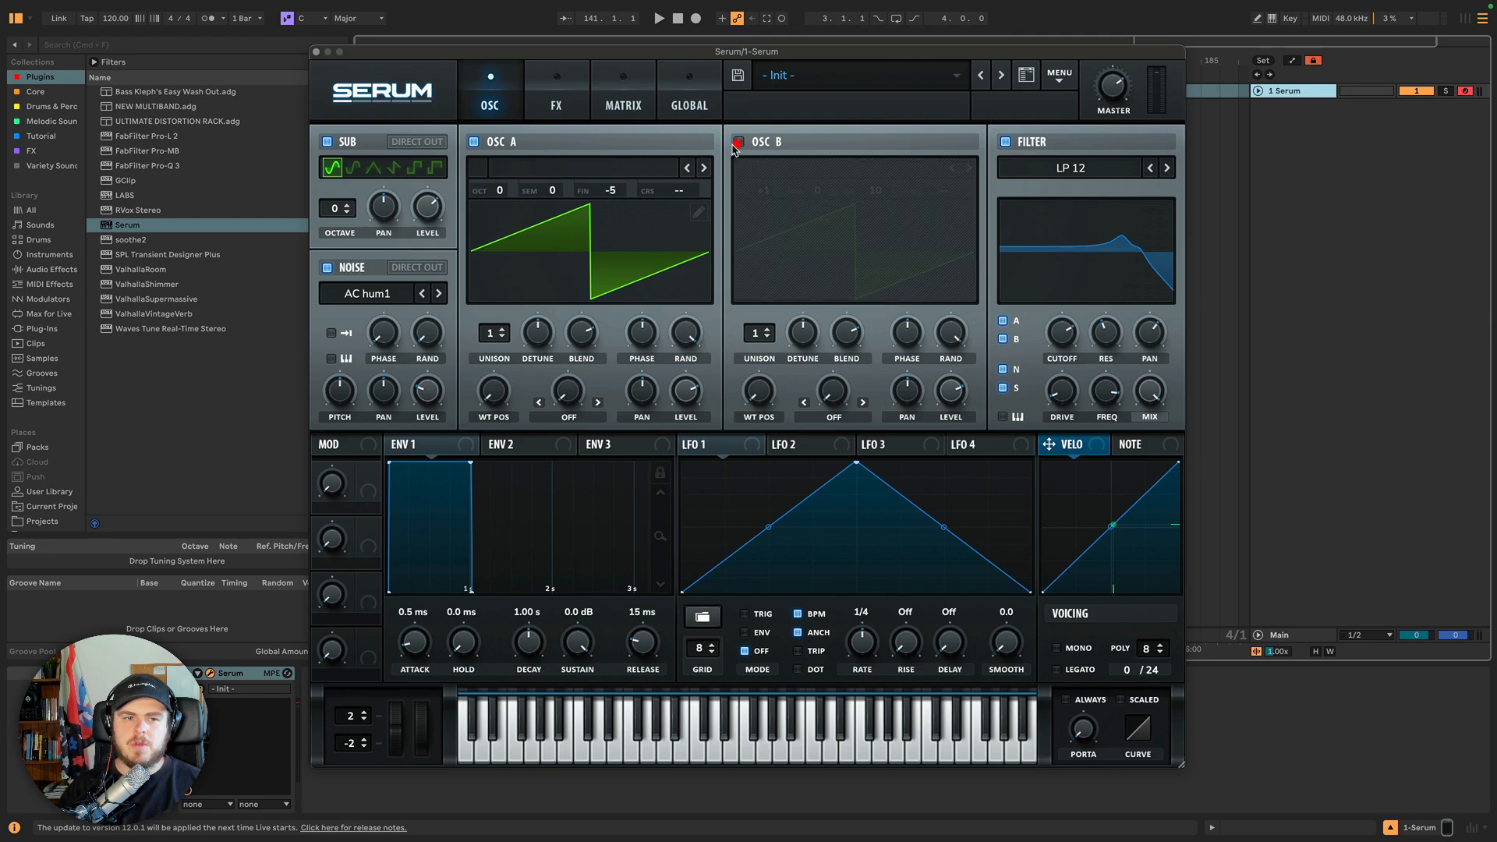
click(473, 143)
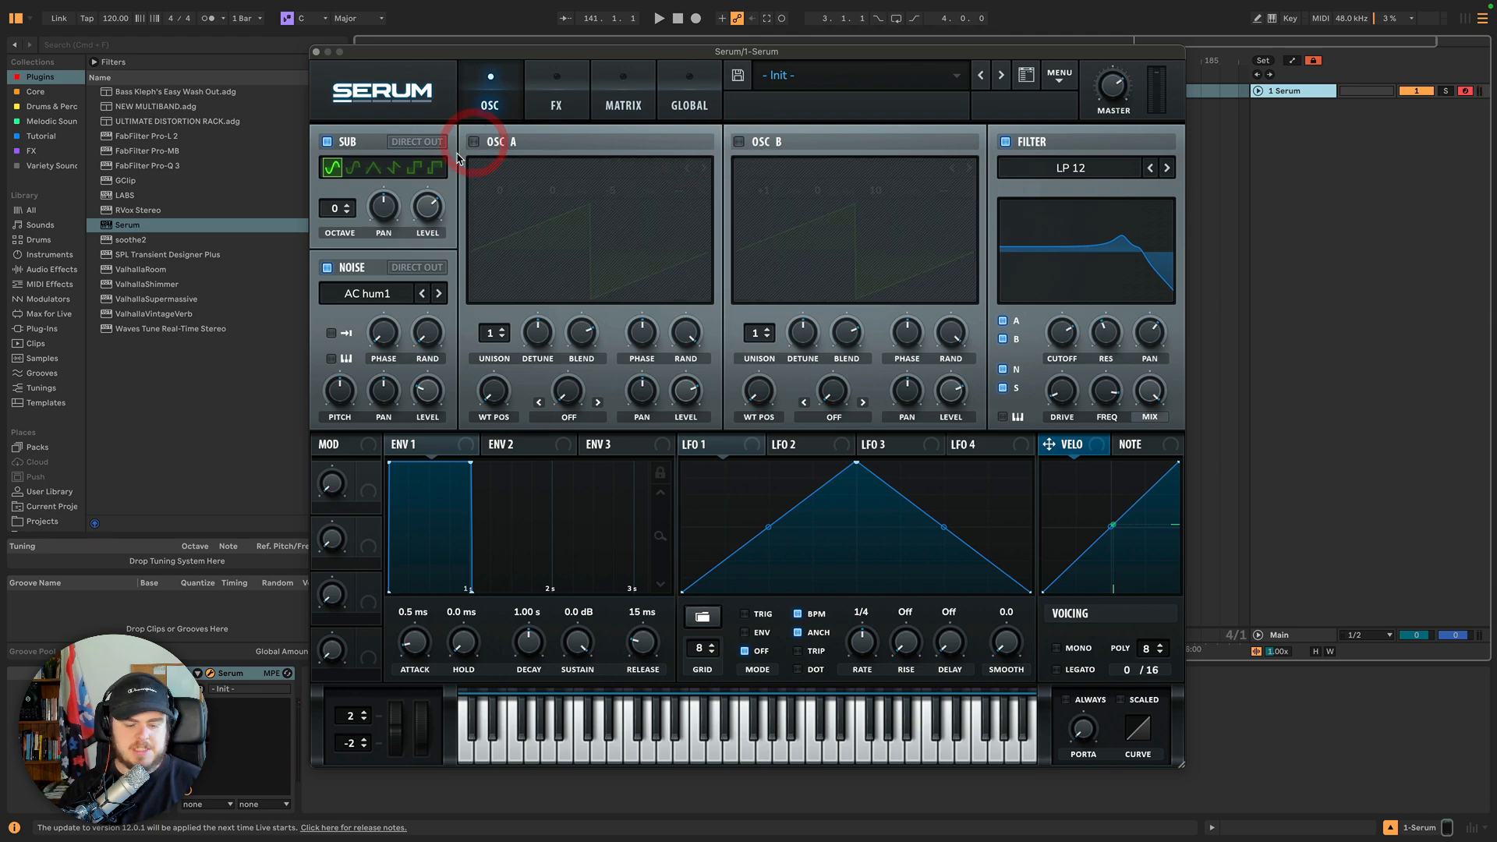
click(560, 98)
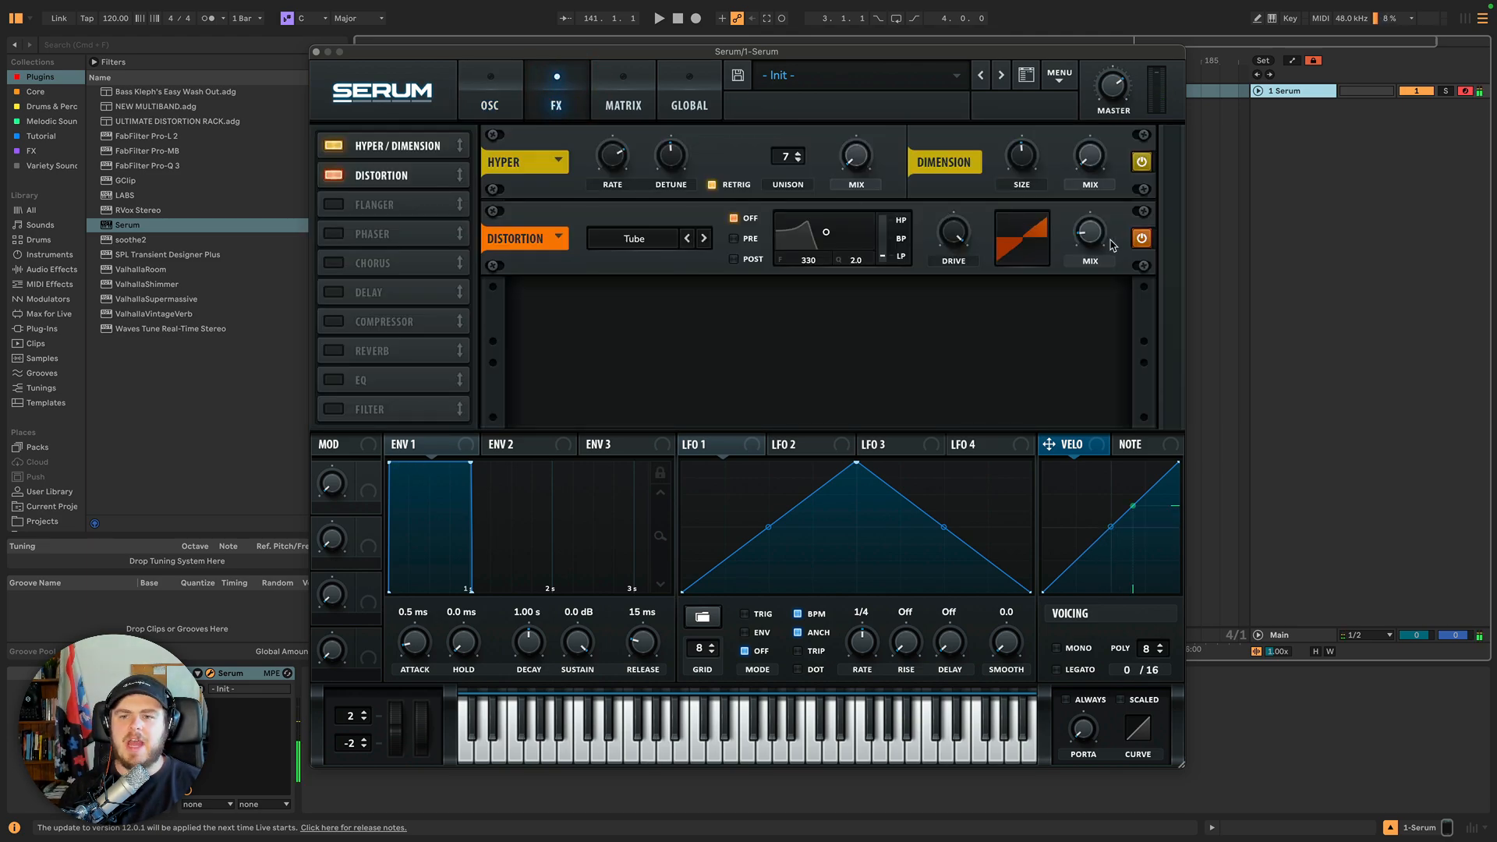
mouse_move(1088, 232)
mouse_down()
mouse_move(1089, 214)
mouse_move(1086, 304)
mouse_move(1089, 234)
mouse_up()
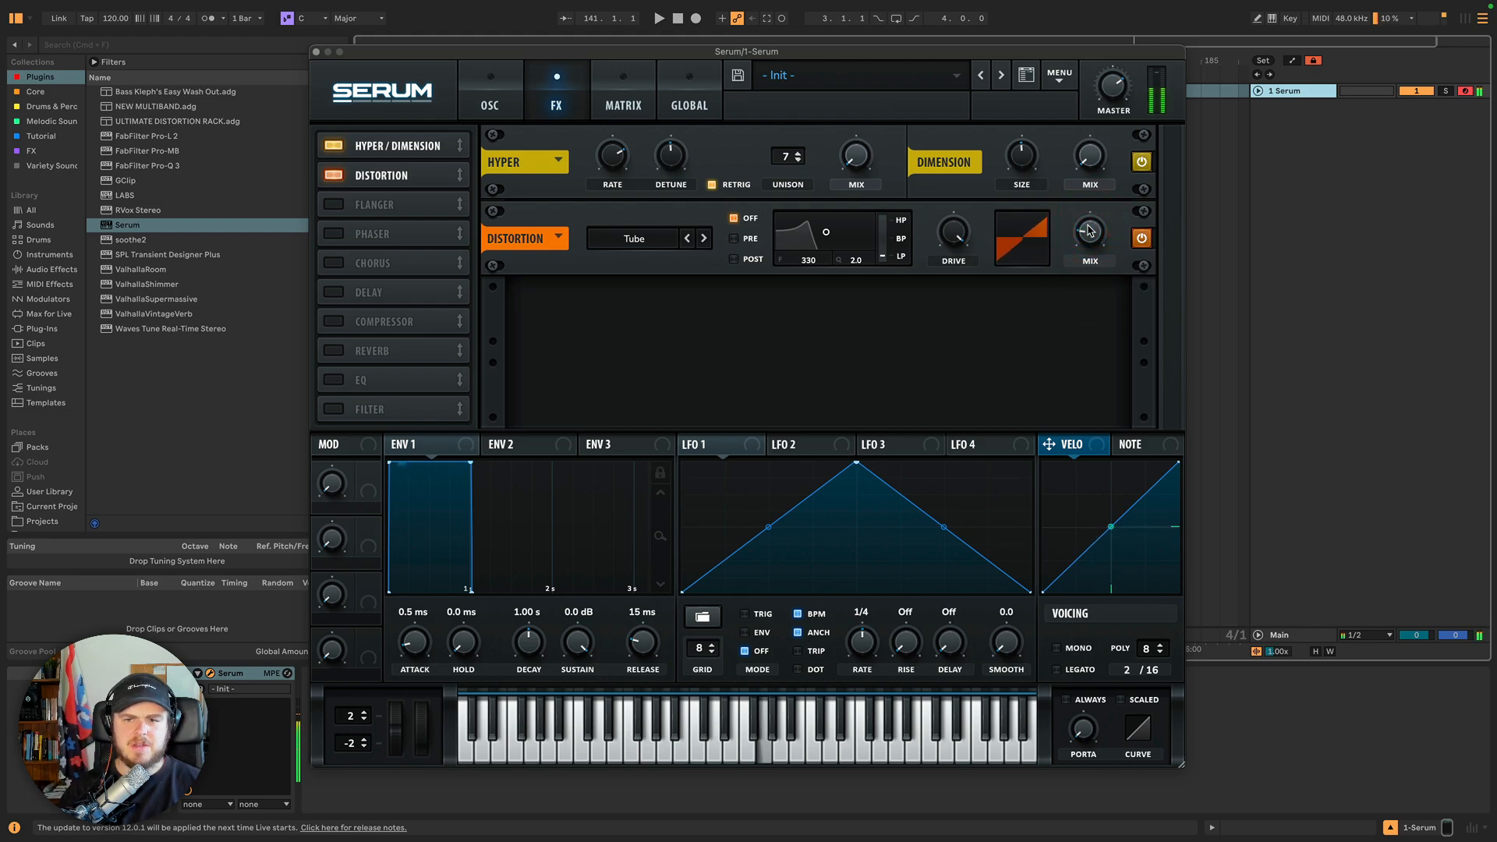
Re-enable oscillators A and B and return to the effects page.
click(503, 99)
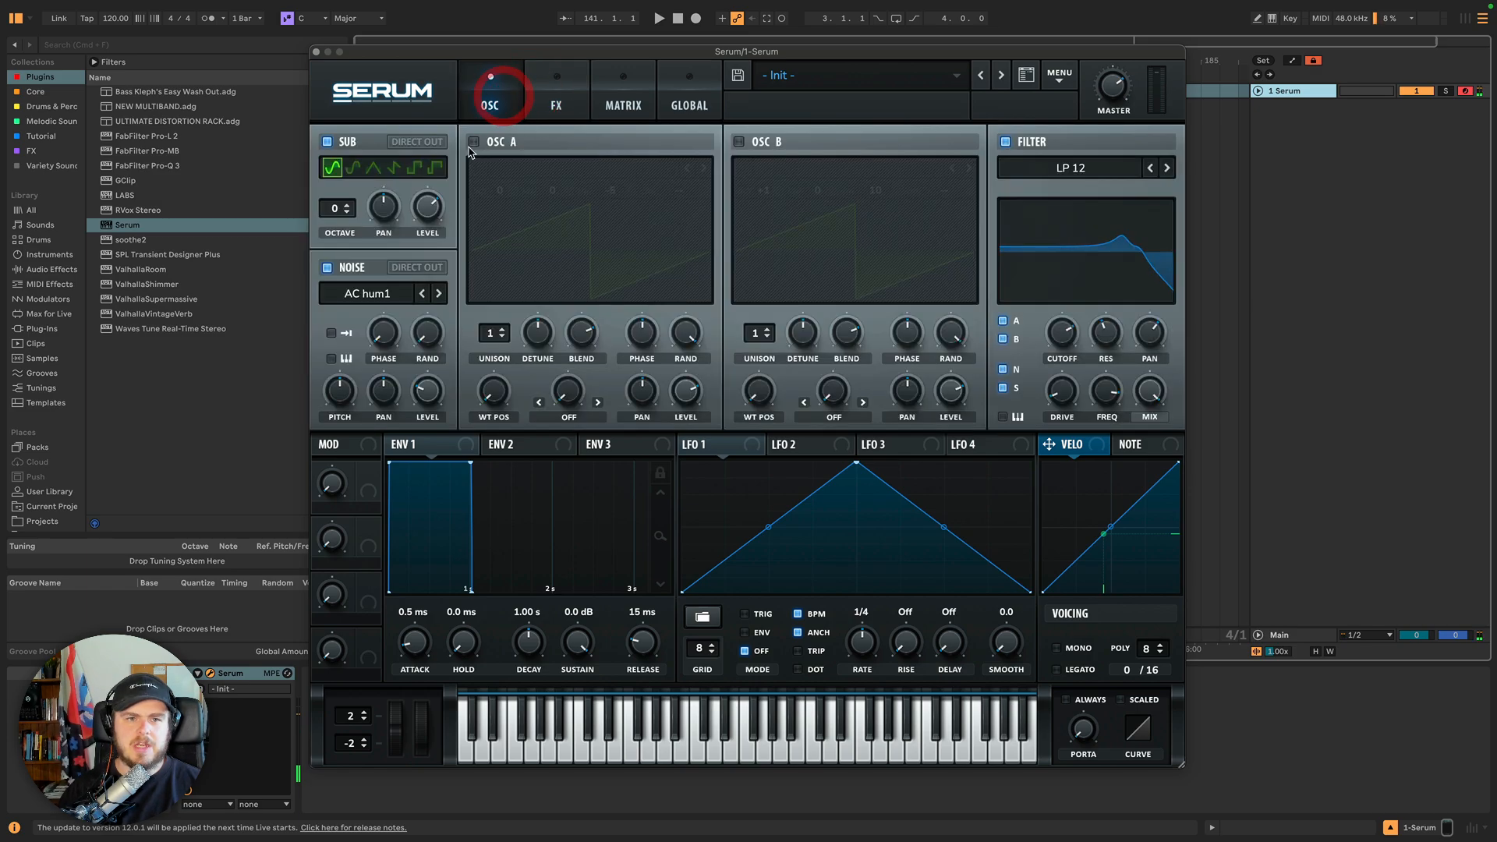
click(538, 142)
click(741, 143)
click(555, 100)
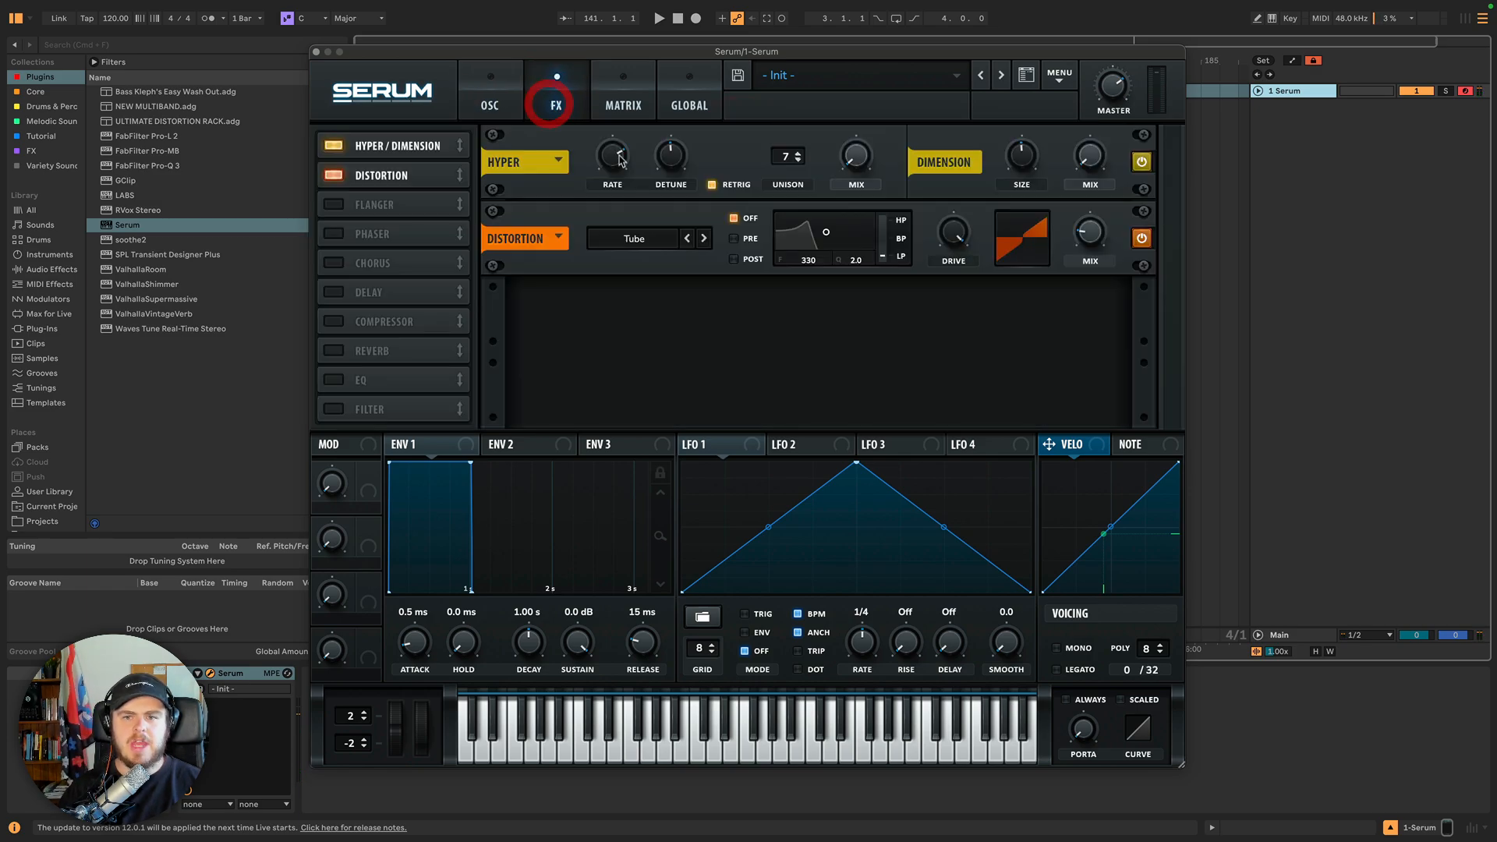
Switch the distortion type to SoftClip, rework the Drive, and raise the Mix to maximum.
drag(971, 234, 960, 287)
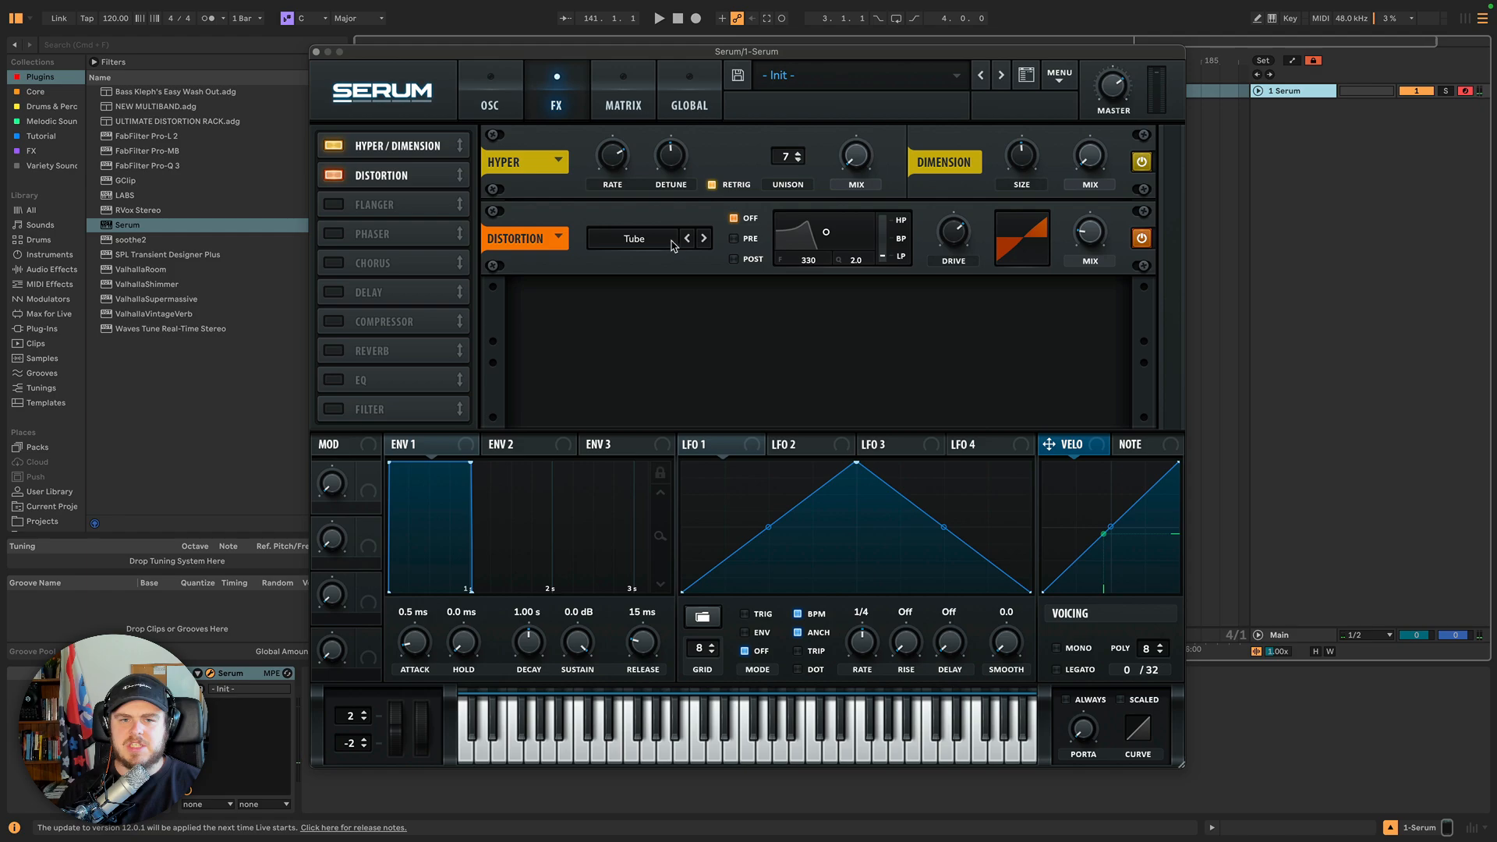
click(703, 237)
drag(967, 234, 958, 199)
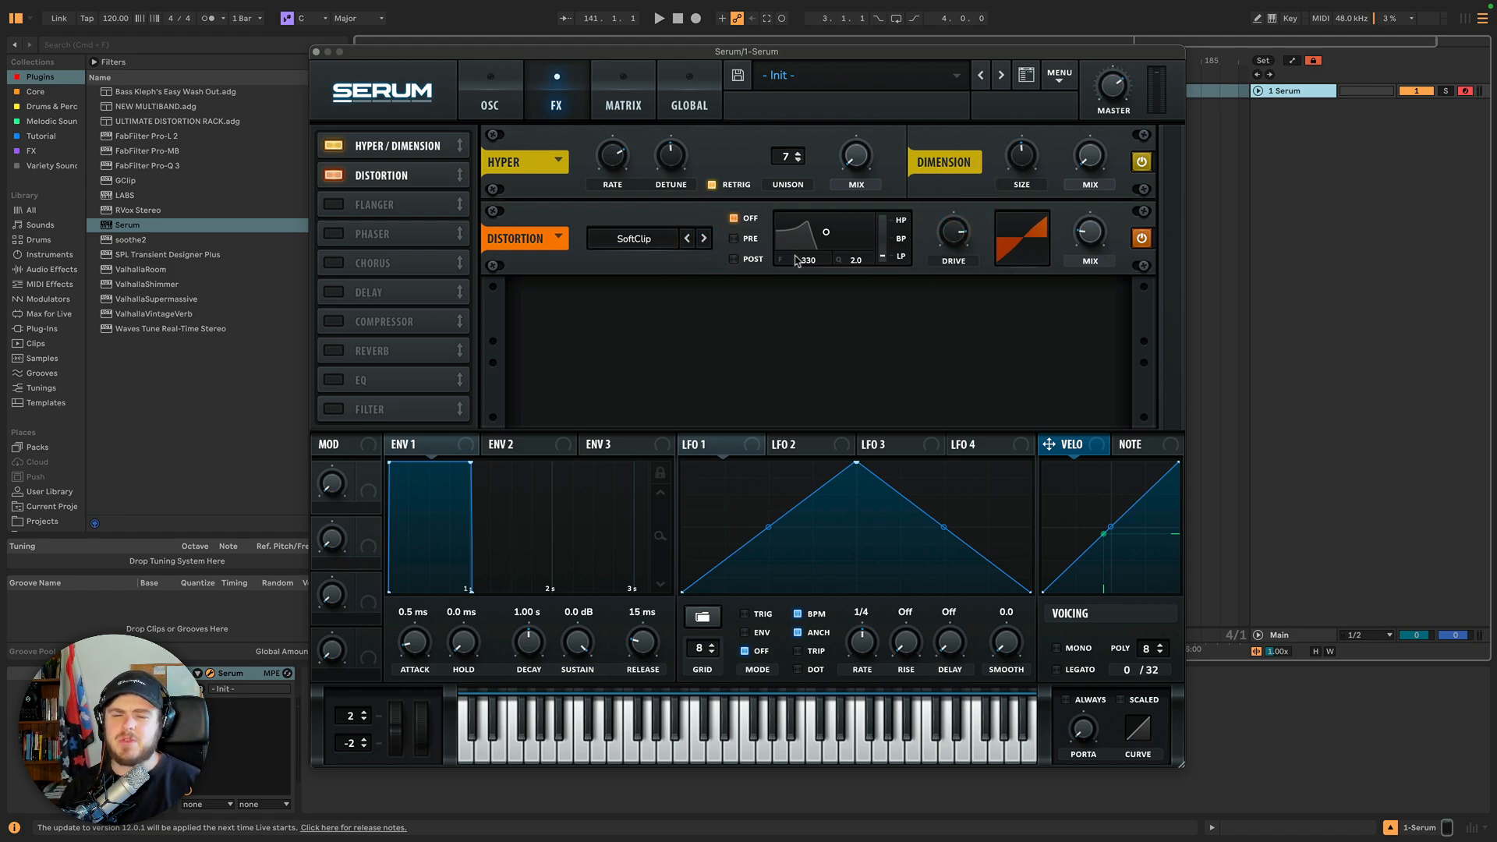
drag(1091, 234, 1079, 68)
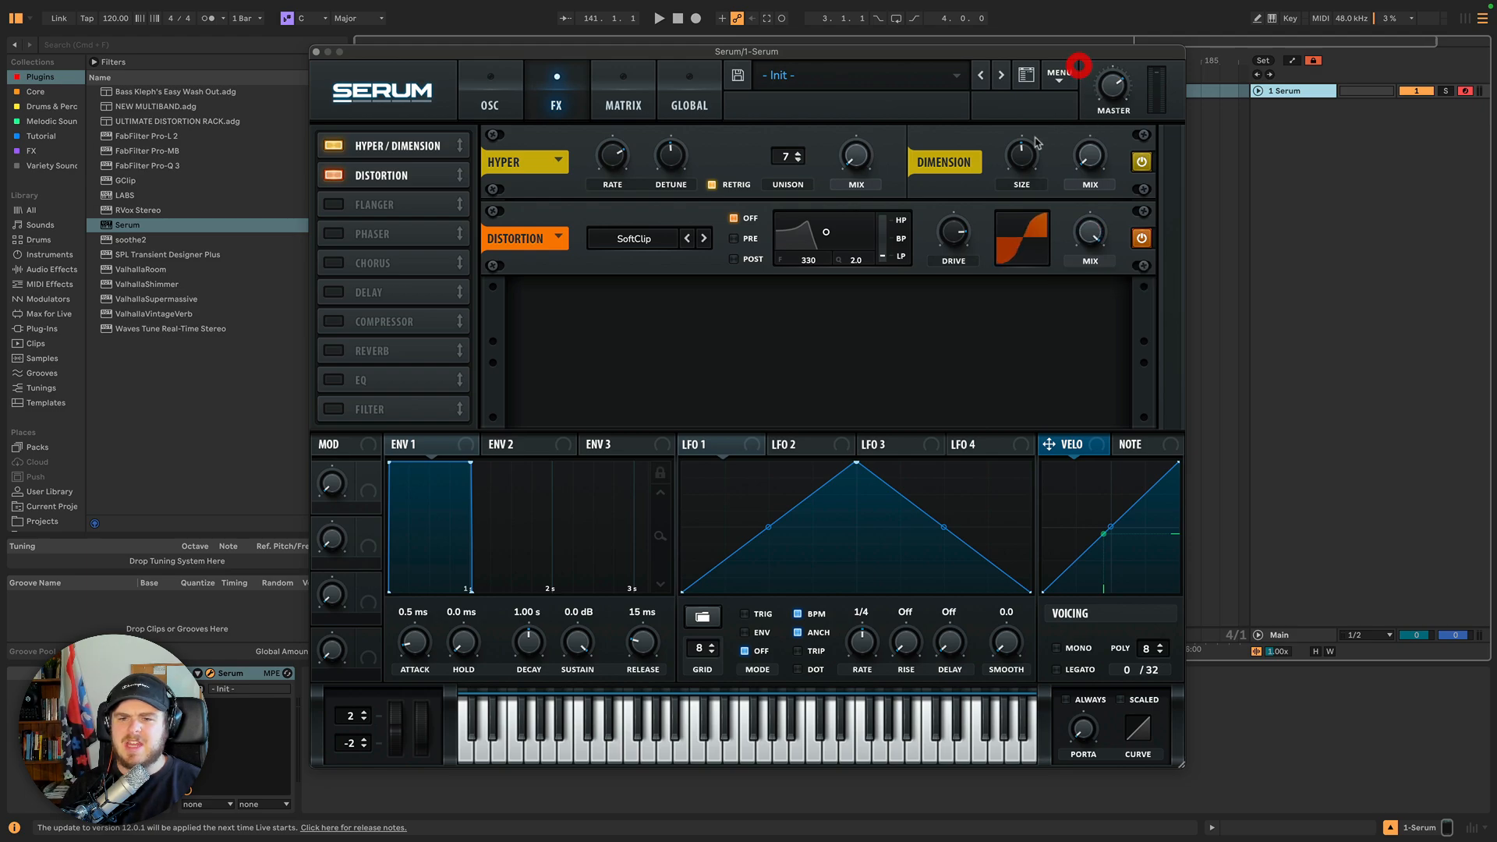
Switch the distortion type to HardClip and set the Drive to about 89%.
click(704, 238)
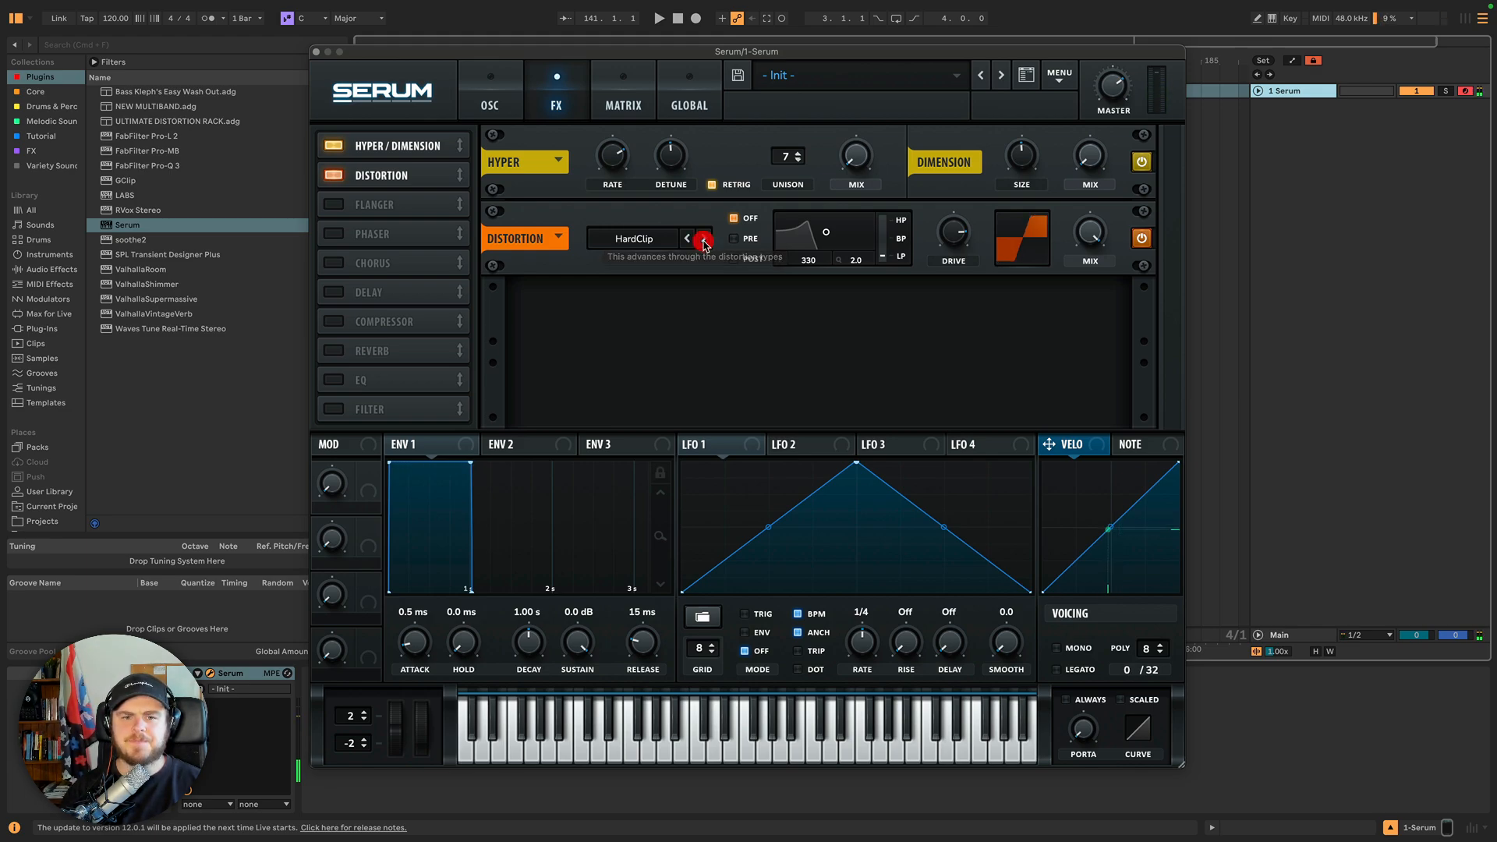
drag(952, 242, 951, 233)
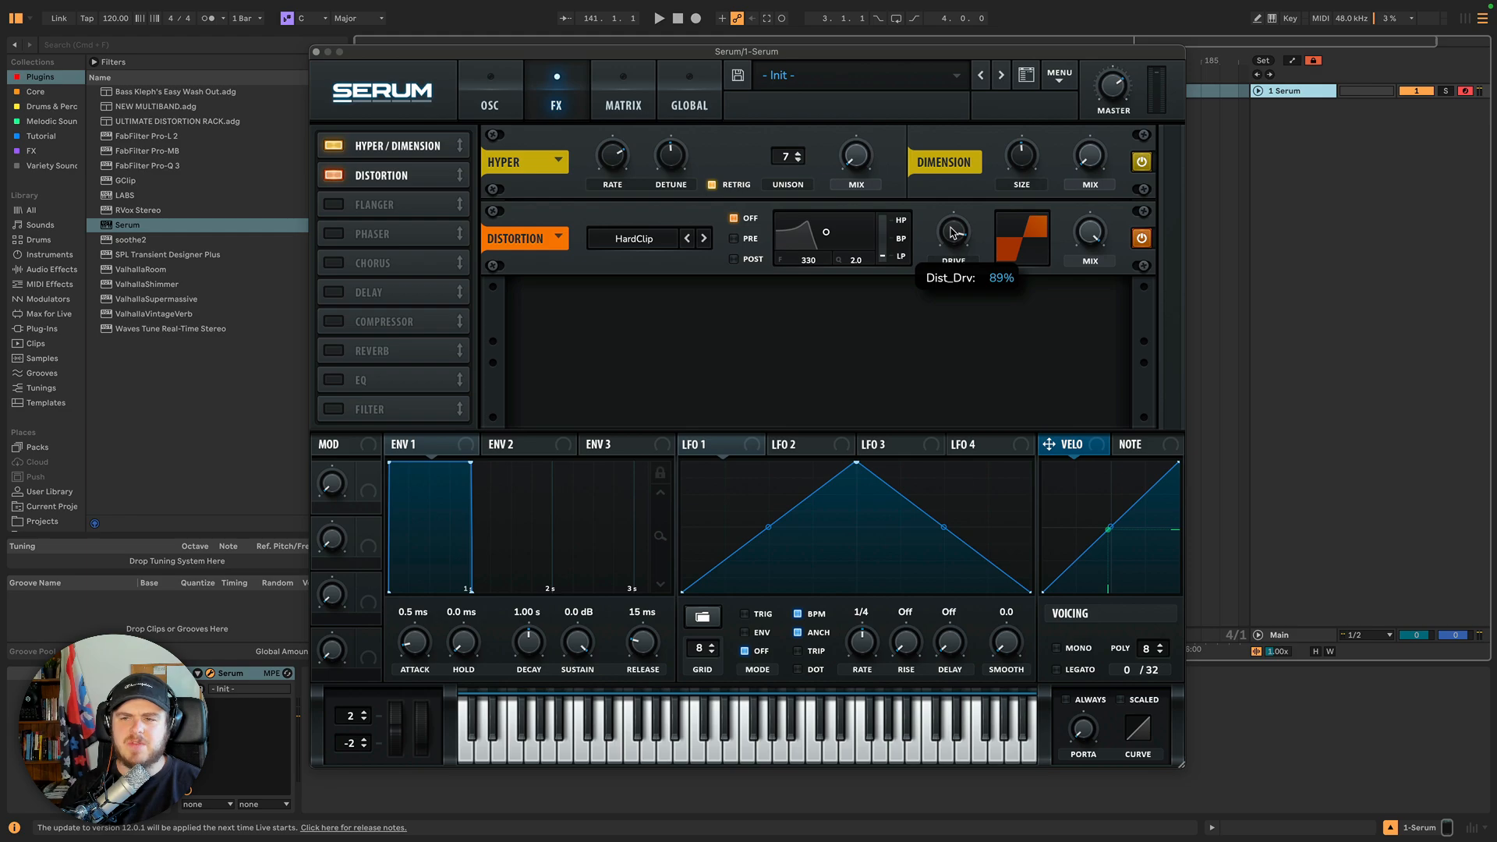
click(952, 232)
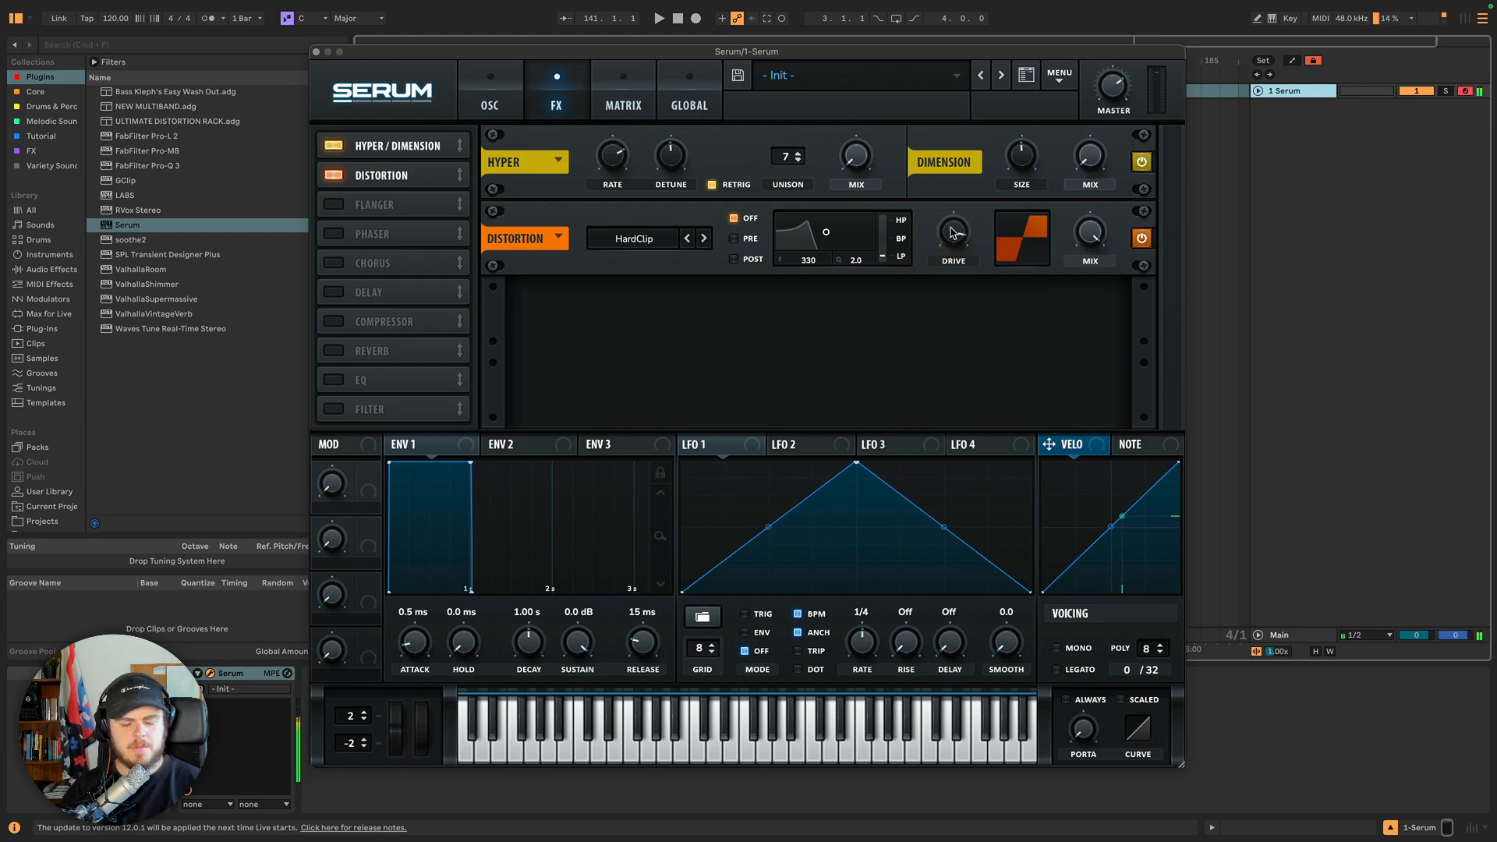
Step the distortion type through Diode 1 to Diode 2 and lower the Drive.
click(704, 239)
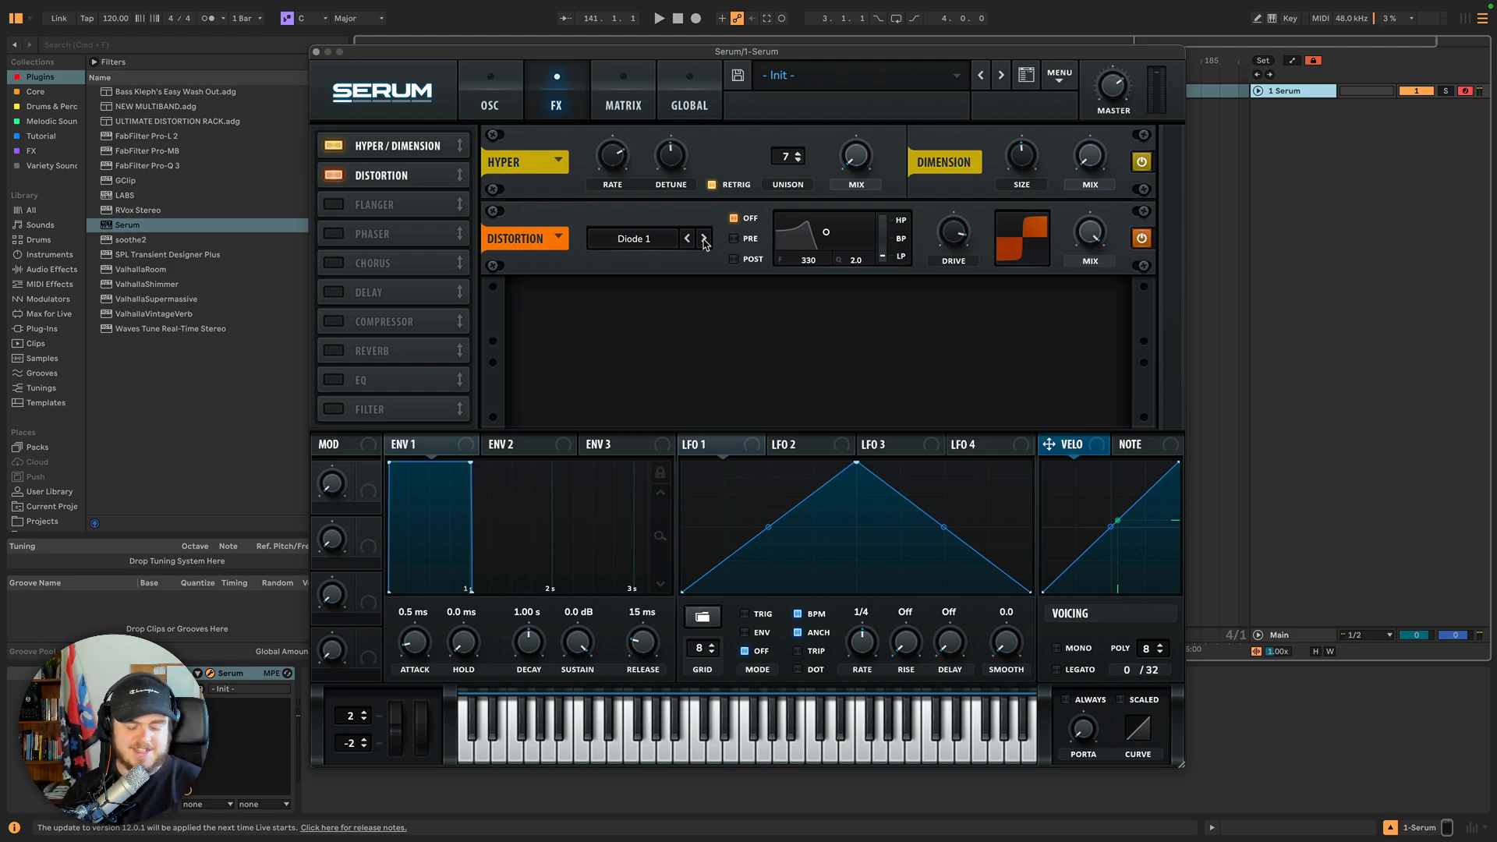
click(704, 240)
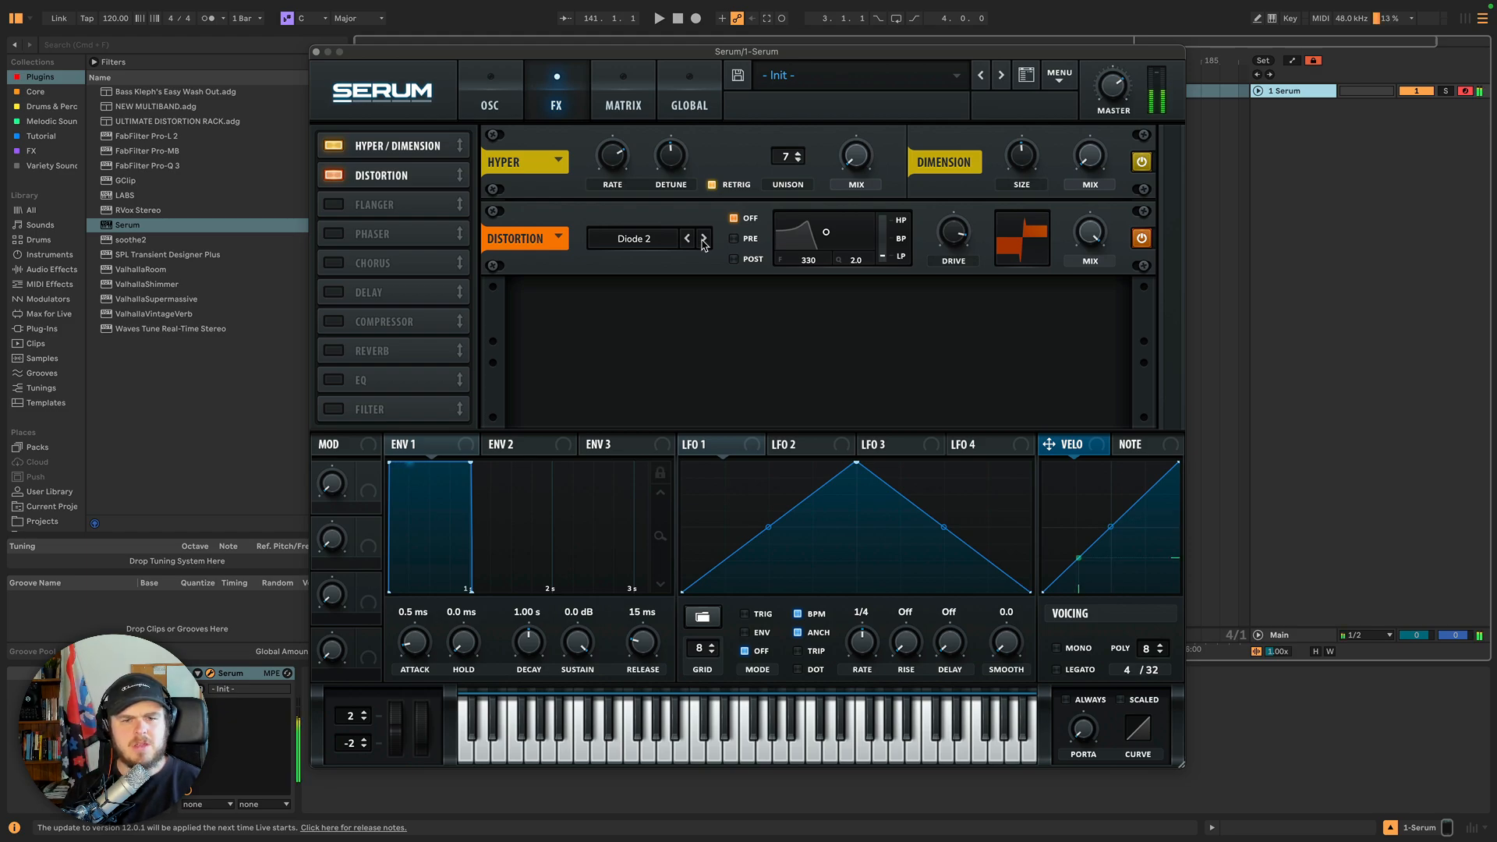
drag(945, 241, 943, 347)
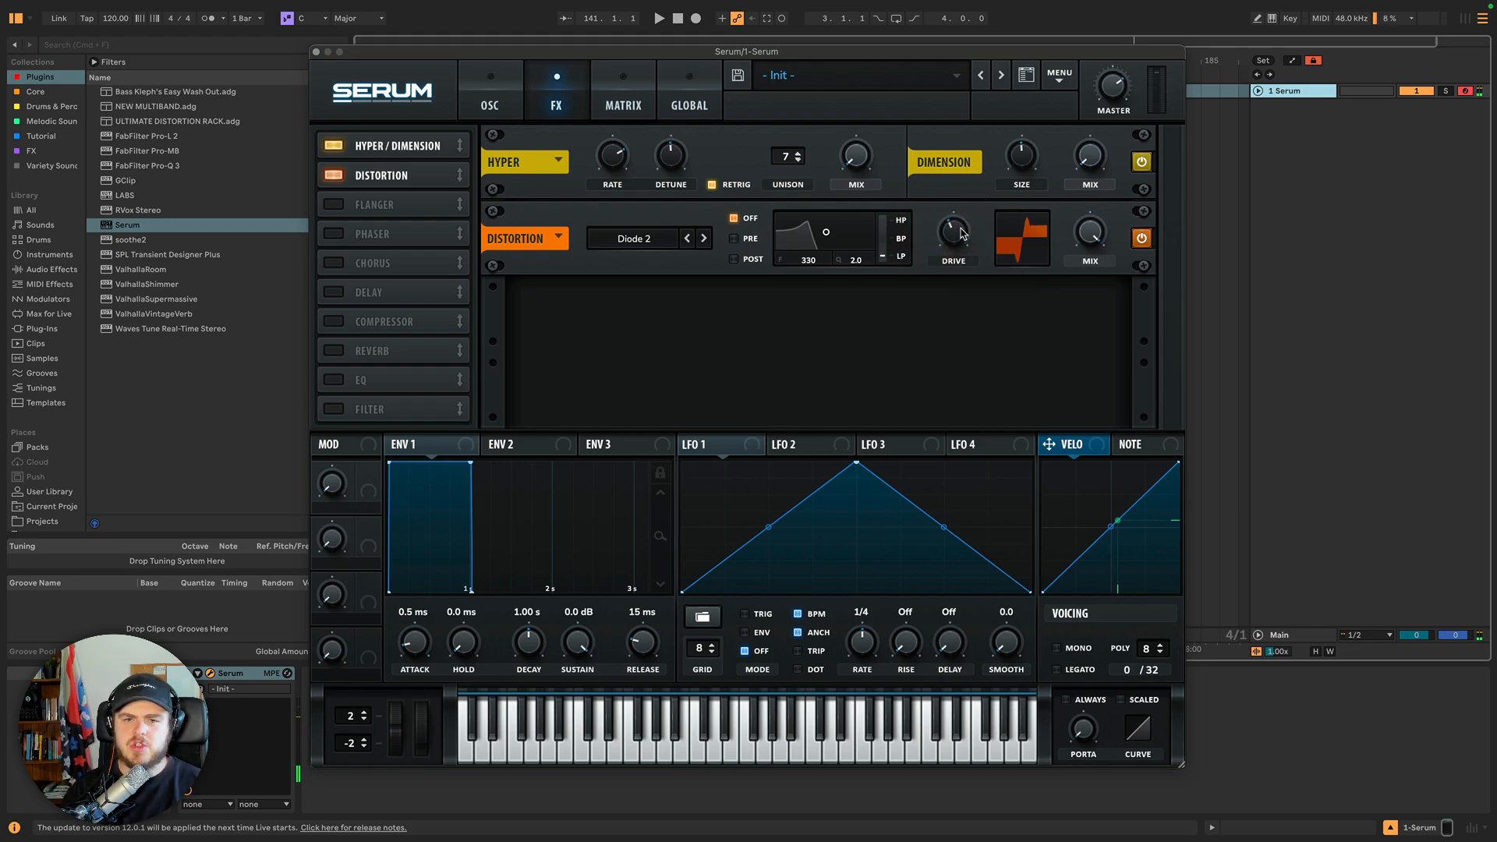
Switch the distortion type to Lin.Fold and sweep its Drive down and back up.
click(704, 239)
drag(939, 236, 941, 326)
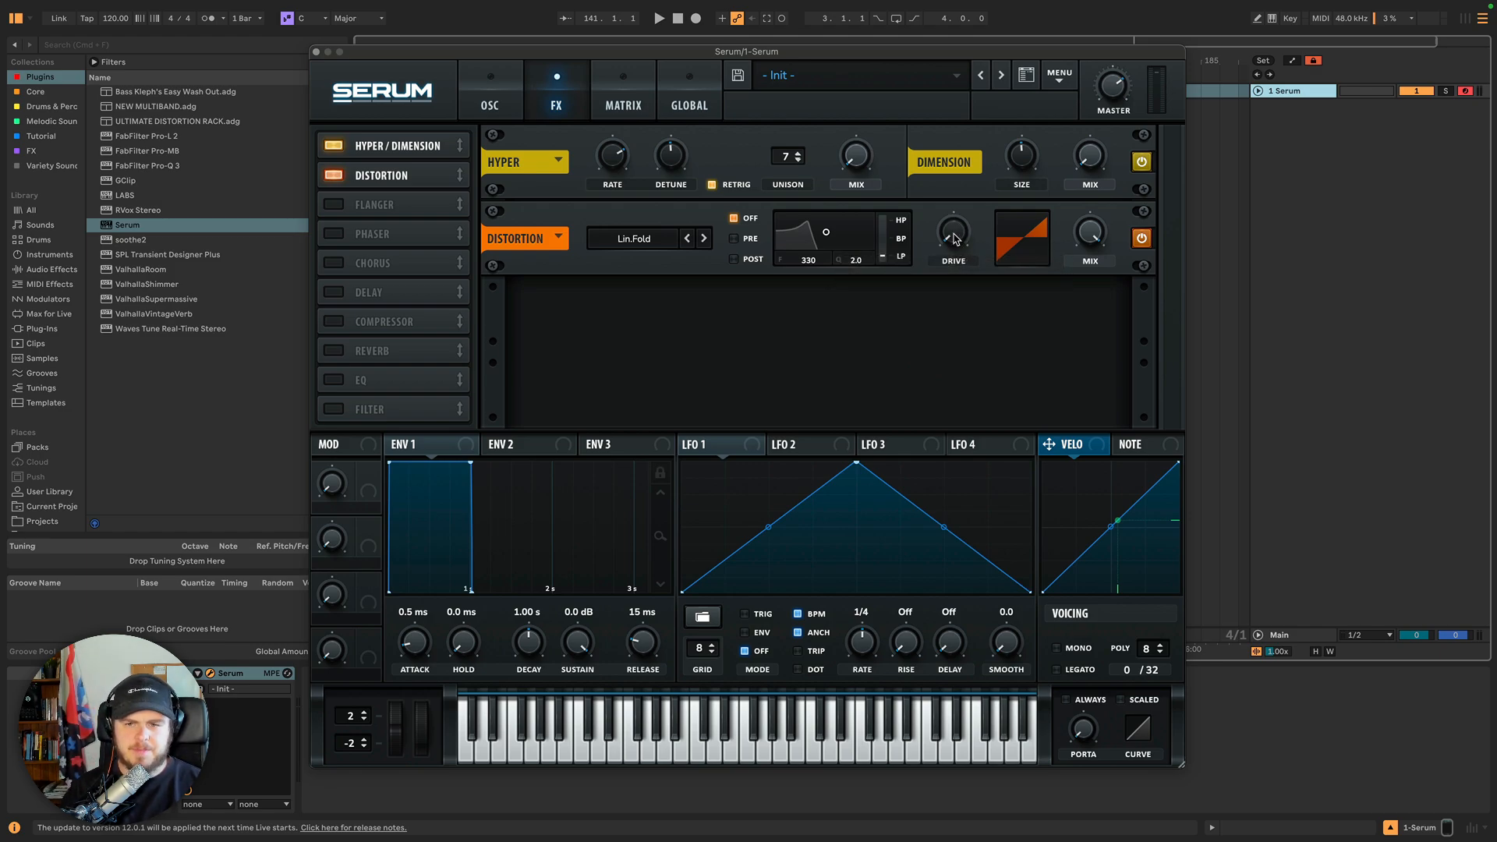
click(955, 235)
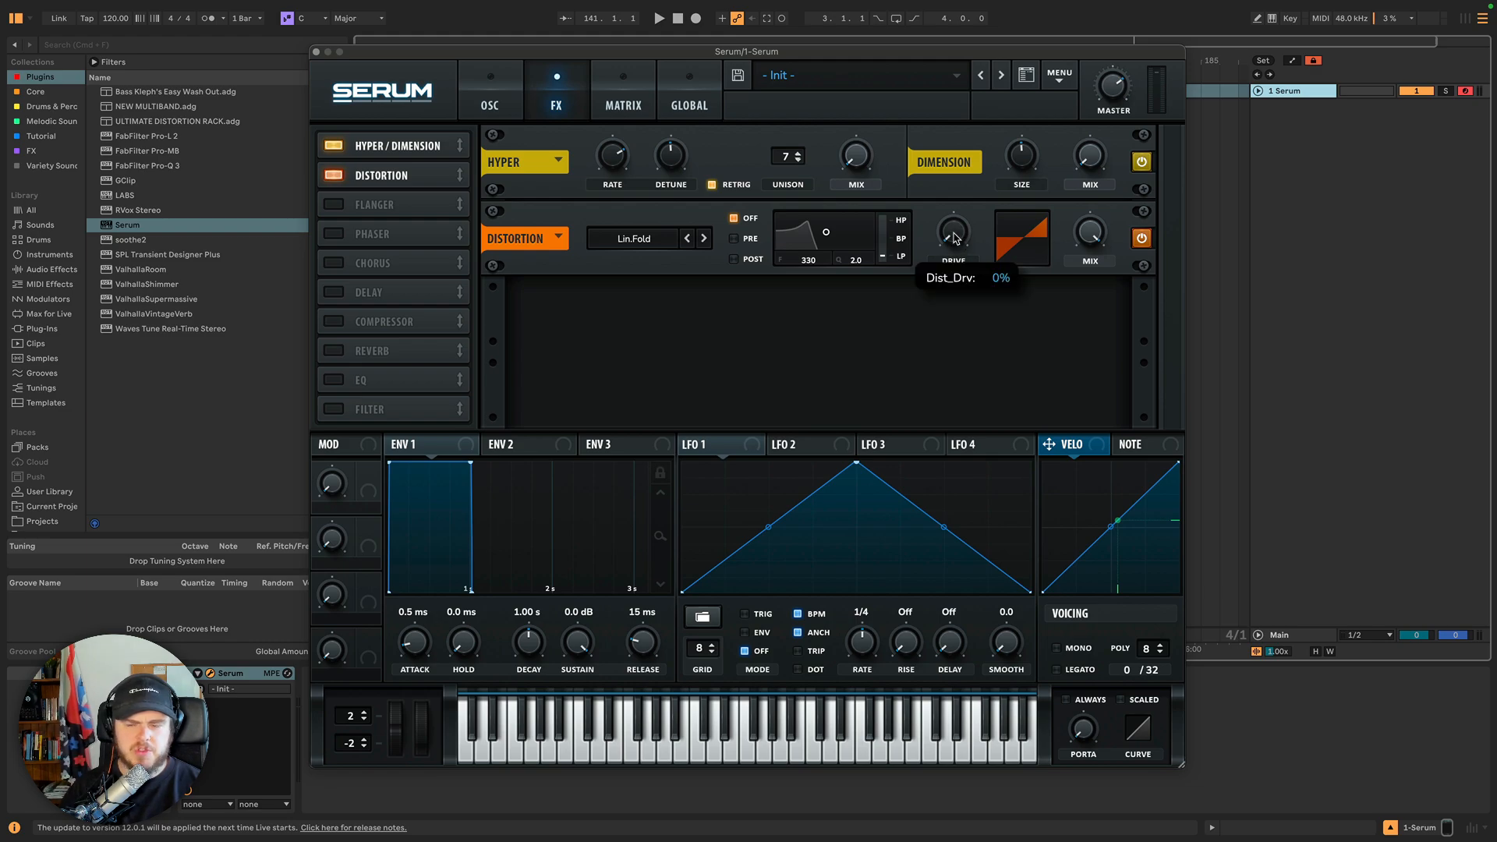
mouse_move(954, 236)
mouse_down()
mouse_move(949, 198)
mouse_move(956, 245)
mouse_up()
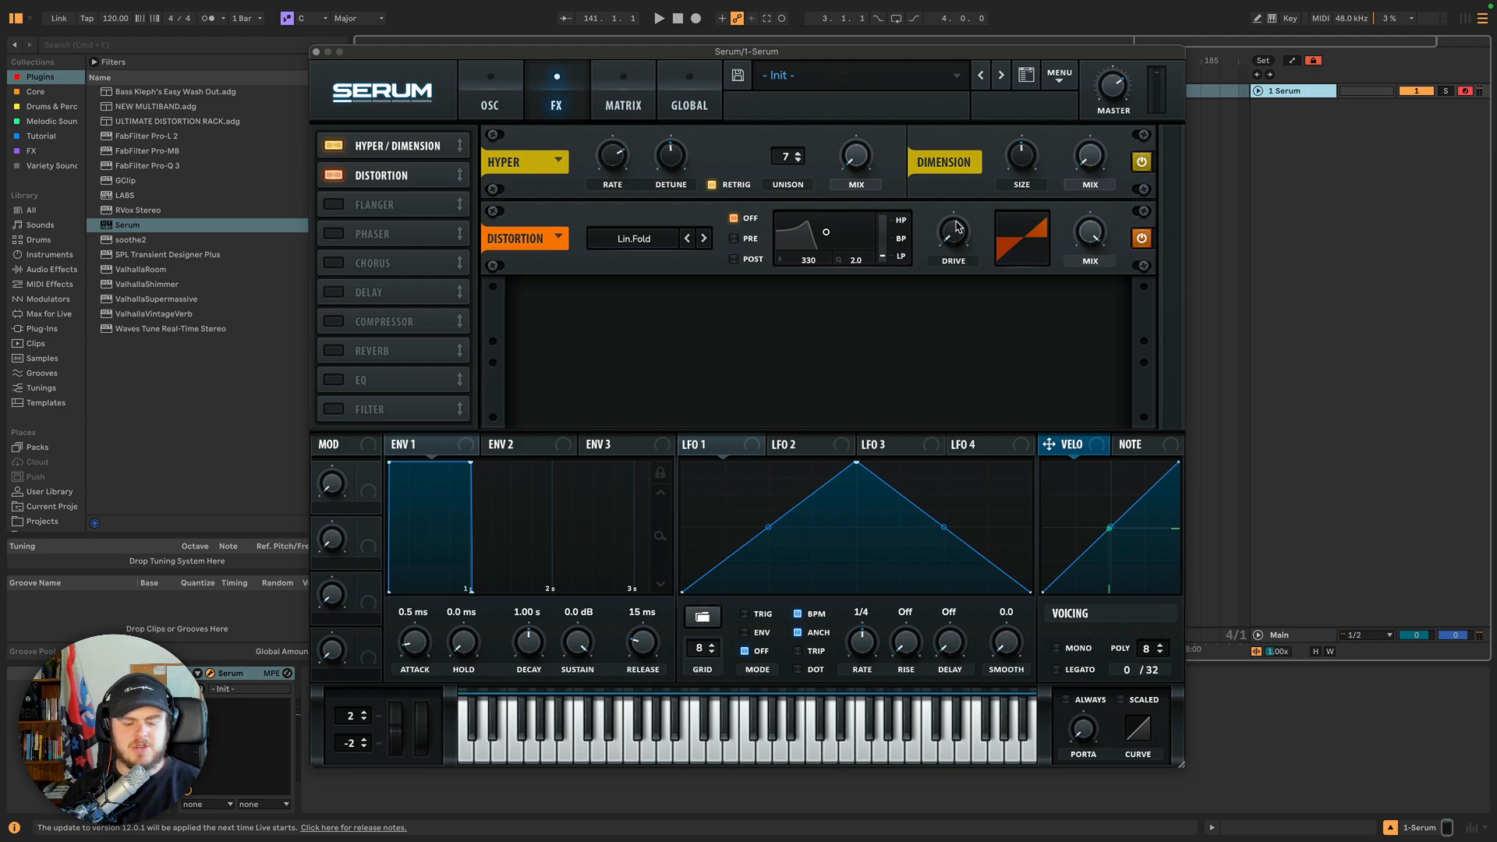
drag(957, 227, 954, 204)
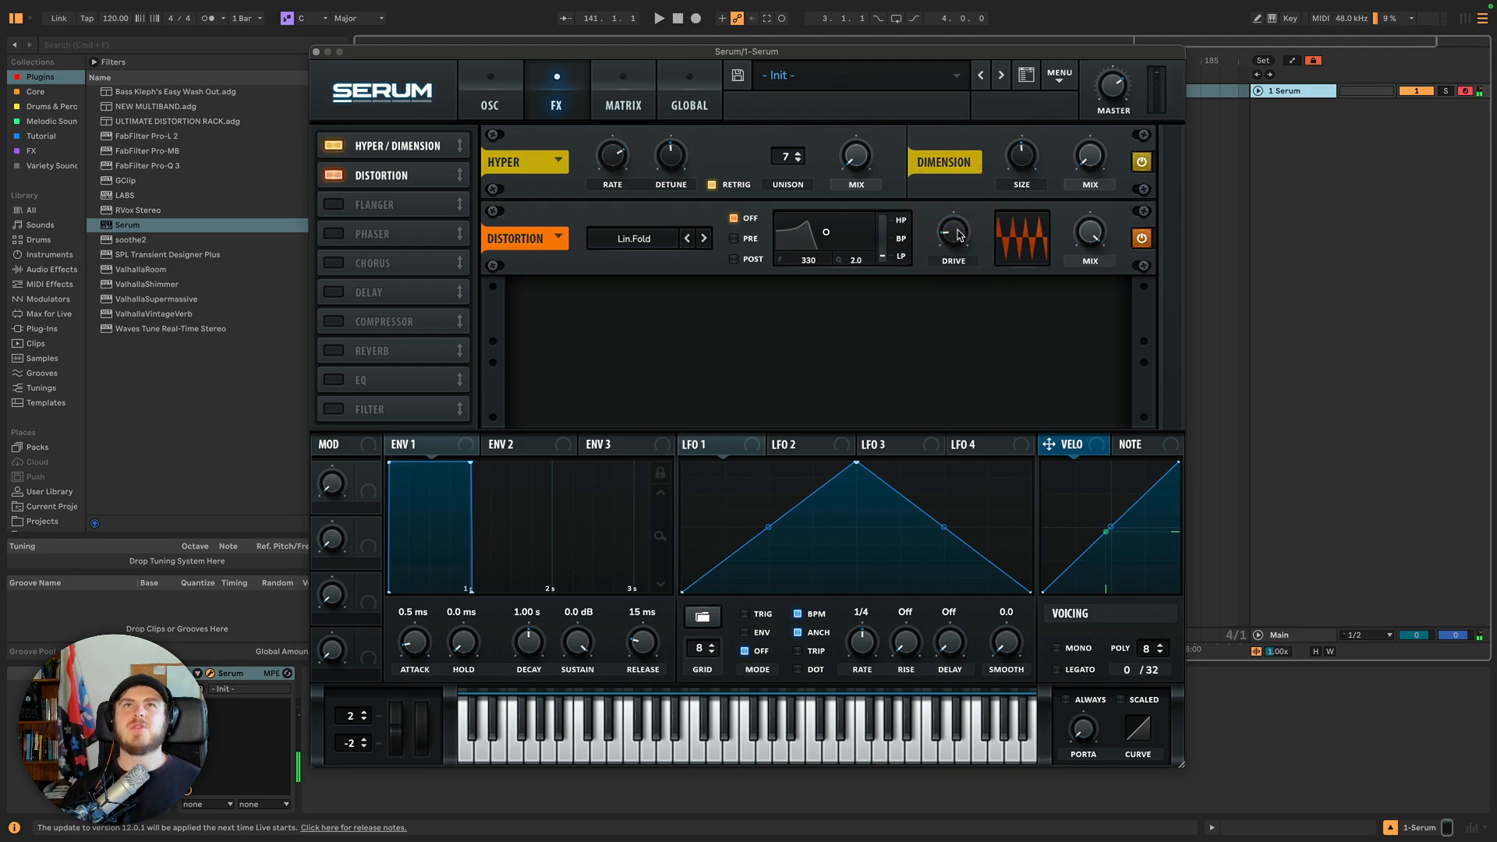
Compare the Sin Fold and Lin.Fold distortion types, raising the Drive, and settle on Sin Fold.
click(703, 238)
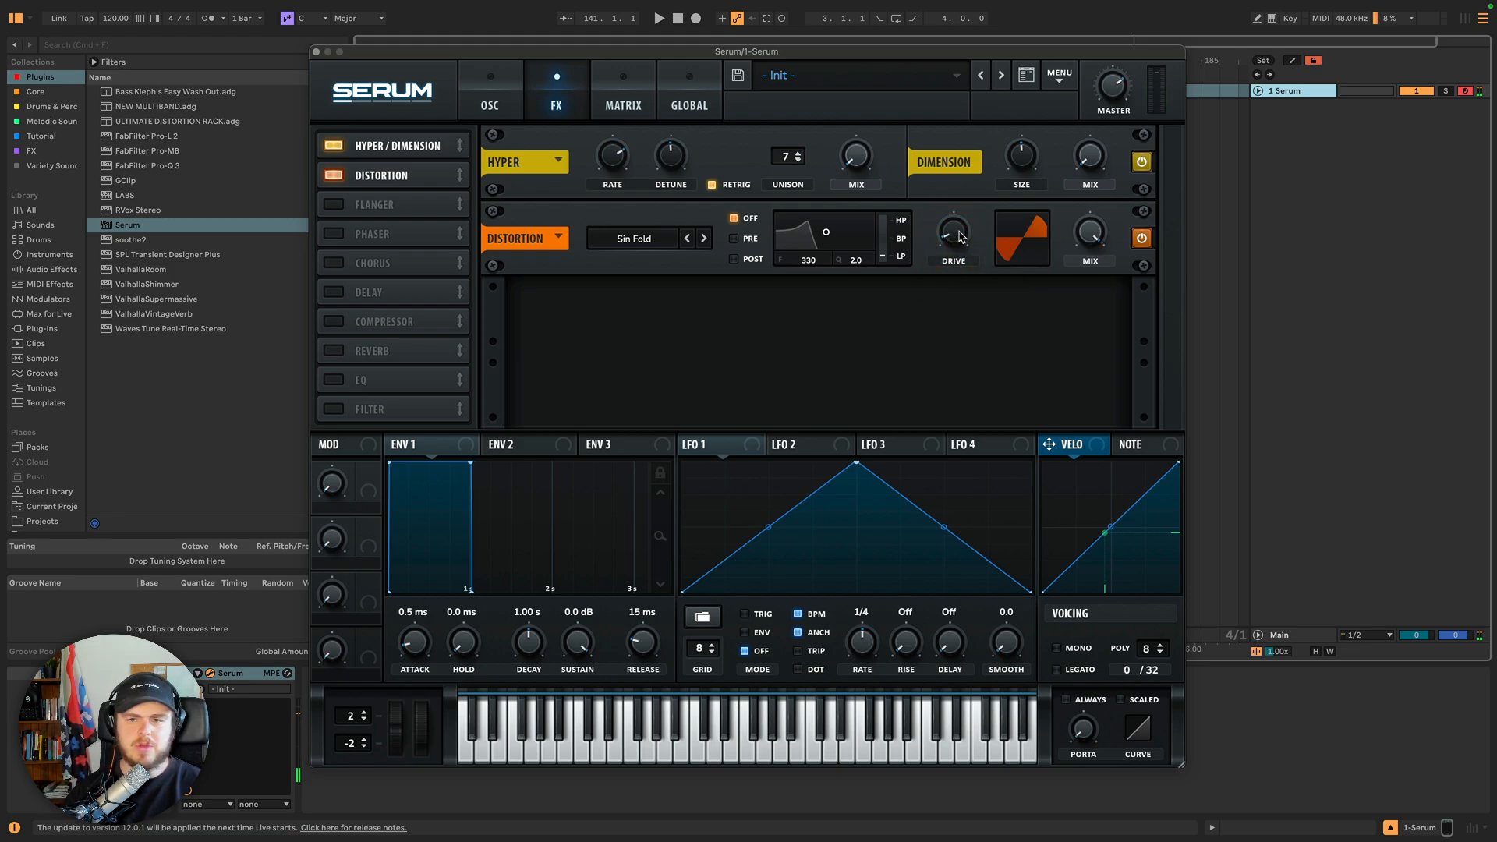
drag(953, 233, 943, 217)
click(687, 239)
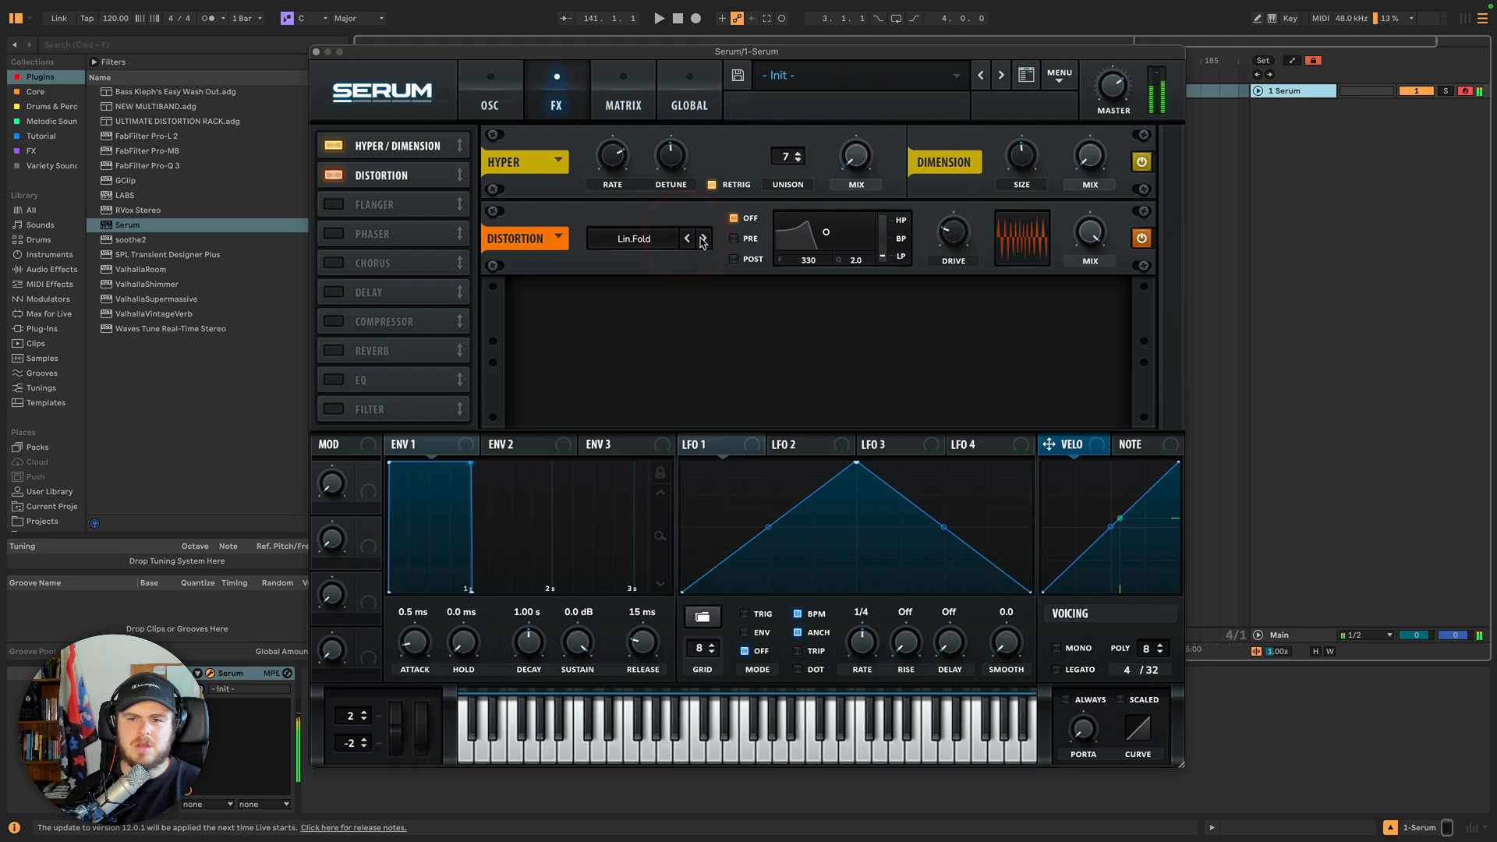
click(702, 238)
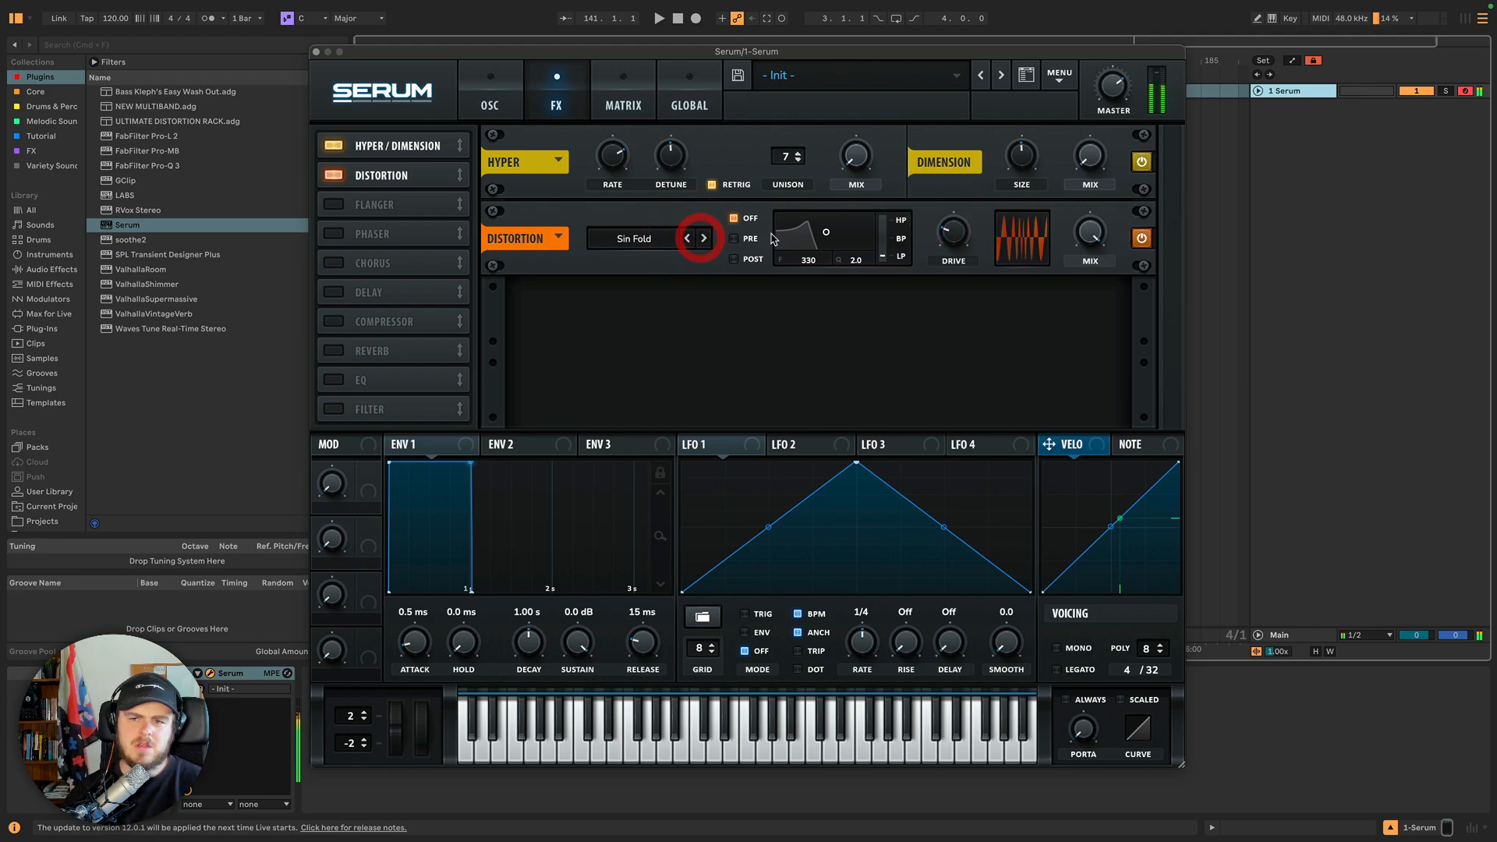
Switch the distortion type to Zero-Square and sweep the Drive up and down.
click(703, 238)
drag(961, 242, 946, 171)
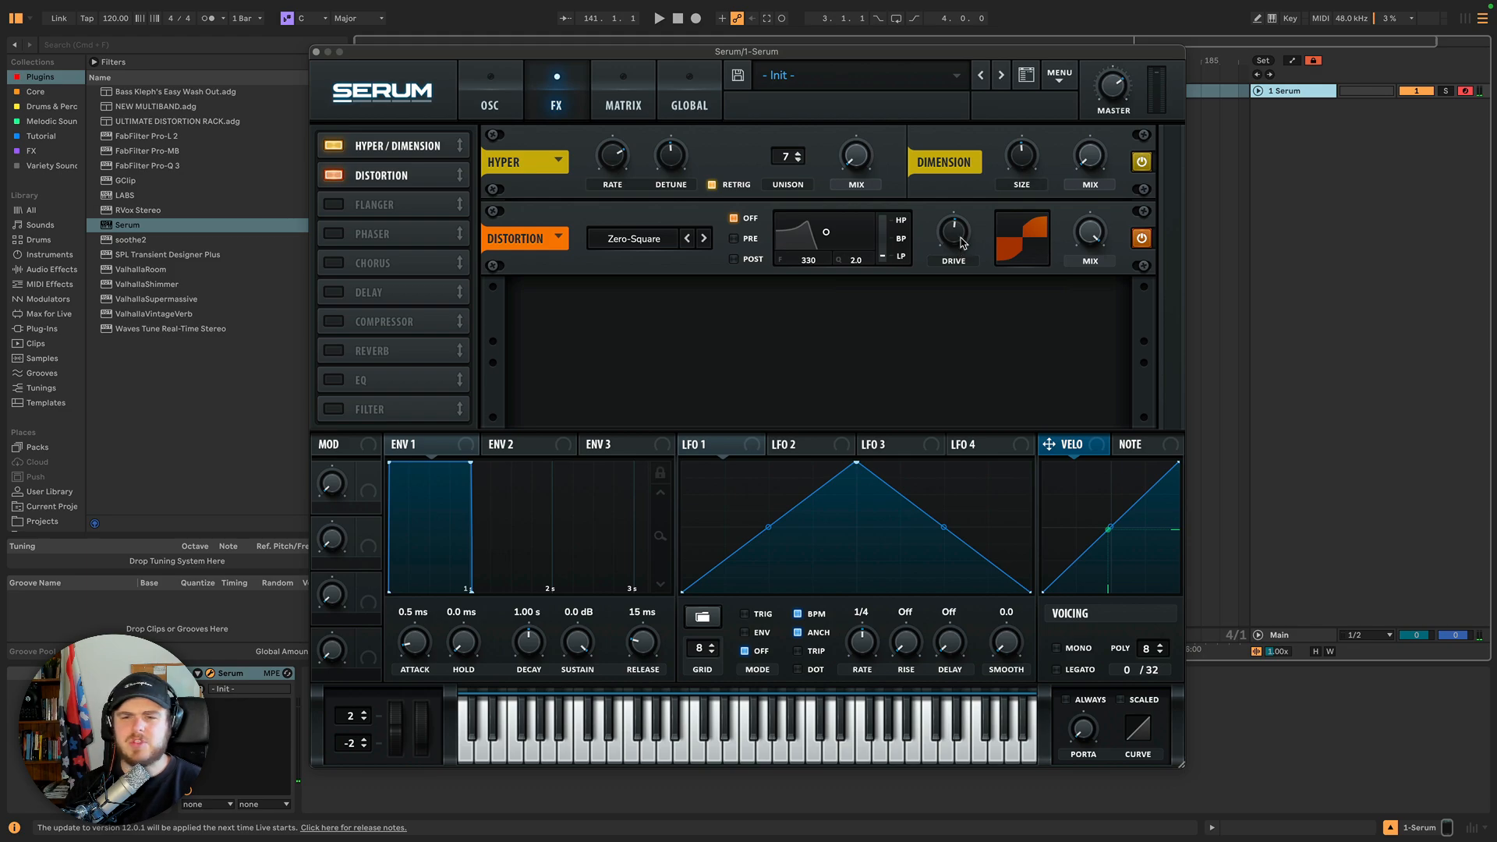
drag(962, 243, 928, 288)
mouse_move(939, 165)
mouse_down()
mouse_move(919, 158)
mouse_move(929, 150)
mouse_up()
Switch the distortion type to Downsample and adjust its Drive.
click(704, 238)
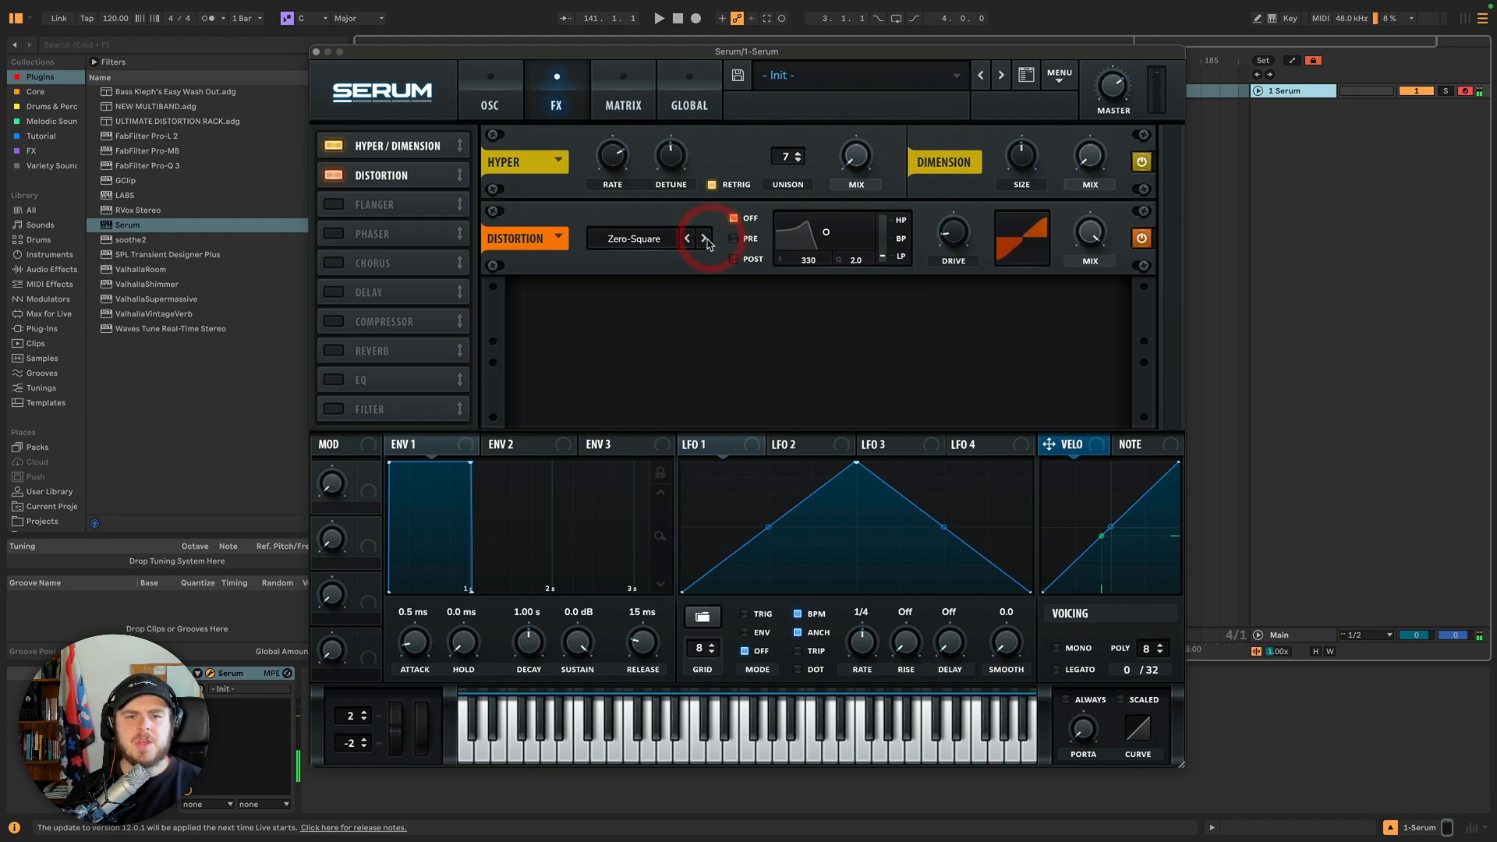
drag(956, 240, 957, 247)
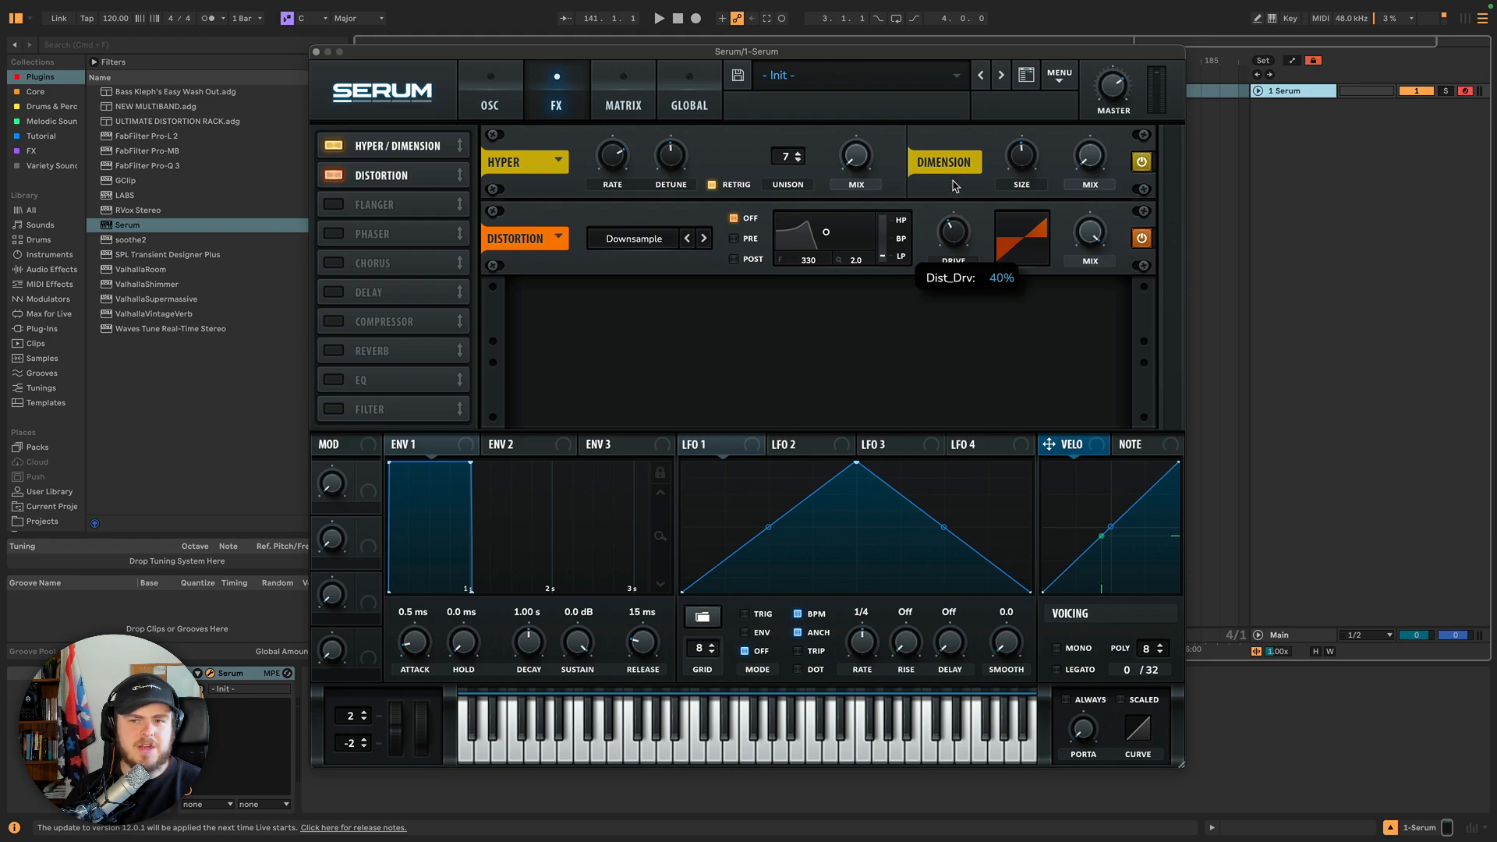
mouse_move(953, 186)
mouse_down()
mouse_move(948, 148)
mouse_move(941, 186)
mouse_up()
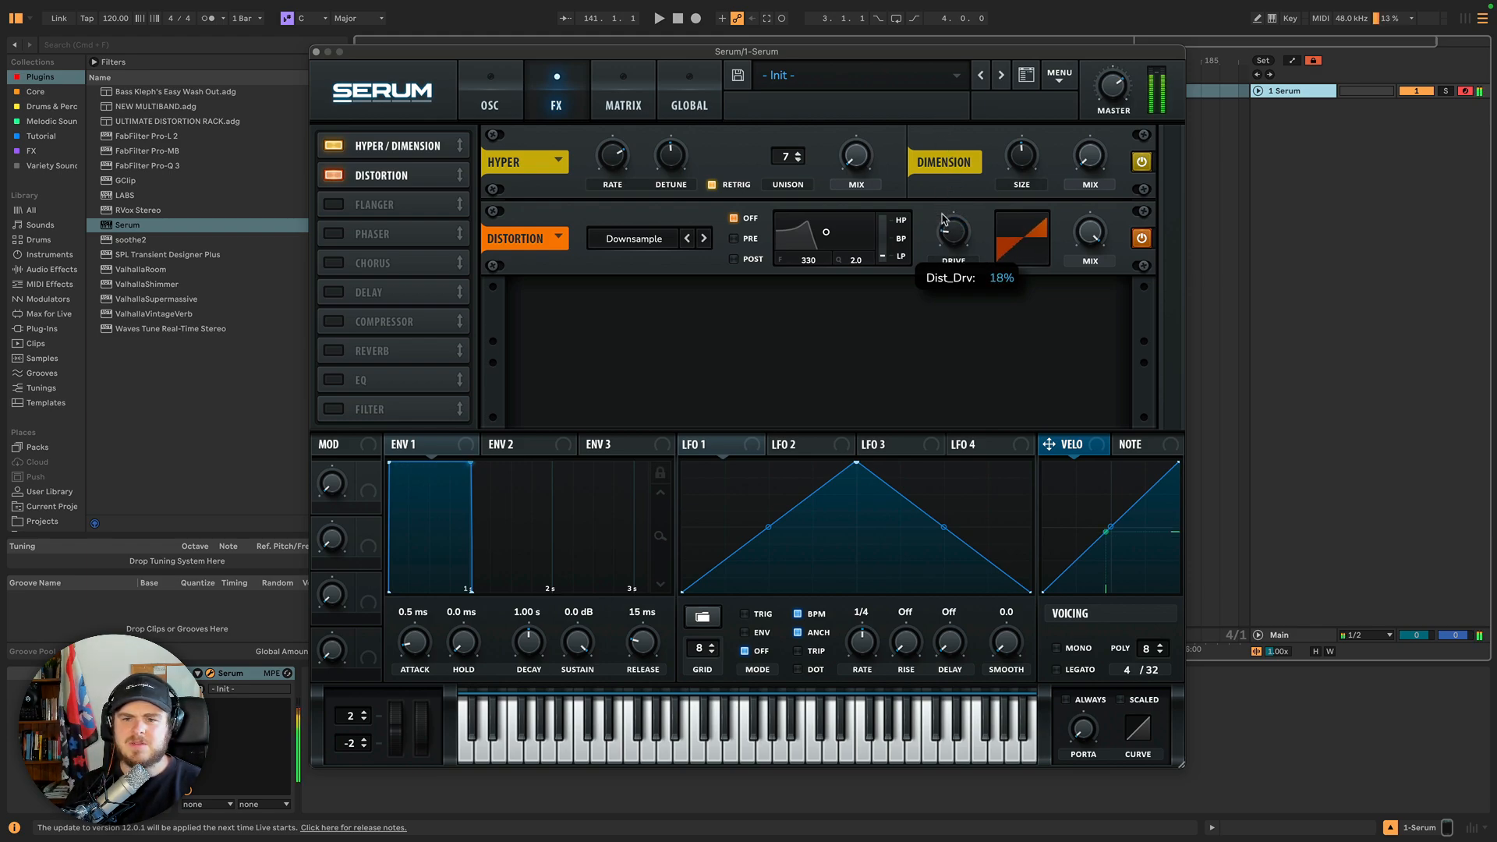
Disable oscillators A and B and go back to the effects page.
click(509, 87)
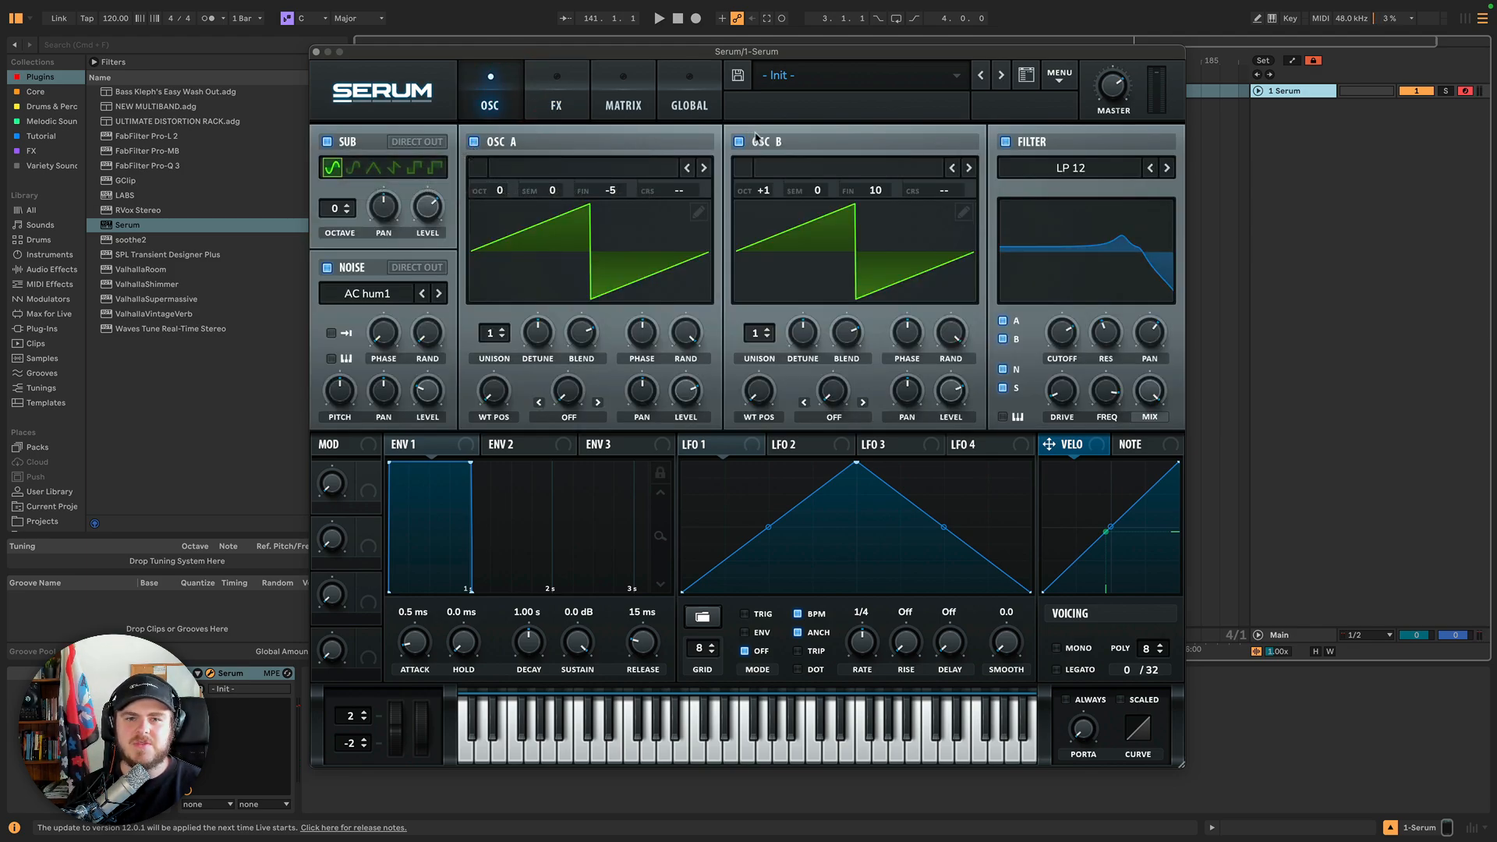
click(739, 141)
click(474, 143)
click(556, 98)
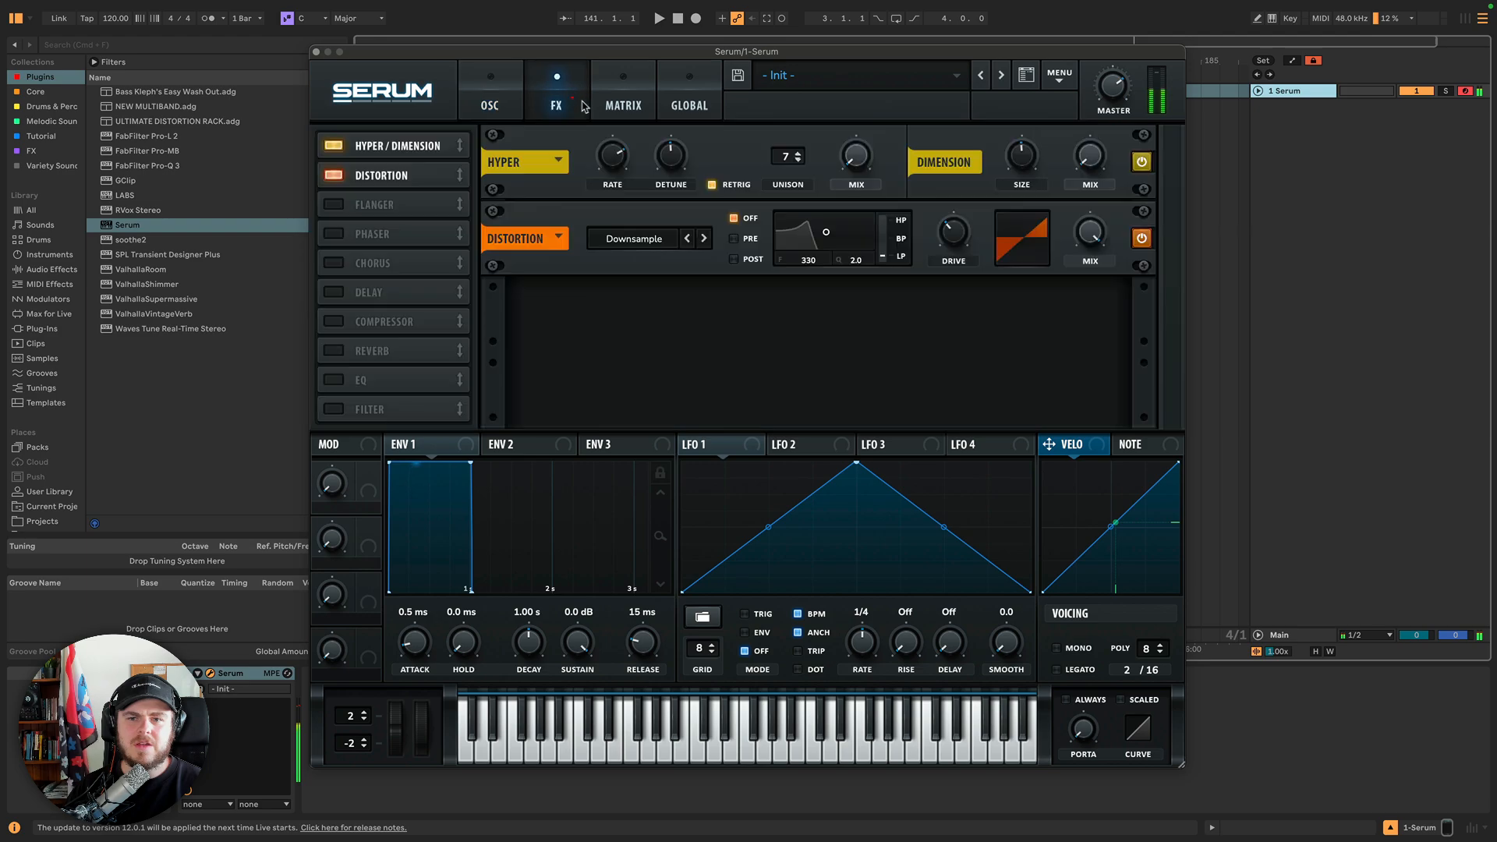
mouse_move(949, 241)
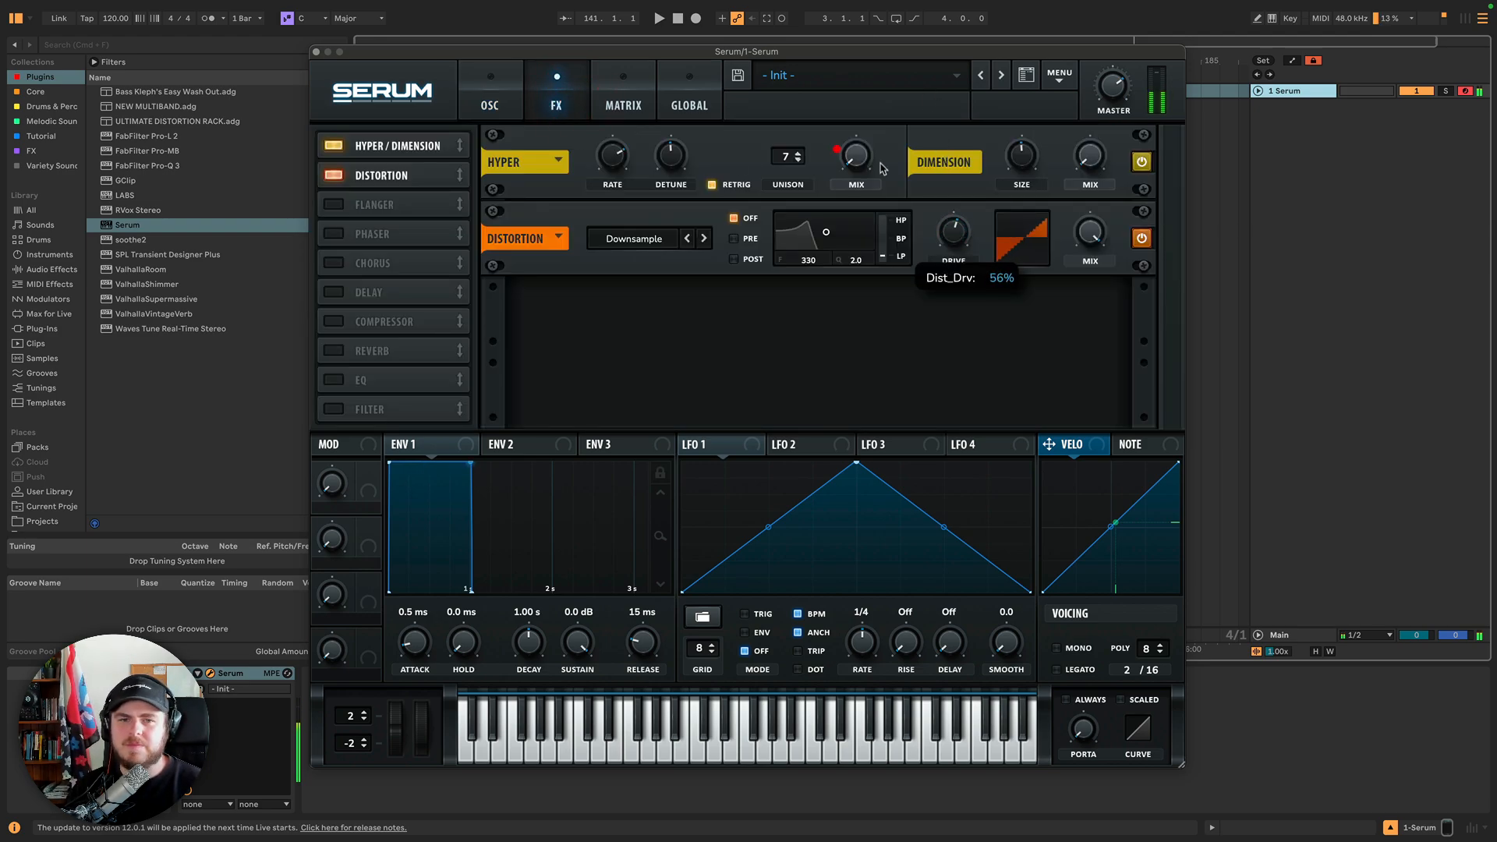
Switch oscillators A and B back on and return to the FX page.
click(490, 98)
click(474, 143)
click(739, 142)
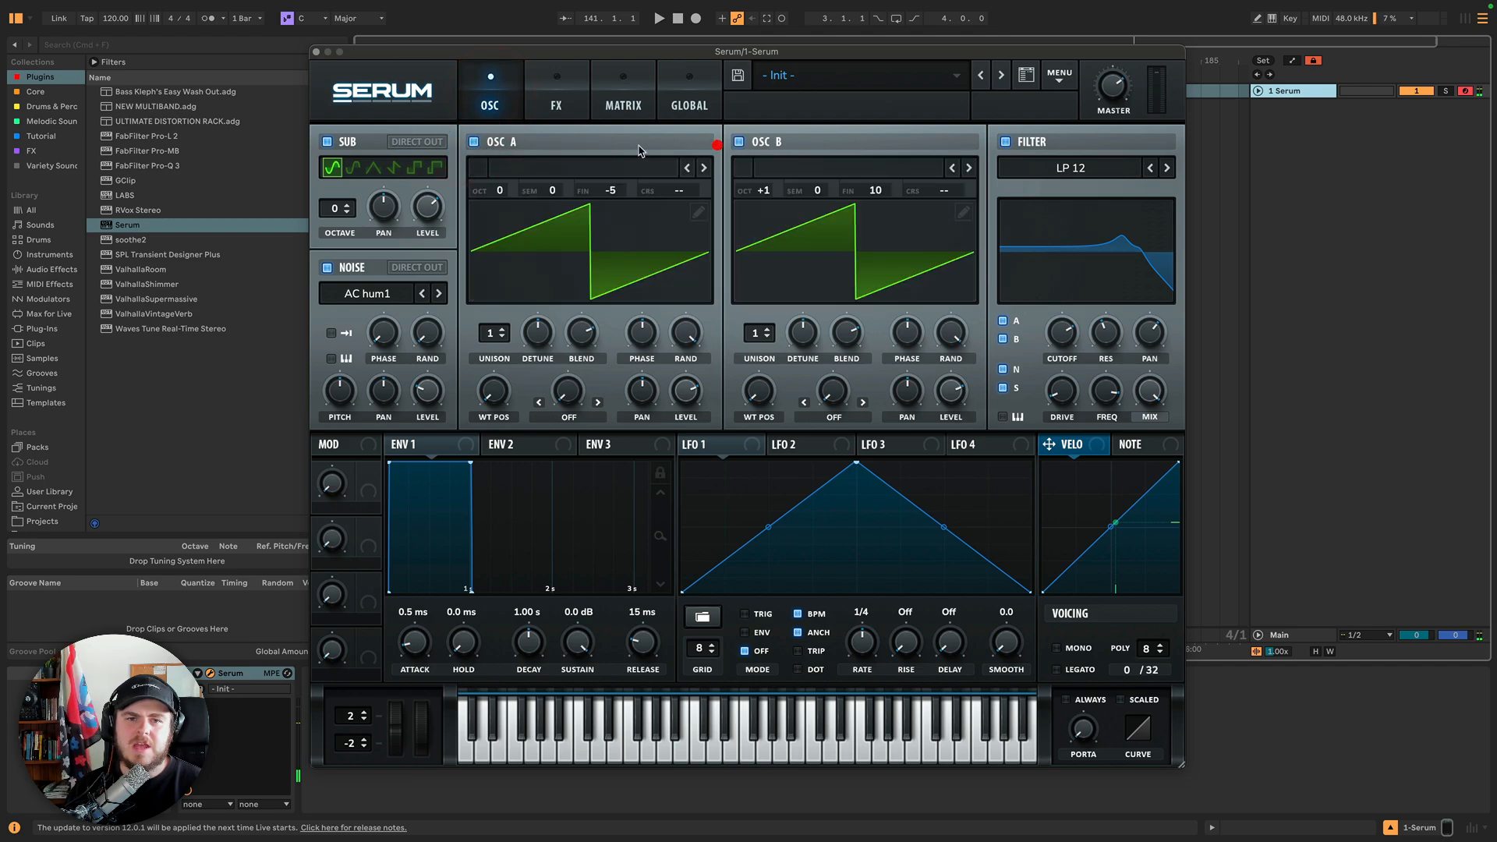
click(556, 98)
Reset the distortion Drive, switch the type to Asym, and raise the Drive.
double_click(955, 261)
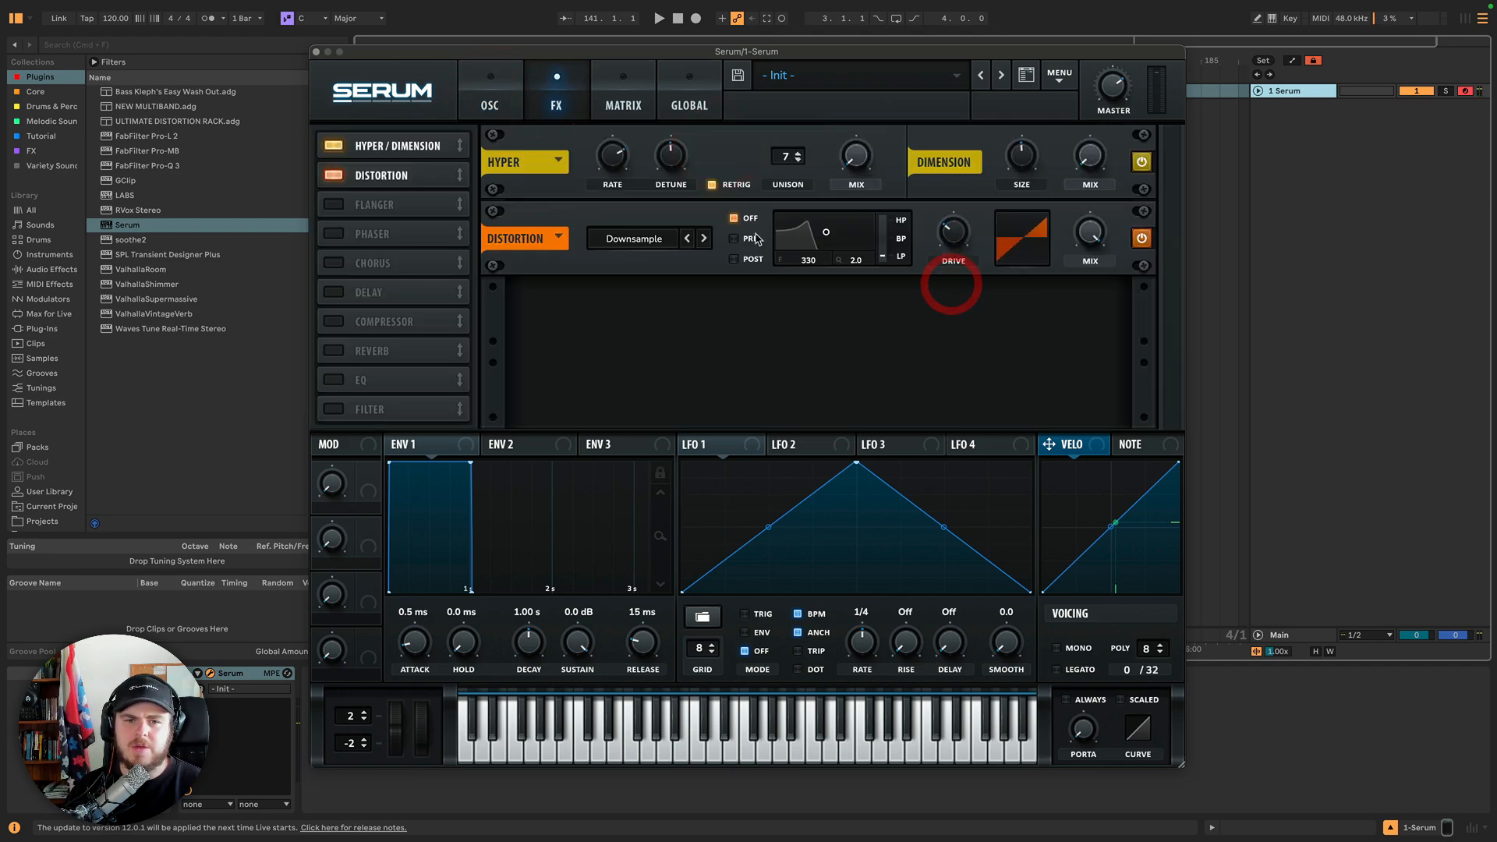
click(703, 238)
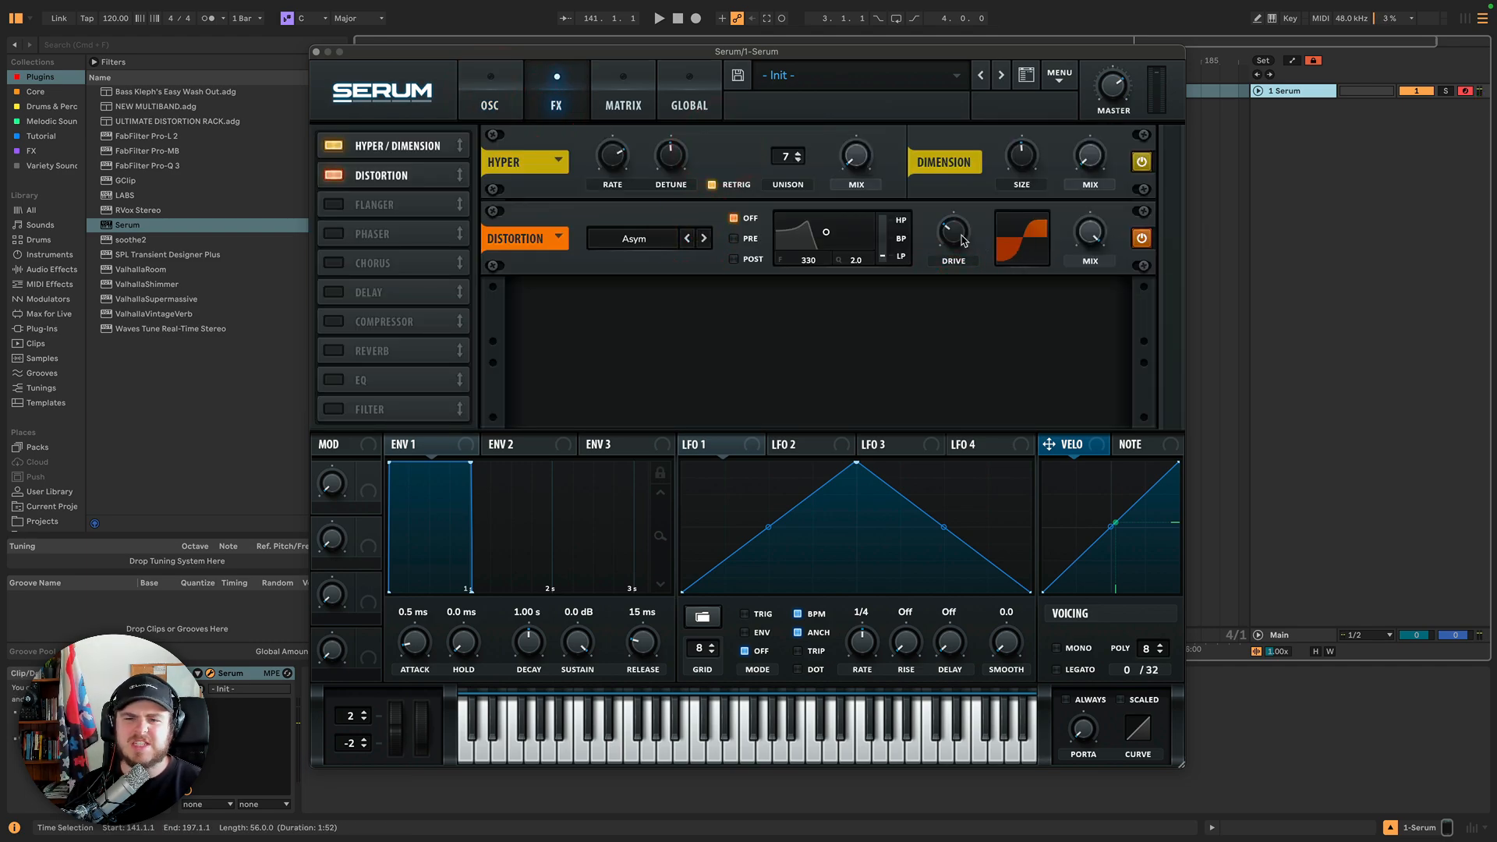
drag(963, 241, 950, 196)
Switch the distortion type to Rectify and sweep the Drive up, reset it, and push it up again.
click(703, 238)
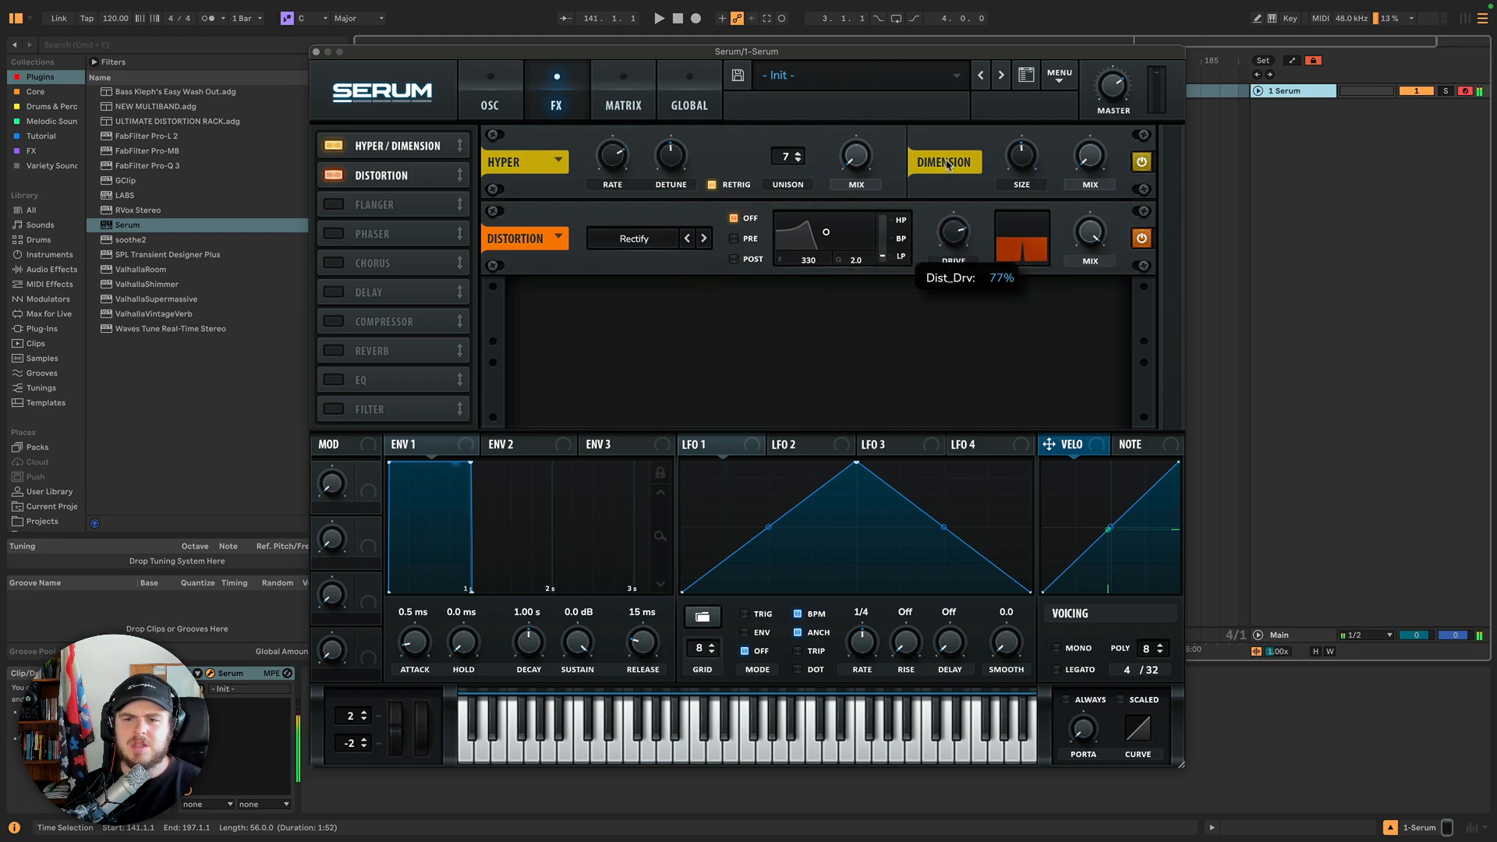
drag(935, 131, 928, 127)
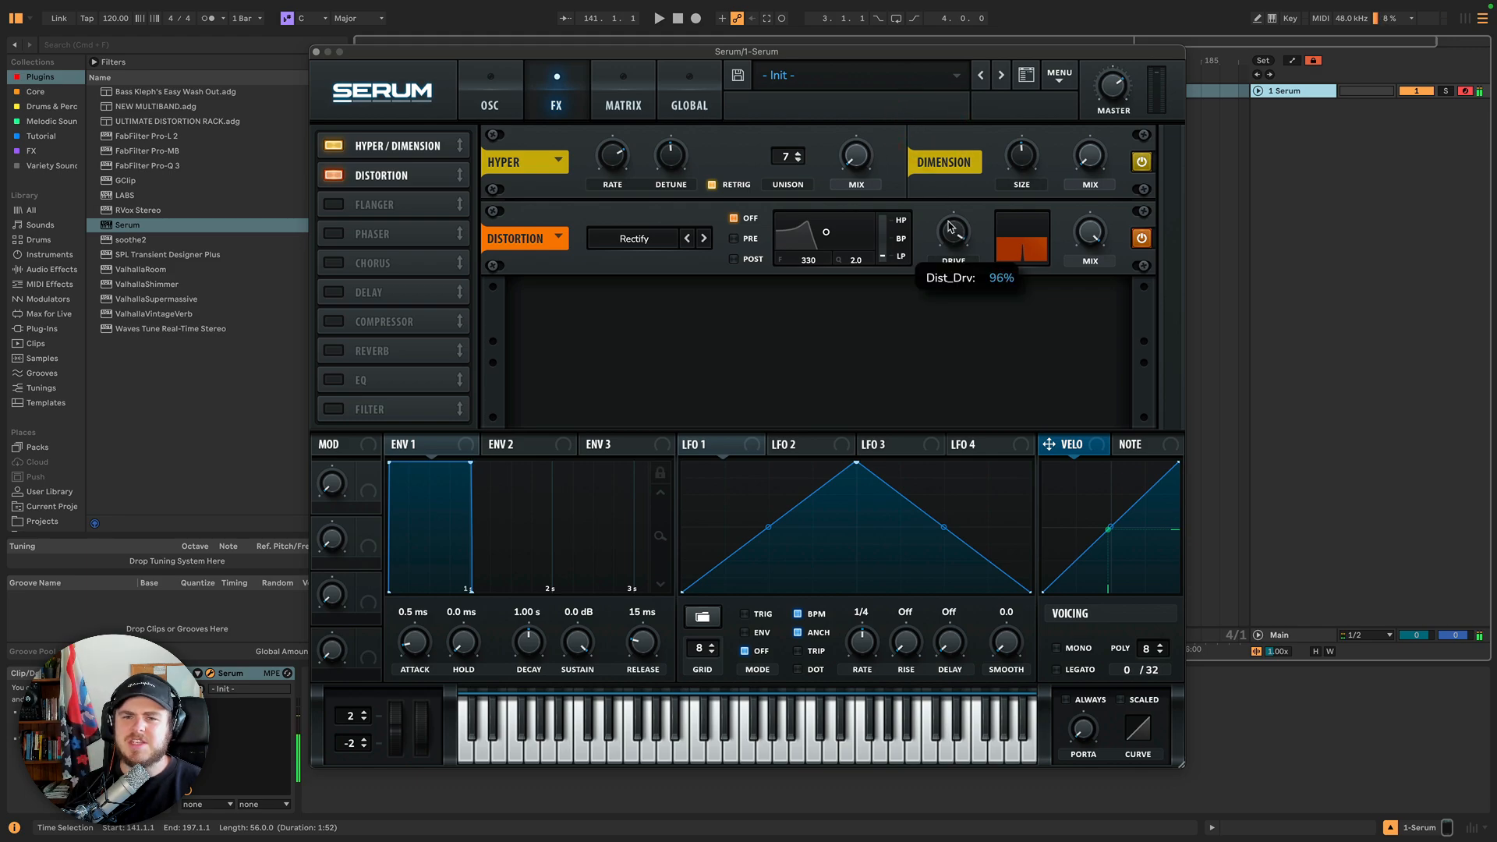
double_click(951, 230)
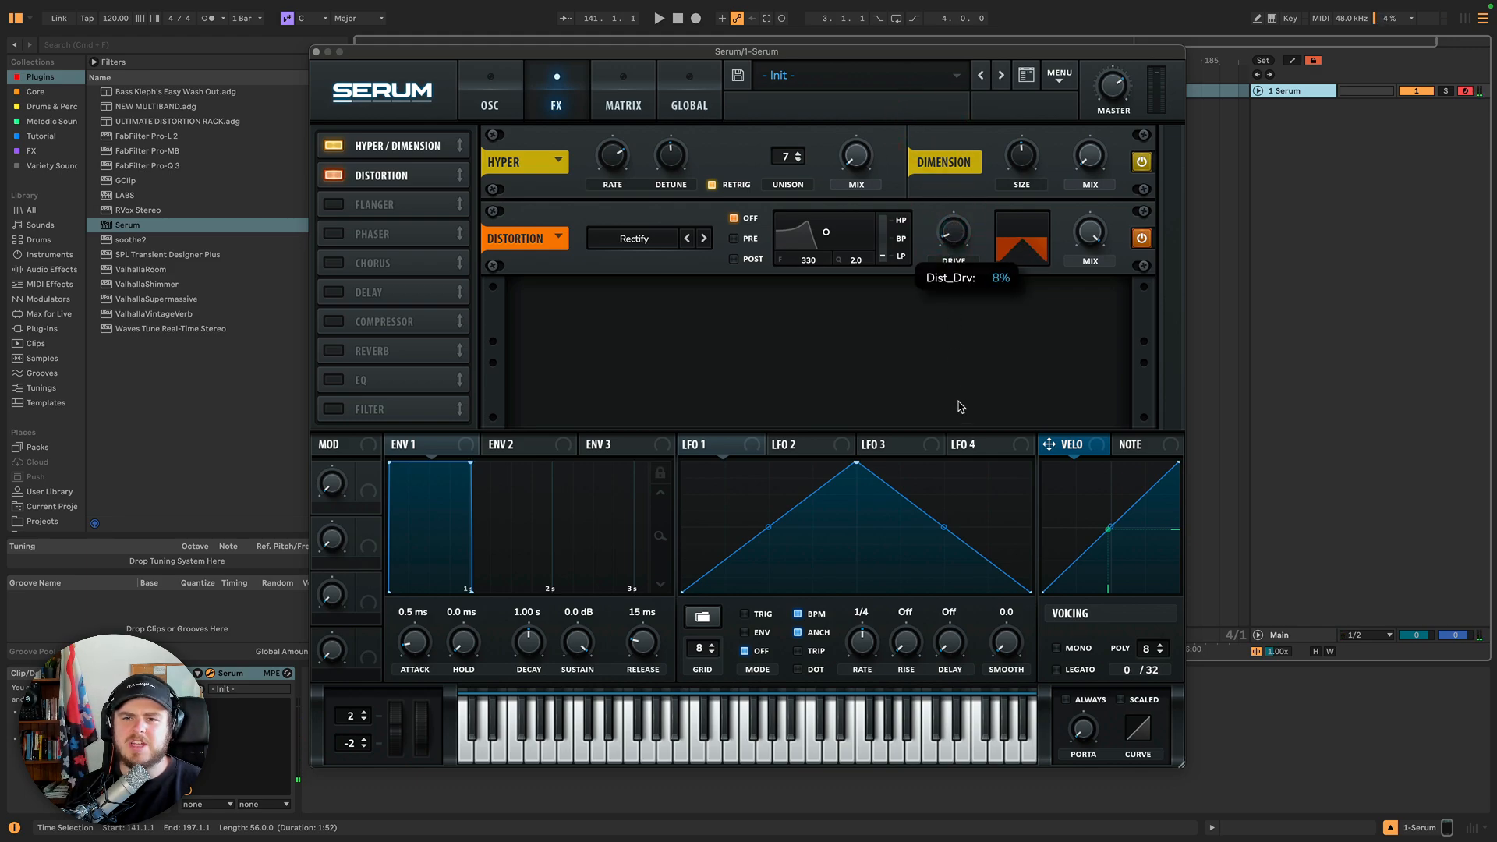
drag(953, 232, 913, 145)
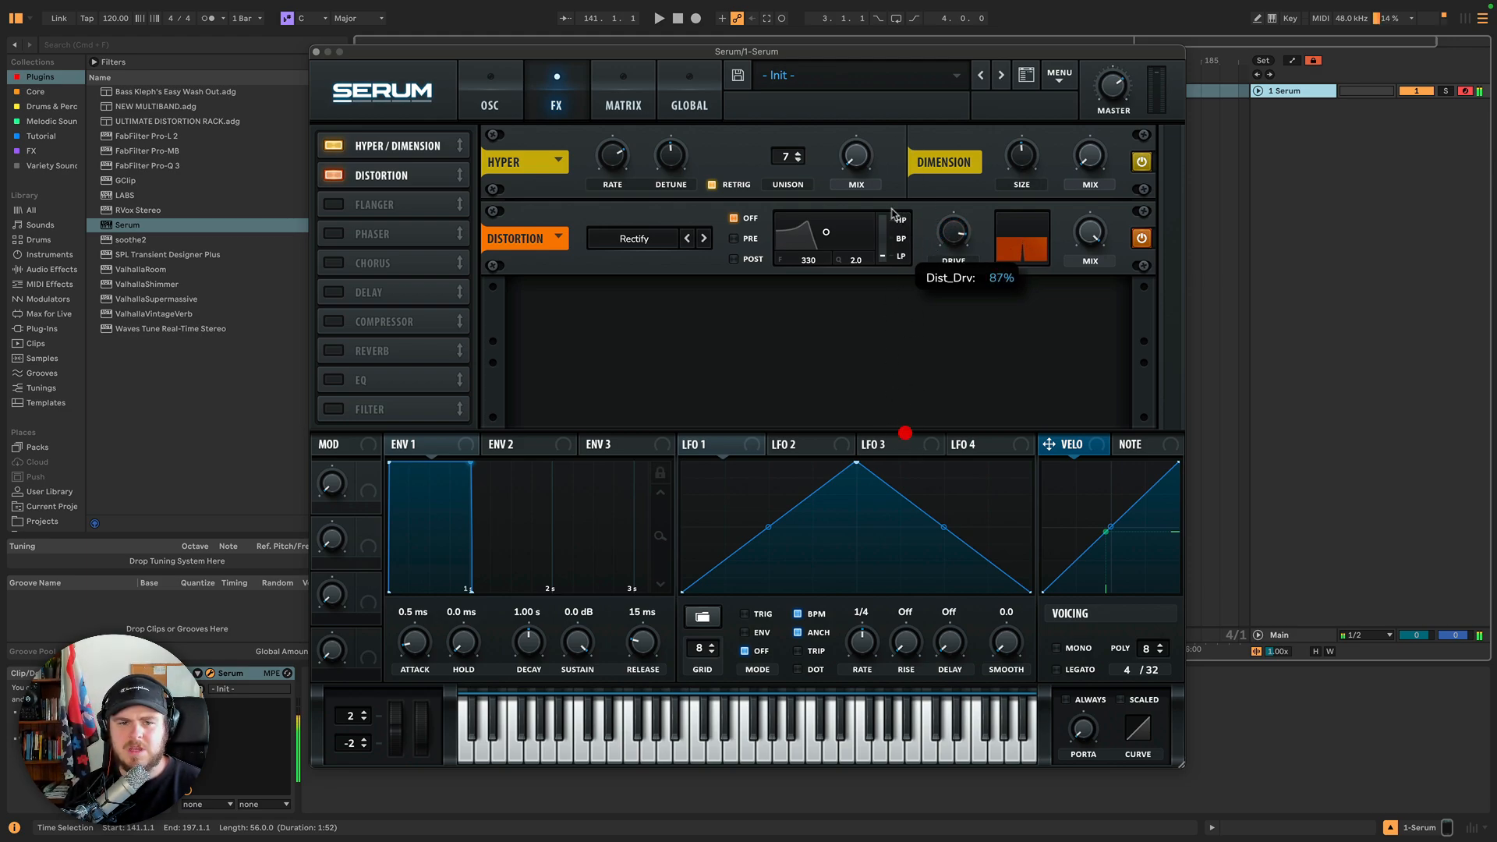
drag(930, 221, 938, 284)
Switch the distortion type to X-Shaper and open and close the Shaper A editor.
click(704, 239)
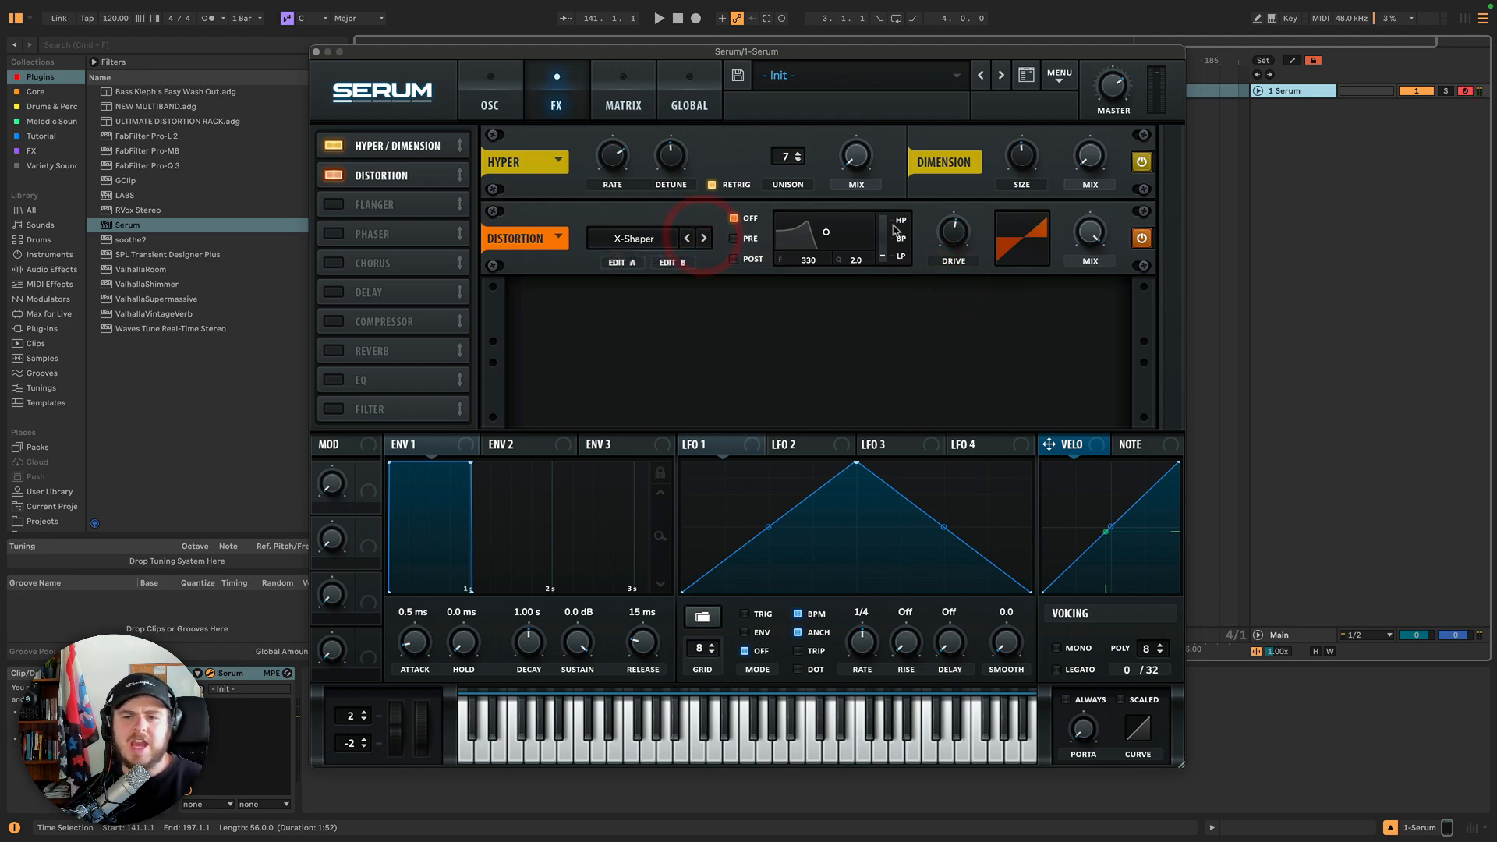
click(622, 263)
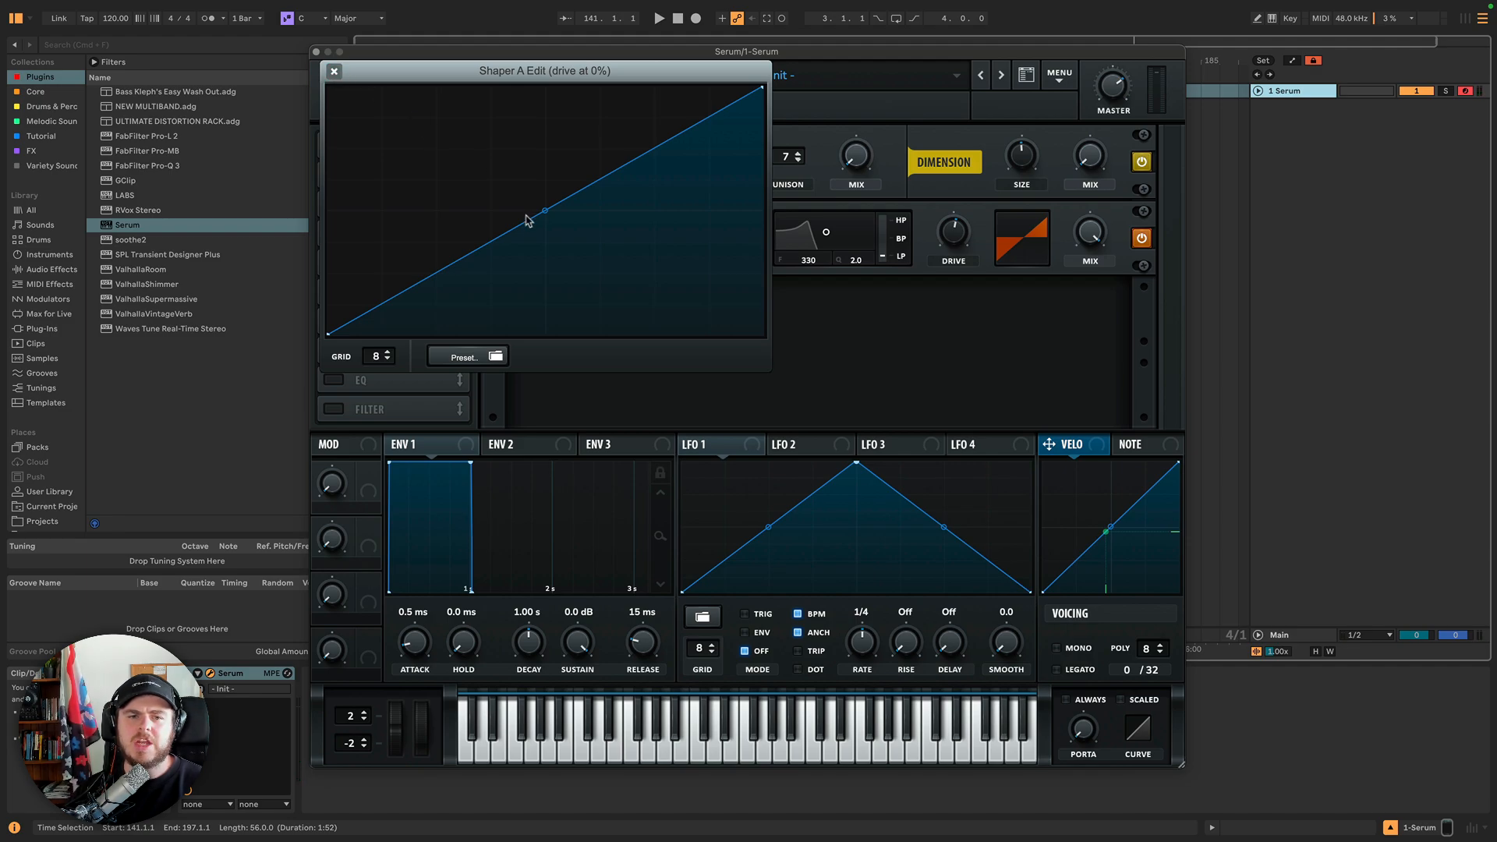
click(334, 72)
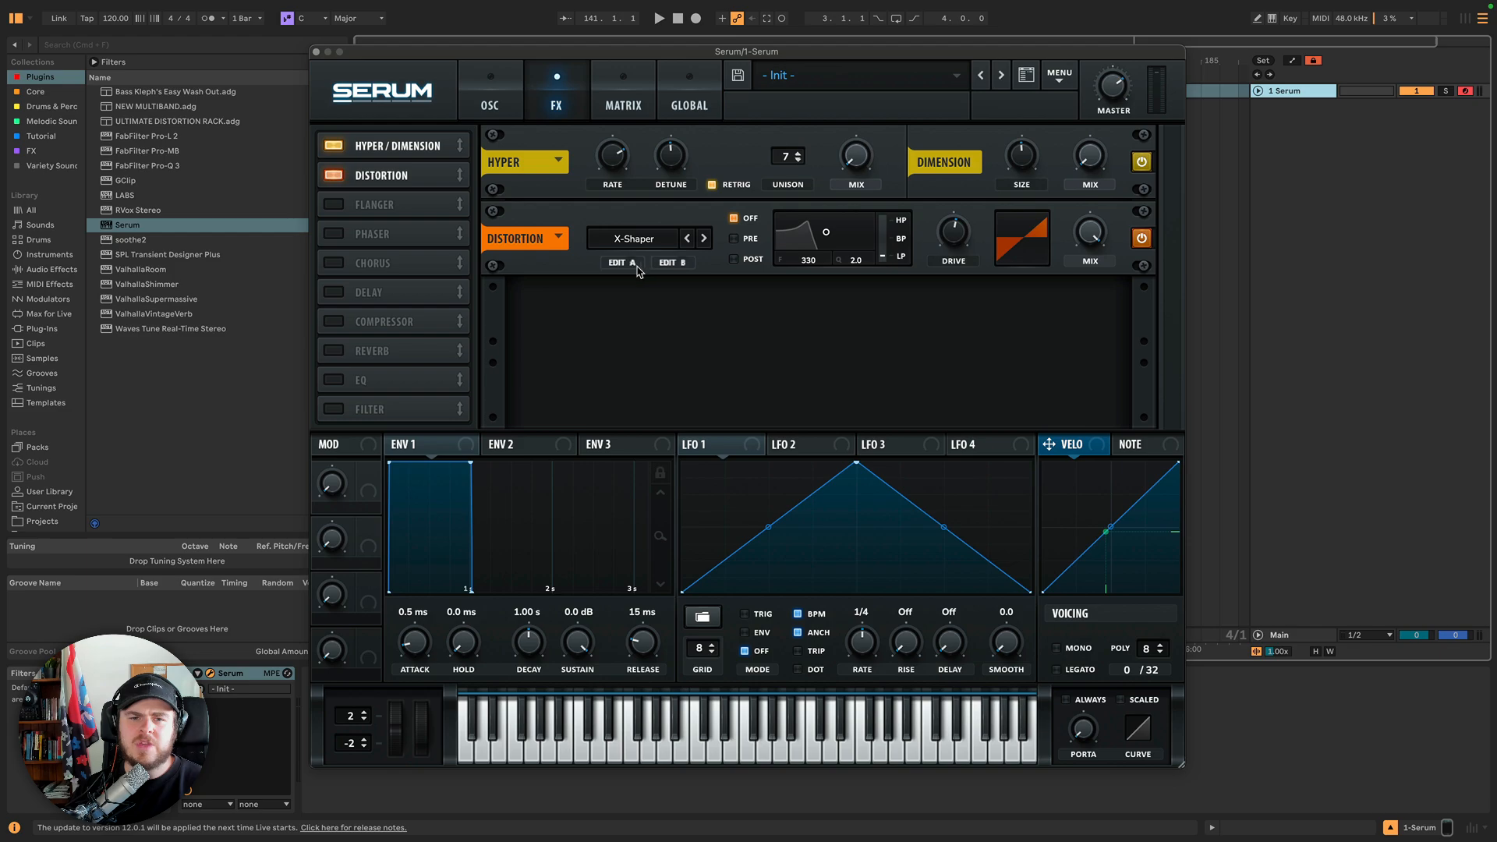
Open the Shaper B editor and draw a custom curve by adding and moving three points.
click(669, 263)
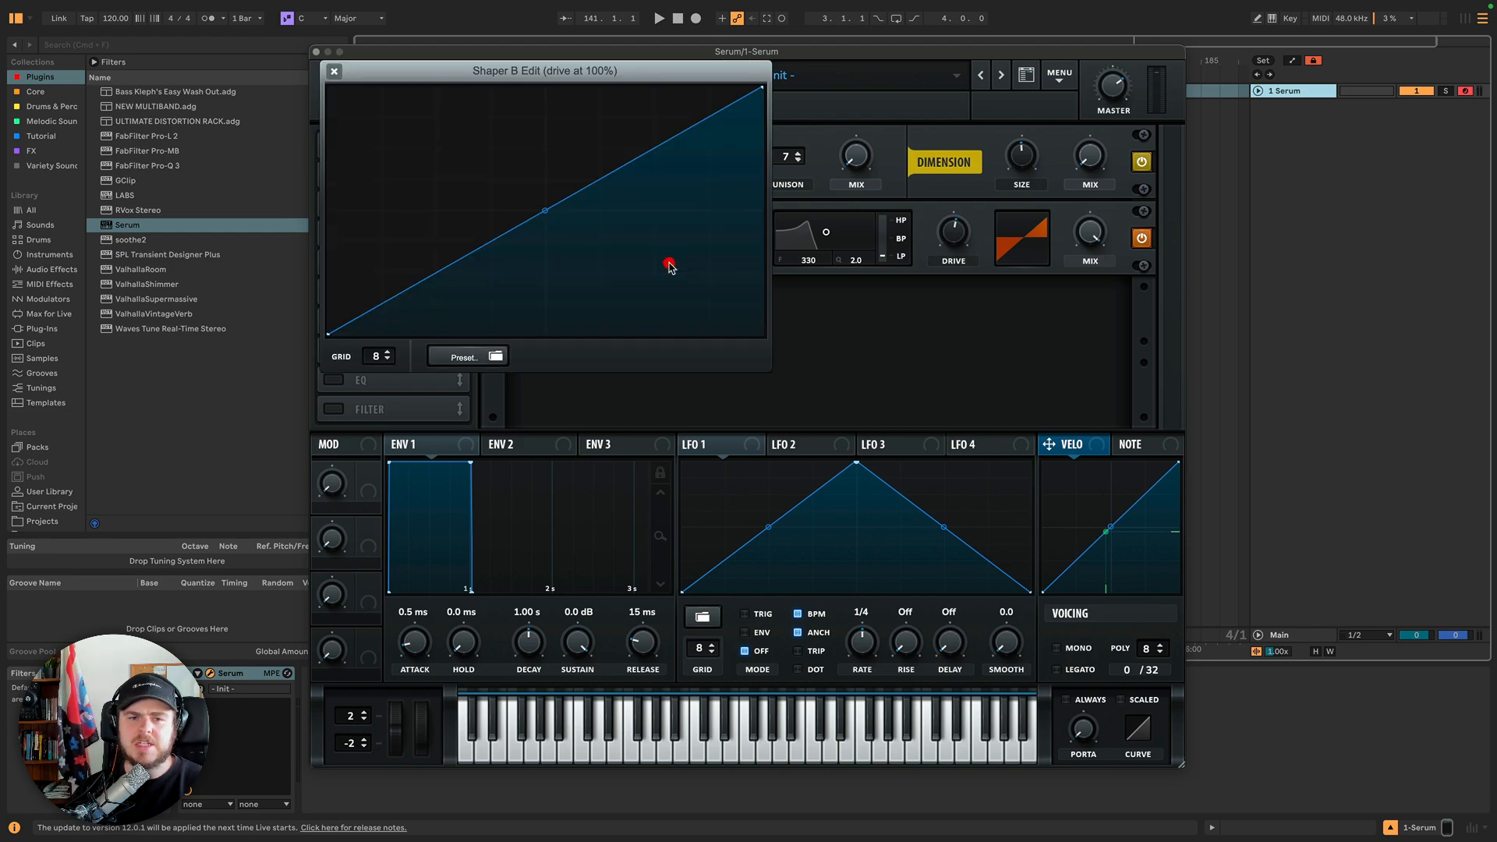
double_click(607, 175)
drag(606, 175, 628, 94)
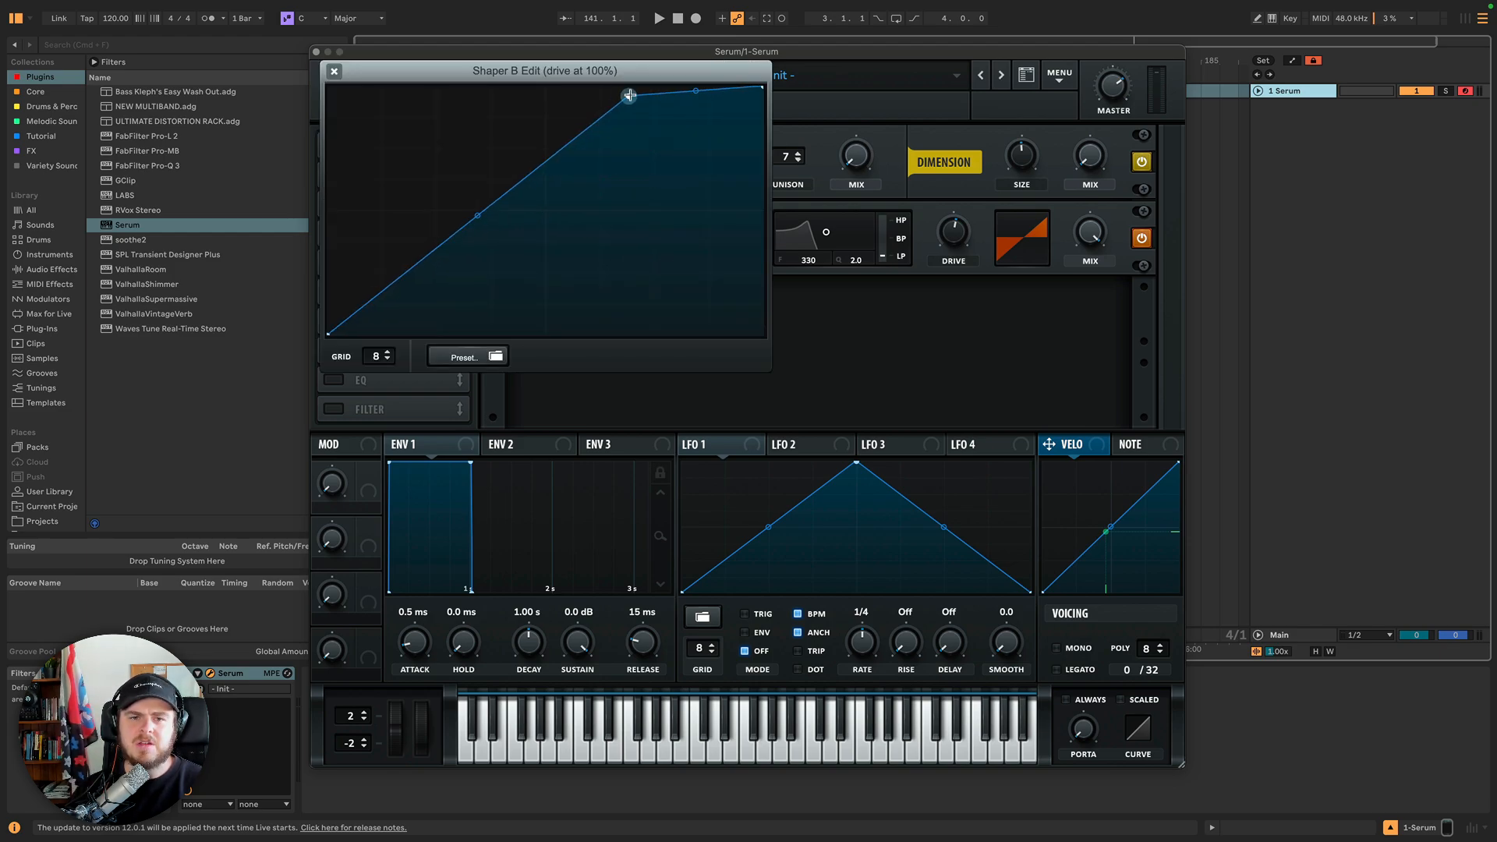
double_click(446, 237)
drag(446, 234, 433, 124)
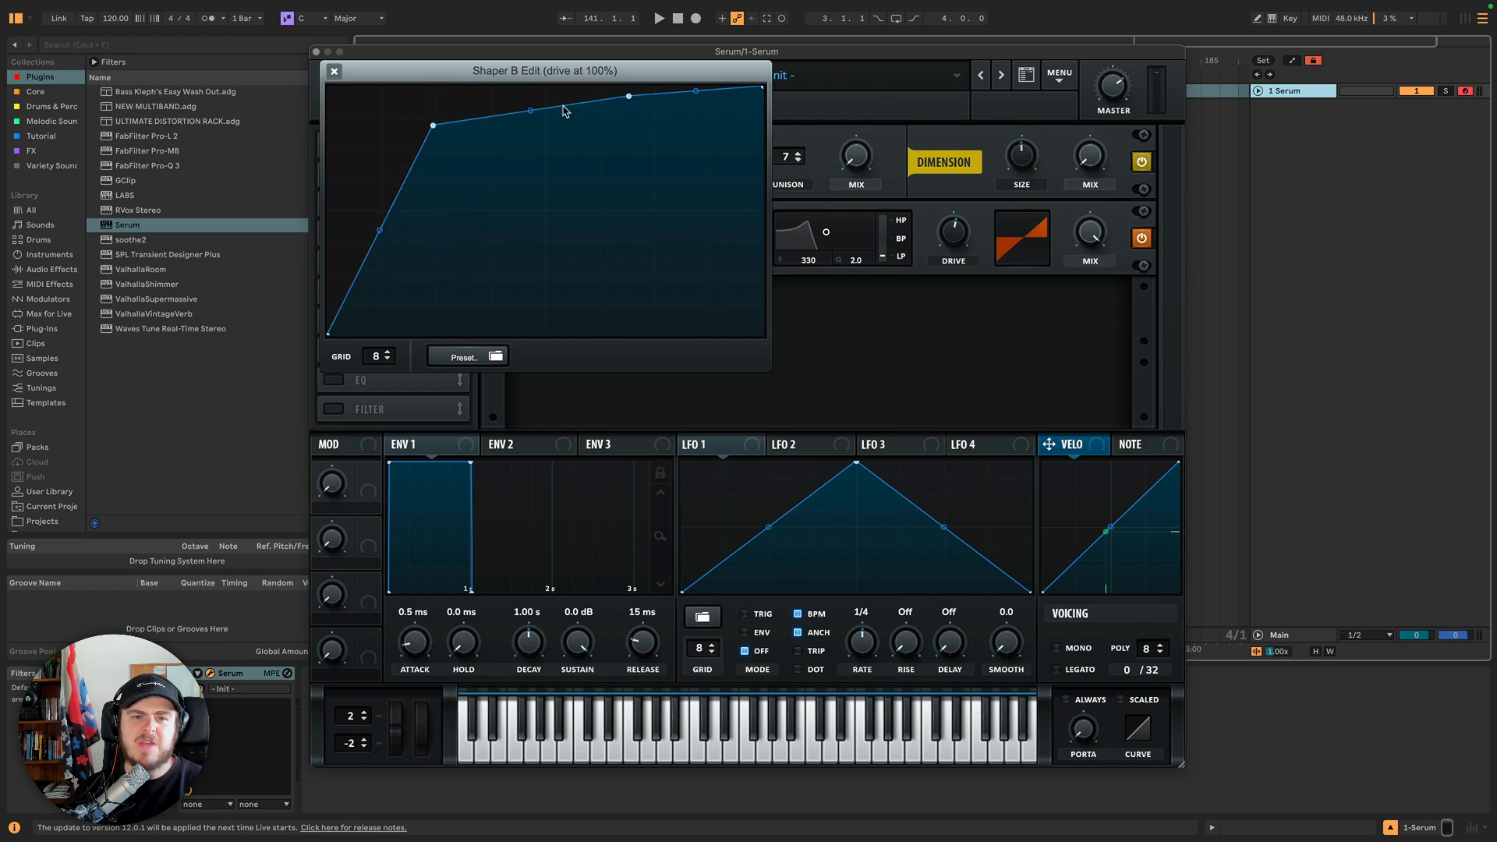
double_click(561, 106)
drag(562, 106, 552, 252)
Load a Sidechain preset shape into Shaper B, close the editor, and raise the Drive.
click(484, 357)
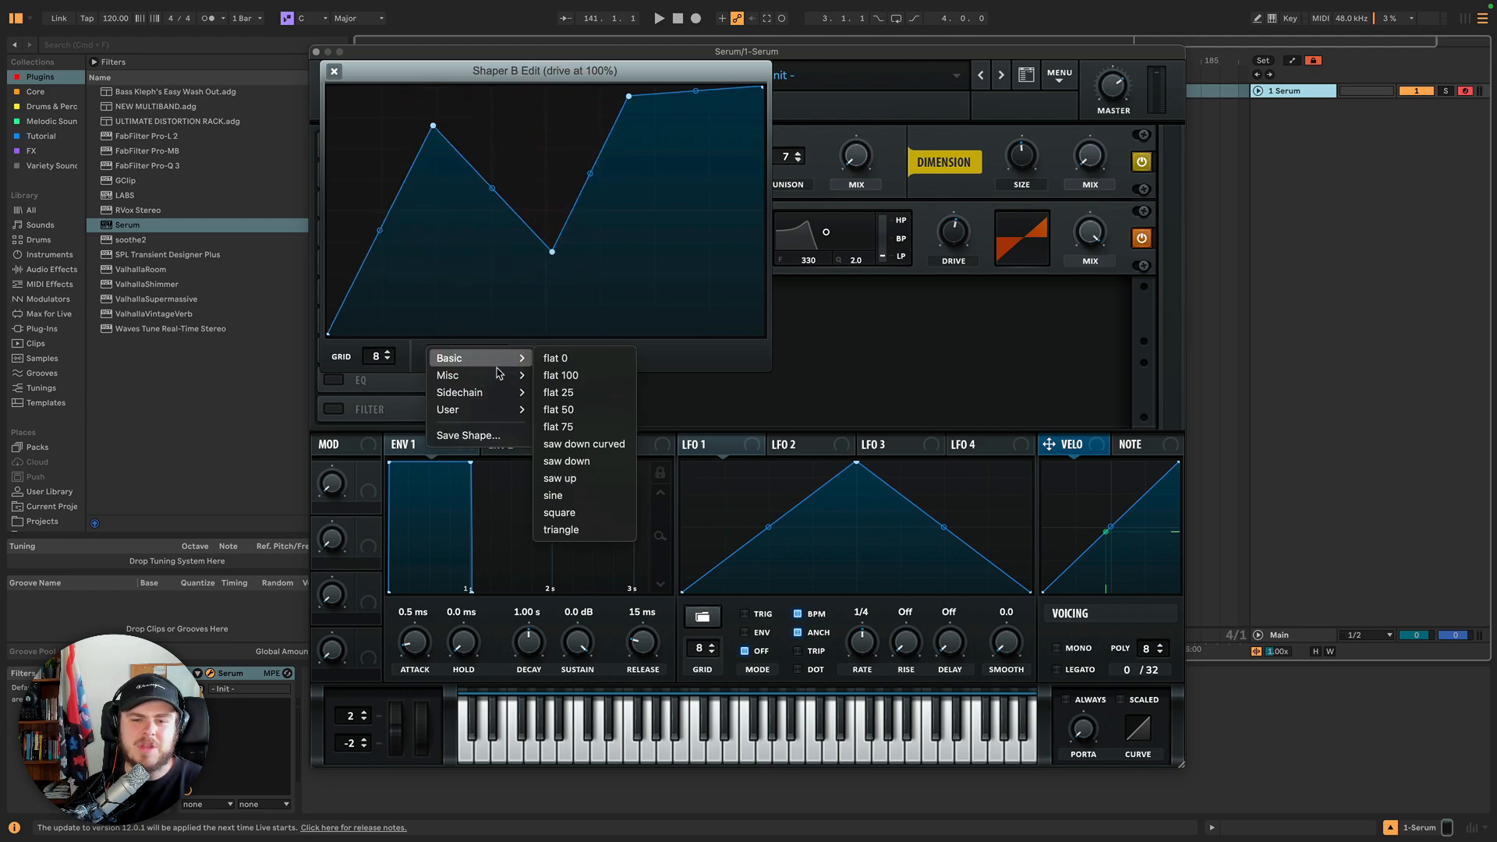
mouse_move(494, 392)
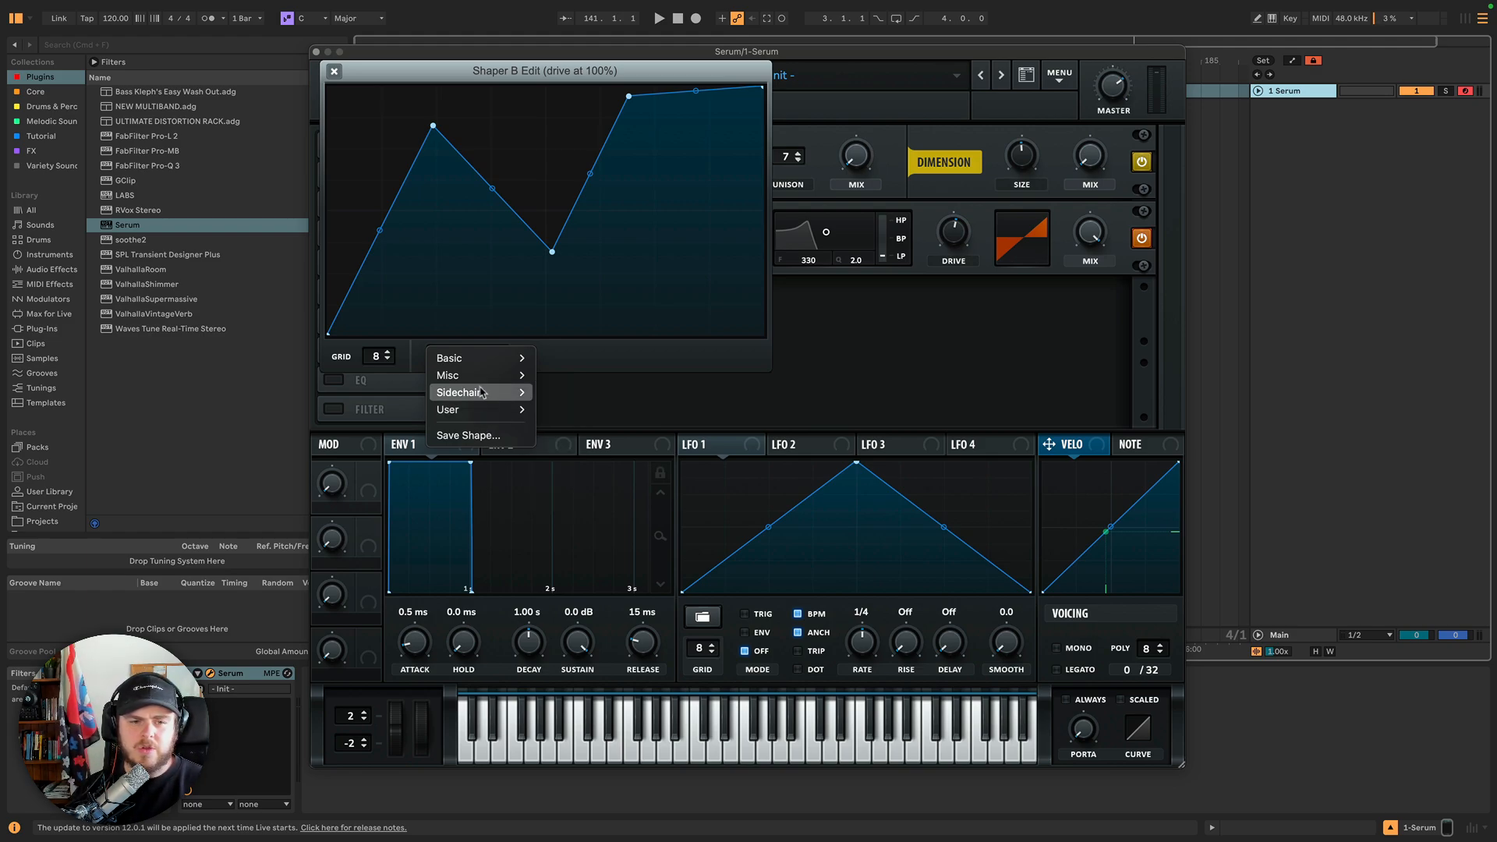
click(569, 392)
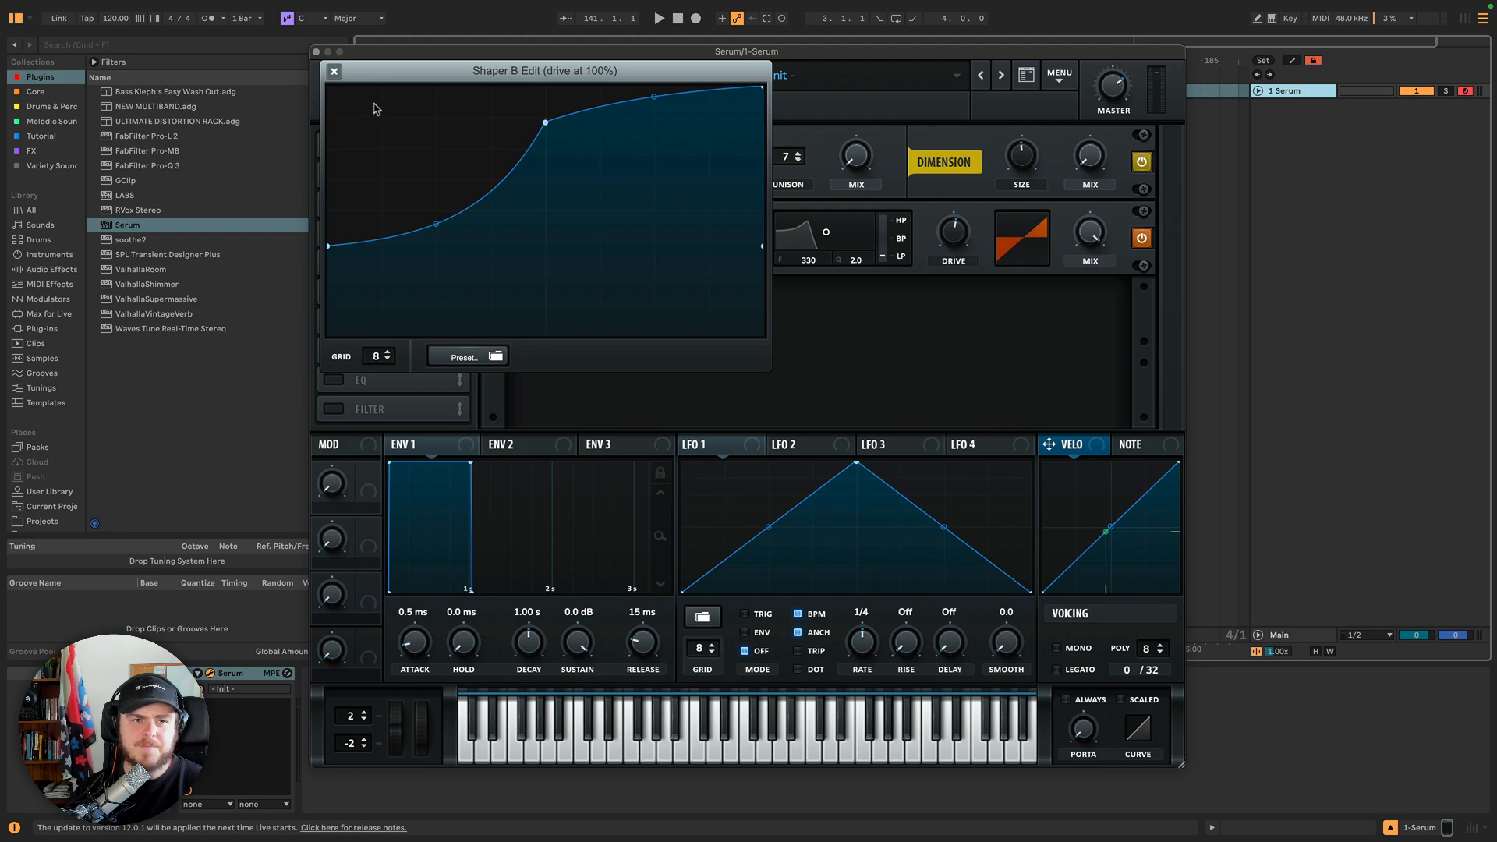
click(334, 71)
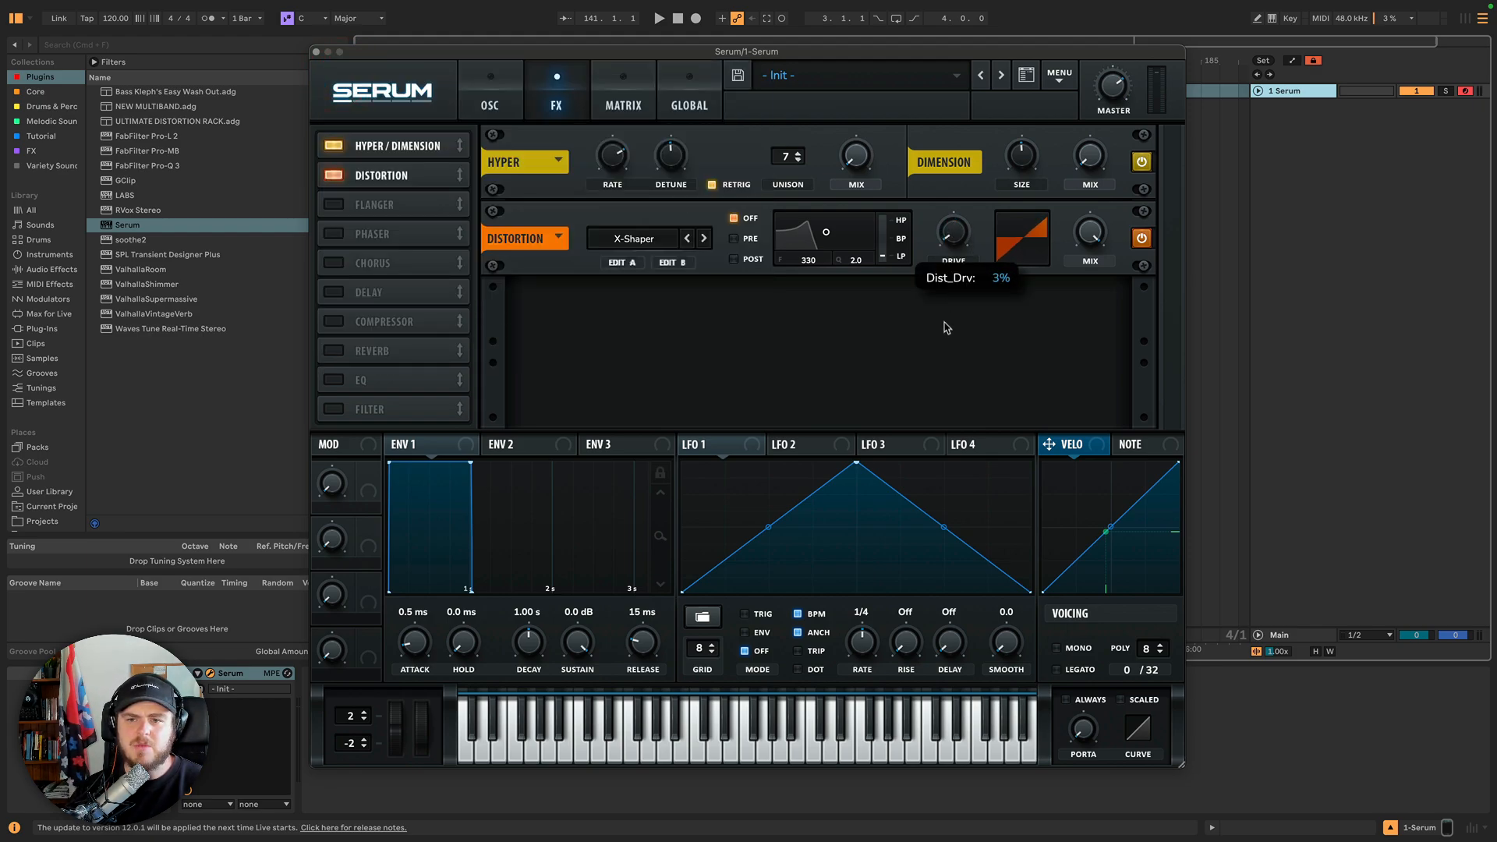
drag(942, 327, 947, 45)
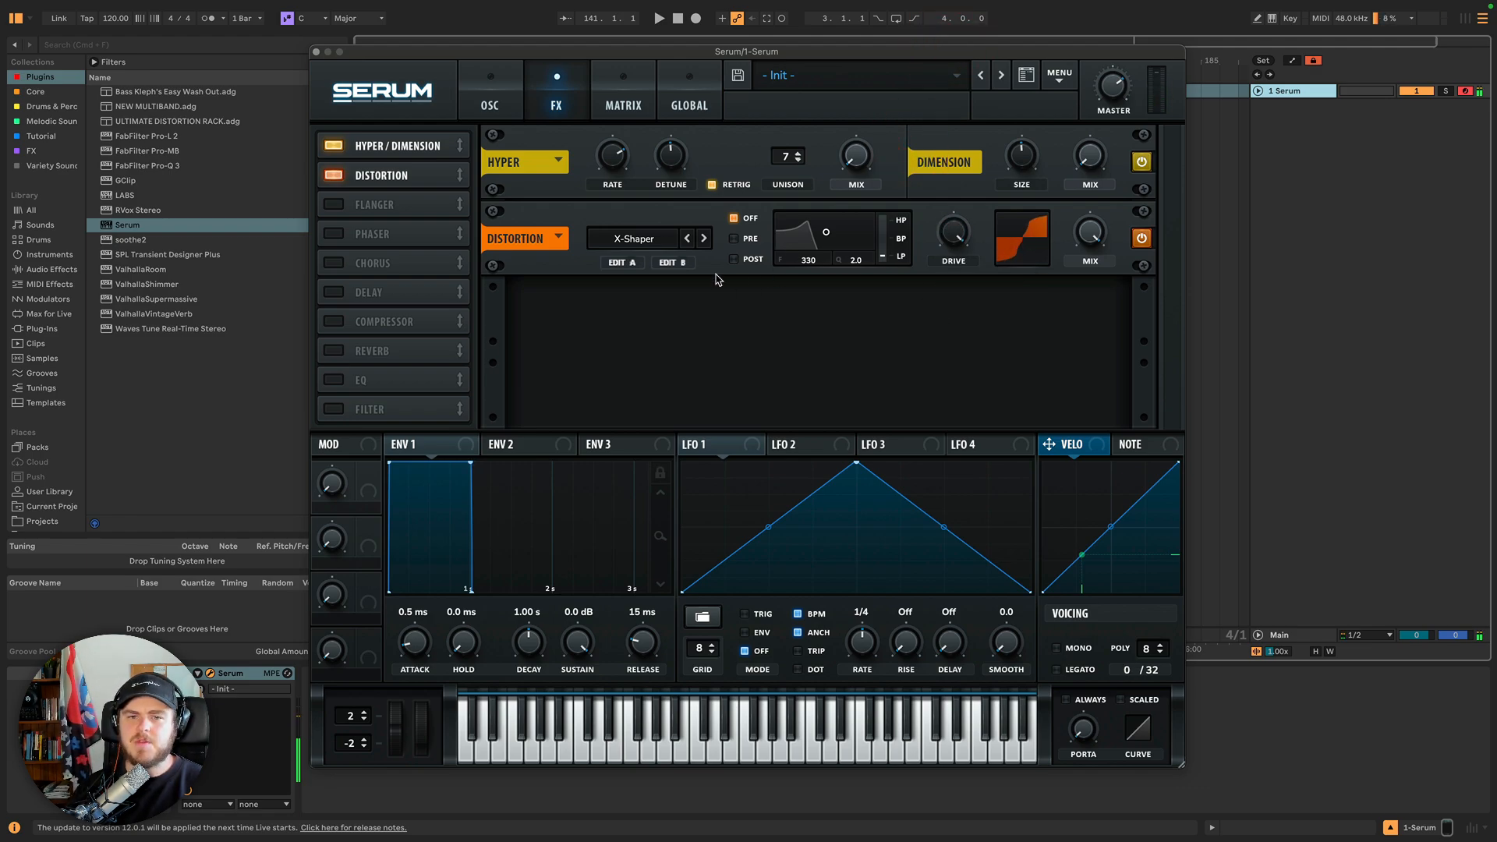
Reopen Shaper B, load the Misc preset Chance, and raise the Drive.
click(672, 262)
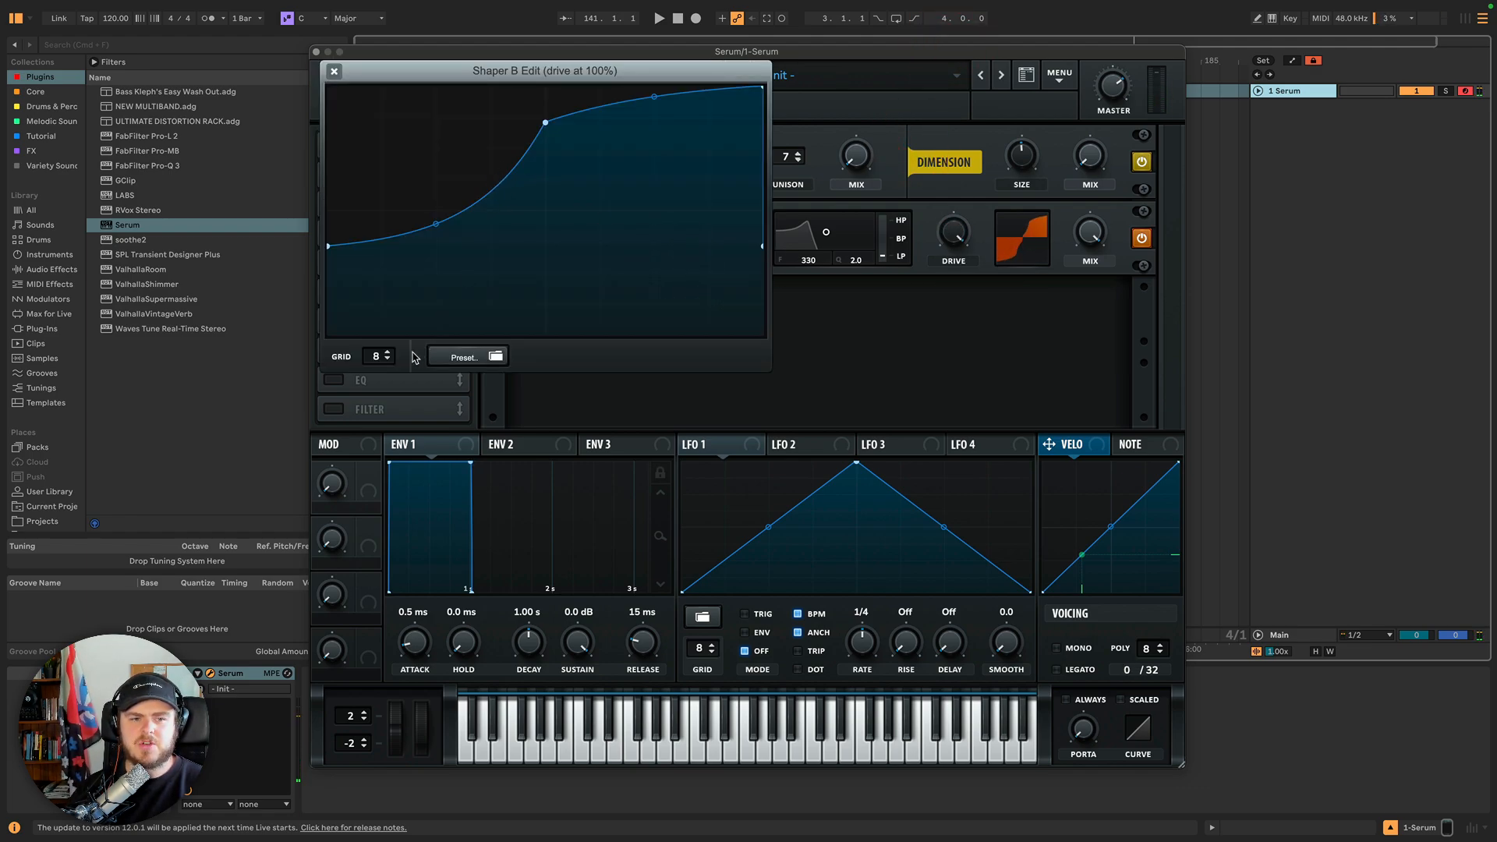
click(470, 355)
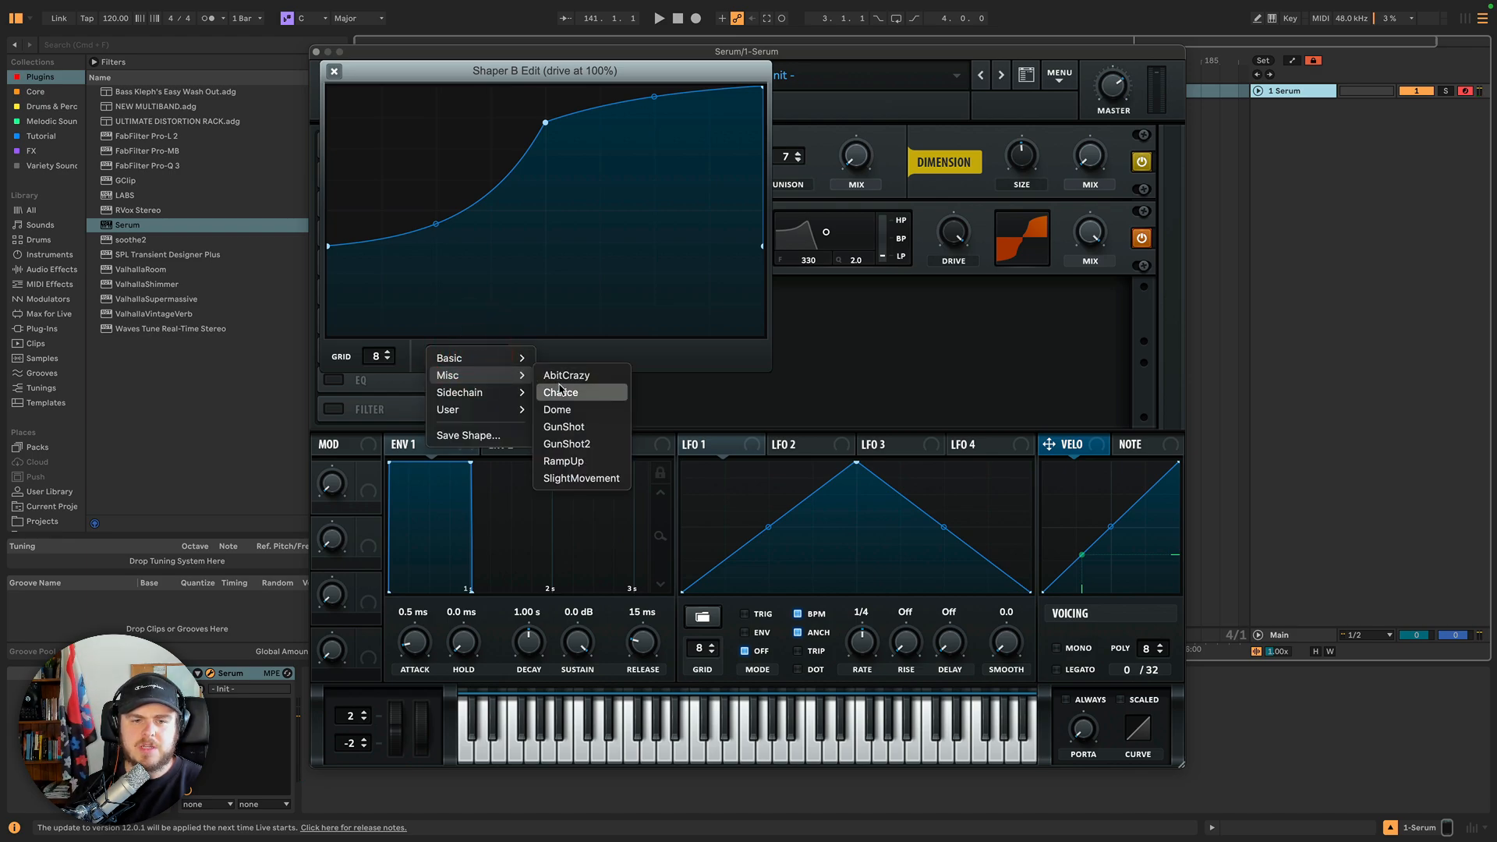
click(562, 388)
drag(956, 232, 931, 128)
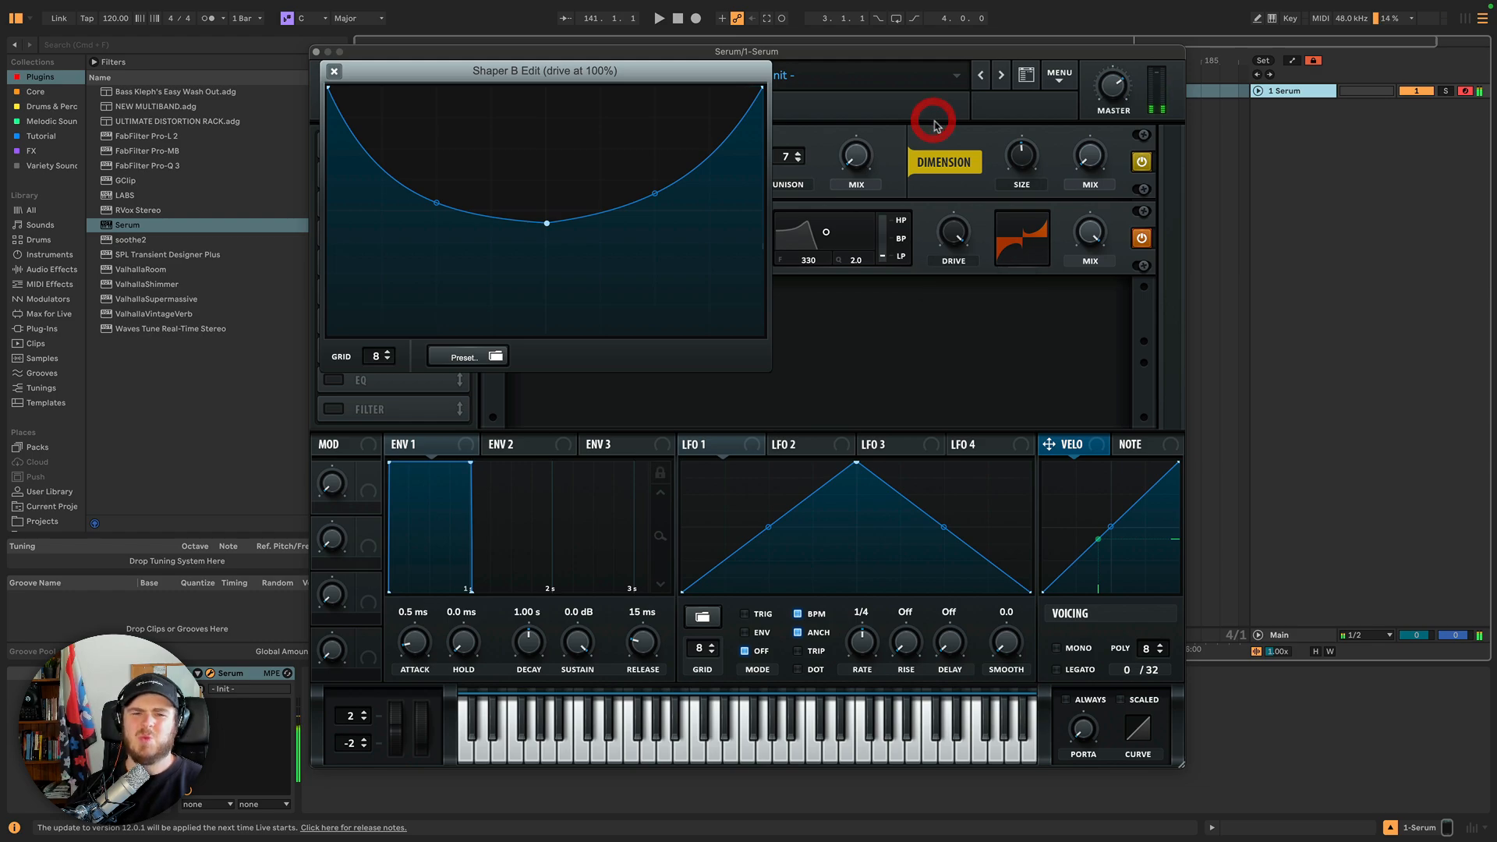
Load the Misc preset GunShot2 into Shaper B, raise the Drive, and close the shaper editor.
click(468, 357)
click(469, 359)
mouse_move(468, 375)
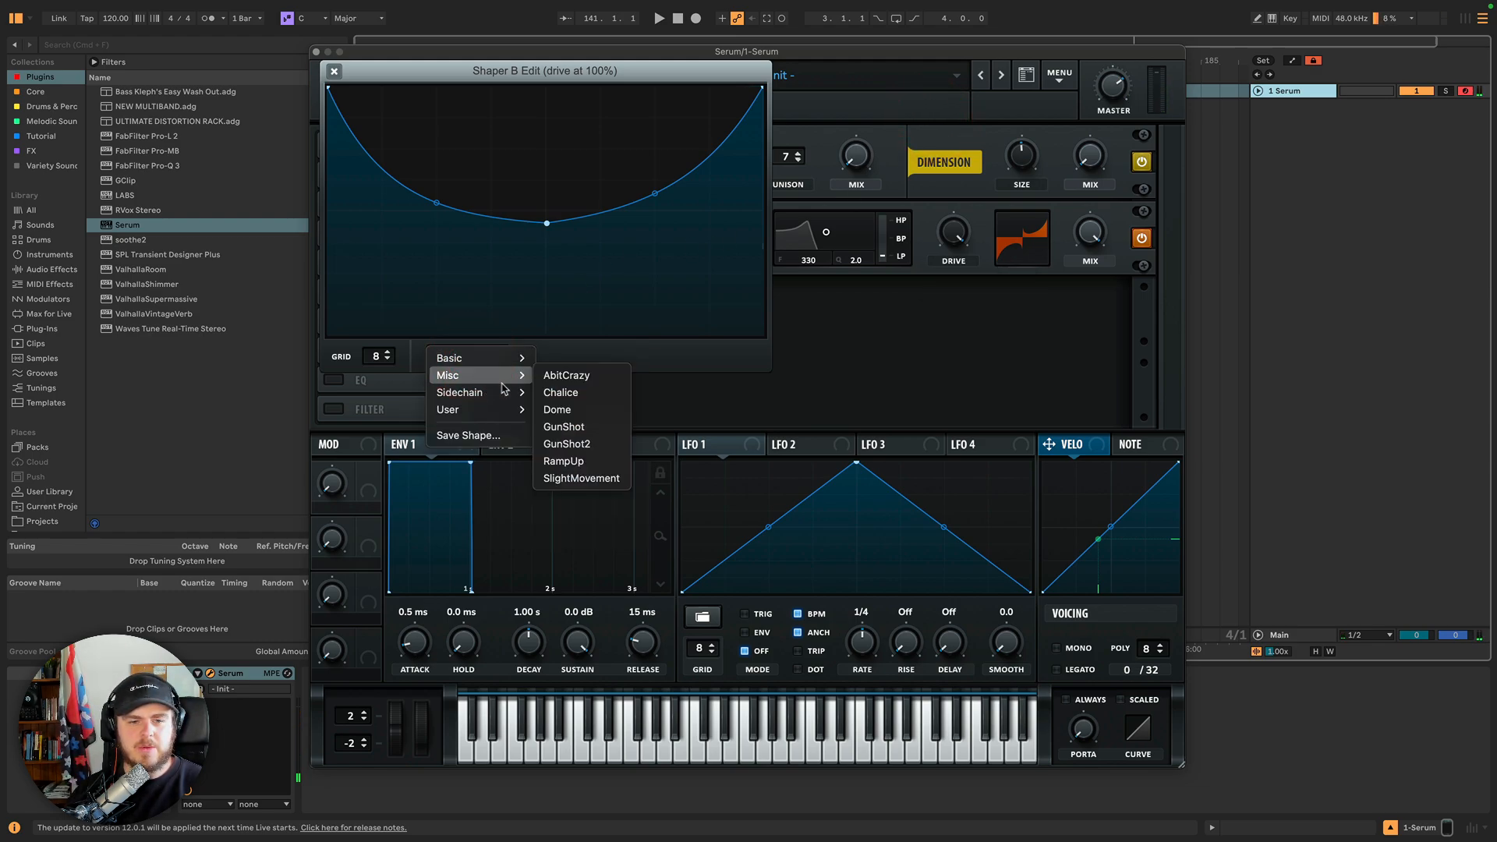
click(589, 446)
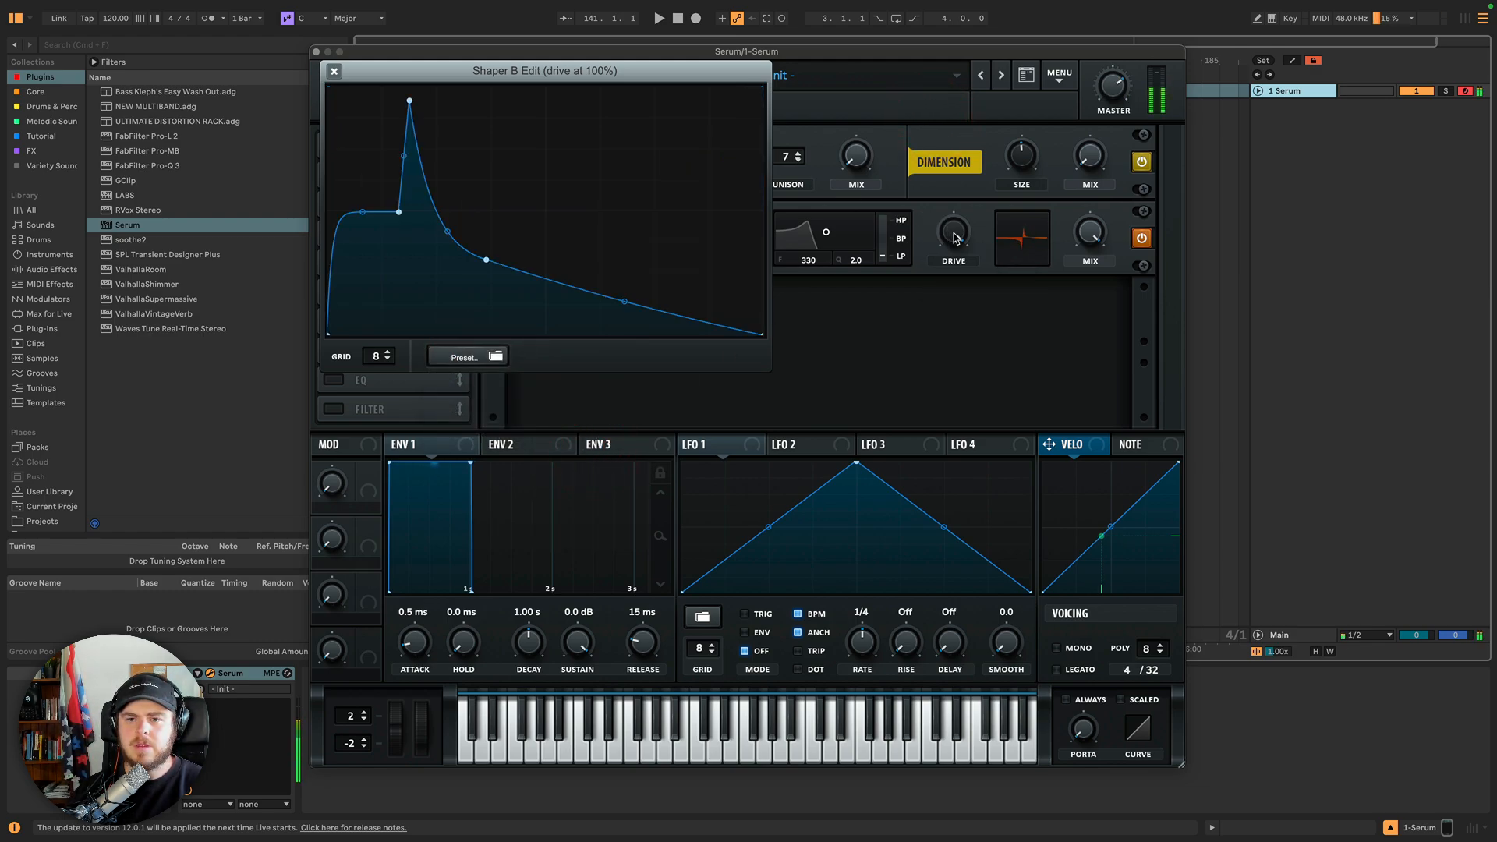
drag(955, 237, 924, 189)
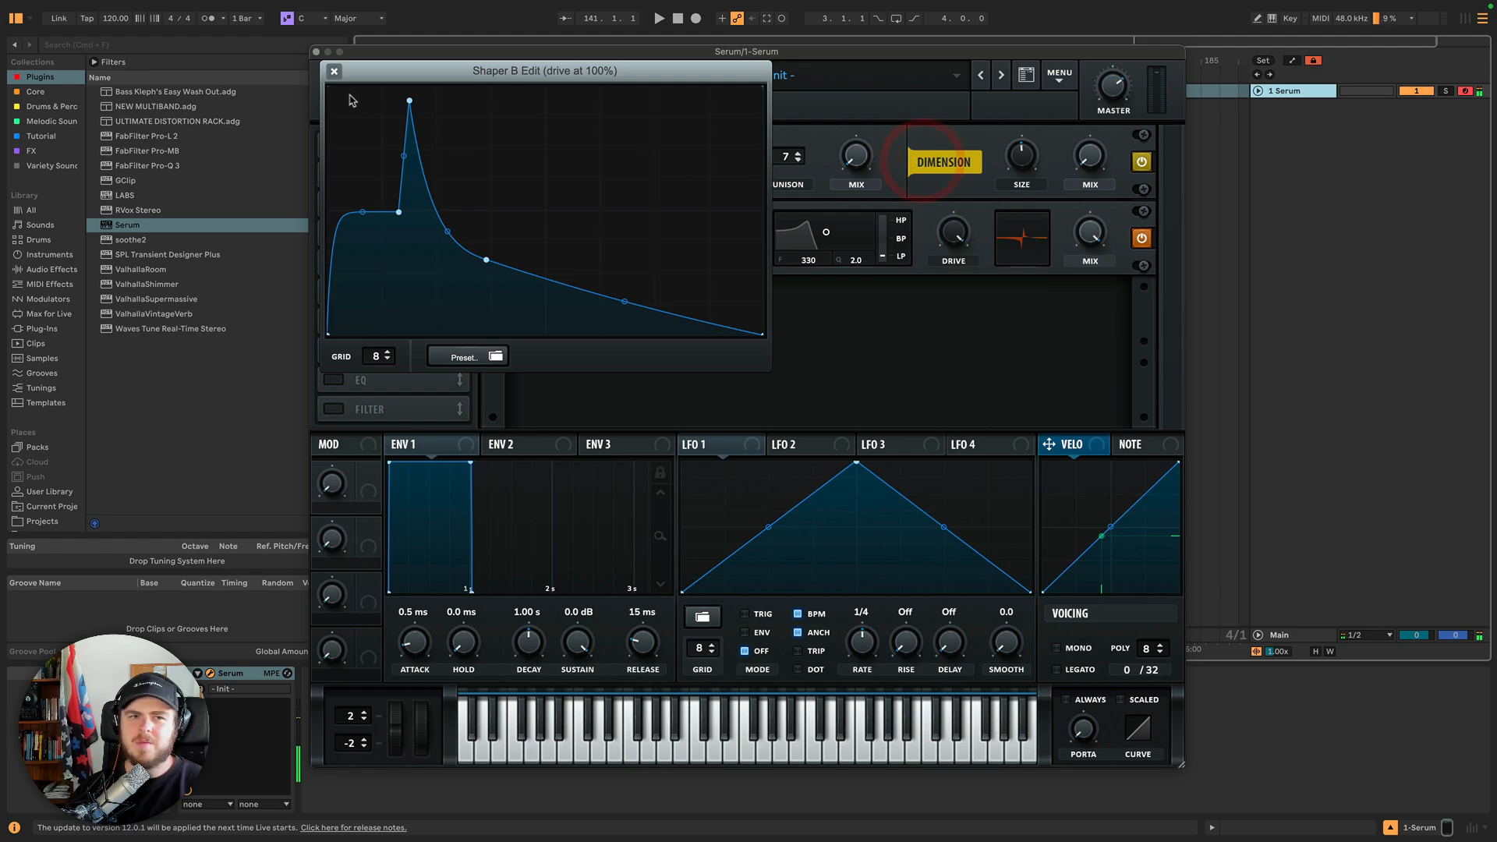
click(334, 71)
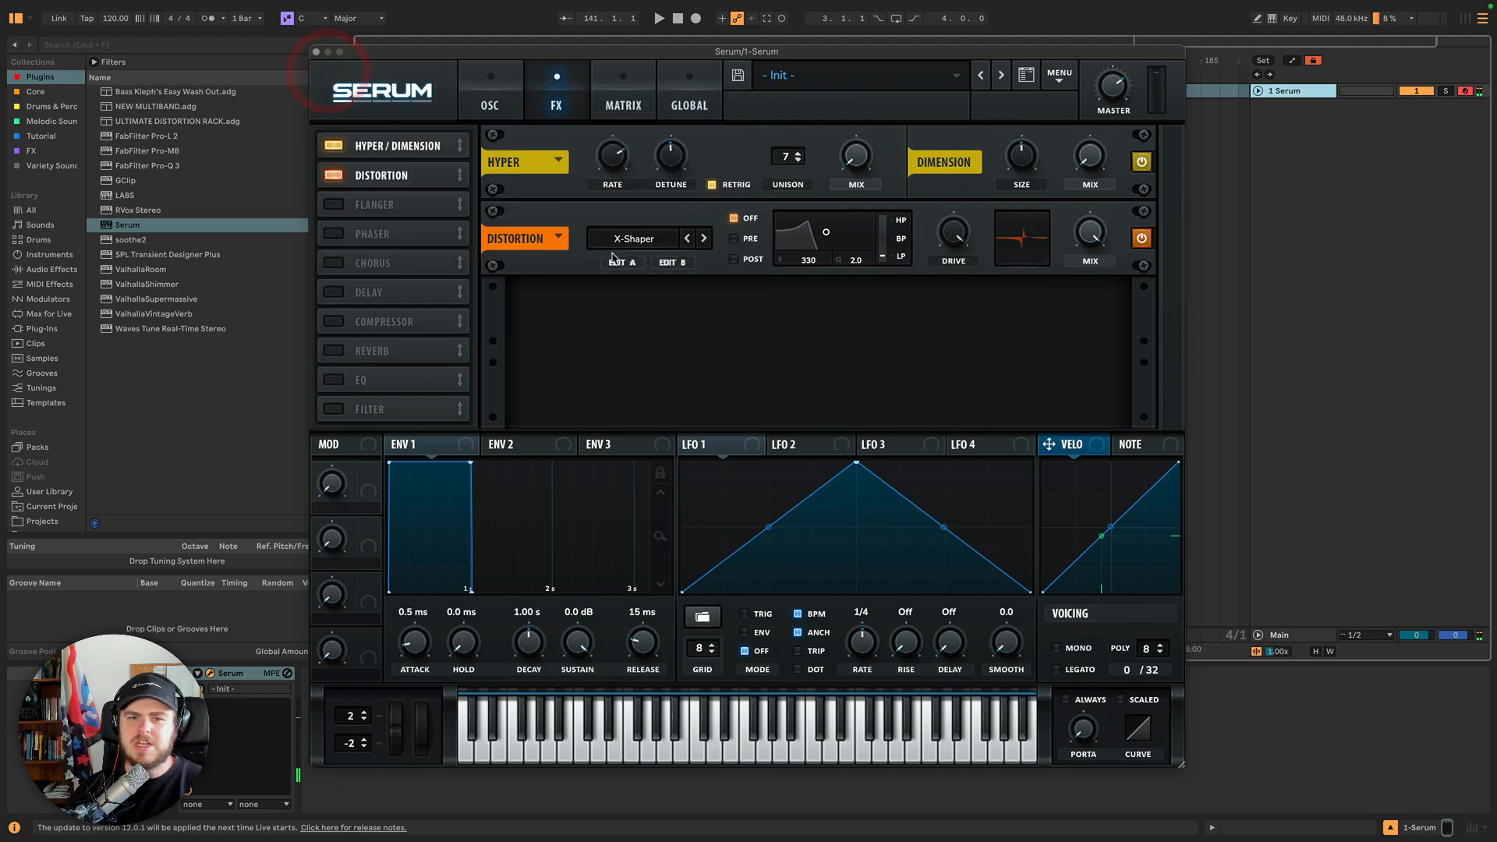
Switch the distortion type to X-Shaper (Asym), raise the Drive, and open and close the Shaper B editor.
click(705, 239)
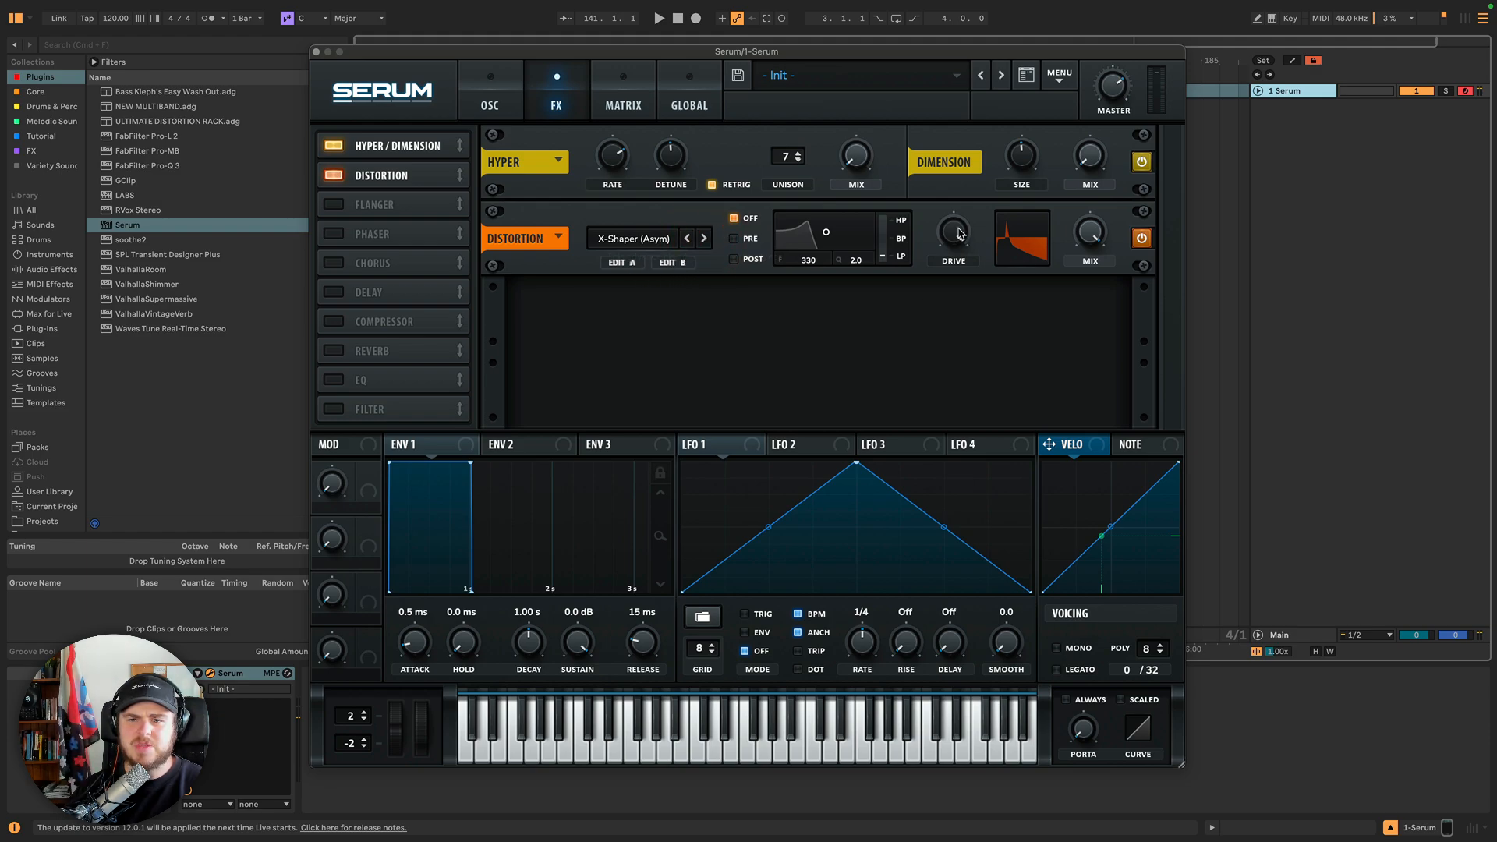
drag(961, 234, 909, 181)
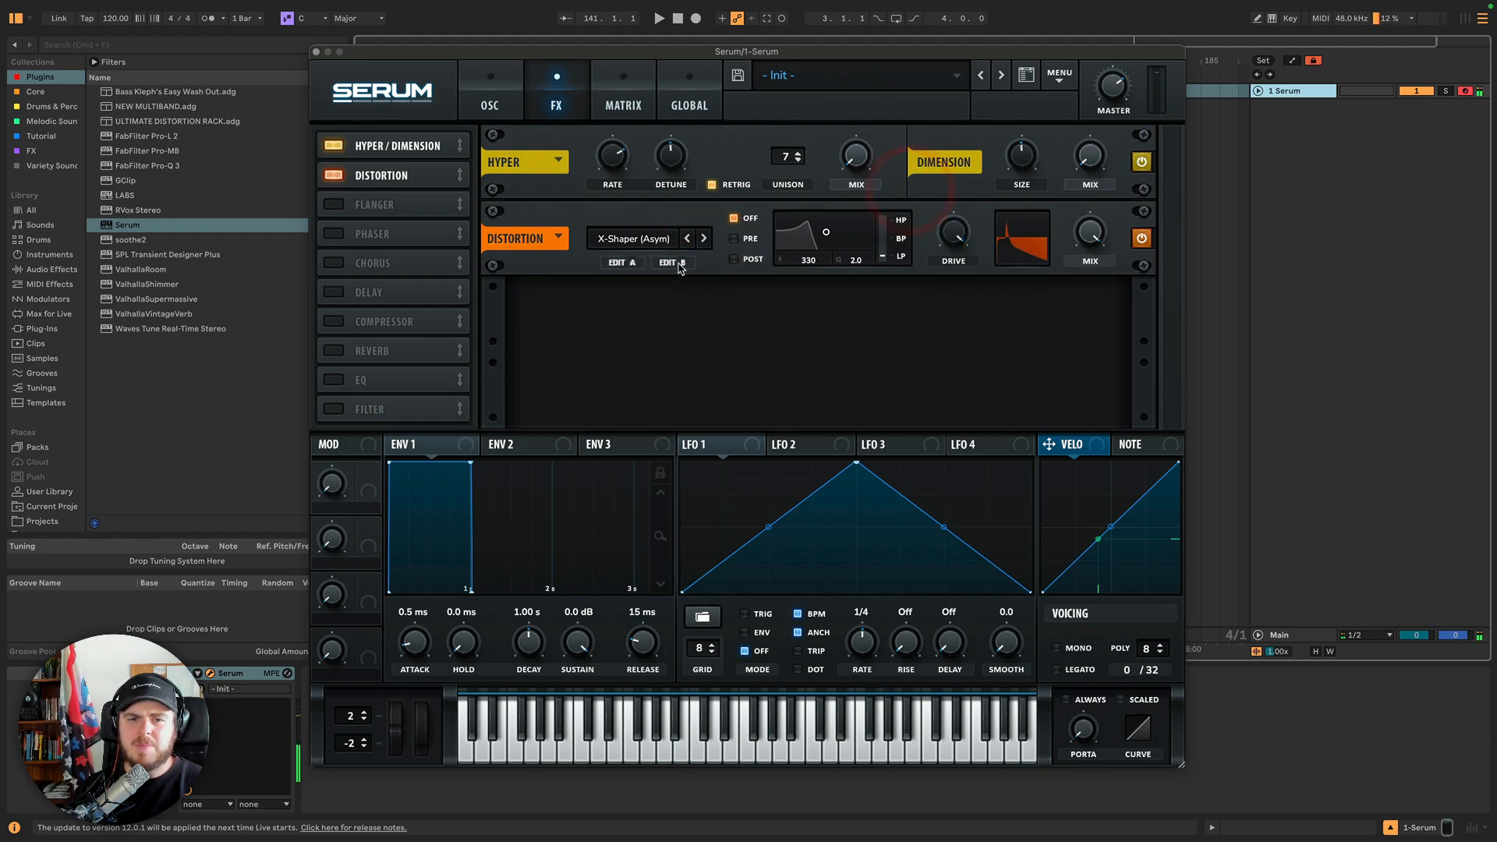
click(678, 263)
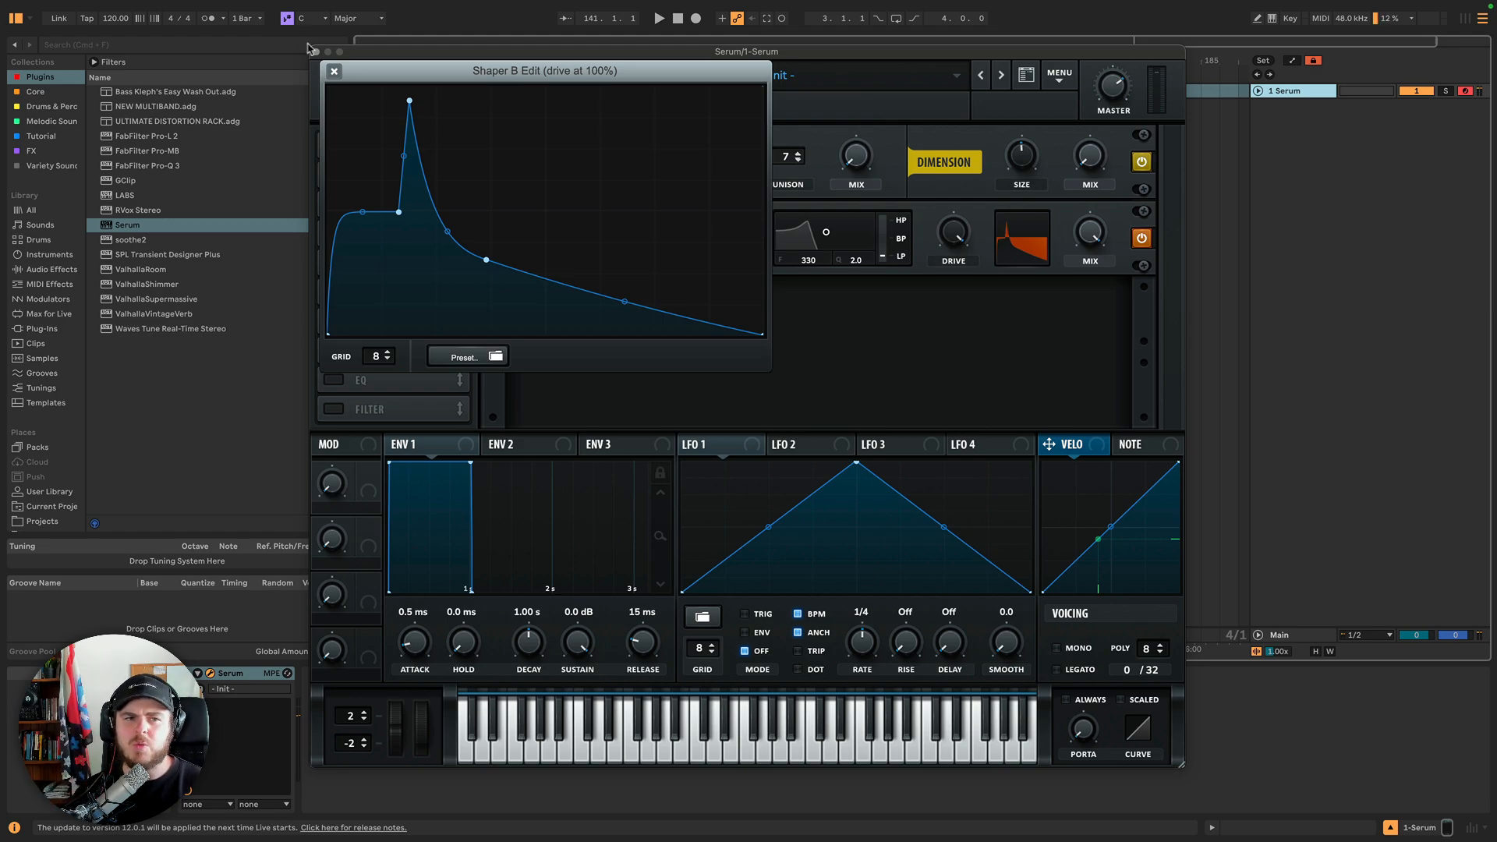
click(334, 71)
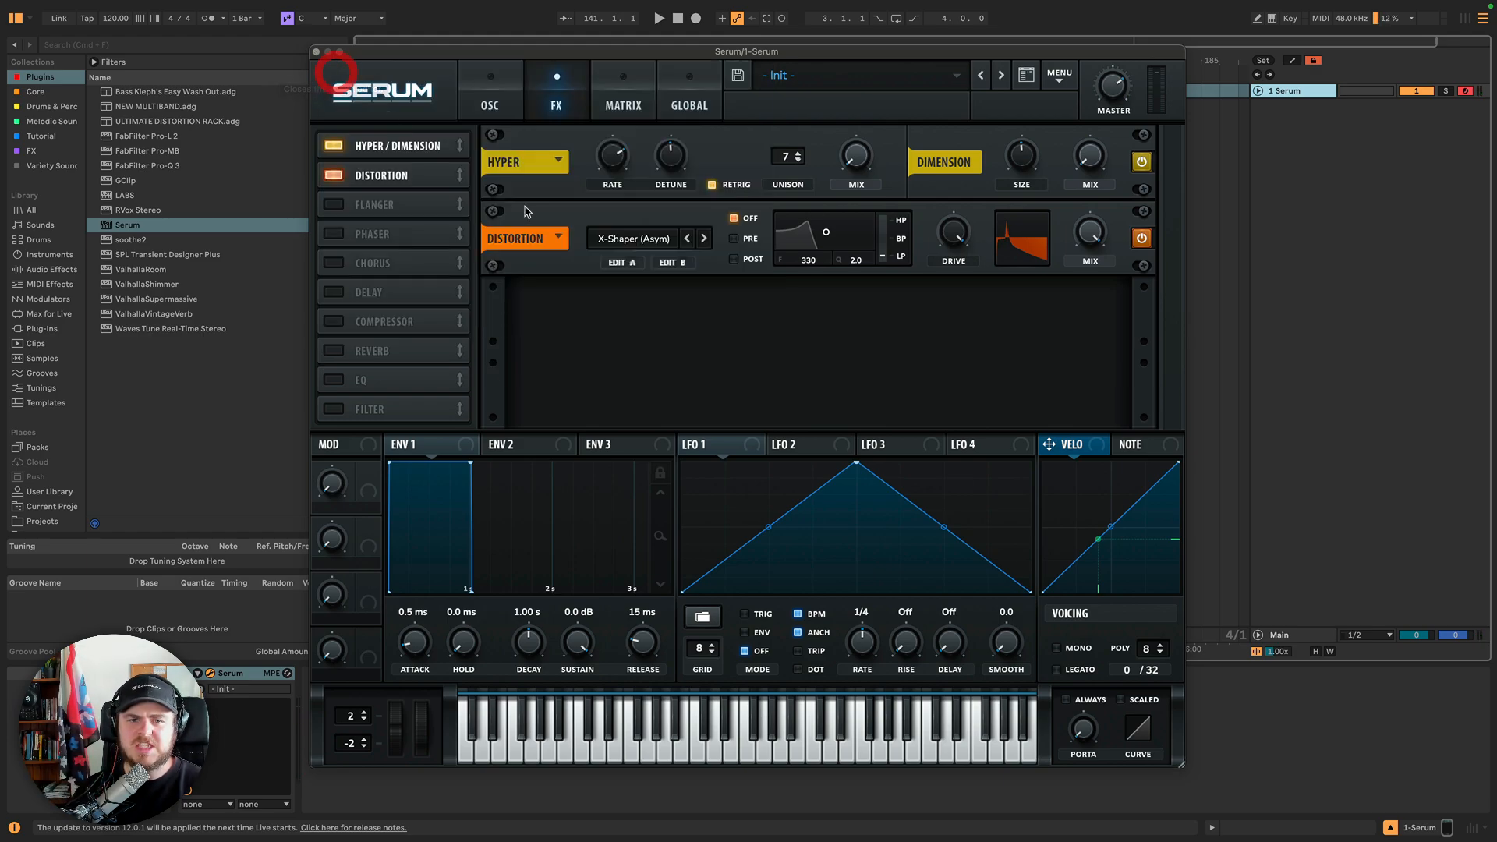
Step the distortion type to Sine Shaper and nudge the Drive.
click(704, 240)
click(665, 244)
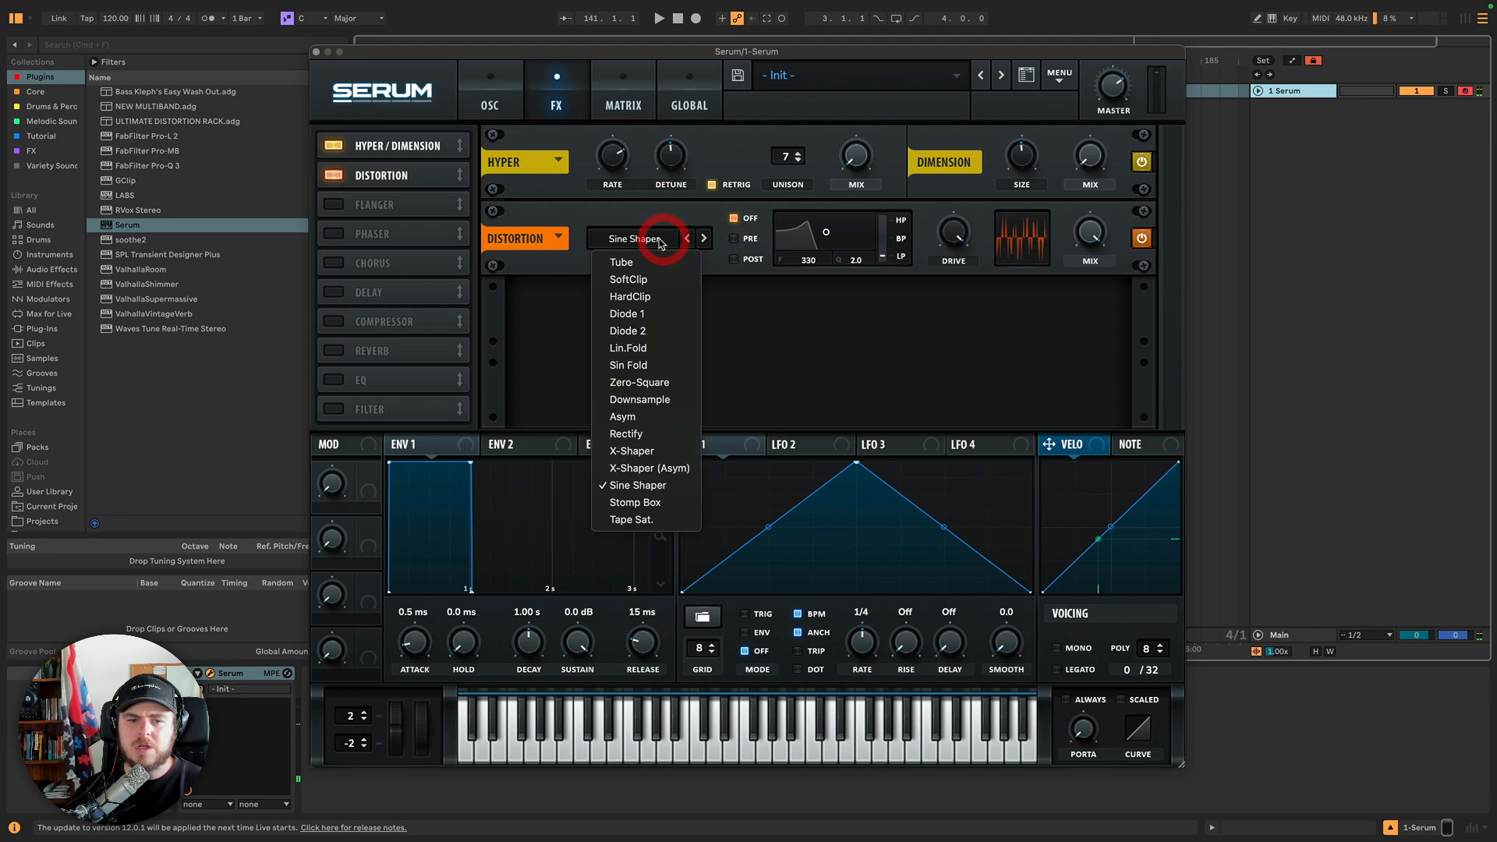
click(978, 215)
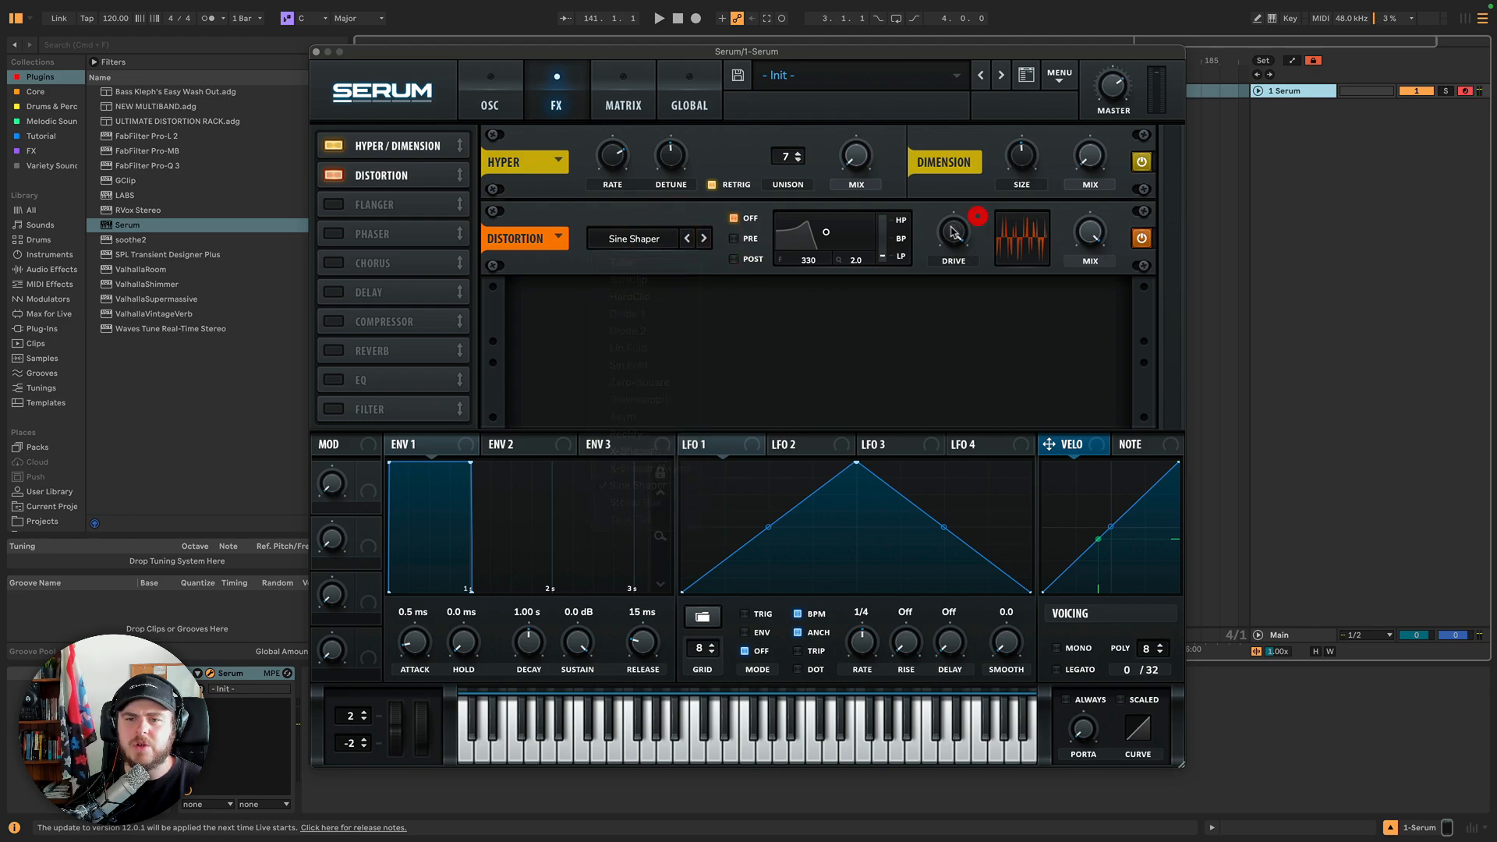
mouse_move(953, 229)
mouse_down()
mouse_move(941, 411)
mouse_move(948, 231)
mouse_up()
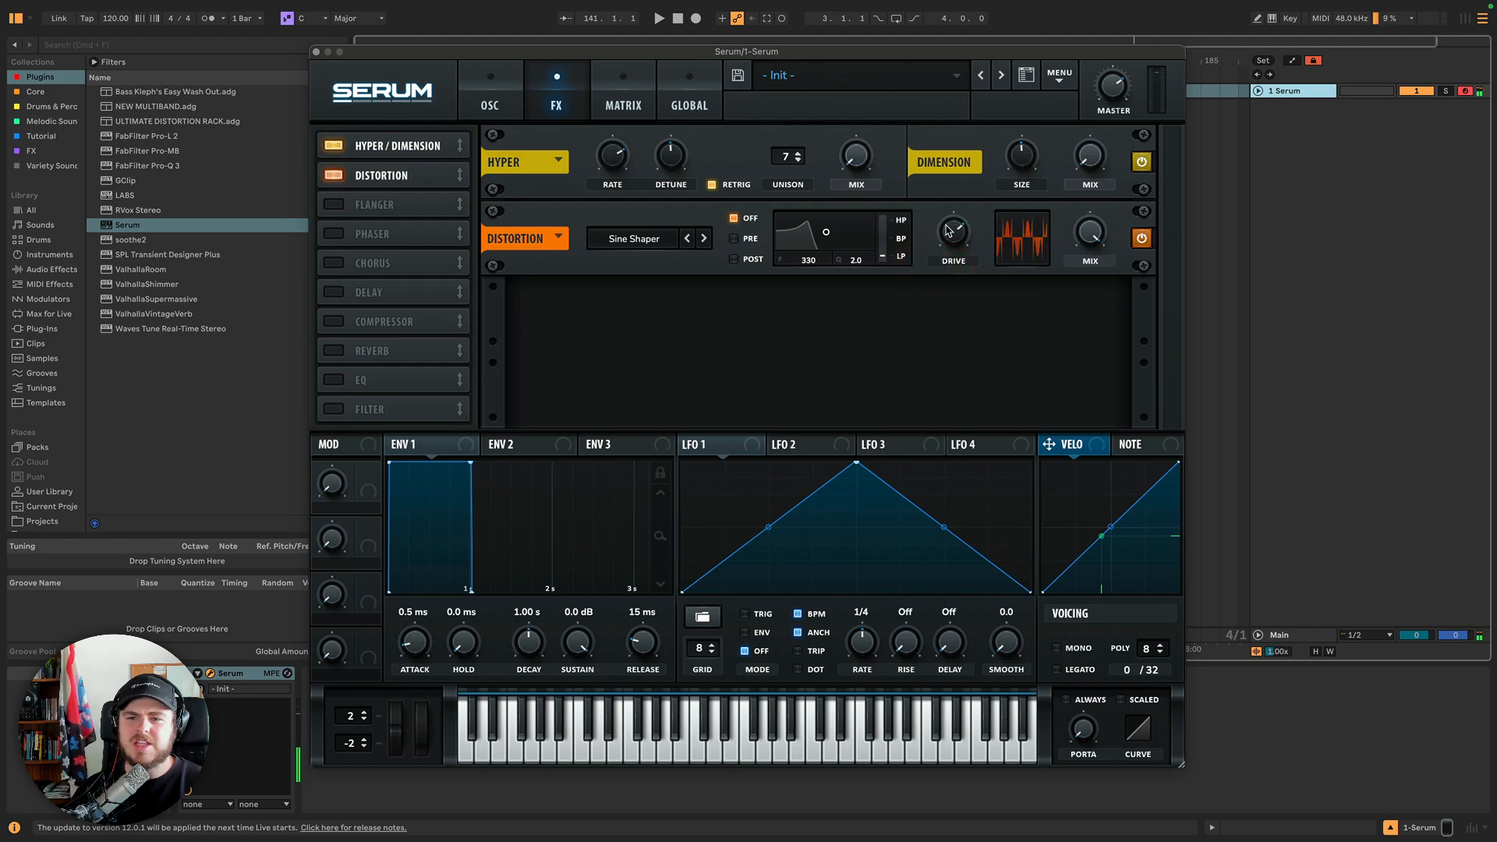
Choose the Sin Fold distortion type and sweep the Drive down and back up.
click(667, 237)
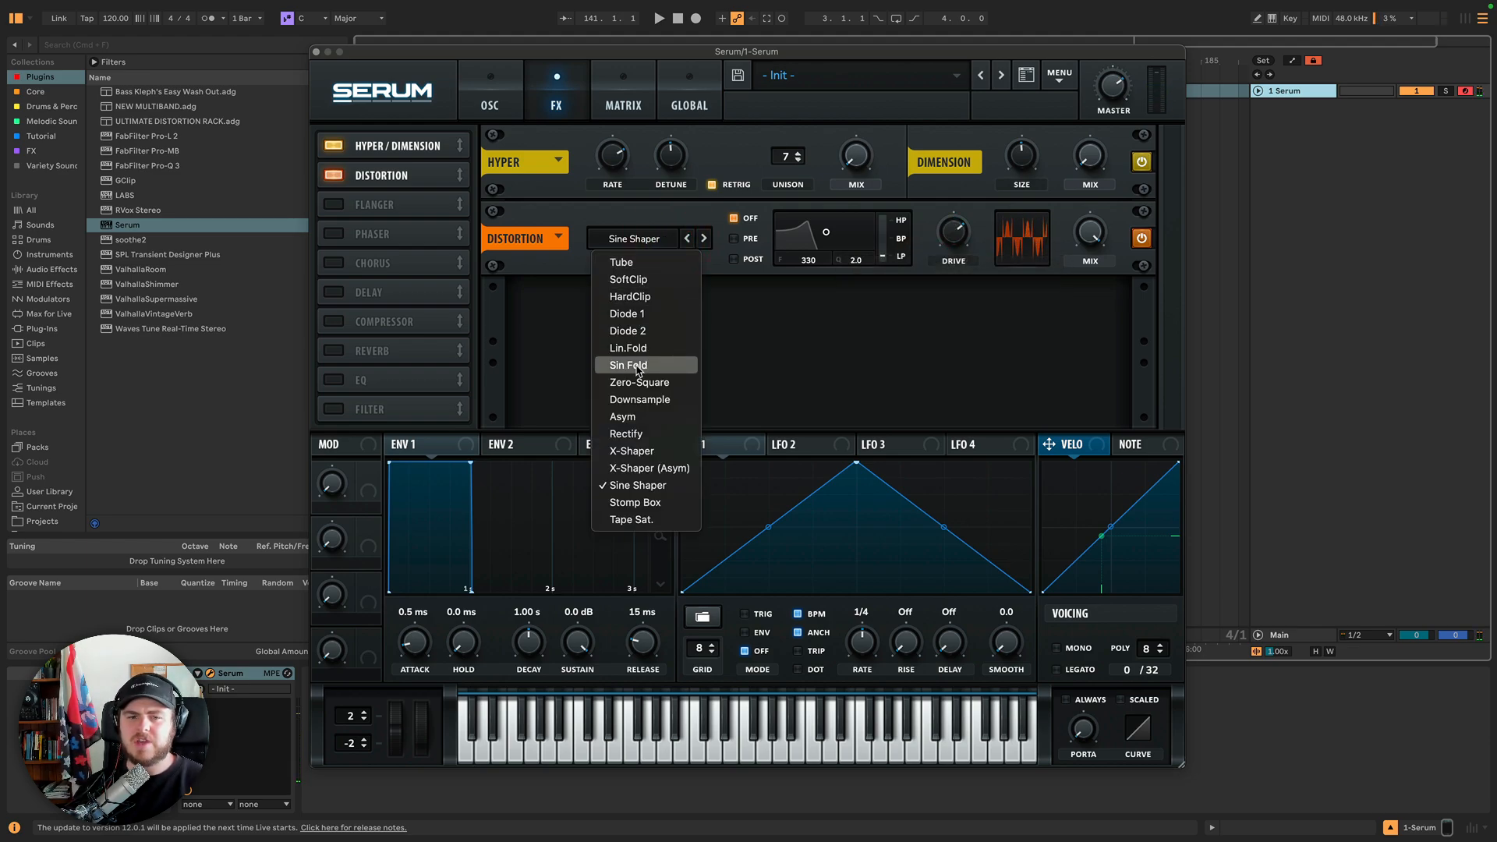
click(638, 371)
drag(953, 236, 951, 348)
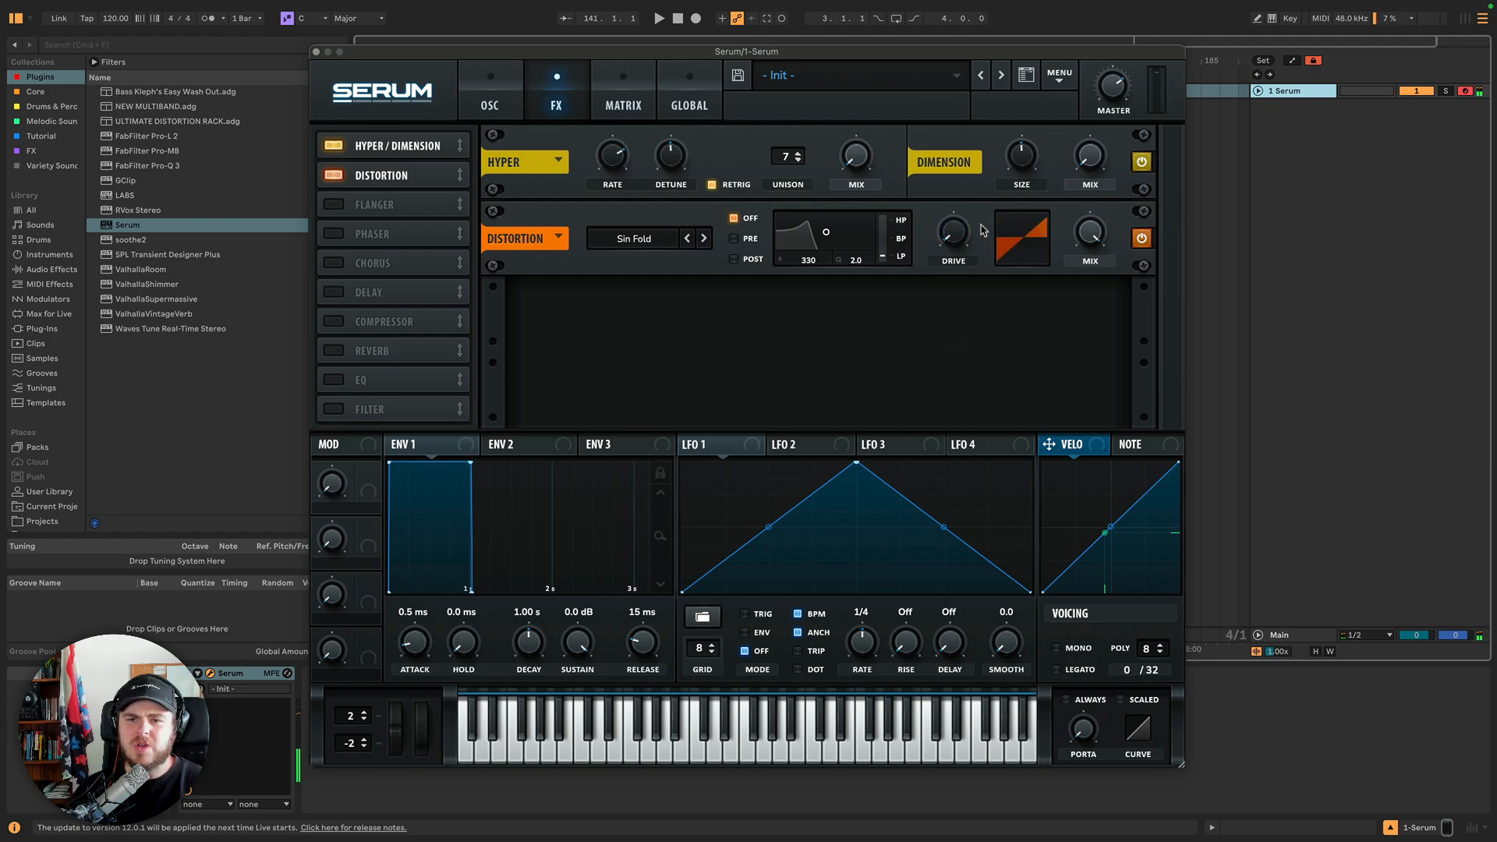
drag(955, 234, 939, 110)
Return the distortion type to Sine Shaper and turn the Drive down.
click(618, 241)
click(649, 482)
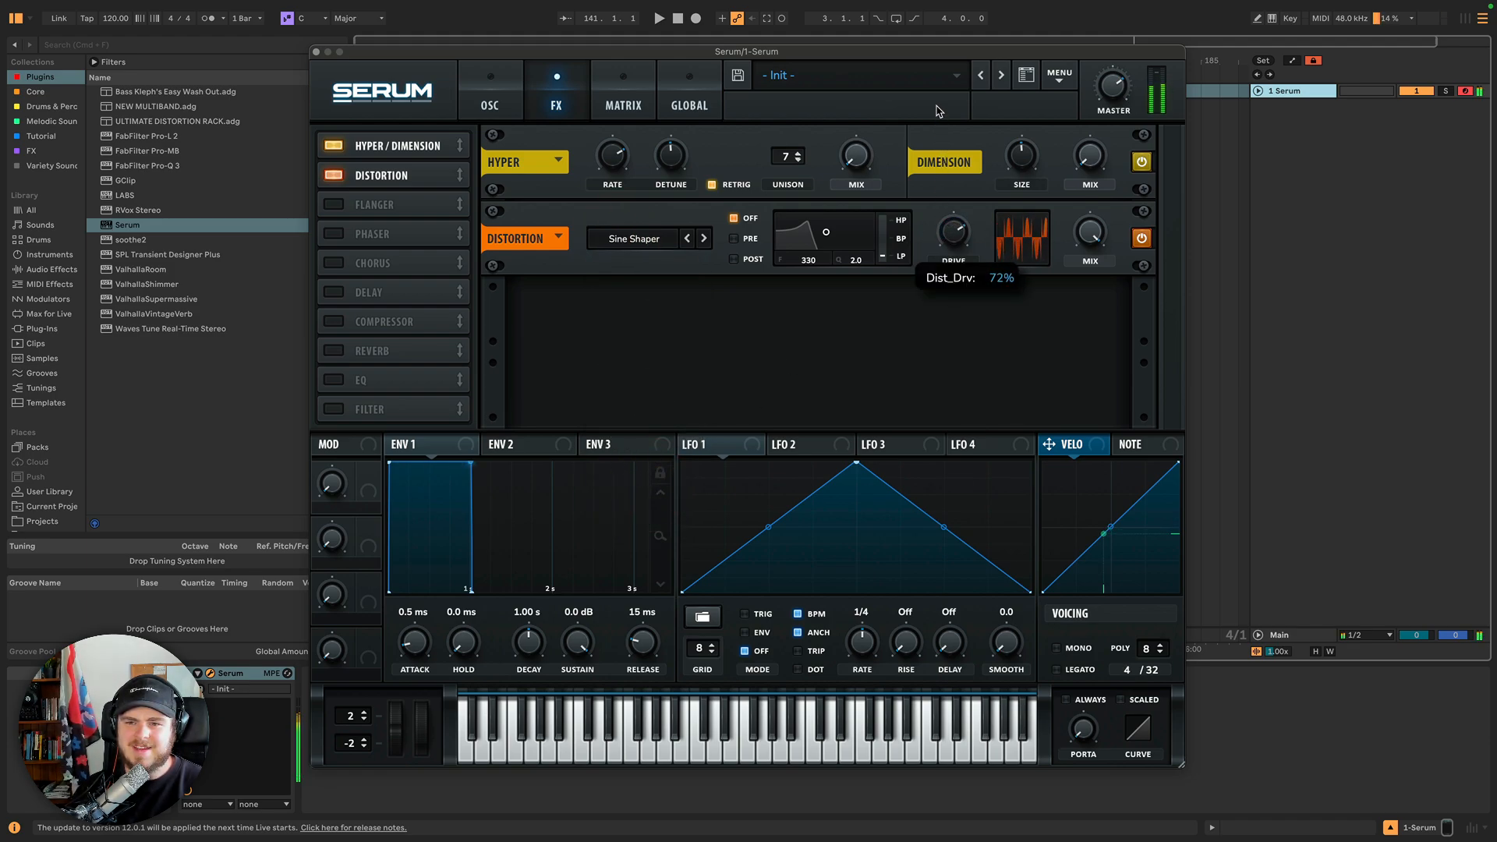
drag(953, 231, 965, 380)
Choose the Stomp Box distortion type and raise the Drive in two moves.
click(670, 239)
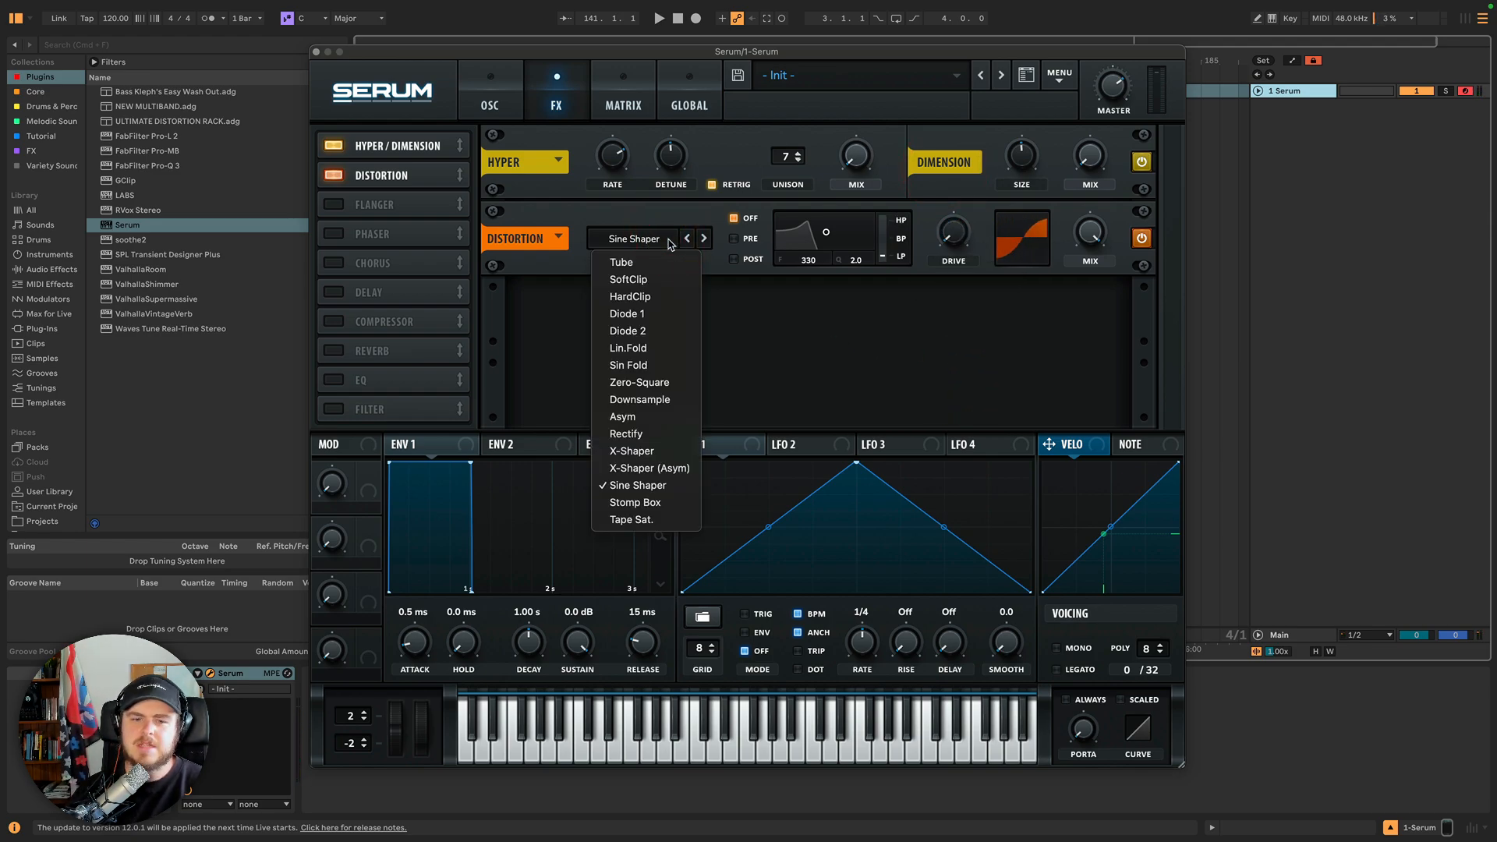
click(662, 503)
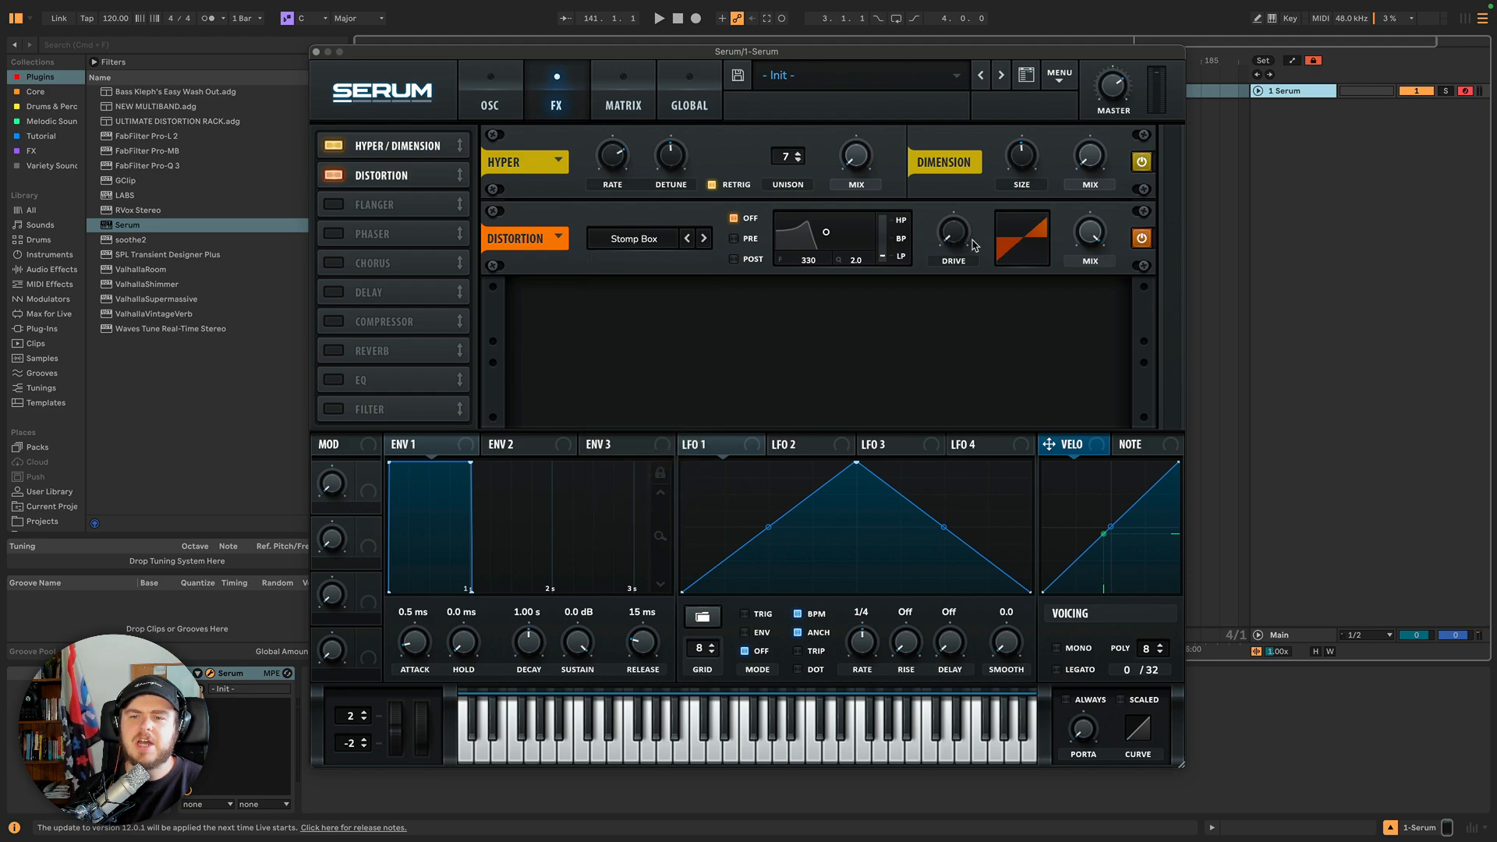
drag(951, 241, 948, 164)
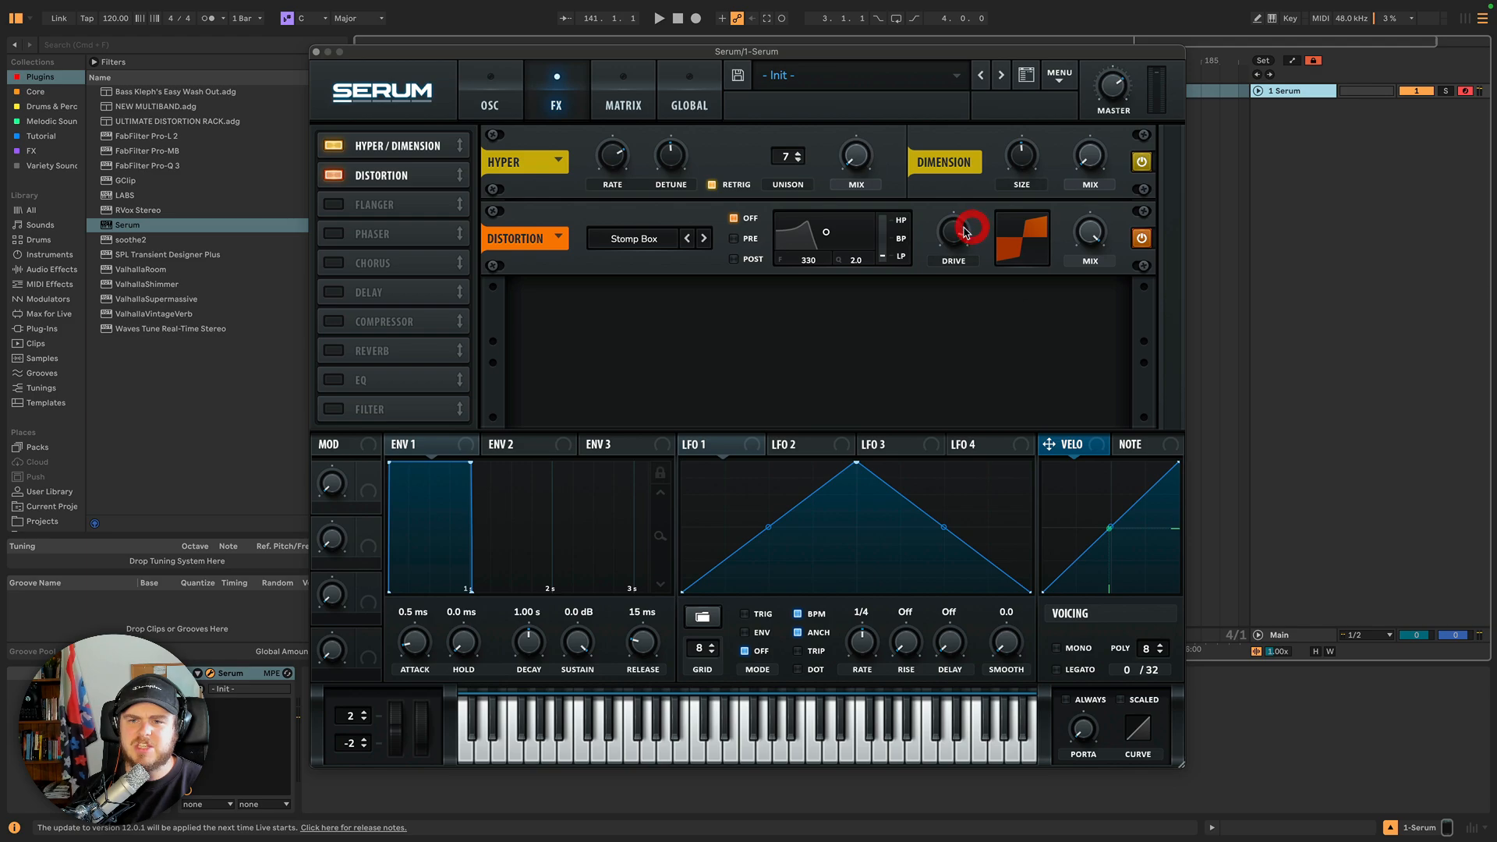
drag(965, 233, 961, 195)
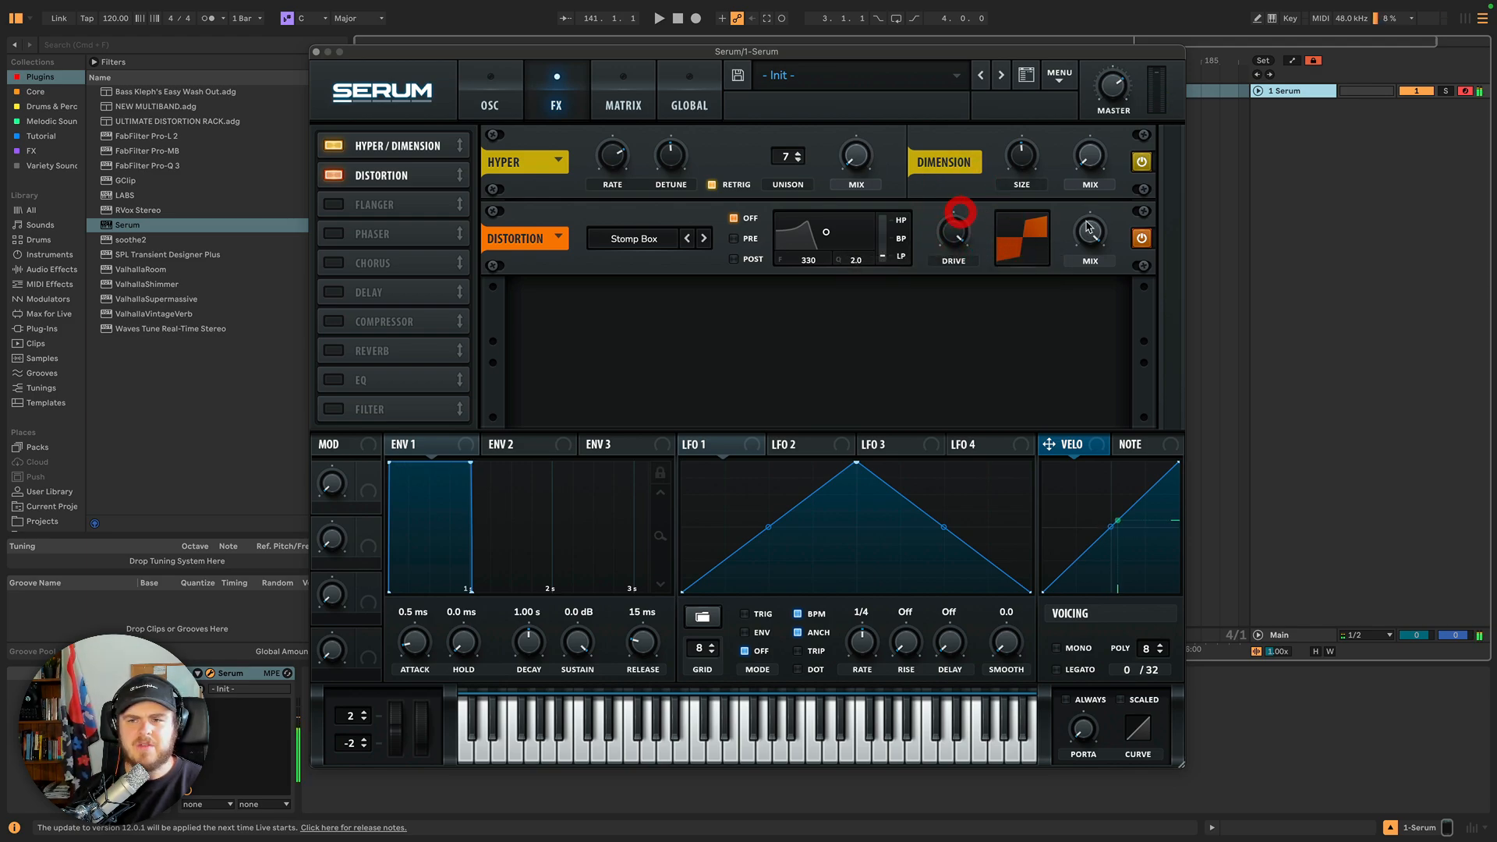
Toggle the Distortion module off and on, then step to Tape Sat. and adjust the Drive.
click(1139, 241)
click(1143, 241)
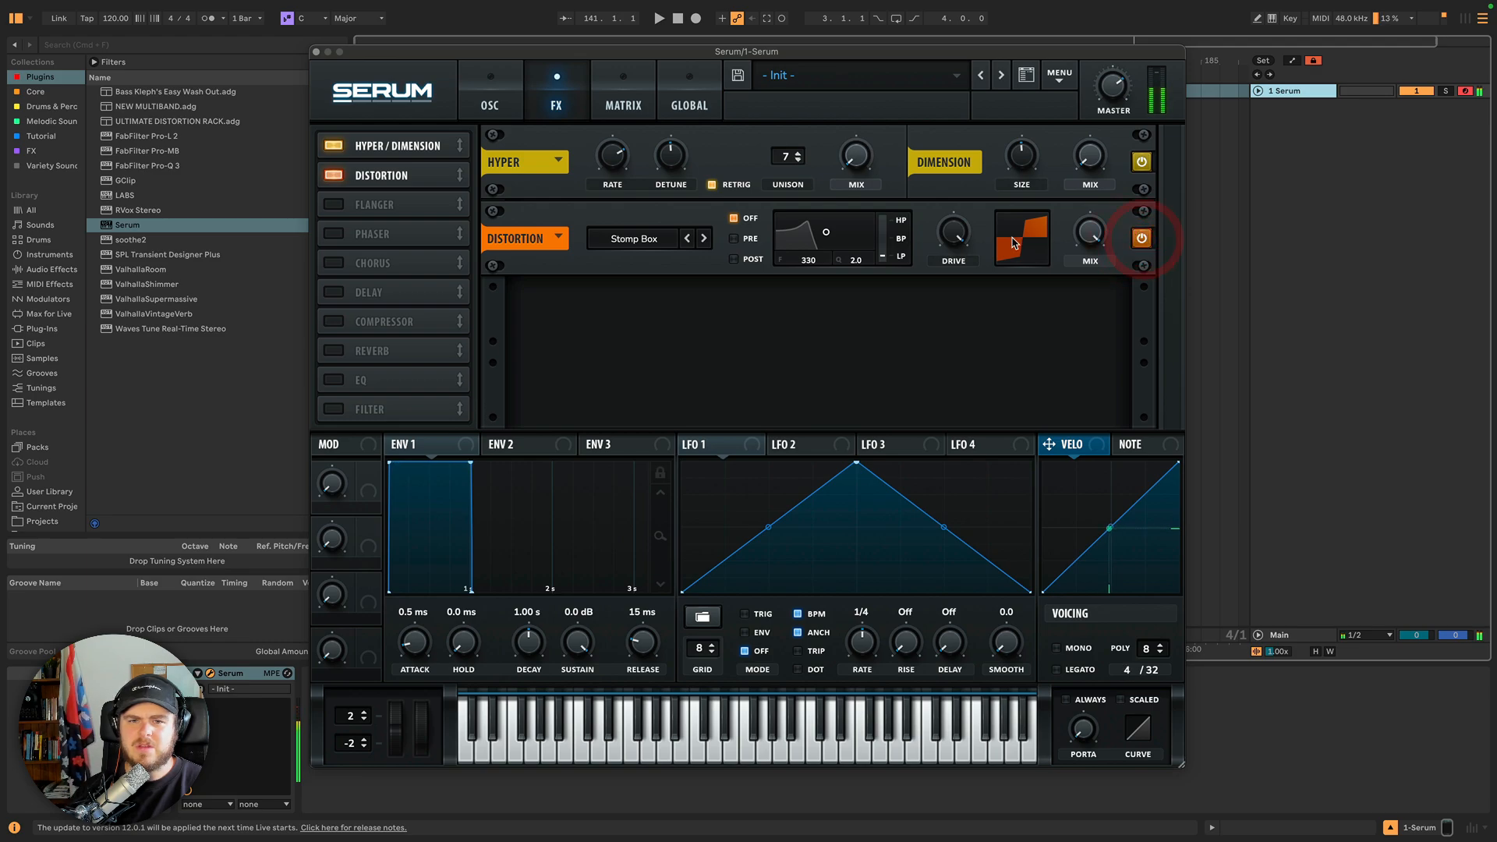
click(705, 239)
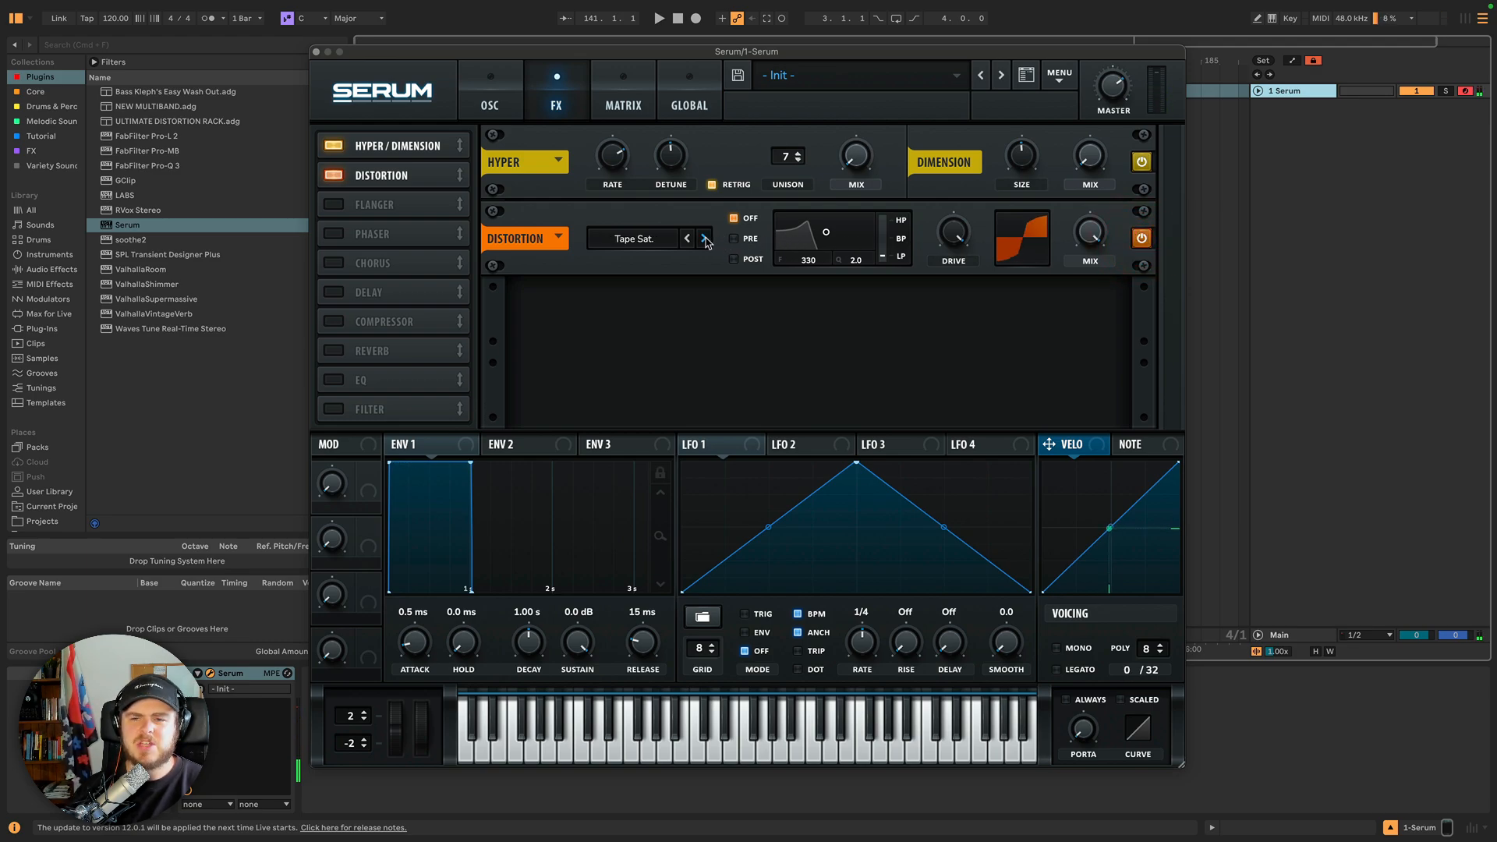
mouse_move(959, 243)
mouse_down()
mouse_move(954, 292)
mouse_move(949, 241)
mouse_up()
drag(949, 241, 953, 221)
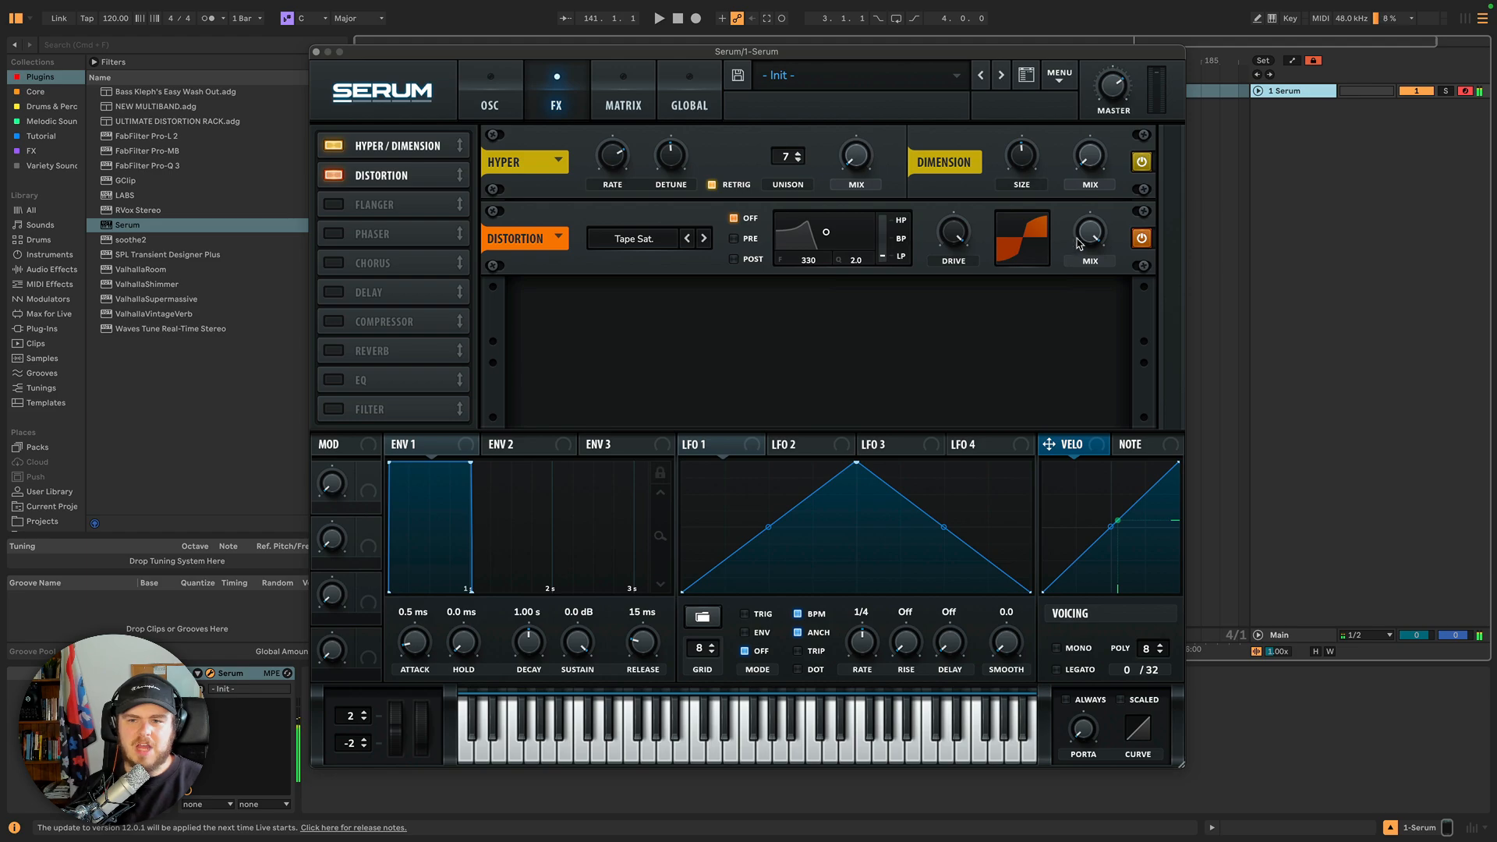
Turn down the distortion Mix and toggle the Distortion module's power.
drag(1090, 234, 1090, 304)
click(1143, 239)
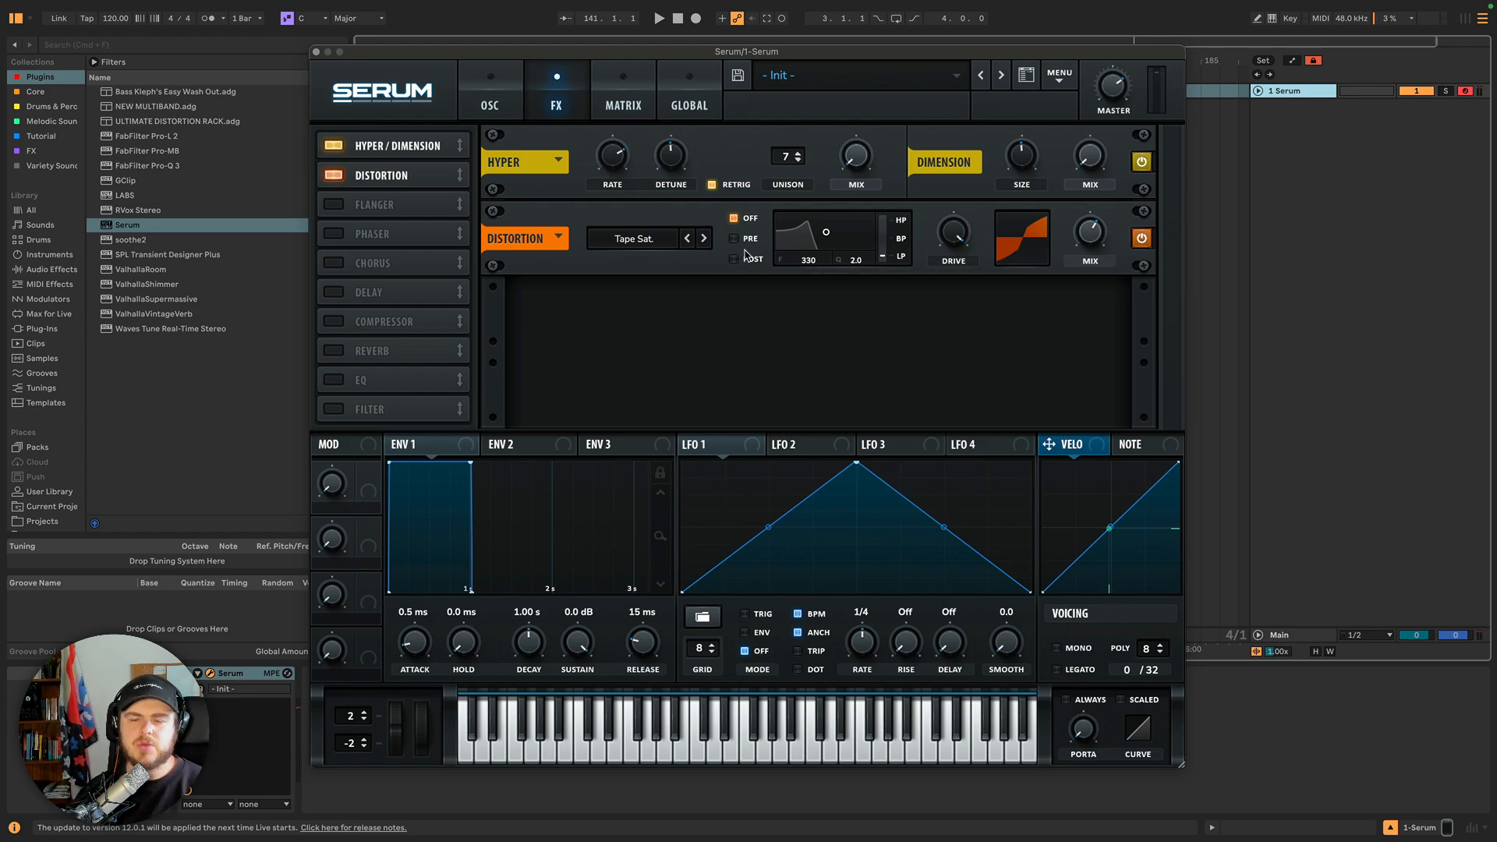
Move the distortion filter's point and switch its placement between Pre and Post, ending on Pre.
drag(825, 233, 833, 237)
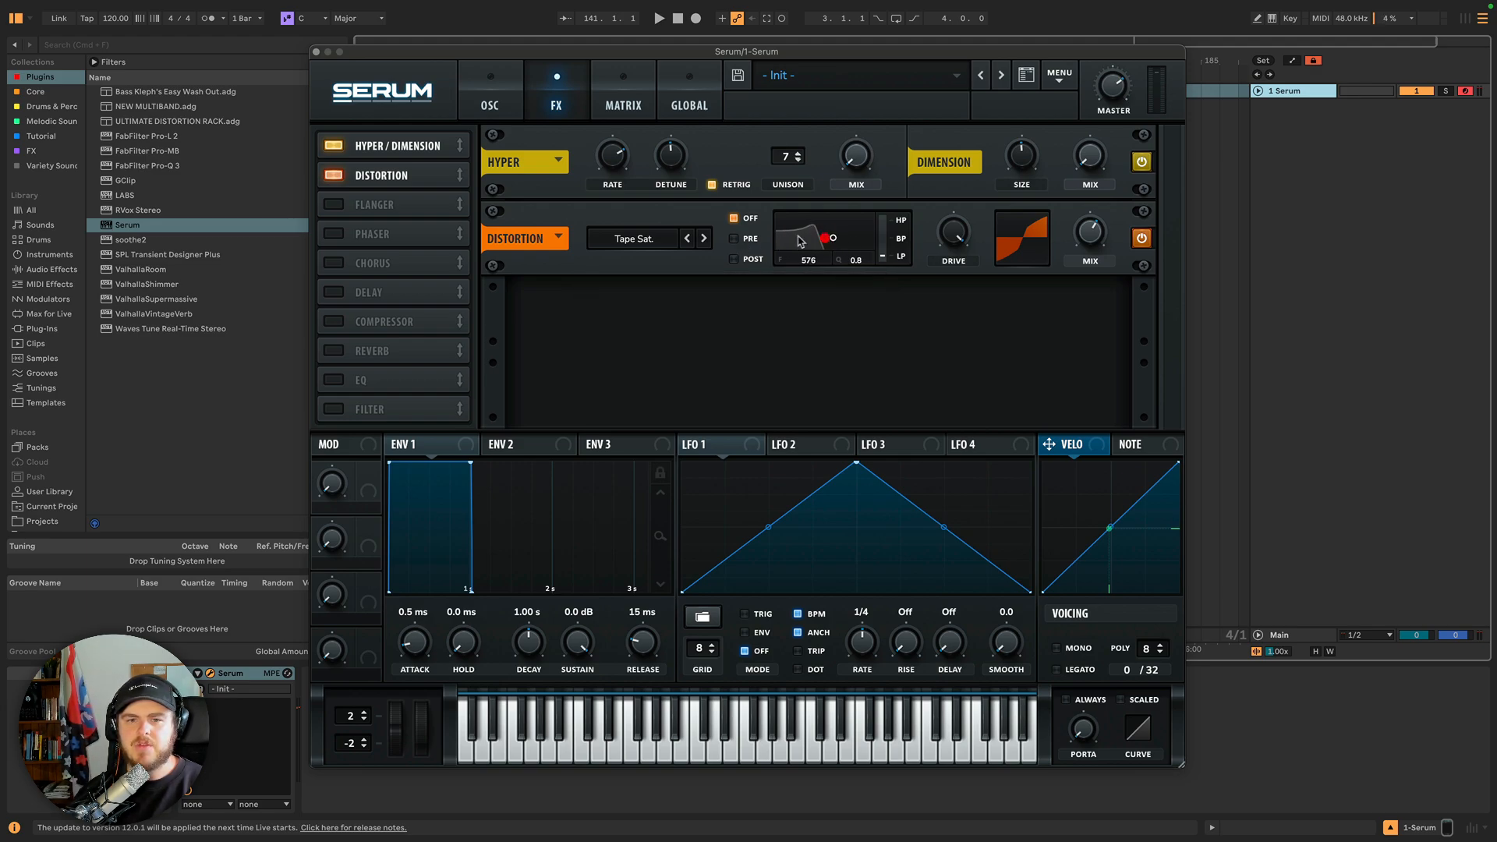
click(735, 238)
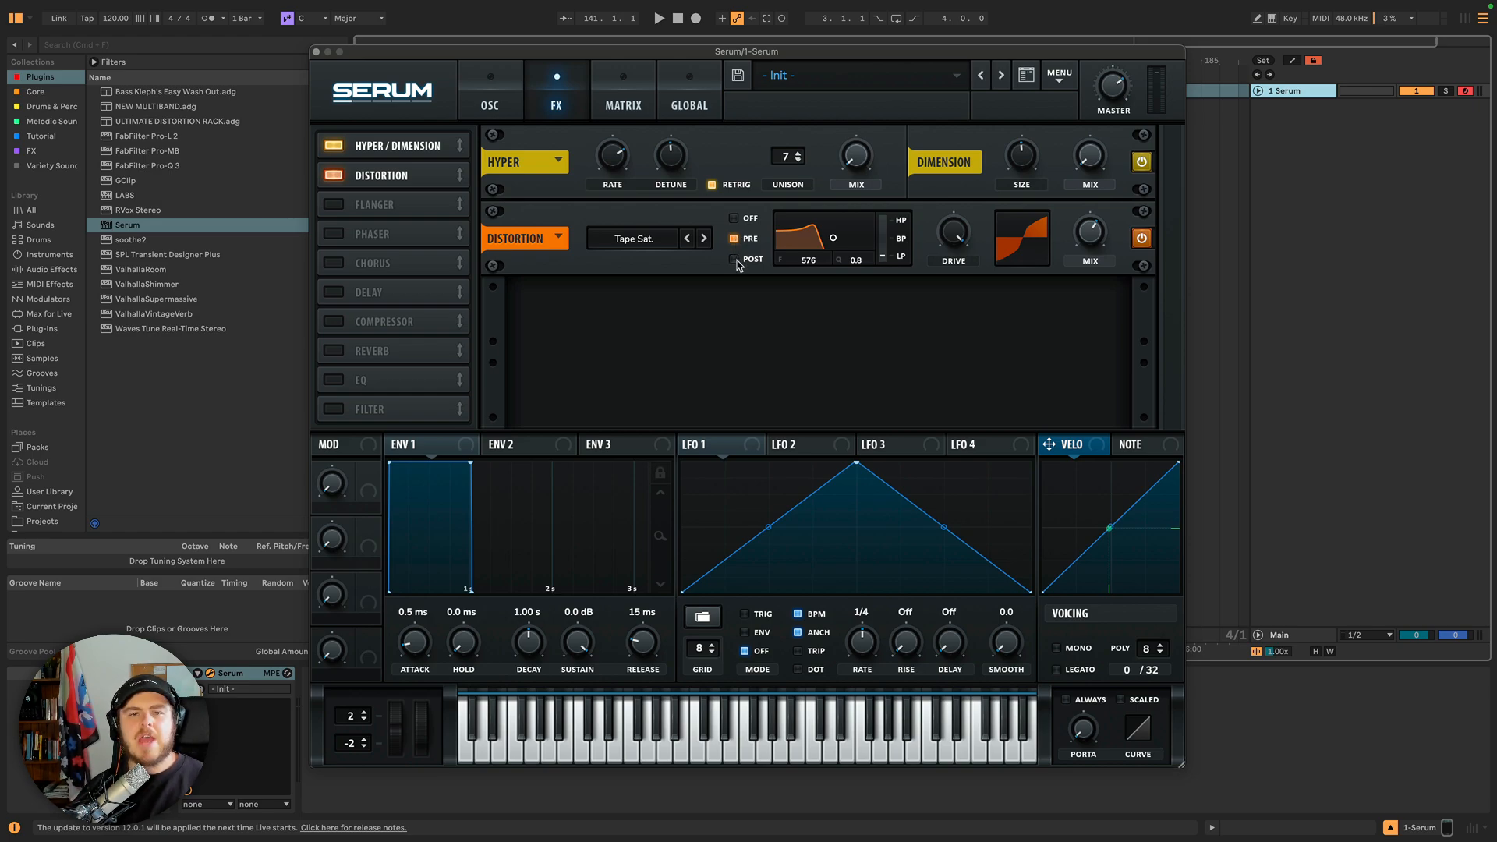
click(735, 260)
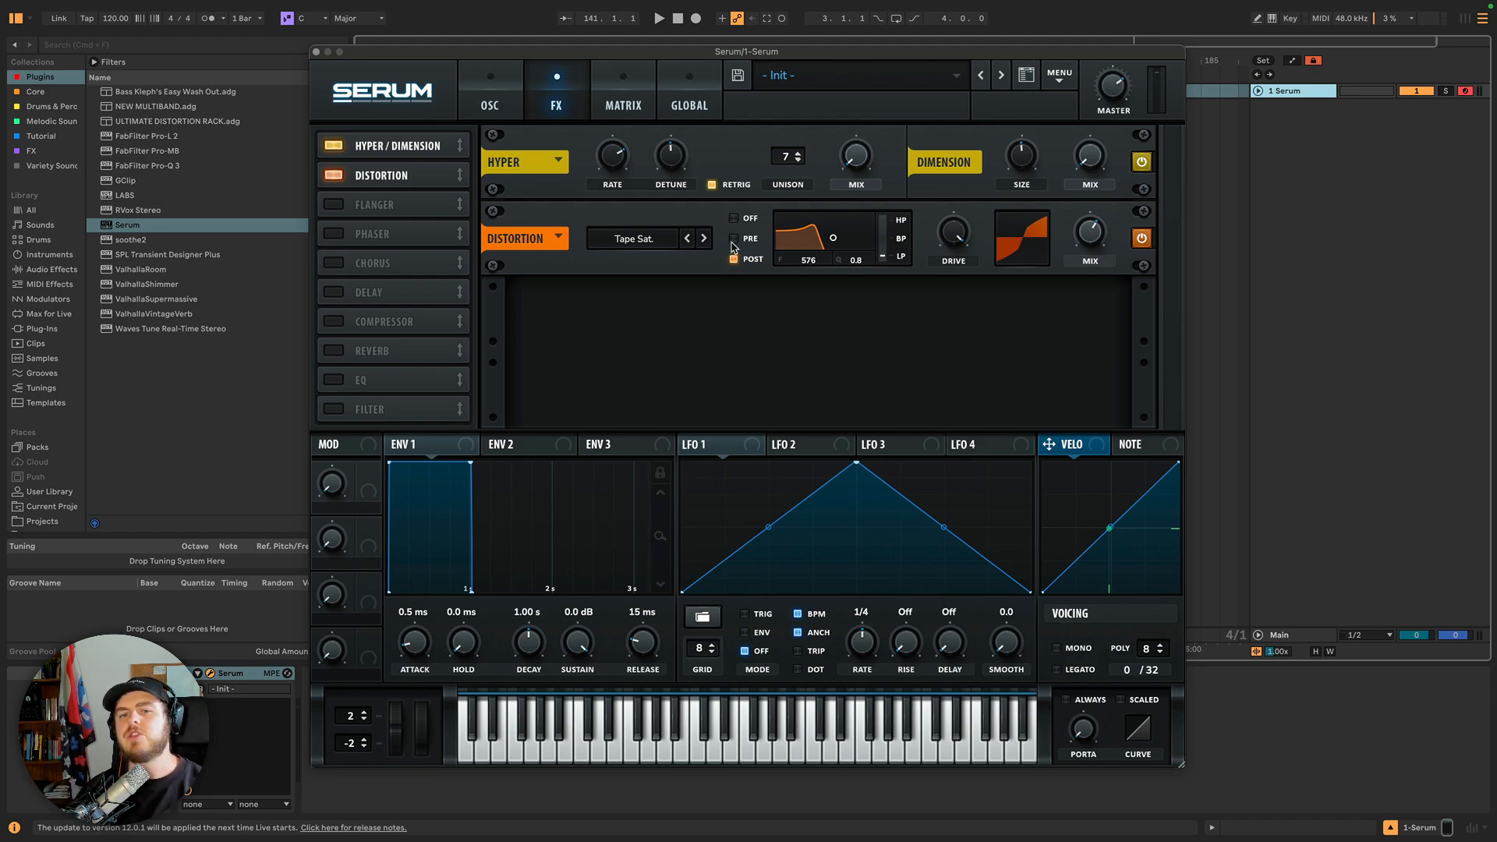
click(733, 239)
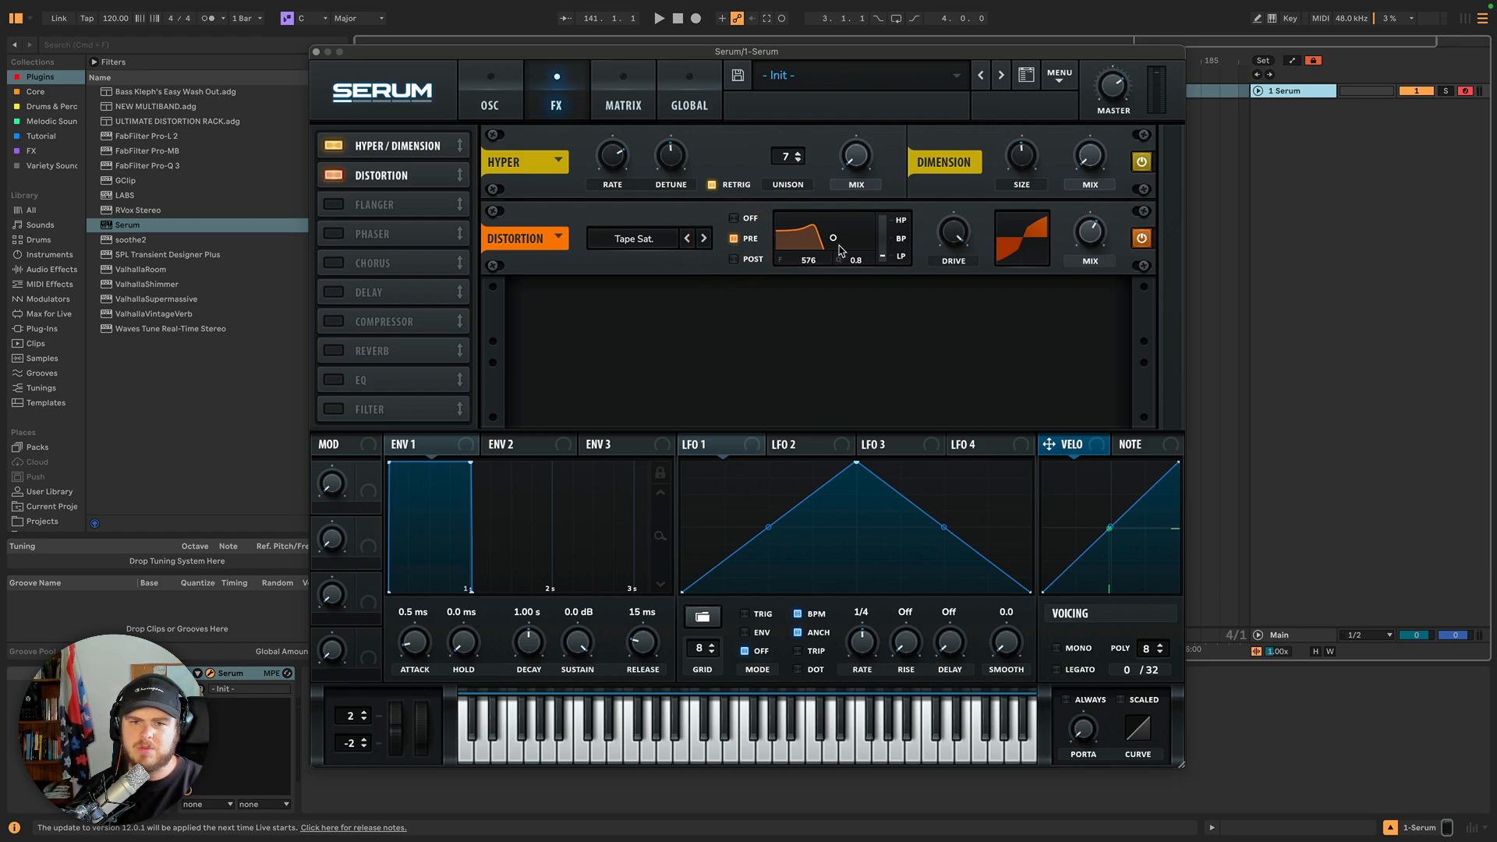
Adjust the pre-distortion low-pass filter's cutoff and resonance by dragging its point and slider.
drag(835, 239, 826, 231)
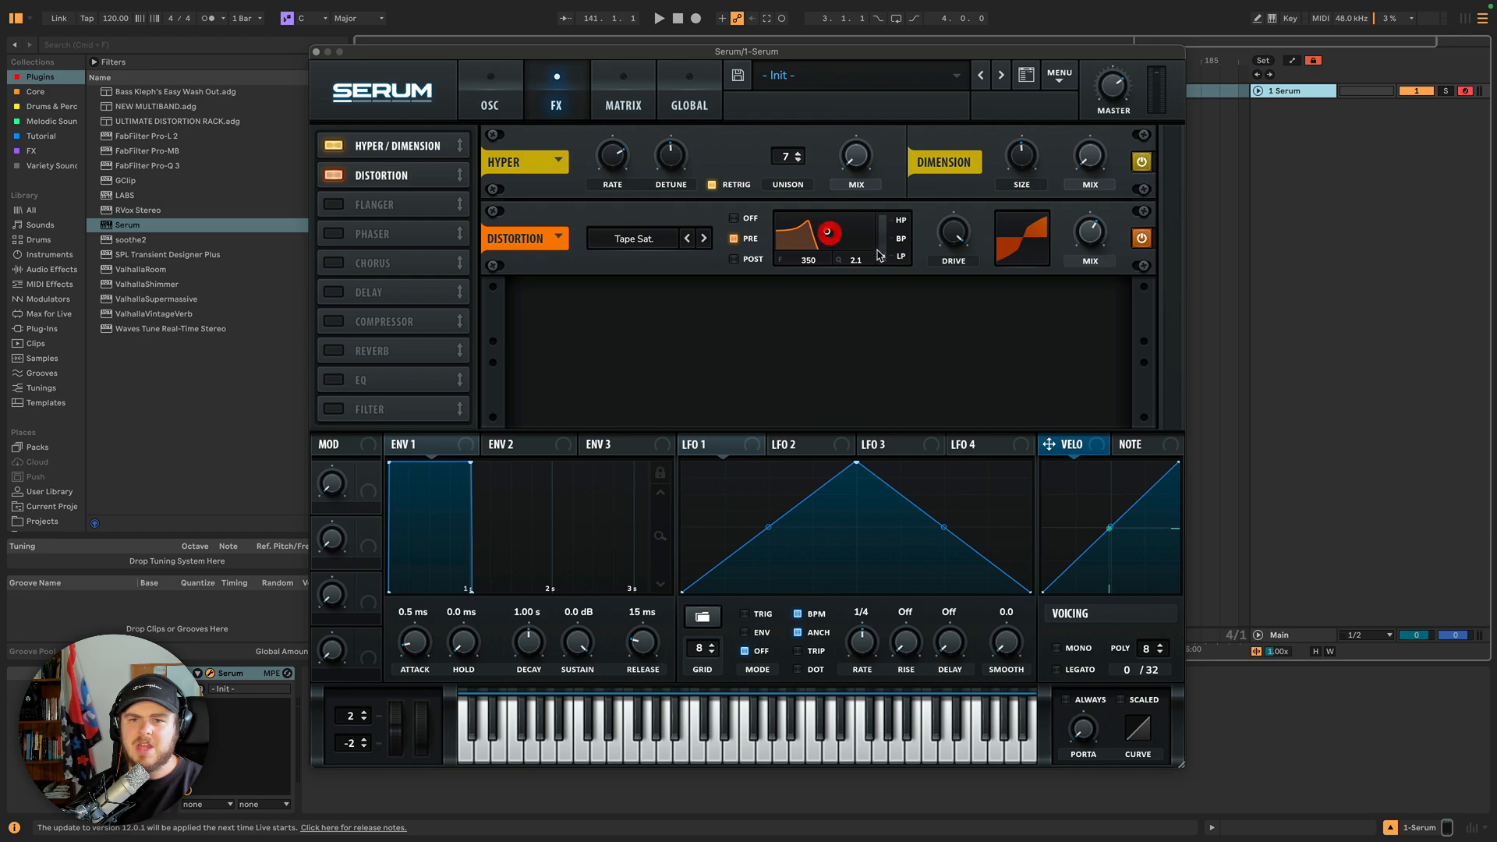
click(885, 262)
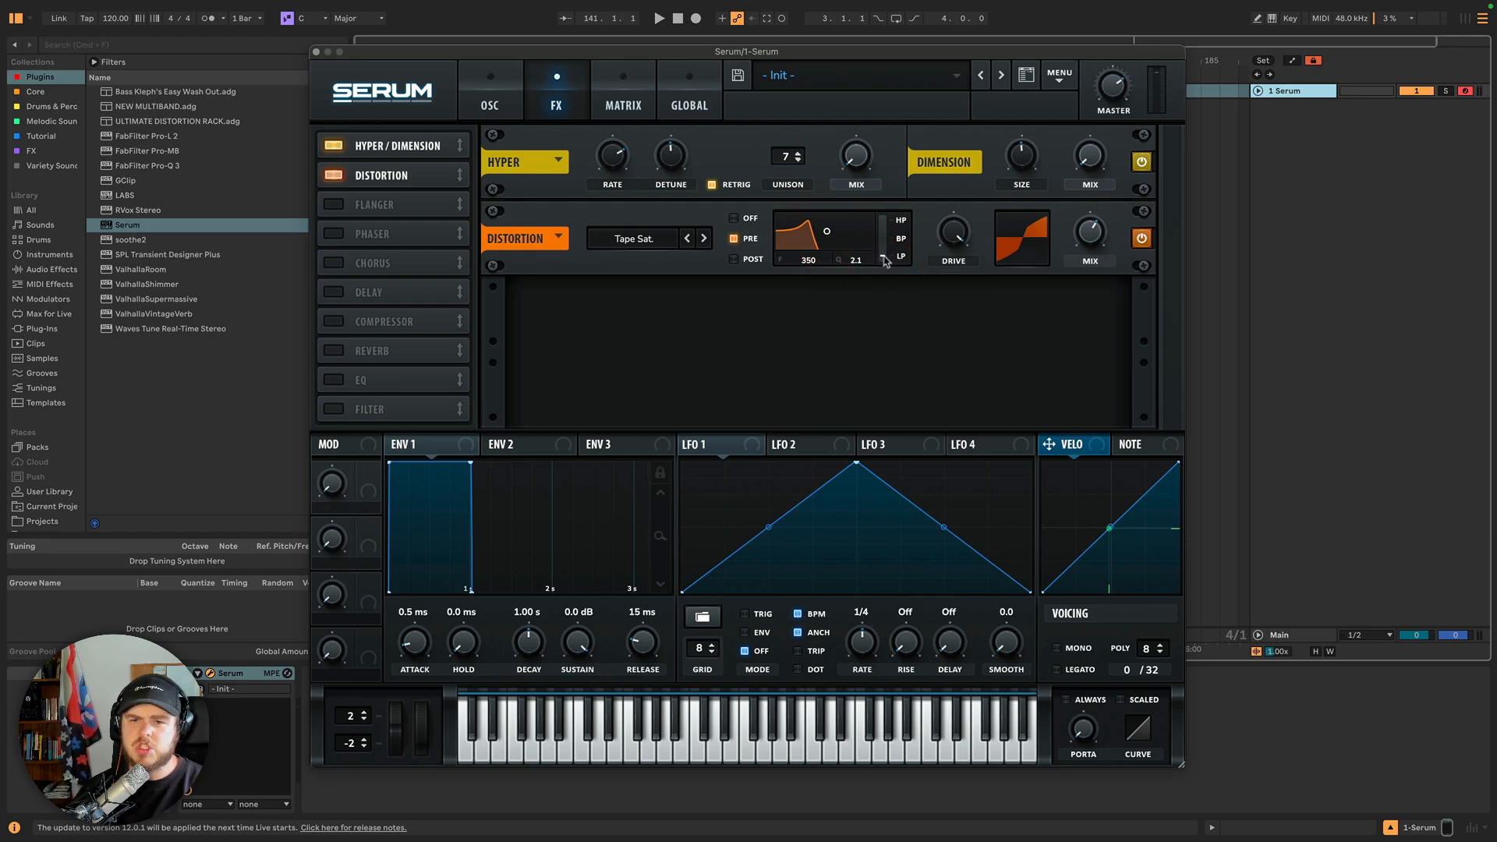
drag(884, 262, 877, 125)
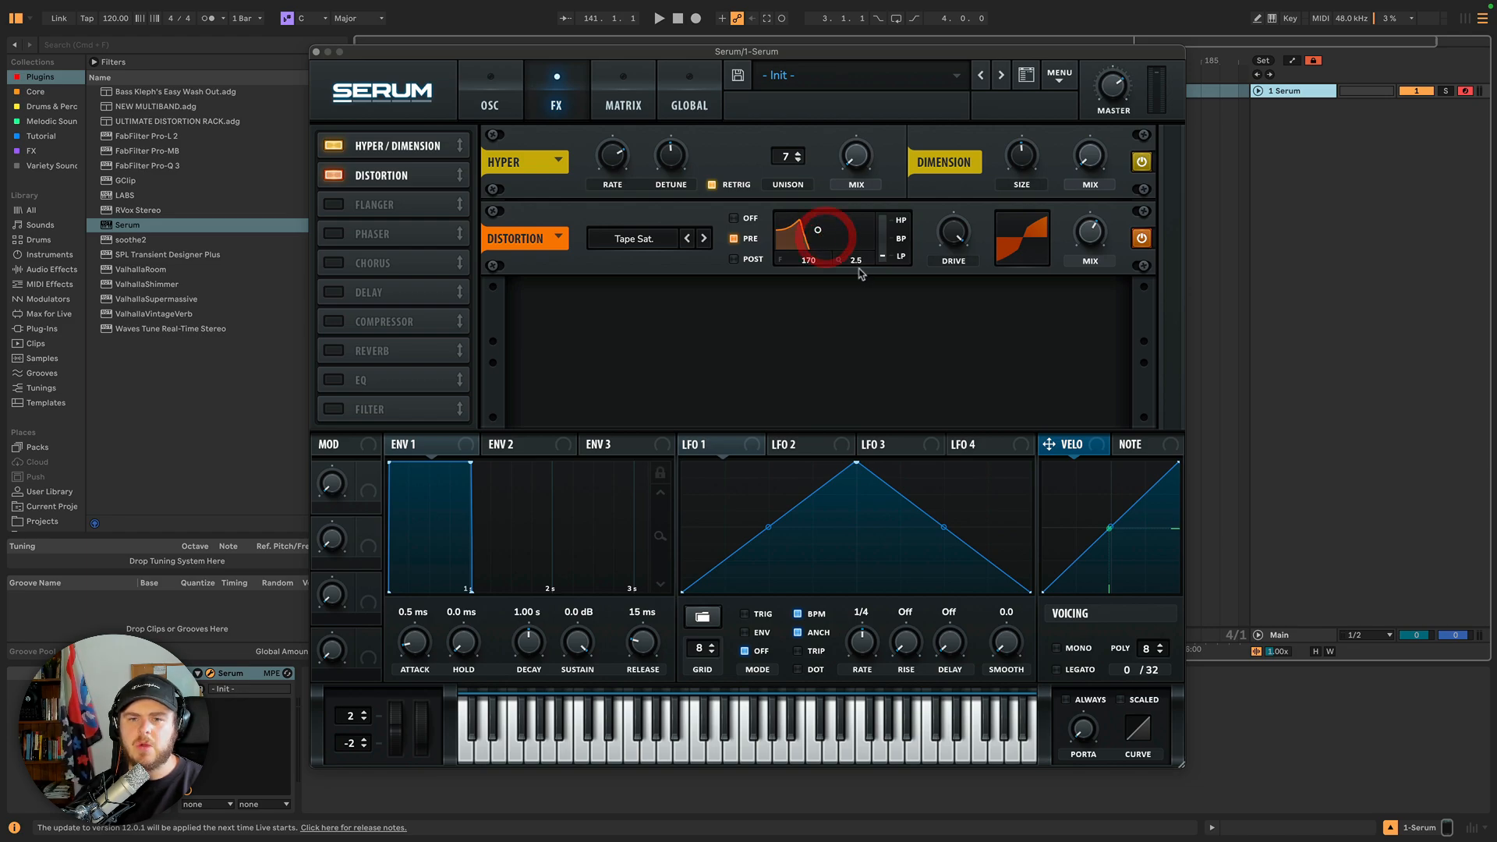
drag(859, 271, 838, 210)
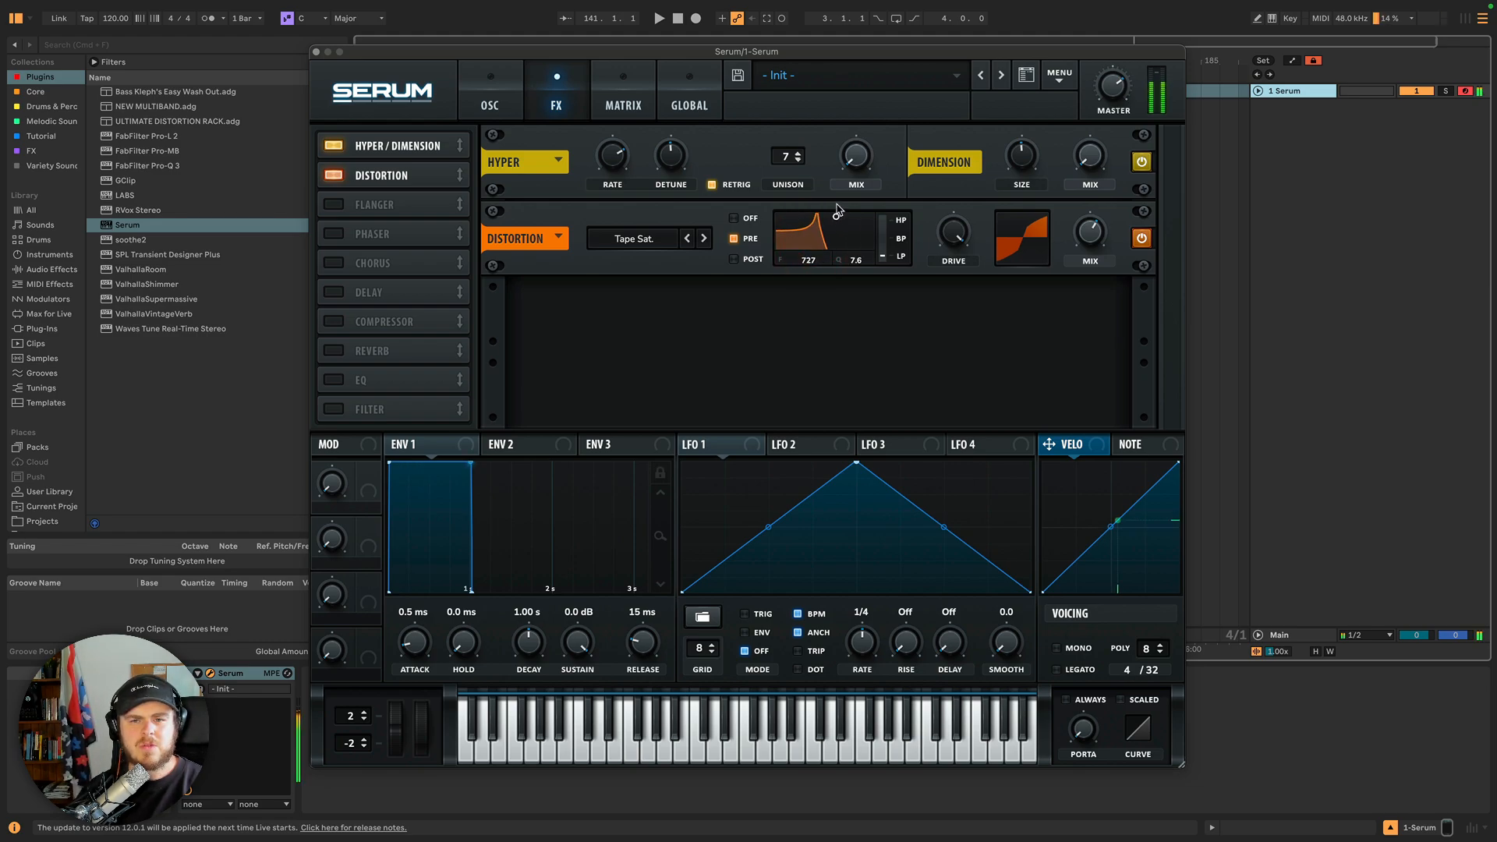
click(838, 211)
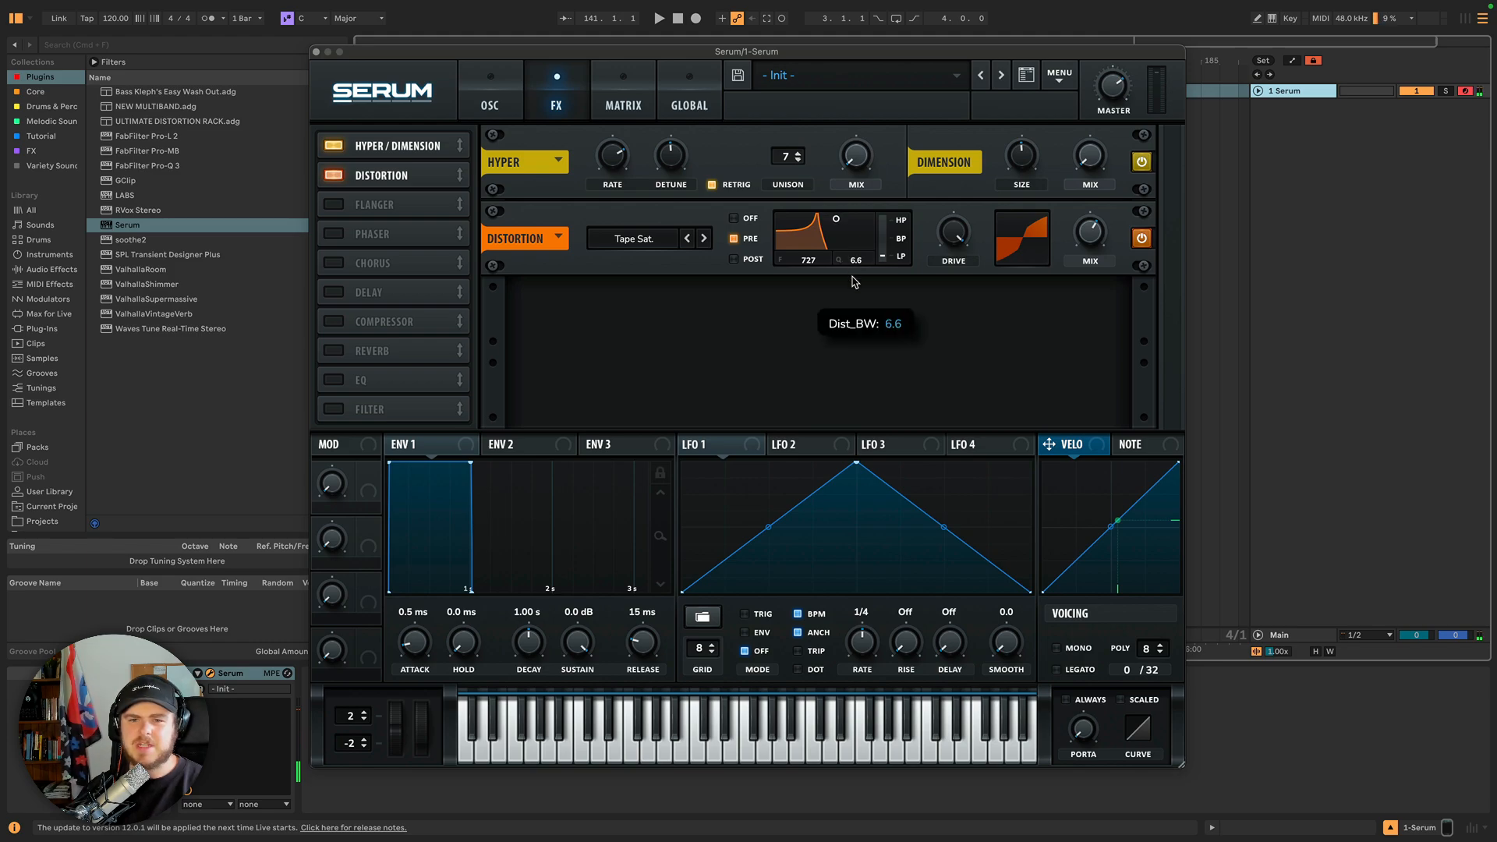
drag(852, 269, 852, 279)
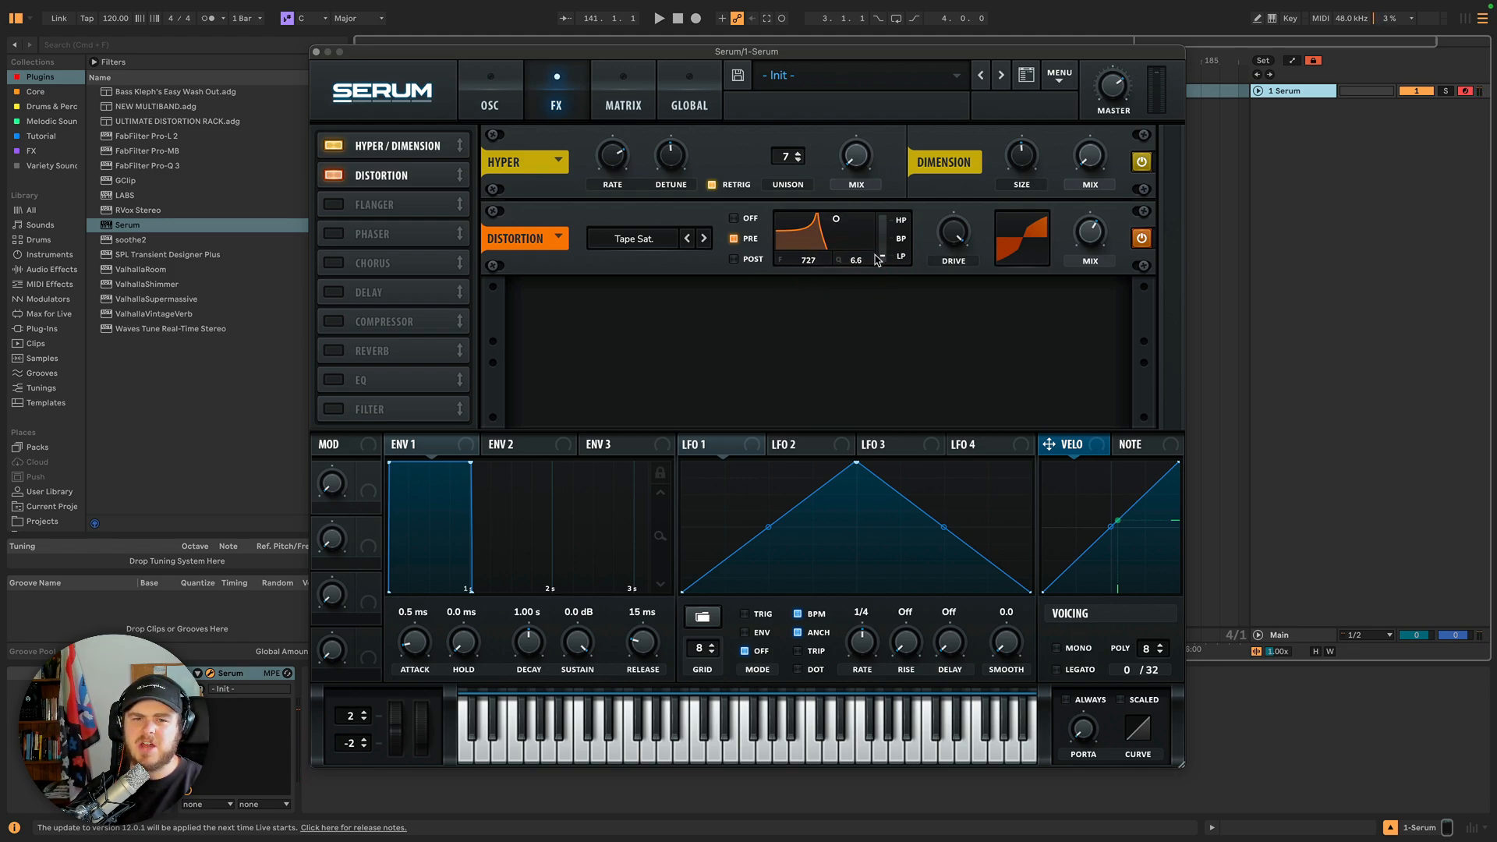
Morph the distortion filter to band-pass around 2303 Hz and switch the distortion type to Sine Shaper.
drag(835, 221, 889, 160)
drag(831, 236, 874, 246)
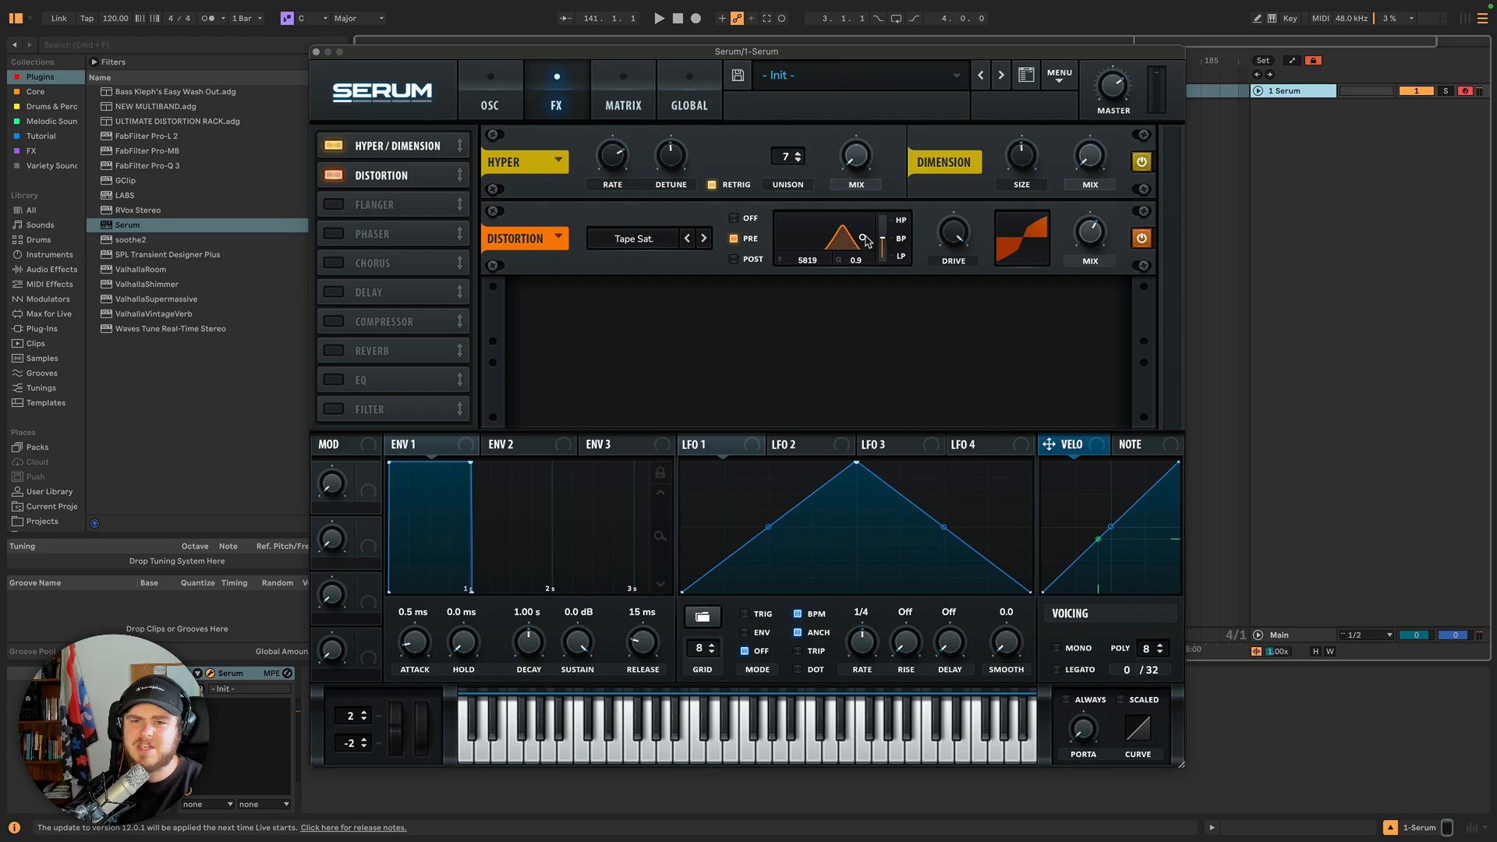
drag(863, 239, 804, 241)
click(651, 247)
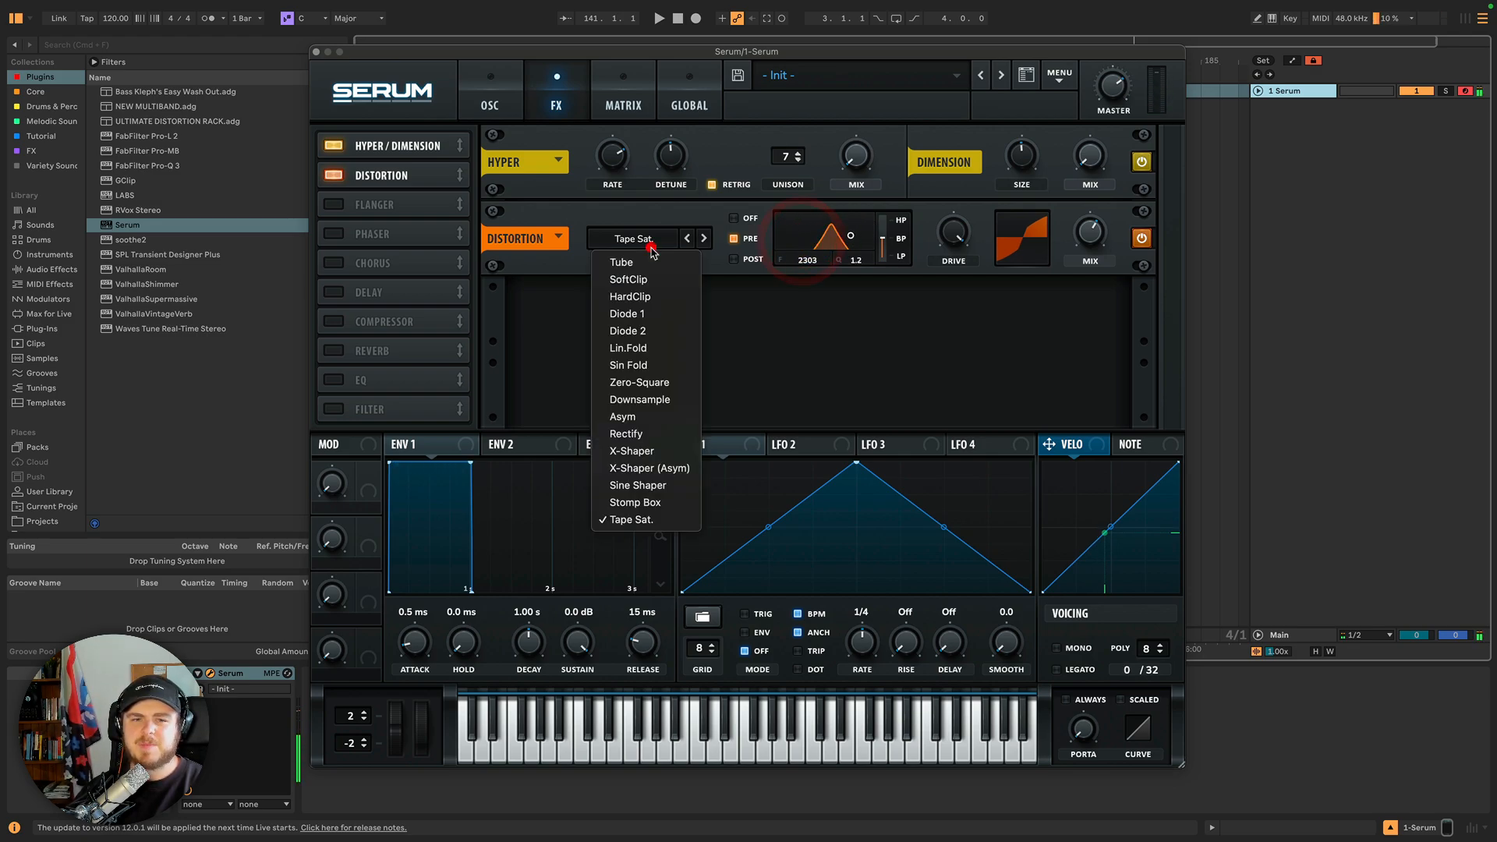
click(635, 485)
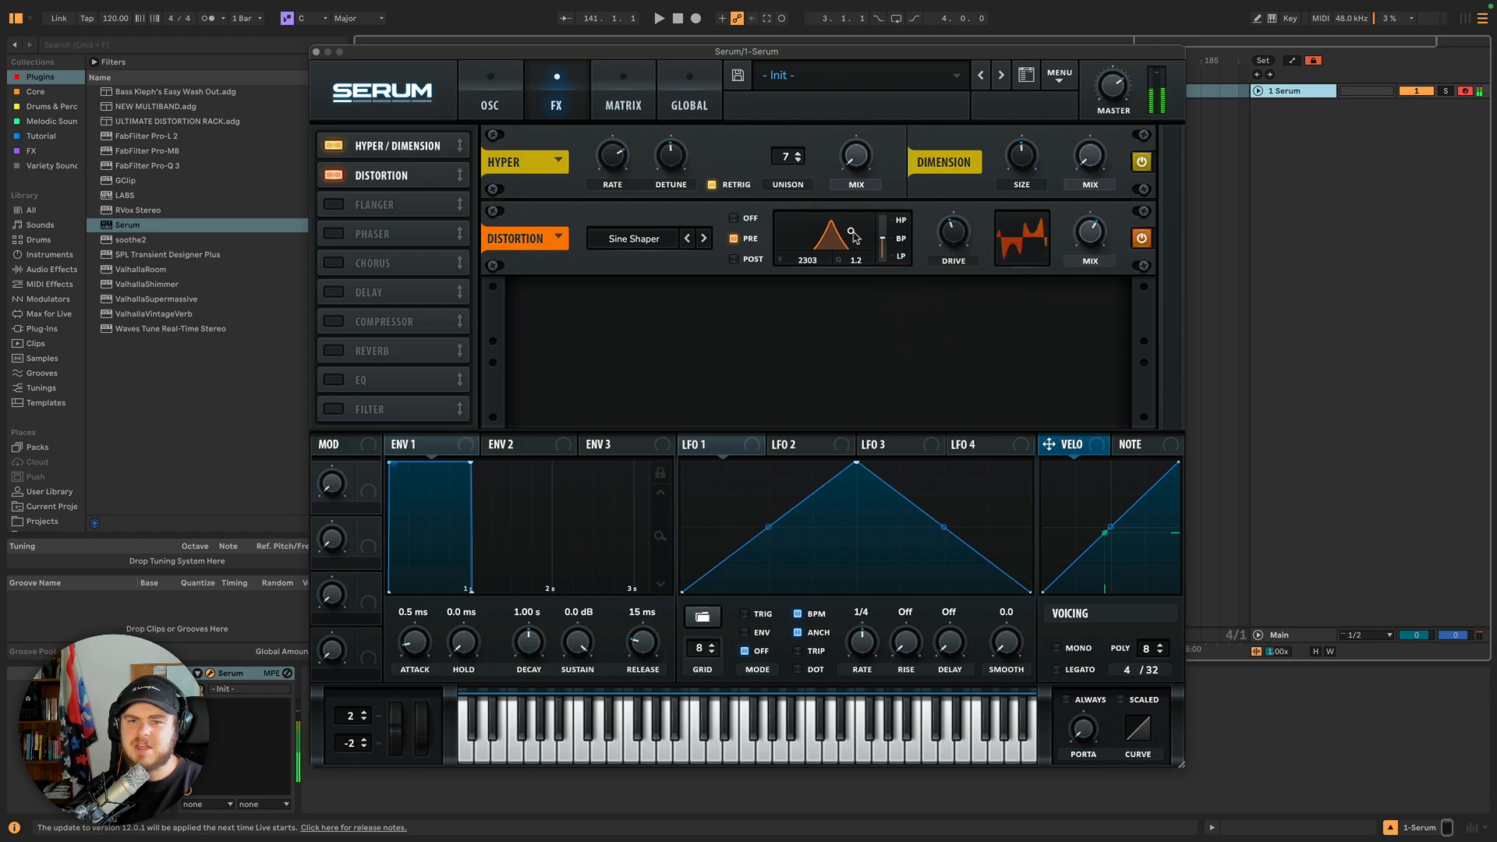
Lower the distortion filter's cutoff and resonance by moving its point, and switch its placement to Post.
drag(851, 235, 852, 173)
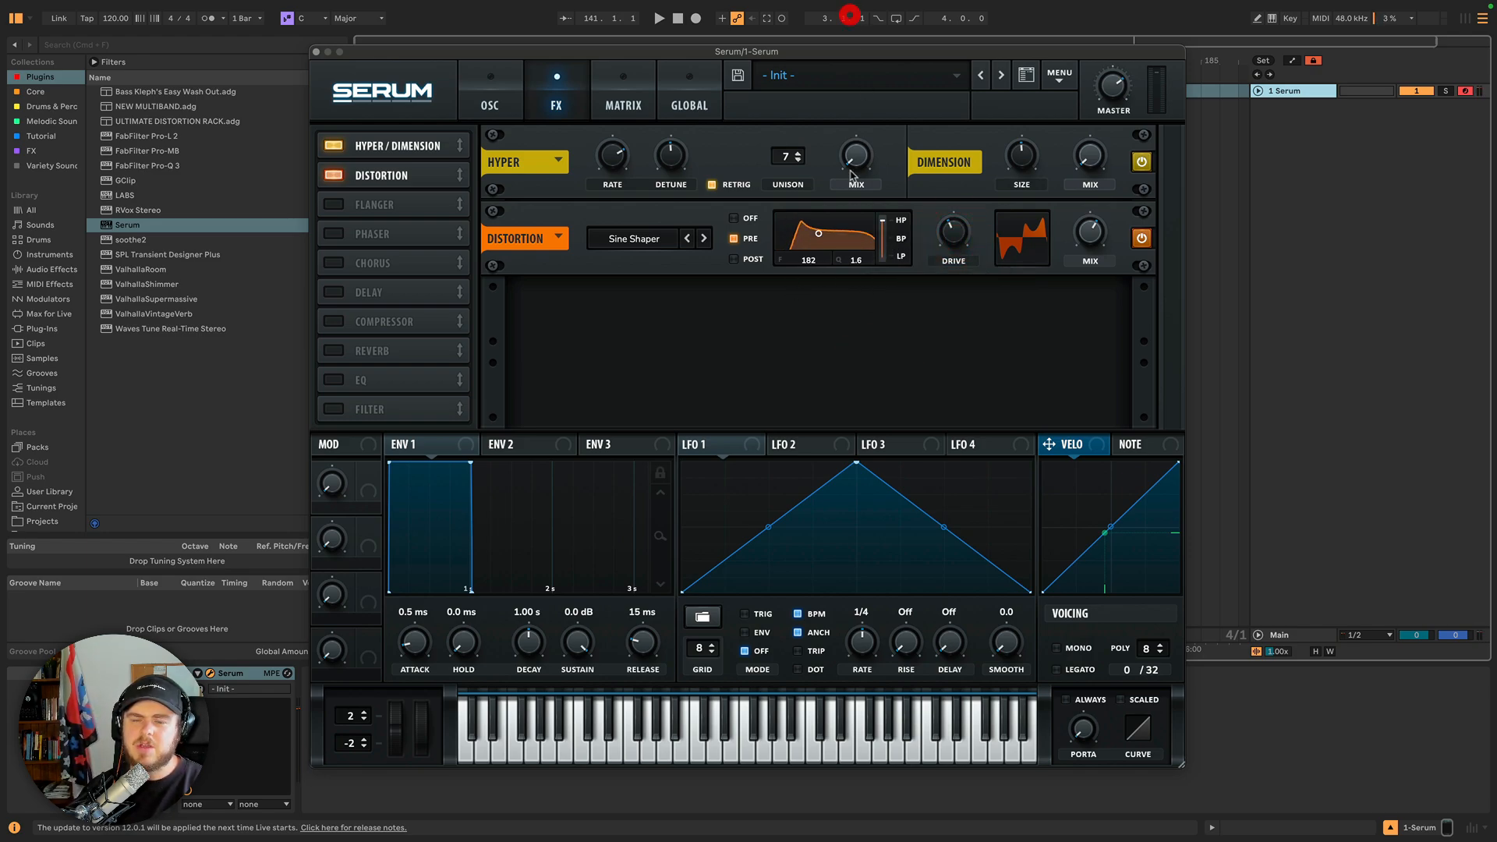
mouse_move(819, 233)
mouse_down()
mouse_move(845, 248)
mouse_move(862, 236)
mouse_move(822, 243)
mouse_up()
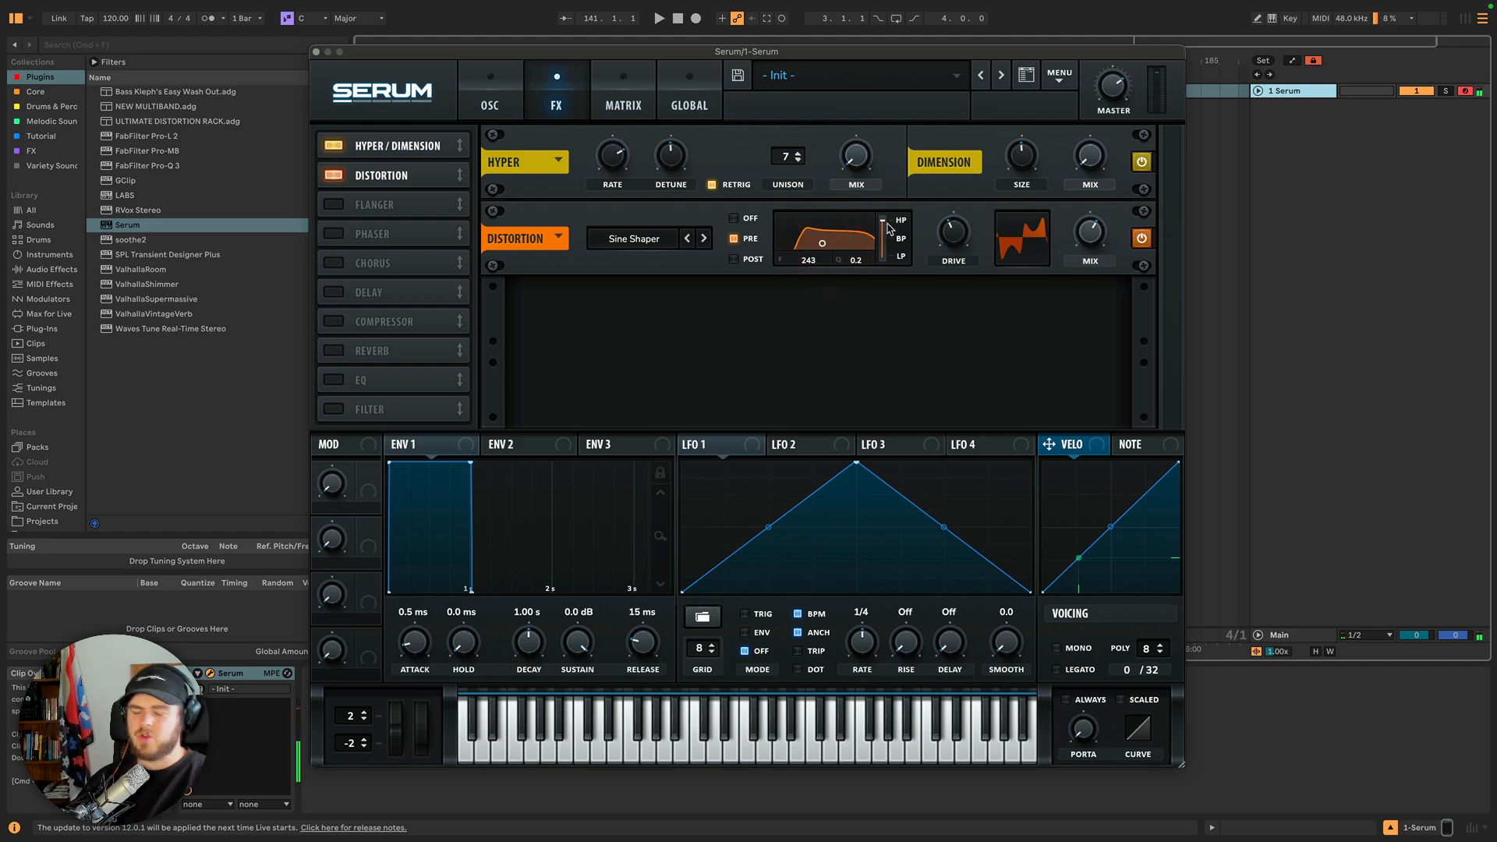
click(733, 260)
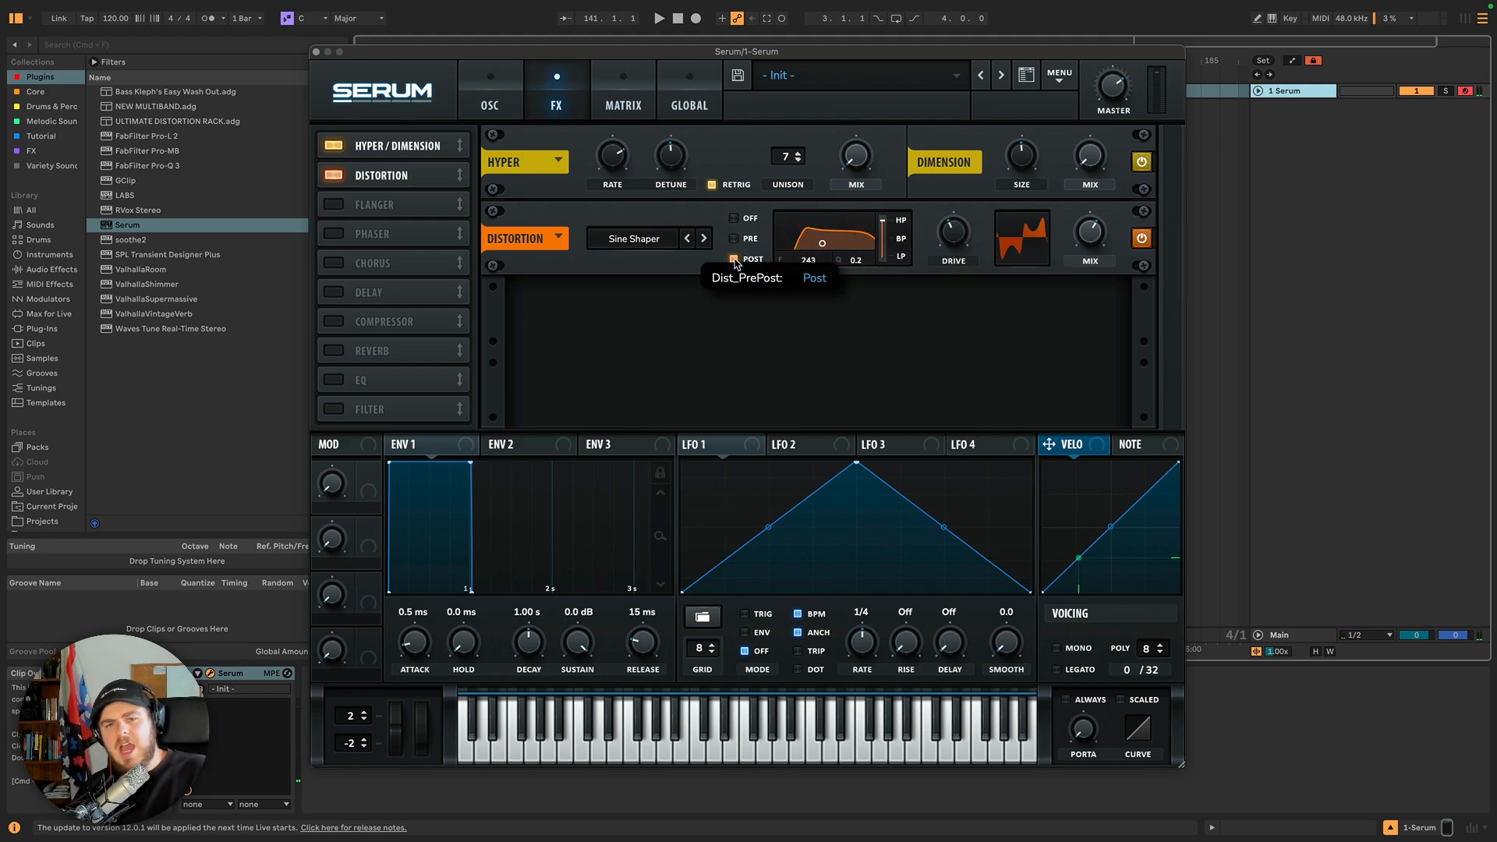
Morph the distortion filter to low-pass and sweep its cutoff up to about 4885 Hz.
drag(885, 230, 894, 491)
drag(822, 248, 865, 251)
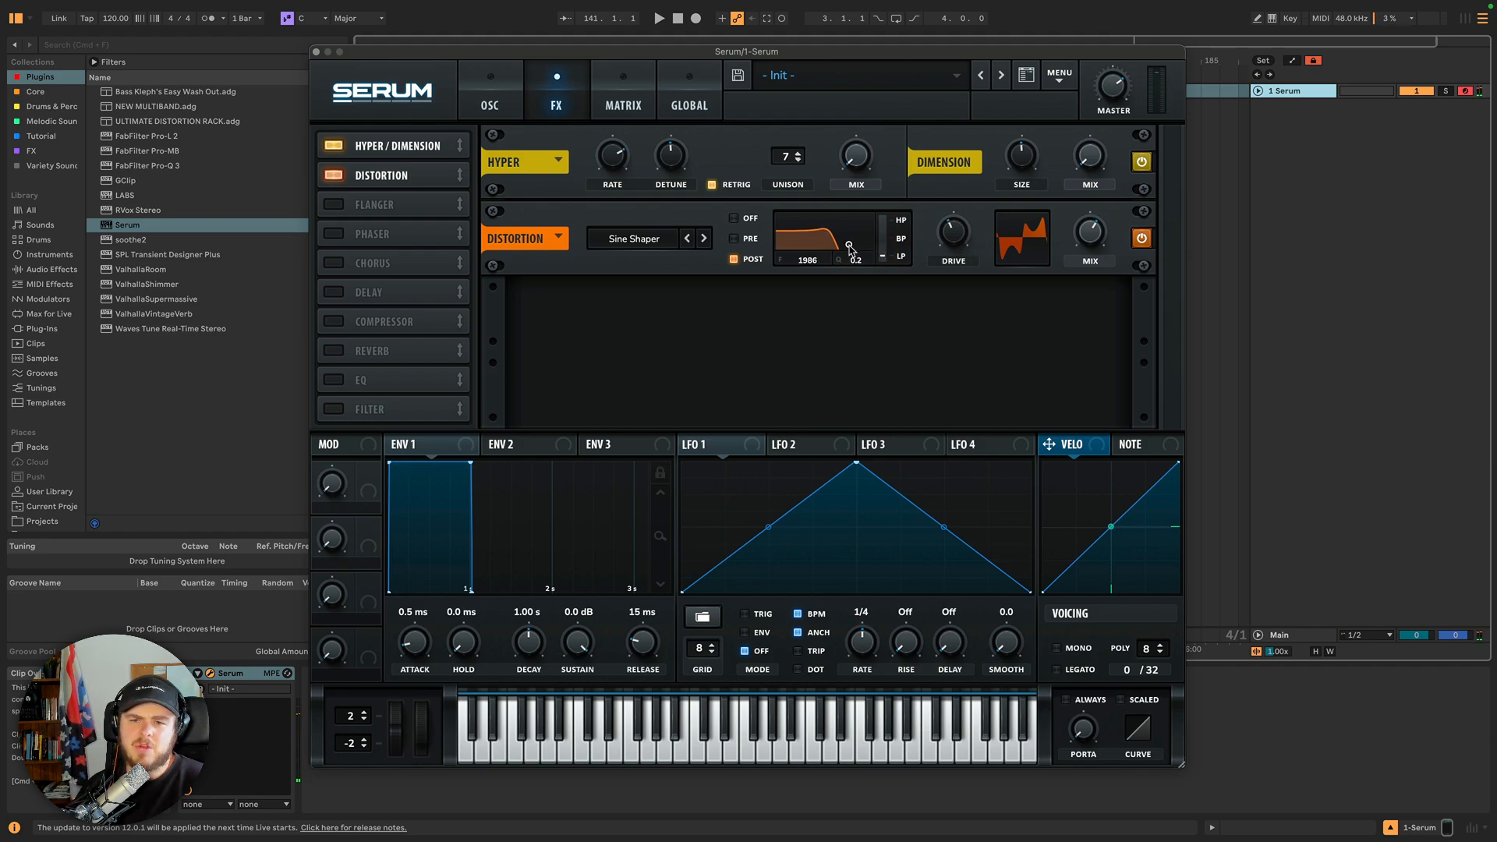
mouse_move(849, 248)
mouse_down()
mouse_move(812, 240)
mouse_move(862, 251)
mouse_up()
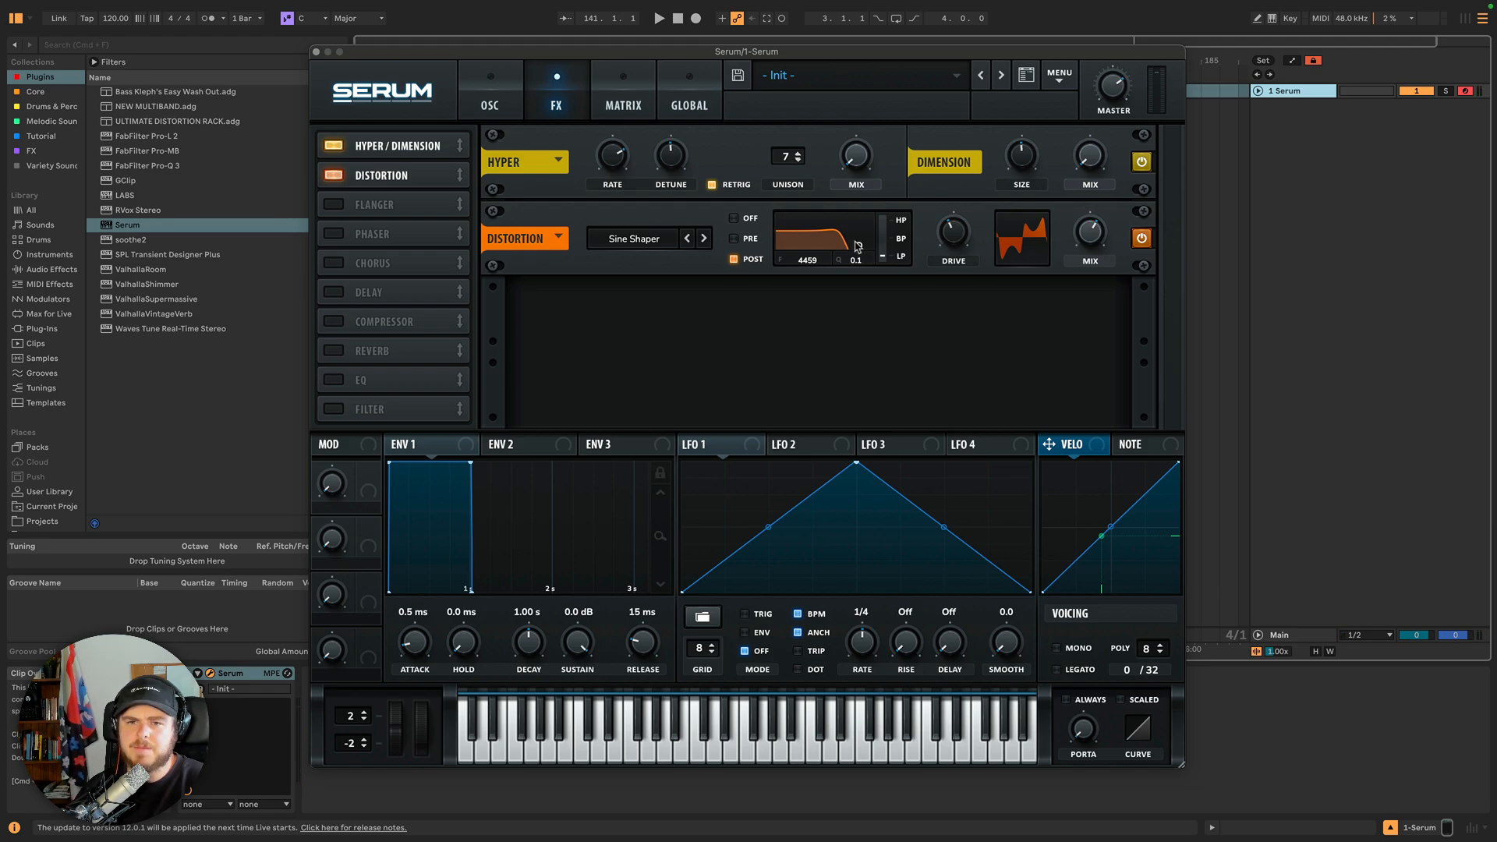
drag(857, 246, 860, 243)
Switch the distortion type to Stomp Box and adjust its Drive knob.
click(703, 238)
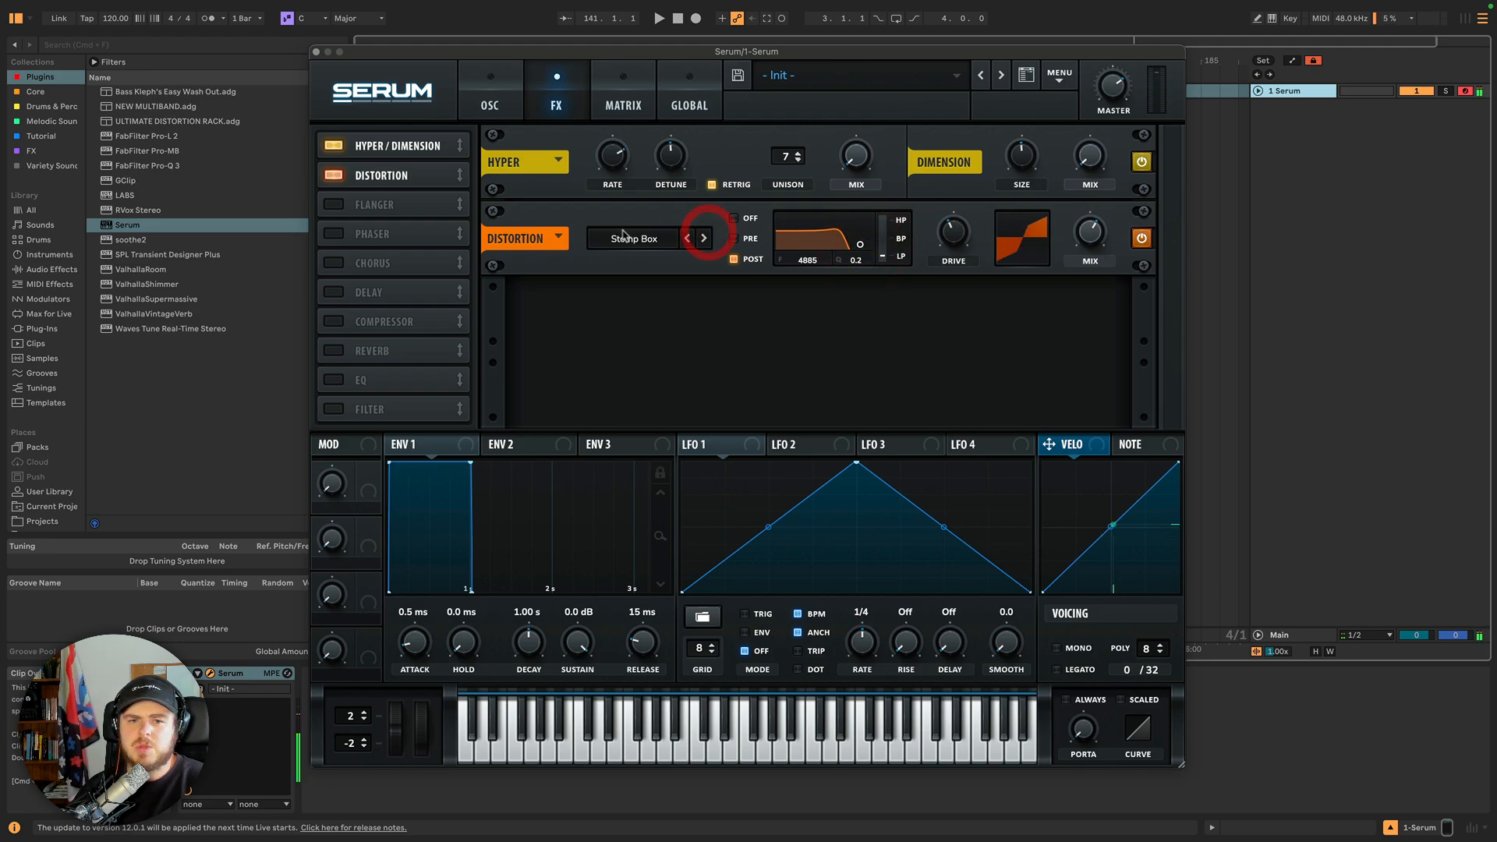
mouse_move(954, 212)
drag(954, 211, 941, 262)
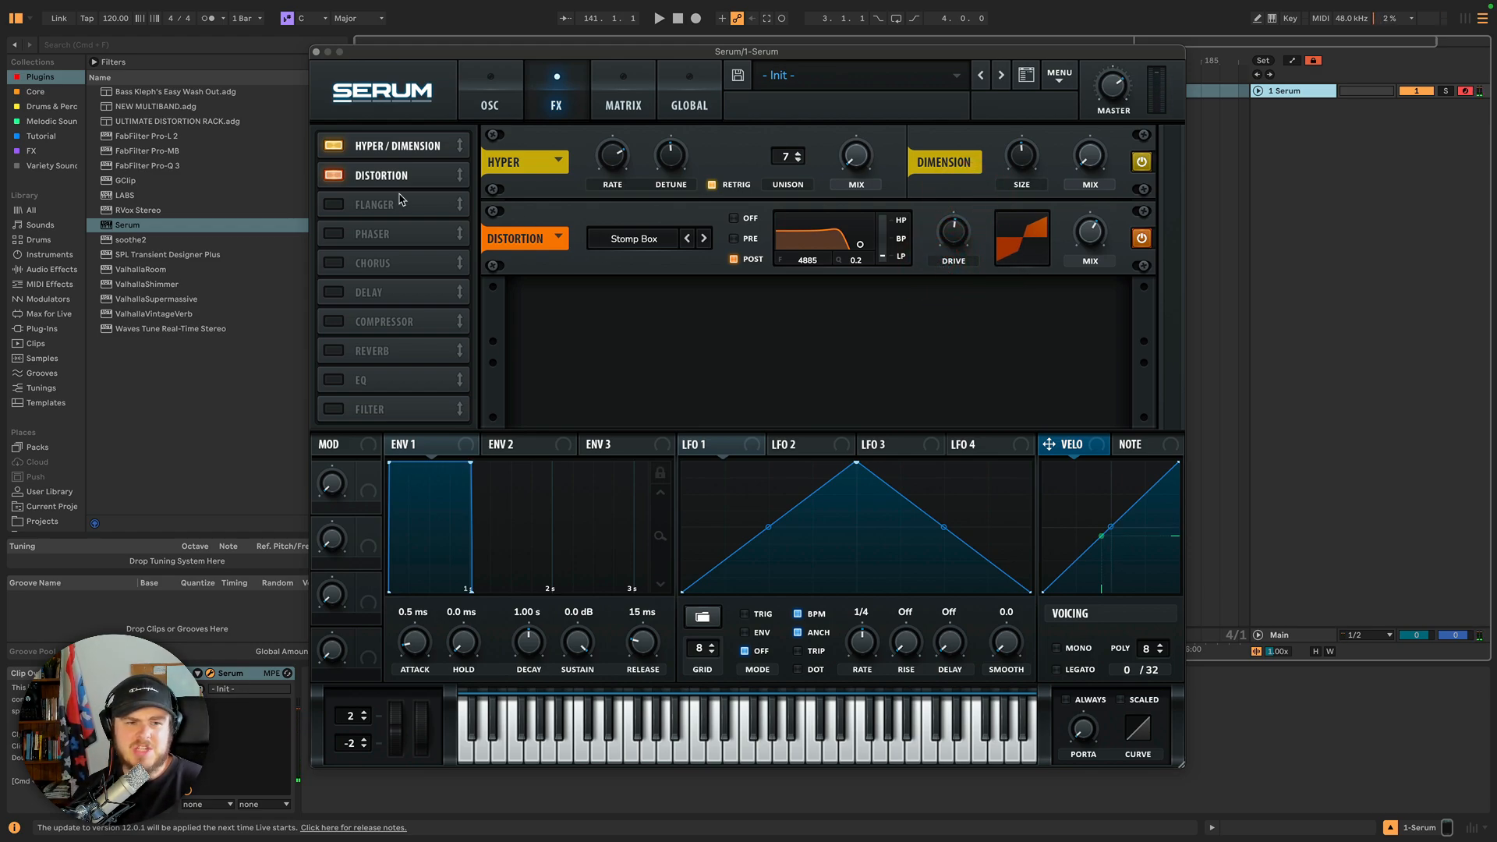
Enable the Flanger module, nudge its Rate, and turn on BPM sync.
click(335, 204)
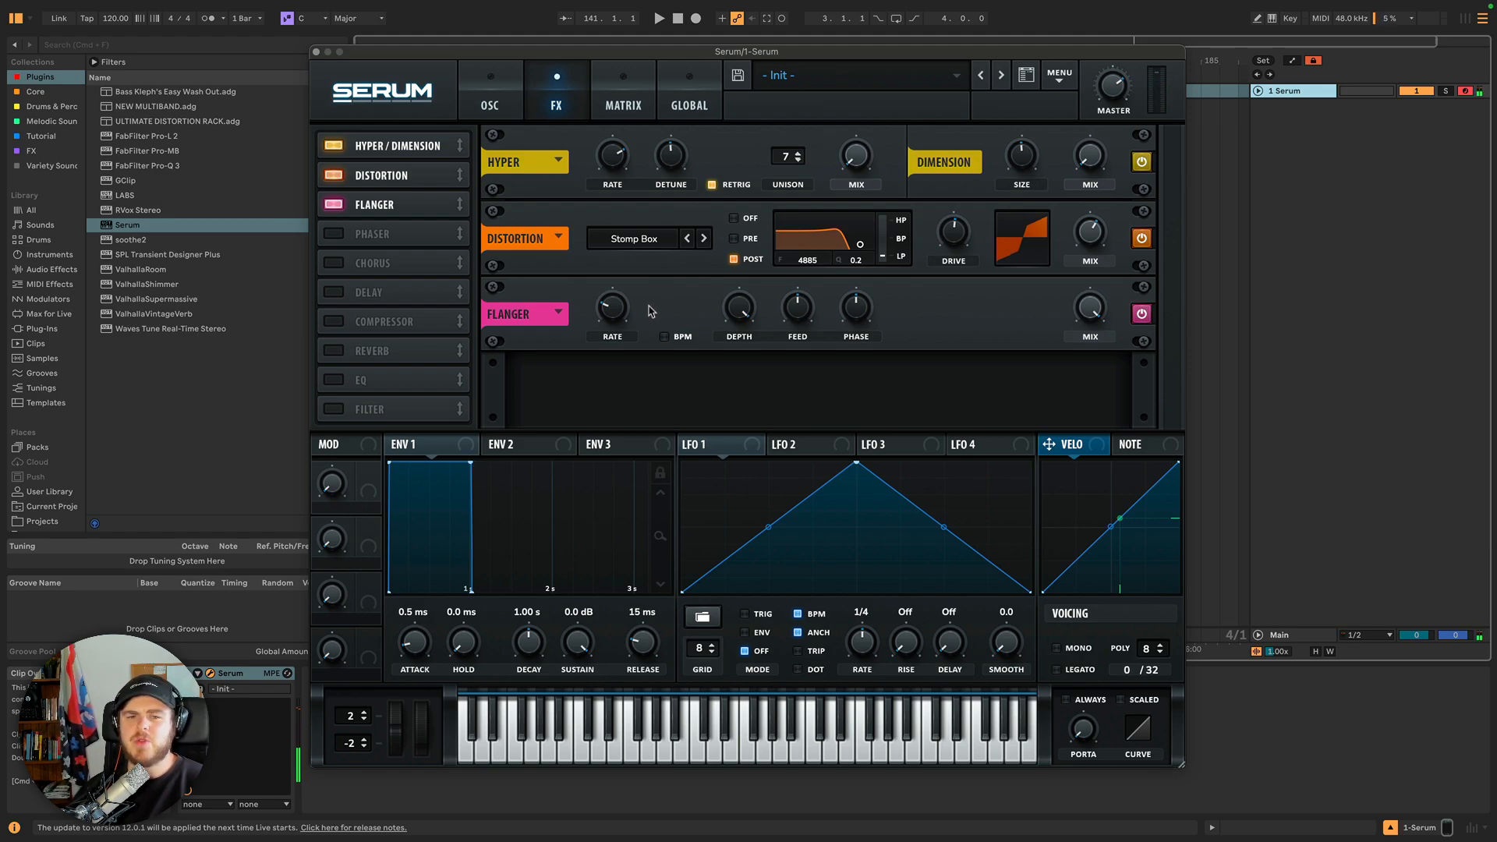
mouse_move(610, 313)
mouse_down()
mouse_move(613, 228)
mouse_move(607, 317)
mouse_up()
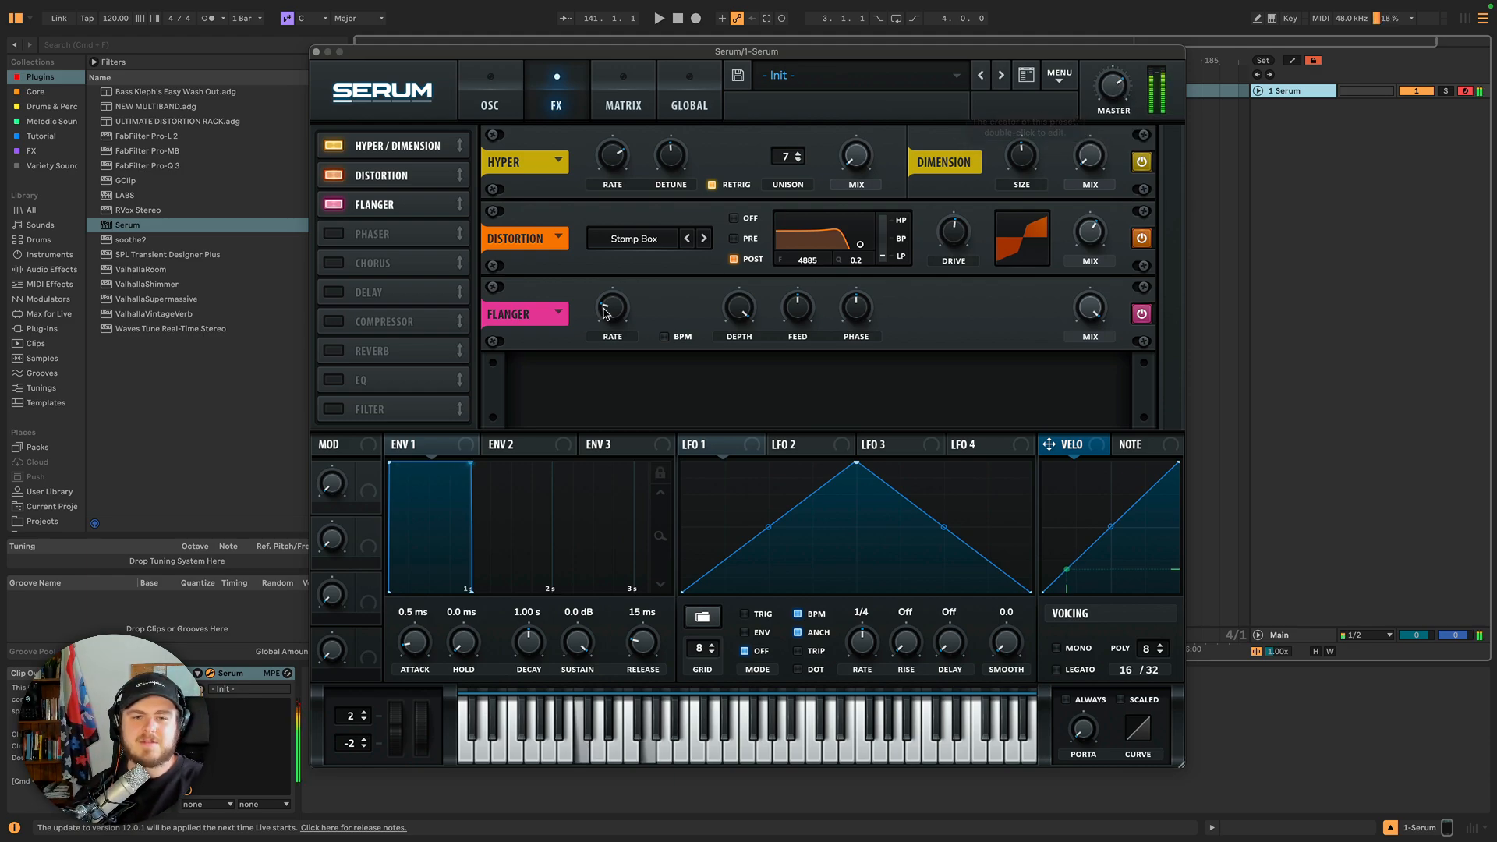
mouse_move(609, 303)
drag(609, 303, 609, 298)
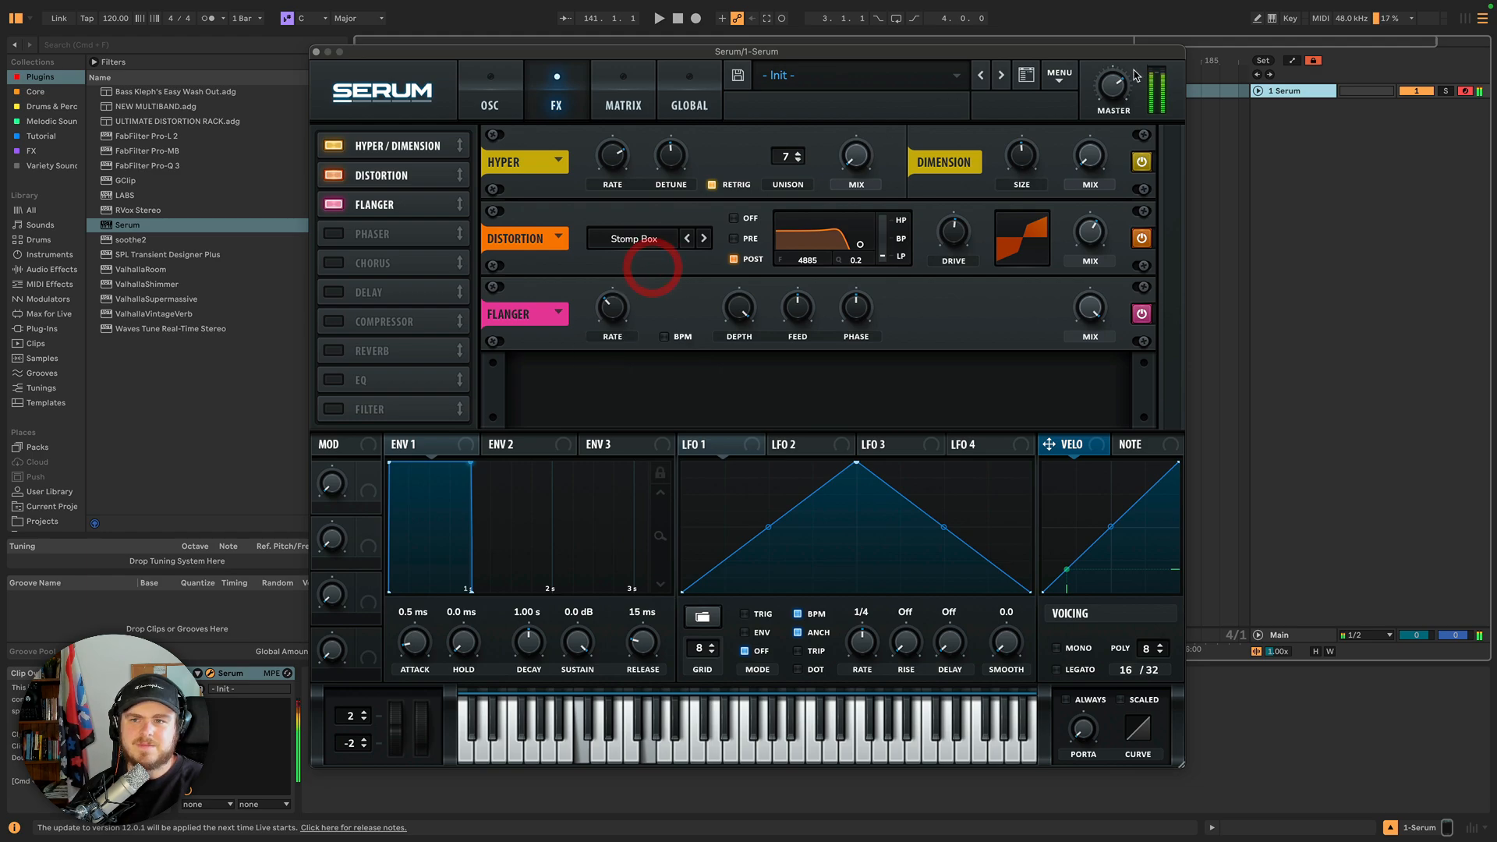
mouse_move(1118, 88)
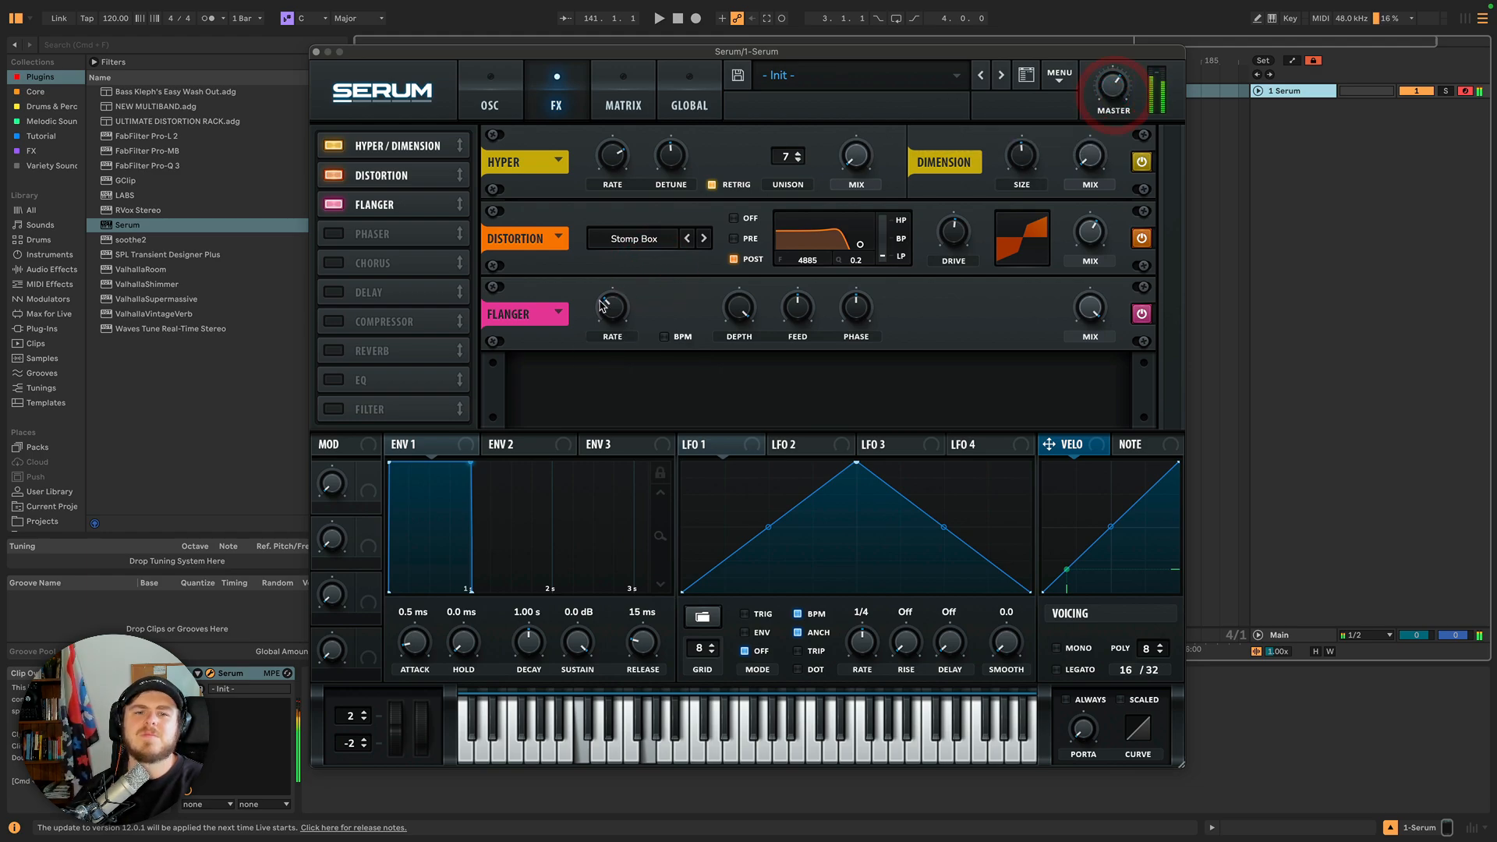
drag(609, 309, 609, 308)
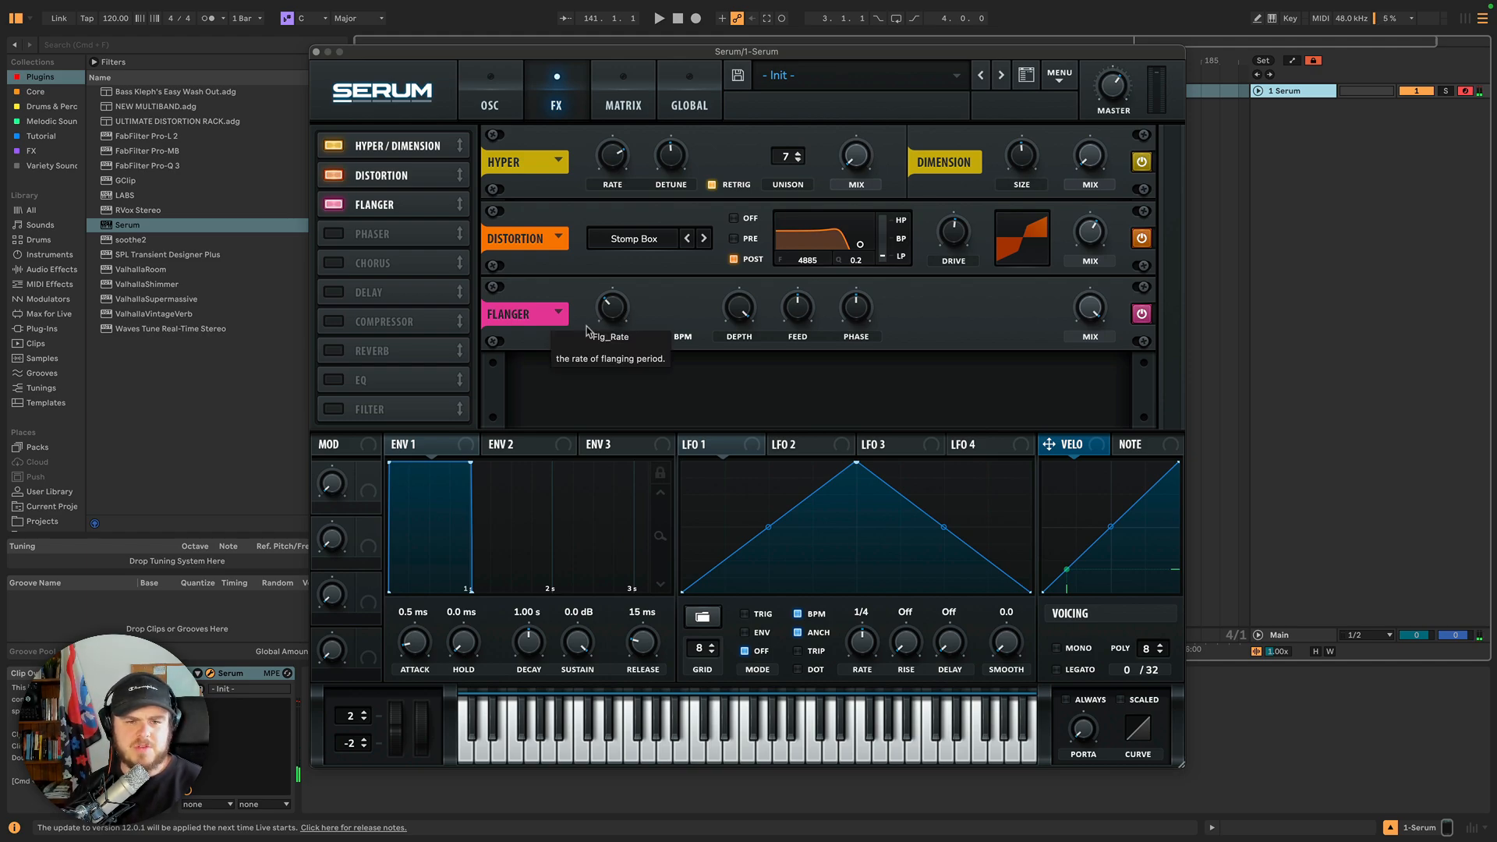
click(664, 336)
Sweep the flanger's Rate and Depth knobs up and down to hear their effect.
drag(617, 322, 613, 259)
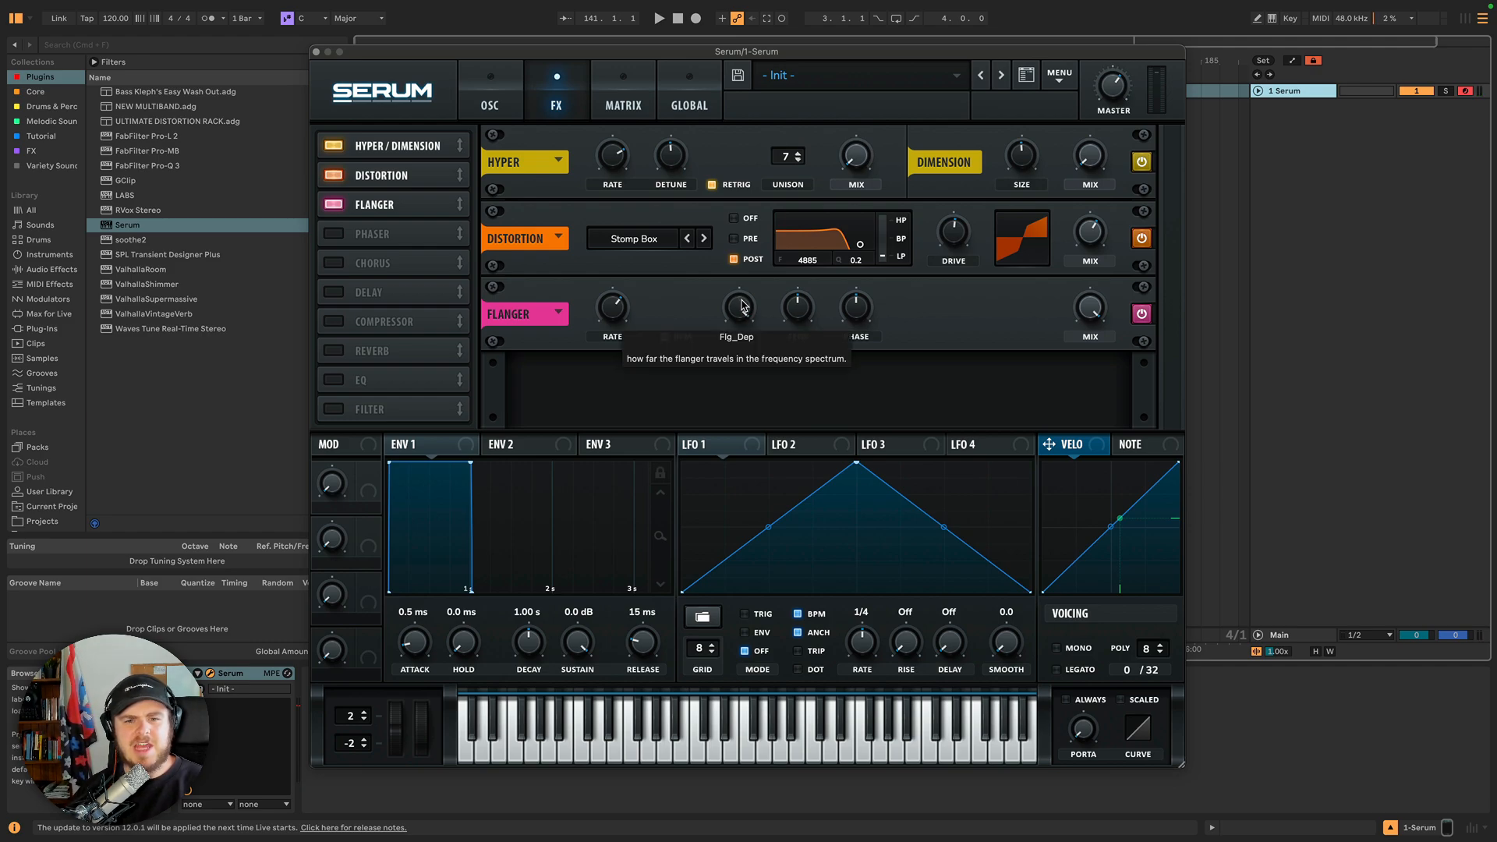
drag(742, 307, 744, 510)
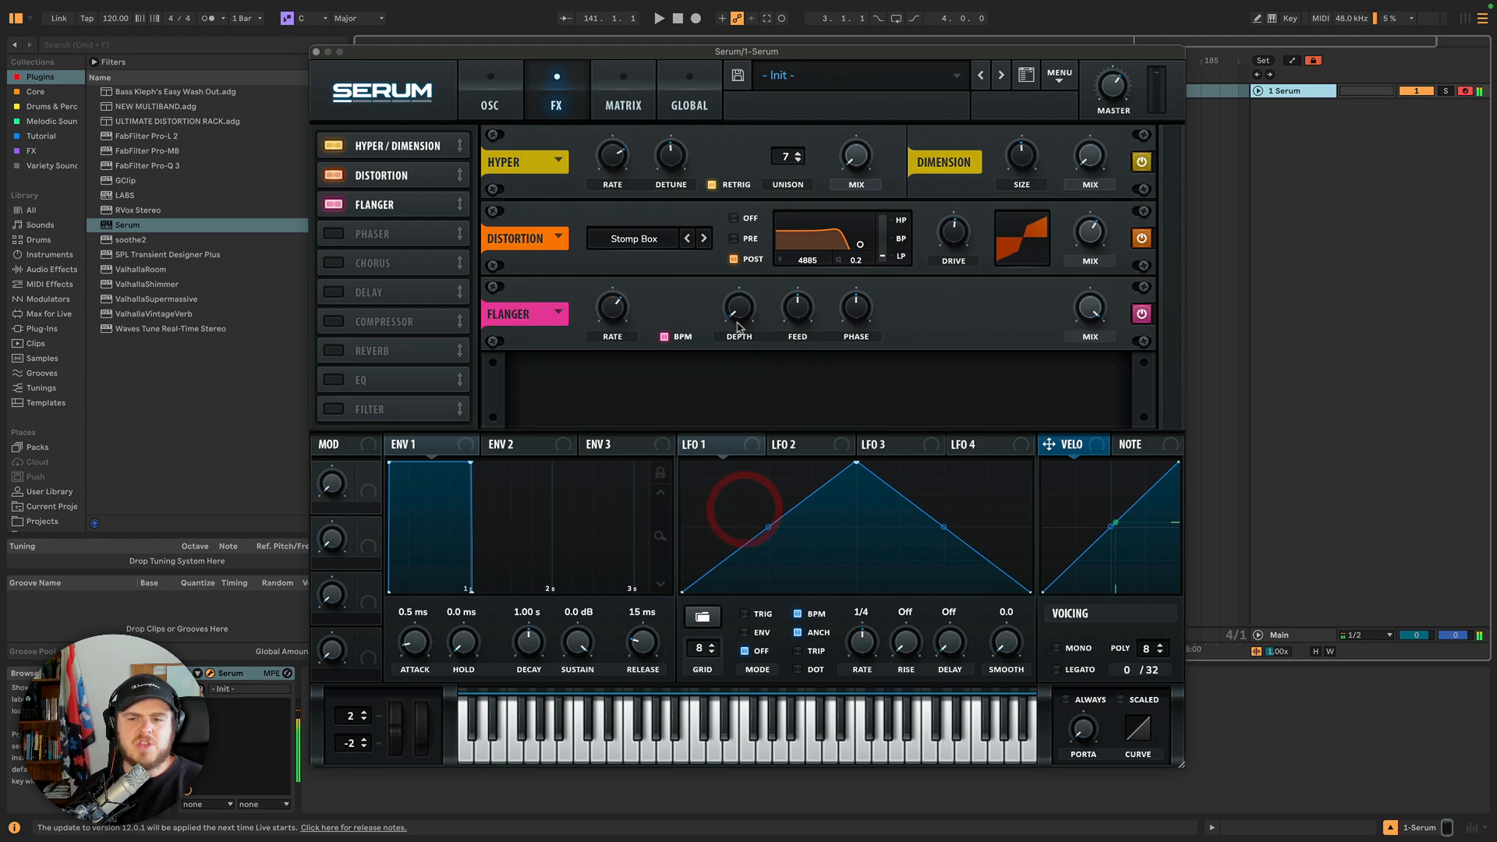
drag(736, 314, 617, 296)
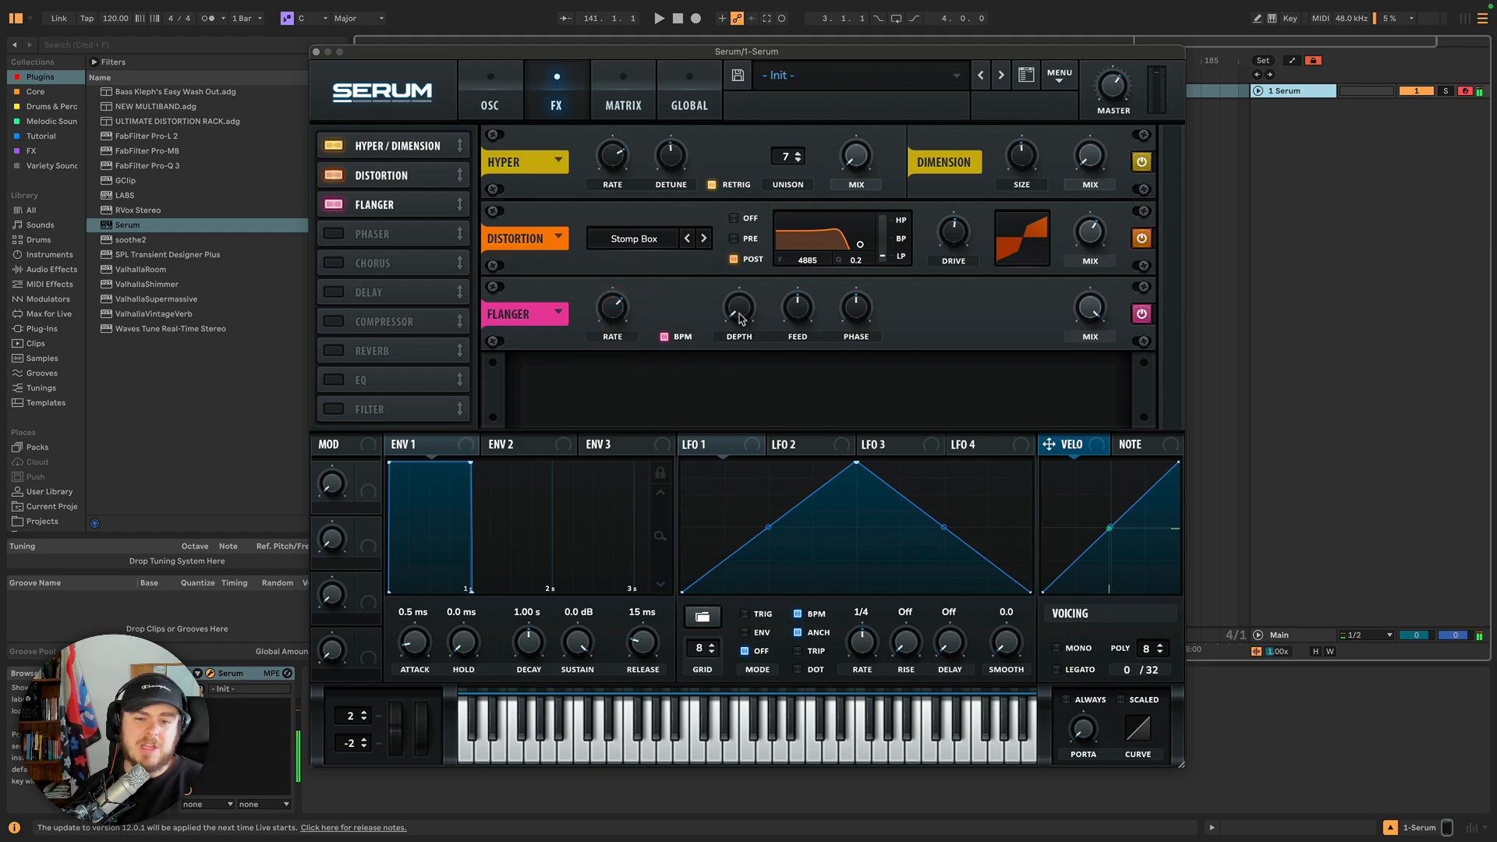
drag(738, 312, 743, 252)
drag(739, 312, 740, 344)
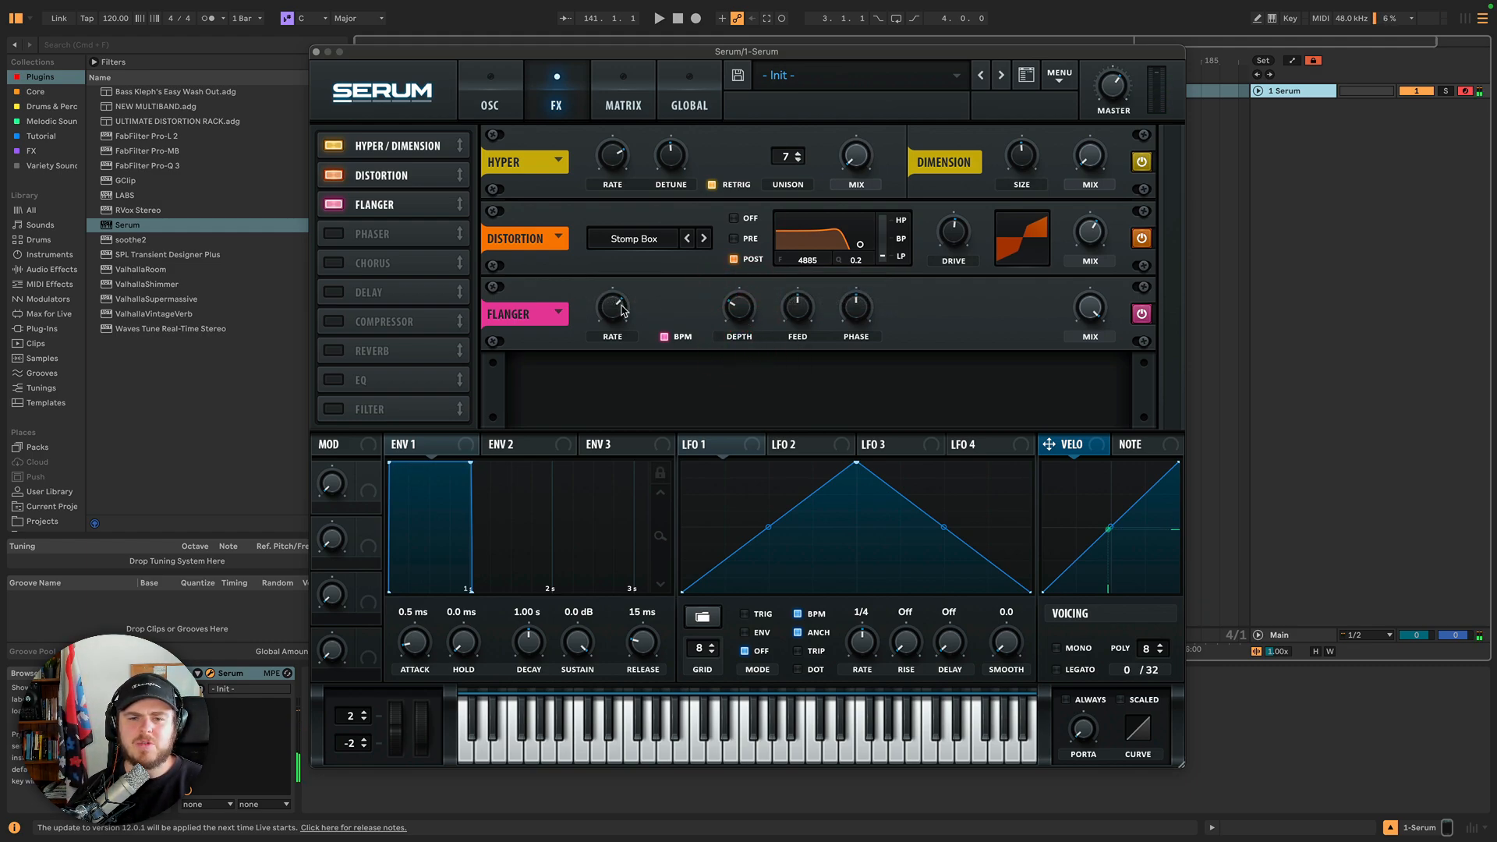
drag(620, 304, 634, 406)
drag(754, 315, 735, 186)
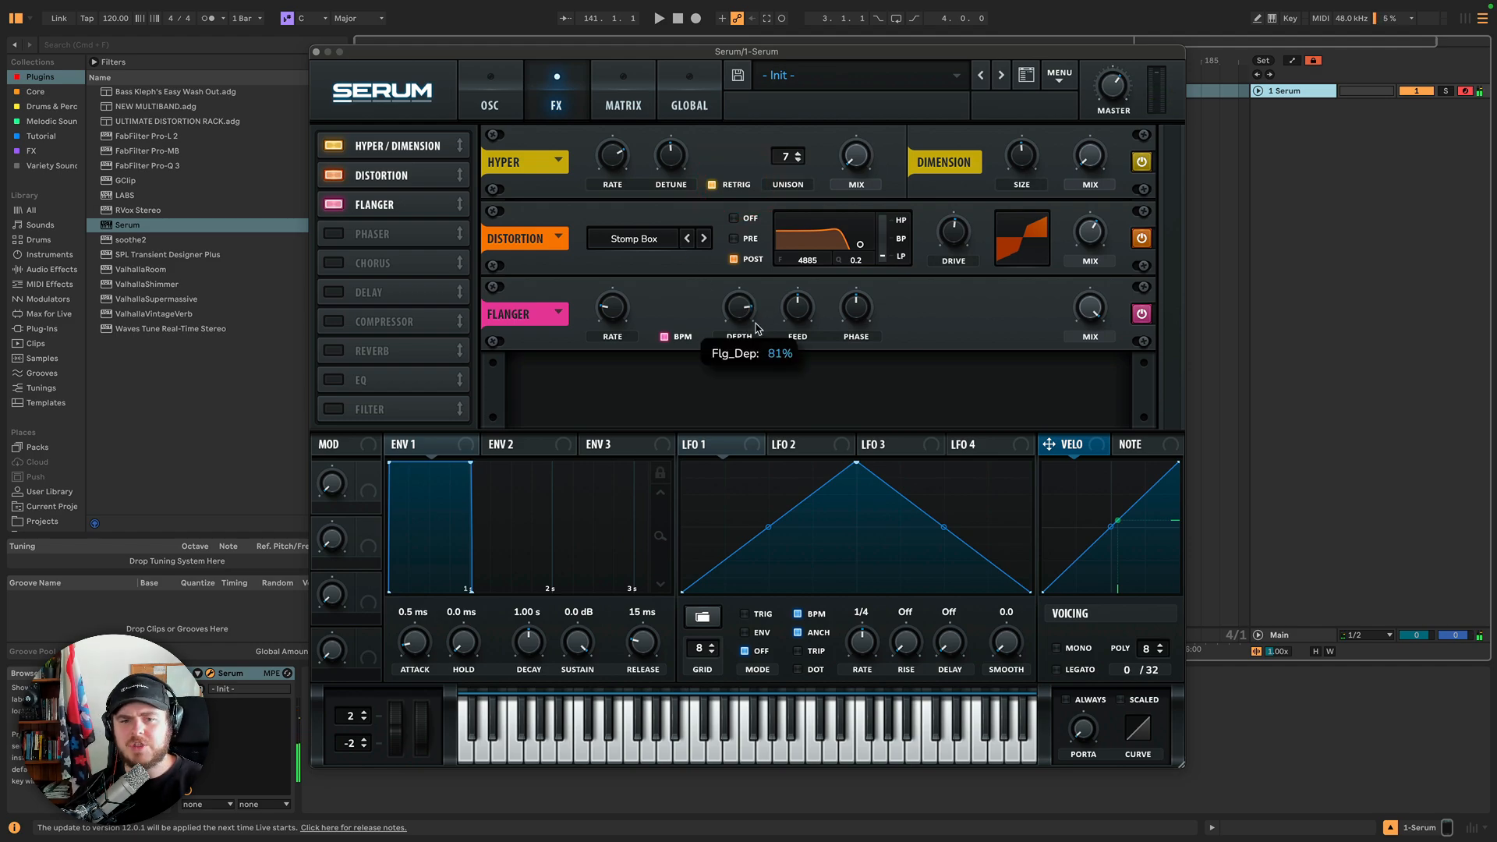
Sweep the flanger's Feedback knob with small Depth and Rate tweaks, settling feedback around 24%.
click(798, 301)
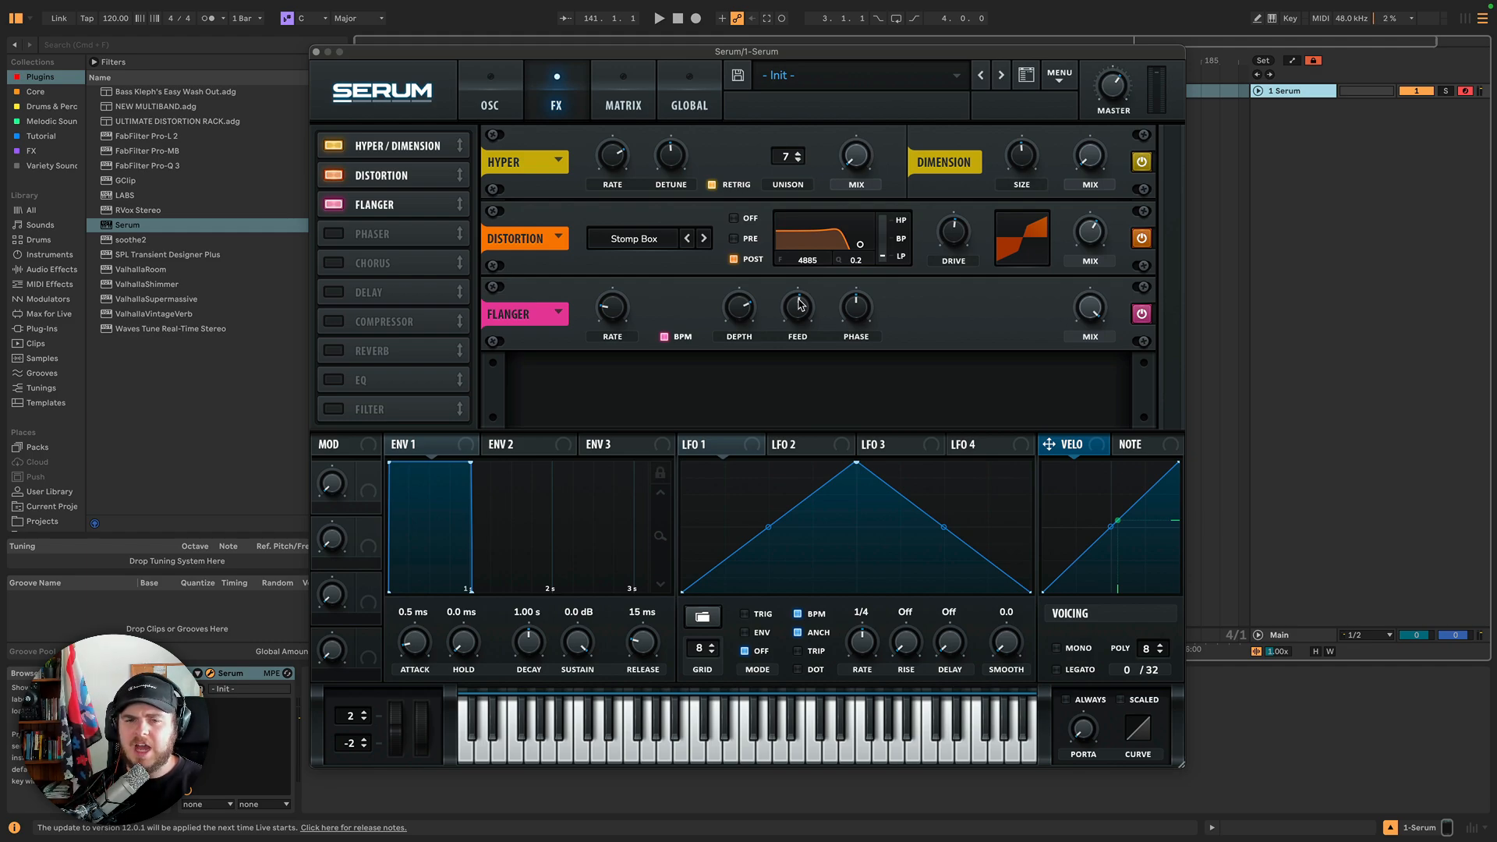
mouse_move(803, 302)
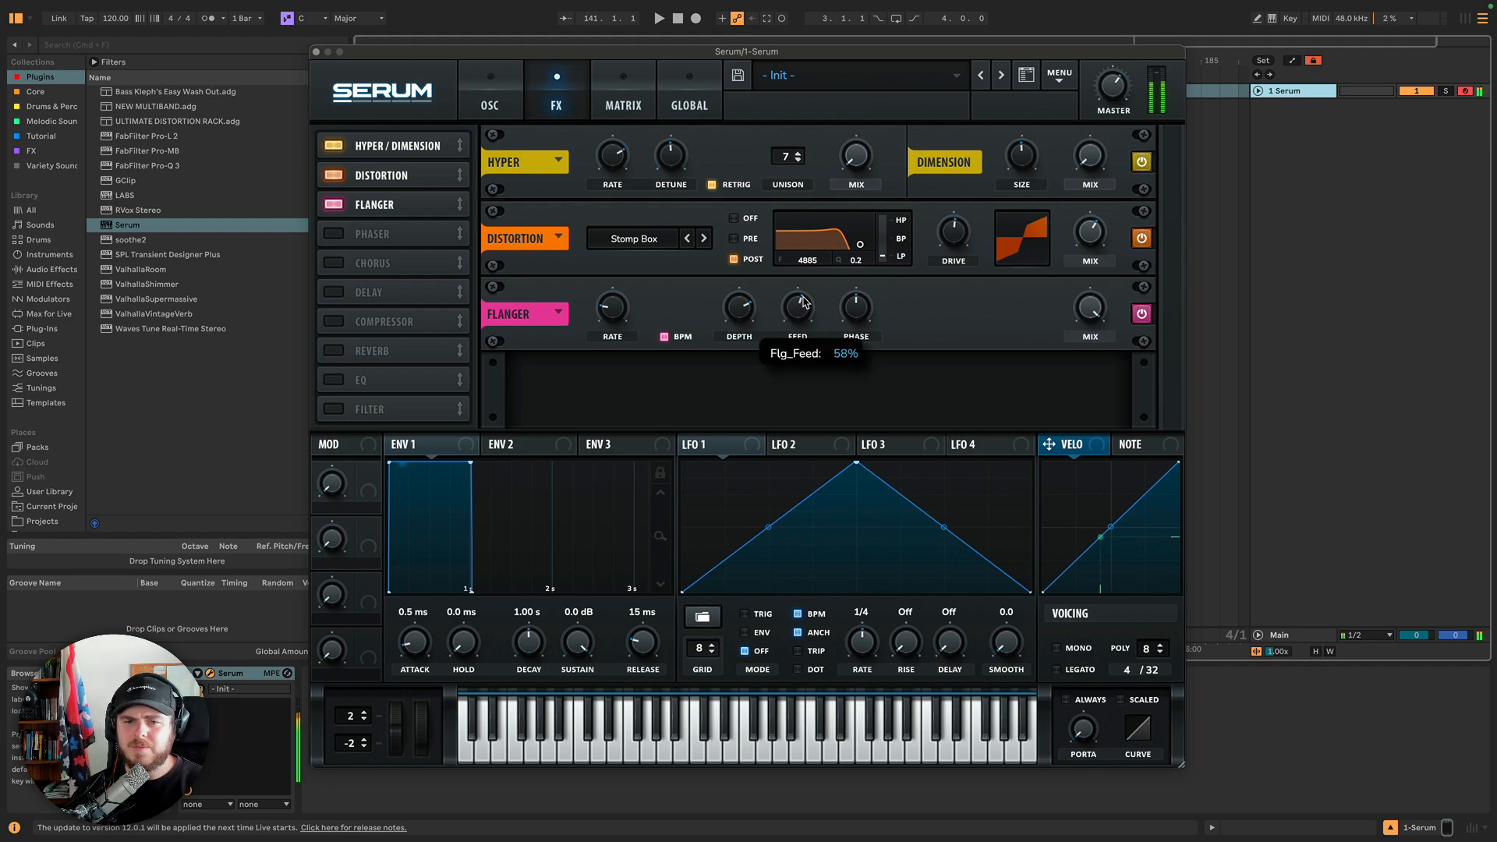
drag(804, 302, 802, 257)
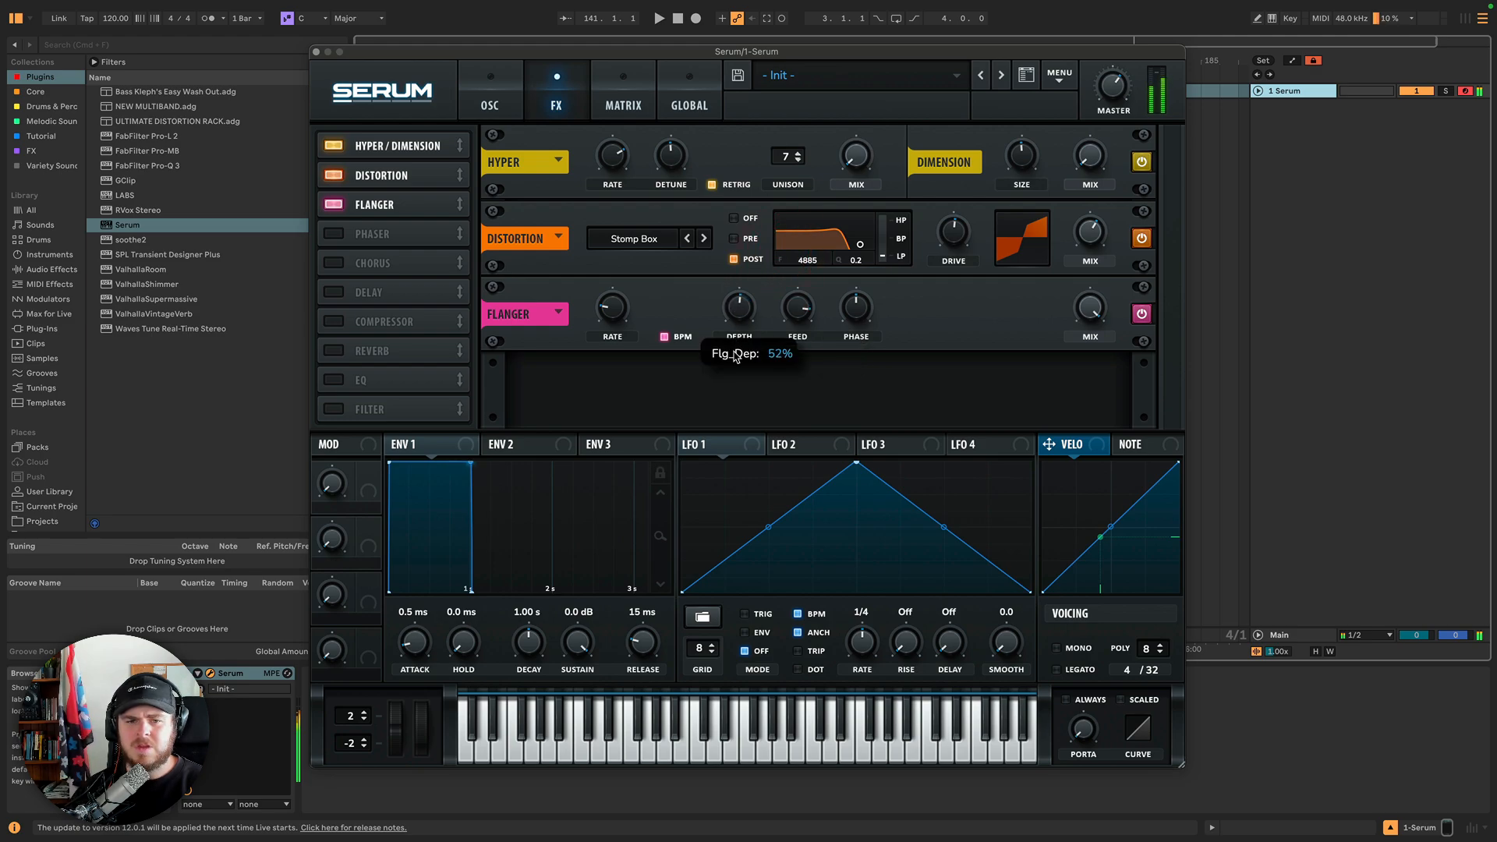
drag(734, 350, 733, 352)
drag(623, 306, 624, 262)
mouse_move(793, 314)
mouse_down()
mouse_move(786, 414)
mouse_move(803, 314)
mouse_up()
click(797, 312)
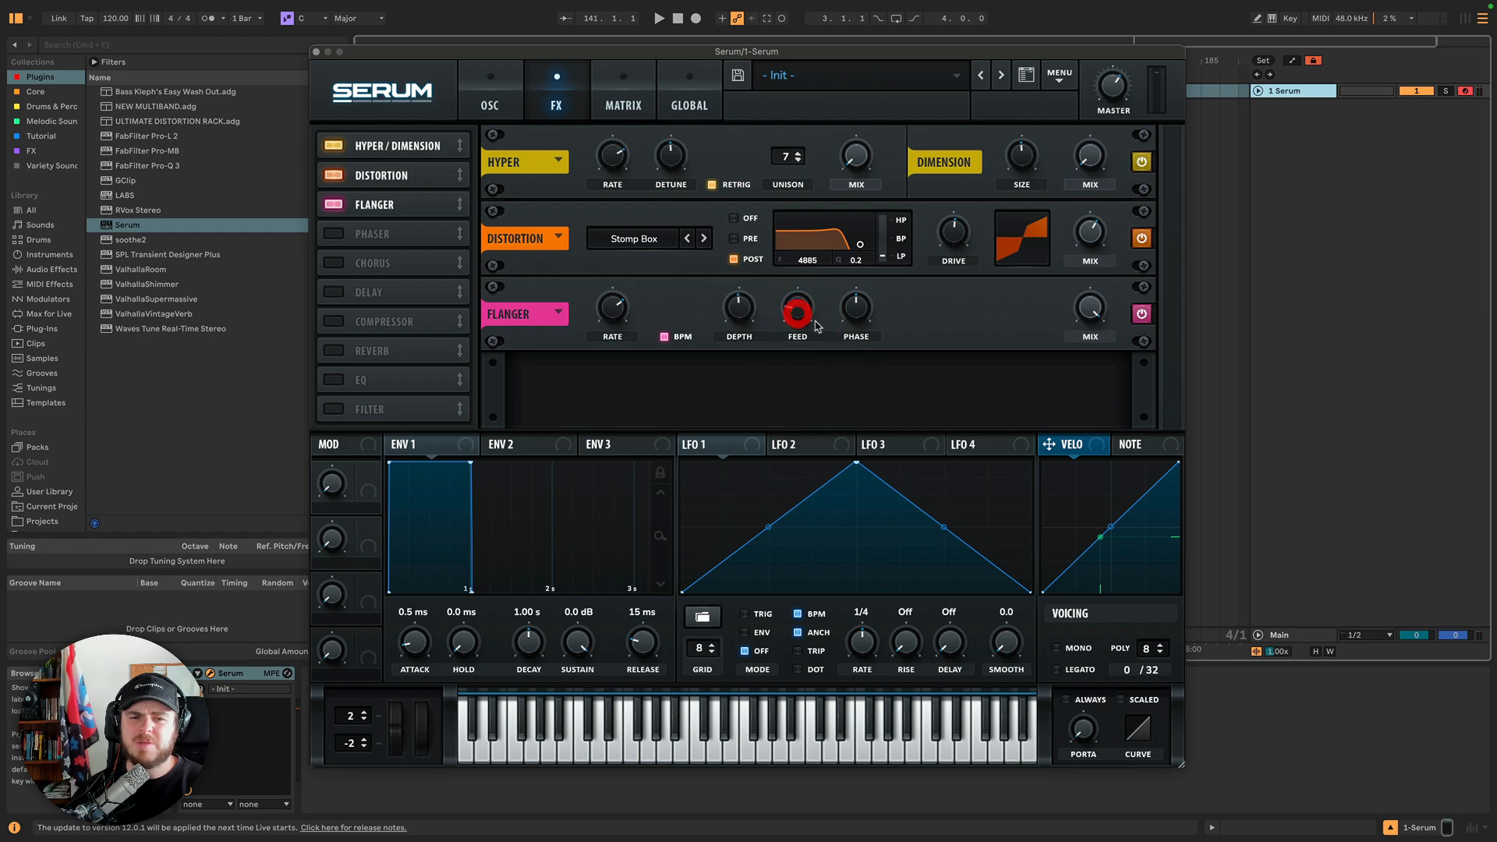
mouse_move(798, 308)
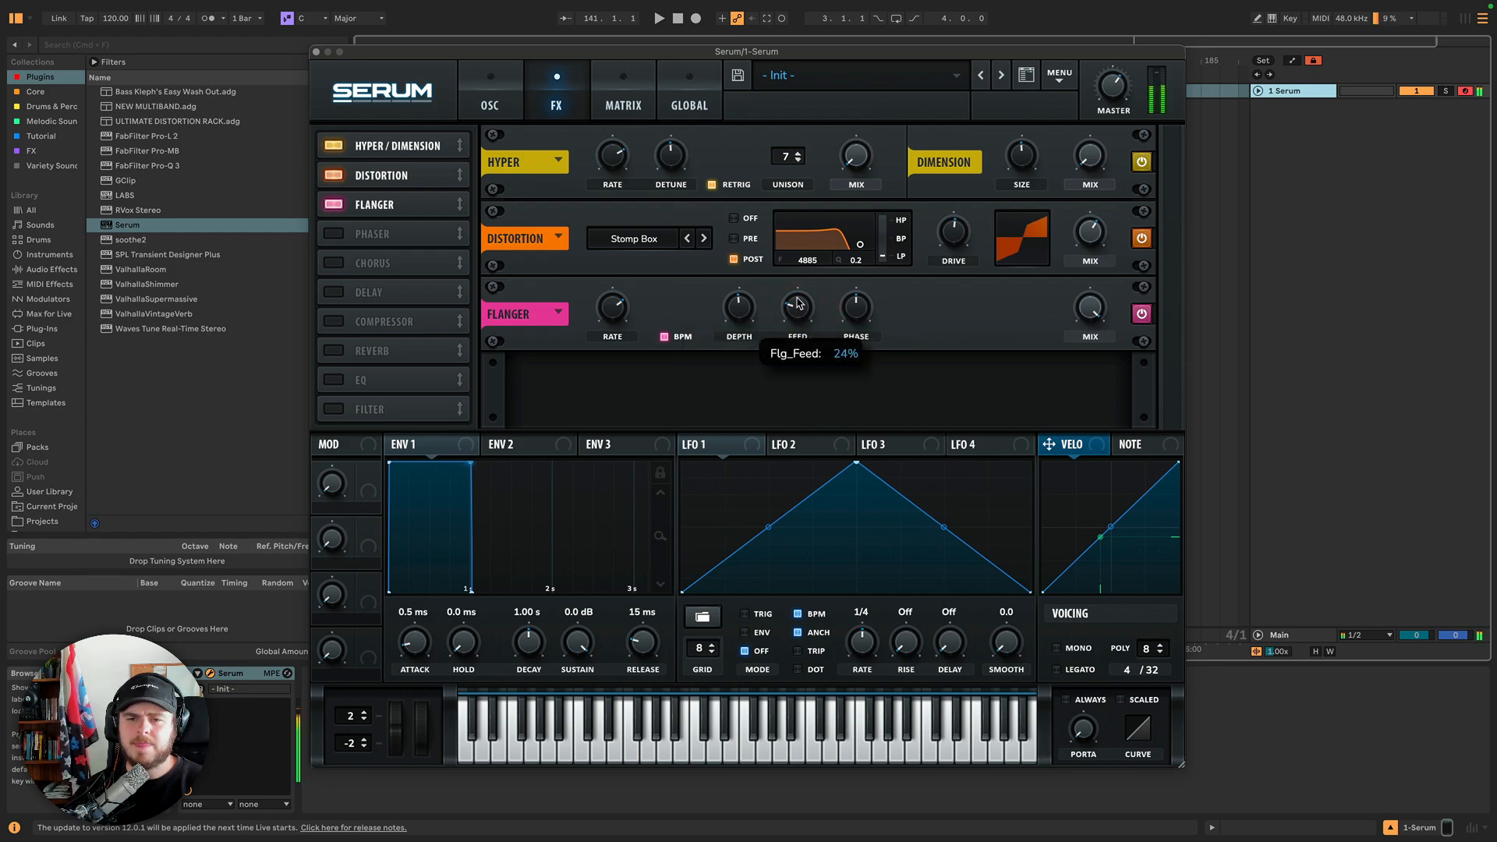
click(797, 296)
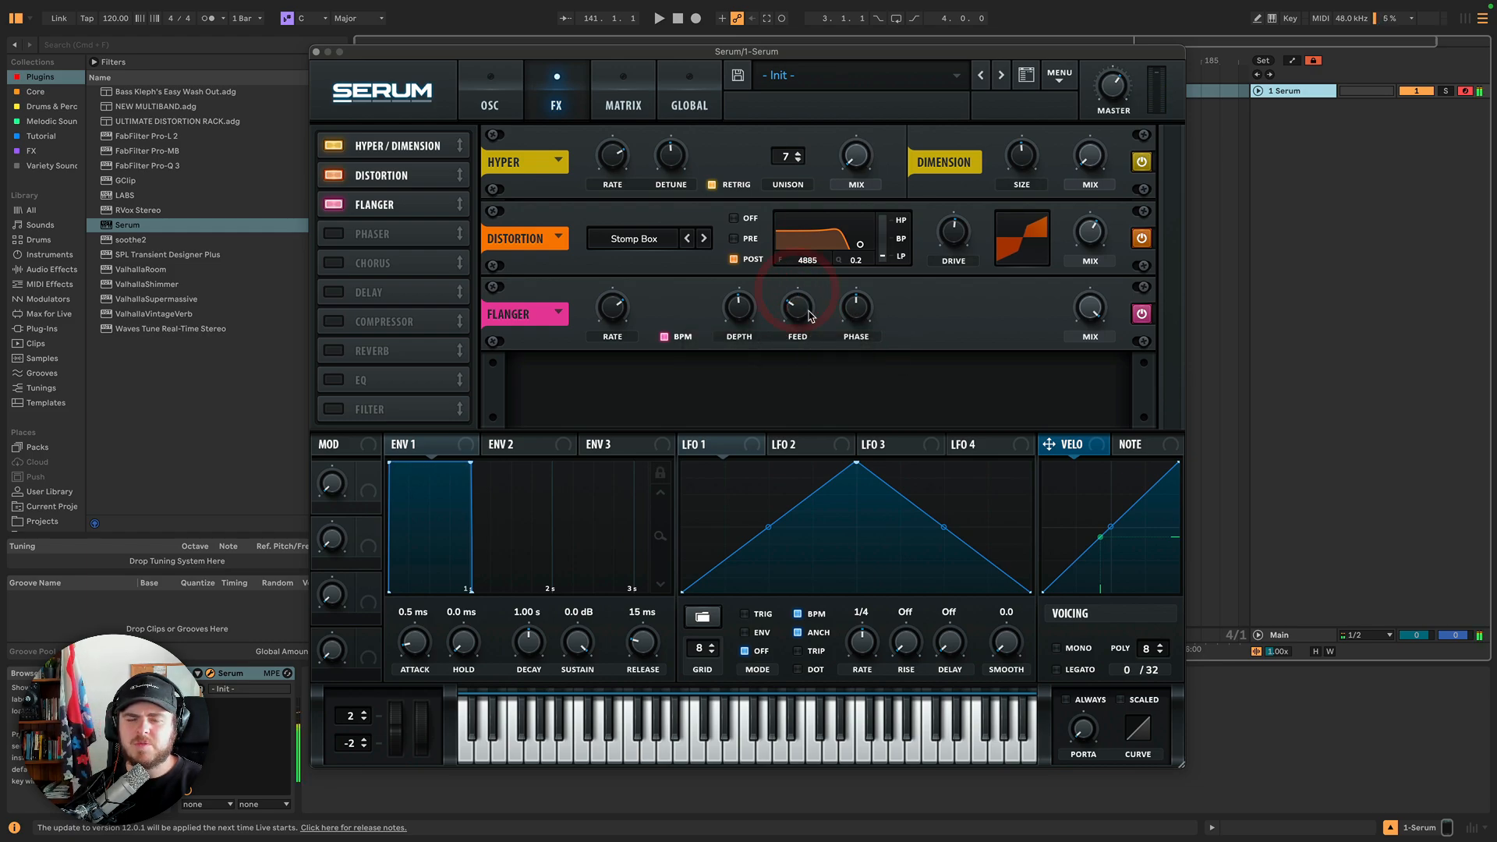
Sweep the flanger's Phase stereo offset knob up and down, then turn down the flanger Mix.
mouse_move(853, 315)
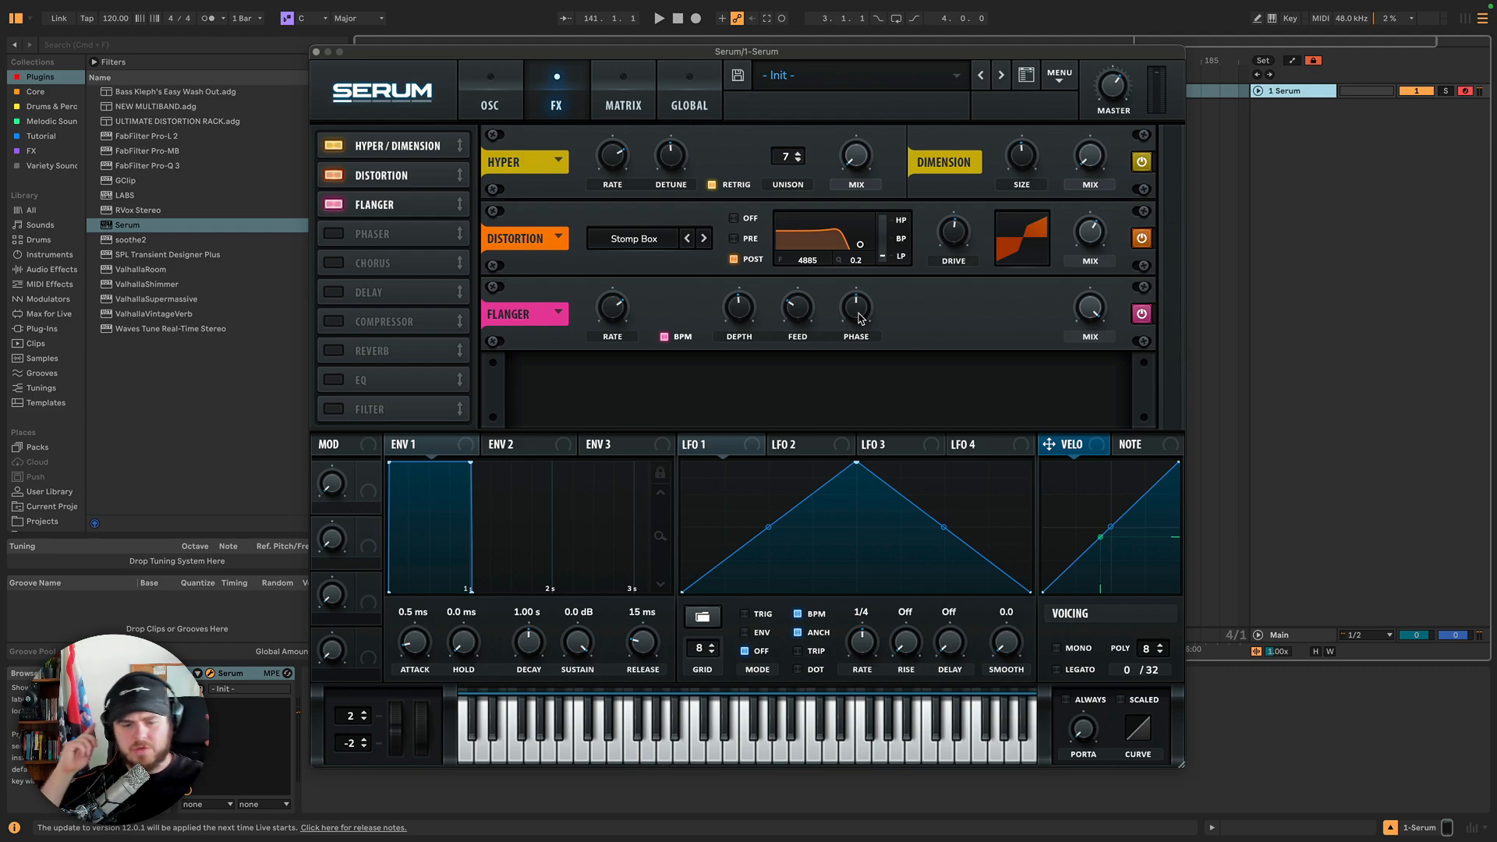
drag(860, 317, 861, 429)
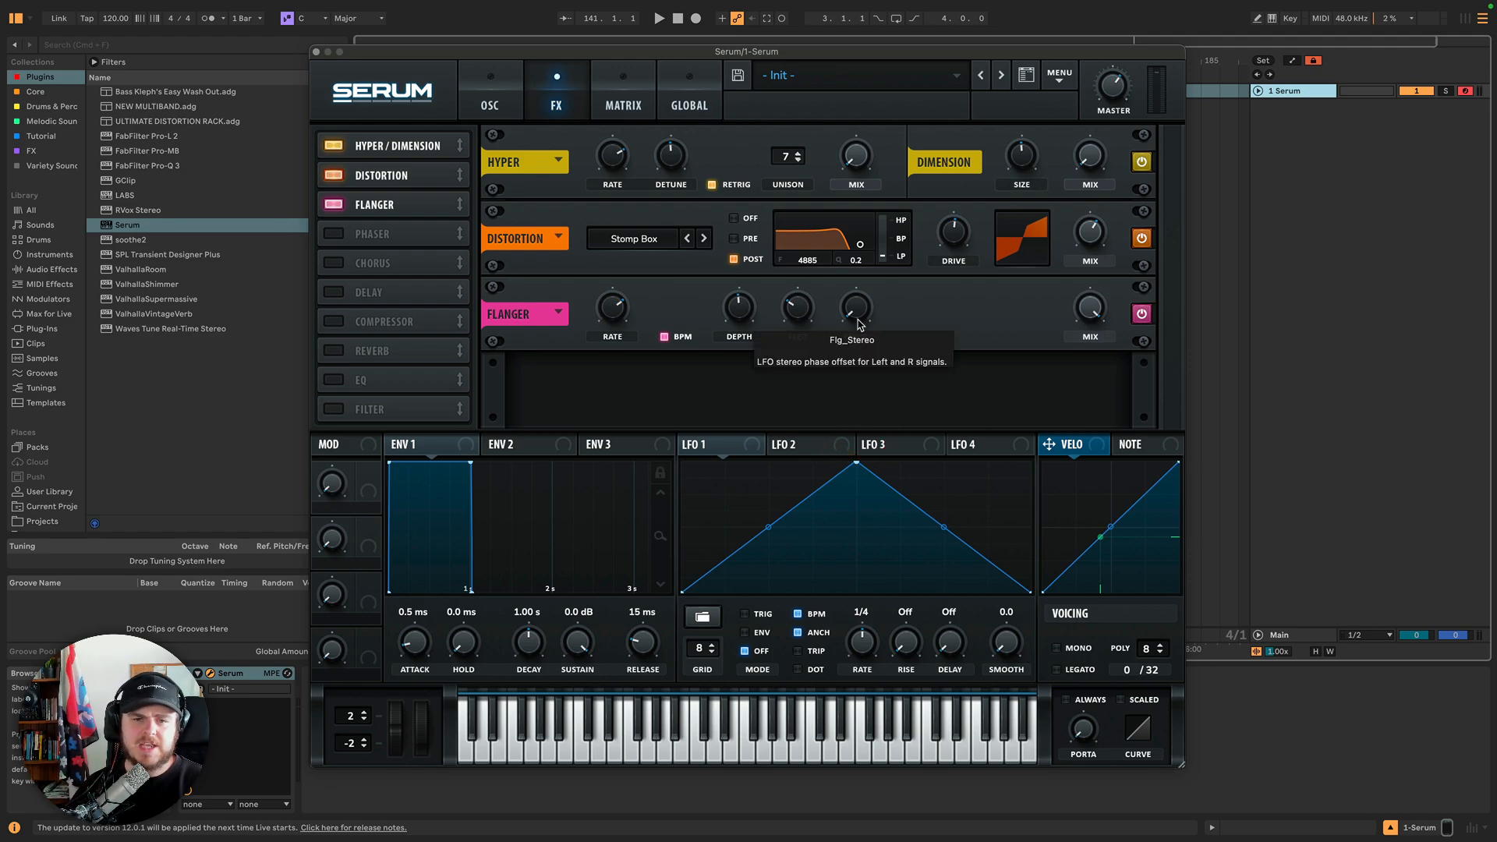
drag(798, 308, 807, 261)
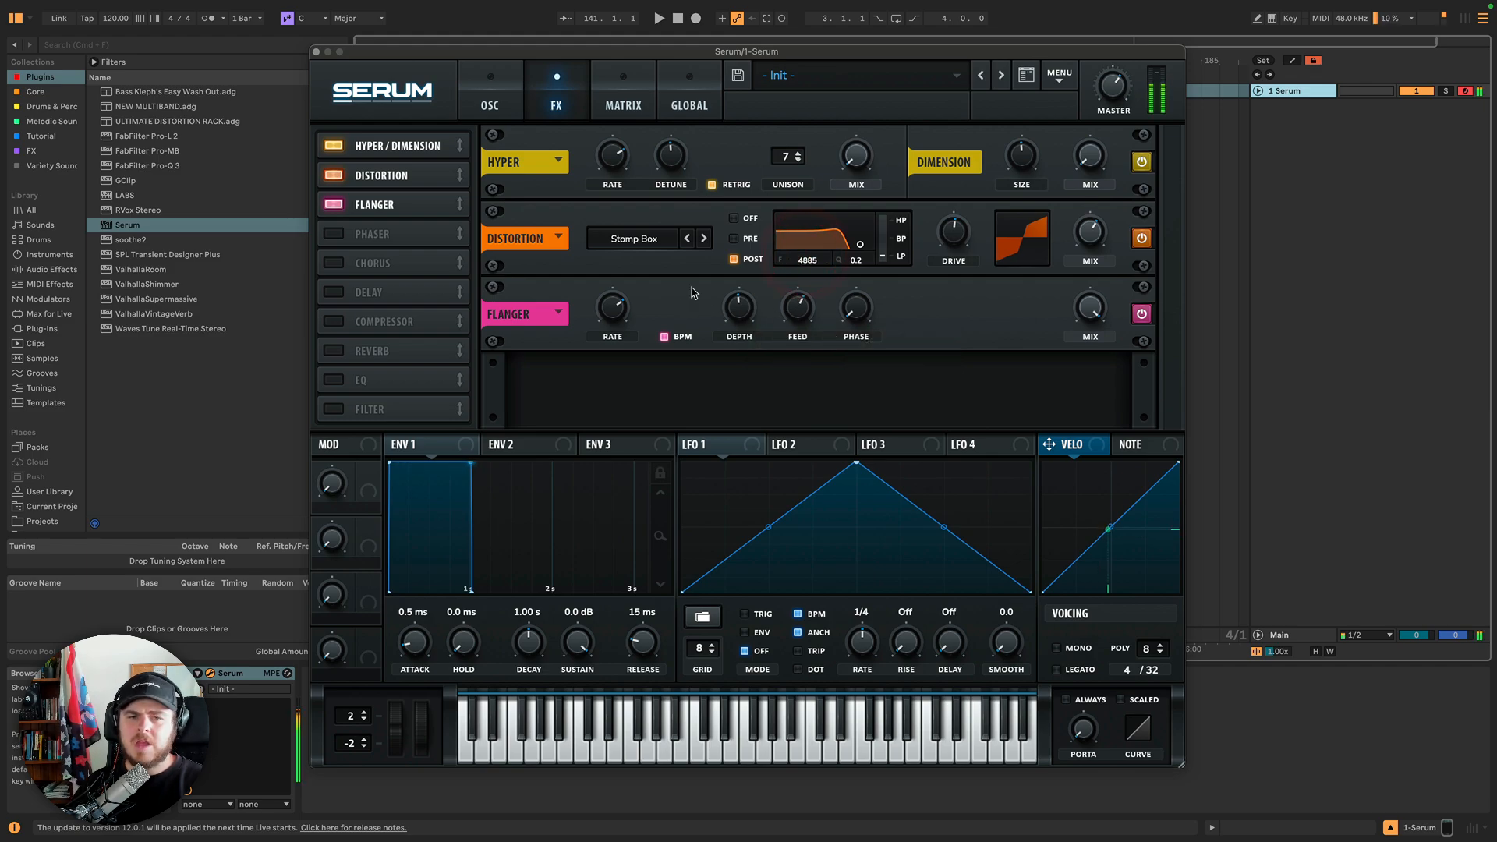
click(856, 308)
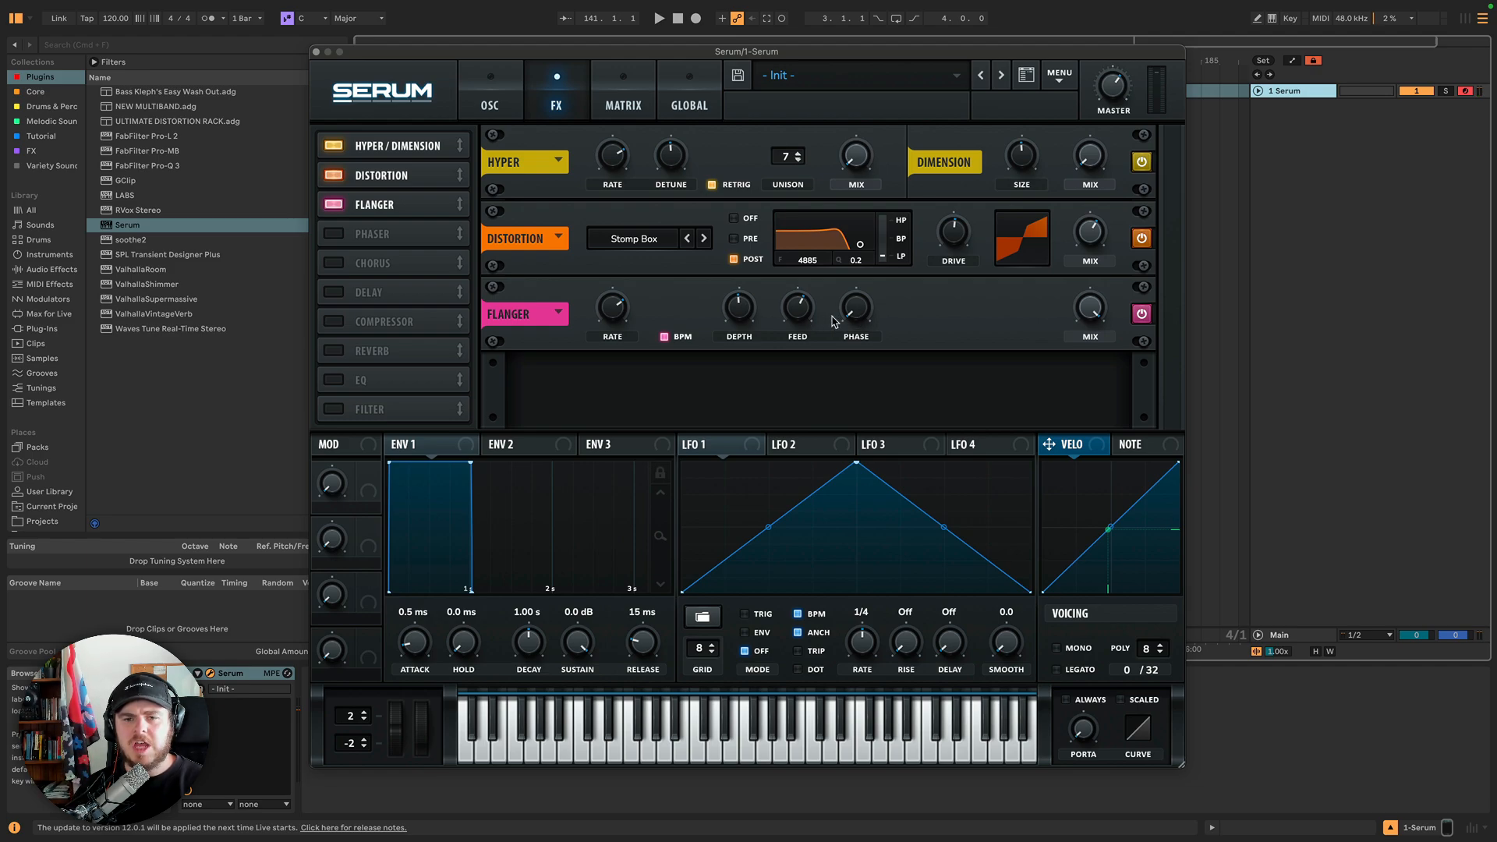
drag(858, 314, 844, 222)
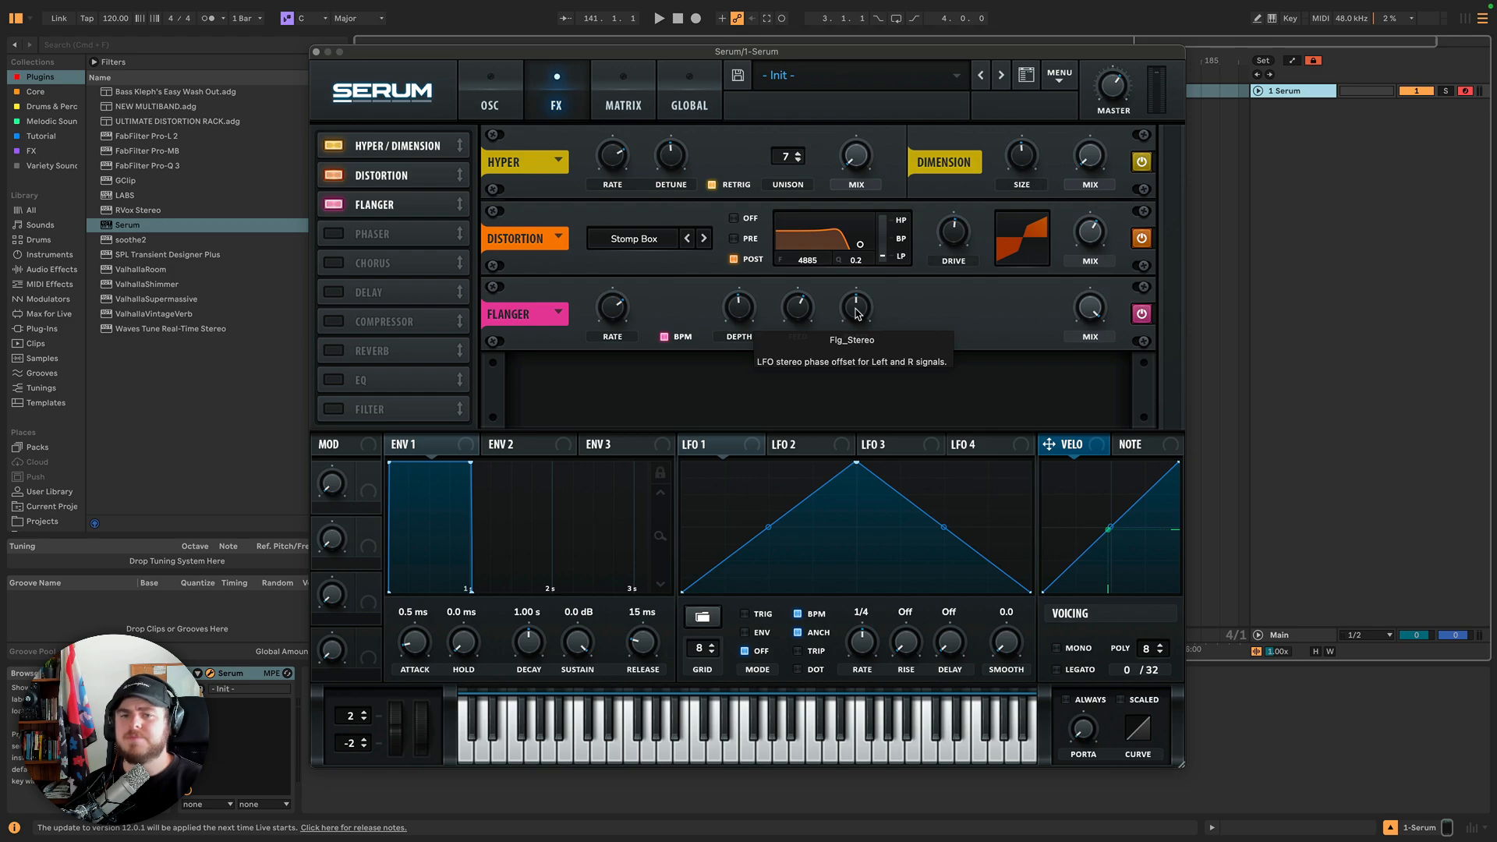
drag(856, 313, 858, 414)
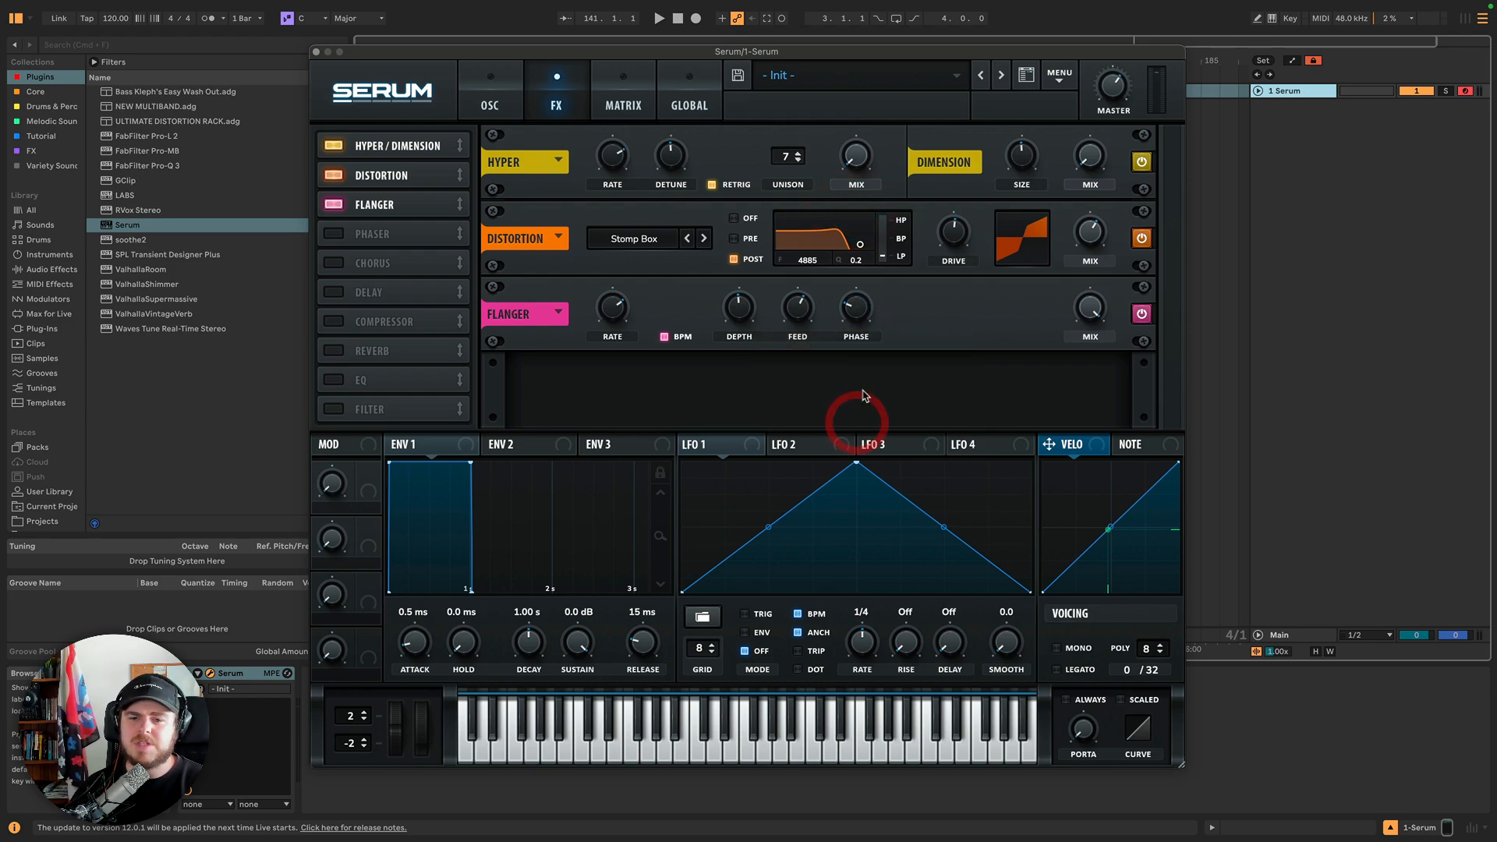
click(857, 315)
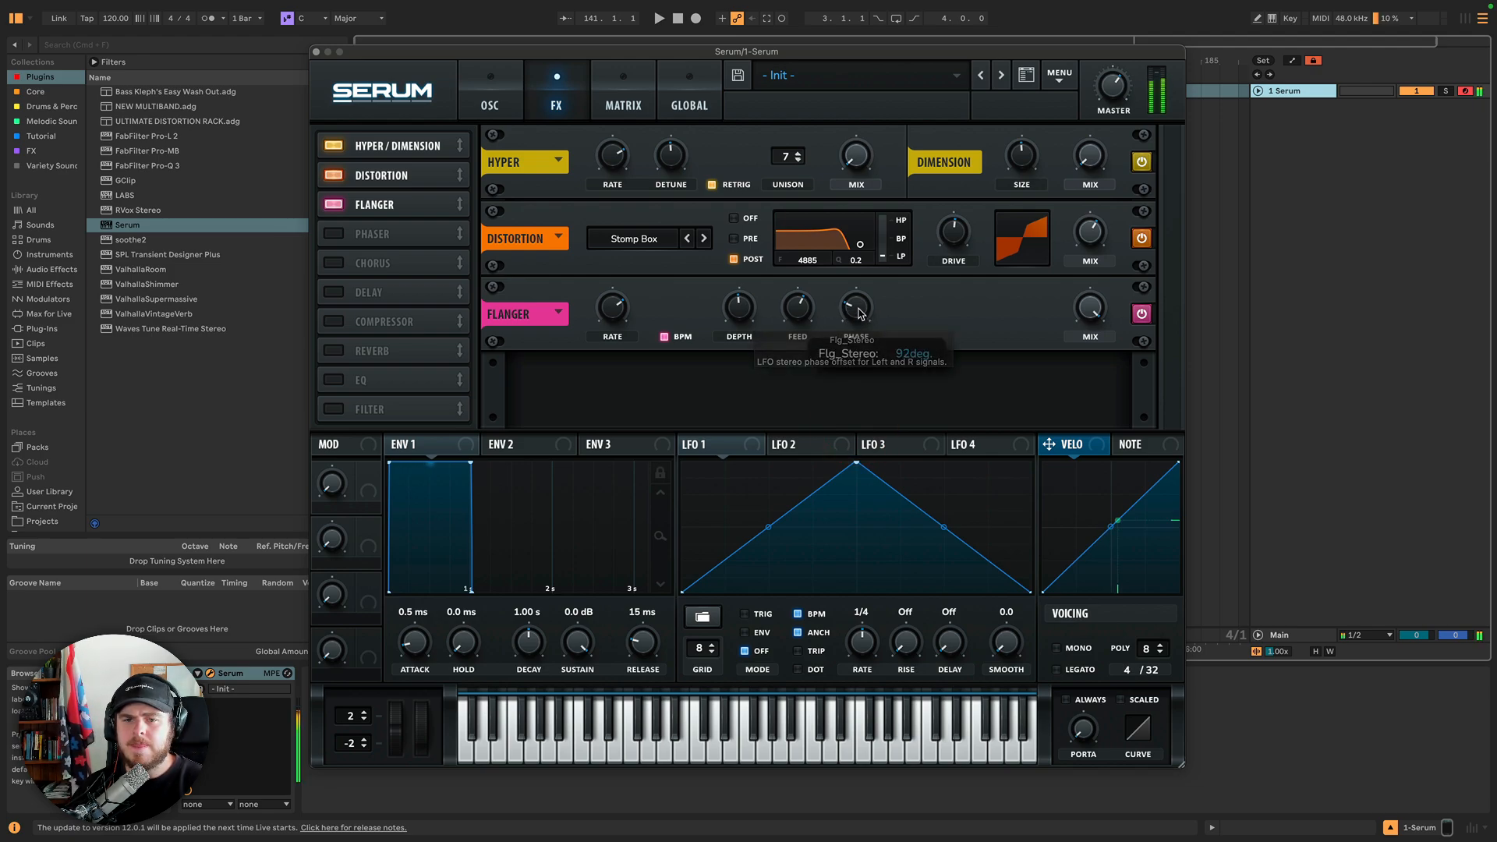
drag(860, 315, 858, 367)
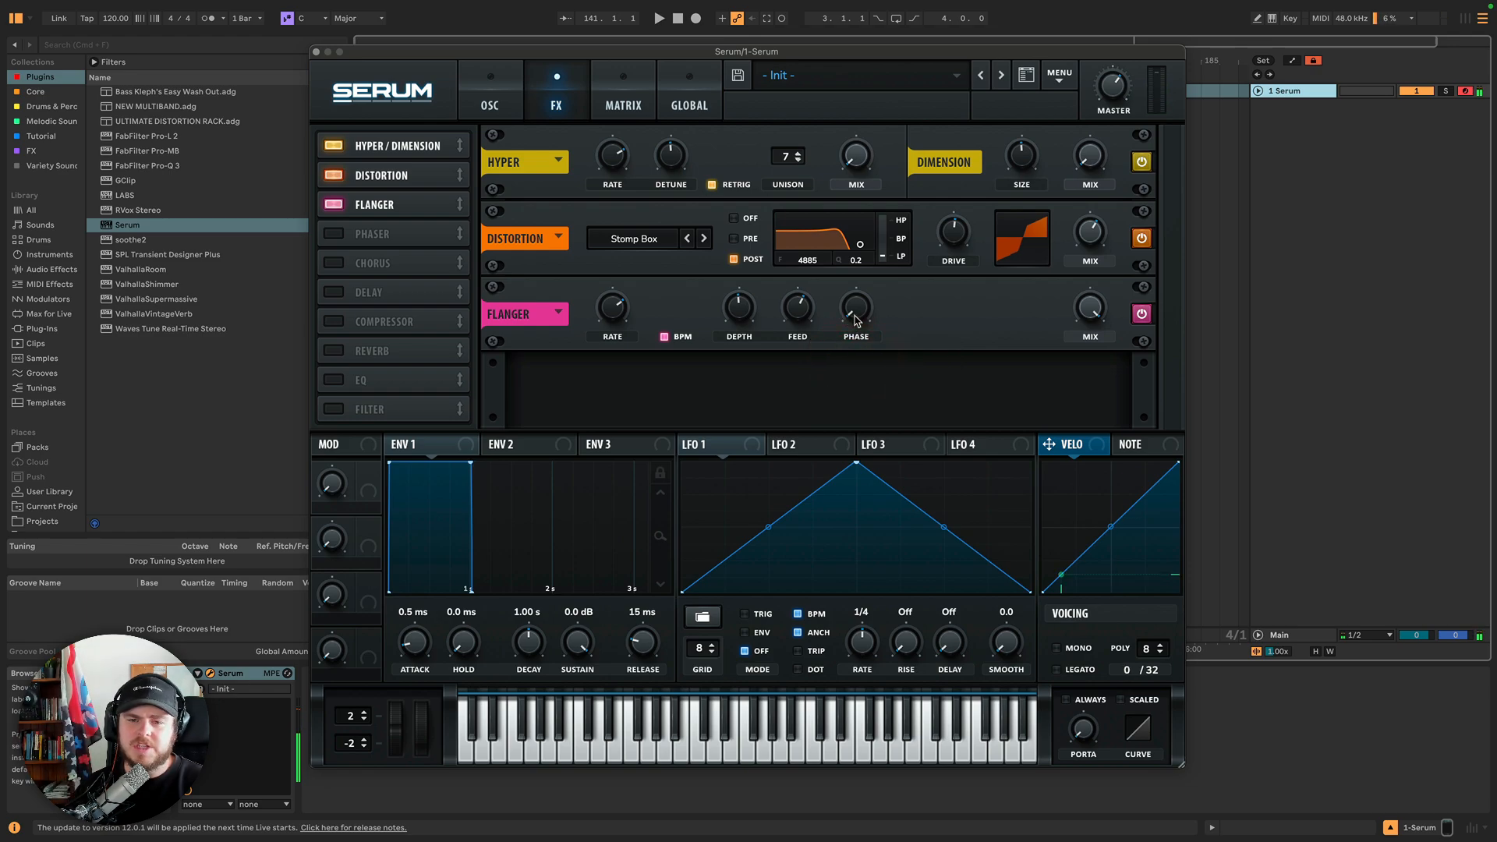
drag(856, 315, 856, 312)
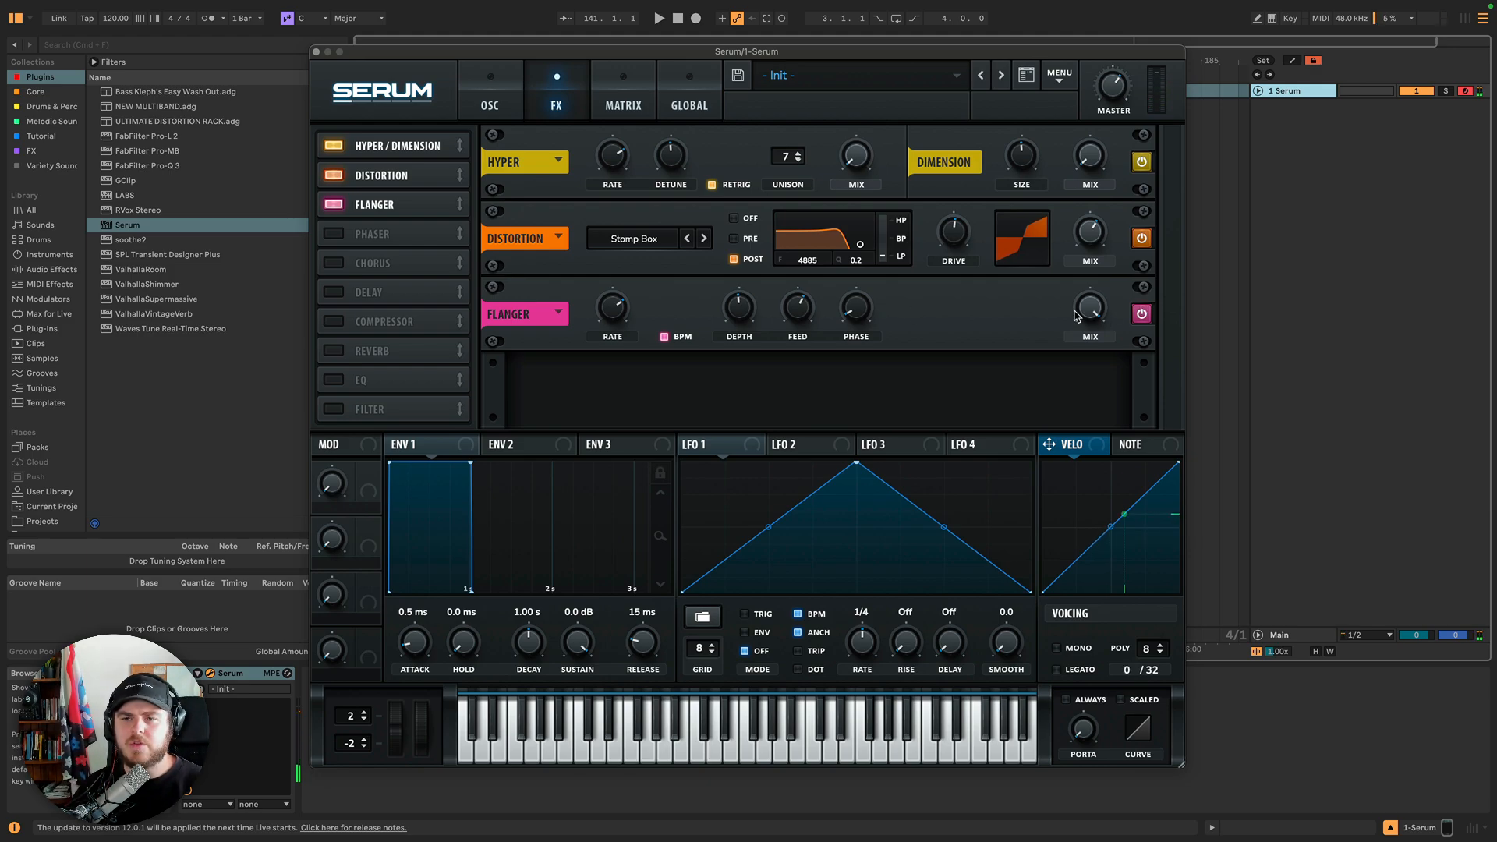
drag(1082, 316, 1082, 364)
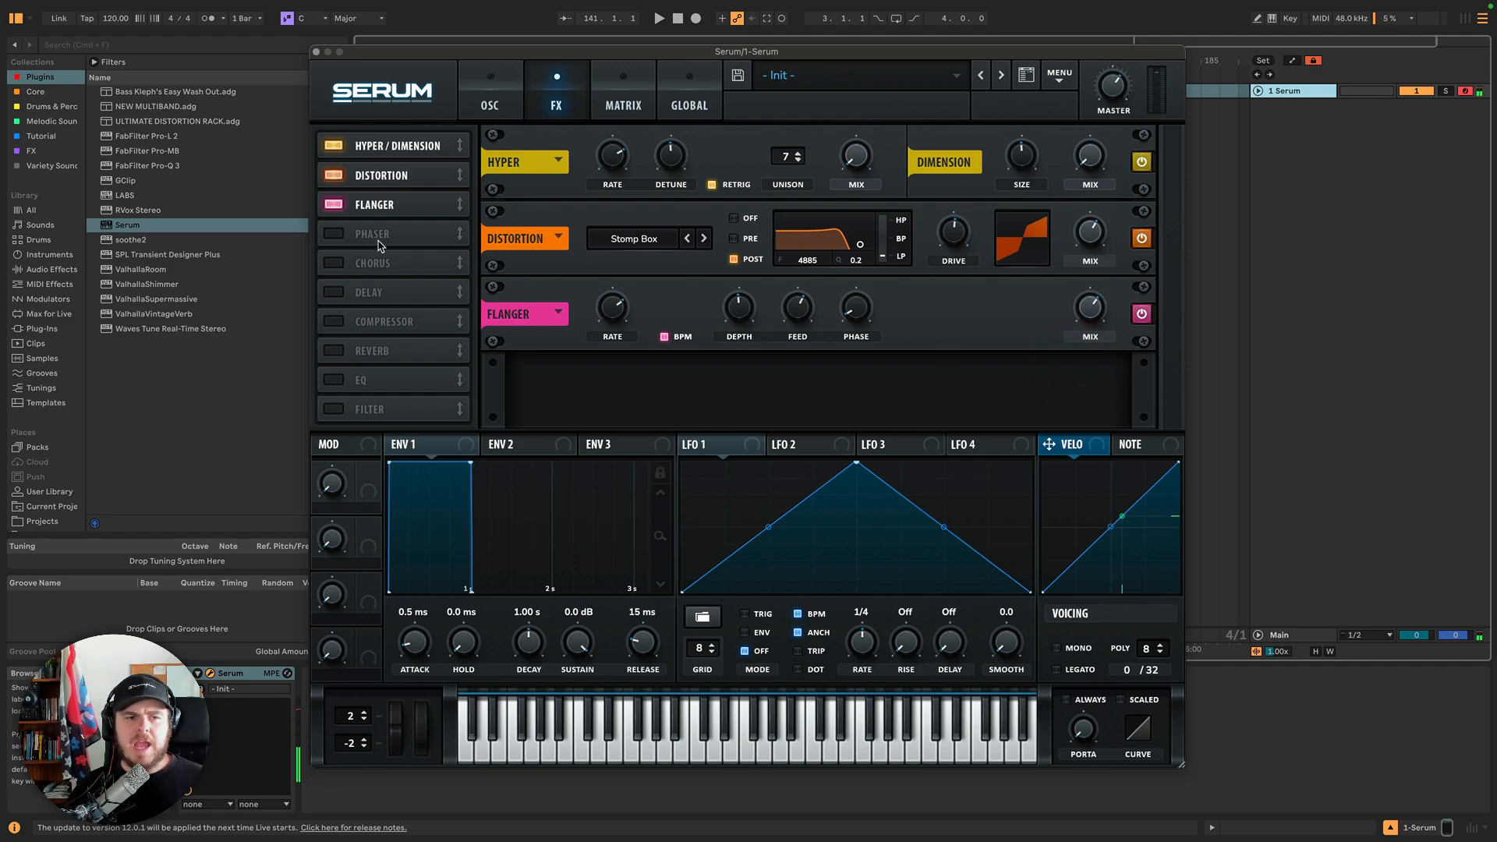
Enable the Phaser module and turn the Flanger module off.
click(337, 236)
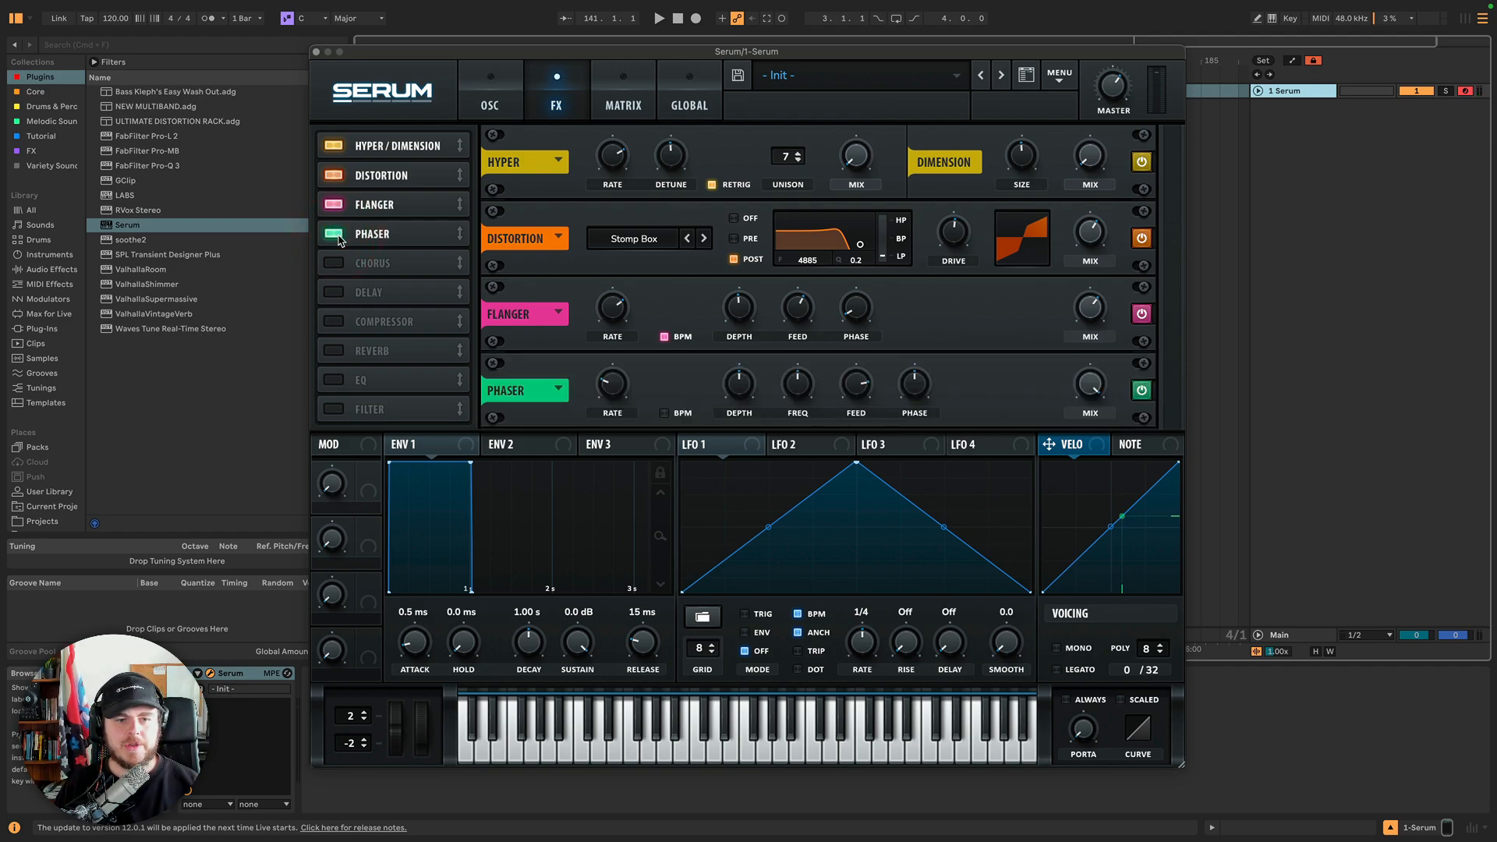
click(334, 206)
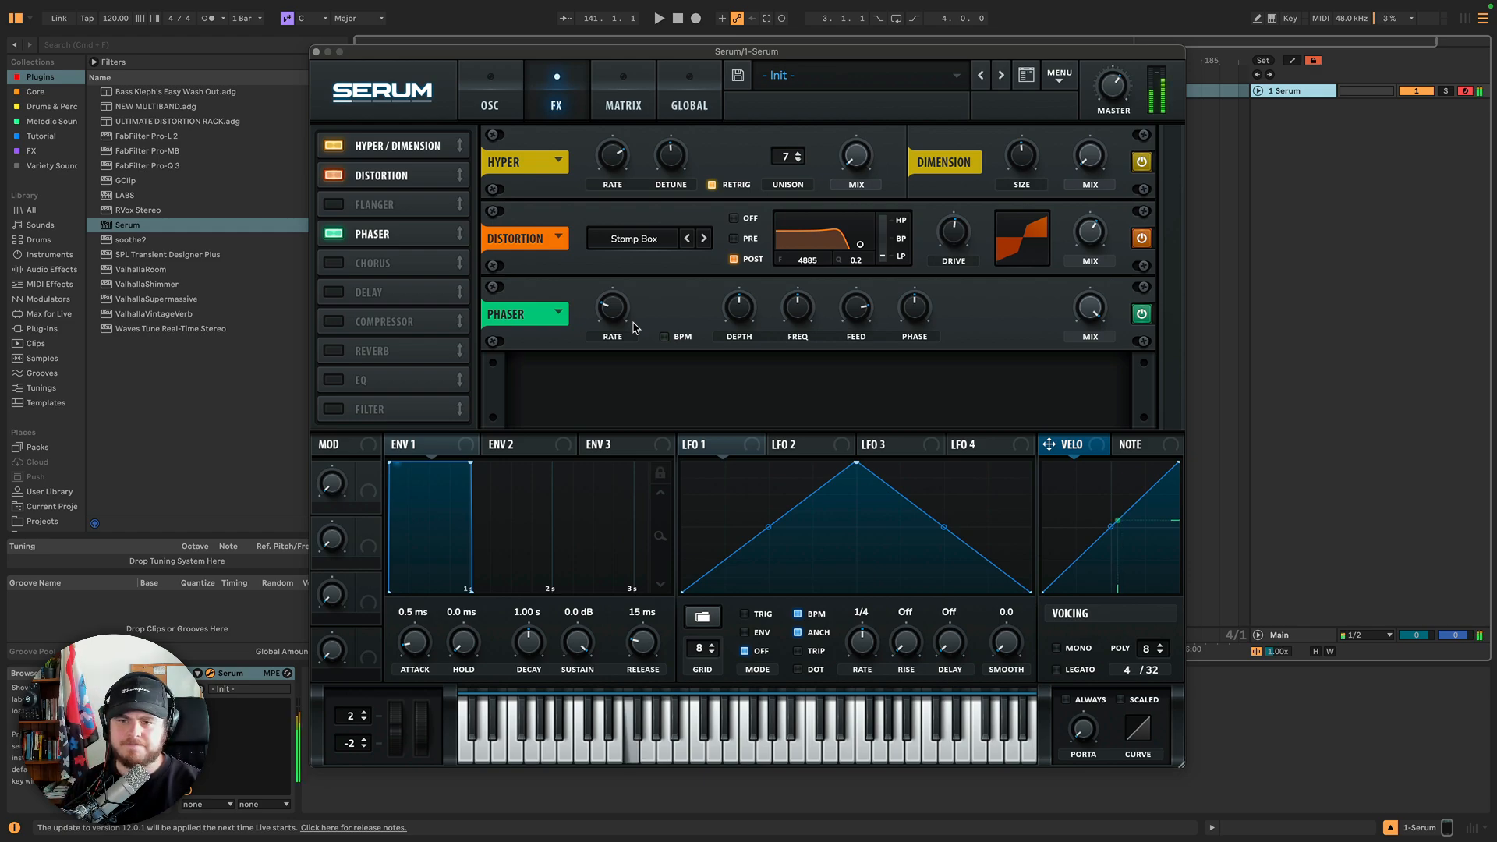
Sweep the phaser's Rate and Depth knobs up and down, toggling the Rate's BPM sync on and off.
drag(620, 306, 623, 278)
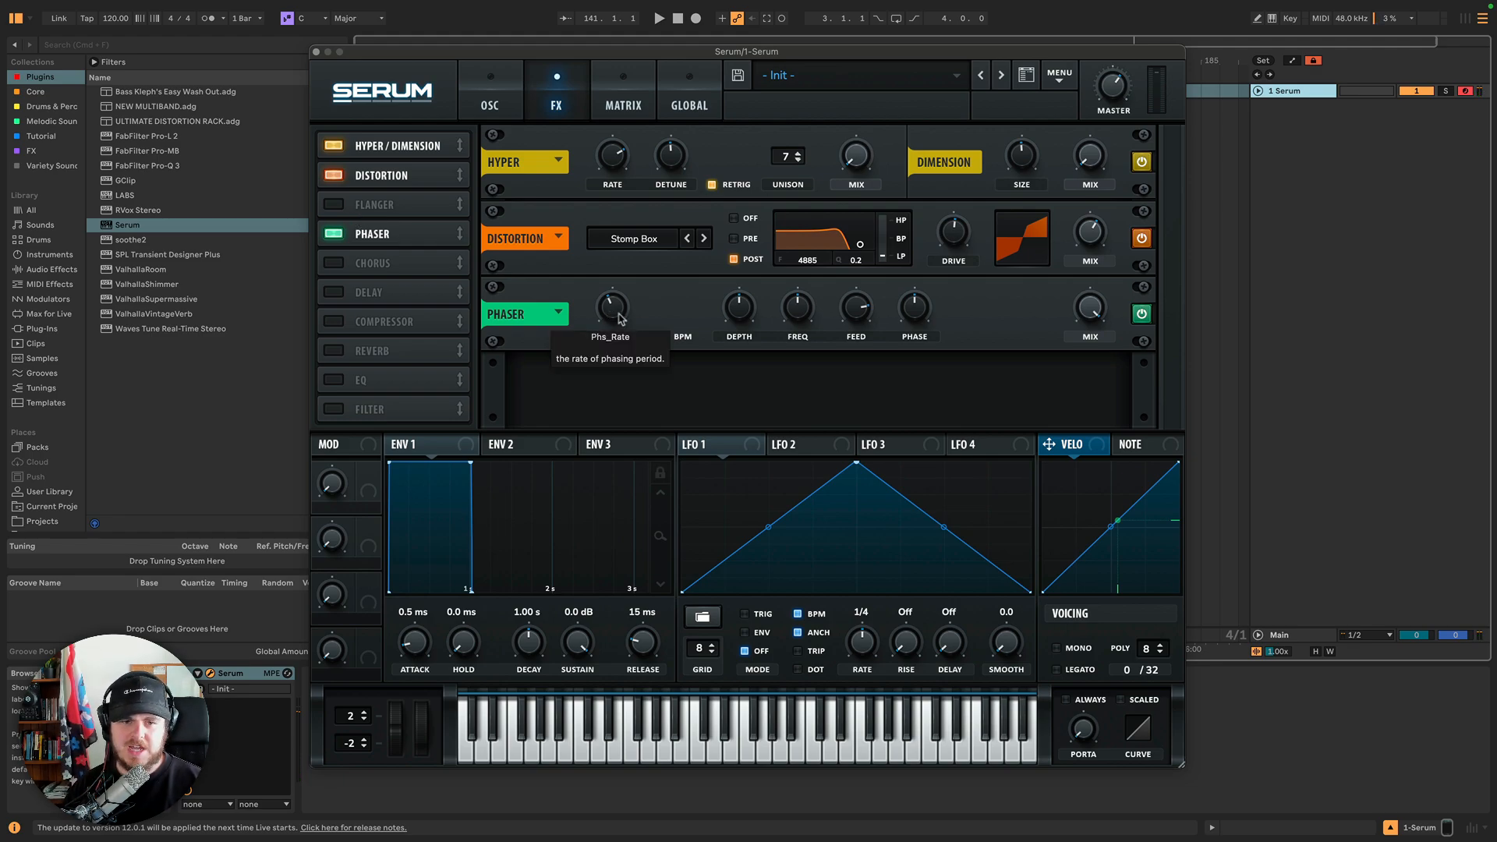
mouse_move(741, 315)
mouse_down()
mouse_move(736, 390)
mouse_move(738, 321)
mouse_up()
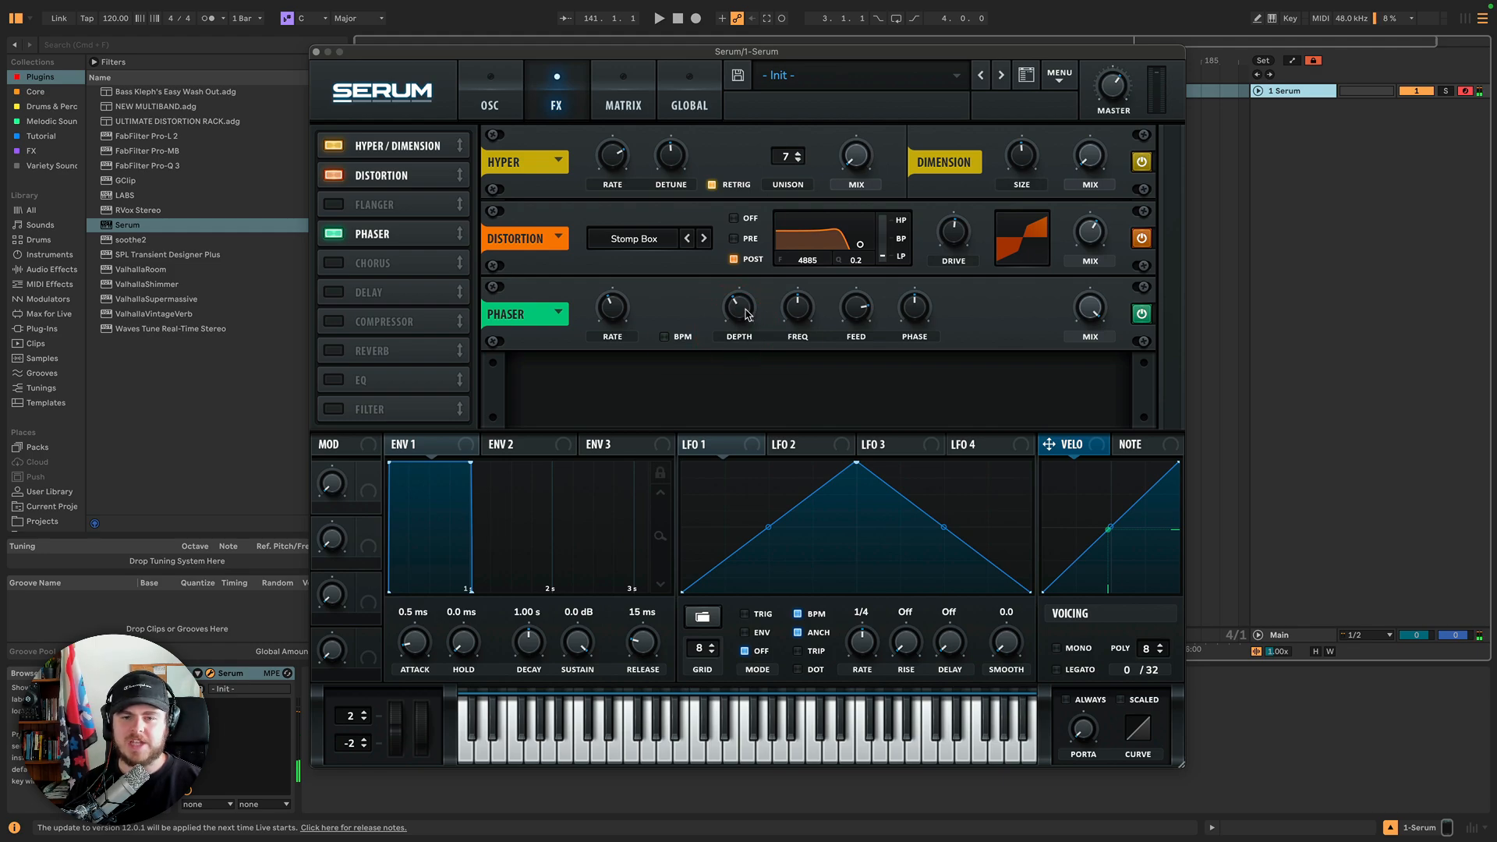
drag(746, 314, 736, 401)
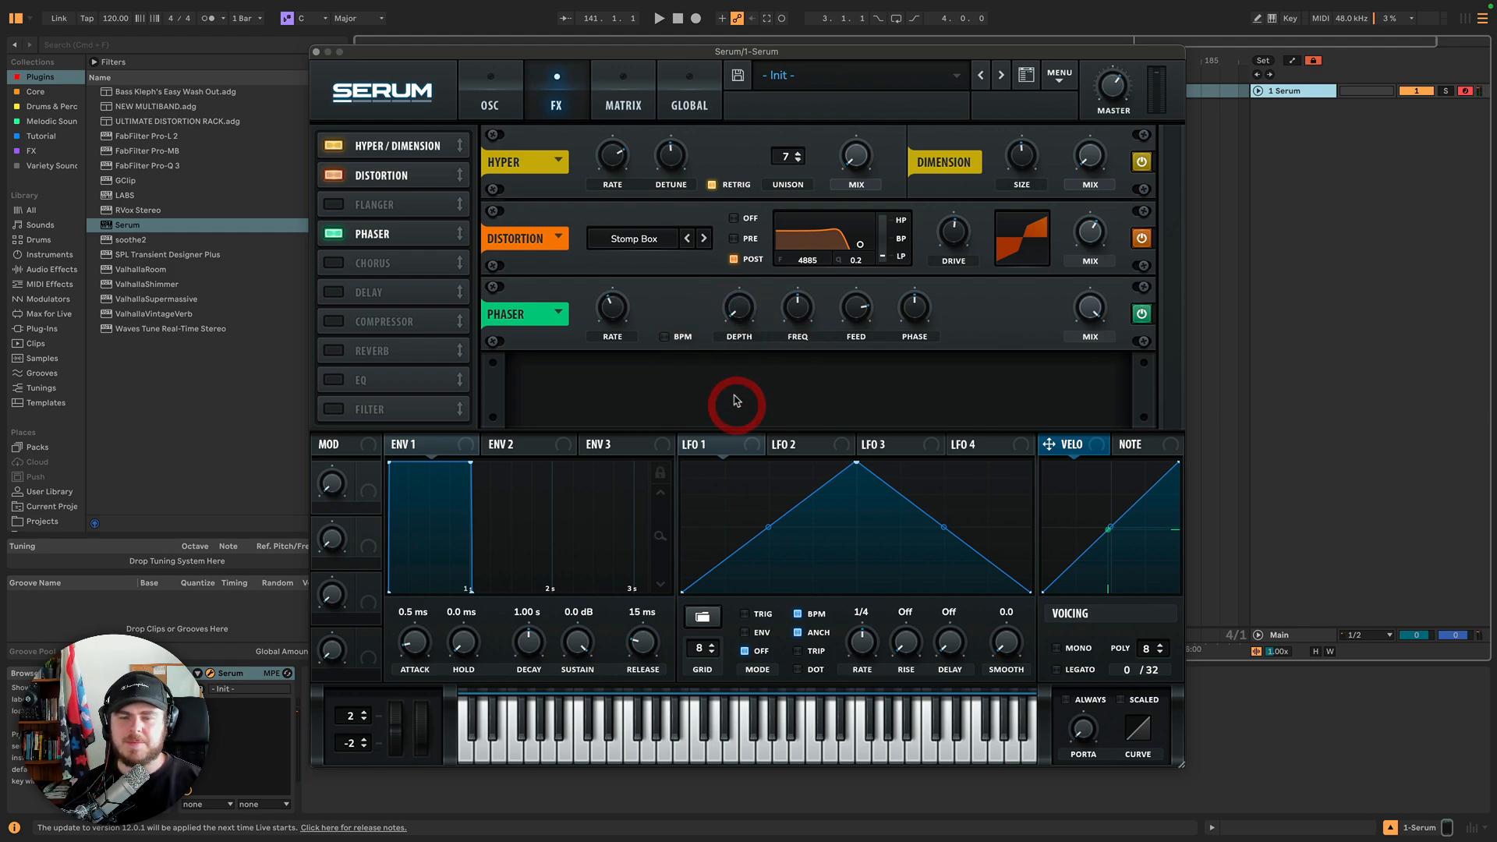
drag(616, 319, 606, 405)
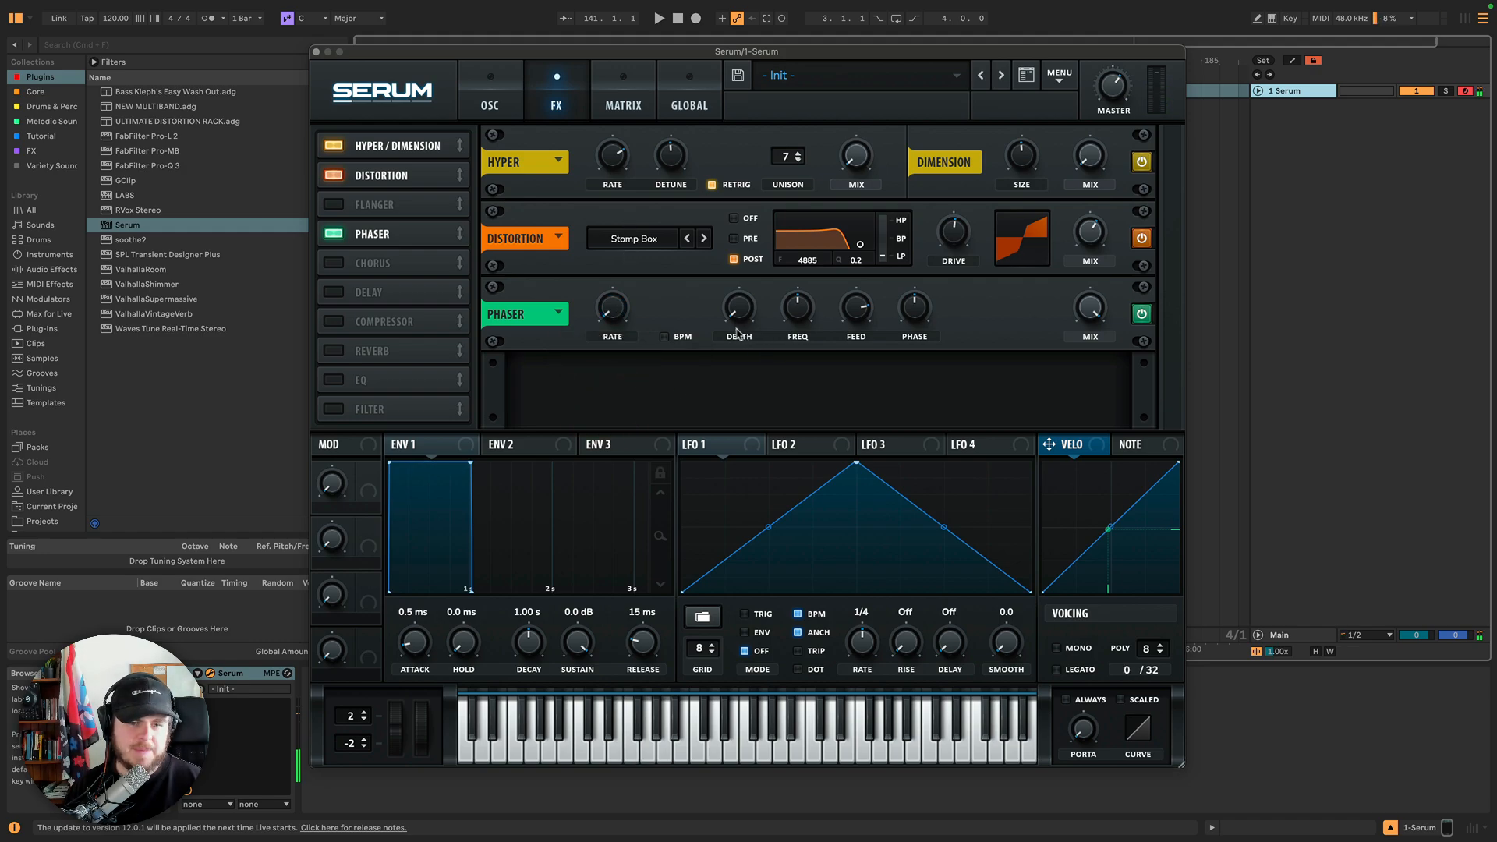
mouse_move(739, 315)
mouse_down()
mouse_move(740, 301)
mouse_move(745, 329)
mouse_up()
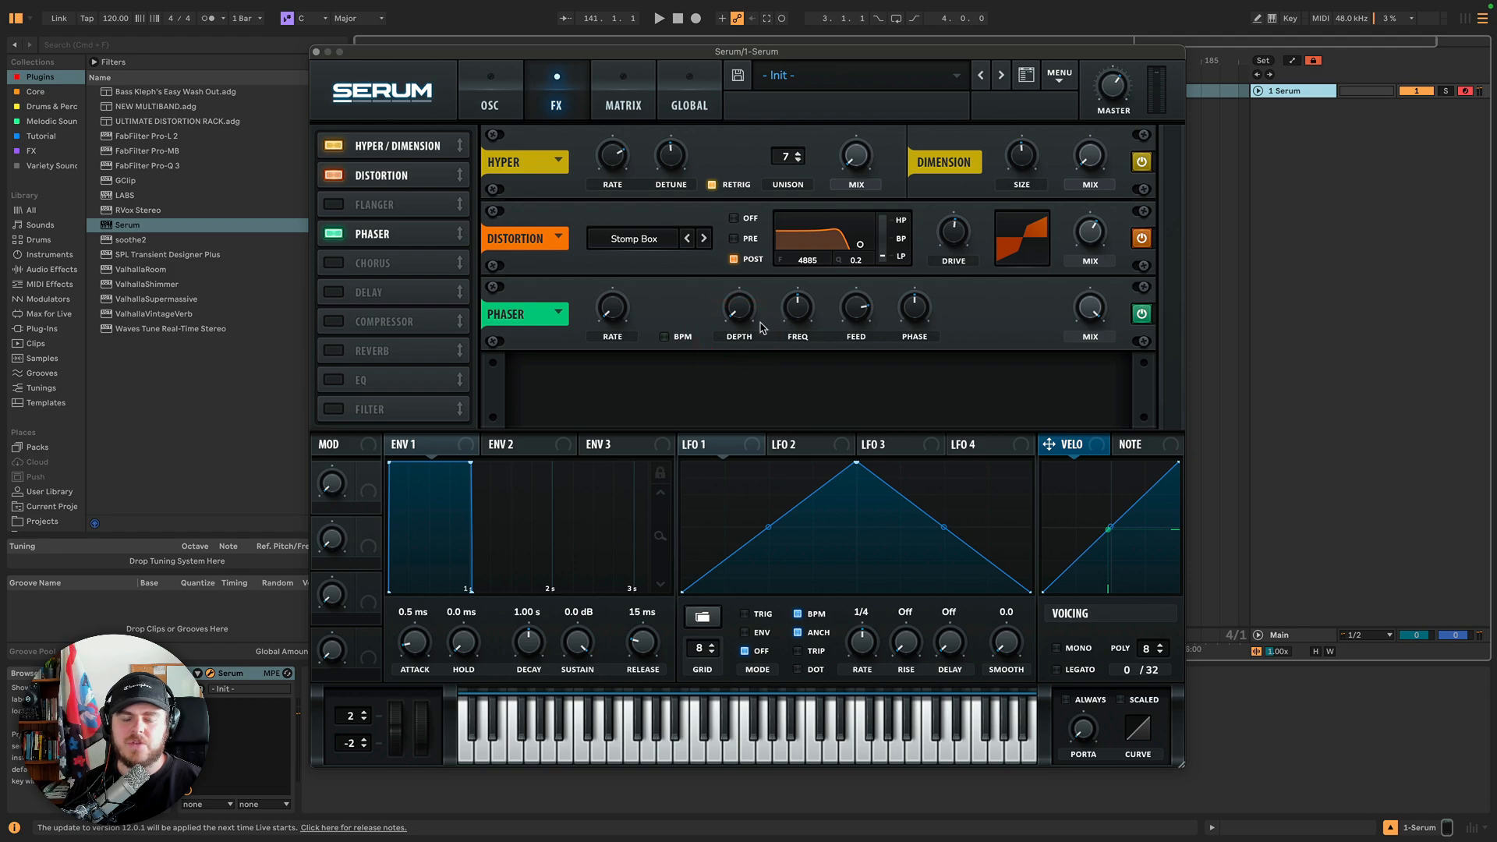
click(611, 317)
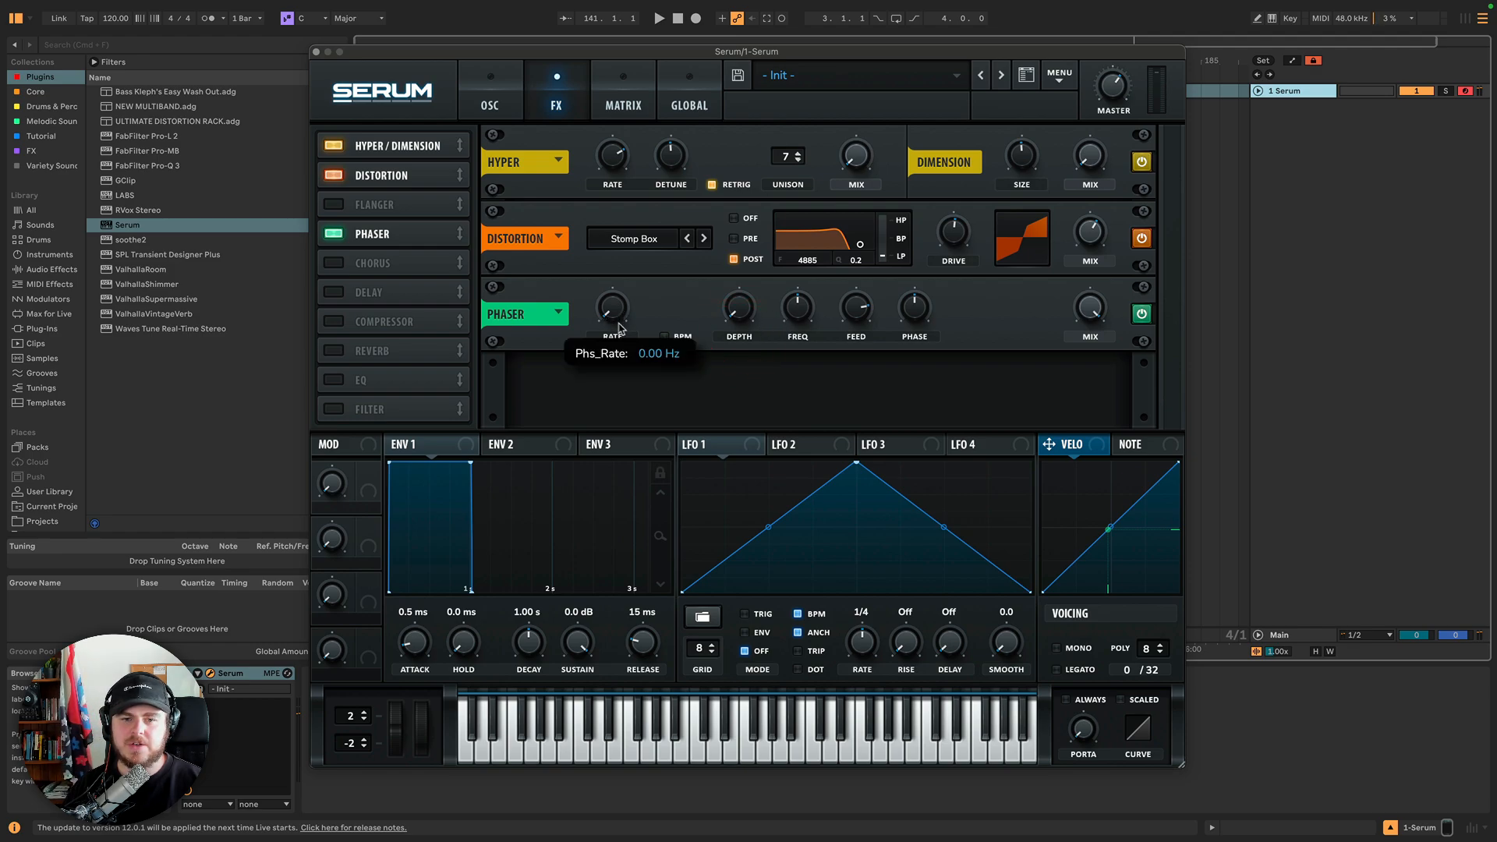
click(737, 314)
mouse_move(736, 312)
mouse_down()
mouse_move(746, 199)
mouse_move(742, 321)
mouse_up()
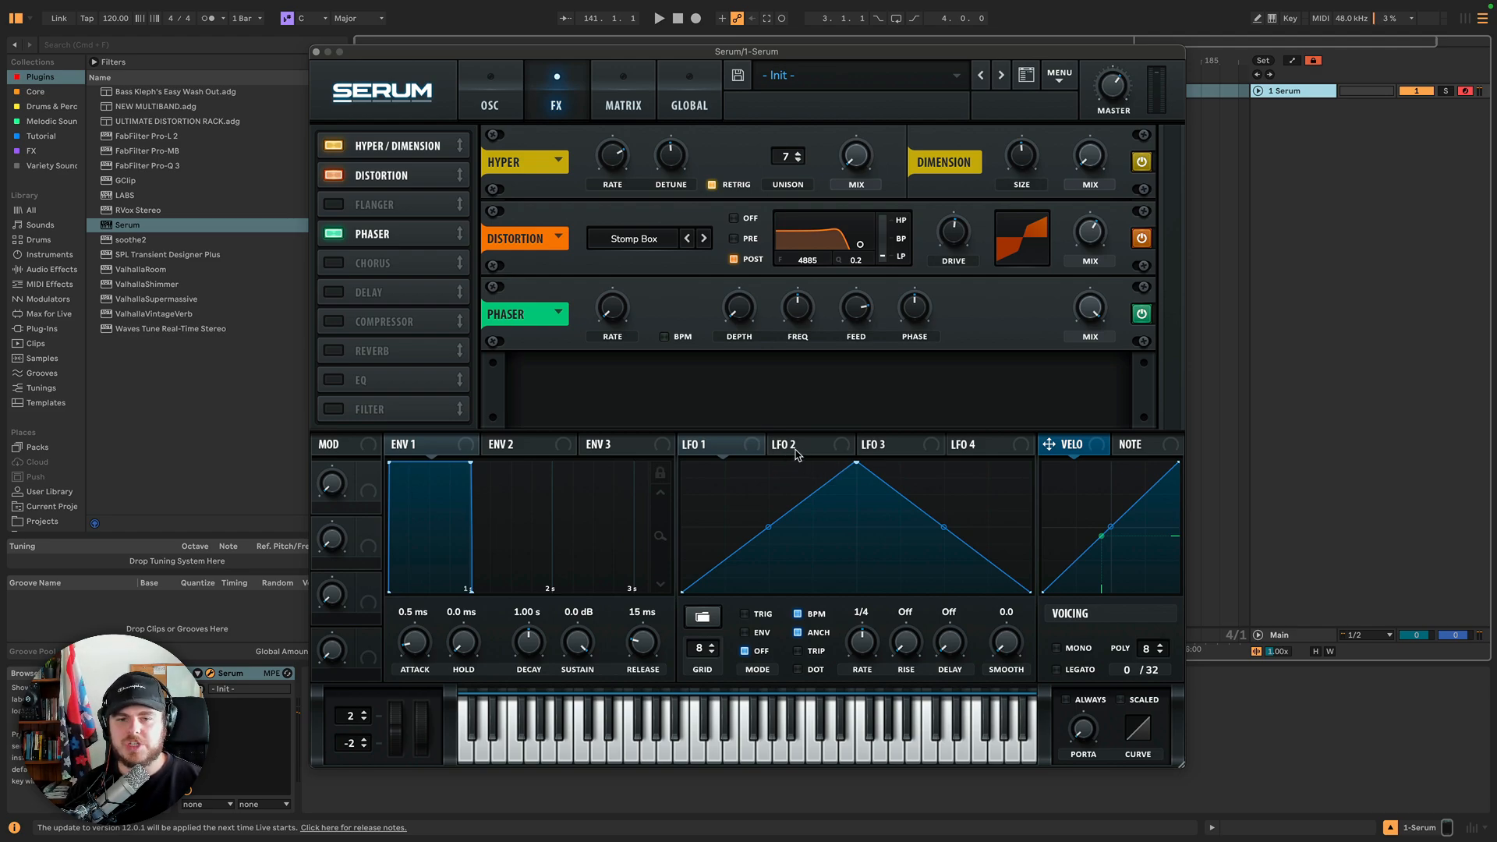
click(666, 339)
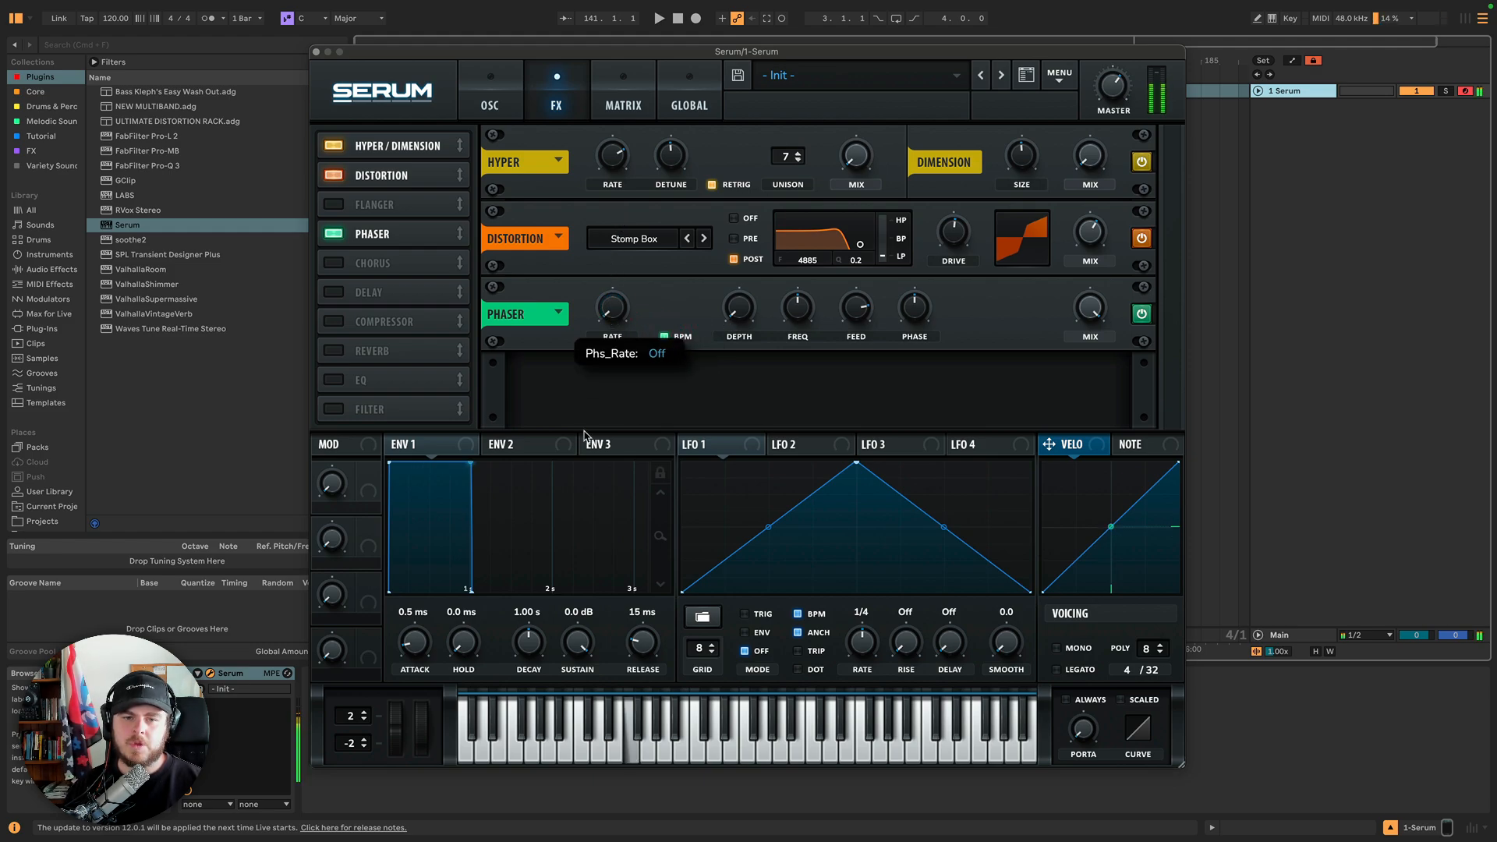
click(664, 336)
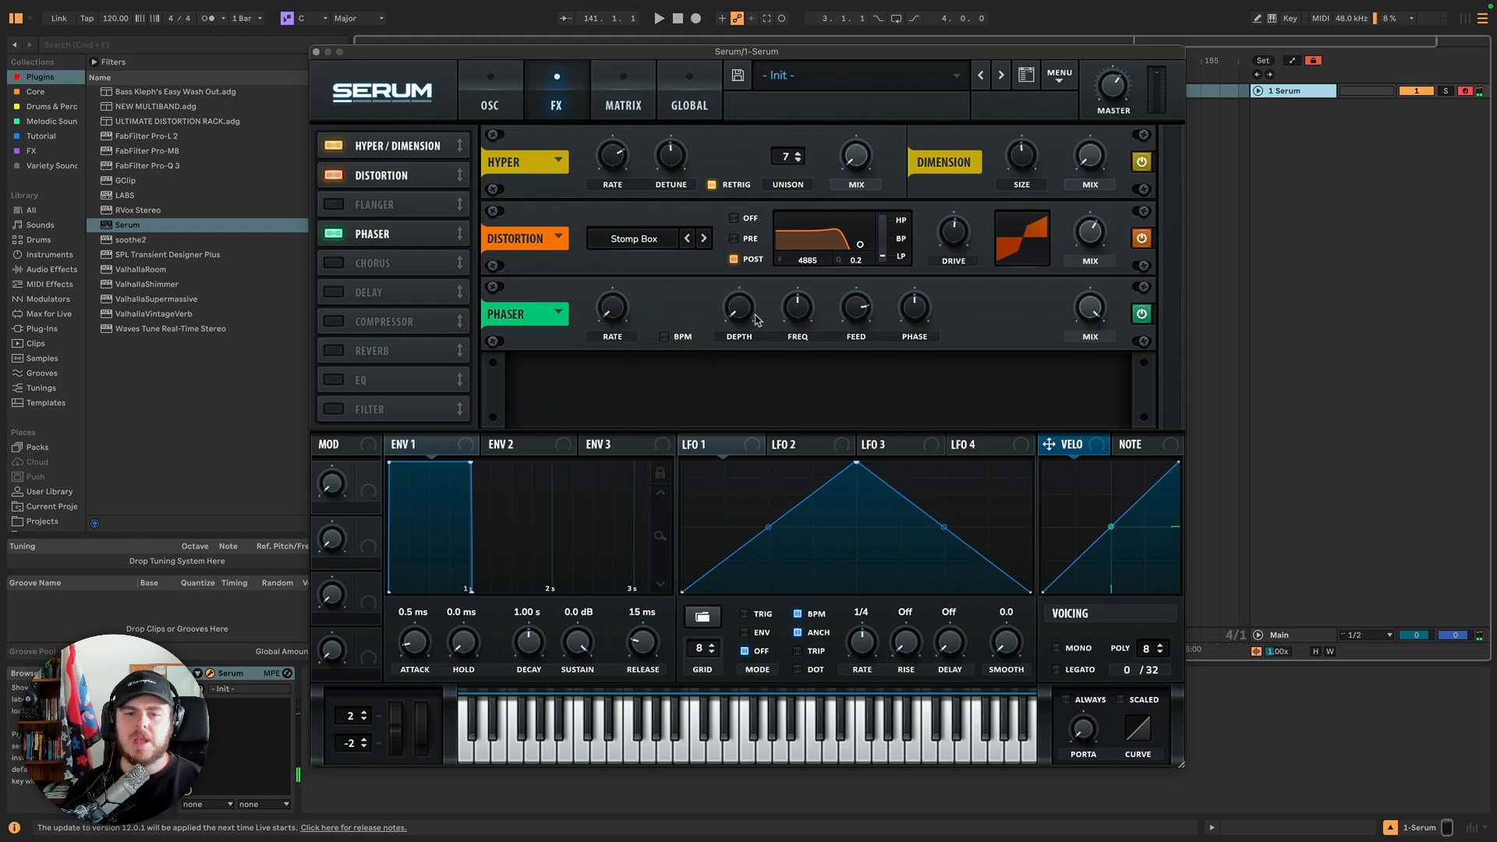
Sweep the phaser's Rate, Freq and Depth knobs to hear how they shape the phasing.
drag(620, 316, 621, 222)
drag(819, 313, 799, 292)
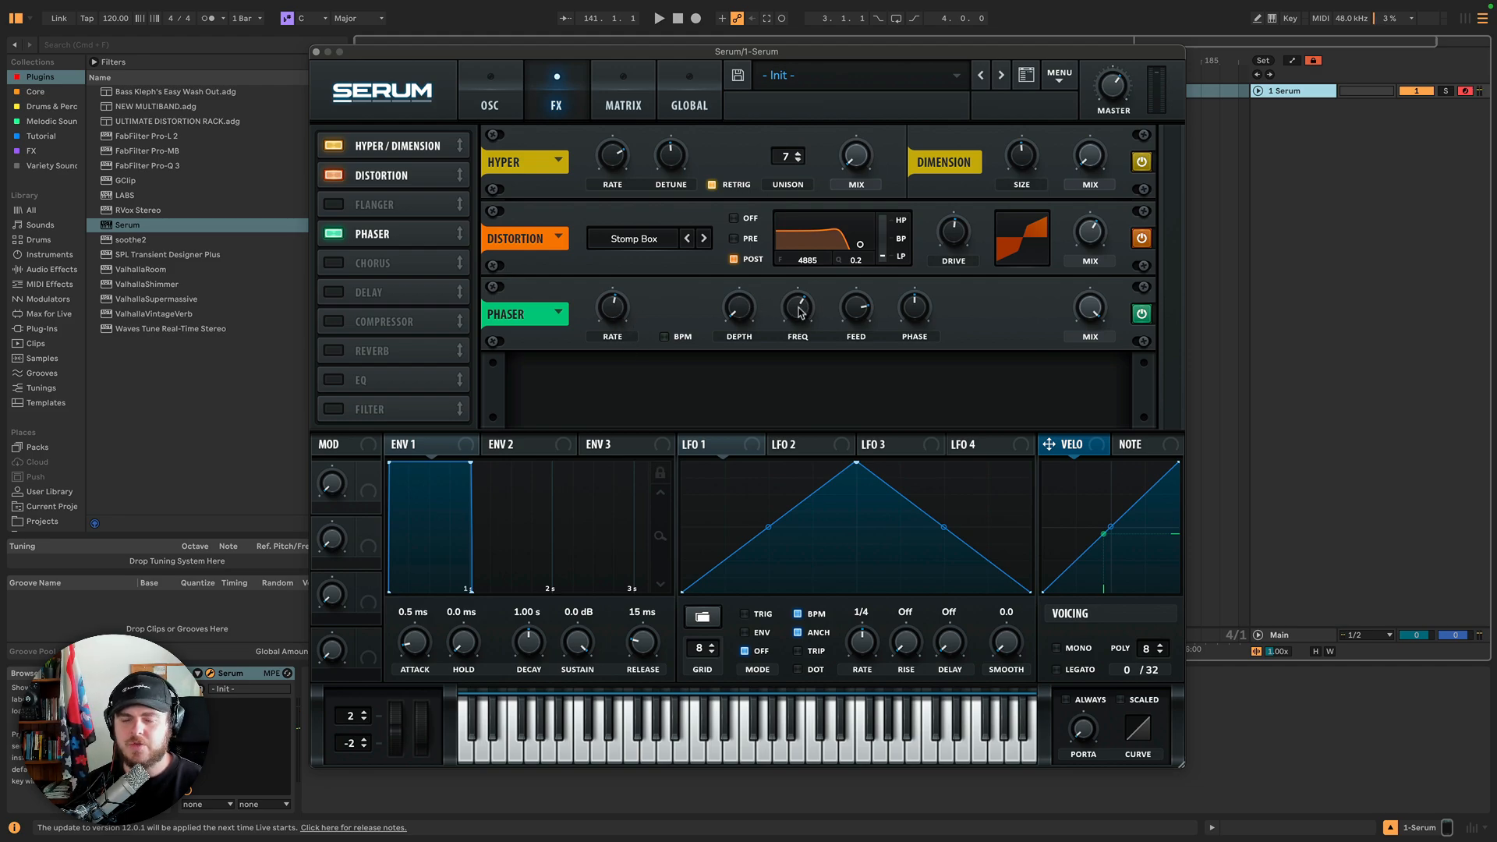
drag(802, 314, 812, 399)
drag(738, 308, 746, 244)
drag(793, 304, 802, 236)
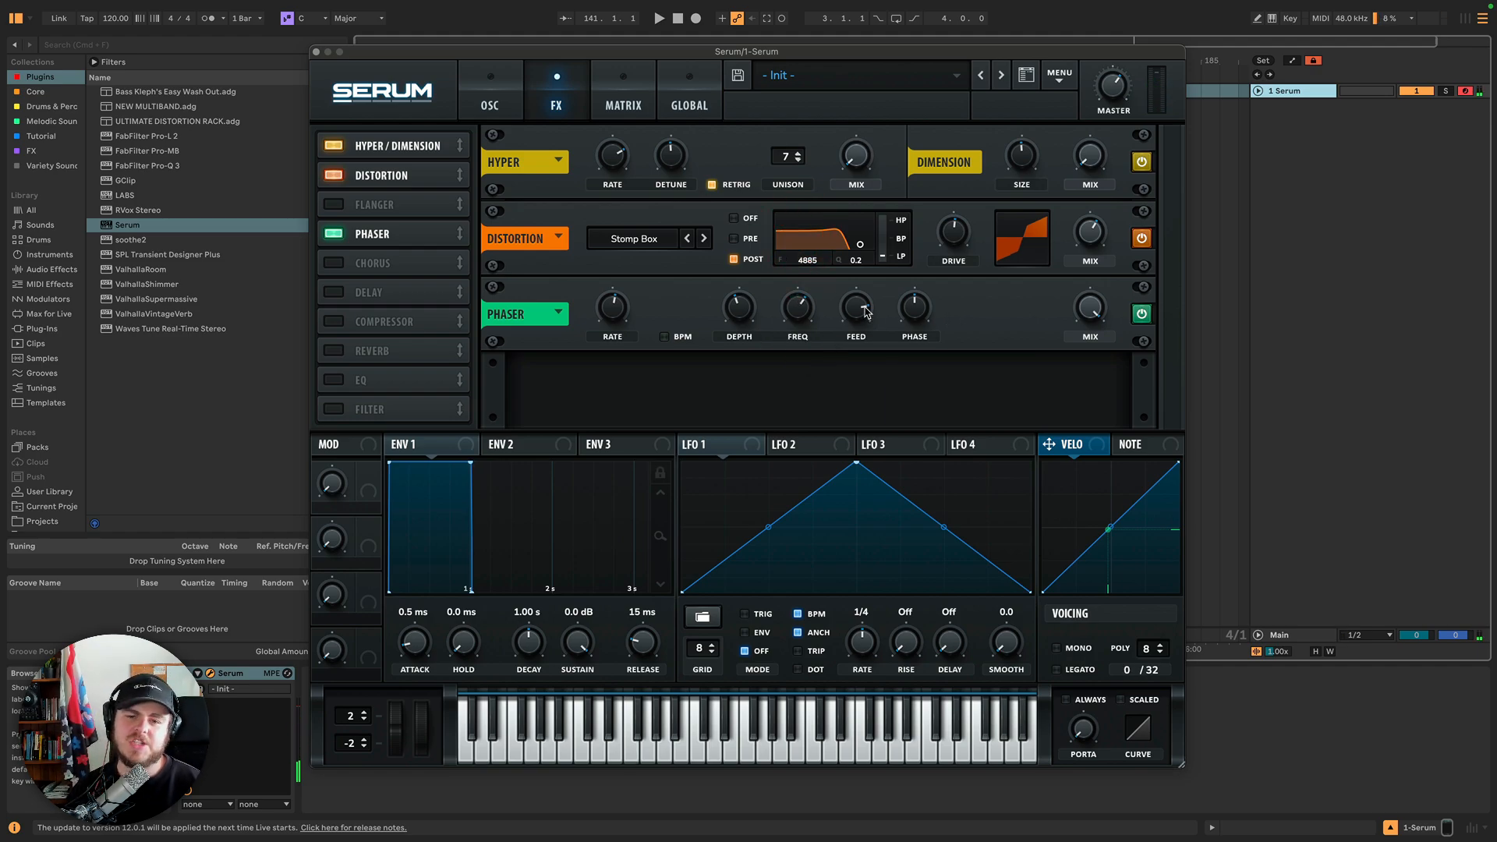
Sweep the phaser's Feedback knob up and down, settling it around 35%.
mouse_move(862, 322)
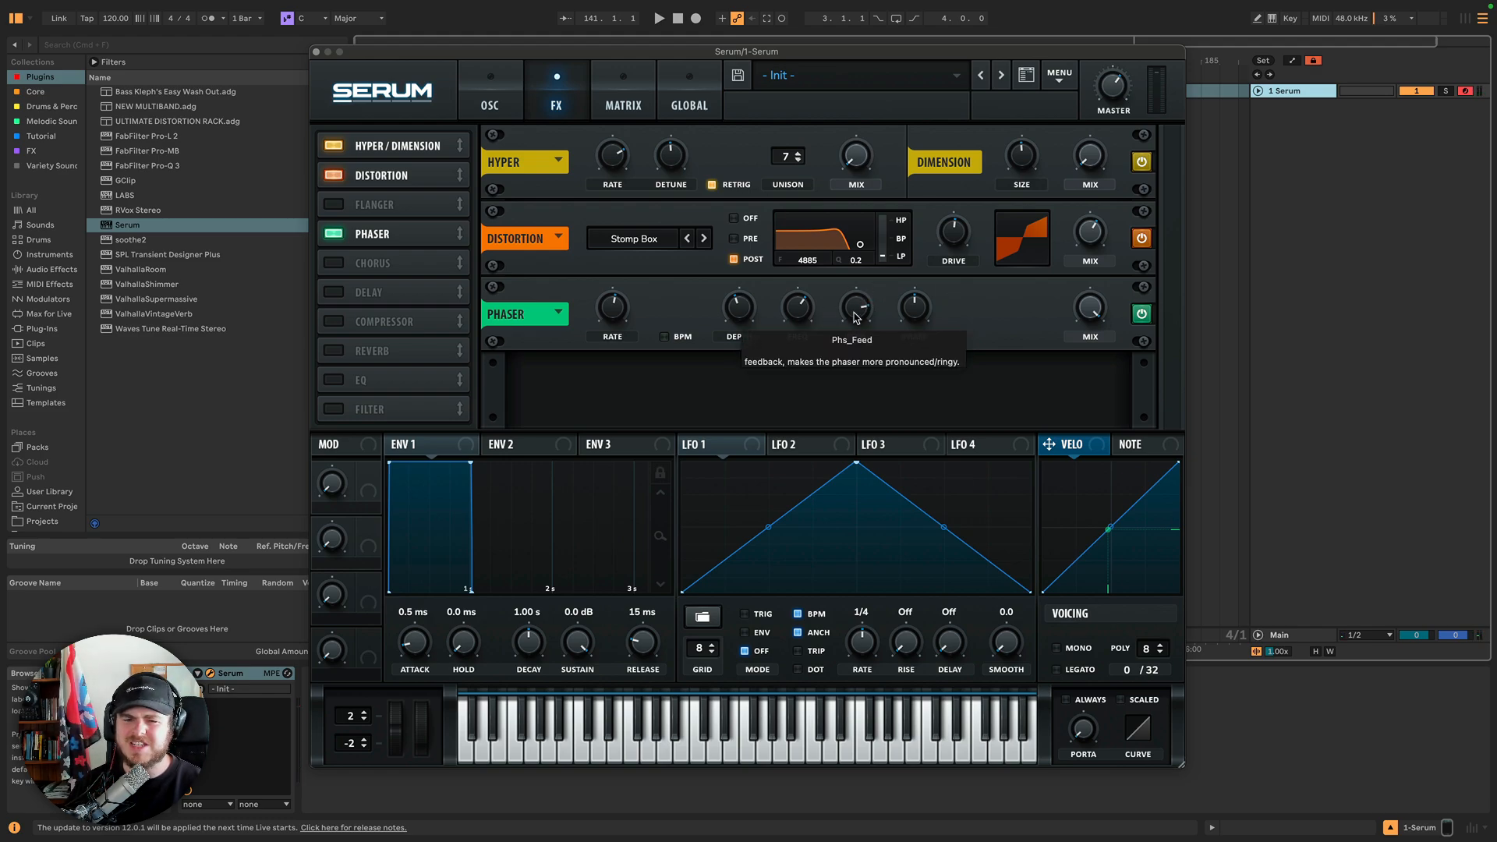
mouse_move(856, 317)
mouse_down()
mouse_move(853, 283)
mouse_move(860, 321)
mouse_up()
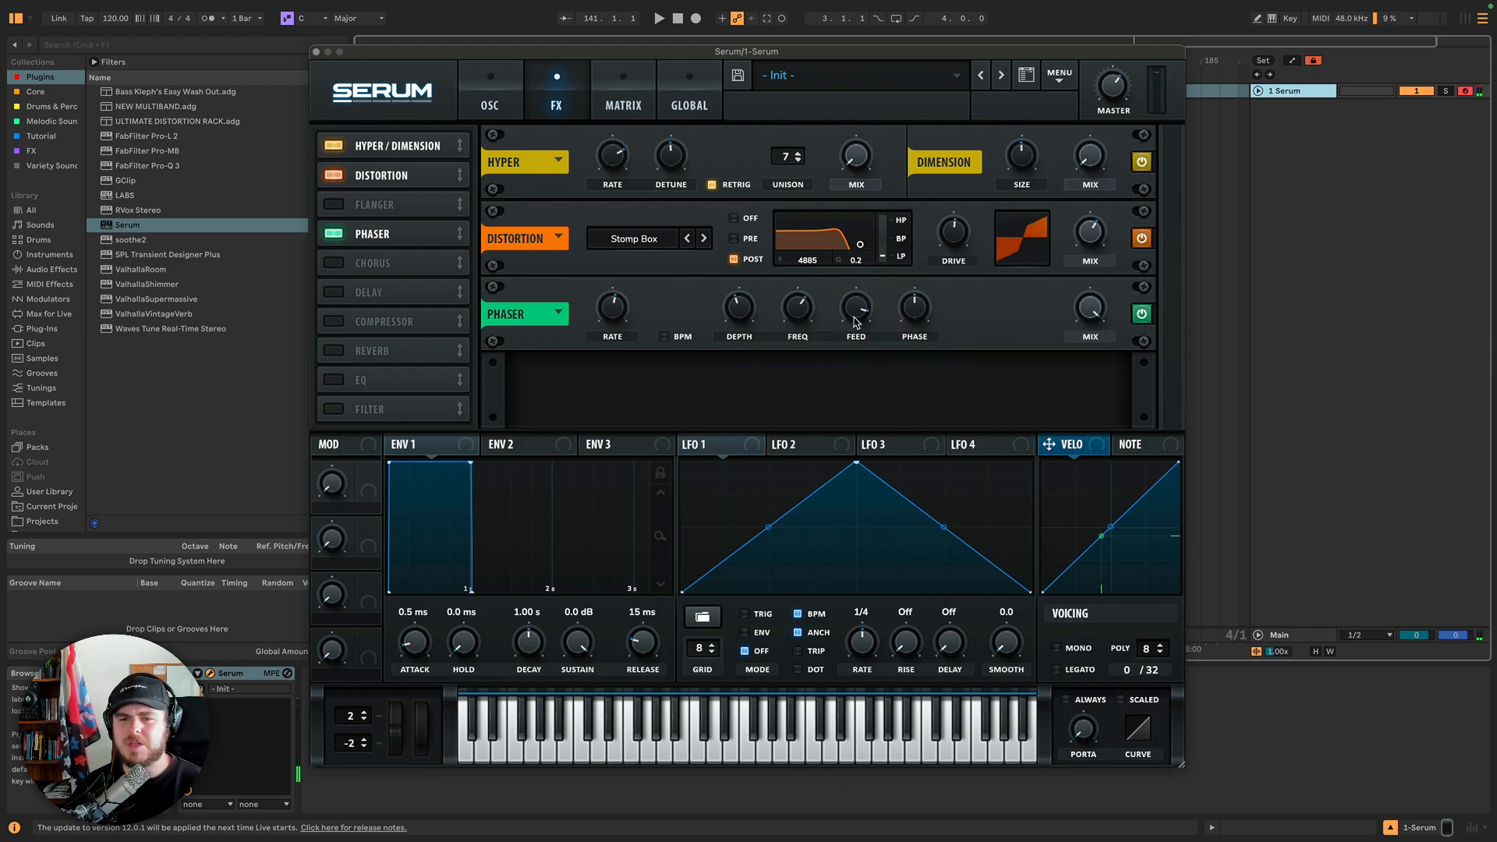
mouse_move(862, 295)
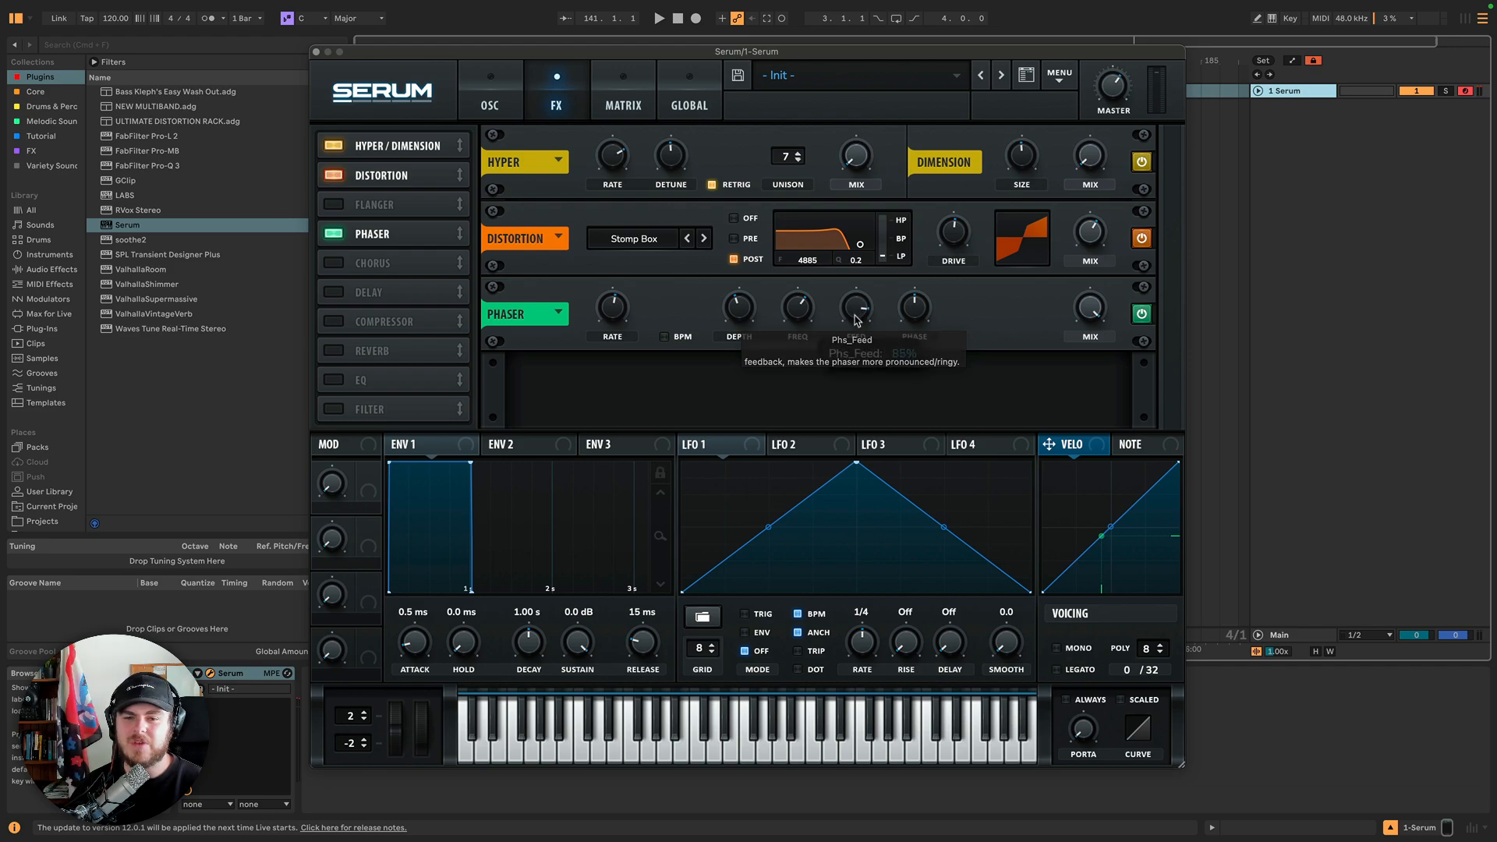
drag(861, 311, 858, 388)
click(862, 317)
click(857, 323)
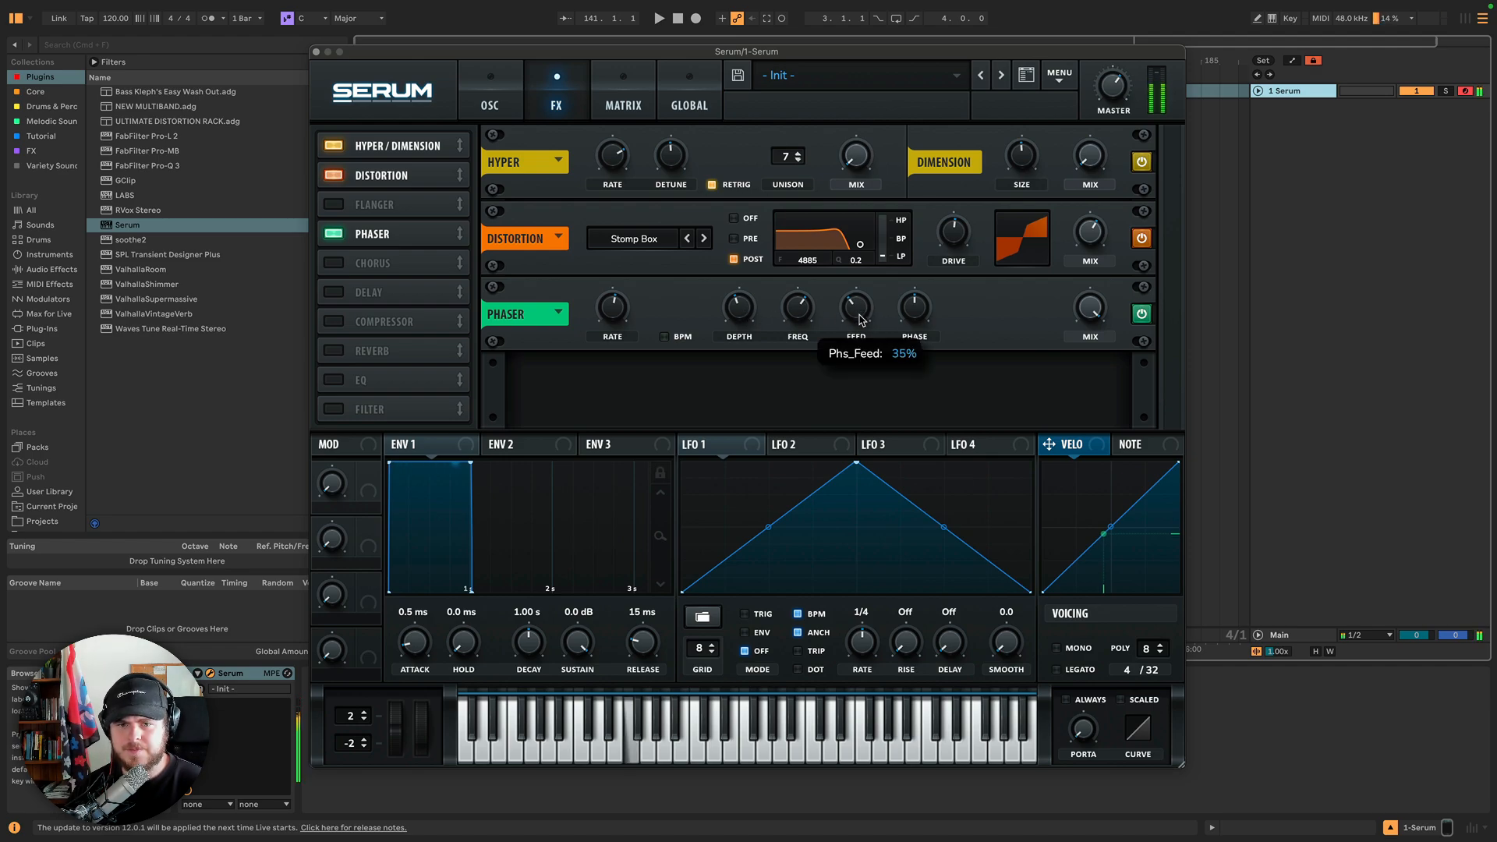
click(856, 311)
Tweak the phaser's Rate, Depth, Freq and Feedback knobs together to compare combinations.
mouse_move(604, 305)
mouse_down()
mouse_move(607, 333)
mouse_move(620, 327)
mouse_up()
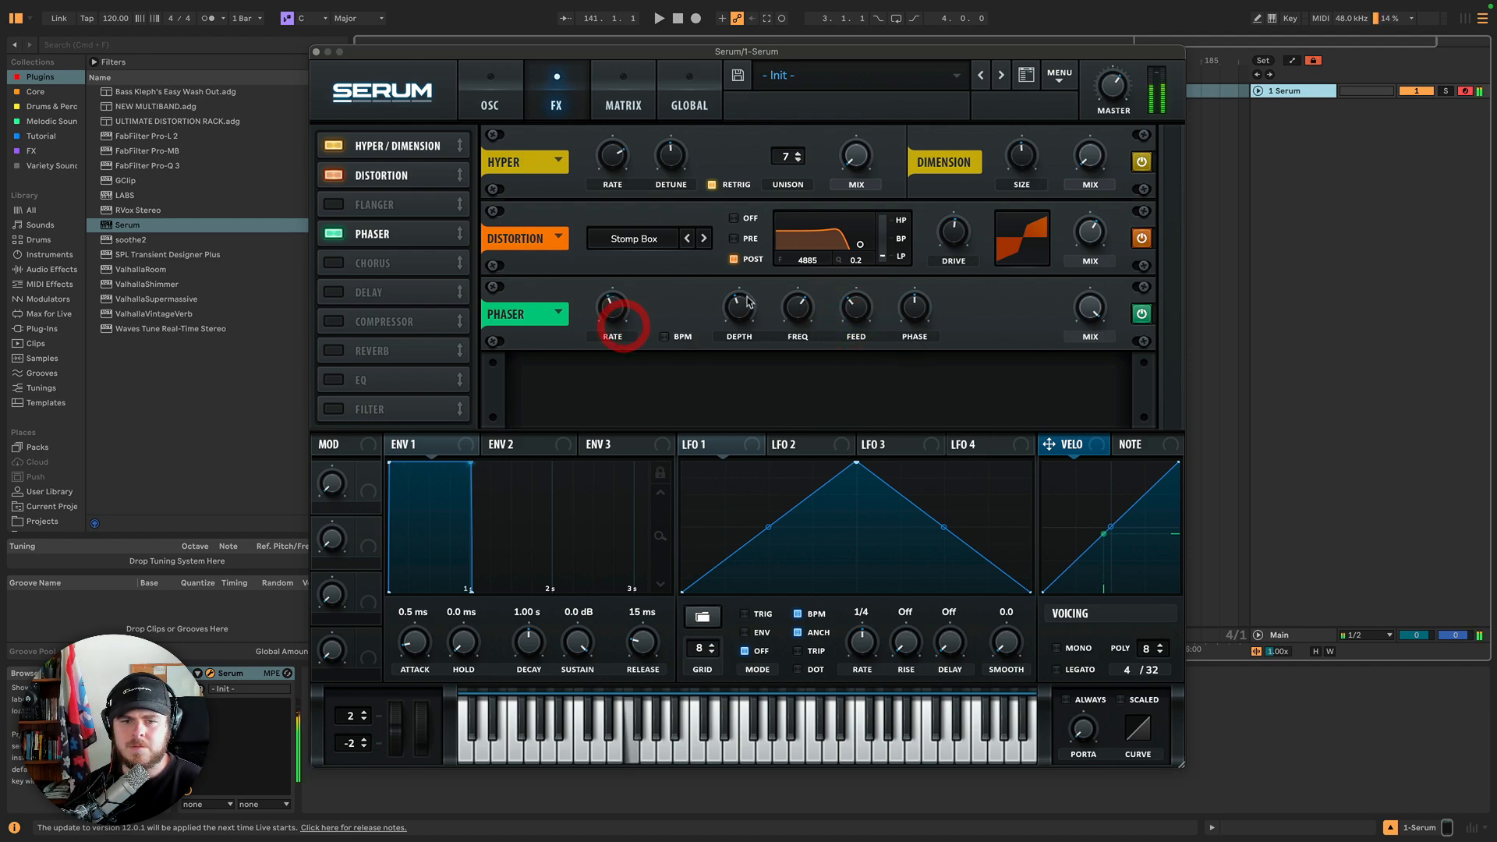
drag(737, 299, 758, 251)
drag(813, 306, 812, 357)
mouse_move(746, 307)
mouse_down()
mouse_move(743, 272)
mouse_move(797, 342)
mouse_move(753, 323)
mouse_up()
drag(610, 306, 609, 324)
drag(855, 305, 869, 278)
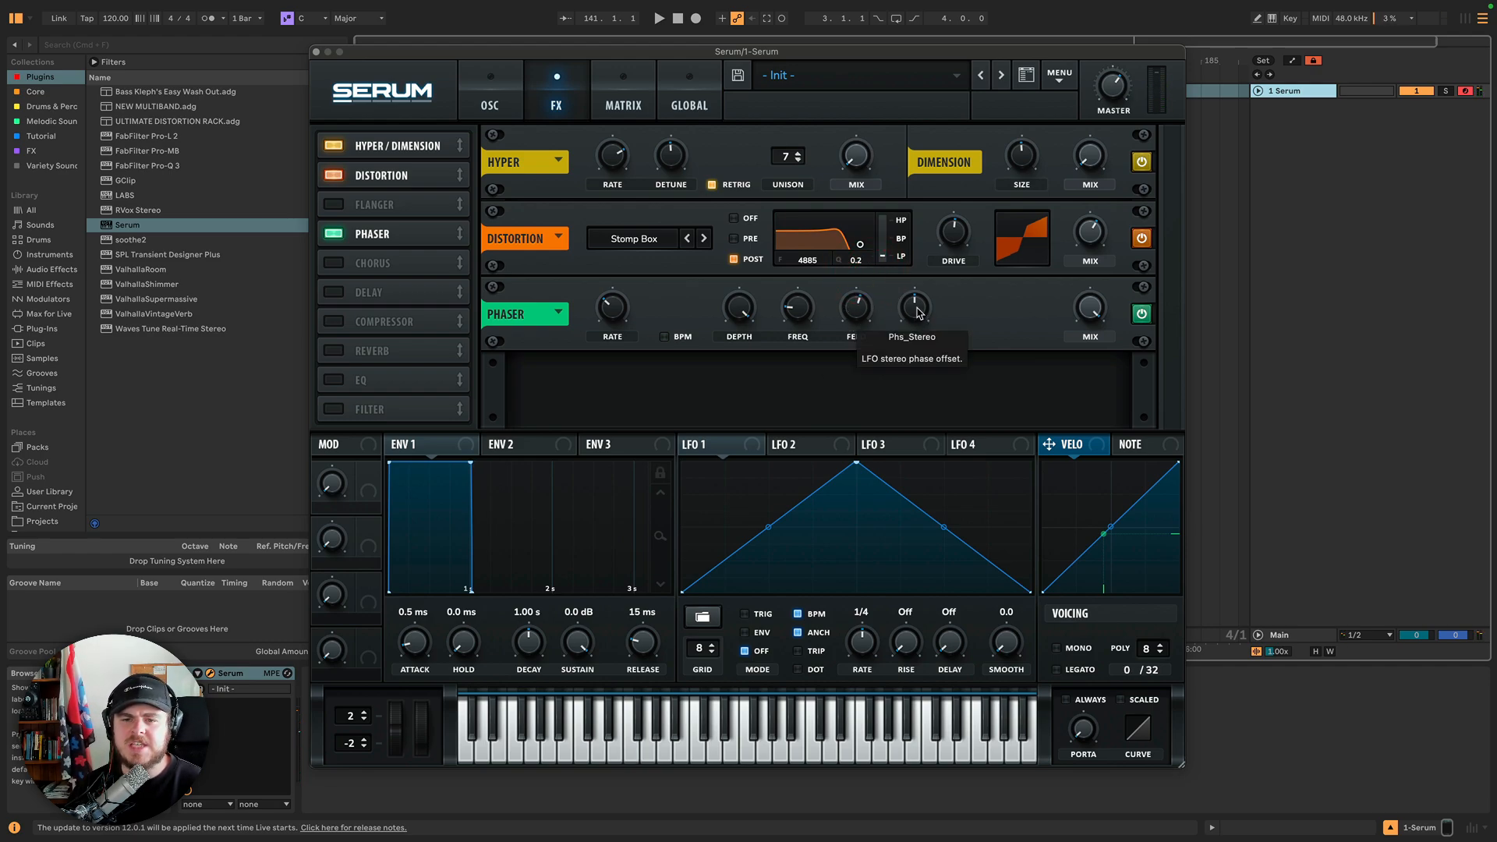
Turn the phaser's Phase stereo offset knob down to about 4 degrees and lower the phaser Mix.
drag(918, 312, 924, 454)
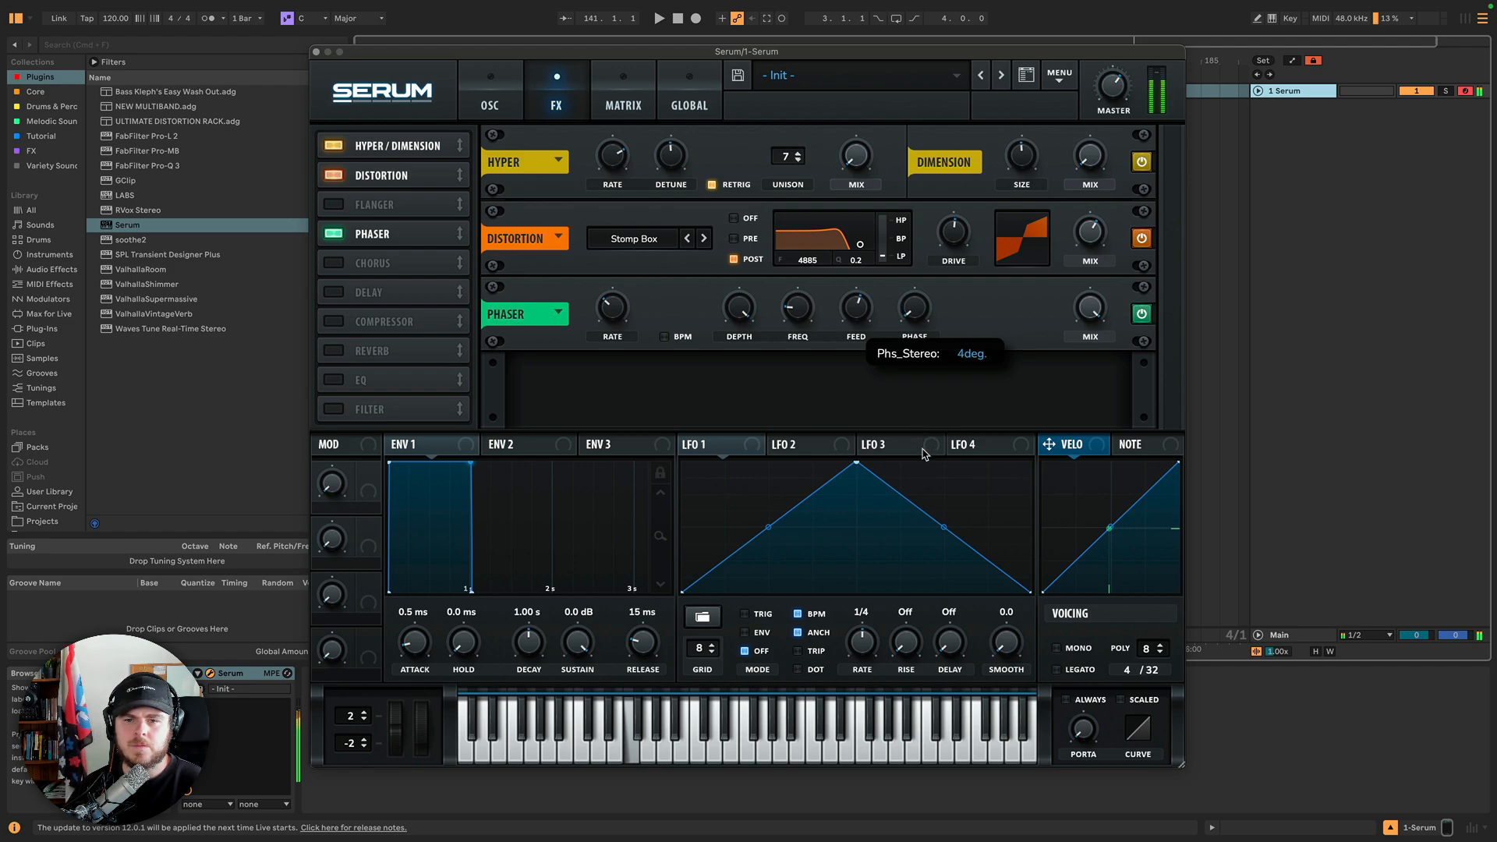
click(1033, 355)
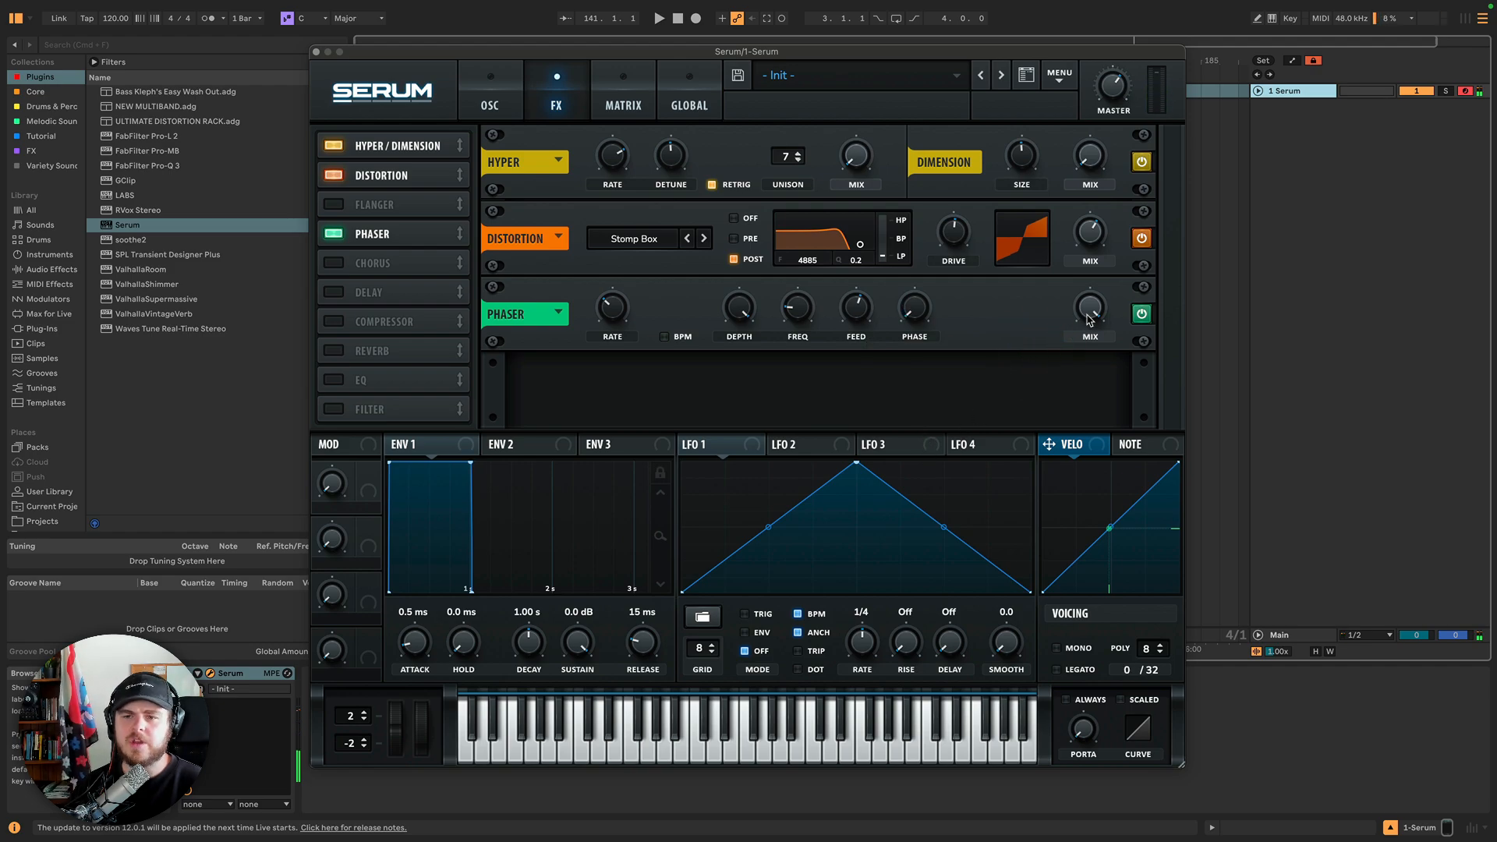
drag(1089, 319, 1080, 377)
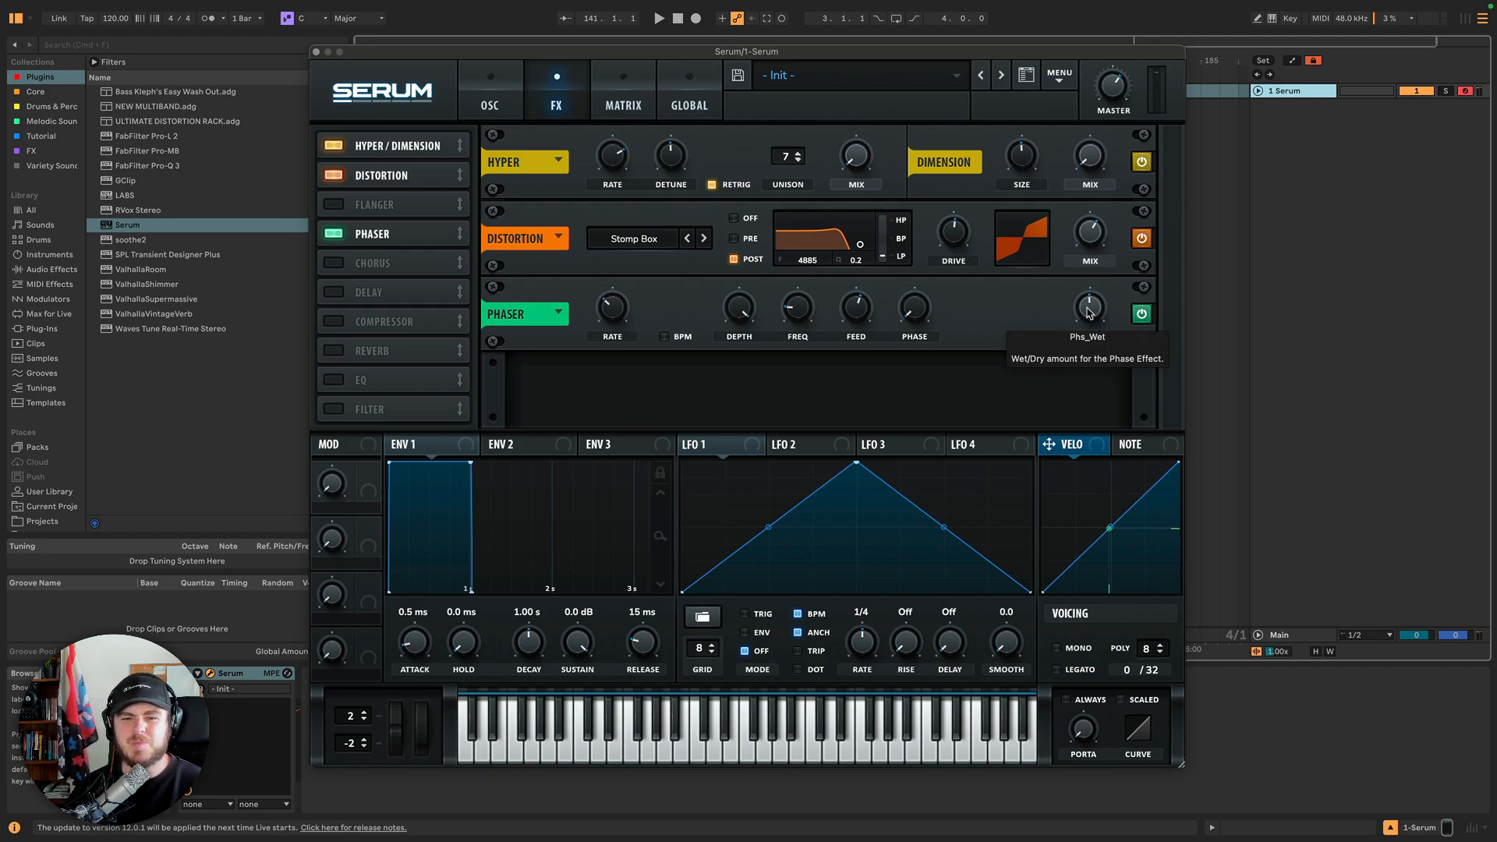
Toggle the Flanger module on and off, turn the Phaser module off, and enable the Chorus module.
click(337, 206)
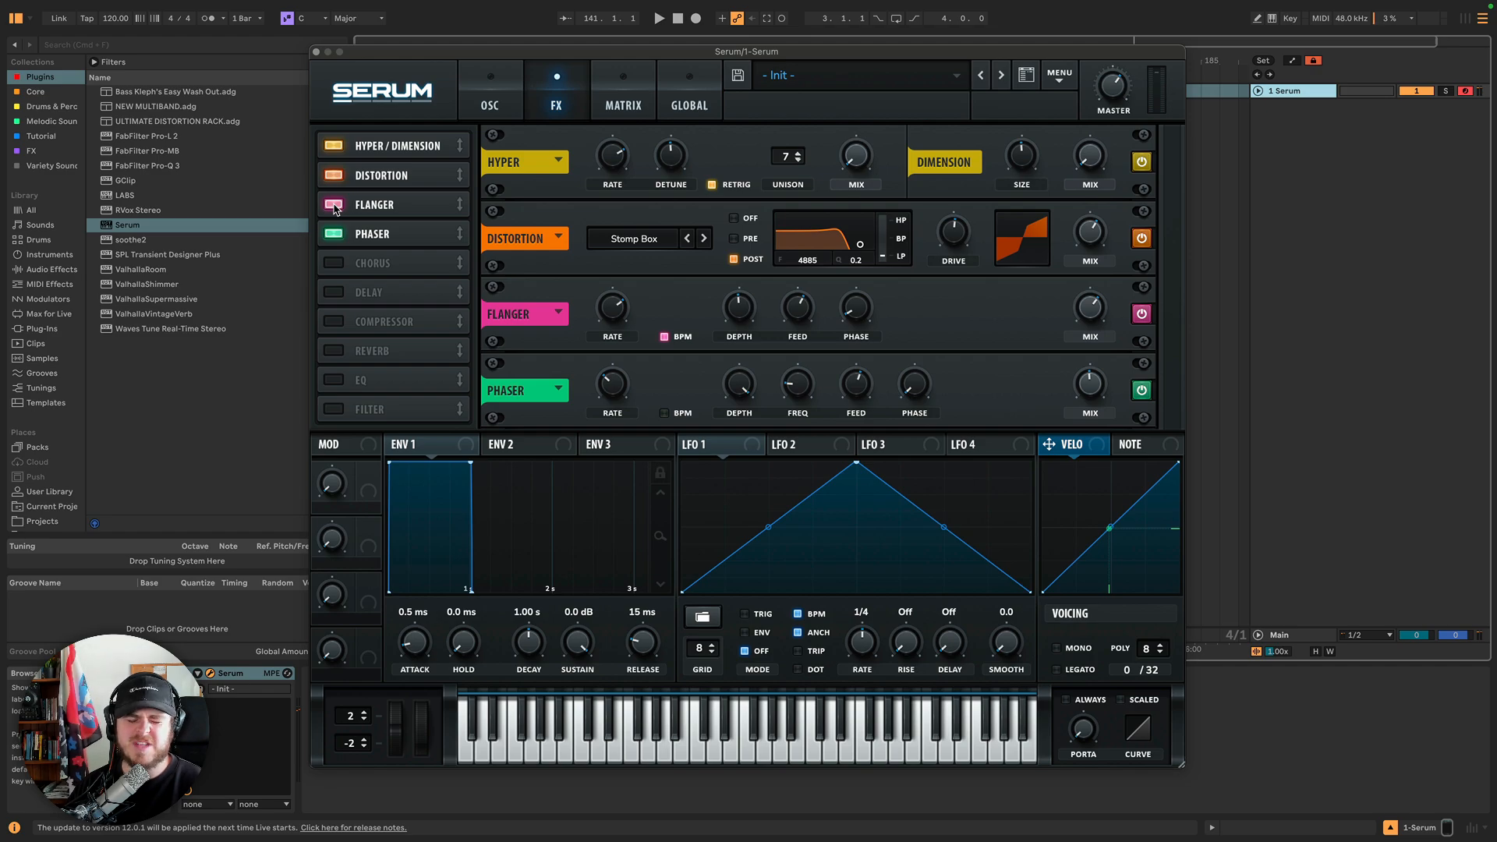
click(335, 207)
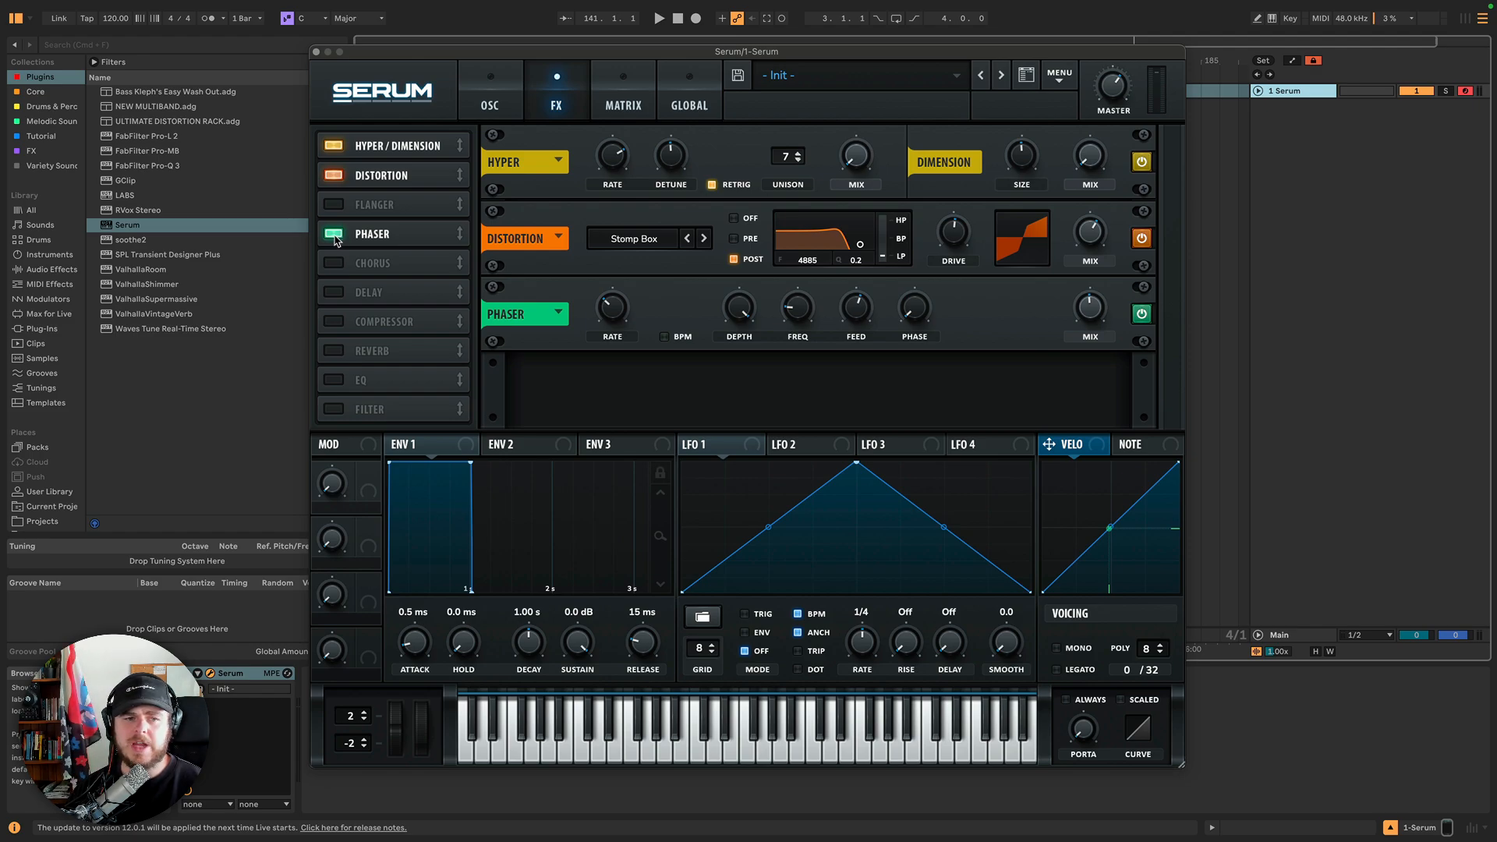
click(335, 235)
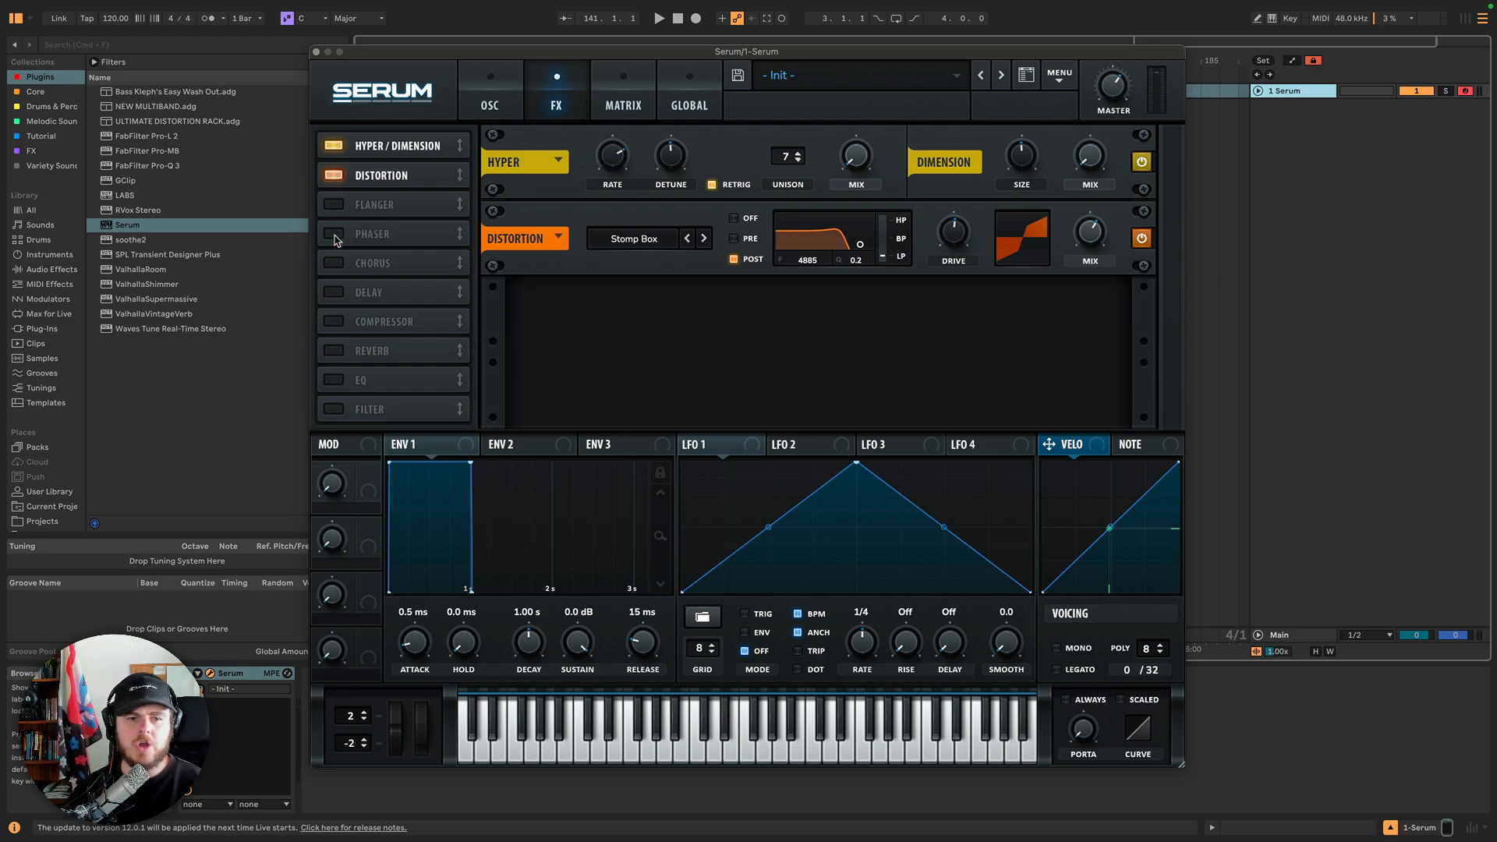
click(335, 265)
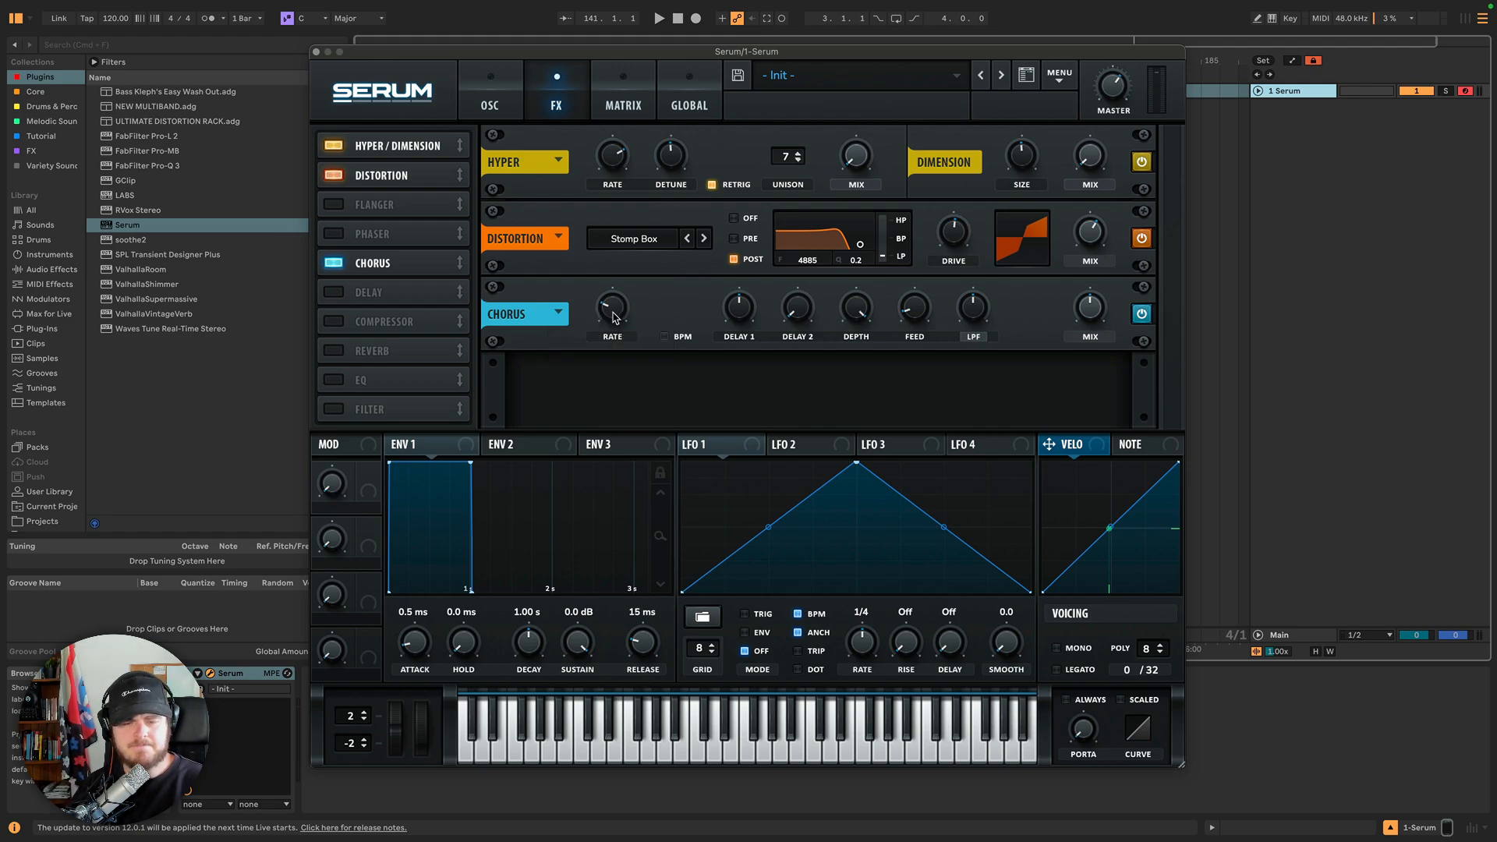
Sweep the chorus Rate, Delay 1, Delay 2 and Feedback knobs, raising feedback to about 32%.
mouse_move(614, 315)
mouse_down()
mouse_move(615, 284)
mouse_move(616, 315)
mouse_up()
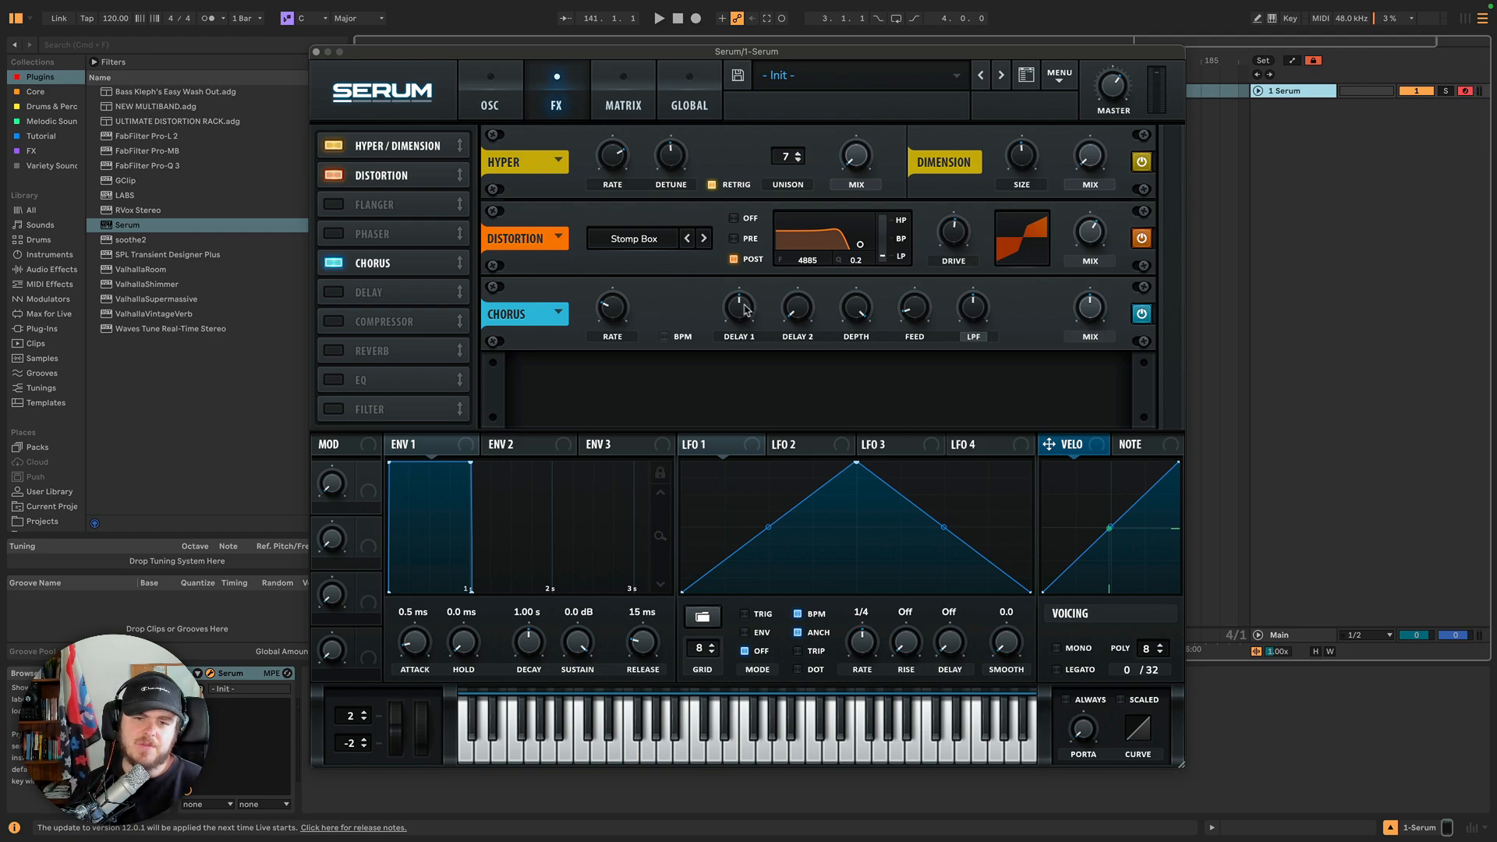
drag(744, 312, 770, 428)
drag(735, 311, 751, 244)
drag(797, 312, 805, 243)
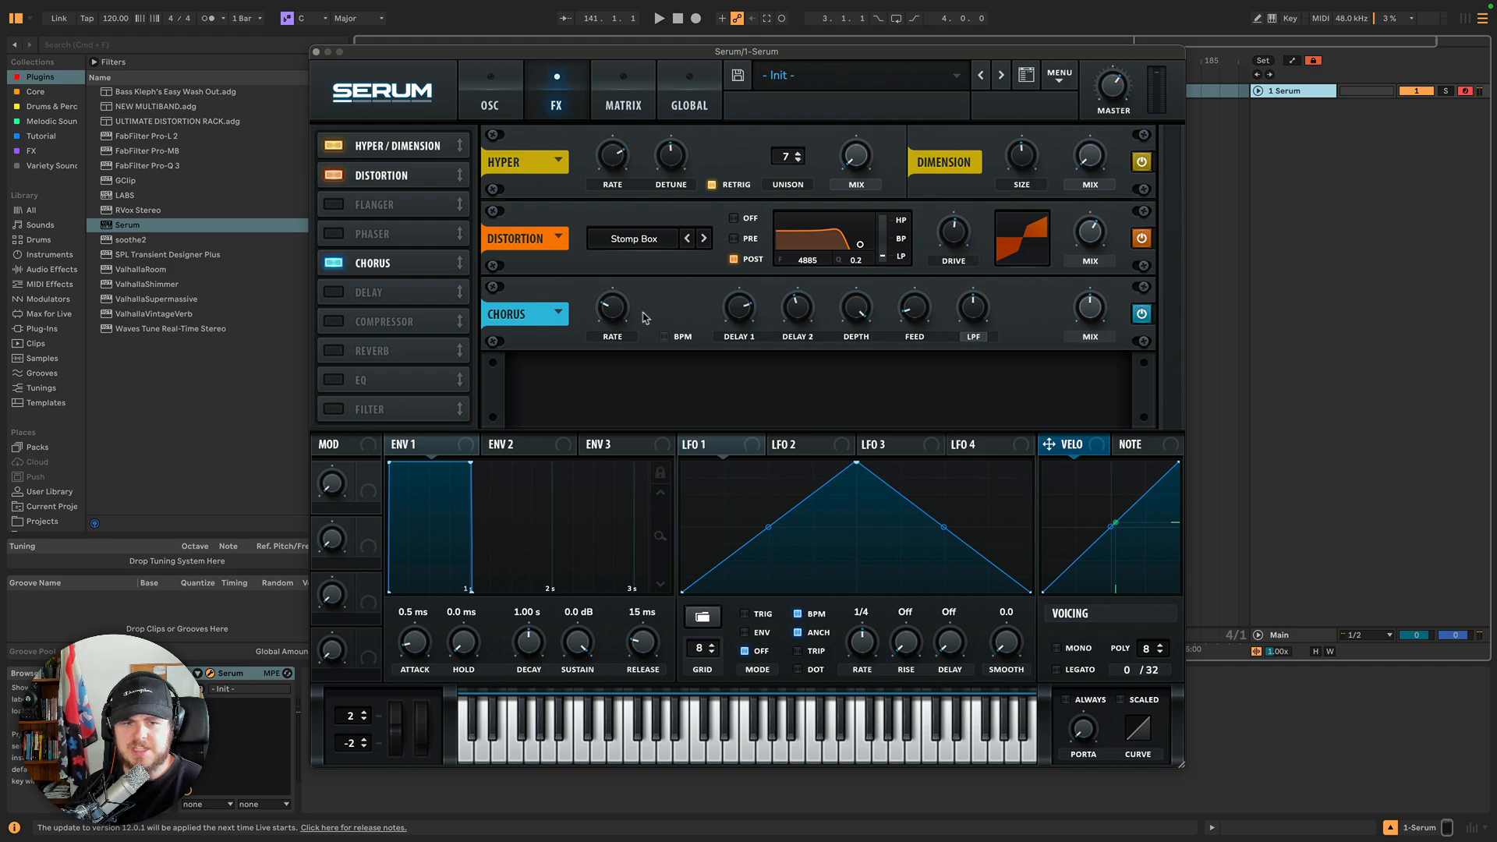
drag(612, 310, 615, 288)
drag(915, 308, 914, 265)
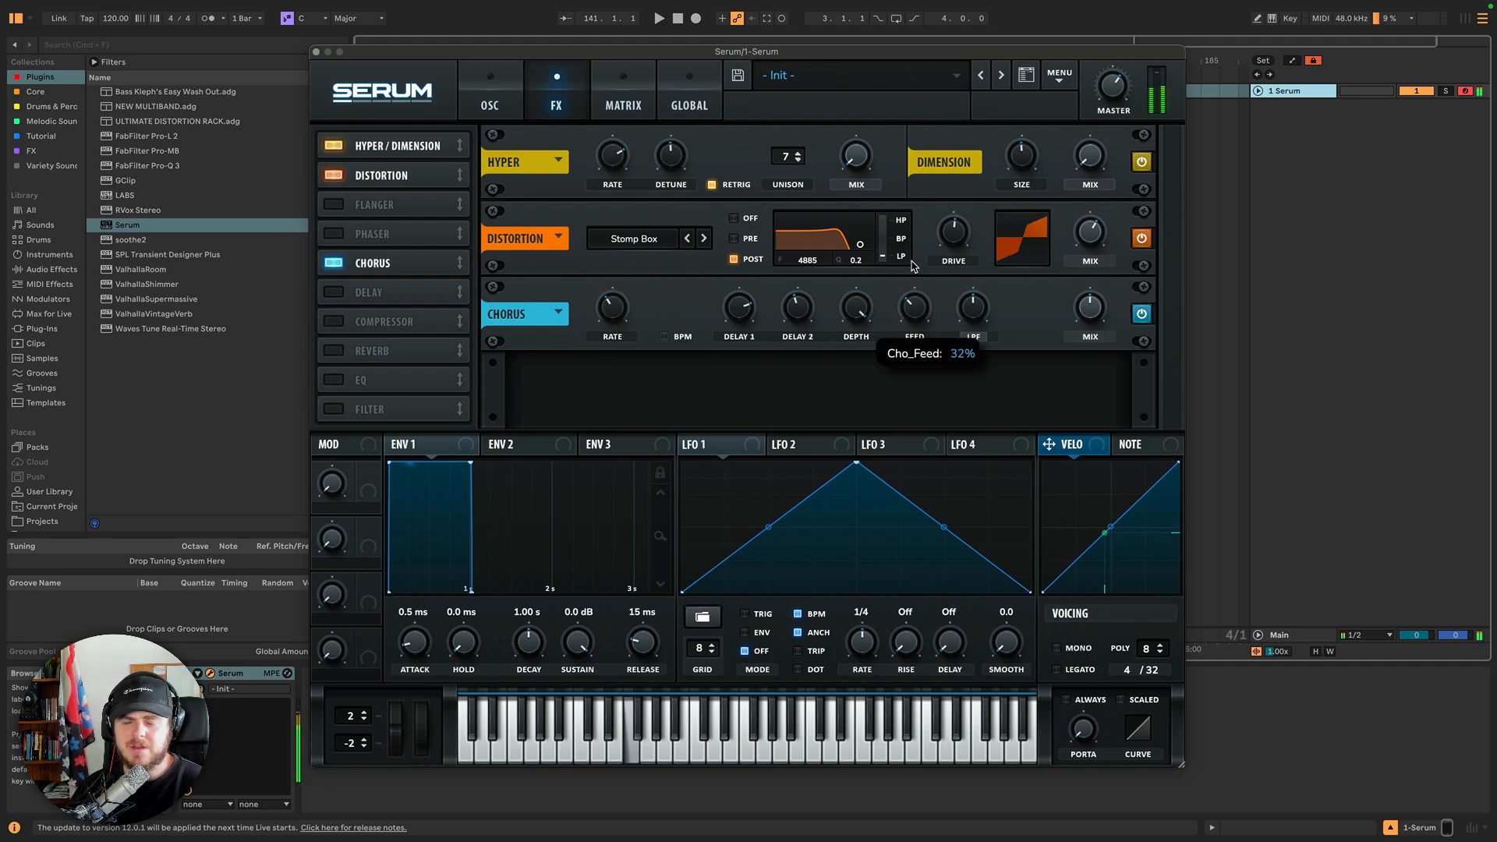
Sweep the chorus Delay 1, Delay 2, Feedback, Depth and Rate knobs up and down to hear their effect.
drag(739, 309, 761, 407)
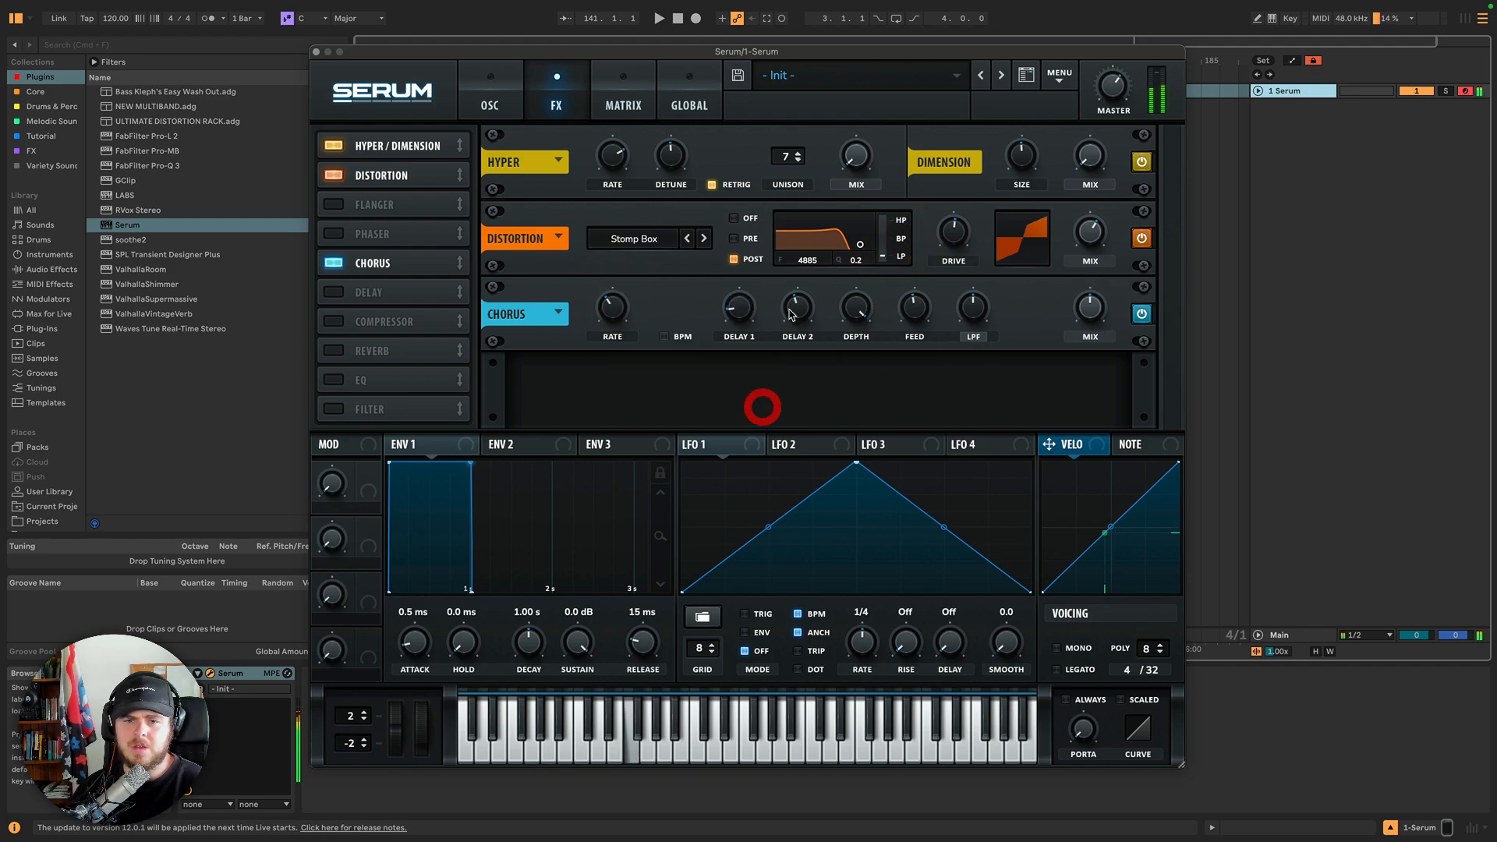
drag(790, 313, 793, 421)
drag(915, 308, 910, 361)
drag(856, 308, 840, 353)
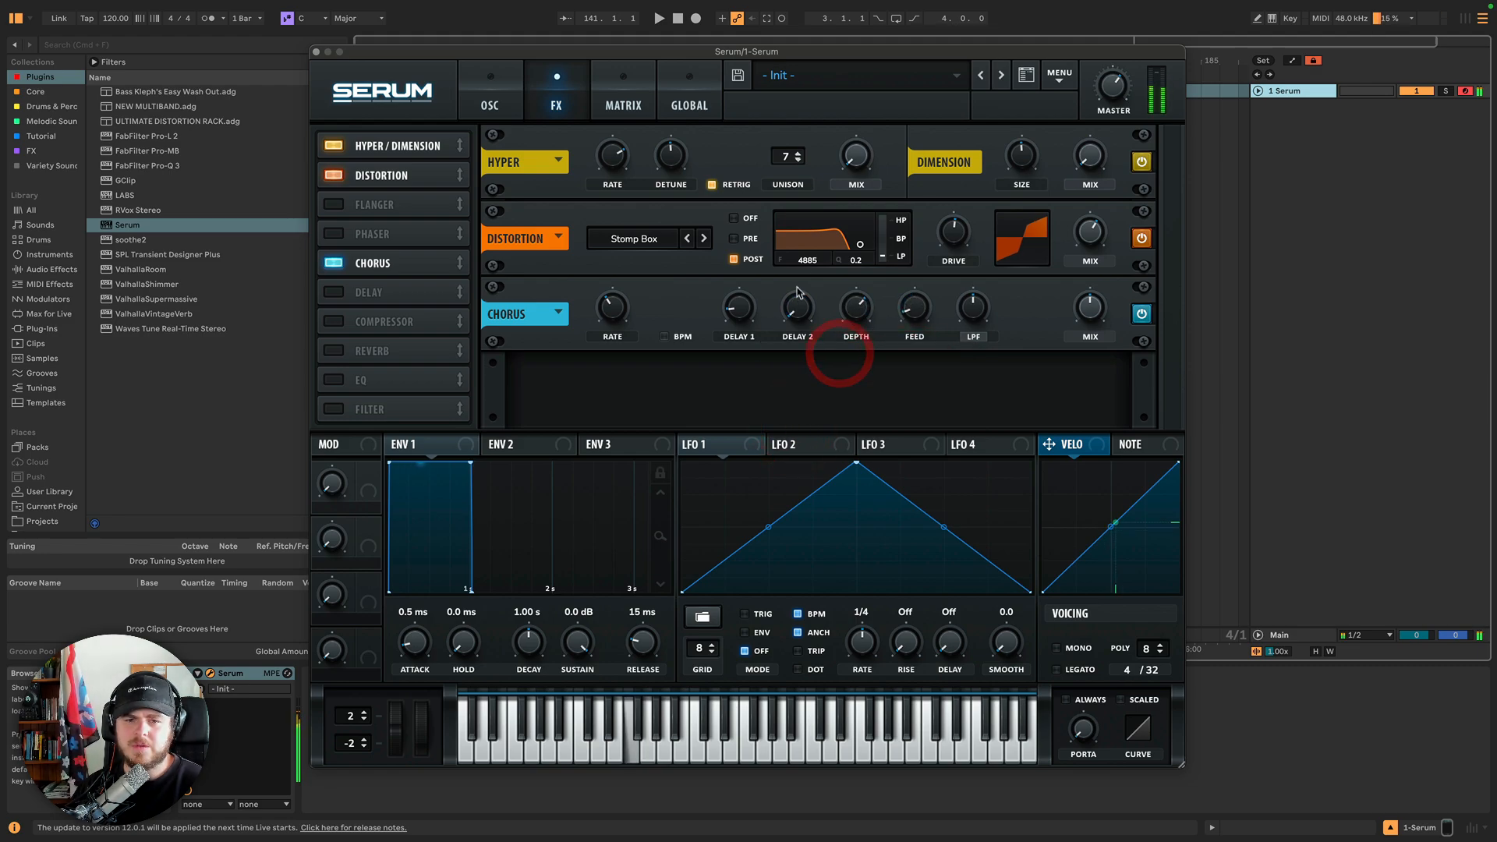
drag(797, 293, 809, 220)
drag(610, 318, 635, 318)
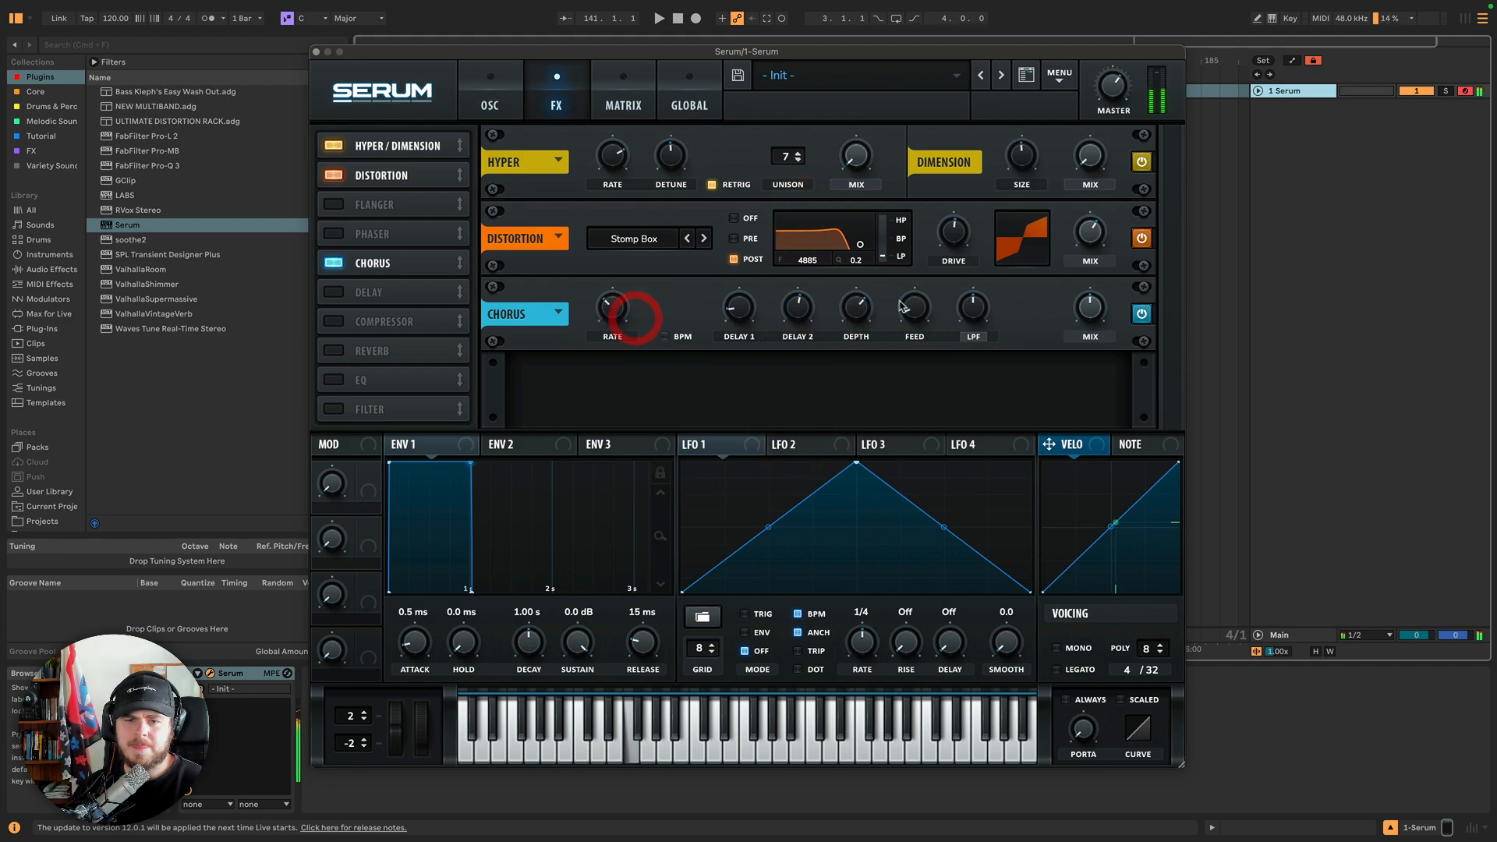
drag(862, 305, 855, 372)
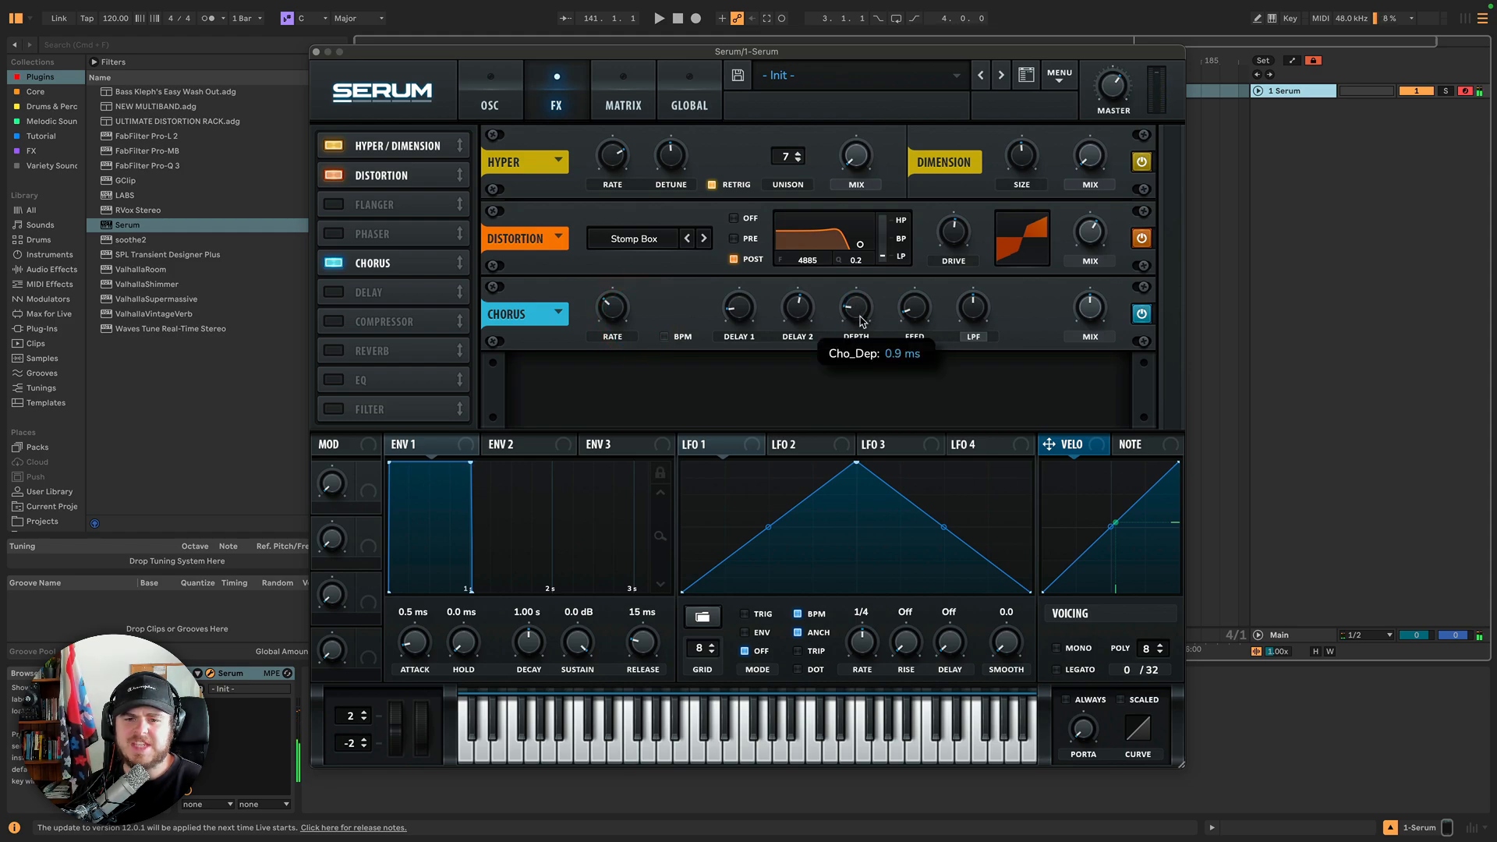
drag(803, 322, 747, 333)
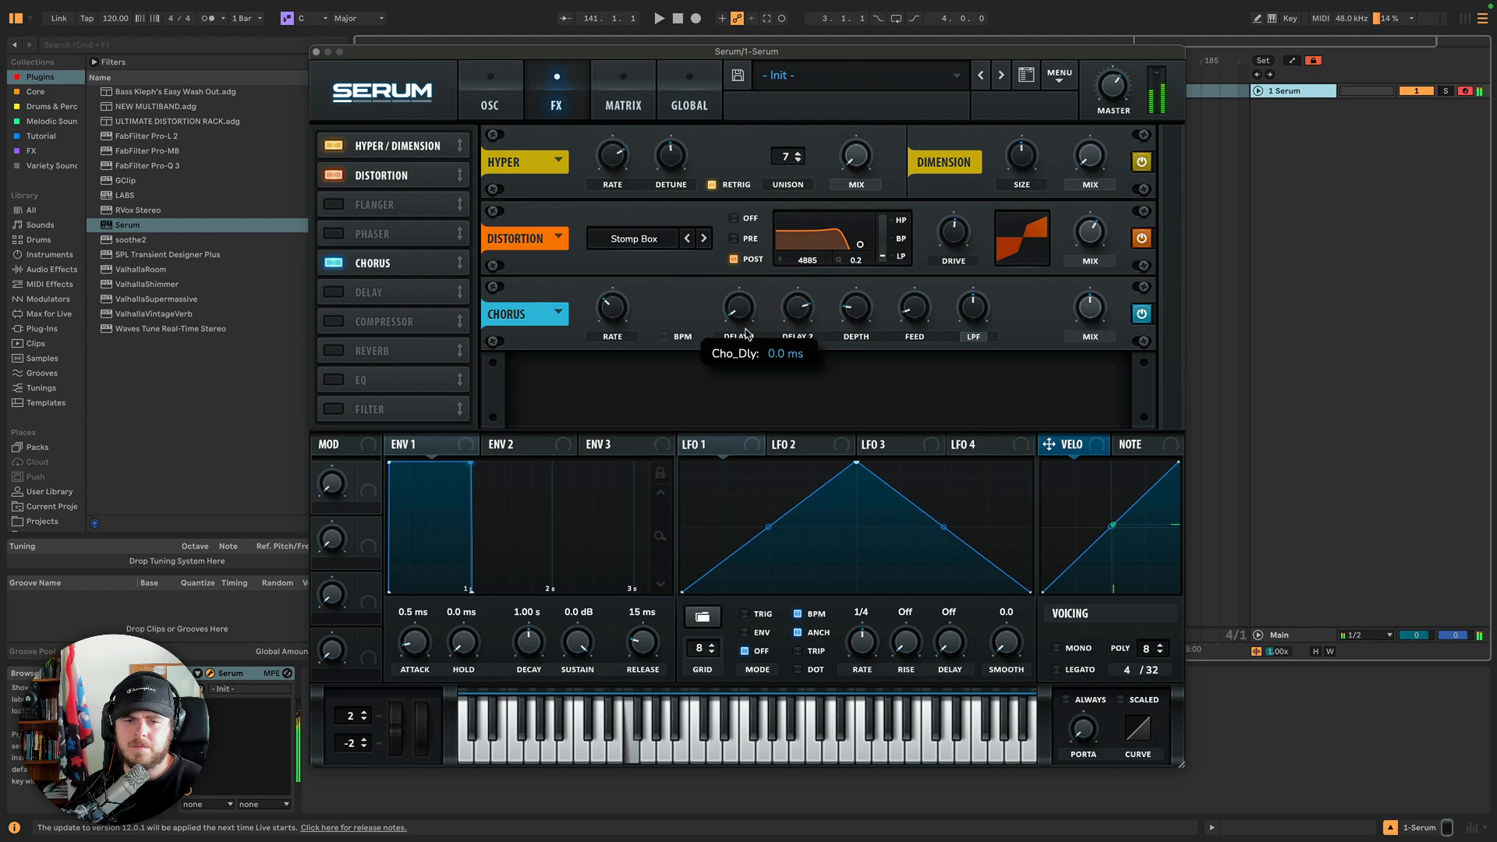
Raise the chorus Mix and switch the chorus filter from LPF to HPF.
click(971, 338)
click(980, 338)
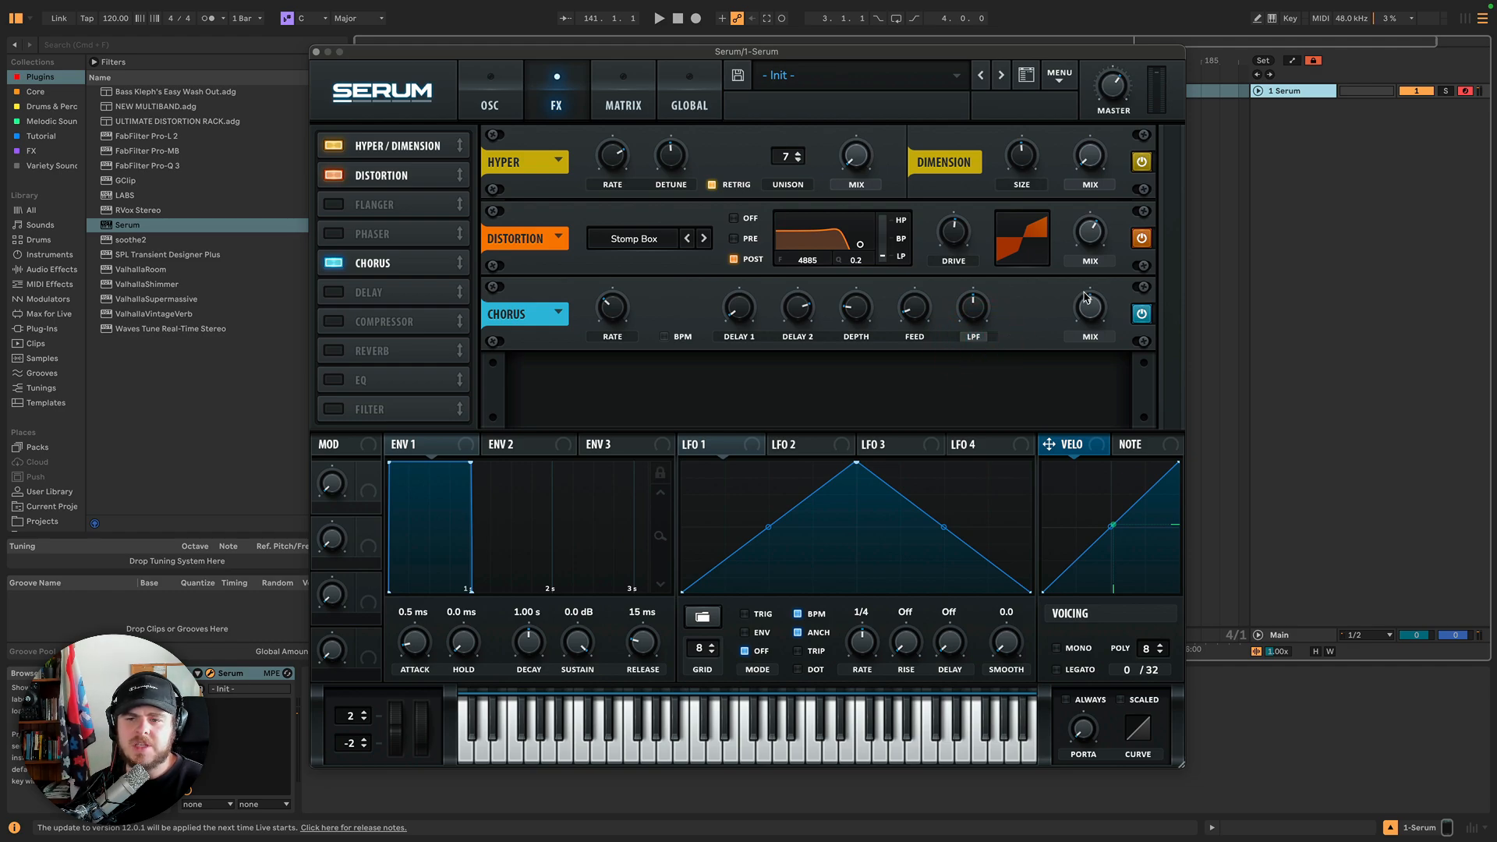
drag(1086, 297, 1082, 190)
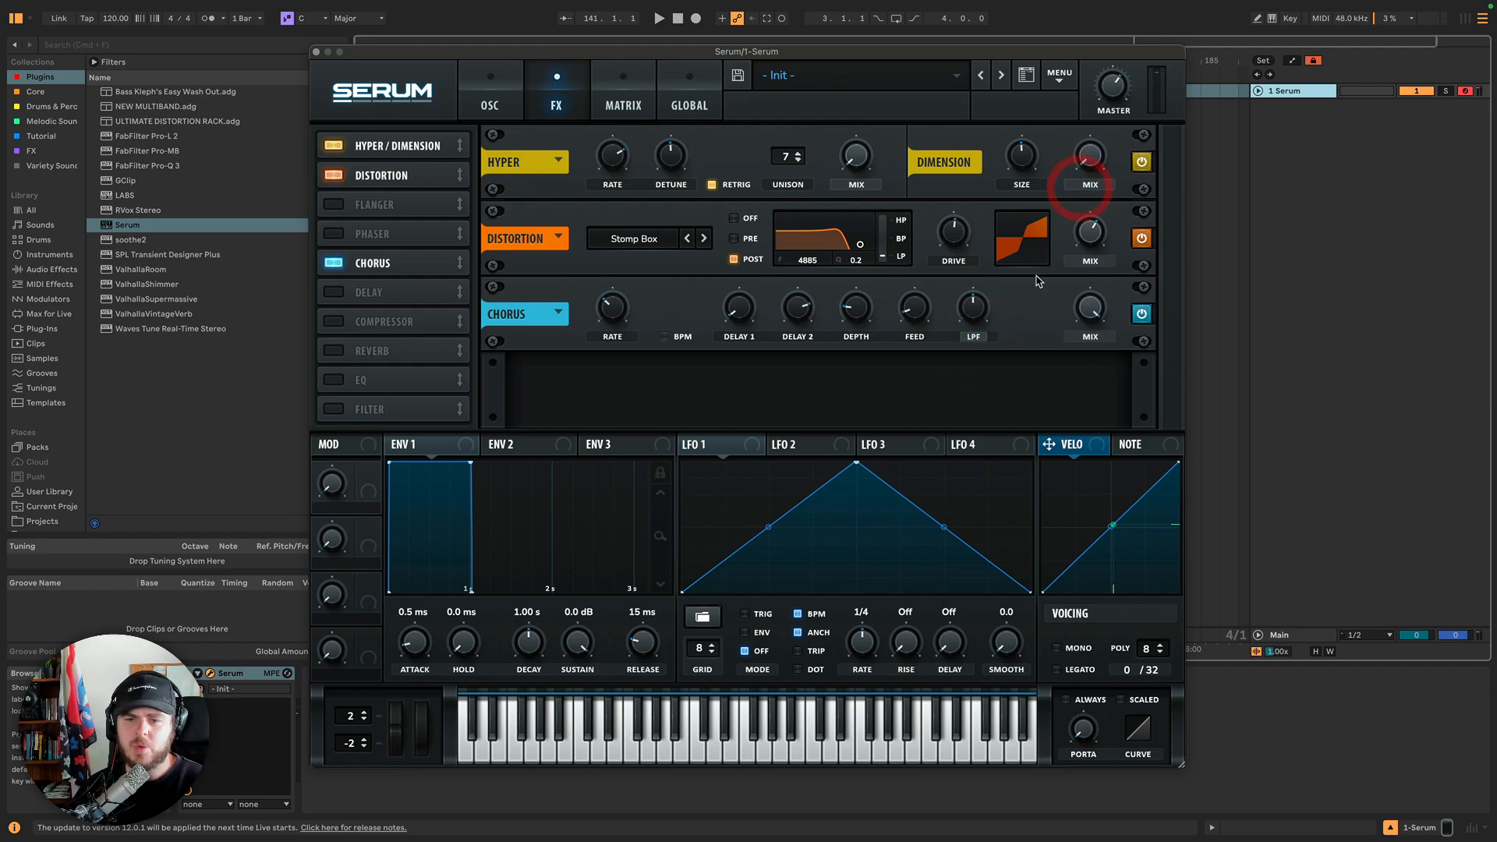
click(979, 340)
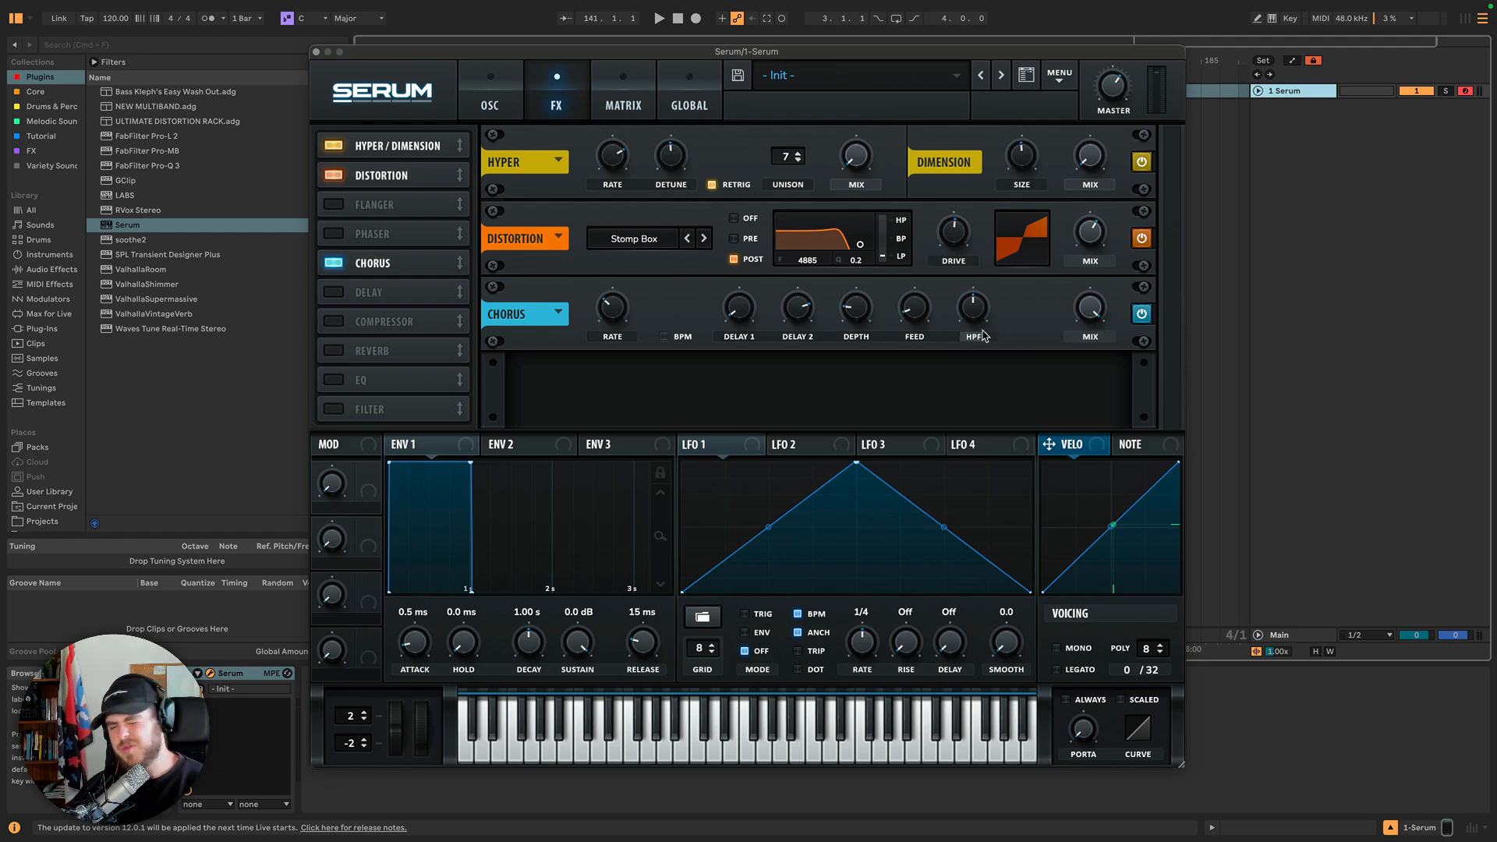
Toggle the chorus filter between HPF and LPF and sweep the chorus filter knob.
click(972, 340)
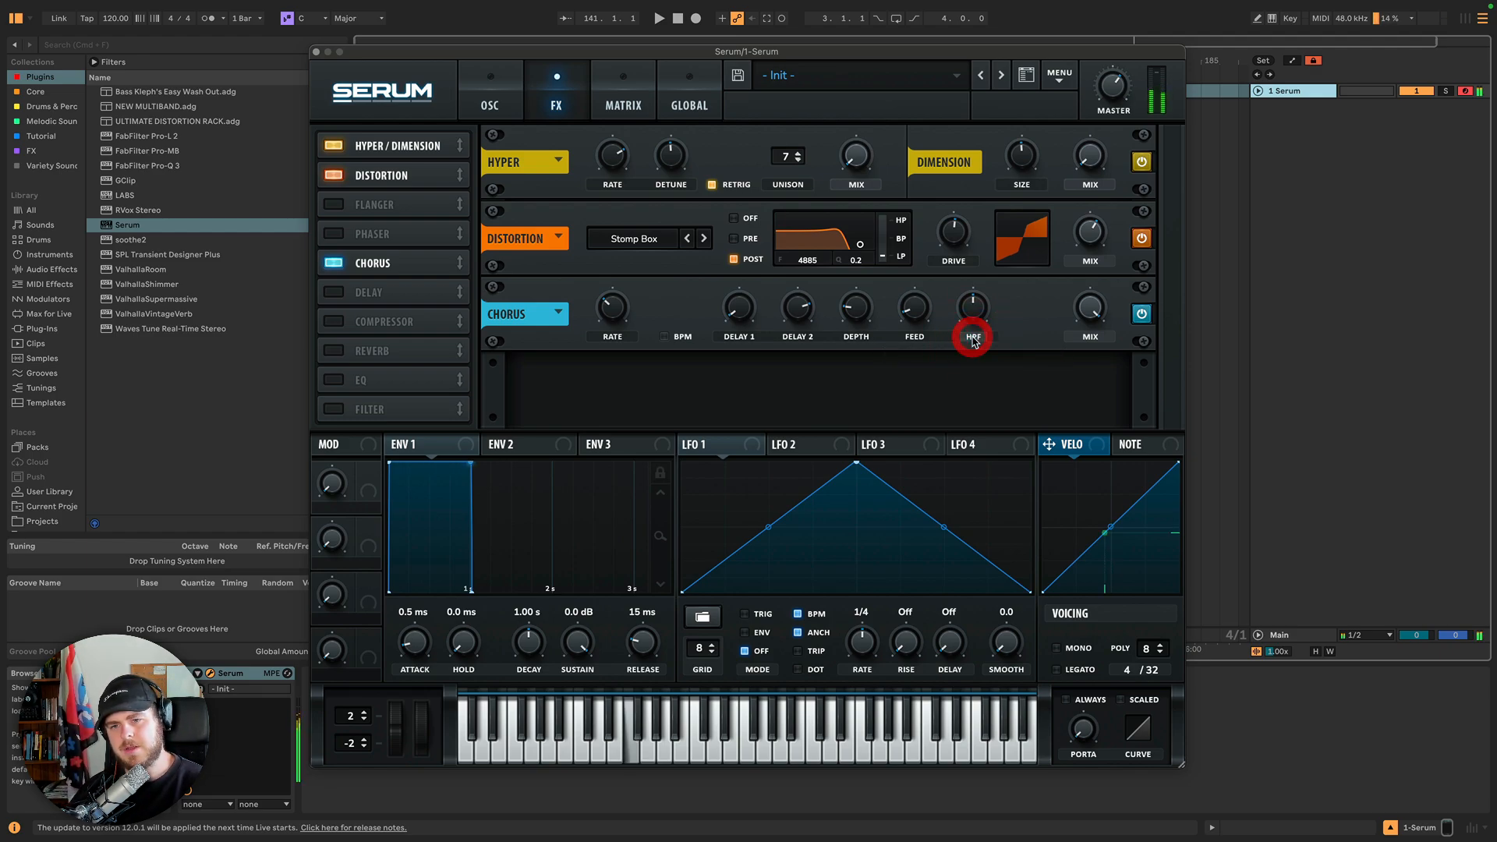
click(972, 340)
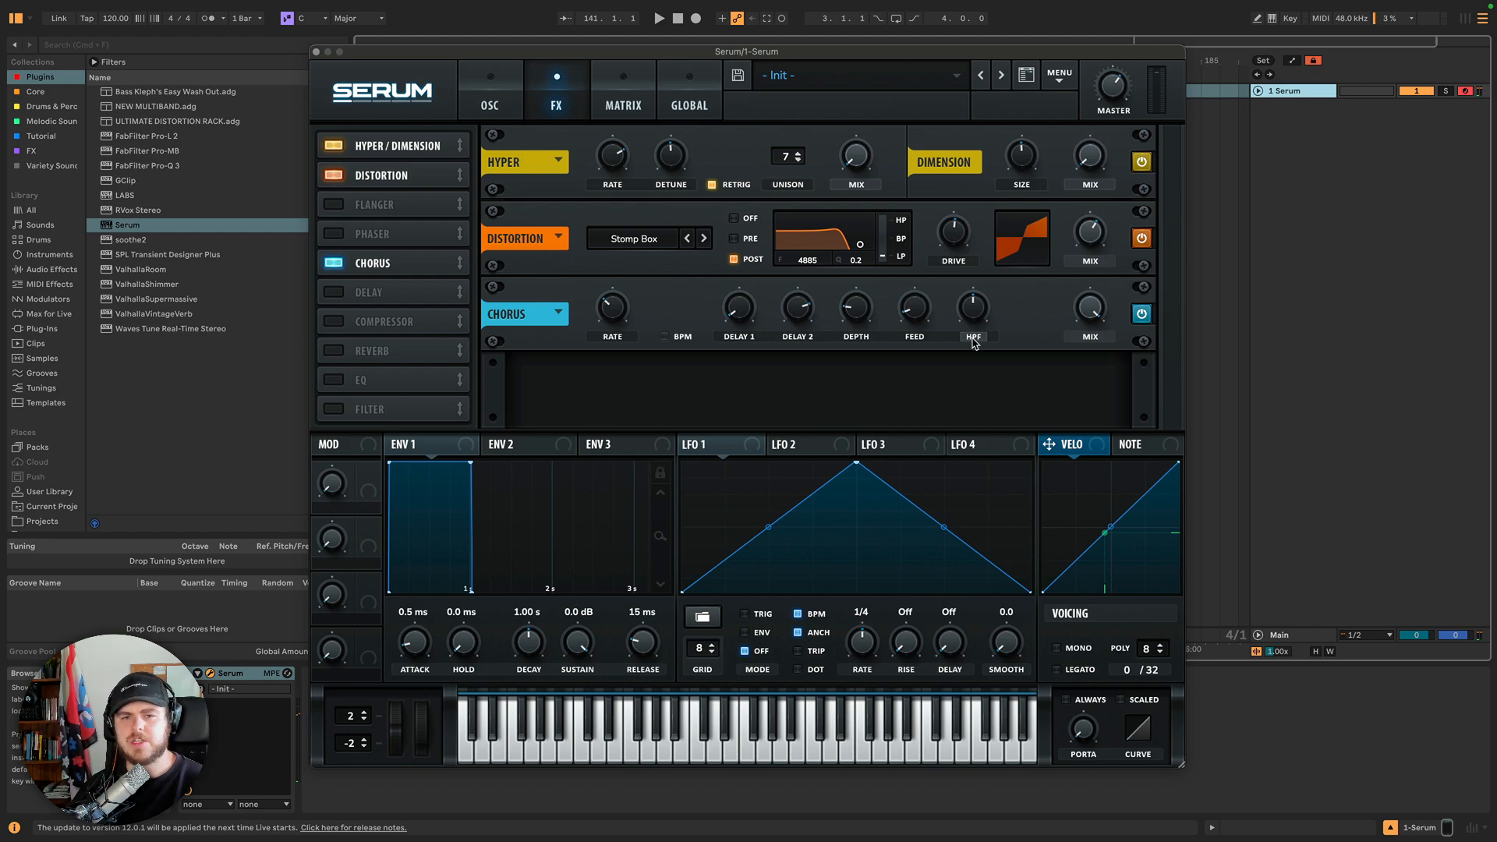
click(974, 337)
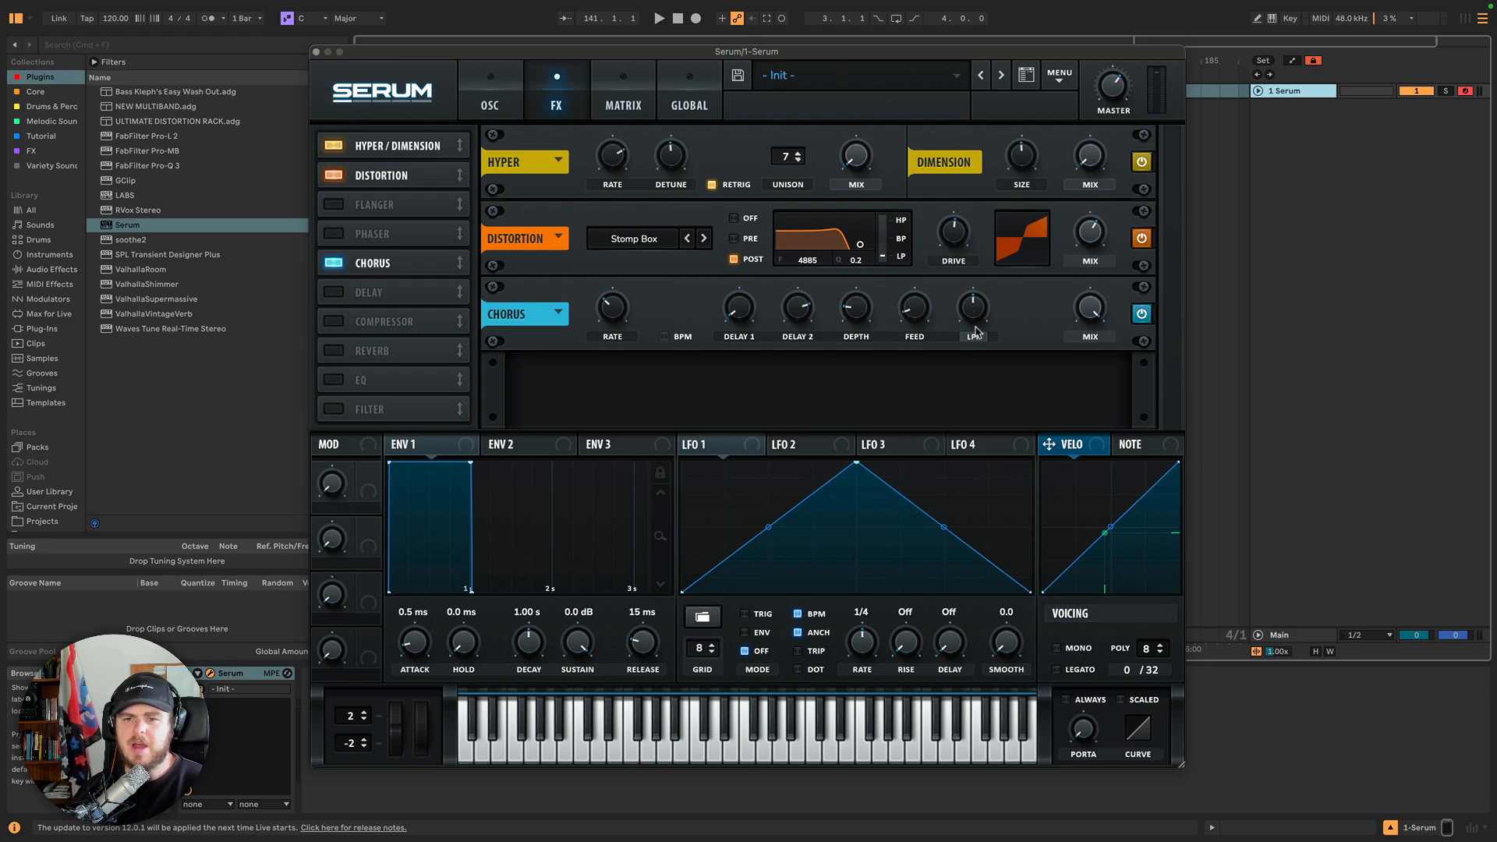
click(975, 337)
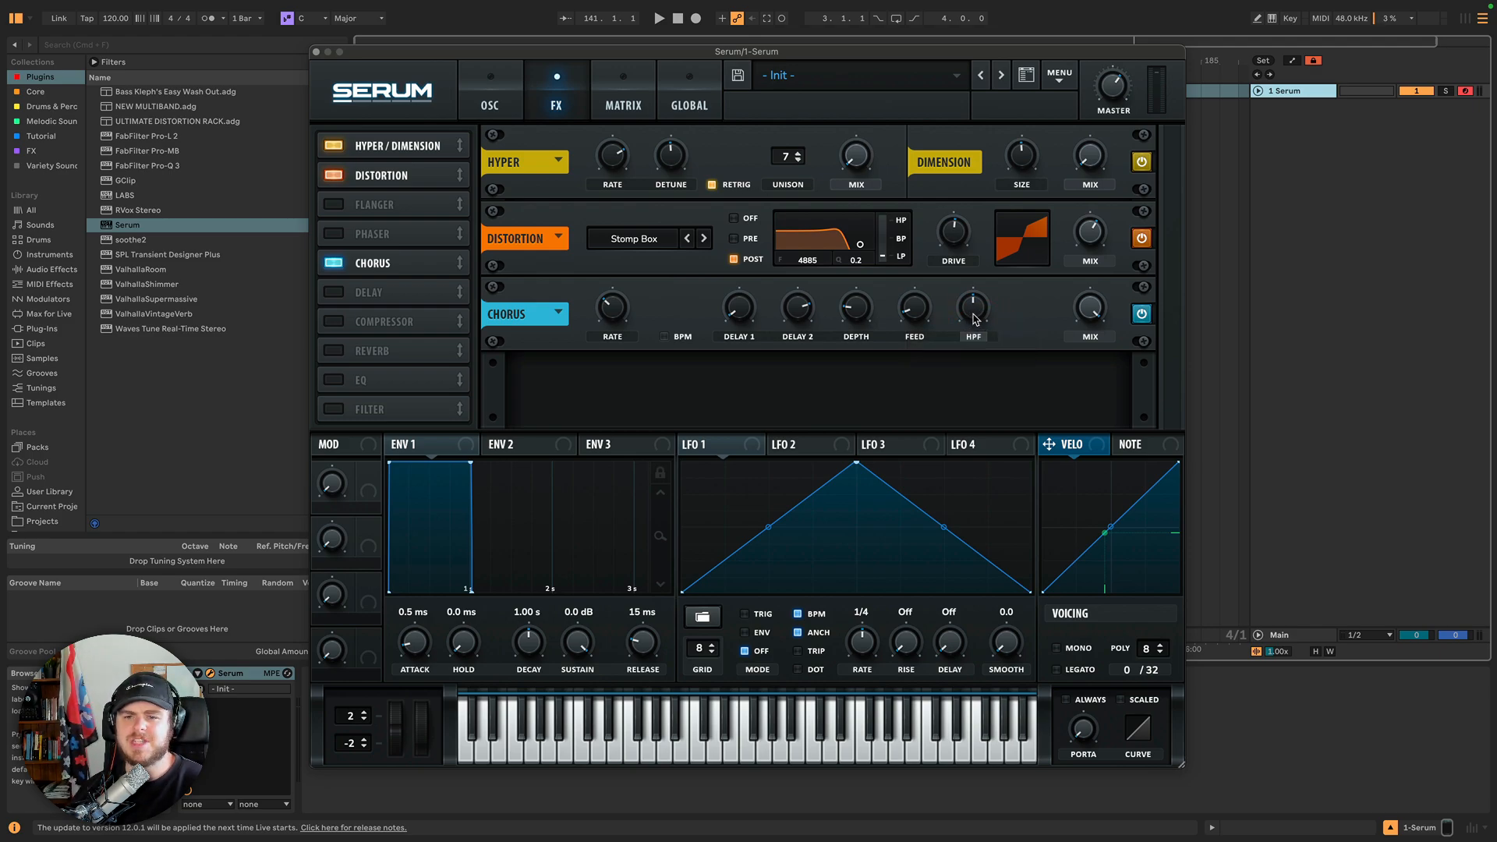
mouse_move(974, 319)
drag(974, 329, 1079, 388)
mouse_move(960, 305)
mouse_down()
mouse_move(965, 375)
mouse_move(980, 300)
mouse_up()
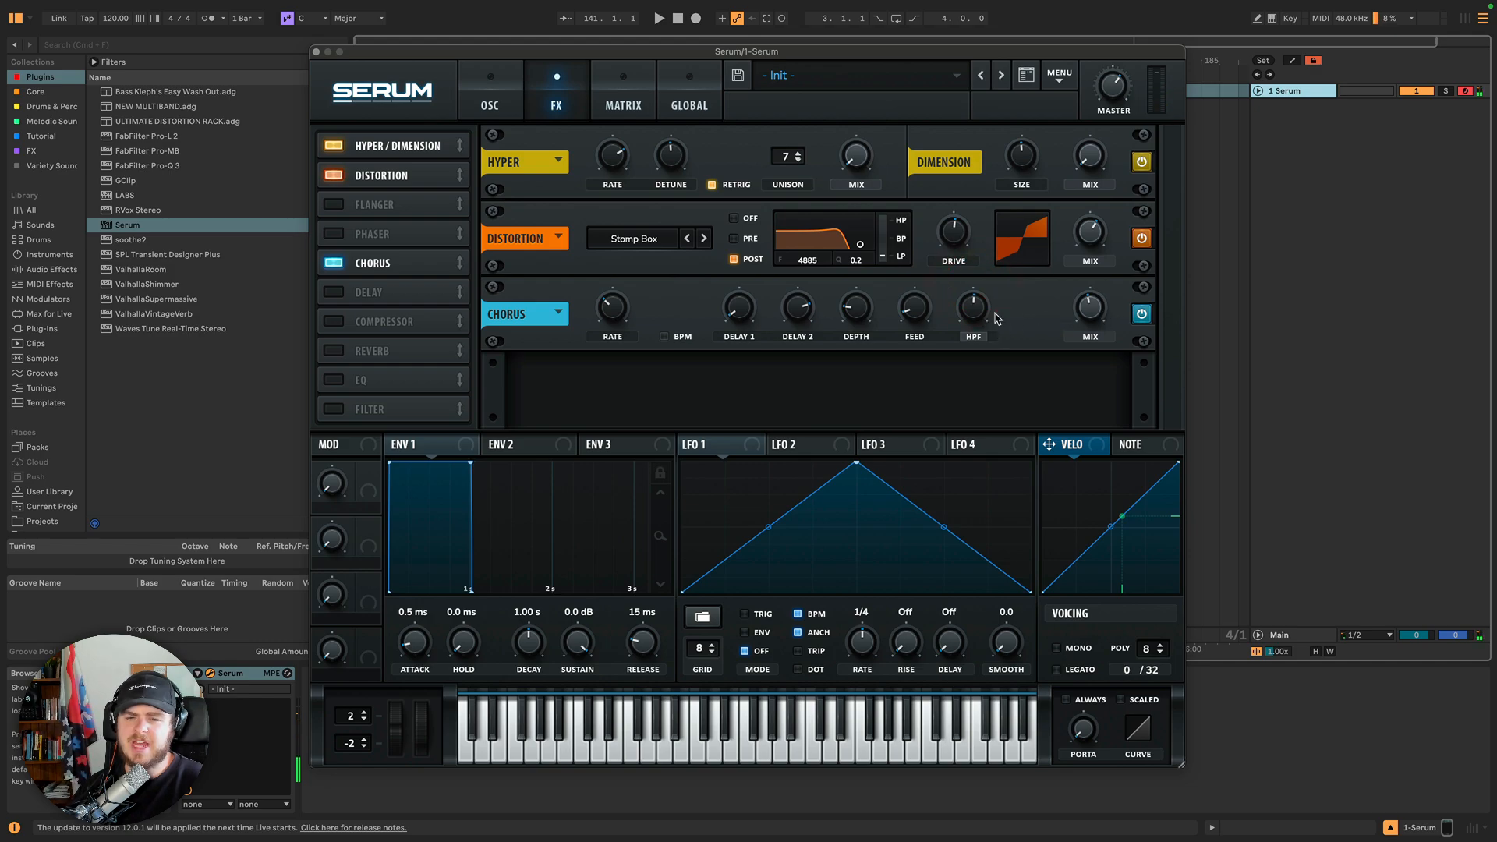
Switch the chorus filter back to LPF, adjusting the chorus Mix and filter knobs along the way.
click(974, 338)
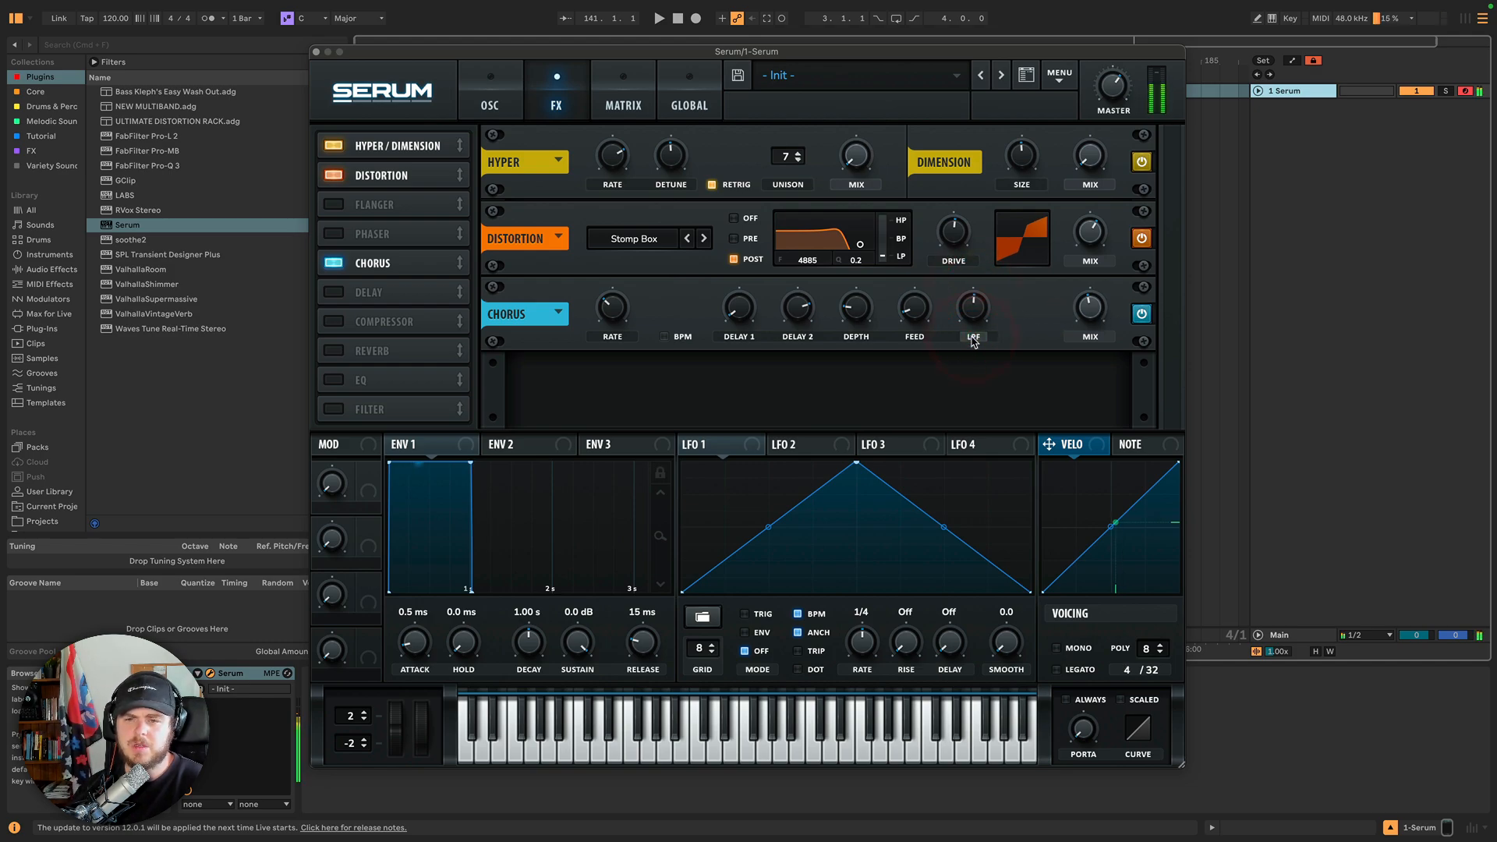
drag(1081, 305, 1086, 283)
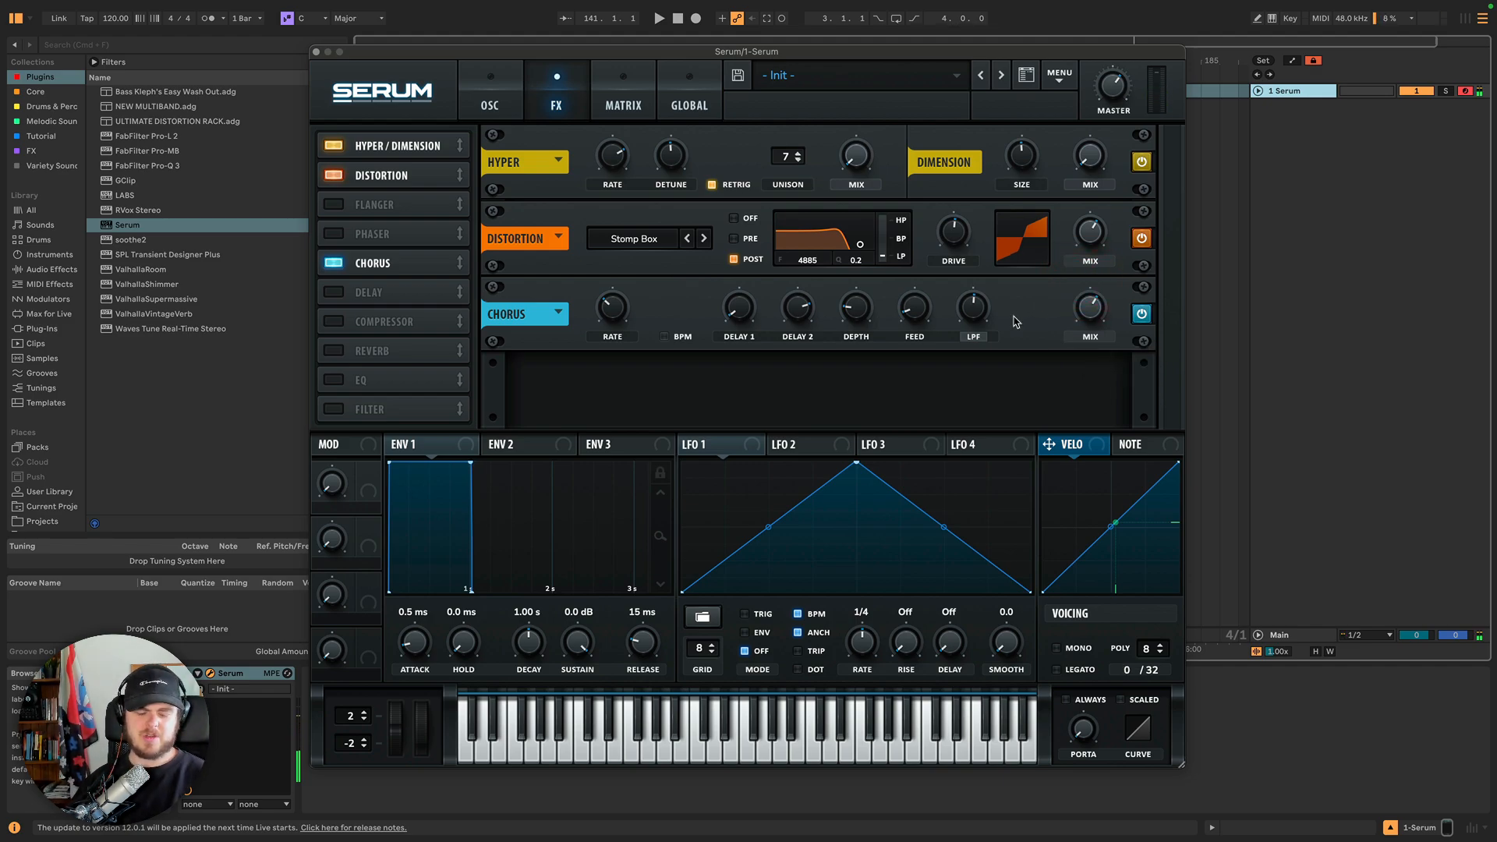
click(976, 337)
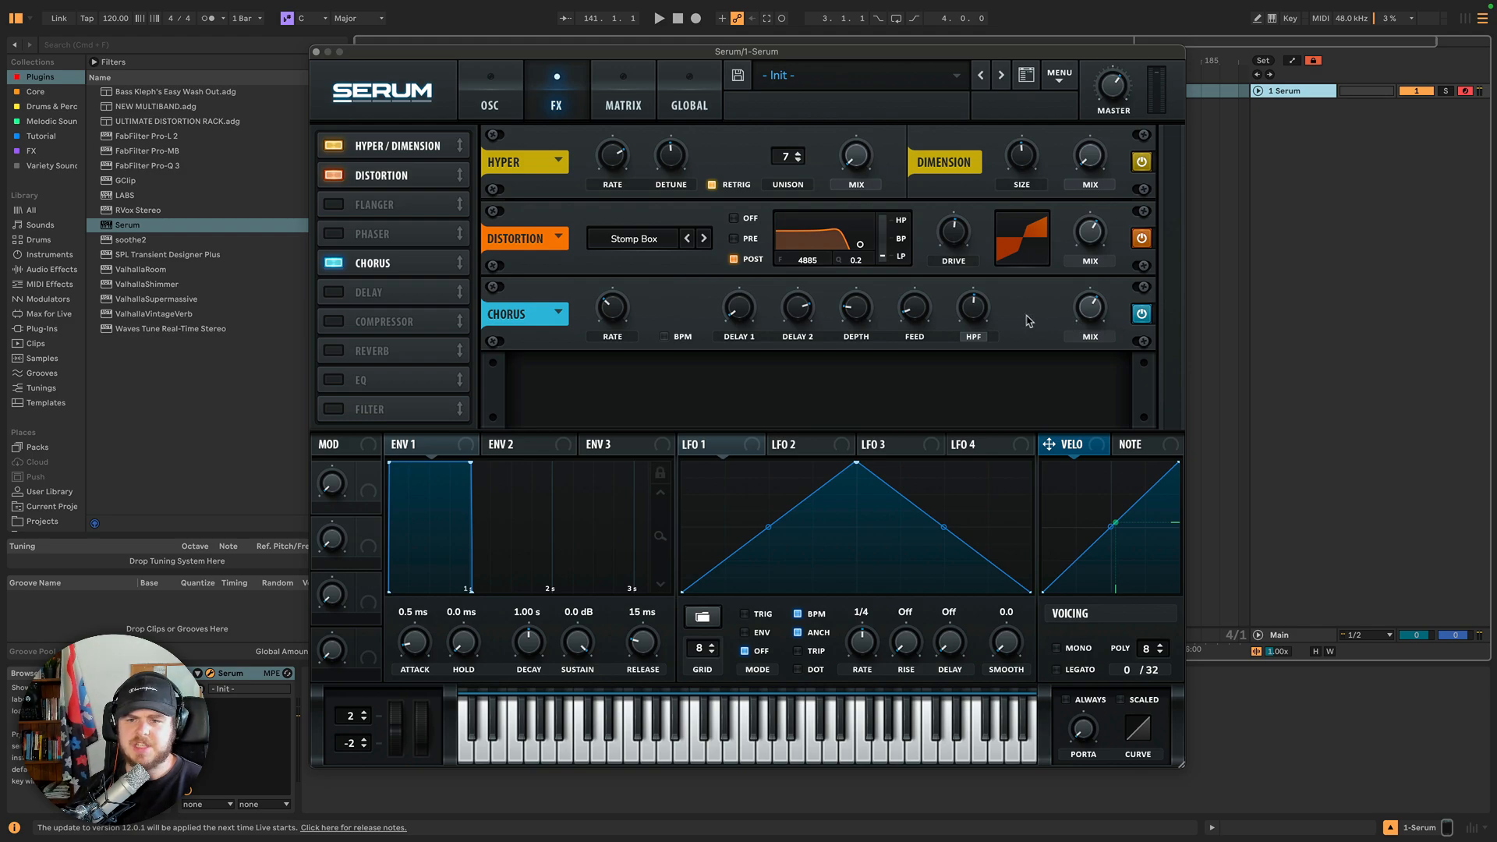
click(973, 309)
click(977, 337)
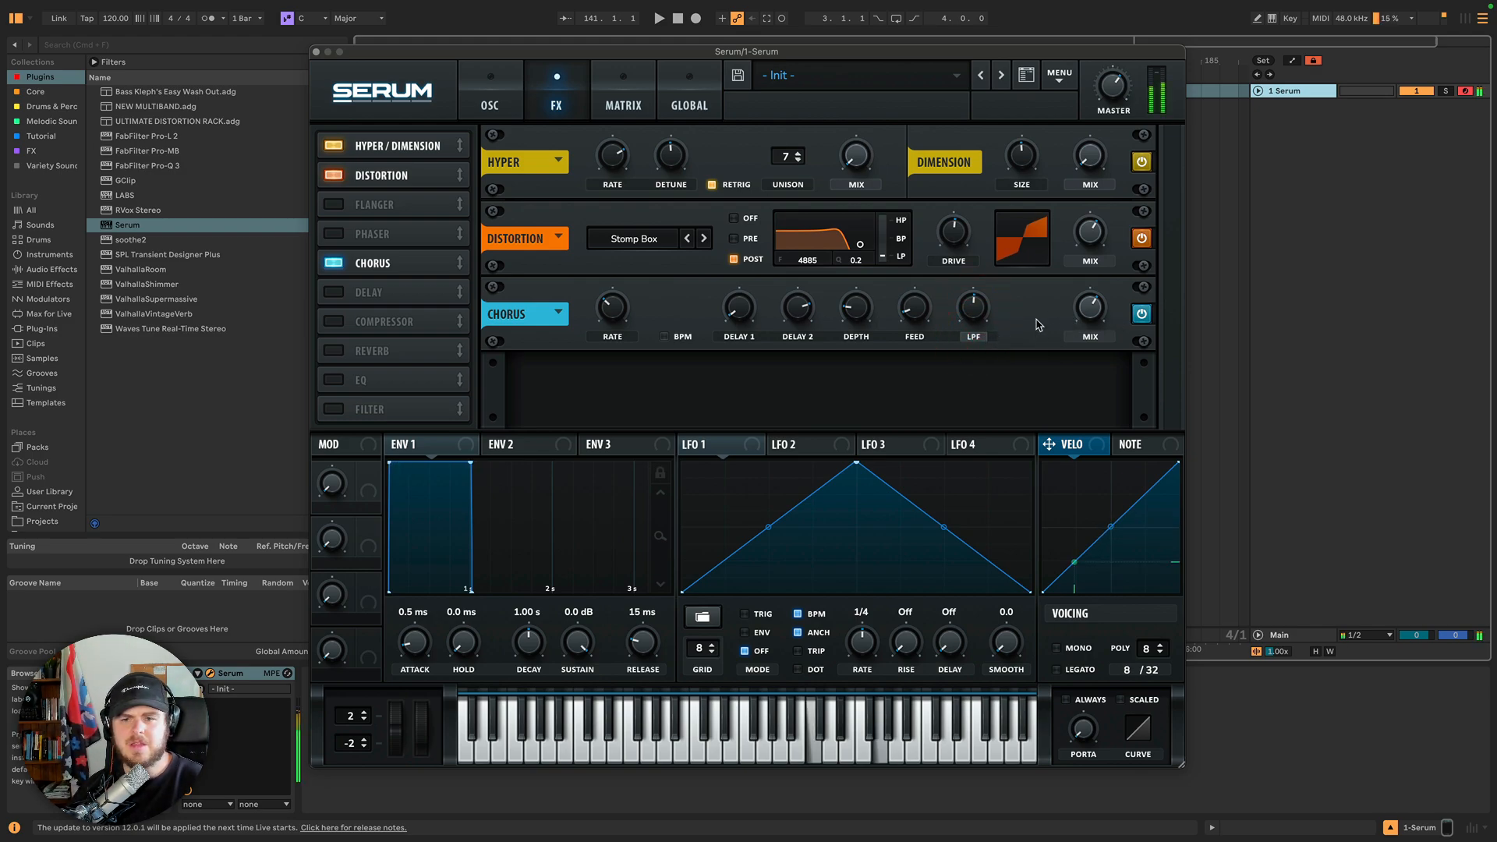
mouse_move(974, 311)
mouse_down()
mouse_move(981, 289)
mouse_move(973, 310)
mouse_up()
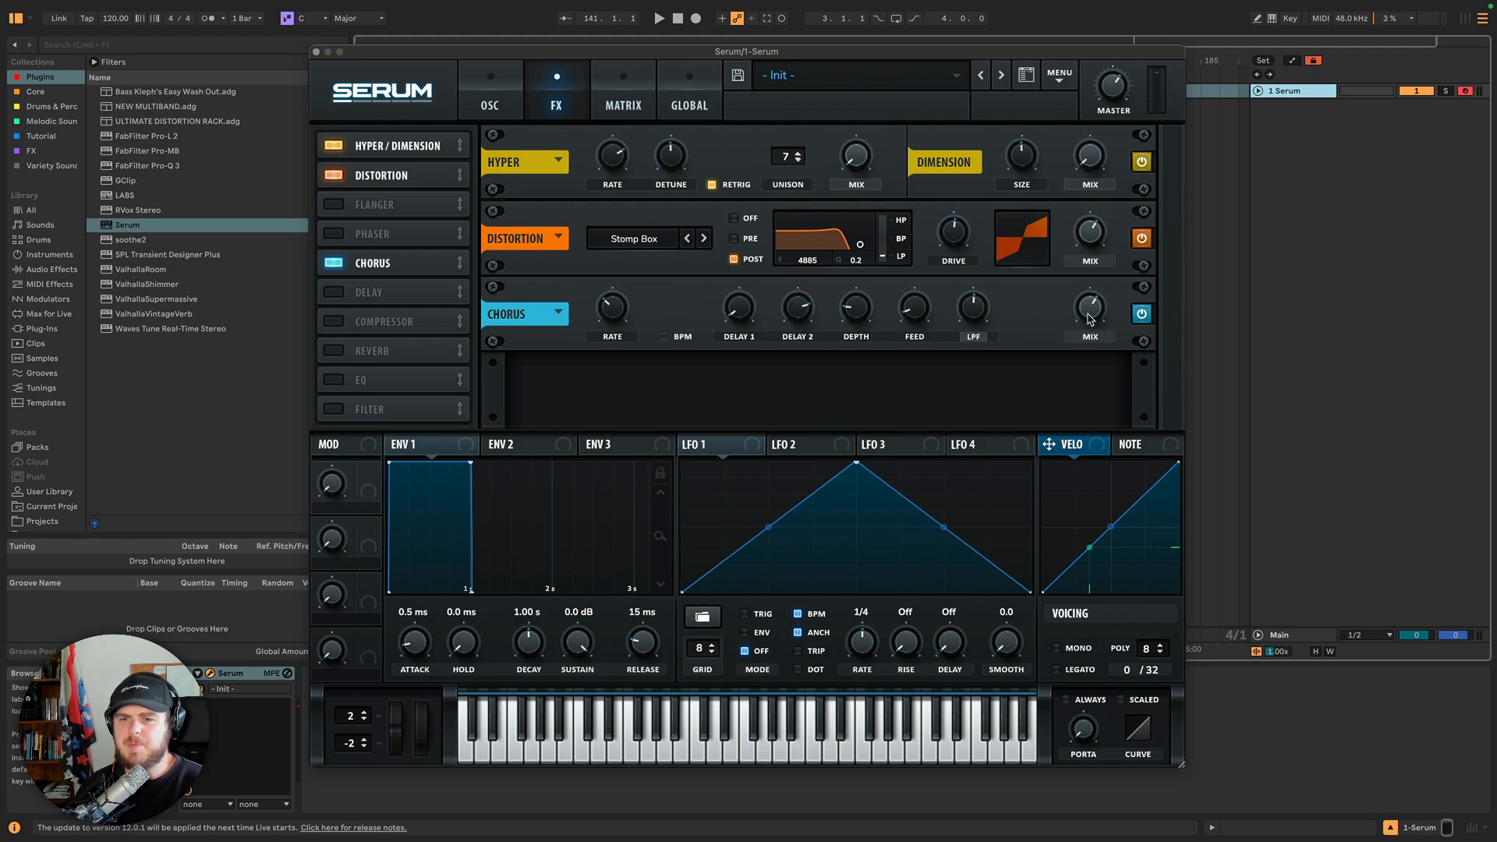
Lower the chorus Mix and sweep the Delay 1, Delay 2 and Depth knobs.
drag(1090, 319, 1070, 349)
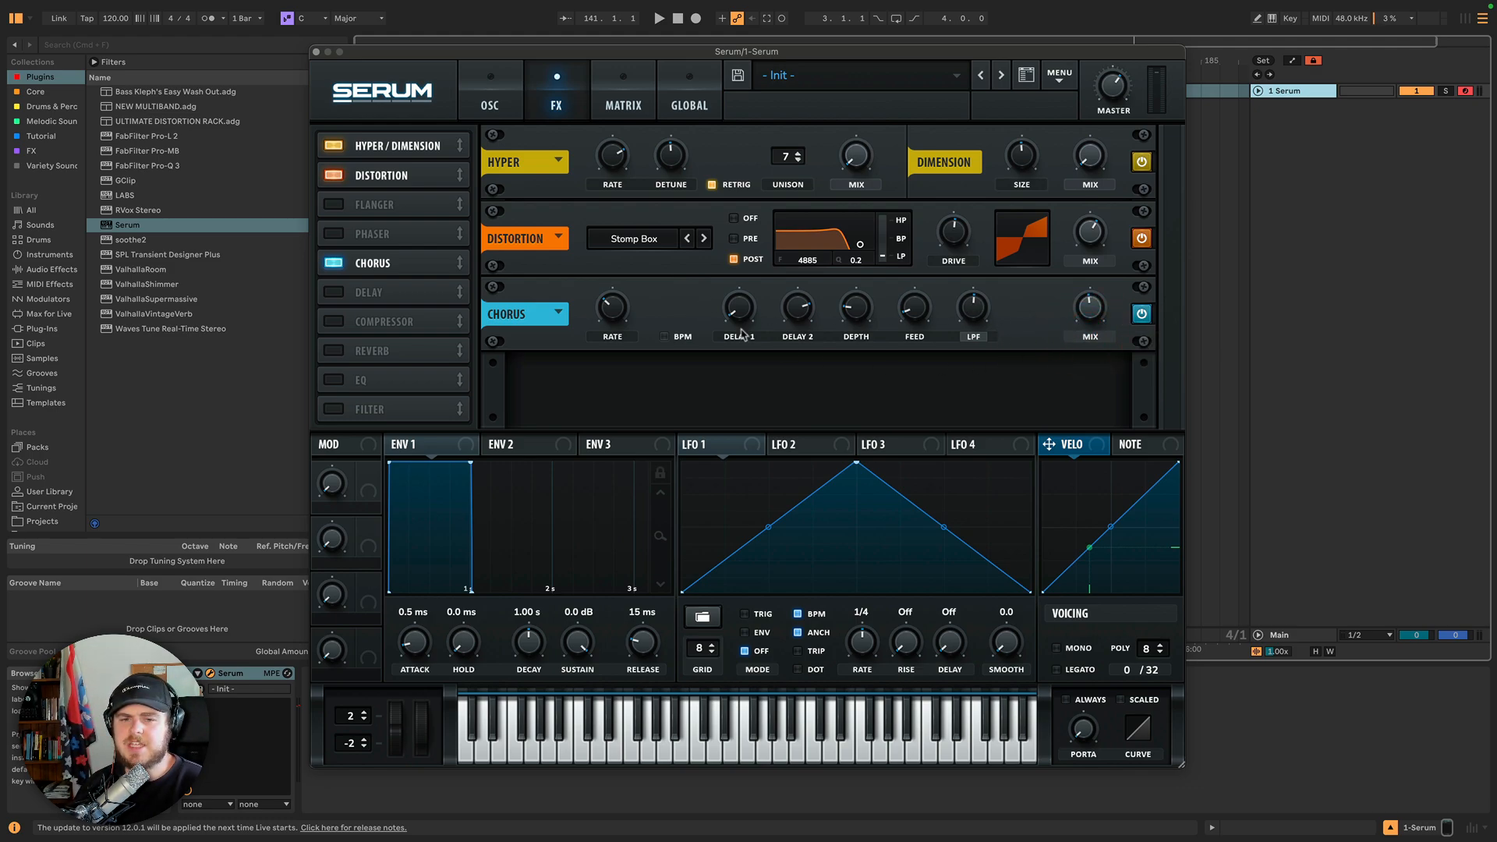
drag(738, 321, 780, 408)
mouse_move(810, 305)
drag(792, 323, 742, 312)
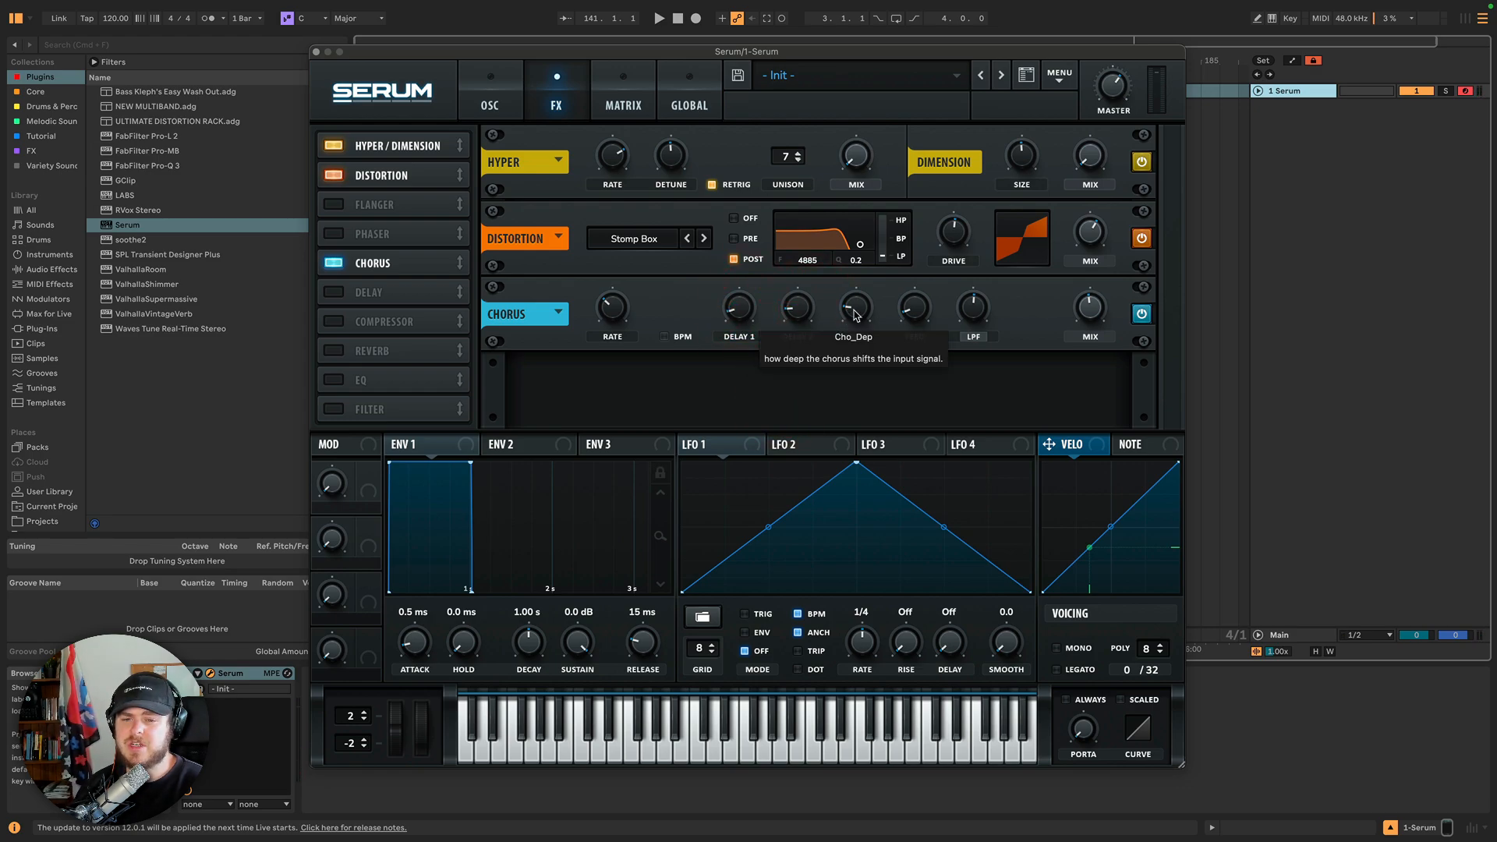
drag(857, 315, 853, 234)
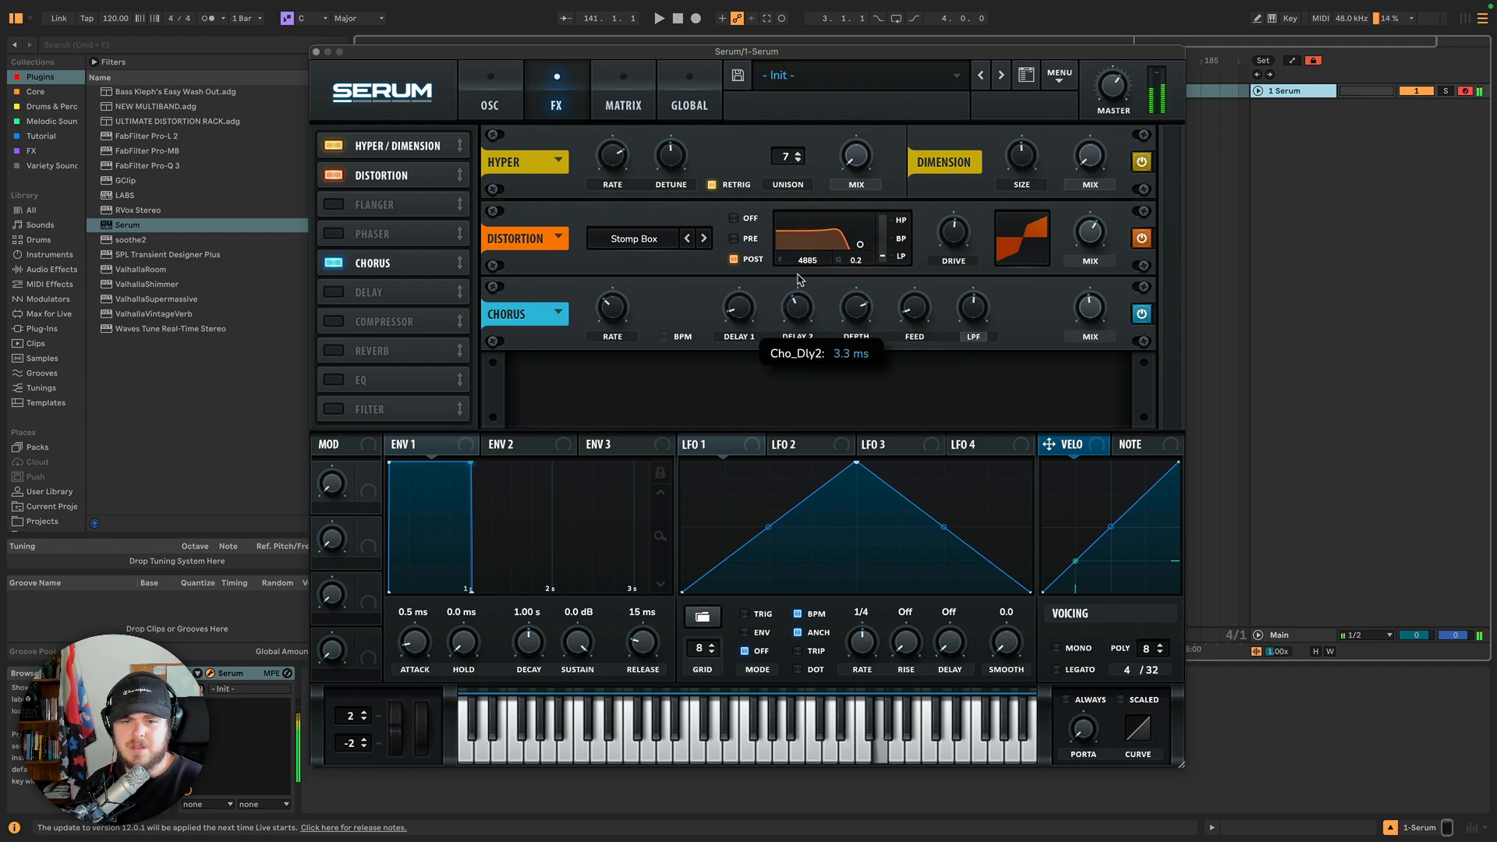
drag(796, 320, 796, 327)
Sweep the chorus Delay 1, Depth and Delay 2 knobs up and down again.
drag(739, 318, 762, 336)
drag(845, 313, 831, 427)
drag(842, 366, 915, 142)
drag(786, 309, 785, 260)
drag(741, 310, 767, 193)
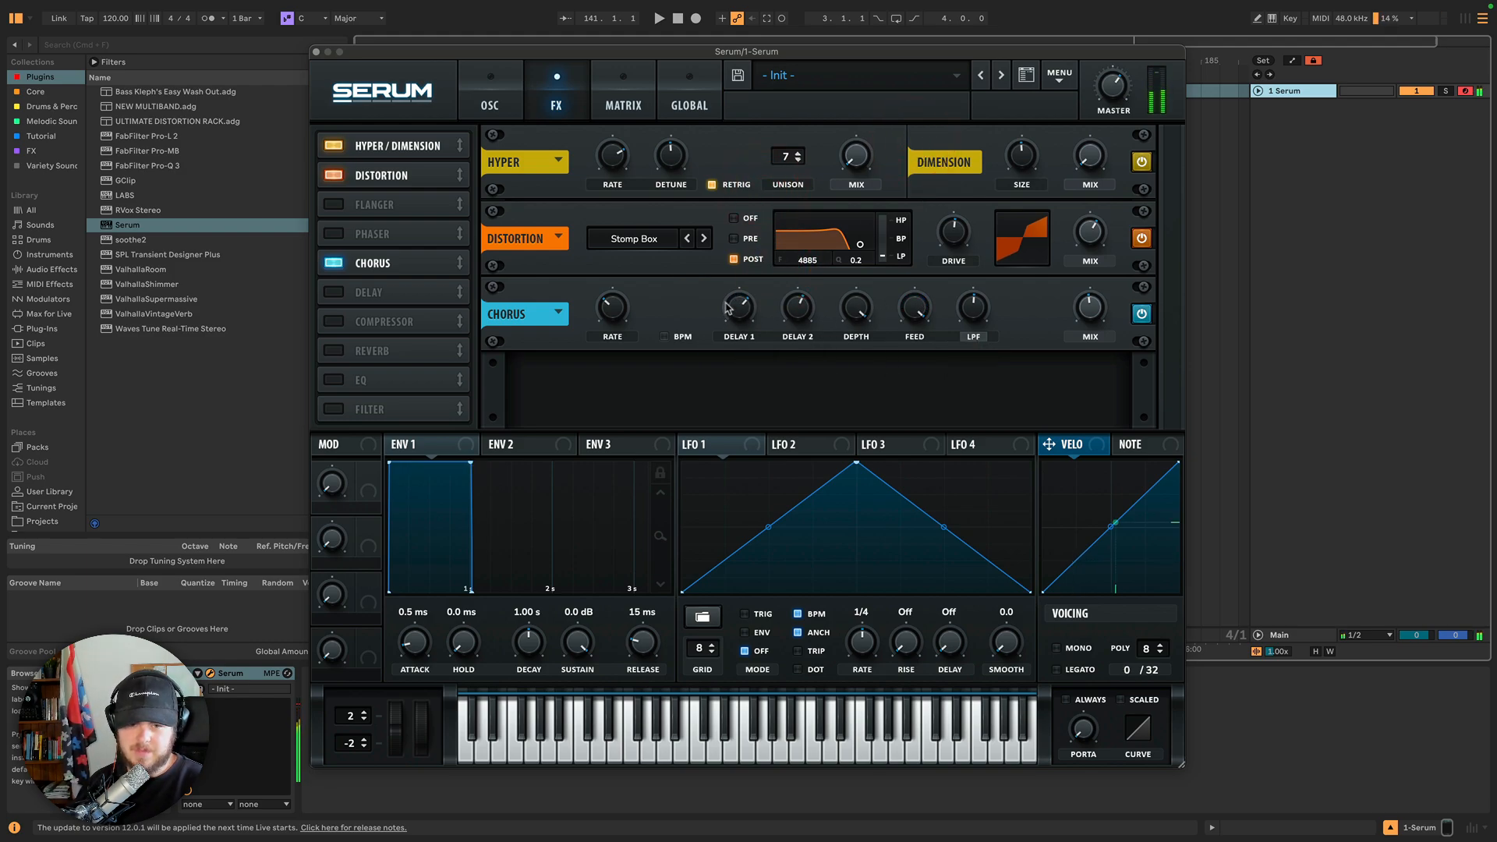
drag(725, 308, 743, 378)
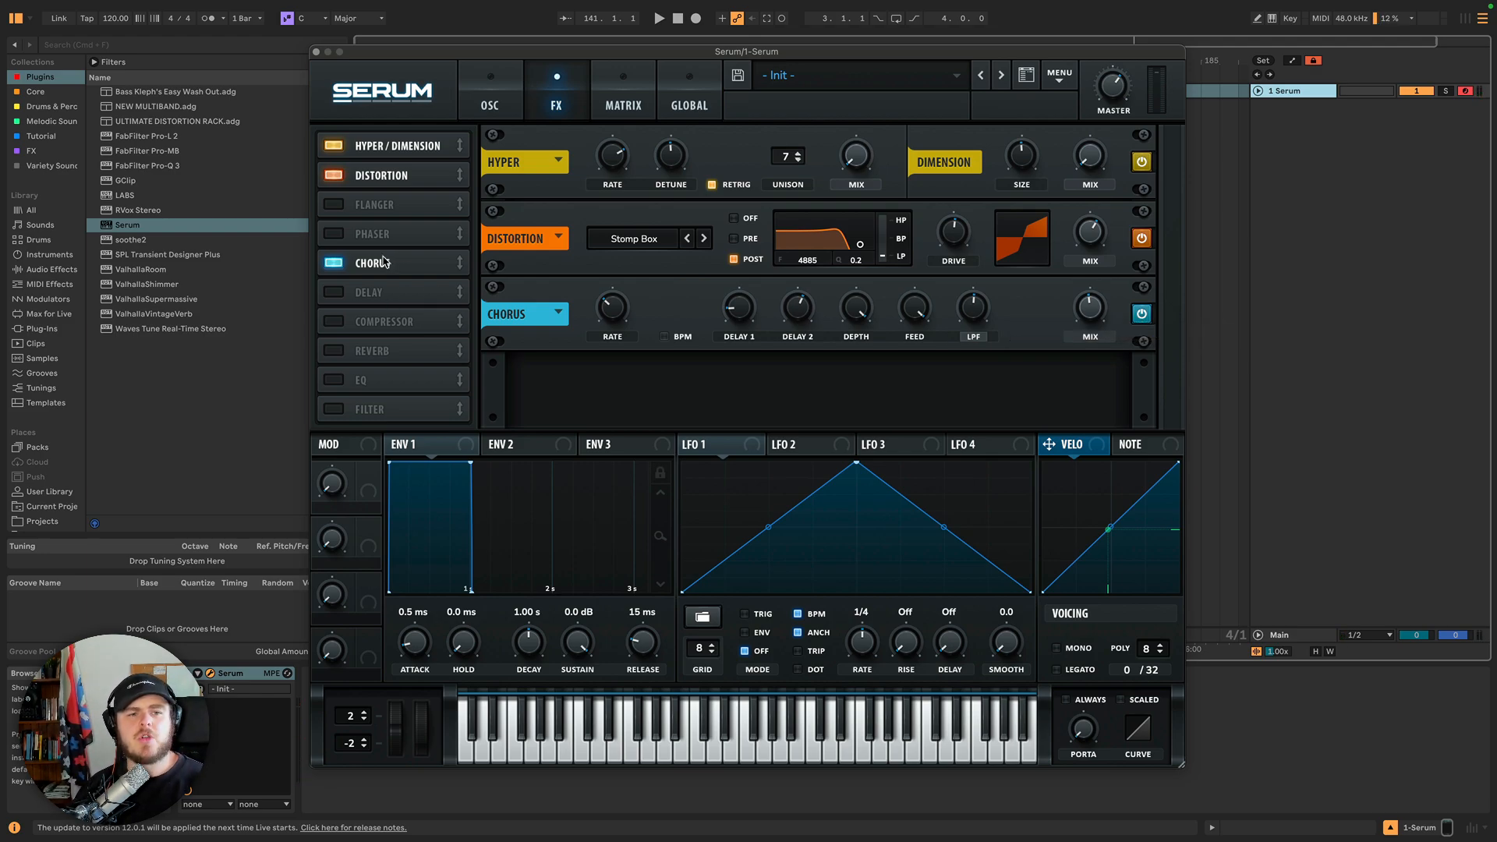
Disable the Chorus module and browse the Hyper and Distortion effect preset menus.
click(333, 264)
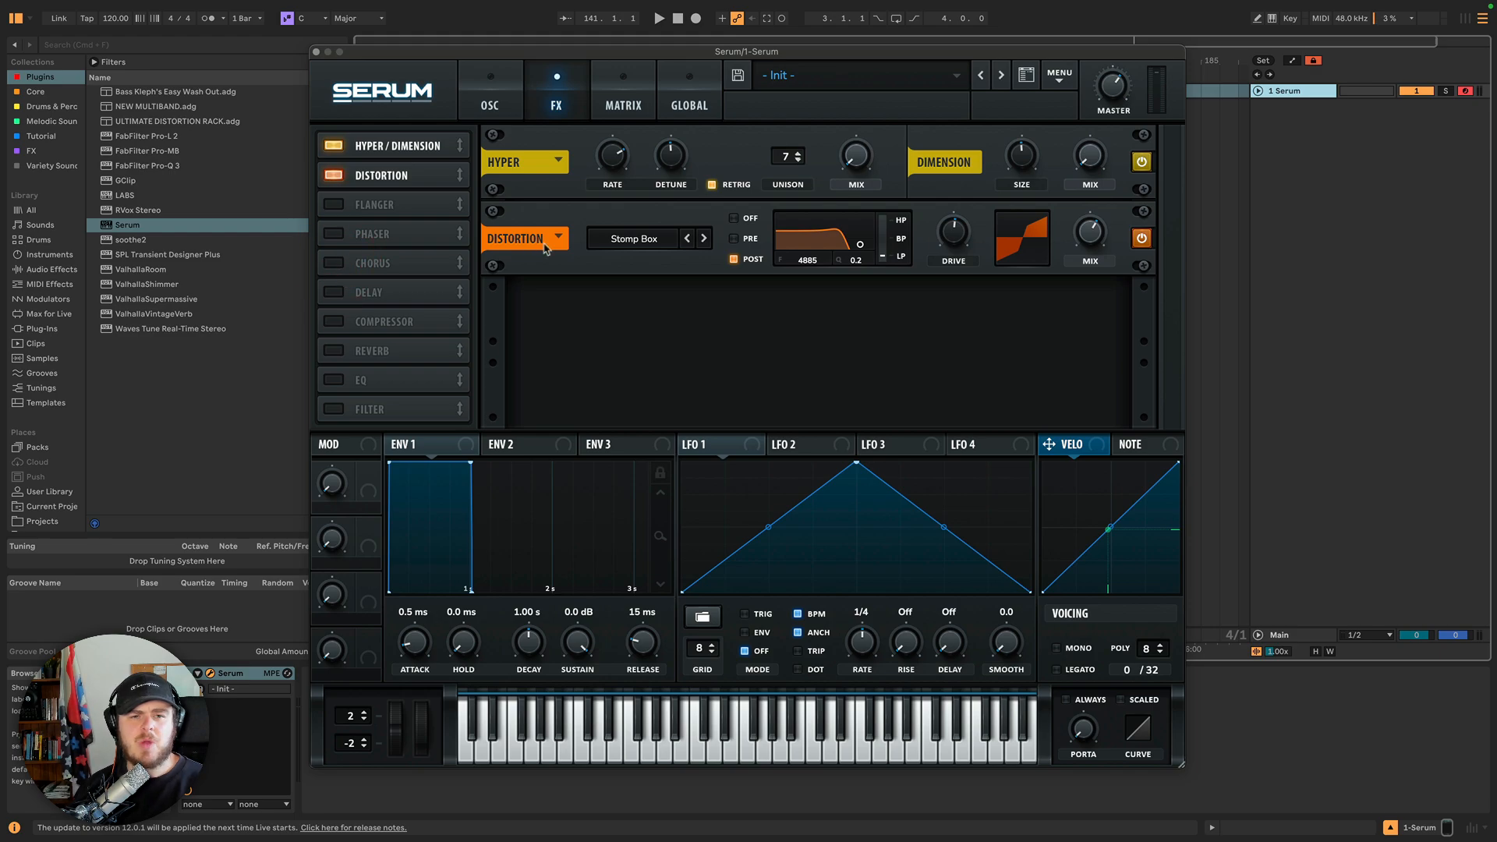
click(559, 161)
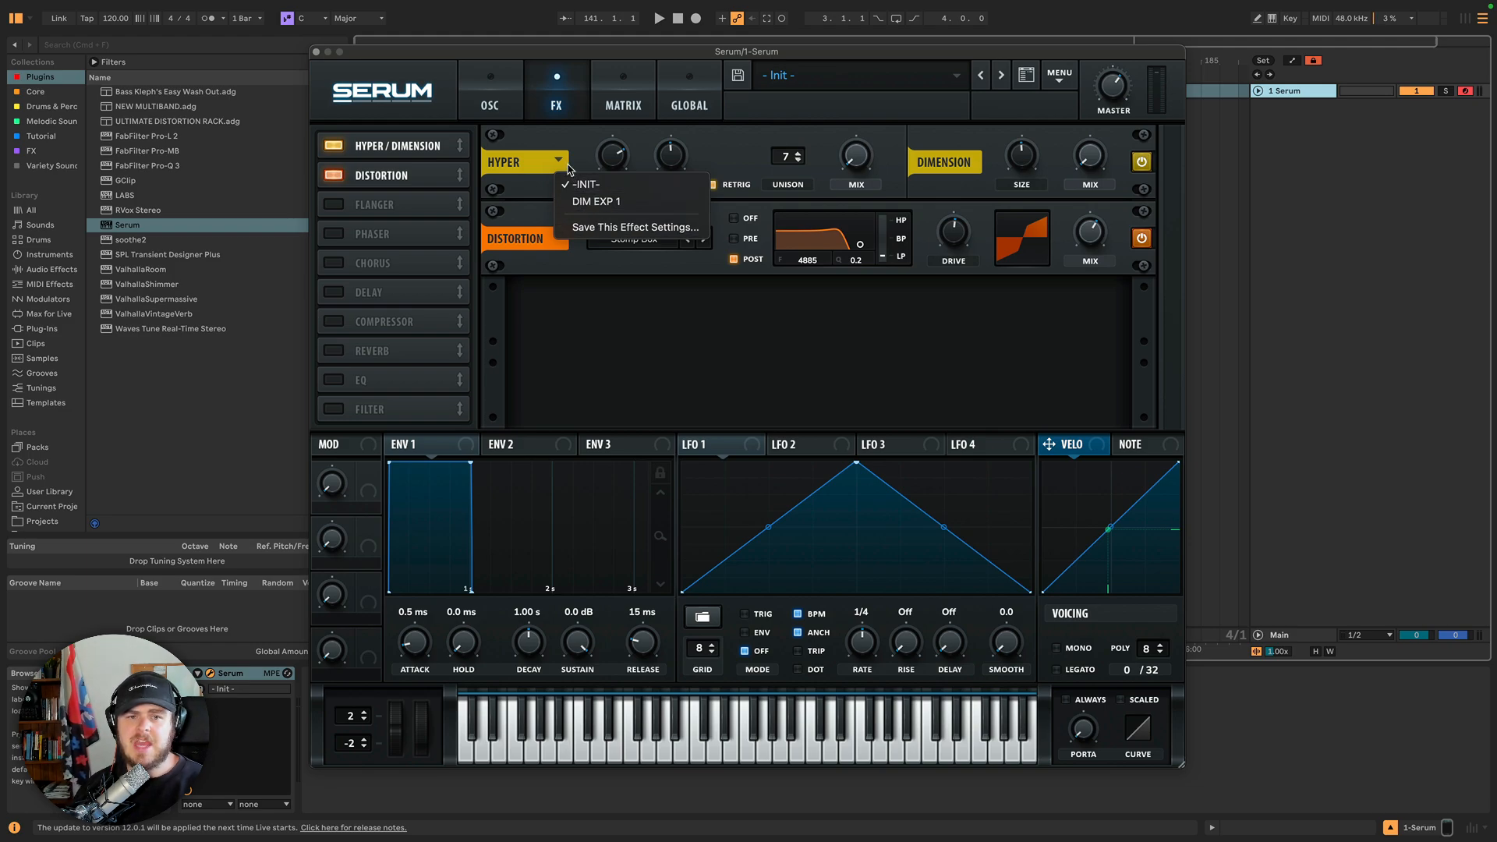
click(559, 161)
click(559, 239)
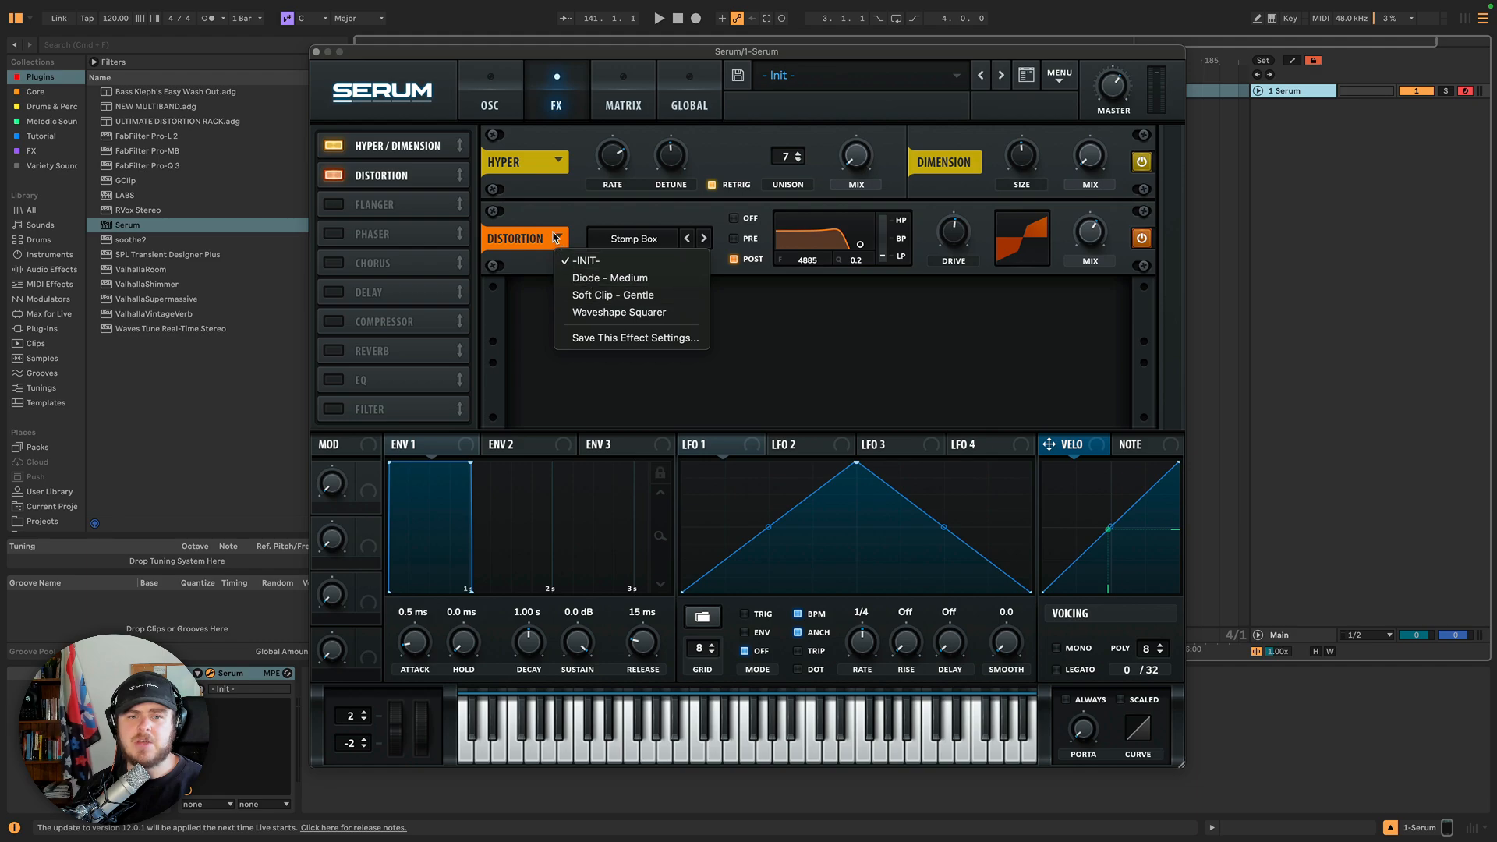
click(484, 229)
Toggle the Flanger module on and off, then enable the Delay module.
click(335, 203)
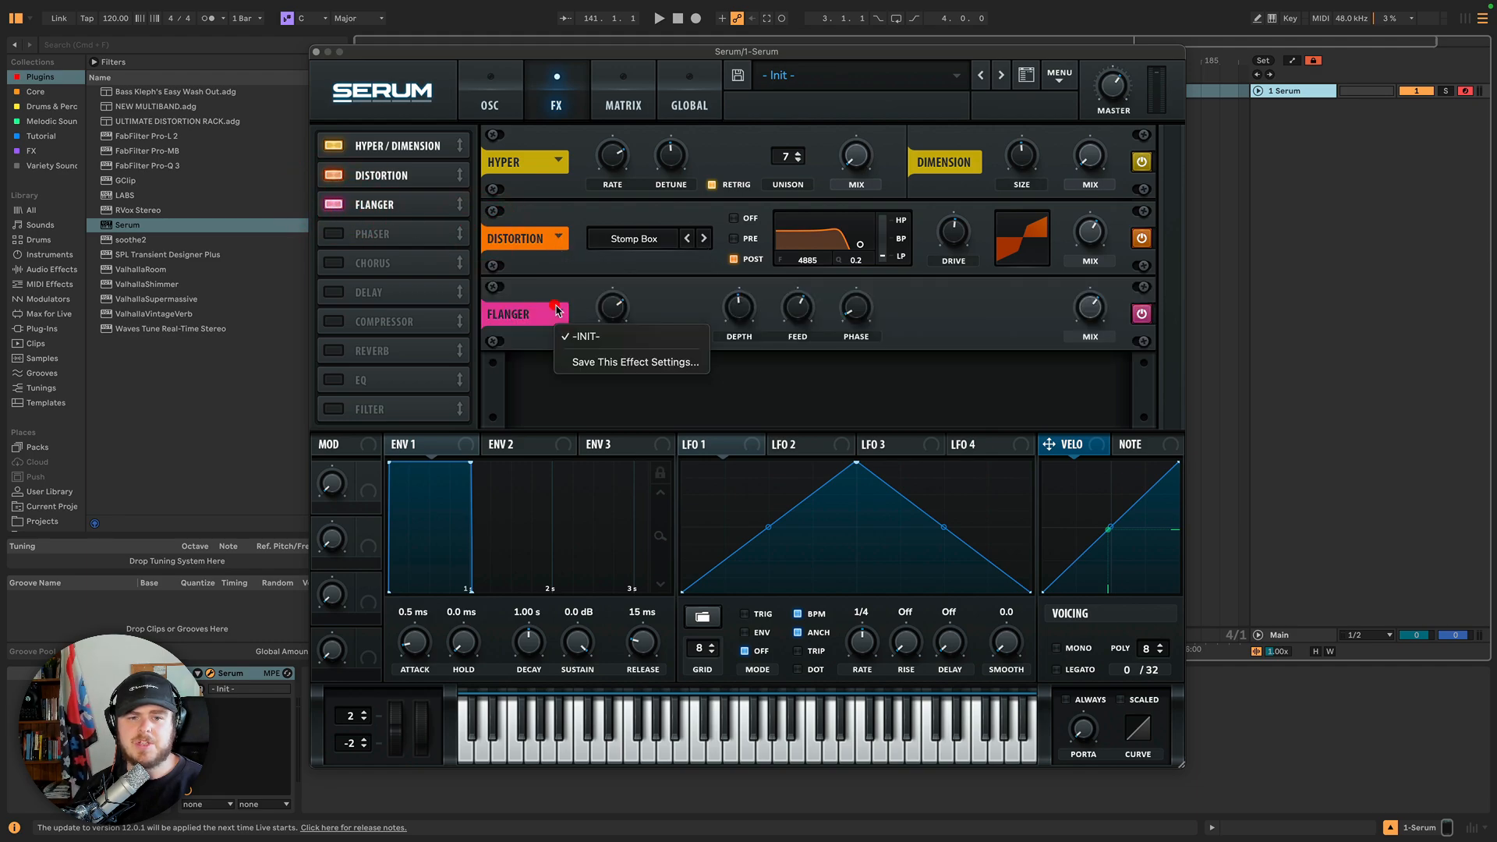
click(334, 204)
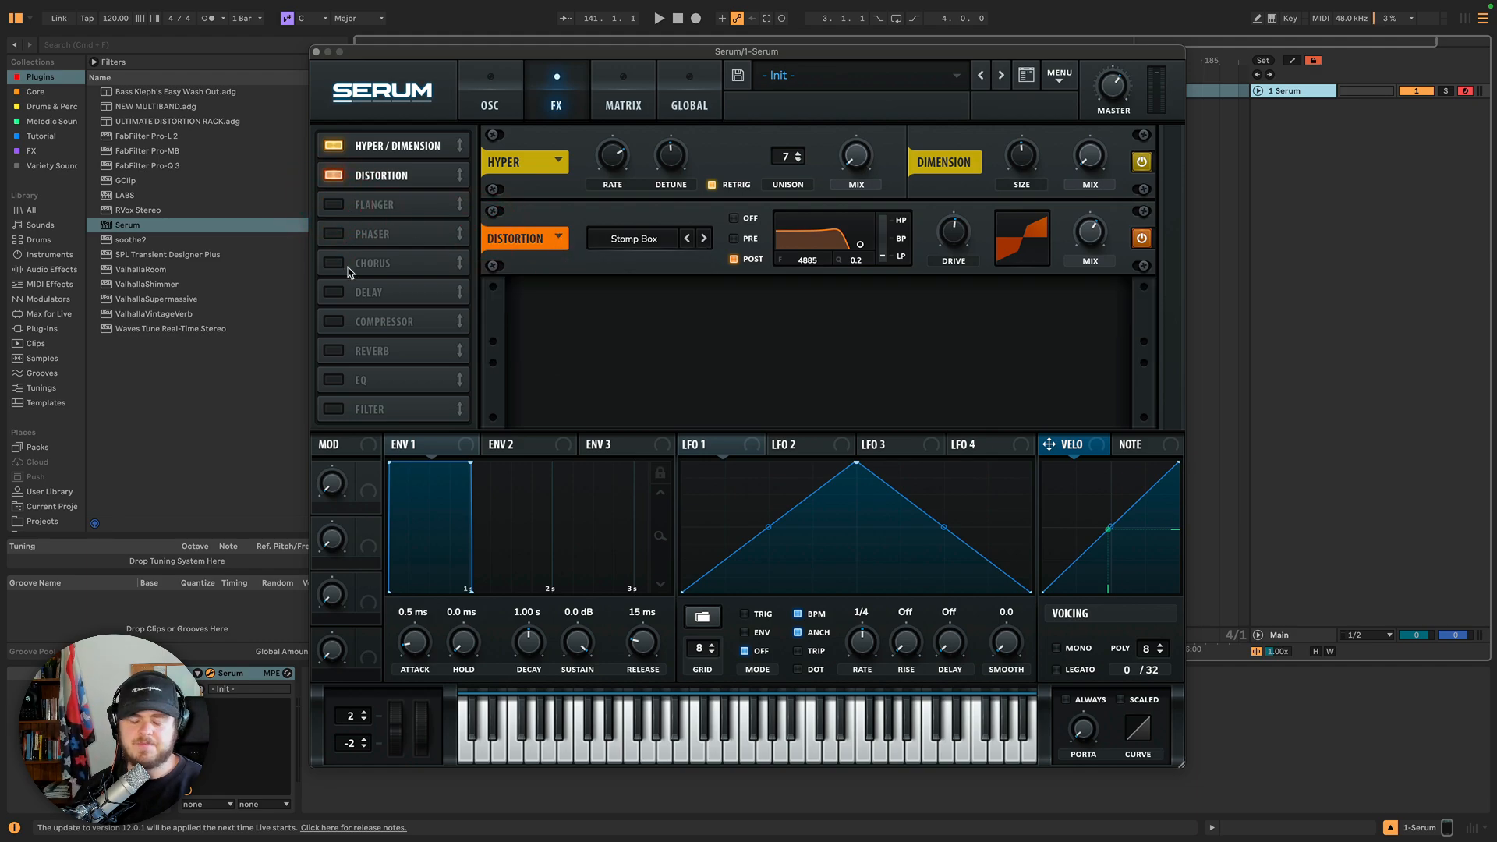
click(334, 293)
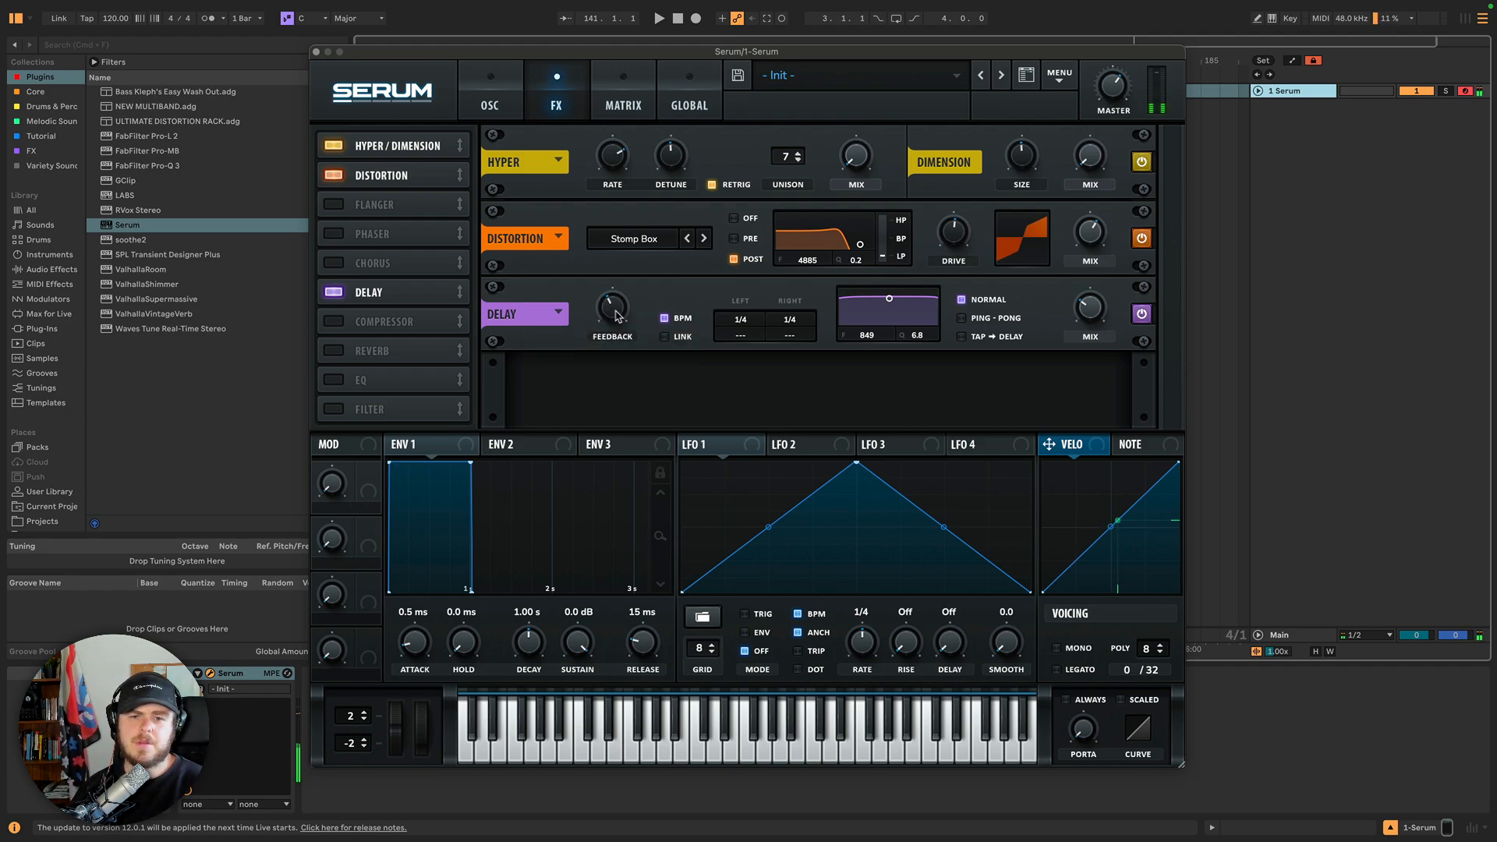
Sweep the delay Feedback knob and turn off the delay's BPM sync.
drag(620, 316, 616, 239)
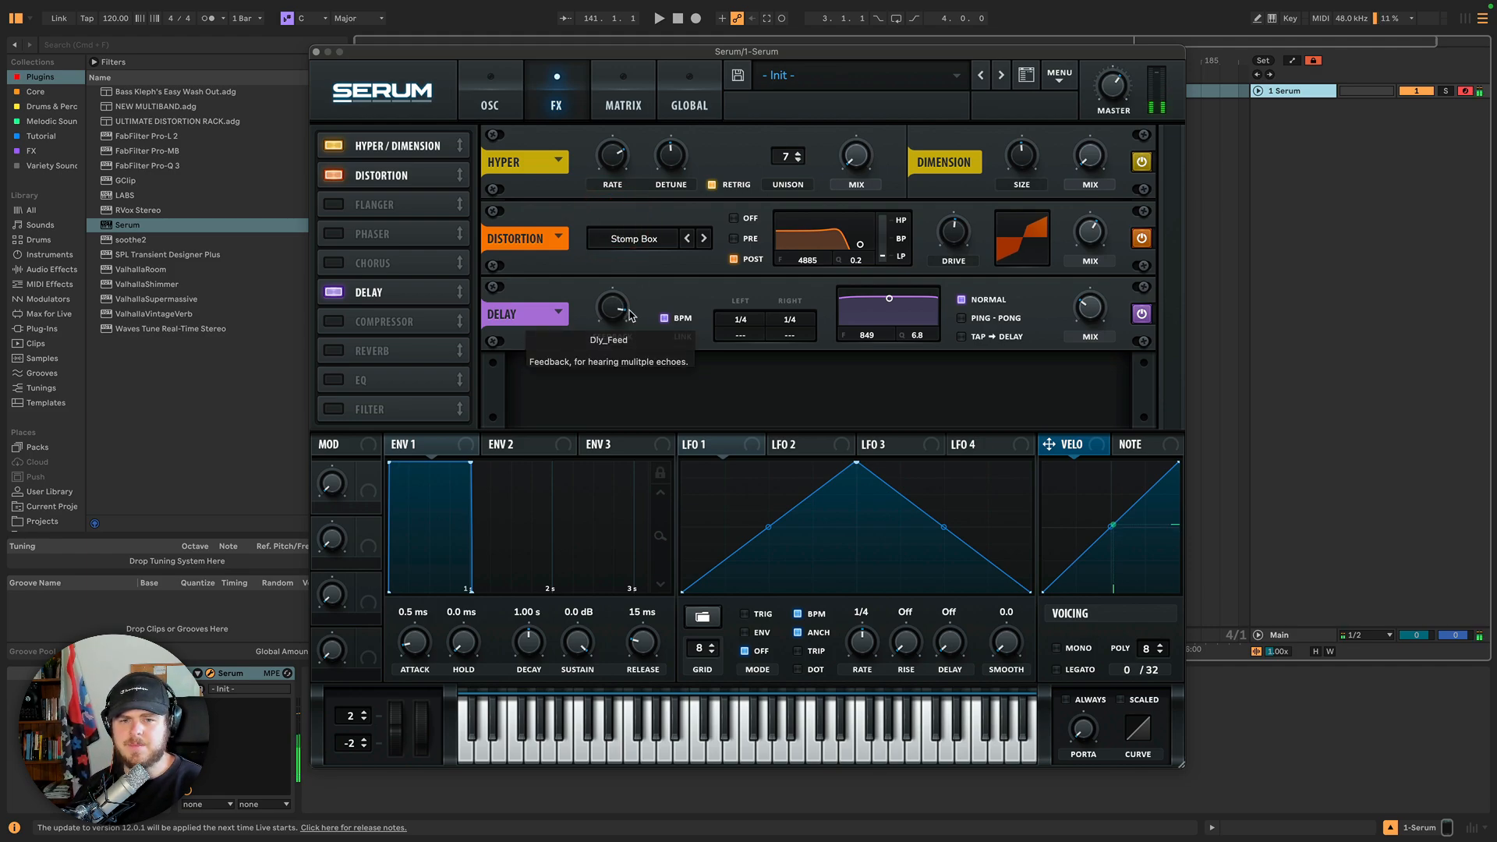
click(663, 319)
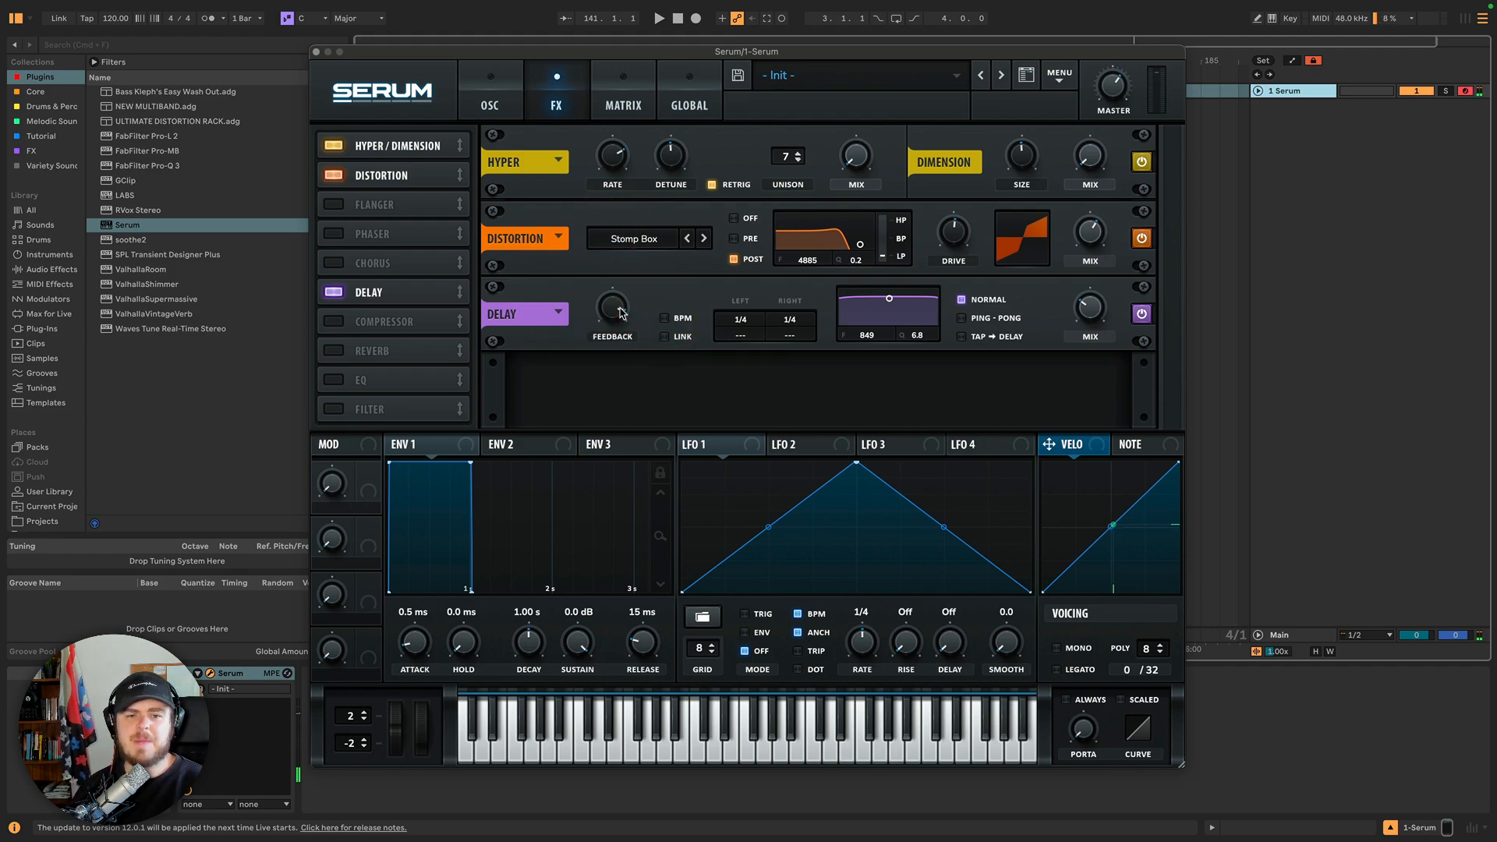
drag(620, 312, 627, 357)
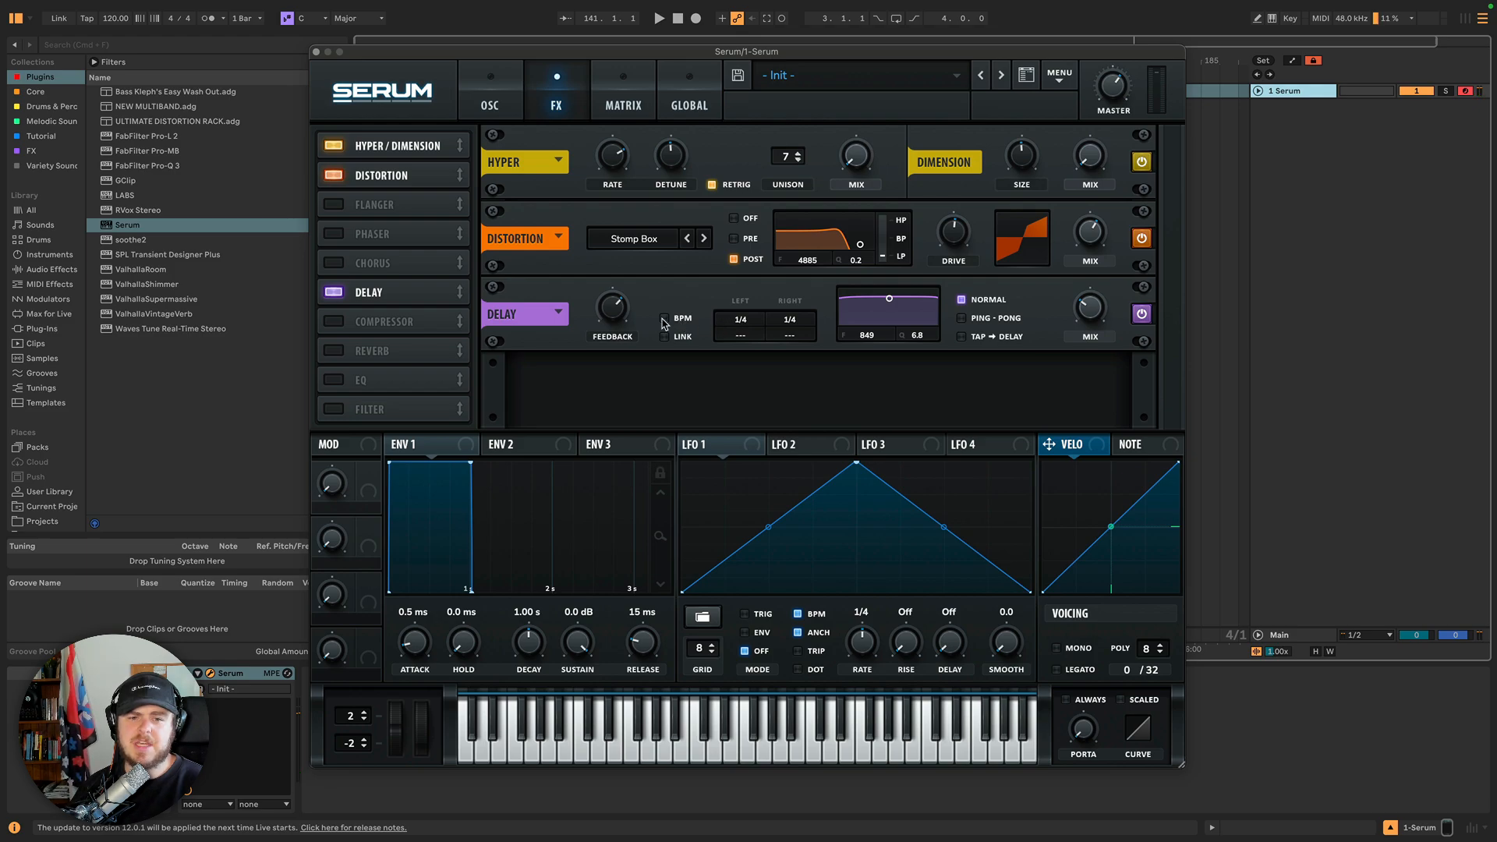
Set the left and right delay times to about 41.86 and link the two channels.
click(741, 322)
click(783, 320)
mouse_move(782, 321)
mouse_down()
mouse_move(740, 321)
mouse_move(769, 321)
mouse_move(755, 321)
mouse_up()
drag(742, 321, 733, 358)
click(665, 337)
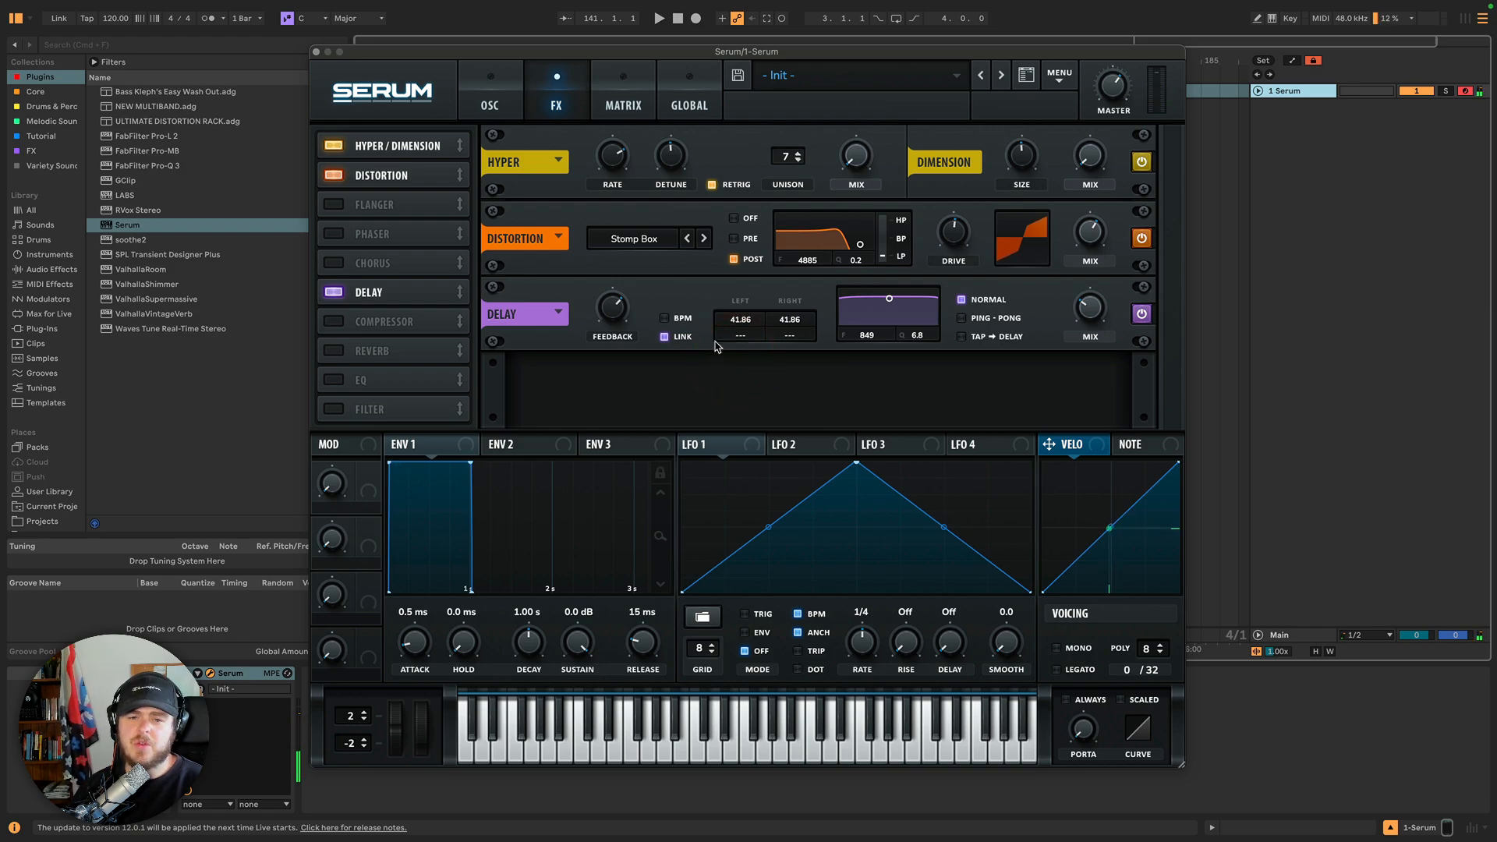
Re-enable BPM sync, unlink the channels, and offset the left and right delays to about 0.910 and 1.072.
click(664, 318)
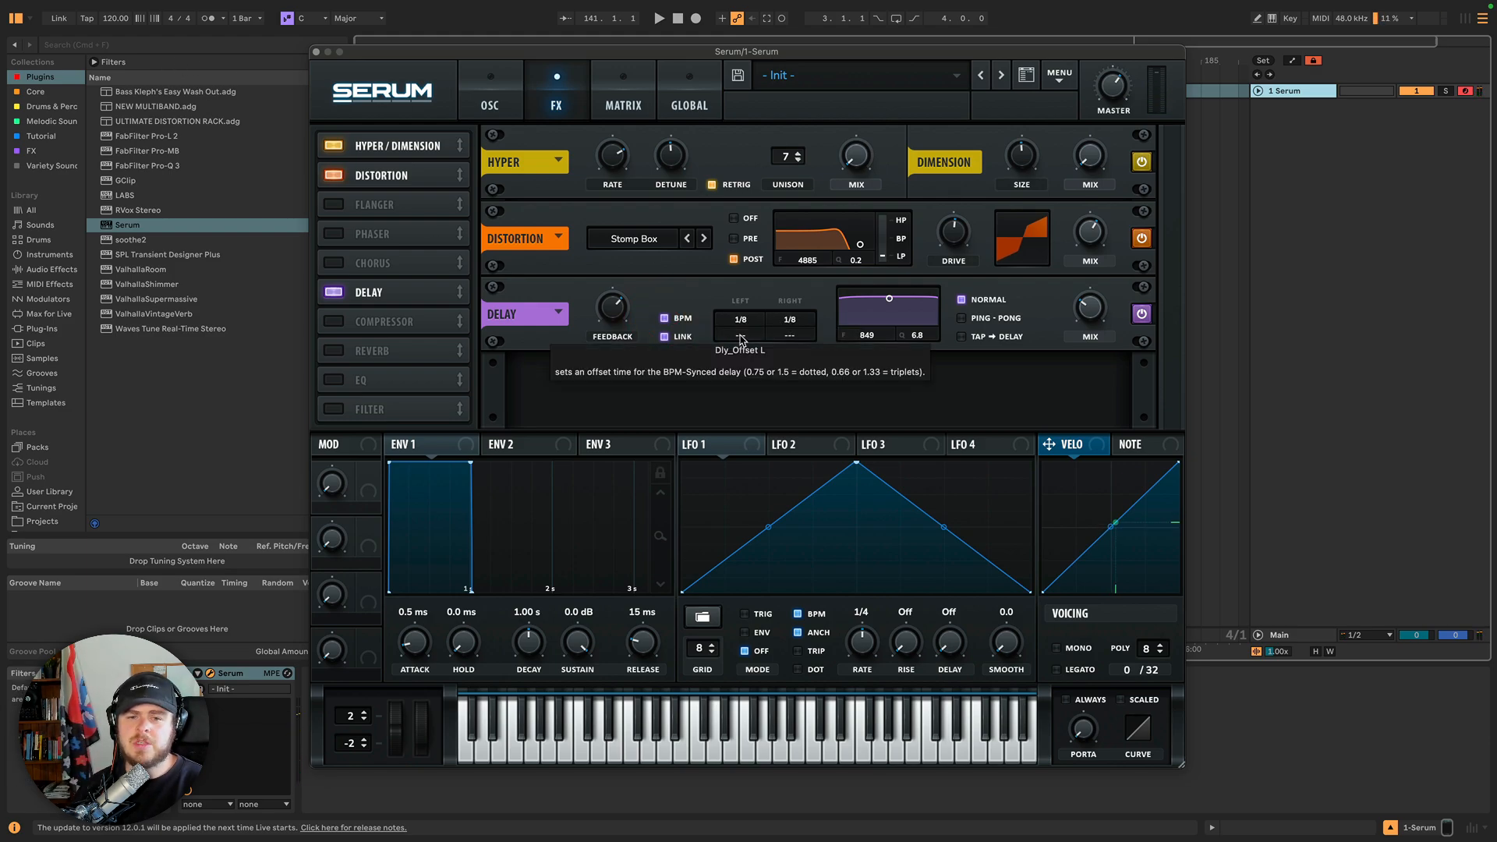
mouse_move(742, 339)
mouse_down()
mouse_move(749, 326)
mouse_move(747, 366)
mouse_move(790, 332)
mouse_up()
click(681, 340)
drag(742, 335, 793, 338)
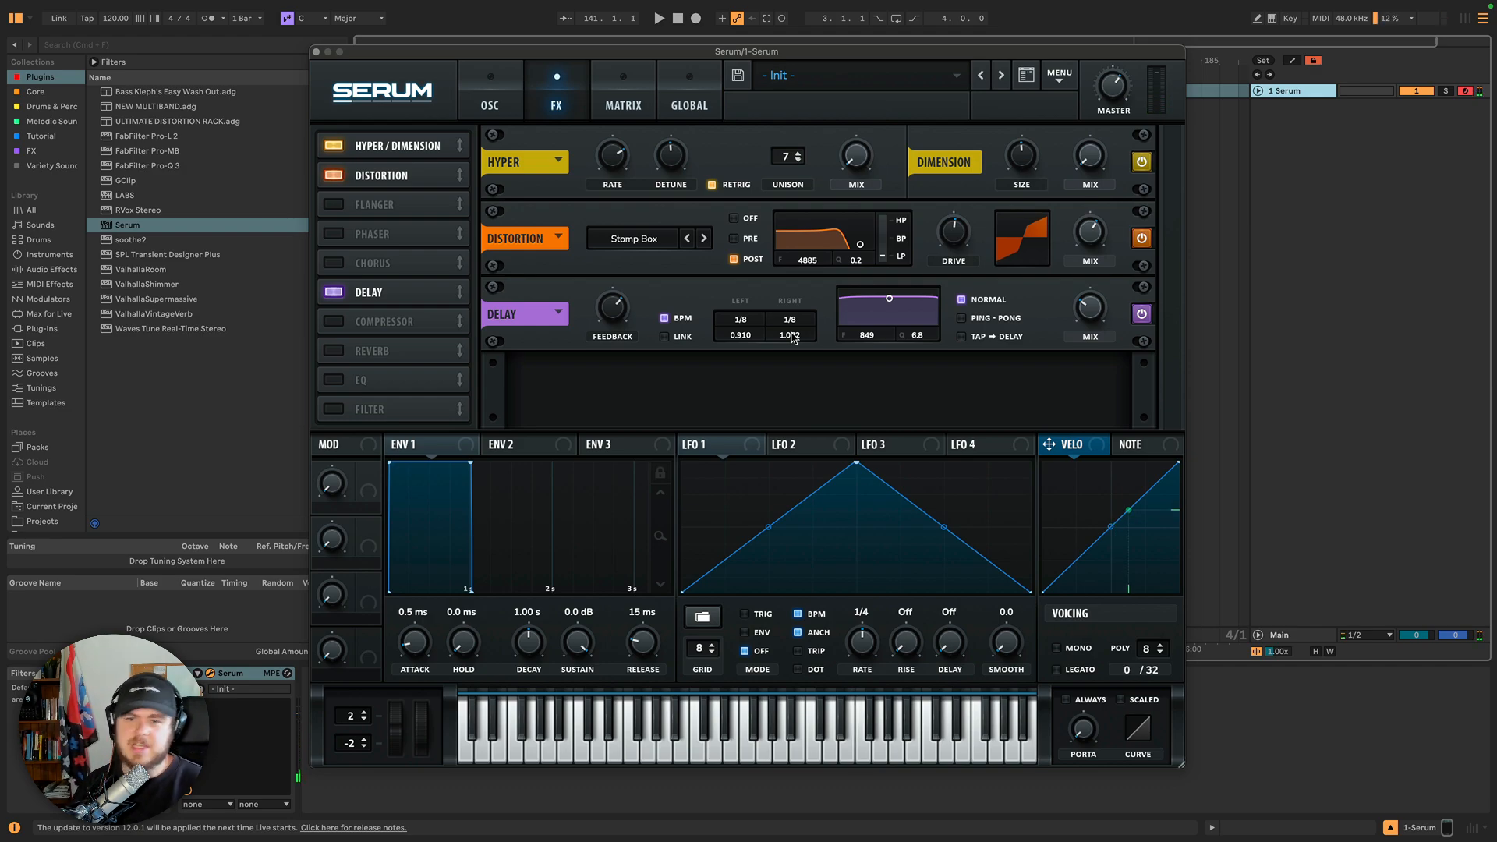
Move the delay filter's node around its display and nudge the delay Feedback knob up.
drag(891, 304, 892, 321)
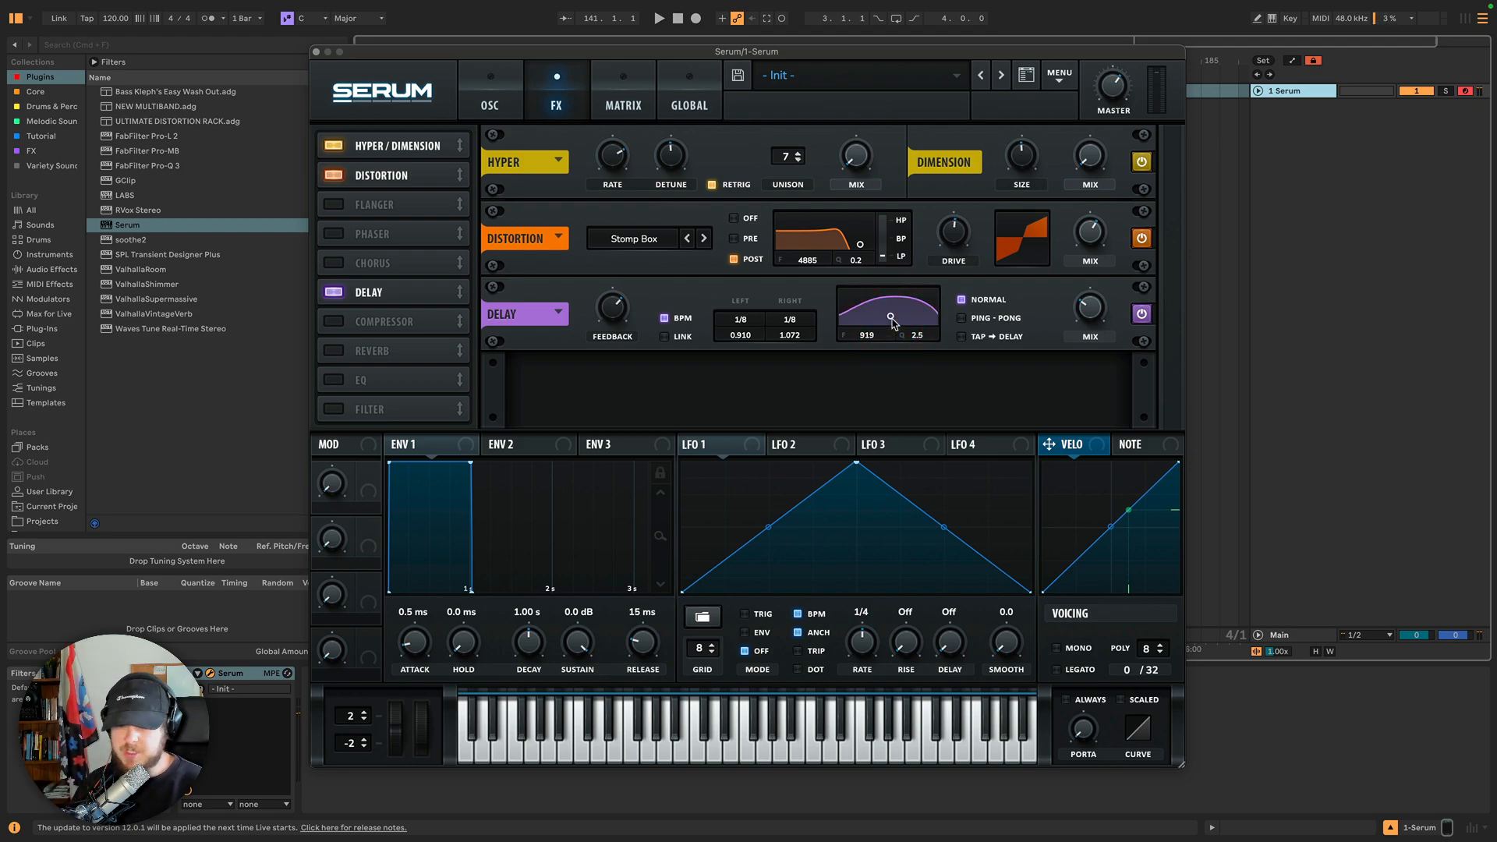
drag(893, 320, 892, 330)
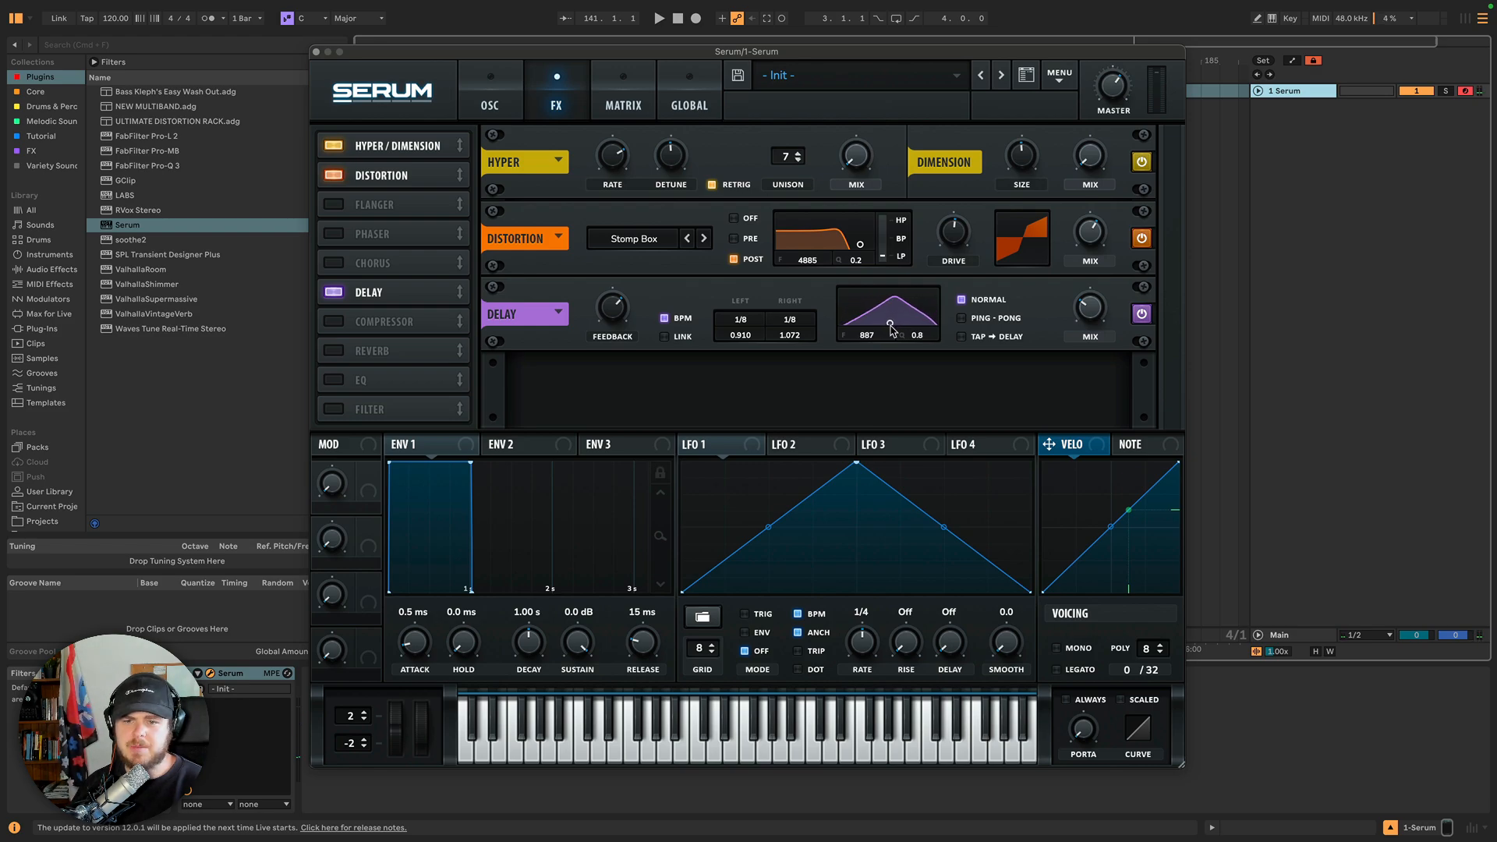
drag(613, 309, 612, 294)
mouse_move(890, 326)
mouse_down()
mouse_move(881, 350)
mouse_move(889, 303)
mouse_up()
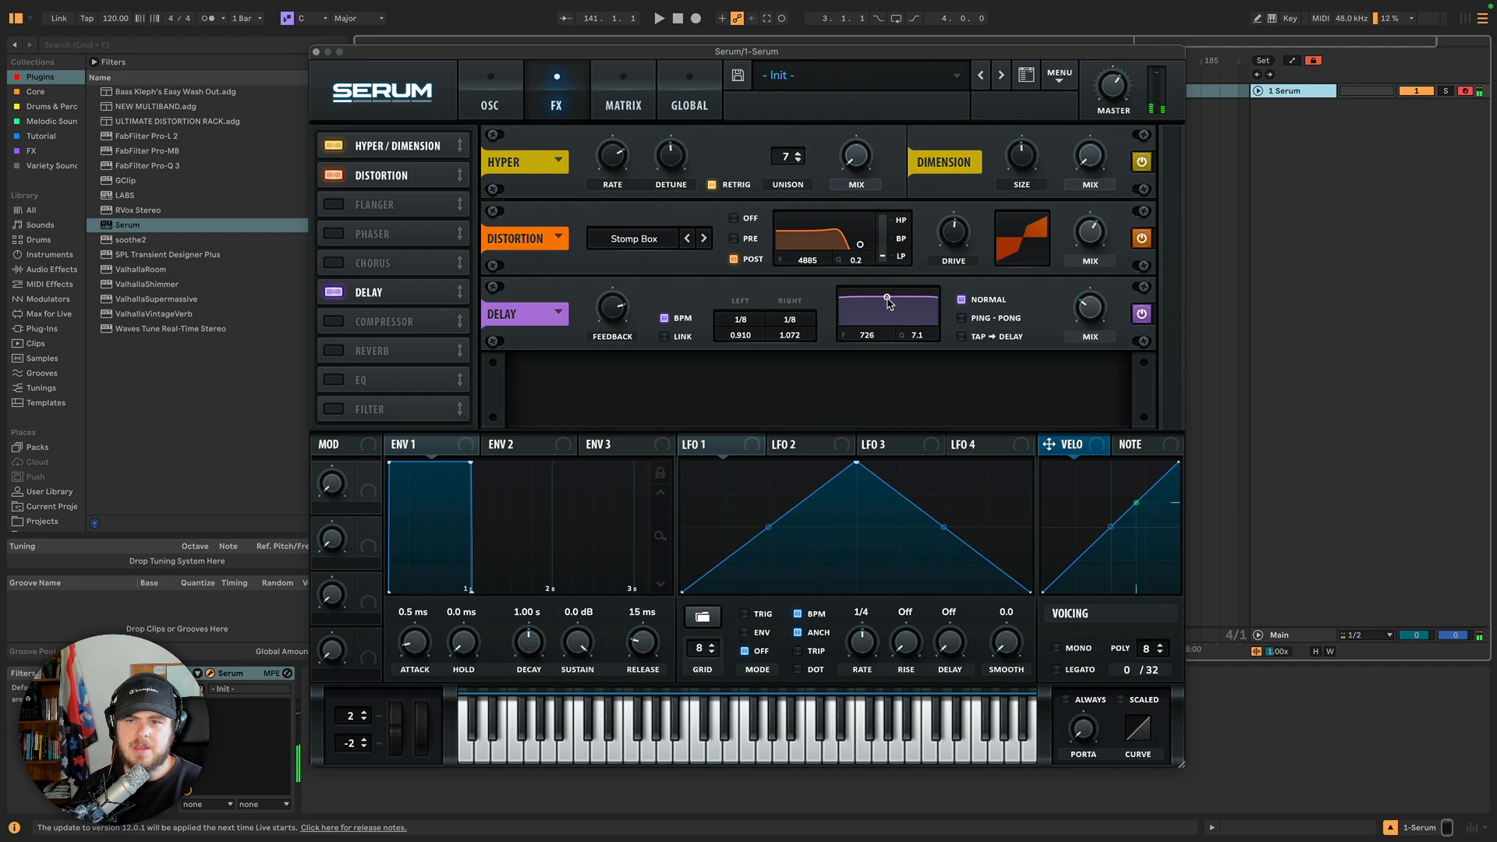
Reposition the delay filter node to about 1606 and 2.1 and raise the Feedback knob.
click(889, 302)
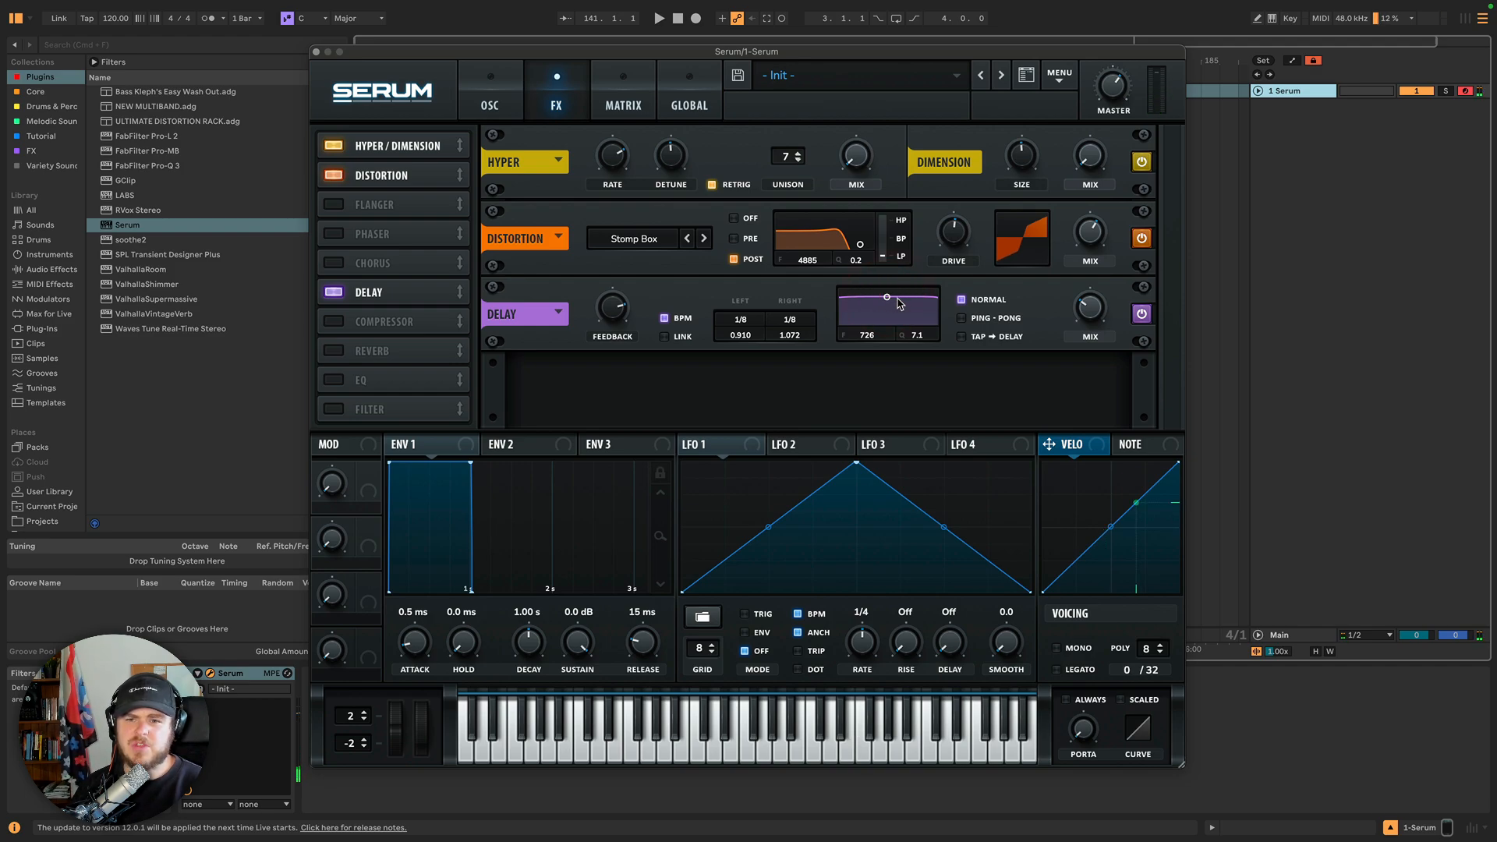
mouse_move(887, 301)
mouse_down()
mouse_move(918, 331)
mouse_move(868, 314)
mouse_move(872, 330)
mouse_move(910, 331)
mouse_move(888, 306)
mouse_up()
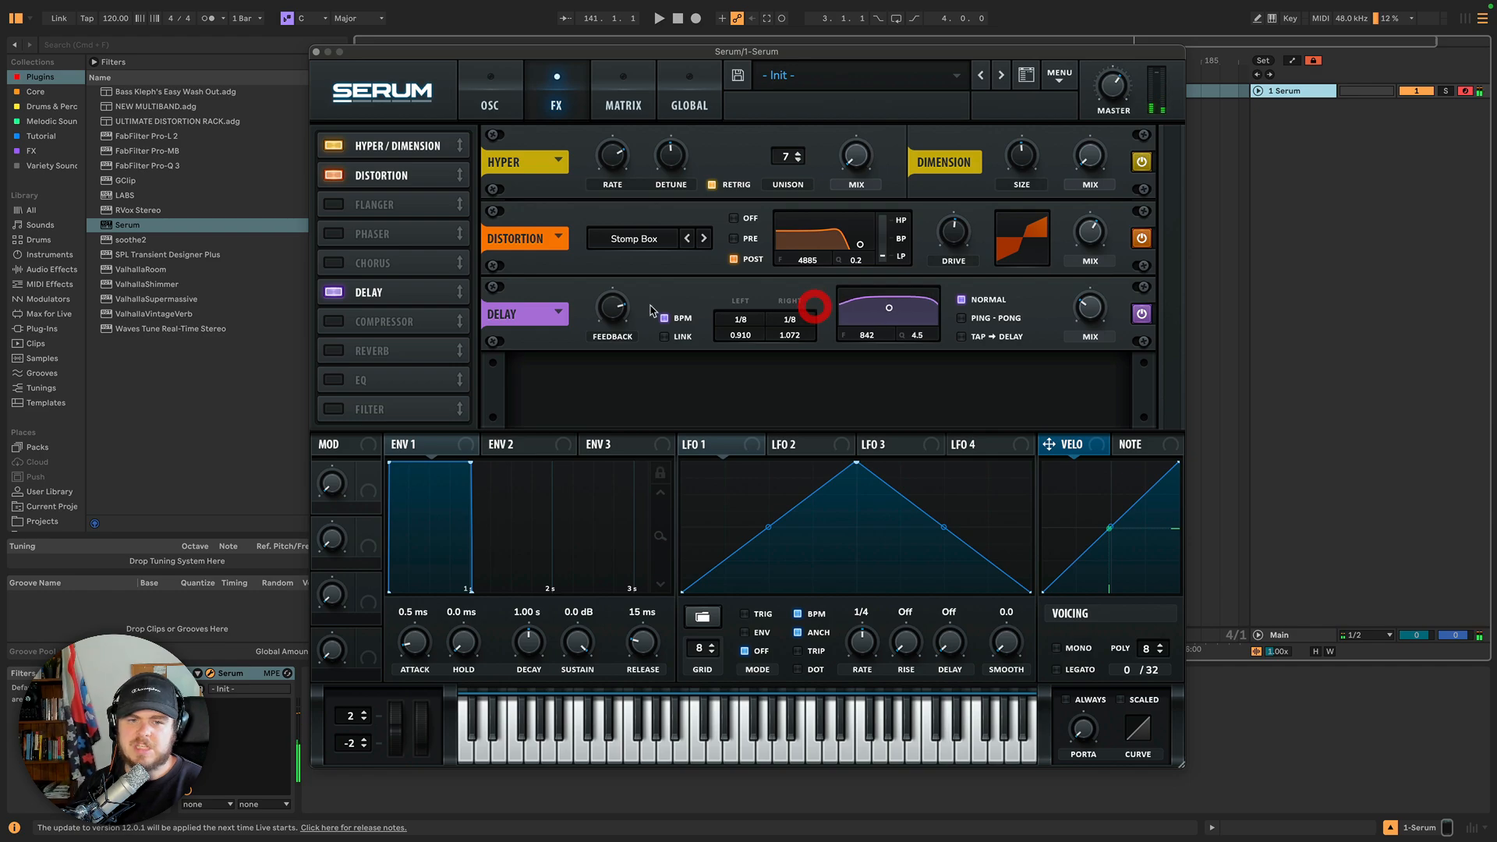
drag(620, 308, 627, 268)
mouse_move(891, 312)
mouse_down()
mouse_move(857, 303)
mouse_move(899, 317)
mouse_up()
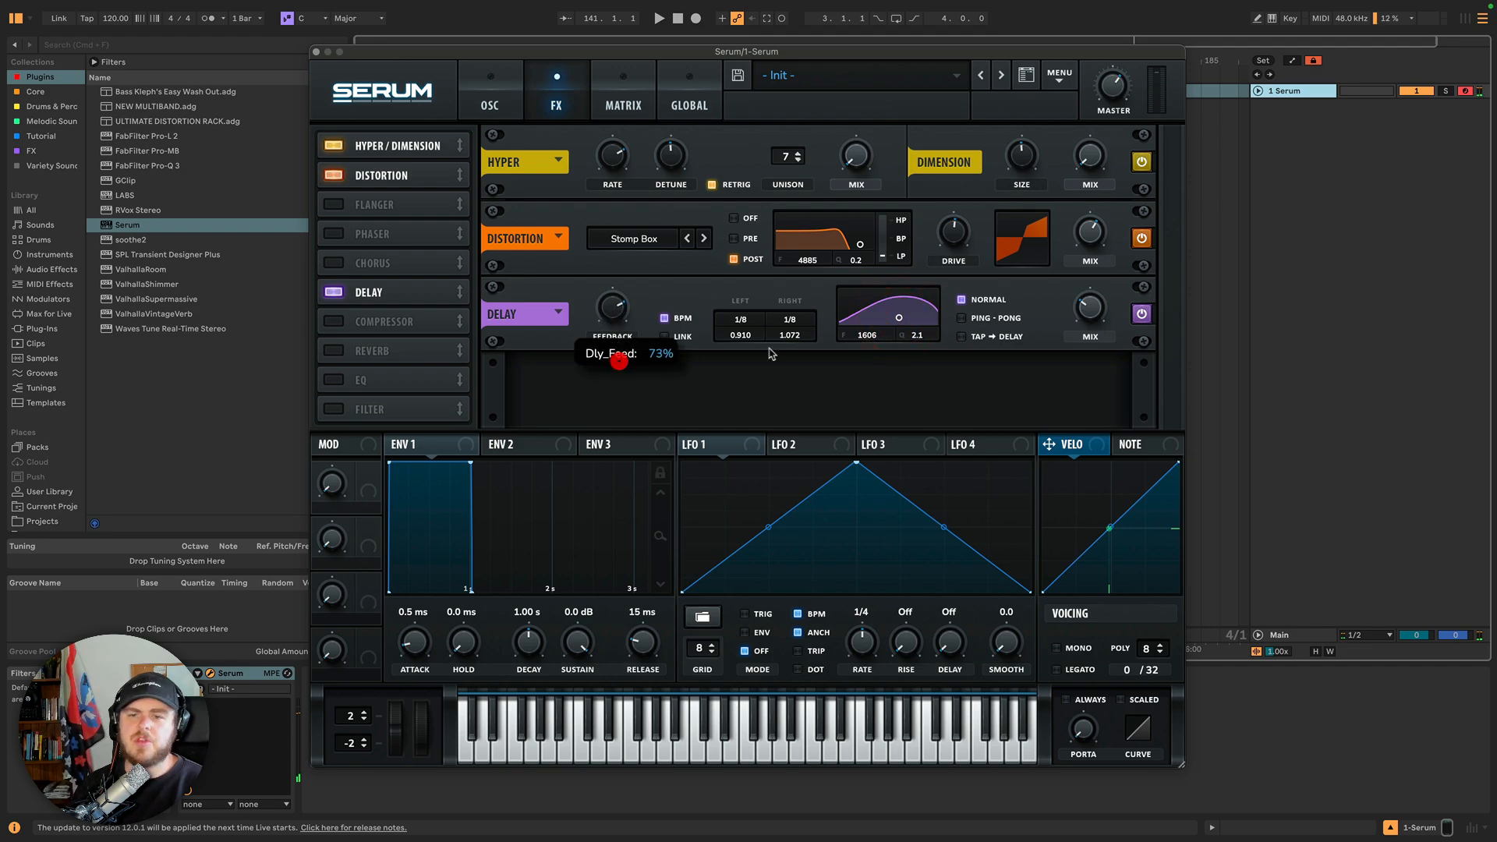
Switch the delay mode to Ping-Pong and then to Tap → Delay.
click(962, 319)
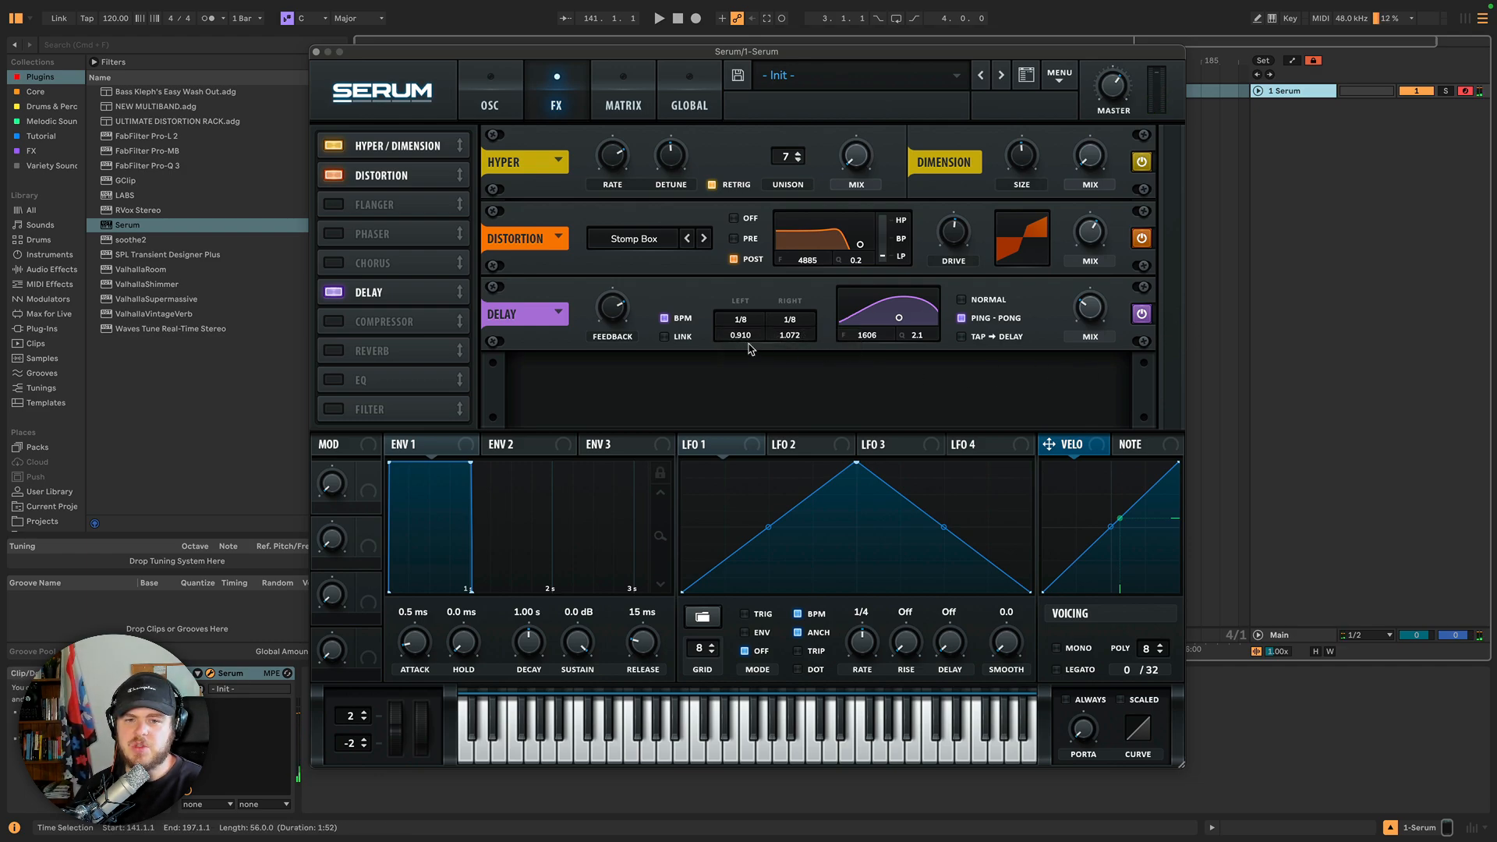
click(962, 337)
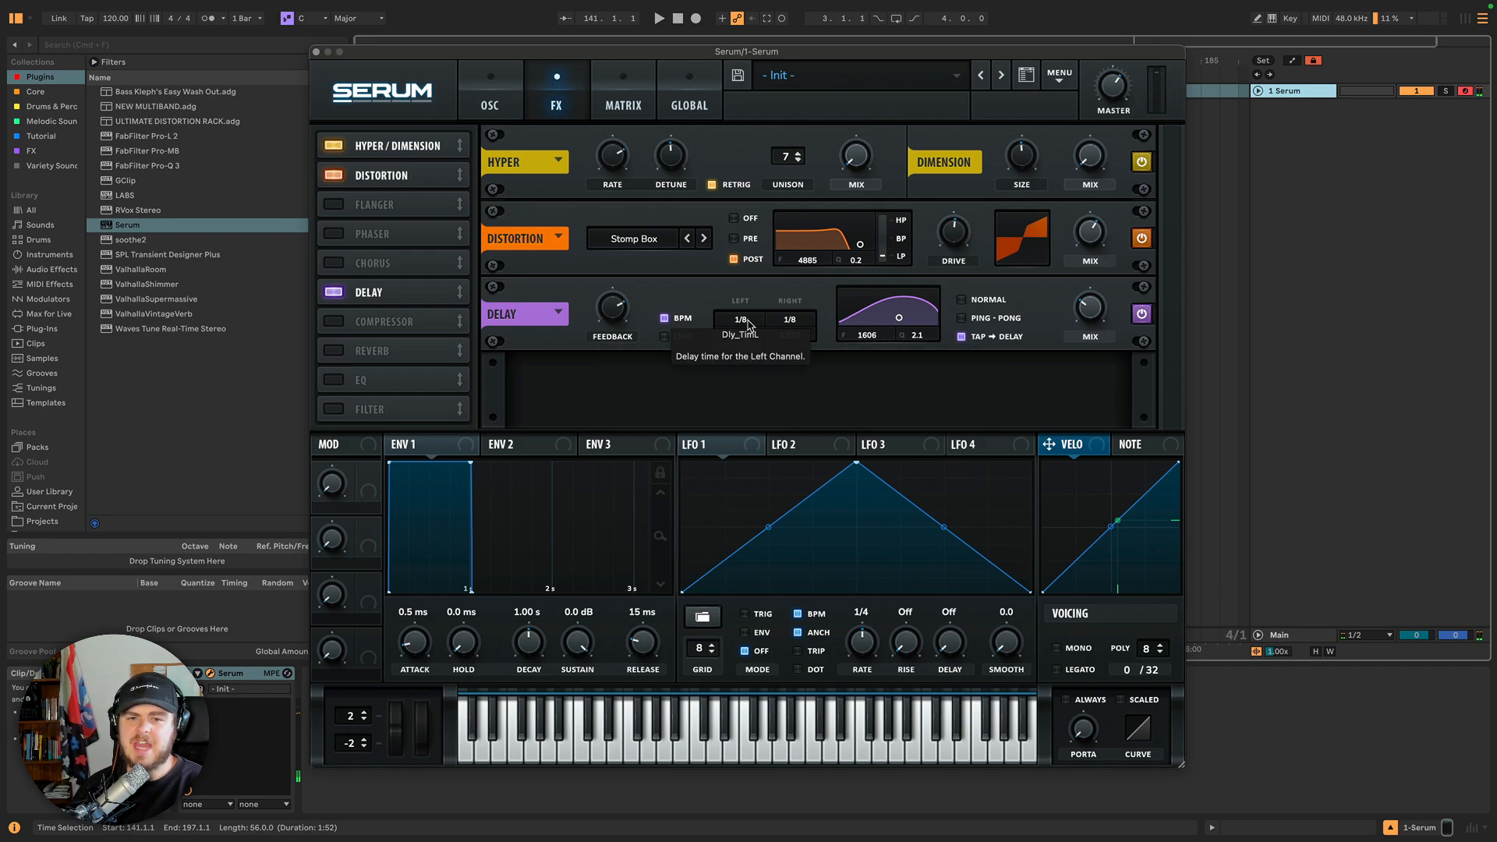
Set the left delay time to bar and nudge the delay Mix to about 37%.
drag(747, 320, 755, 254)
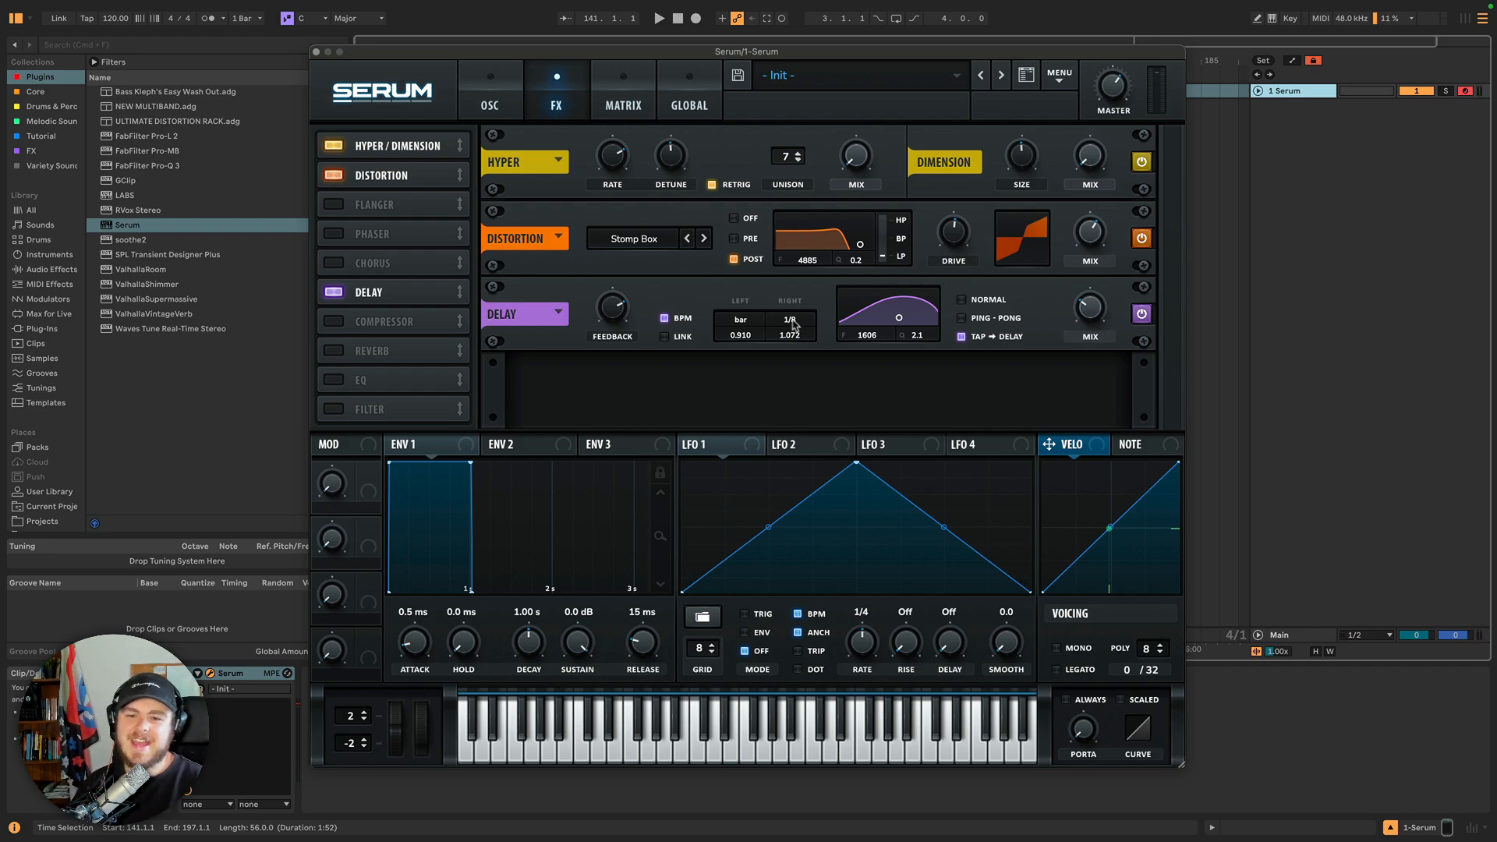
mouse_move(1088, 319)
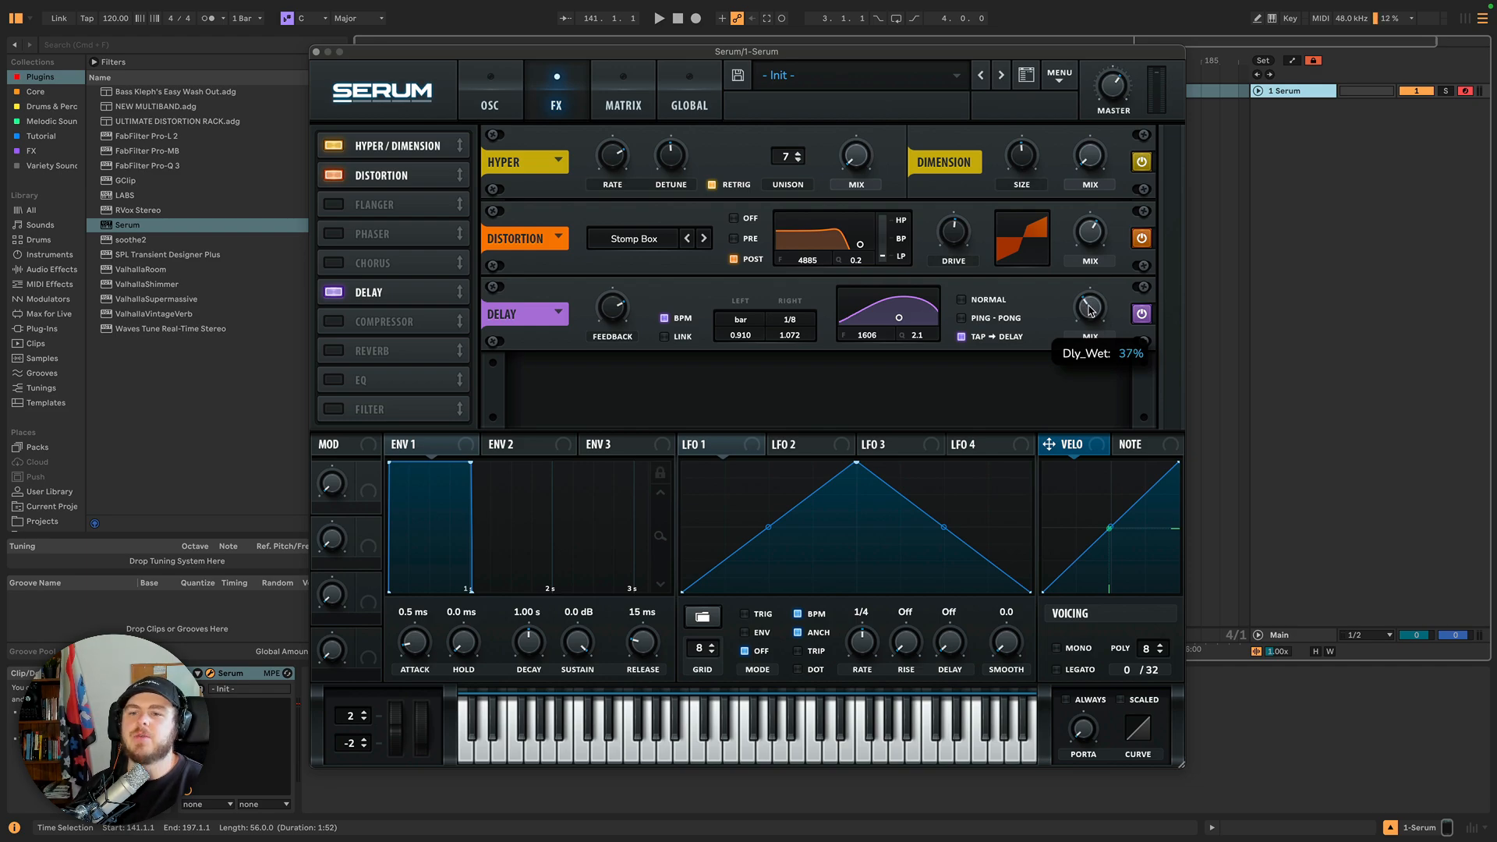
mouse_move(1090, 317)
mouse_down()
mouse_move(1090, 291)
mouse_move(1092, 316)
mouse_up()
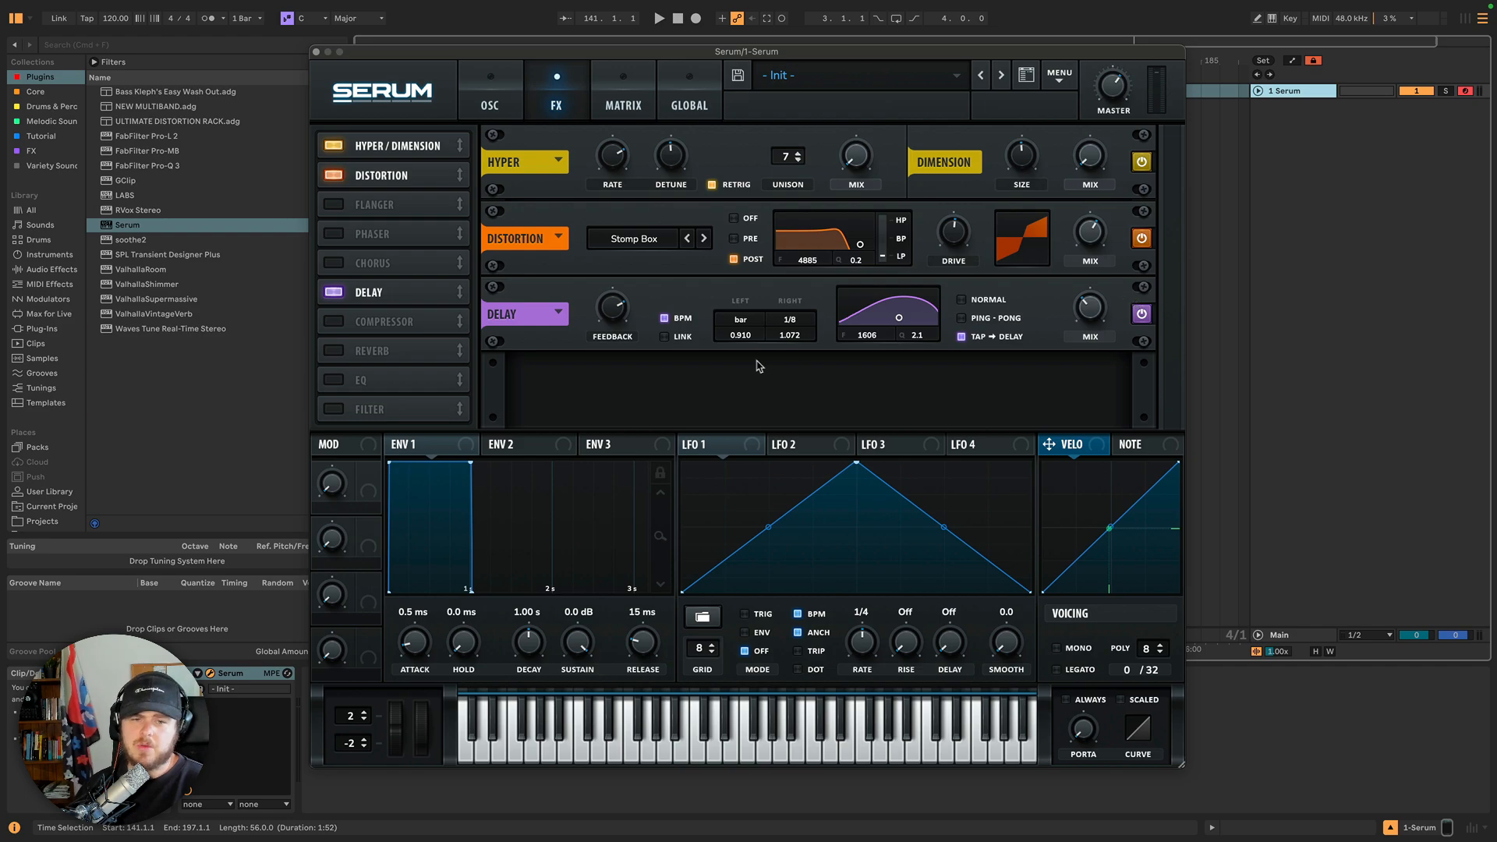
Open the delay effect presets without choosing one, then disable Delay and enable the Compressor module.
click(559, 314)
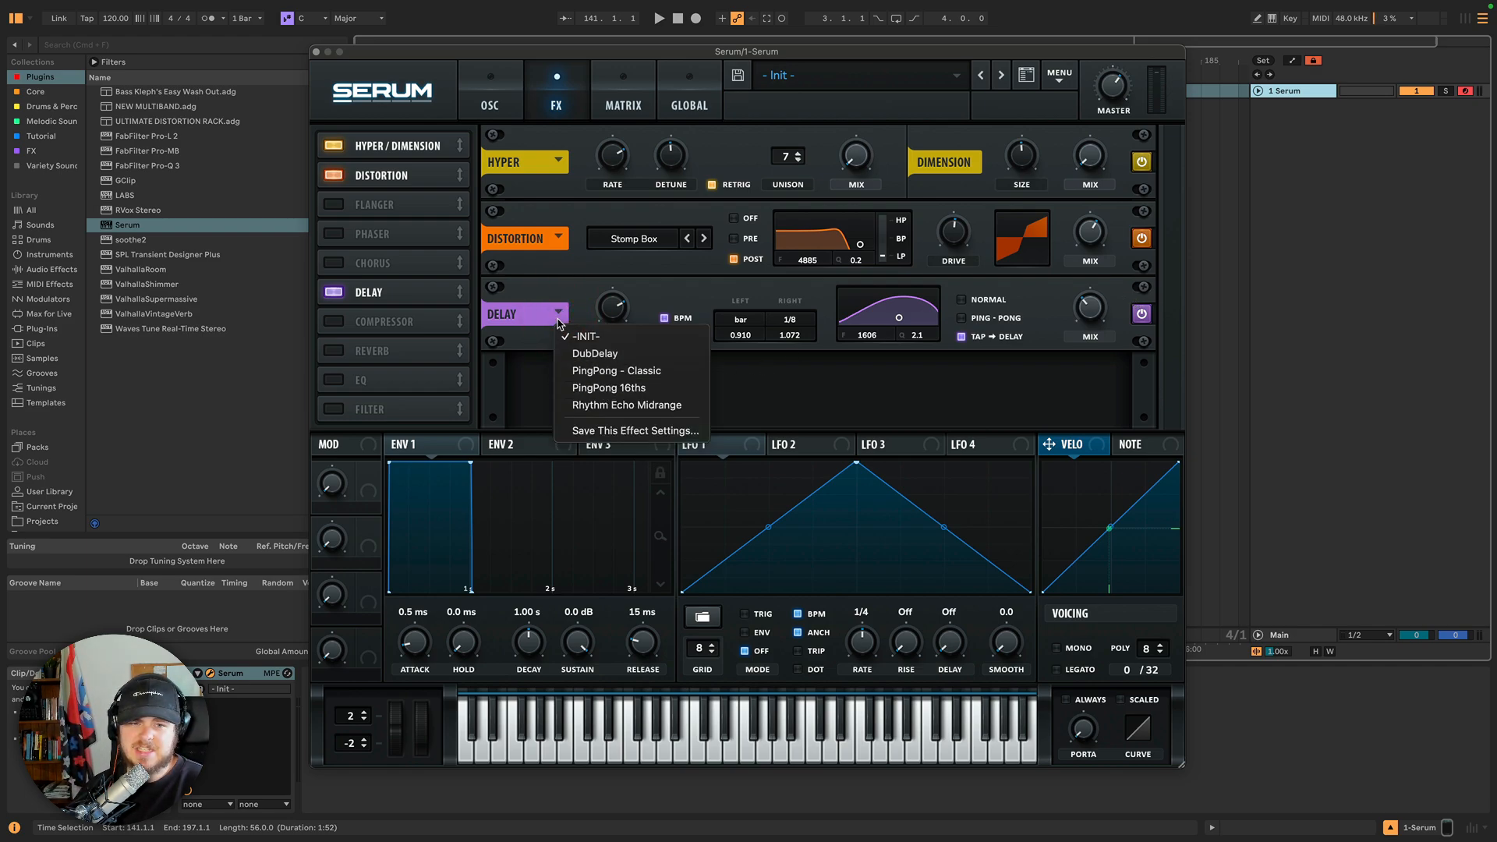
click(557, 312)
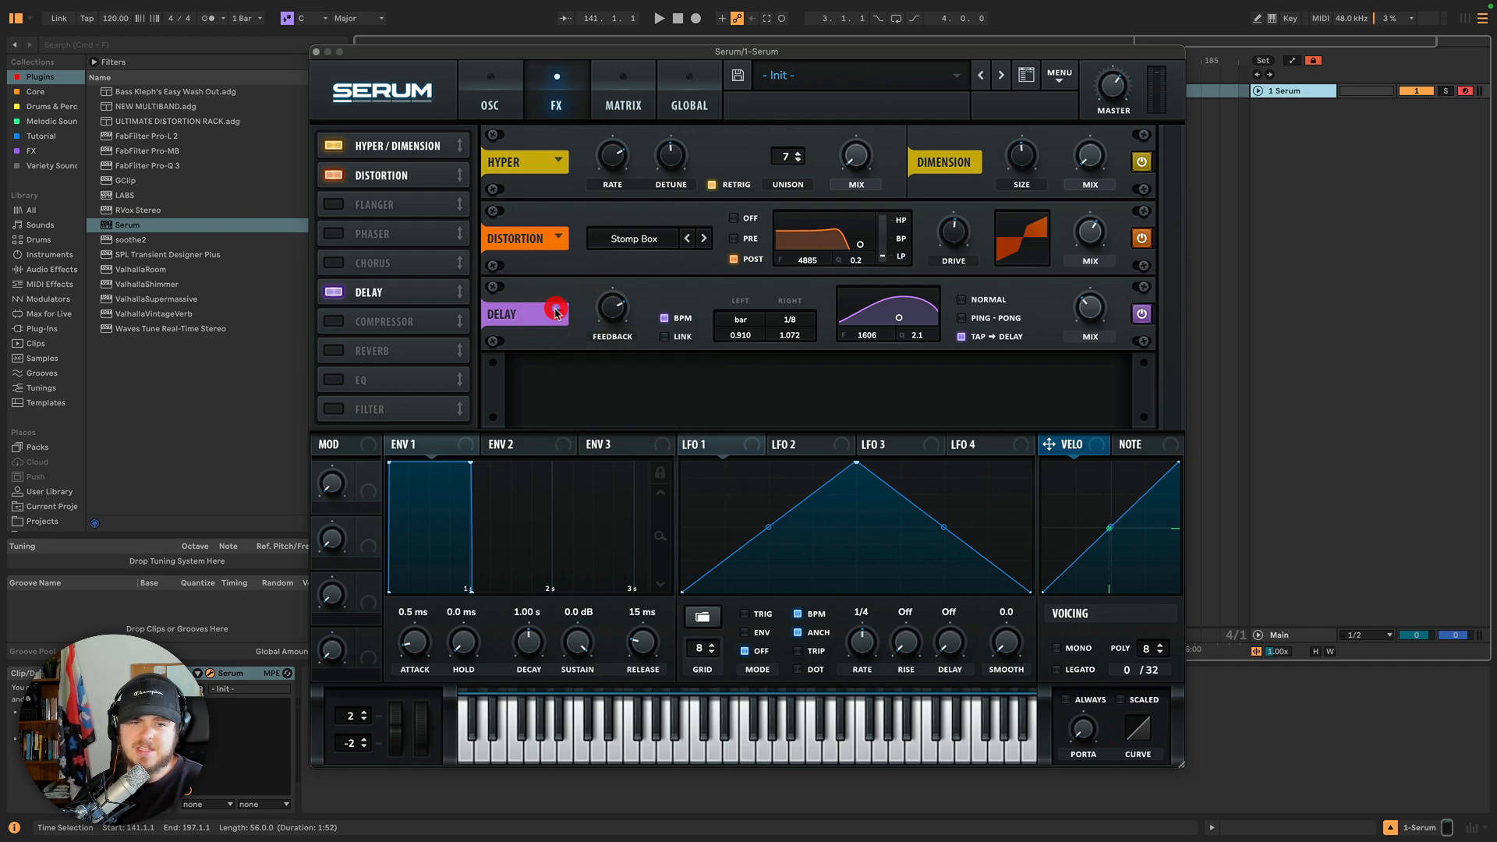
click(336, 293)
click(338, 322)
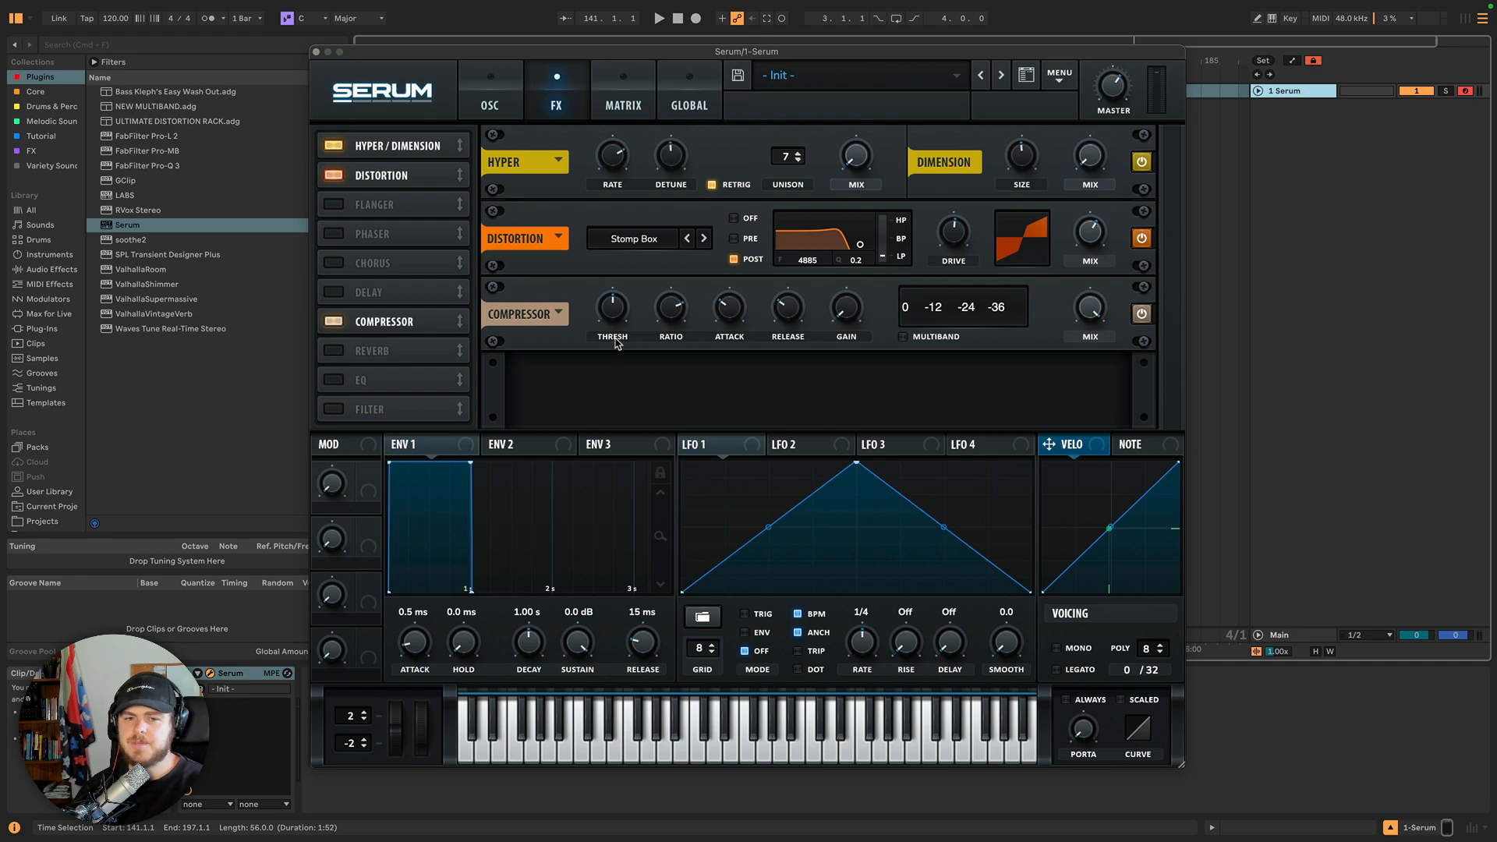
Adjust the compressor Threshold knob, trying settings around -18.5 dB.
drag(615, 313, 617, 322)
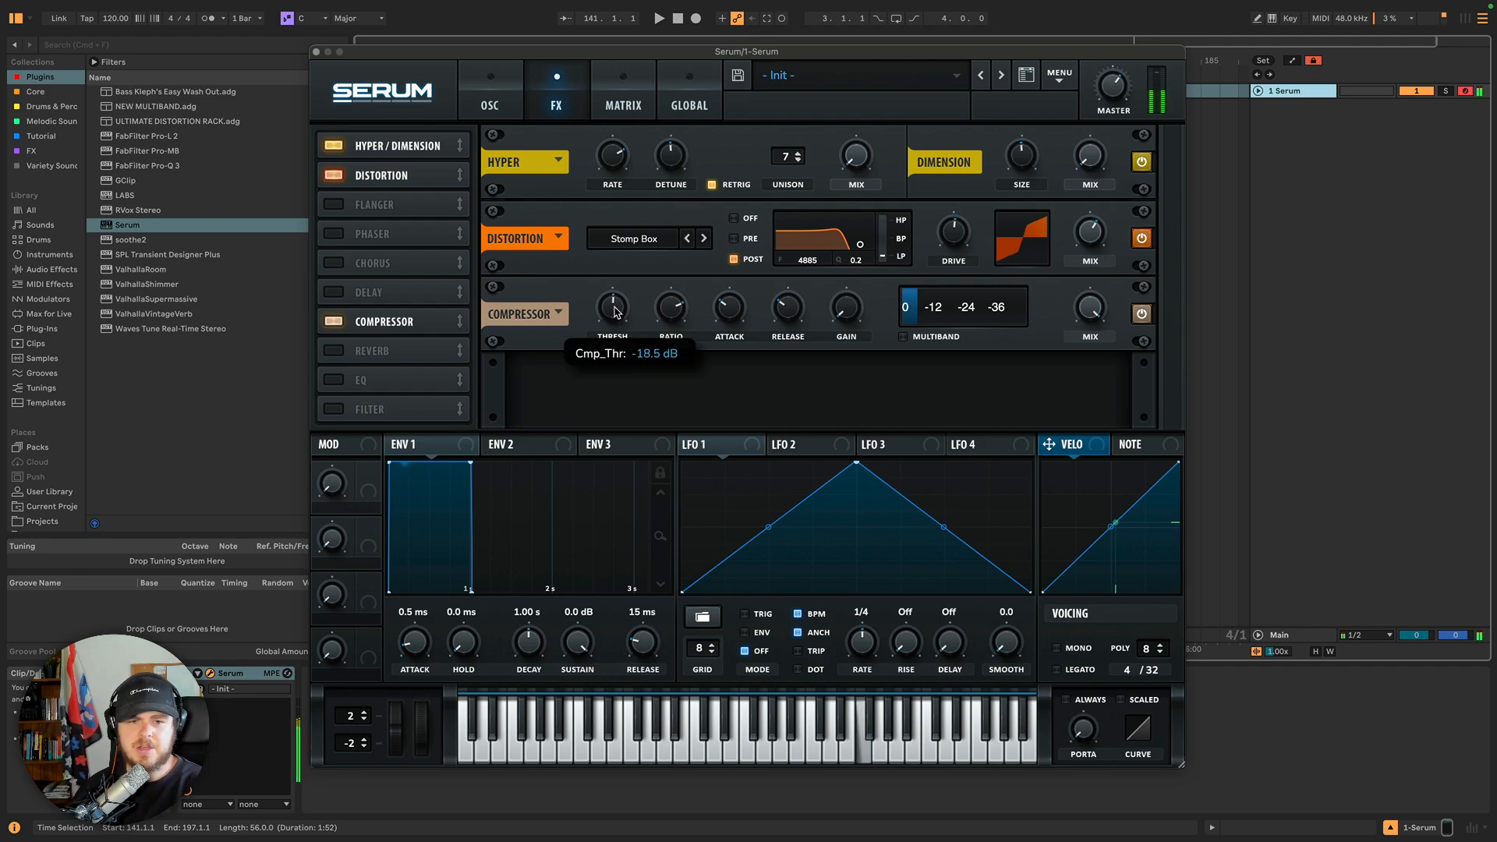
drag(615, 313, 611, 274)
click(815, 293)
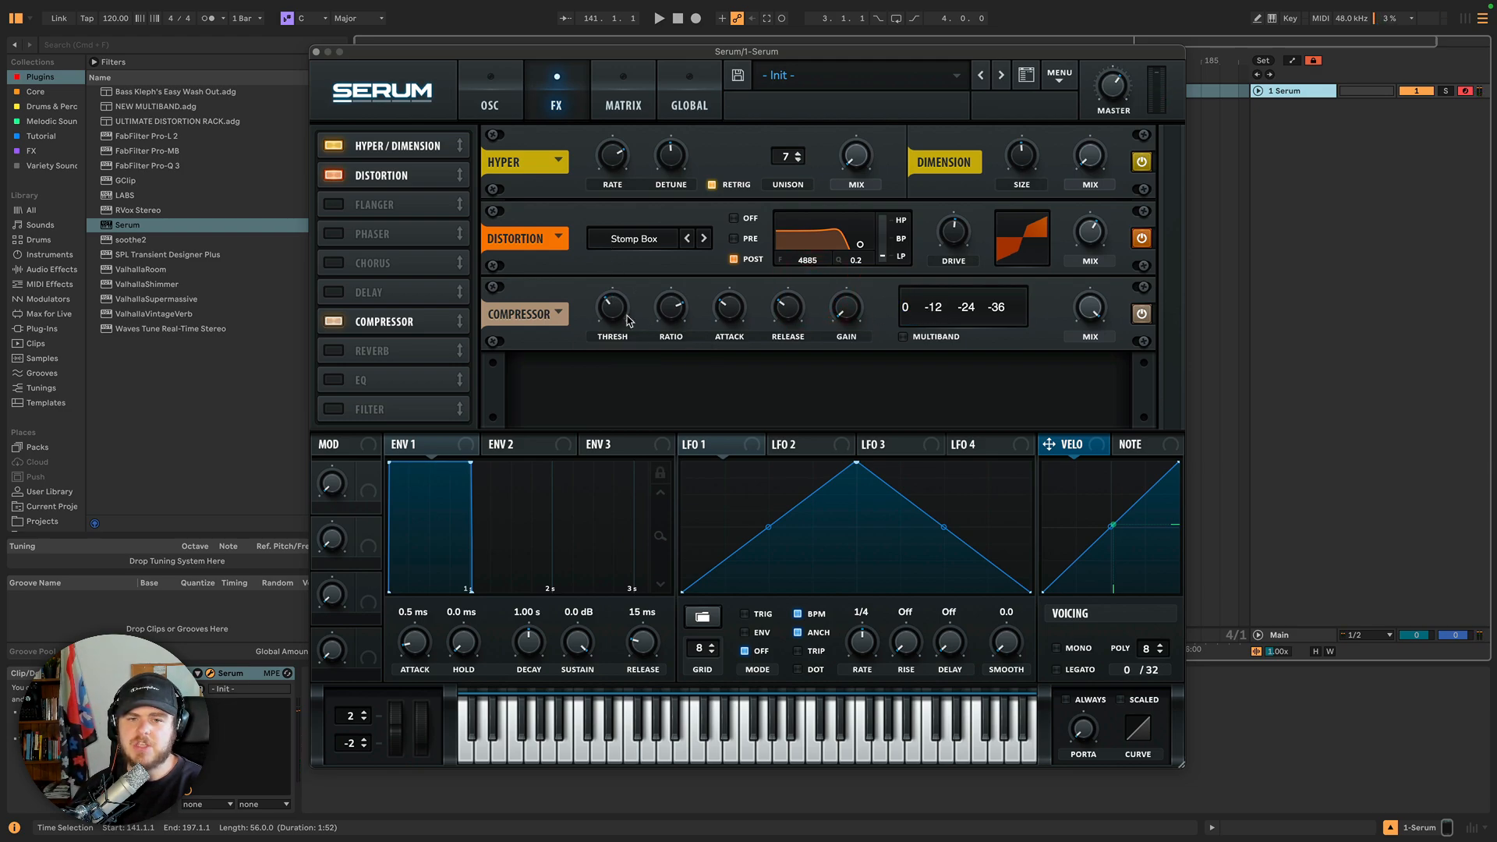
drag(614, 320, 630, 278)
drag(673, 310, 621, 312)
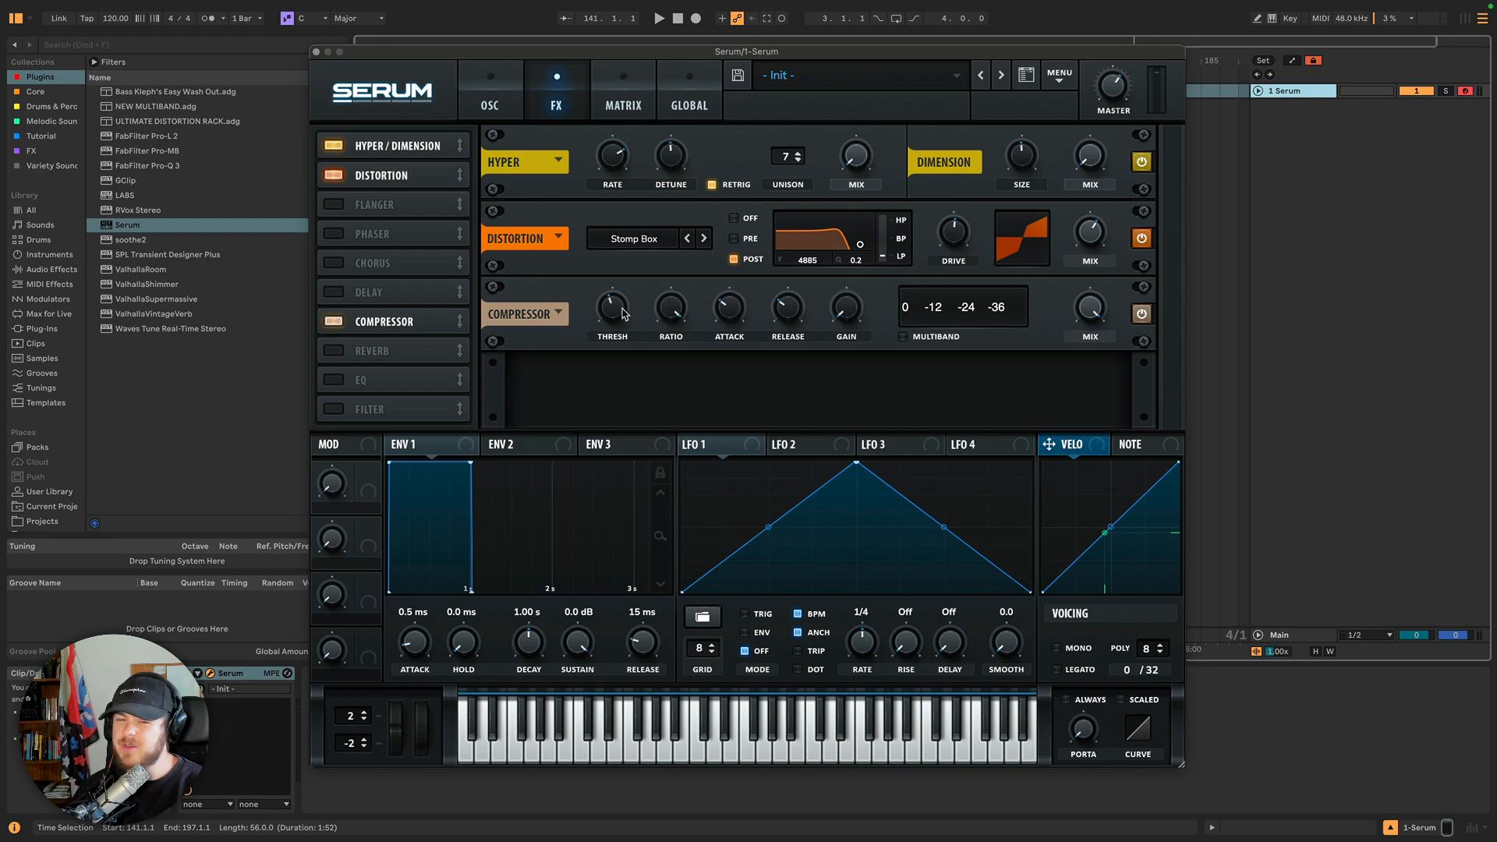
drag(623, 310, 621, 325)
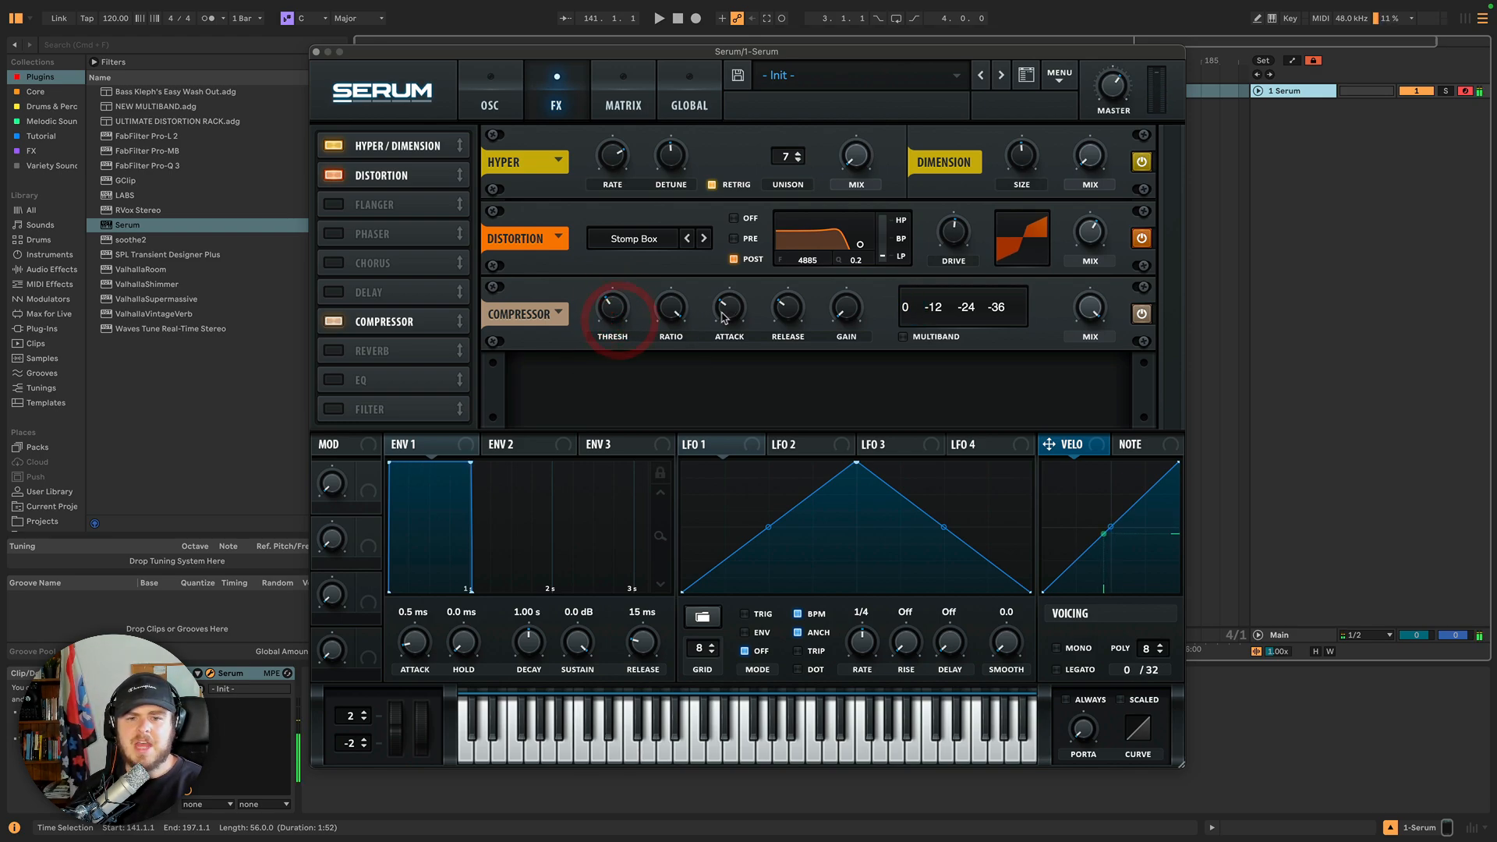
Set the compressor Attack to about 8 ms and turn the Threshold up.
drag(729, 311, 740, 193)
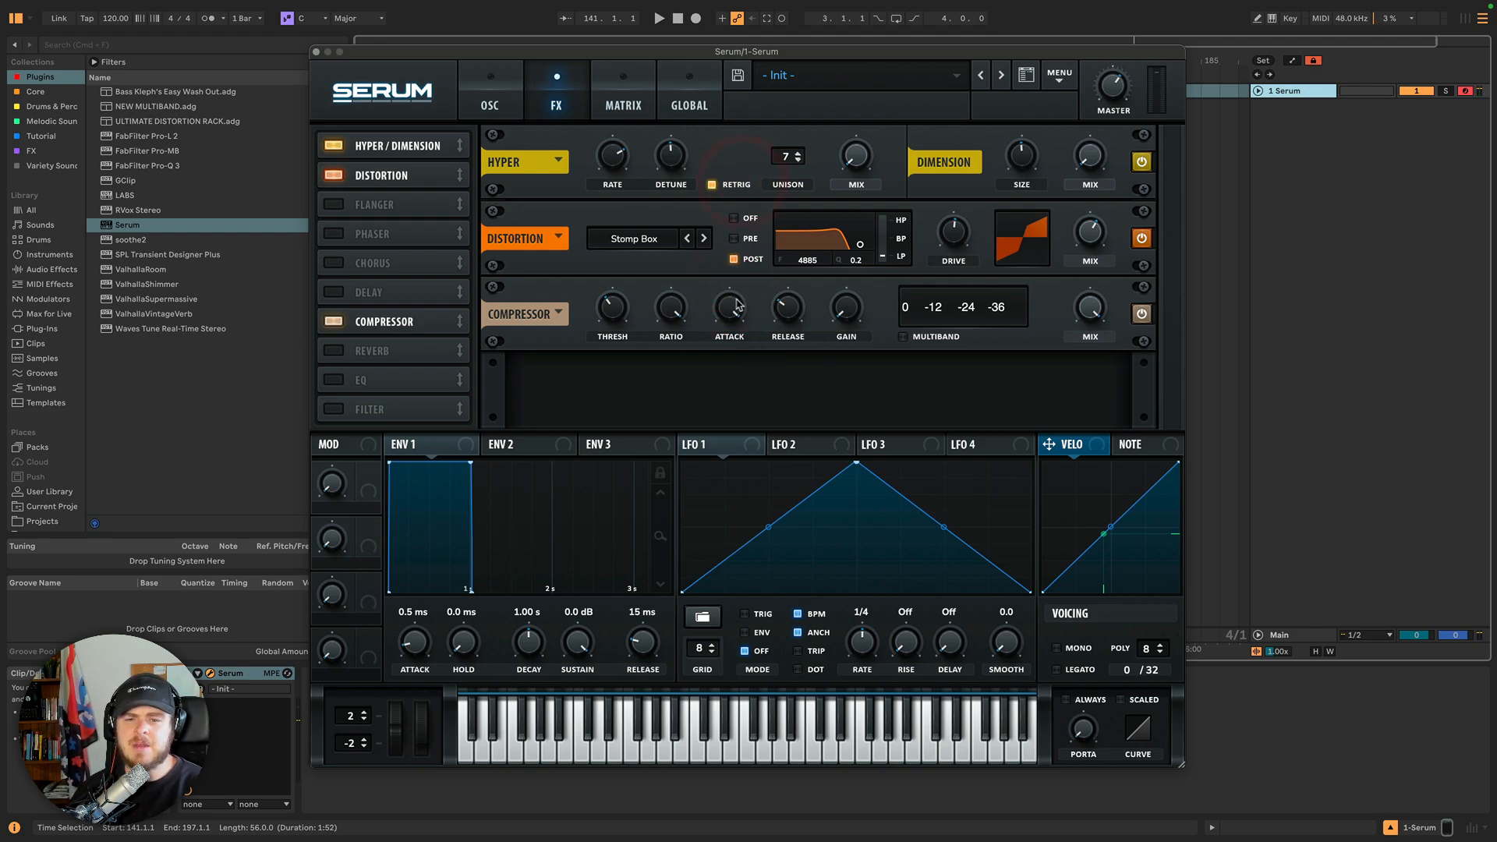
mouse_move(730, 307)
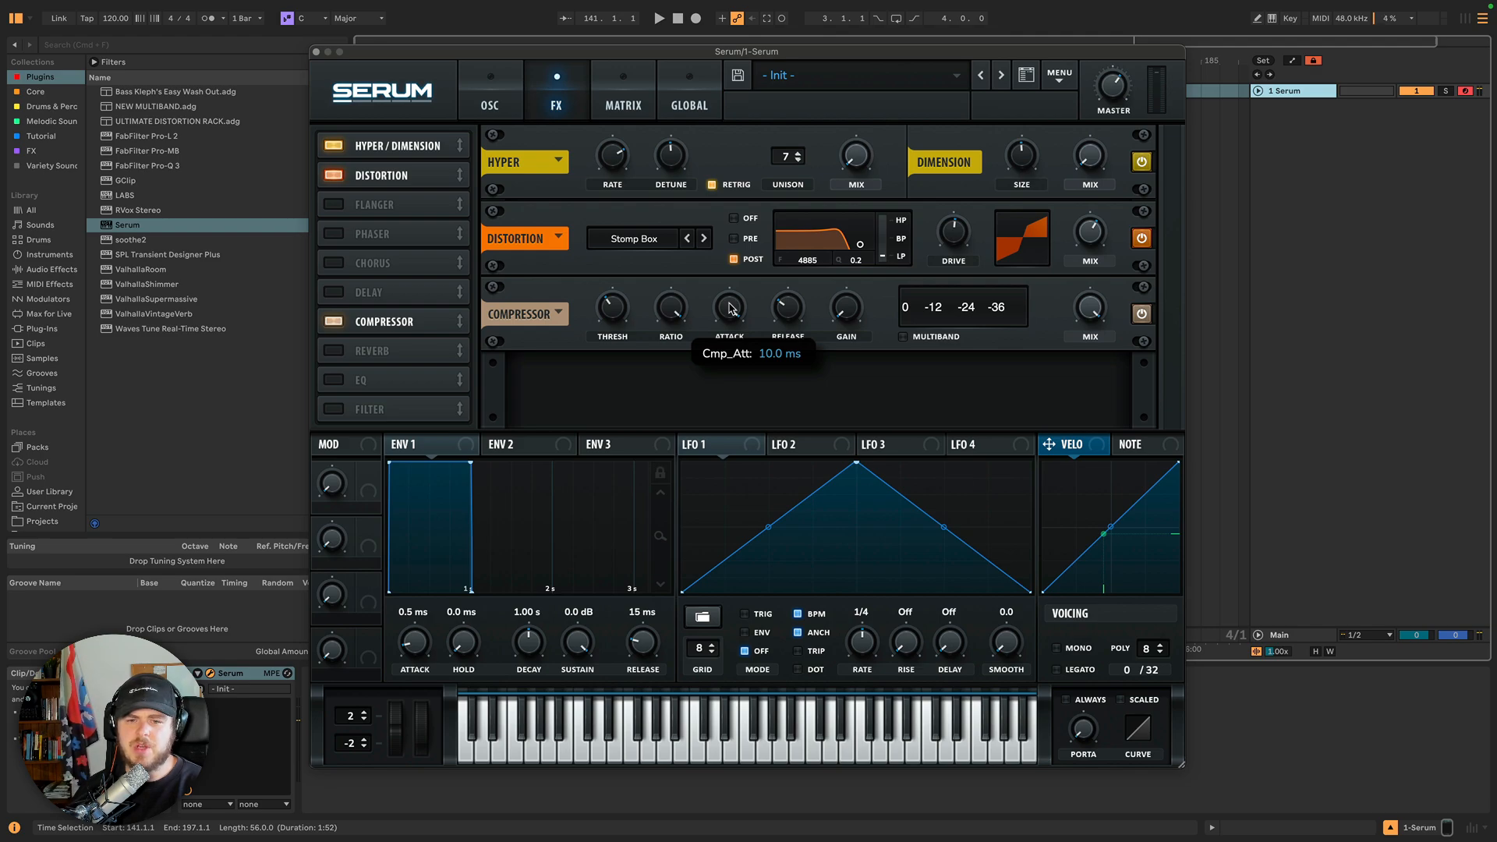
mouse_move(729, 307)
mouse_down()
mouse_move(730, 361)
mouse_move(731, 235)
mouse_up()
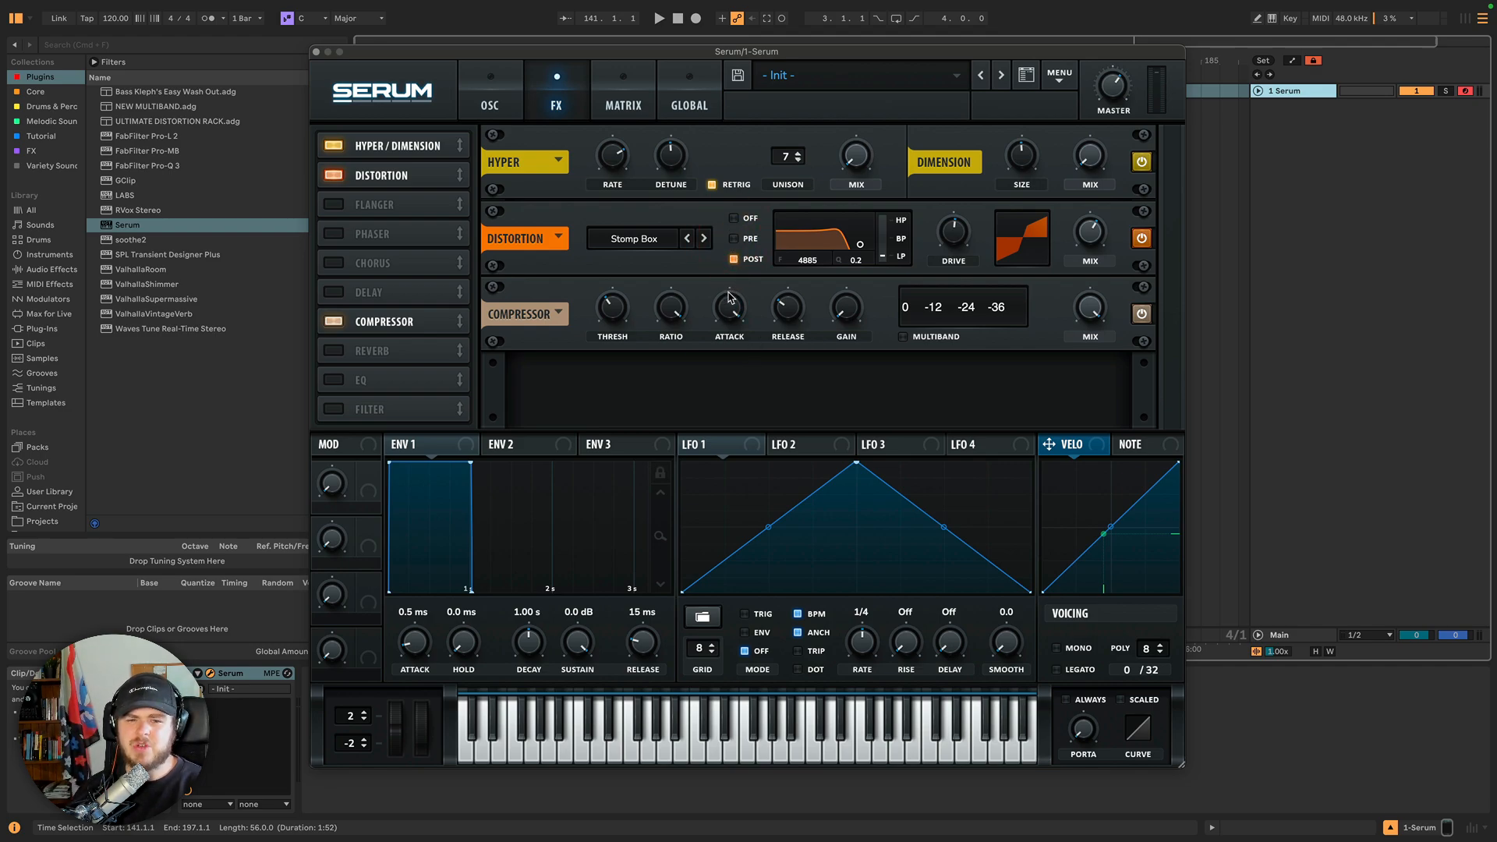
drag(609, 316, 612, 250)
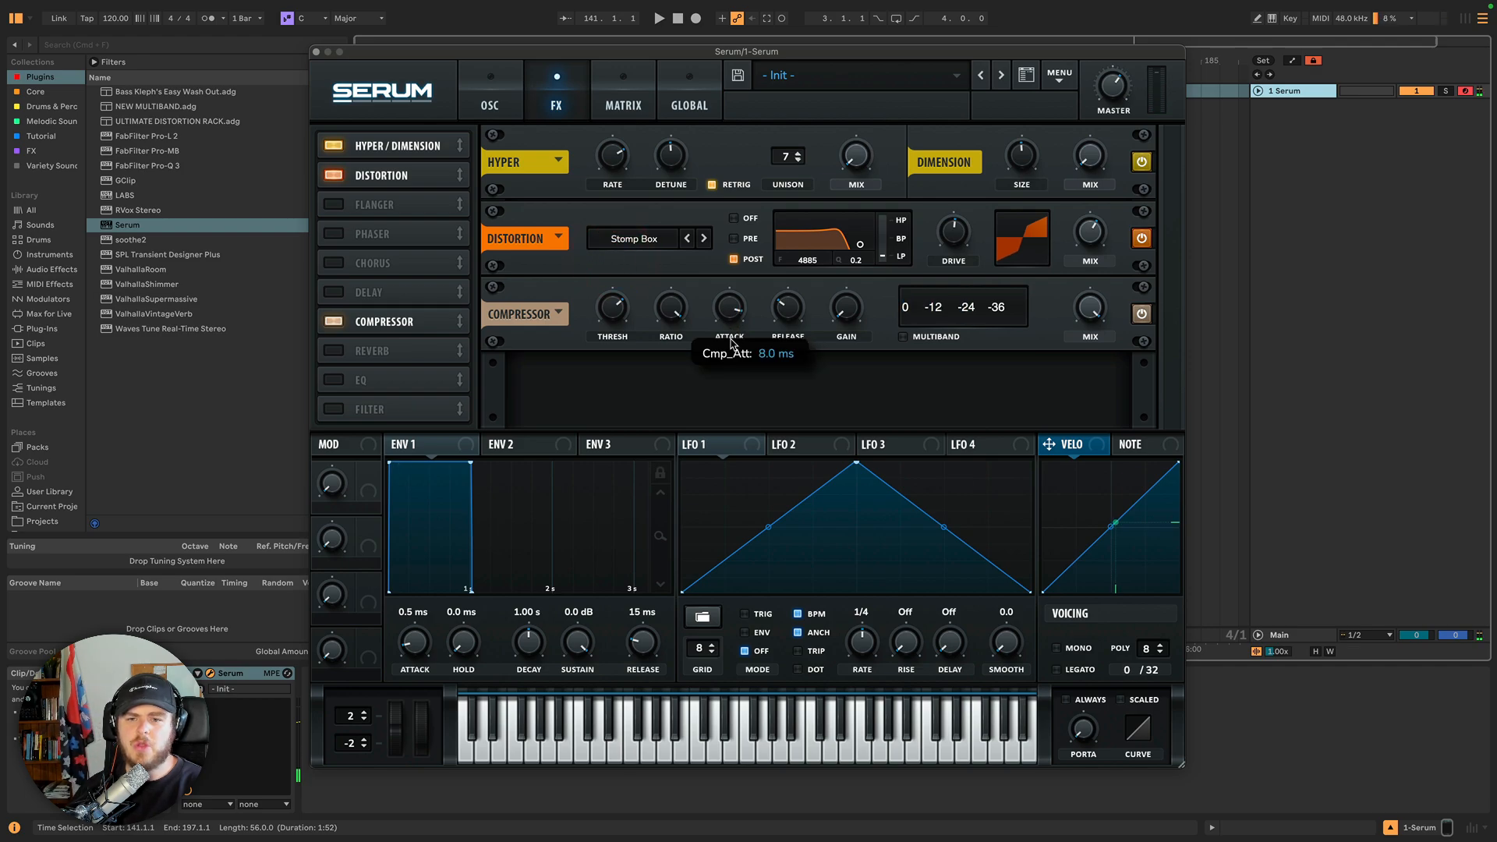
Lower the compressor Threshold and Attack, and adjust the Release and Gain knobs.
mouse_move(627, 332)
drag(626, 328, 638, 357)
drag(724, 312, 736, 384)
drag(781, 313, 847, 312)
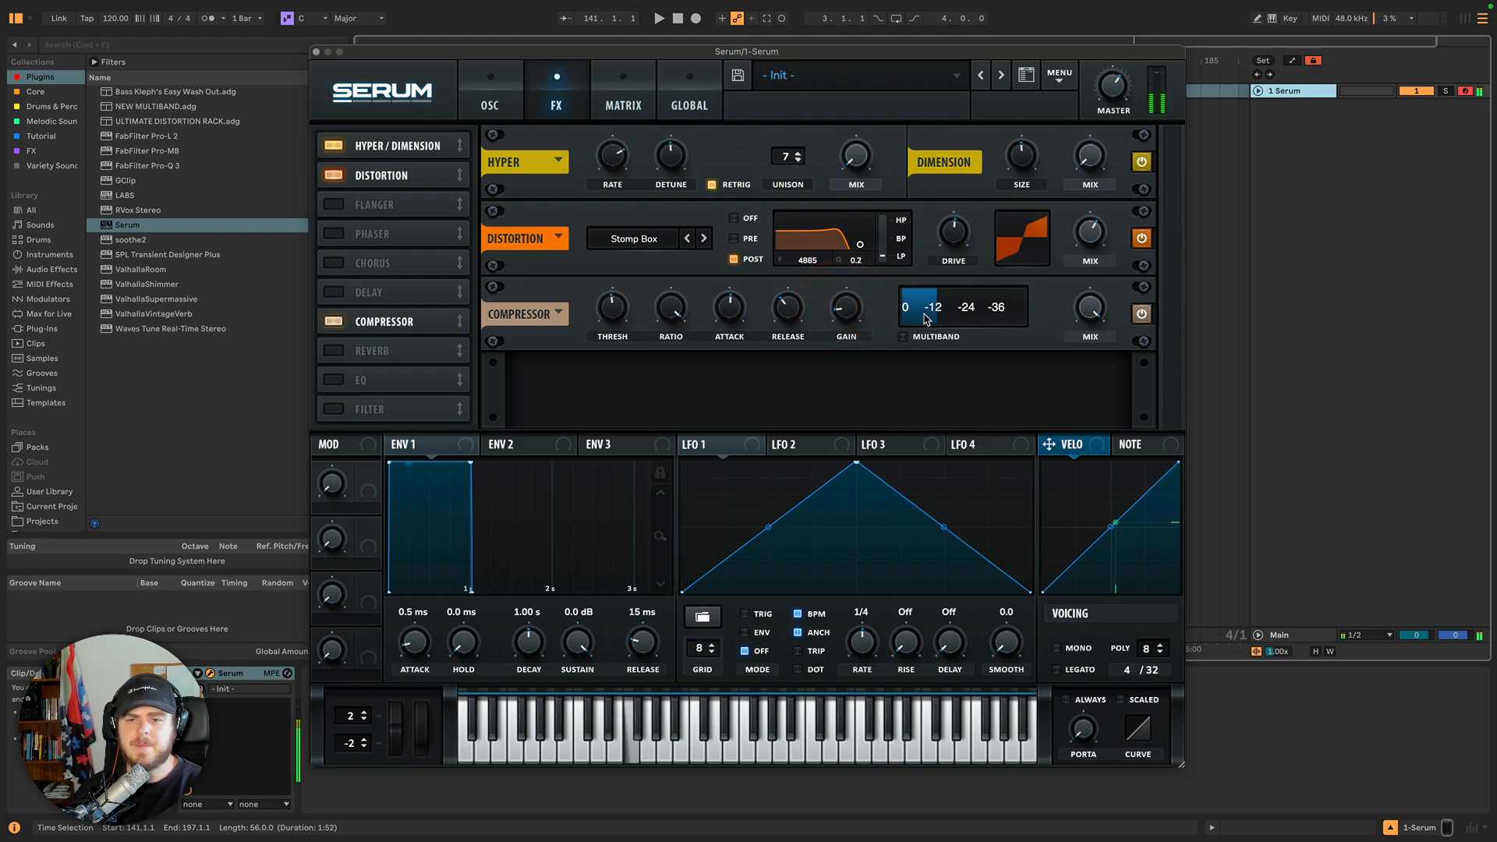
drag(848, 313, 852, 297)
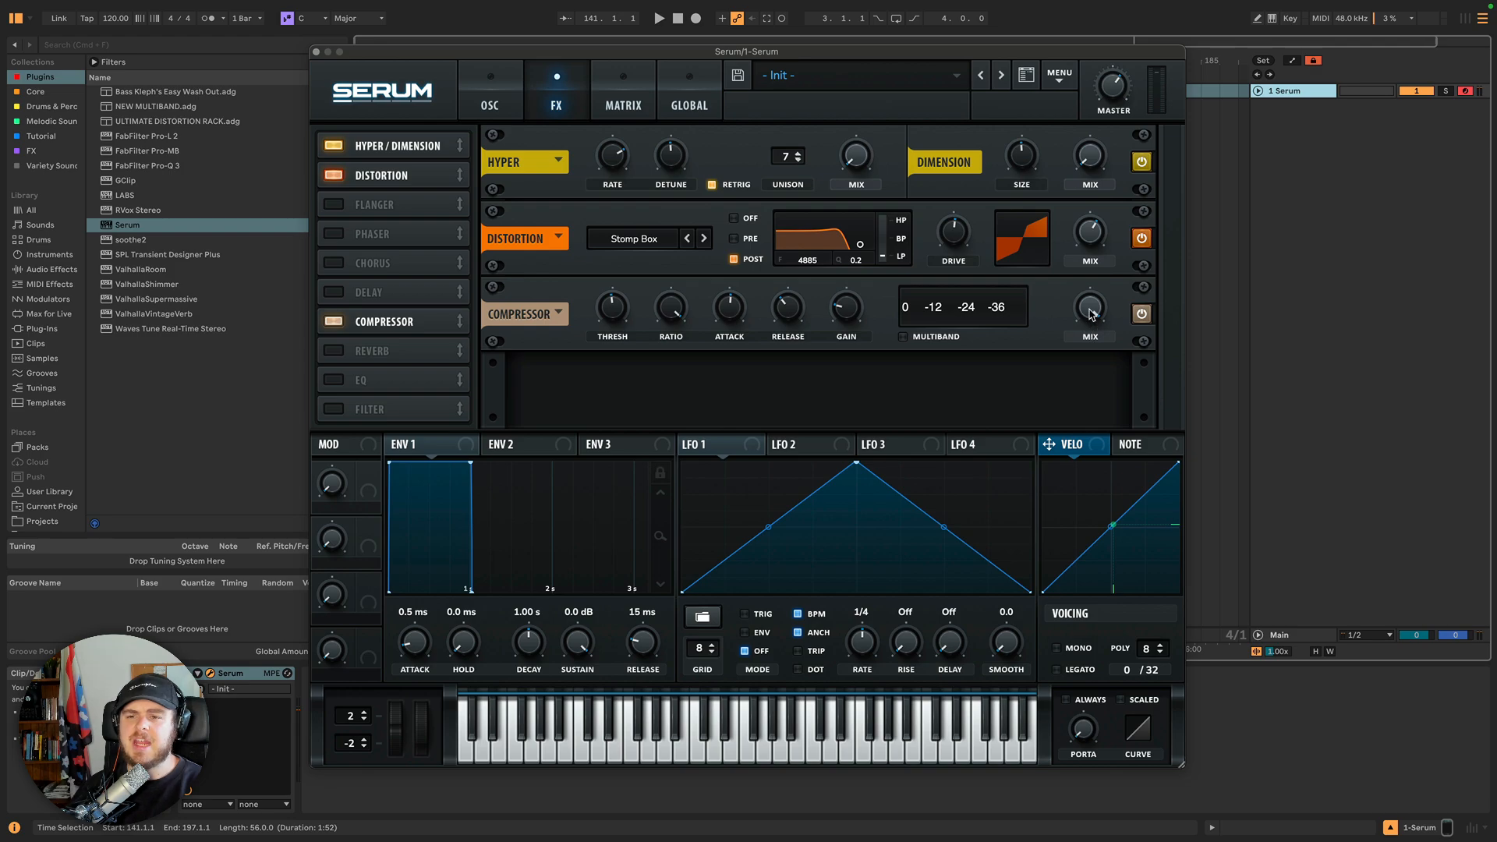
Lower the compressor Mix to about 59 and back up, and nudge the Master volume.
drag(1091, 314, 1102, 398)
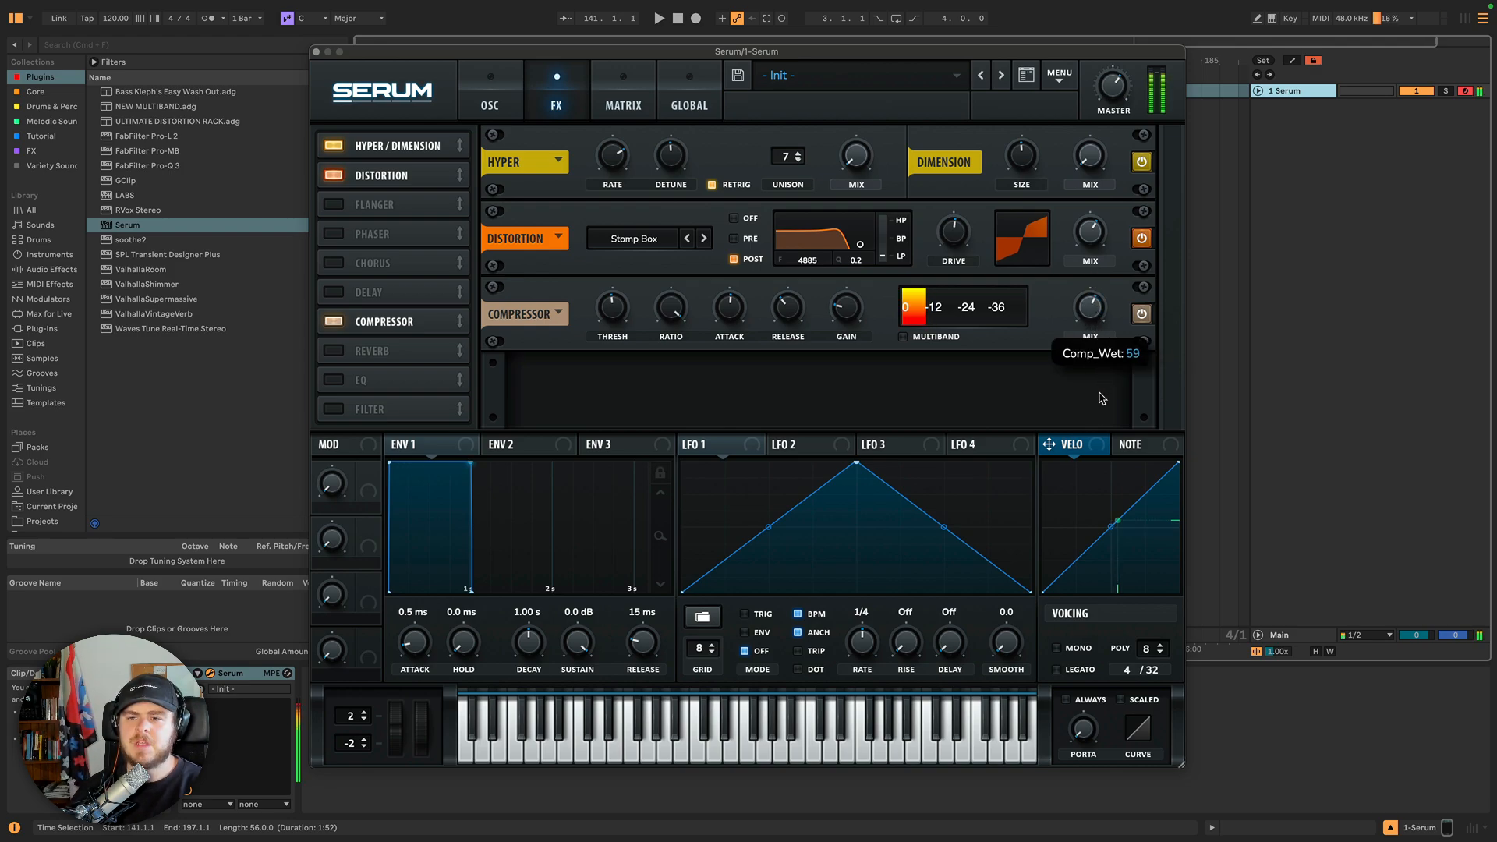
drag(1091, 309, 1091, 324)
drag(1108, 84, 1112, 99)
drag(1093, 309, 1100, 191)
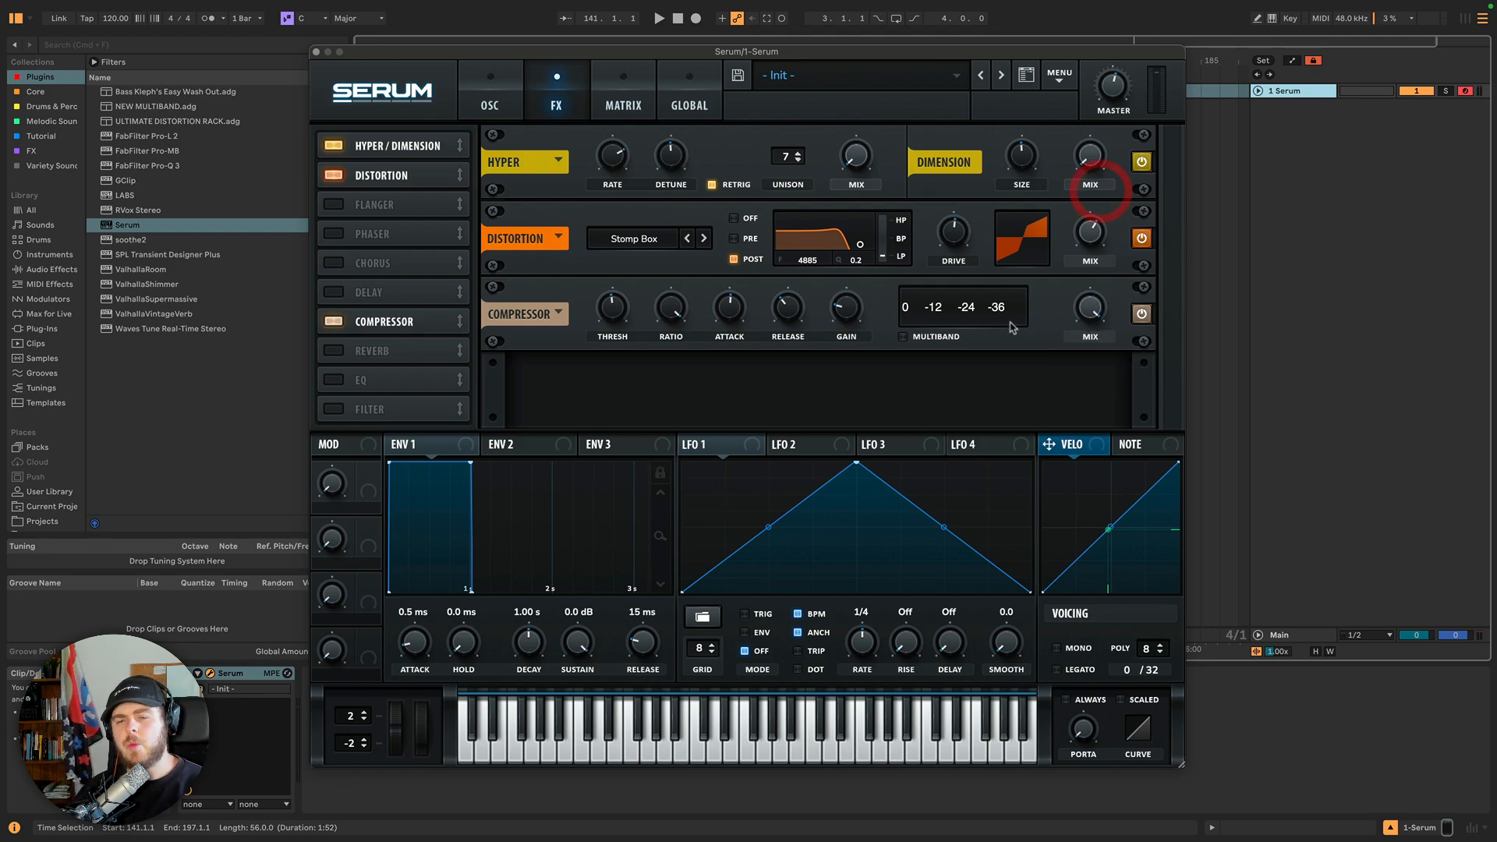
Enable Multiband compression, lower the compressor Mix, and nudge the Threshold.
click(904, 338)
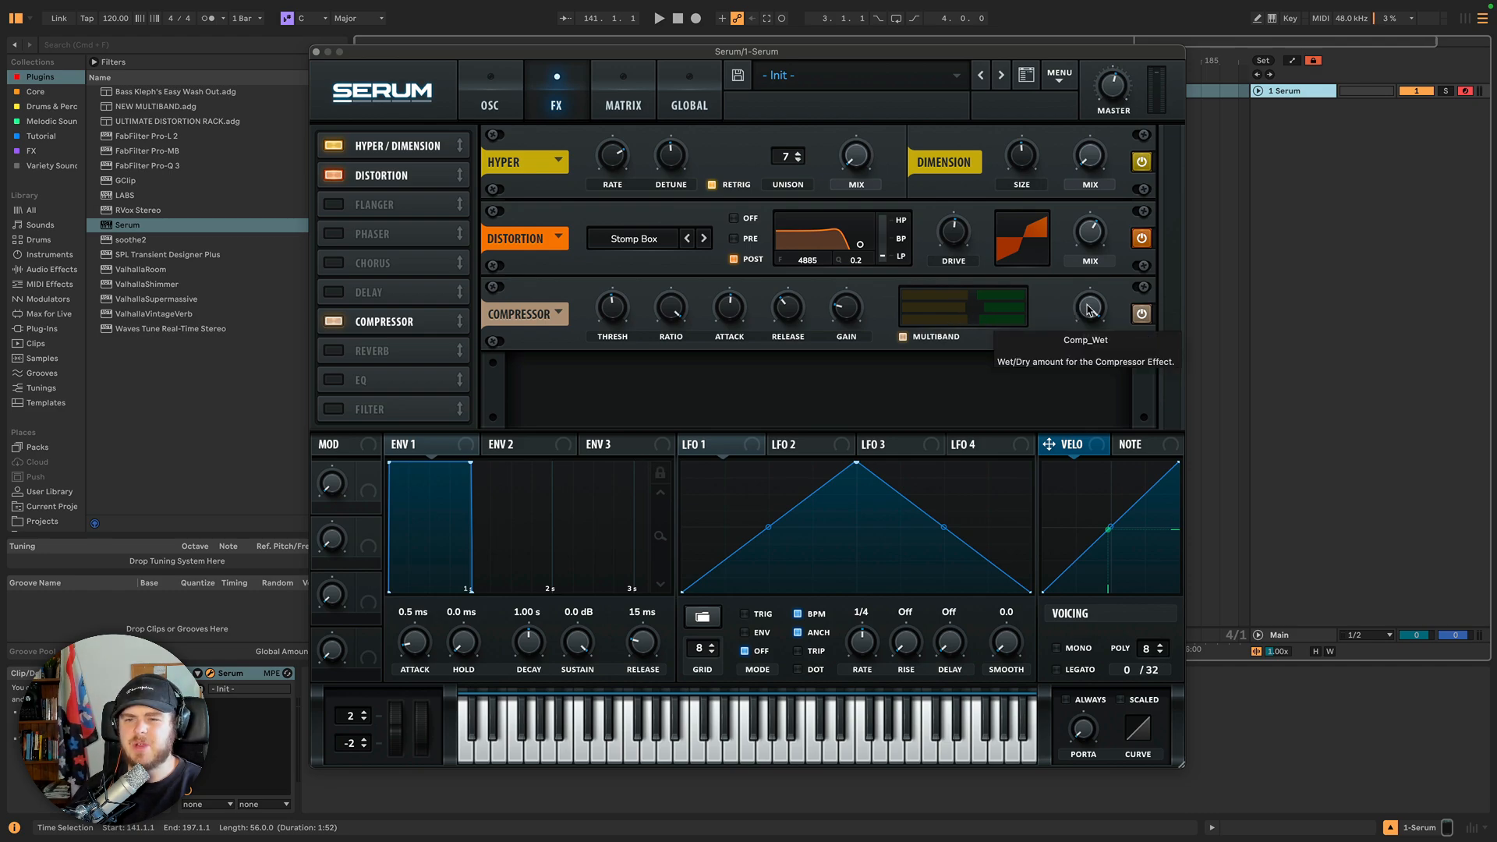
drag(1090, 309, 1086, 379)
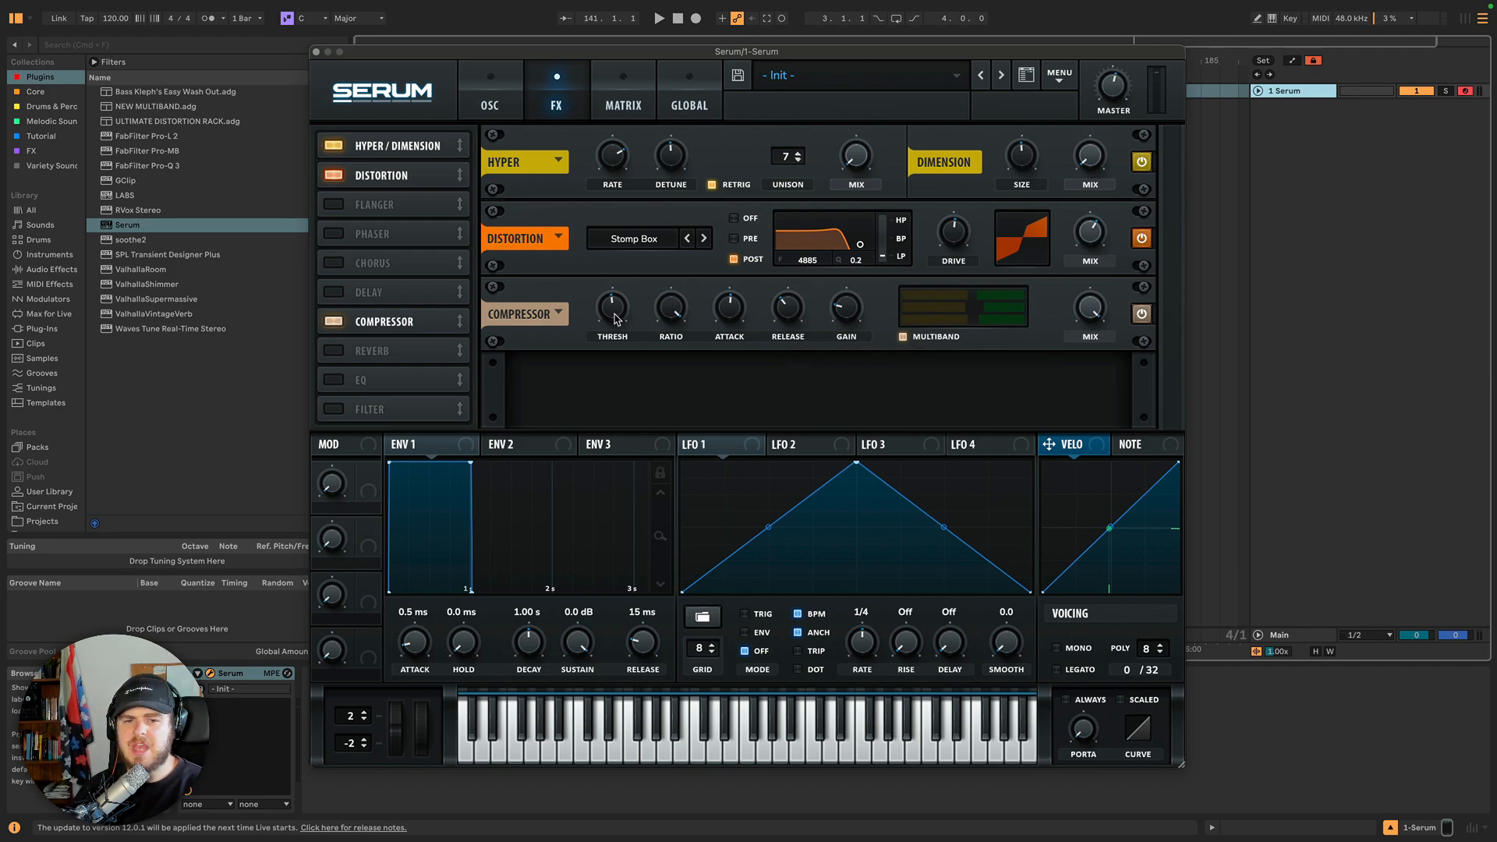
drag(616, 314, 616, 309)
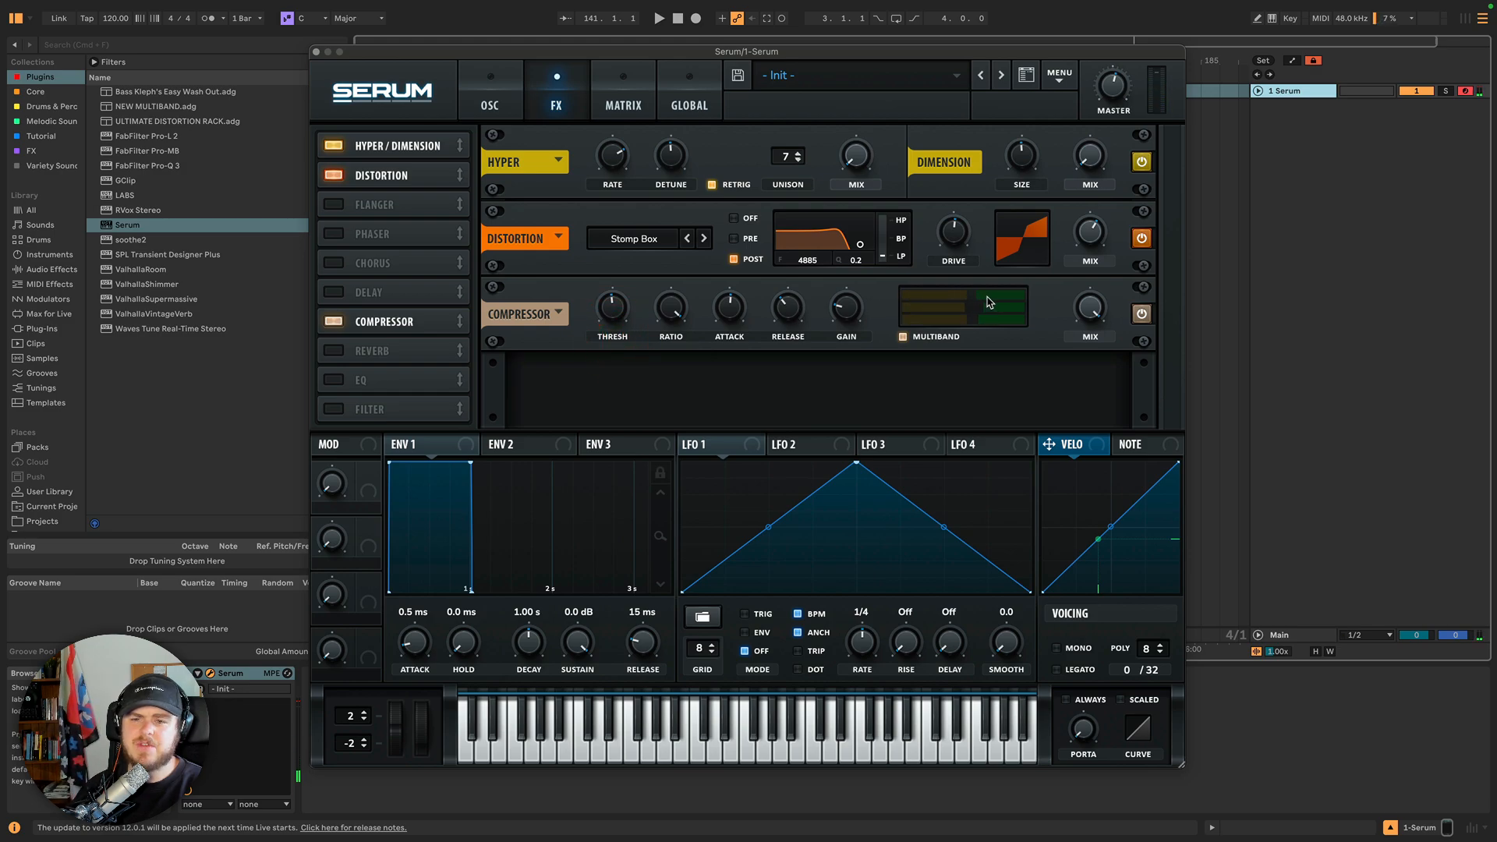
mouse_move(987, 301)
mouse_down()
mouse_move(966, 299)
mouse_move(991, 300)
mouse_move(978, 311)
mouse_move(998, 320)
mouse_up()
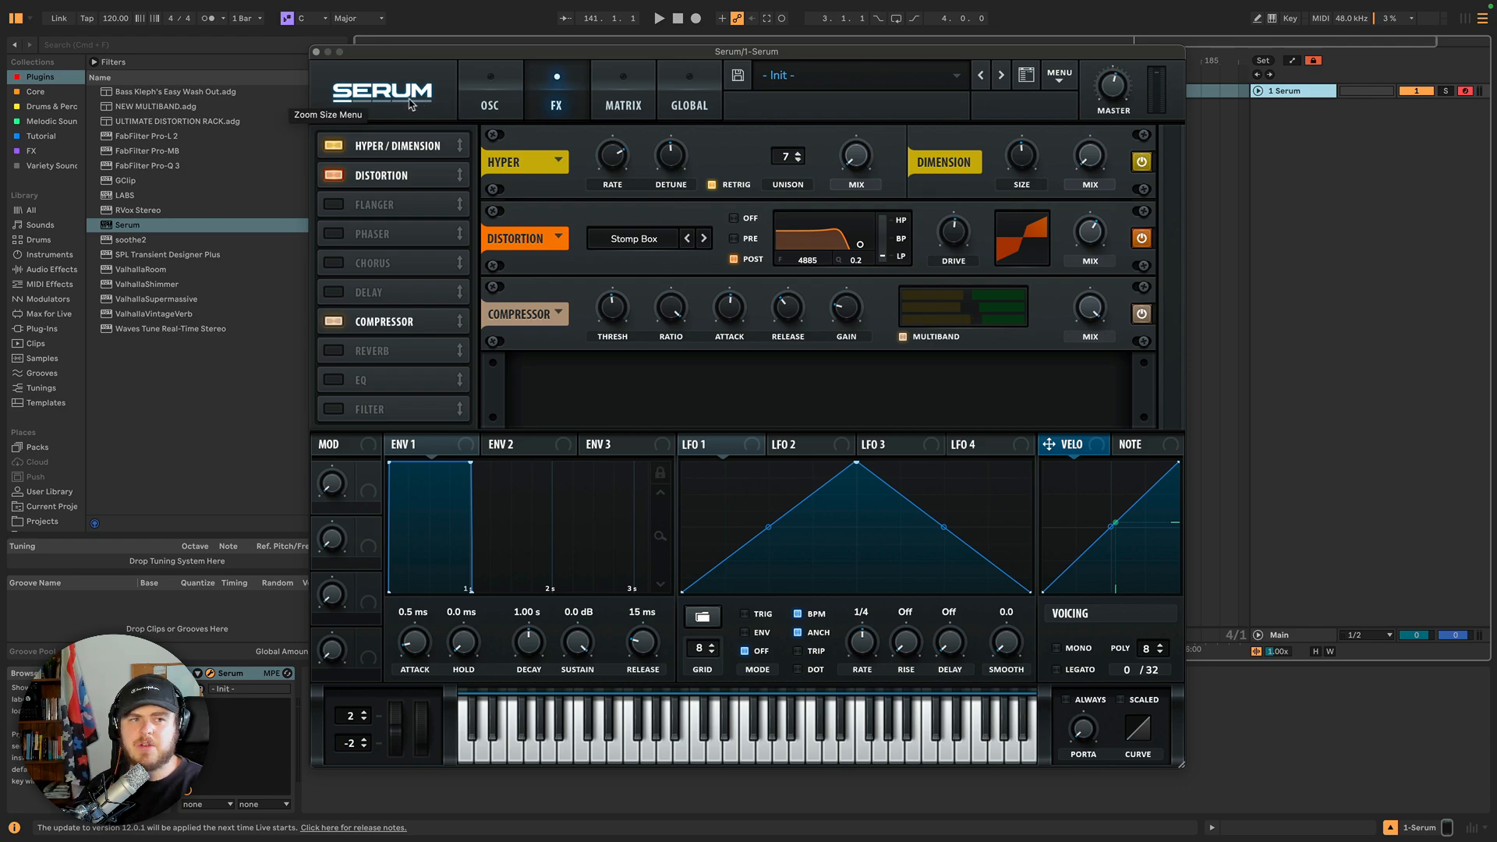
Search the browser for ott, load the OTT plugin onto the track, then delete it.
click(211, 45)
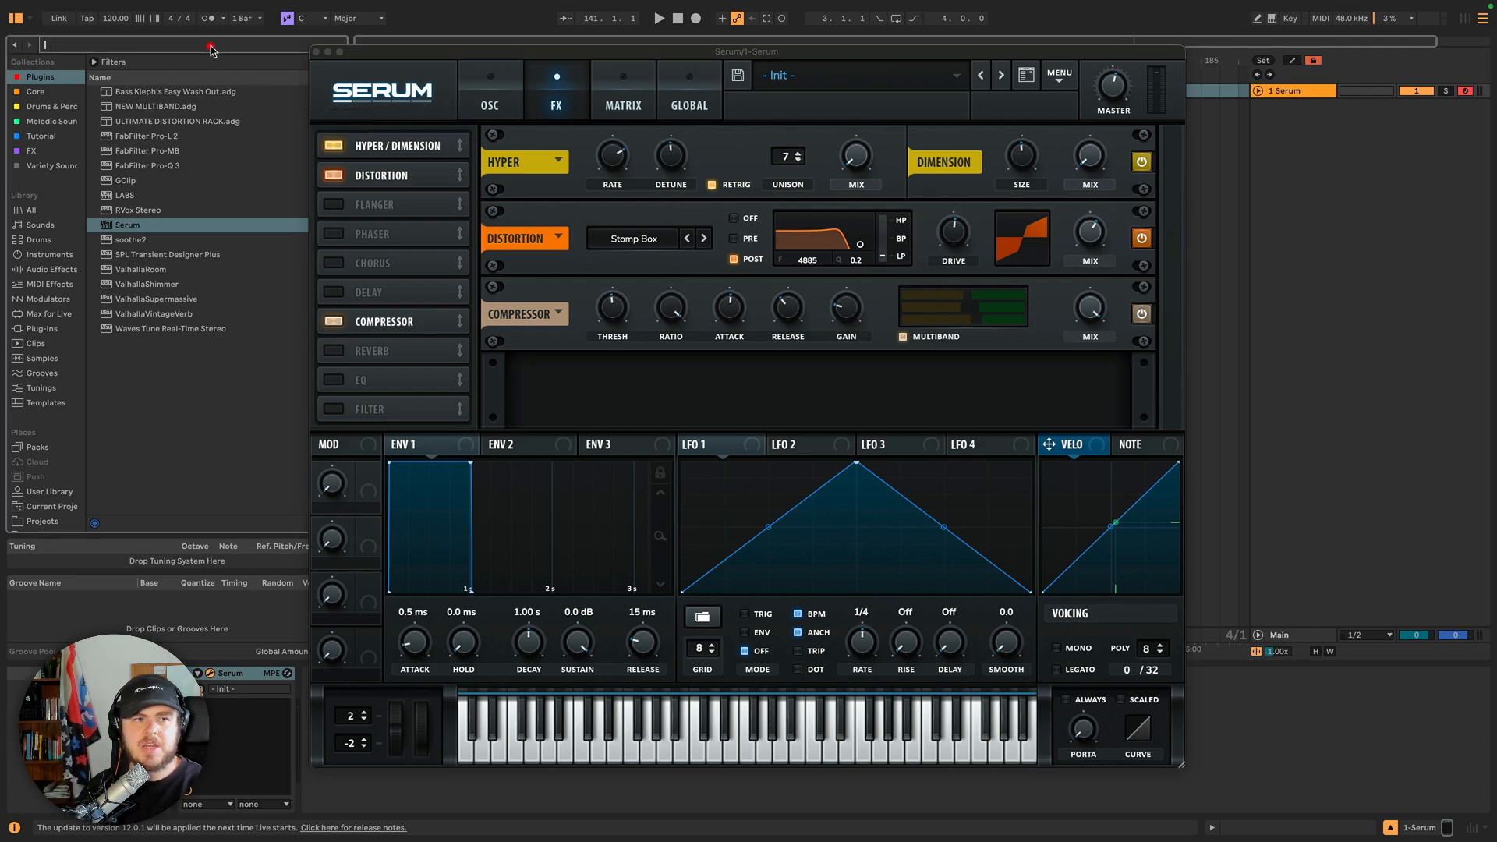
text(ott)
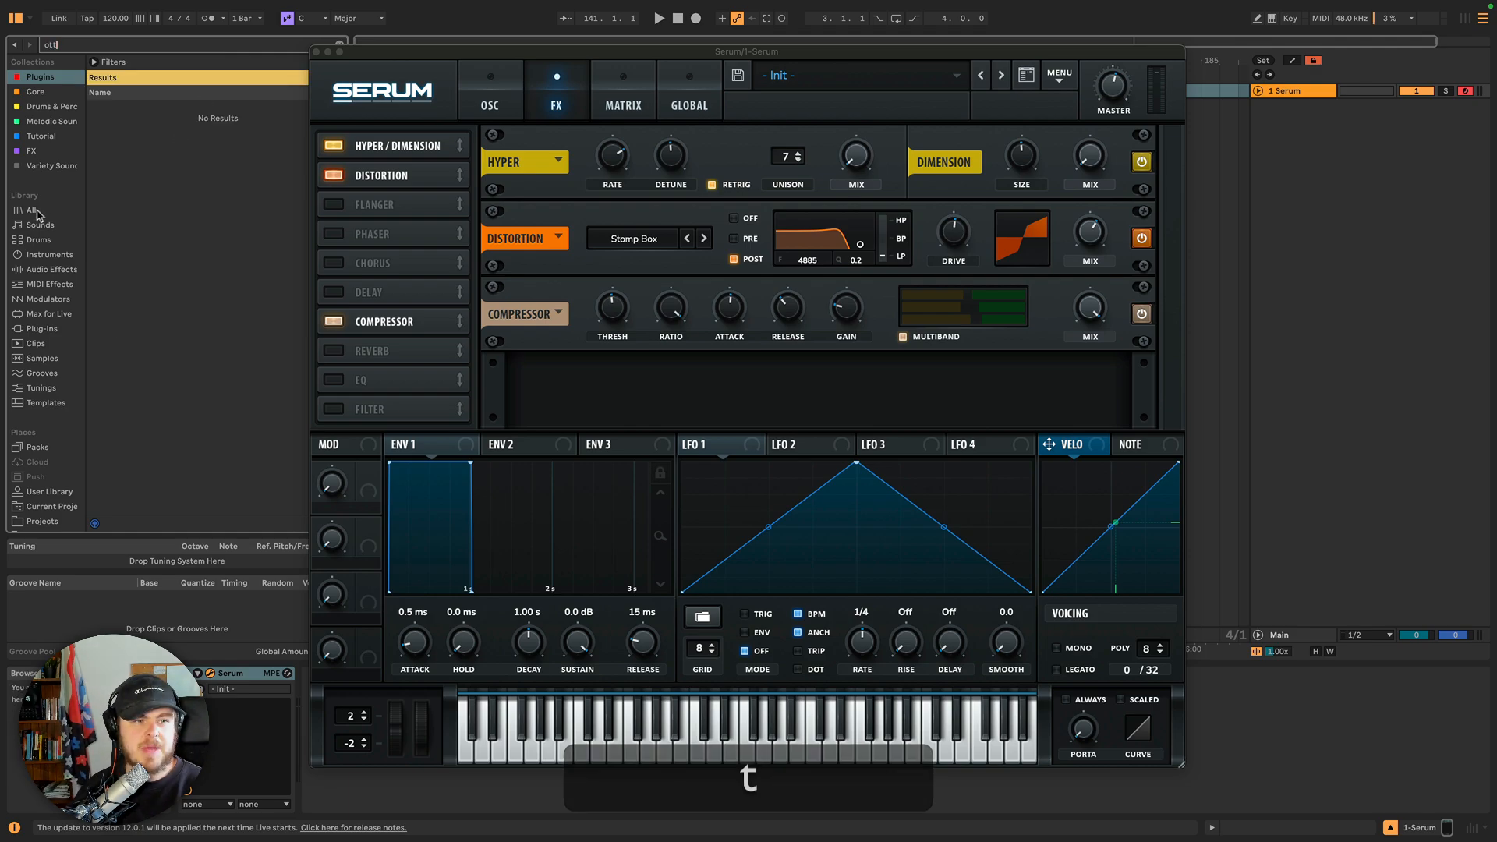
click(33, 209)
click(131, 108)
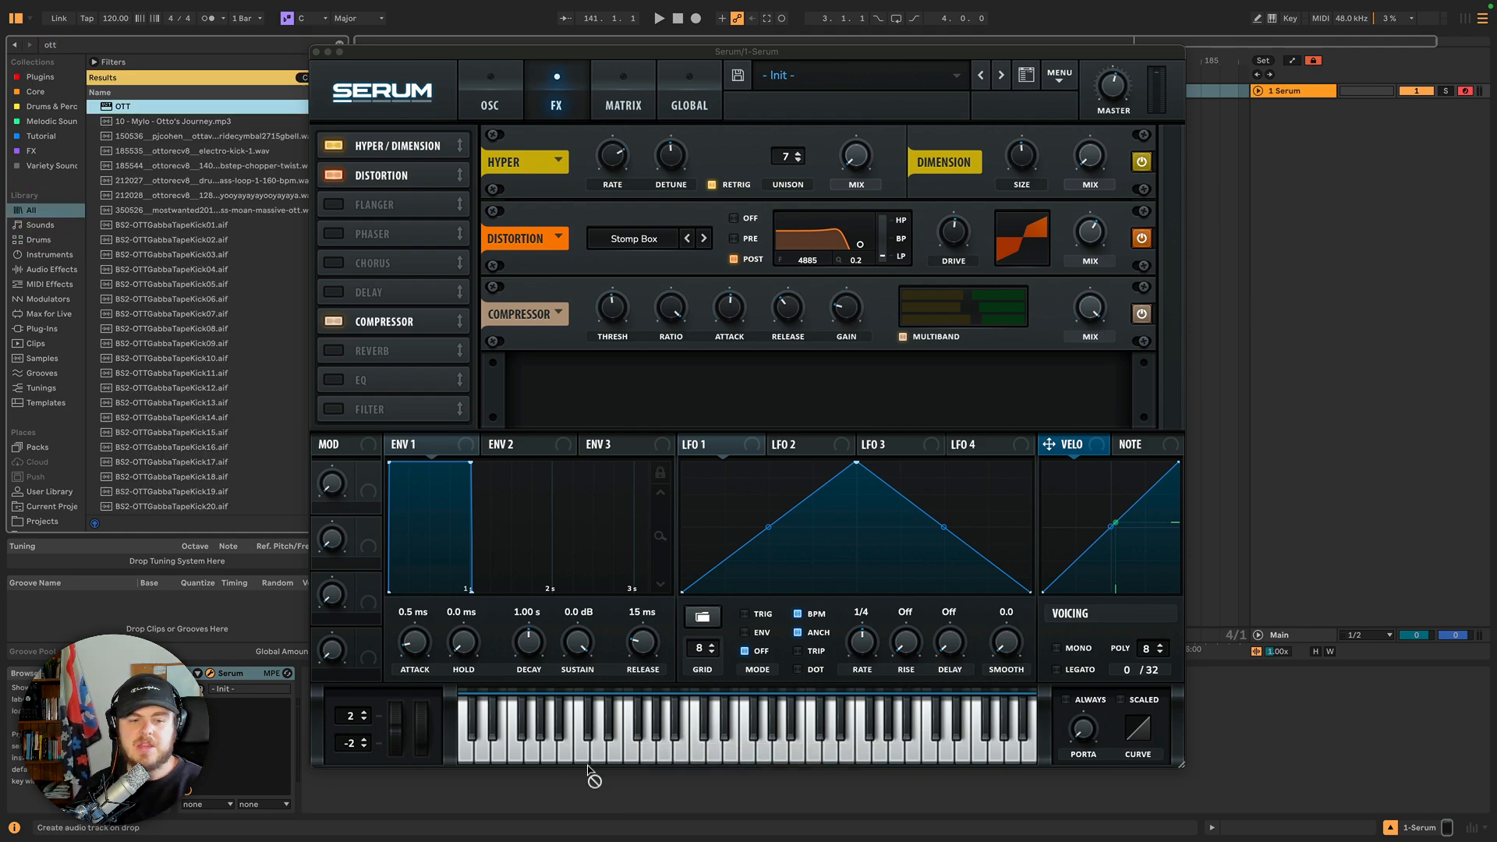
drag(340, 803, 336, 789)
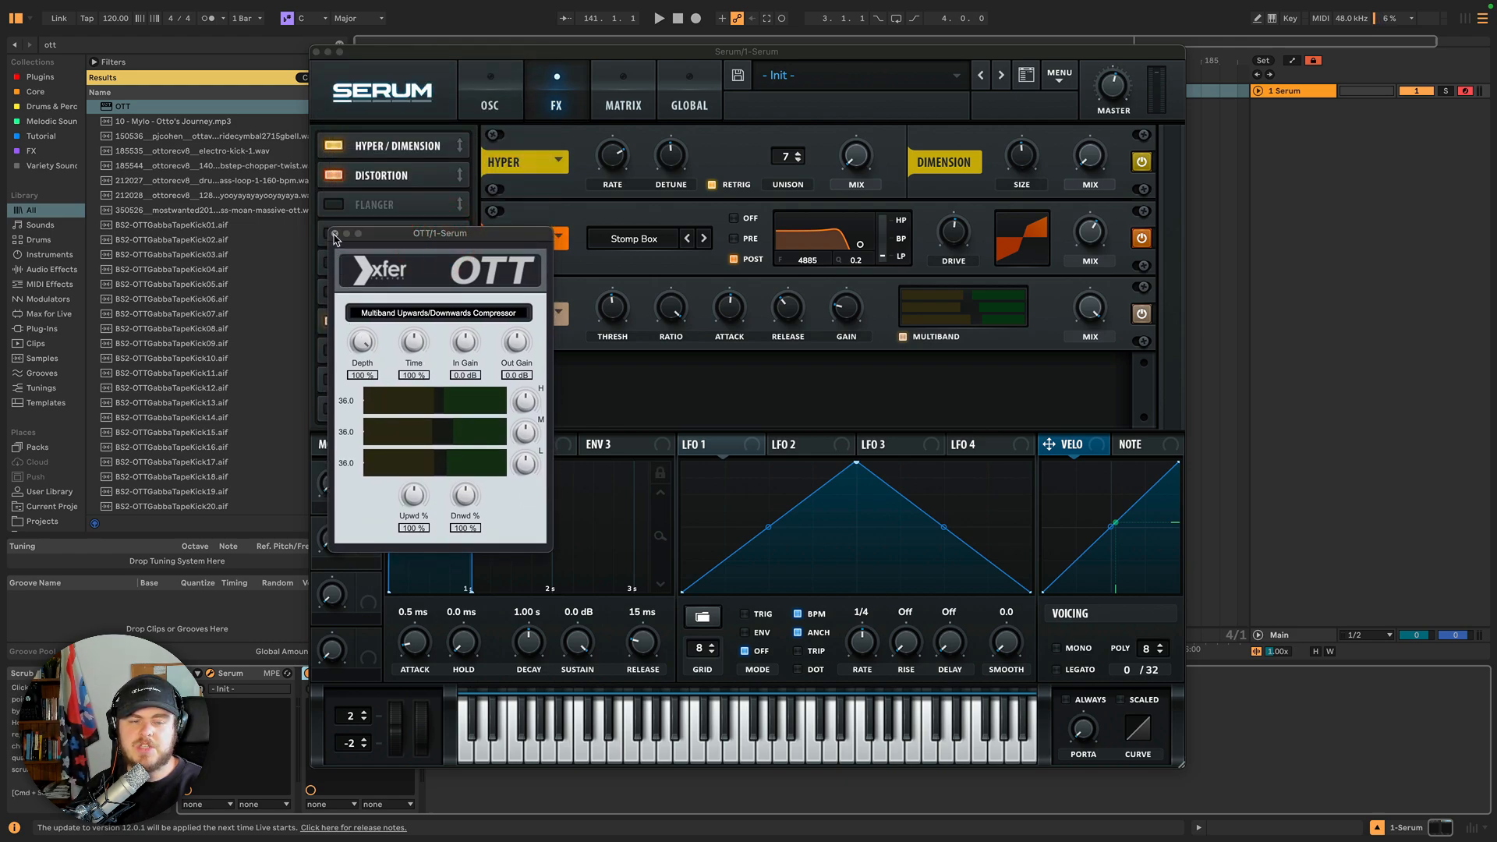
click(335, 234)
key(BackSpace)
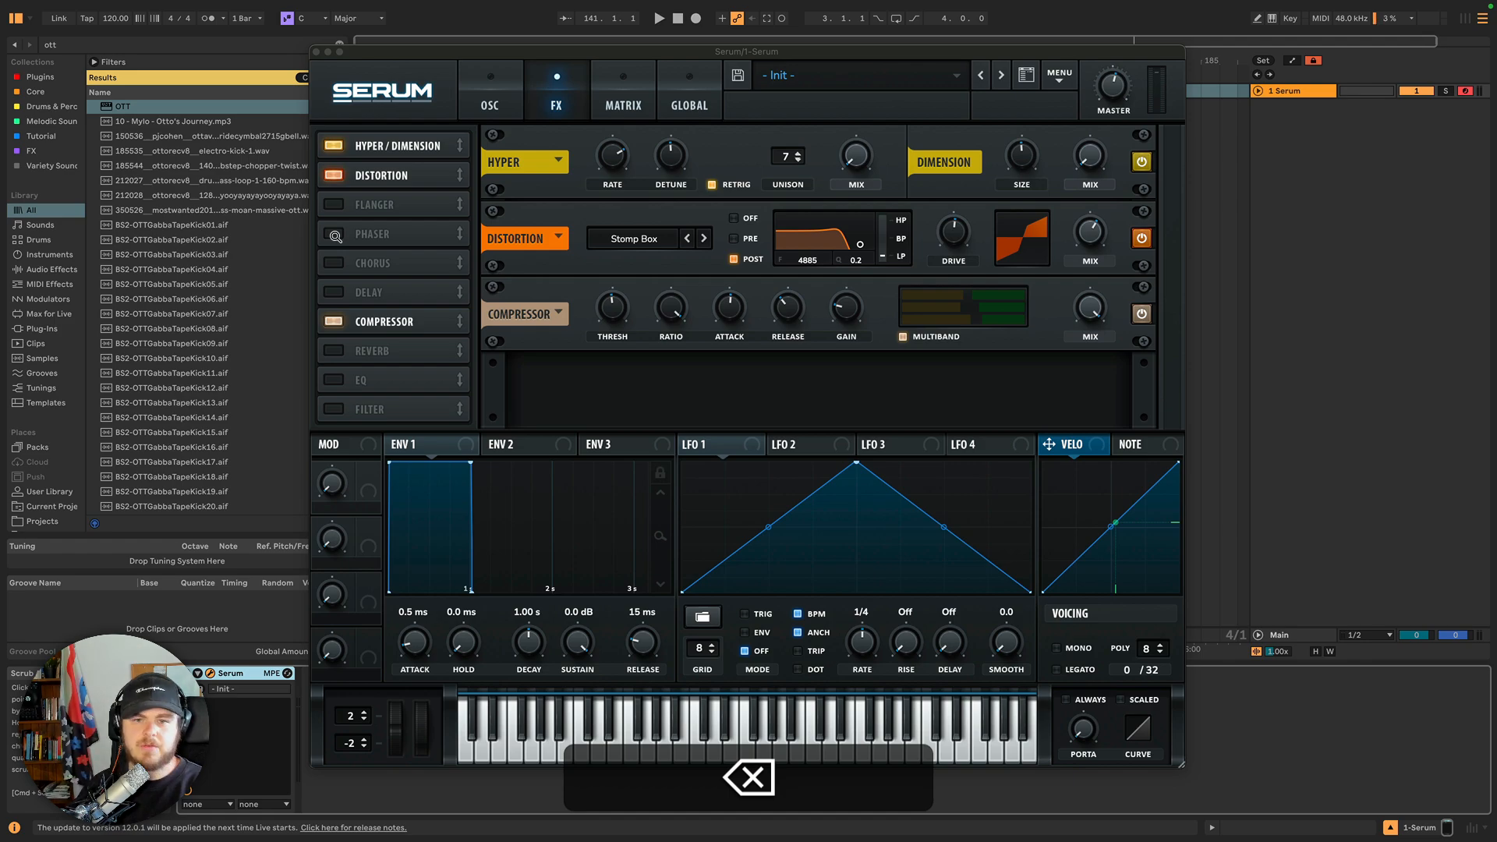
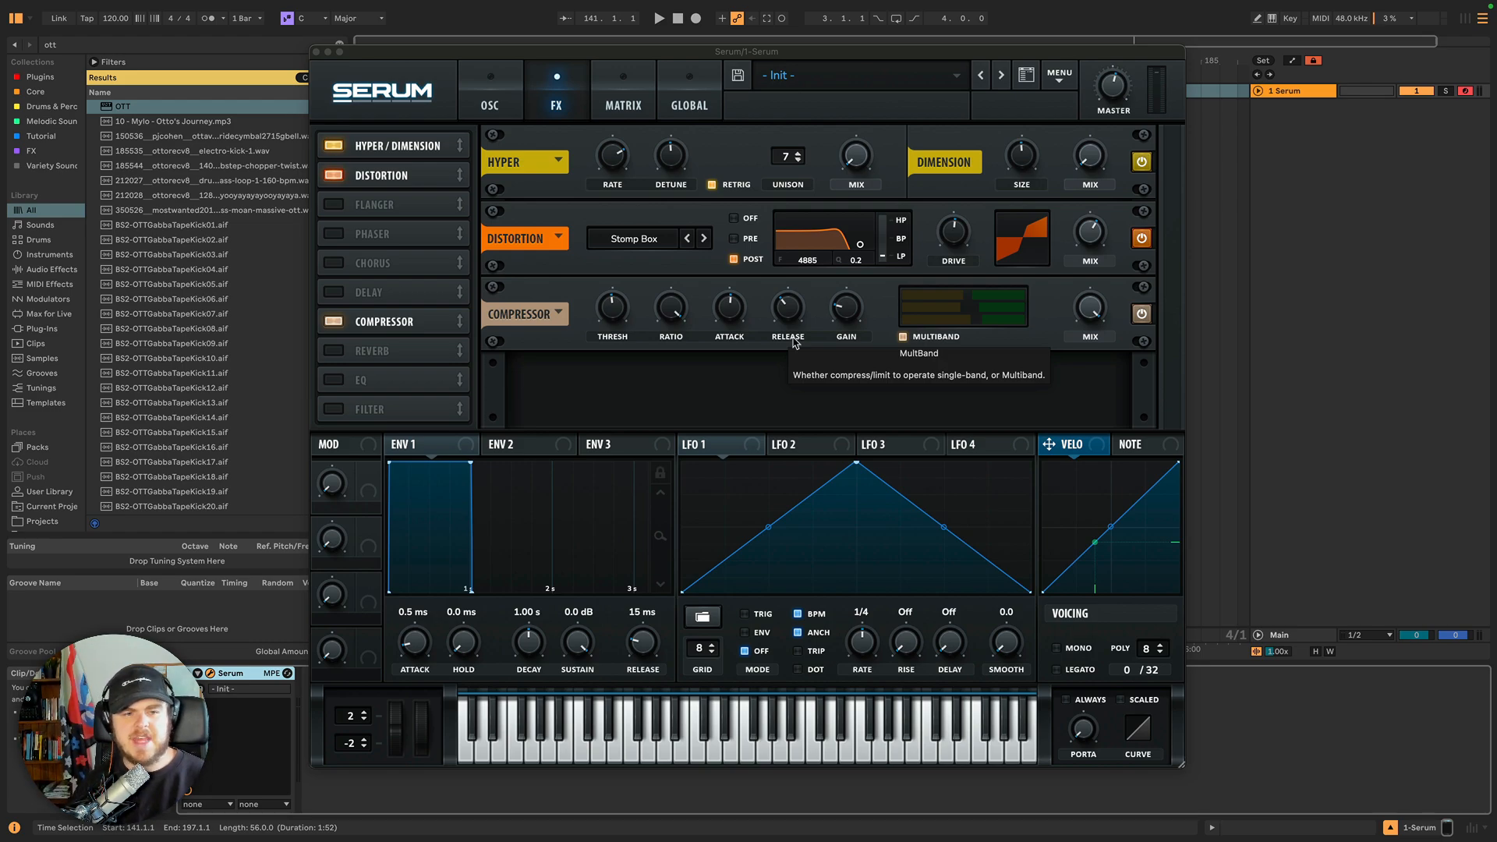
Turn off the Compressor effect and enable the Reverb effect in the FX rack.
click(334, 322)
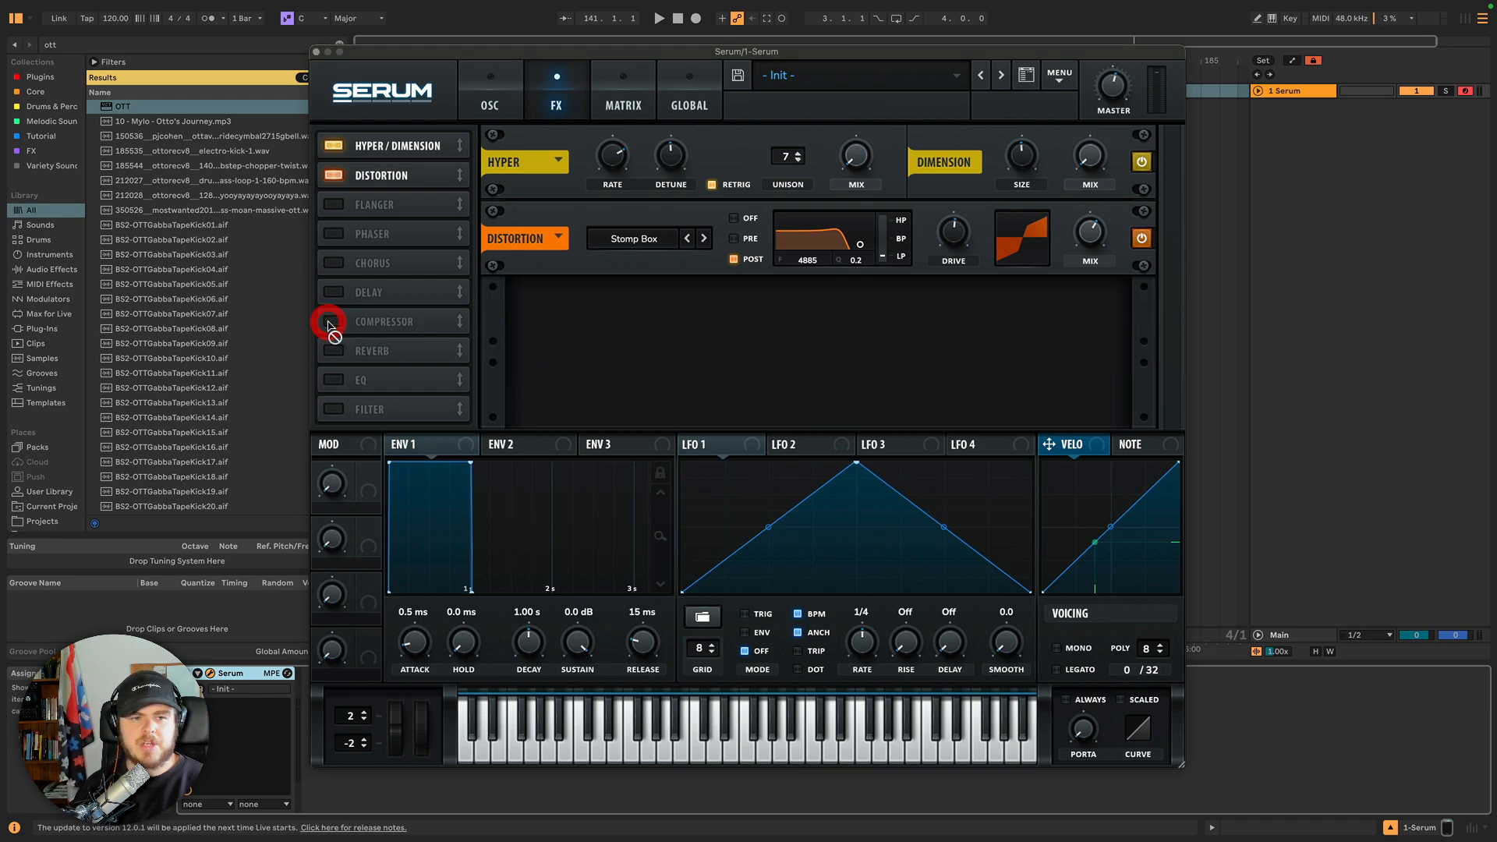
click(333, 351)
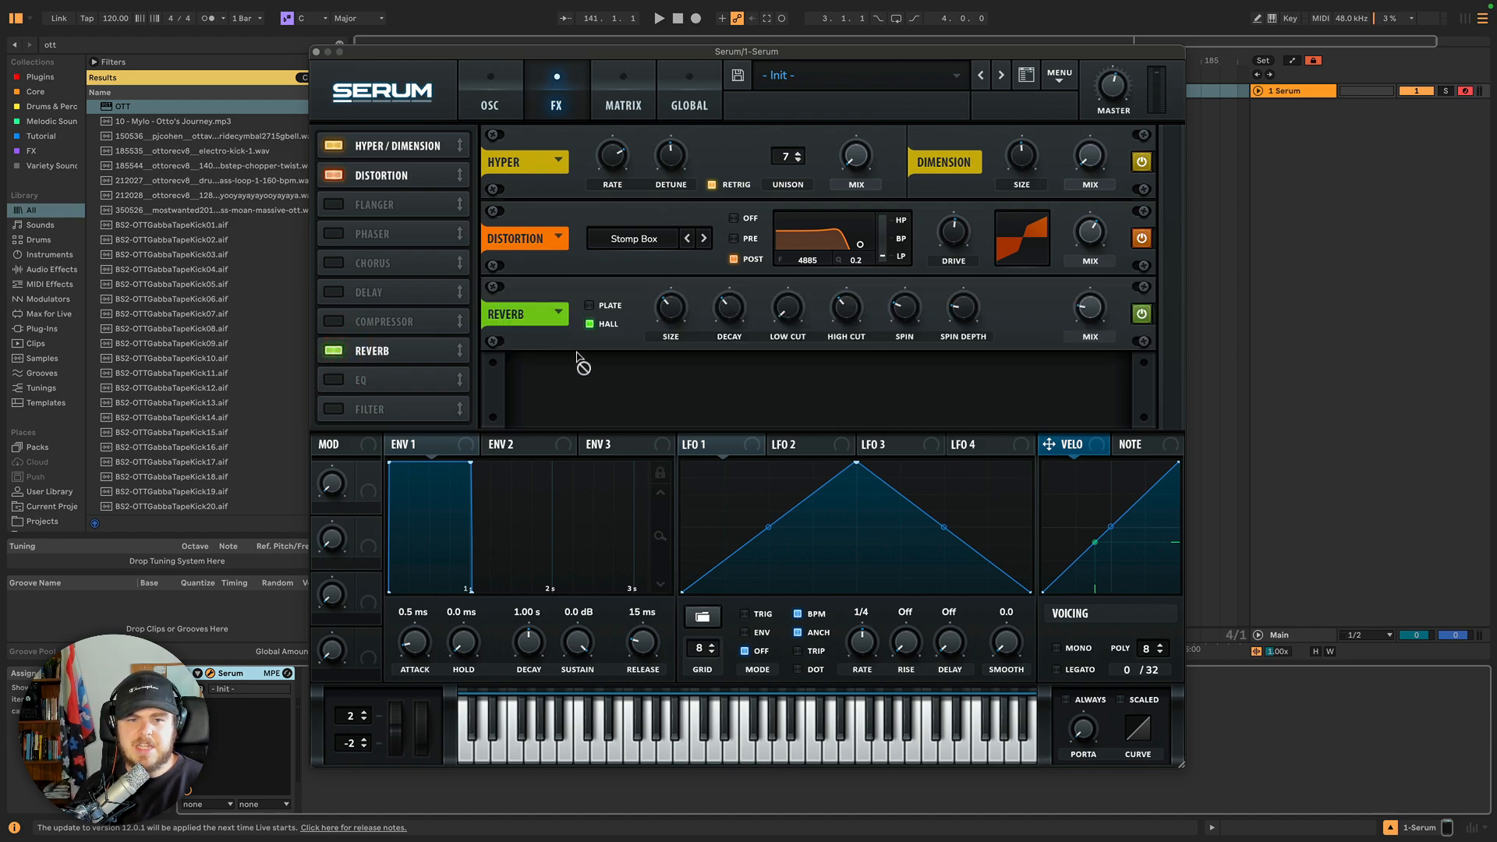
Set the reverb to Plate mode and raise its width.
click(589, 306)
click(590, 325)
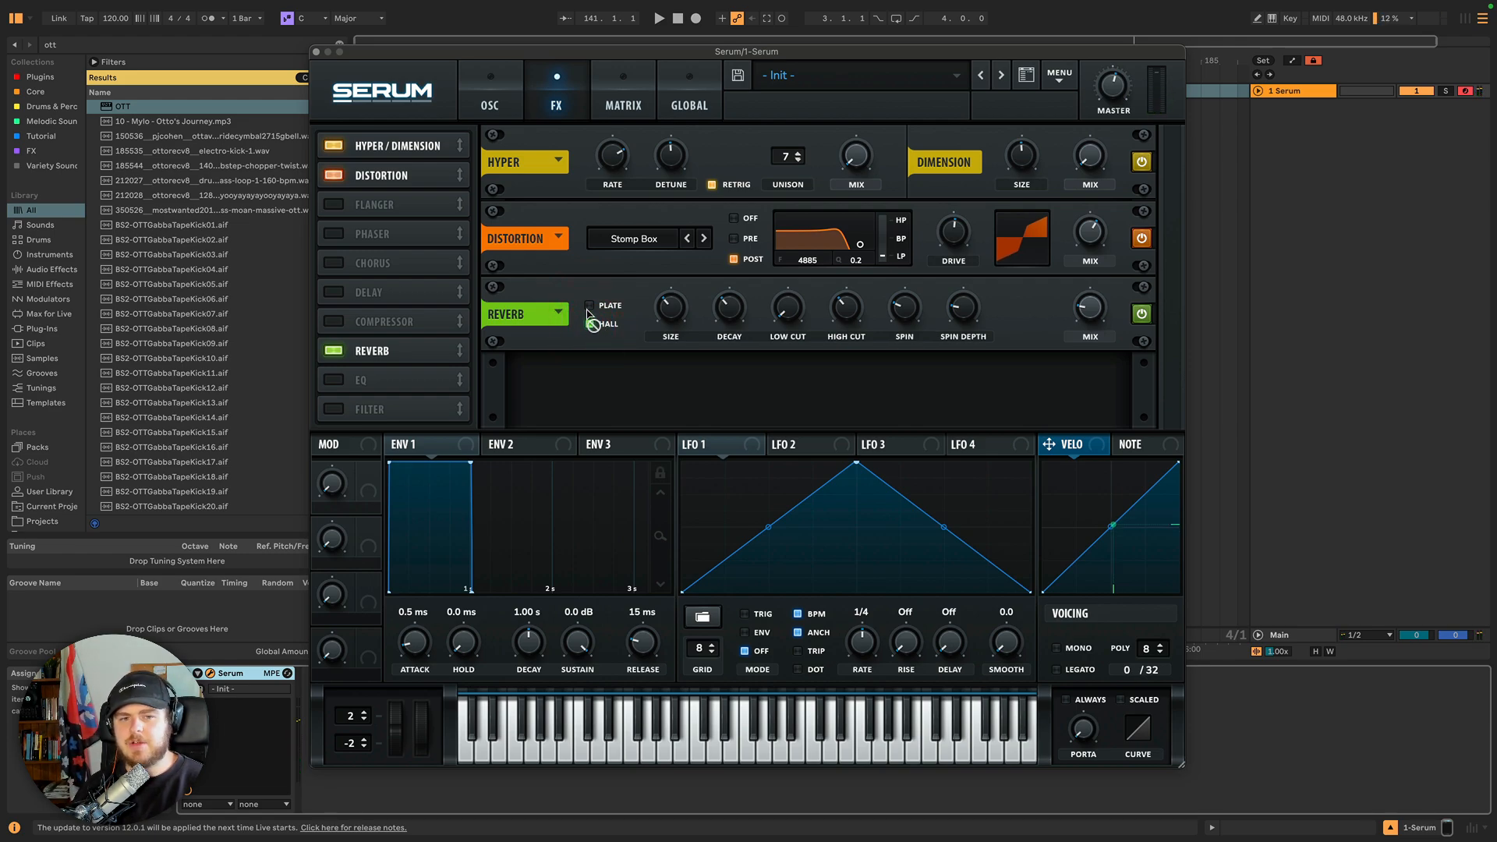
click(590, 306)
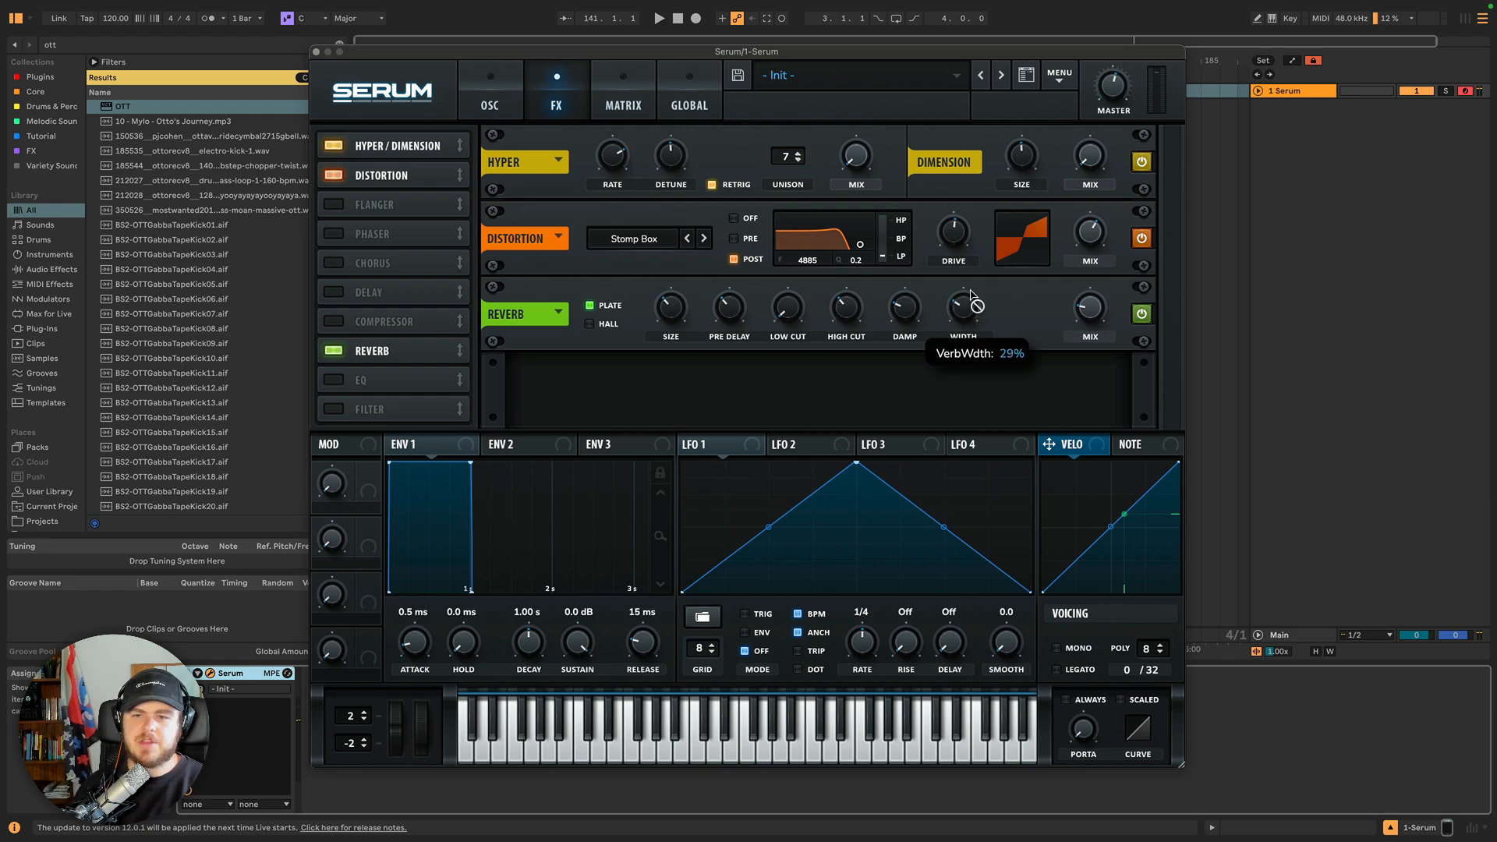
mouse_move(972, 296)
mouse_down()
mouse_move(960, 184)
mouse_move(965, 284)
mouse_move(963, 269)
mouse_up()
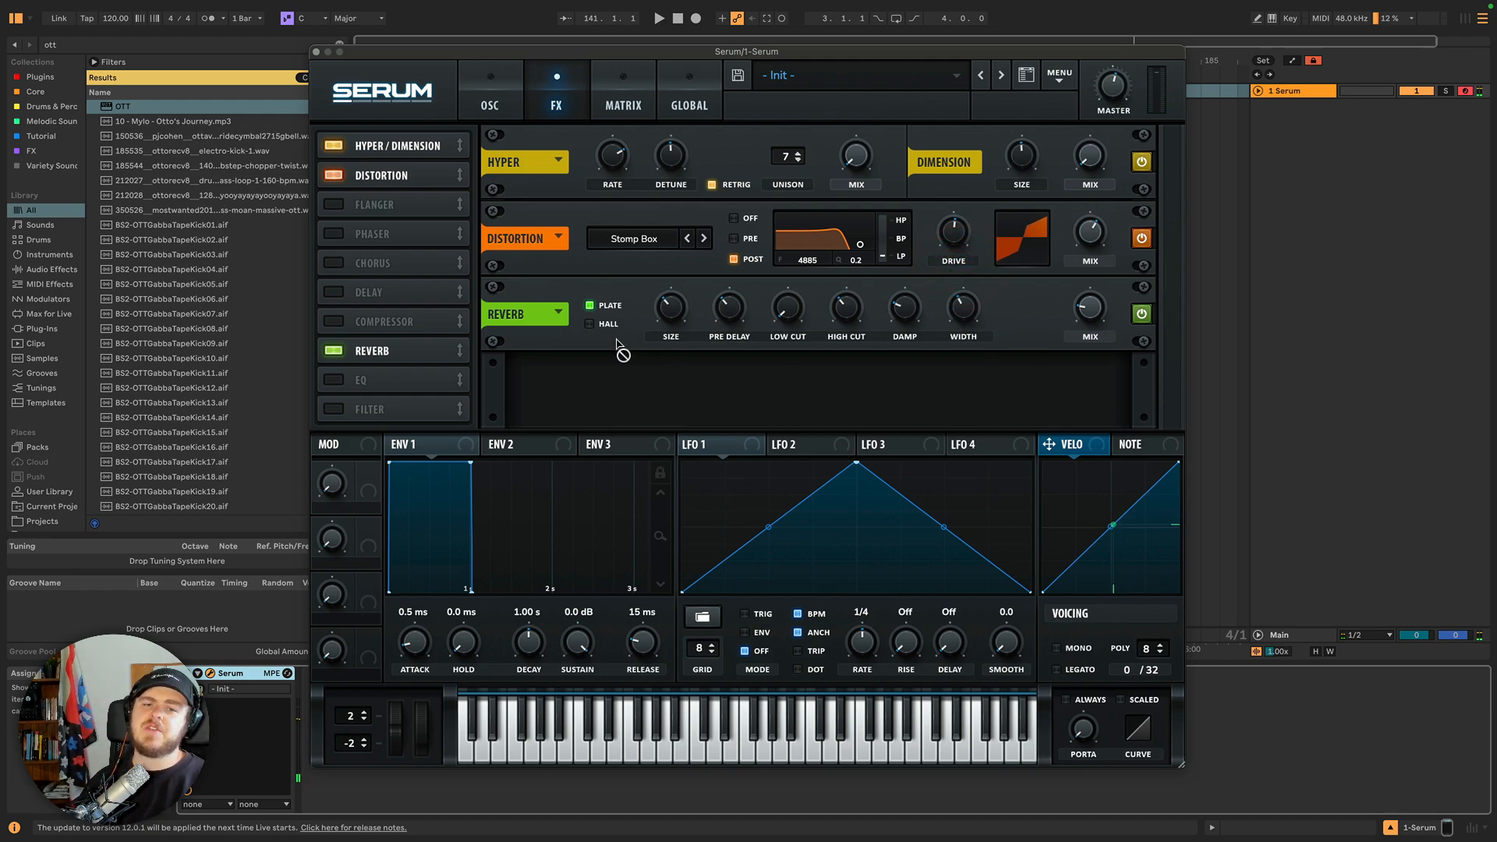
Switch the reverb between Hall and Plate modes to compare them, finishing on Plate.
click(591, 324)
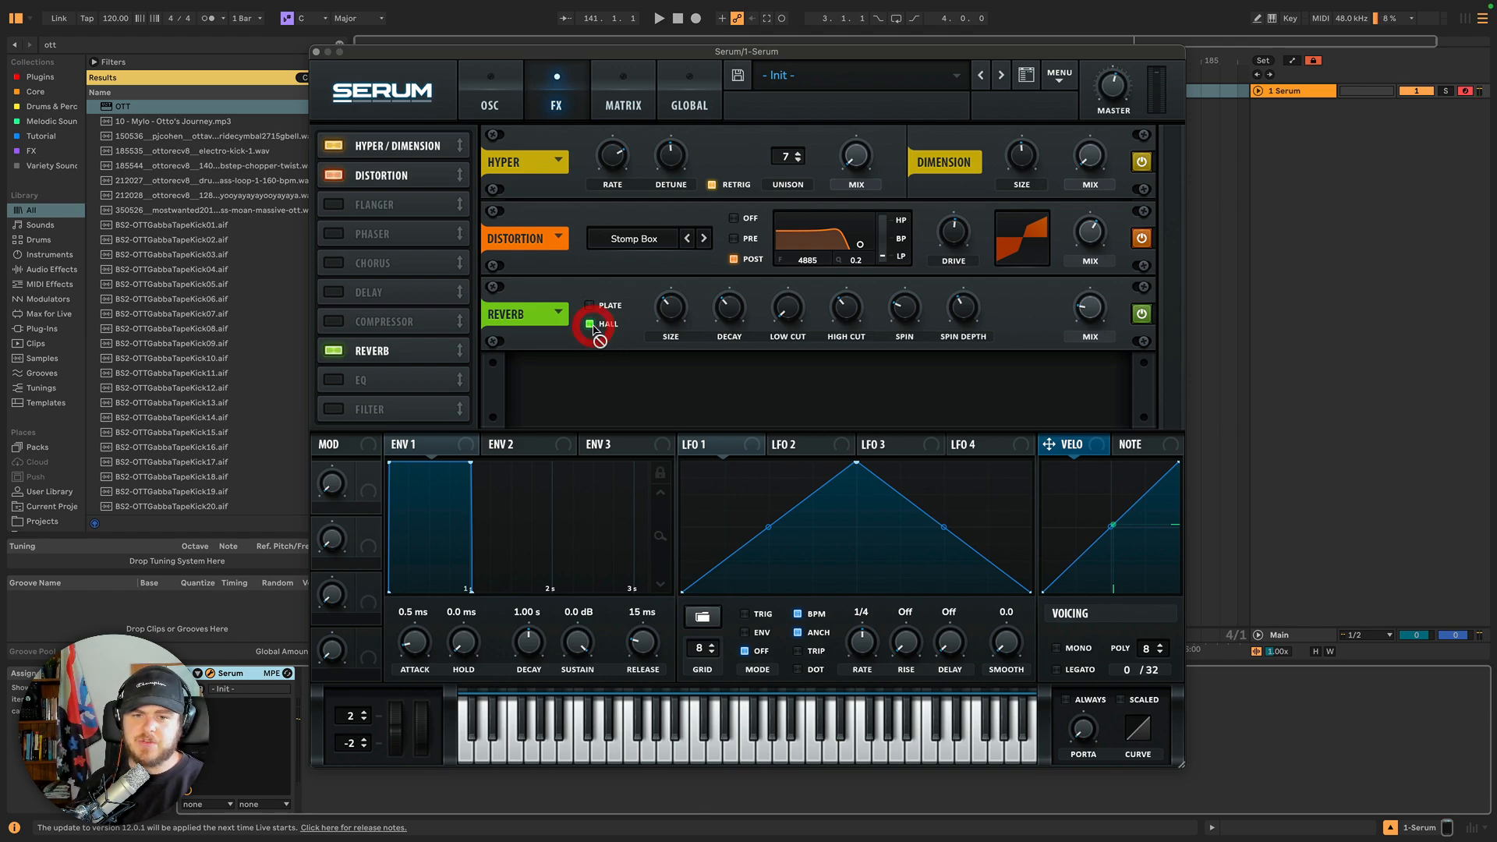
click(590, 305)
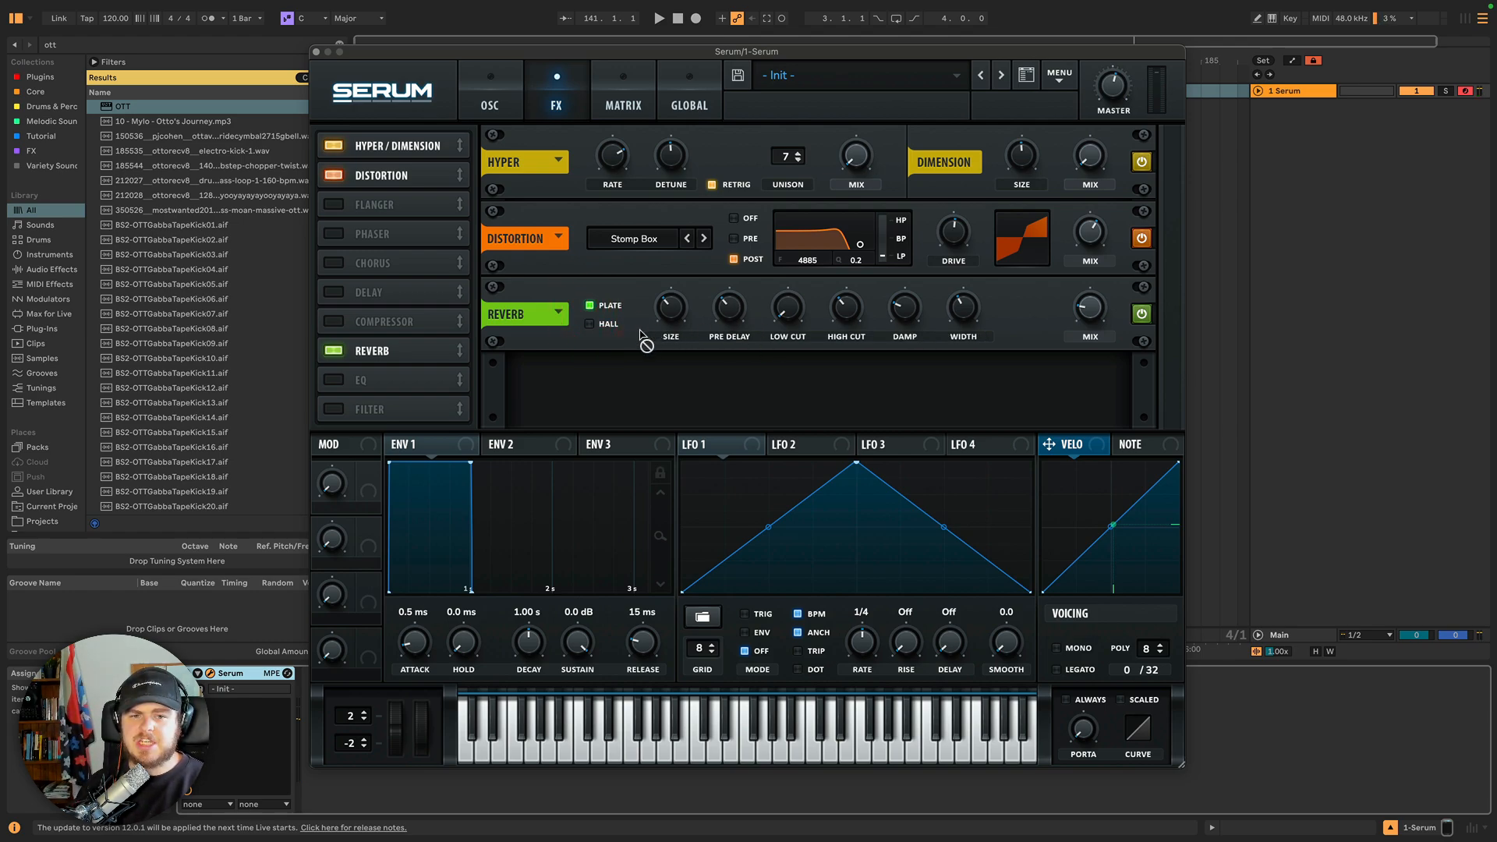
click(592, 324)
click(609, 304)
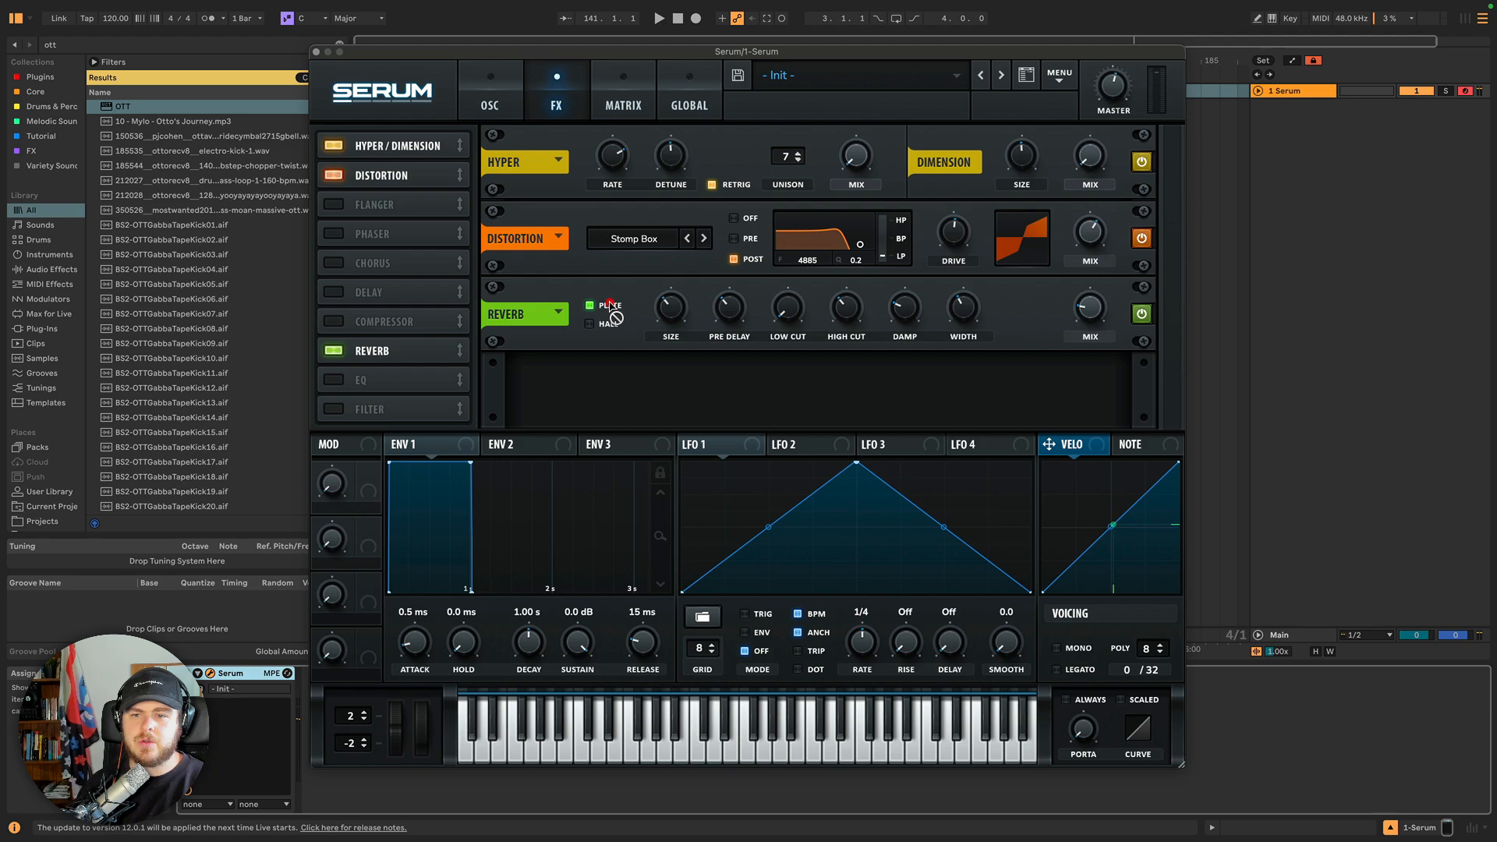
click(606, 324)
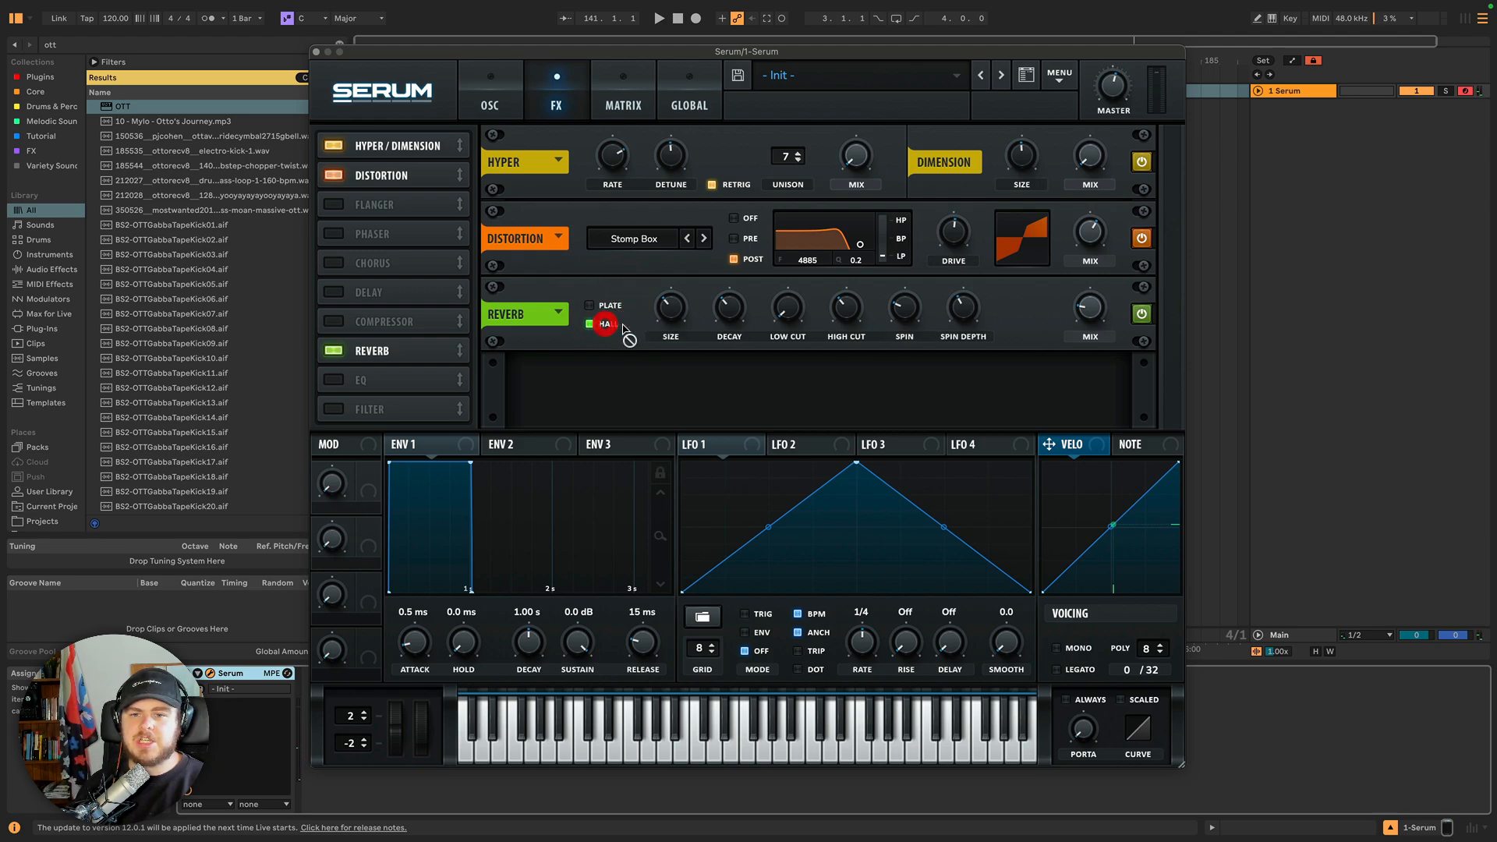
click(607, 305)
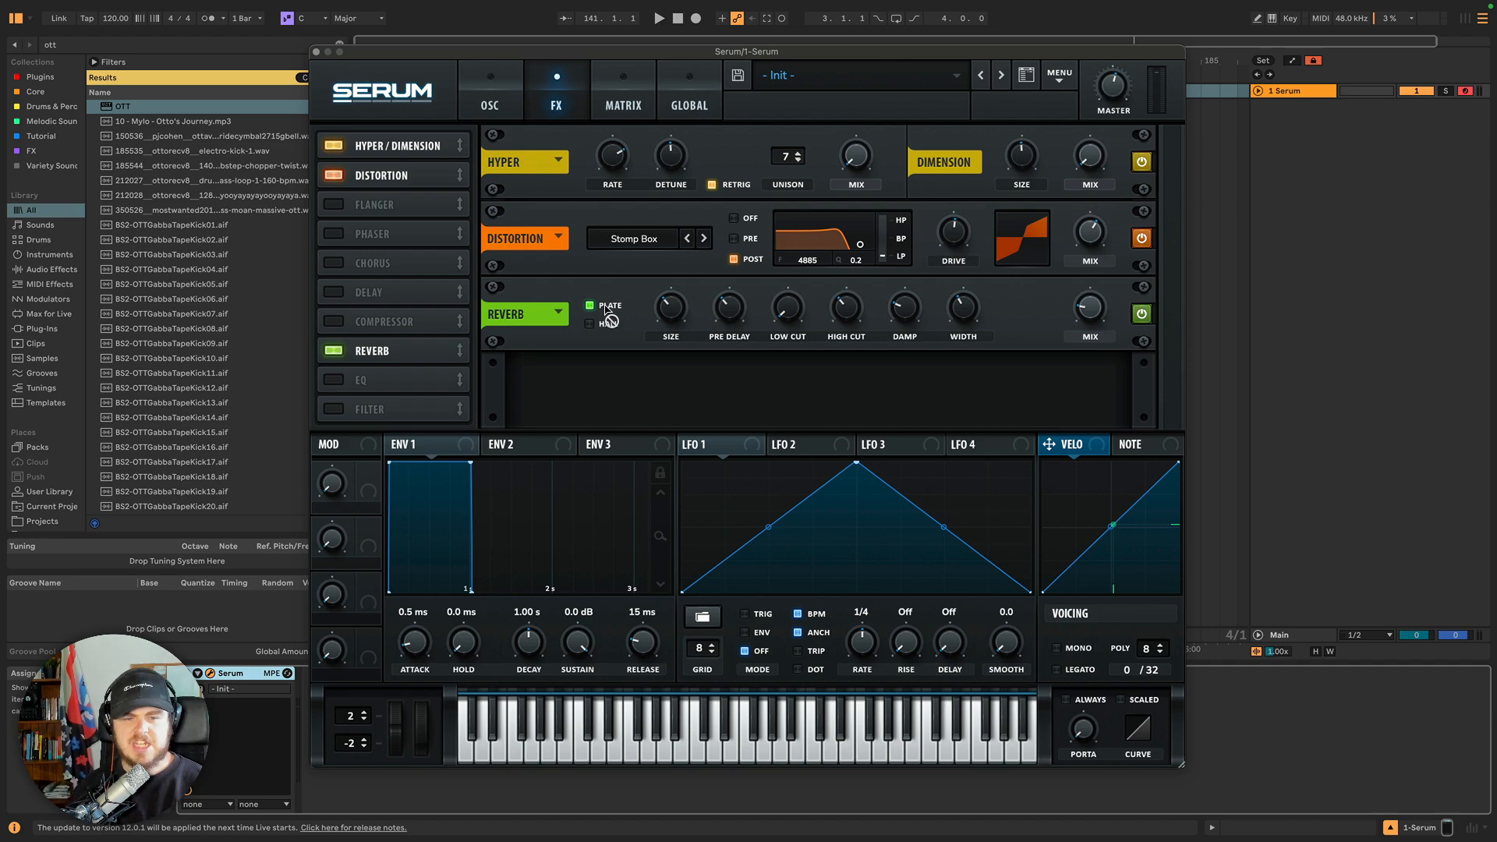
Adjust the Plate reverb's size.
mouse_move(667, 321)
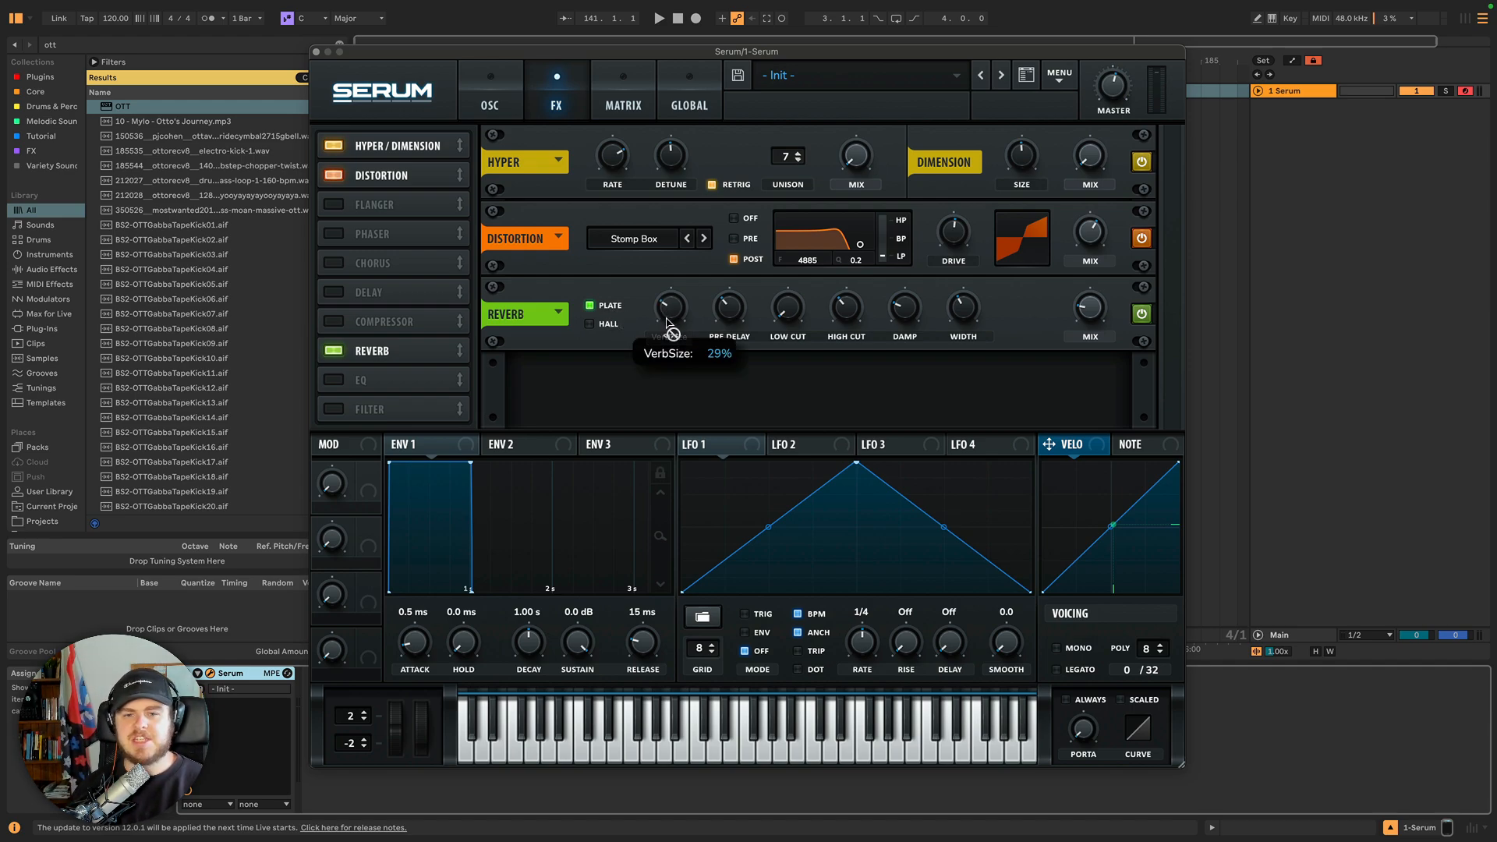
drag(666, 321, 669, 308)
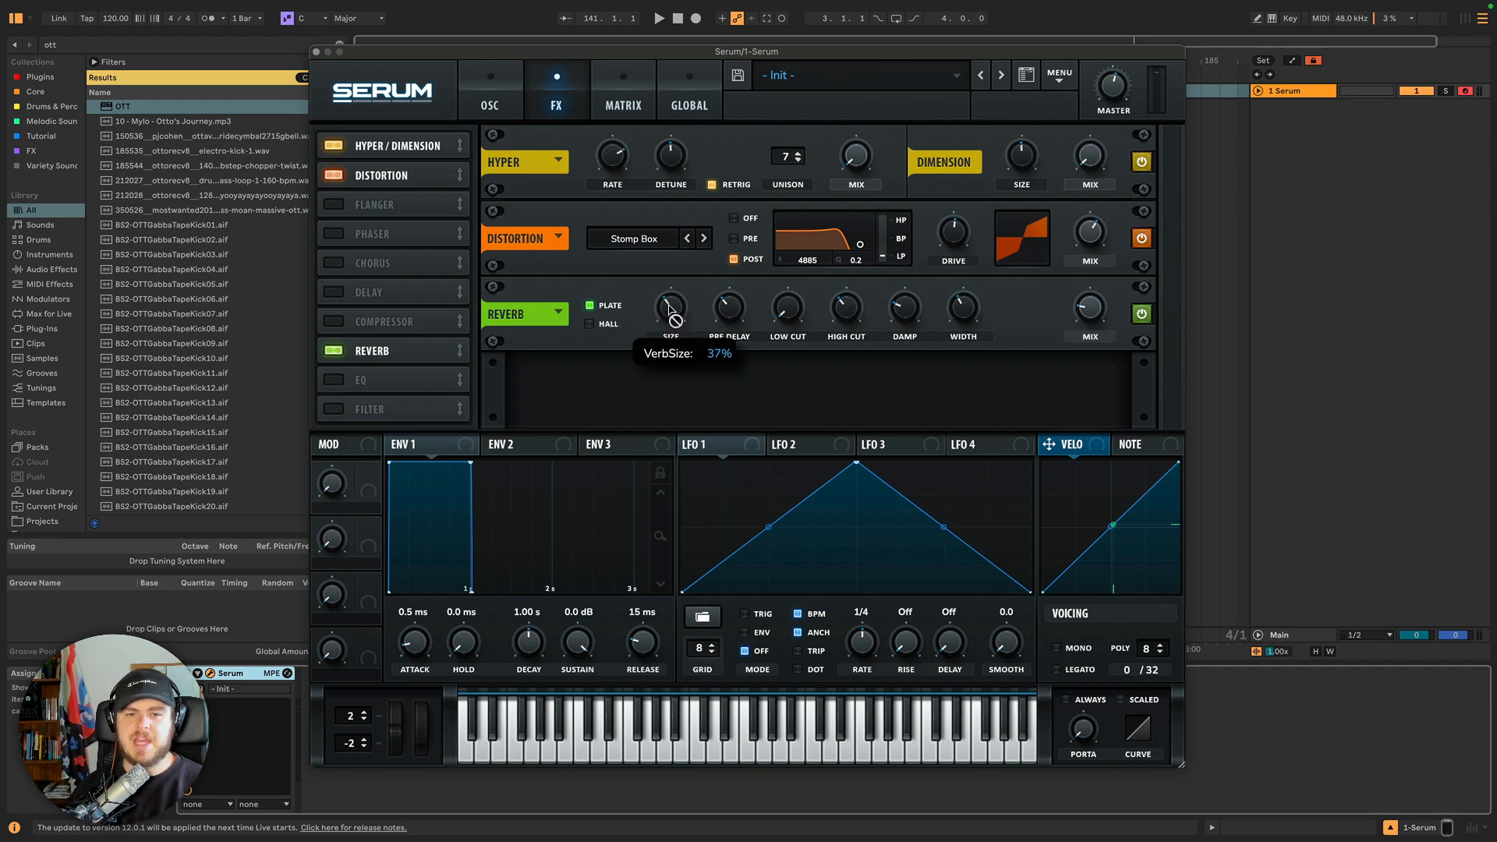
click(606, 322)
click(607, 306)
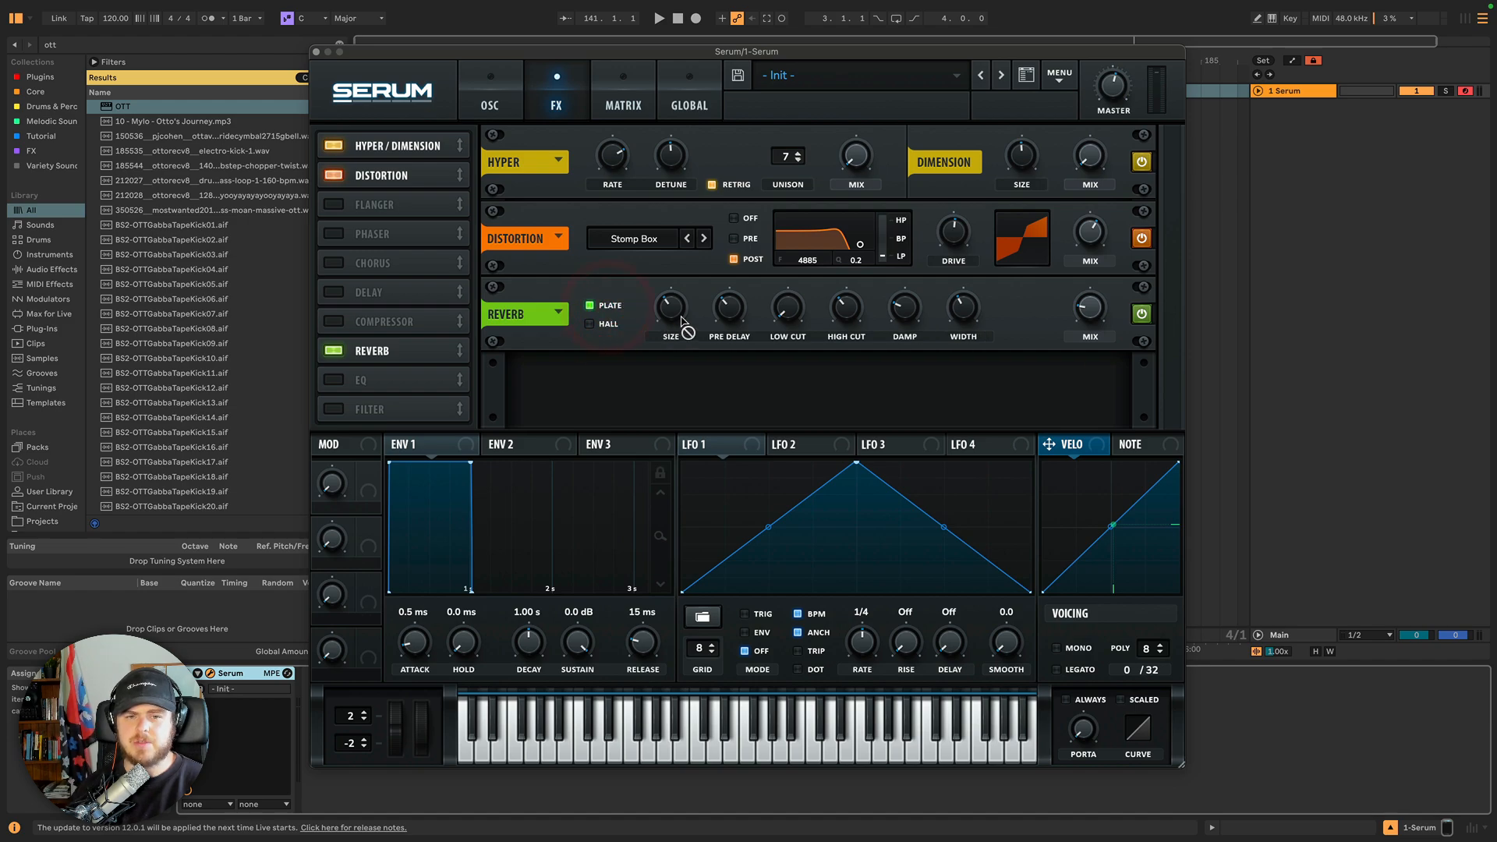
mouse_move(669, 312)
mouse_down()
mouse_move(683, 226)
mouse_move(681, 368)
mouse_move(673, 296)
mouse_move(672, 316)
mouse_up()
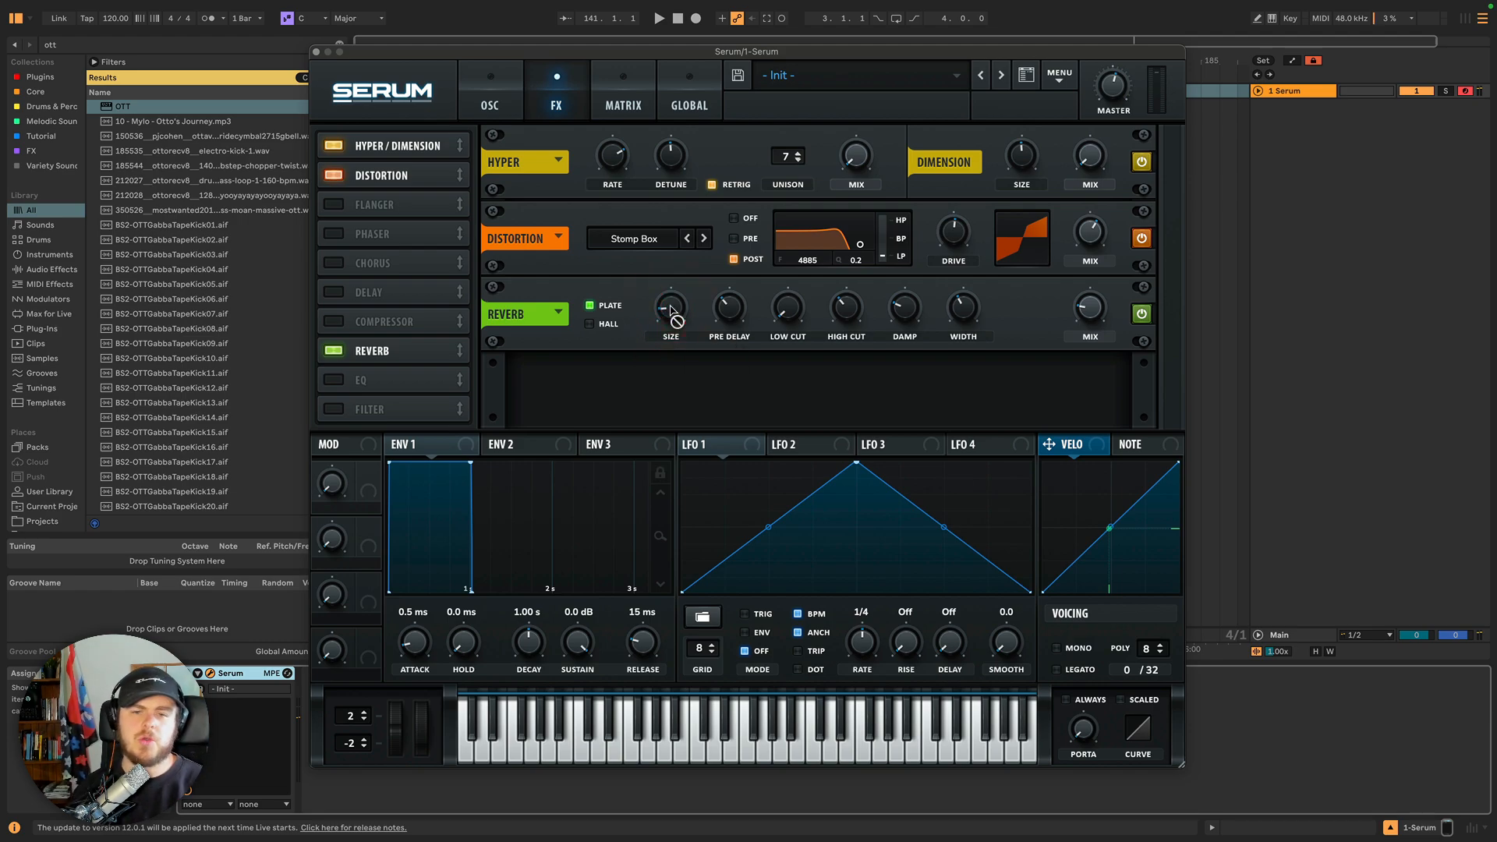
Raise the Plate reverb's pre delay.
drag(730, 310, 731, 305)
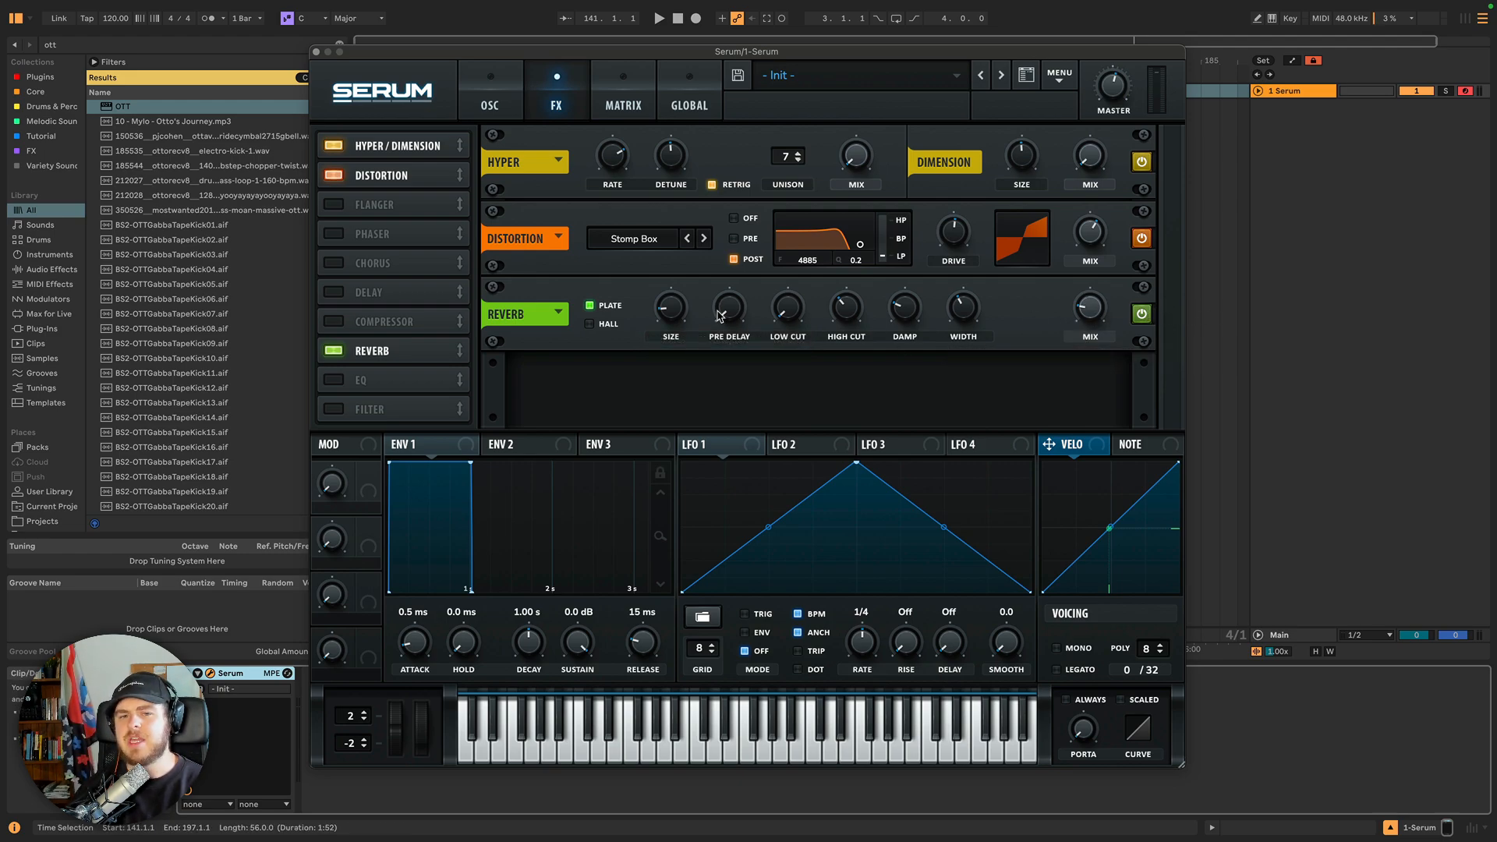
mouse_move(726, 306)
drag(726, 305, 727, 263)
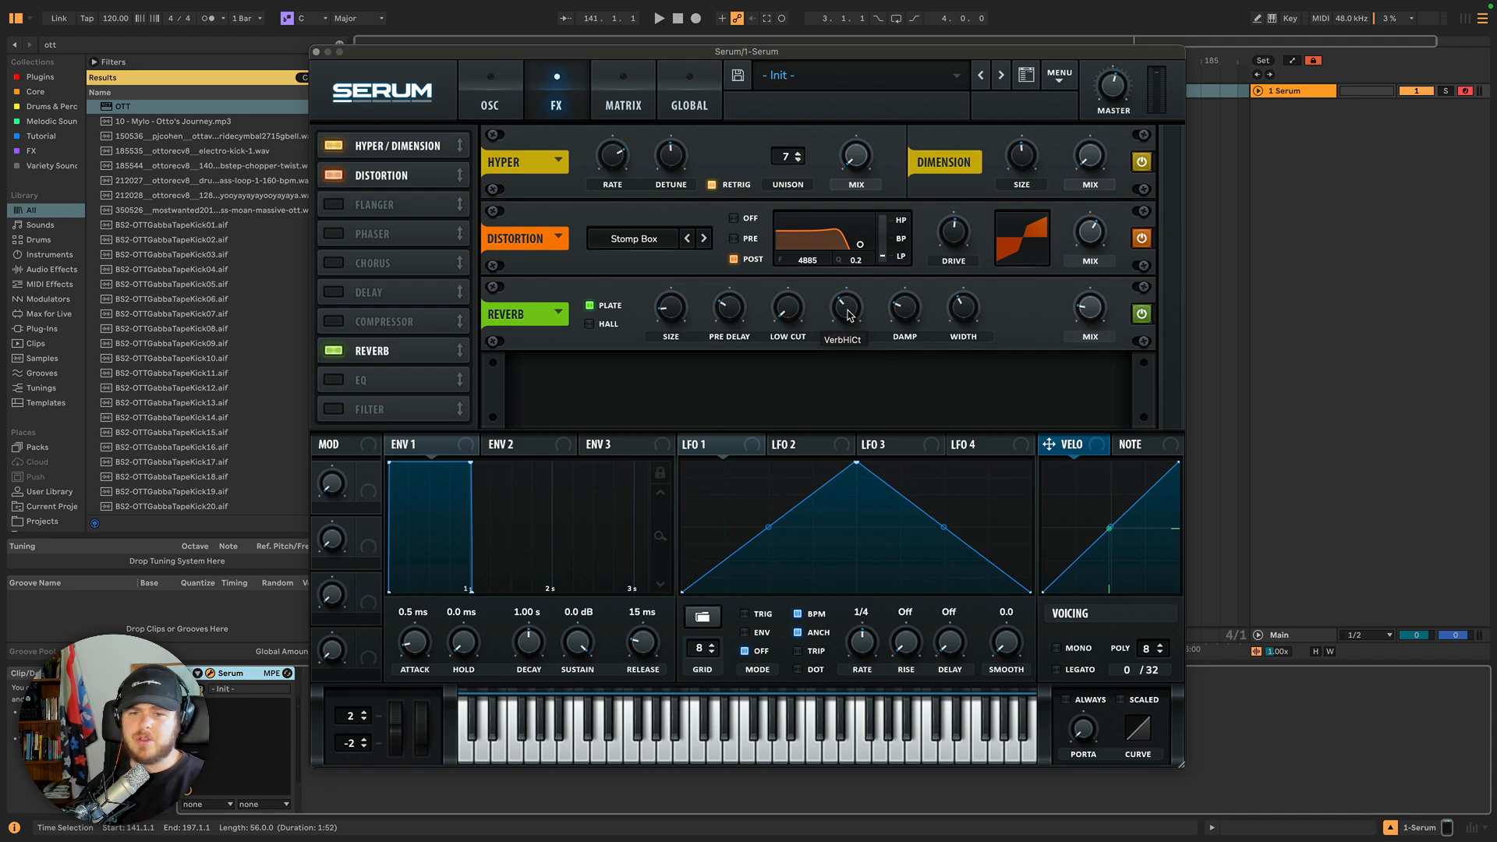
Adjust the reverb's low cut and high cut.
drag(787, 308, 789, 364)
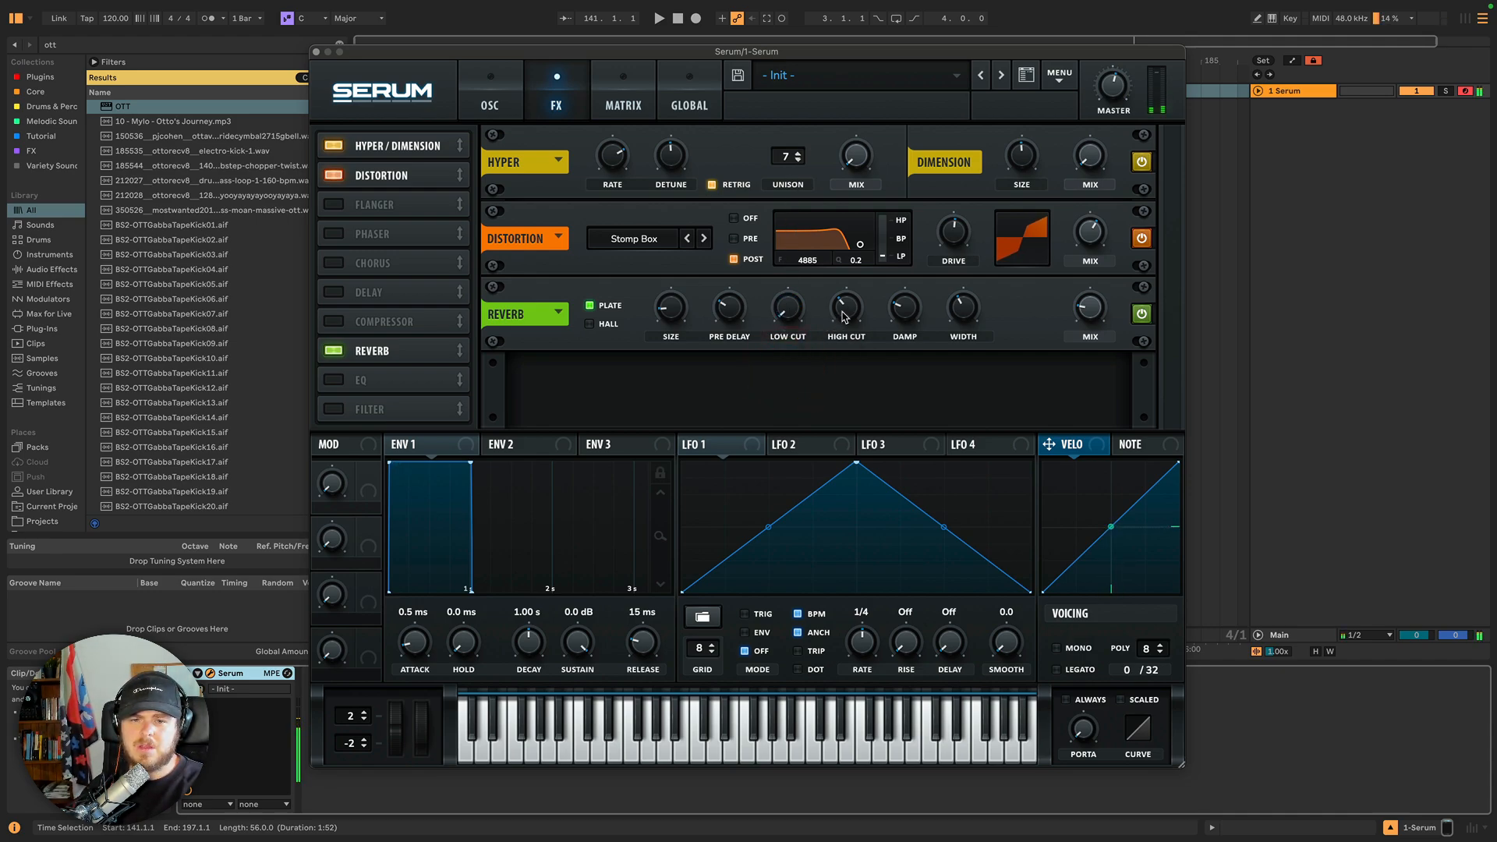
mouse_move(844, 315)
mouse_down()
mouse_move(849, 242)
mouse_move(847, 341)
mouse_move(845, 327)
mouse_up()
drag(783, 318, 780, 257)
drag(782, 176, 792, 311)
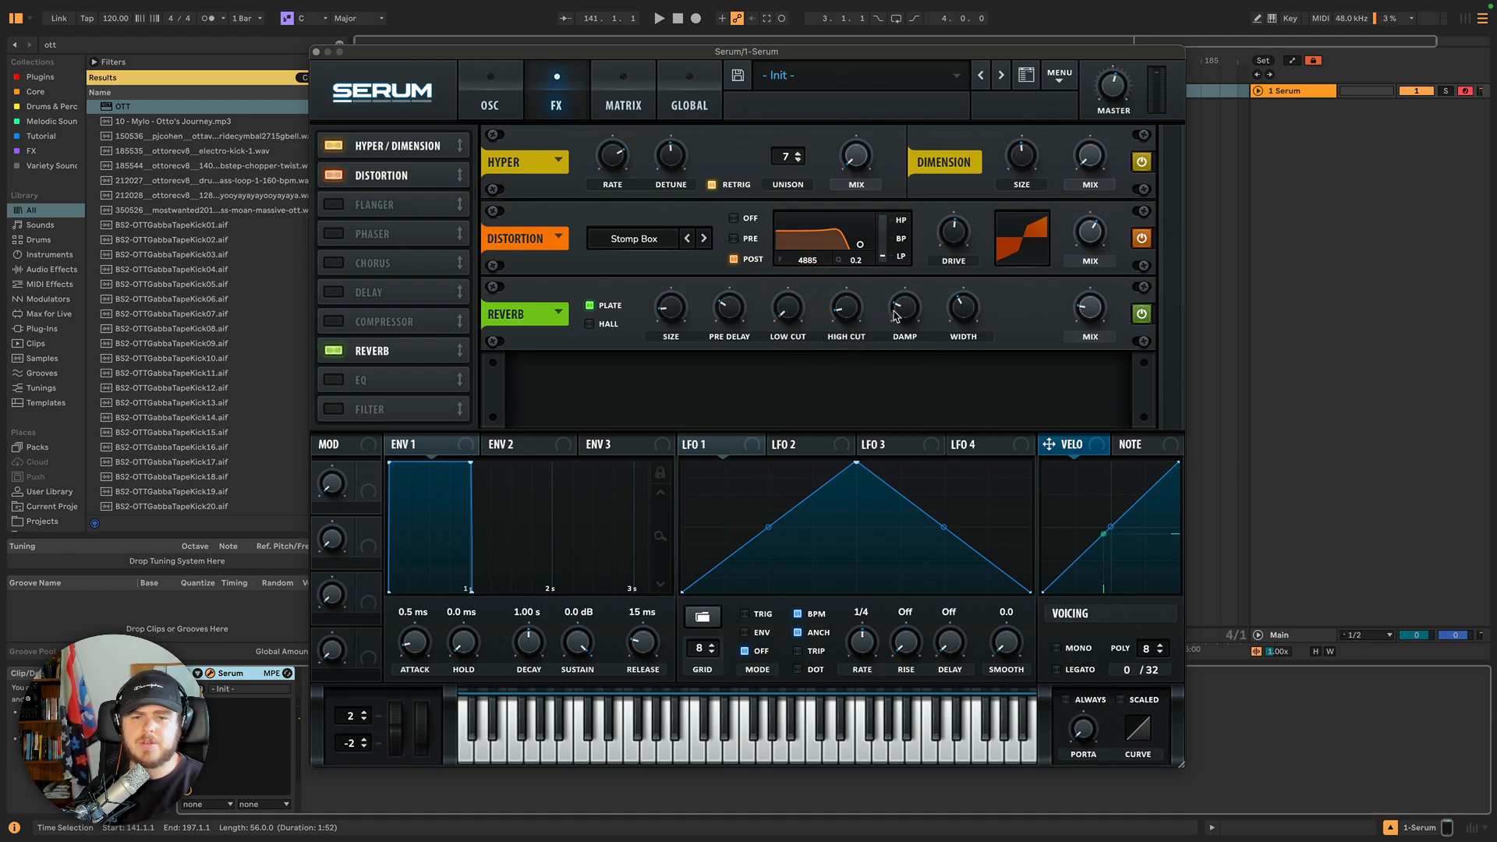
Adjust the Plate reverb's damp and raise its width.
drag(905, 310, 902, 294)
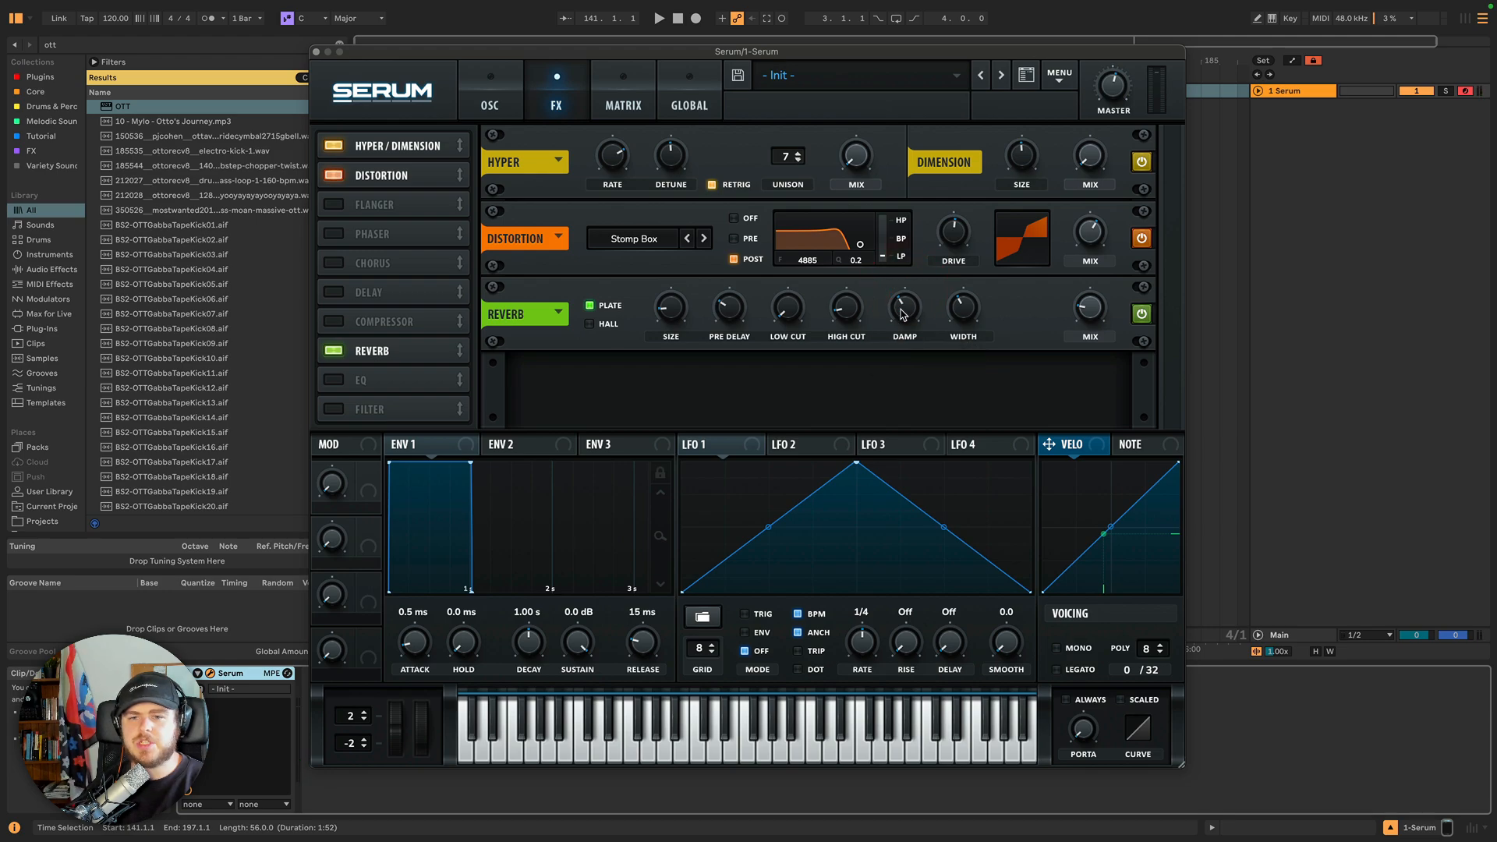
click(902, 309)
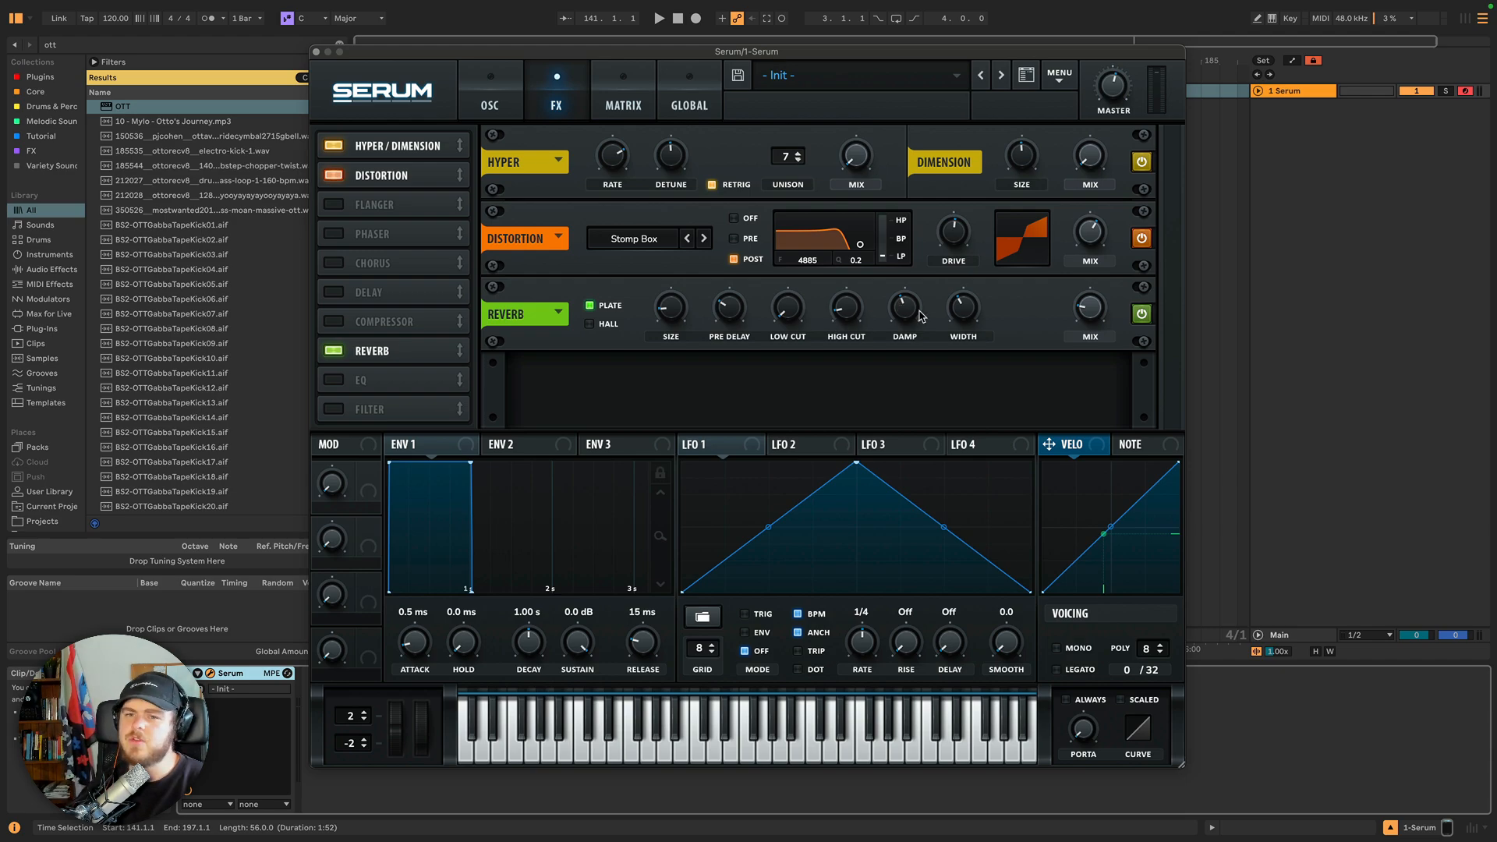
click(909, 310)
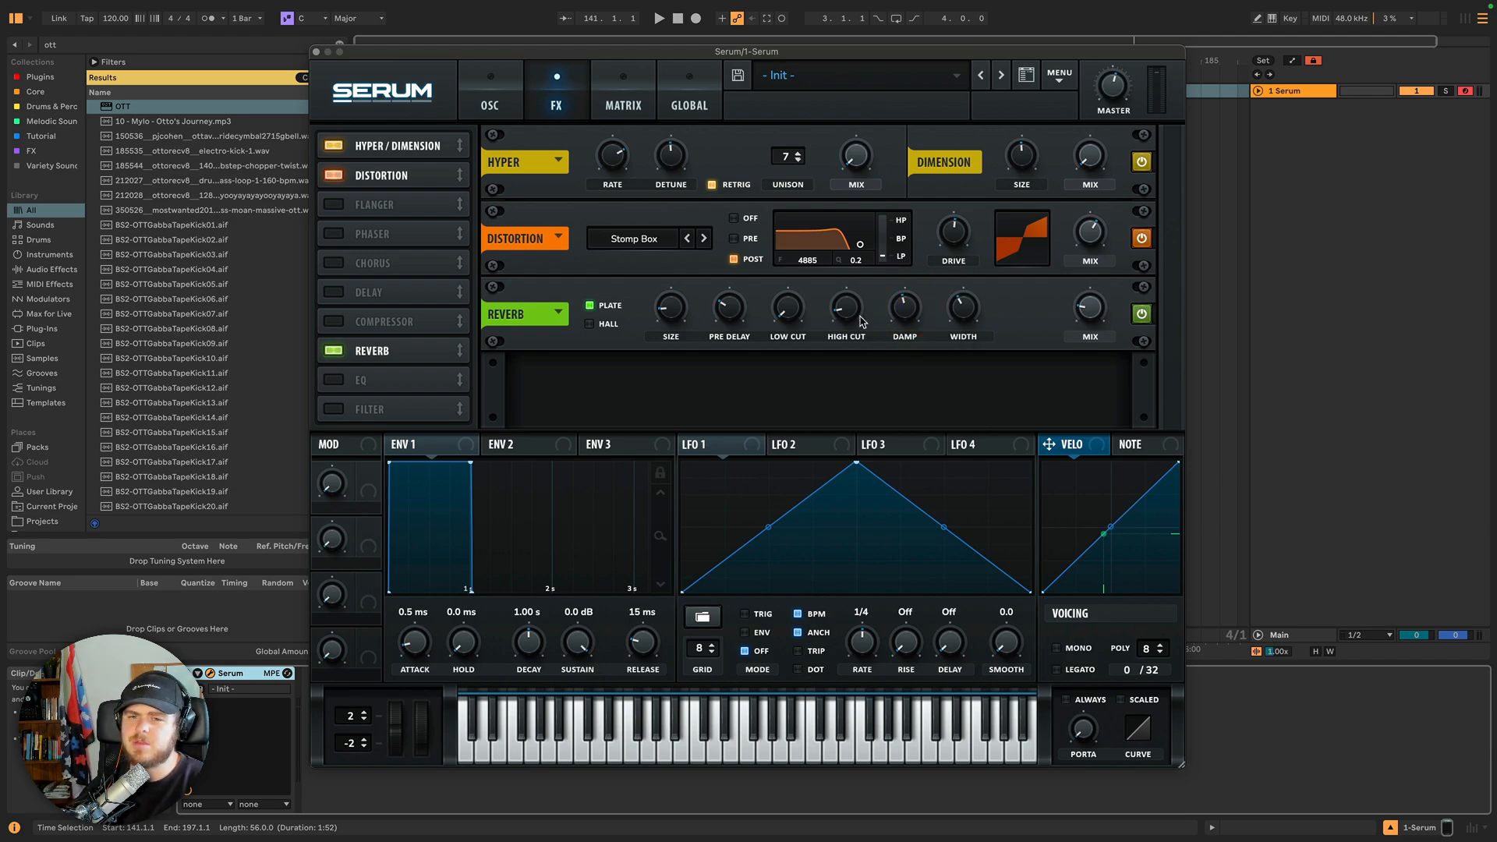
mouse_move(907, 310)
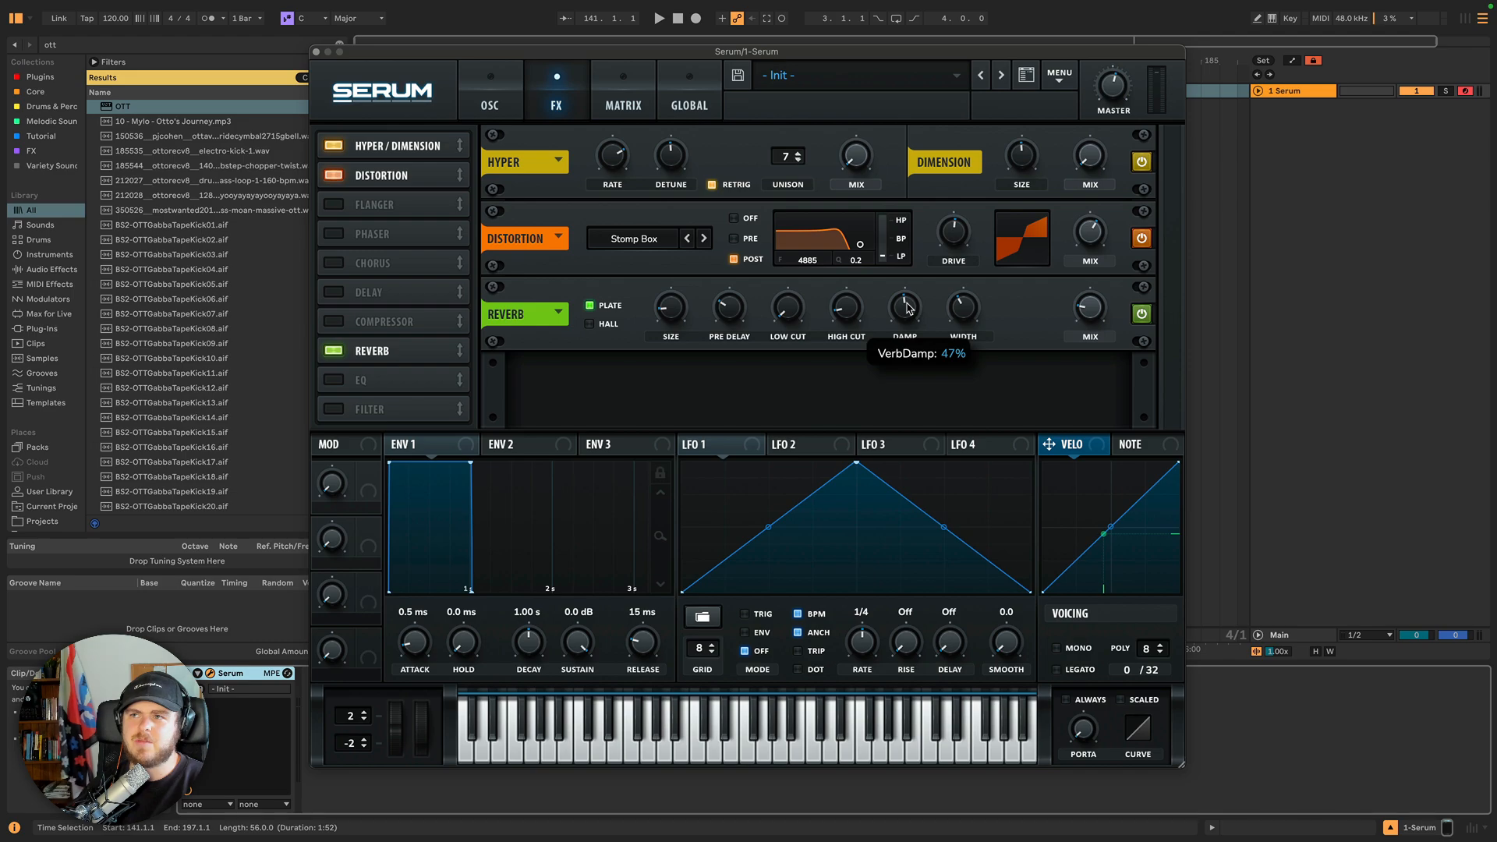
click(908, 309)
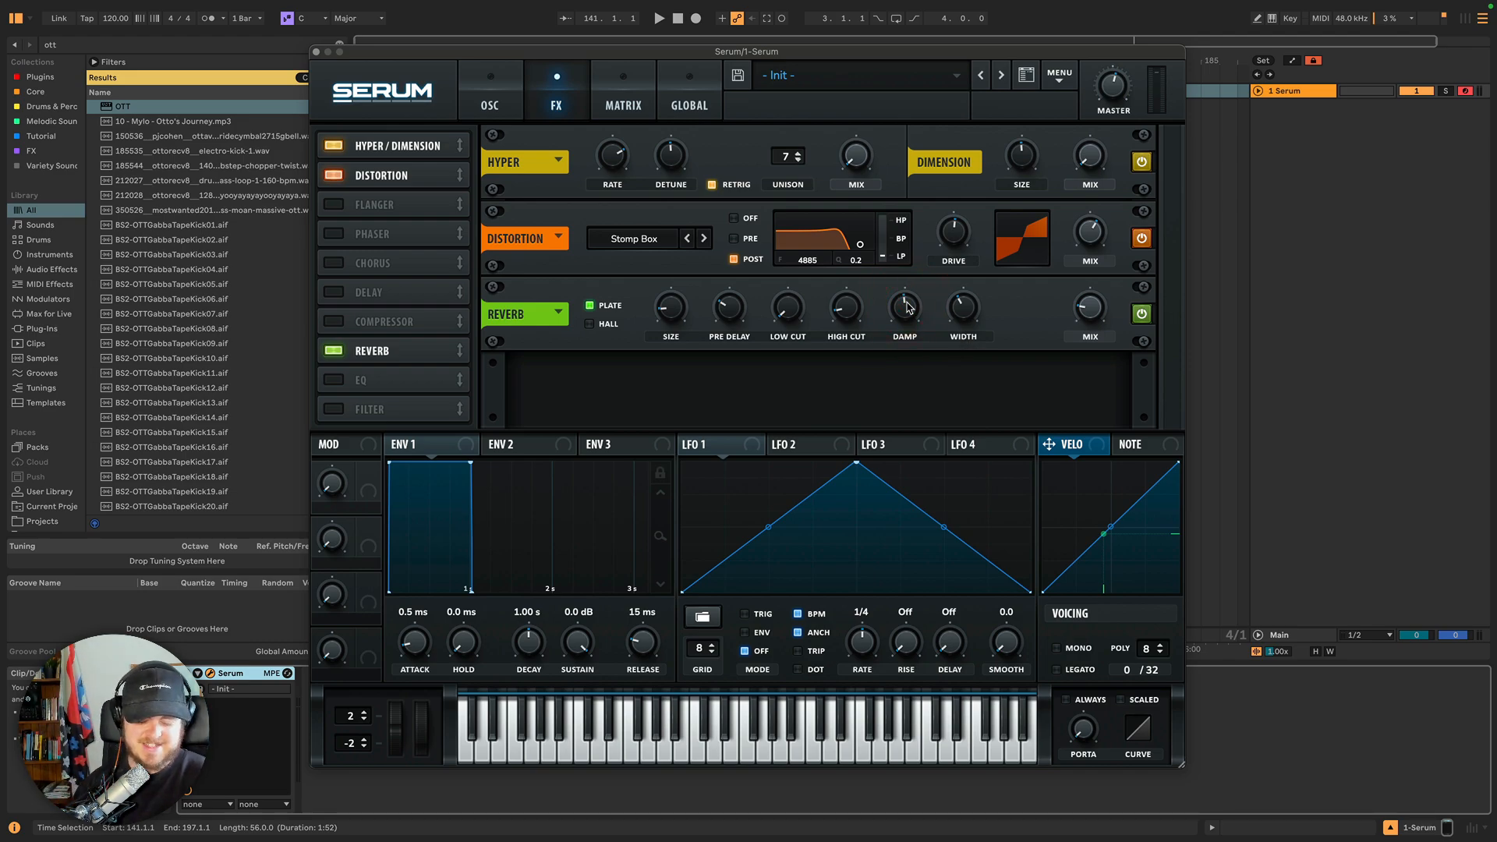
click(1115, 81)
mouse_move(908, 304)
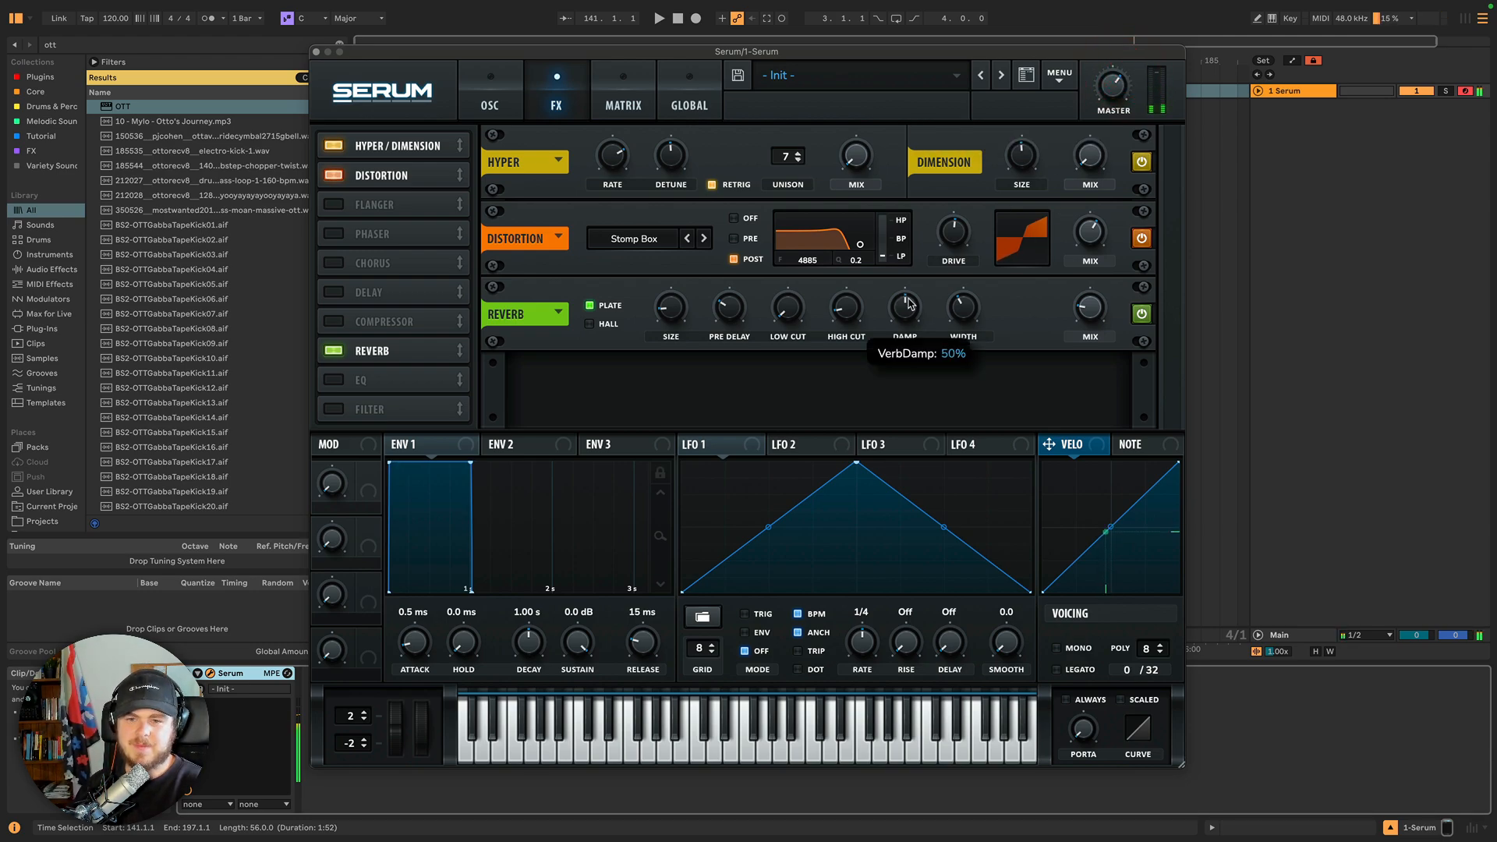
drag(909, 304, 917, 237)
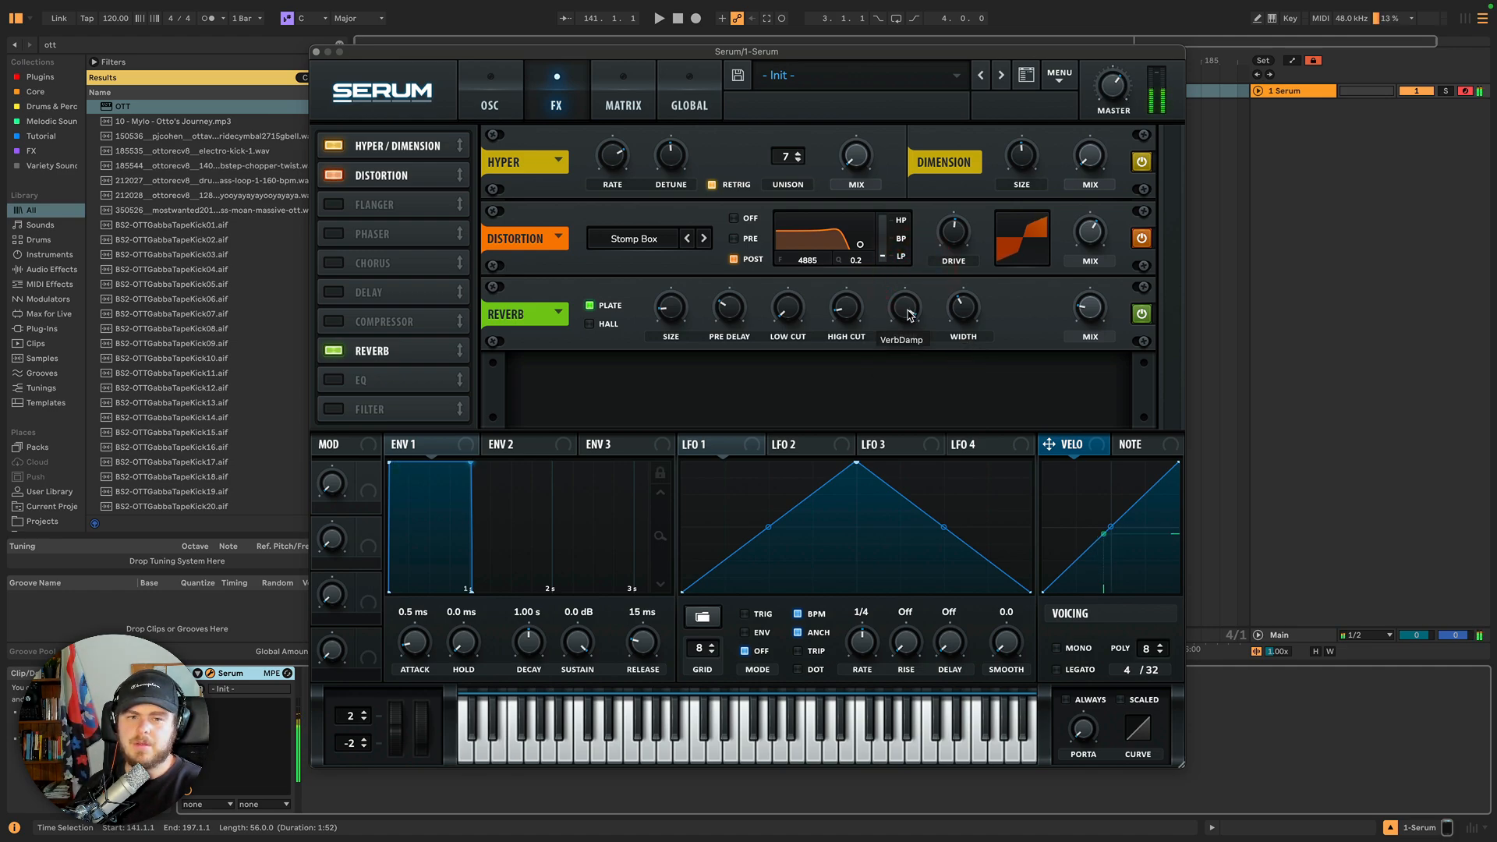
drag(909, 314, 902, 483)
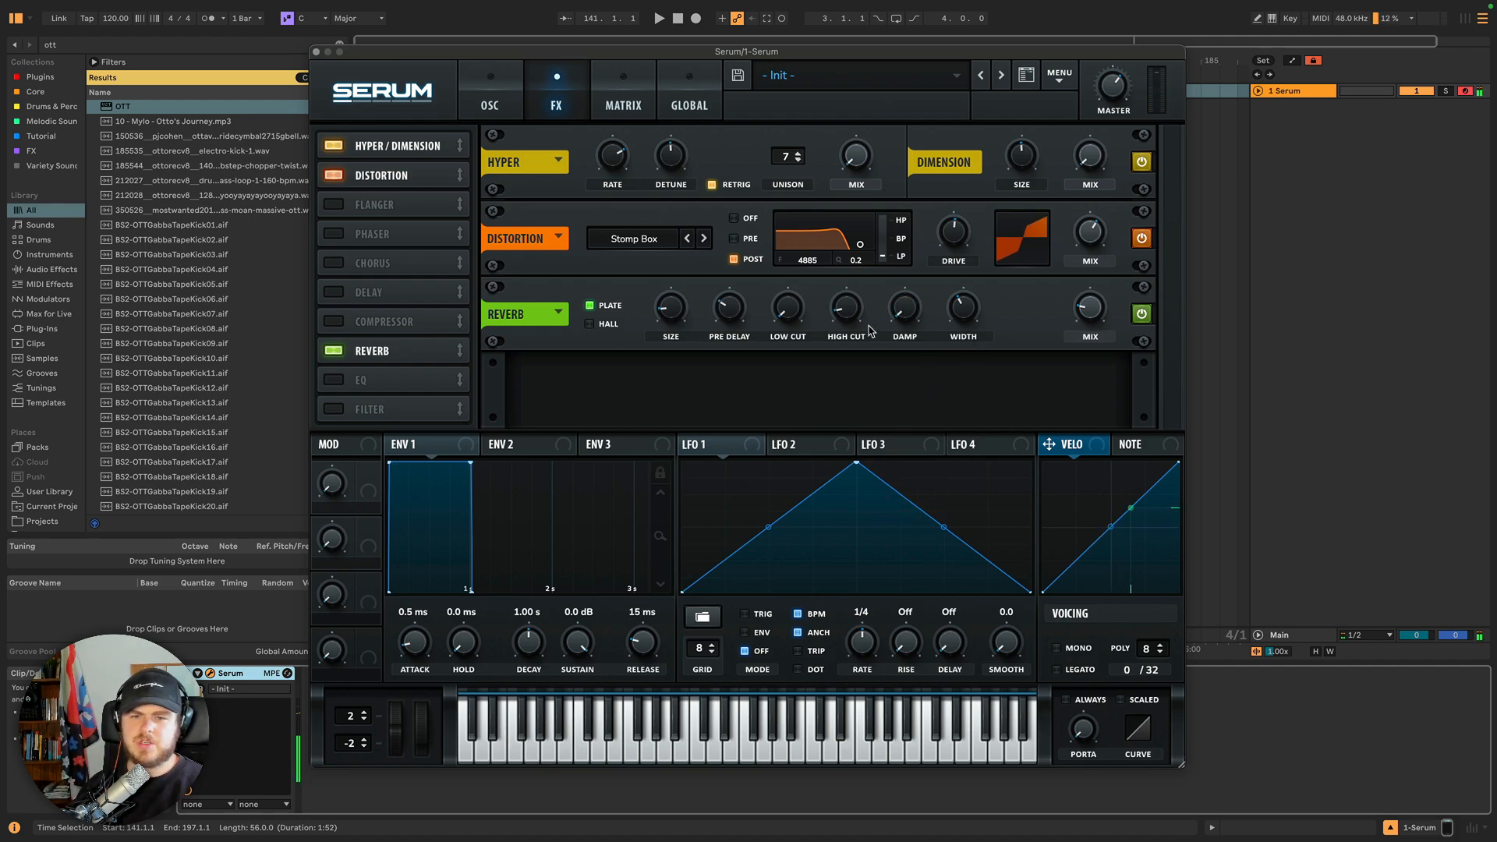
drag(974, 317, 966, 235)
Switch the reverb to Hall mode and raise its decay.
click(594, 325)
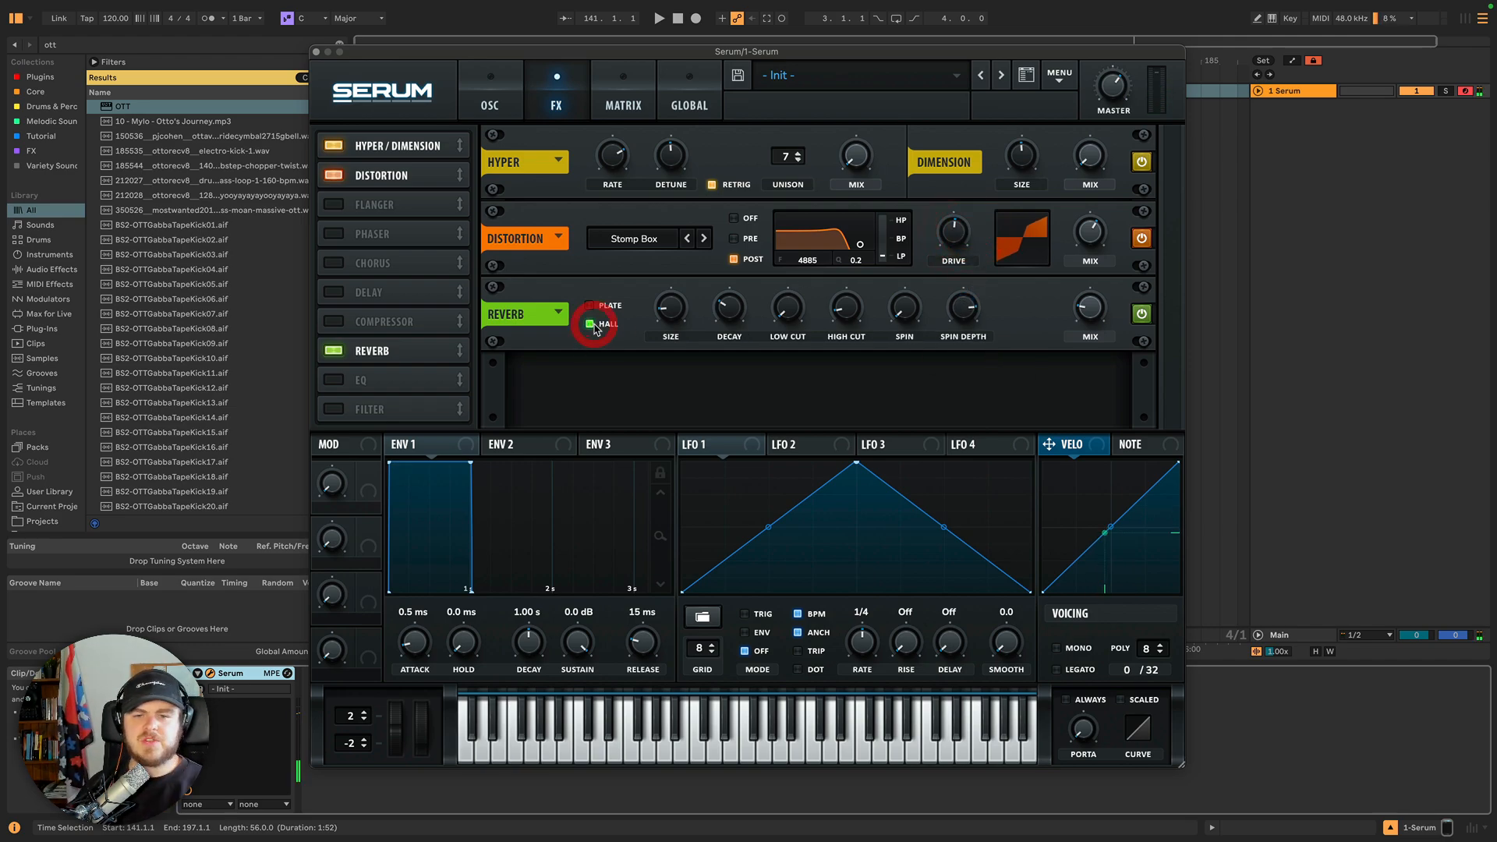
mouse_move(737, 306)
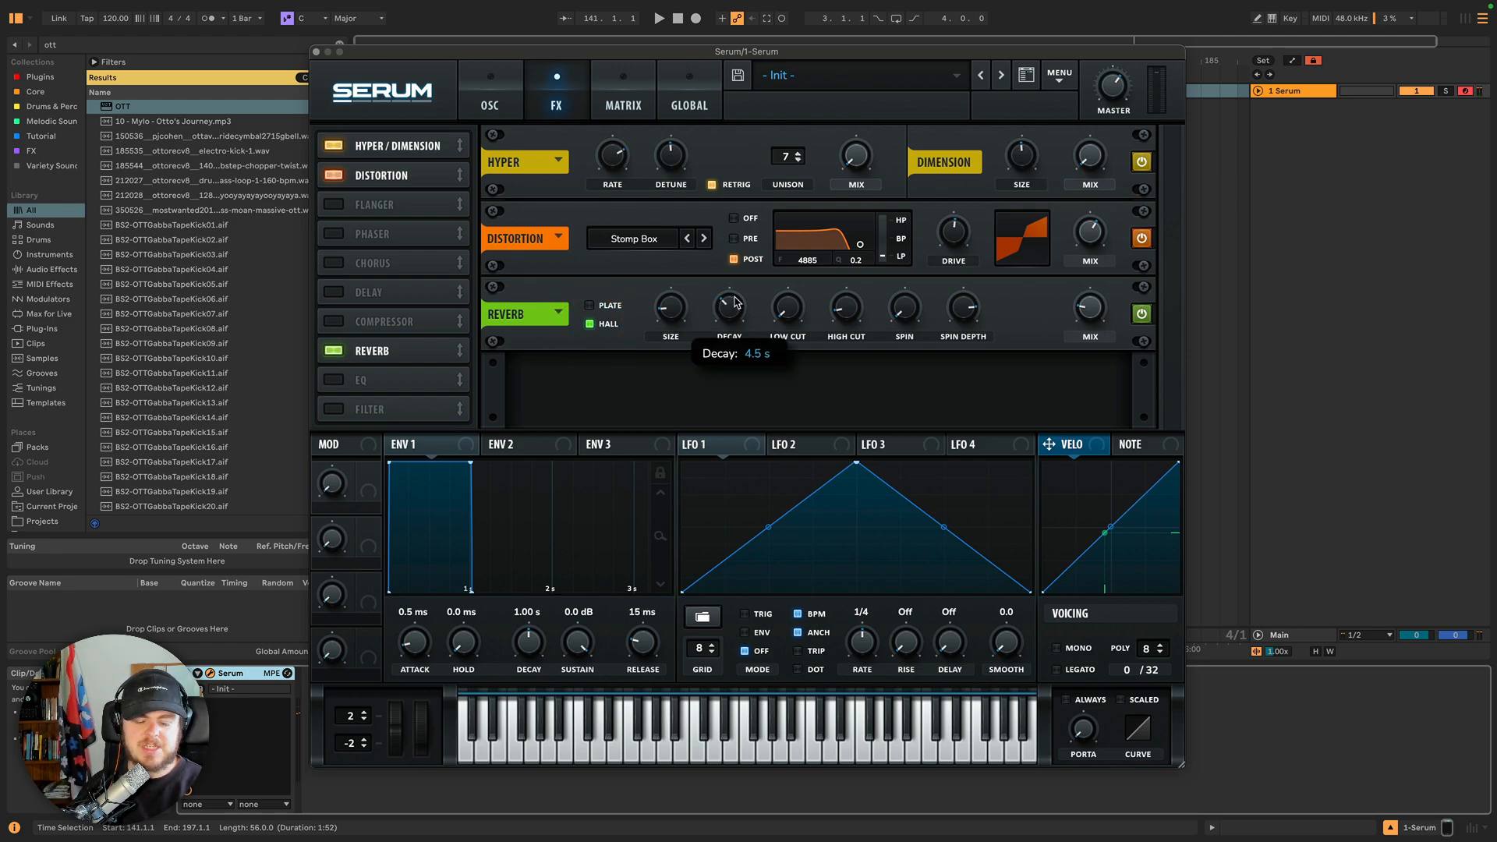
drag(737, 310, 747, 264)
Raise the Hall reverb's spin and adjust its spin depth.
mouse_move(733, 302)
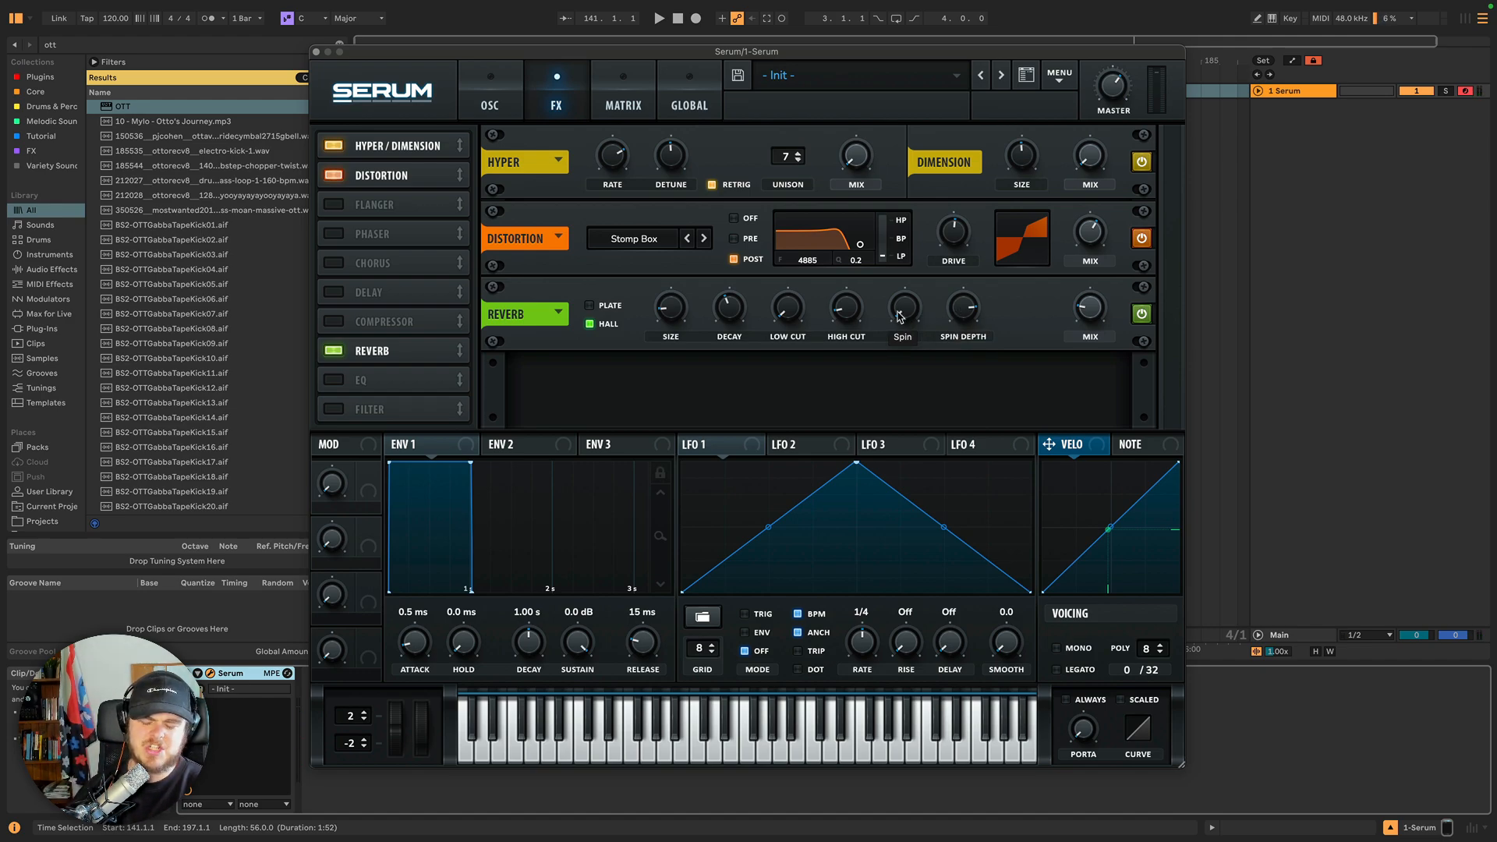
drag(901, 315, 962, 323)
drag(902, 314, 966, 316)
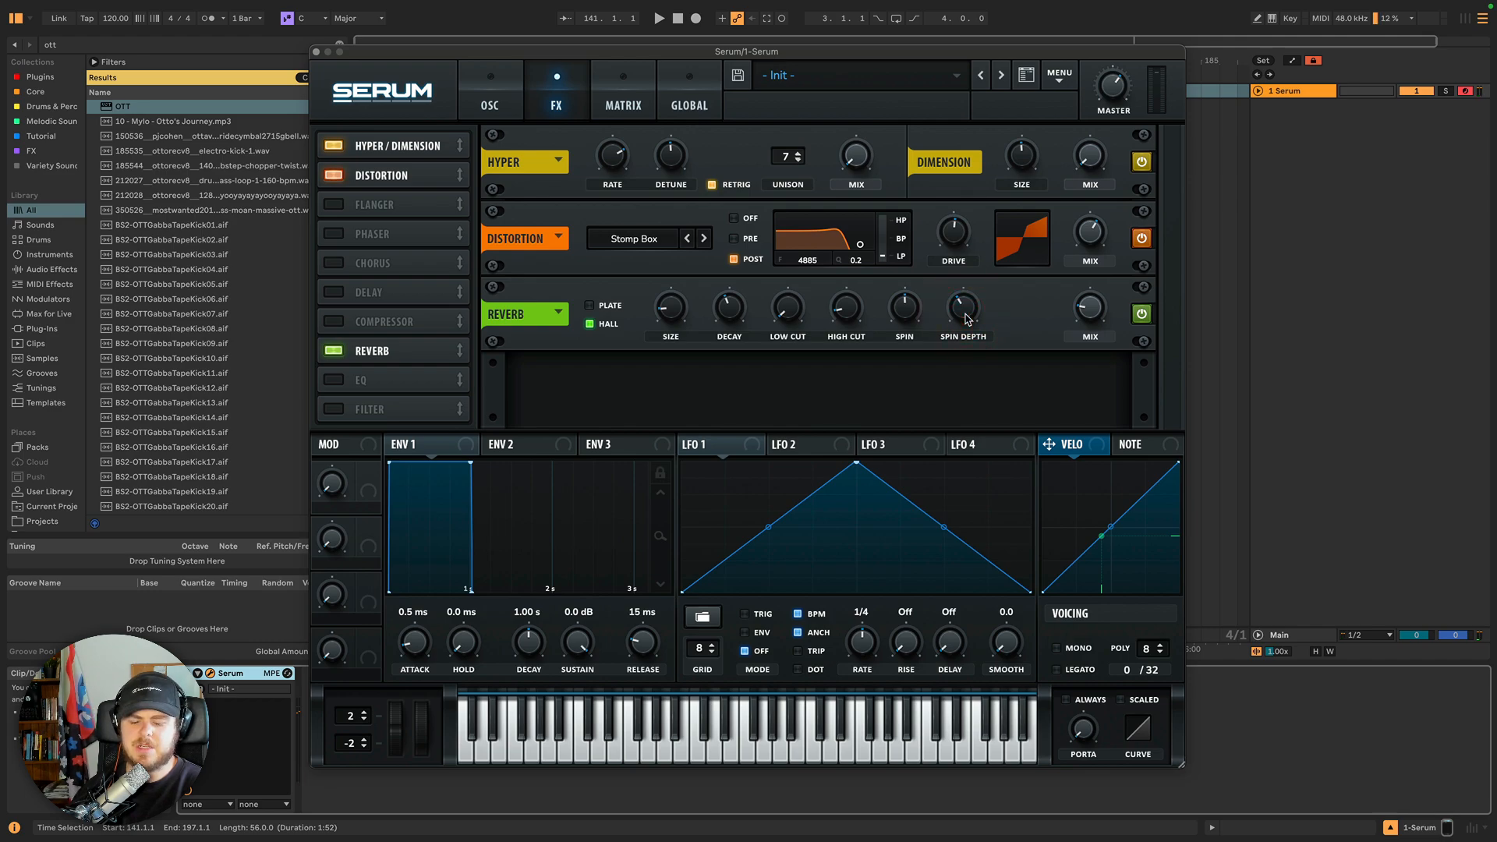
drag(941, 324, 911, 300)
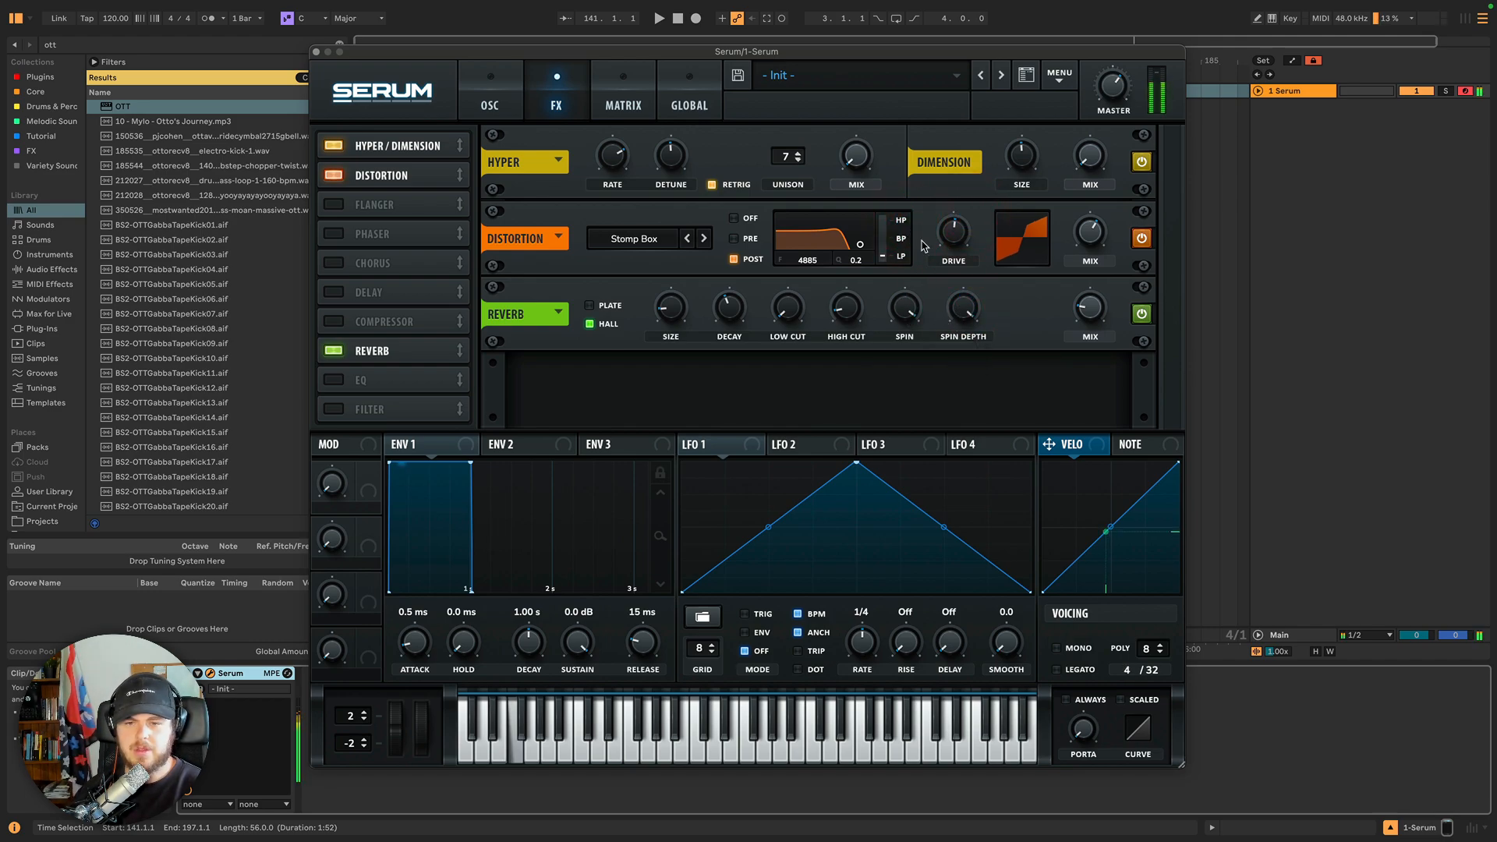
Raise the reverb mix, lower spin and spin depth, and briefly compare Plate before returning to Hall.
drag(1103, 309, 1087, 256)
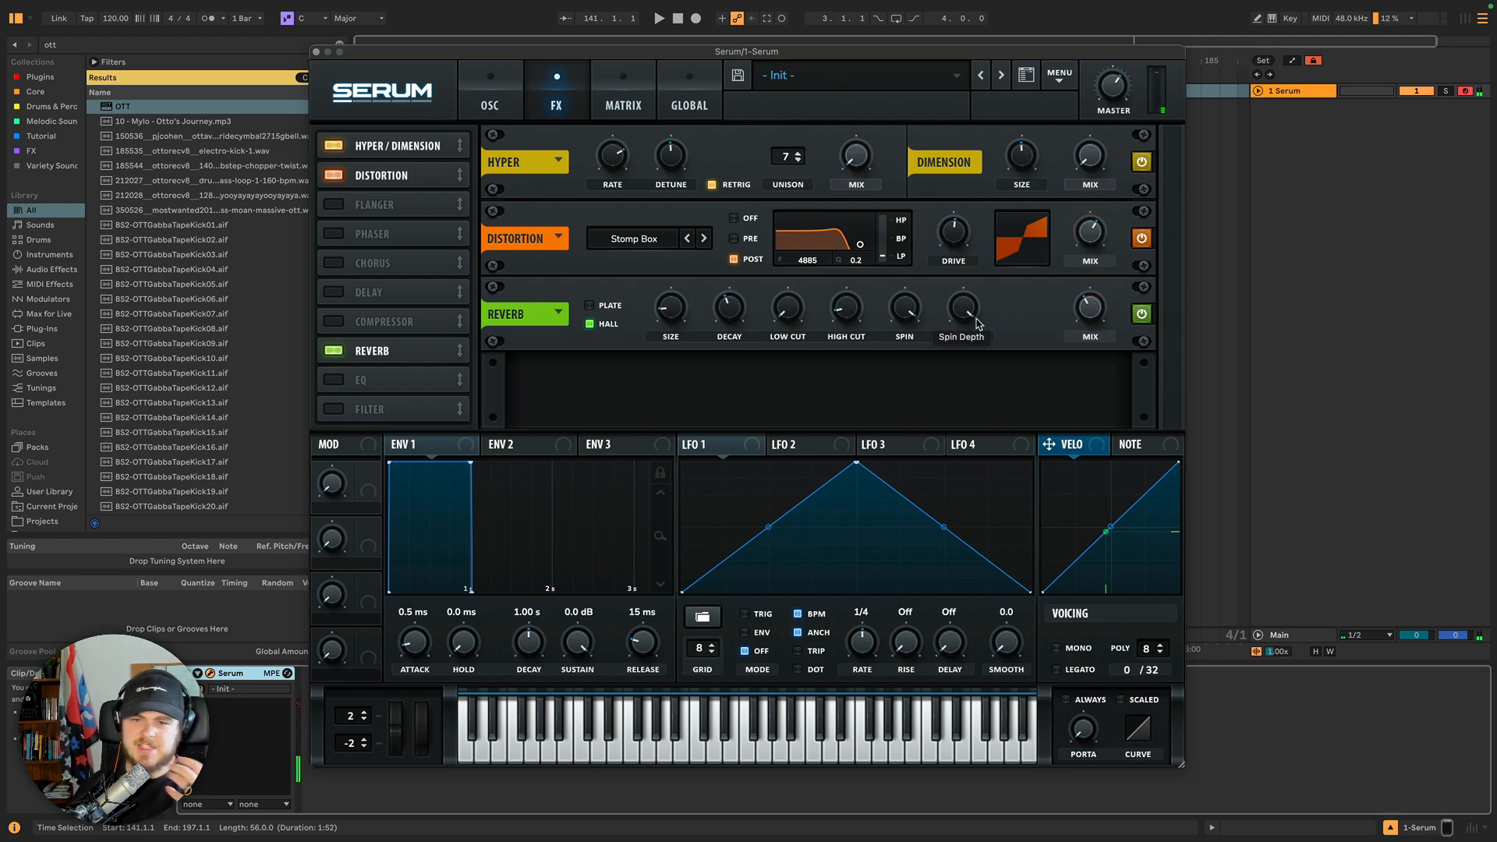
drag(904, 310, 914, 417)
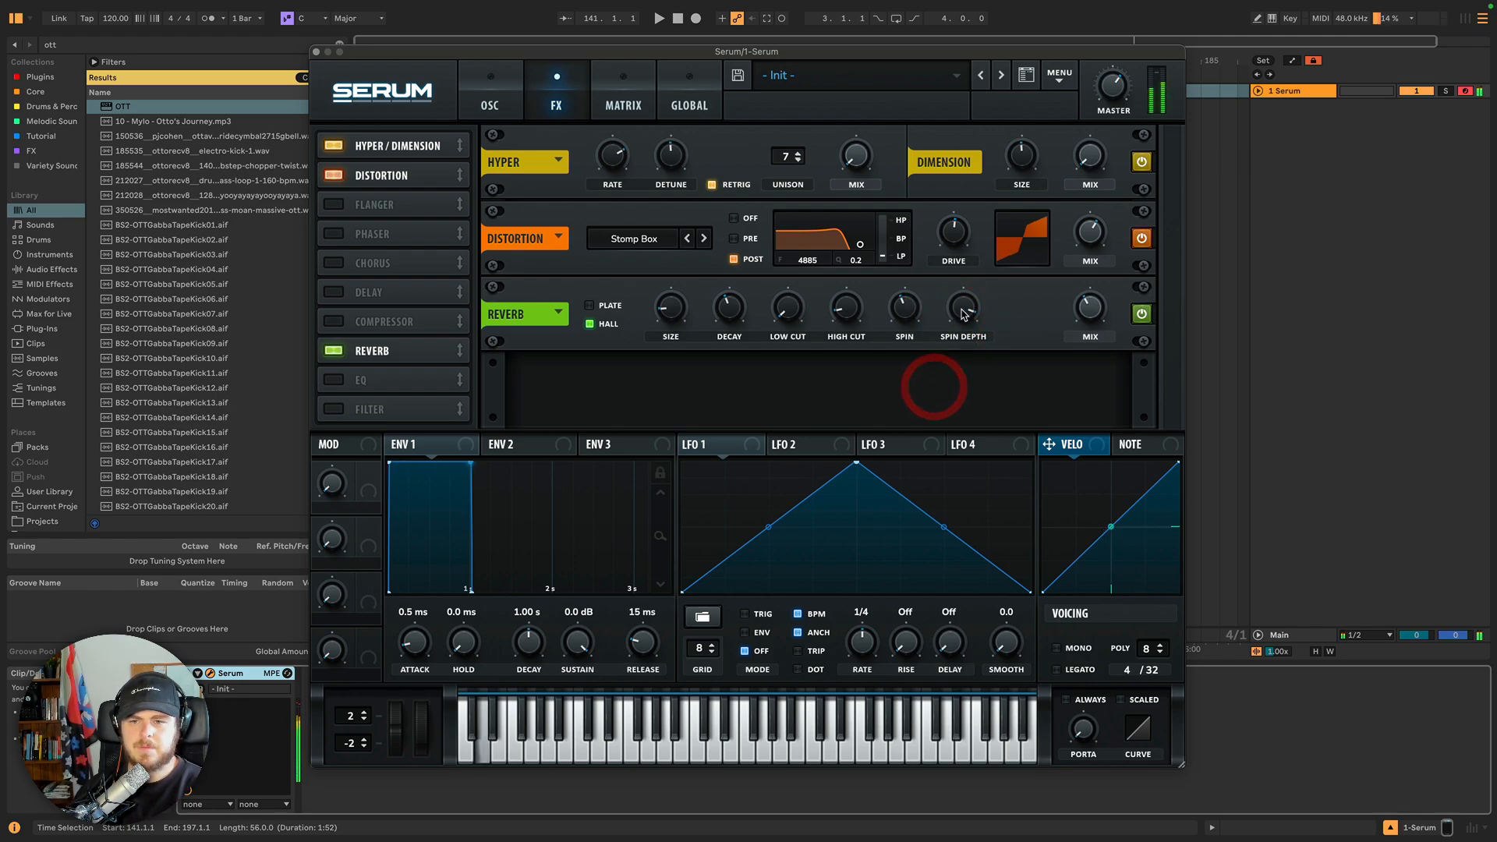
drag(961, 311, 952, 356)
drag(1083, 322, 1080, 329)
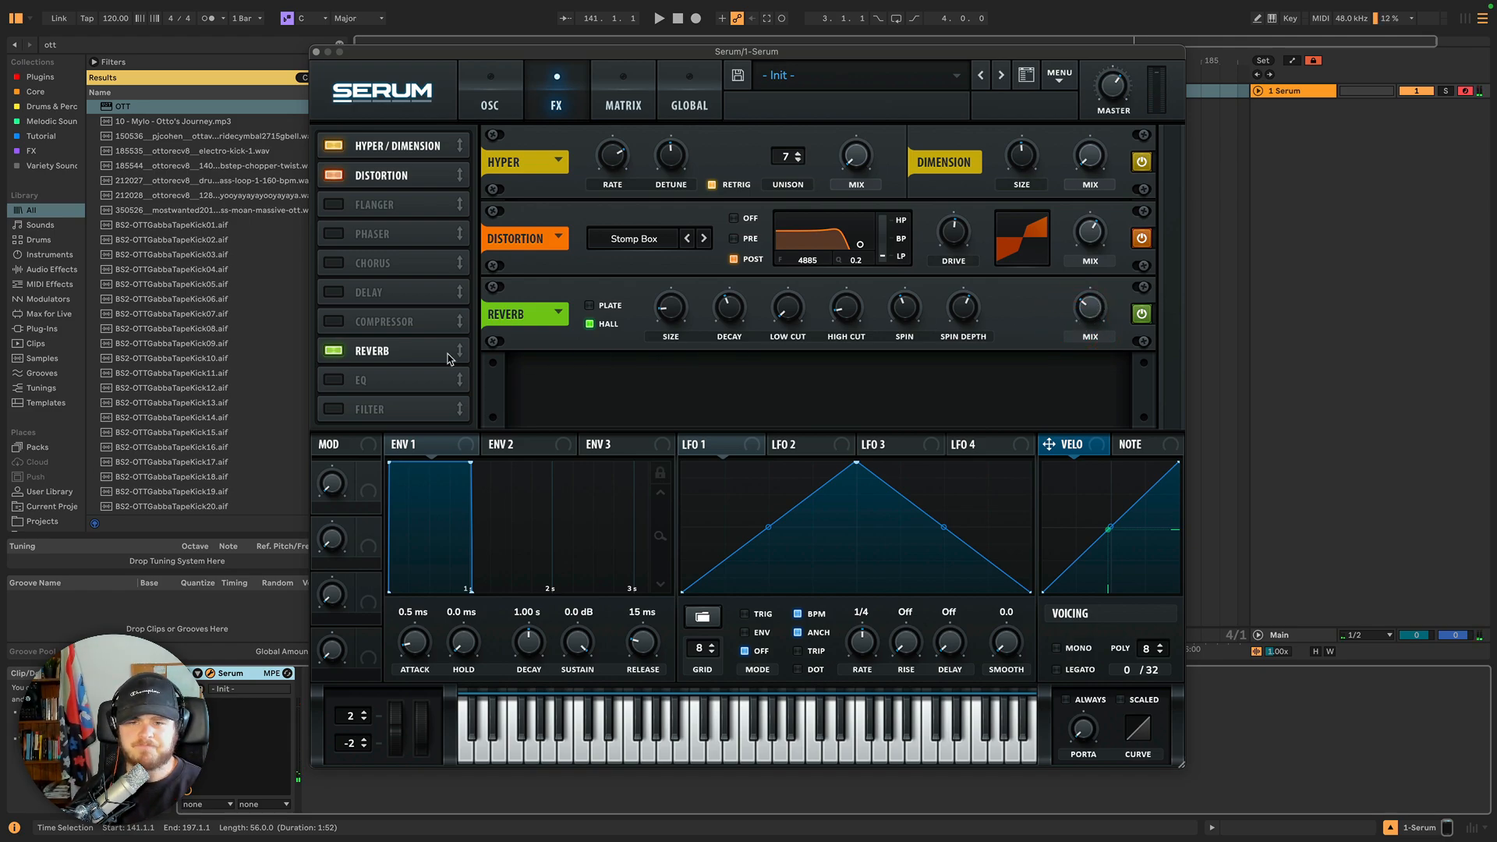
click(589, 308)
click(589, 325)
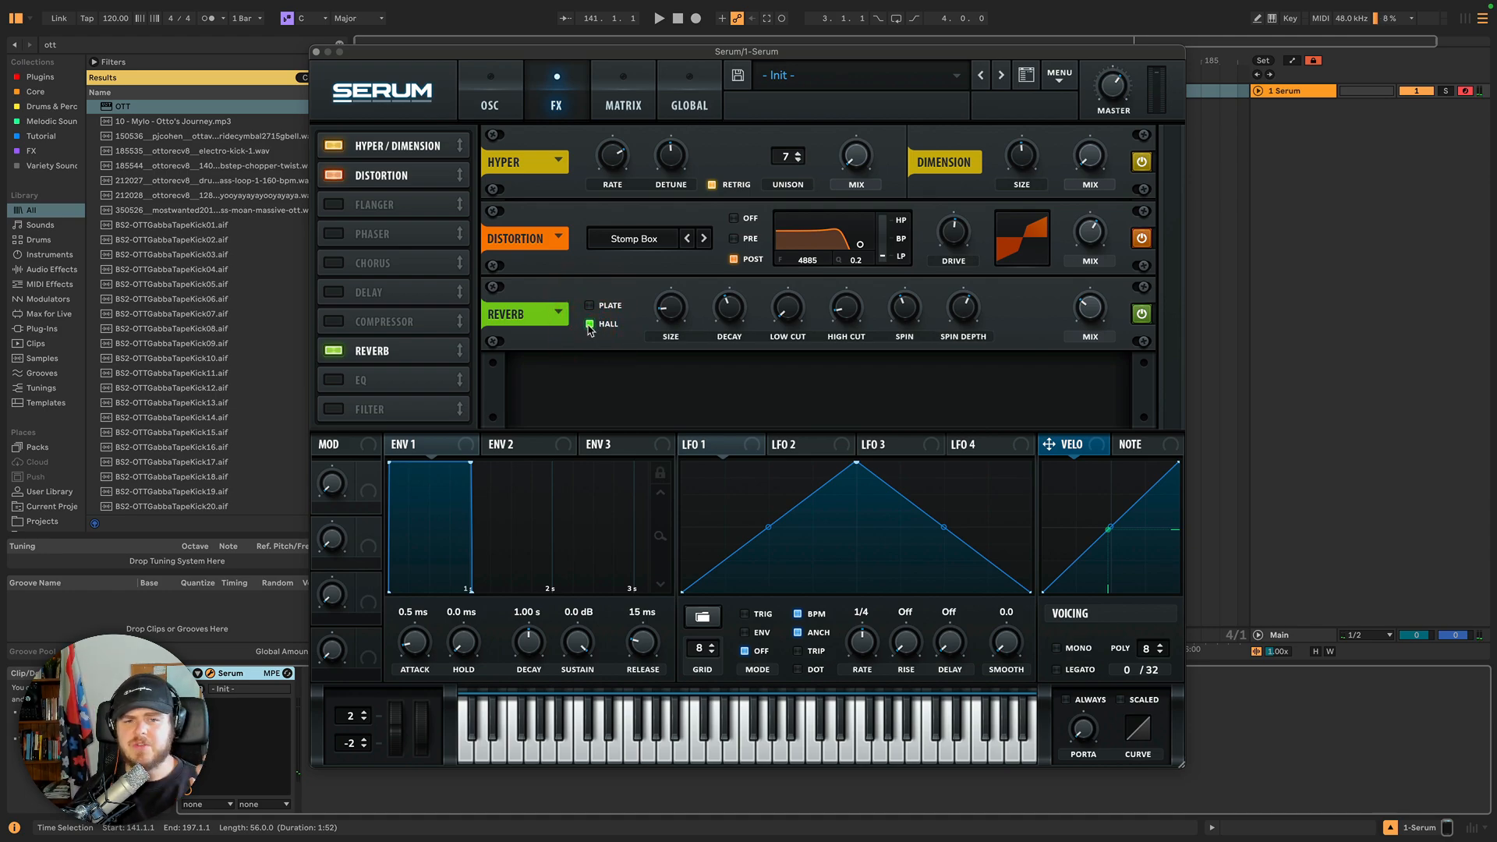
Compare the reverb's Plate and Hall modes, then switch the reverb module off.
click(589, 307)
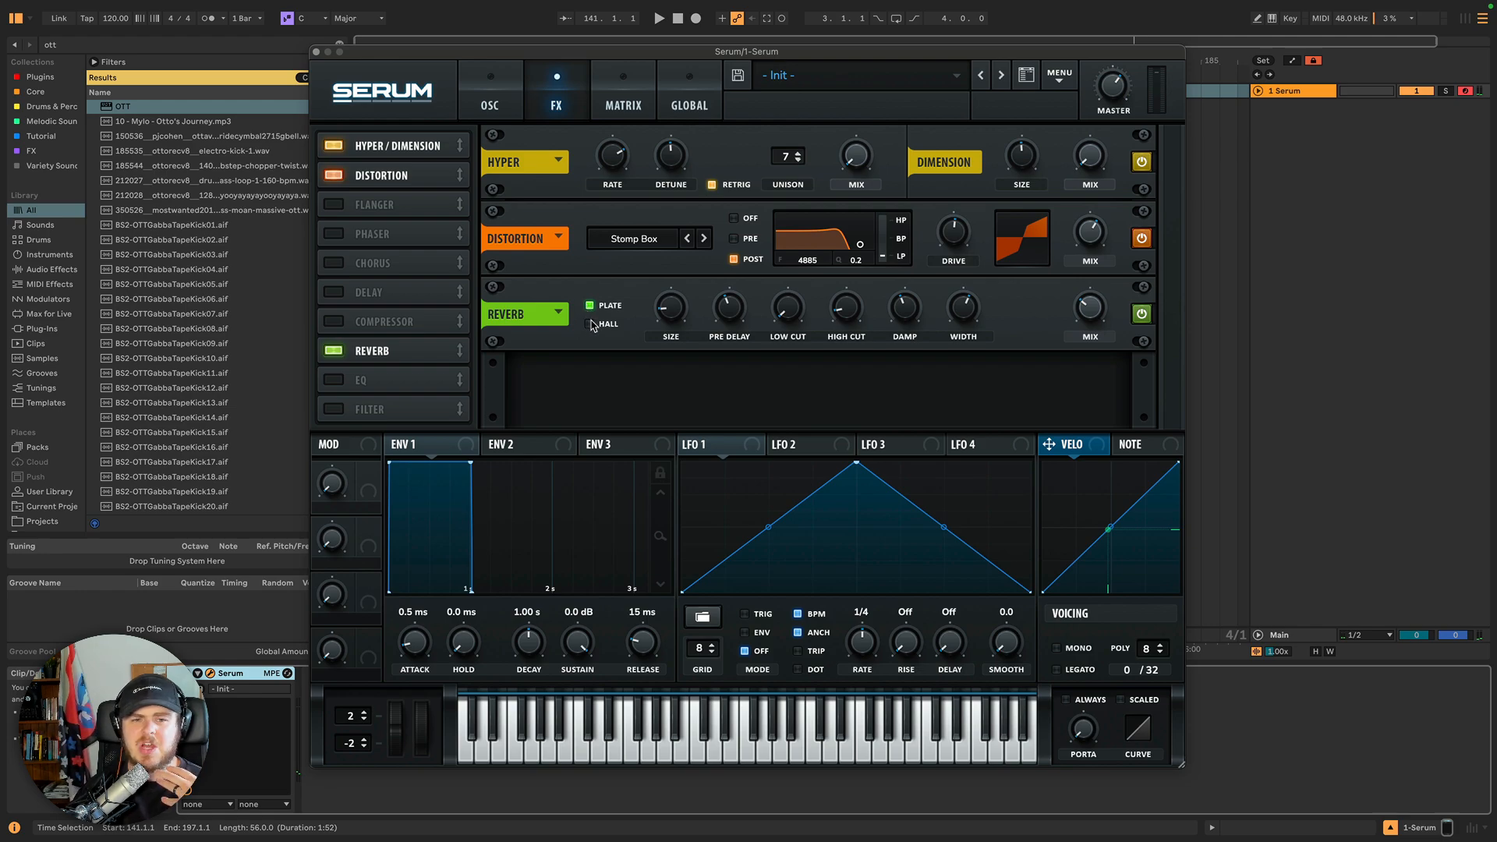
click(590, 324)
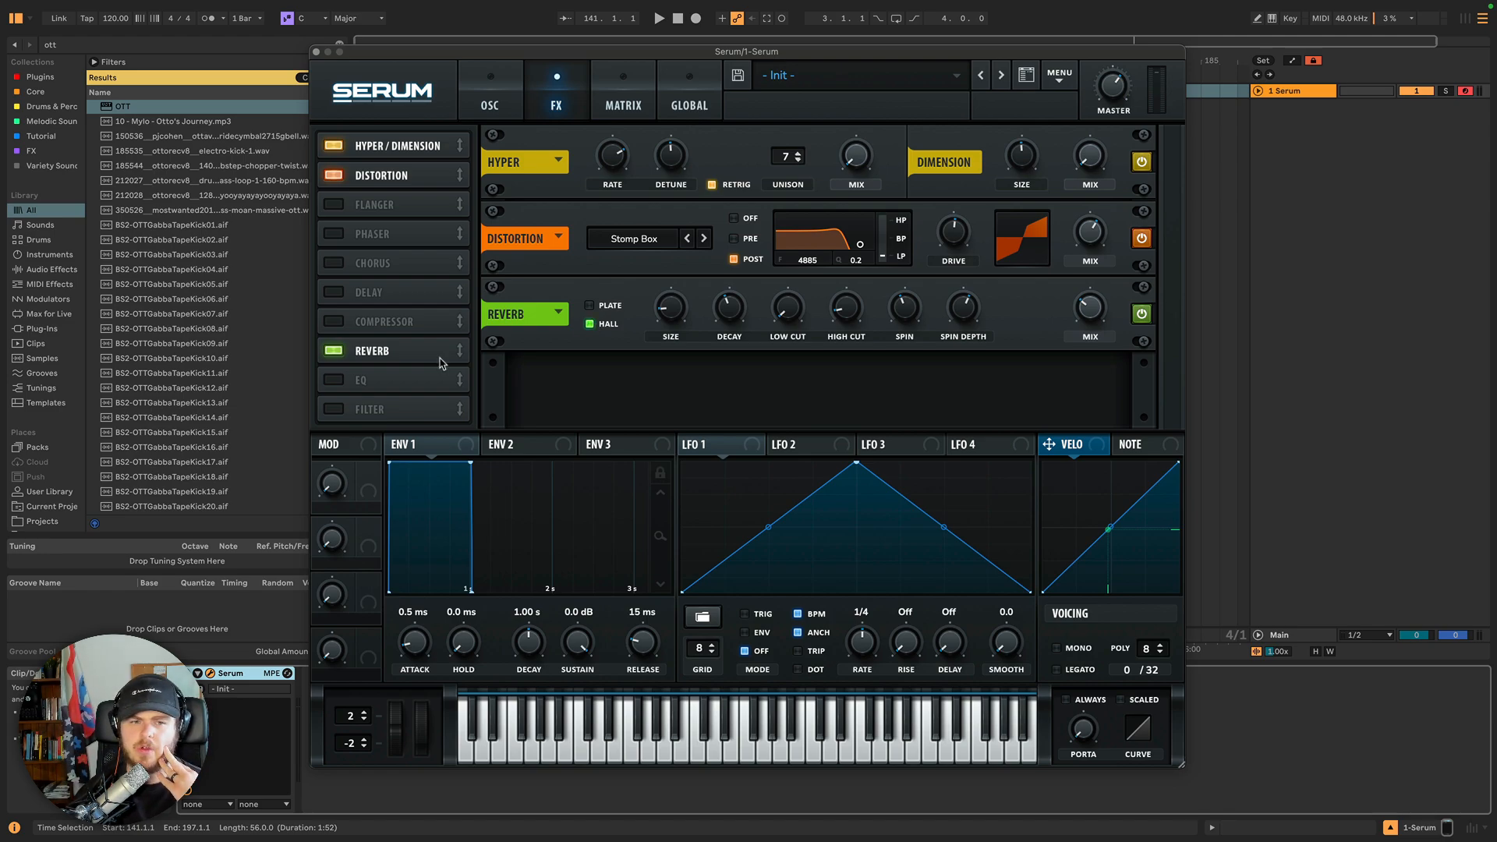
click(333, 353)
Enable the EQ module and try different filter shapes on its left band.
click(333, 381)
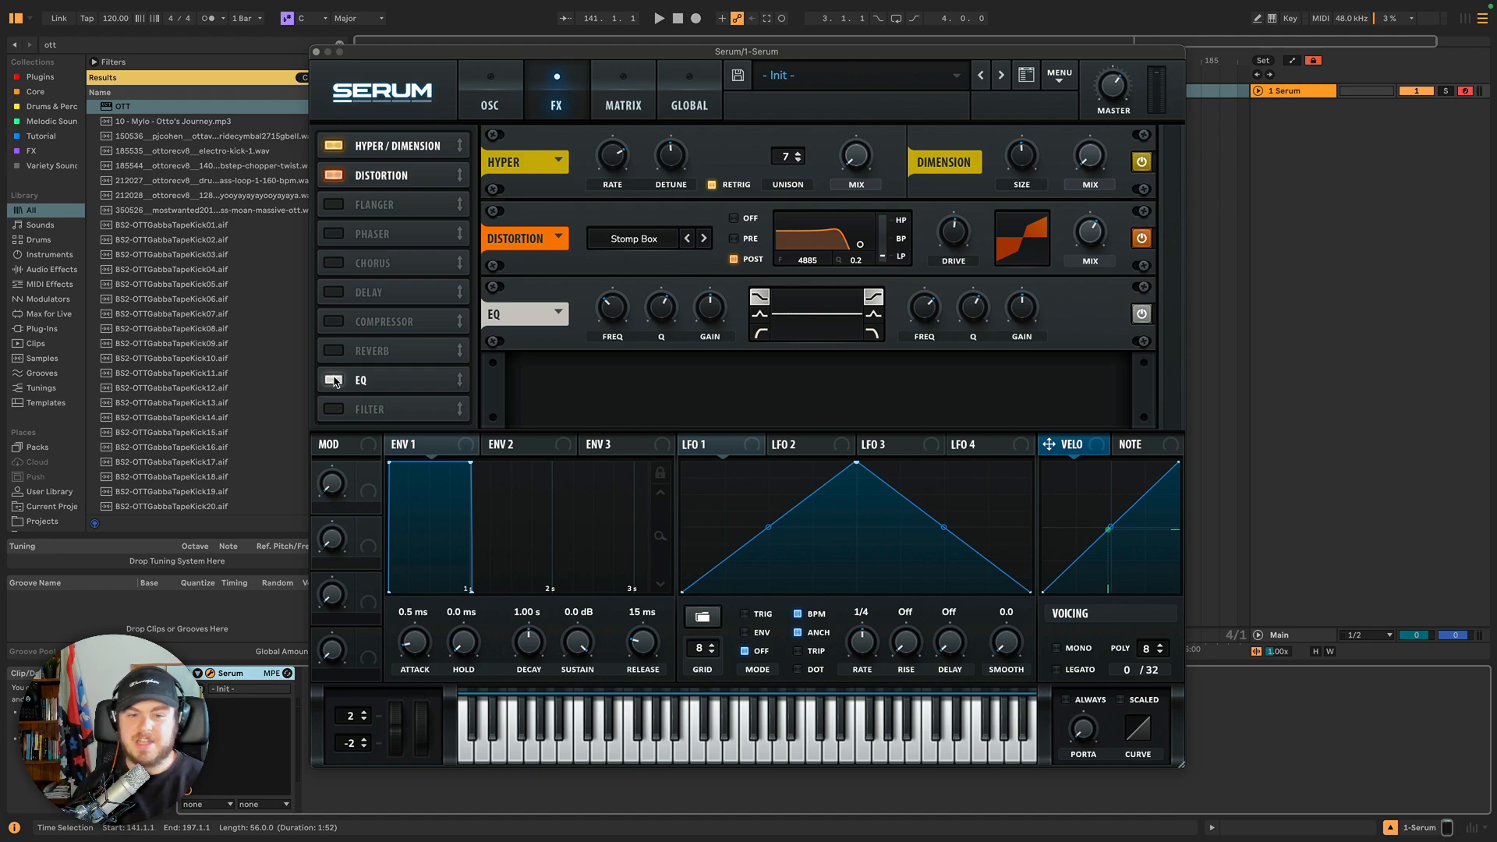
click(759, 315)
click(760, 333)
click(759, 298)
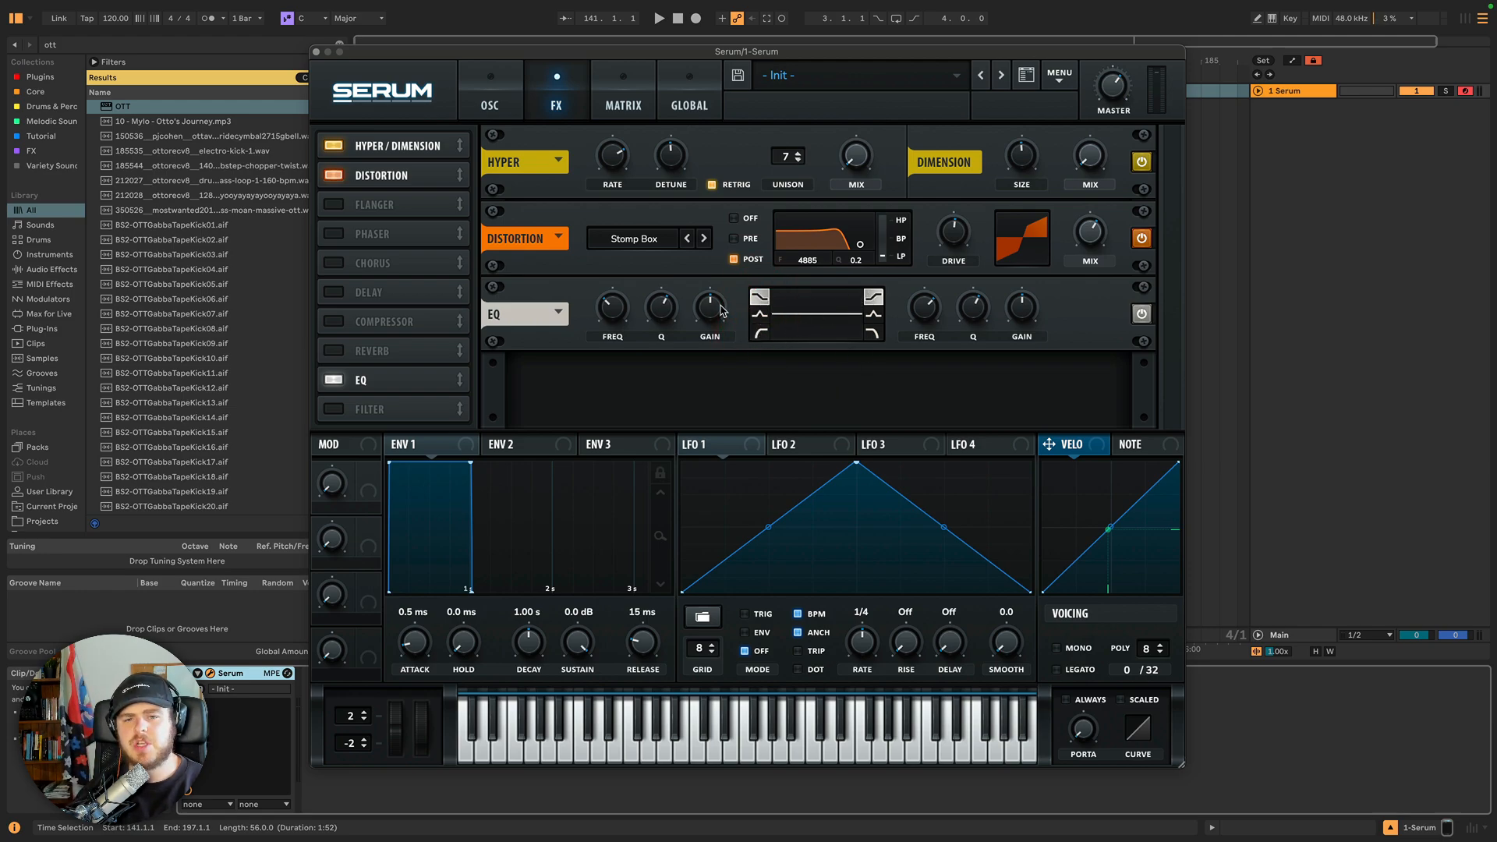
Adjust both EQ bands' gain and frequency, and raise the left band's Q.
drag(712, 308, 744, 301)
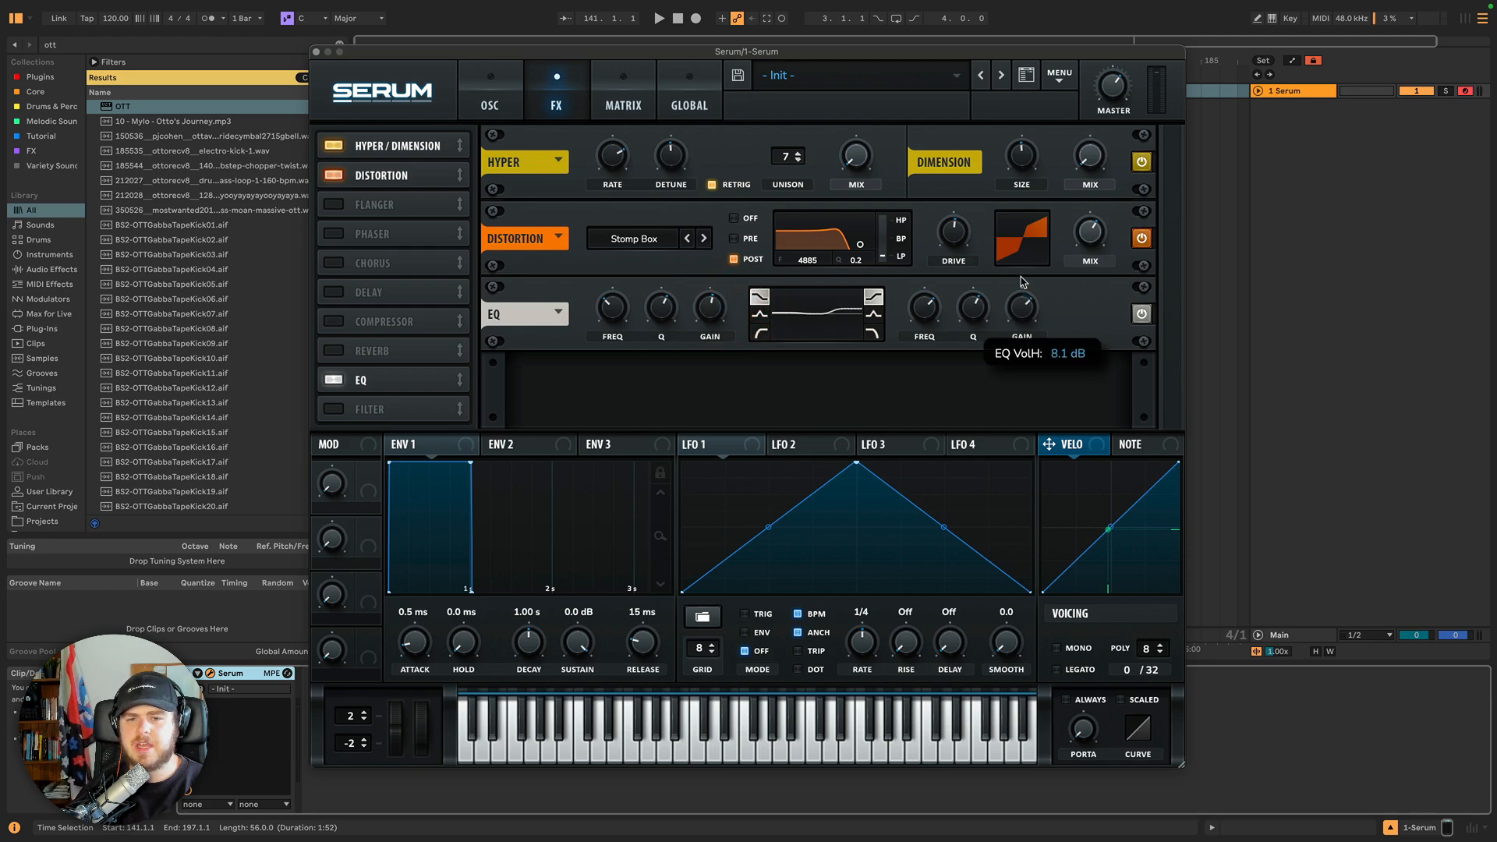
drag(1013, 309, 1014, 301)
drag(661, 316, 661, 236)
drag(616, 321, 673, 309)
drag(928, 309, 970, 269)
drag(1022, 310, 984, 302)
Switch both EQ bands to peak shapes and sweep their gains and frequencies, pushing the left gain to 24.0 dB.
click(759, 314)
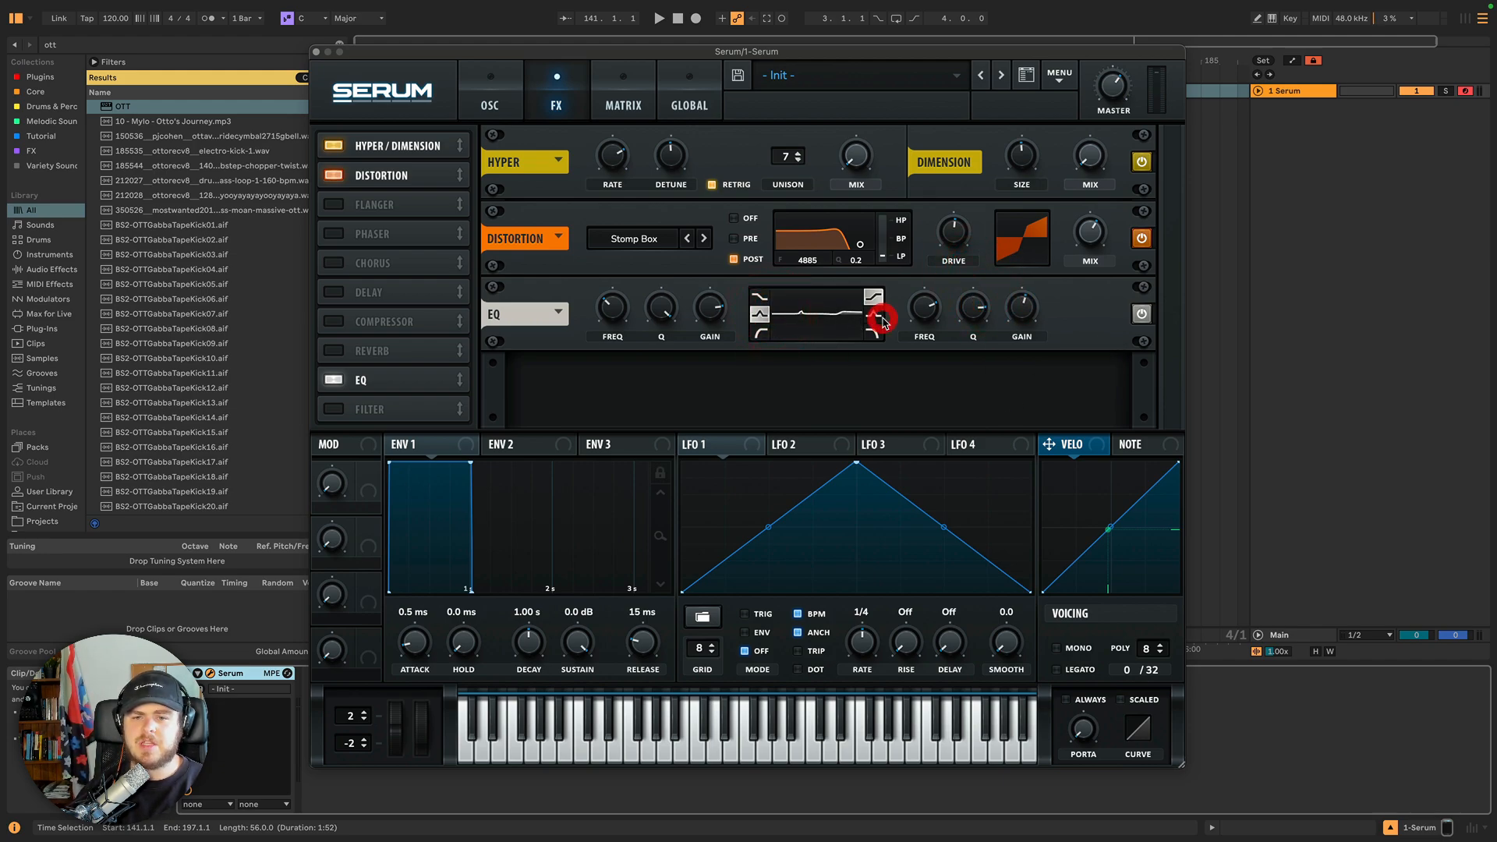
click(873, 315)
drag(709, 321, 712, 251)
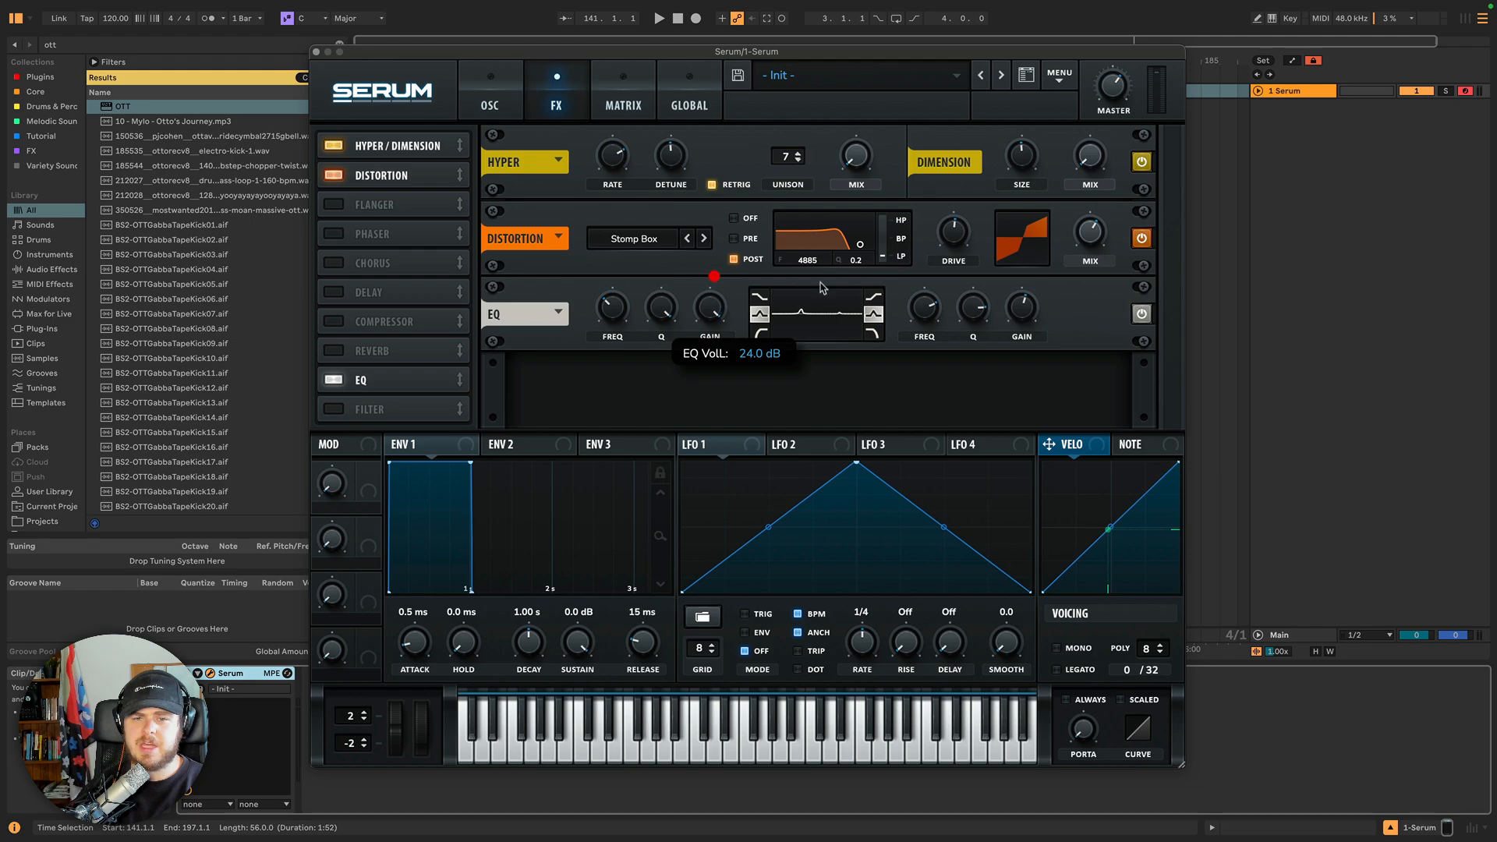
drag(1022, 311, 1026, 255)
drag(922, 326, 934, 240)
drag(615, 312, 619, 184)
drag(923, 311, 903, 394)
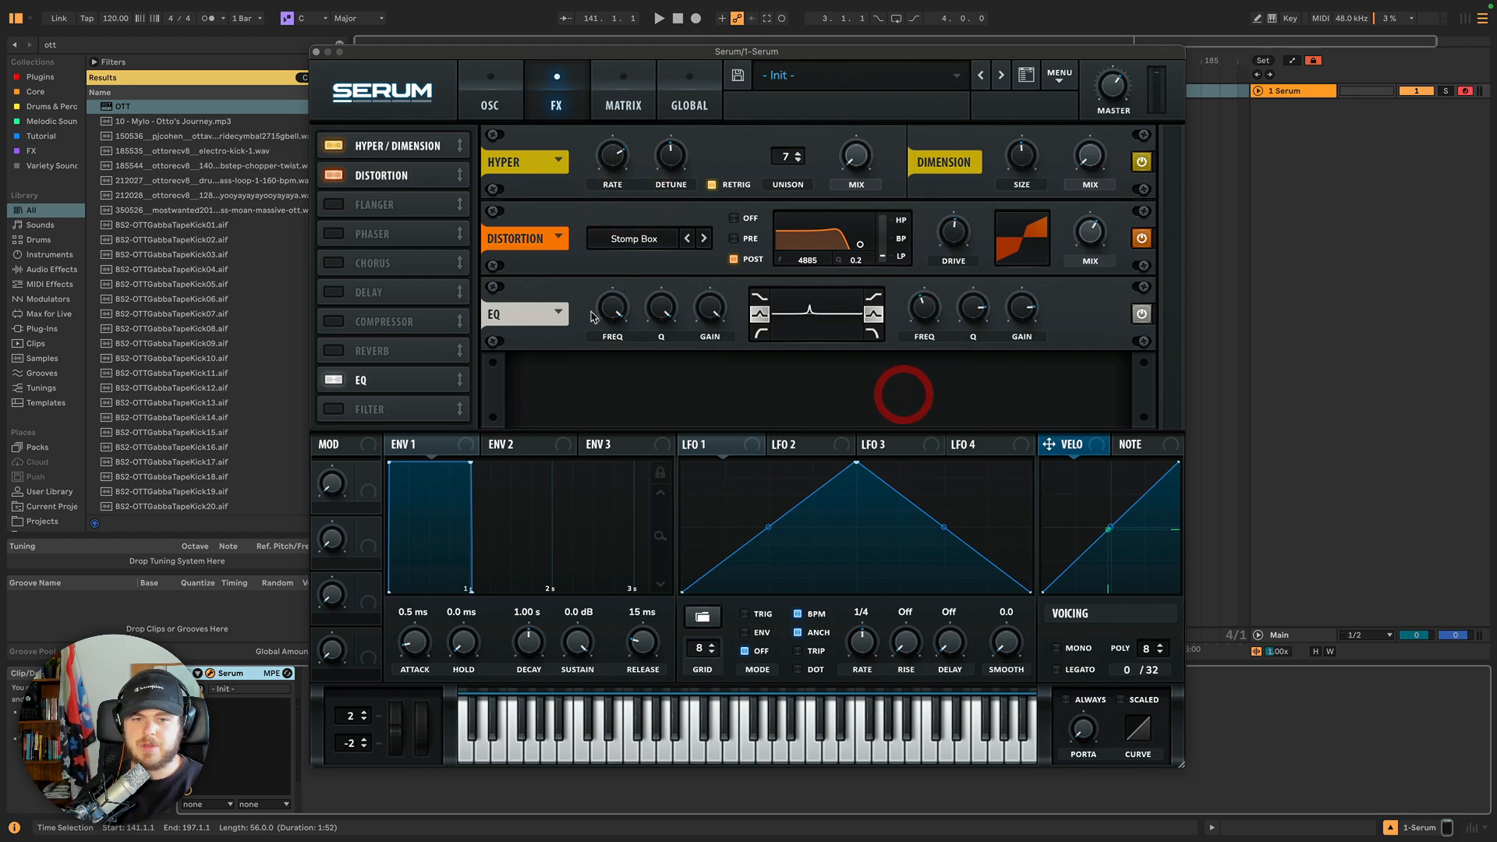
drag(612, 310, 668, 335)
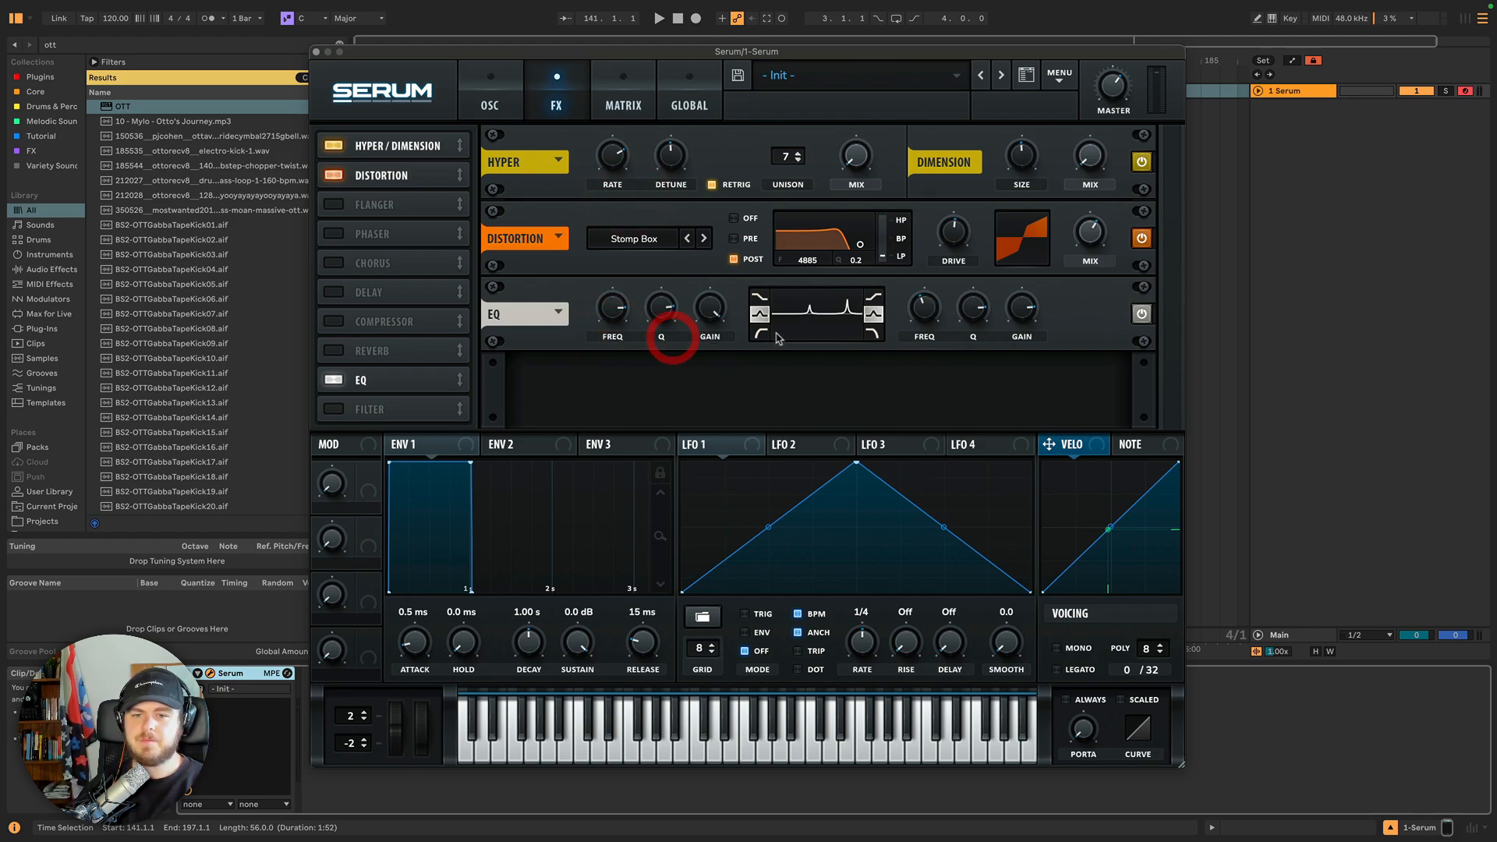
Set the left EQ band to high-pass and the right to low-pass, then adjust both cutoff frequencies.
click(761, 332)
click(873, 334)
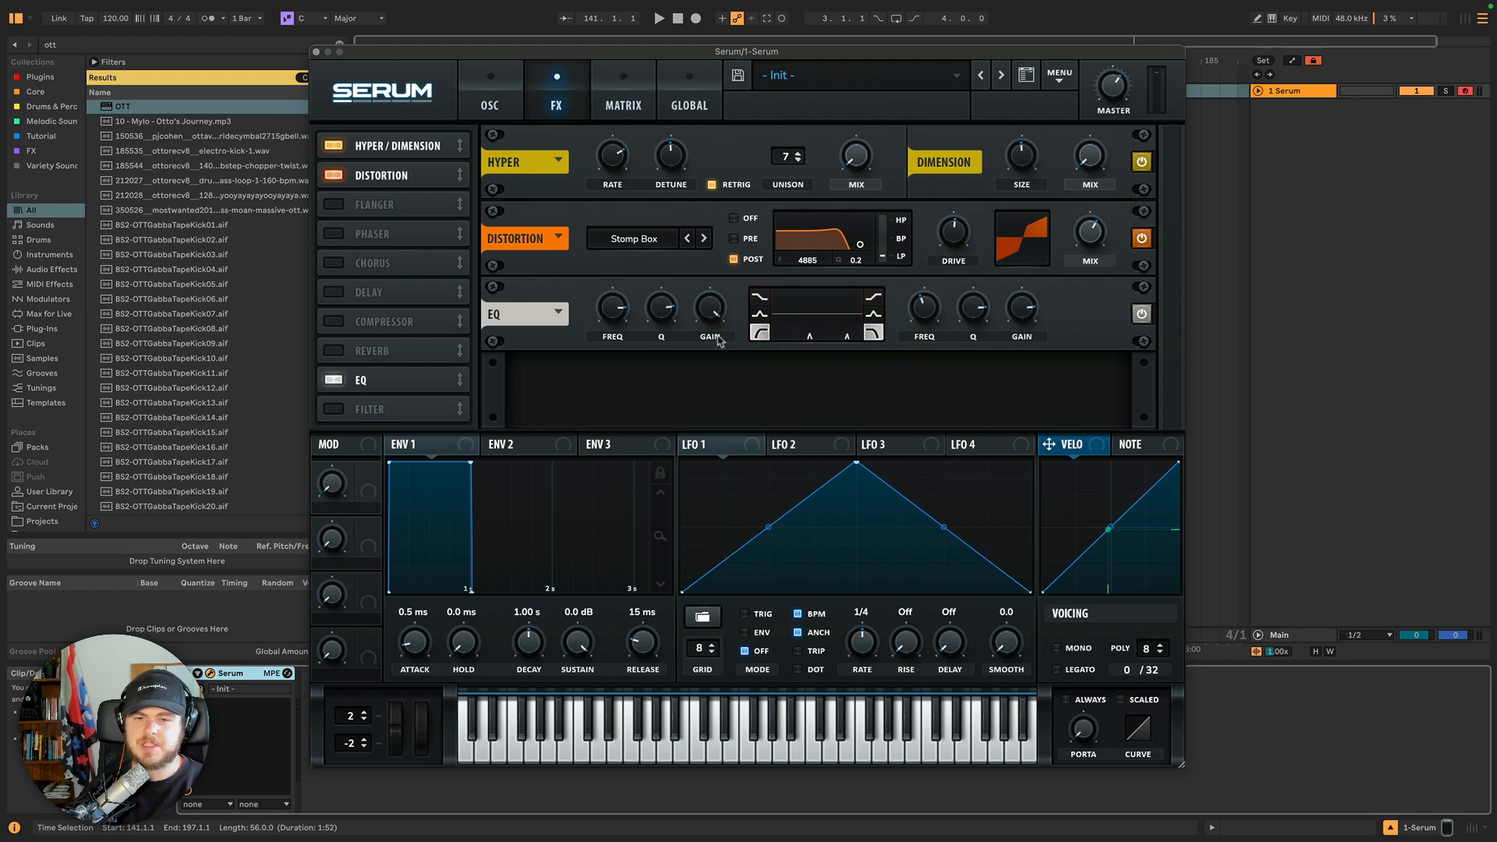
drag(621, 311, 616, 351)
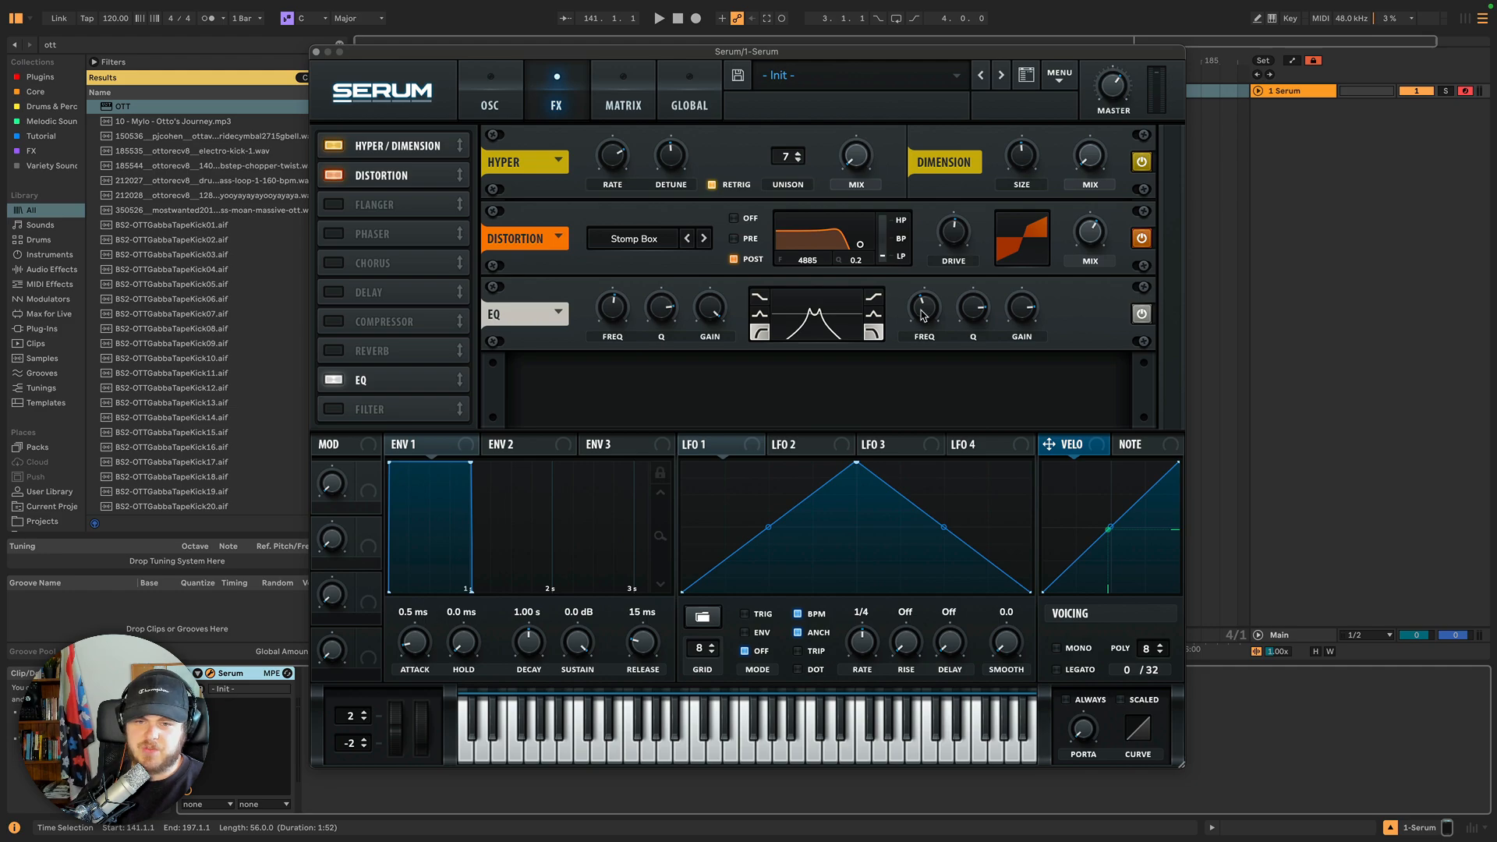
drag(923, 314, 895, 333)
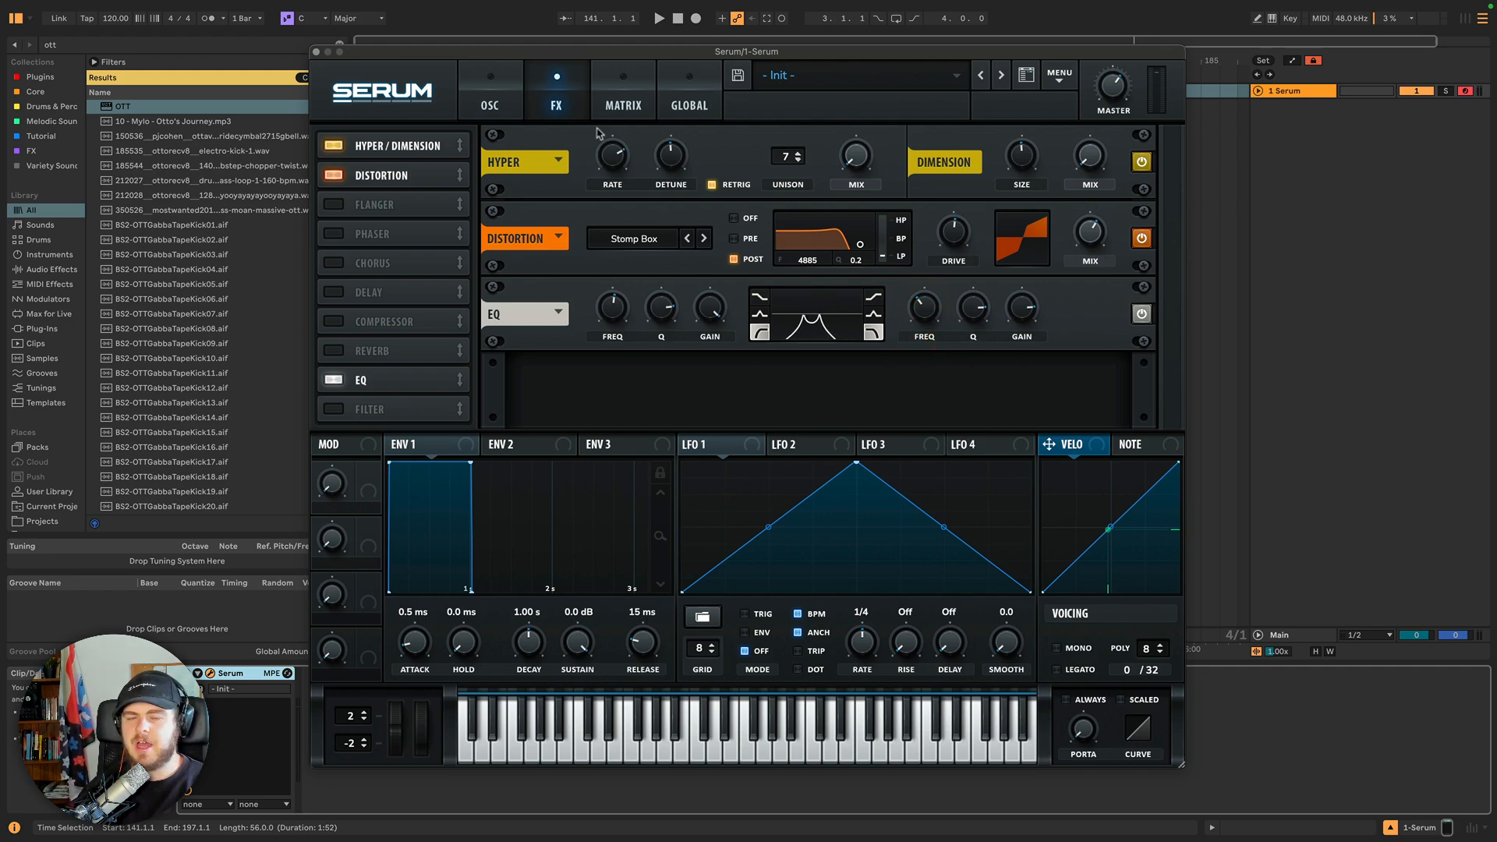
Fine-tune the EQ bands' Q and gain settings.
click(490, 109)
click(551, 98)
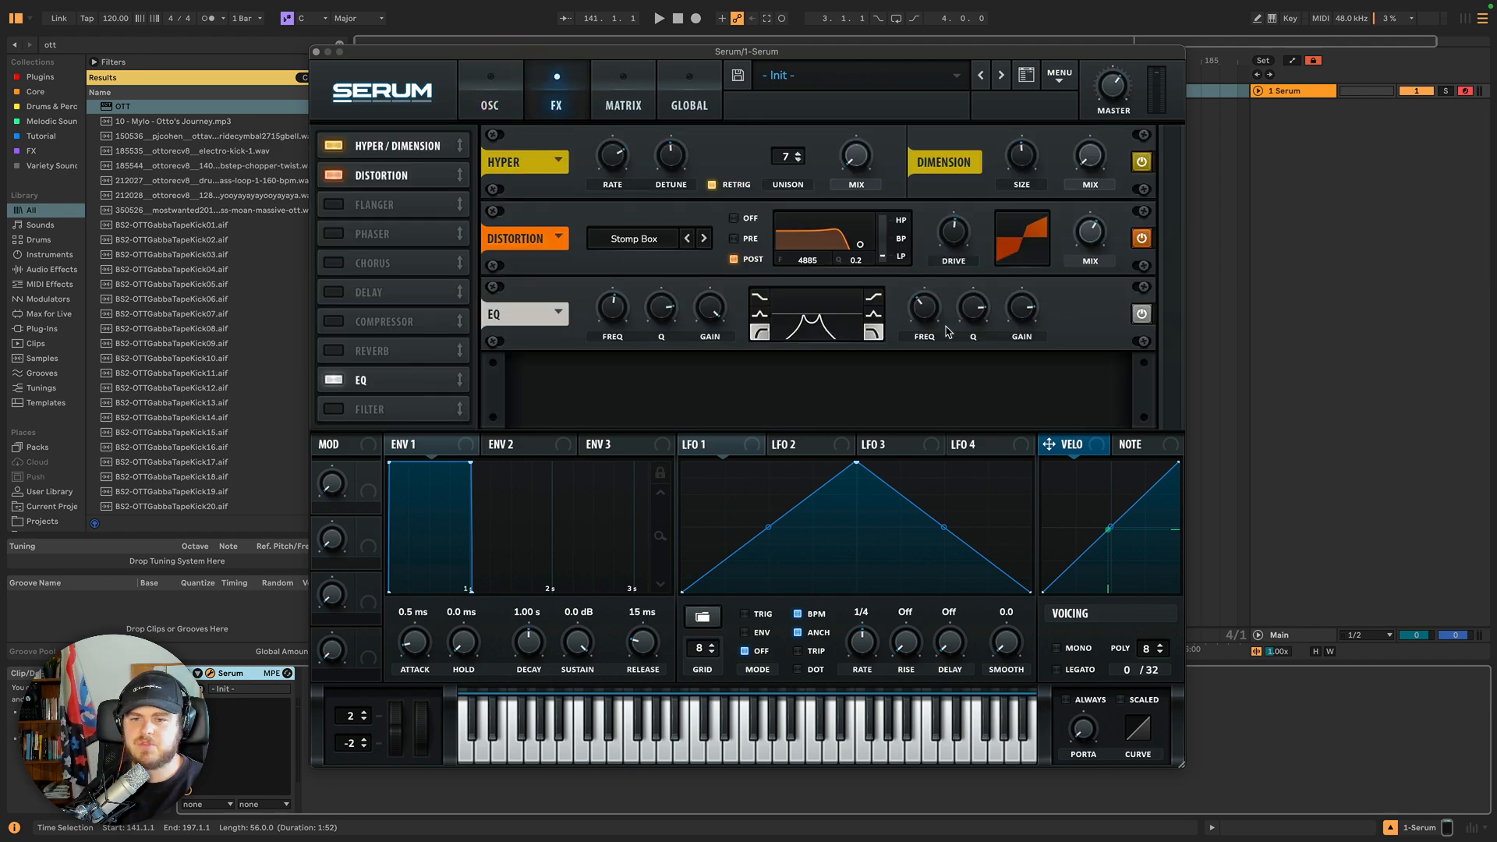
drag(971, 313, 914, 319)
drag(656, 311, 722, 314)
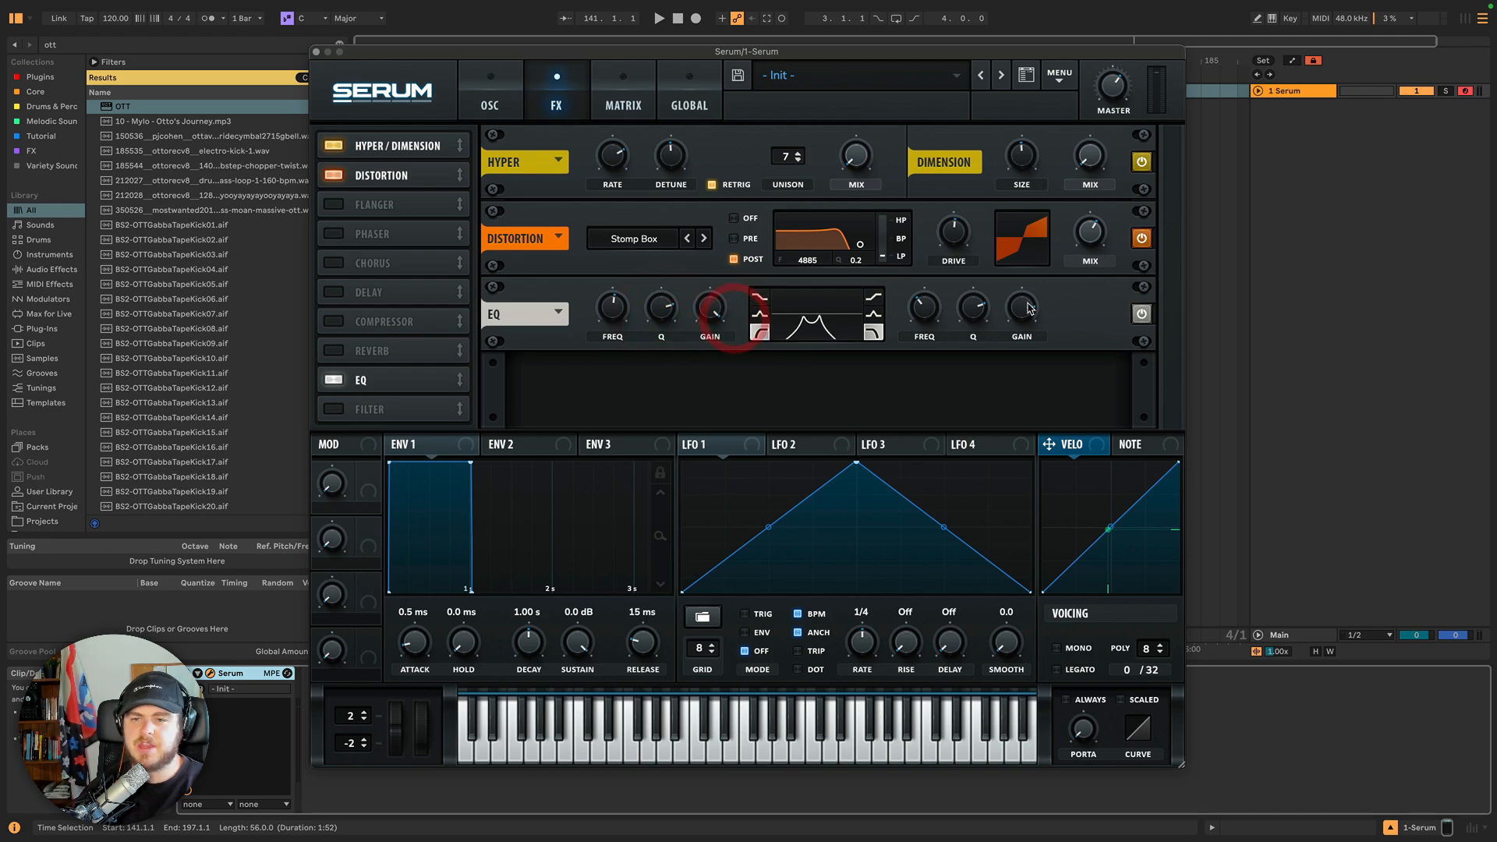
drag(1023, 319, 1018, 274)
drag(704, 320, 704, 316)
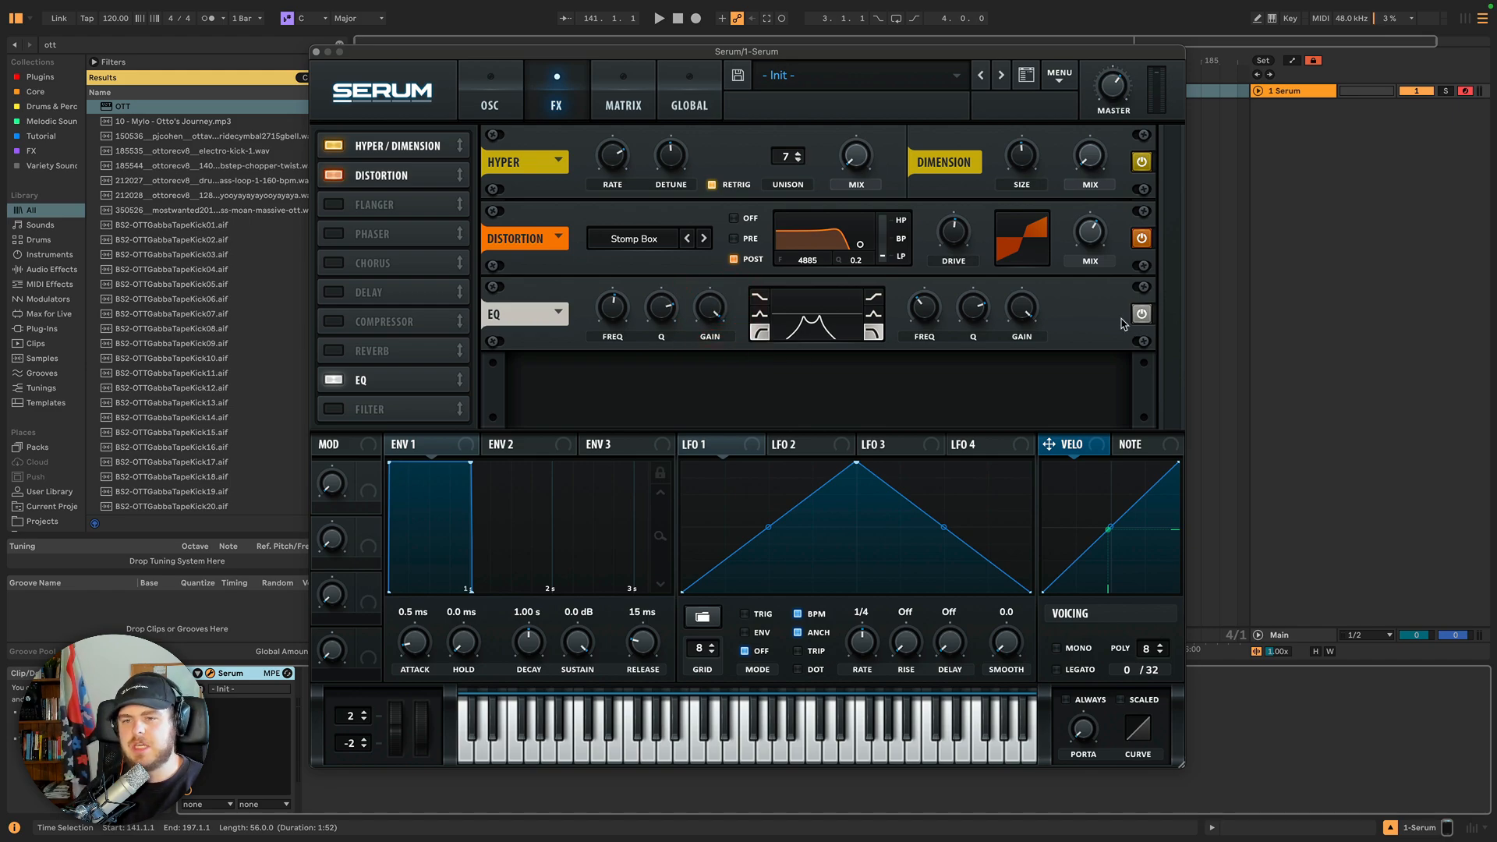
Load the Mellotron-ish preset into the EQ module.
click(1143, 314)
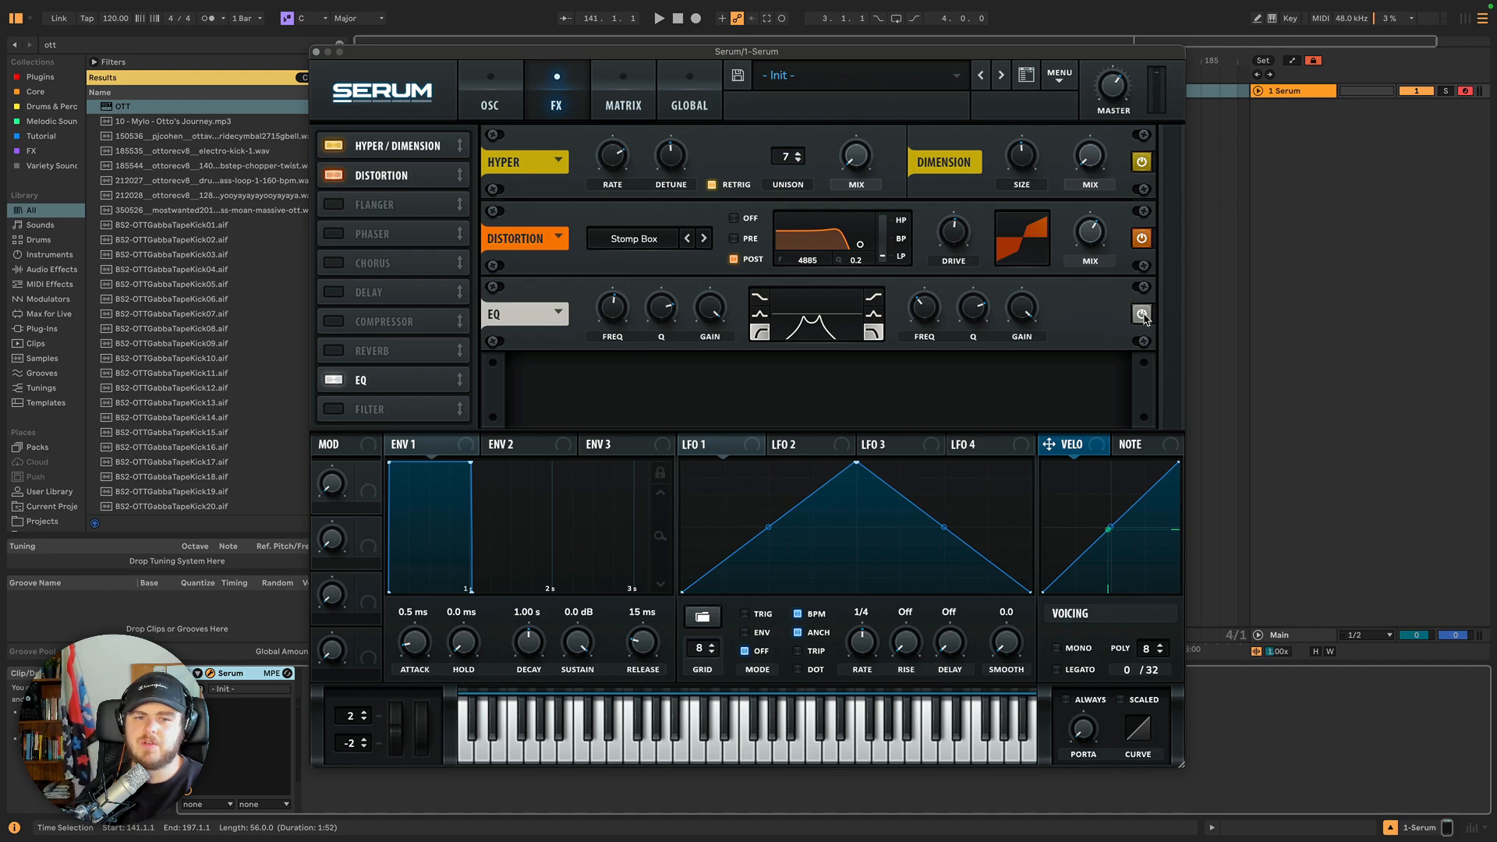
click(560, 313)
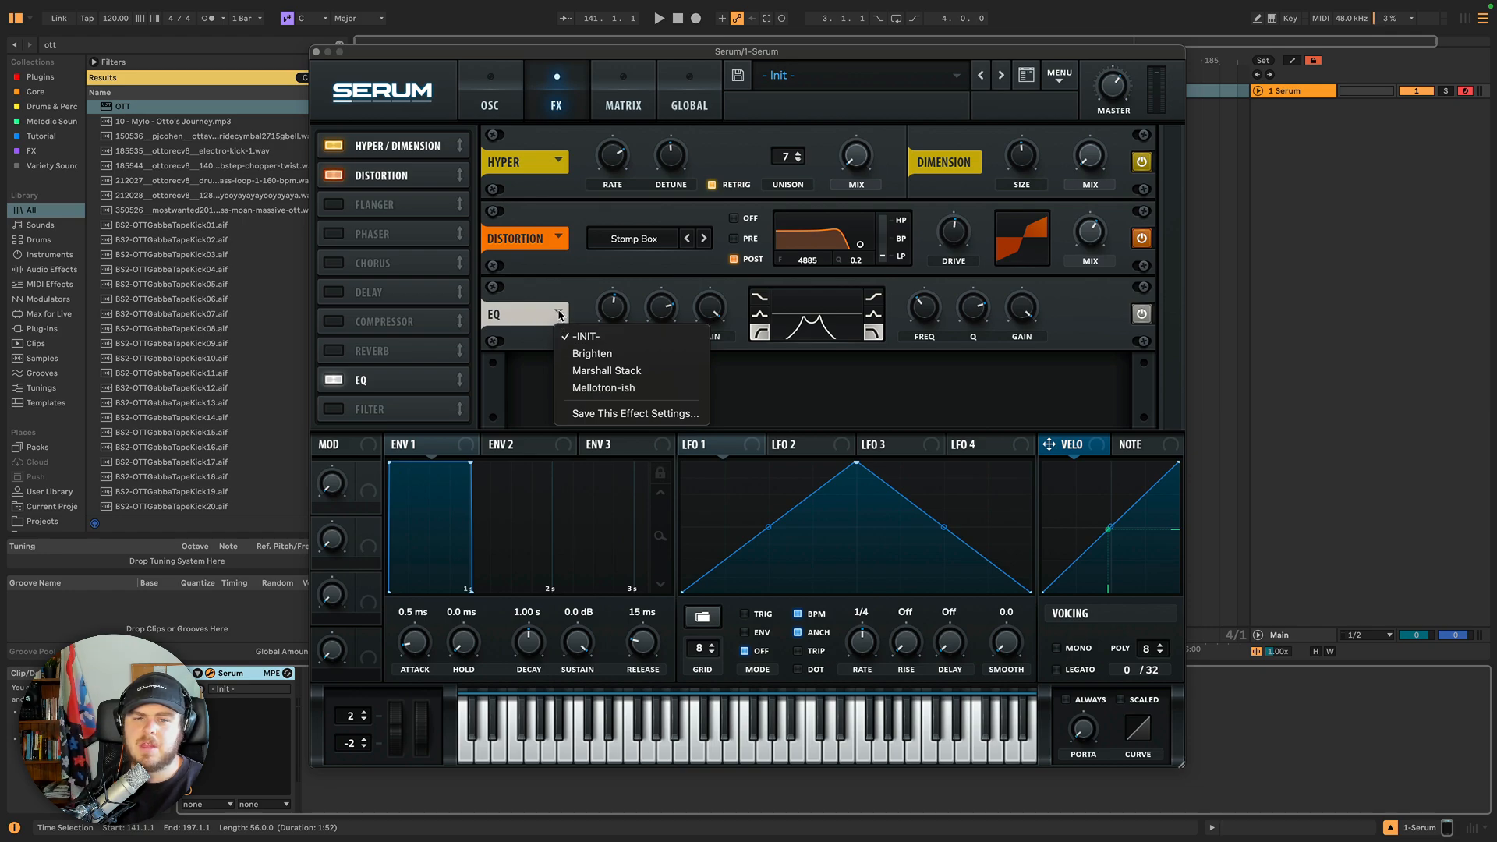
click(605, 387)
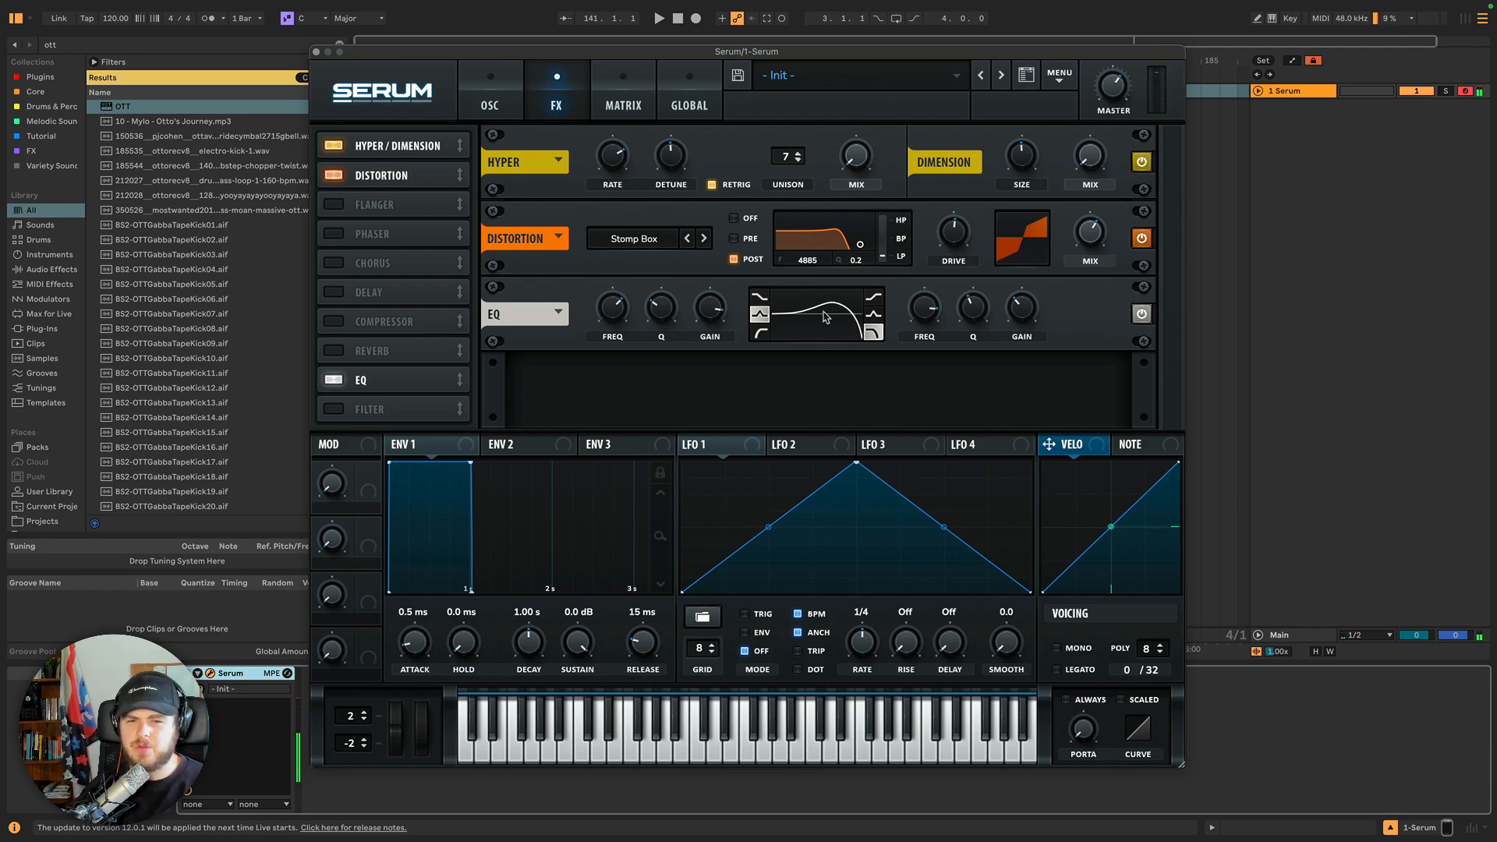
Lower the EQ's left band gain and enable the Filter module.
drag(714, 316, 715, 344)
drag(715, 340, 715, 341)
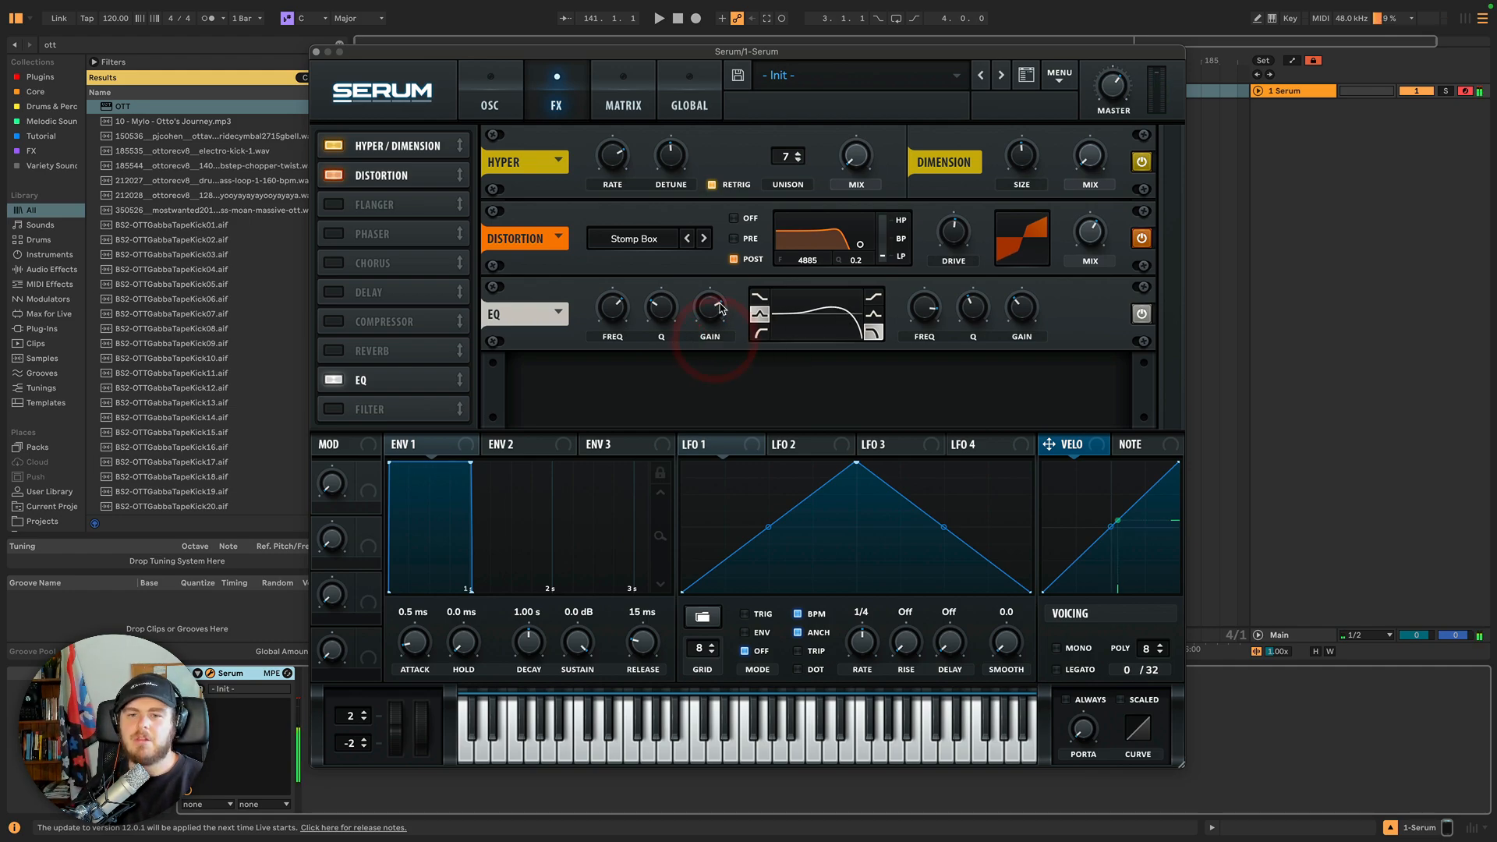
click(340, 411)
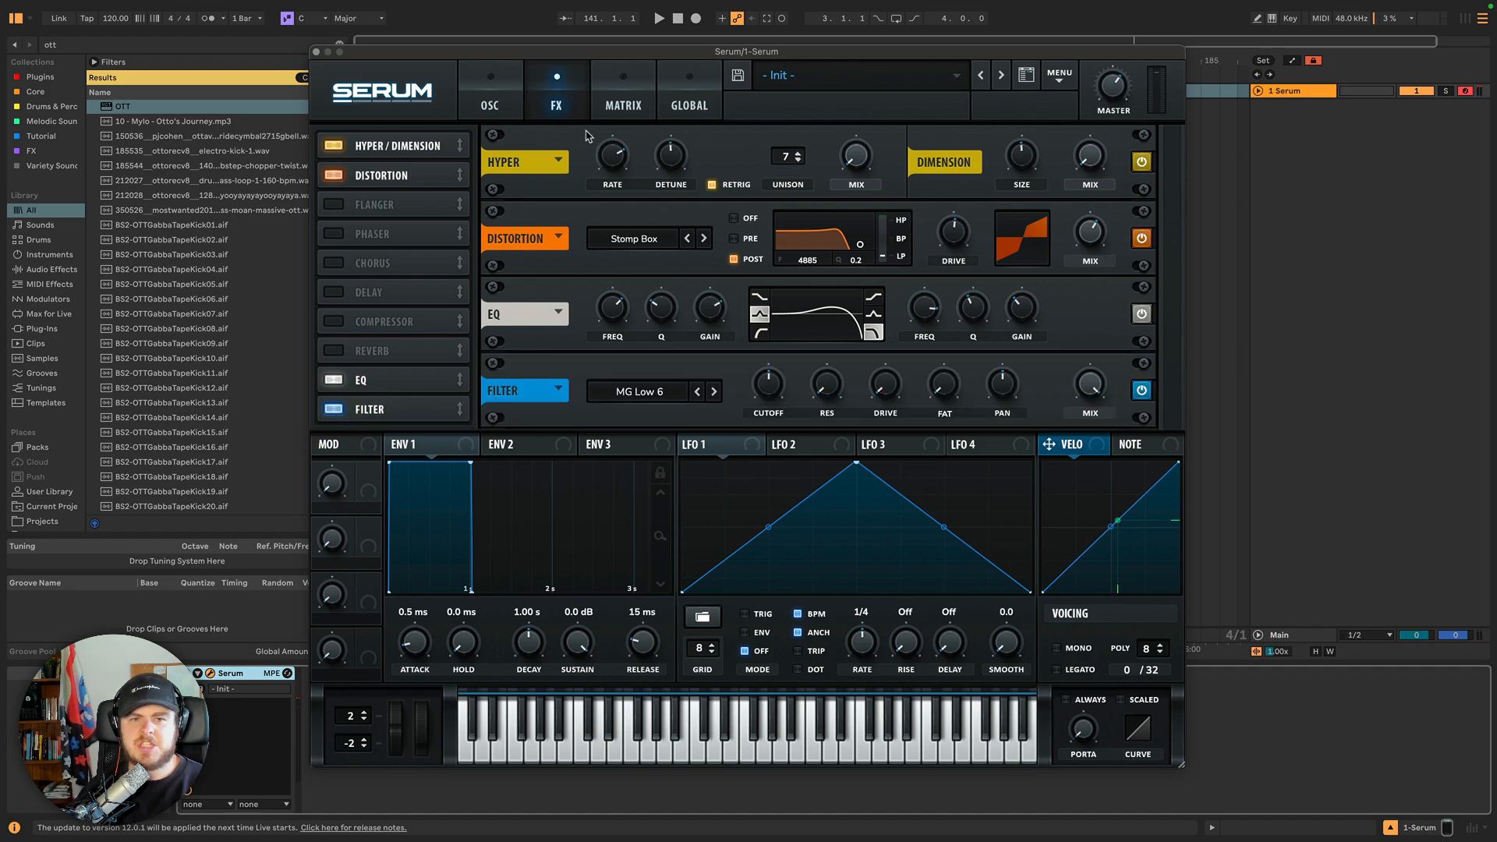
Switch between the oscillator and FX pages to compare the main filter with the FX Filter module.
click(515, 107)
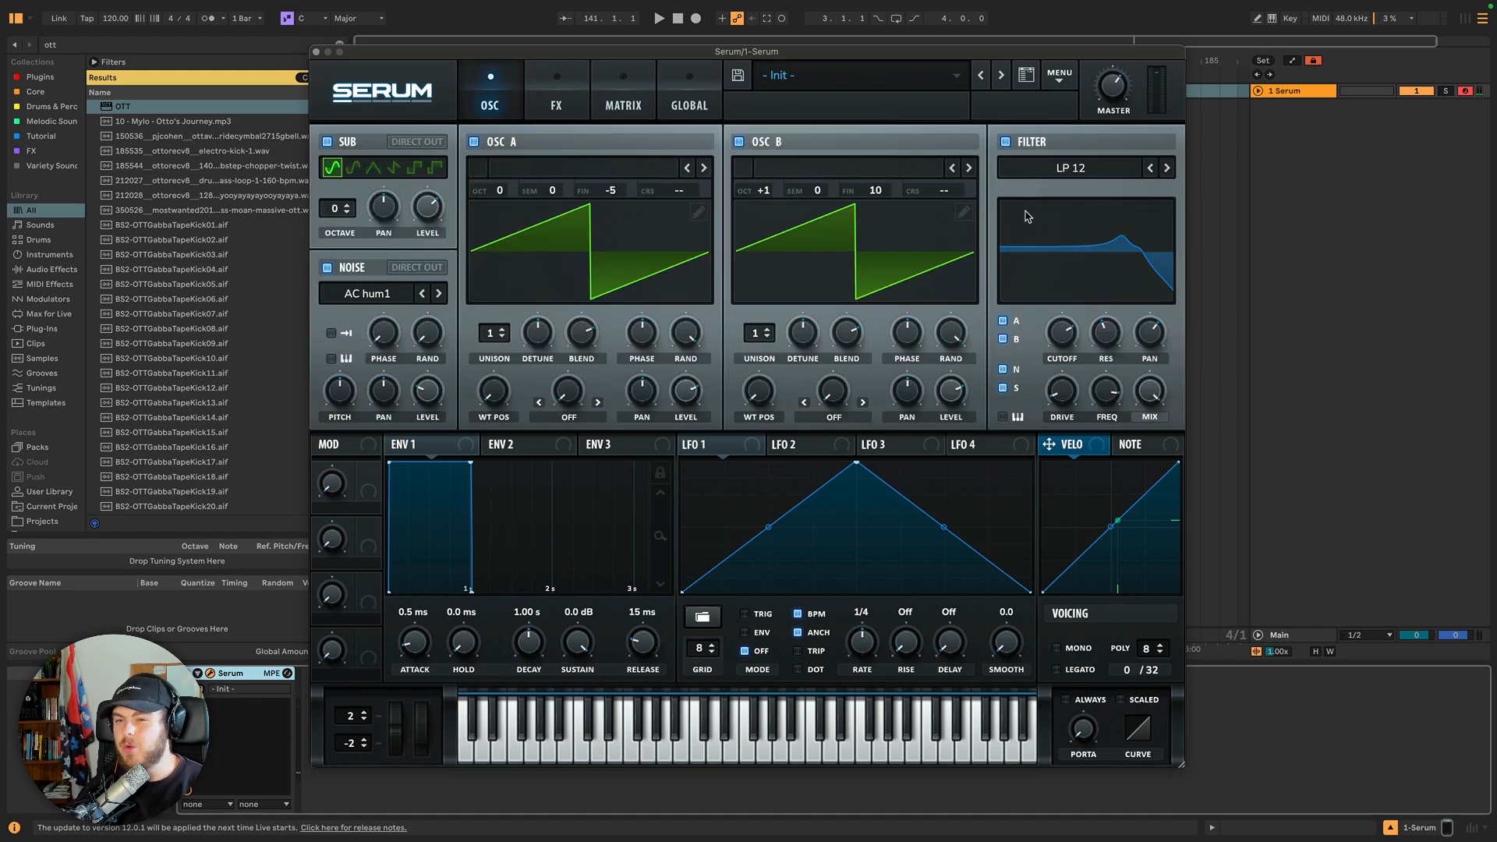
click(555, 104)
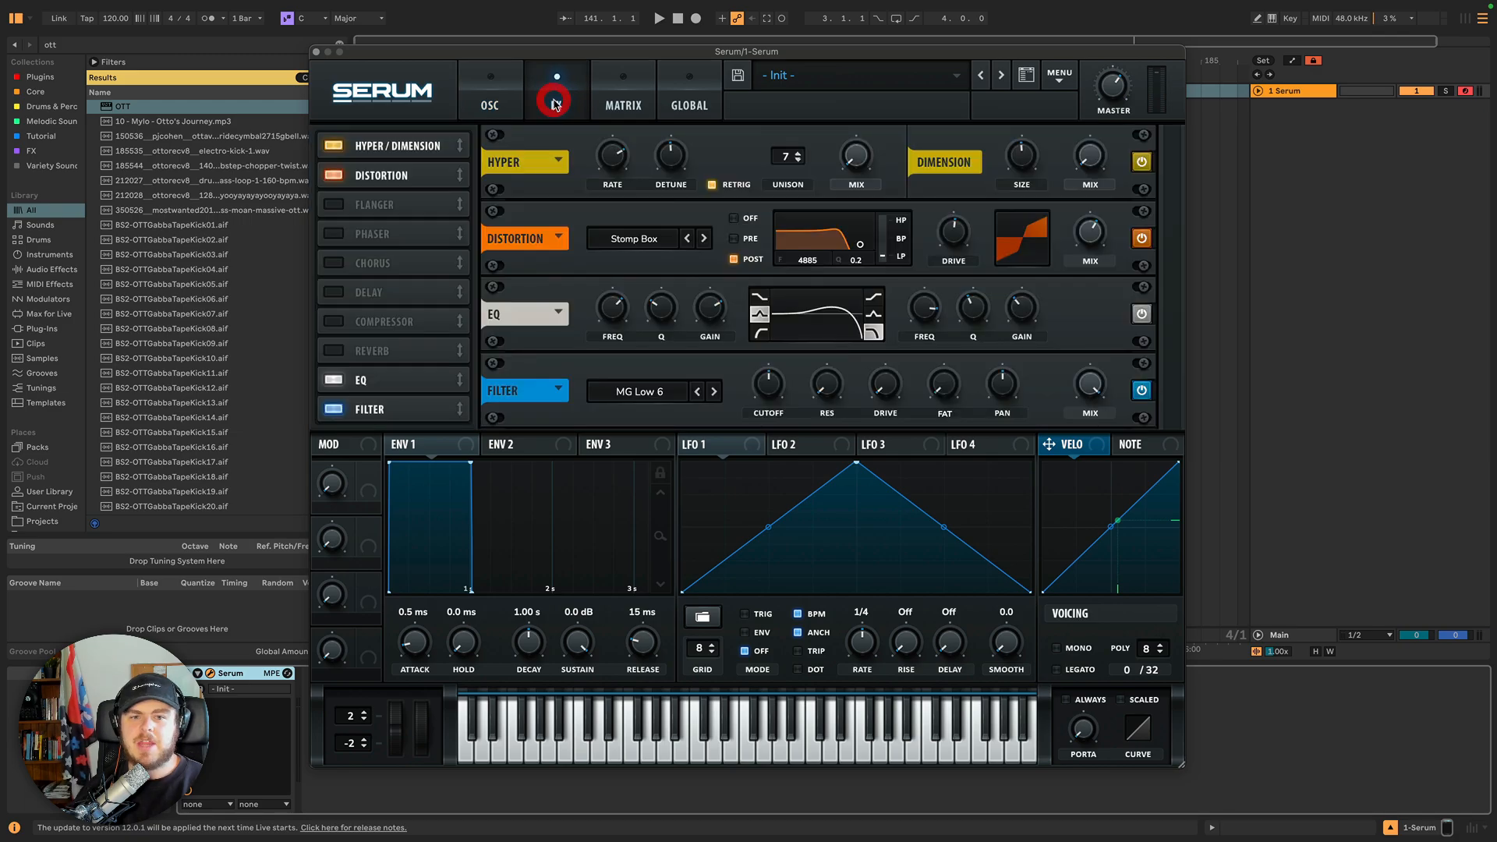
click(486, 101)
click(1068, 259)
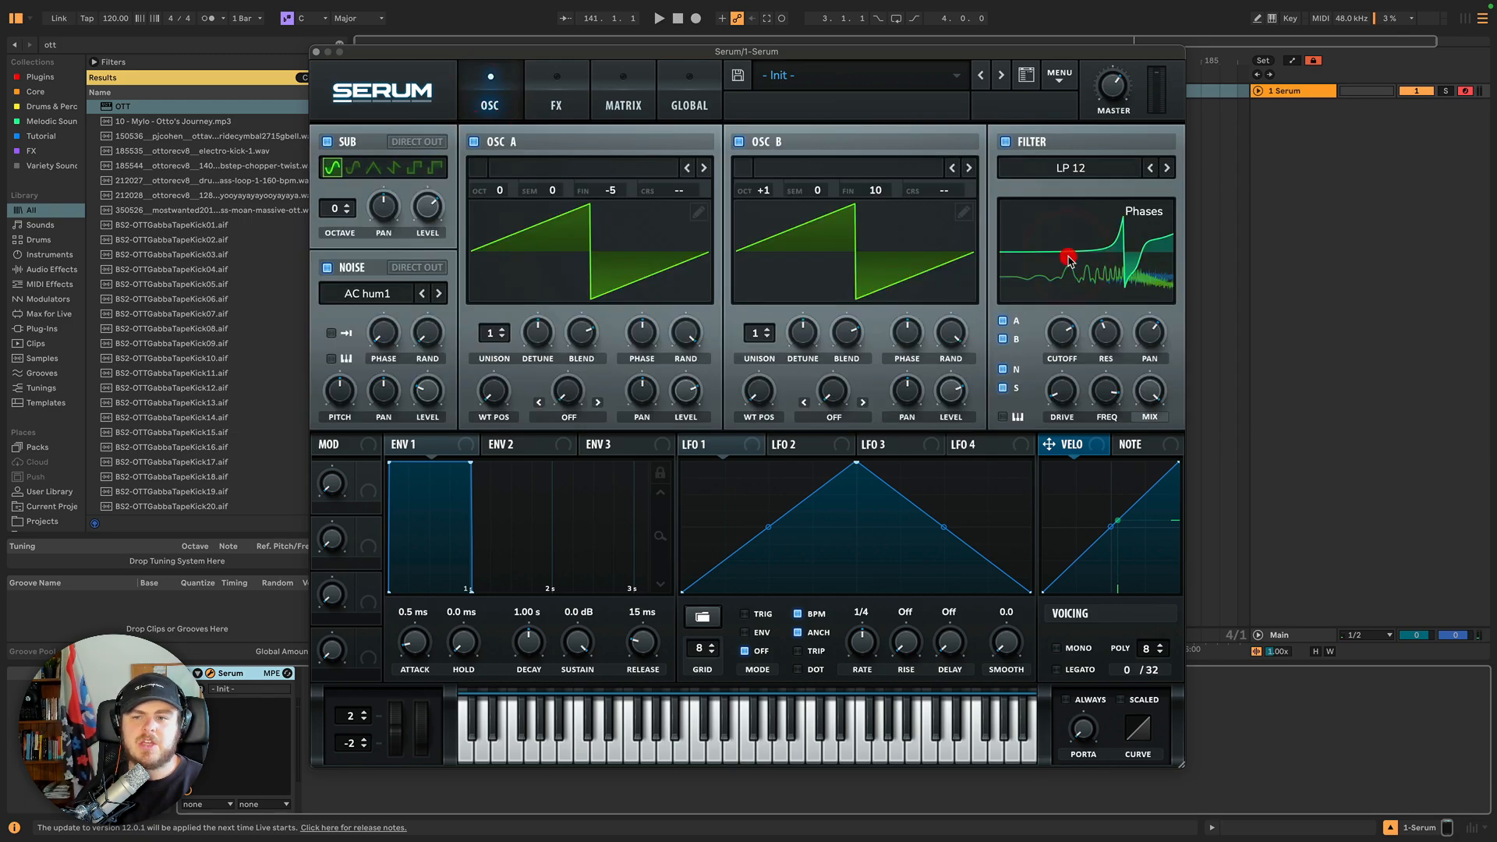
click(1080, 273)
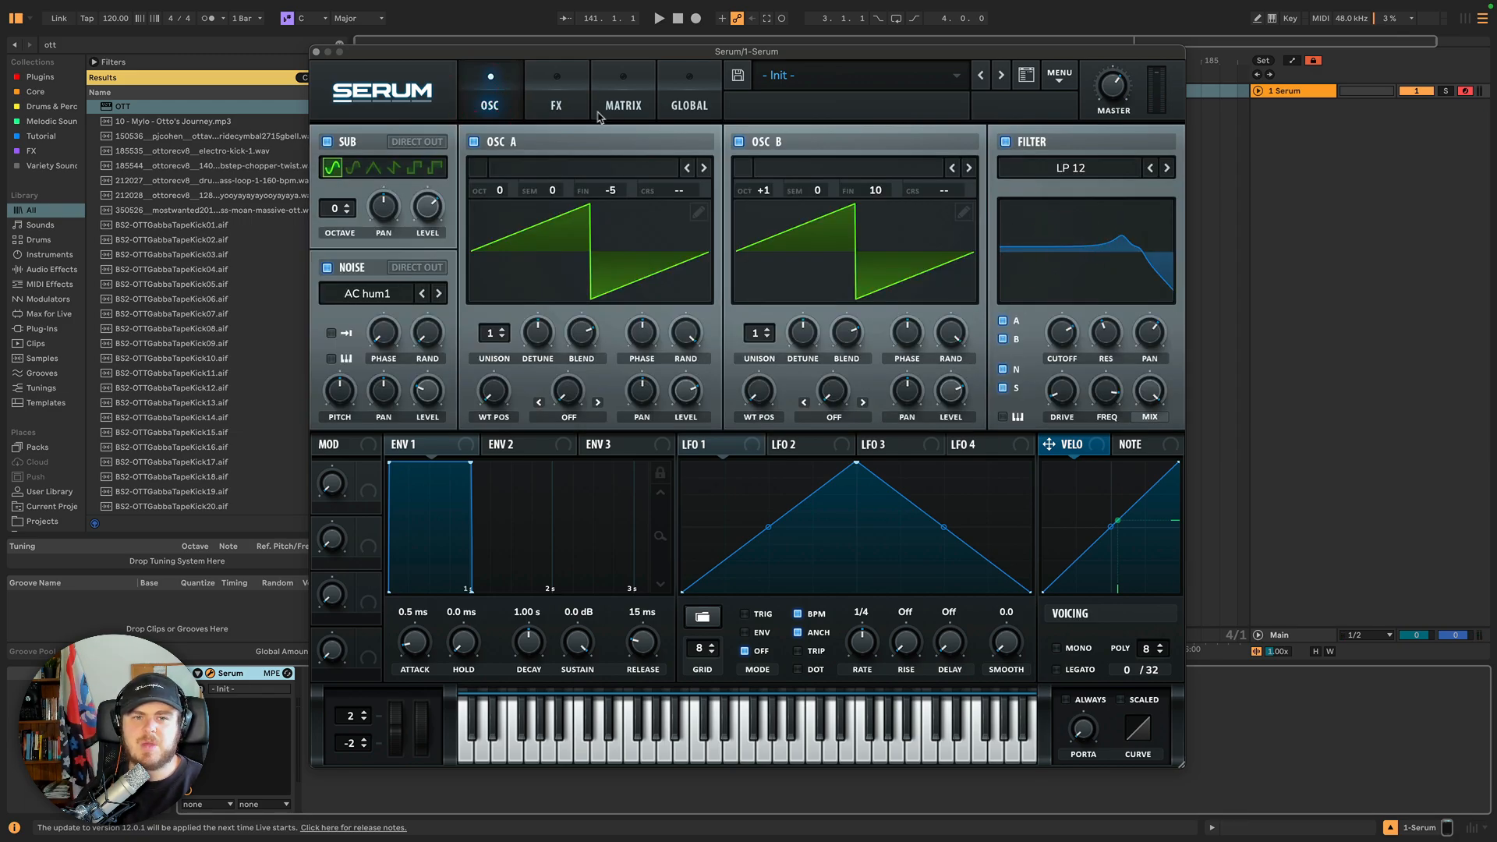
click(563, 110)
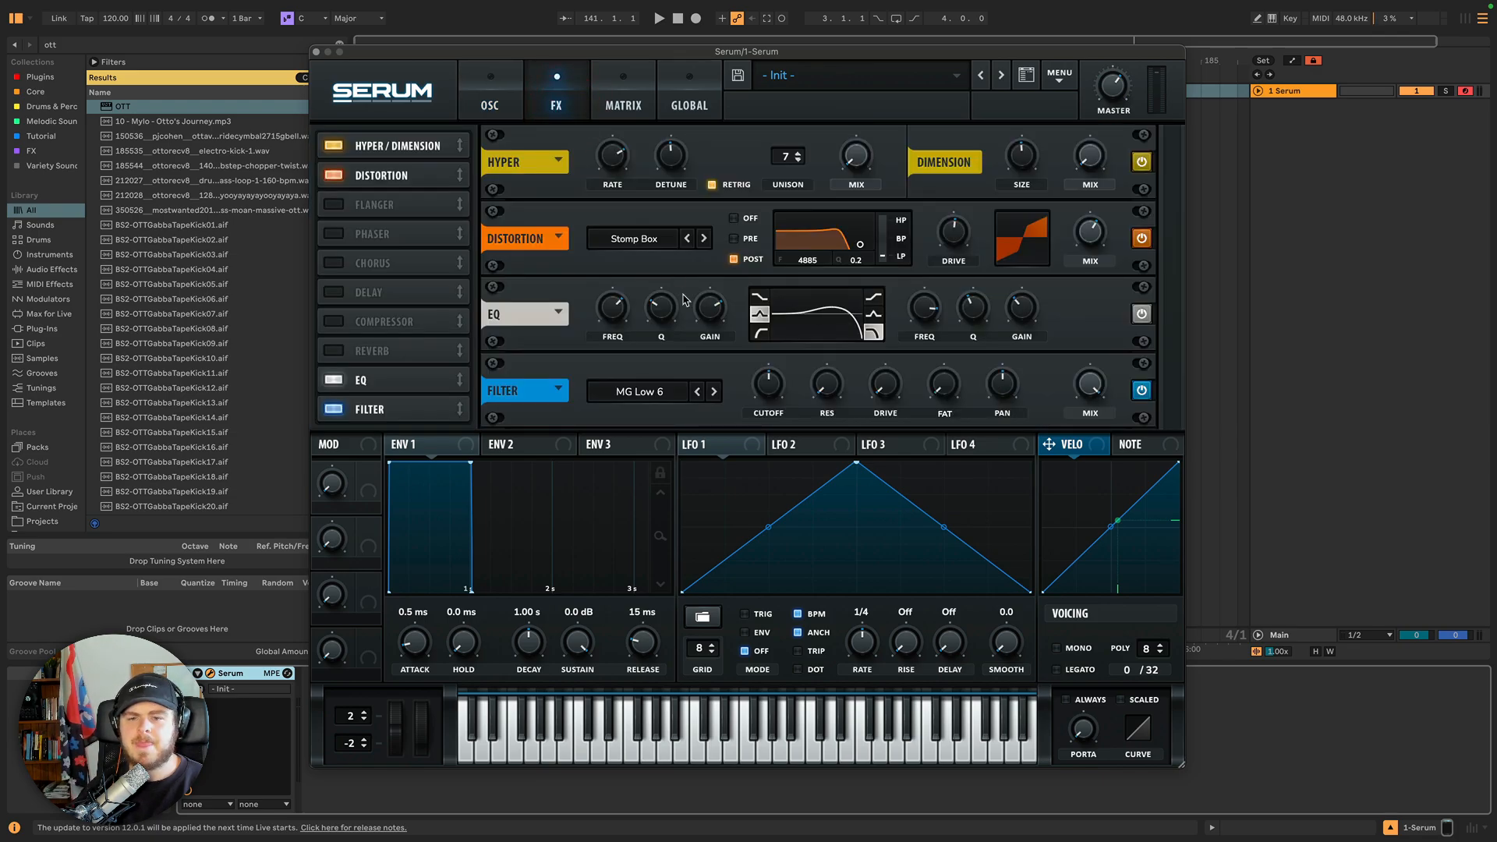
click(496, 100)
click(548, 98)
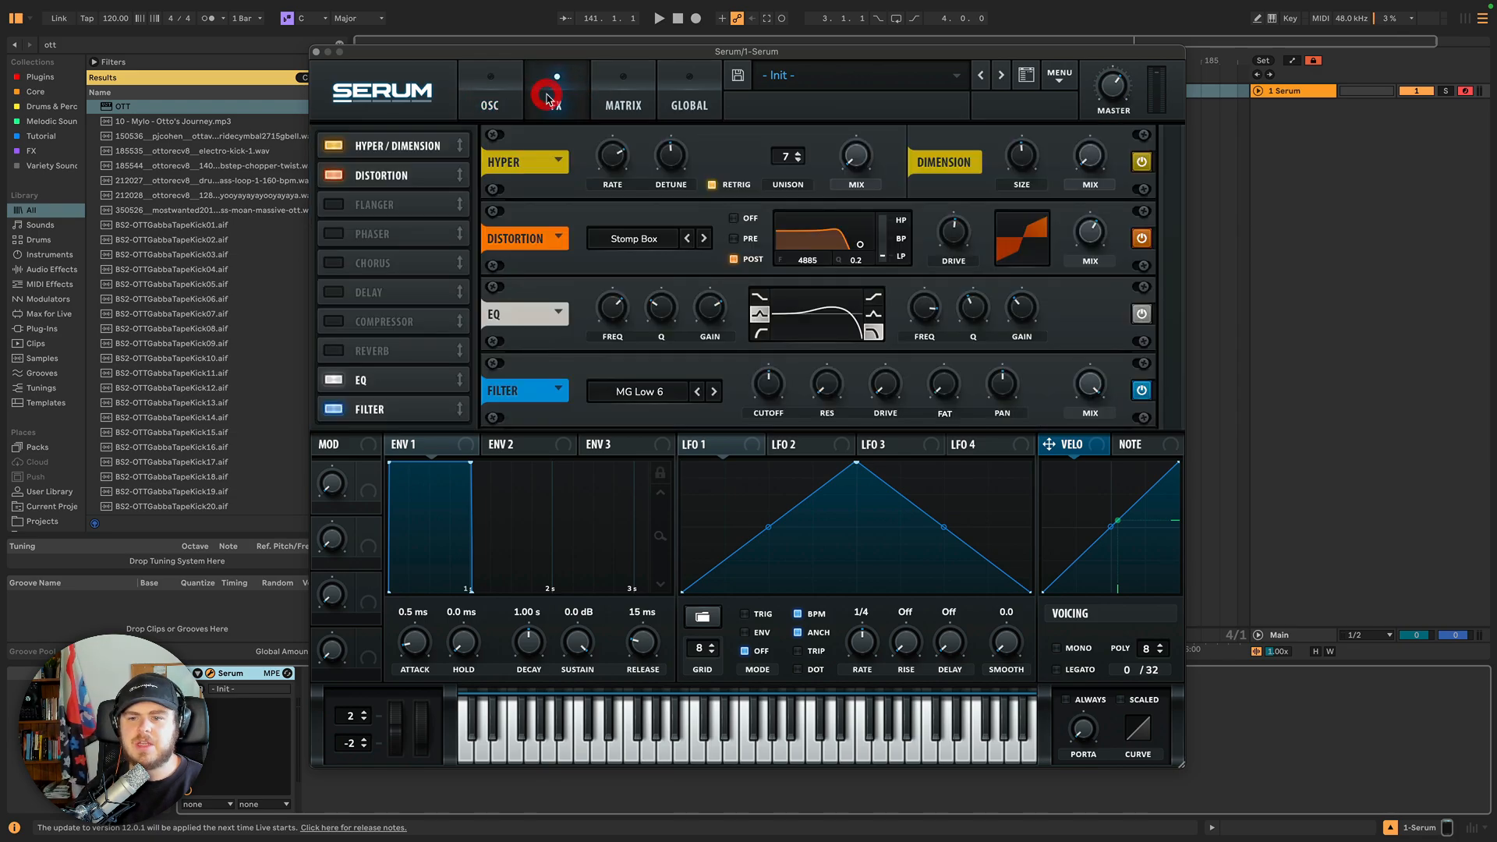
click(491, 101)
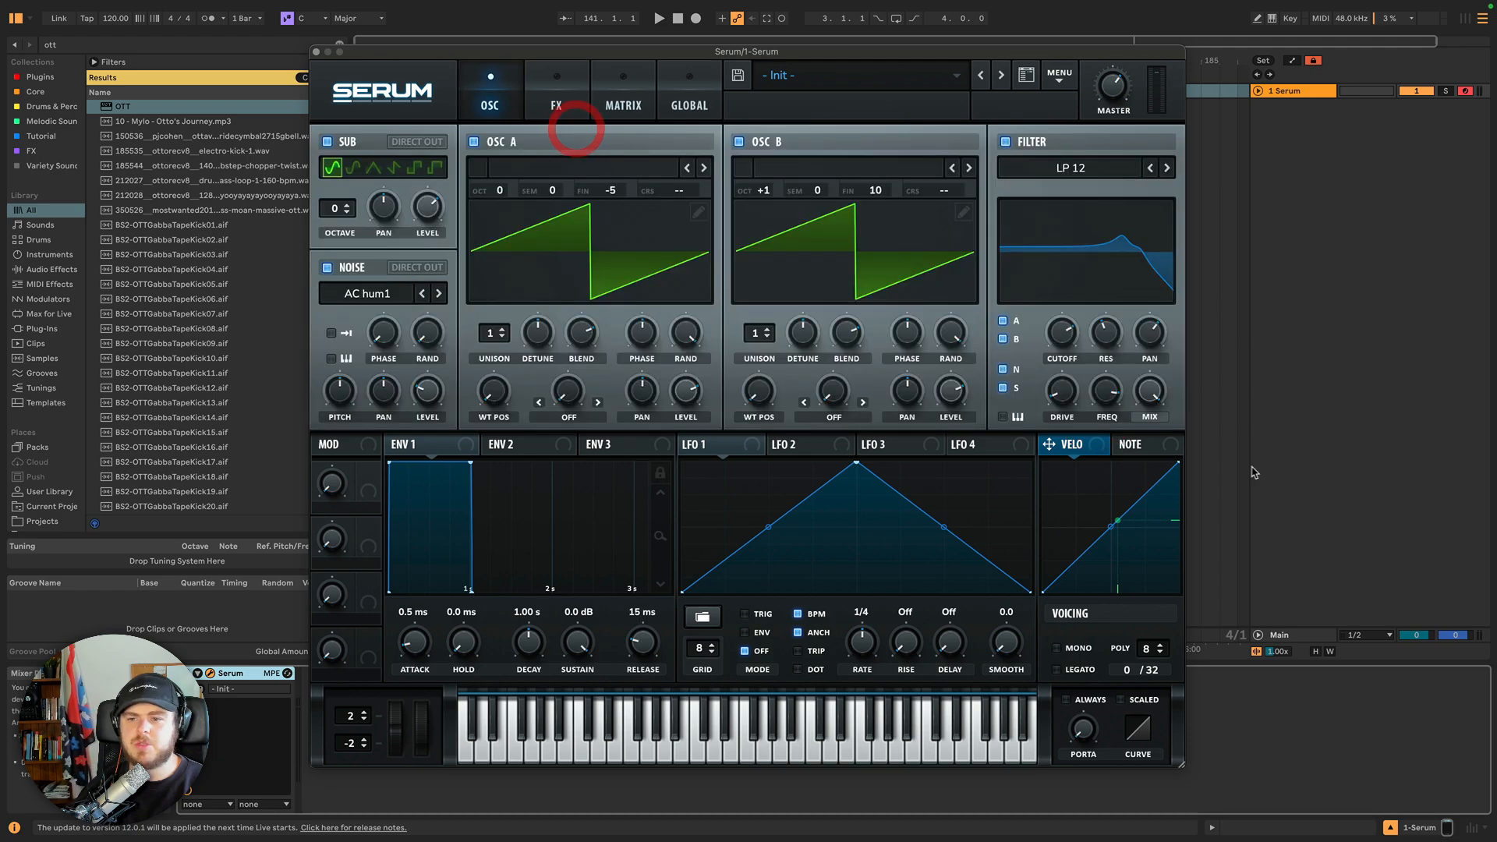
click(553, 88)
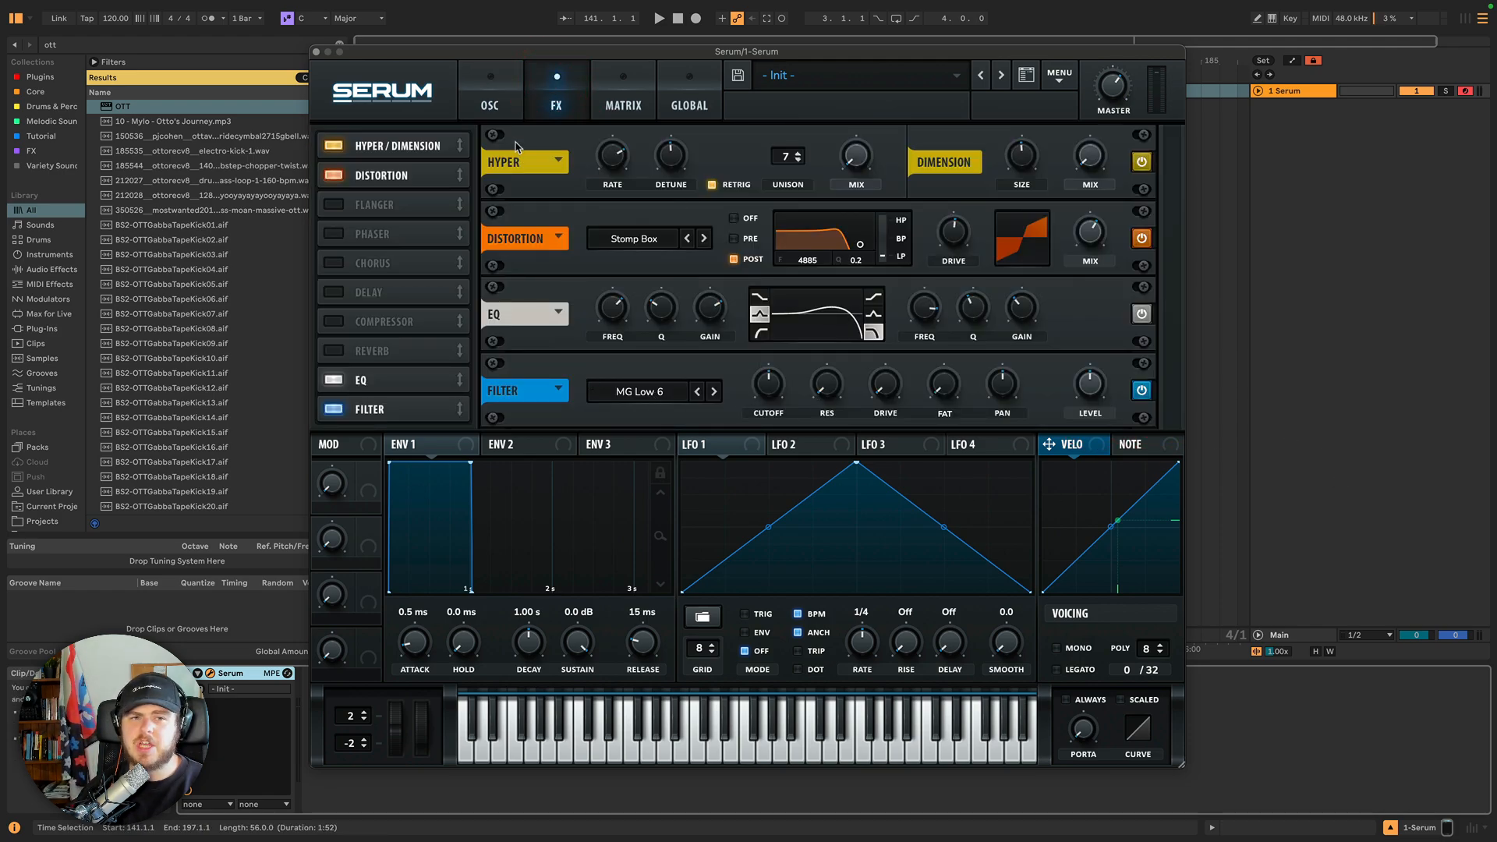
click(502, 110)
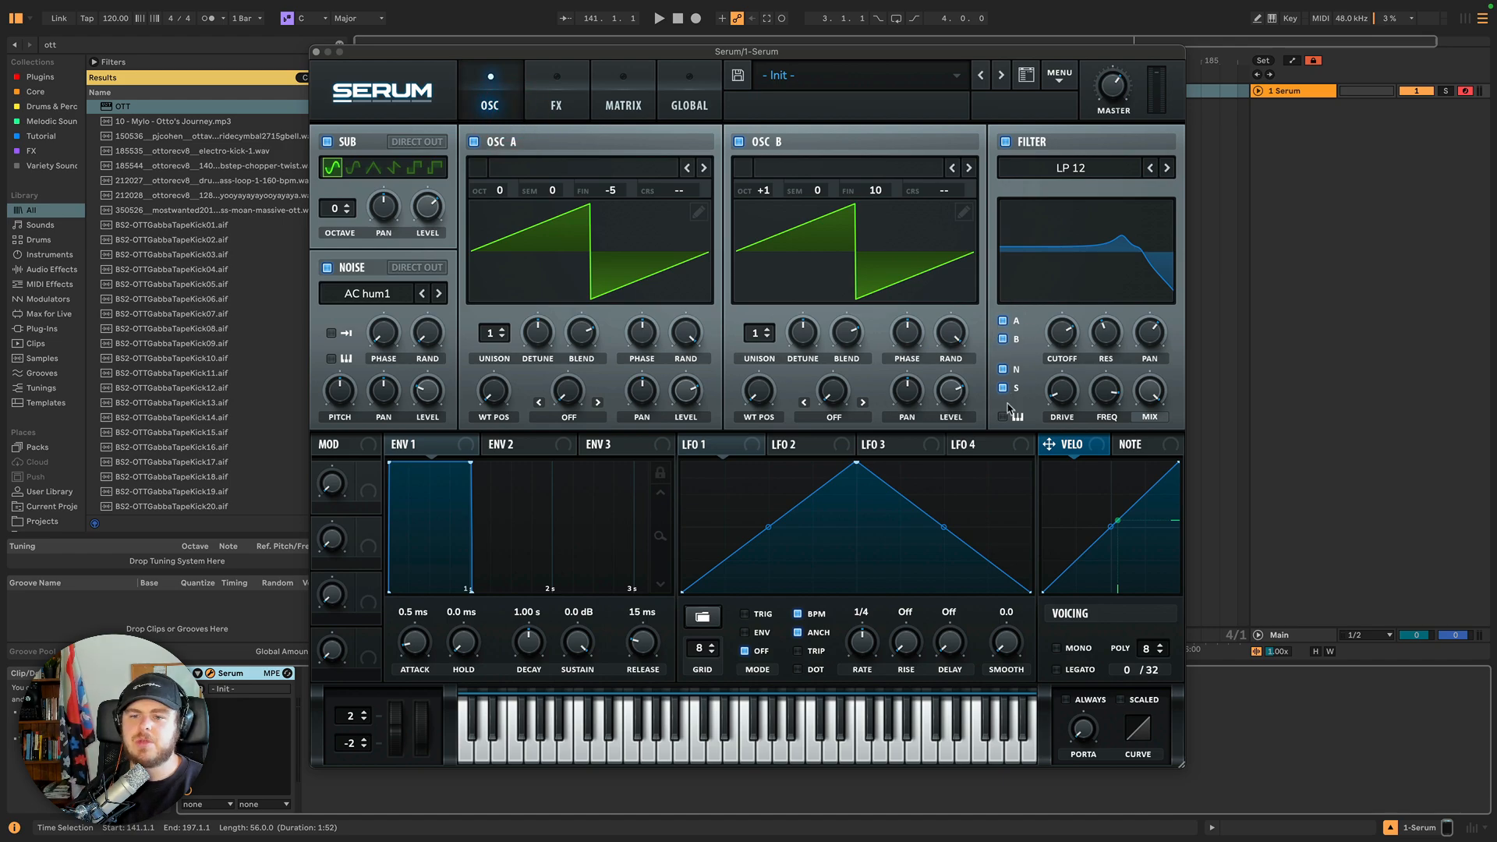
click(569, 103)
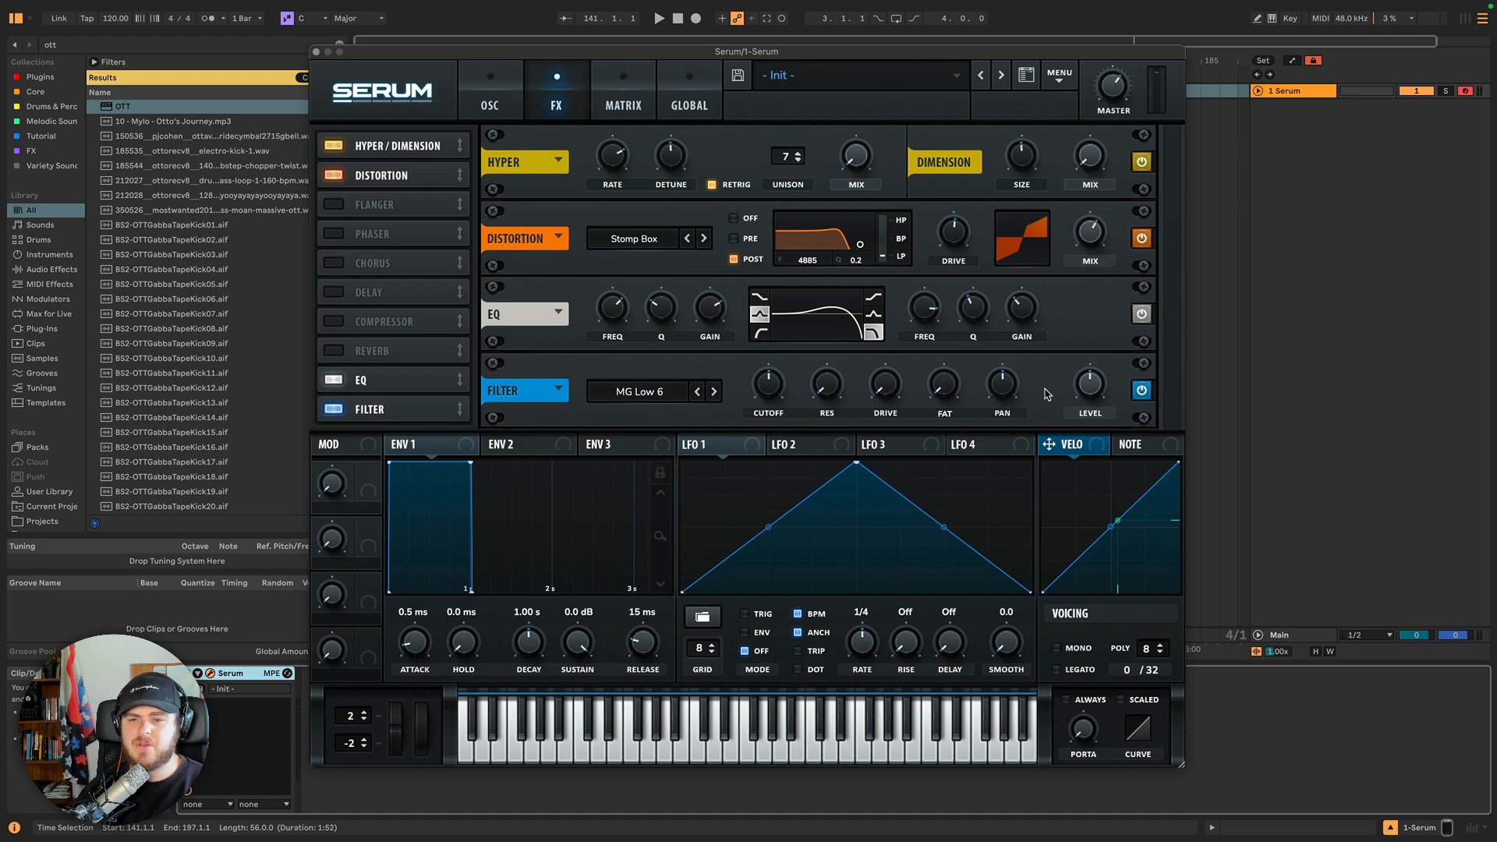
click(623, 390)
click(632, 392)
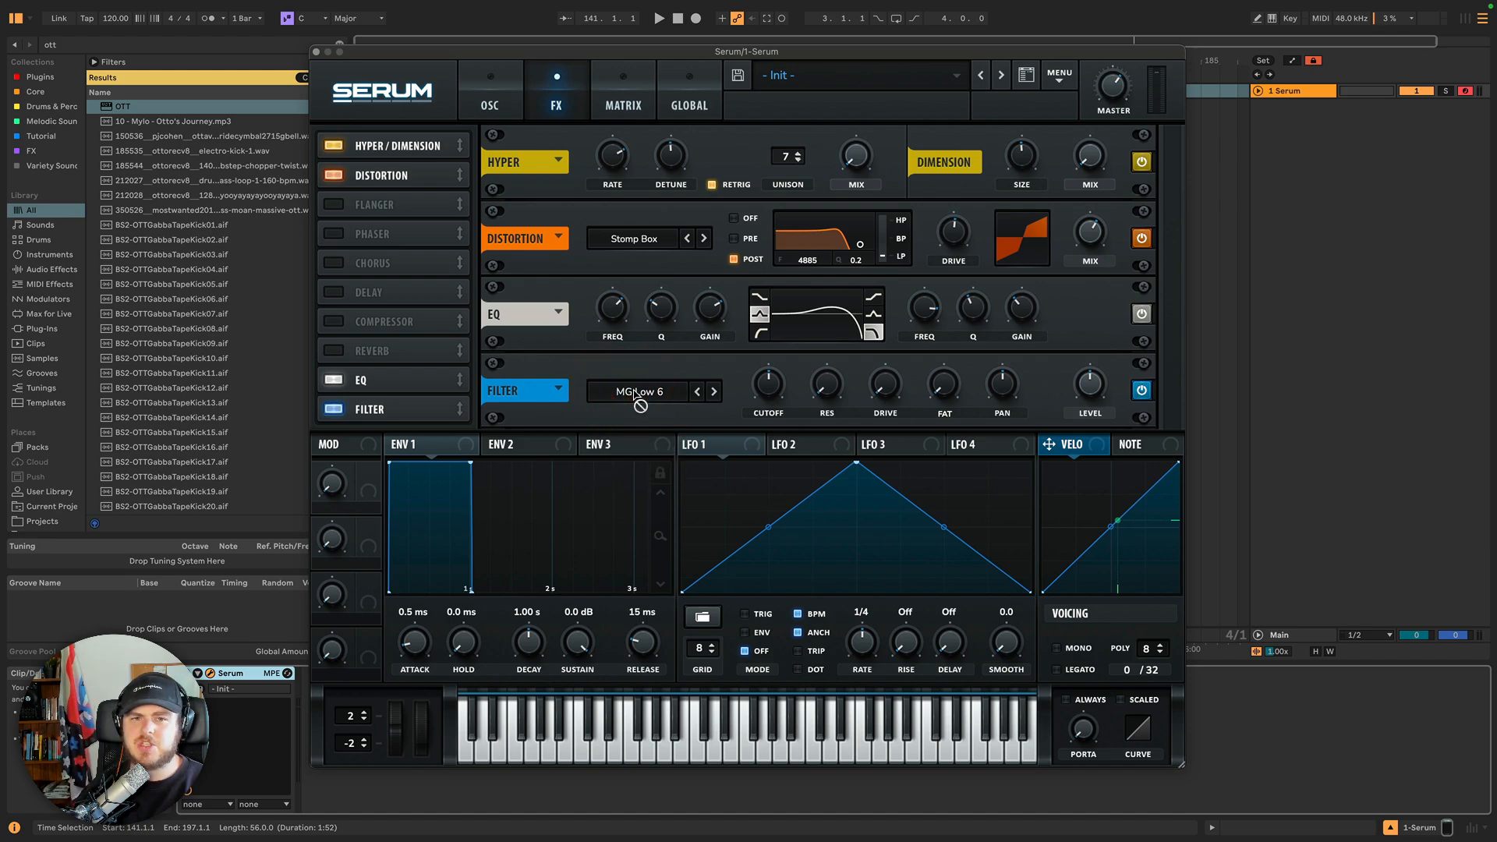
click(491, 92)
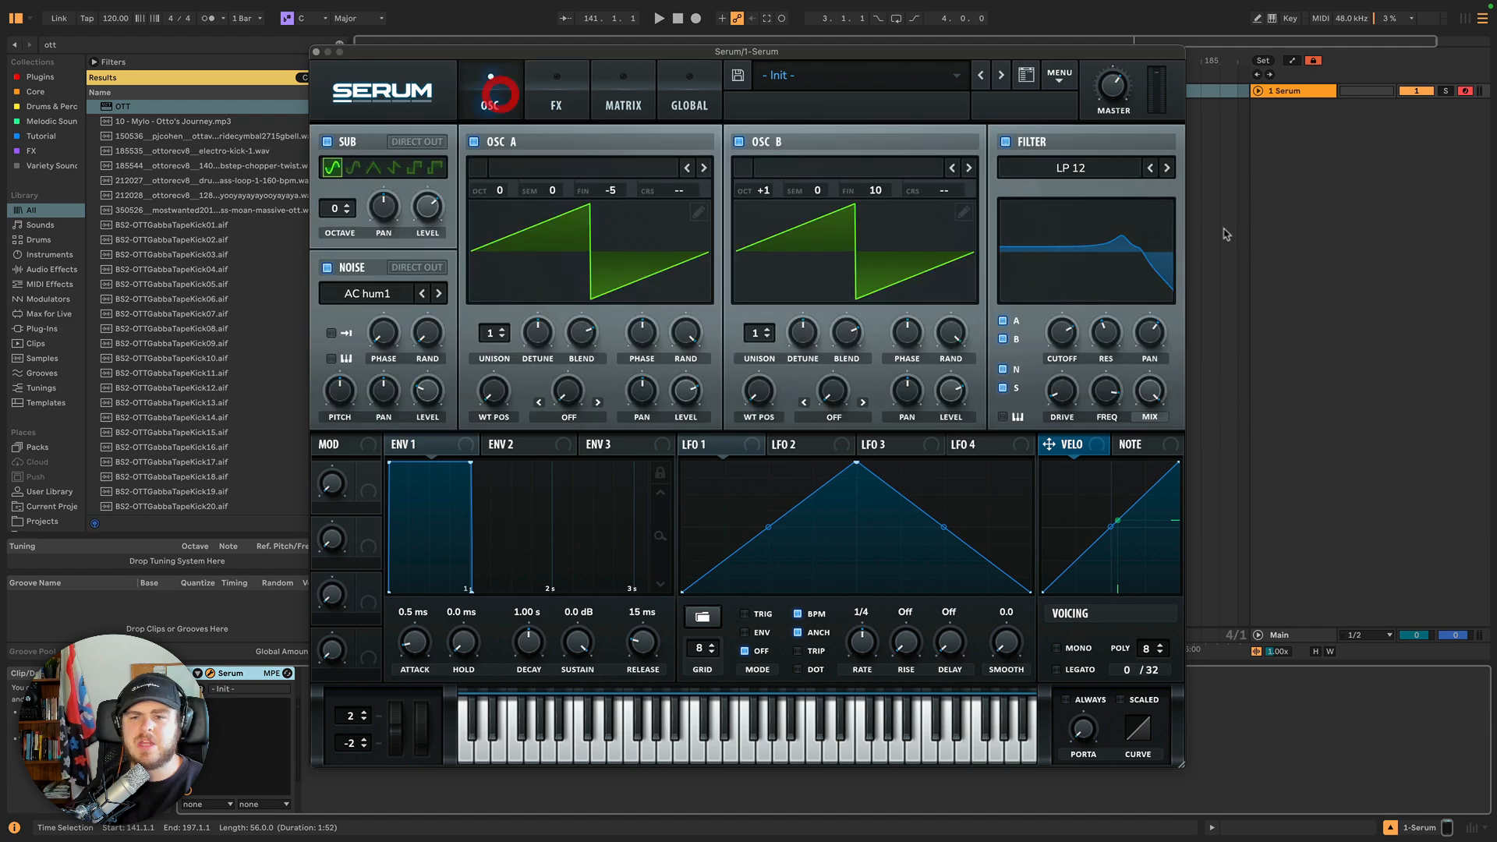
click(569, 84)
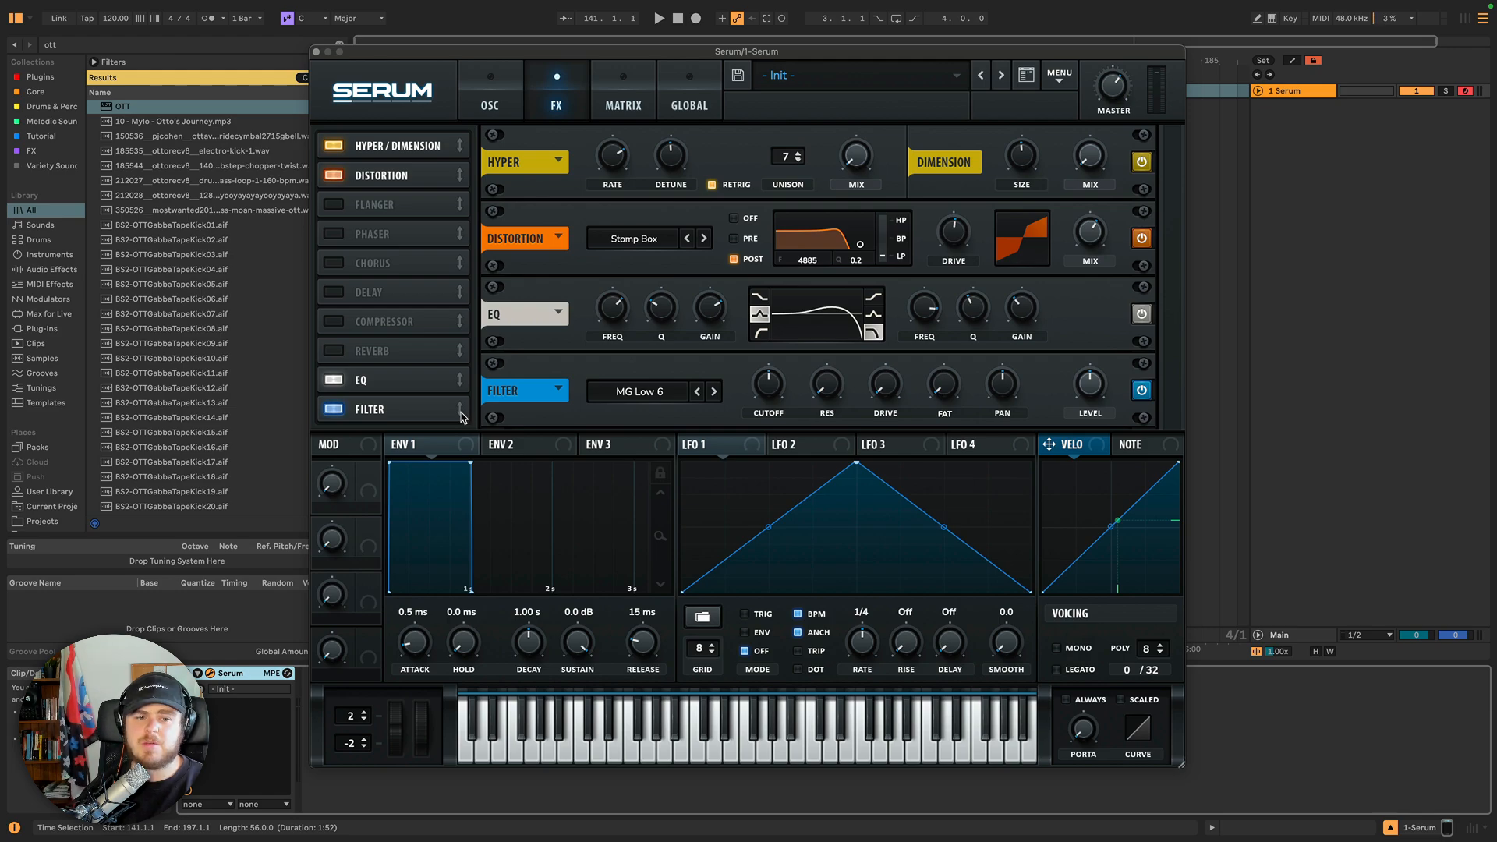
Re-enable the reverb module and enable the Delay module.
click(335, 353)
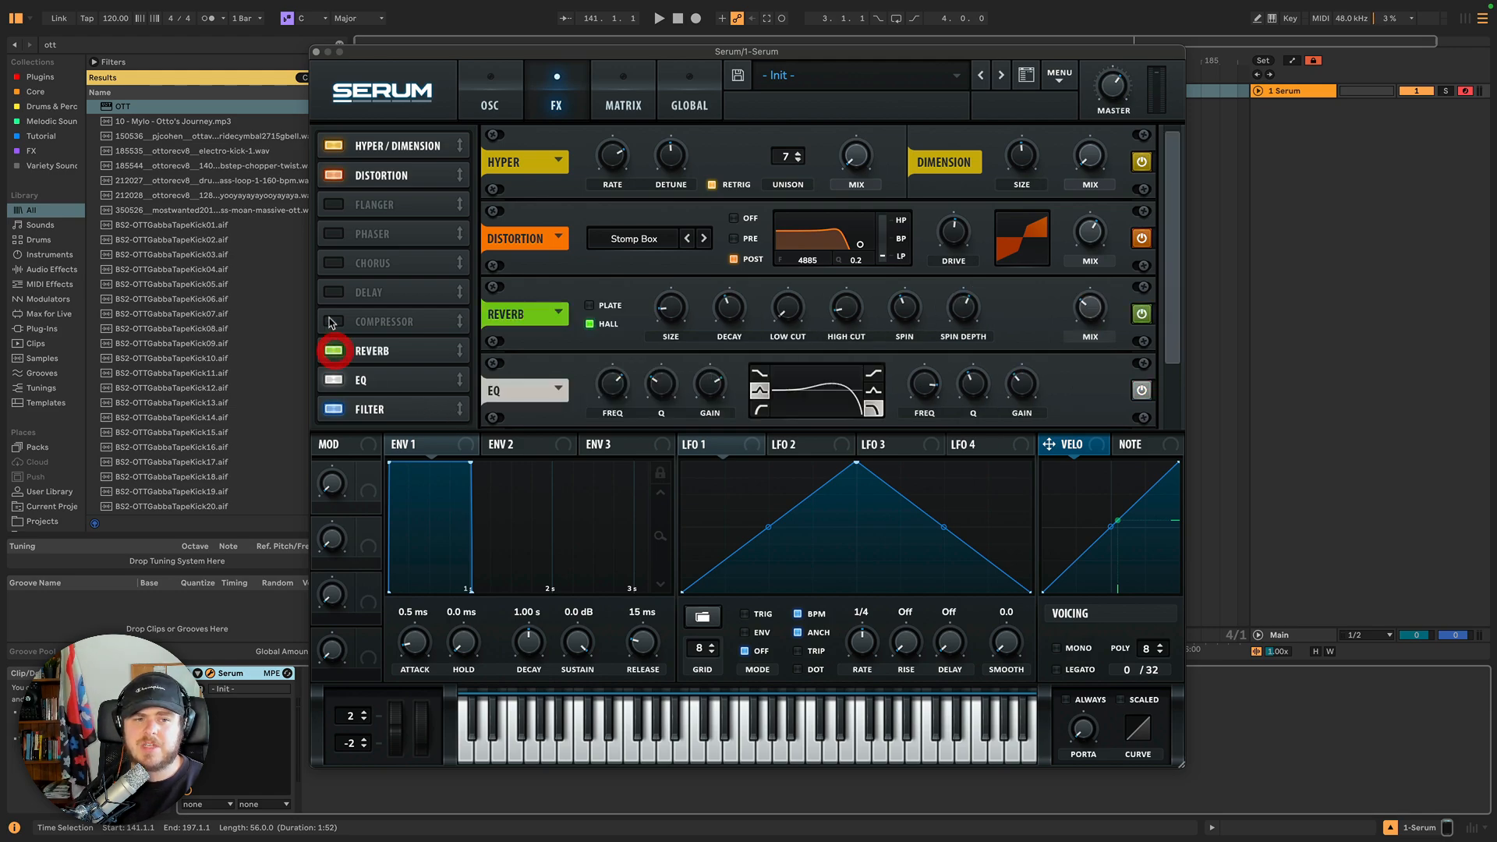
click(332, 295)
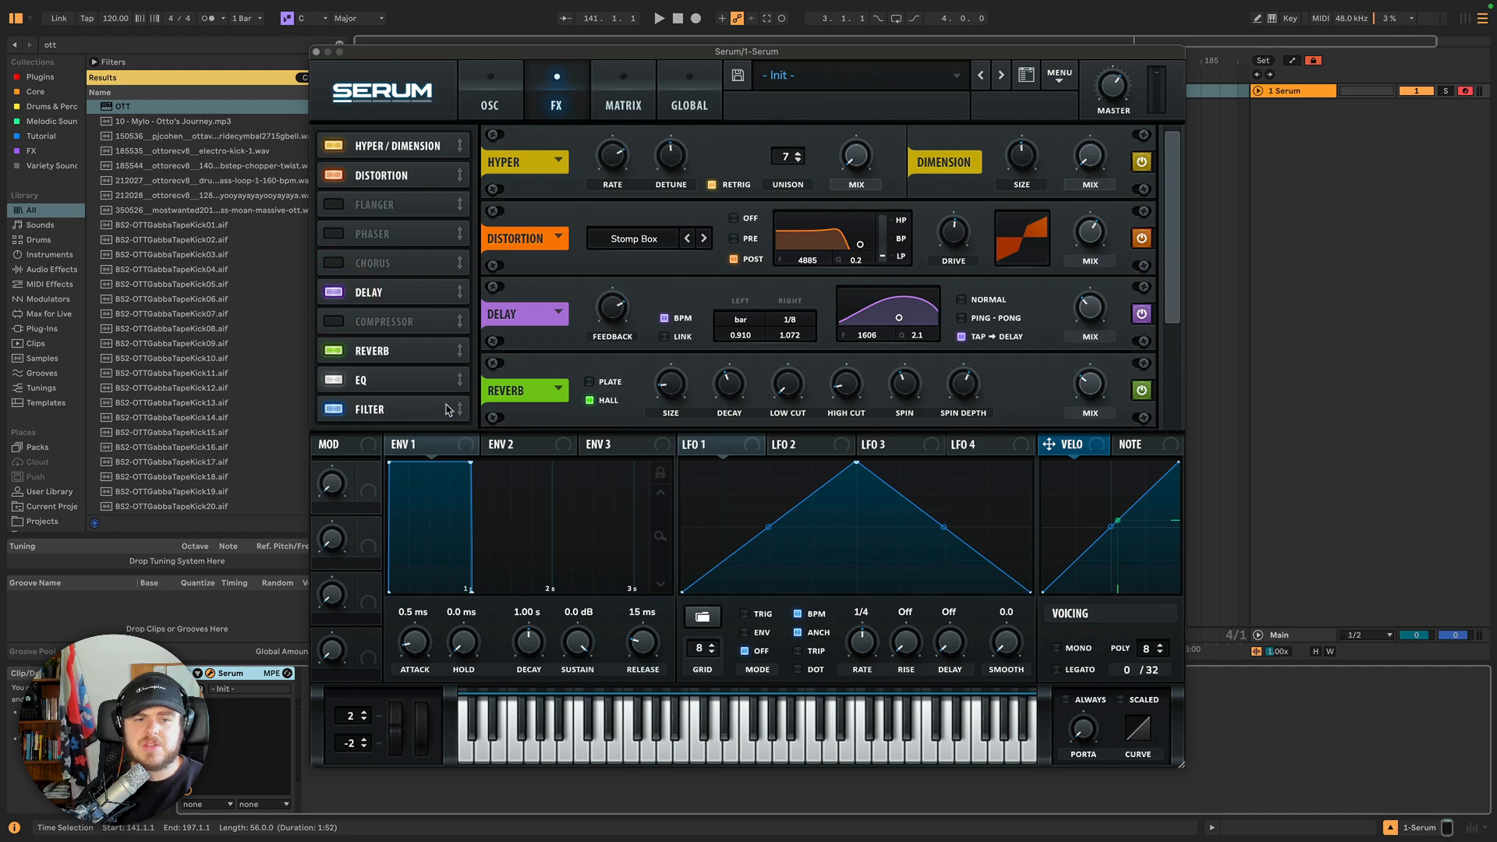
Reorder the FX rack, moving the Filter module to the top and the Delay below the Reverb.
drag(460, 413, 460, 351)
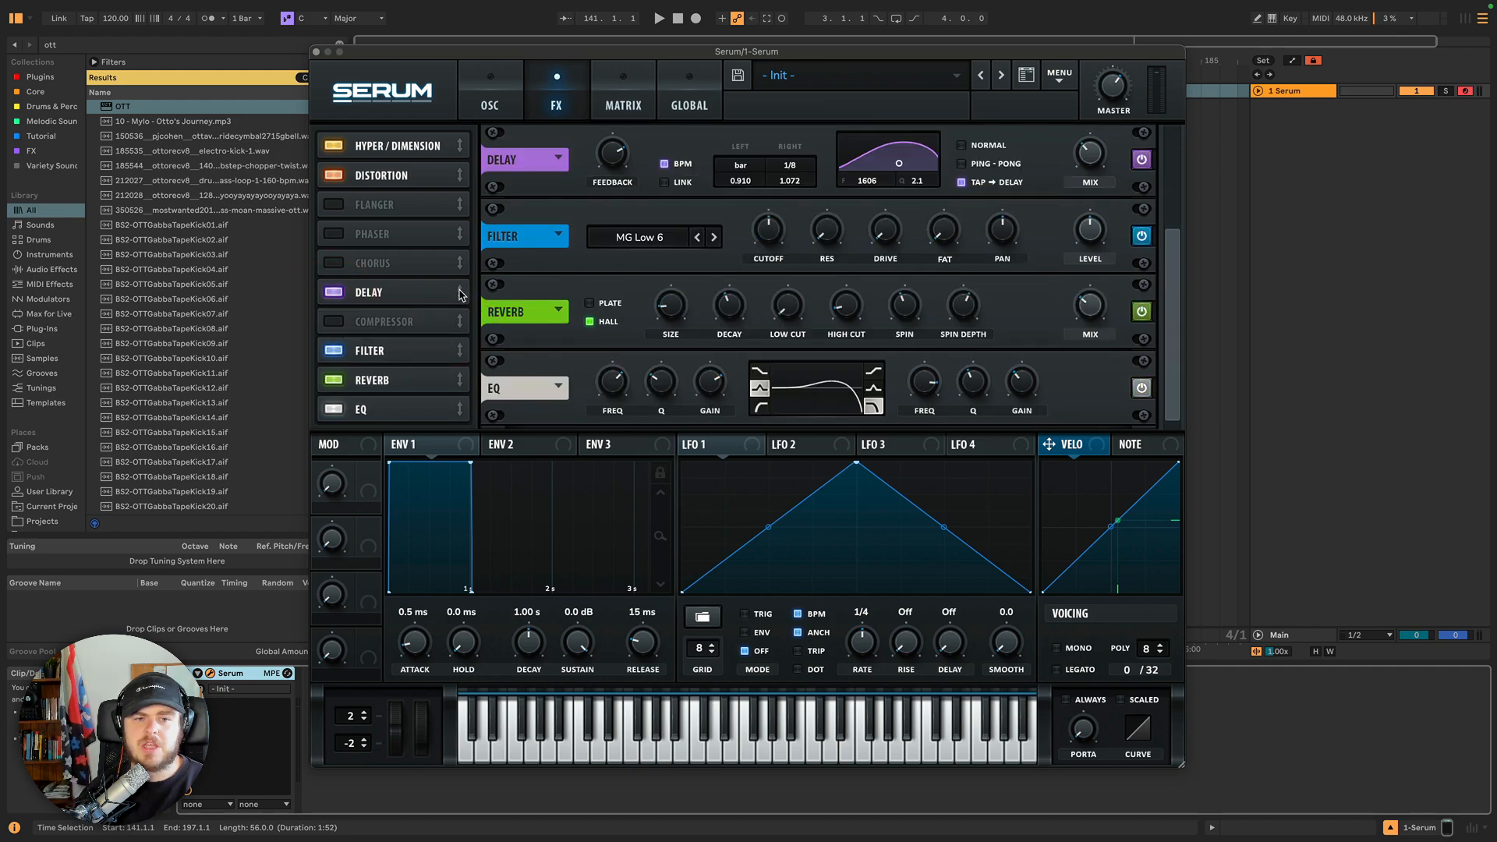
mouse_move(460, 291)
mouse_down()
mouse_move(458, 368)
mouse_move(456, 318)
mouse_up()
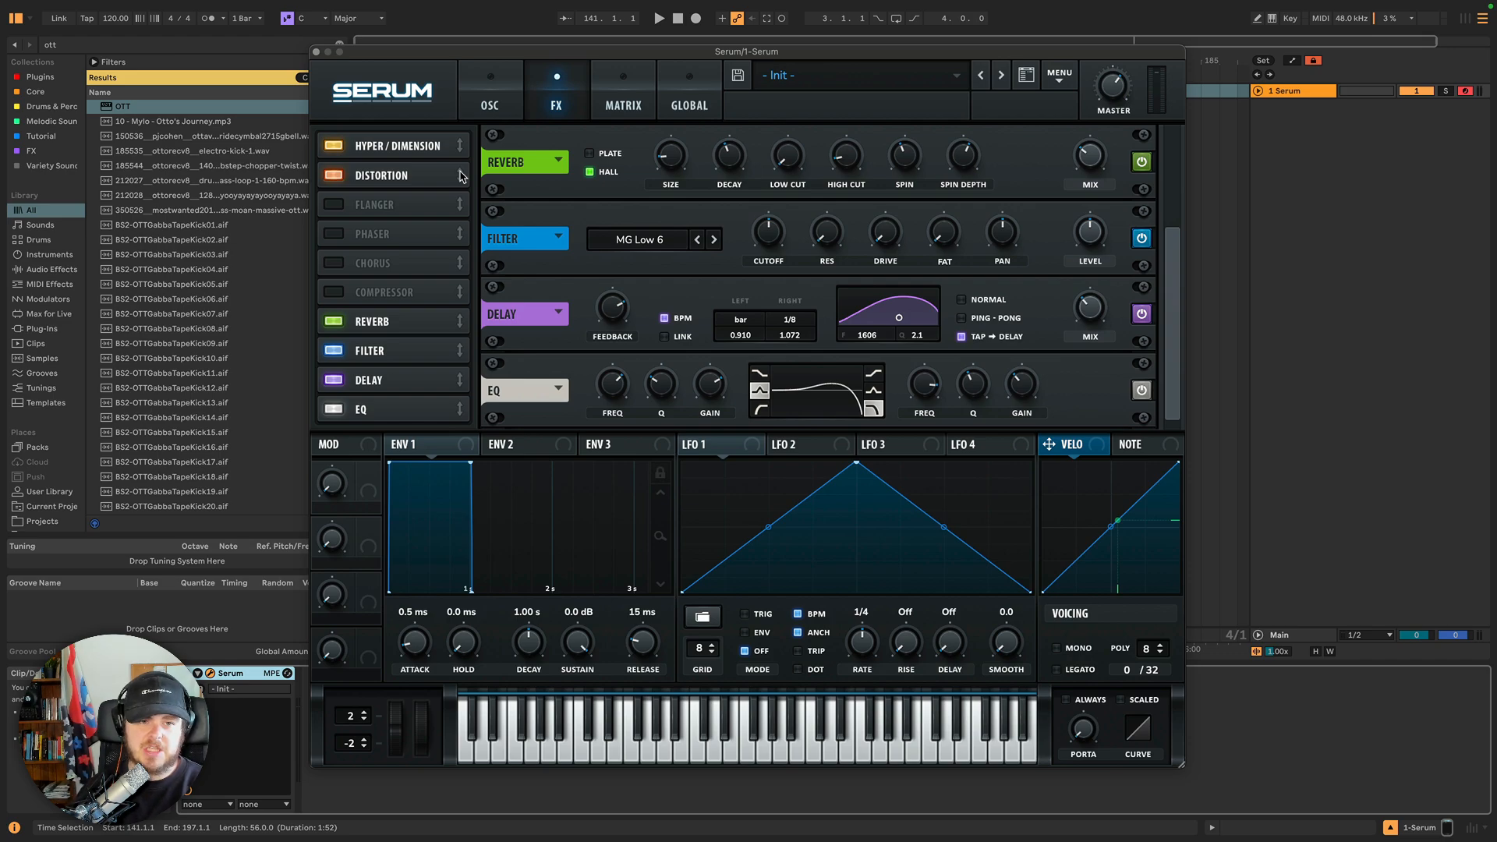
drag(460, 351, 462, 206)
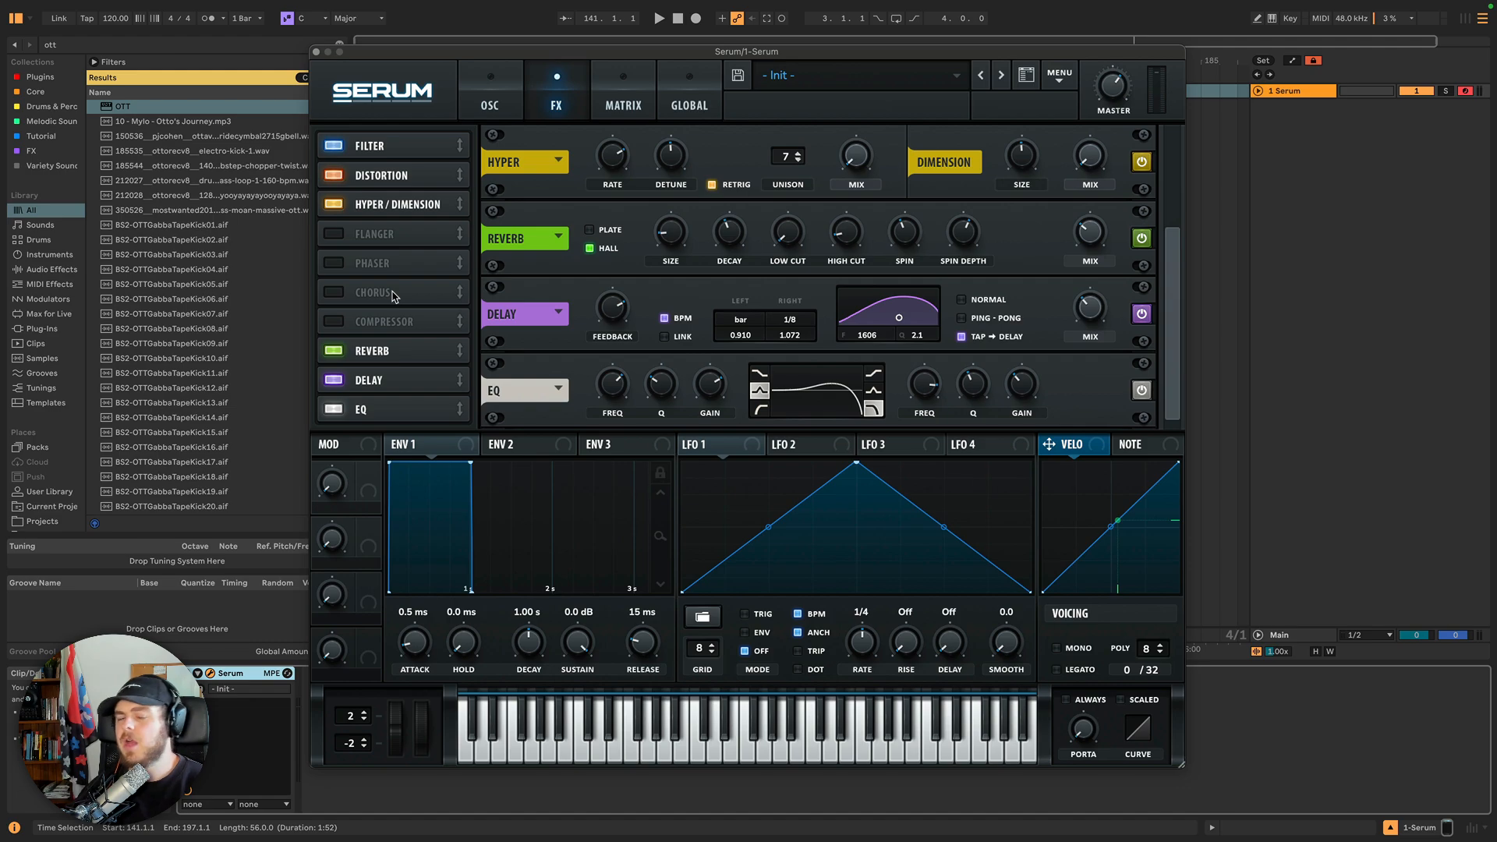
Enable the Compressor module and move it to the end of the FX chain.
click(334, 321)
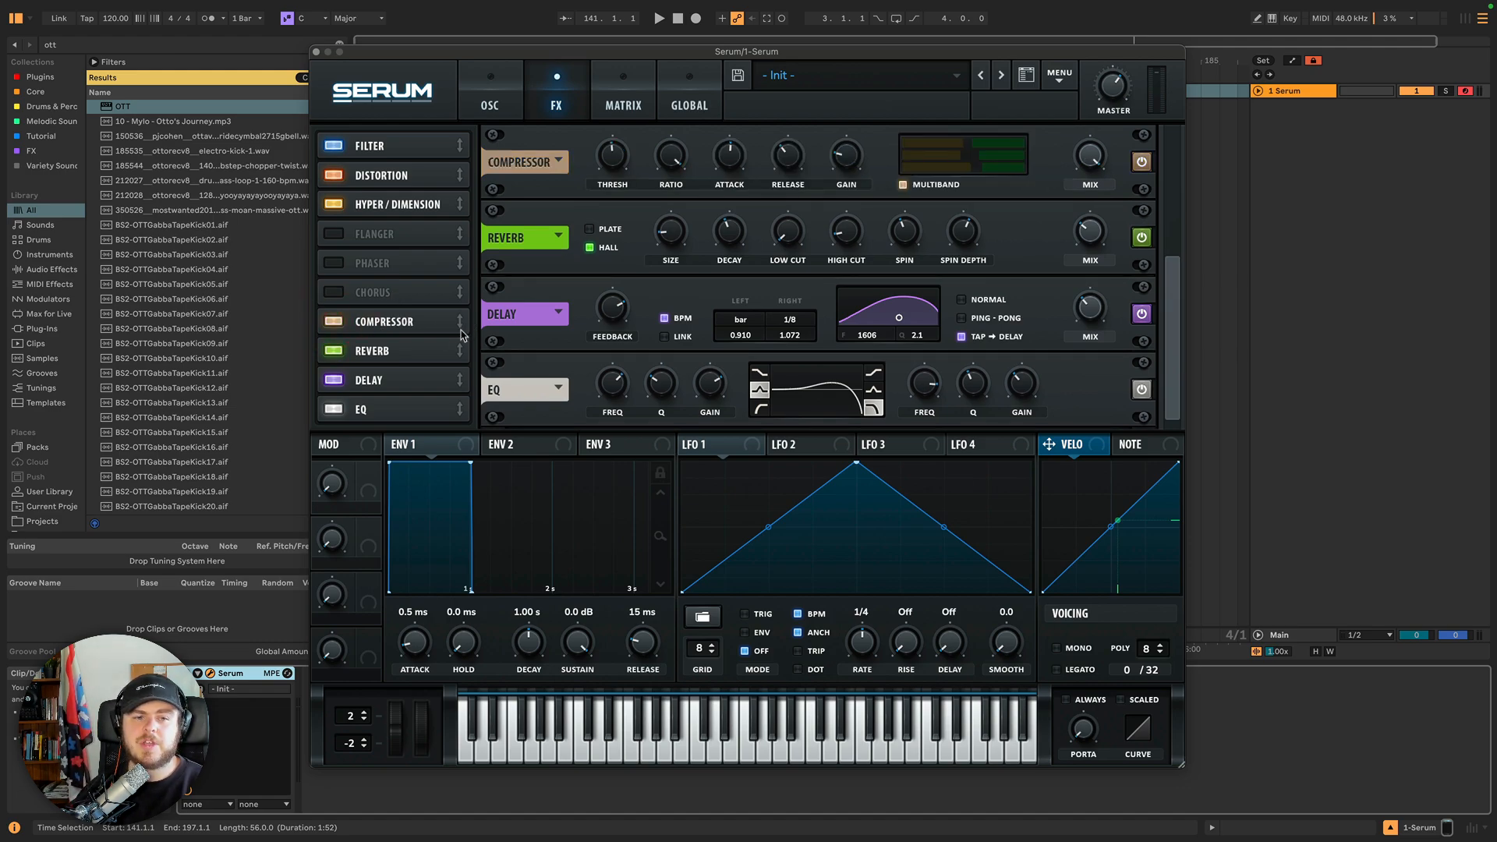
drag(460, 321, 467, 417)
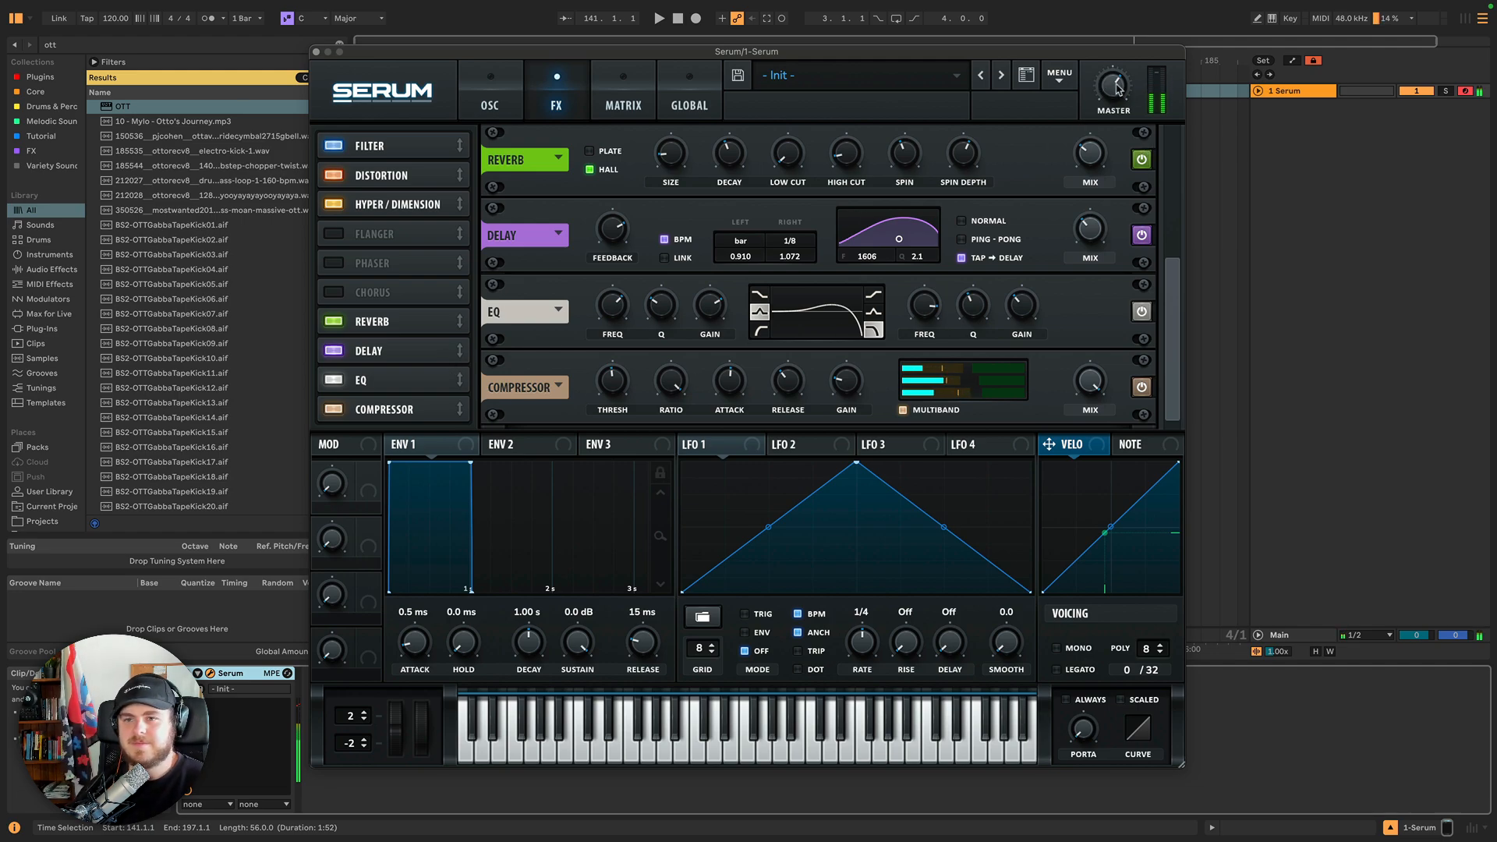
mouse_move(1117, 116)
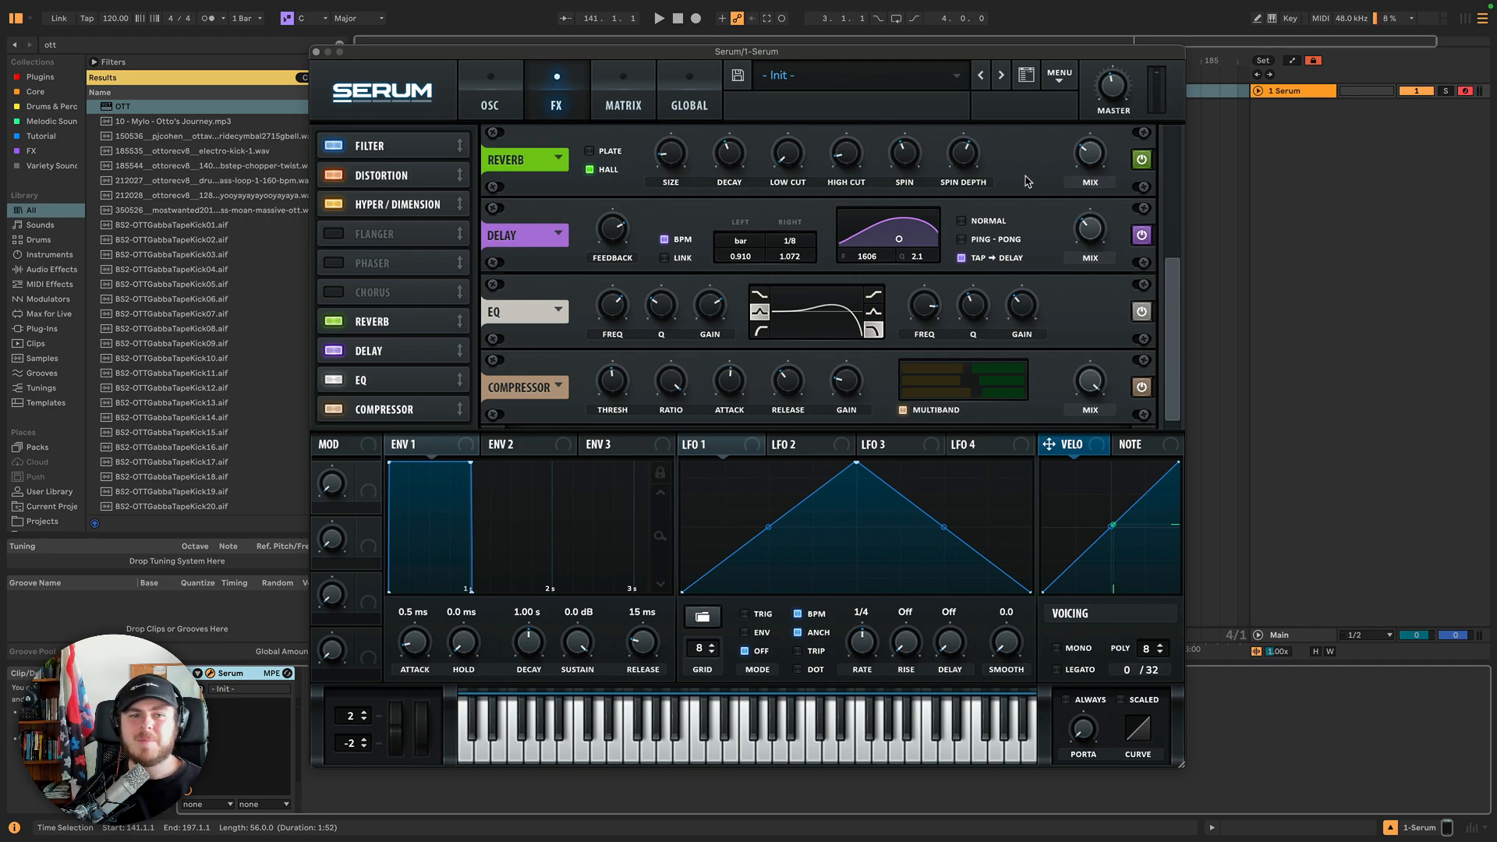
Browse the main pages and each envelope and LFO tab in the modulation section.
click(480, 85)
click(567, 106)
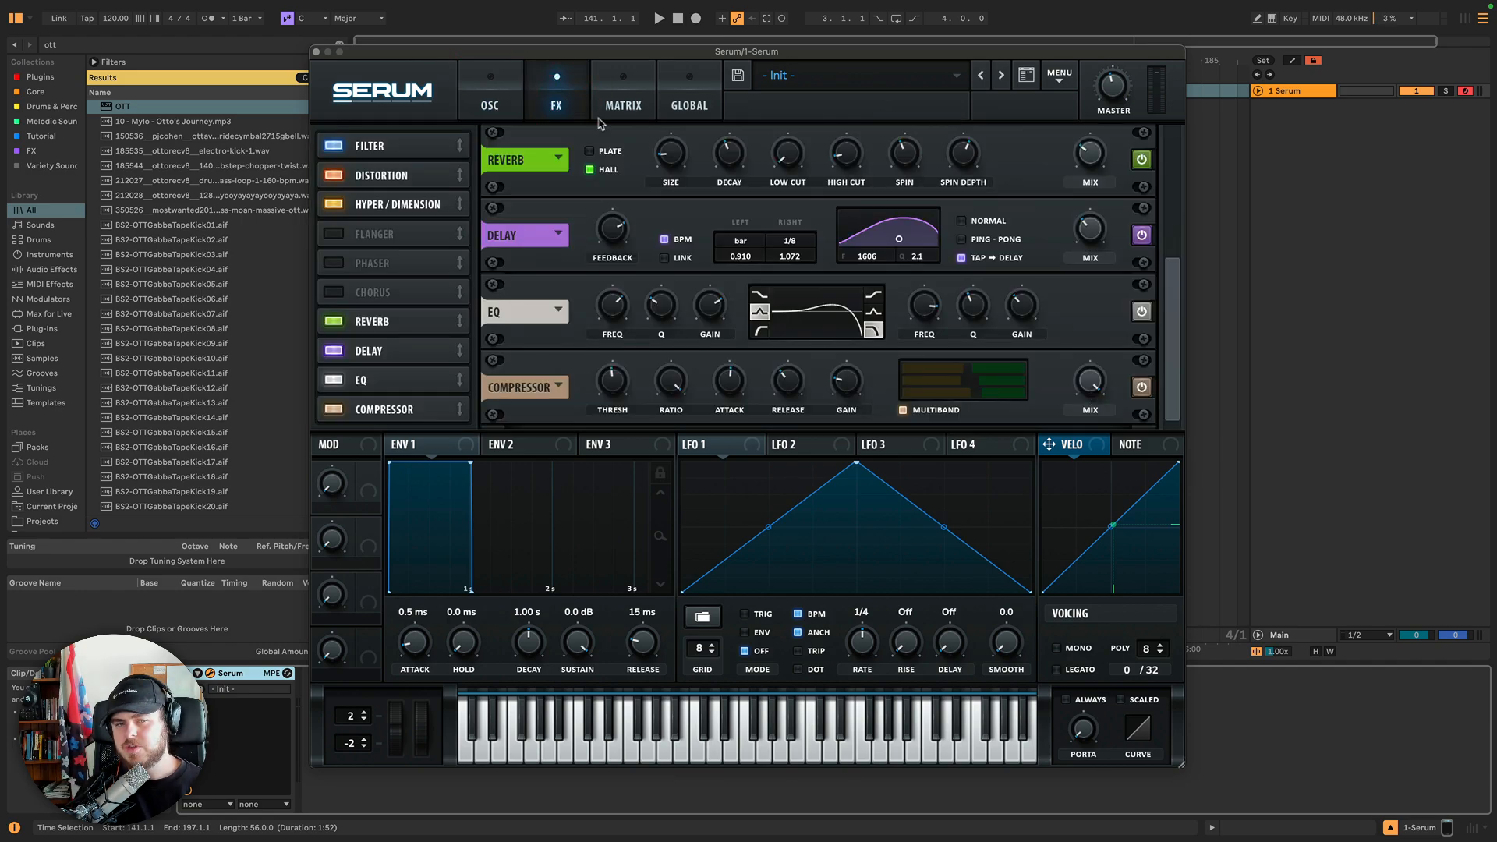
scroll(1160, 211, up, 3)
scroll(1159, 210, up, 3)
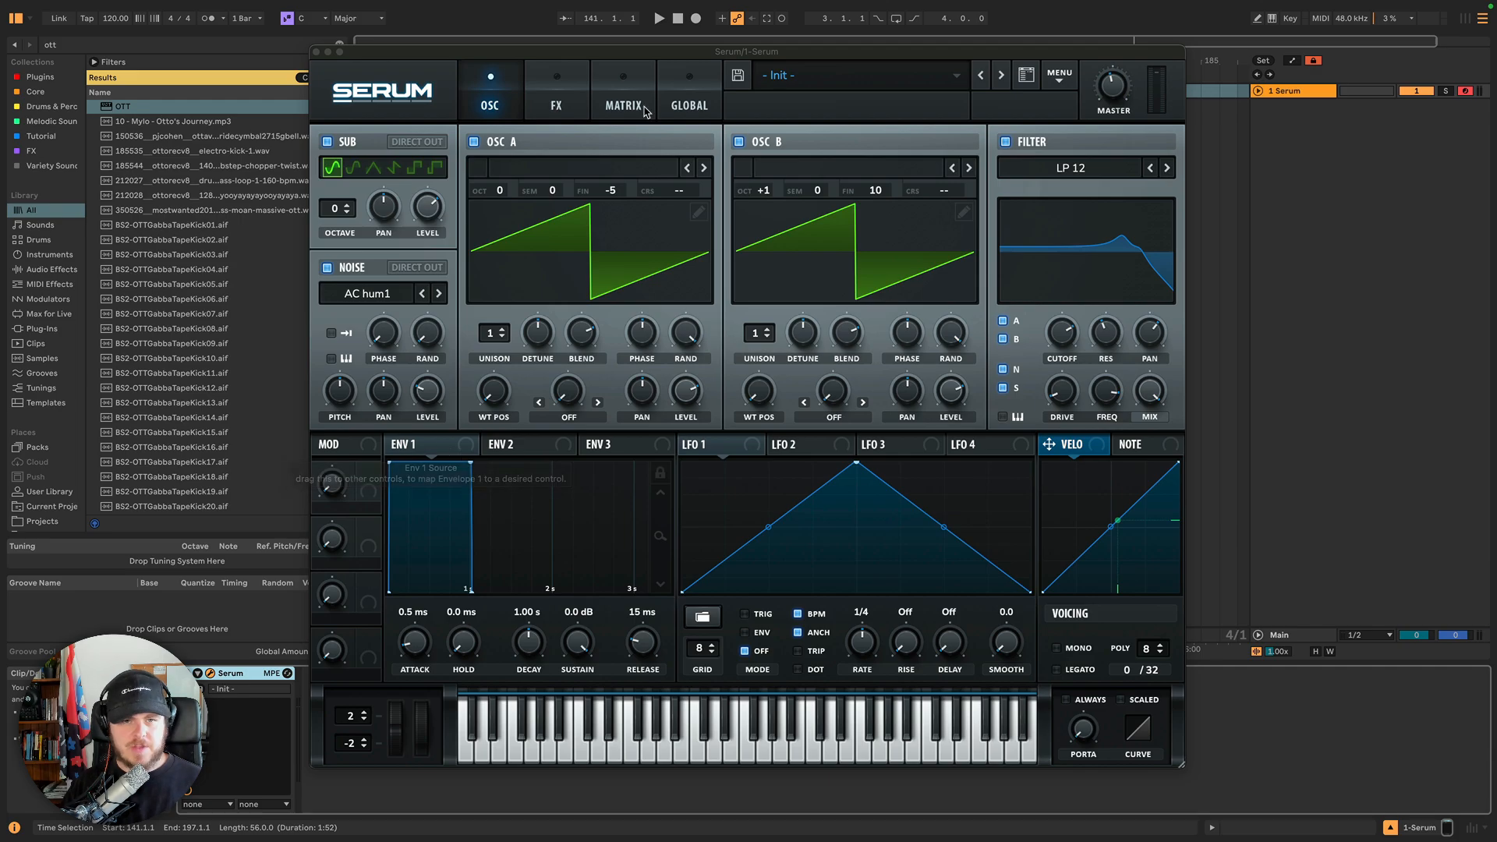
click(624, 95)
click(491, 106)
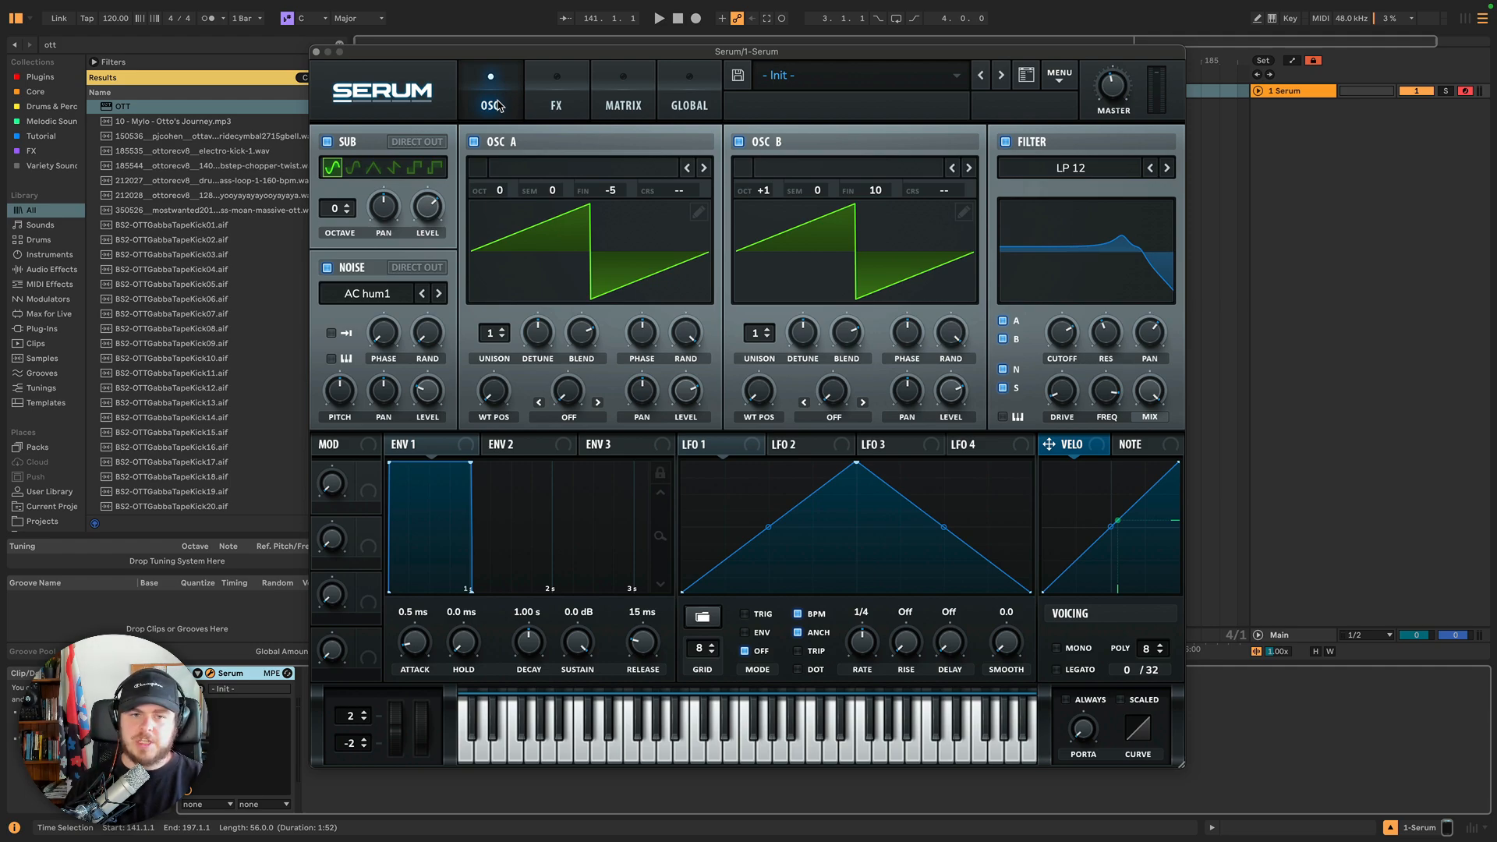
click(451, 442)
click(524, 446)
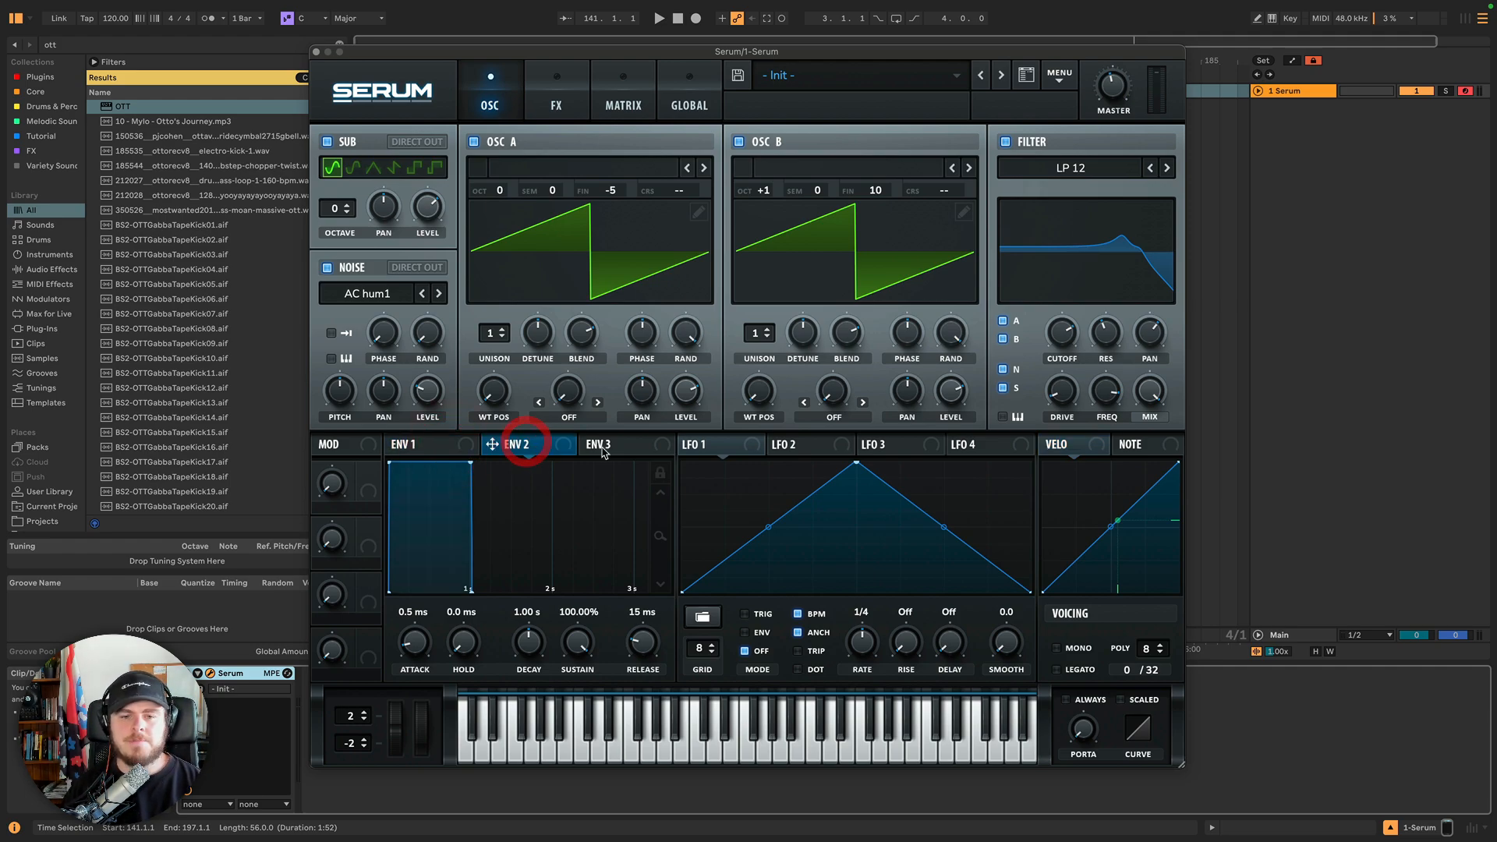
click(602, 446)
click(705, 444)
click(801, 445)
click(895, 446)
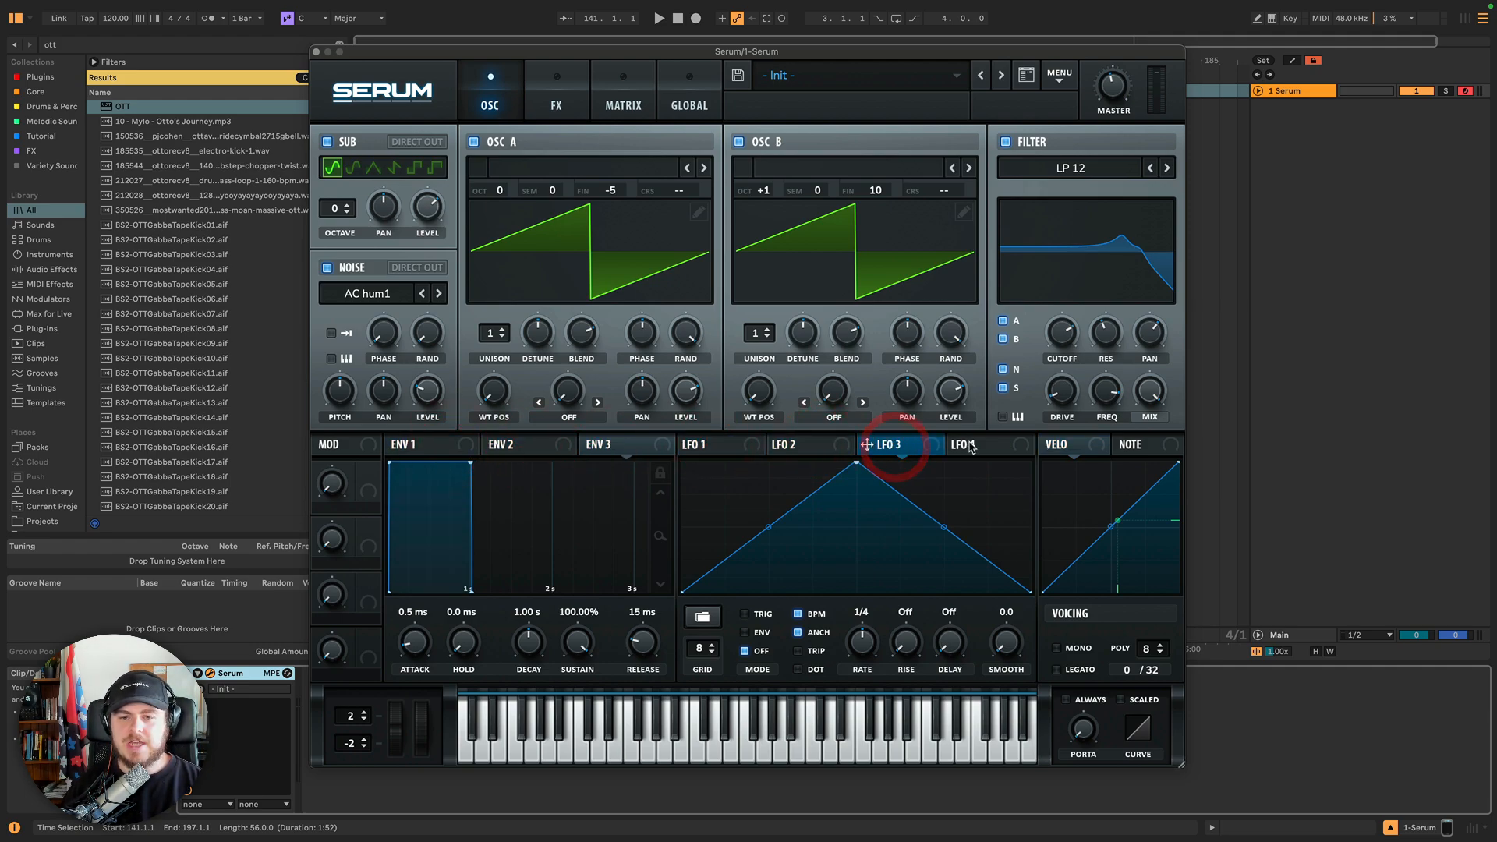
click(967, 445)
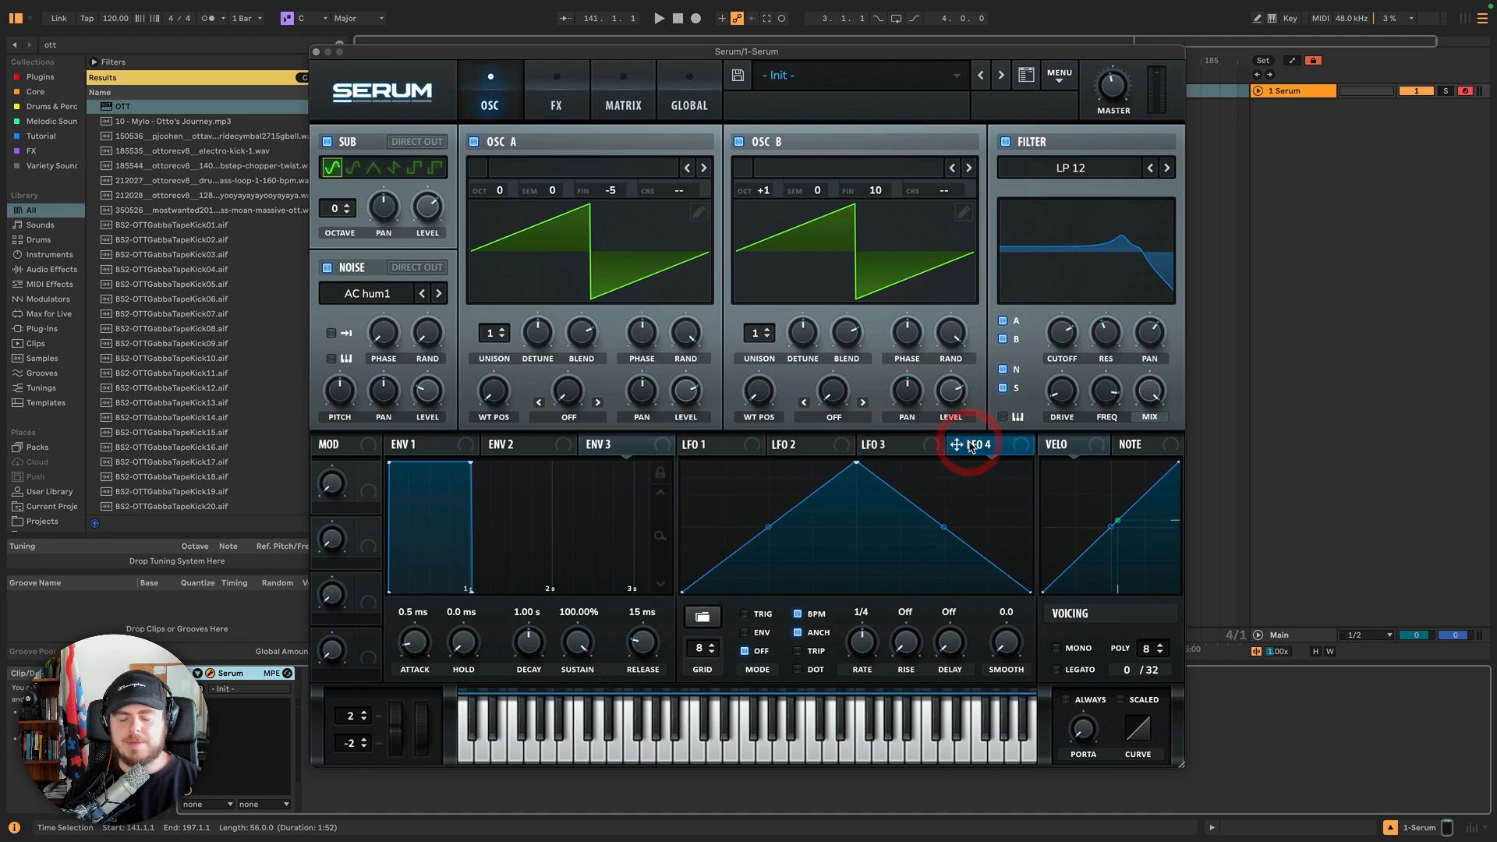
click(467, 448)
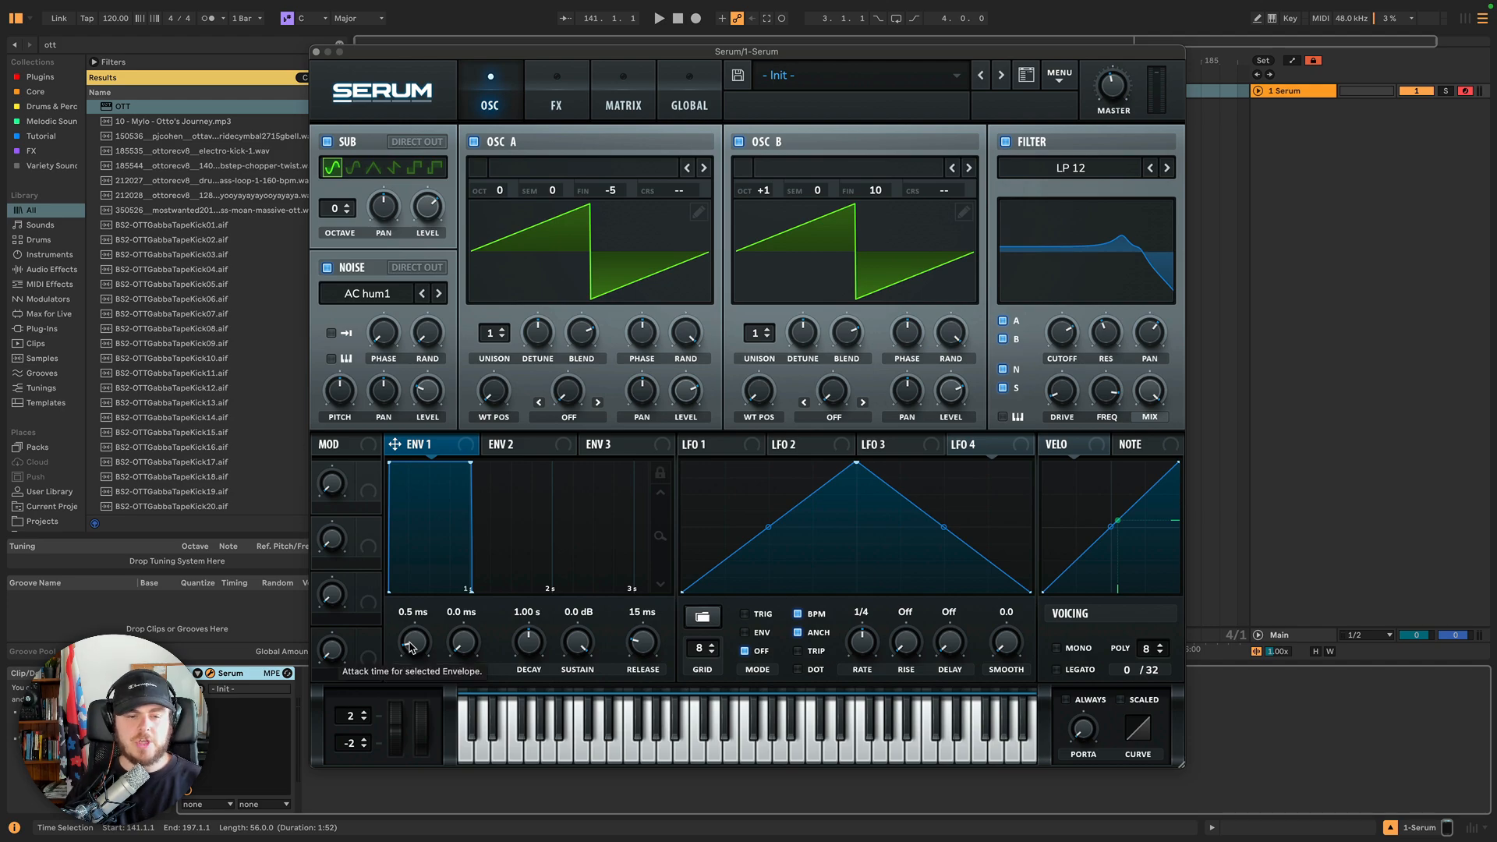
Switch off every FX module in the rack and return to the oscillator page.
click(556, 84)
click(335, 148)
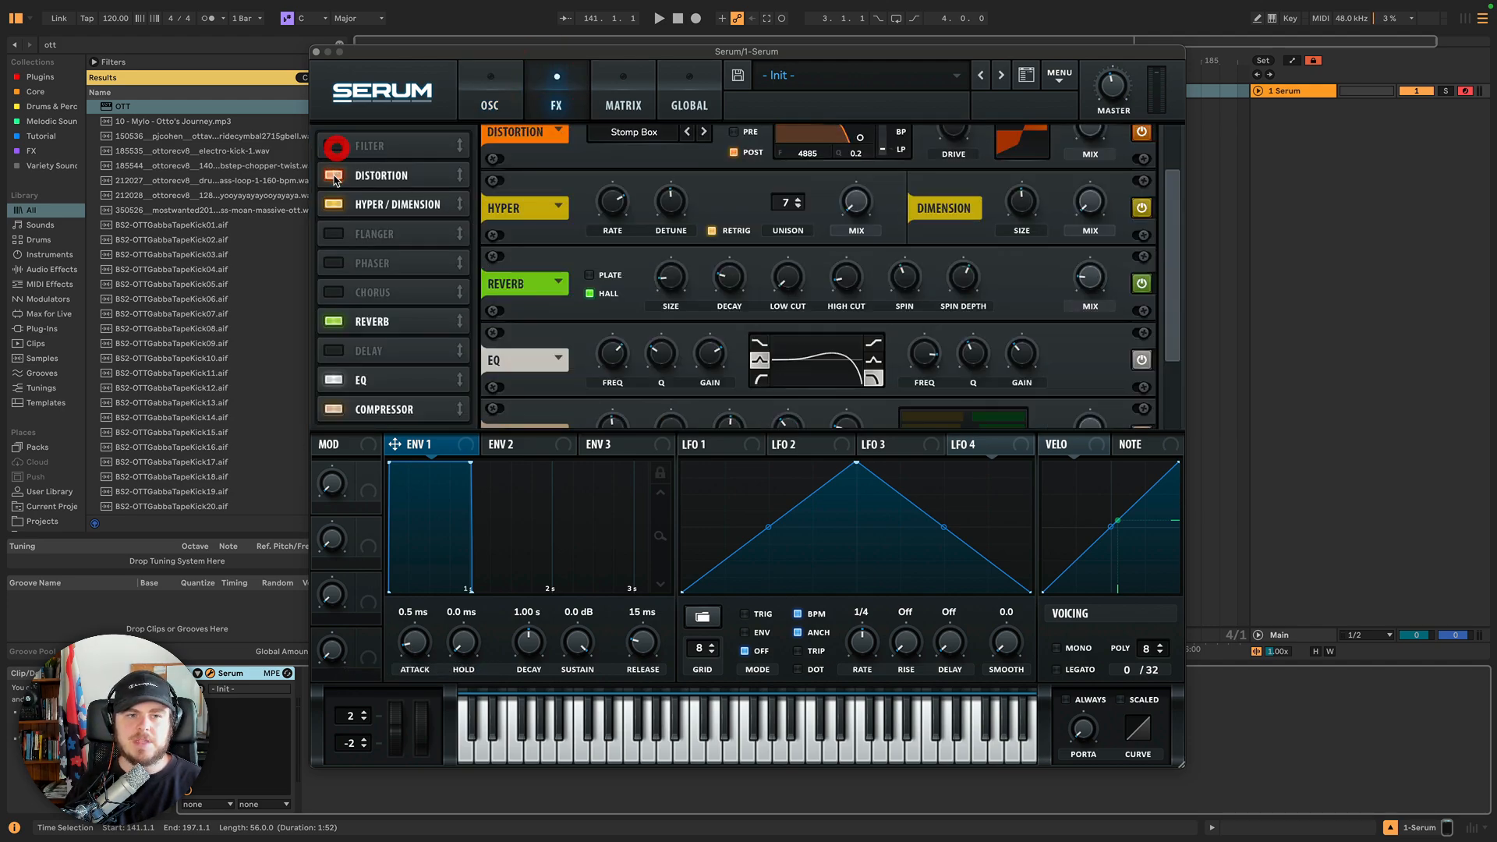
click(334, 175)
click(334, 204)
click(333, 321)
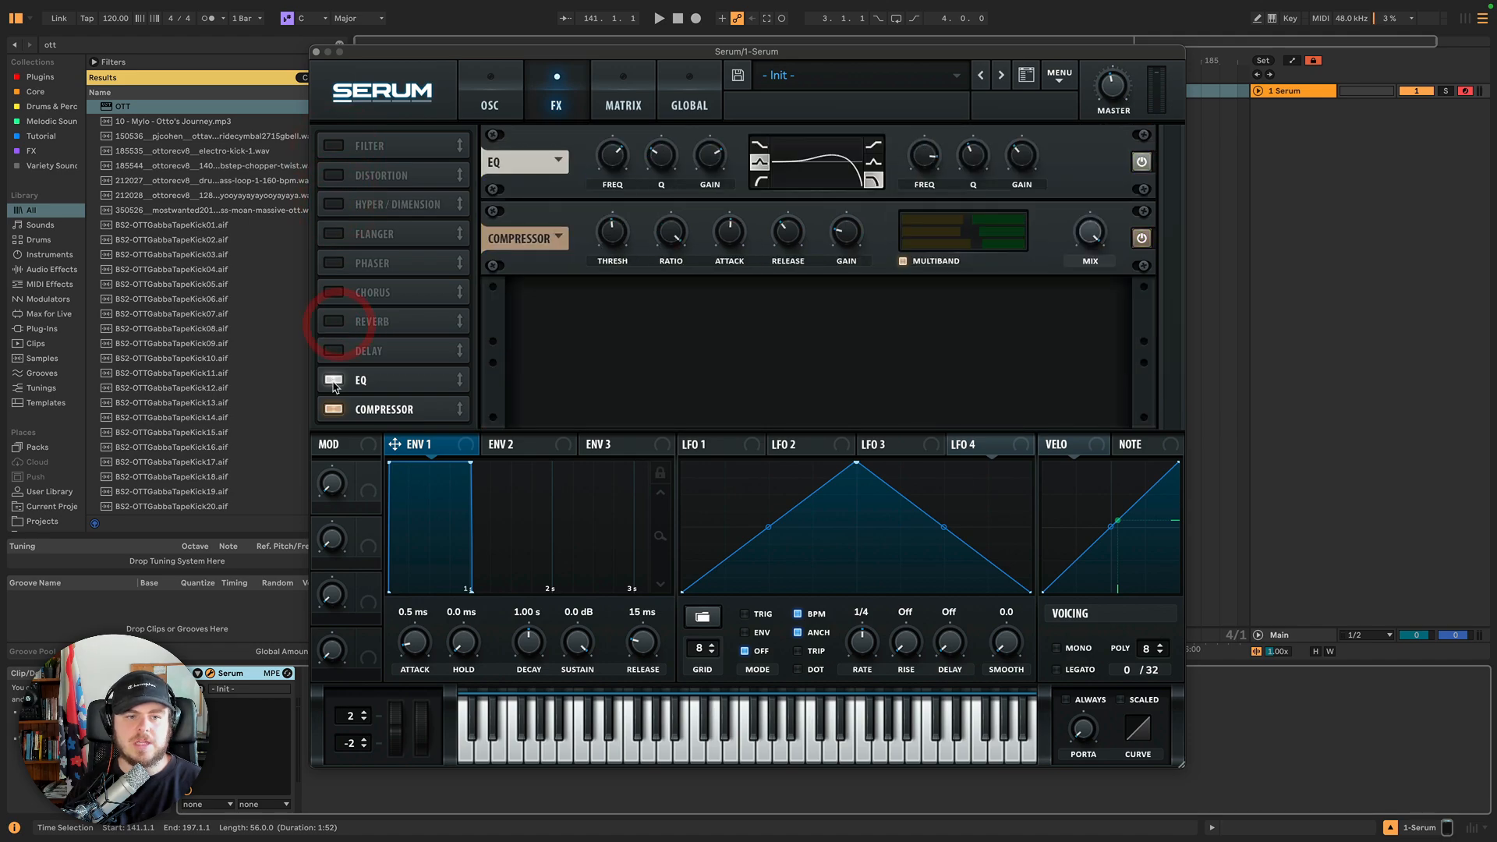
click(333, 379)
click(334, 409)
click(499, 106)
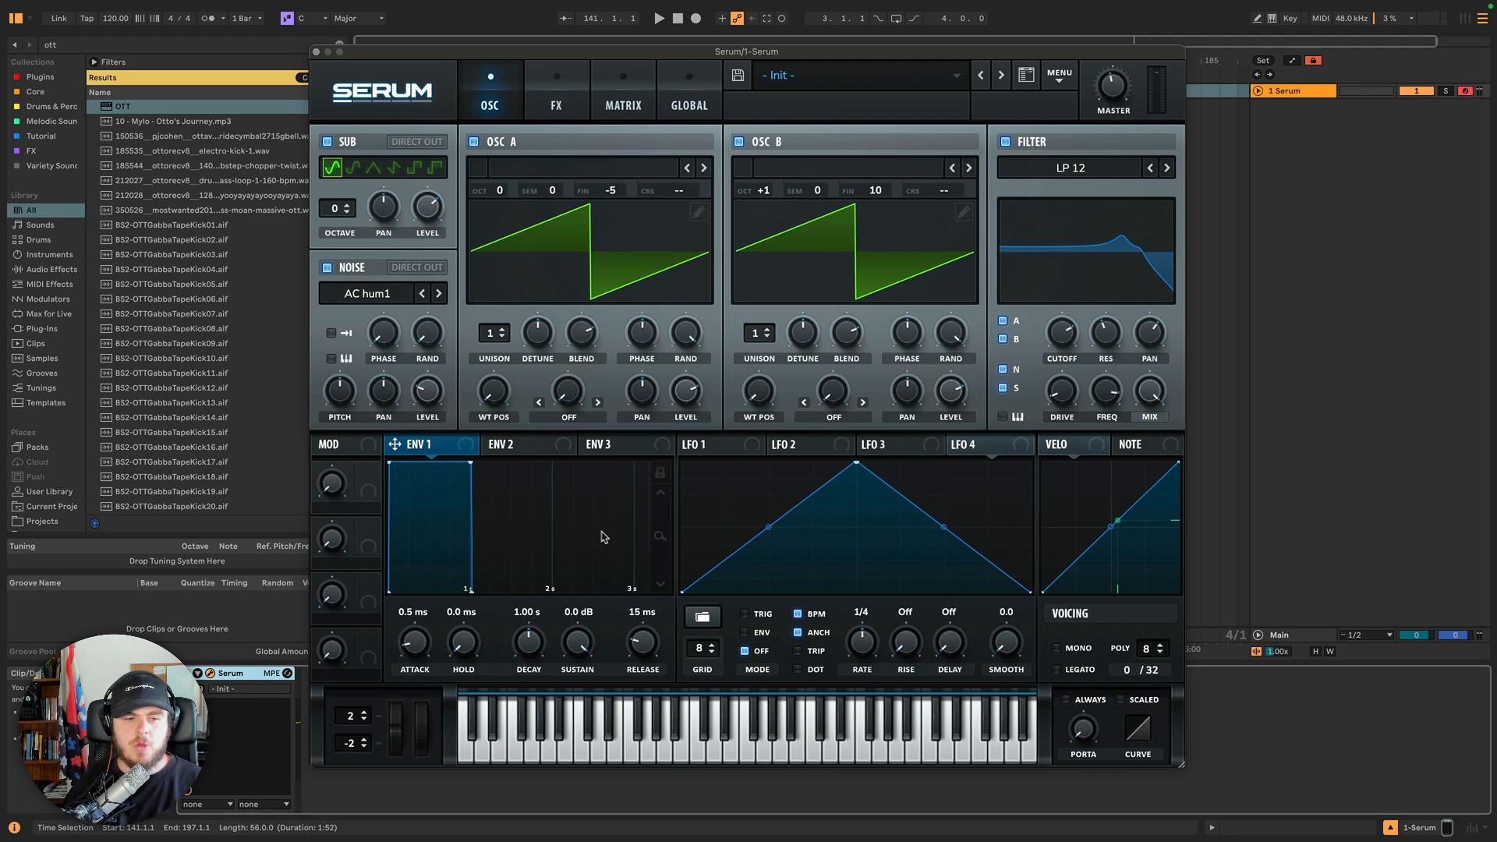
drag(419, 651, 414, 575)
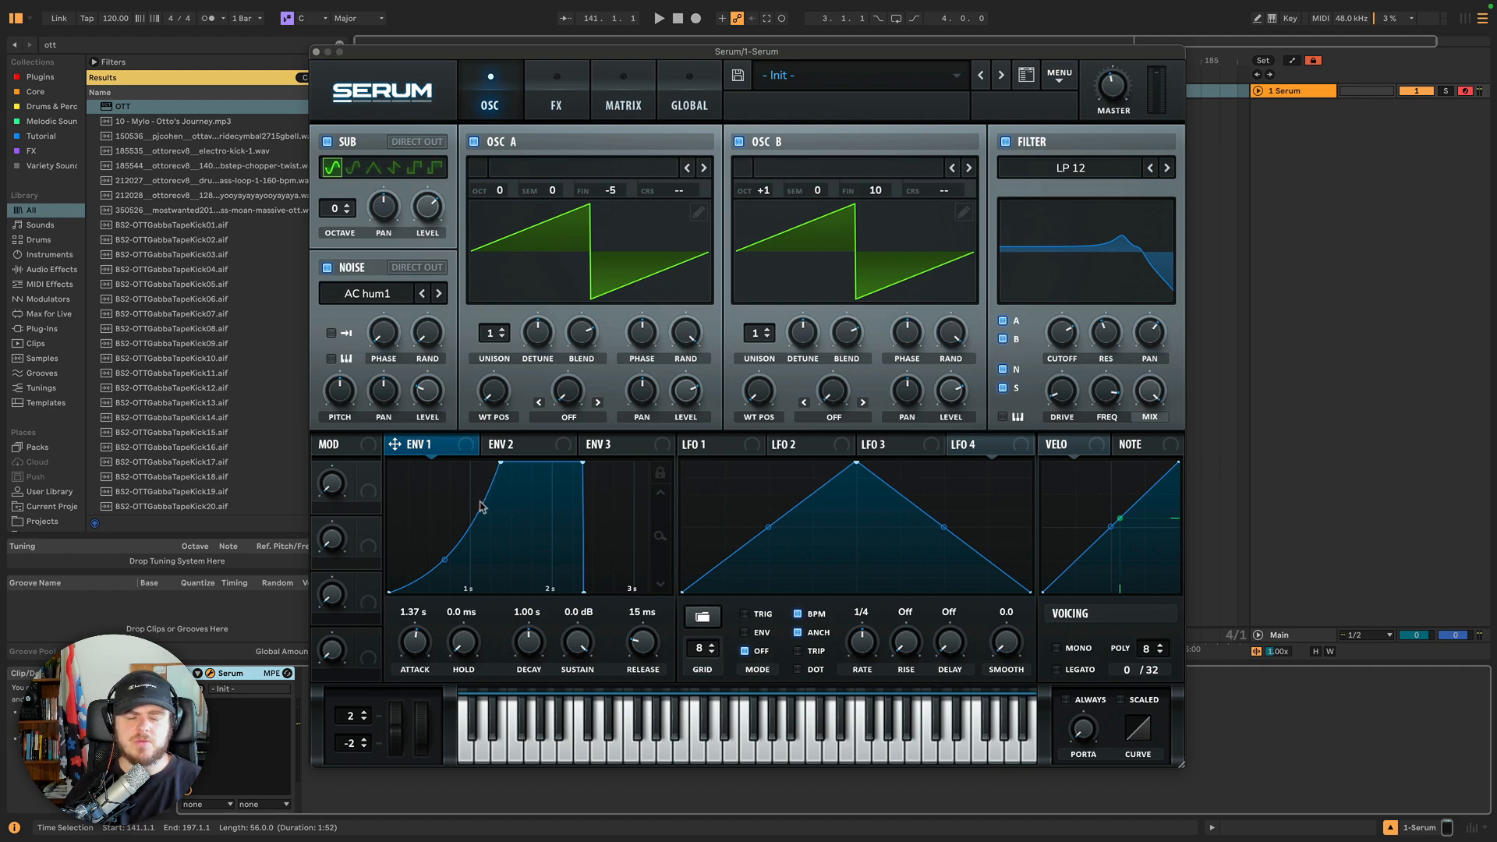
mouse_move(416, 643)
mouse_down()
mouse_move(418, 707)
mouse_move(416, 654)
mouse_up()
mouse_move(414, 650)
mouse_down()
mouse_move(411, 673)
mouse_move(414, 624)
mouse_up()
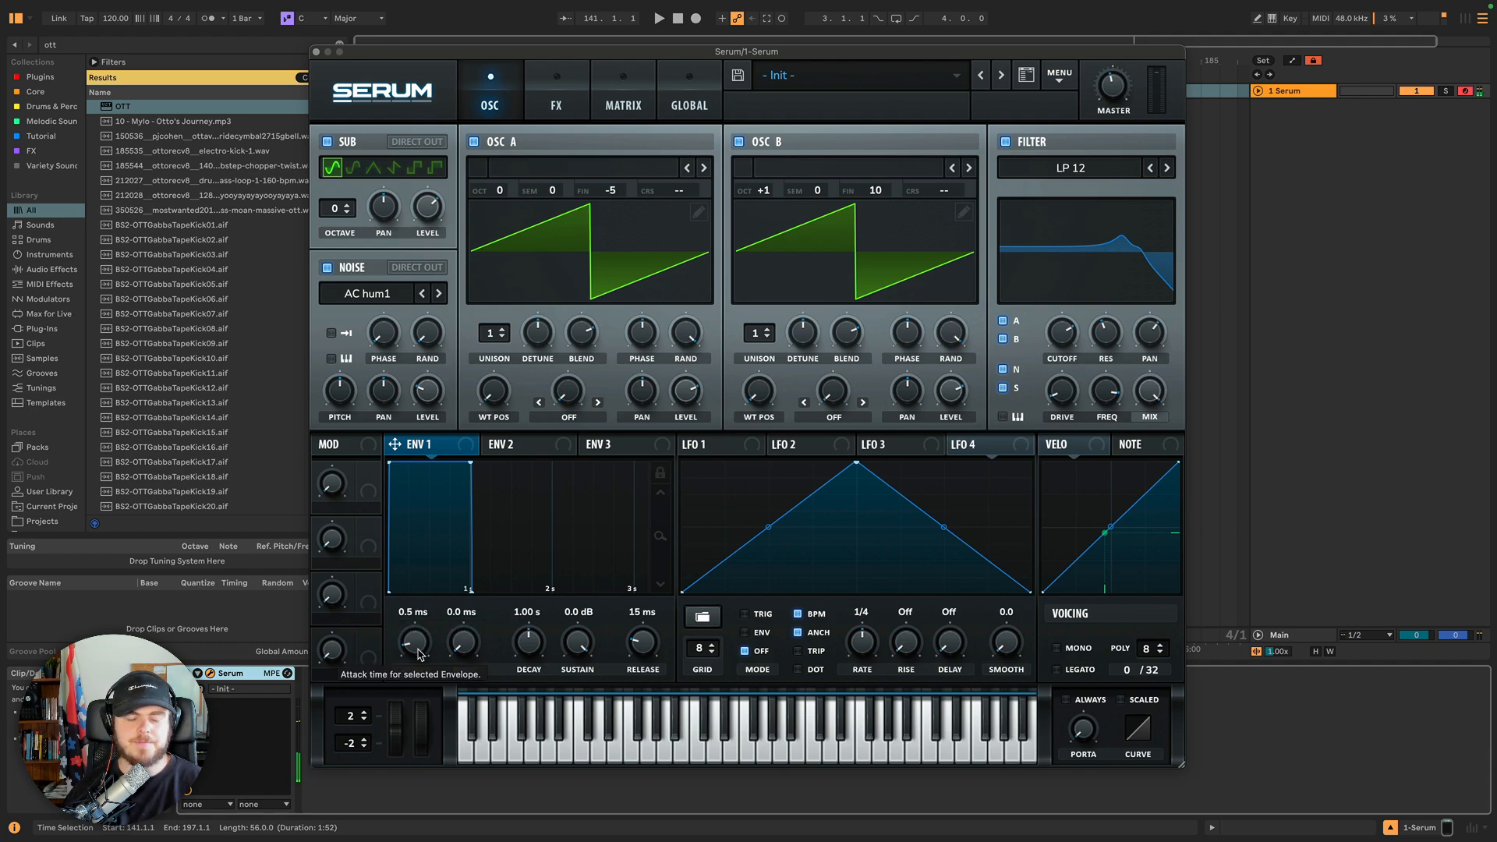
mouse_move(468, 652)
mouse_down()
mouse_move(468, 597)
mouse_move(473, 660)
mouse_up()
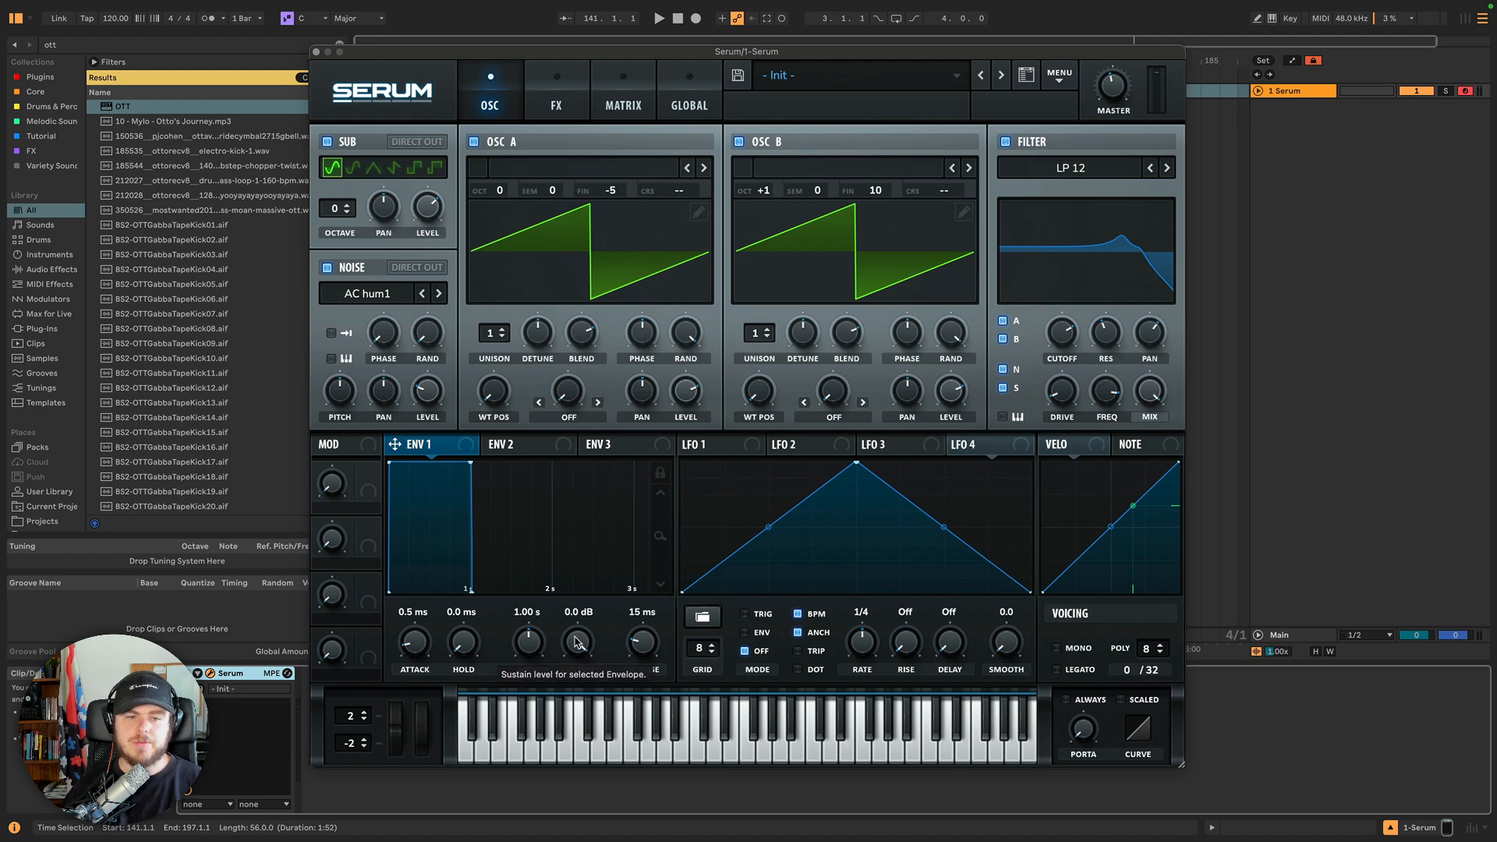
Set Envelope 1's decay to 1.91 s and its sustain to -13.6 dB.
drag(574, 642, 568, 767)
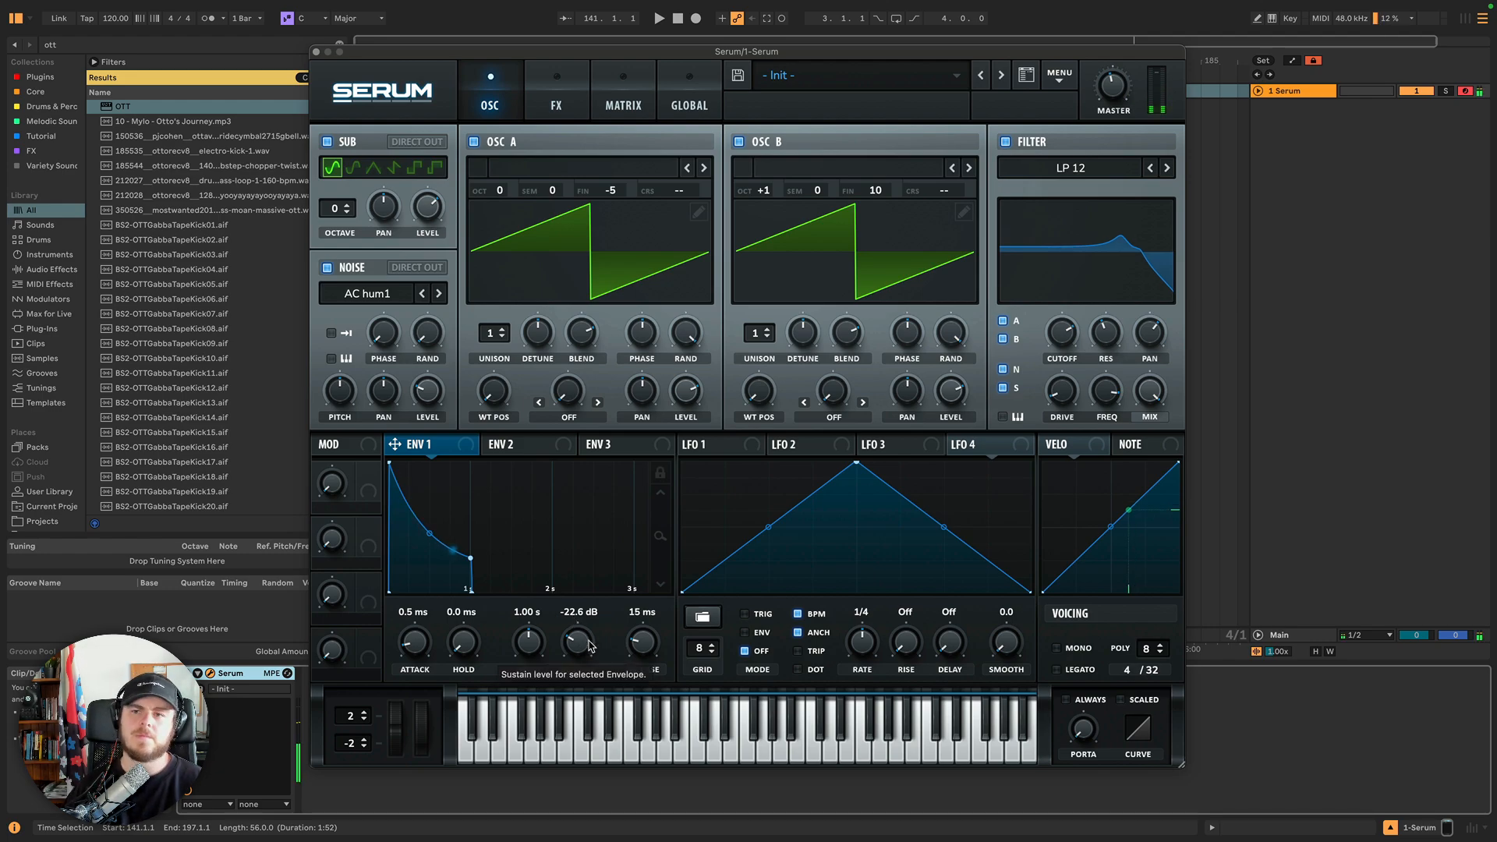
mouse_move(1126, 85)
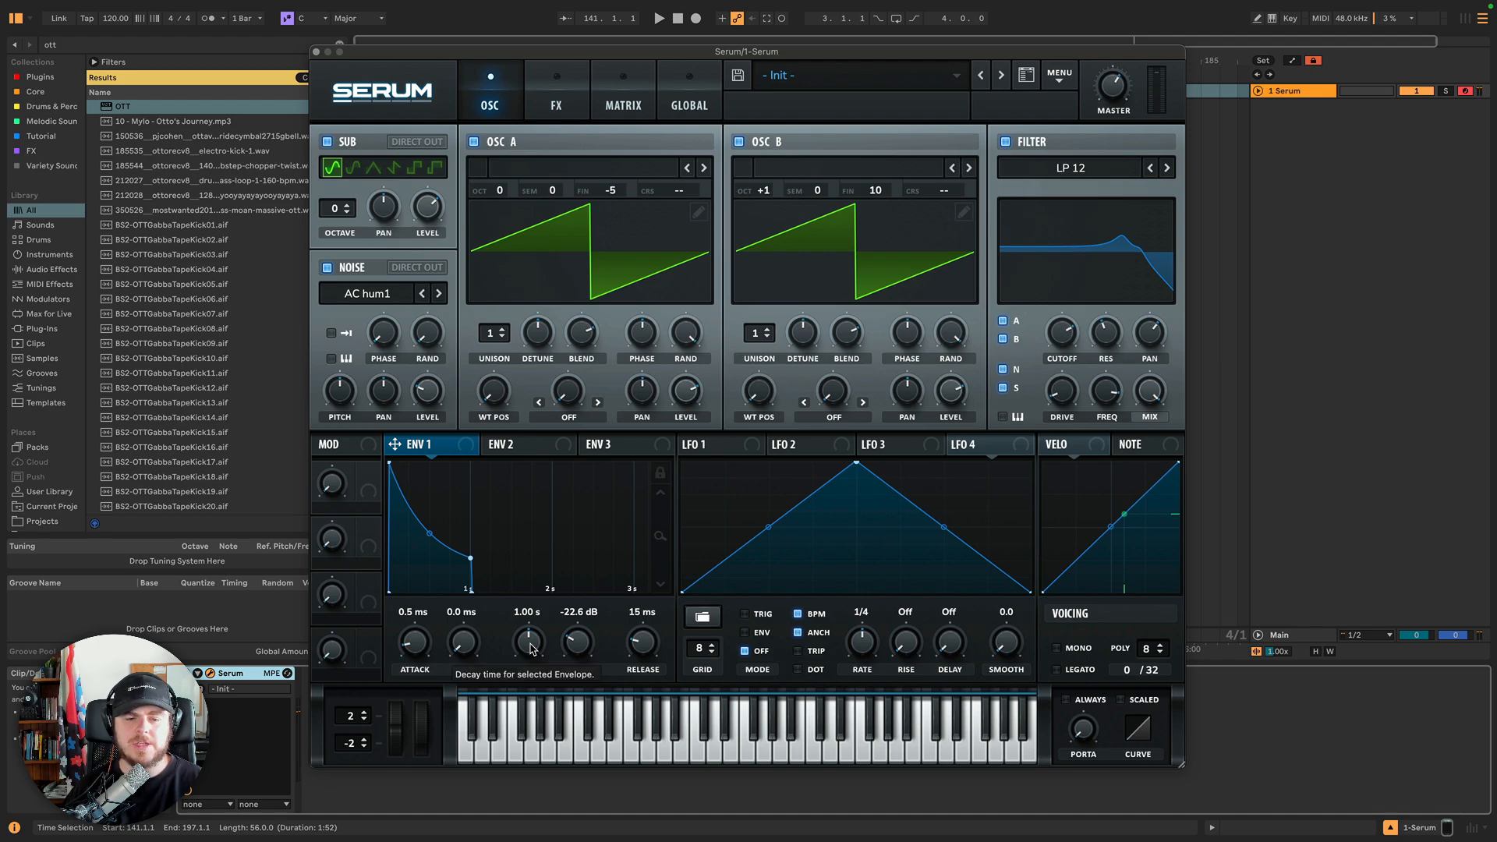
drag(530, 648, 528, 633)
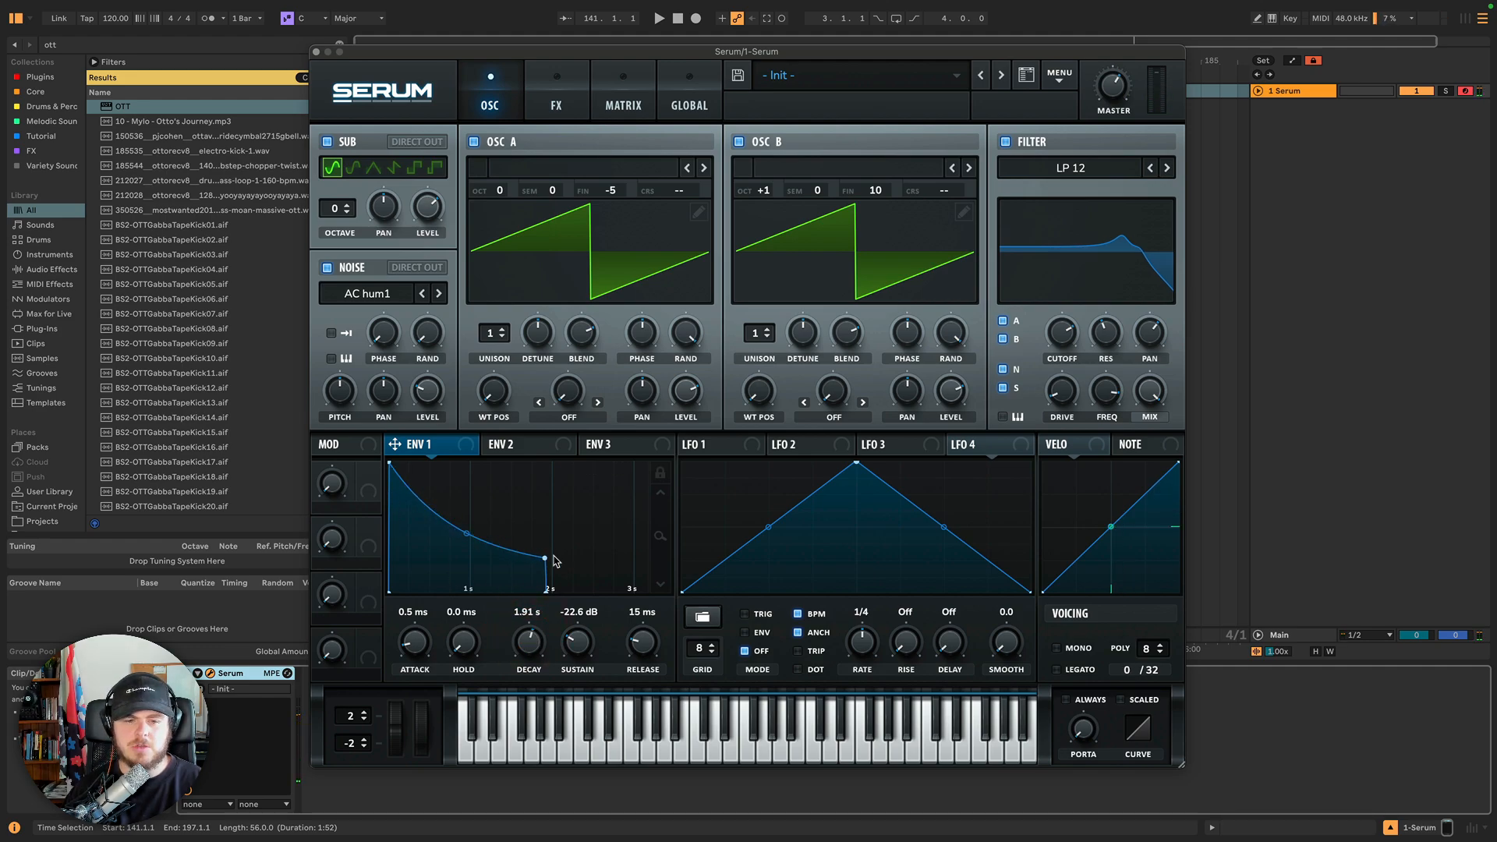
drag(585, 645, 574, 701)
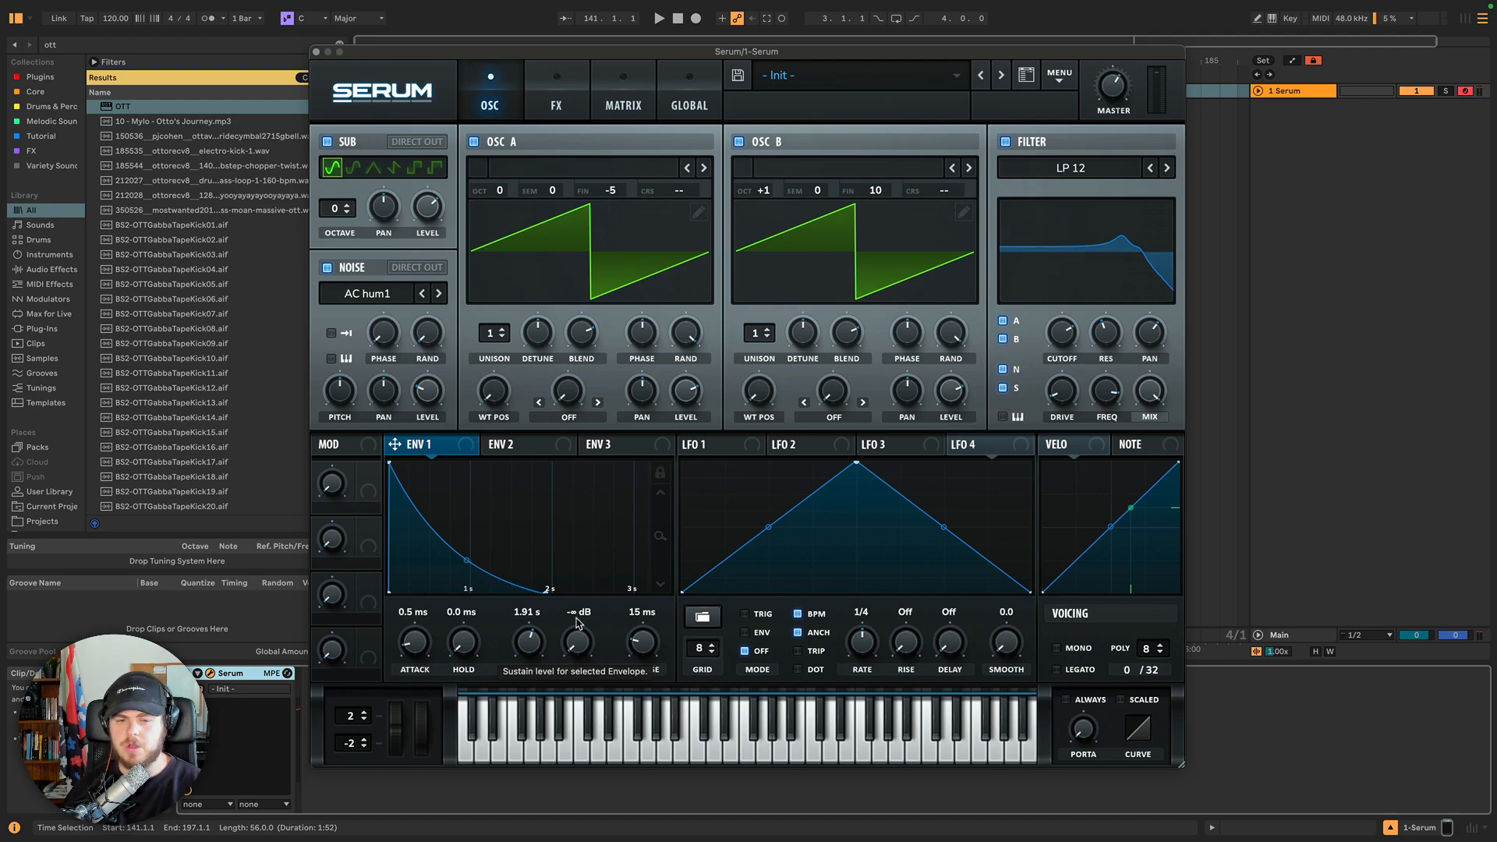
drag(576, 640, 559, 518)
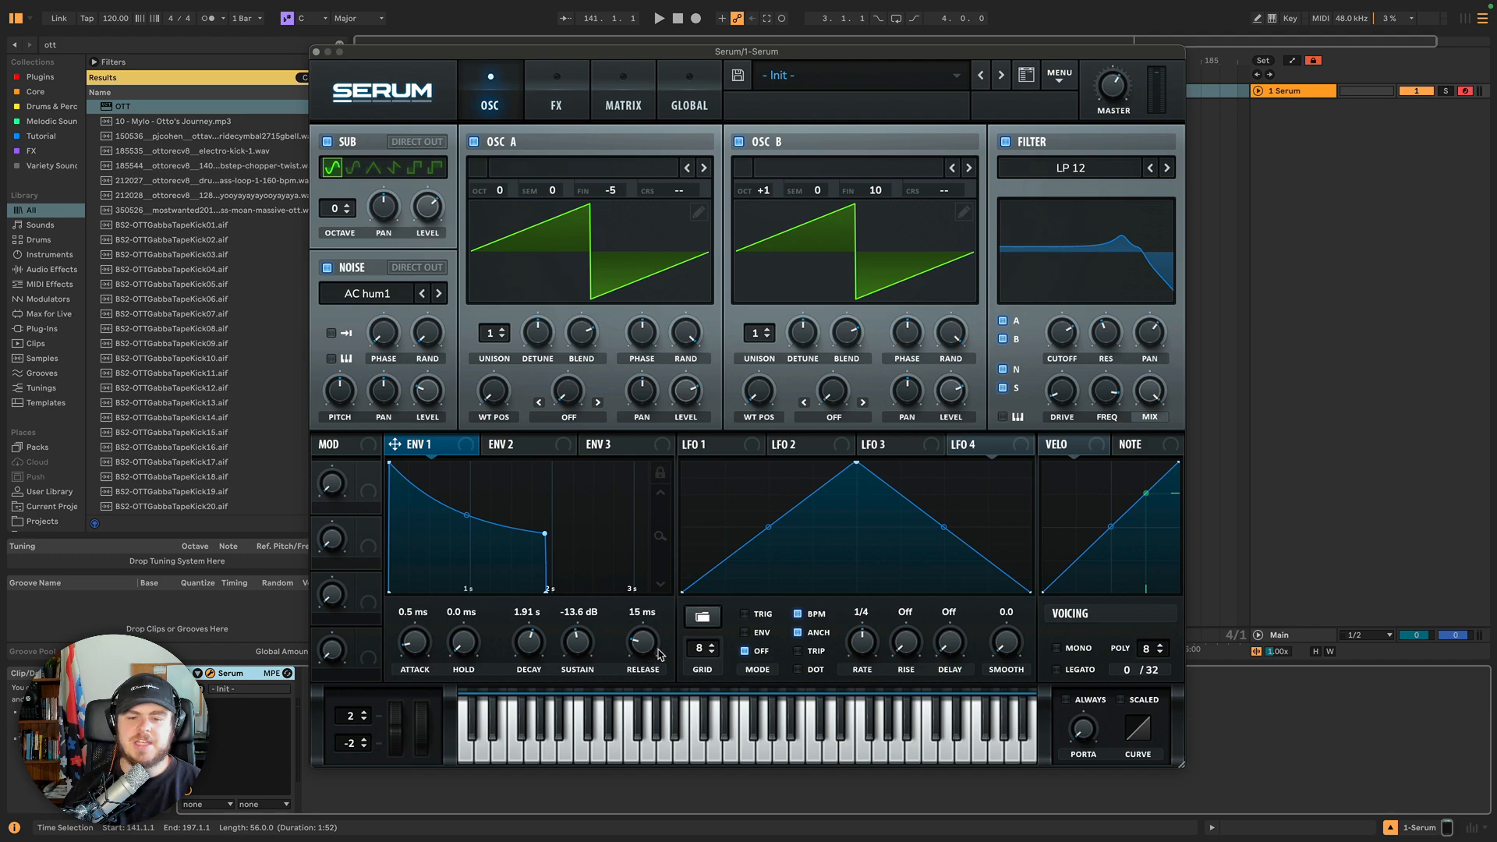
Set Envelope 1's release time to 4.13 s.
mouse_move(644, 644)
mouse_down()
mouse_move(646, 614)
mouse_move(648, 640)
mouse_up()
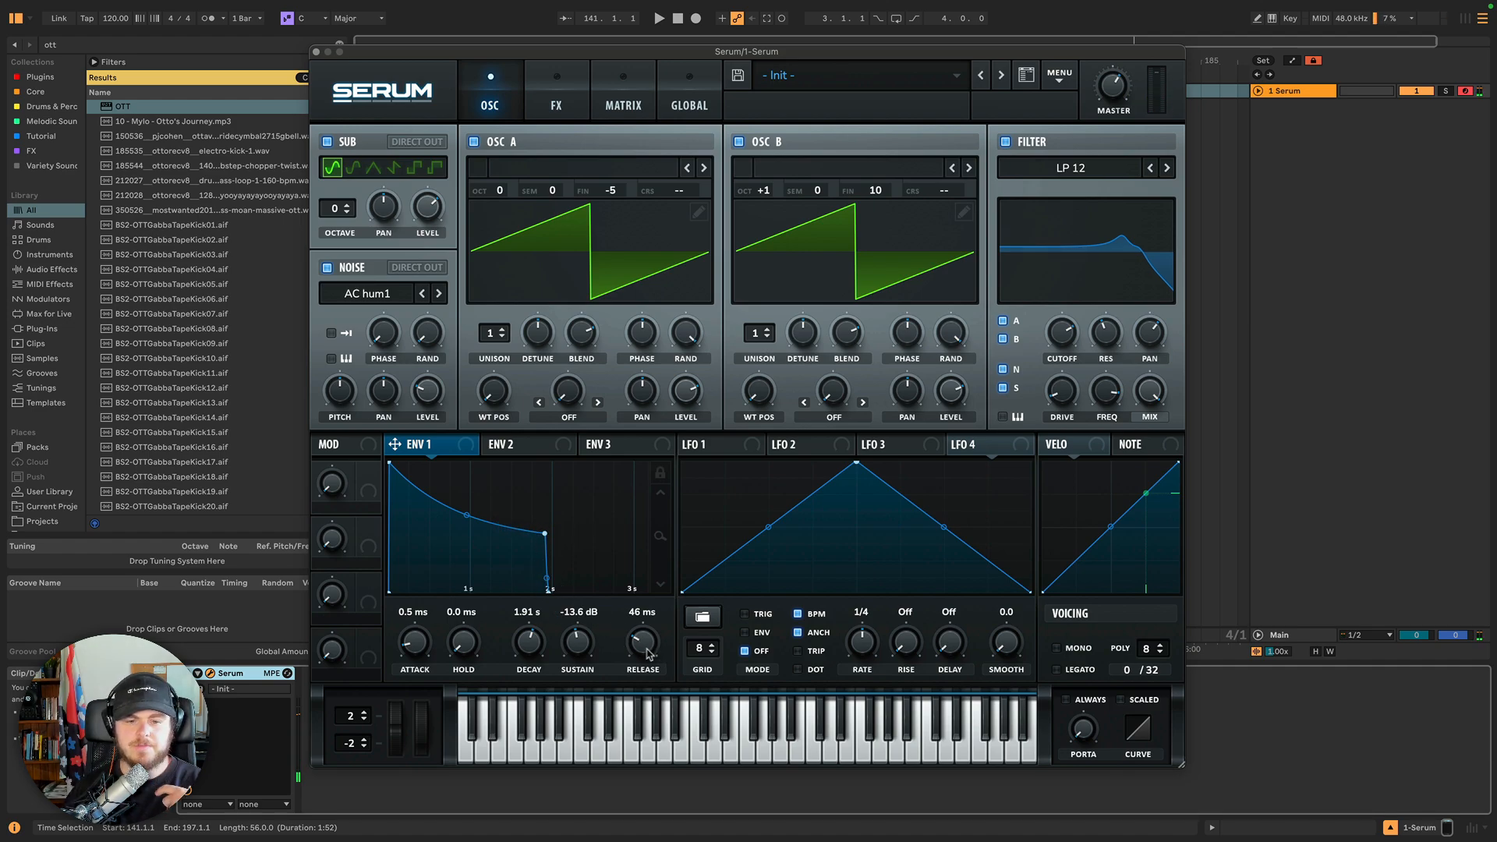
drag(647, 653, 646, 609)
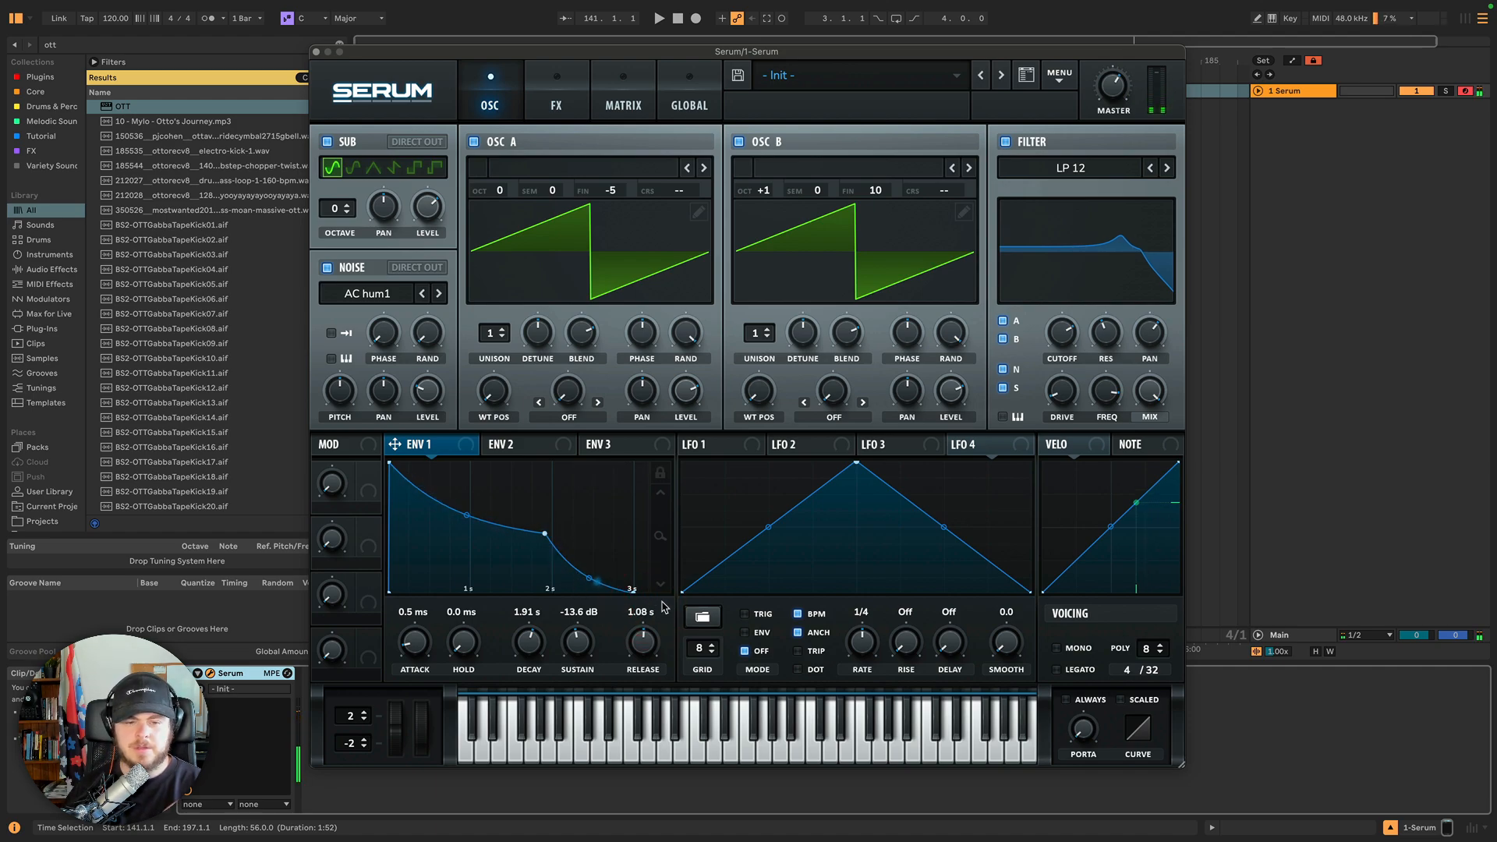
drag(645, 652, 636, 590)
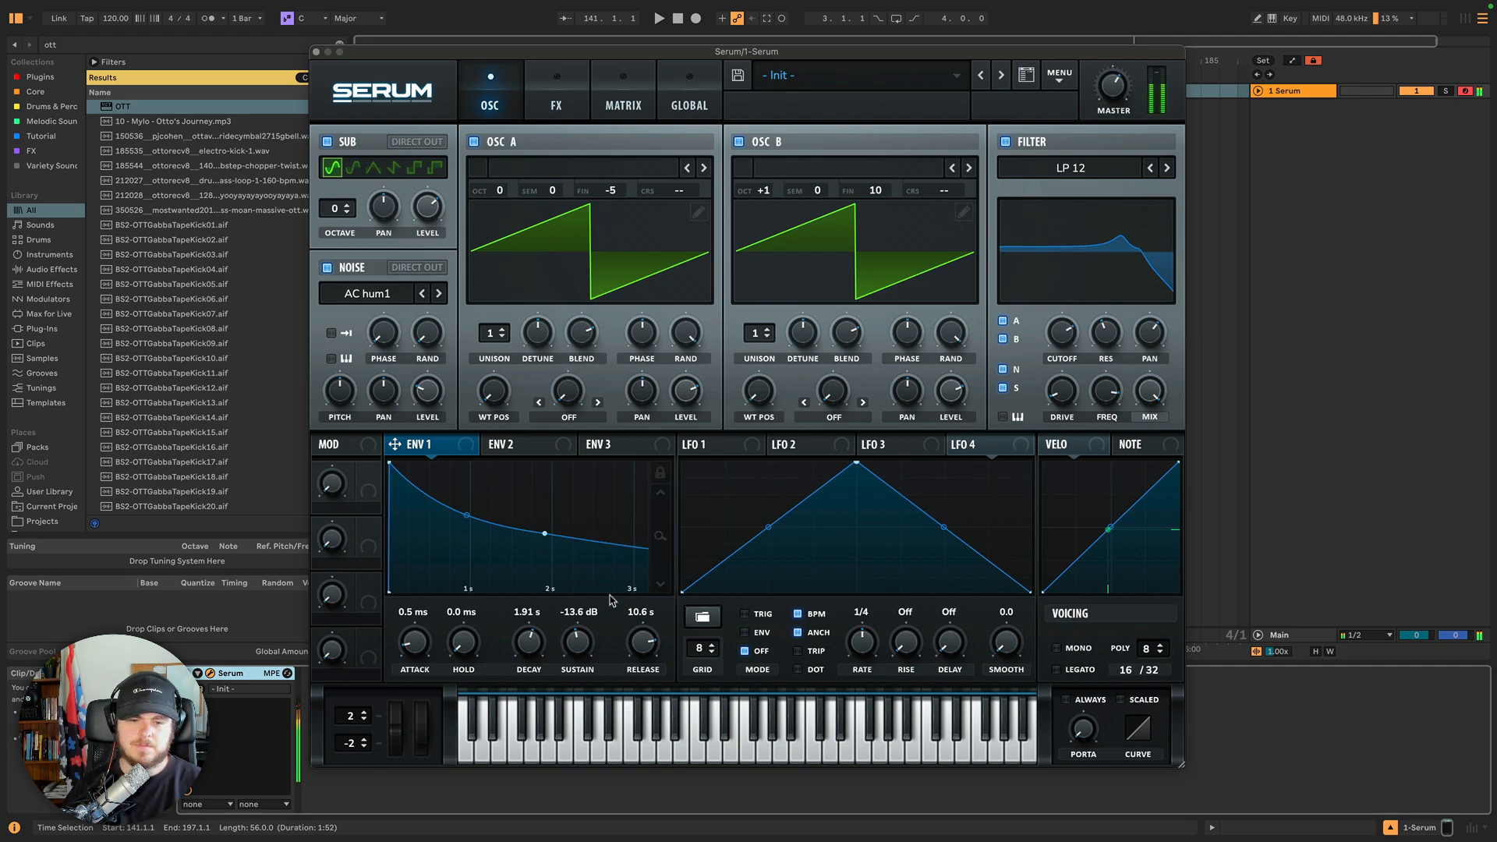
drag(639, 646, 635, 697)
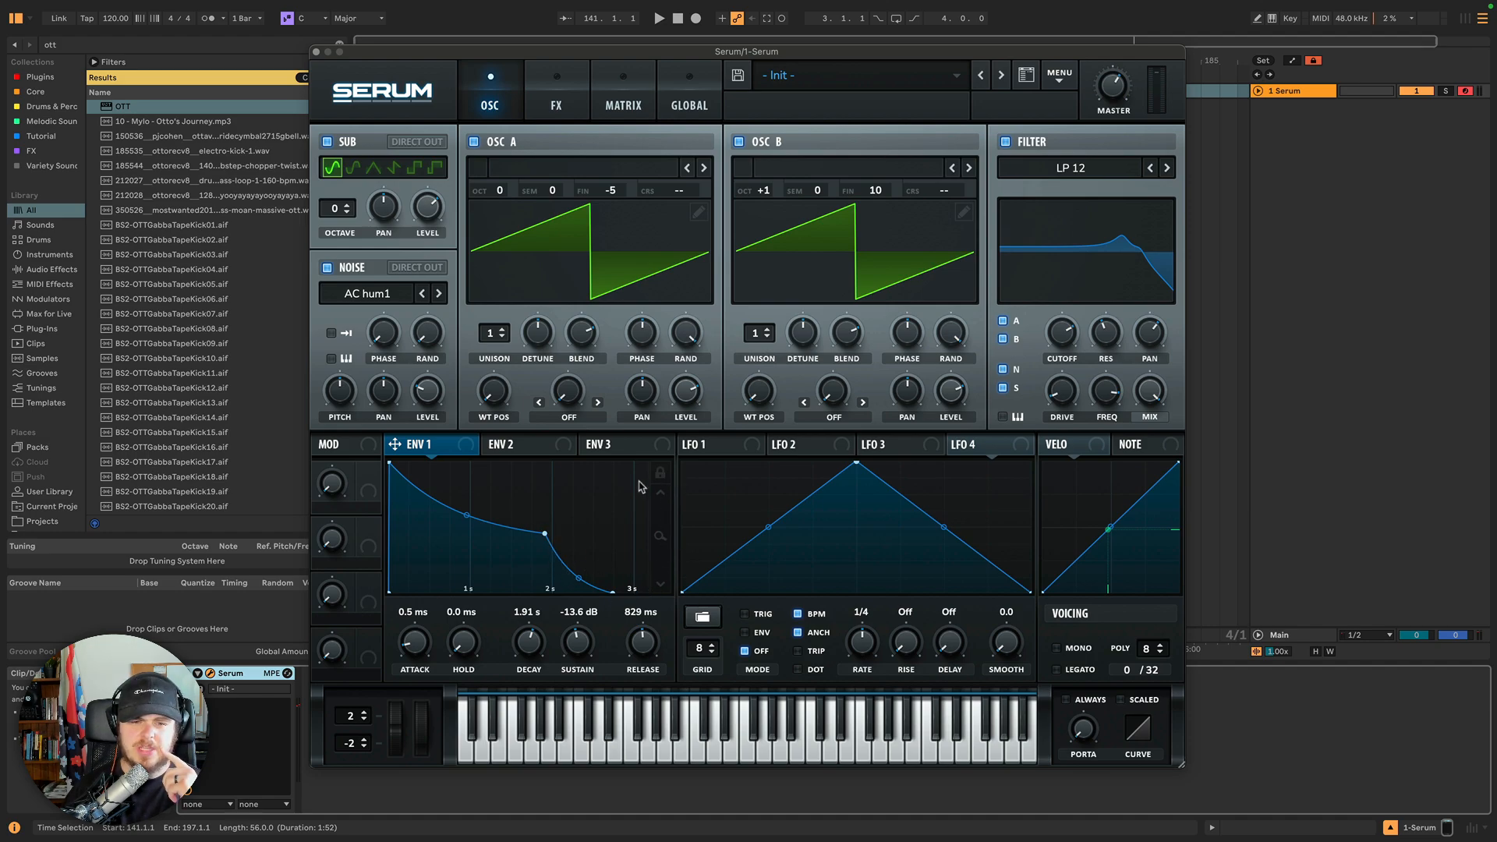
drag(642, 647, 643, 616)
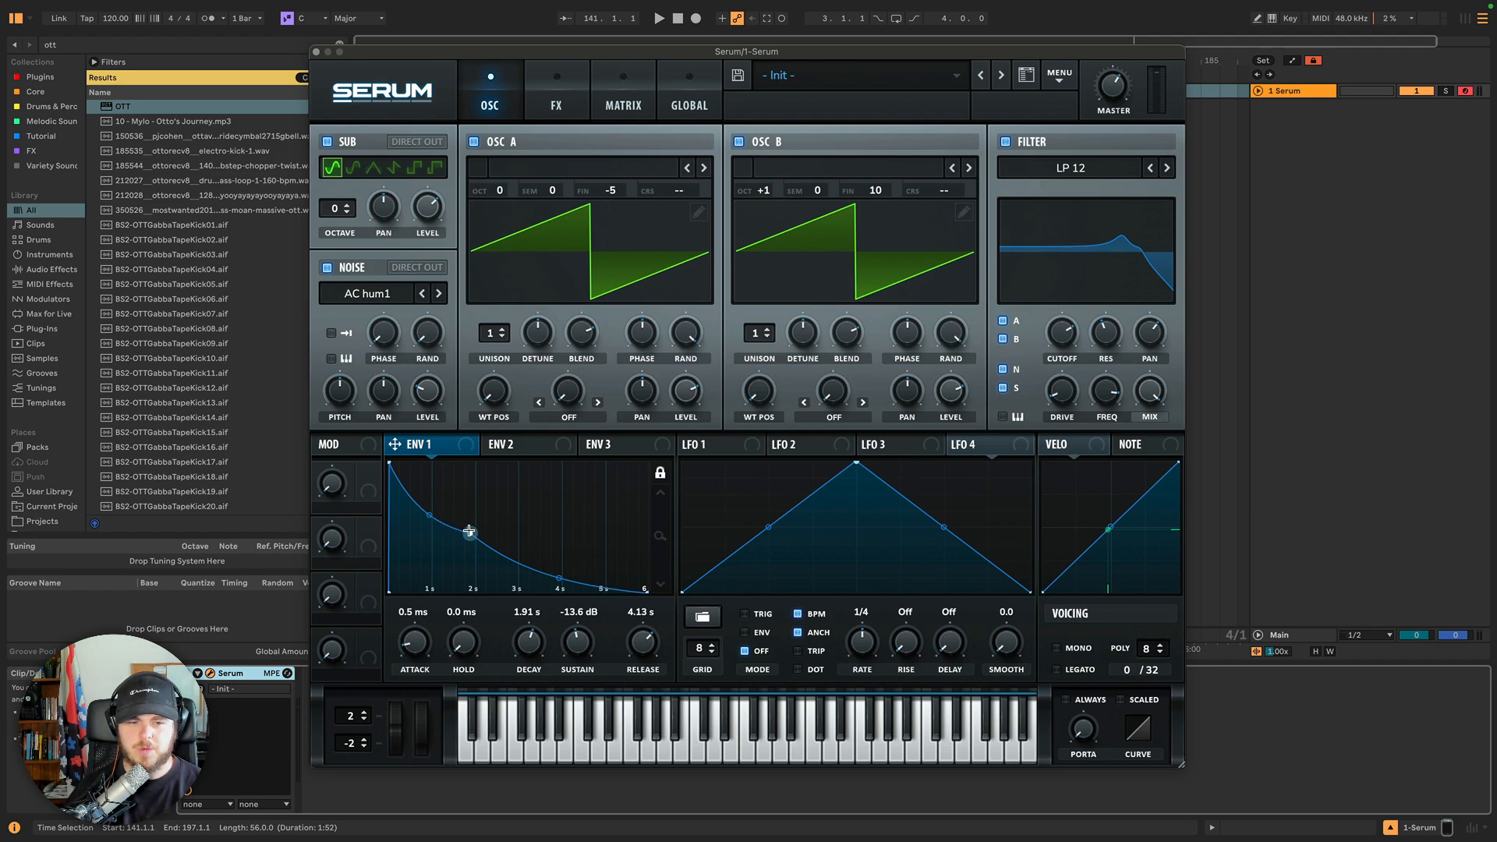
Reshape Envelope 1 in its graph to attack 192 ms, decay 1.13 s, sustain -9.3 dB and release 1.70 s.
drag(470, 533, 441, 515)
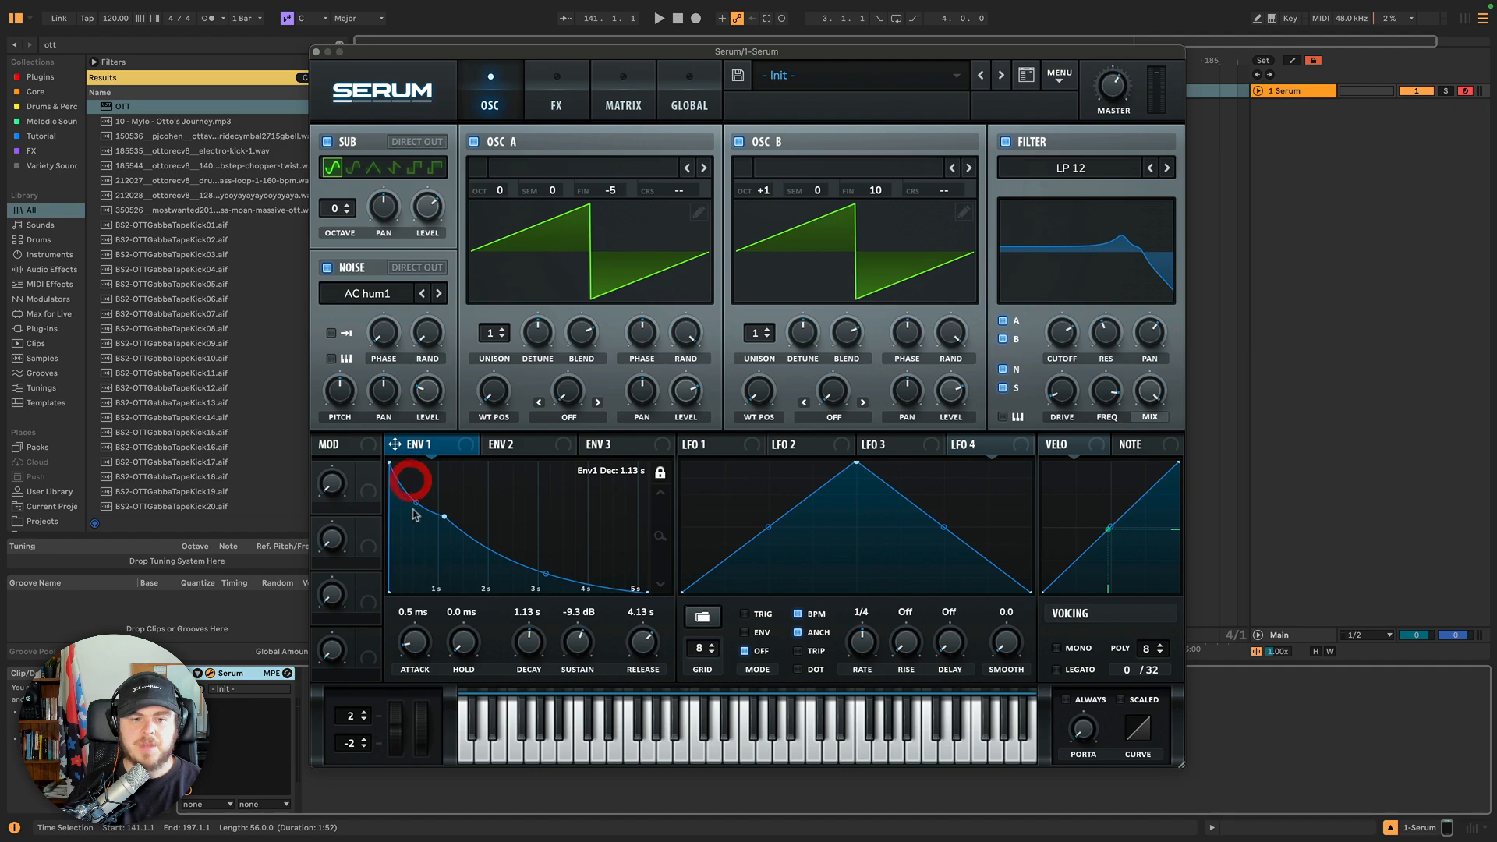
drag(389, 464, 437, 464)
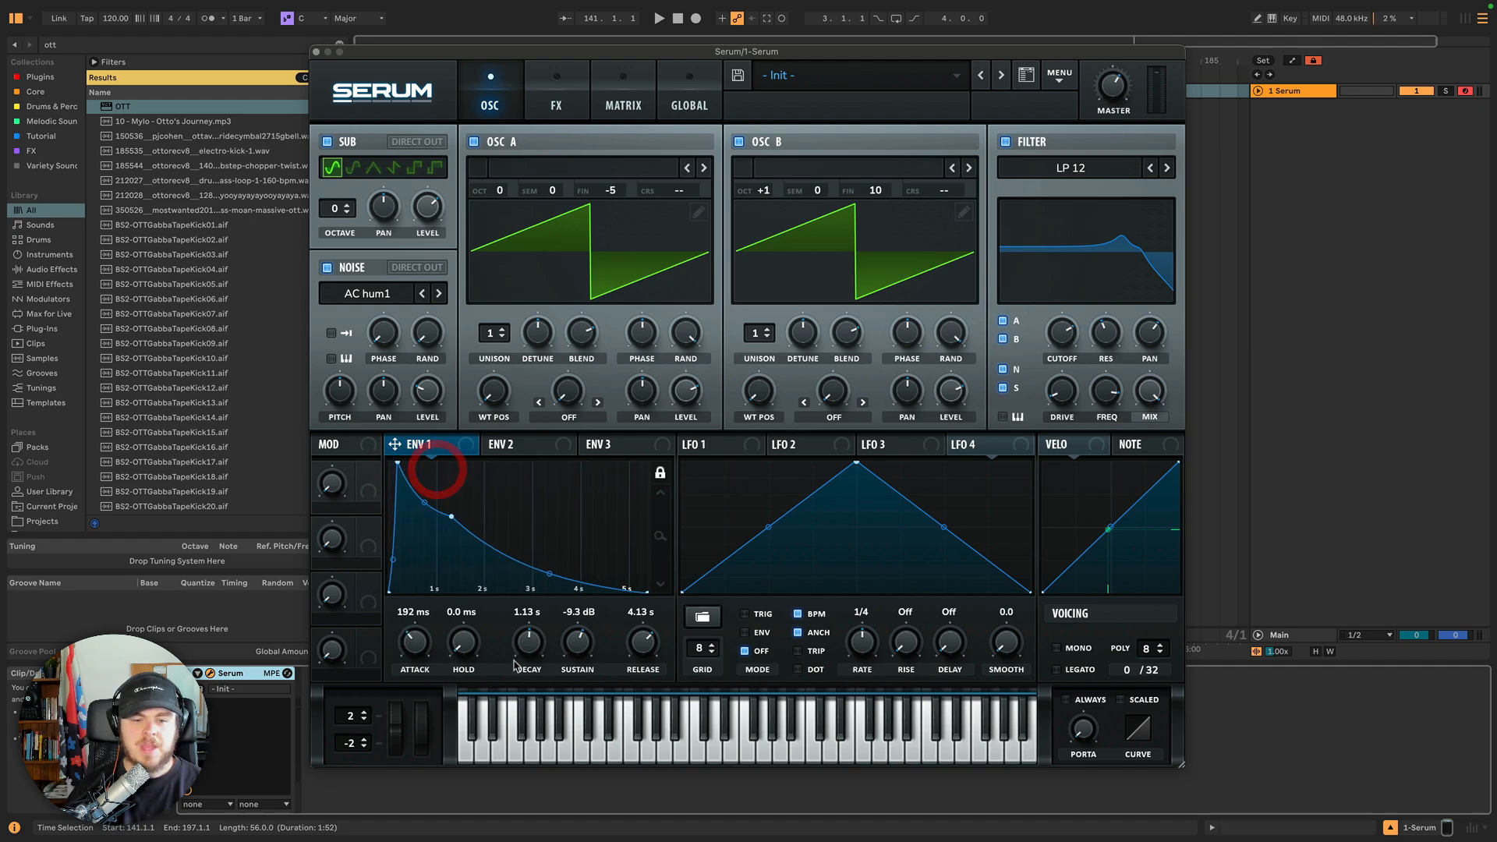
drag(646, 591, 507, 586)
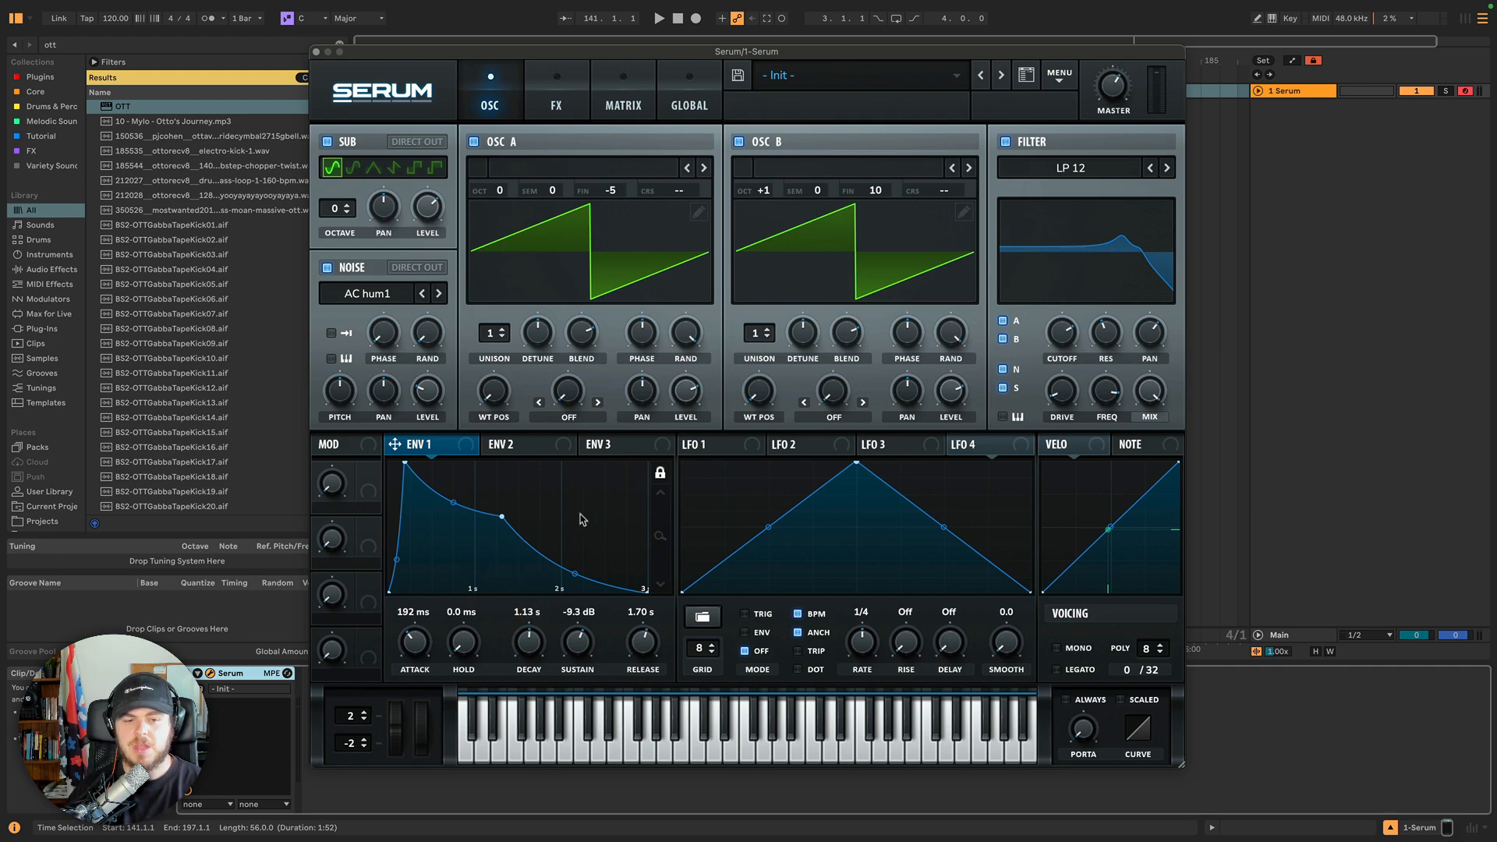
Set Envelope 1's release to 1.90 s and its hold to 968 ms.
click(661, 472)
drag(665, 531, 658, 488)
click(612, 531)
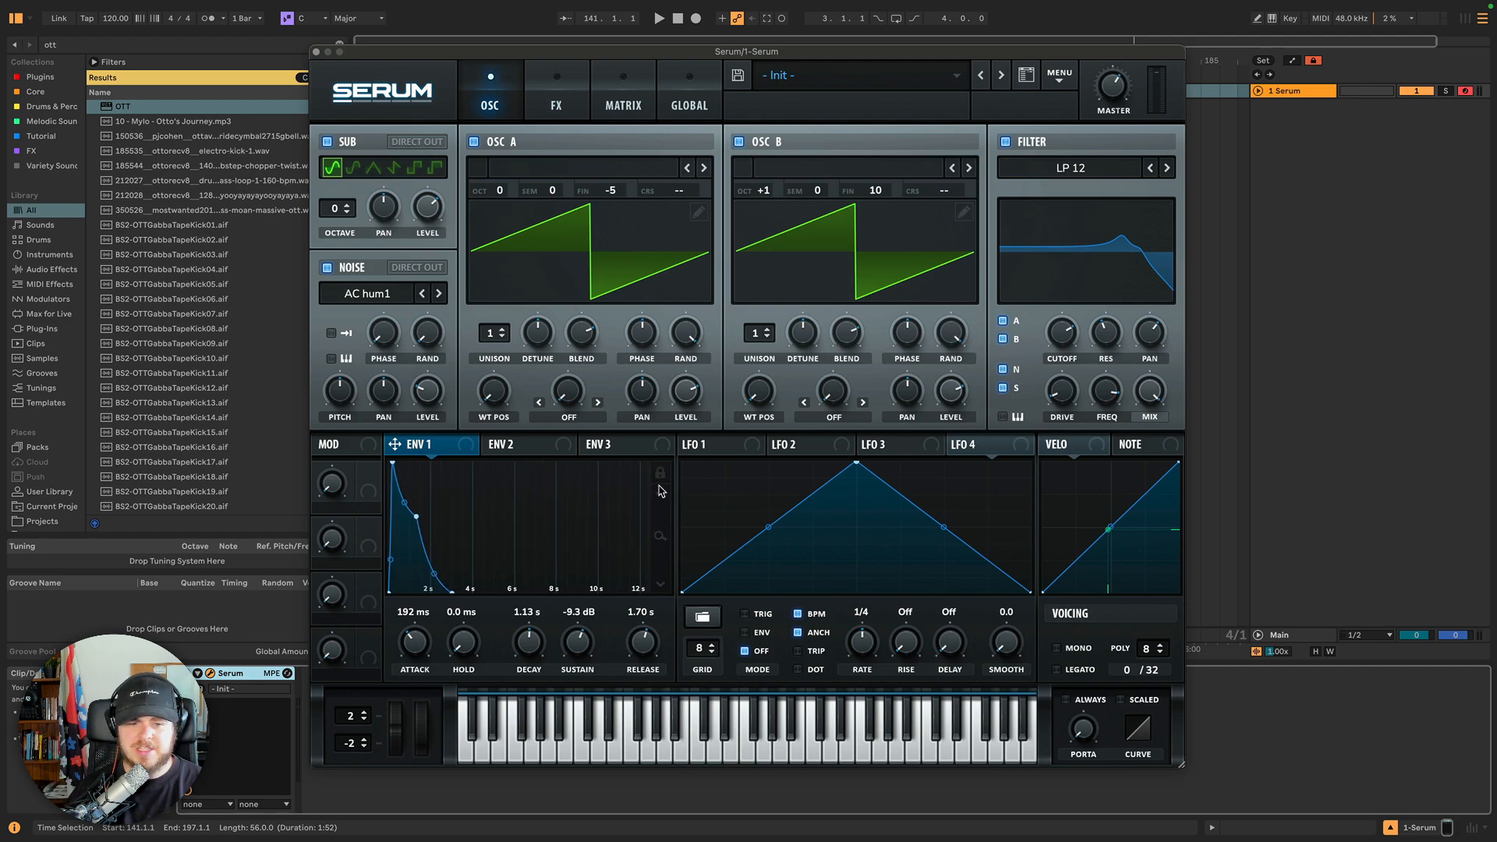
mouse_move(643, 644)
mouse_down()
mouse_move(643, 620)
mouse_move(639, 646)
mouse_up()
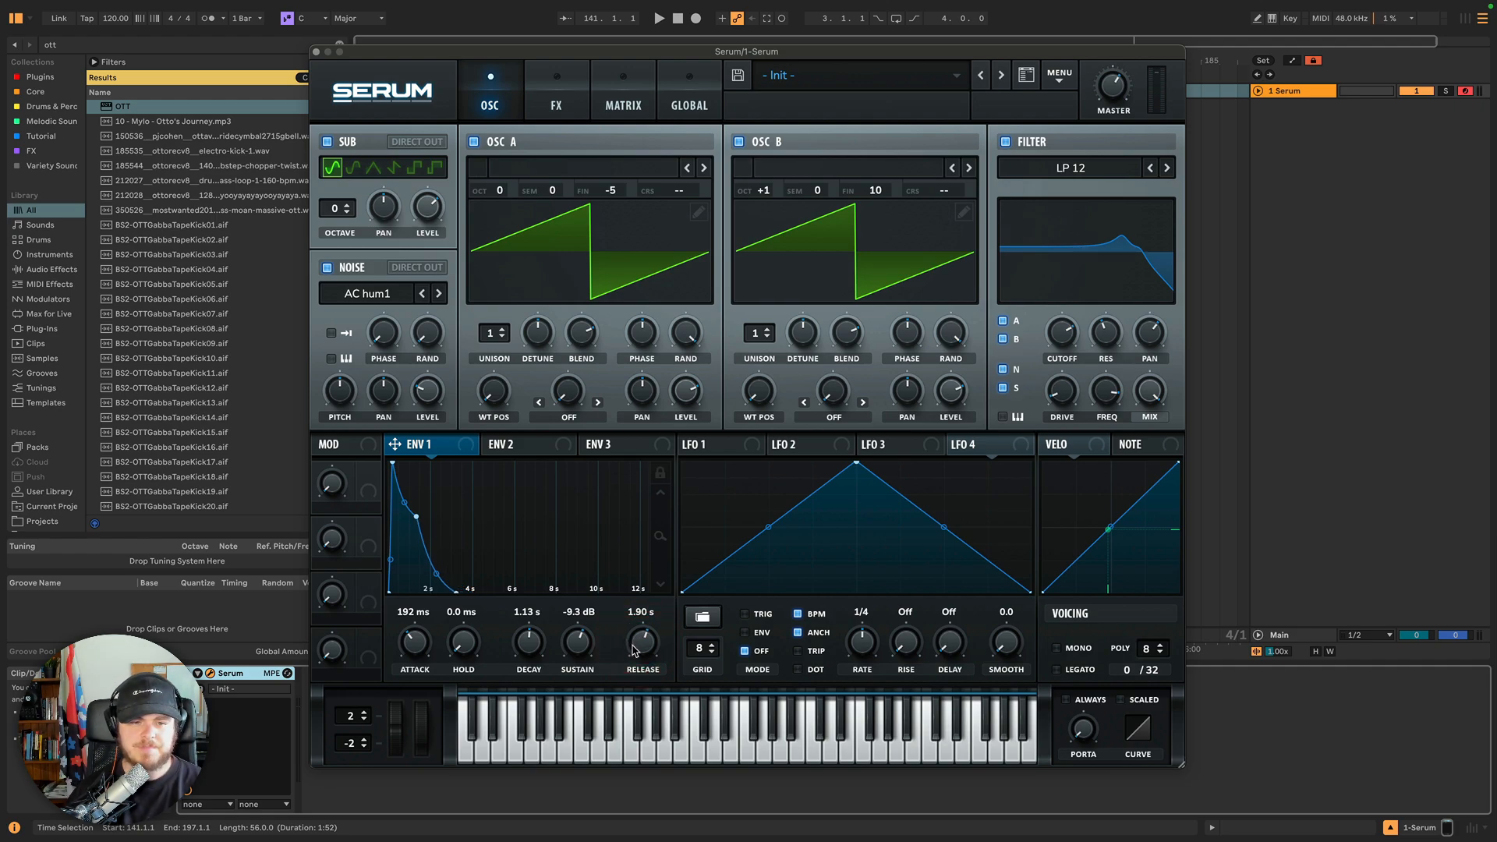
drag(467, 651, 475, 569)
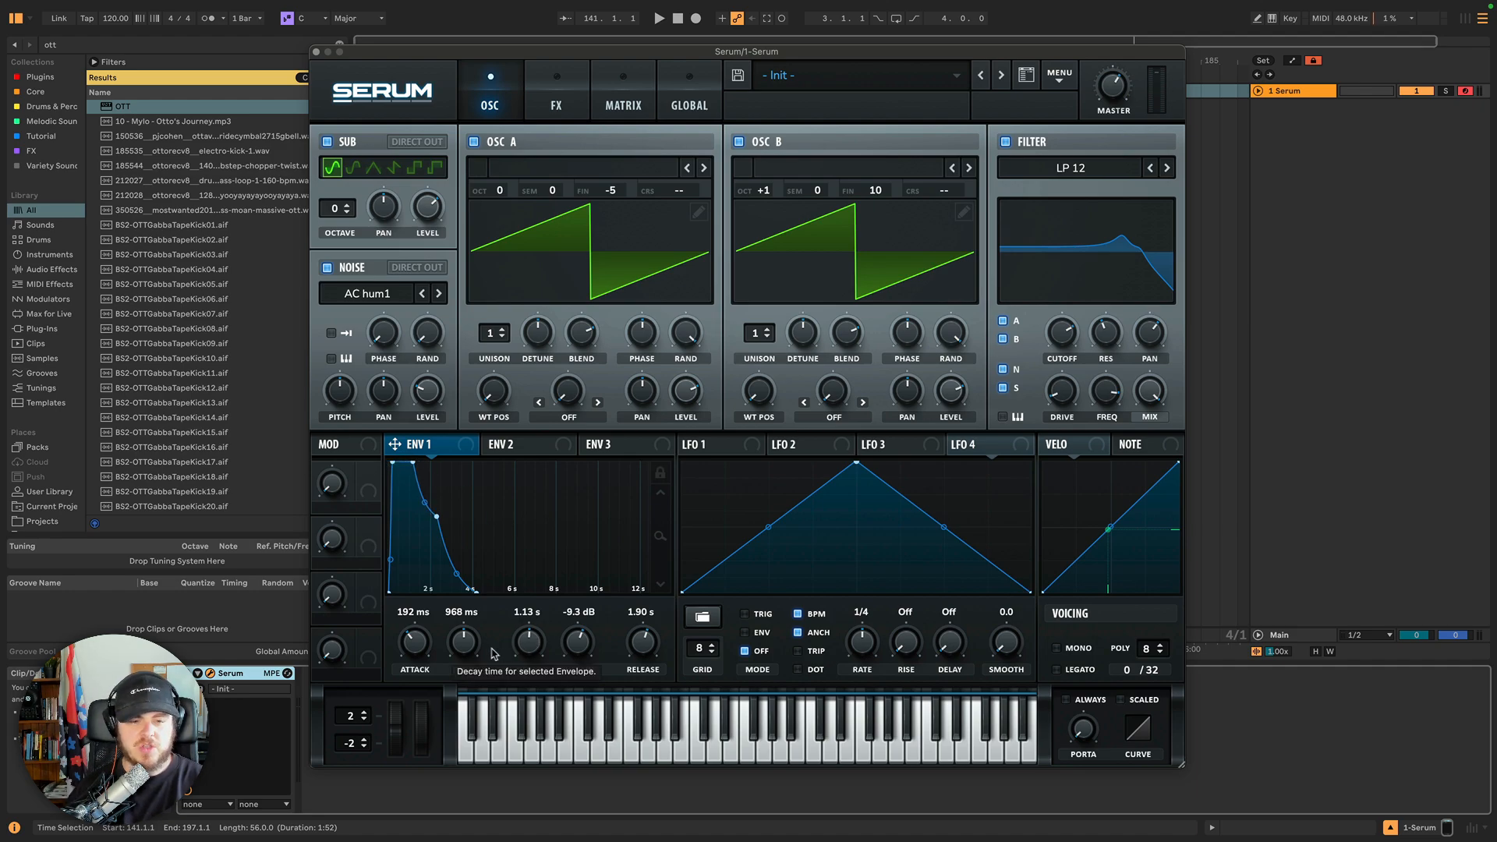
Set Envelope 1's hold to 120 ms and its sustain to -16.3 dB.
drag(463, 641, 468, 634)
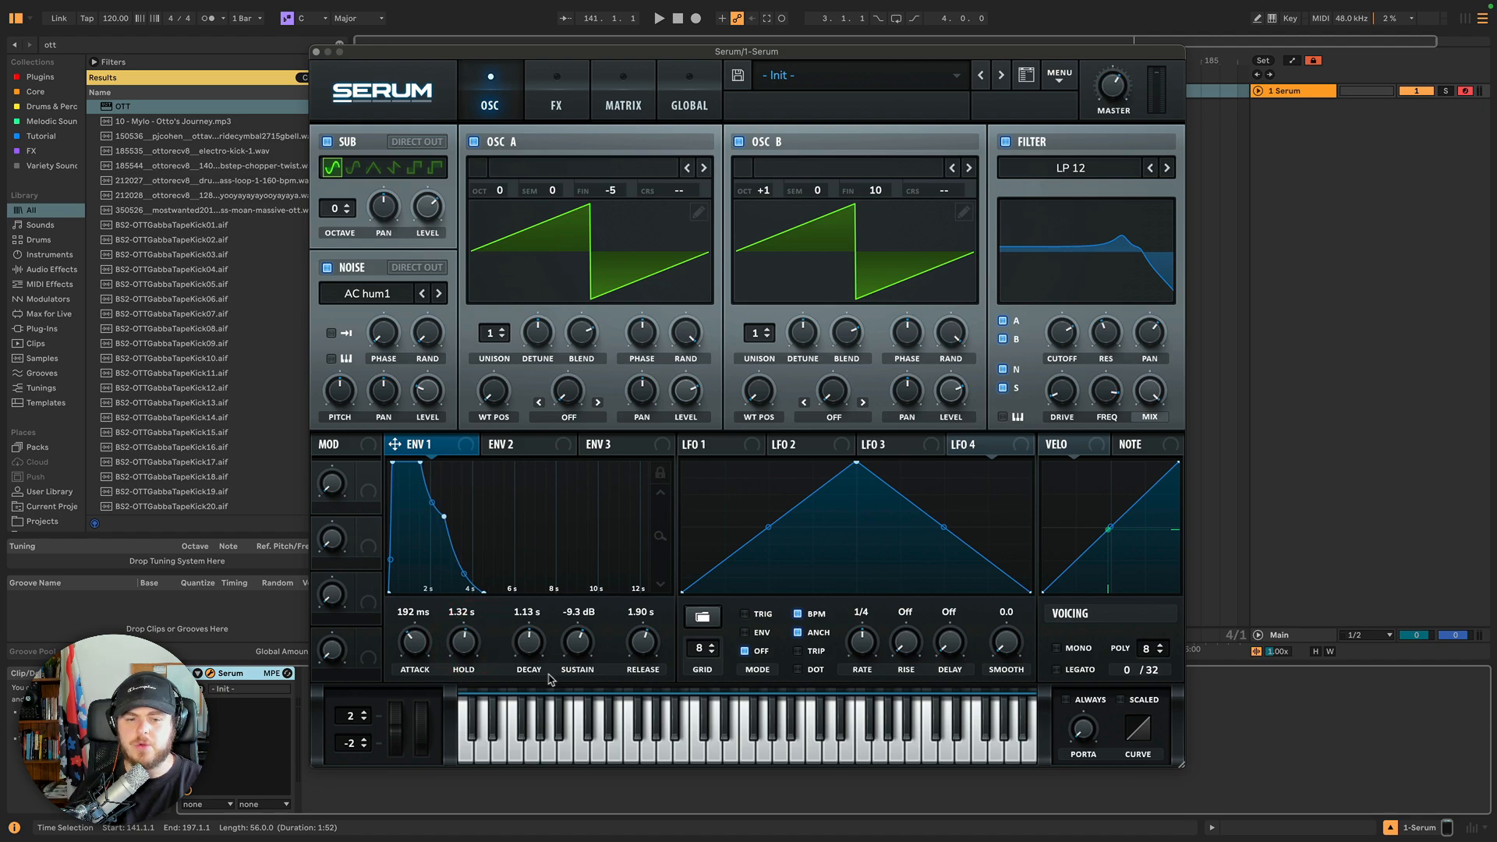
drag(583, 641, 587, 675)
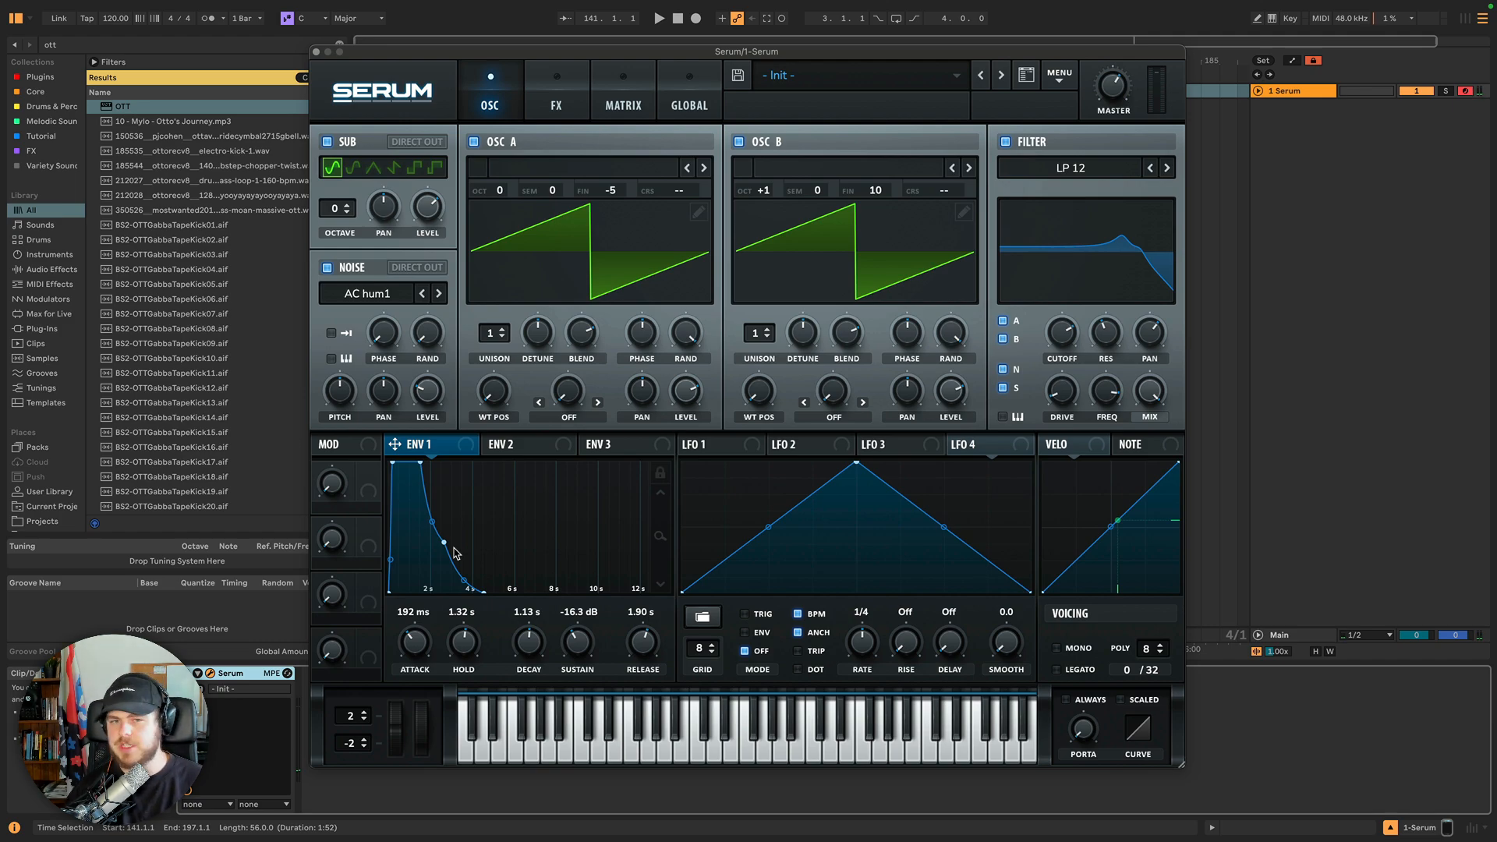
drag(474, 644, 463, 676)
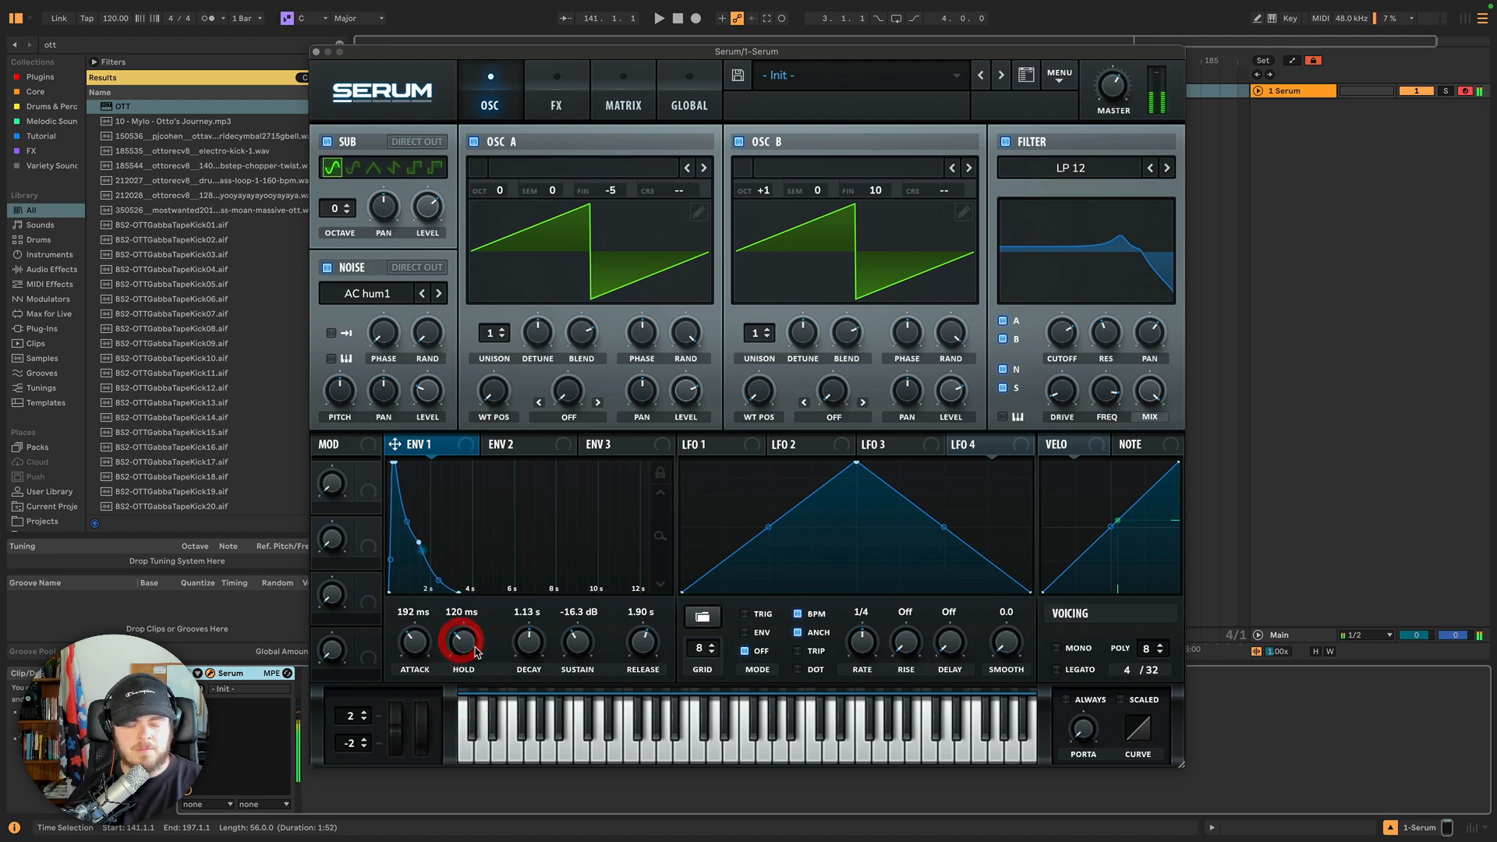
drag(461, 646, 457, 639)
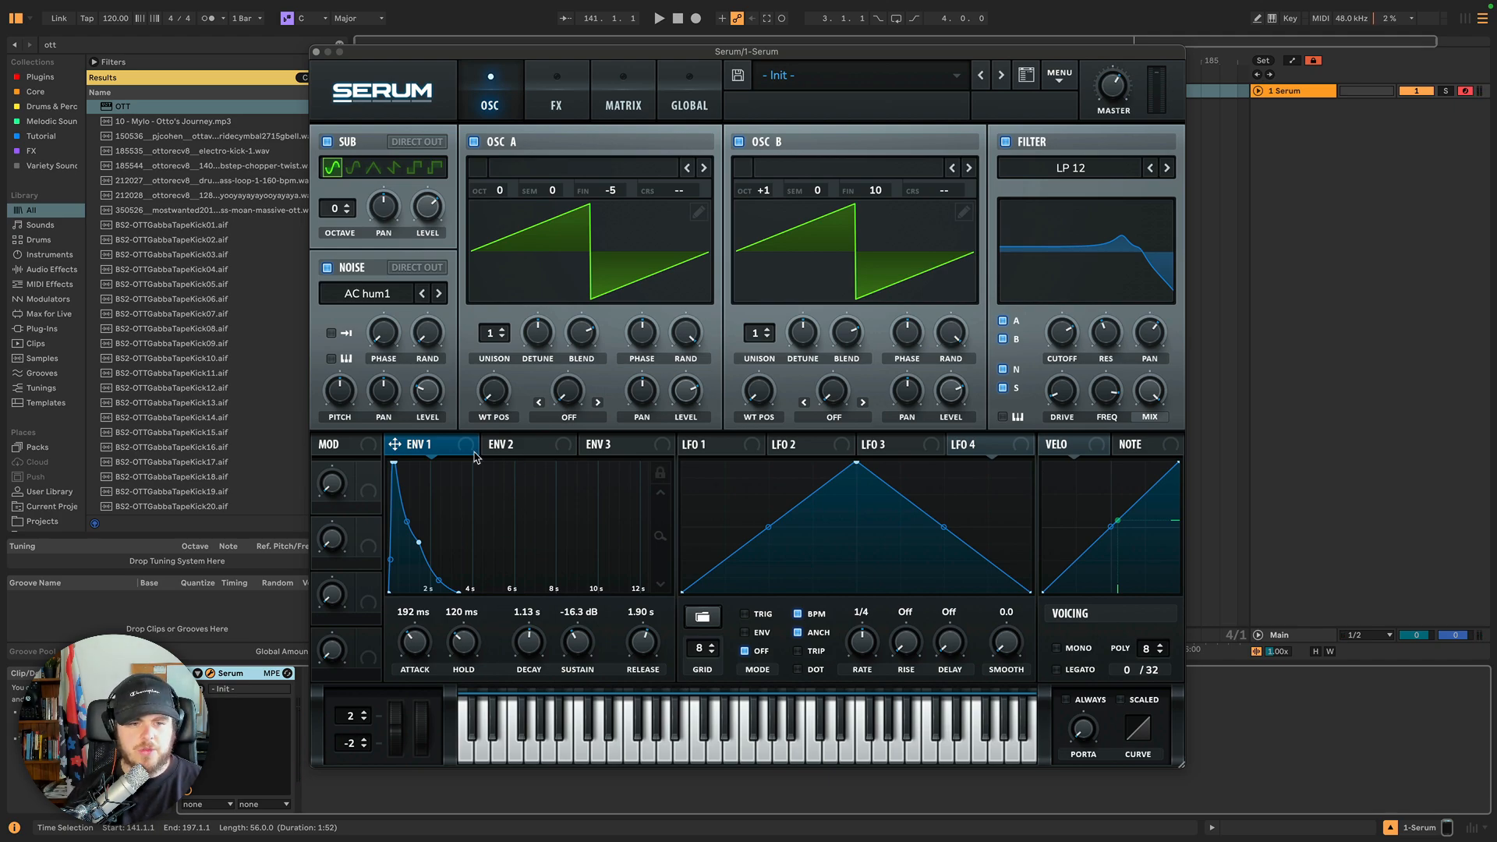
Assign Envelope 1 as a modulator of the filter cutoff and adjust its modulation depth.
click(515, 445)
click(628, 446)
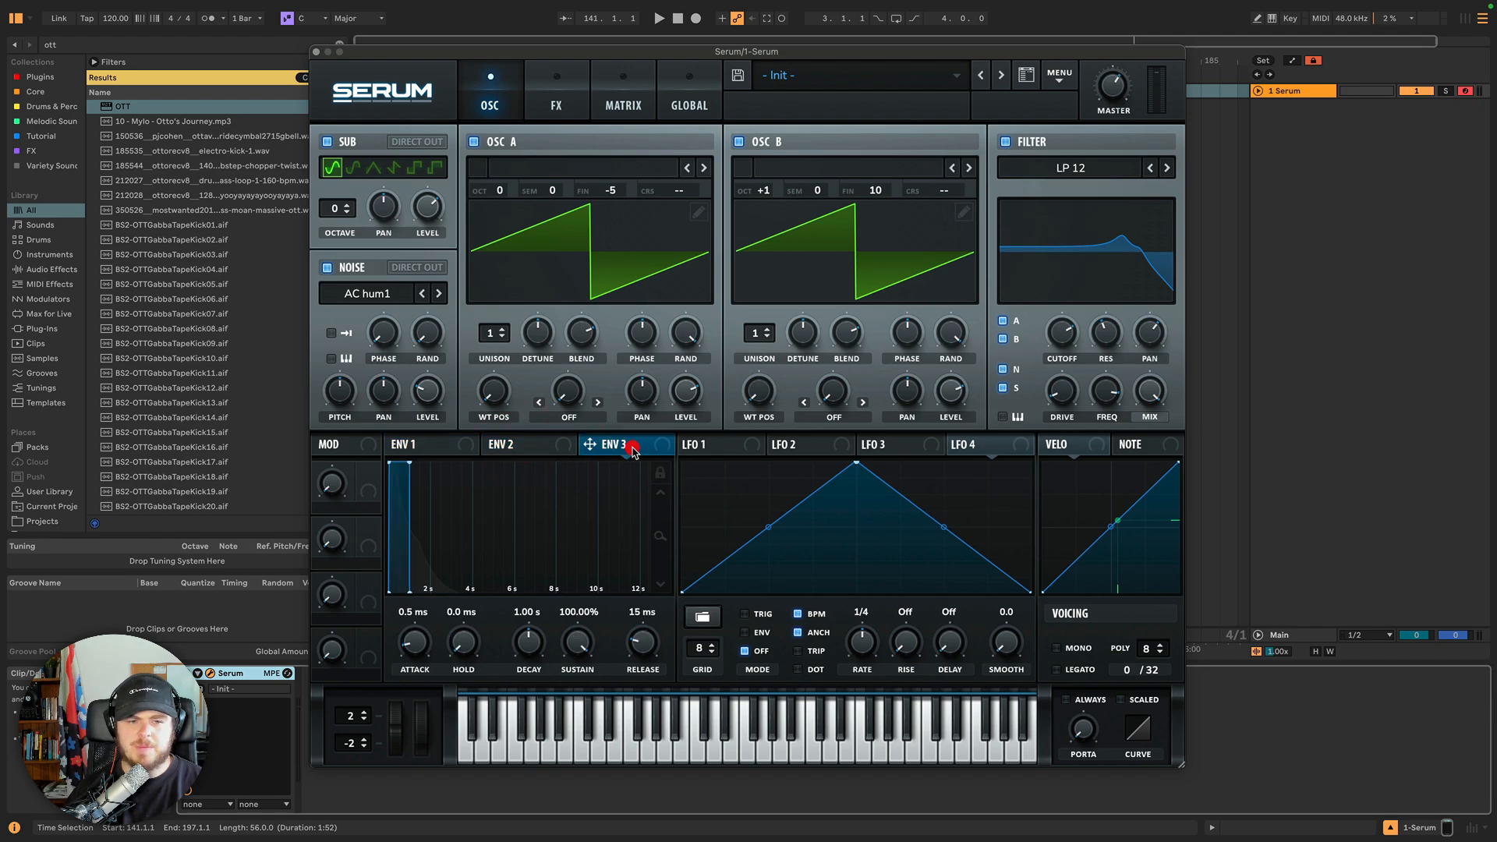
click(518, 447)
click(451, 443)
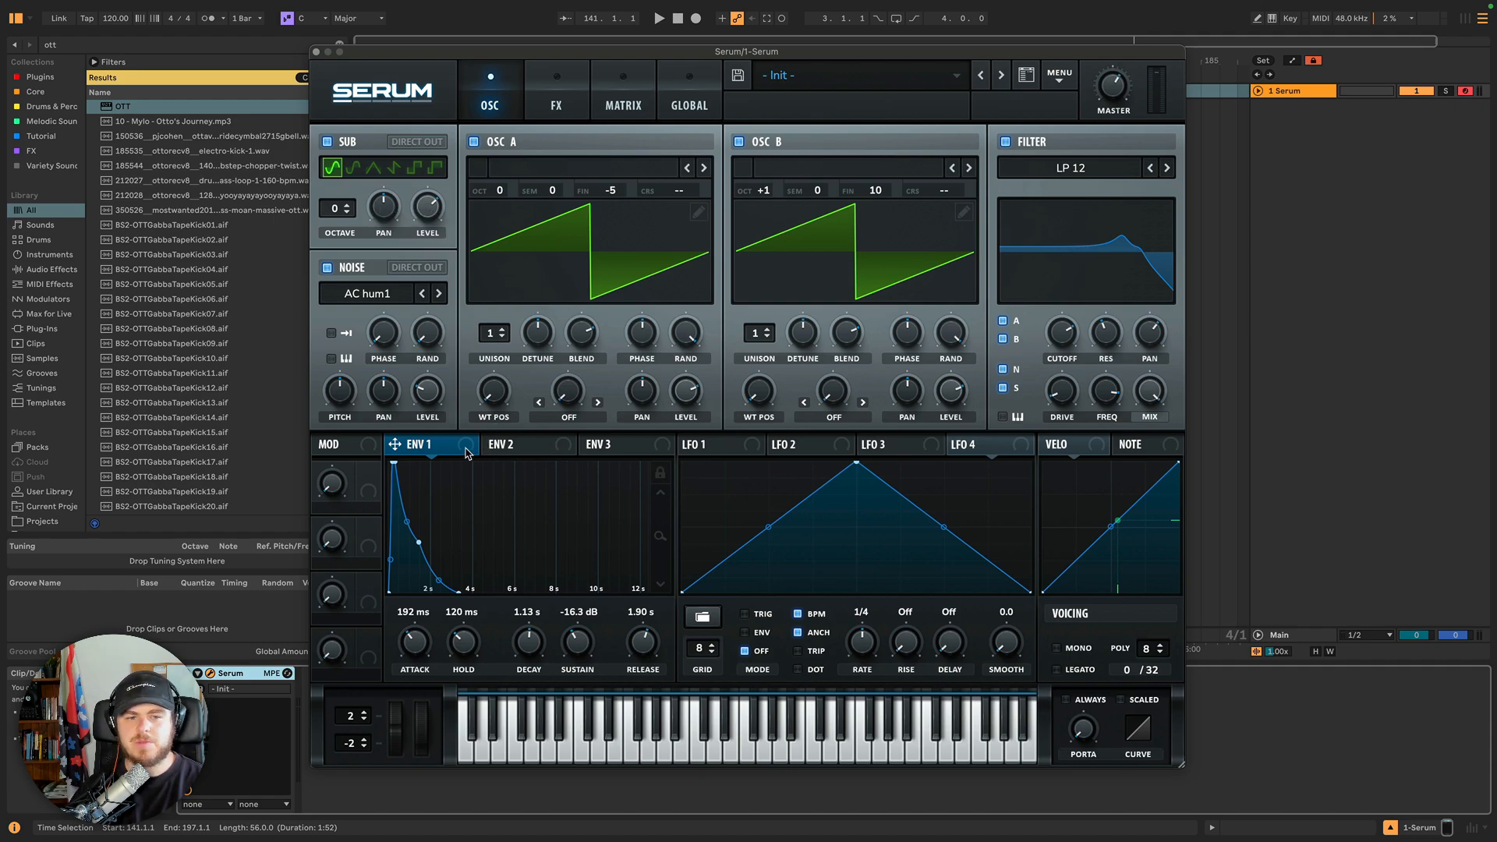
click(535, 446)
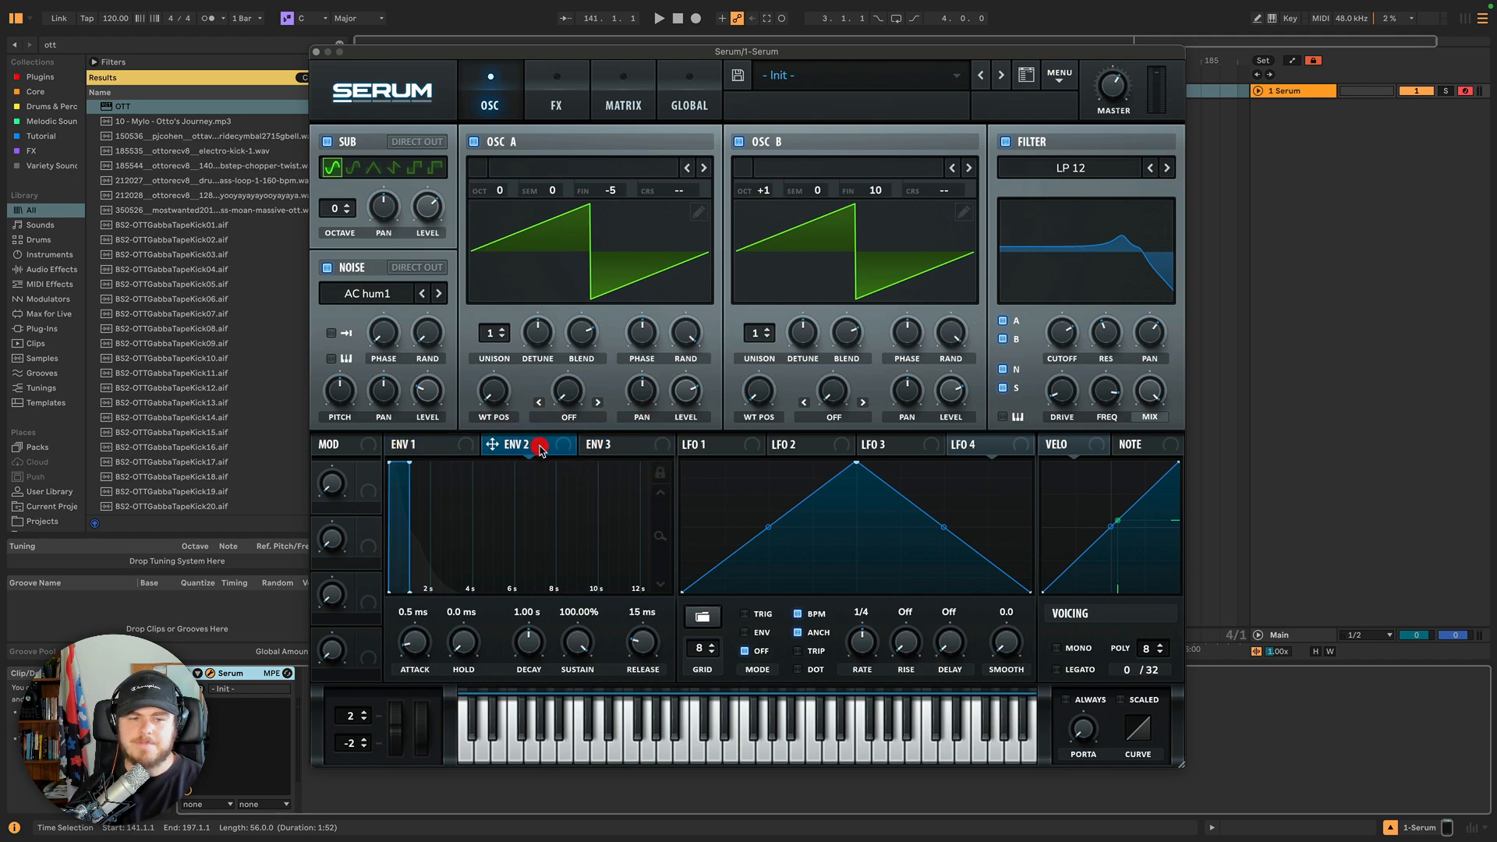
click(436, 446)
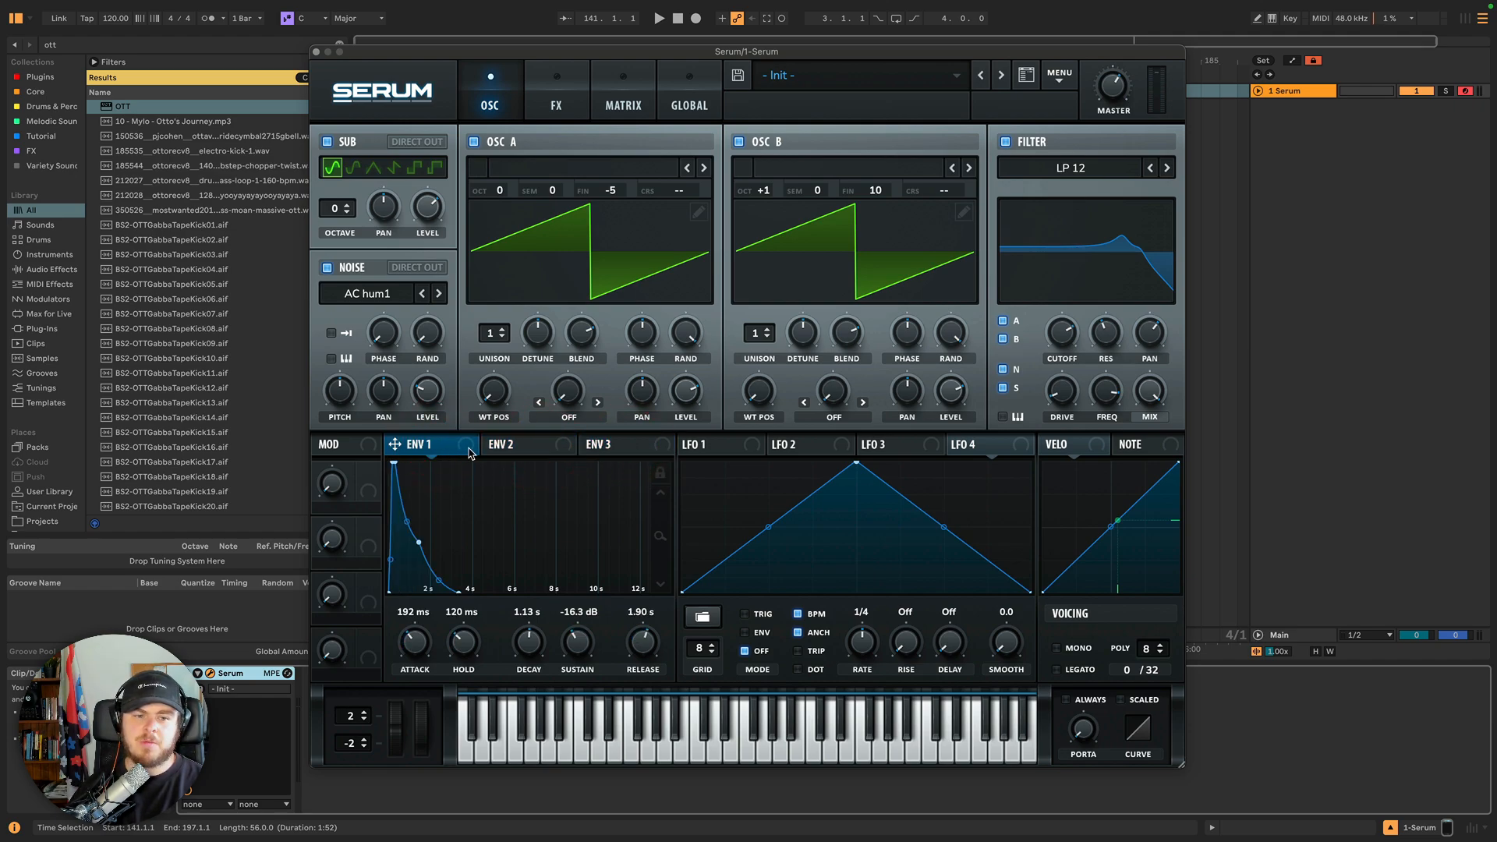
drag(463, 450, 1056, 341)
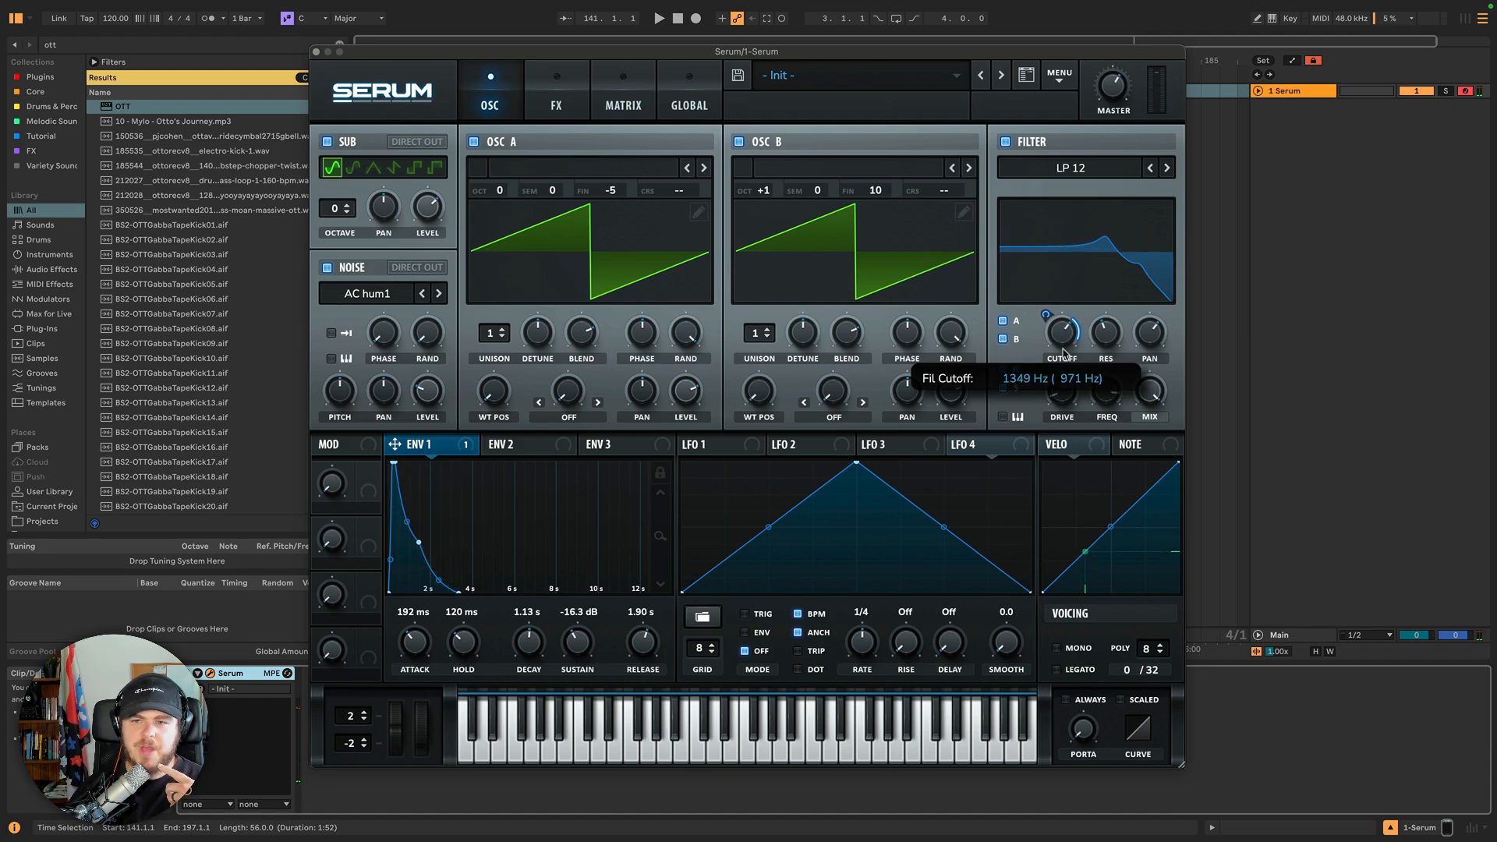
drag(1067, 337, 1044, 298)
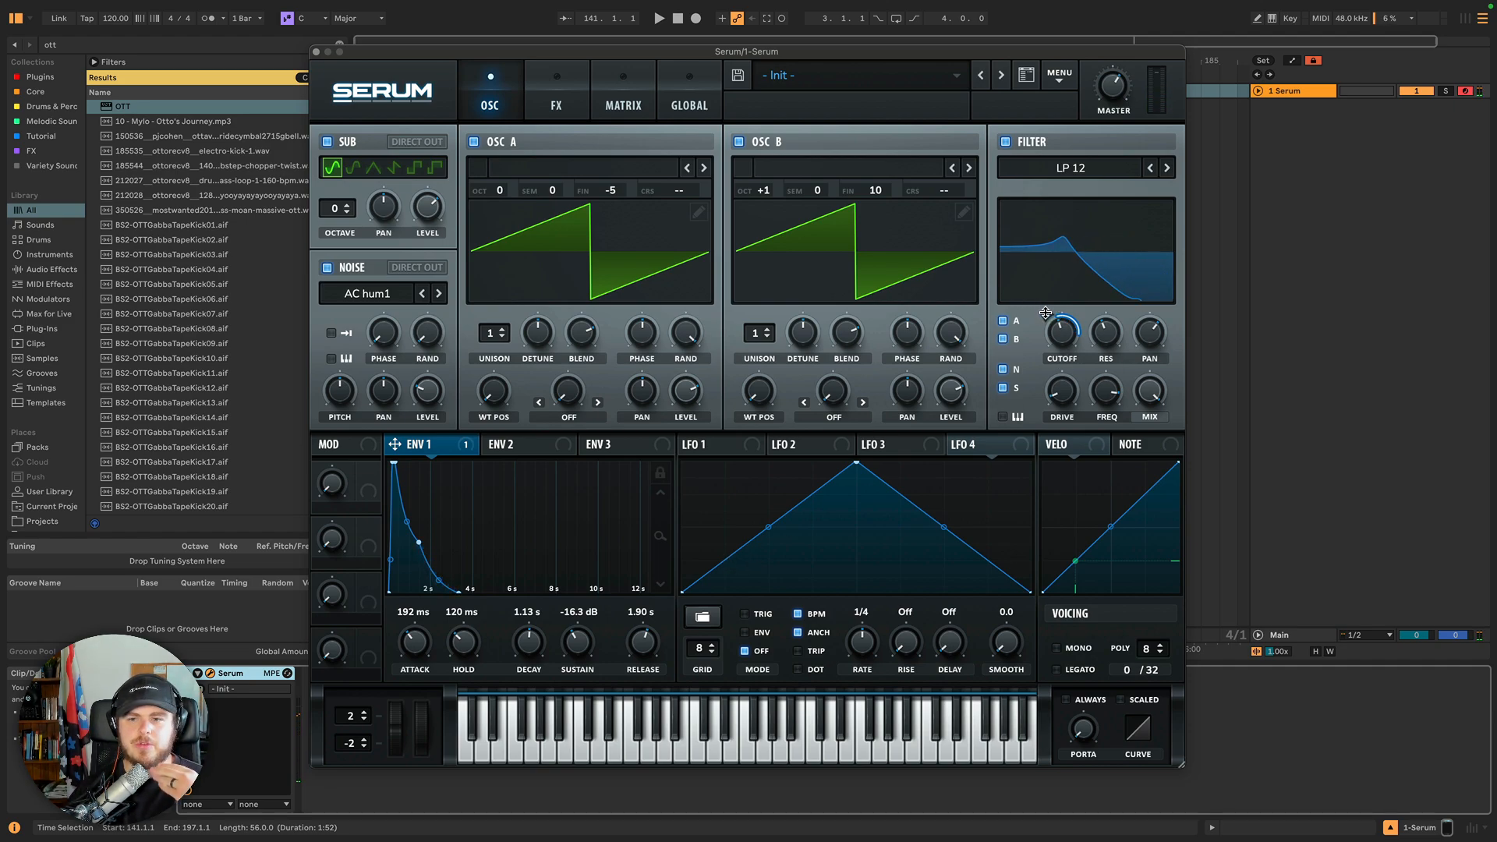
drag(1046, 313, 1027, 369)
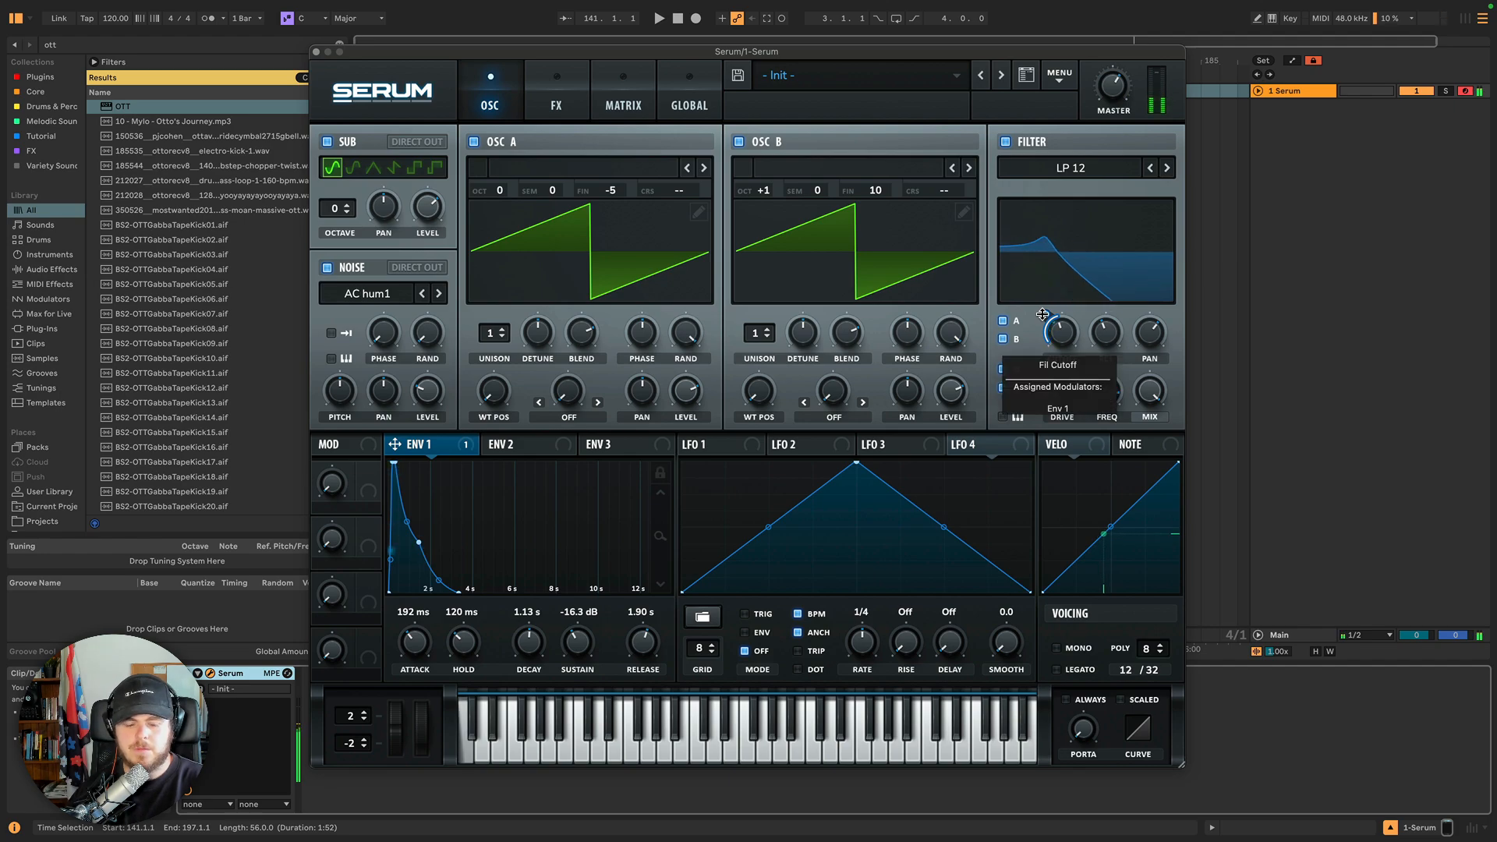
drag(1043, 314, 1037, 250)
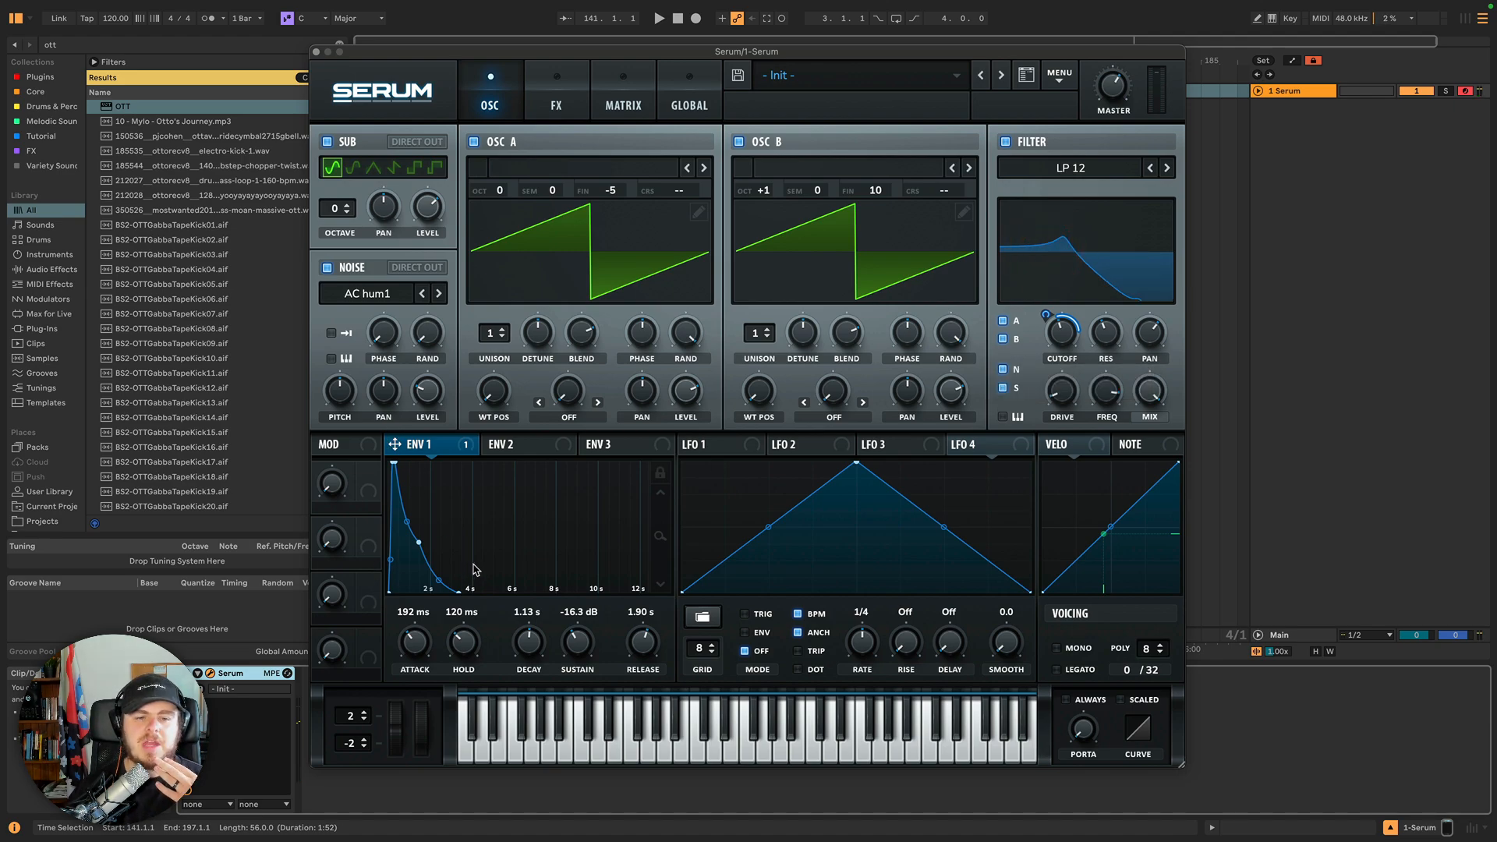
Reshape Envelope 2 to a 2.01 s decay with 0.00% sustain and lock its graph view.
click(529, 449)
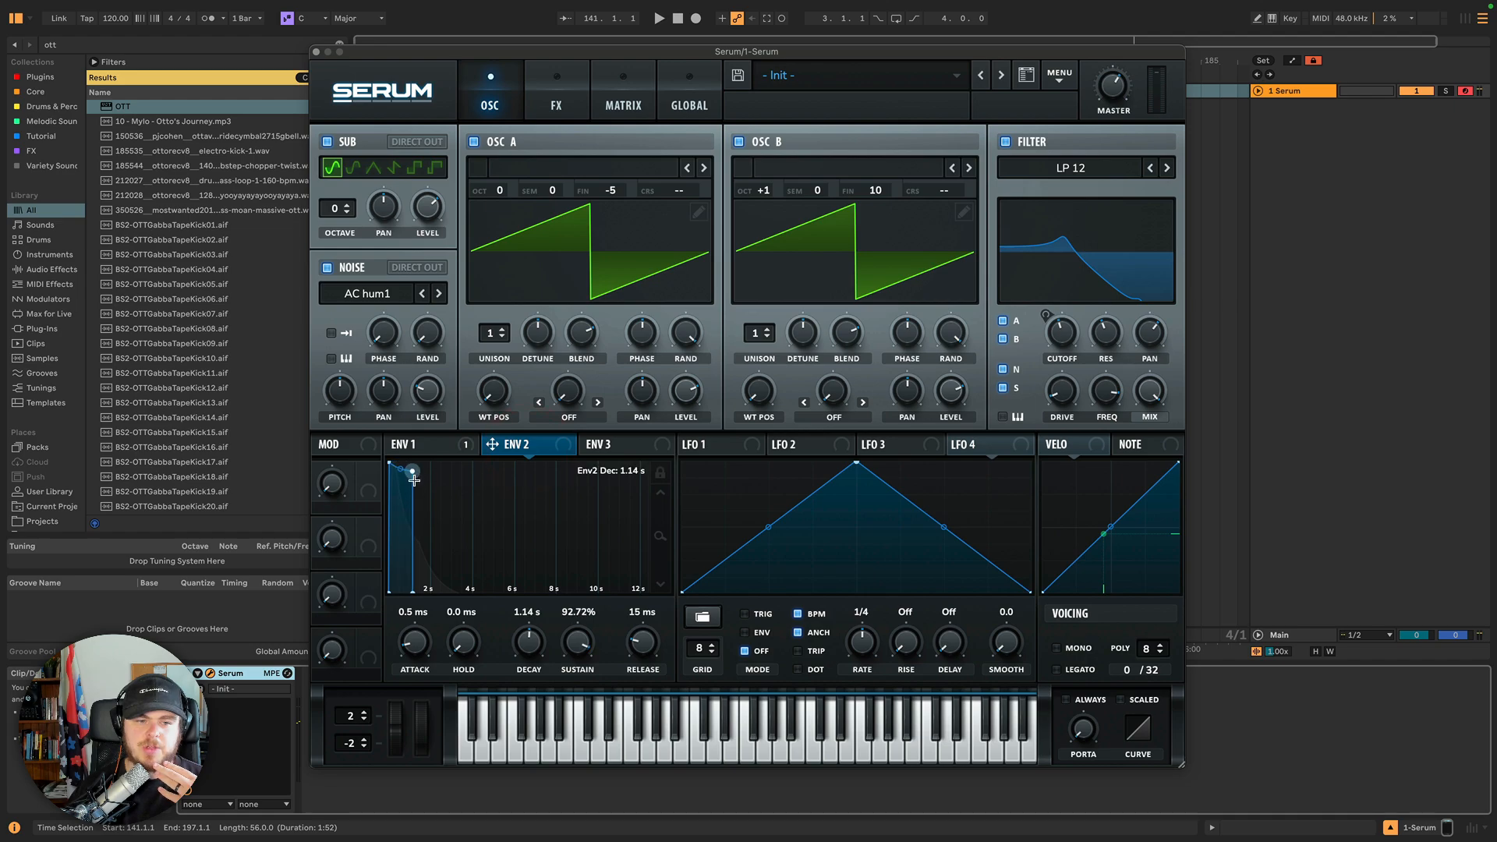
drag(413, 473, 431, 608)
click(660, 472)
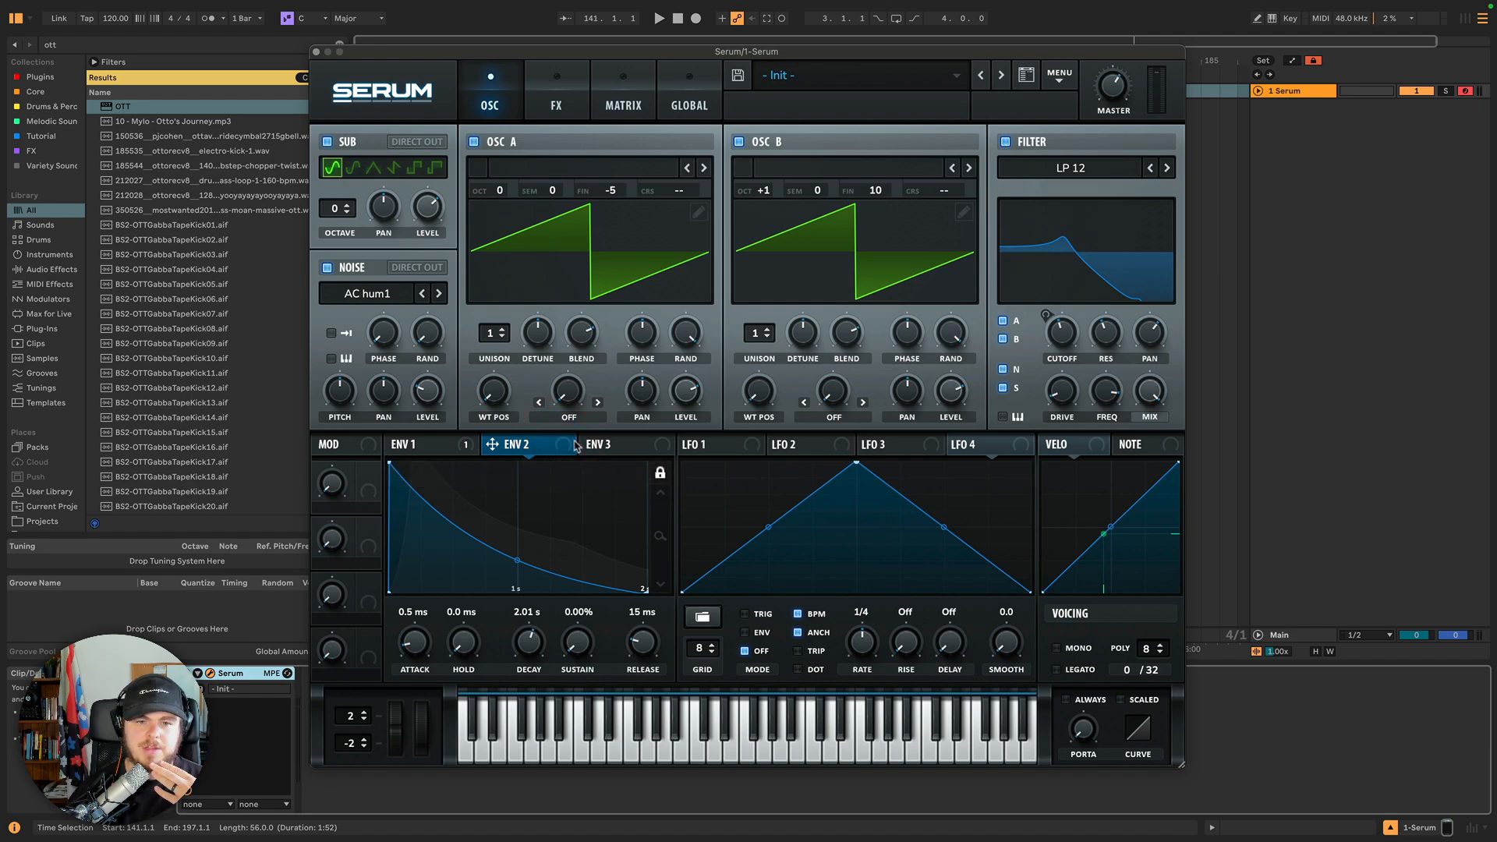
Assign Envelope 2 to the filter drive and to Oscillator A's wavetable position.
drag(576, 444, 1033, 417)
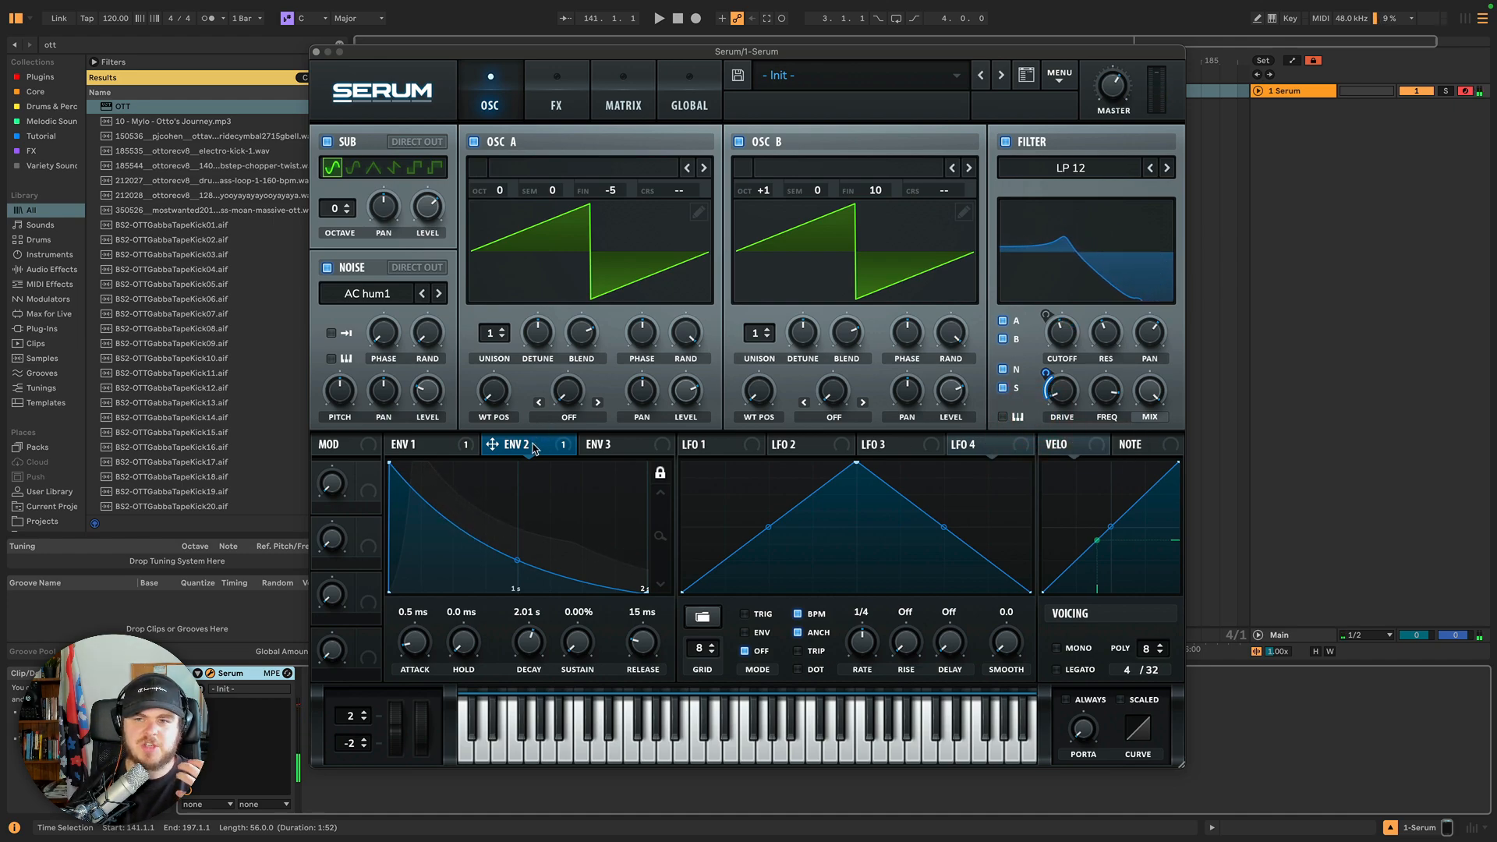
mouse_move(532, 452)
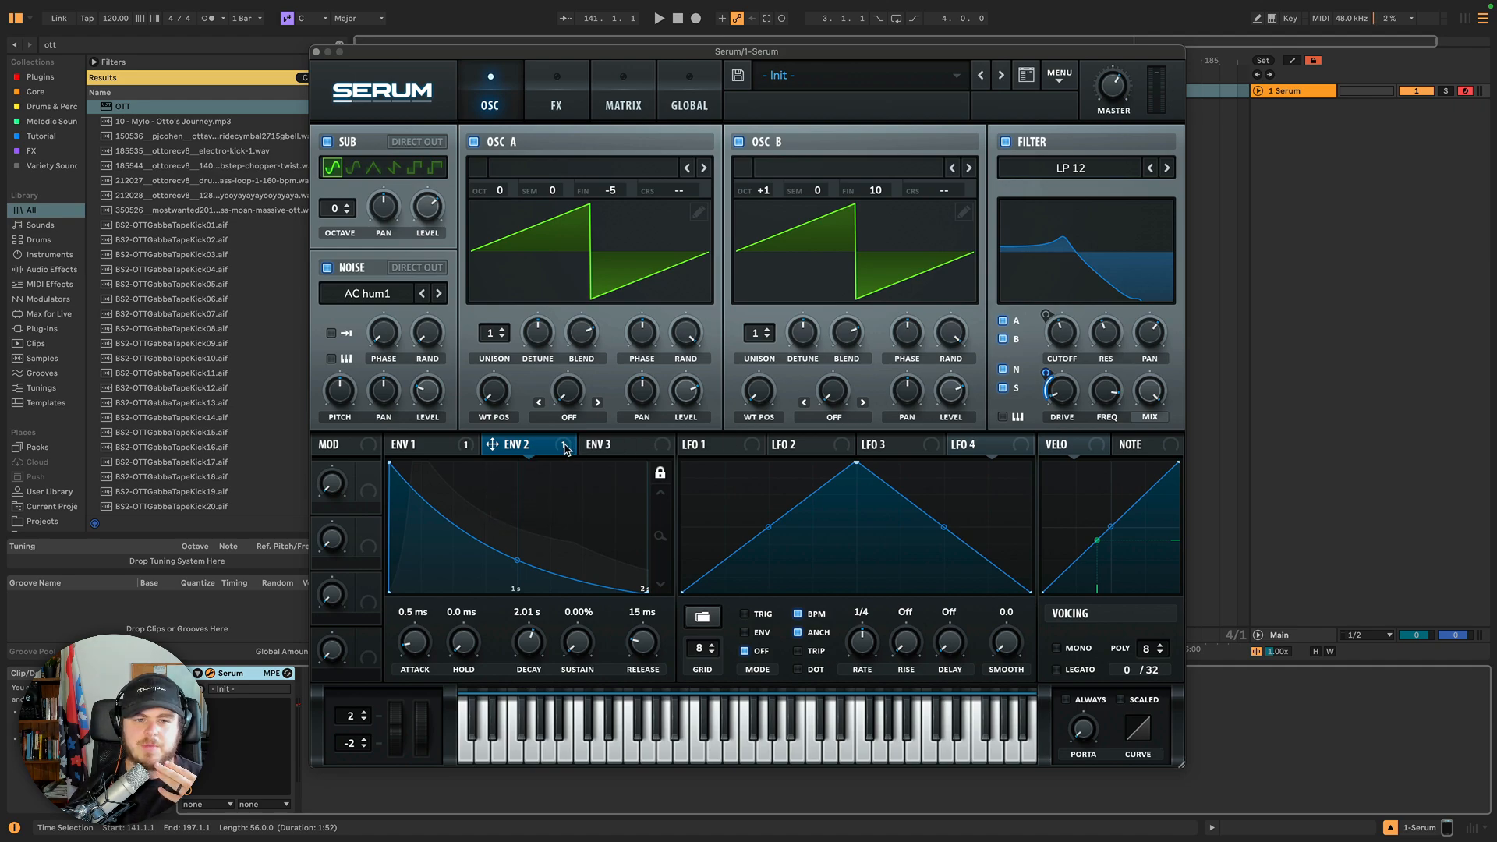
drag(567, 450, 494, 390)
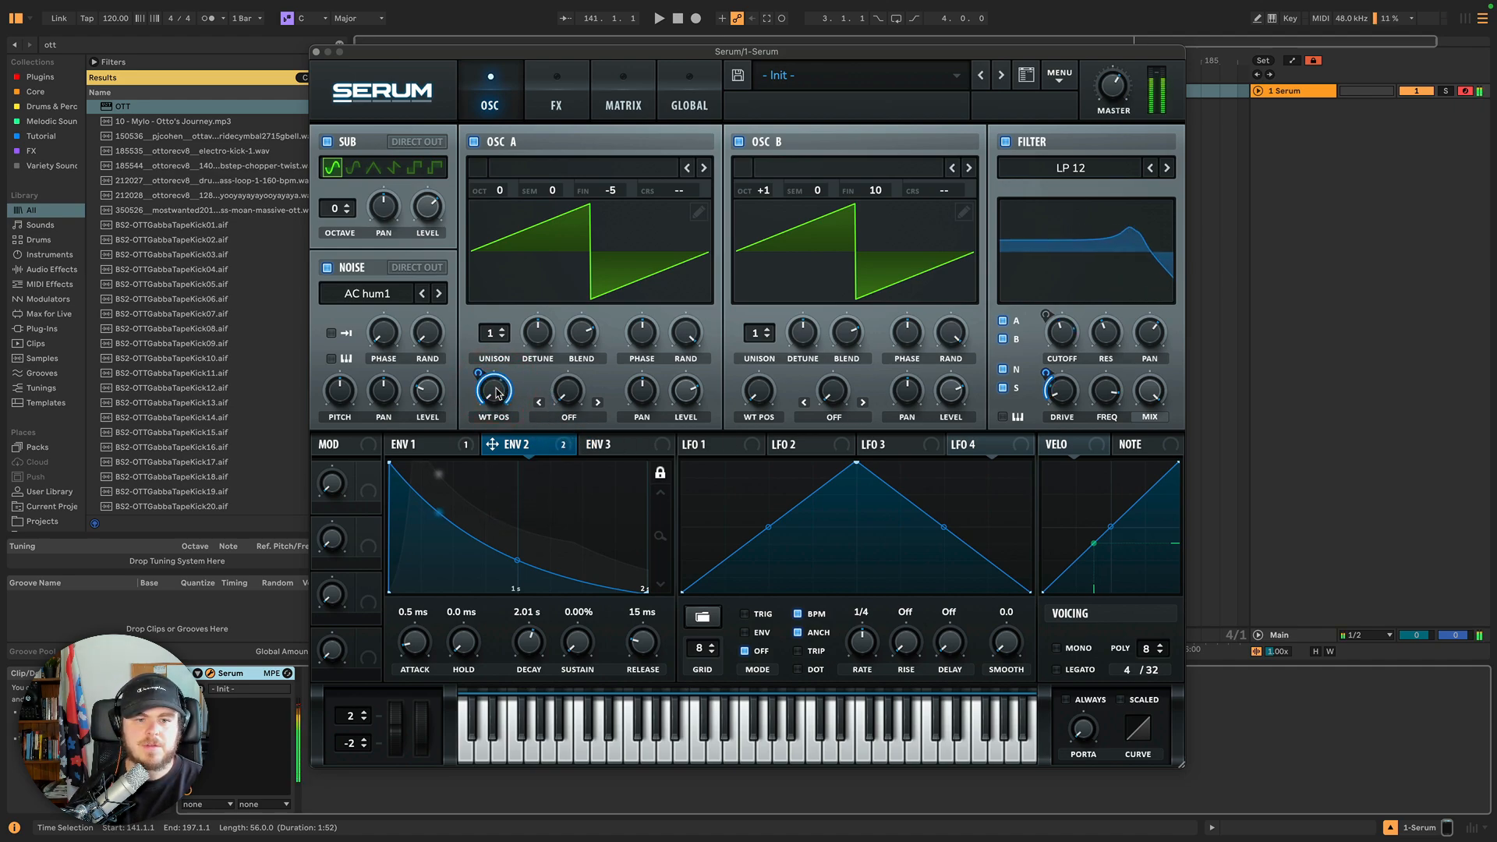
Load the BS2 - Acid wavetable from the Analog category into Oscillator A and show it in 3D.
click(633, 169)
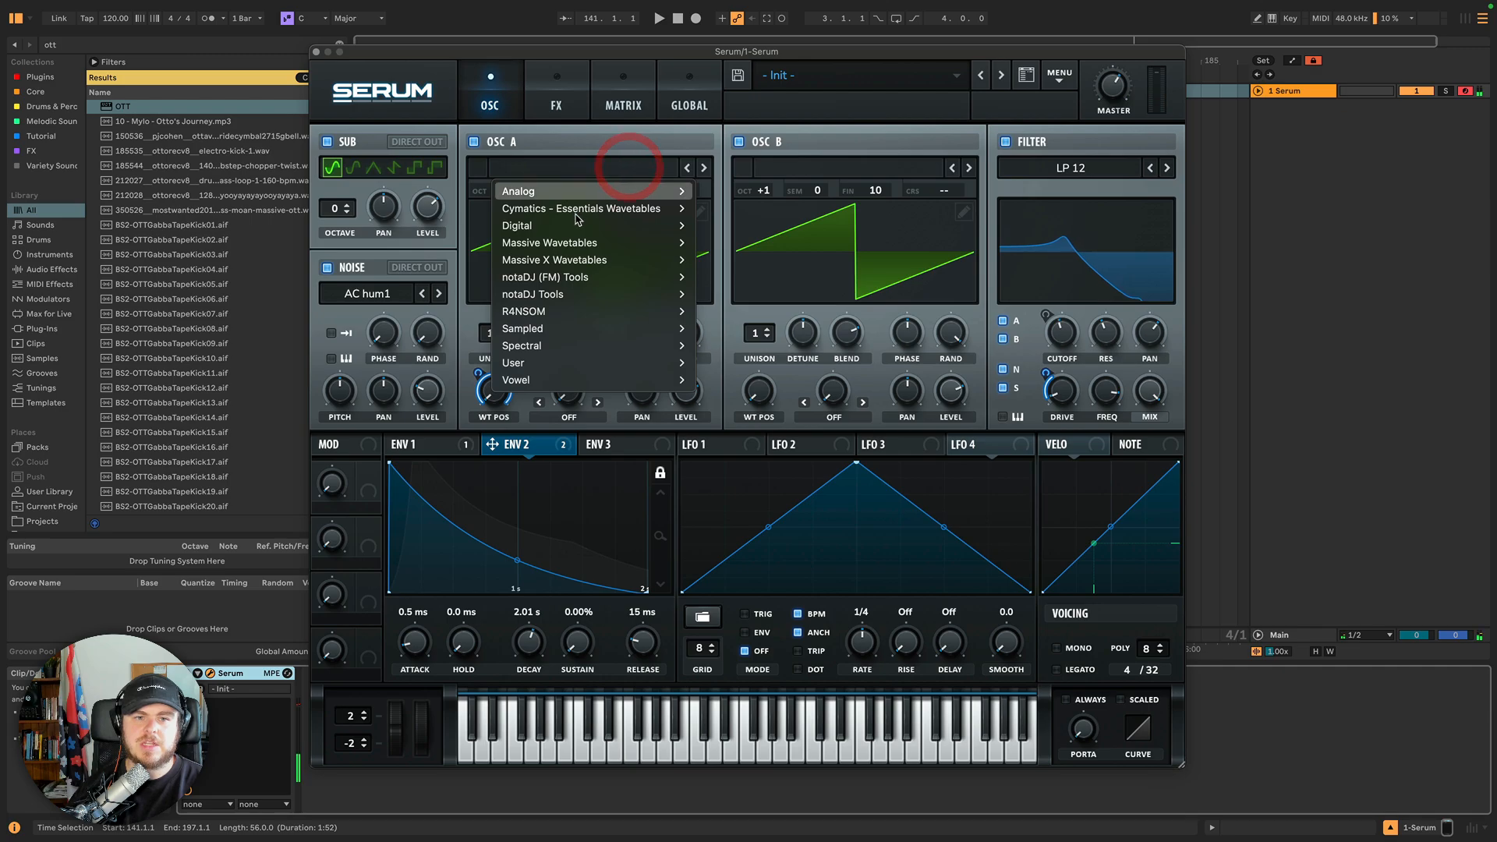
mouse_move(575, 226)
mouse_move(592, 191)
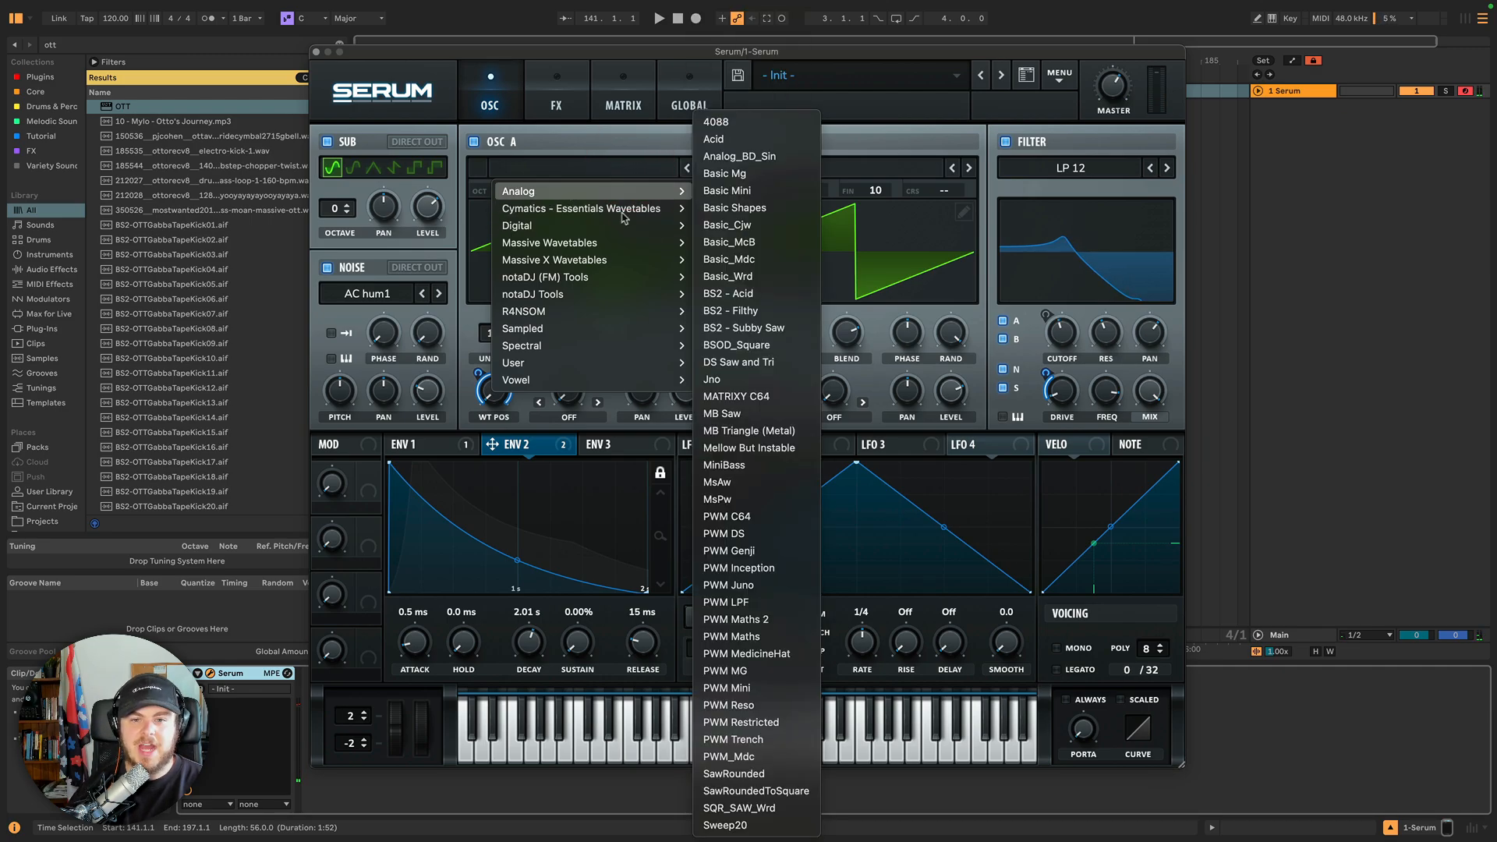
click(737, 294)
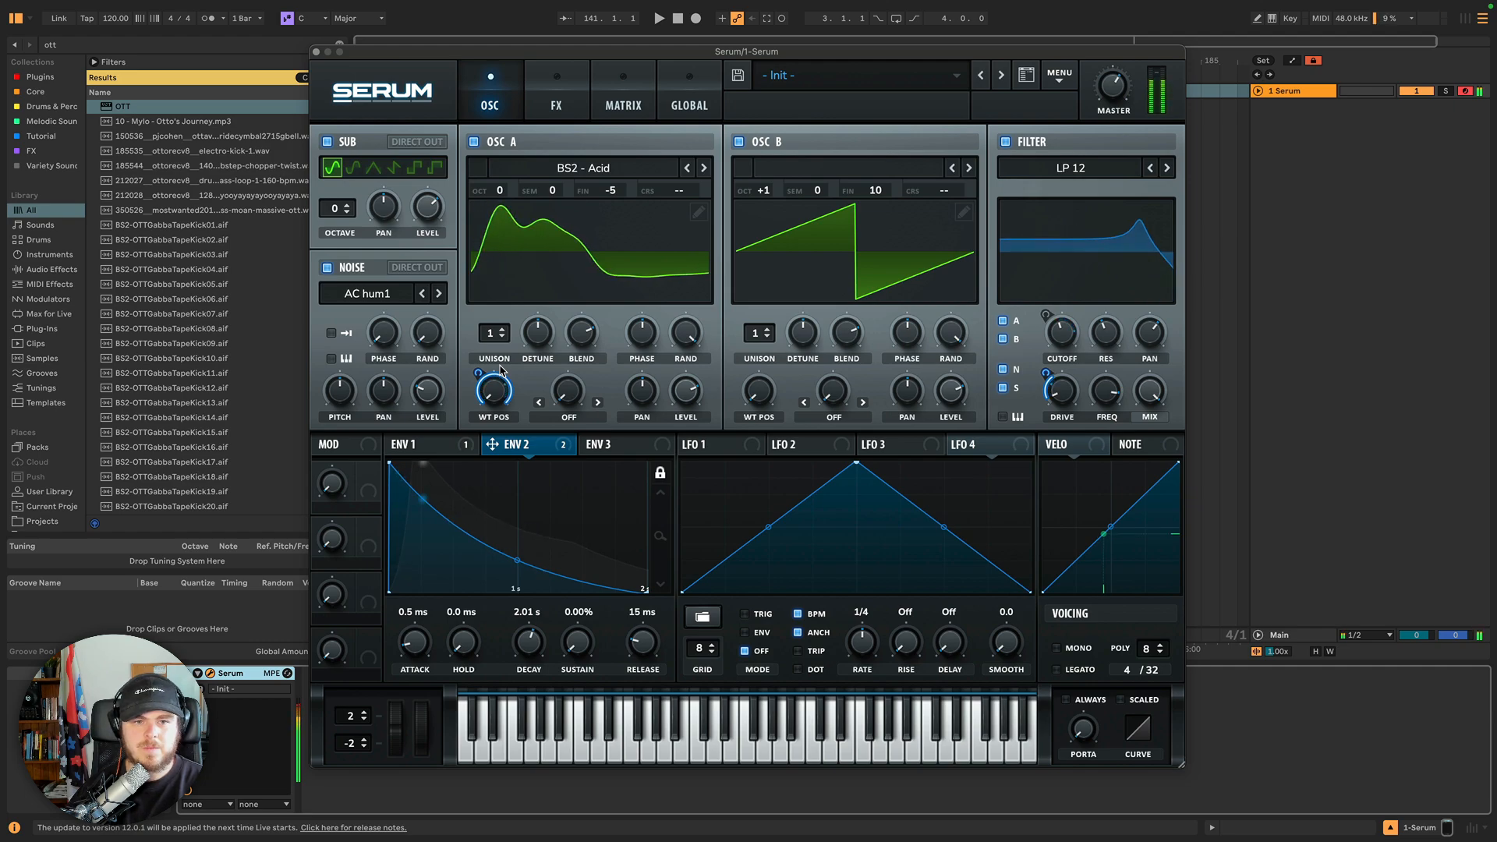
click(550, 261)
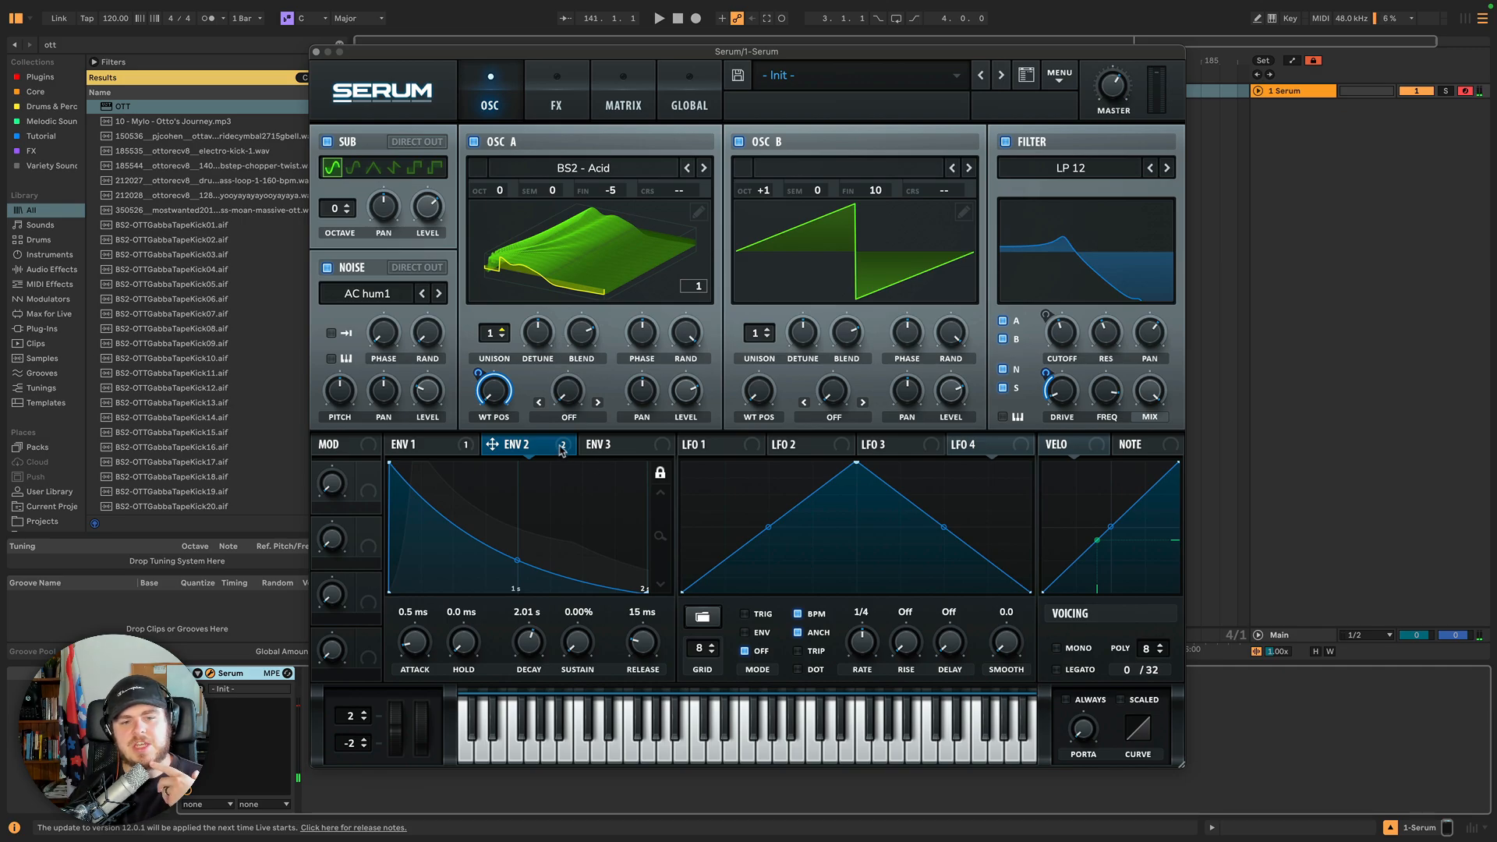
Bypass and then reactivate Envelope 1's filter cutoff destination.
click(460, 443)
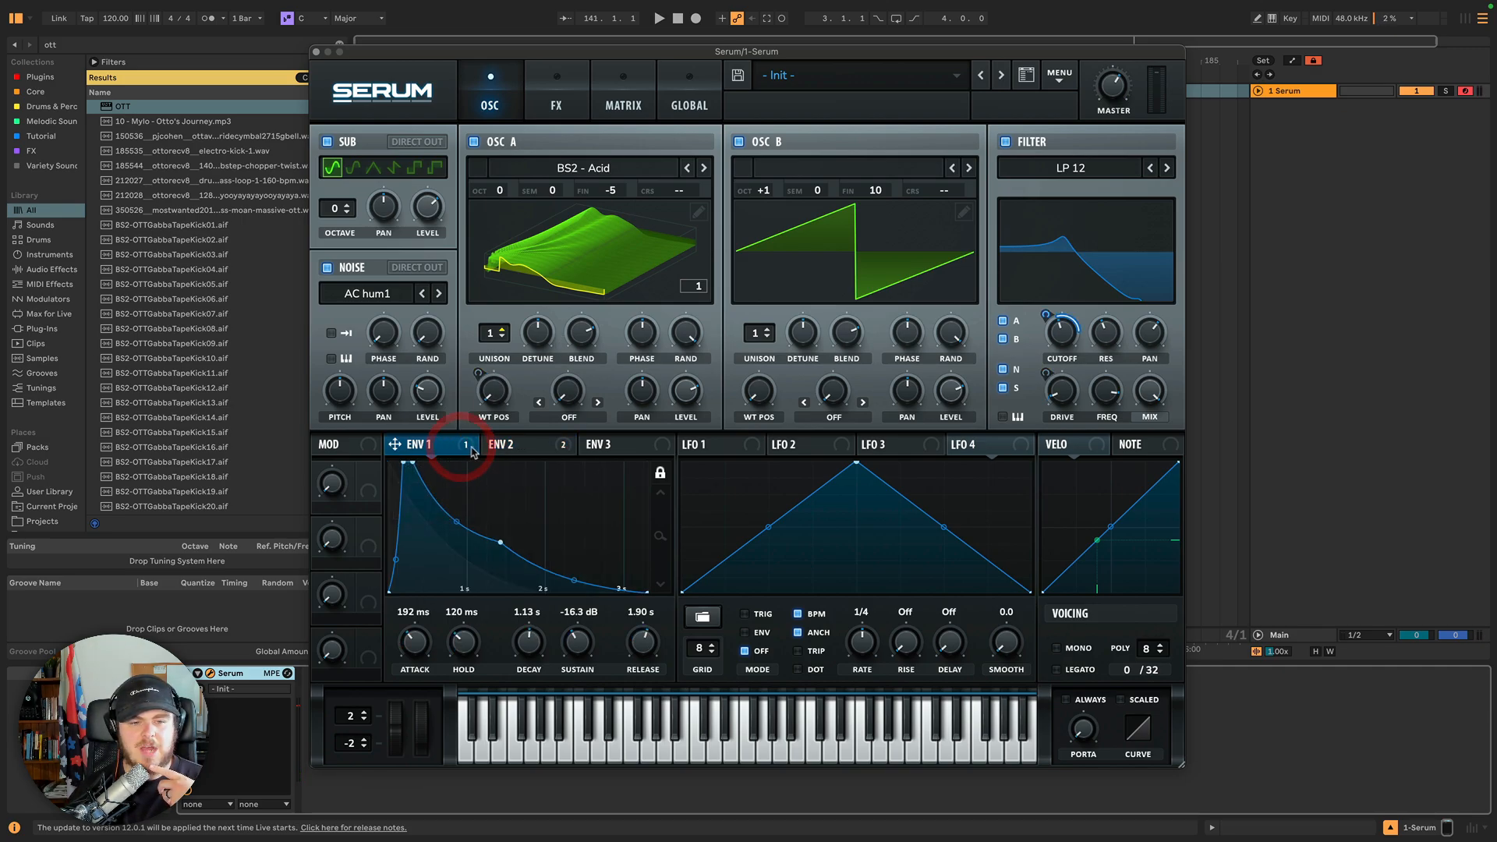
click(533, 447)
click(465, 446)
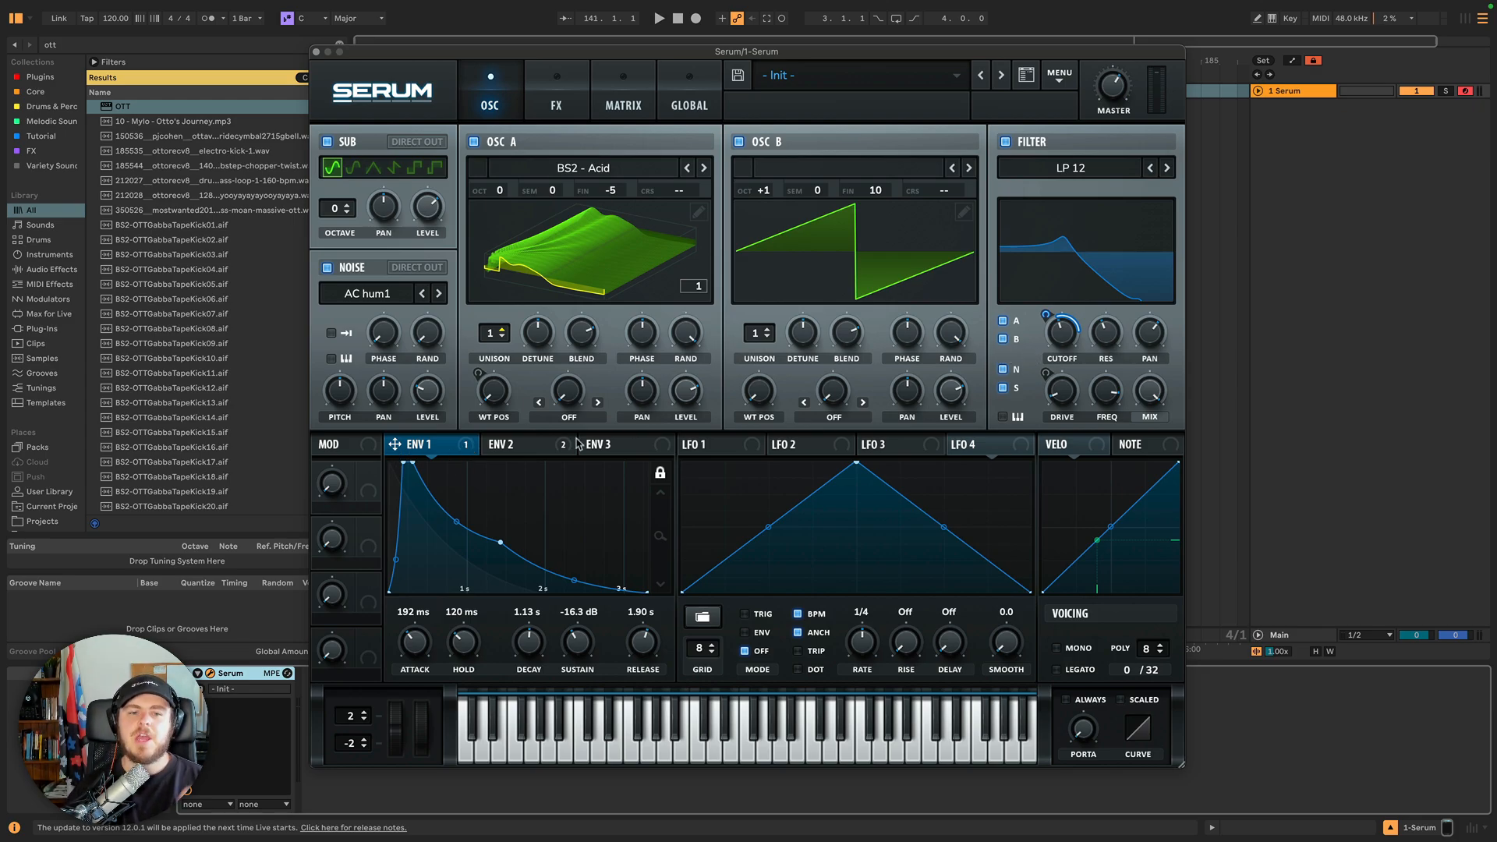
click(465, 447)
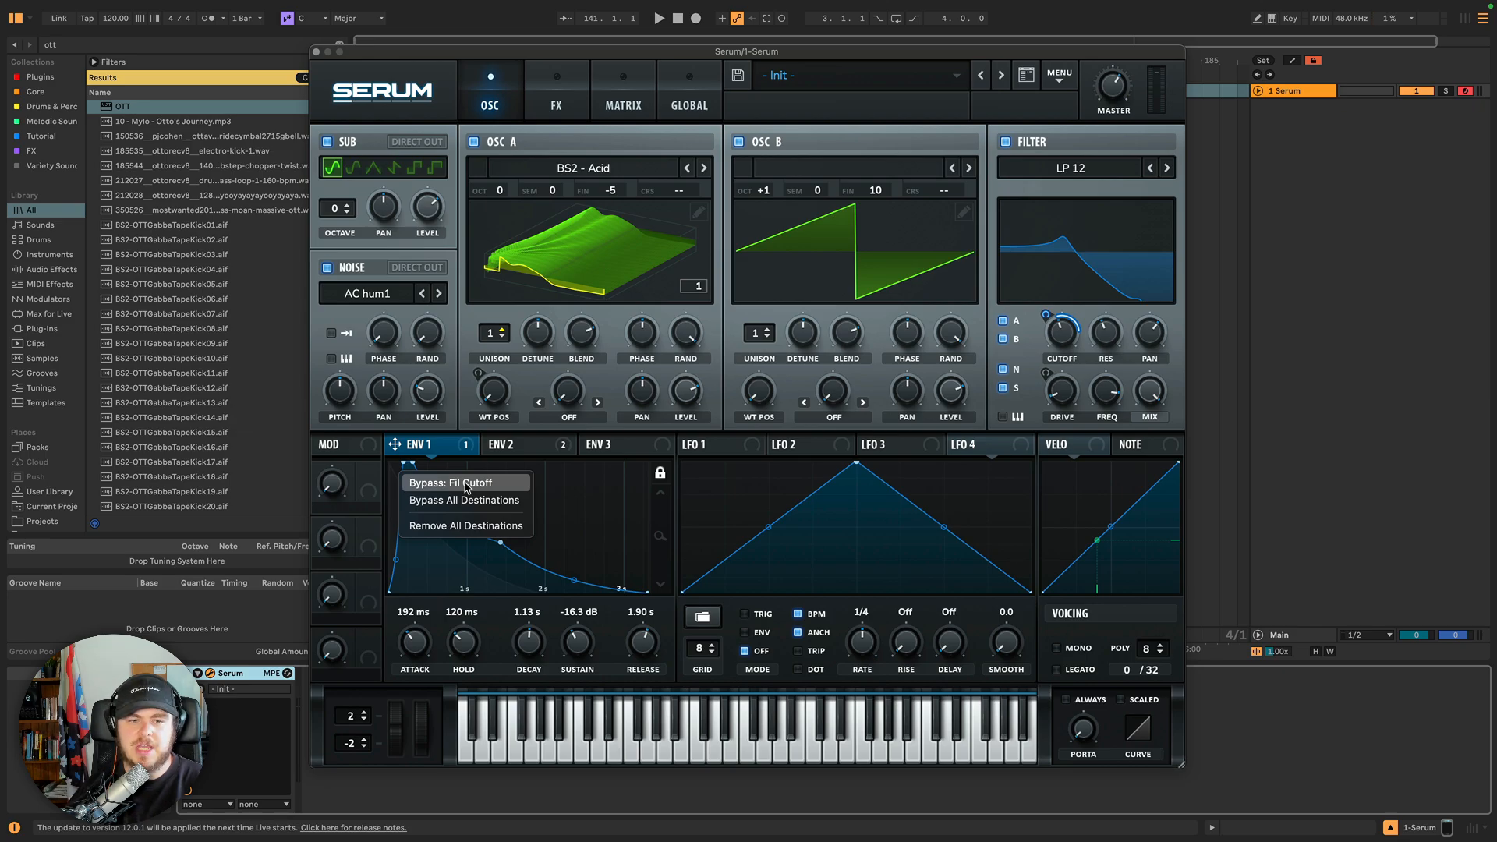
click(466, 485)
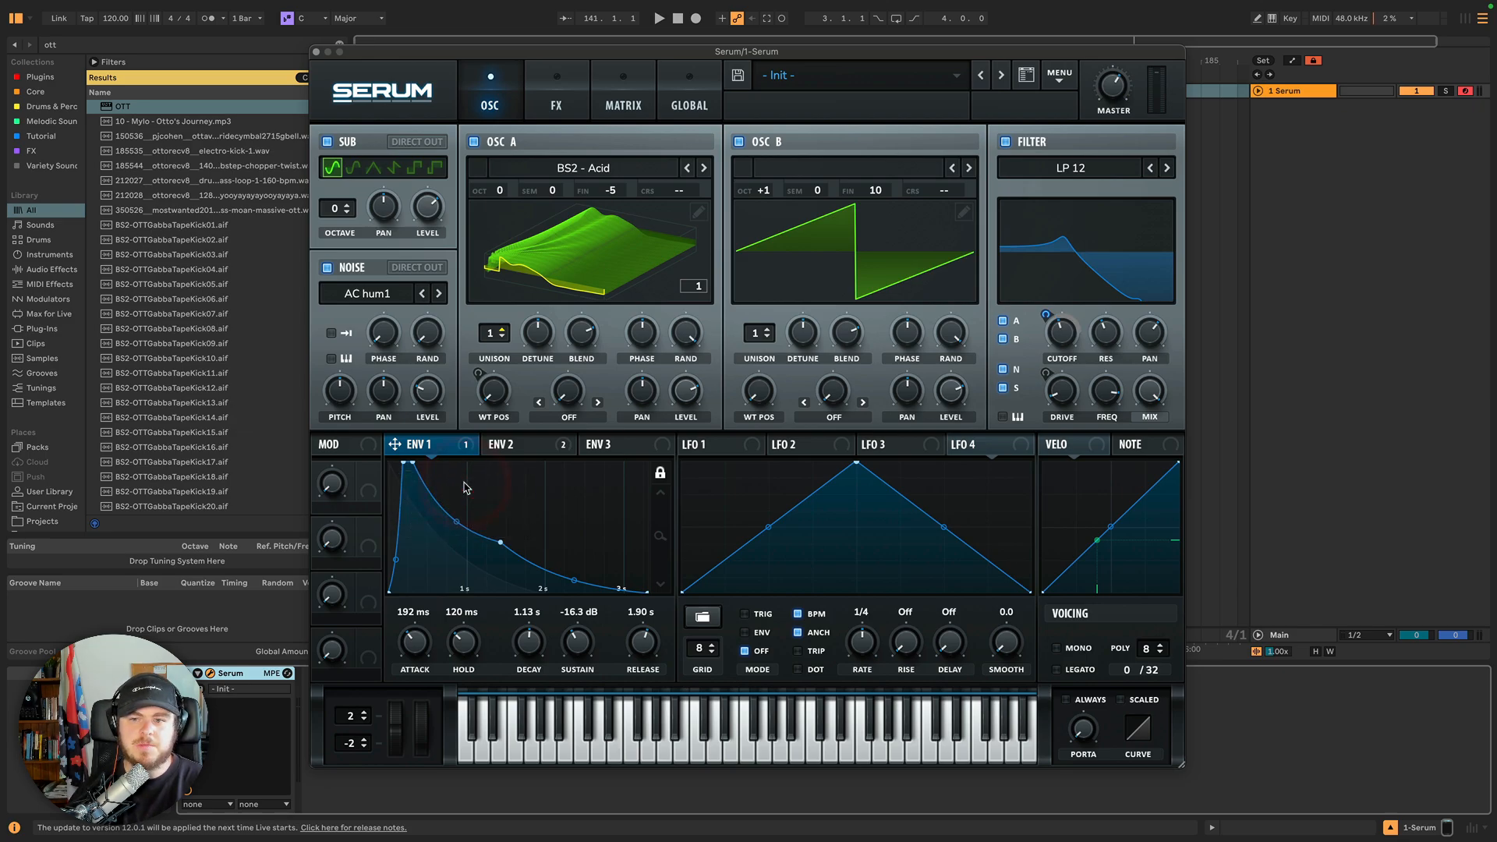
mouse_move(1061, 322)
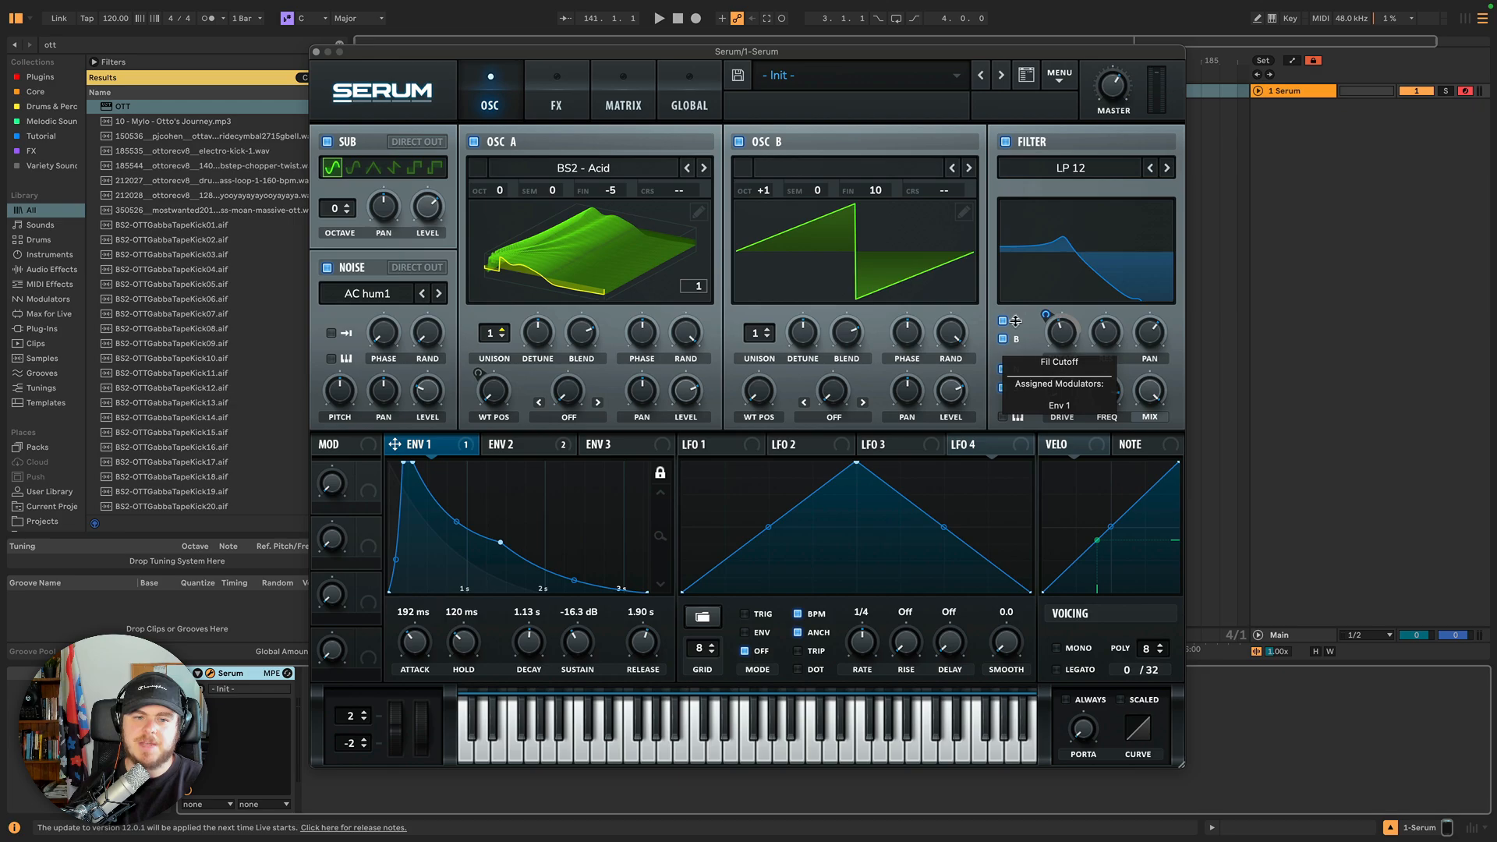
click(463, 446)
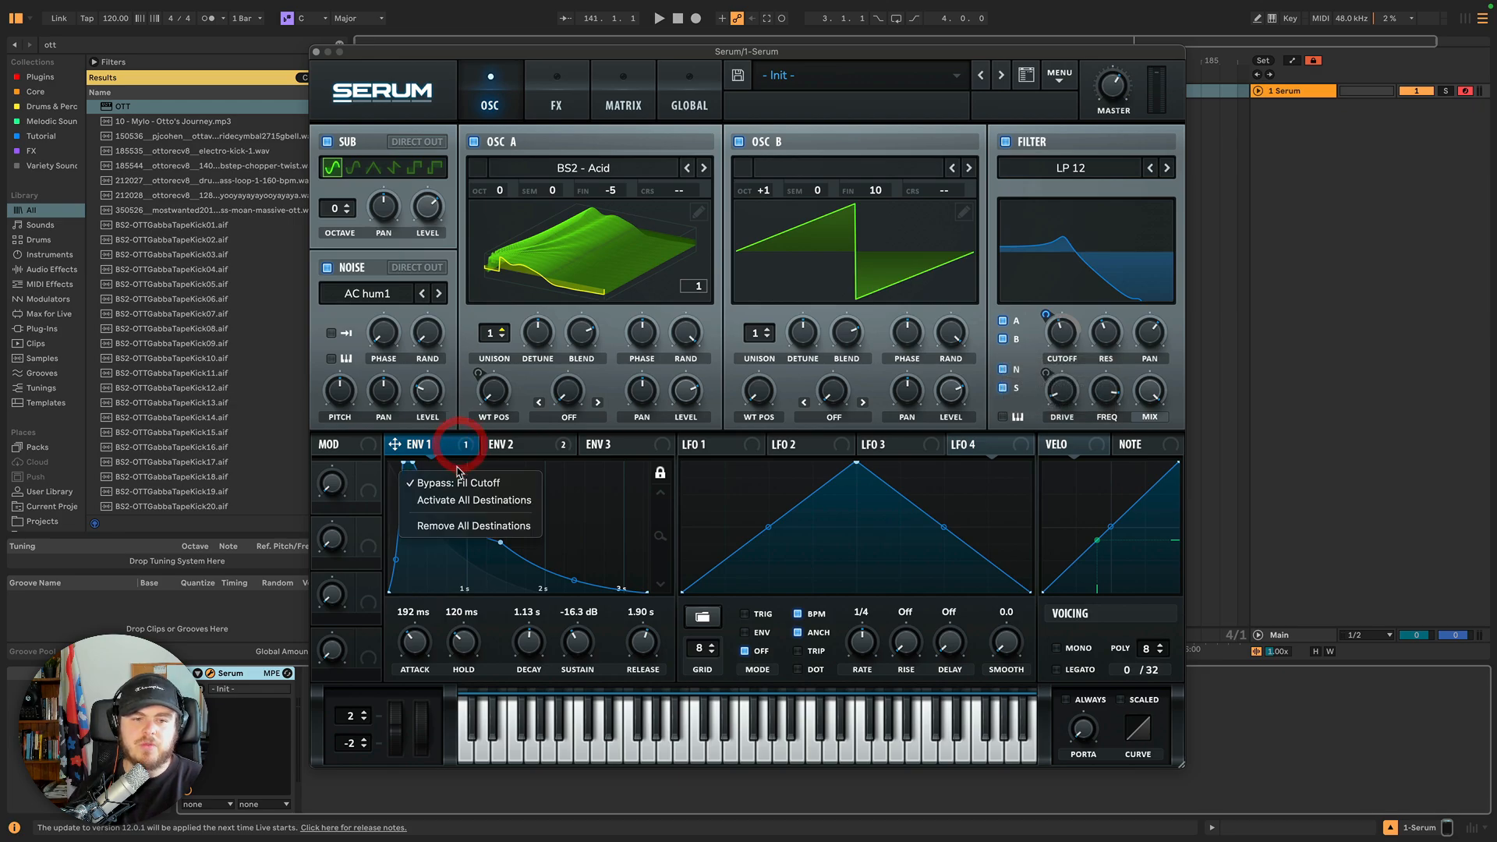
click(454, 483)
Bypass all of Envelope 1's modulation destinations.
click(465, 445)
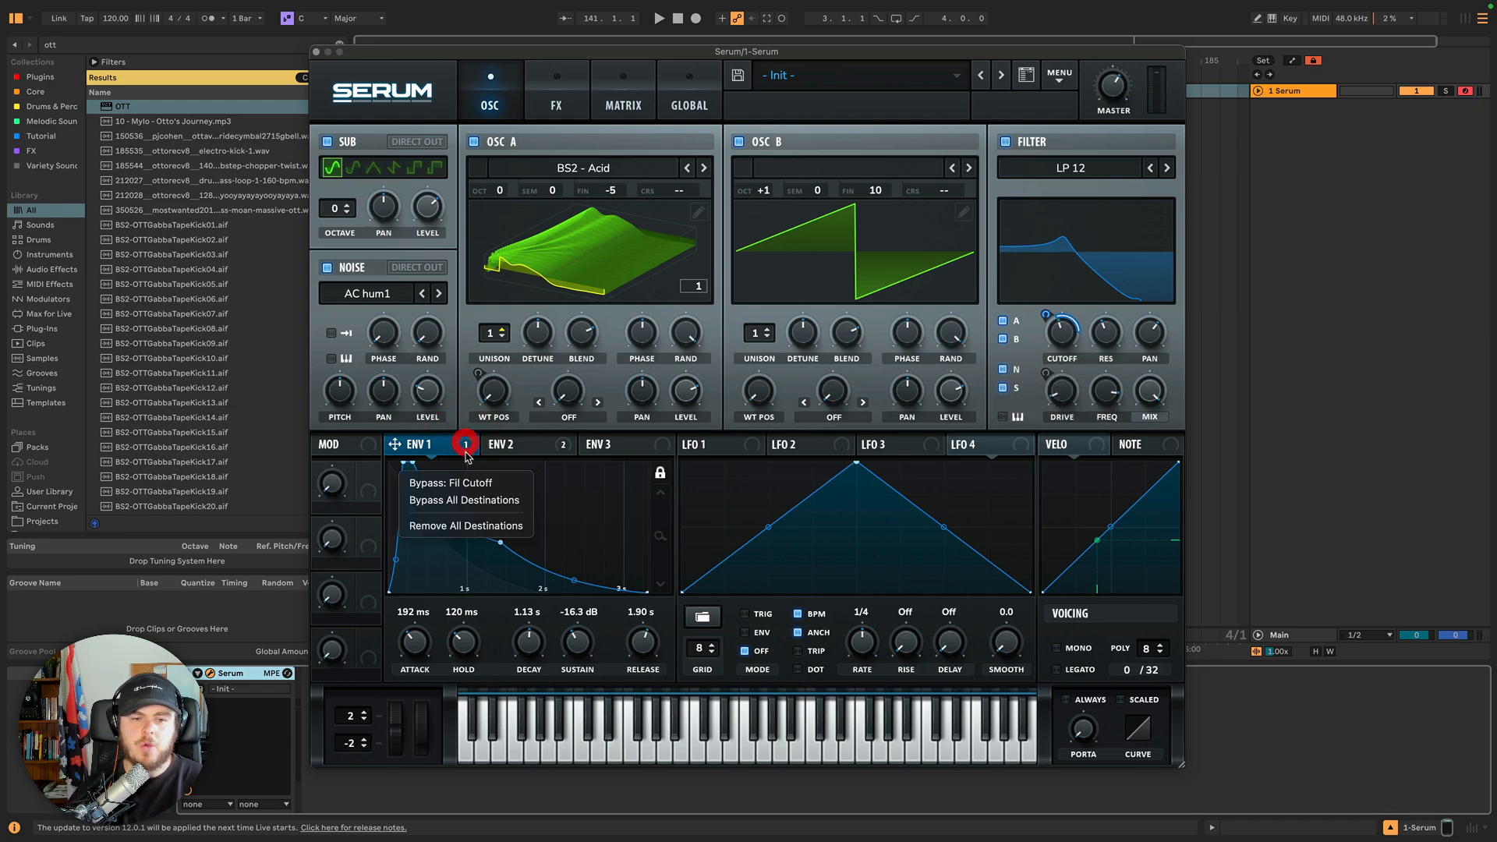
click(462, 502)
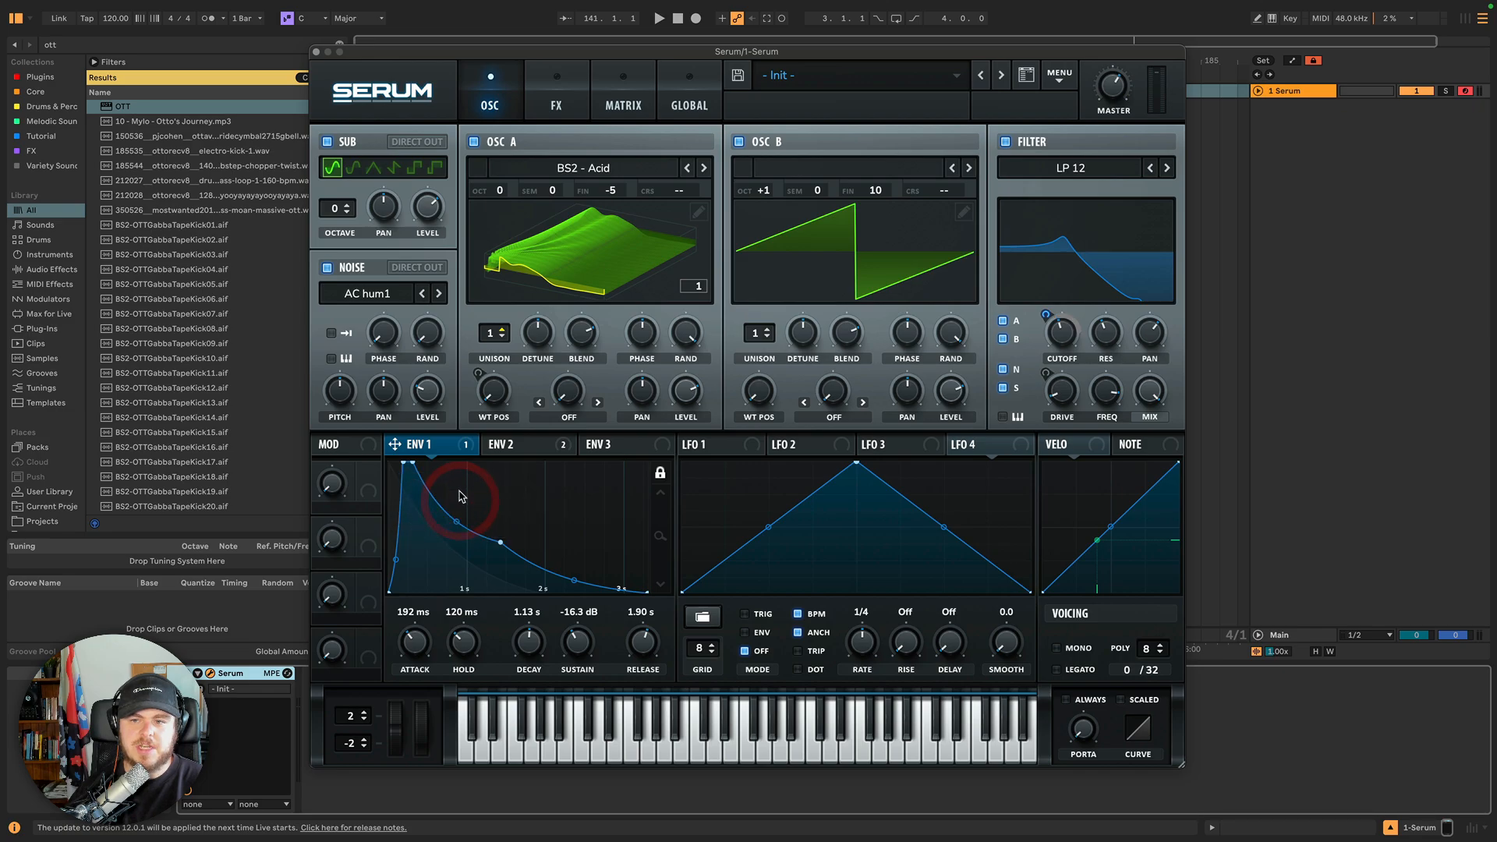
Bypass all of Envelope 2's modulation destinations.
click(514, 443)
click(558, 447)
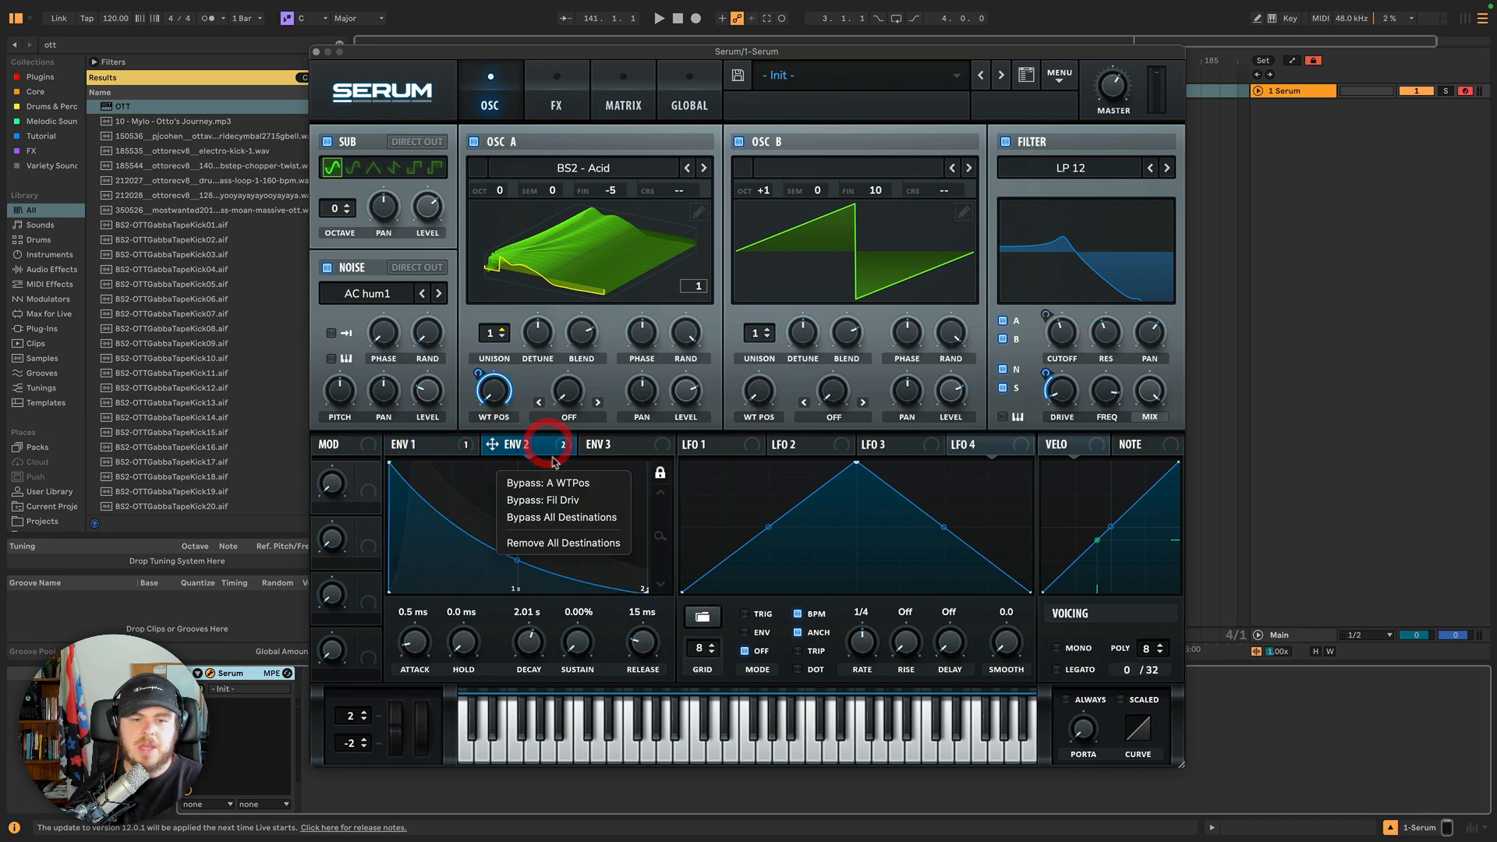
click(547, 518)
Reactivate Envelope 2's filter drive and wavetable position destinations one at a time.
right_click(544, 454)
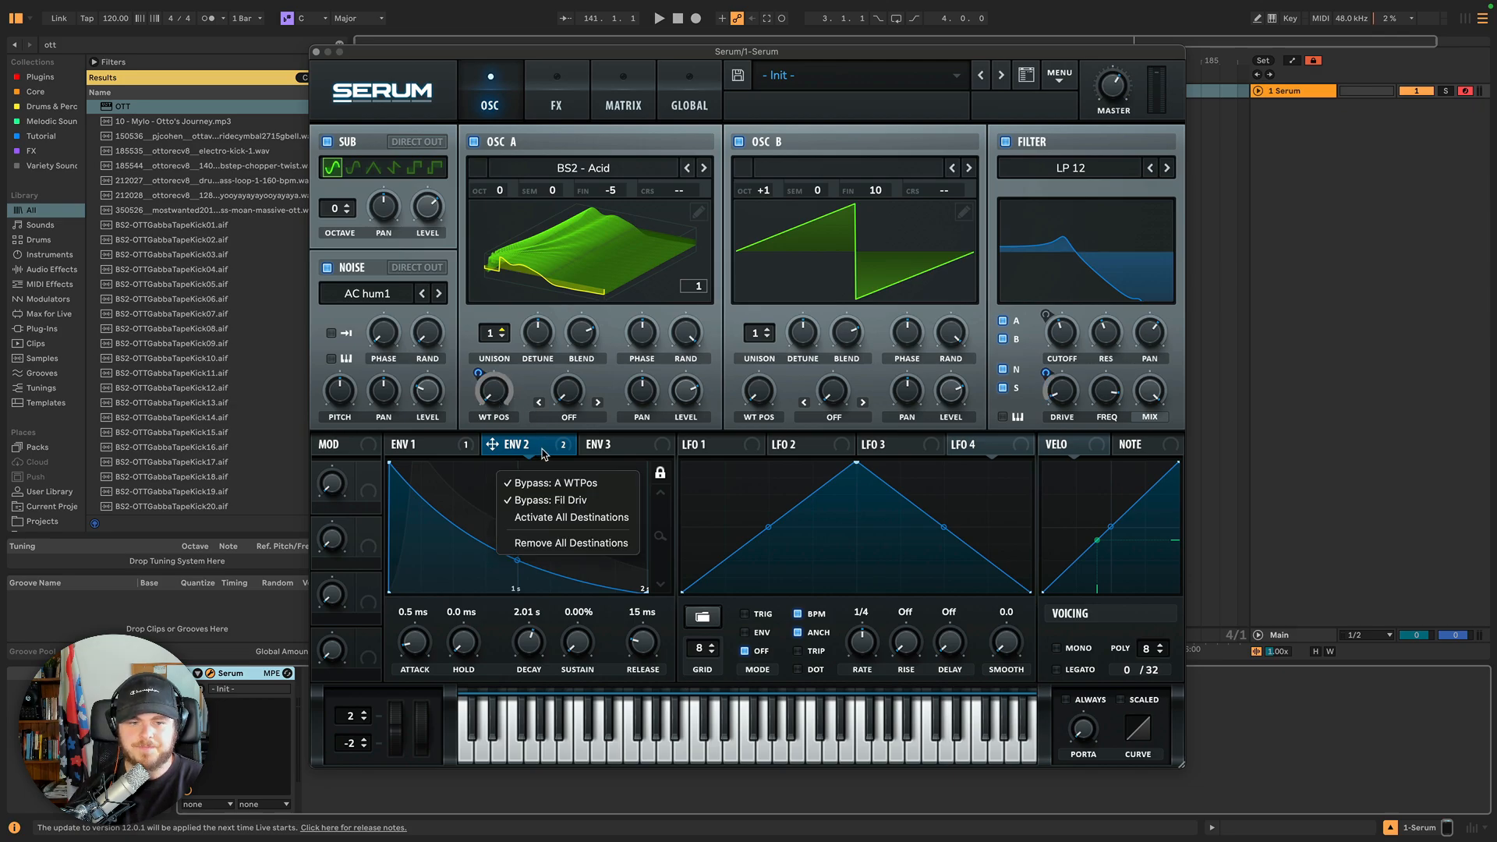
click(538, 499)
right_click(536, 452)
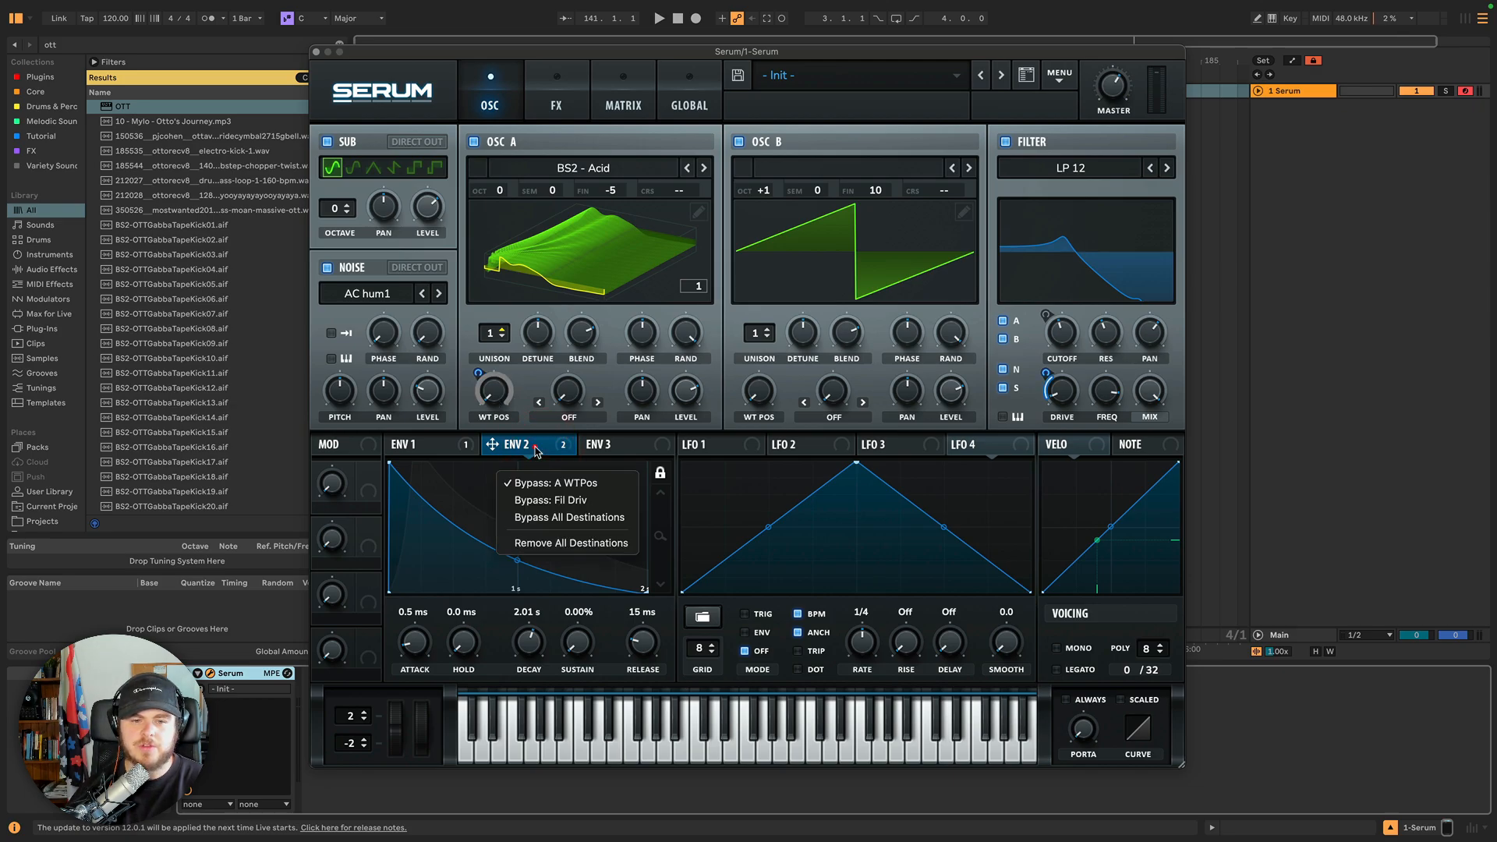
click(537, 483)
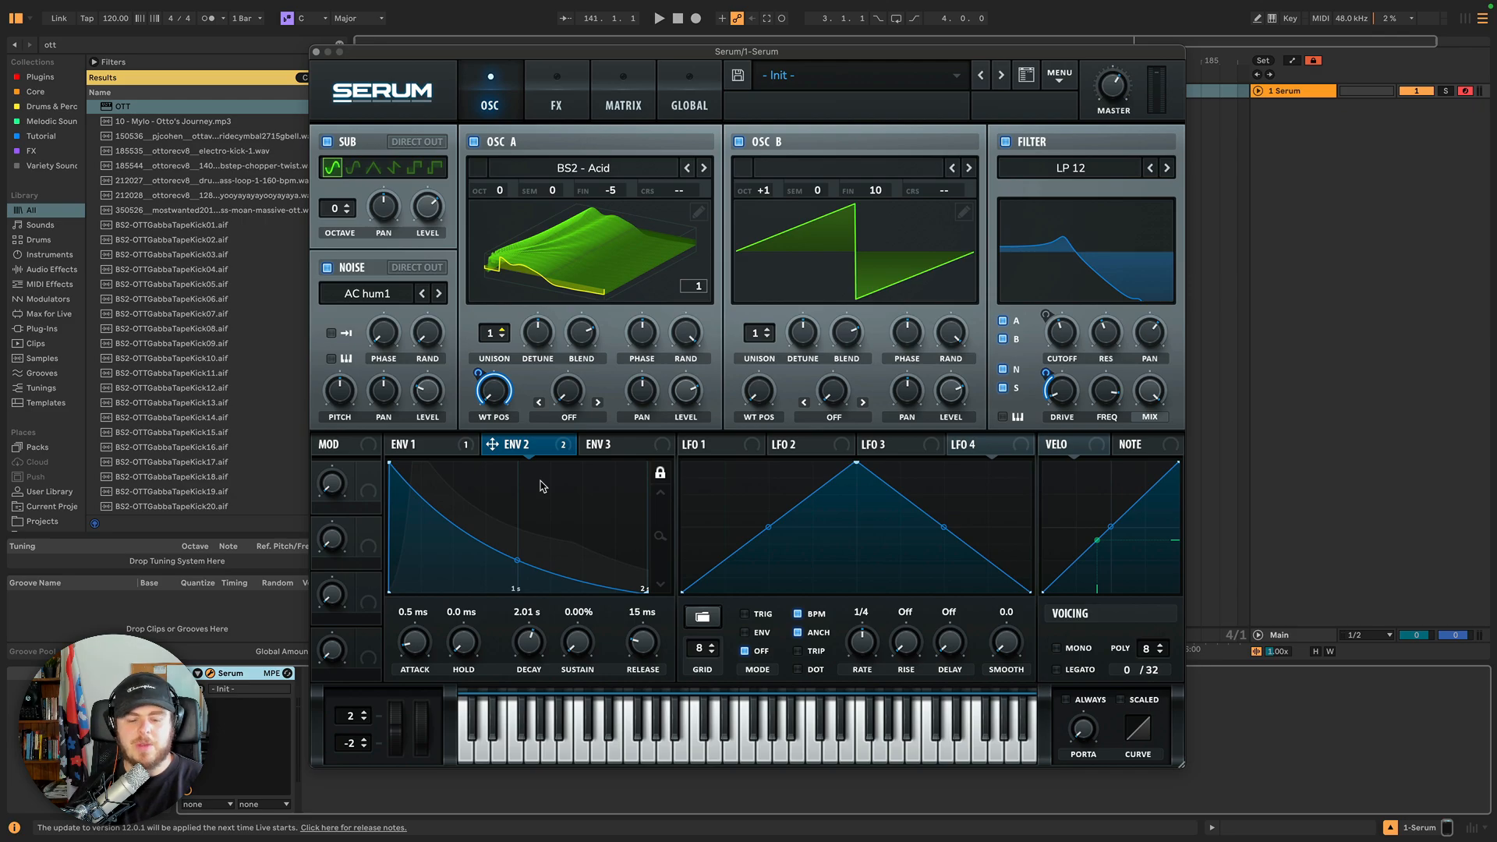
mouse_move(551, 445)
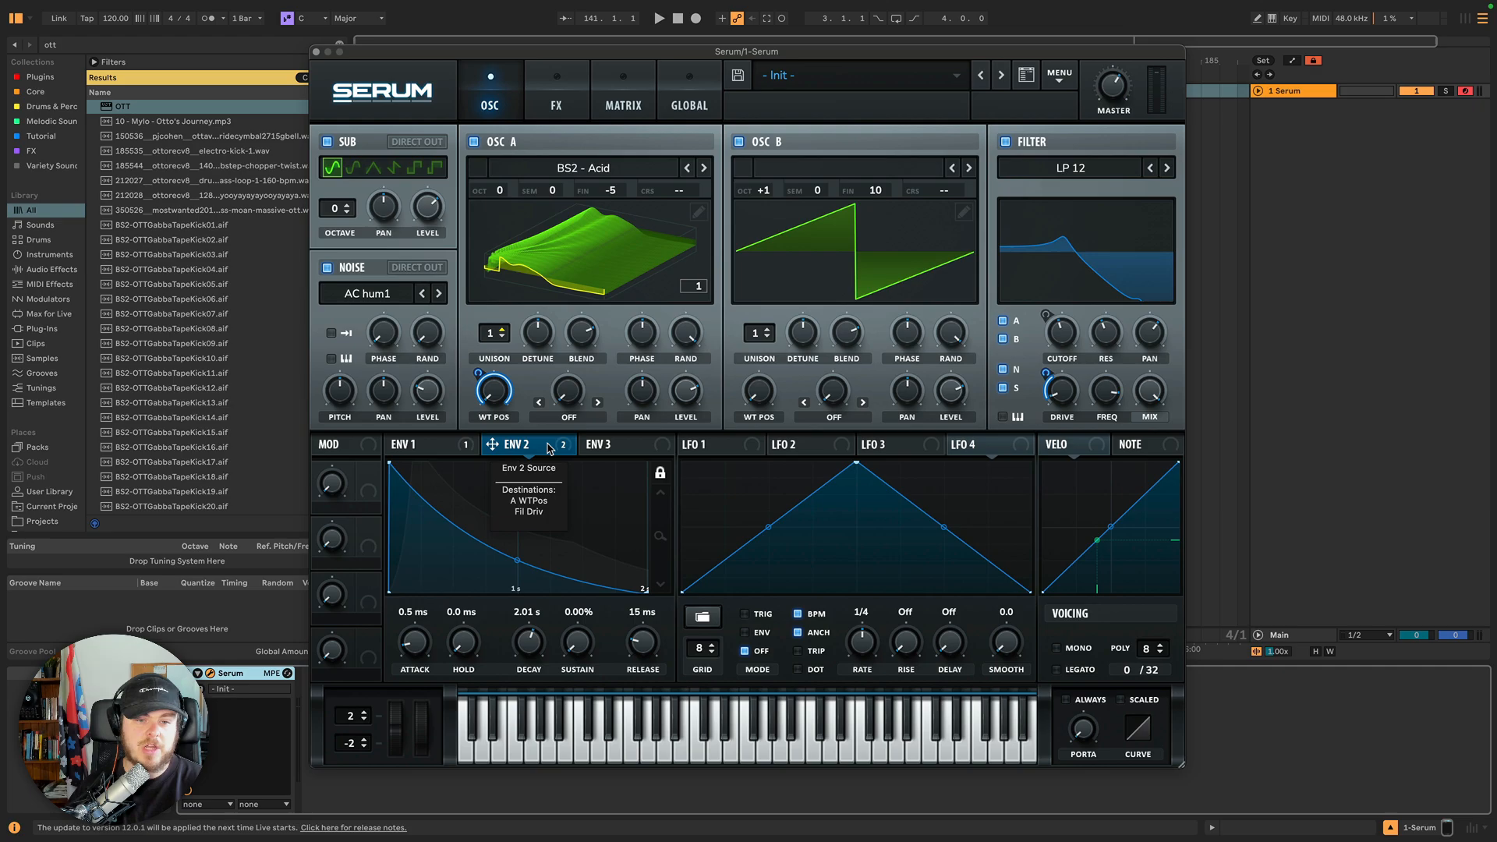
right_click(548, 448)
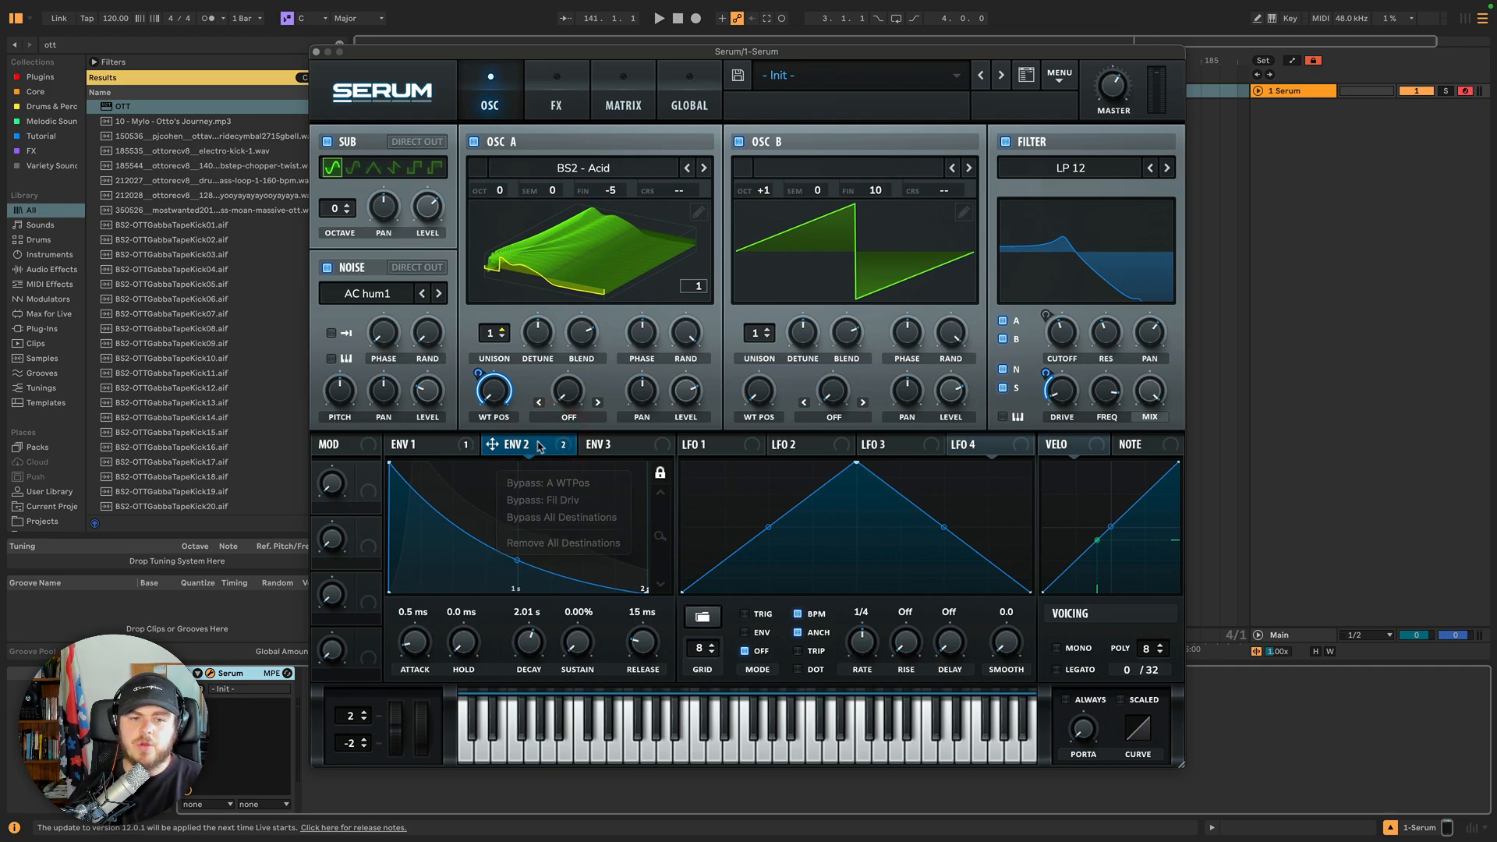
Remove all of Envelope 2's modulation destinations and reassign Envelope 2 to Oscillator A's wavetable position.
right_click(449, 443)
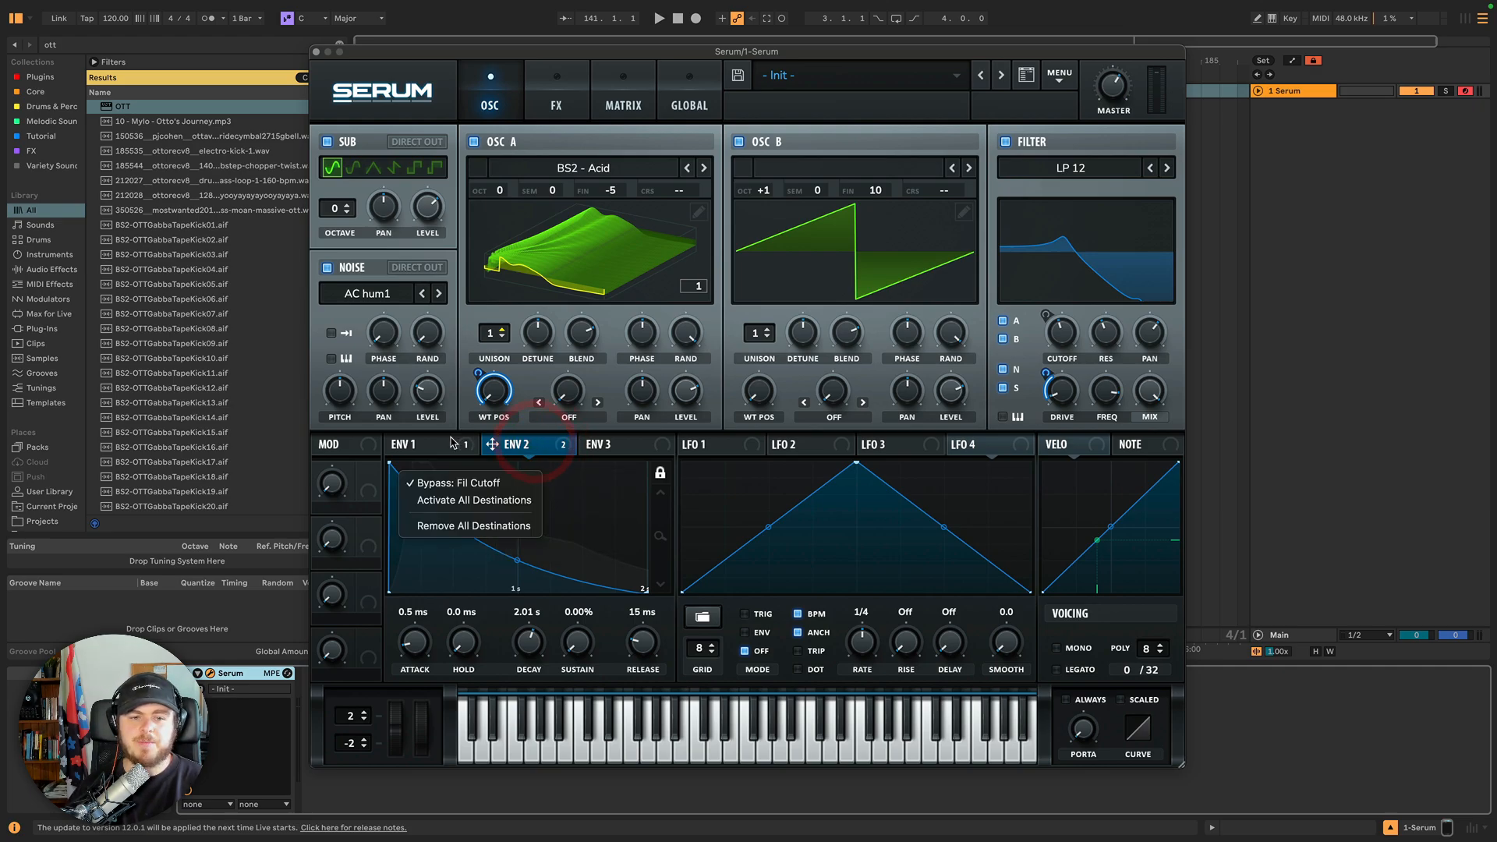
right_click(531, 445)
right_click(531, 445)
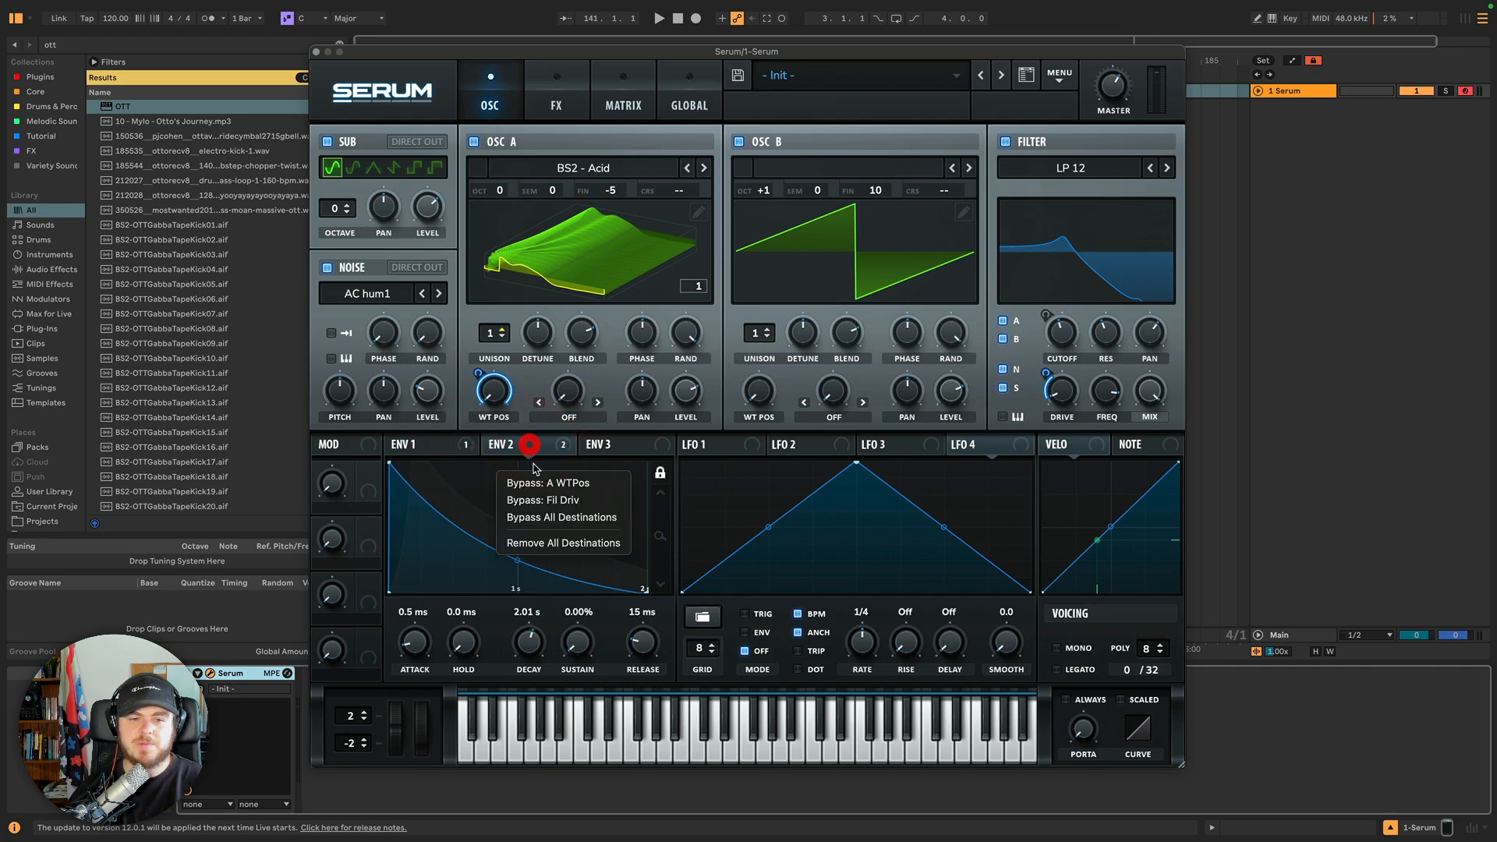
click(544, 550)
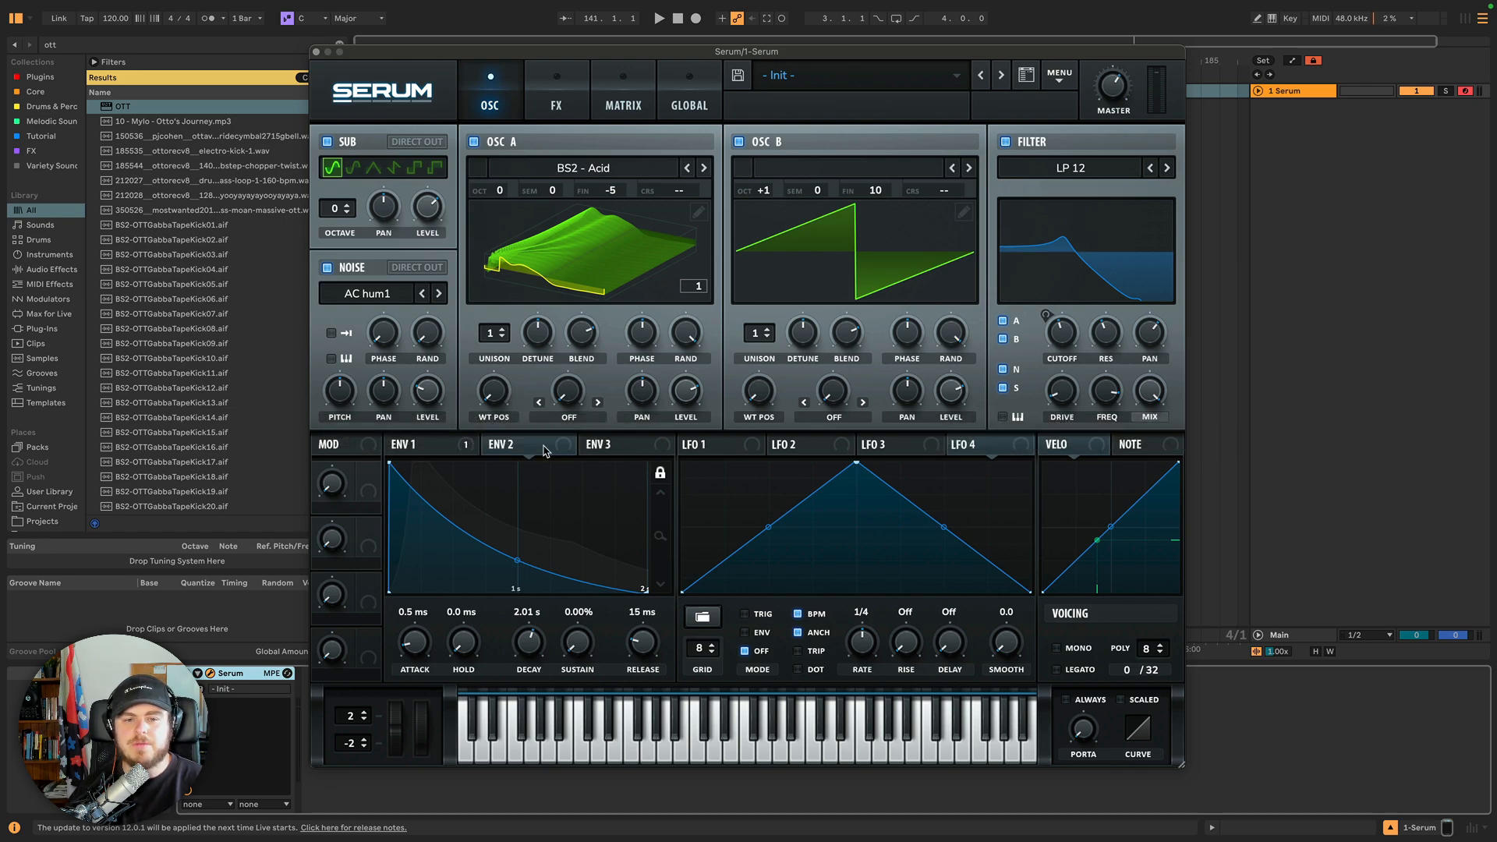
drag(544, 450, 494, 390)
Route Envelope 3 to the filter drive, compare the envelopes, and remove the filter drive modulation again.
click(625, 443)
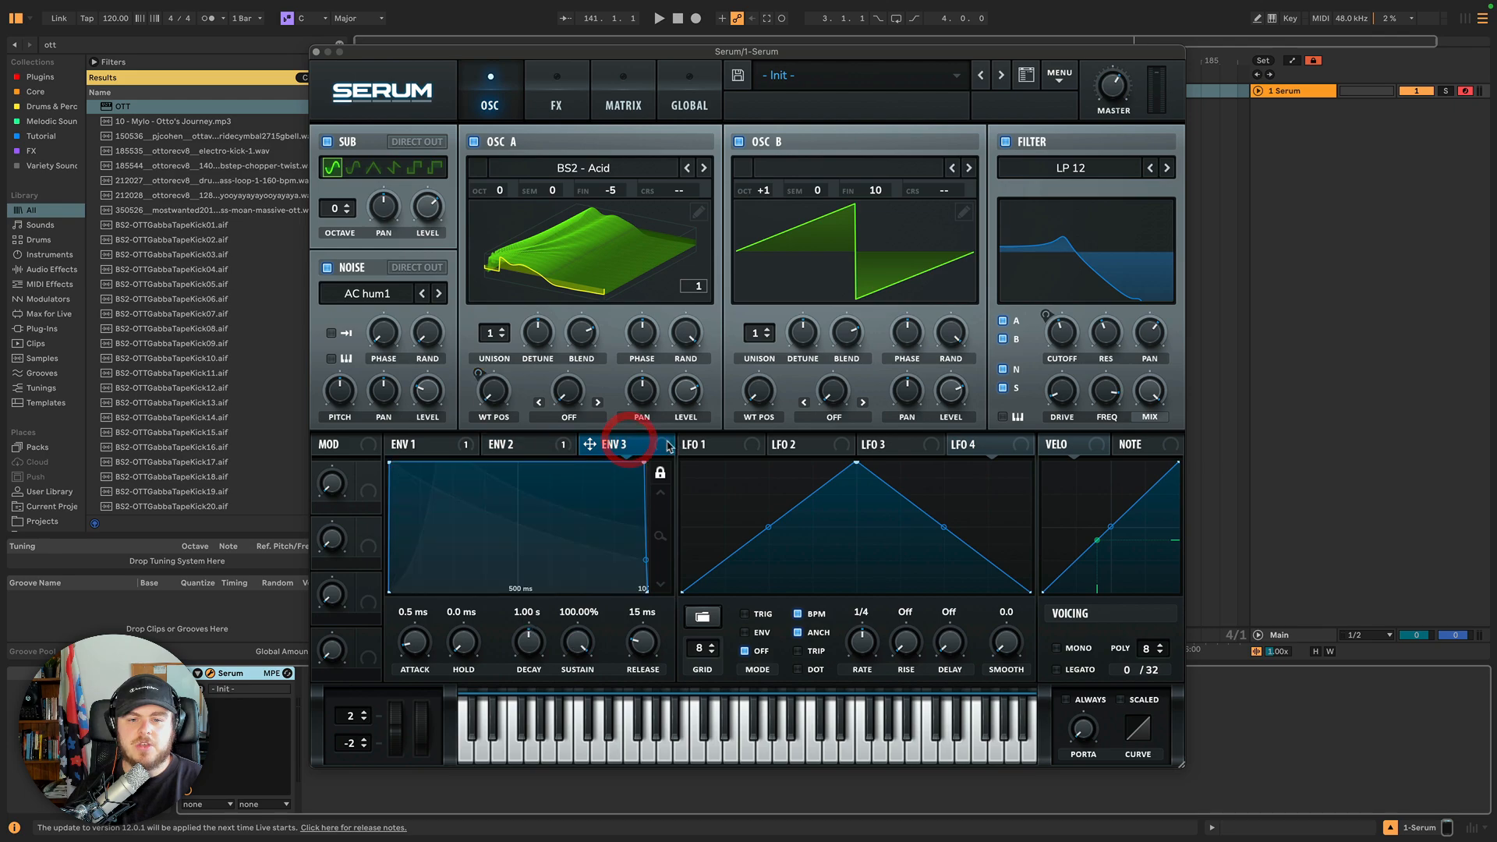
drag(667, 446, 1077, 397)
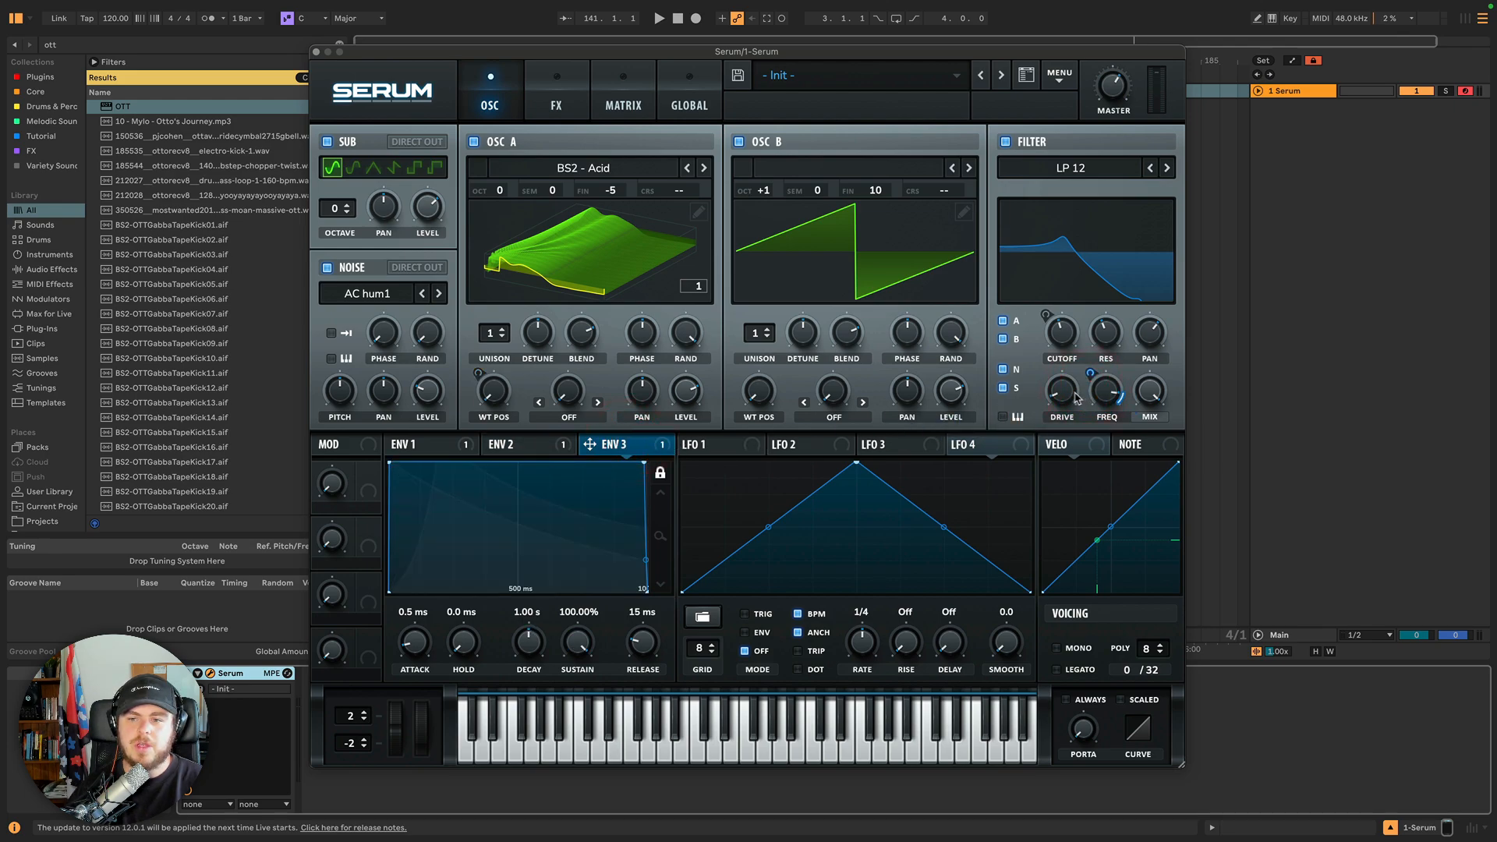
click(543, 443)
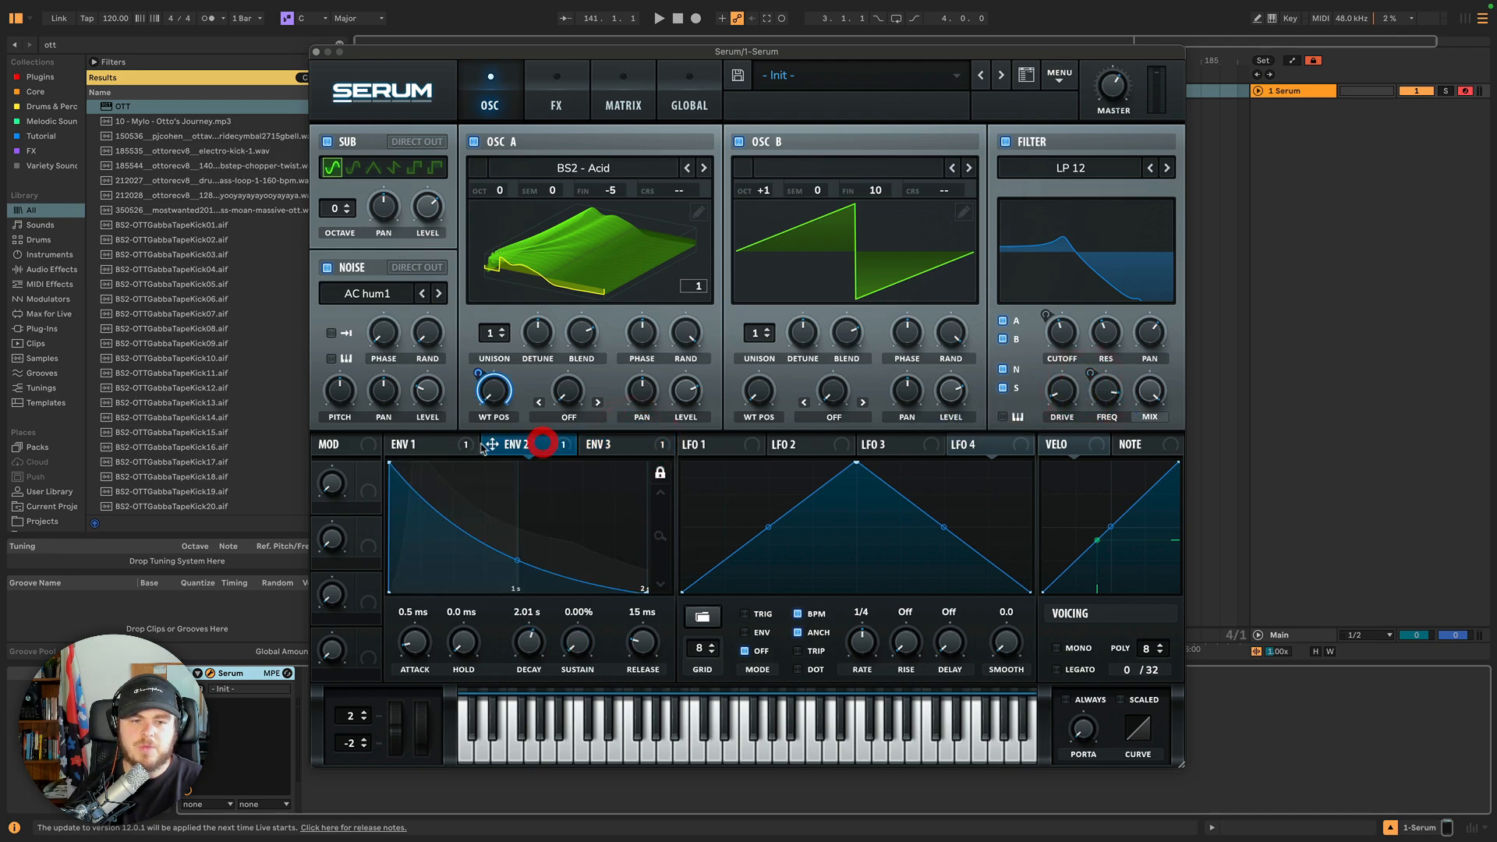
click(444, 443)
click(515, 444)
click(655, 443)
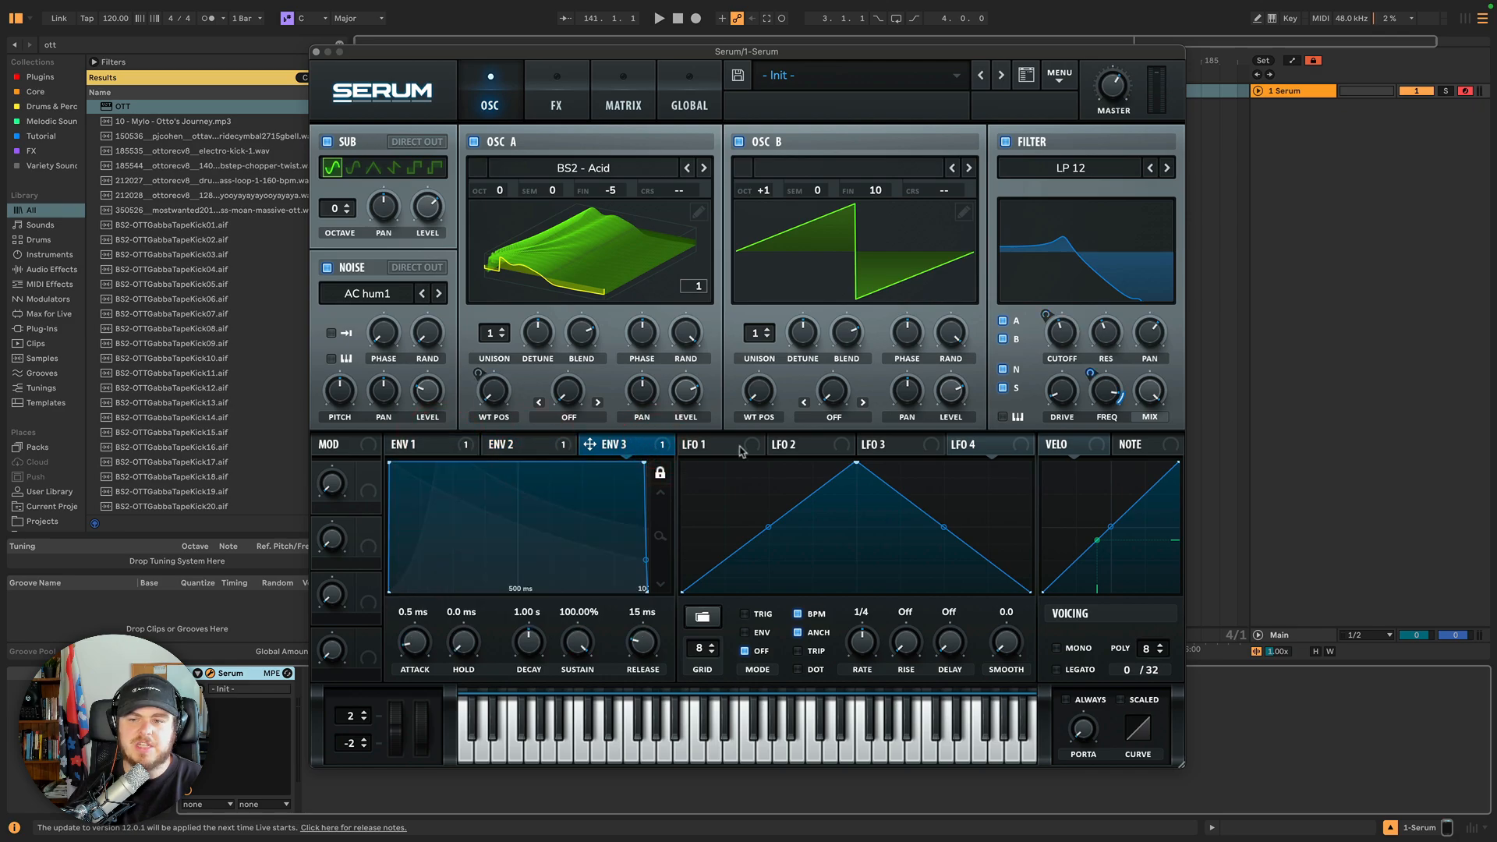
right_click(1102, 390)
click(1144, 448)
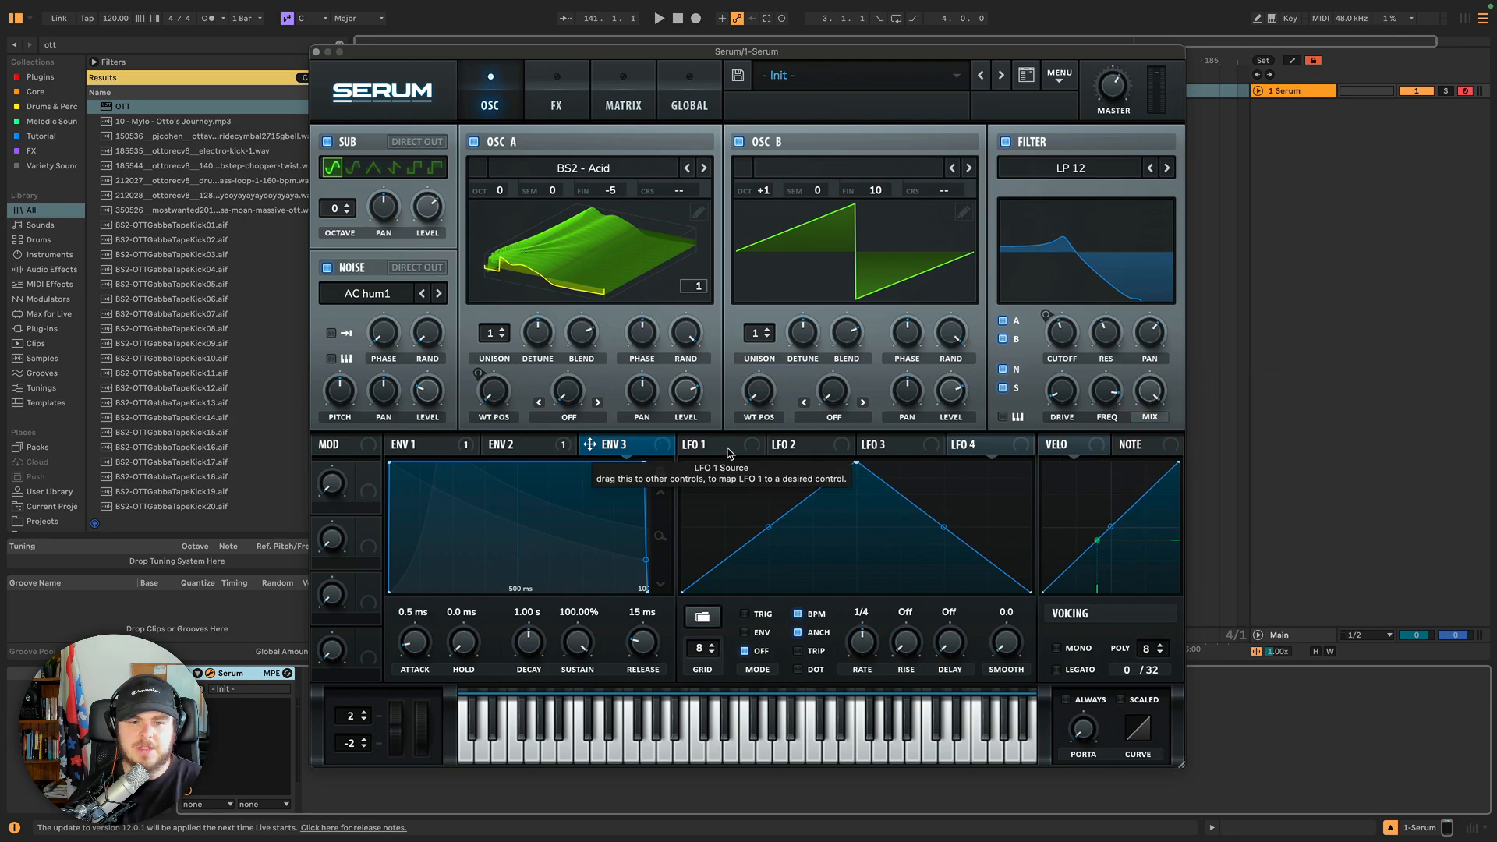
Compare the envelope tabs and set Envelope 3's sustain to 0.00%.
click(503, 444)
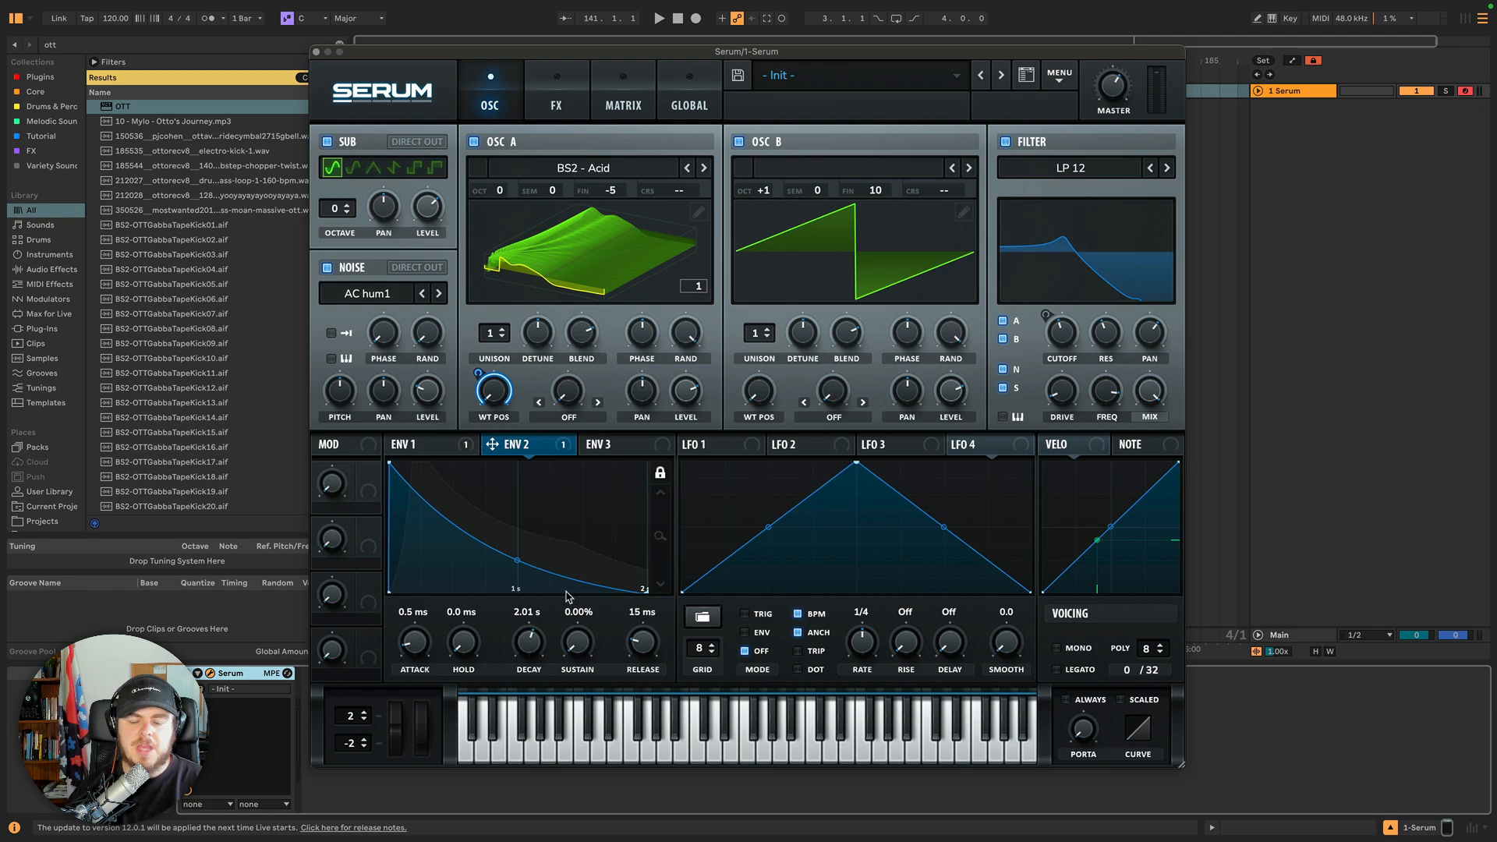
click(554, 653)
click(450, 446)
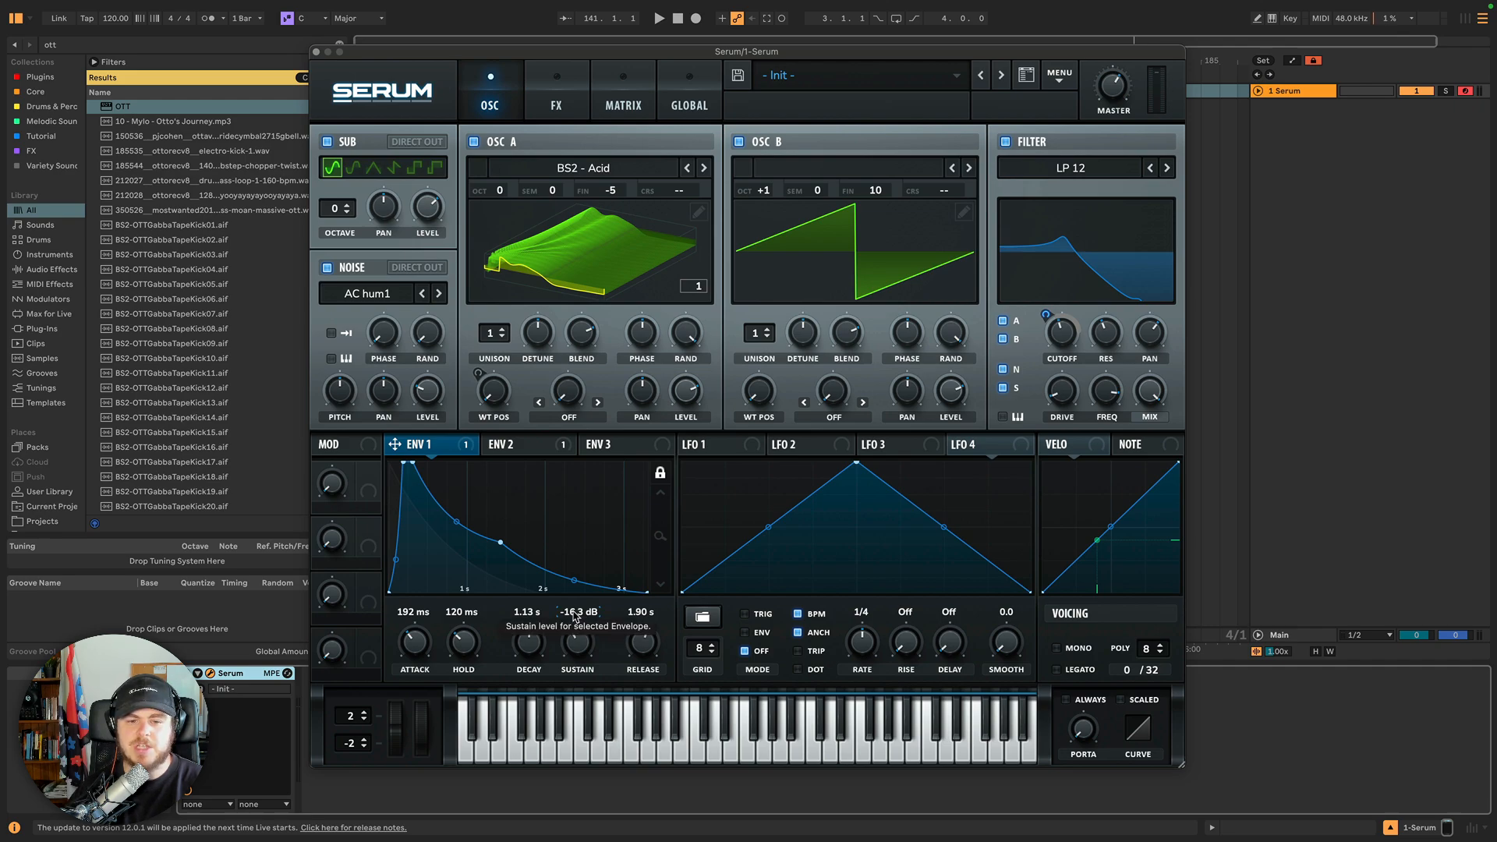
click(505, 446)
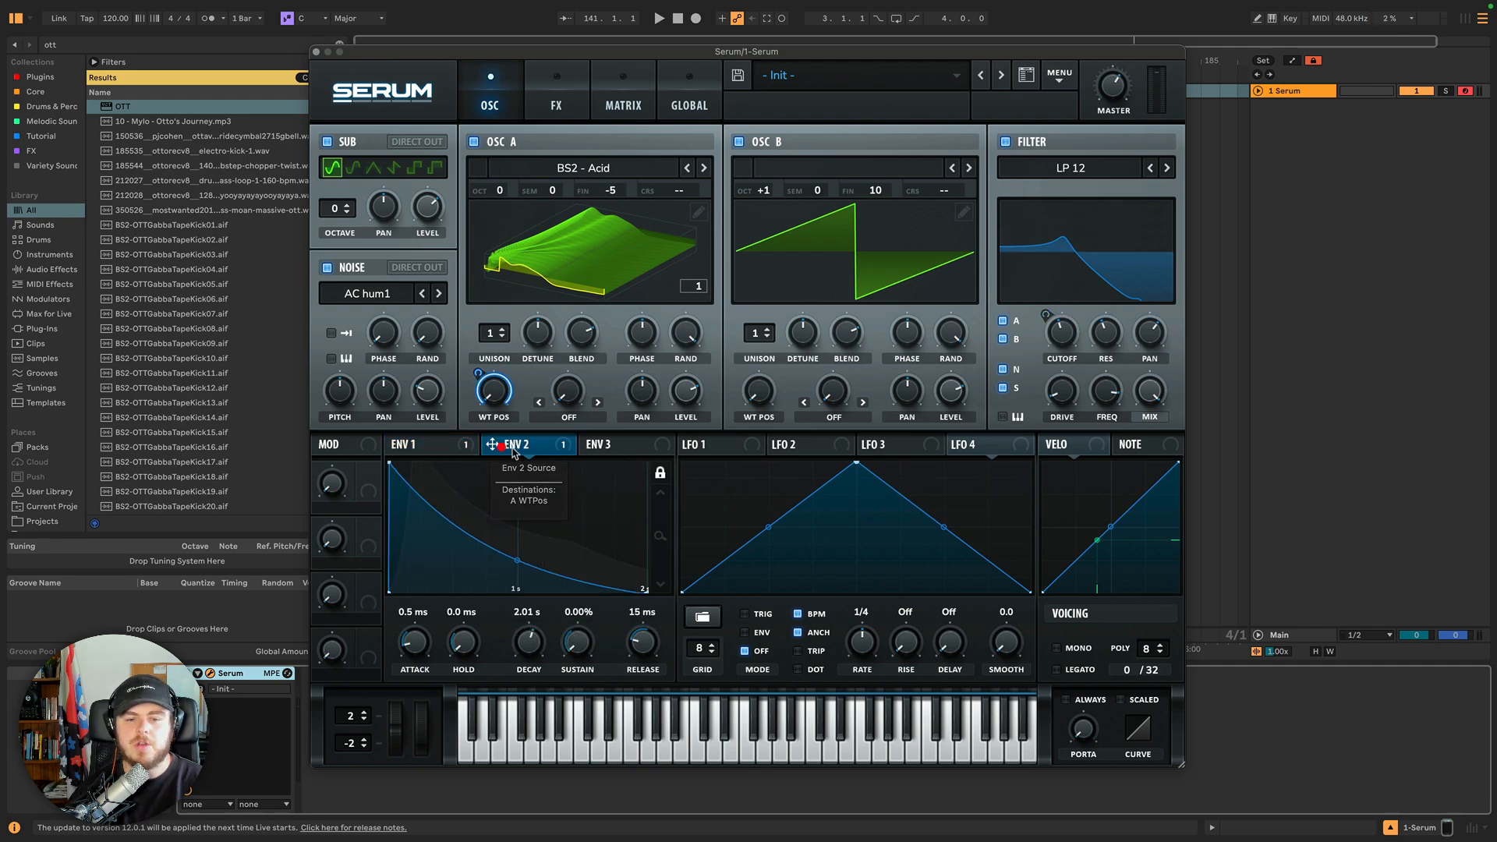
click(579, 648)
click(615, 444)
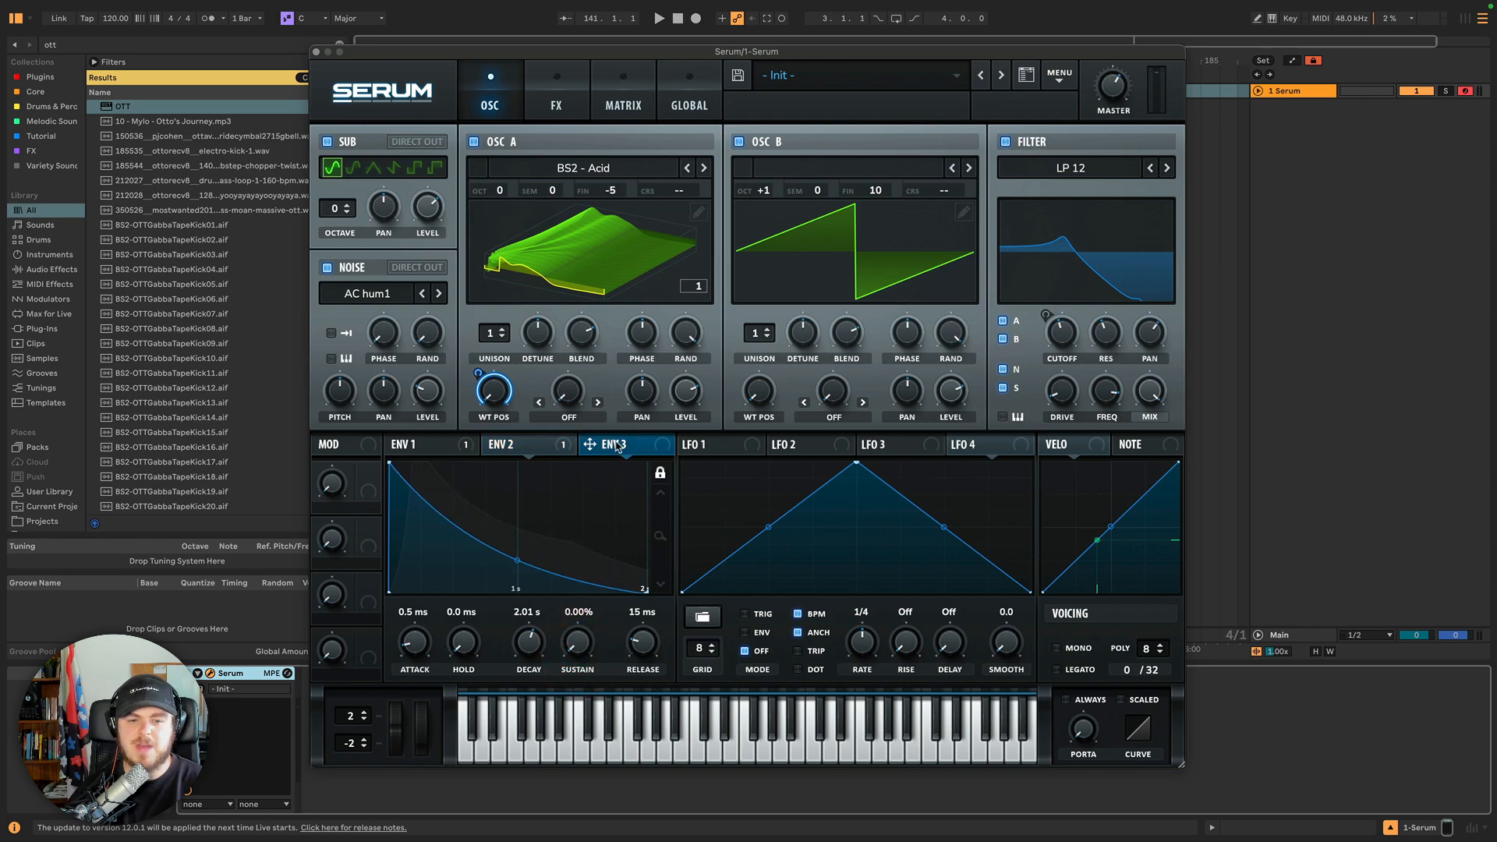
drag(578, 647, 586, 827)
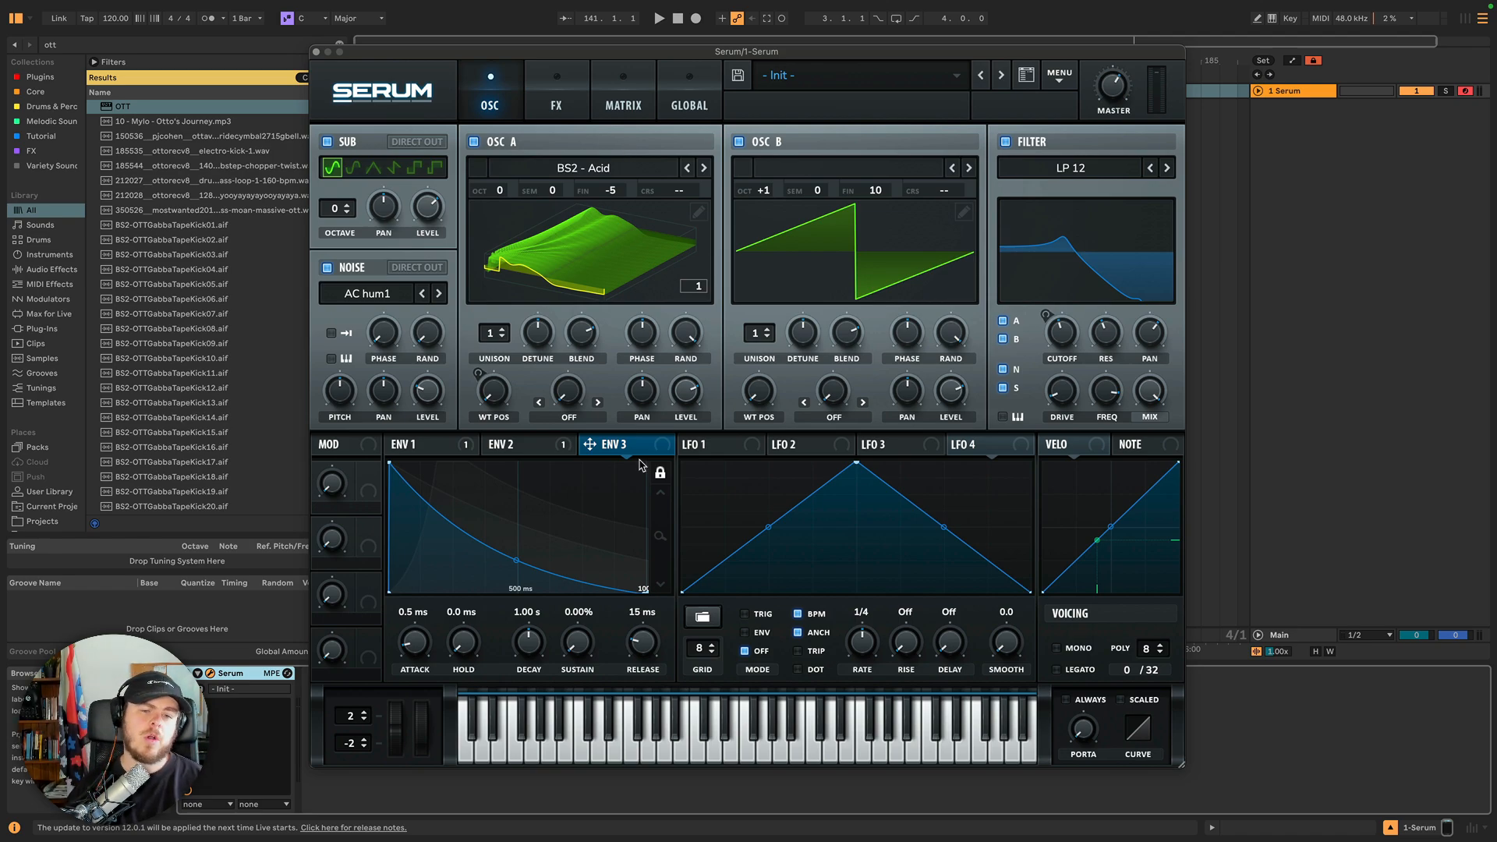
Inspect the envelope and LFO tabs and toggle oscillators A, B and Sub off and on to audition them.
click(514, 444)
click(724, 450)
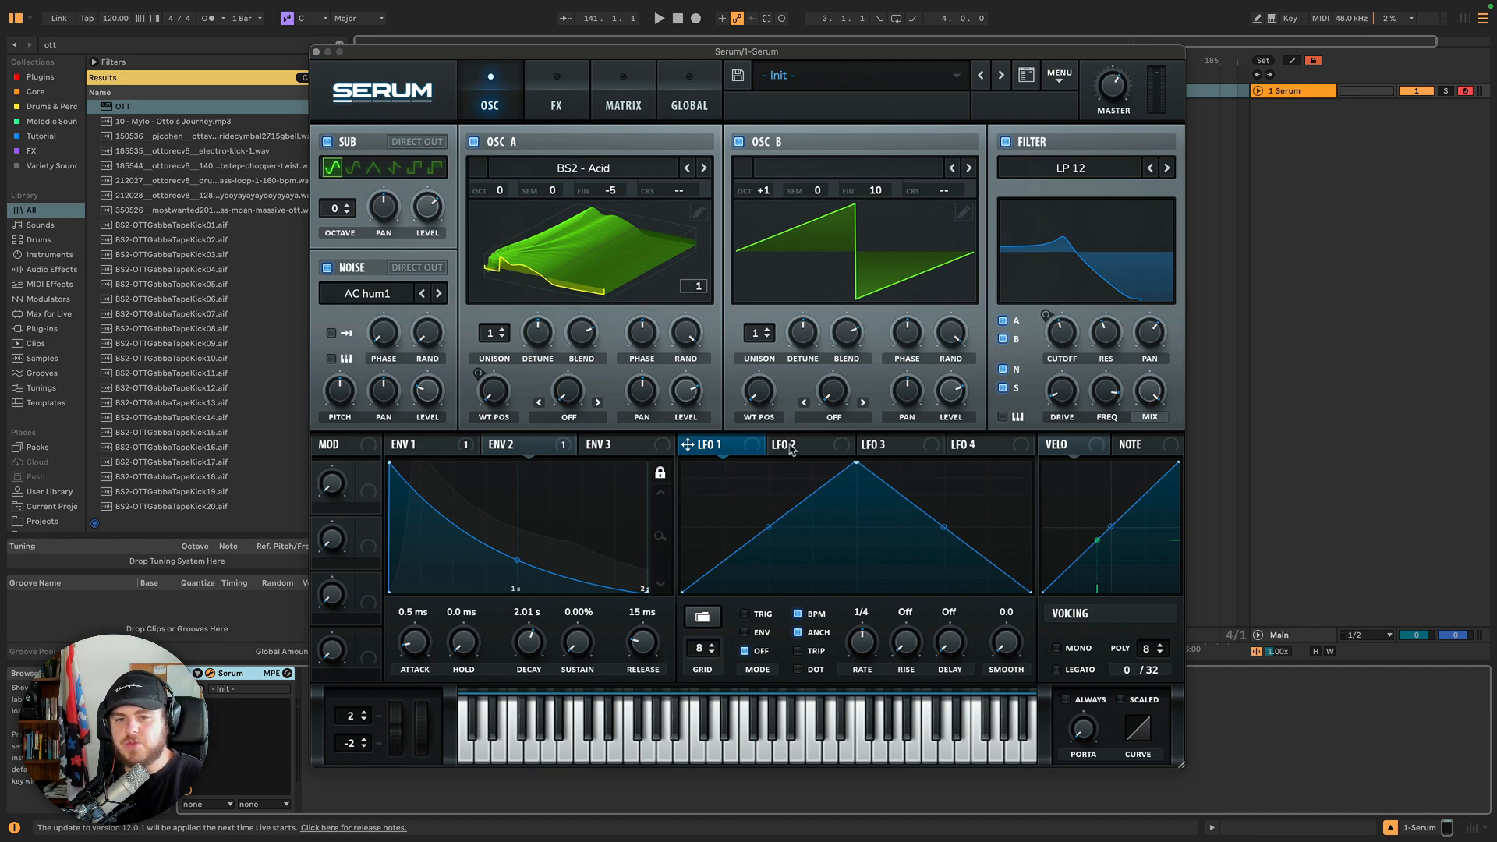
click(874, 447)
click(806, 445)
click(748, 445)
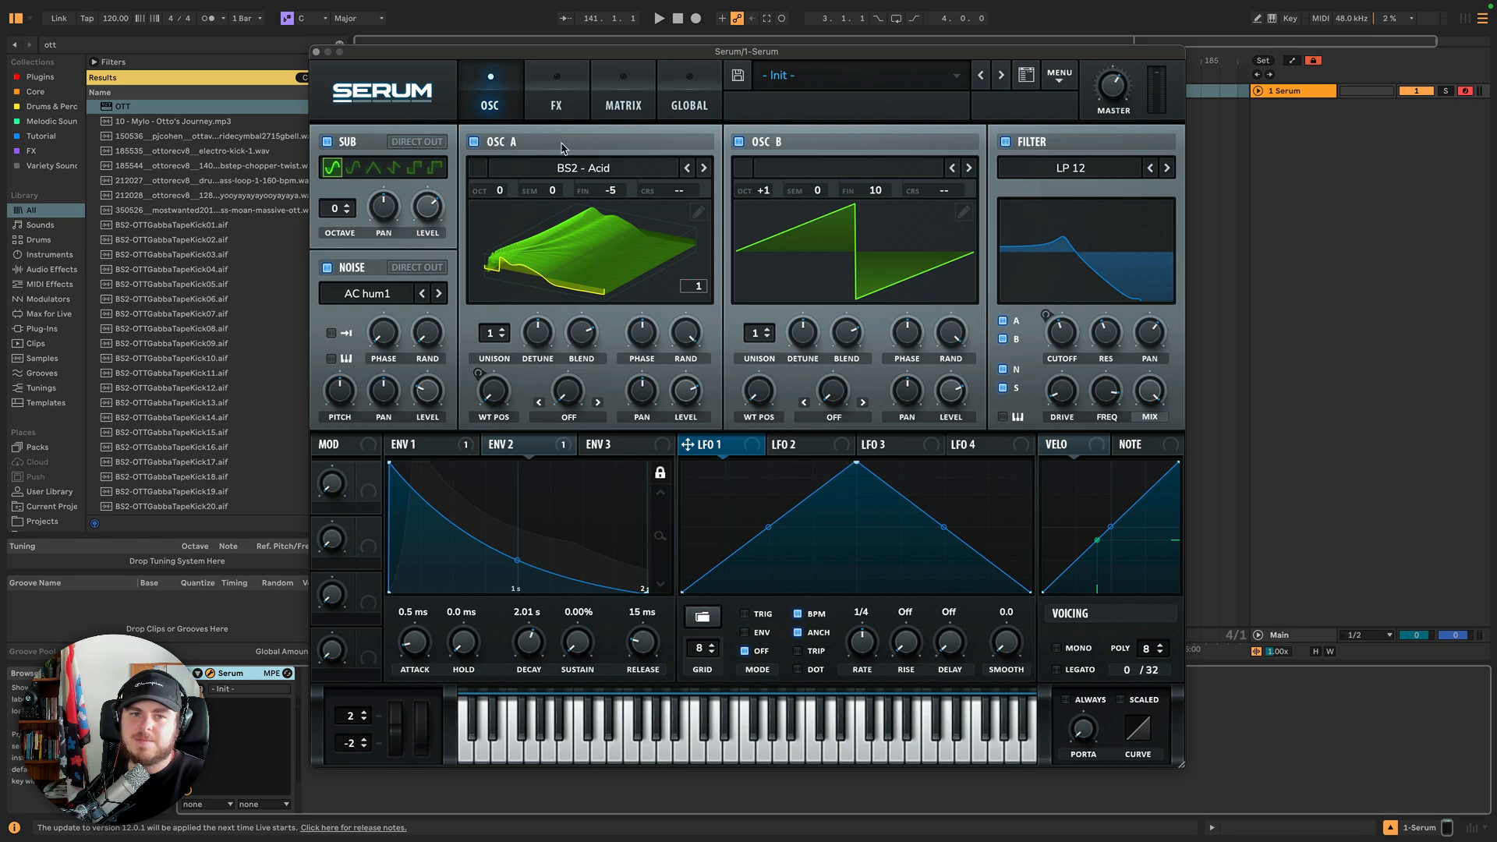
click(473, 142)
click(474, 141)
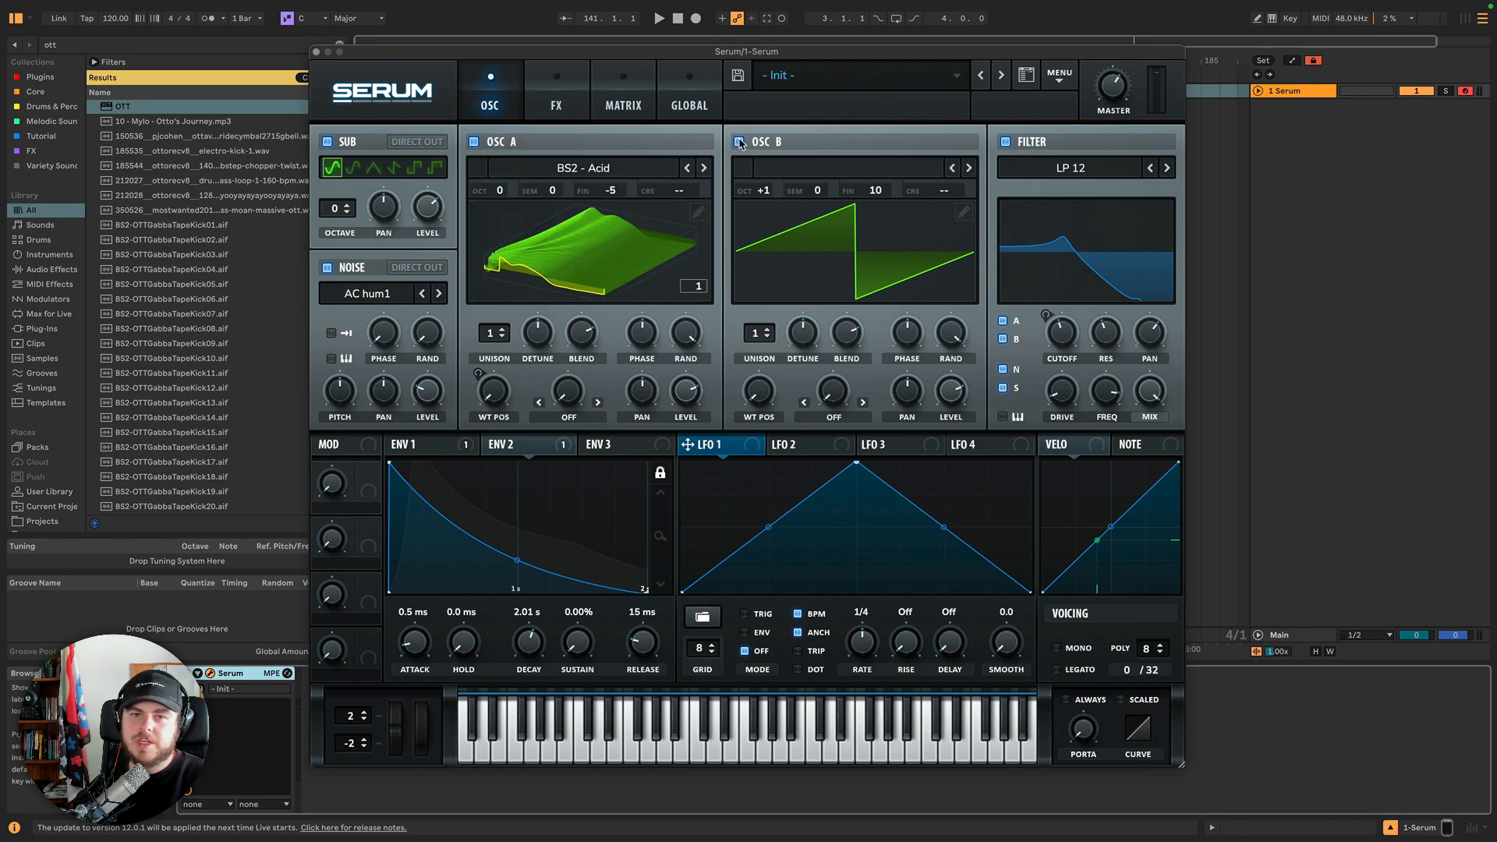
double_click(739, 142)
click(325, 143)
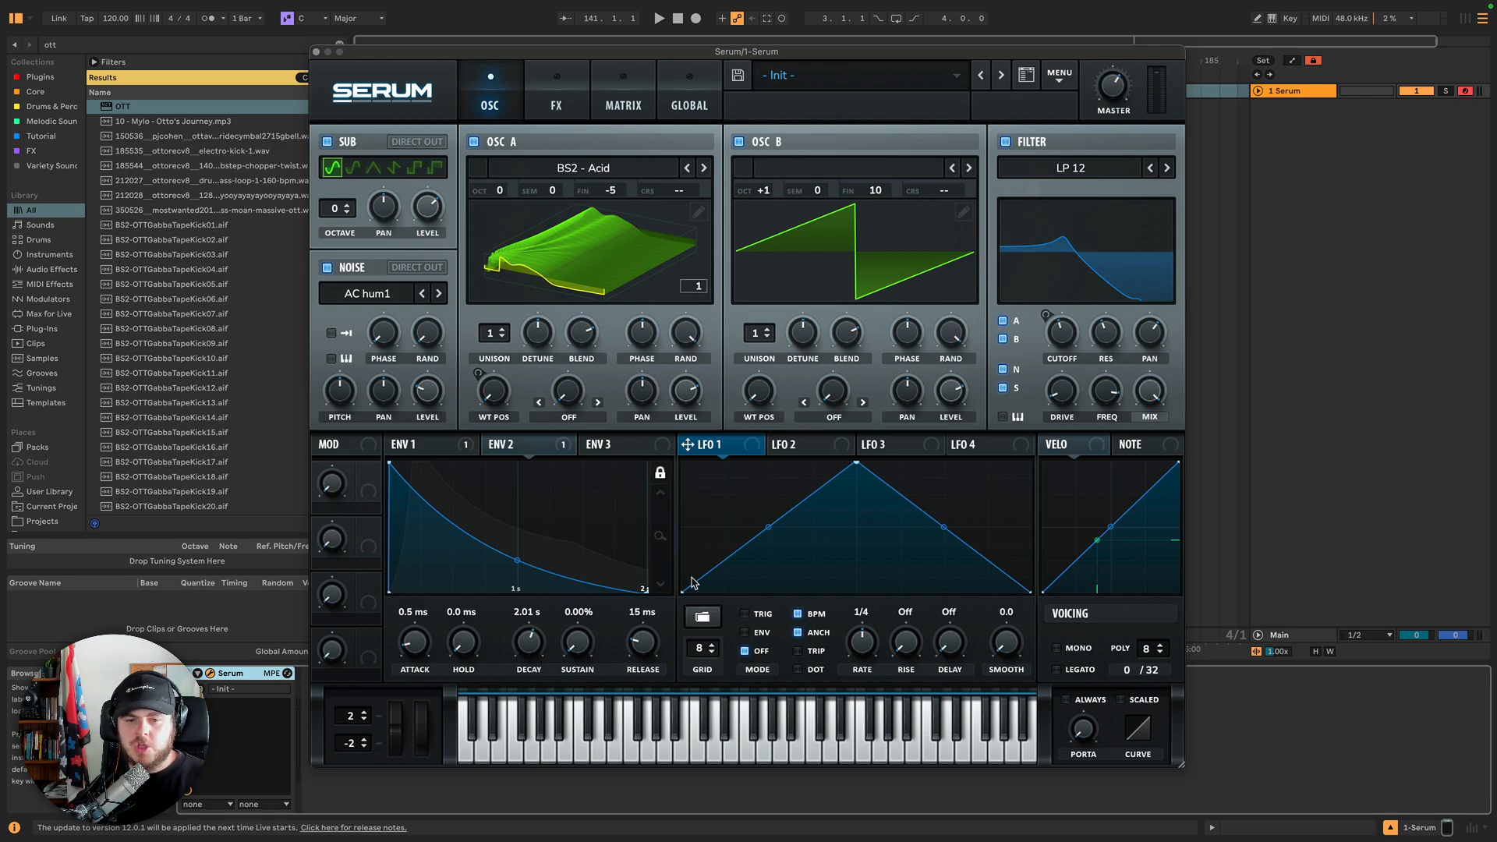
Browse the LFO tabs and assign LFO 1 to the filter cutoff.
click(833, 451)
click(894, 446)
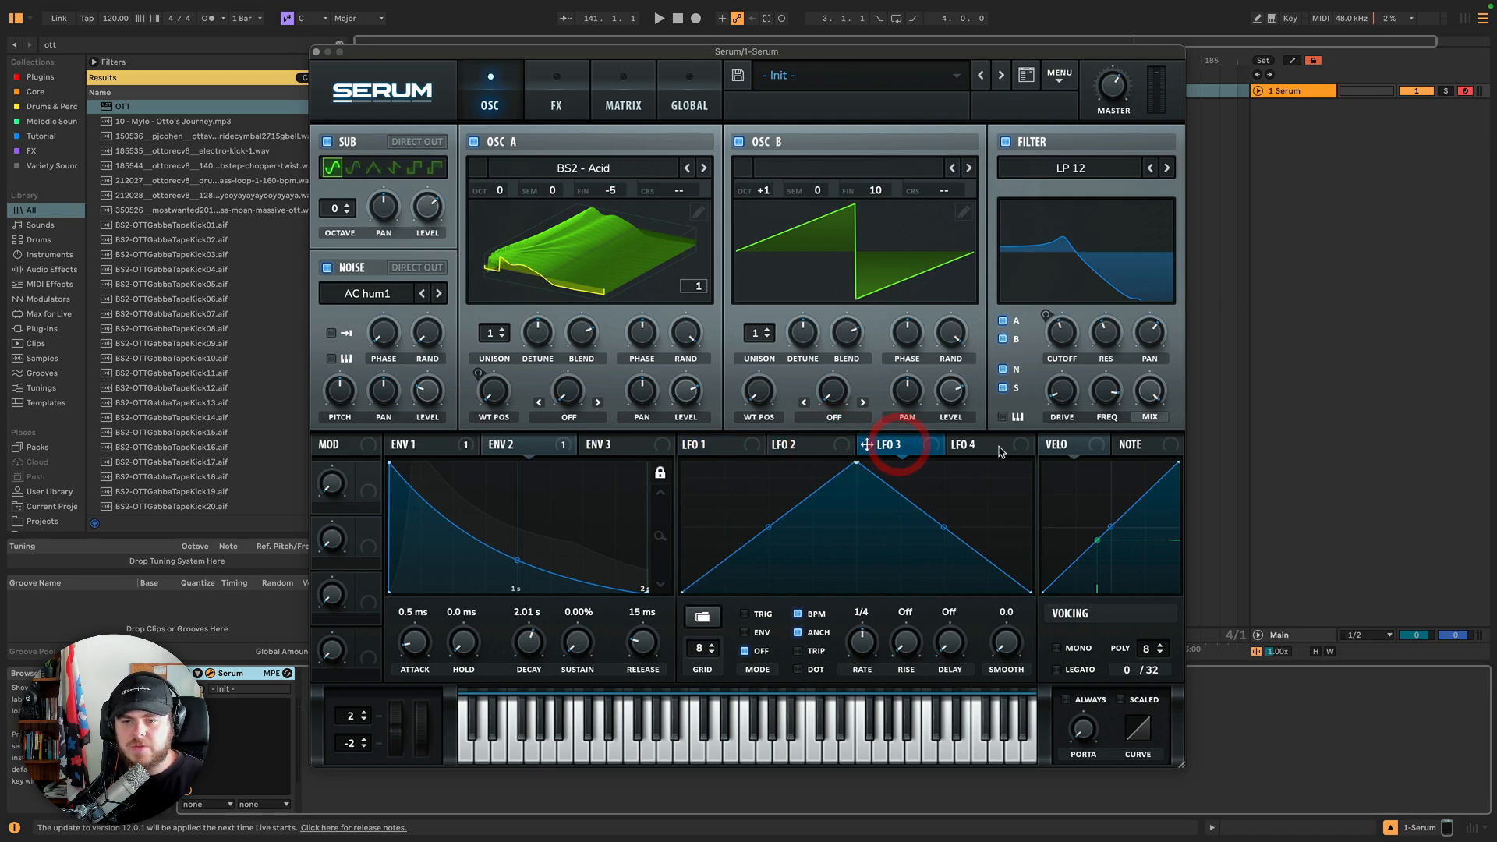
click(960, 445)
click(745, 445)
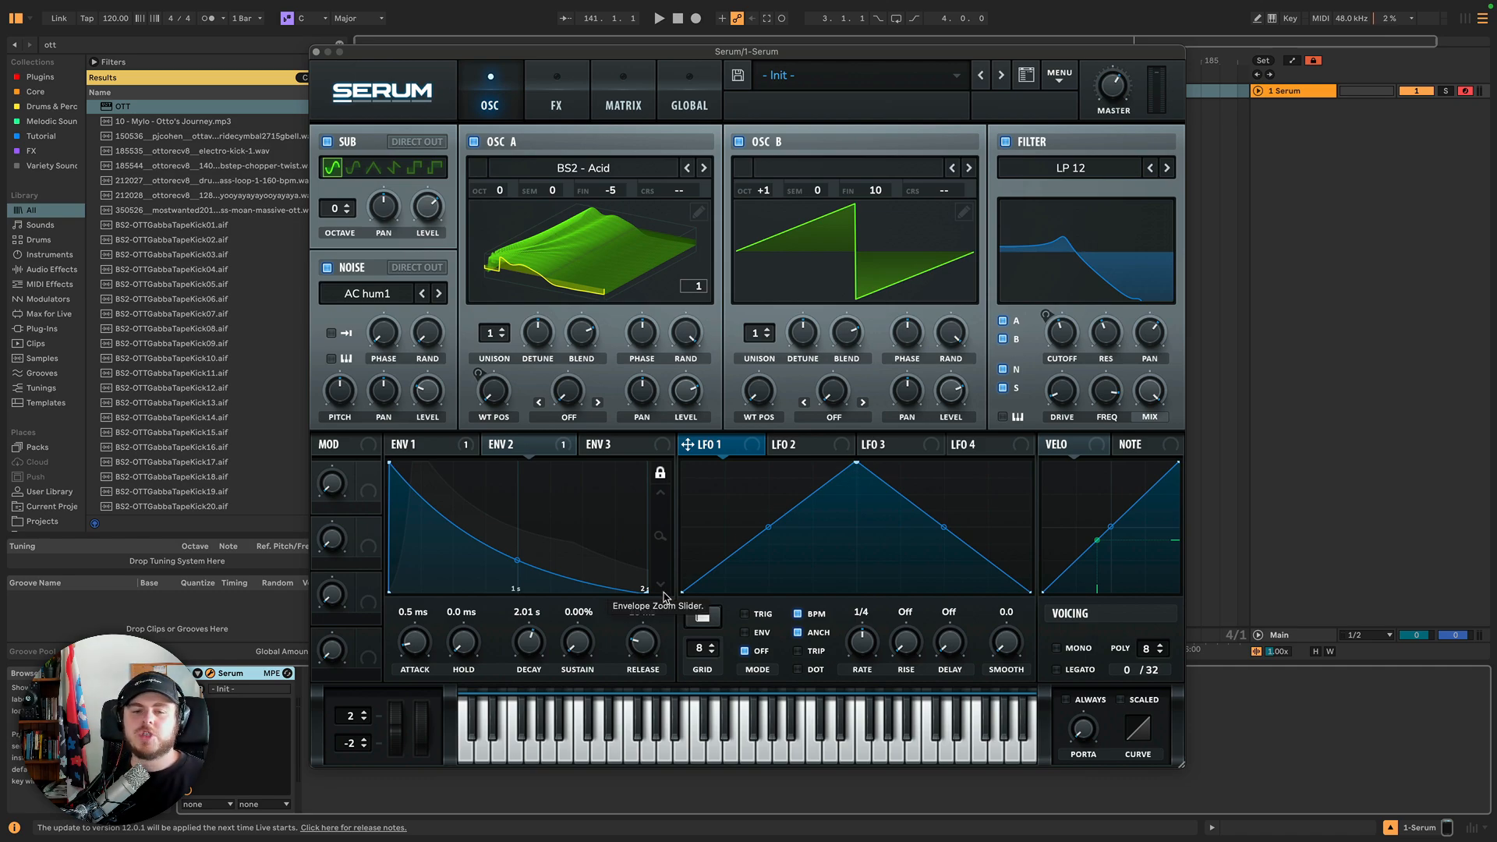
drag(688, 444, 1065, 340)
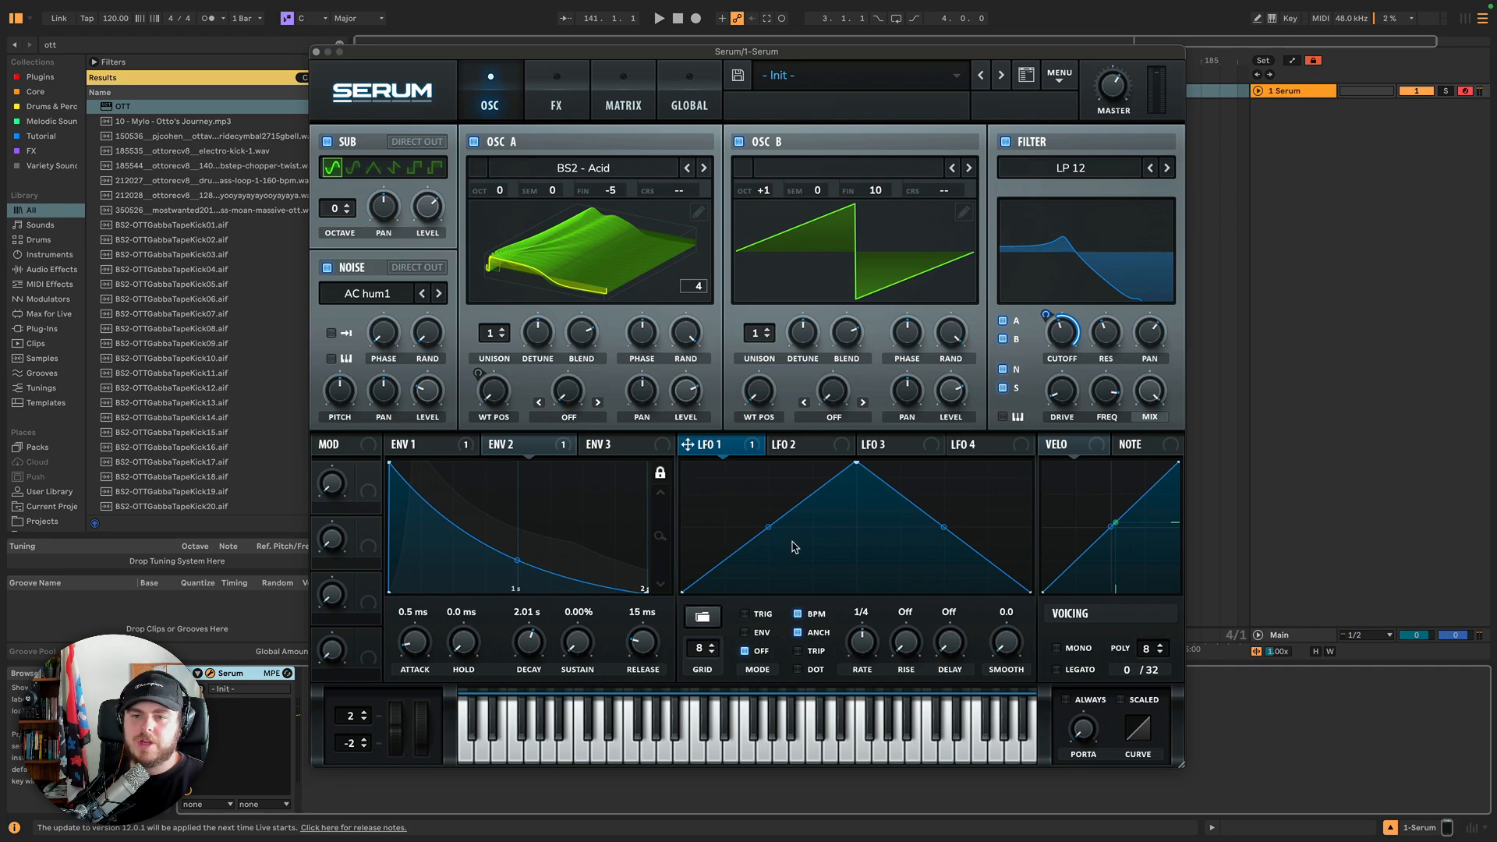
Load Oscillator A's wavetable as LFO 1's shape, switching the wavetable display to 2D.
right_click(753, 444)
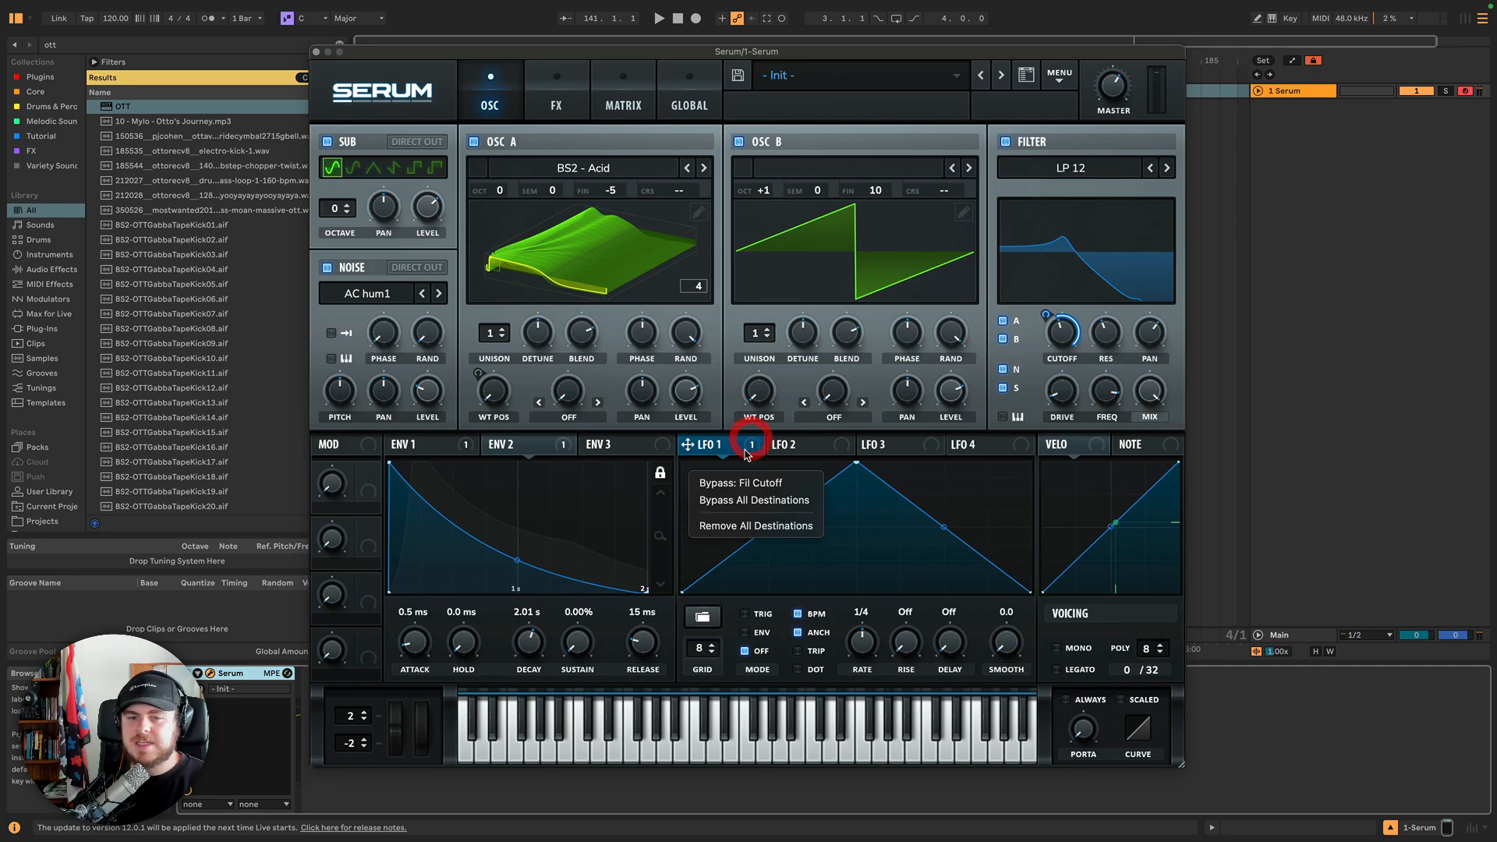
click(747, 447)
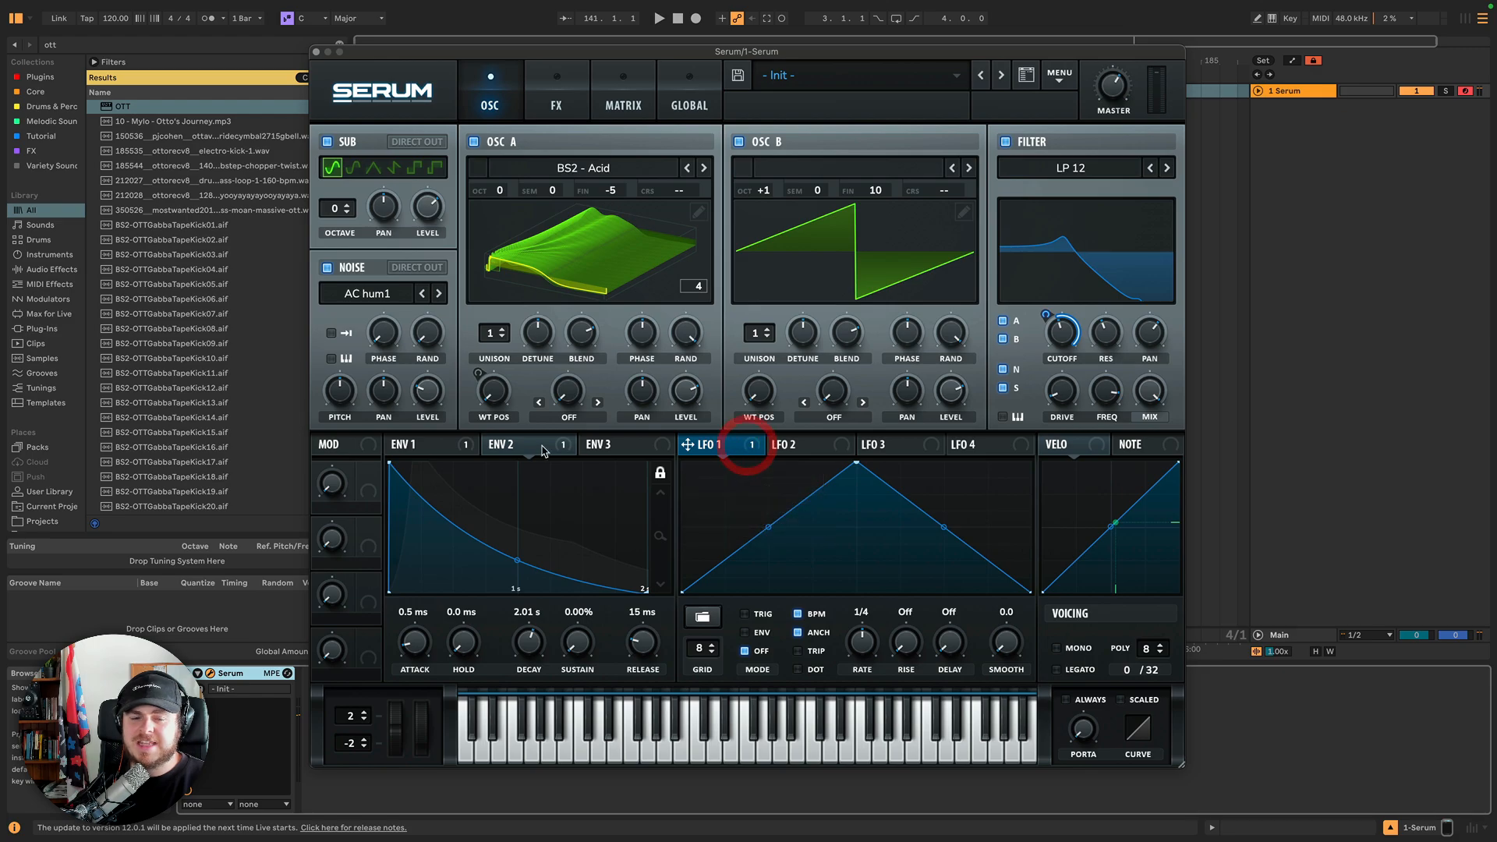
click(741, 449)
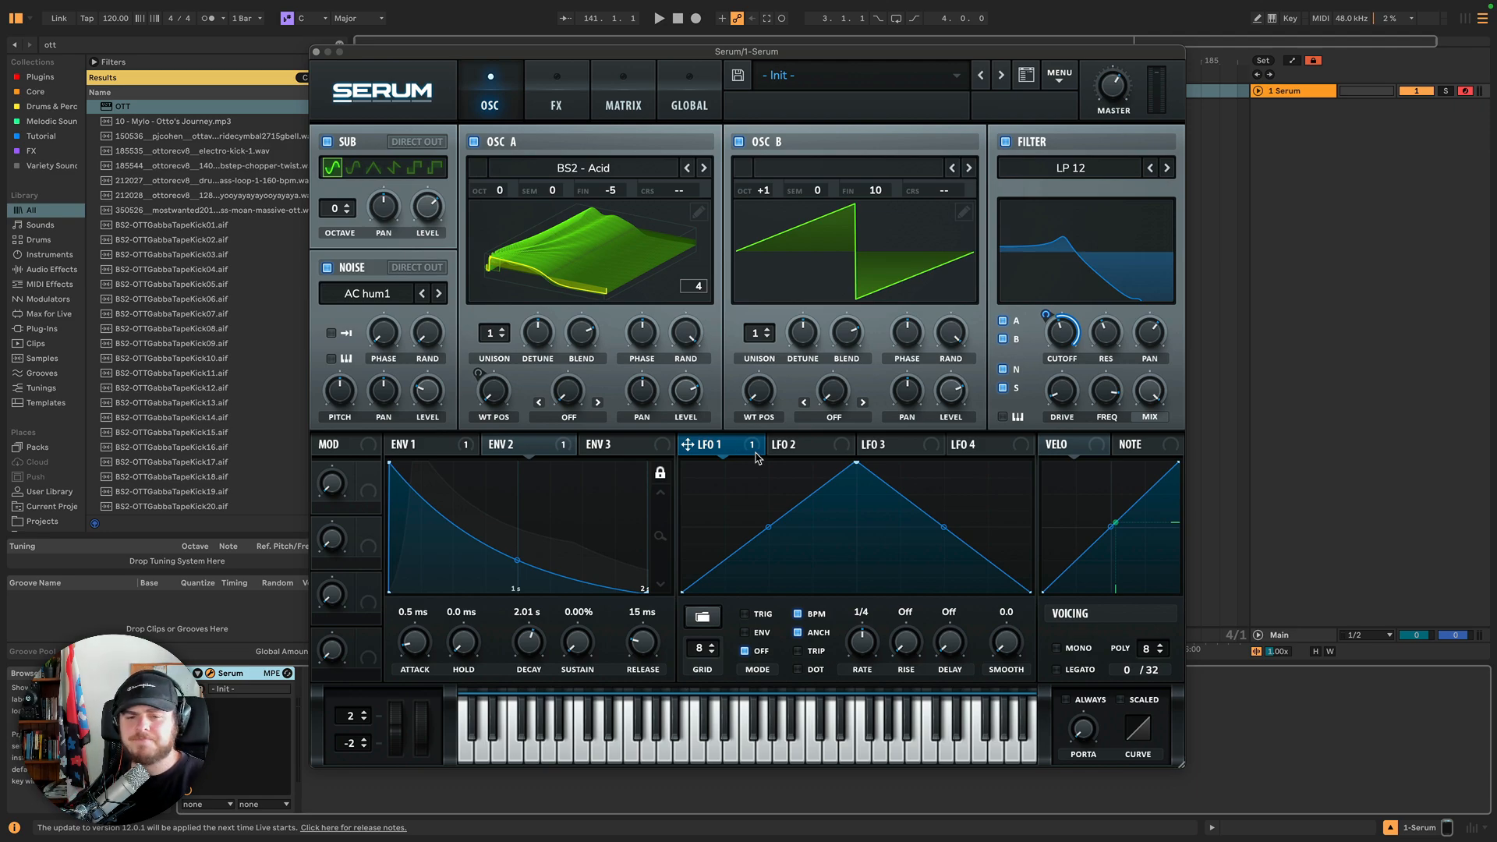
click(704, 616)
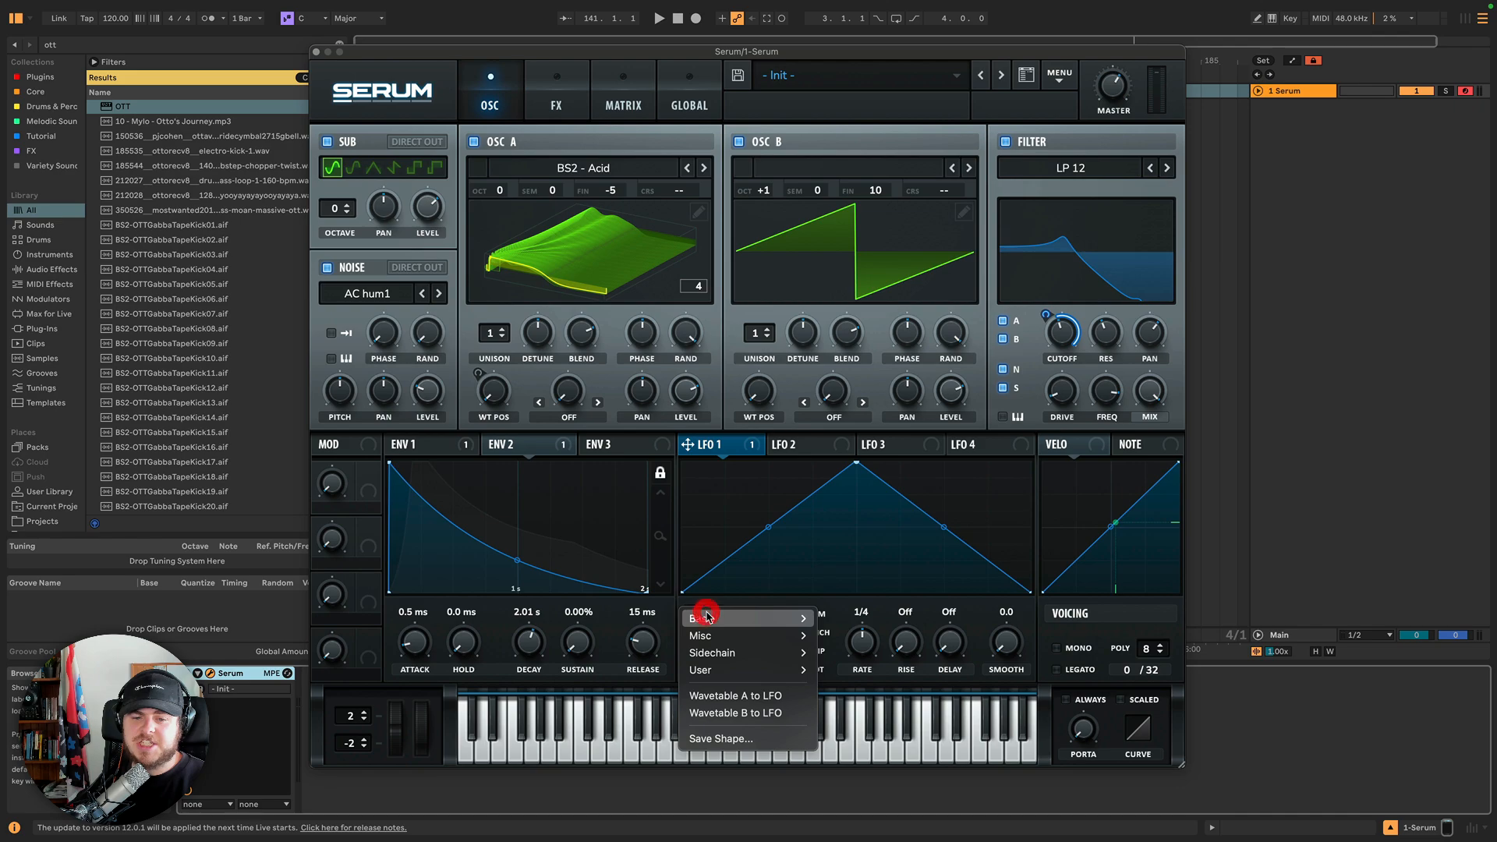
mouse_move(719, 624)
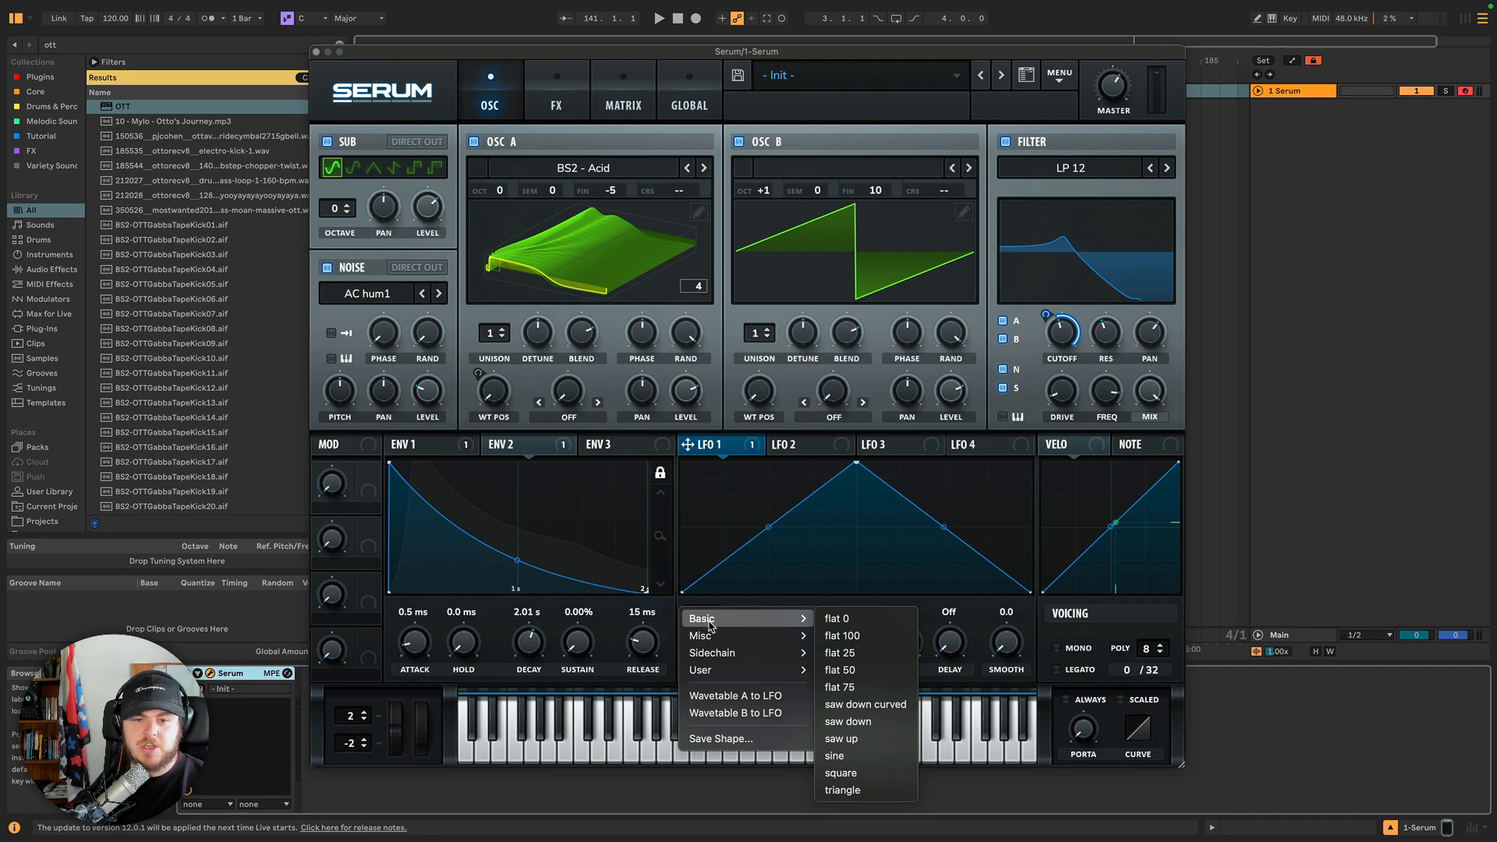
click(745, 696)
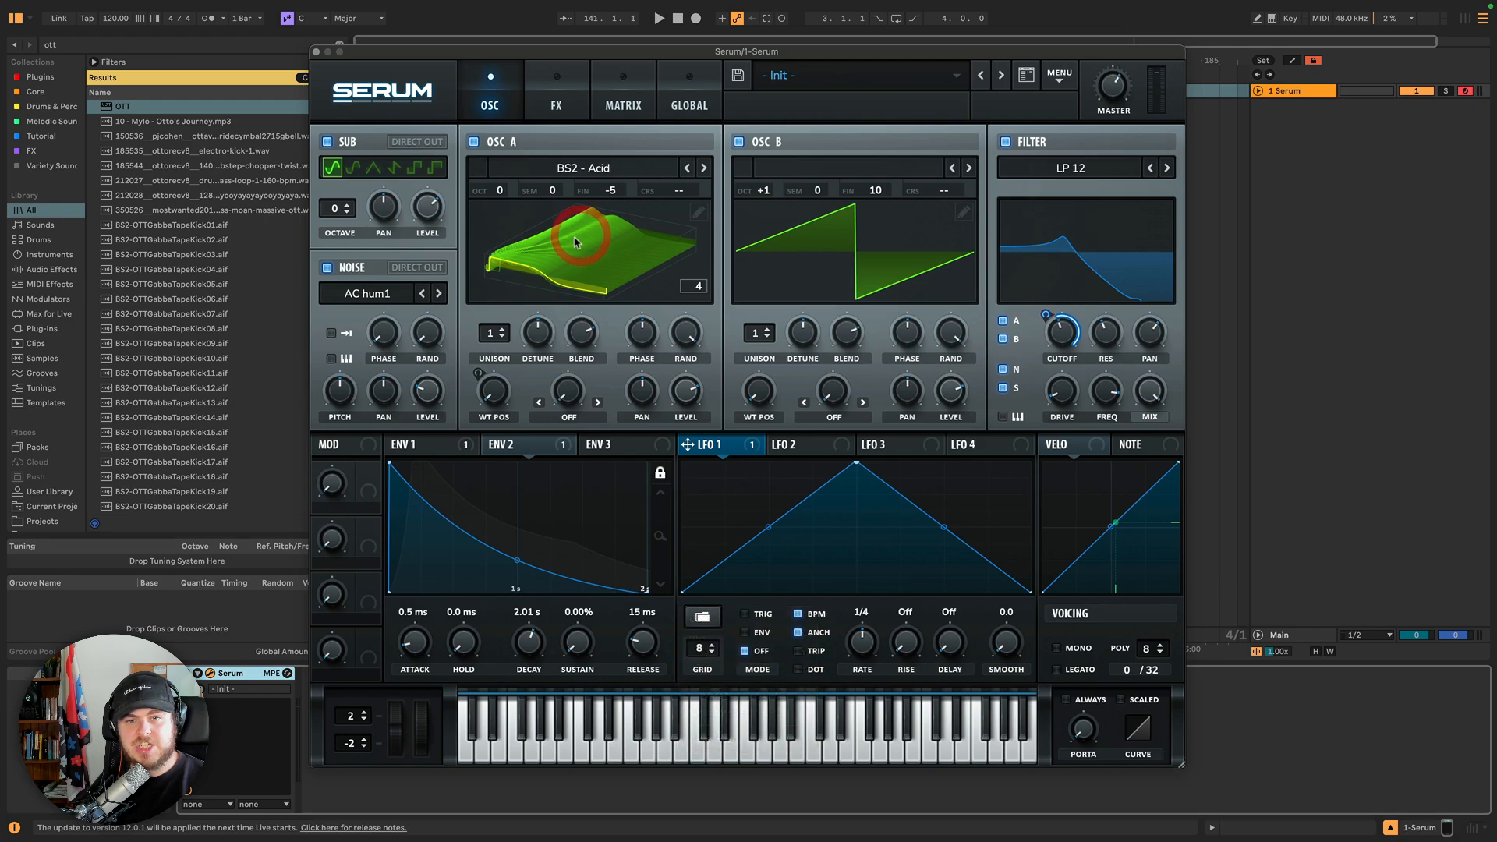
click(551, 234)
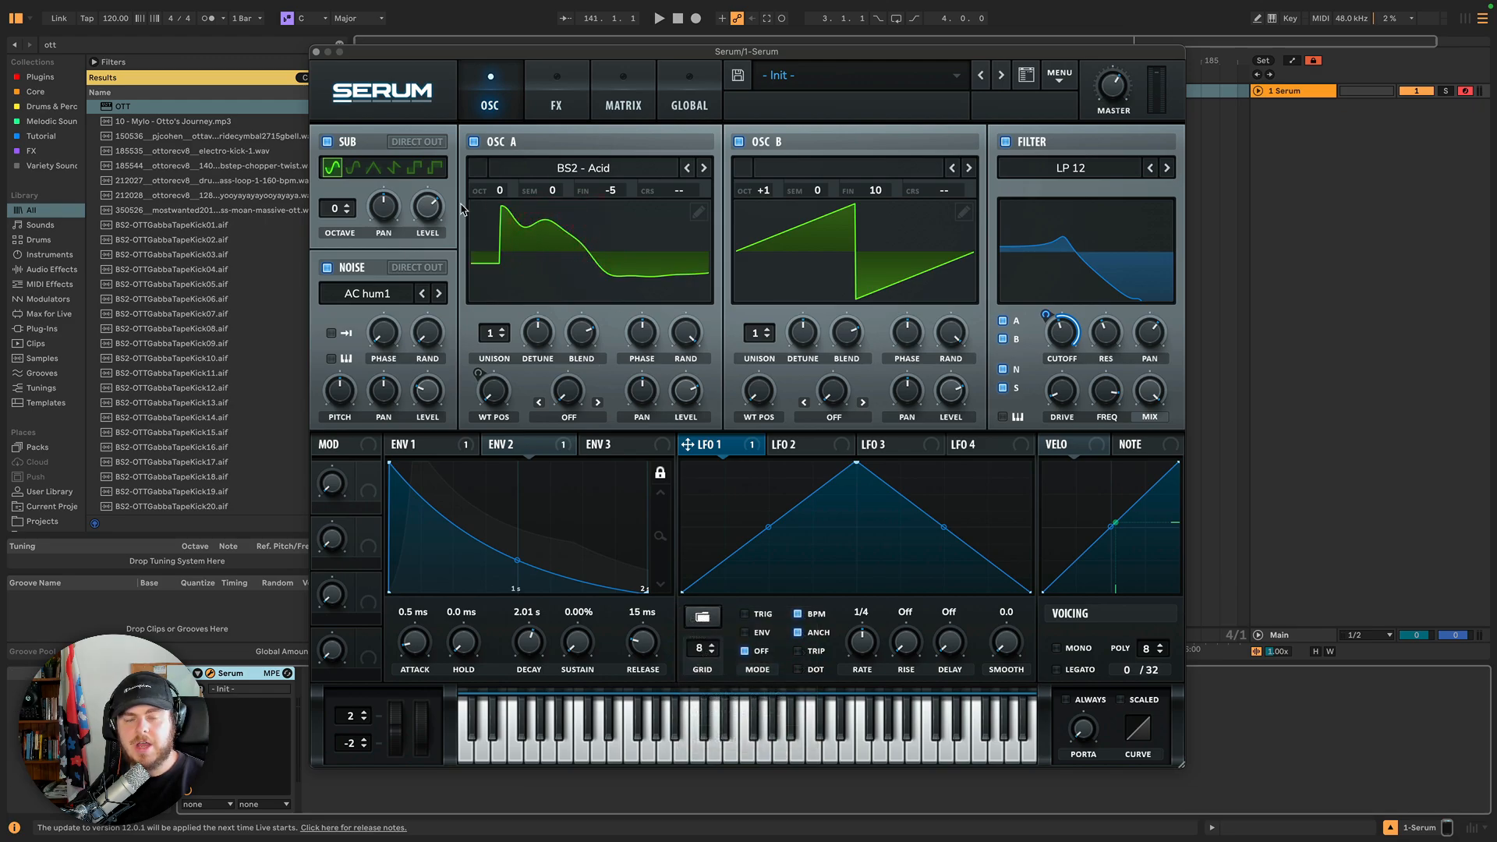
click(705, 620)
click(740, 697)
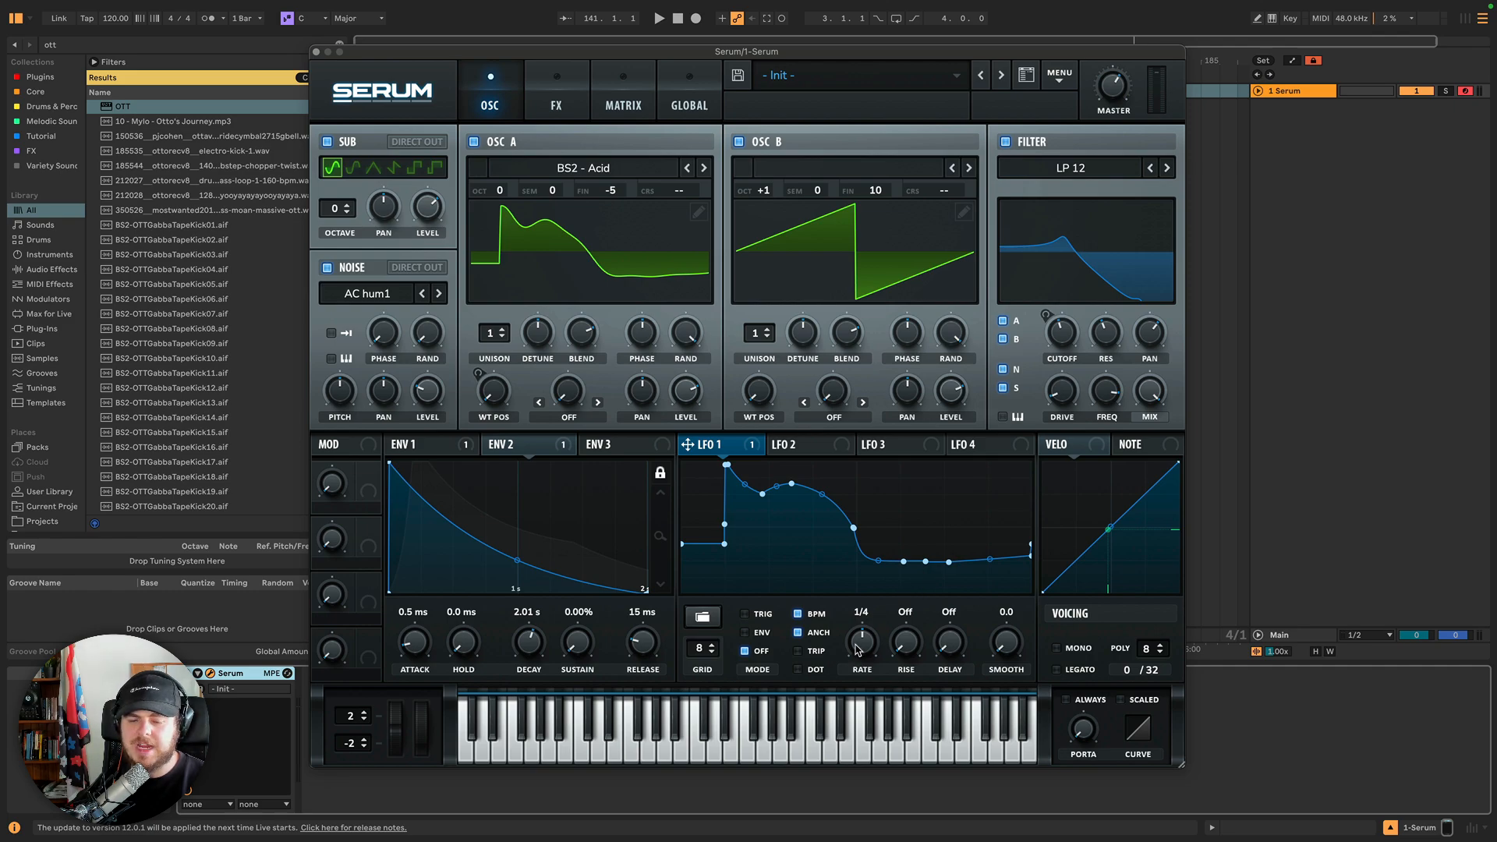
Cycle through LFO 1's preset shapes until the triangle shape is back.
alt+click(702, 618)
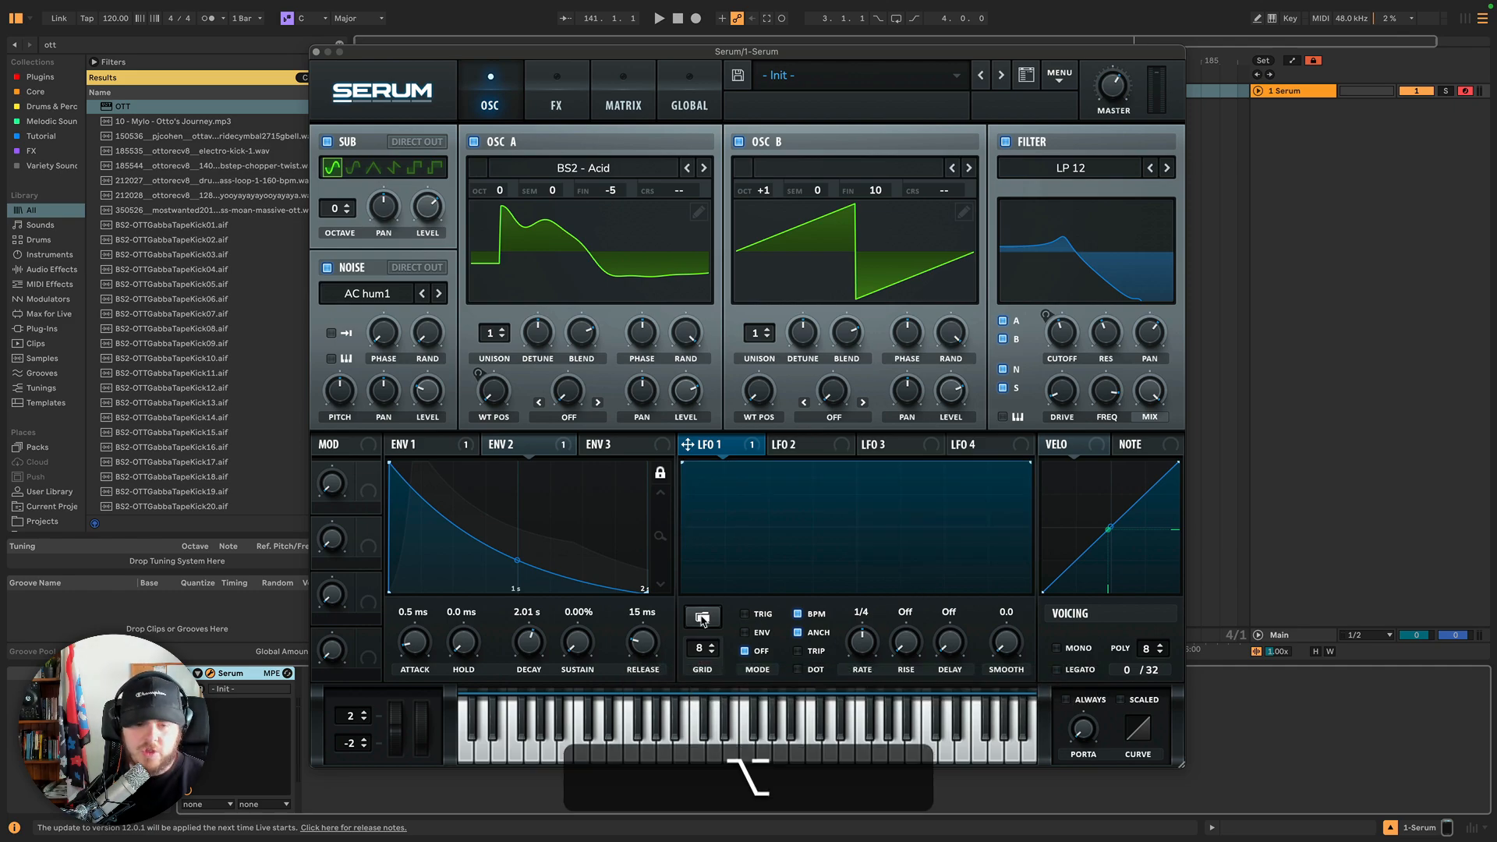
click(702, 618)
mouse_move(706, 536)
click(857, 545)
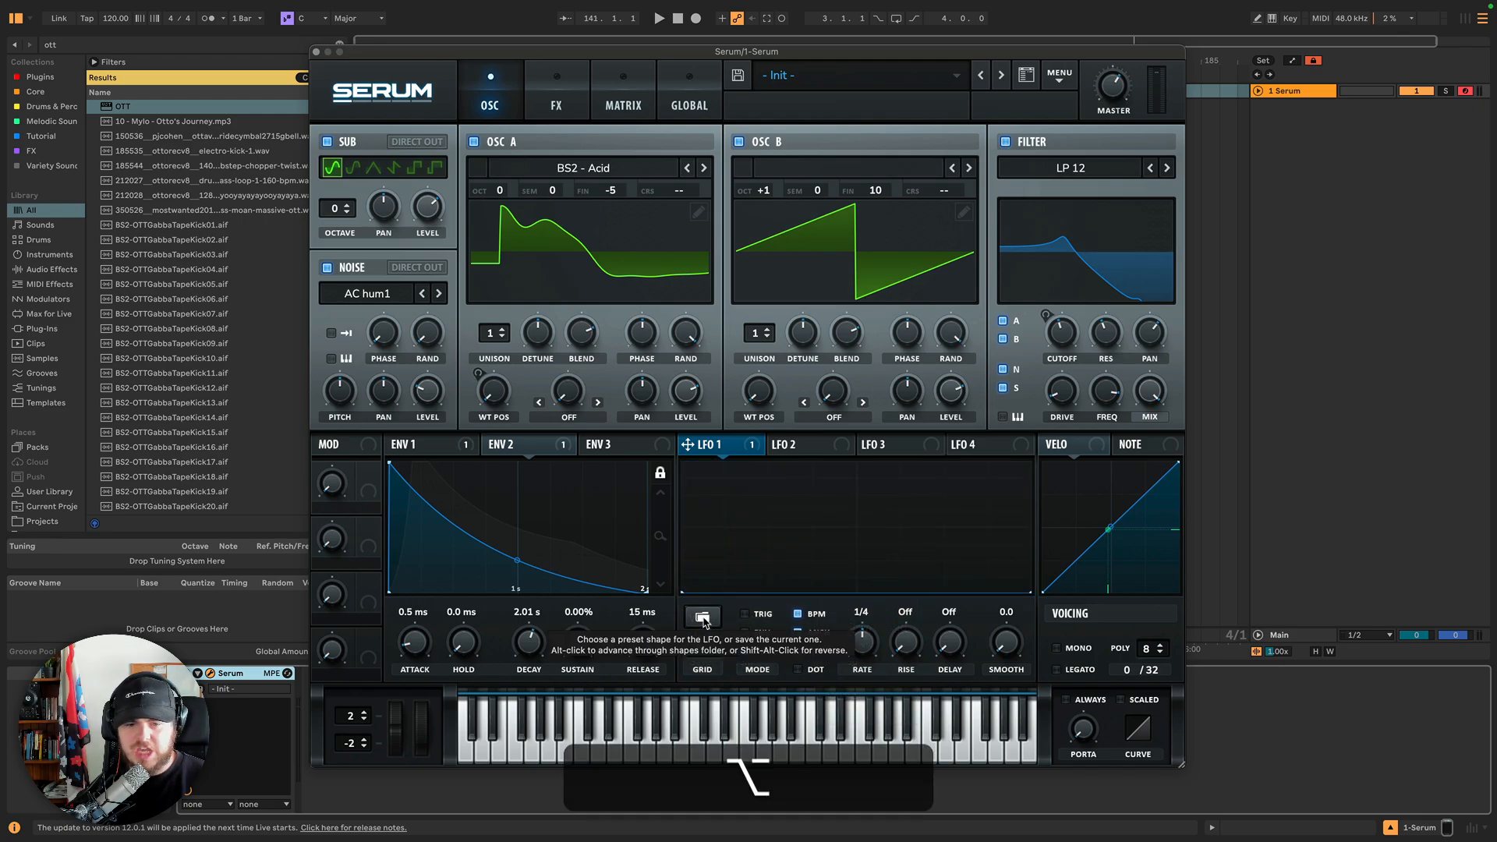
alt+click(701, 617)
alt+click(702, 618)
alt+click(702, 617)
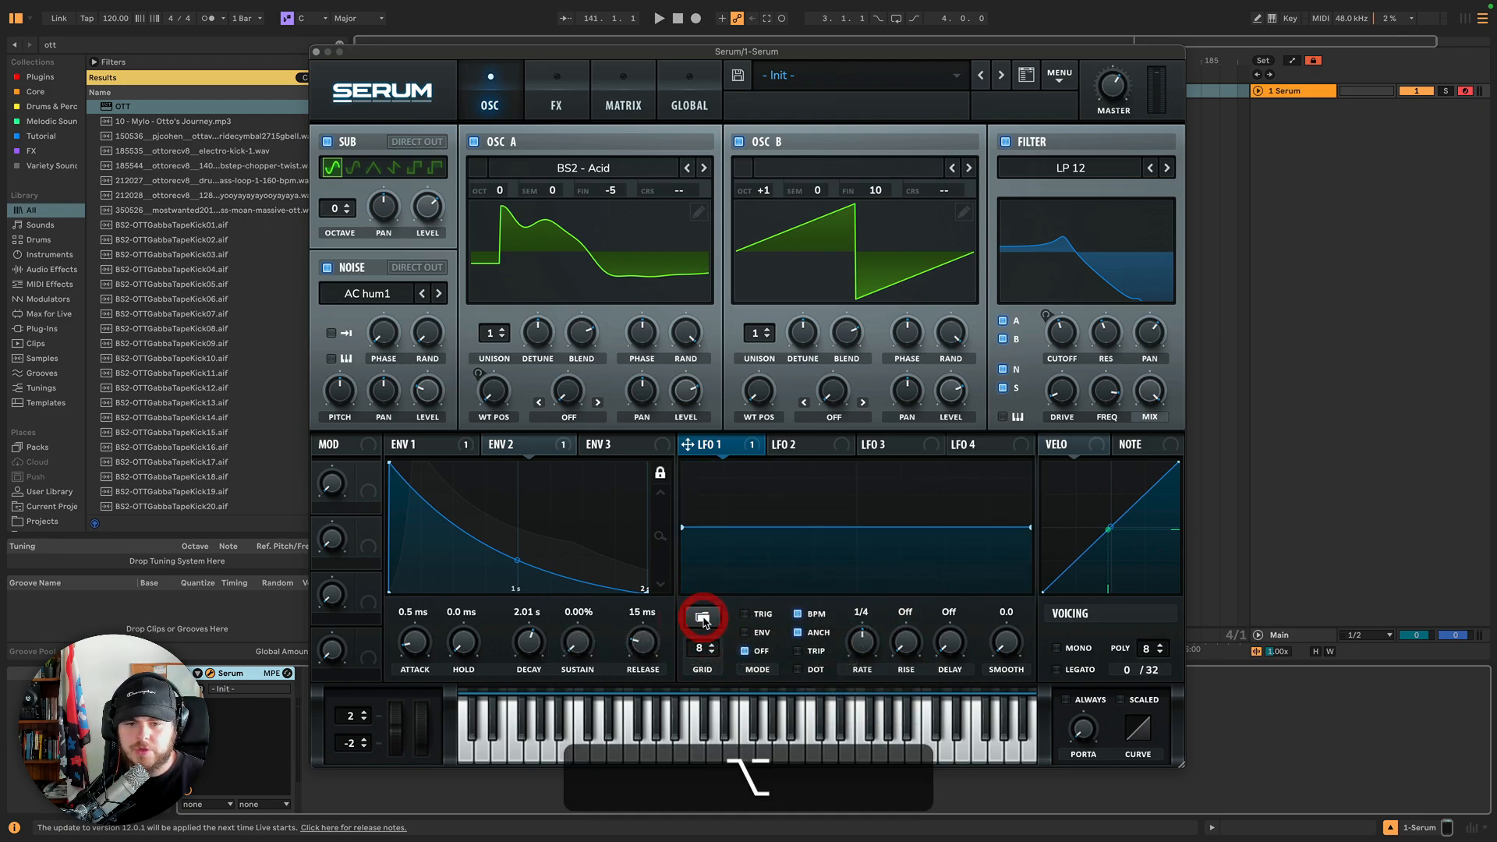
alt+click(702, 617)
alt+click(702, 617)
alt+click(702, 618)
alt+click(702, 618)
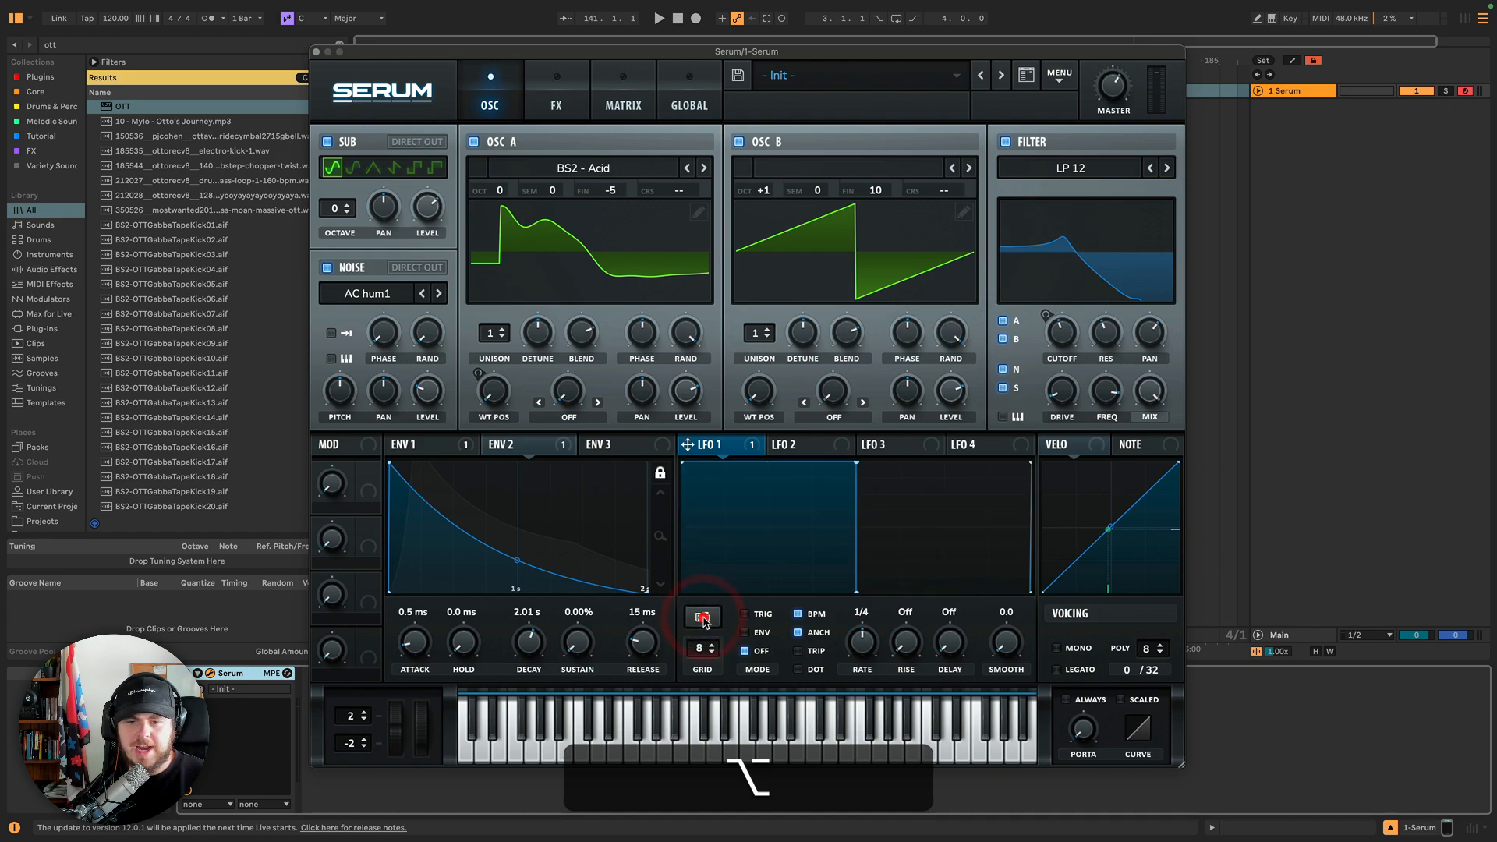
alt+click(702, 618)
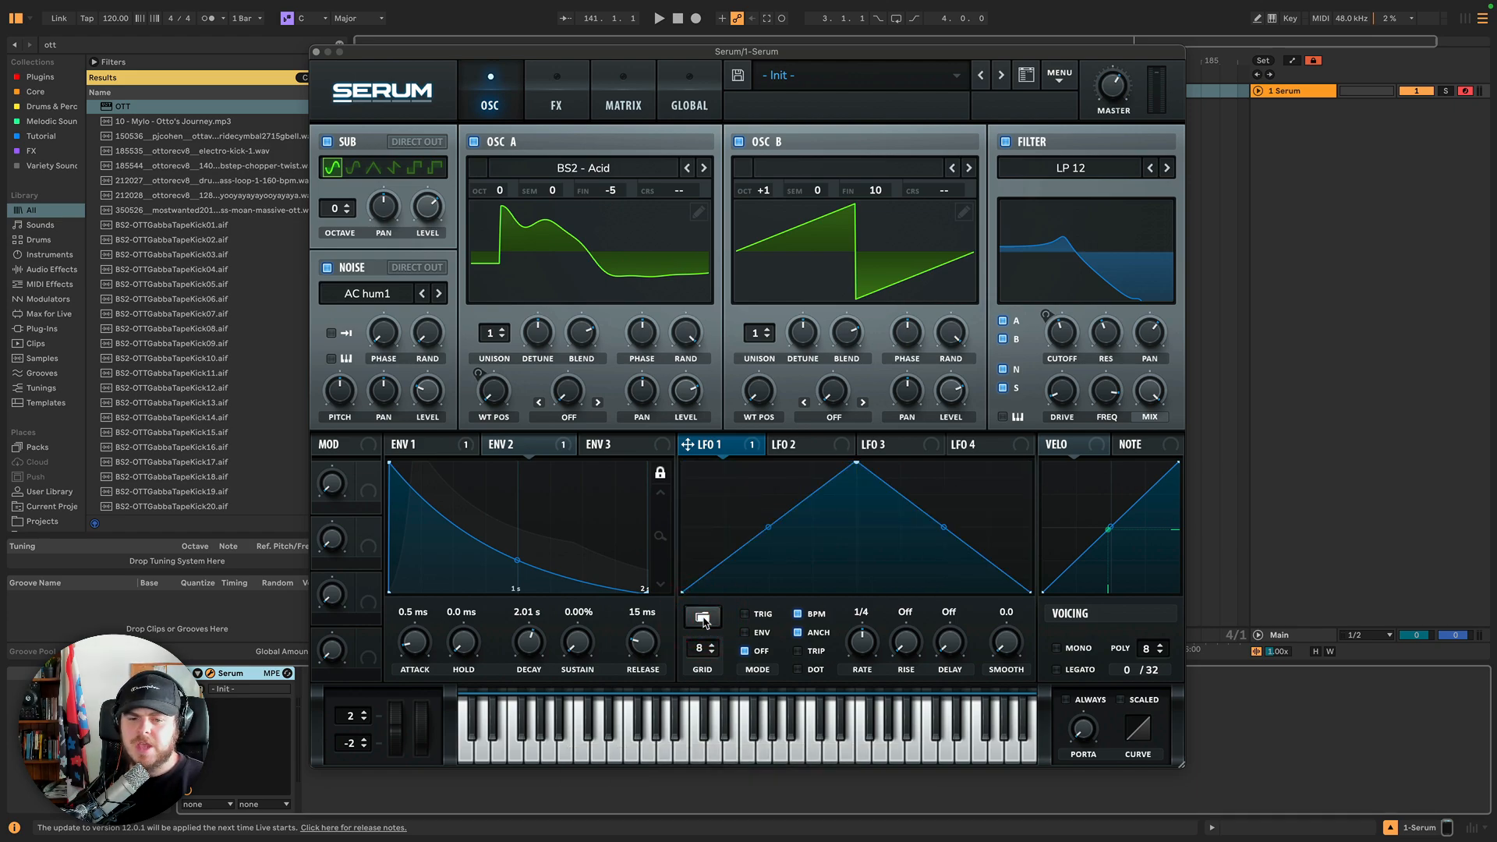
Reshape LFO 1's rising slope by adding and moving points into a curved, stepped rise toward the peak.
click(723, 507)
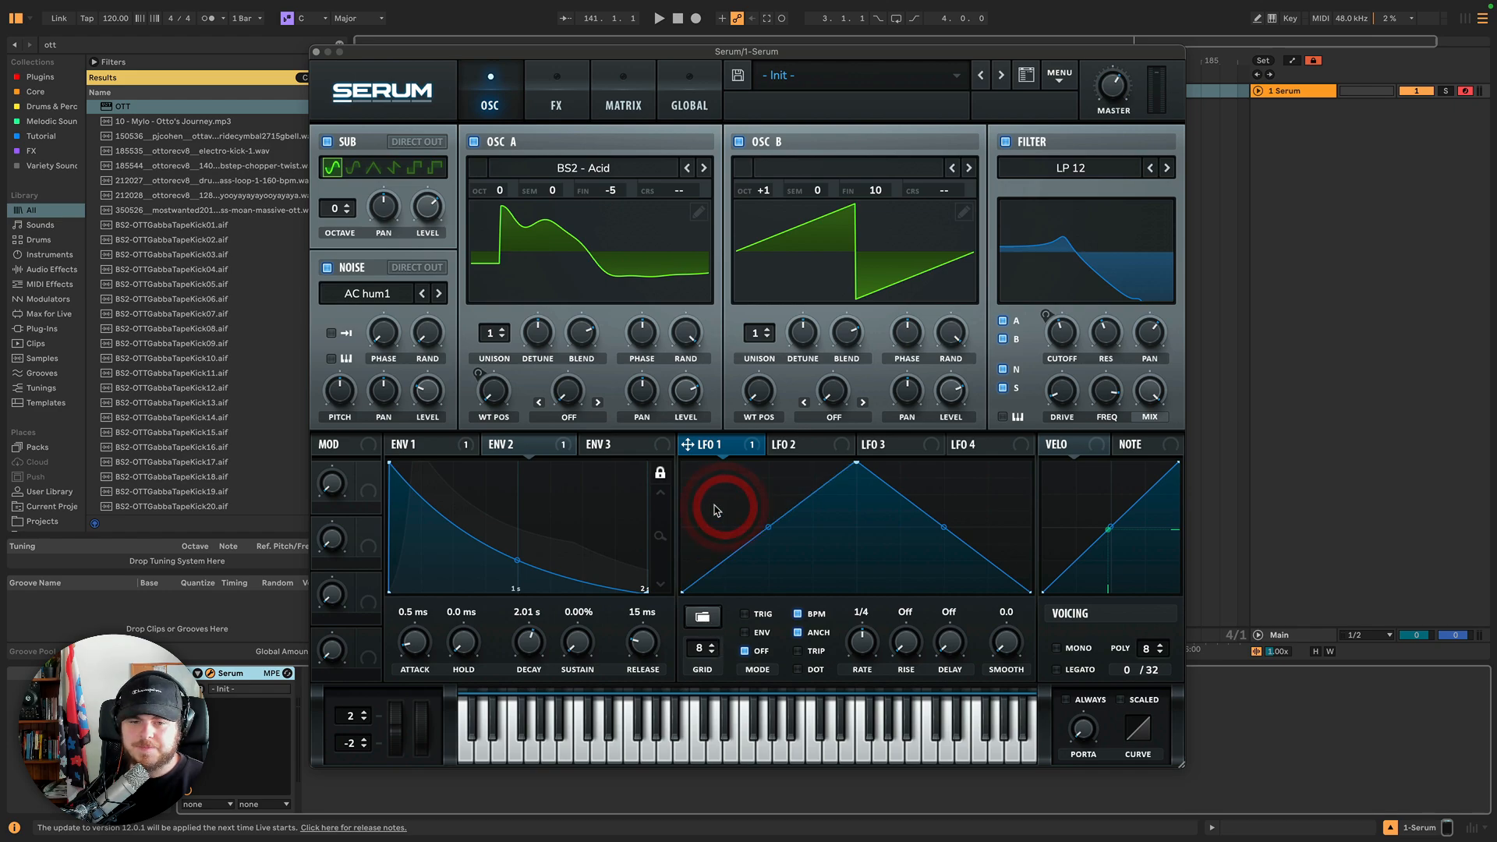
drag(728, 555, 725, 511)
double_click(725, 563)
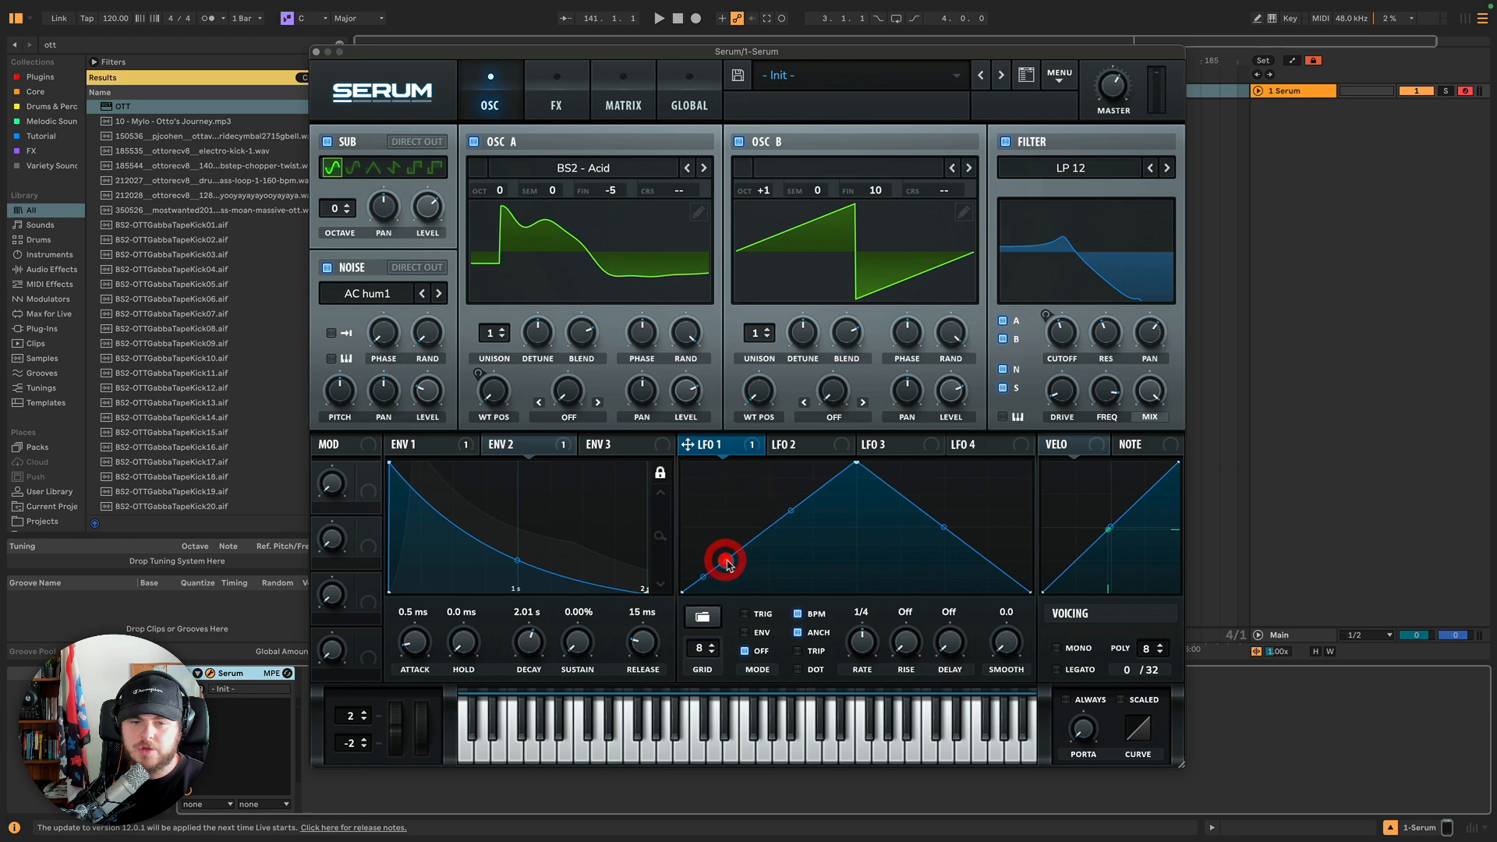
drag(726, 562, 753, 463)
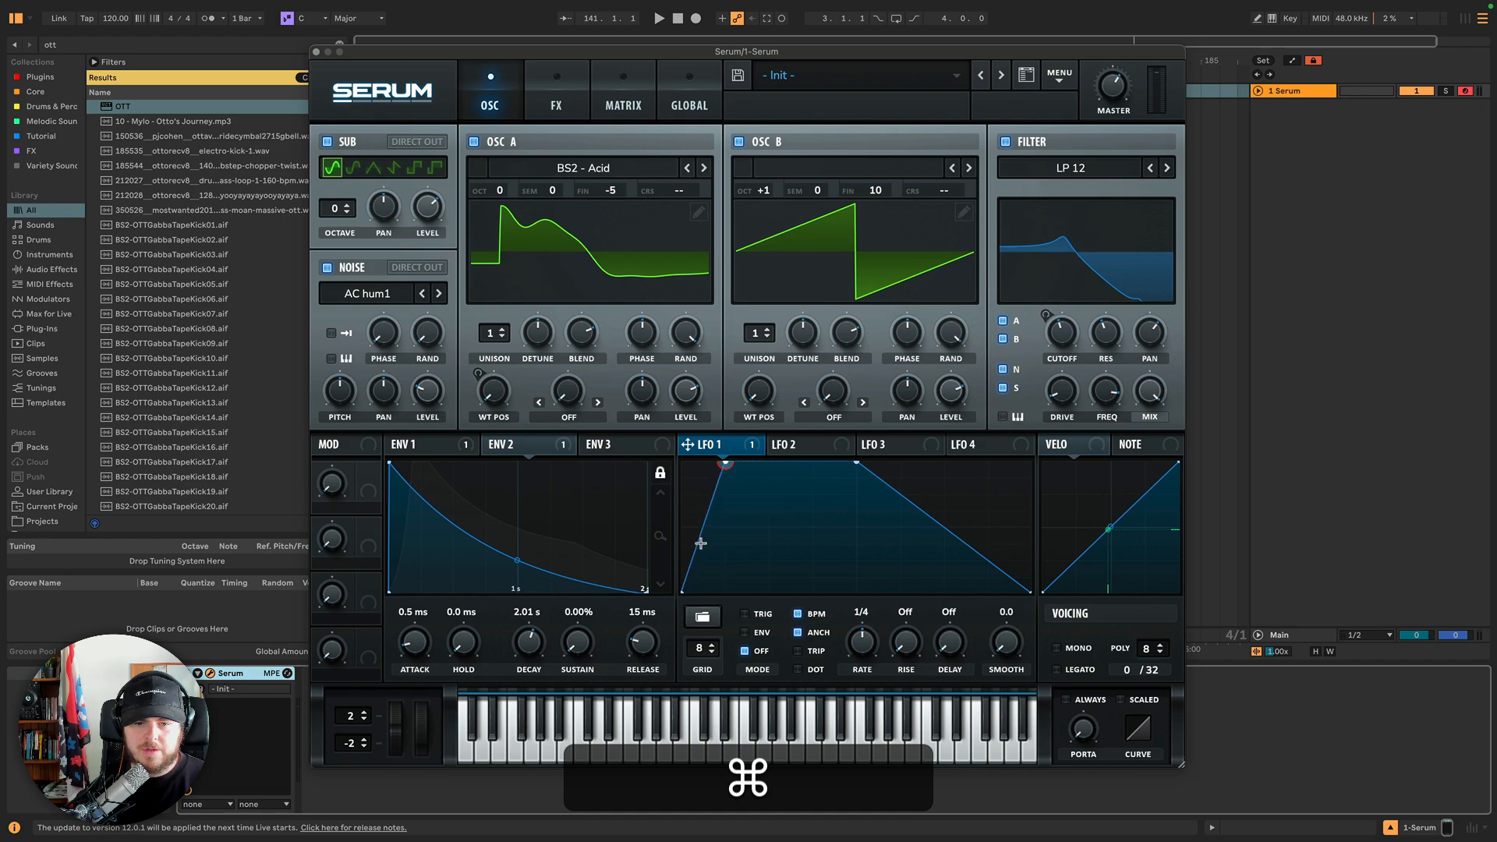
drag(700, 543, 704, 563)
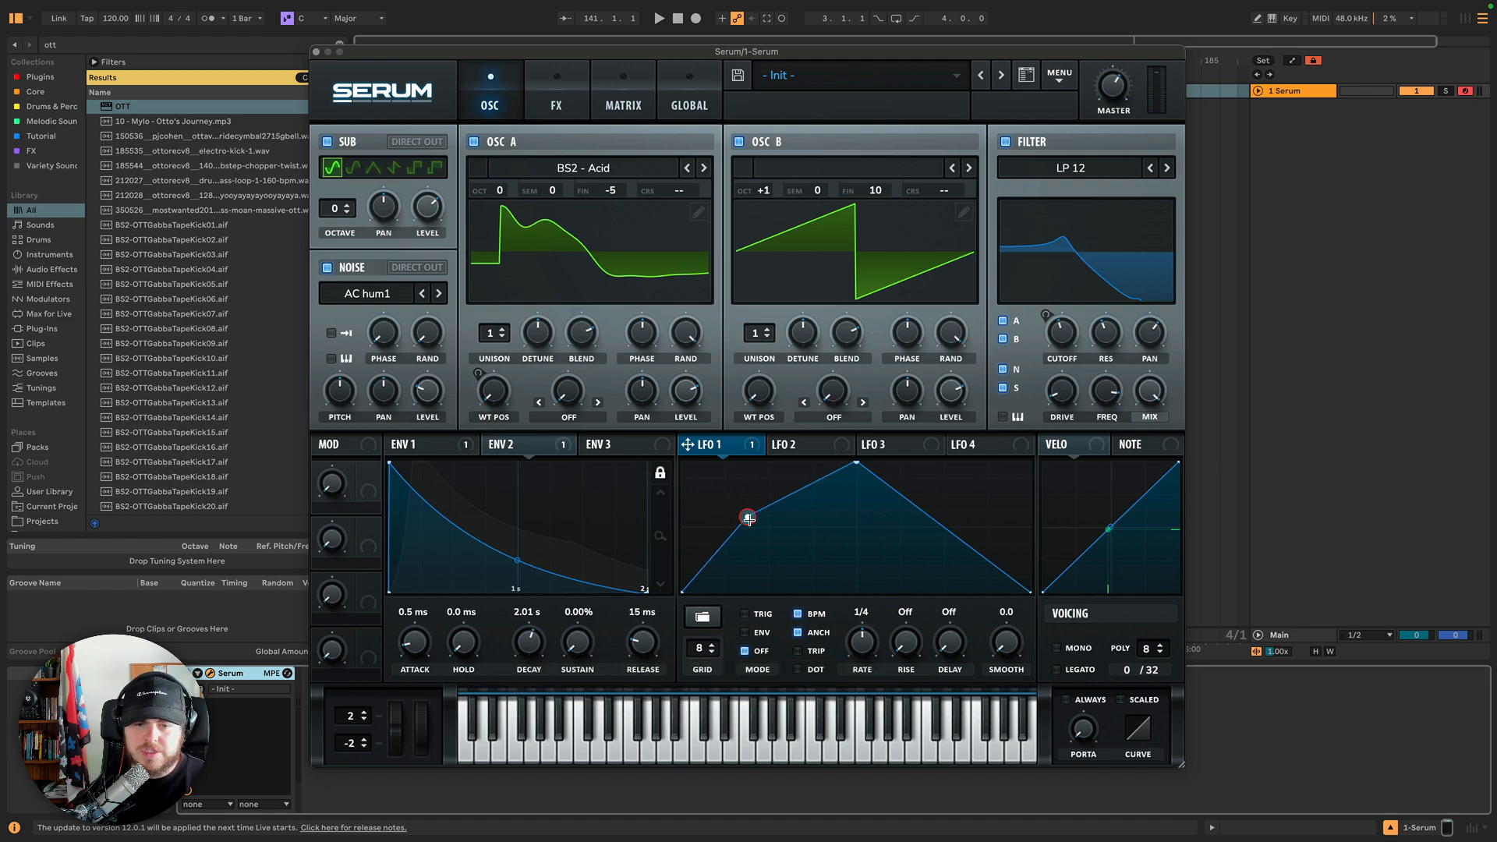
drag(748, 519, 724, 525)
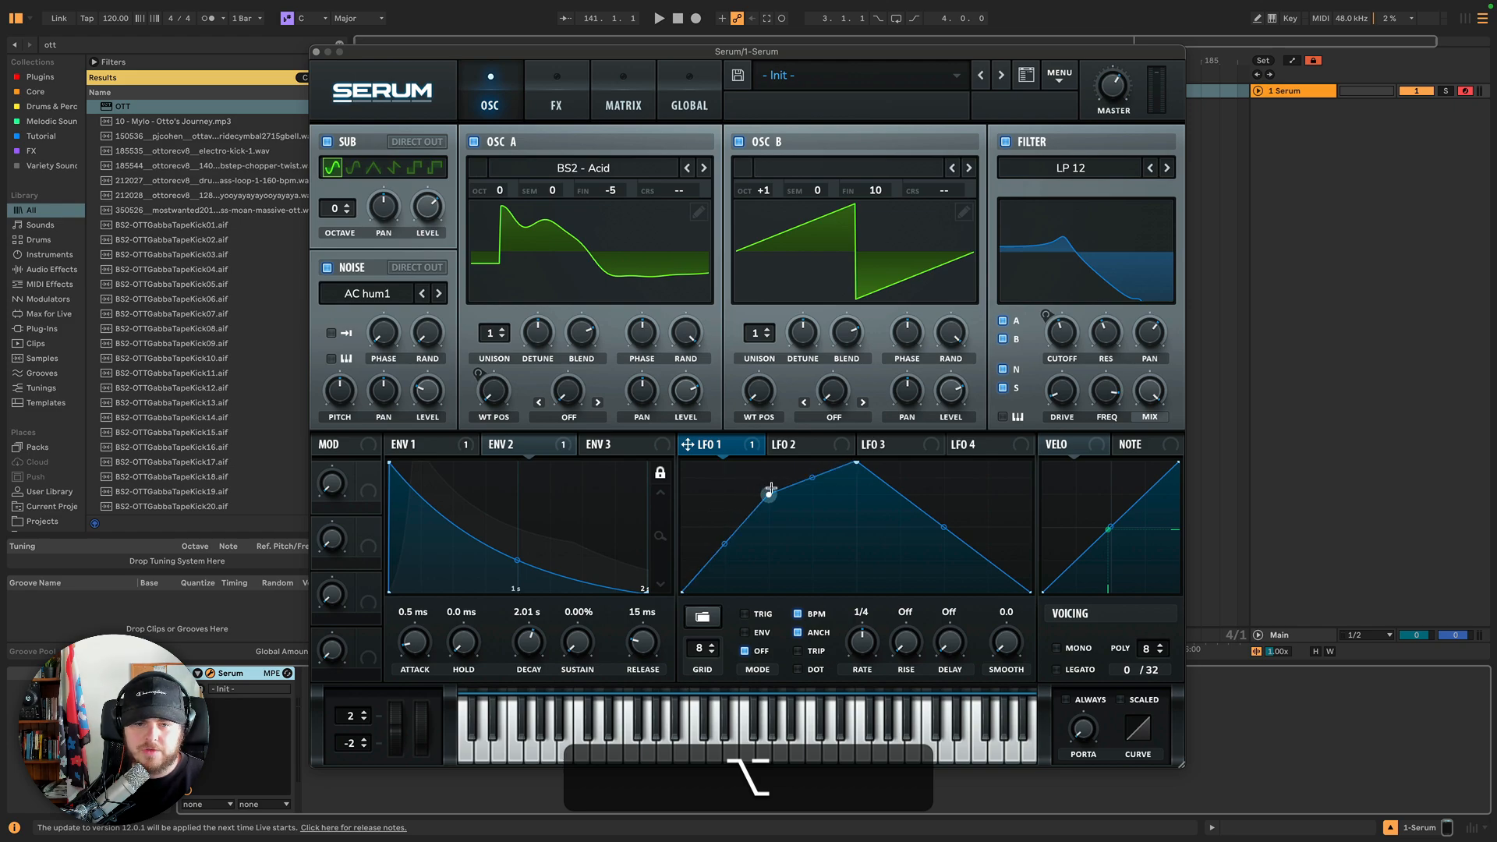
drag(770, 490, 712, 515)
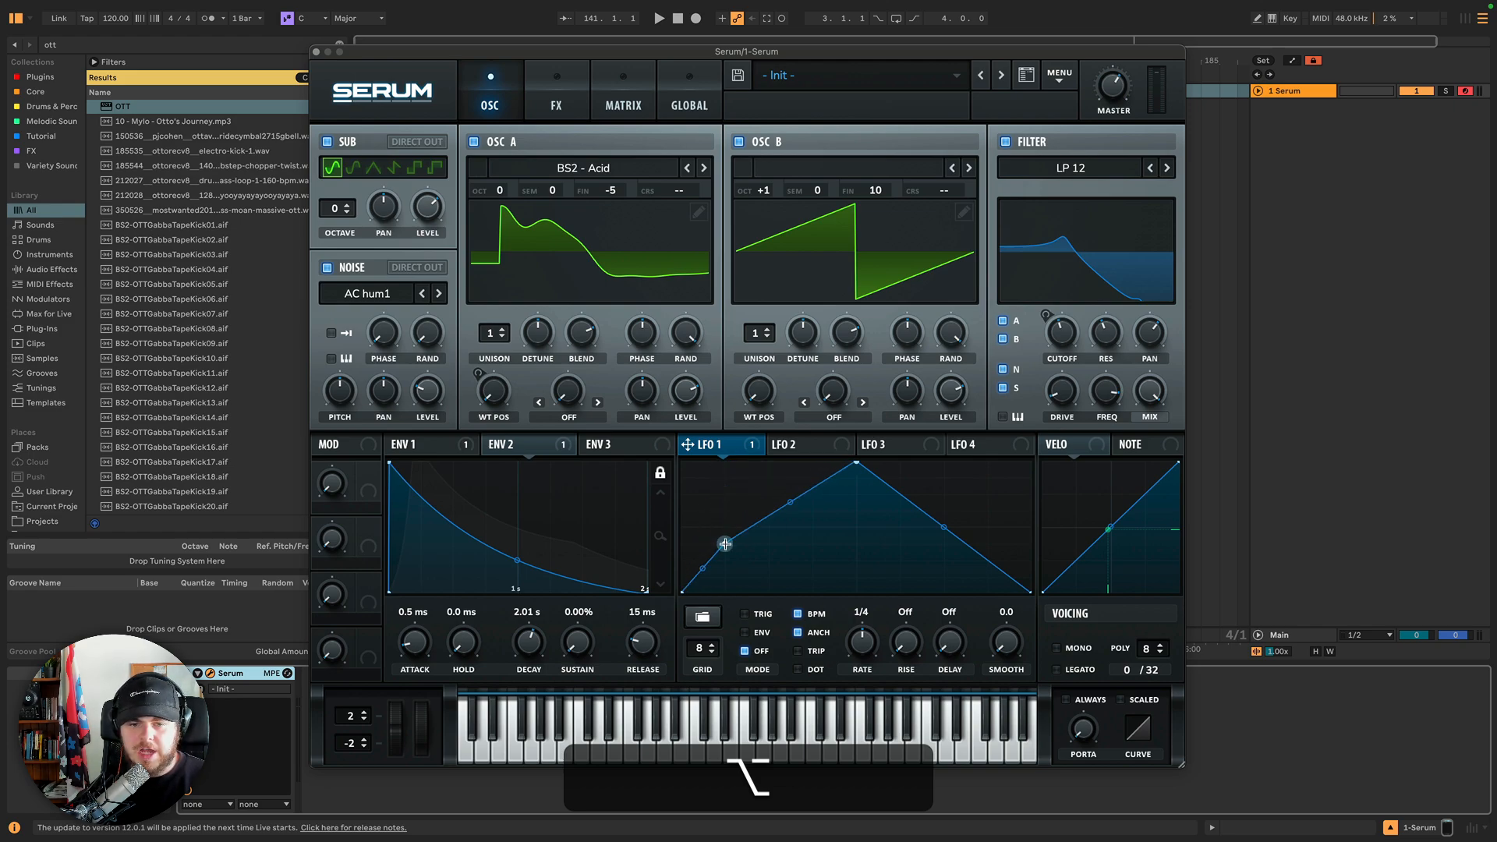
mouse_move(724, 511)
mouse_down()
mouse_move(765, 524)
mouse_move(769, 560)
mouse_move(712, 535)
mouse_move(772, 542)
mouse_move(765, 511)
mouse_move(749, 531)
mouse_move(780, 499)
mouse_move(728, 498)
mouse_move(729, 519)
mouse_up()
double_click(769, 499)
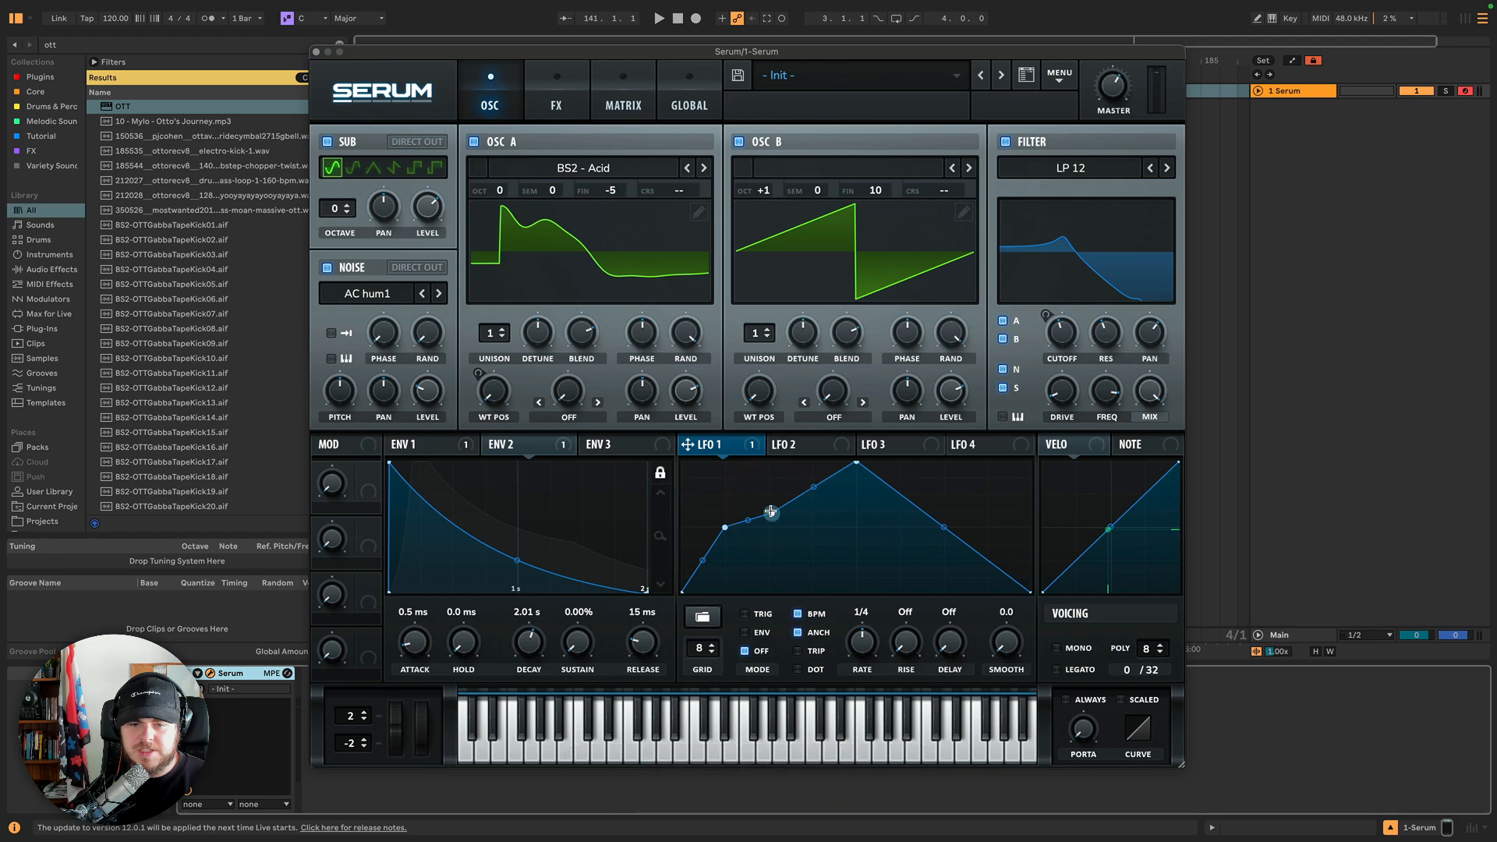
click(768, 494)
double_click(811, 493)
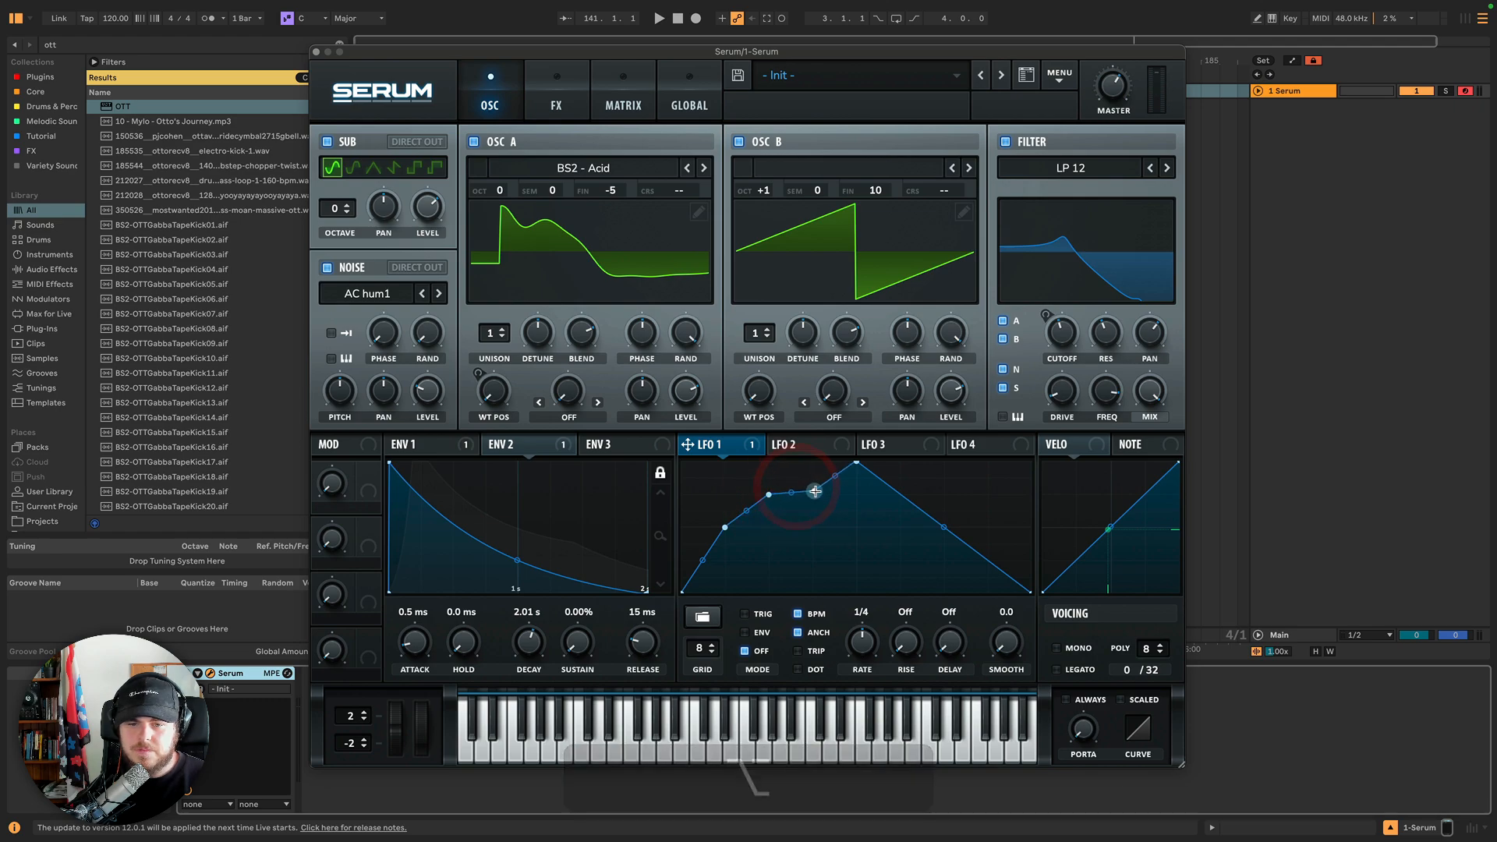
alt+click(787, 505)
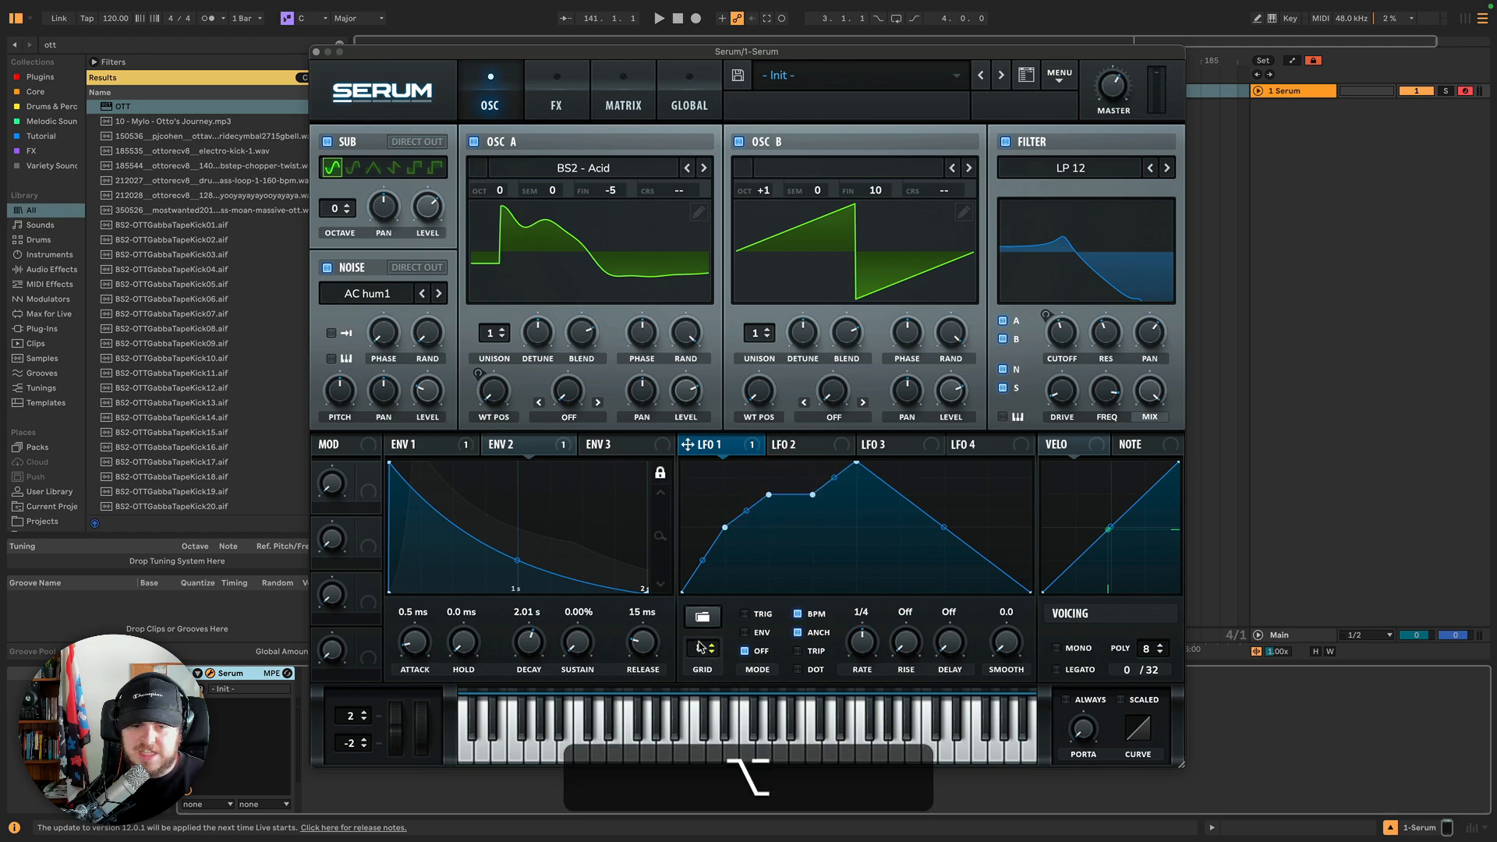
Set LFO 1's grid to 12 and bend the upper rising segment of its shape.
drag(699, 649, 700, 632)
click(702, 652)
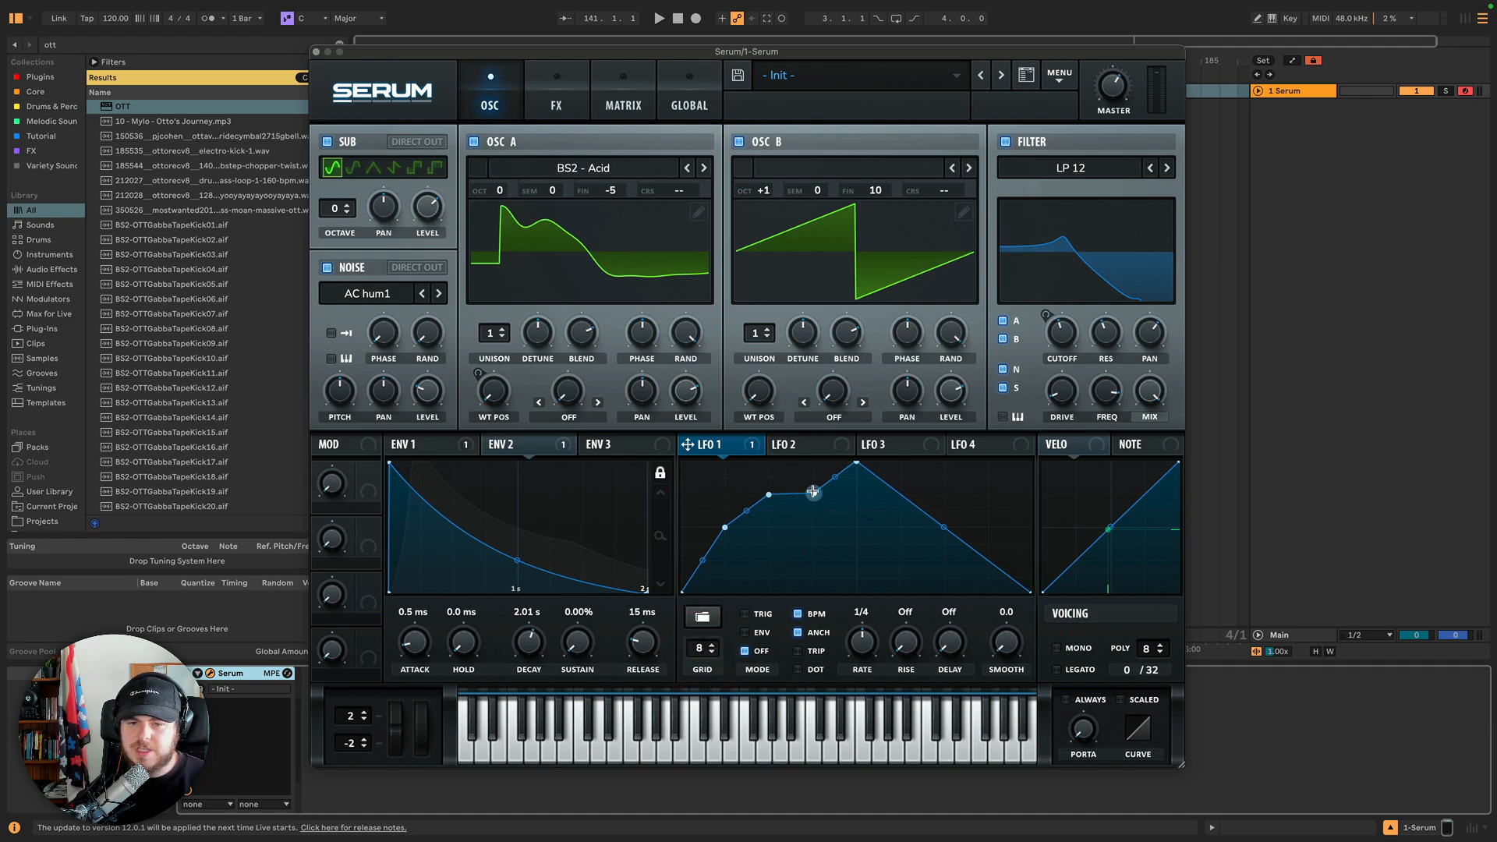
key(alt)
mouse_move(813, 491)
mouse_down()
mouse_move(811, 555)
mouse_move(812, 478)
mouse_up()
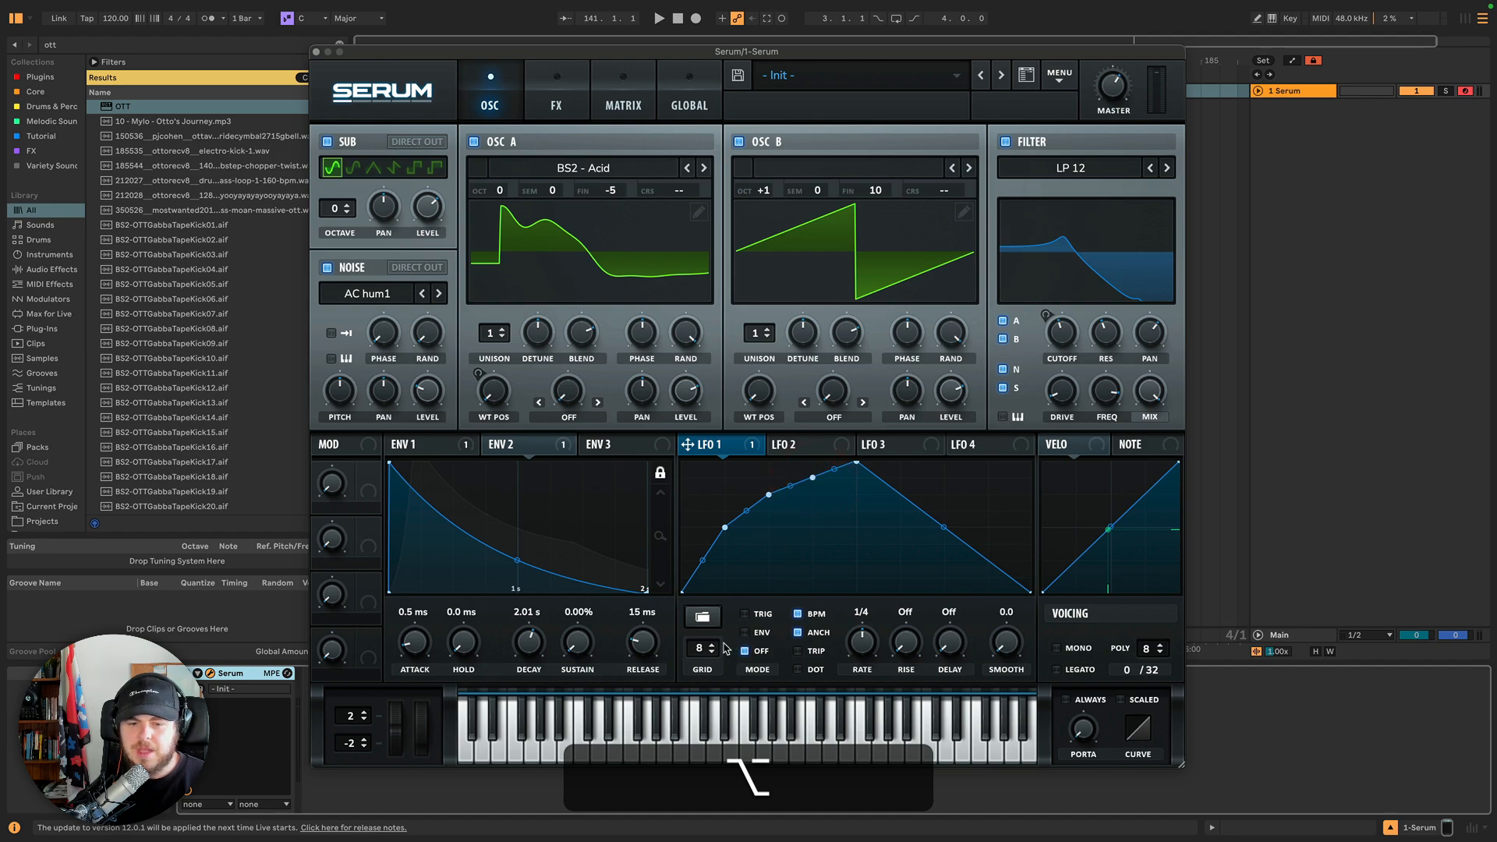
drag(703, 648, 708, 608)
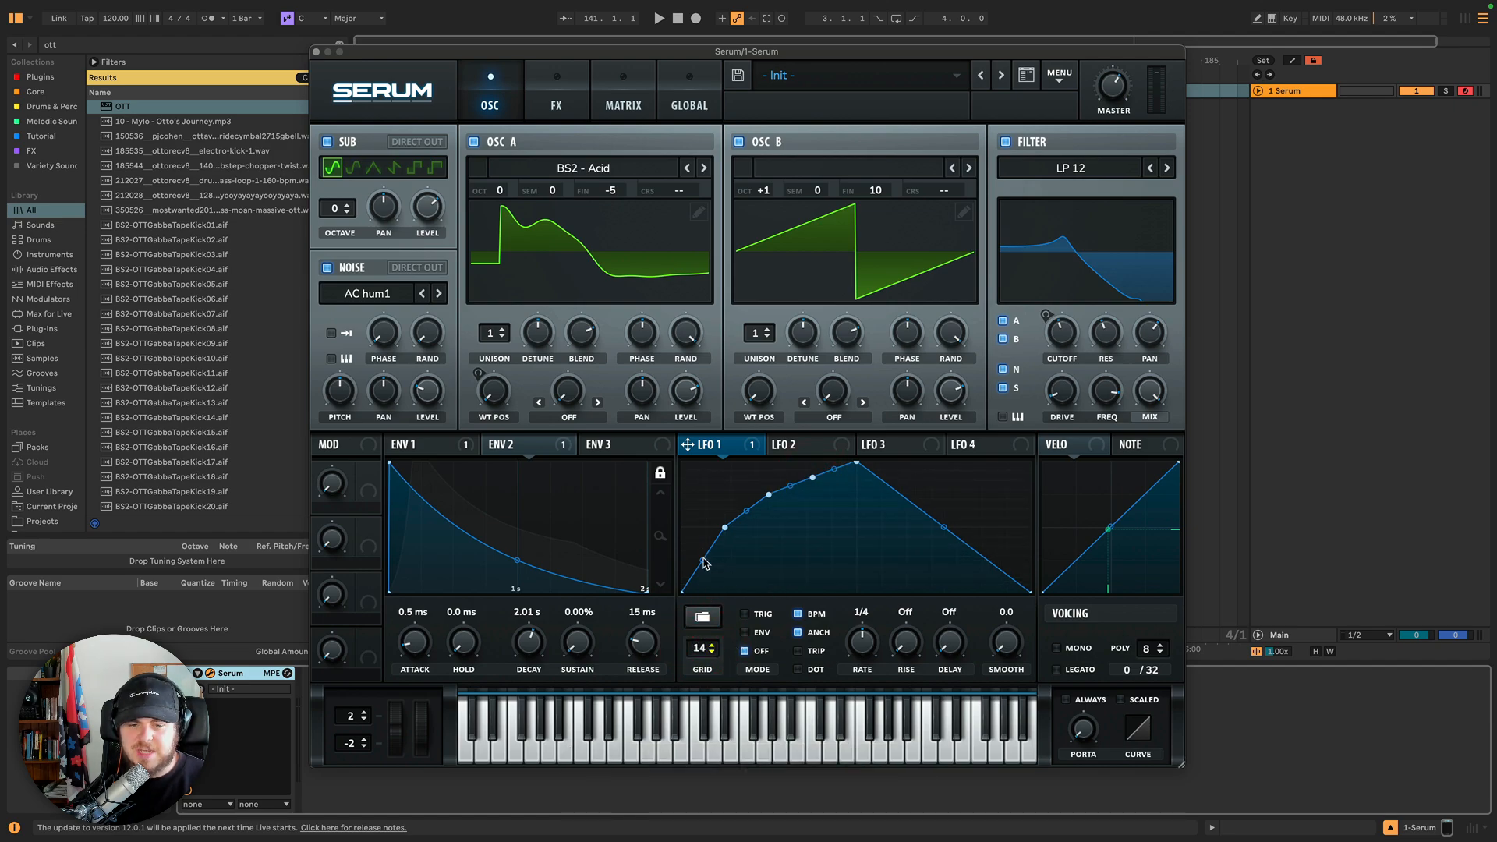
click(703, 577)
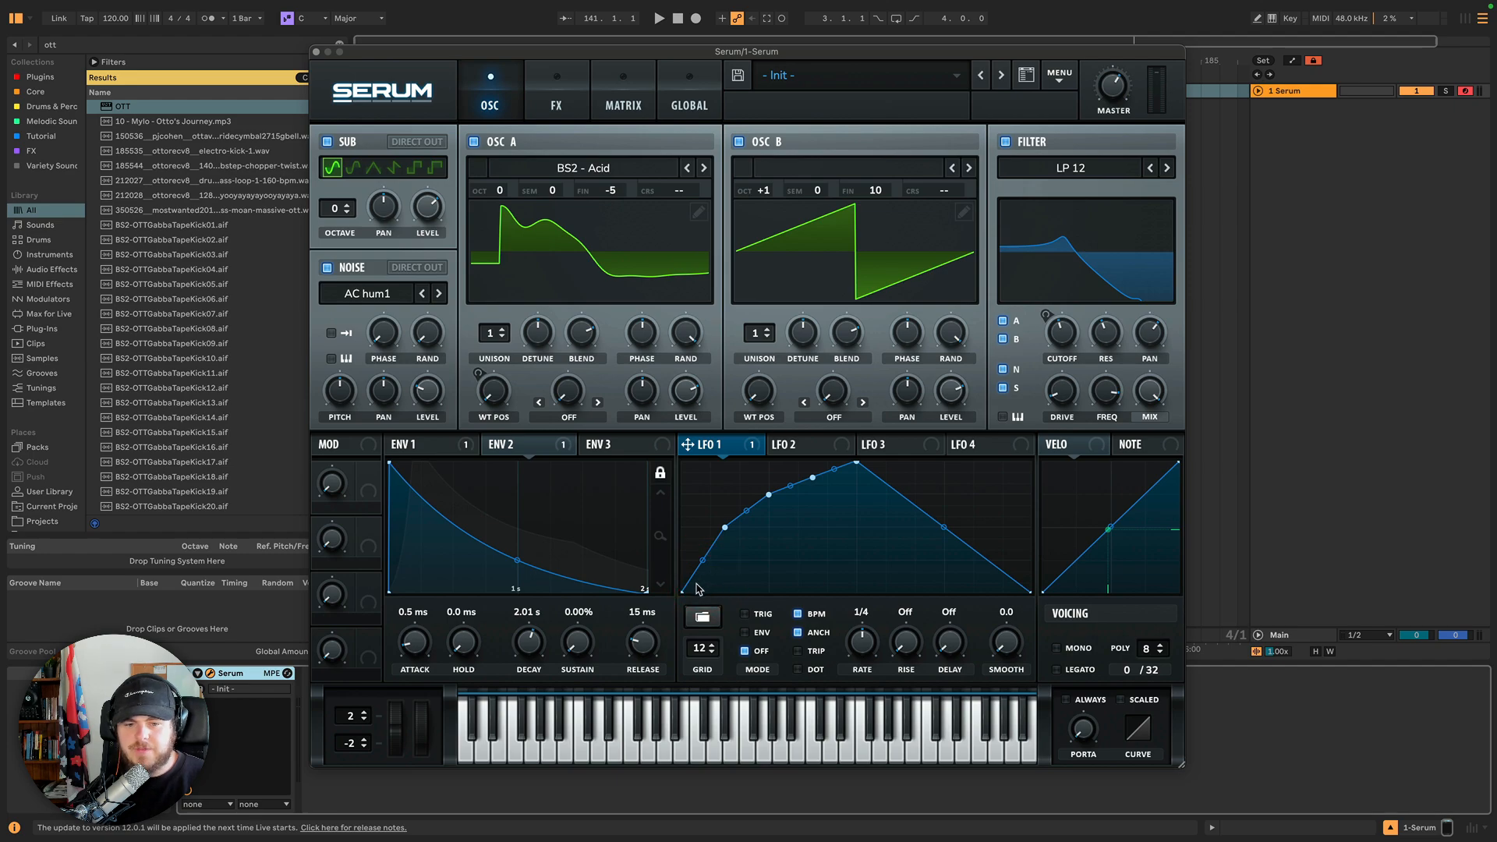
Add points to LFO 1's rising slope to draw a sharp spike before the main peak.
drag(711, 588, 739, 573)
double_click(743, 575)
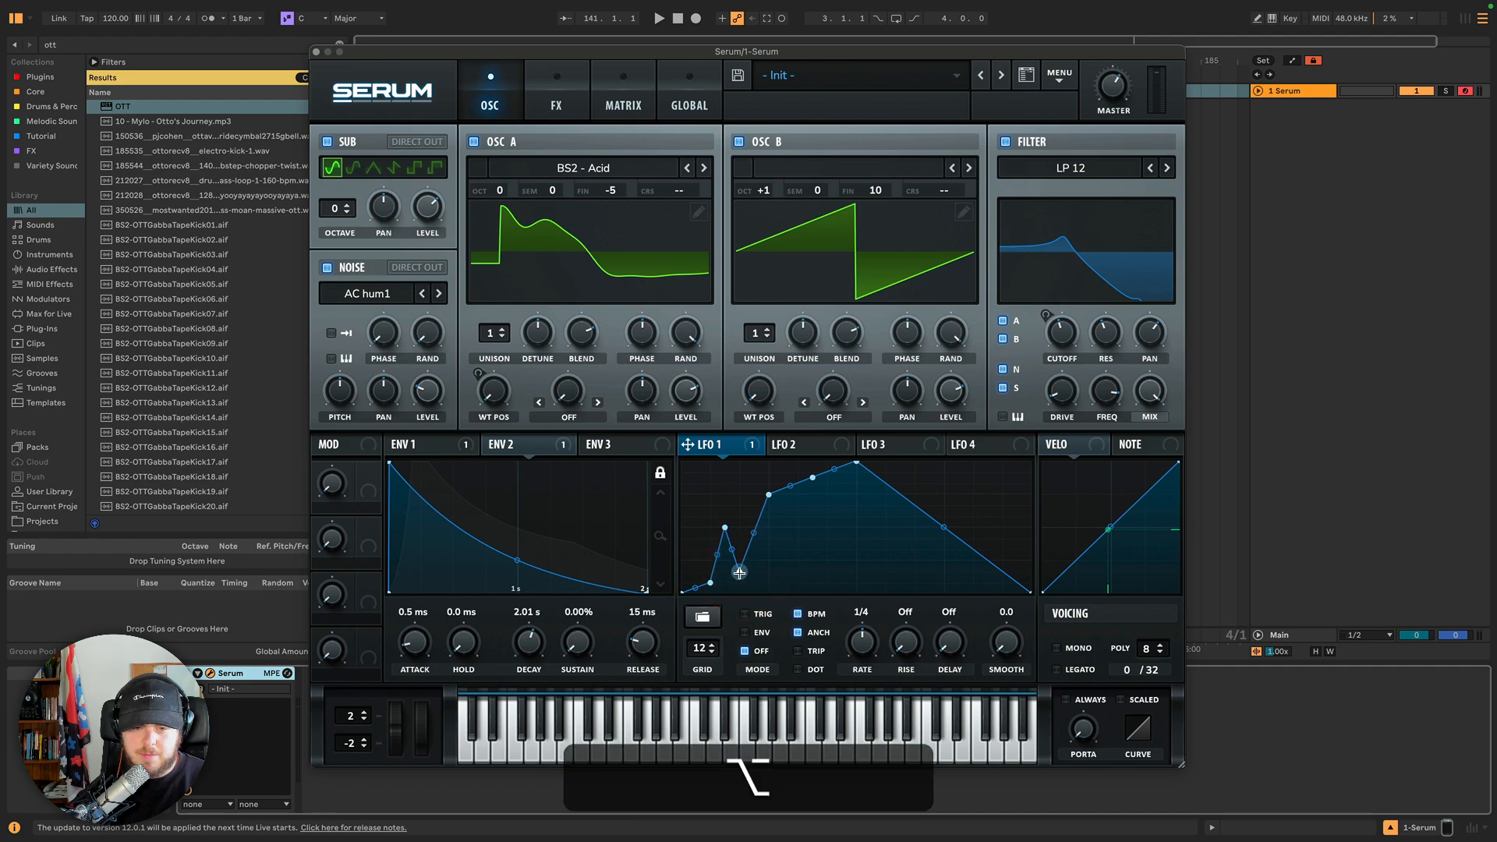
double_click(725, 527)
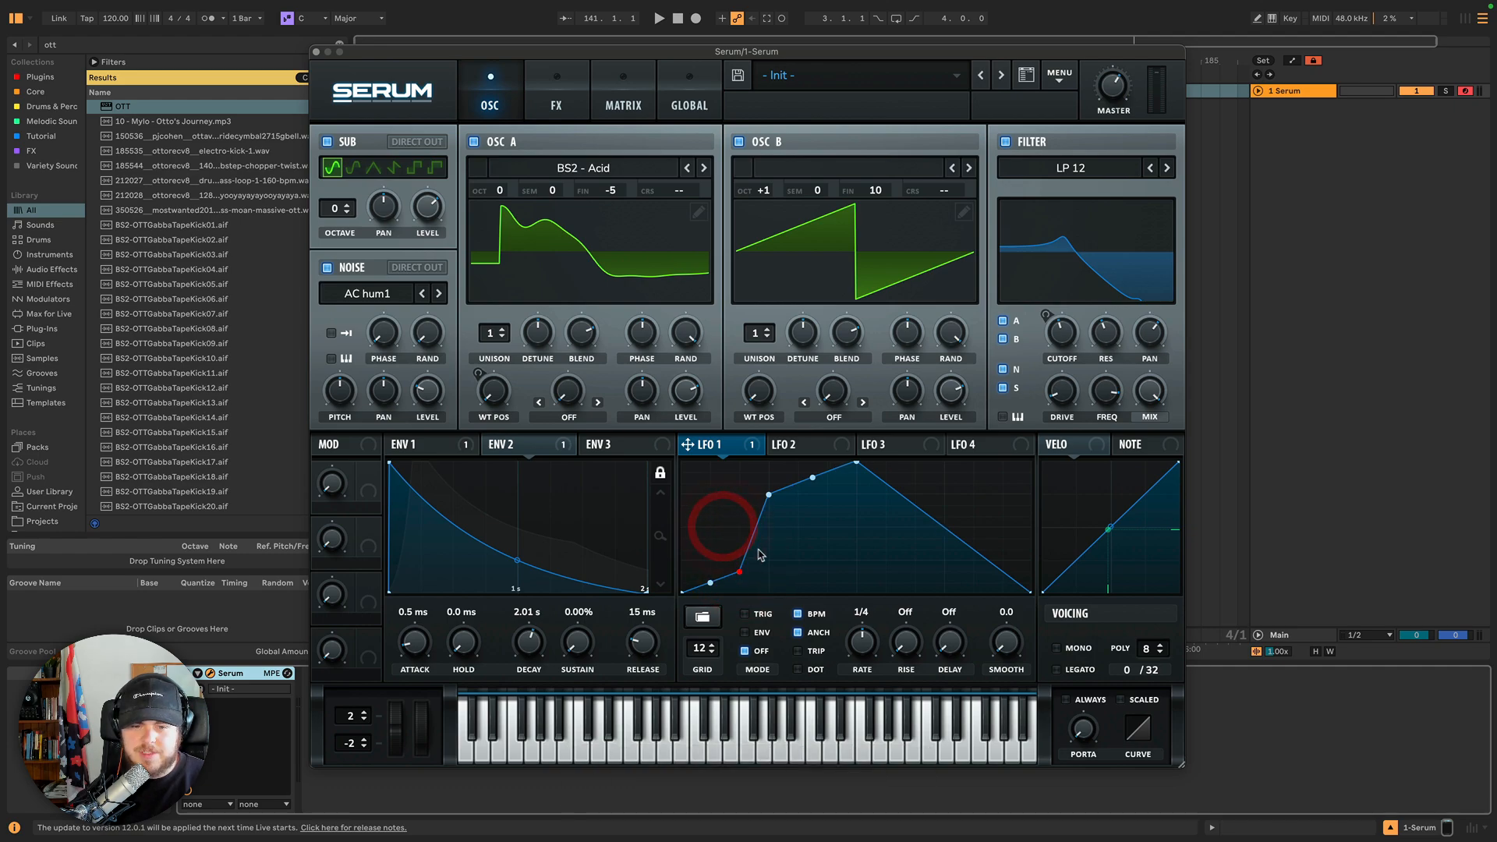
double_click(746, 559)
drag(746, 559, 768, 561)
mouse_move(769, 496)
mouse_down()
mouse_move(798, 550)
mouse_move(769, 555)
mouse_move(768, 508)
mouse_up()
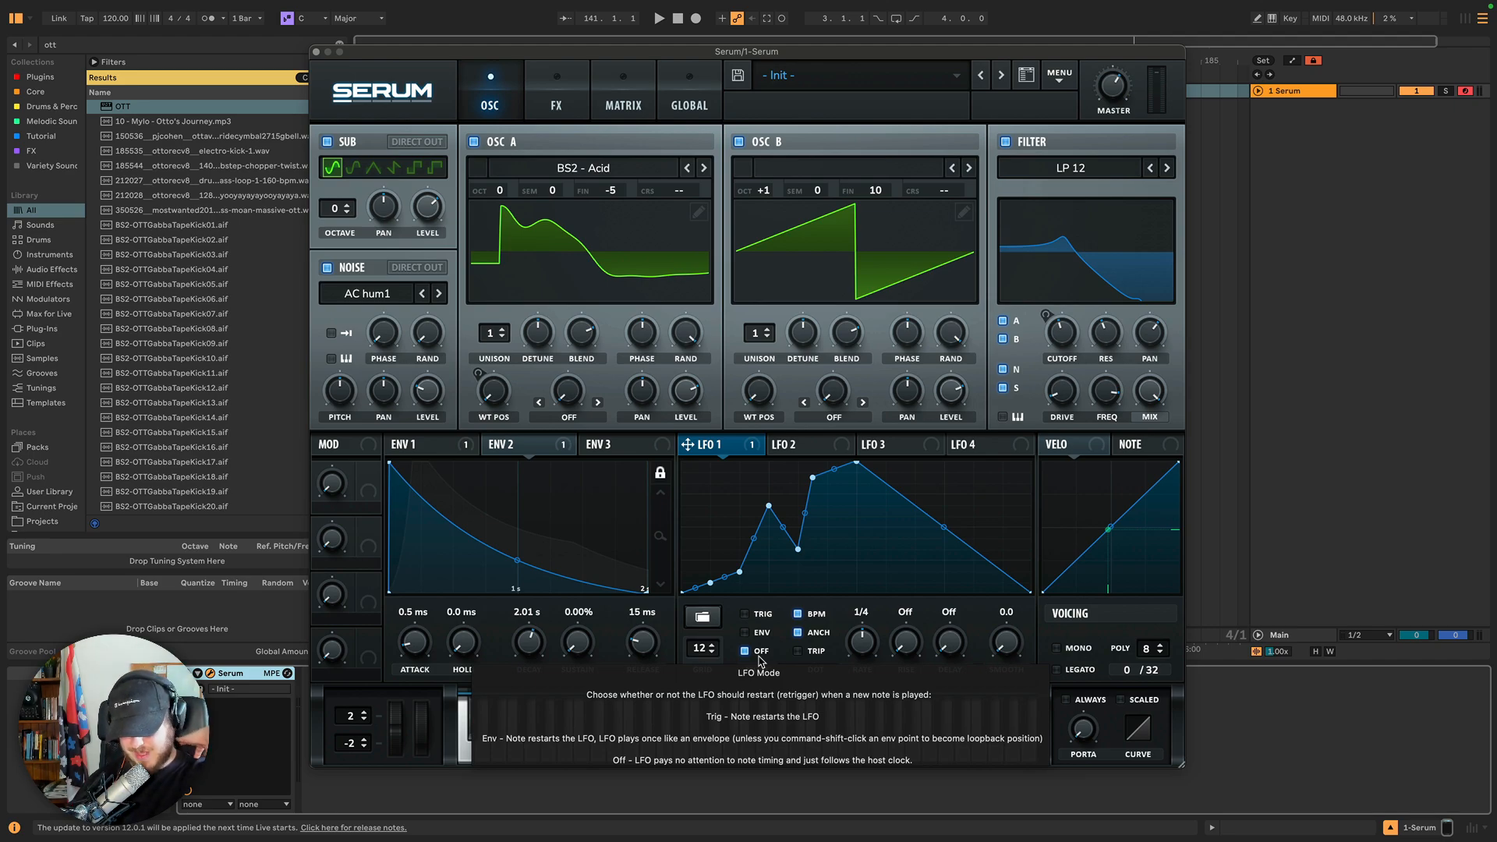
click(315, 51)
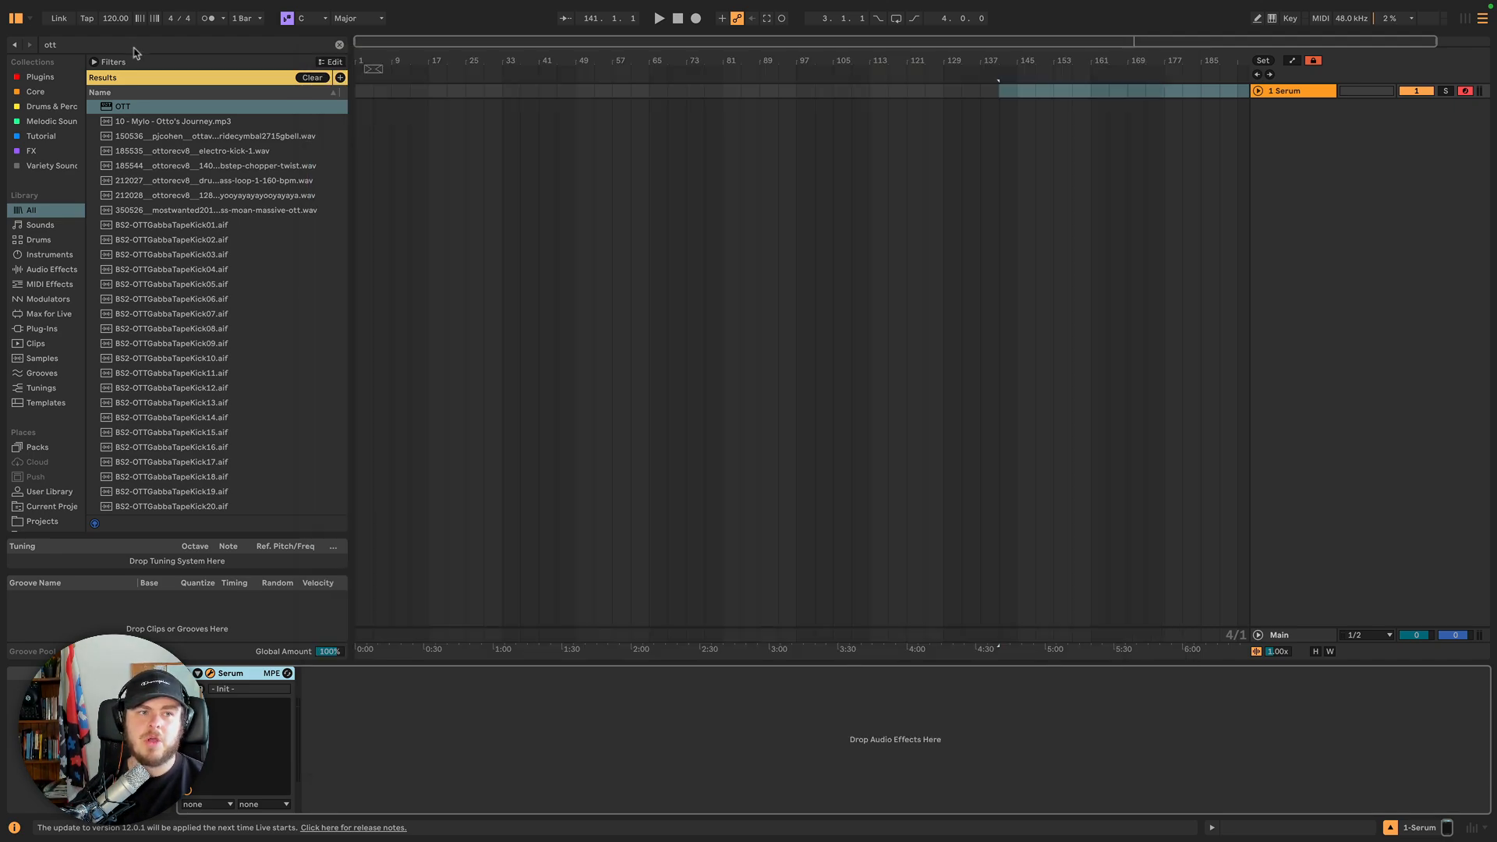
click(209, 672)
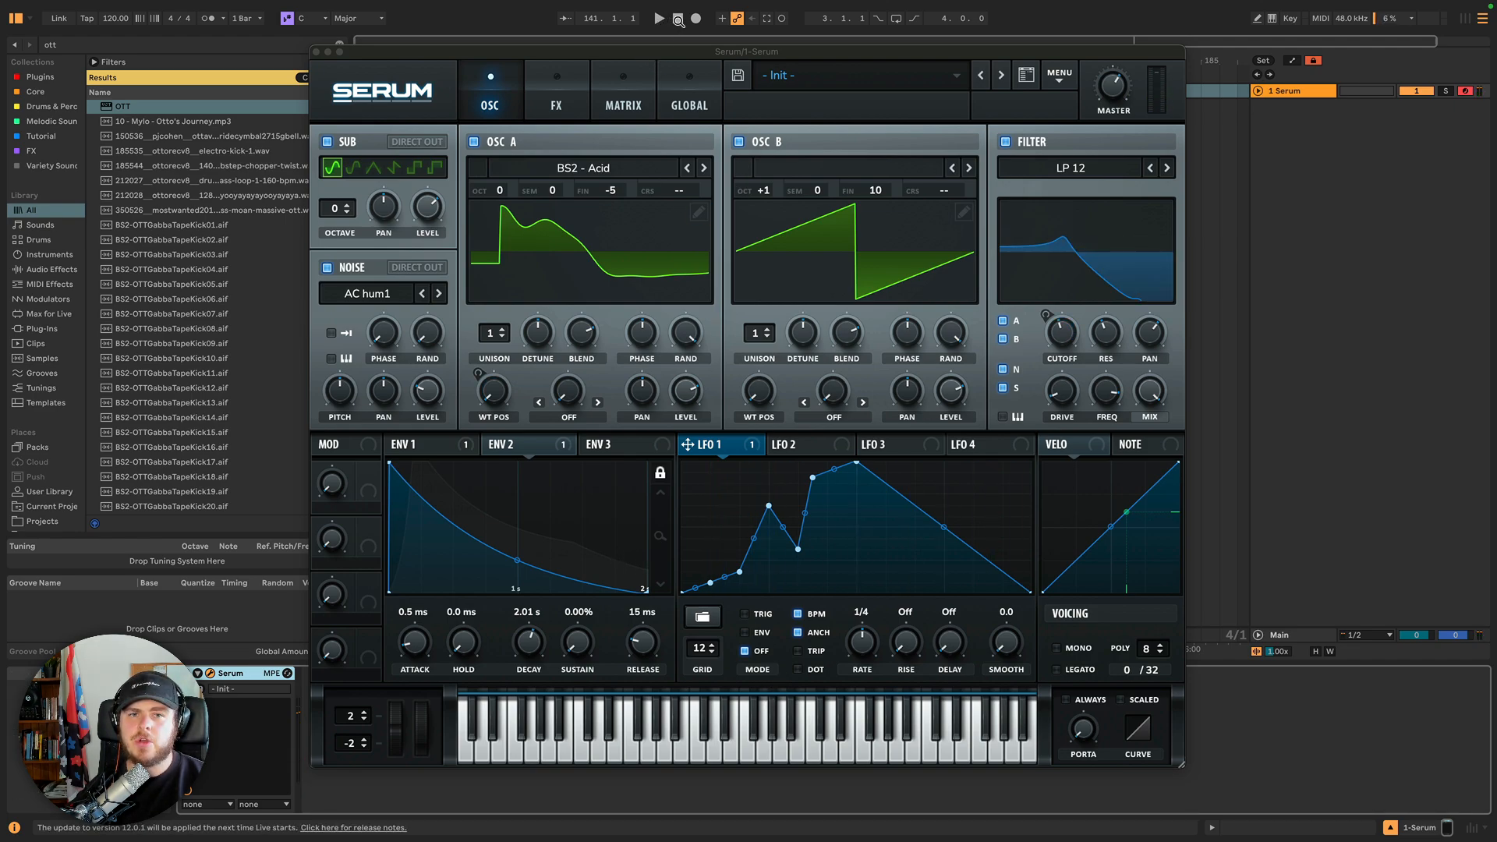
click(678, 18)
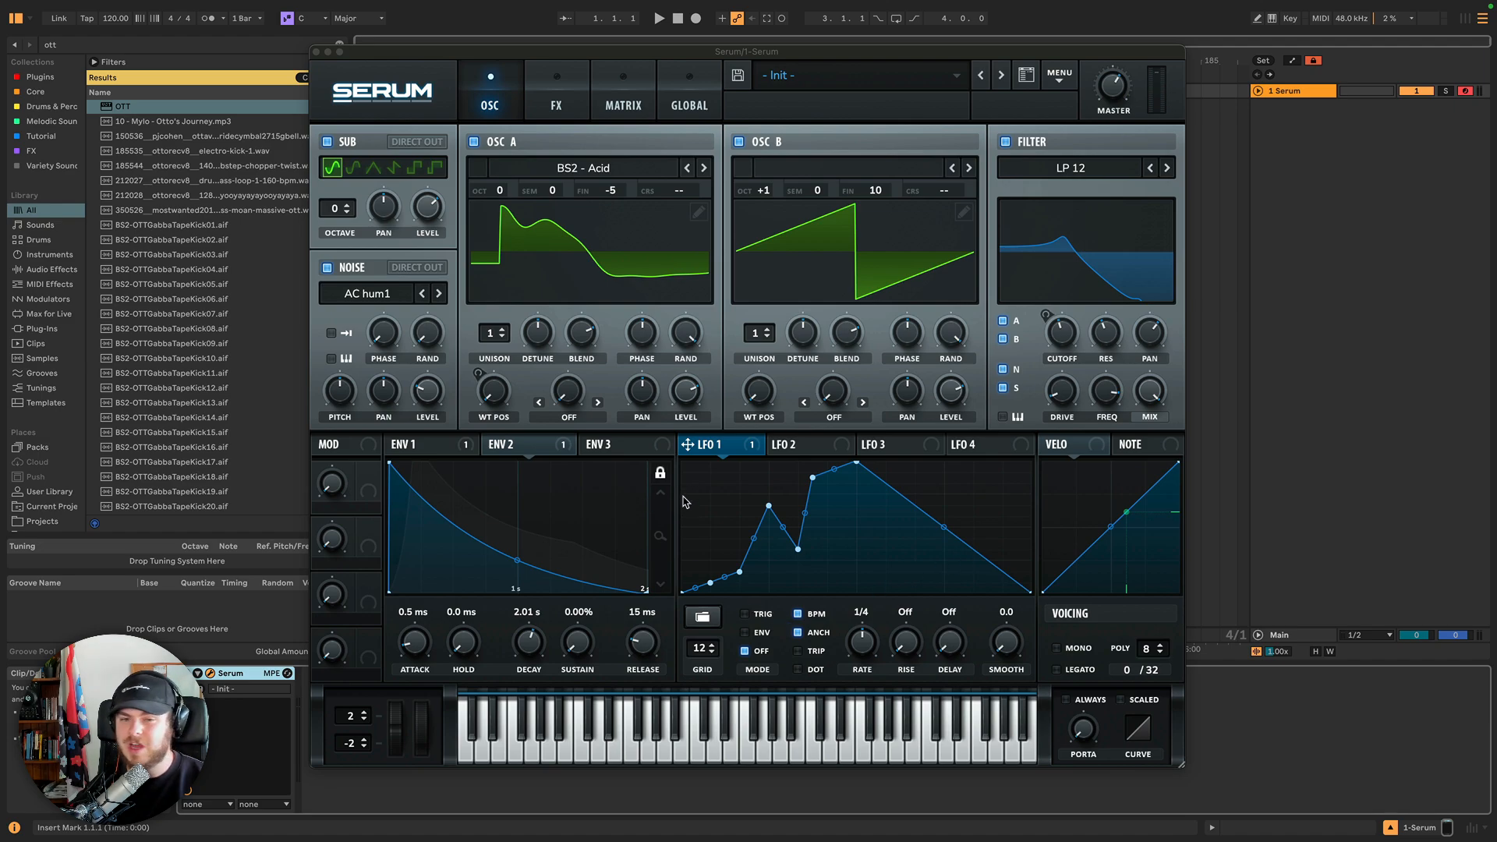
Set LFO 1's mode to Env so it plays once per note.
click(746, 616)
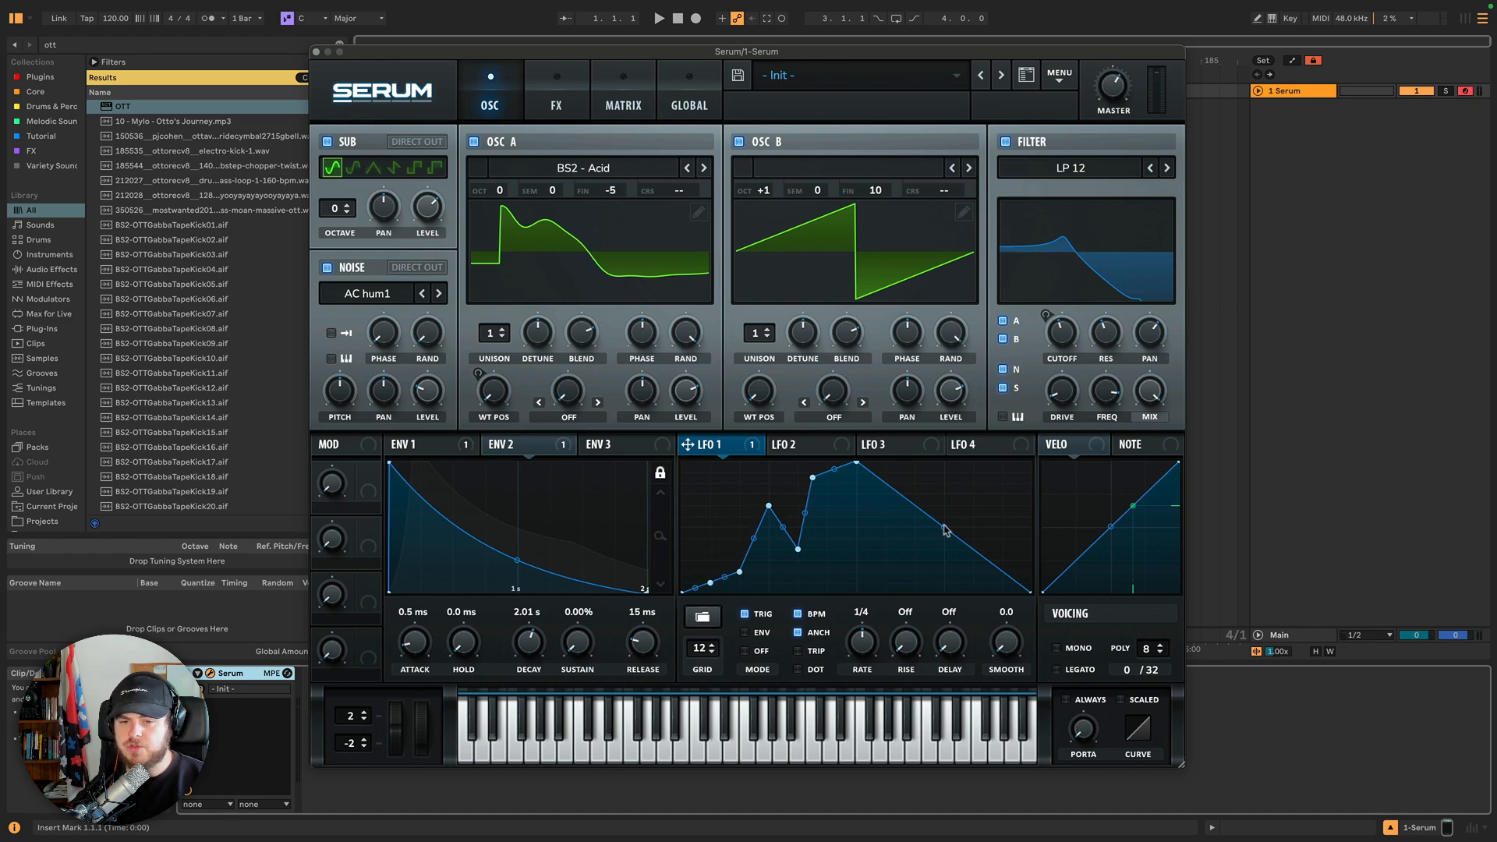
click(744, 633)
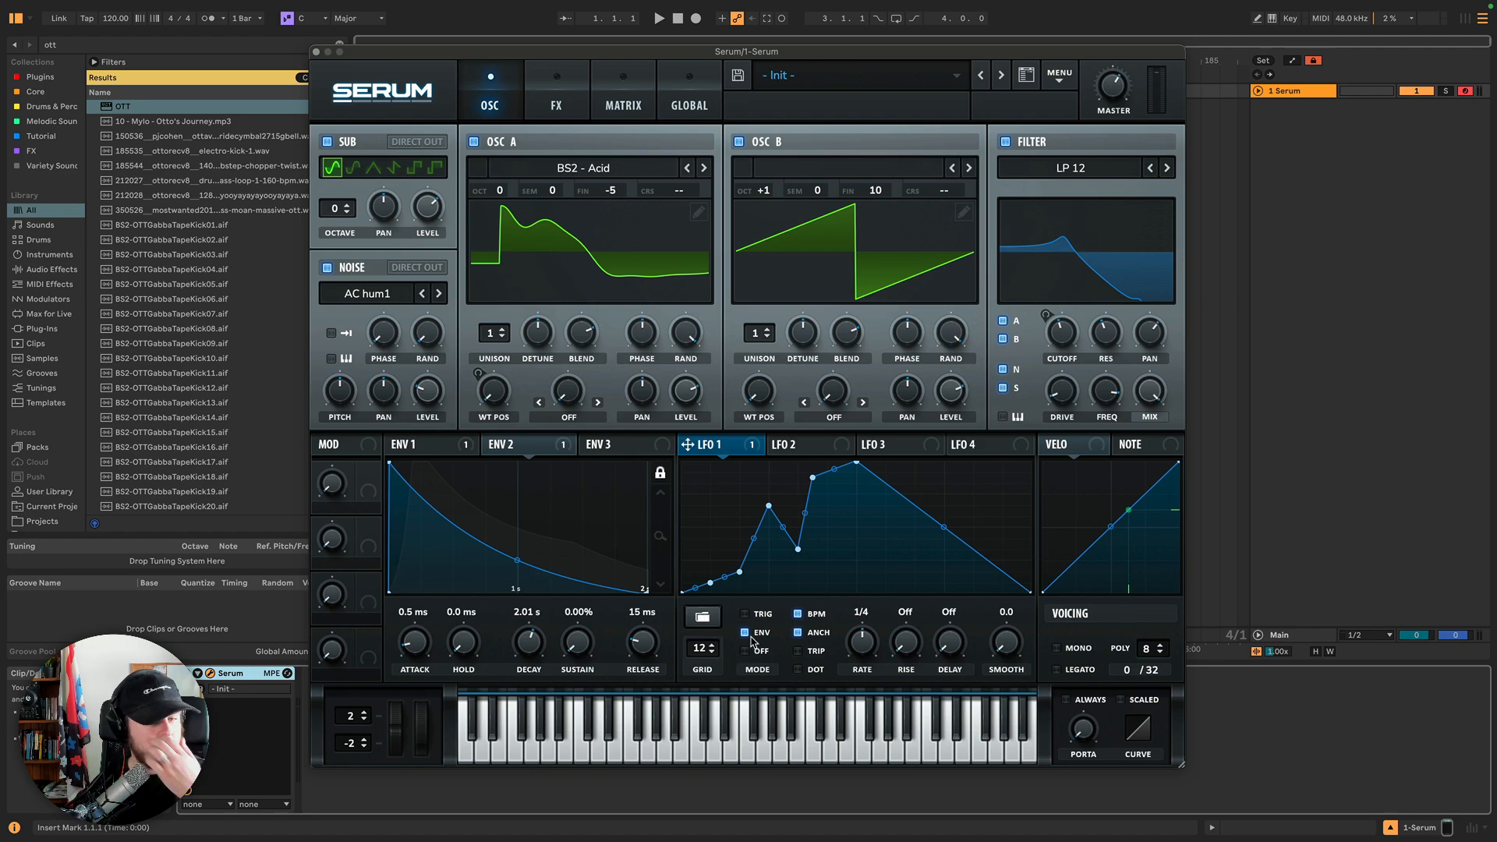
mouse_move(752, 641)
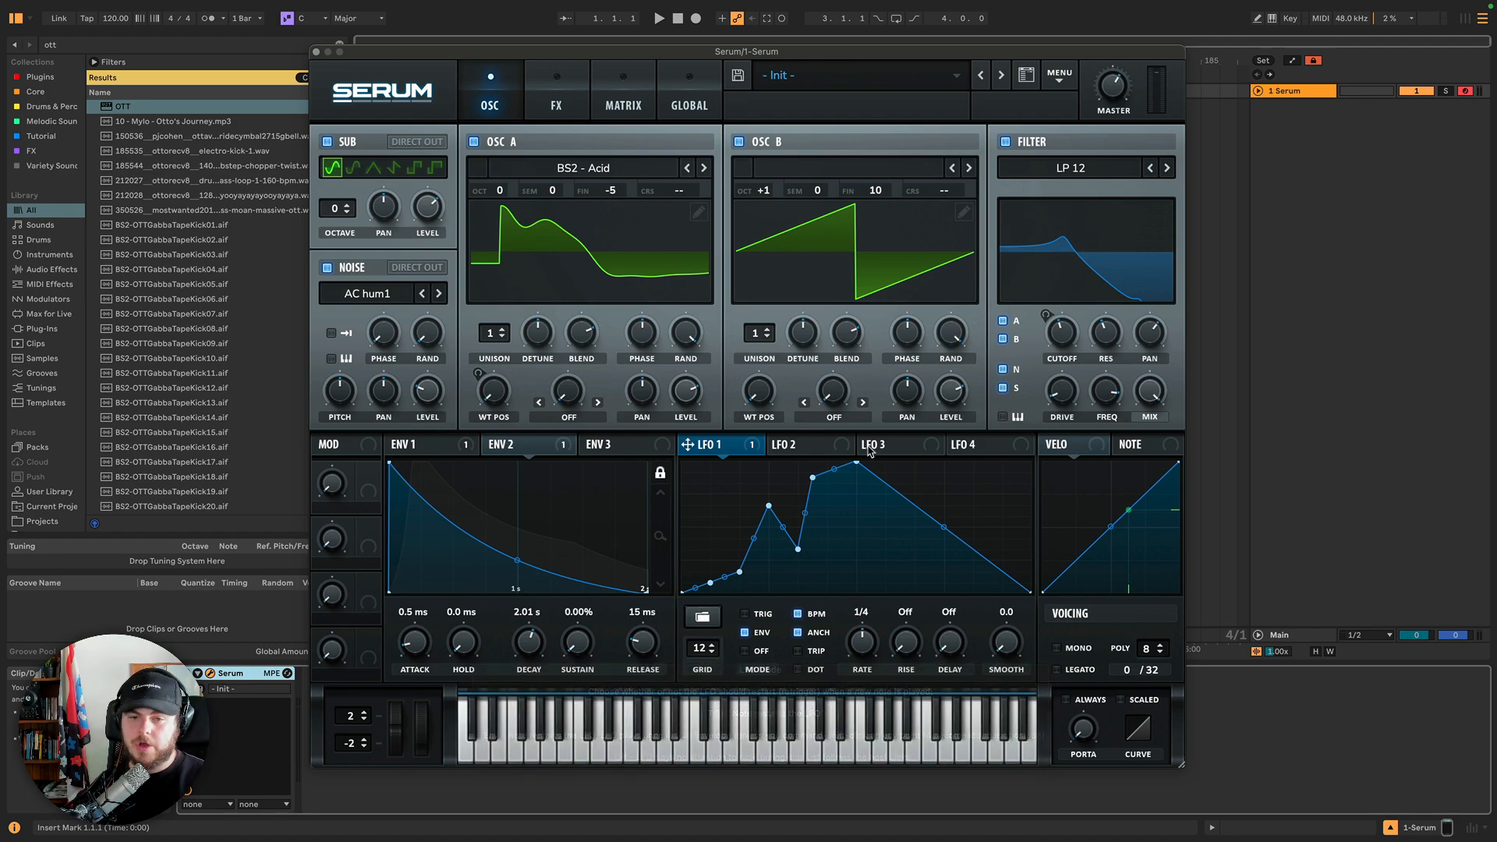
Draw a custom LFO 2 shape that dips, rises to a peak, then falls to zero.
click(790, 444)
drag(853, 468, 672, 460)
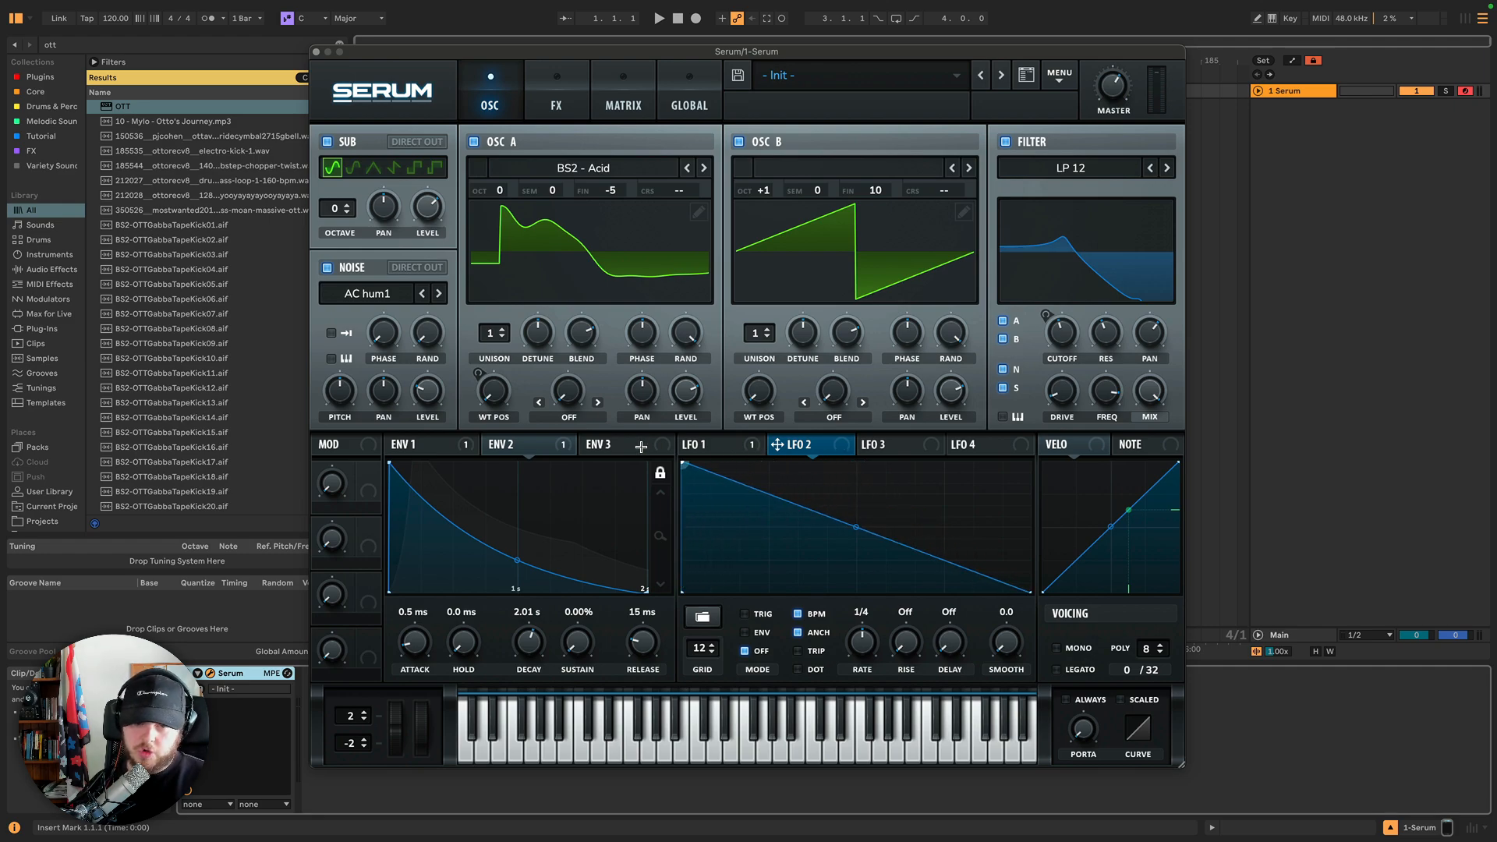
double_click(754, 491)
drag(754, 490, 761, 532)
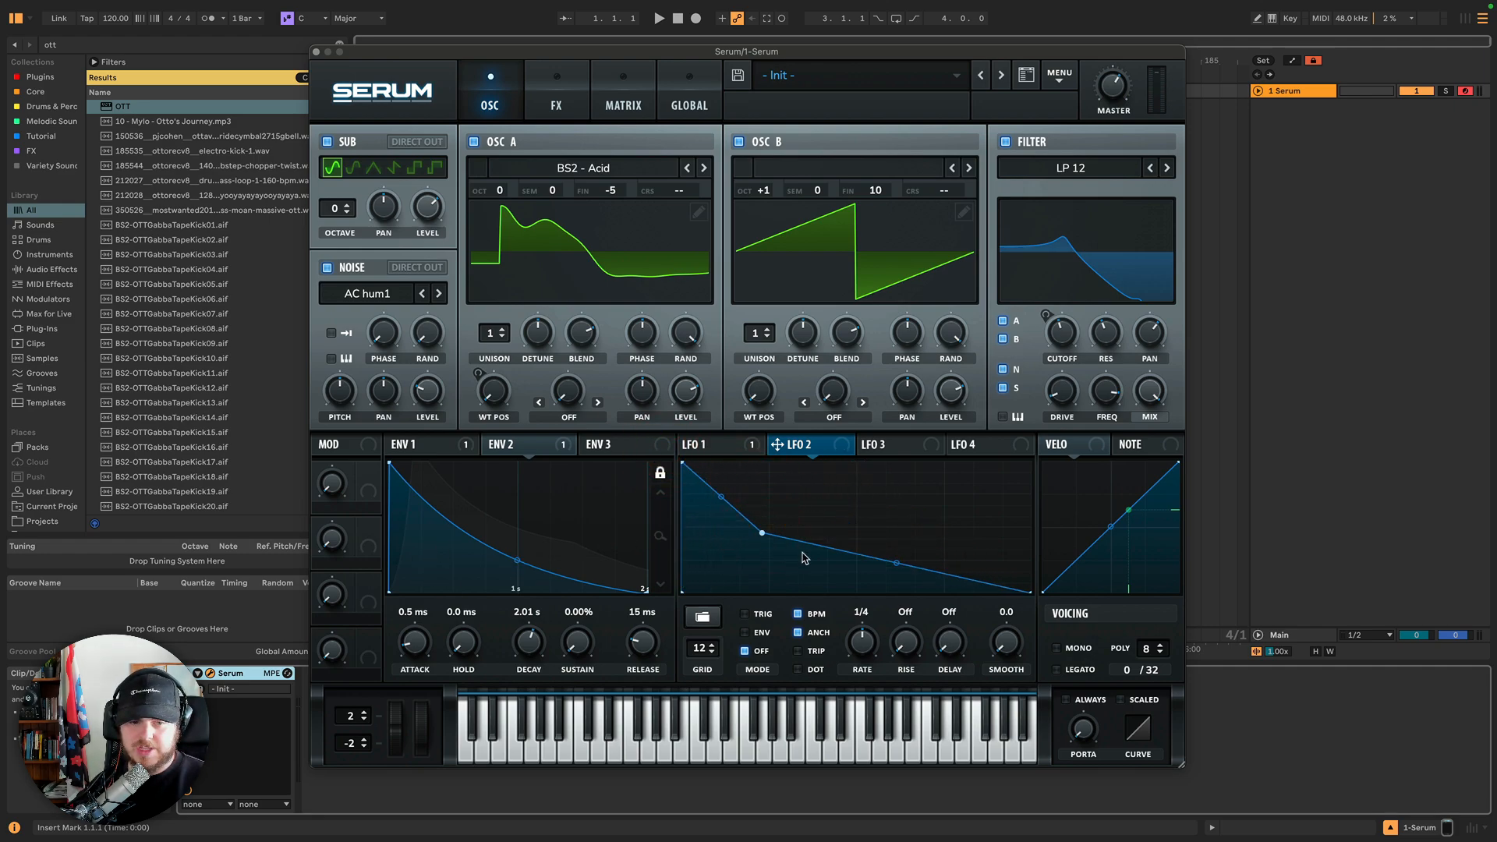
double_click(855, 555)
drag(856, 554, 966, 583)
double_click(932, 531)
drag(722, 498, 727, 515)
drag(829, 520, 811, 532)
Lengthen Env 2's attack to about 1.64 s and curve its envelope segments.
mouse_move(512, 562)
mouse_down()
mouse_move(515, 535)
mouse_move(520, 564)
mouse_move(480, 542)
mouse_up()
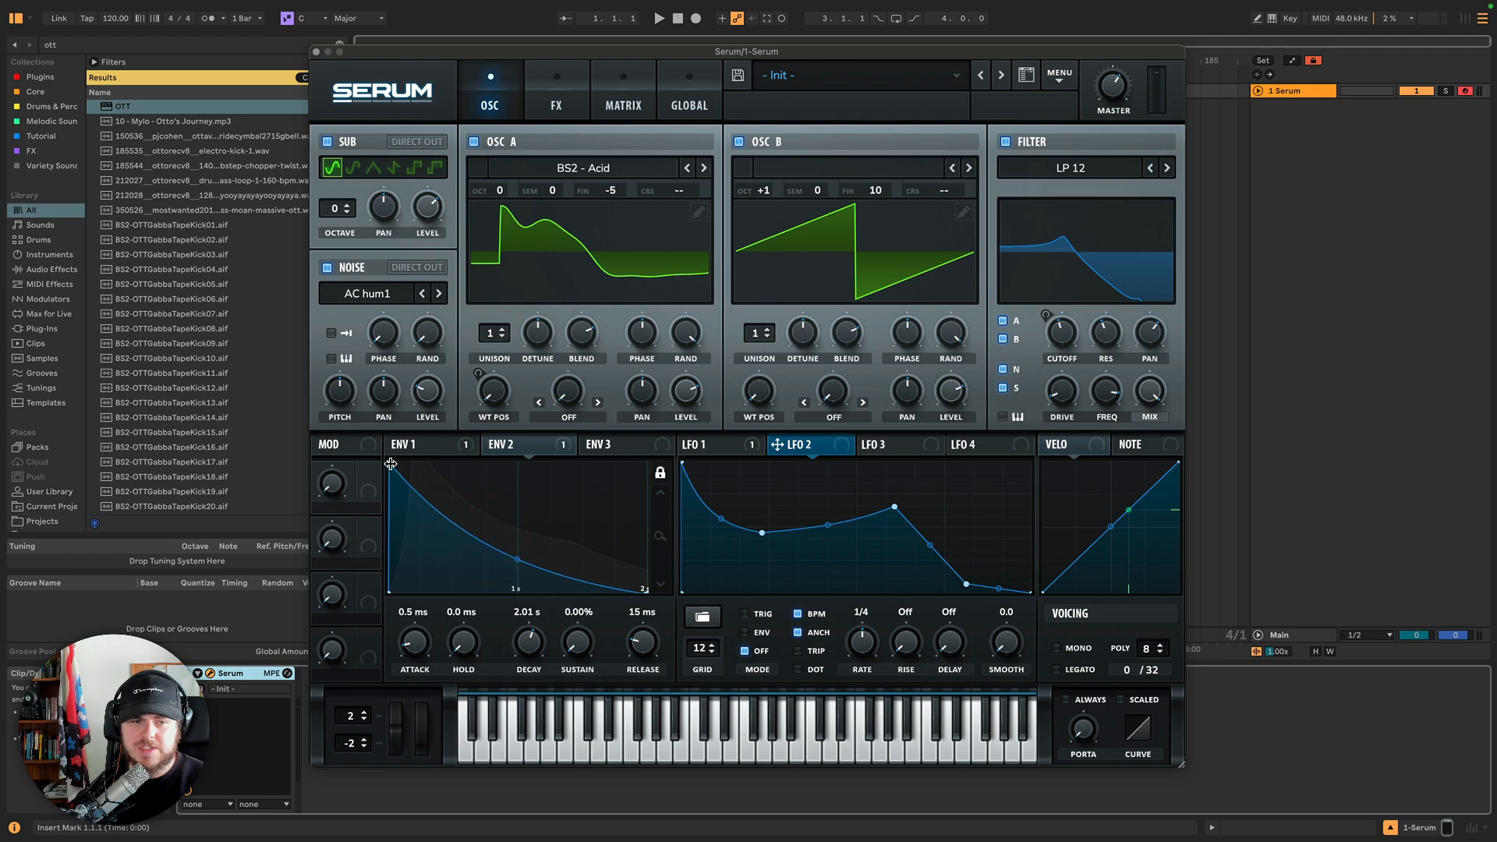
drag(392, 466, 435, 468)
mouse_move(445, 559)
mouse_down()
mouse_move(444, 538)
mouse_move(458, 563)
mouse_up()
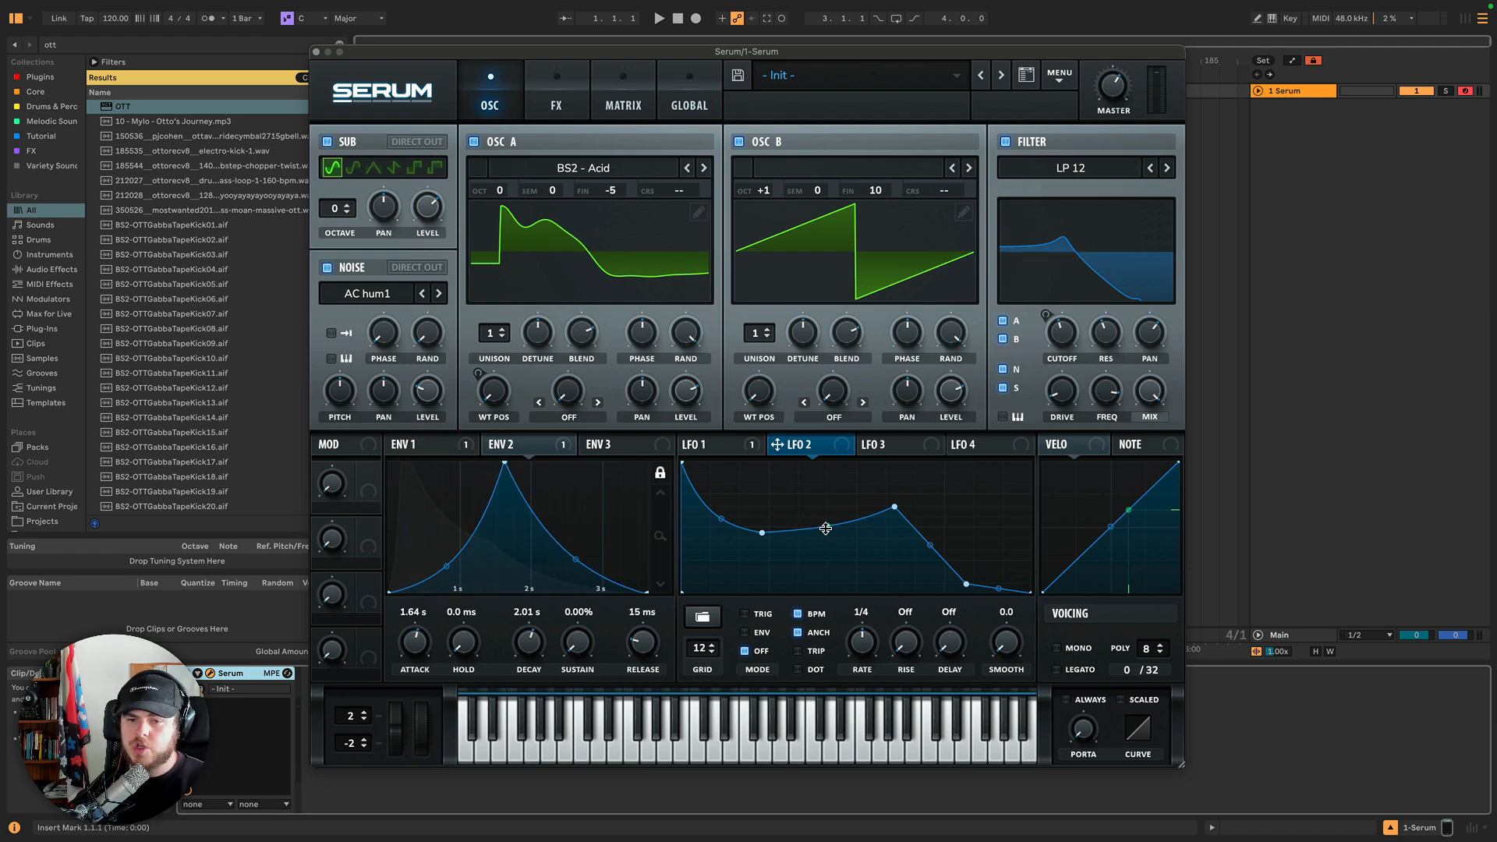
Lower LFO 2's final point and set LFO 2 to Env mode.
drag(931, 544, 924, 558)
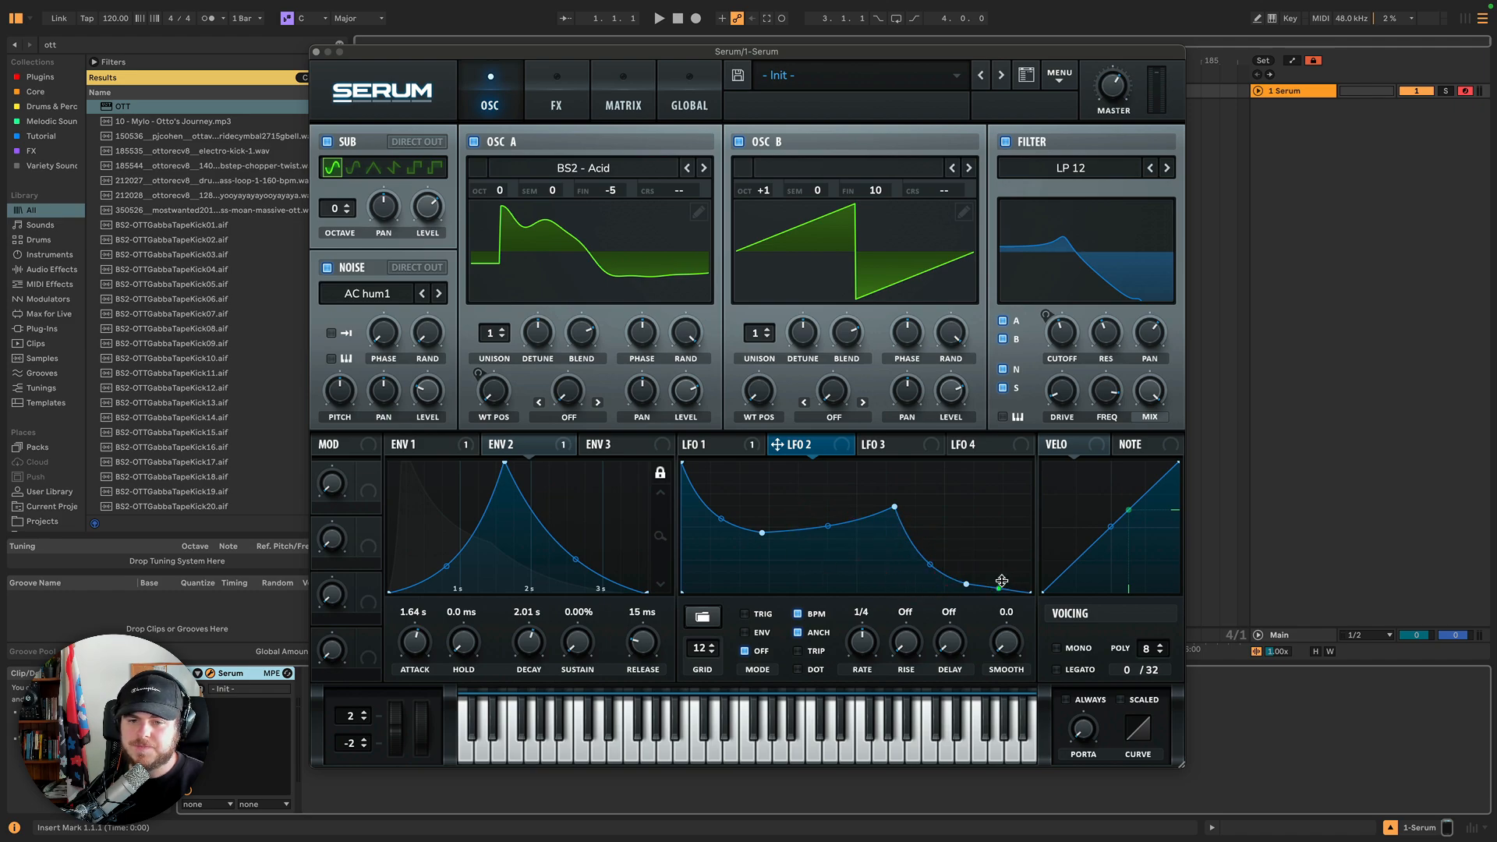
click(749, 631)
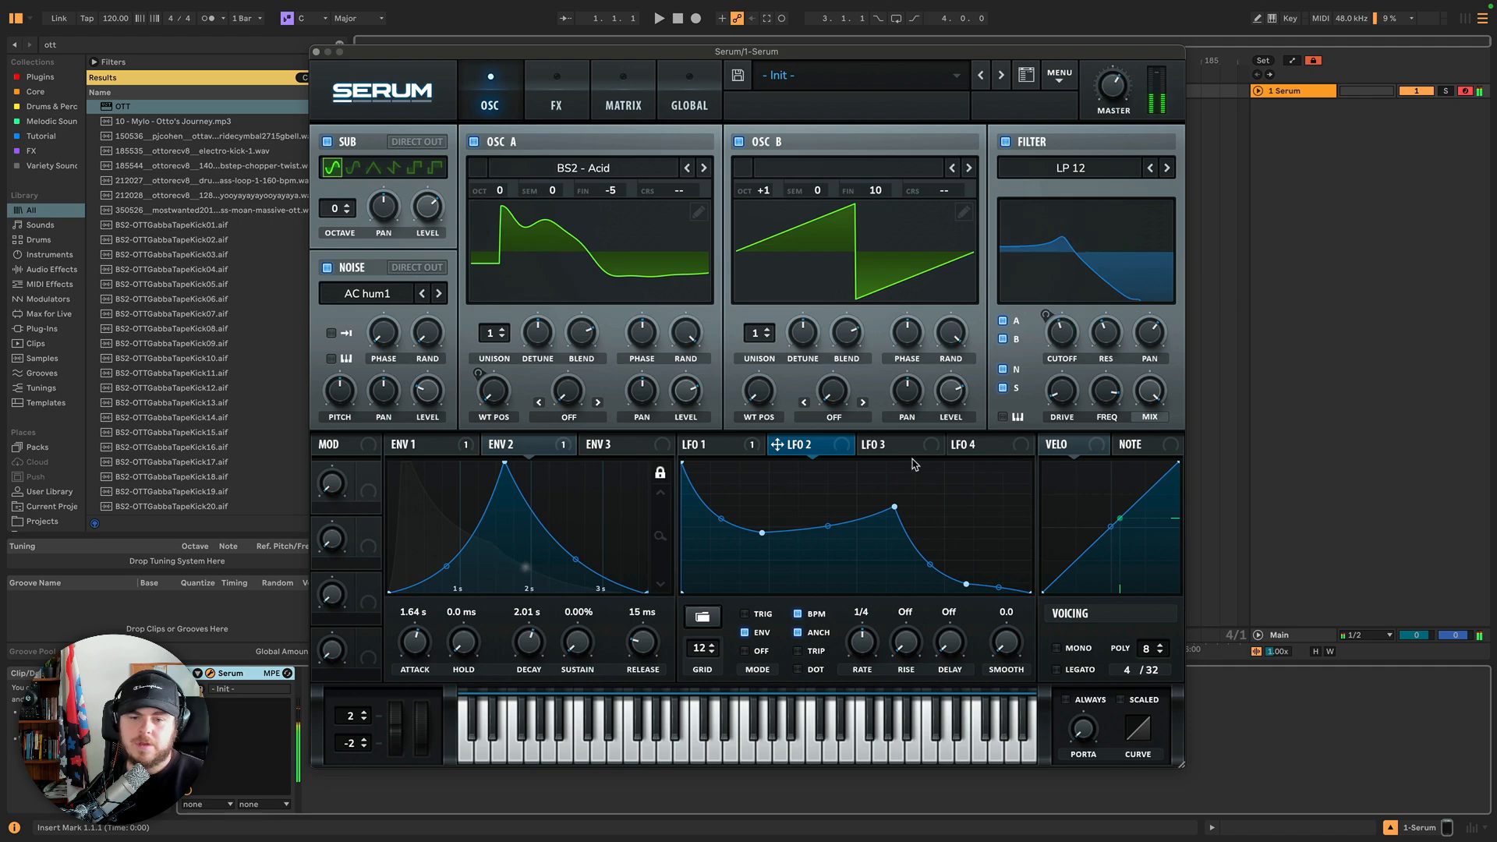
Shorten Env 1's release to 512 ms.
click(457, 445)
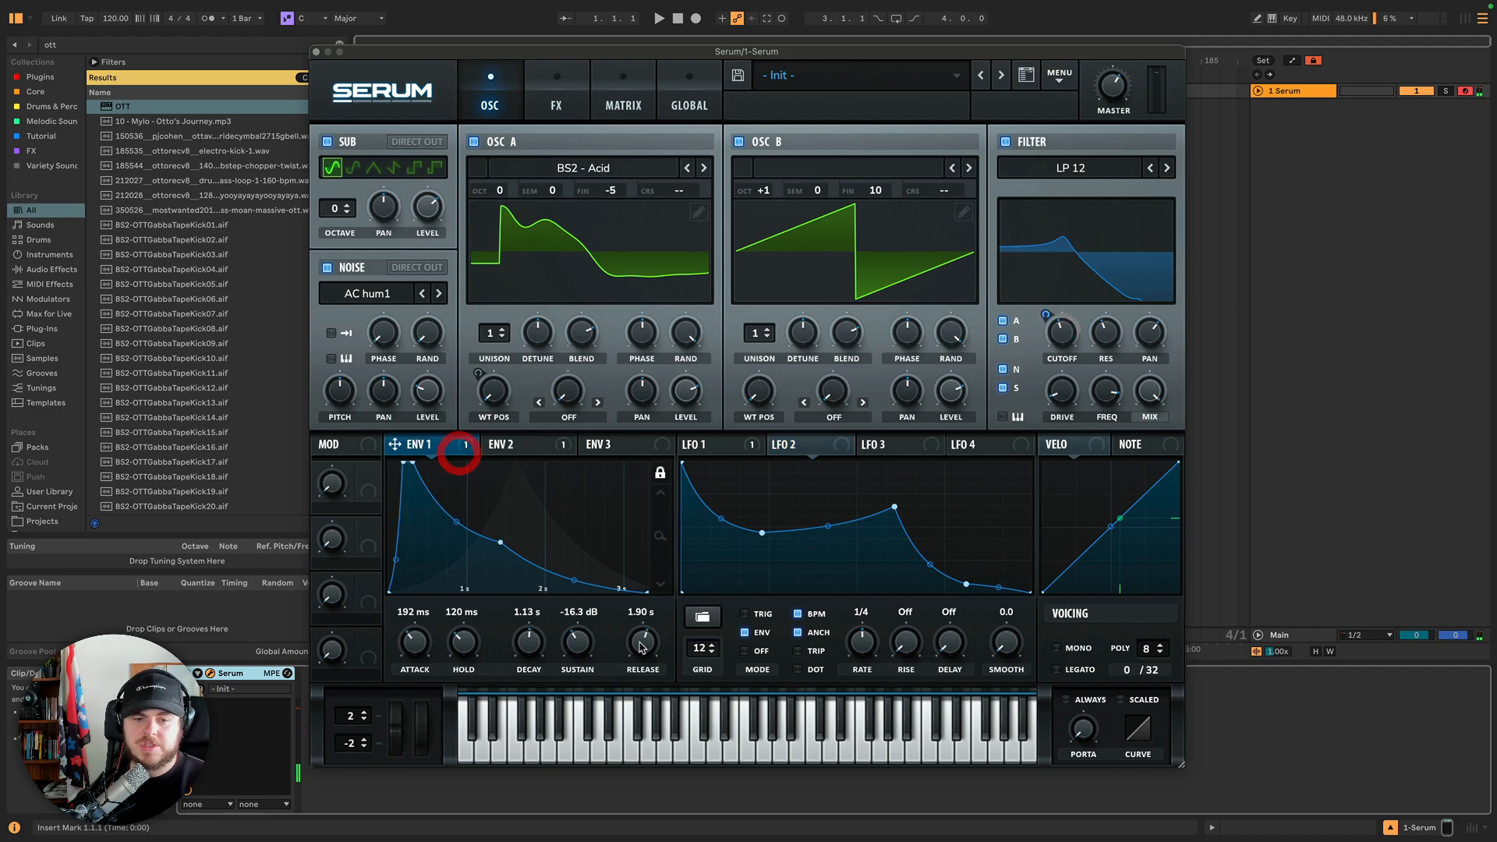
drag(643, 636, 645, 658)
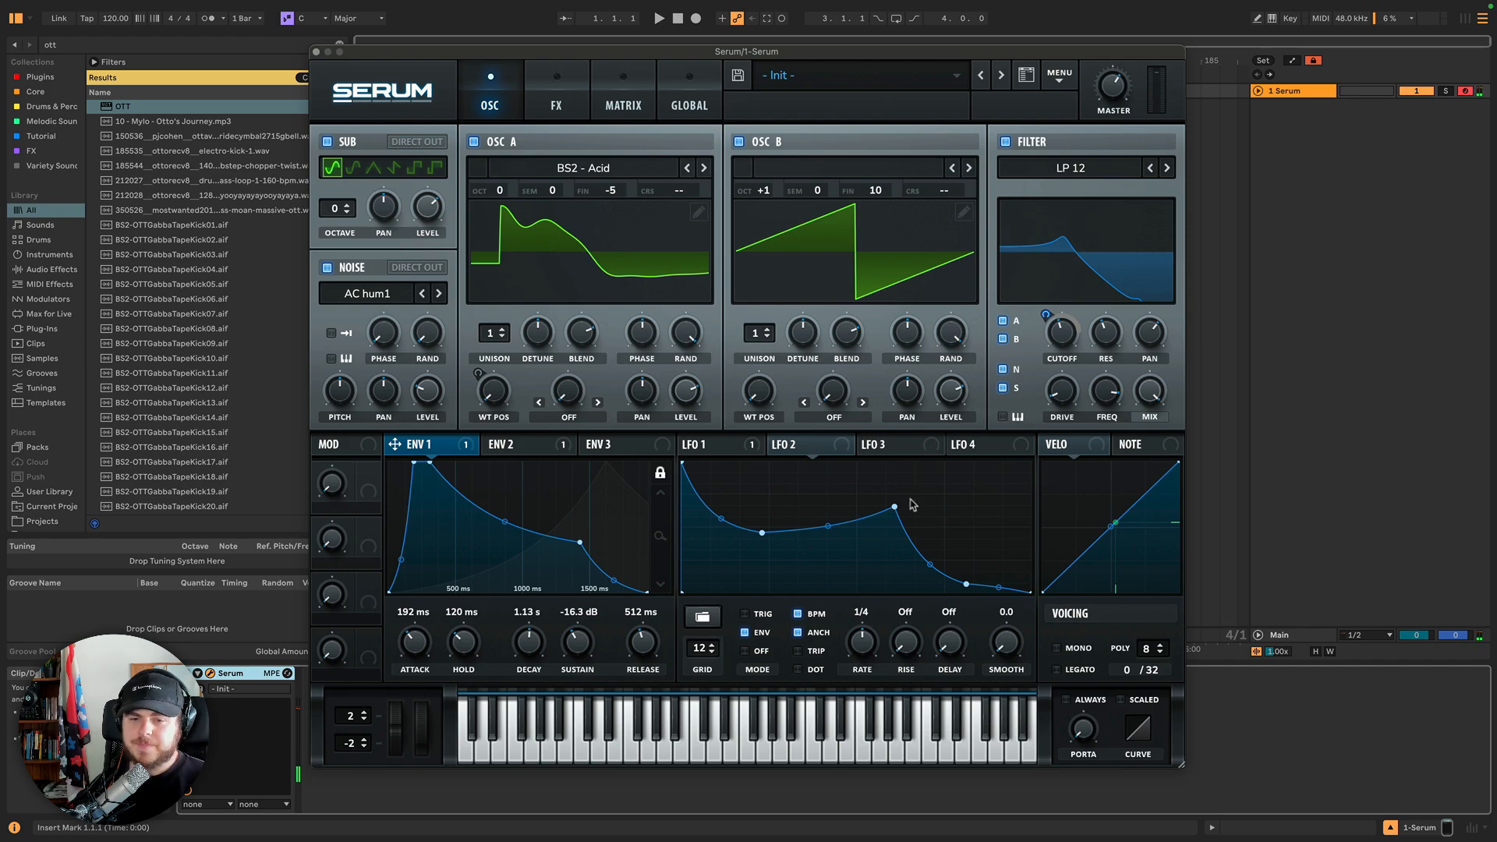
Turn off LFO 2's BPM sync and set its rate to 9.1 Hz.
click(798, 614)
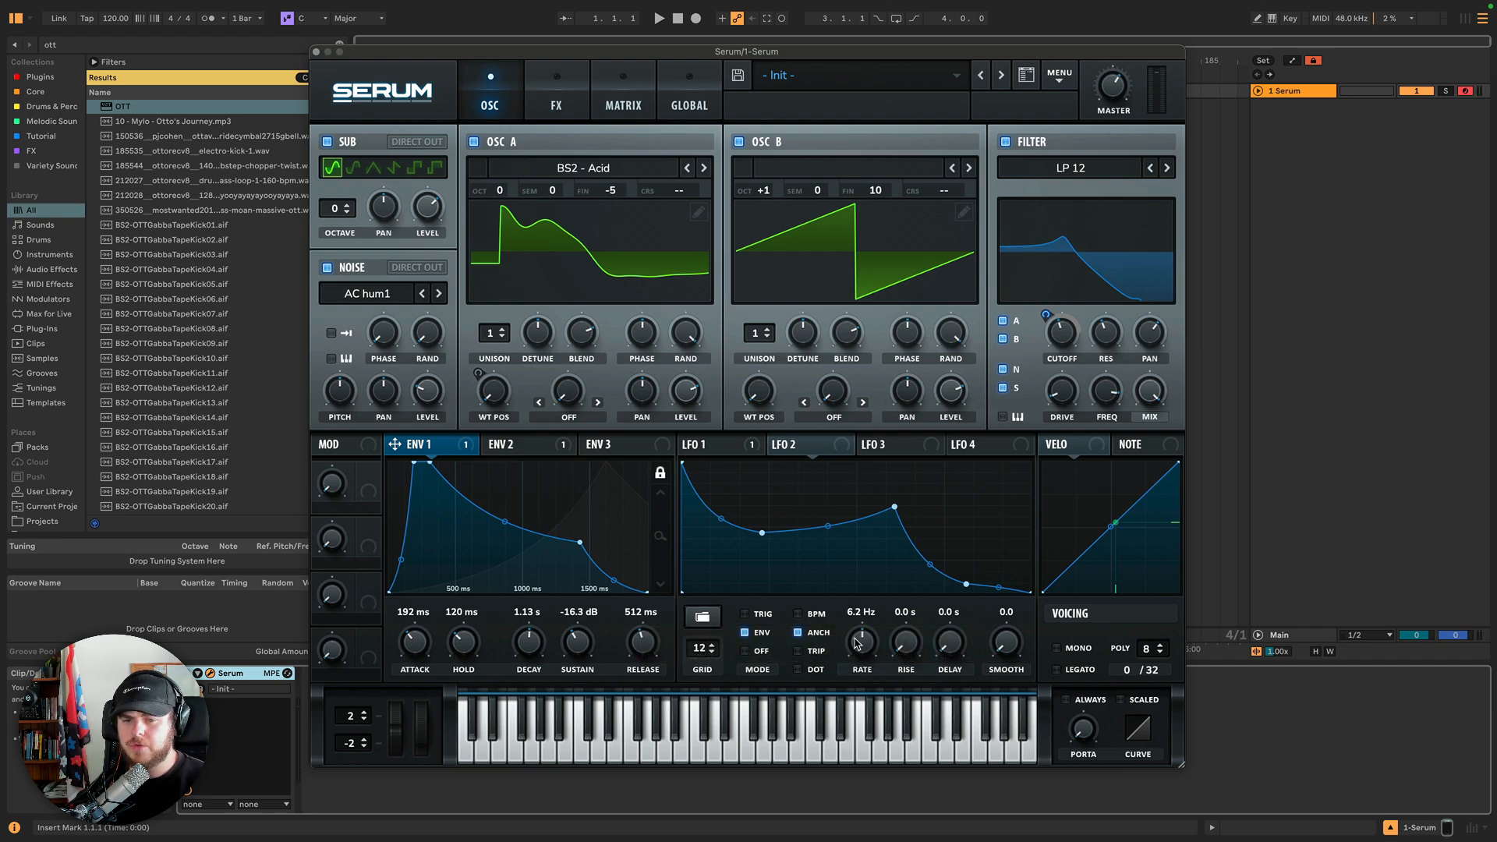
drag(857, 643, 858, 623)
Assign LFO 2 to Oscillator A's wavetable position.
click(841, 445)
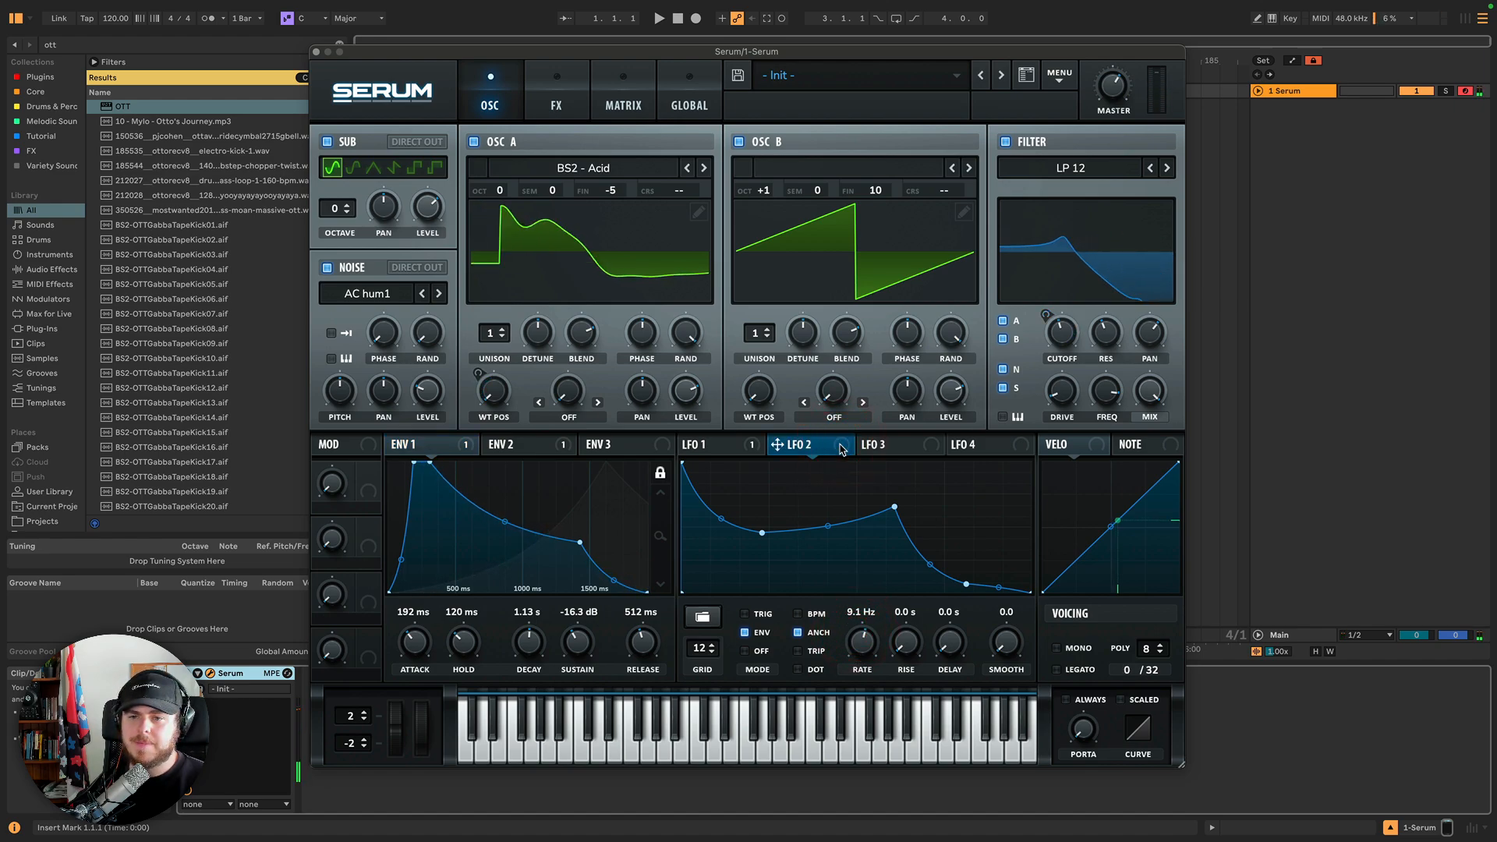
drag(841, 448, 494, 392)
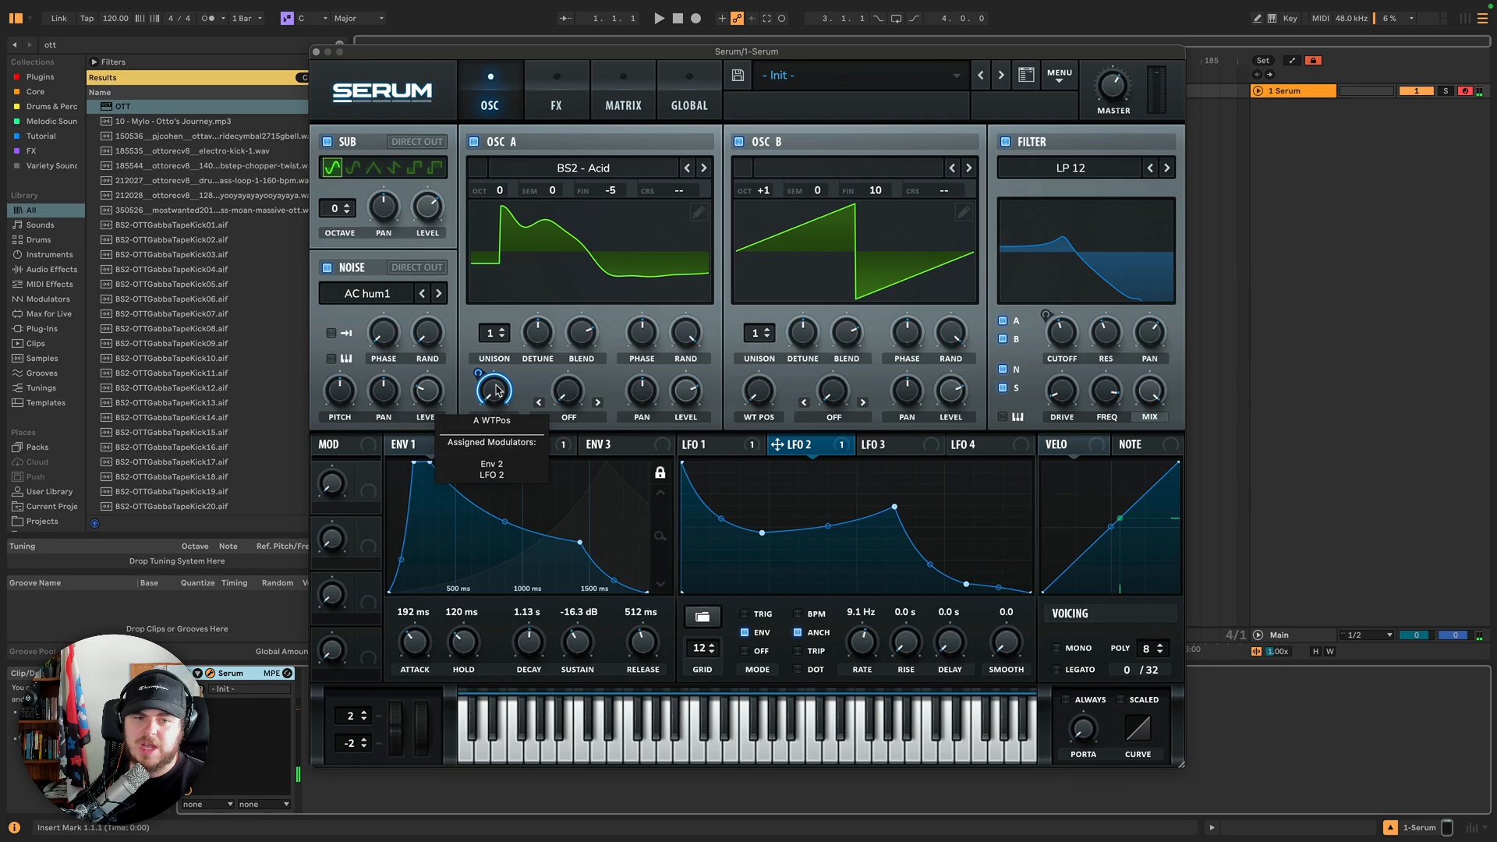
Set Oscillator A's warp mode to Bend +.
click(569, 417)
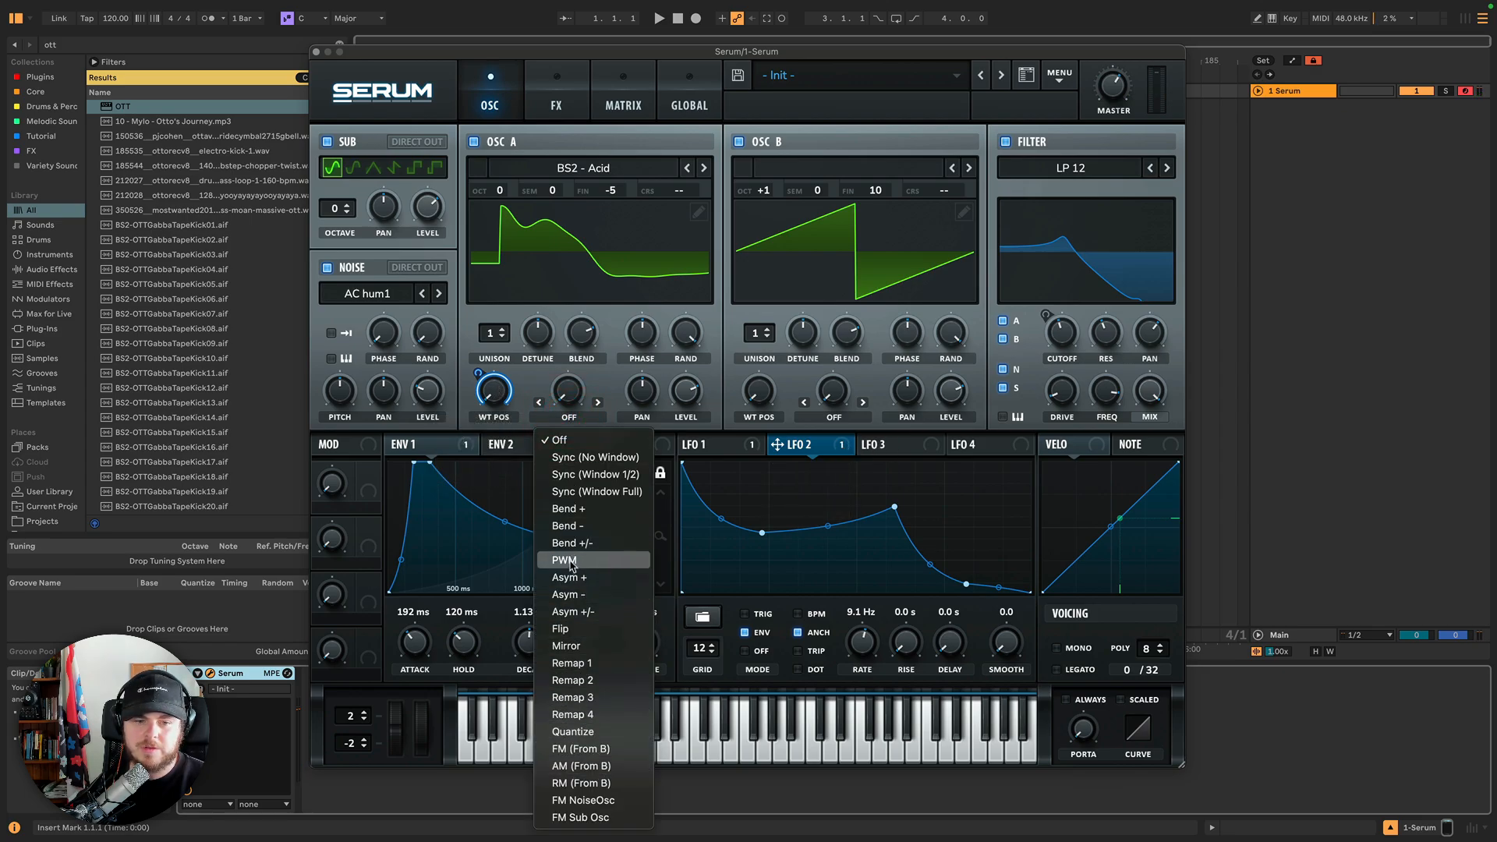
click(568, 510)
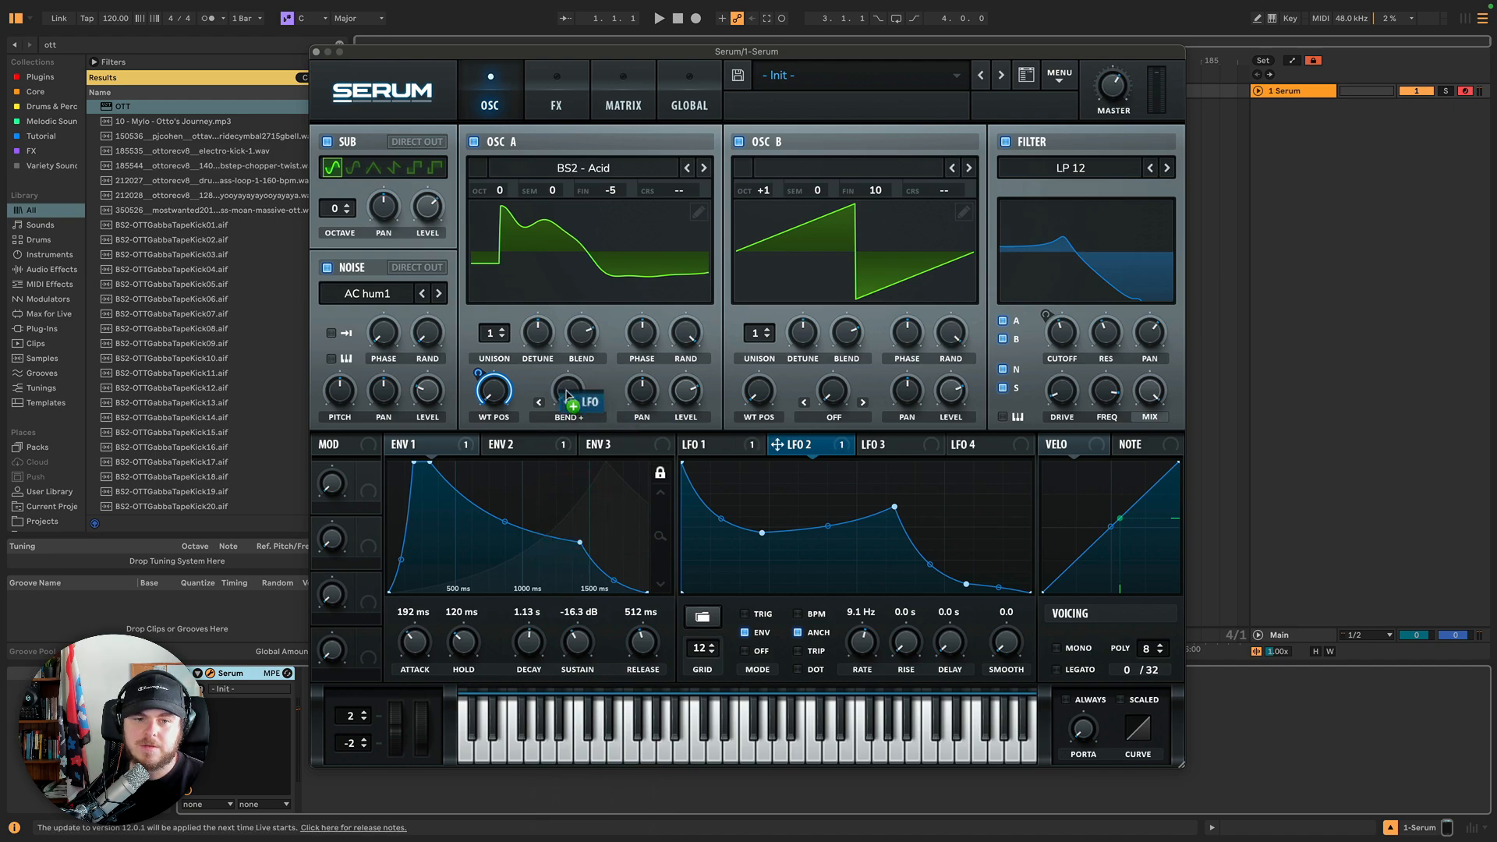
Switch LFO 2 to Trig mode and set its rate to 7.2 Hz.
drag(567, 395, 564, 391)
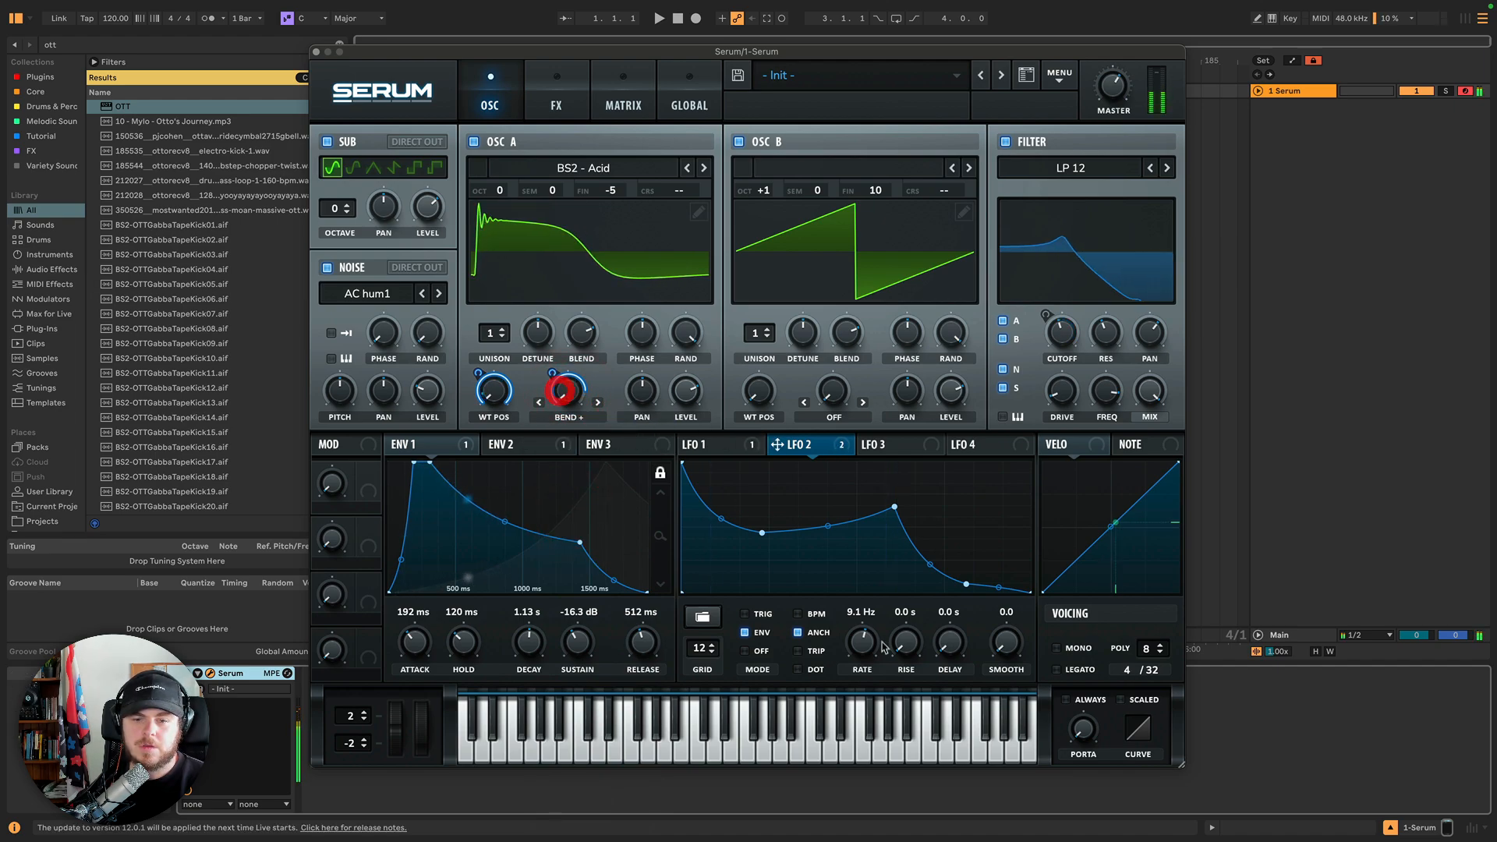
drag(863, 644, 864, 653)
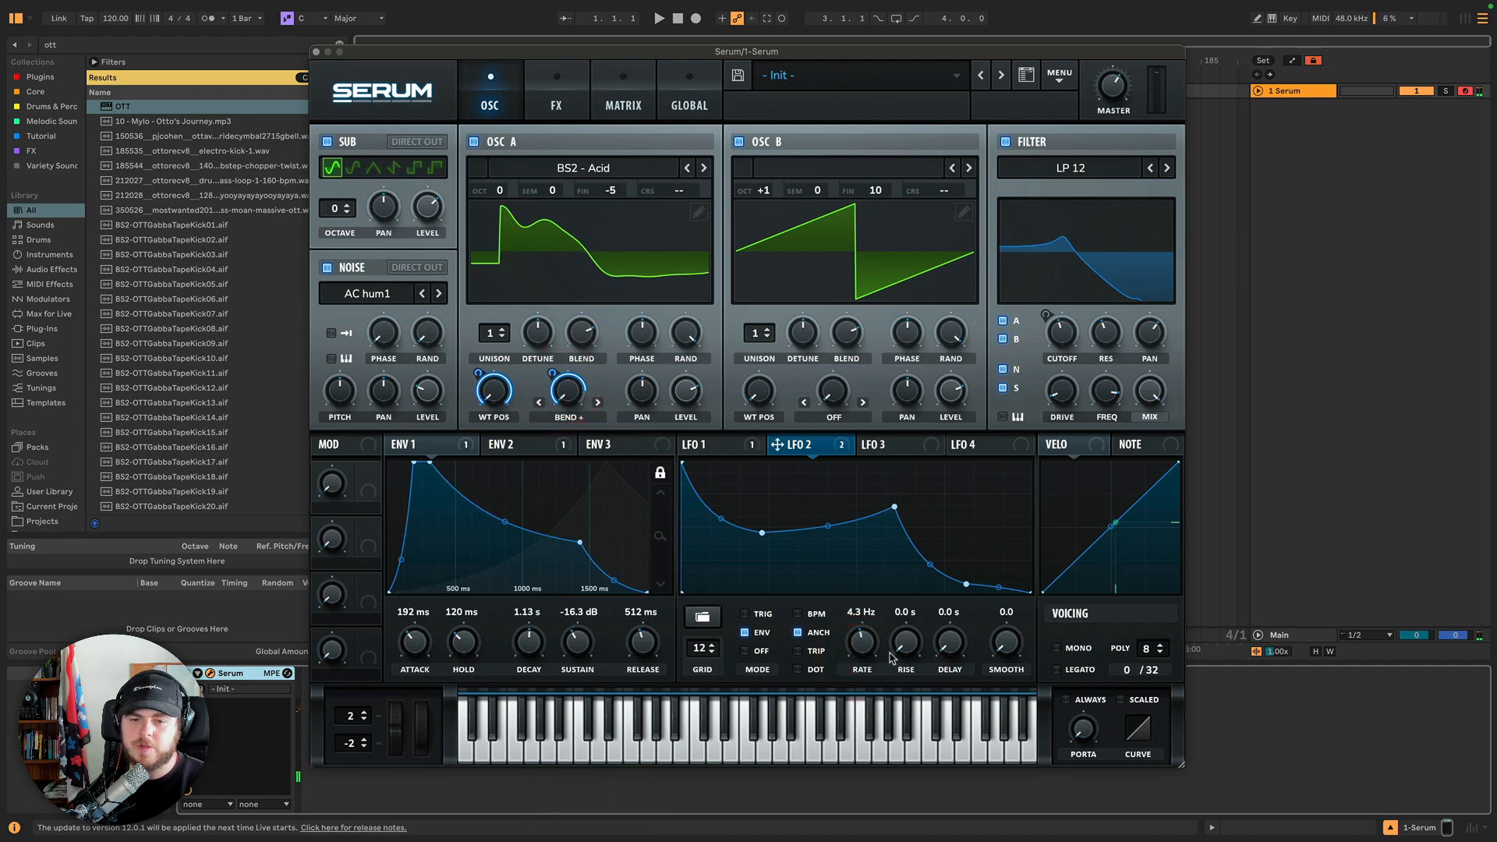
click(746, 614)
mouse_move(863, 647)
mouse_down()
mouse_move(871, 624)
mouse_move(857, 640)
mouse_up()
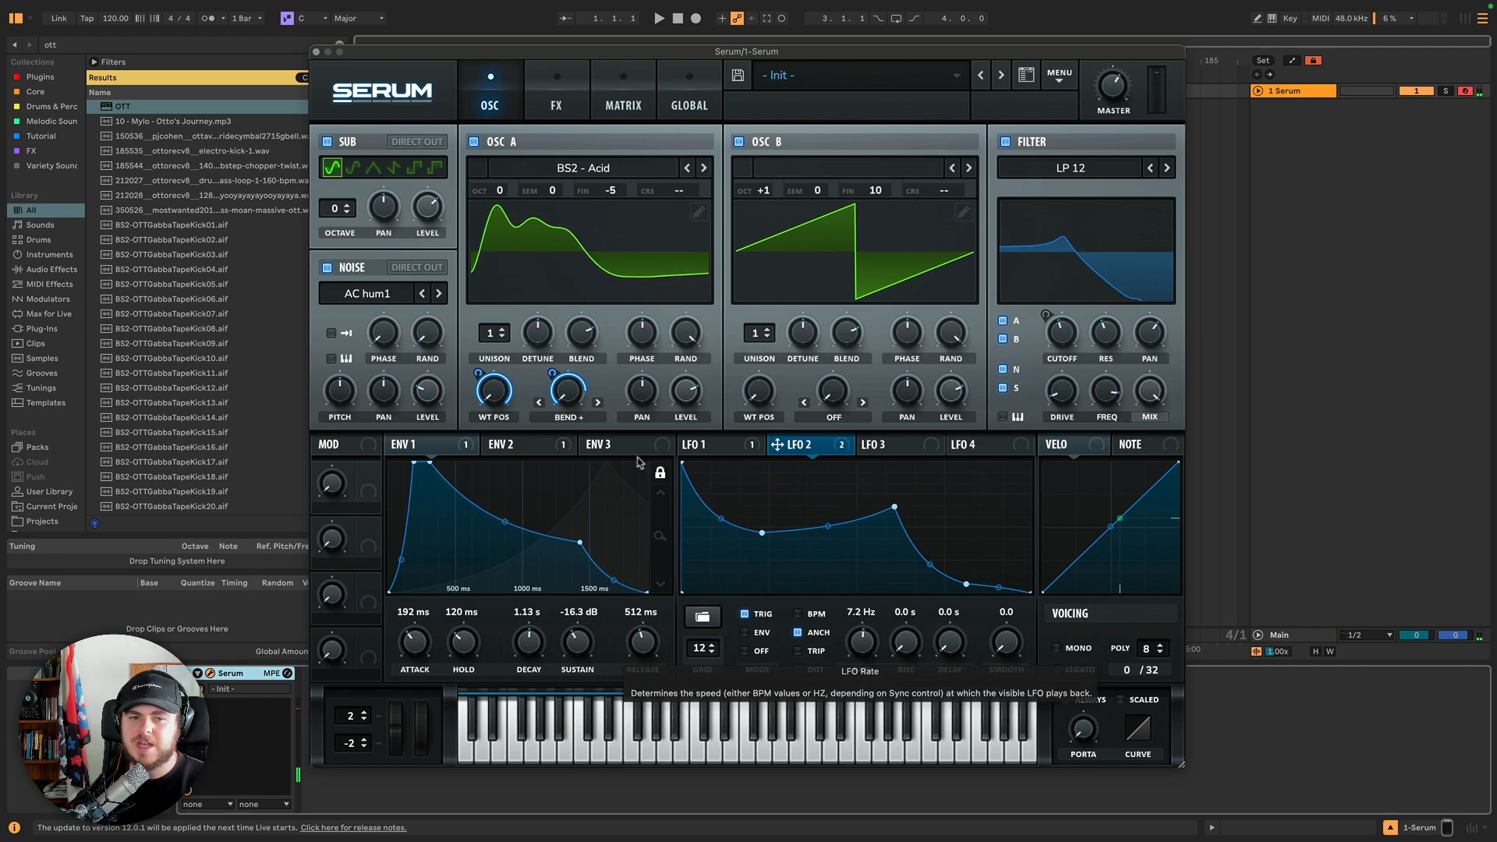
Change Oscillator A's warp mode to Sync.
drag(553, 374, 555, 357)
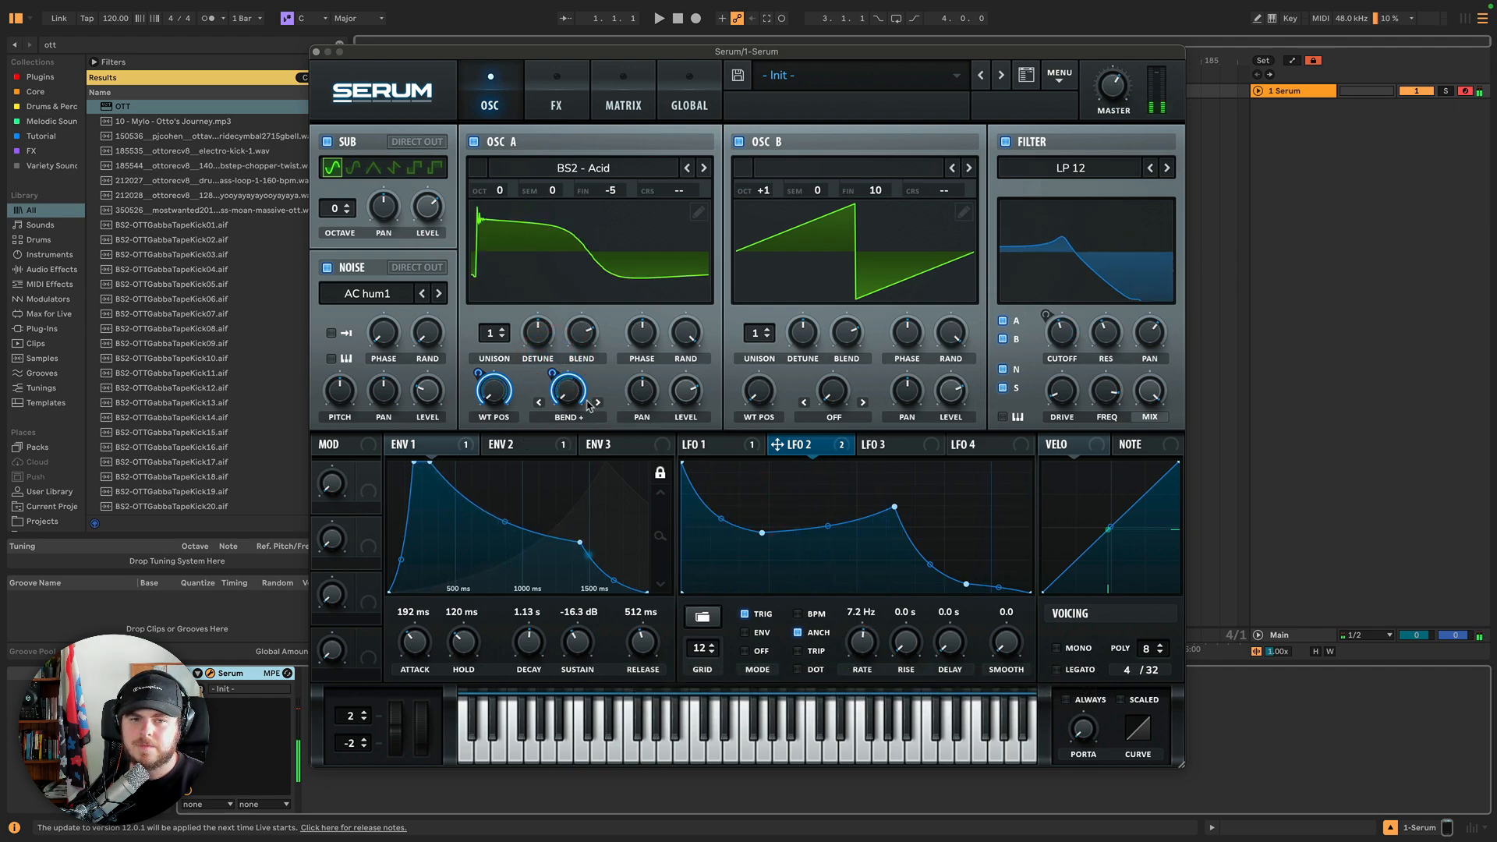
click(563, 418)
click(562, 459)
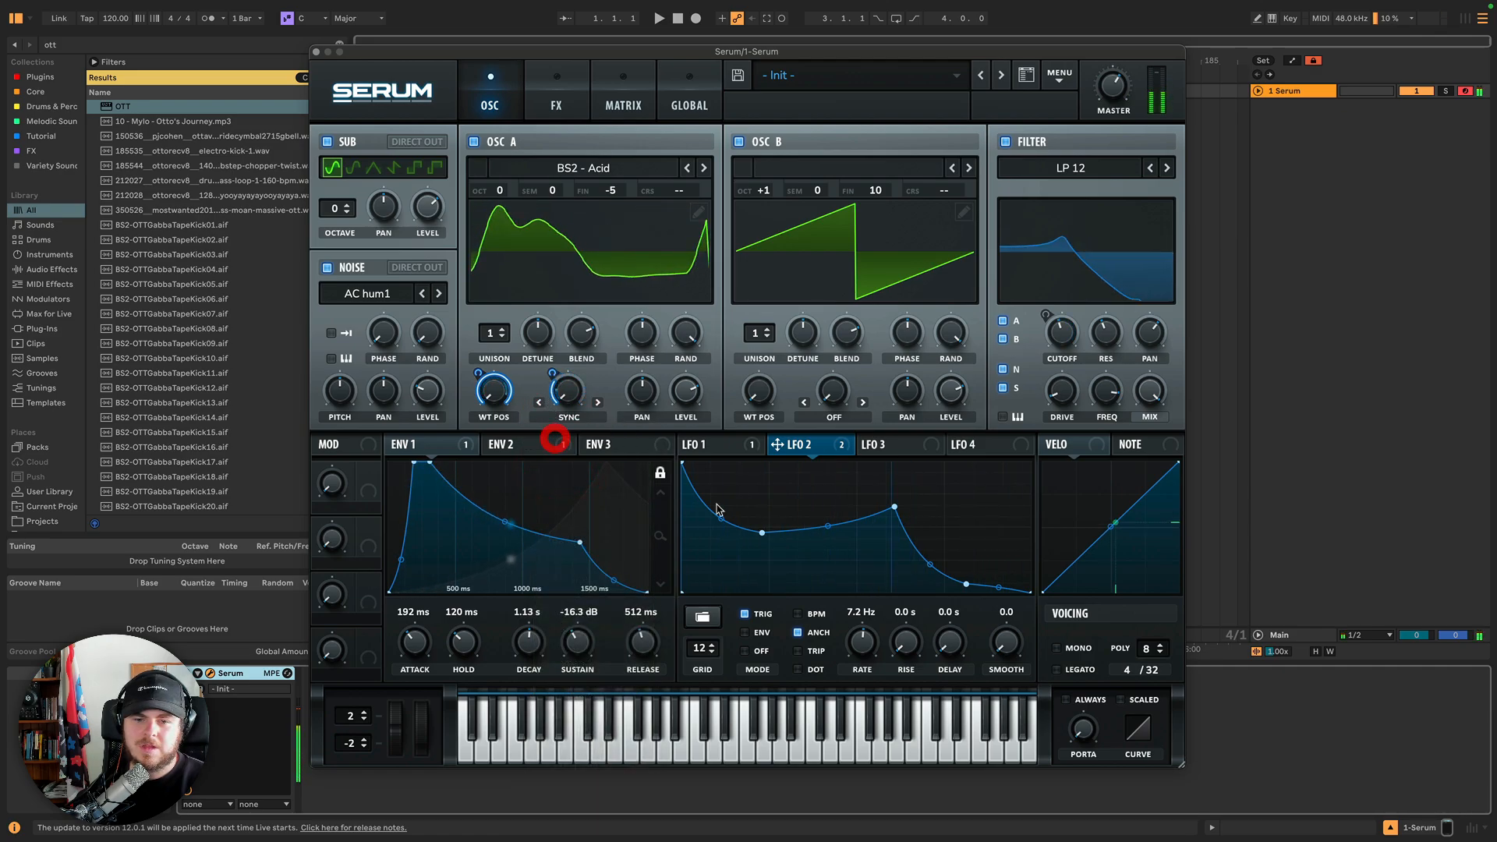
Turn on LFO 2's BPM sync and set its rate to 1/4.
drag(861, 638, 861, 664)
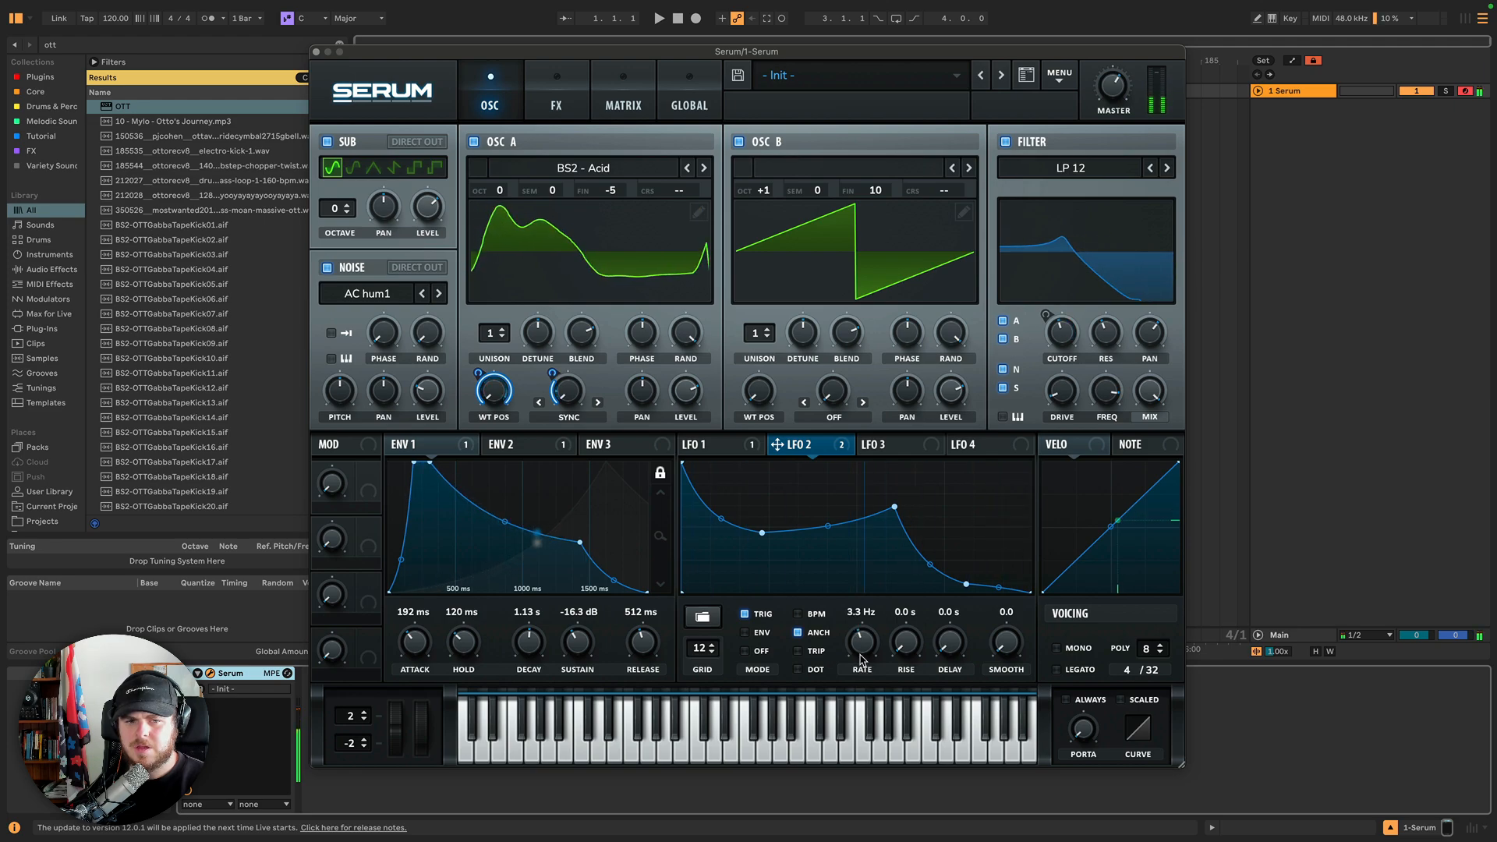
drag(552, 373, 557, 353)
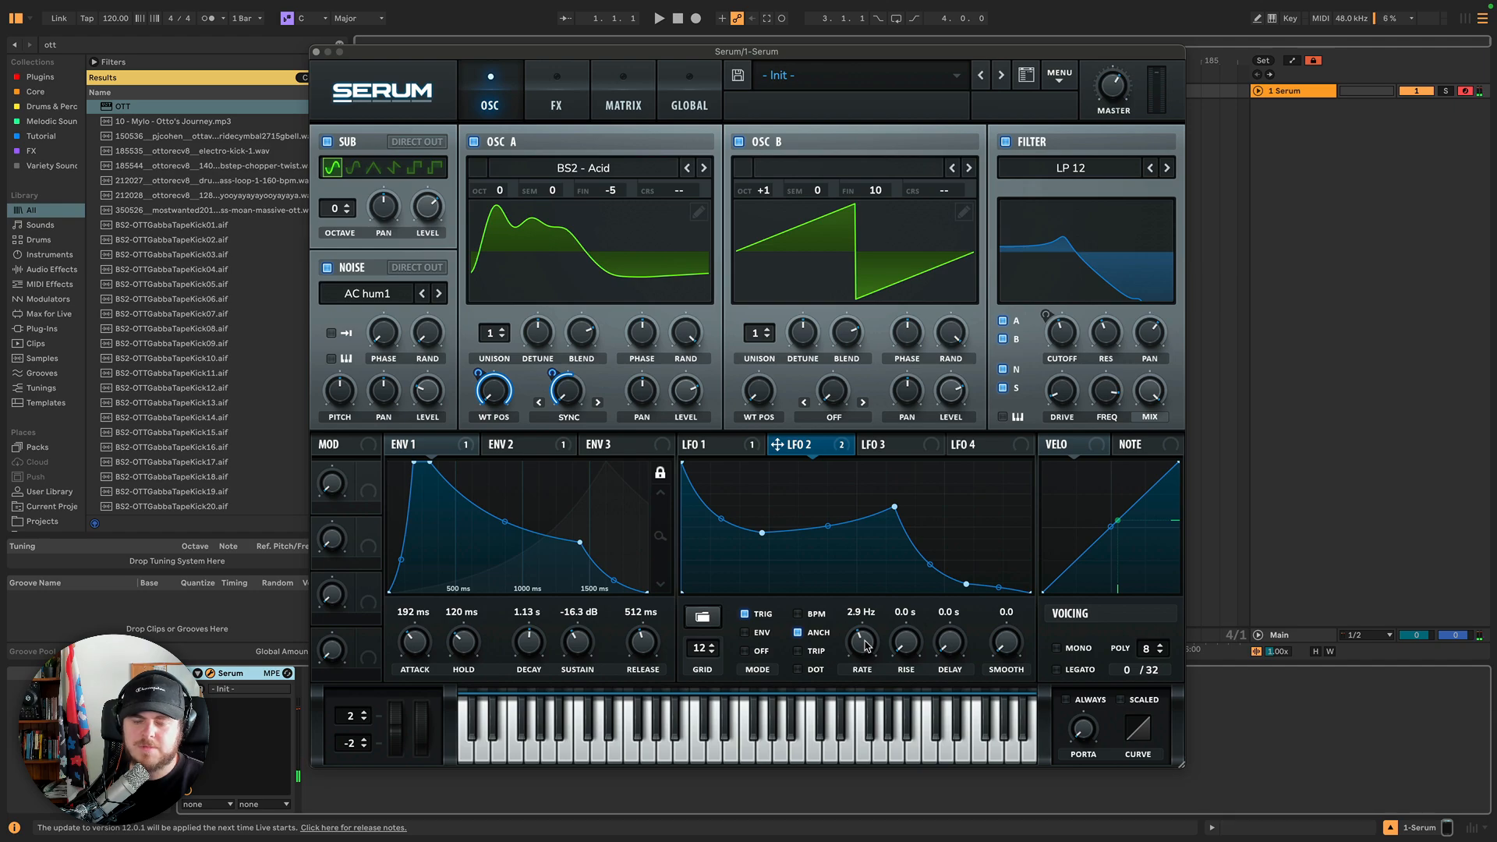
click(816, 615)
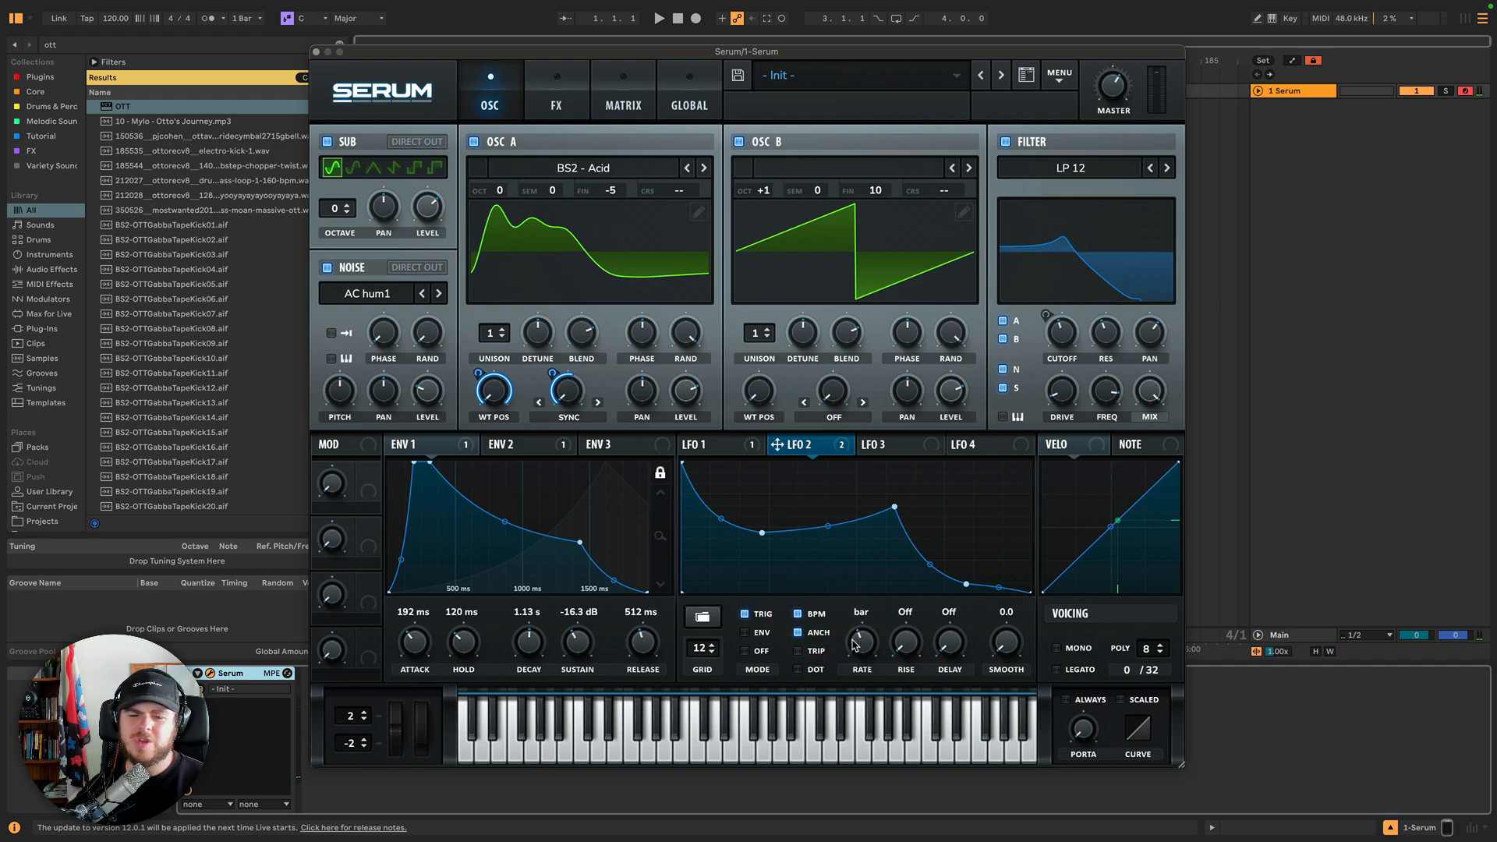
drag(858, 637, 864, 643)
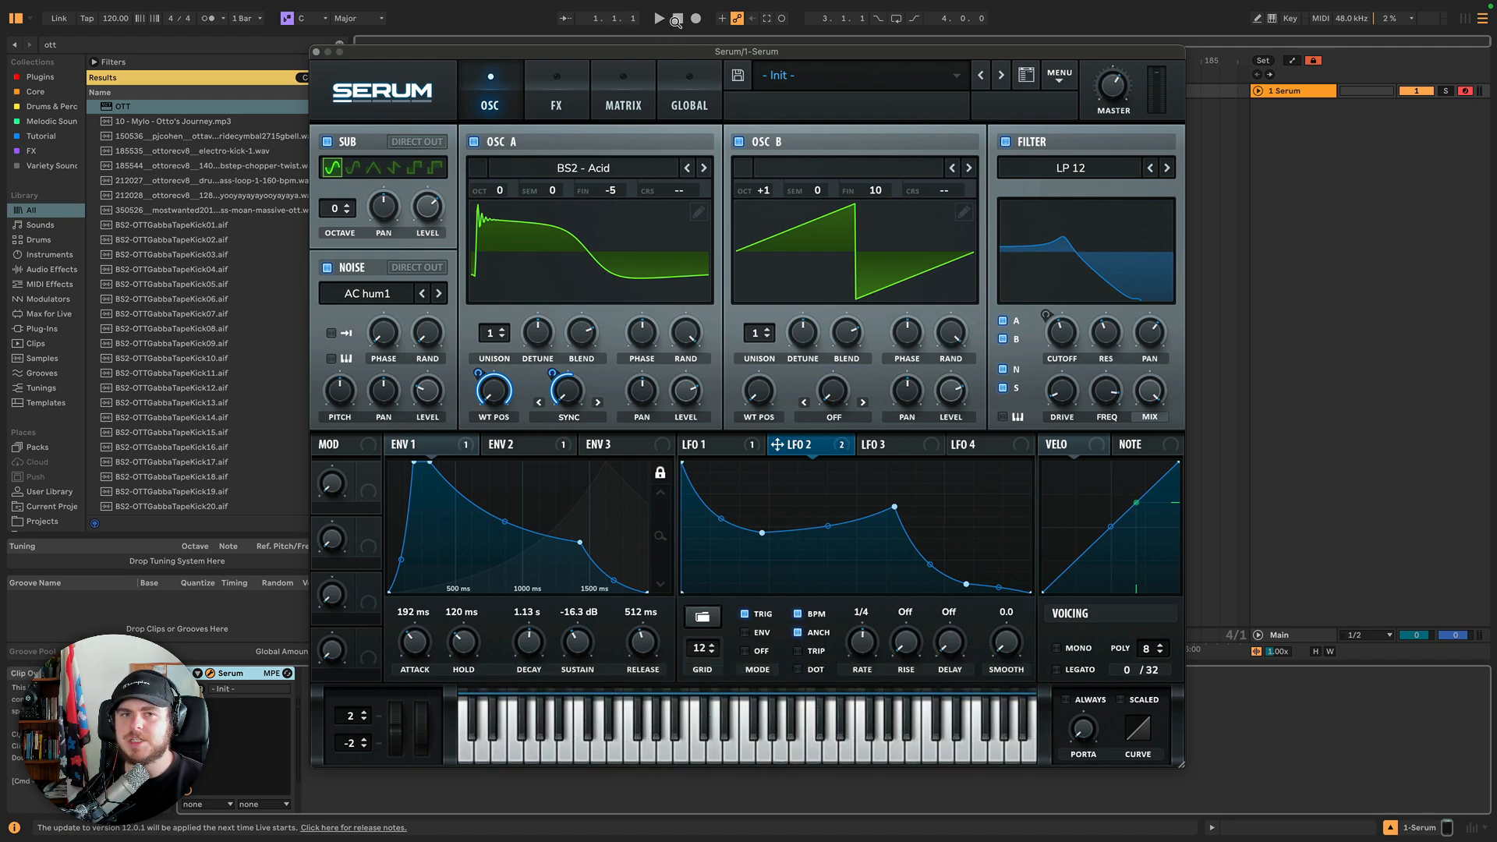
Toggle LFO 2's Anch option while playing the patch back.
mouse_move(677, 55)
mouse_down()
mouse_move(677, 95)
mouse_move(681, 31)
mouse_move(686, 57)
mouse_up()
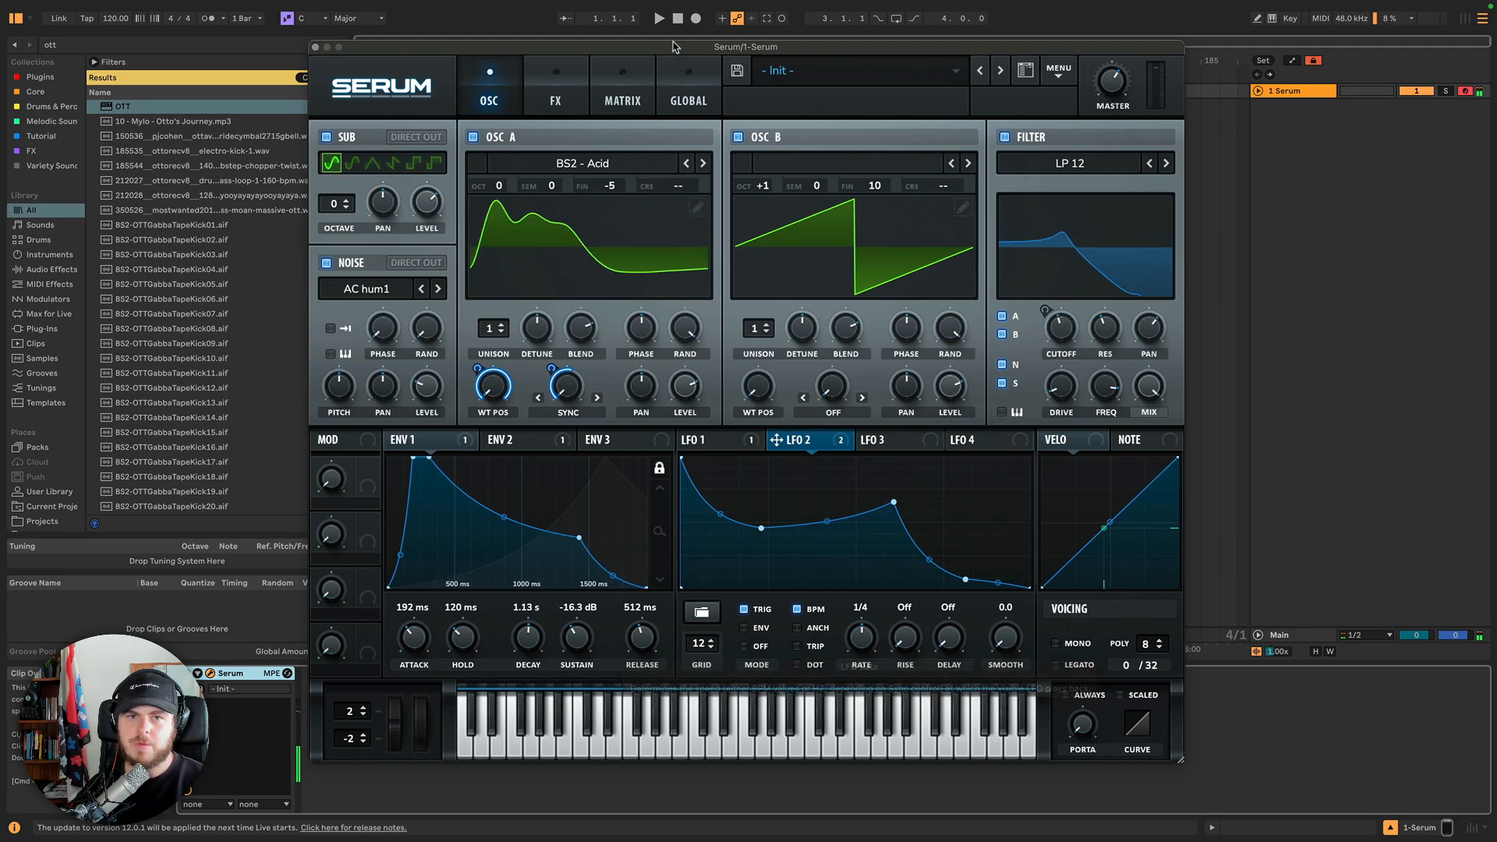
key(space)
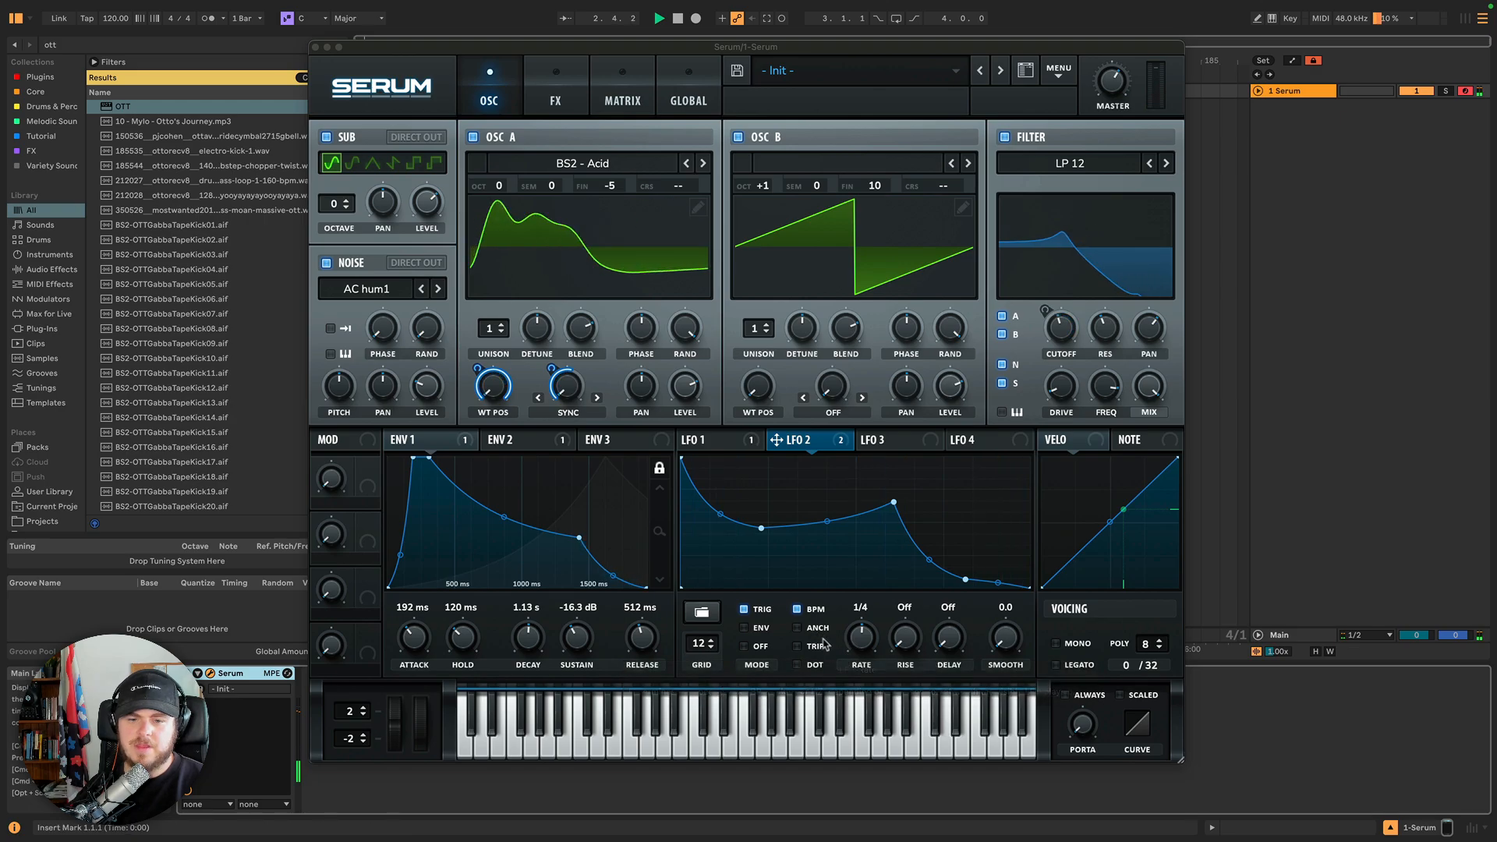
click(797, 628)
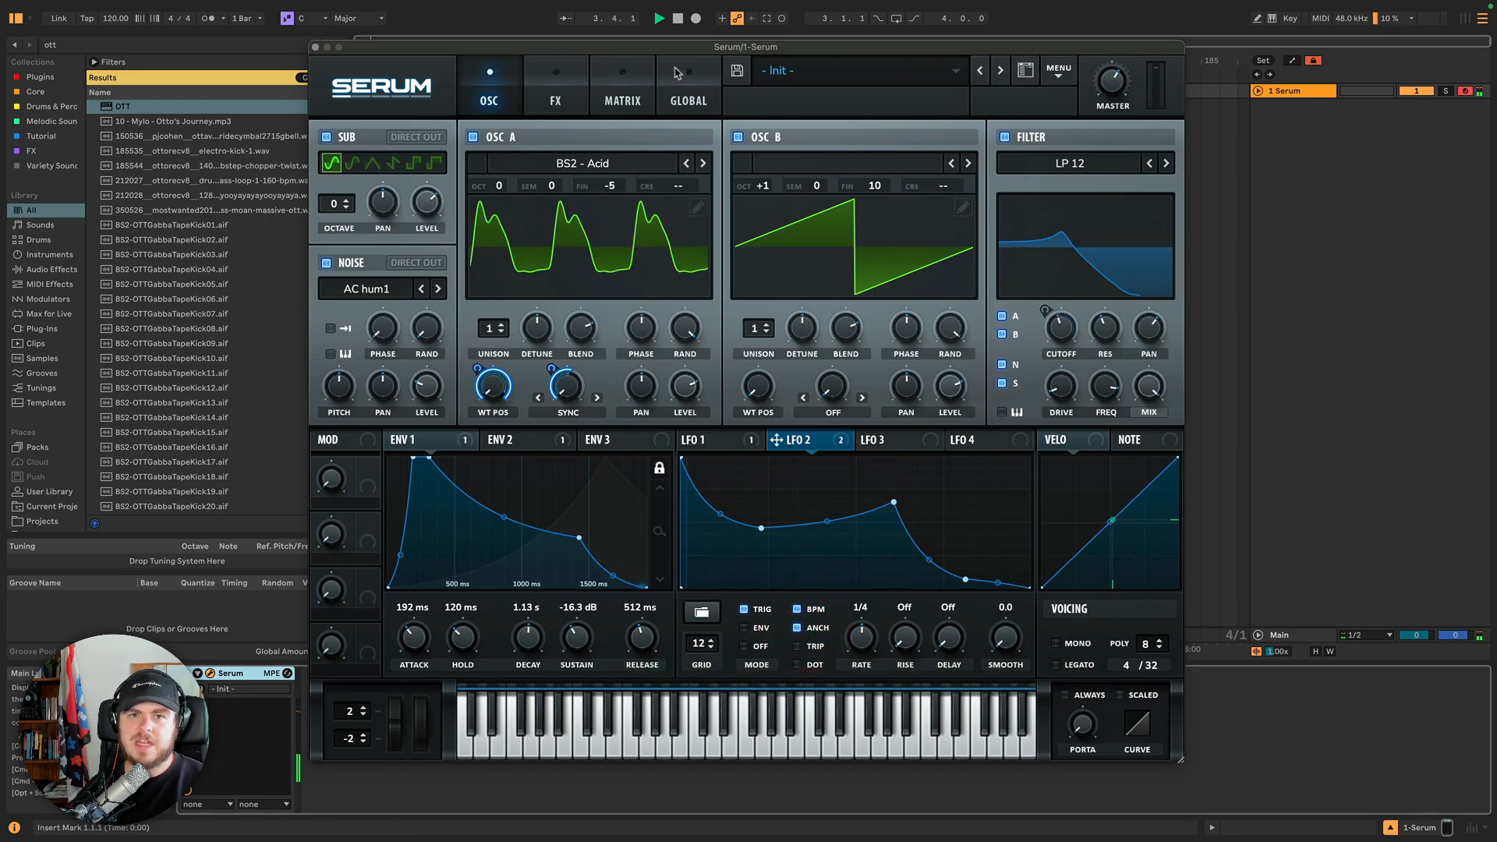
key(space)
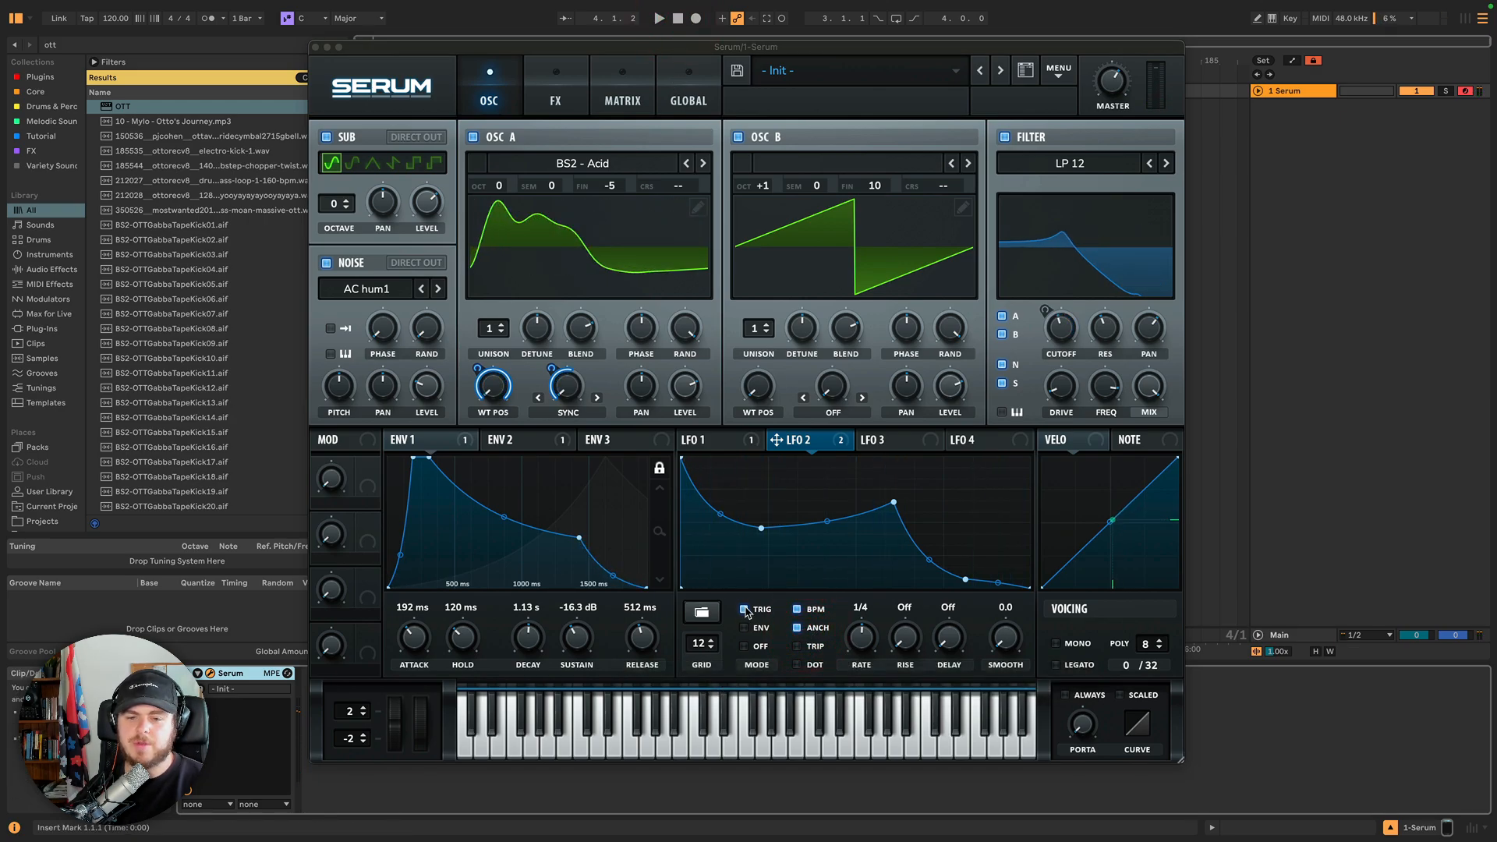
Set LFO 2's mode to Off and its rate to 1/16.
click(753, 647)
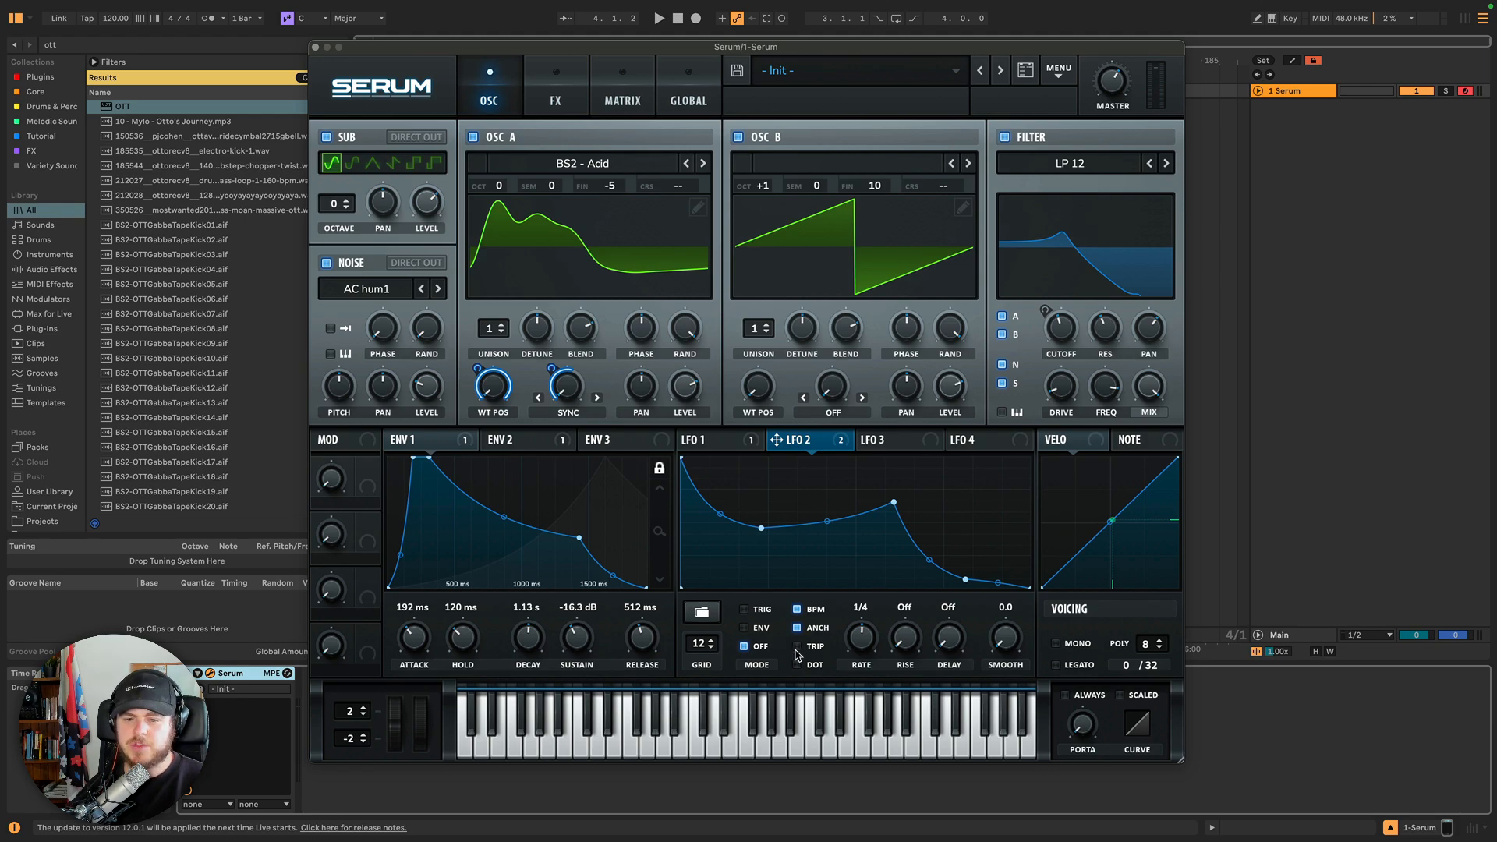
click(797, 647)
click(797, 664)
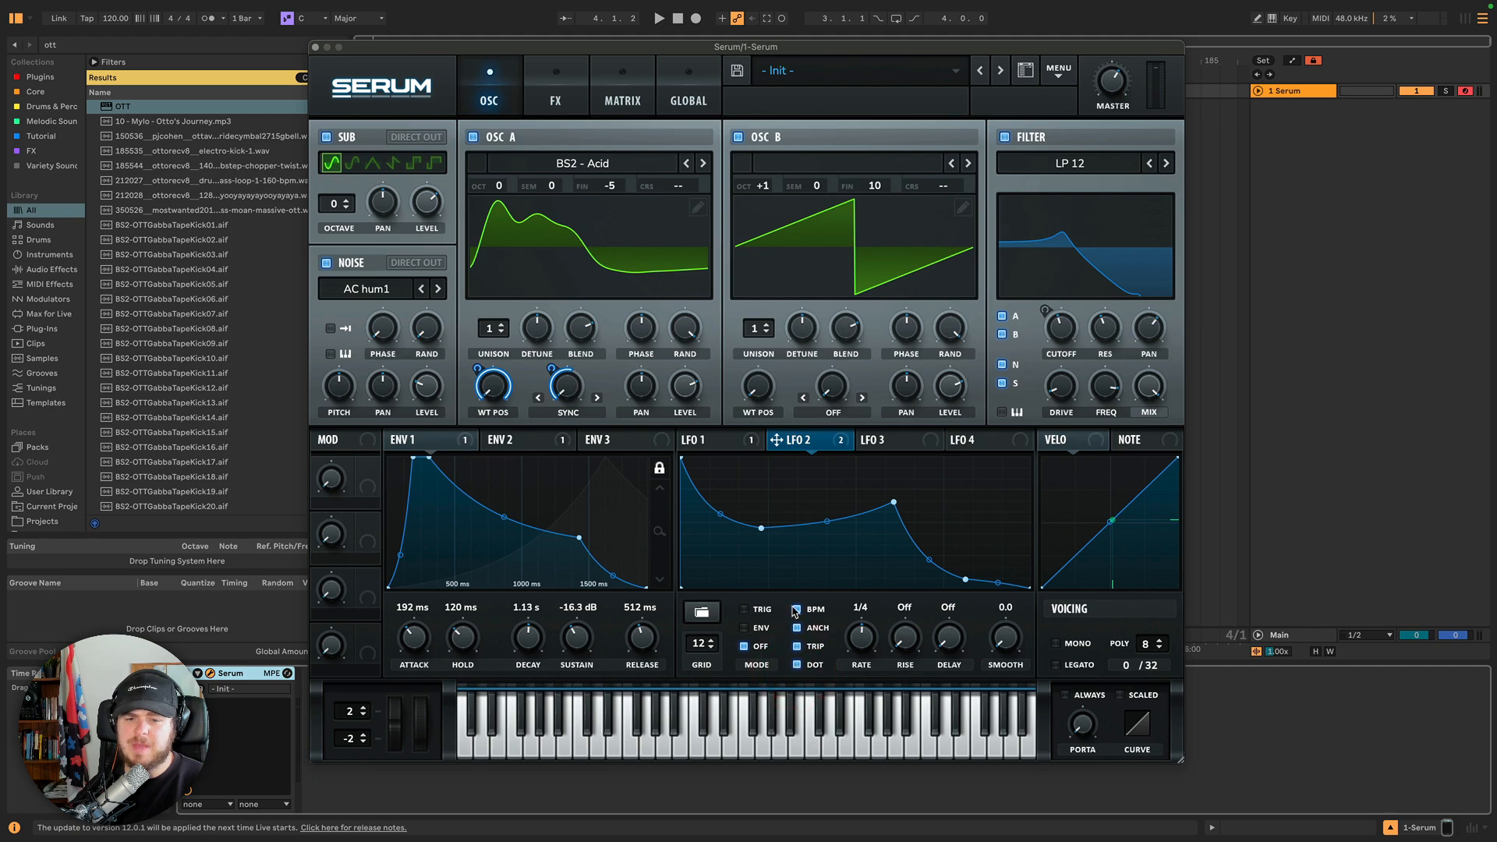
click(860, 635)
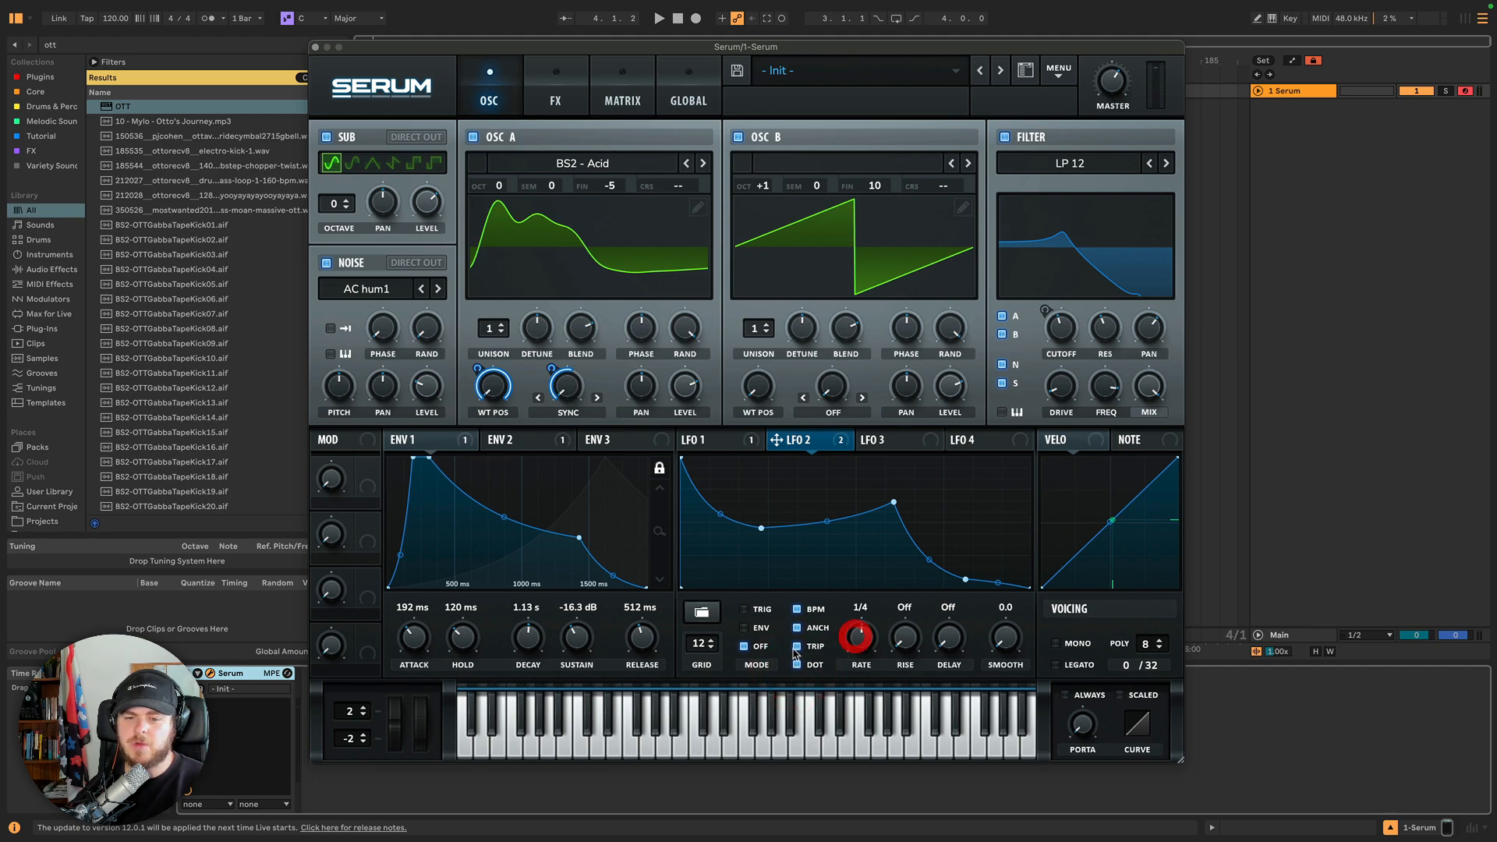
click(796, 647)
click(795, 665)
drag(859, 643, 858, 652)
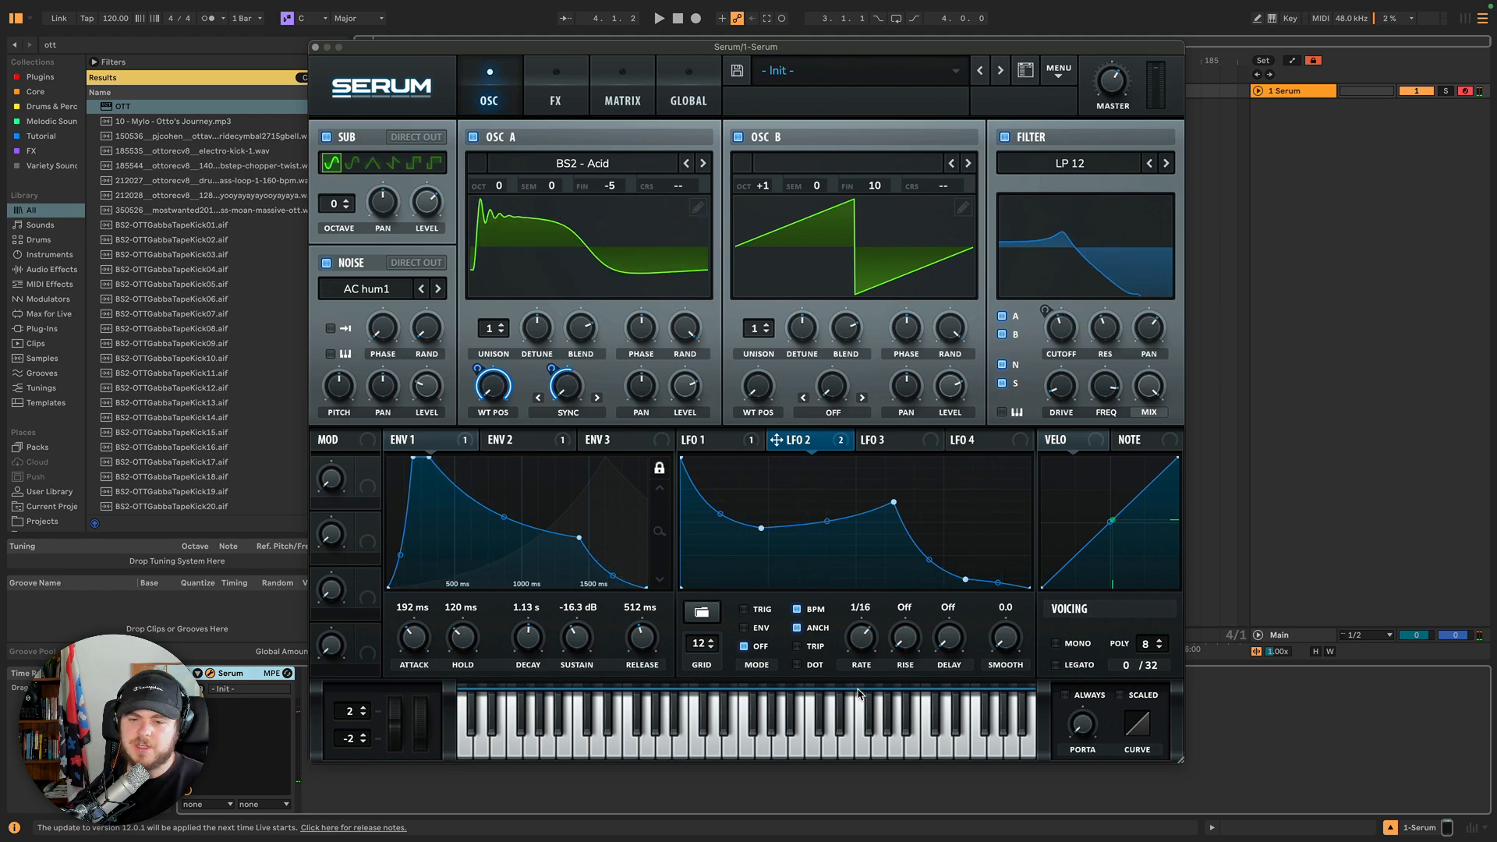
Enable triplet and dotted timing on LFO 2 and set its rate to 1/4.
drag(857, 693, 859, 698)
click(864, 636)
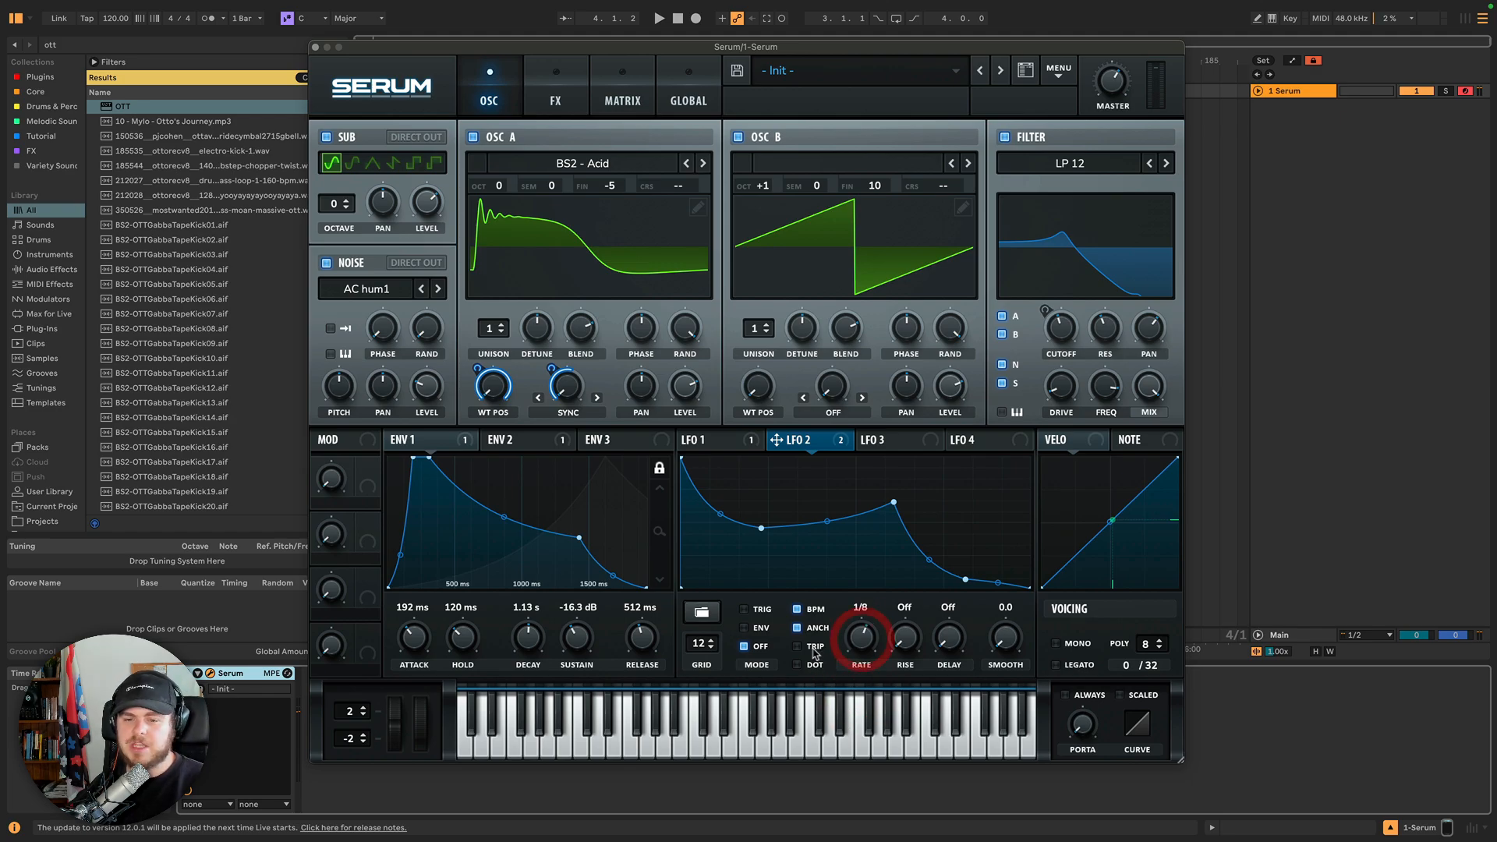
click(812, 650)
click(812, 669)
drag(864, 633, 861, 649)
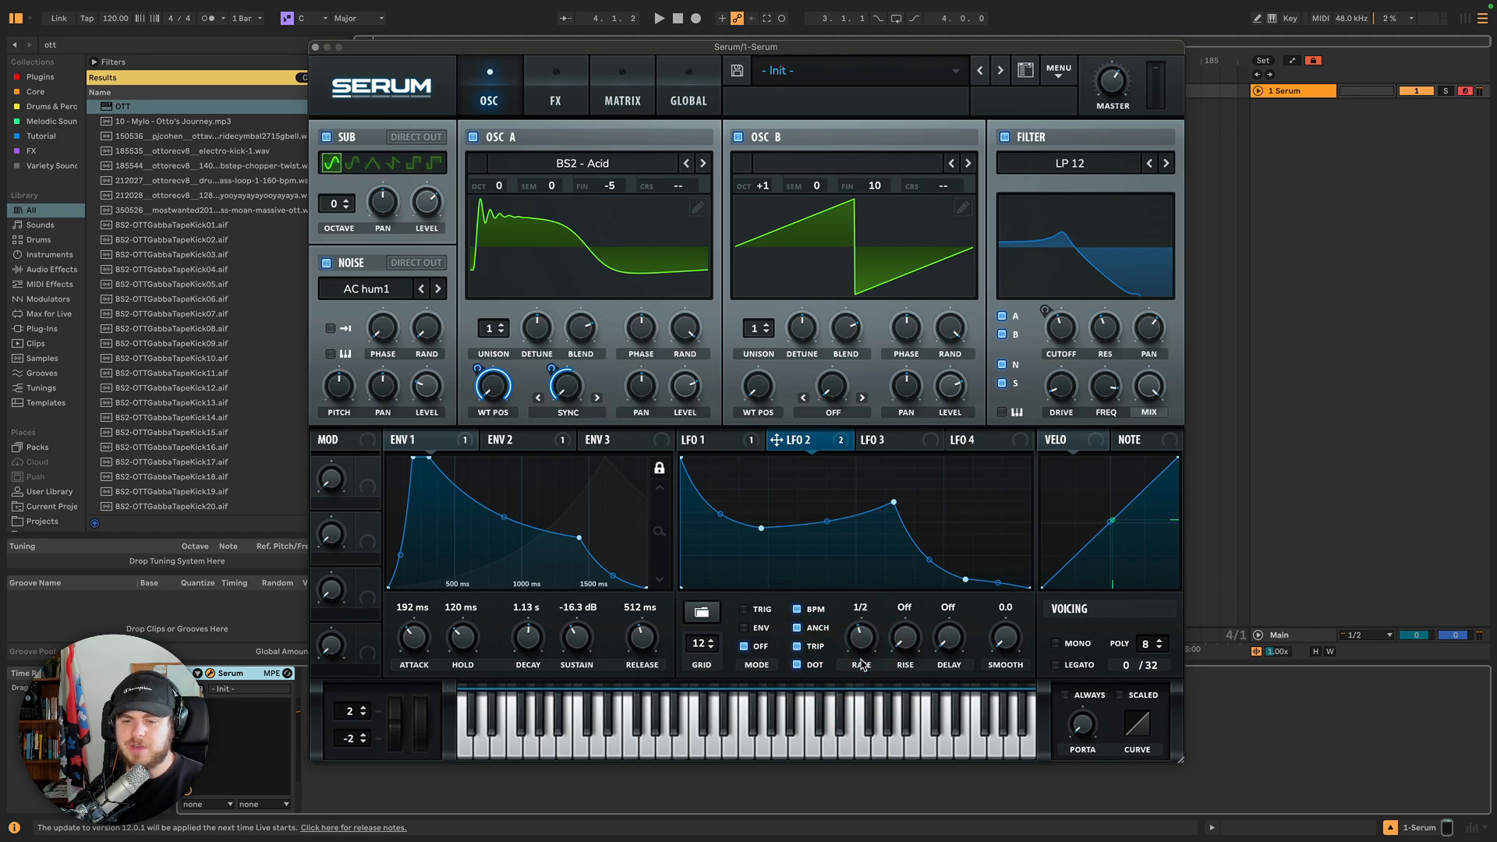
click(861, 661)
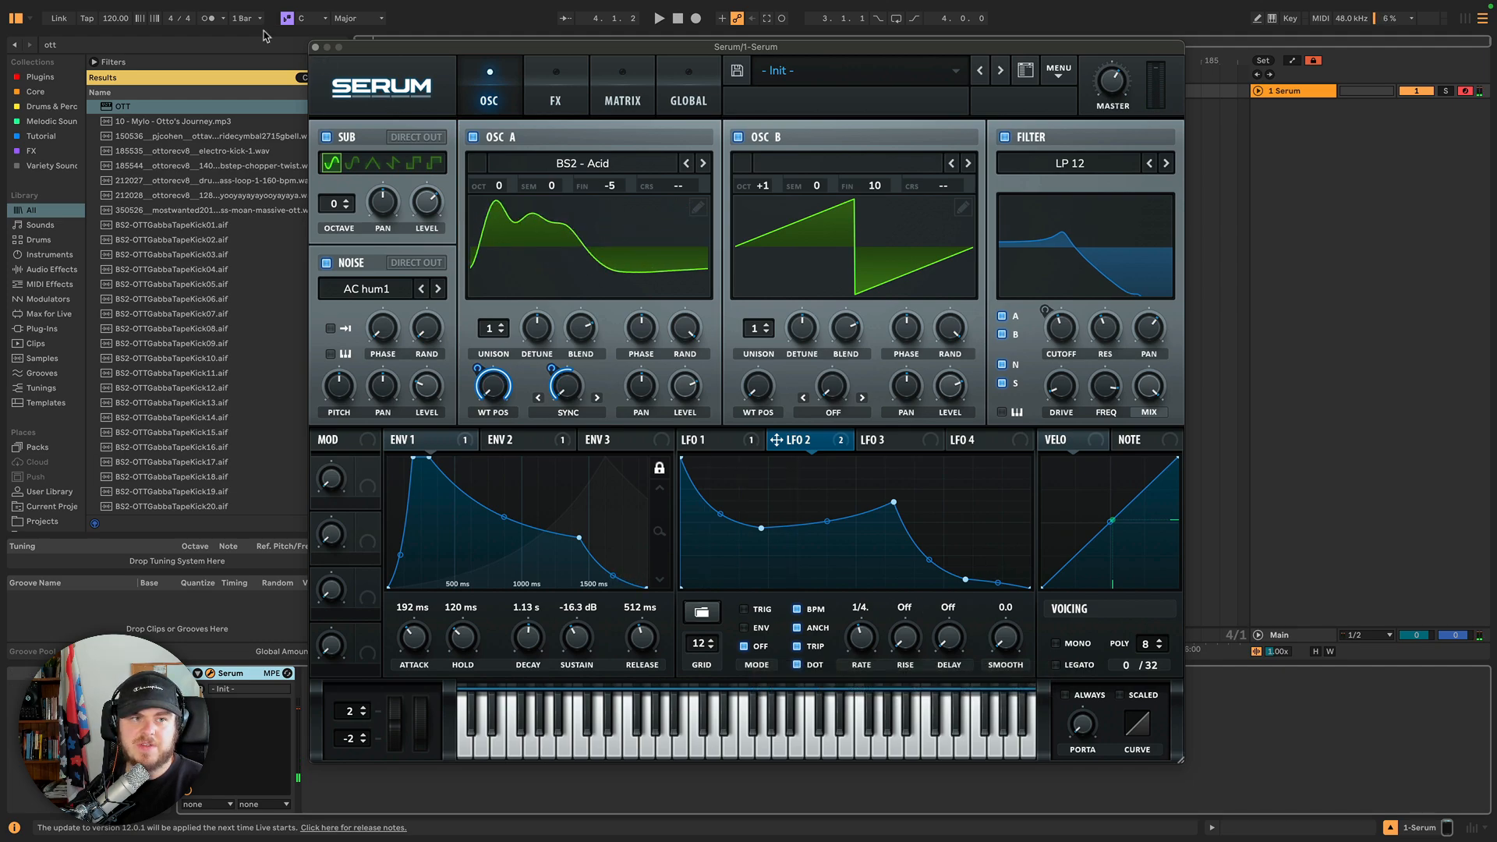
Audition the patch with the metronome running.
click(208, 19)
key(space)
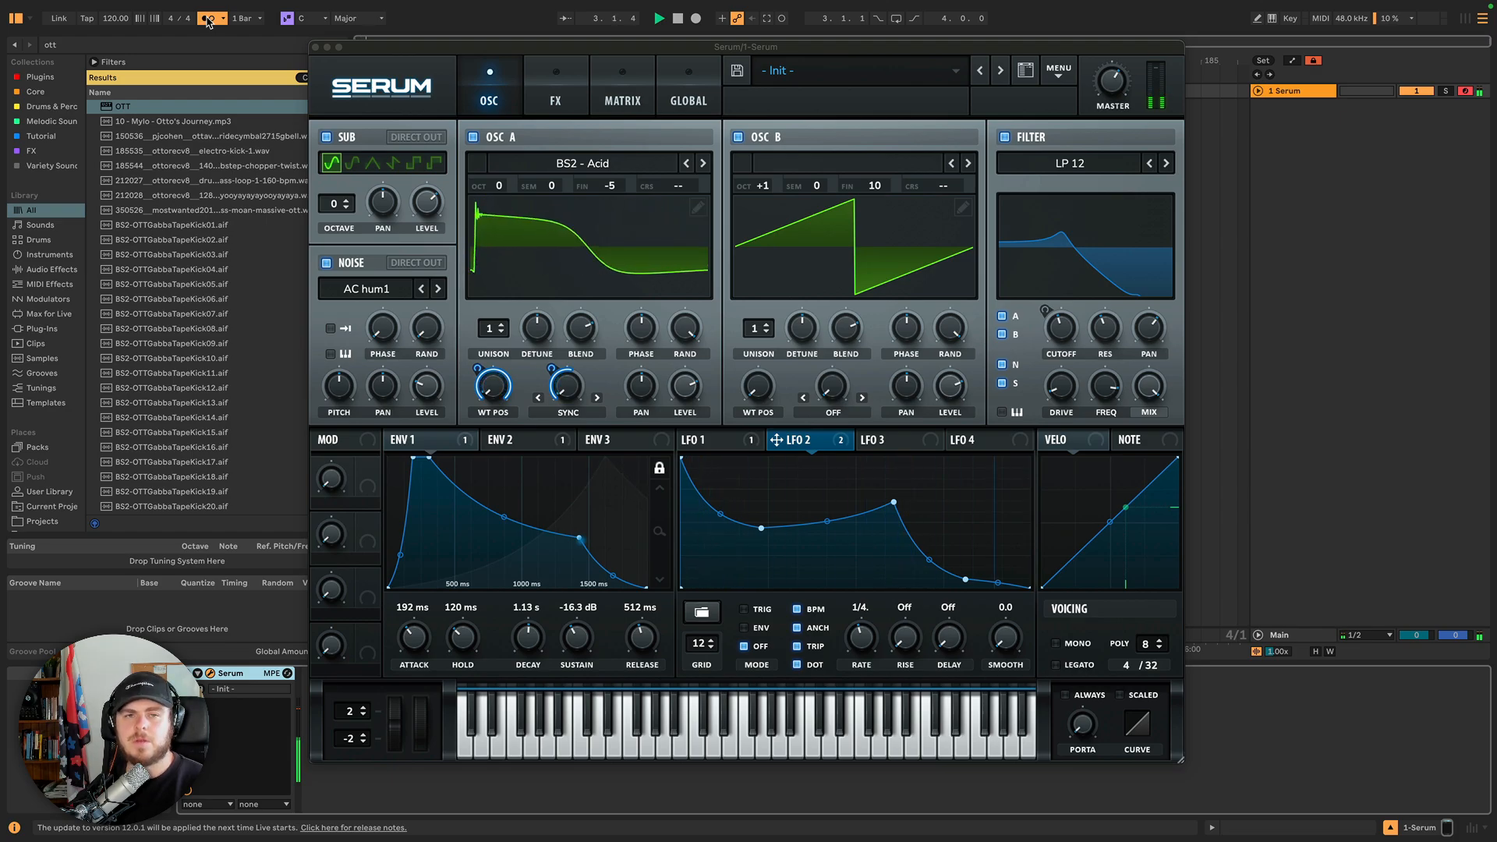
click(208, 19)
key(space)
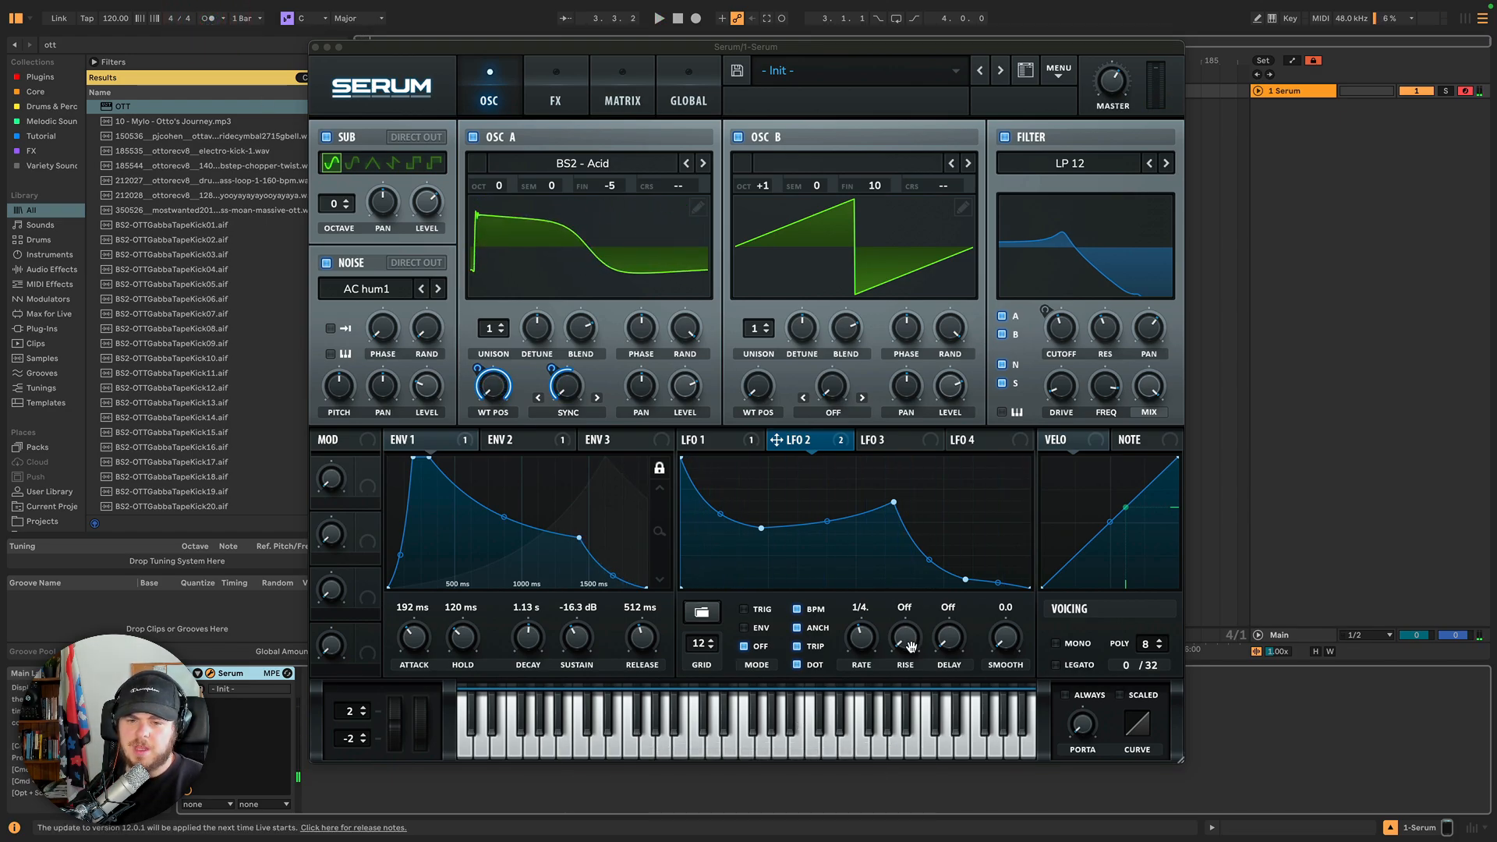
Set LFO 2's rise time to 2 bar.
drag(904, 642, 908, 628)
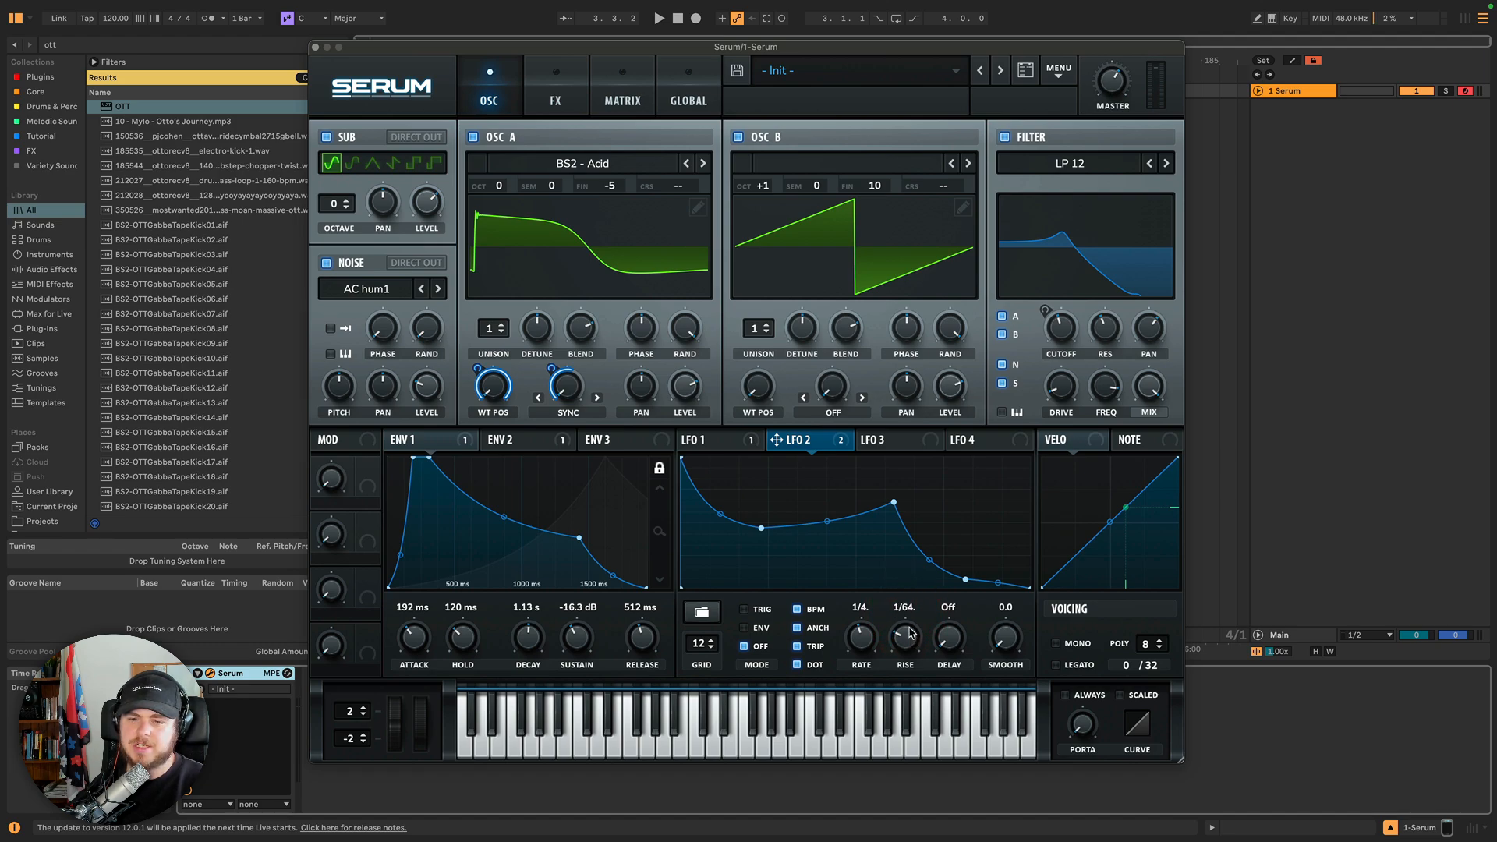
click(909, 633)
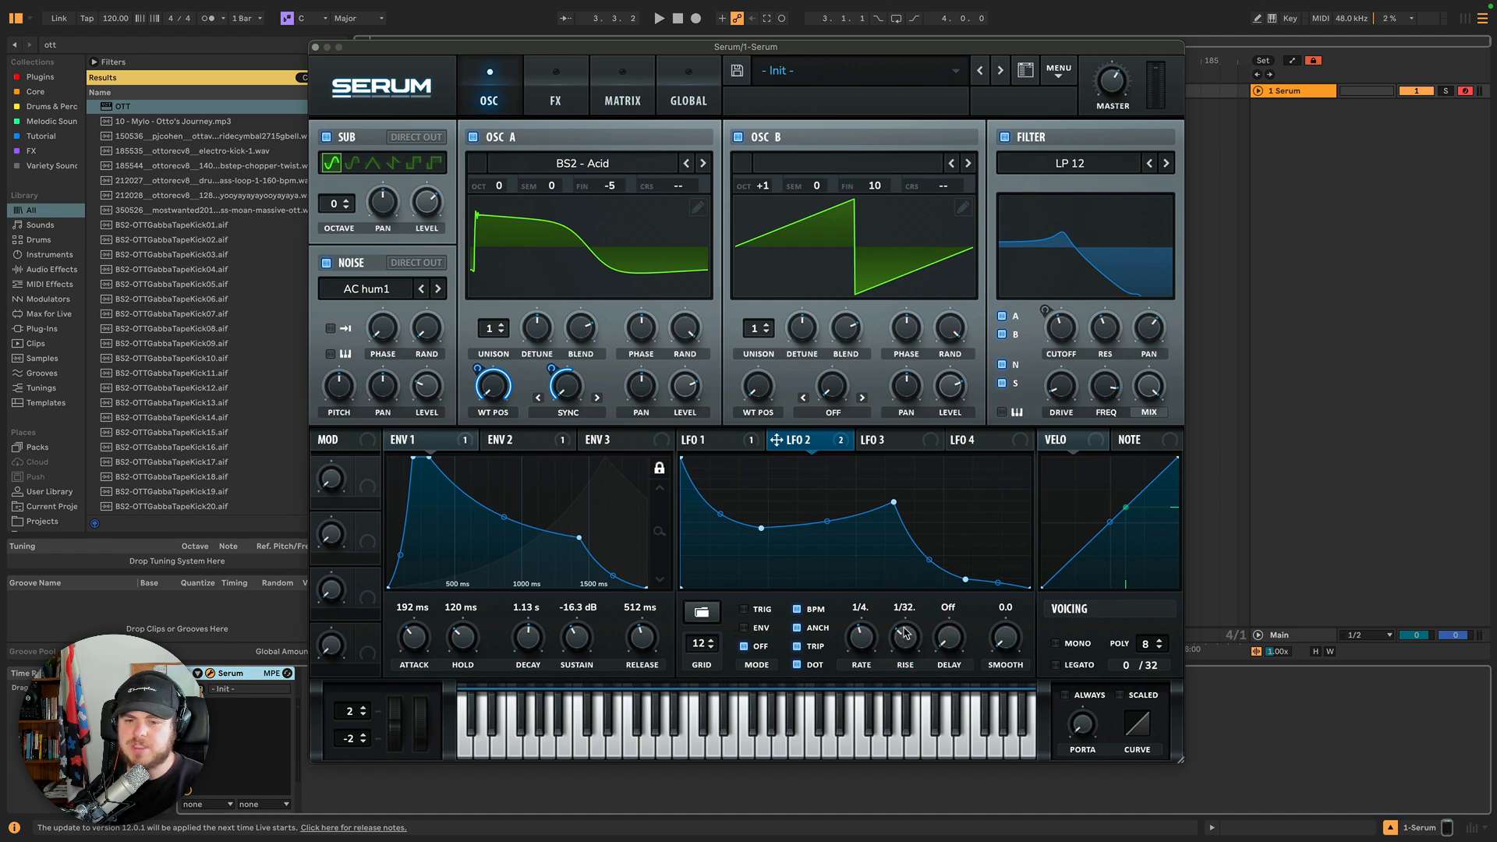
drag(902, 598, 905, 560)
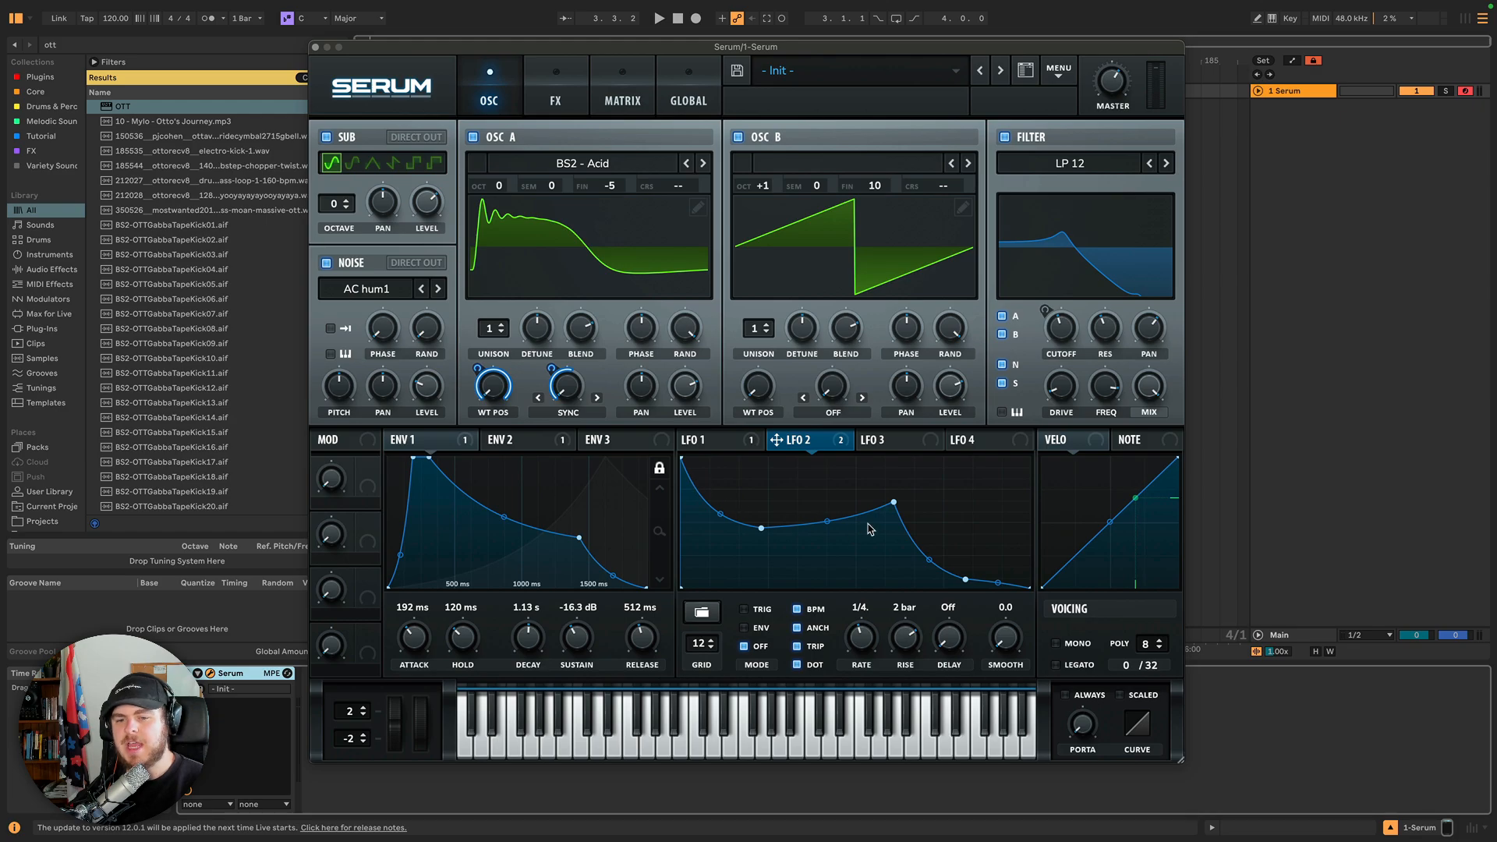
Assign LFO 2 to the coarse pitch of both oscillators and remove both assignments again.
drag(775, 440, 700, 187)
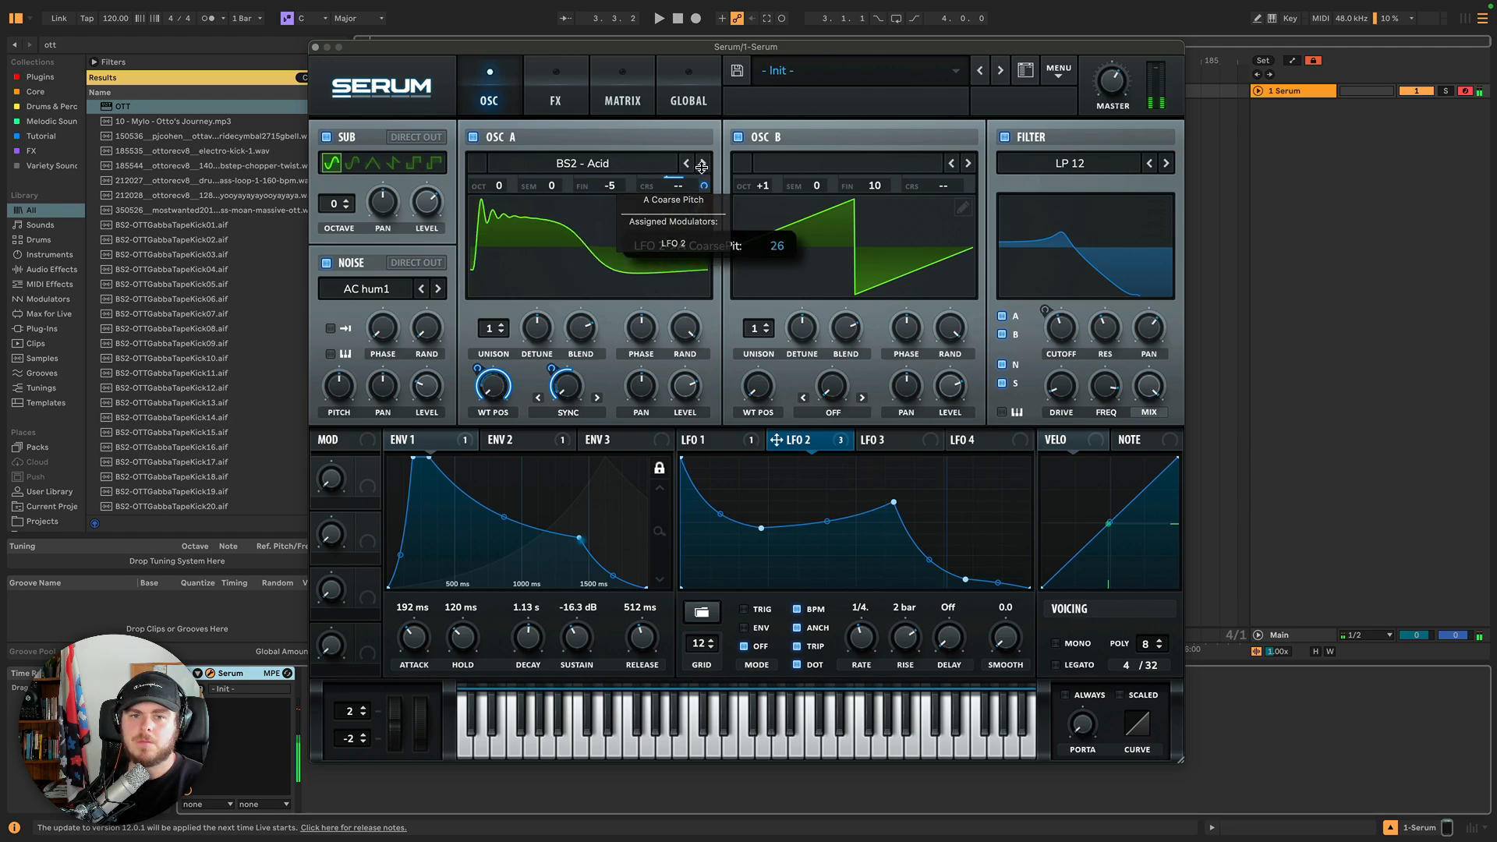
drag(776, 440, 973, 150)
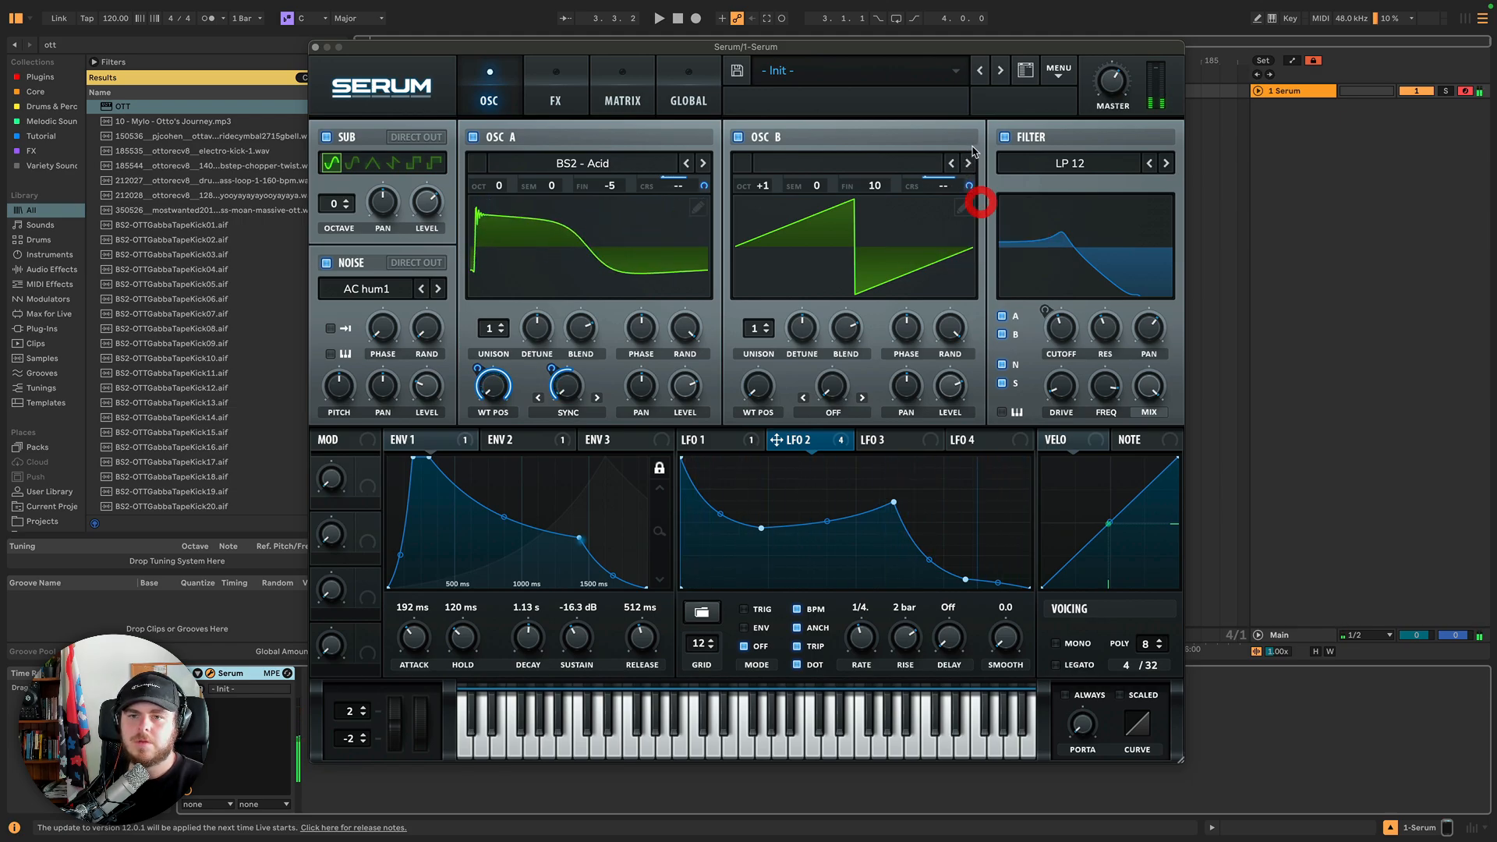
right_click(967, 186)
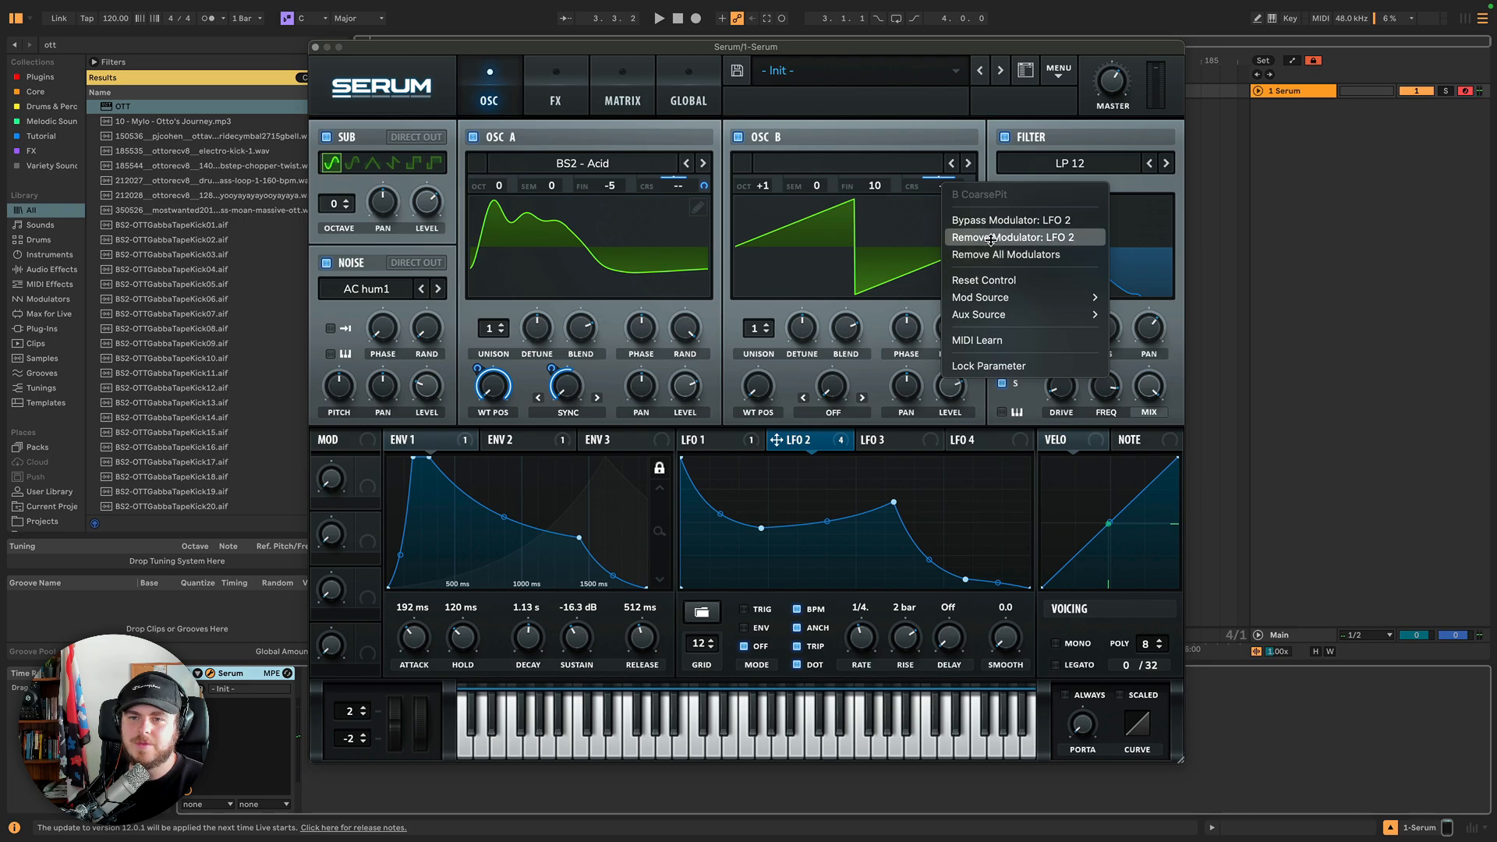
click(992, 239)
right_click(702, 185)
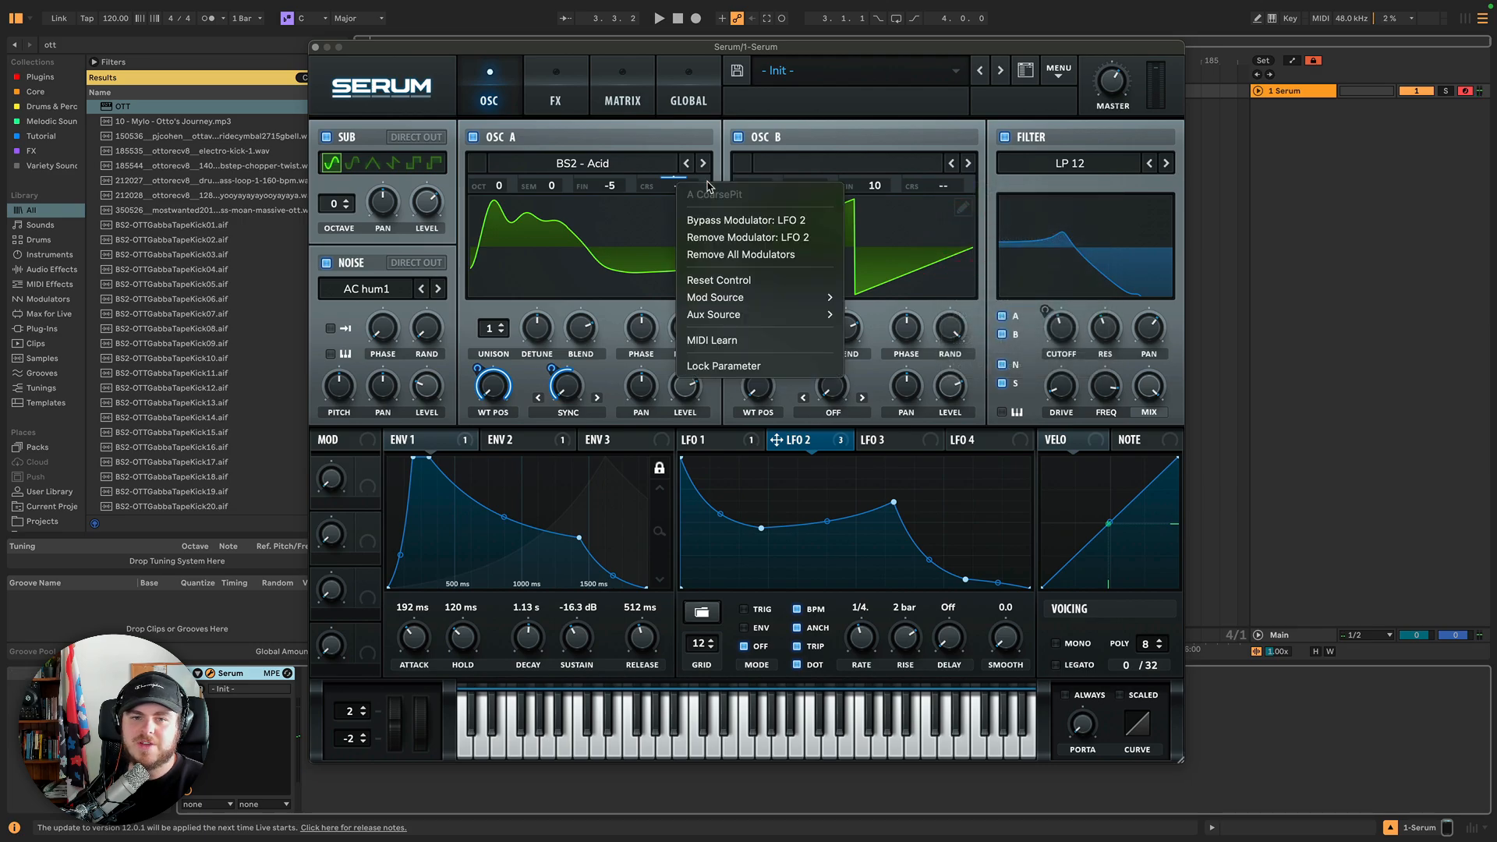
click(731, 237)
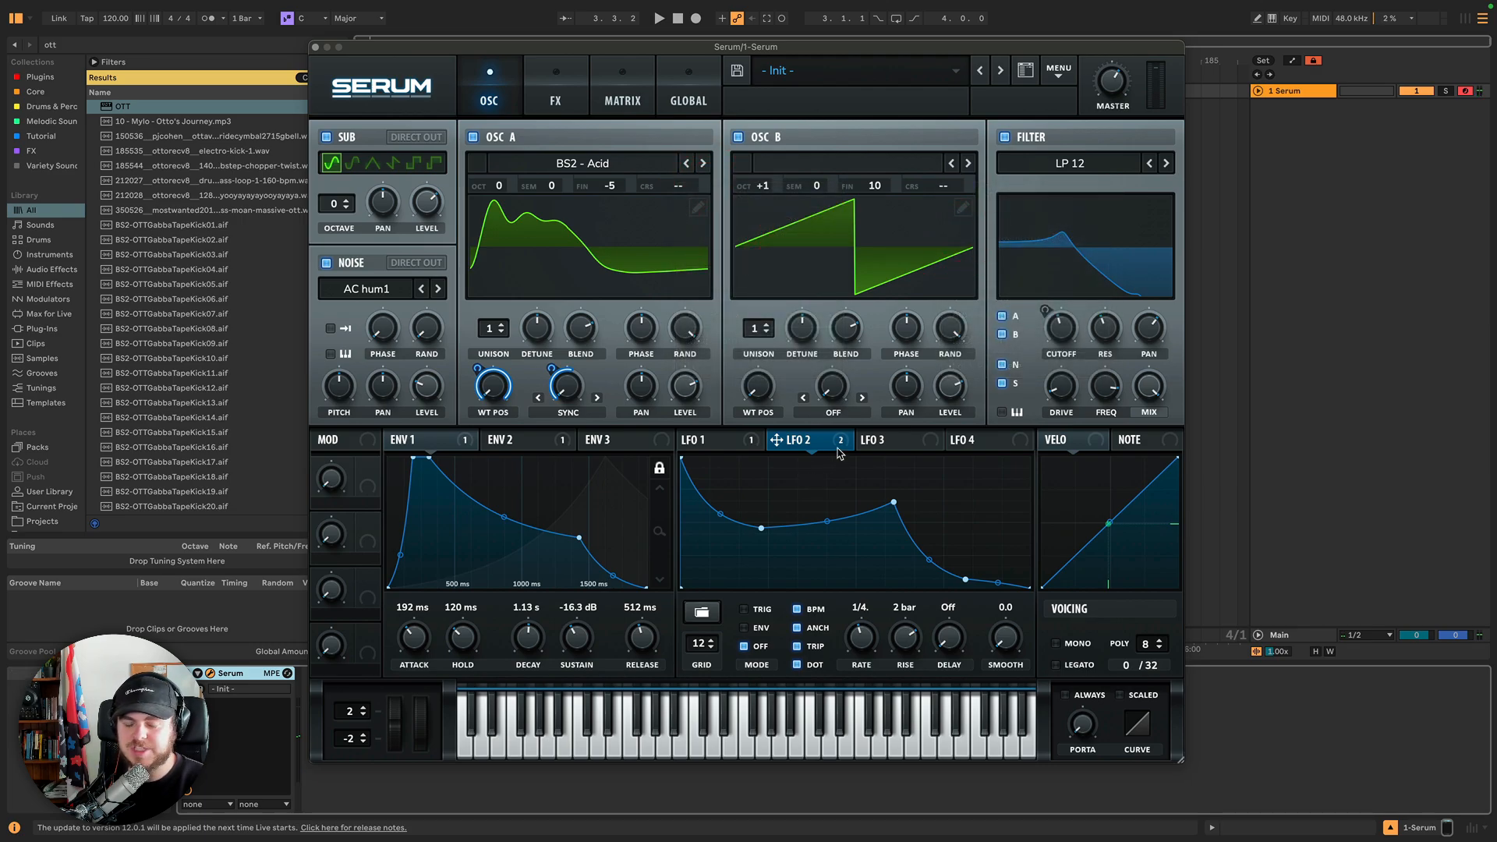
Set LFO 2's delay to 1/4 and reshape its curve with extra points and sharp peaks.
mouse_move(839, 452)
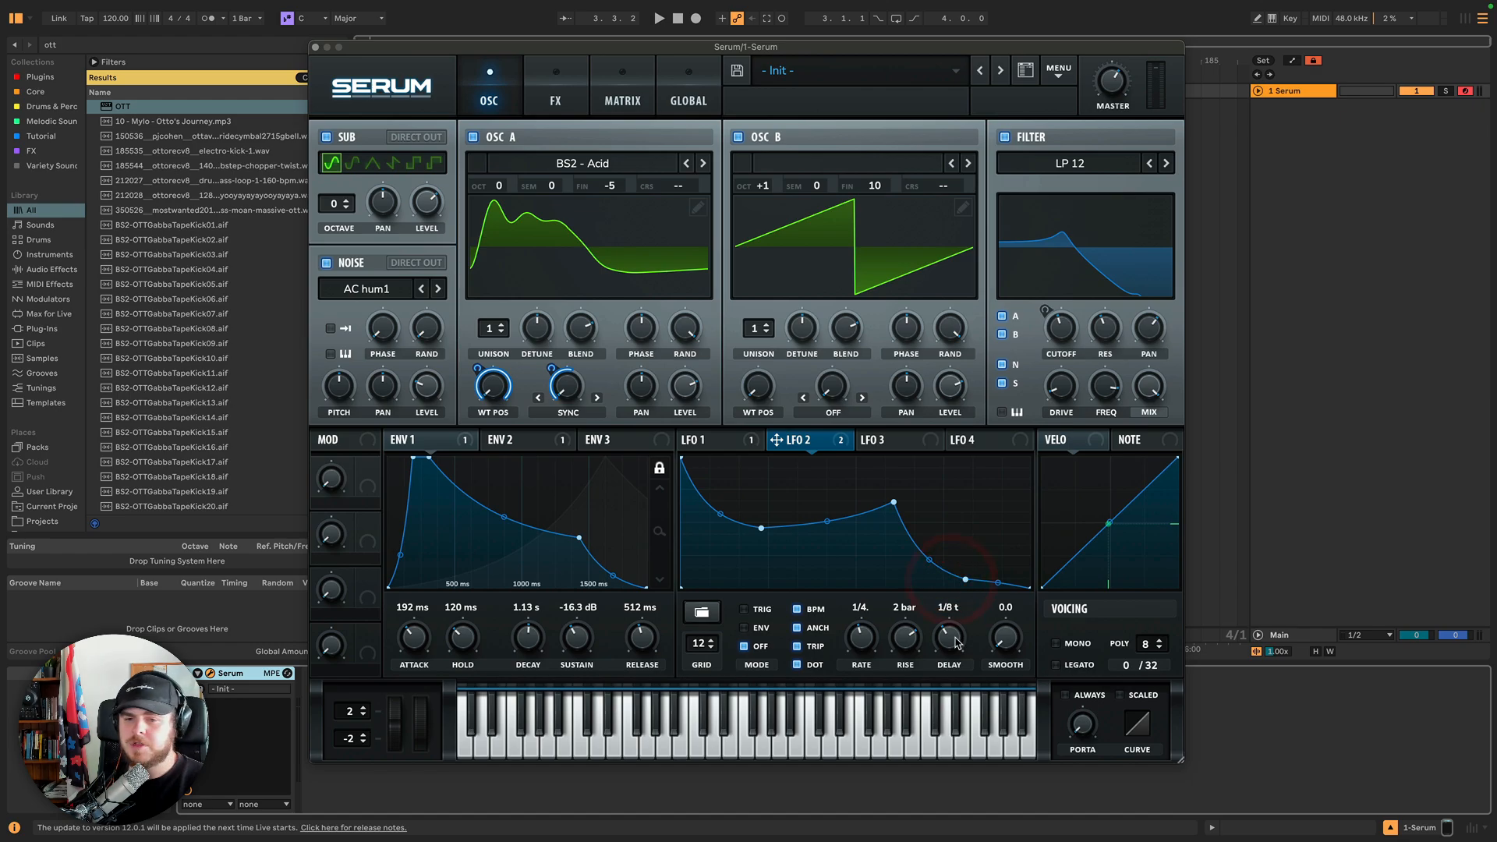
click(956, 624)
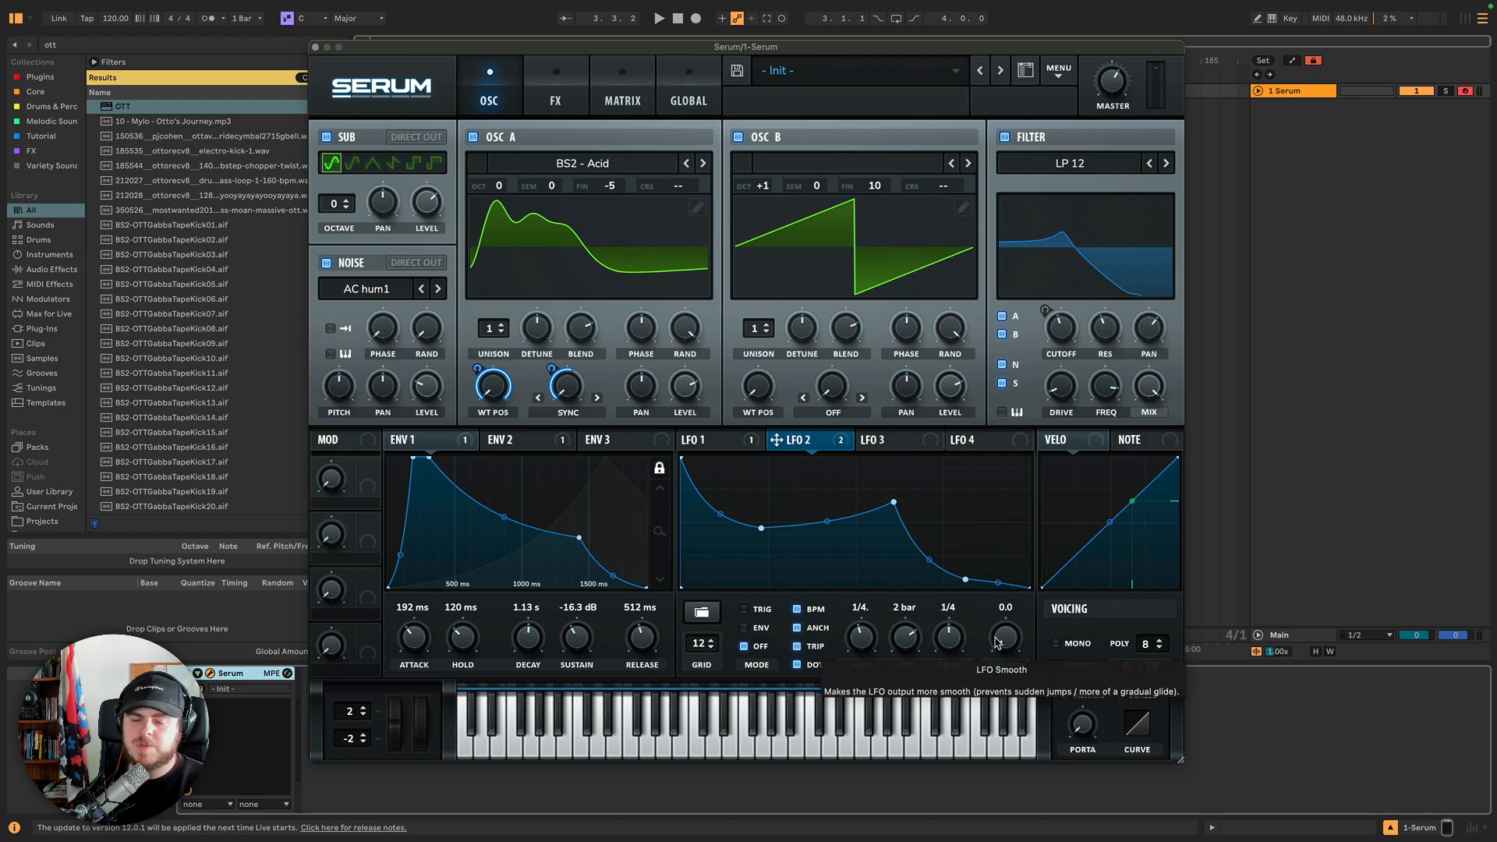
double_click(790, 528)
drag(790, 527, 786, 459)
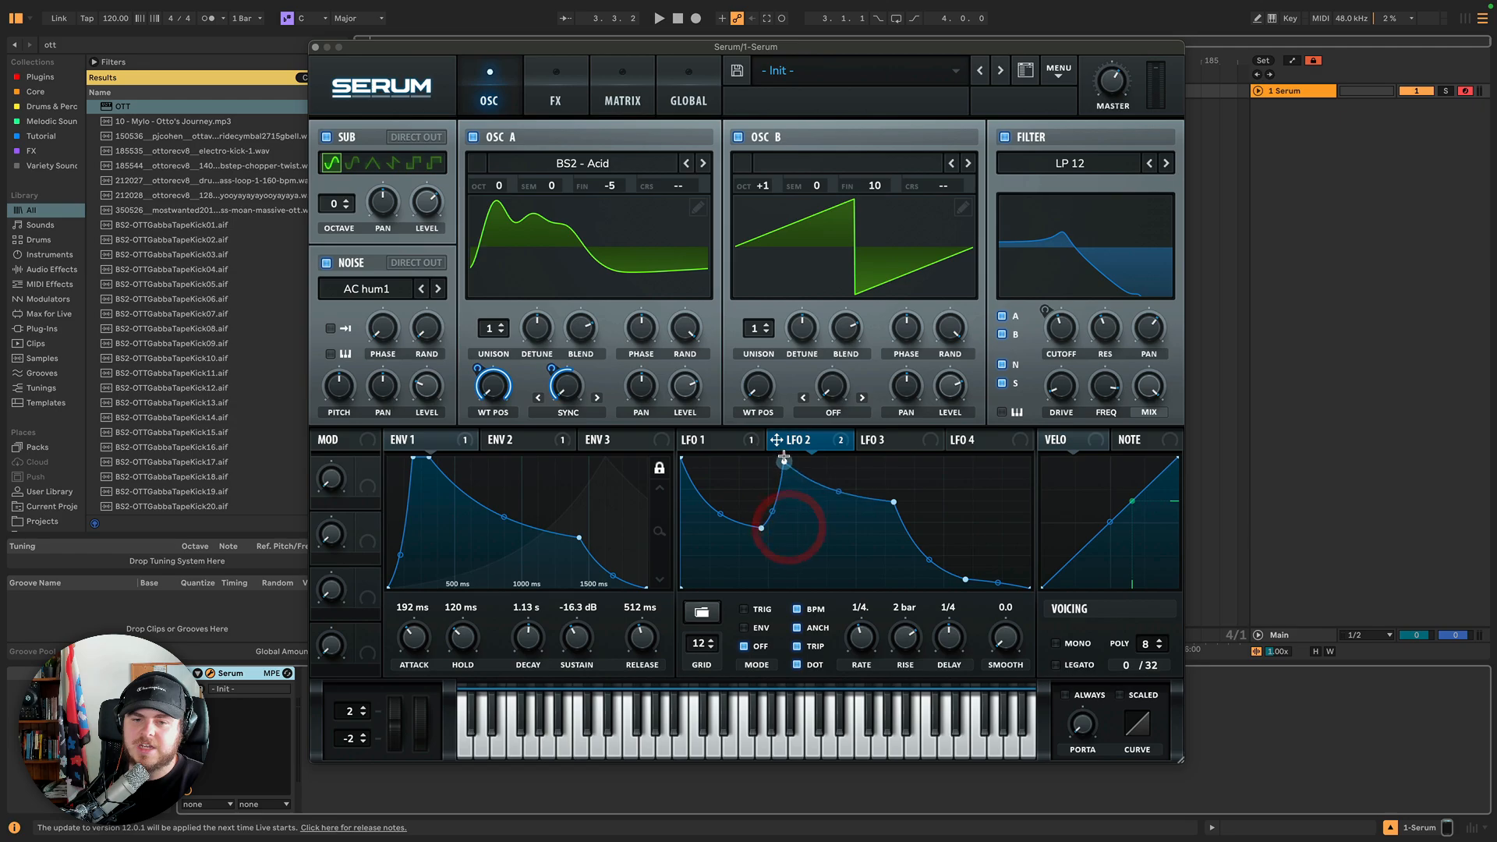
double_click(854, 501)
drag(853, 501, 840, 587)
double_click(919, 550)
drag(918, 550, 958, 459)
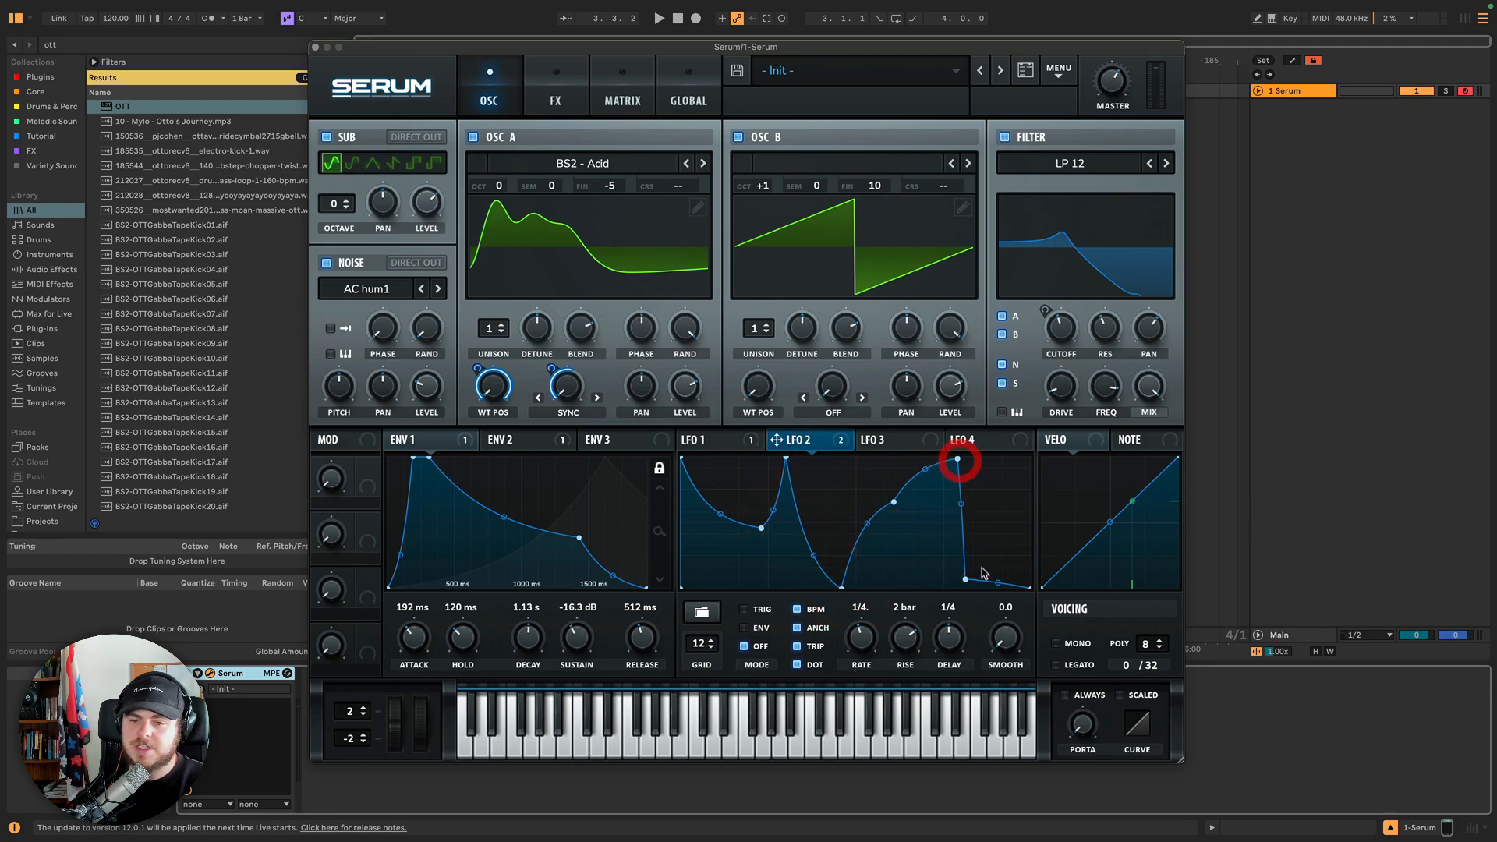
drag(981, 581, 1003, 469)
double_click(1003, 581)
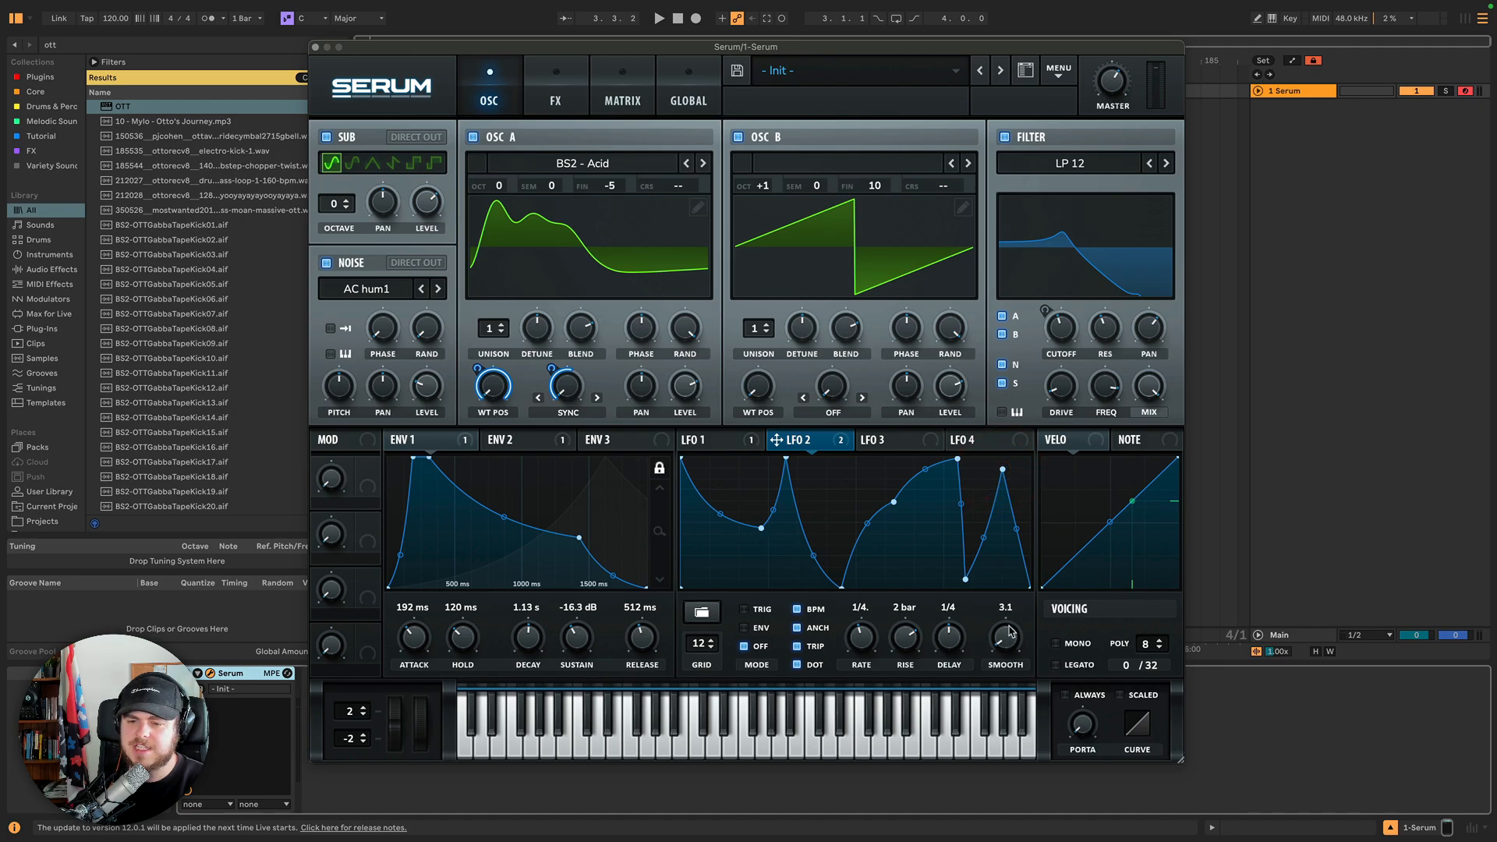
Set LFO 2's smoothing to 100.
drag(1009, 632, 1008, 515)
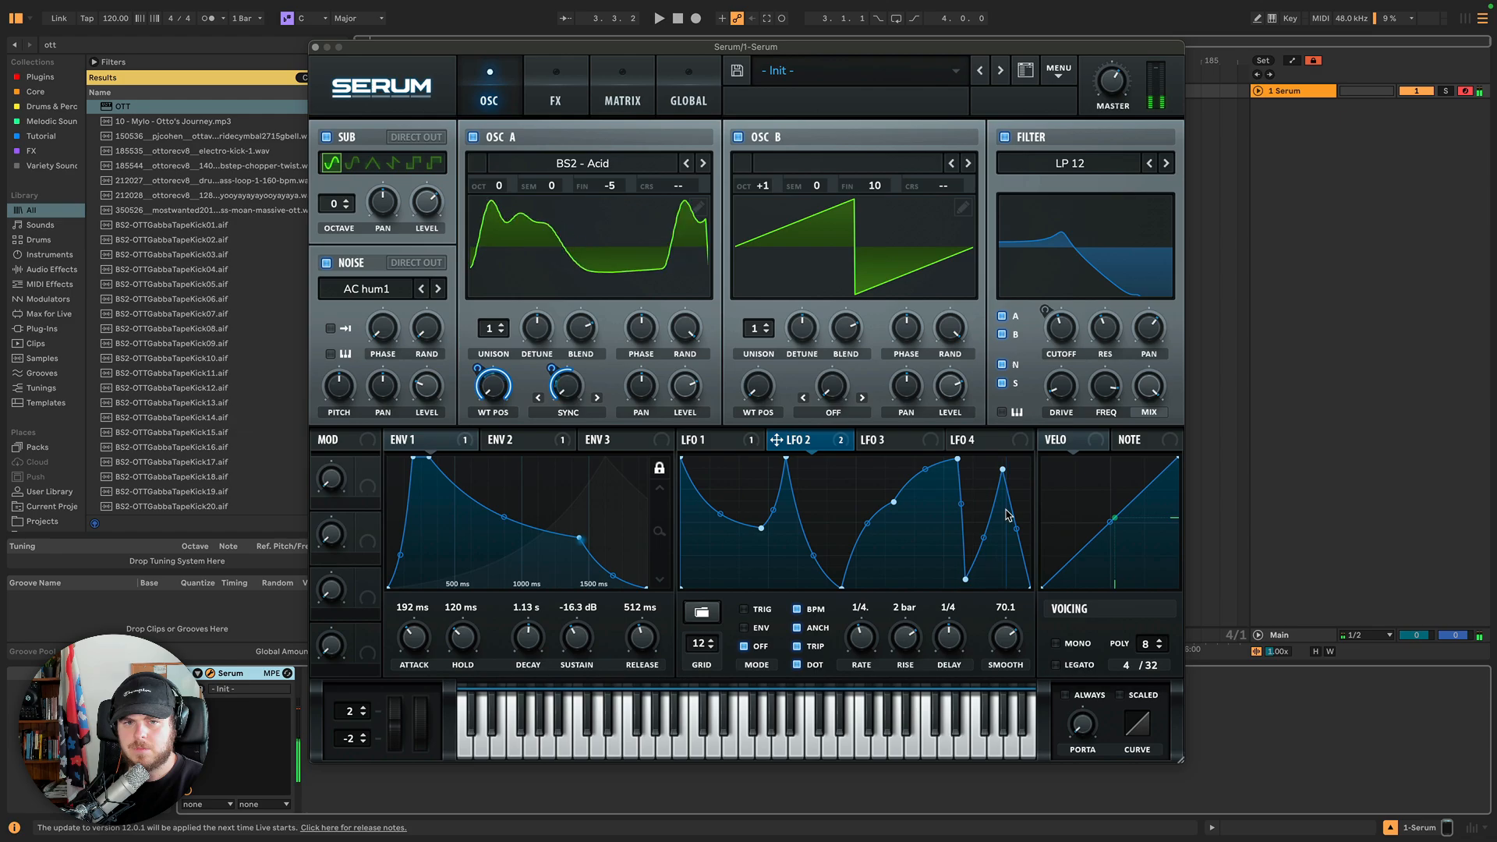
drag(1005, 515, 1008, 444)
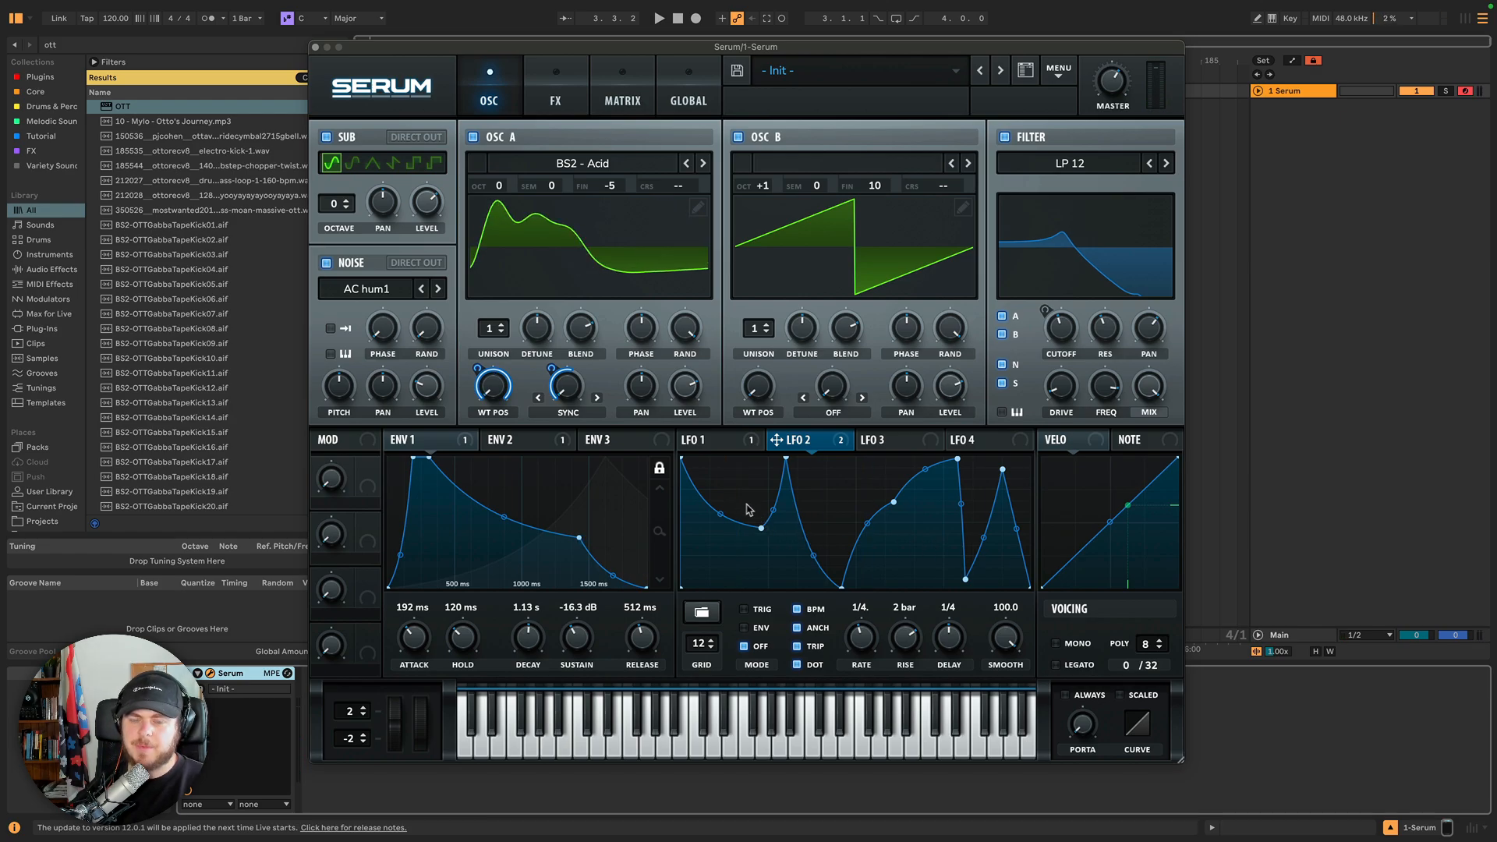
right_click(711, 470)
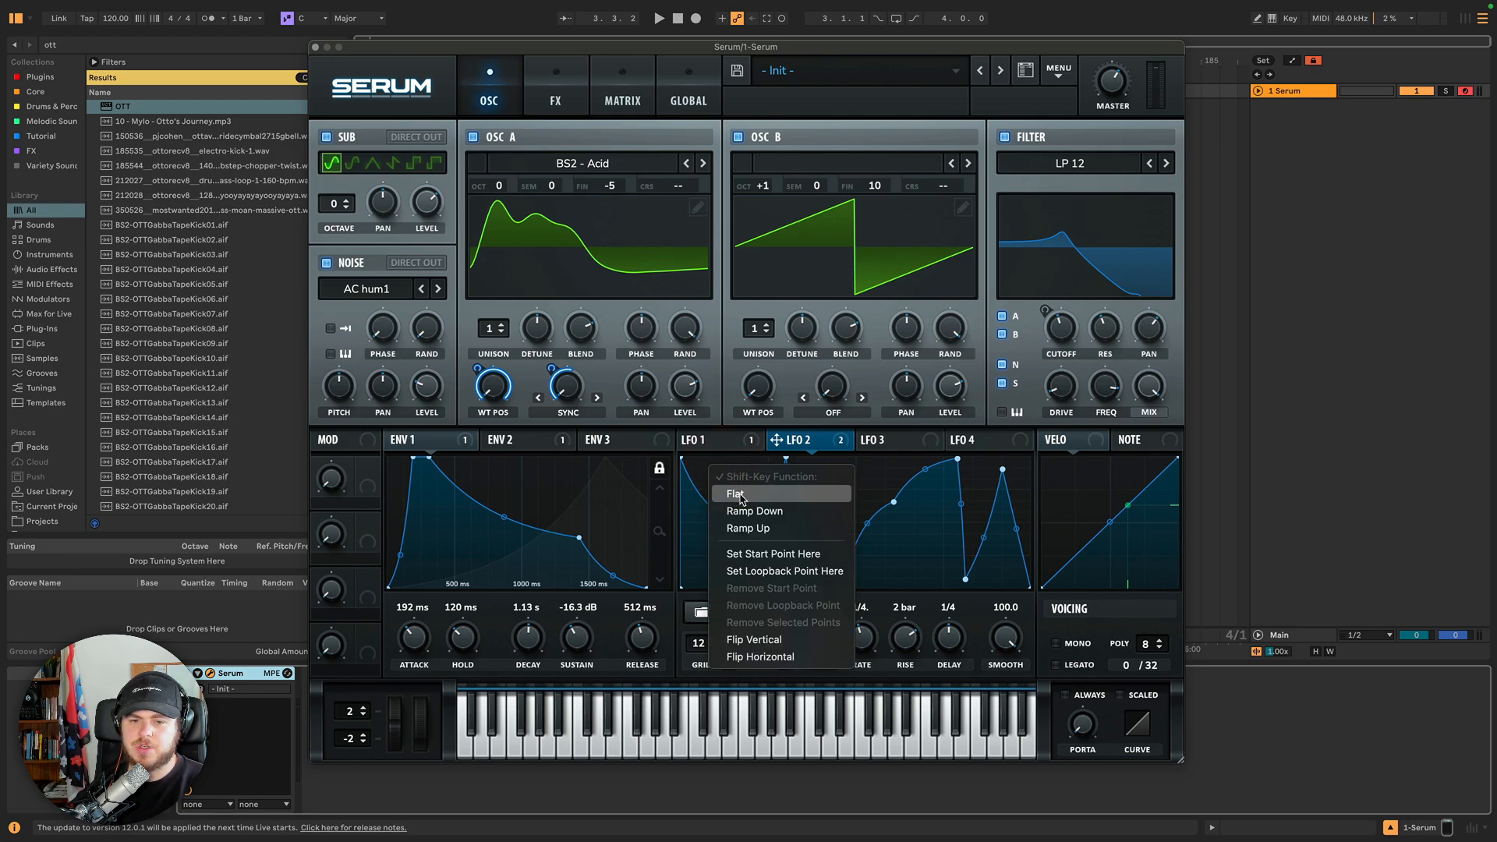
click(702, 473)
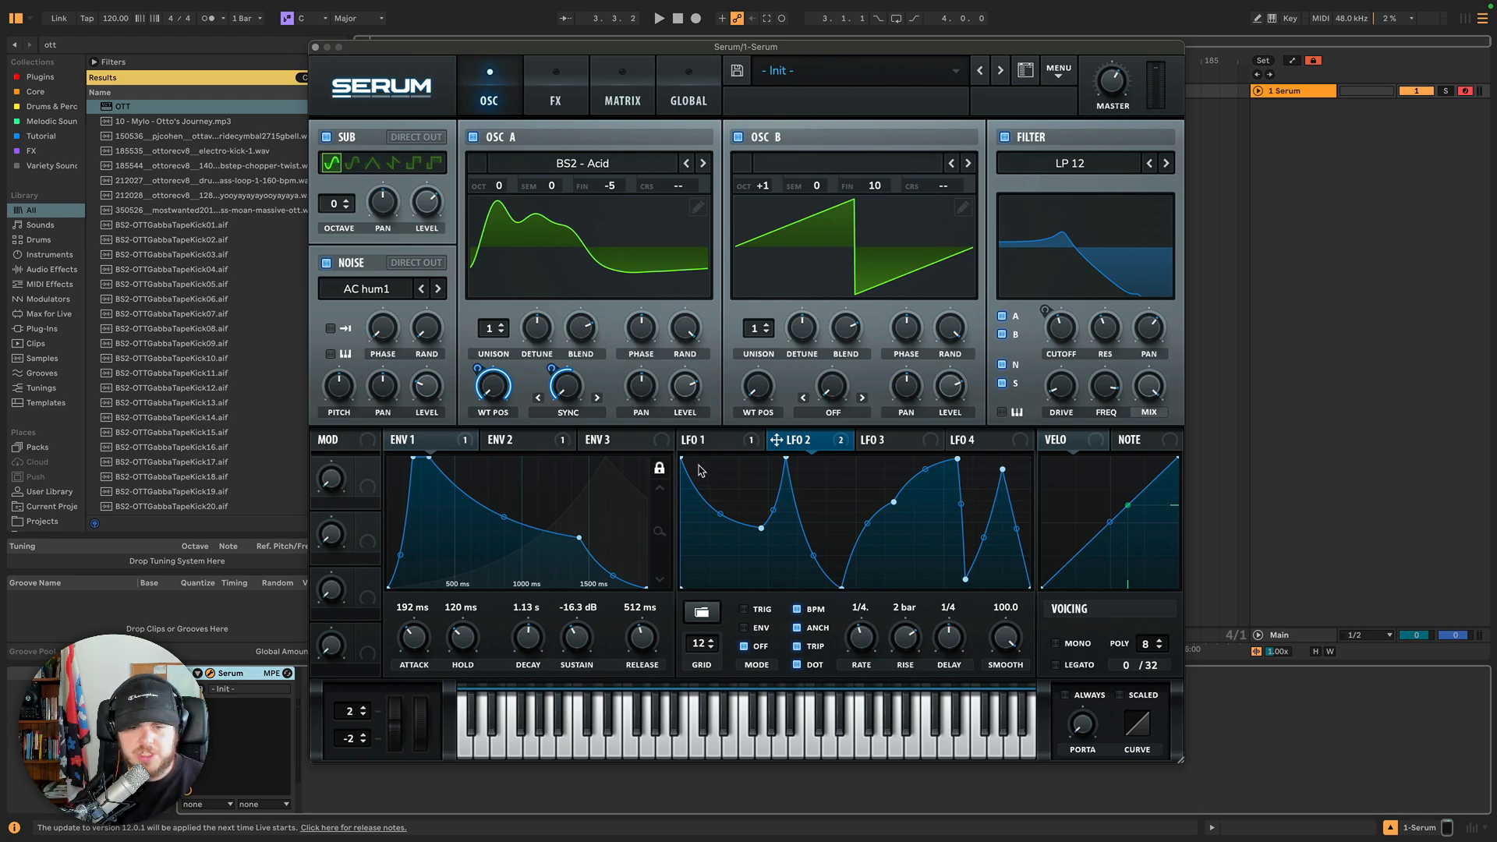
Try filling LFO 2 with repeated Ramp Down and then Ramp Up shapes across all its points.
mouse_move(686, 468)
mouse_down()
mouse_move(764, 488)
mouse_move(840, 538)
mouse_move(991, 493)
mouse_up()
right_click(818, 484)
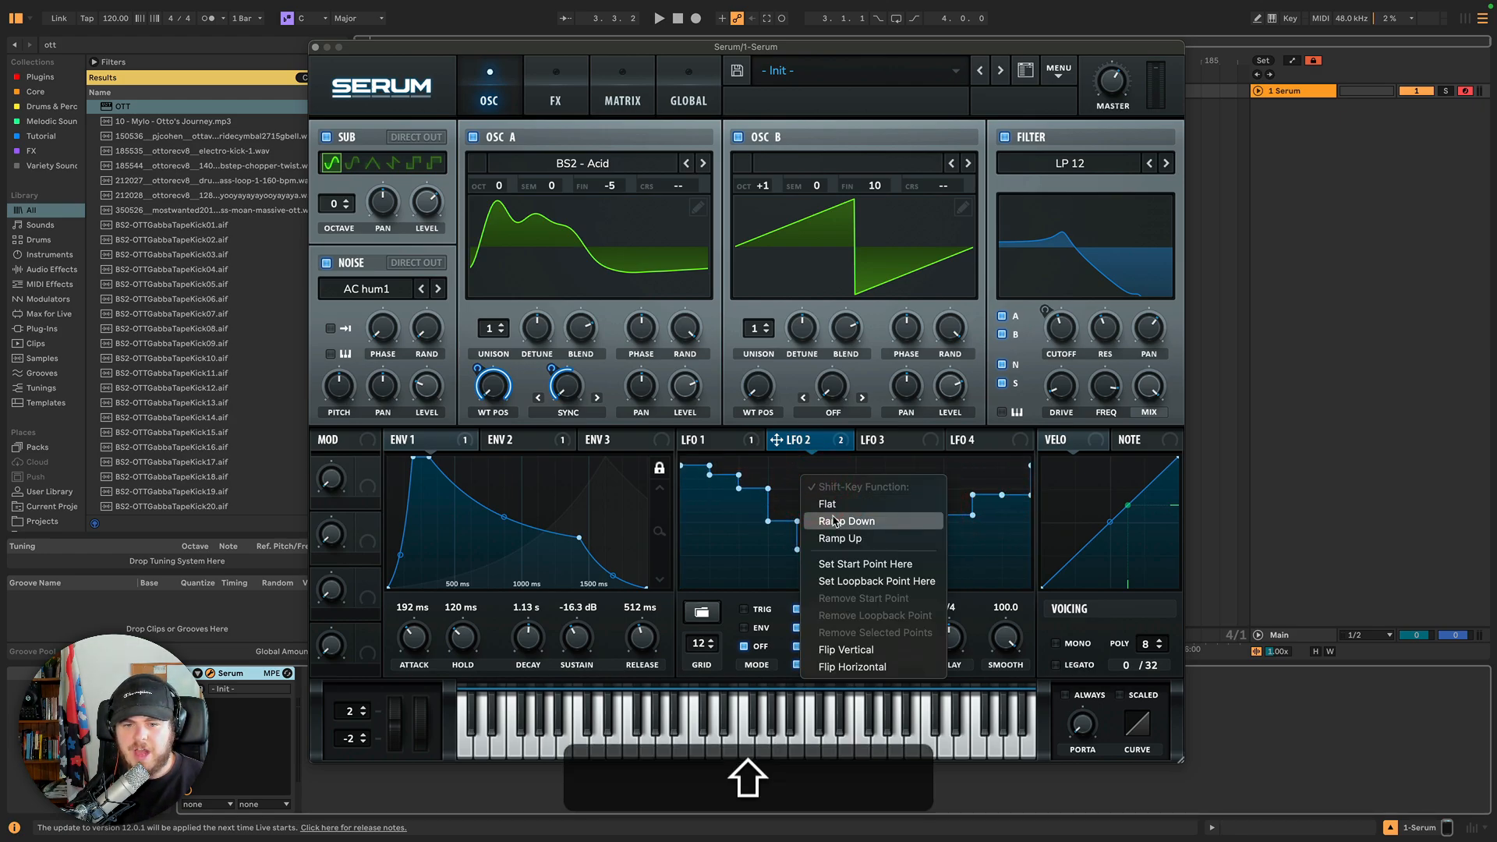
click(826, 516)
mouse_move(688, 494)
mouse_down()
mouse_move(1001, 489)
mouse_move(682, 482)
mouse_up()
click(927, 474)
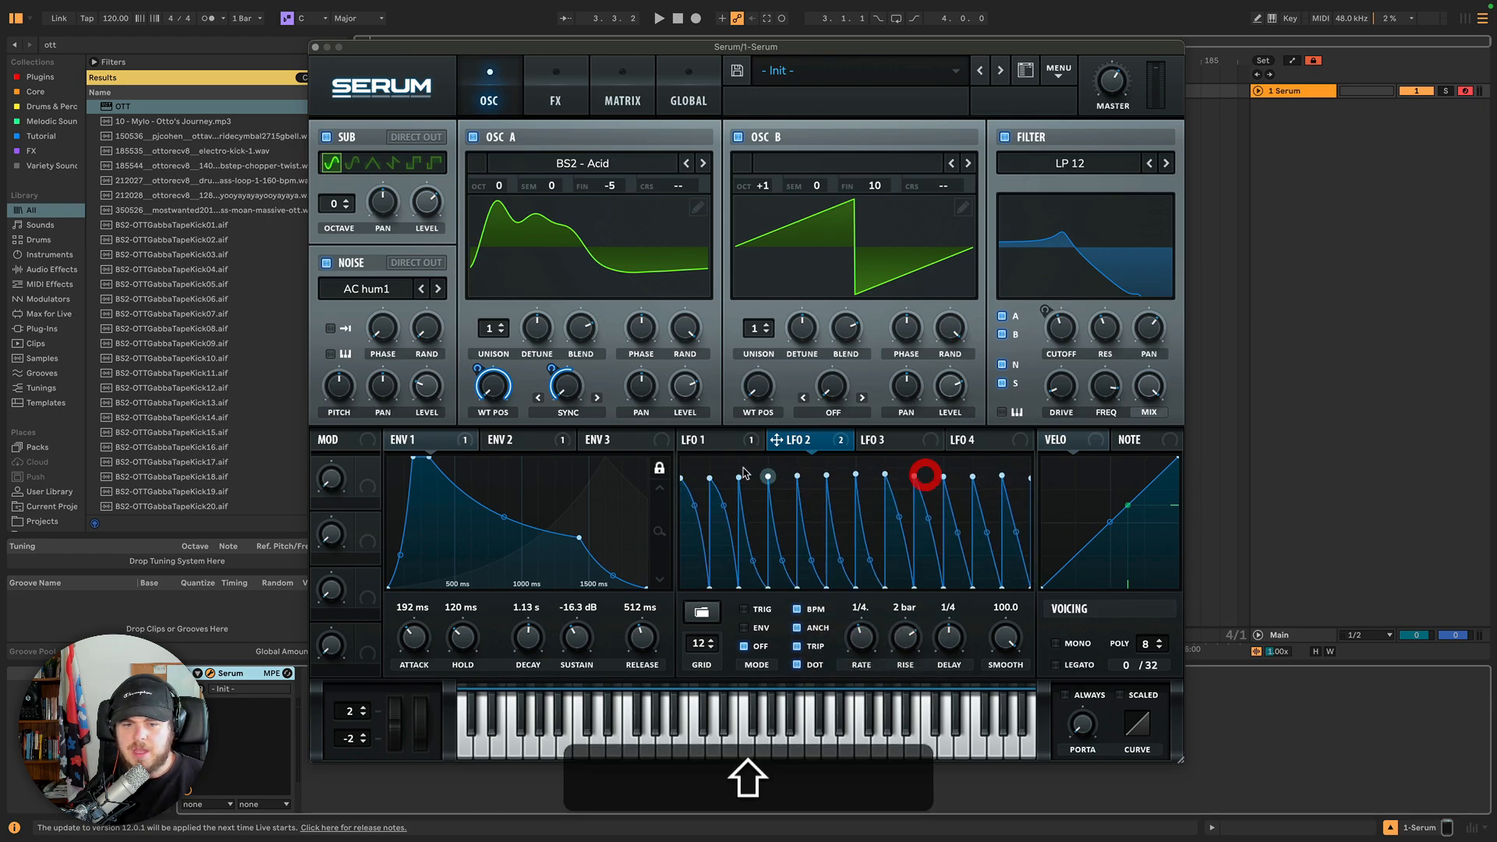
right_click(697, 462)
click(719, 520)
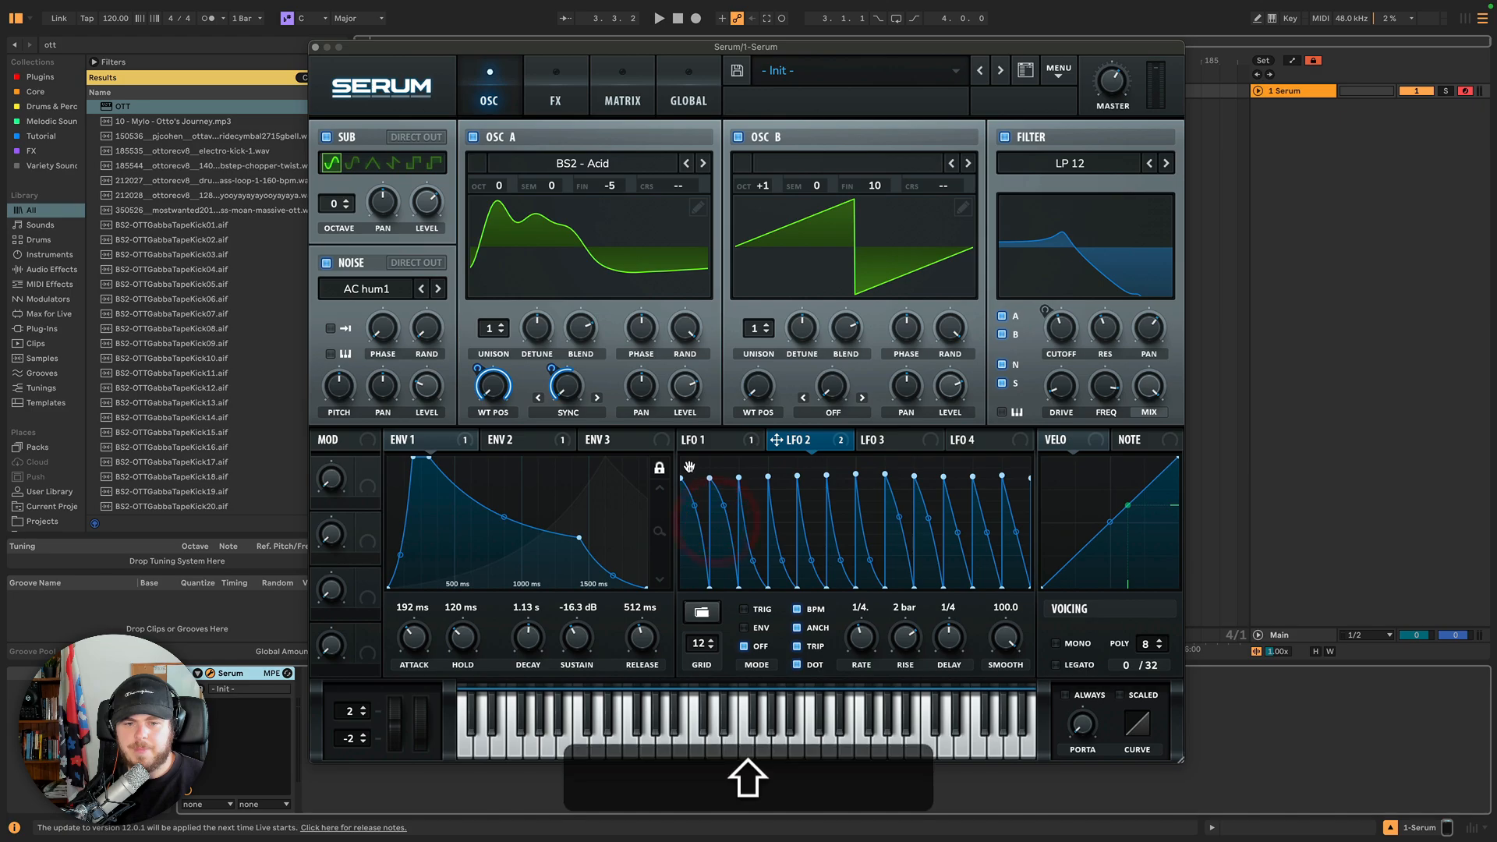
mouse_move(686, 487)
mouse_down()
mouse_move(995, 483)
mouse_move(966, 487)
mouse_up()
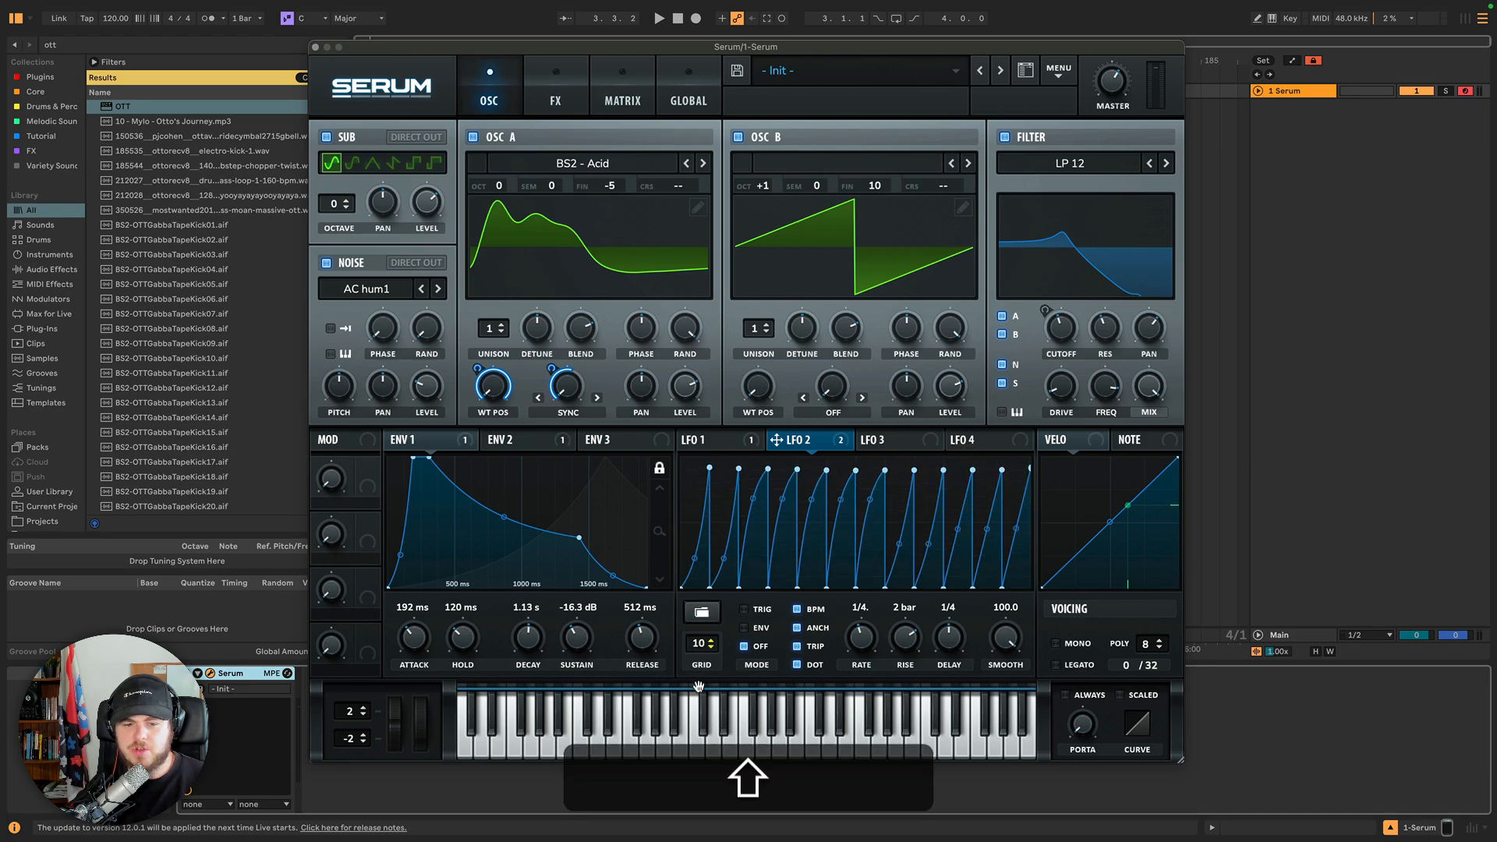
Set LFO 2's grid to 4 and reshape its curve by moving several points into new peaks and valleys.
drag(698, 686, 700, 733)
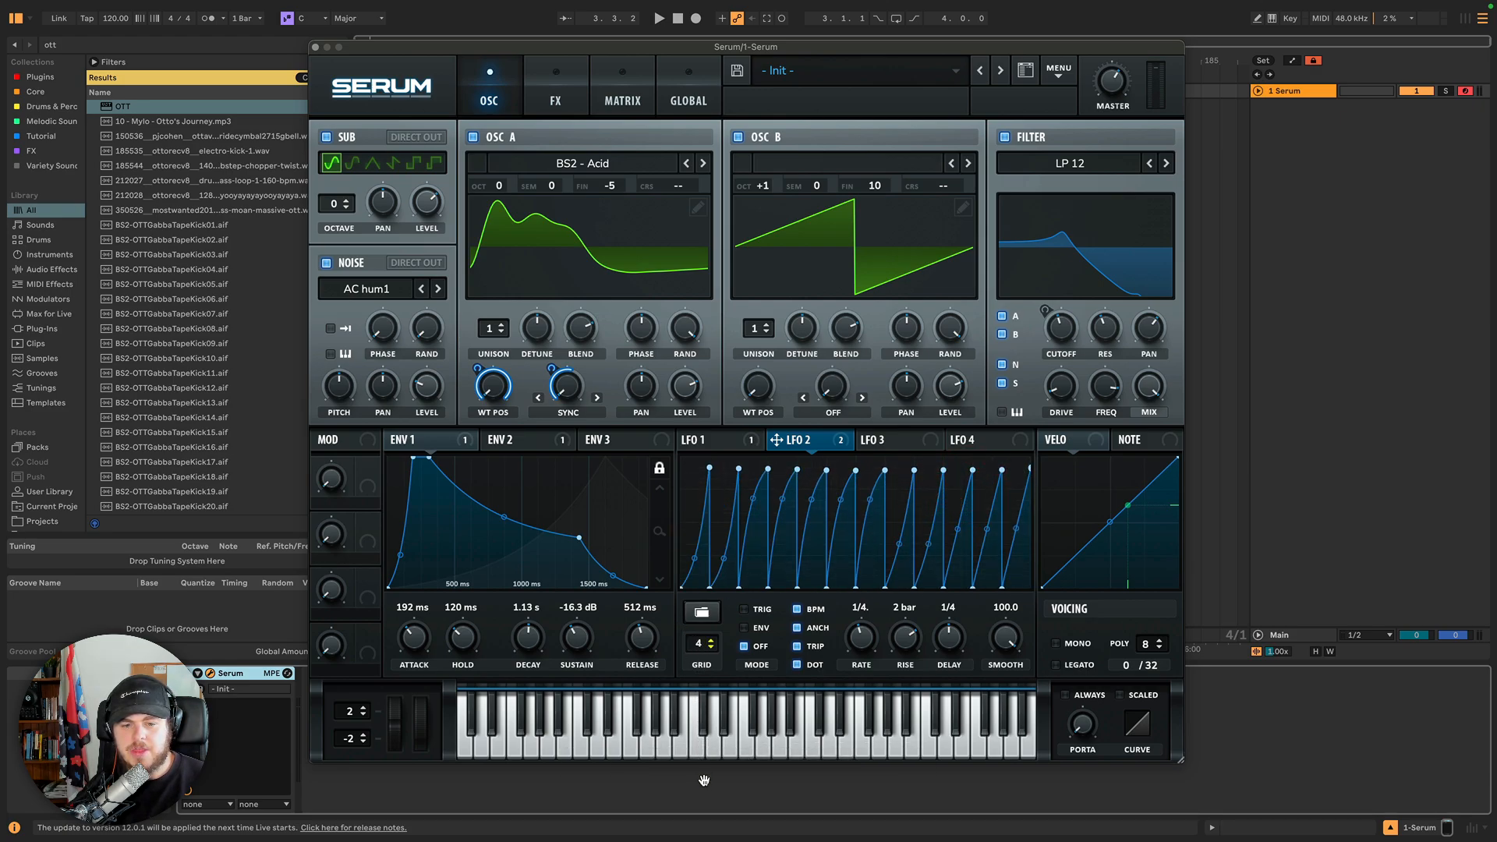
mouse_move(686, 483)
mouse_down()
mouse_move(1036, 468)
mouse_move(716, 496)
mouse_move(713, 469)
mouse_move(969, 555)
mouse_up()
drag(943, 489, 900, 474)
drag(717, 468, 927, 560)
drag(901, 475, 859, 495)
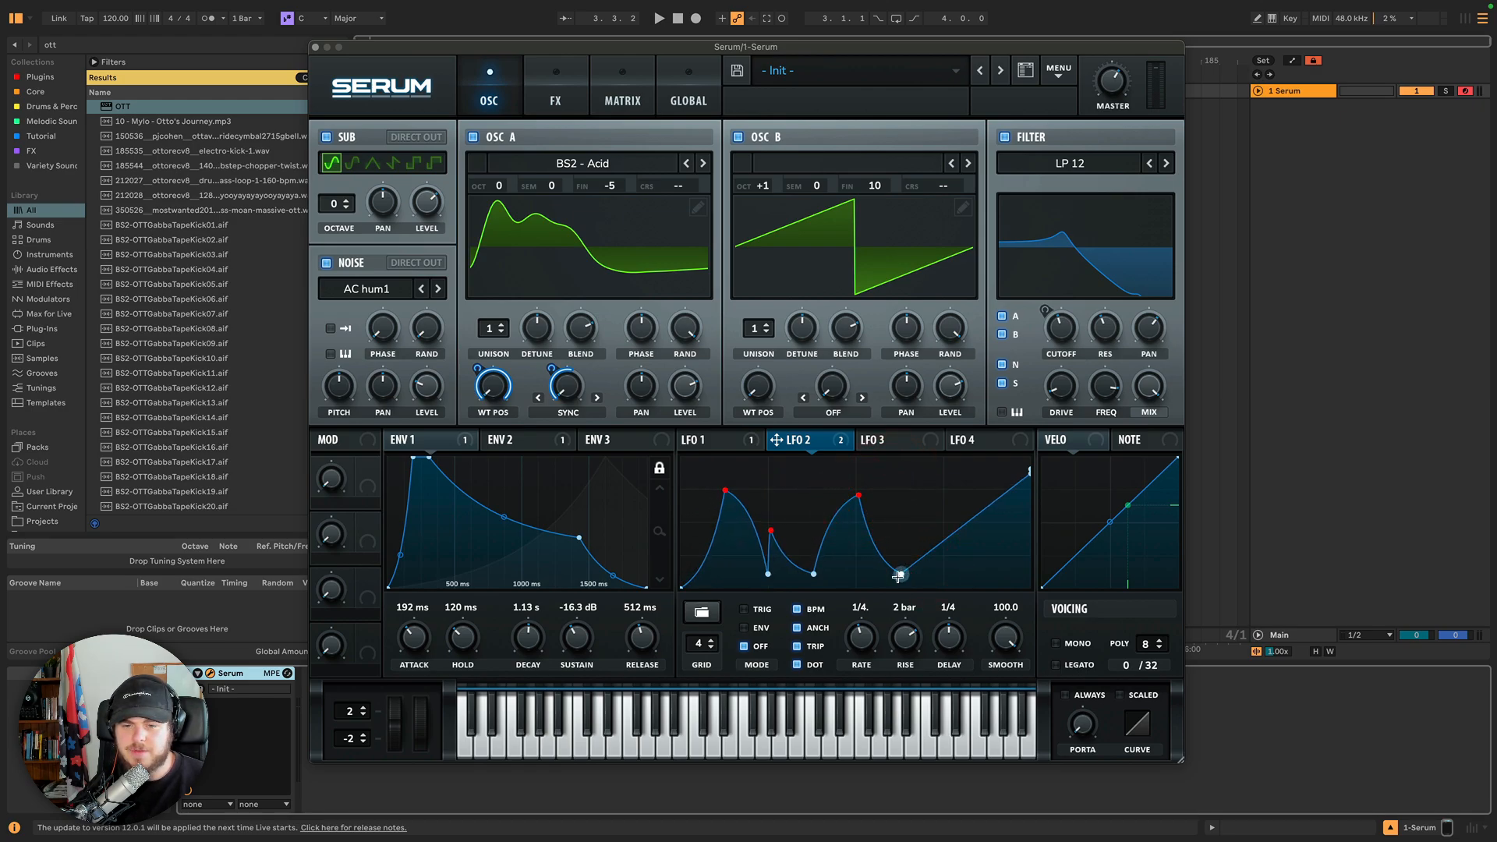
mouse_move(898, 575)
mouse_down()
mouse_move(936, 518)
mouse_move(929, 478)
mouse_move(948, 571)
mouse_up()
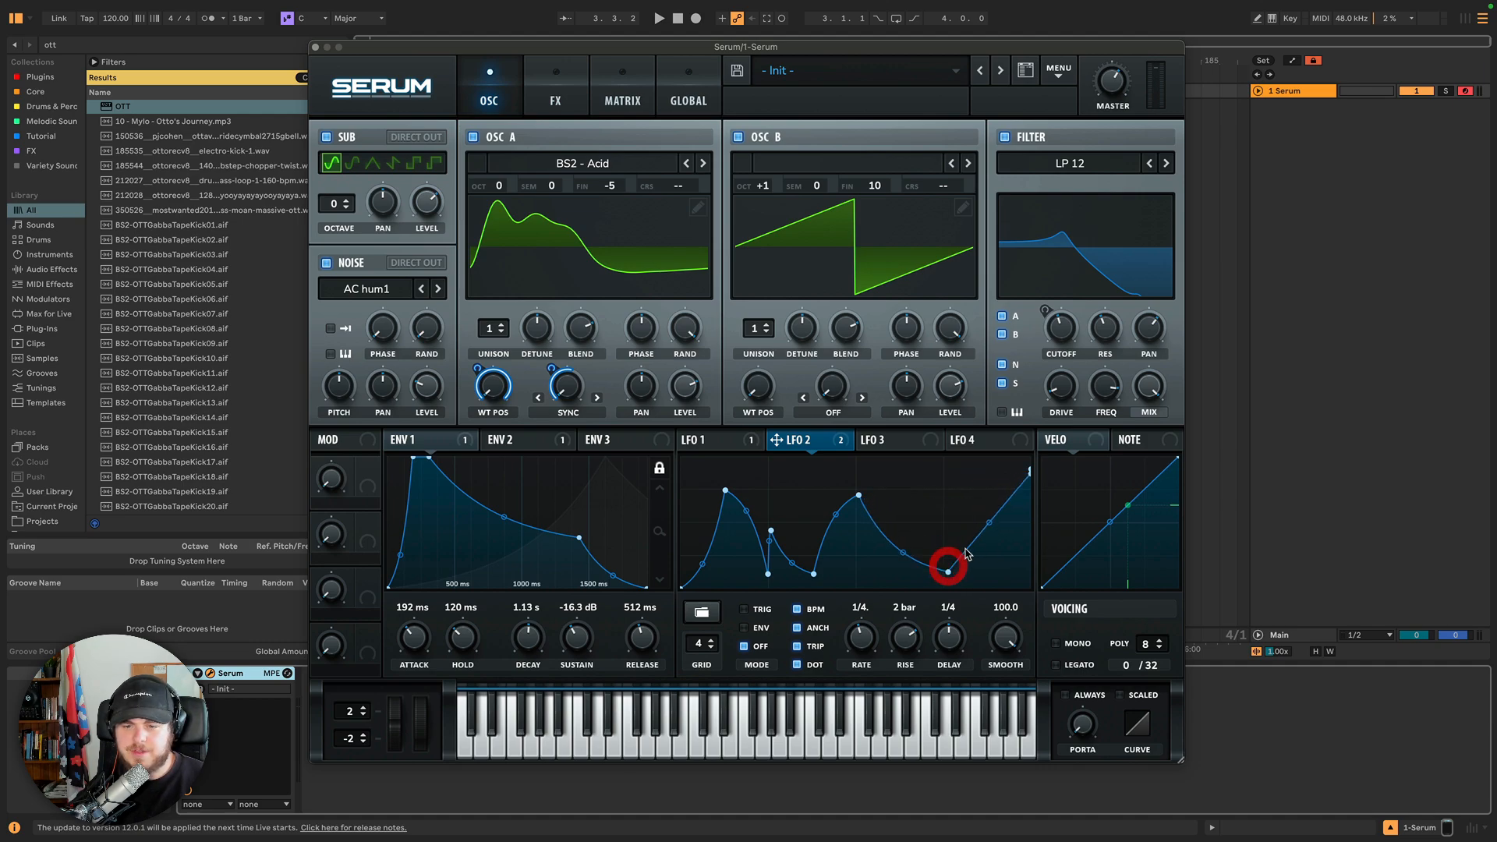
Mark LFO 2's first peak as the start point.
right_click(903, 493)
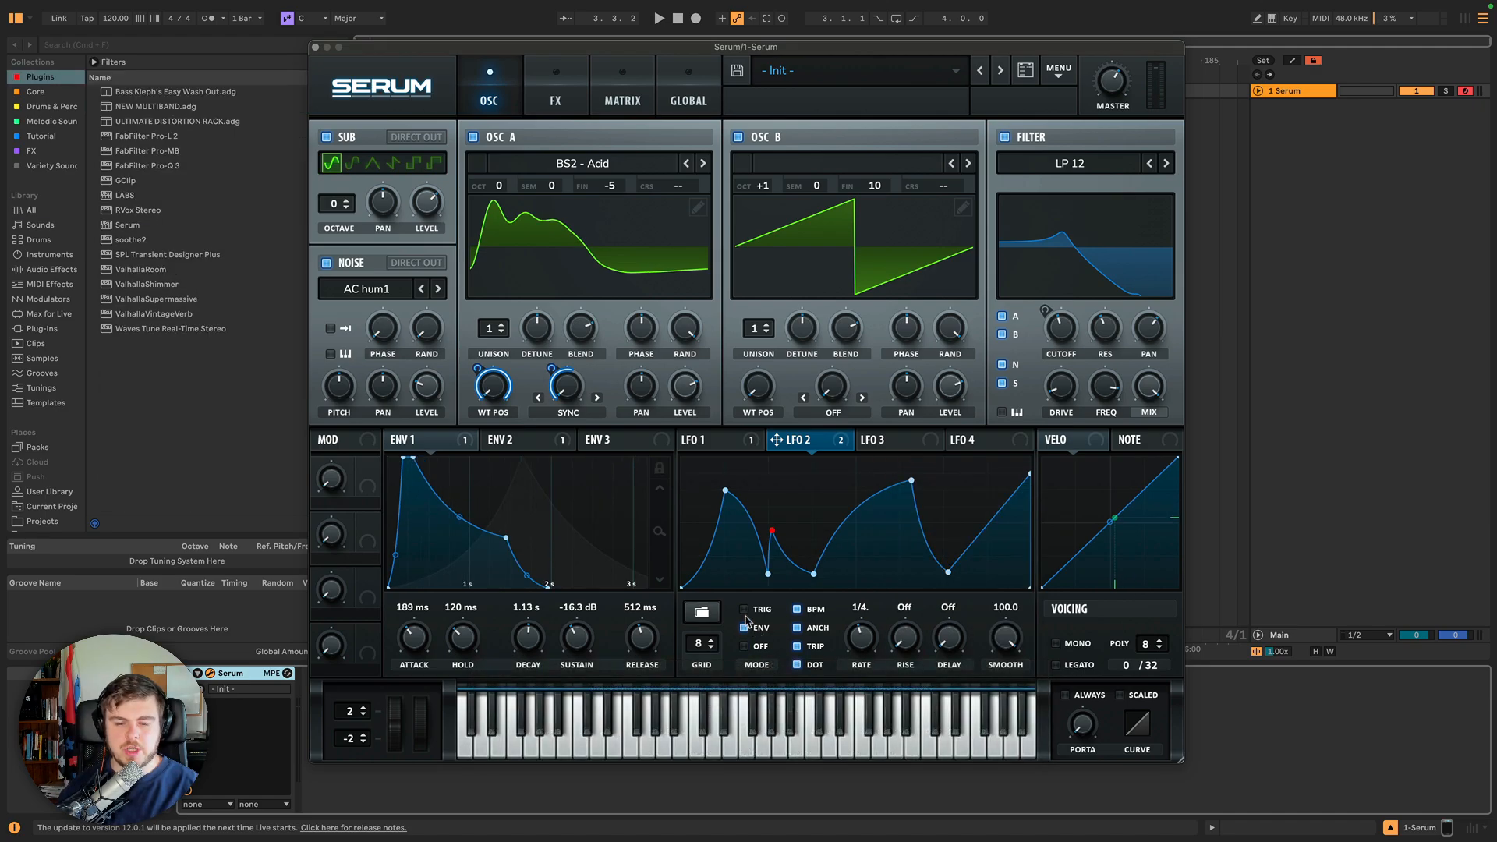
right_click(726, 490)
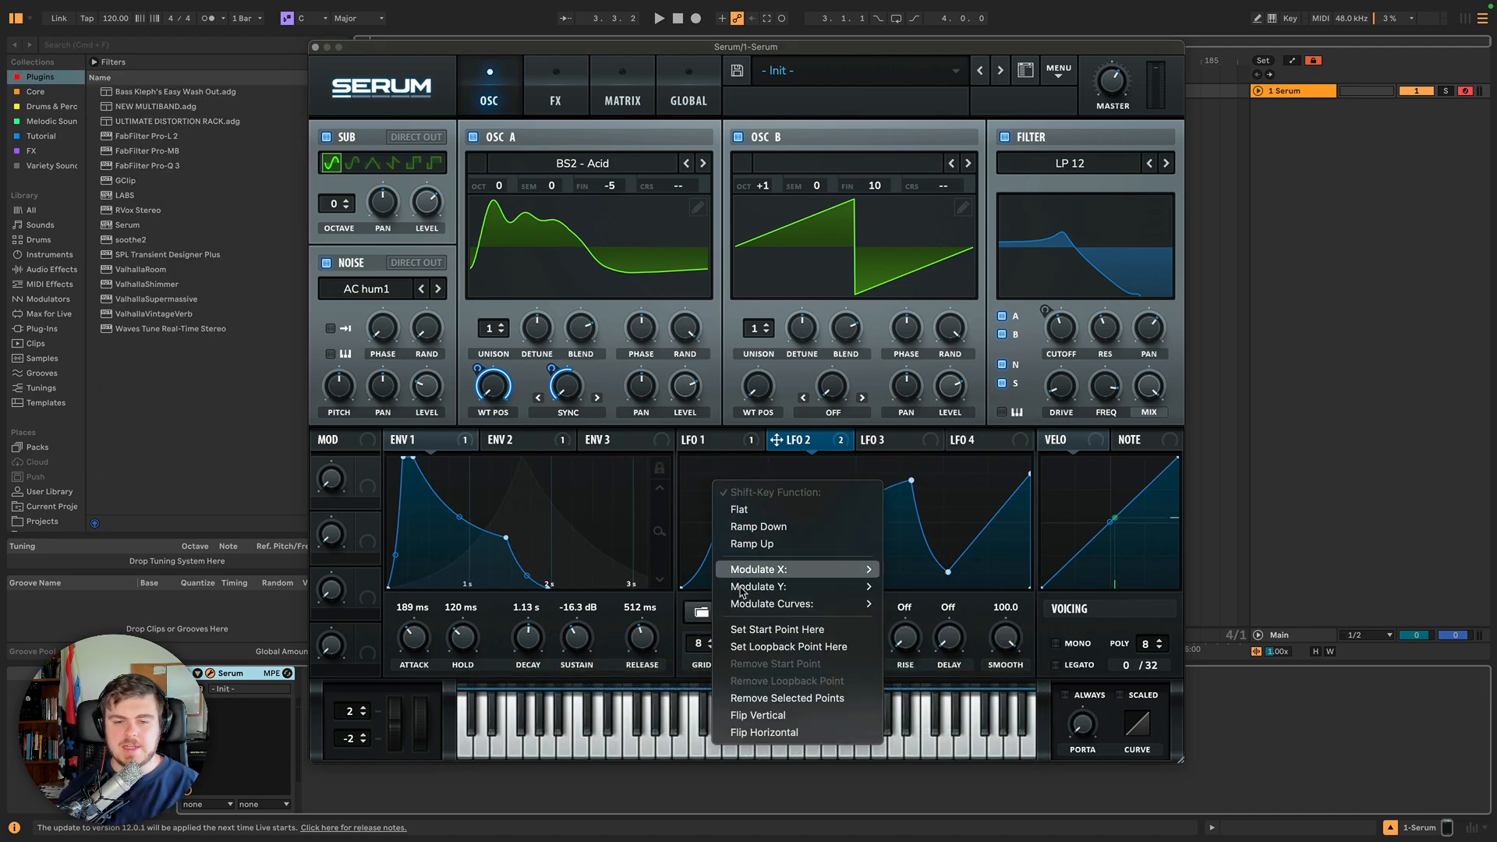
click(775, 630)
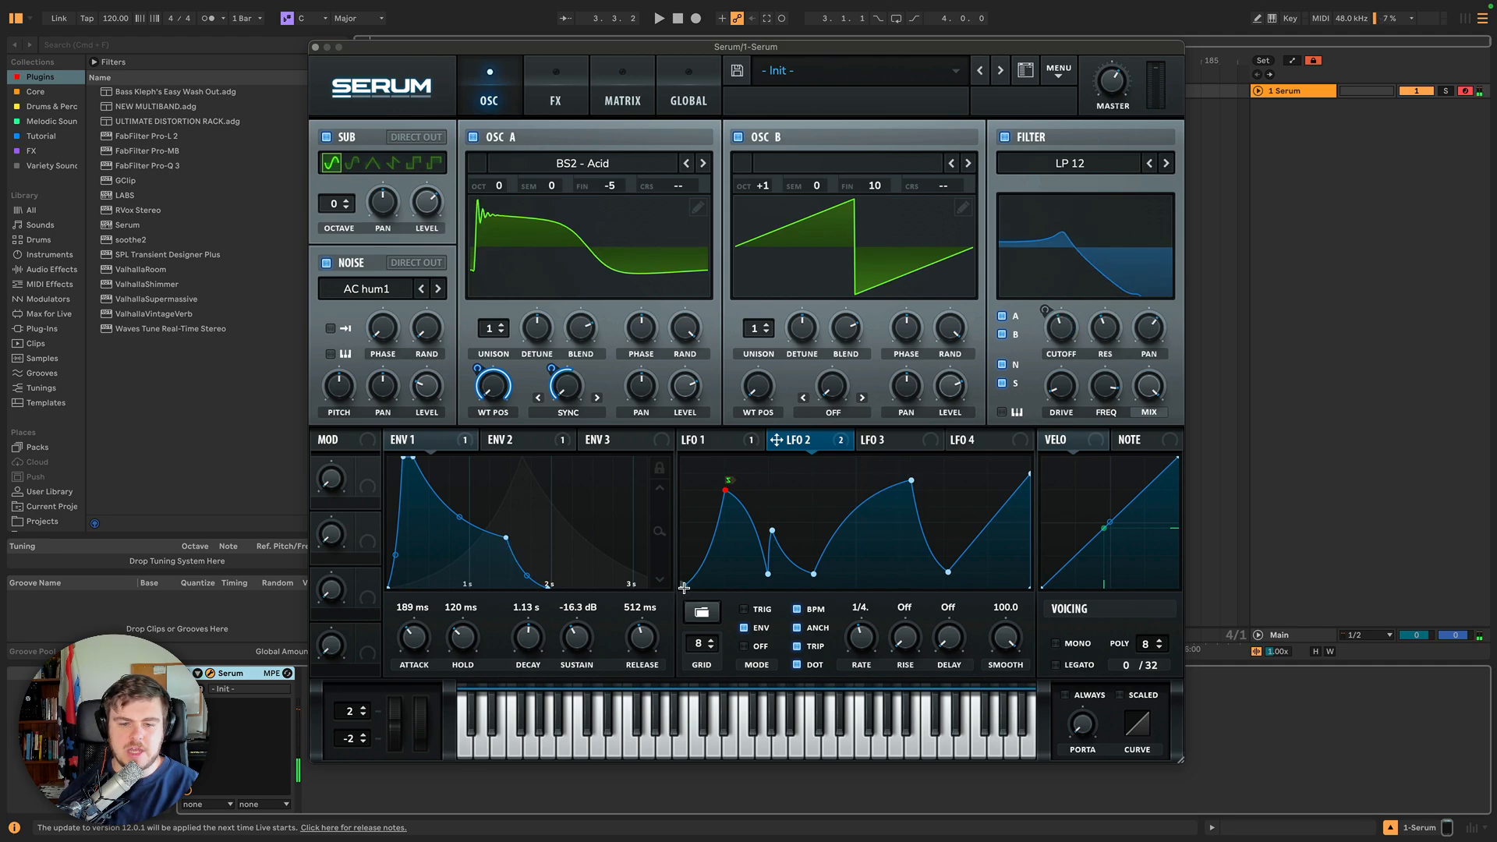
Try moving LFO 2's start point to the later high peak and switching its mode to Trig and back to Env.
right_click(909, 481)
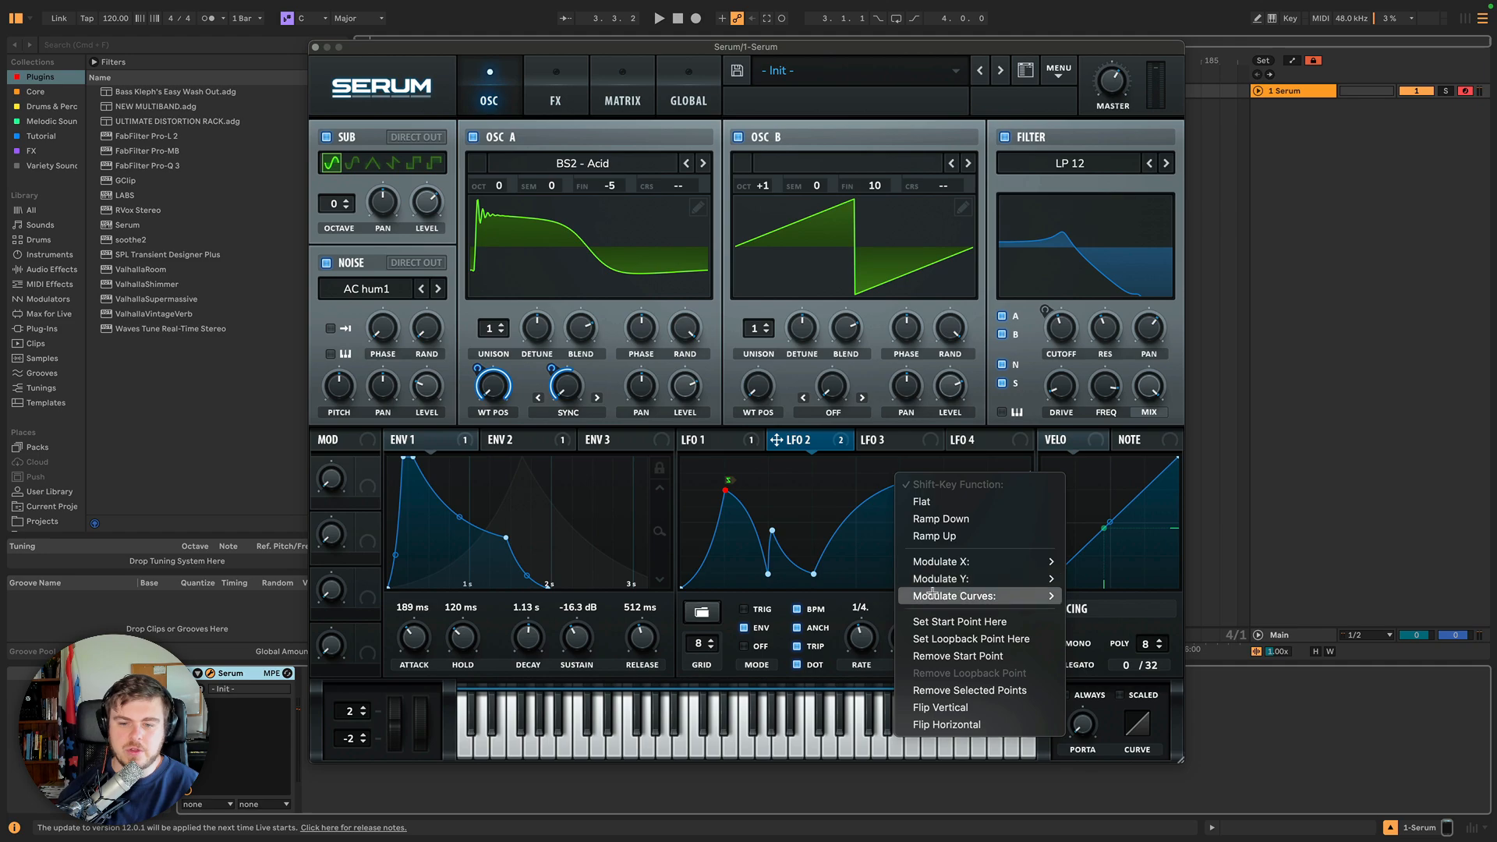
click(940, 624)
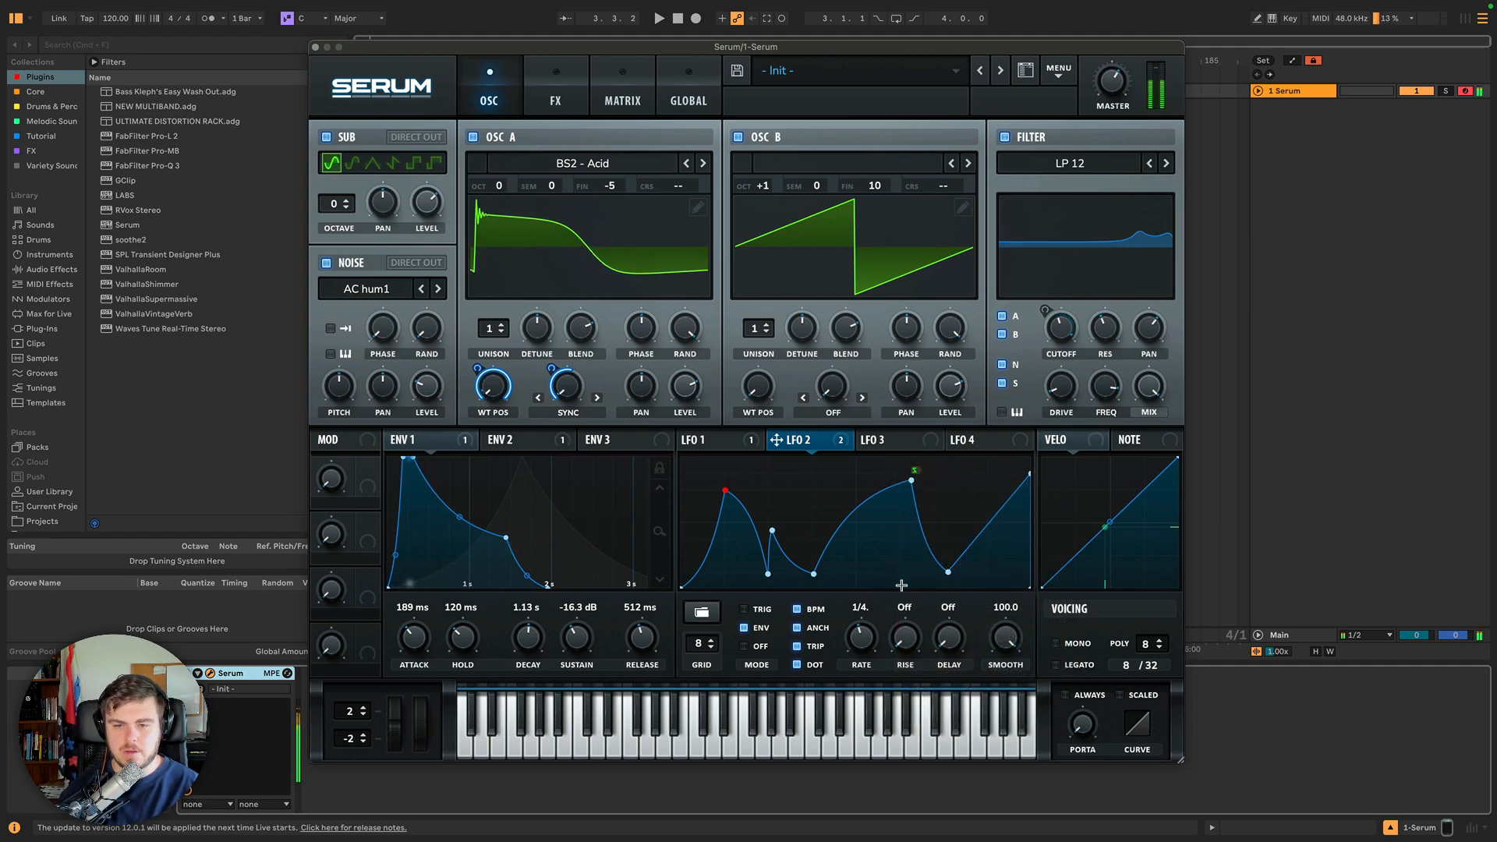
click(743, 609)
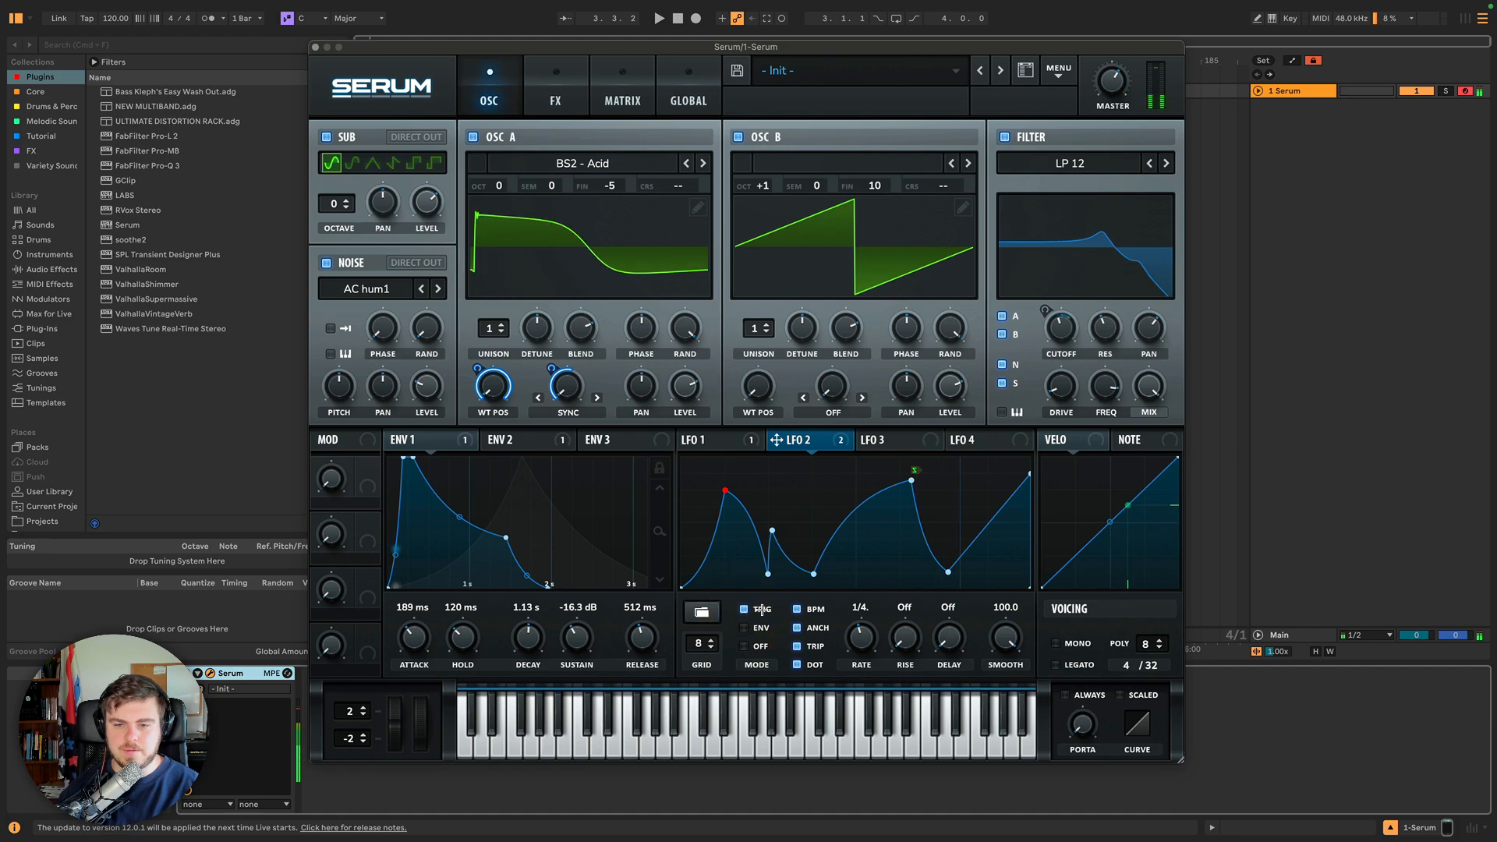
click(745, 628)
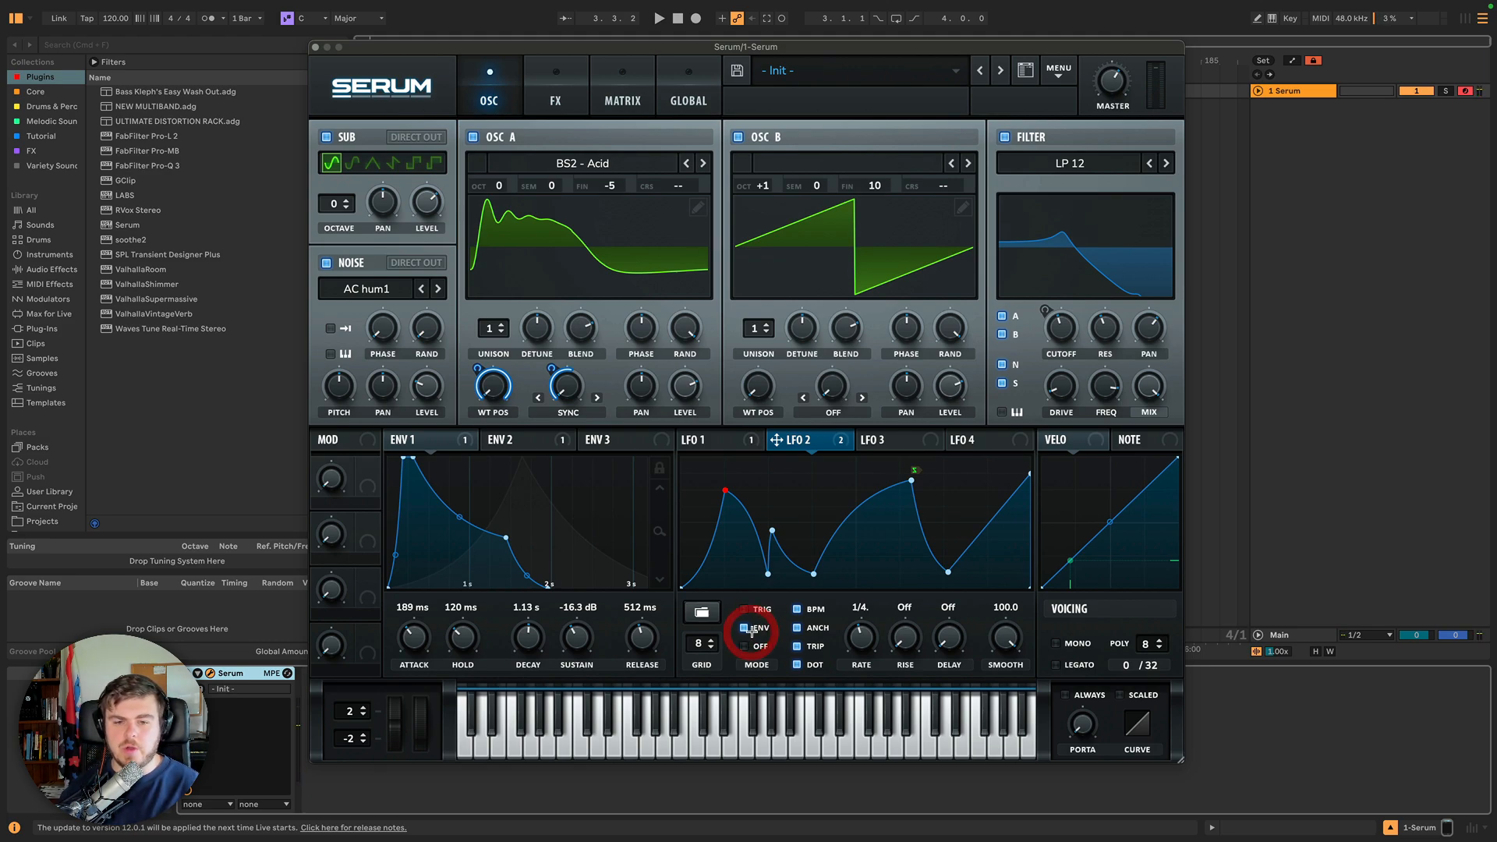
Set LFO 2's start point at the first peak and its loopback point at the following valley.
right_click(949, 574)
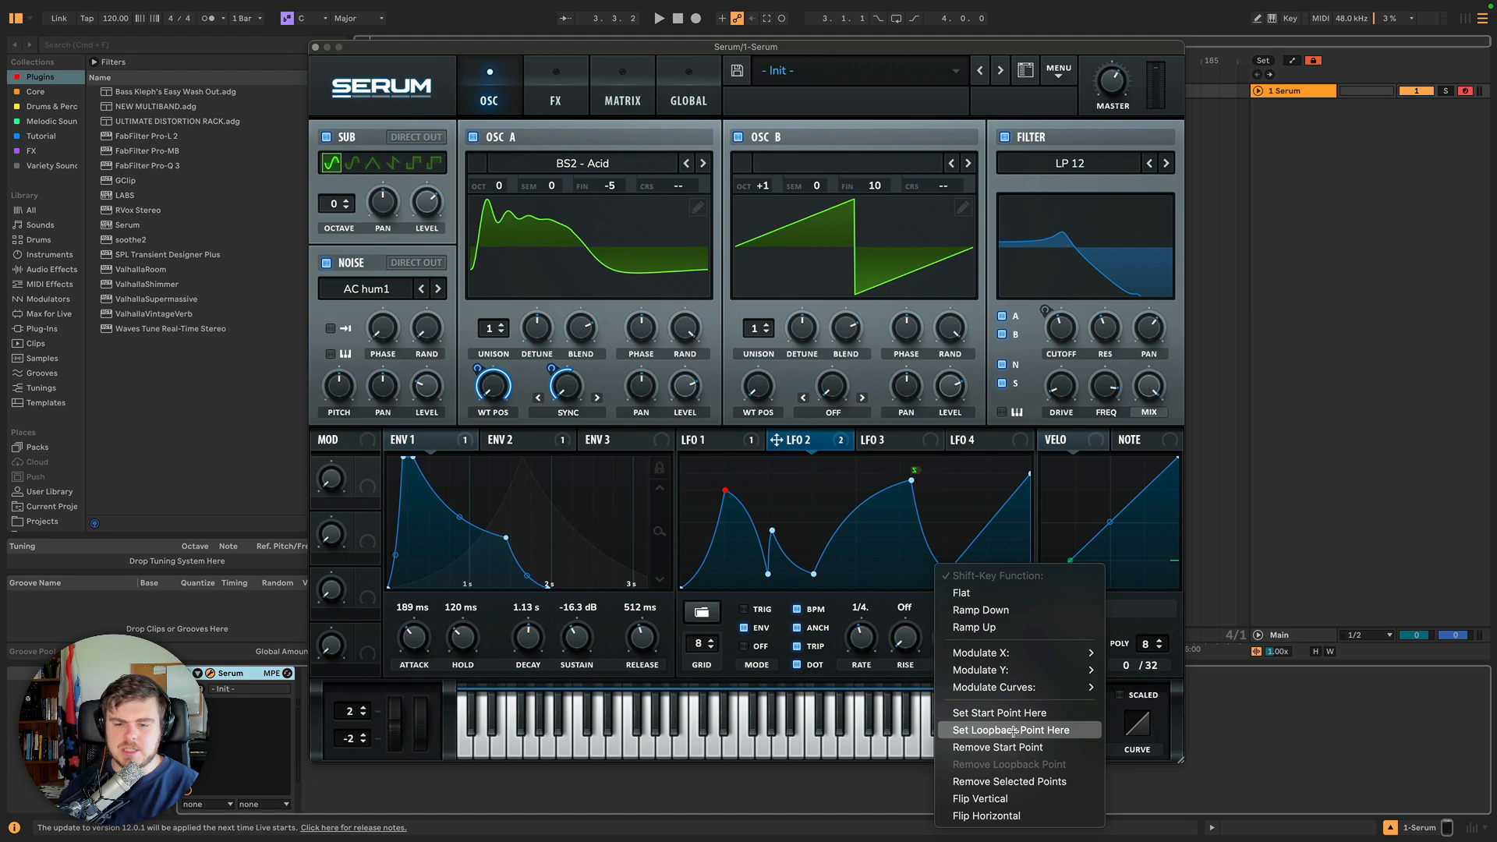
click(936, 518)
right_click(727, 493)
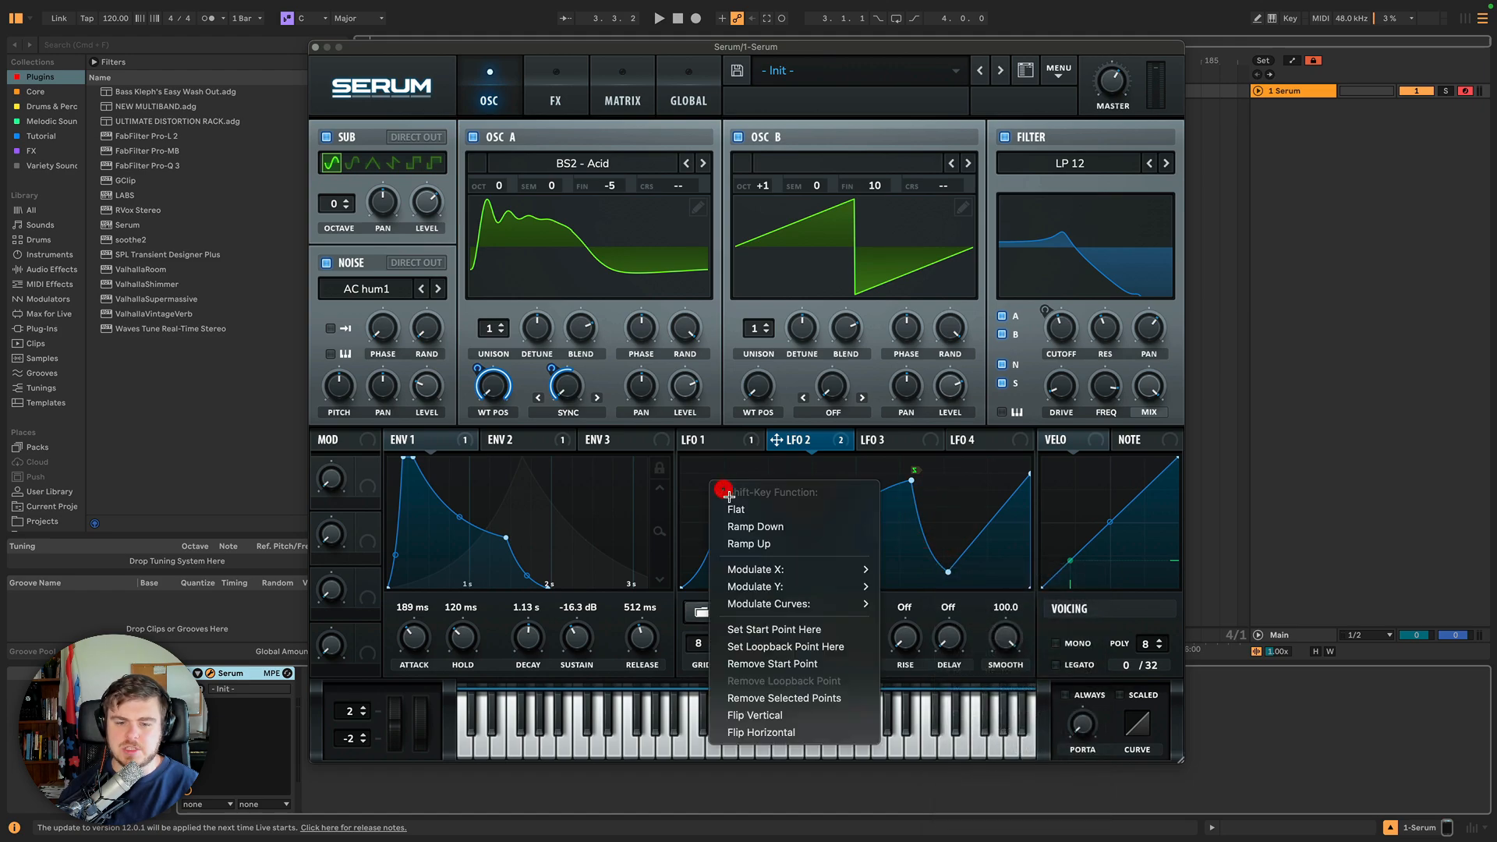
click(772, 629)
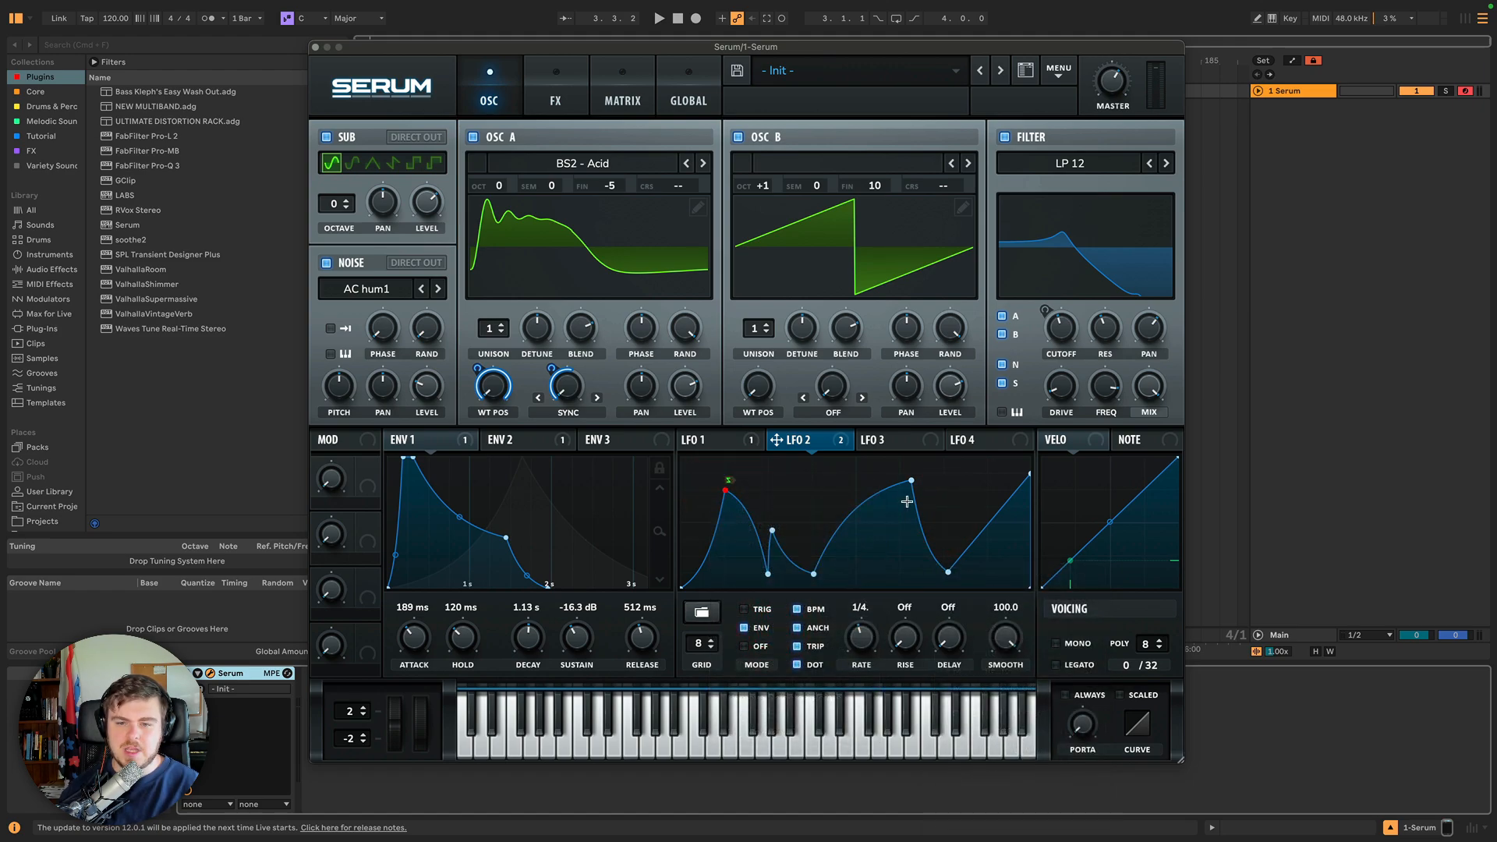
right_click(813, 574)
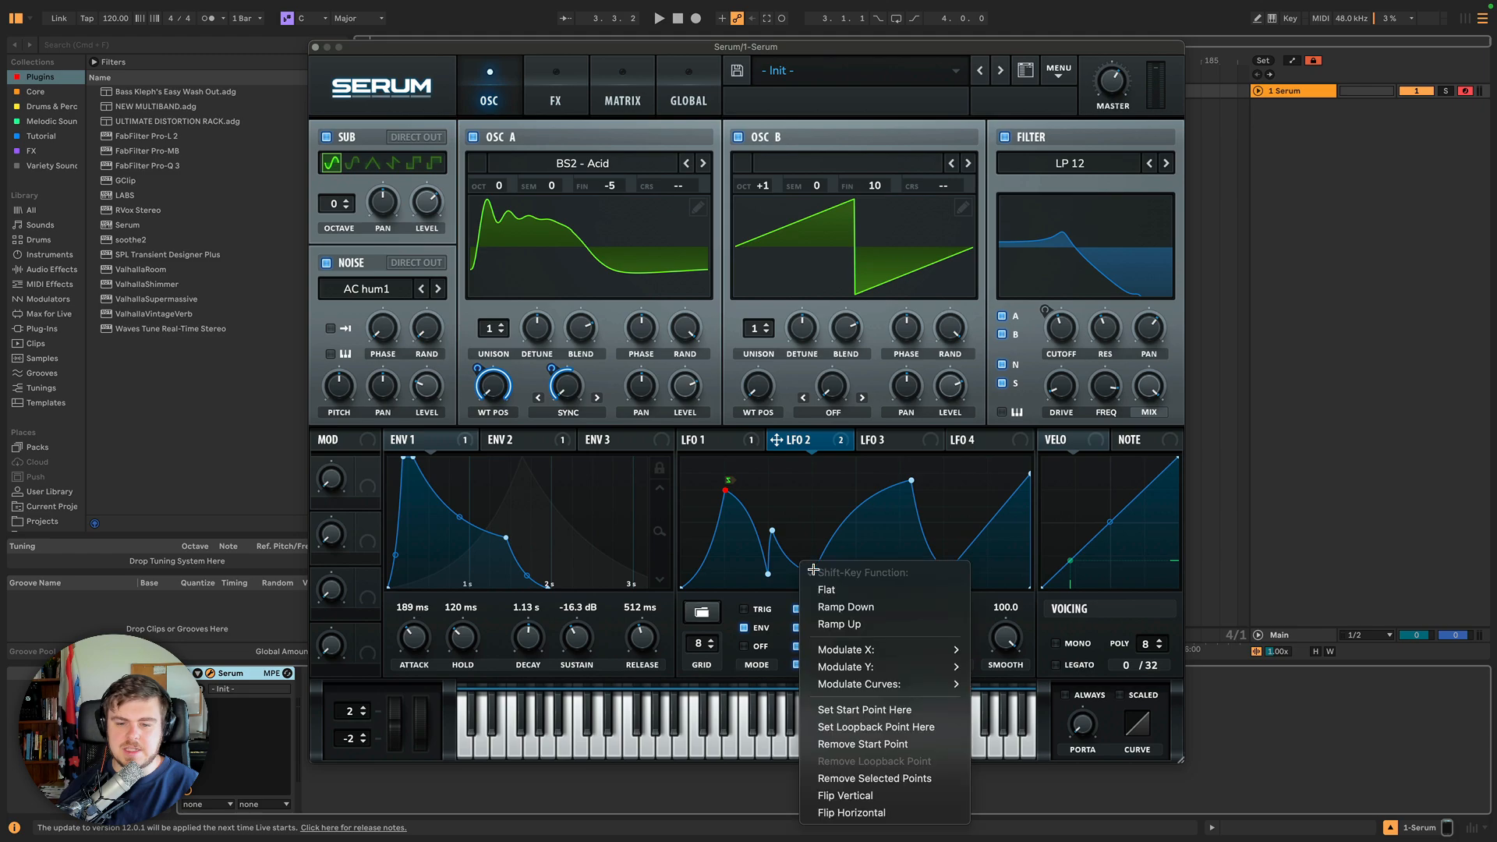
click(868, 733)
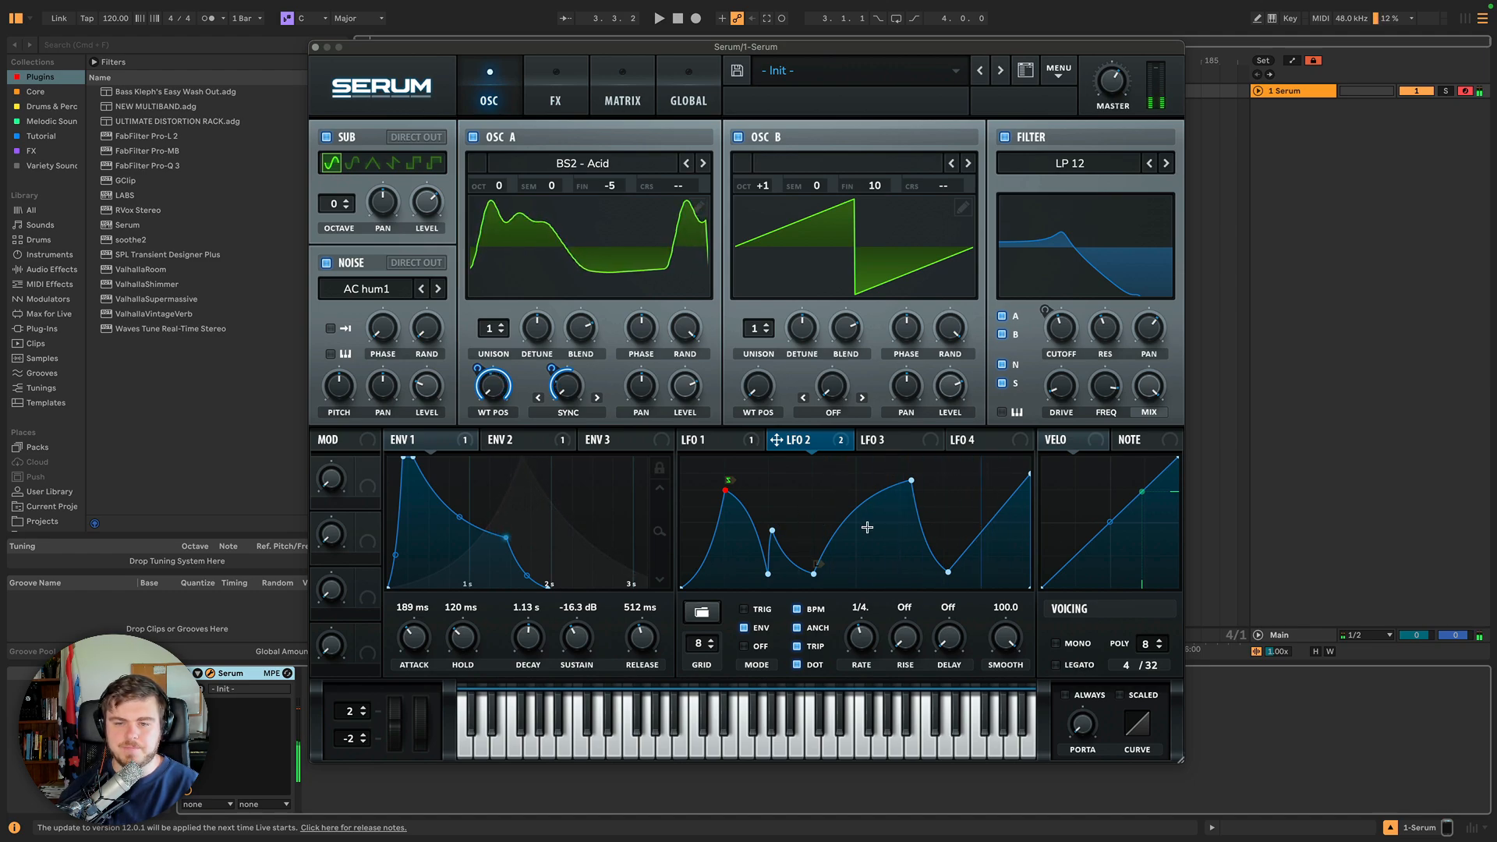
Open LFO 1, set a loopback point on its peak and remove it again.
click(732, 439)
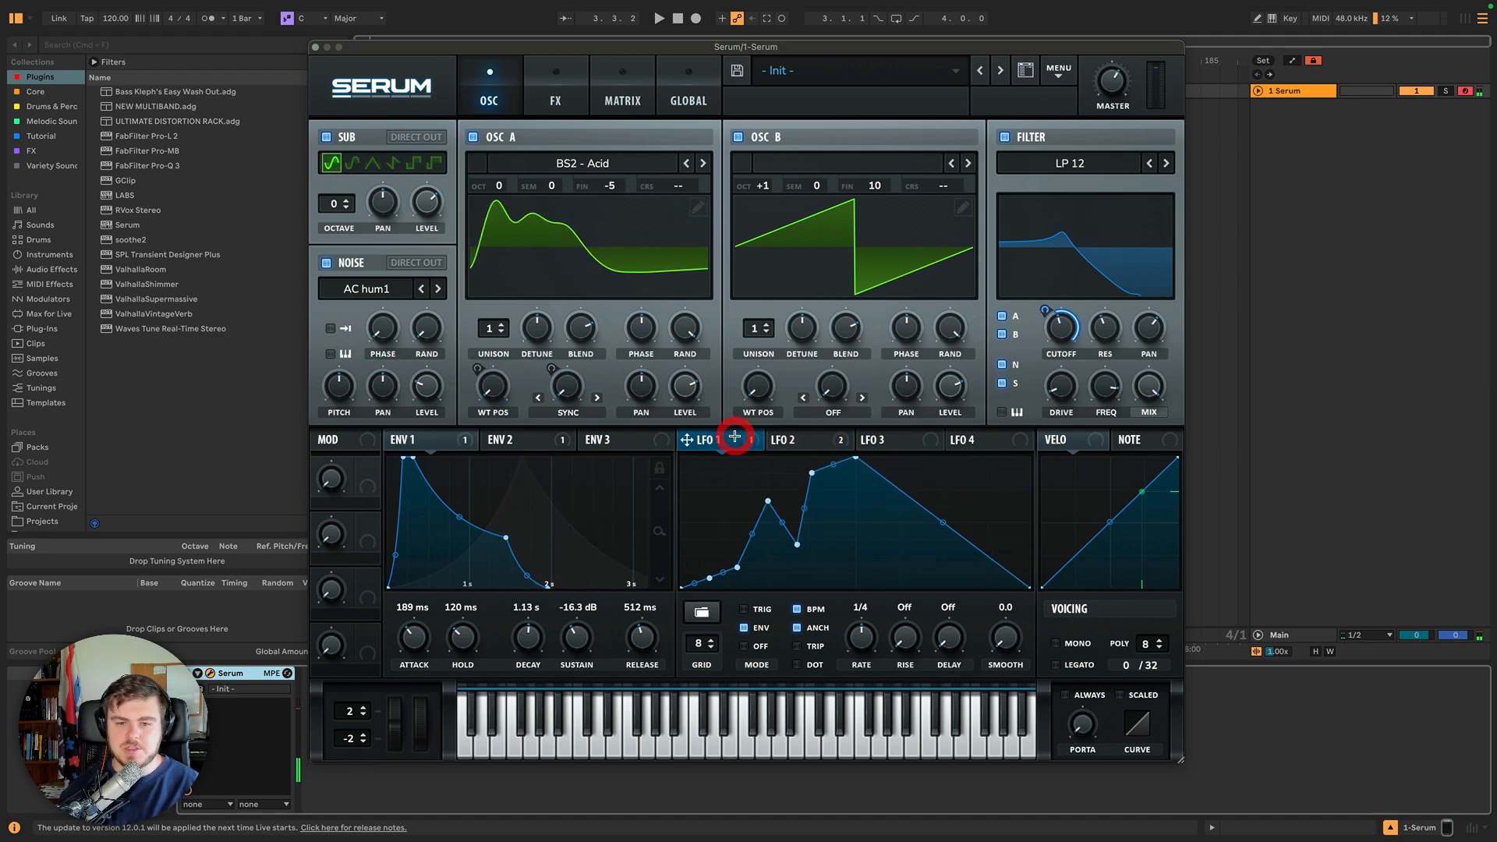
right_click(853, 460)
click(908, 594)
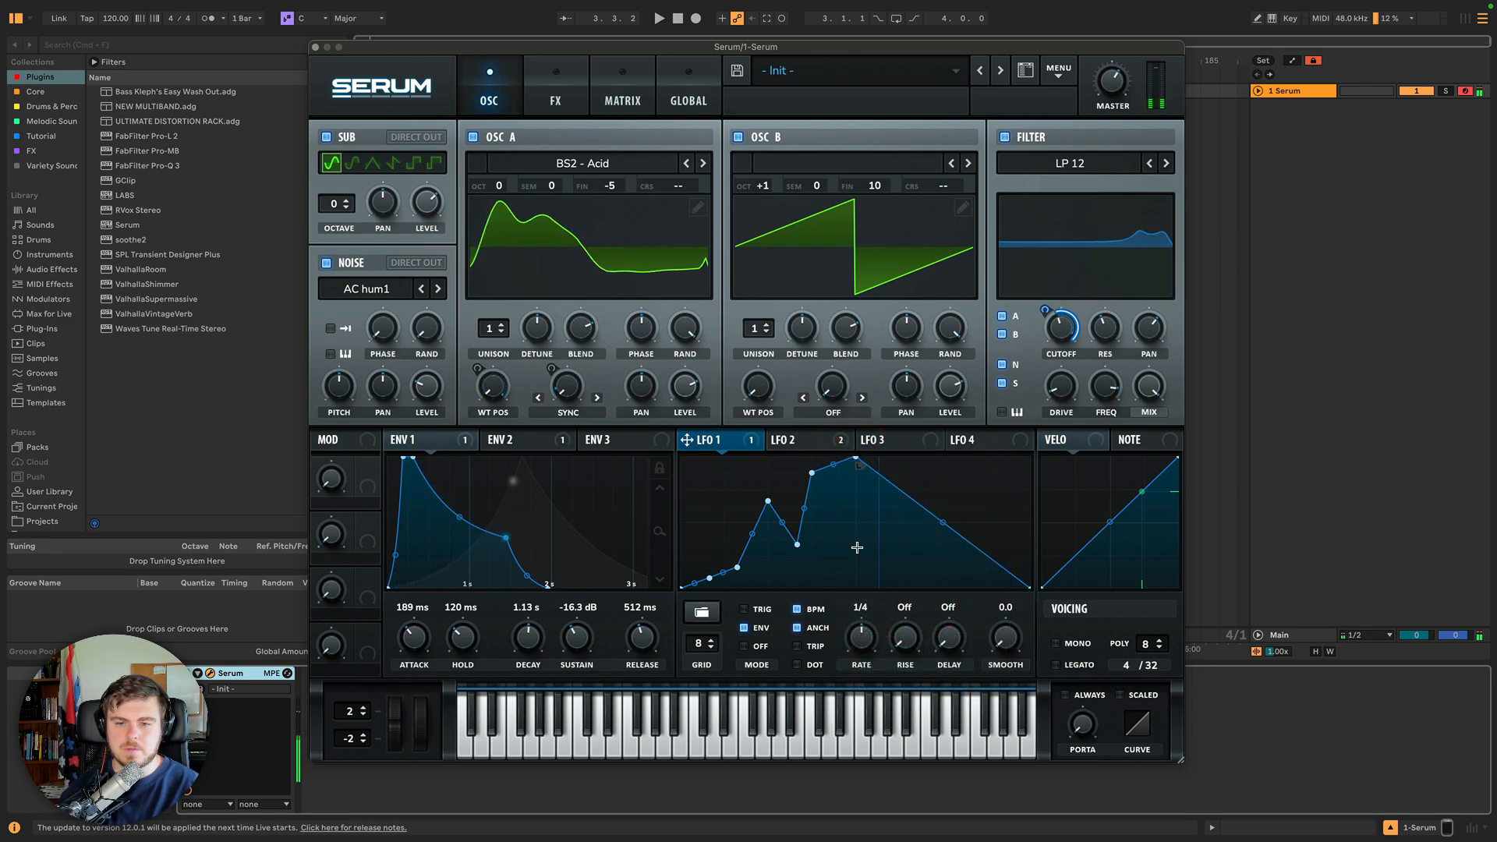
right_click(853, 460)
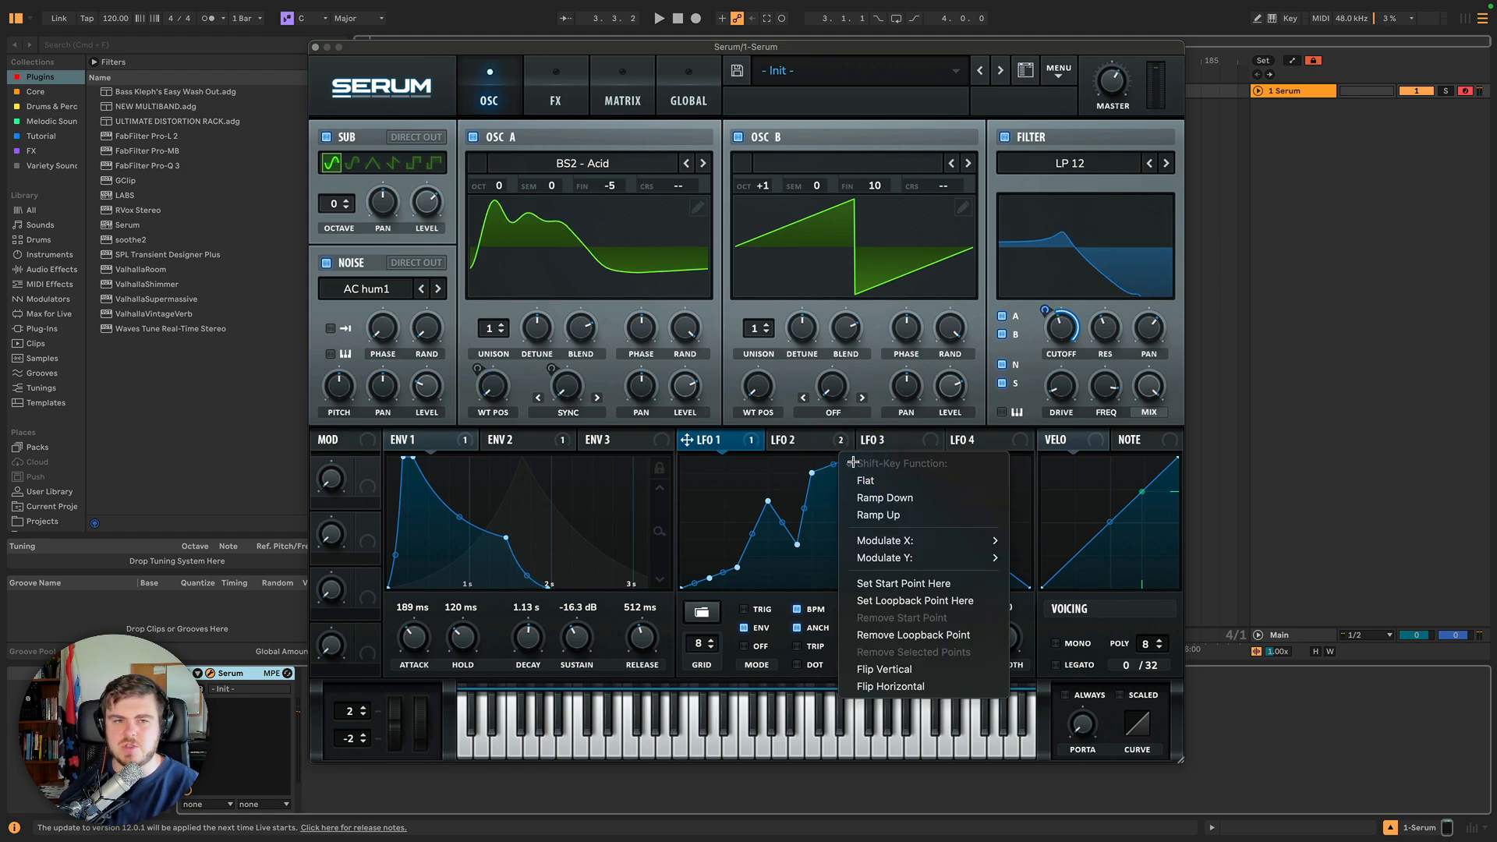
click(928, 635)
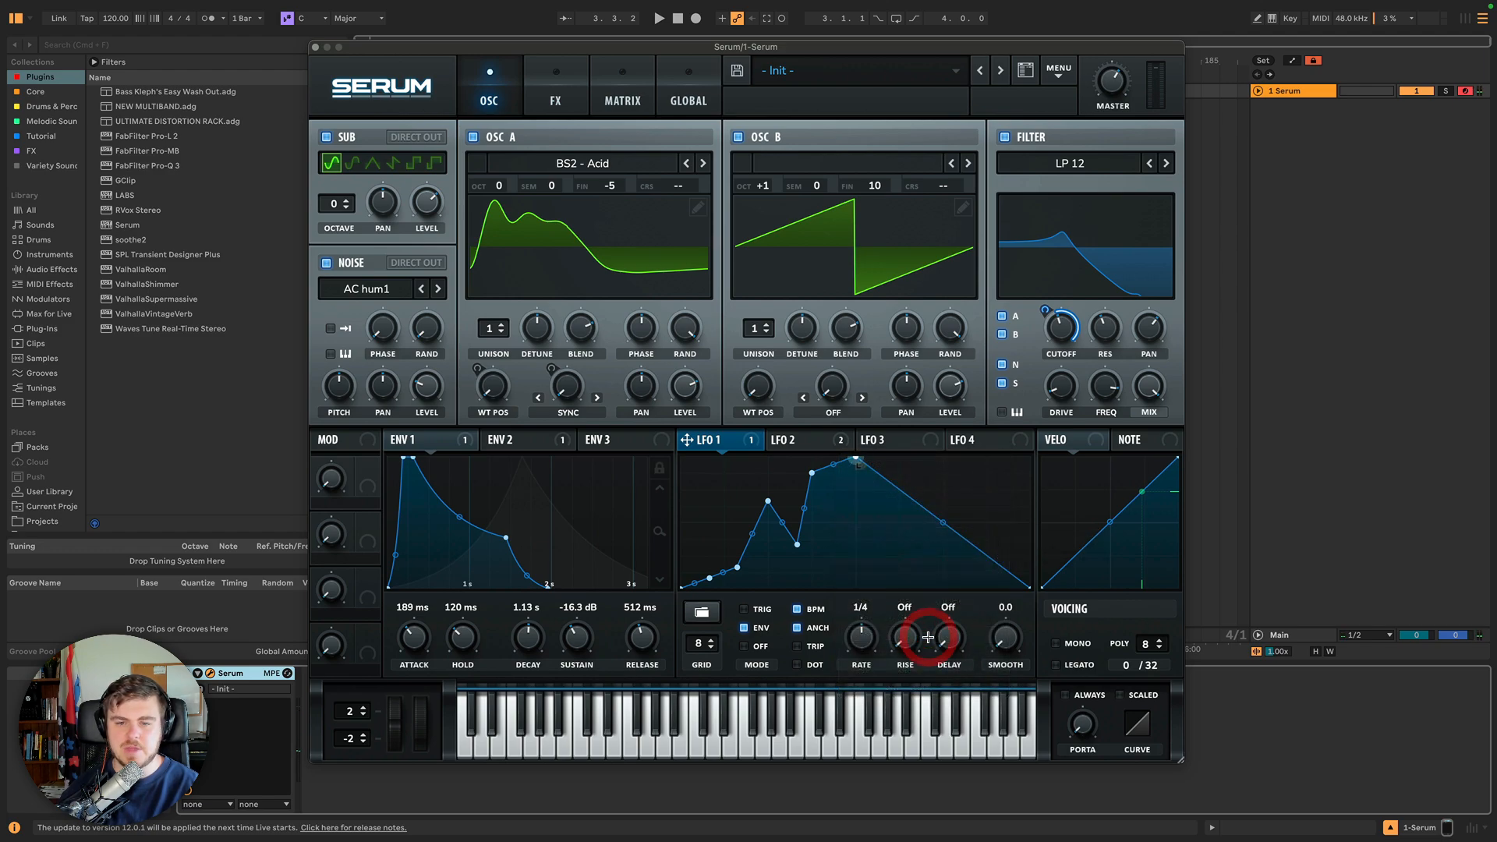
Flip LFO 1's shape vertically and horizontally, then flip it back to the original.
right_click(839, 543)
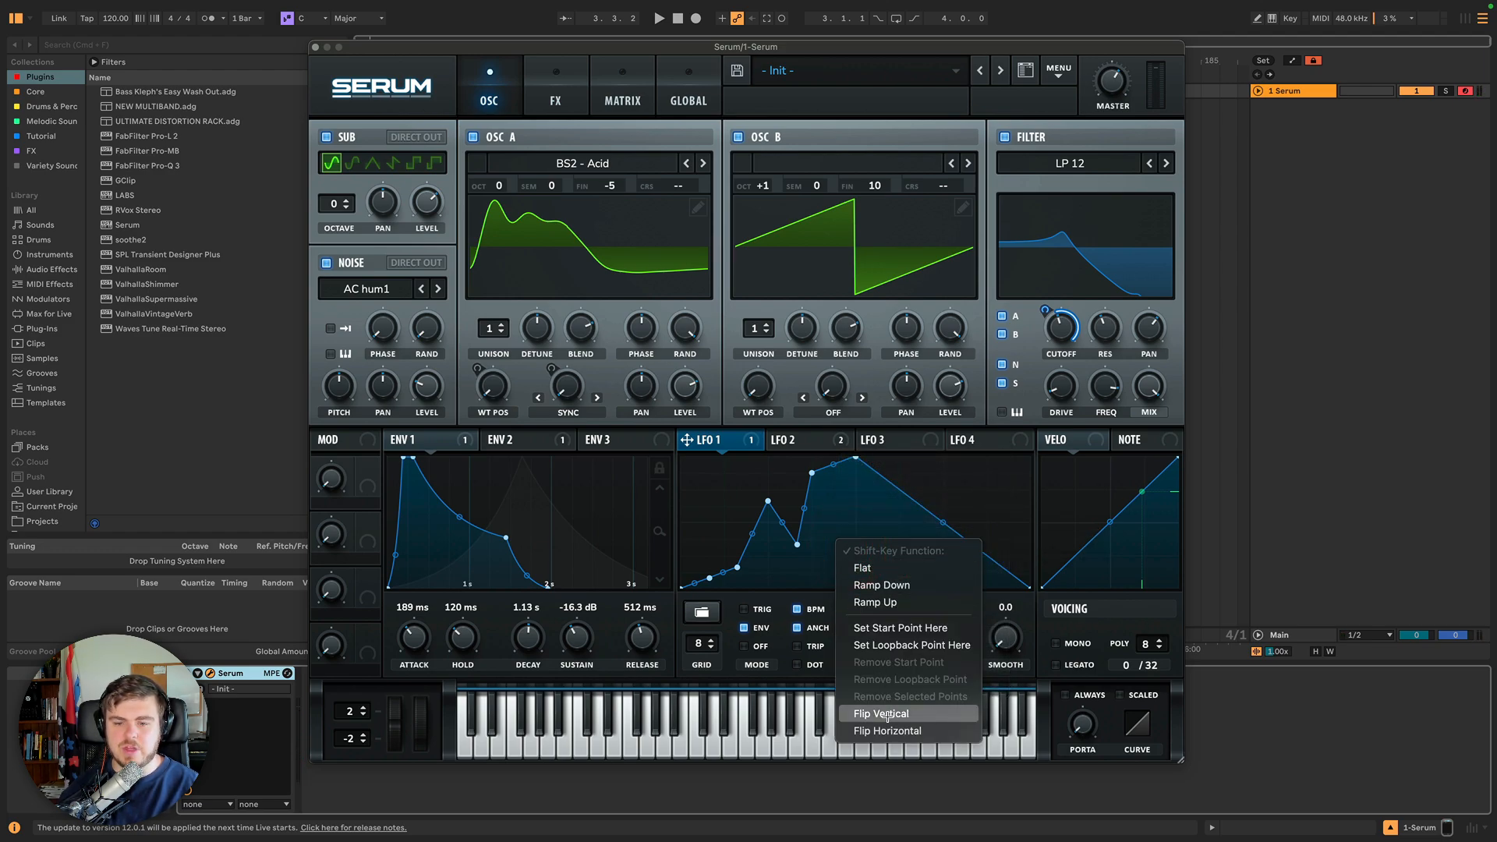
click(888, 715)
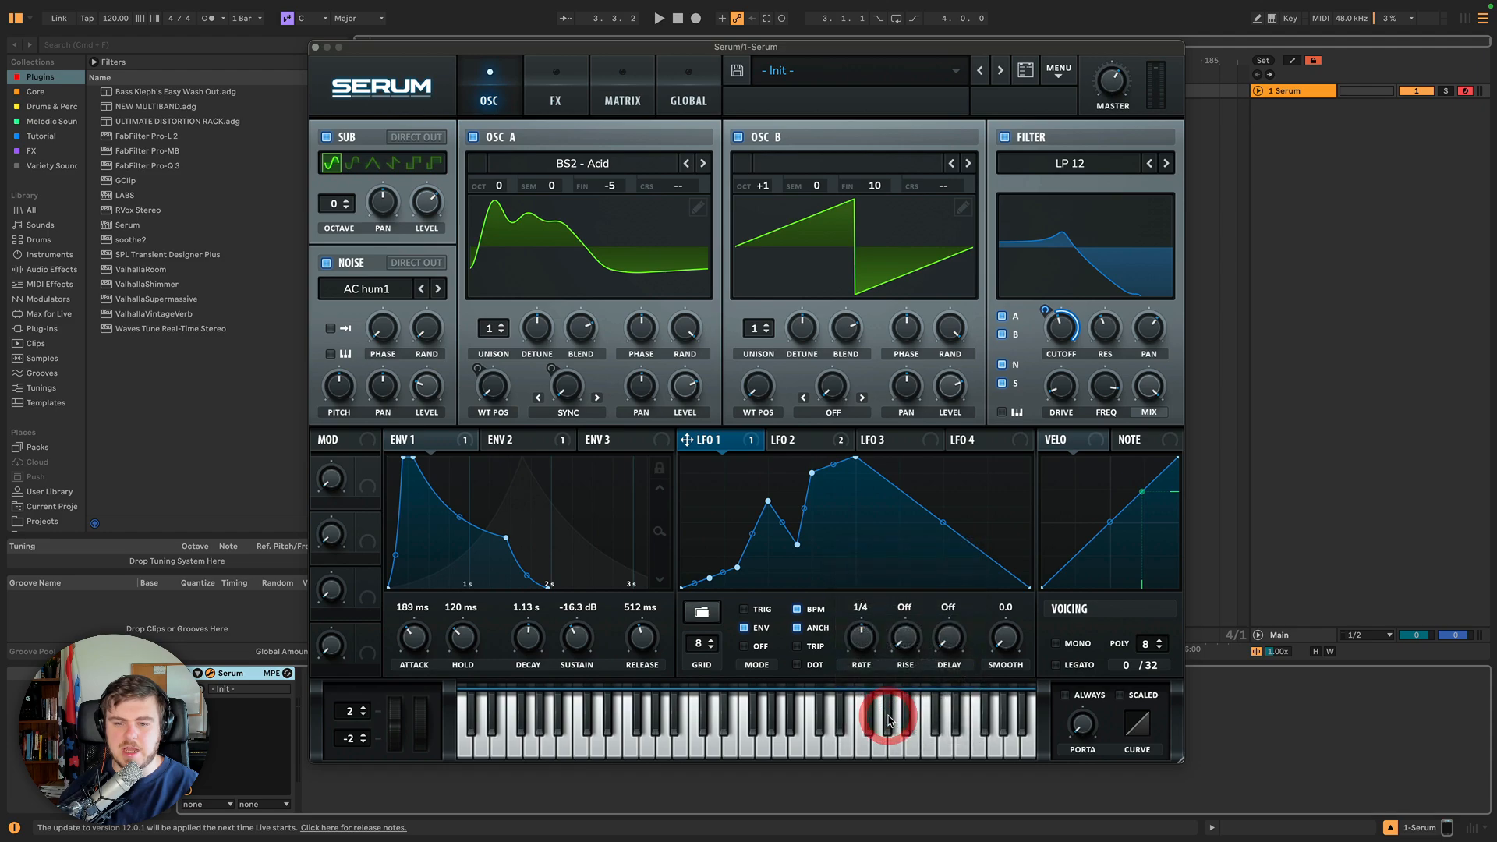
right_click(854, 491)
click(902, 651)
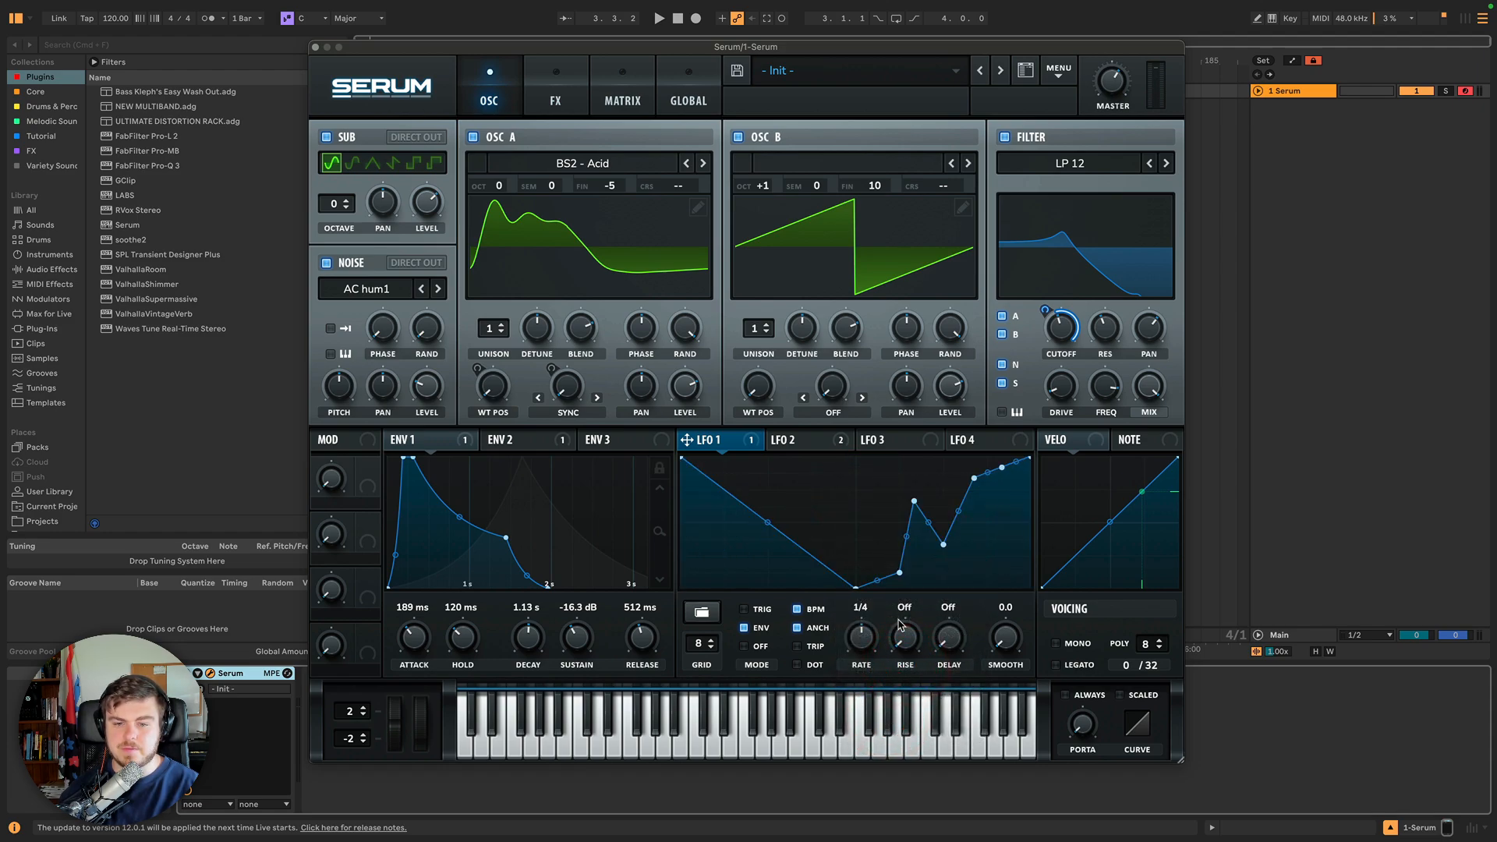
right_click(844, 491)
click(885, 667)
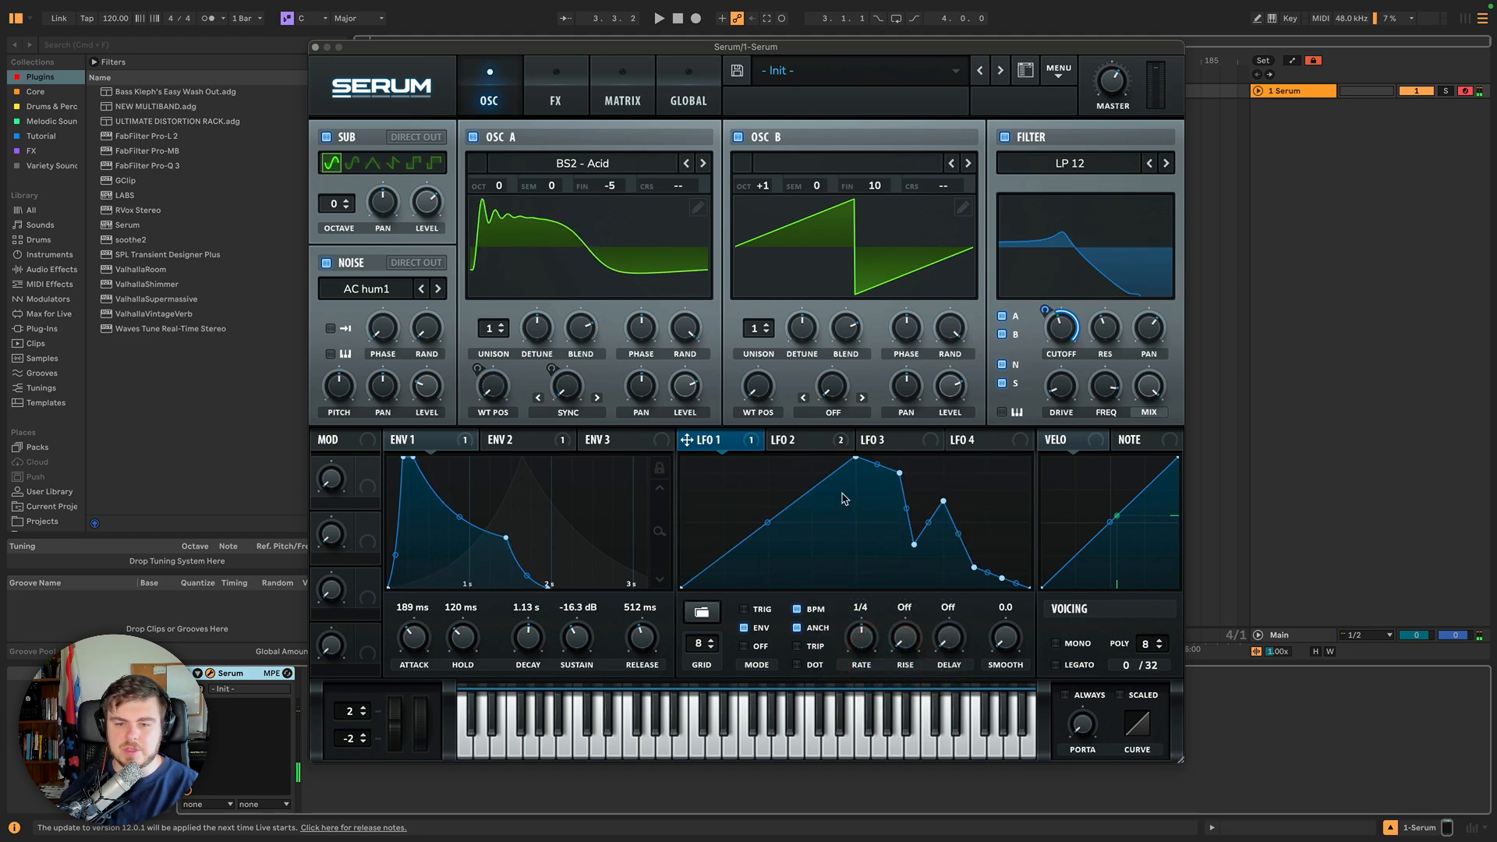
right_click(845, 492)
click(880, 677)
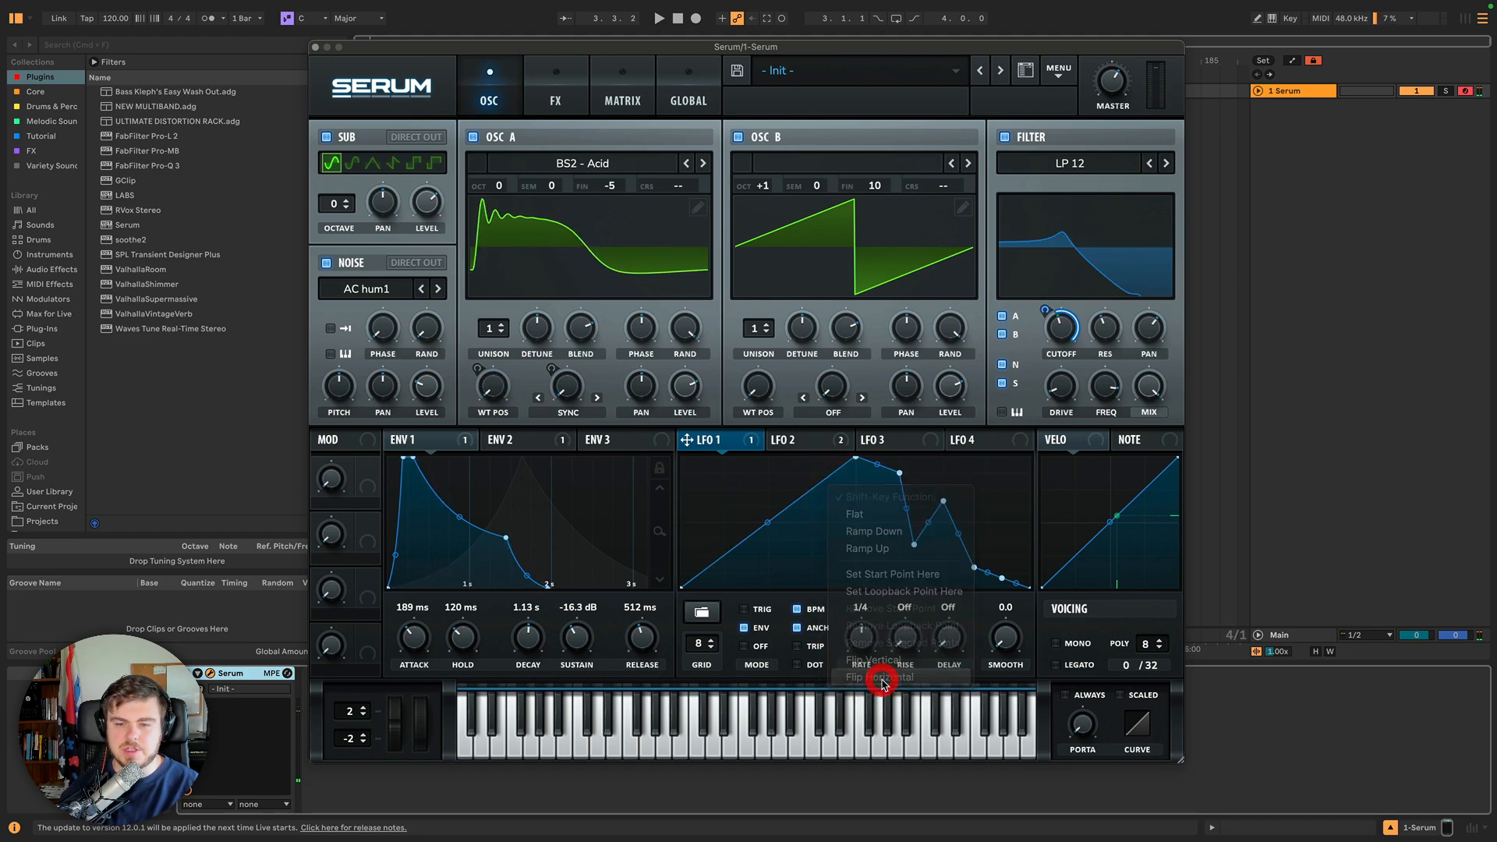
Switch between LFO 2, LFO 3 and the Velocity and Note curves to inspect them.
click(803, 439)
mouse_move(839, 442)
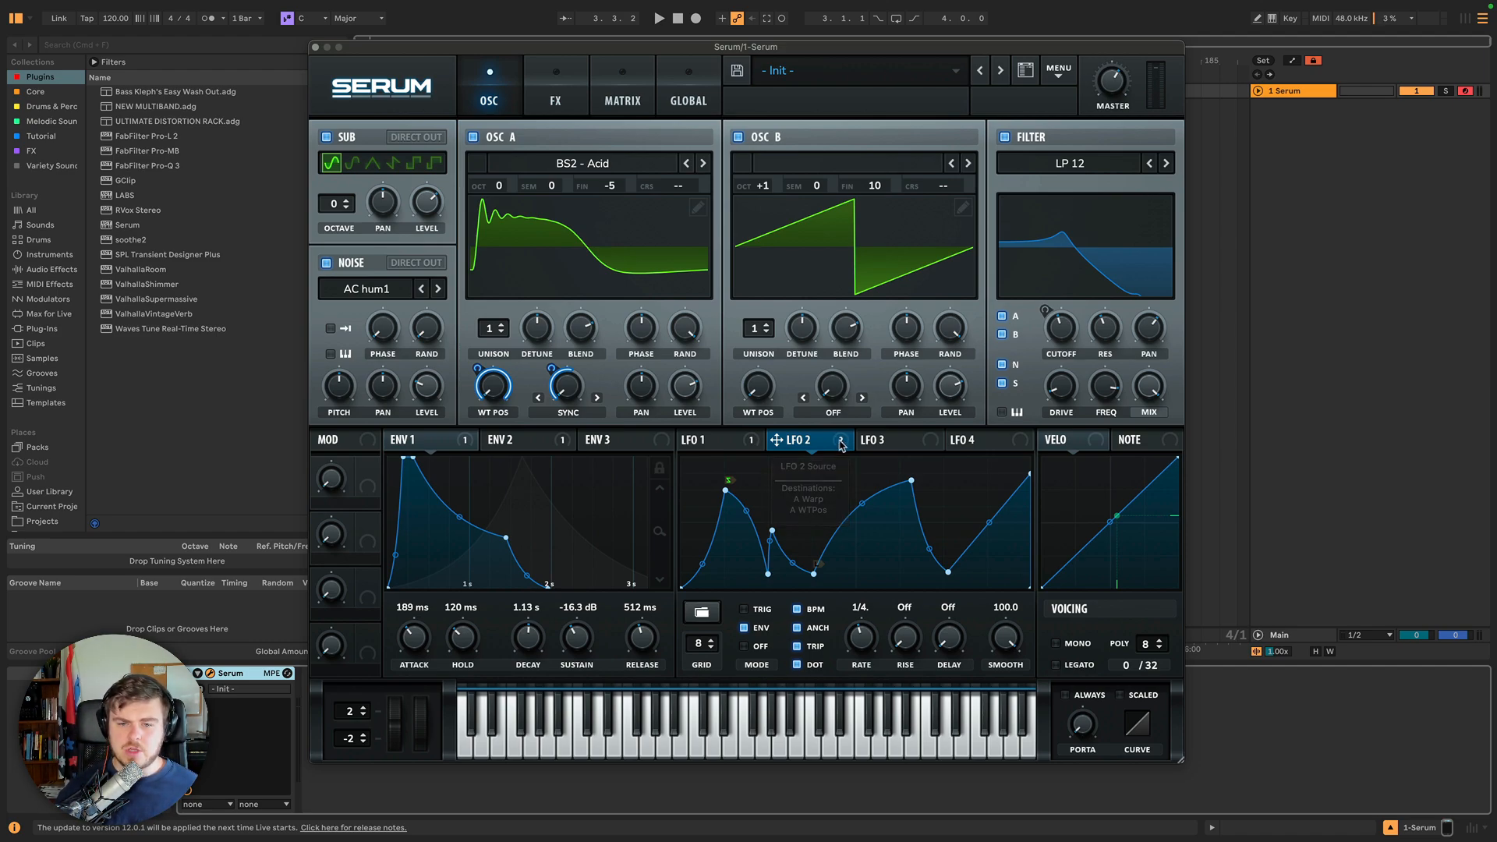
drag(840, 444, 930, 444)
key(alt)
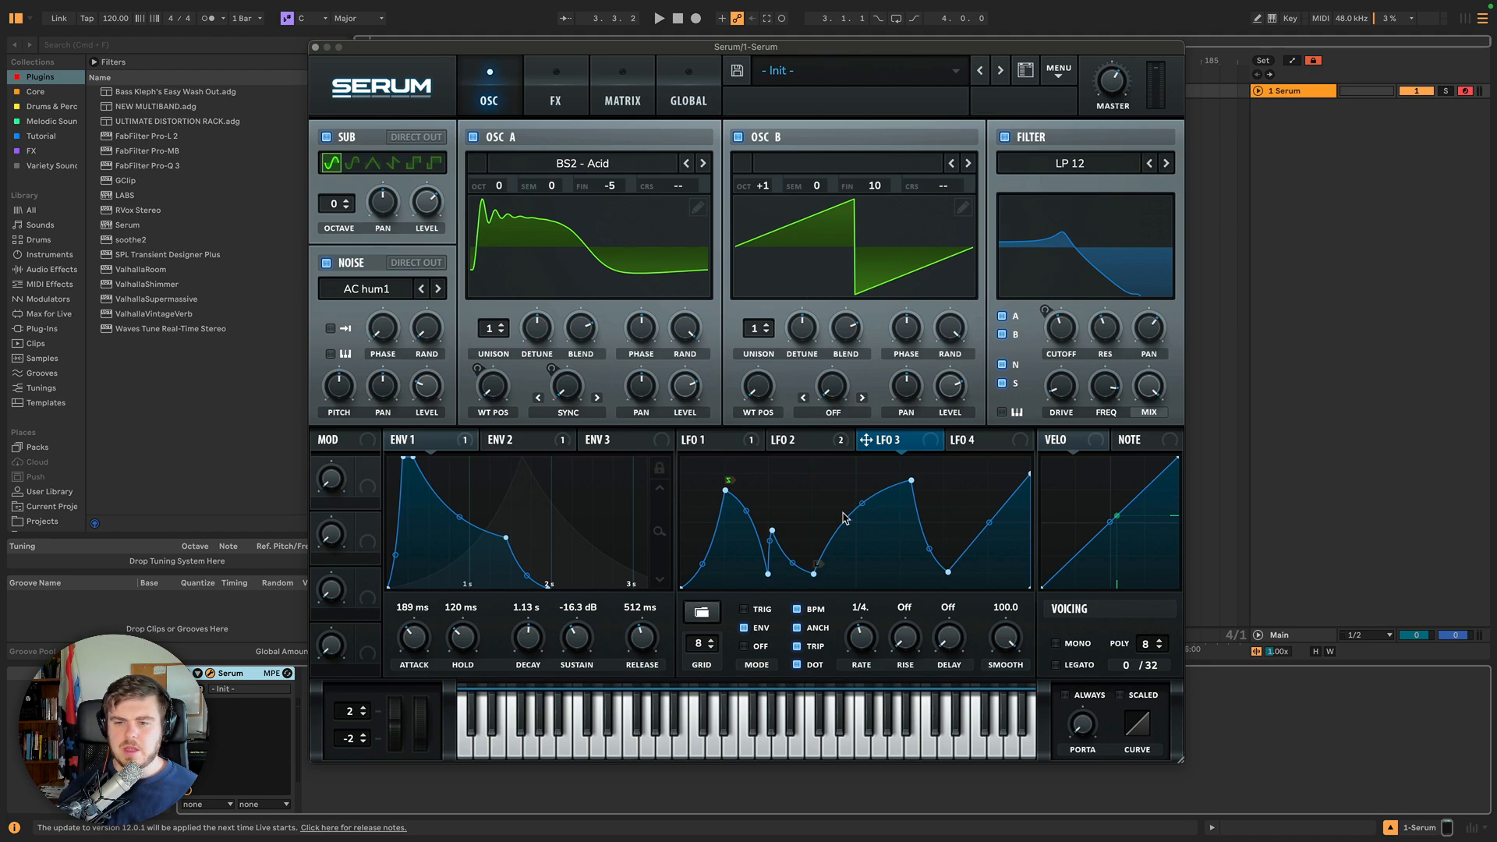
click(1087, 440)
click(1146, 440)
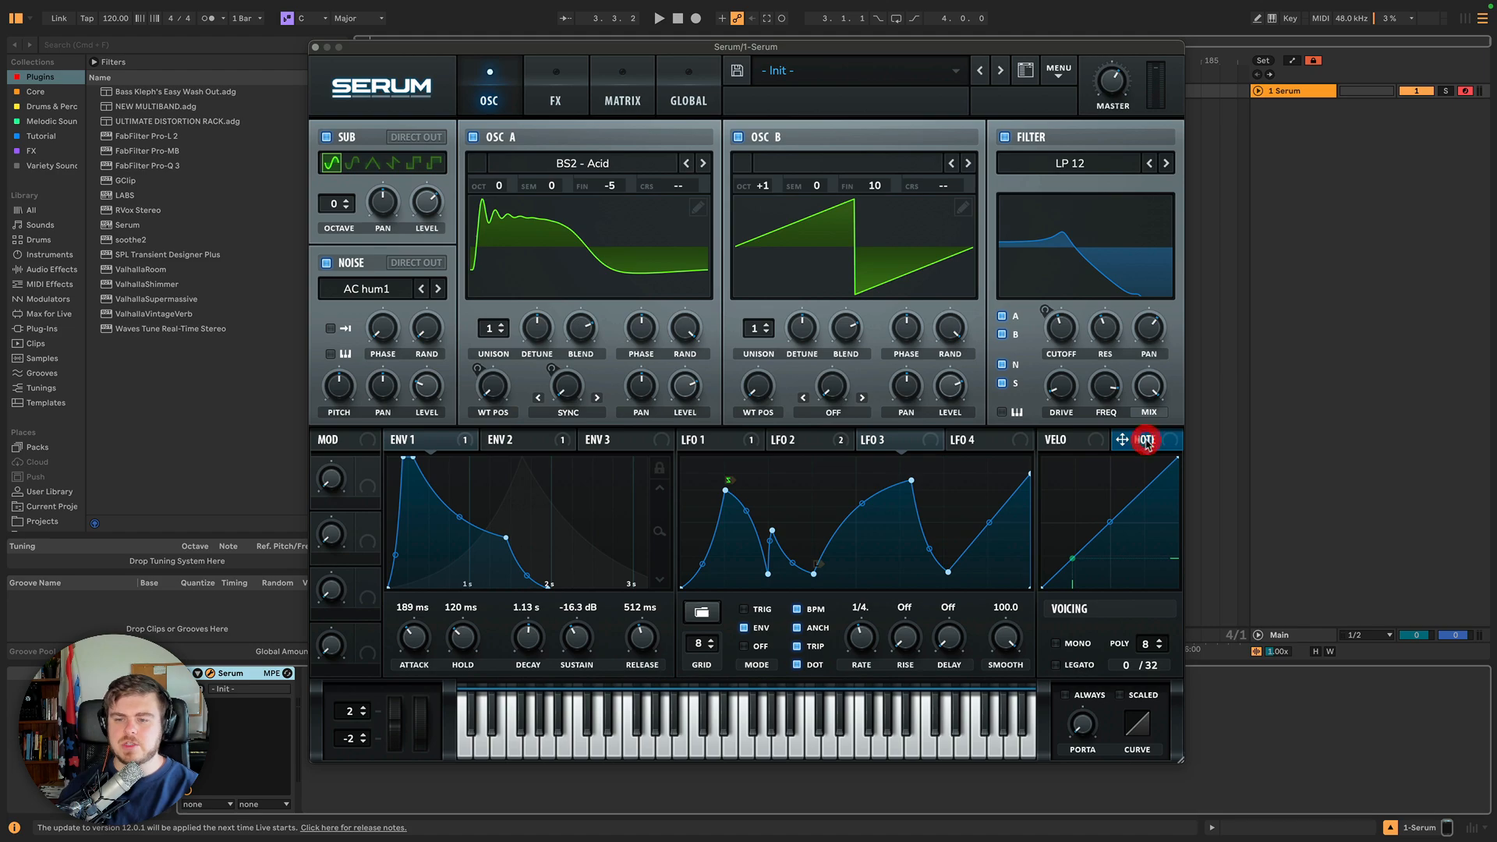
Open the Velocity curve and reshape it by moving its curve points to bend the response.
click(1098, 439)
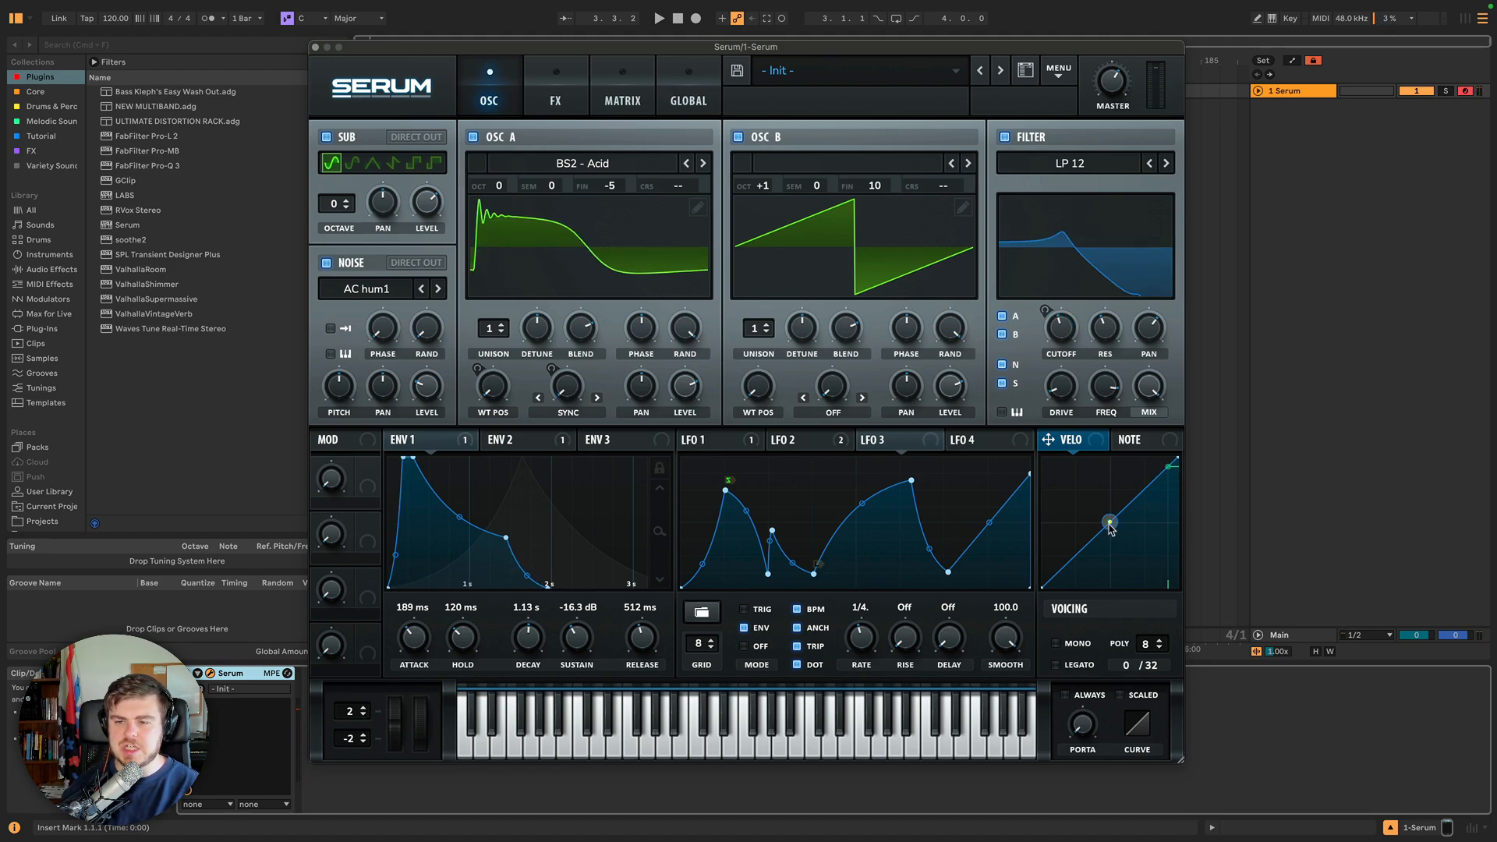
drag(1111, 529, 1094, 502)
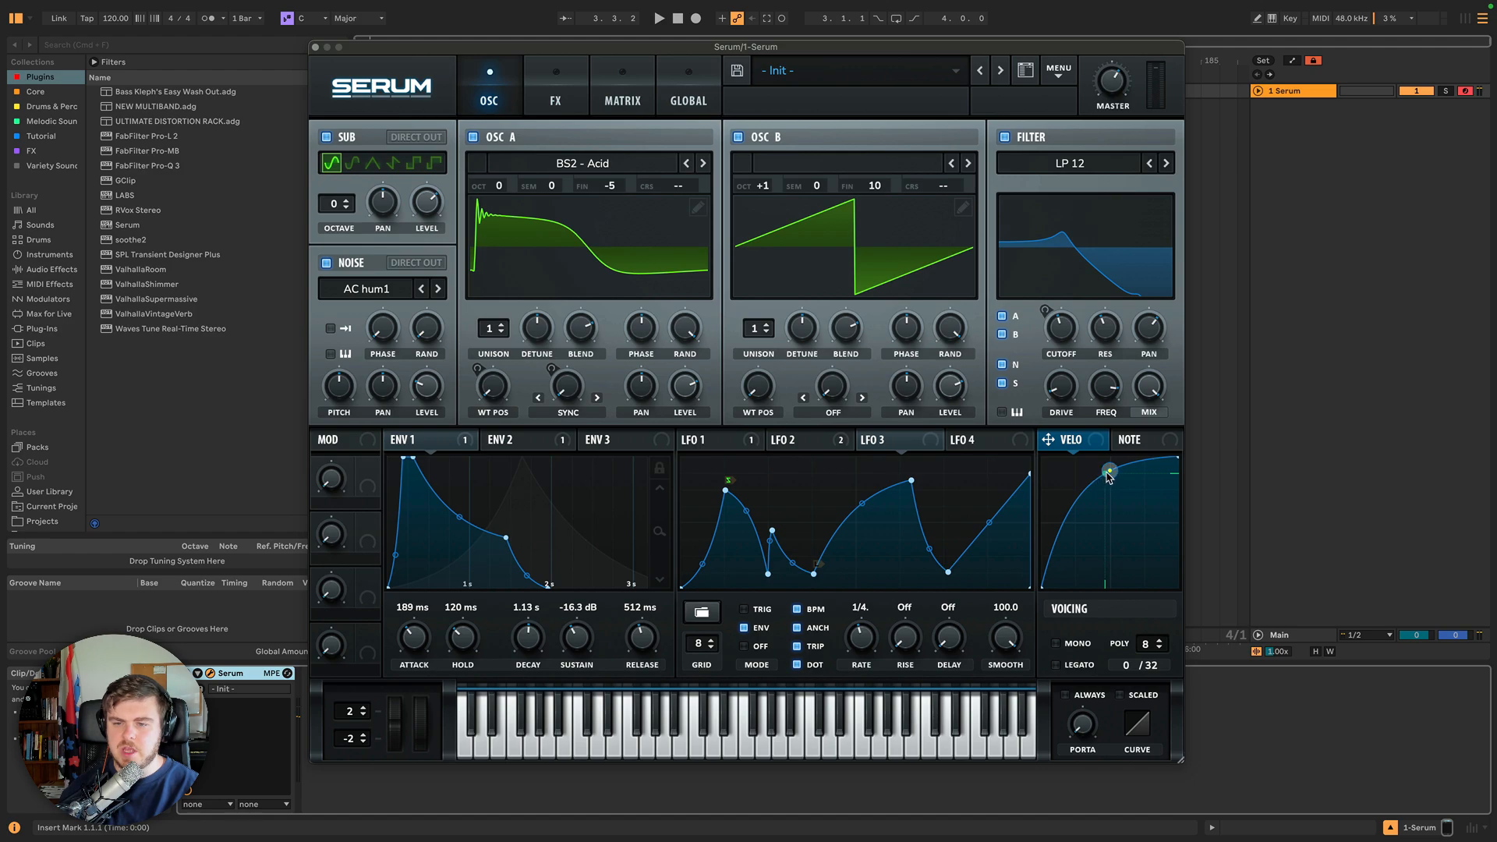
drag(1101, 480, 1119, 528)
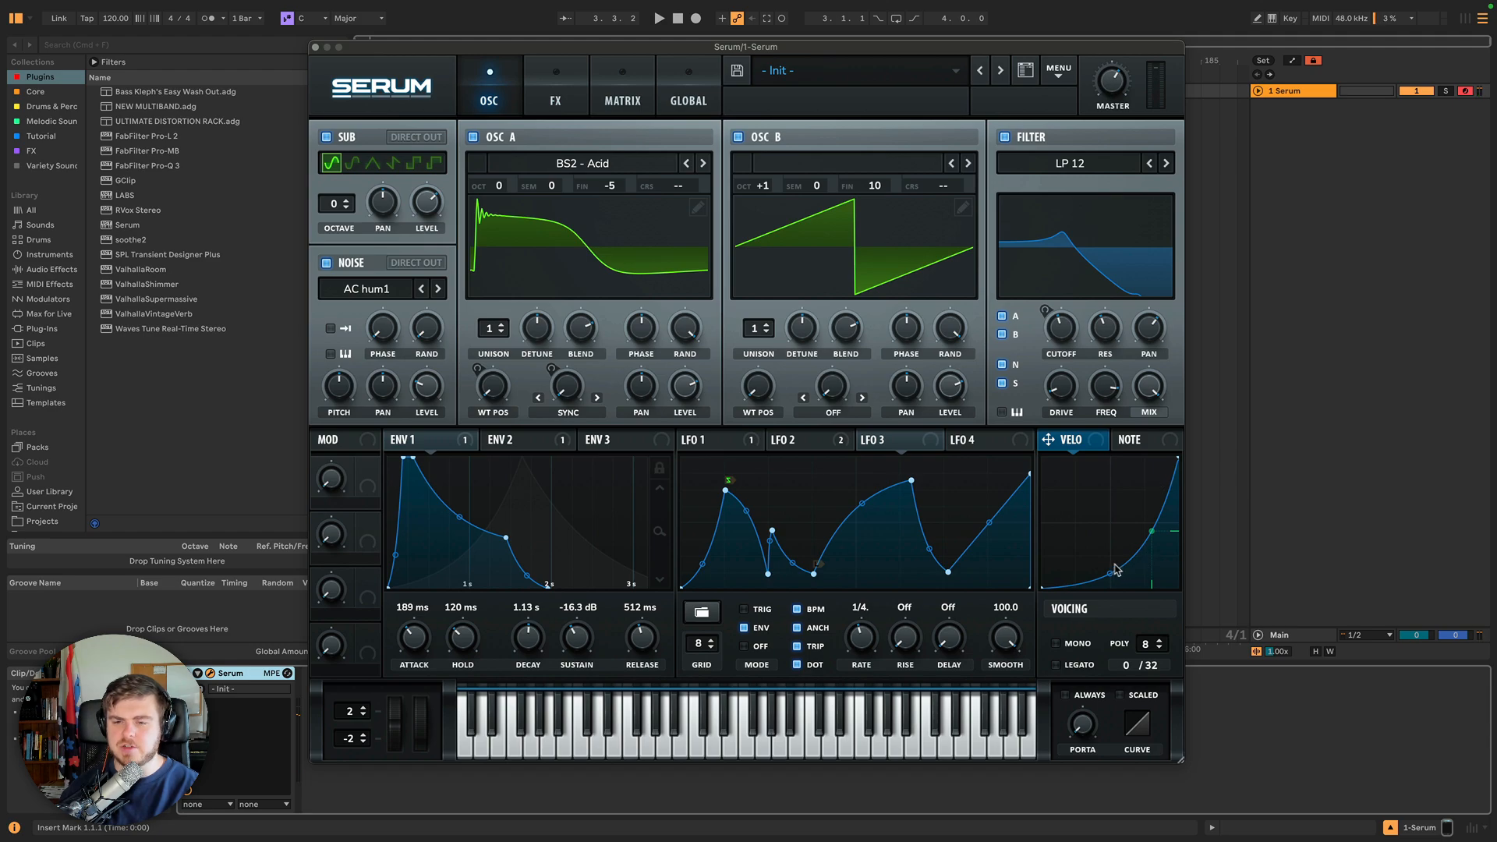
drag(1111, 573, 1111, 548)
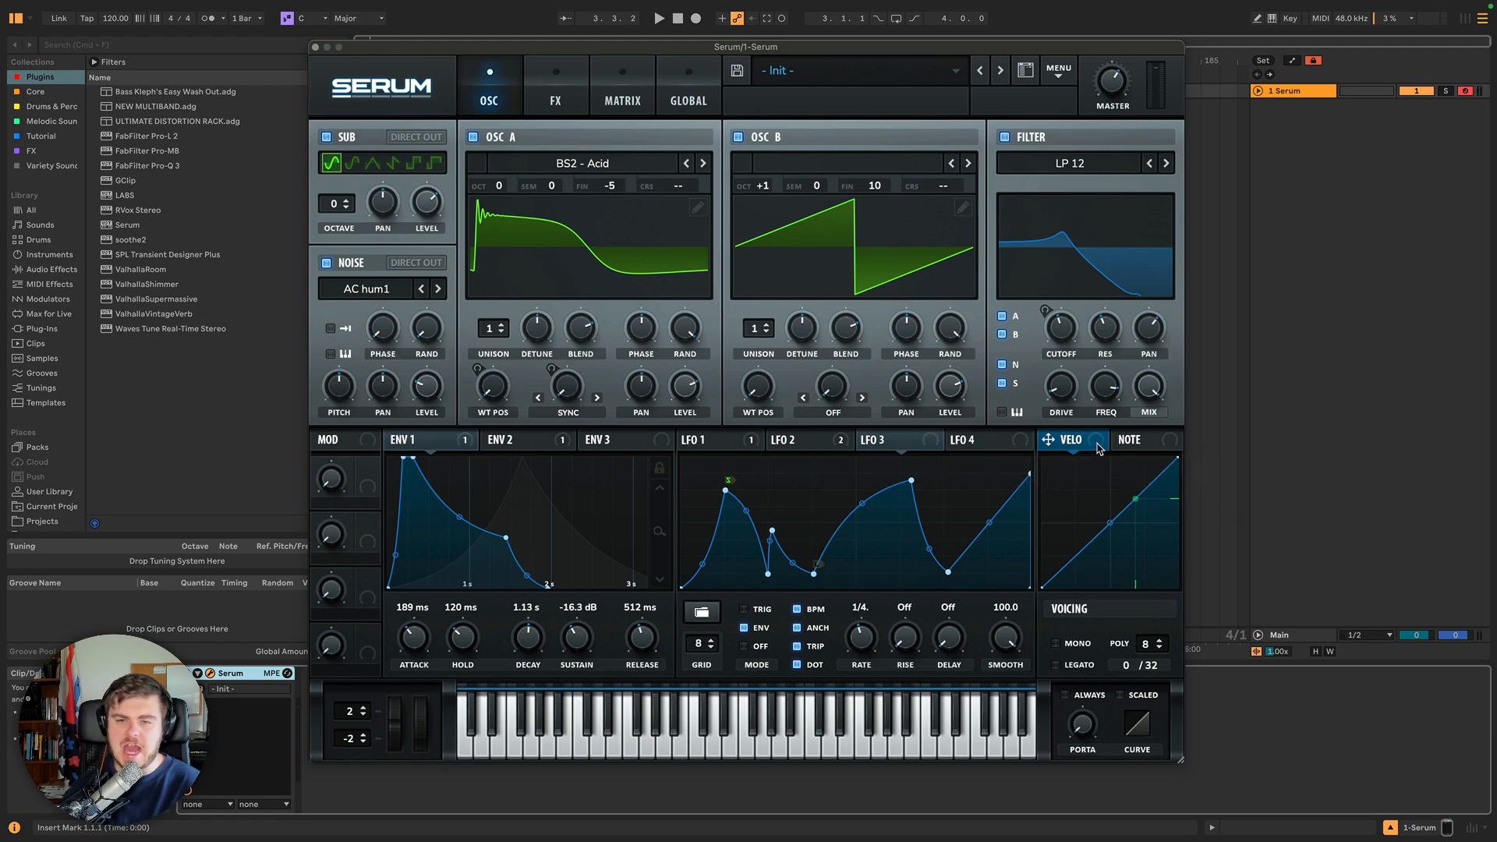
Route Velocity to Oscillator B's level knob, then remove all modulators from that knob again.
drag(1095, 446, 956, 394)
right_click(956, 394)
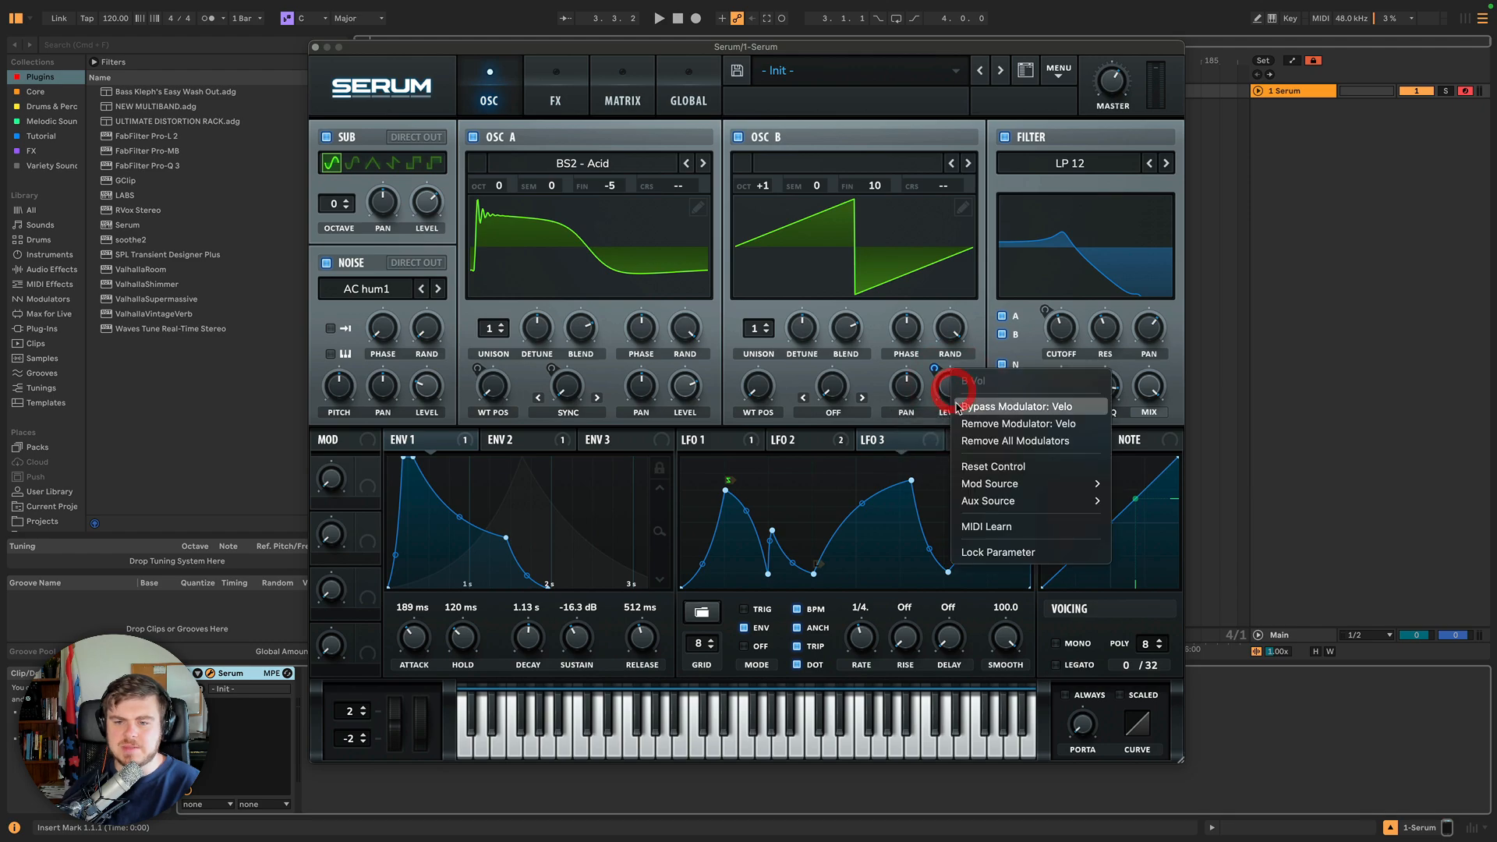
click(971, 445)
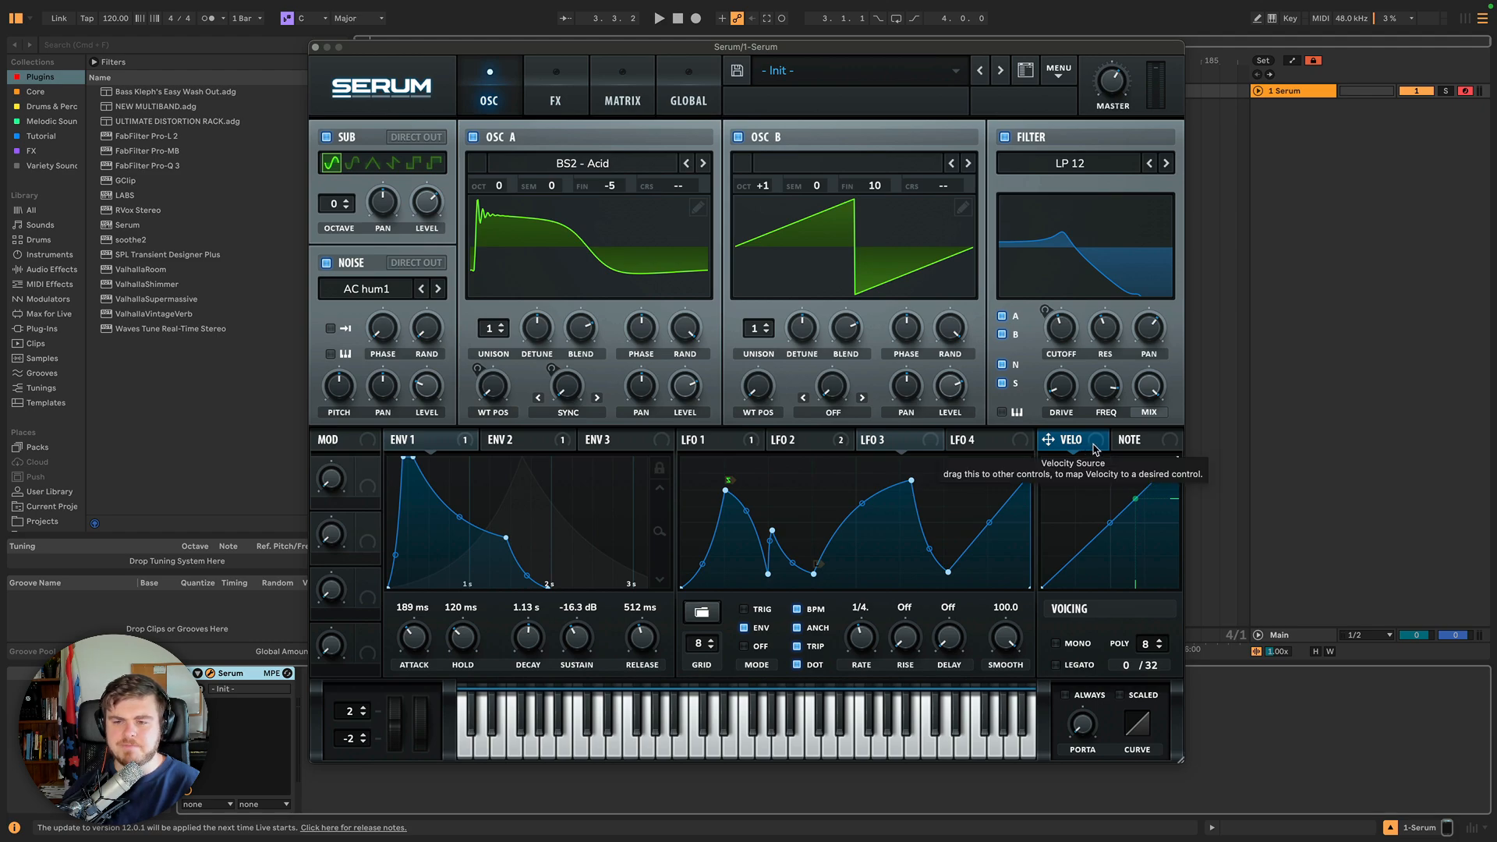
Open the Note modulation curve.
click(1132, 441)
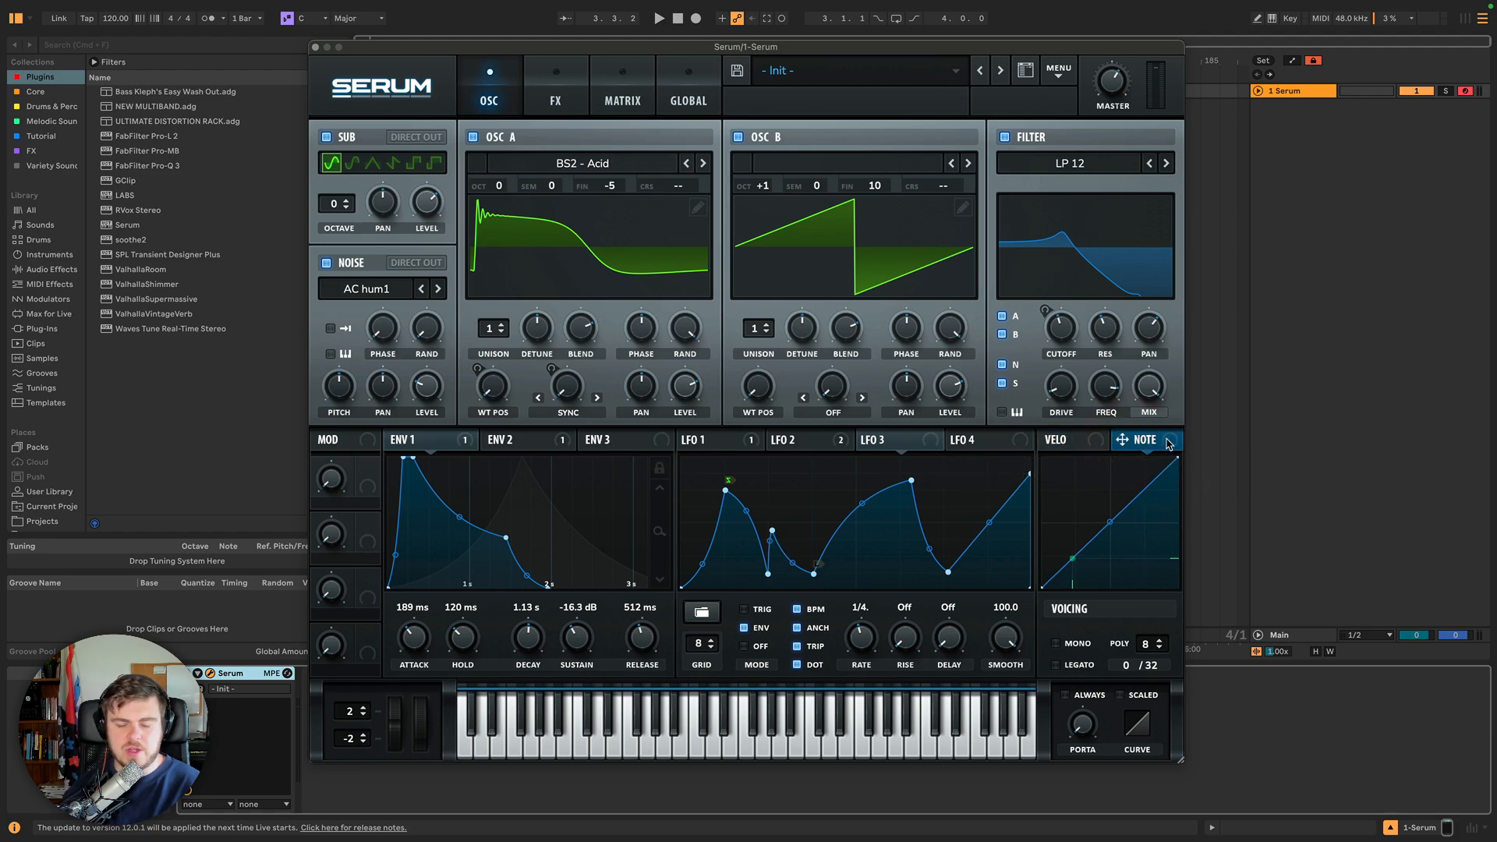
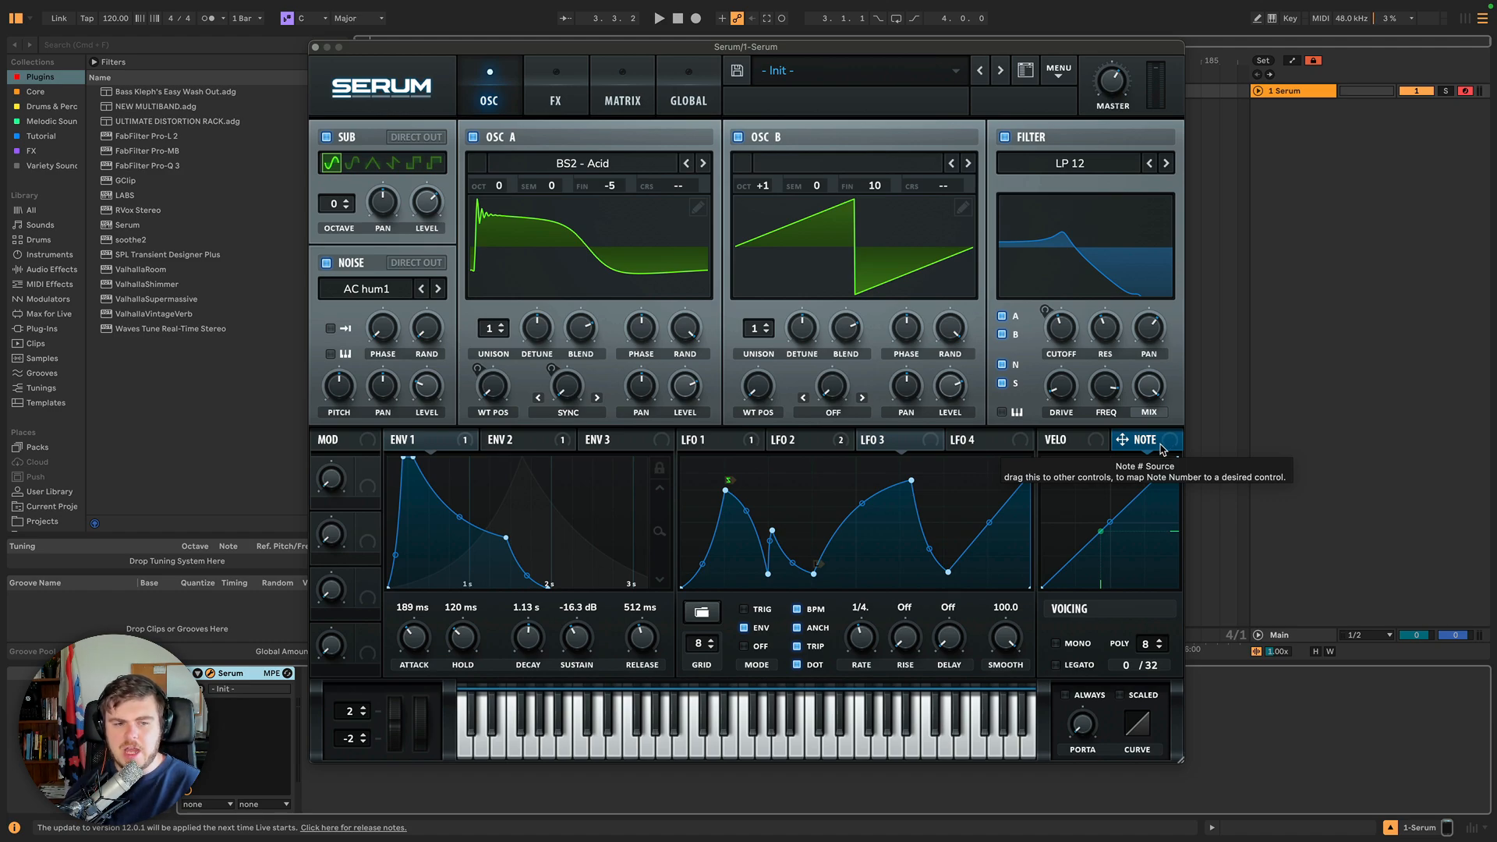
Switch between the Velocity and Note modulation curves to compare them.
click(1096, 441)
click(1141, 441)
click(1096, 443)
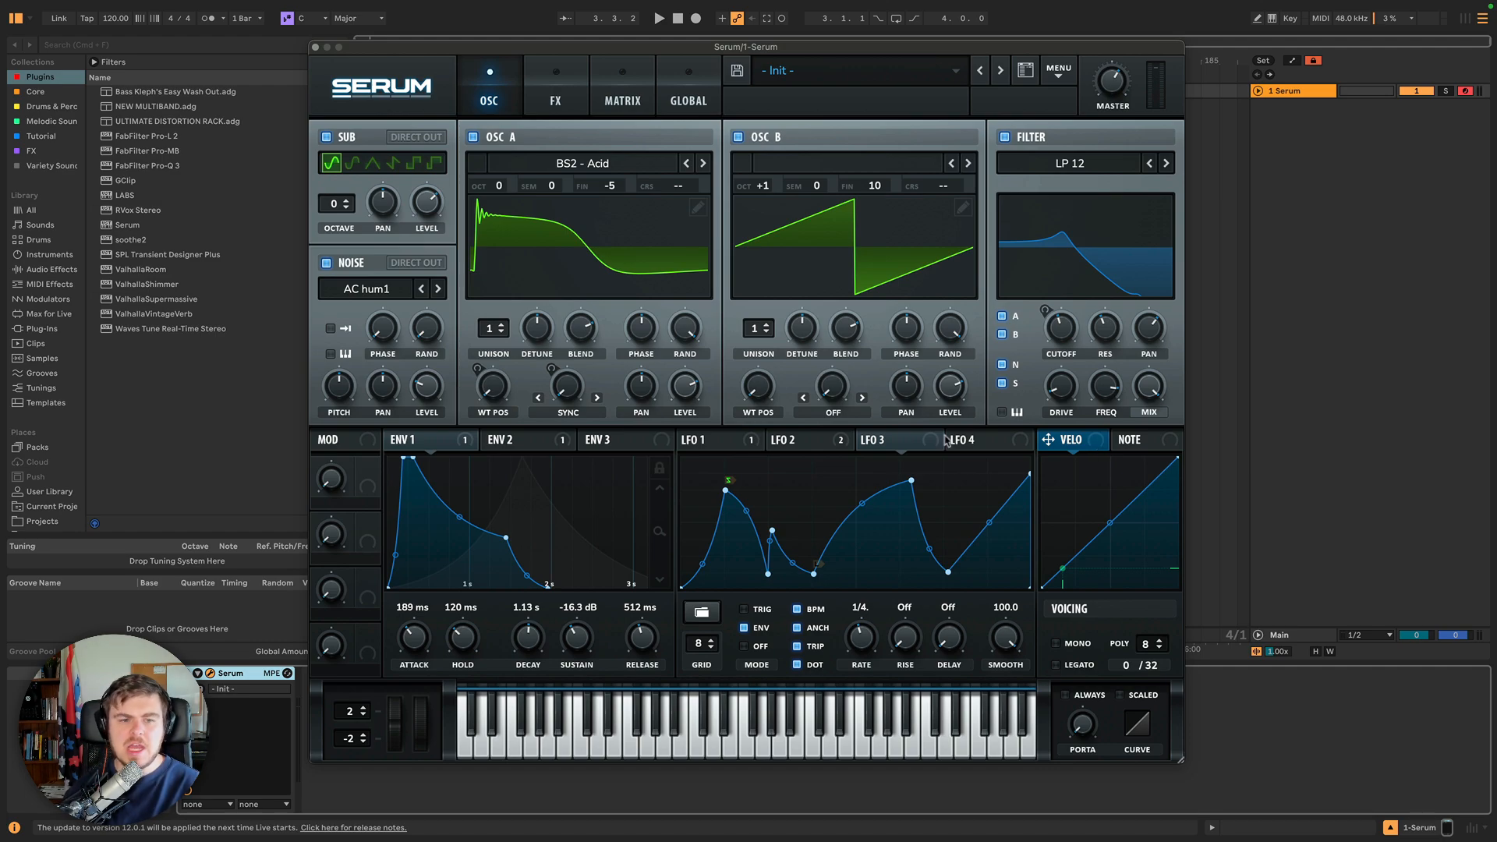
Route the mod wheel to the filter cutoff, then remove all of its destinations again.
click(362, 443)
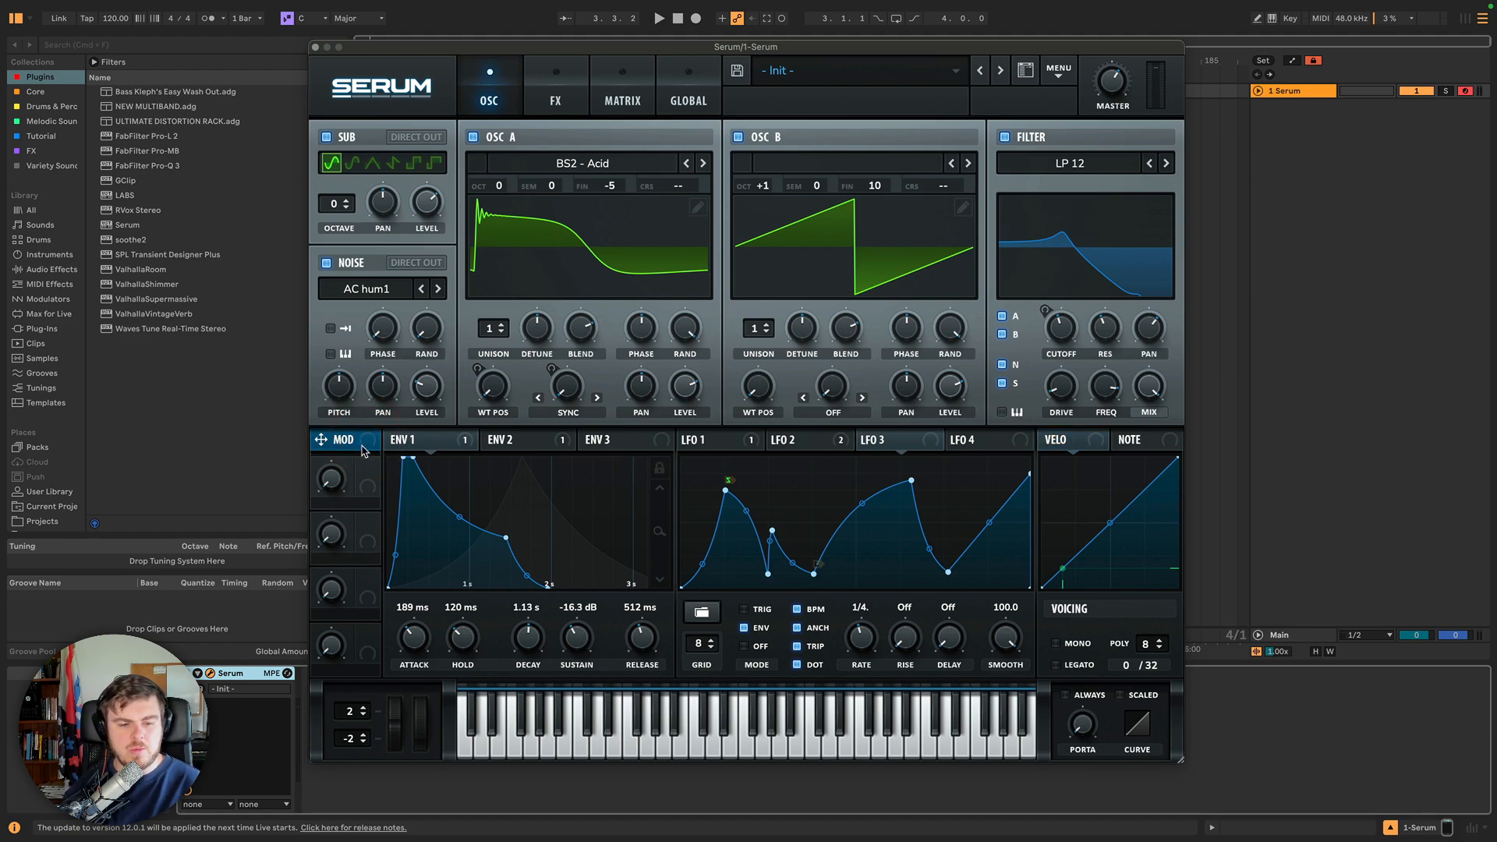
mouse_move(417, 735)
mouse_down()
mouse_move(429, 634)
mouse_move(417, 621)
mouse_move(434, 776)
mouse_move(418, 718)
mouse_up()
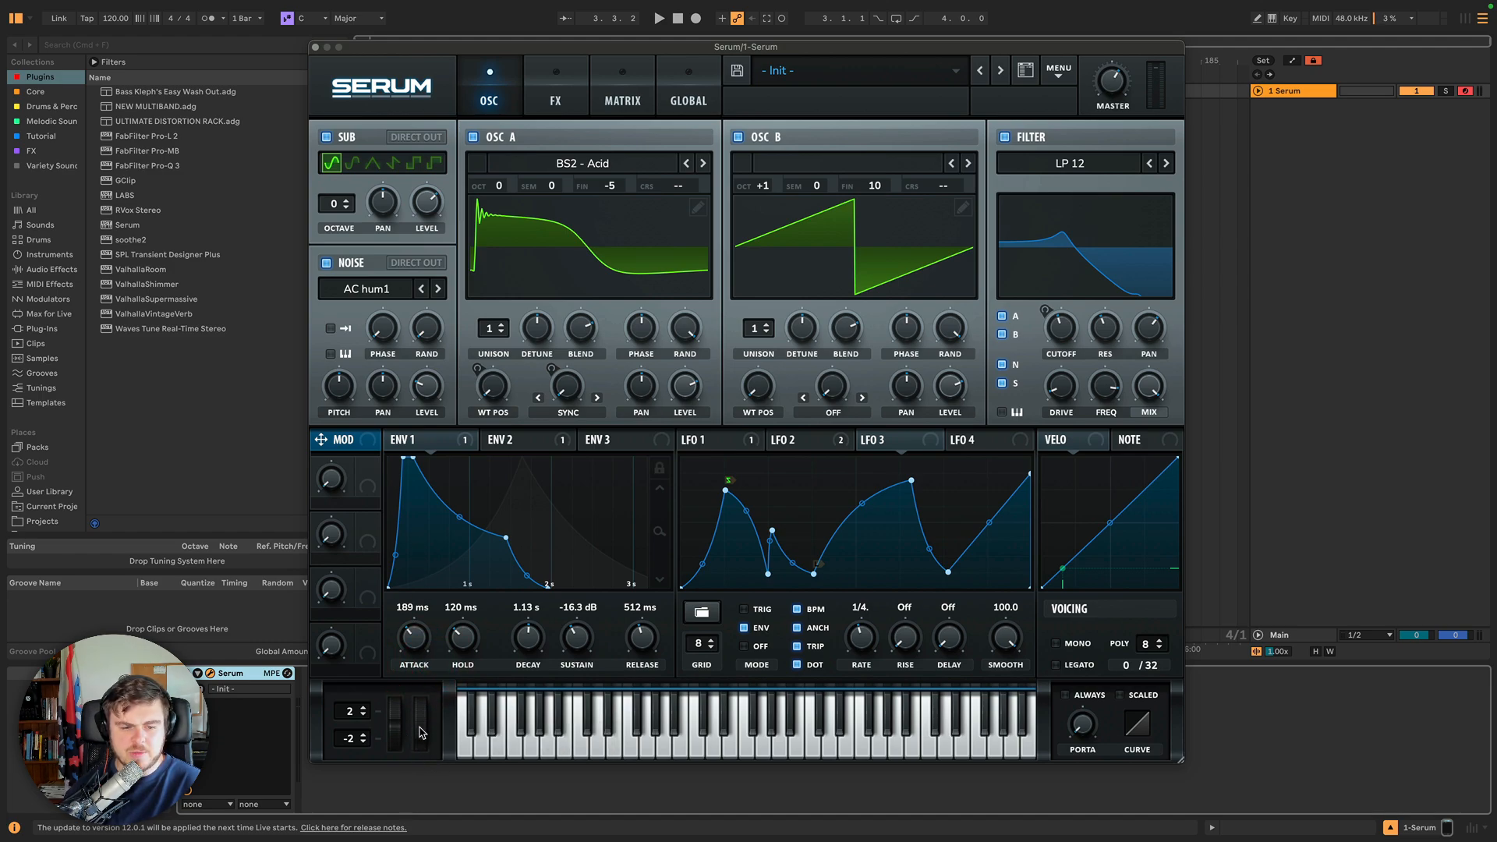
click(424, 729)
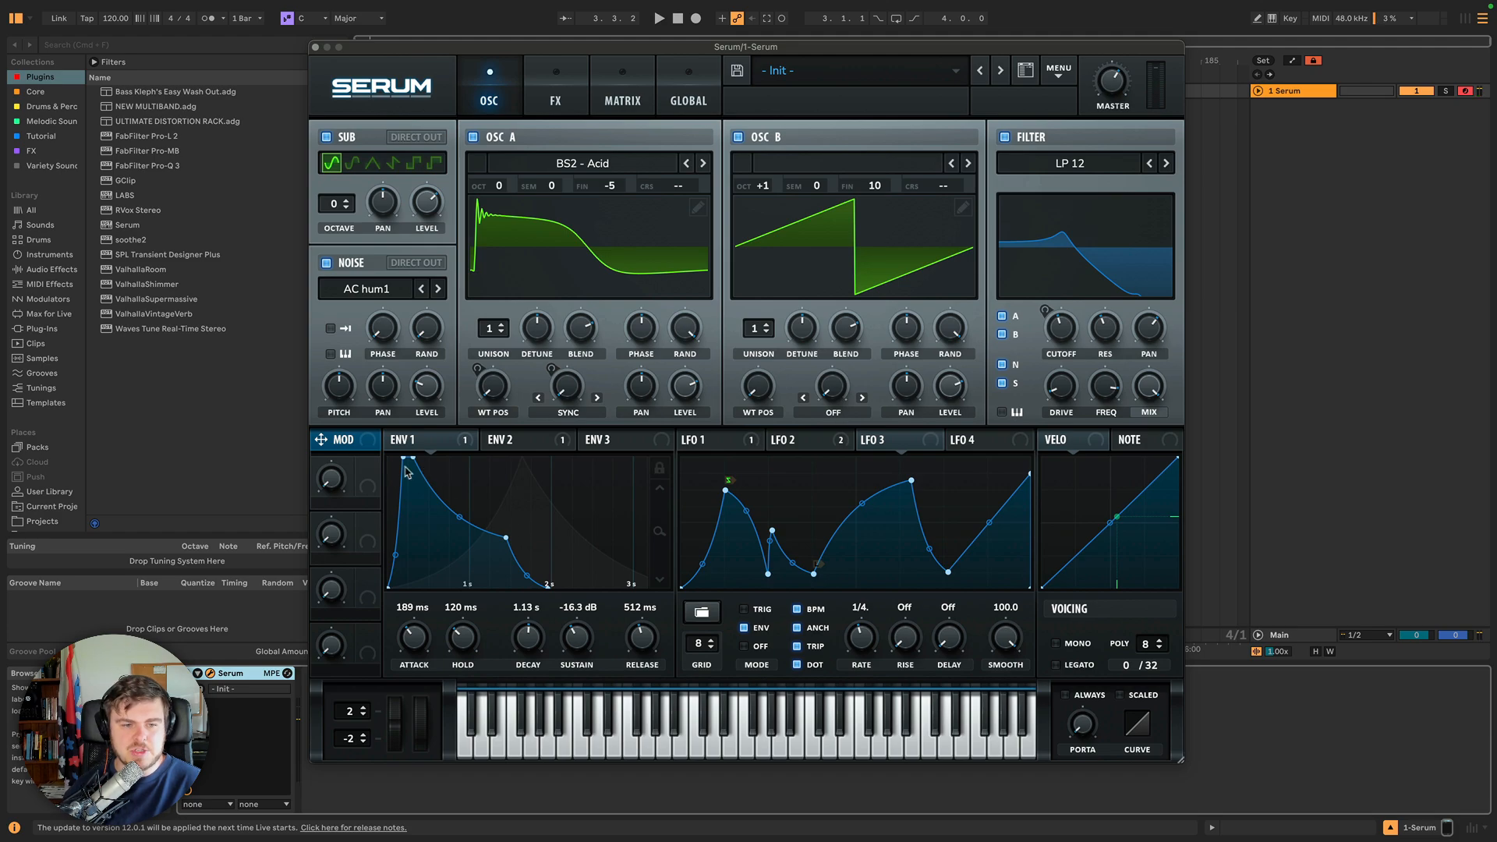
drag(382, 442, 1066, 332)
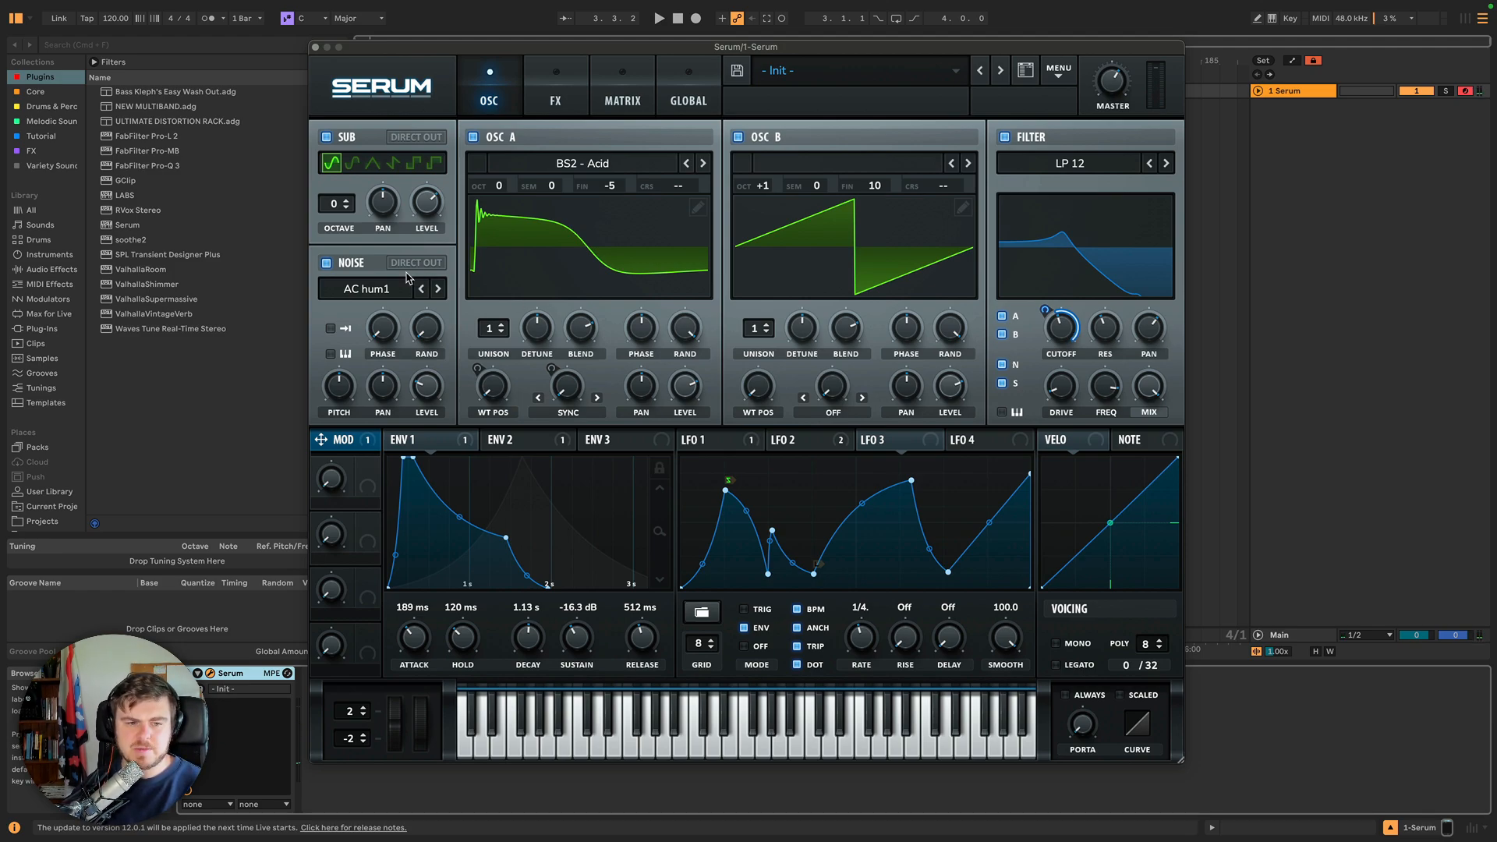
right_click(378, 450)
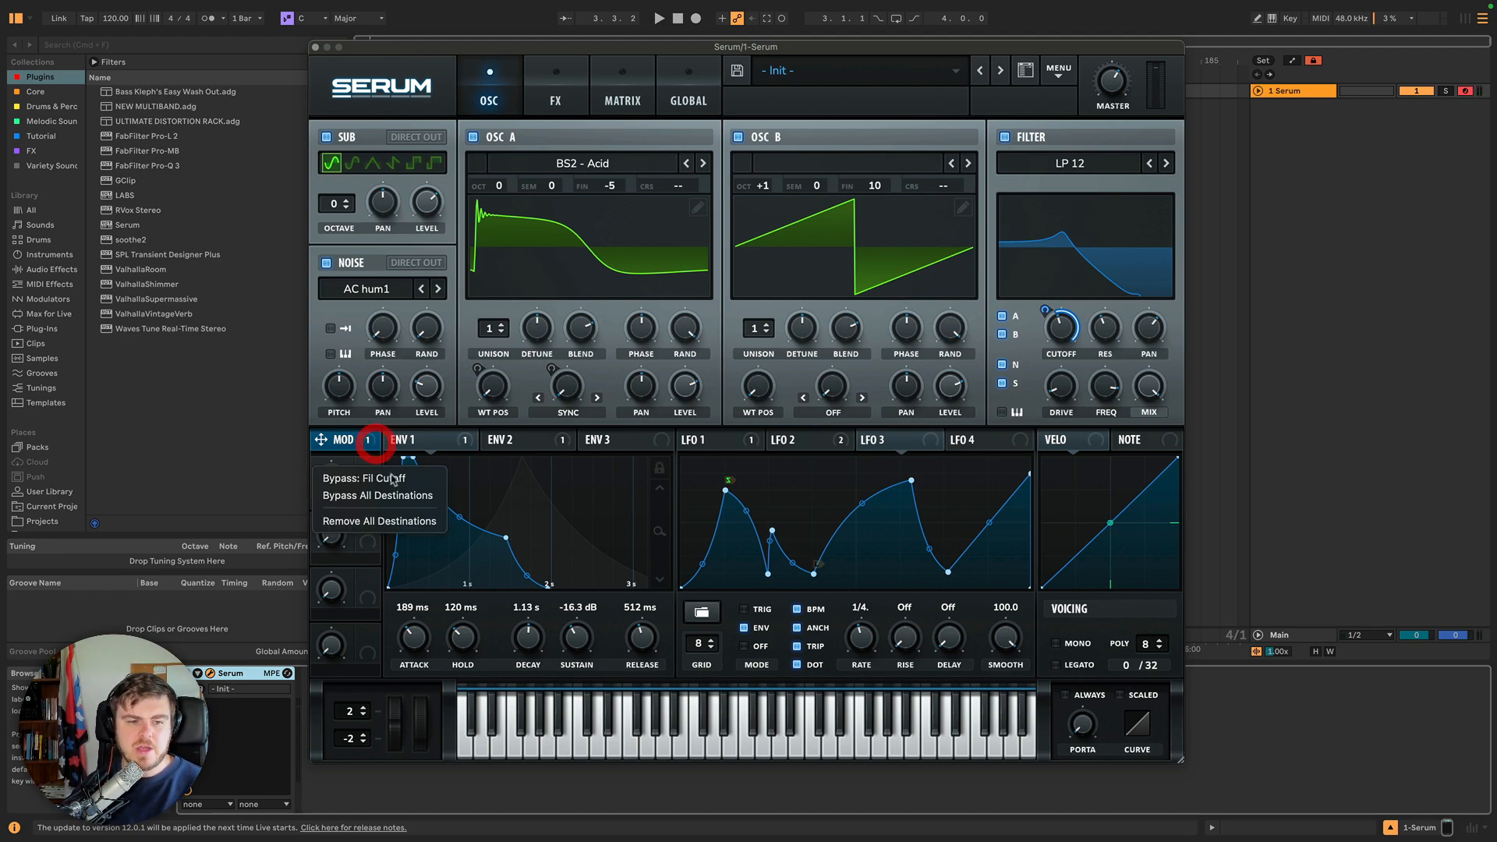
click(392, 521)
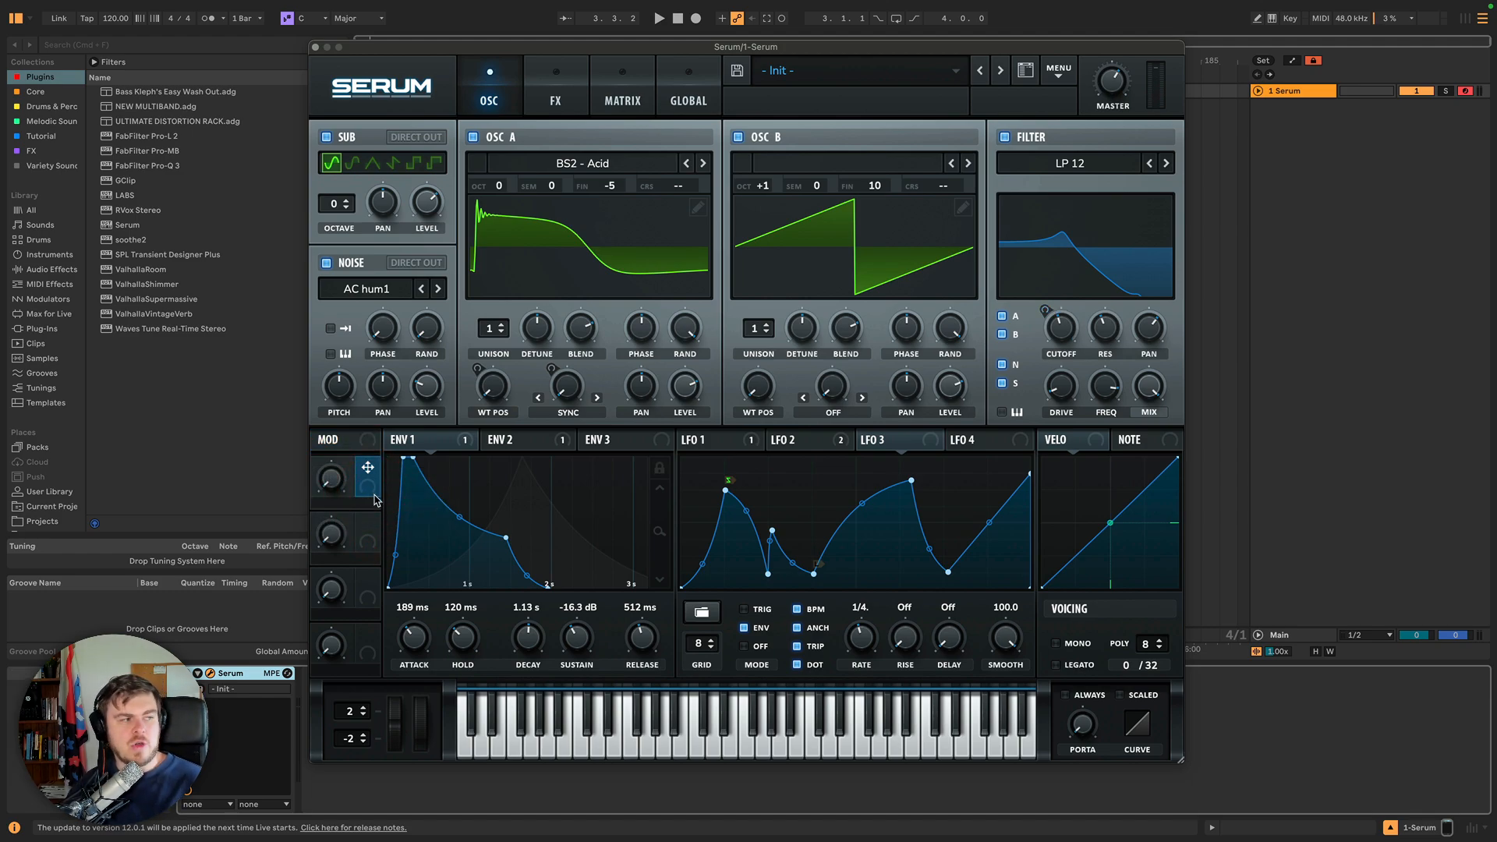
Inspect the macro slots and briefly check the modulation matrix.
click(369, 596)
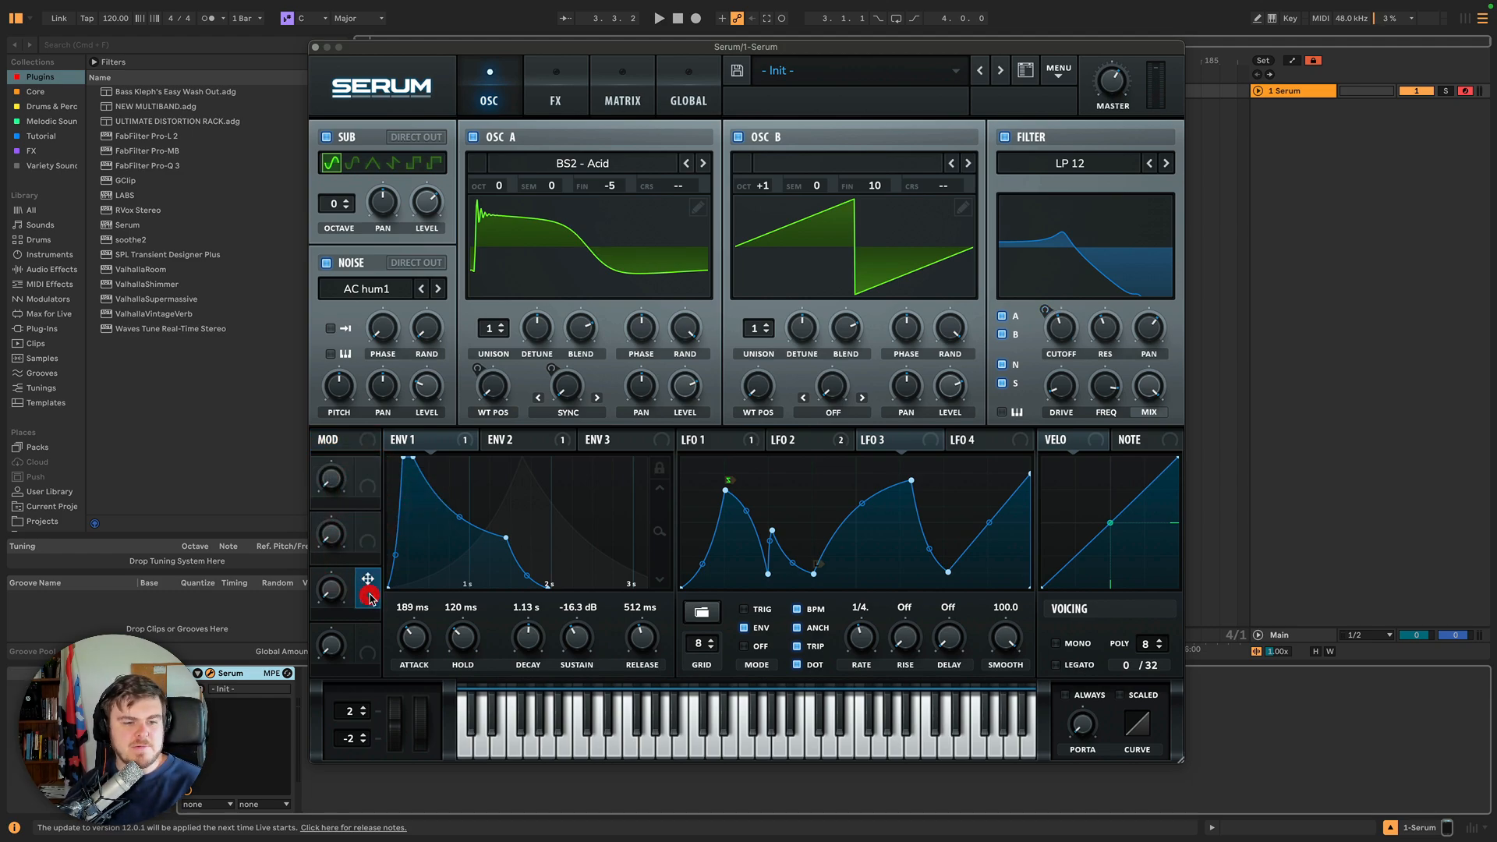
click(367, 635)
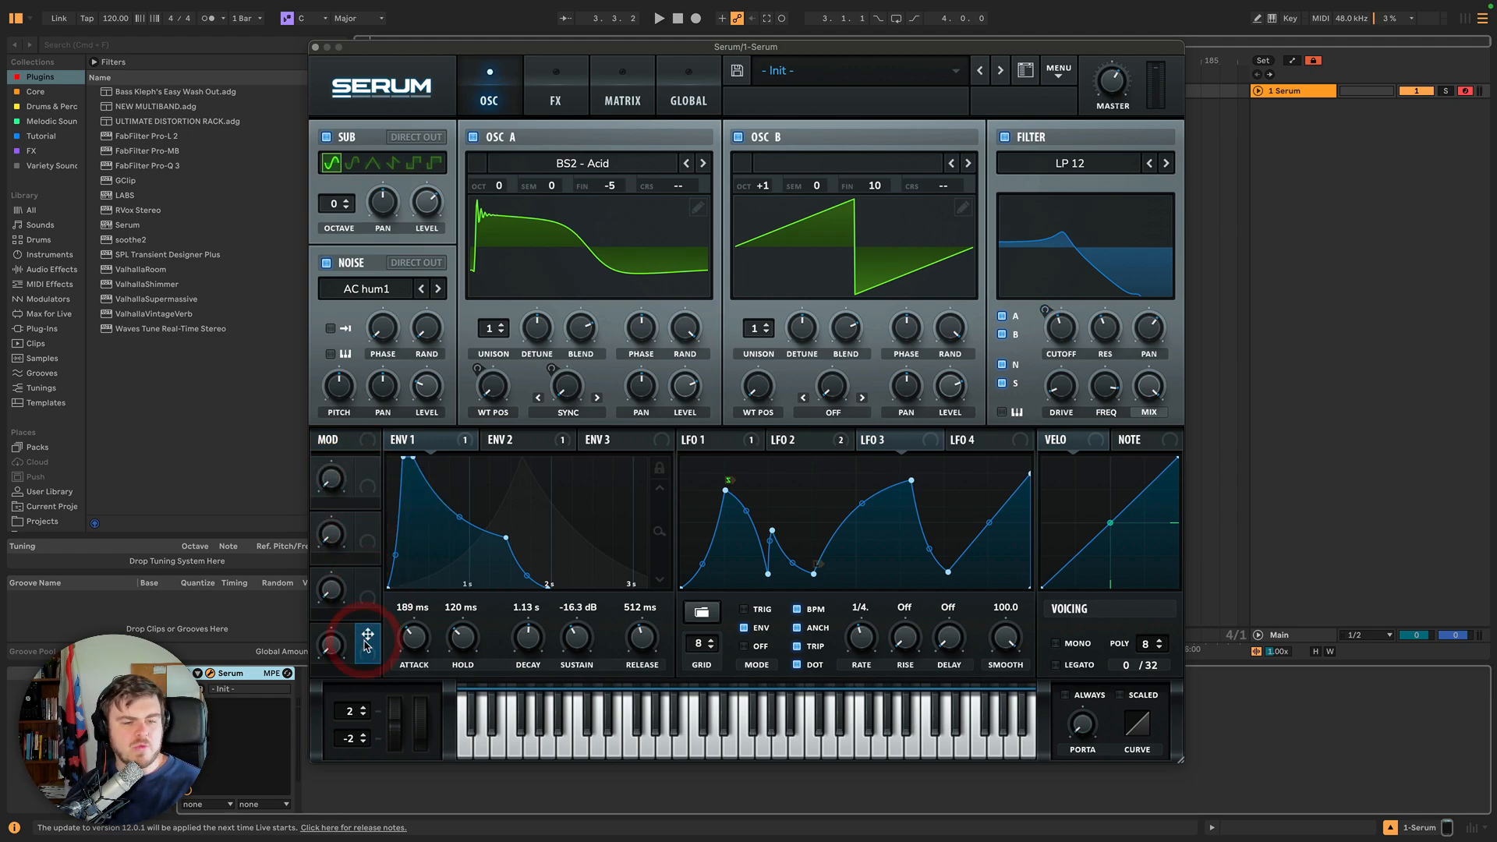
click(369, 488)
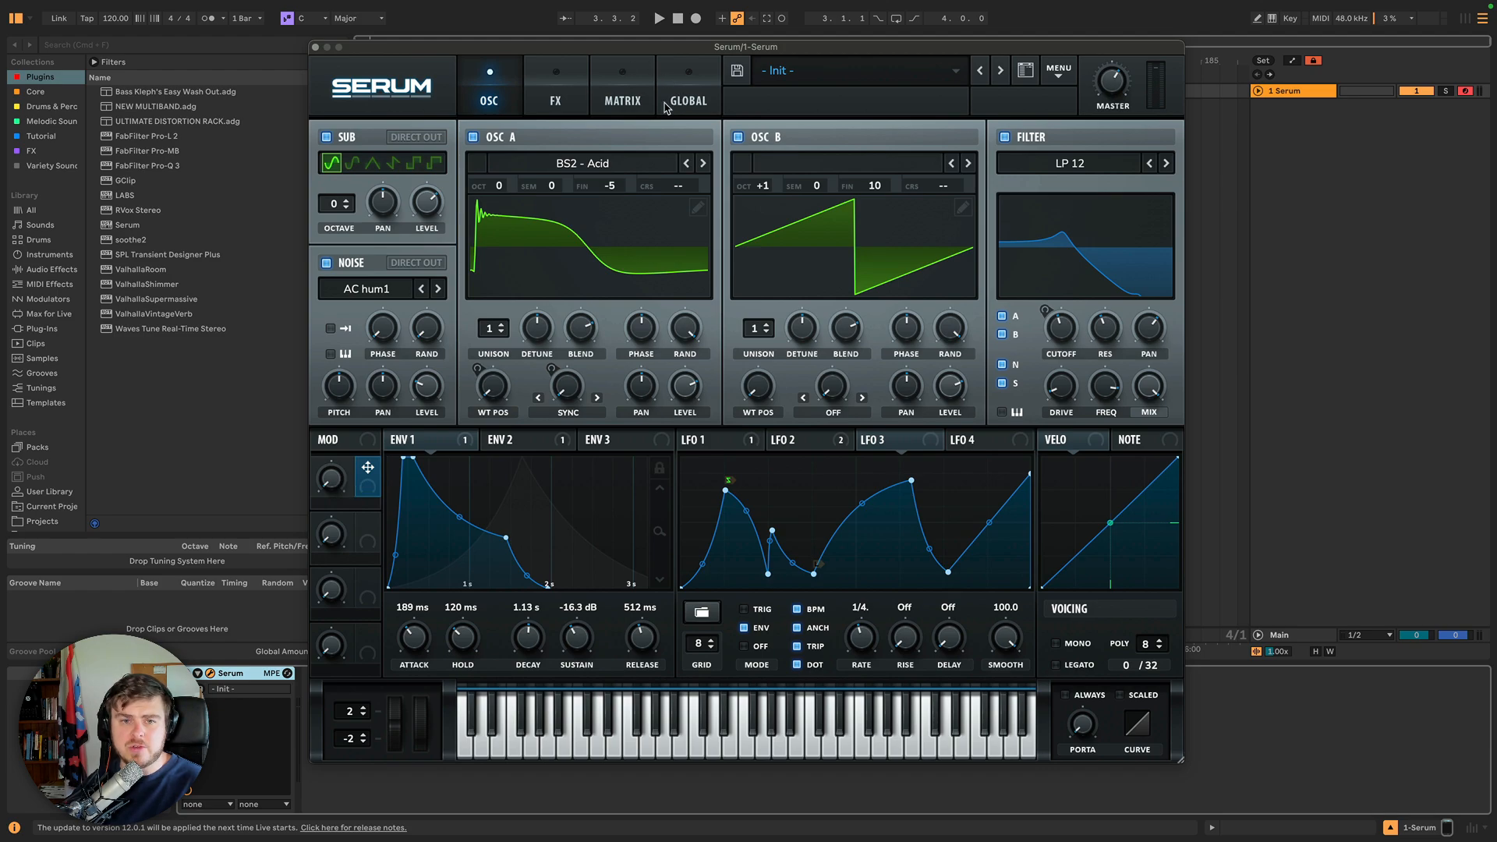
click(630, 82)
click(485, 82)
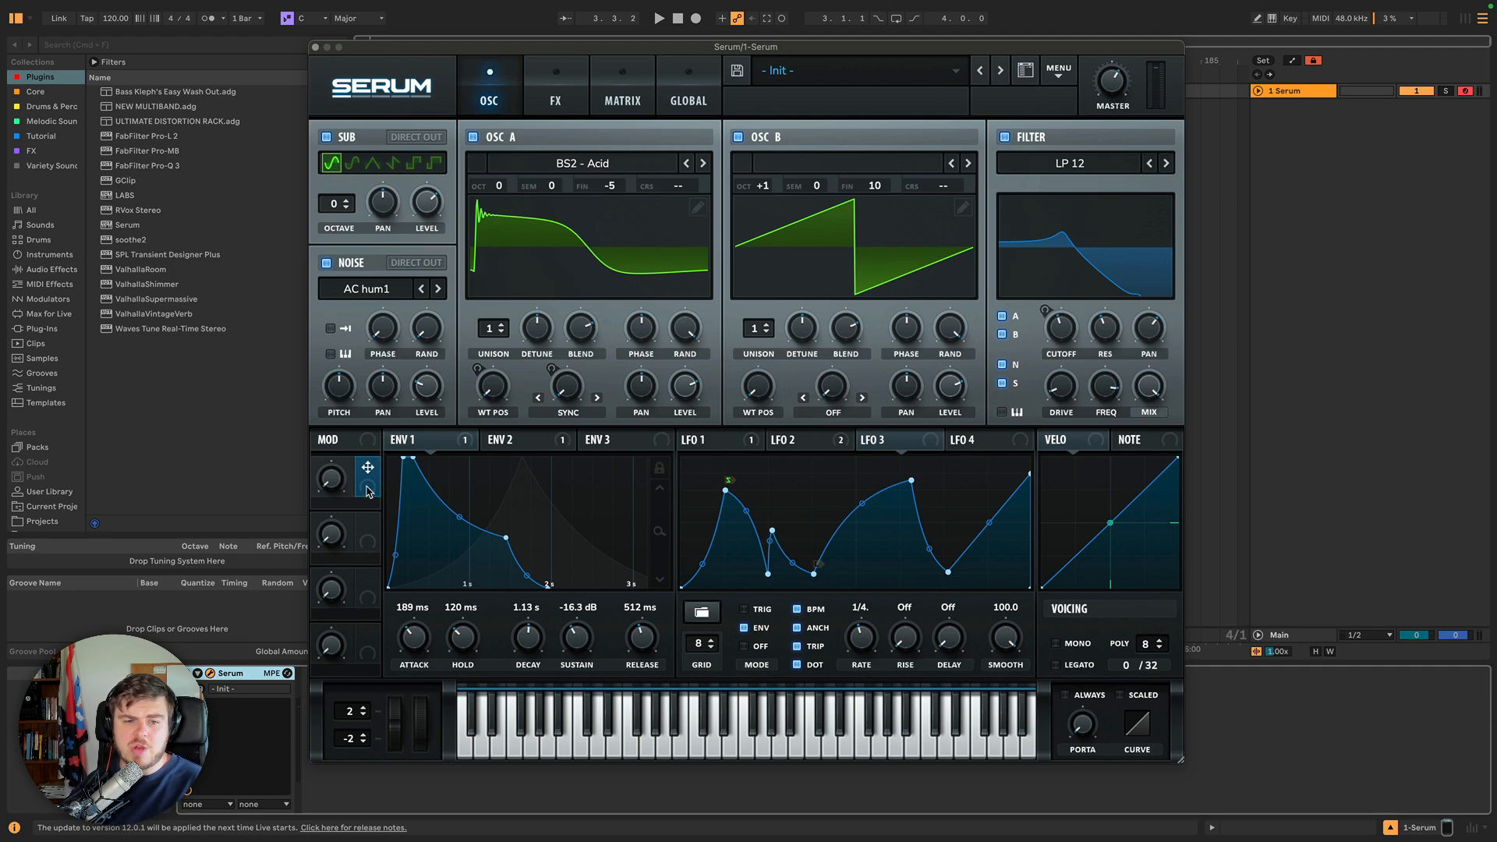
Assign Macro 1 to the noise pitch and filter resonance knobs and nudge the macro knob.
drag(368, 490, 339, 394)
drag(369, 491, 1106, 331)
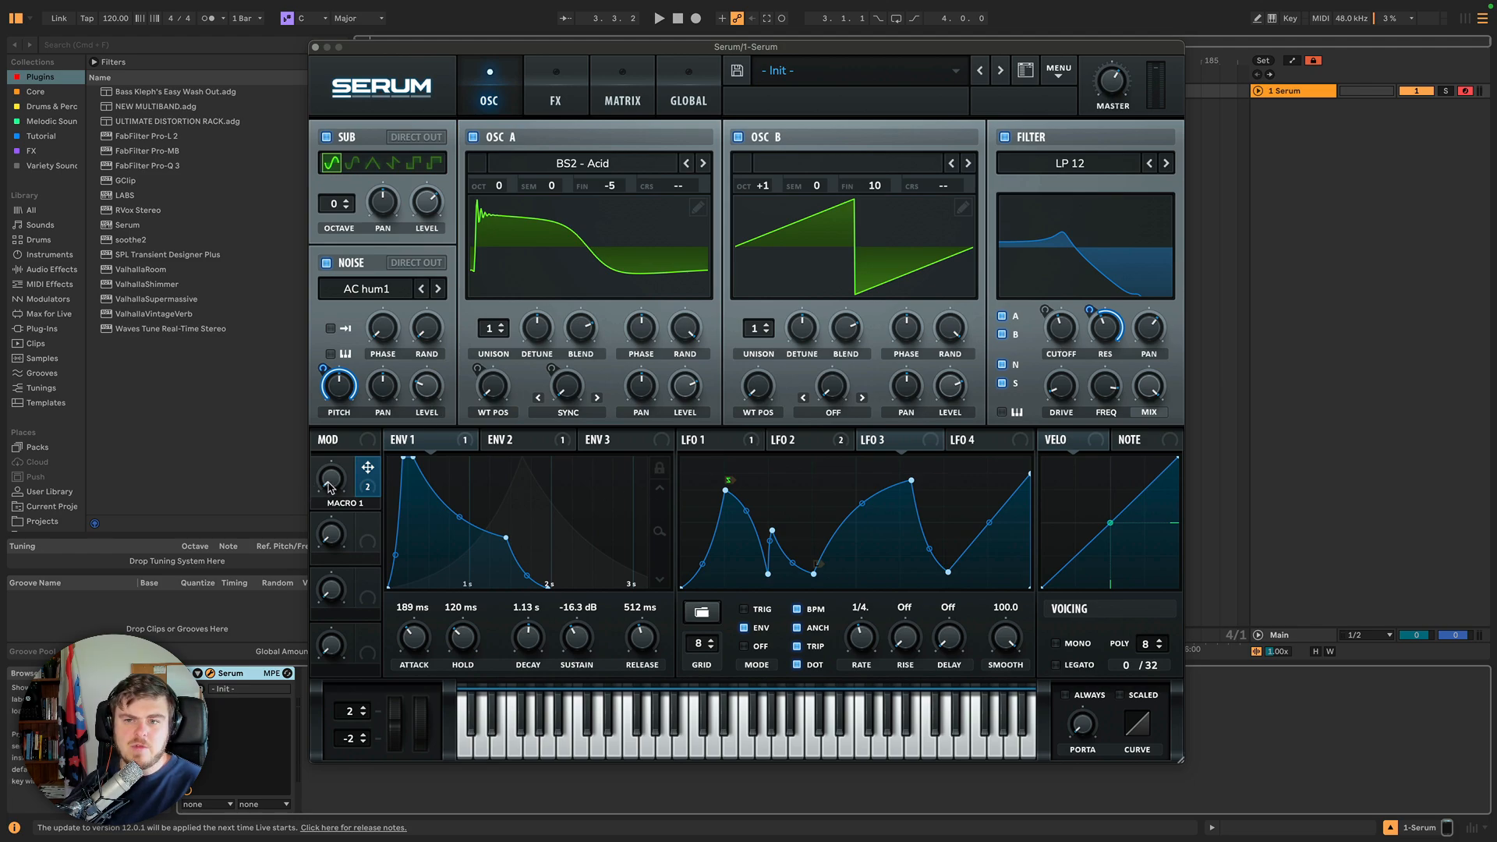
mouse_move(325, 490)
mouse_down()
mouse_move(344, 324)
mouse_move(343, 530)
mouse_move(336, 487)
mouse_up()
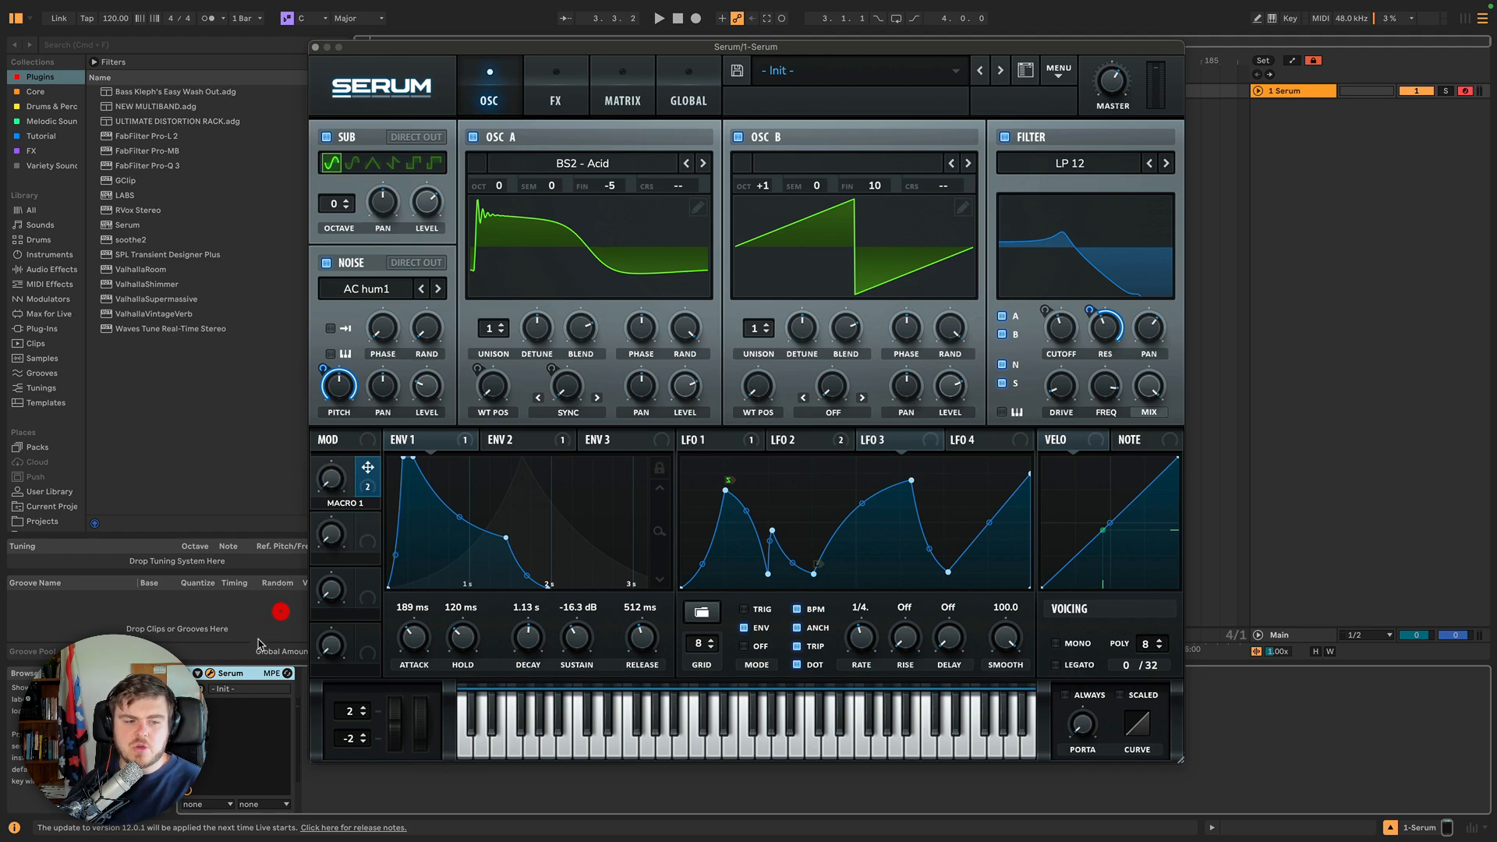
click(201, 680)
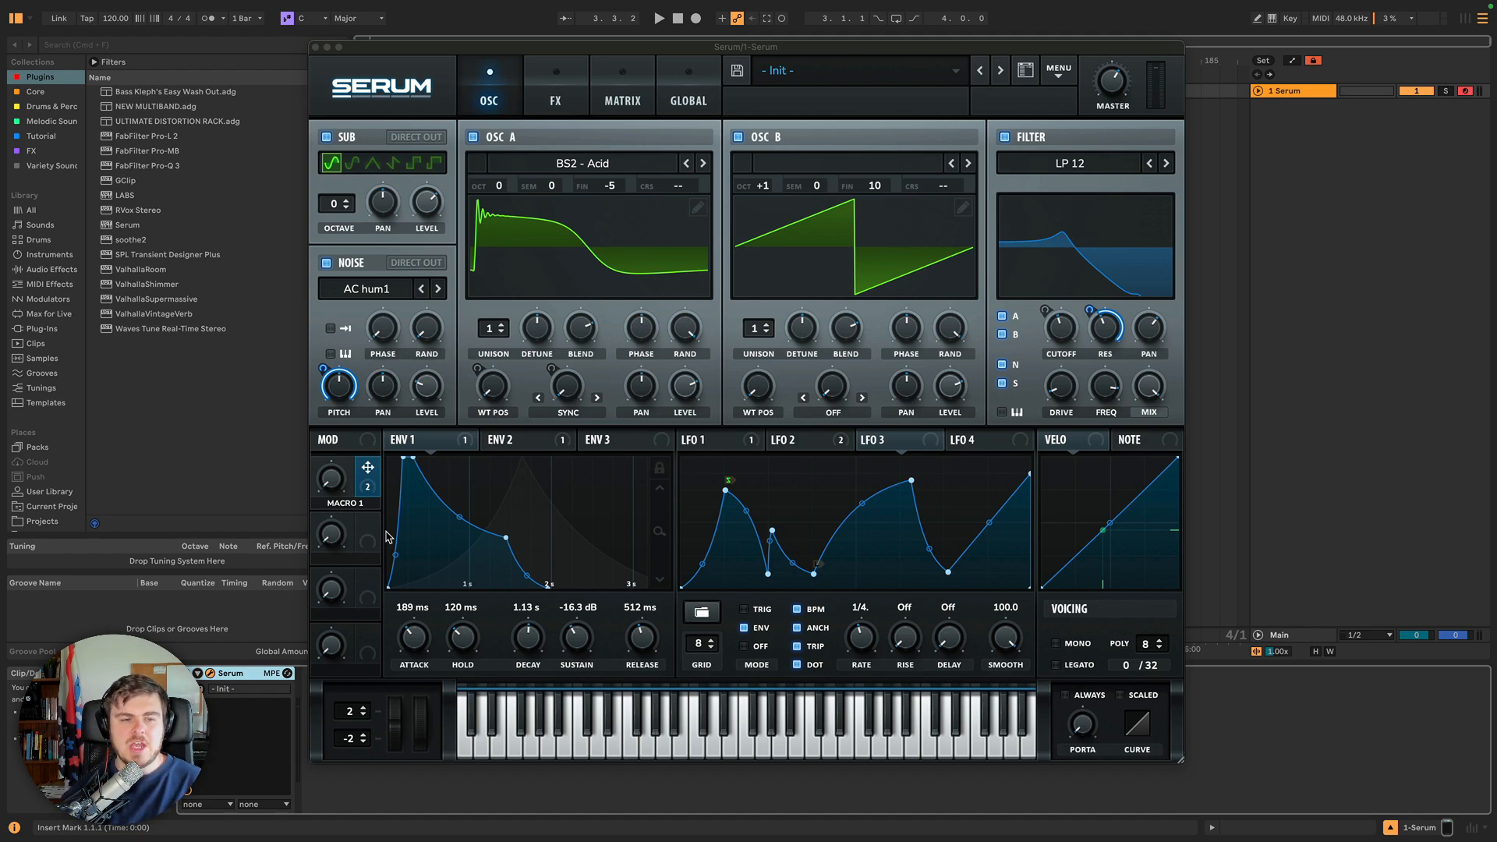
Rename Macro 1 to NOISE RESO.
double_click(354, 503)
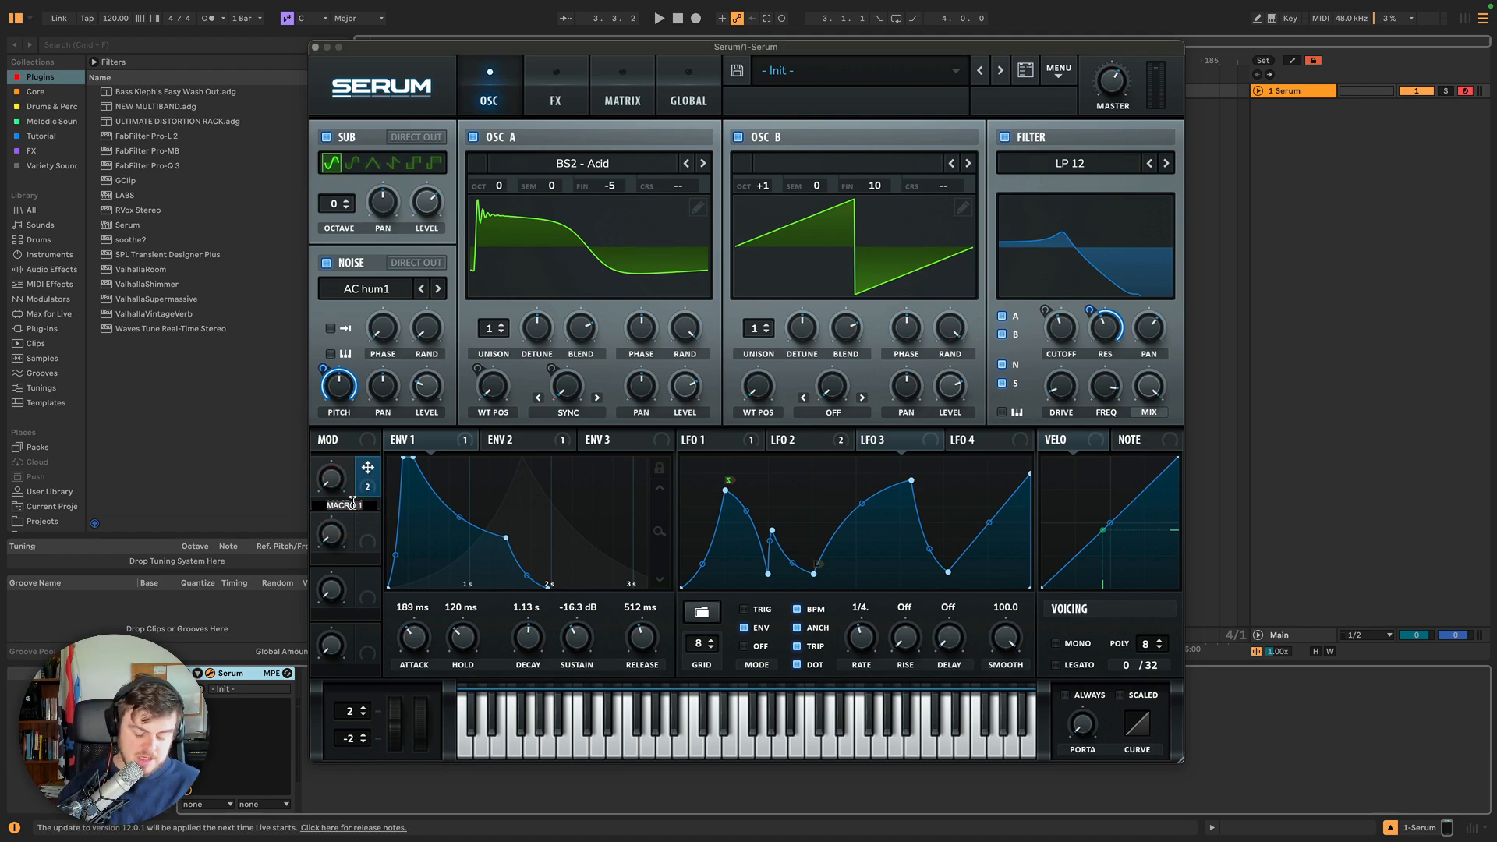
text(NOISE RESO)
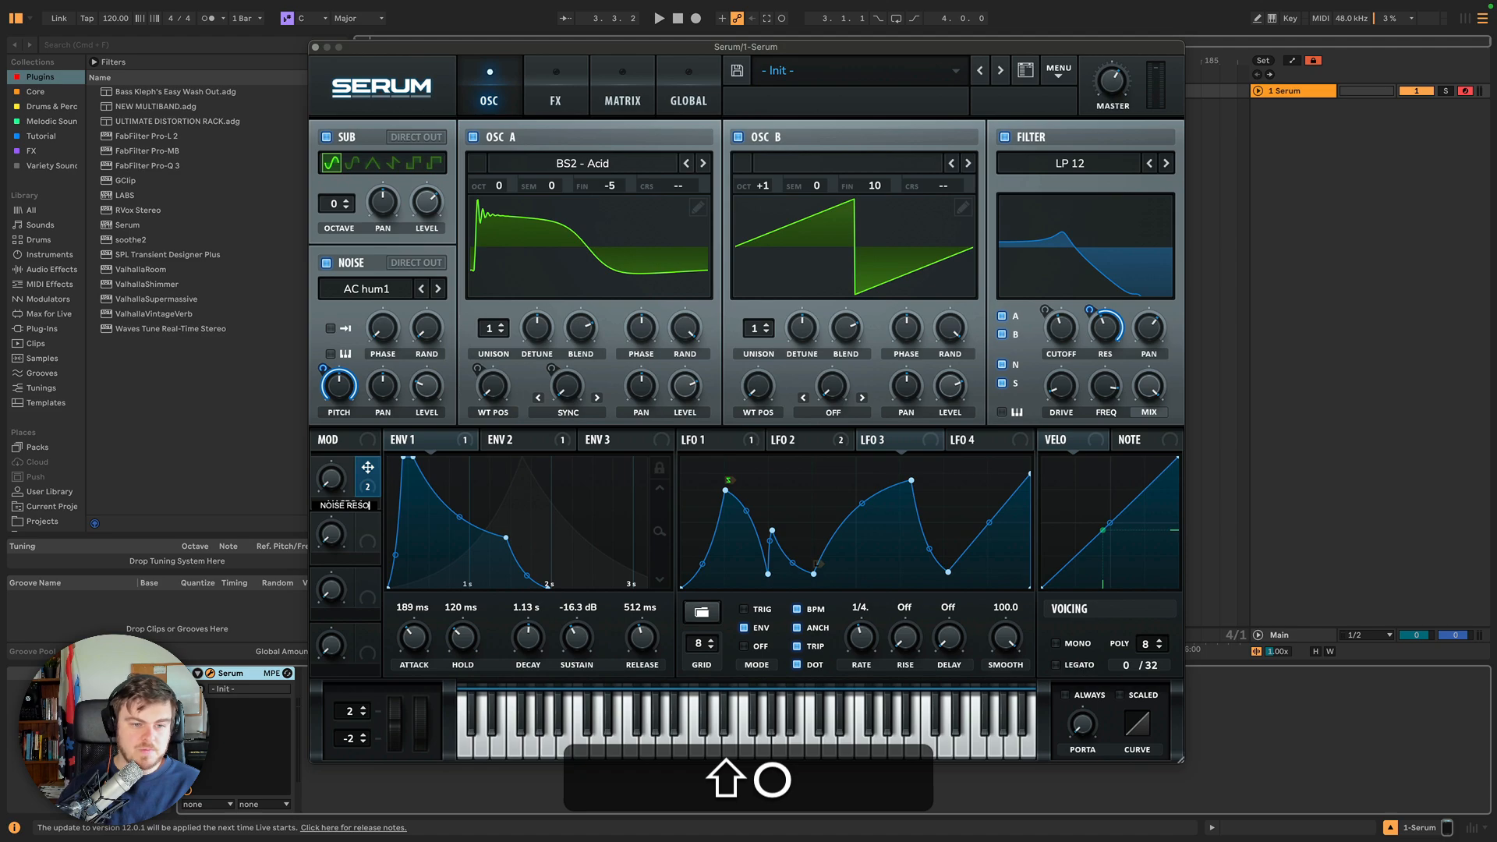
key(Return)
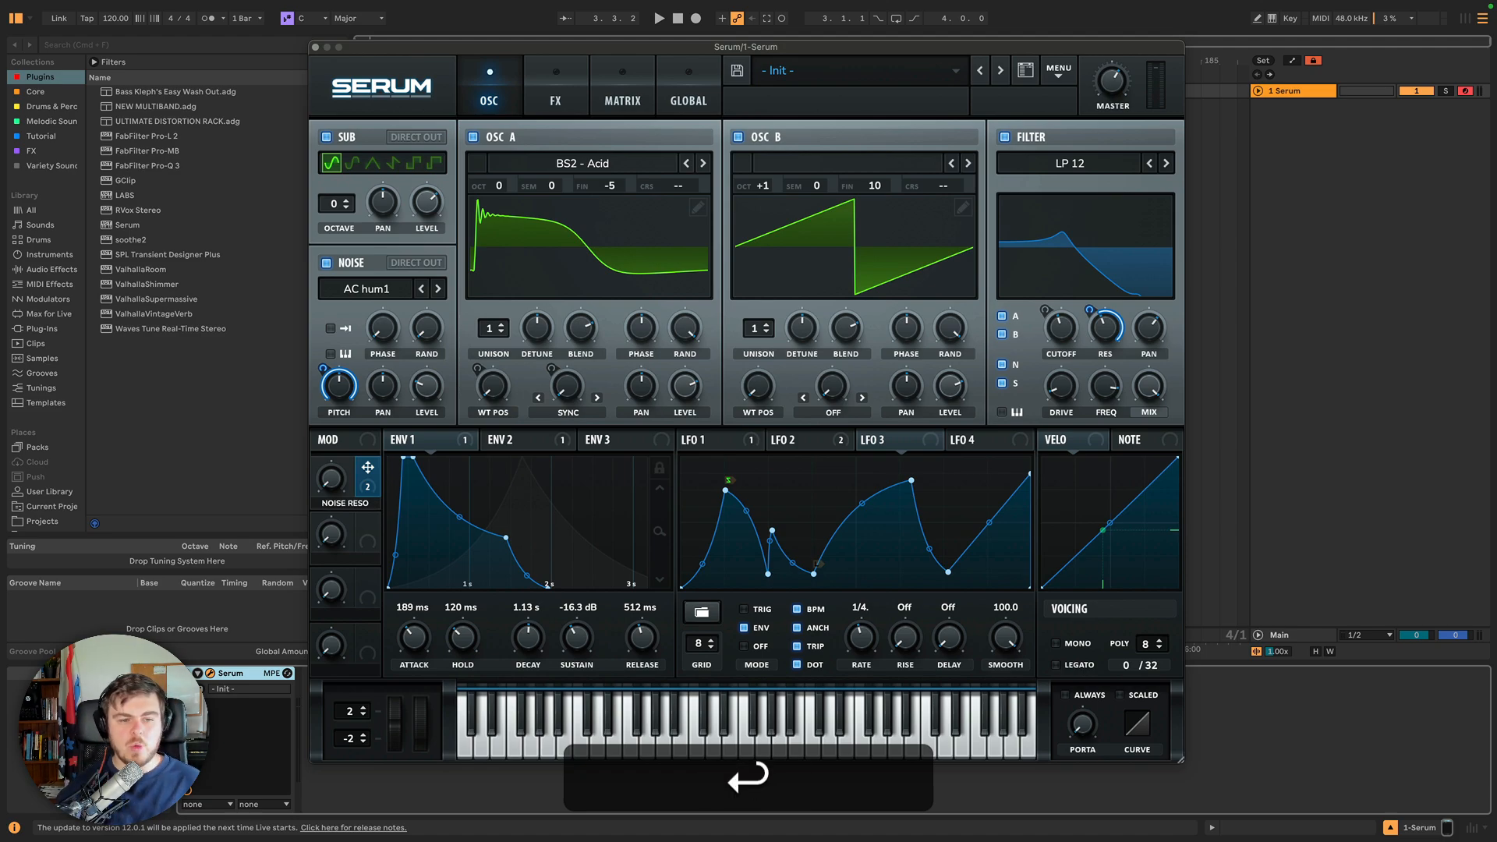
Inspect the remaining macro slots and review the routings in the modulation matrix.
click(361, 538)
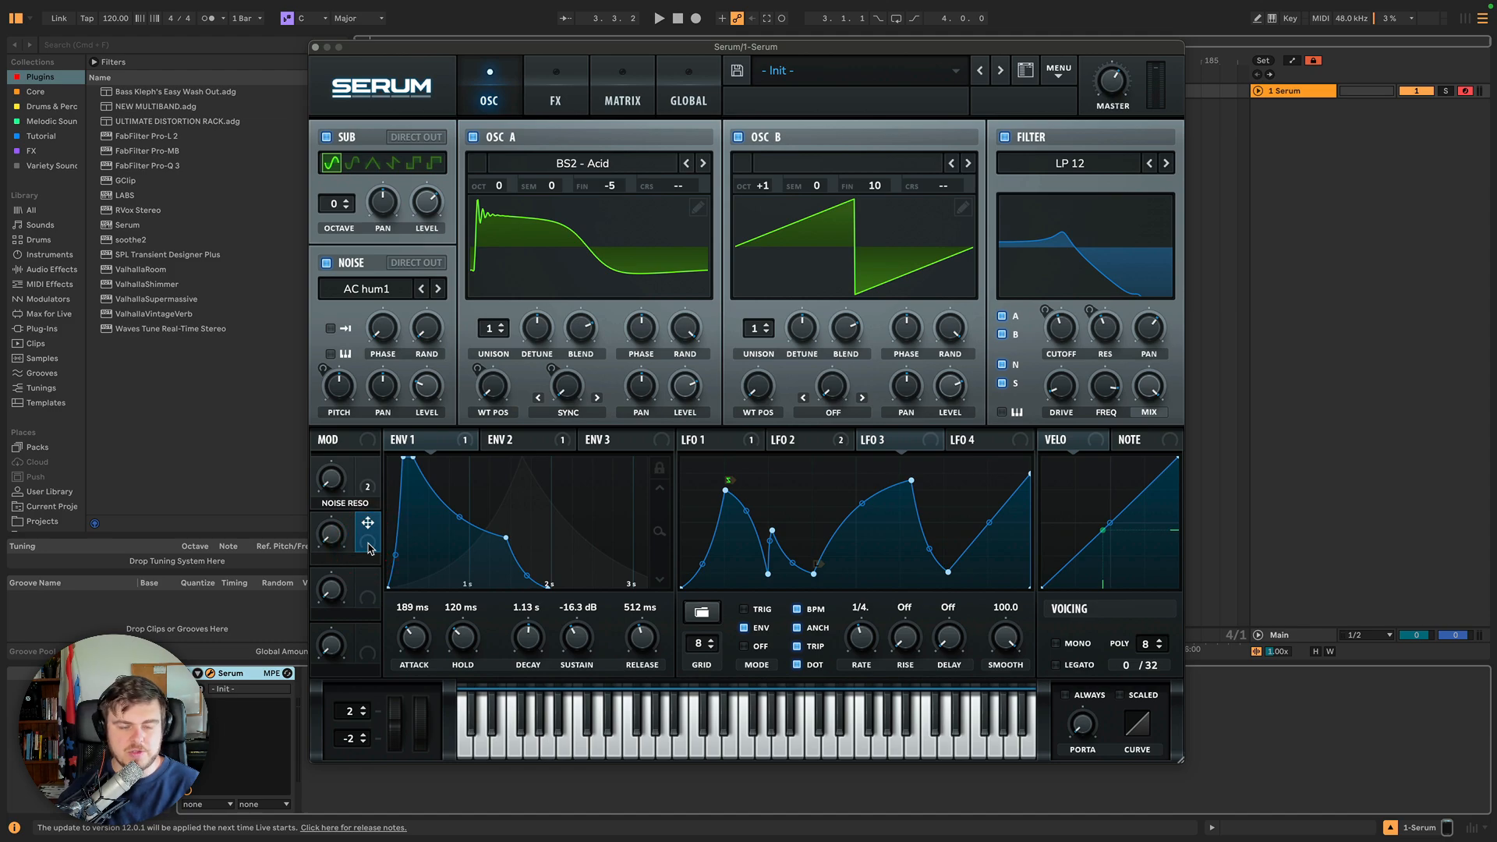
click(361, 600)
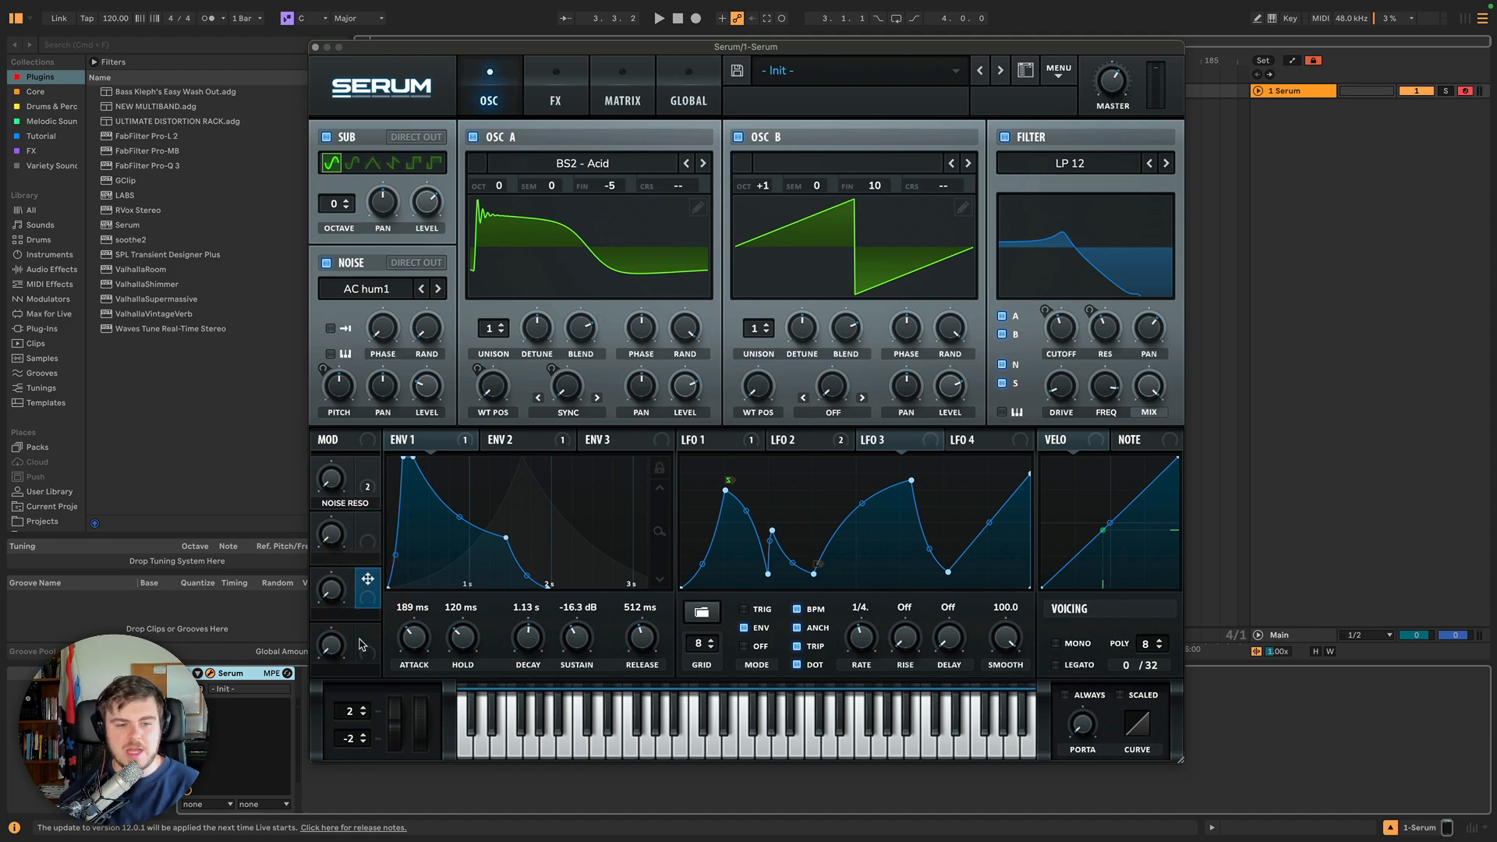
click(364, 643)
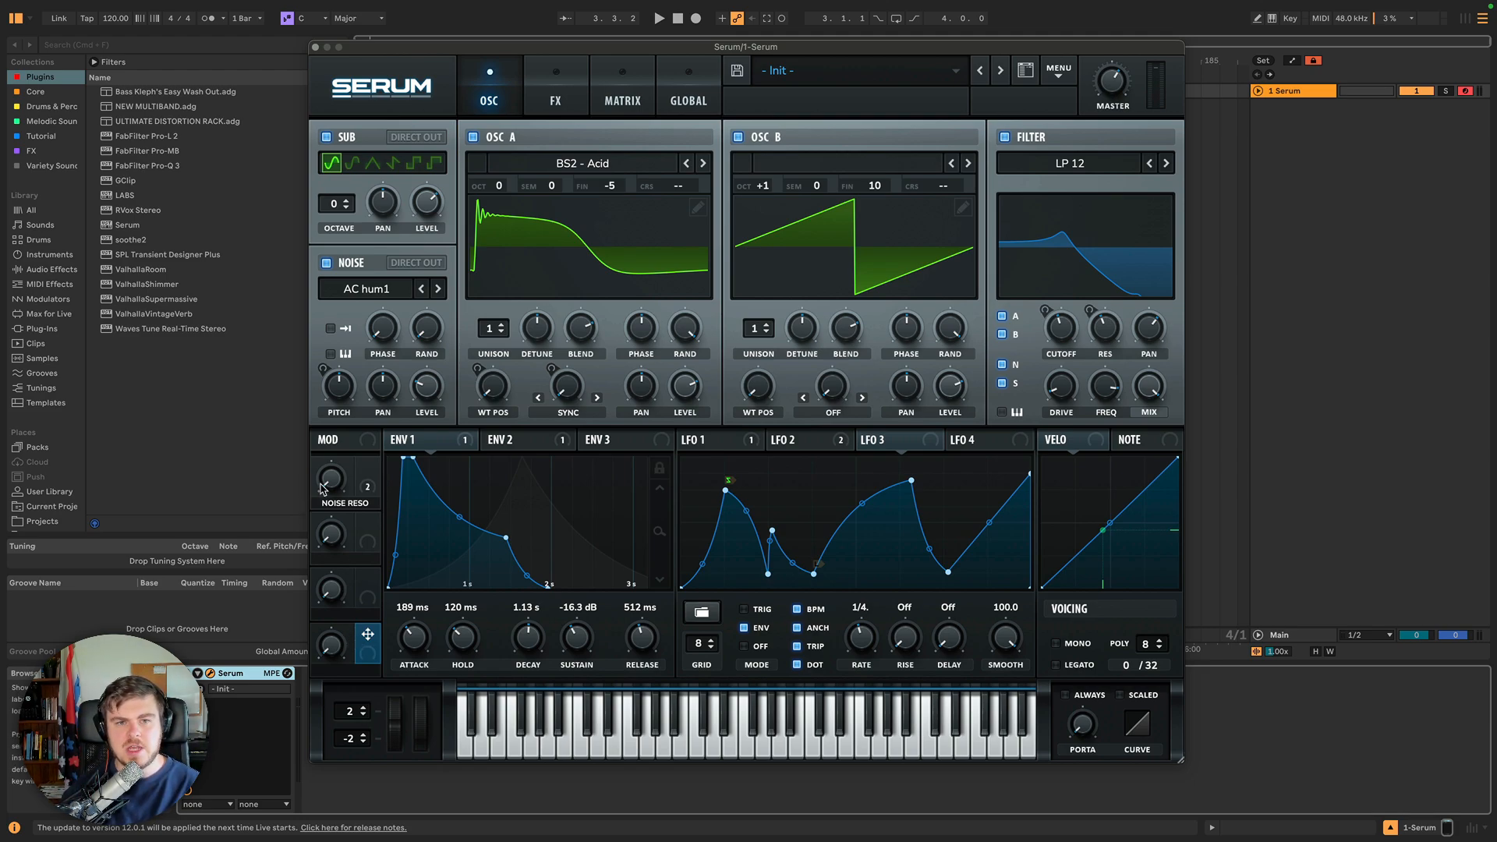
click(622, 95)
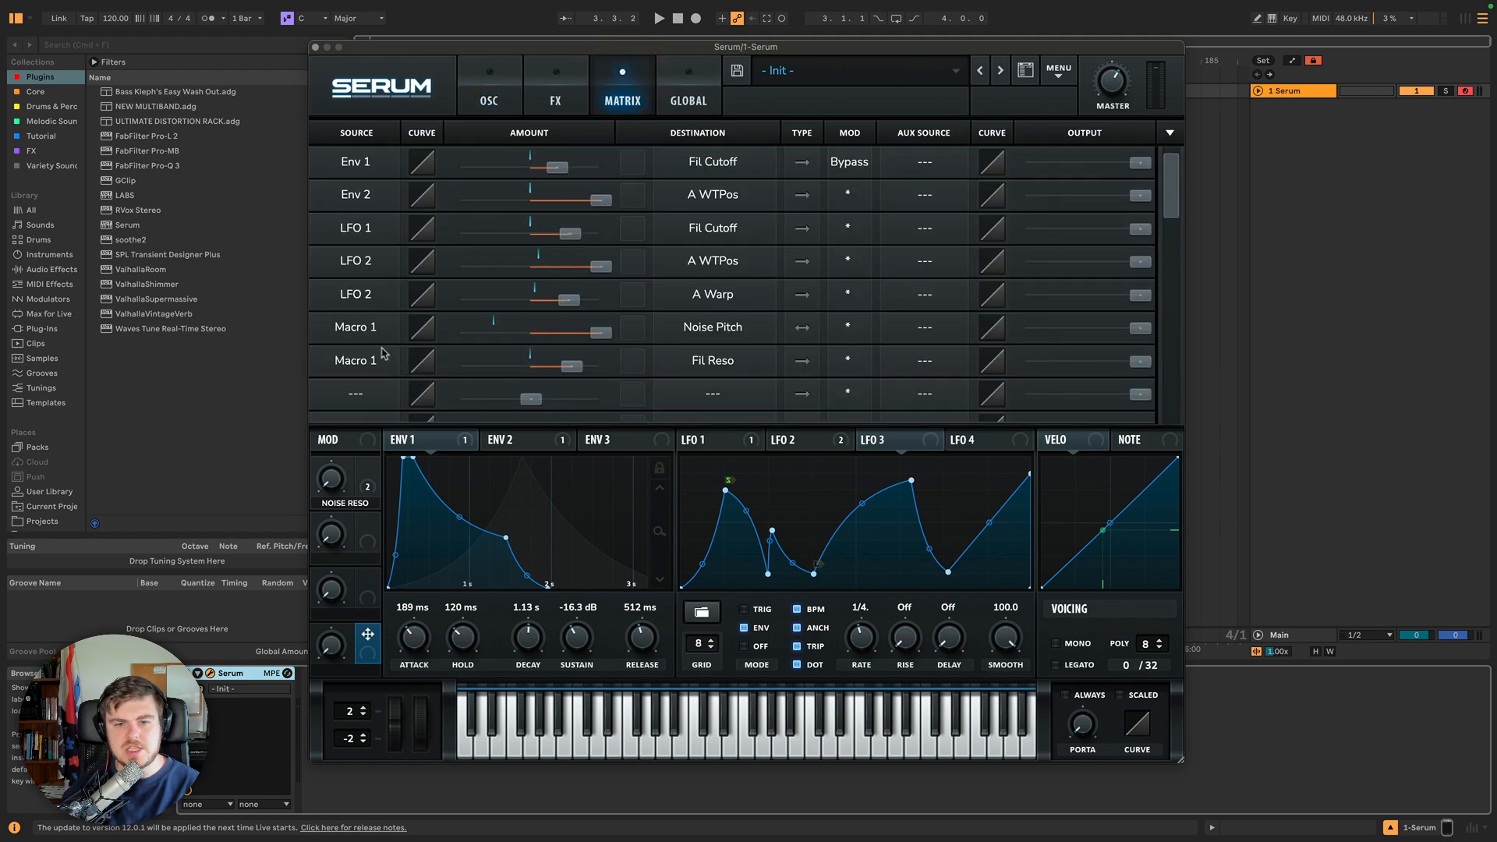
click(485, 90)
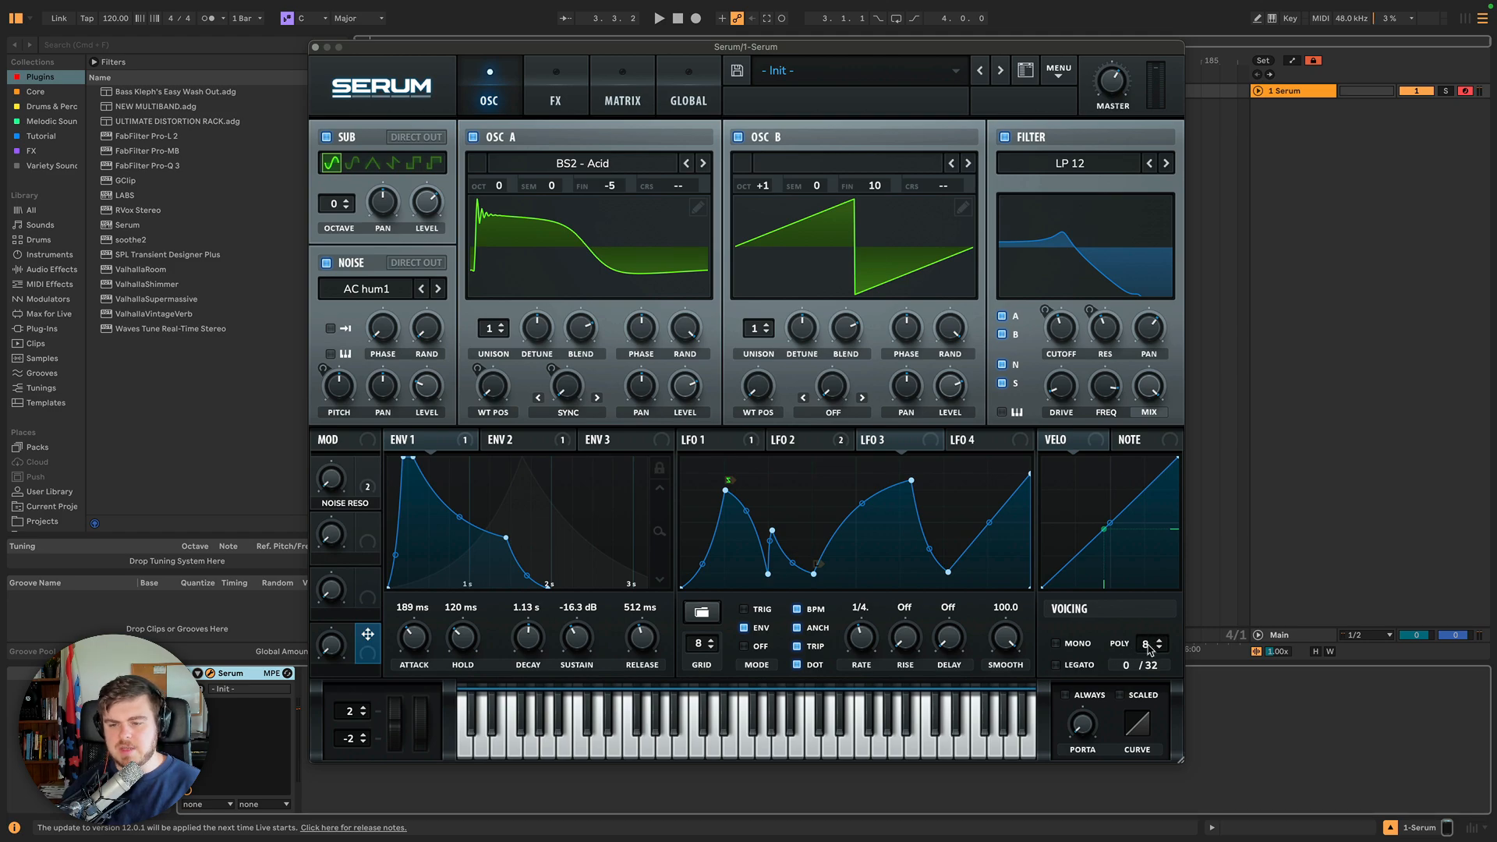
Try different polyphony voice counts and set the count back to 8.
mouse_move(1150, 649)
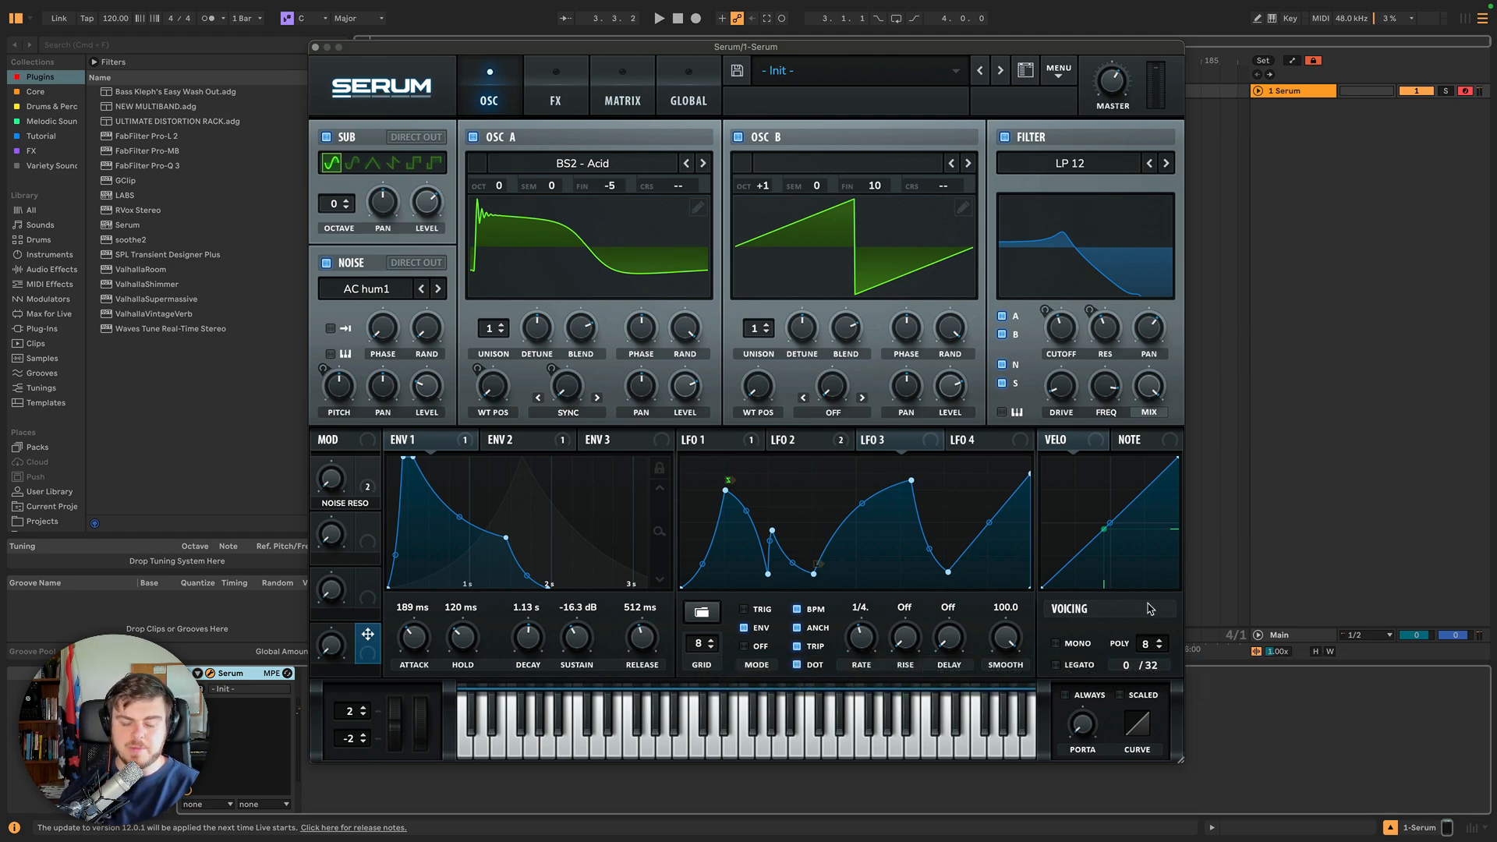
drag(1148, 644, 1150, 688)
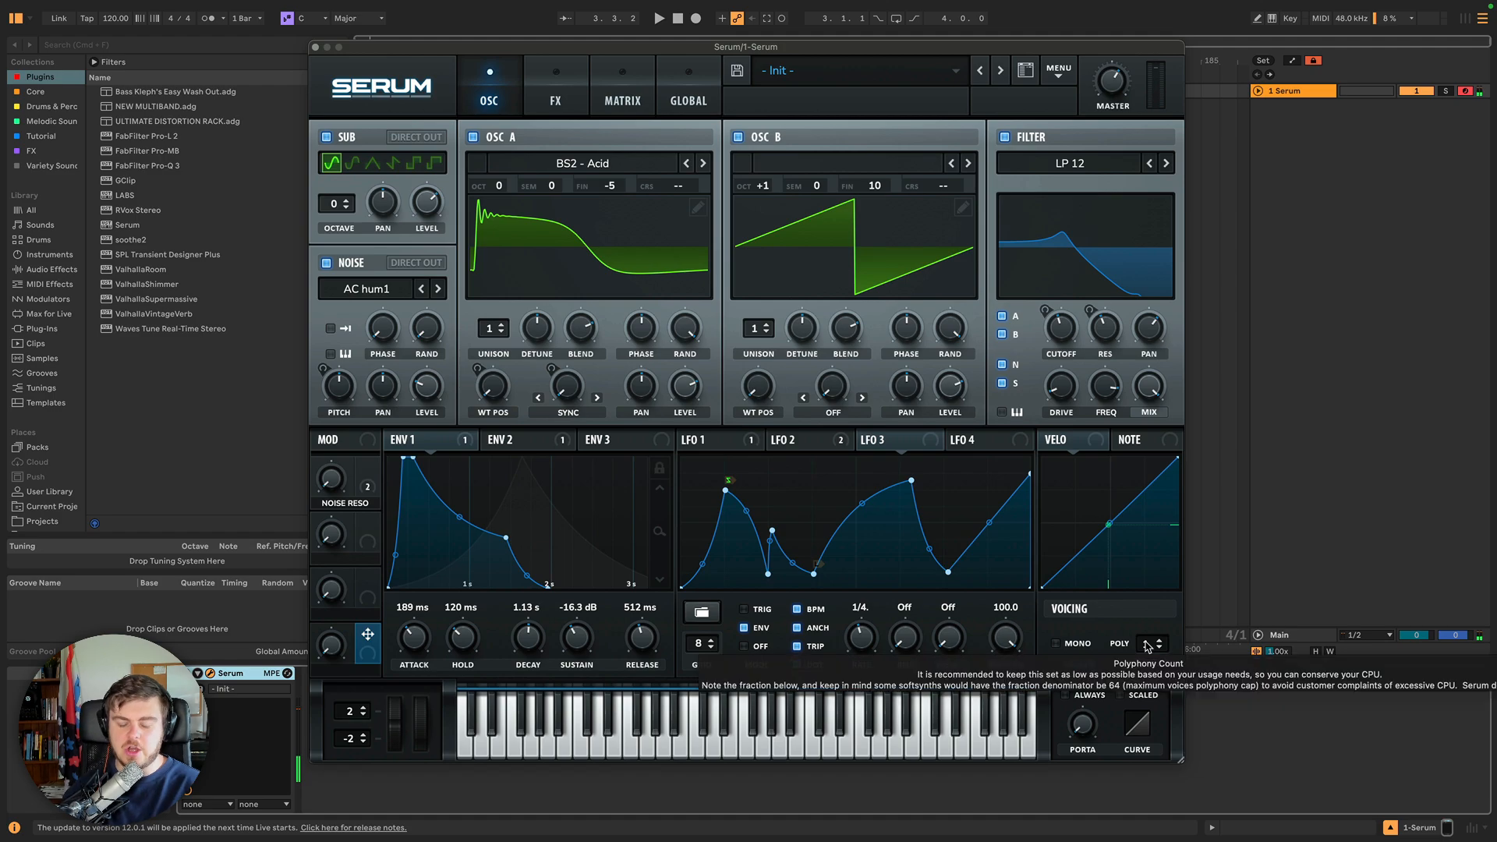
drag(1147, 647, 1147, 644)
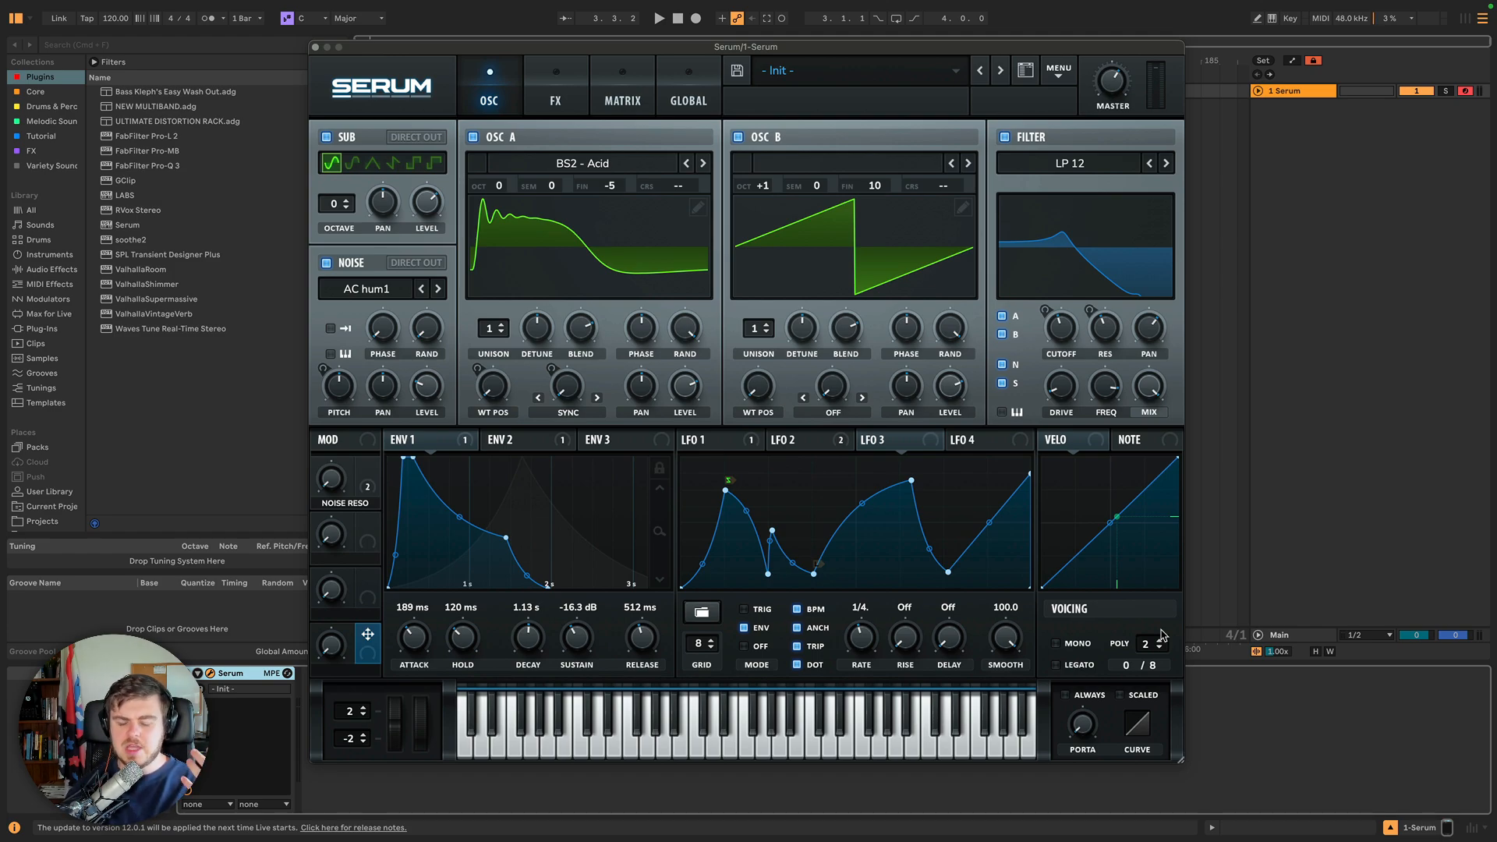
drag(1149, 649, 1148, 638)
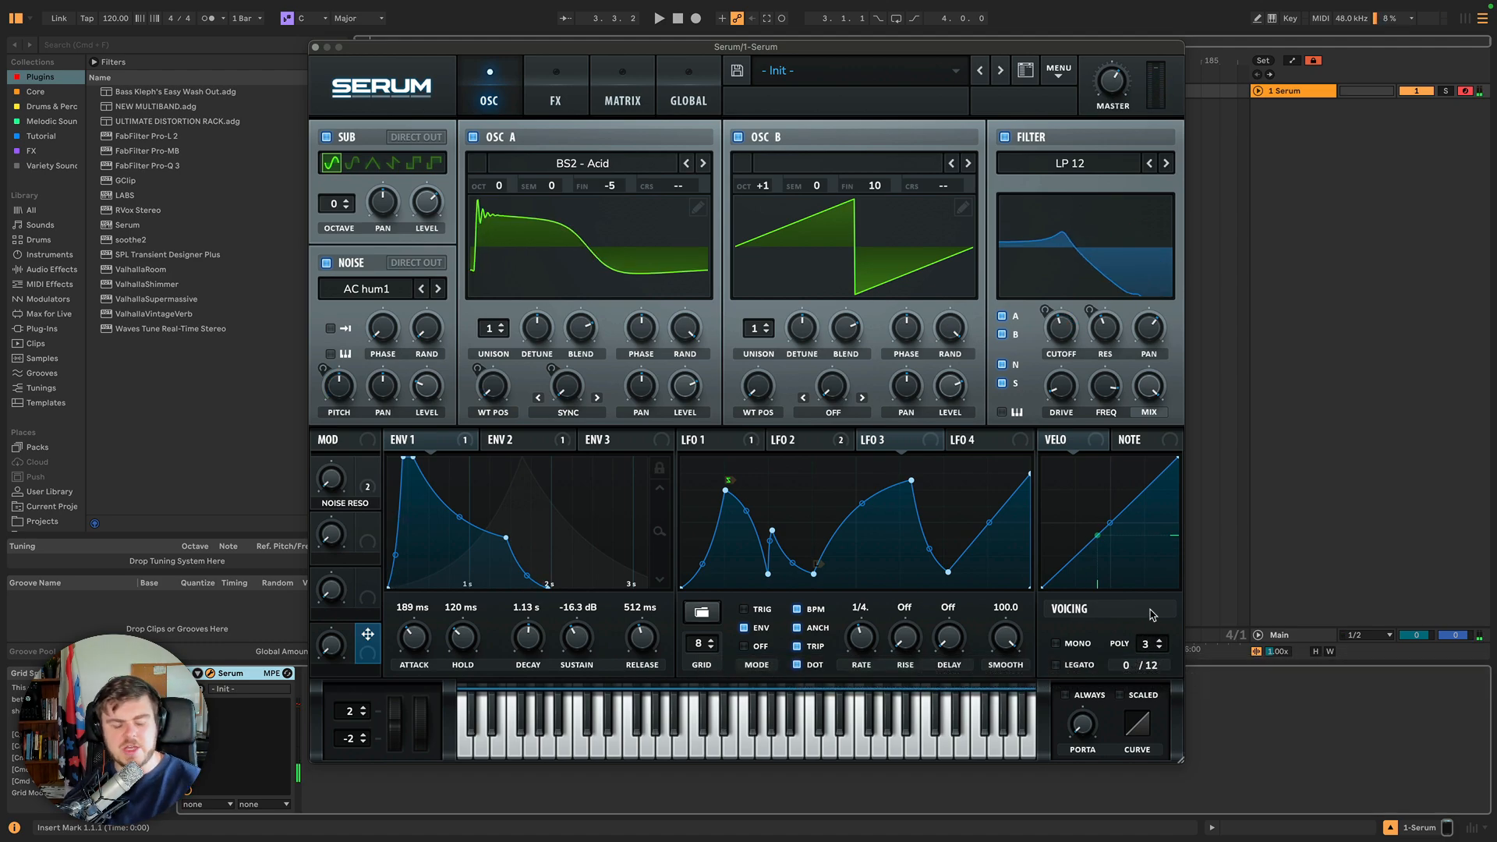
drag(1151, 648, 1153, 624)
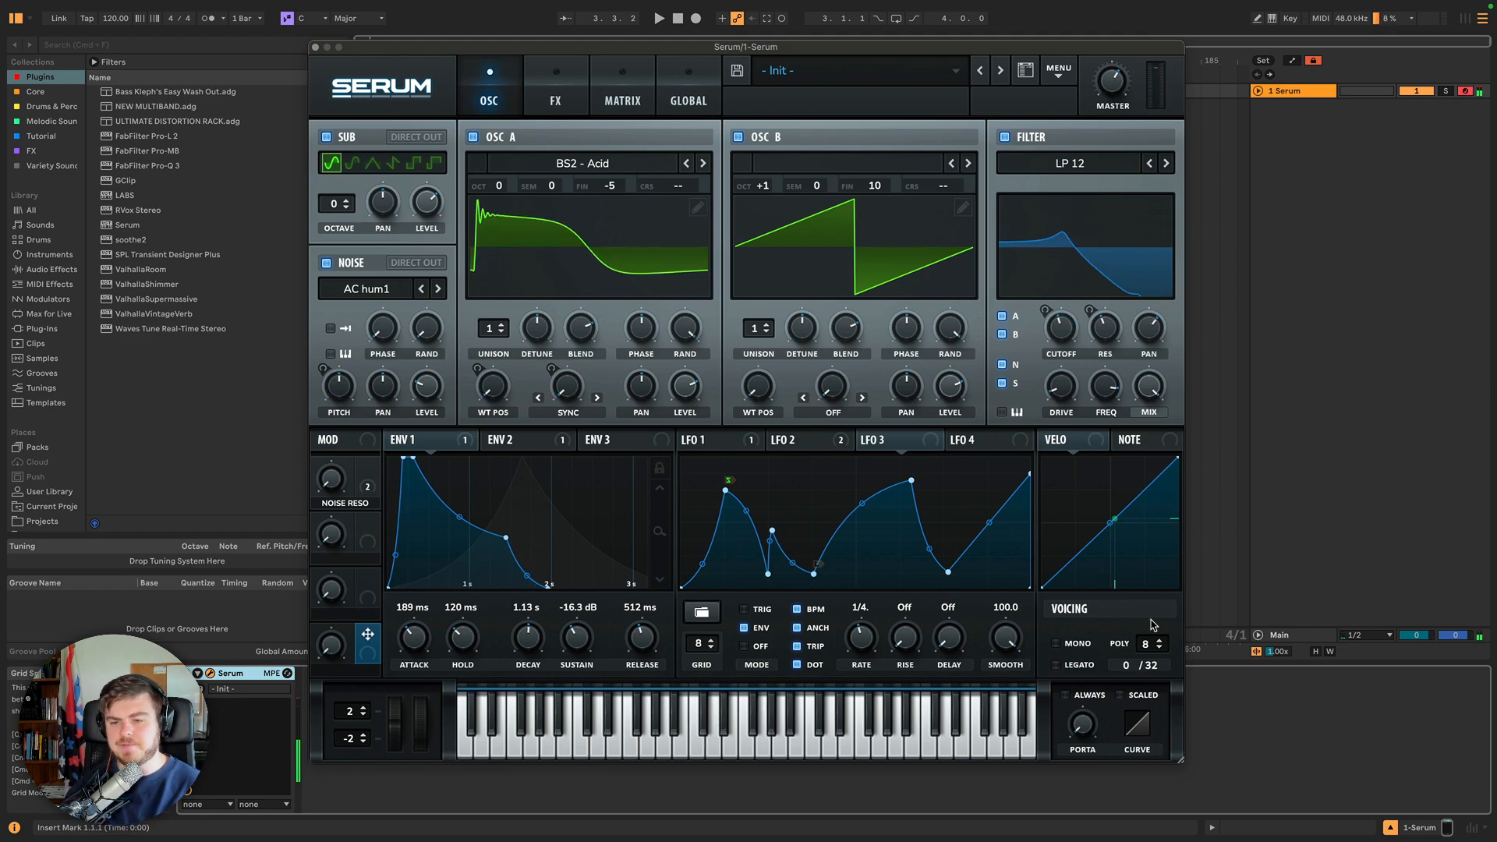
Enable Mono and Legato voicing.
click(1057, 645)
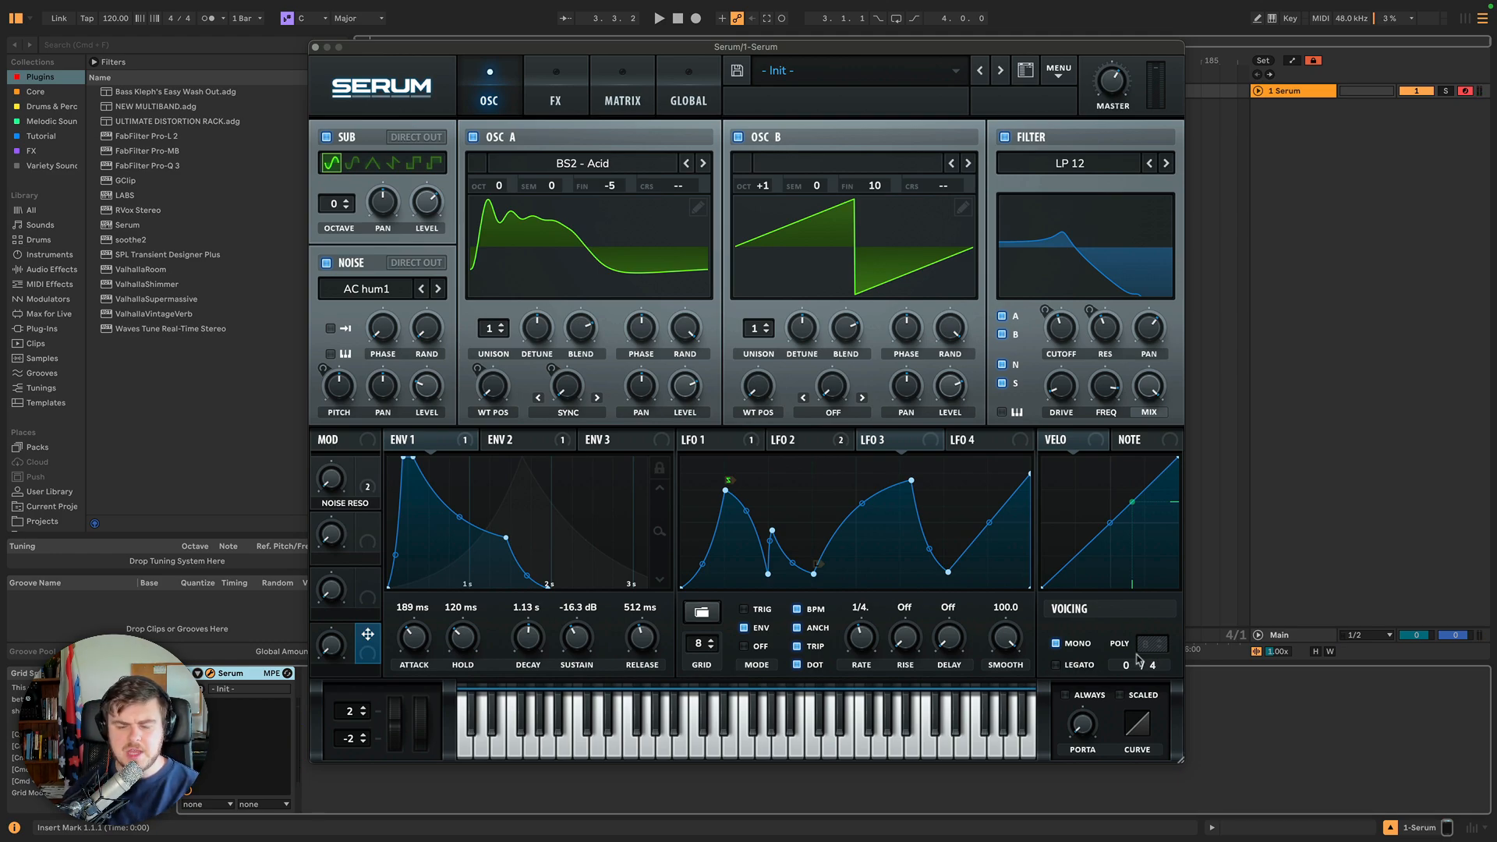
click(1058, 666)
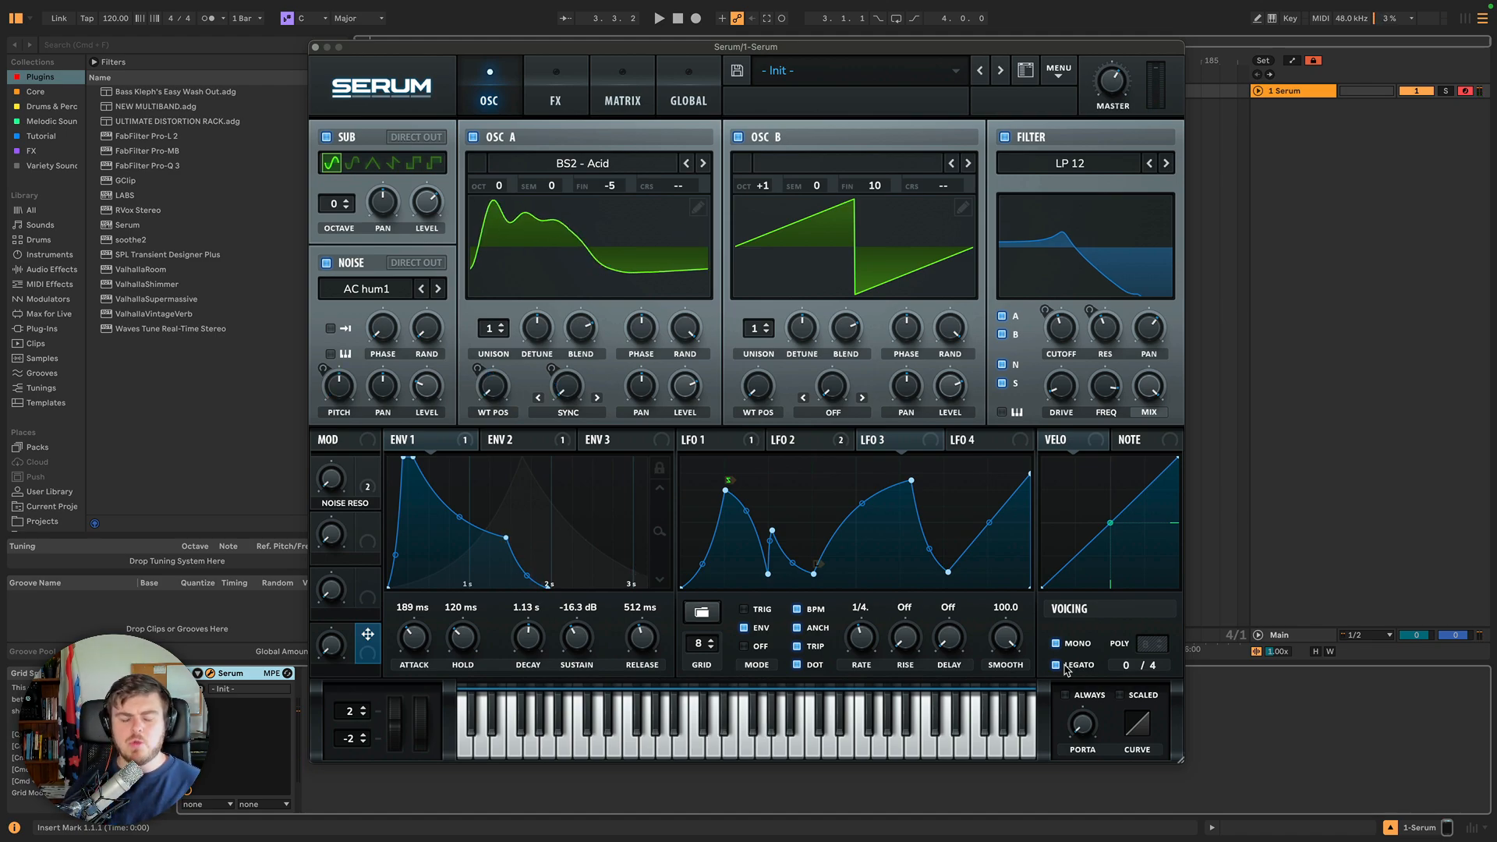
Switch between the Env 1 and Env 2 tabs to compare them.
click(466, 440)
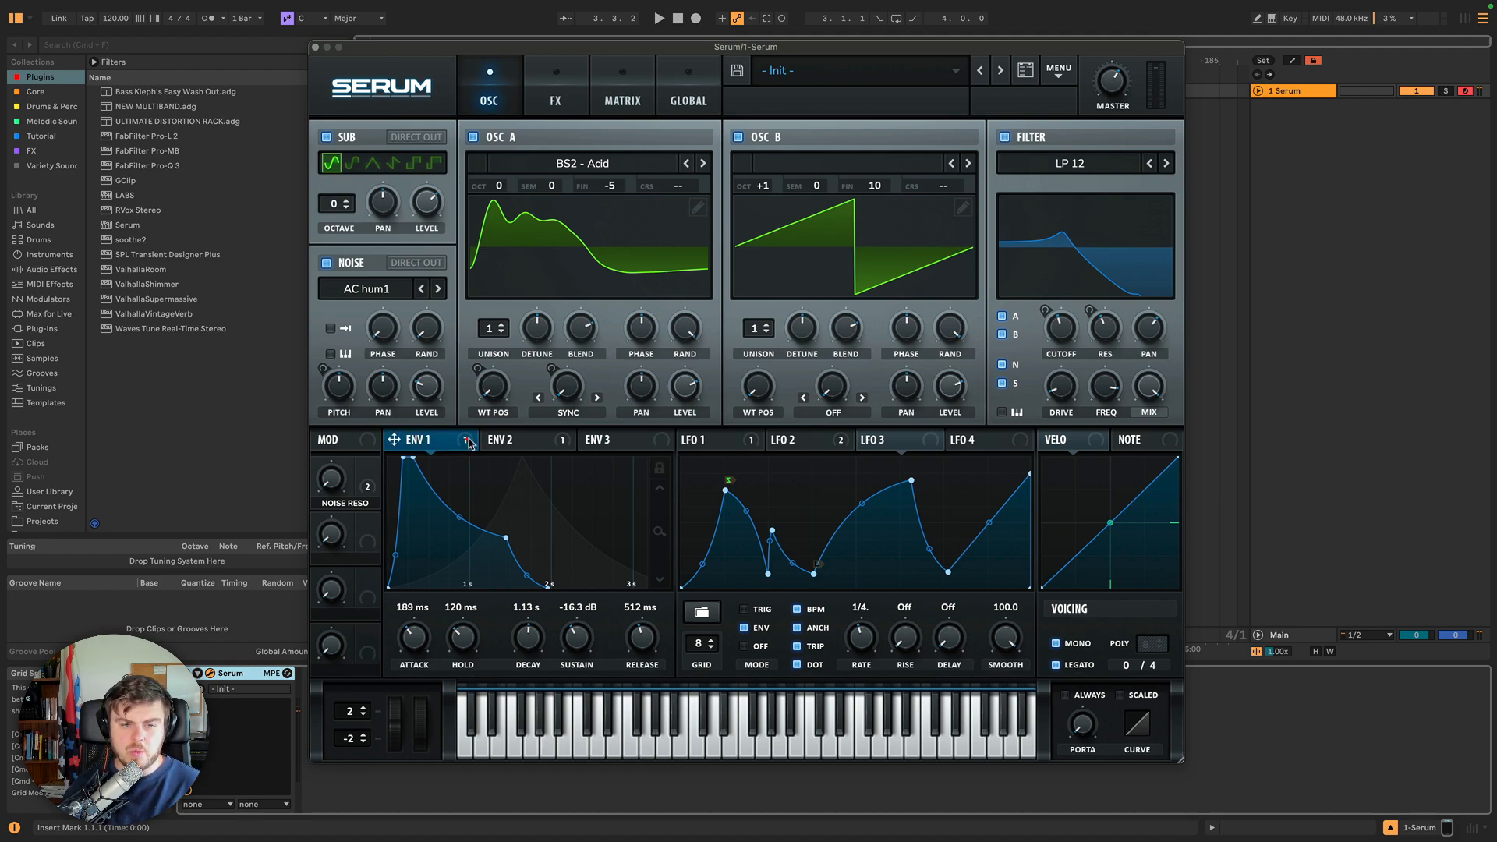
click(516, 438)
click(435, 441)
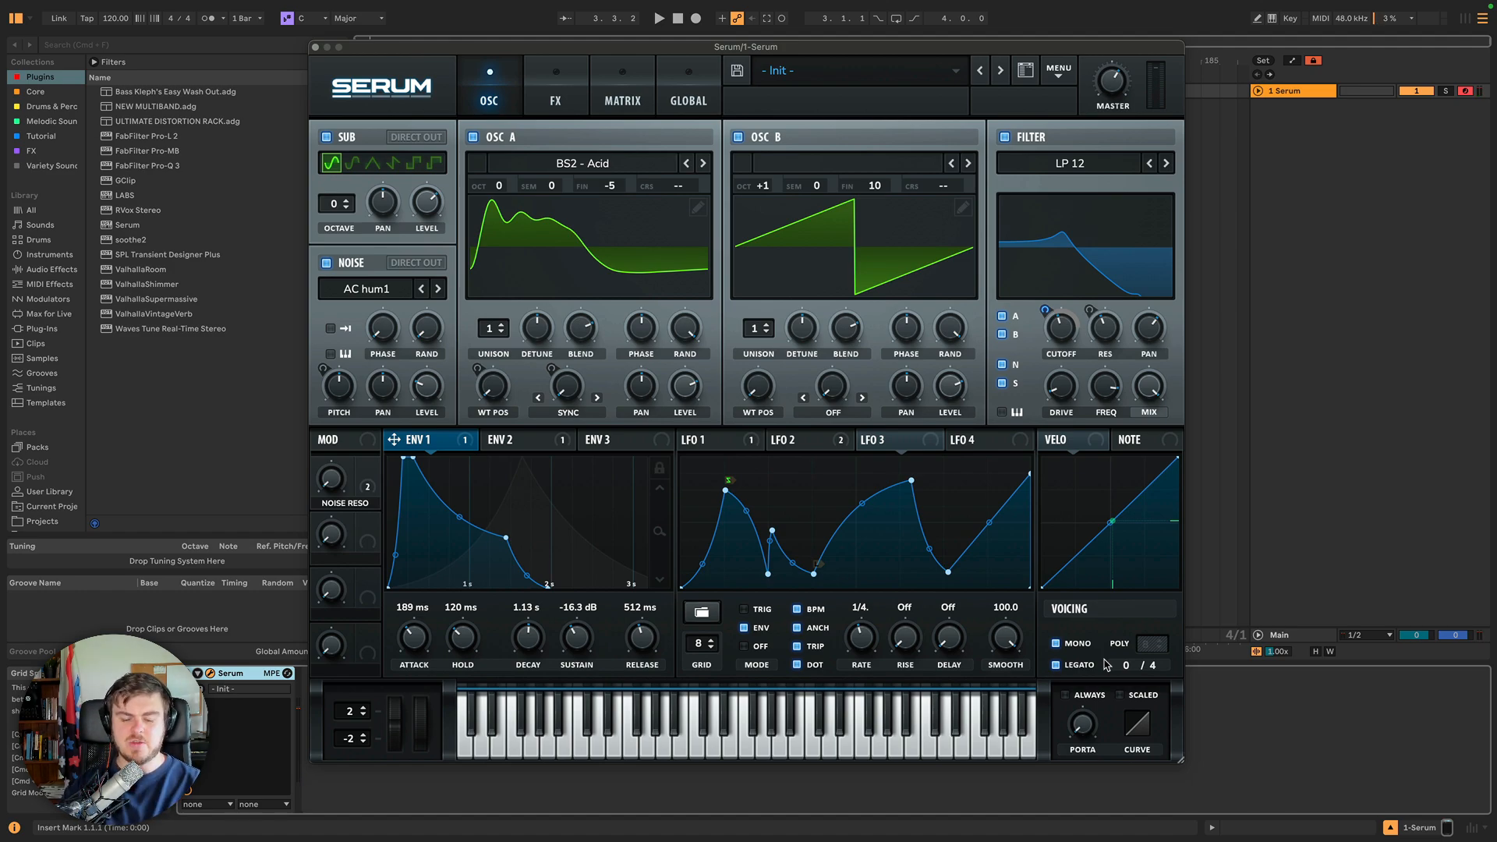
Toggle Legato off and on again and turn up the Portamento time knob.
click(1057, 664)
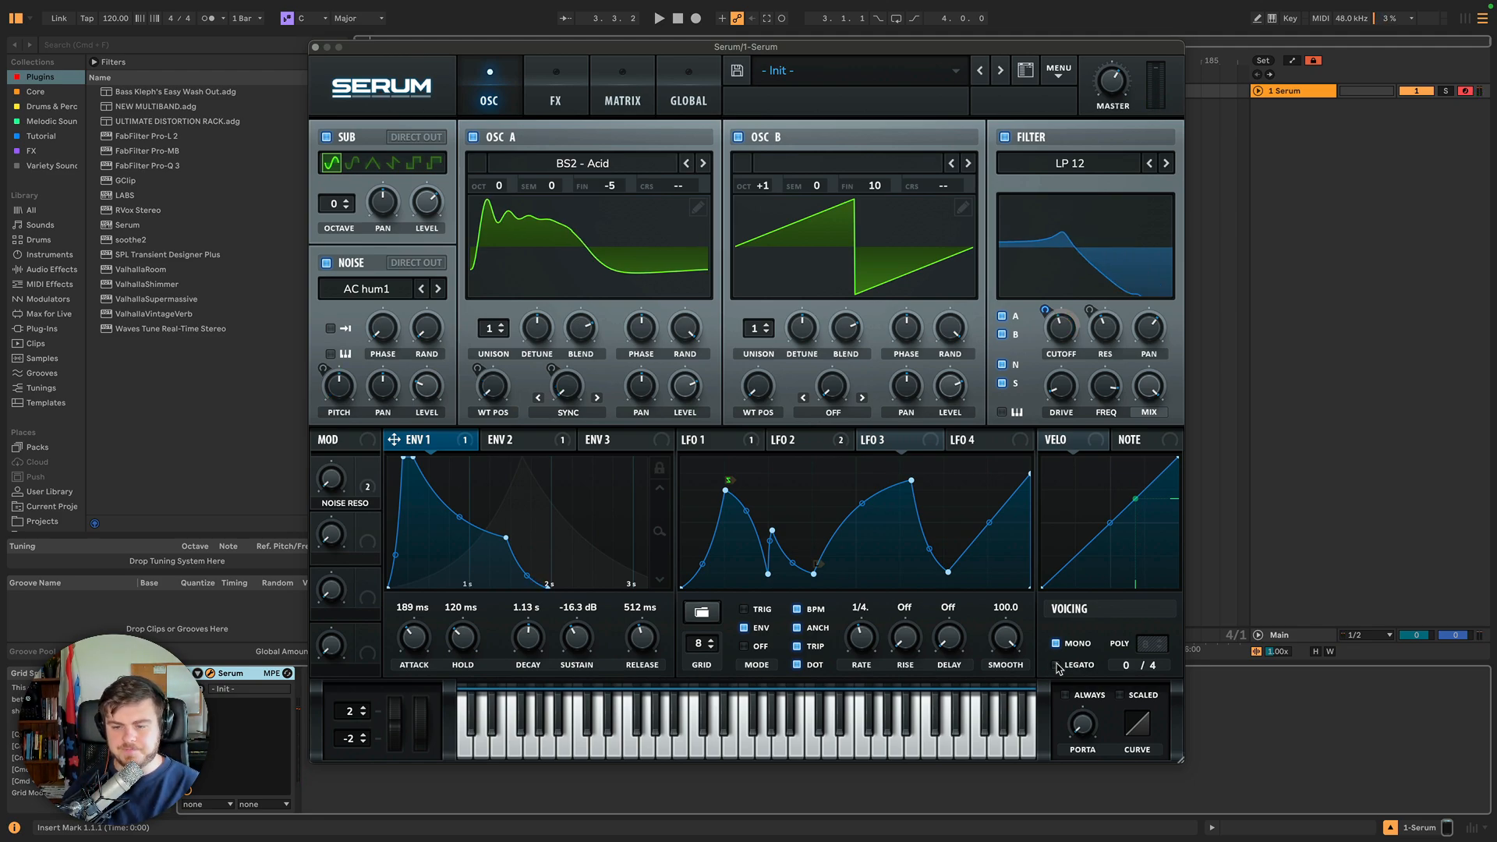
click(1058, 667)
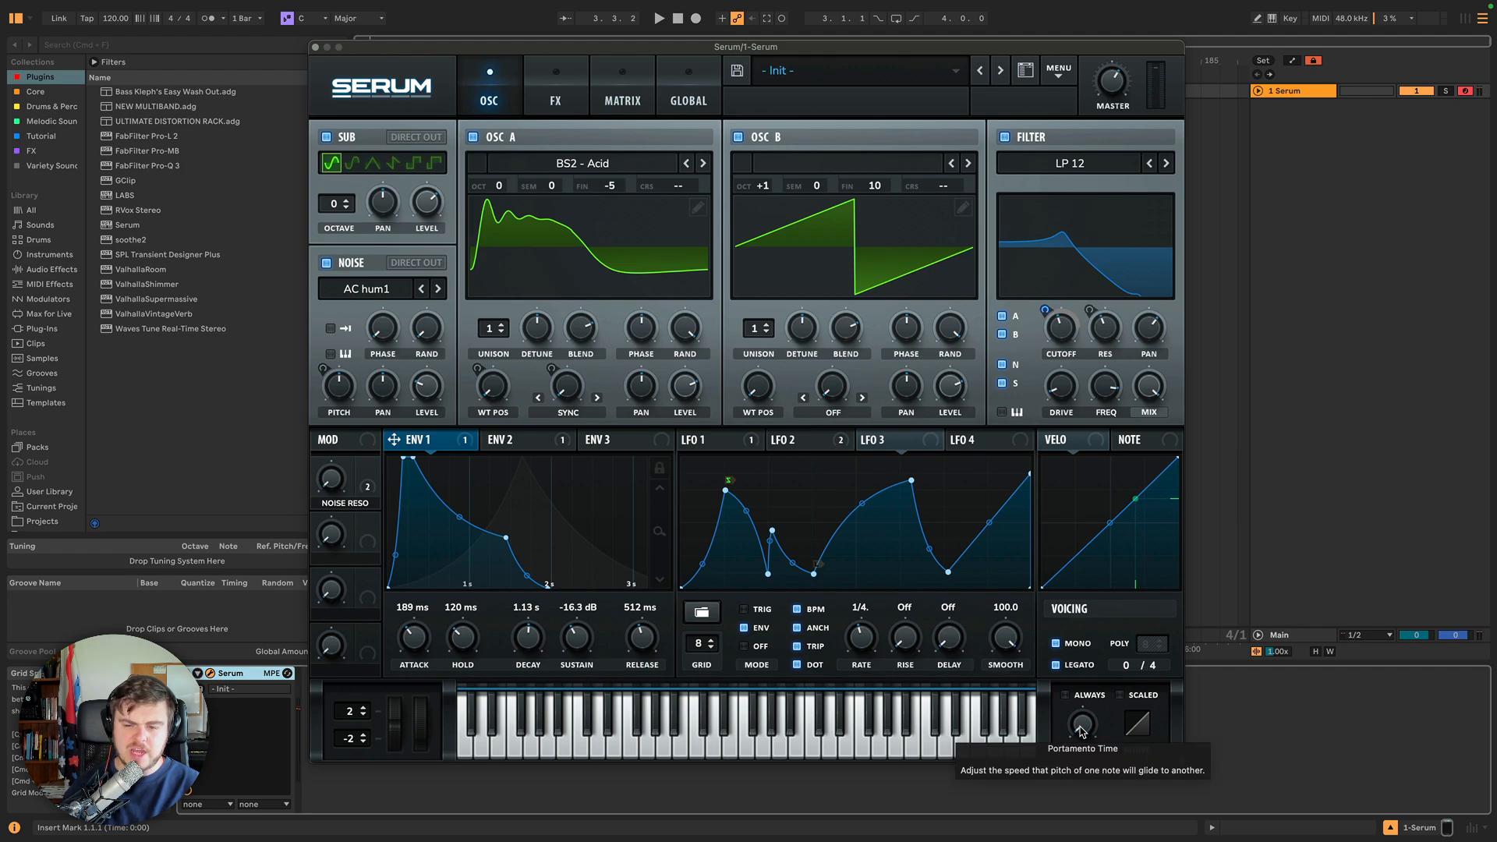
drag(1082, 731, 1083, 675)
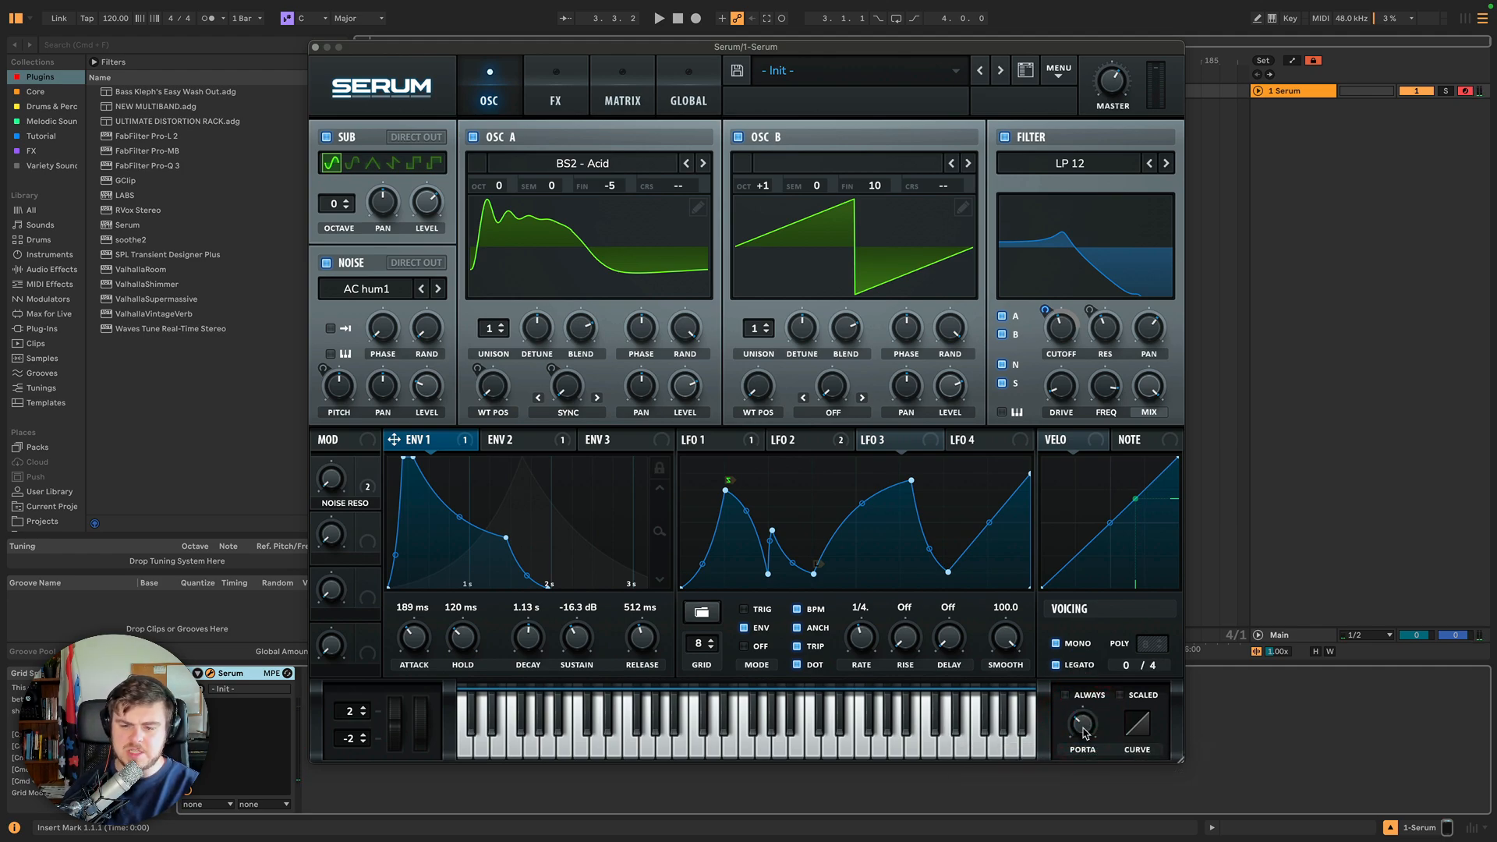
click(1086, 730)
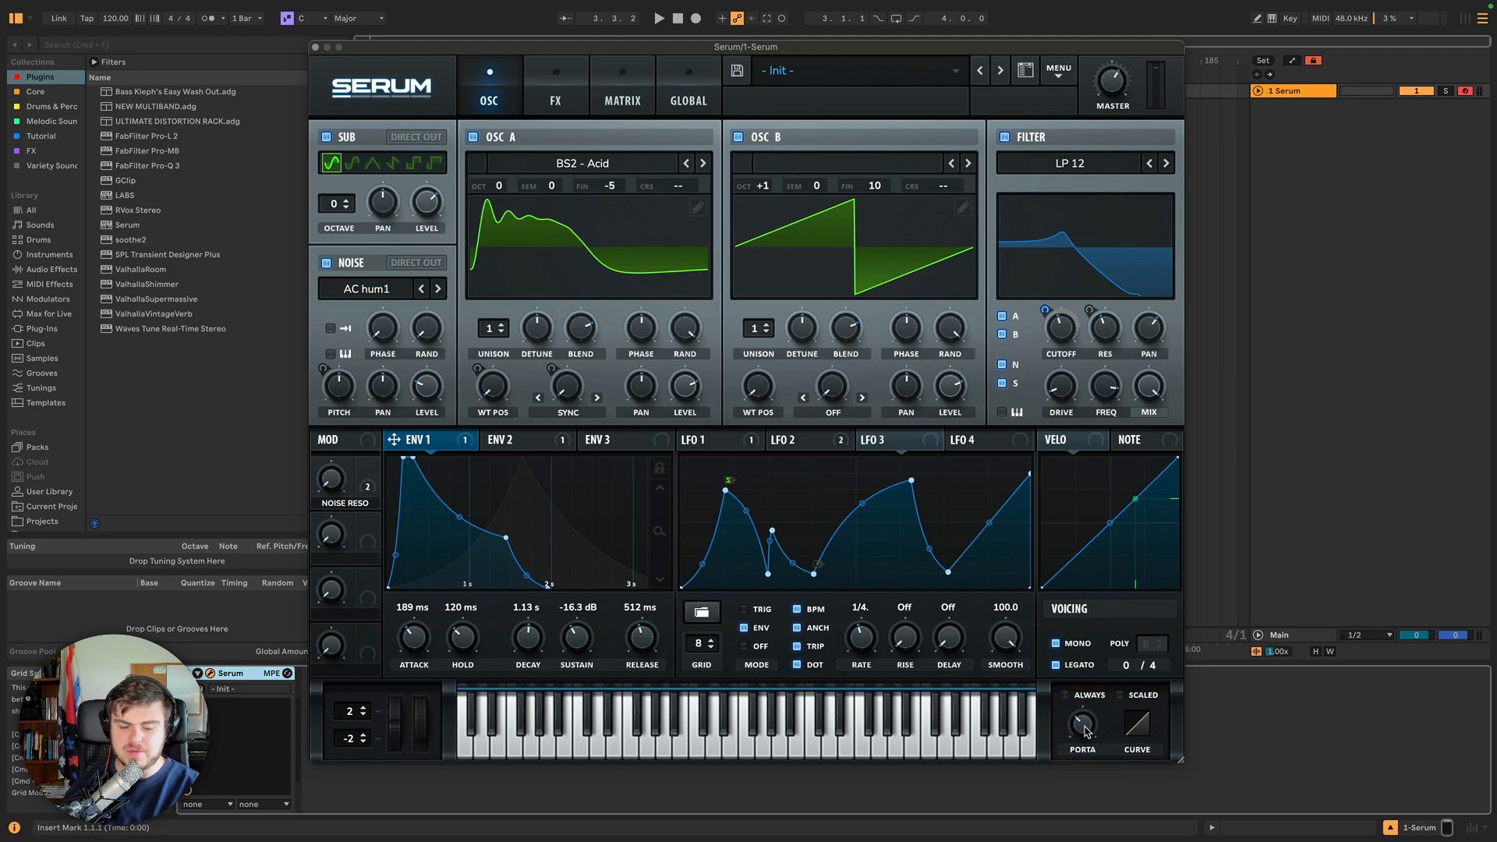
Switch Legato off and back on while raising the portamento time further.
click(1083, 725)
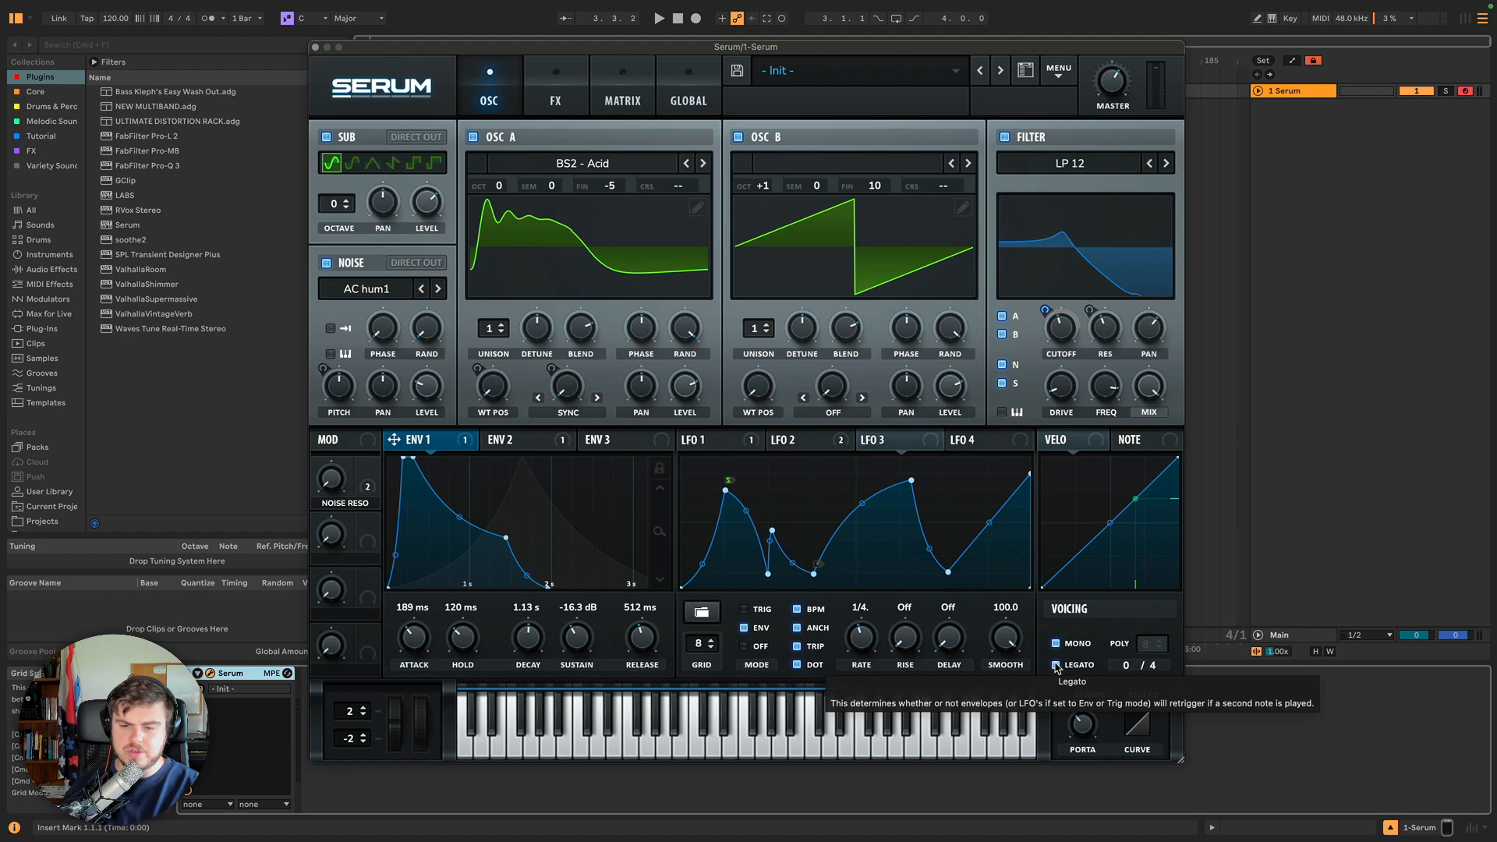
click(1056, 665)
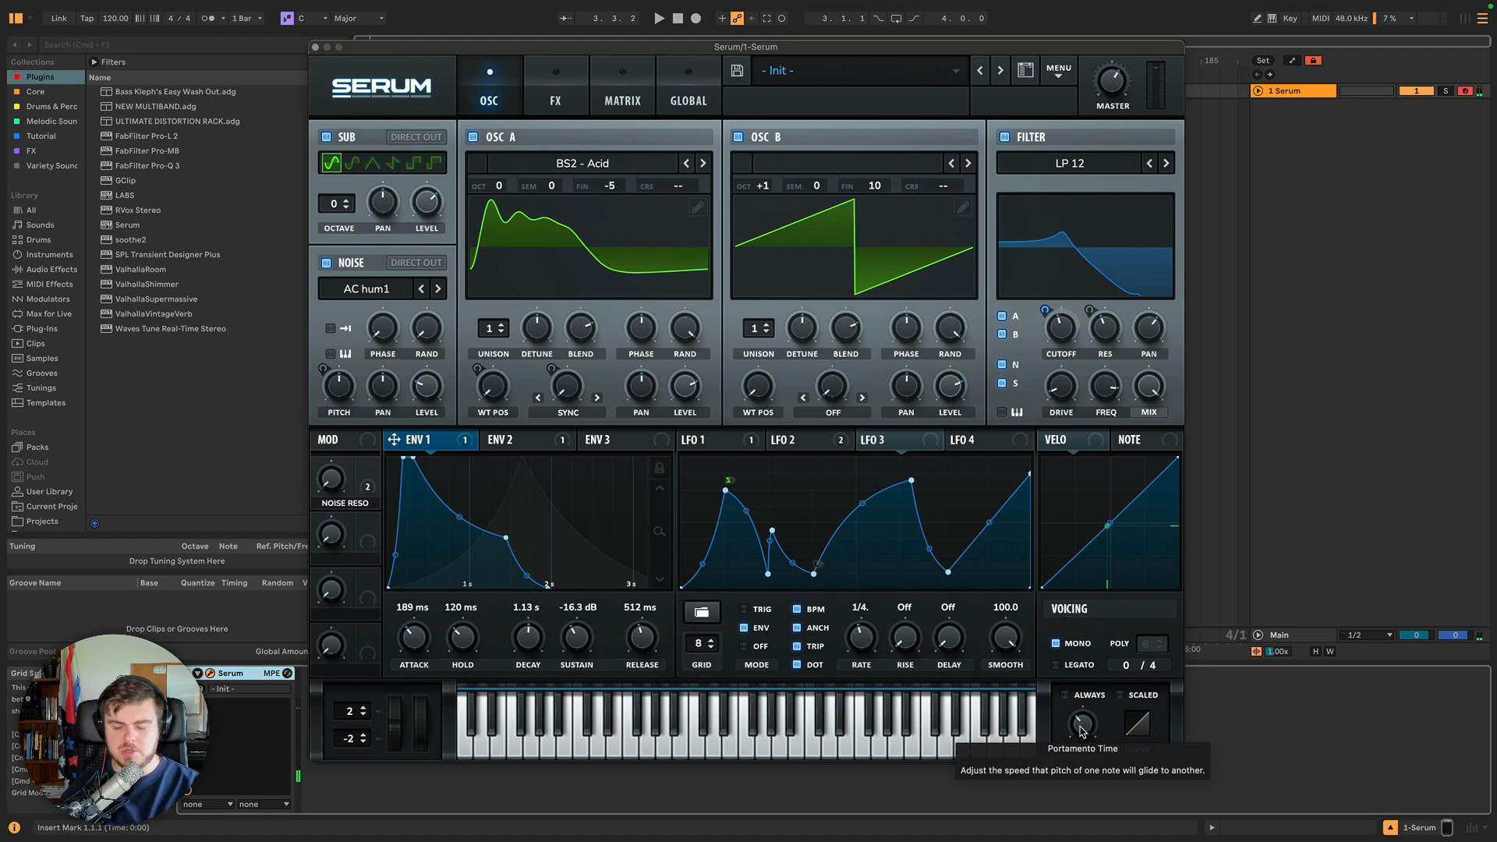
drag(1081, 731, 1083, 699)
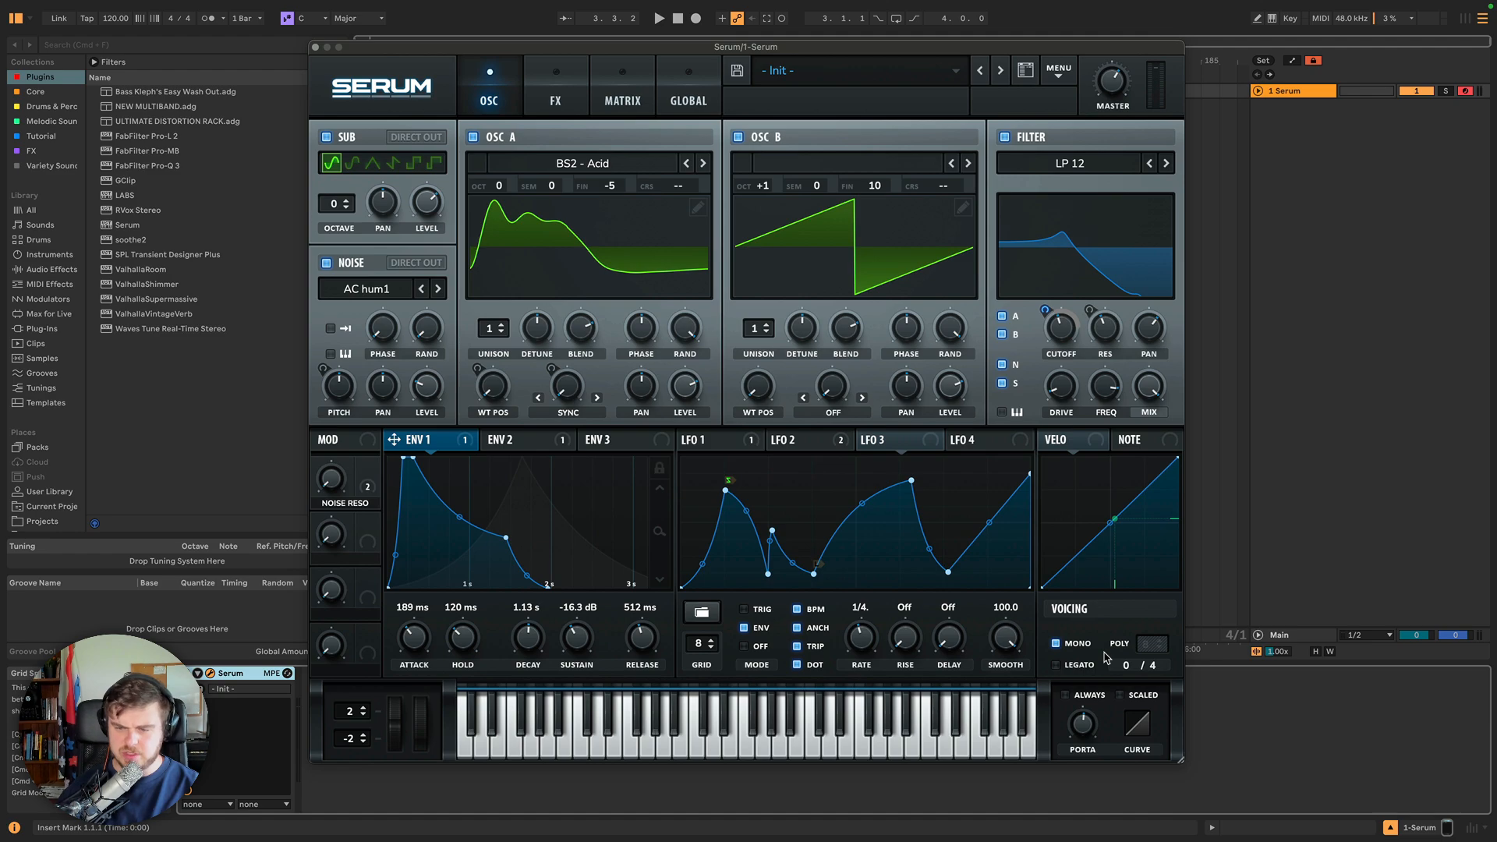
click(1068, 665)
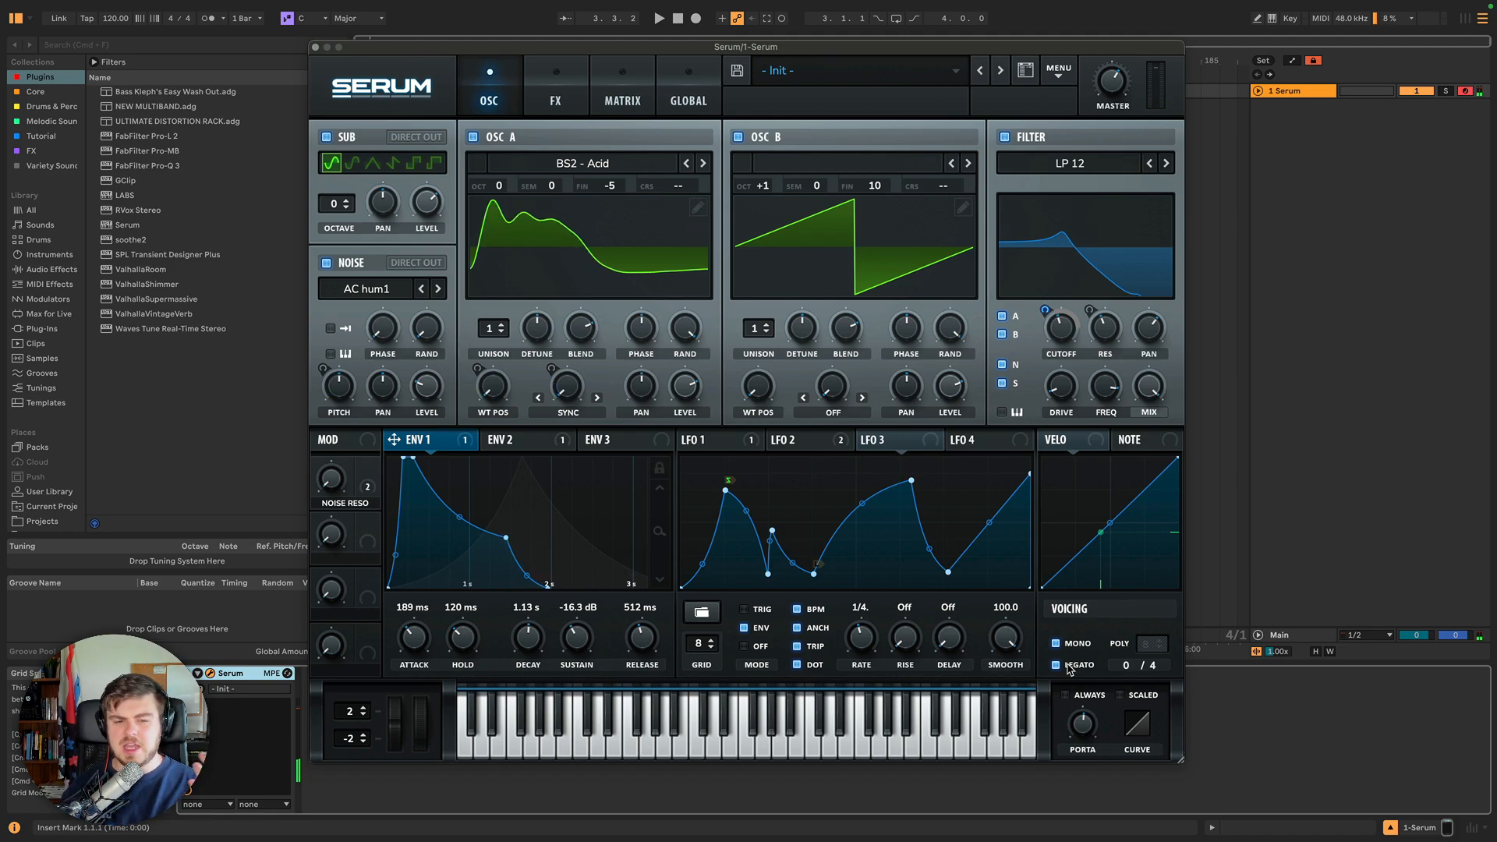
Raise Env 1's sustain level to -4.1 dB.
drag(578, 645, 581, 578)
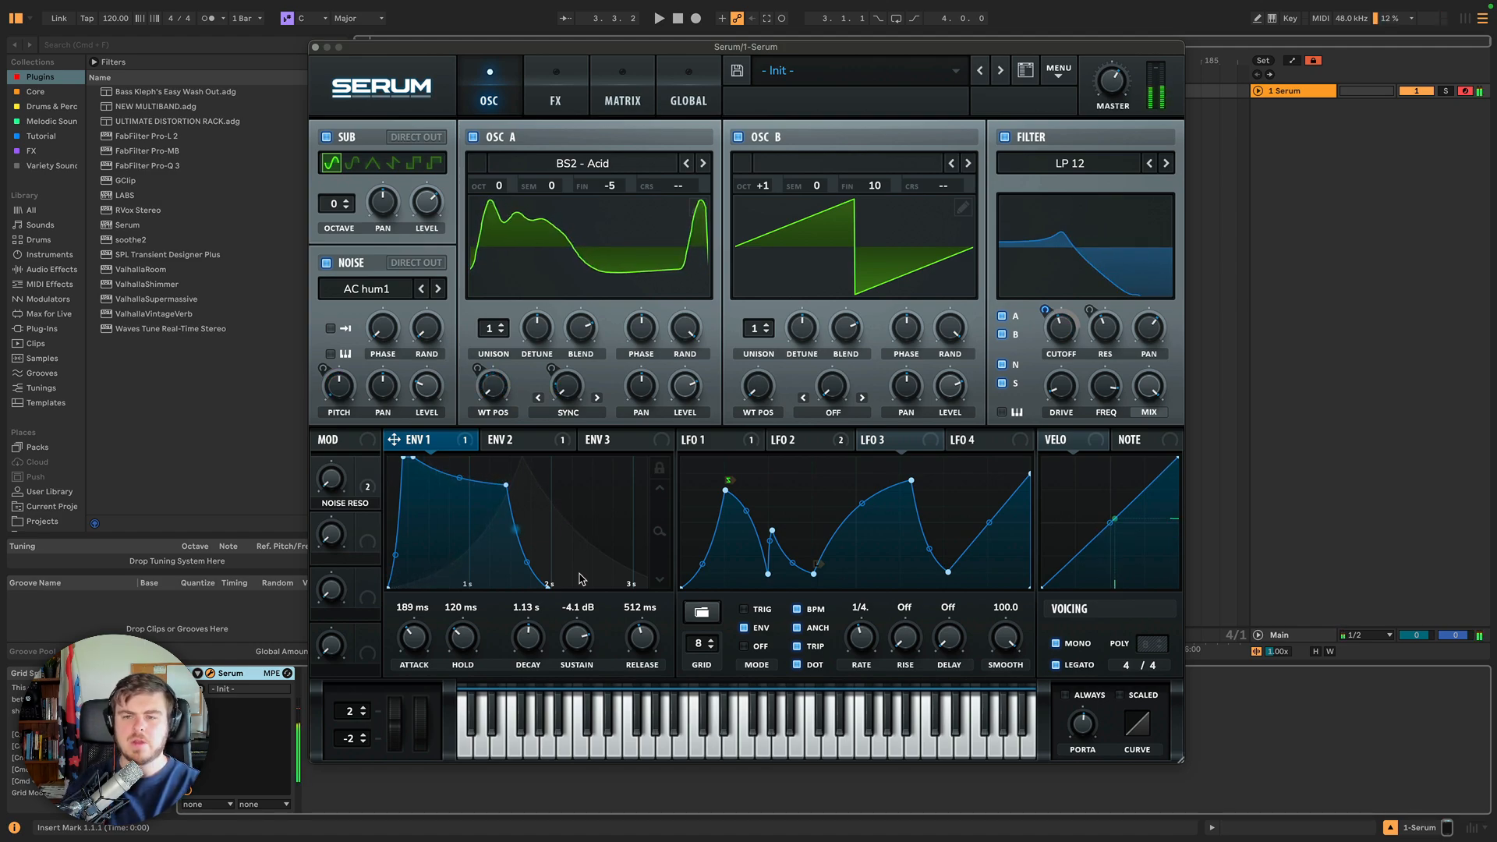
Enable the Always and Scaled portamento modes and experiment with the portamento curve and time settings.
click(1066, 695)
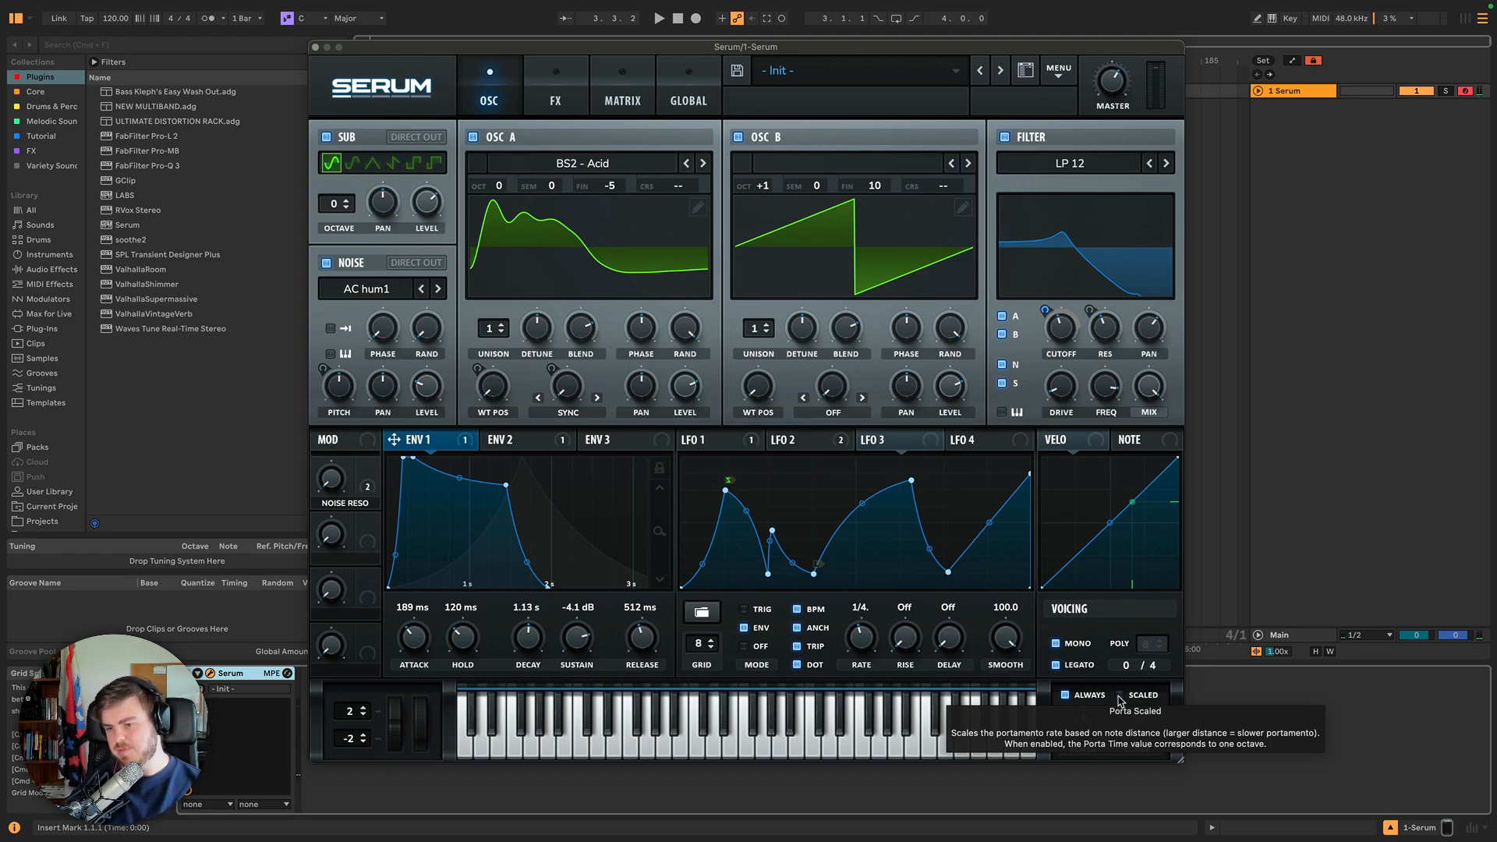
click(1120, 695)
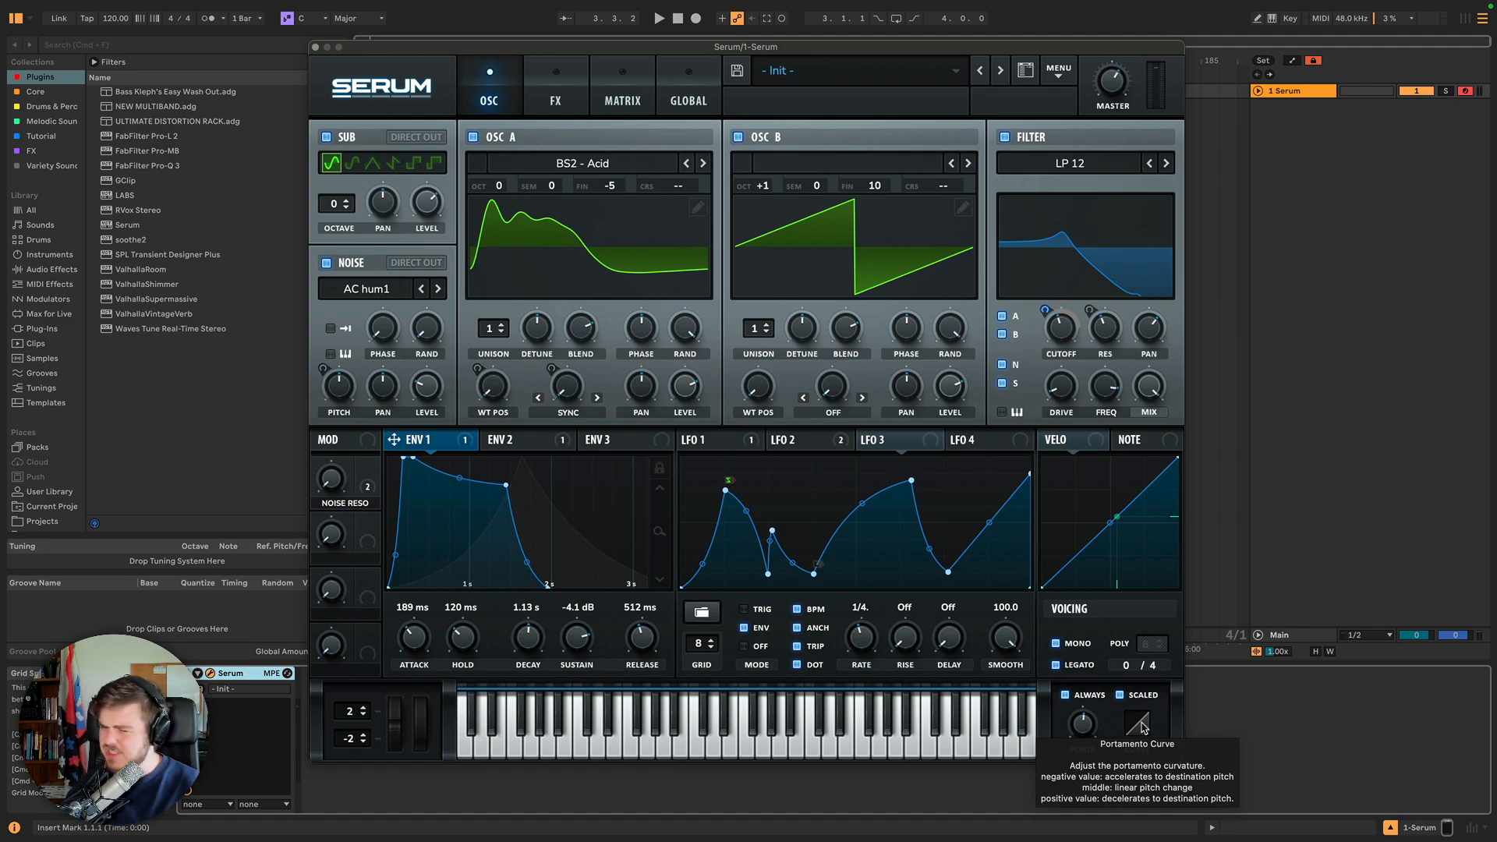
drag(1143, 728, 1134, 675)
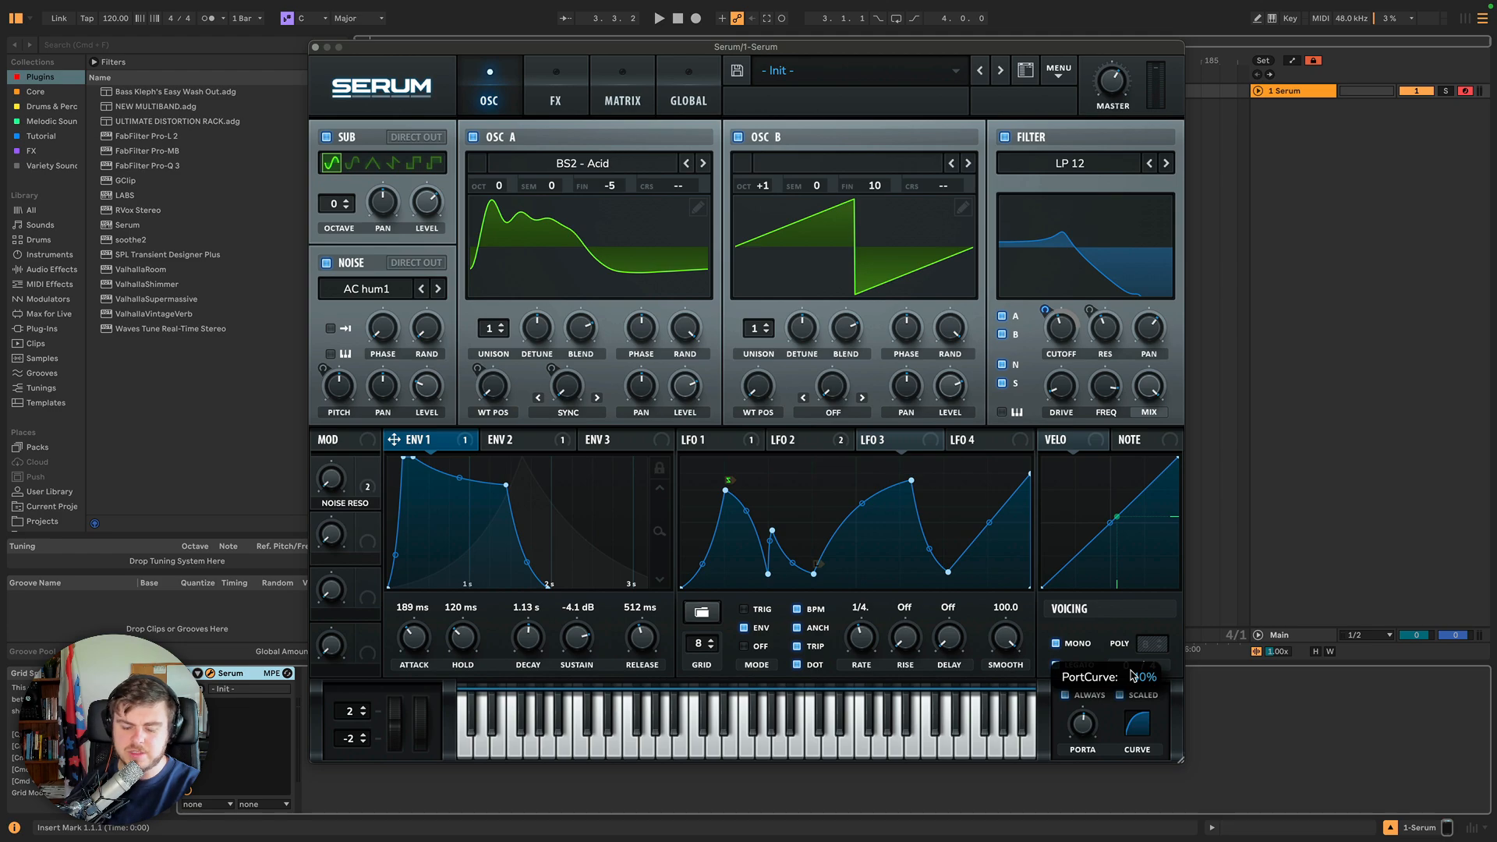
drag(1132, 676, 1132, 675)
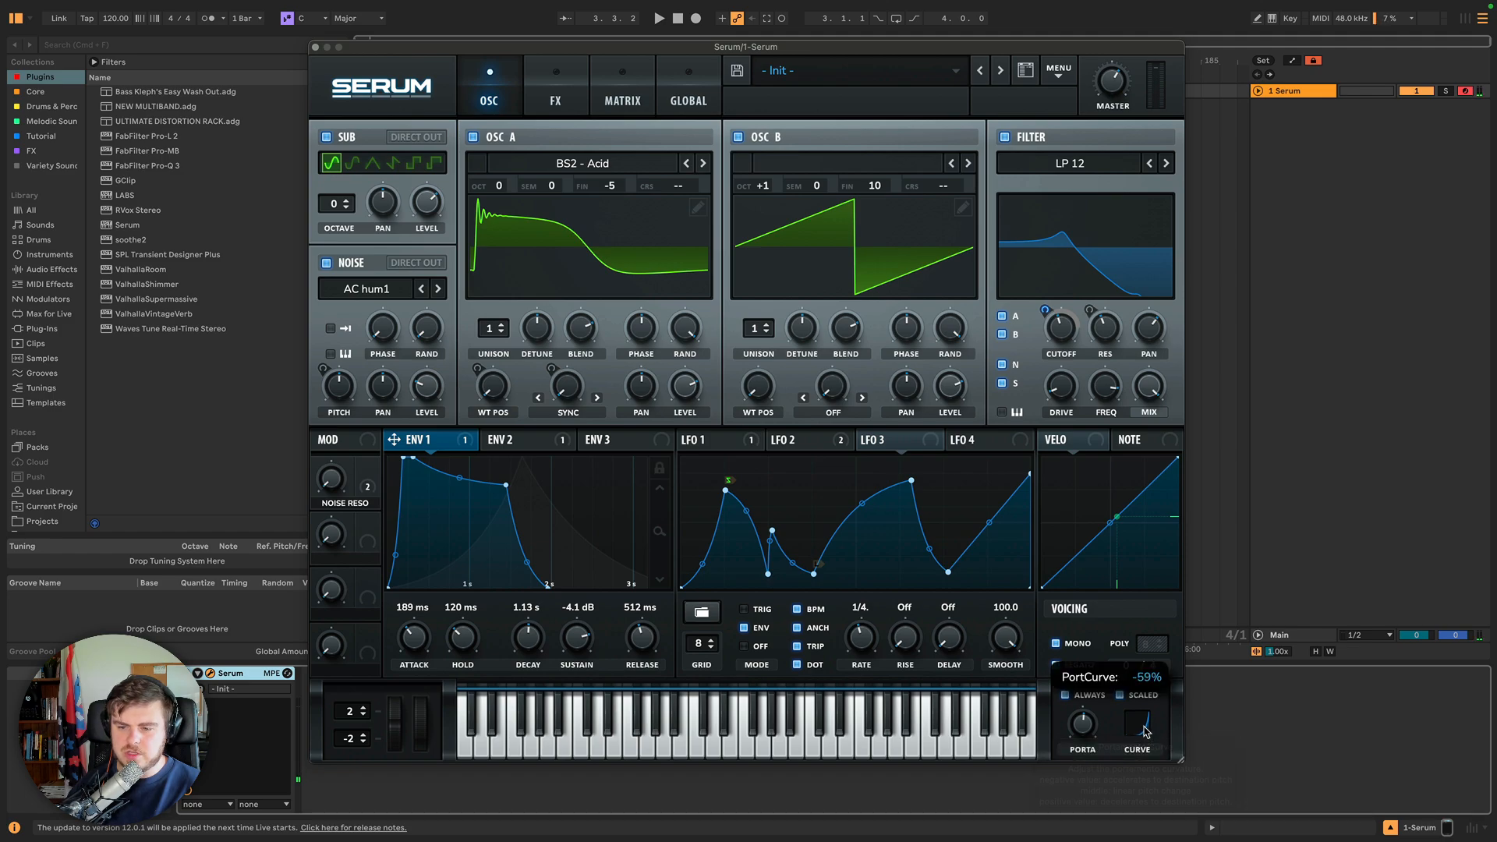
drag(1145, 734, 1148, 737)
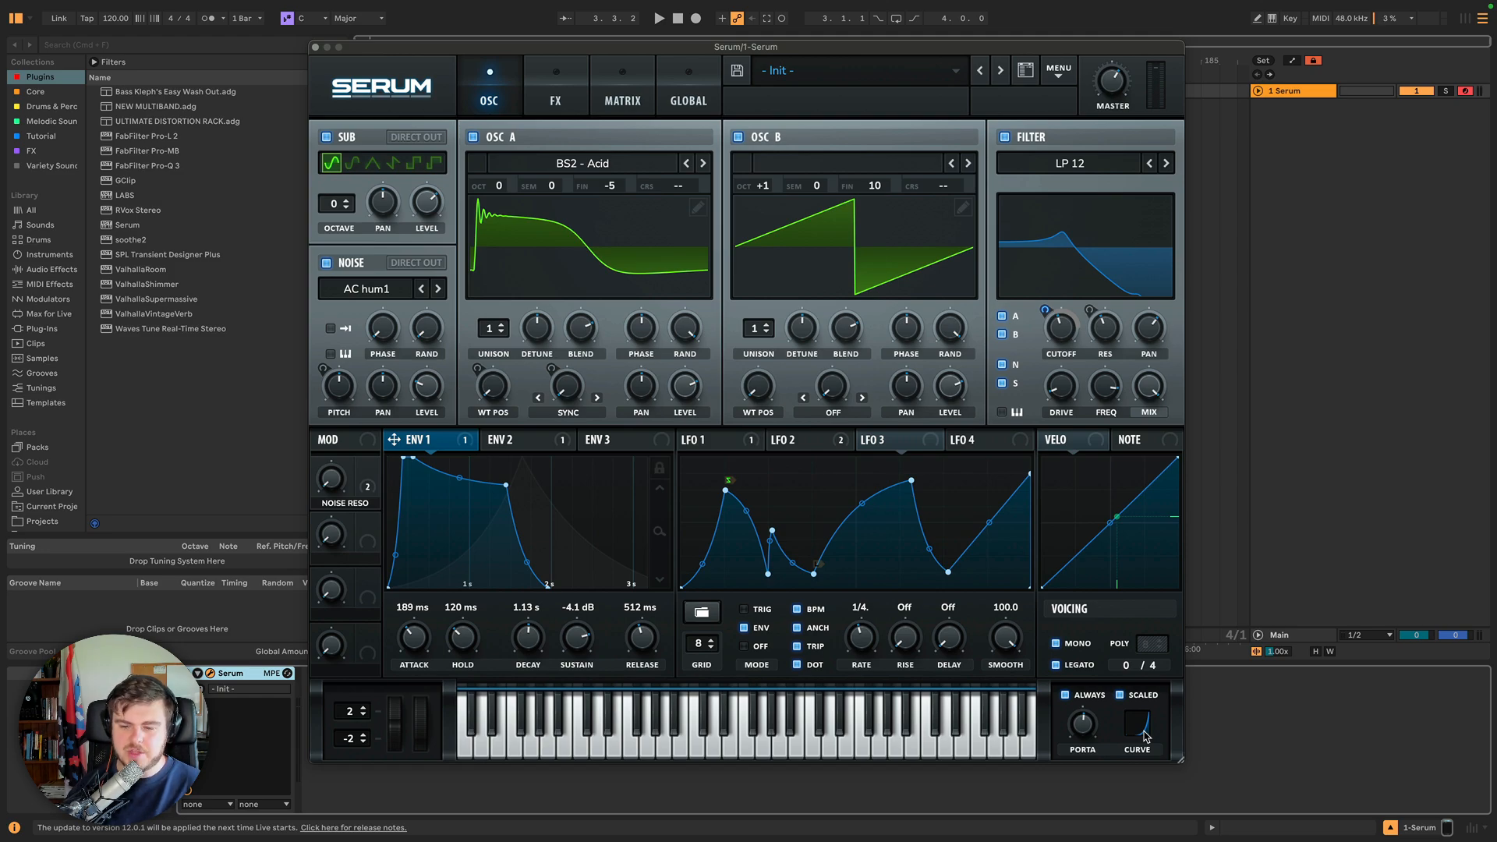
drag(1146, 736, 1085, 555)
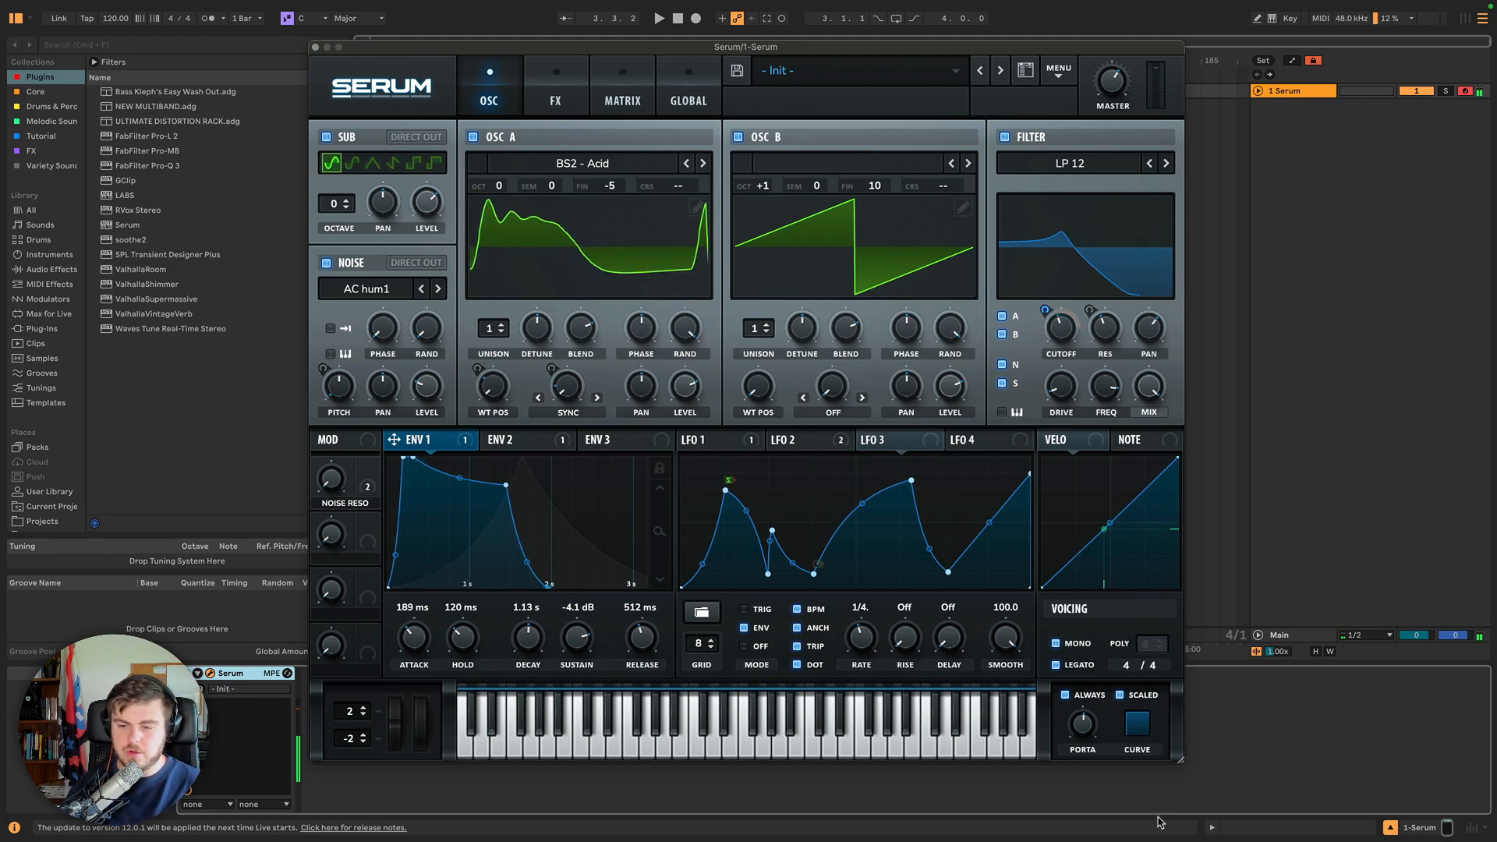
drag(1139, 736, 1169, 840)
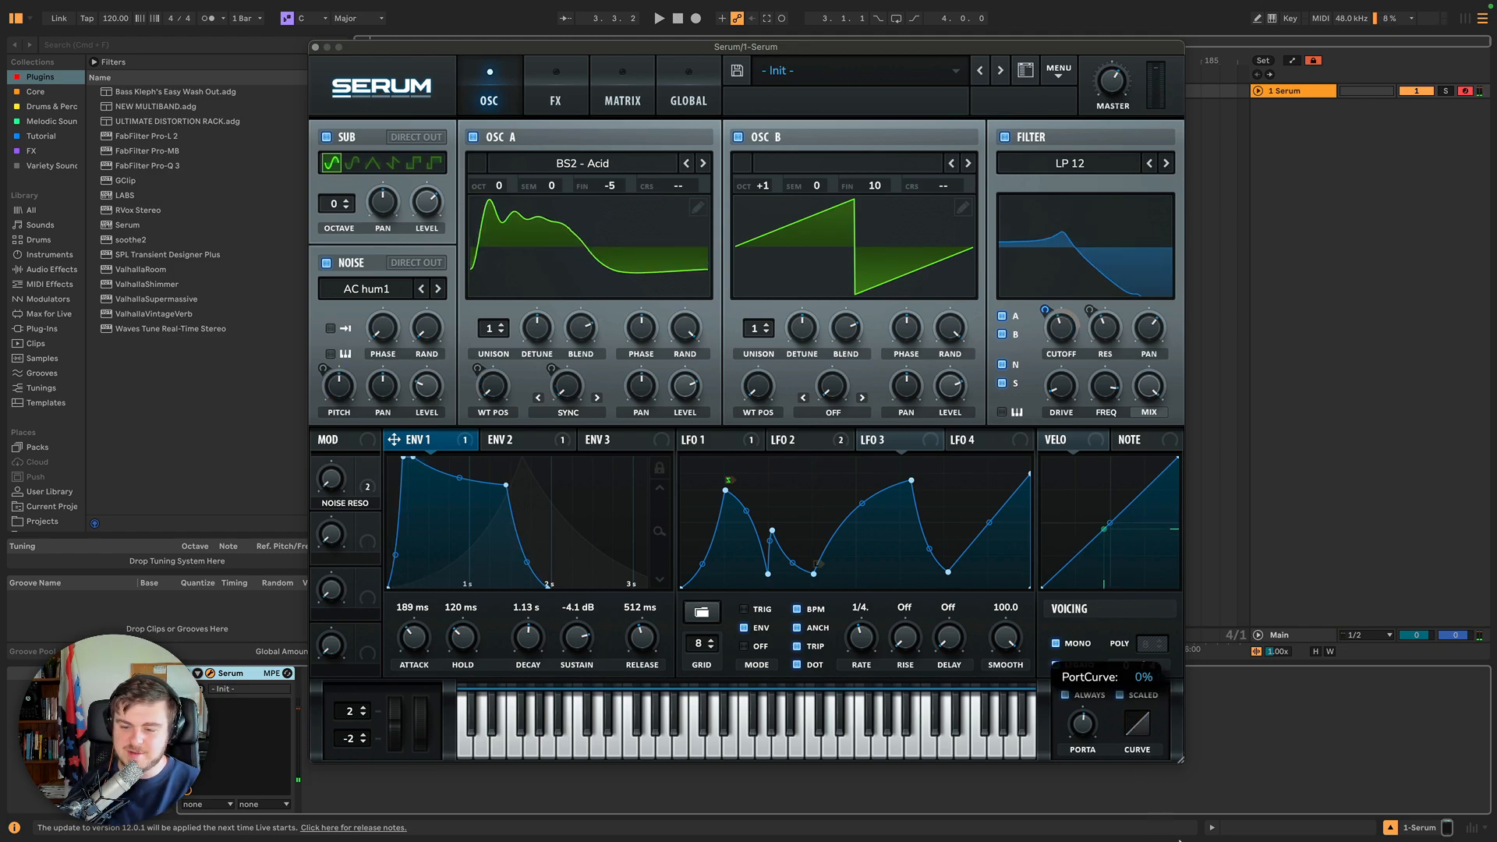
drag(1137, 723, 1158, 784)
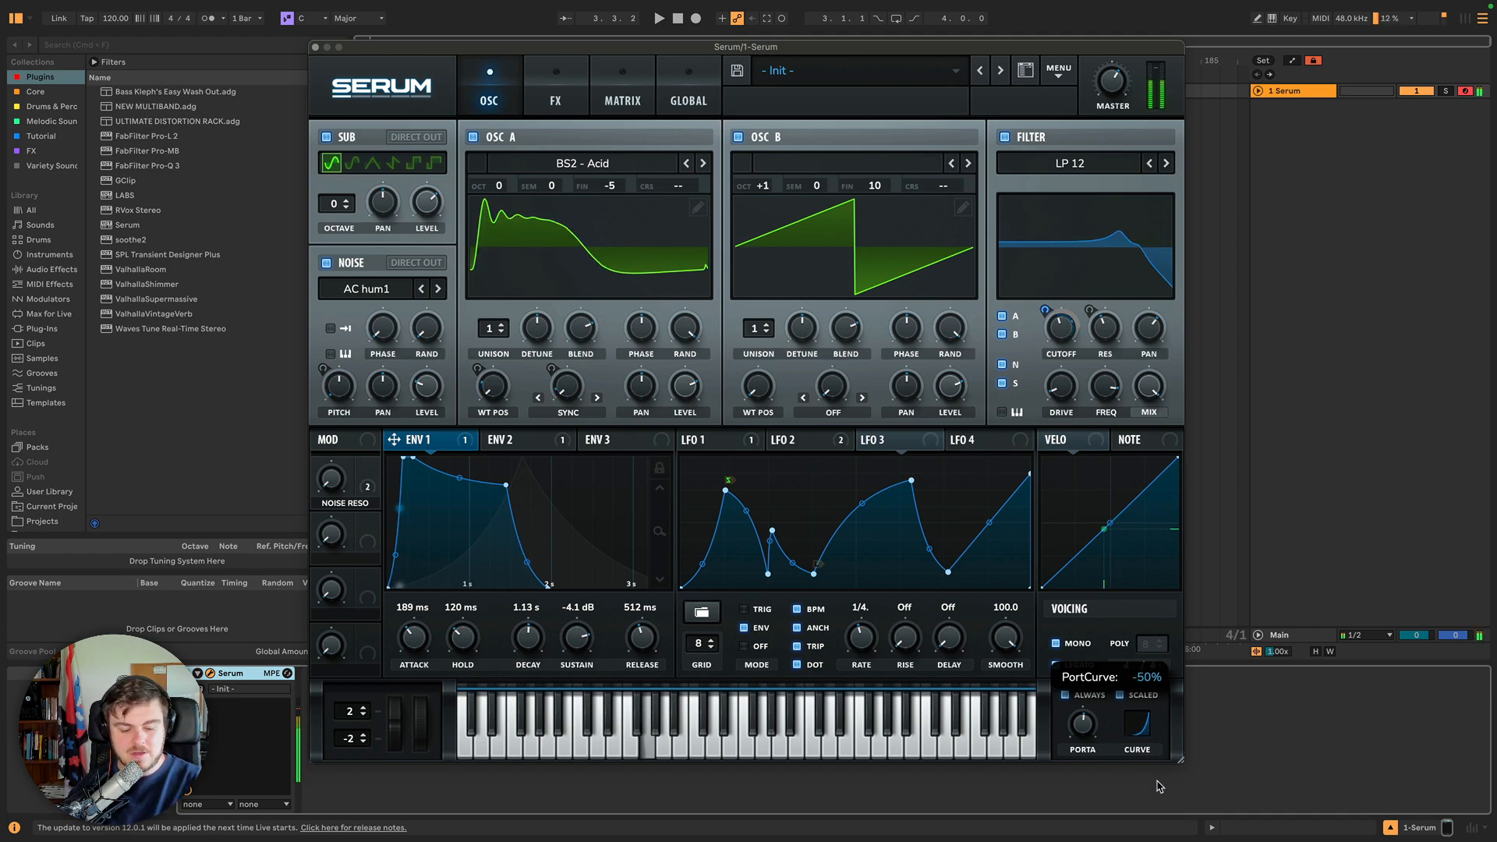
drag(1082, 724, 1088, 693)
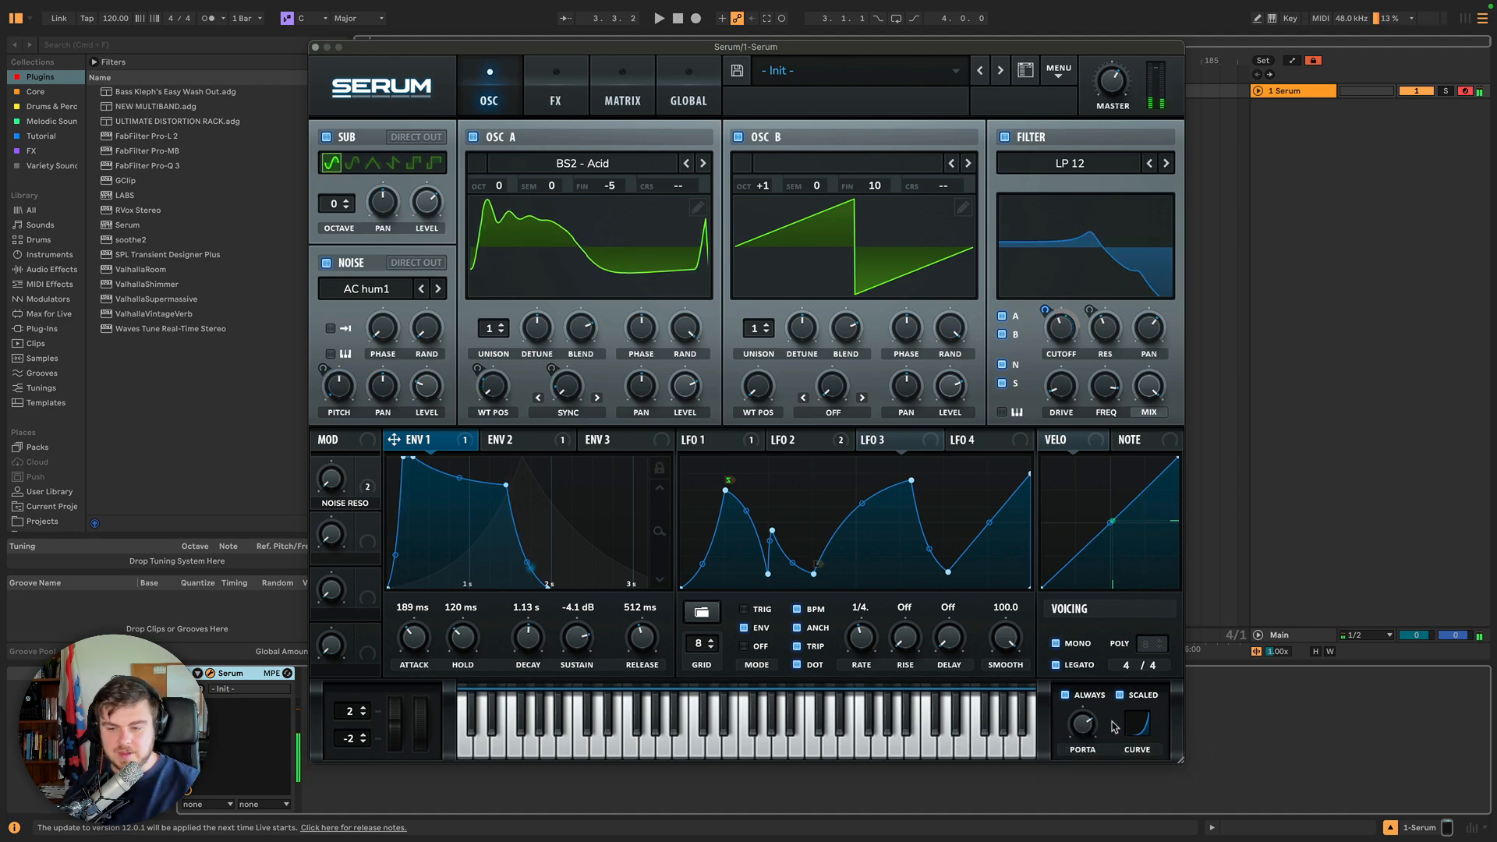
drag(1140, 725, 1144, 690)
Turn off Scaled, Always, Legato and Mono to return to polyphonic voicing.
click(1118, 696)
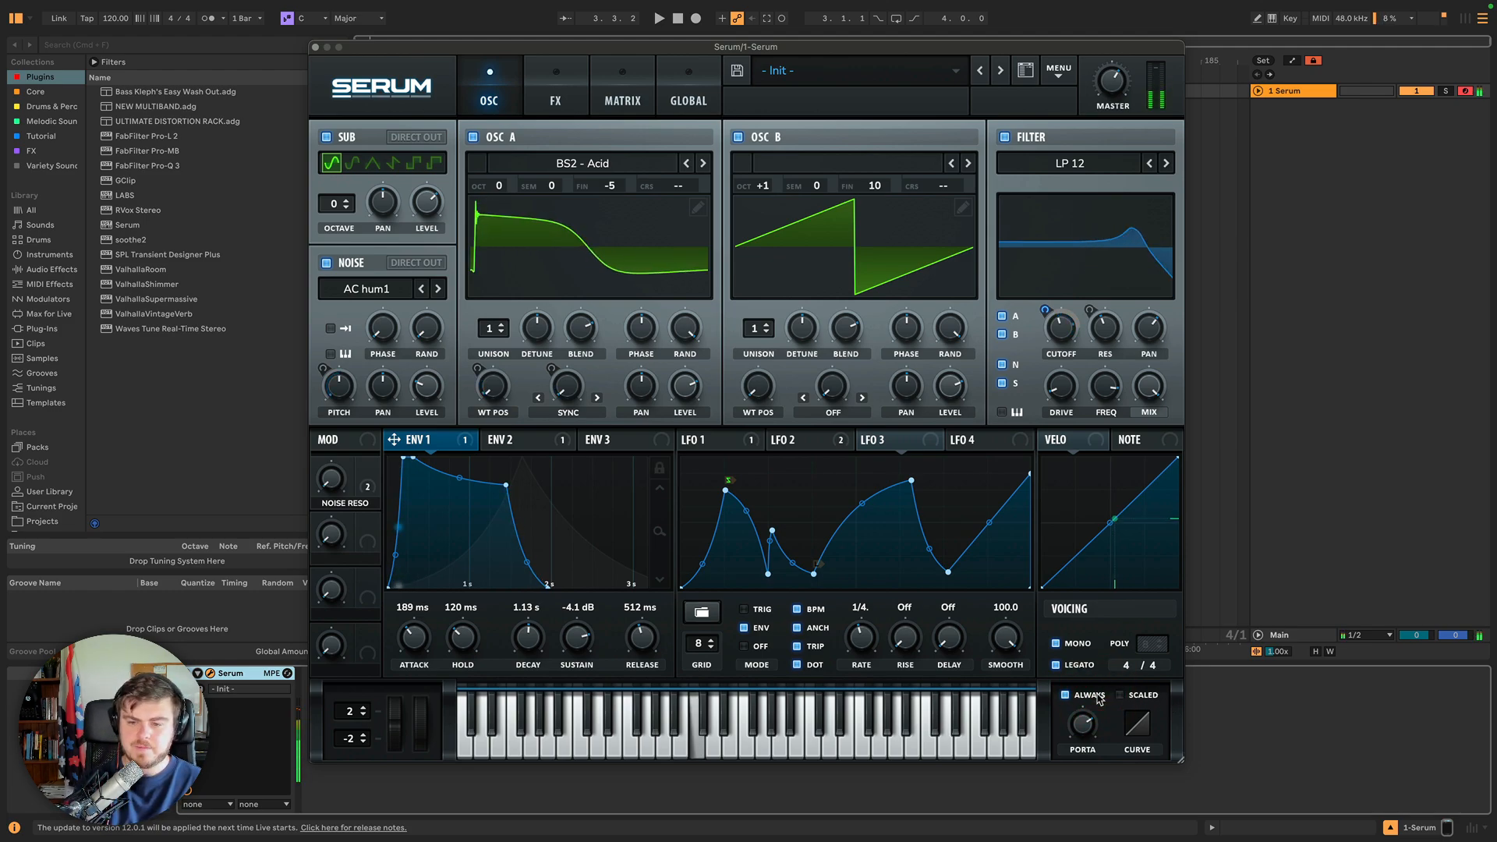
click(1065, 695)
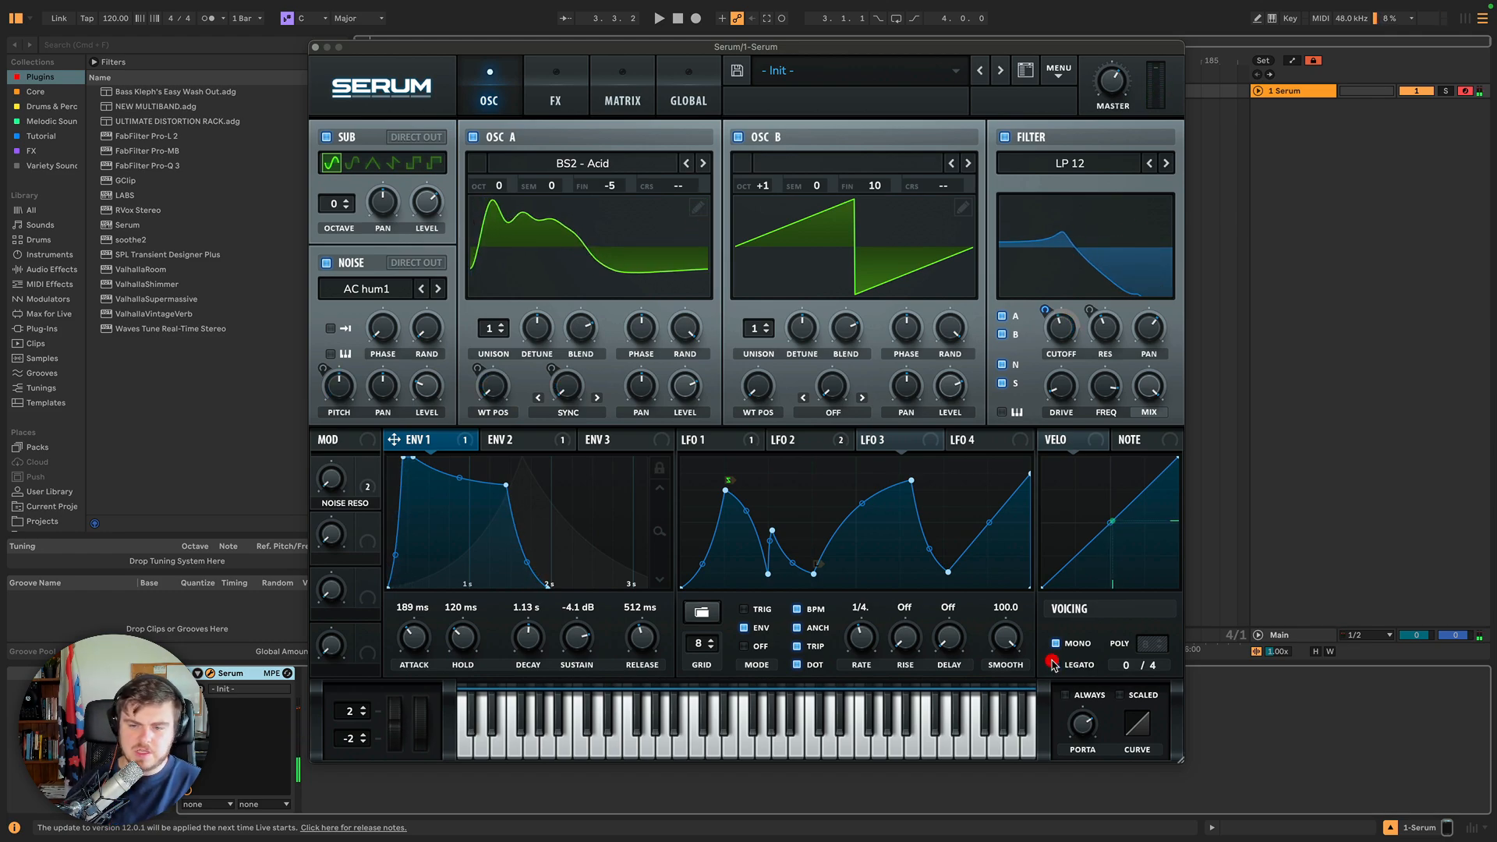
click(1052, 663)
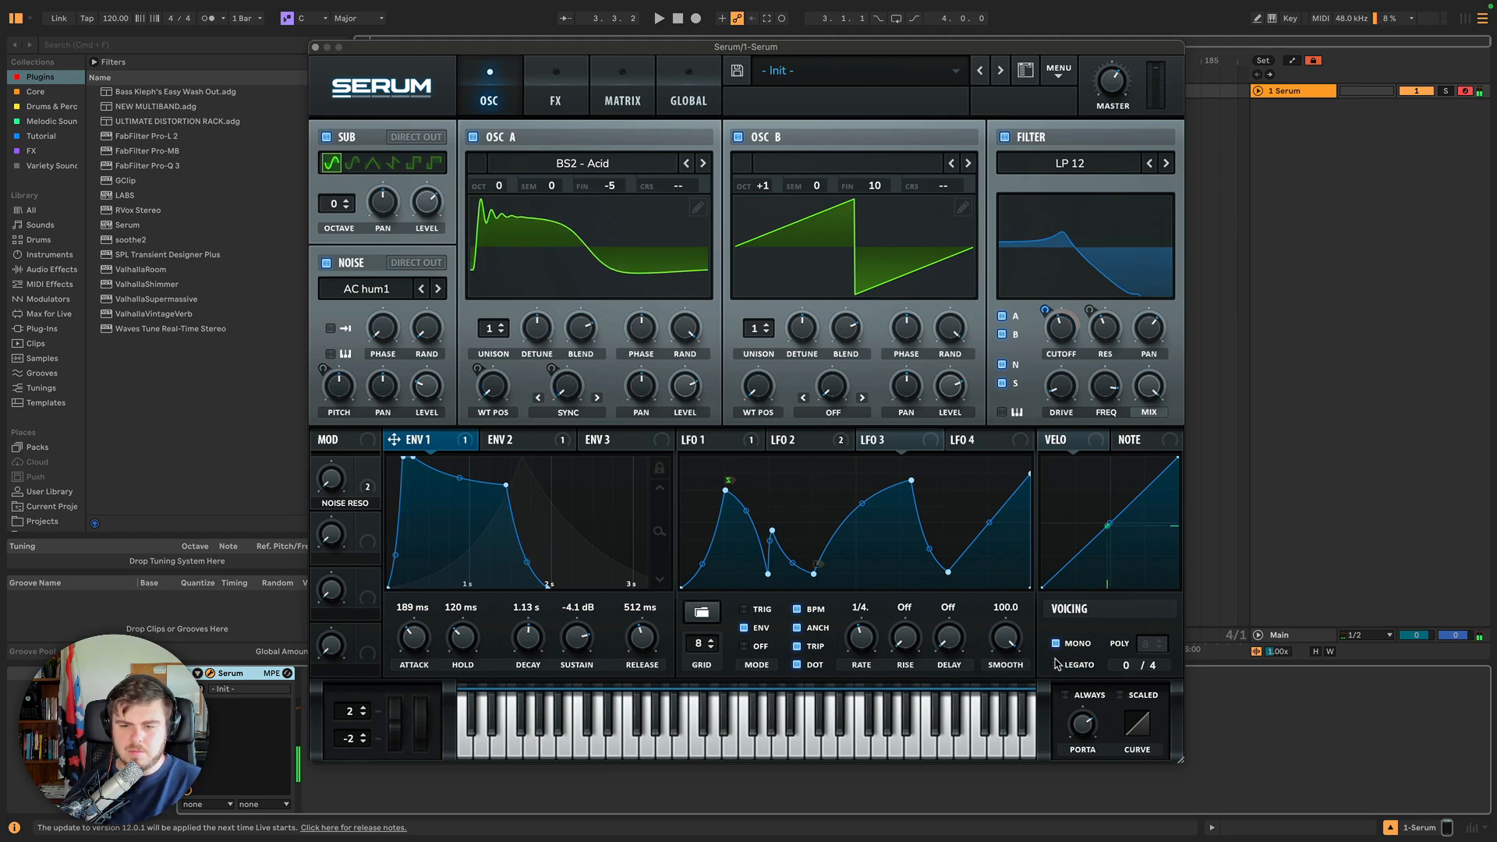
click(1057, 645)
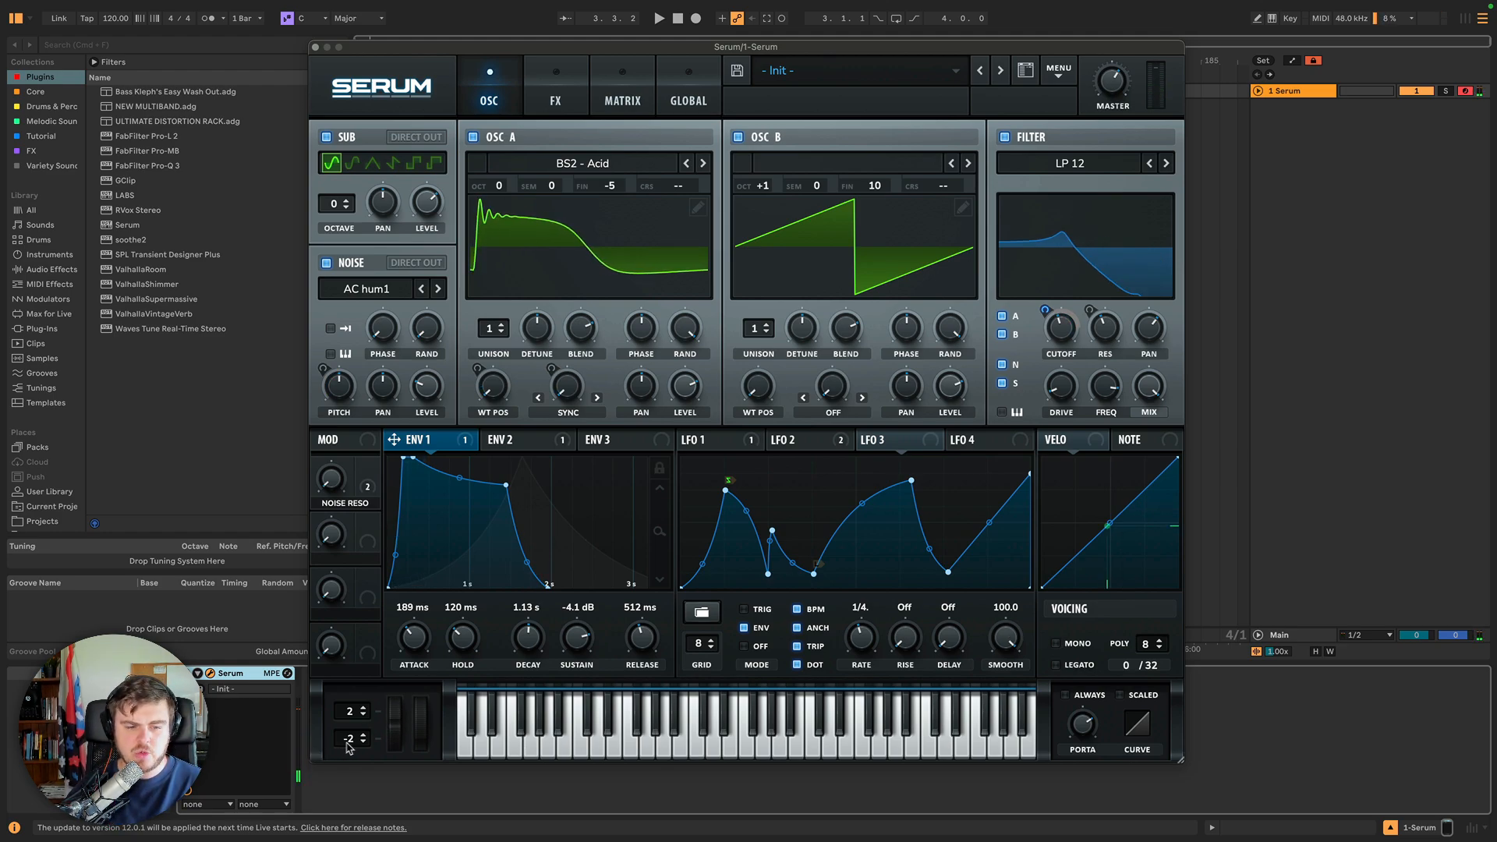
Set the pitch bend range to 12 semitones up and -12 semitones down.
drag(358, 712, 358, 676)
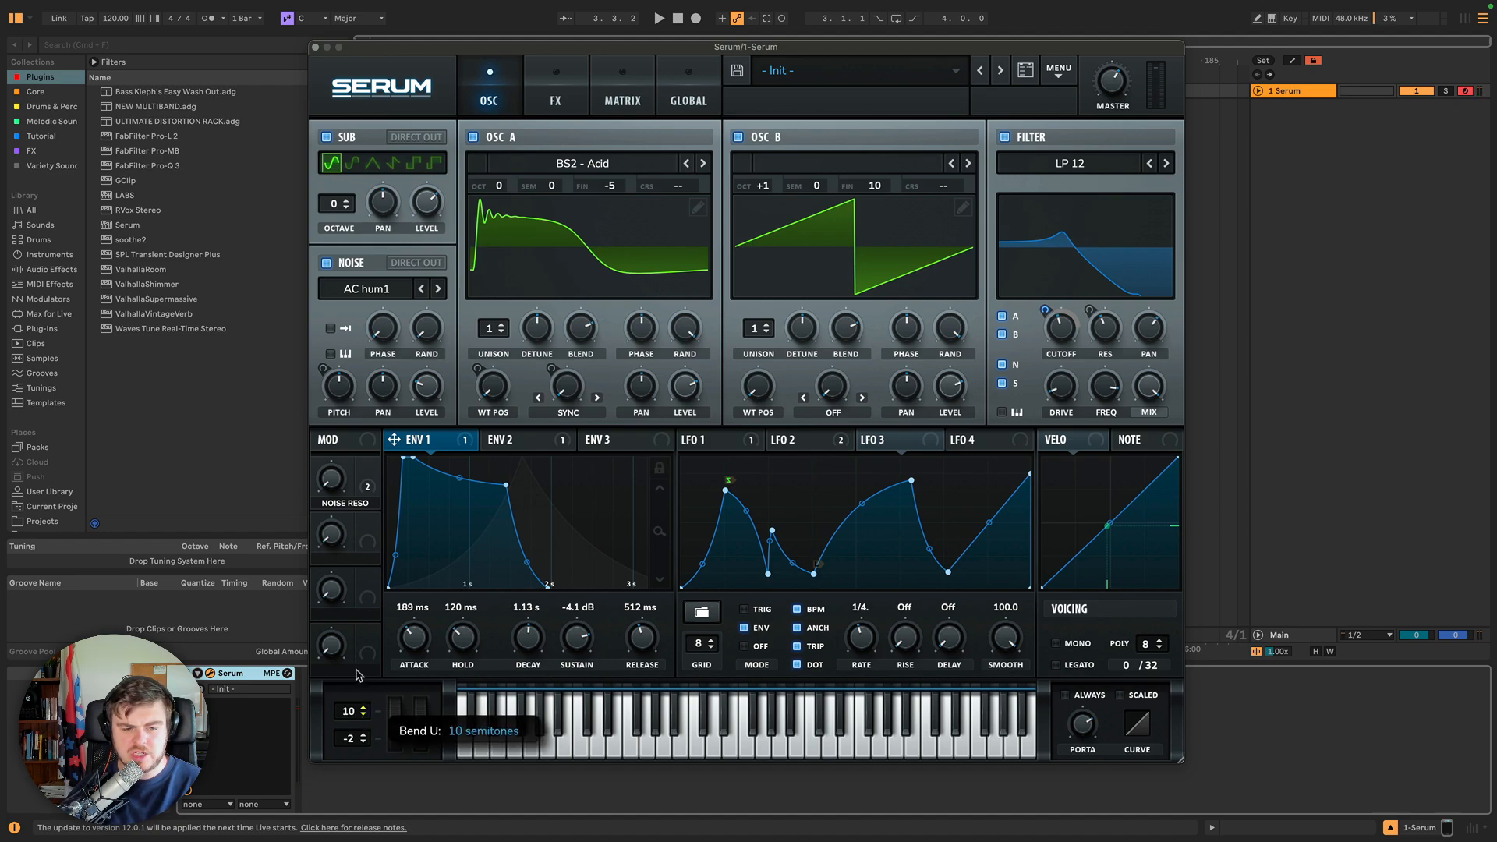
drag(351, 737, 349, 788)
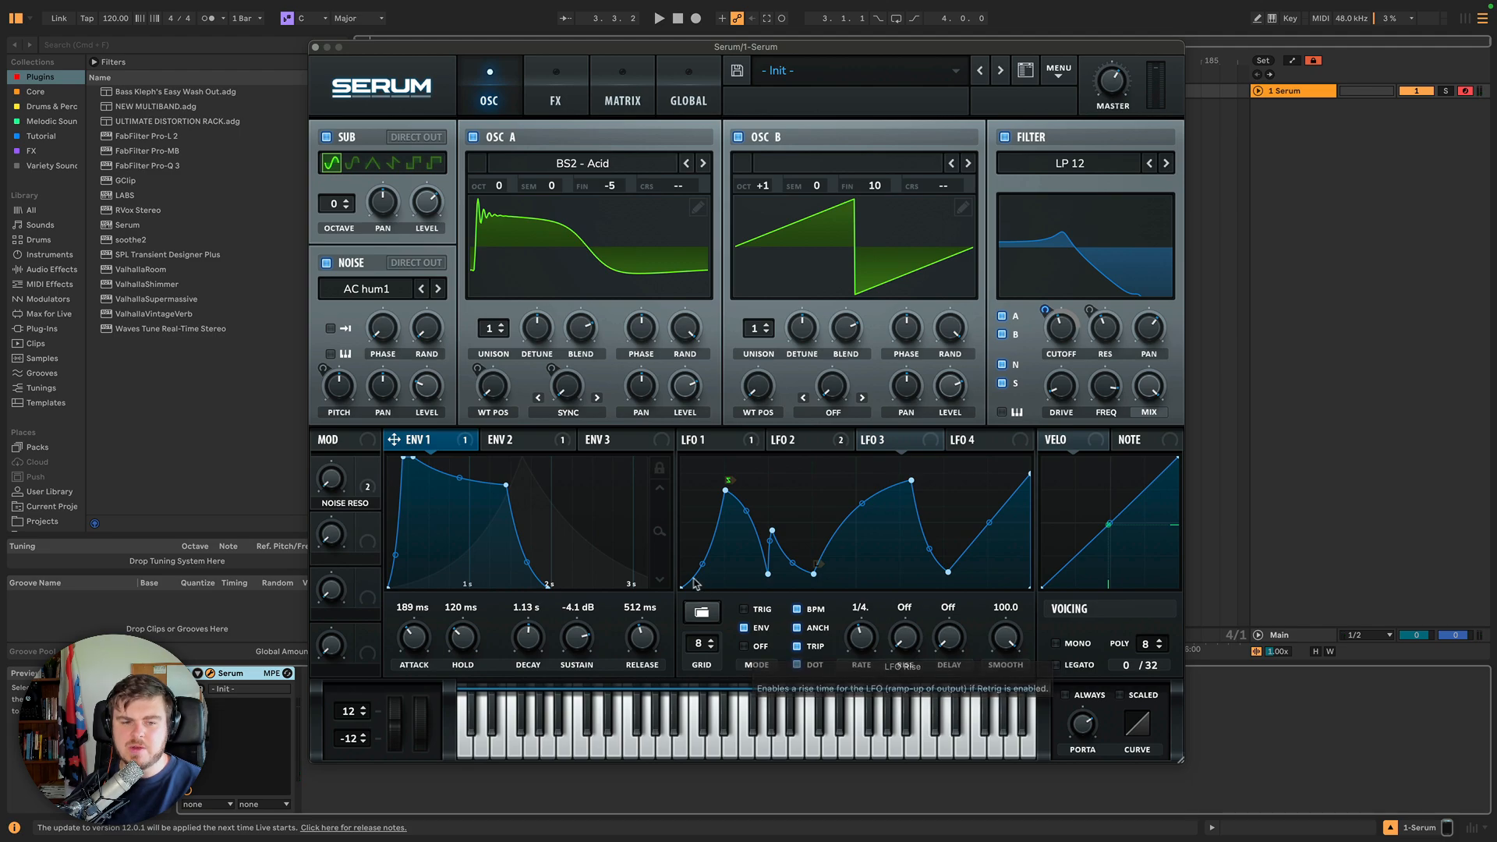
click(503, 483)
drag(503, 484, 506, 485)
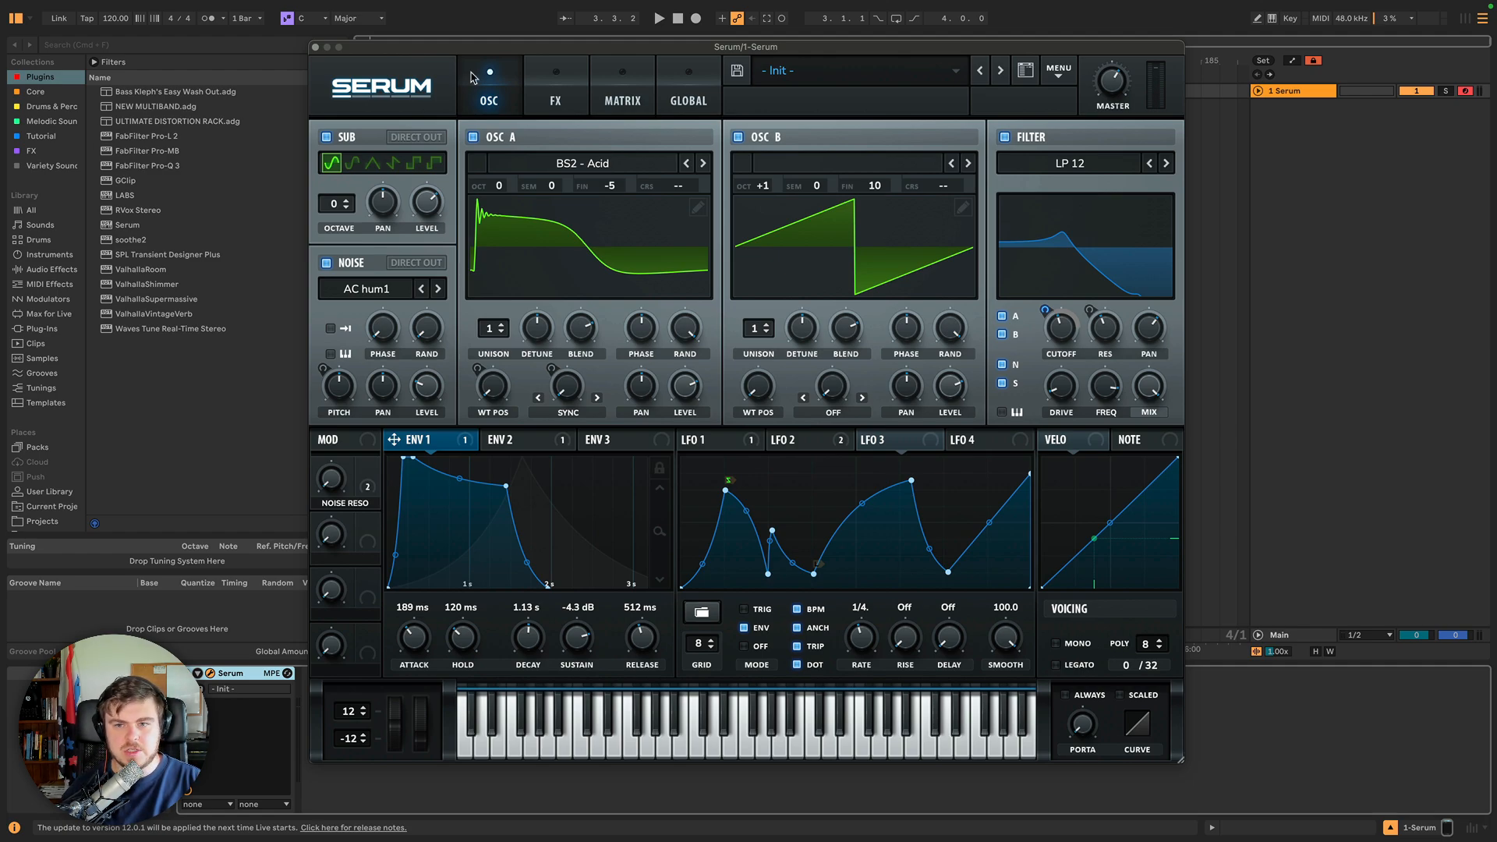
click(550, 87)
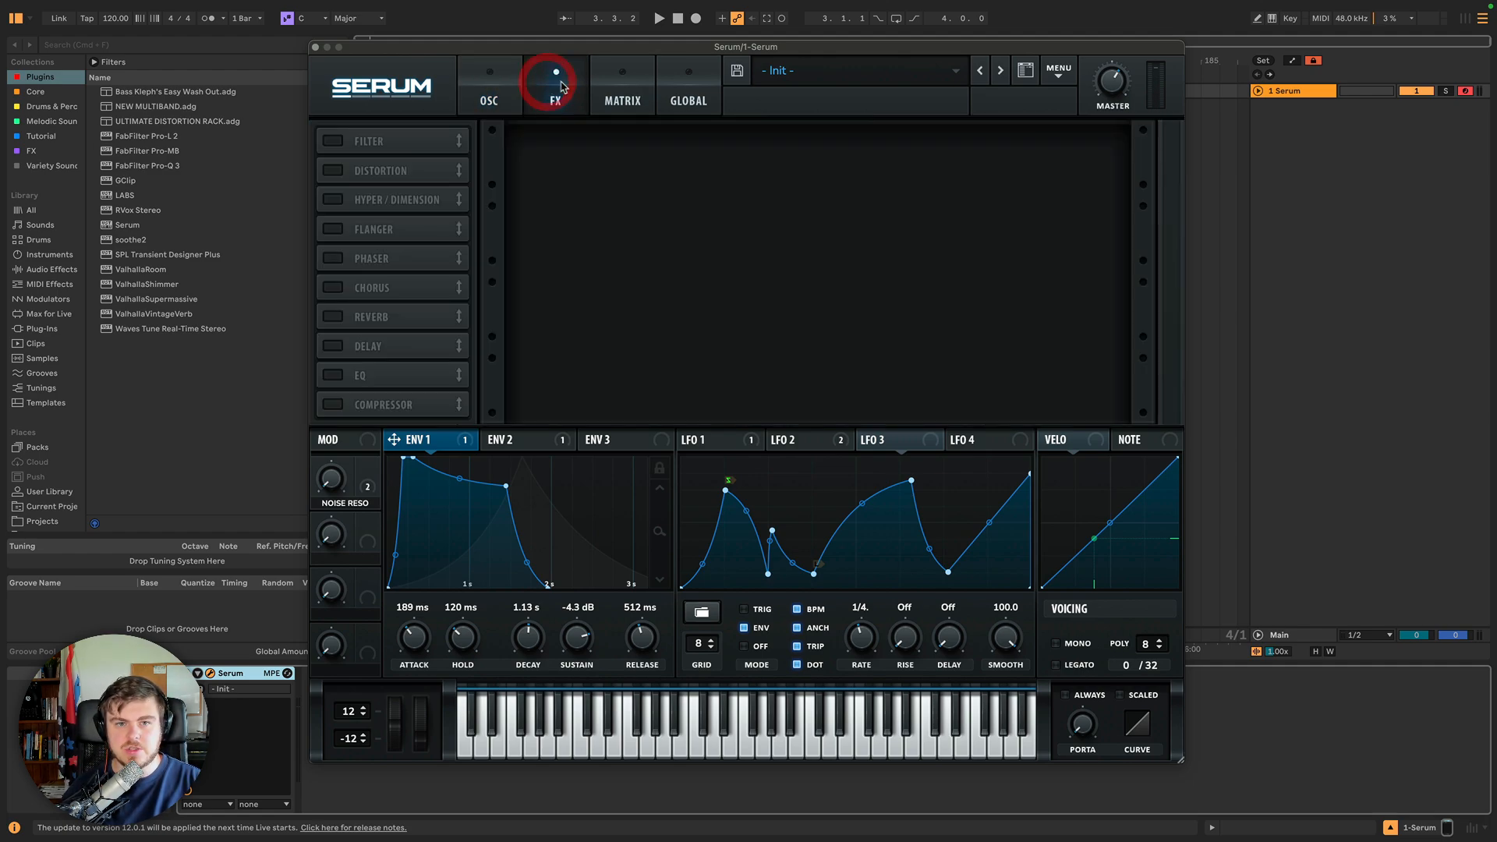
click(511, 92)
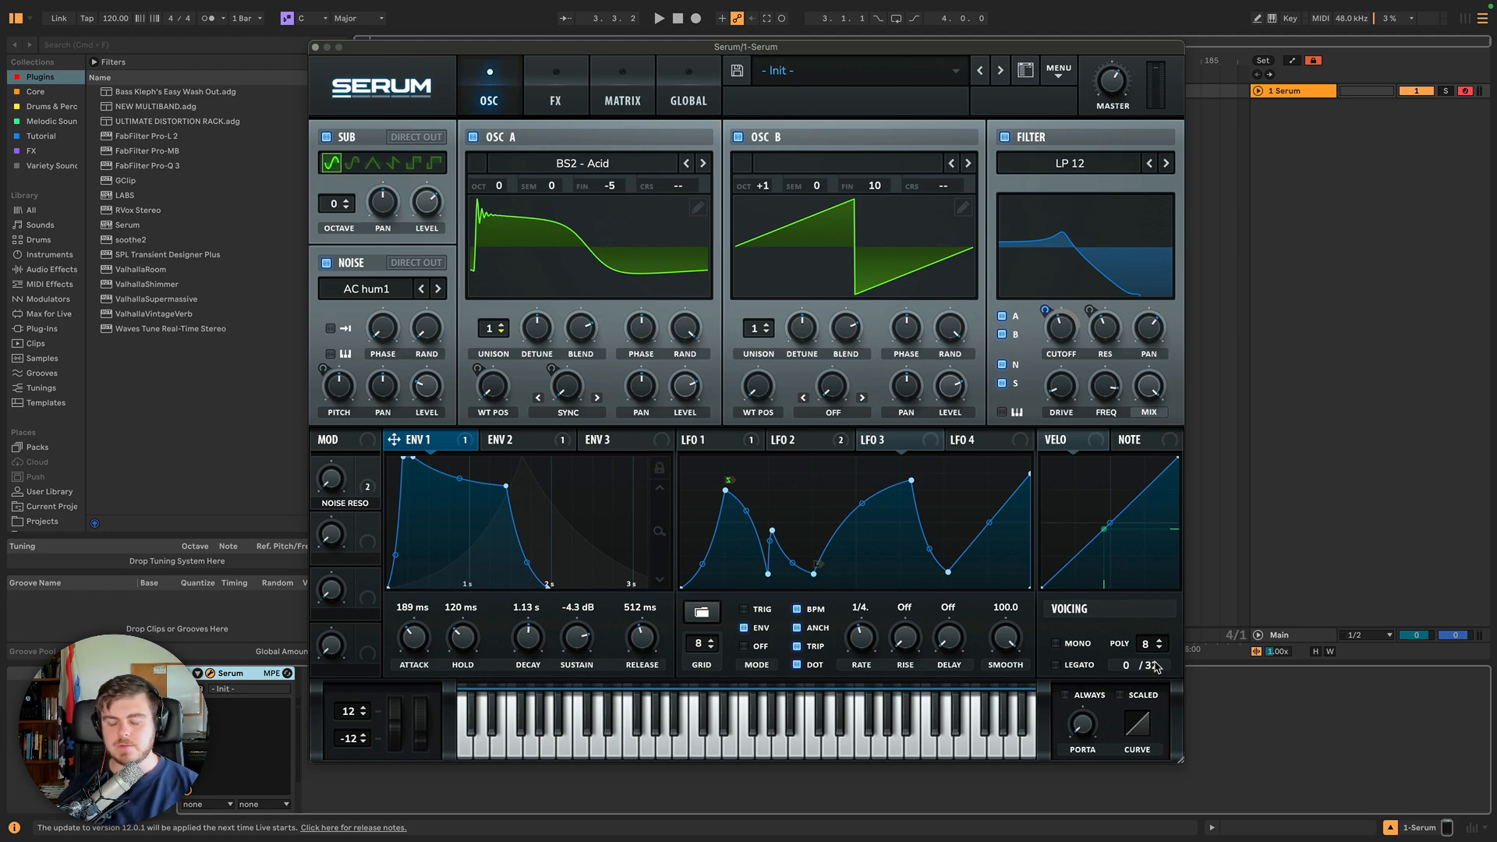
Try higher unison voice counts on both oscillators, then reset each to 1.
drag(484, 326, 484, 301)
drag(760, 337, 723, 227)
drag(485, 325, 492, 201)
drag(758, 328, 742, 184)
drag(493, 328, 493, 197)
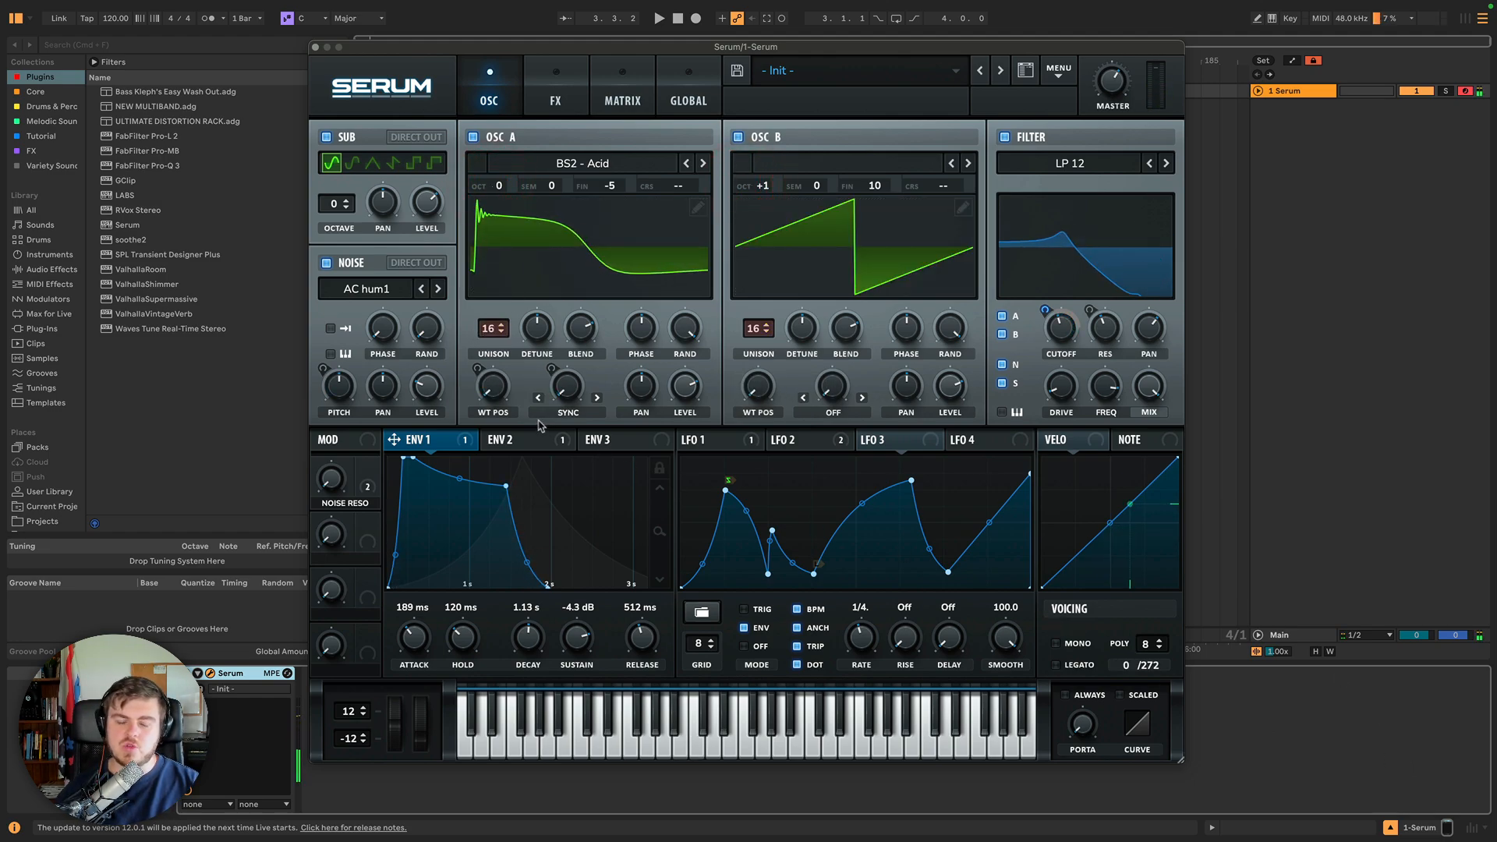
drag(493, 329, 512, 588)
drag(768, 332, 794, 686)
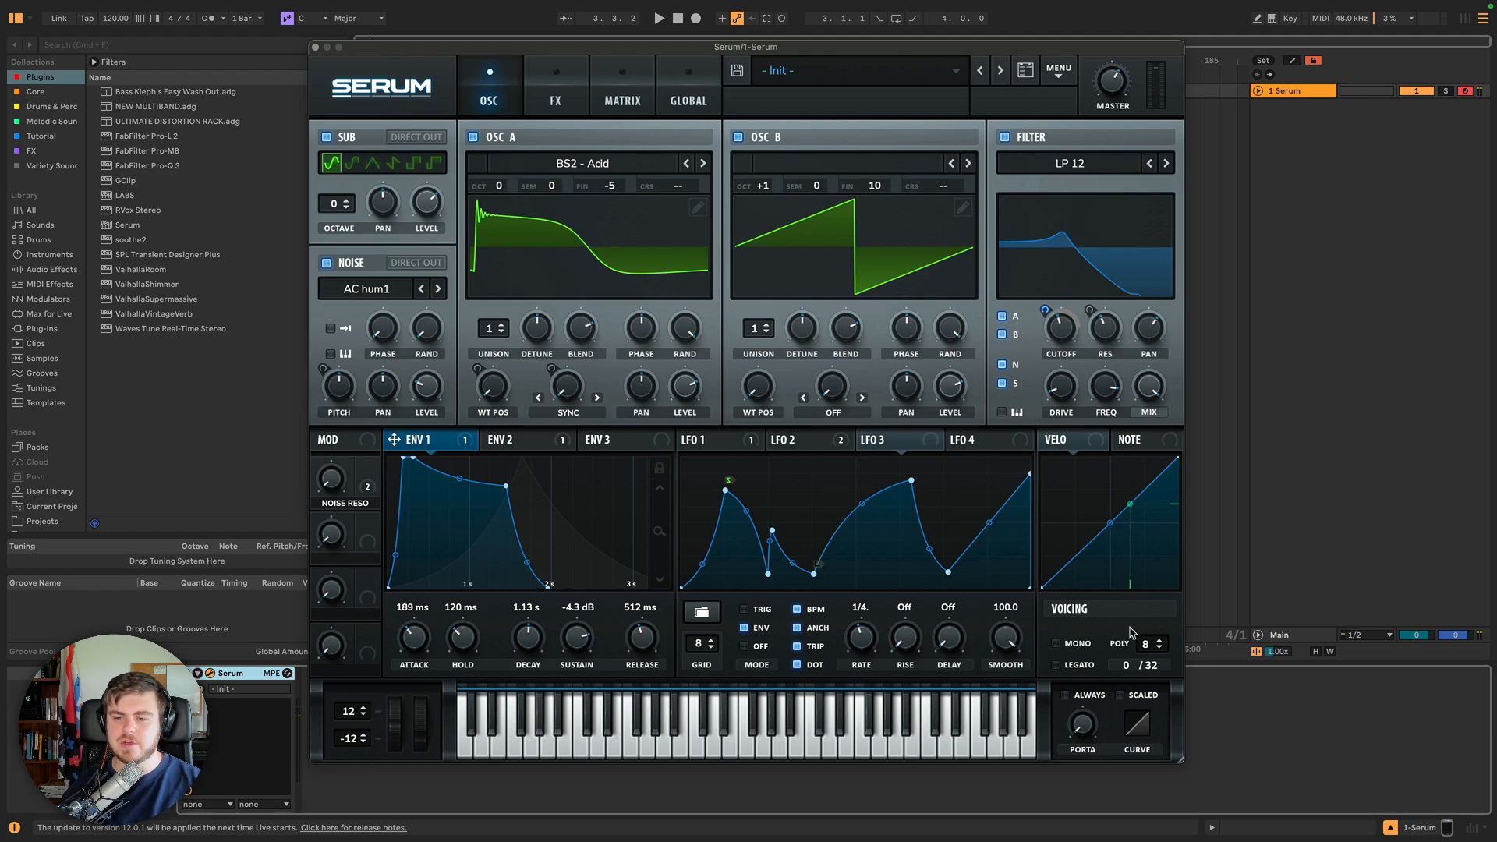
Compare the modulation matrix with the envelope and LFO tabs on the oscillator page.
click(622, 101)
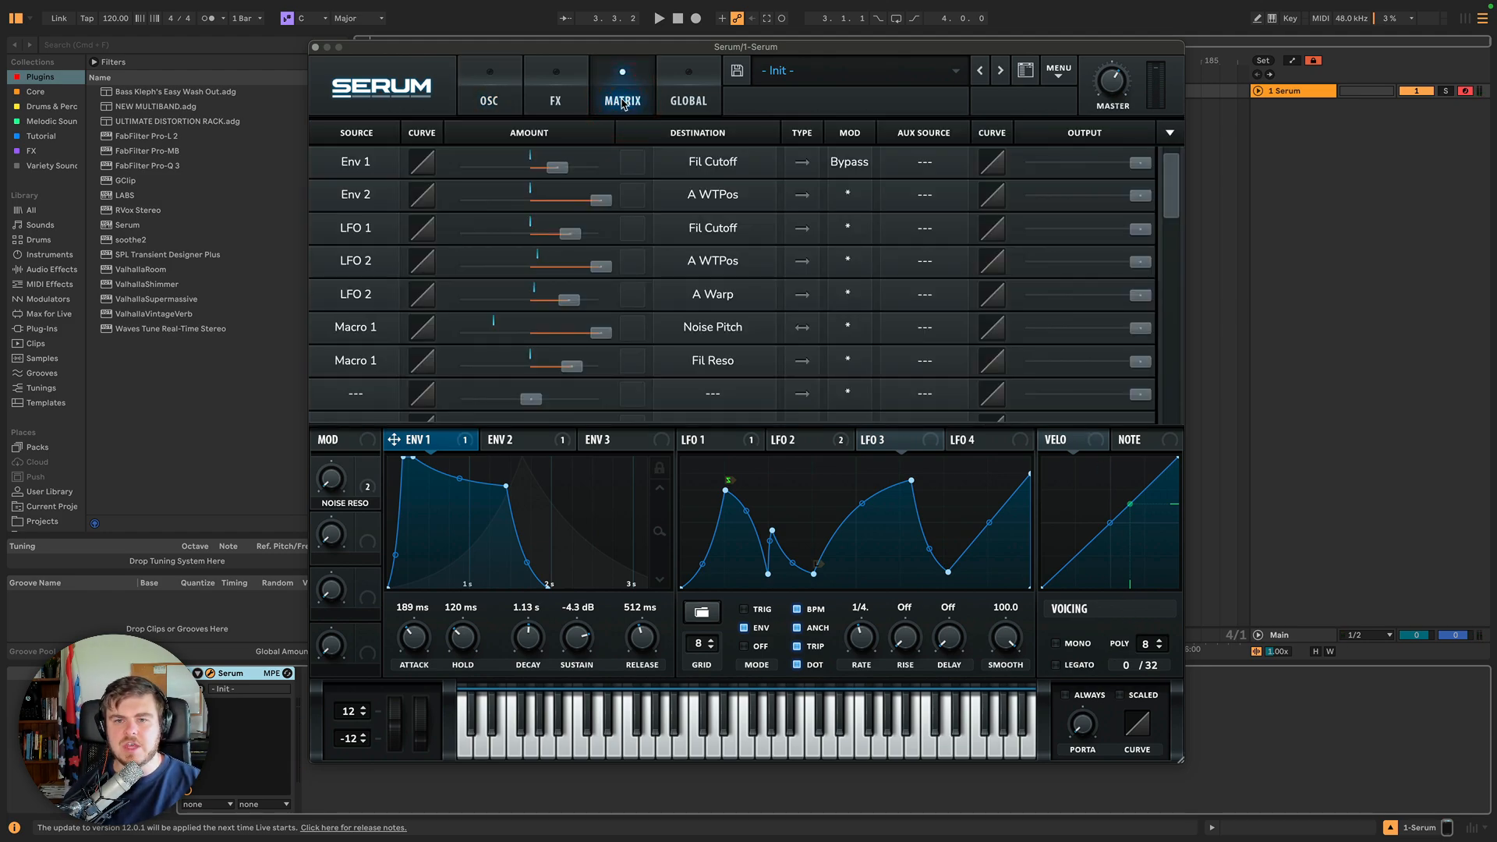
click(489, 100)
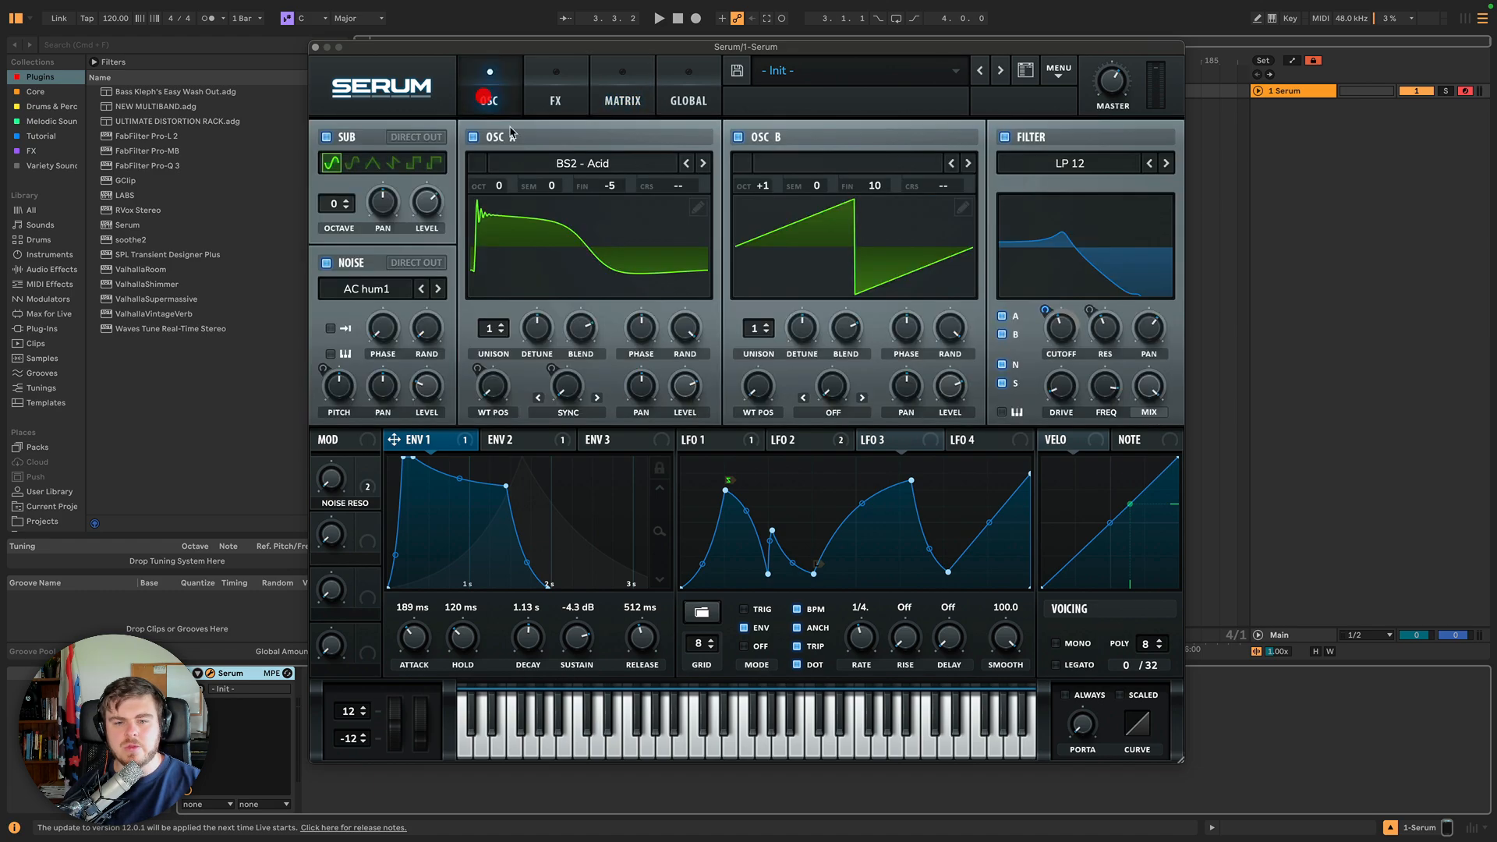
click(515, 447)
click(457, 440)
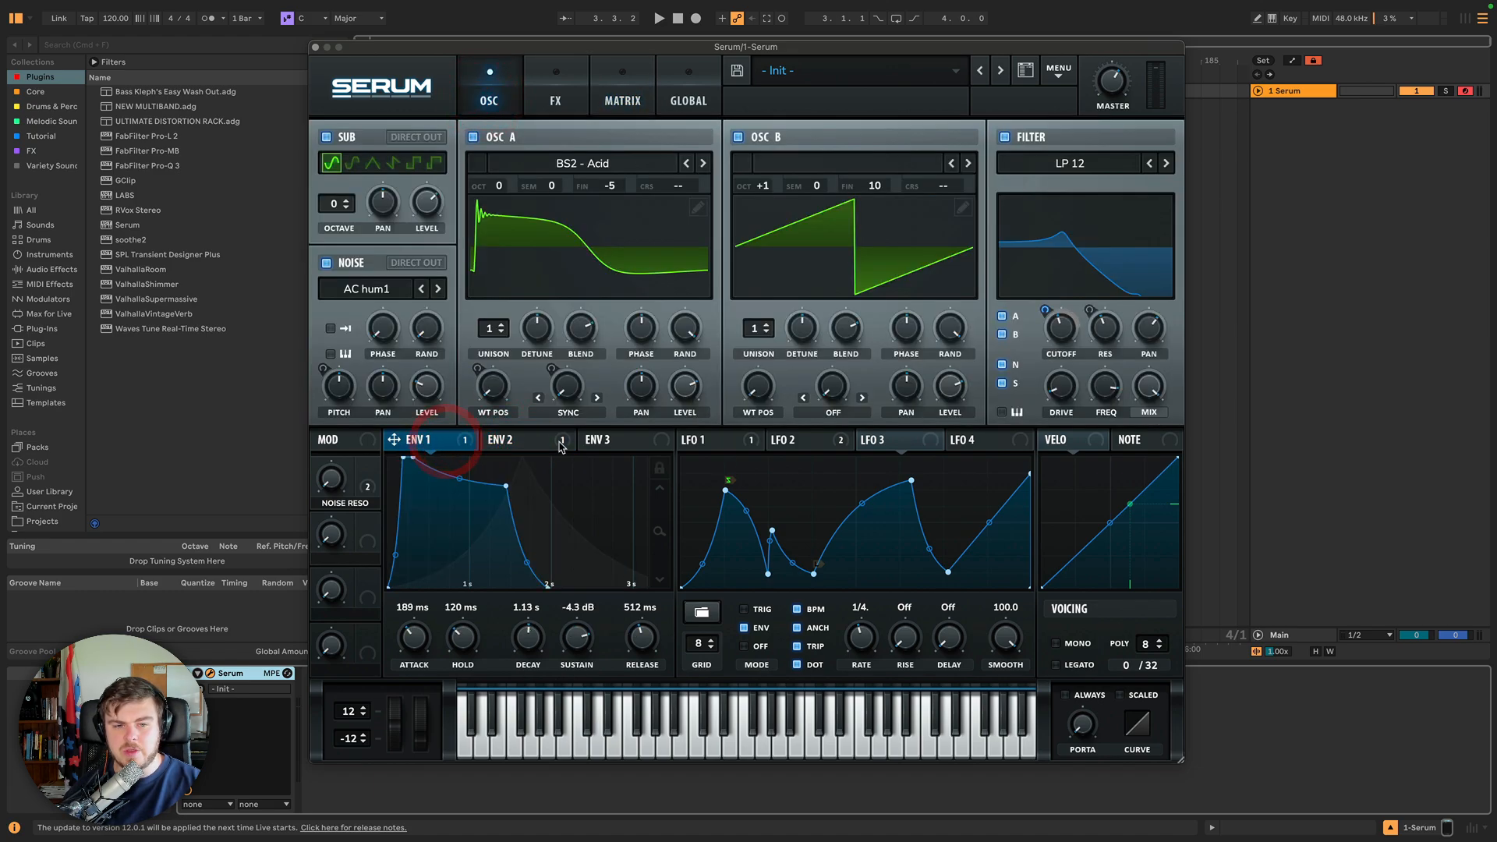
click(542, 442)
click(799, 442)
click(872, 439)
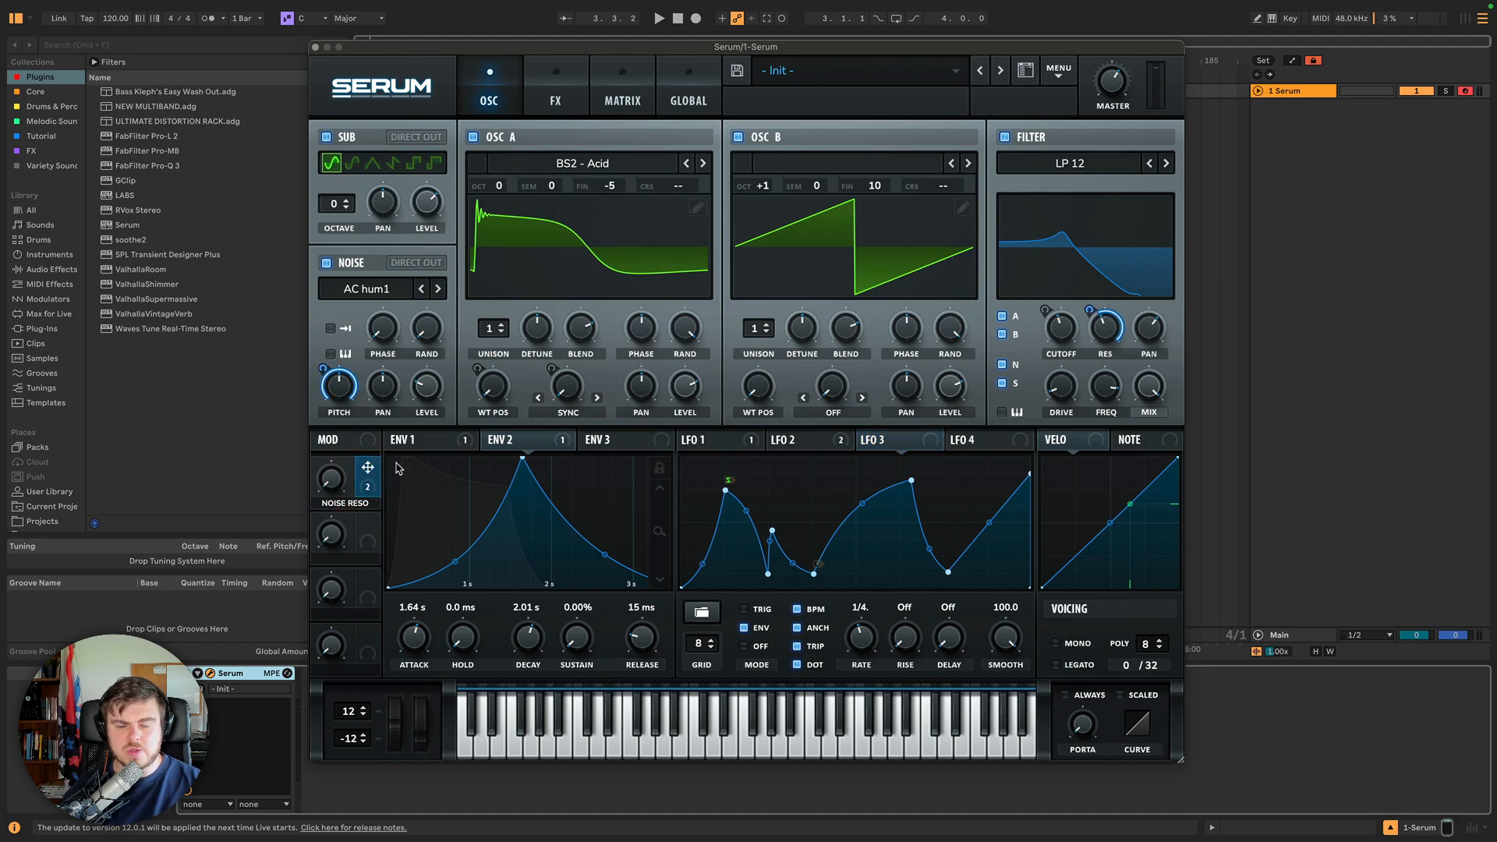
Review the modulation matrix routings while clicking through the envelope and LFO tabs.
click(594, 100)
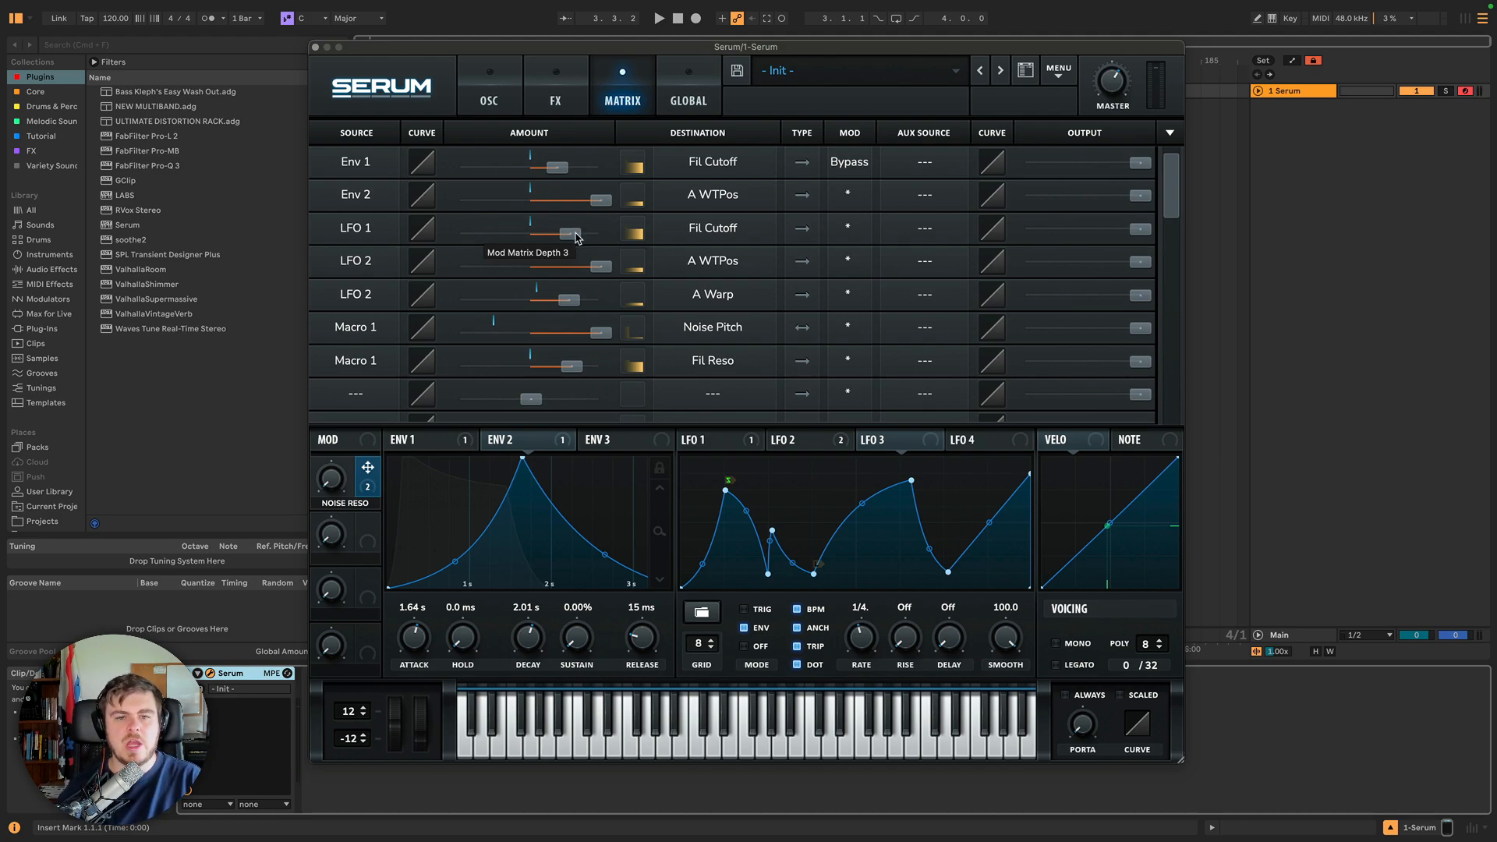
click(498, 109)
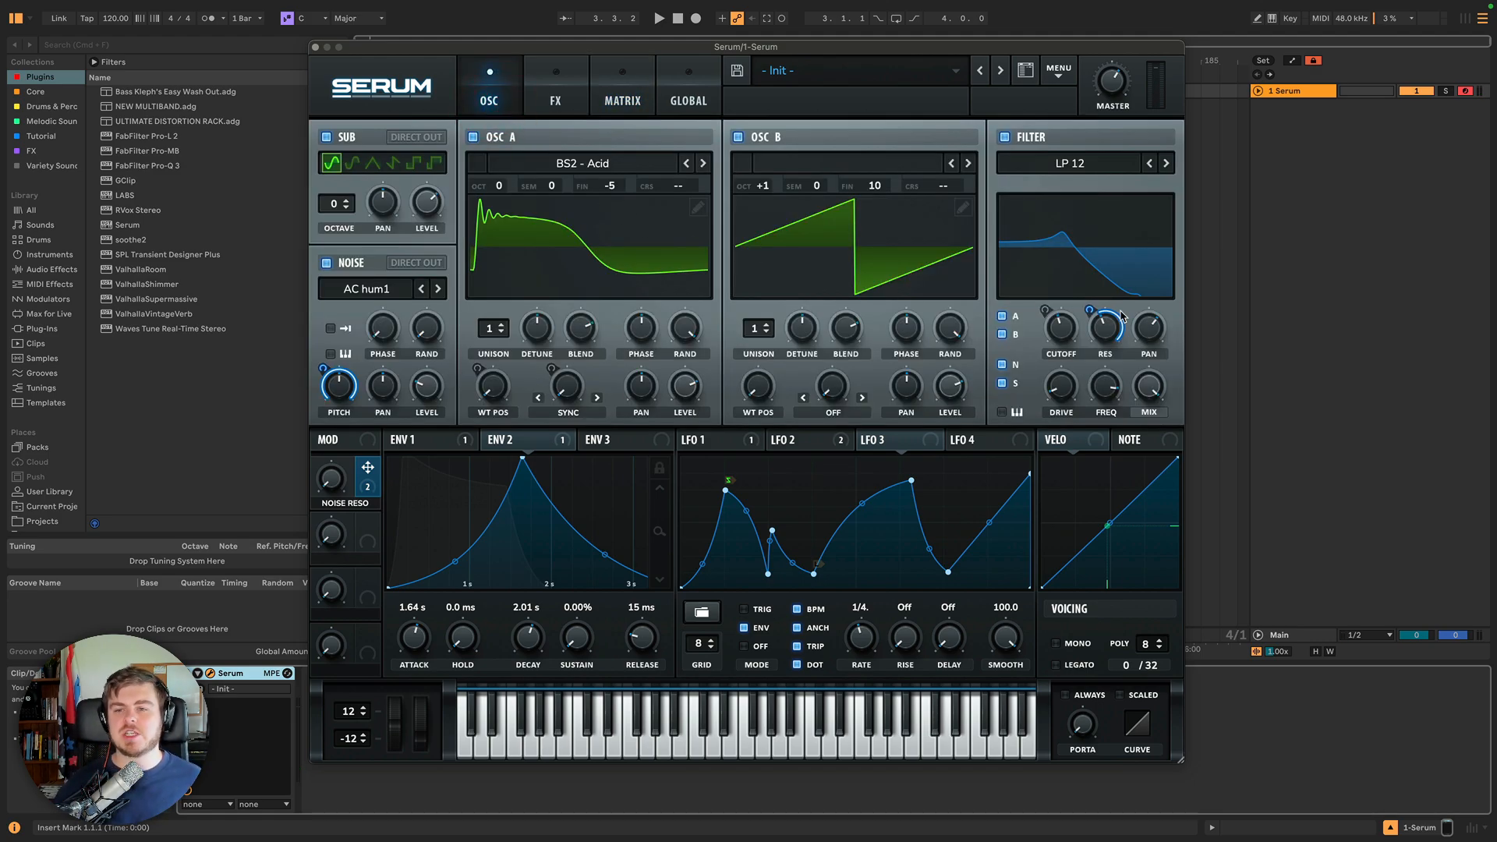
click(624, 103)
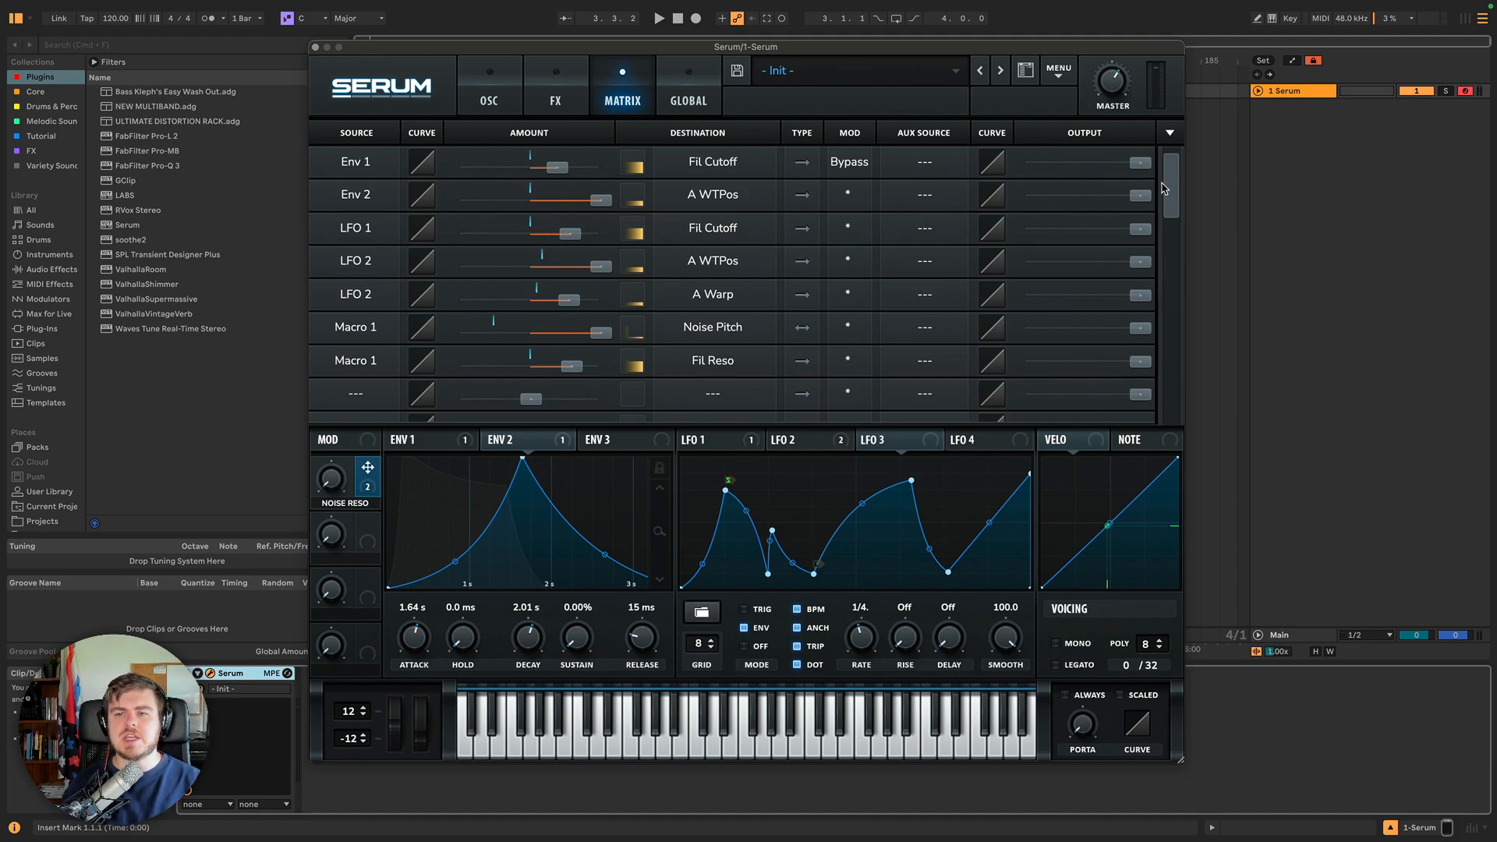
mouse_move(1169, 182)
mouse_down()
mouse_move(1166, 343)
mouse_move(1158, 170)
mouse_up()
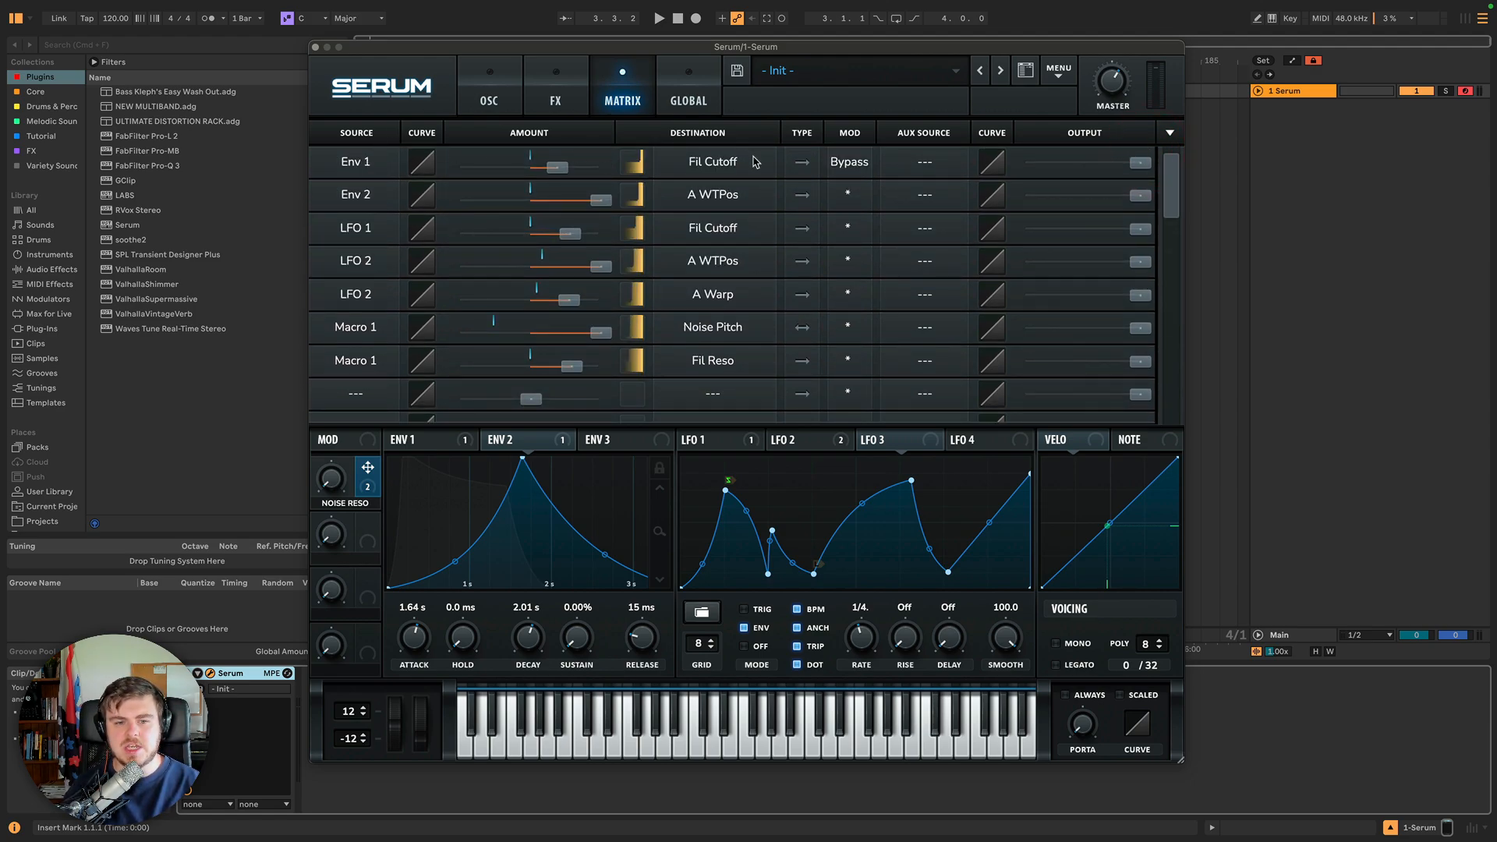
click(434, 443)
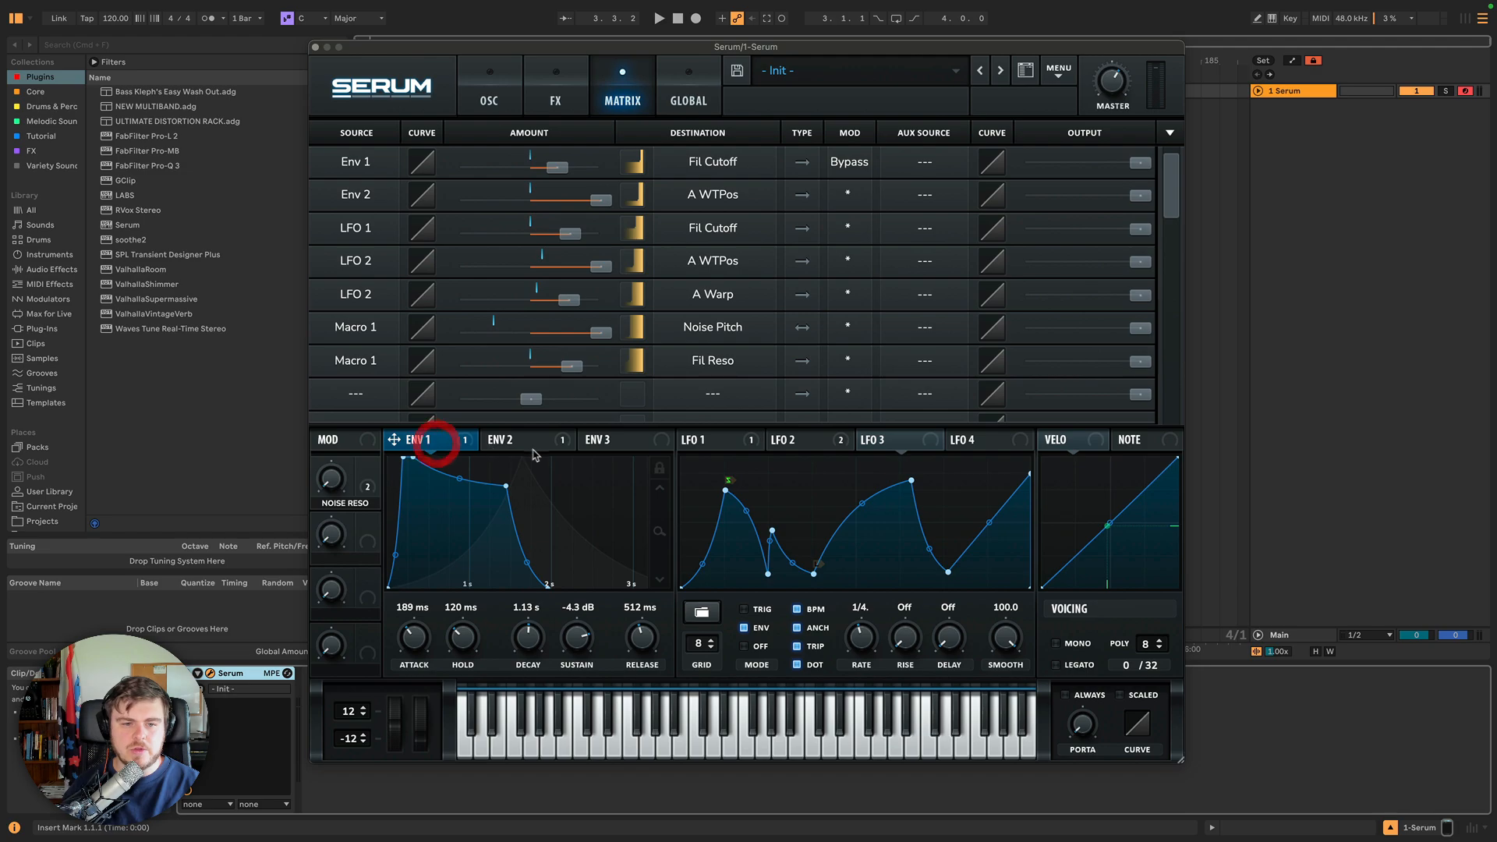
click(503, 441)
click(689, 442)
click(830, 441)
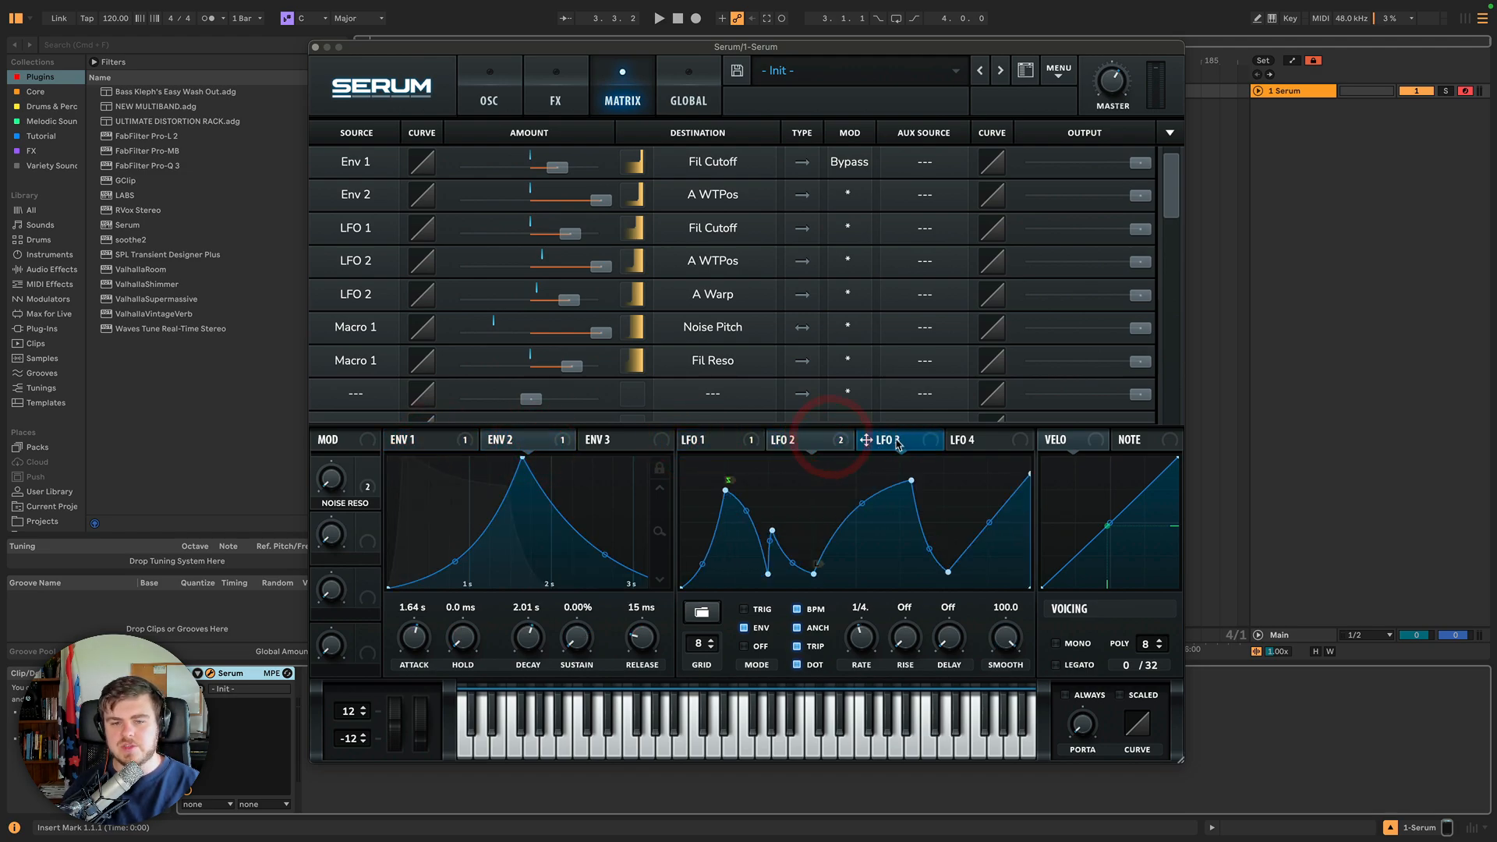
Switch between the oscillator and matrix pages to compare the LFO tabs with the routing list.
click(897, 443)
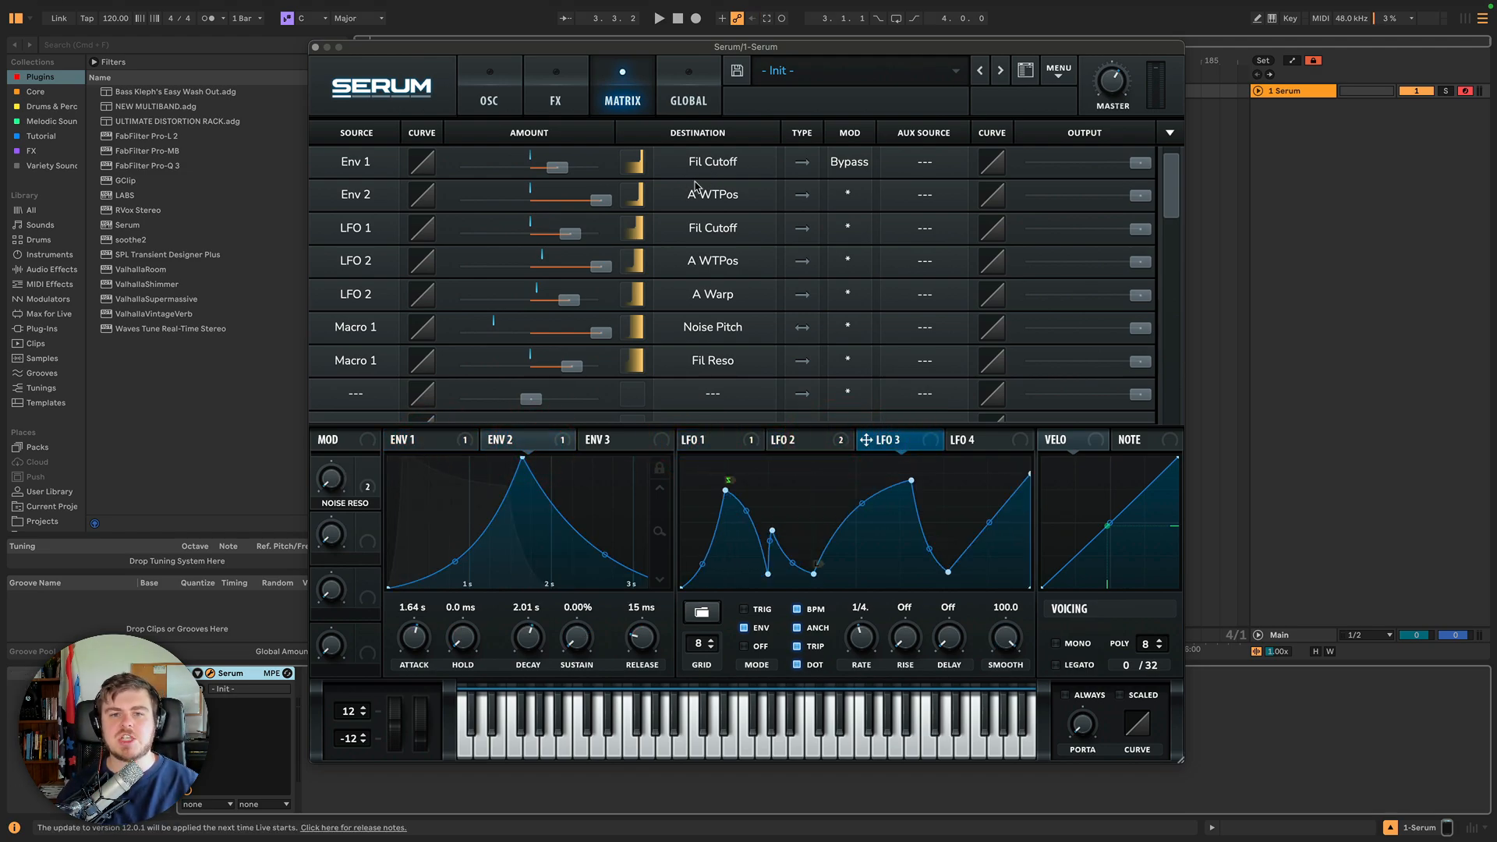
click(506, 103)
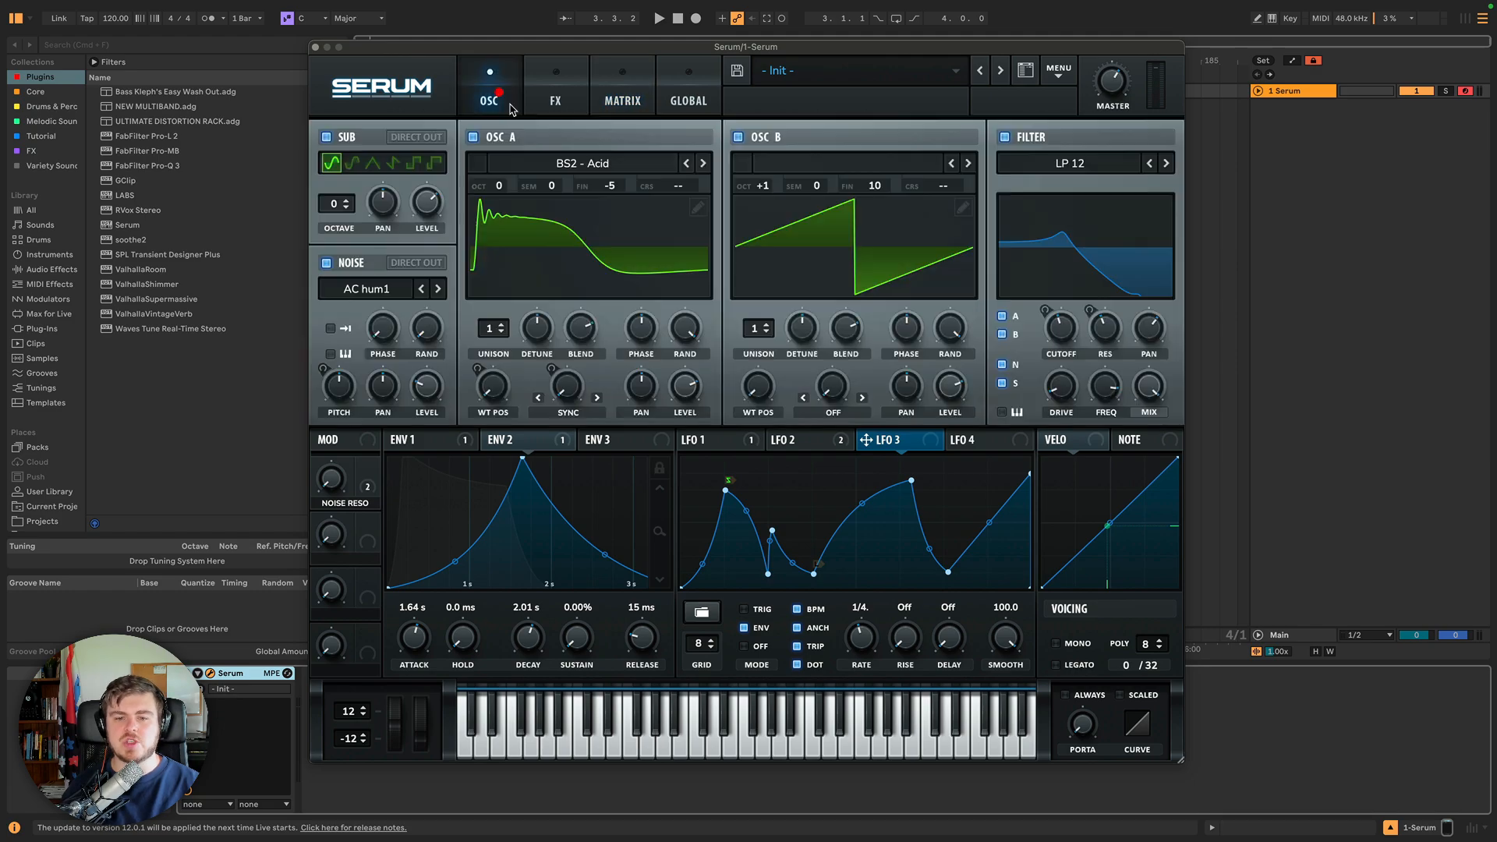
click(726, 442)
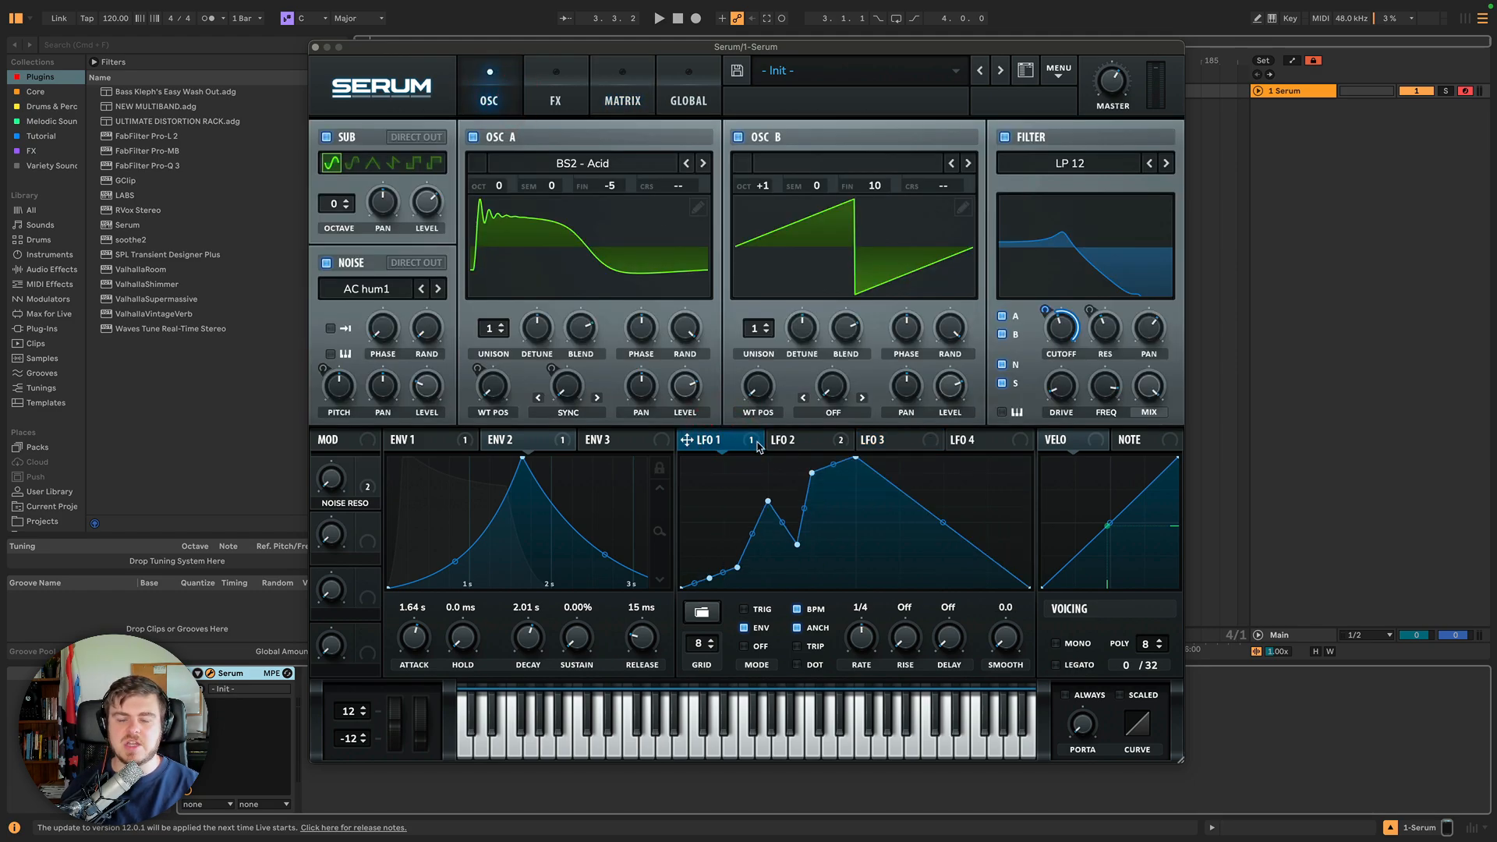
click(616, 104)
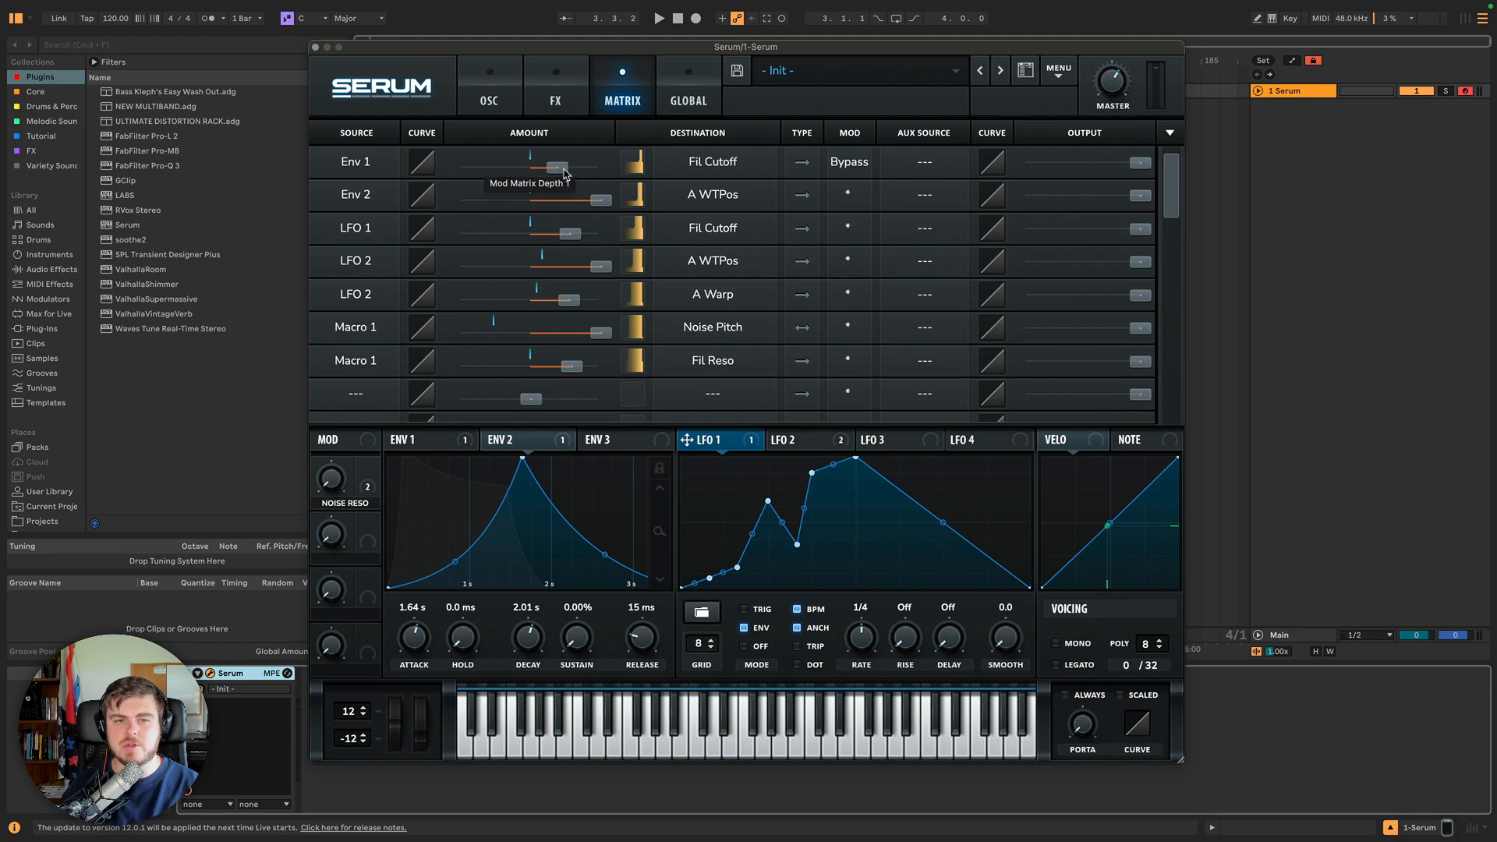
click(489, 92)
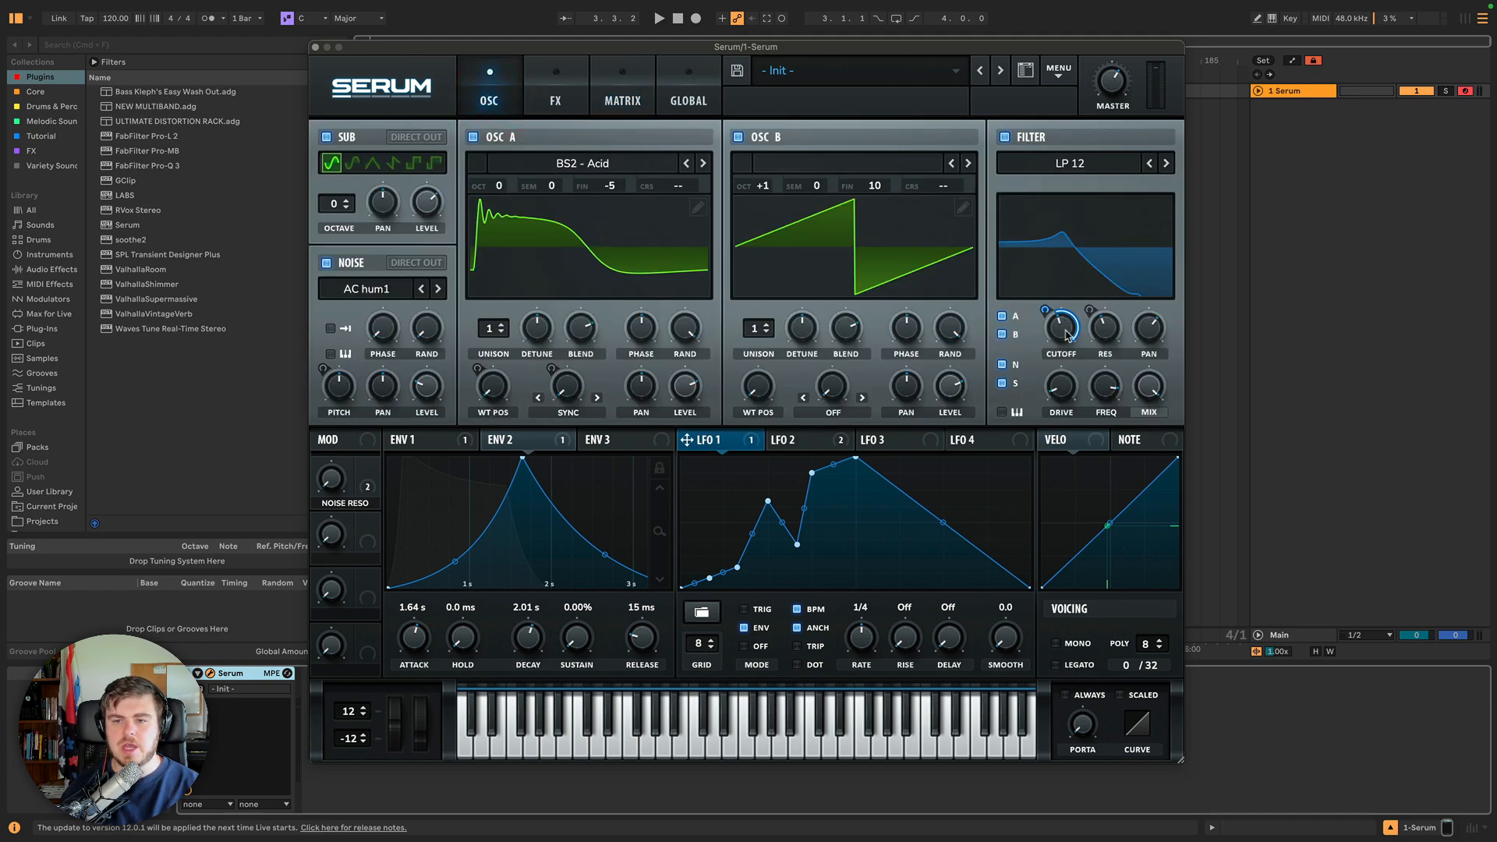
click(601, 92)
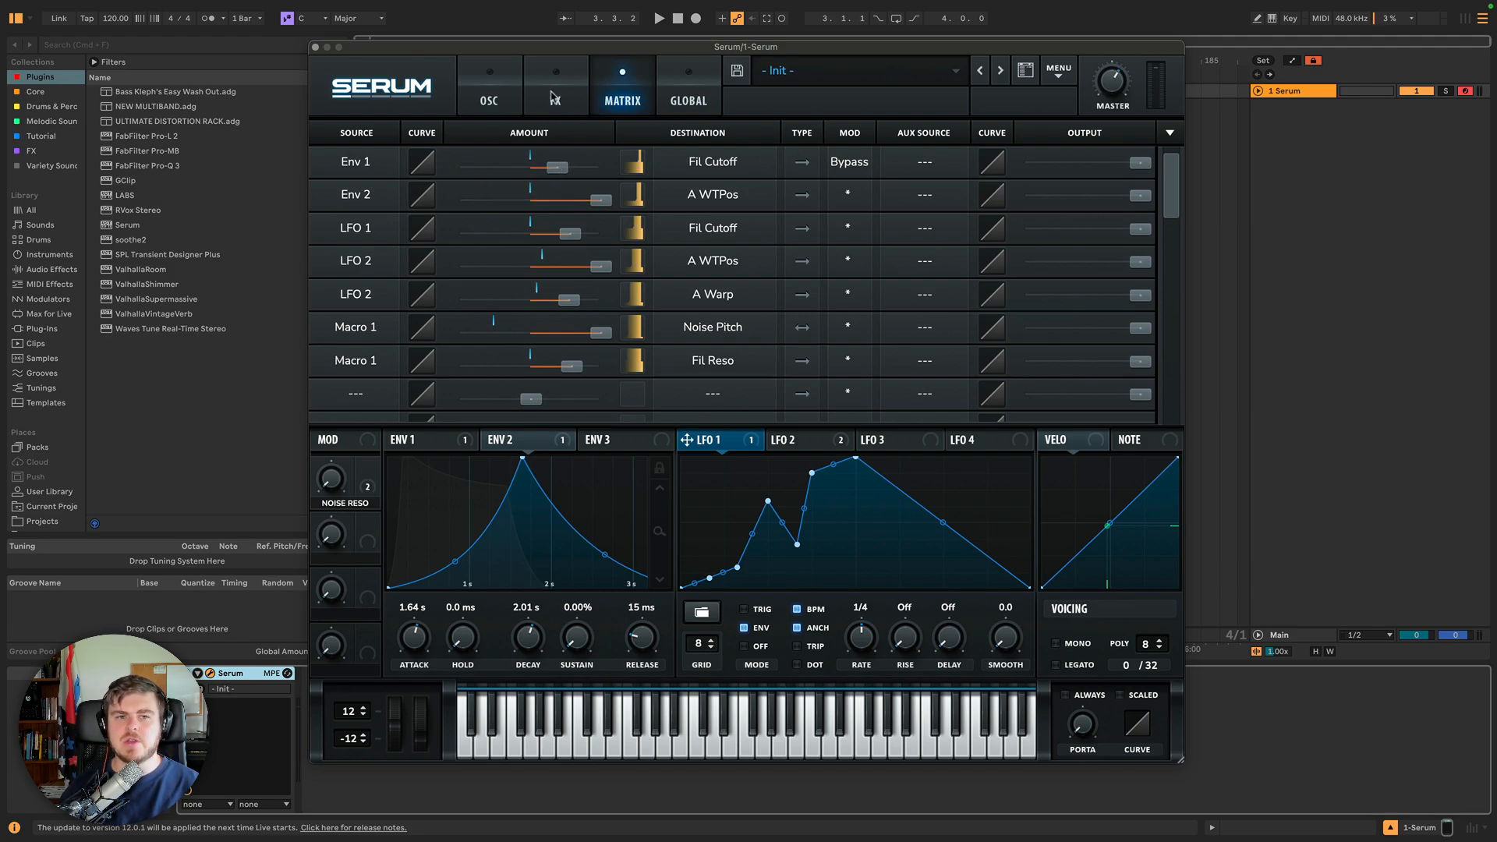
click(511, 94)
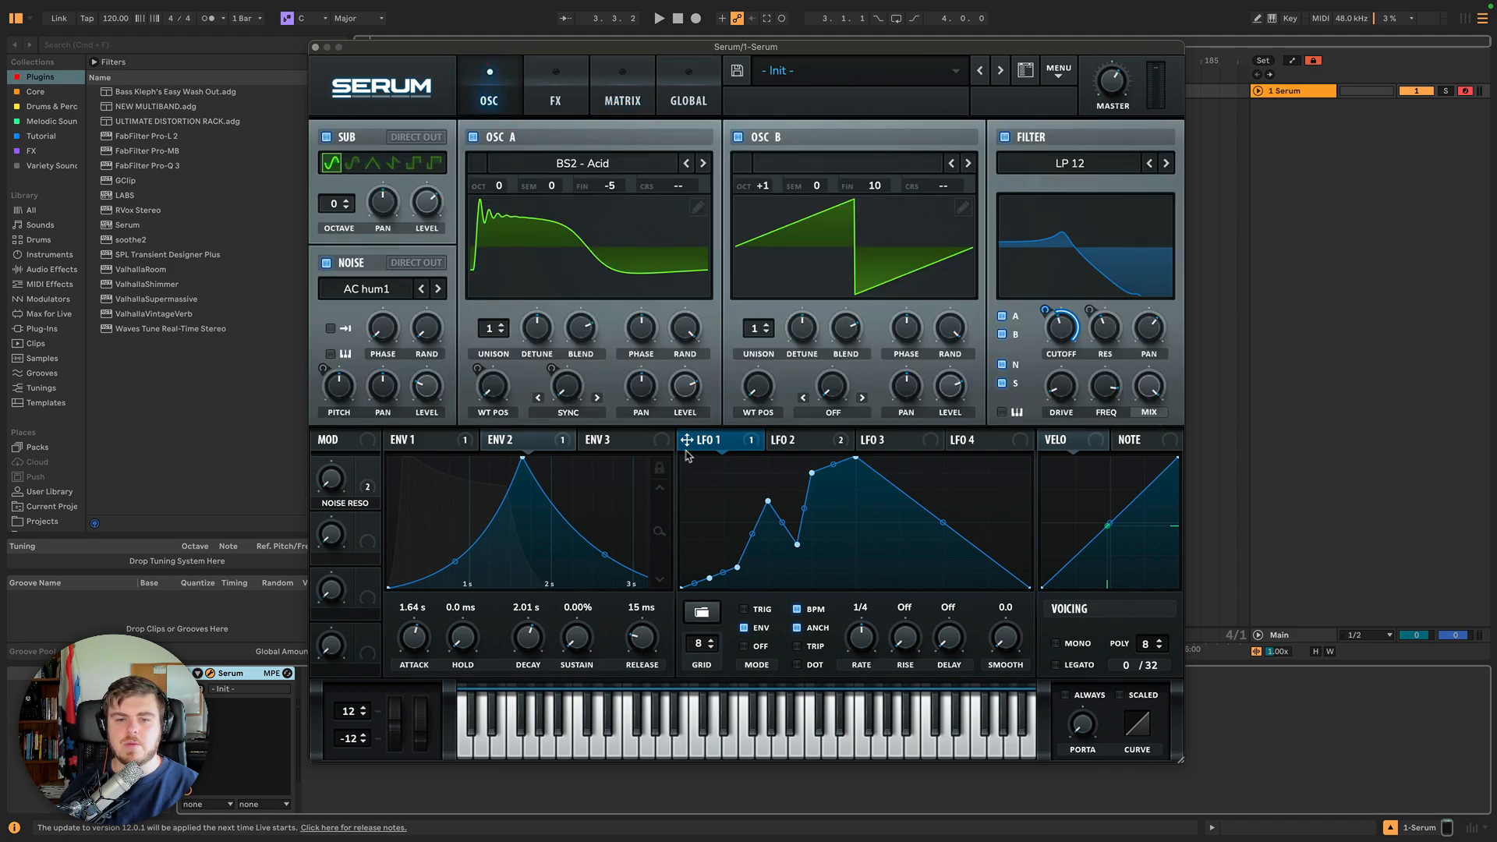
click(622, 93)
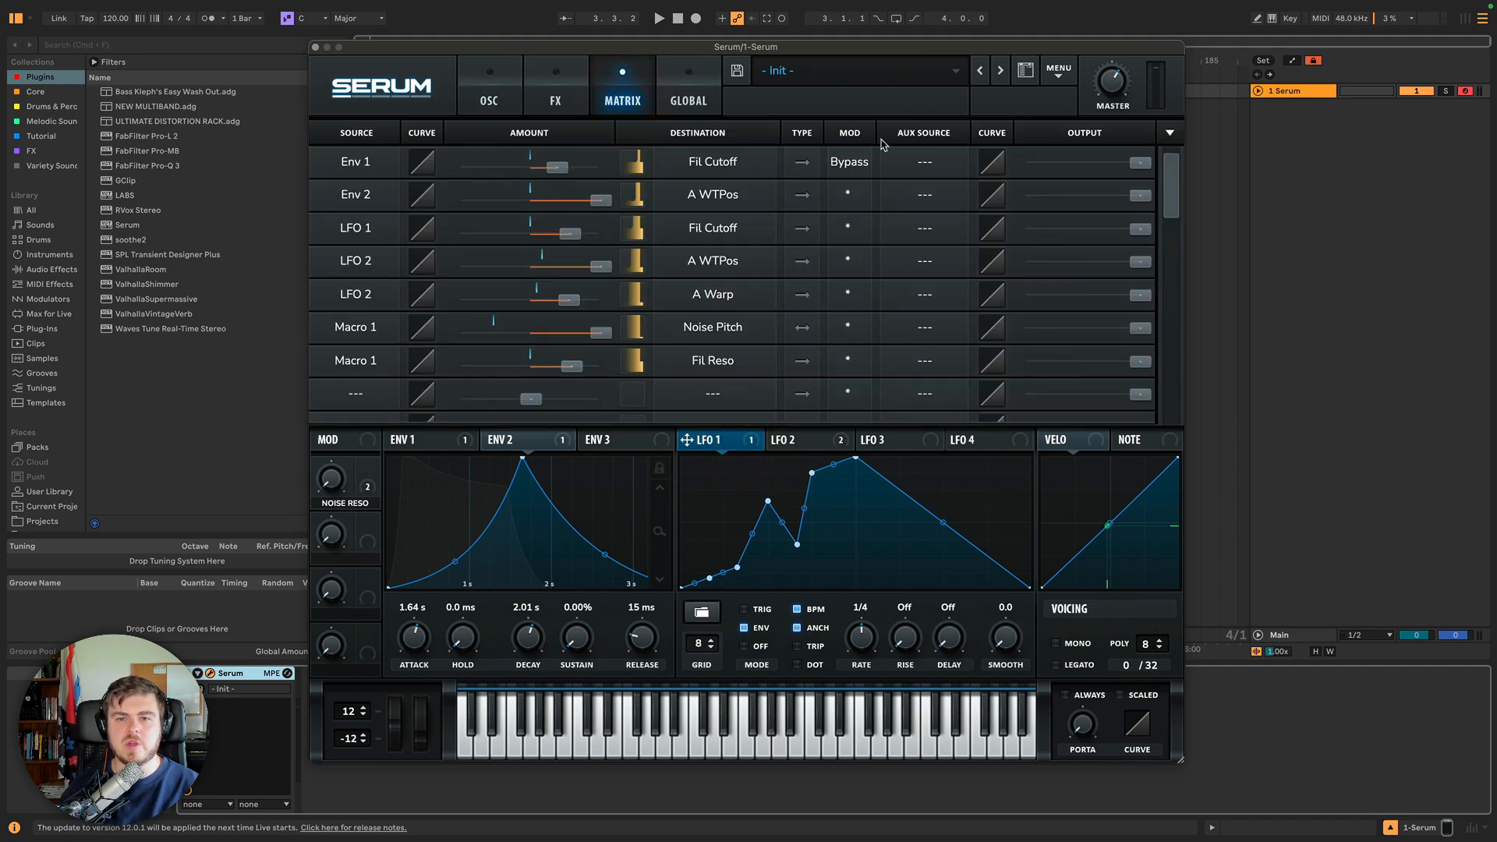
Switch the Env 1 to Fil Cutoff routing from Bypass to normal and back to Bypass.
click(847, 161)
click(846, 164)
click(847, 163)
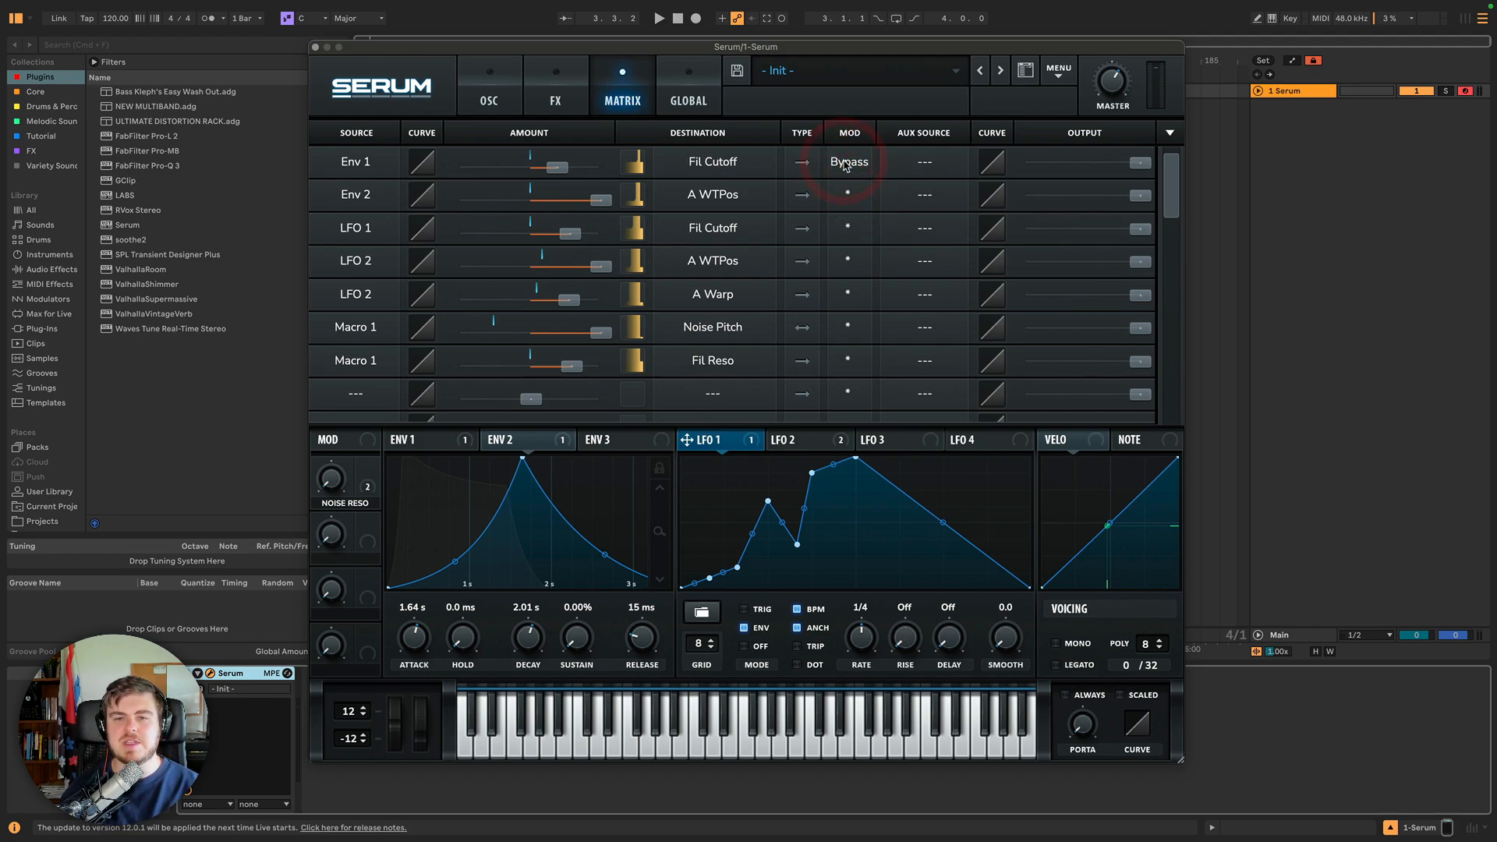
click(847, 164)
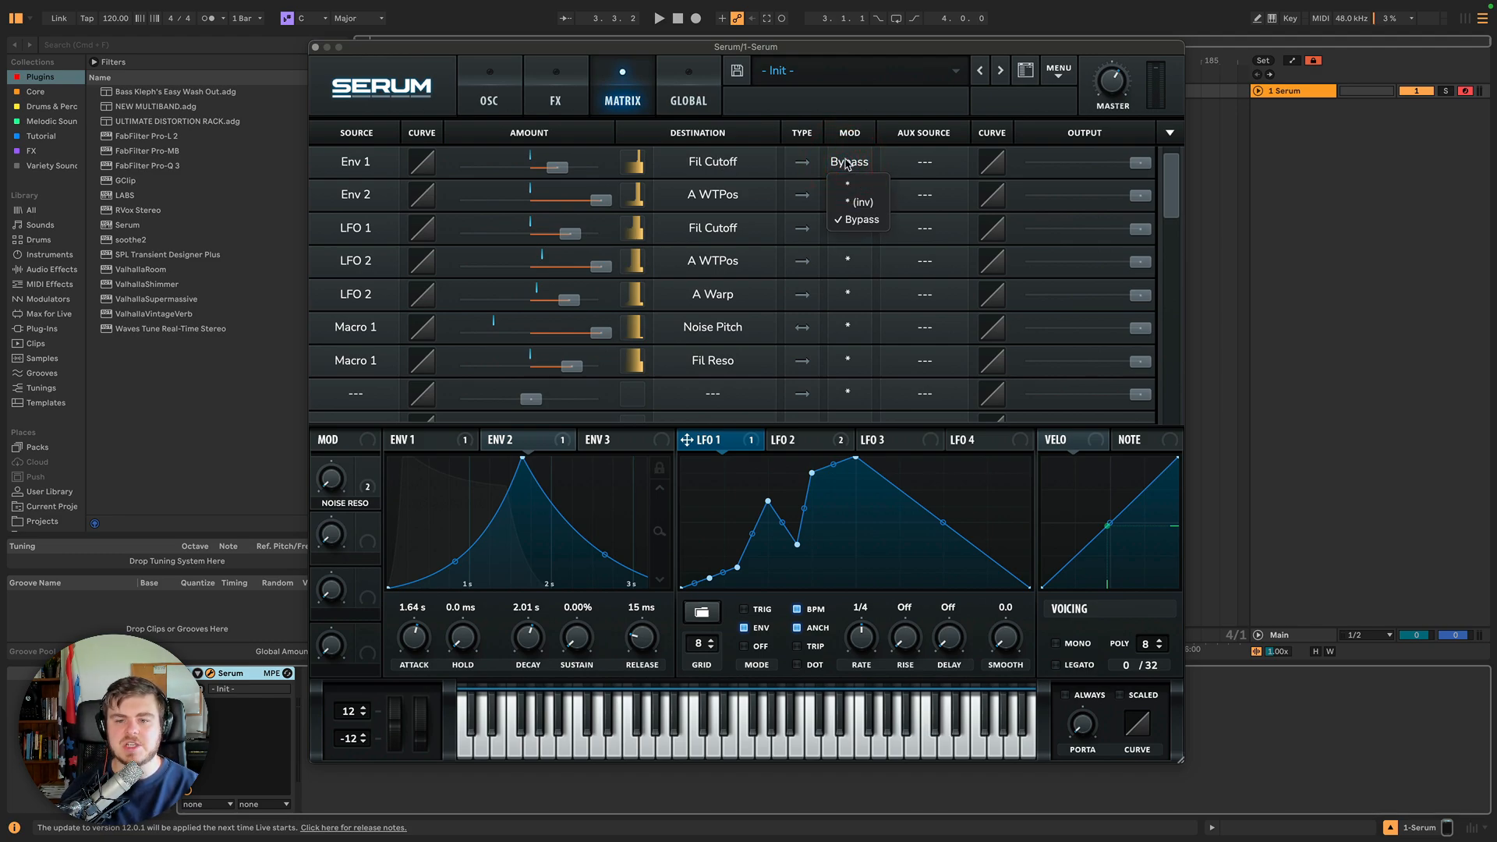
click(846, 162)
right_click(745, 451)
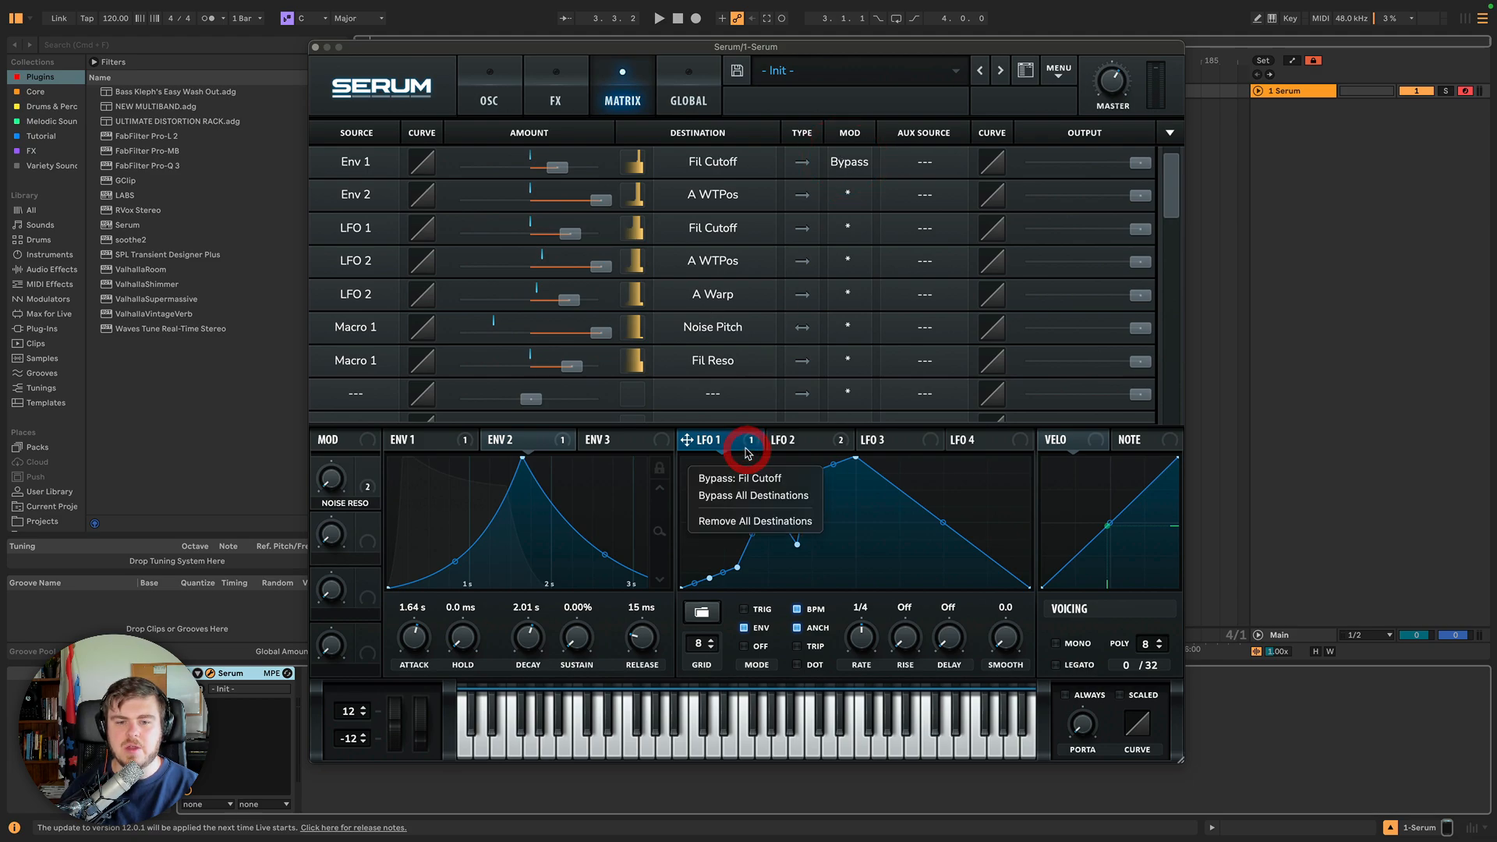
click(852, 162)
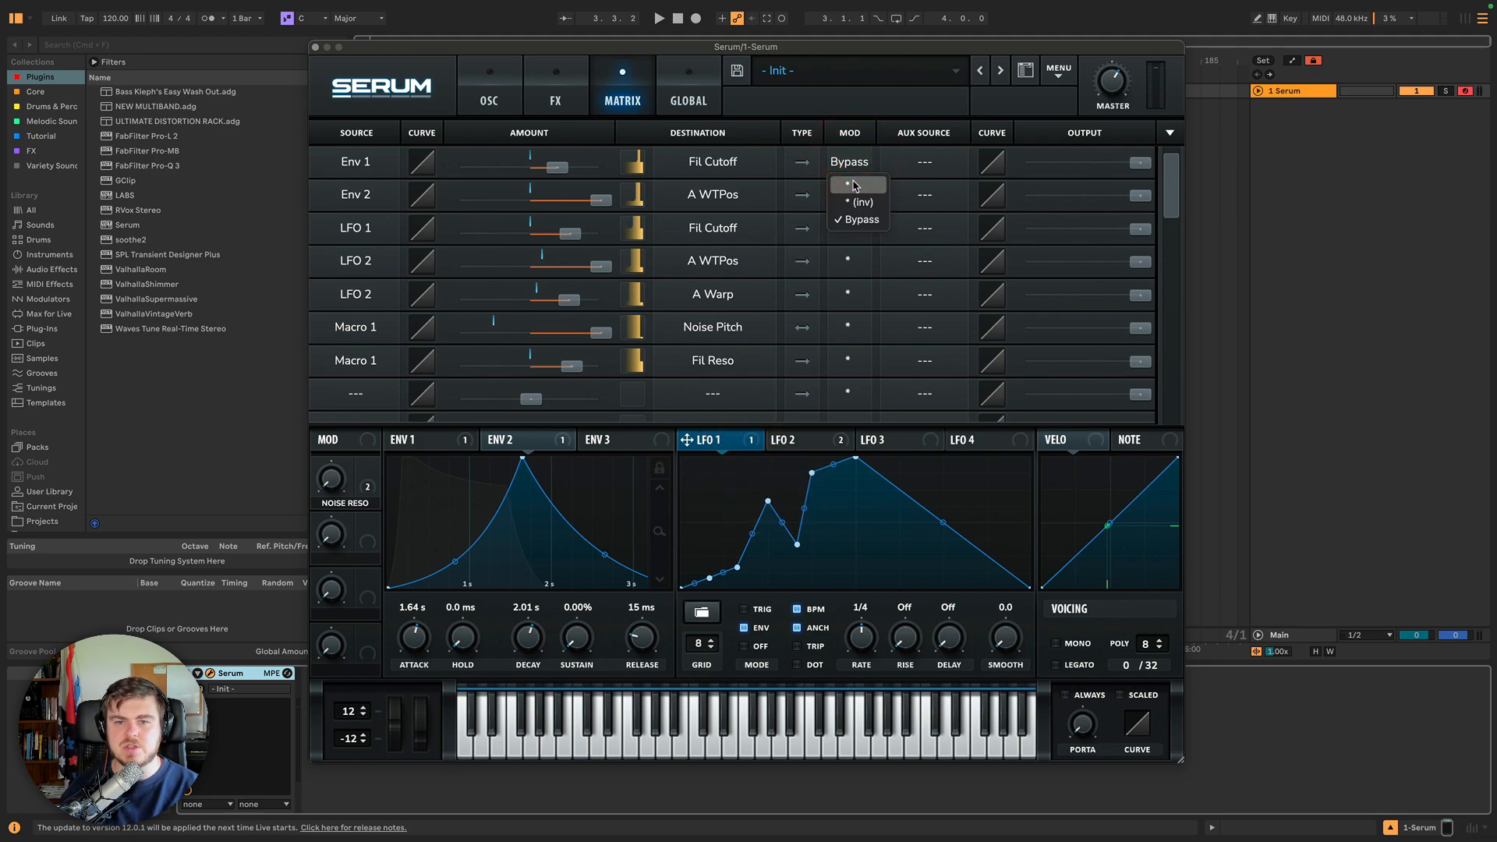
click(851, 179)
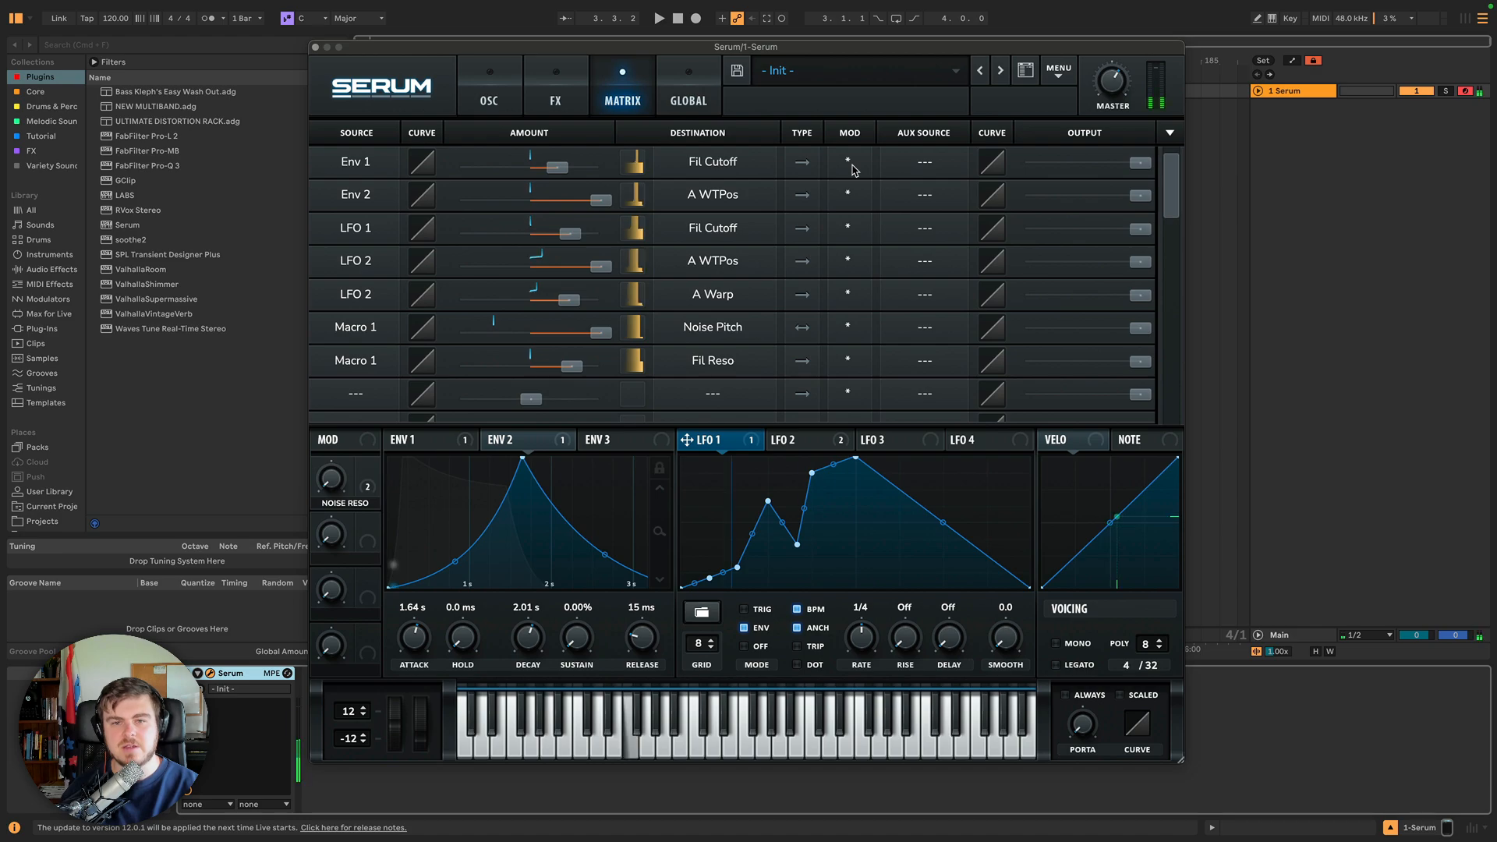
click(851, 164)
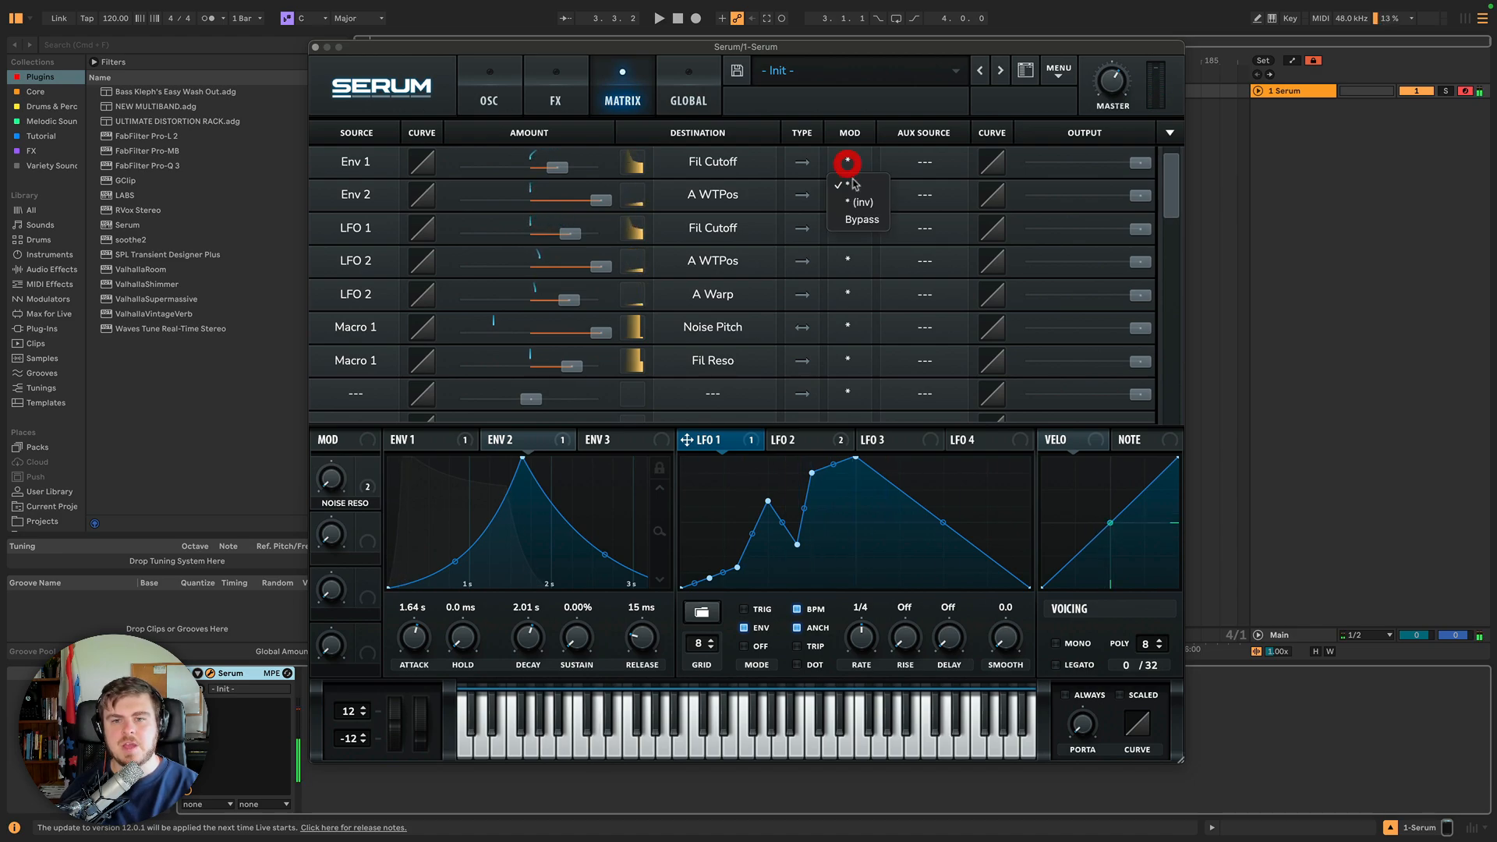
click(855, 218)
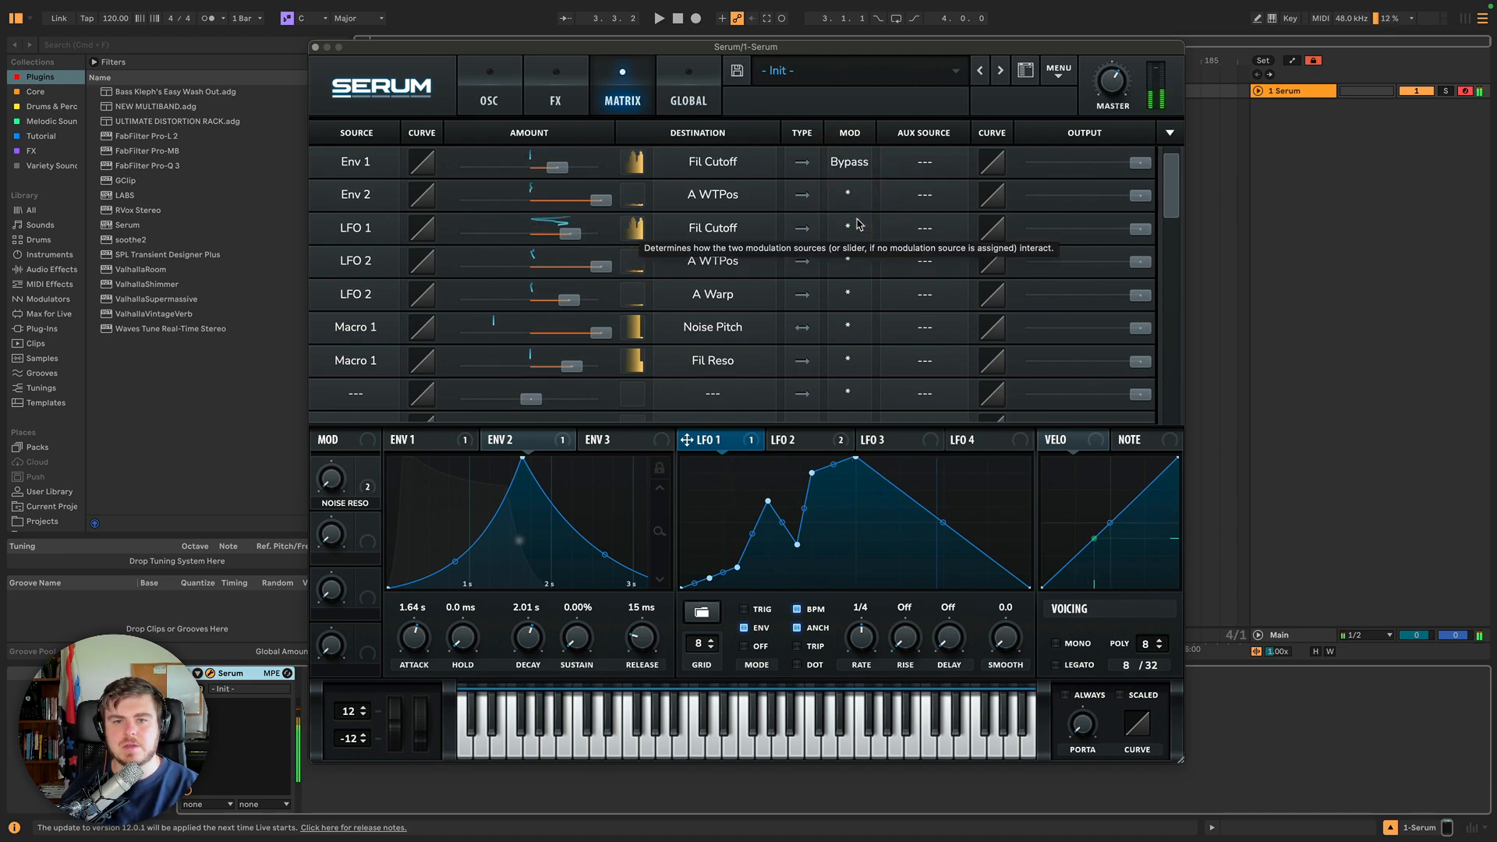
Set Bypass on every other modulation matrix routing, from Env 2 down to Macro 1 to Fil Reso.
click(490, 82)
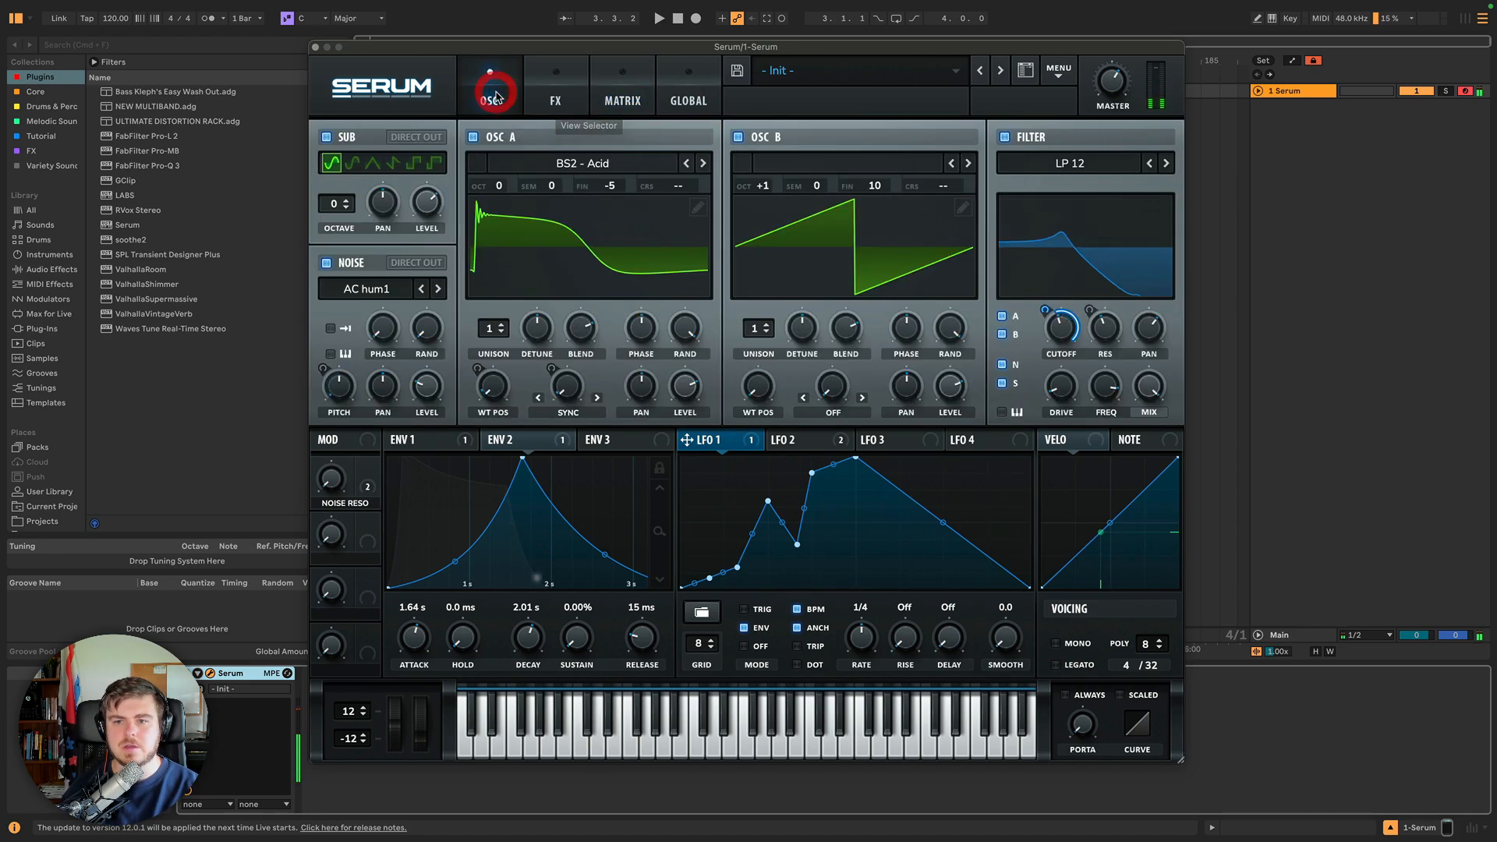
click(729, 437)
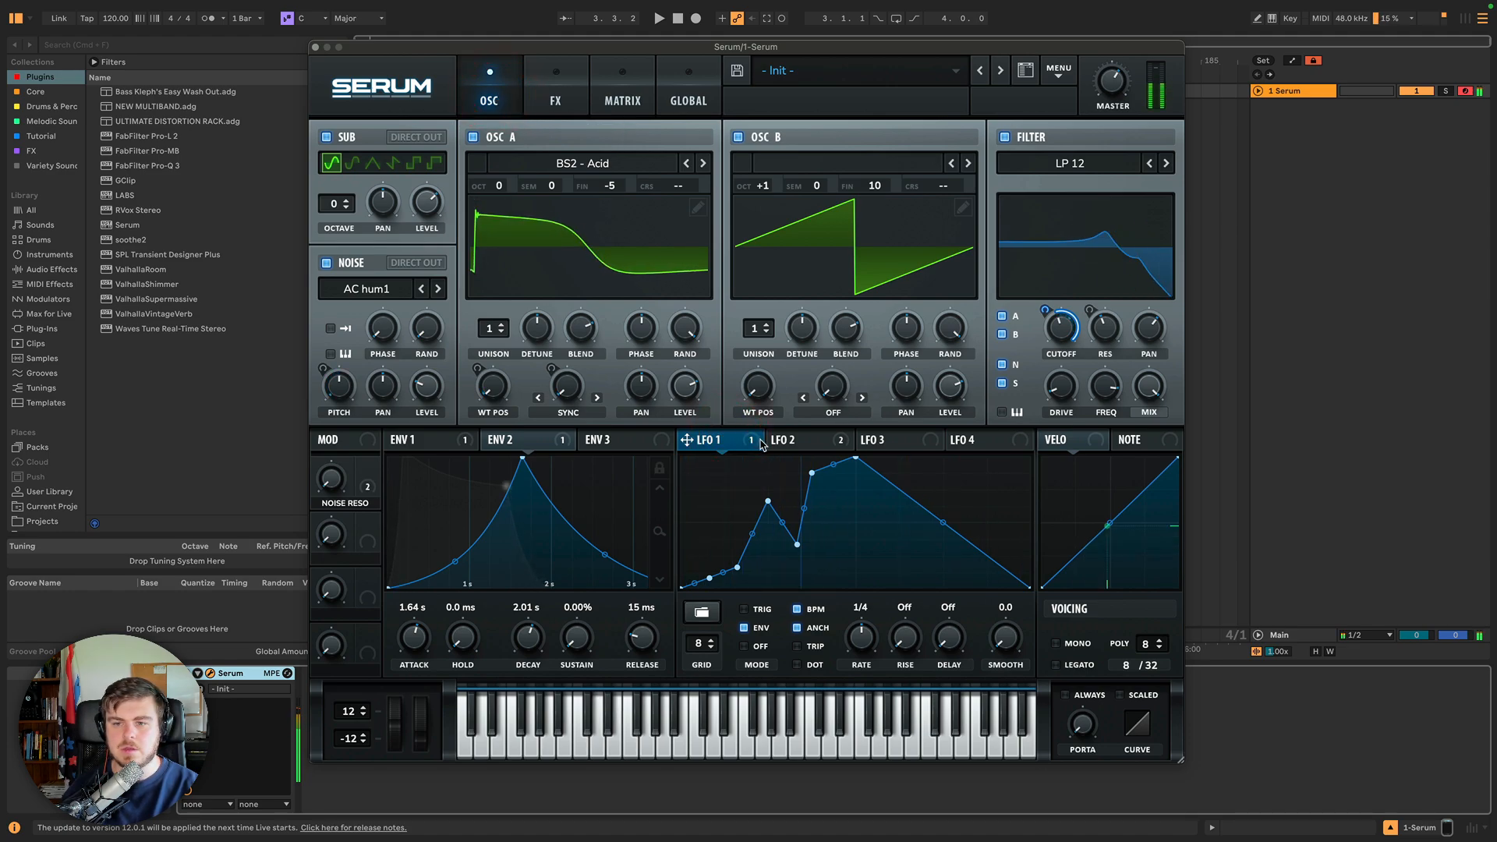
click(602, 97)
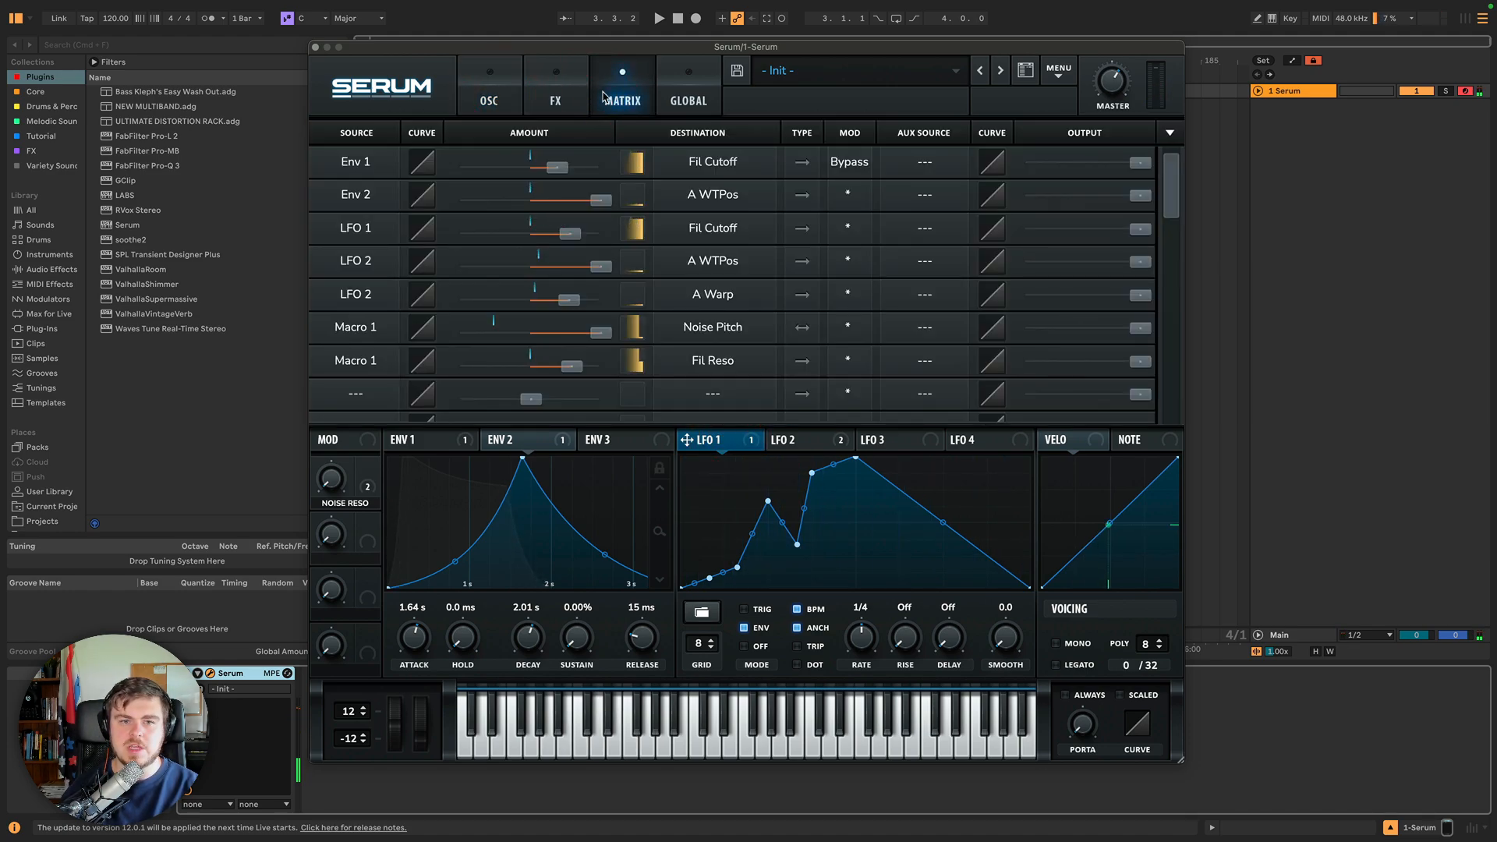
click(850, 198)
click(861, 252)
click(849, 229)
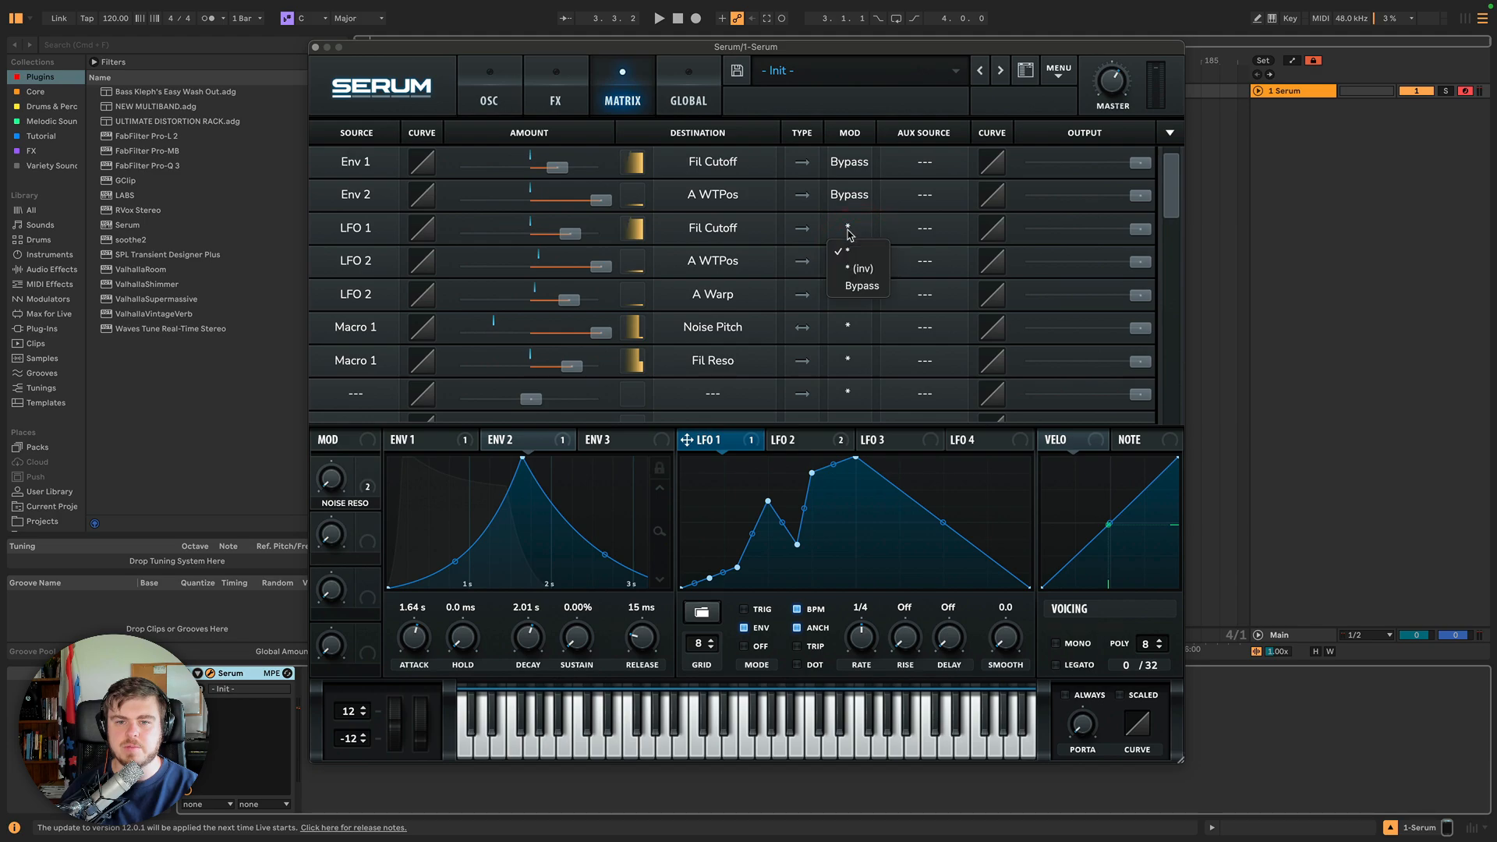
click(860, 286)
click(848, 260)
click(855, 317)
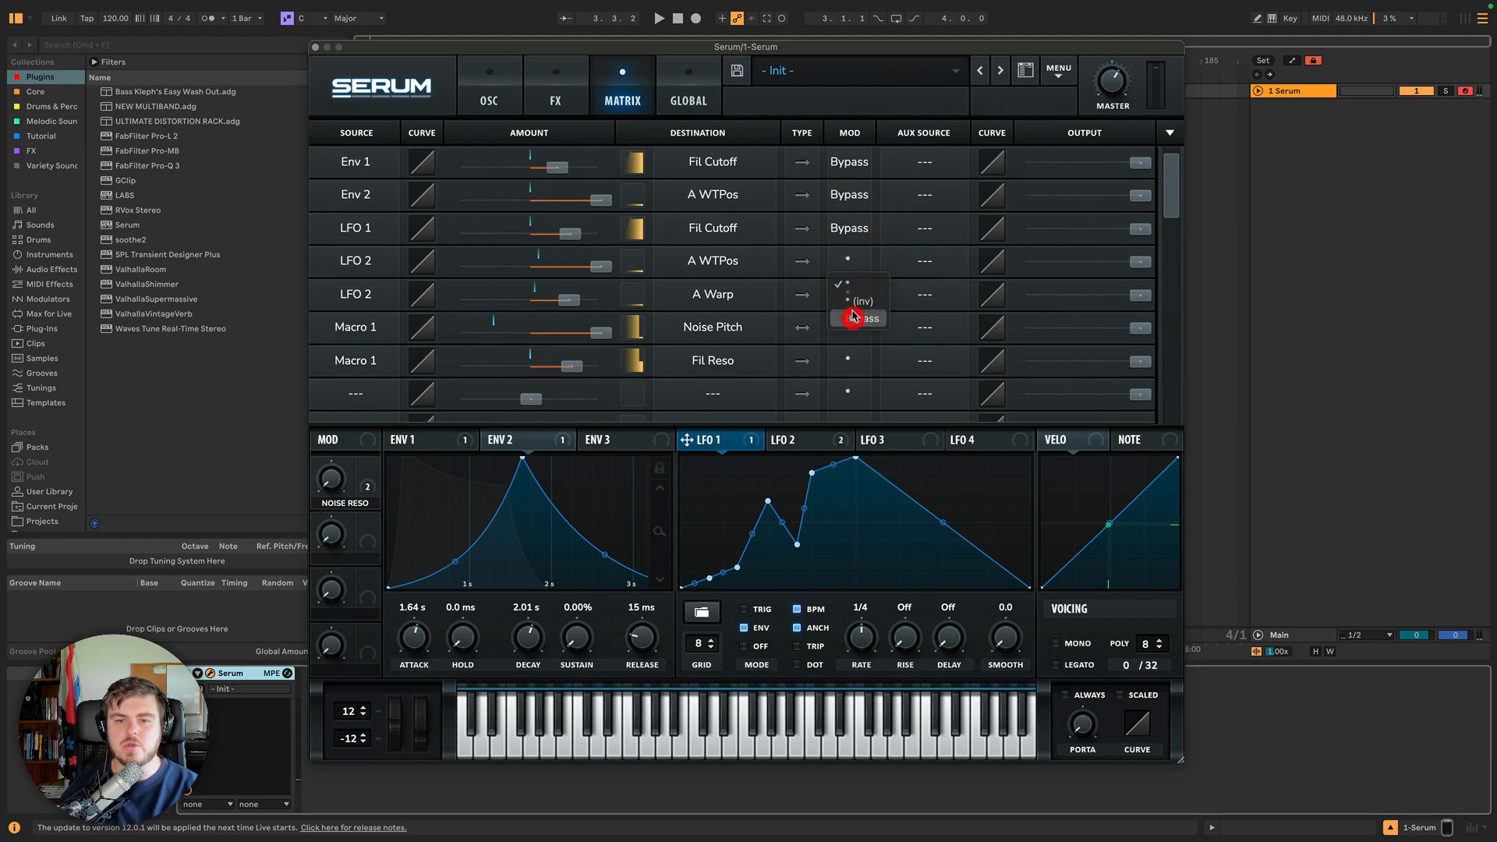
click(848, 294)
click(861, 351)
click(850, 328)
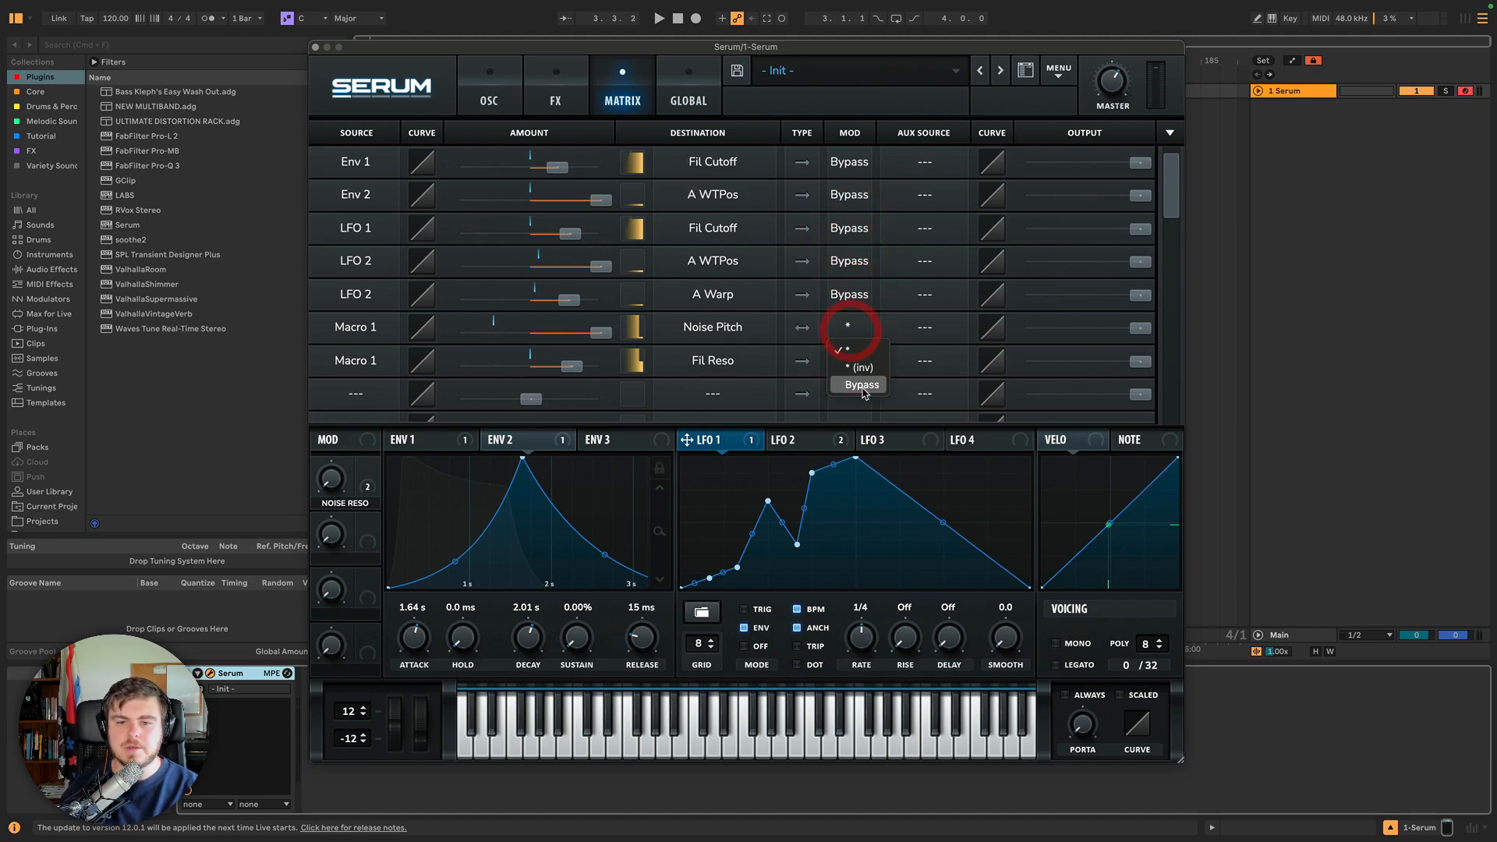
click(862, 385)
click(849, 360)
click(862, 417)
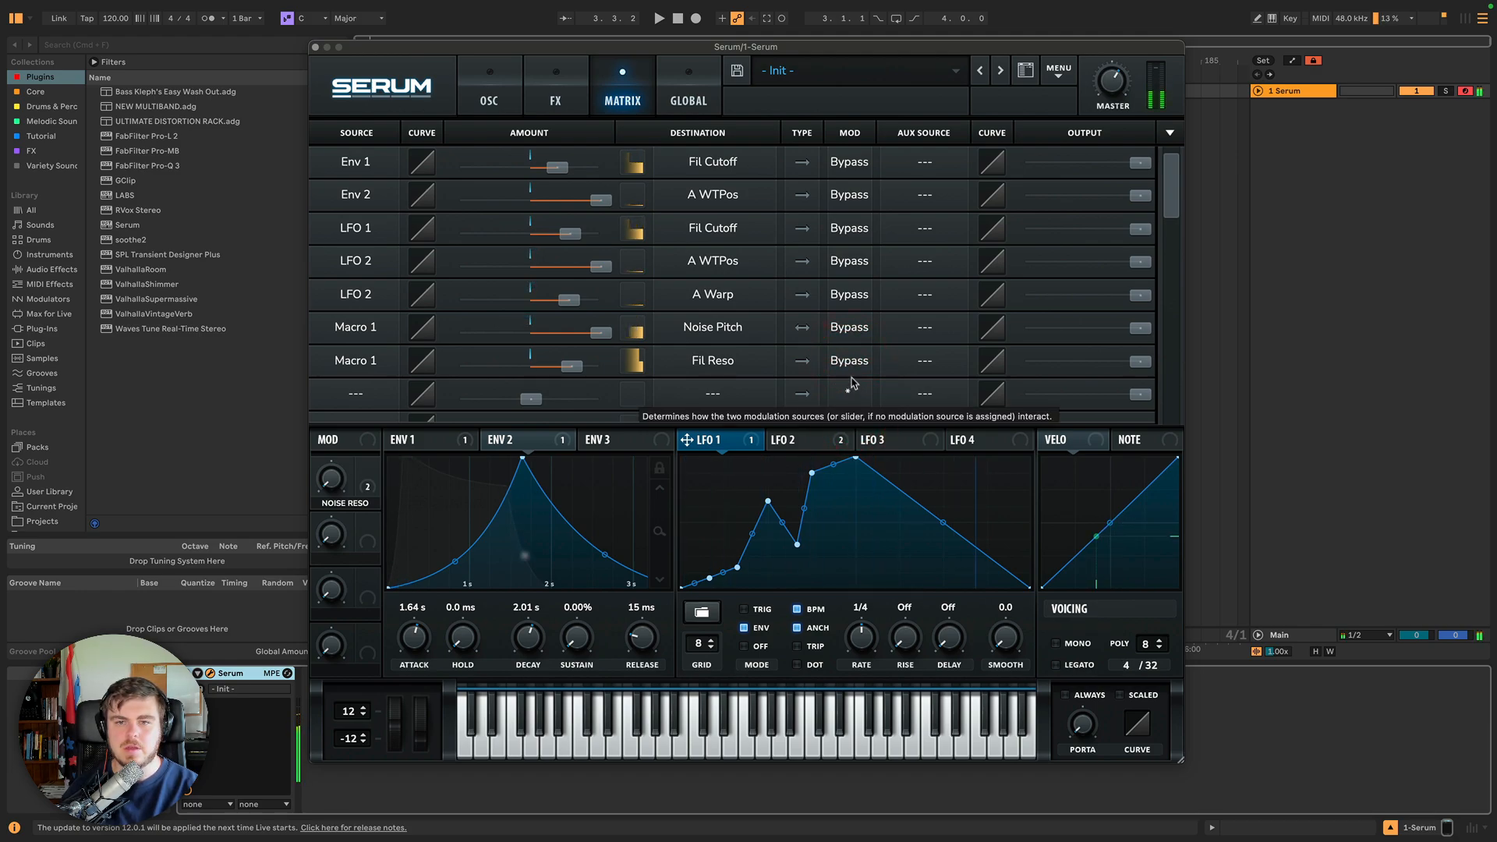
Restore the normal mode on all those routings, leaving only Env 1 to Fil Cutoff bypassed.
click(850, 361)
click(850, 383)
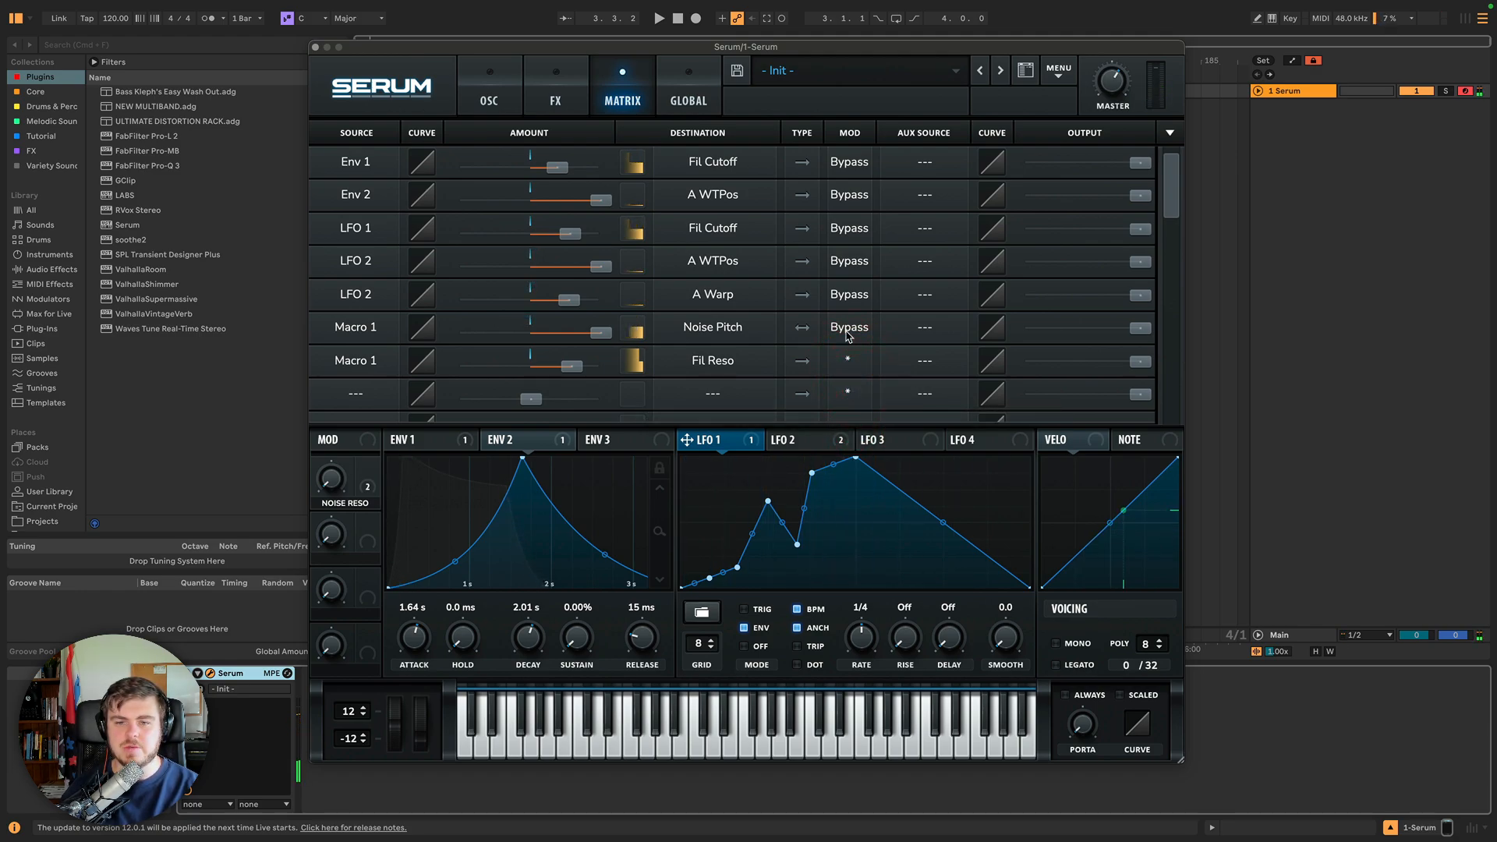
click(847, 329)
click(852, 353)
click(849, 294)
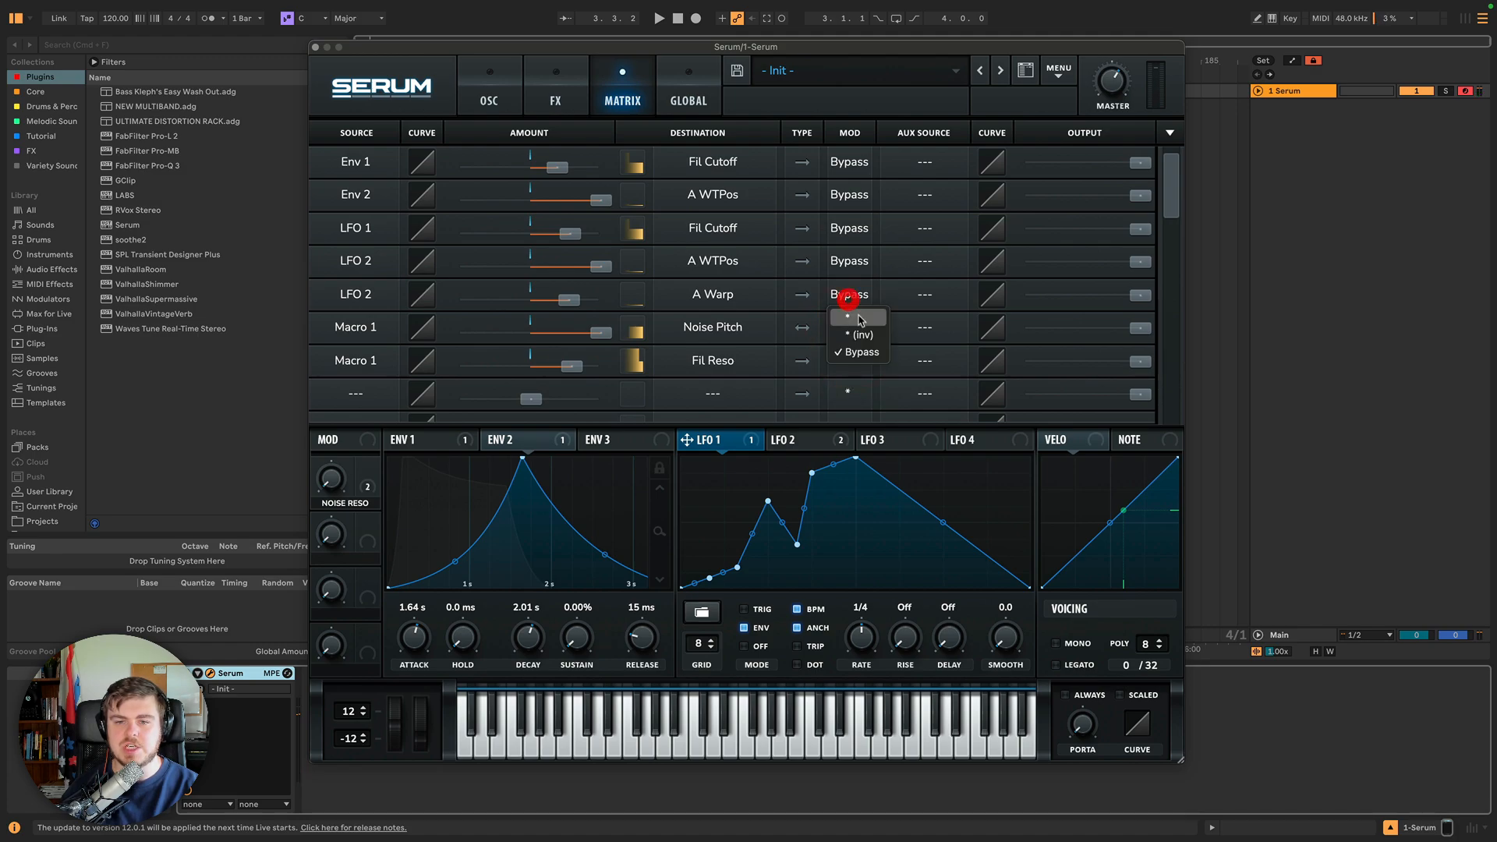
click(855, 319)
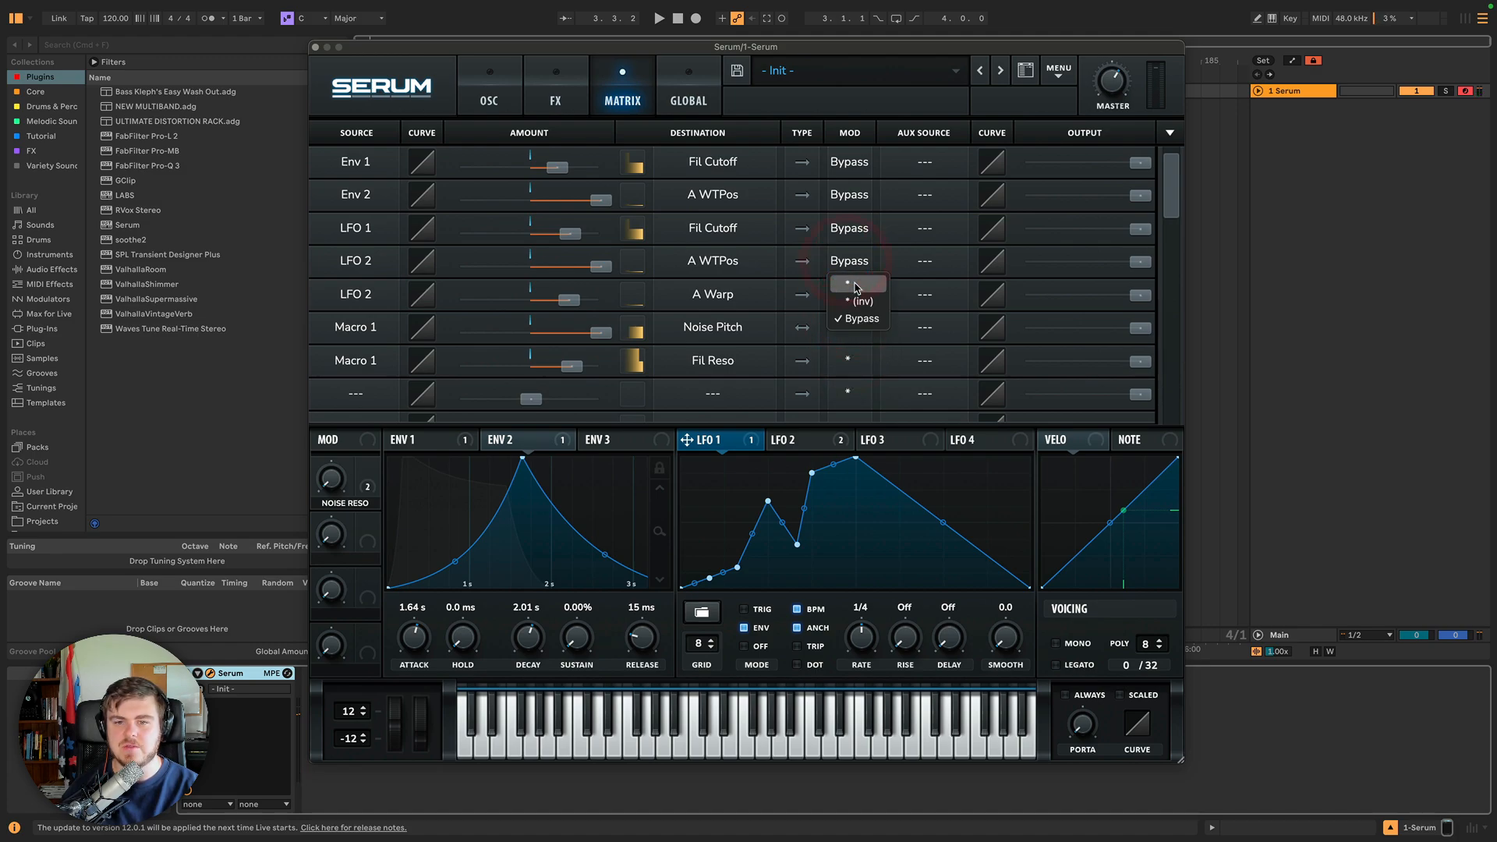
click(849, 282)
click(849, 227)
click(858, 249)
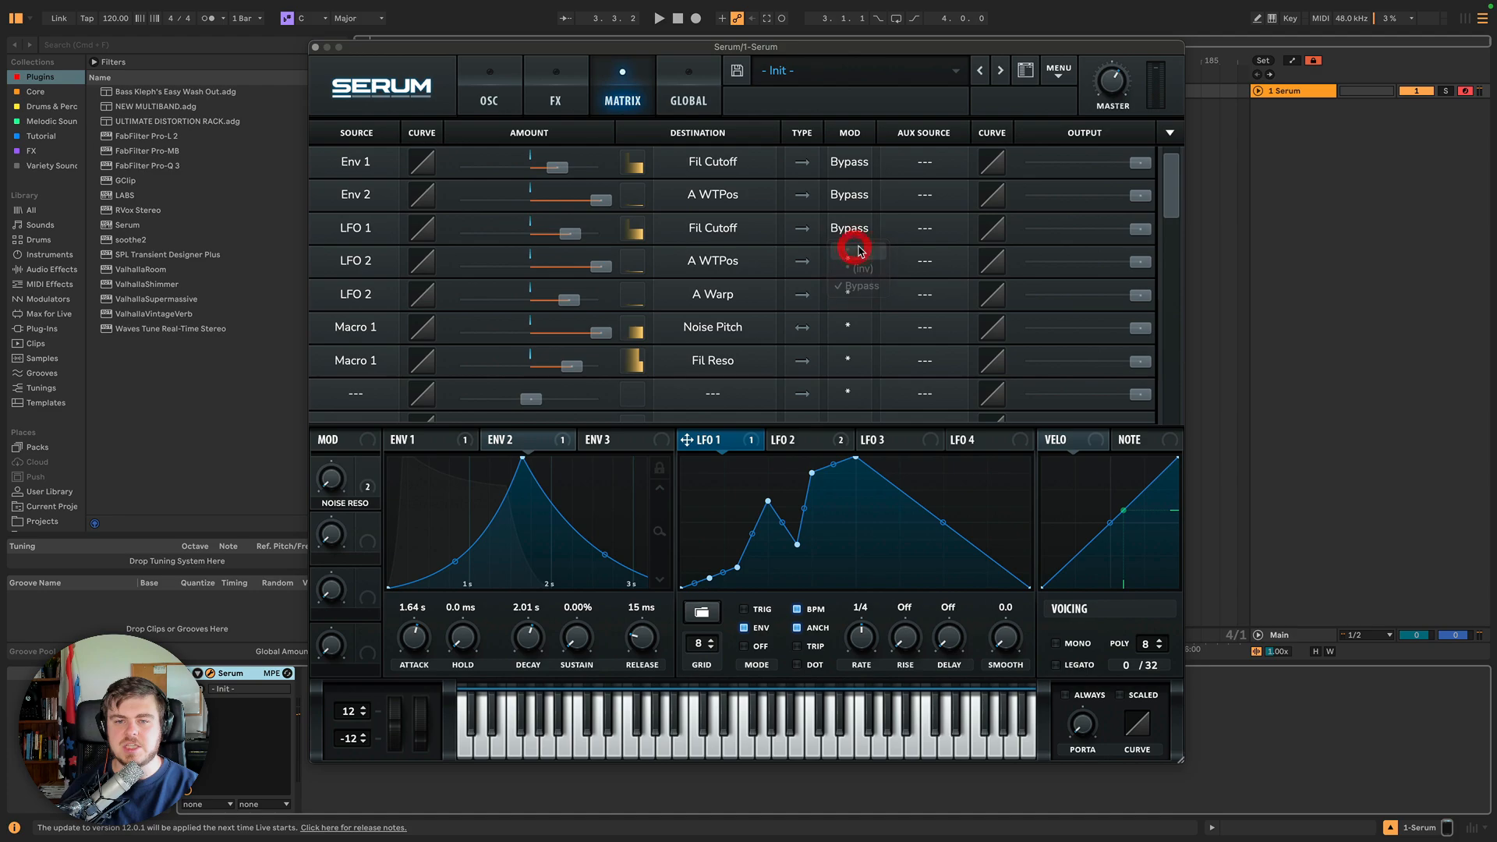
click(849, 194)
click(856, 215)
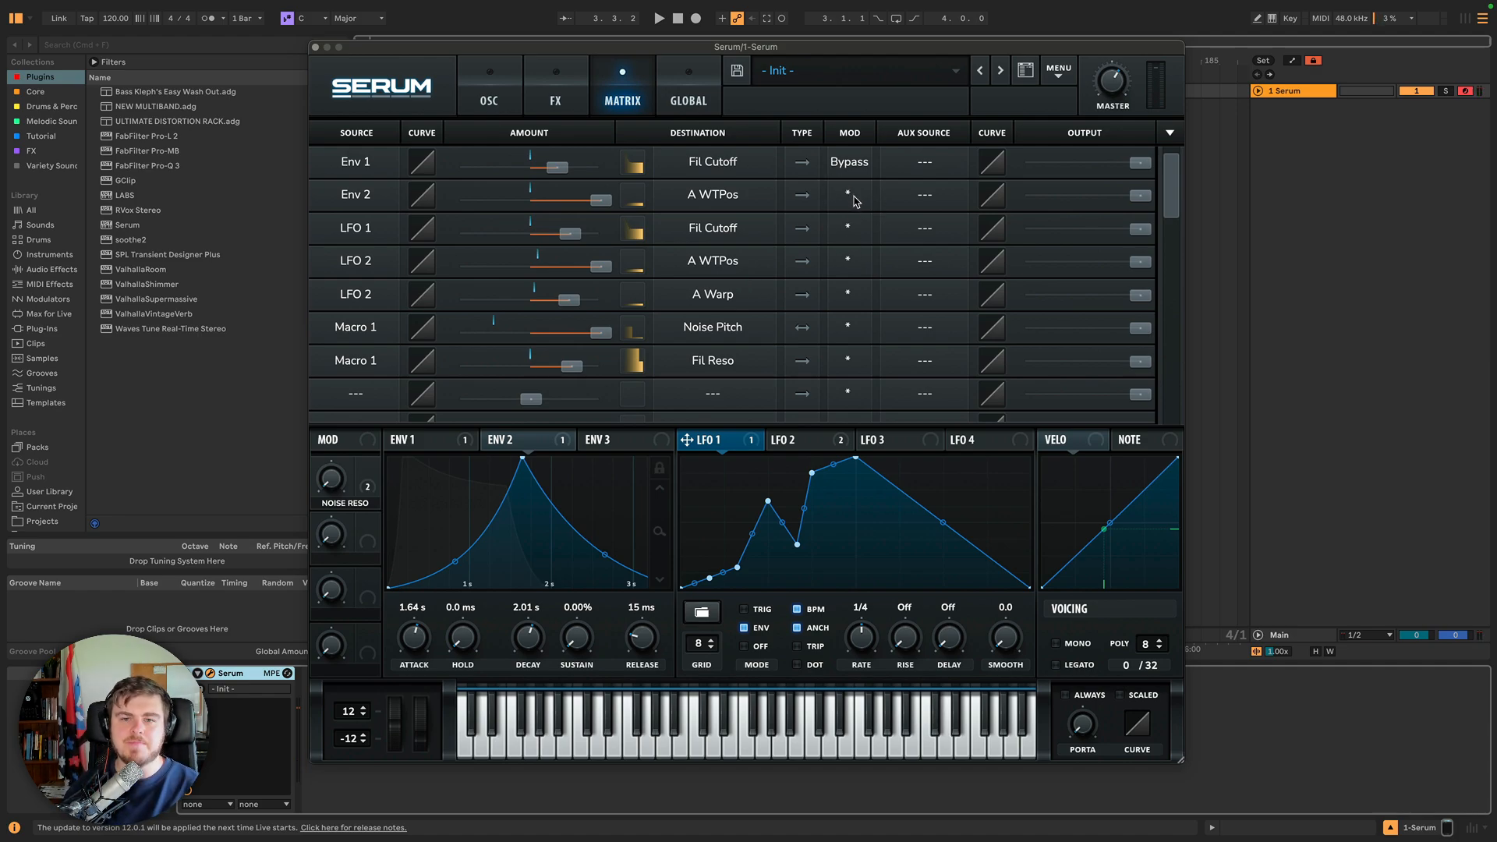
Examine the routing type setting and the filter resonance knob's assigned modulators across the matrix and oscillator pages.
click(802, 165)
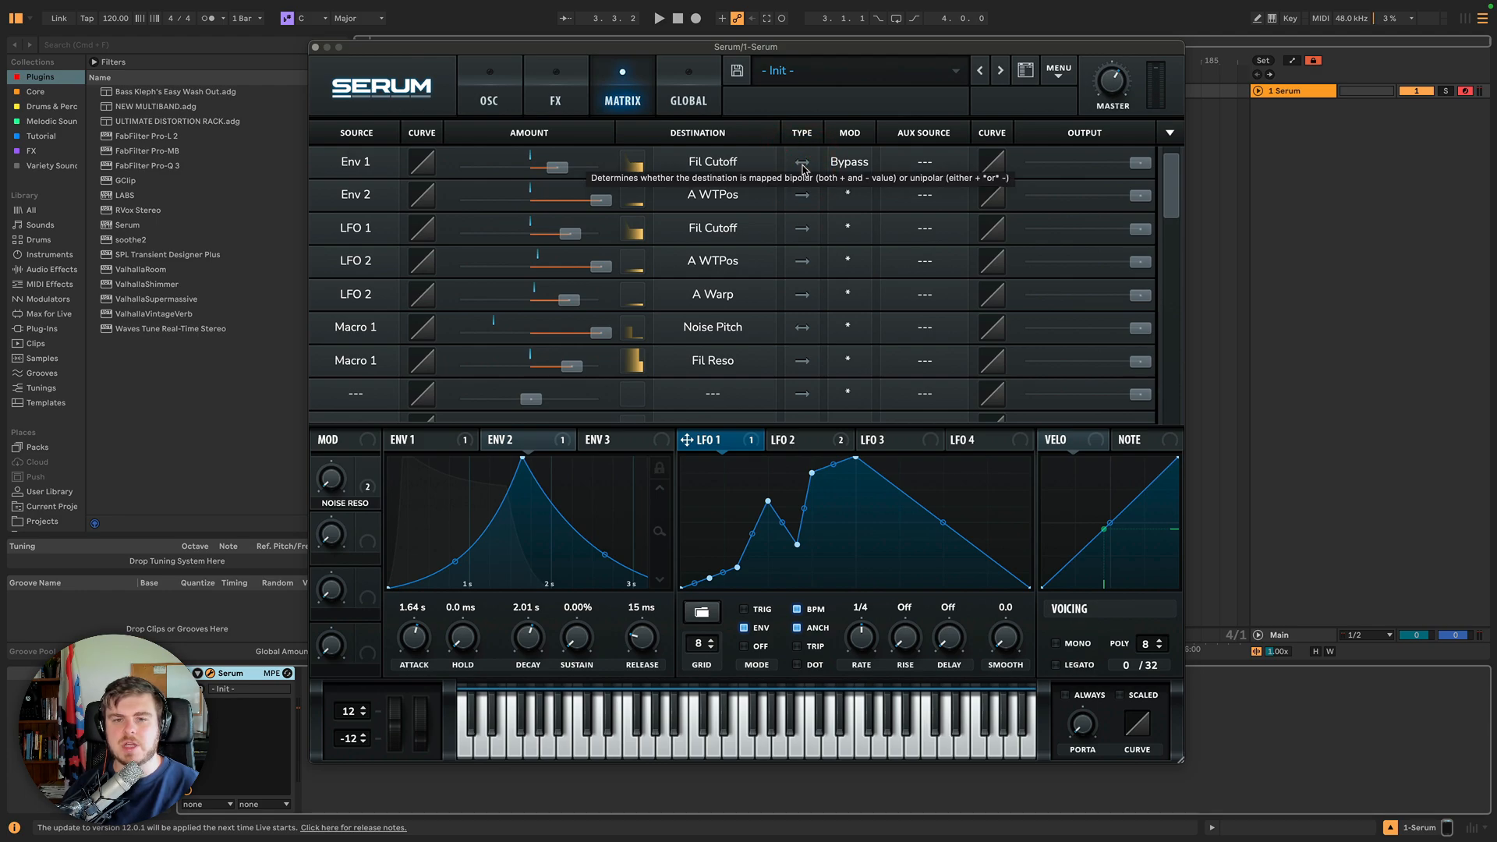
click(803, 168)
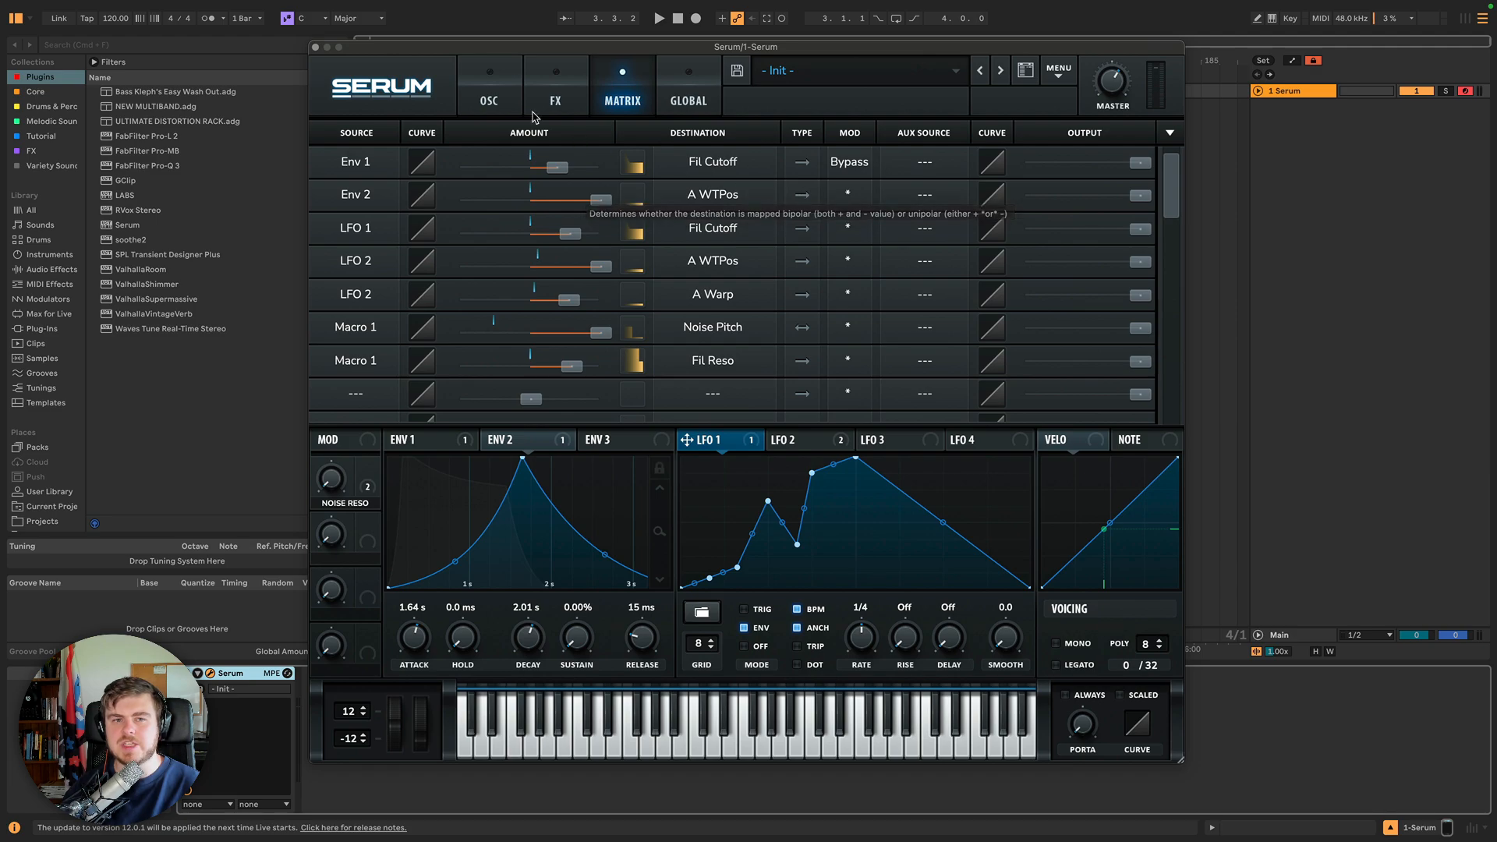
click(486, 101)
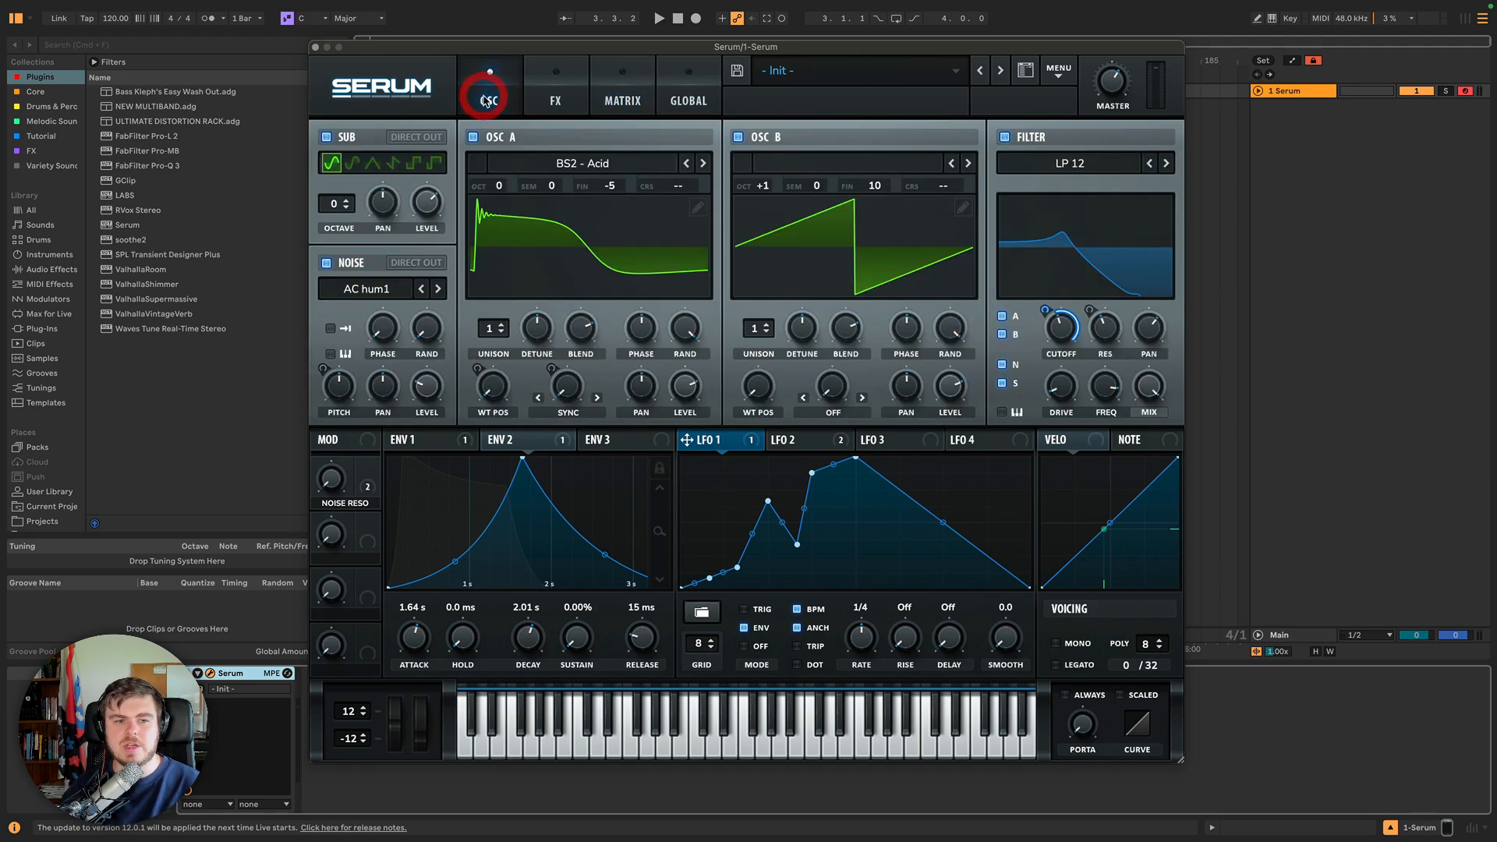
click(825, 440)
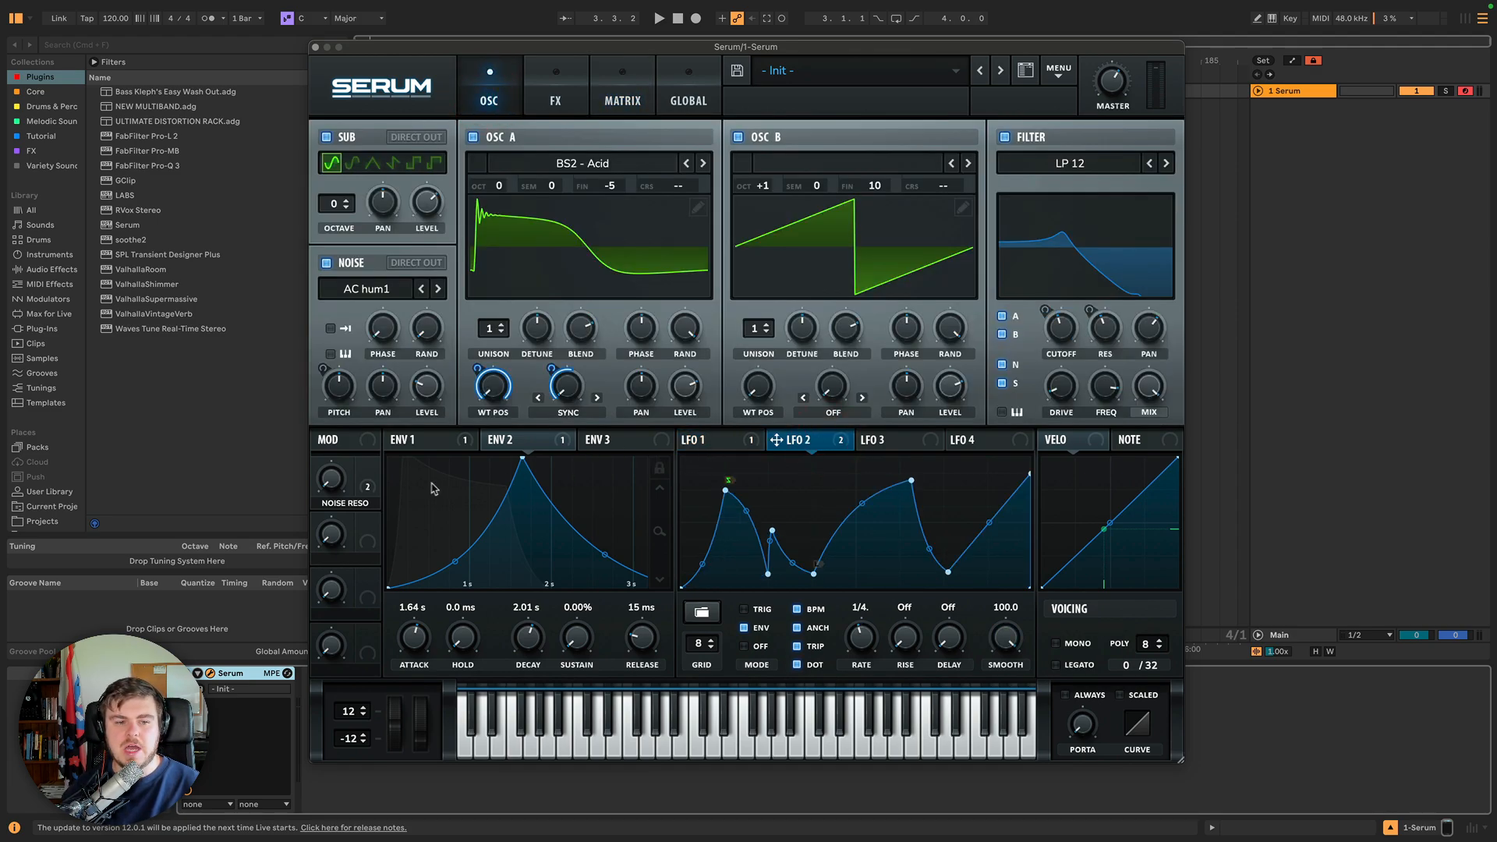
click(374, 482)
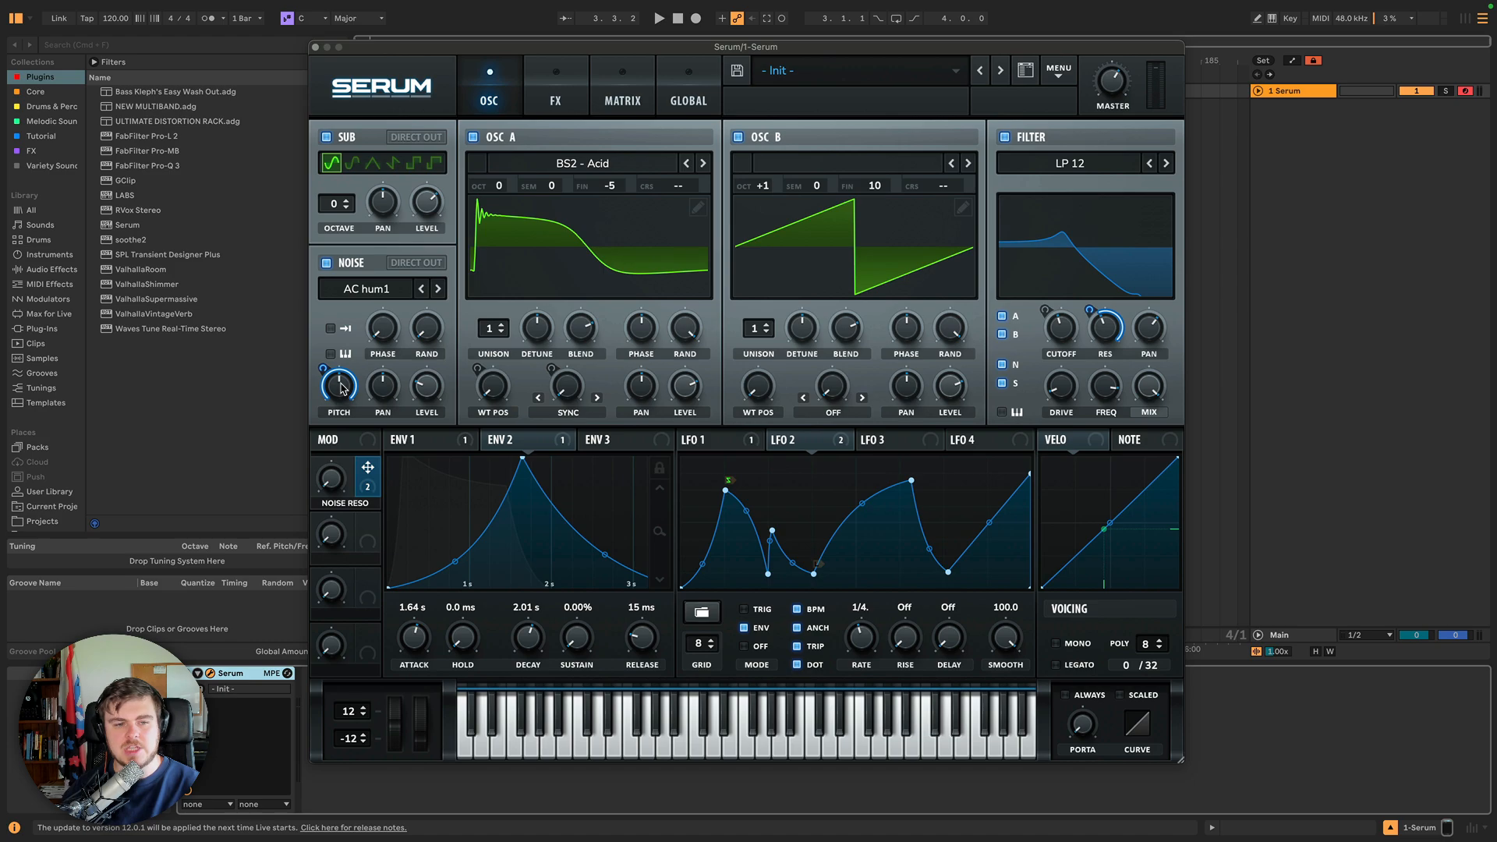
alt+shift+click(1109, 336)
alt+shift+click(1108, 336)
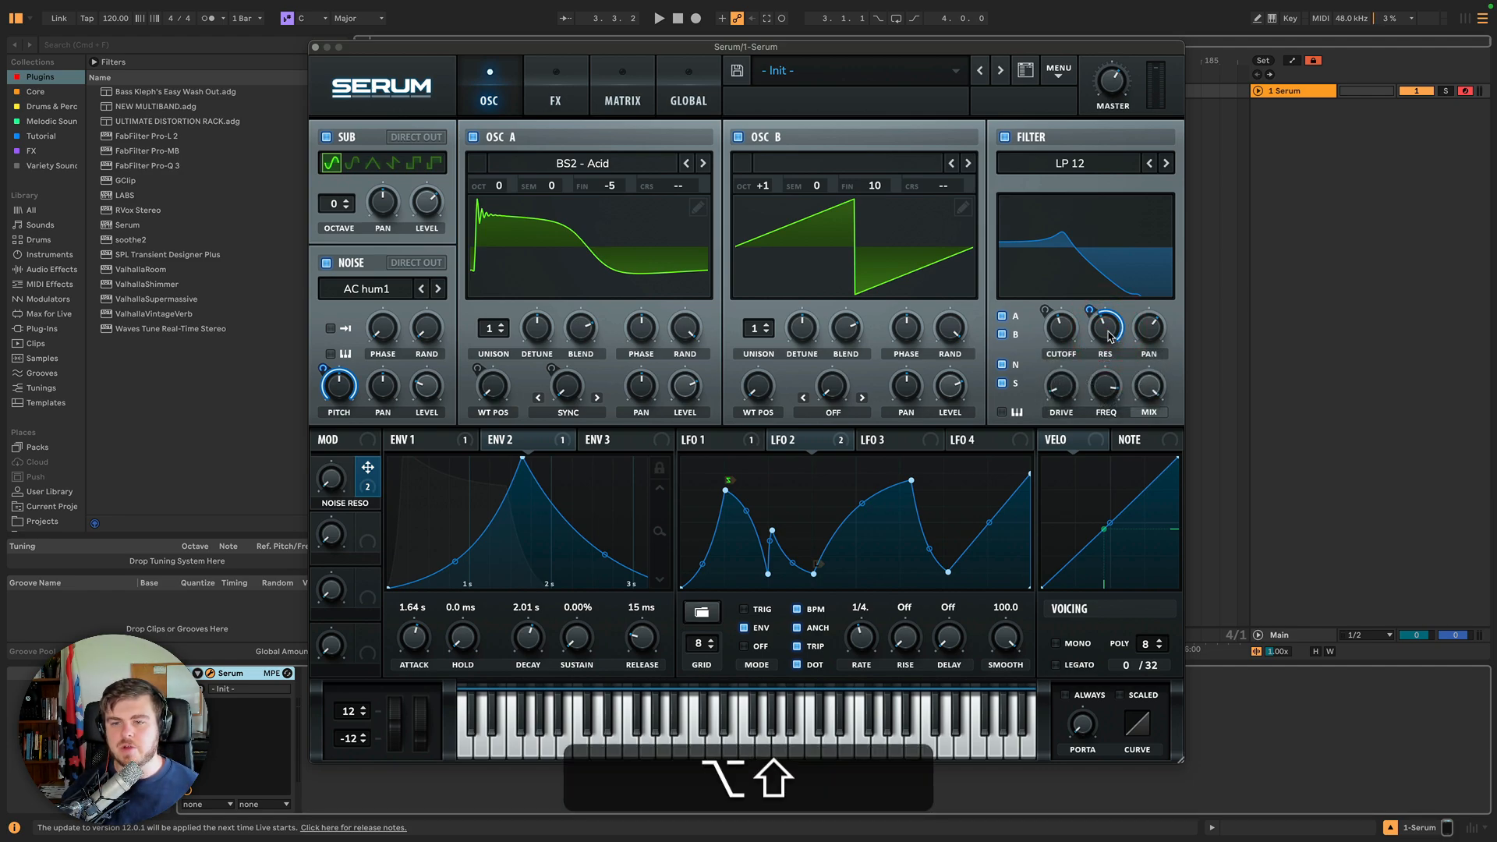
click(606, 97)
click(803, 196)
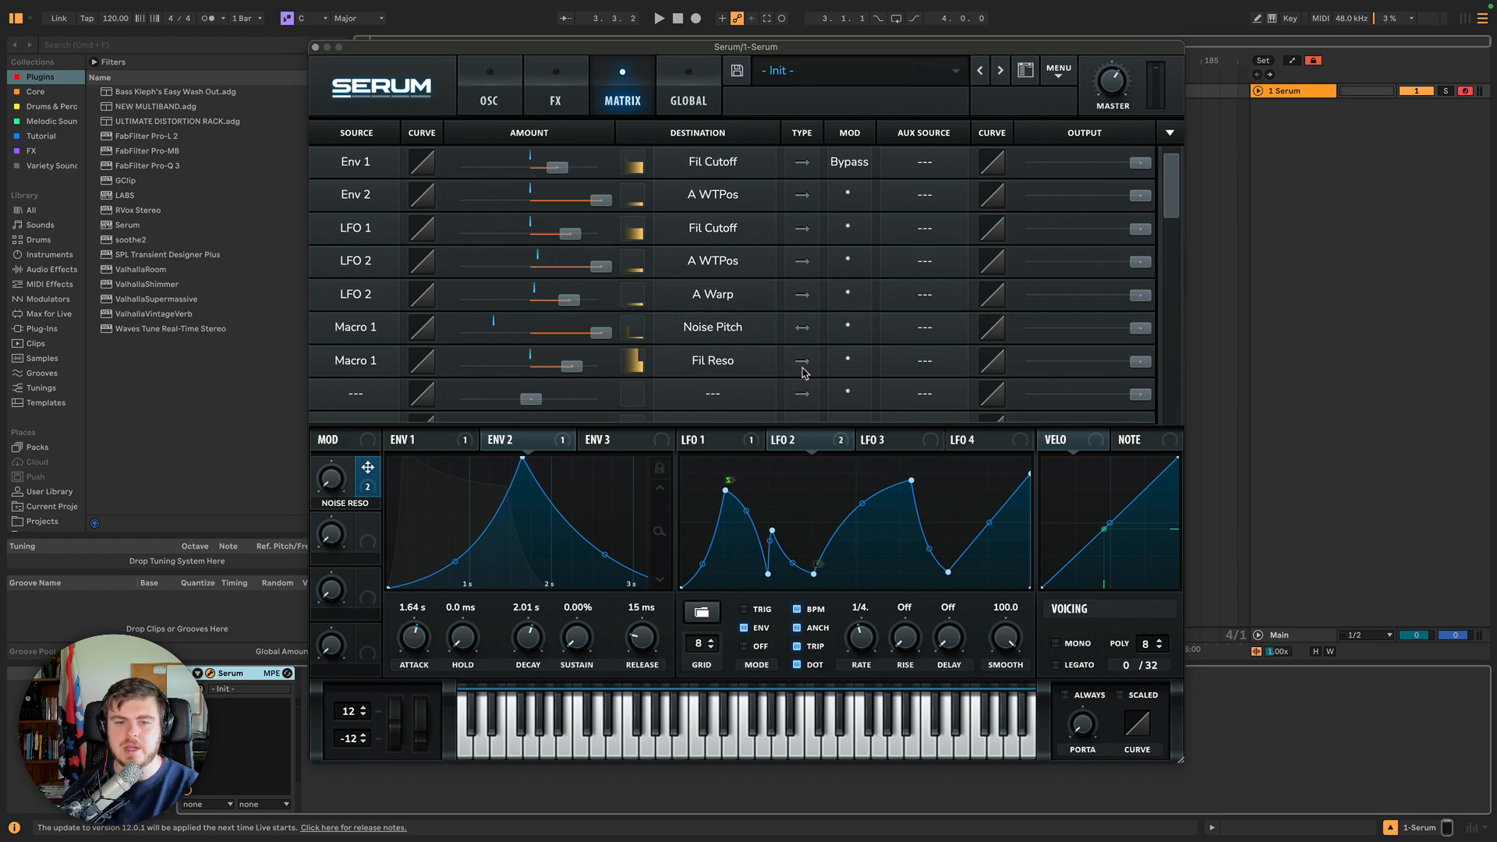
click(509, 109)
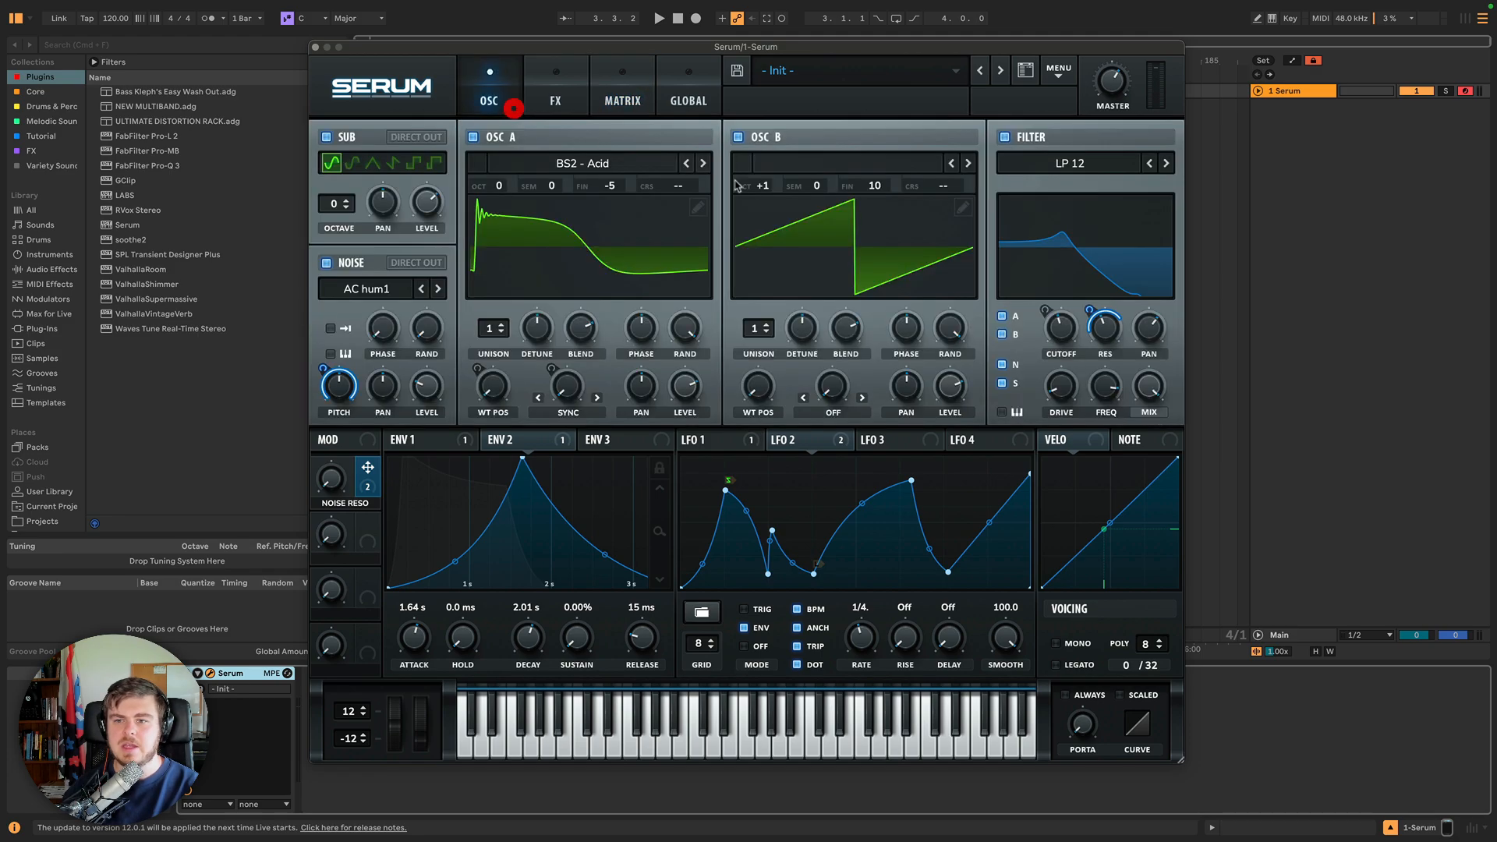
On the matrix page, bend the Env 1 to Fil Cutoff curve to 34 and reset it to linear.
click(635, 86)
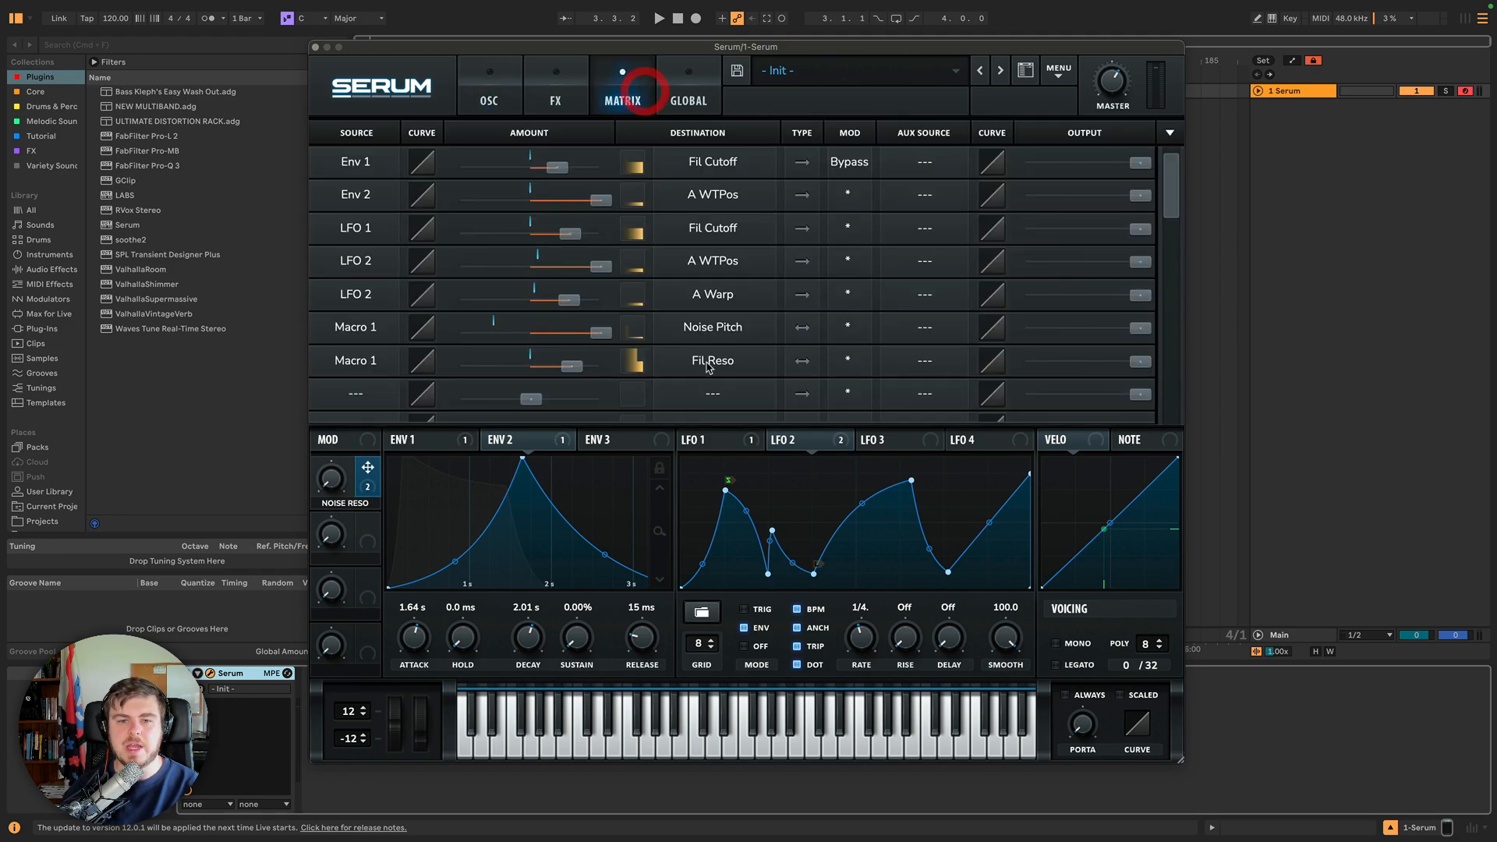
click(799, 363)
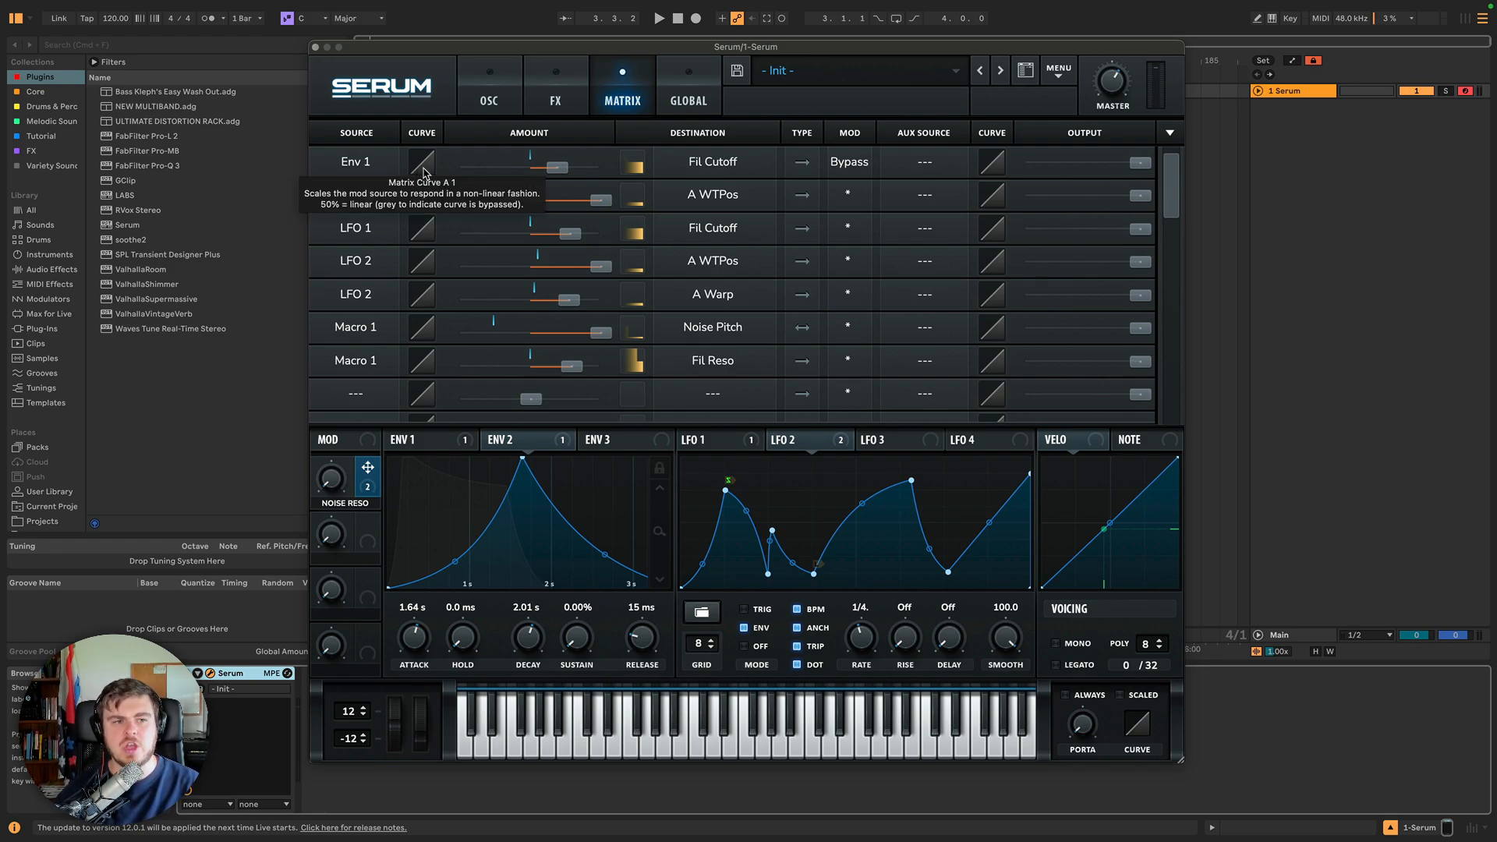
drag(424, 171, 420, 142)
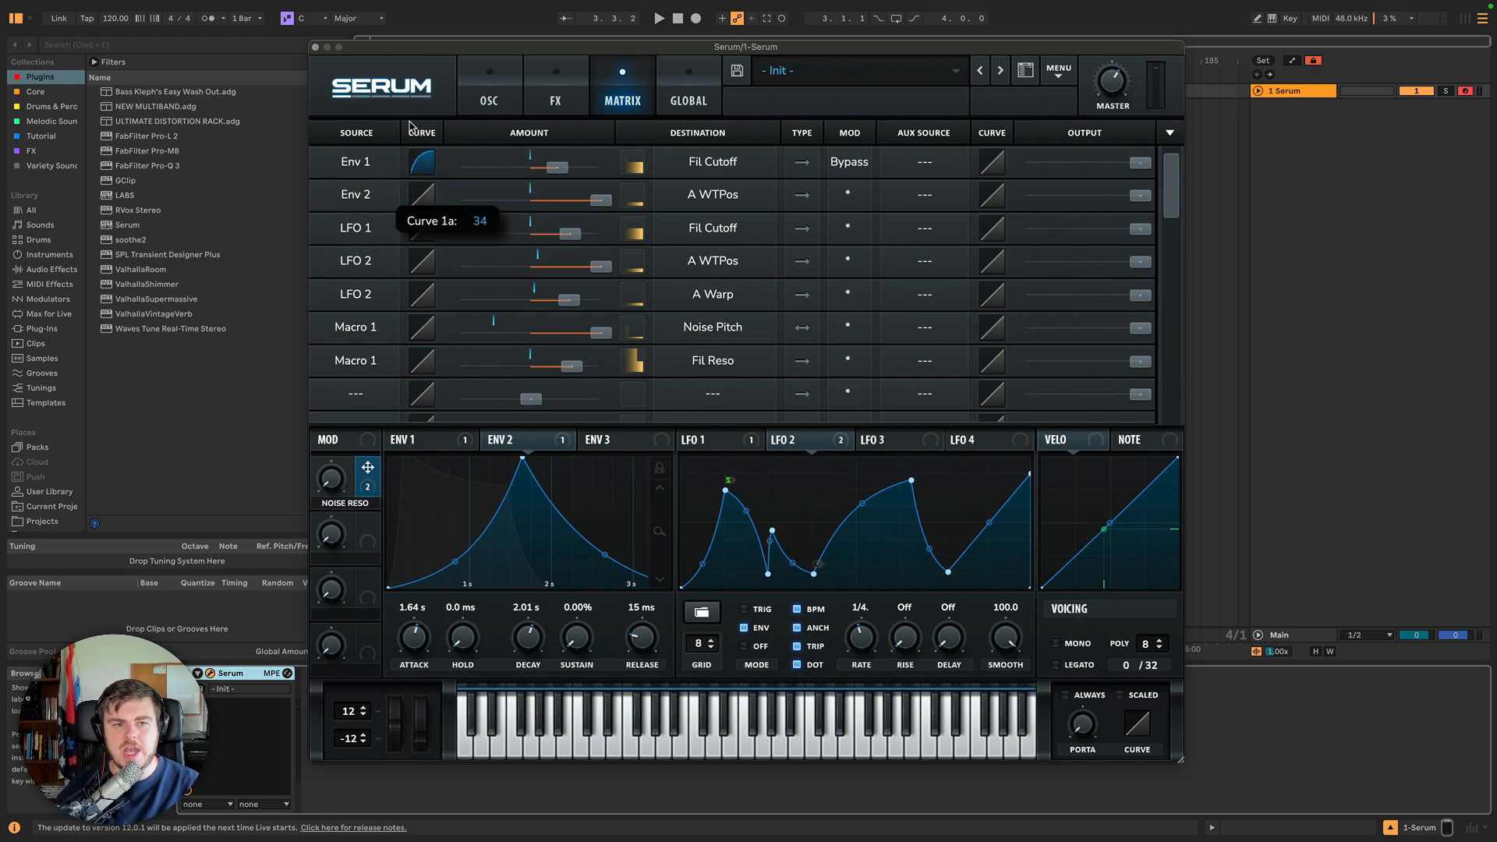
double_click(421, 162)
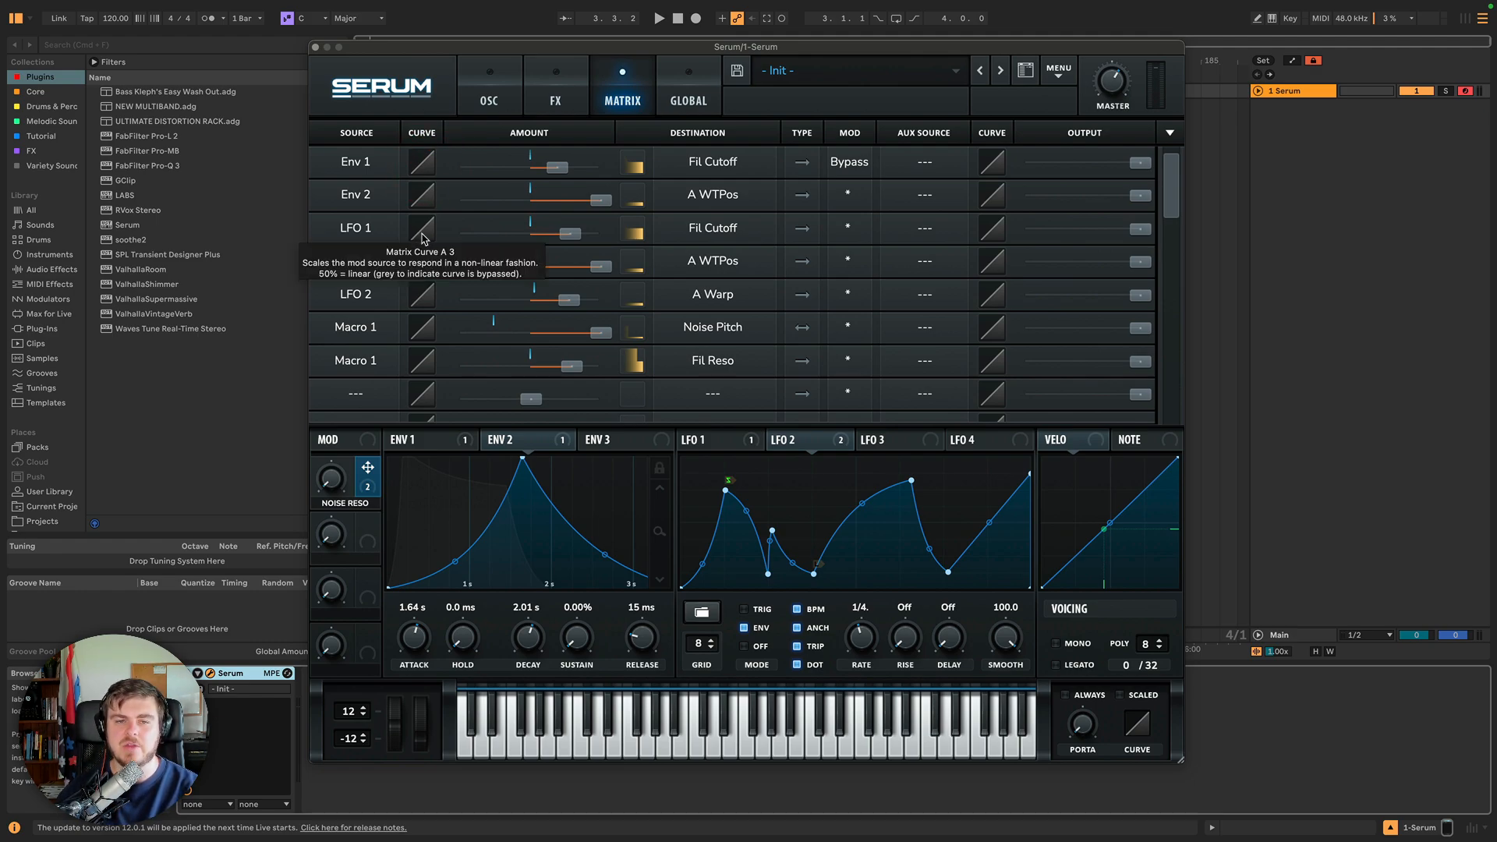
Start playback and bend the LFO 1 to Fil Cutoff curve, then return it to linear.
key(space)
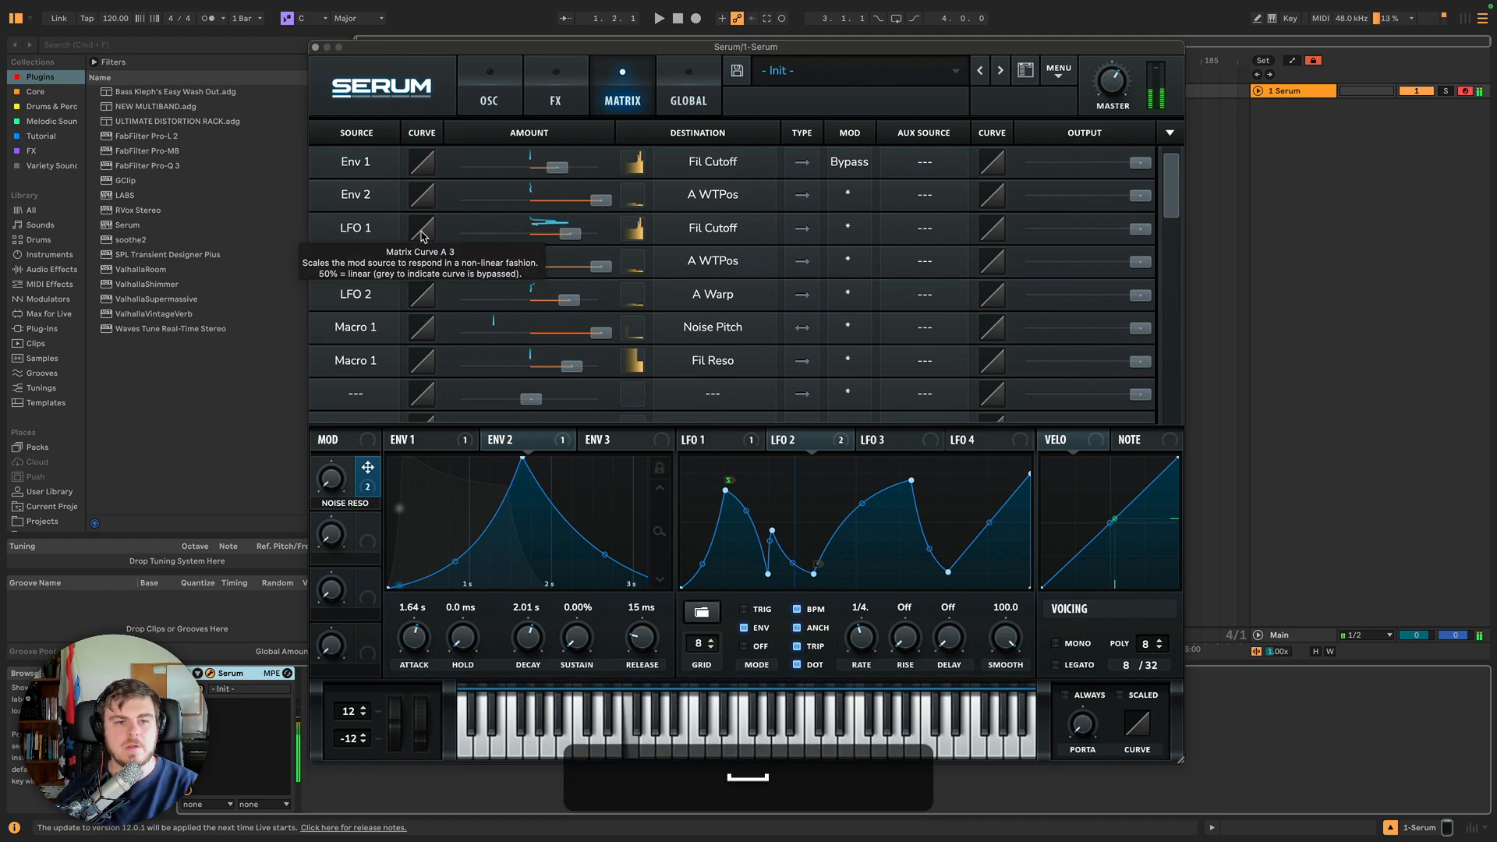
drag(422, 236, 409, 187)
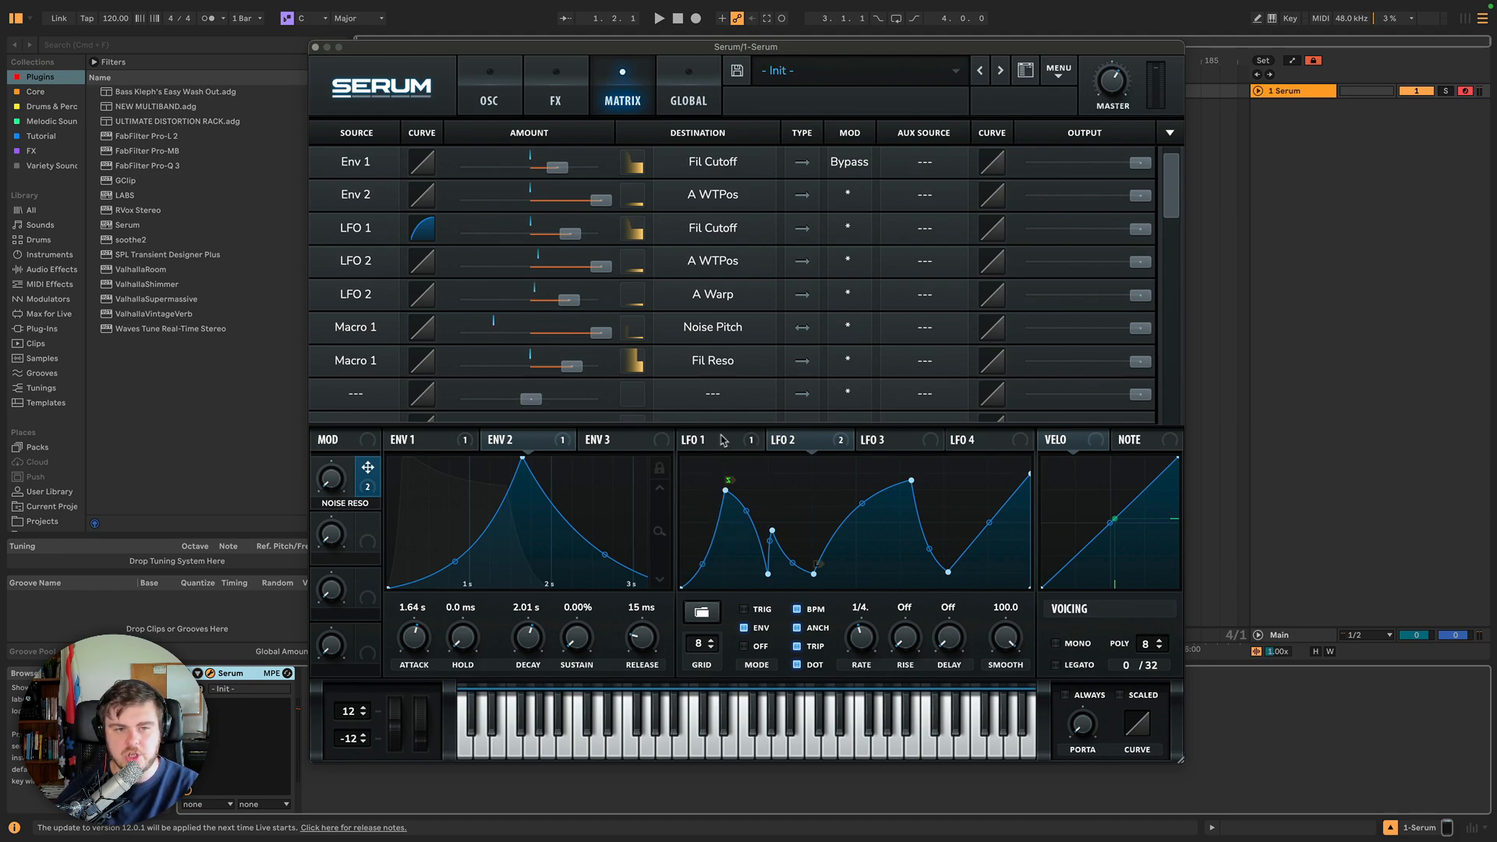
drag(425, 232, 478, 326)
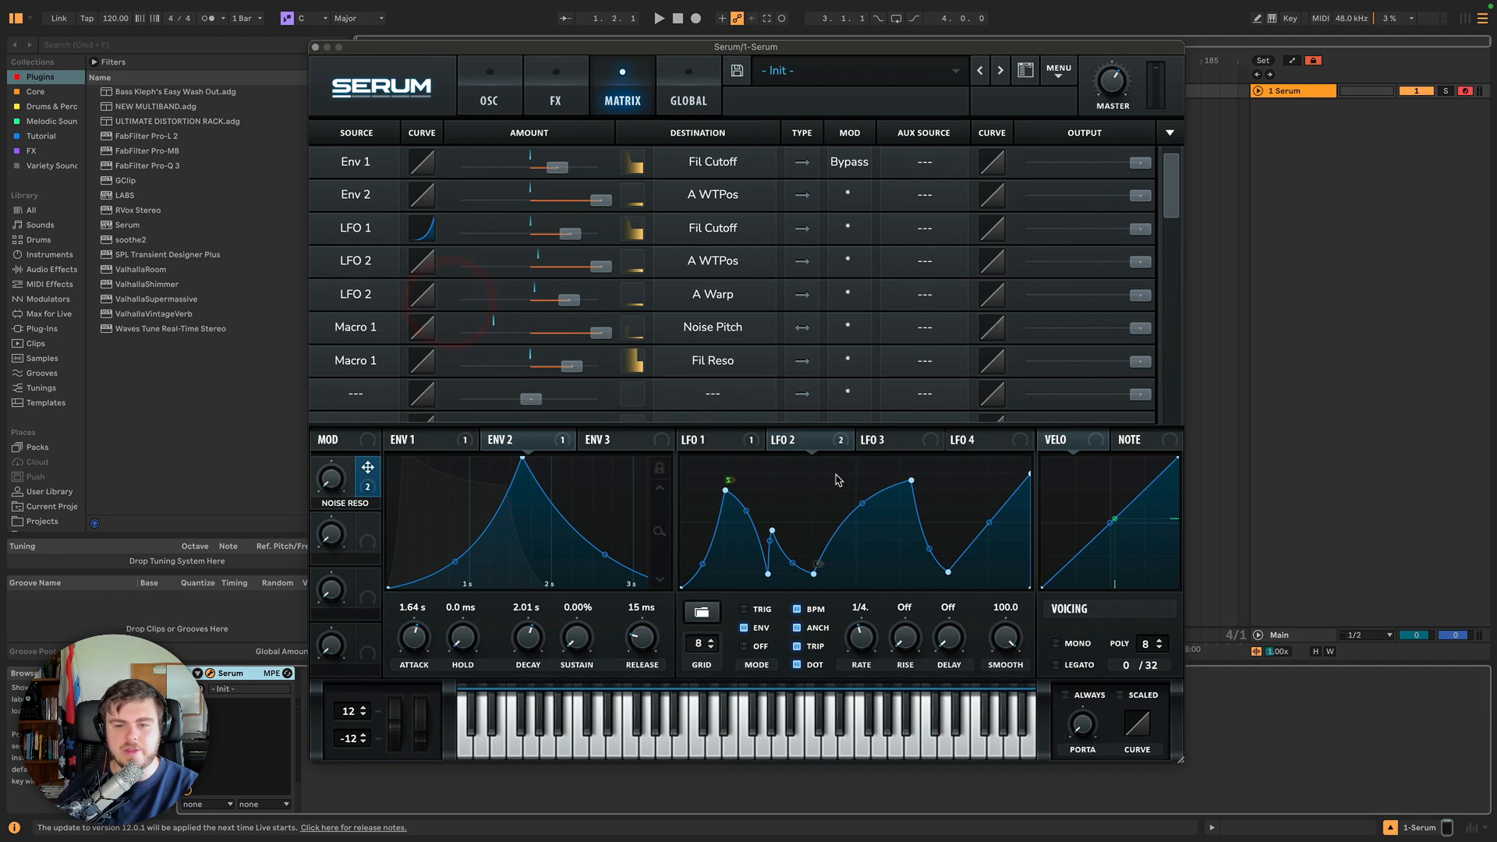
drag(421, 231, 445, 170)
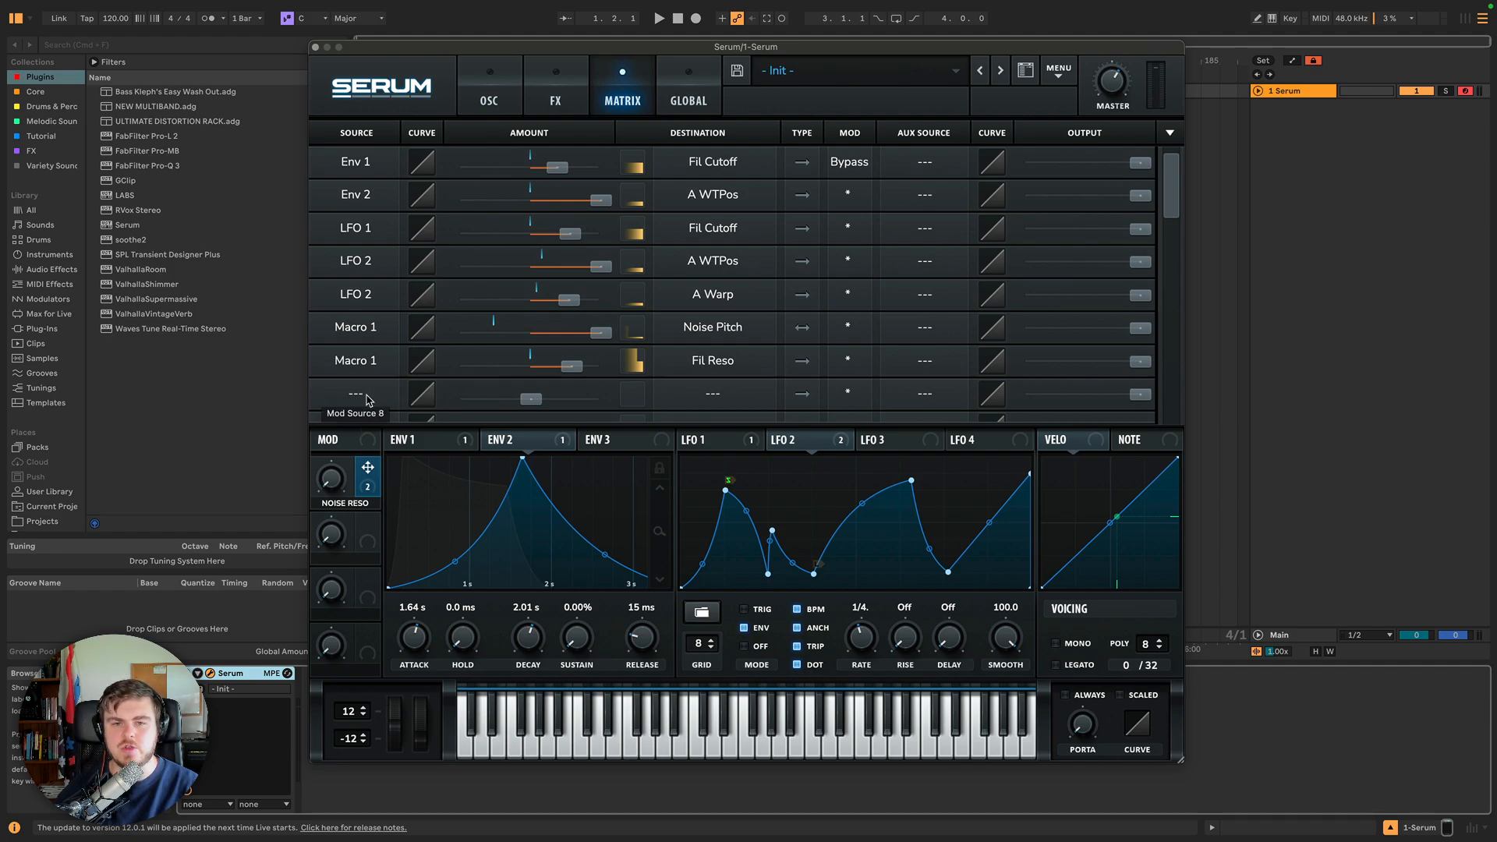
Show LFO 1 in the modulator section and set the eighth matrix slot's source to LFO 1.
scroll(371, 367, down, 2)
click(705, 437)
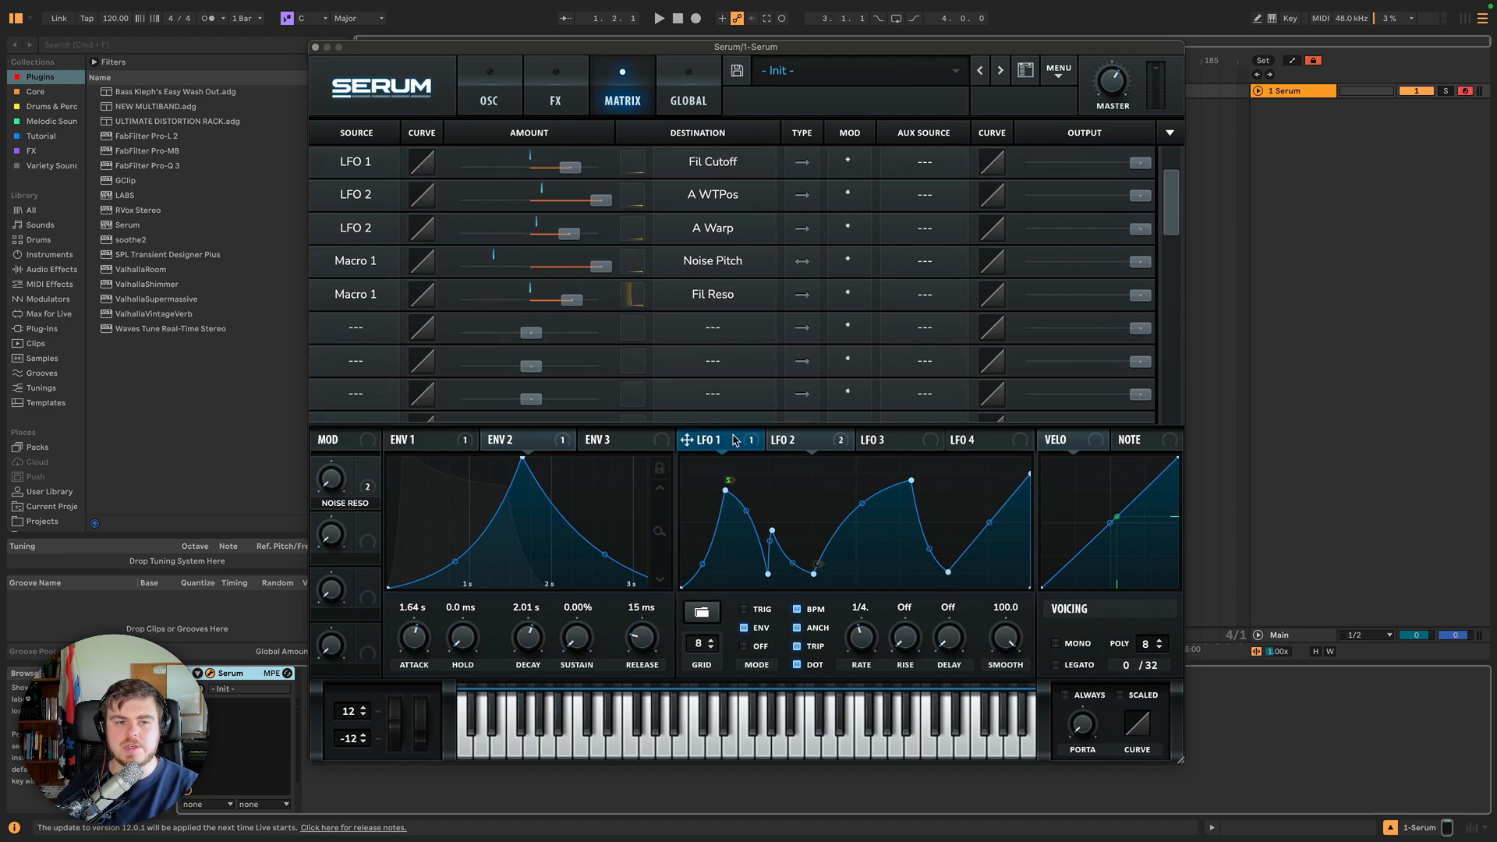
scroll(715, 363, up, 2)
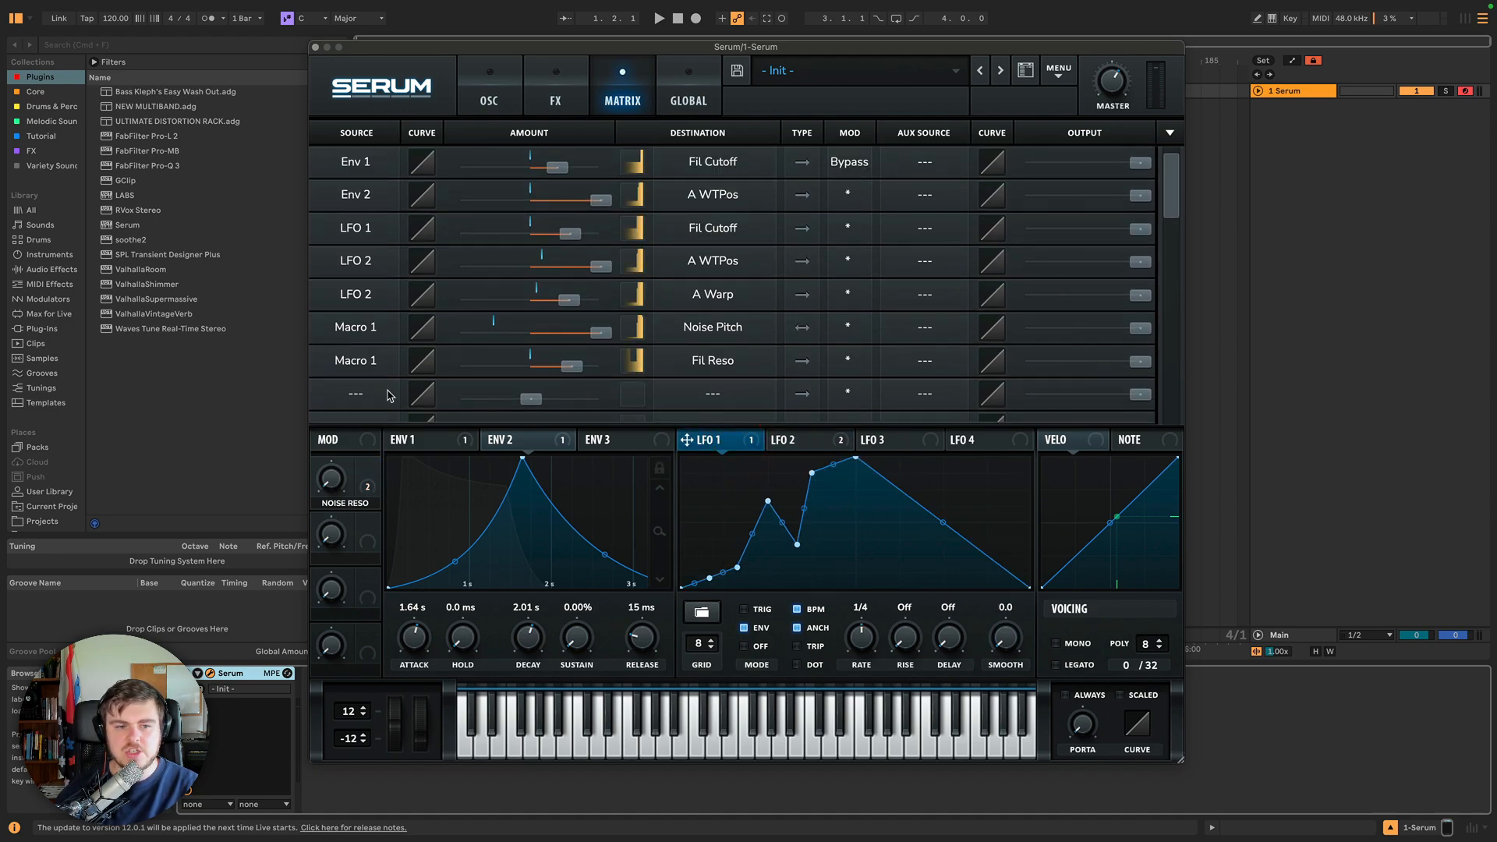
click(362, 393)
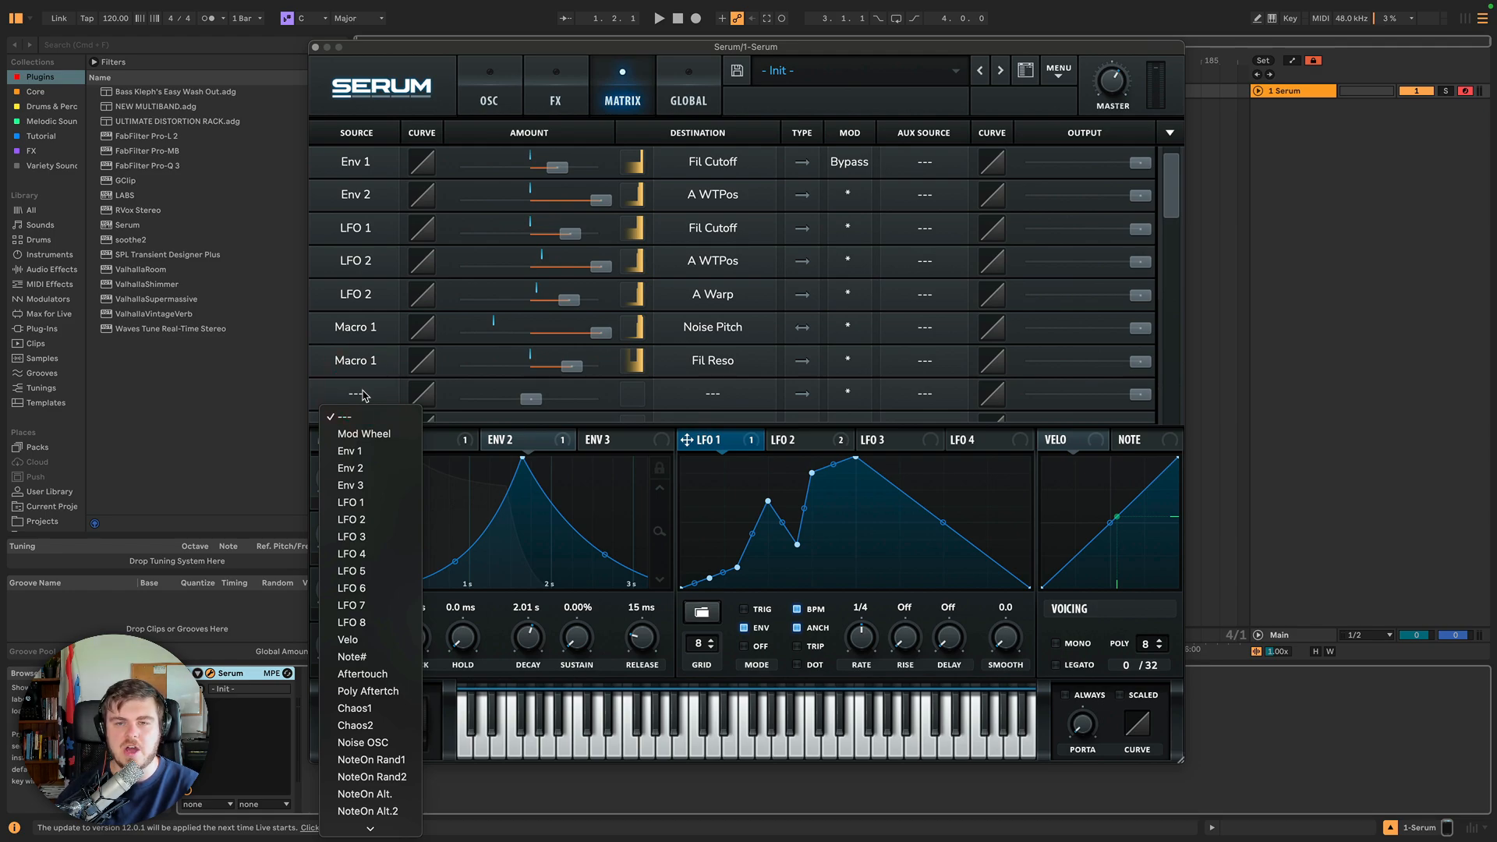
click(856, 351)
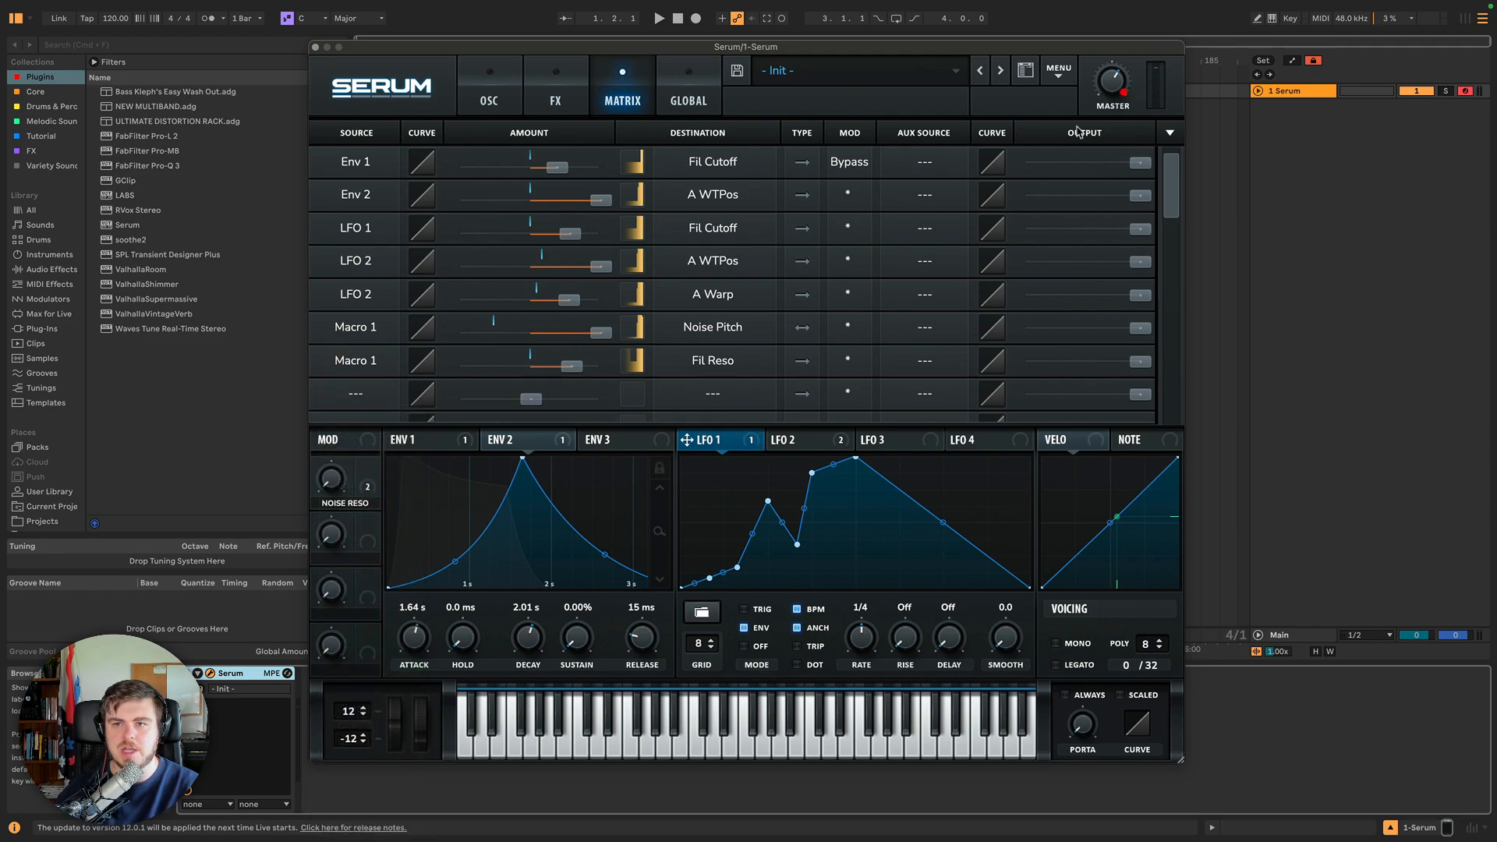
drag(686, 440, 1108, 90)
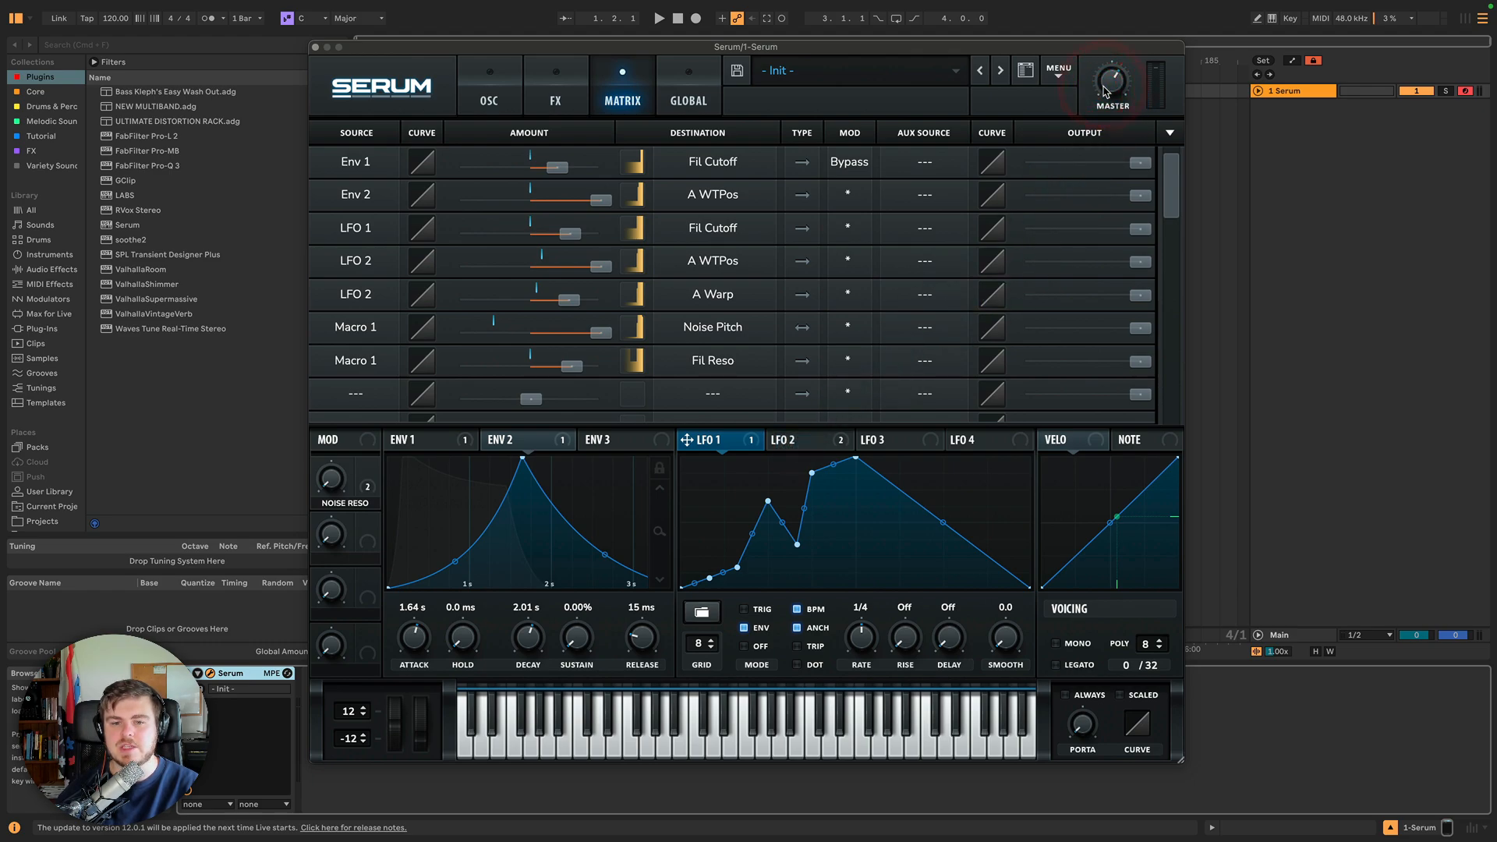
click(358, 400)
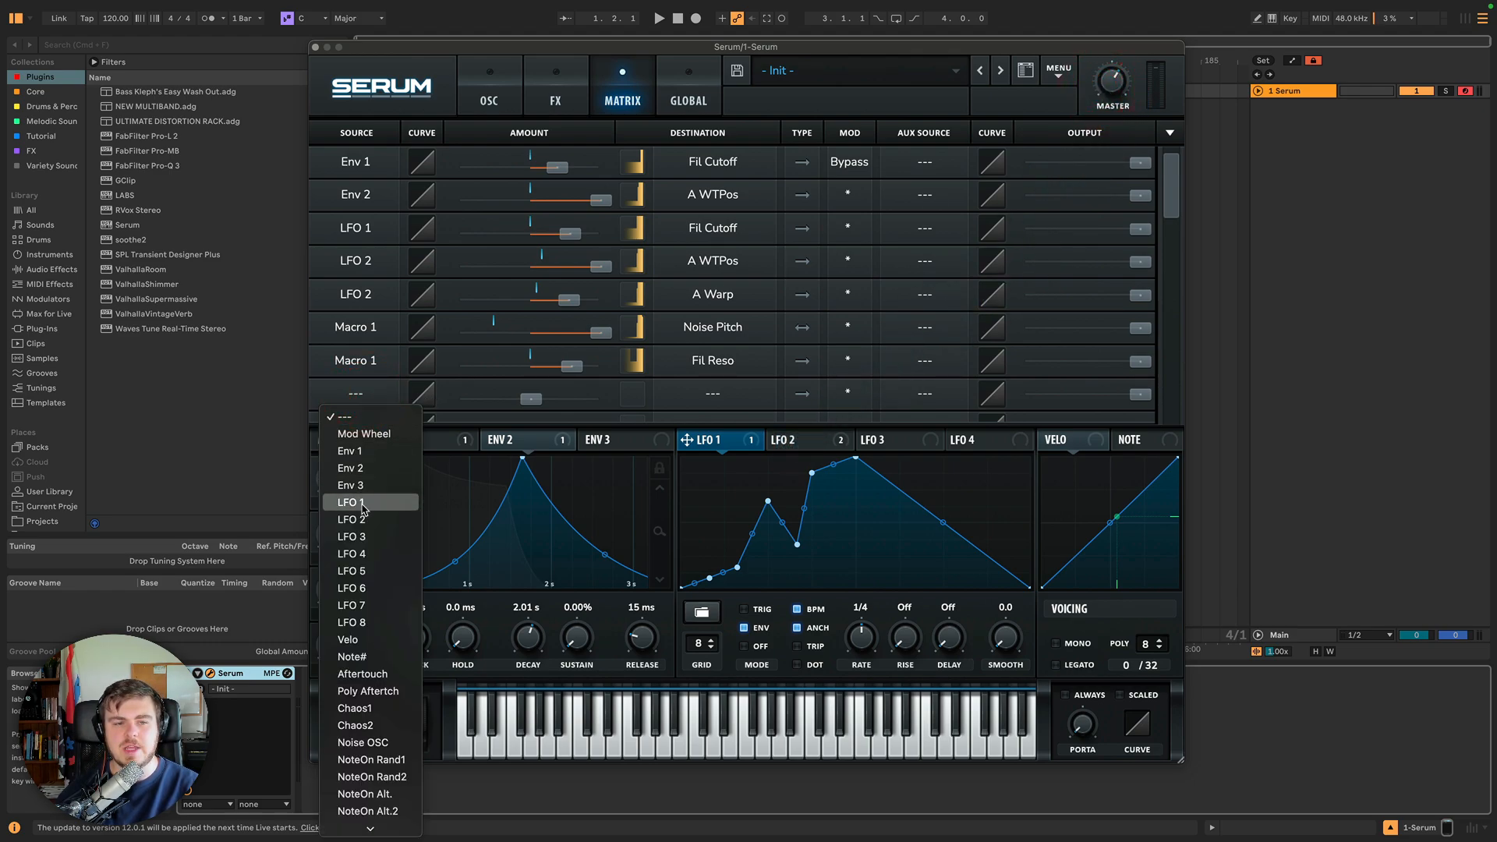
click(352, 502)
Set the new LFO 1 slot's destination to the global Amp parameter.
click(343, 398)
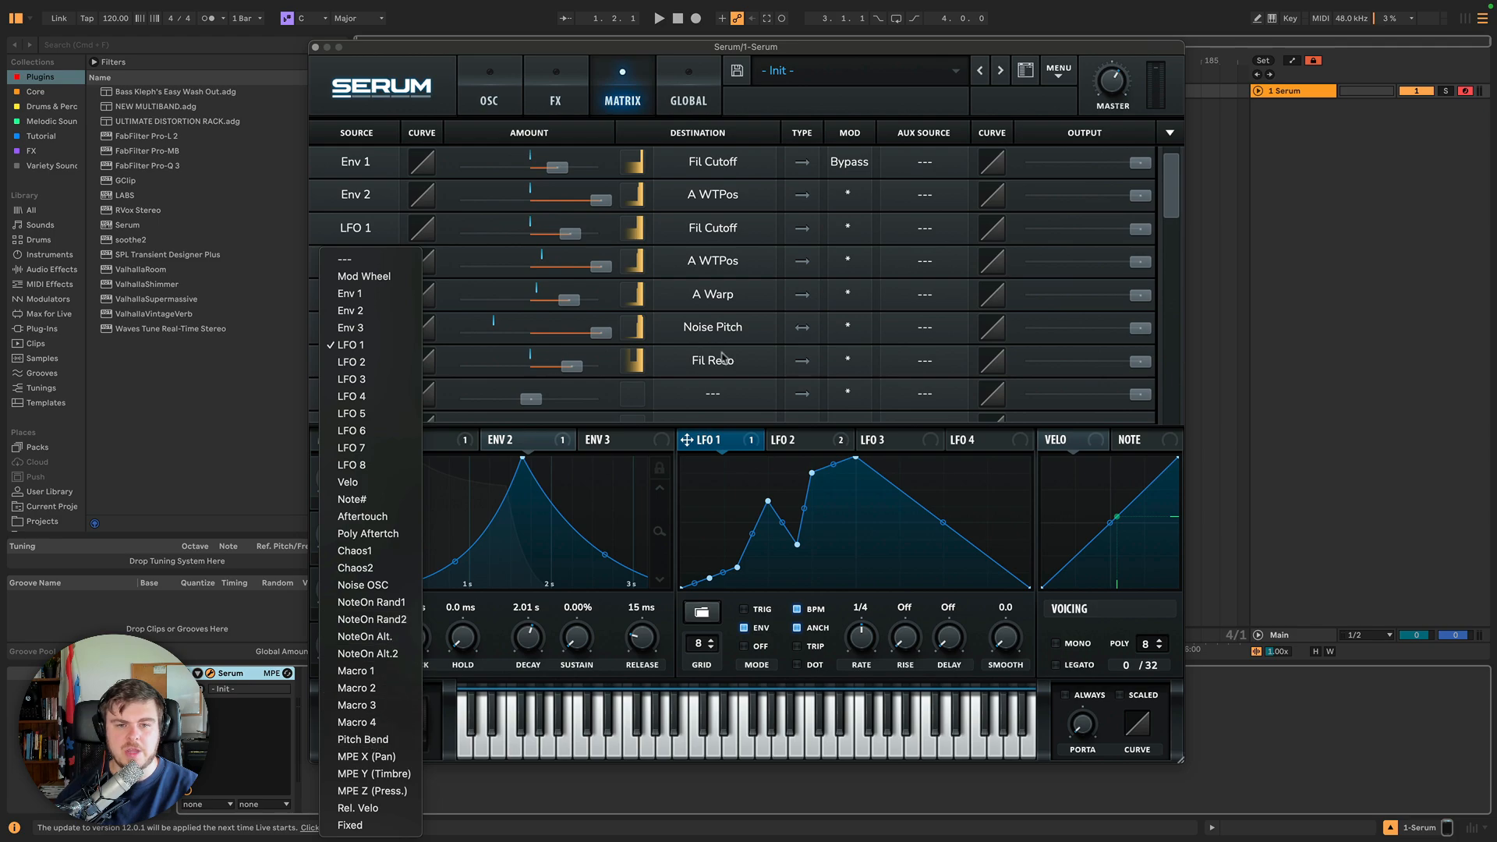
click(775, 375)
click(367, 386)
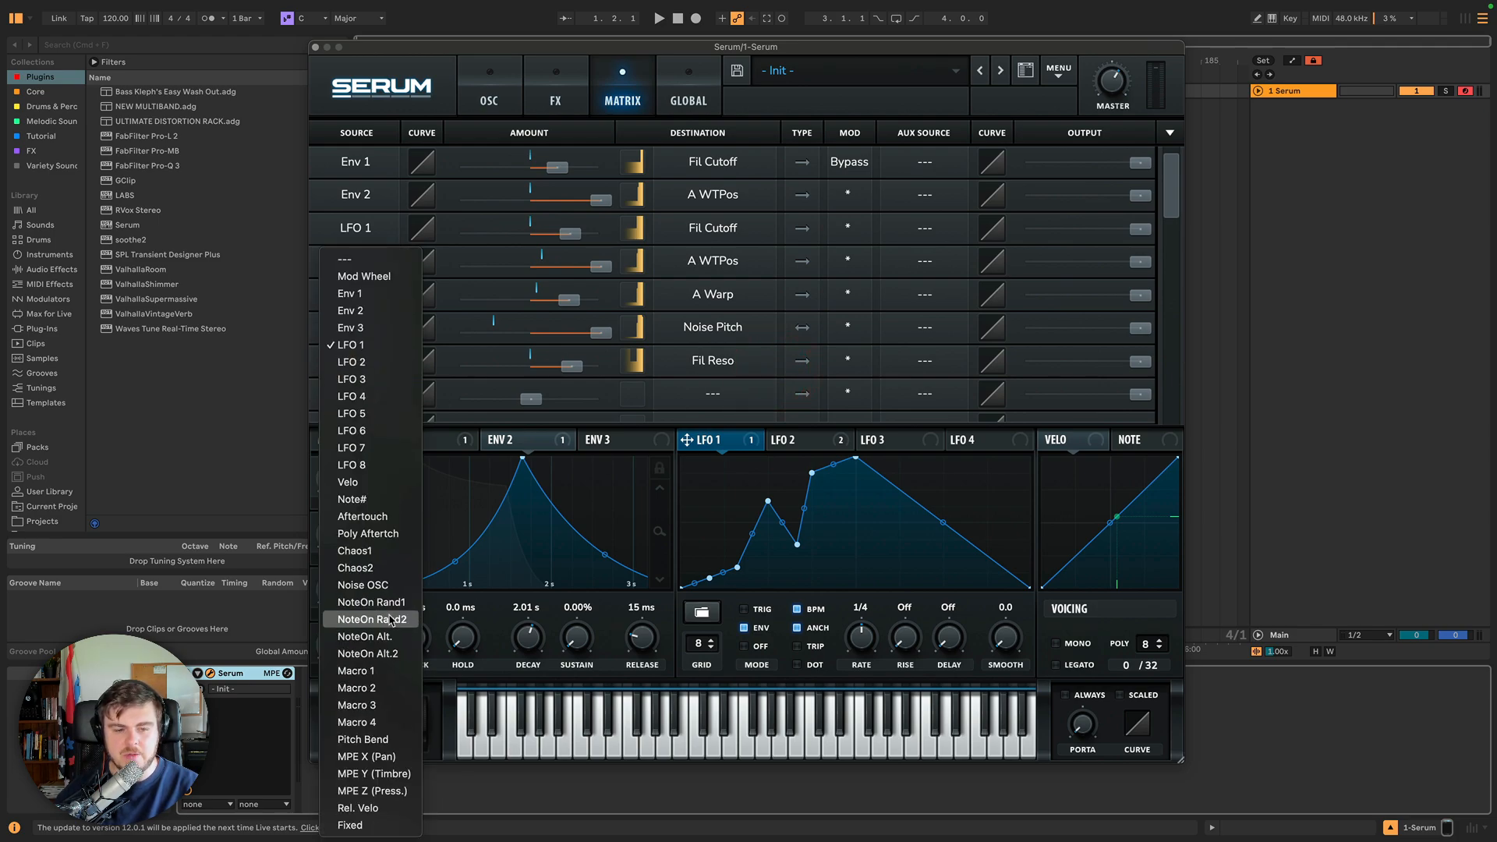
click(747, 381)
click(715, 392)
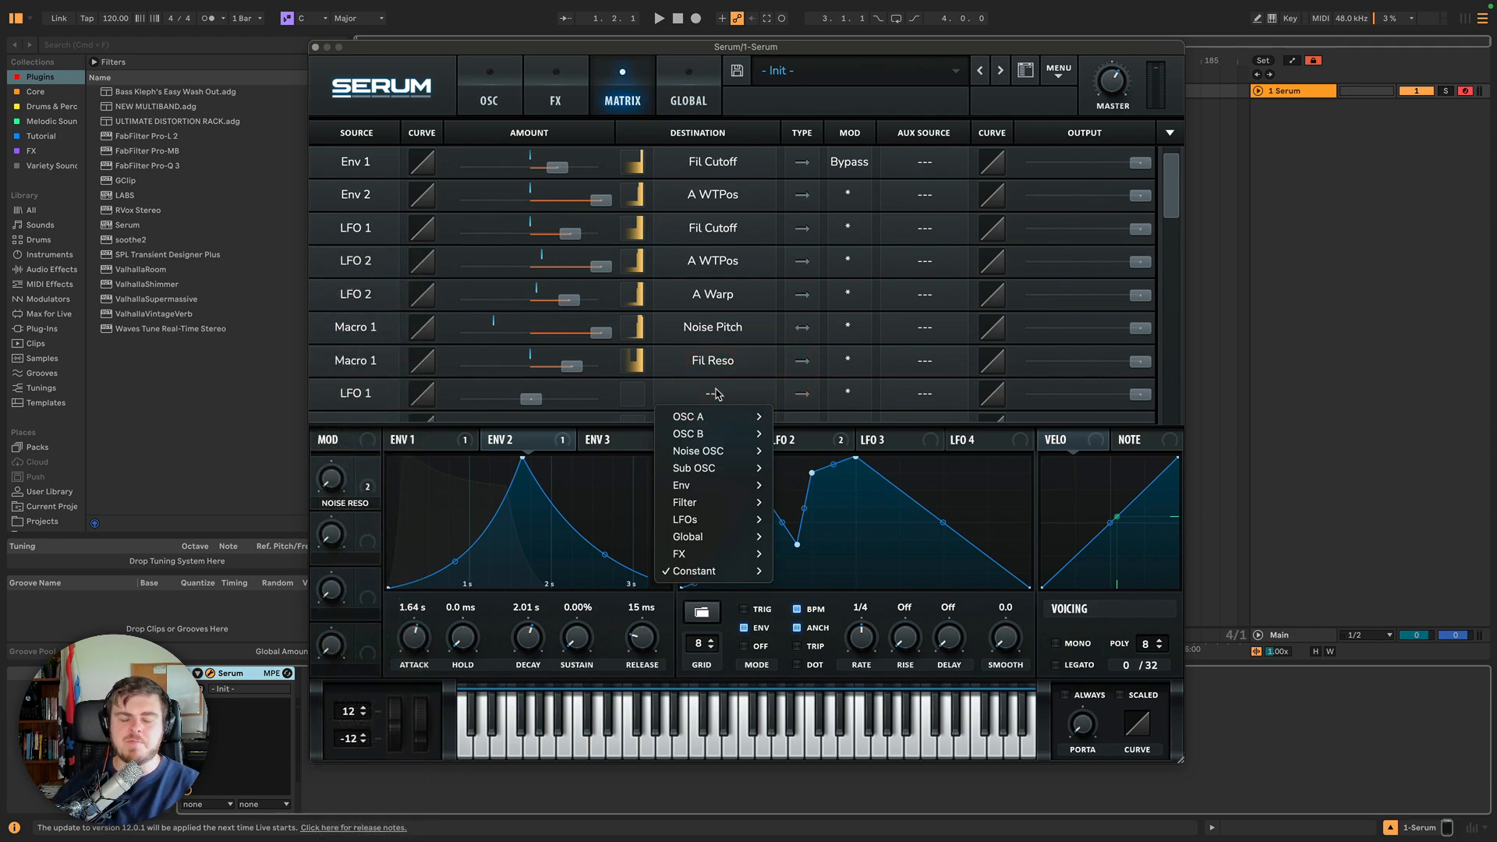
mouse_move(737, 456)
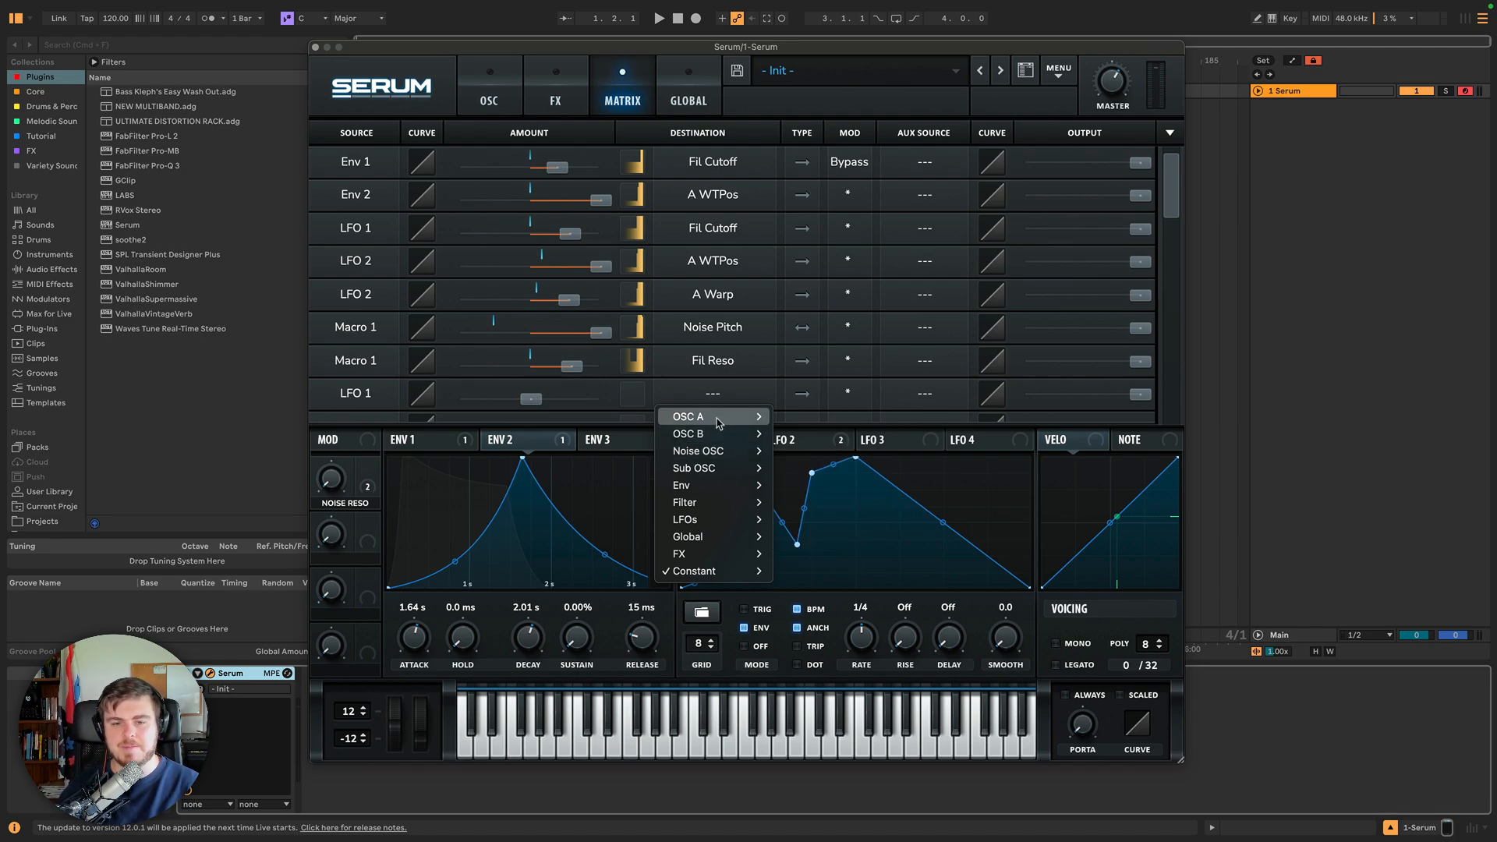
mouse_move(719, 423)
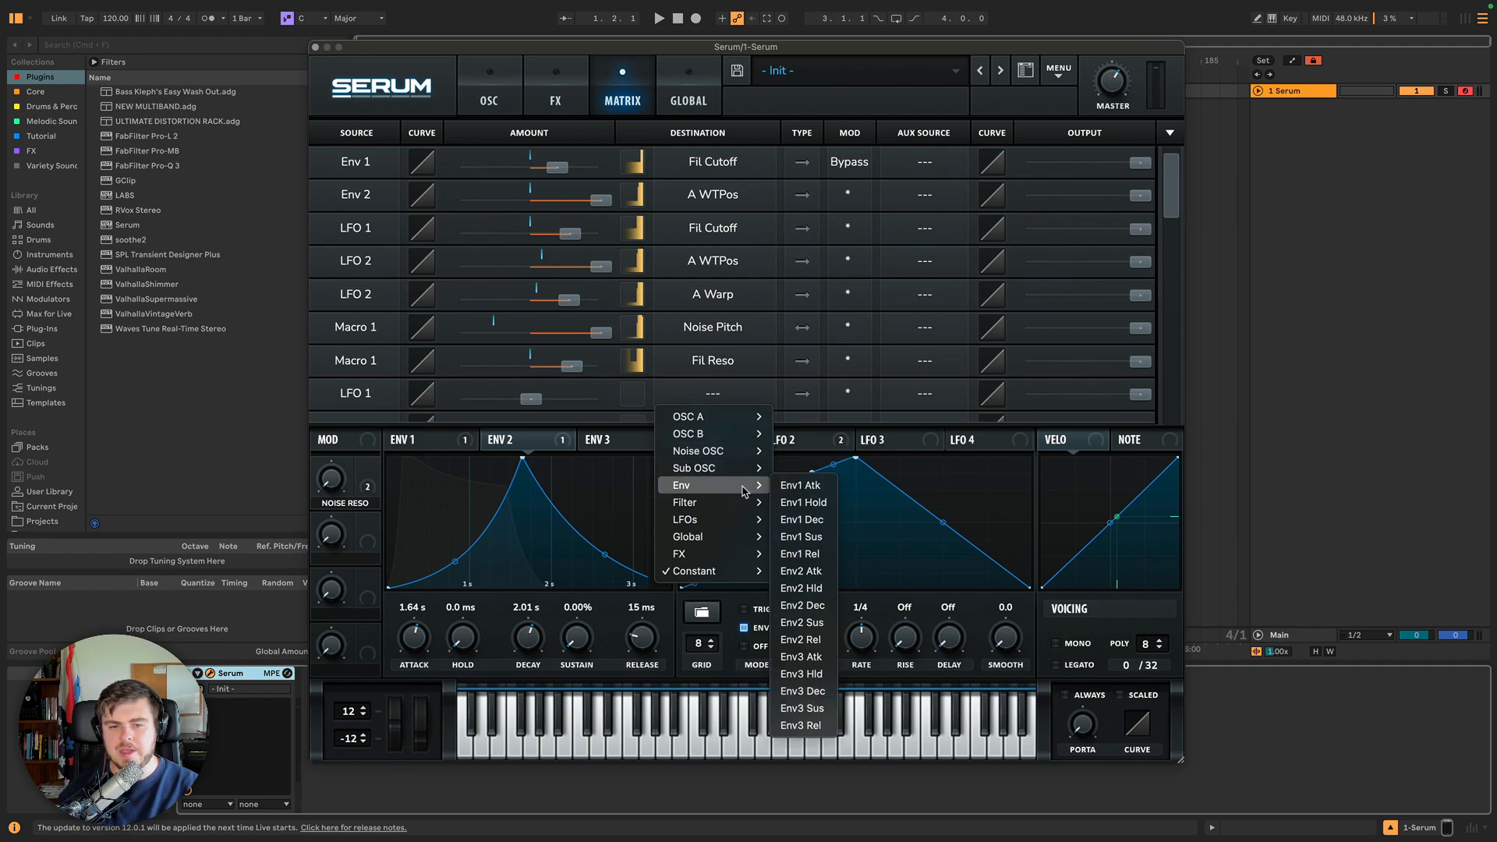
mouse_move(742, 545)
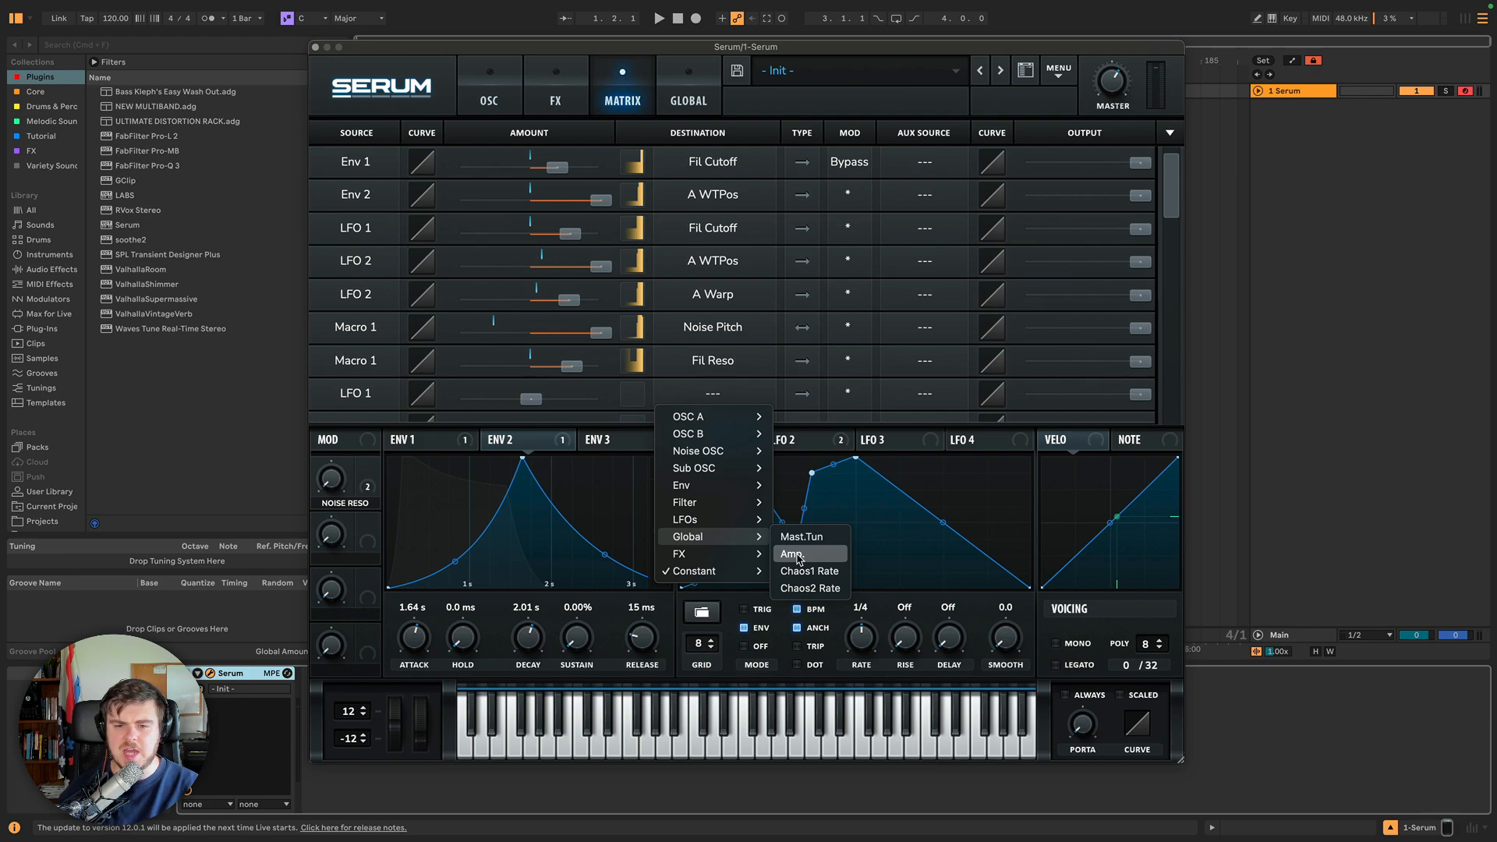
click(791, 553)
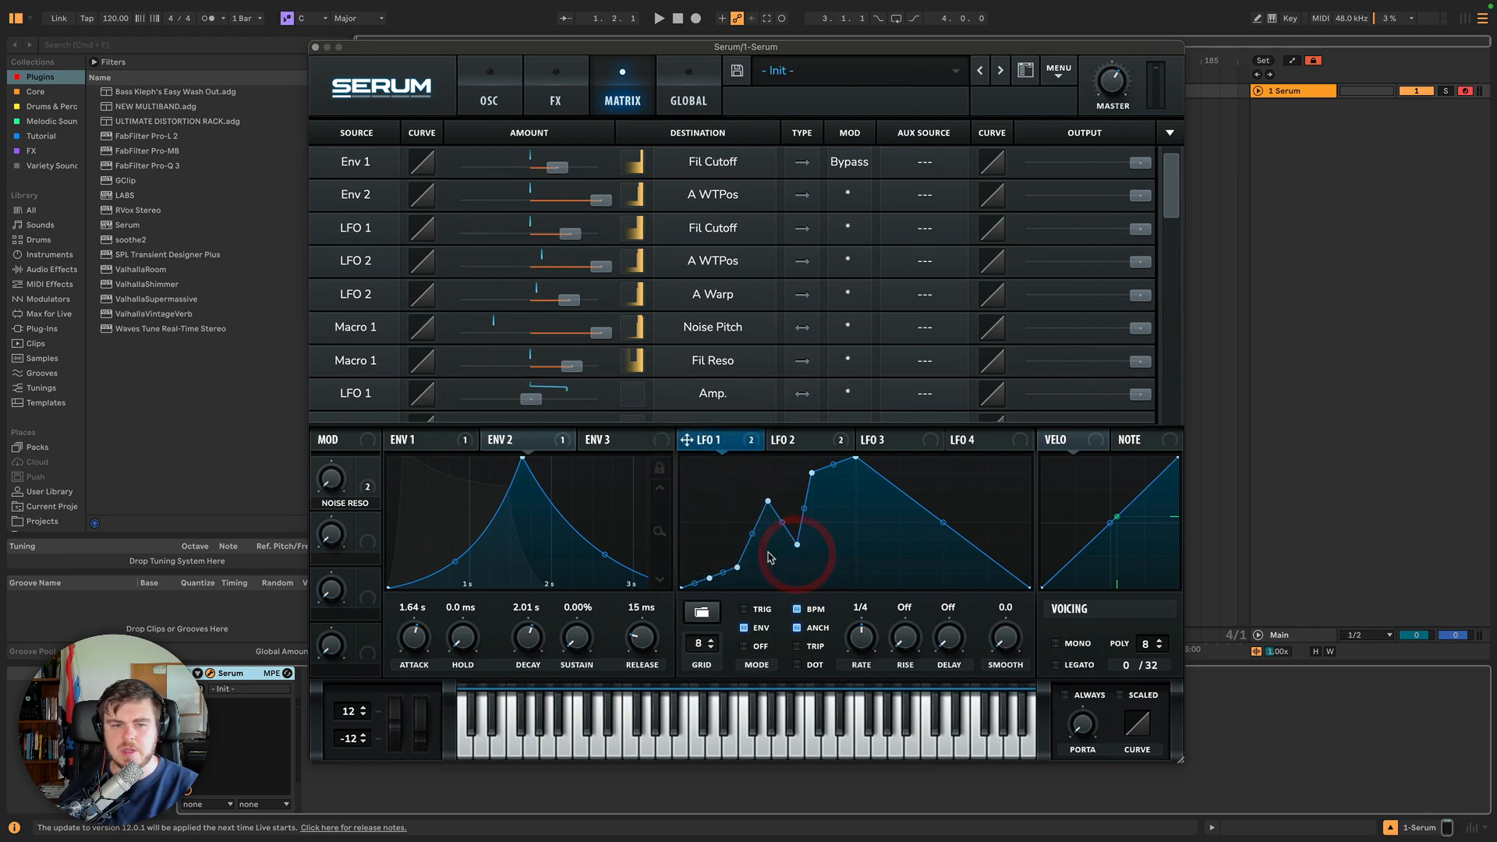
Set the LFO 1 to Amp modulation amount to 100, switching its type to unipolar and back to bipolar.
drag(531, 398, 656, 402)
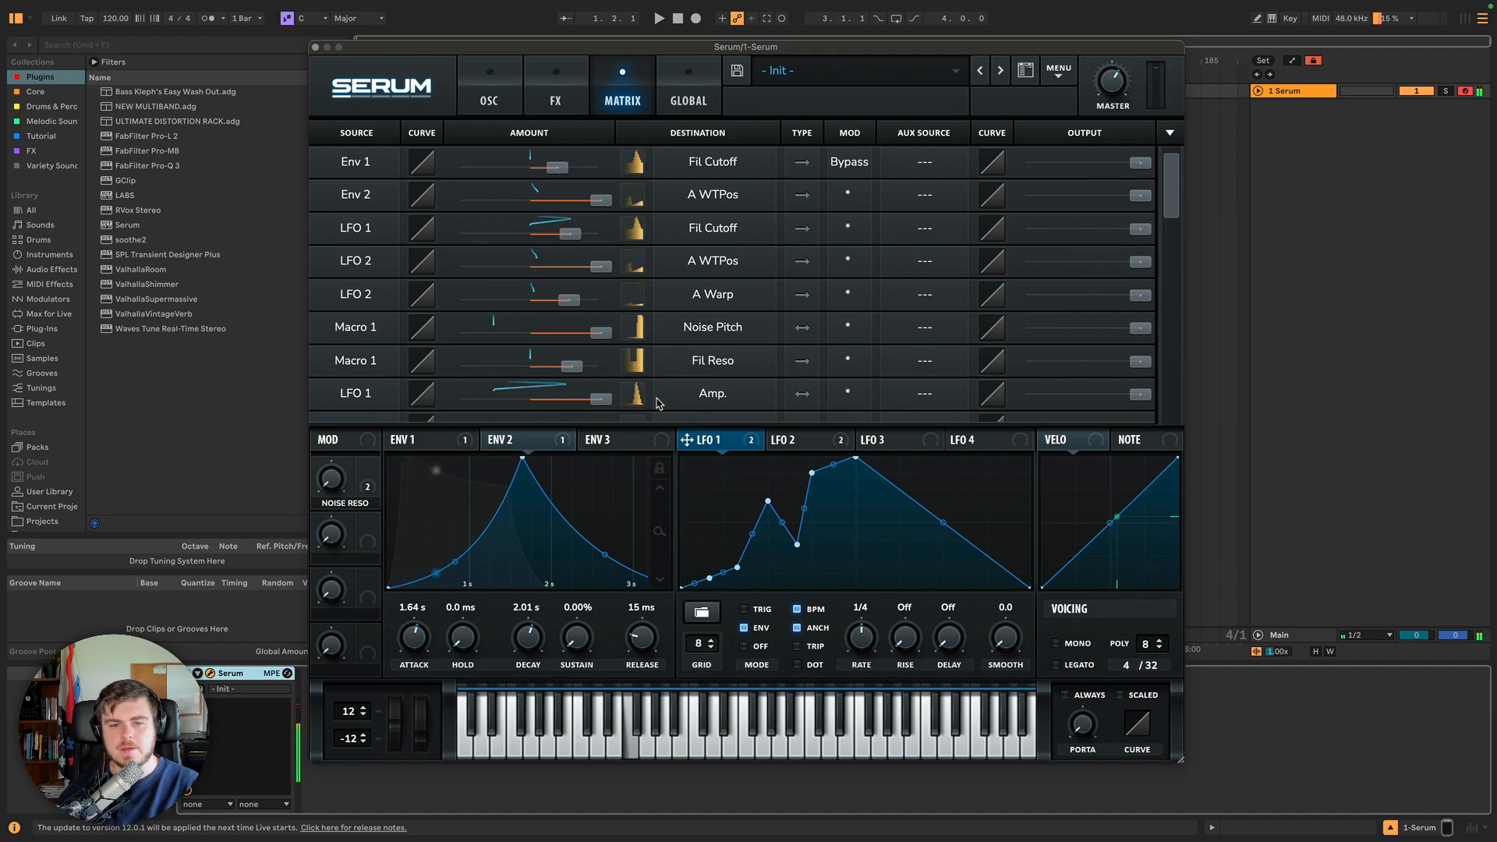
drag(601, 400, 633, 400)
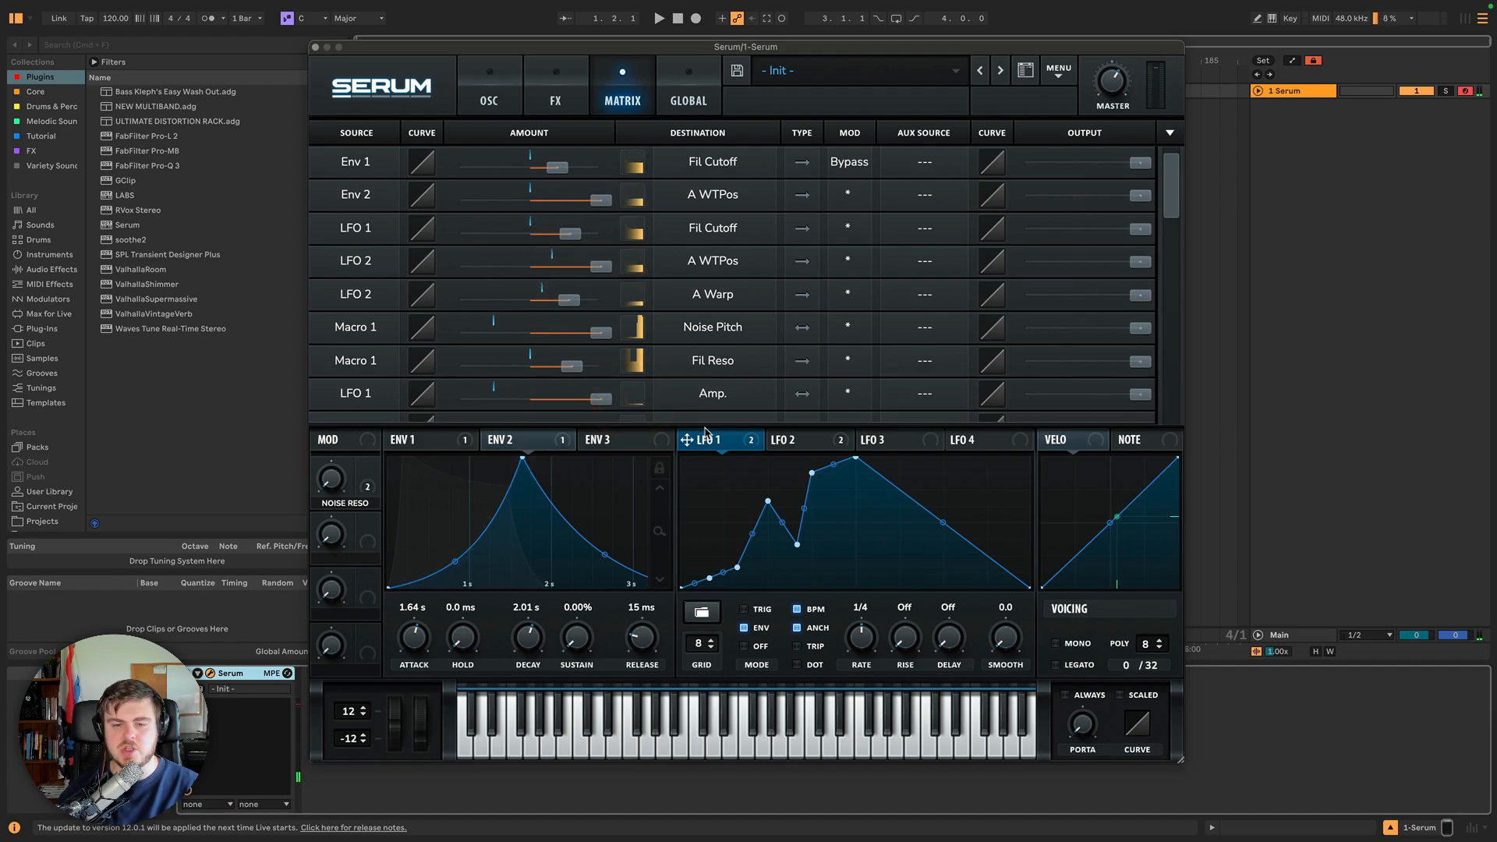
click(802, 393)
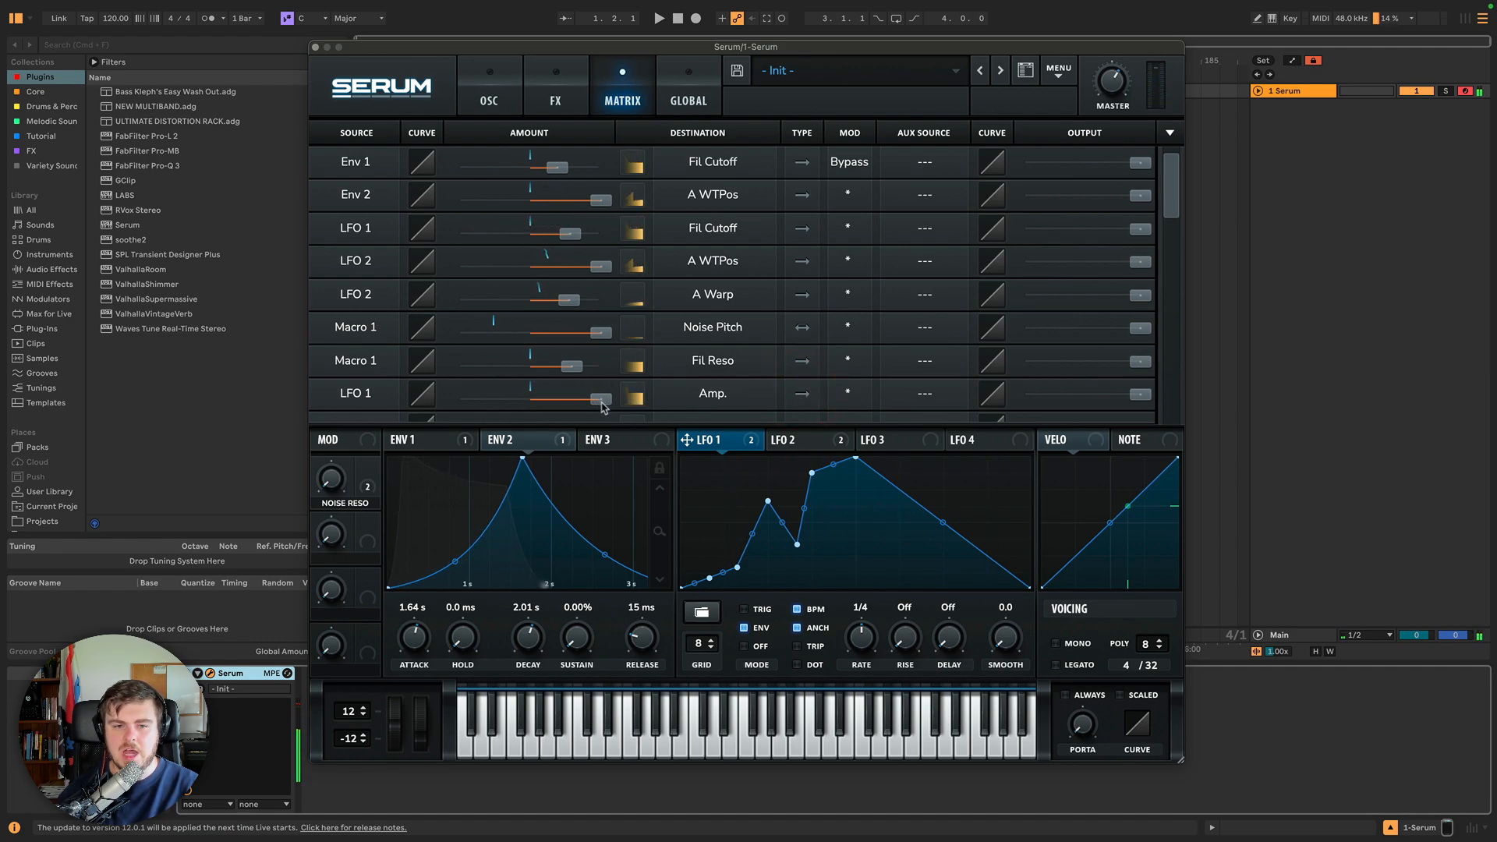
click(790, 394)
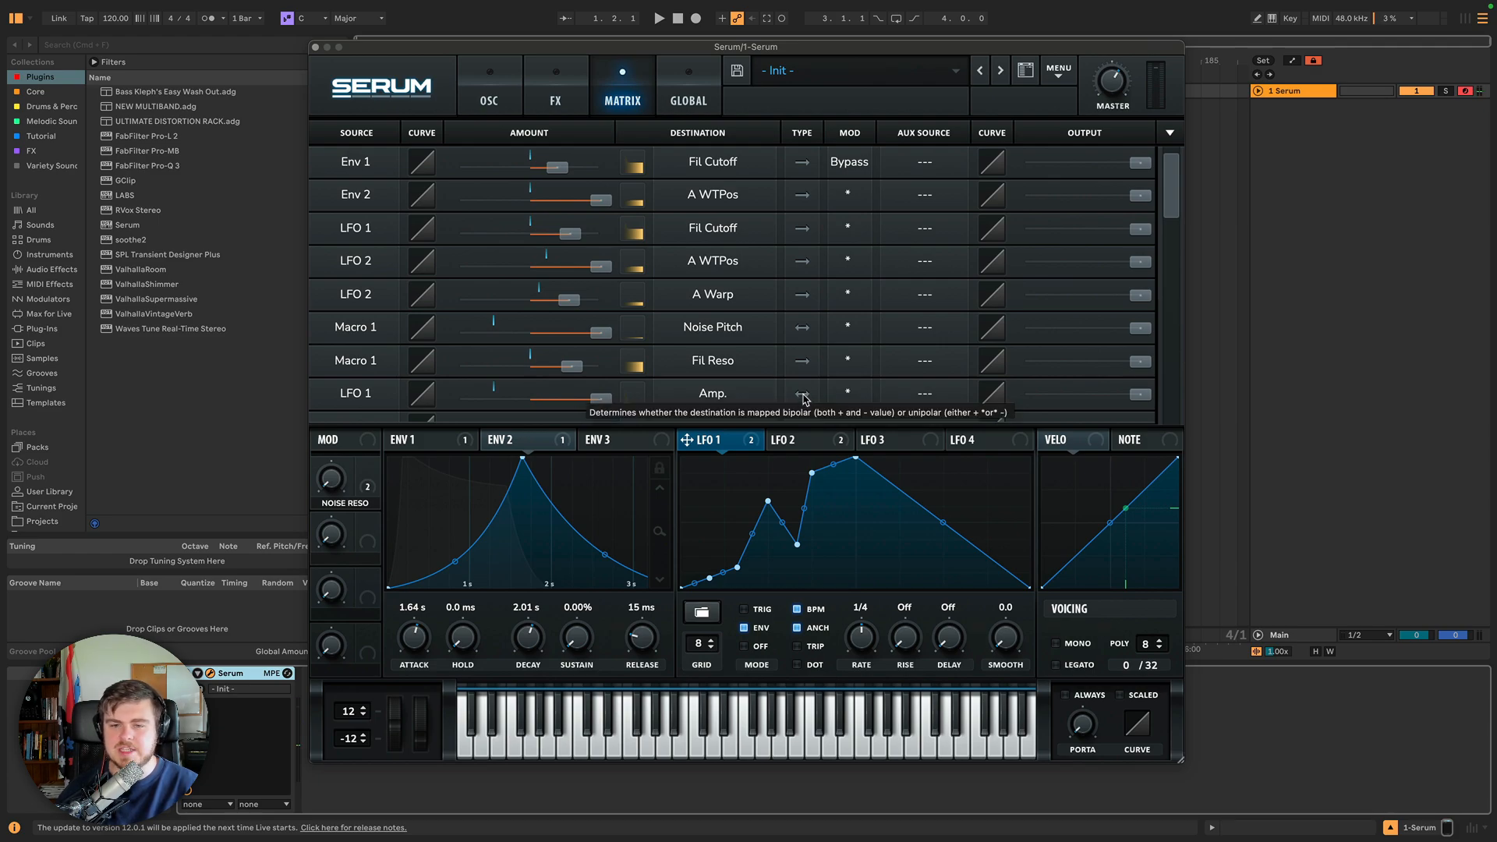
click(631, 401)
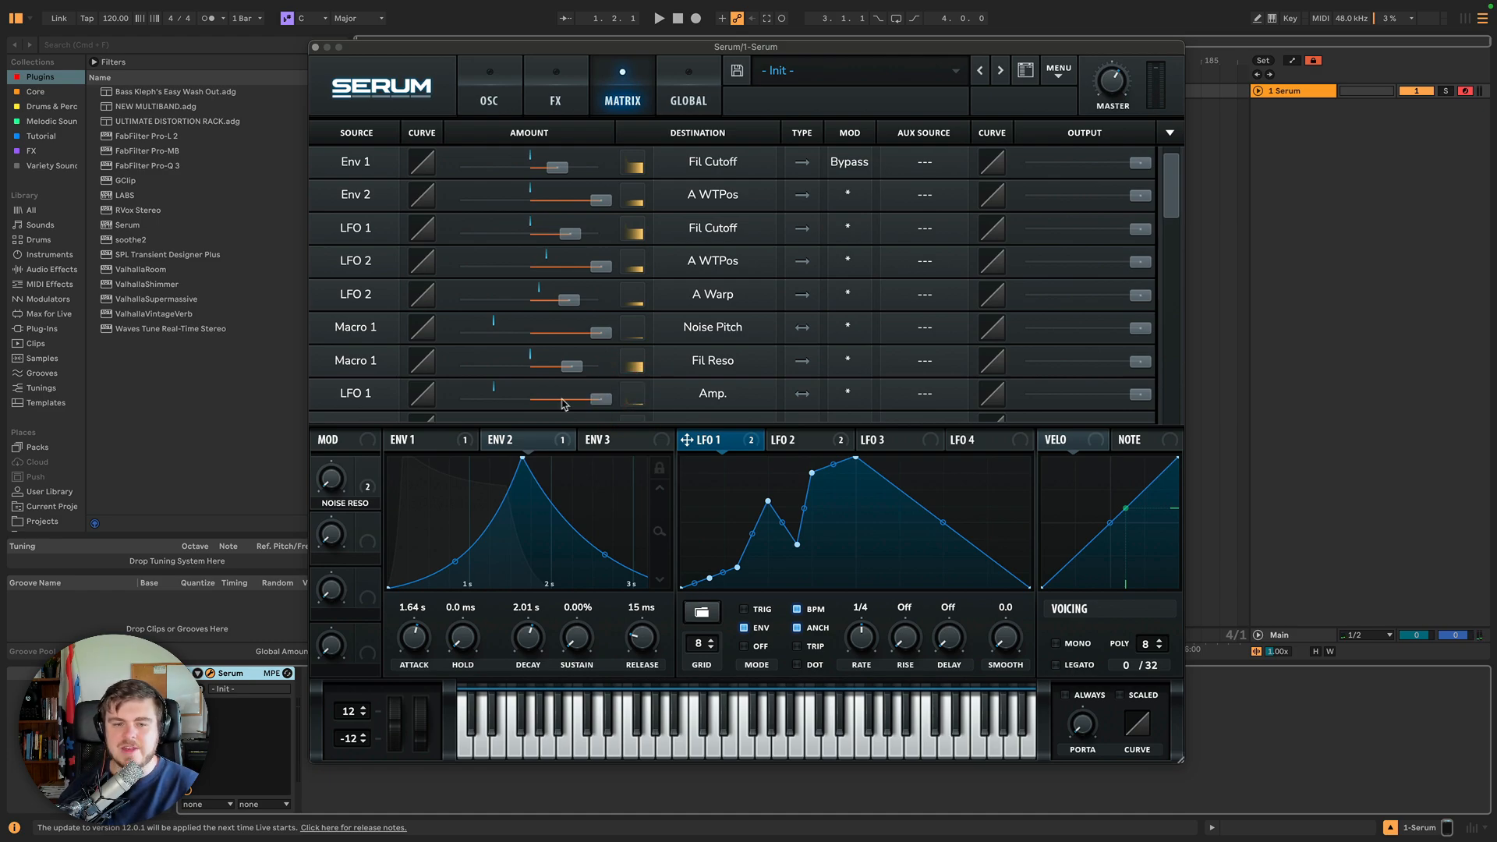
Browse the destination menu's FX and LFO parameter lists for the LFO 1 to Amp slot.
click(703, 396)
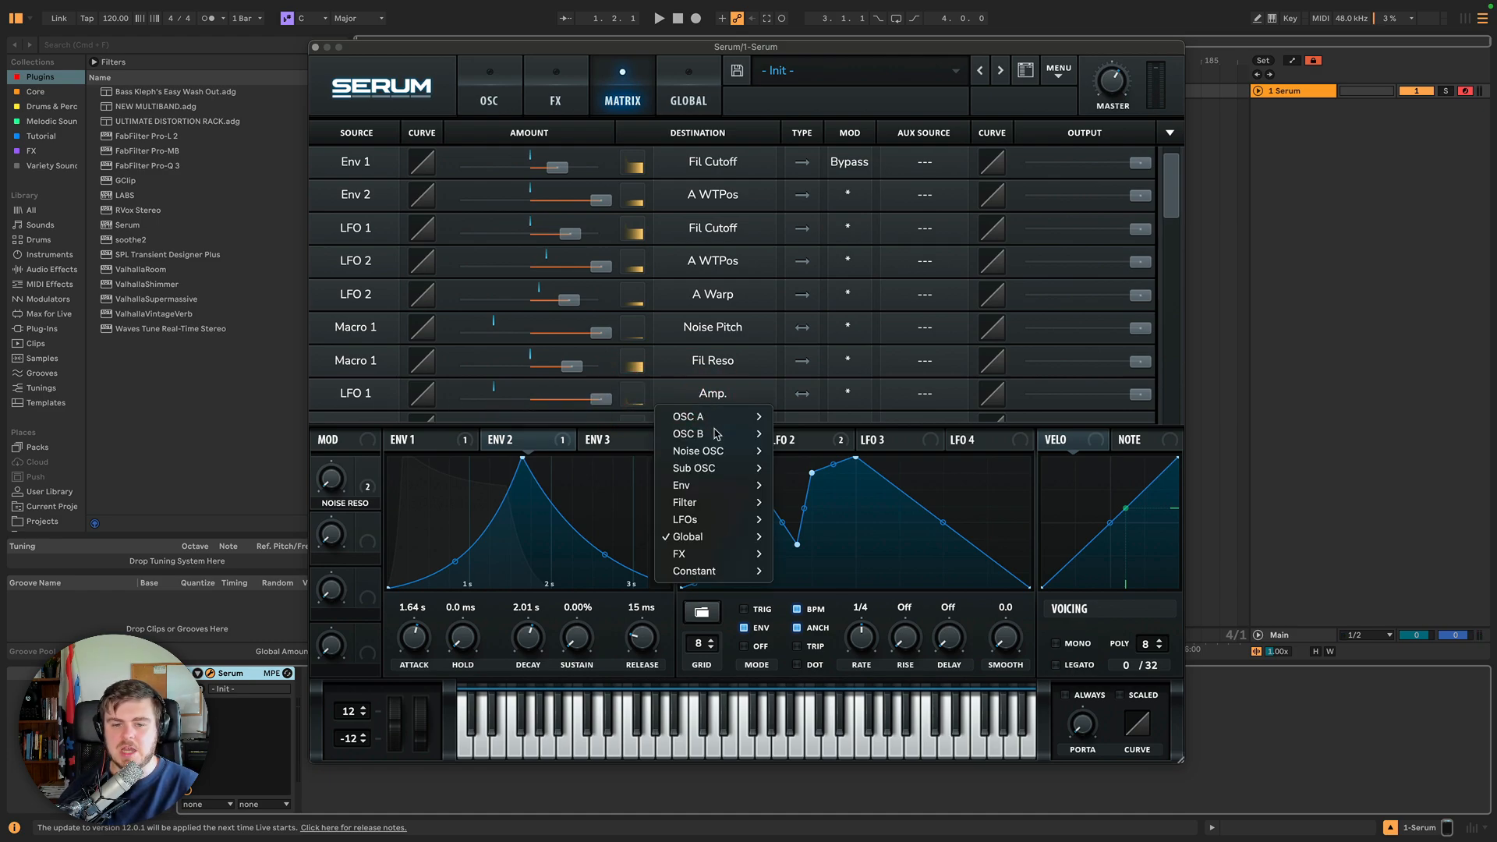
scroll(803, 558, down, 10)
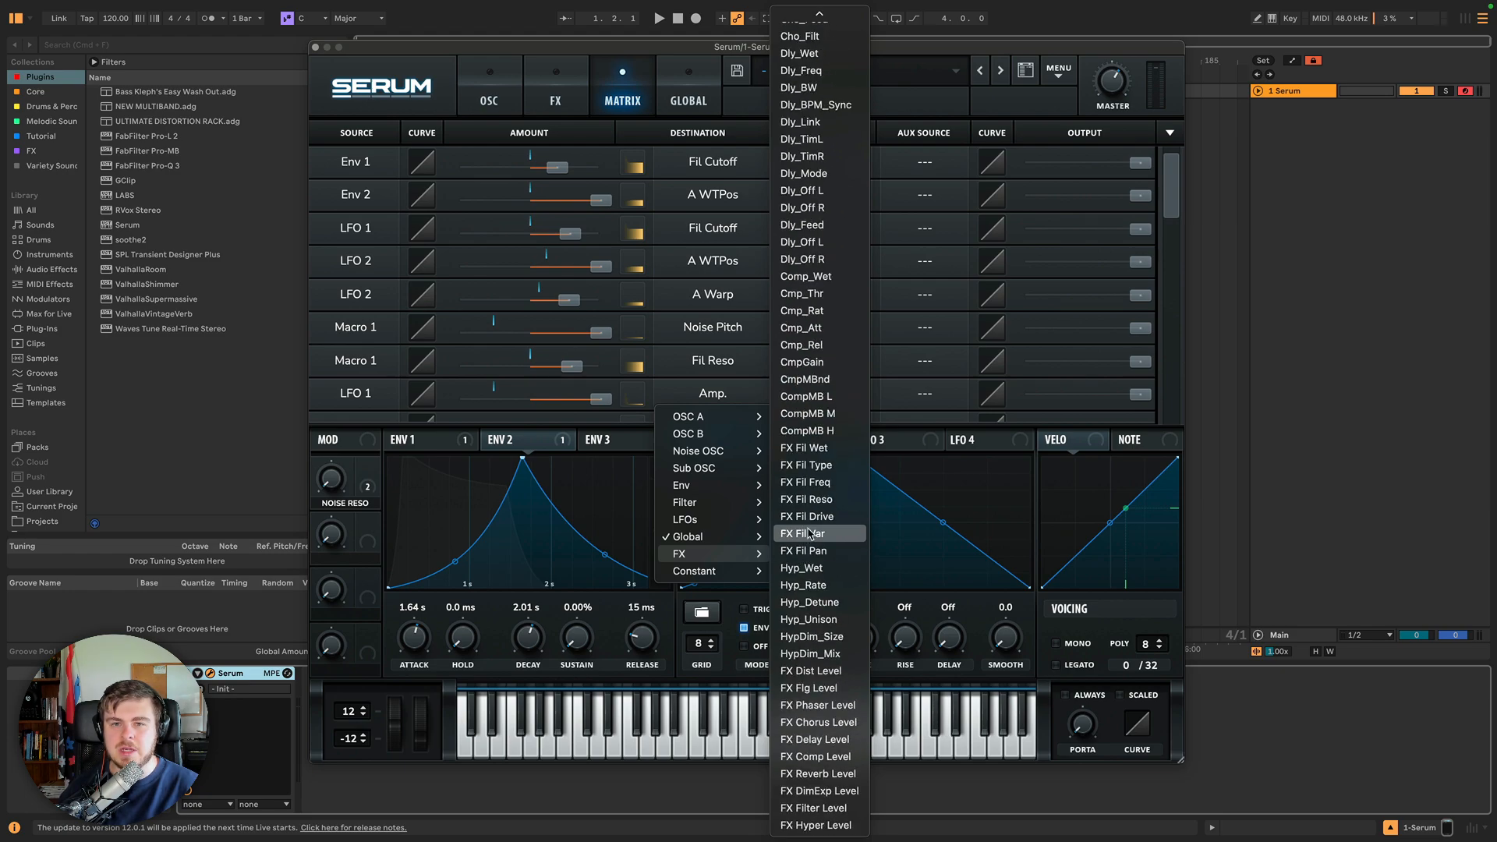
scroll(811, 533, up, 5)
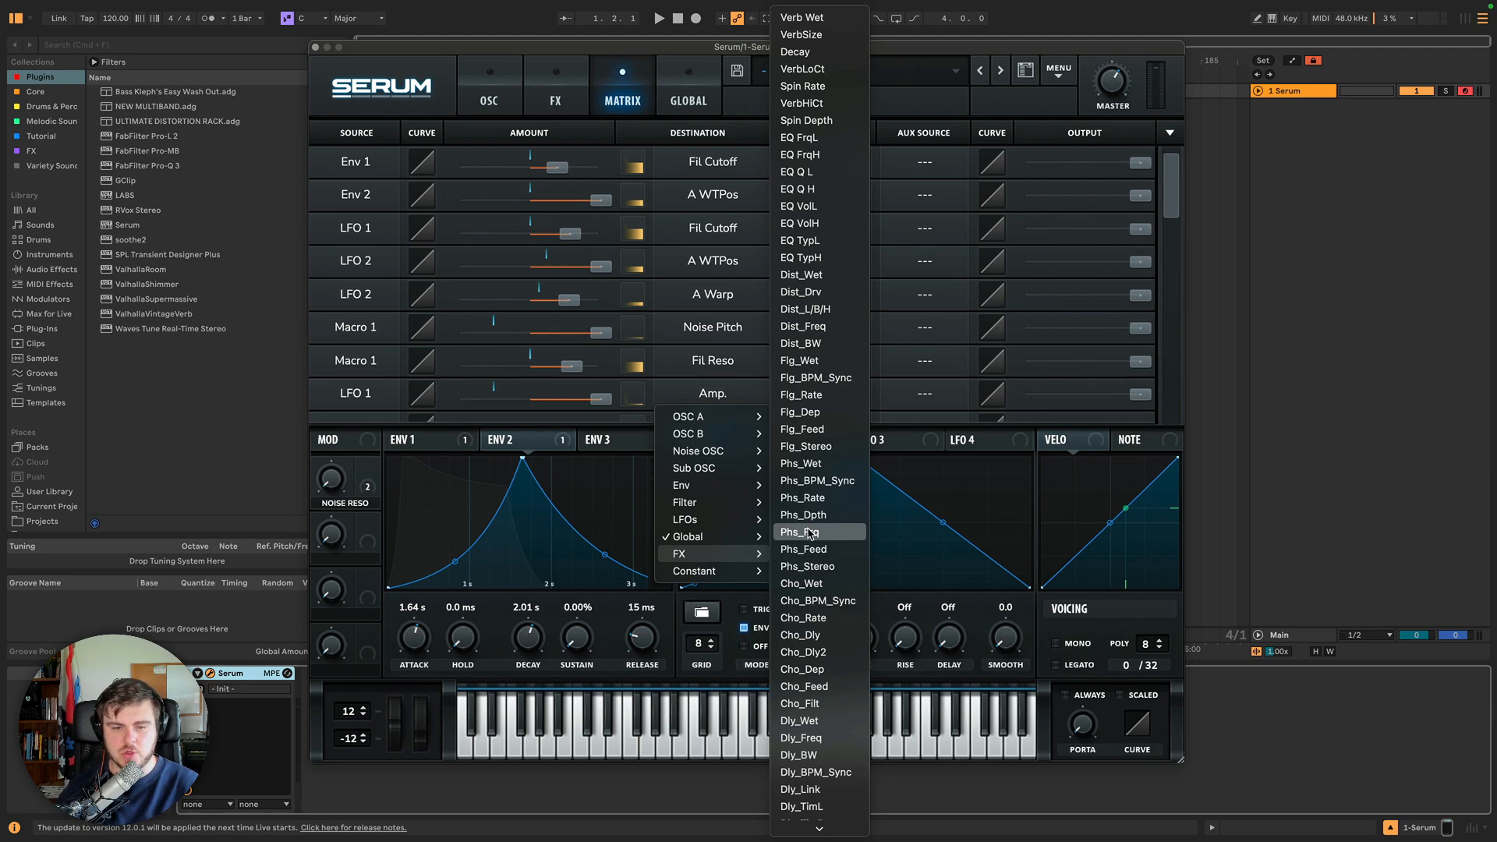
mouse_move(699, 569)
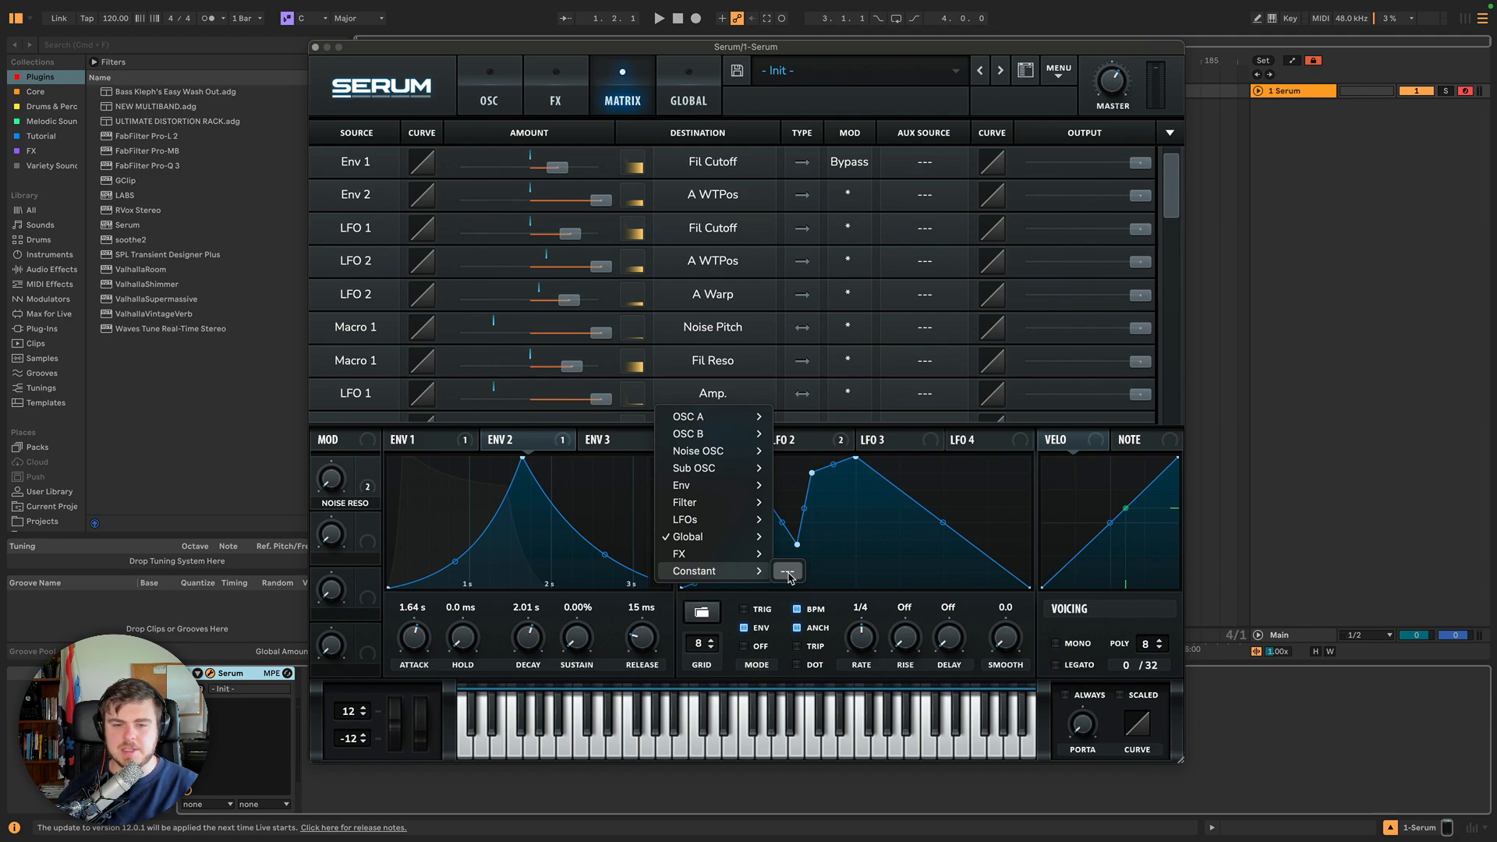
mouse_move(703, 519)
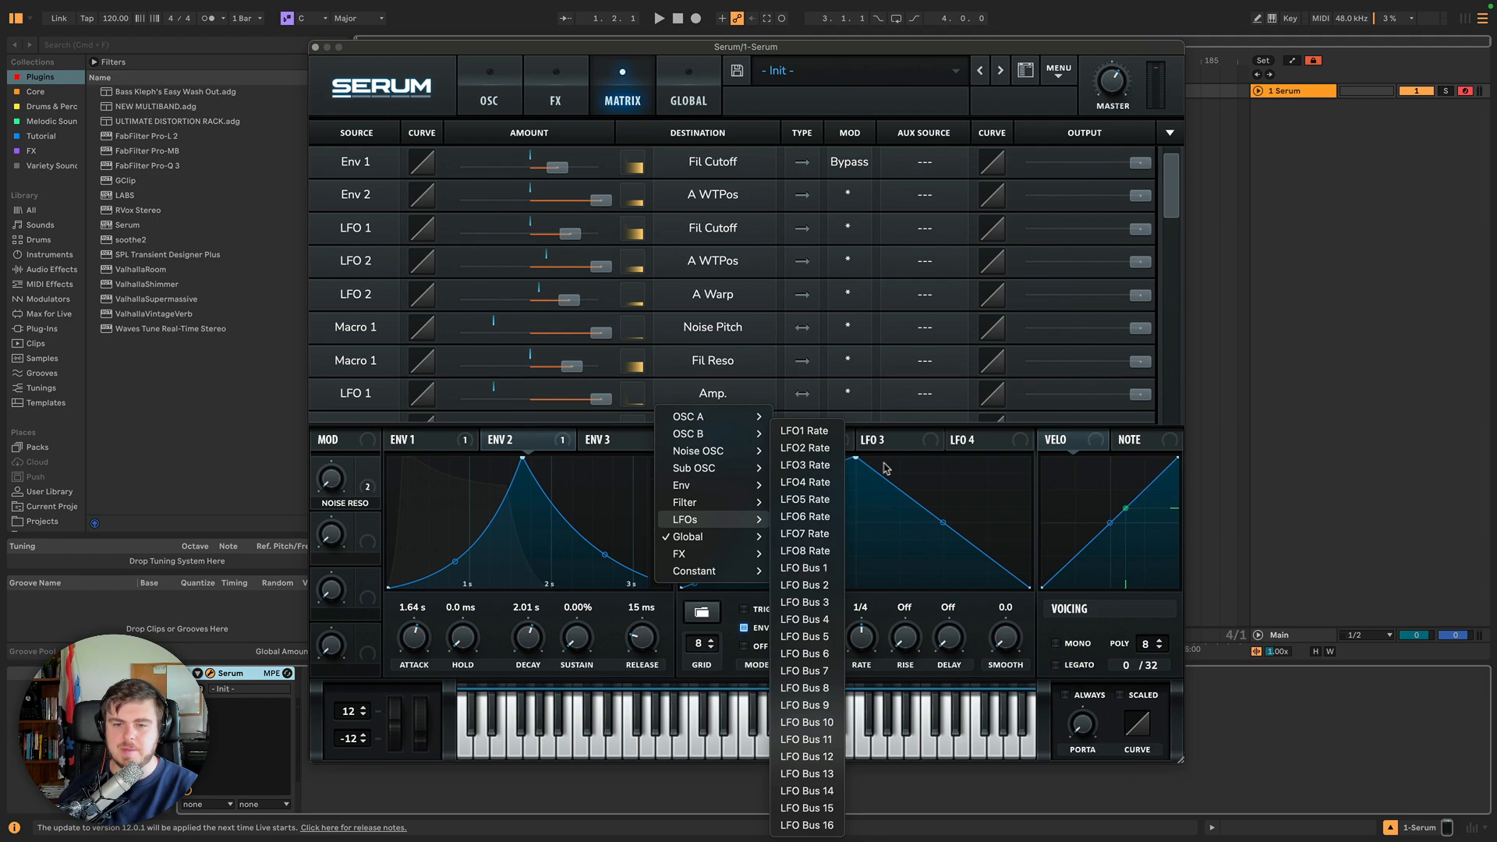
click(897, 436)
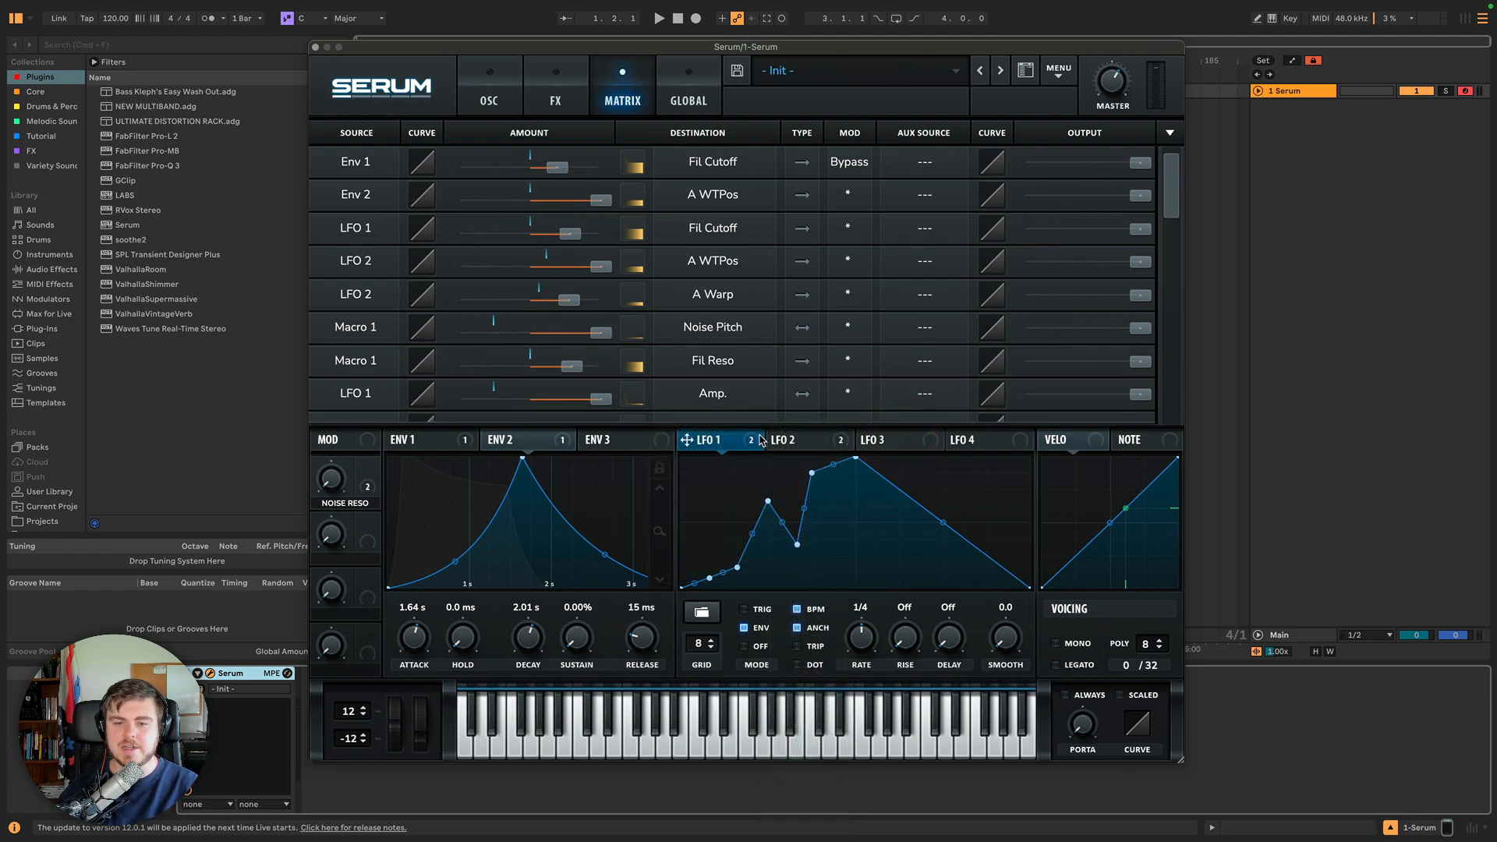
mouse_move(761, 441)
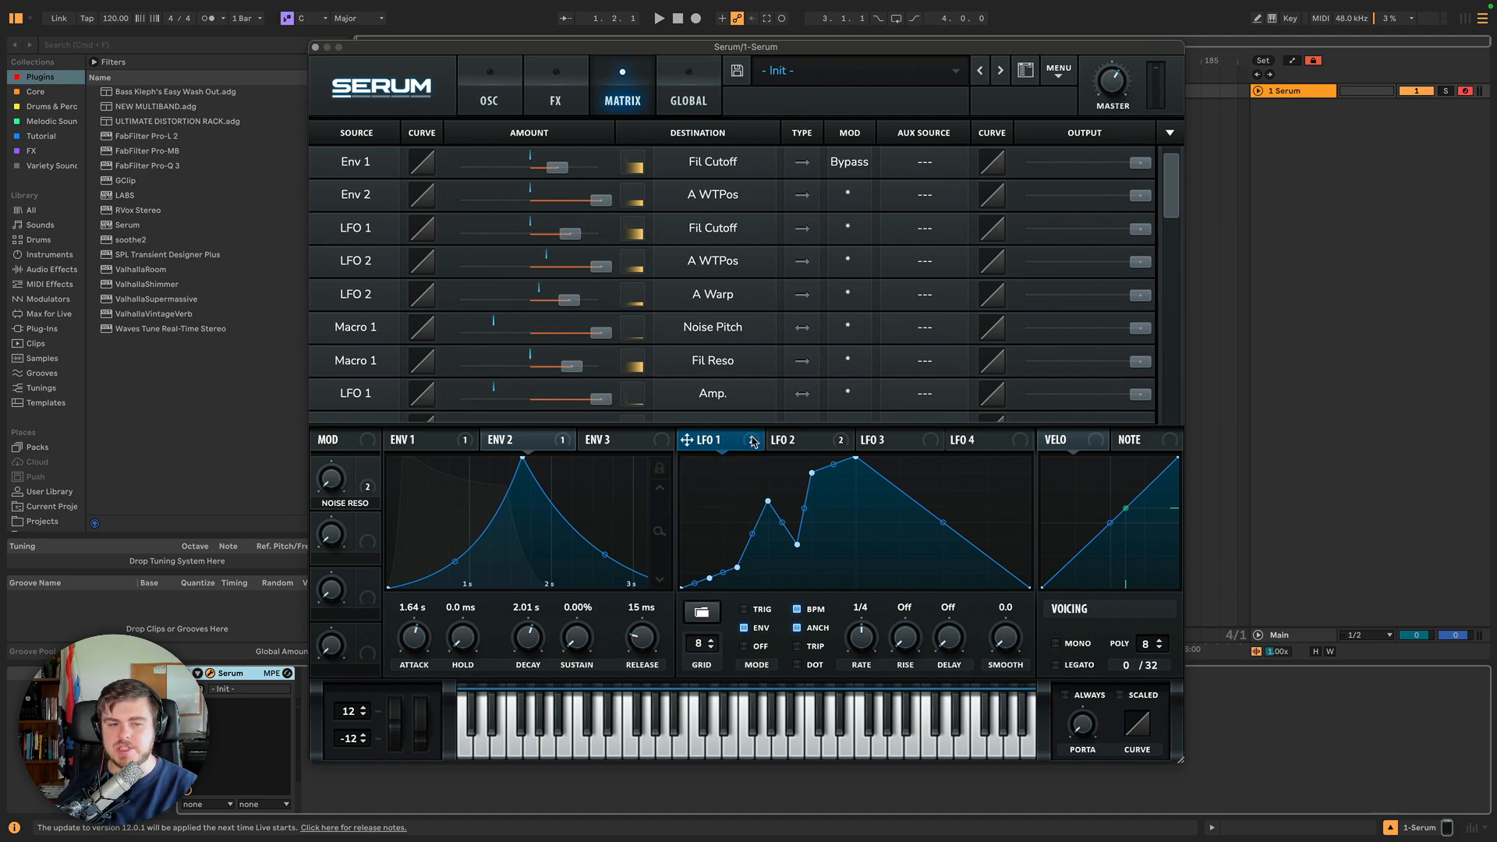
Route LFO 3 through LFO Bus 1 to modulate the horizontal position of an LFO 1 curve point.
scroll(759, 409, down, 2)
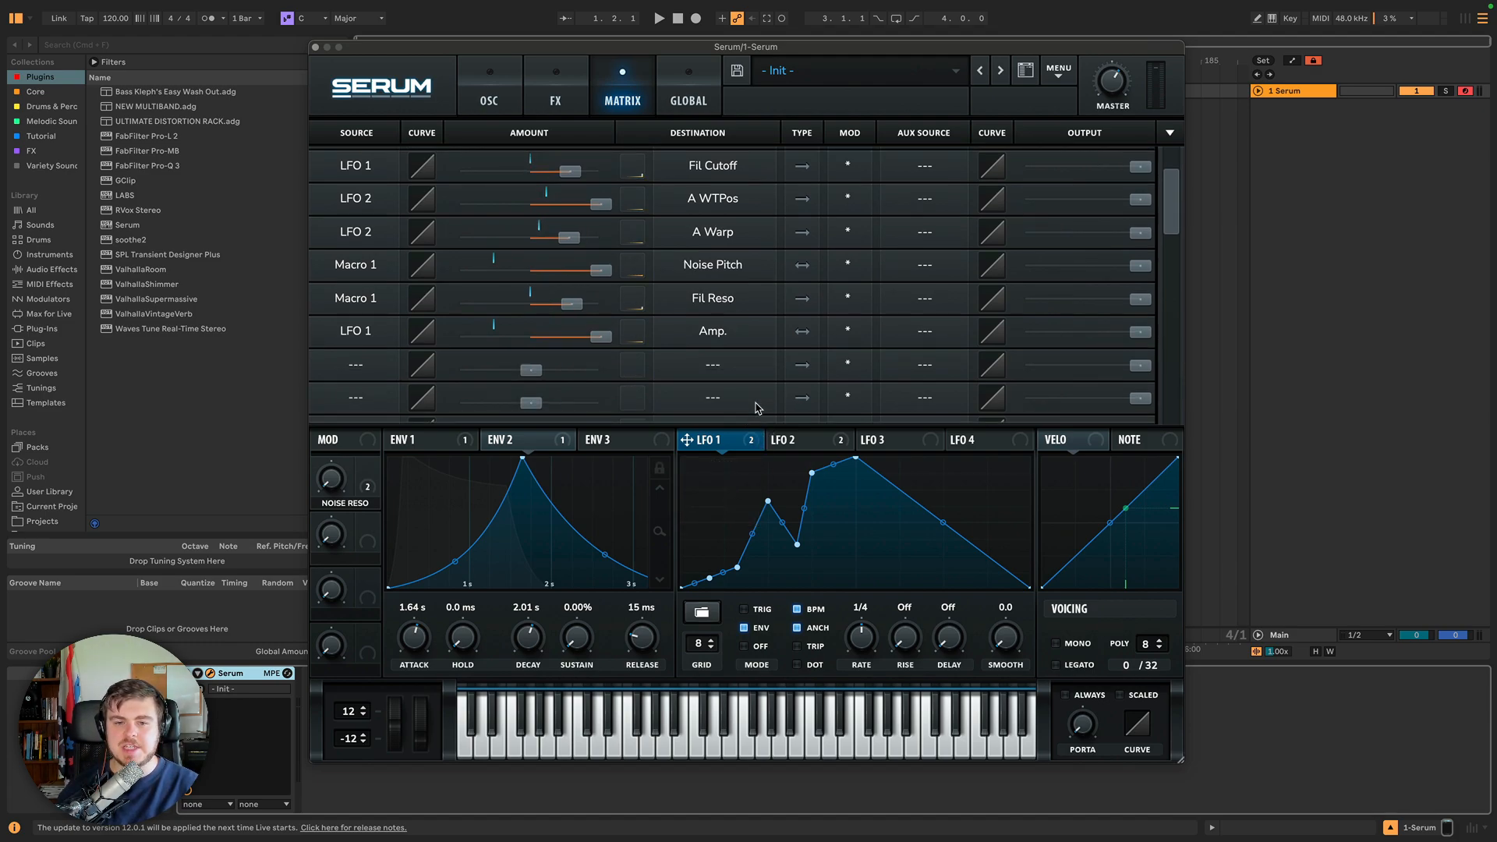
right_click(769, 502)
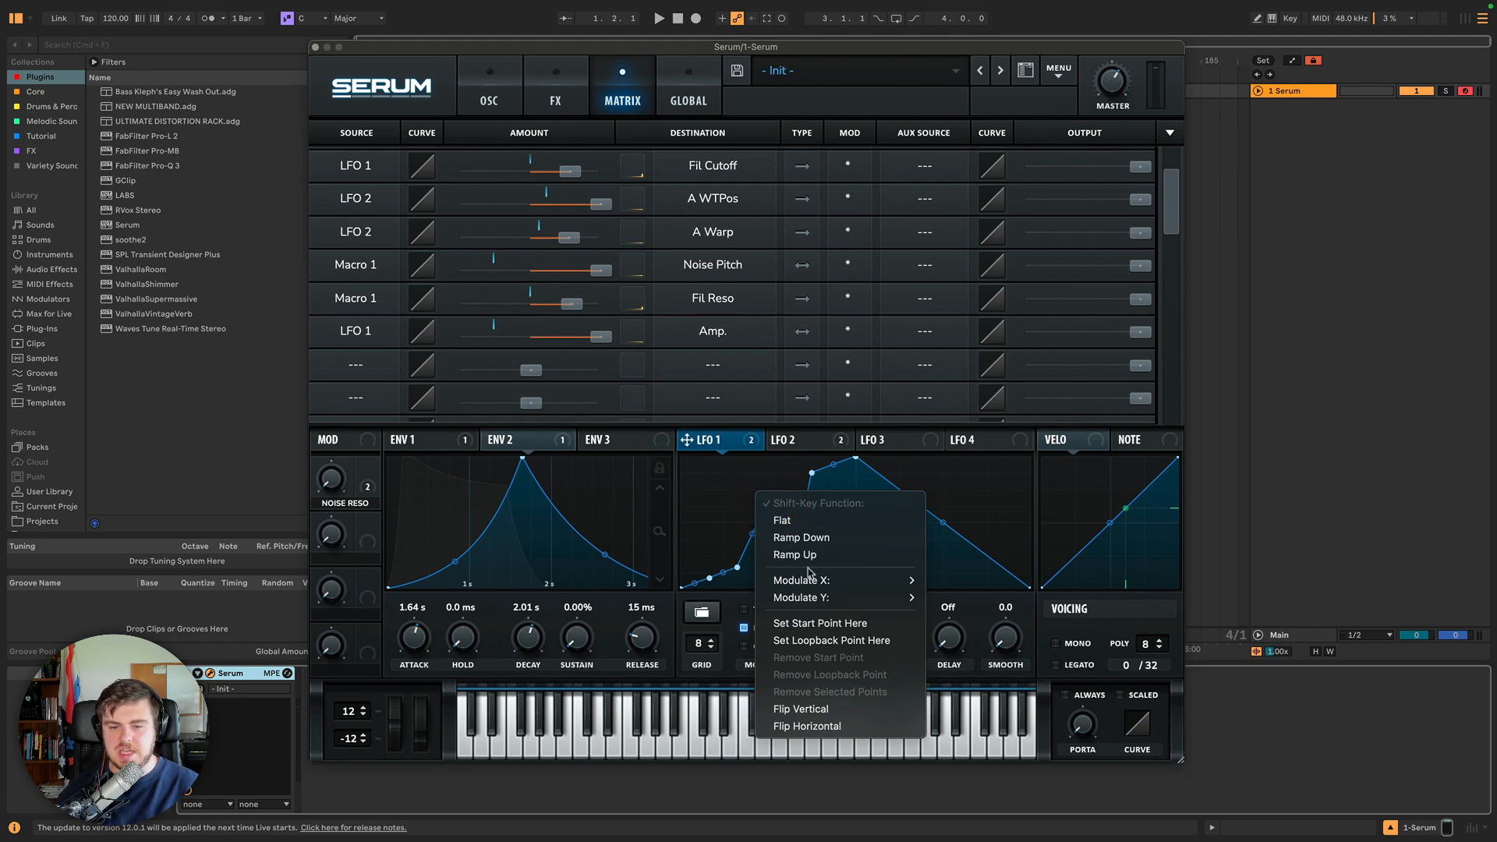
mouse_move(814, 583)
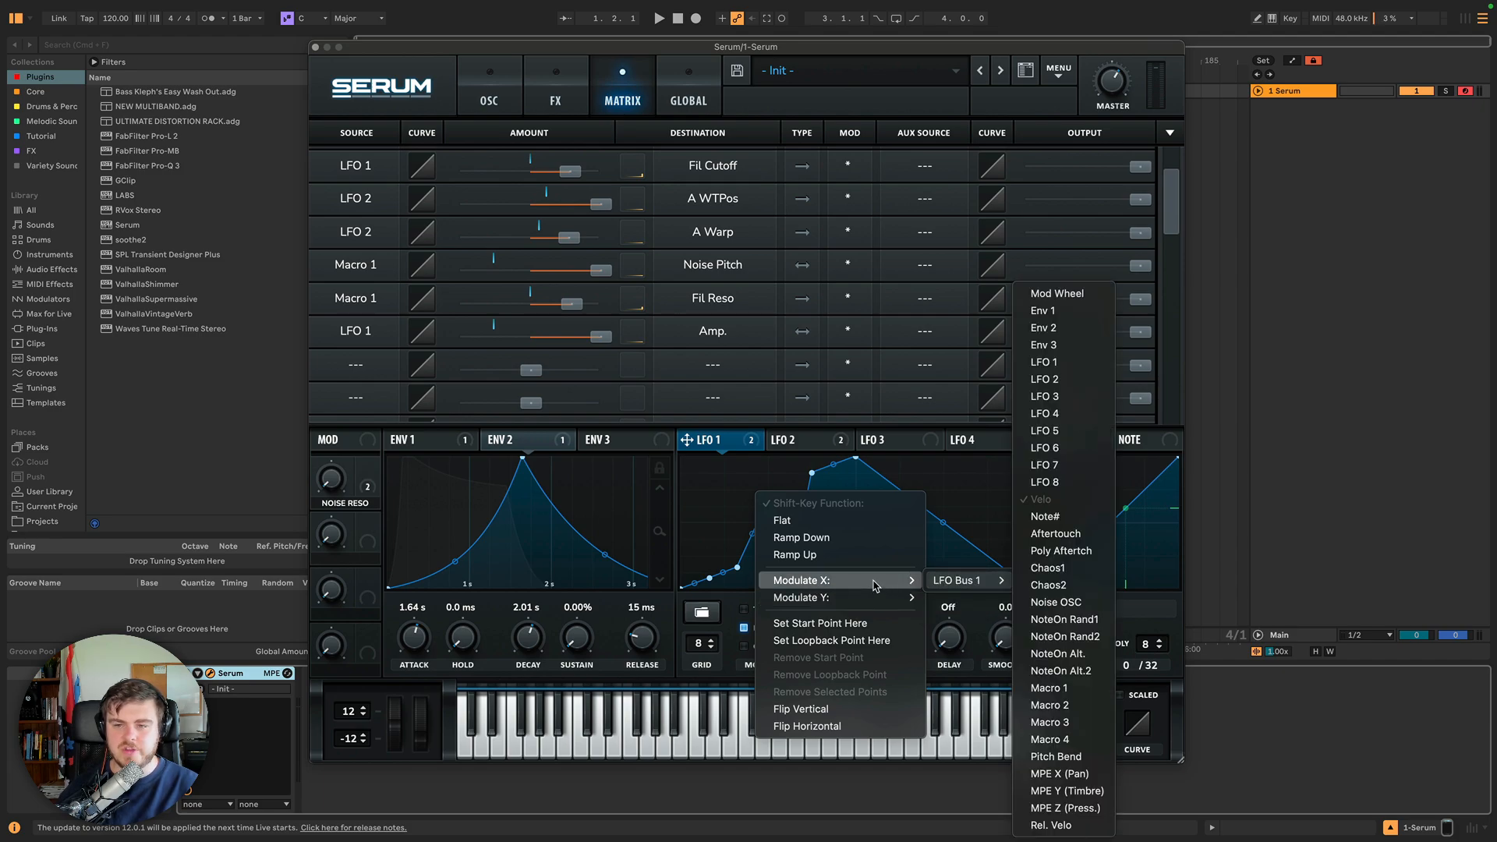
click(938, 581)
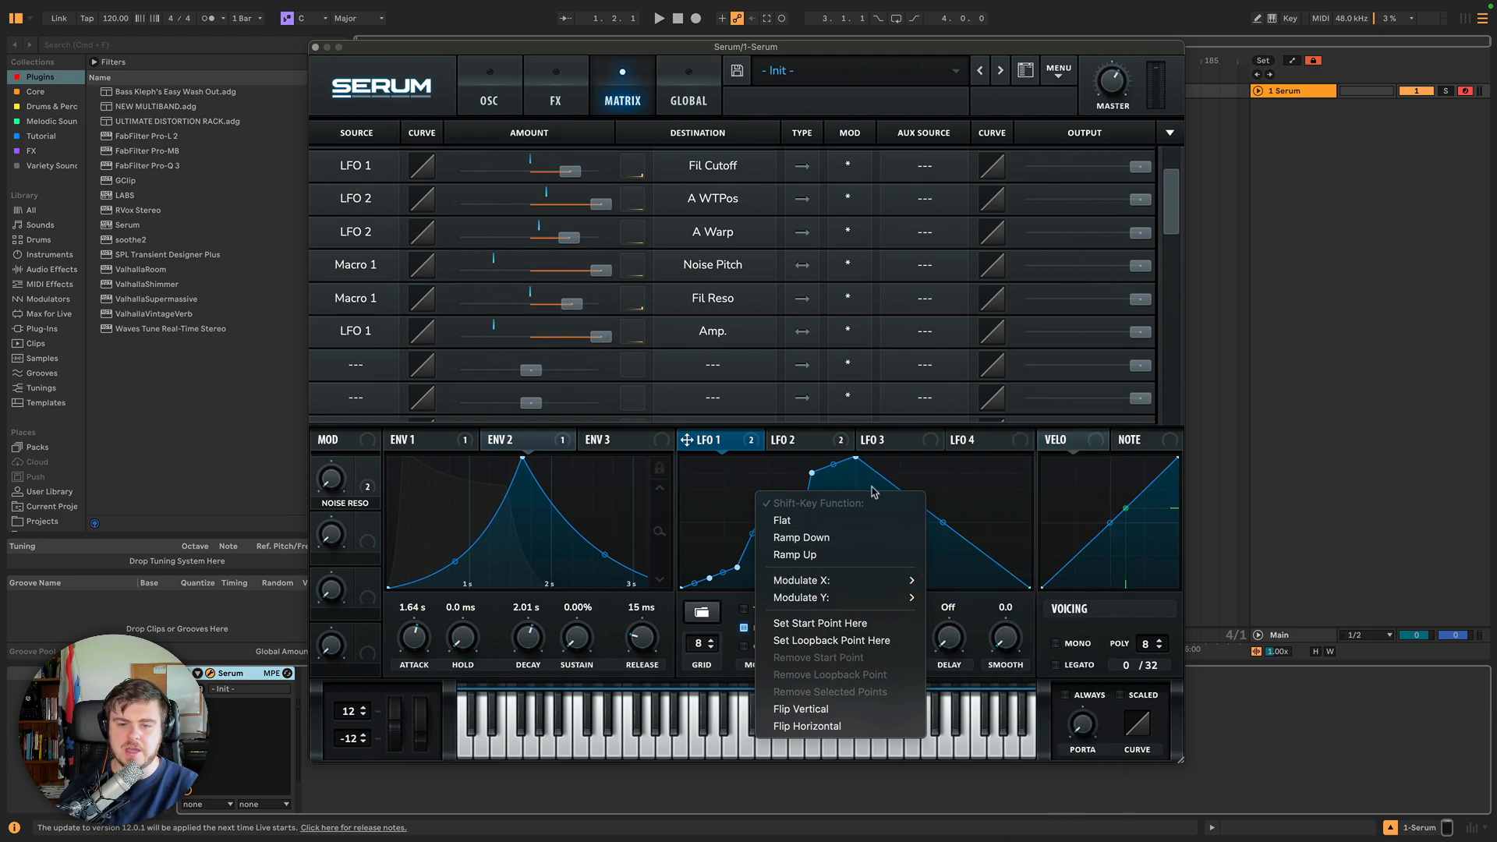
mouse_move(955, 581)
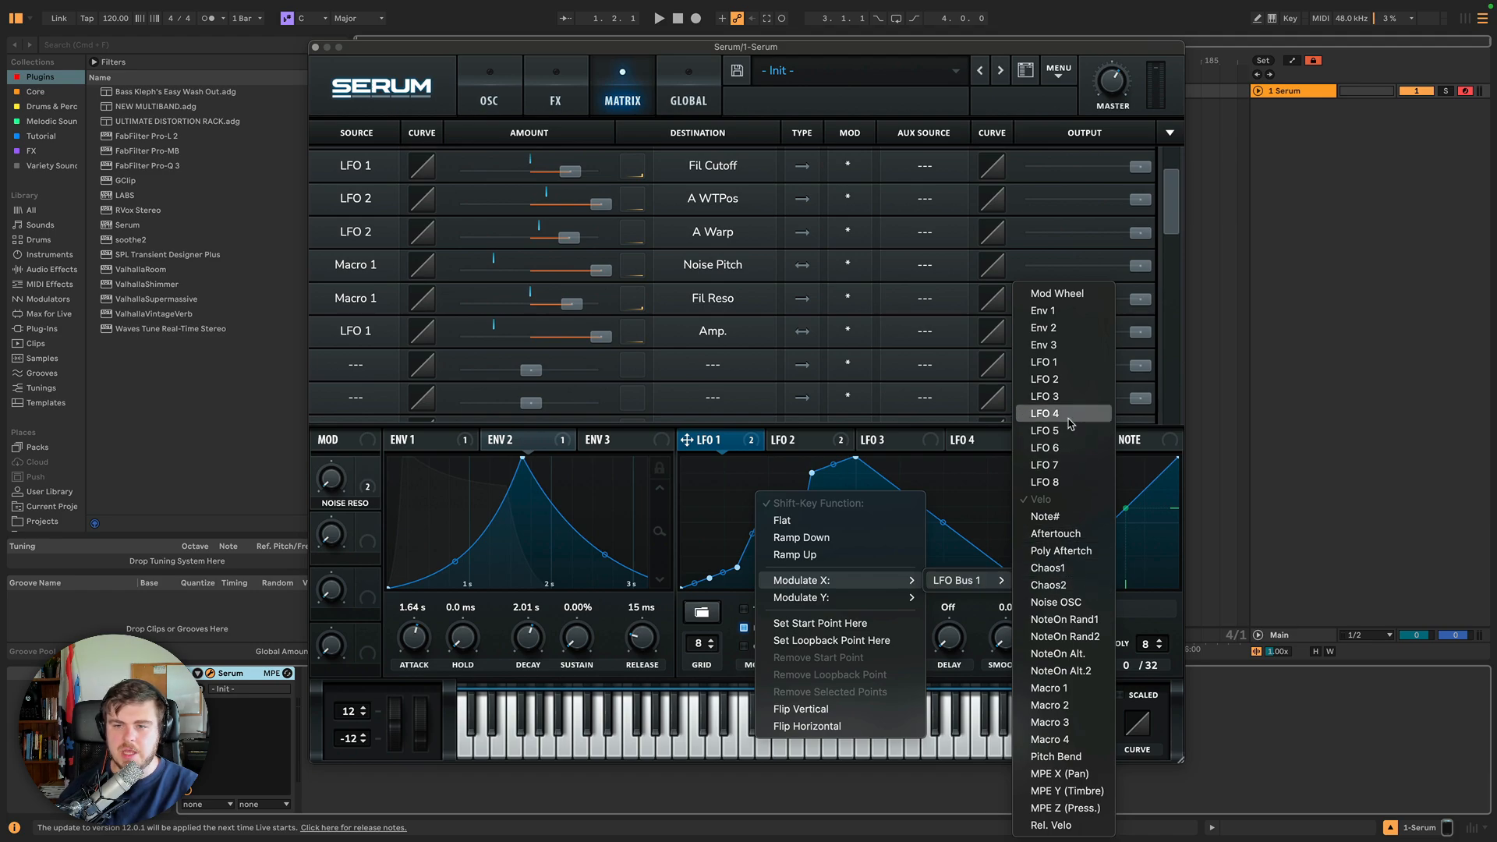
click(1056, 395)
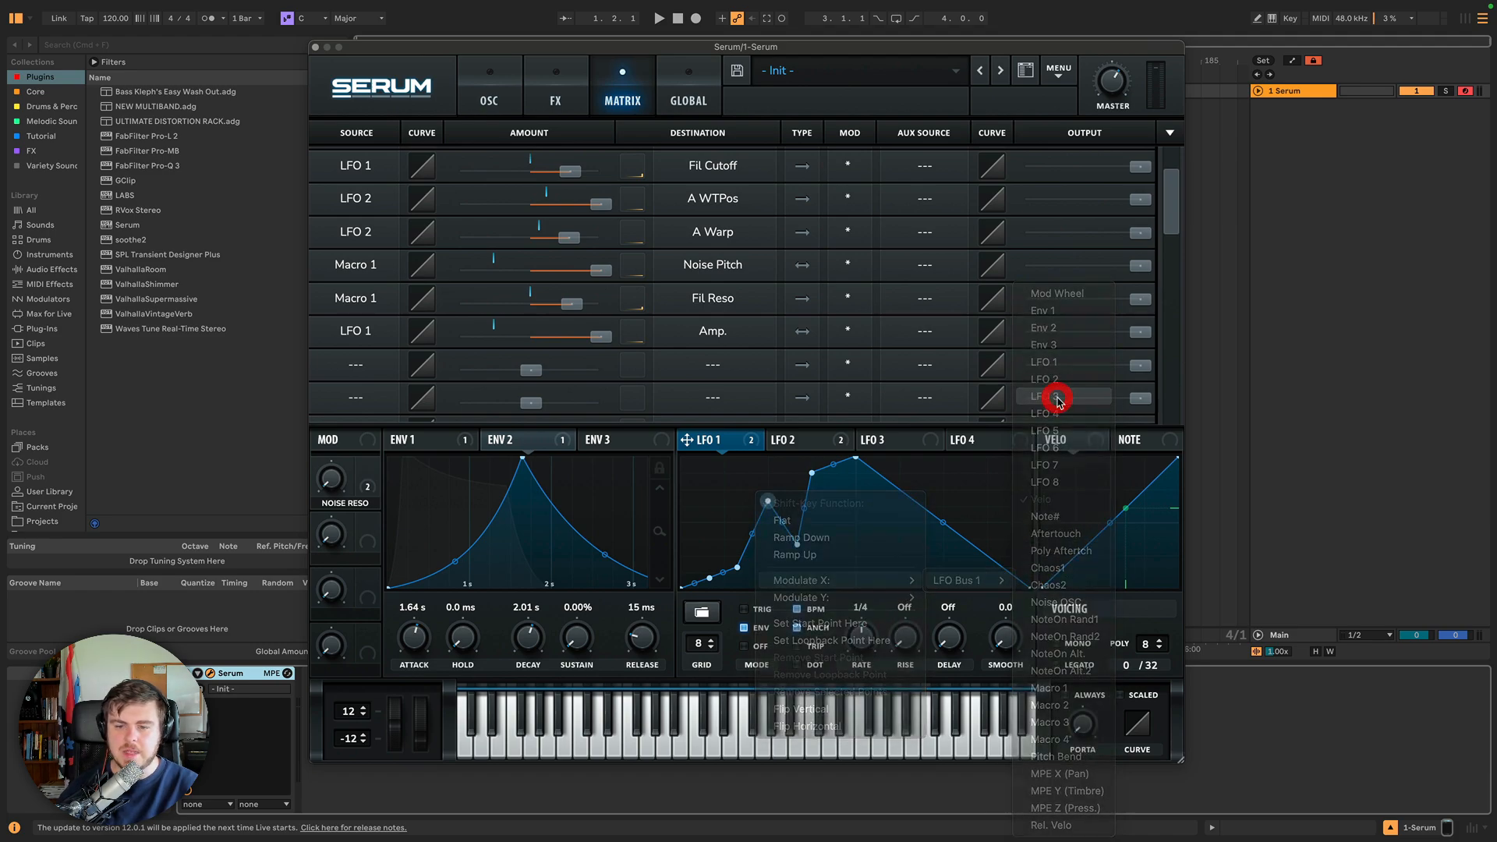
right_click(854, 461)
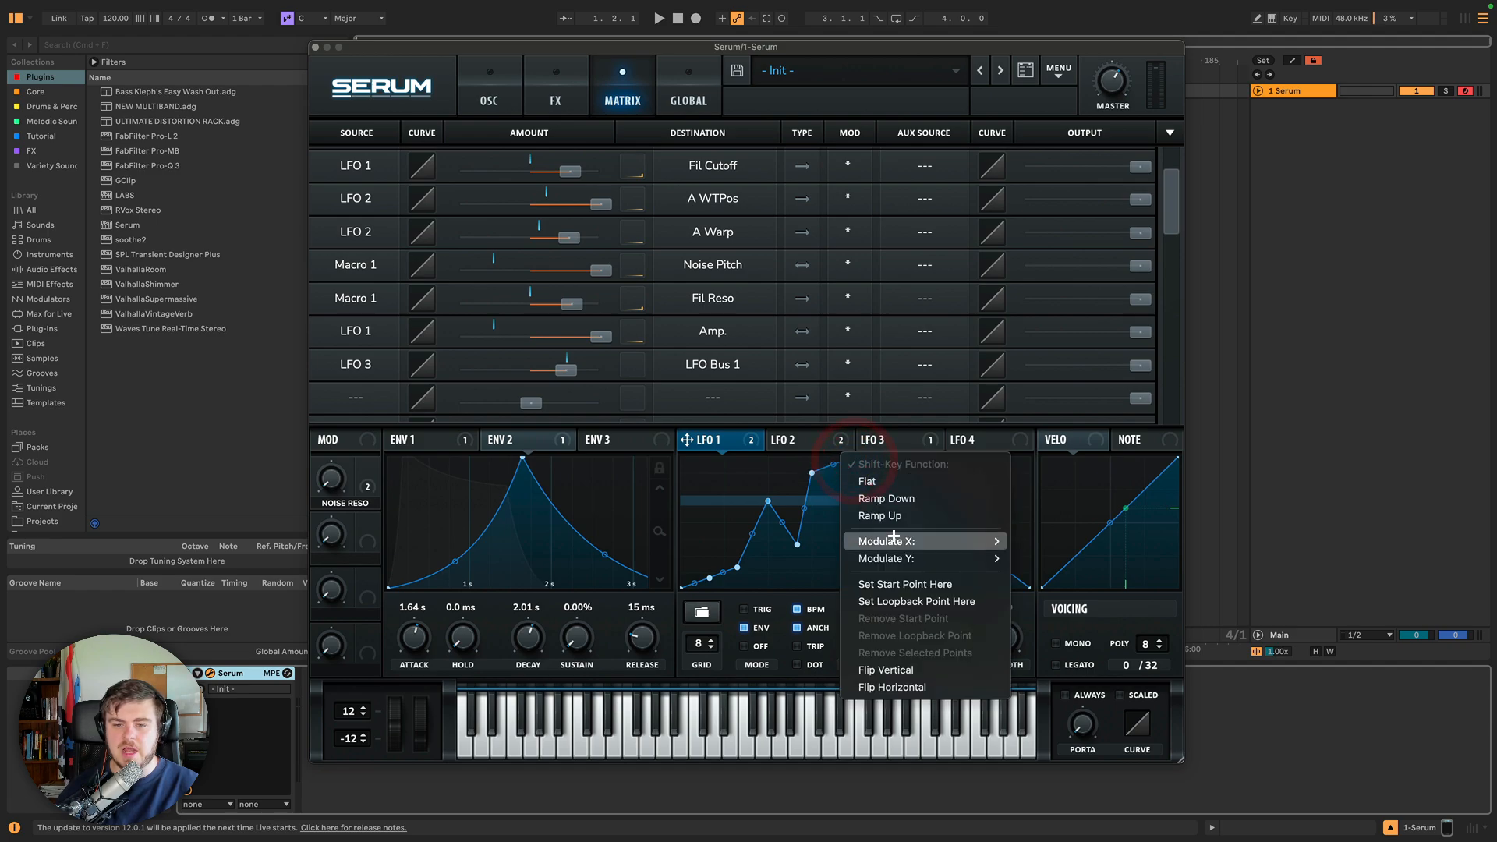
mouse_move(928, 542)
mouse_move(1056, 561)
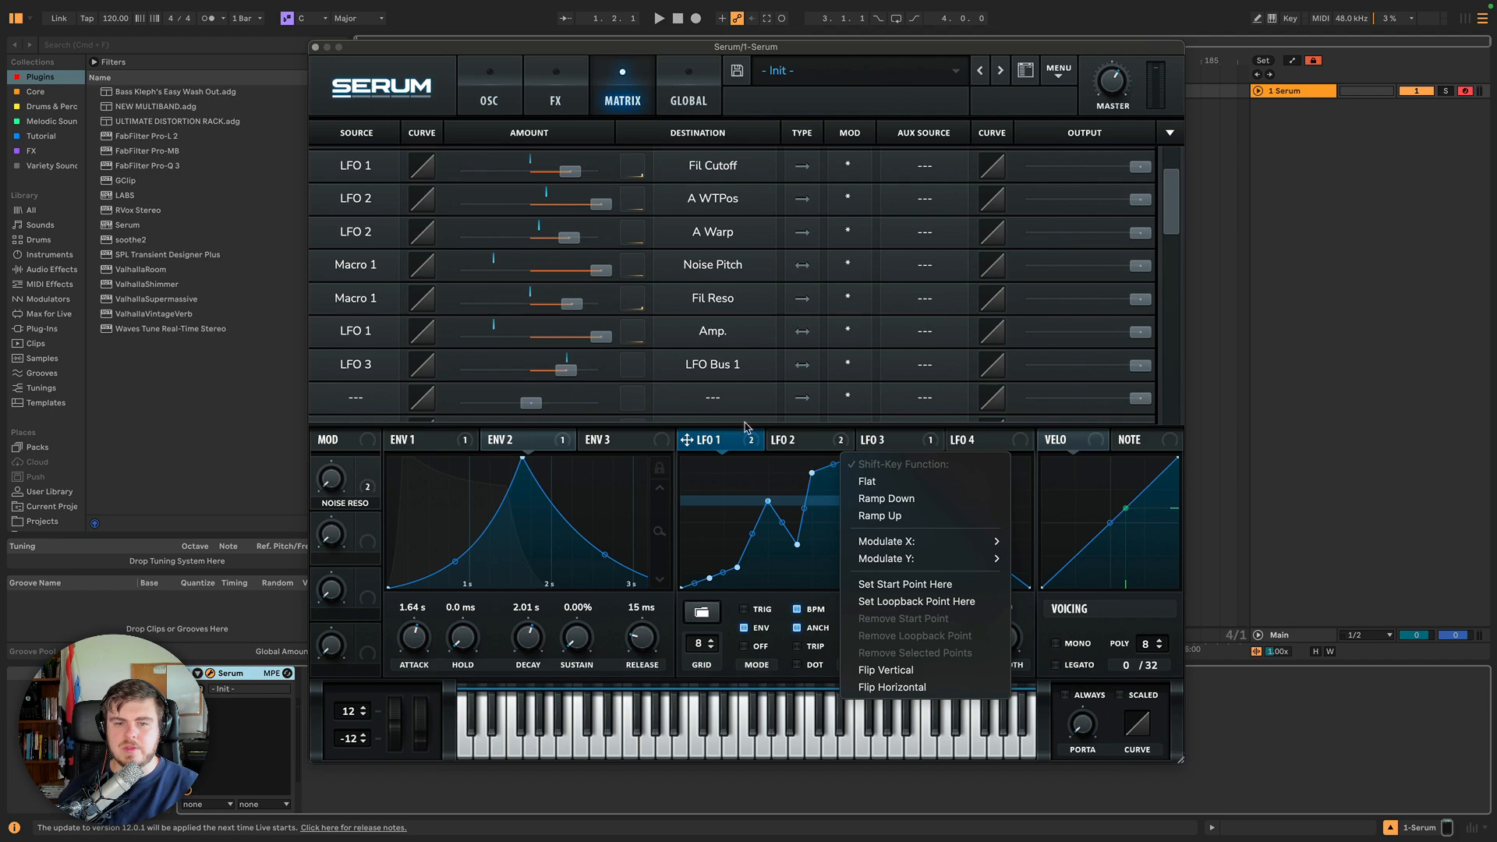
click(362, 368)
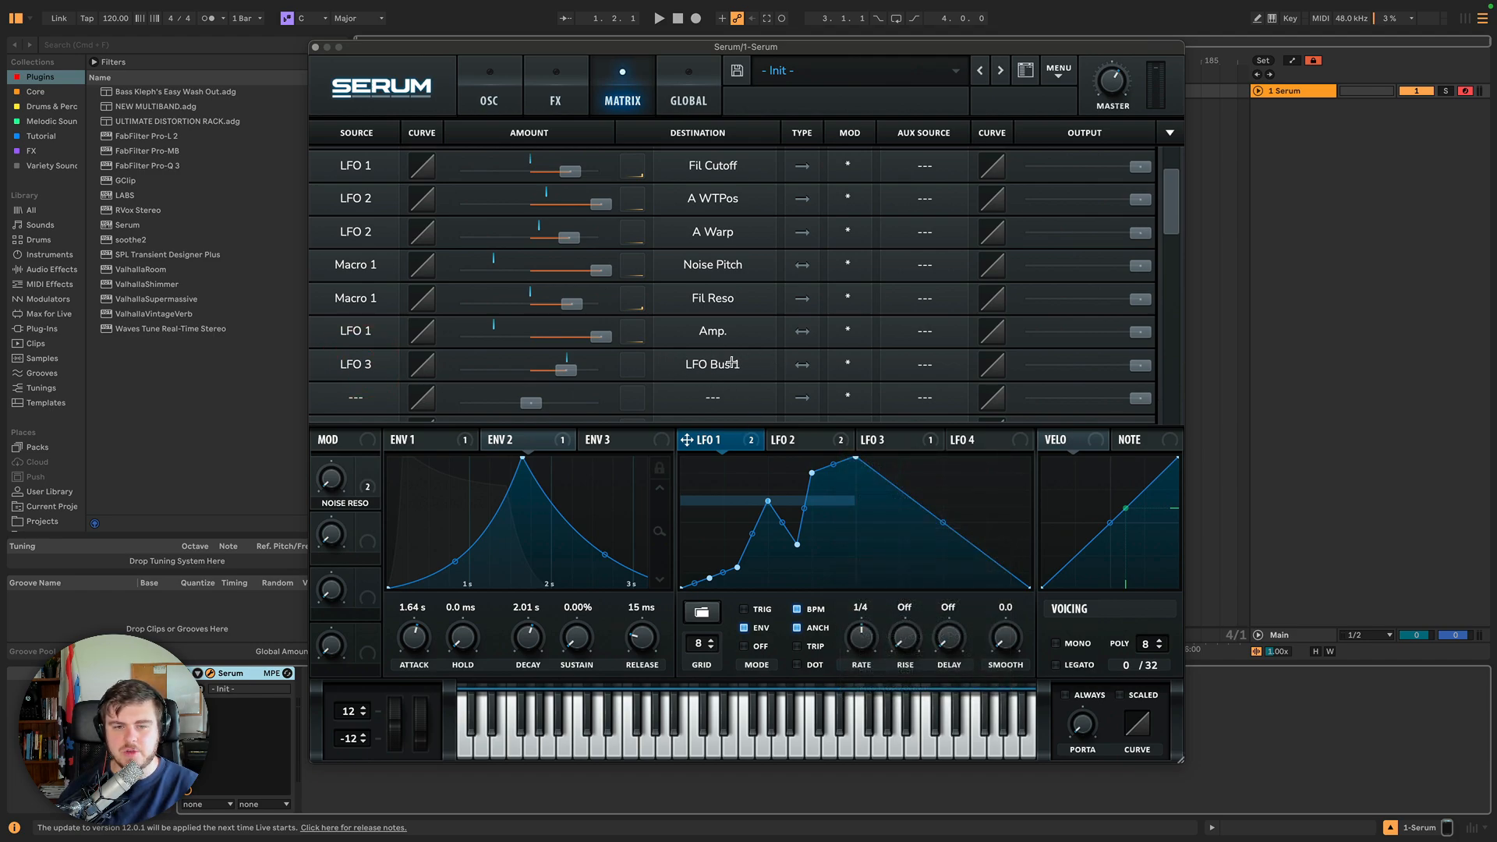
Route LFO Bus 1 to the horizontal position of the LFO 1 point just left of the peak.
right_click(811, 473)
mouse_move(887, 555)
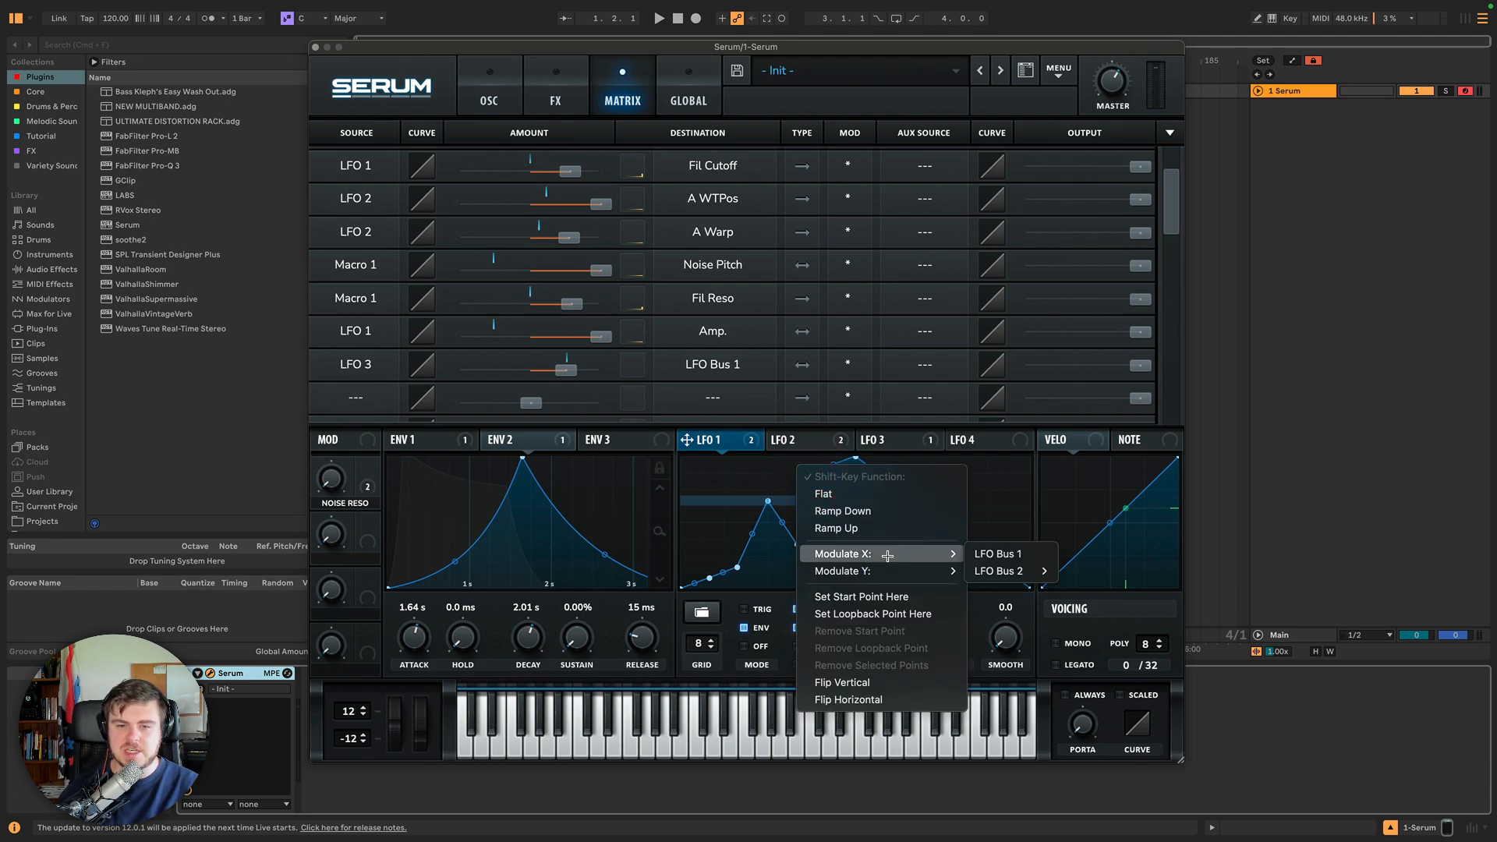
click(999, 553)
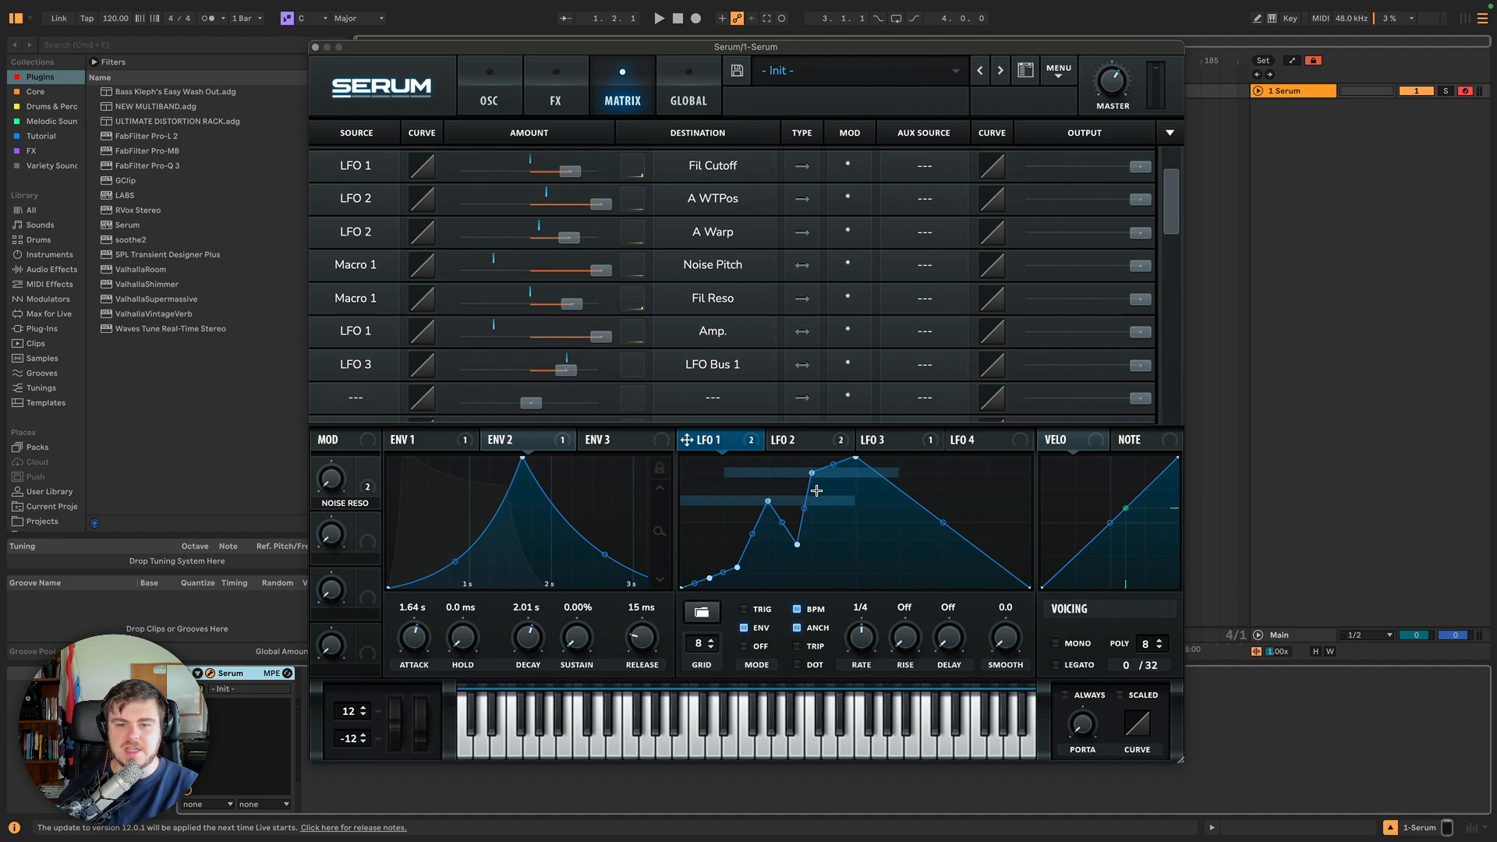
Set LFO 3's rate to 1/16.
click(883, 440)
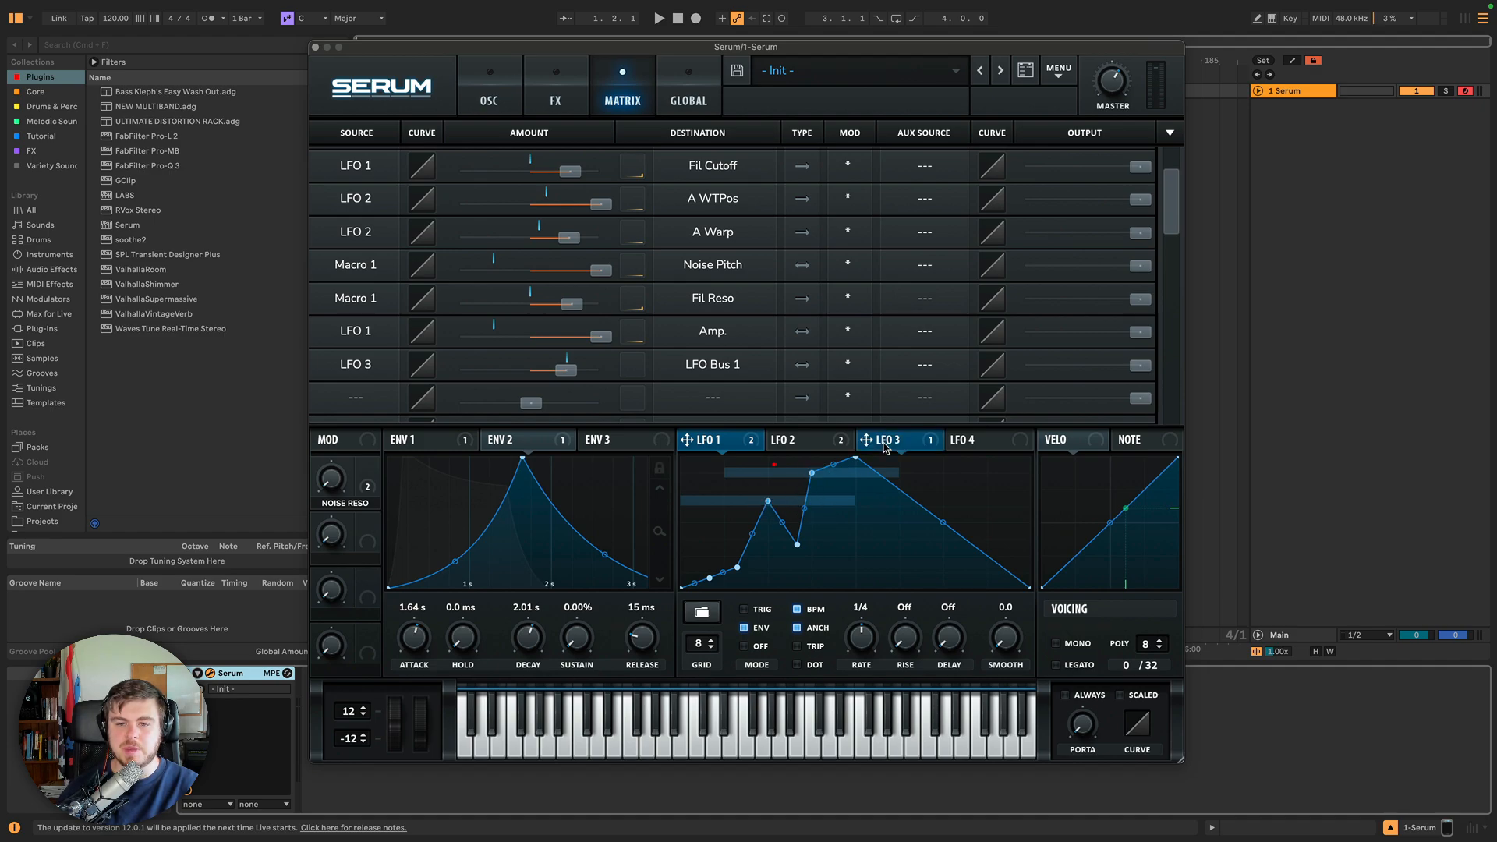
click(738, 440)
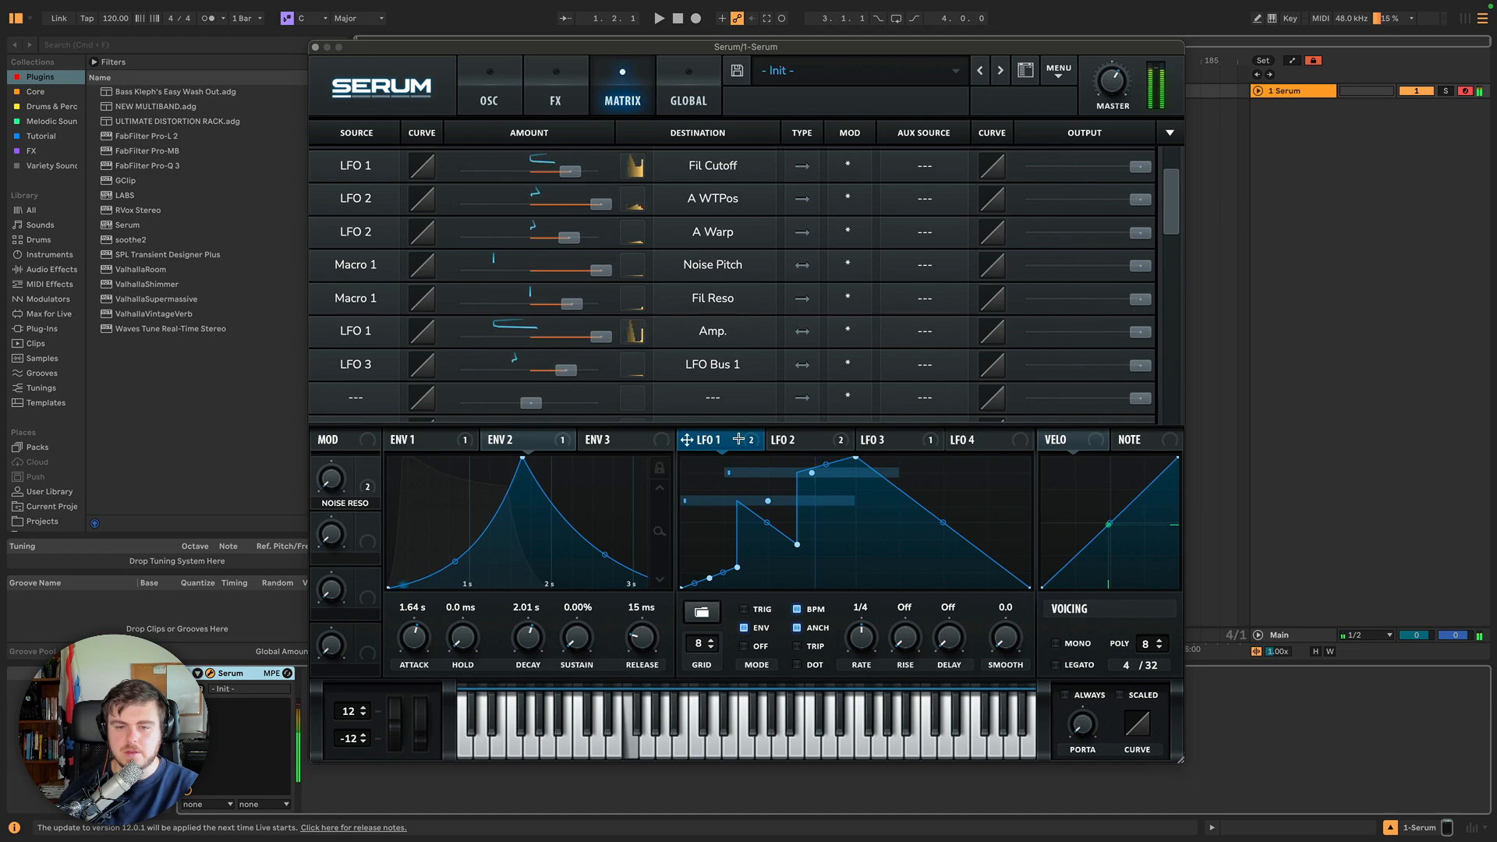
click(901, 441)
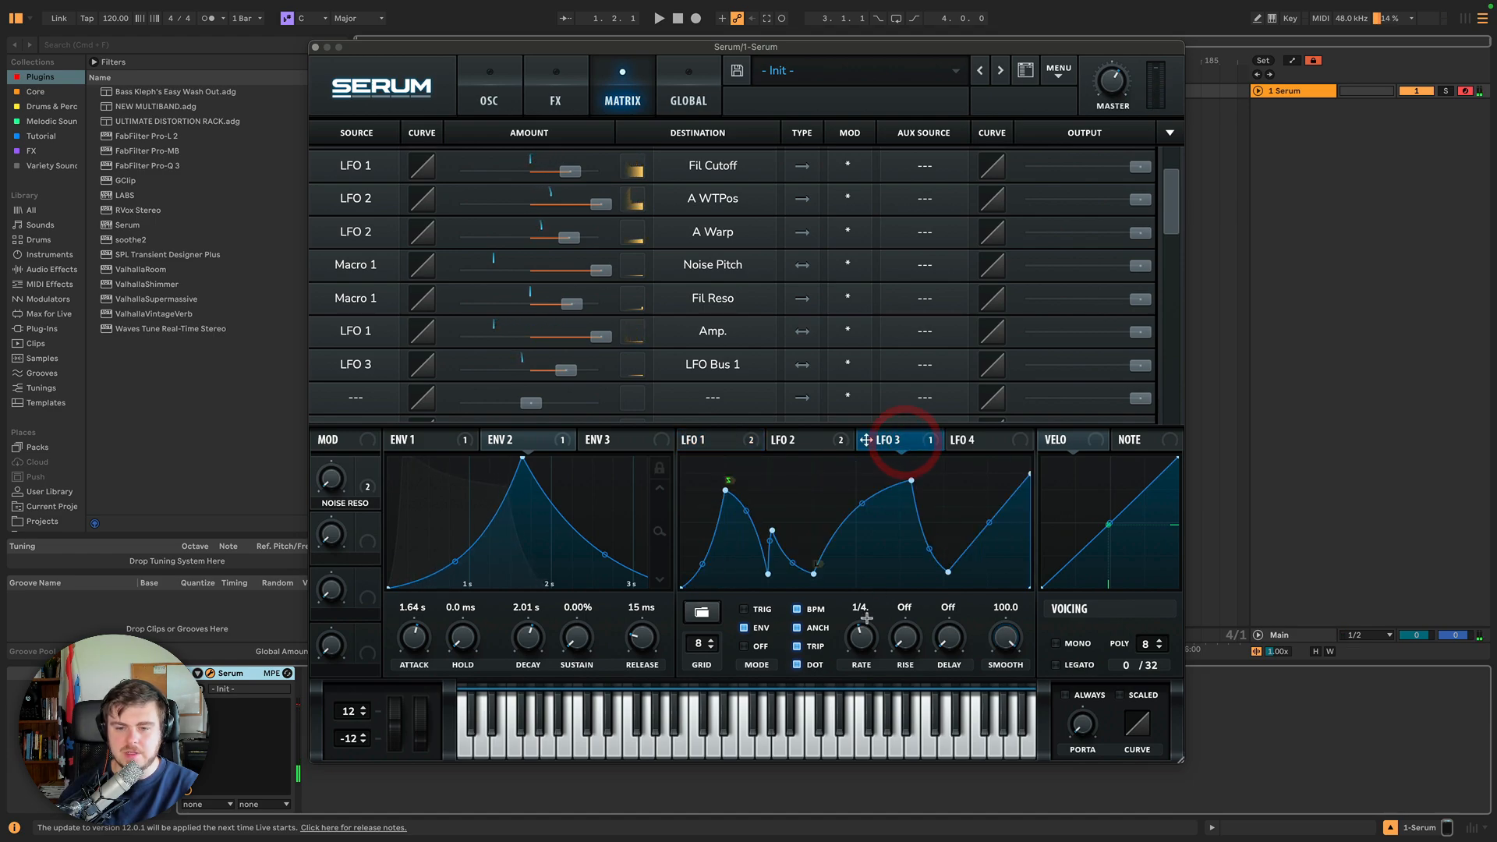
drag(866, 618, 849, 588)
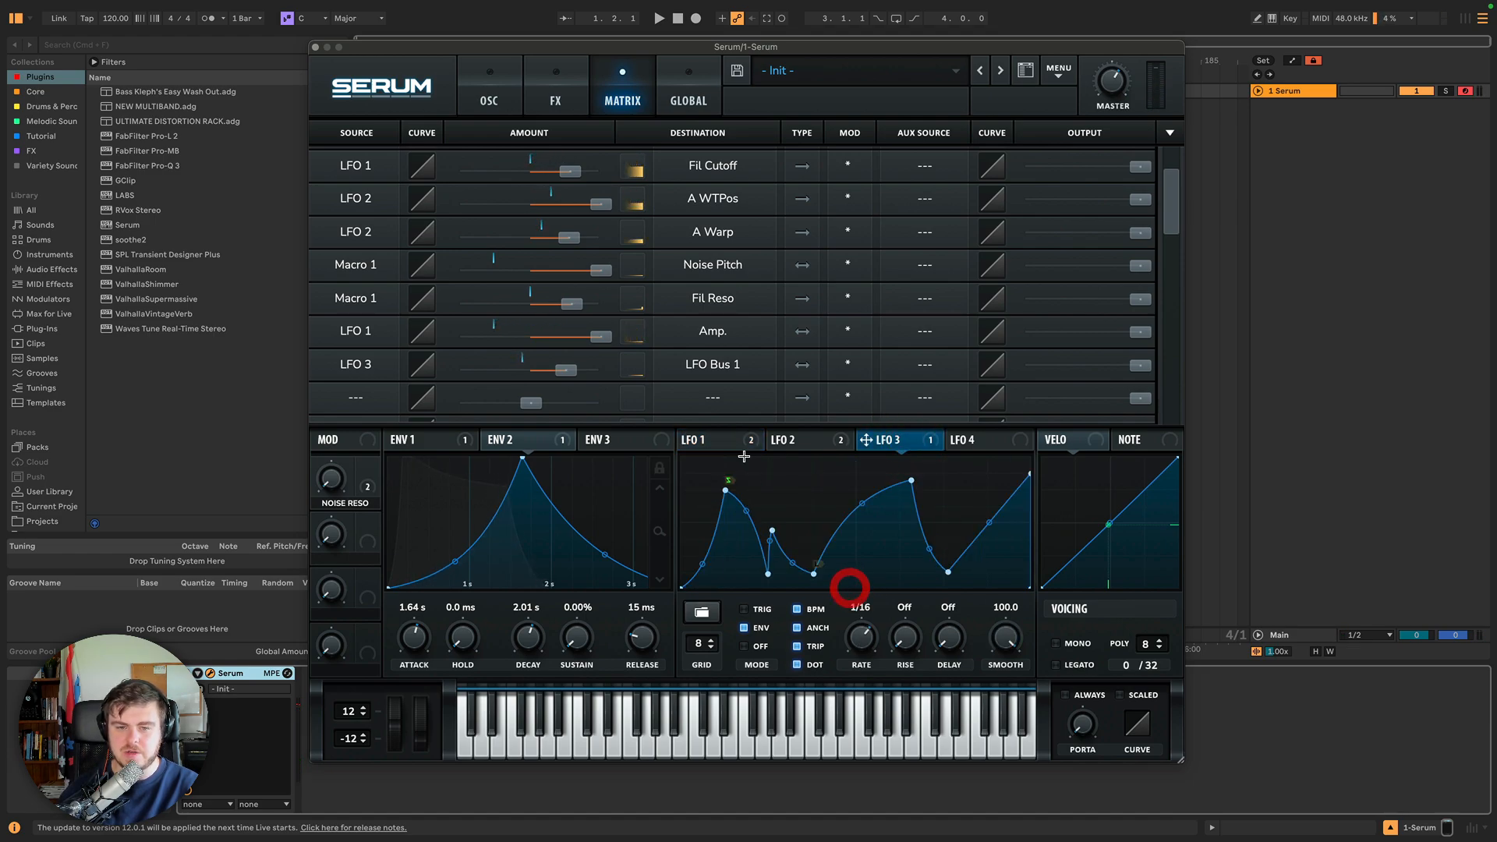
Load the basic triangle shape into LFO 3.
click(731, 440)
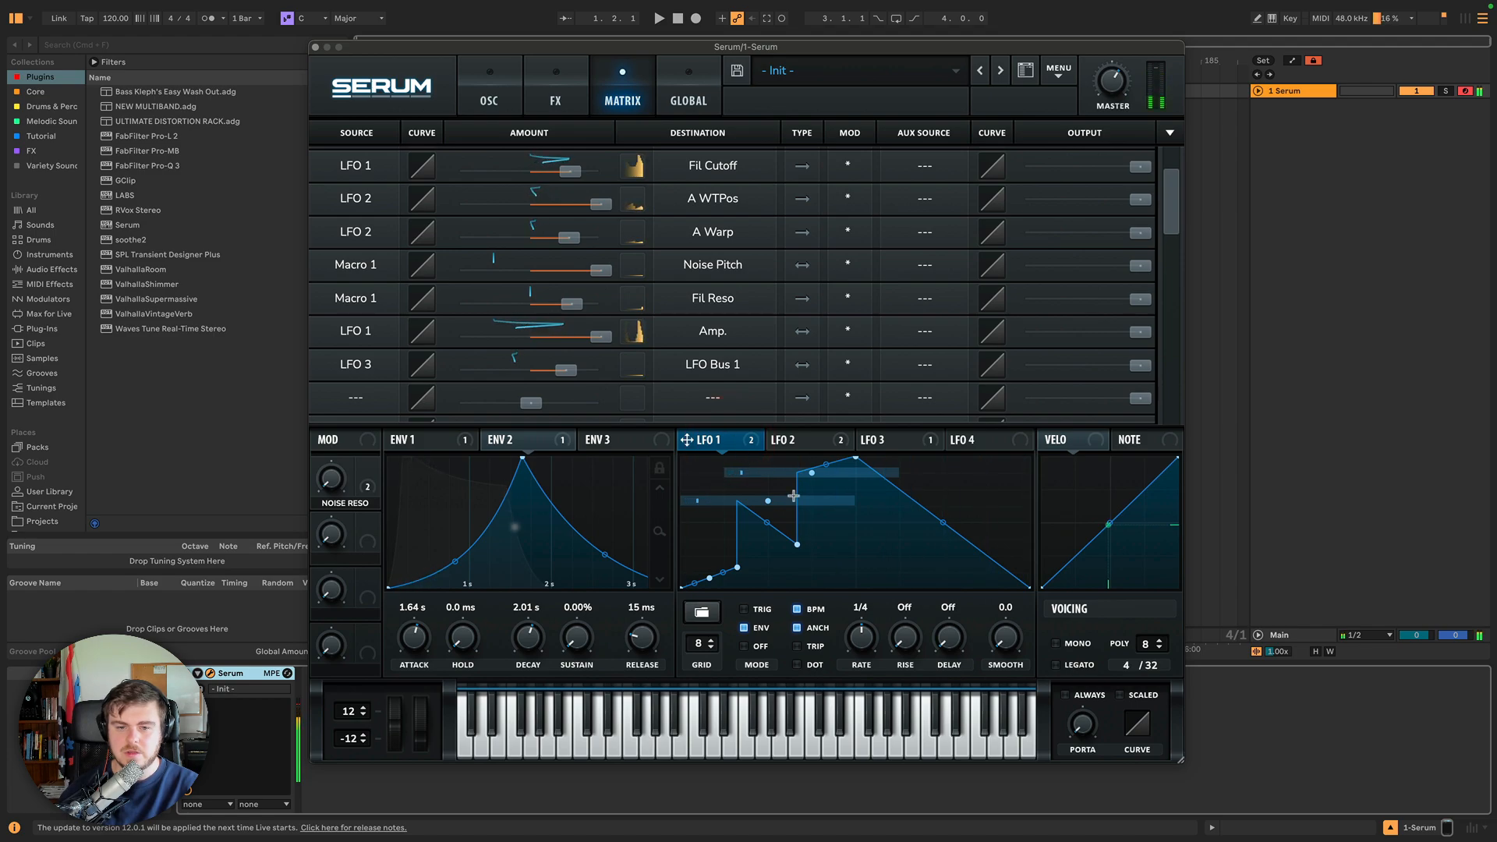
click(908, 440)
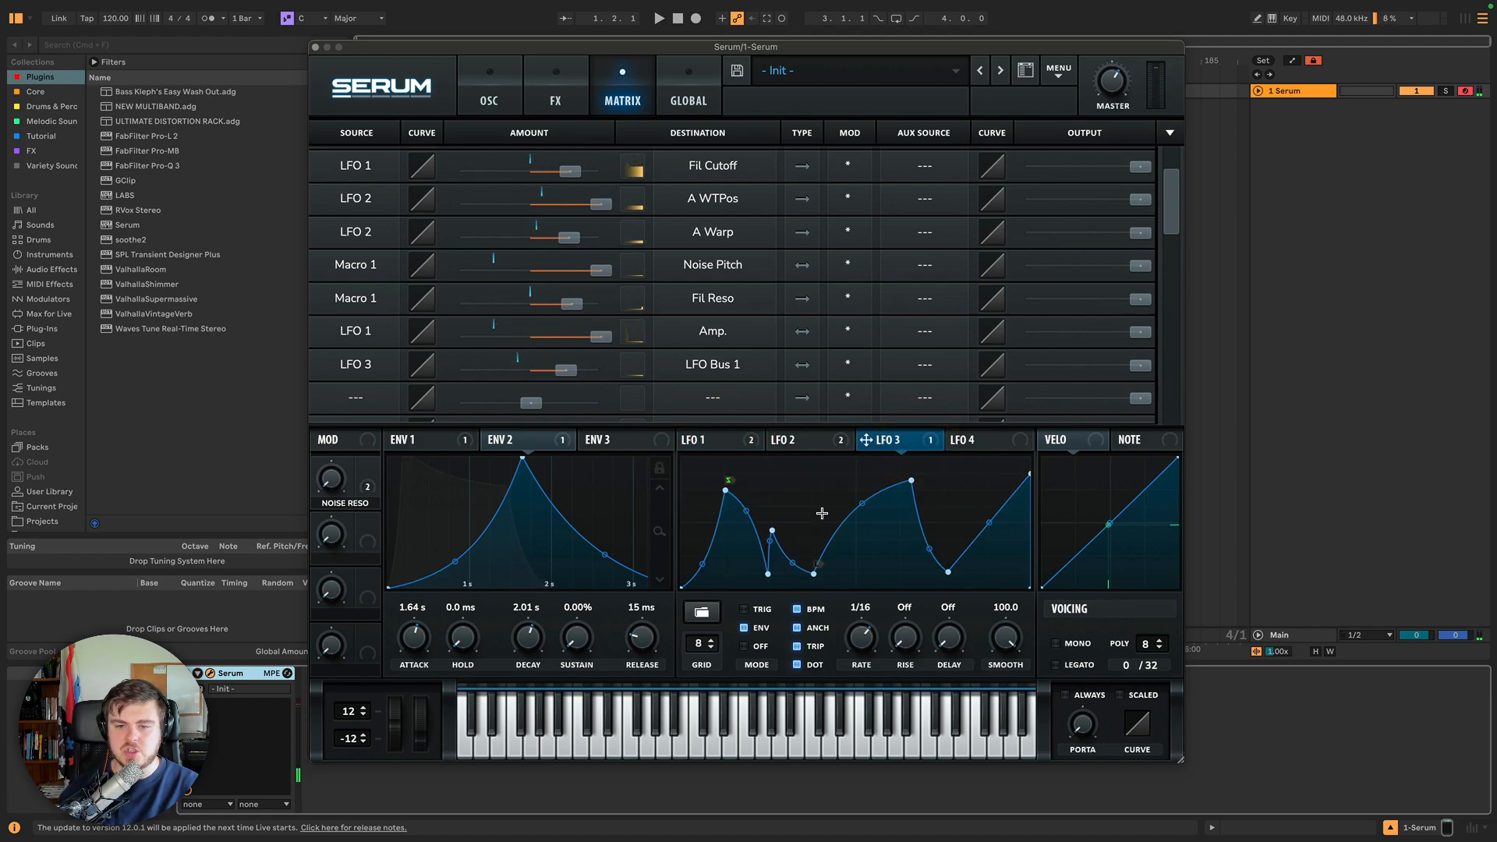
click(712, 611)
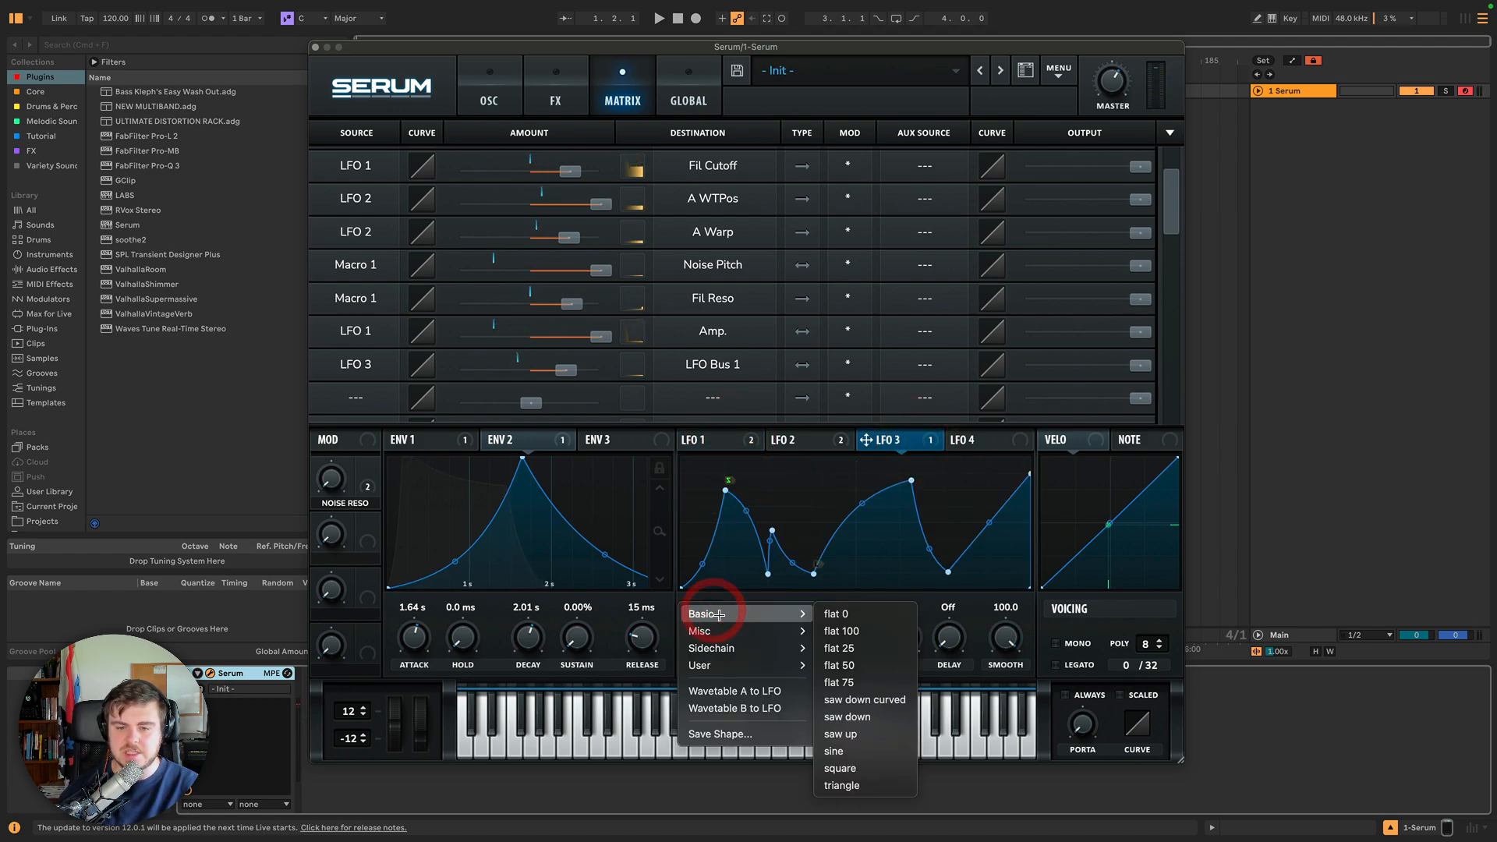
click(856, 787)
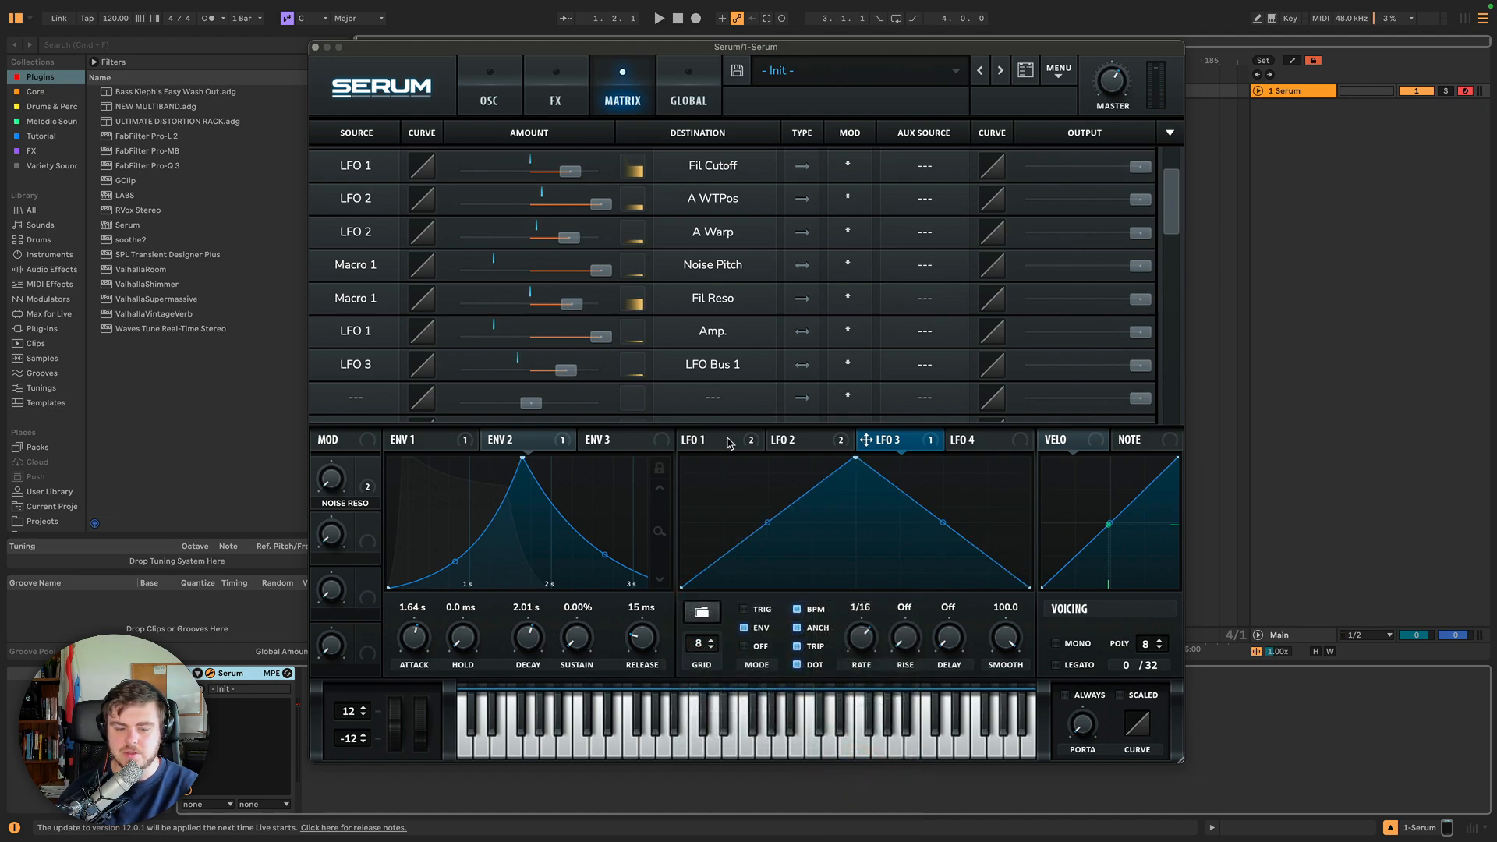
Route LFO Bus 1 to the vertical positions of two LFO 1 points before the peak.
click(729, 441)
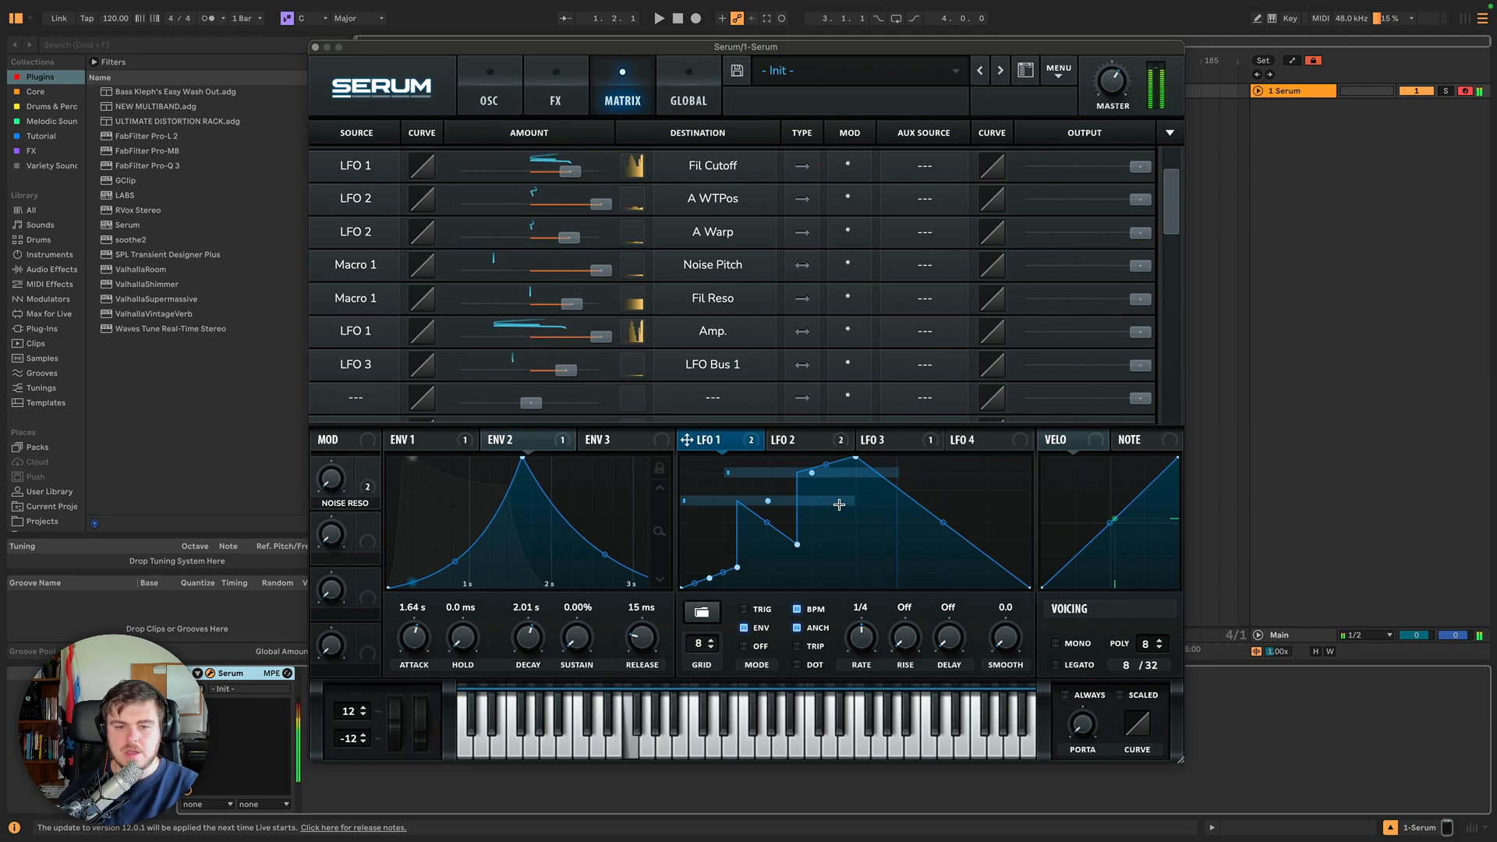
right_click(768, 502)
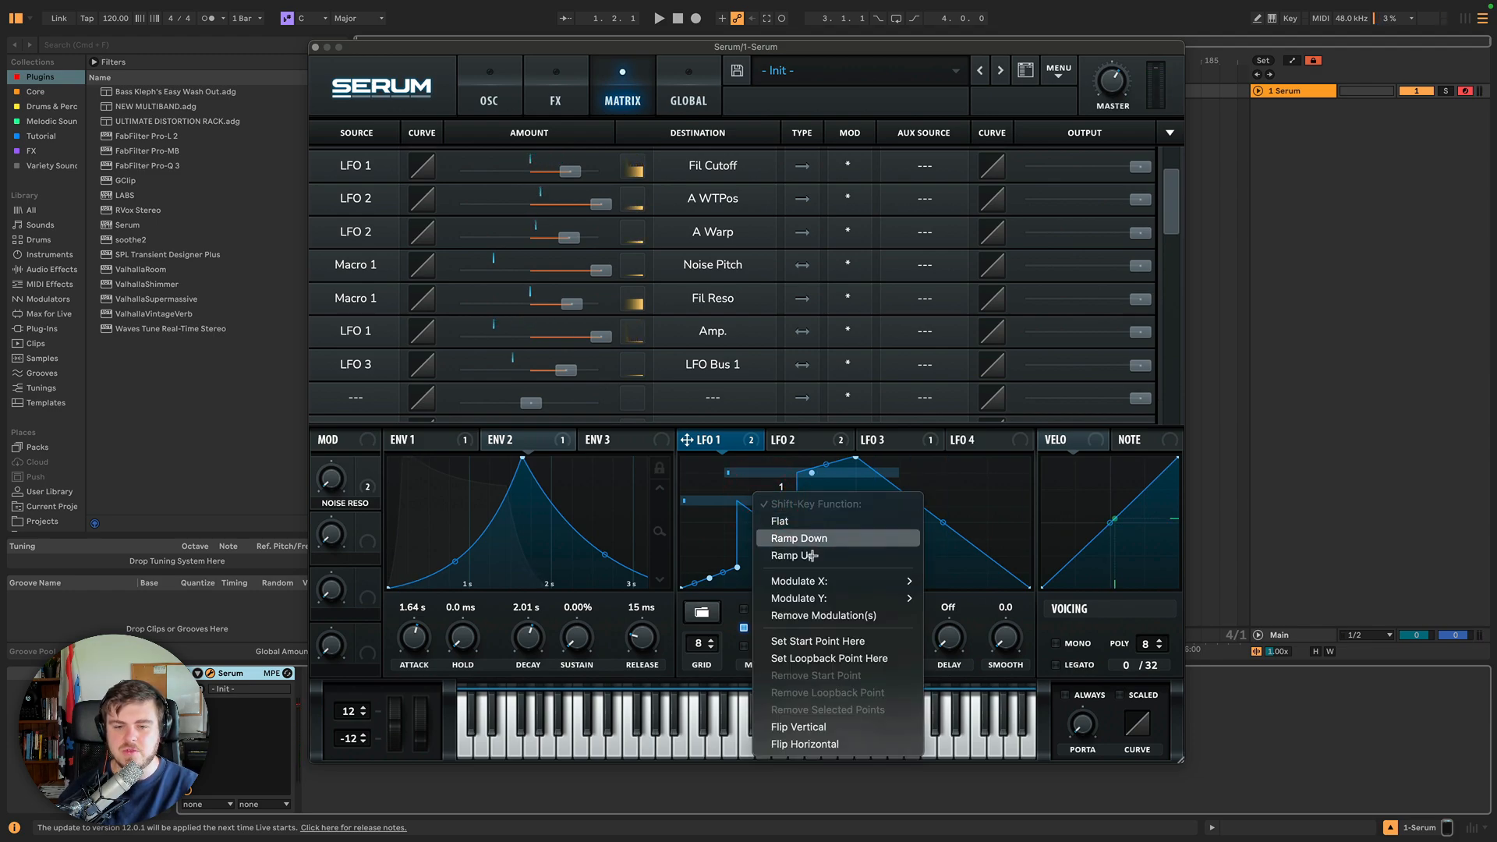
mouse_move(830, 583)
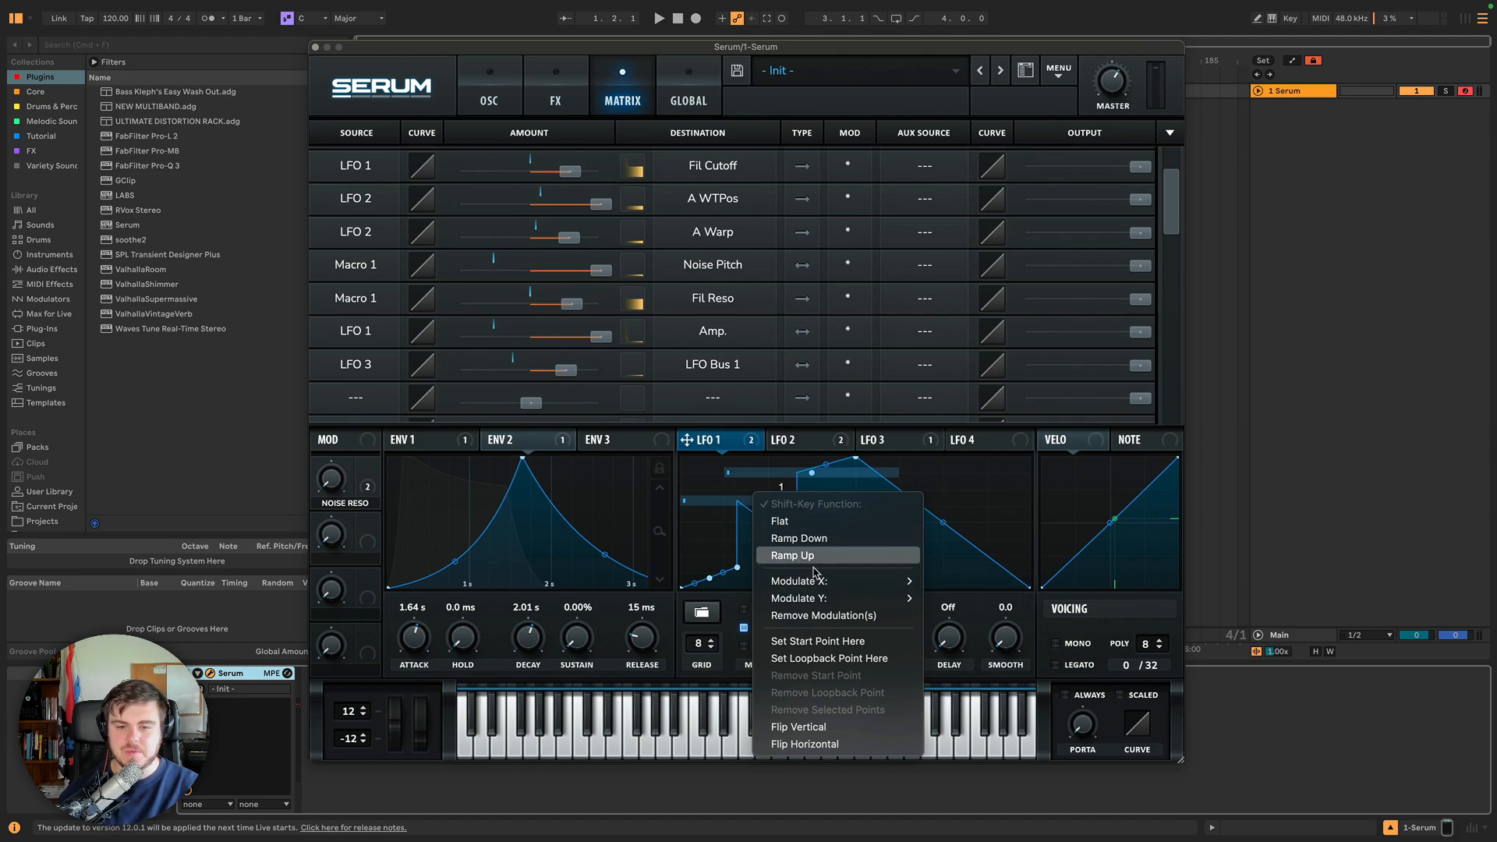
click(982, 599)
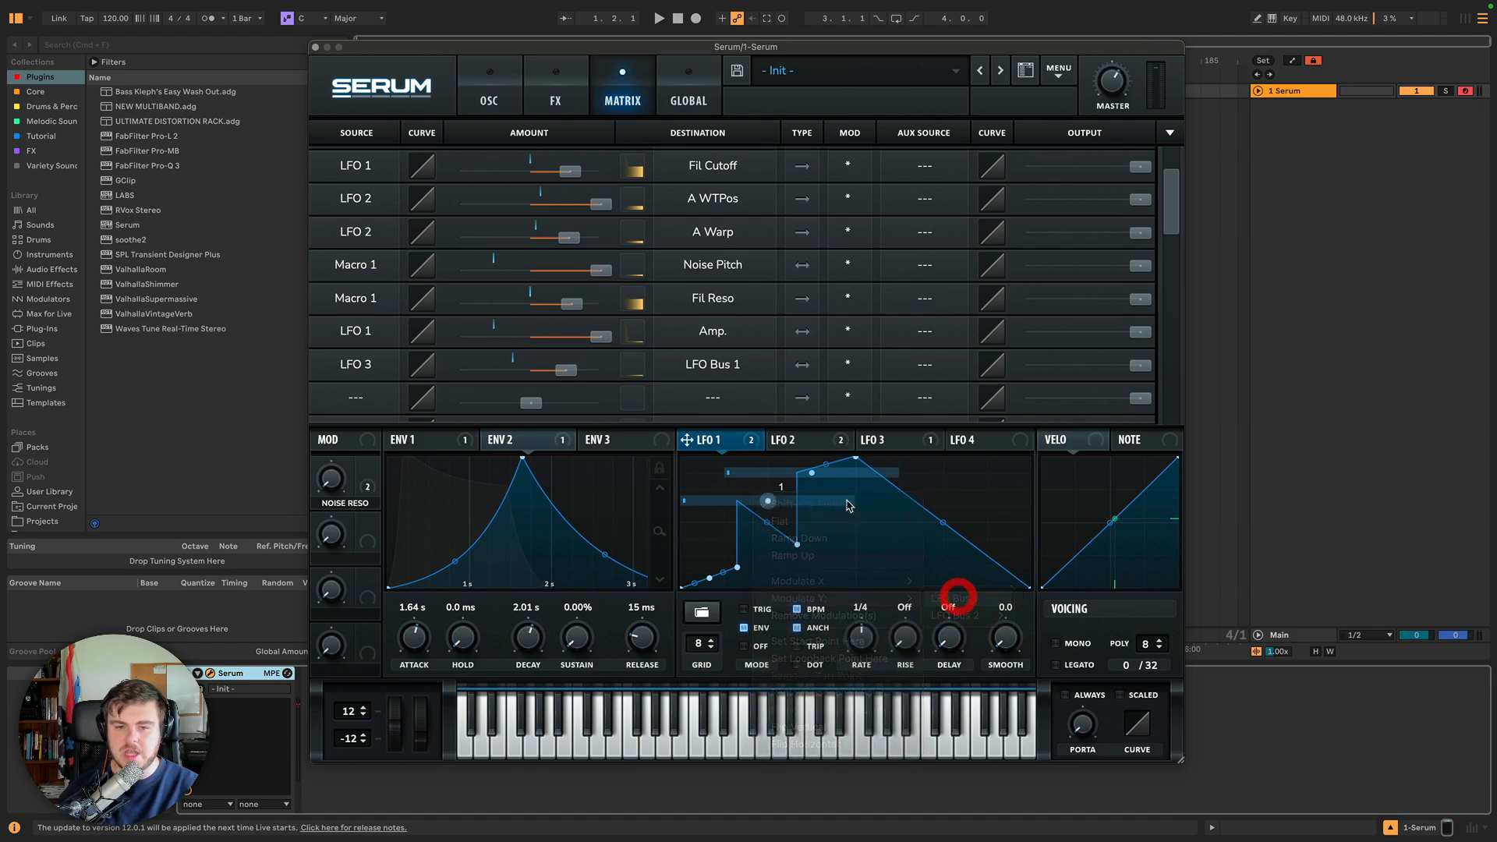
right_click(814, 474)
mouse_move(833, 571)
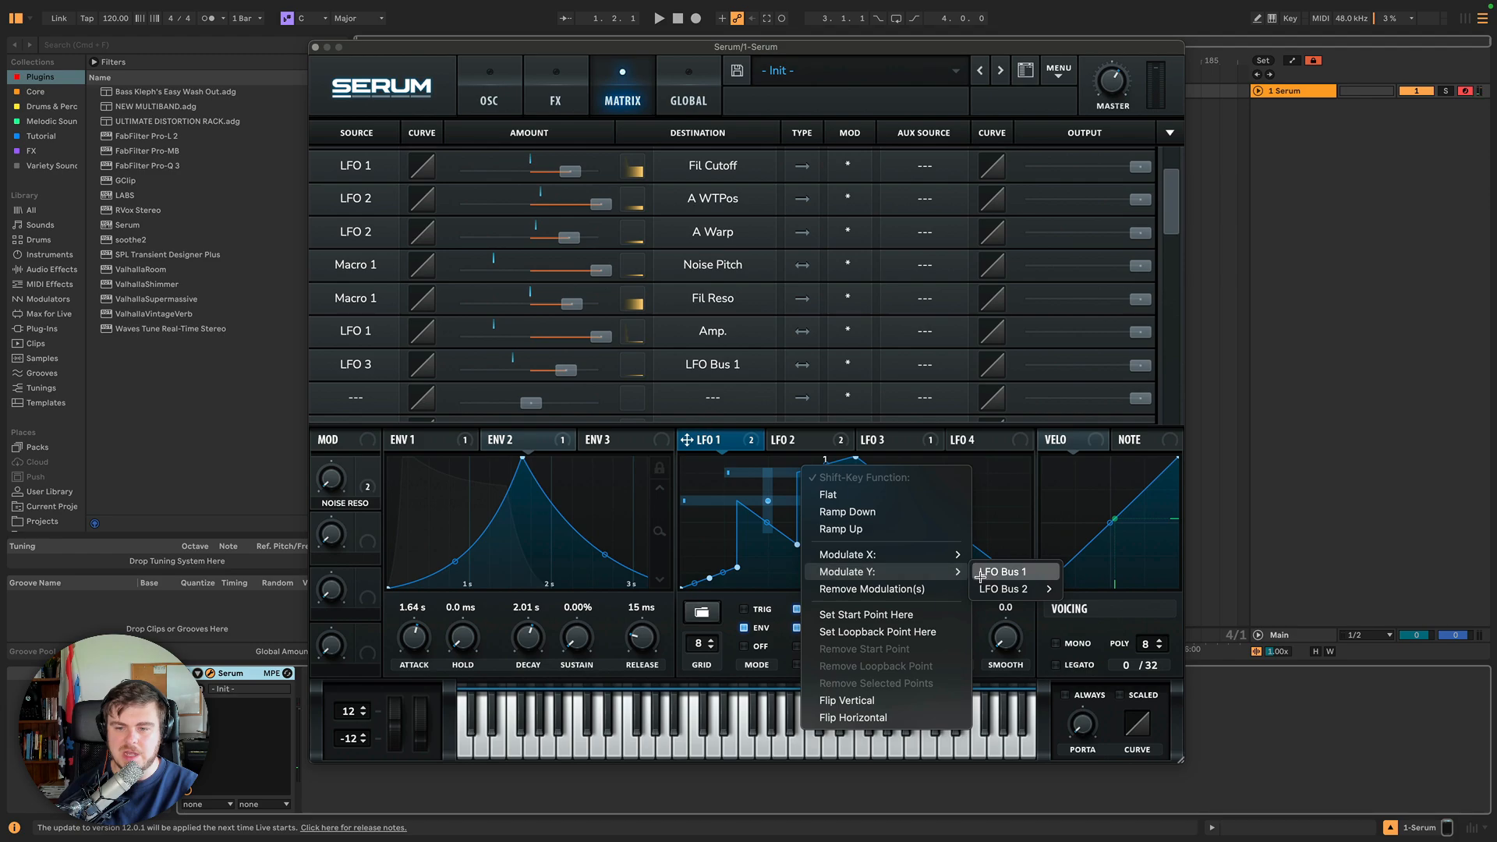
click(984, 576)
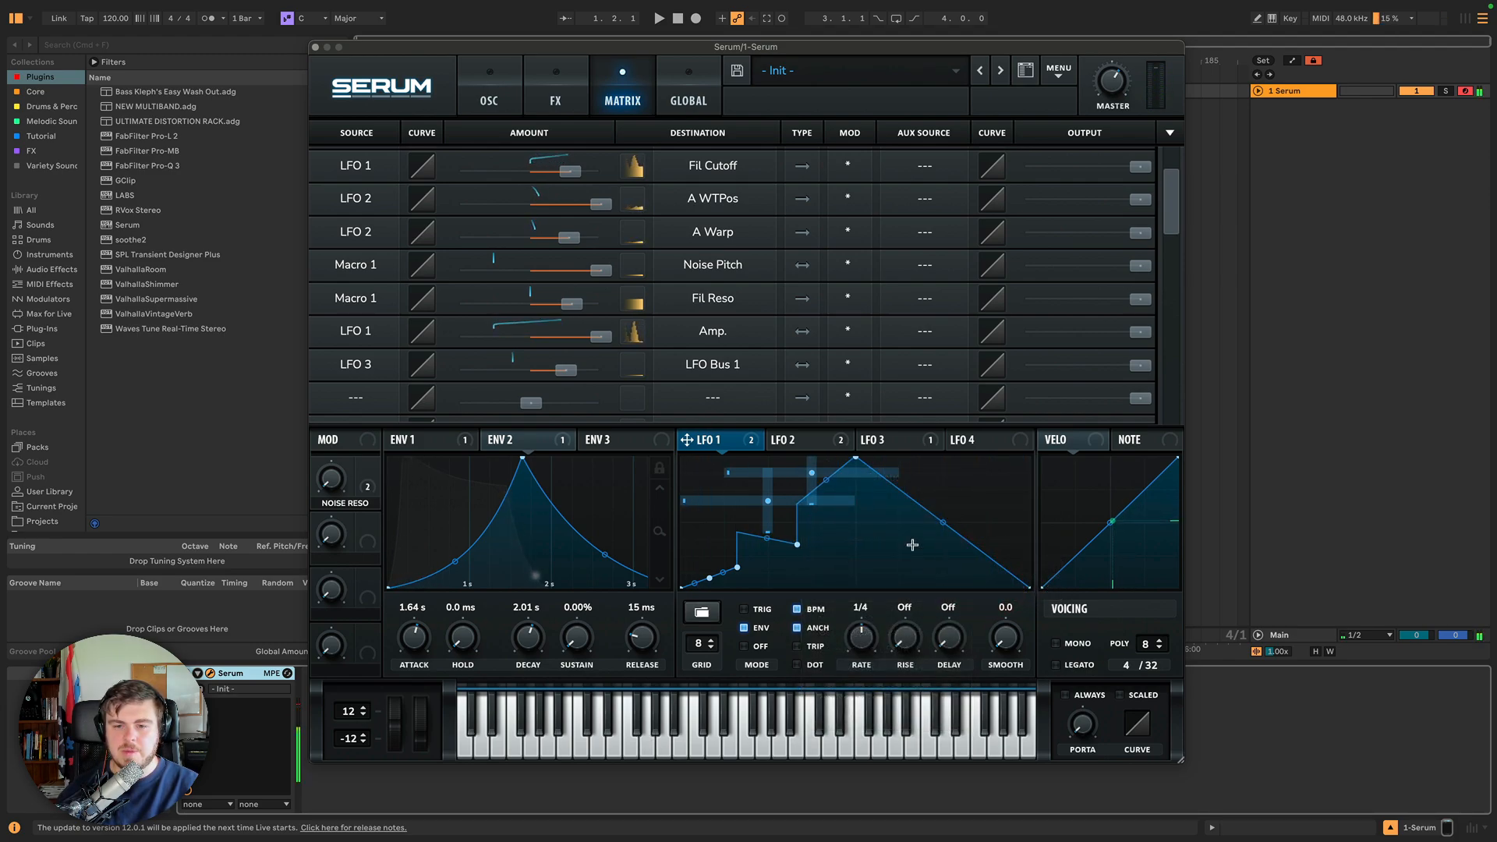
Enable Trig mode on LFO 3 and compare it with LFO 1.
click(901, 444)
click(750, 611)
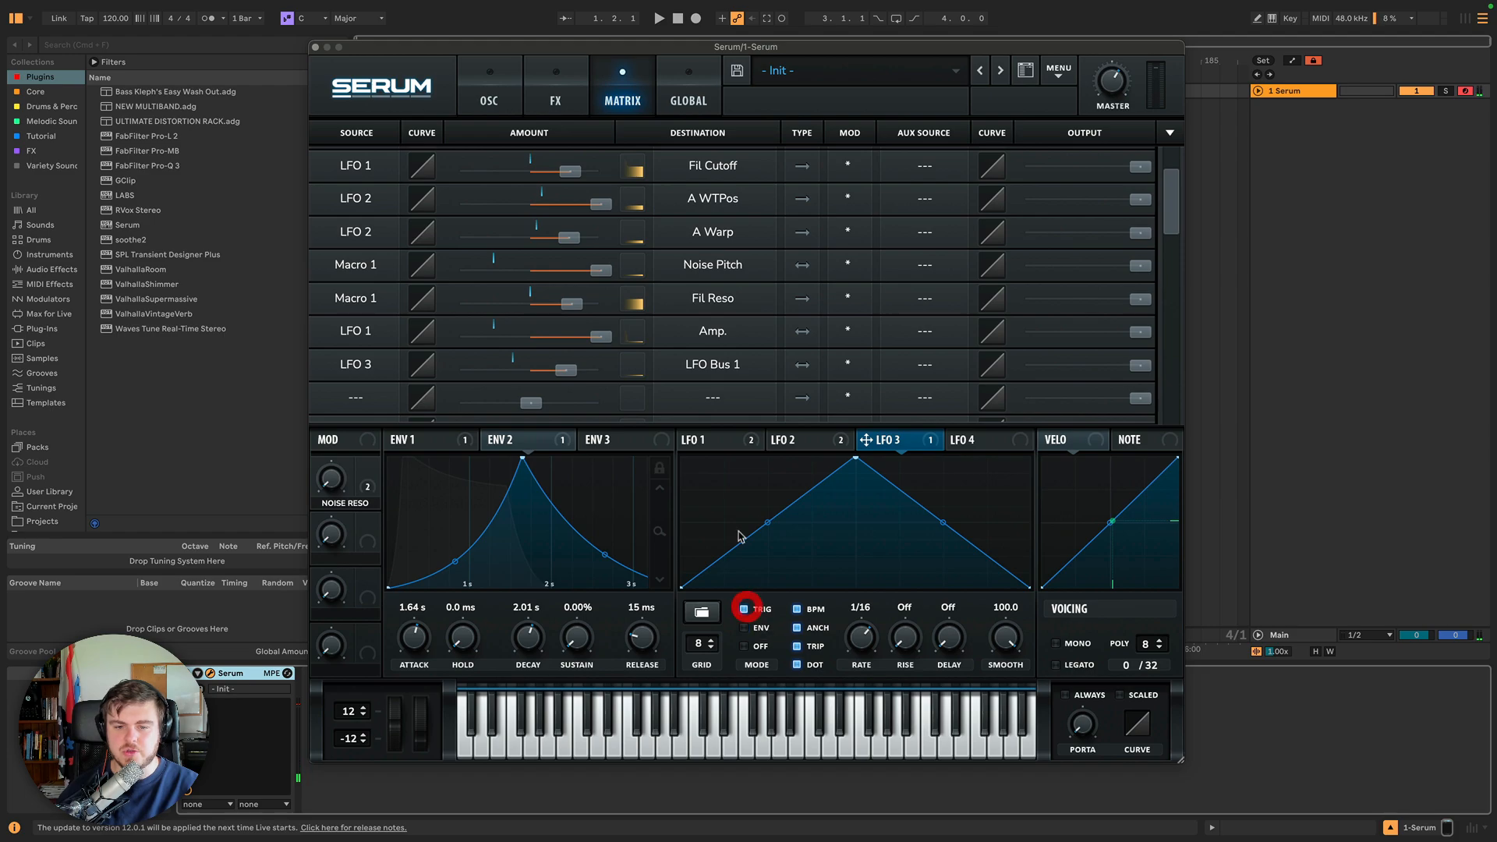
click(725, 440)
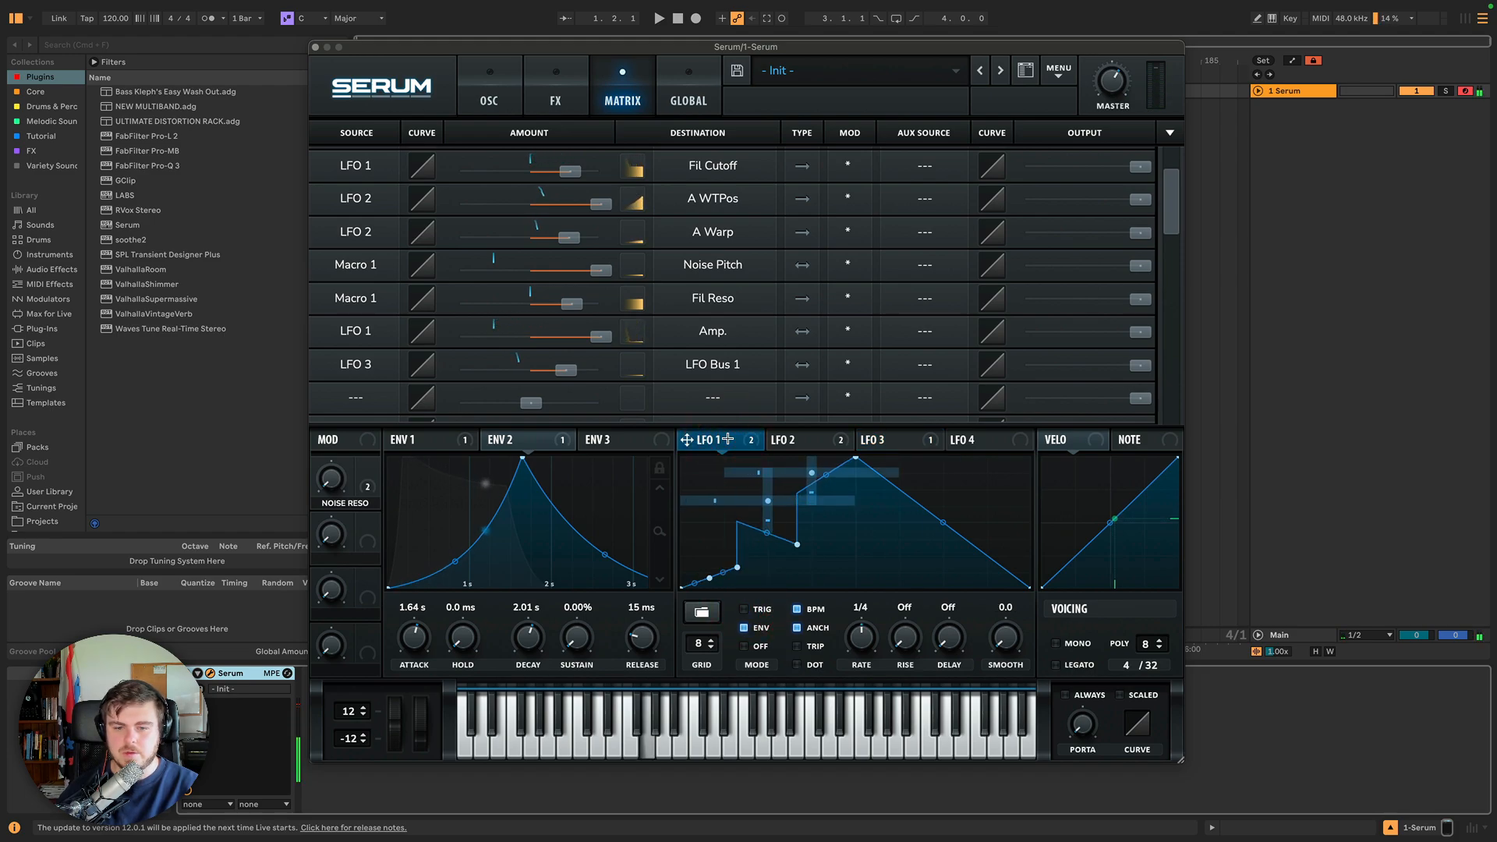
click(908, 448)
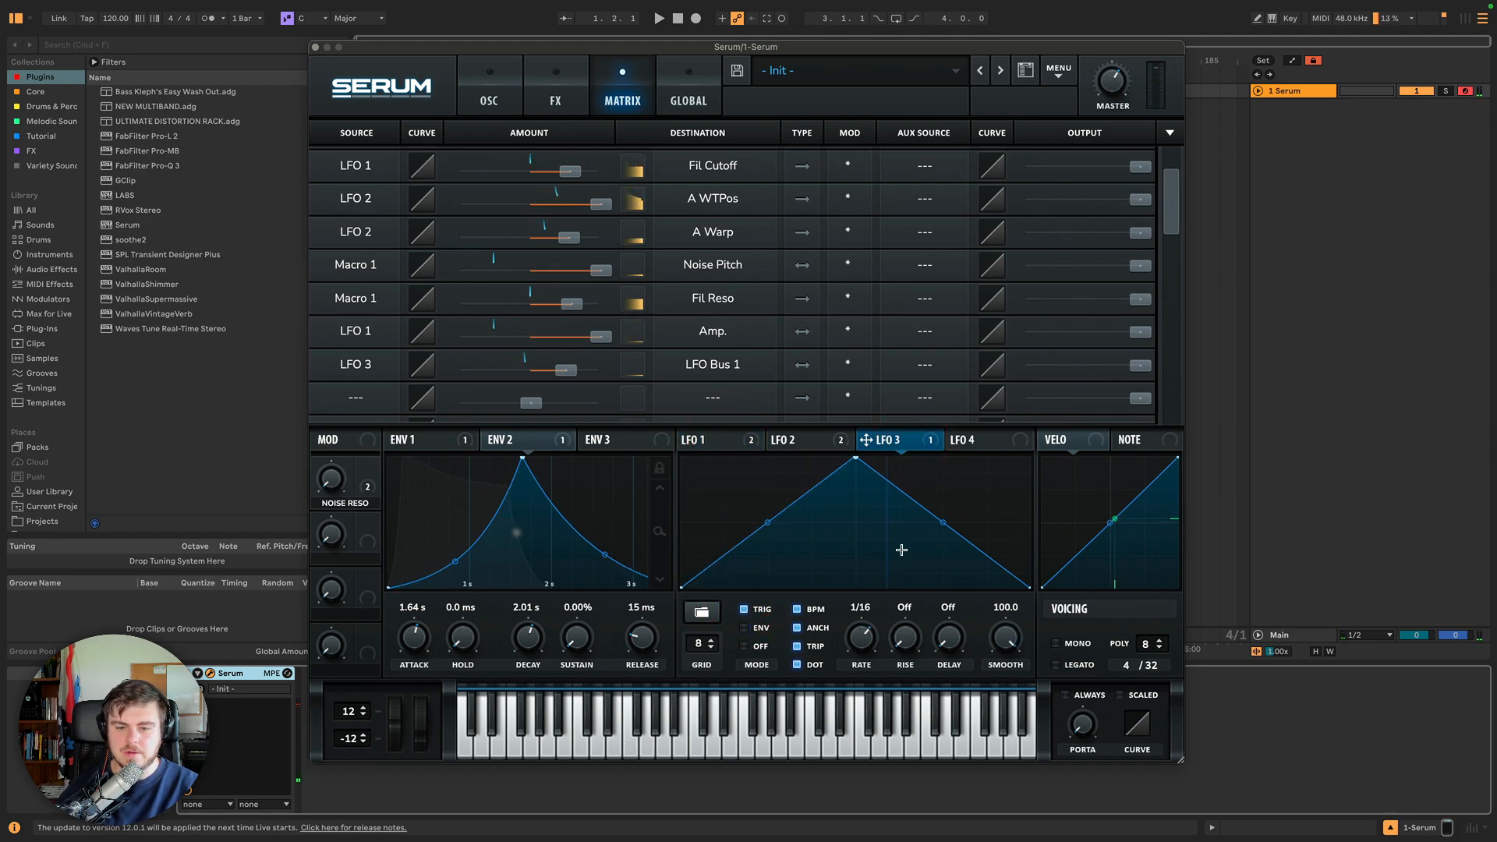
click(726, 440)
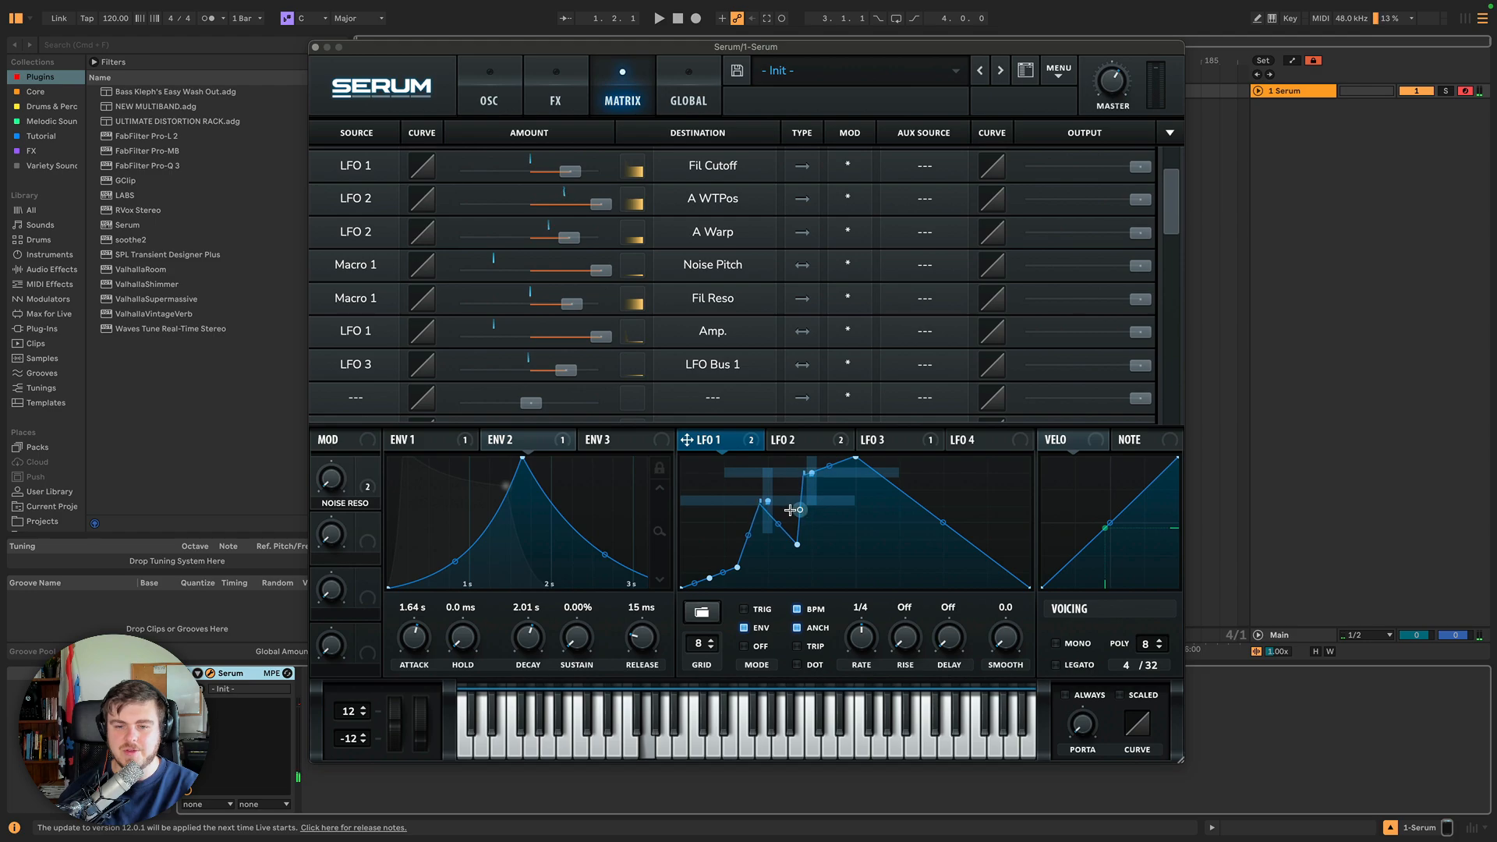
Route Macro 4 through LFO Bus 2 to the horizontal position of LFO 1's peak point.
right_click(857, 458)
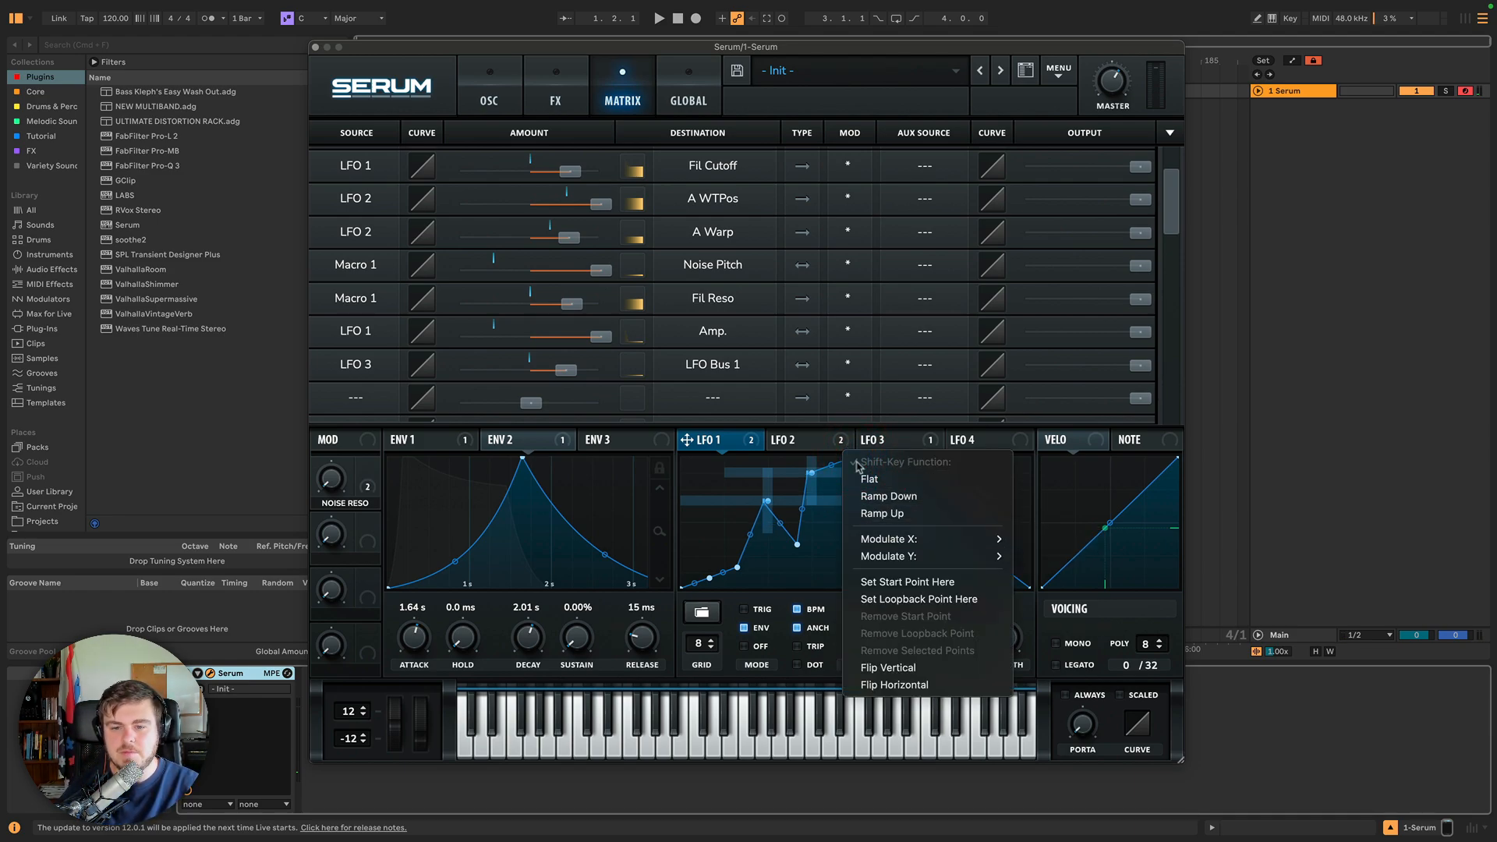
mouse_move(917, 539)
mouse_move(1068, 560)
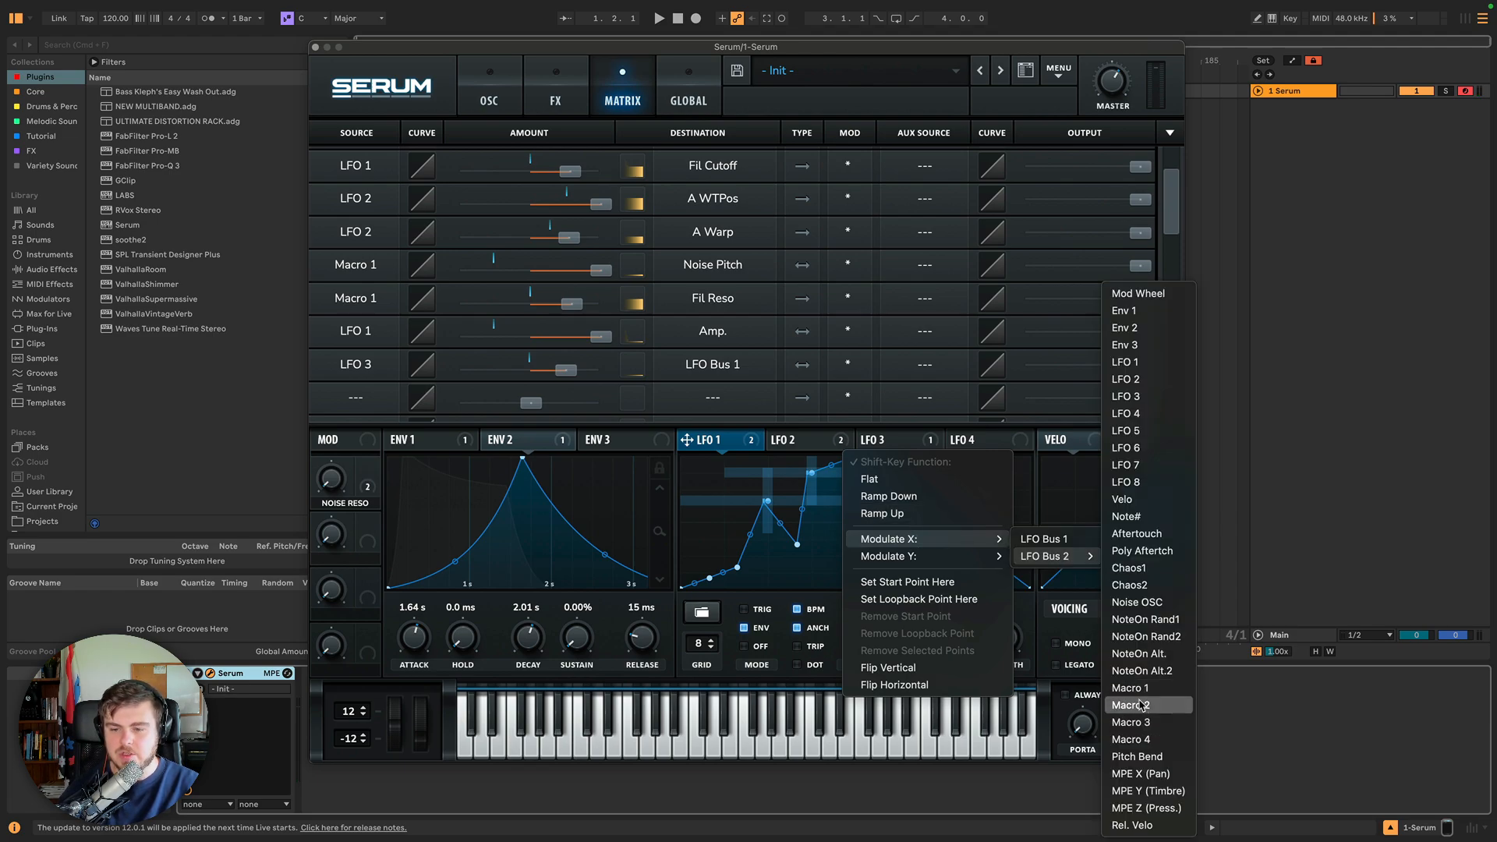
click(1145, 746)
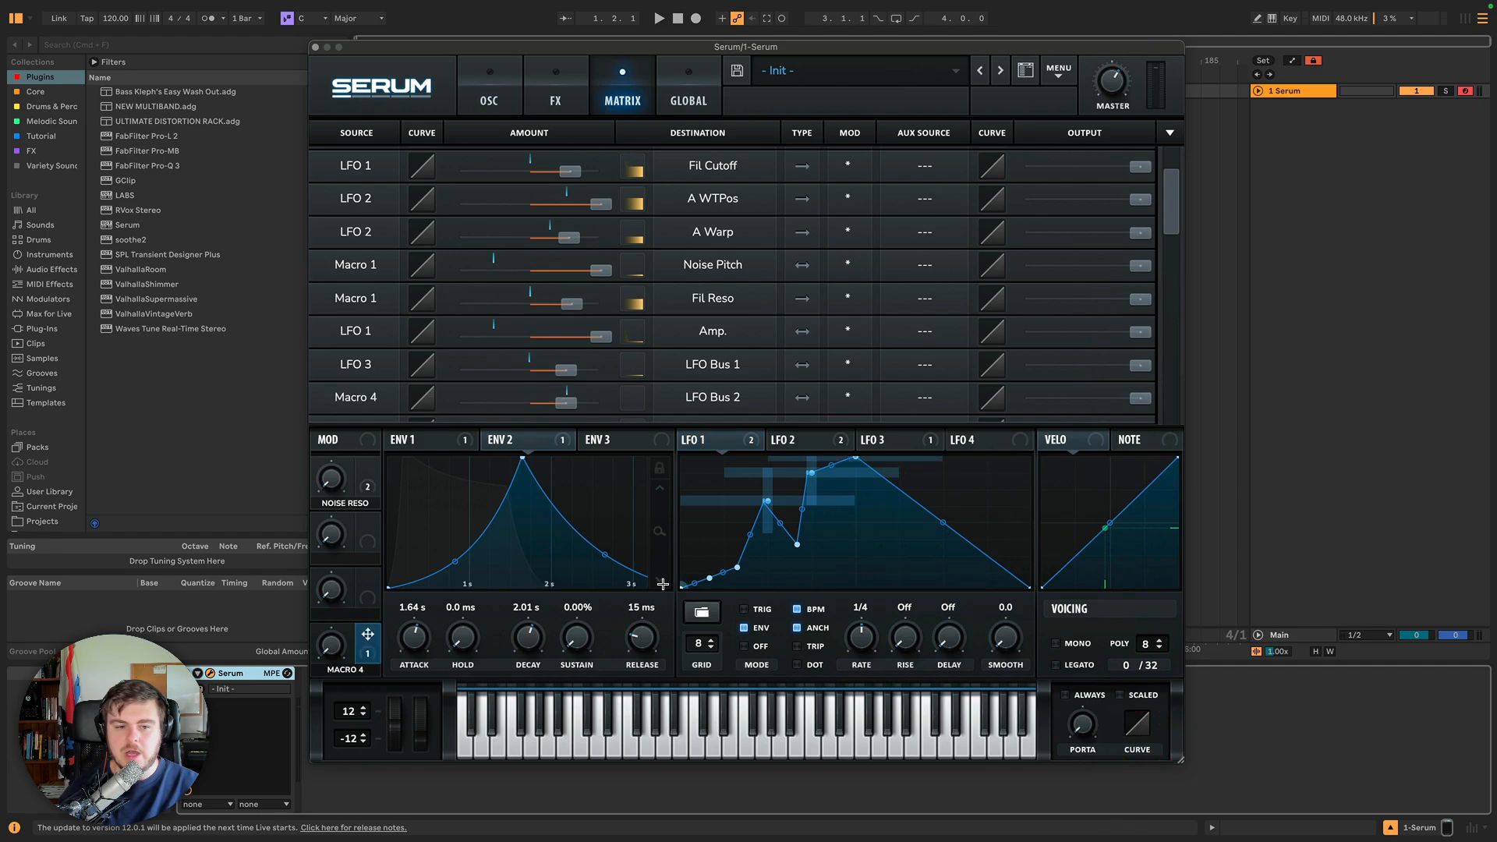
Route LFO Bus 2 to the vertical position of LFO 1's peak point as well.
right_click(850, 462)
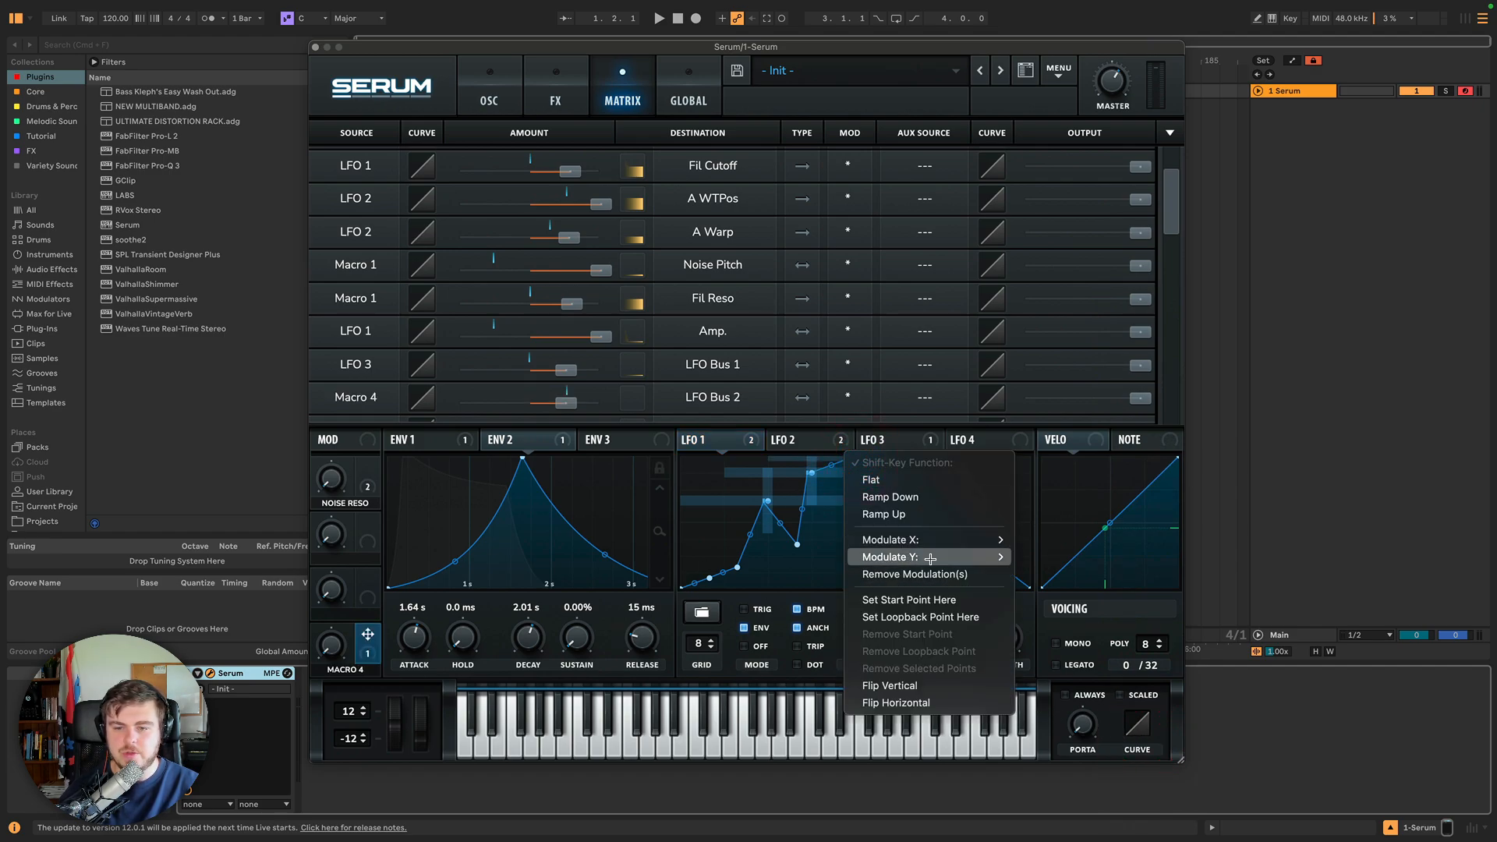
mouse_move(928, 556)
click(1043, 575)
right_click(855, 460)
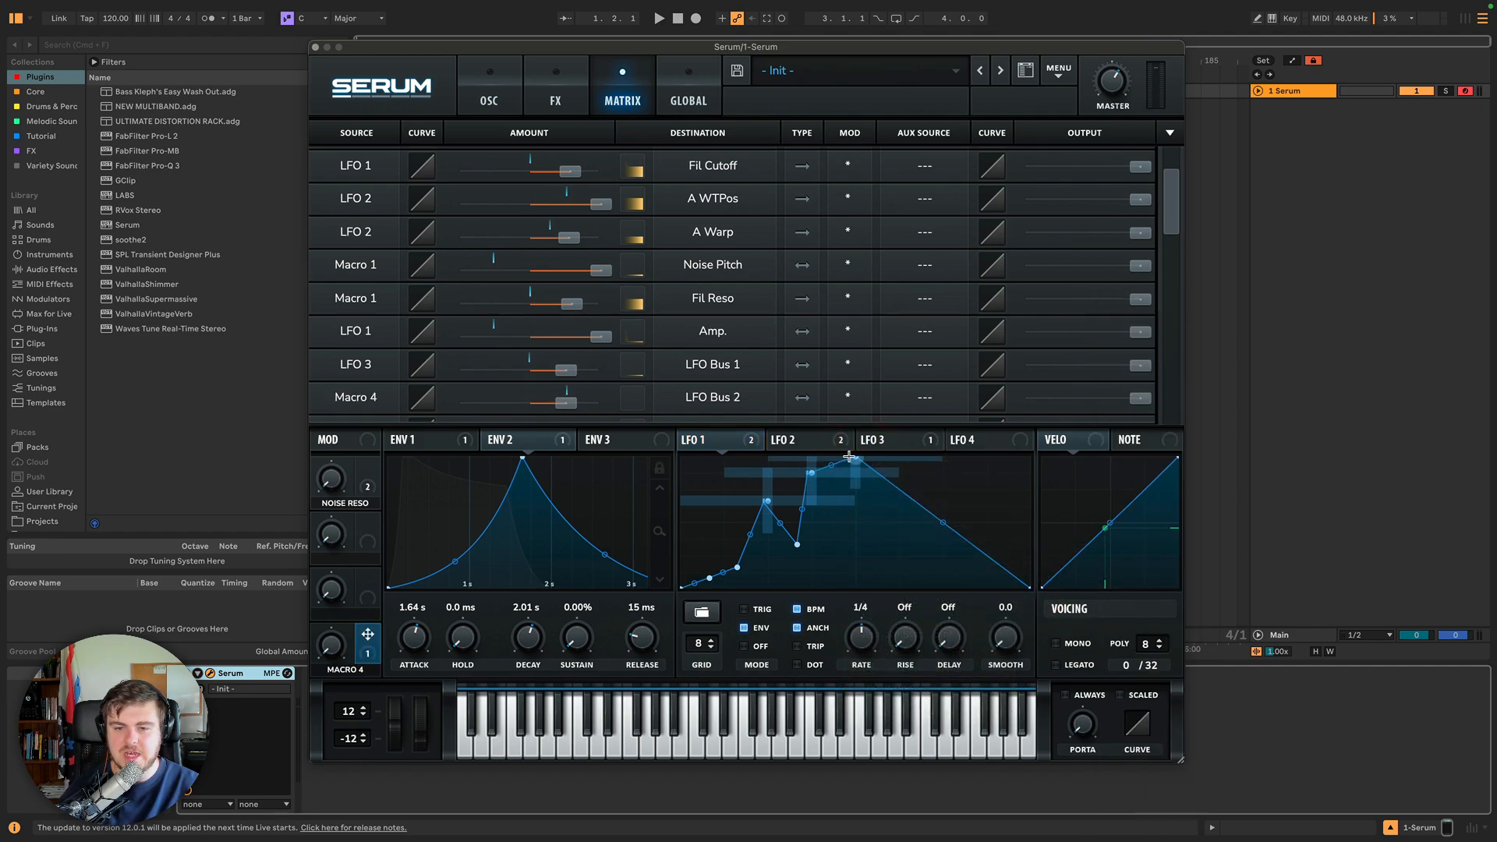
click(1041, 556)
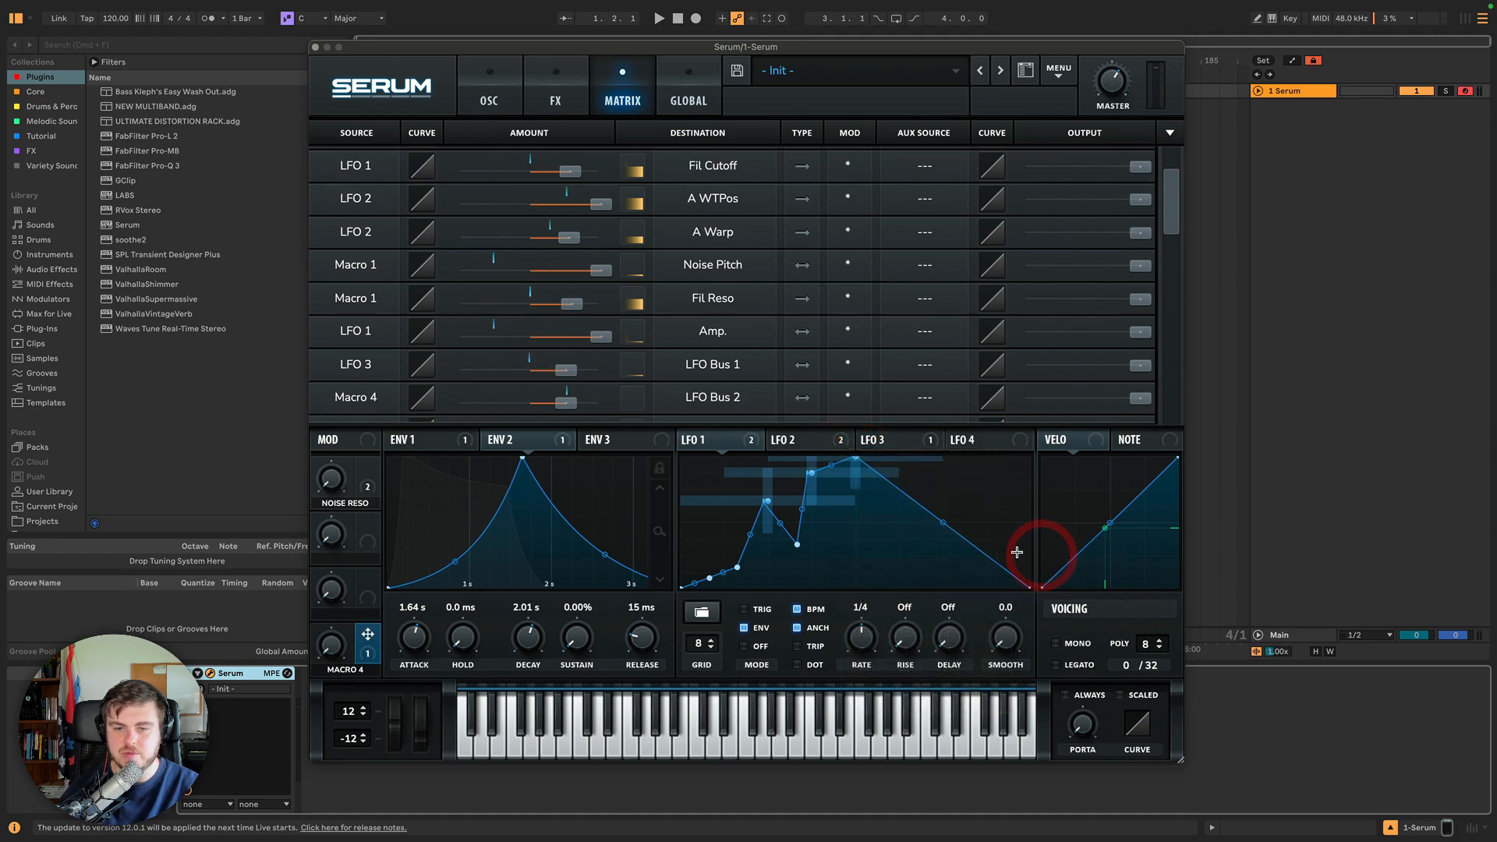
Turn Macro 4 up to 77% and check the LFO 1 peak point's horizontal and vertical modulation assignments.
drag(332, 641, 330, 460)
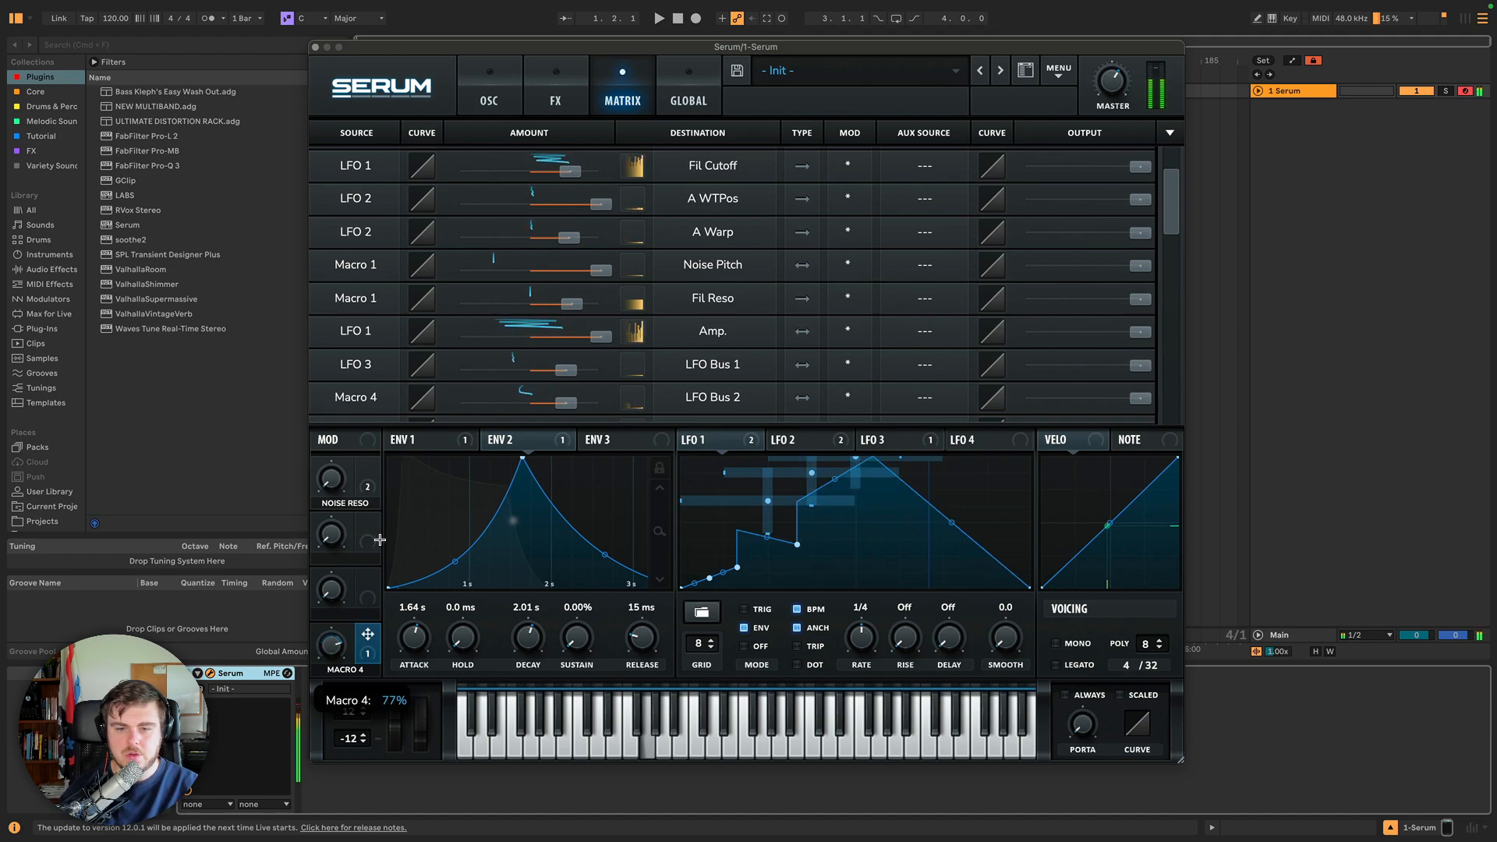
right_click(848, 453)
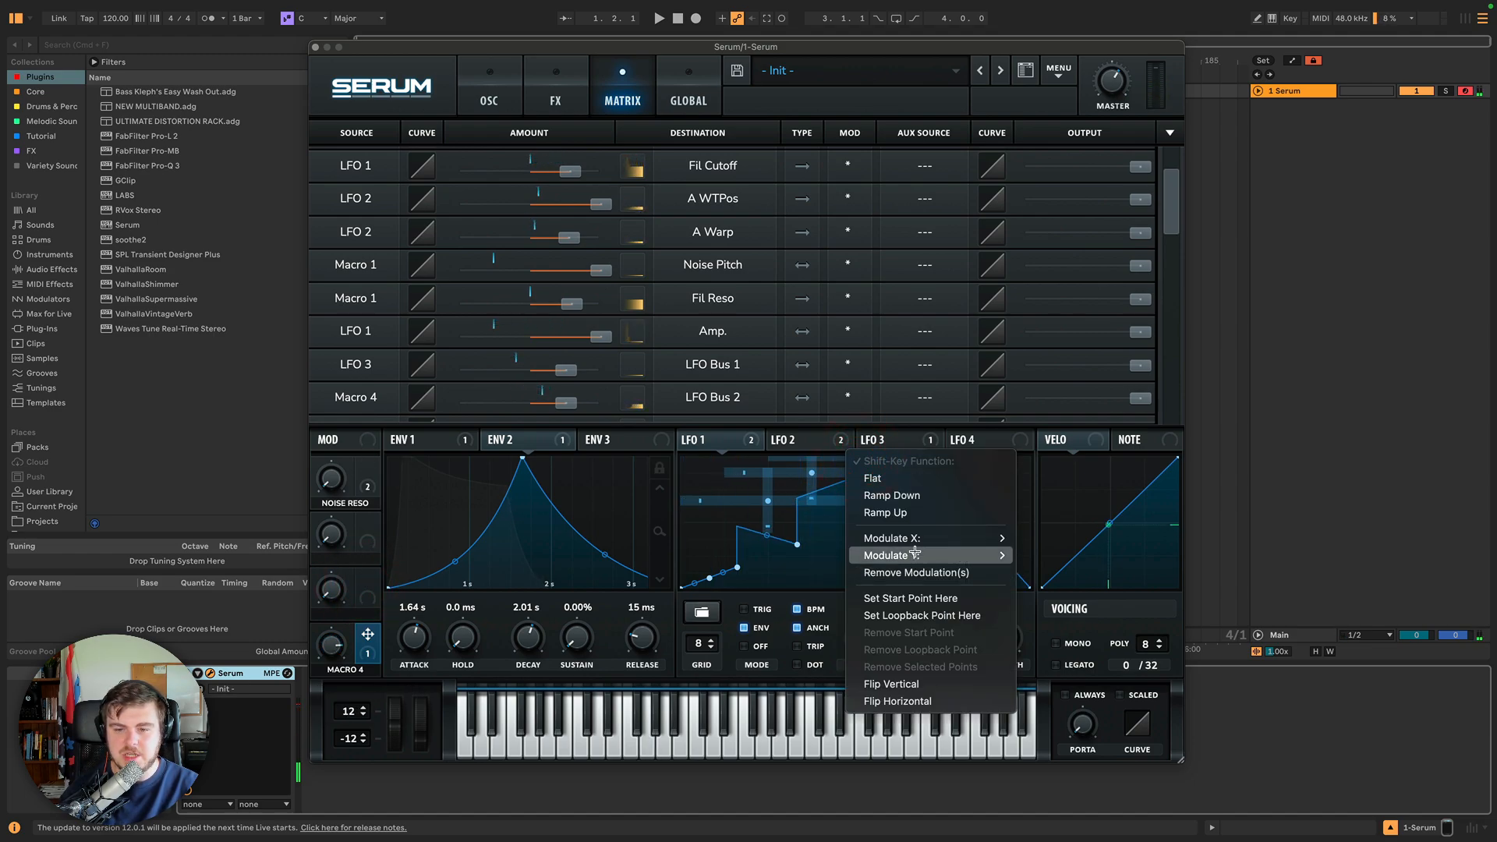
mouse_move(913, 538)
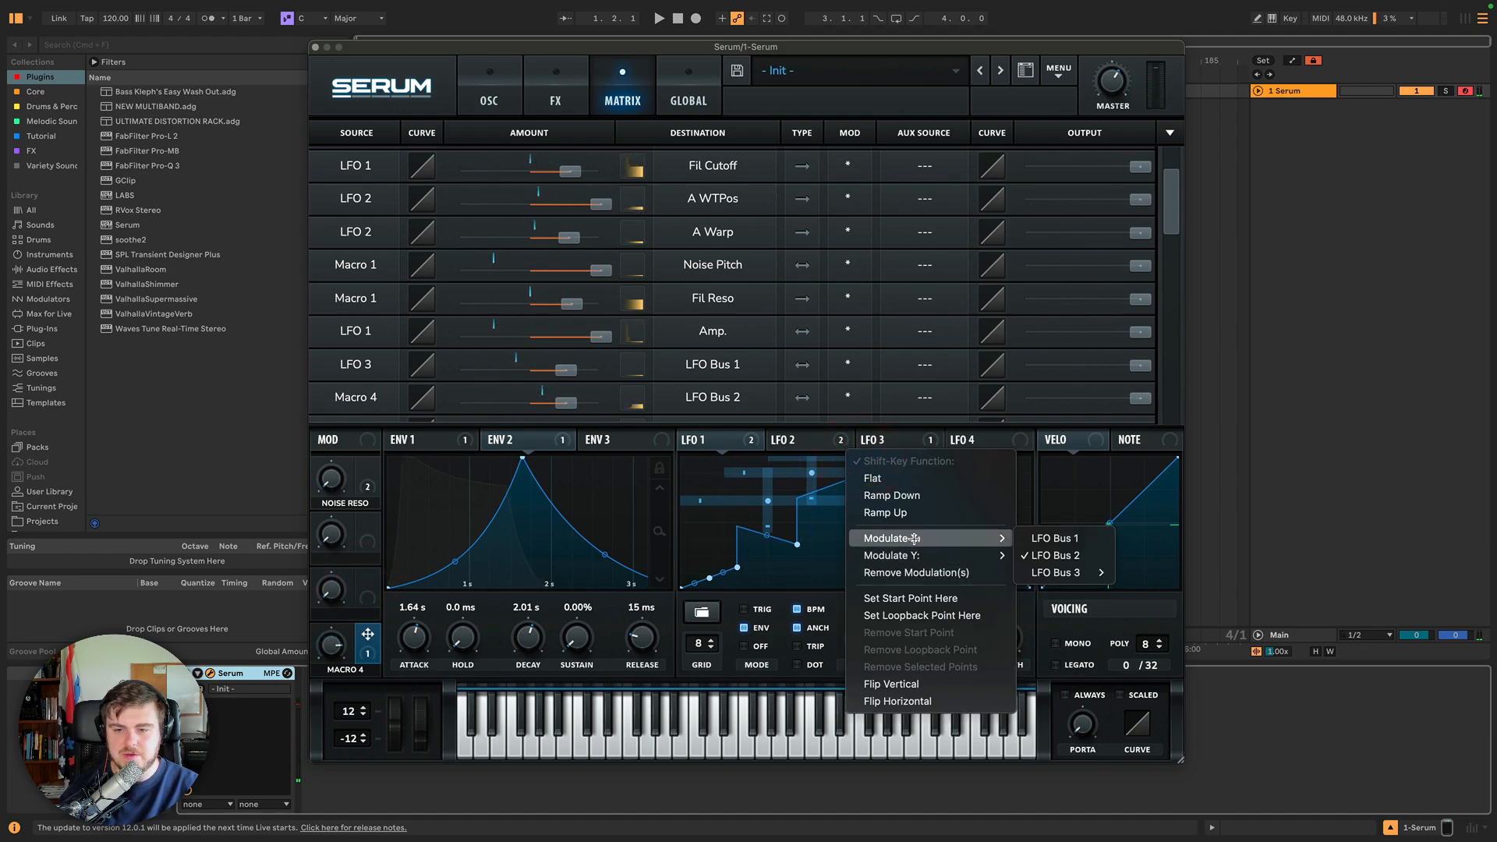
click(1064, 555)
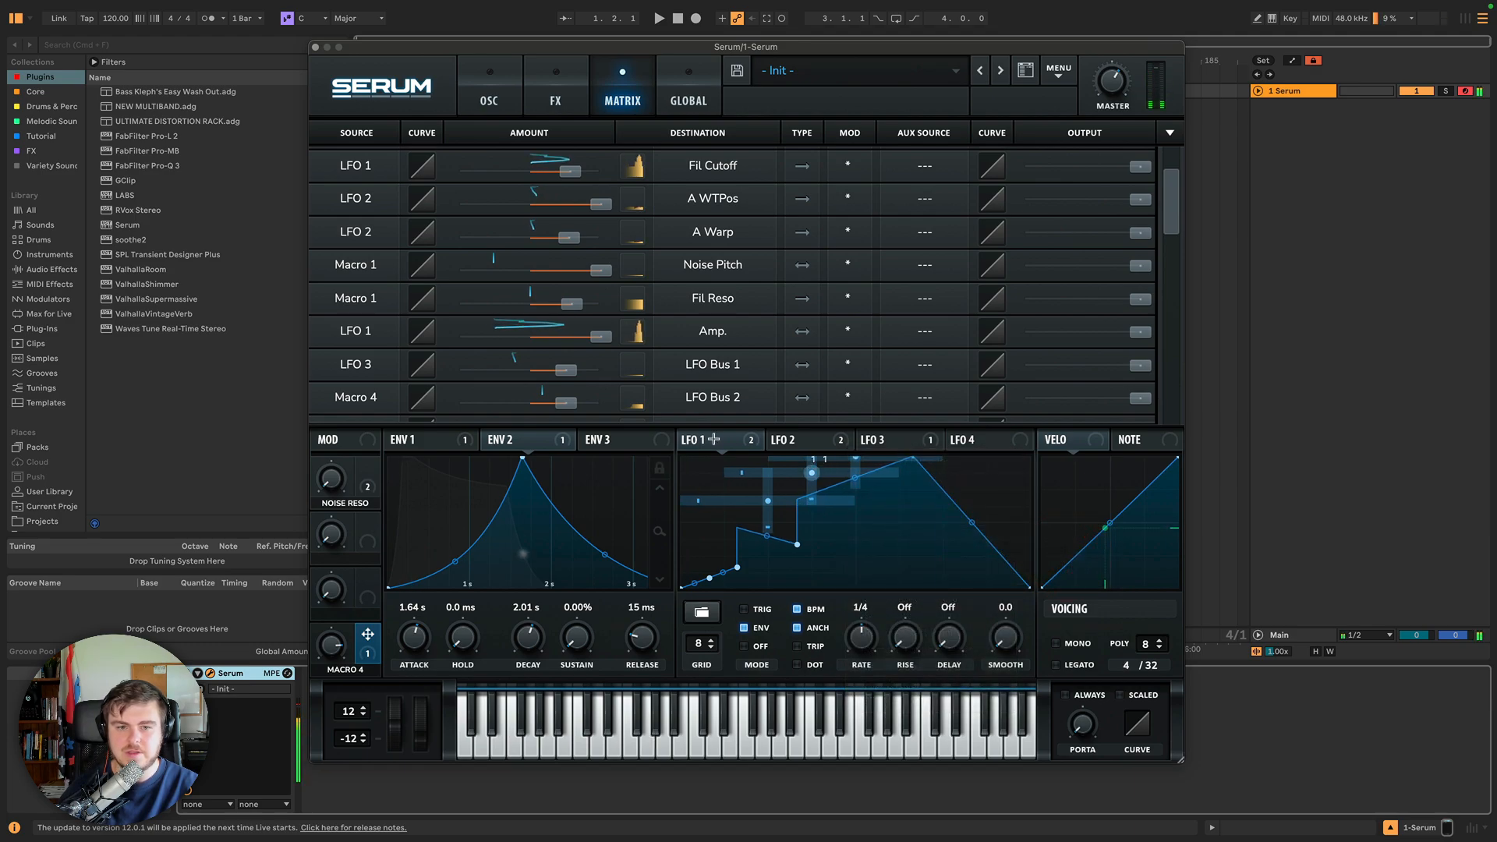
drag(1173, 210, 1173, 225)
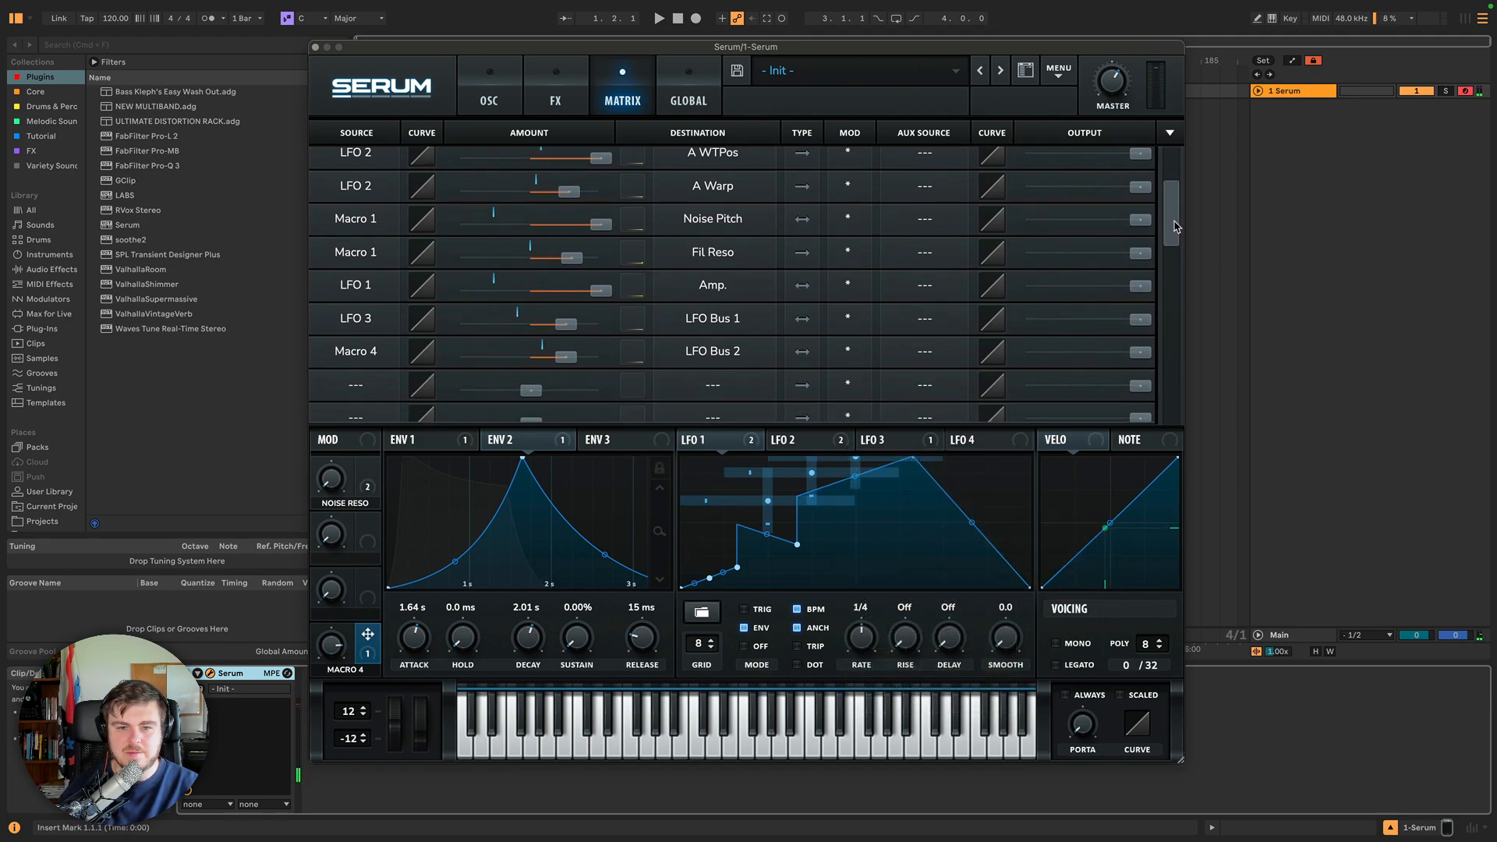
right_click(852, 458)
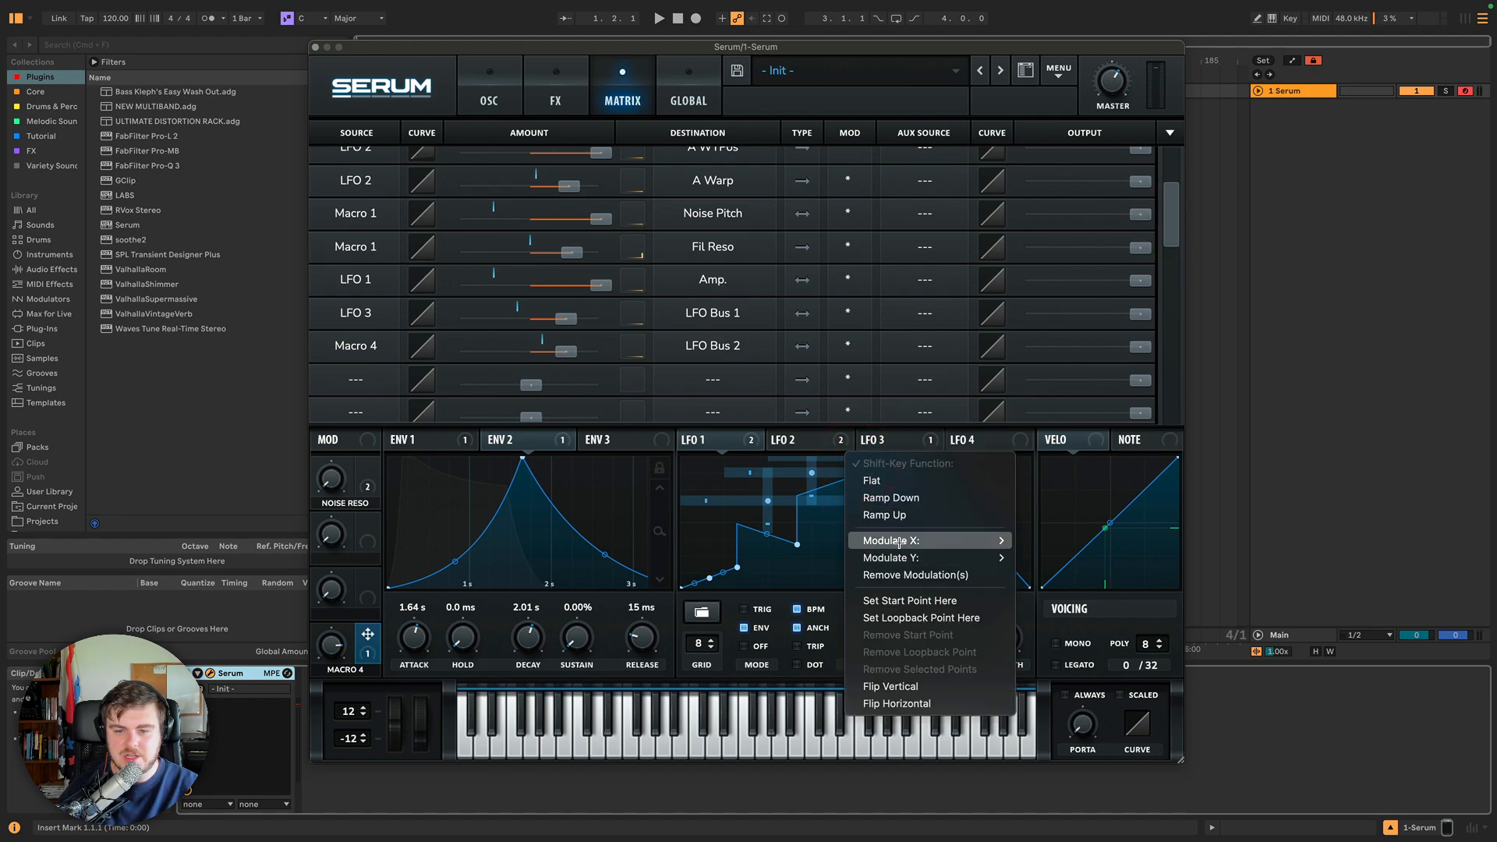
mouse_move(899, 540)
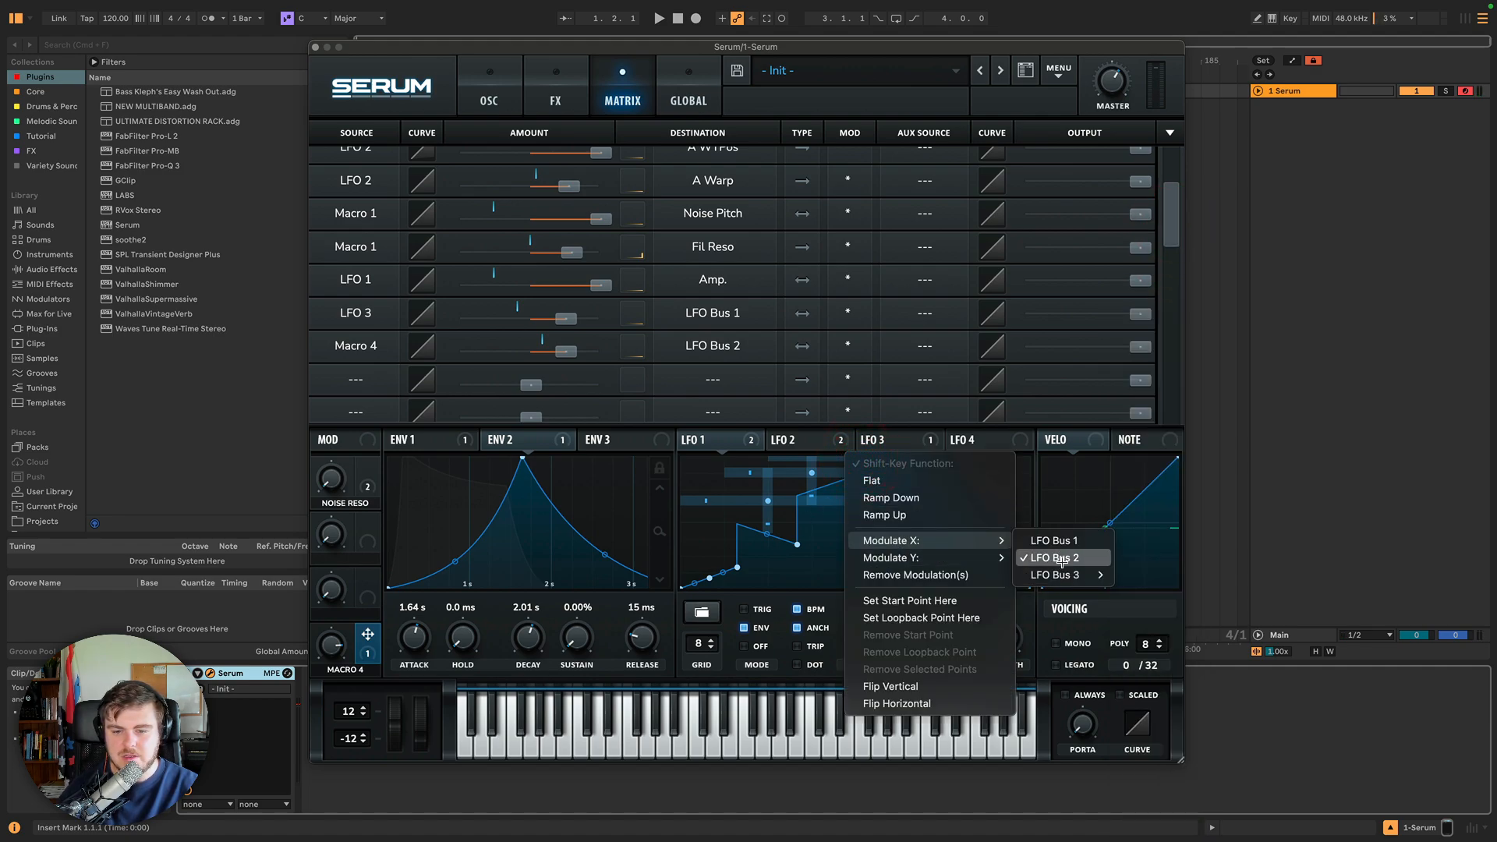
click(829, 470)
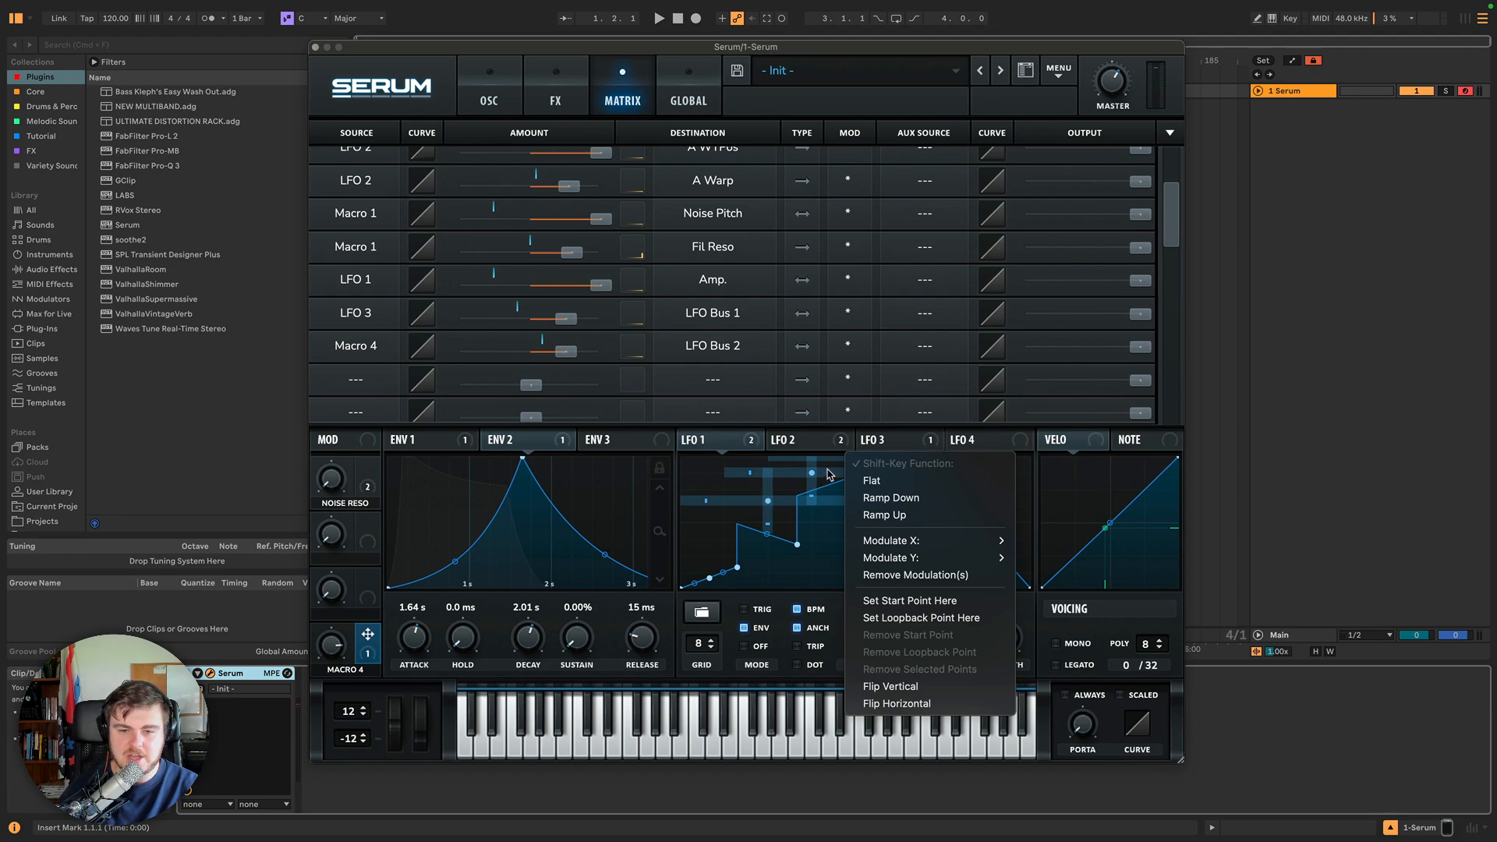
right_click(845, 453)
mouse_move(920, 536)
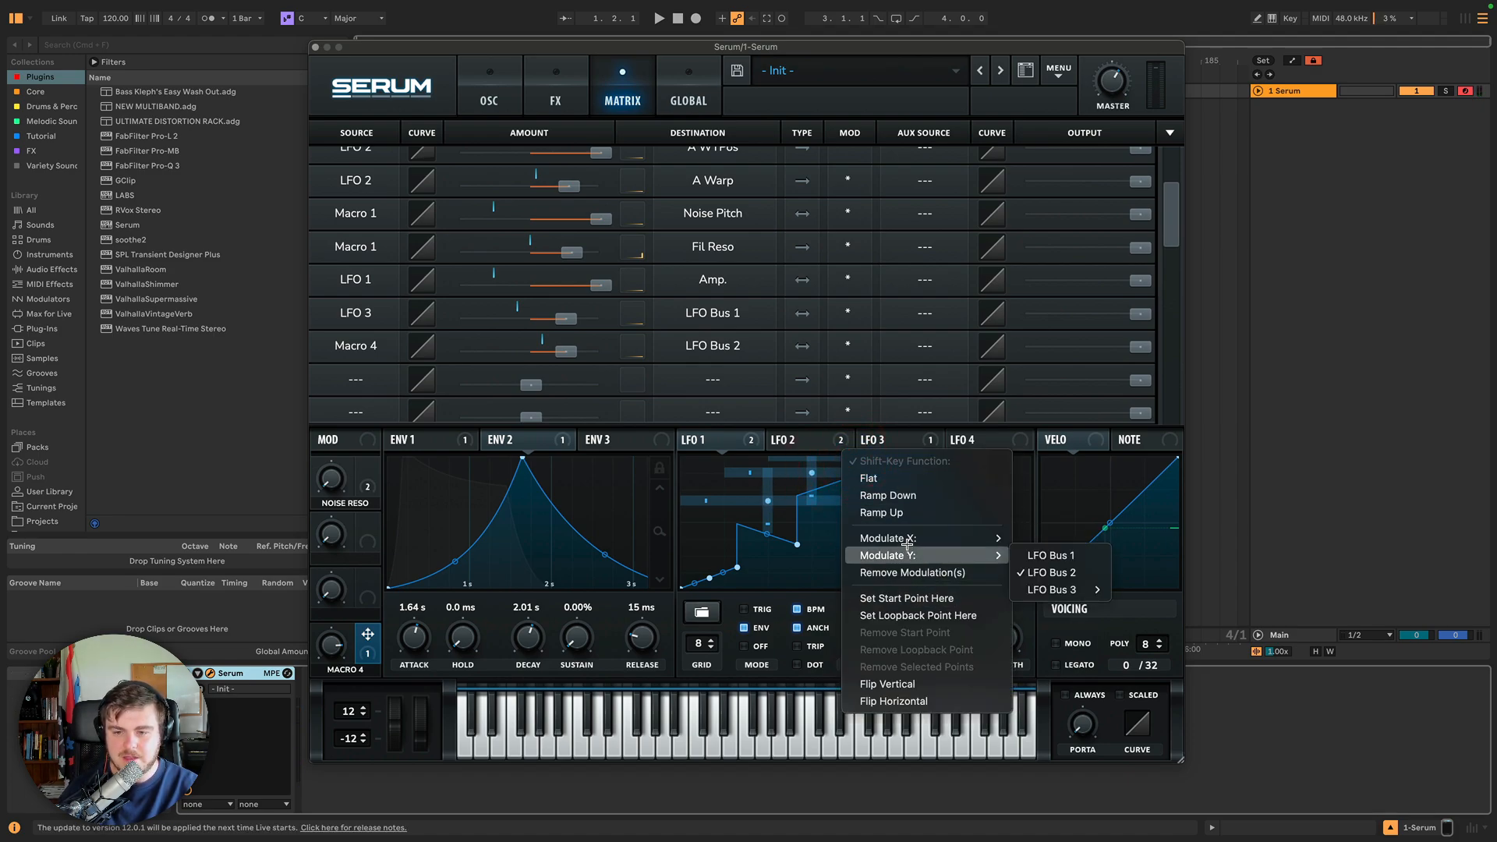
click(1061, 538)
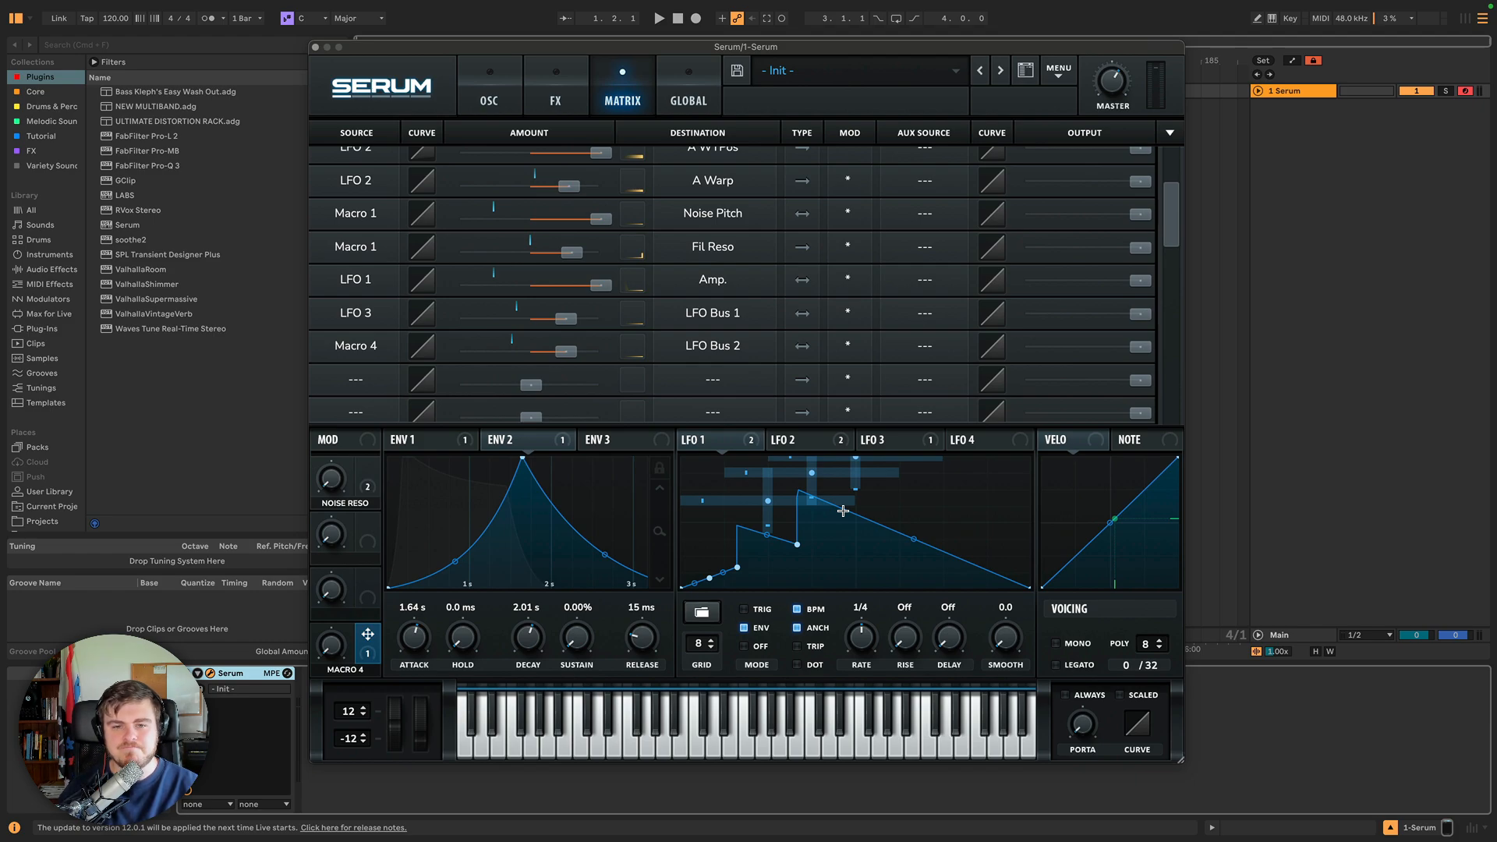
Route LFO 7 to LFO Bus 1 in the next empty modulation matrix slot.
click(713, 340)
mouse_move(720, 474)
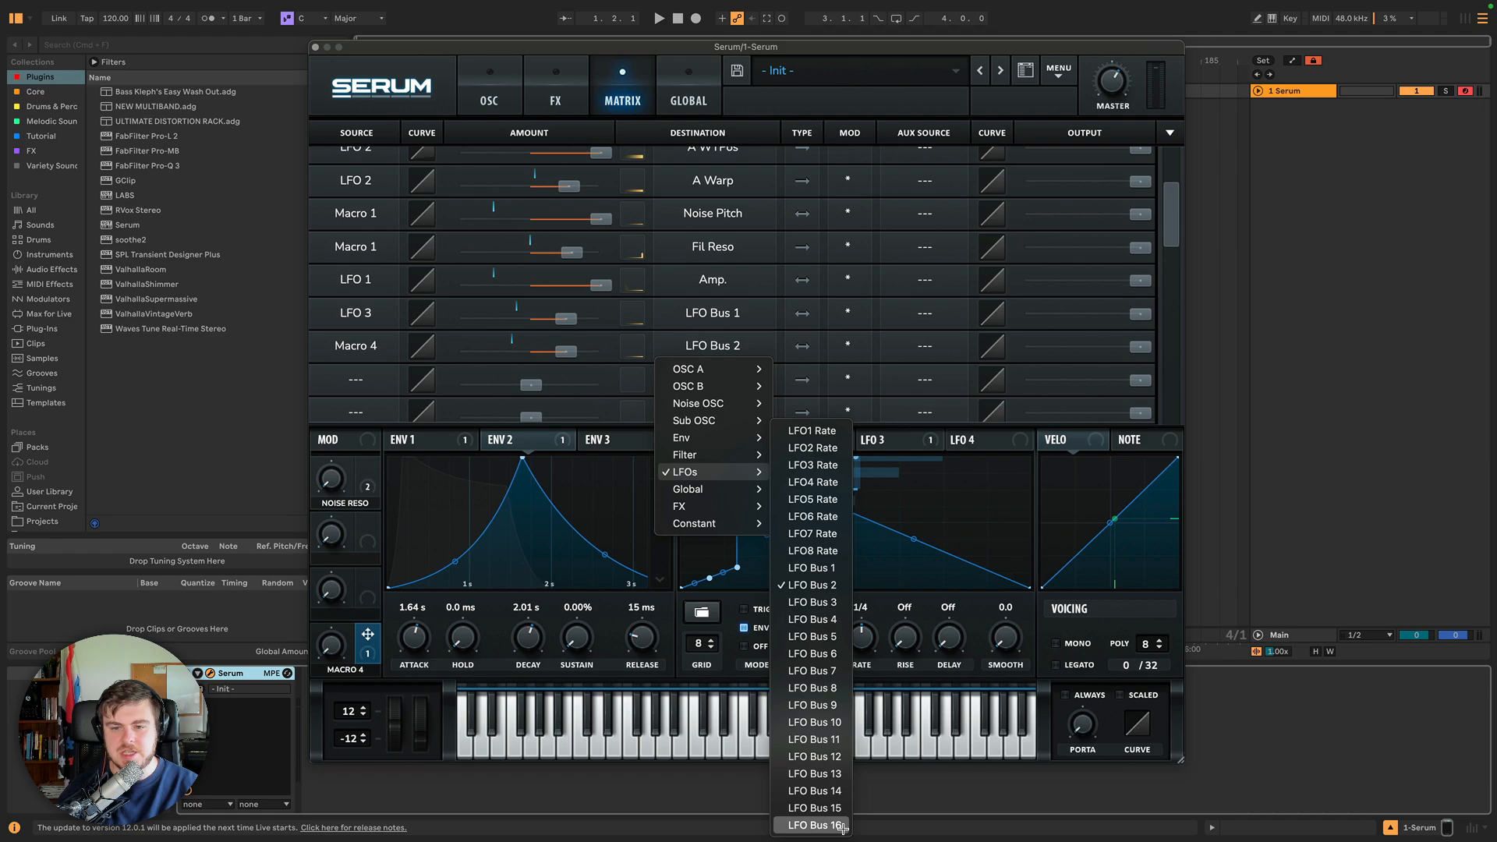
click(924, 447)
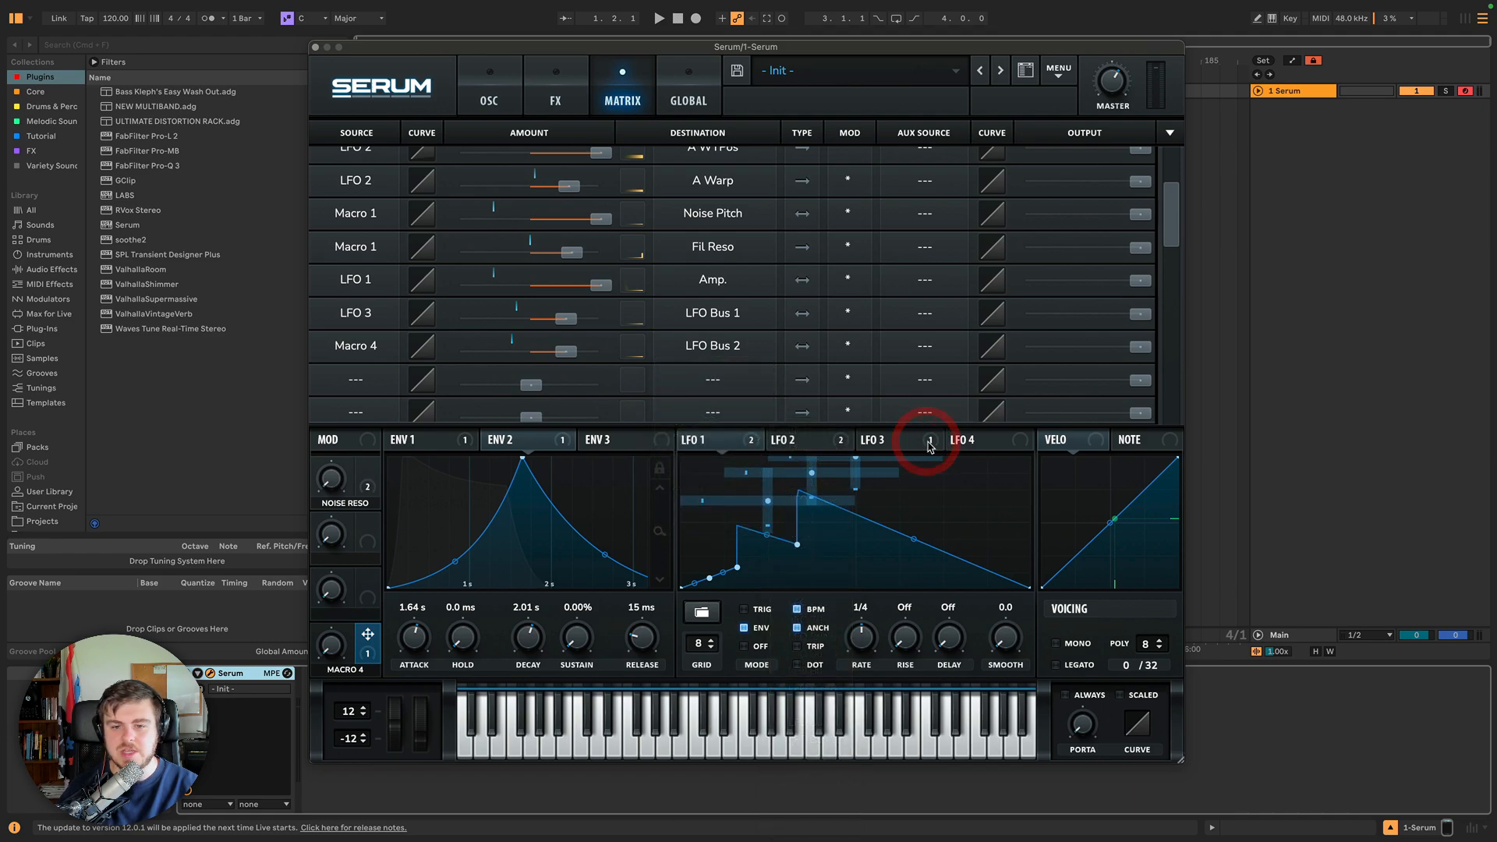
click(825, 440)
click(718, 442)
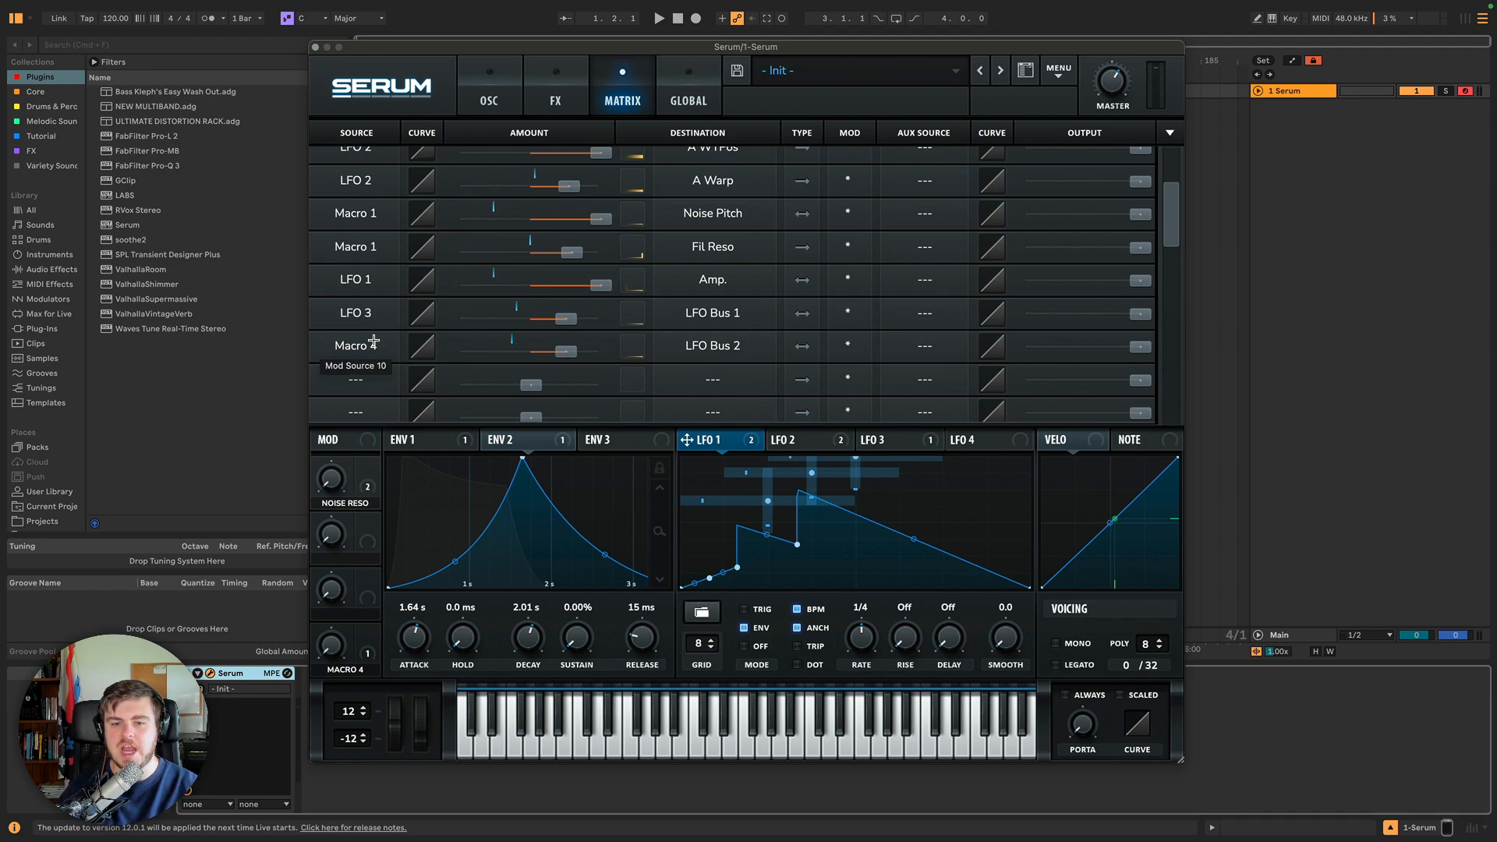
click(368, 383)
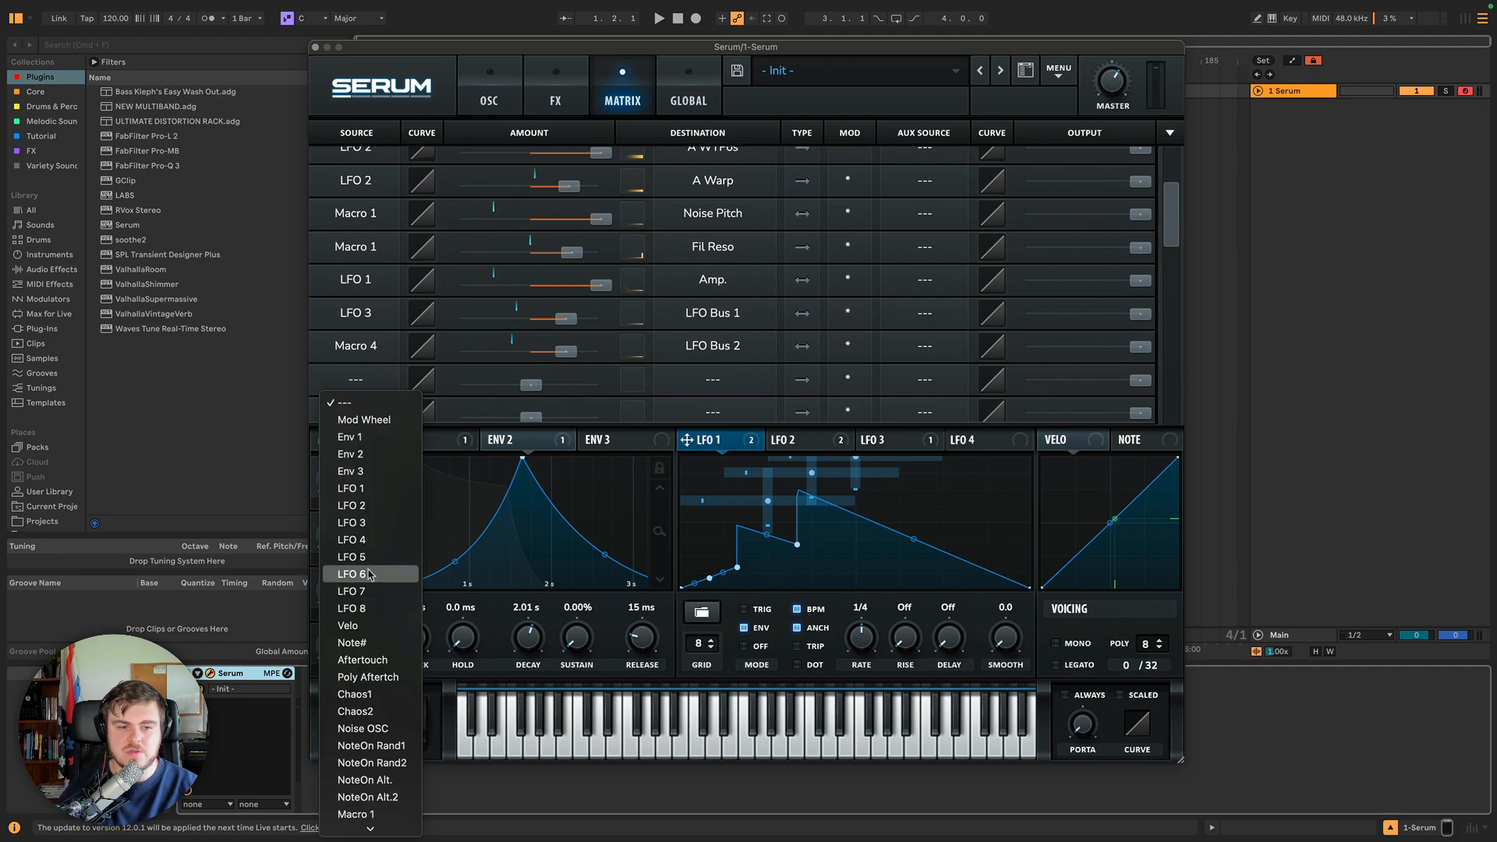
click(352, 591)
click(713, 379)
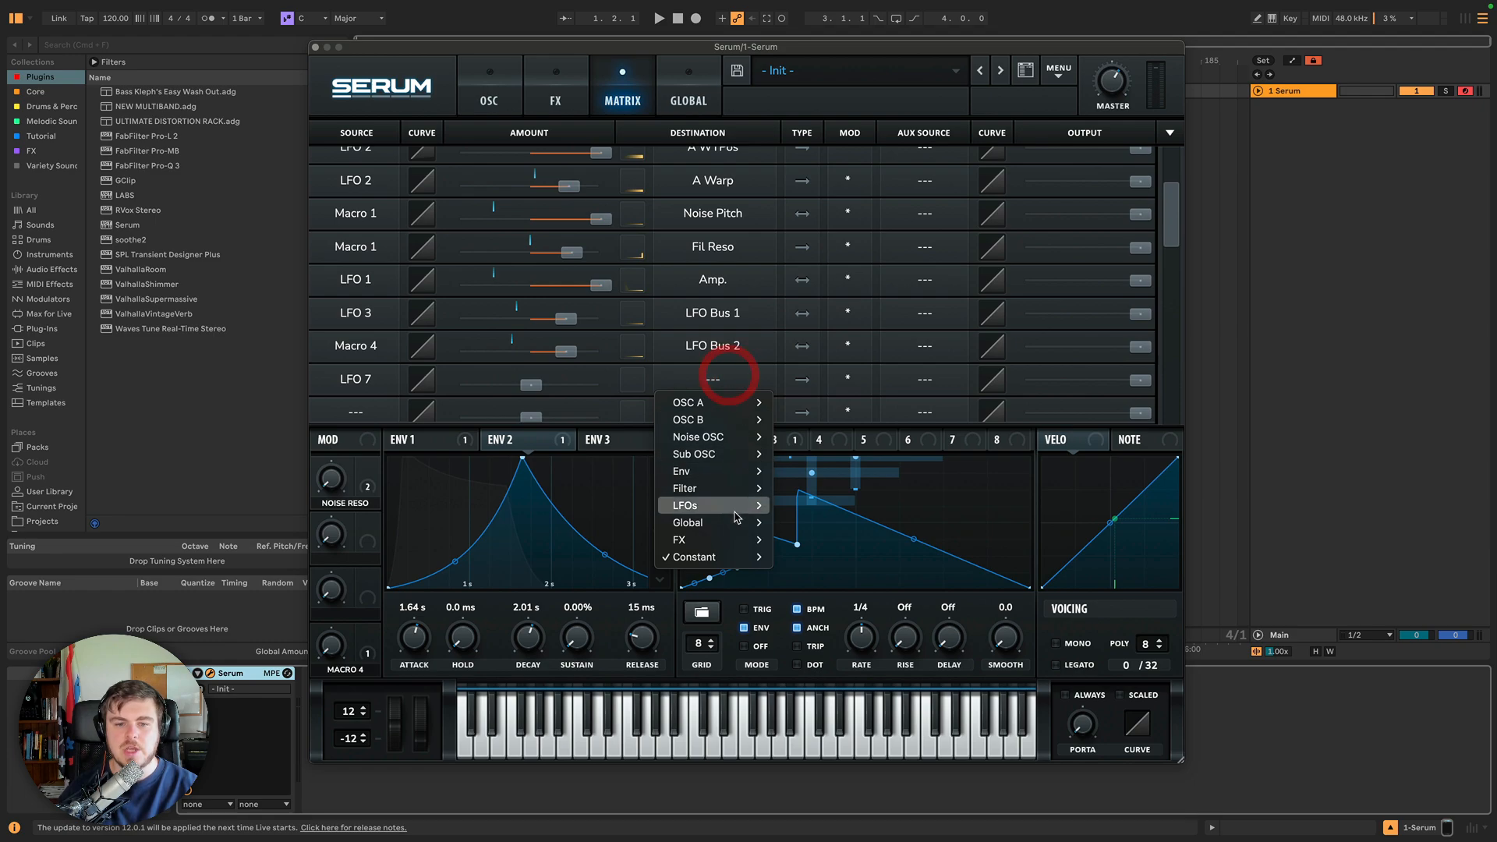
mouse_move(736, 515)
click(814, 568)
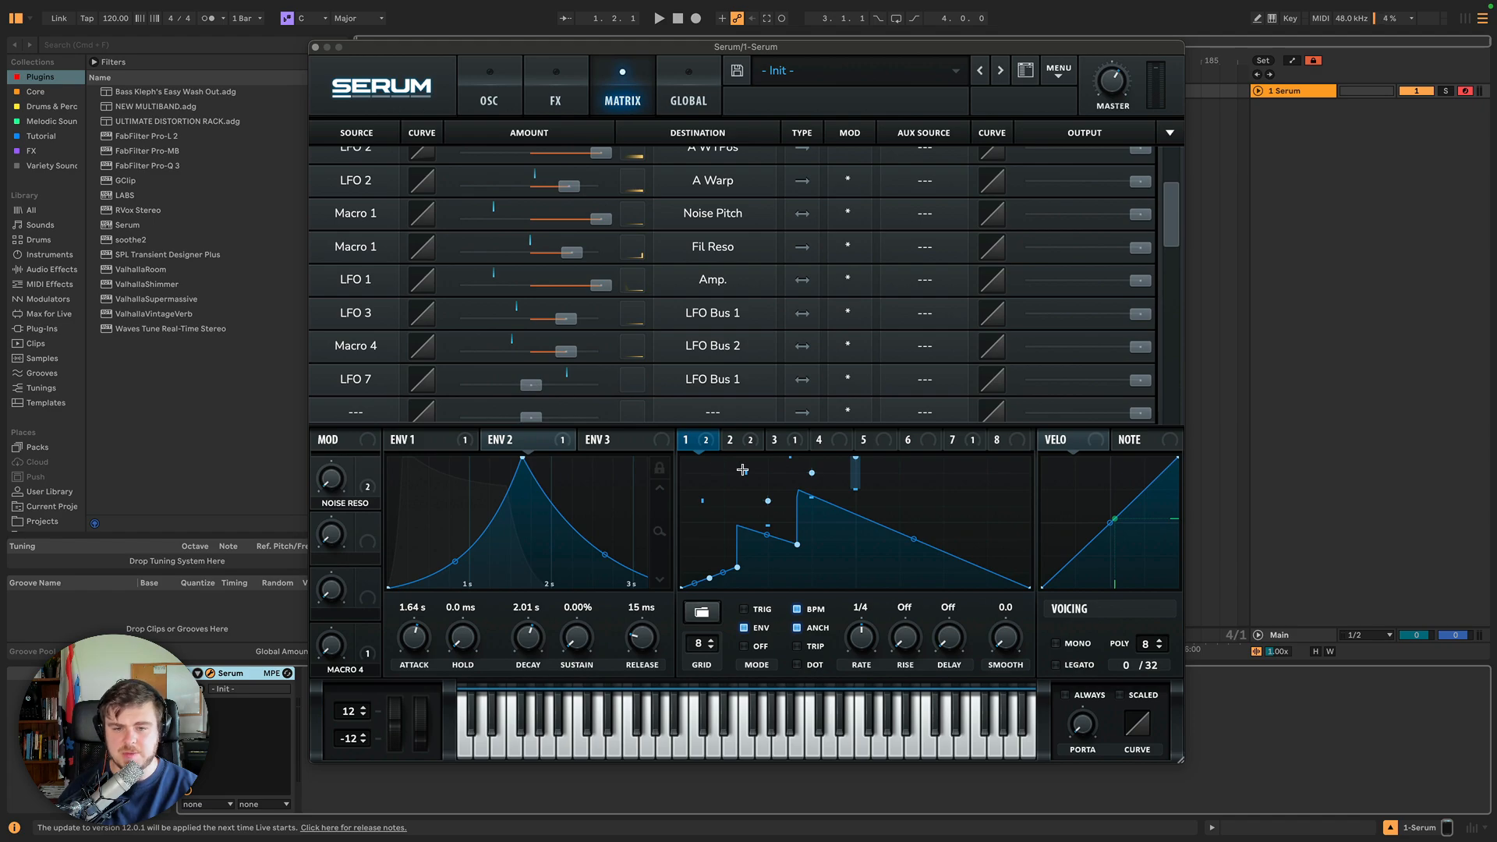
Raise the LFO 7 to LFO Bus 1 modulation amount and compare the shapes in the LFO tabs.
right_click(797, 473)
mouse_move(935, 554)
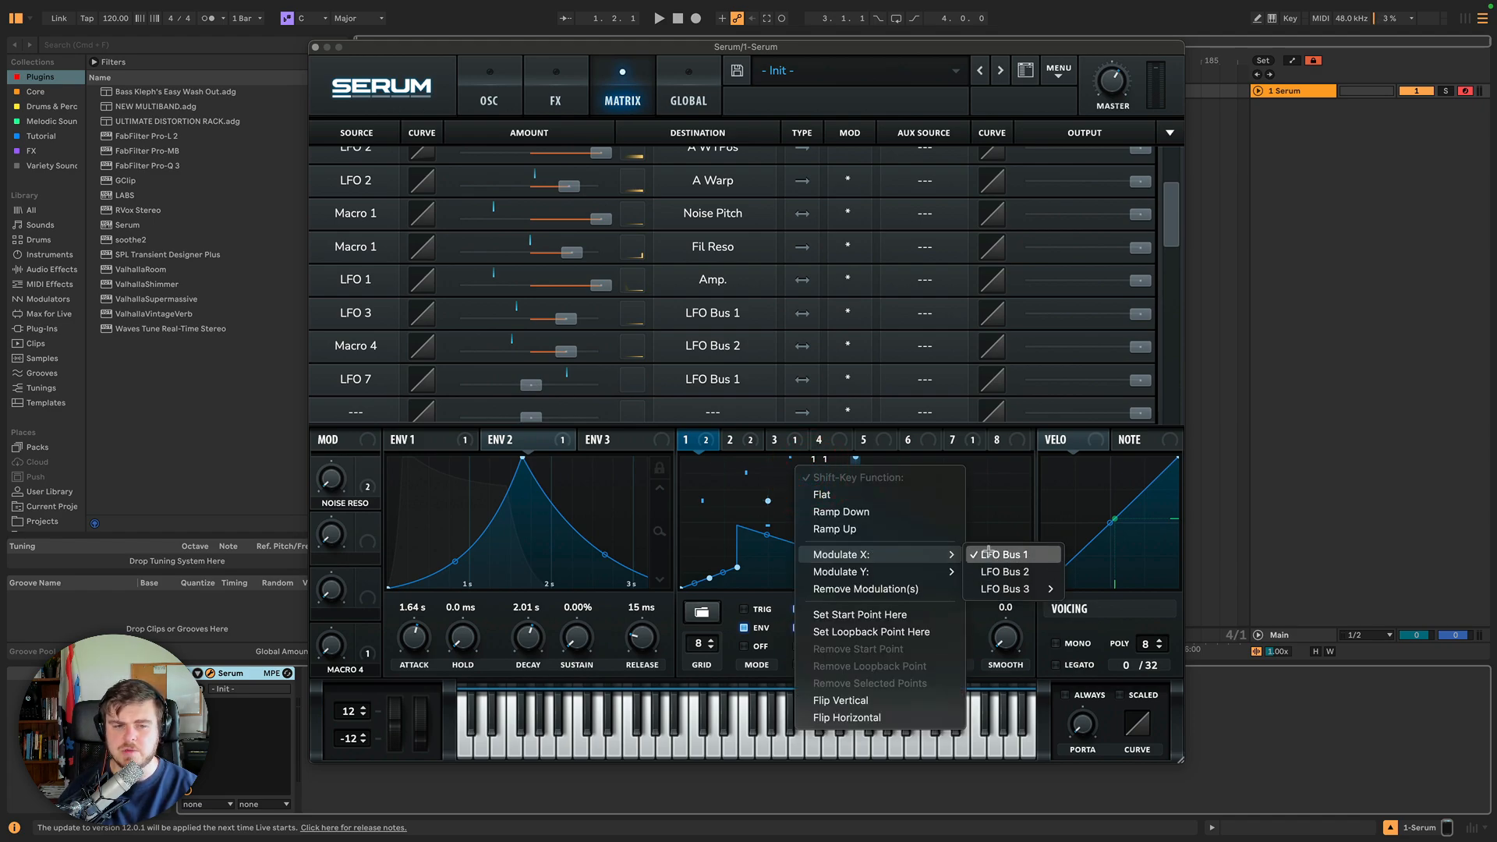
click(382, 386)
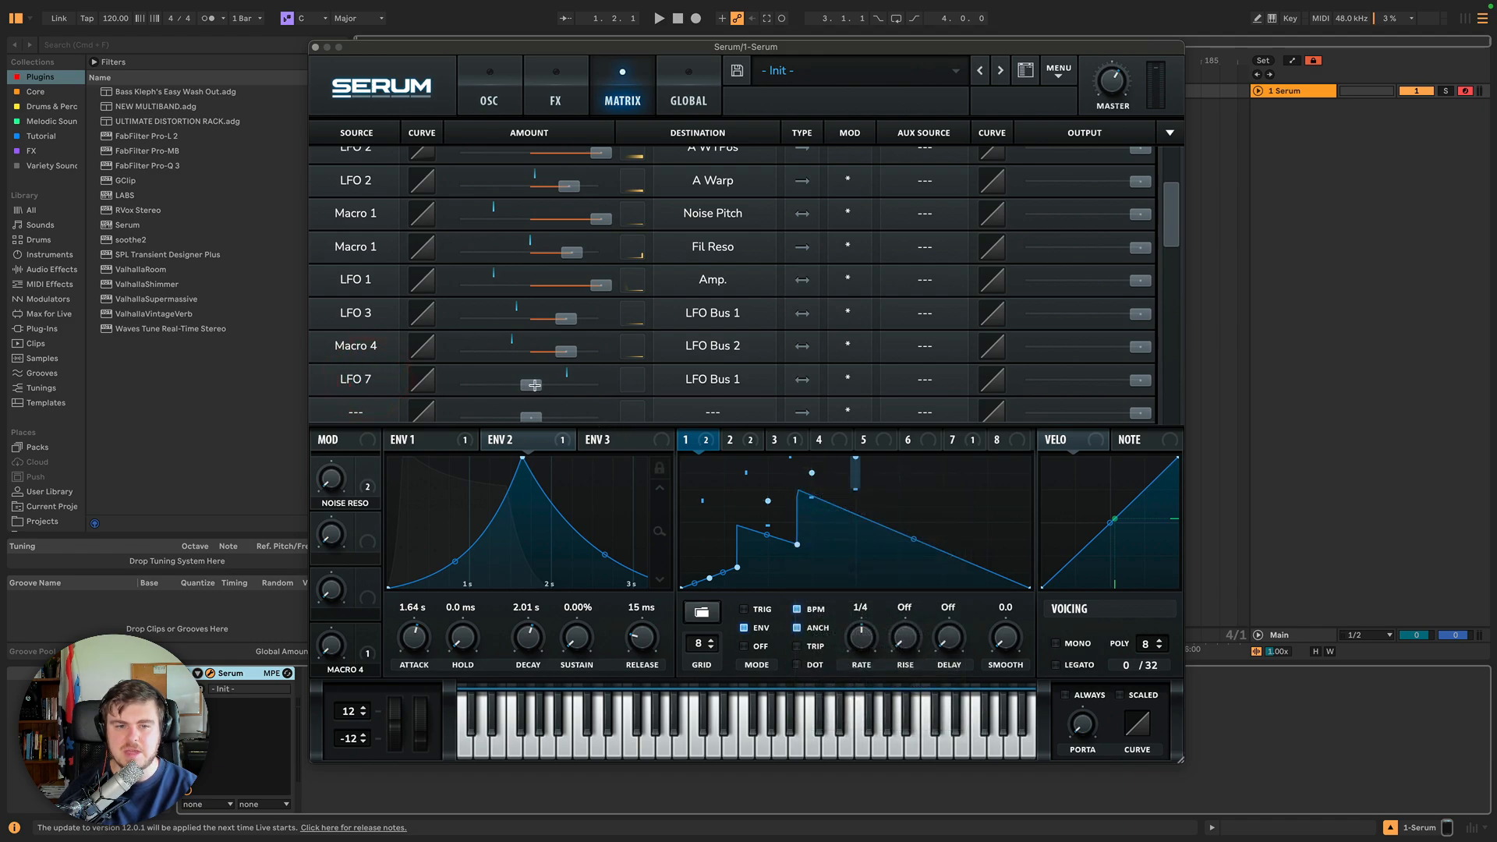
drag(534, 385, 613, 386)
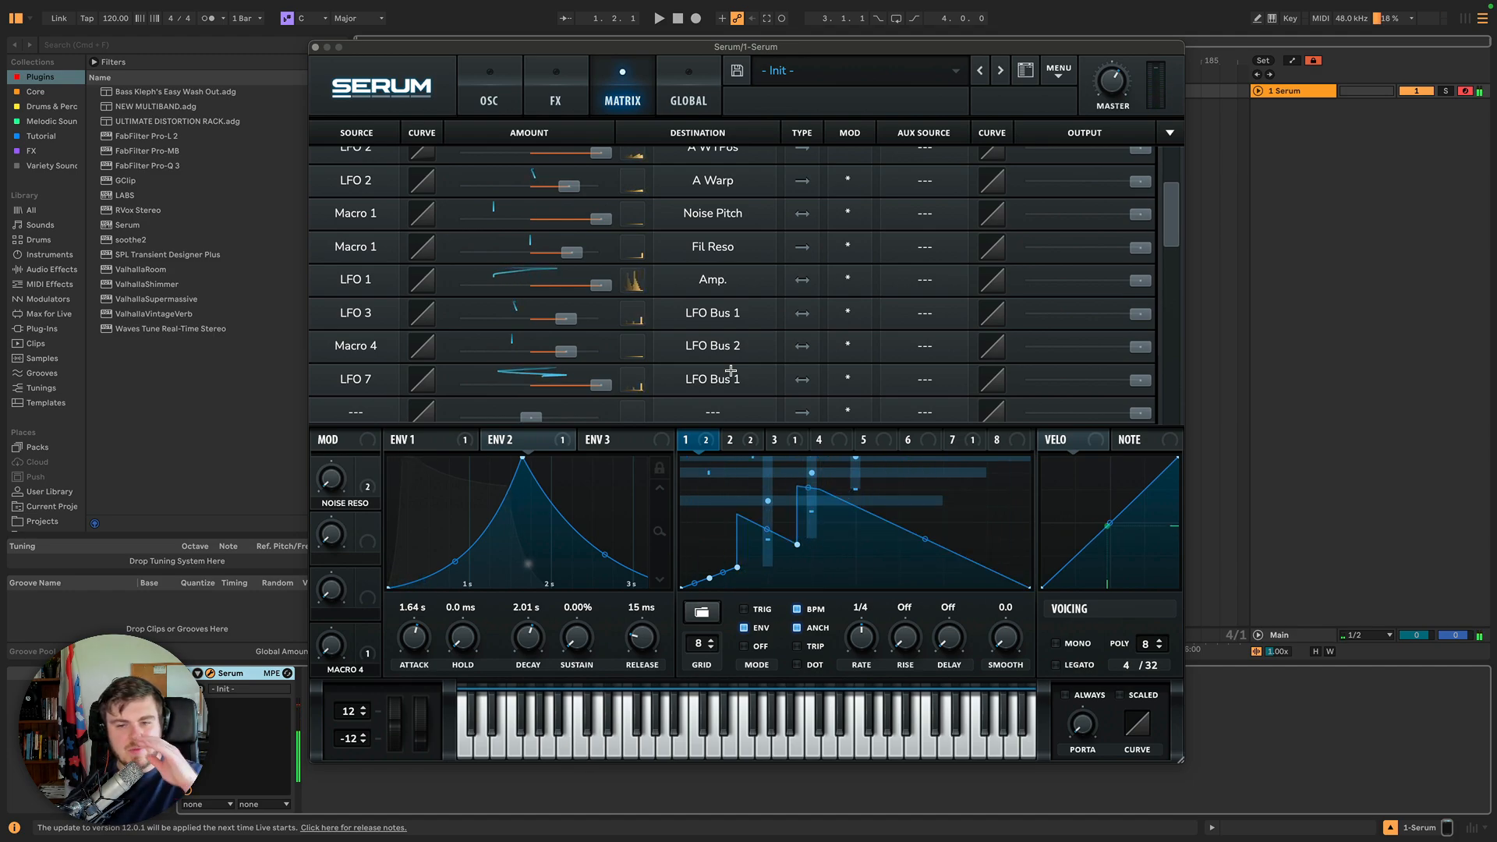
click(972, 439)
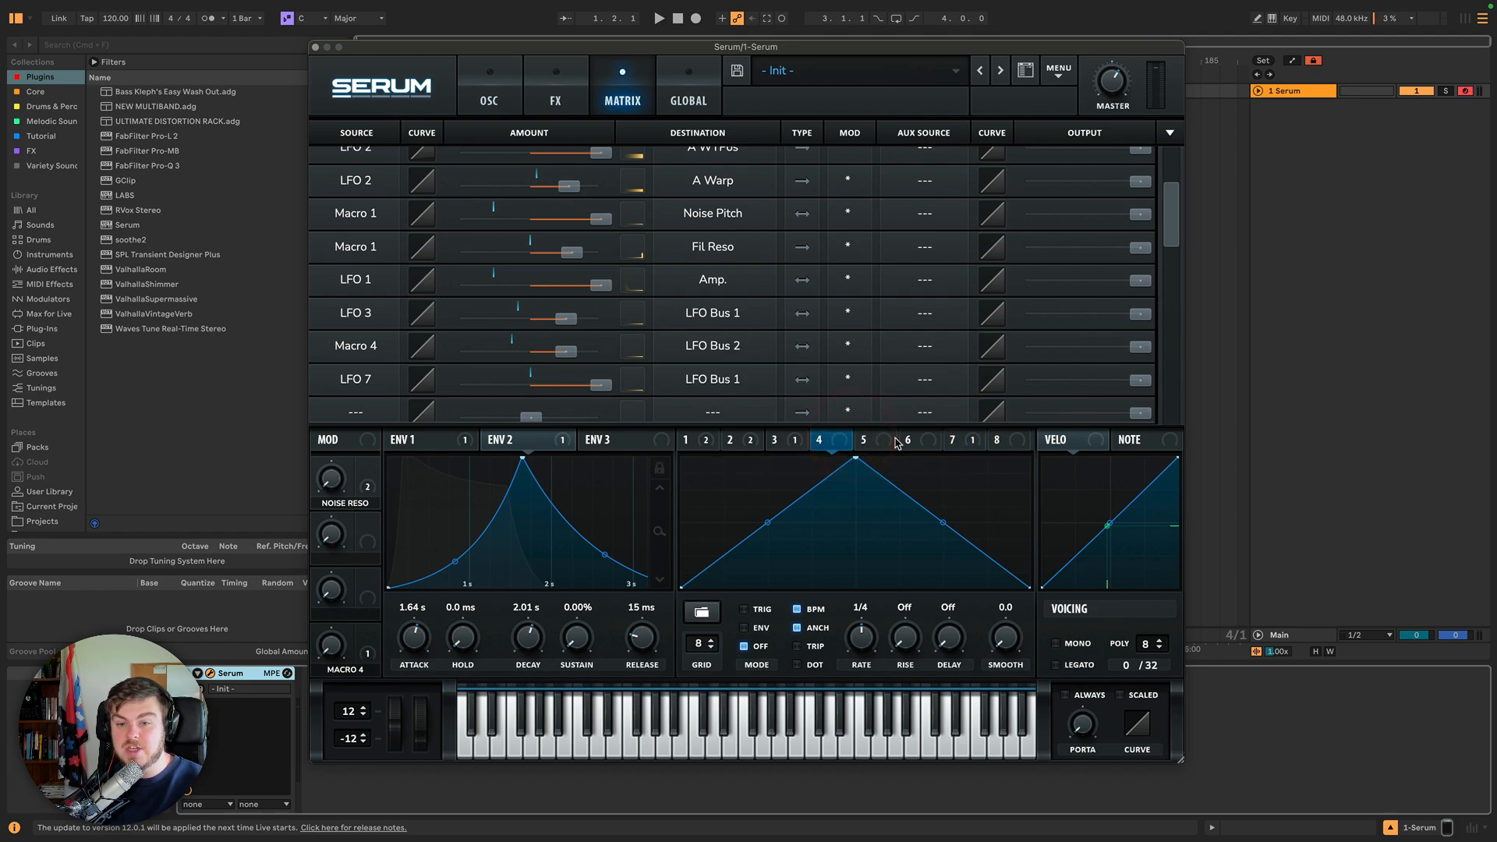
click(913, 440)
click(1016, 446)
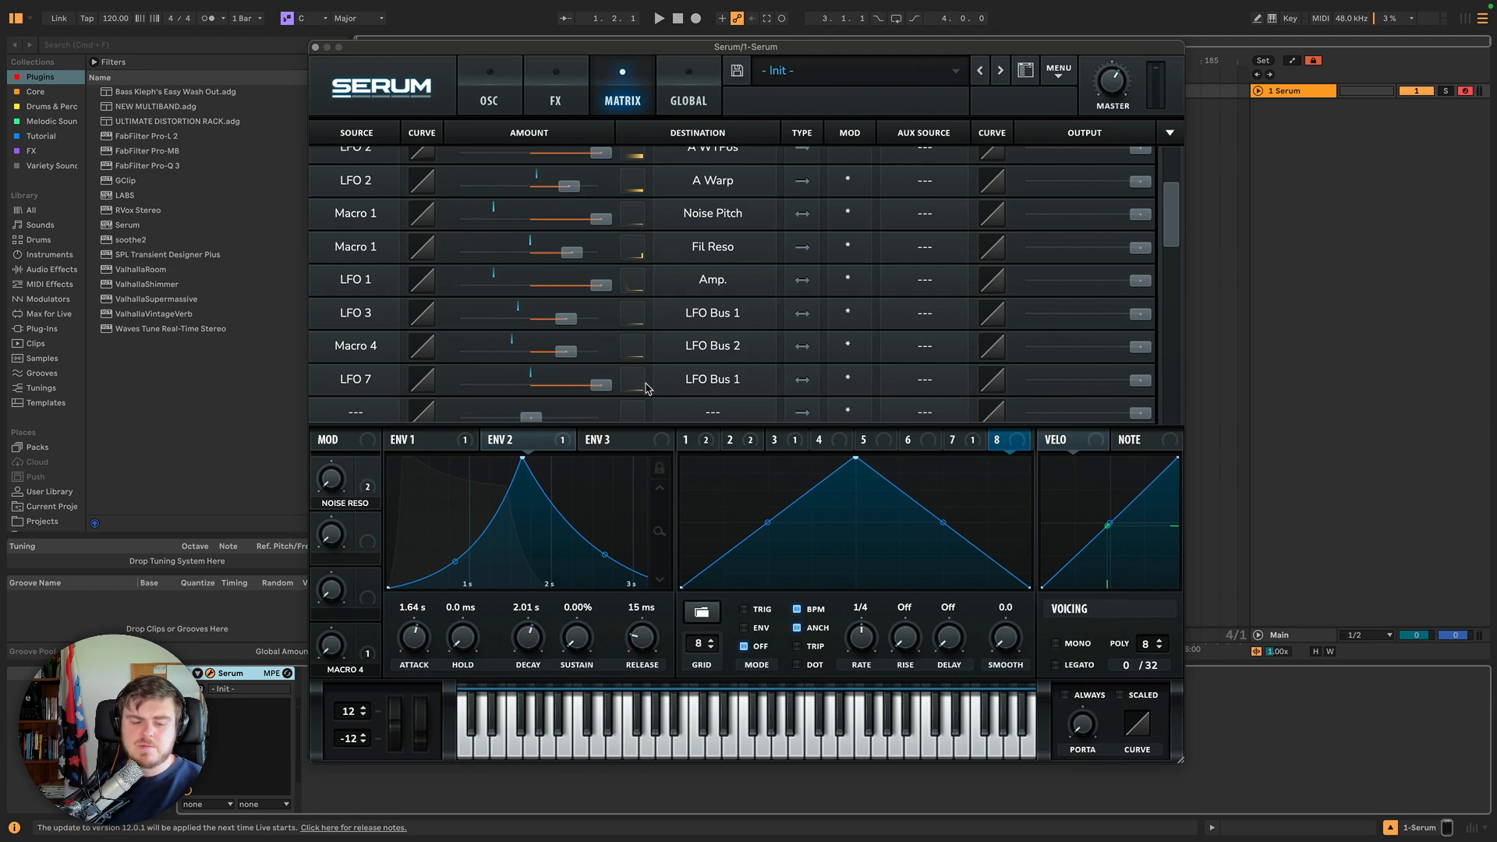
click(746, 441)
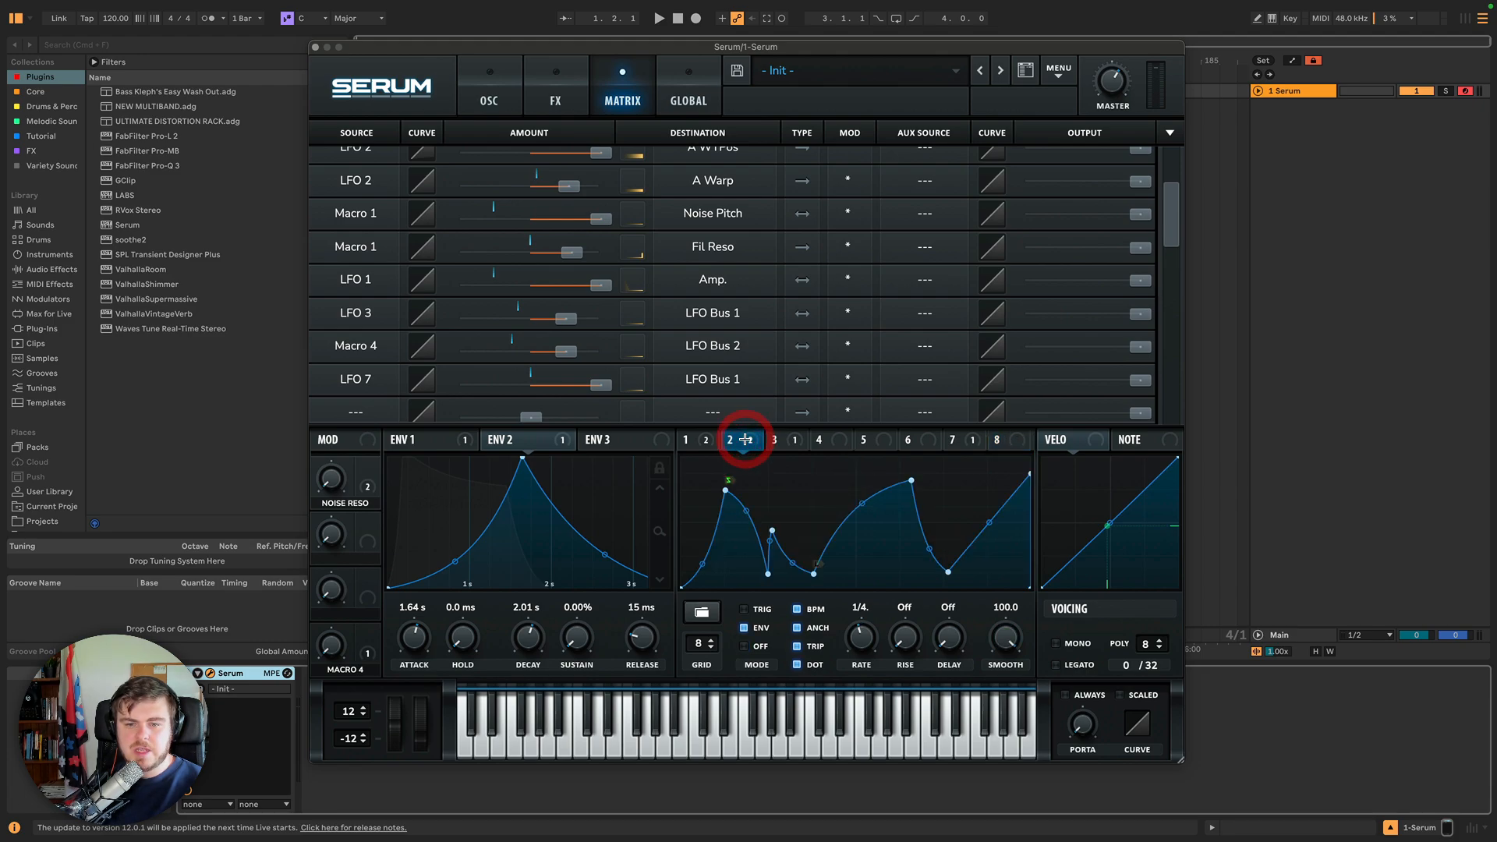
click(698, 440)
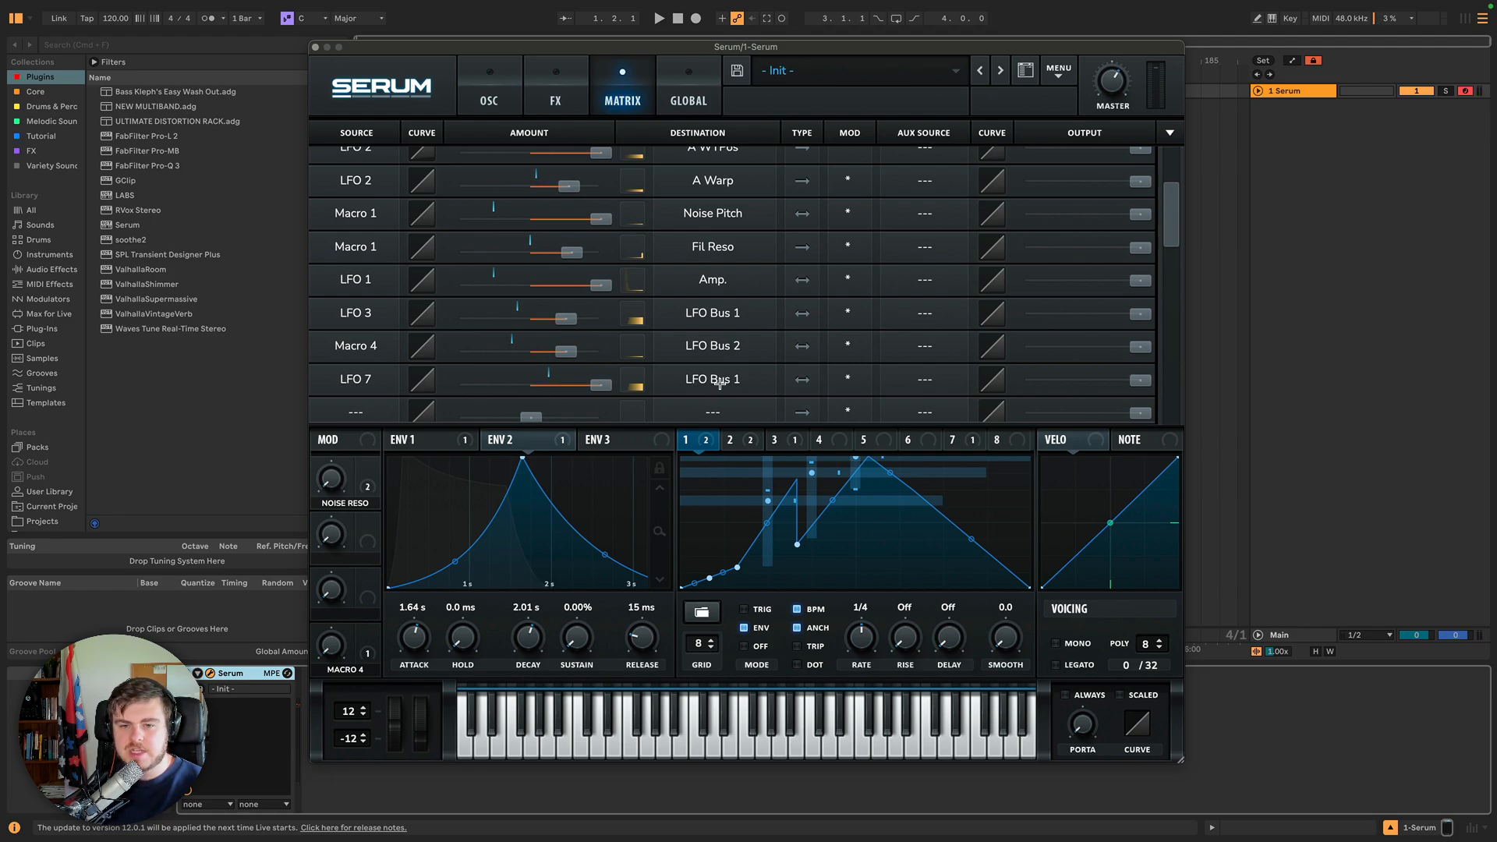
click(350, 411)
click(349, 411)
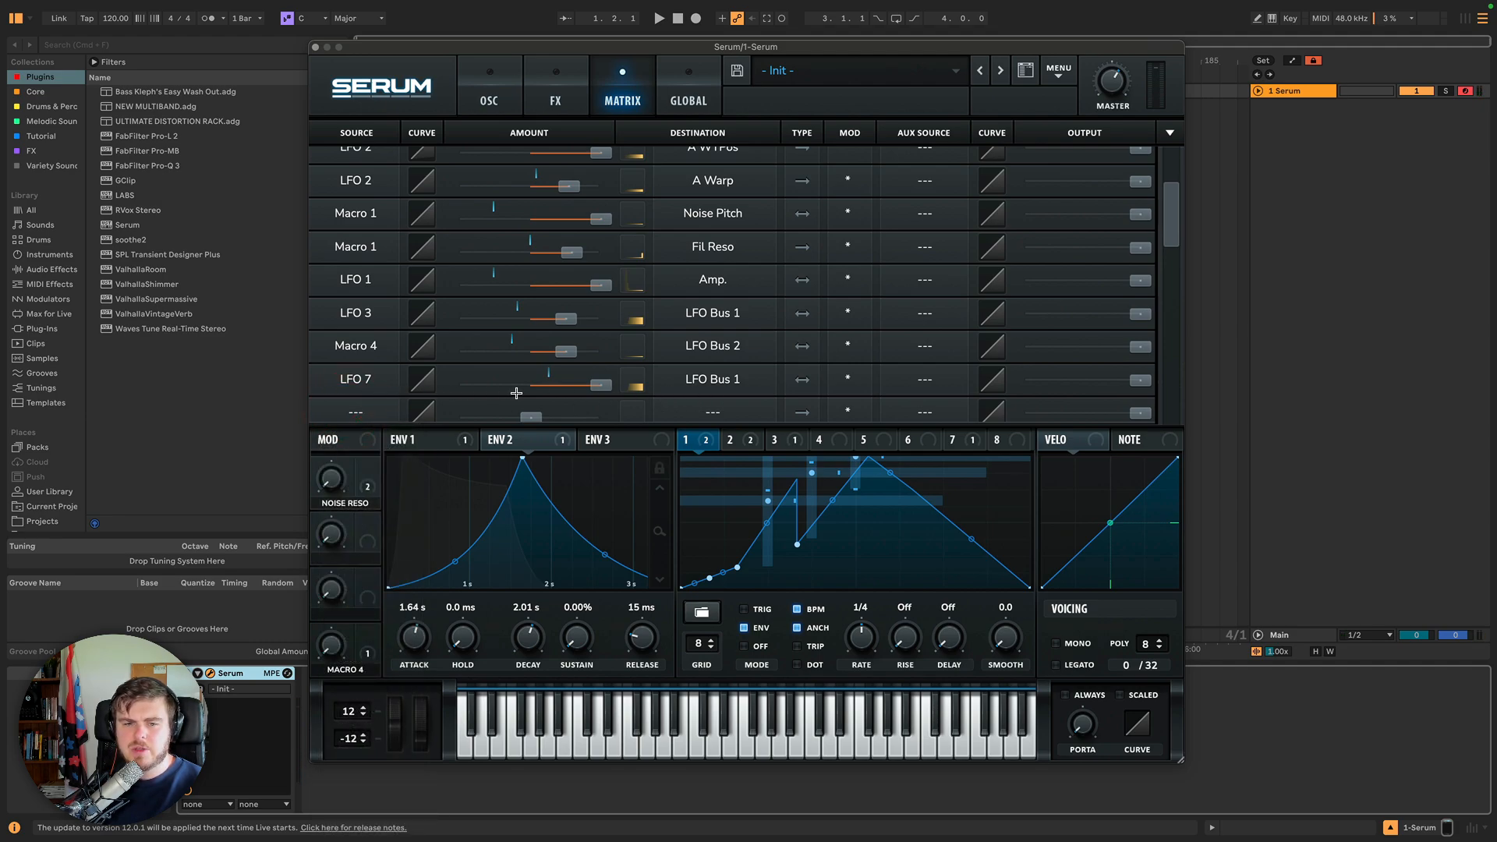
click(712, 406)
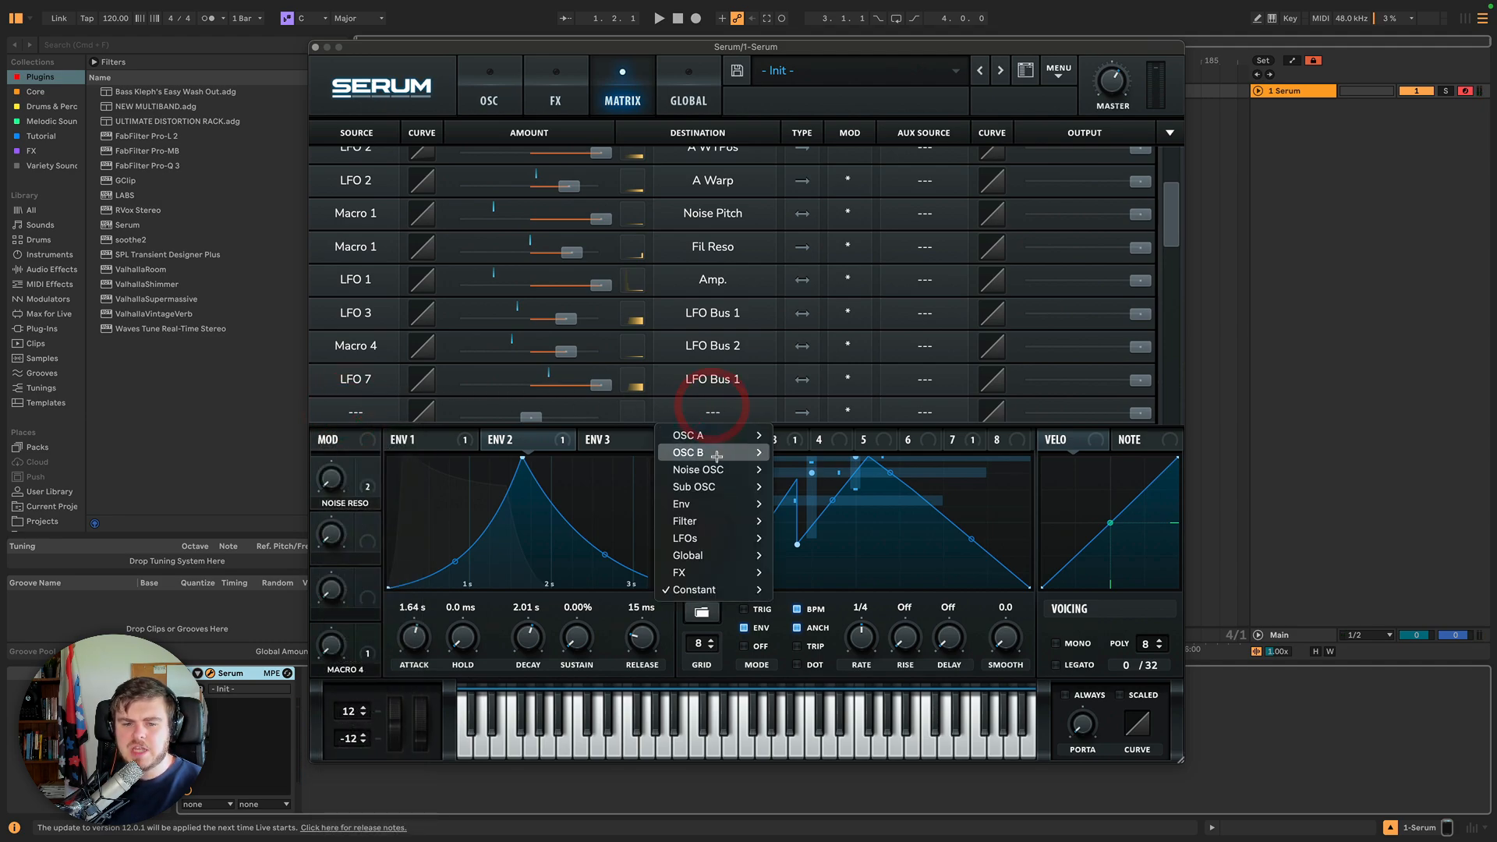
mouse_move(704, 538)
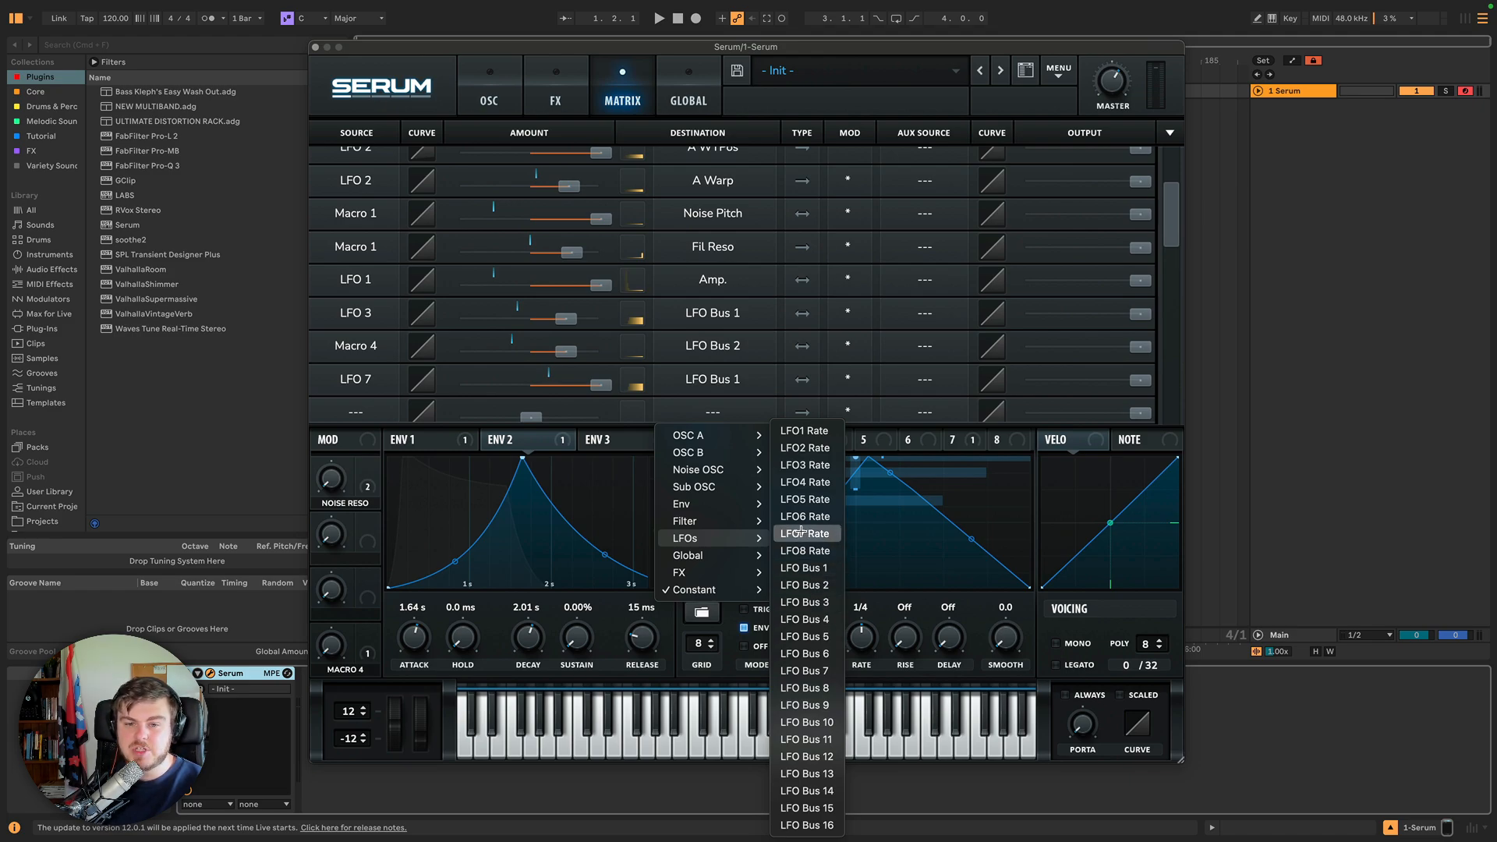
click(729, 415)
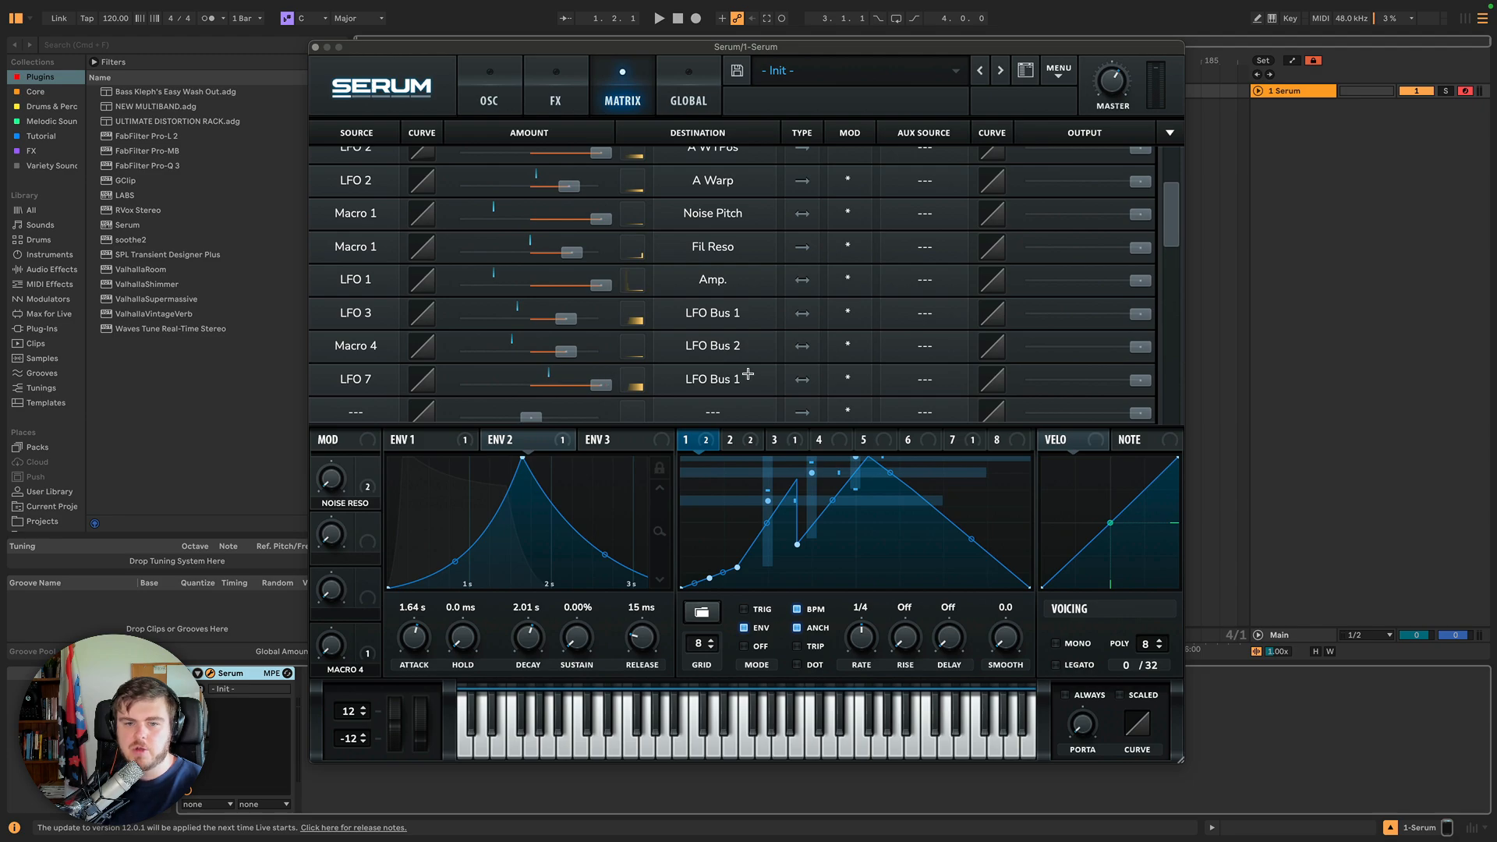
Set Macro 3 as the aux source of the LFO 7 slot and sweep Macro 3 down and back up.
click(924, 378)
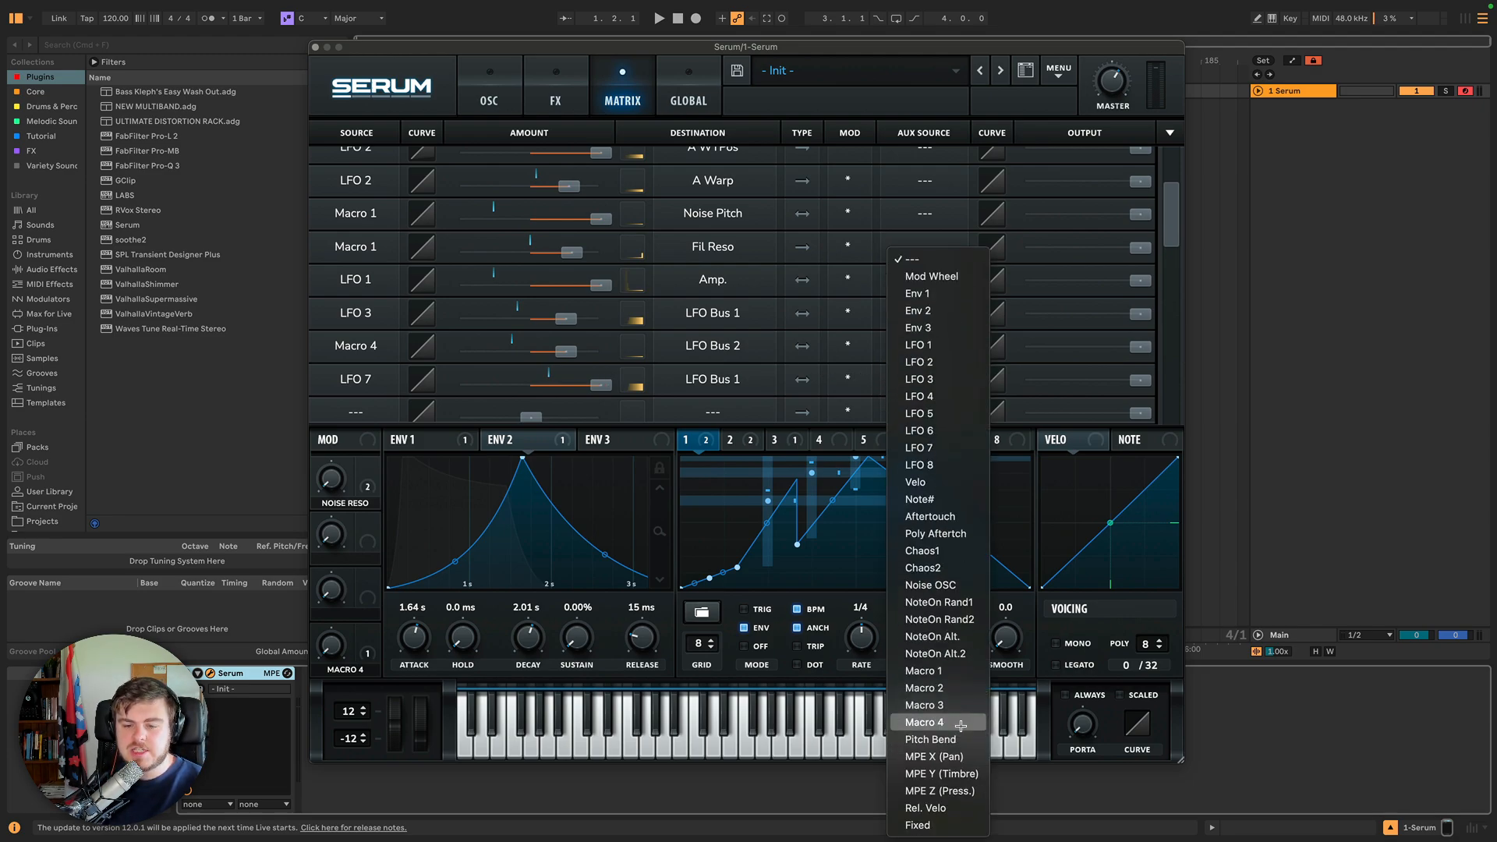
click(939, 705)
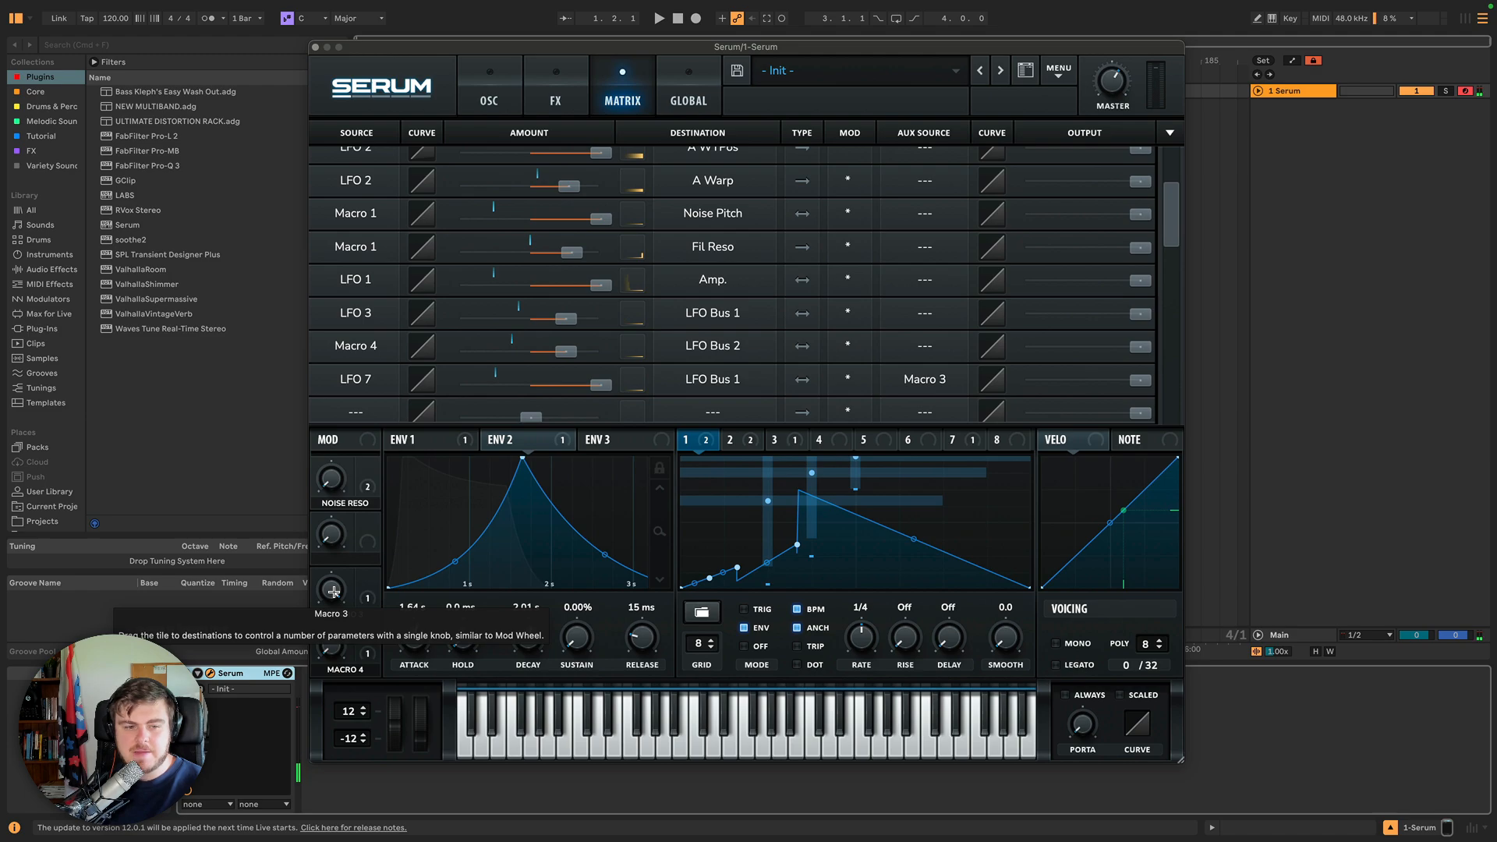
drag(333, 592, 318, 836)
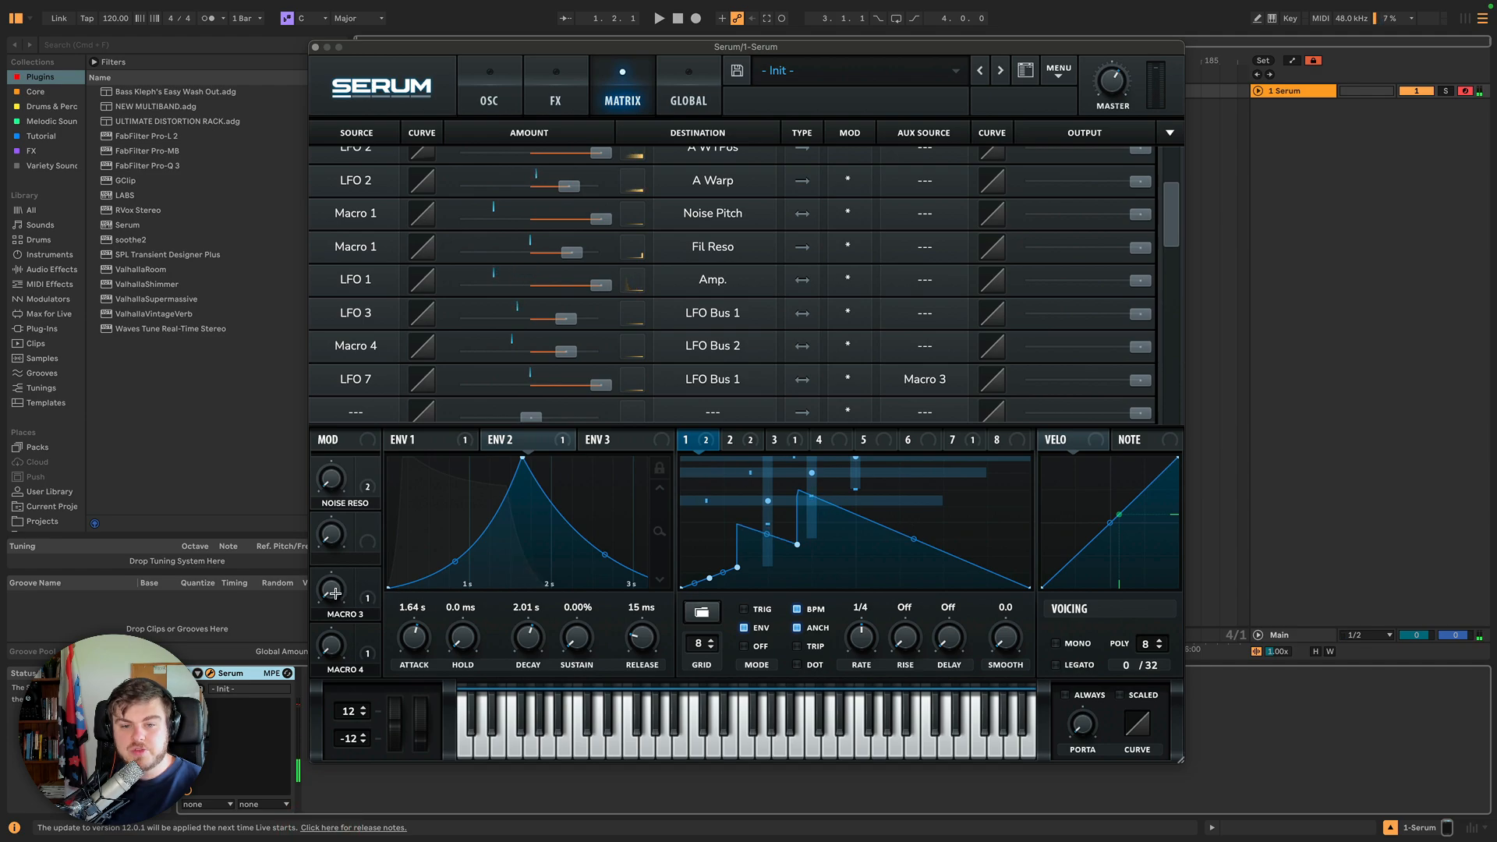
drag(335, 594, 332, 441)
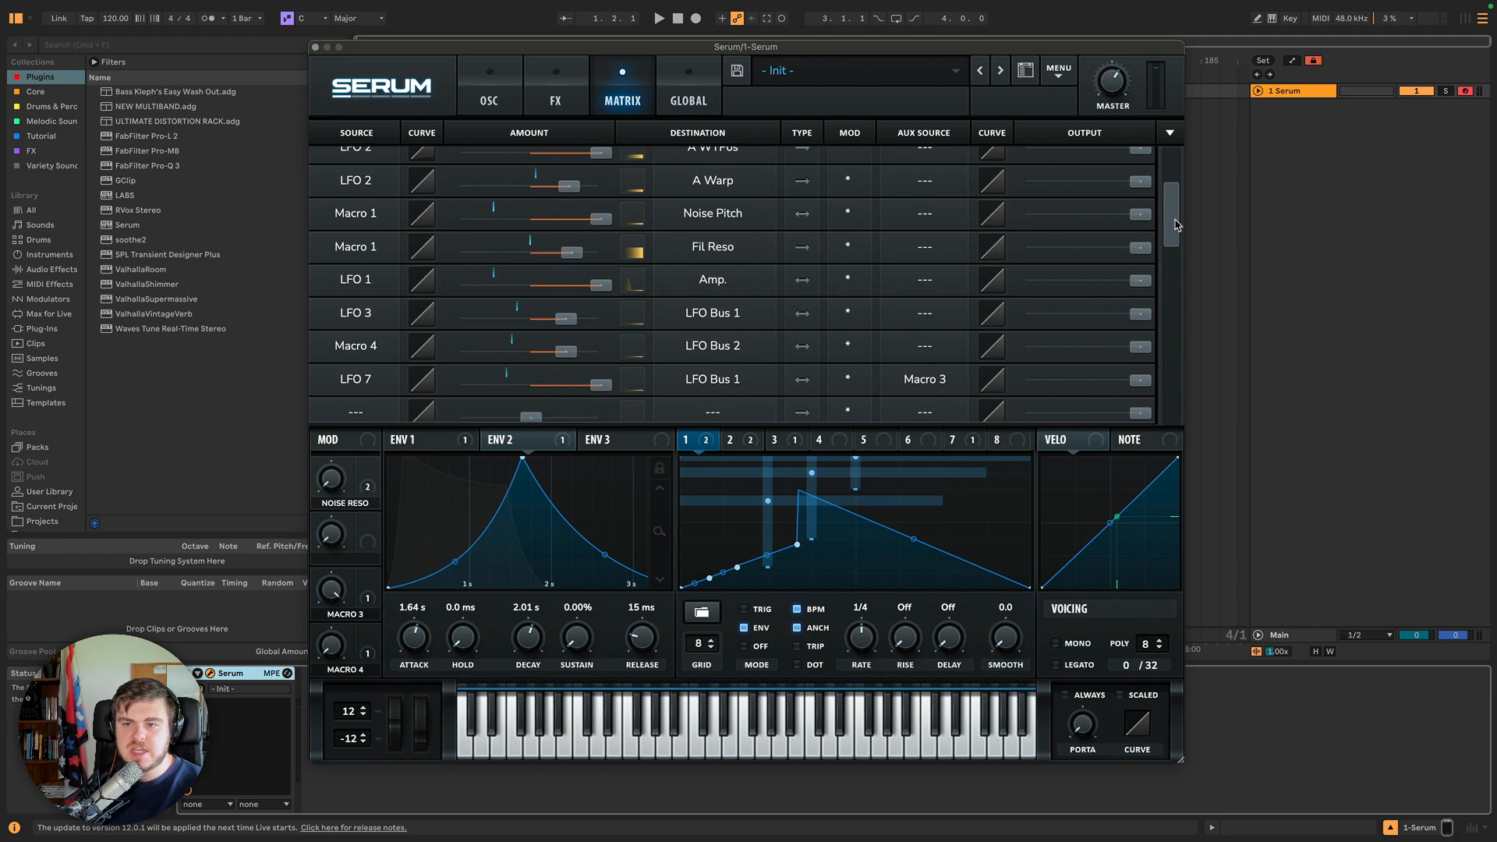
scroll(1177, 225, up, 5)
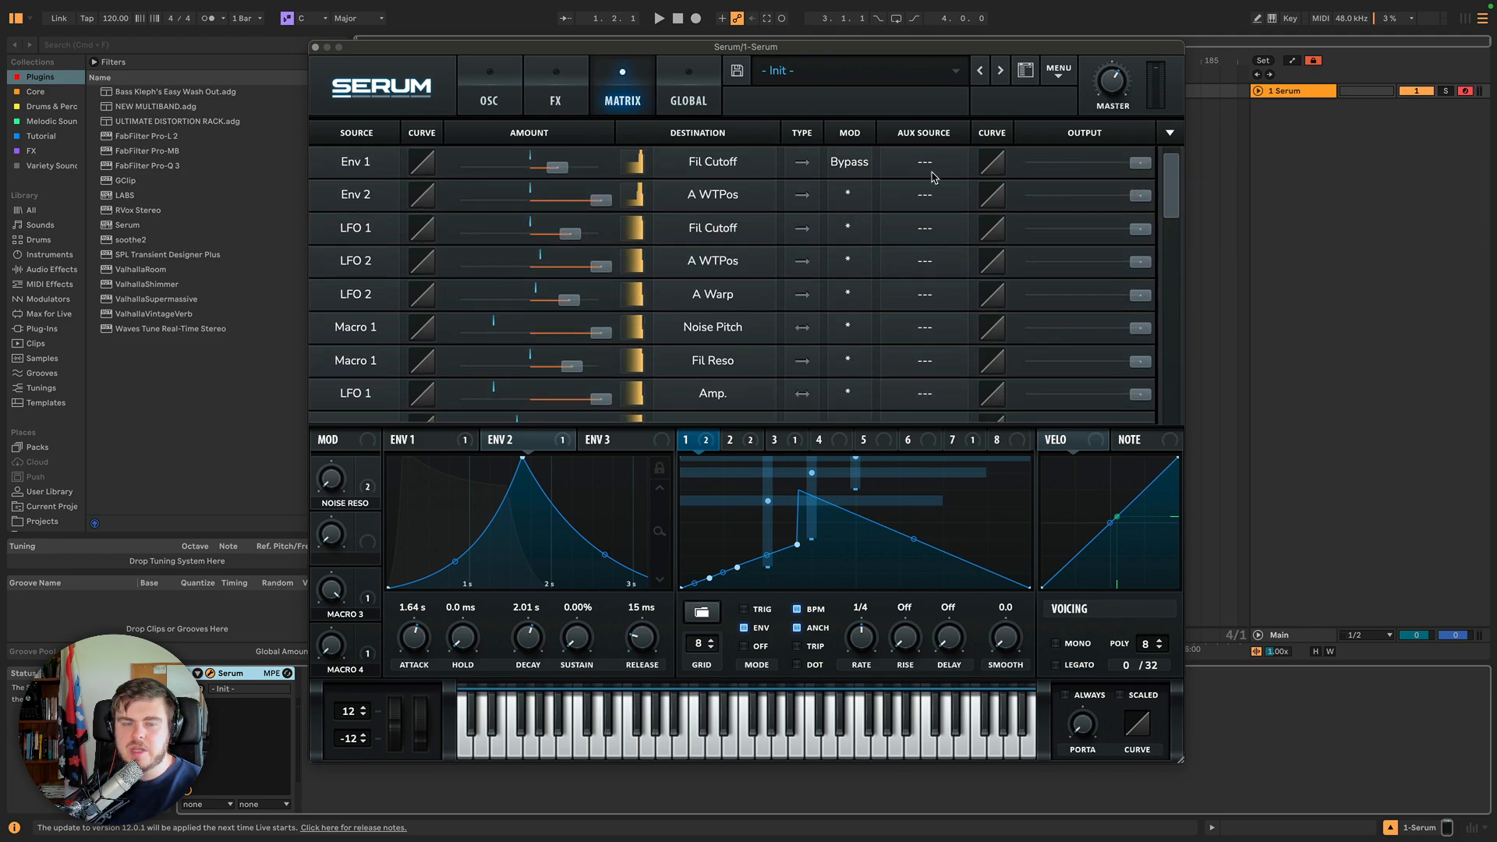
click(913, 166)
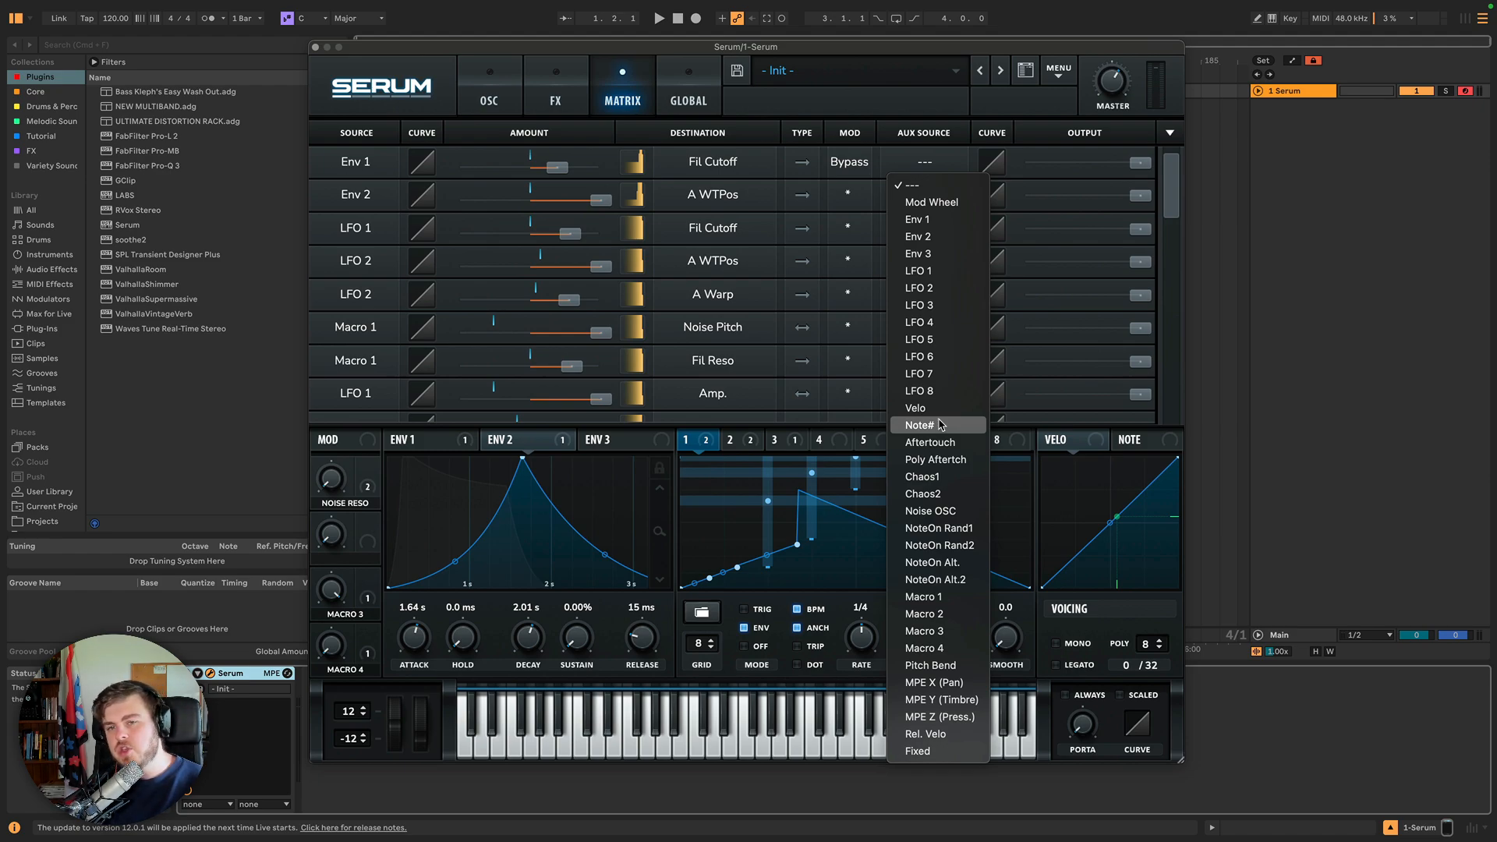
click(879, 238)
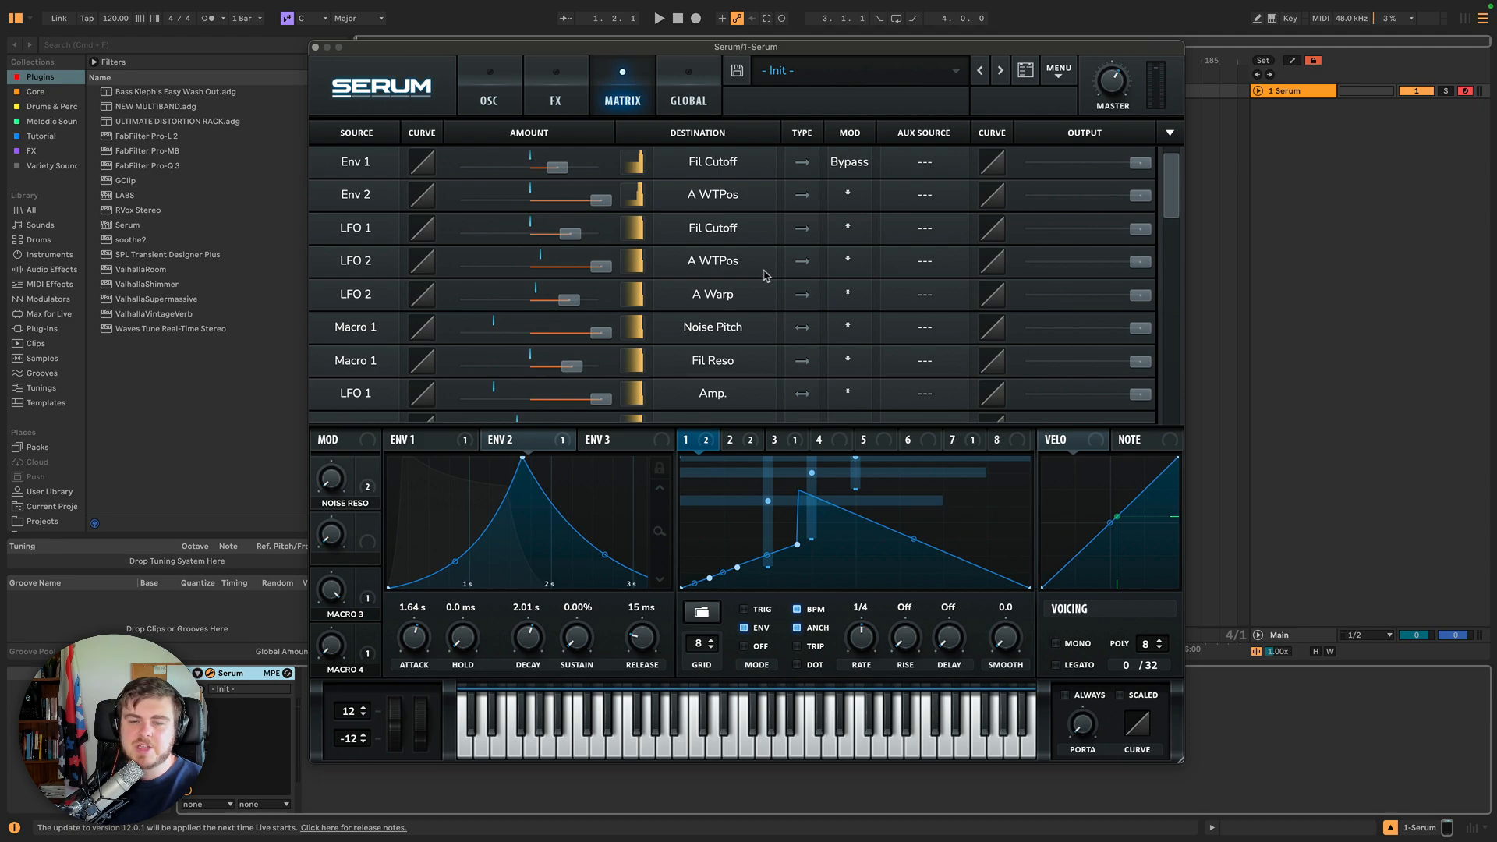
drag(1172, 181, 1171, 243)
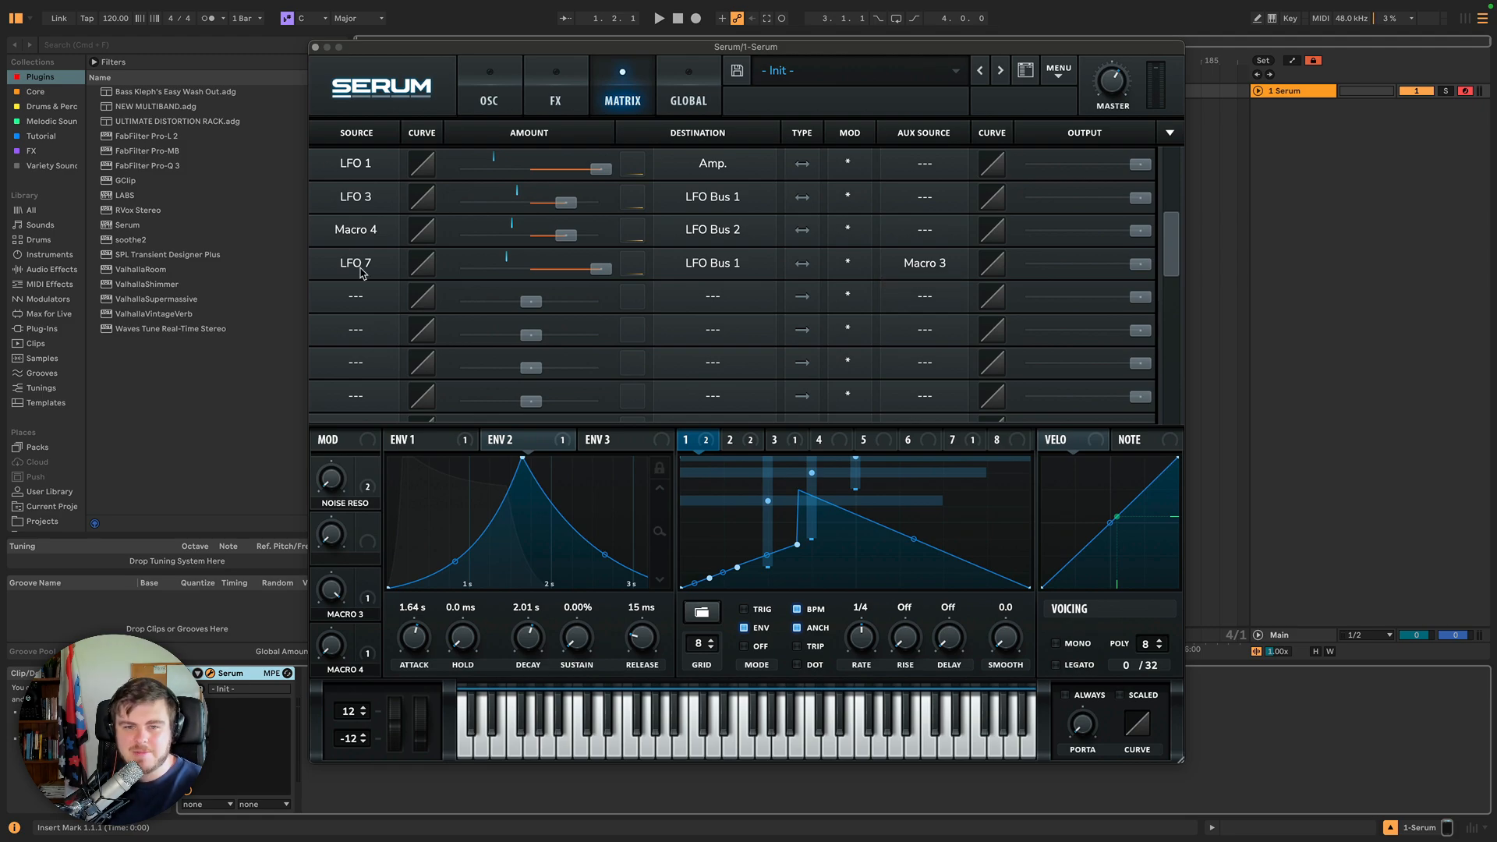
Bend the LFO 7 slot's aux-source curve steeply and sweep Macro 3 down and back up to test it.
drag(992, 263, 970, 191)
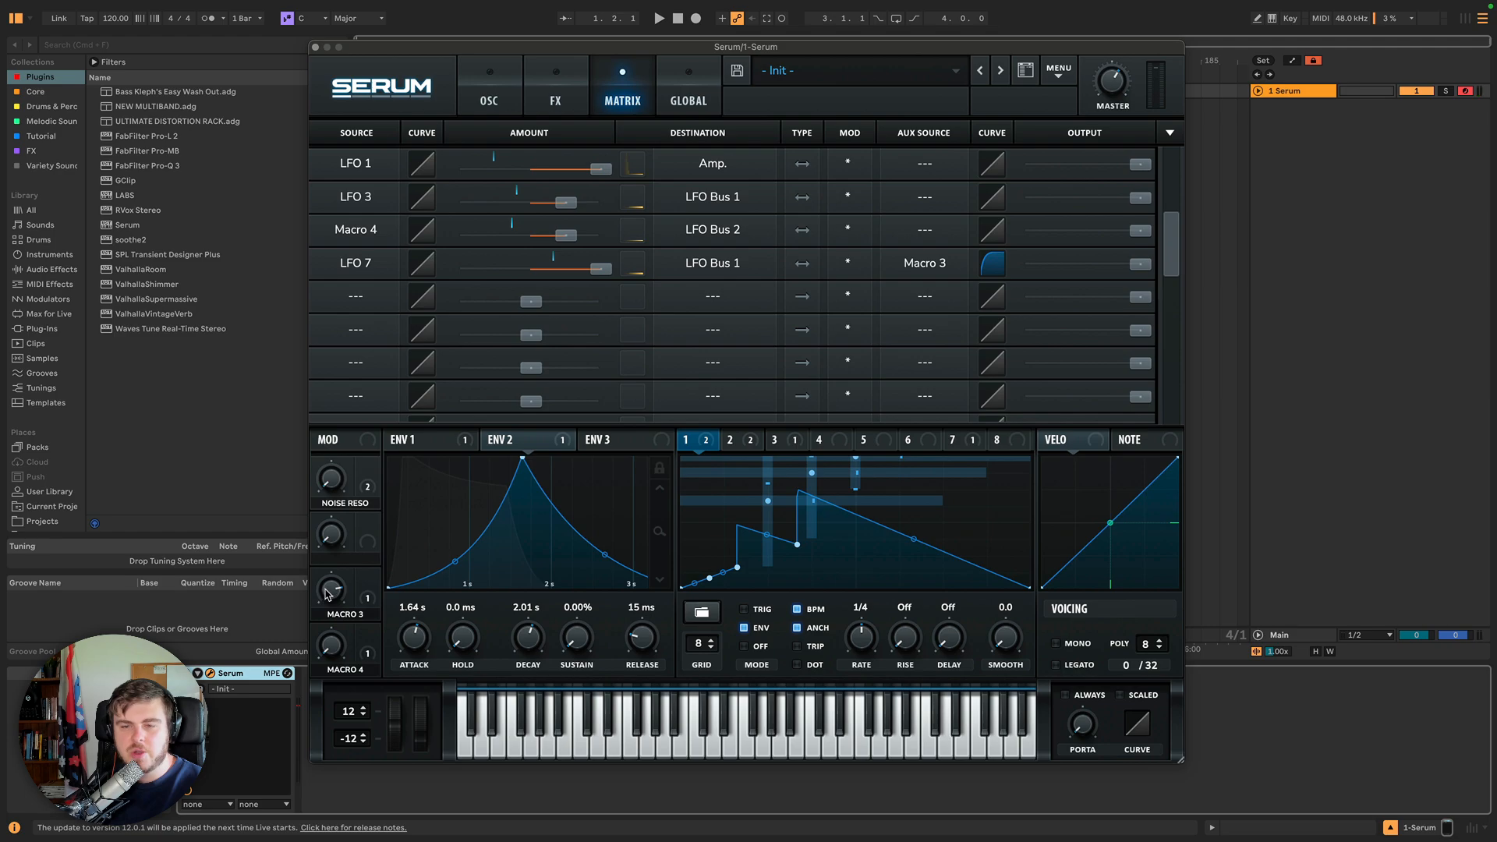
drag(329, 594, 326, 676)
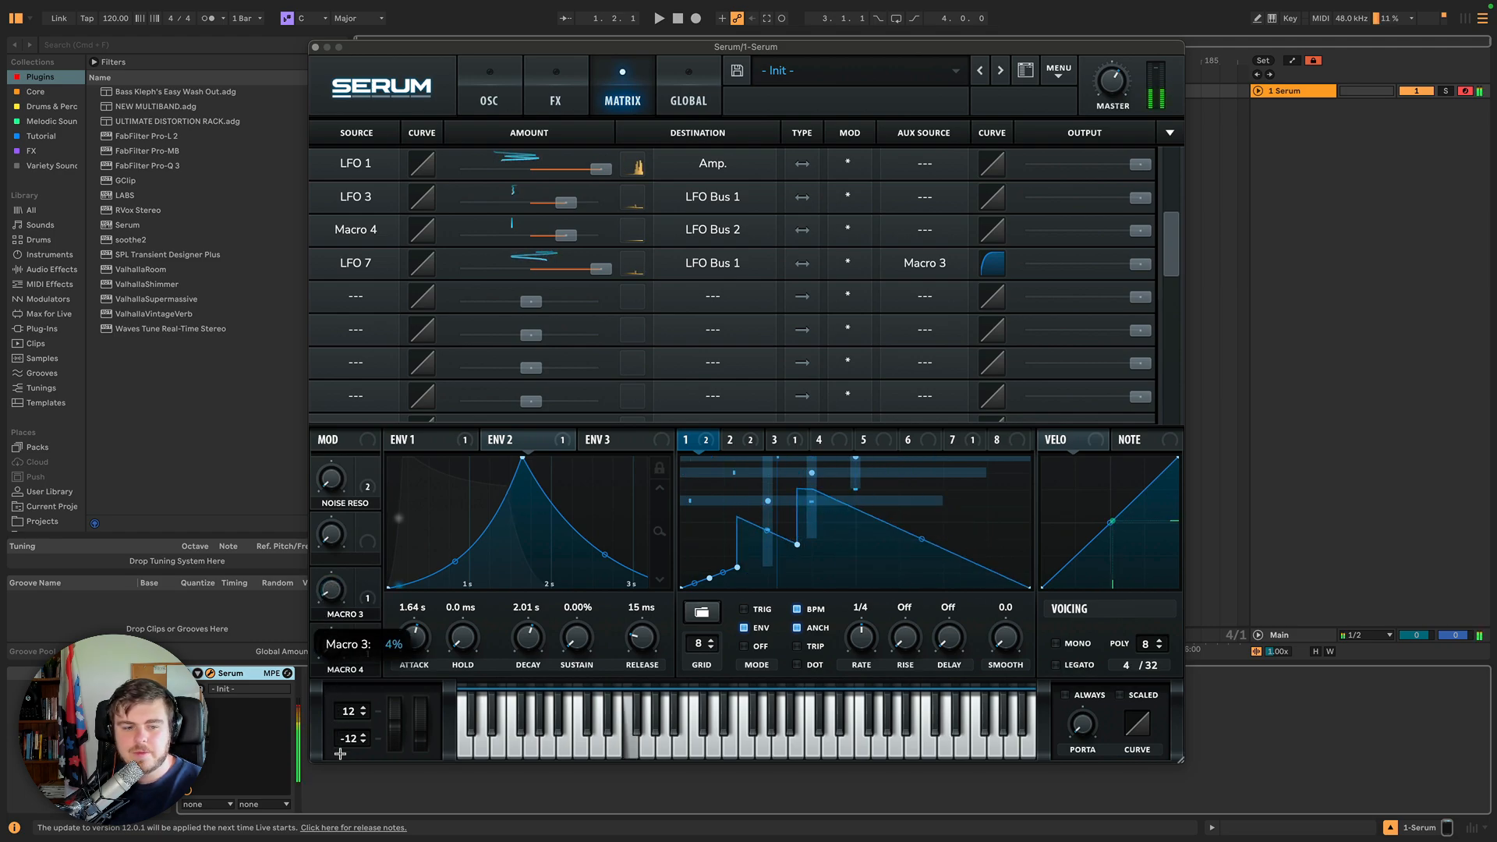
drag(992, 262, 885, 421)
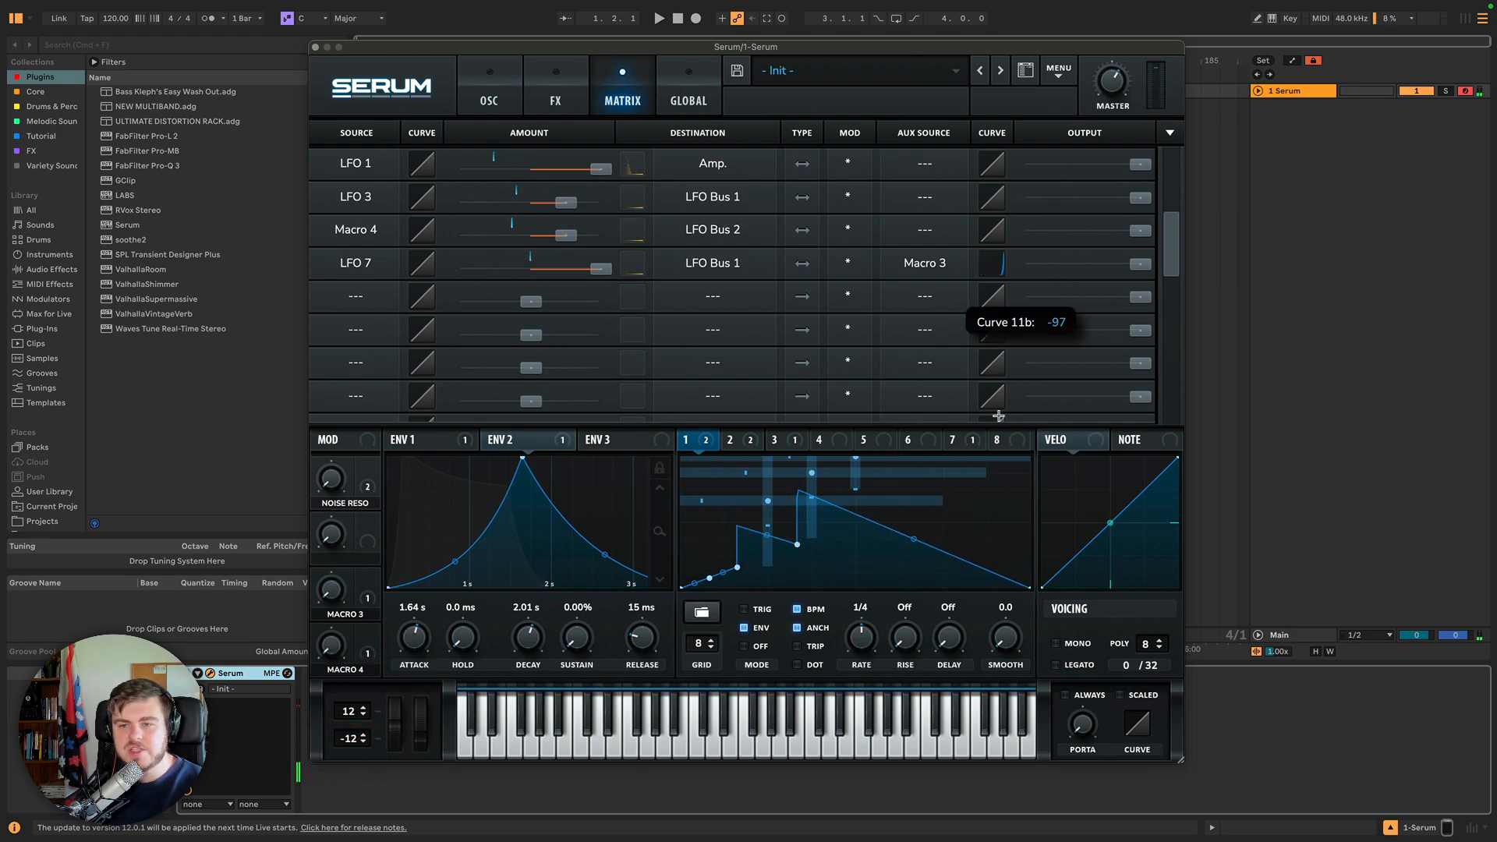
drag(323, 560, 852, 301)
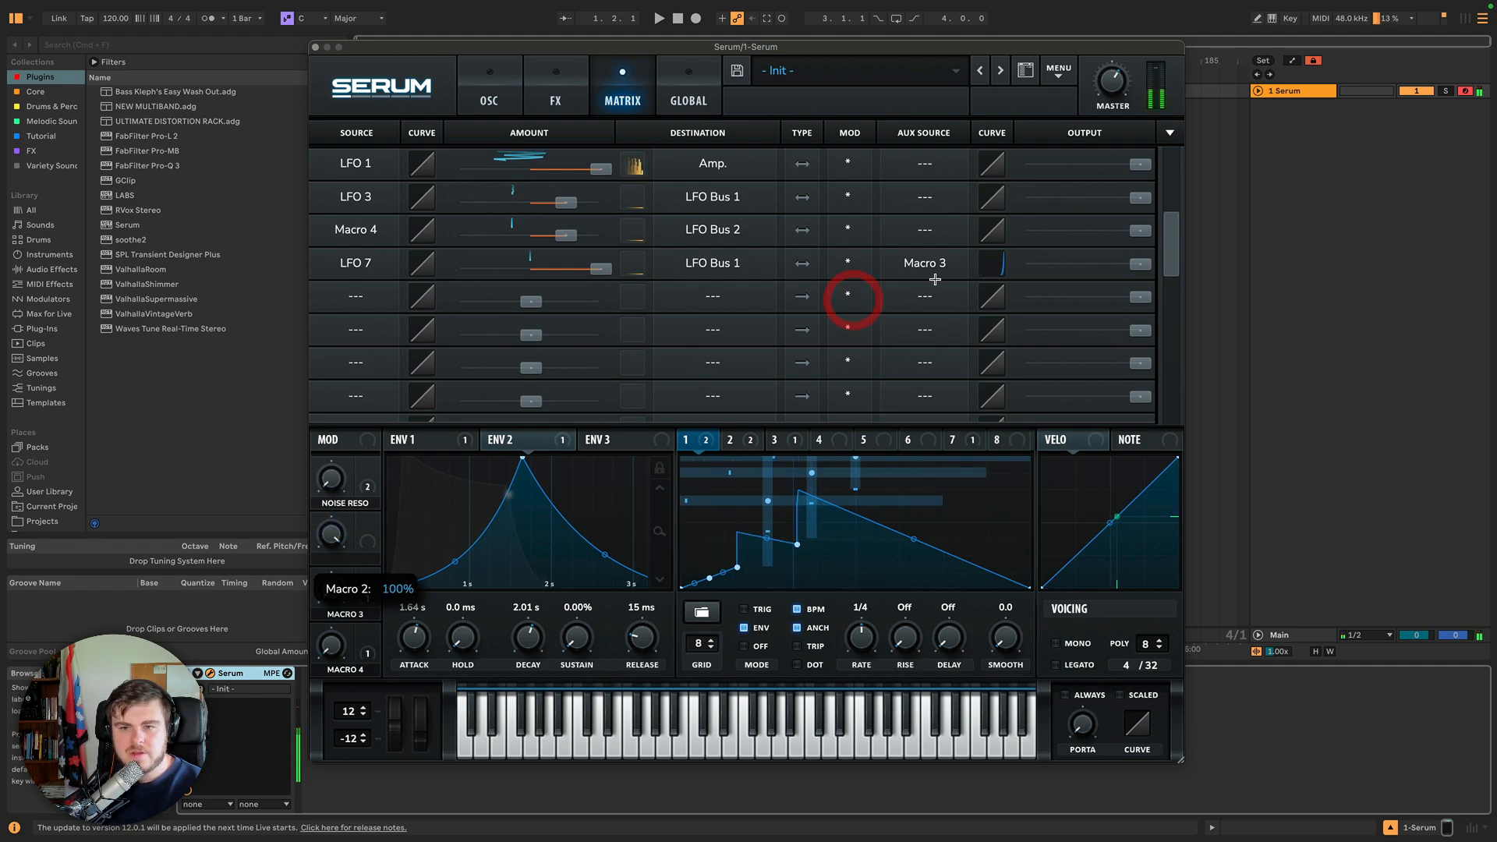
drag(996, 268, 931, 271)
drag(333, 593, 338, 489)
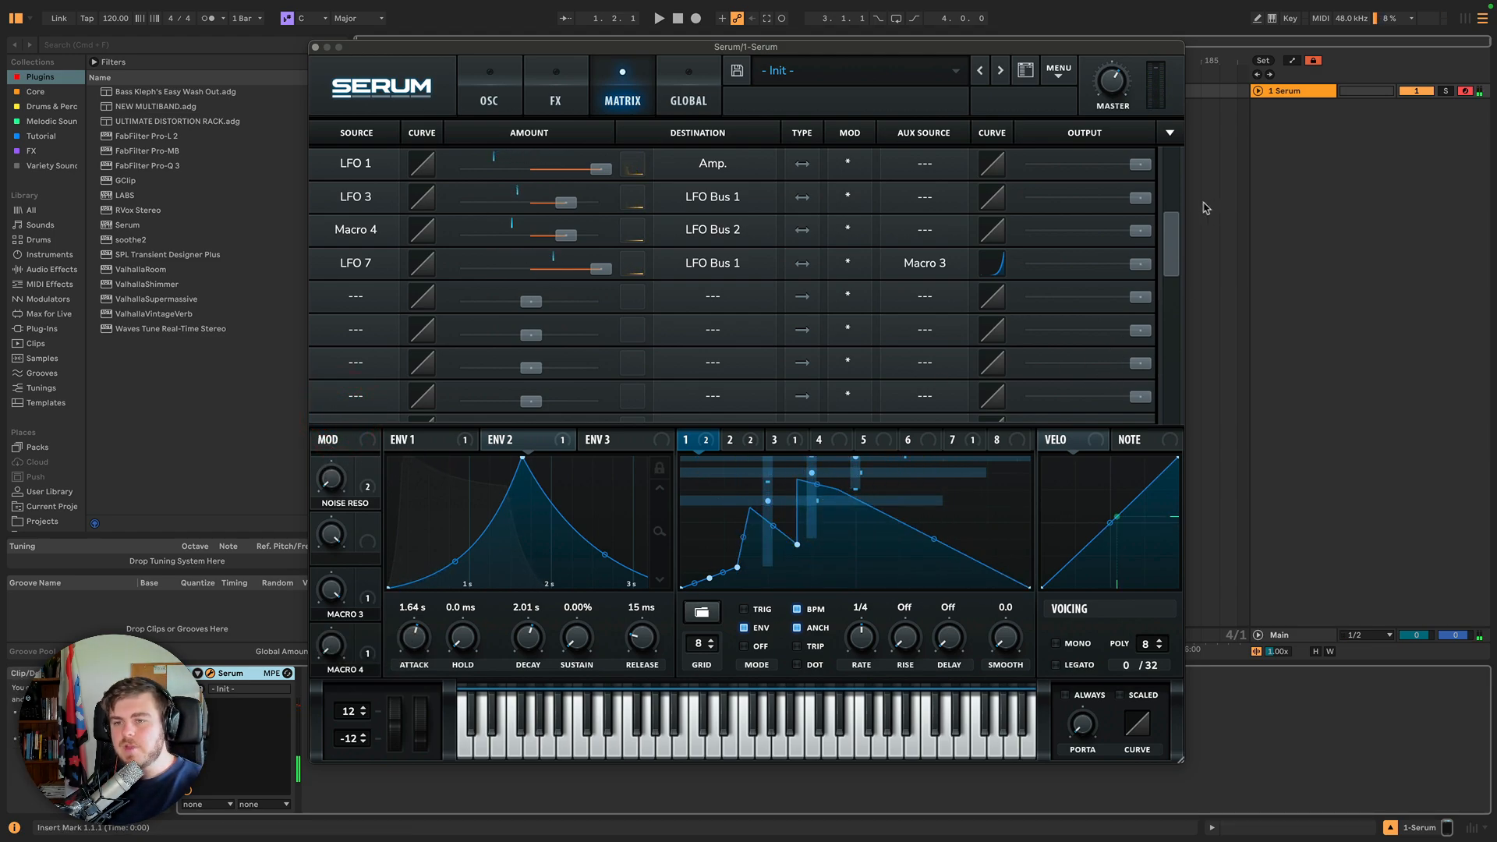
Set the output levels of several modulation slots at the top of the matrix.
drag(1168, 248, 1169, 239)
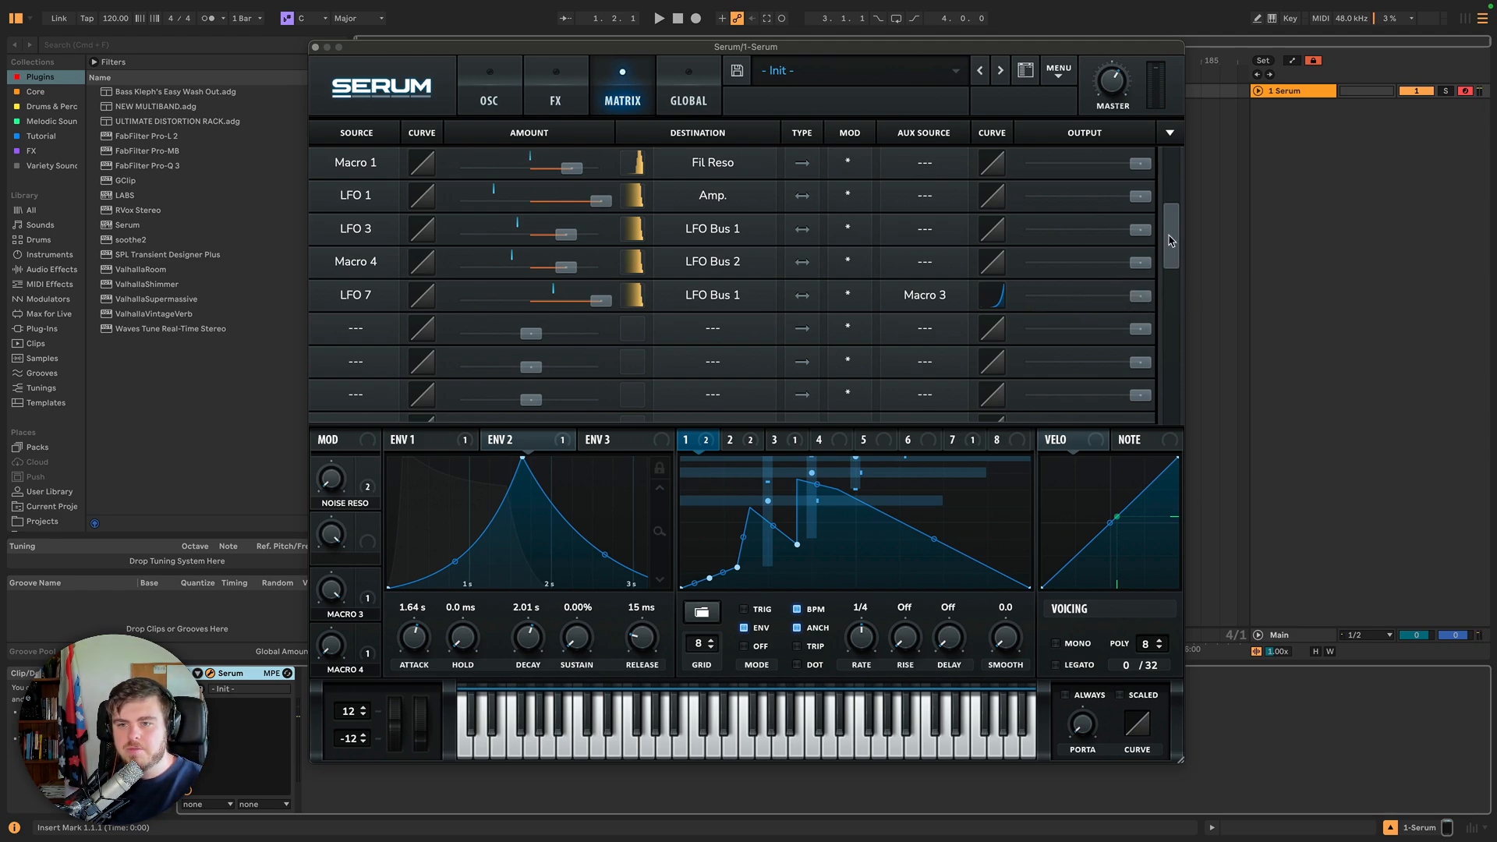
drag(1170, 241, 1168, 160)
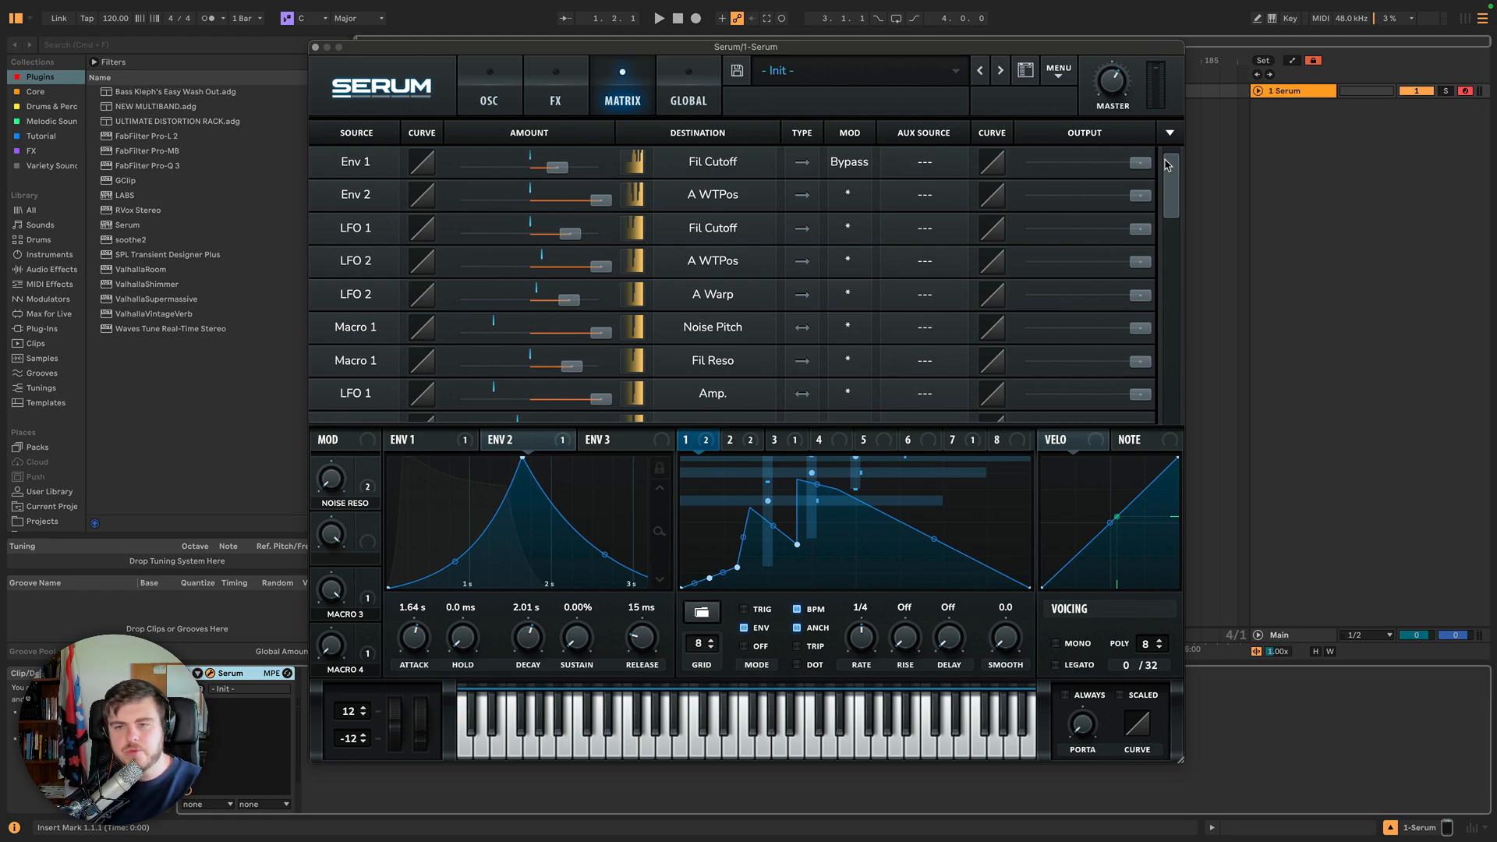
drag(1142, 203, 1100, 360)
drag(1093, 199, 1032, 238)
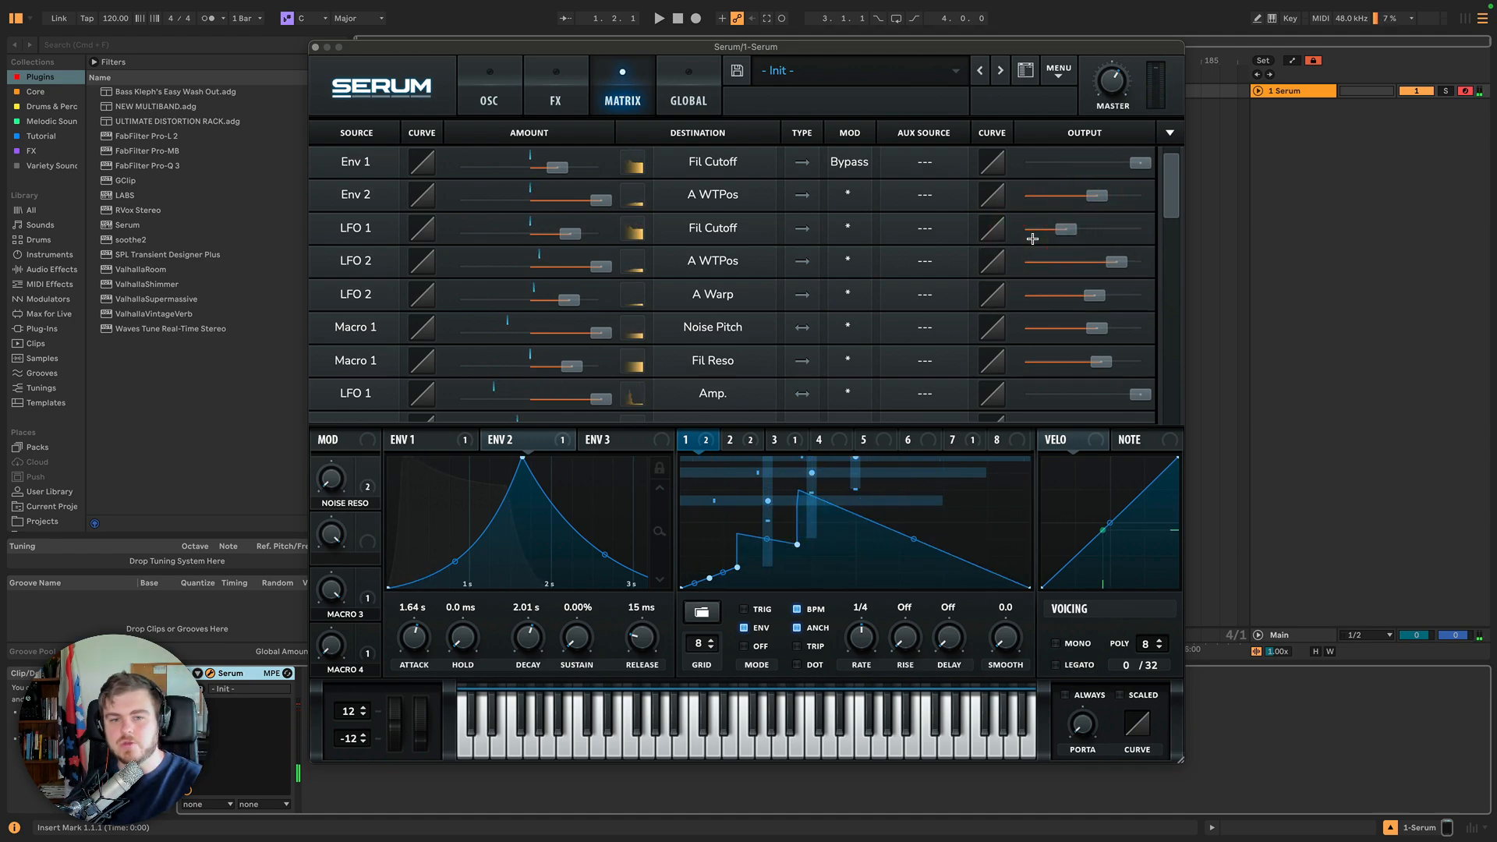
Sort the modulation matrix by source and then by destination.
drag(1174, 202, 1171, 165)
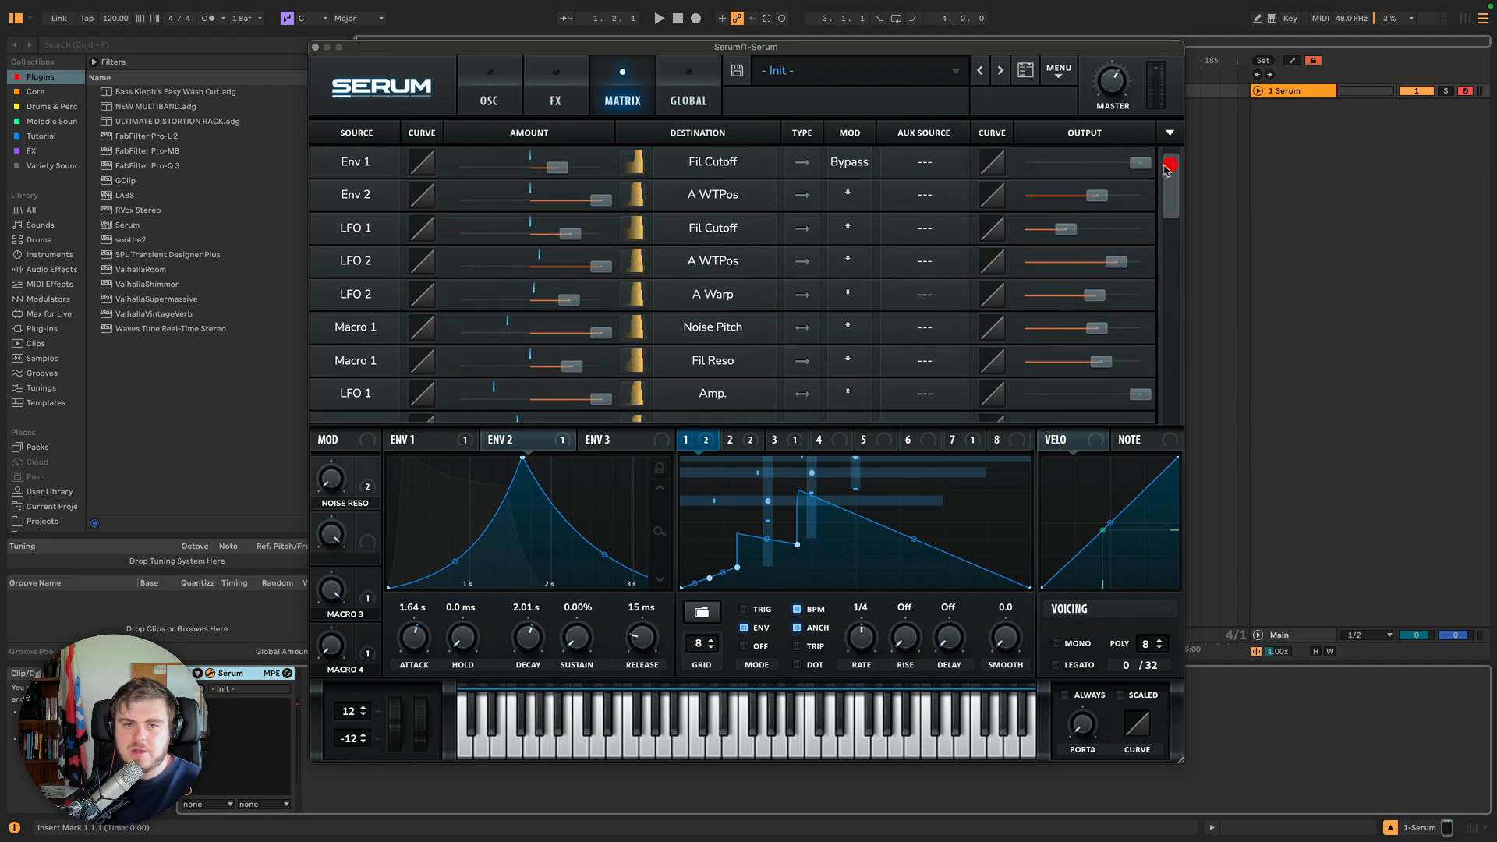
click(719, 134)
click(714, 133)
click(809, 134)
click(845, 133)
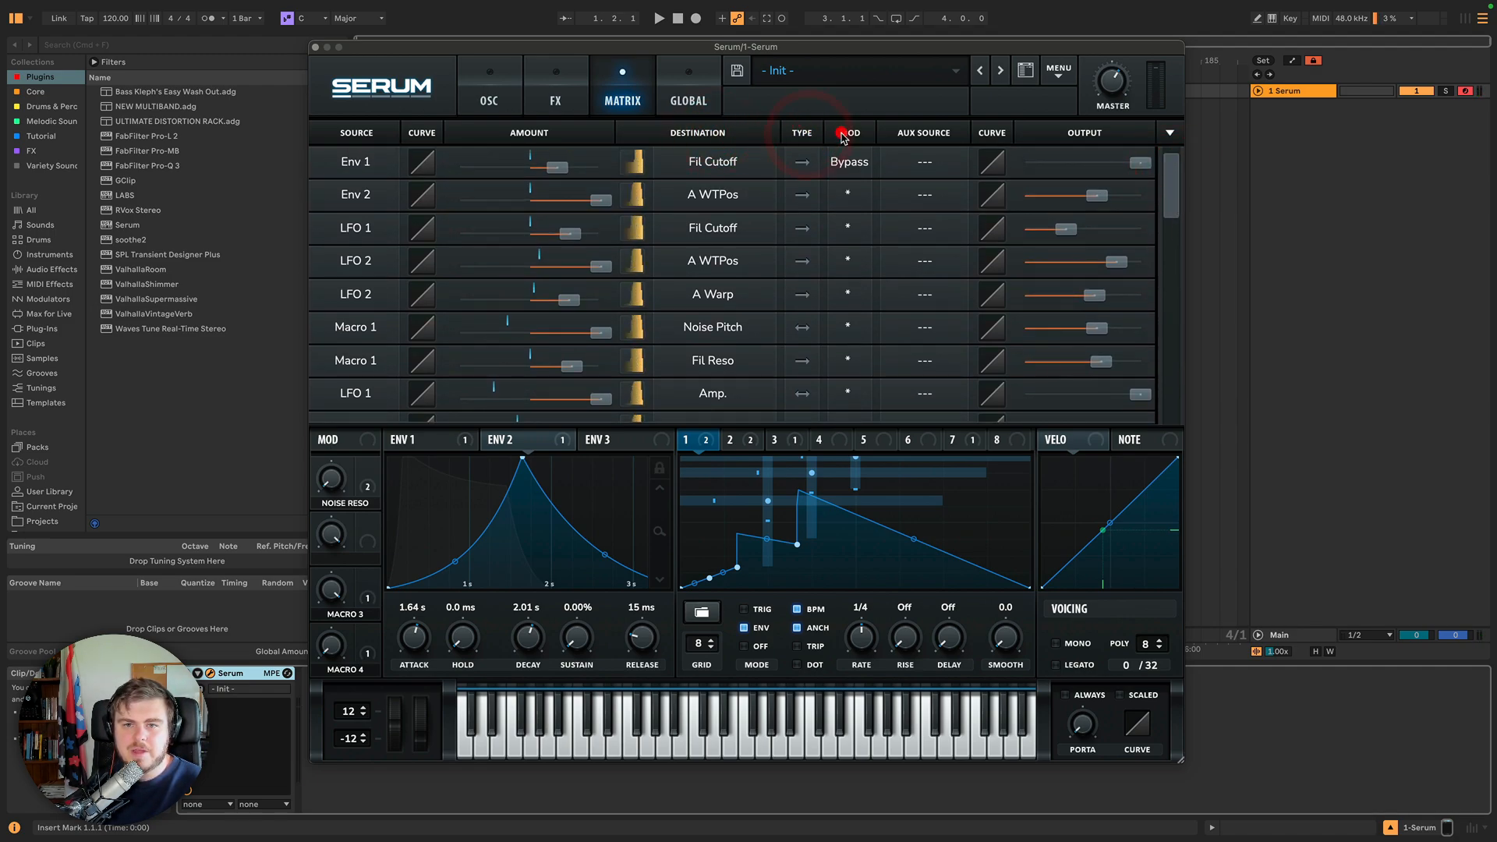
click(939, 131)
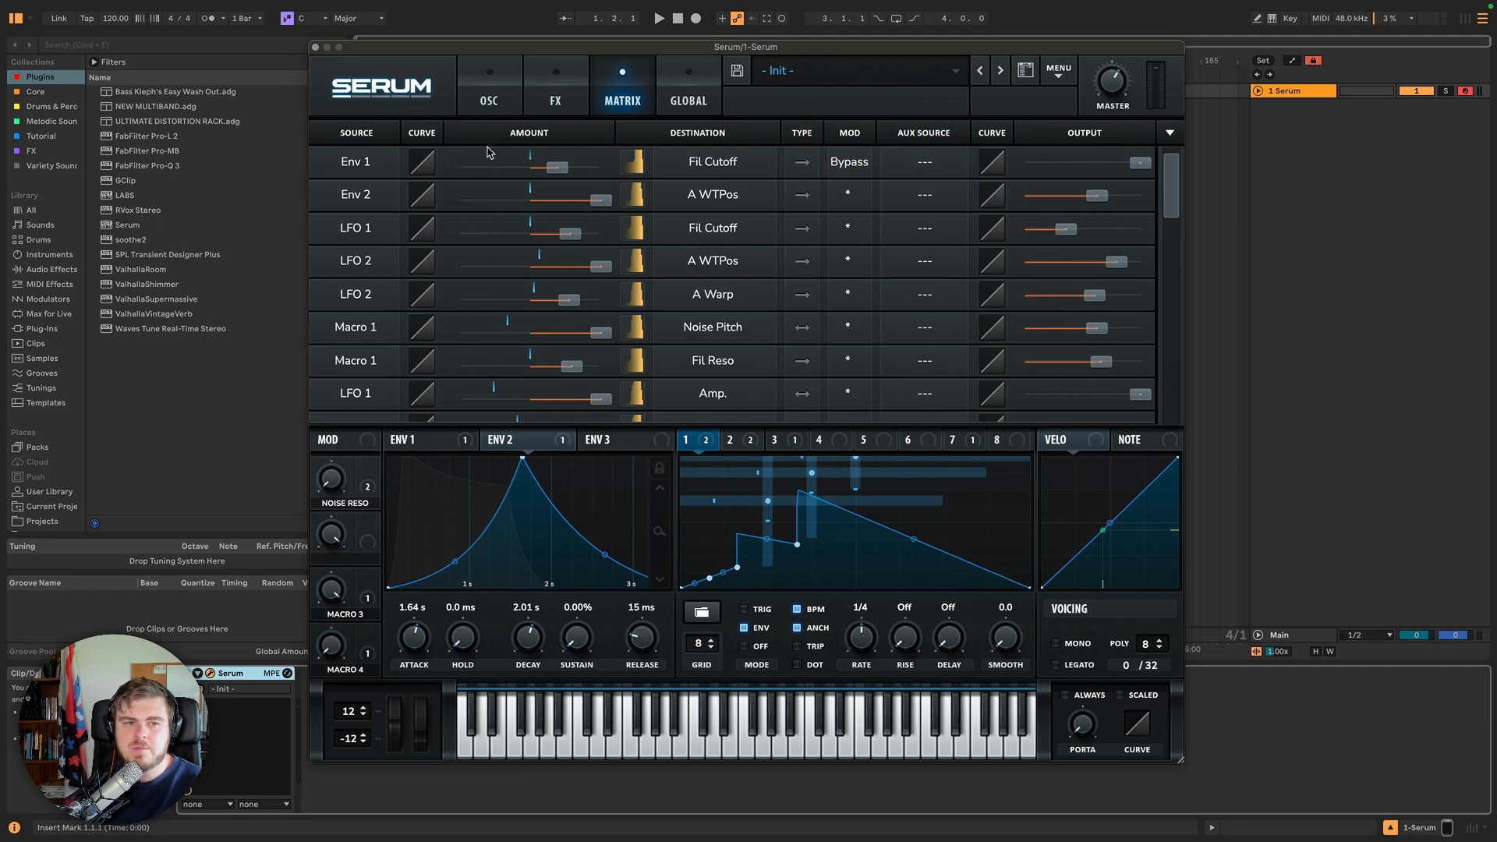
click(1168, 133)
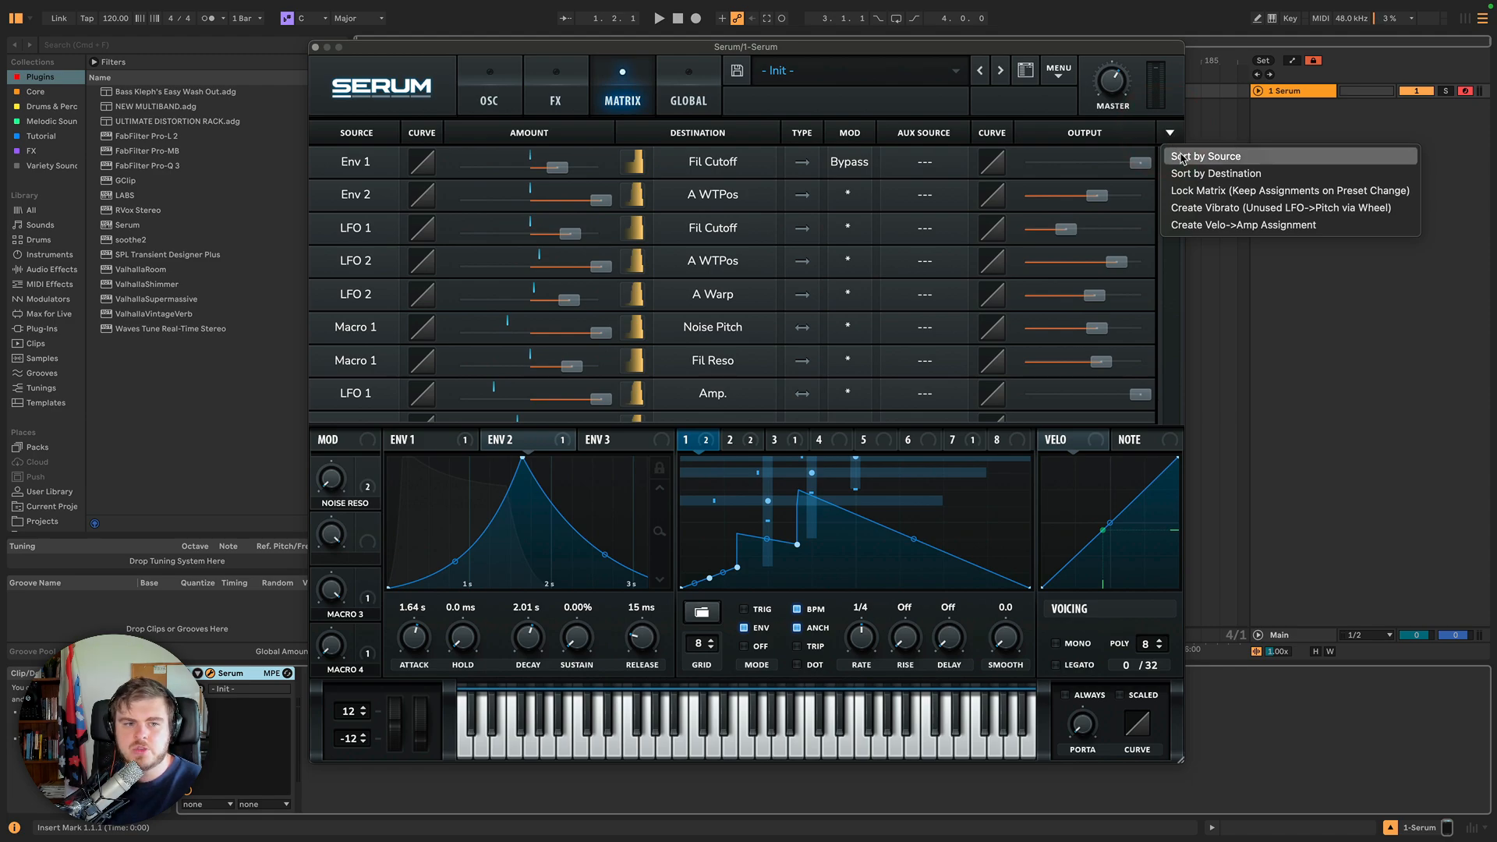
click(1182, 157)
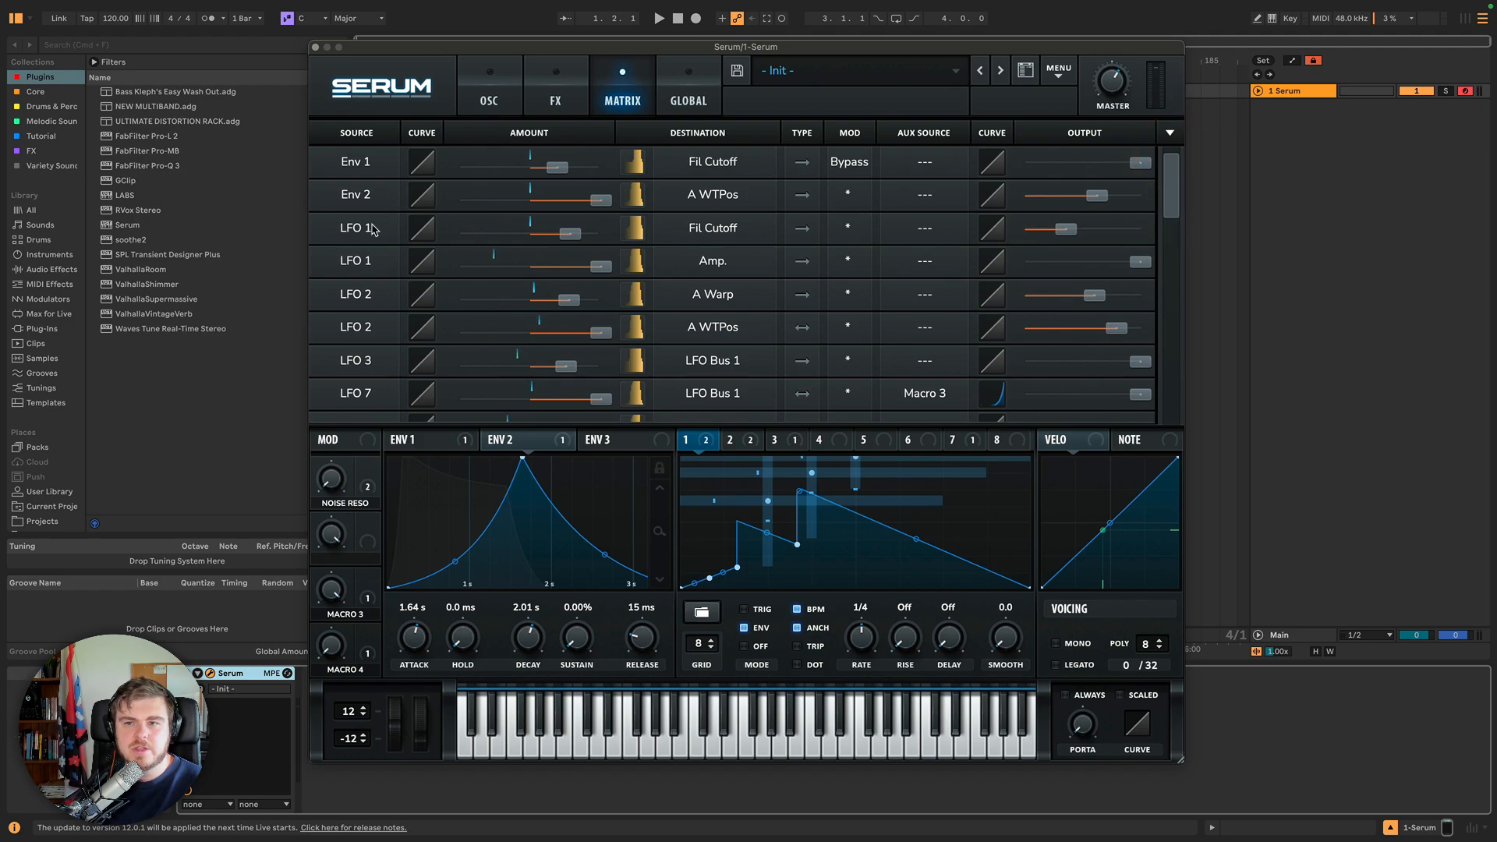
click(1169, 133)
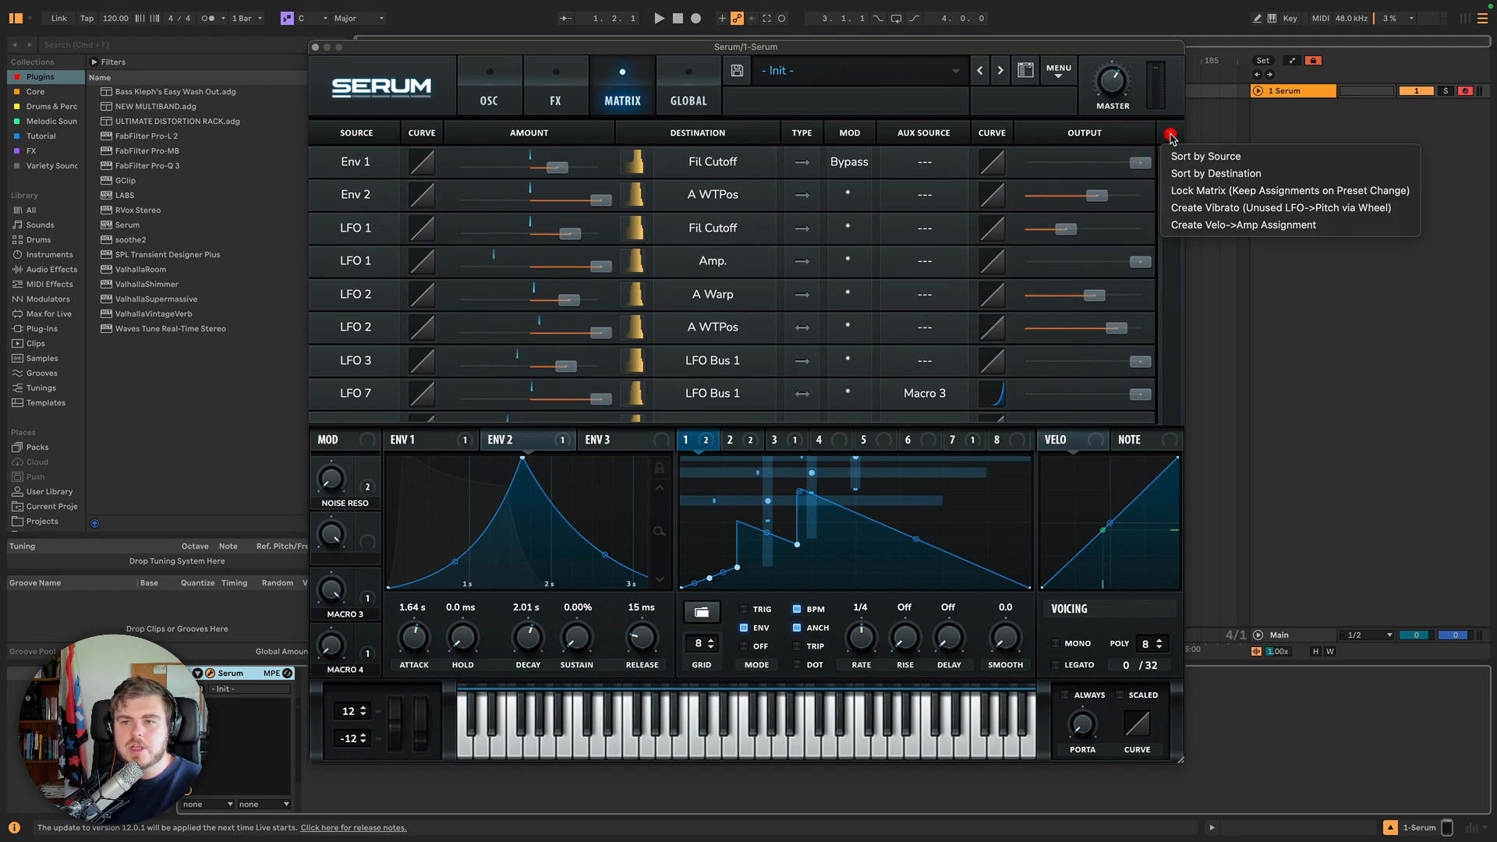
click(1195, 174)
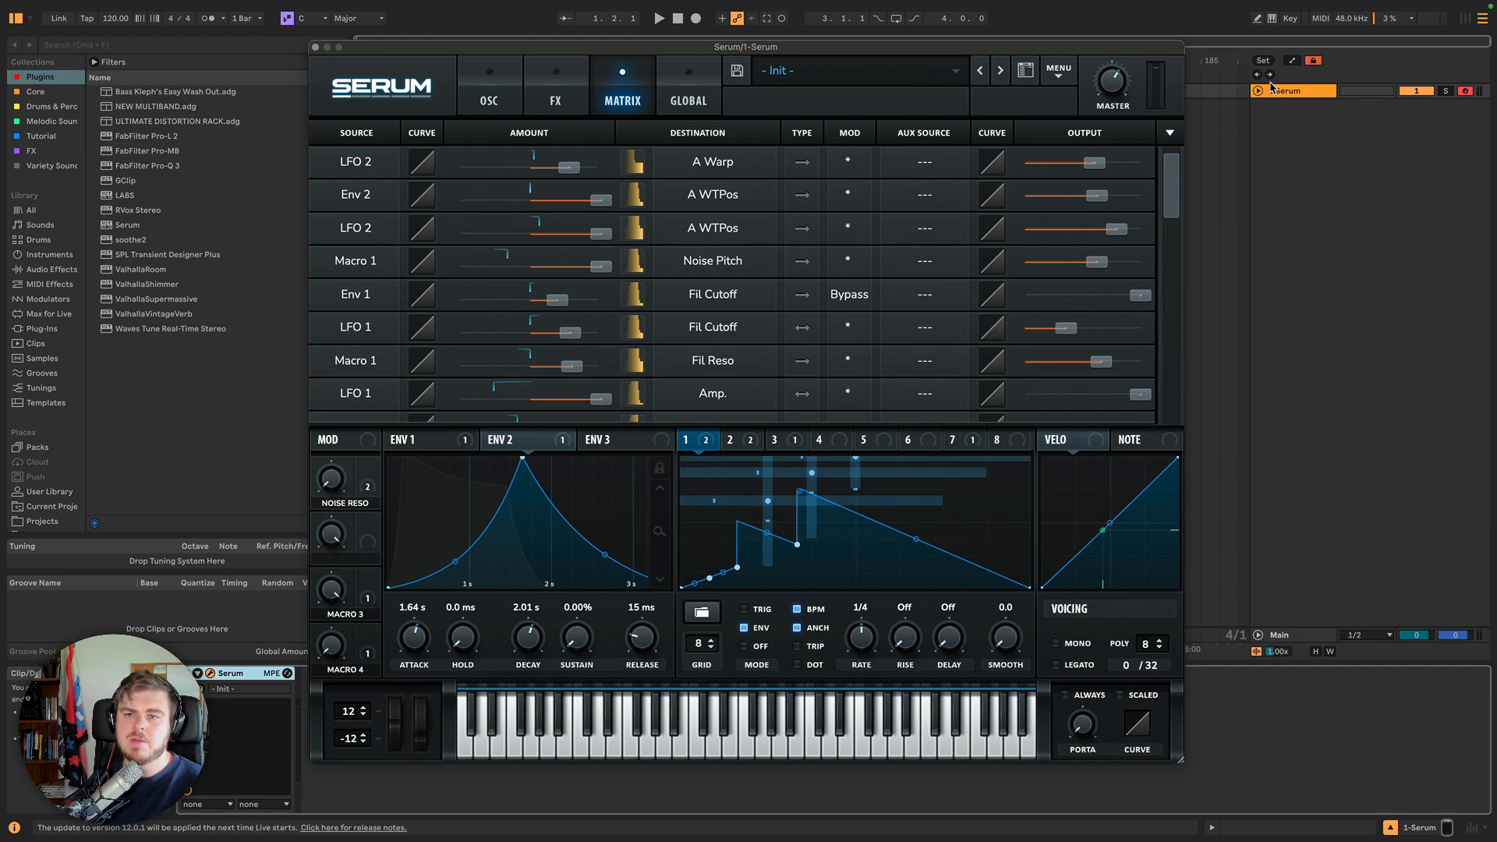
Enable Lock Matrix to keep modulation assignments when presets change.
click(1171, 136)
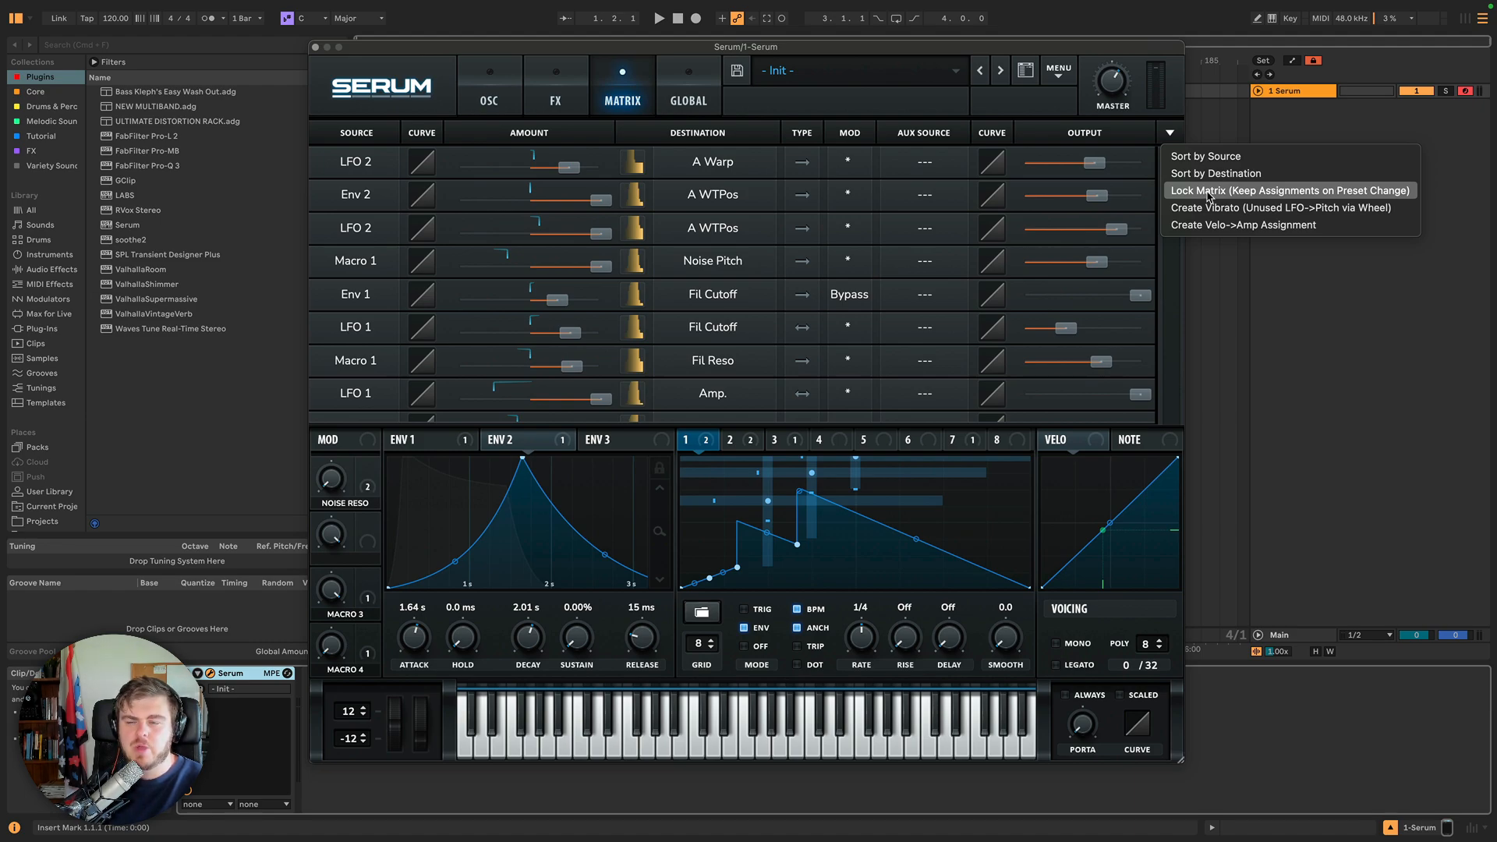
click(1059, 72)
click(1059, 71)
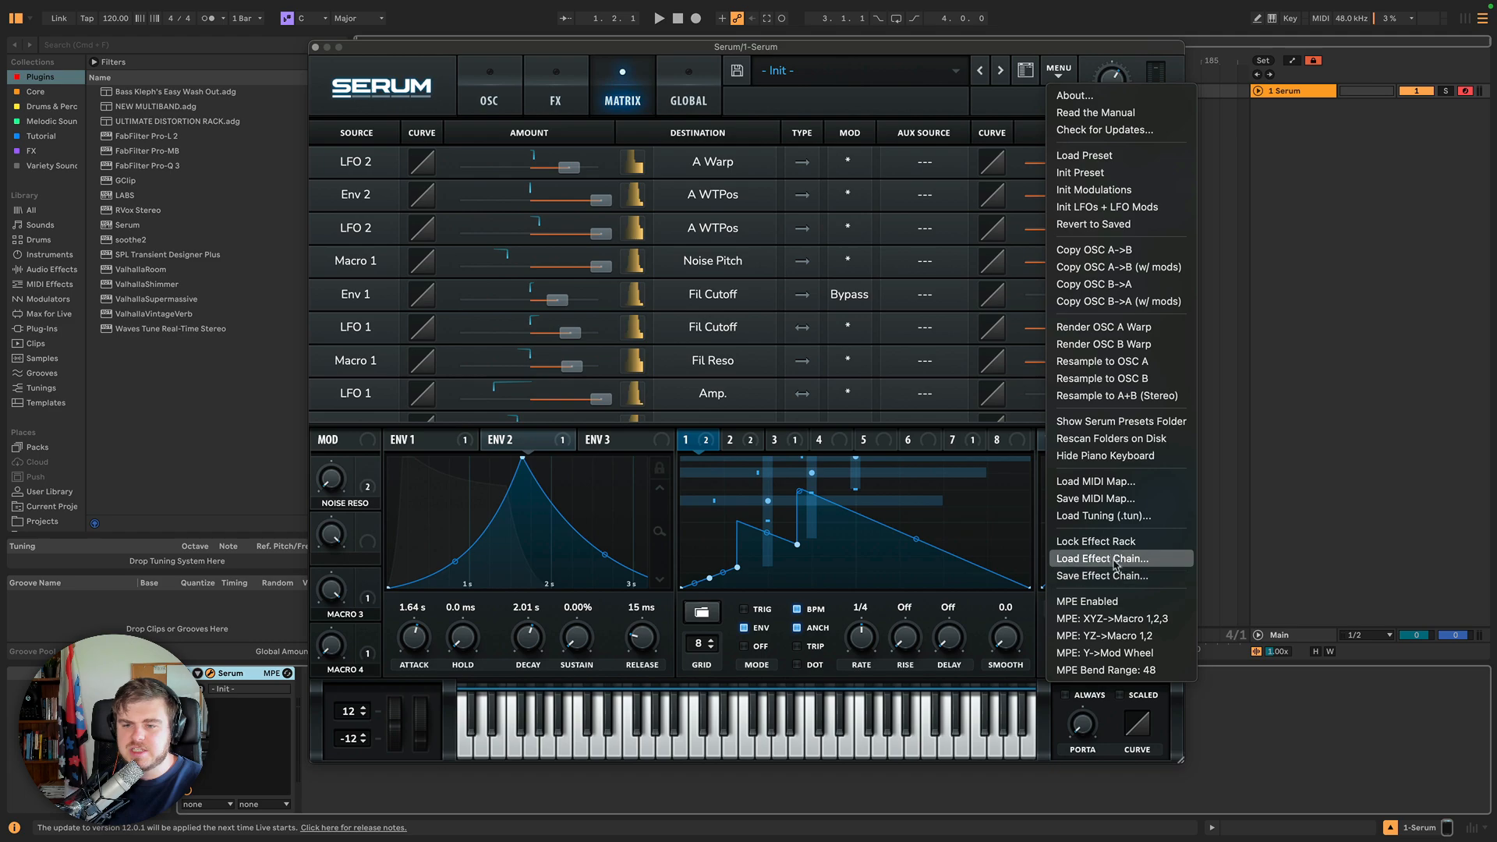
click(1062, 64)
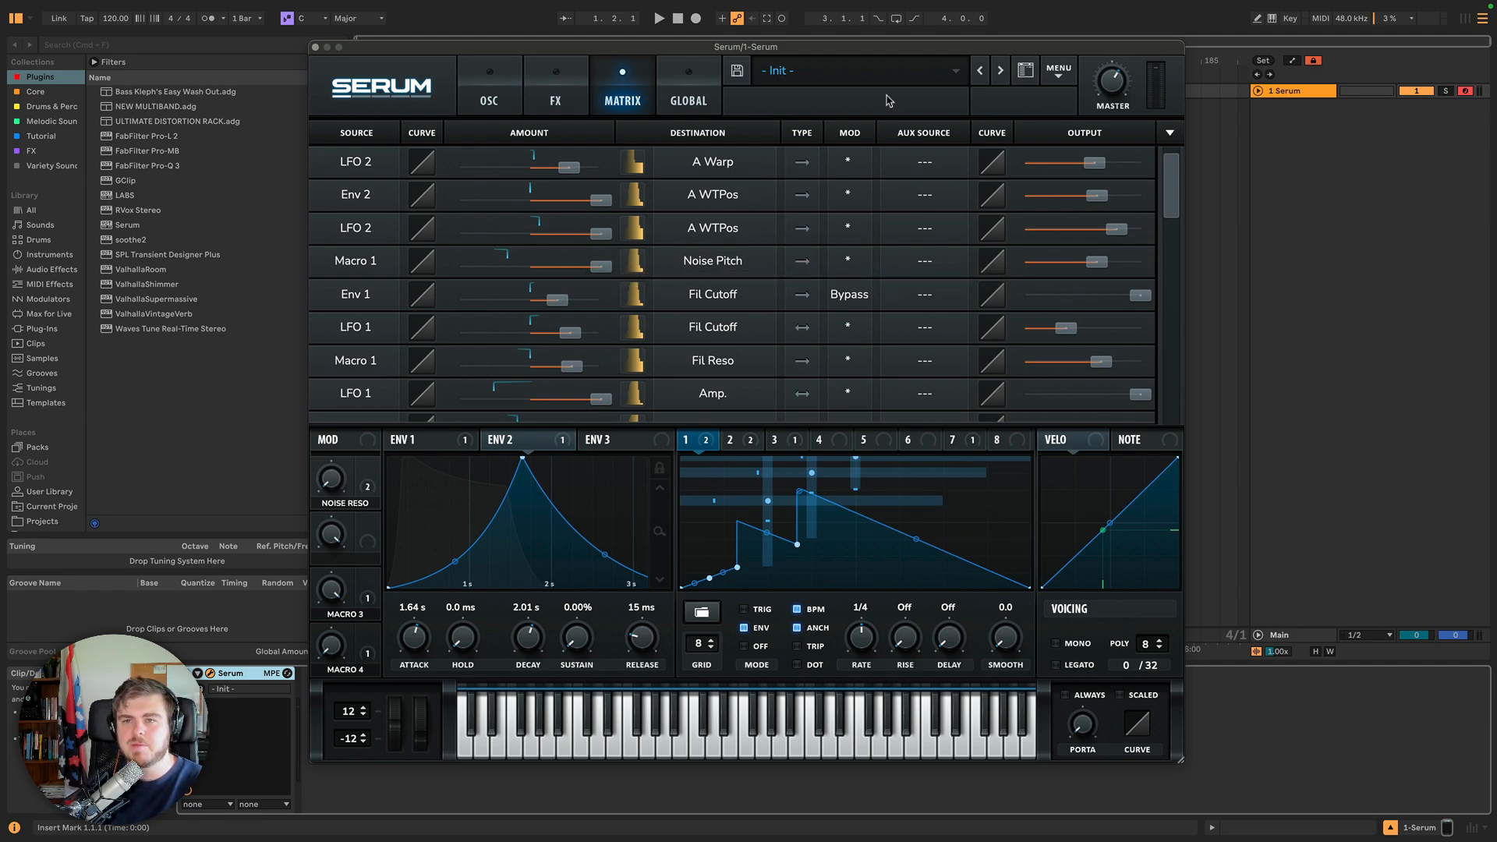
Create a vibrato assignment from an unused LFO to pitch via the mod wheel.
click(1170, 137)
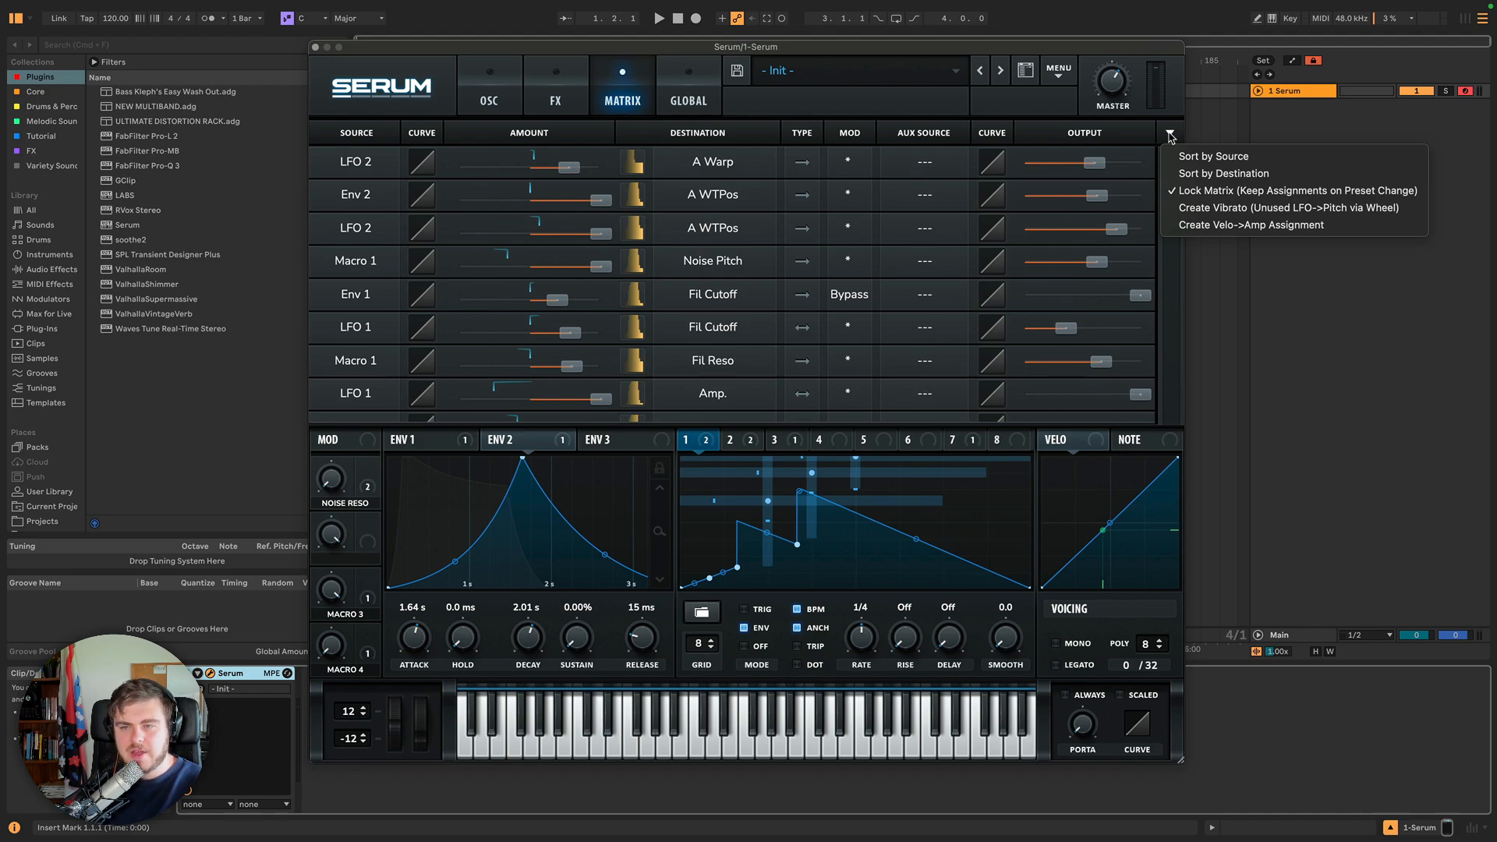
click(1206, 209)
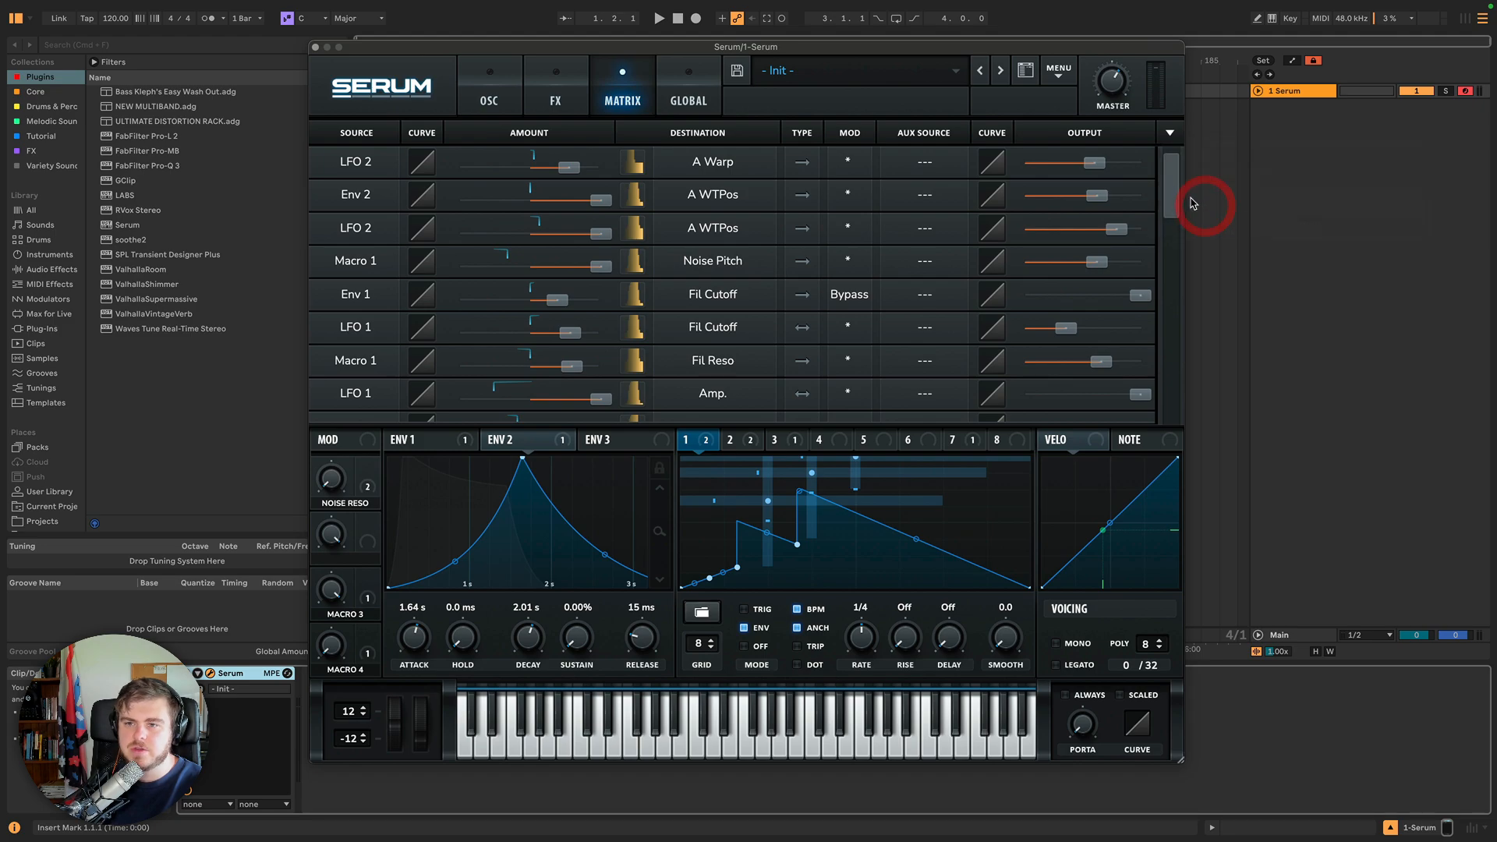
Inspect the destination options of the new LFO 4 to Mast.Tun slot.
drag(1171, 194, 1169, 233)
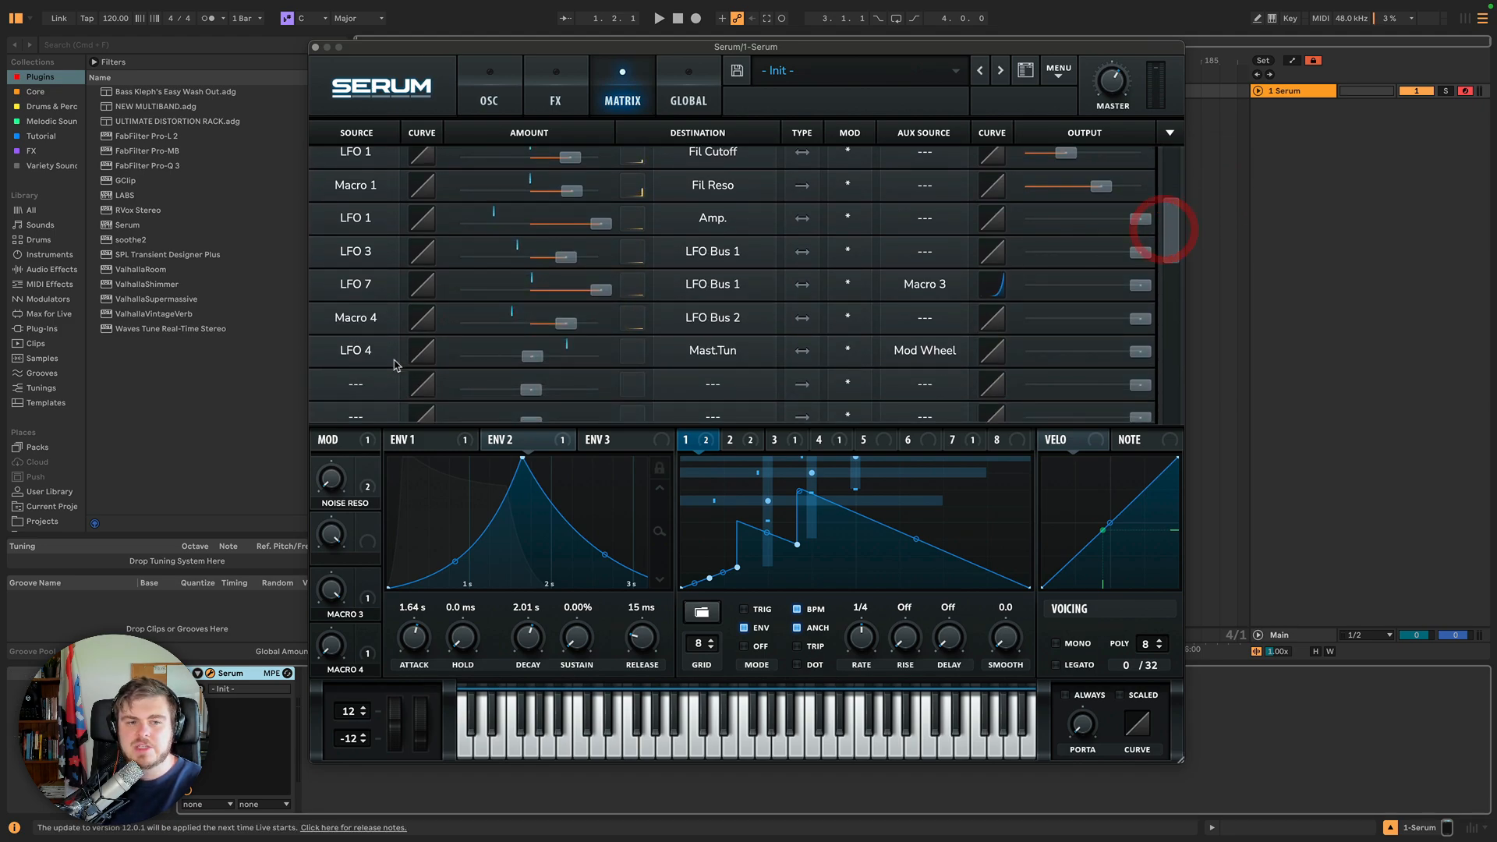
click(704, 357)
mouse_move(714, 499)
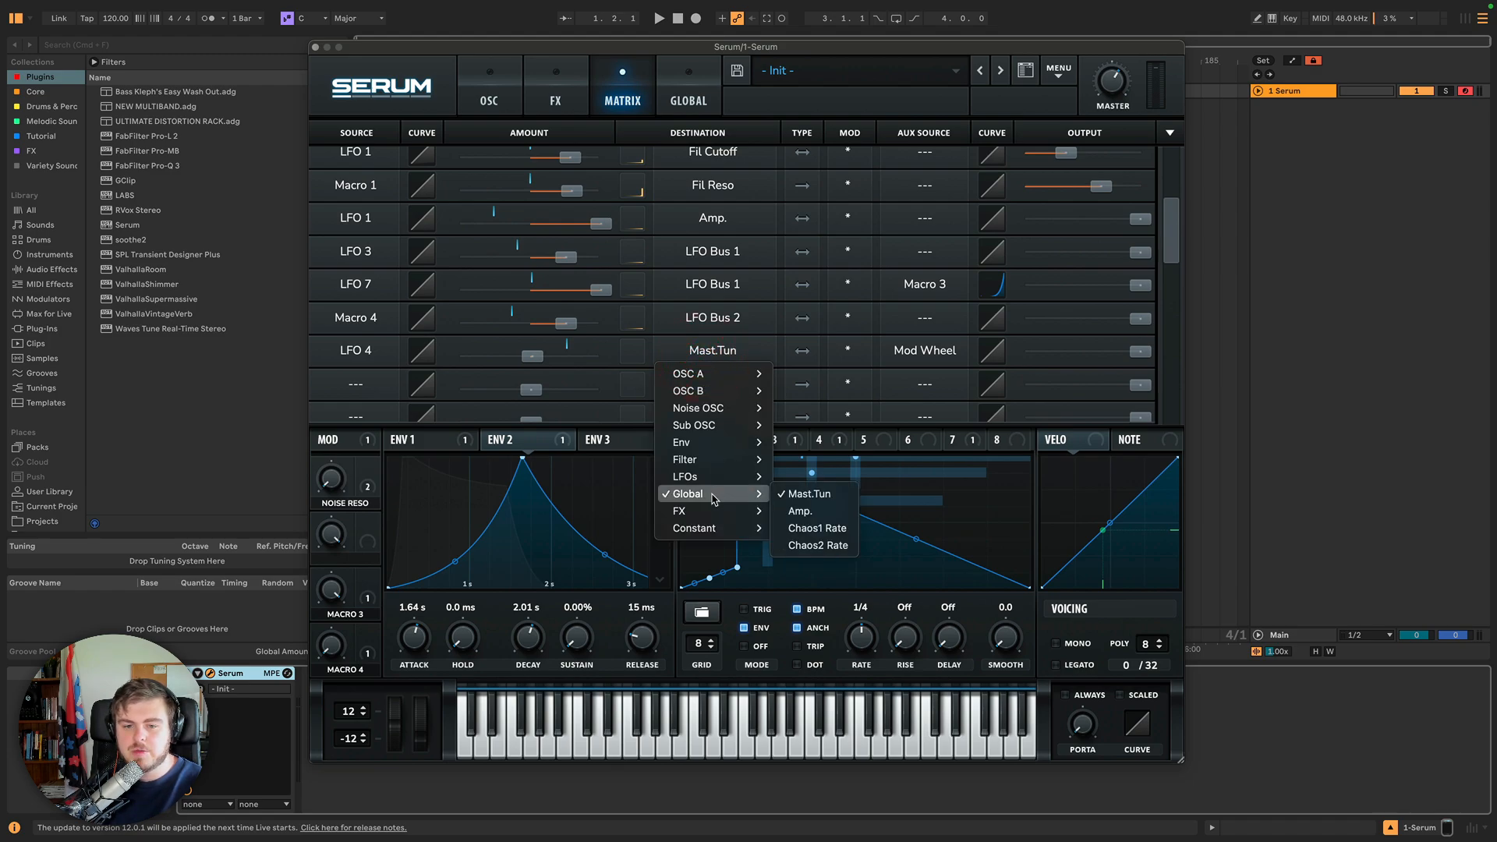
click(731, 350)
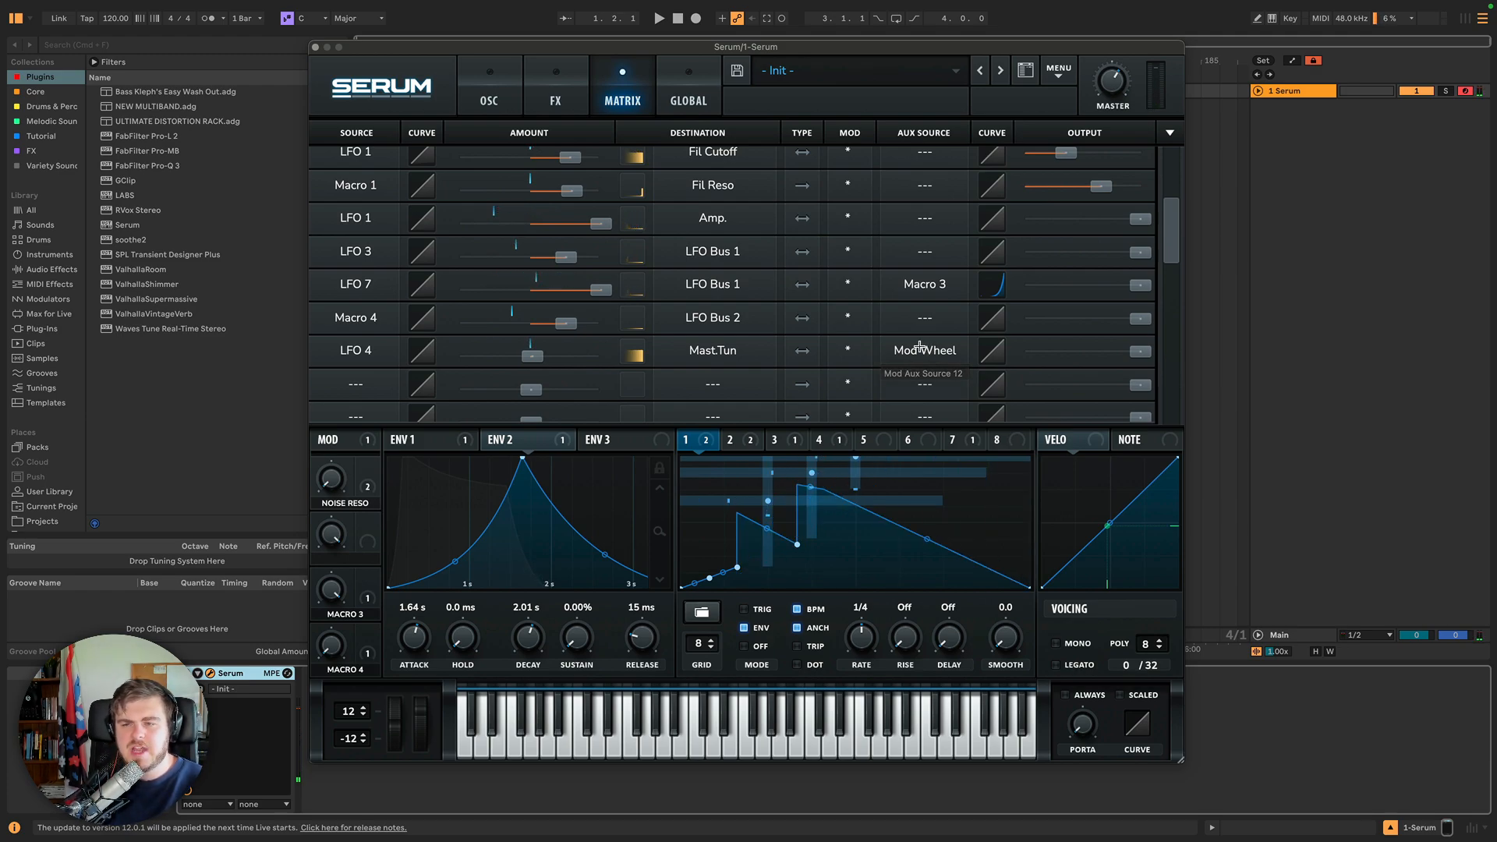
Create a velocity to amp assignment in the modulation matrix.
click(1172, 134)
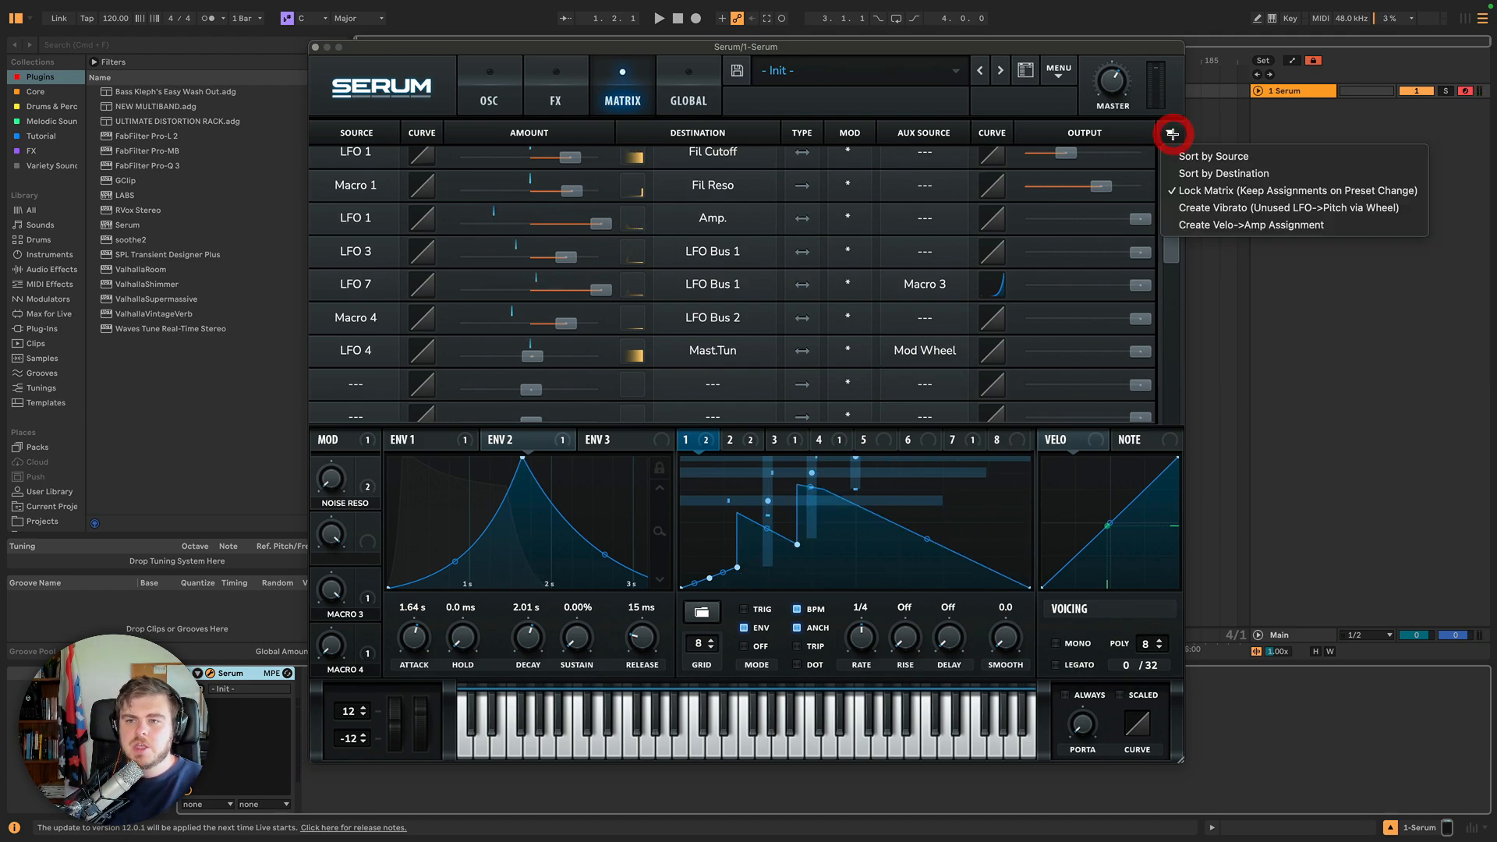
click(1209, 227)
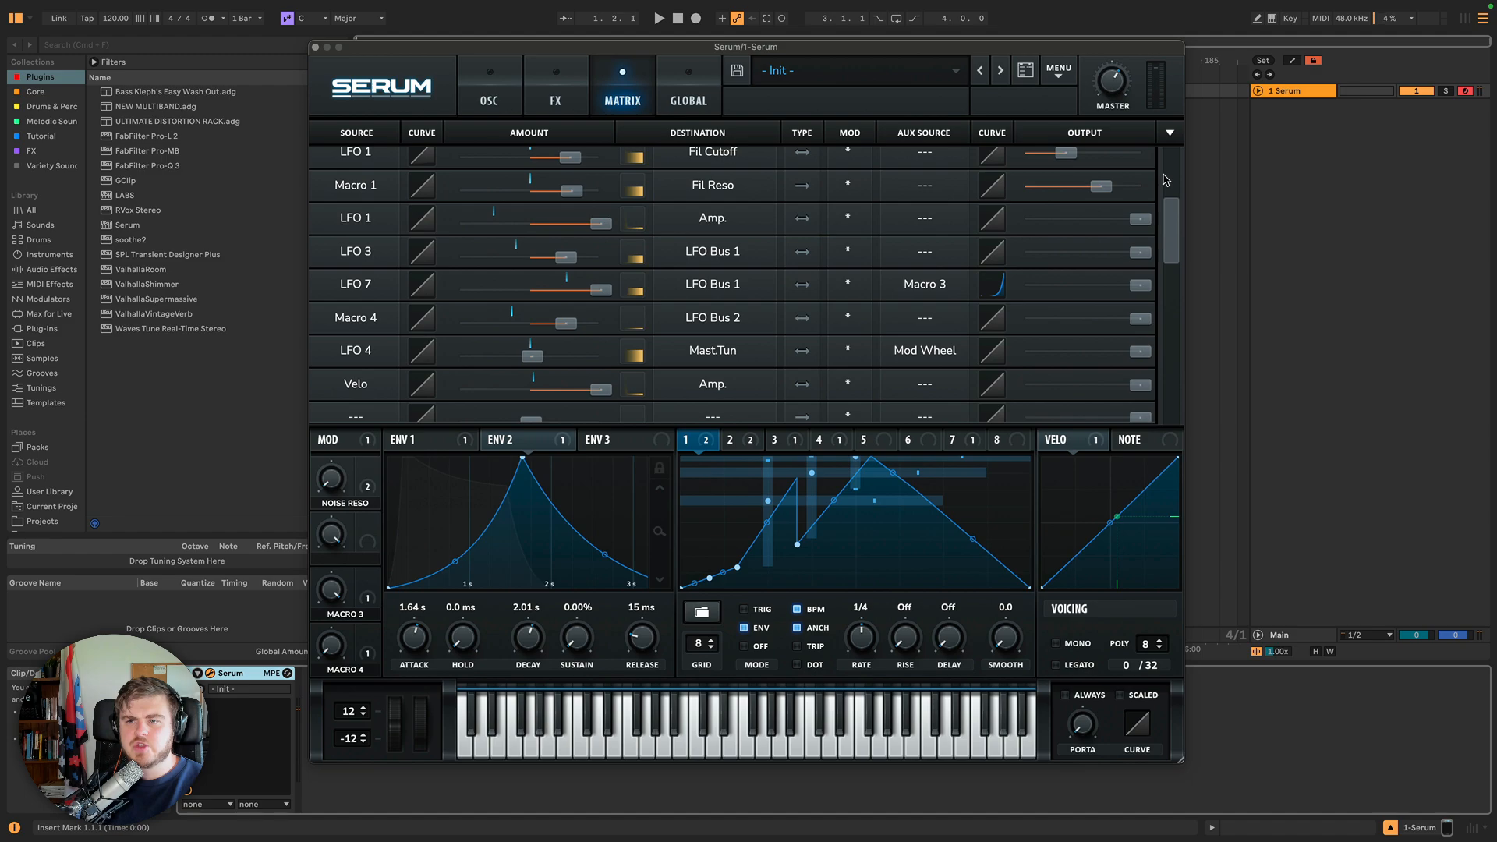
mouse_move(1167, 226)
mouse_down()
mouse_move(1167, 249)
mouse_move(1175, 158)
mouse_move(1173, 368)
mouse_move(1165, 162)
mouse_up()
click(1170, 132)
click(1170, 133)
click(1170, 134)
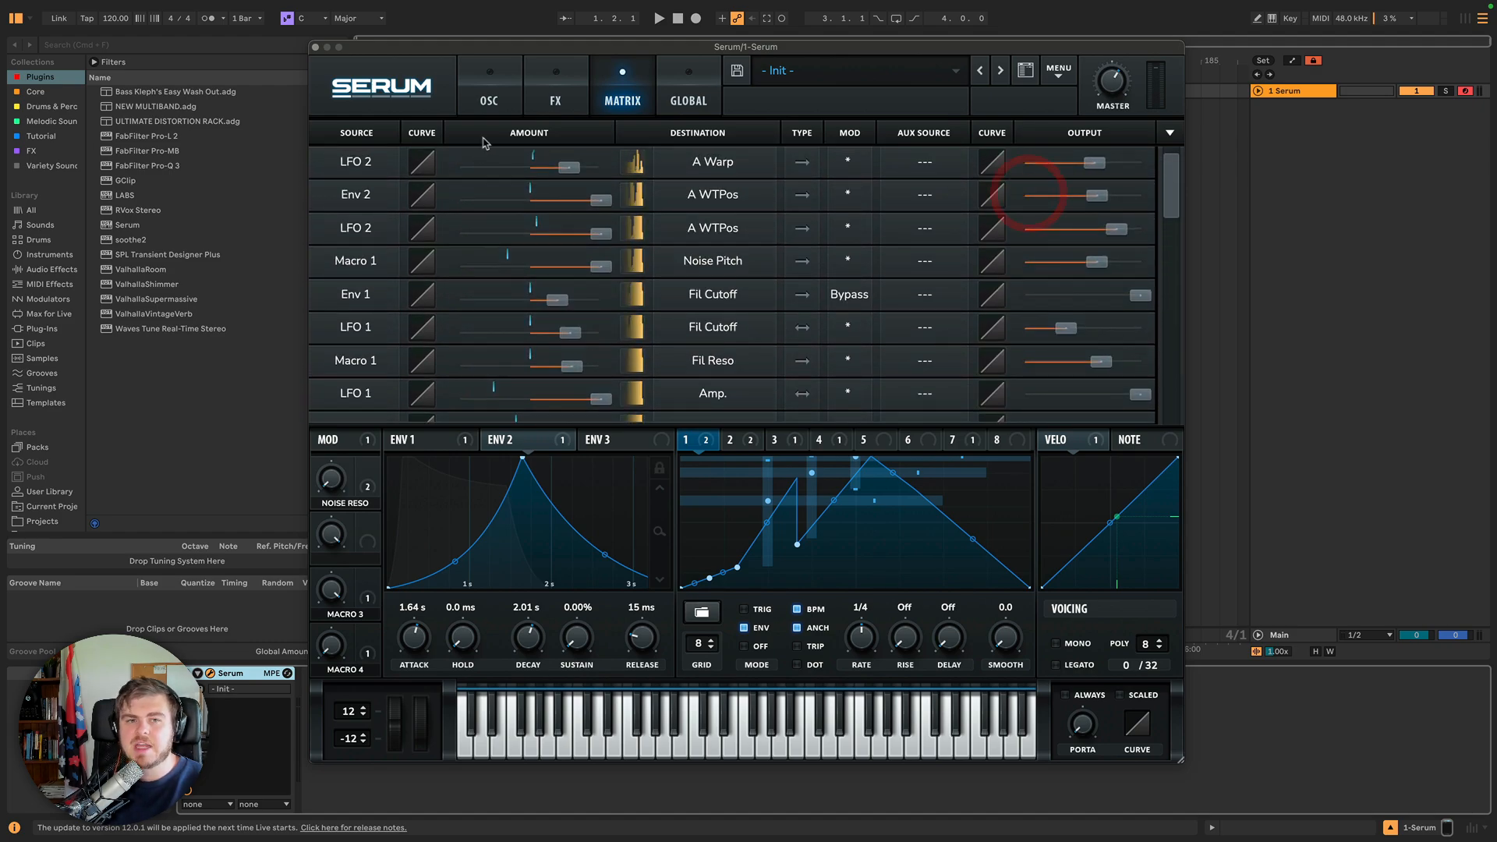
Browse the OSC, Matrix and Global views of the synth.
click(499, 101)
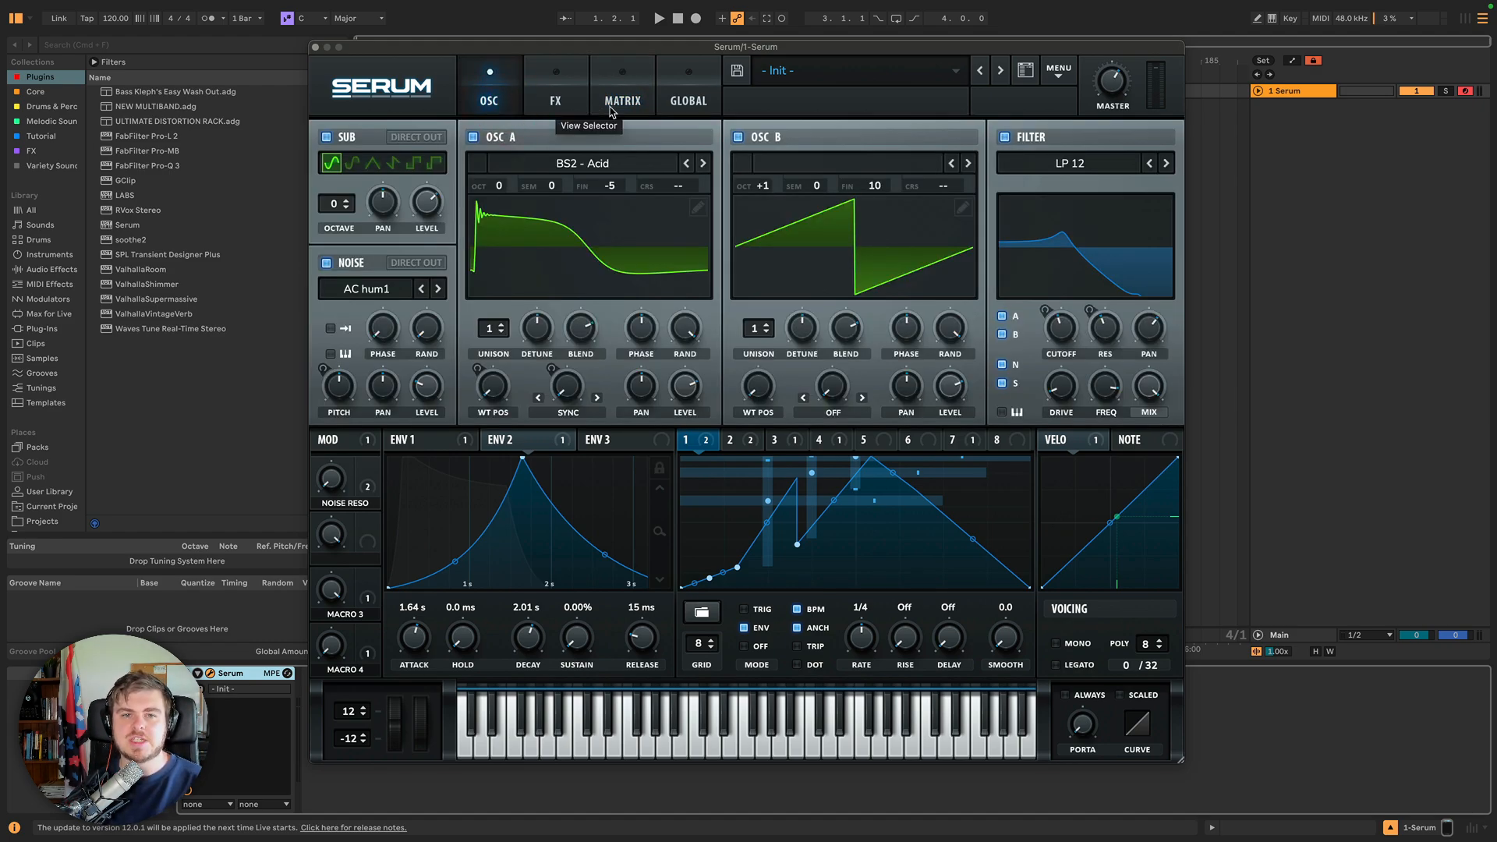
click(612, 110)
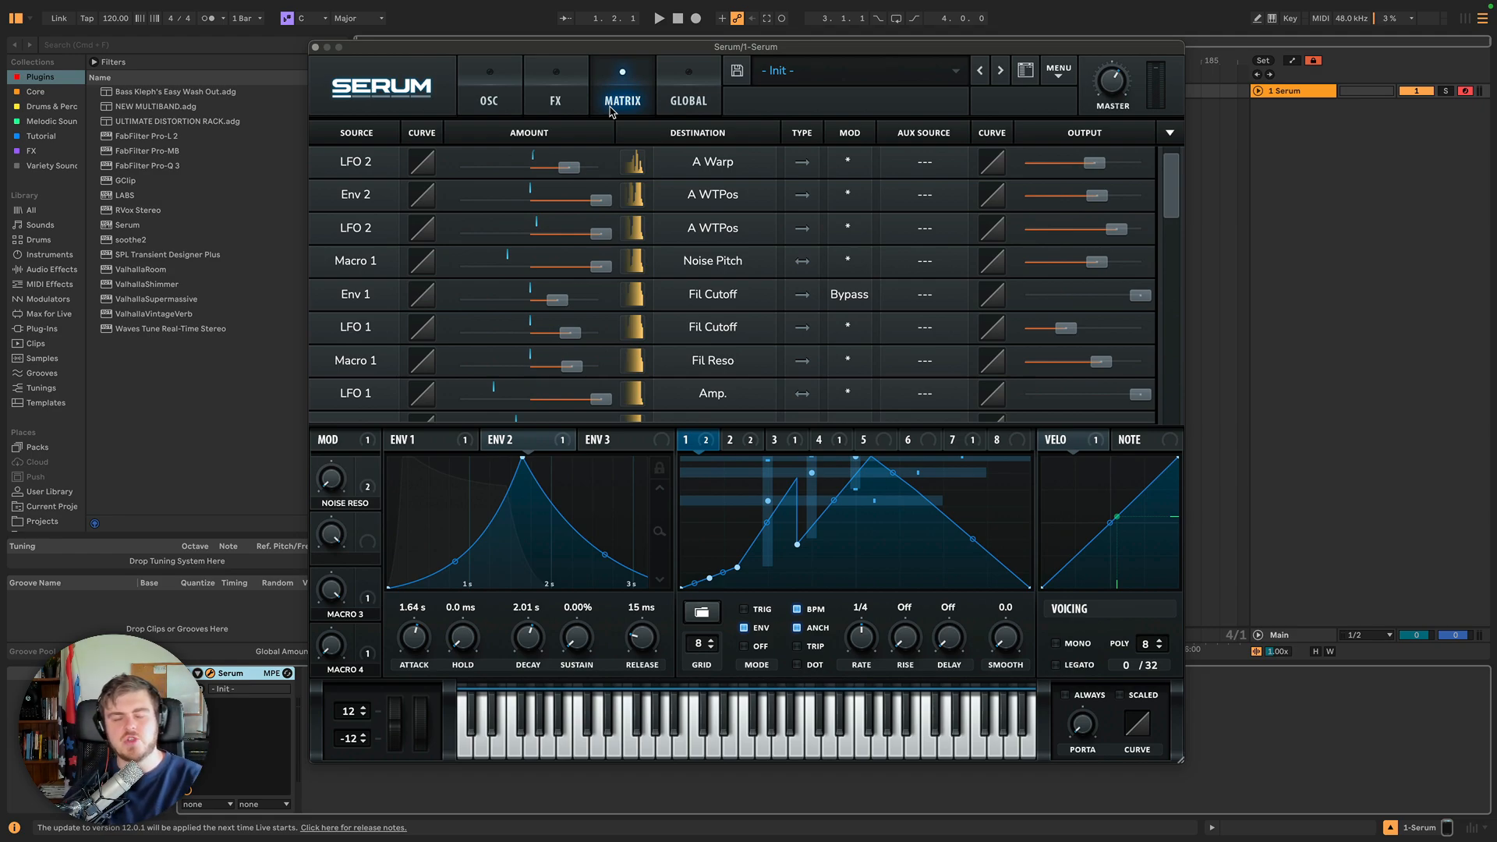
click(690, 86)
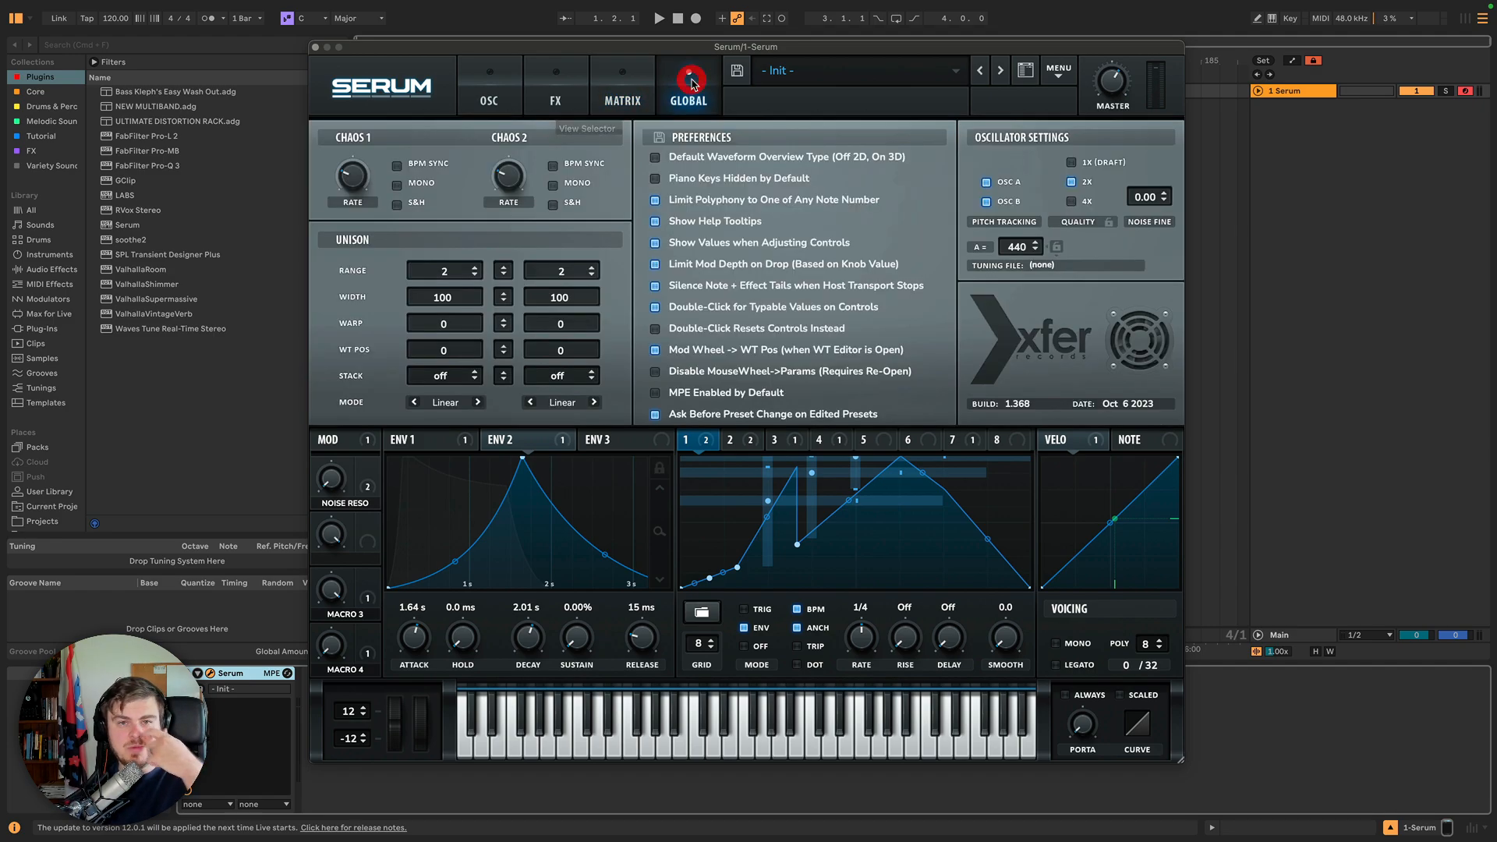
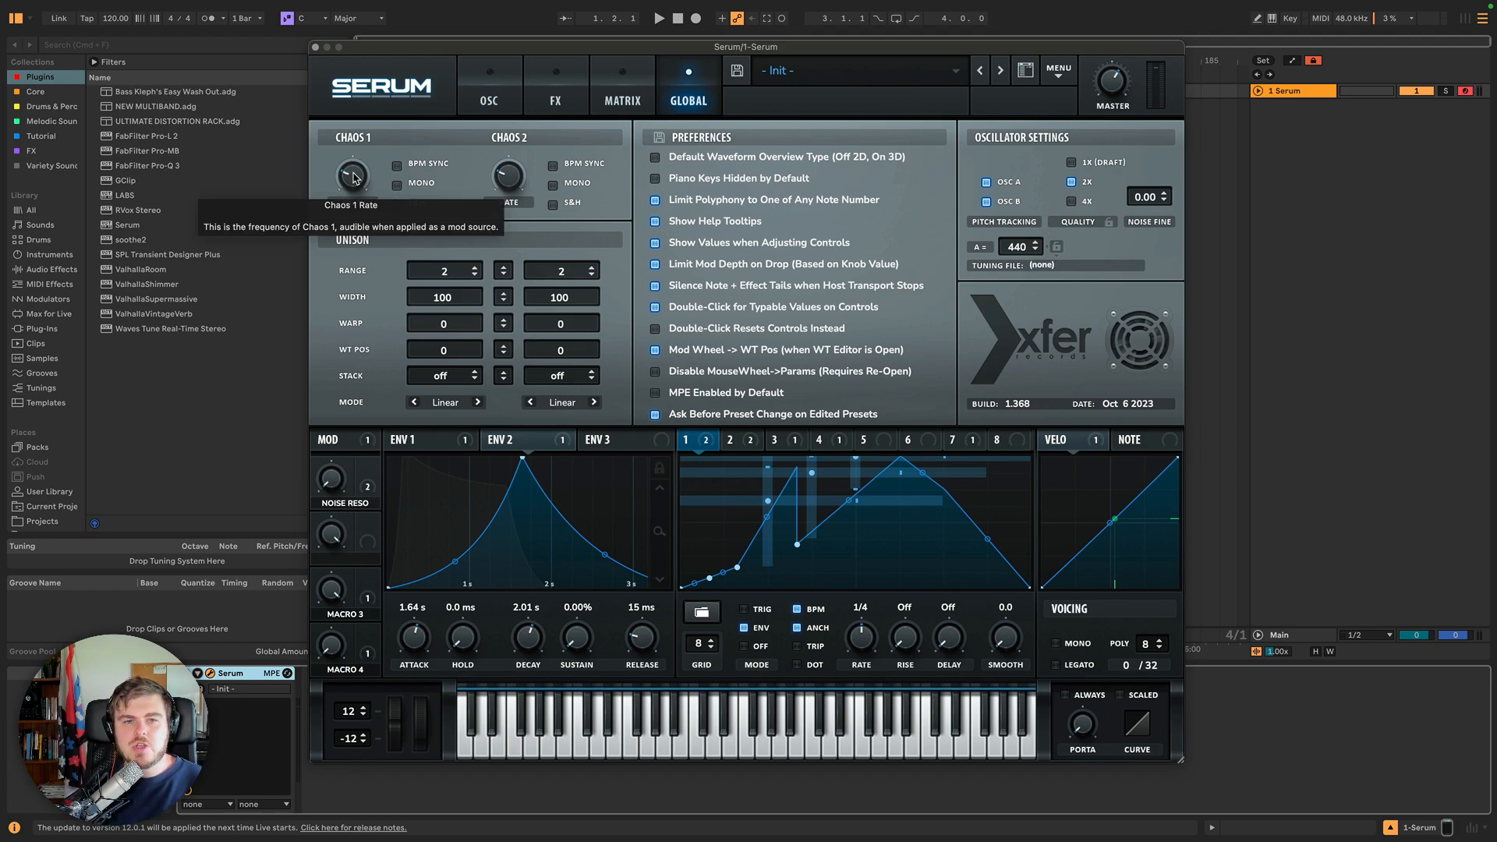
Create a modulation matrix assignment from Chaos1 to Mast.Tun in an empty slot.
click(620, 95)
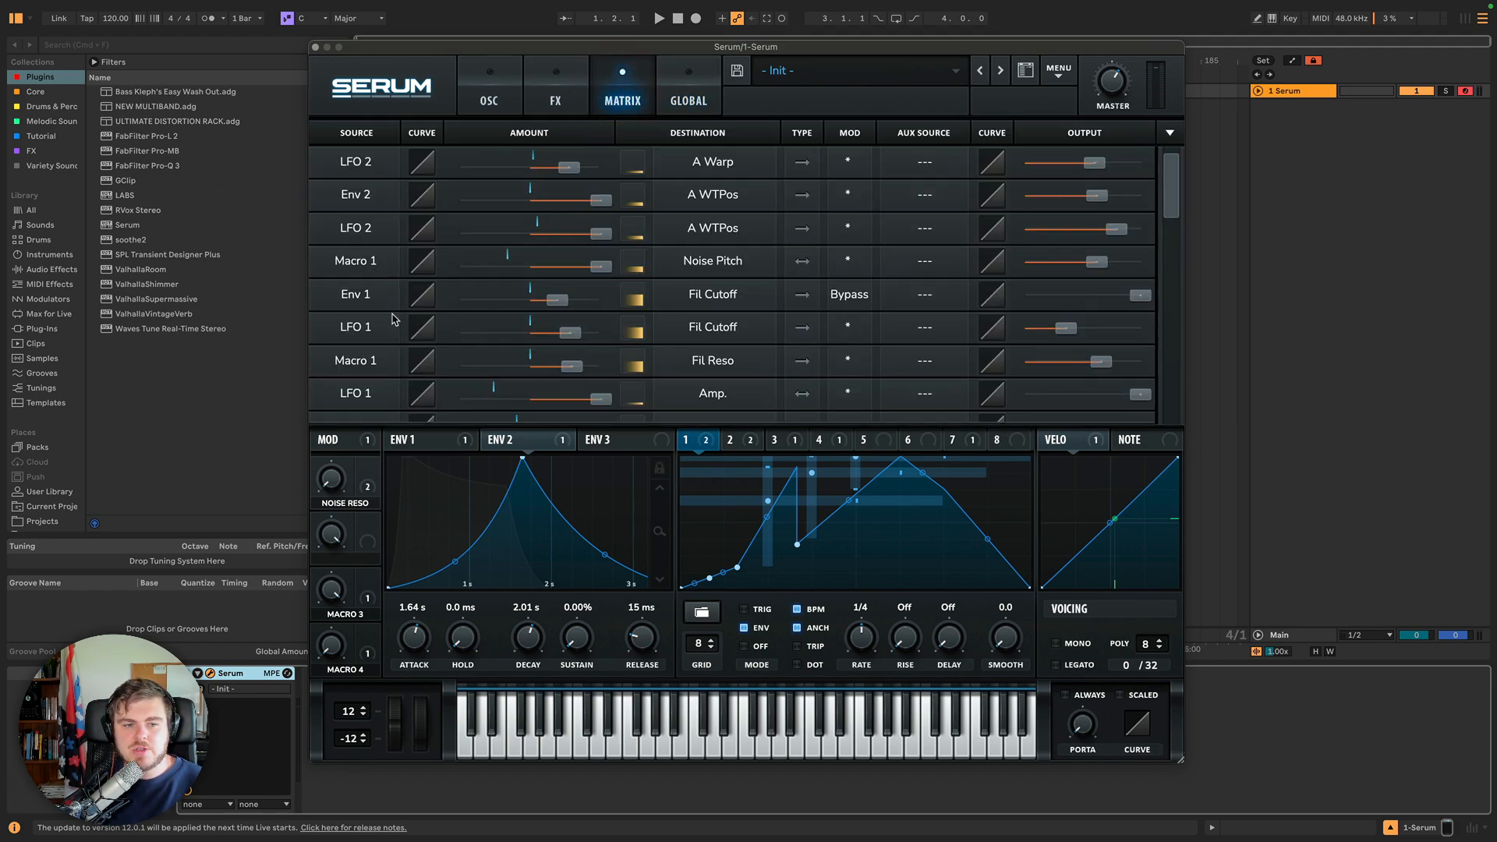
scroll(398, 315, down, 5)
scroll(394, 320, down, 3)
click(355, 295)
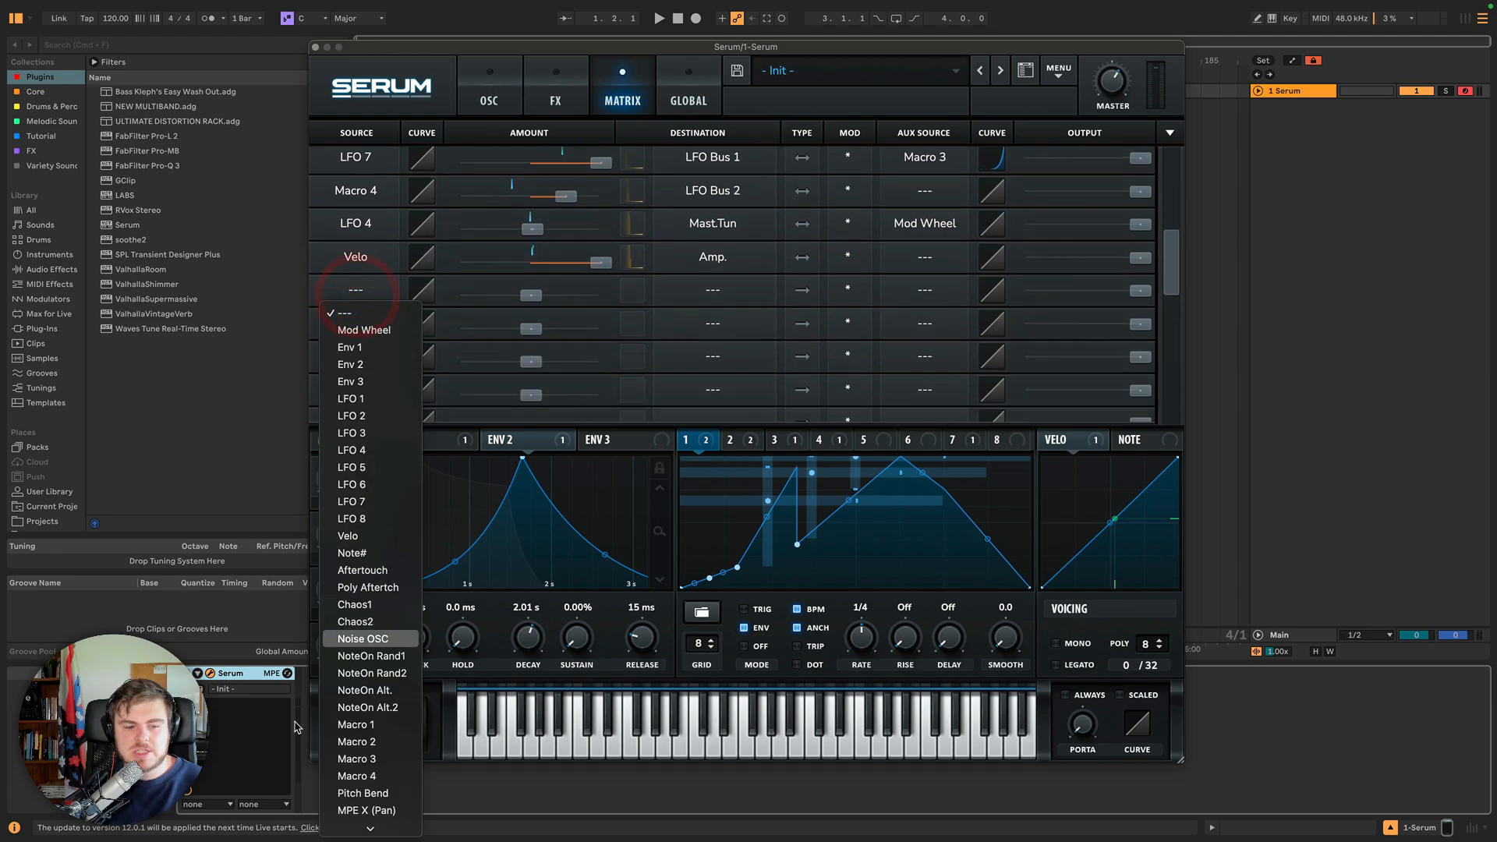
click(688, 88)
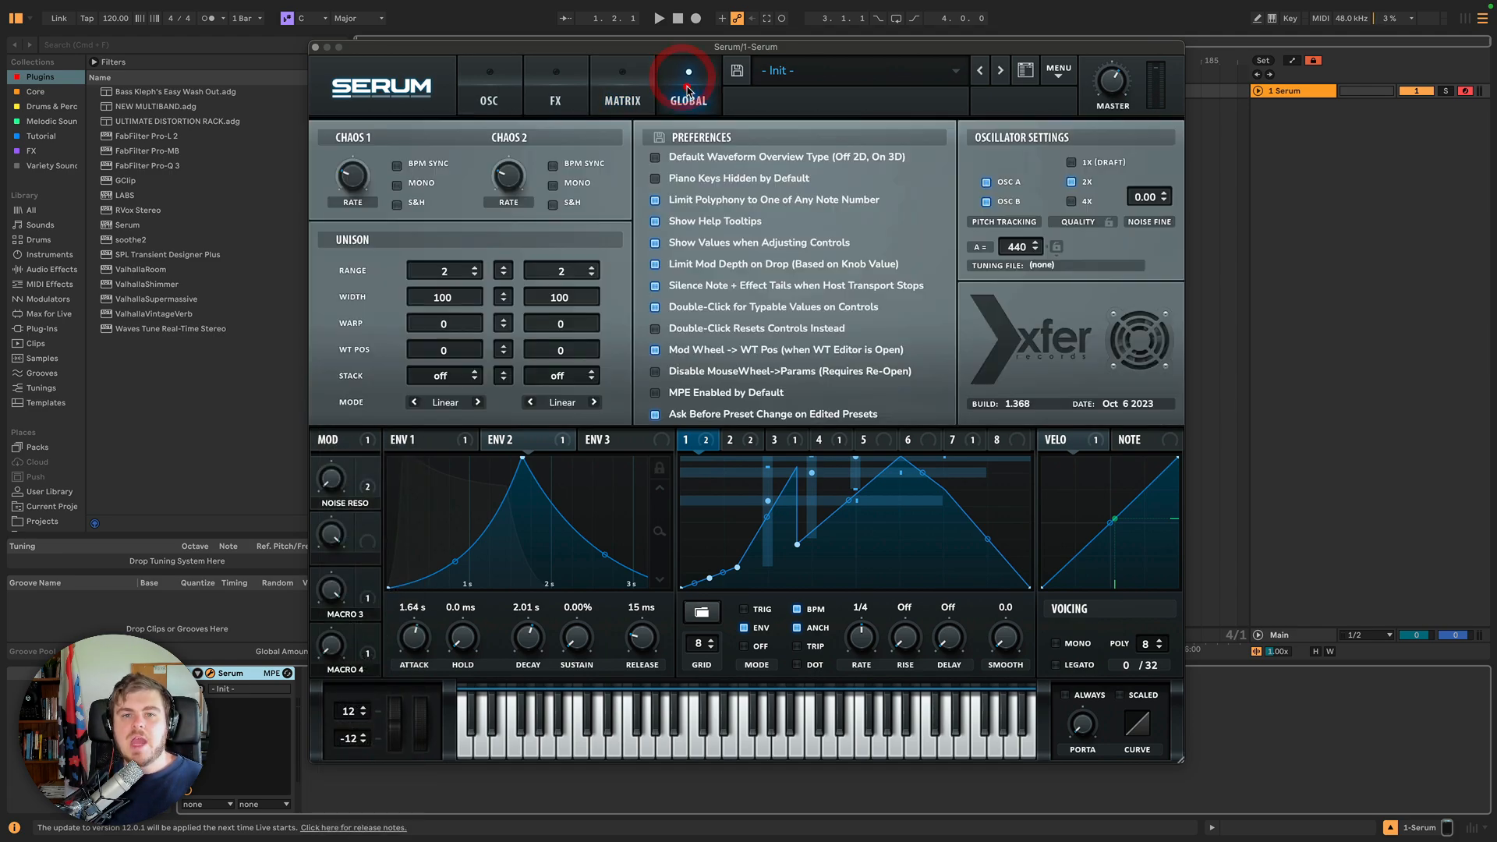
click(610, 86)
click(359, 290)
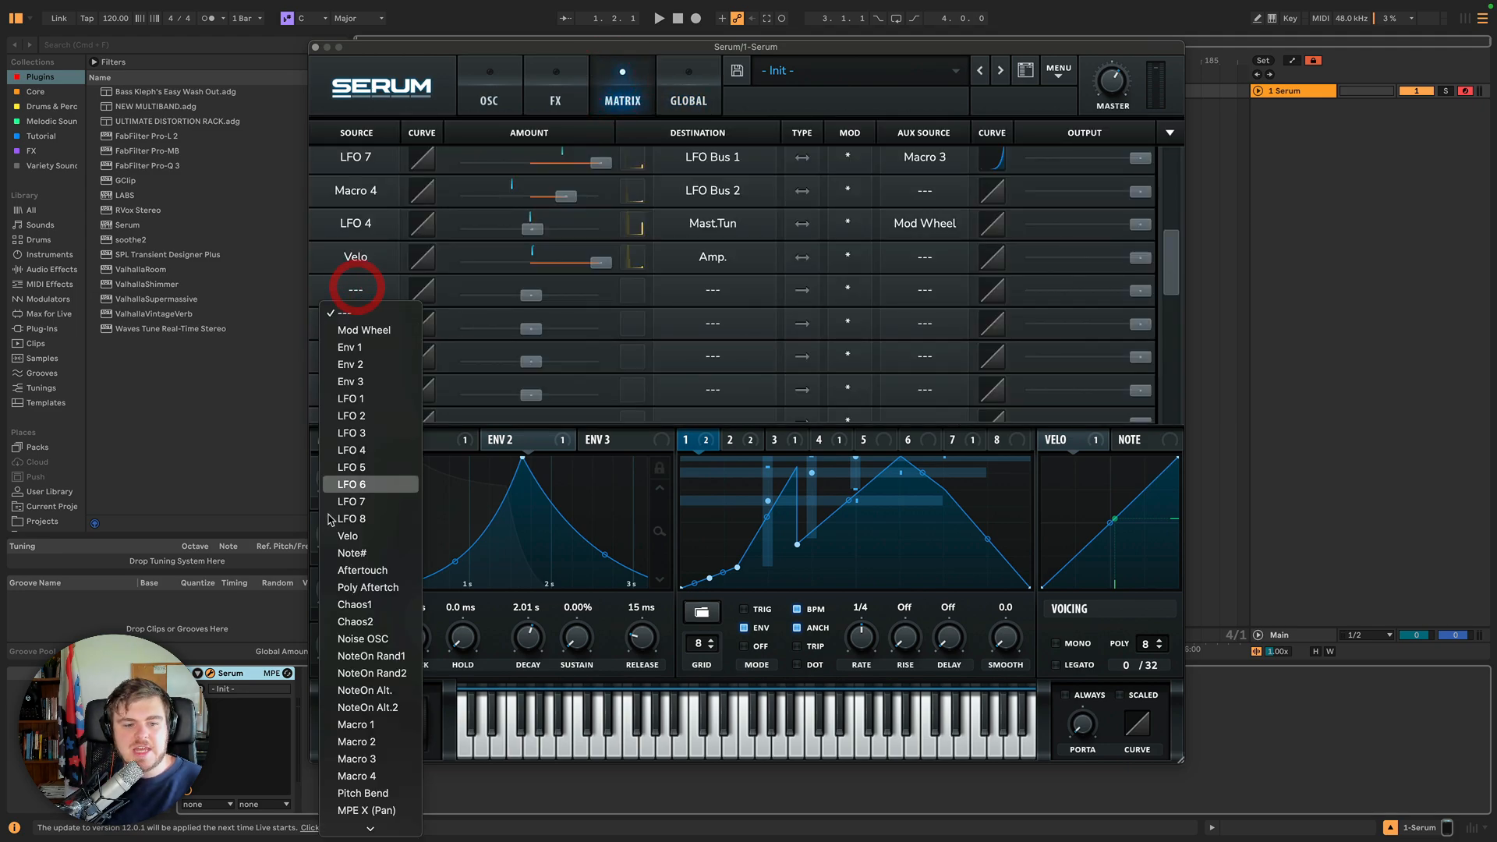
click(354, 605)
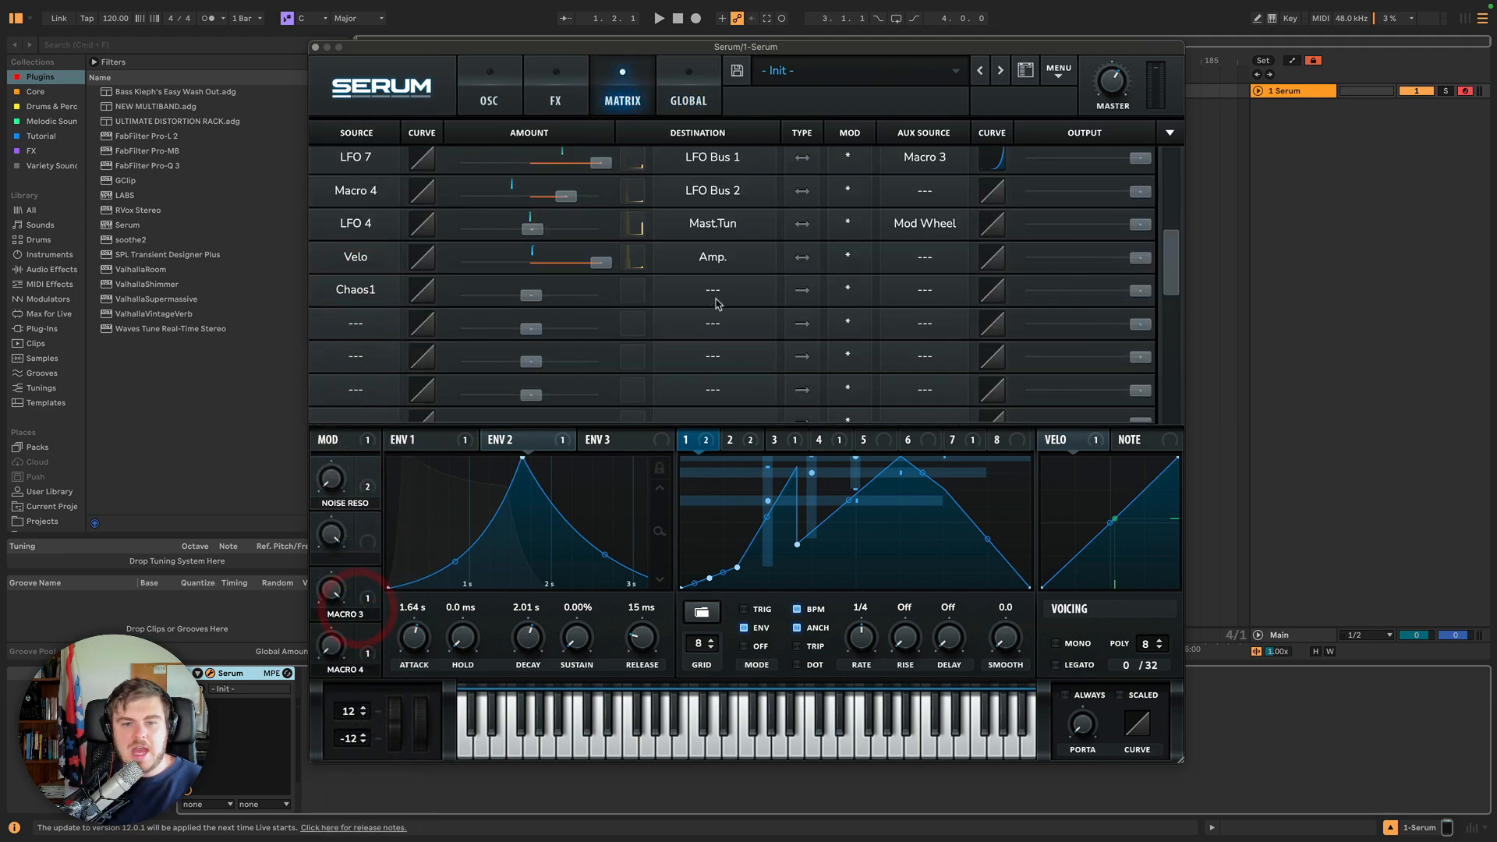
click(714, 291)
mouse_move(721, 435)
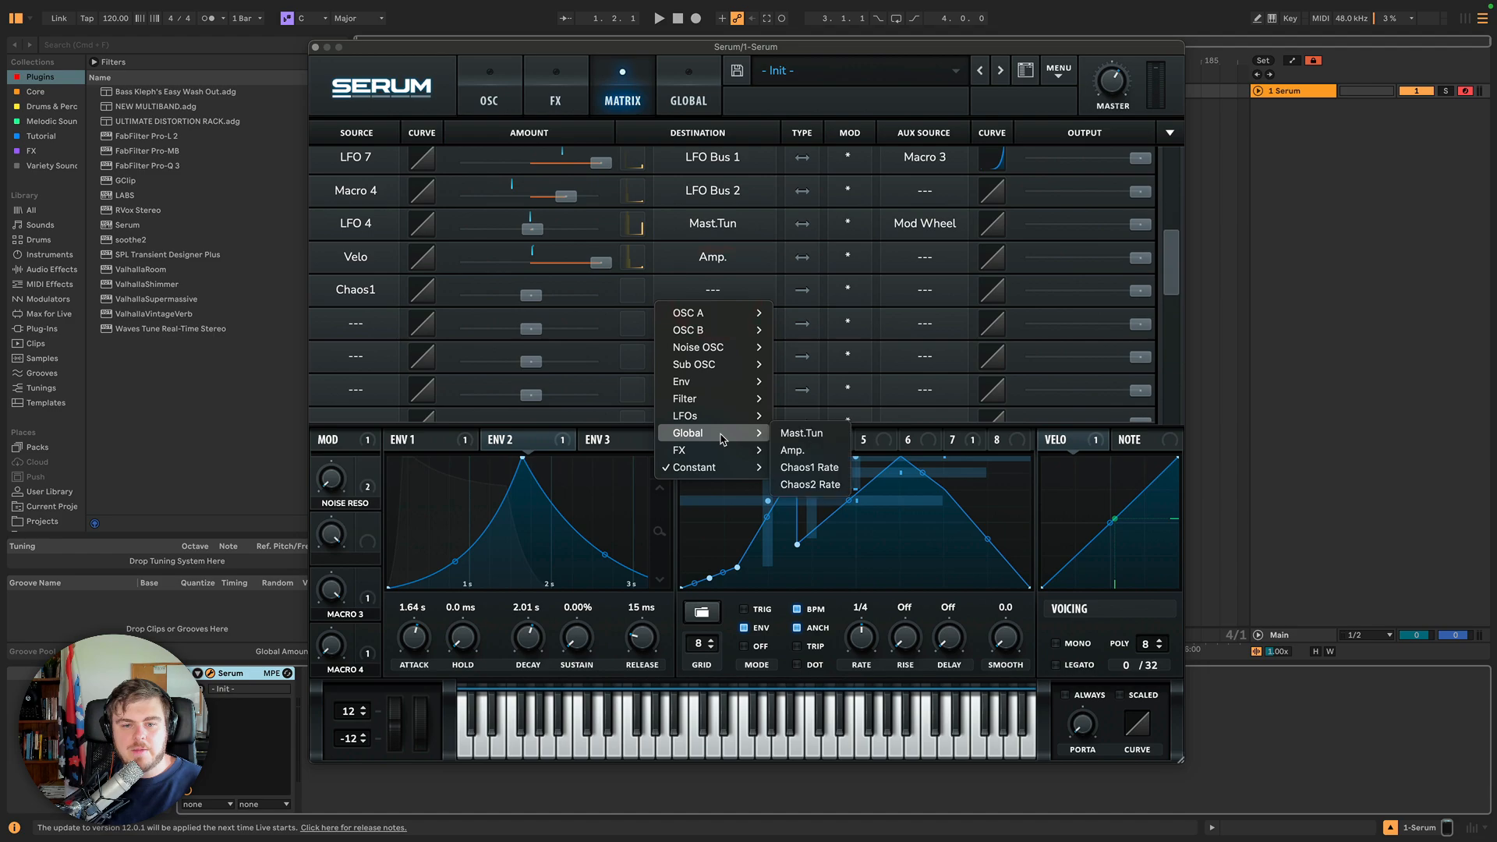
click(805, 436)
Try different Chaos1 to master tune amounts and reset the amount.
drag(531, 295, 595, 294)
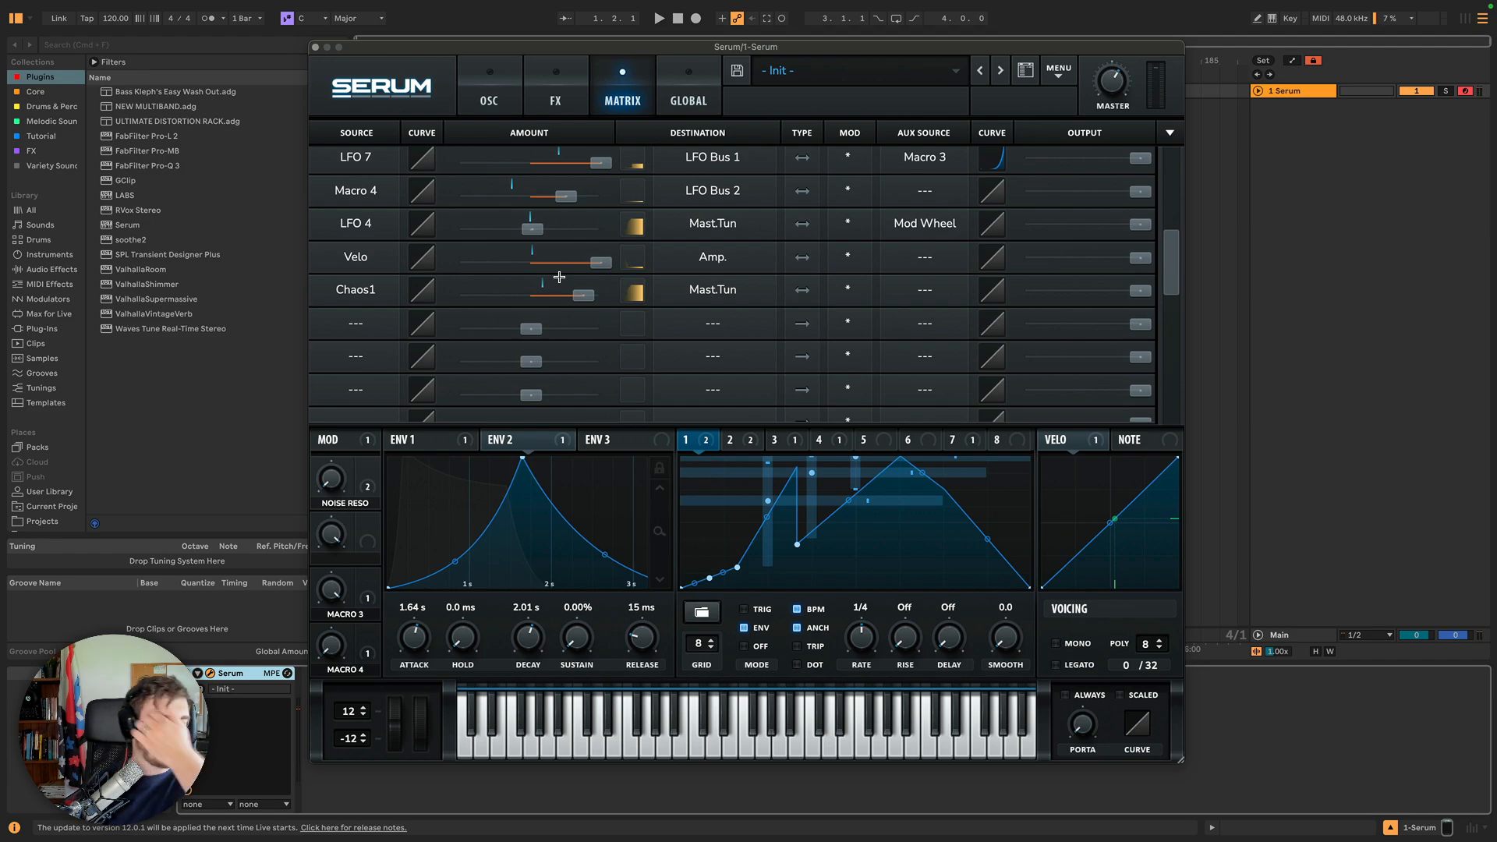
drag(579, 294, 513, 297)
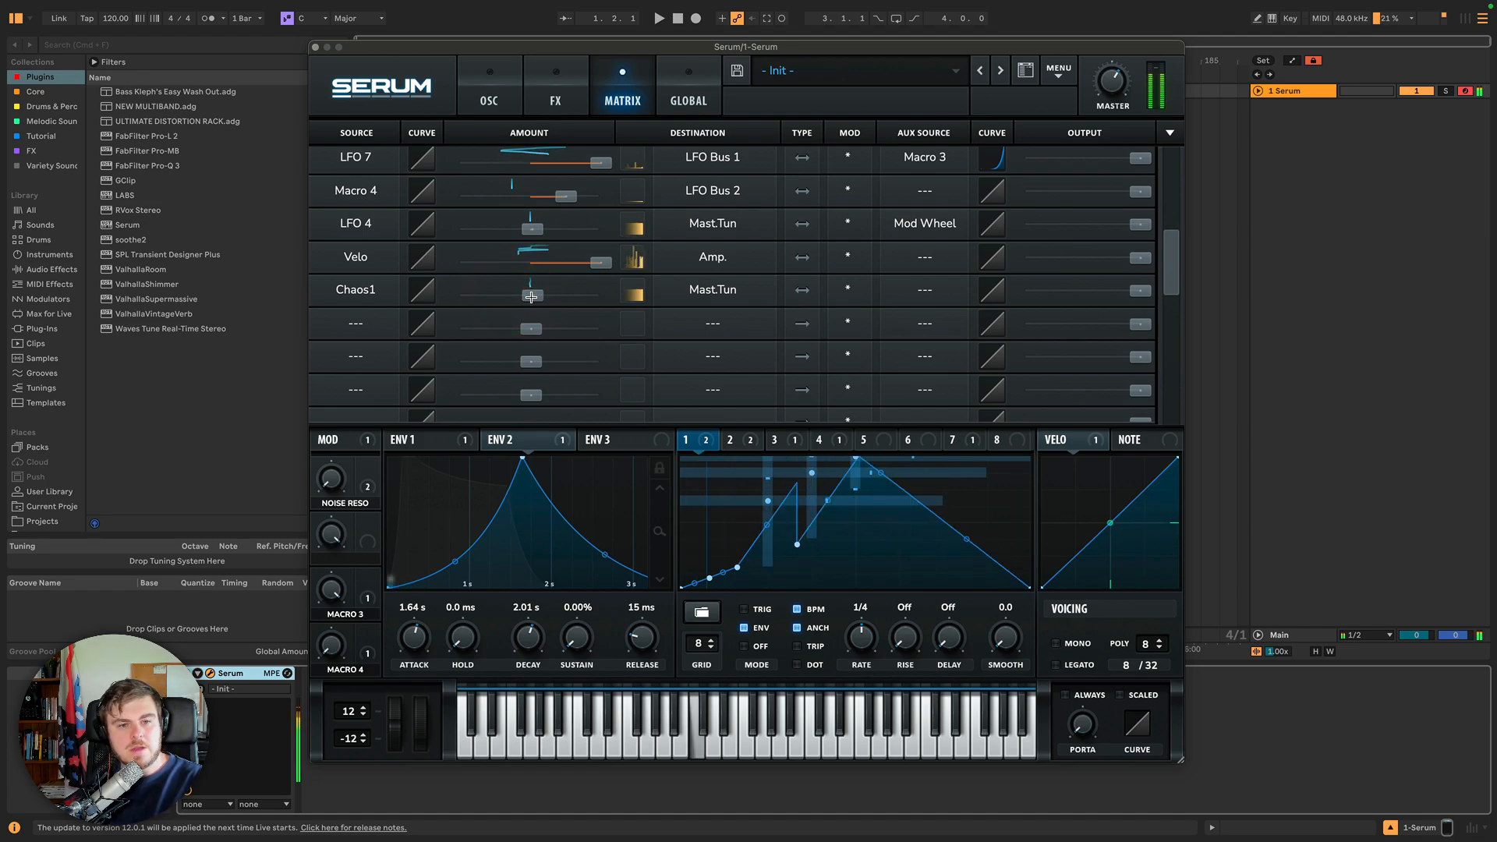
double_click(530, 296)
drag(529, 298, 530, 297)
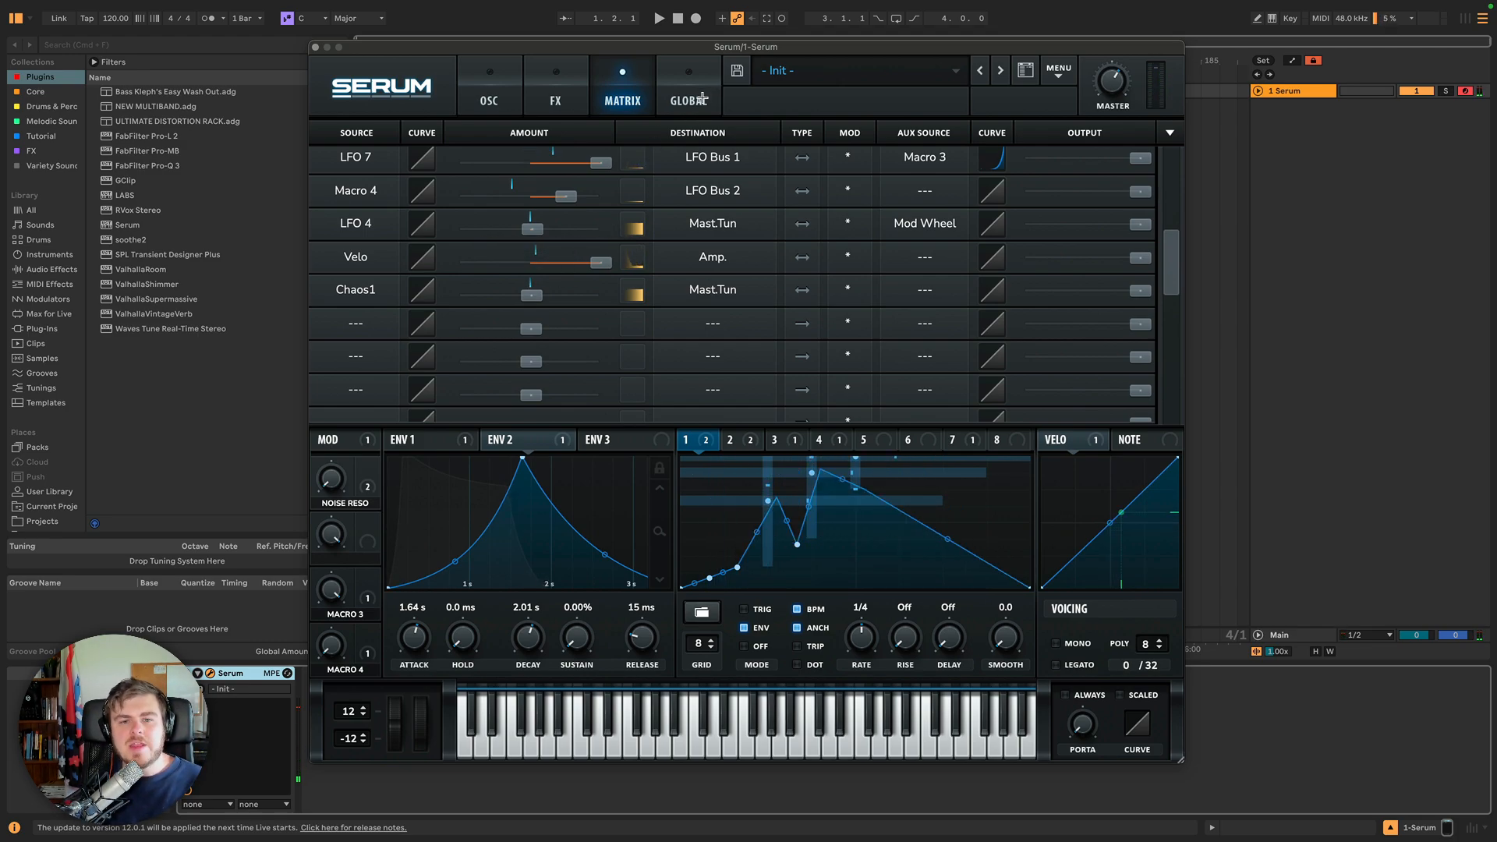
Switch the assignment's source to Chaos2 and raise its amount slightly.
click(359, 290)
click(373, 618)
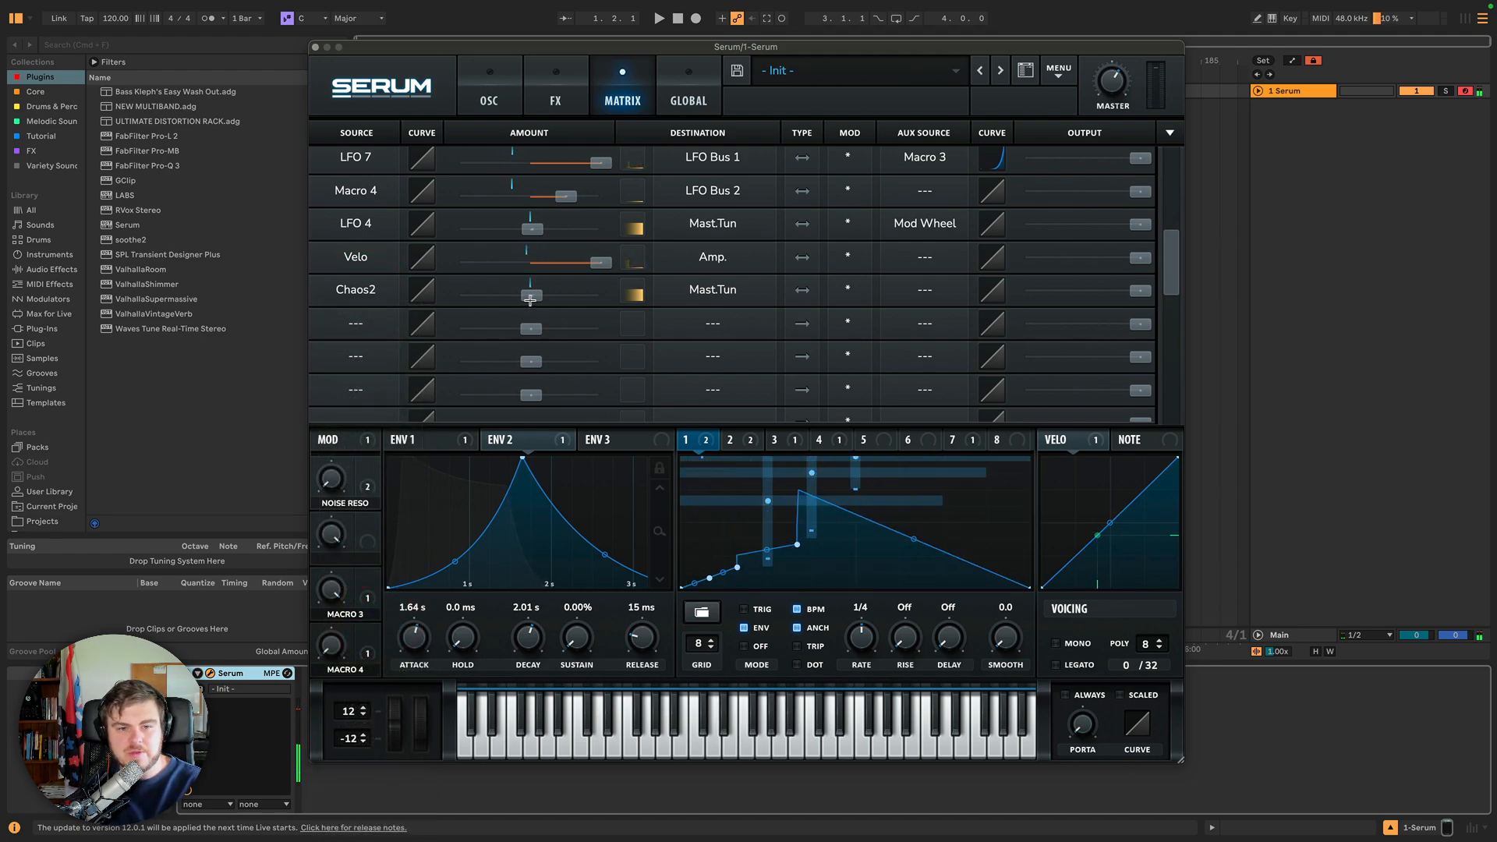
mouse_move(536, 296)
drag(536, 296, 562, 297)
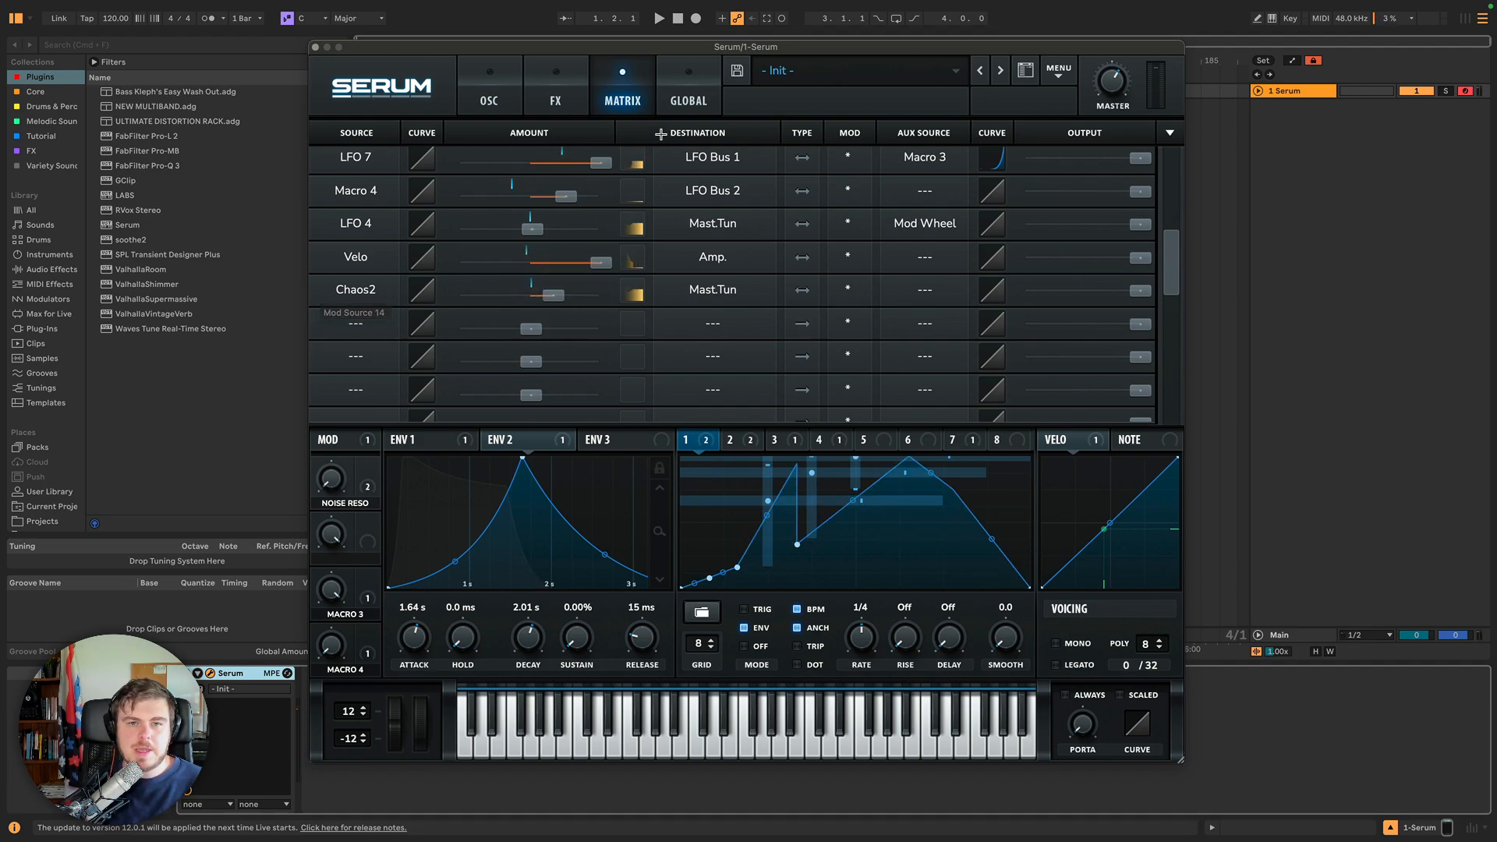
Enable BPM Sync for both Chaos 1 and Chaos 2.
click(689, 97)
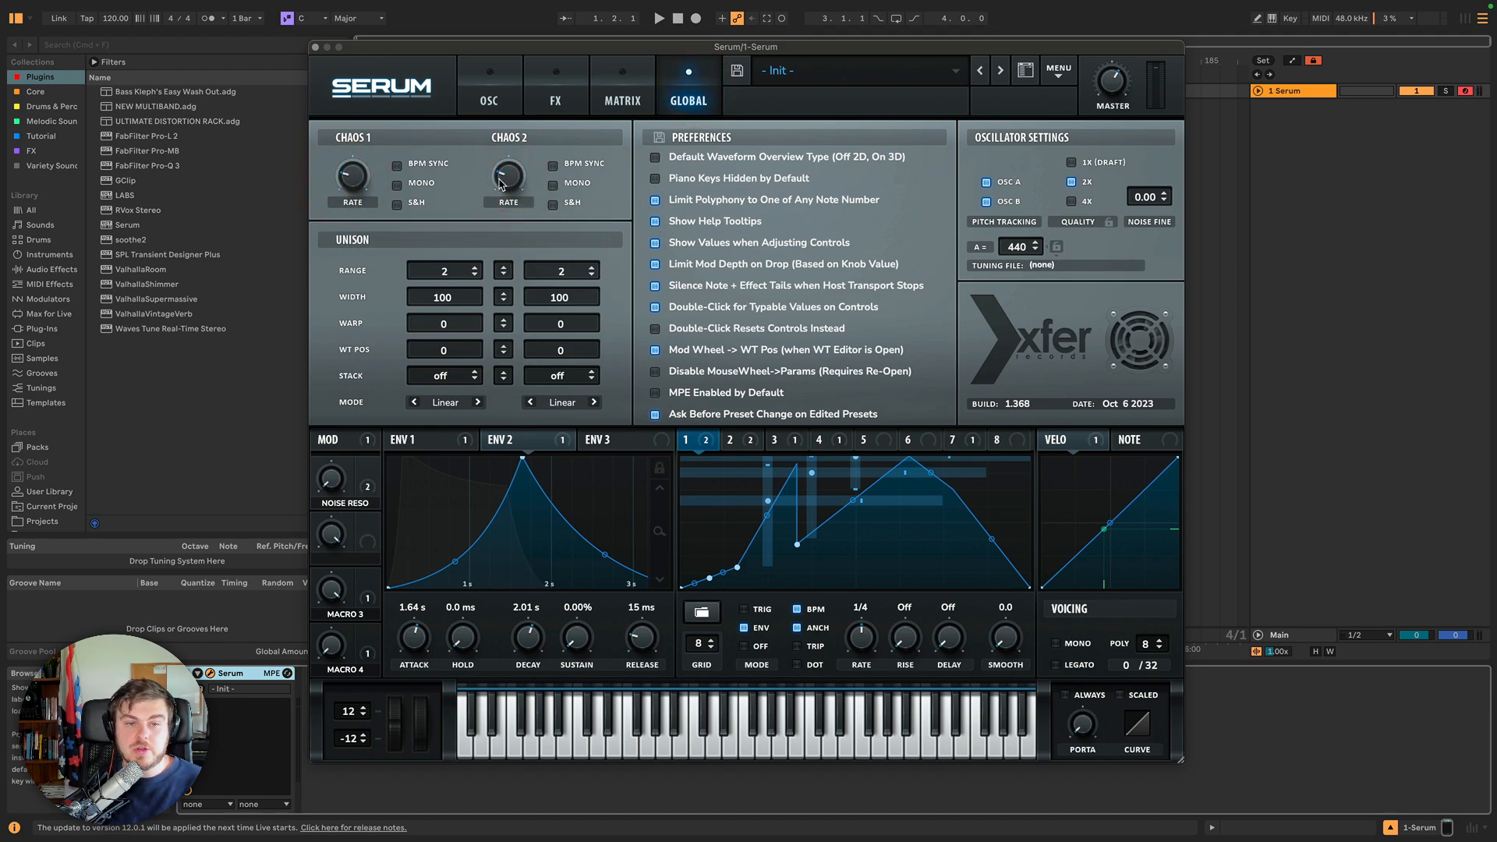
click(398, 166)
click(553, 166)
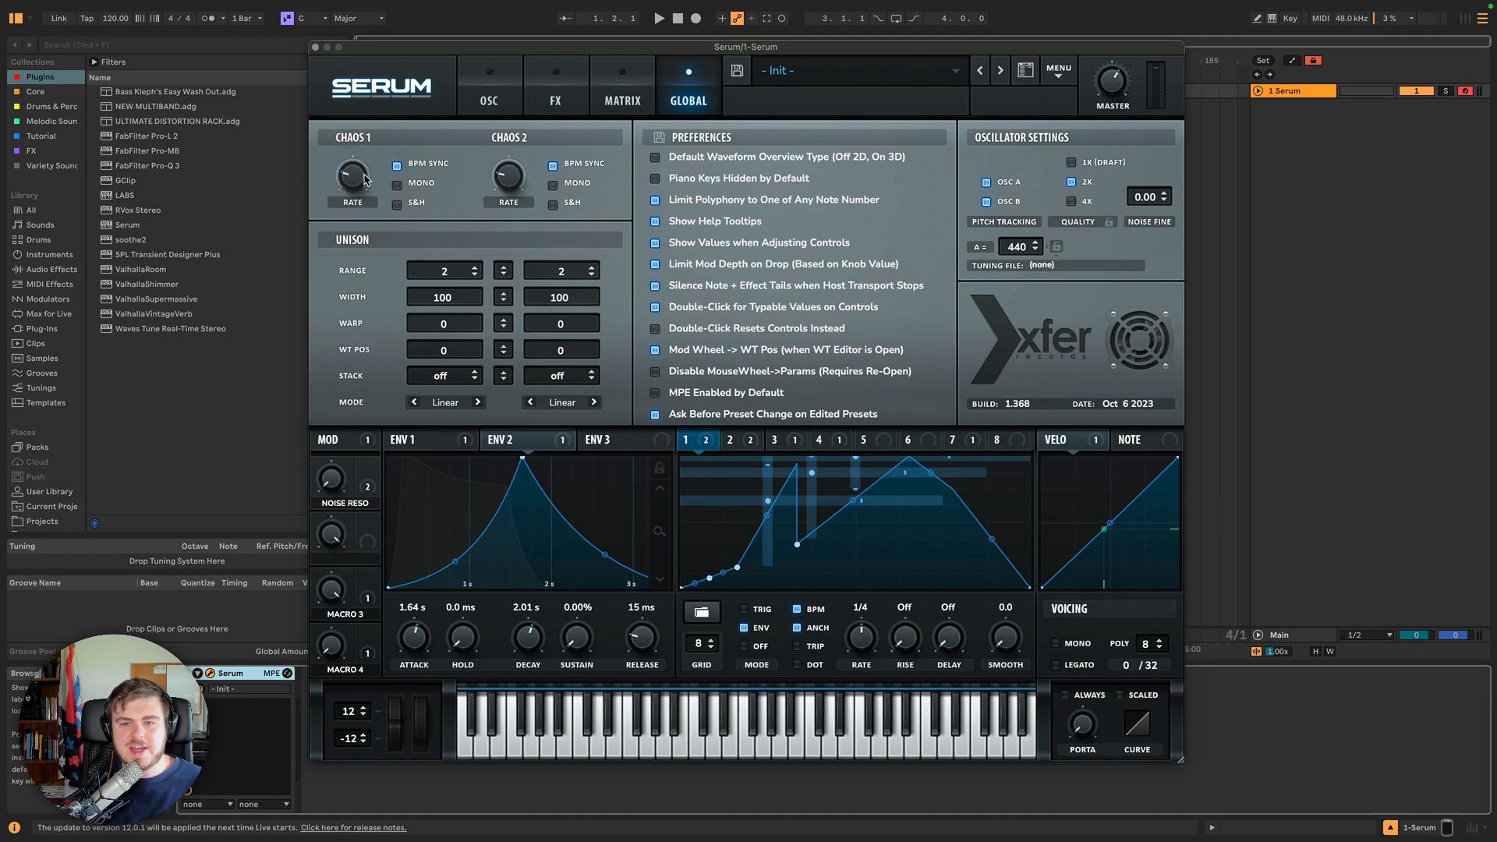
Enable Mono and S&H for both Chaos 1 and Chaos 2.
click(416, 185)
click(555, 184)
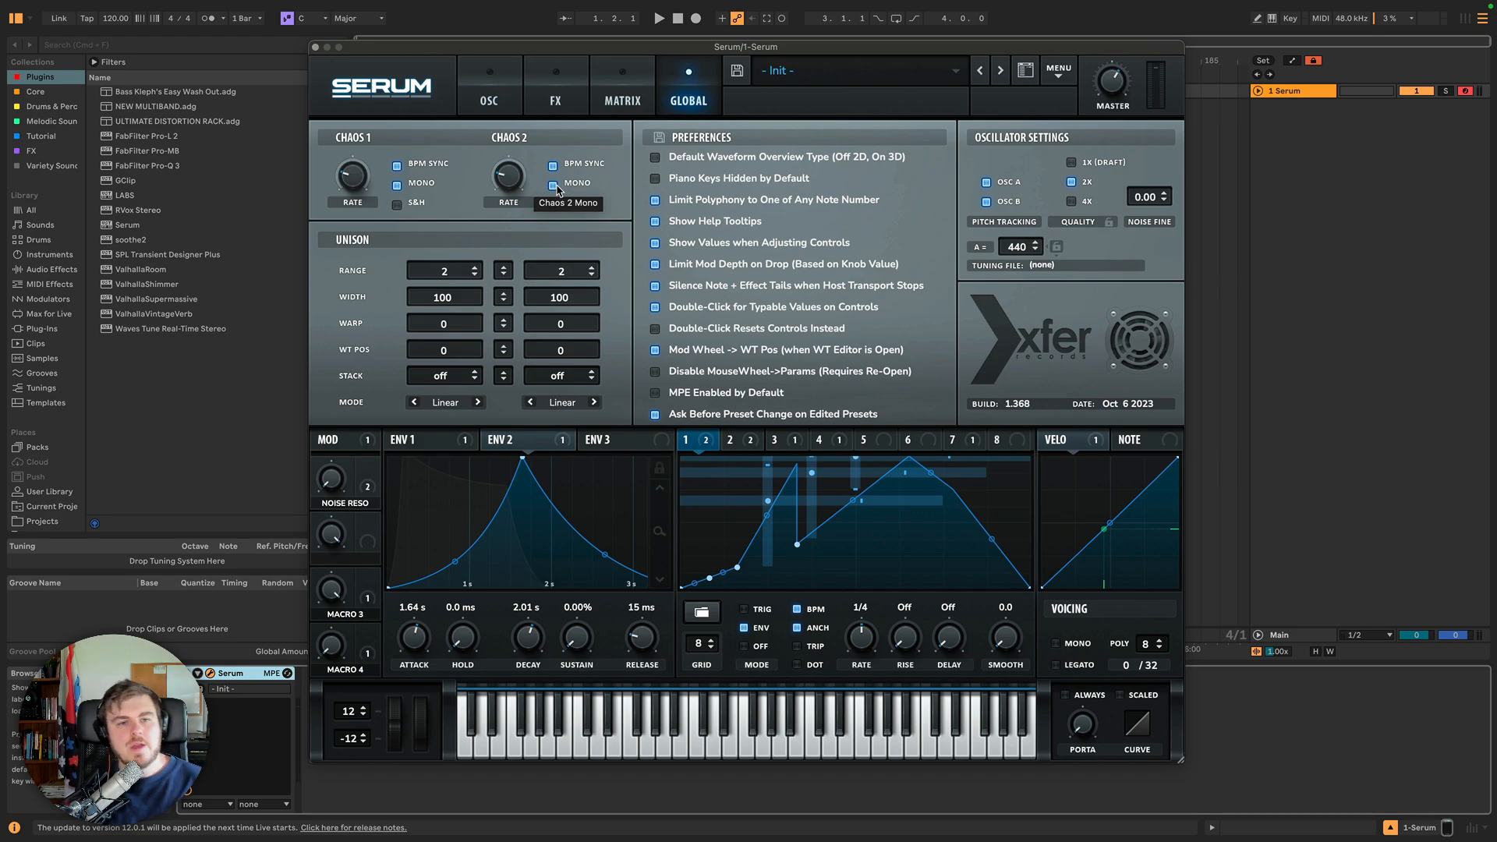
click(398, 205)
click(555, 206)
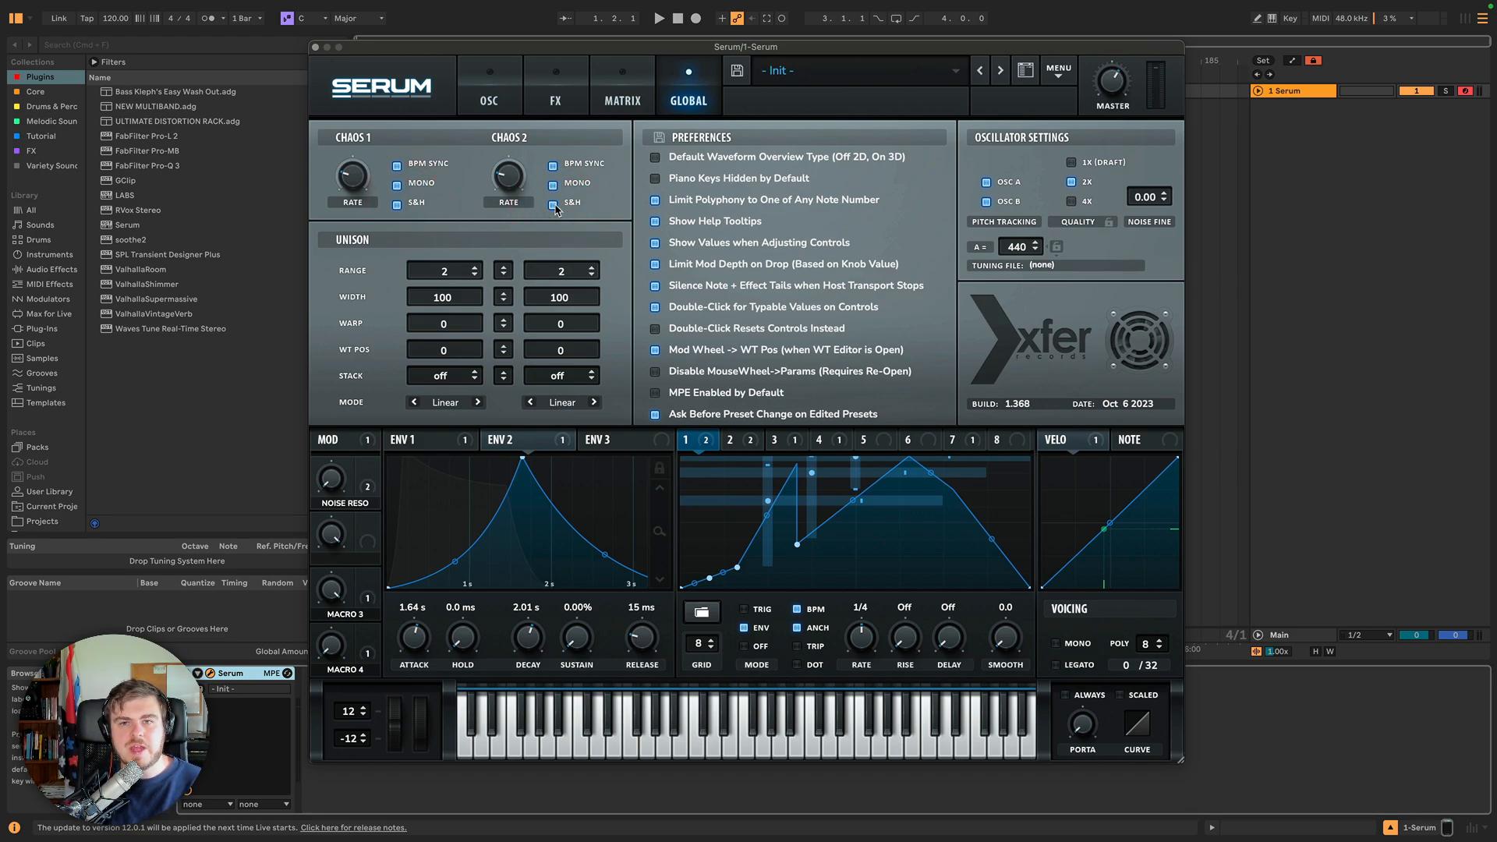
Disable Oscillator B and set Oscillator A's unison to 7 voices.
click(559, 102)
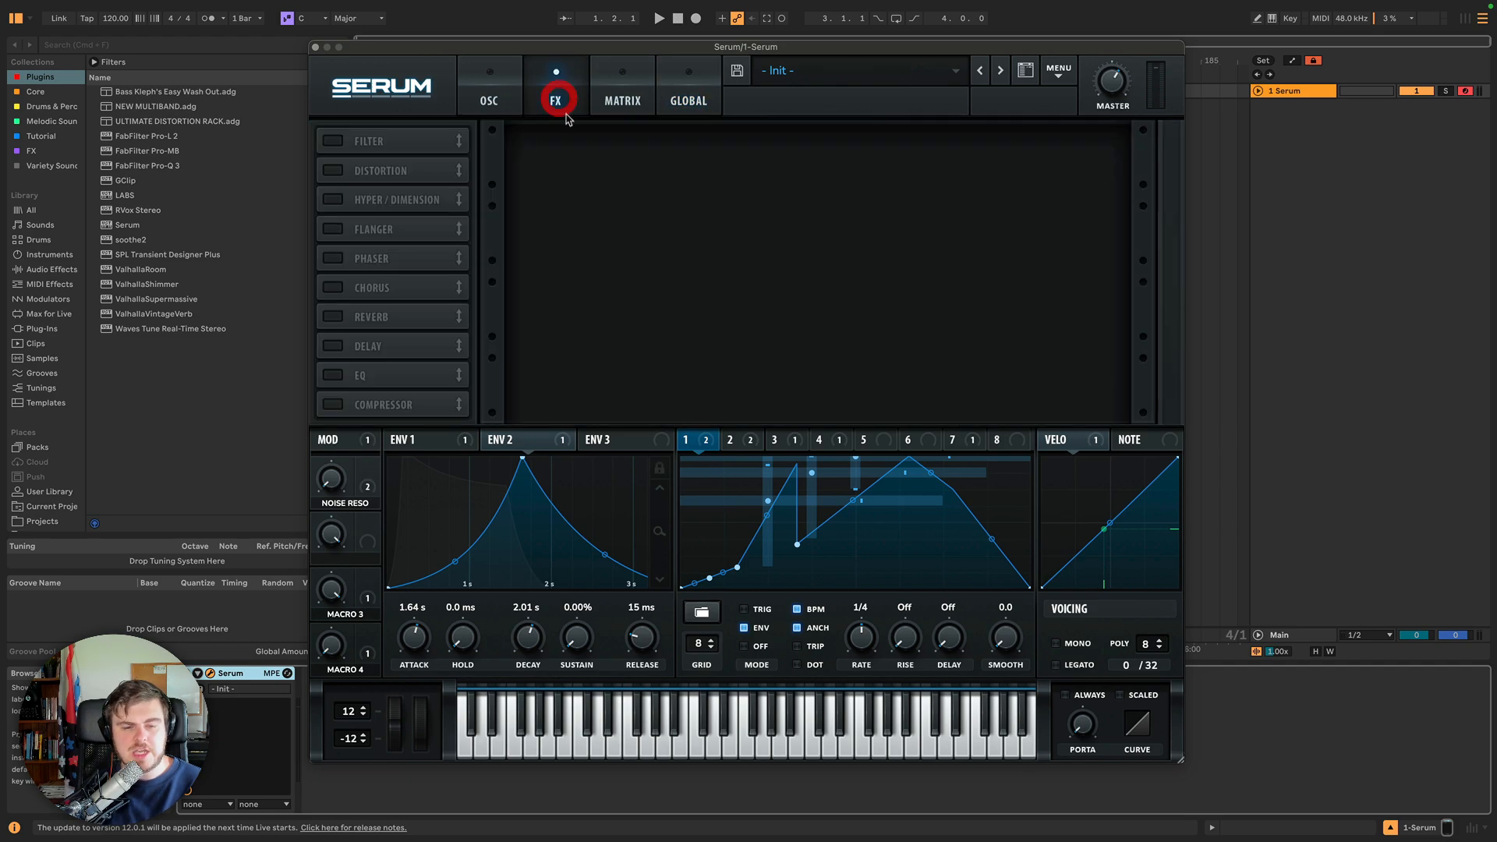
click(609, 102)
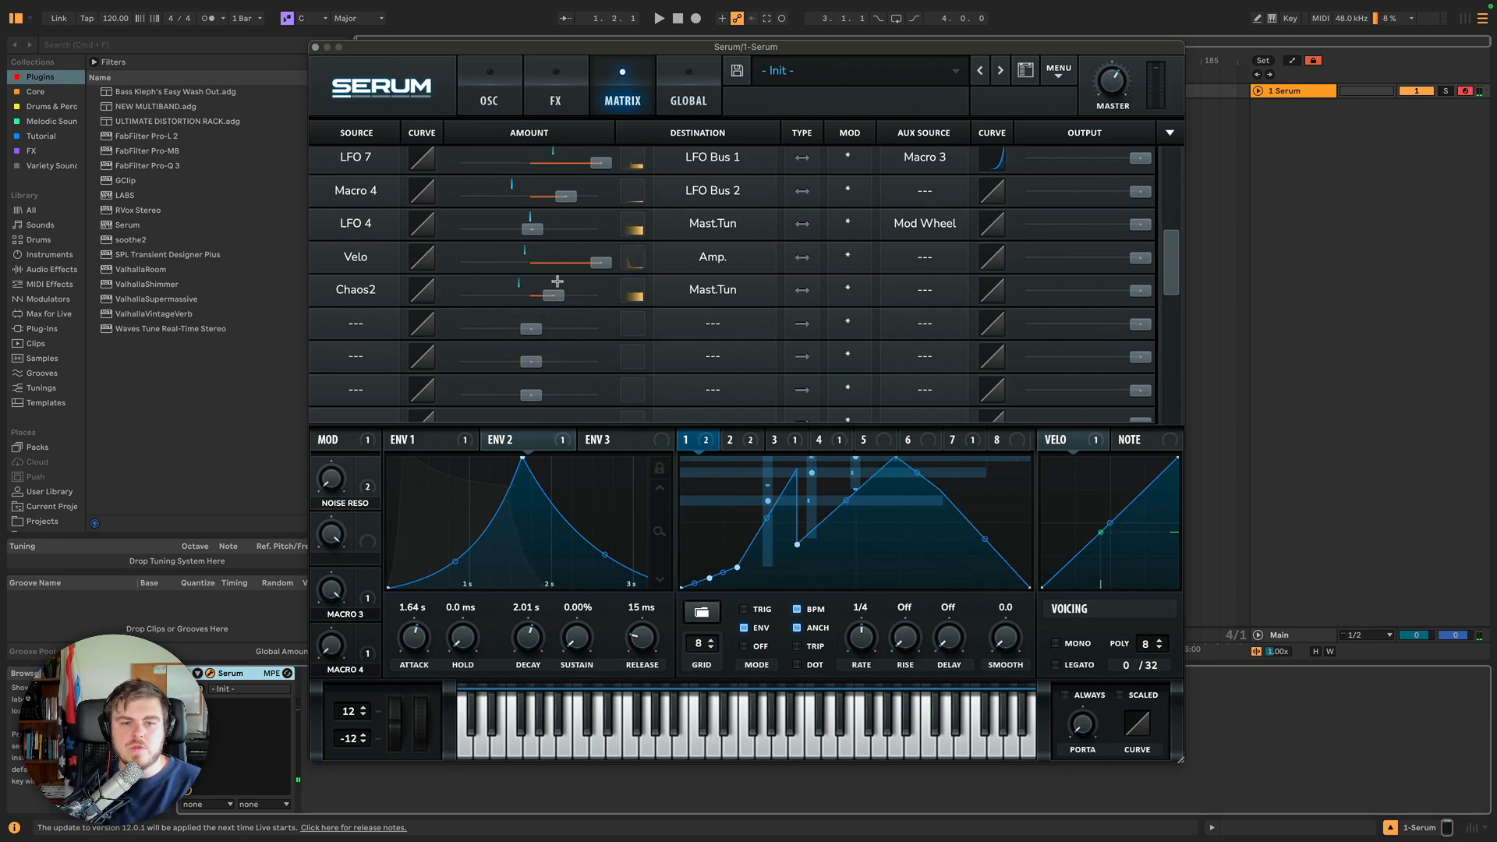
click(690, 79)
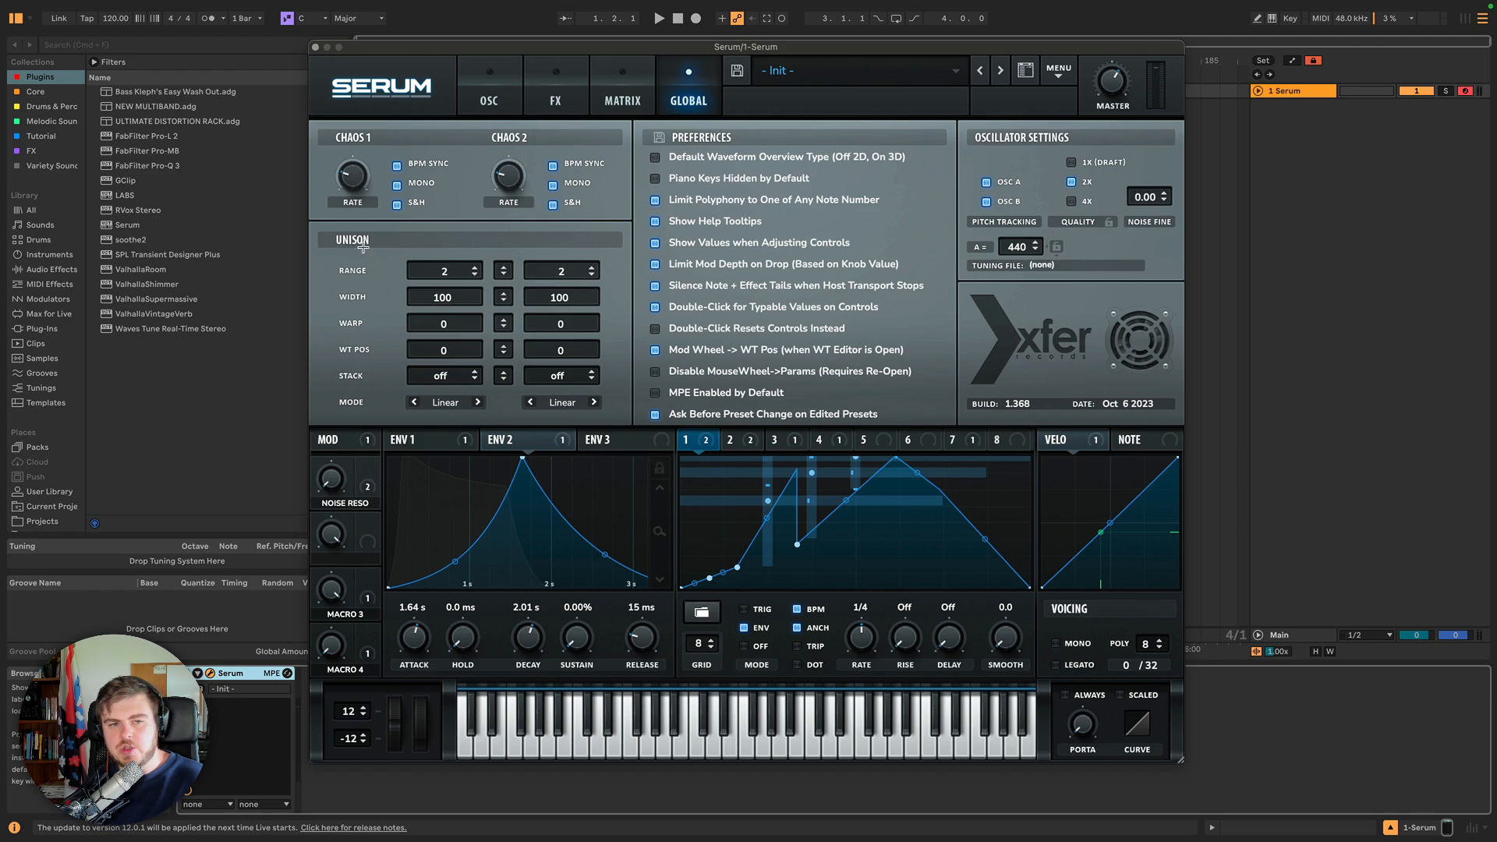
click(493, 90)
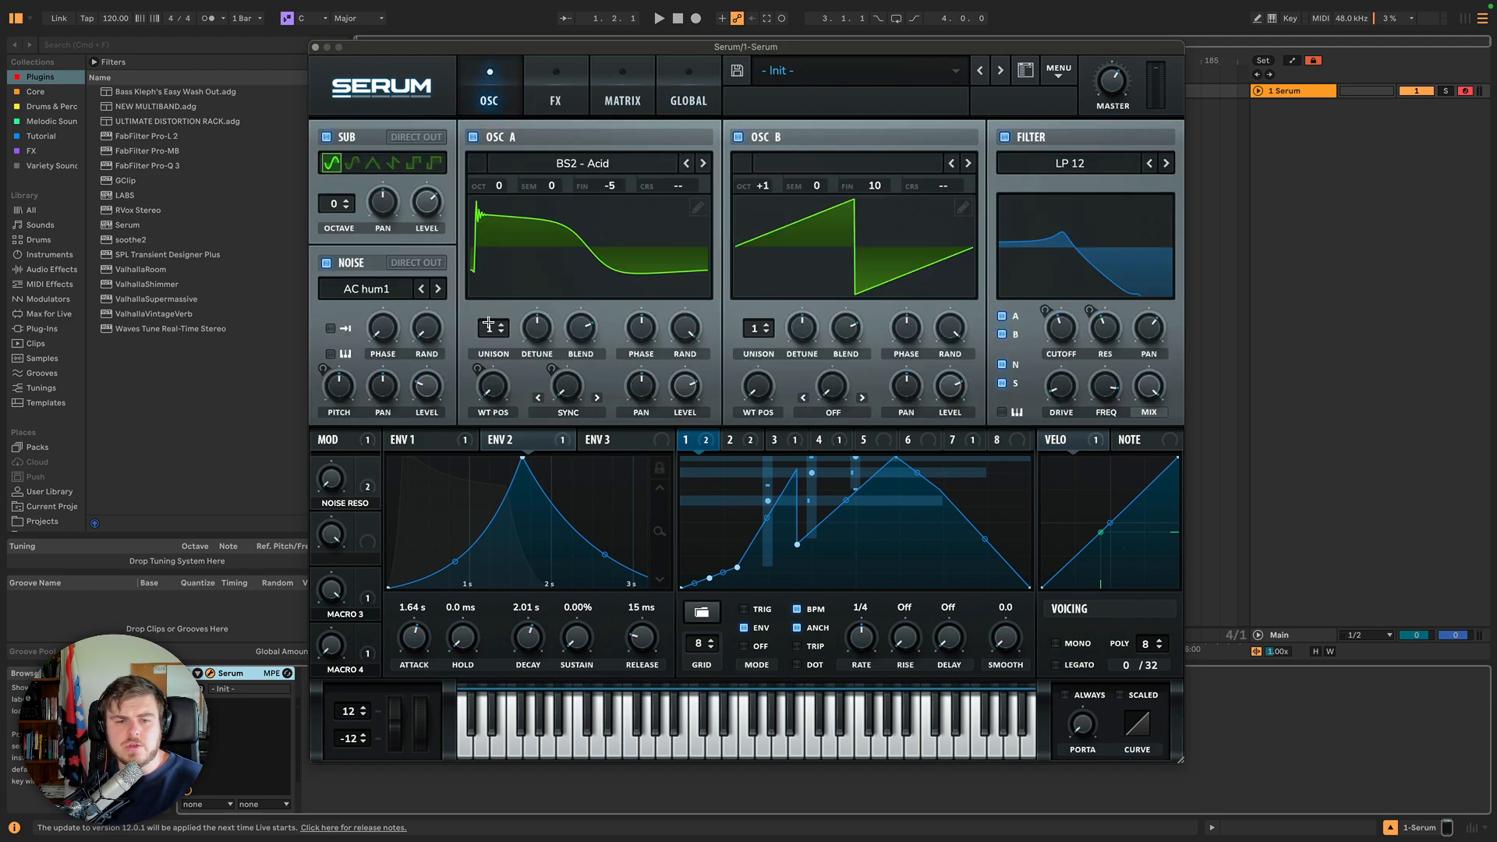
click(737, 136)
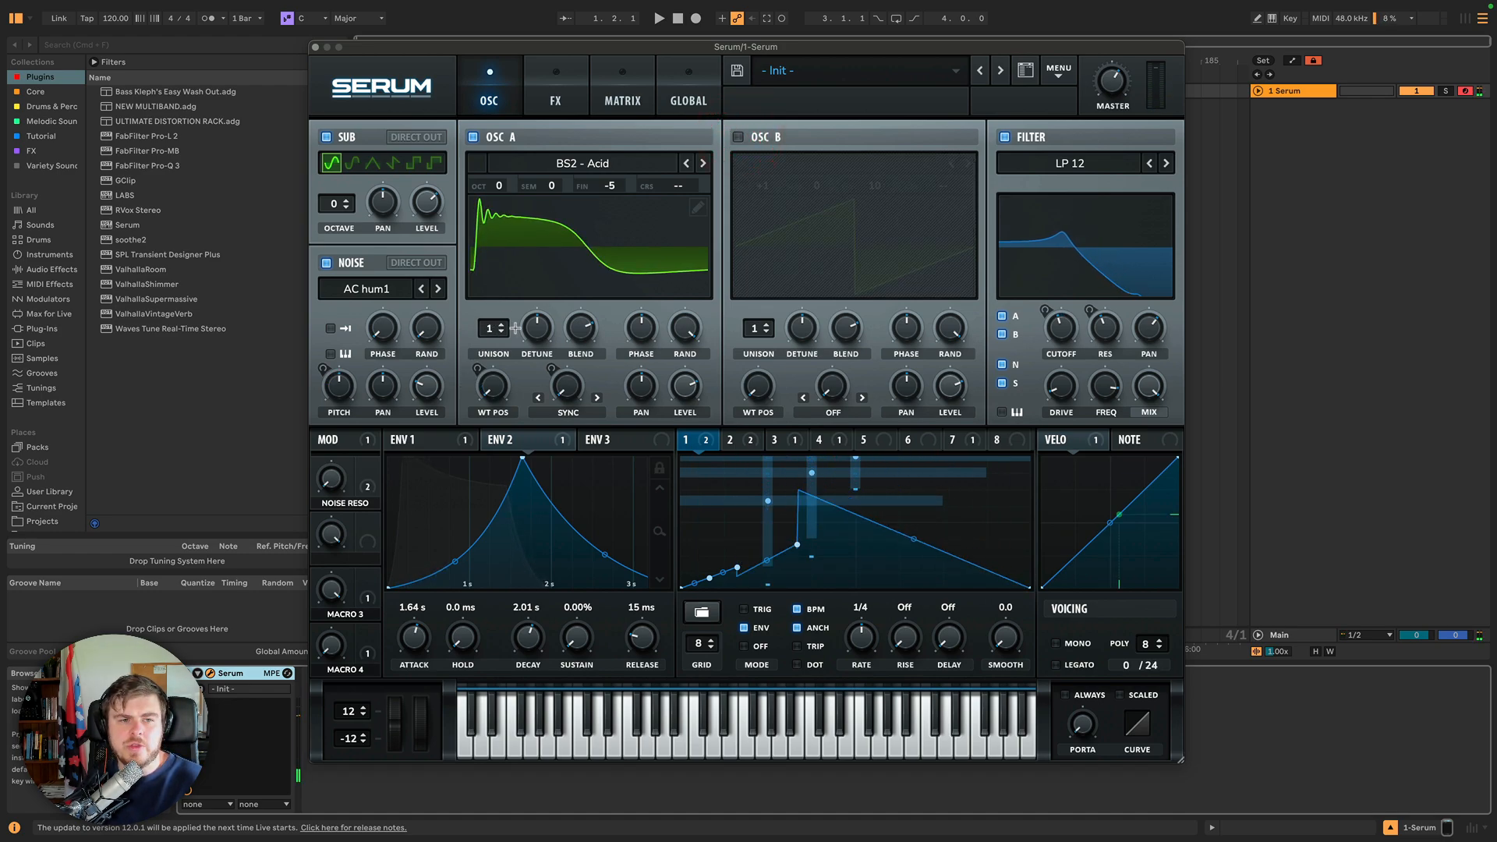
drag(485, 328, 484, 234)
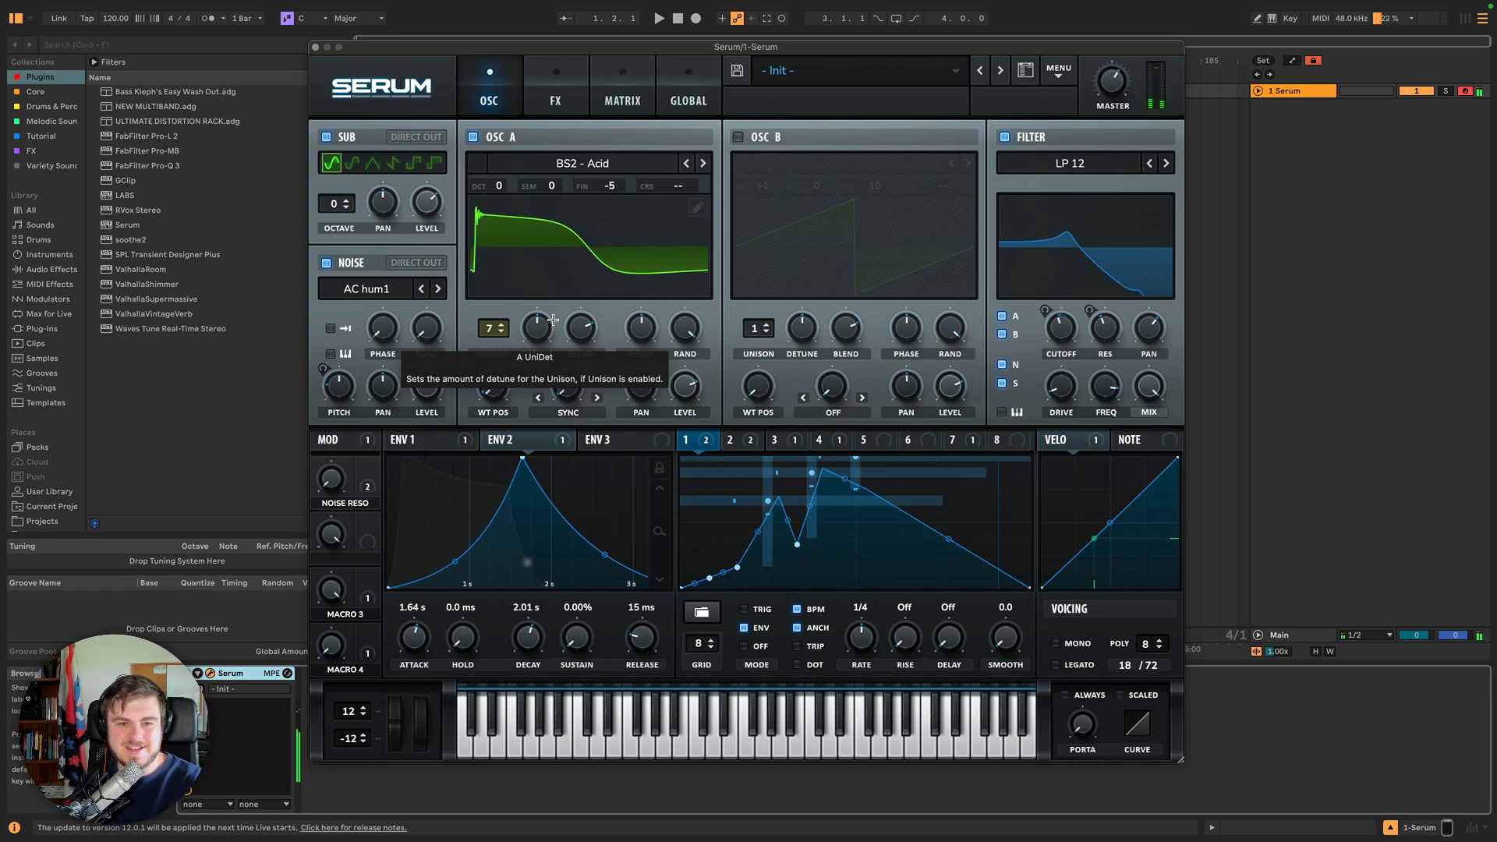
Check Oscillator A's unison detune amount.
click(672, 105)
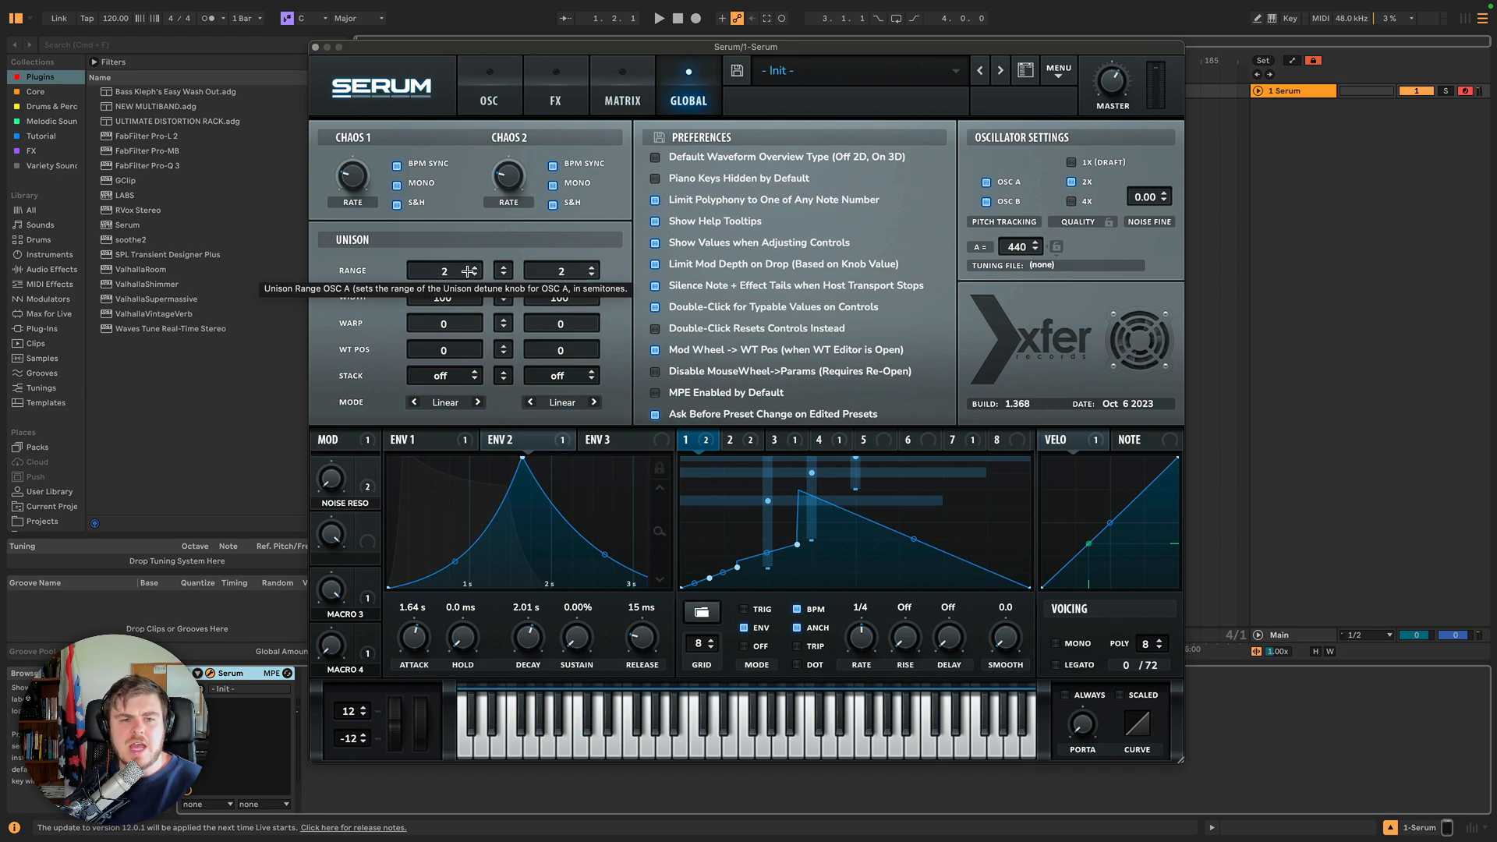
click(489, 100)
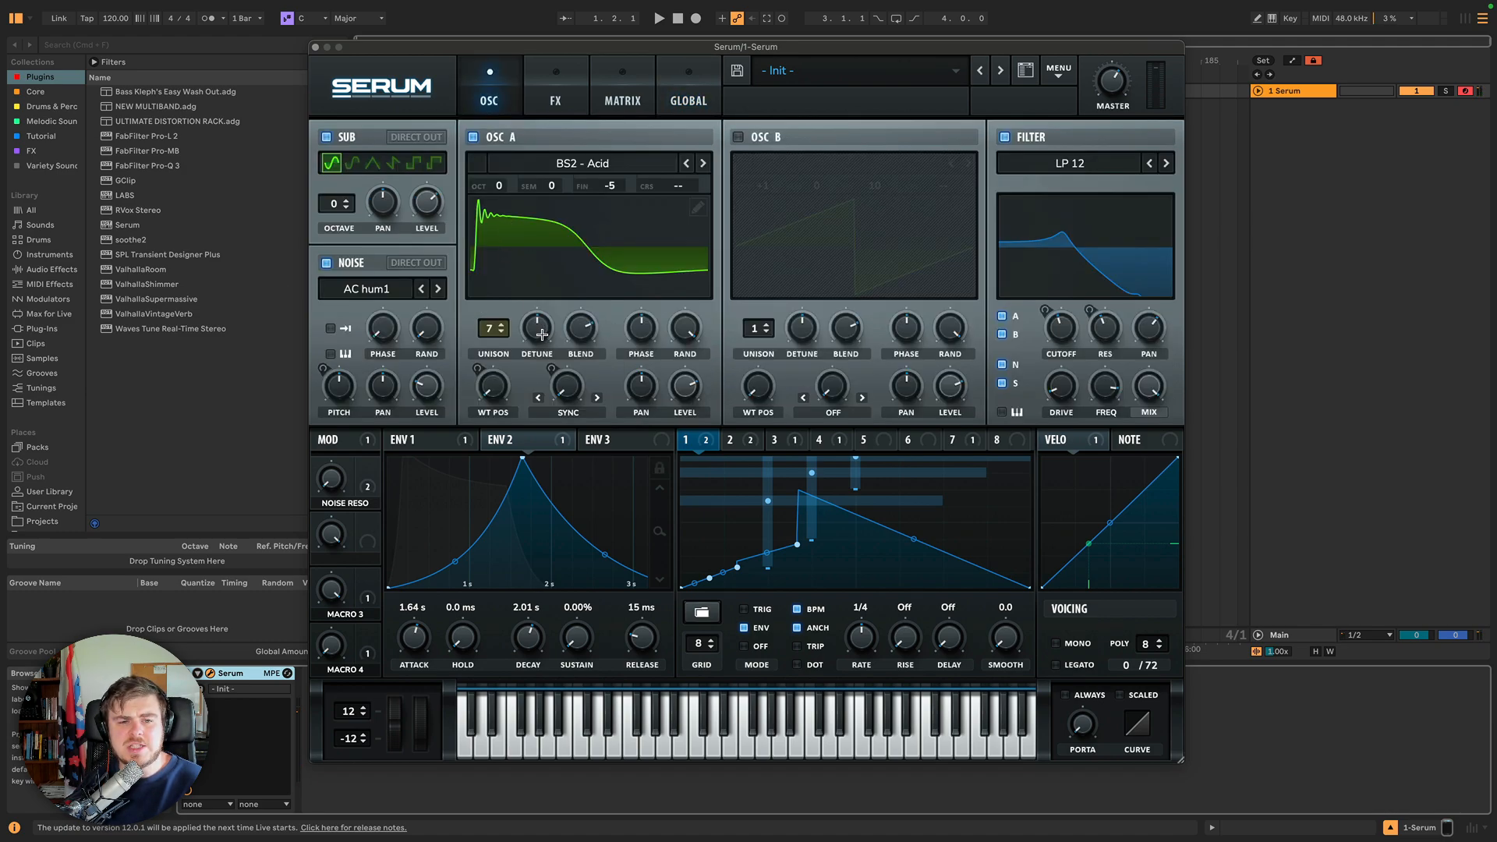
drag(542, 334, 542, 334)
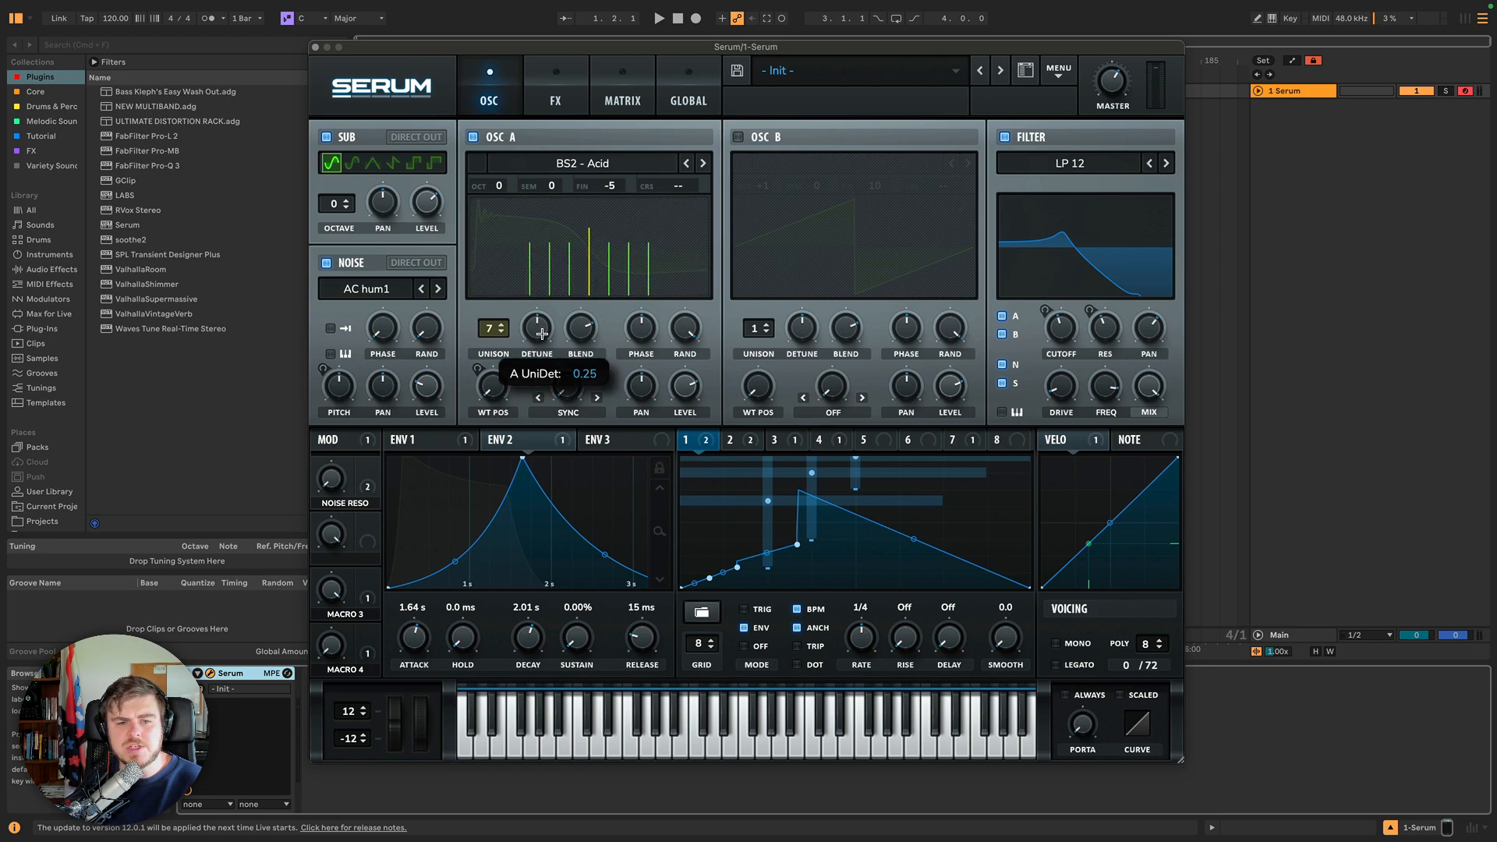
Set Oscillator A's unison range to 12 and raise its unison detune.
click(687, 74)
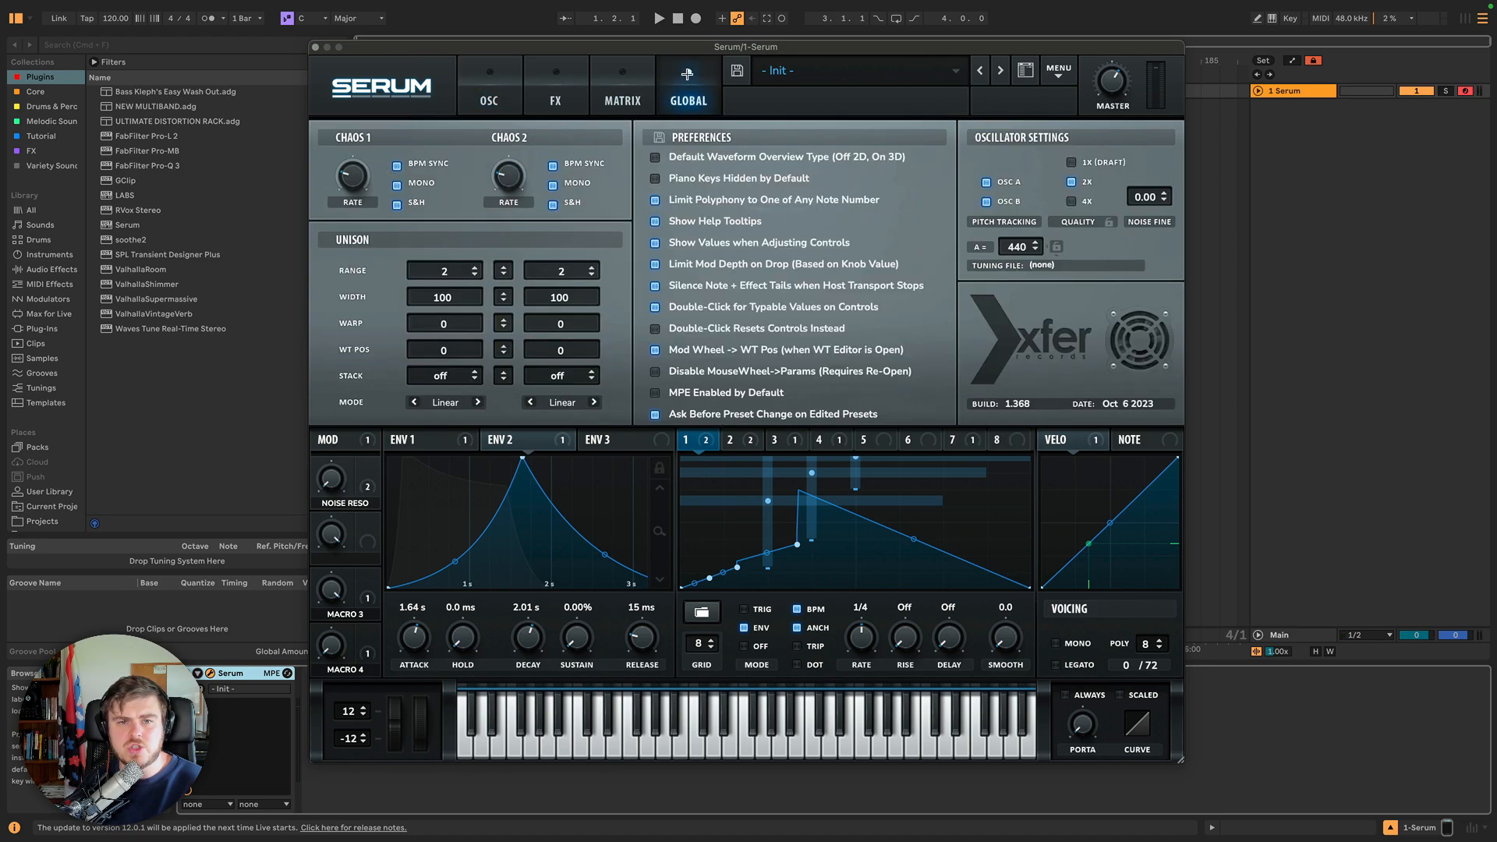
drag(441, 269, 428, 208)
click(489, 74)
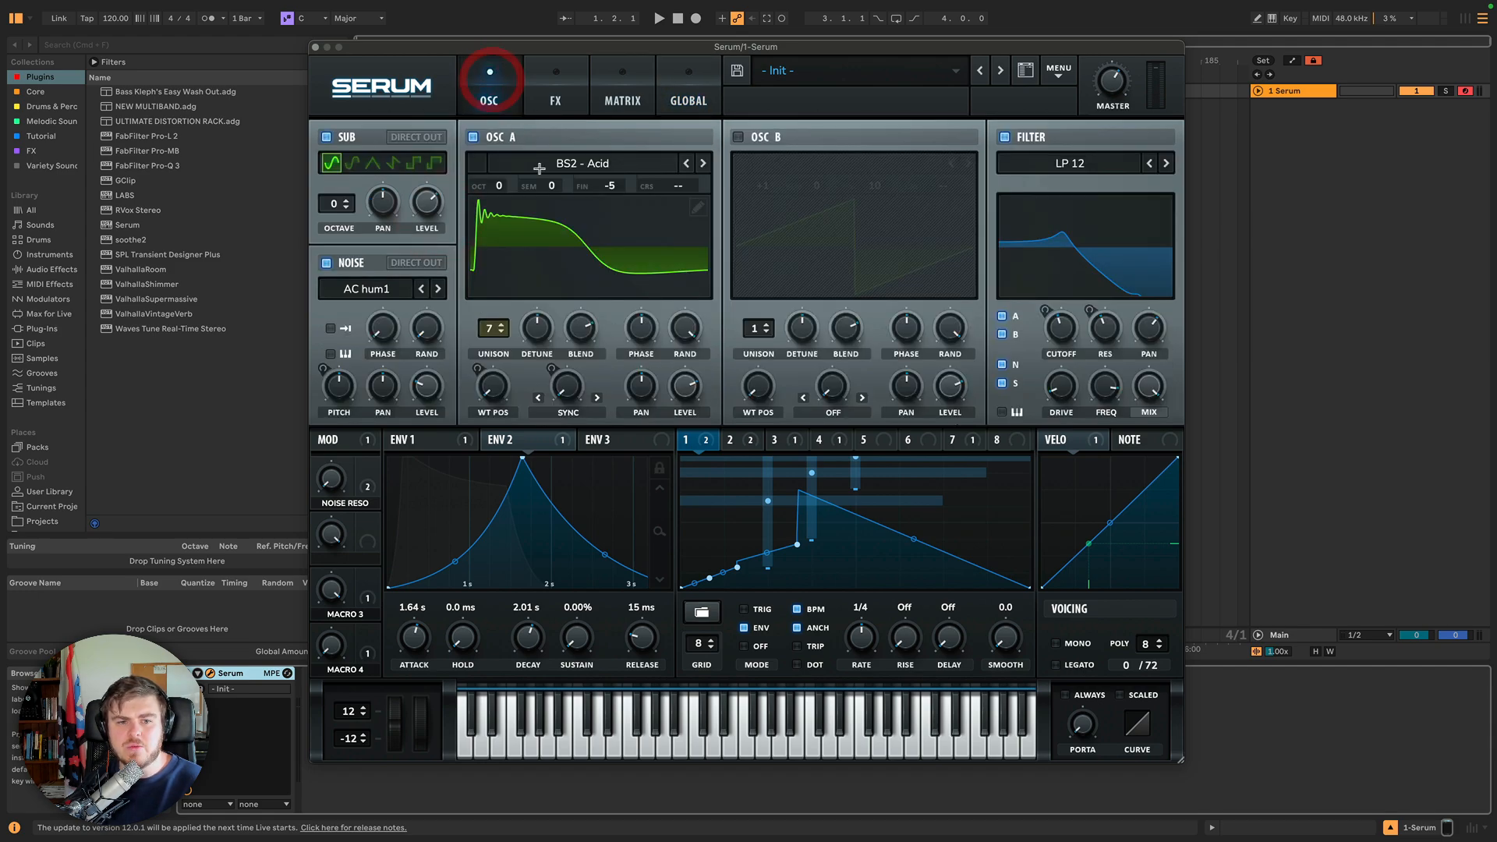
drag(536, 334, 521, 251)
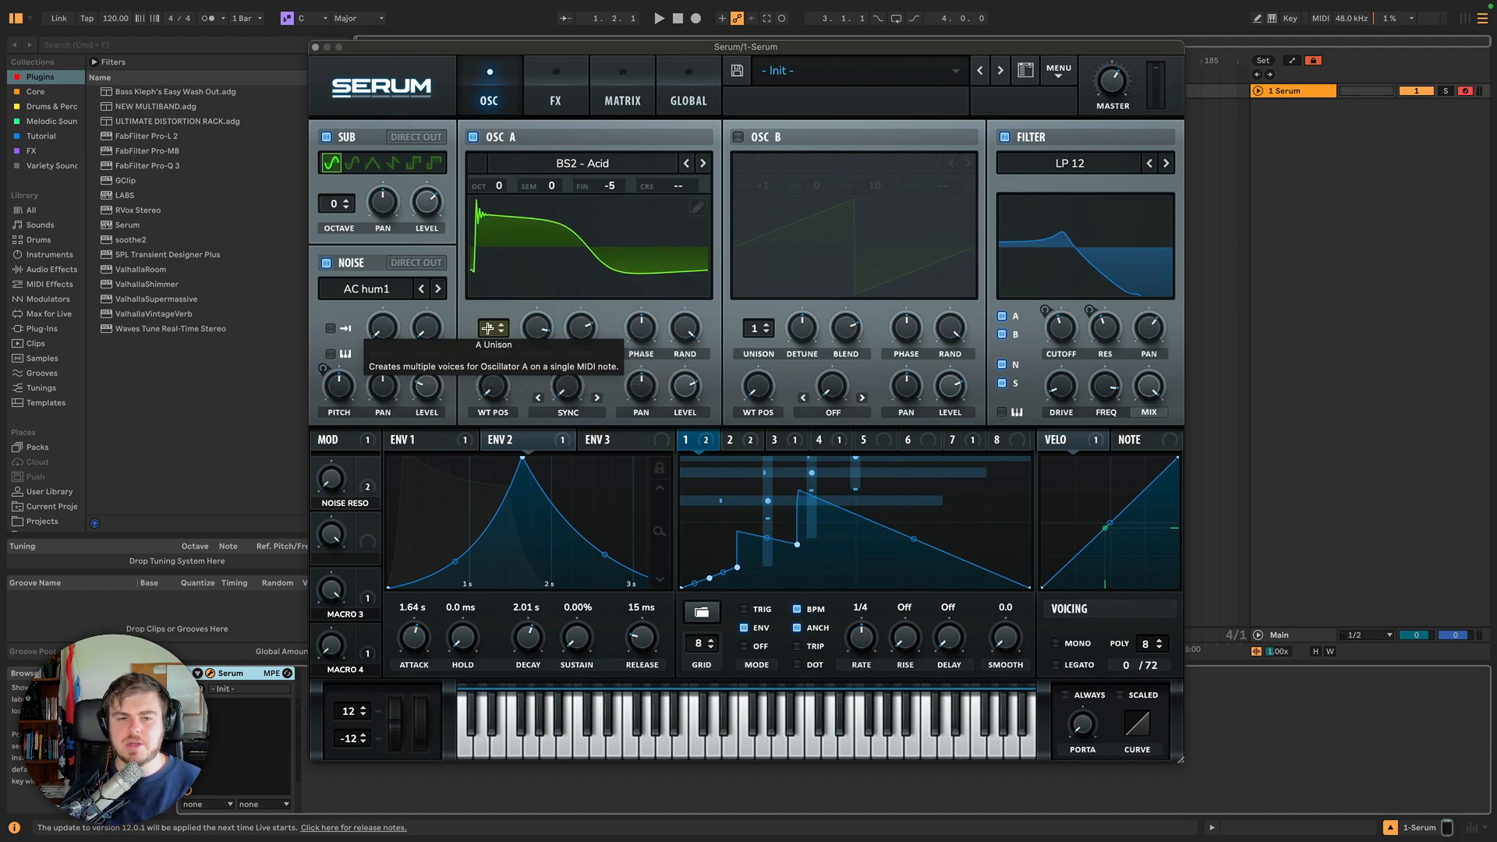
Set Oscillator B's unison range to 12 as well and recheck Oscillator A's detune.
click(689, 97)
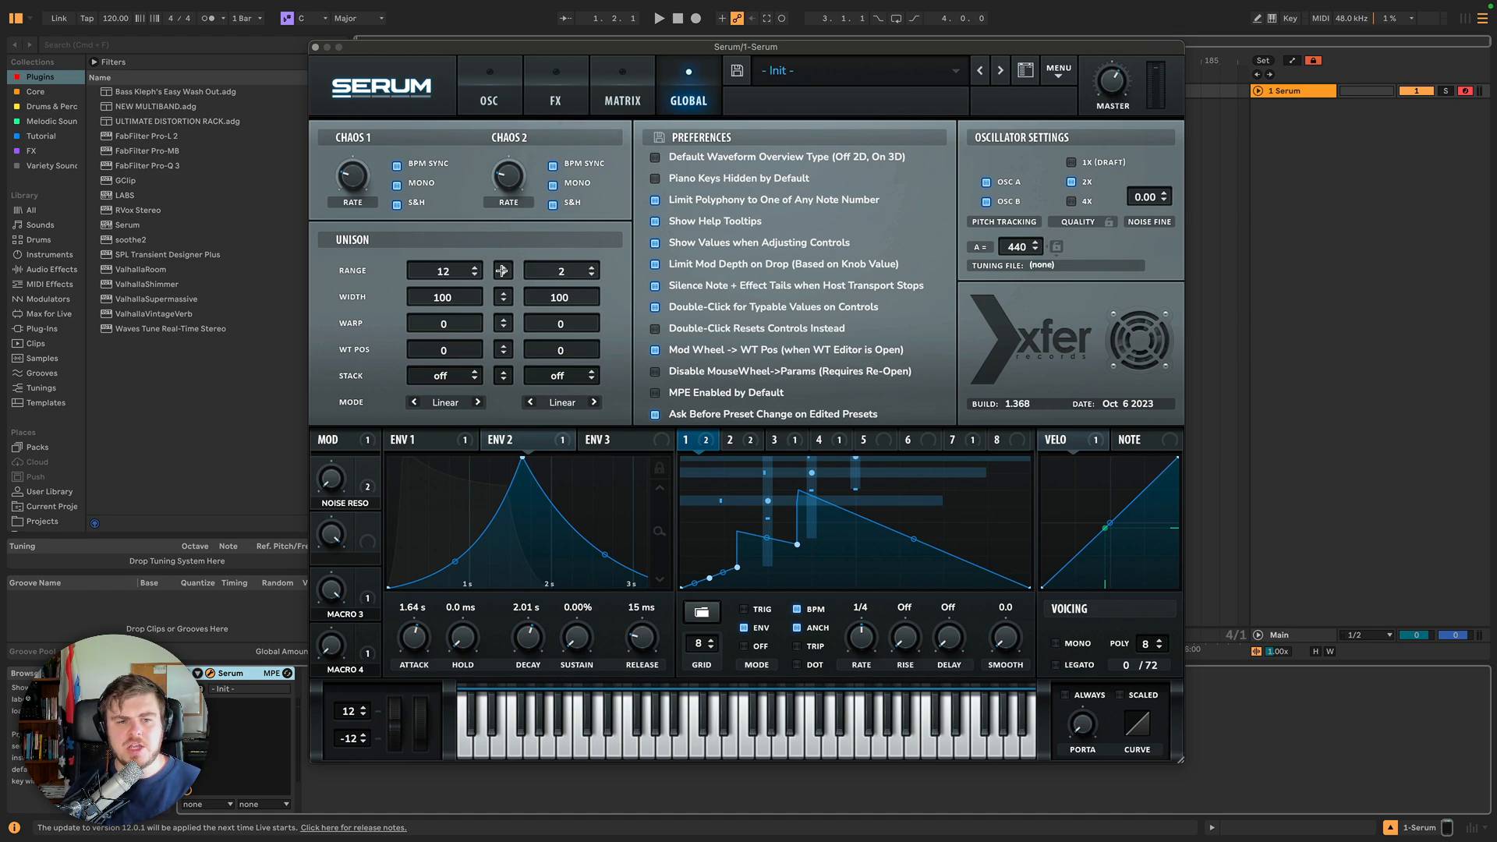
drag(504, 263, 508, 245)
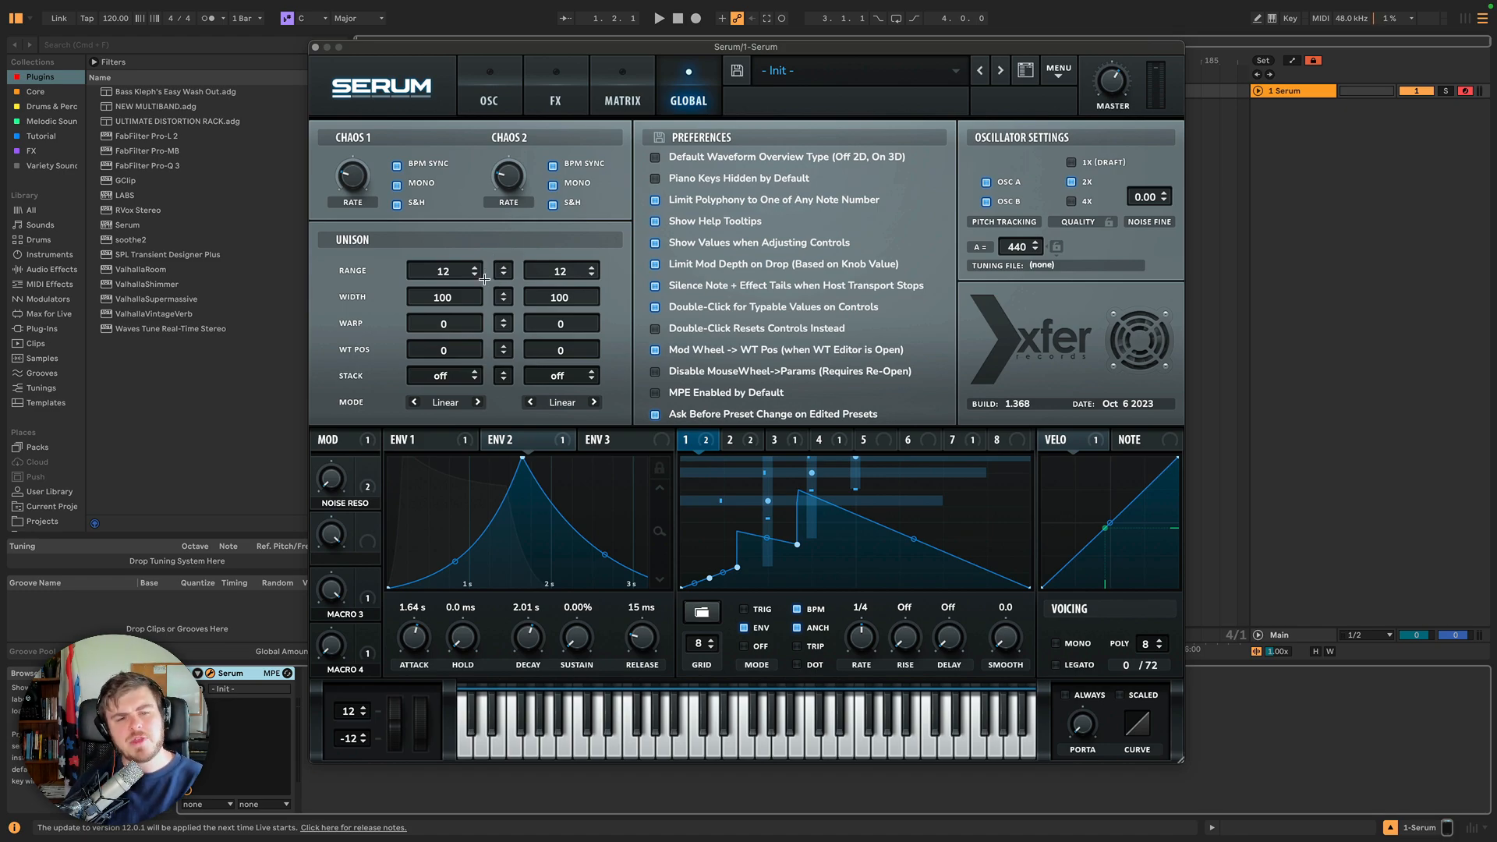
click(489, 101)
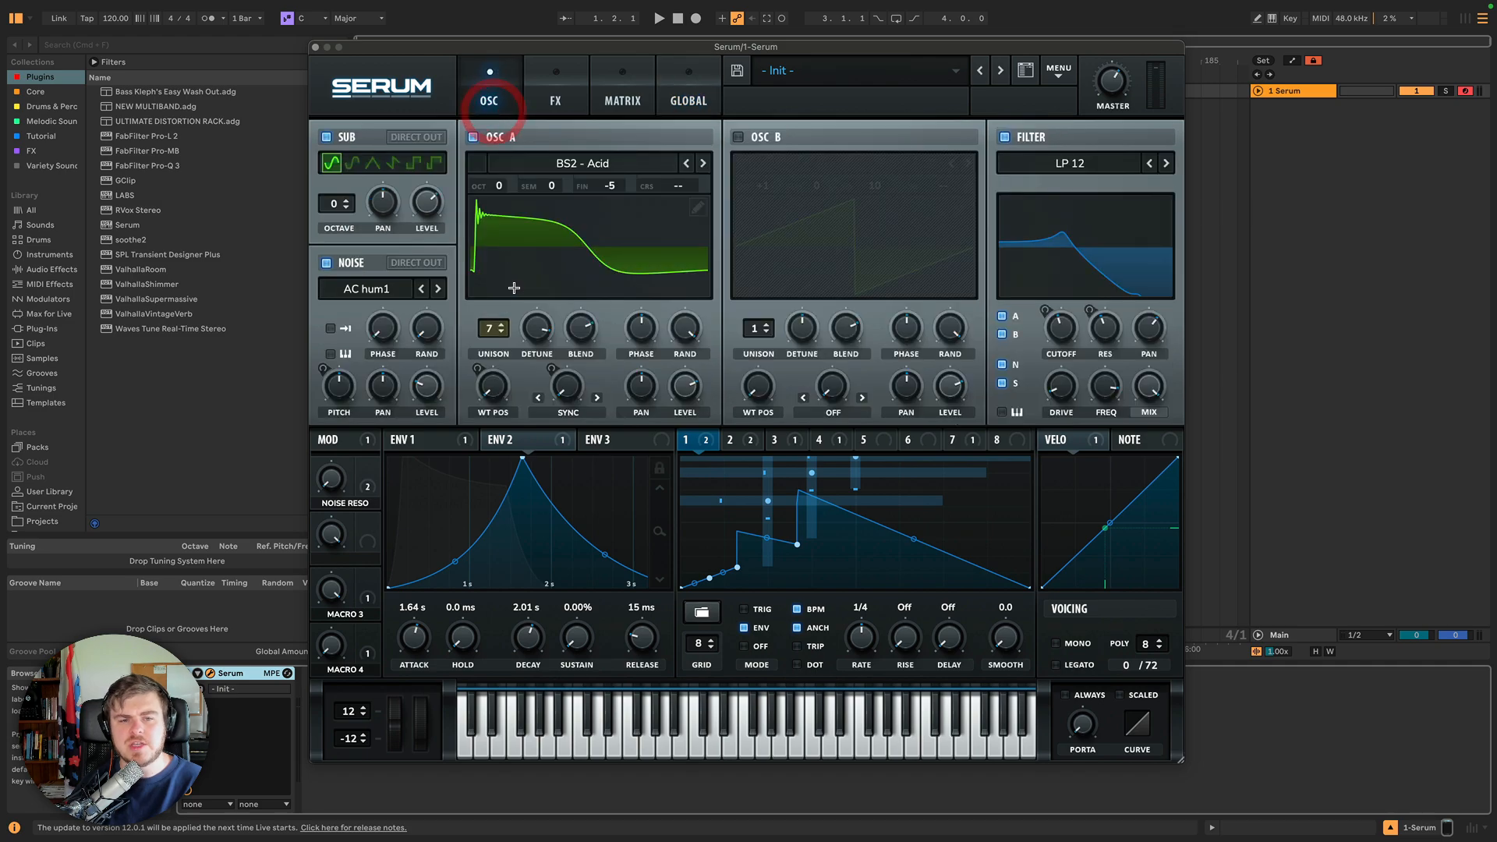
drag(537, 328, 544, 335)
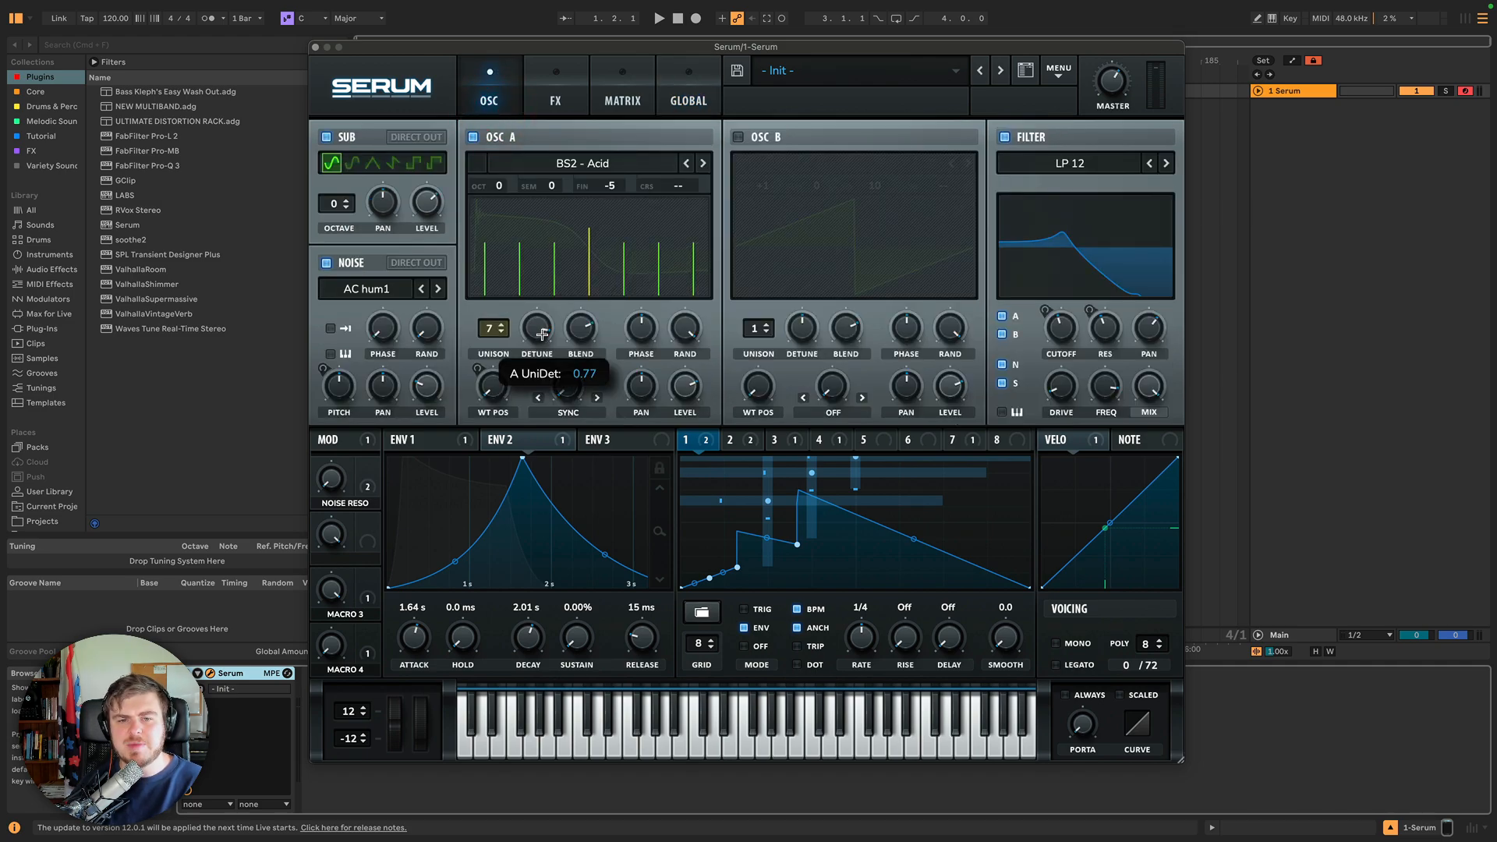
Set the unison width to 67 for both oscillators.
click(678, 89)
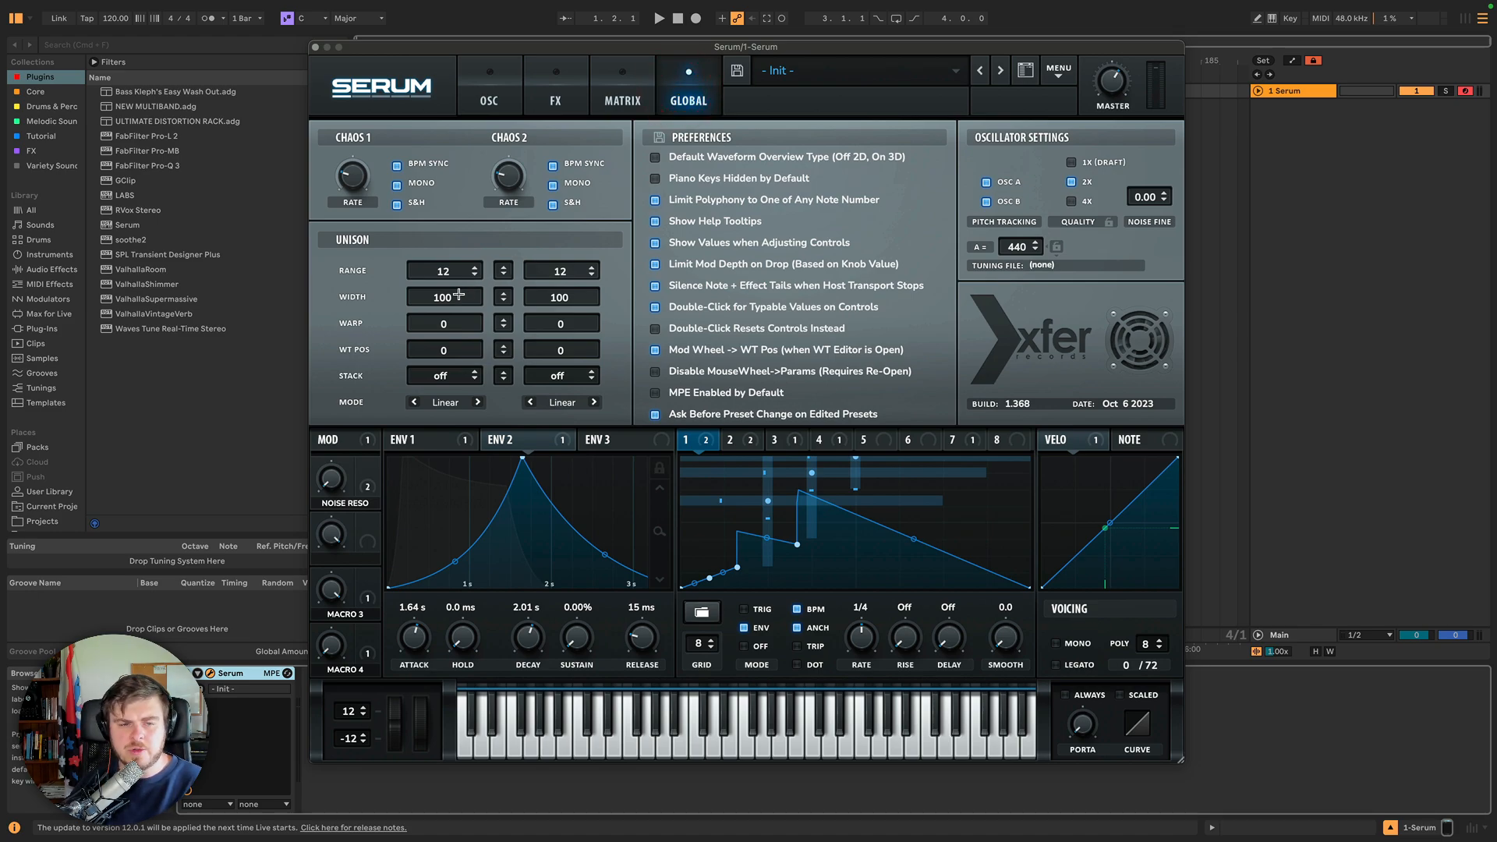
drag(446, 295, 459, 458)
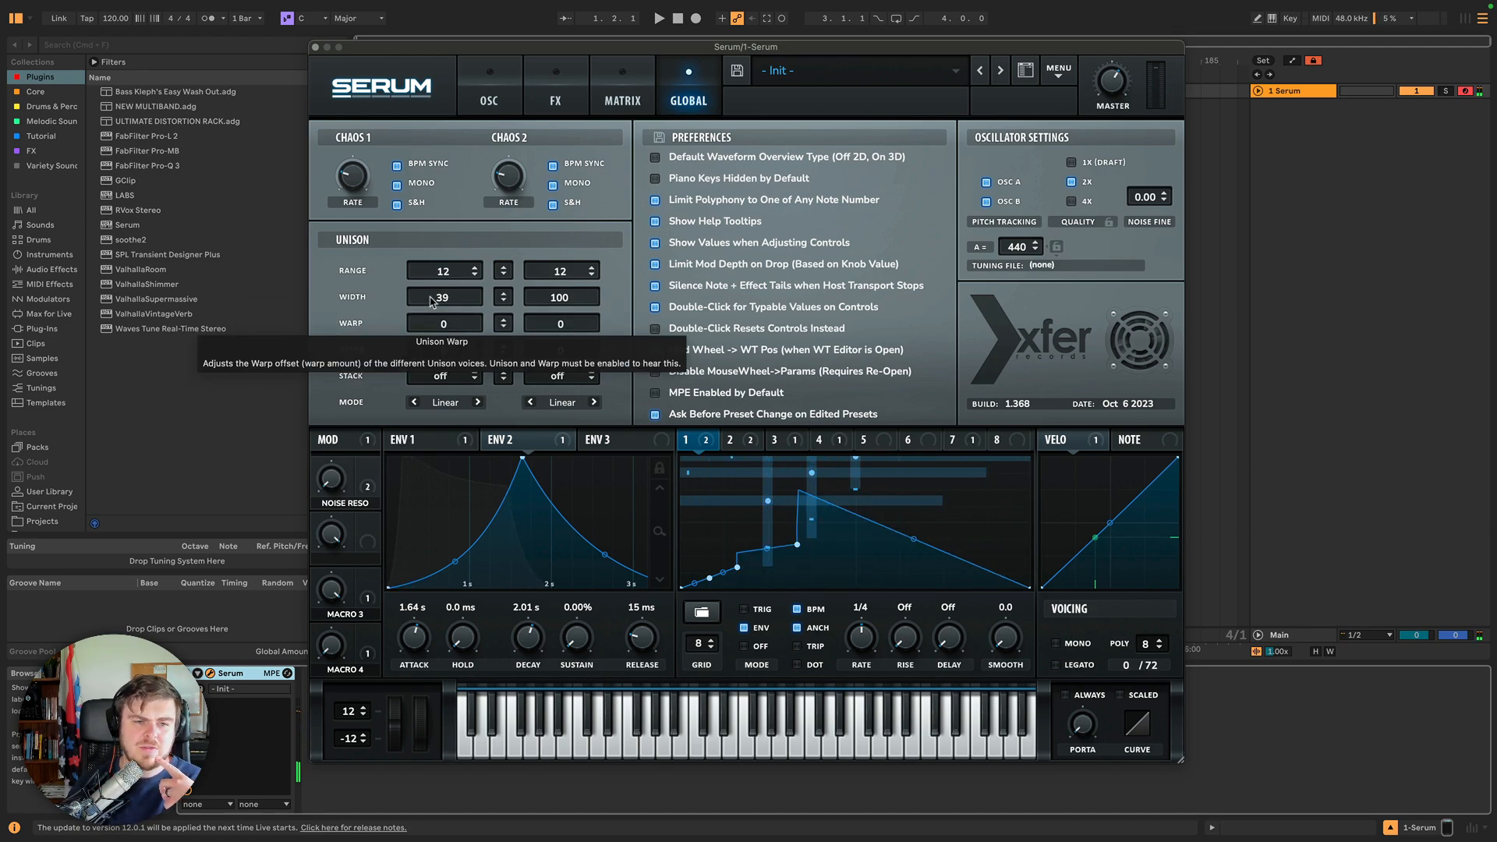
drag(444, 301, 448, 424)
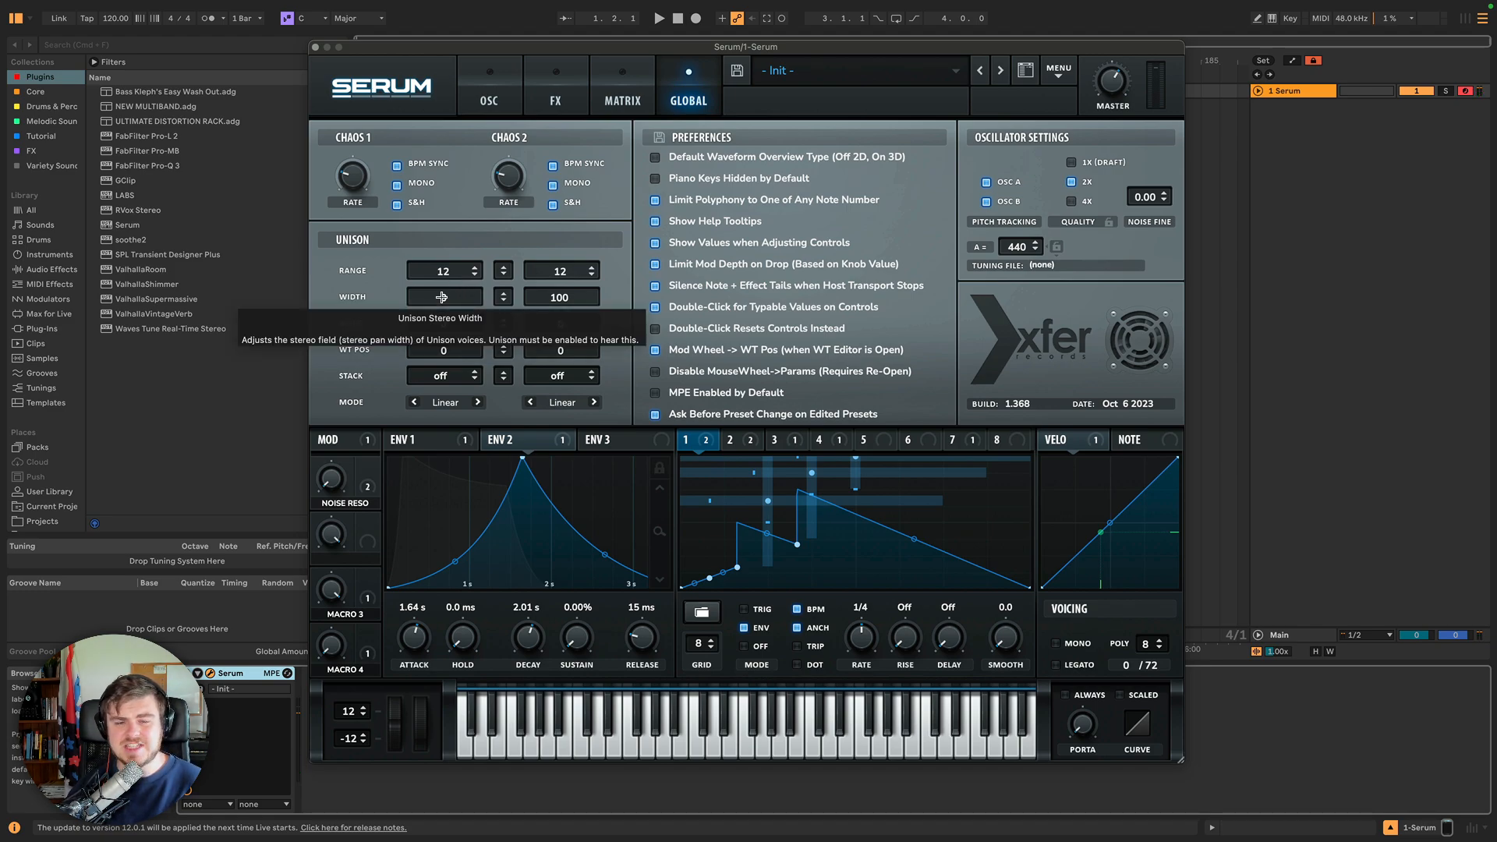
drag(441, 297, 499, 314)
drag(520, 531, 523, 571)
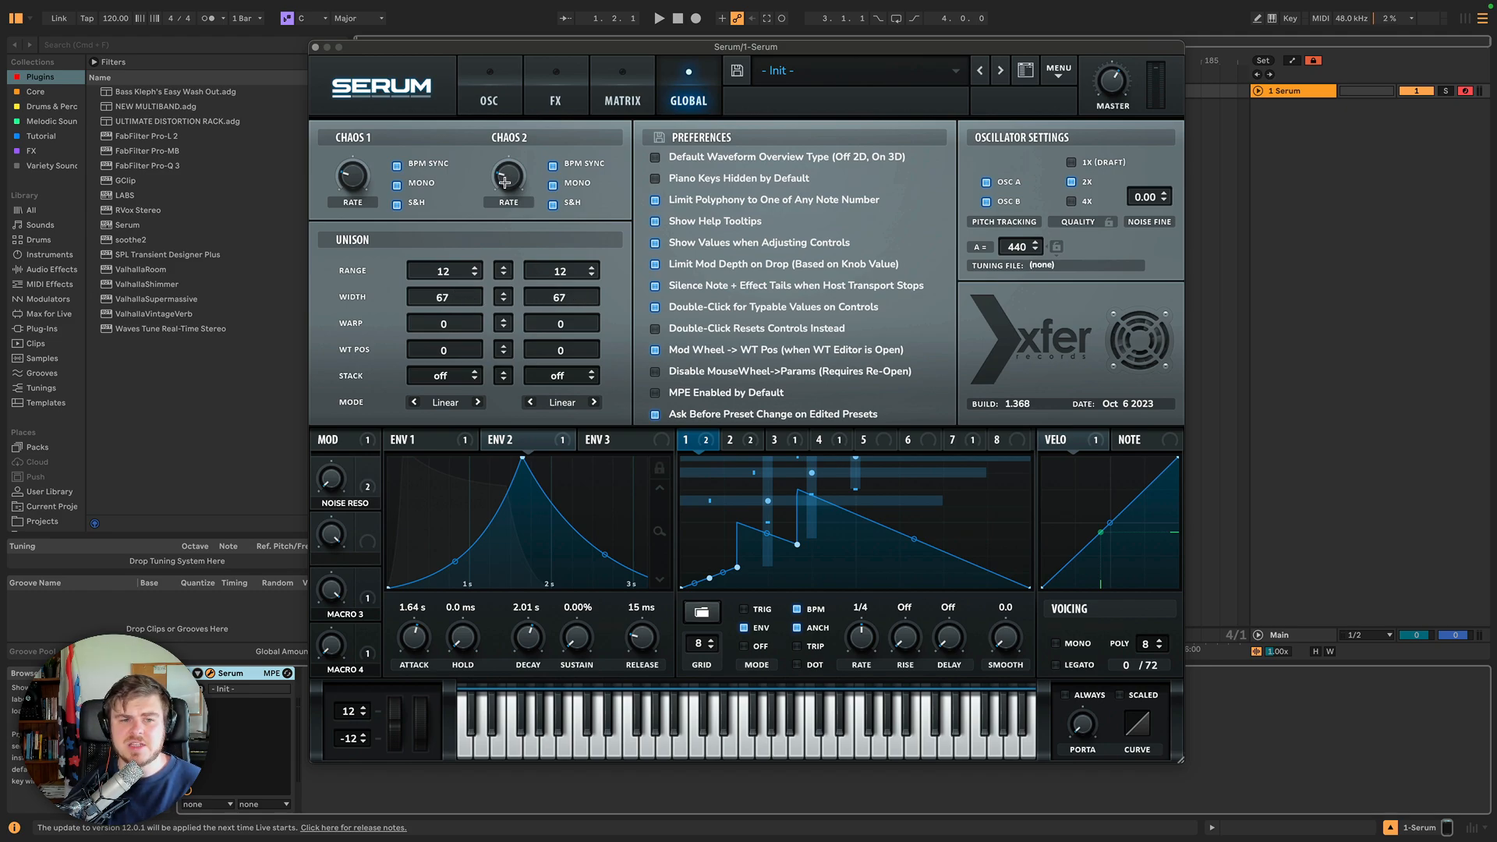
Set the unison width to 0 for both oscillators.
drag(505, 182, 521, 230)
drag(540, 446, 552, 466)
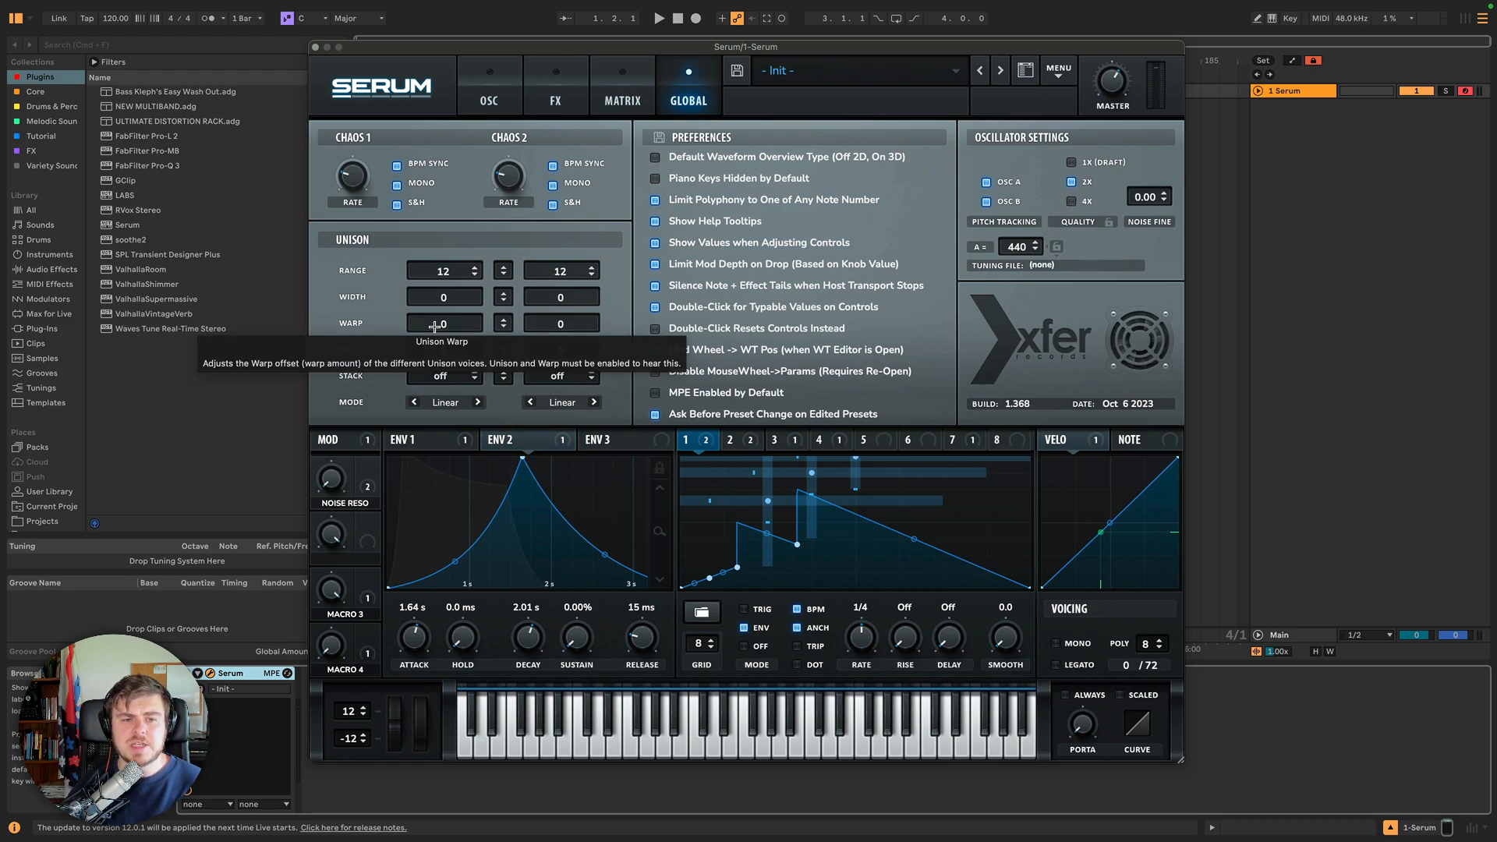
Check Oscillator A's unison detune on the oscillator page before returning to the global settings.
click(475, 83)
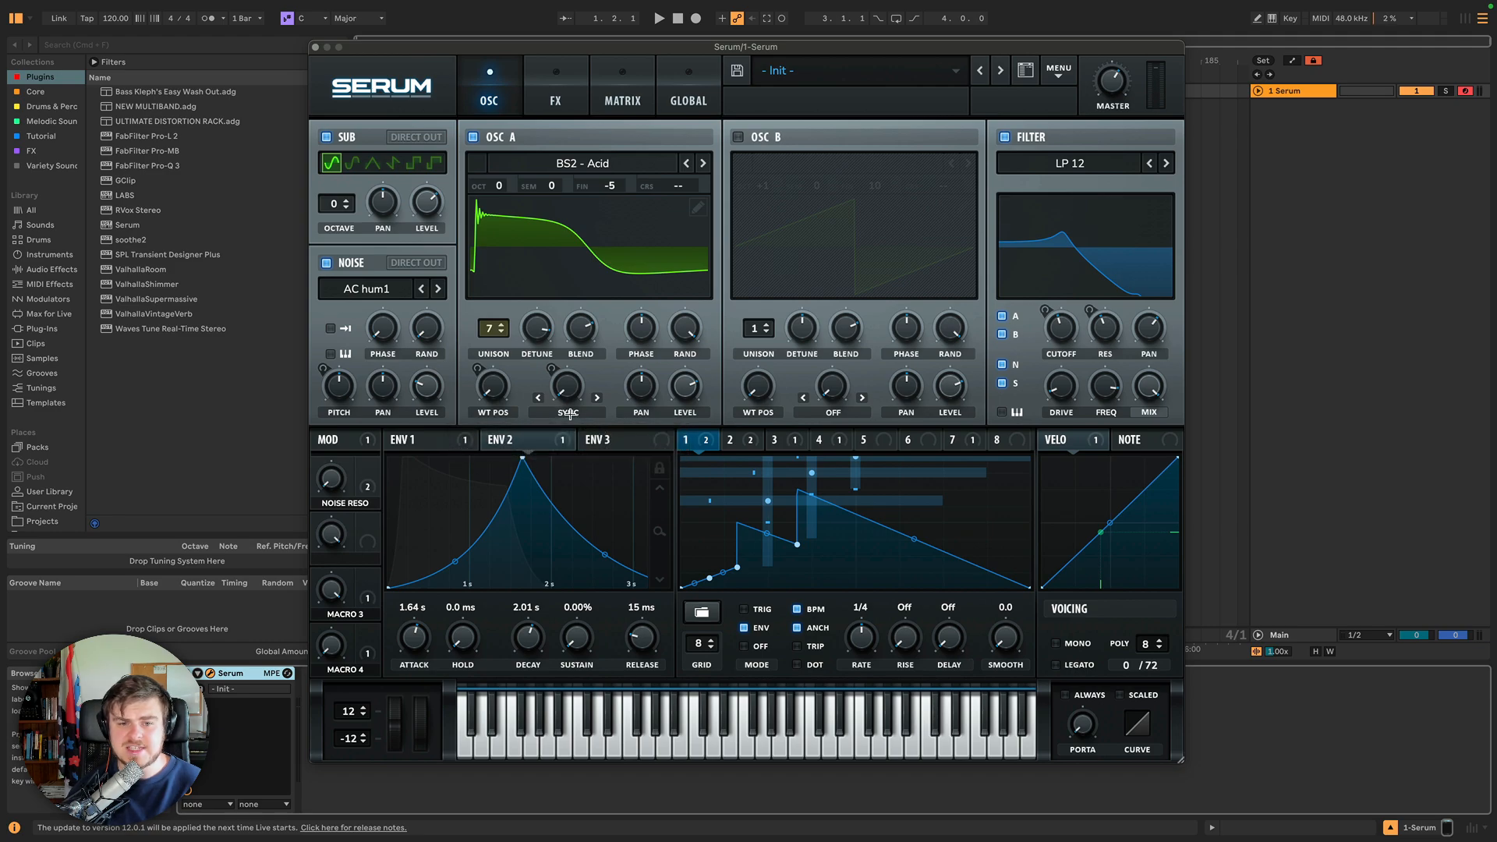
click(541, 322)
click(689, 88)
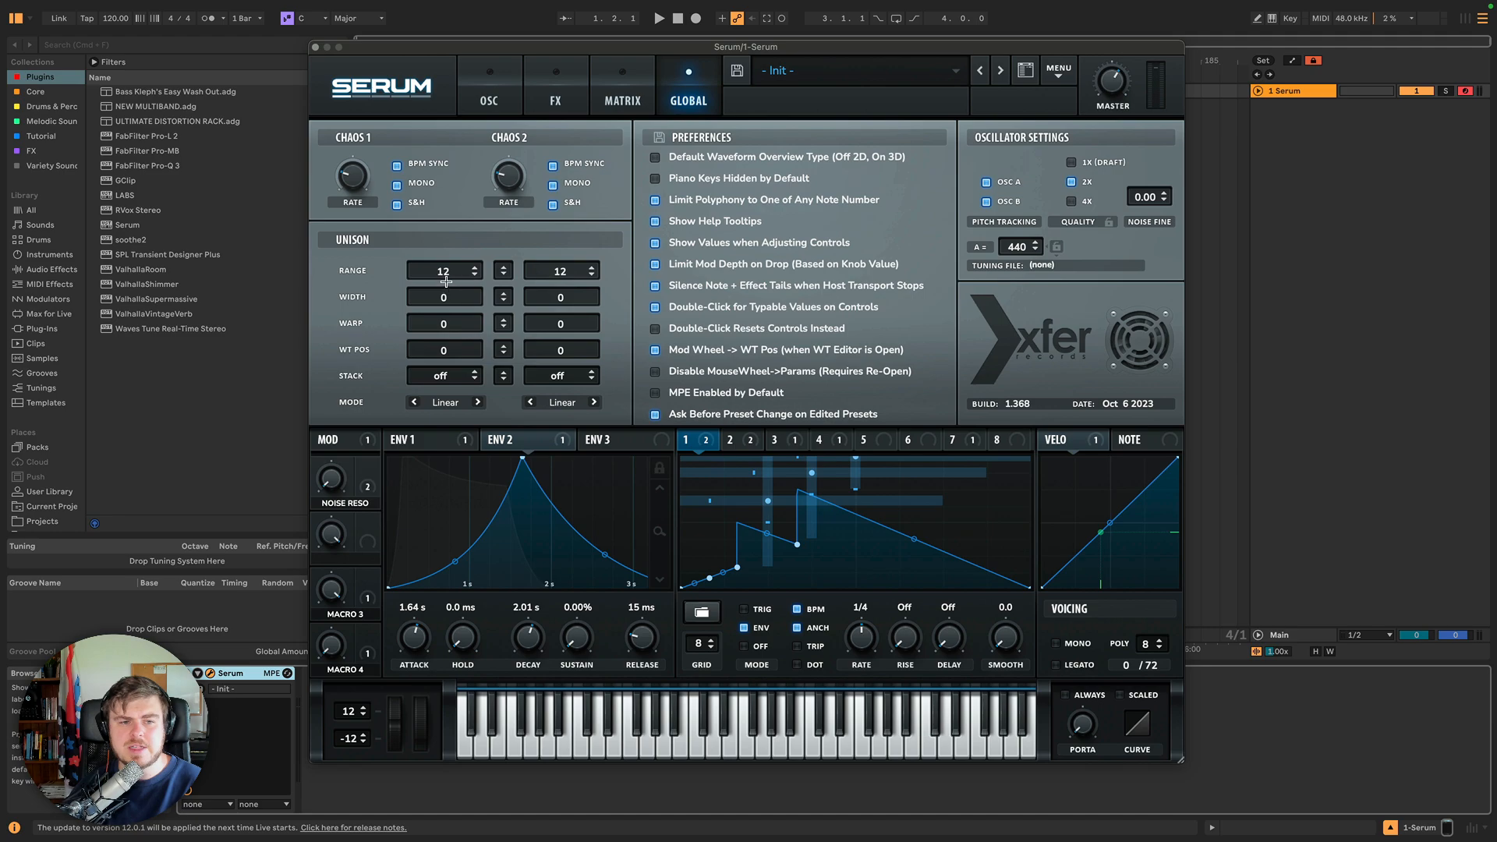
Set Oscillator A's unison warp to 70 and inspect its warp knob on the oscillator page.
drag(446, 316, 436, 233)
click(489, 87)
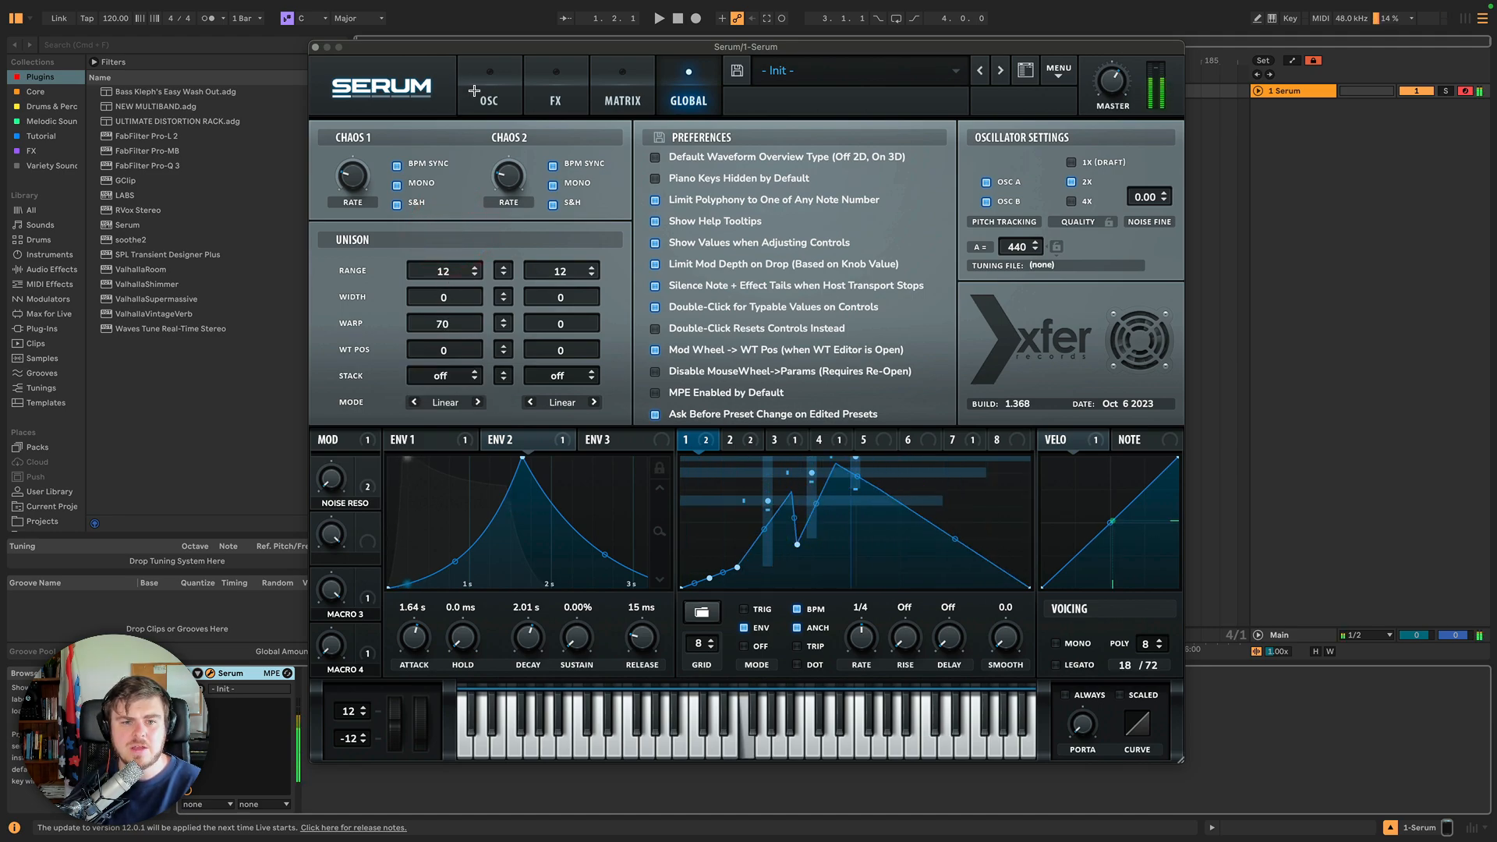
click(564, 387)
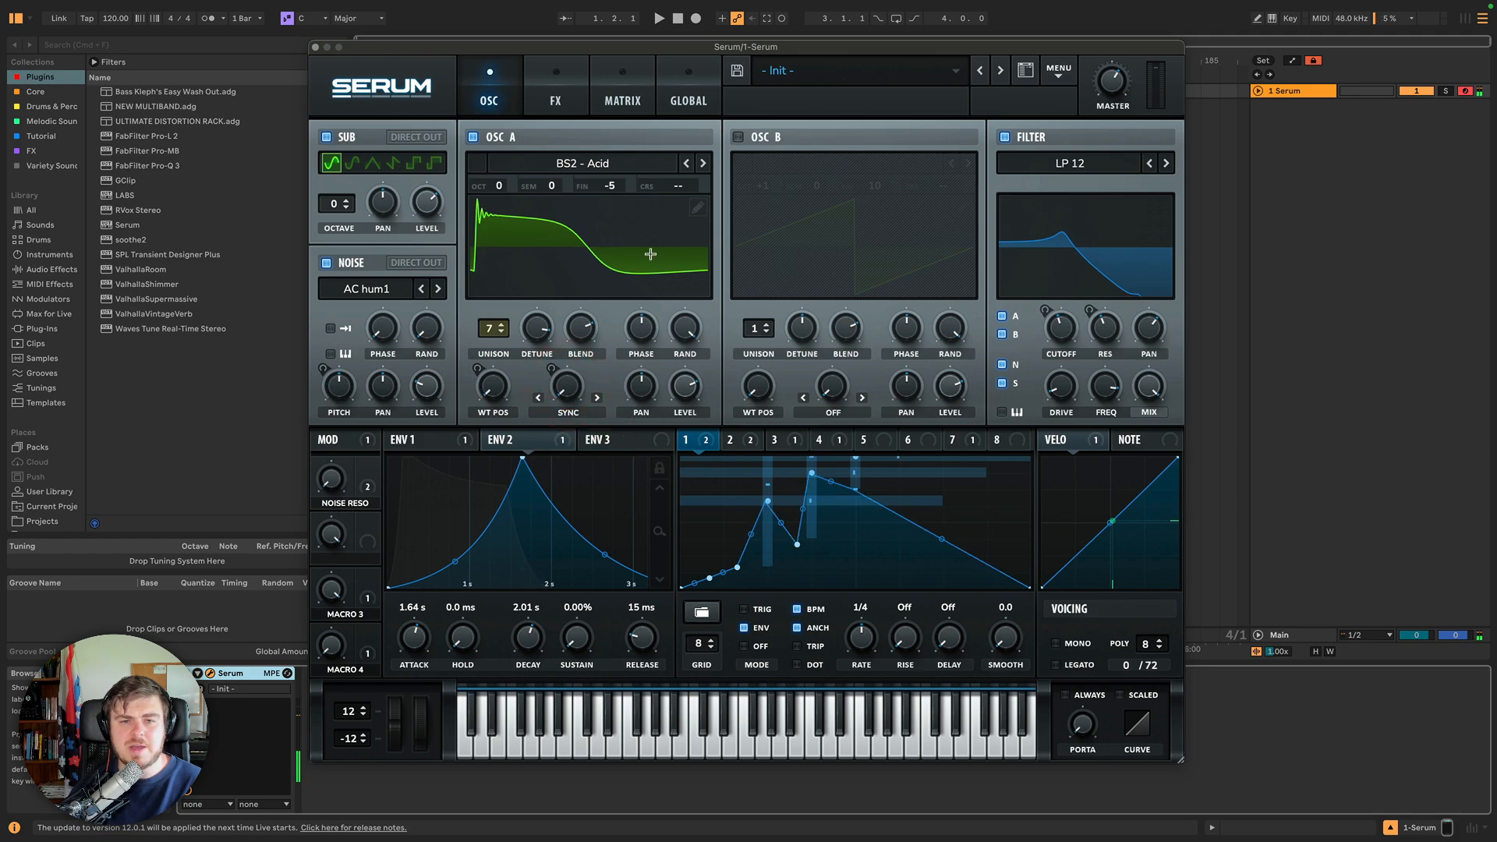
Switch off the filter and turn Oscillator A's warp knob down.
click(1005, 137)
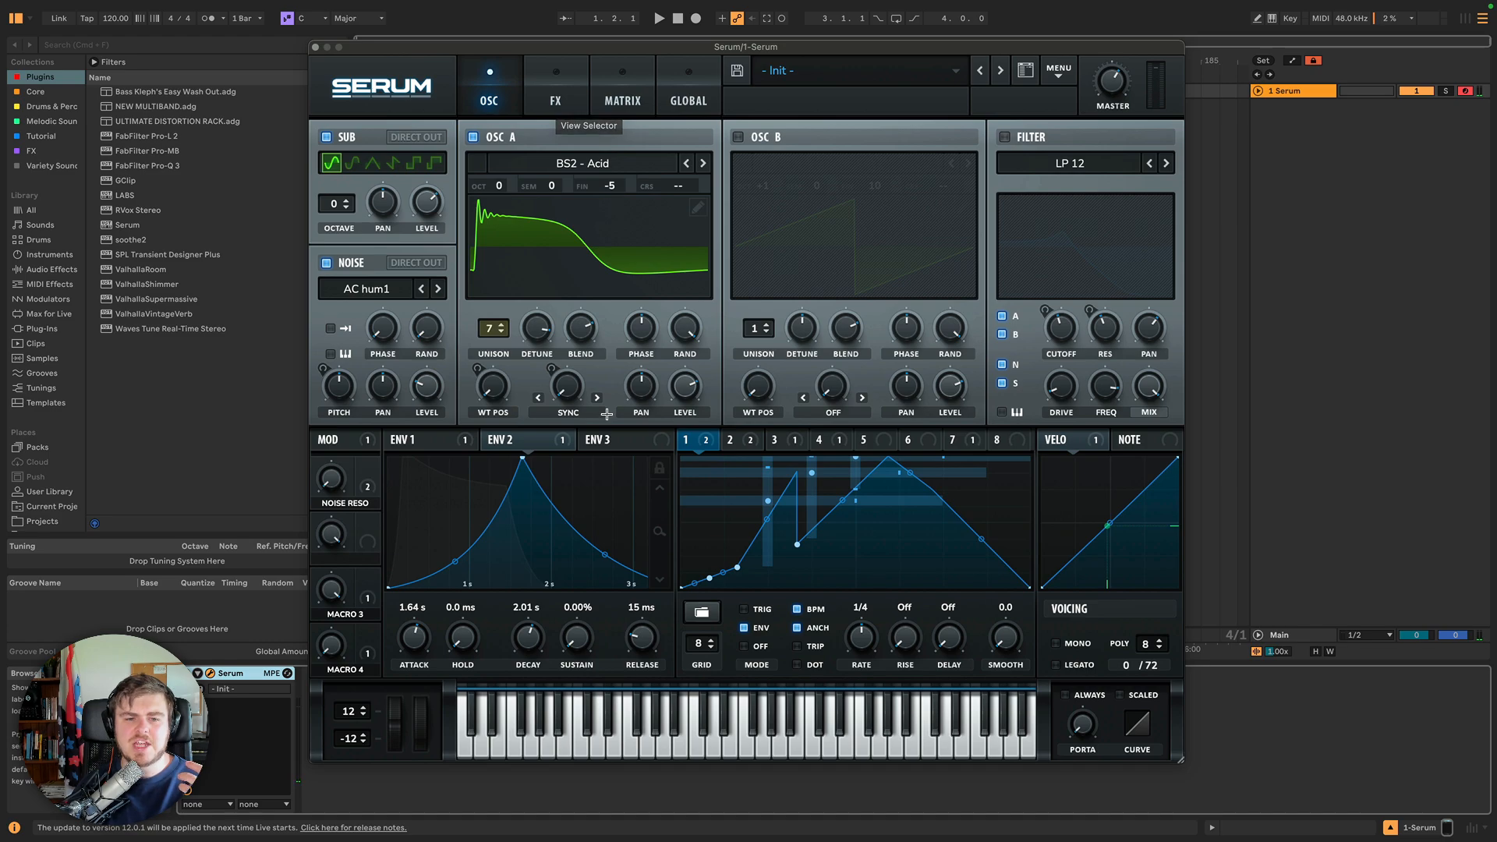
drag(566, 388, 569, 429)
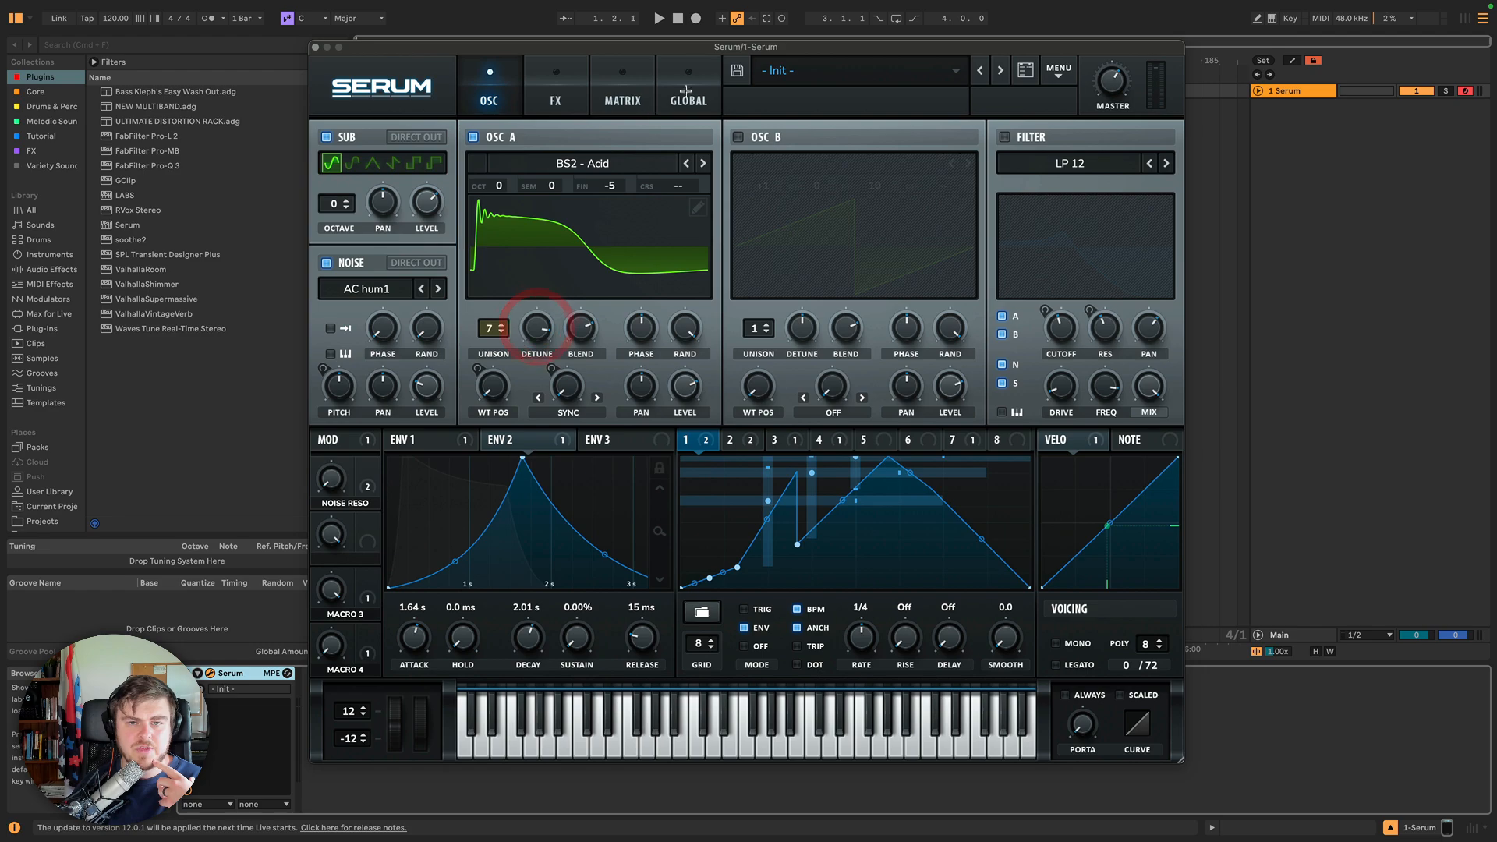
click(687, 91)
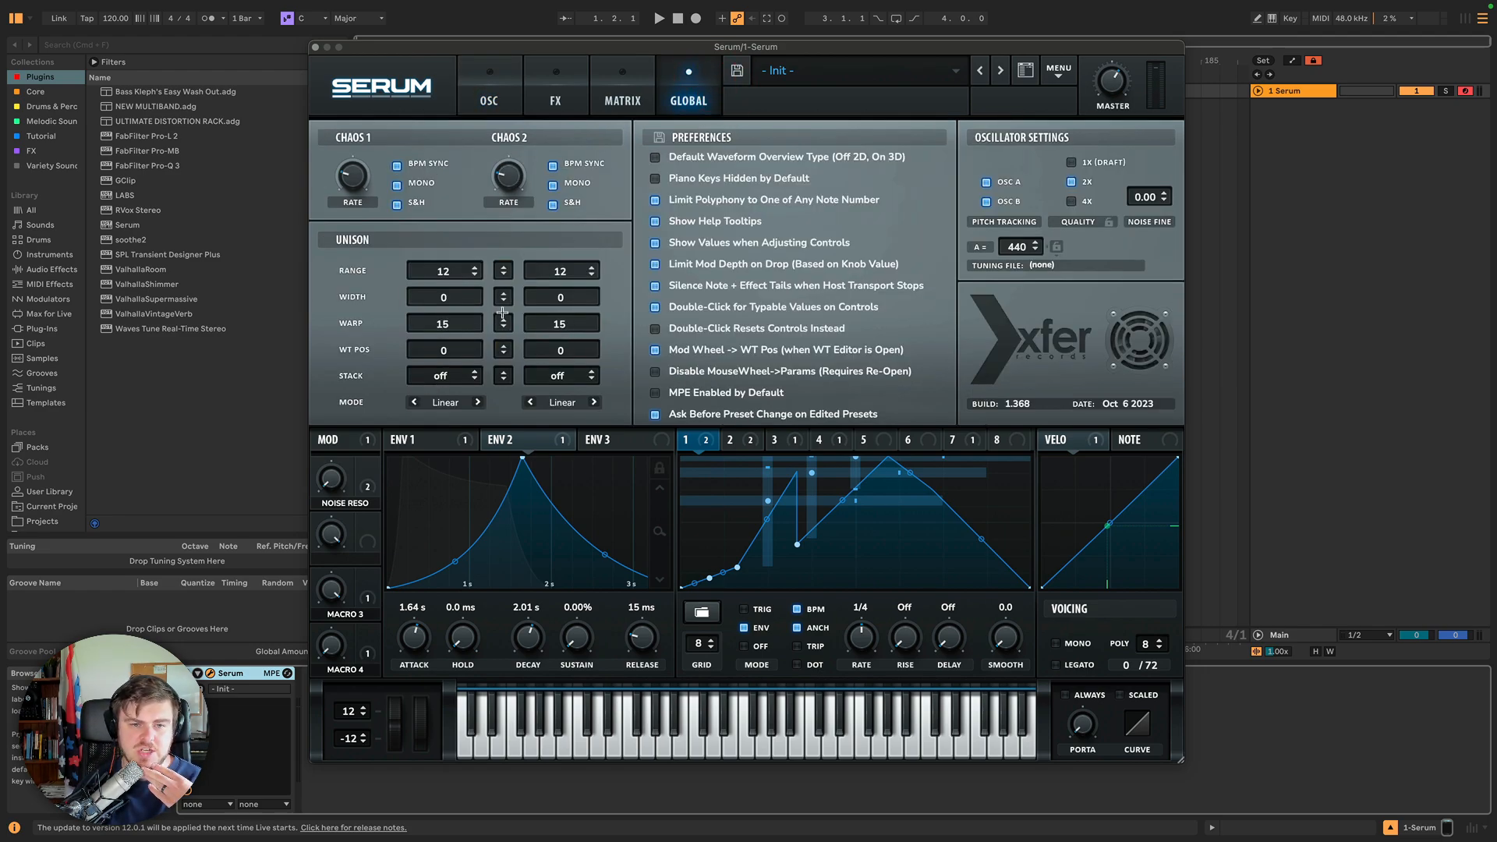
Set the unison warp to -100 for both oscillators and check Oscillator A's warp modulation.
drag(503, 324, 503, 425)
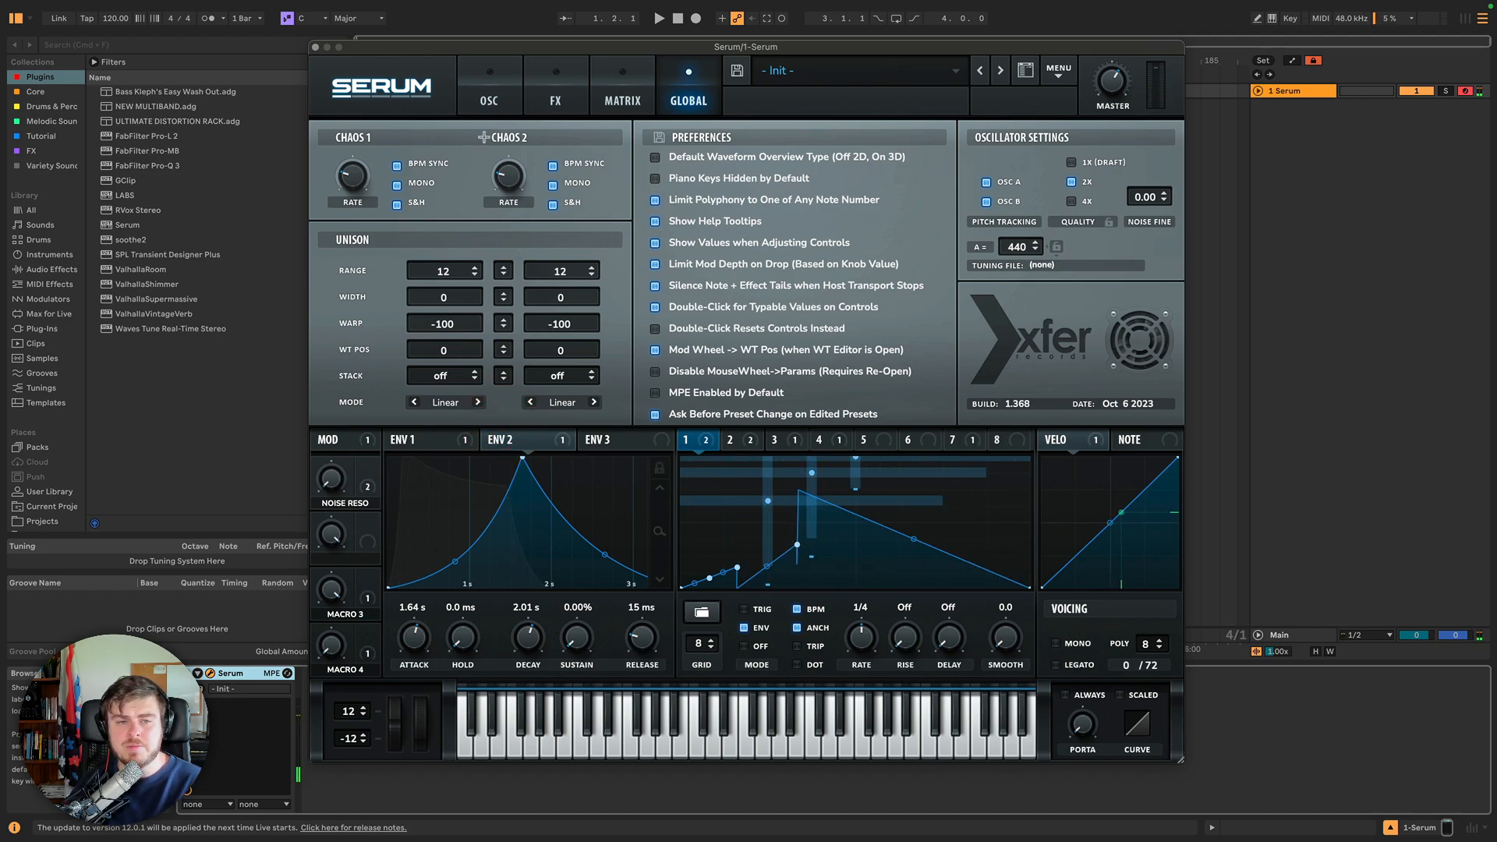
click(490, 78)
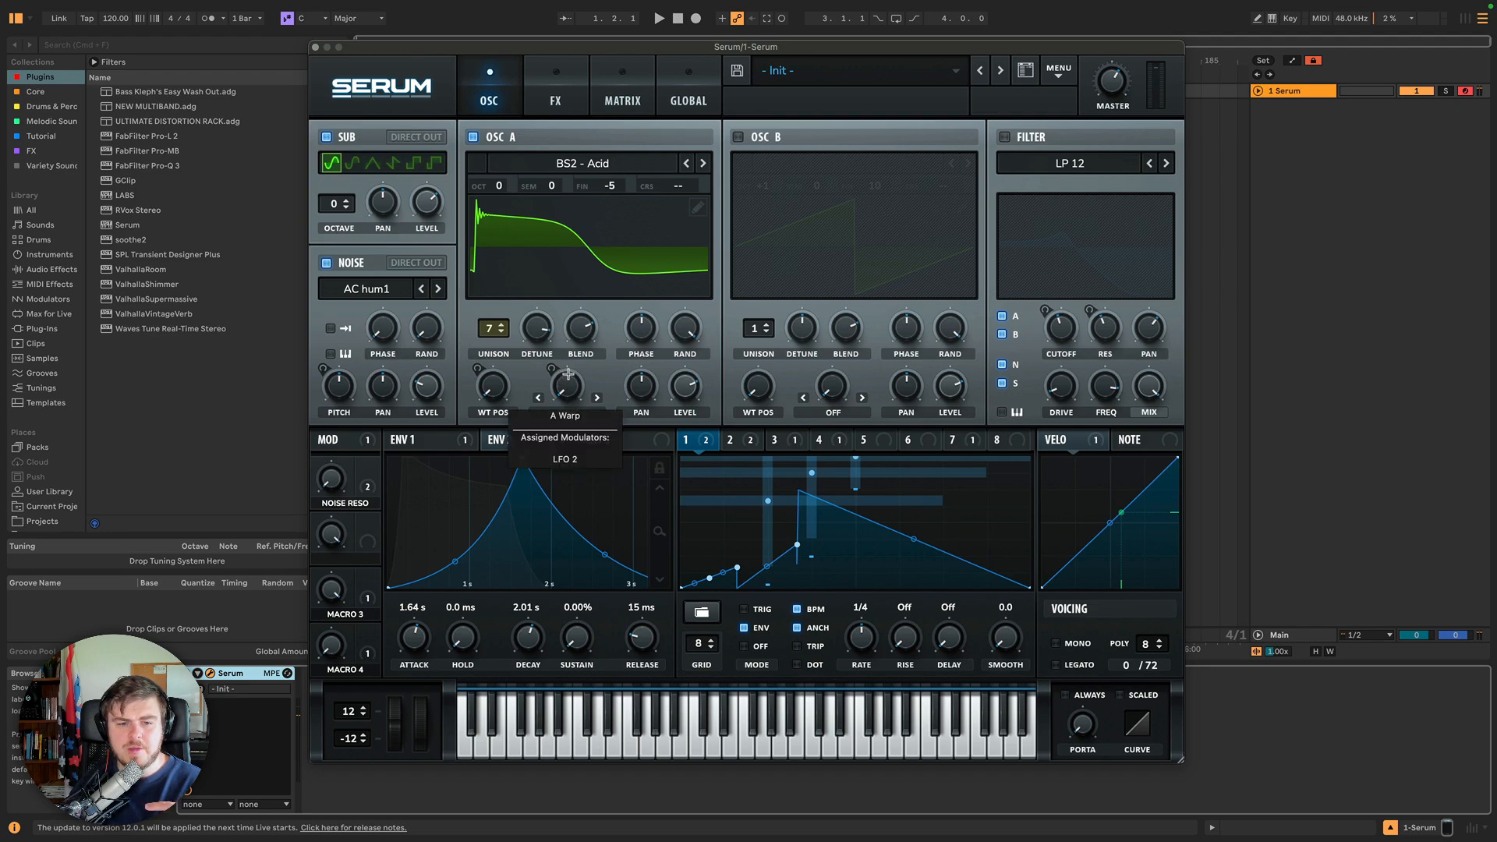
click(679, 97)
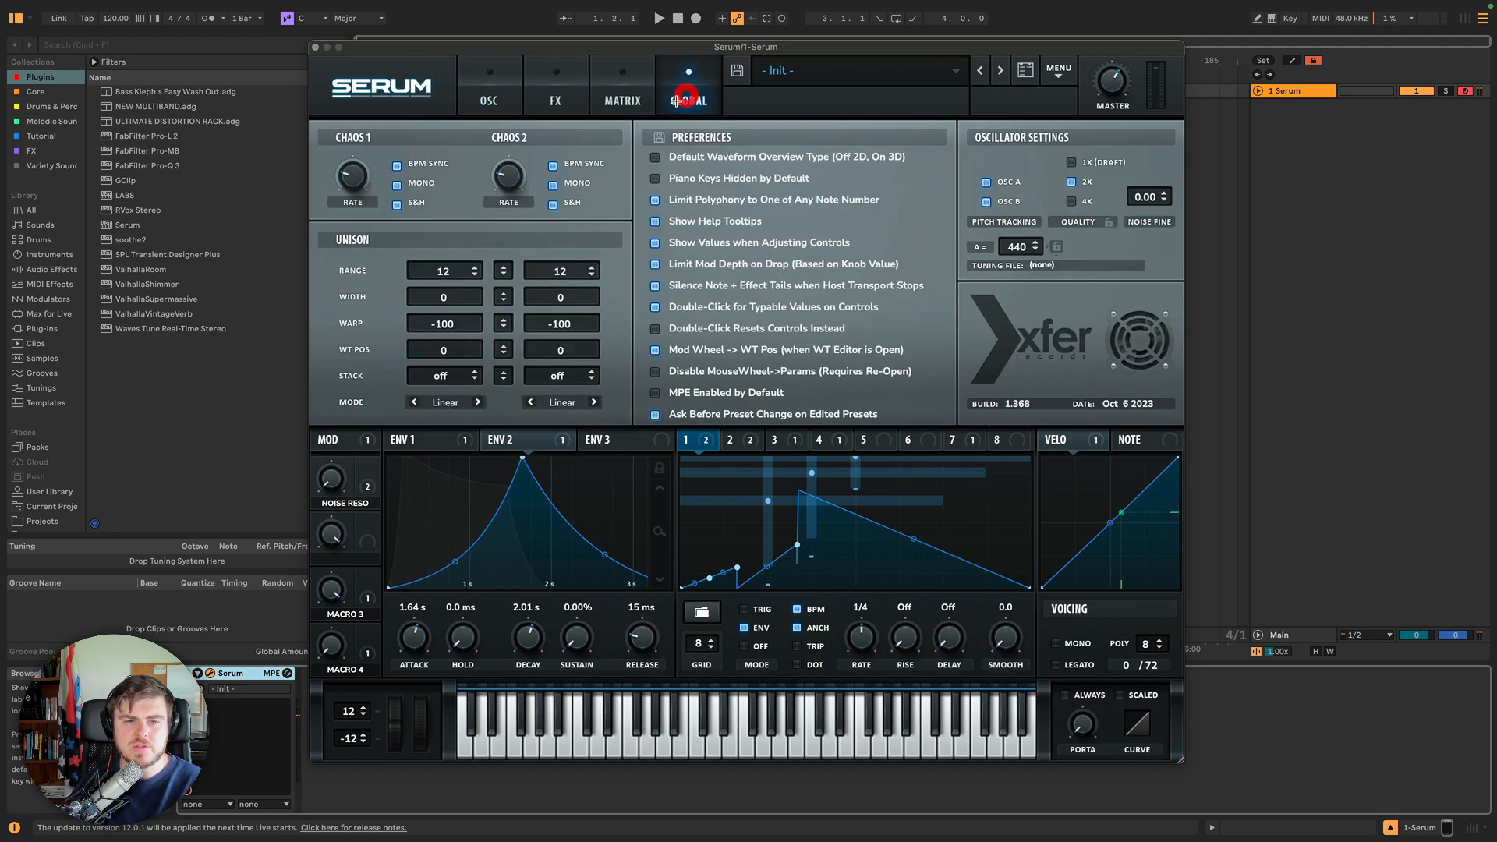
Set the unison warp to 28 for both oscillators.
click(434, 322)
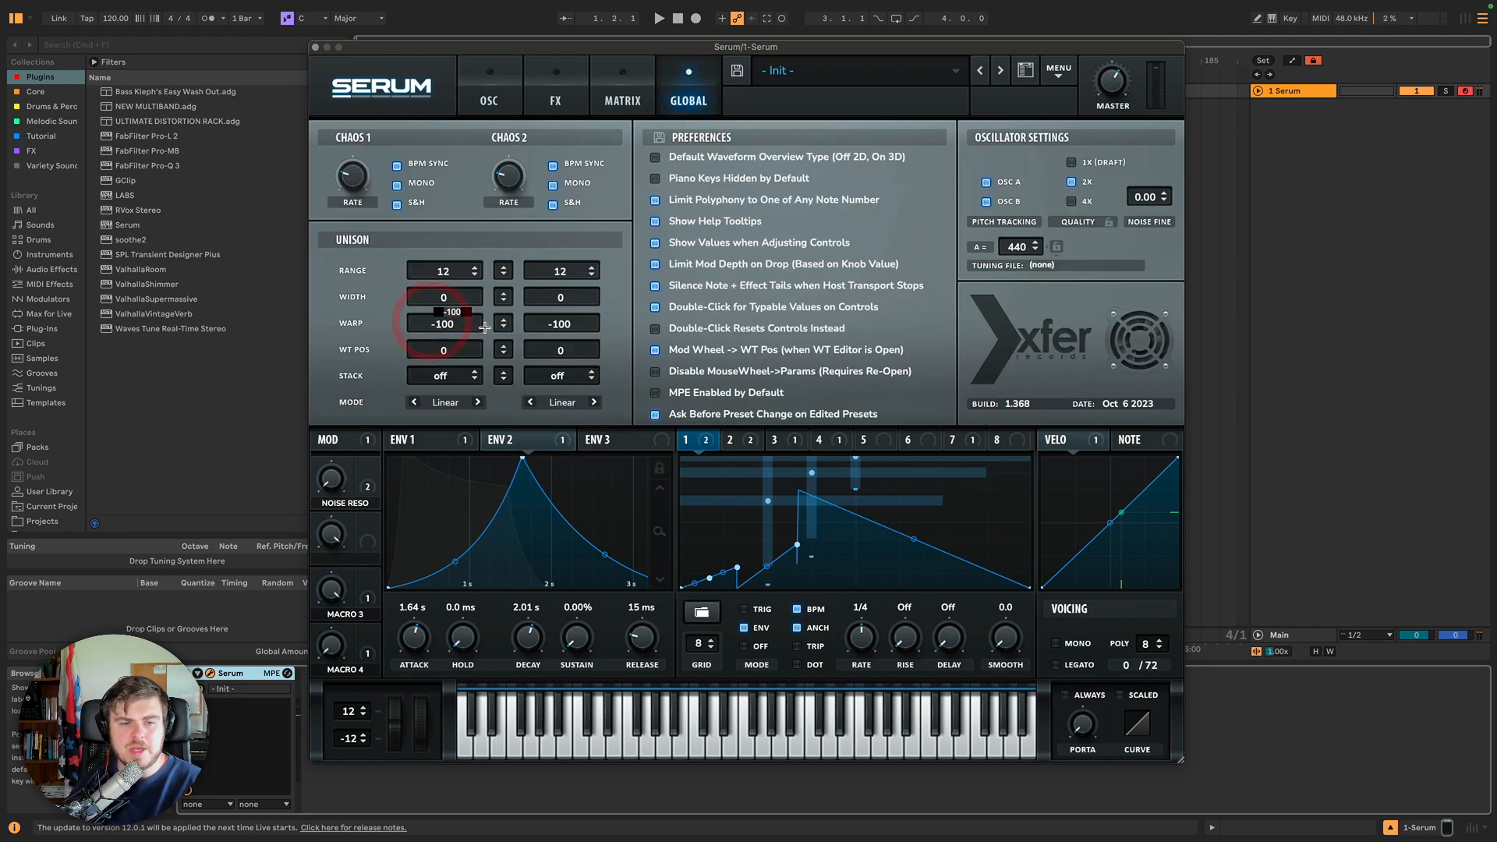
text(0)
key(Return)
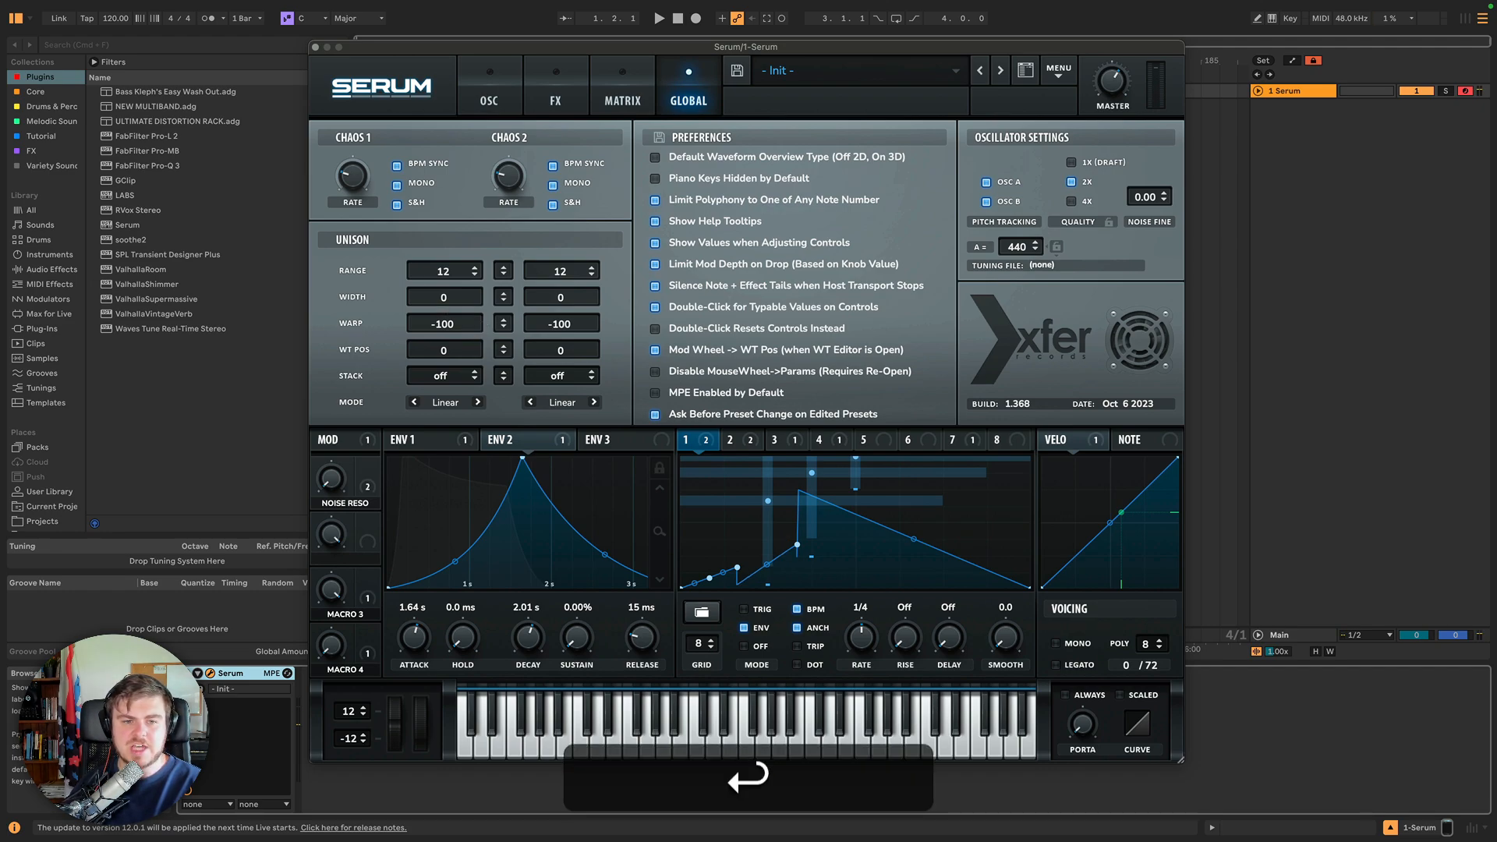
drag(460, 324, 455, 195)
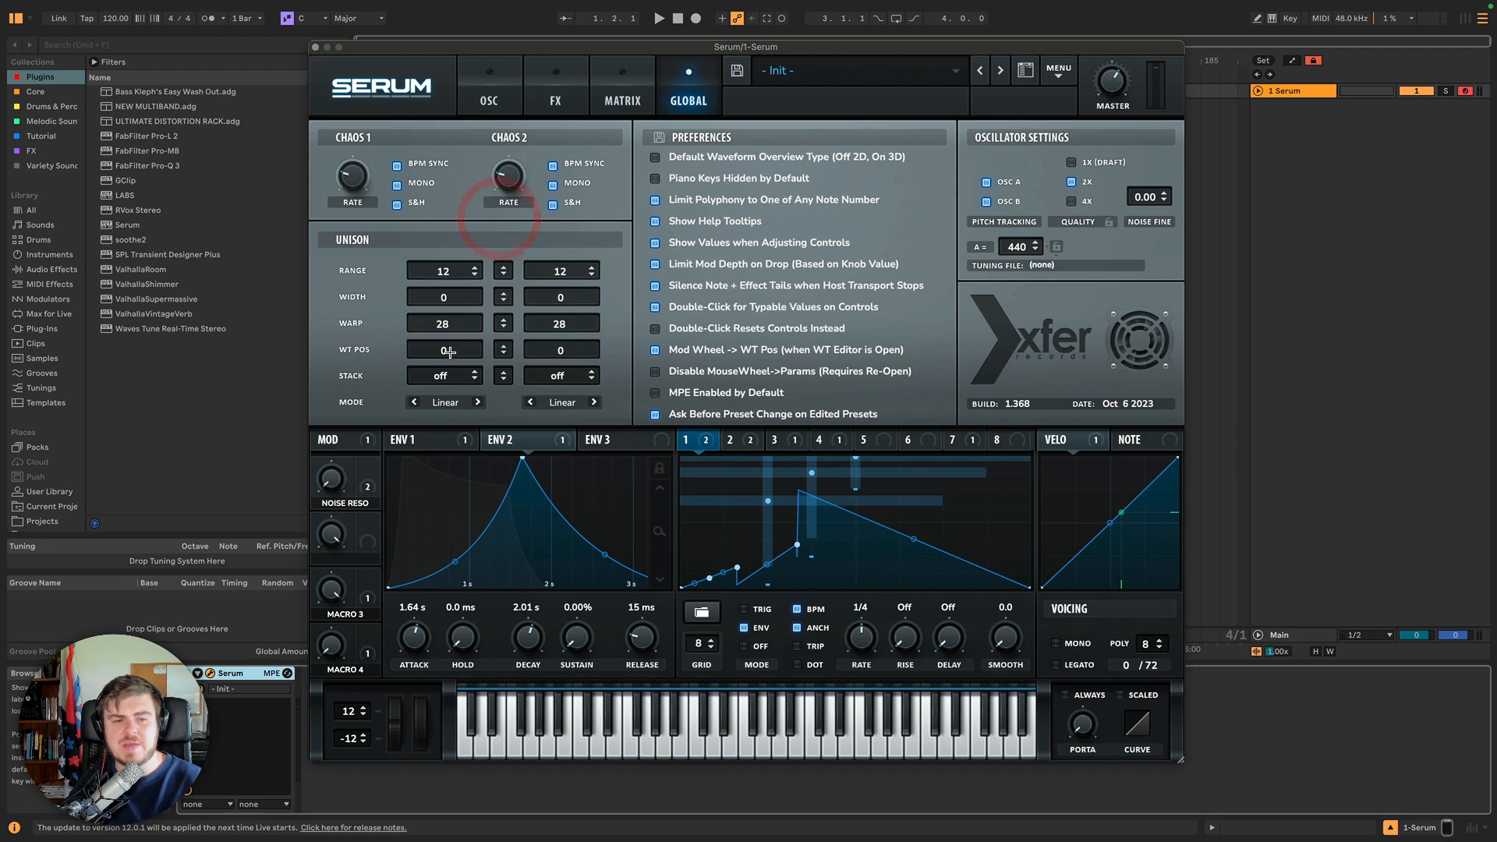
Set the unison WT position to 100 for both oscillators and adjust Oscillator A's wavetable position.
drag(450, 349, 497, 253)
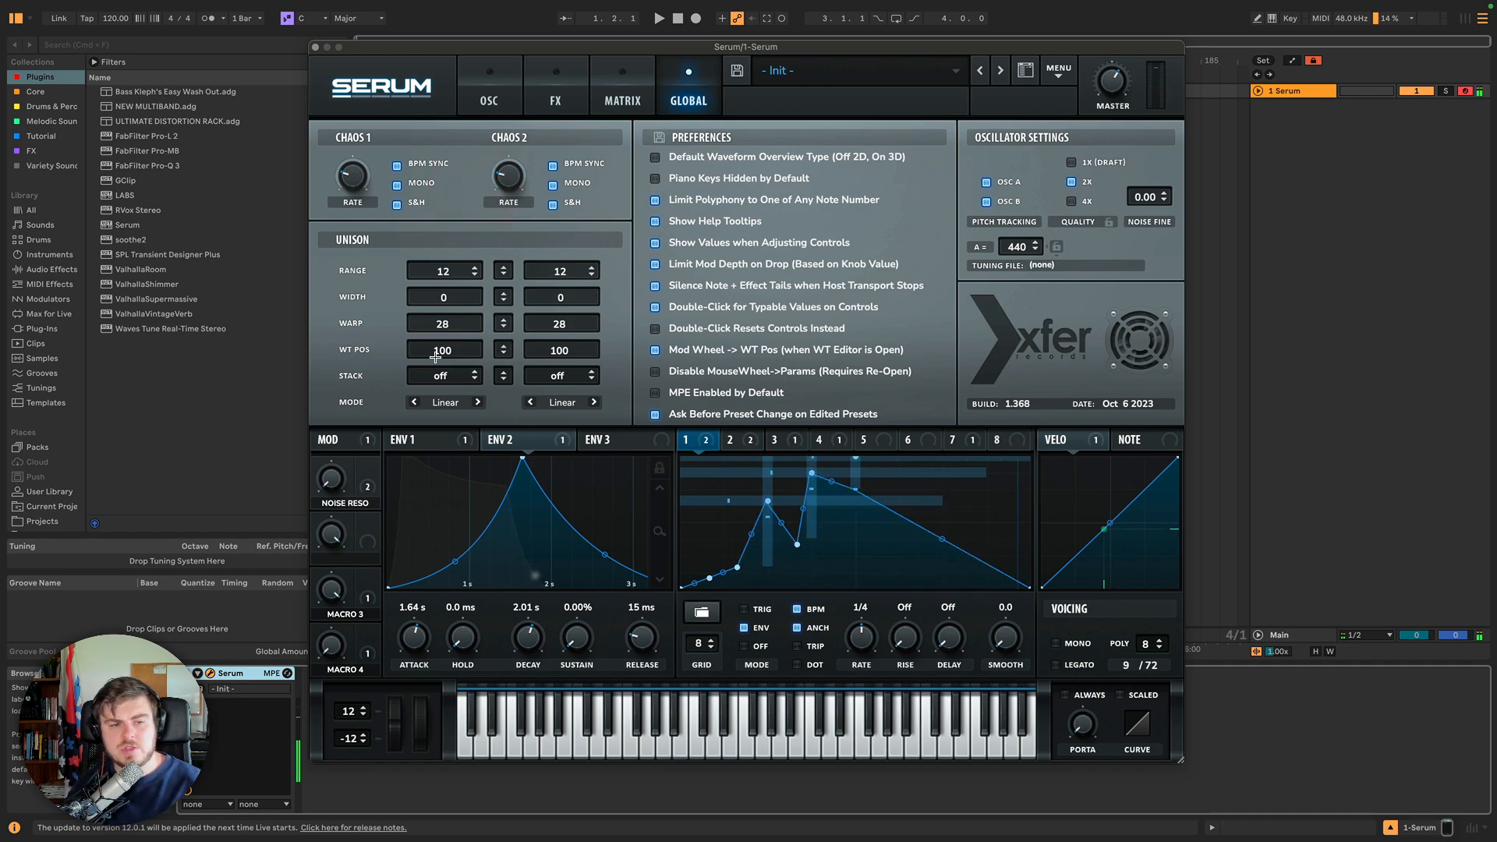
click(484, 97)
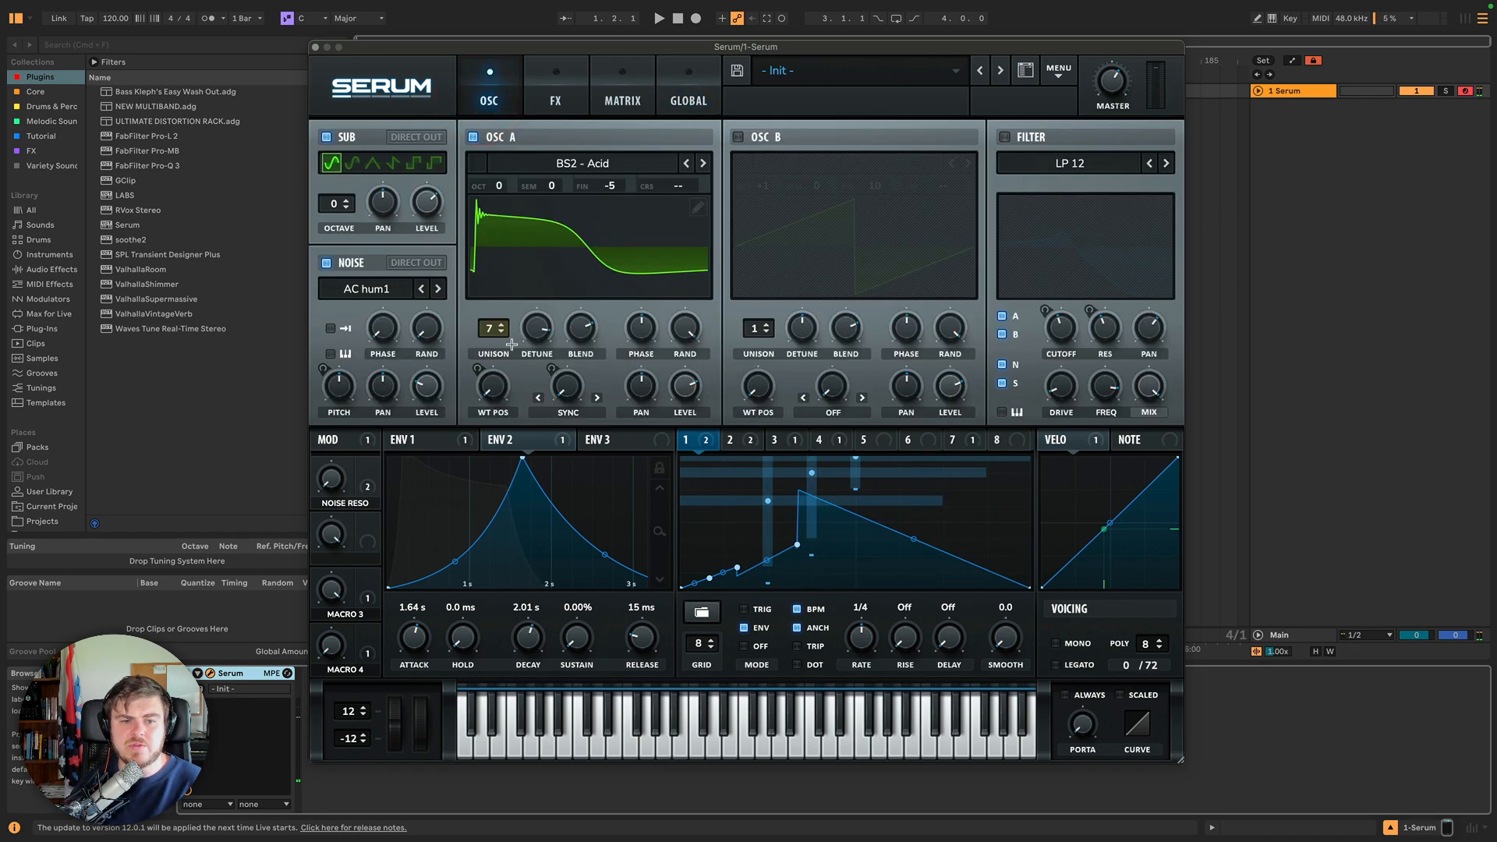
drag(497, 383, 473, 470)
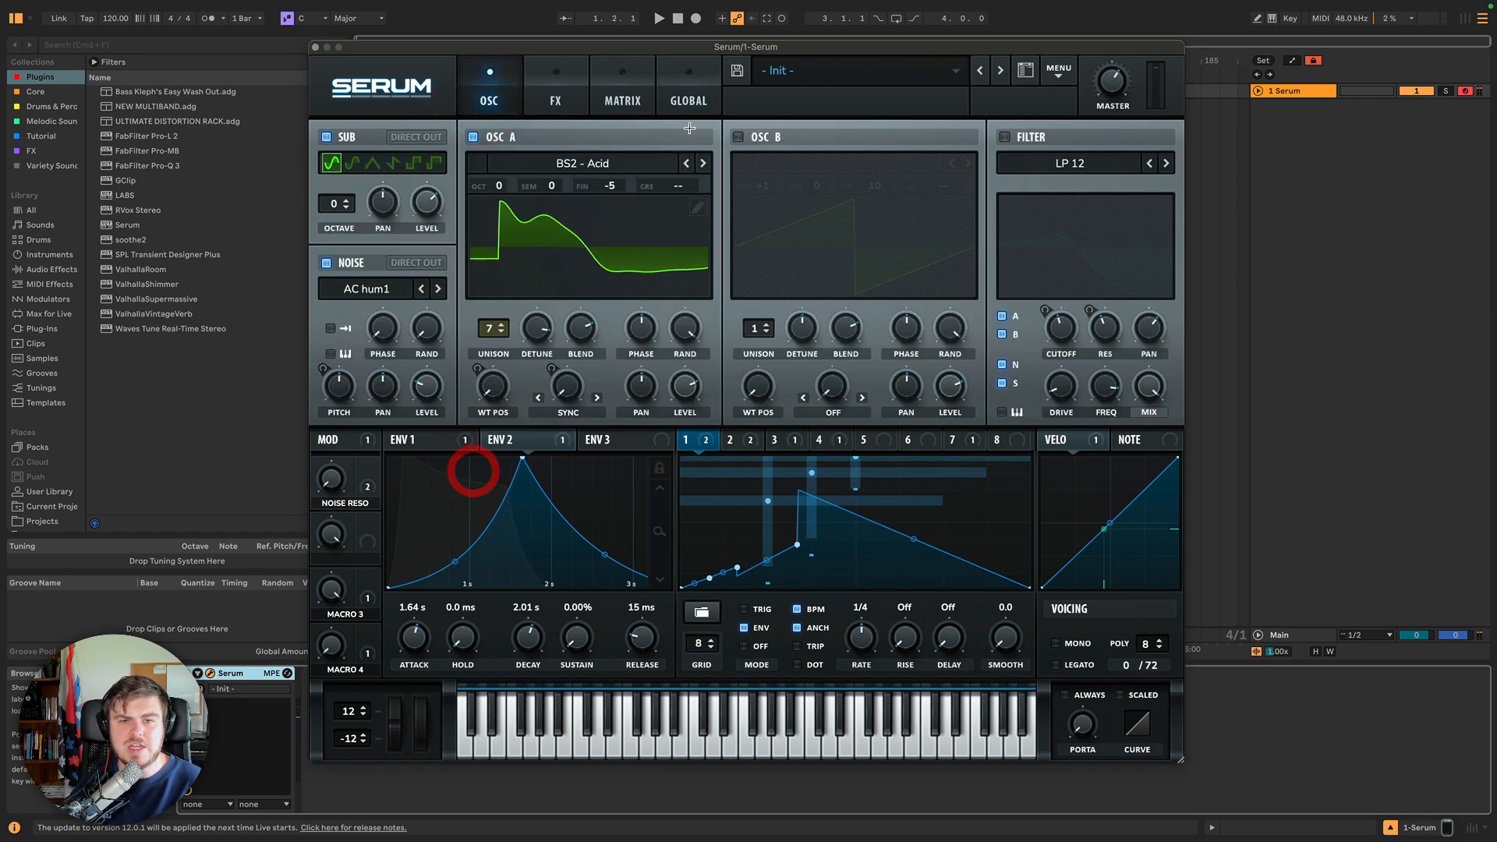
click(689, 98)
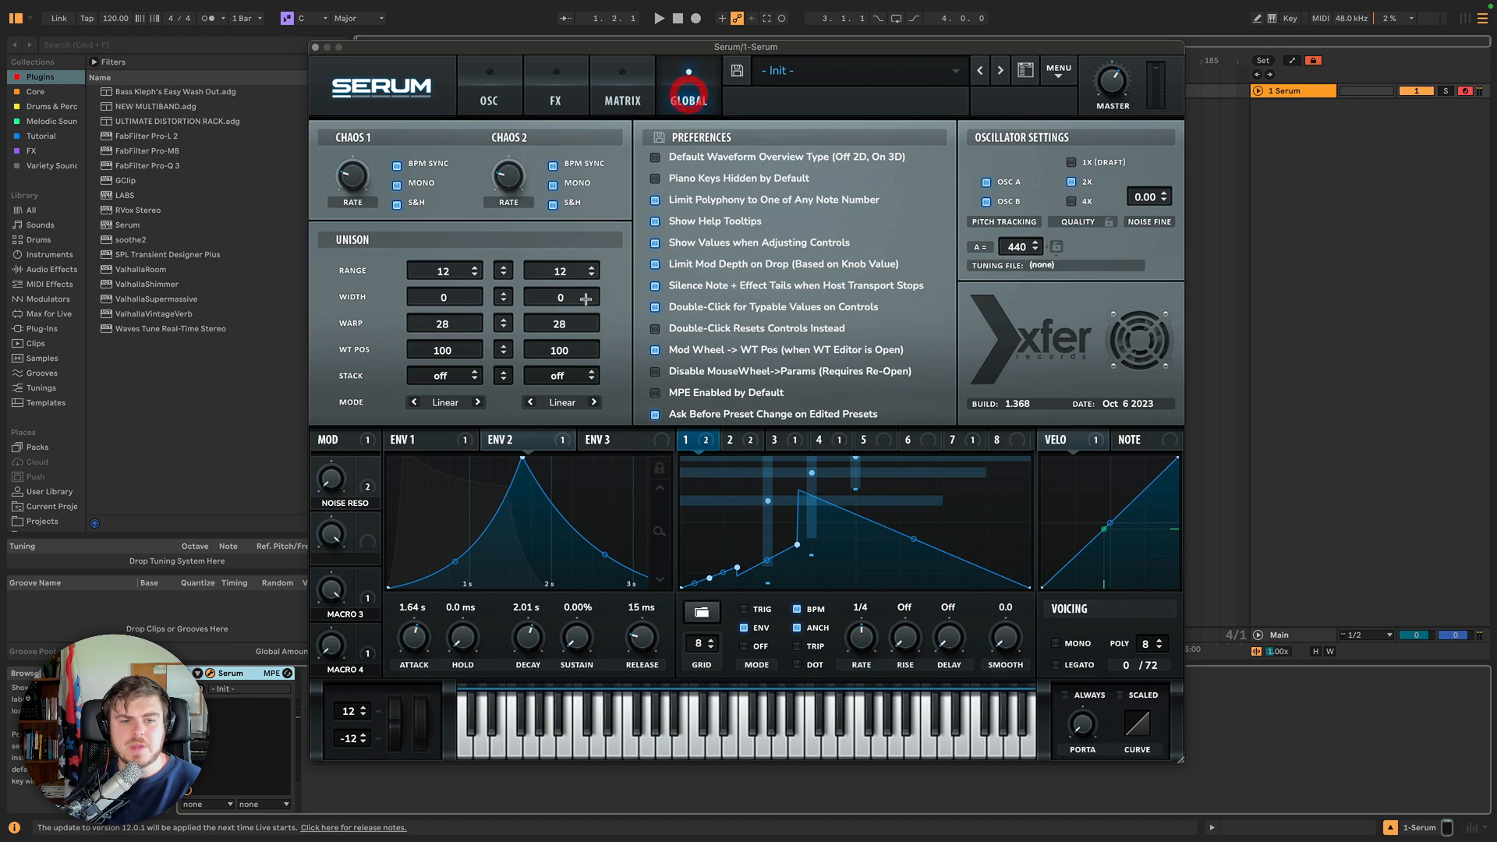
Set the unison stack to 12 (1x) and the unison range to 2 for both oscillators.
click(447, 376)
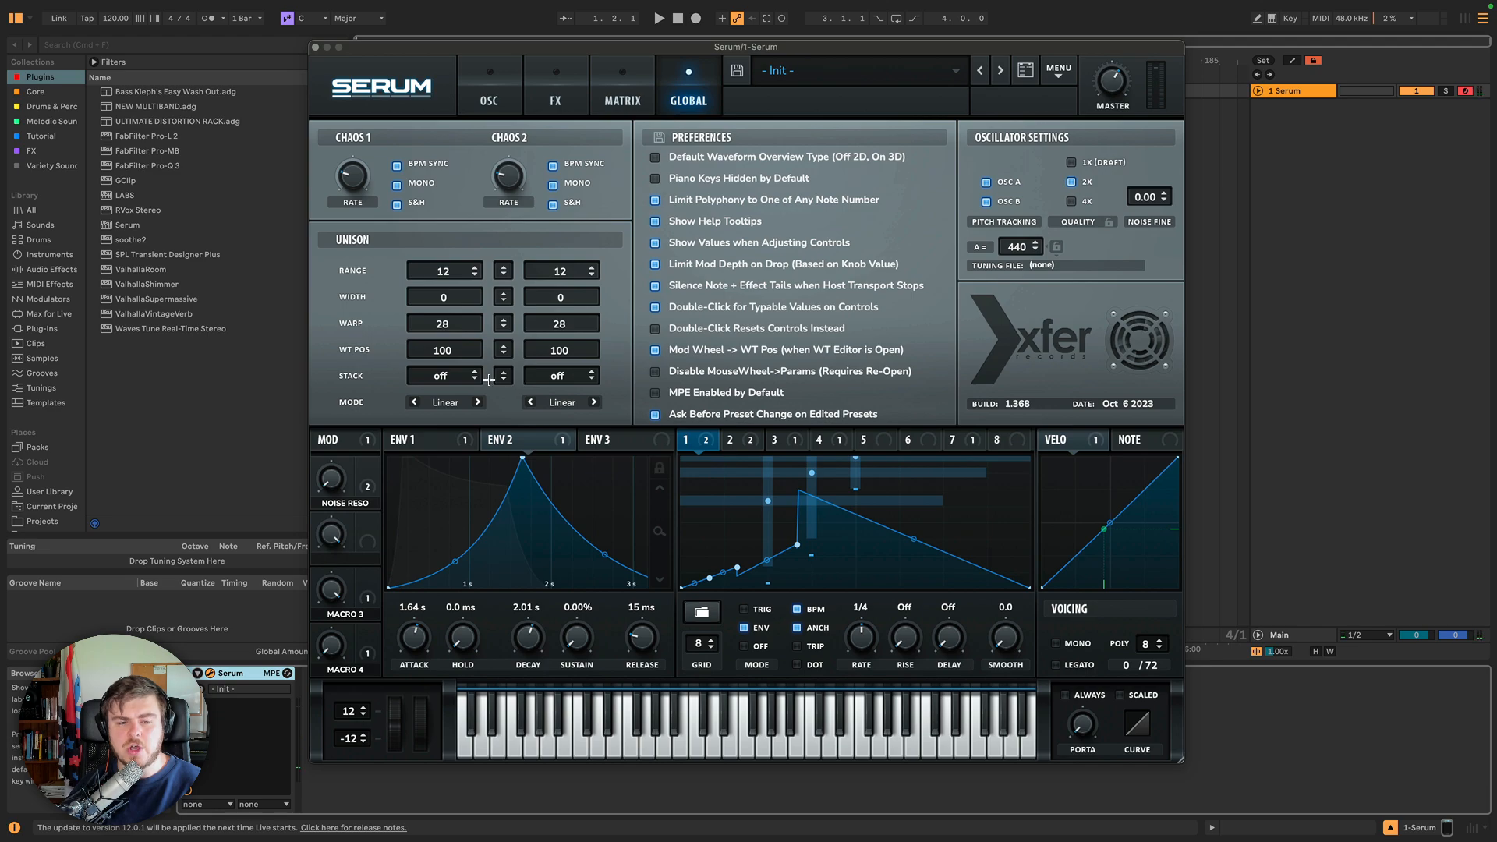
drag(501, 377, 502, 200)
drag(508, 144, 491, 353)
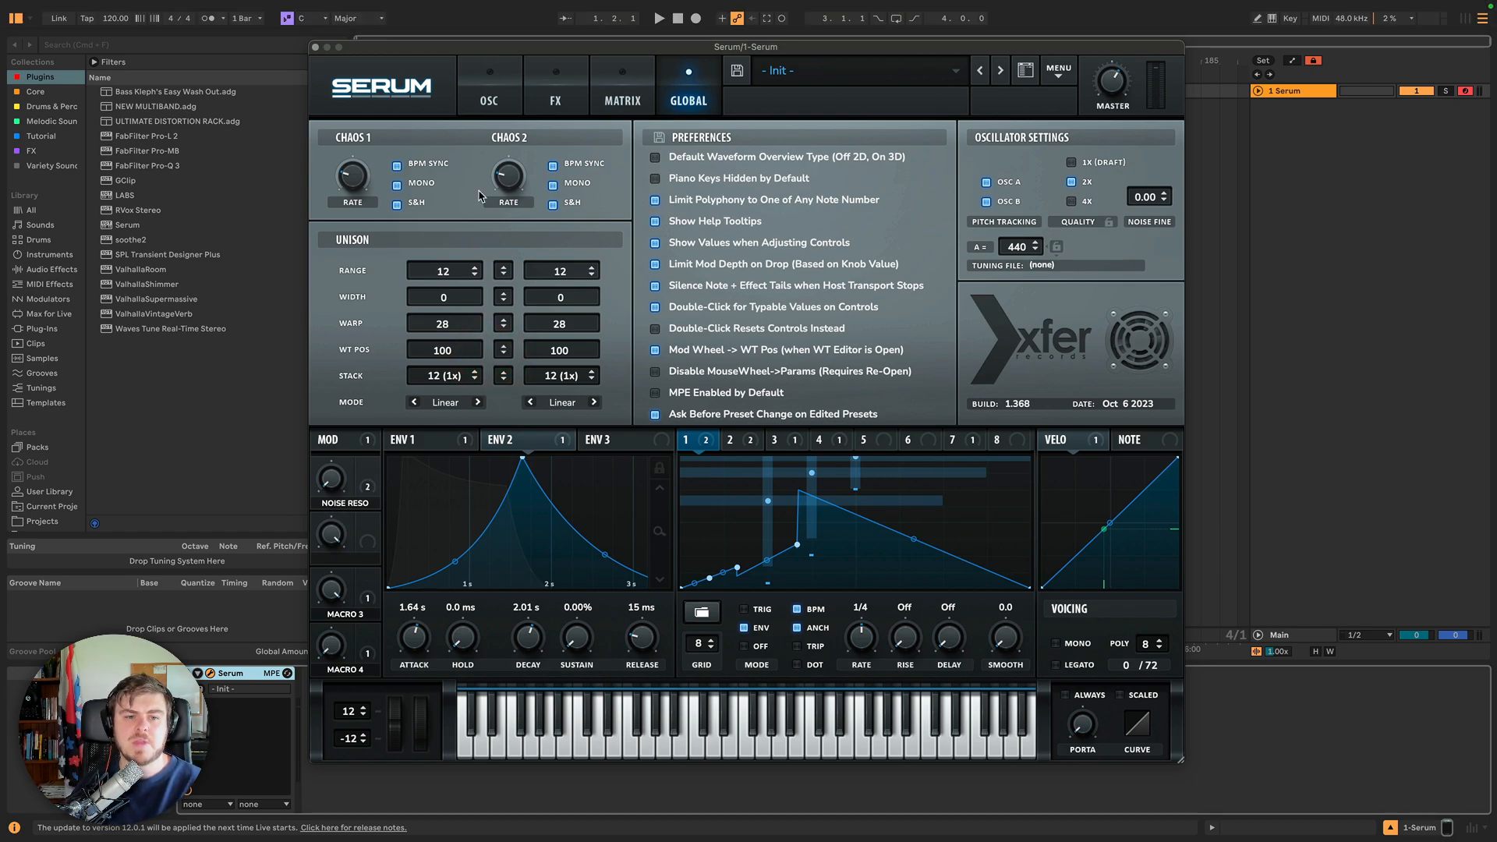
drag(454, 300, 498, 309)
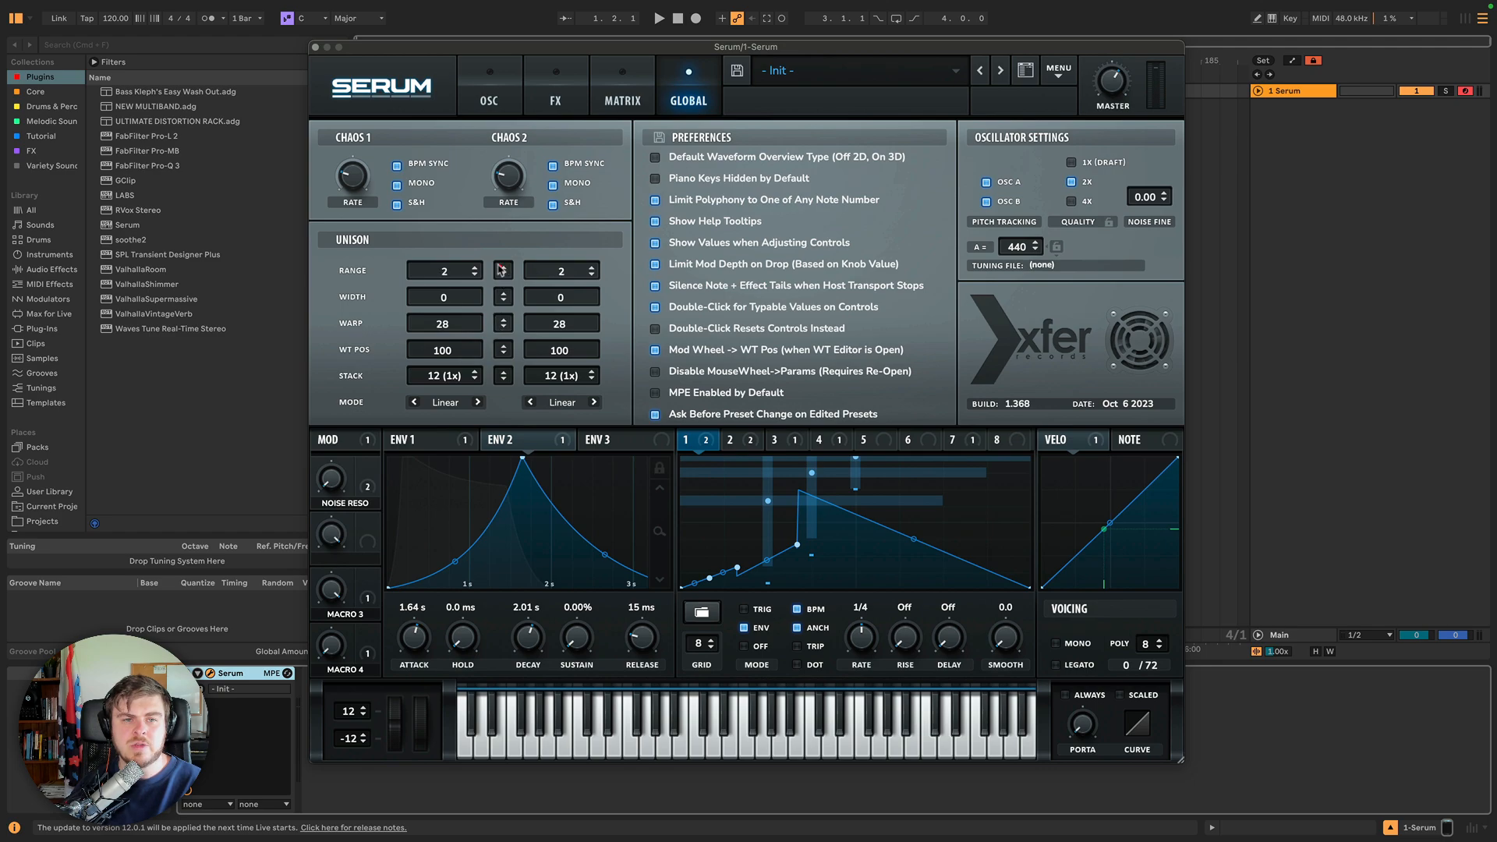
Lower Oscillator A's unison detune.
click(489, 92)
drag(537, 329, 537, 387)
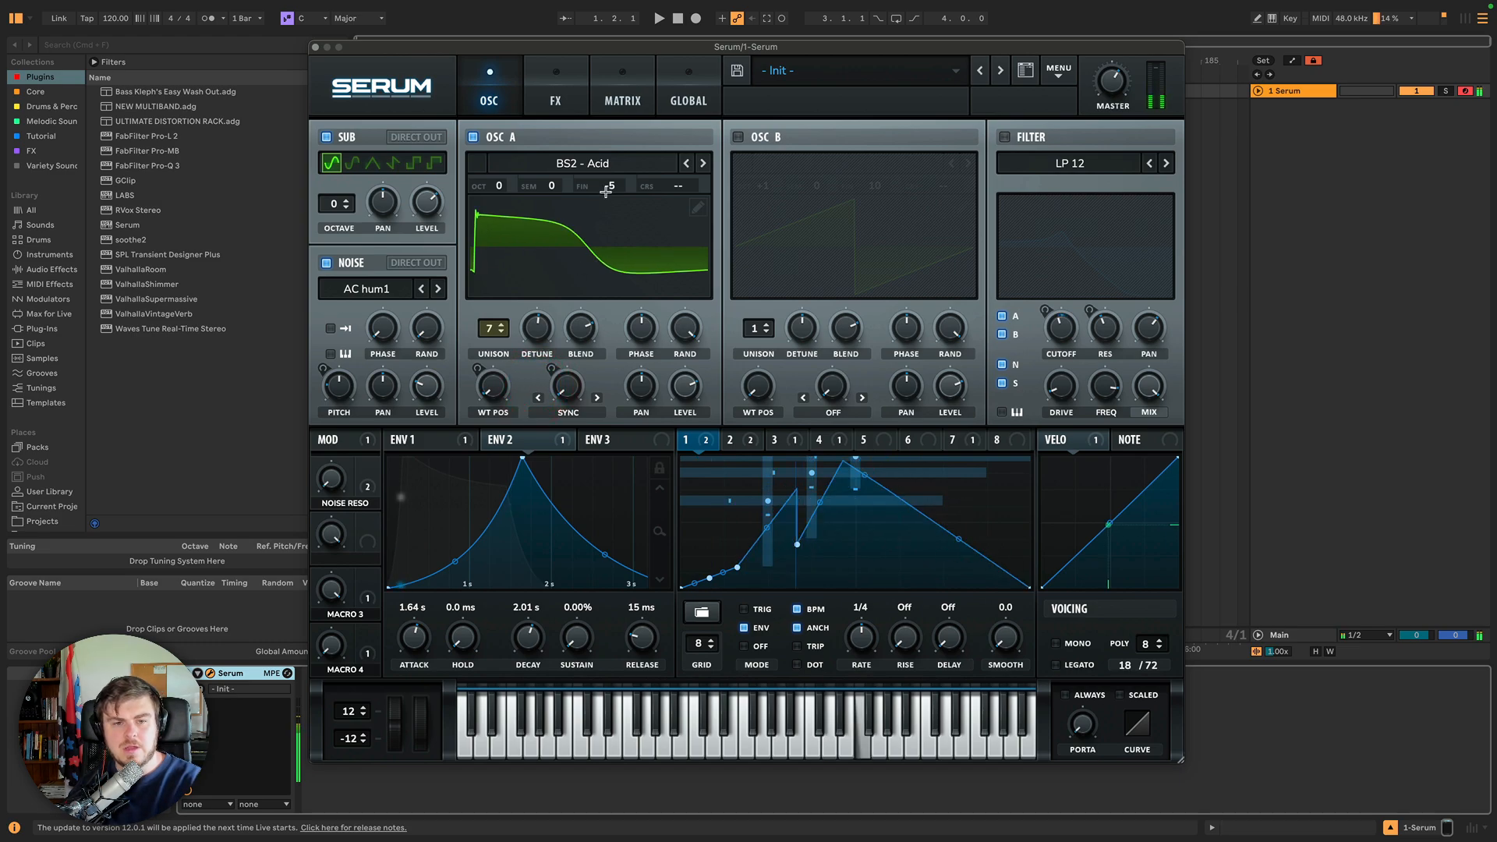
Set the Chaos2 to Mast.Tun matrix slot's modulation to Bypass.
click(553, 84)
click(622, 84)
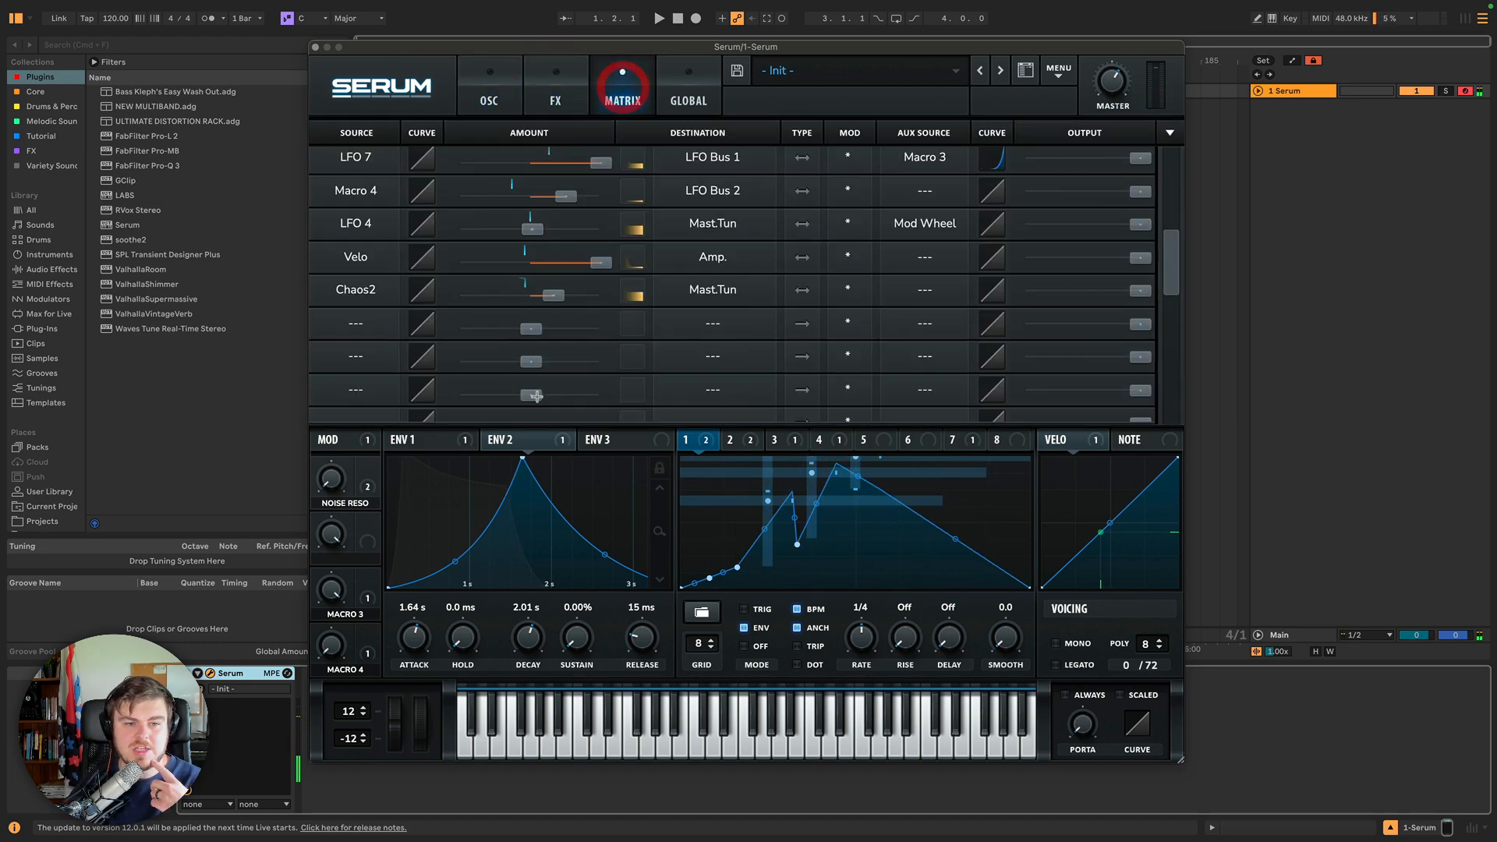
click(849, 289)
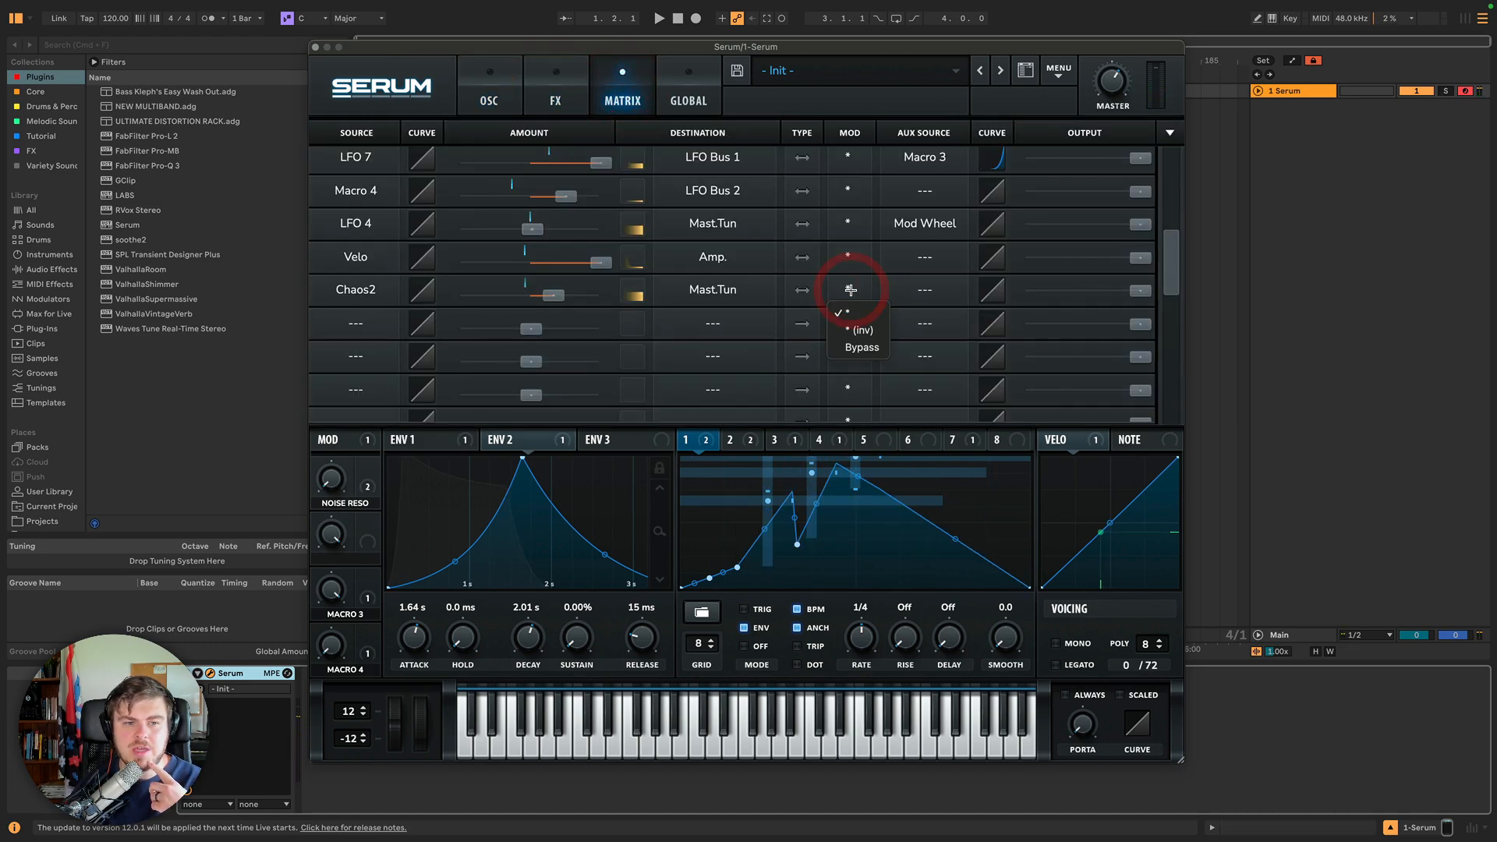
click(854, 346)
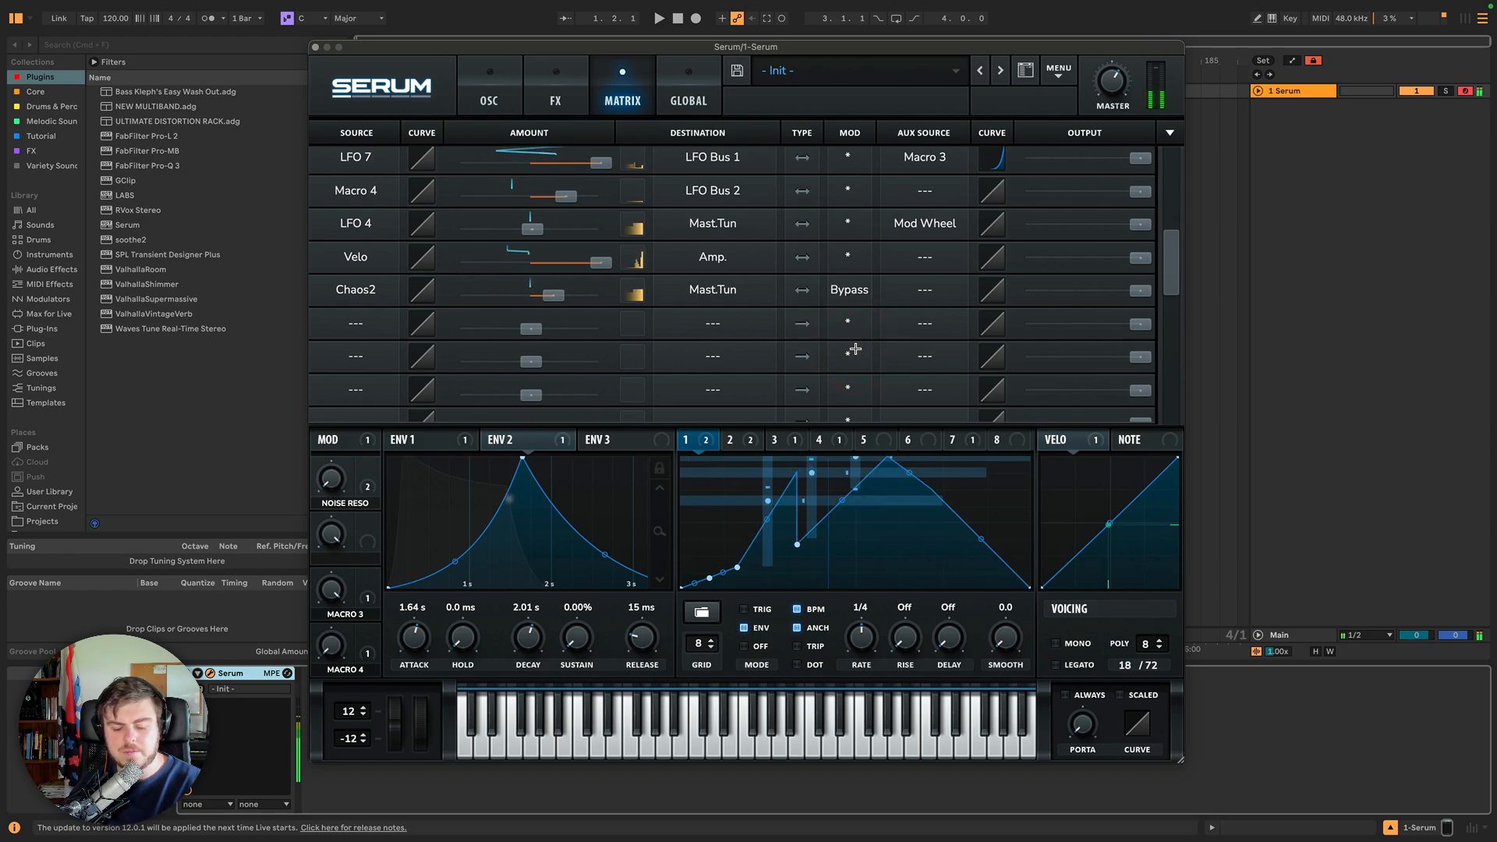
Set Oscillator A's unison stack to Center-24.
click(484, 101)
click(551, 88)
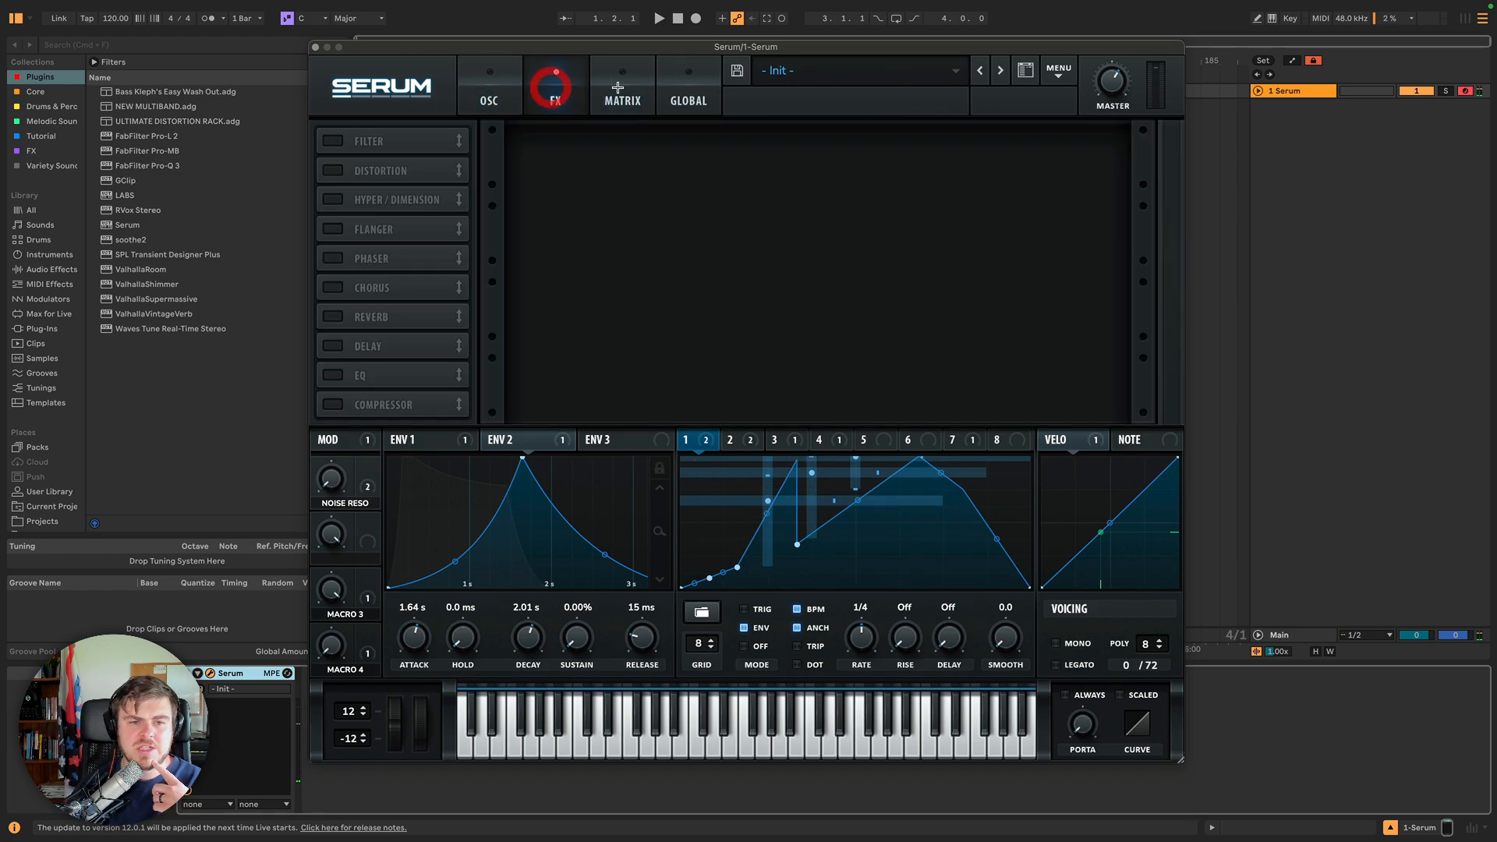
click(679, 92)
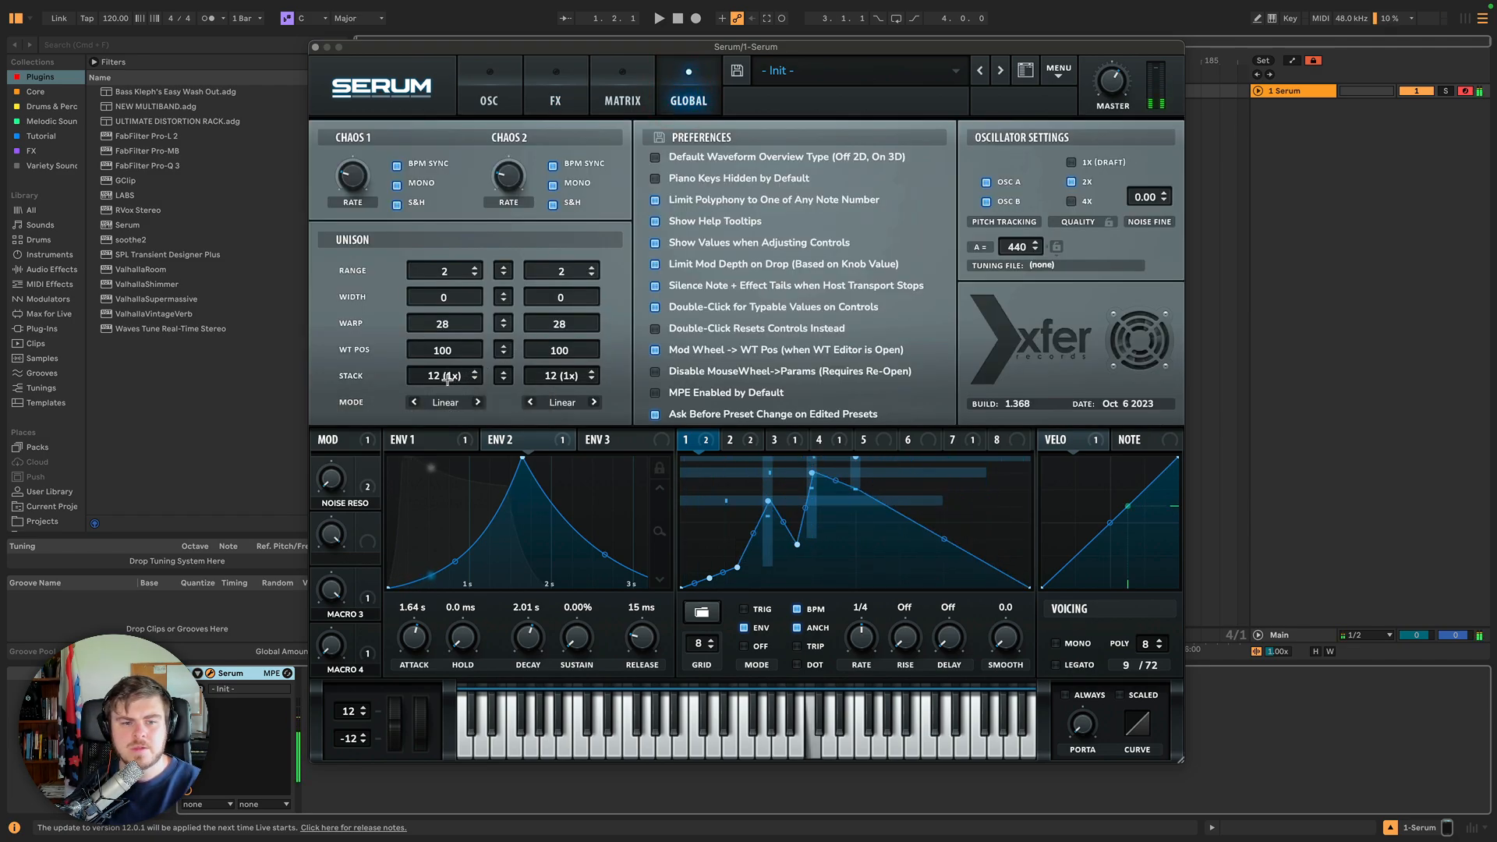
drag(446, 369, 450, 332)
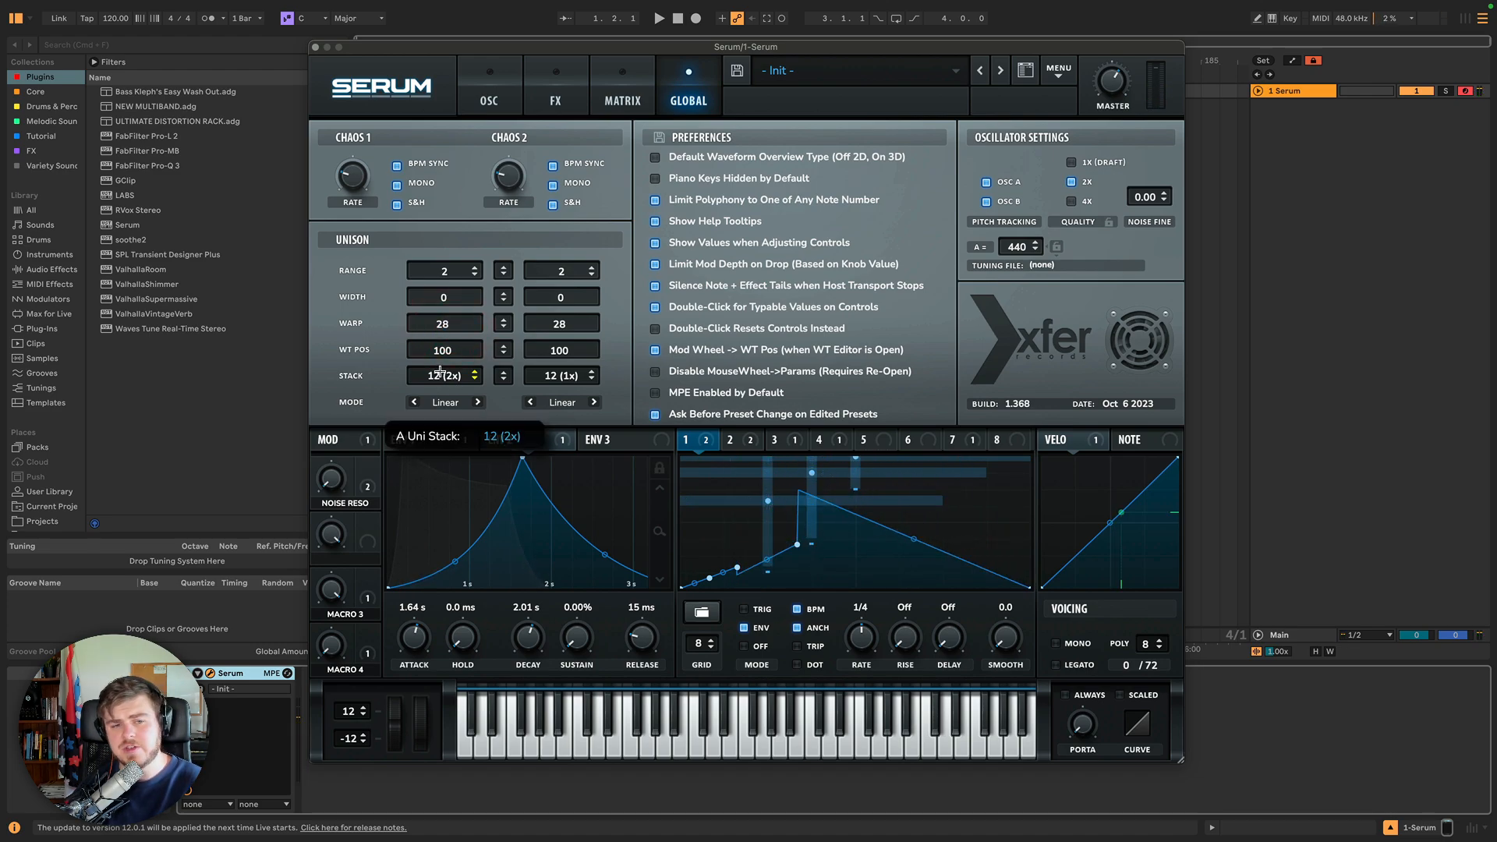
drag(441, 372, 437, 347)
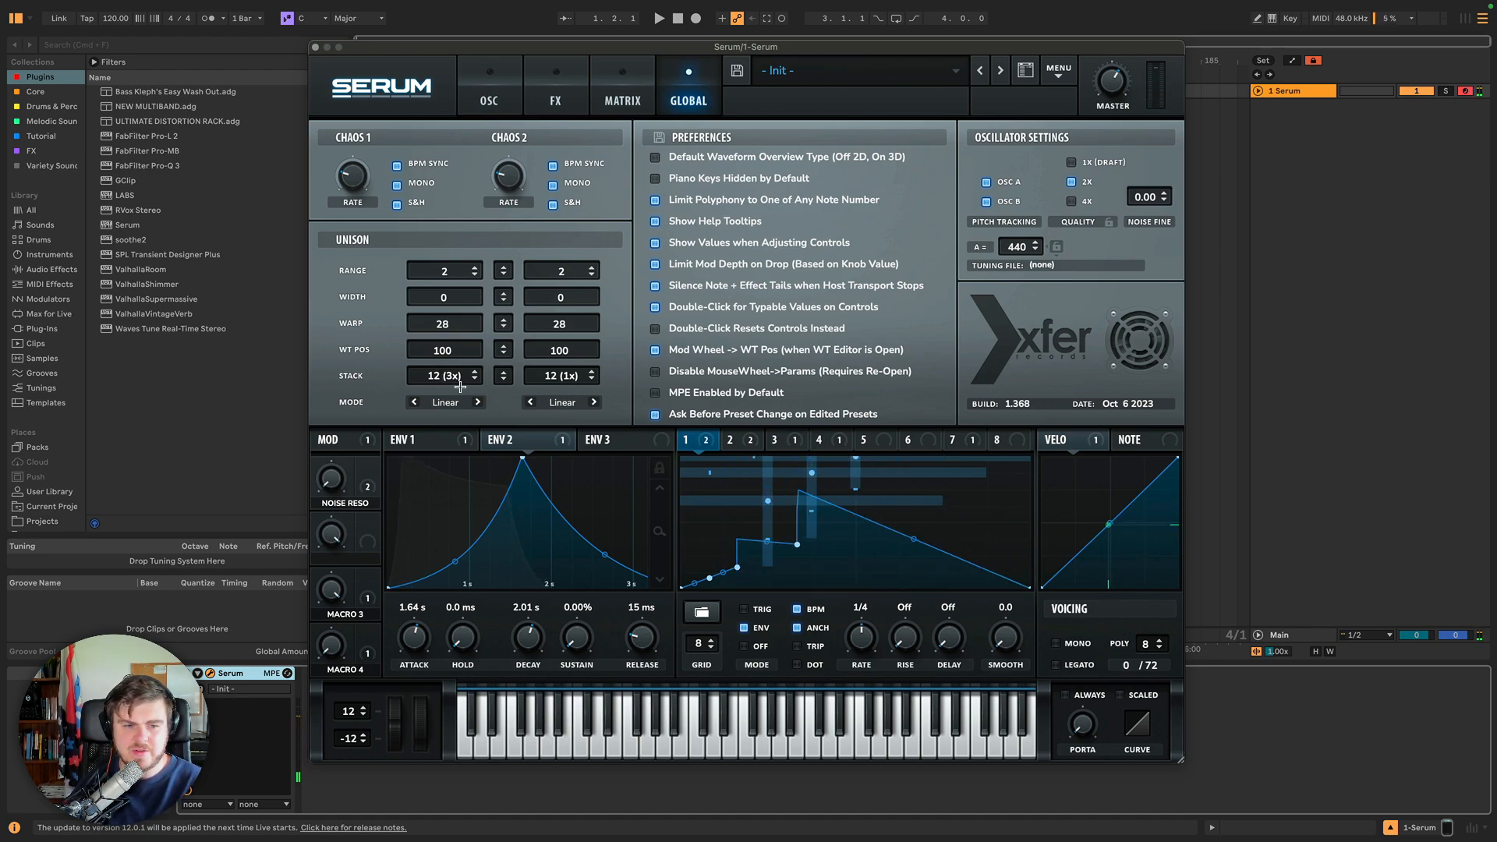
drag(439, 377, 439, 357)
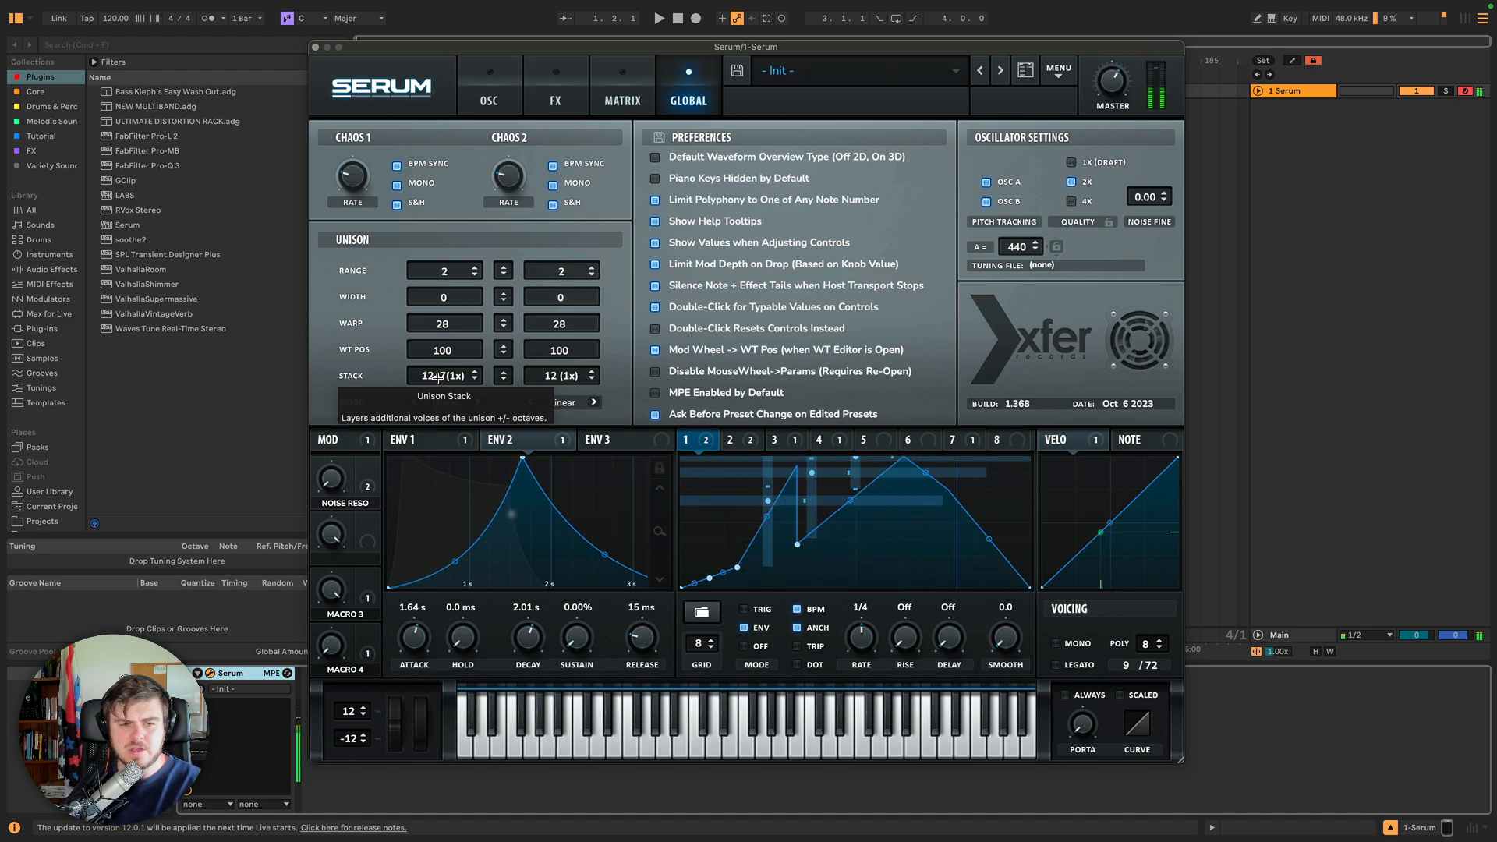
click(438, 372)
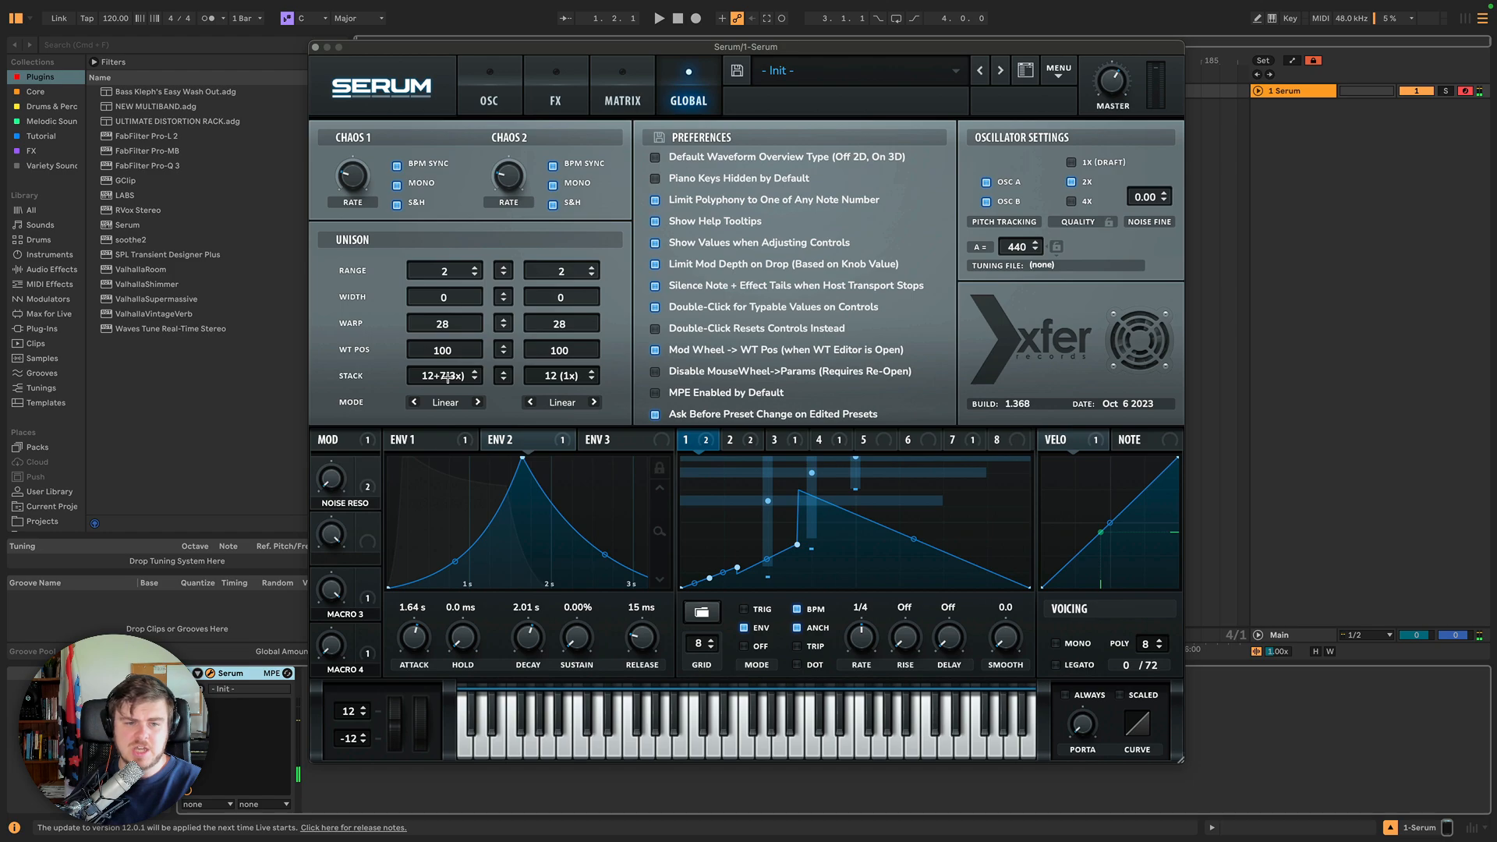
drag(447, 378, 450, 348)
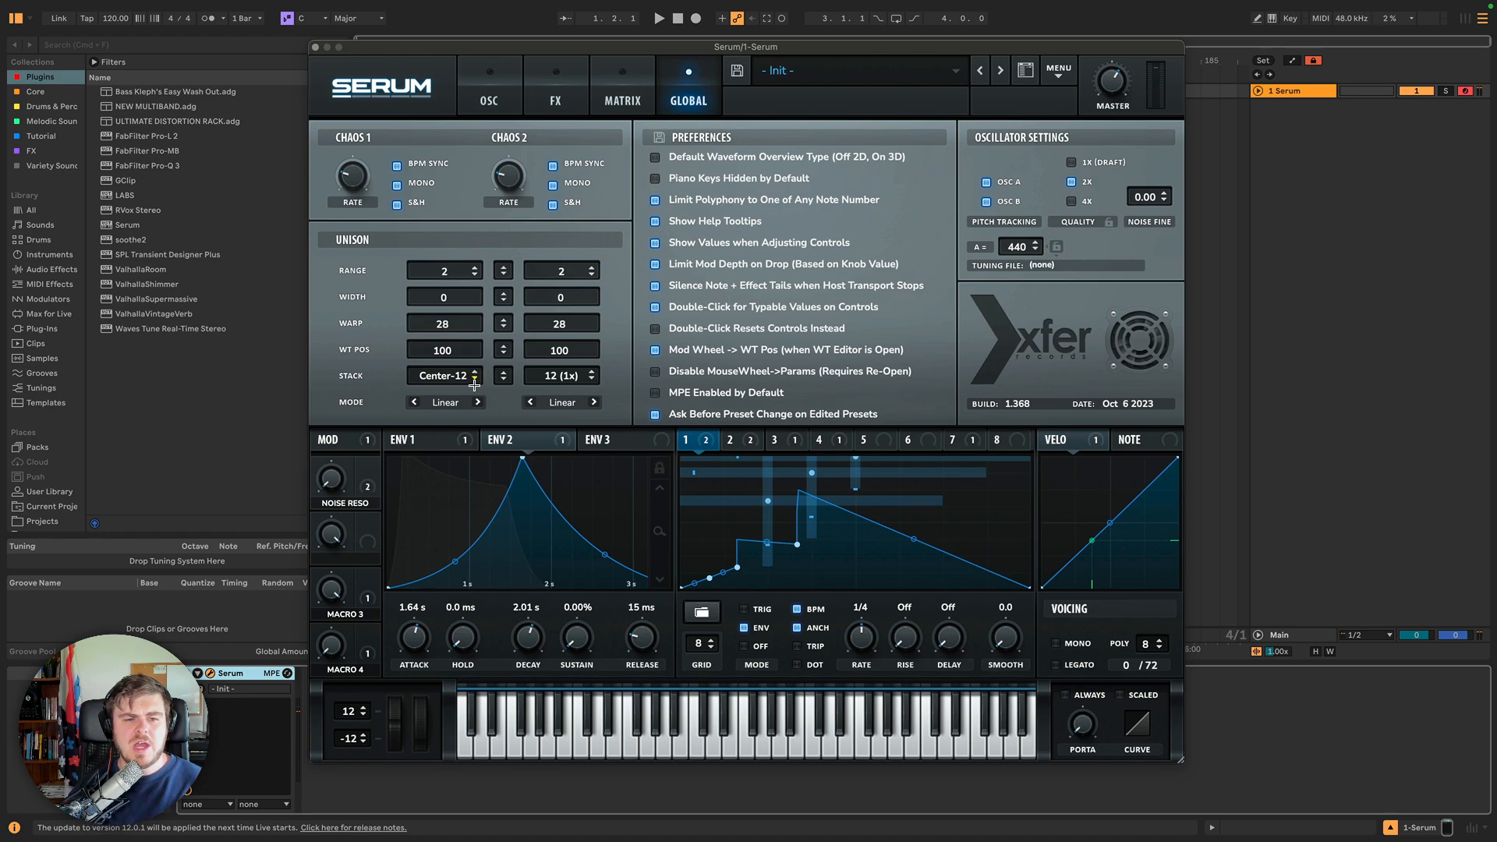
drag(446, 377, 453, 326)
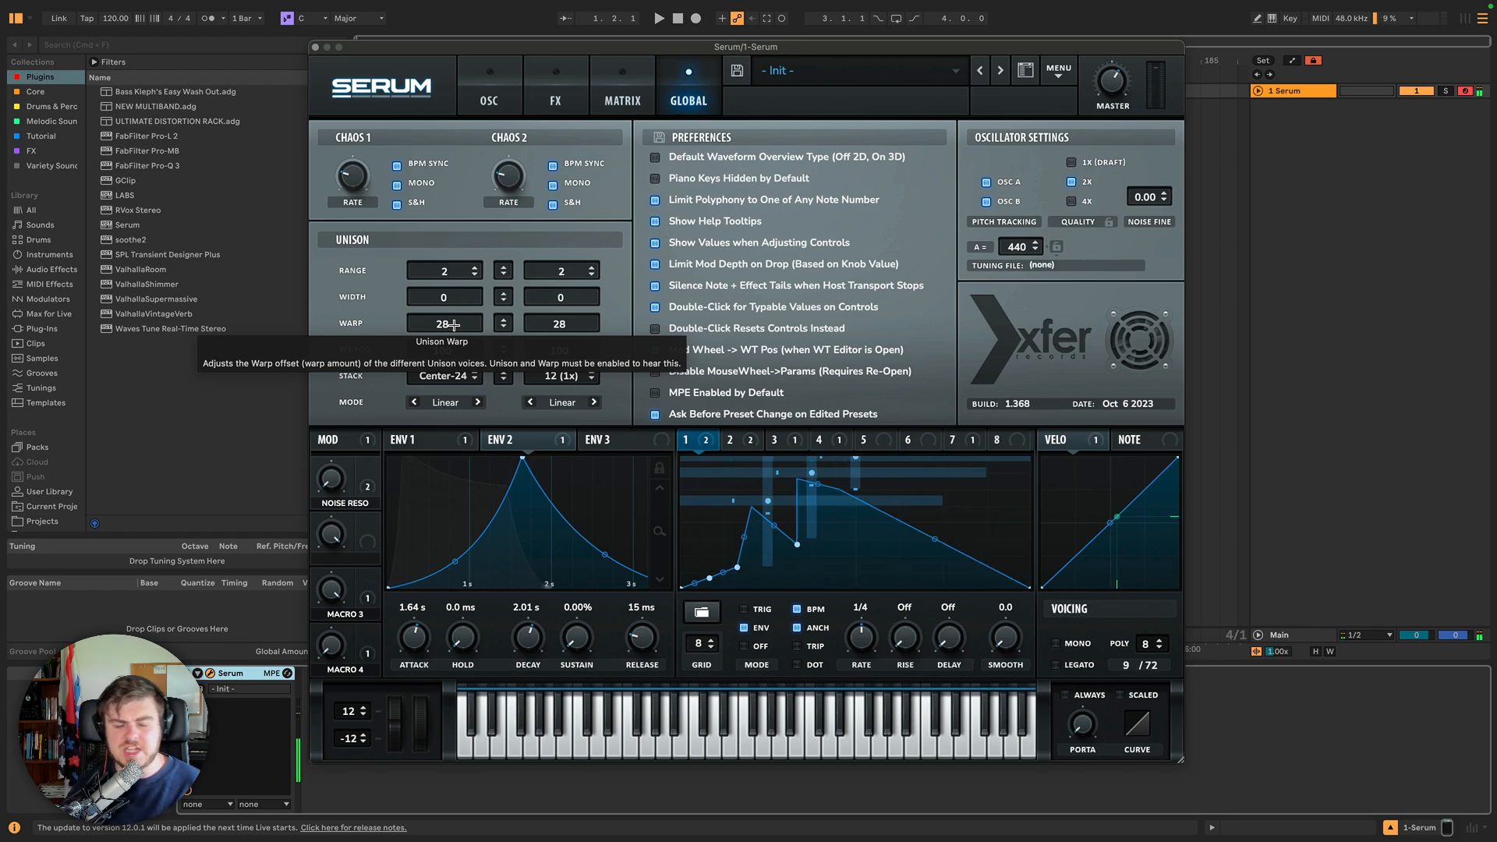
click(489, 86)
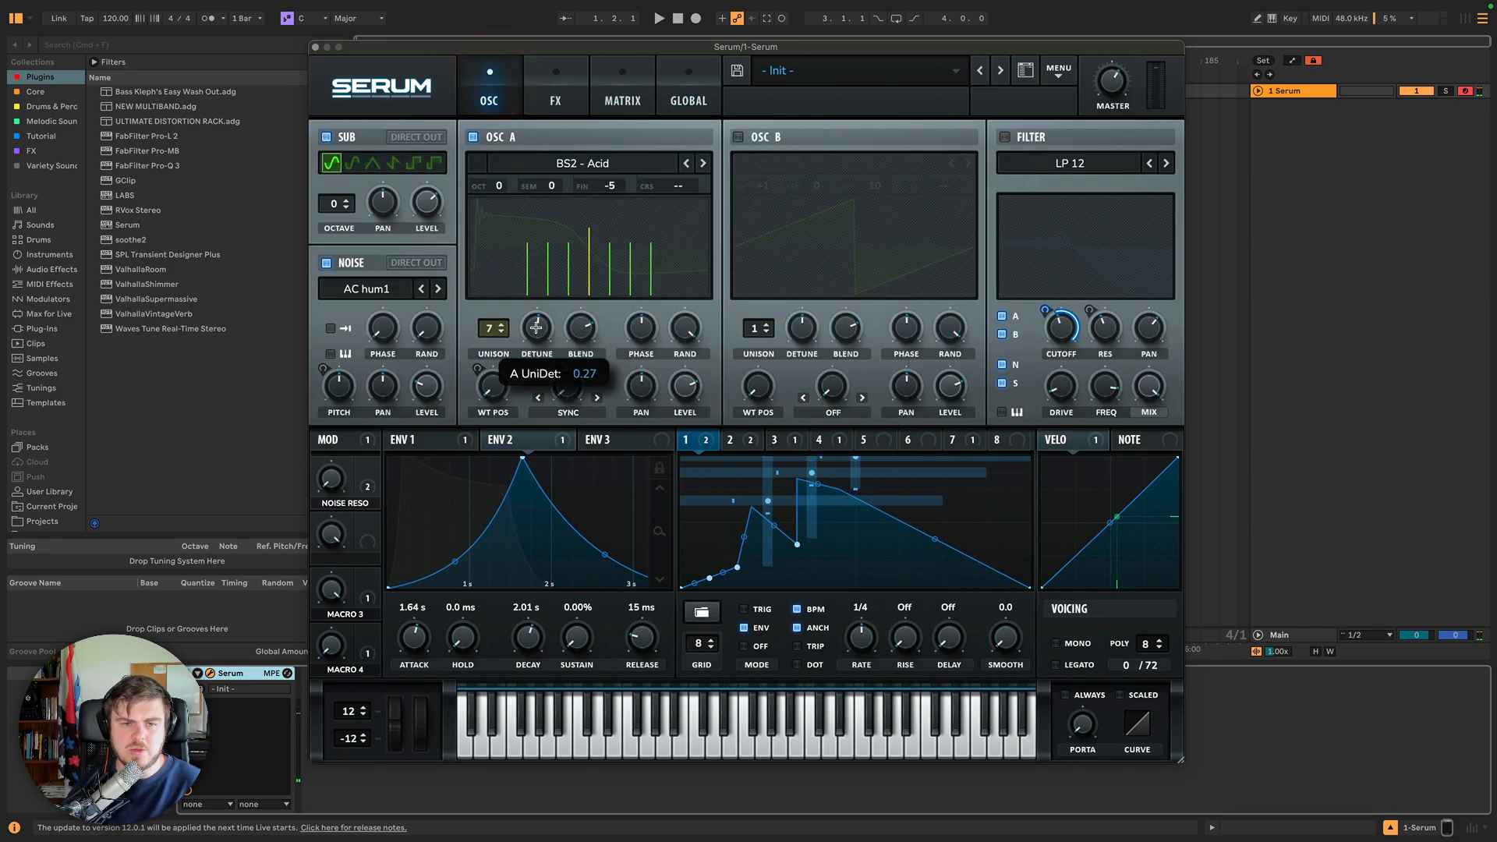
click(688, 90)
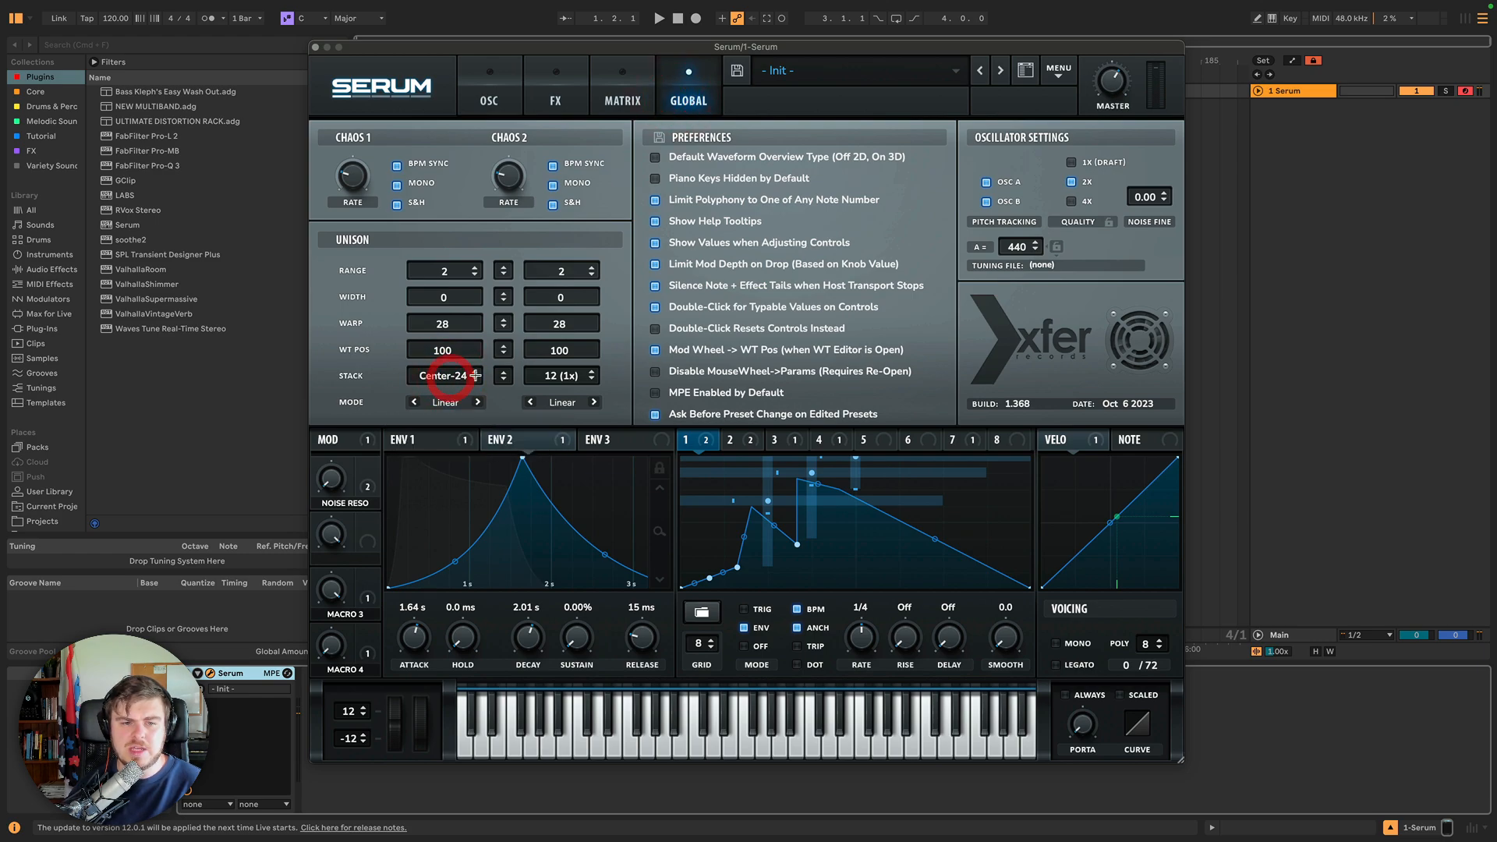
right_click(444, 376)
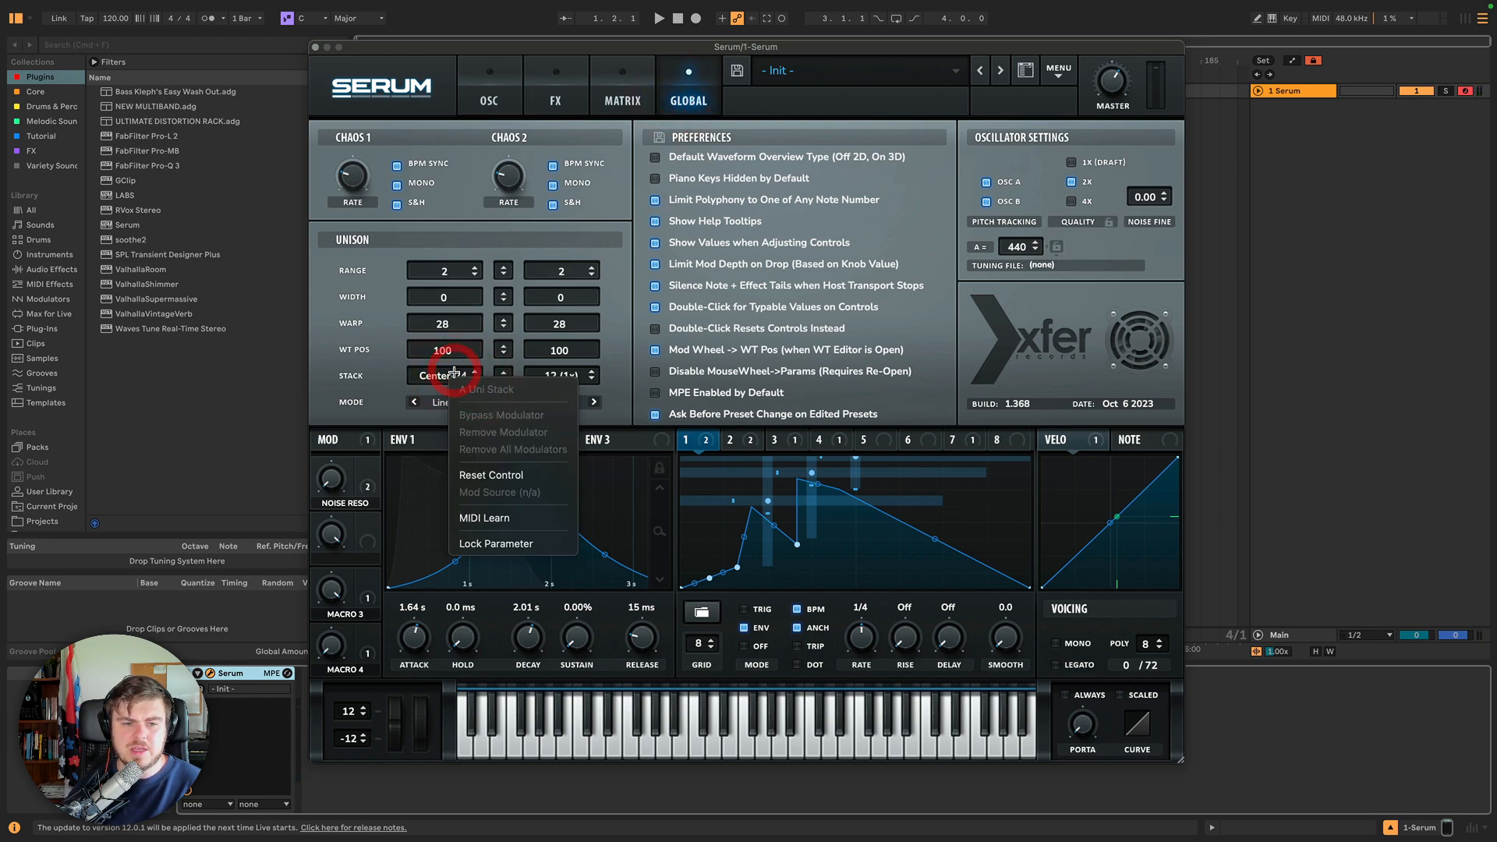
click(441, 374)
right_click(440, 374)
click(442, 376)
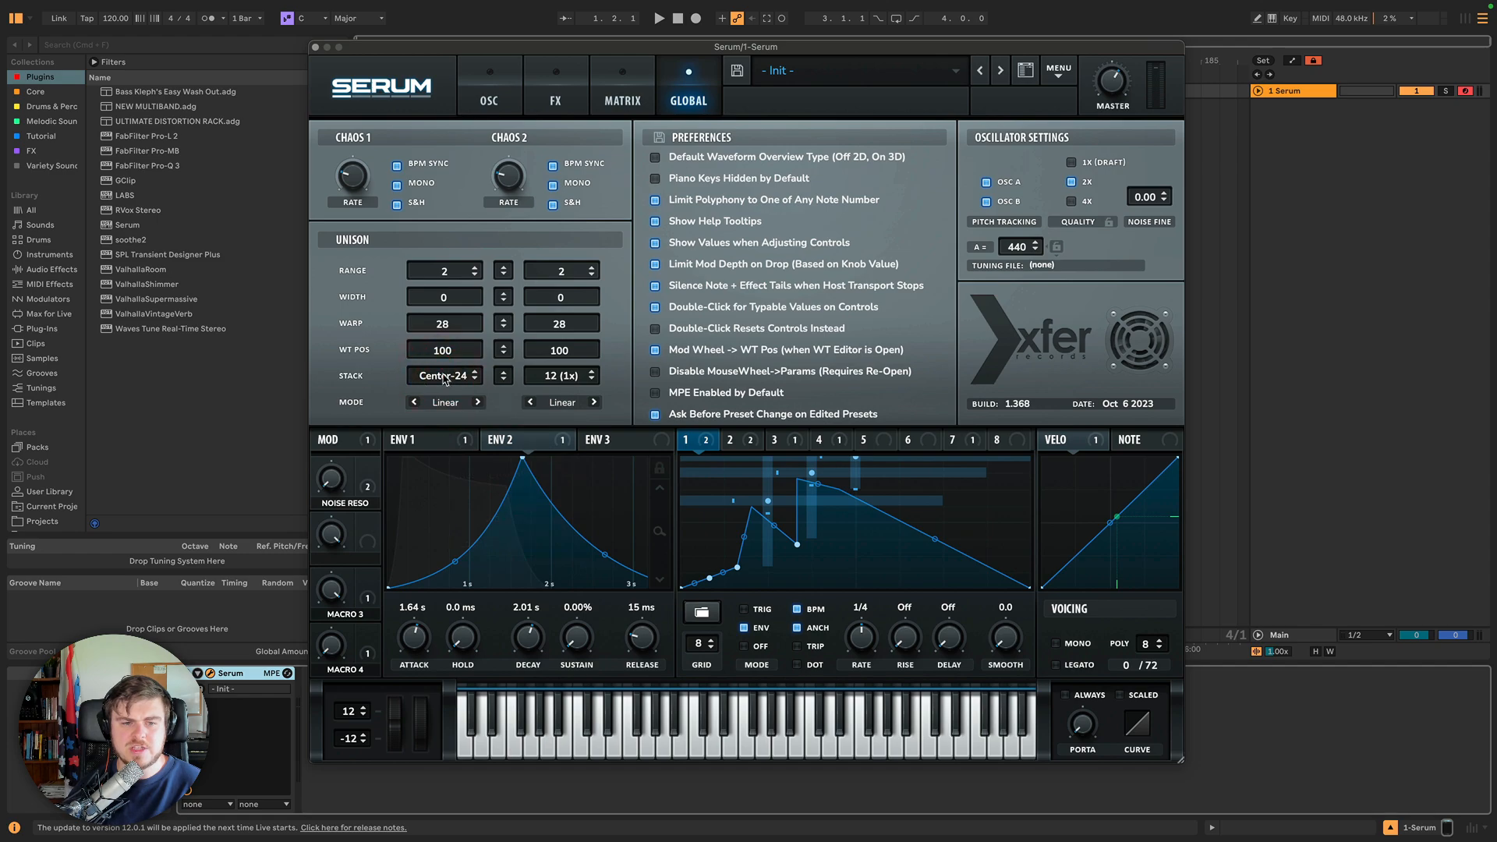
click(565, 384)
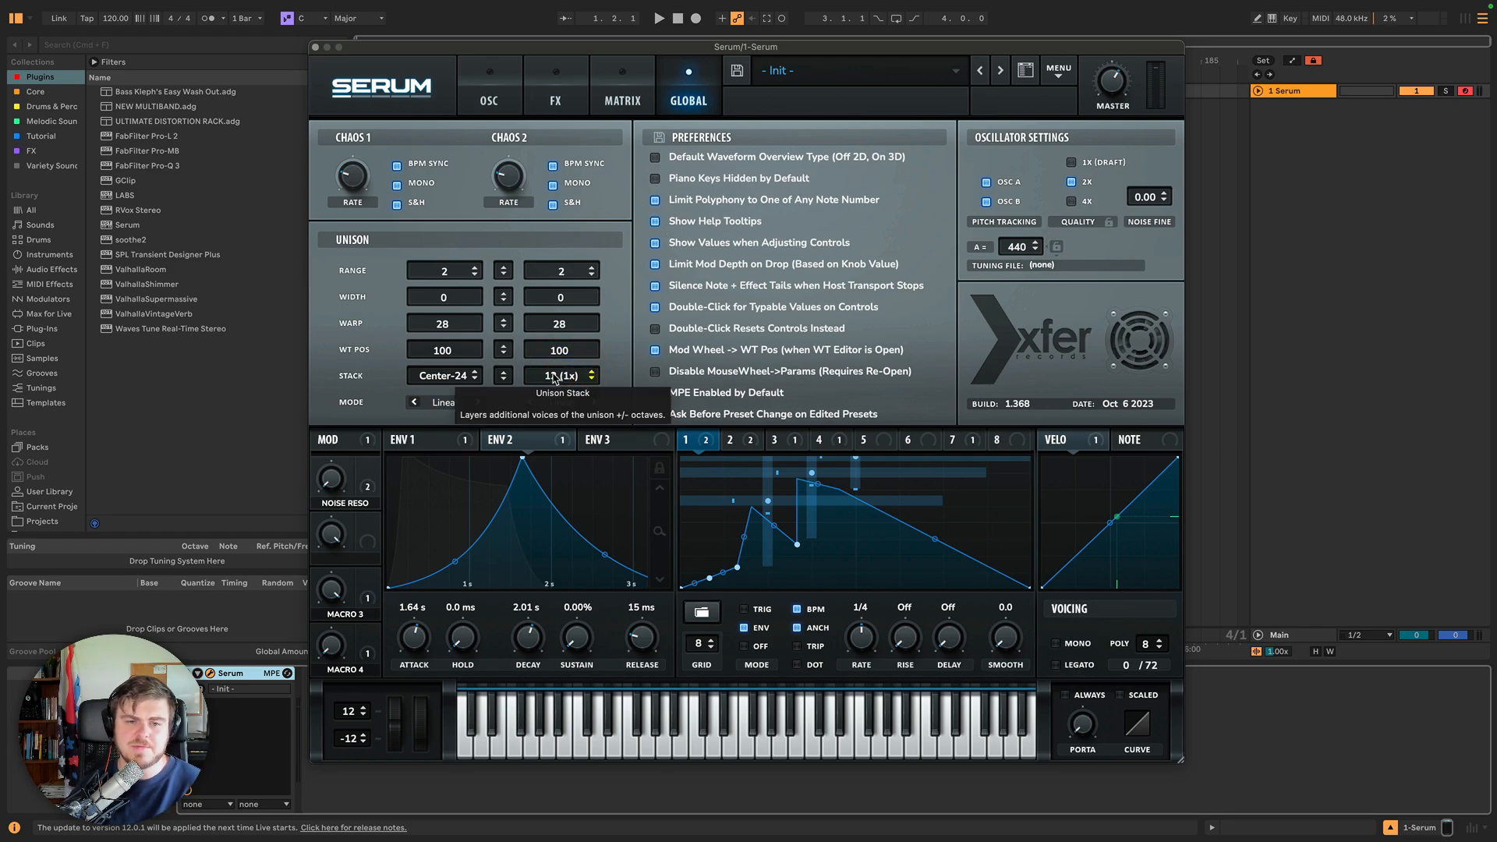
click(558, 377)
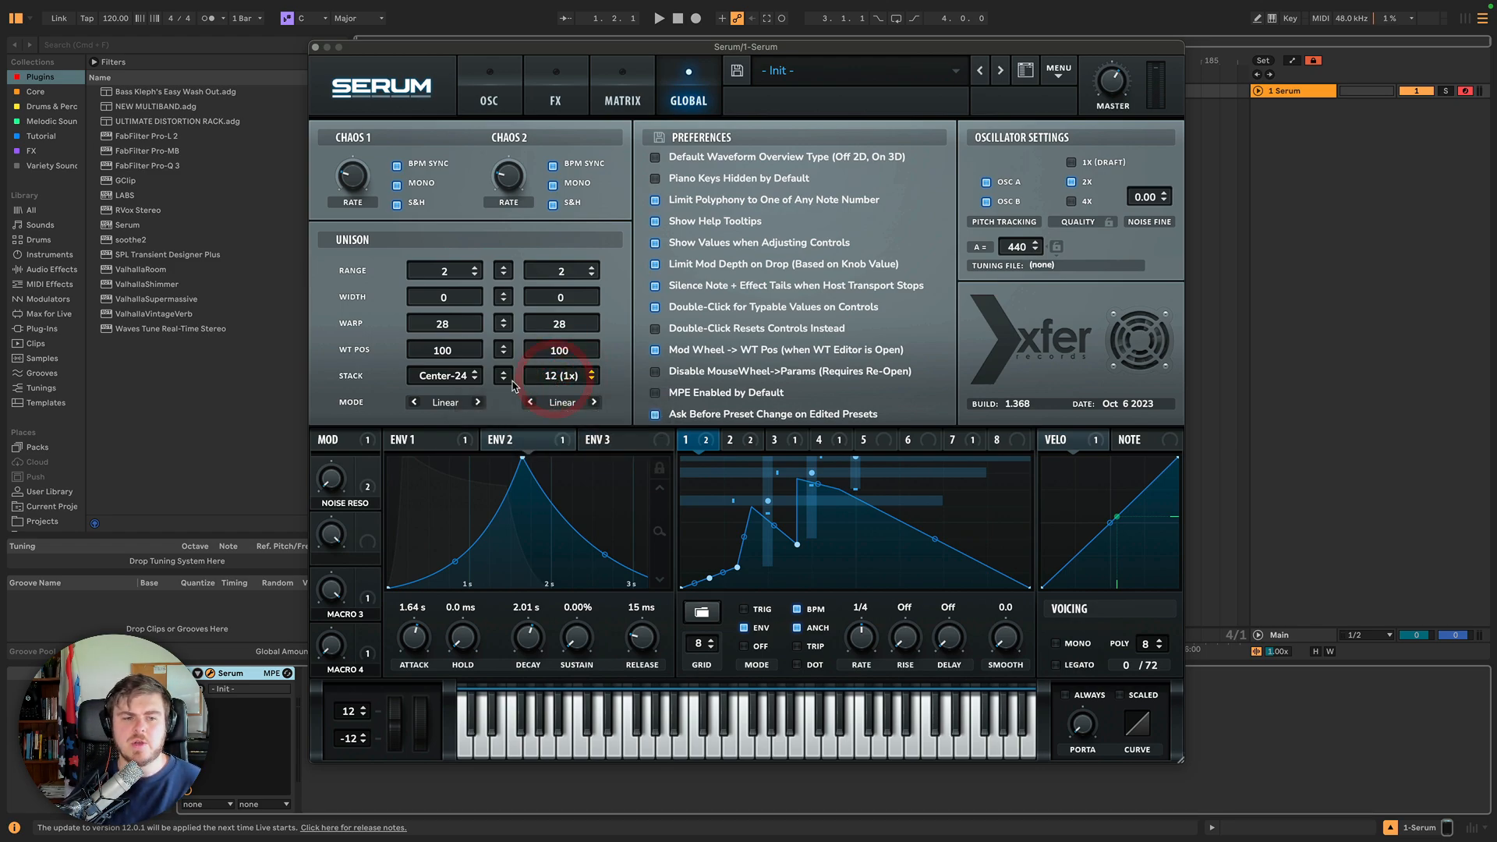
Try Oscillator A's unison mode set to Super and audition its detune.
click(446, 403)
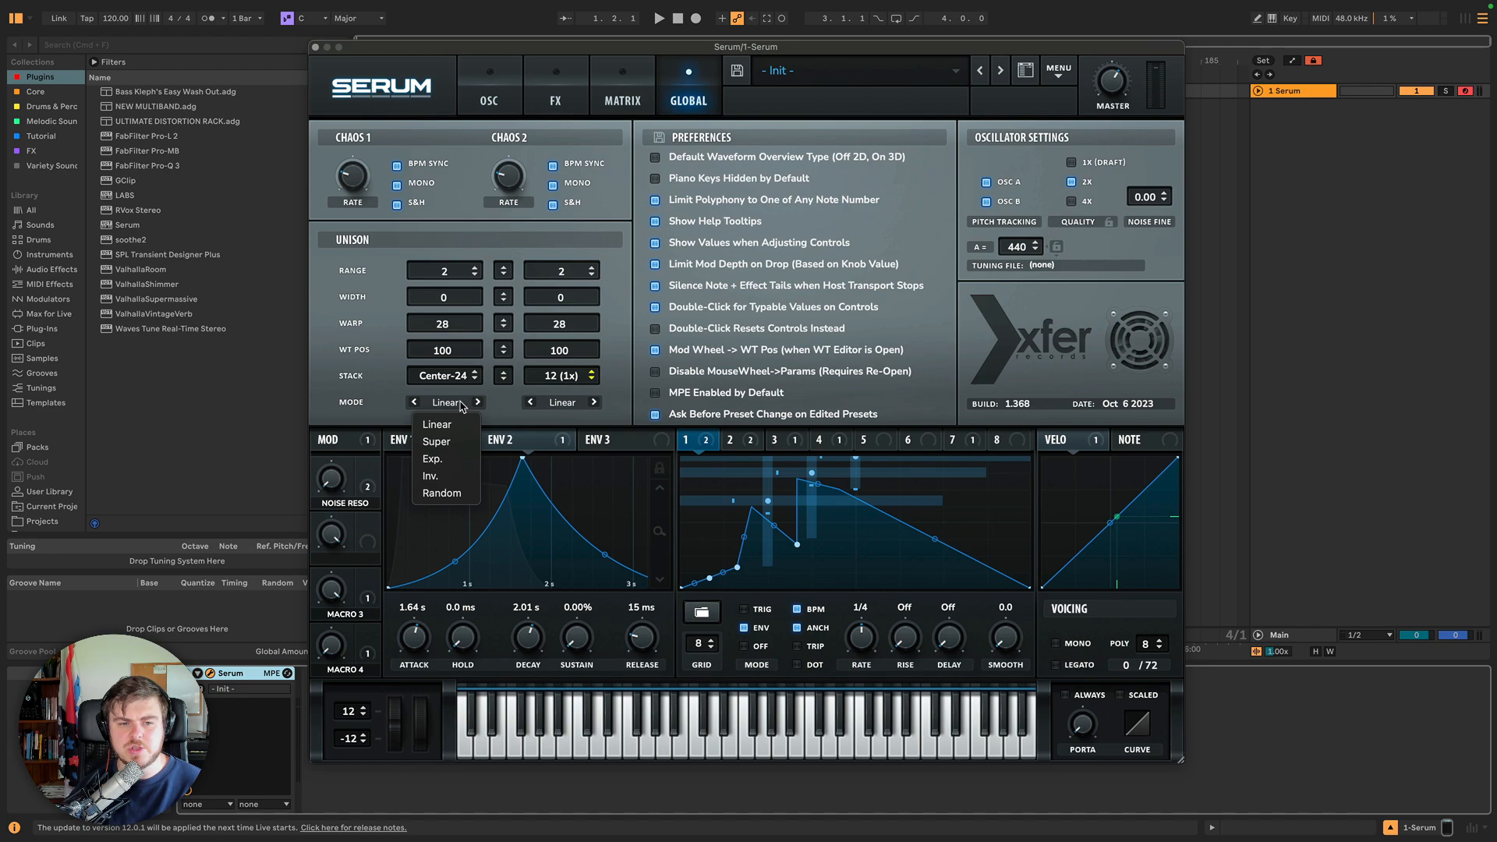
click(502, 84)
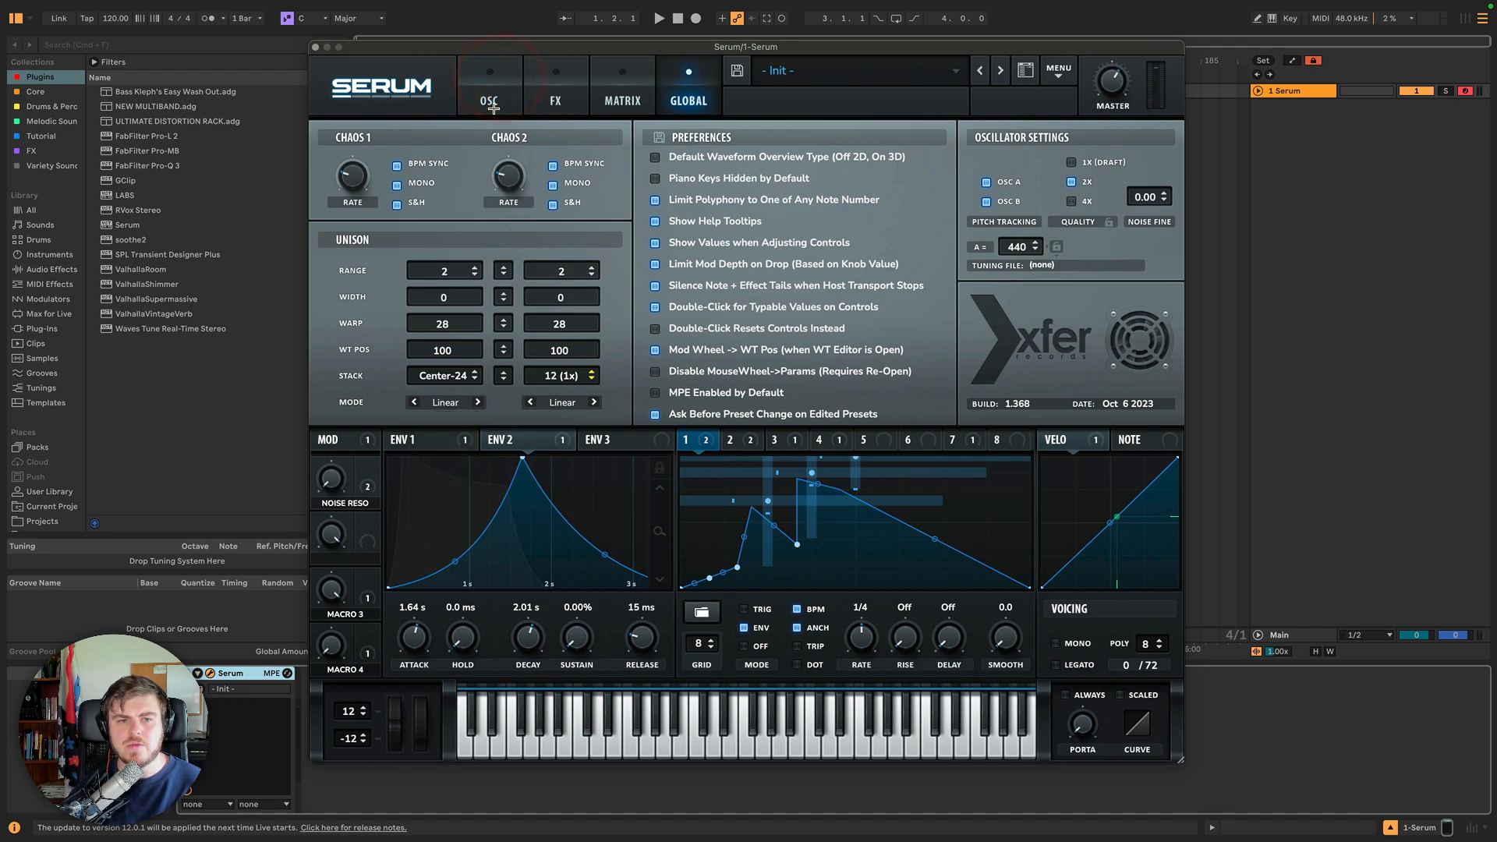
click(489, 101)
click(534, 328)
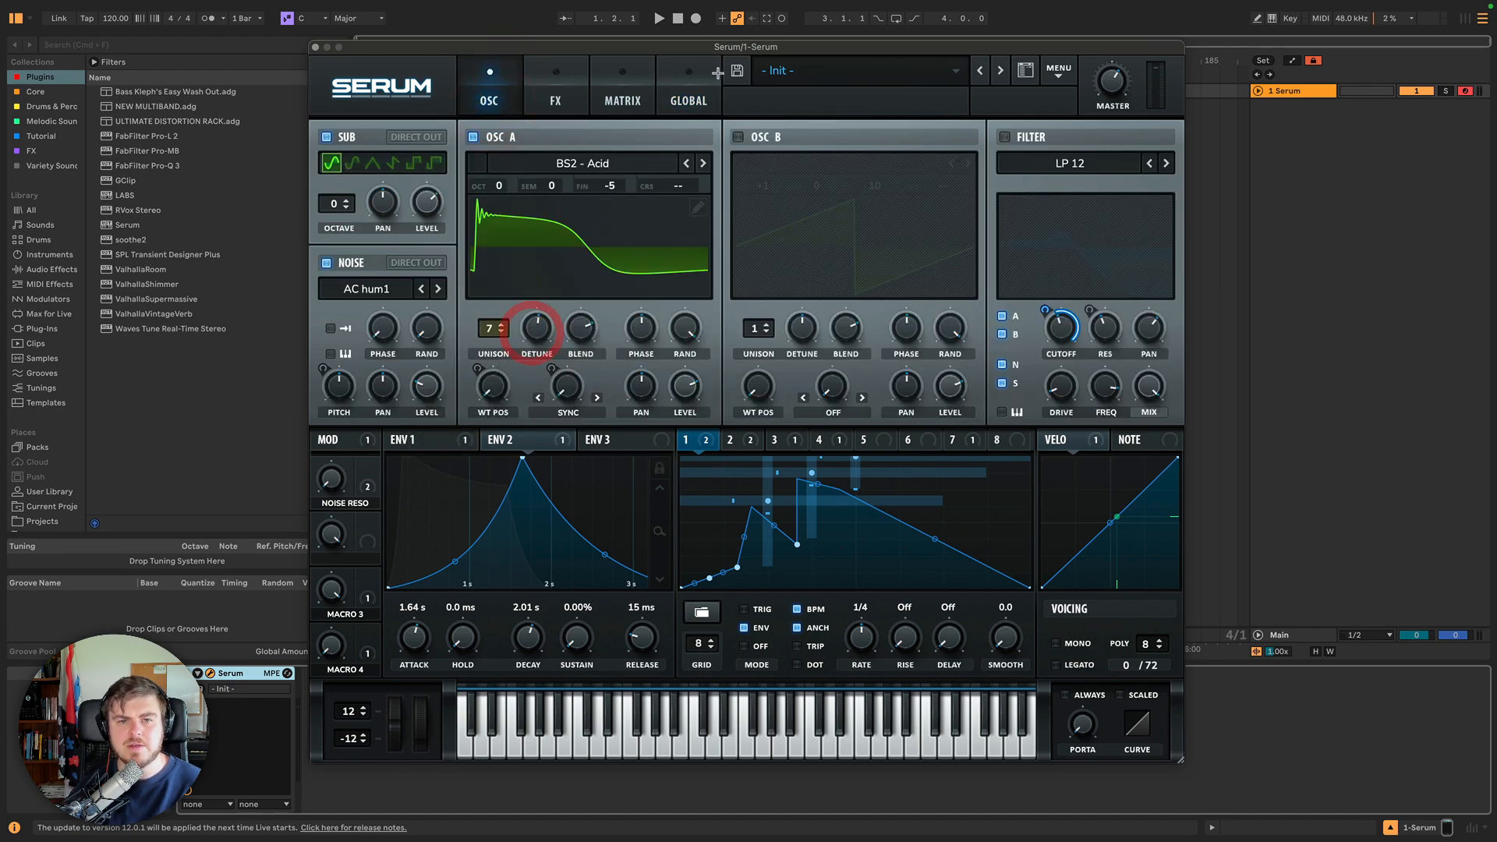
click(703, 71)
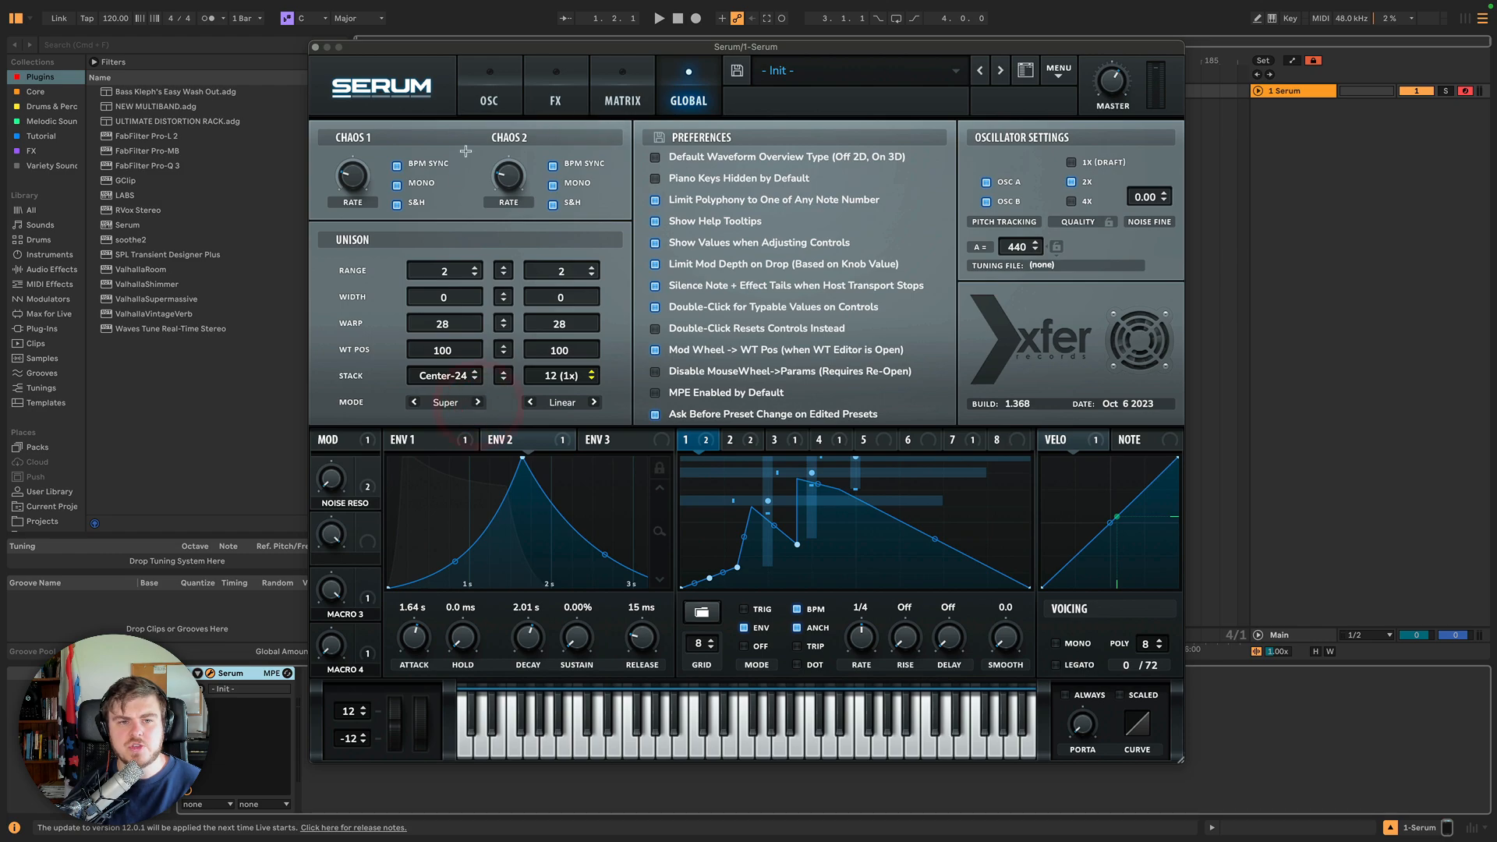
click(483, 107)
mouse_move(534, 334)
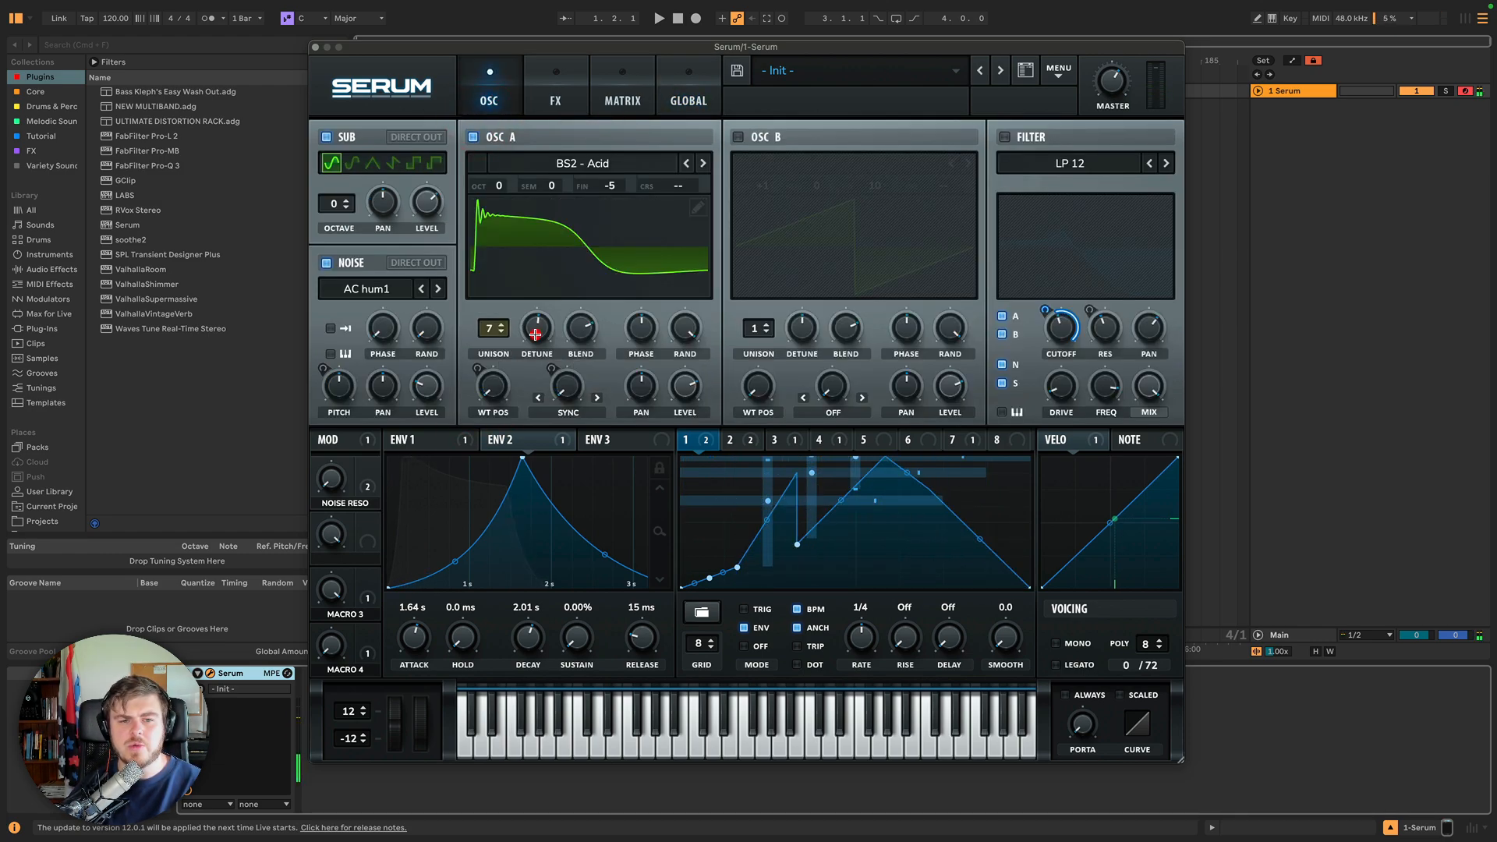
click(535, 327)
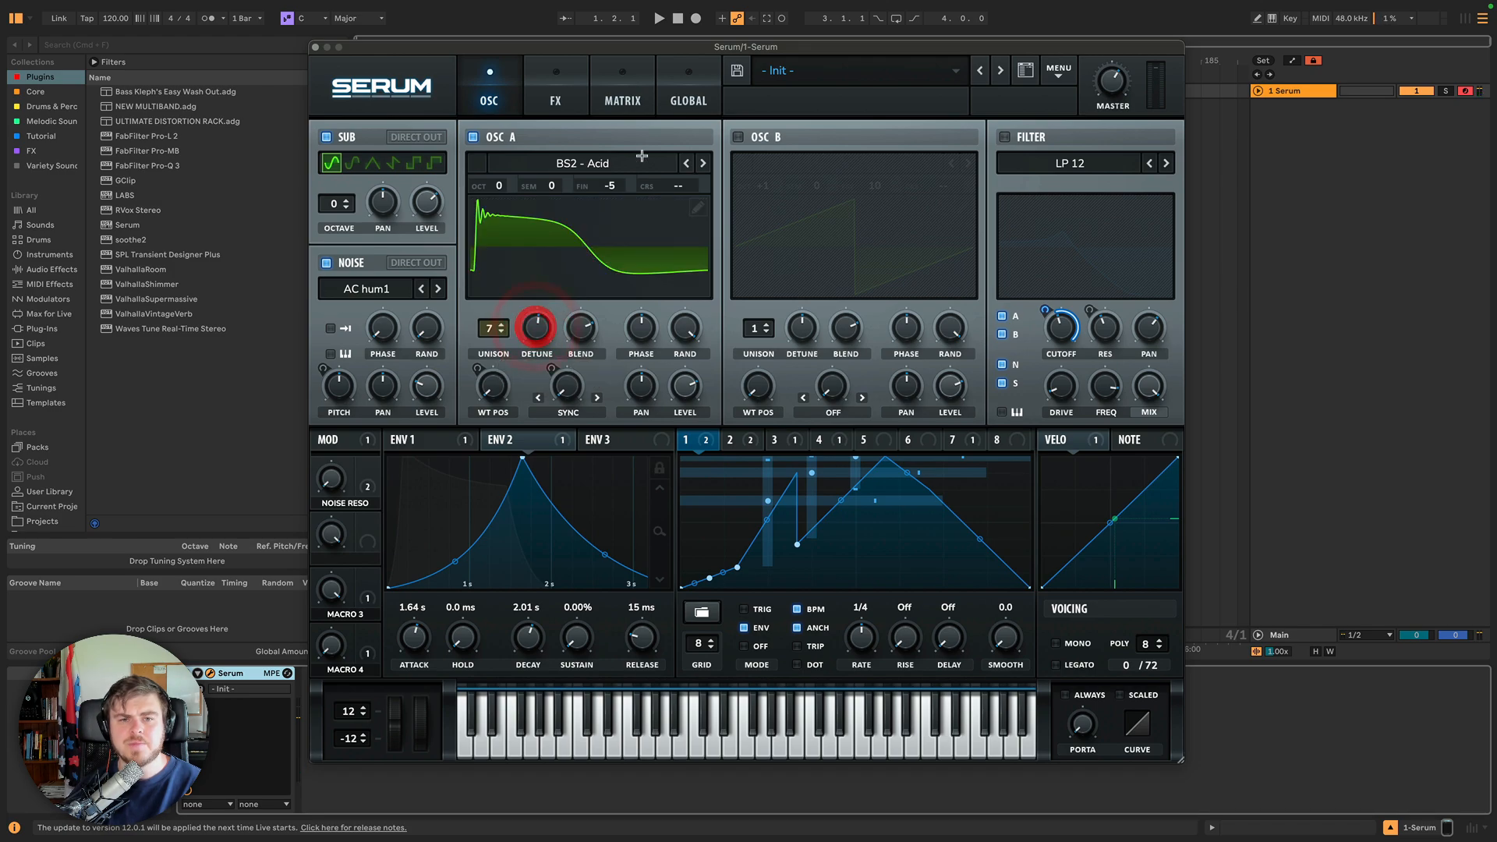
Try Oscillator A's unison mode set to Exp and audition its detune.
click(683, 113)
click(438, 403)
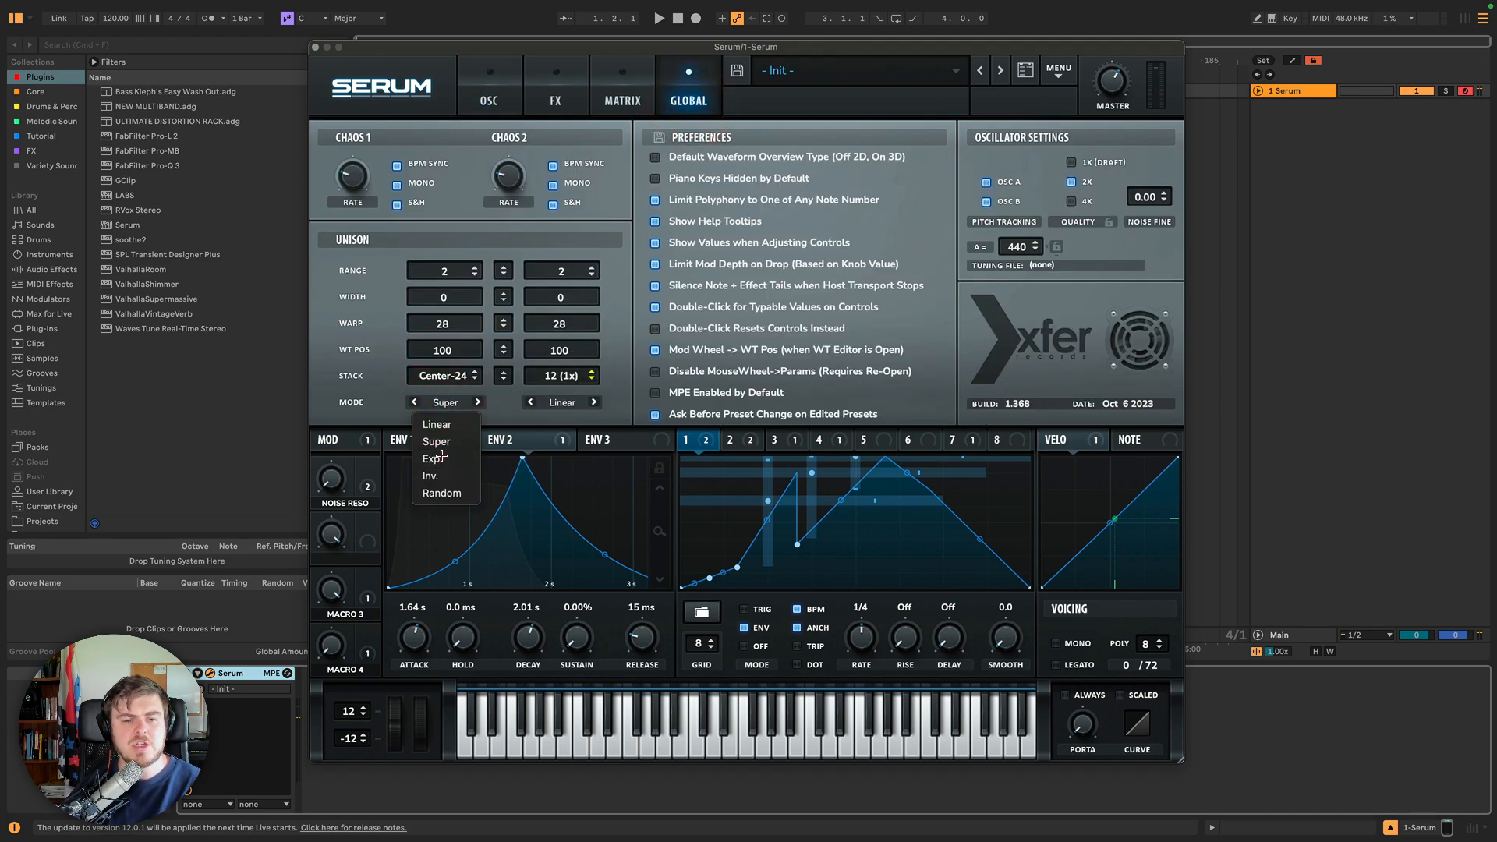
click(434, 459)
click(499, 97)
click(535, 327)
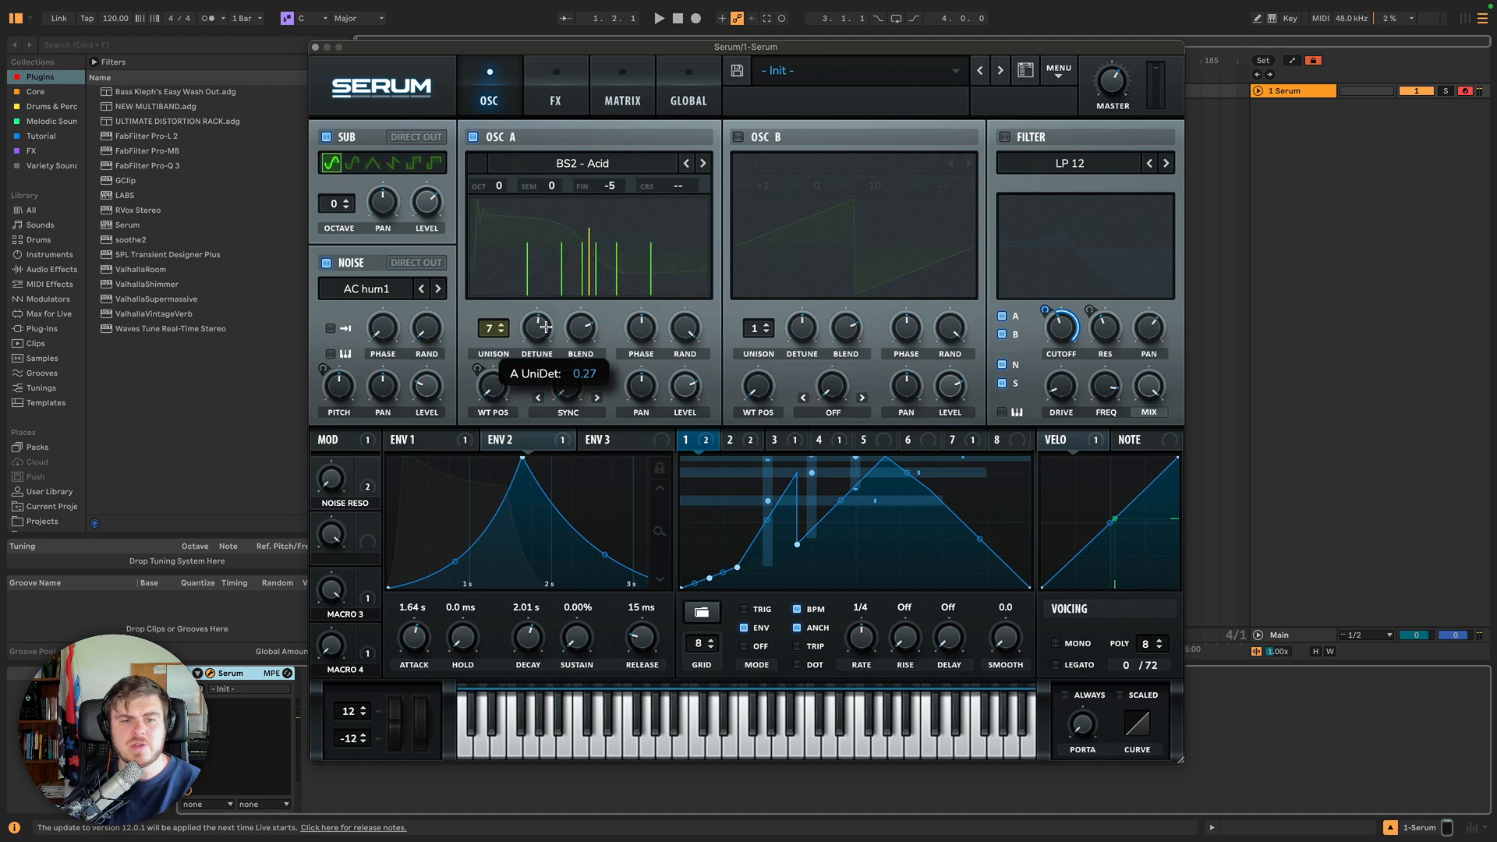
click(535, 326)
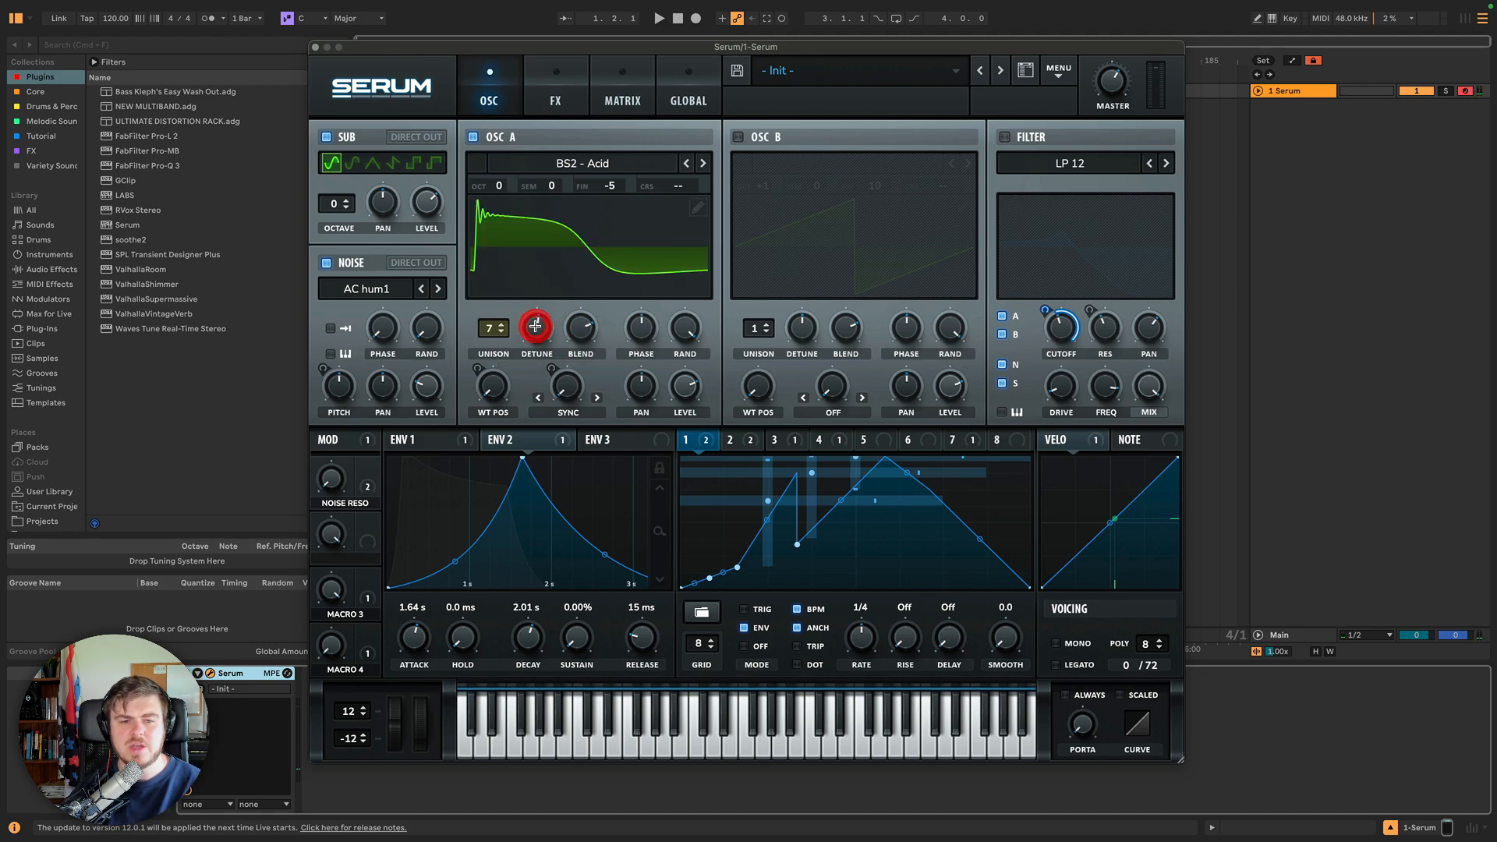
click(535, 327)
Try Oscillator A's unison mode set to Inv and audition its detune.
click(680, 100)
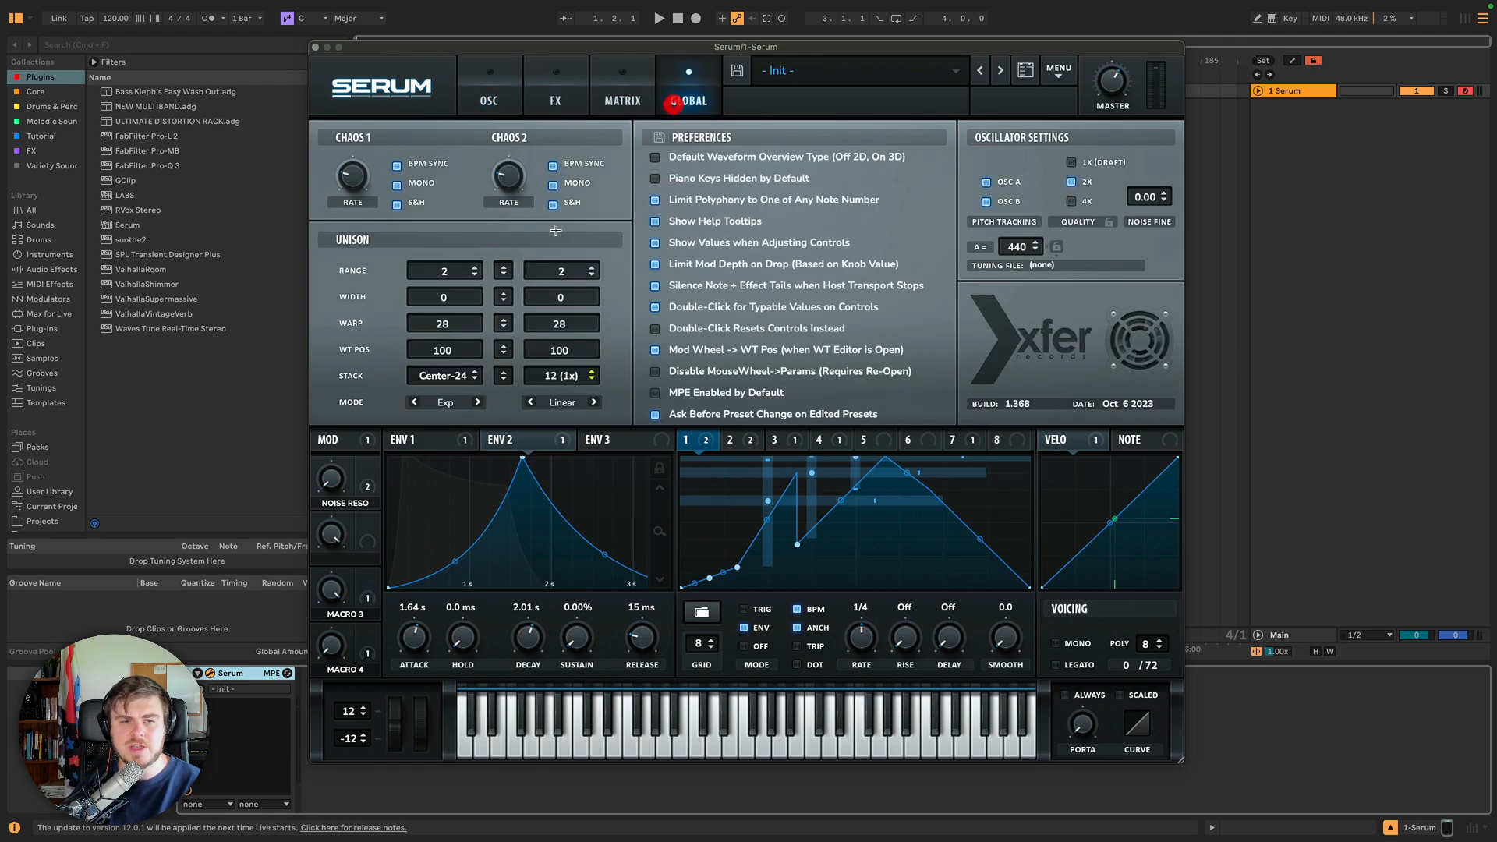
click(445, 403)
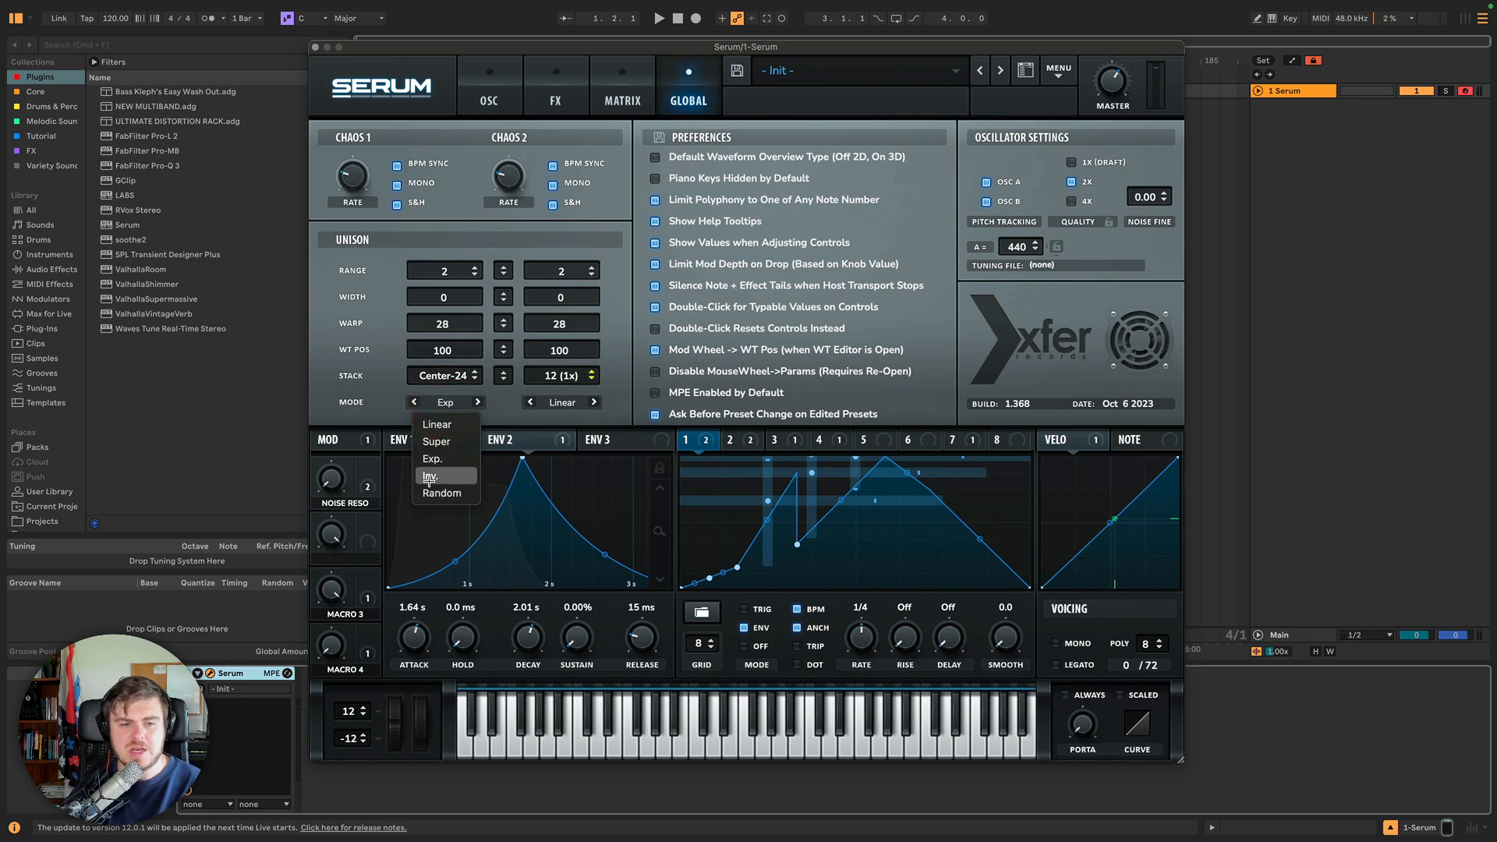
click(428, 477)
click(496, 105)
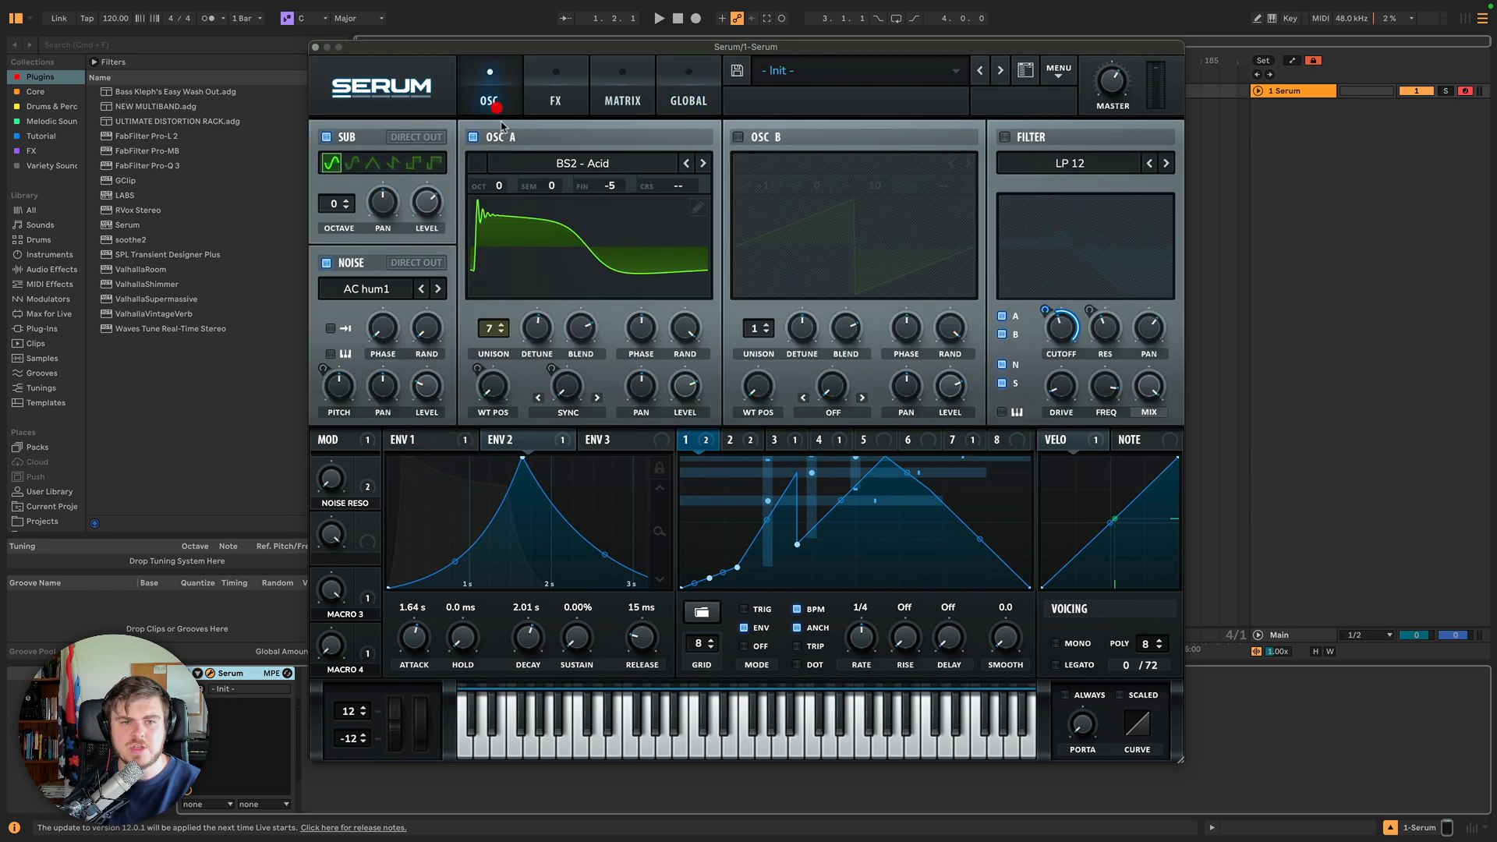
click(532, 330)
click(534, 328)
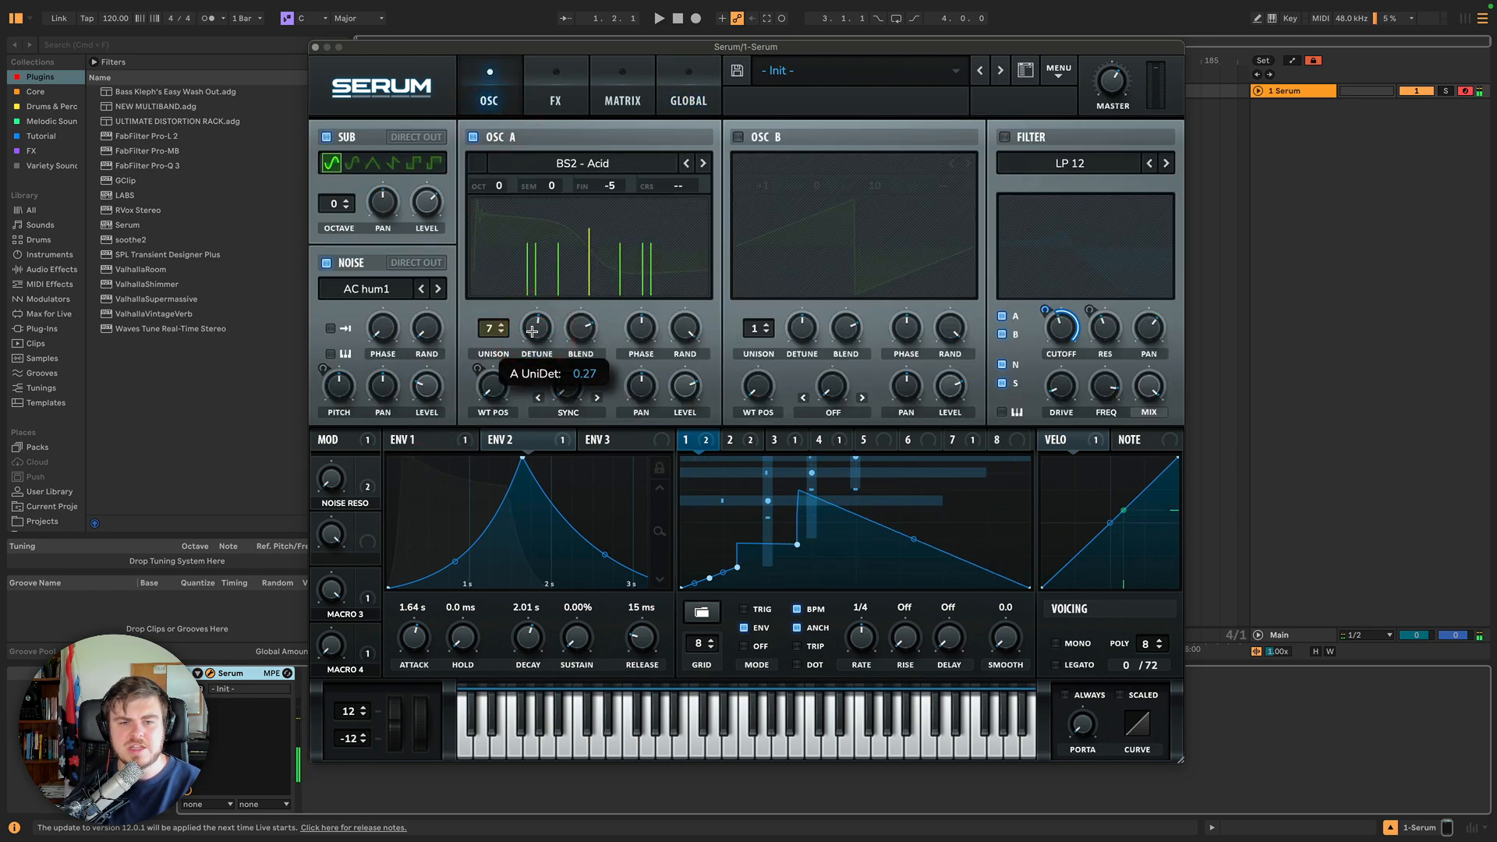
click(536, 326)
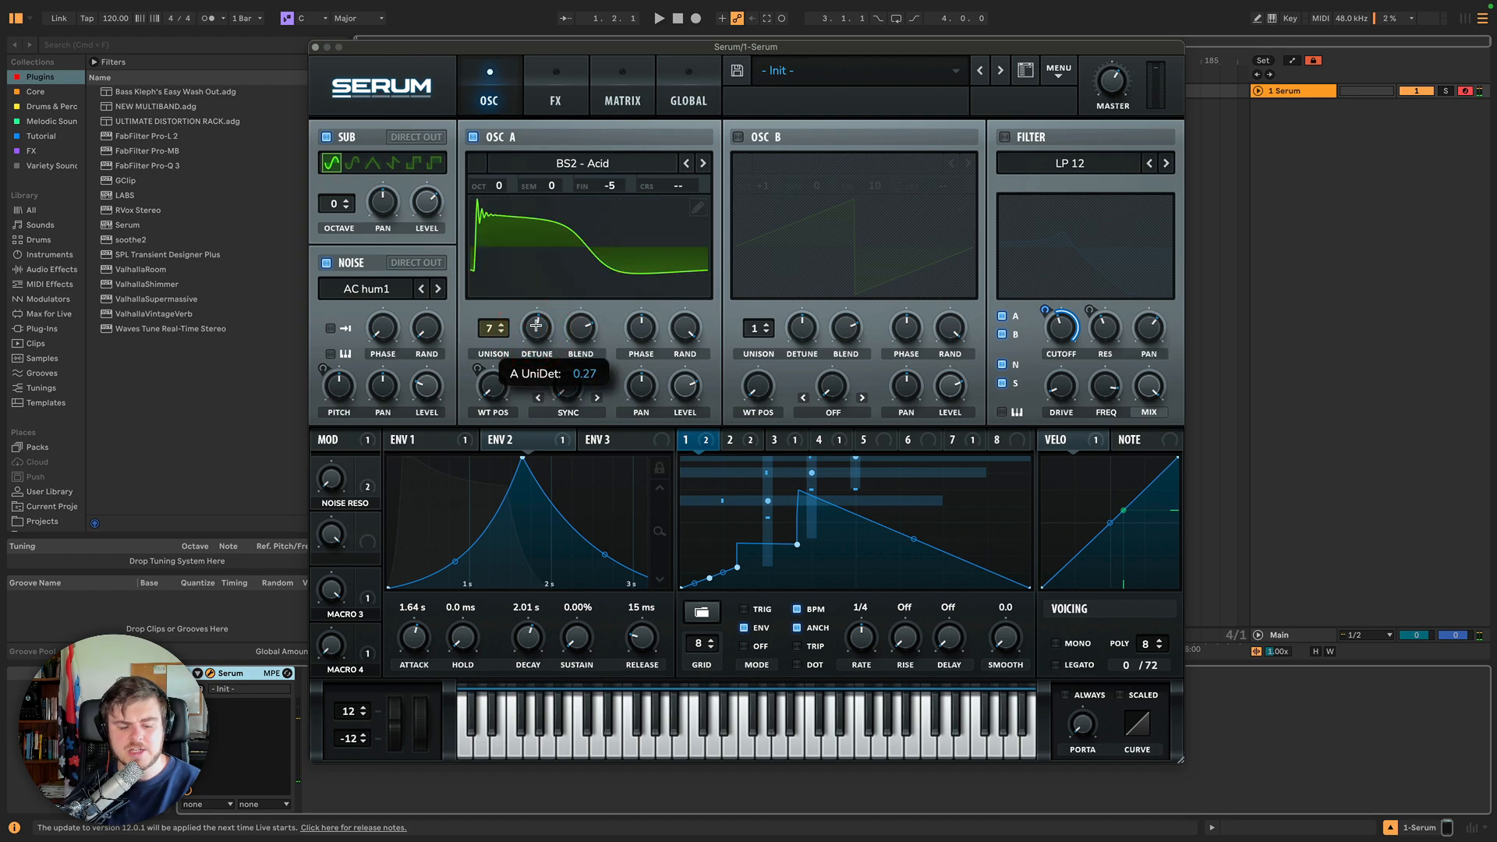
click(535, 326)
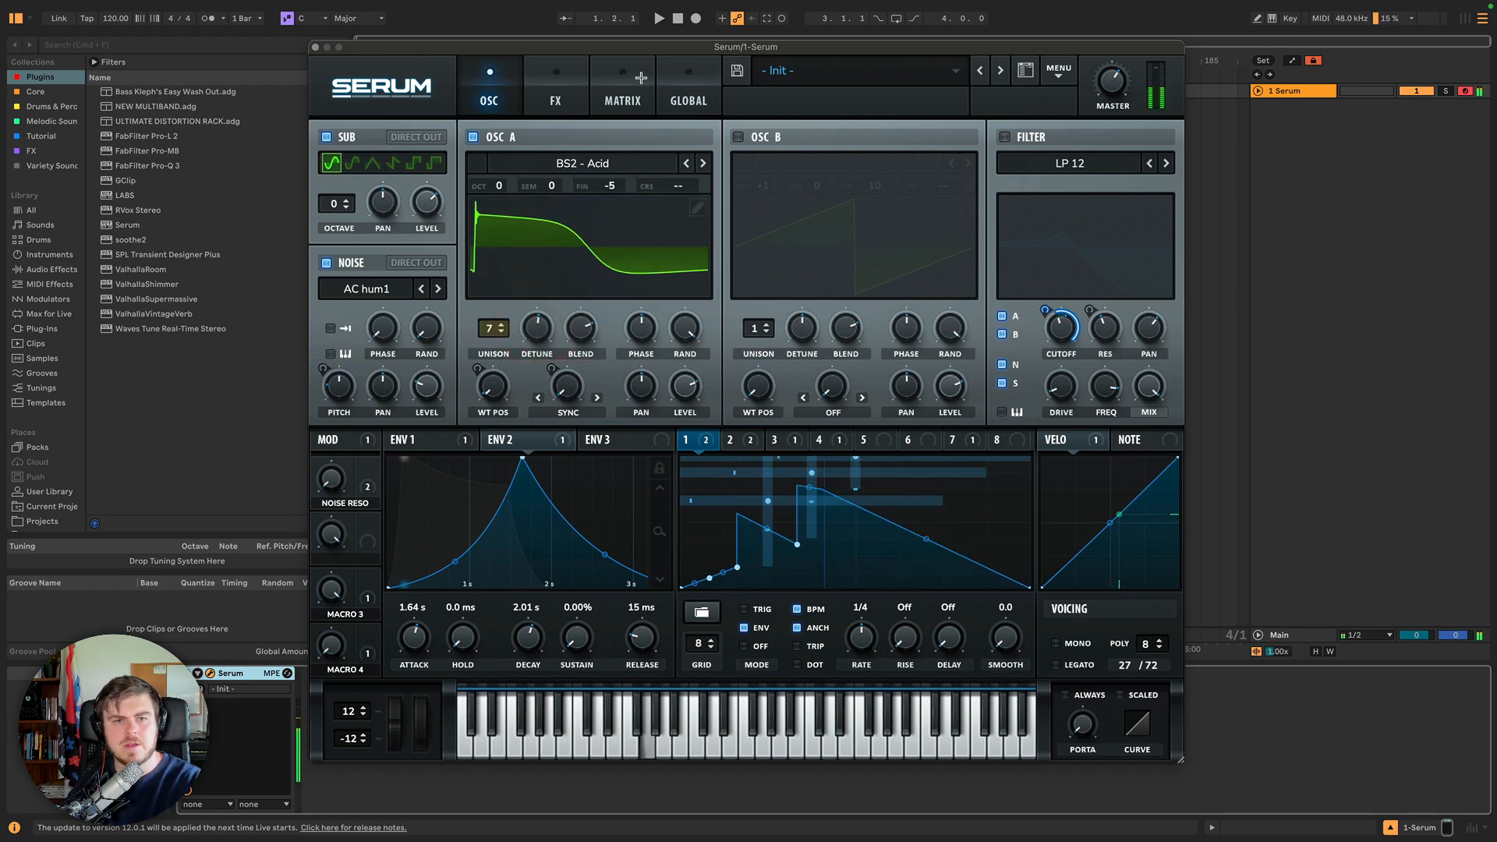
Set Oscillator A's unison mode to Random and slightly lower its unison detune.
click(675, 82)
click(439, 402)
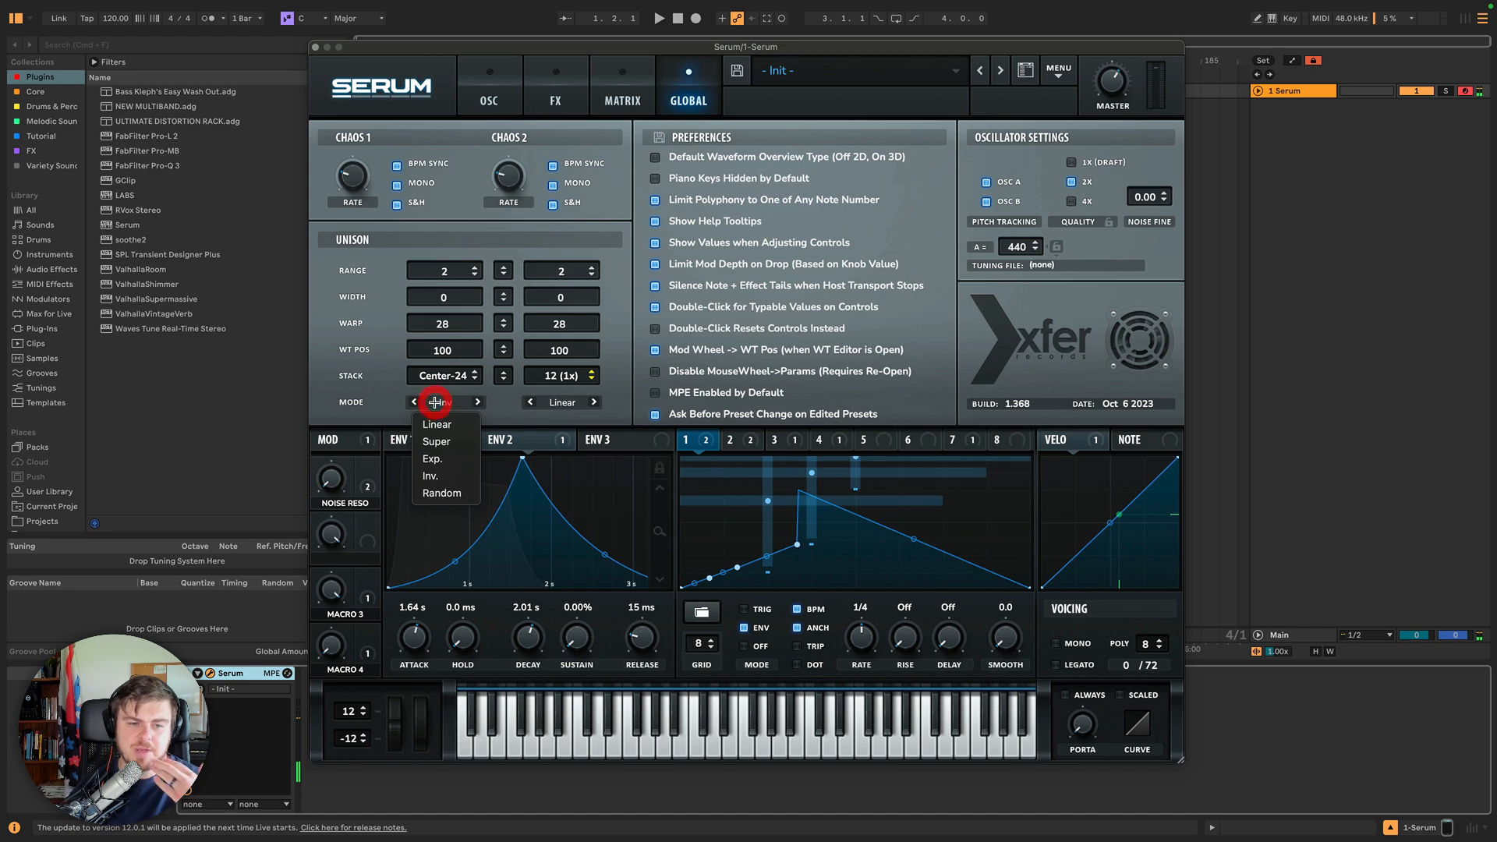
click(440, 491)
click(499, 92)
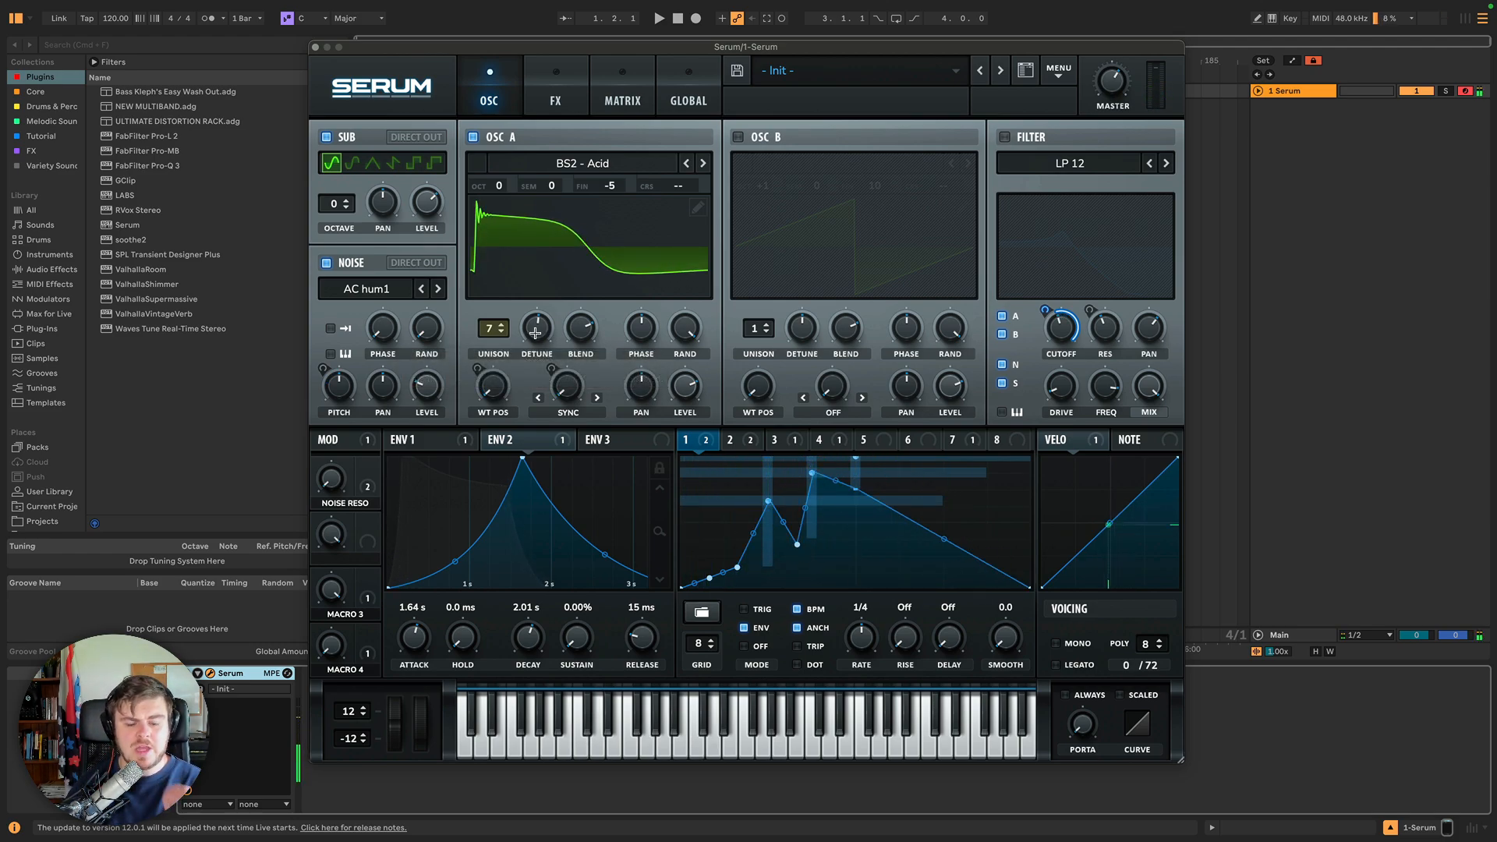
drag(544, 335, 531, 329)
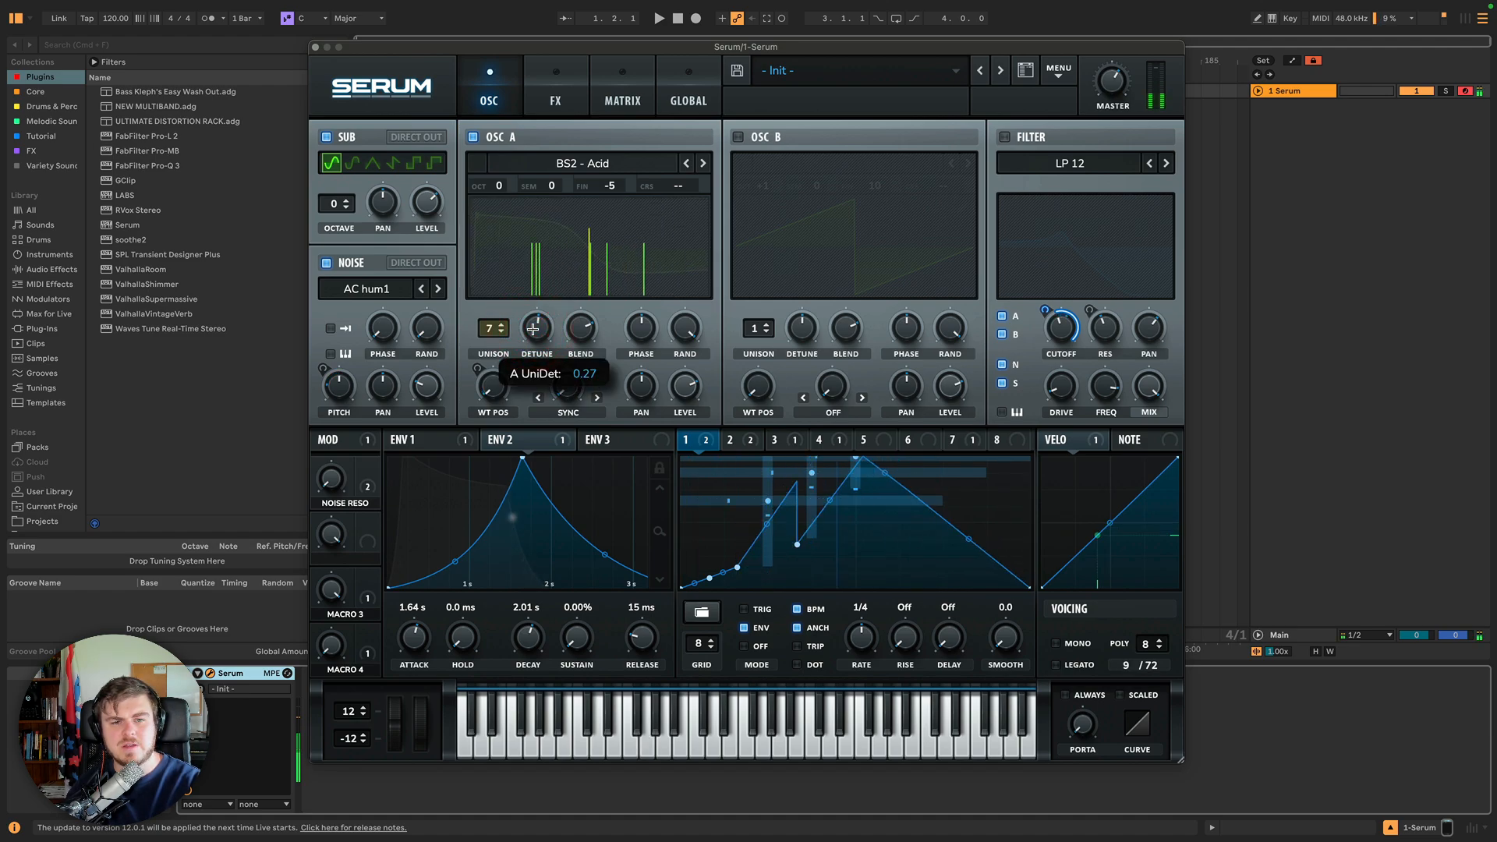
Enable the 3D default waveform overview preference and switch Oscillator A's wavetable display to 3D.
click(668, 76)
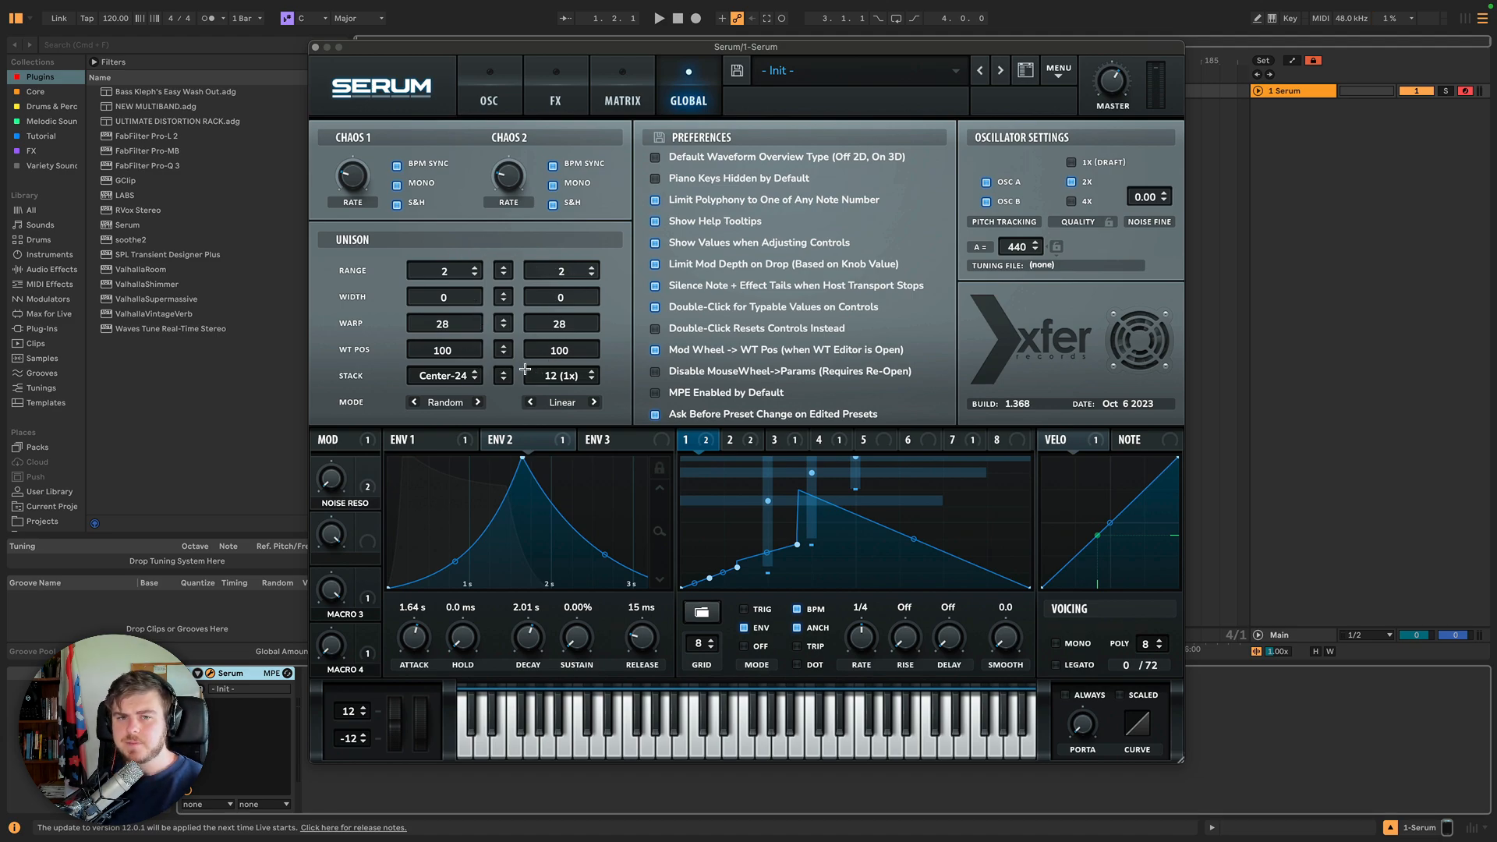
click(654, 159)
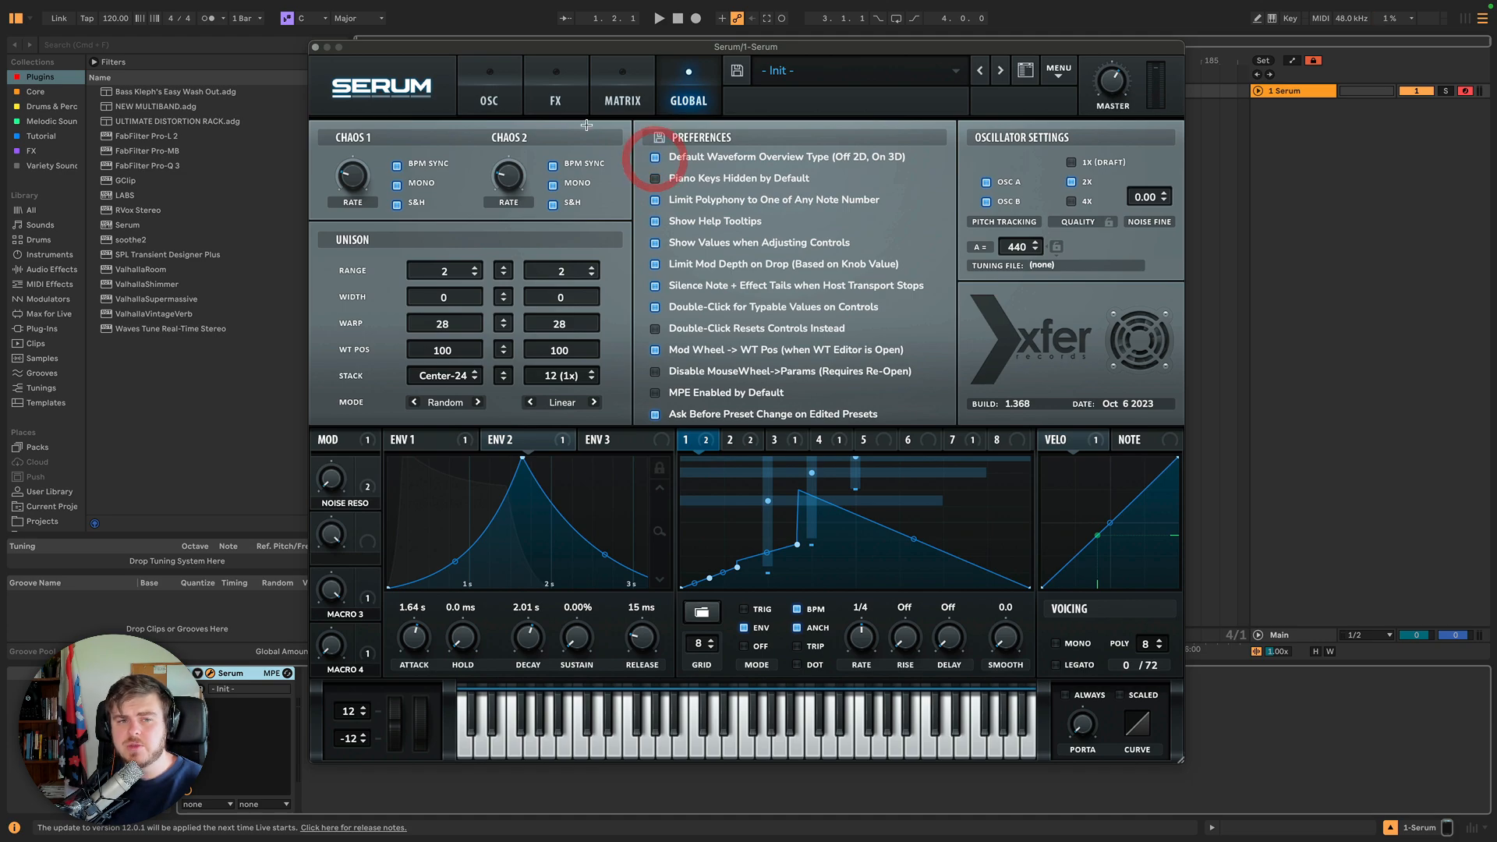
click(489, 90)
click(575, 218)
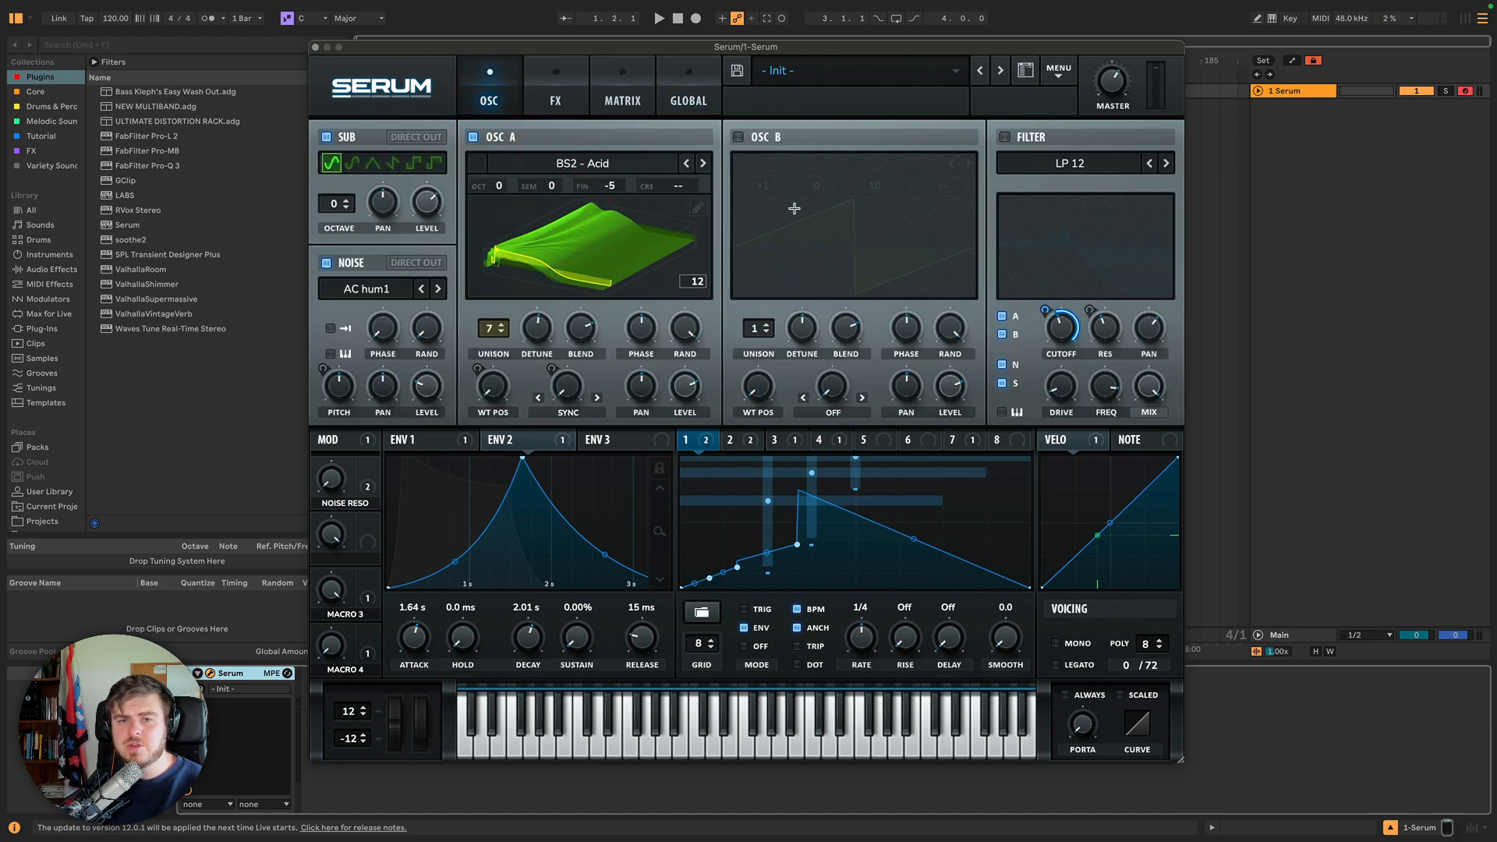
Toggle the Piano Keys Hidden by Default preference on and back off.
click(703, 102)
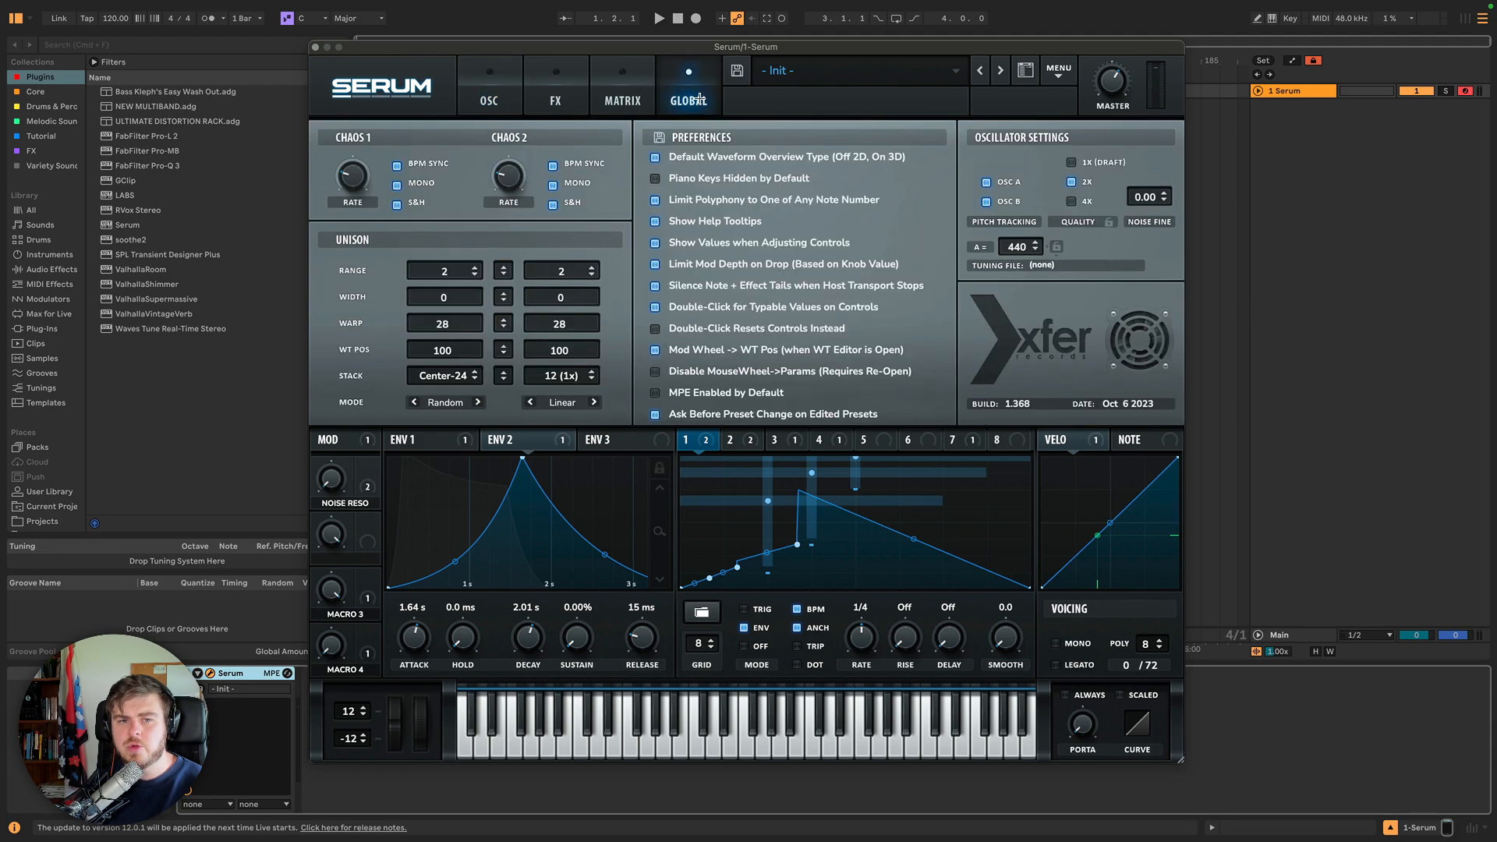
click(680, 182)
click(654, 178)
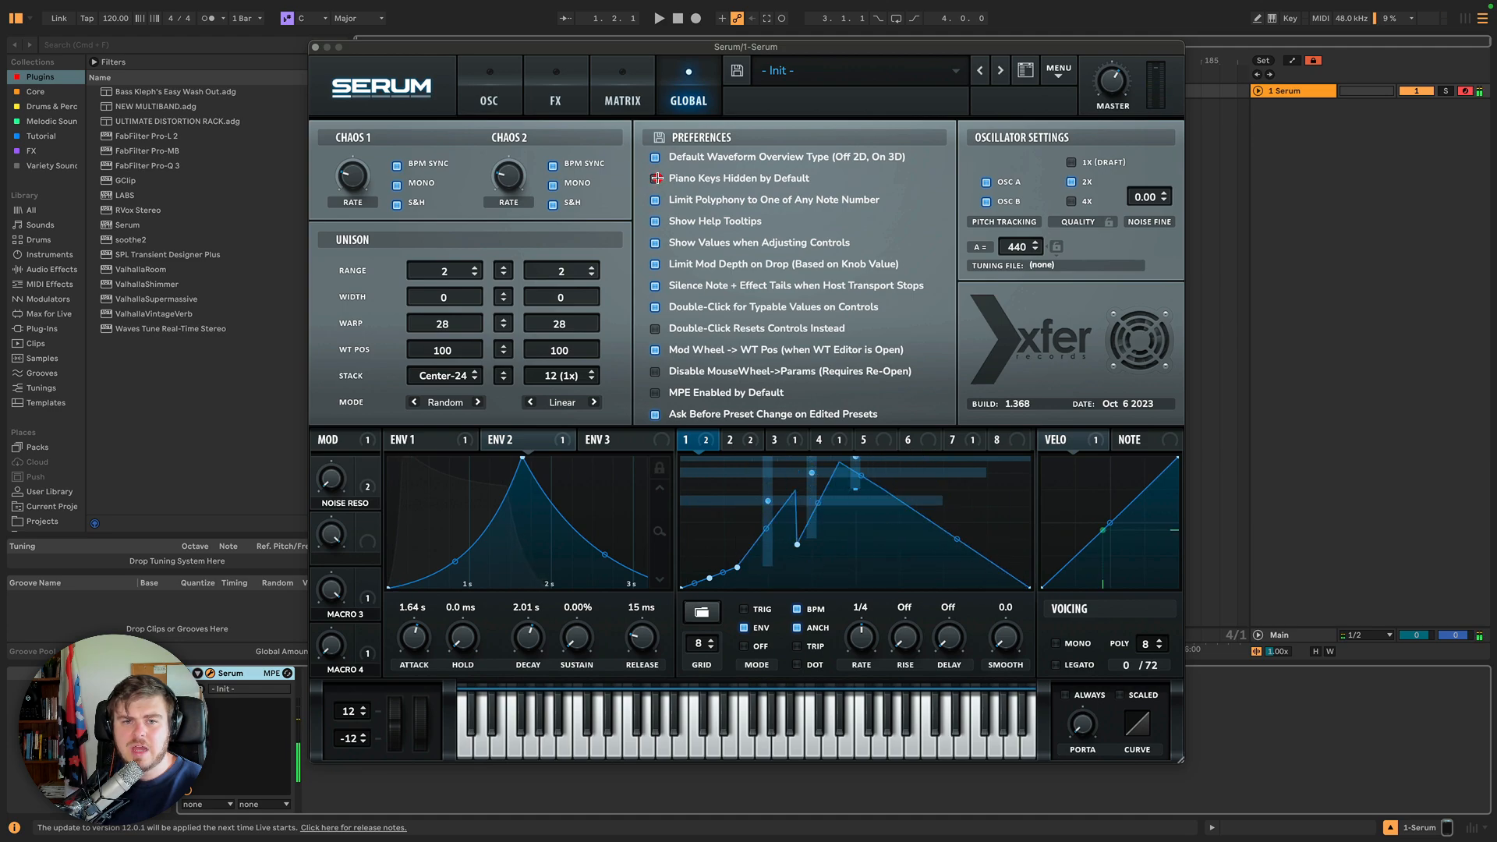
click(655, 179)
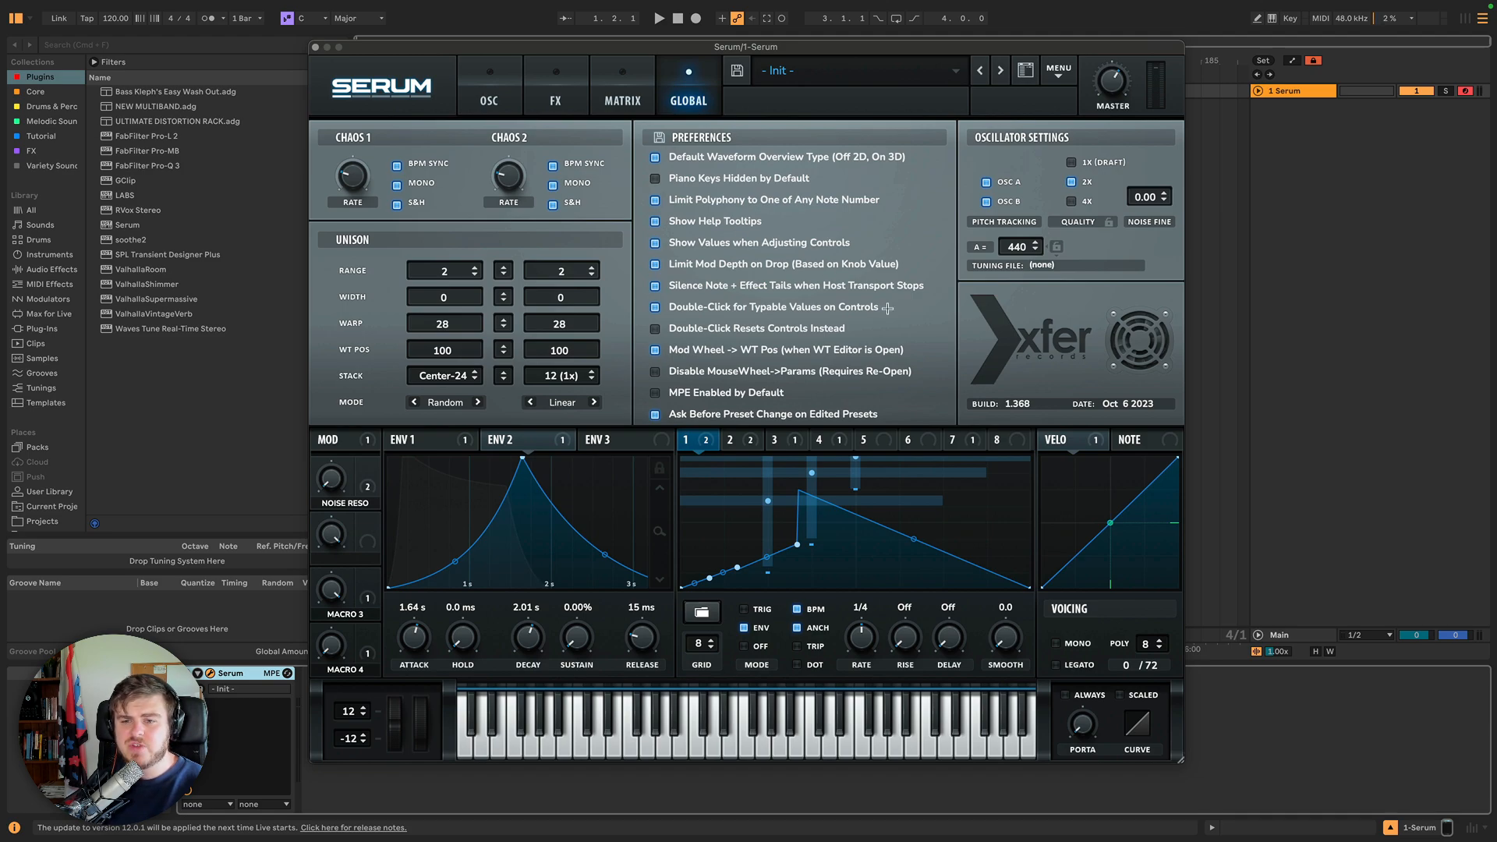
Set the LFO's rate to 1/2.
click(1092, 442)
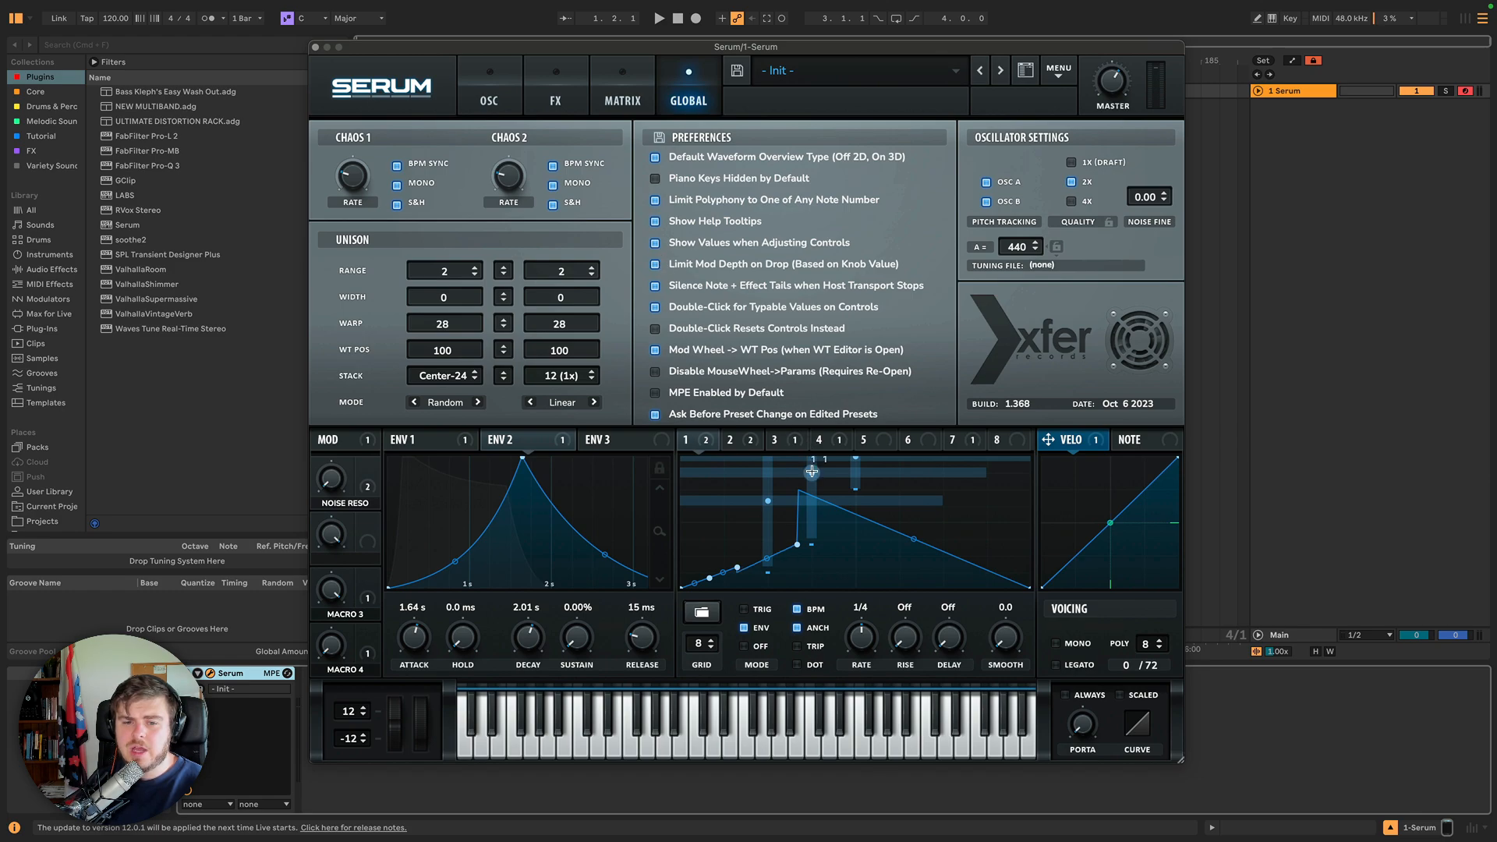
drag(605, 554, 605, 543)
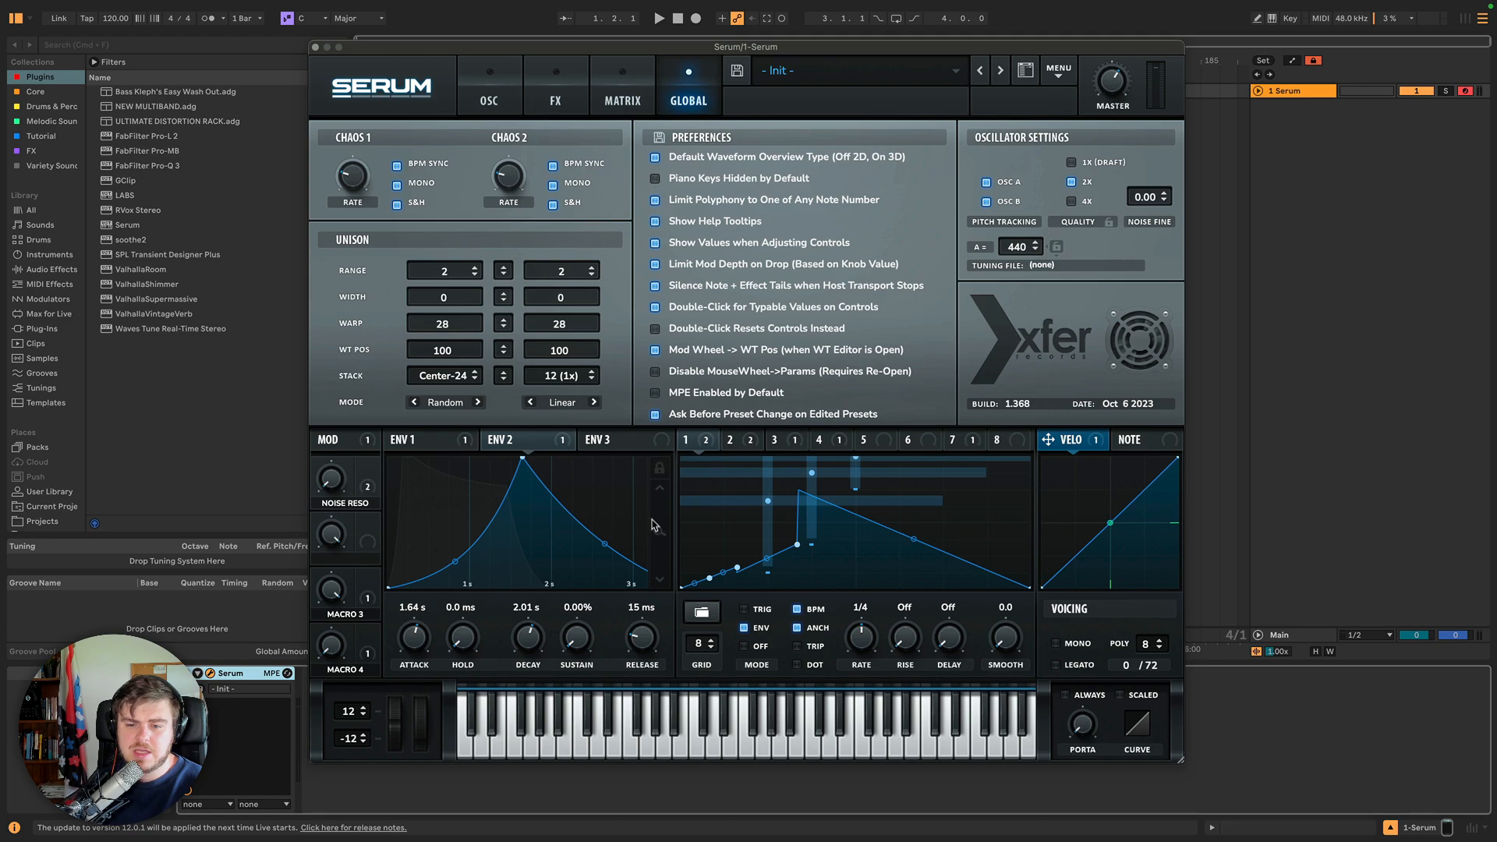
drag(860, 635, 858, 640)
click(858, 638)
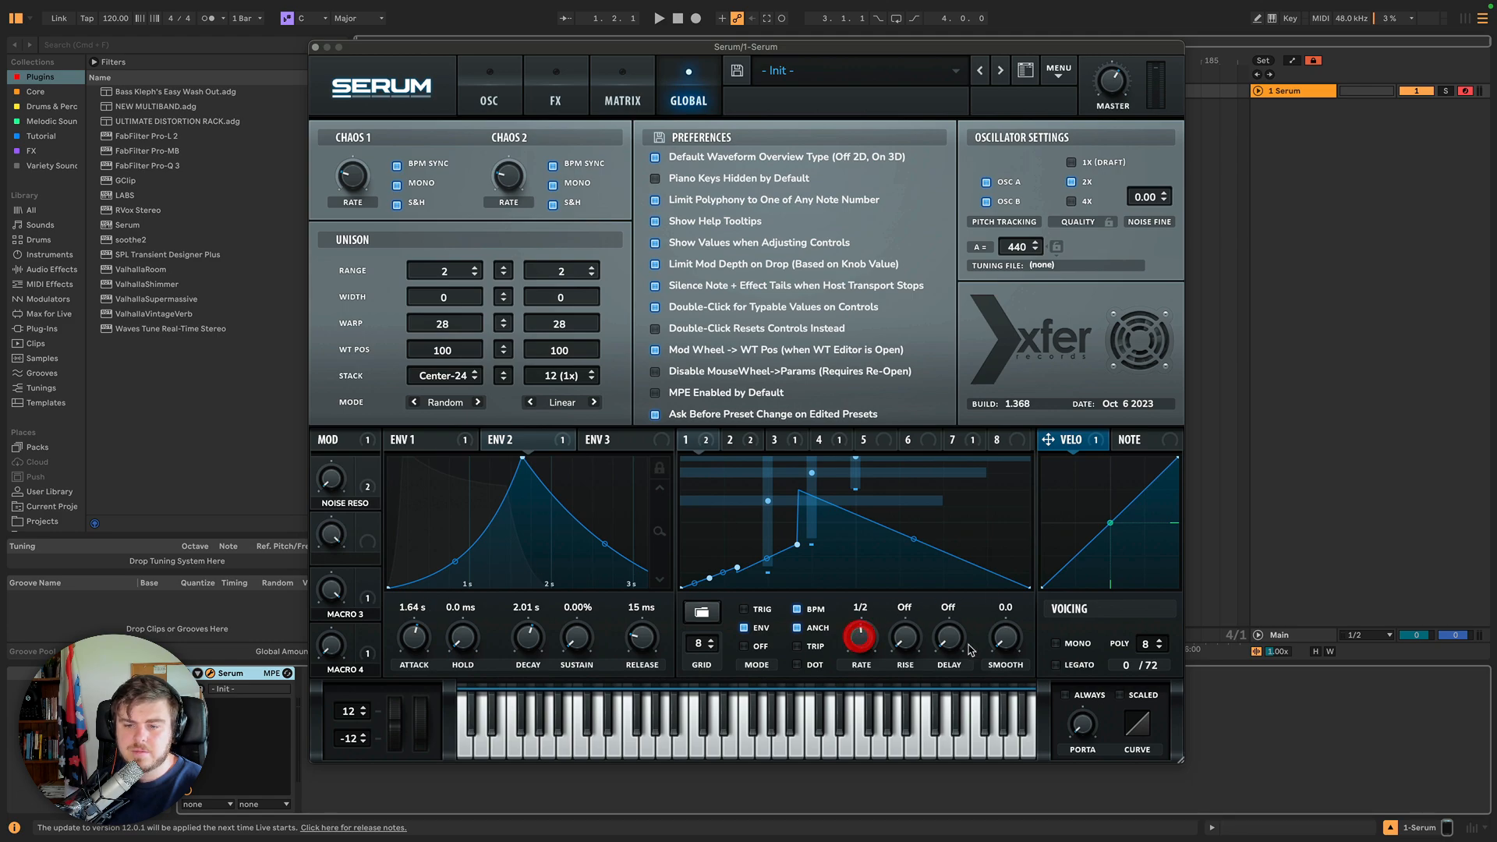
mouse_move(1144, 645)
mouse_down()
mouse_move(1146, 633)
mouse_move(1146, 650)
mouse_up()
click(1144, 652)
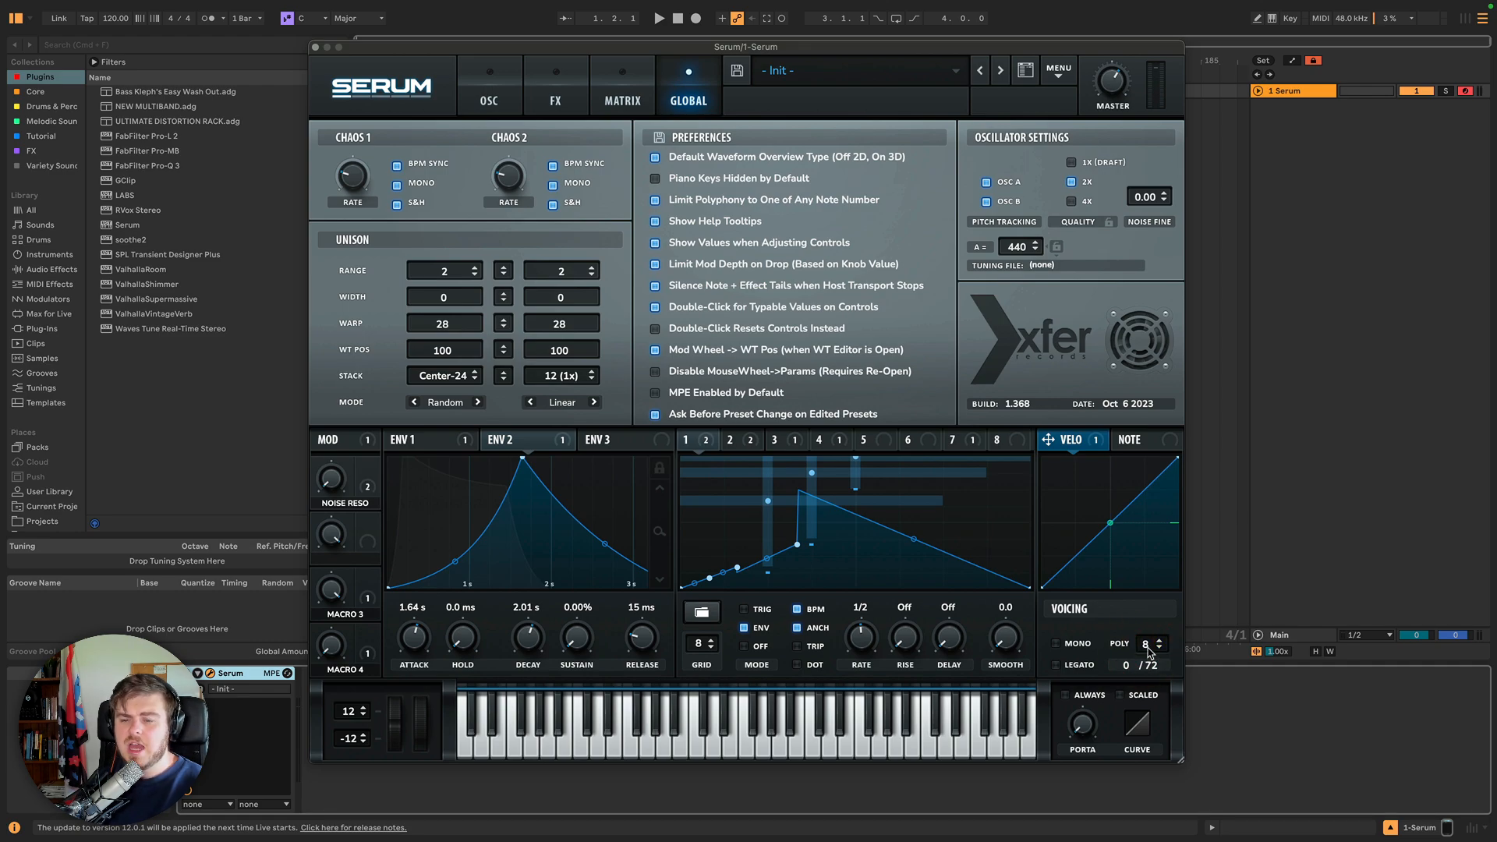
Slightly adjust Oscillator A's unison blend.
click(489, 94)
drag(581, 329, 583, 341)
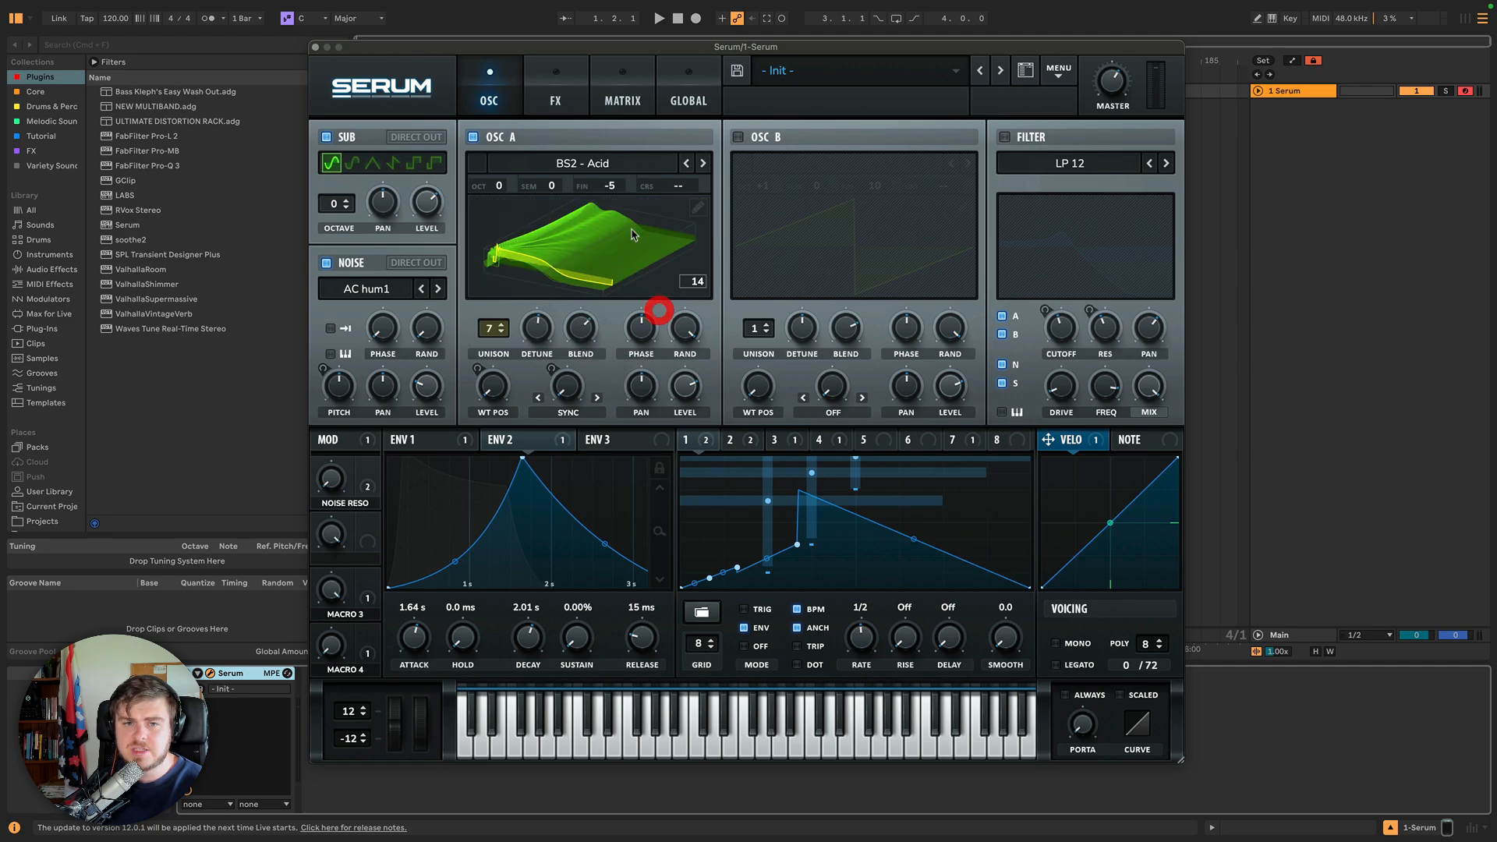
Toggle the Show Values when Adjusting Controls preference and return to the oscillators.
click(683, 105)
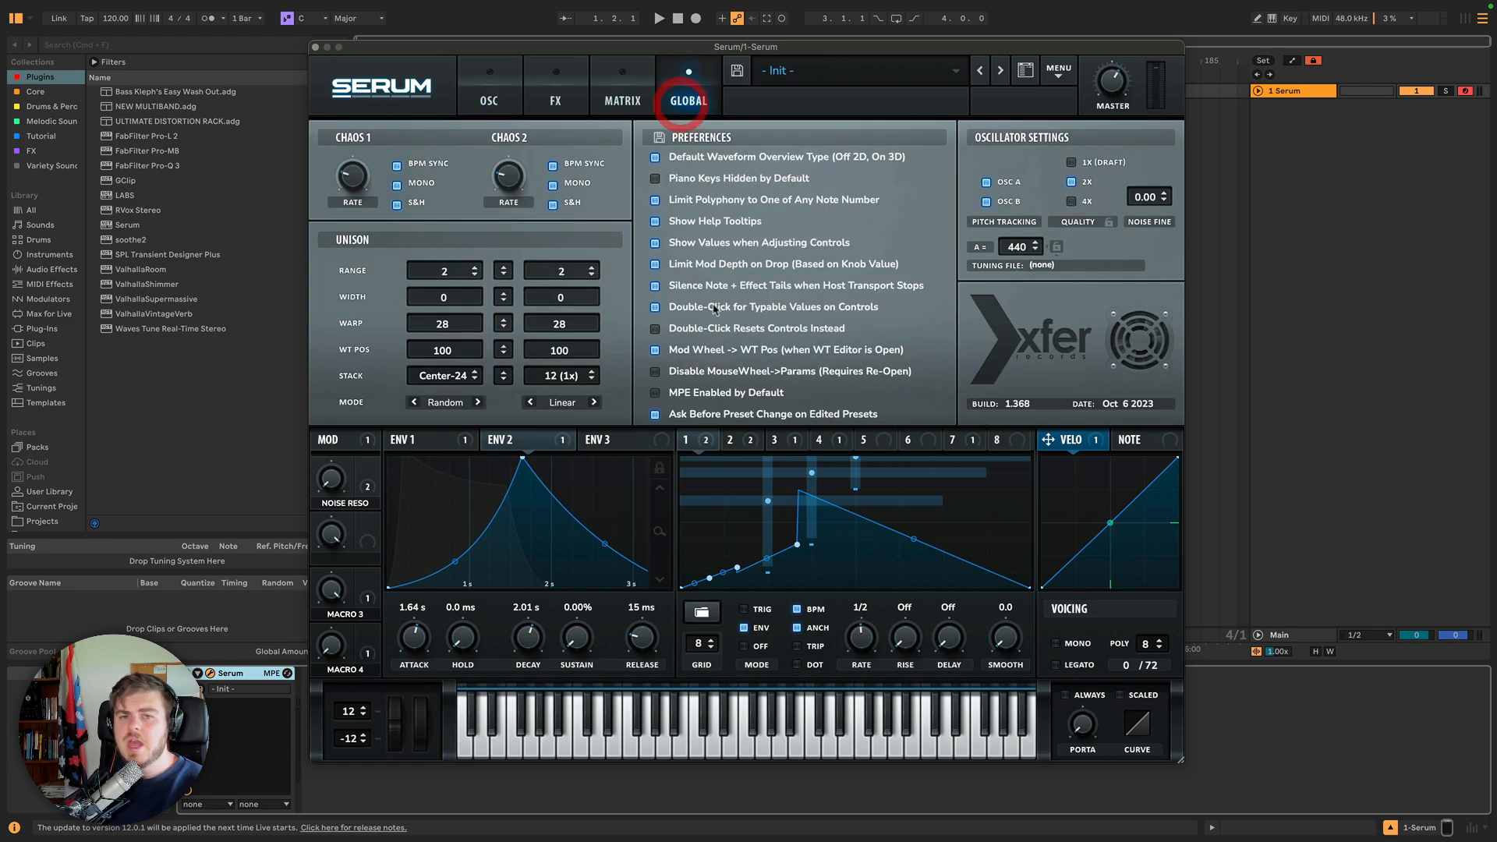
click(653, 244)
click(489, 93)
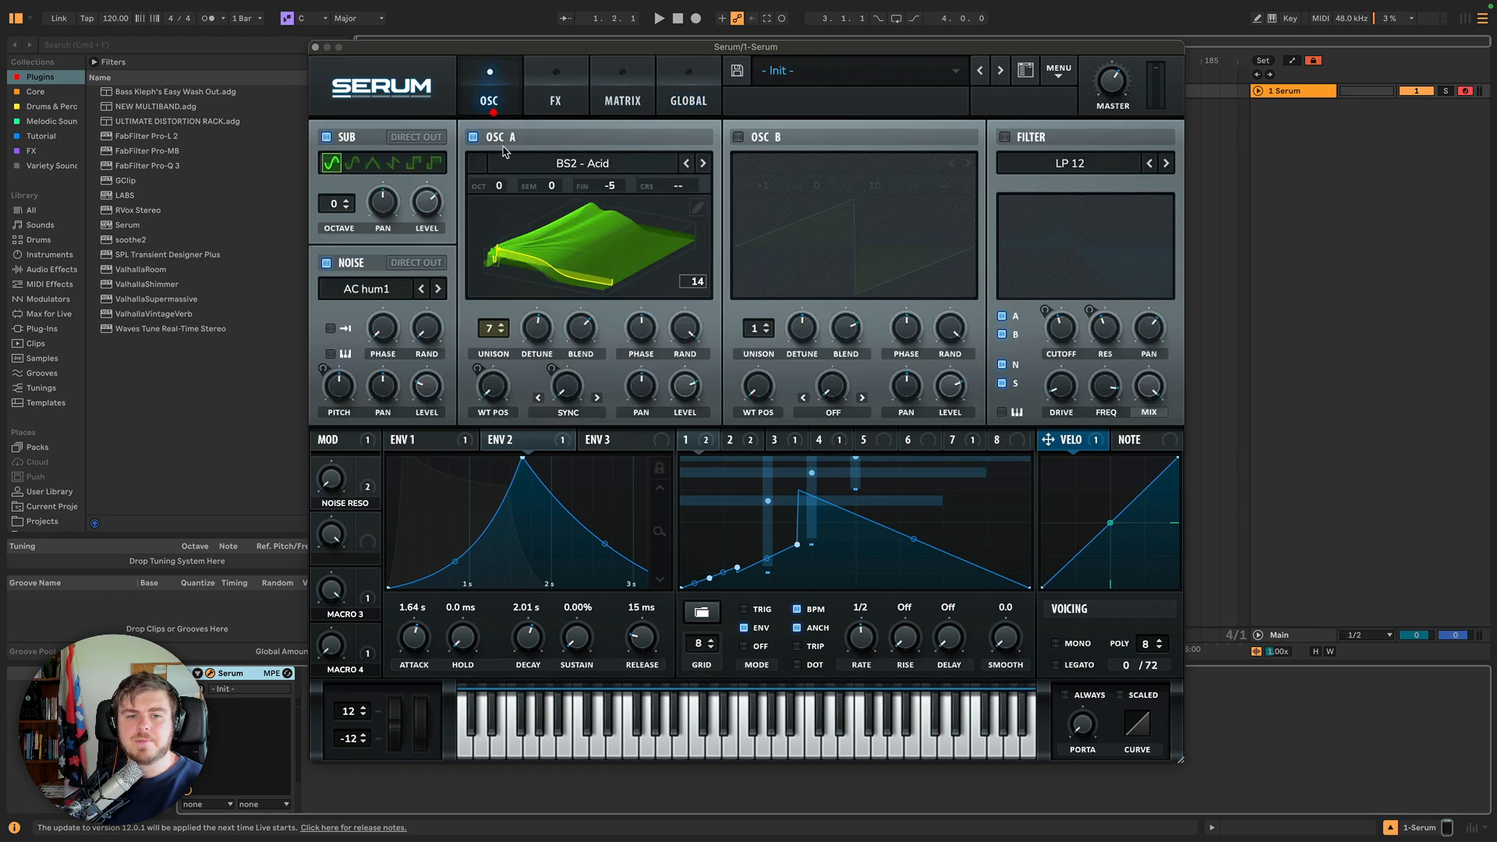
Turn off the Limit Mod Depth on Drop preference in the global settings.
drag(581, 329, 581, 328)
click(688, 82)
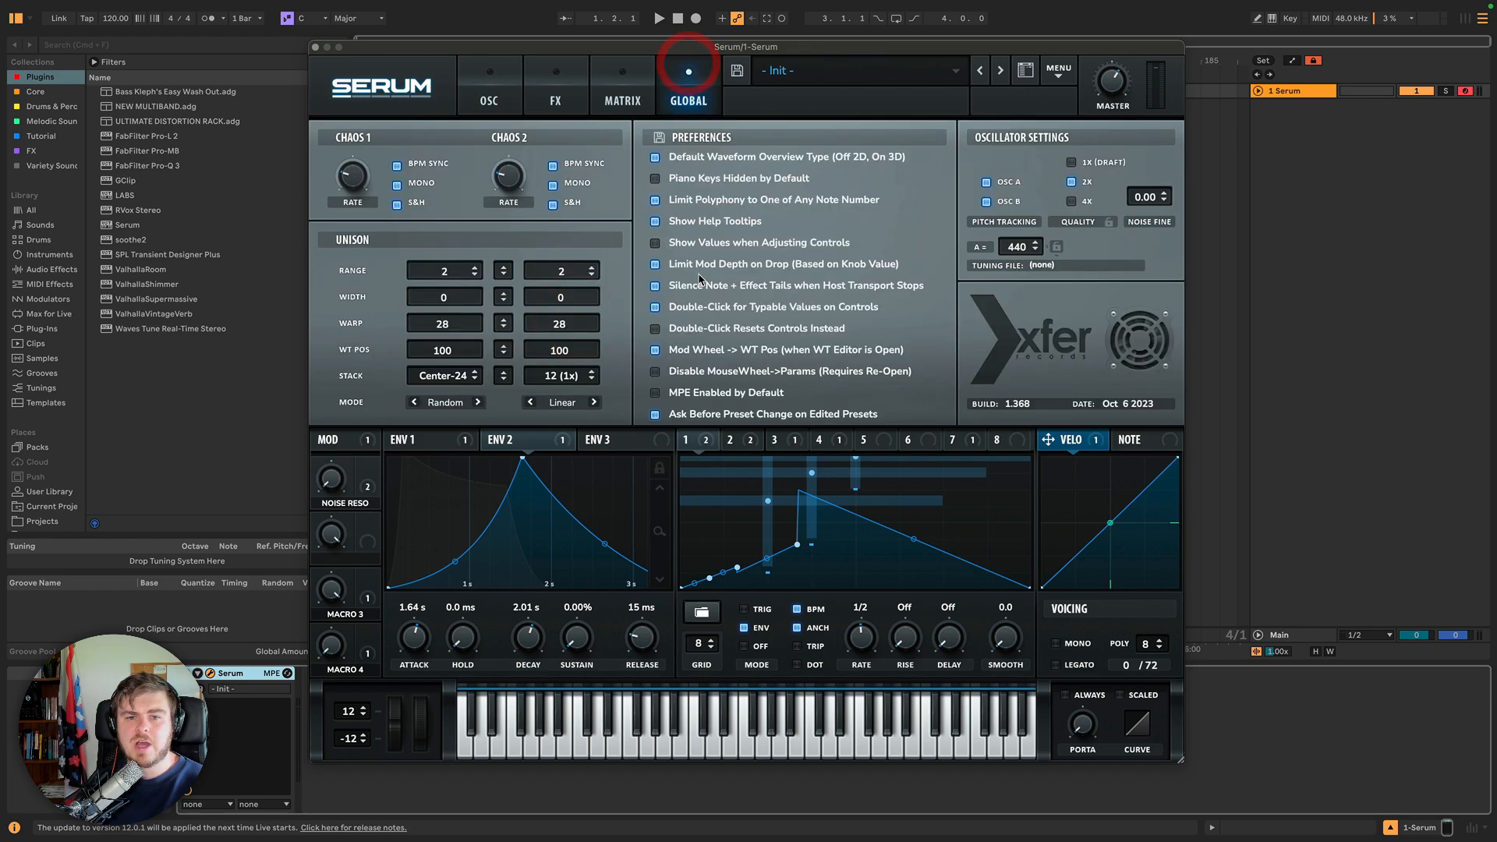
click(653, 244)
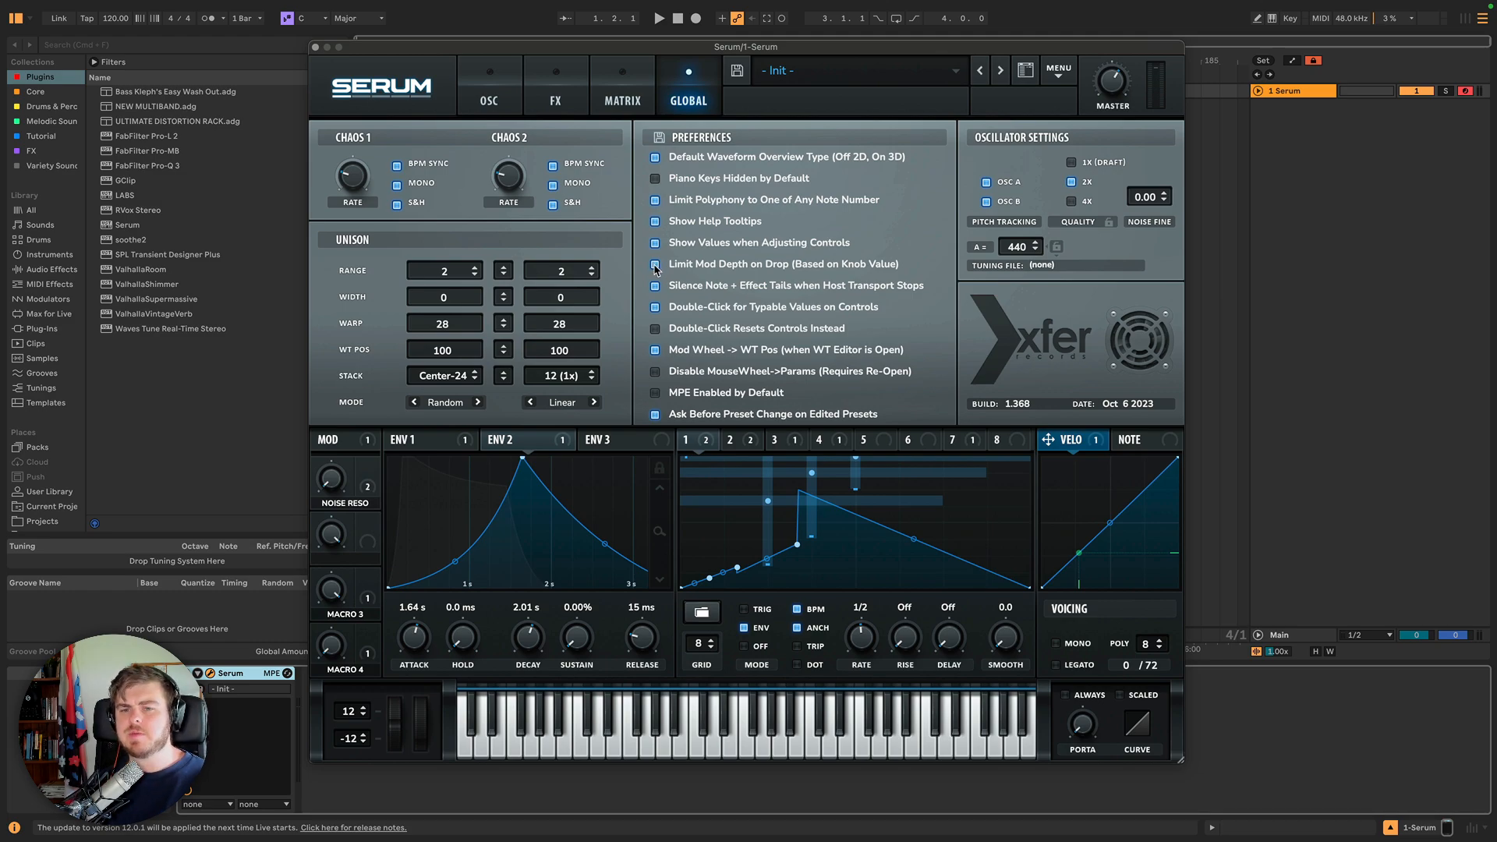
Assign LFO 5 to Oscillator B's warp knob and adjust its modulation amount.
click(489, 89)
drag(865, 439, 838, 325)
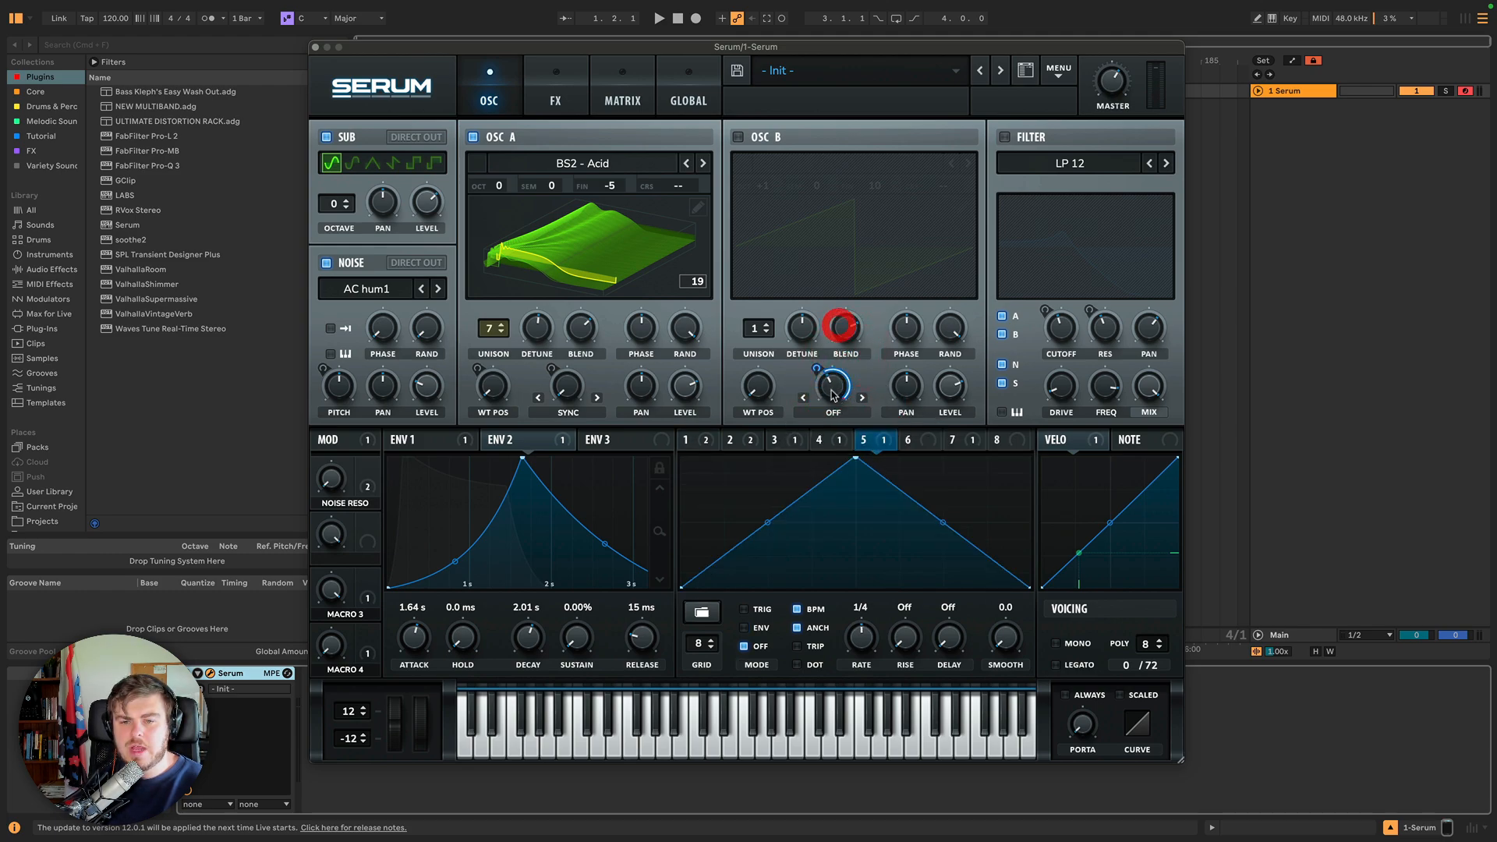
mouse_move(833, 396)
mouse_down()
mouse_move(834, 374)
mouse_move(814, 401)
mouse_move(808, 331)
mouse_up()
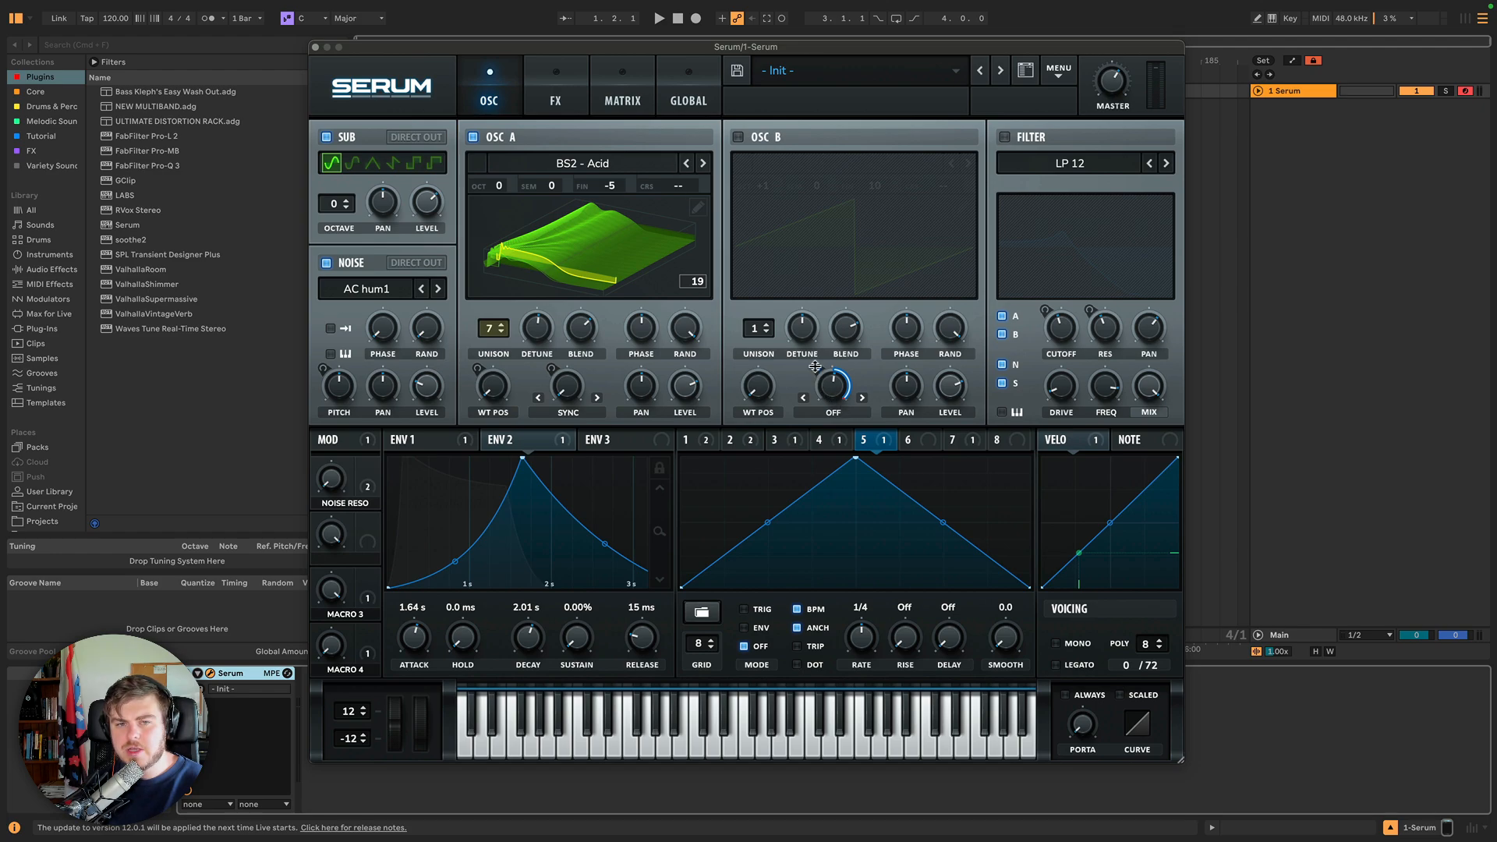
Re-enable the Limit Mod Depth on Drop preference and return to the oscillators.
click(633, 99)
click(698, 84)
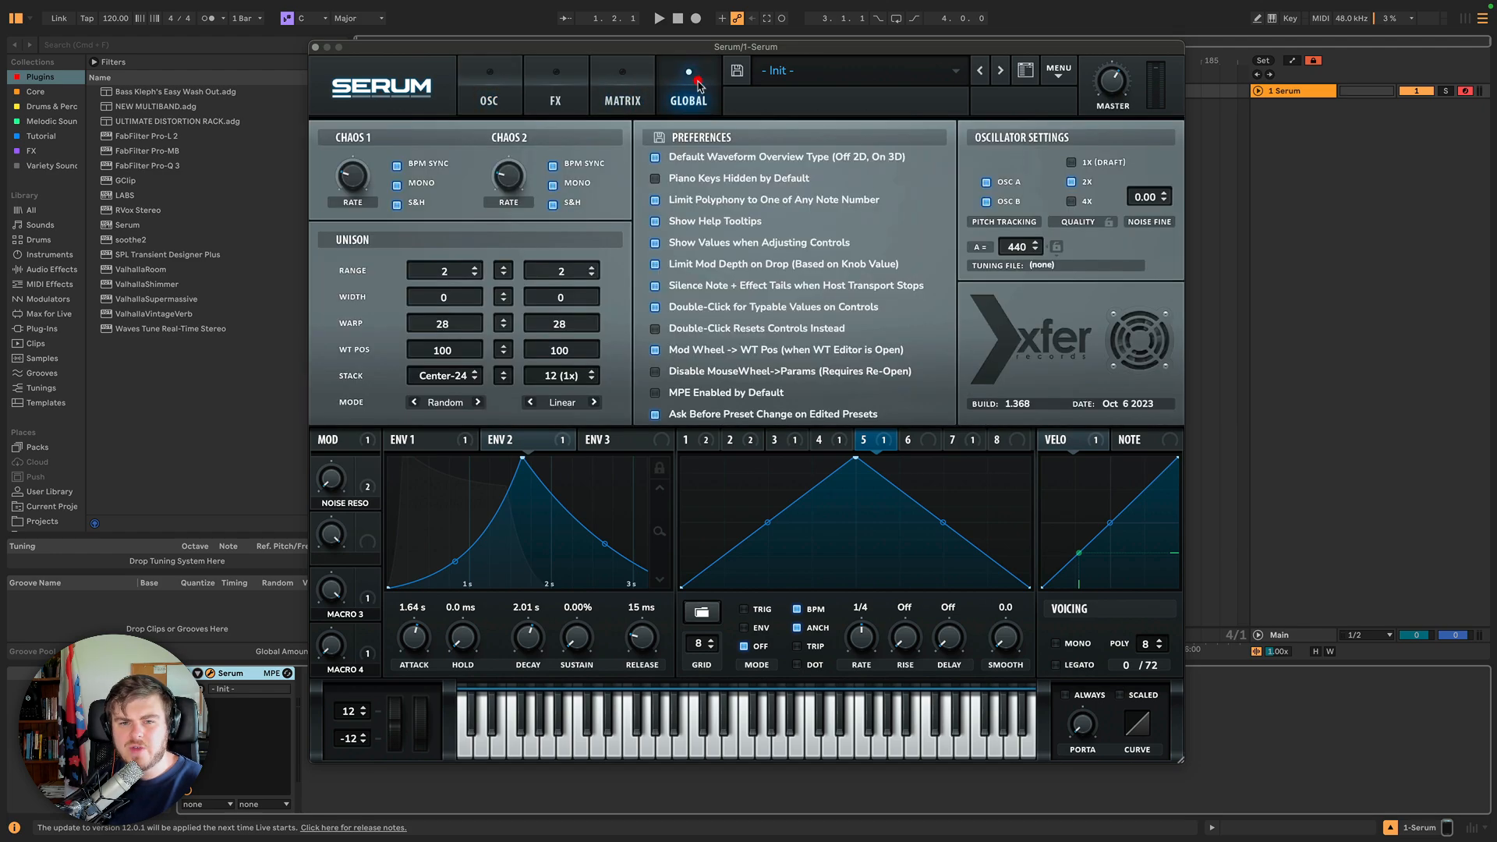
click(656, 266)
click(491, 95)
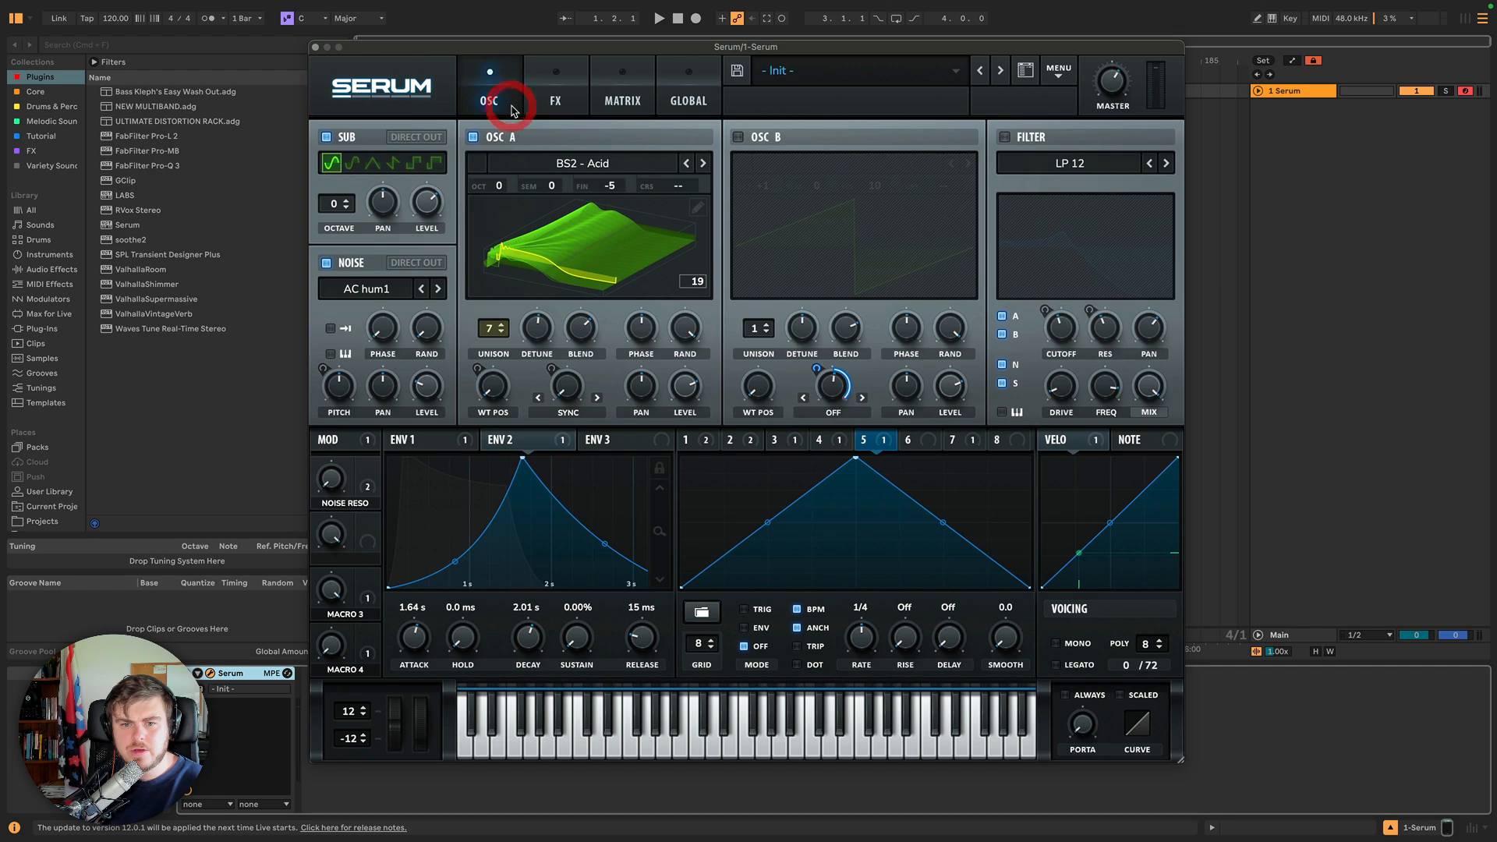
click(690, 102)
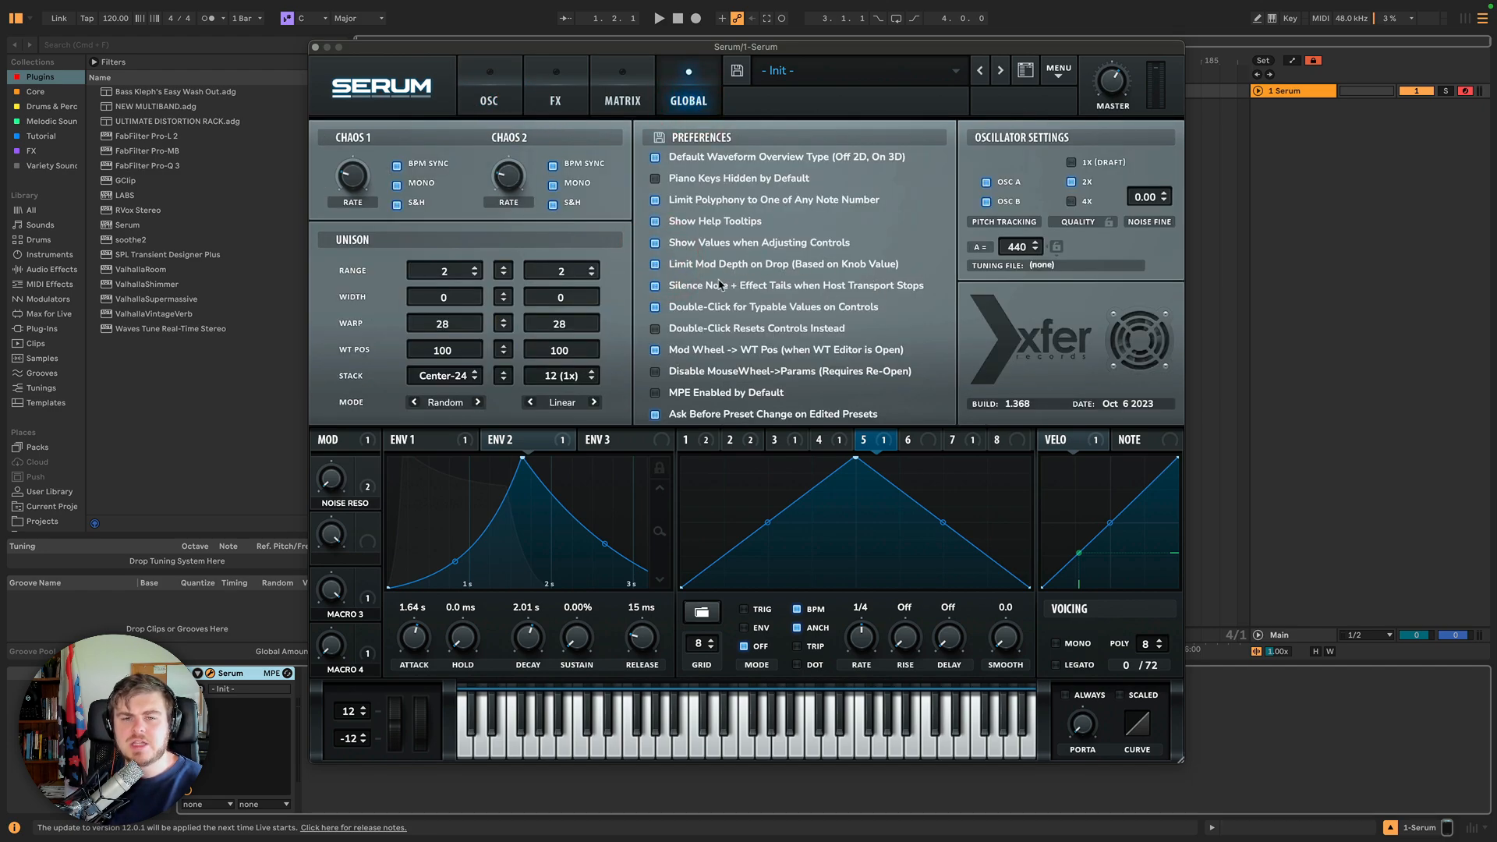
click(509, 105)
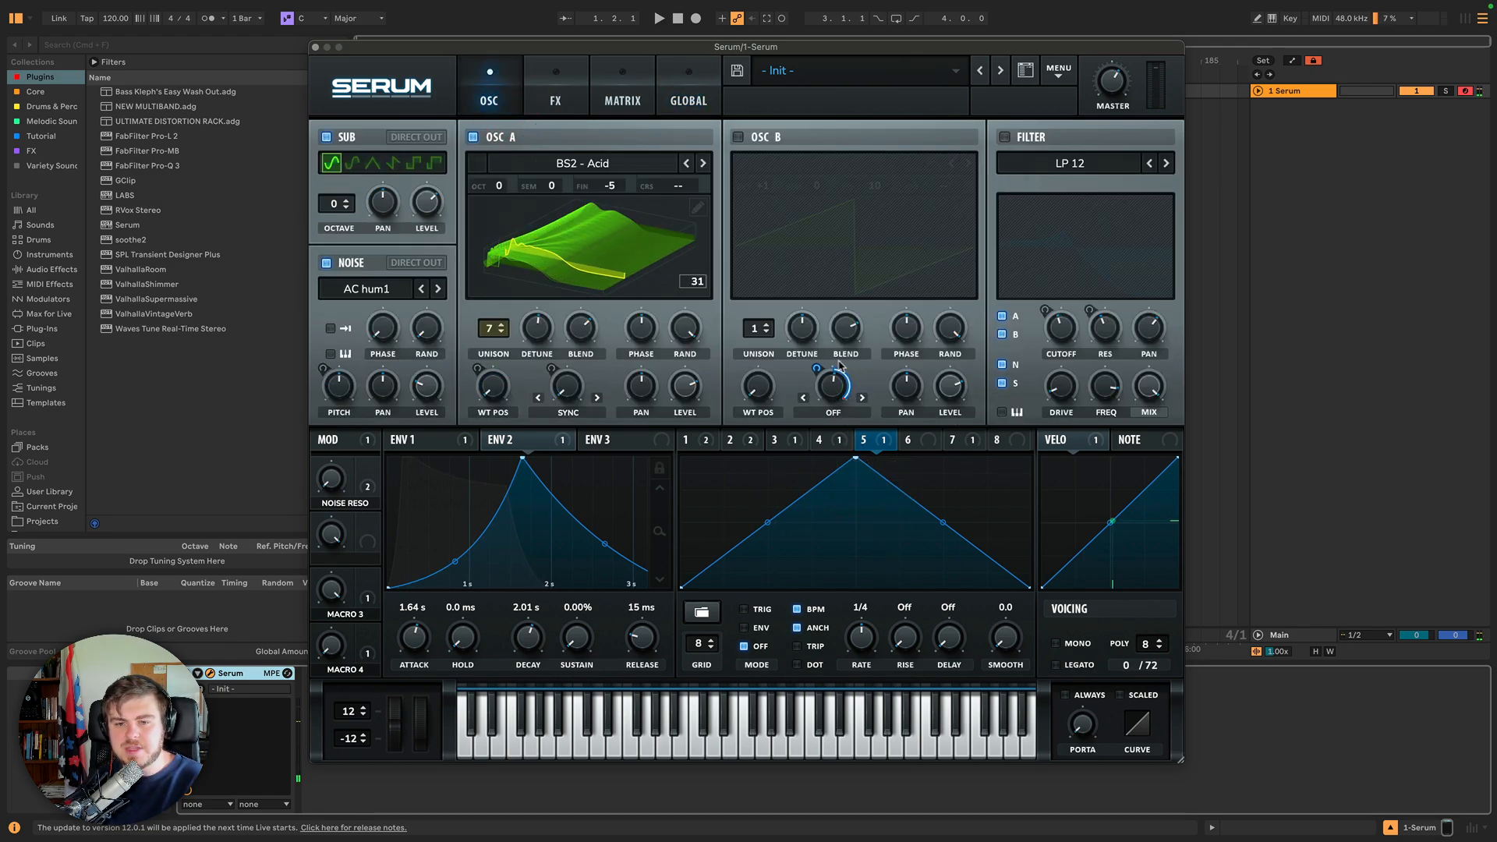
click(622, 100)
click(685, 100)
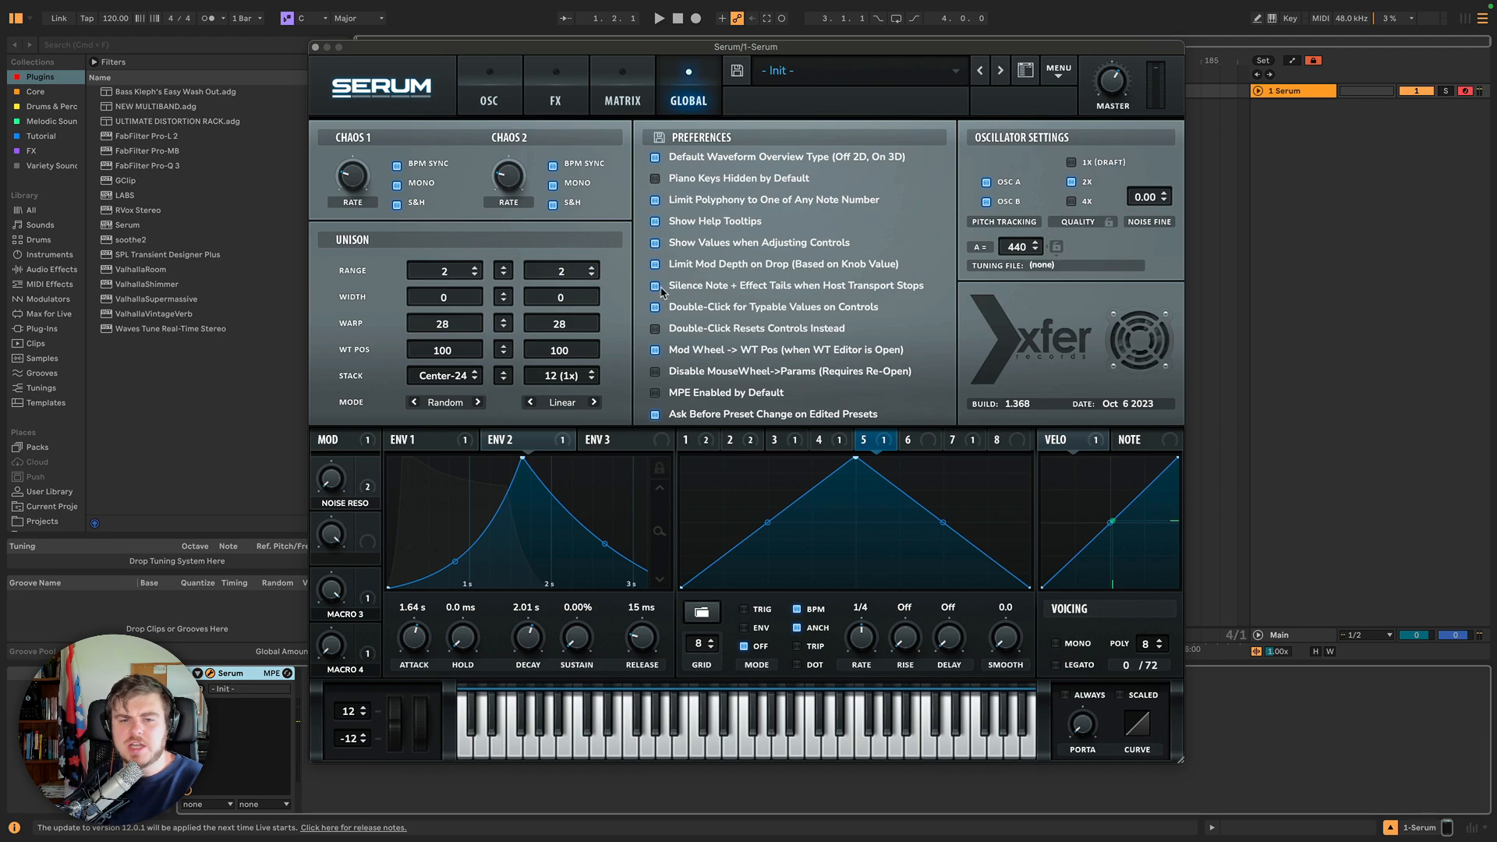
Start playback and switch on the Reverb effect.
click(659, 18)
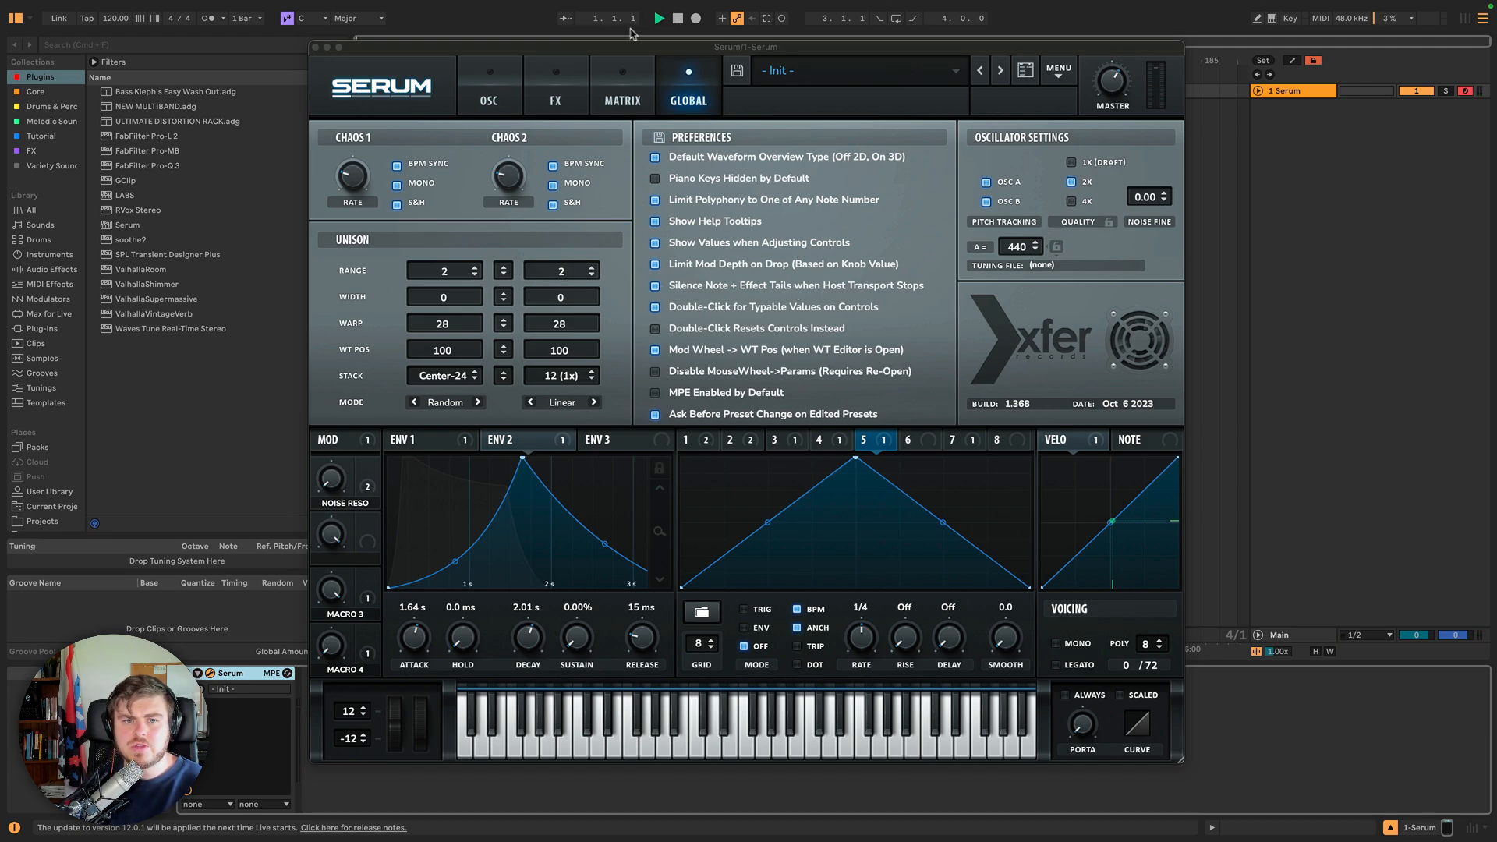
click(570, 91)
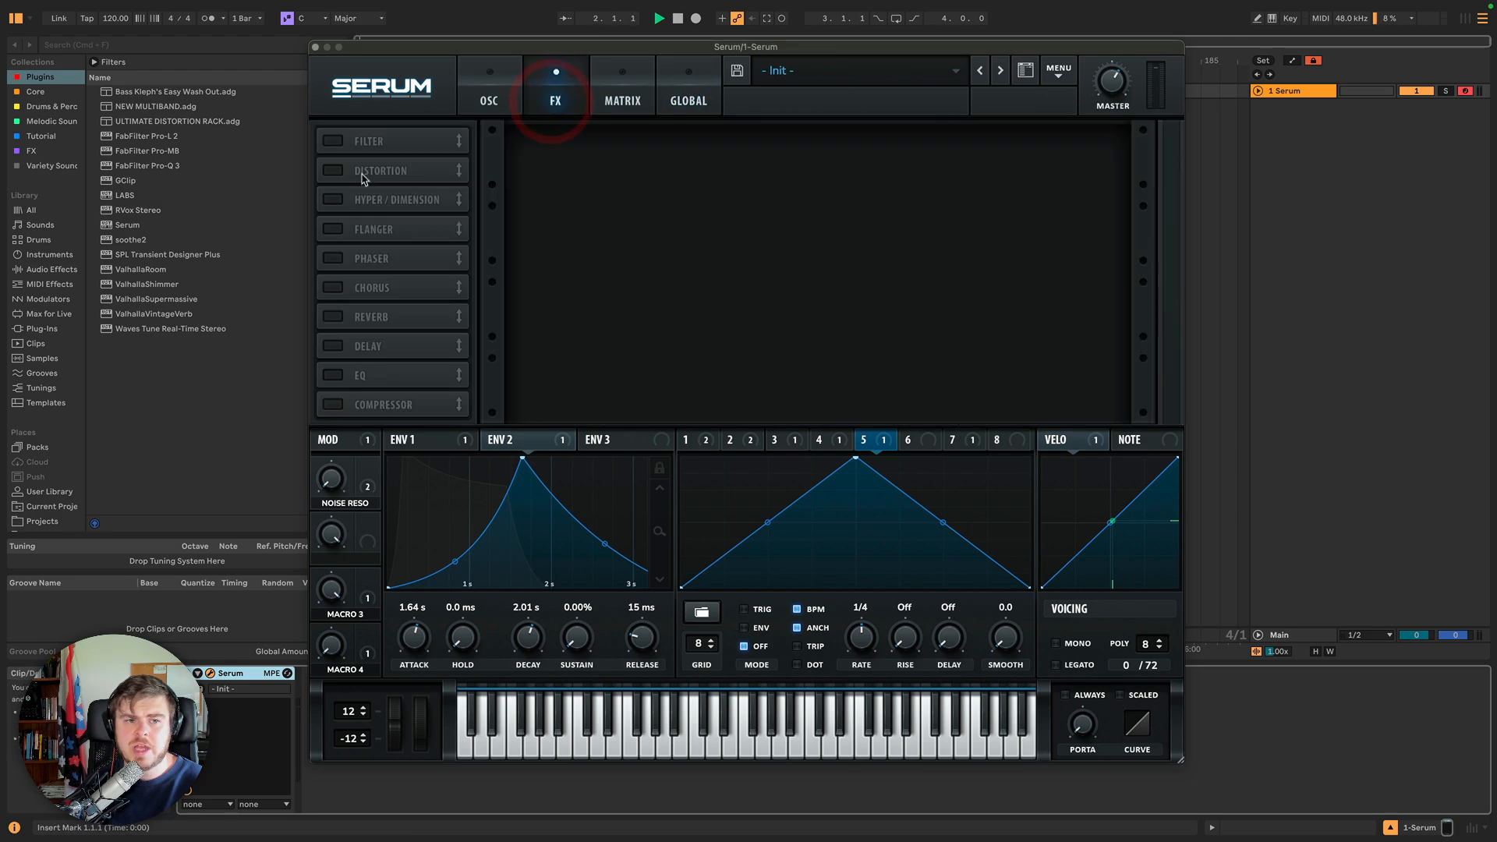
click(334, 317)
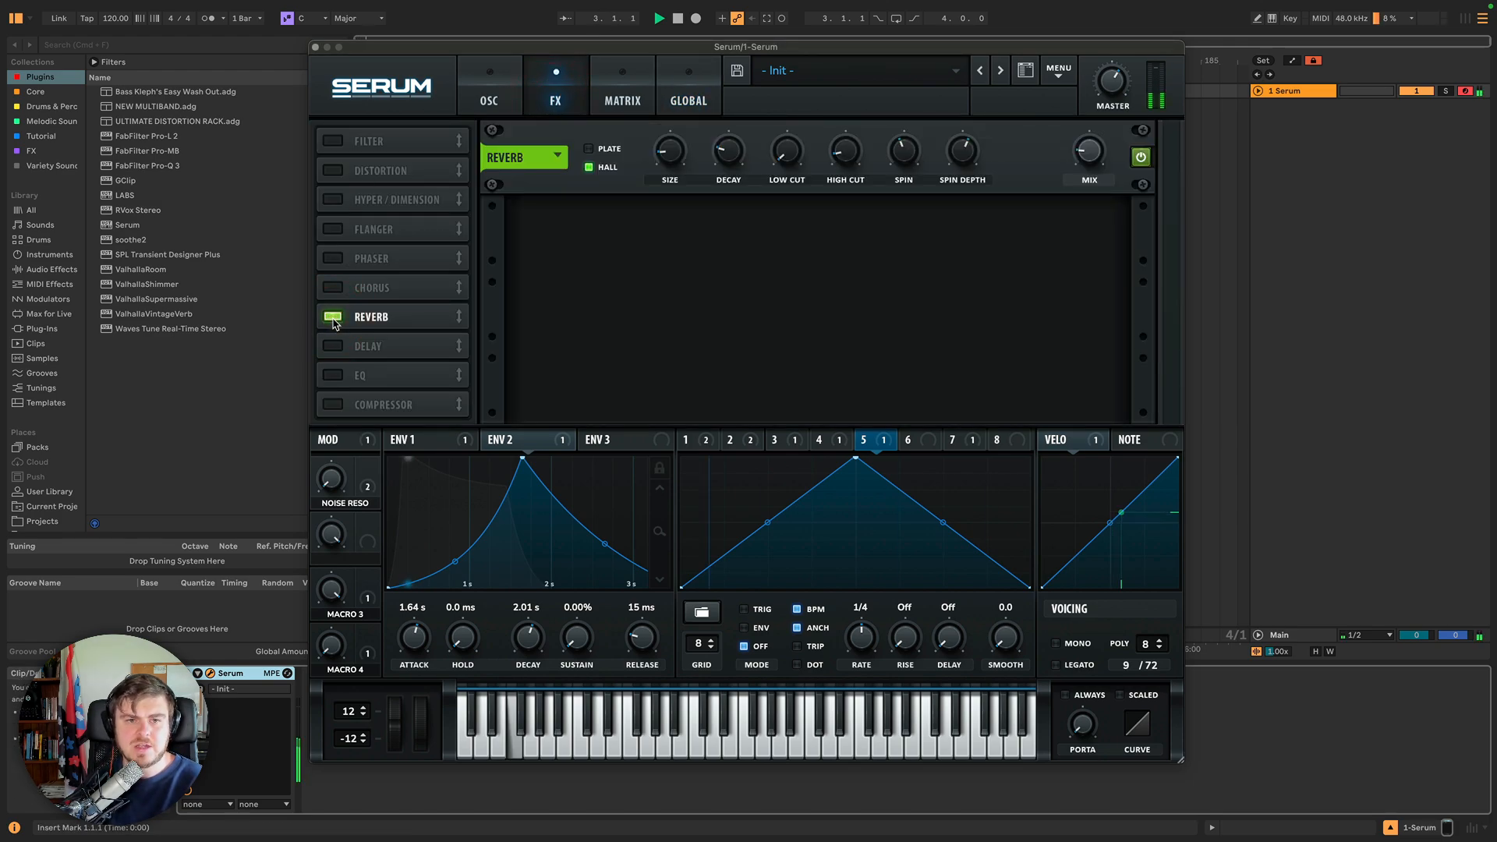
Increase the reverb's size, decay and mix amounts.
drag(671, 148, 673, 107)
drag(730, 150, 737, 89)
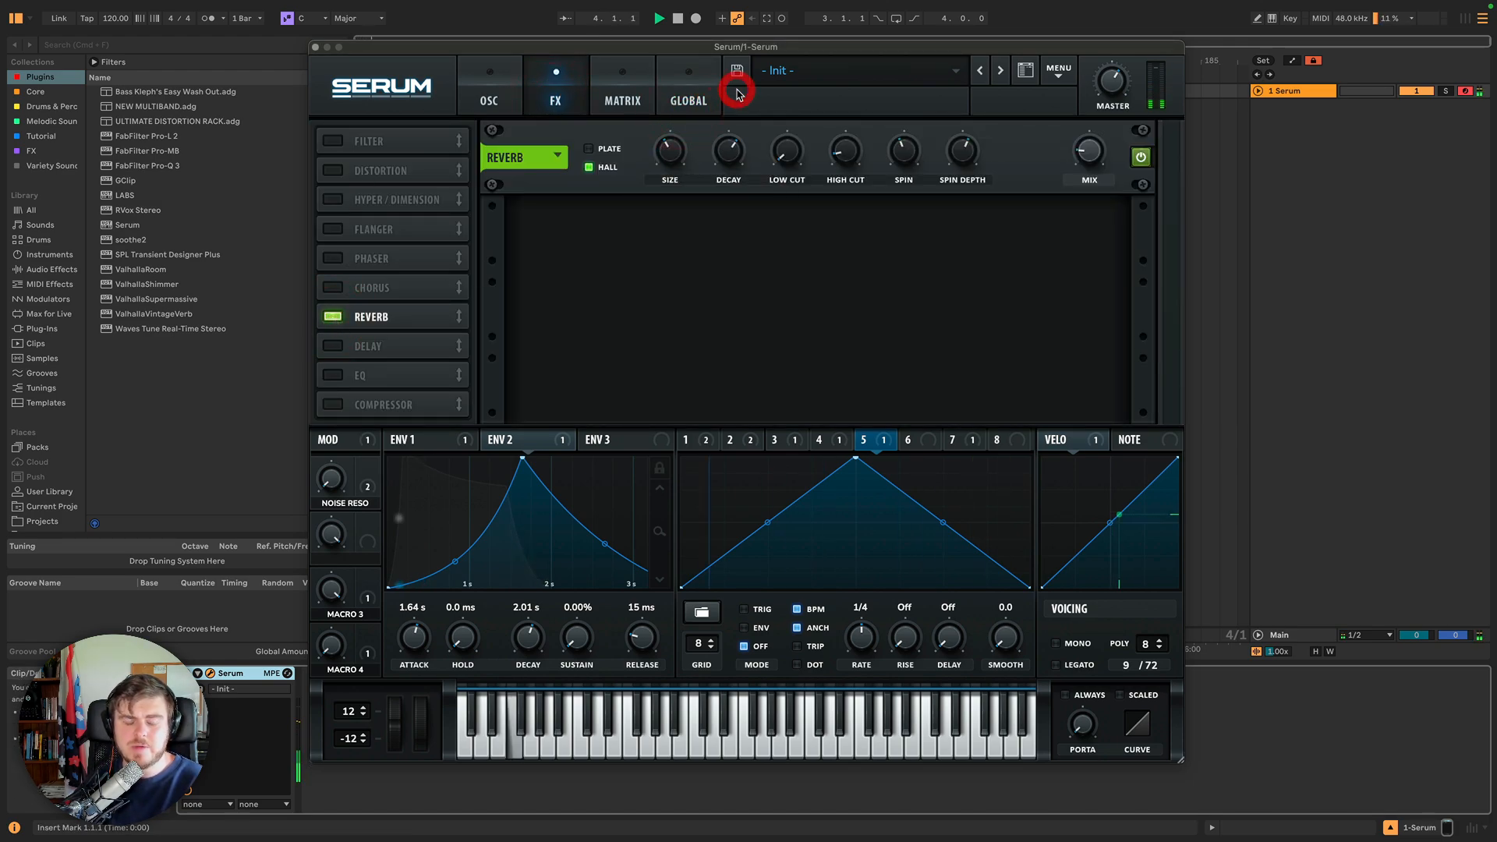
drag(1092, 155, 1094, 129)
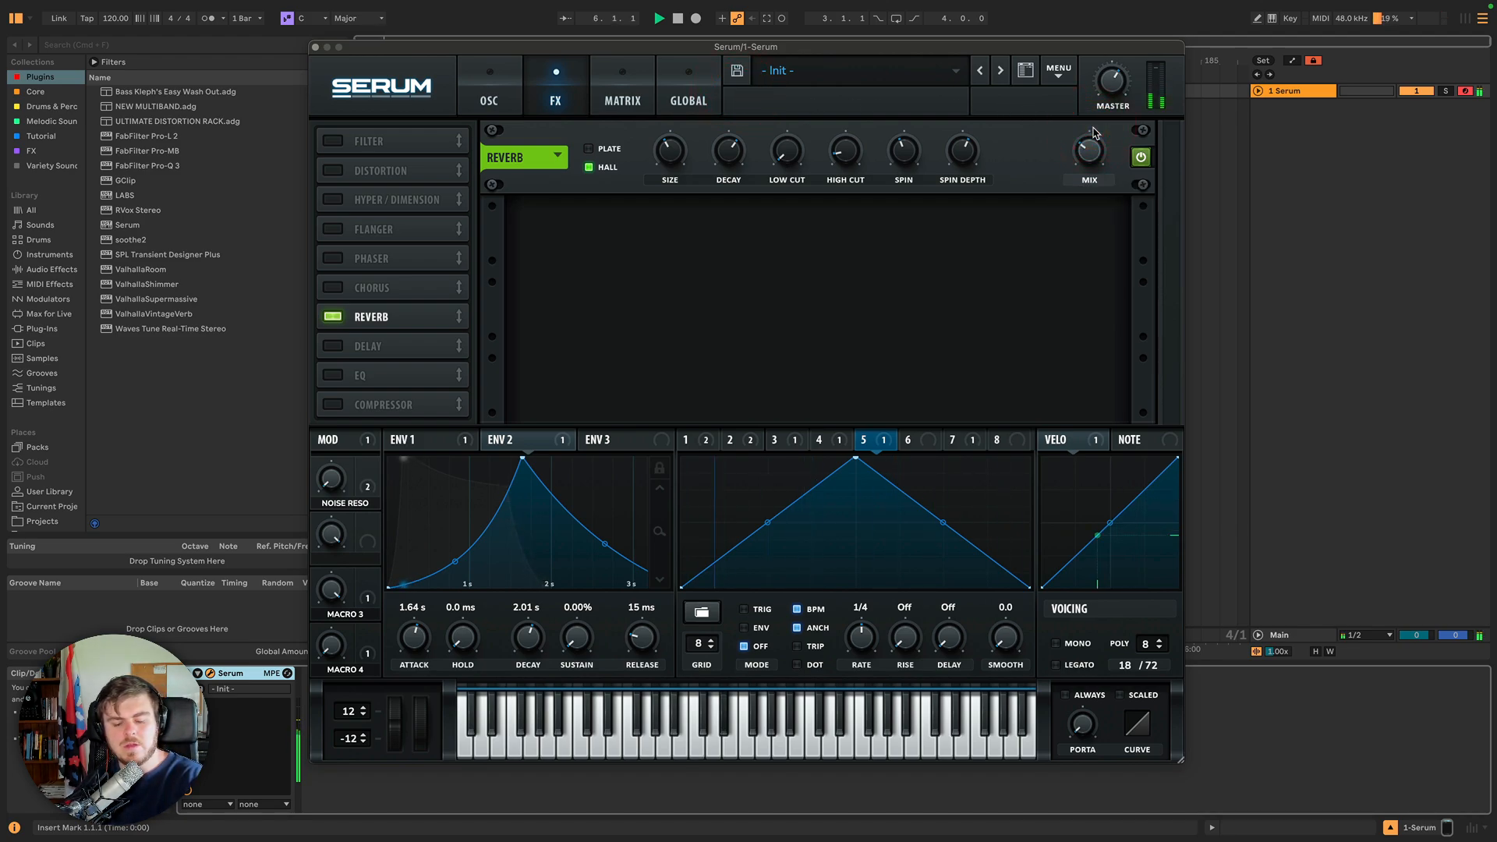
Stop playback and open the global settings.
click(681, 21)
click(681, 19)
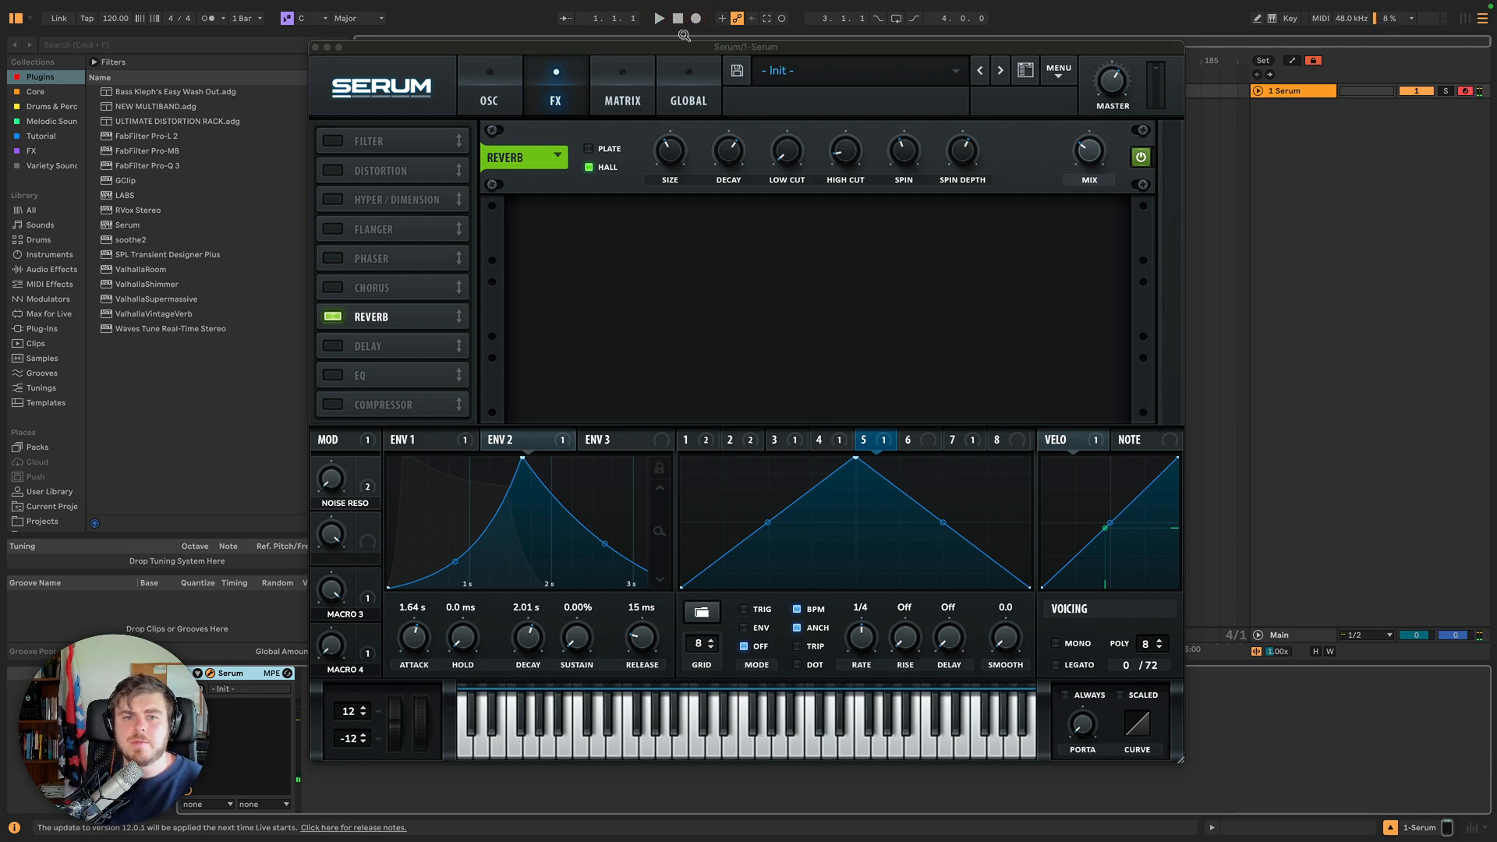
click(690, 78)
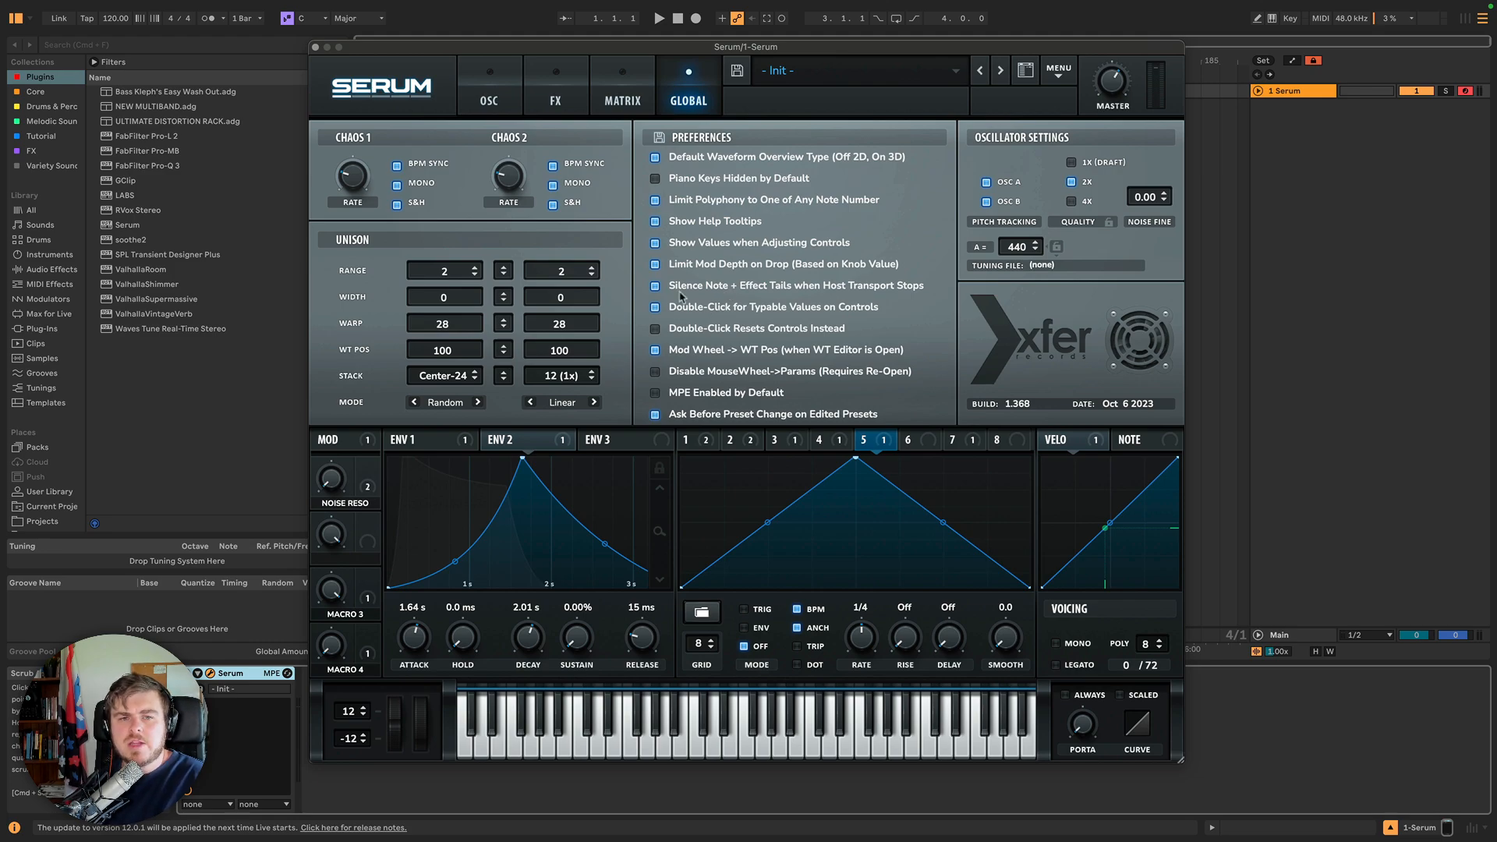
Set Oscillator A's phase to 180 degrees.
click(471, 98)
click(643, 333)
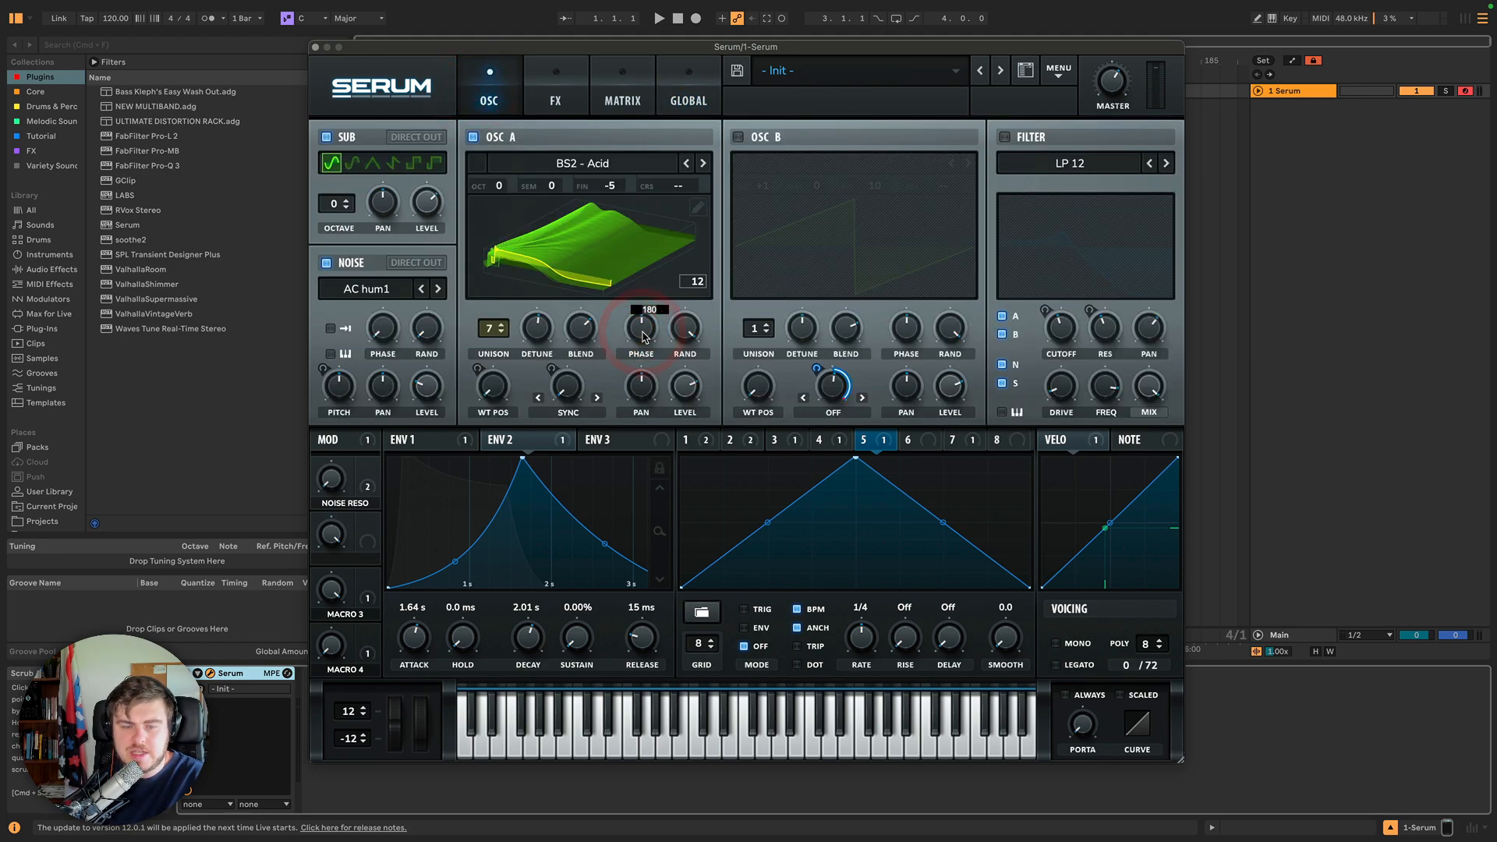
key(Return)
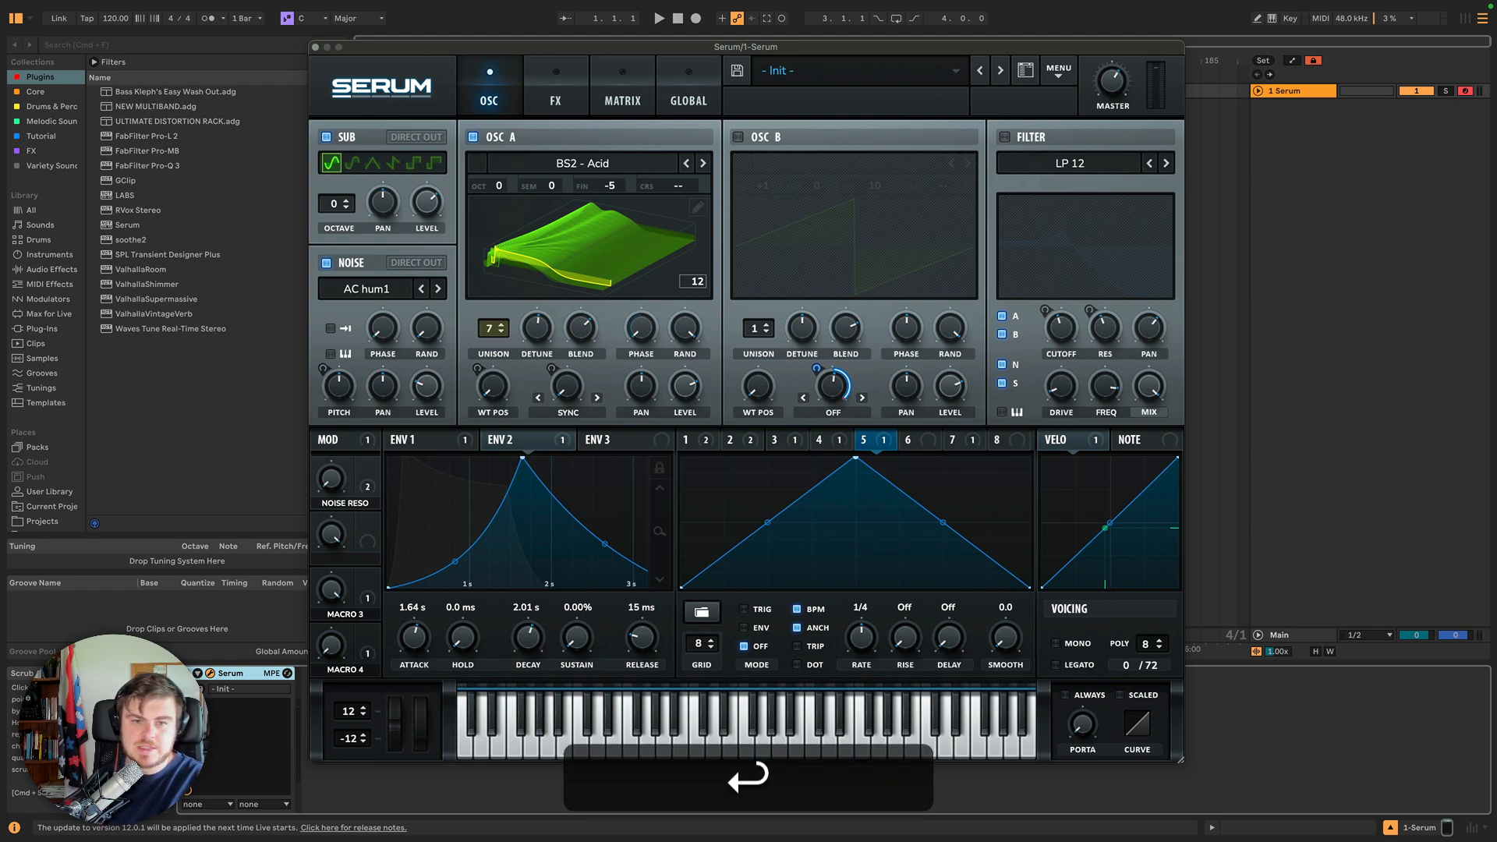
click(639, 334)
text(180)
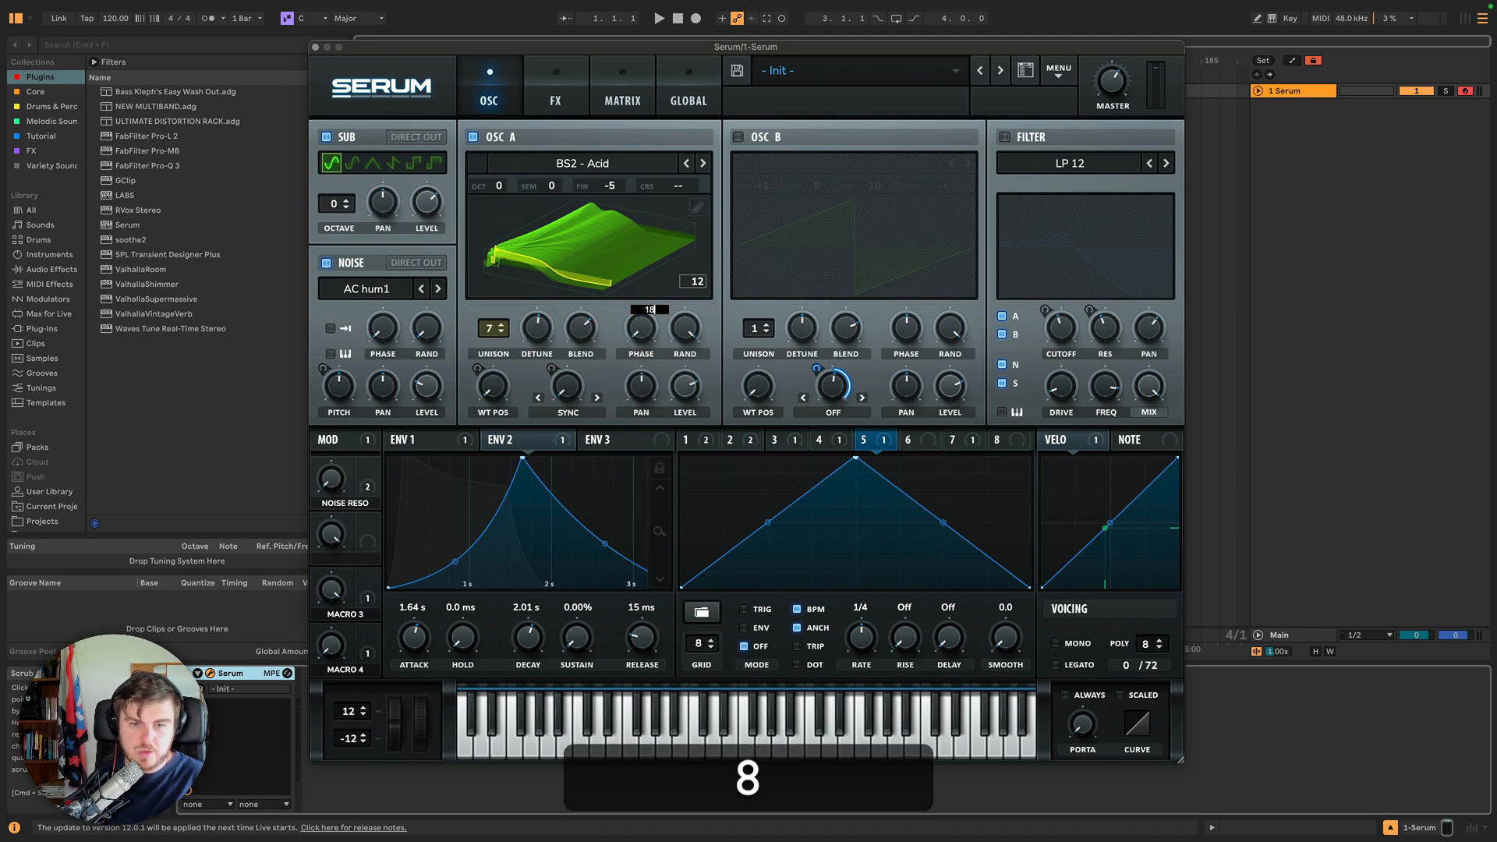
key(Return)
Enable the Double-Click Resets Controls preference and return to the oscillators.
click(688, 99)
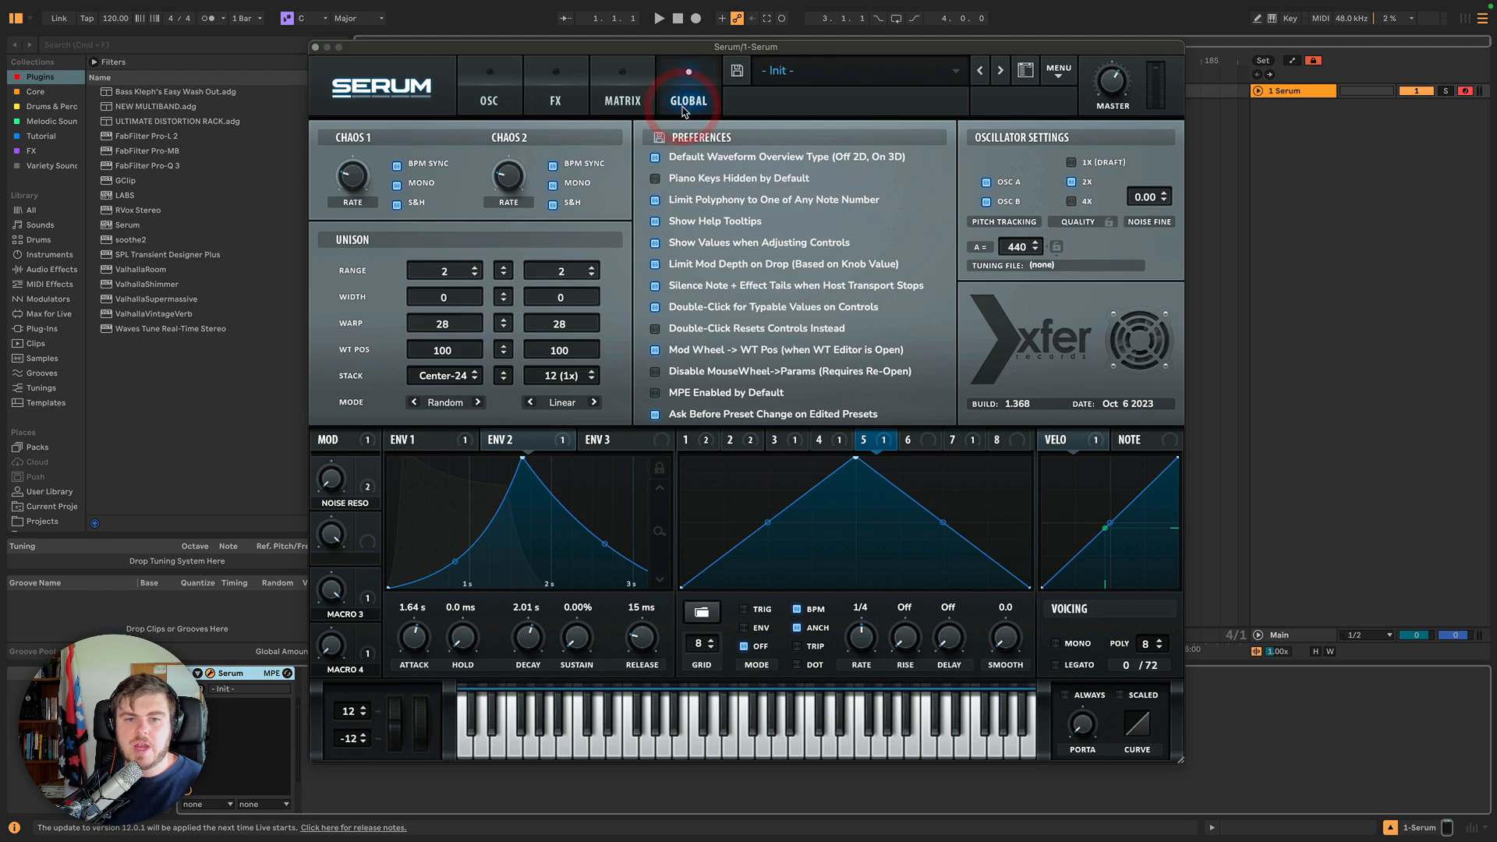
click(655, 334)
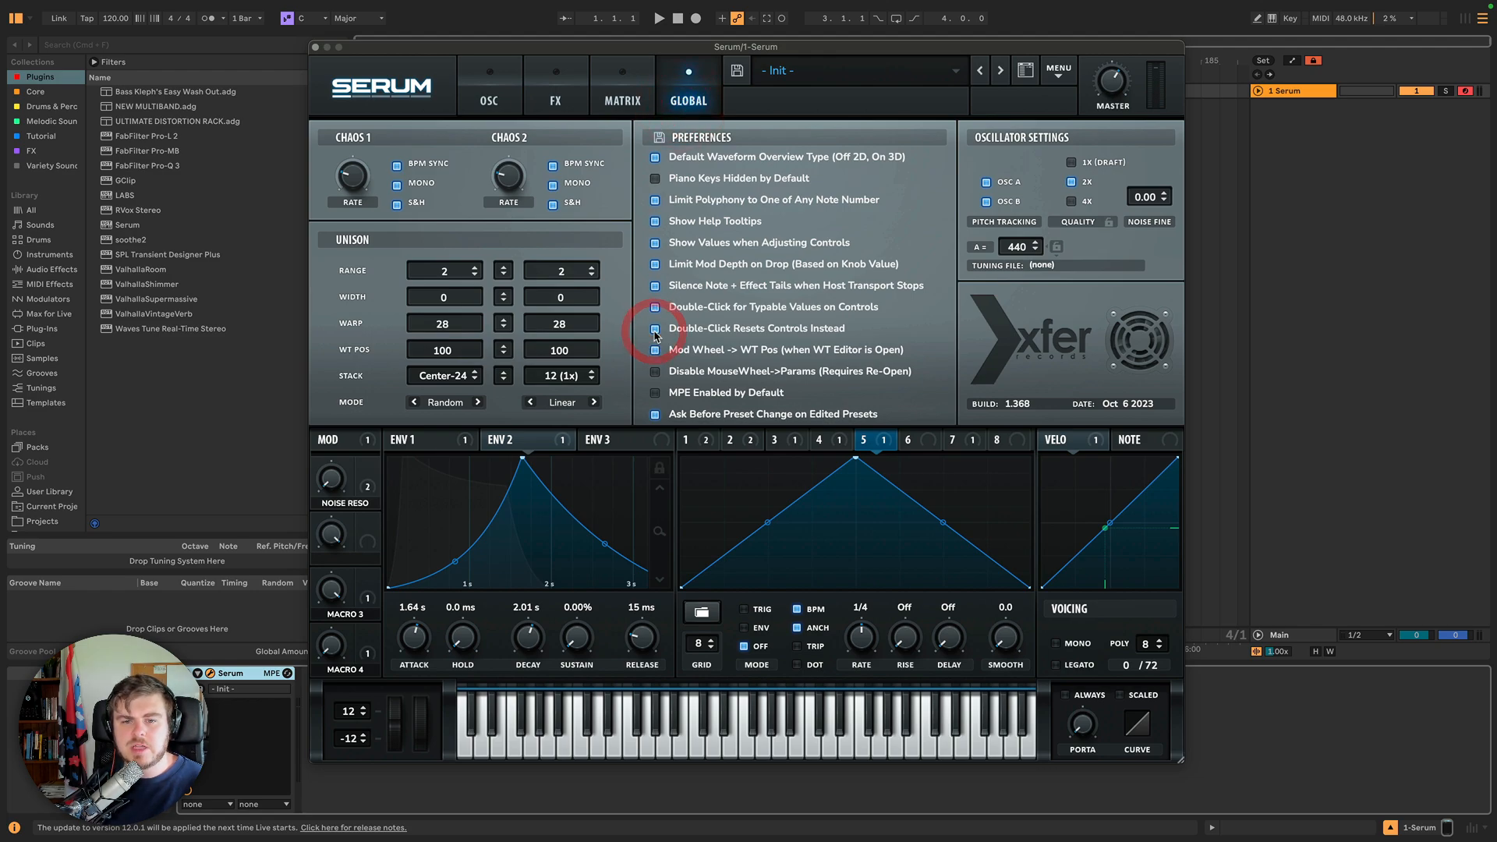
click(490, 78)
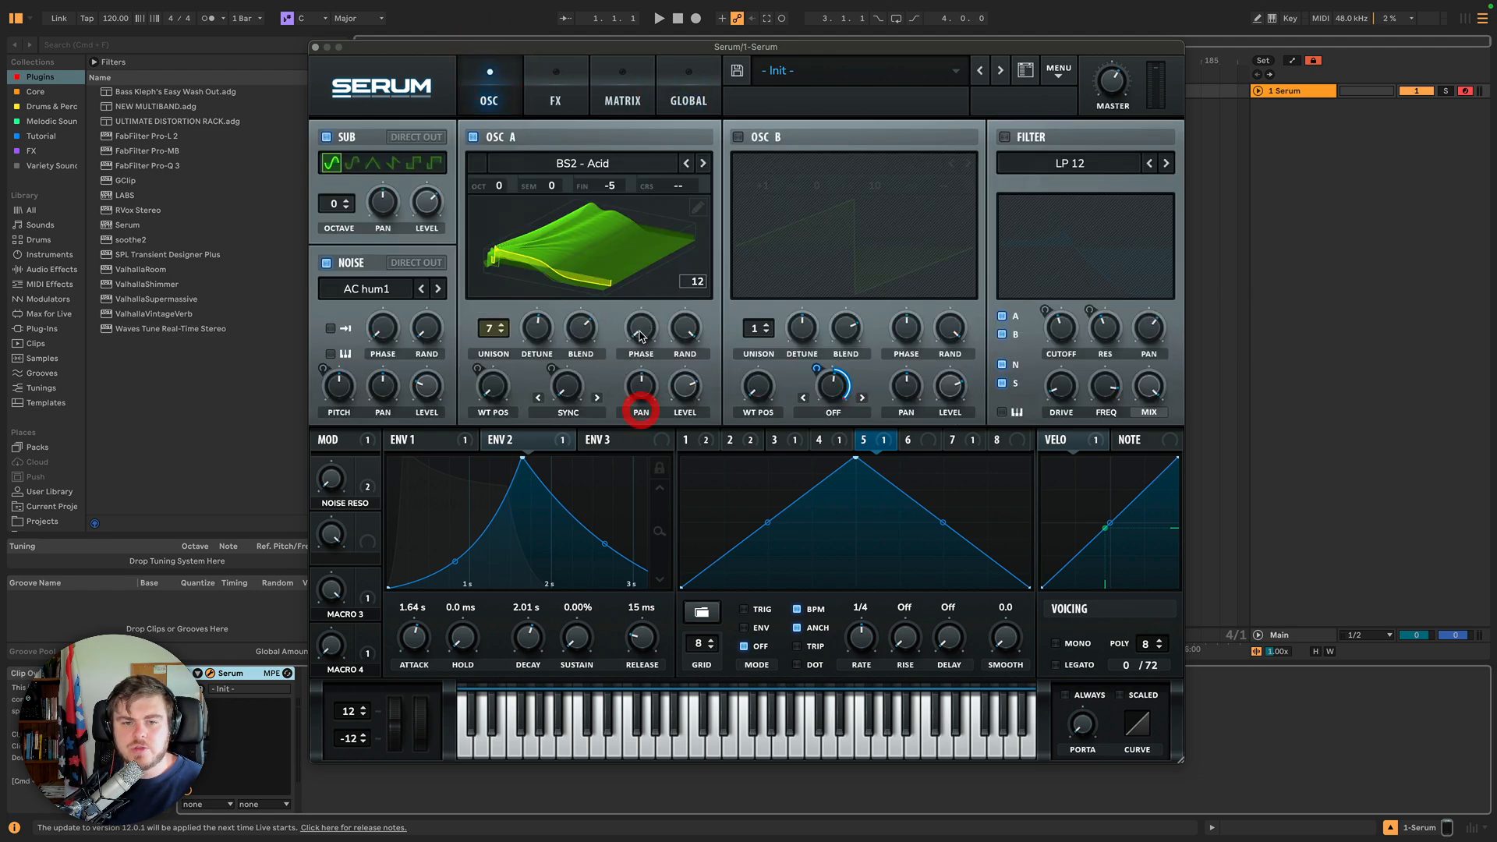
Turn Oscillator A's phase down and reset it to its default value.
drag(642, 333, 638, 386)
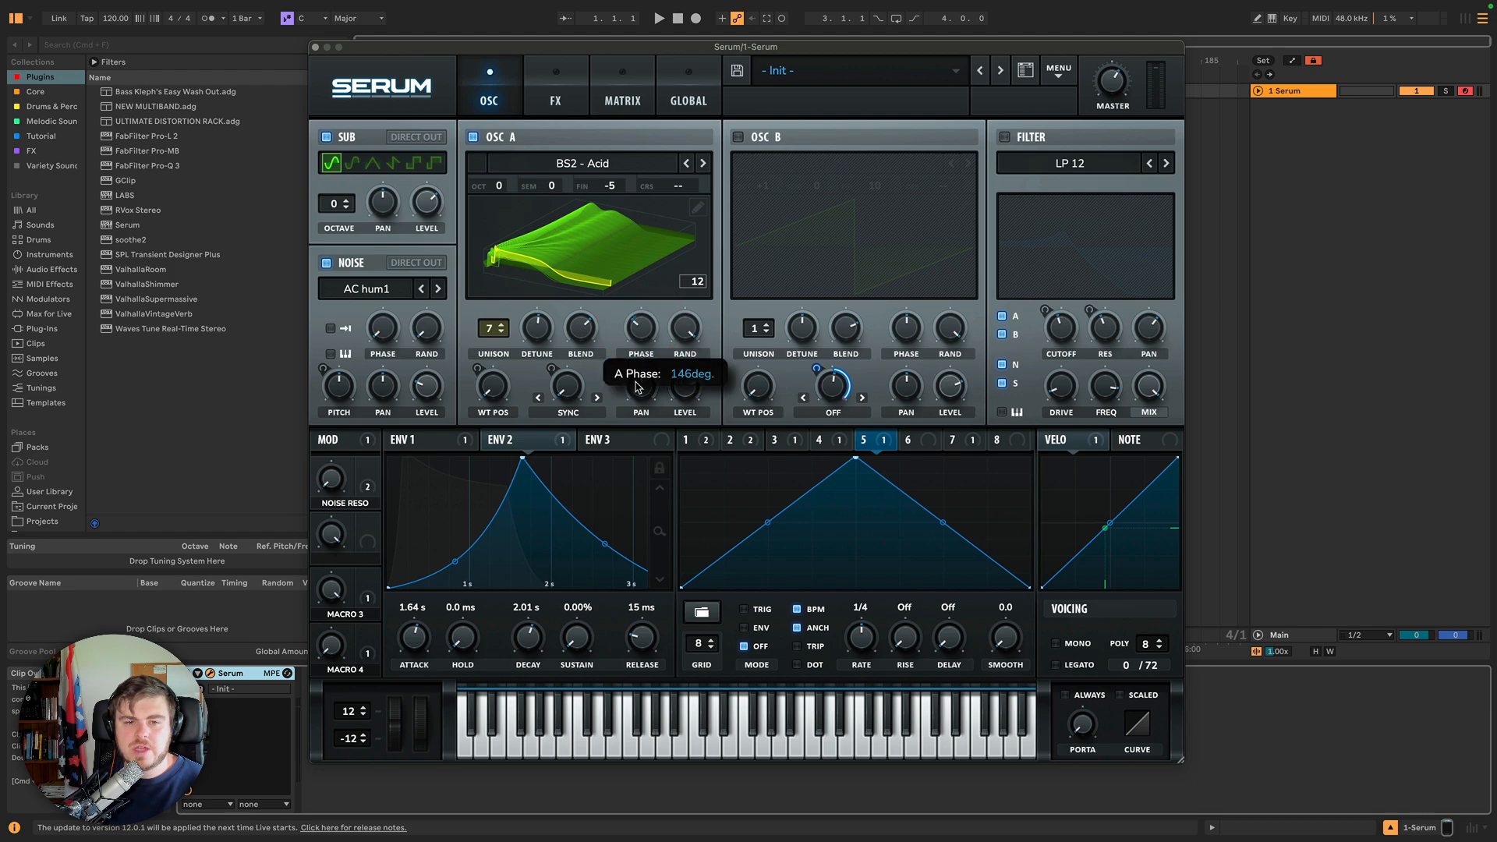
double_click(642, 326)
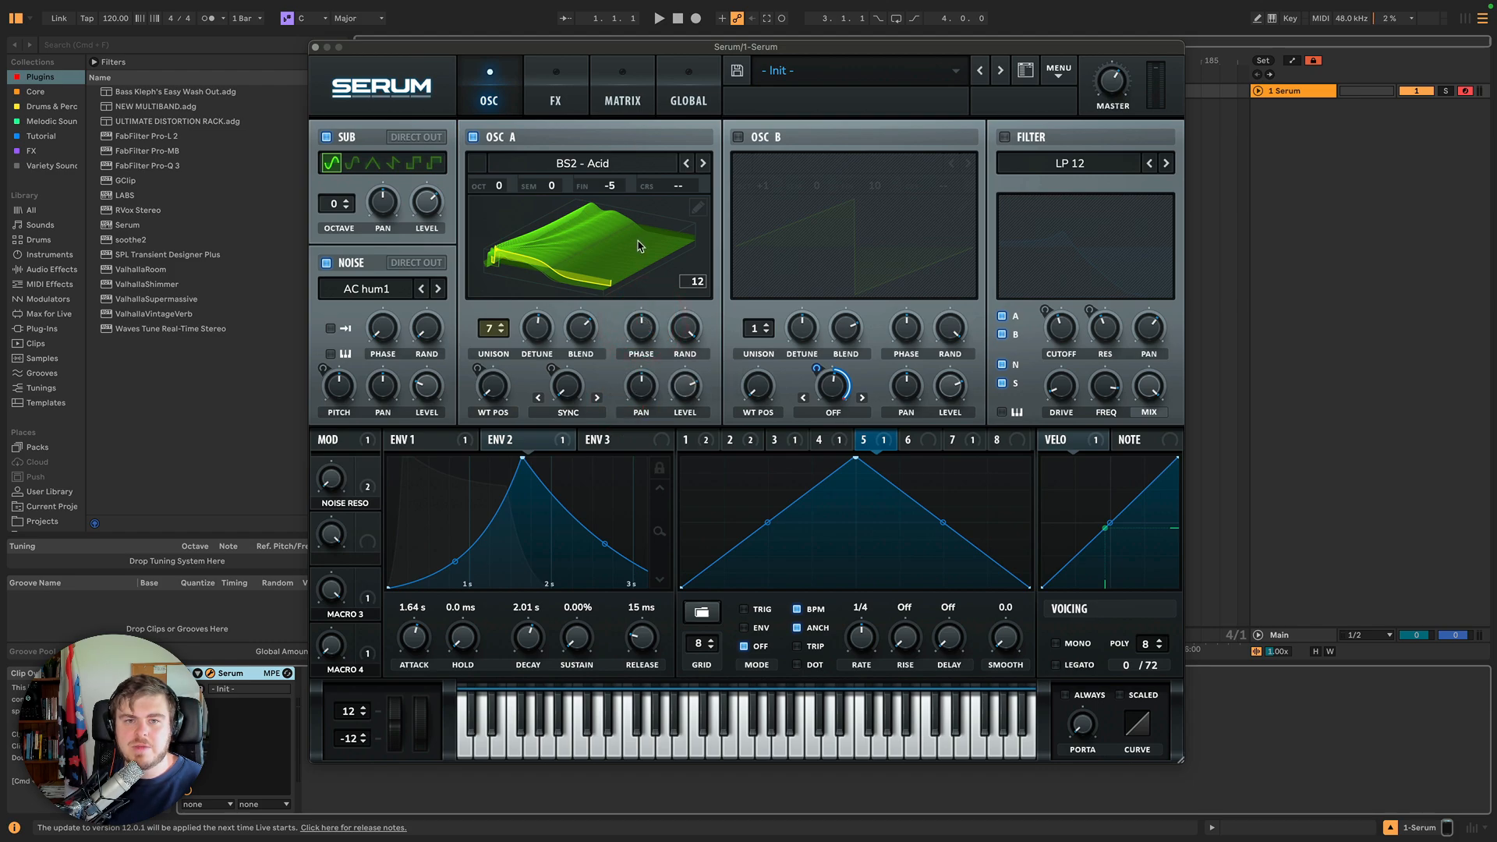
Toggle the Double-Click Resets Controls preference again and return to the oscillators.
click(673, 98)
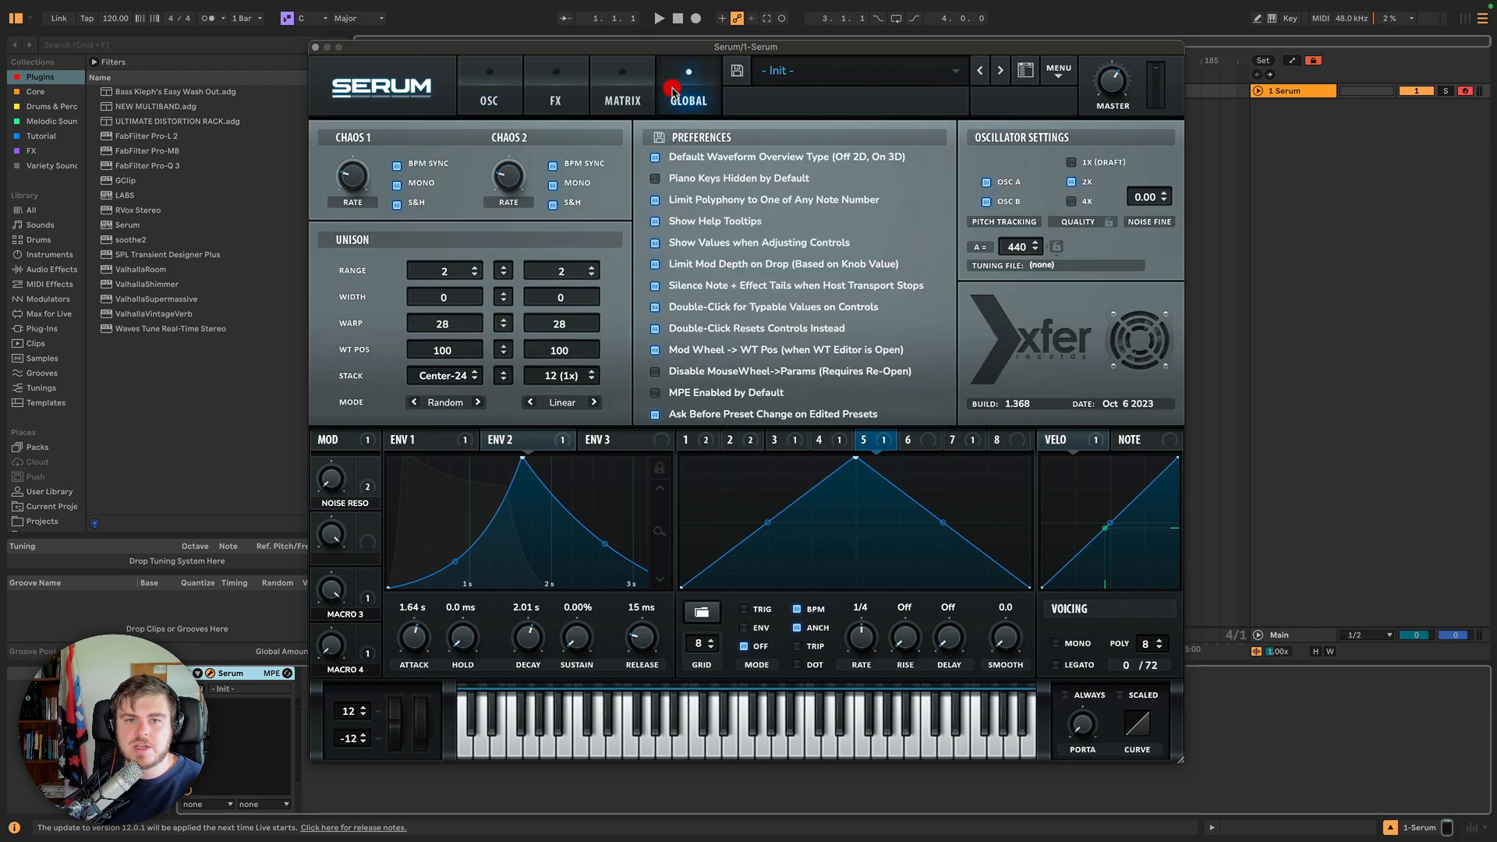
click(656, 331)
click(520, 92)
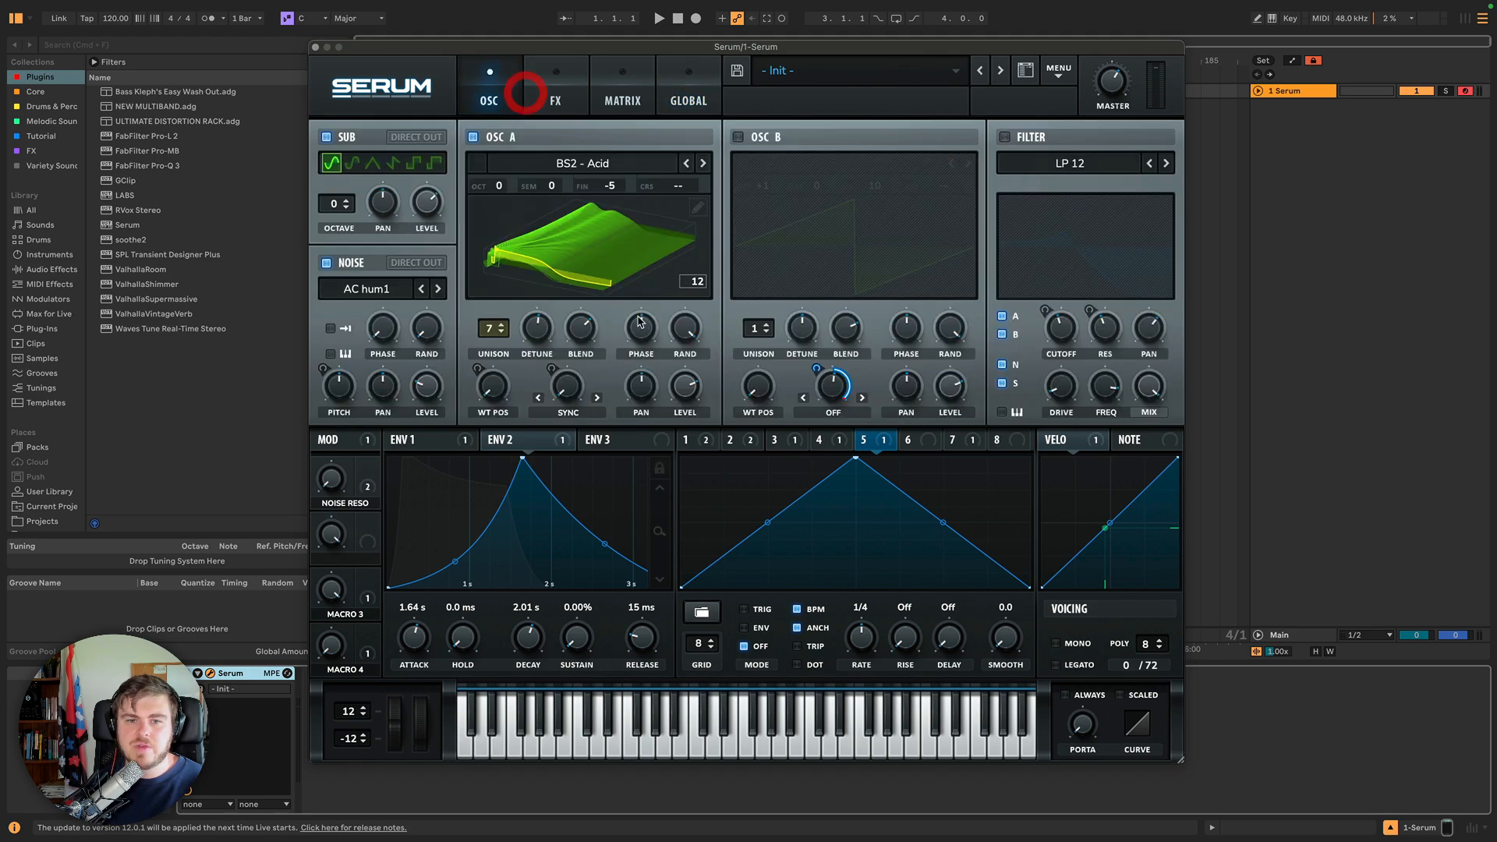
Adjust Oscillator A's phase knob back to 180 degrees.
drag(643, 331, 649, 359)
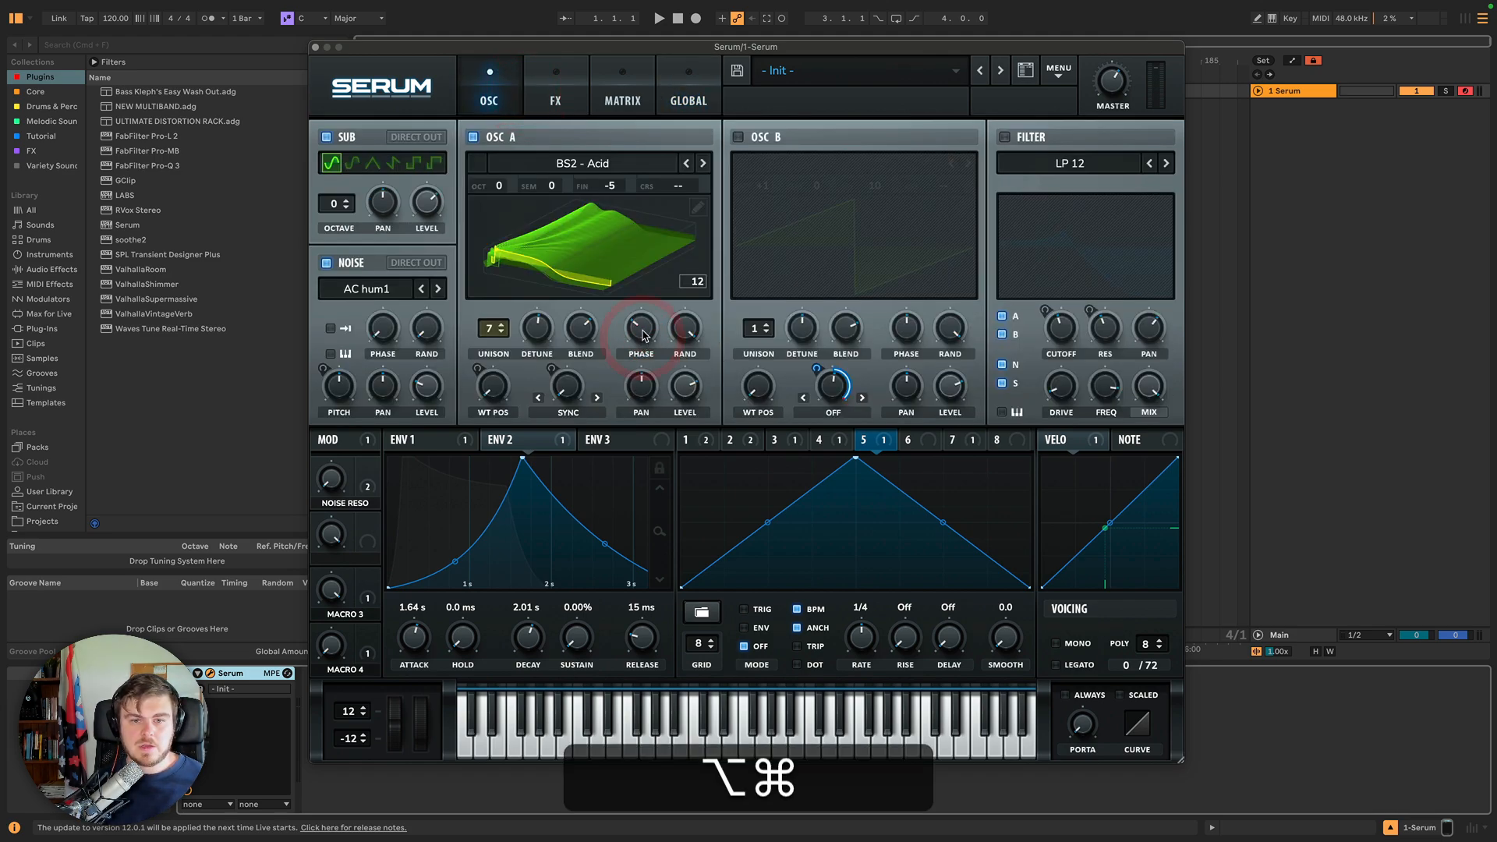
alt+super+click(645, 333)
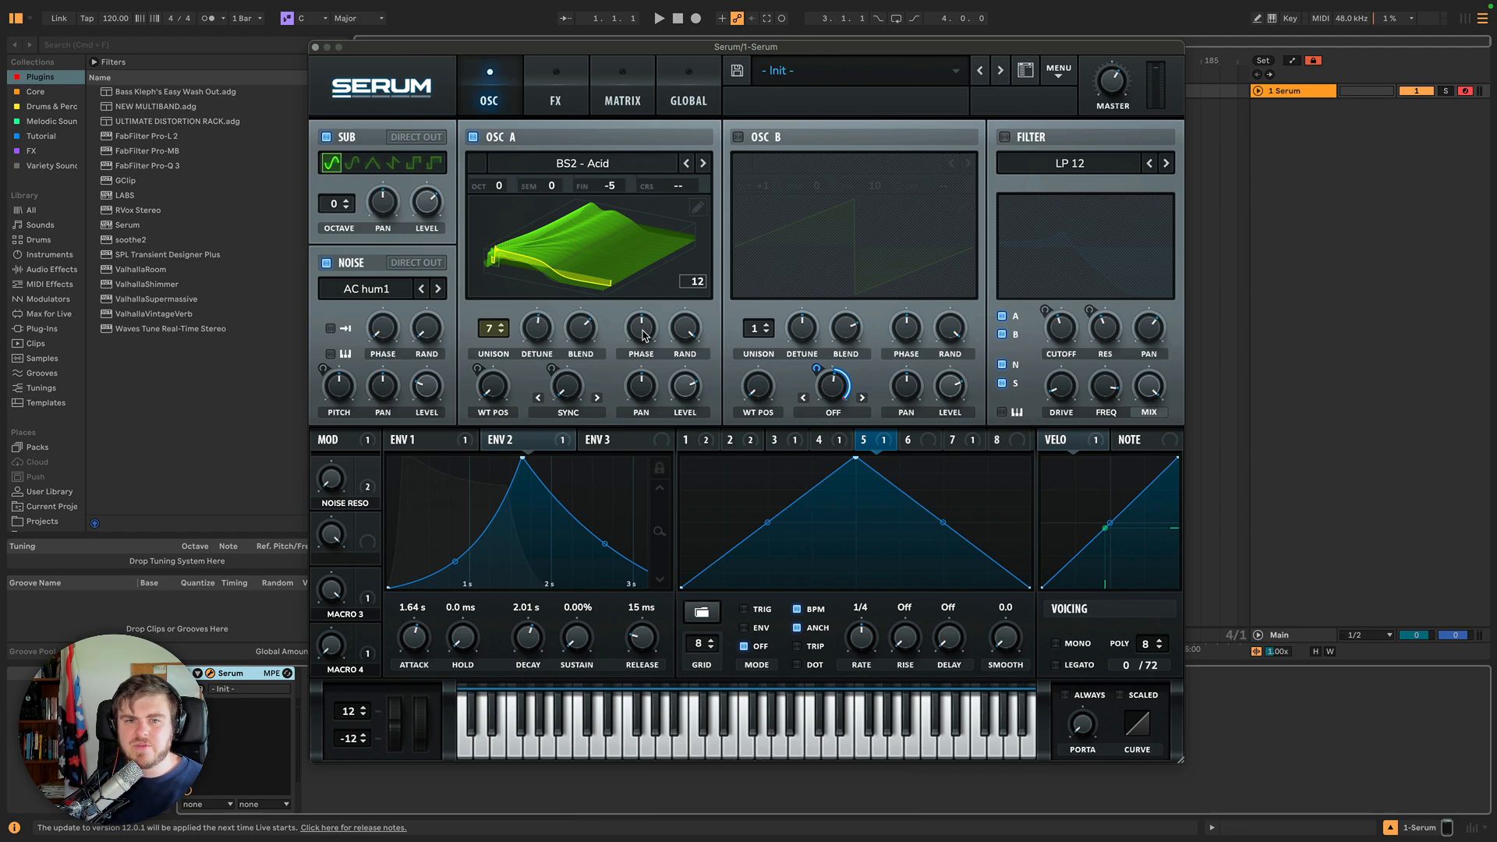
drag(646, 329, 644, 362)
super+click(645, 329)
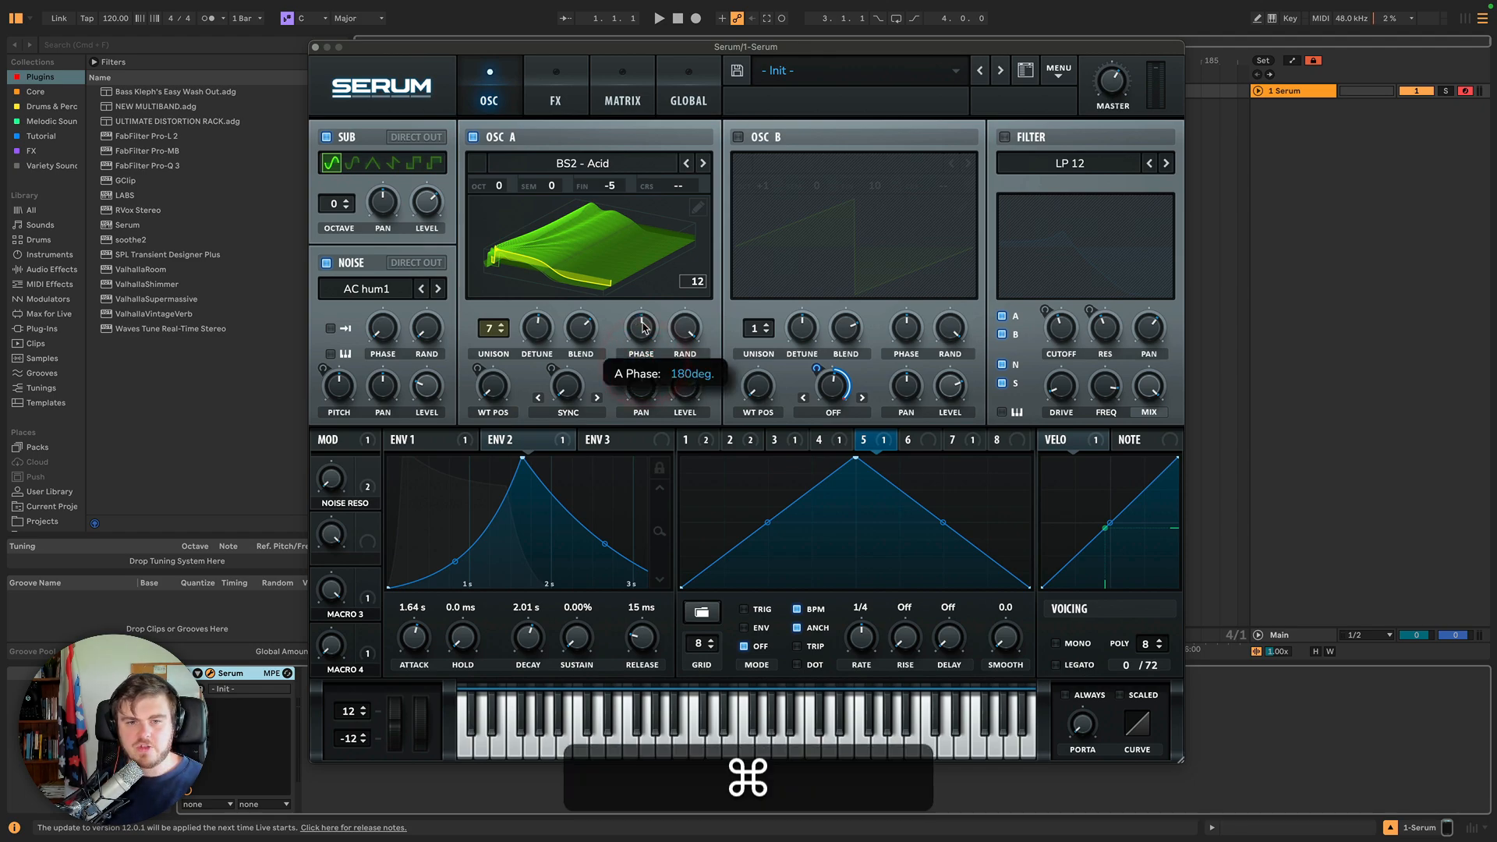
Open and close Oscillator A's wavetable editor.
click(688, 96)
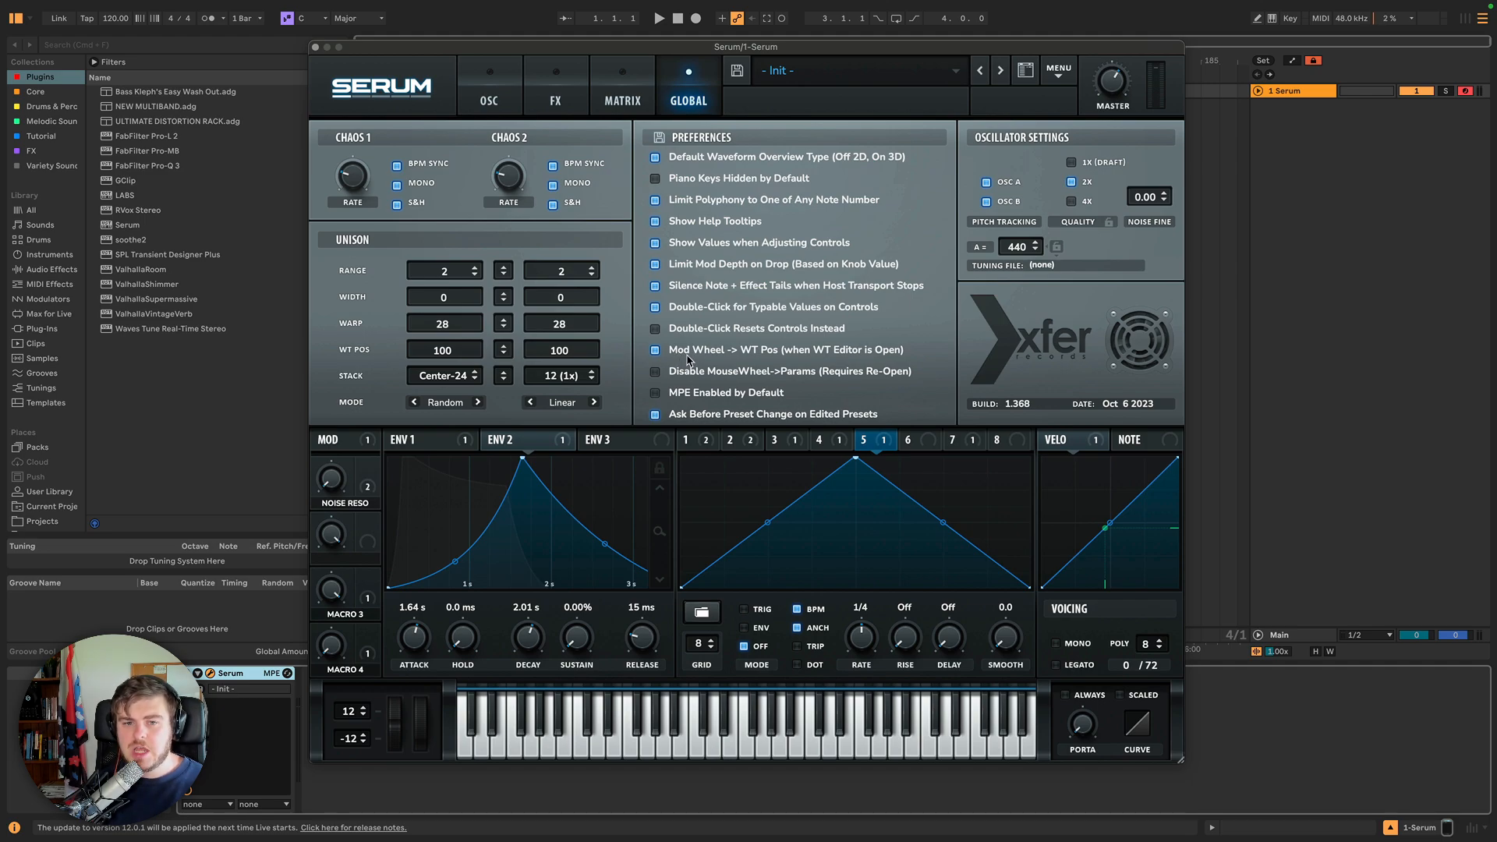
click(488, 104)
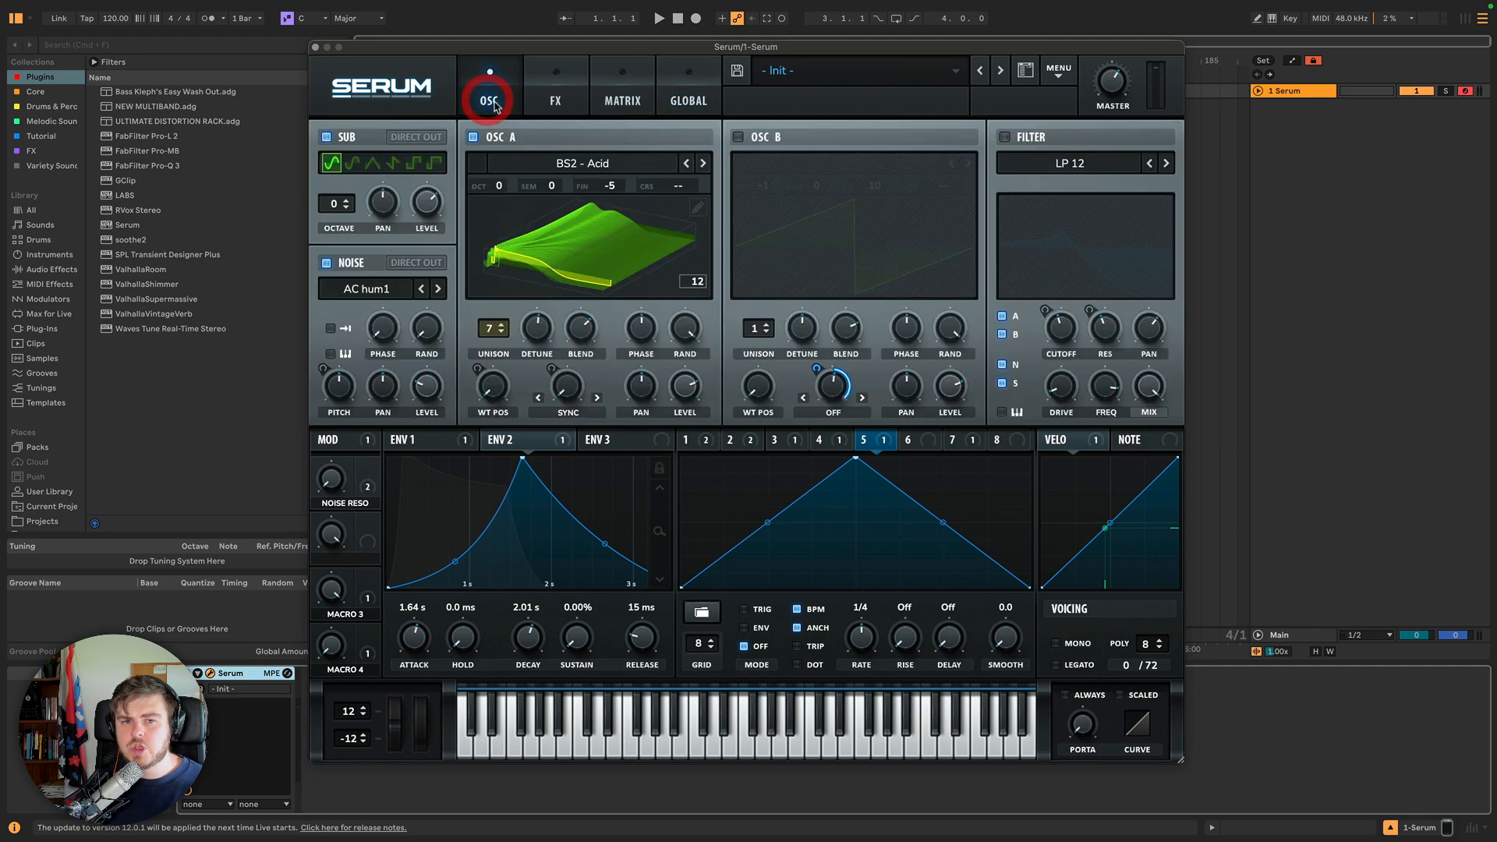
click(693, 209)
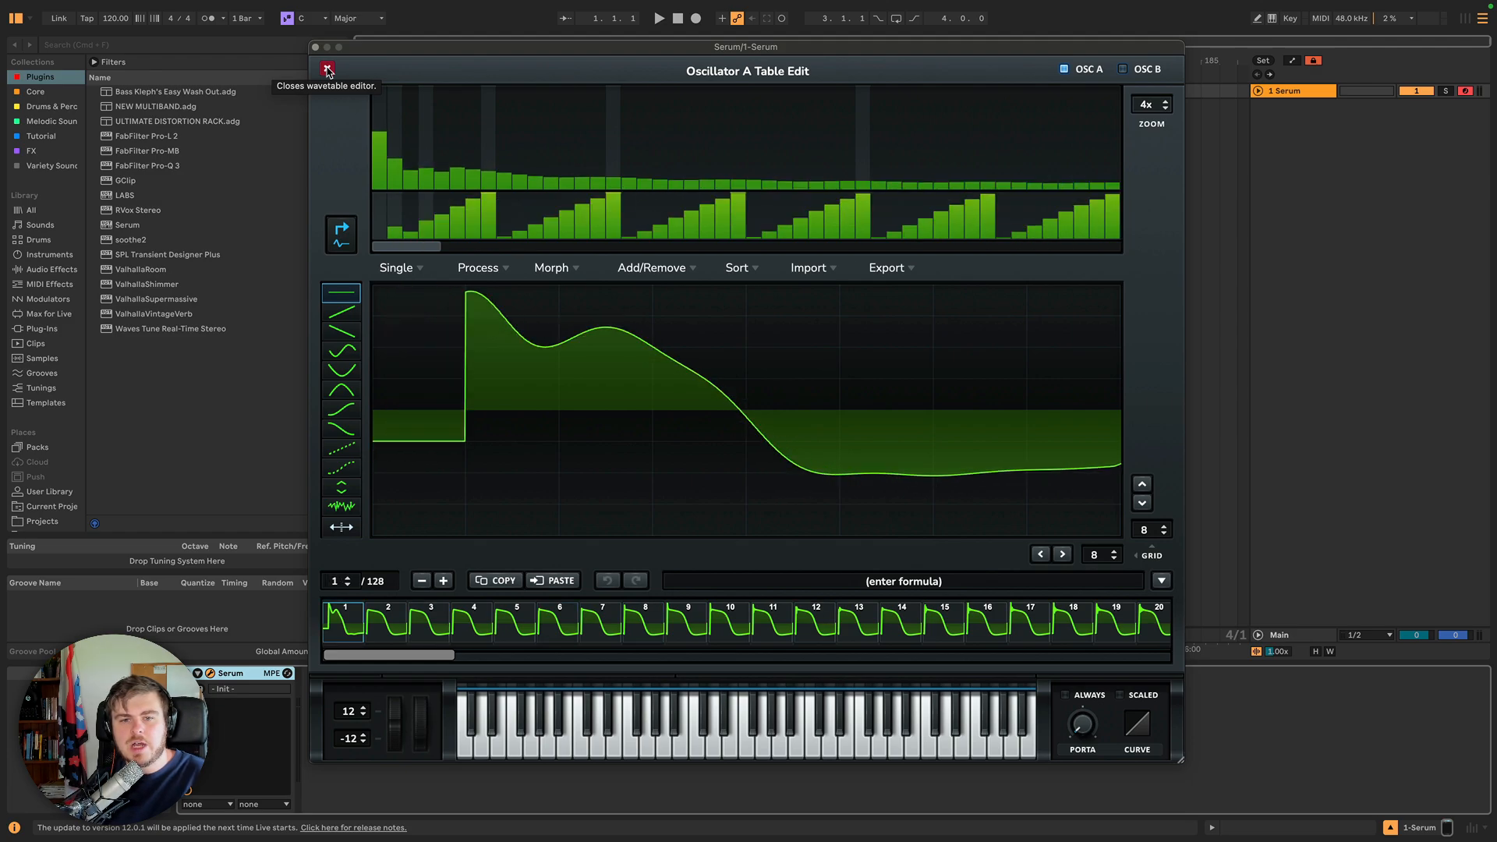
click(327, 71)
Display the help tooltip for Oscillator A's phase knob.
click(689, 87)
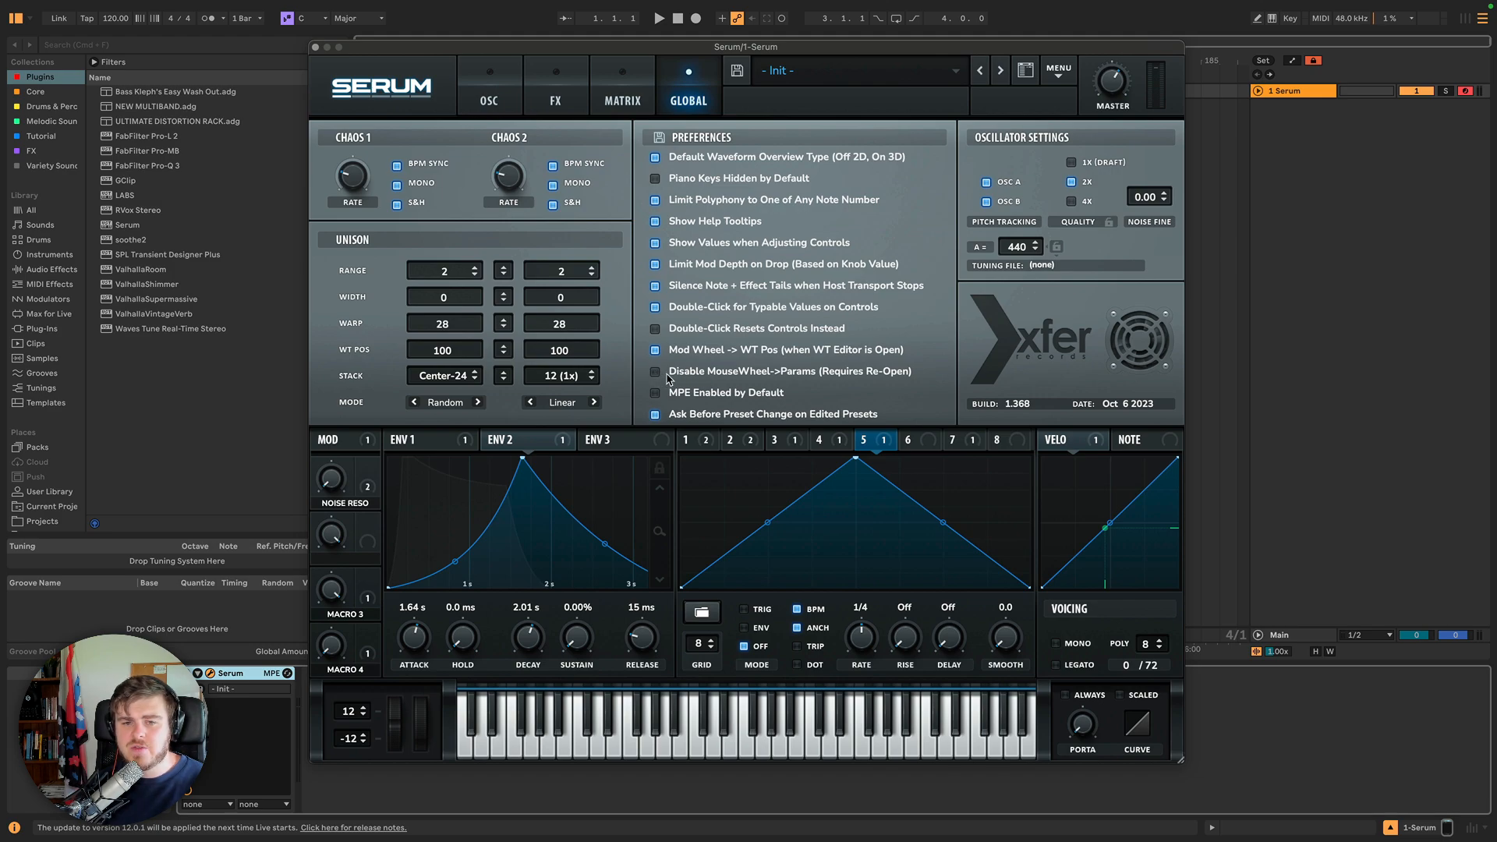
click(489, 92)
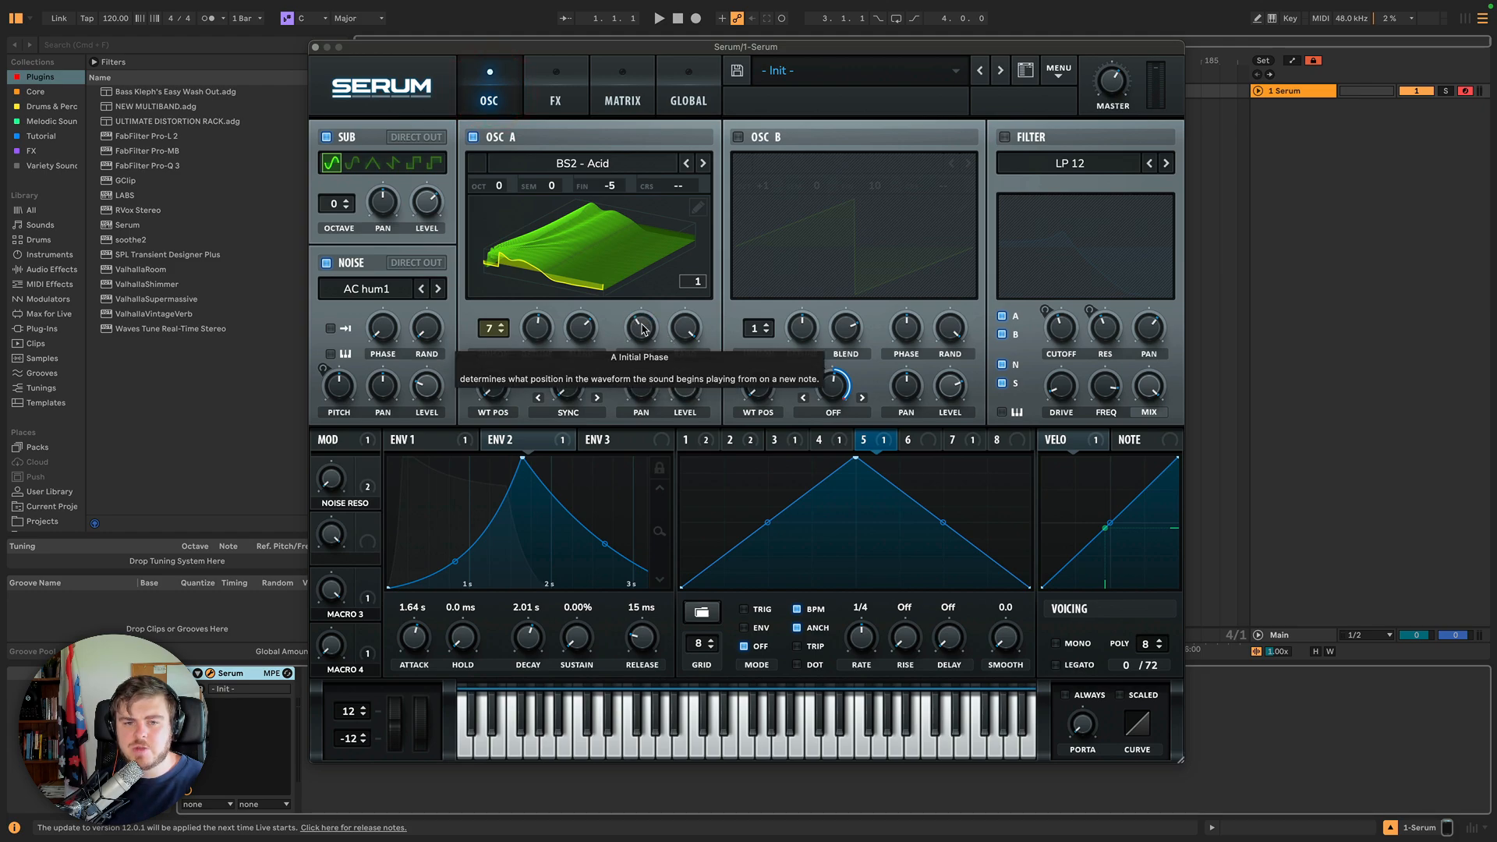
scroll(643, 330, down, 5)
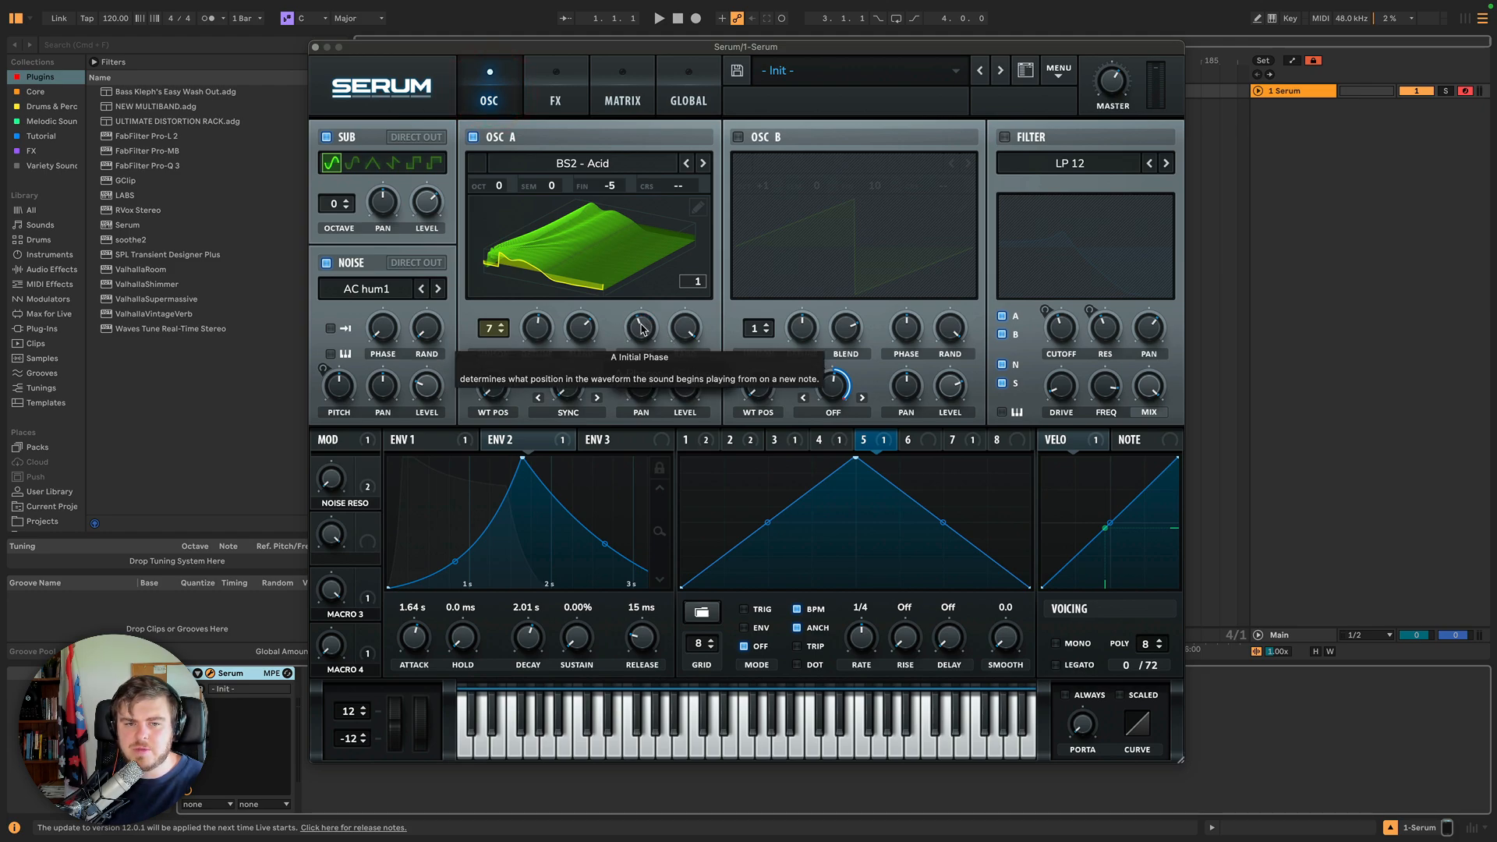
Toggle the MPE Enabled by Default preference in the Global settings.
click(688, 81)
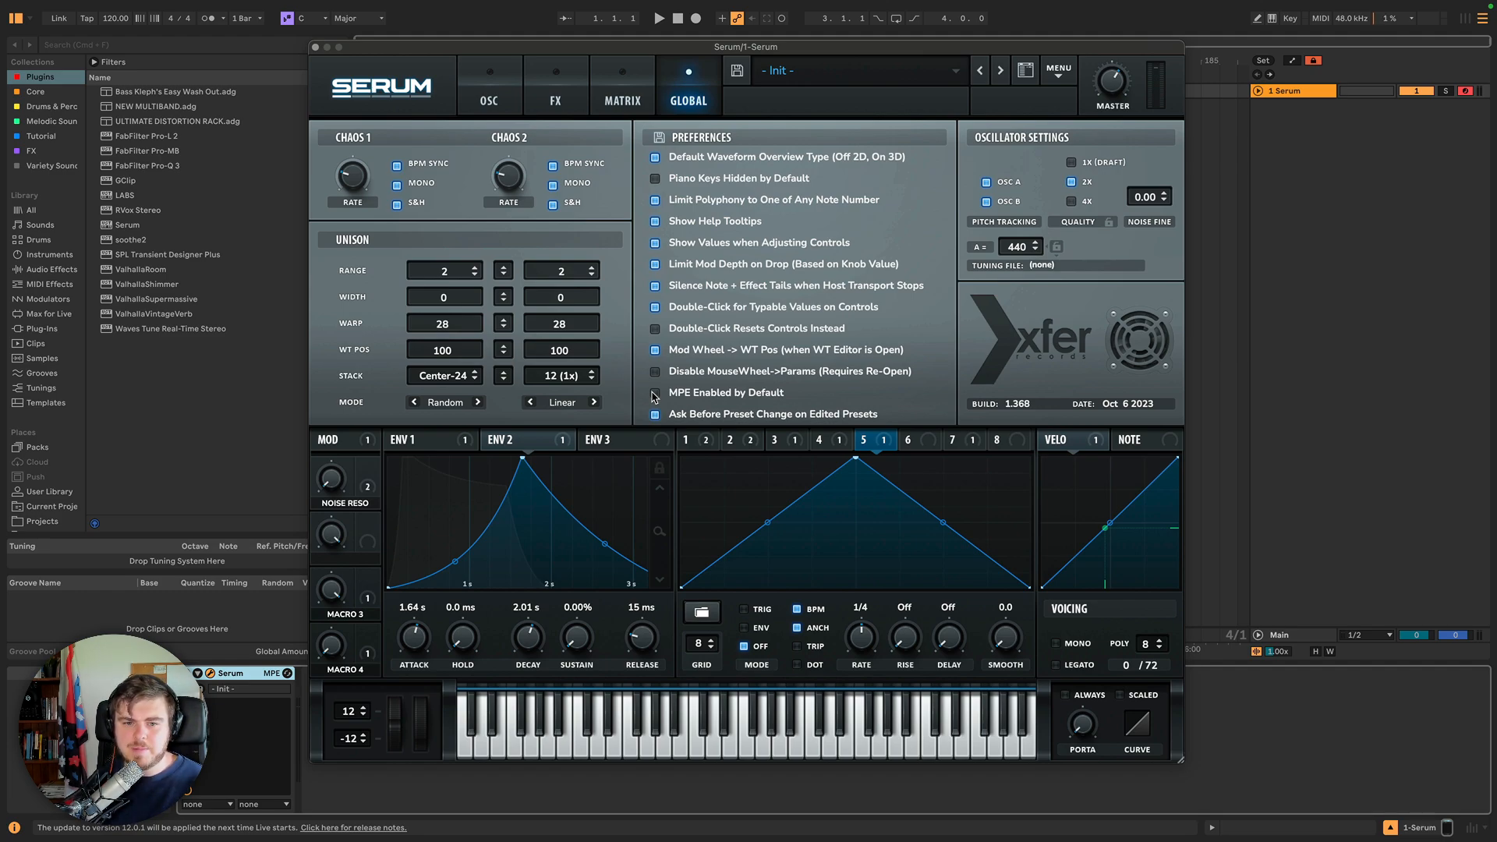
click(654, 394)
click(656, 396)
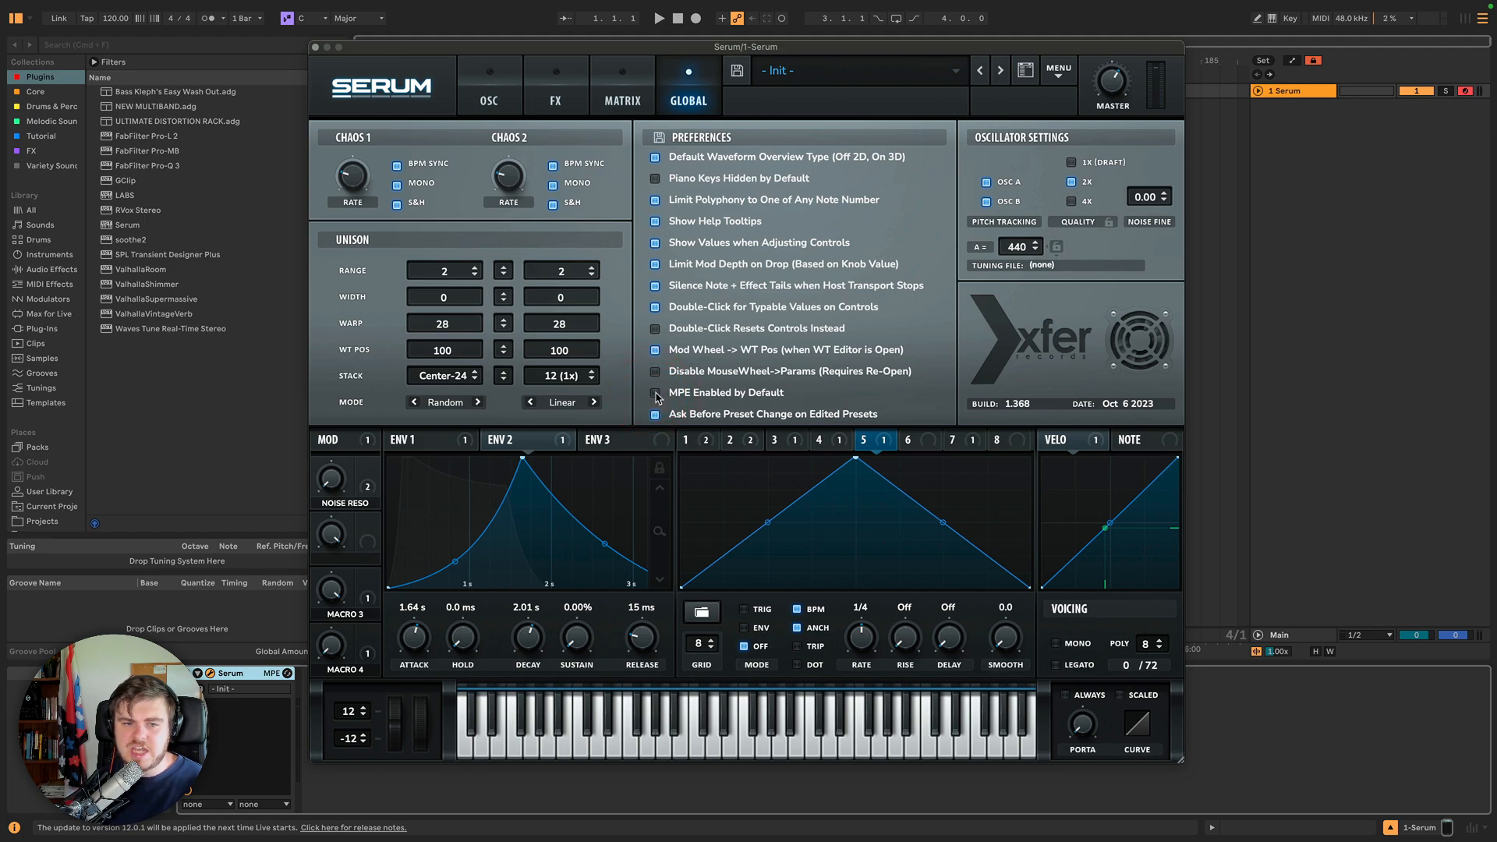
click(655, 395)
Review the MPE X, Y and Z sources in an empty matrix slot's source list, then toggle MPE Enabled by Default again.
click(622, 100)
click(352, 358)
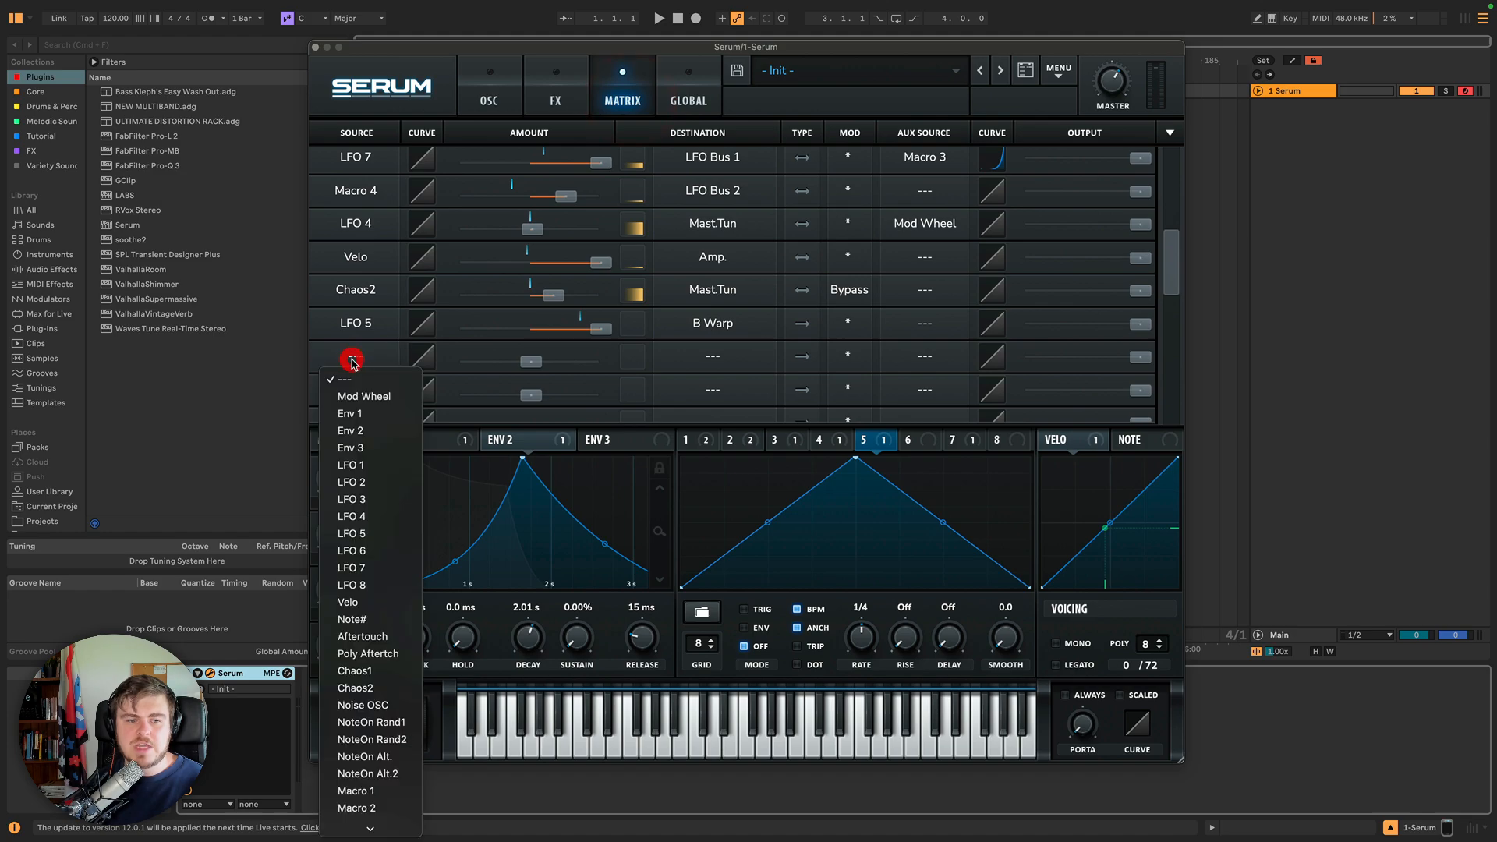
scroll(391, 721, down, 5)
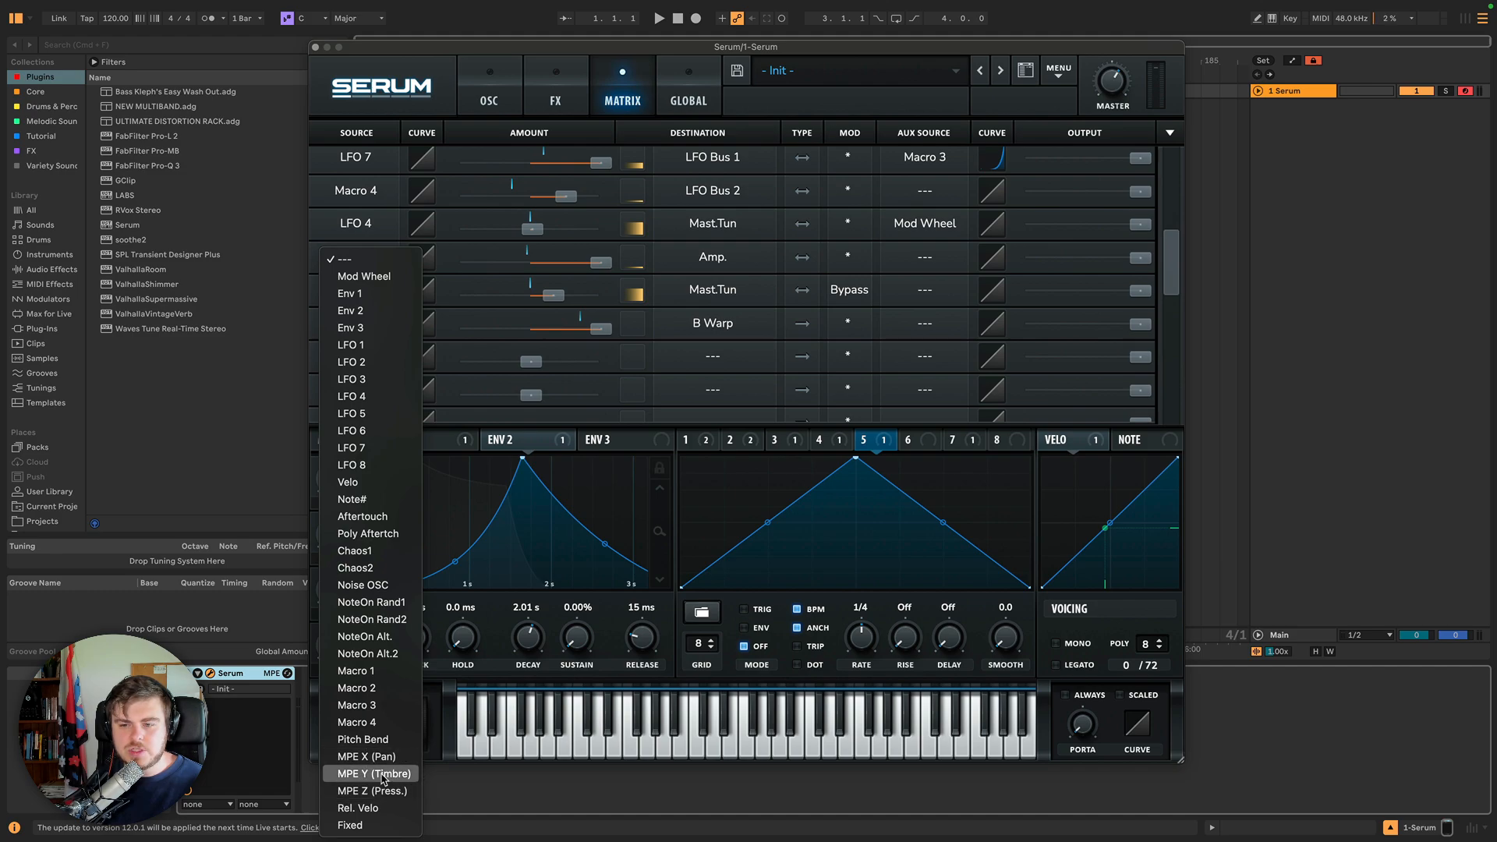
click(413, 101)
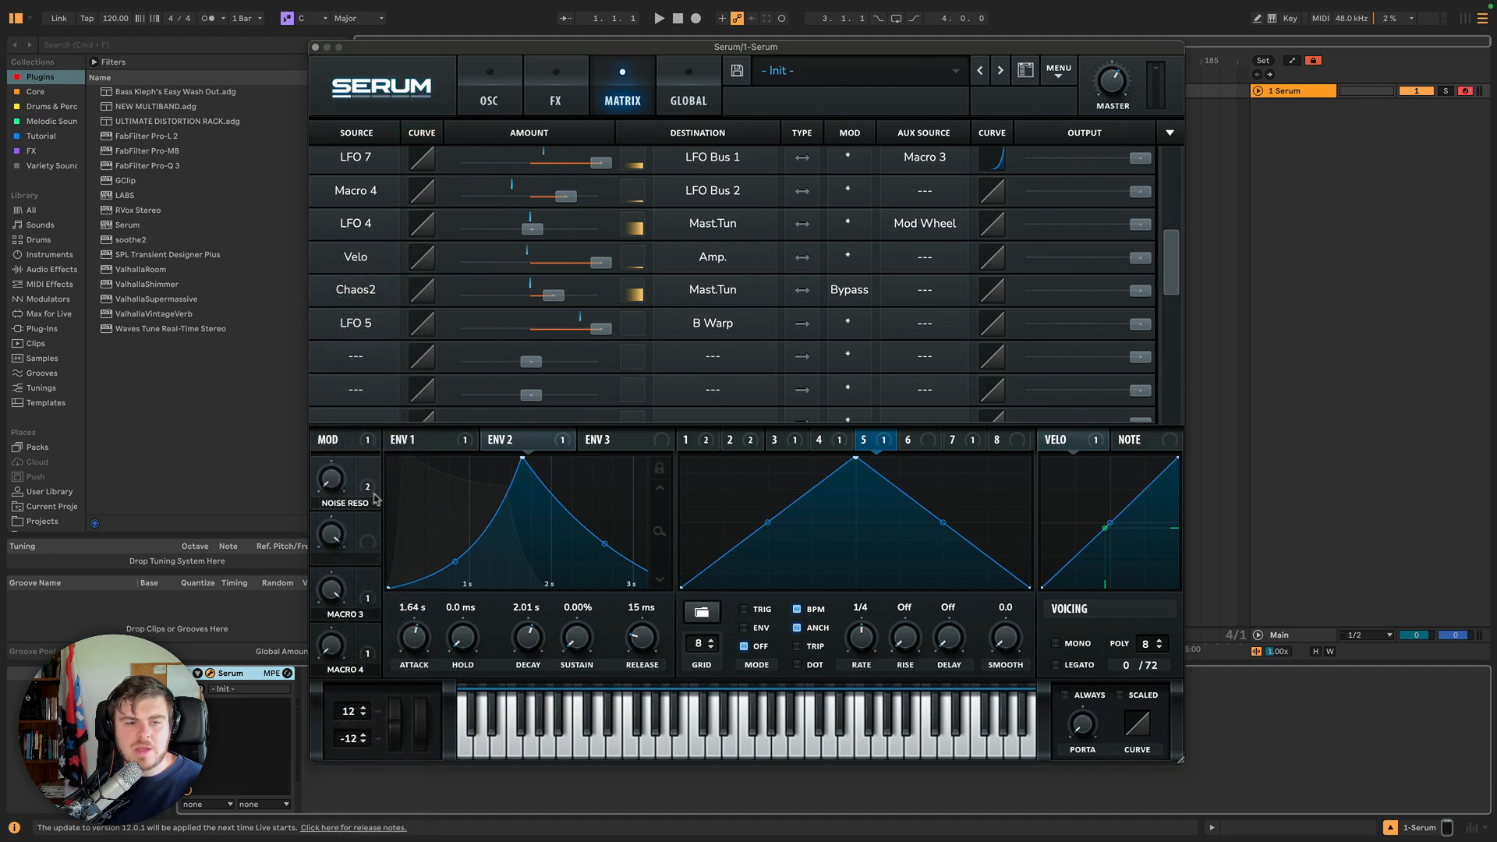
click(676, 101)
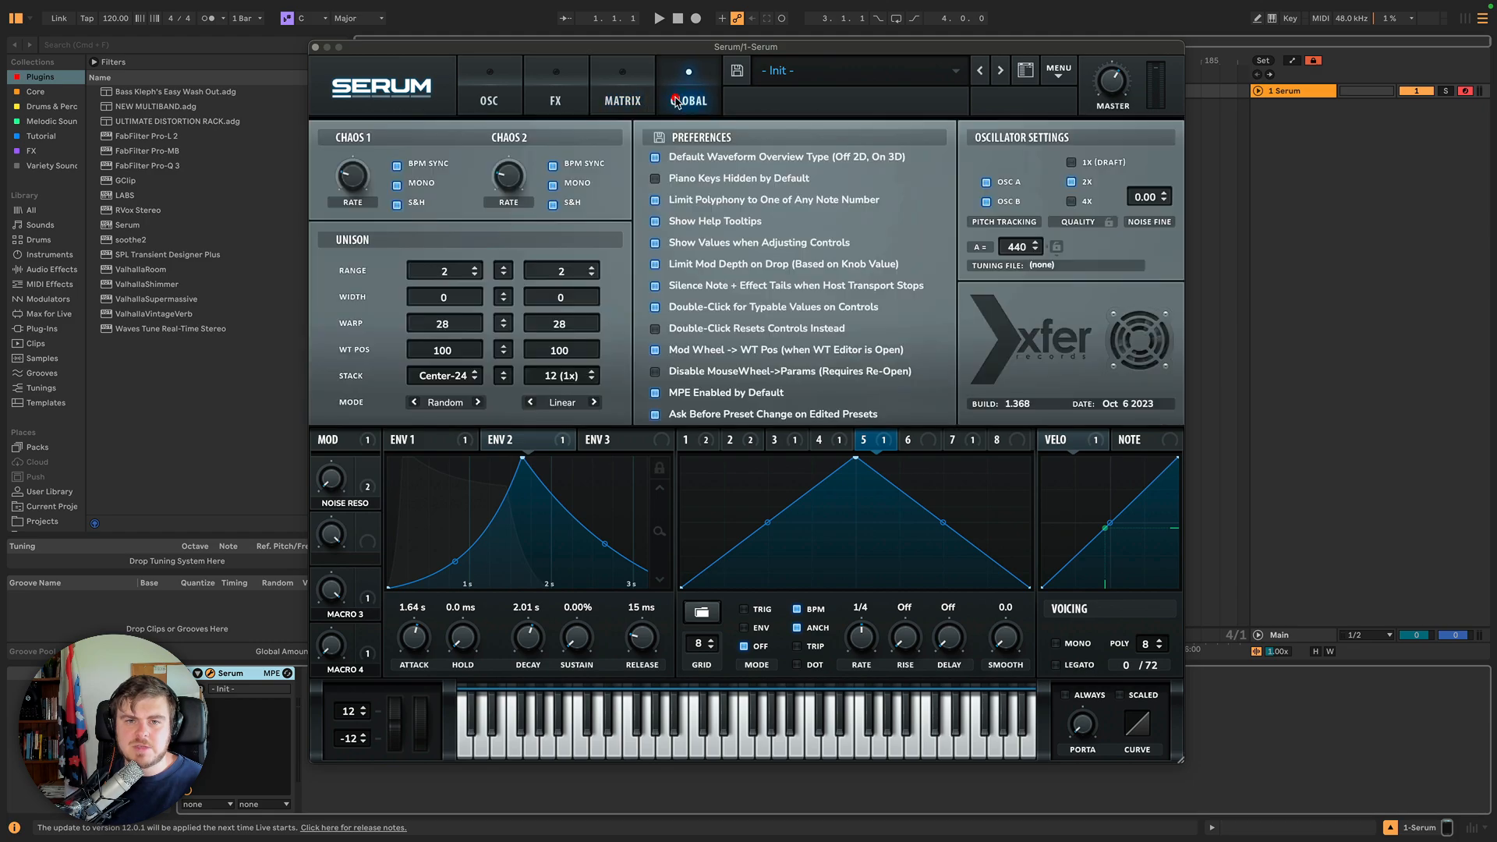
click(655, 394)
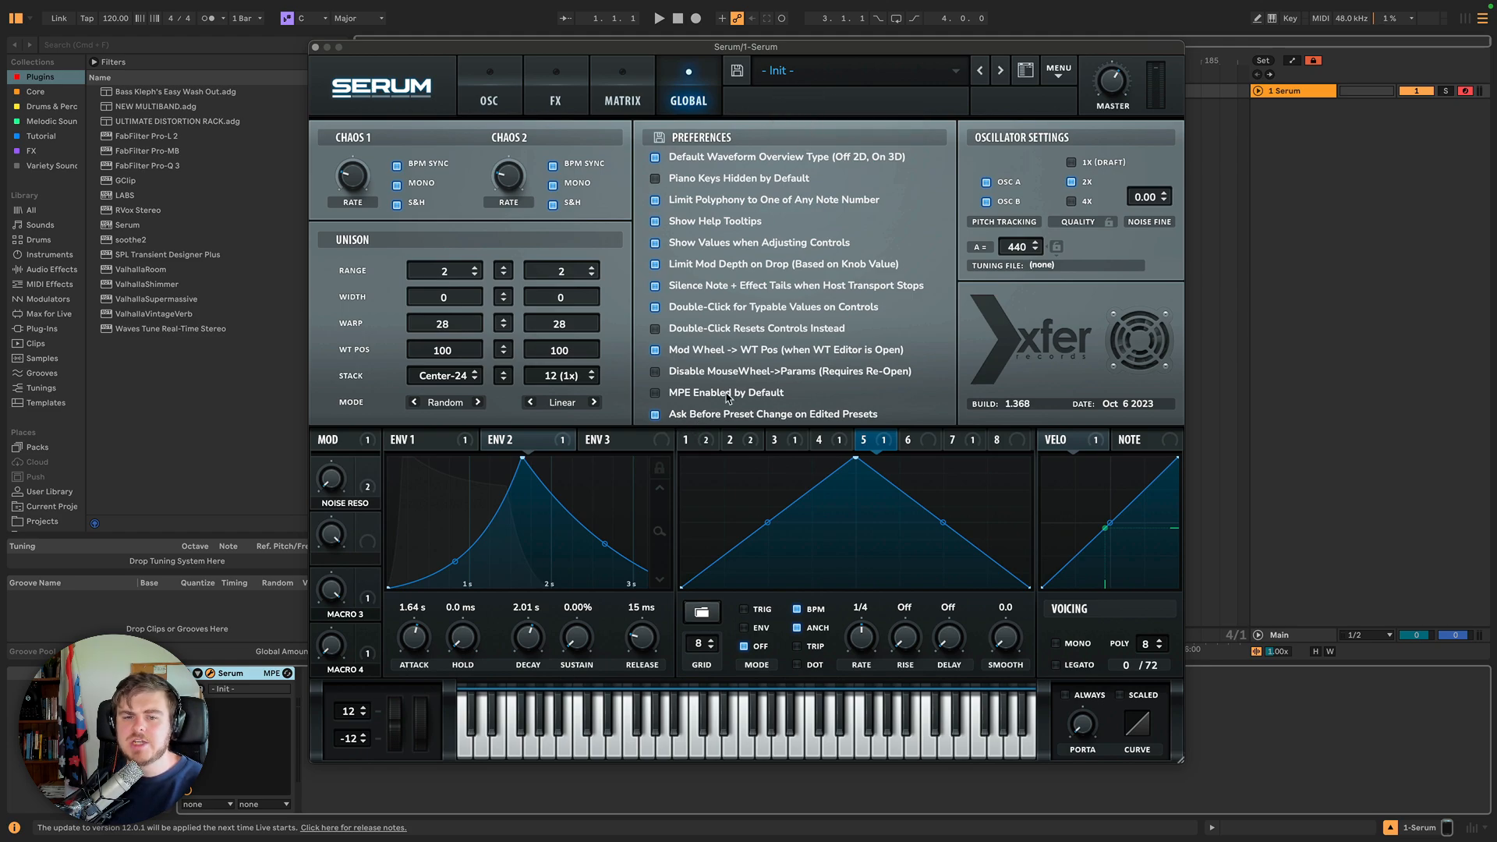
Try stepping to the next preset and cancel it, then toggle the oscillator quality lock on and off.
click(1003, 71)
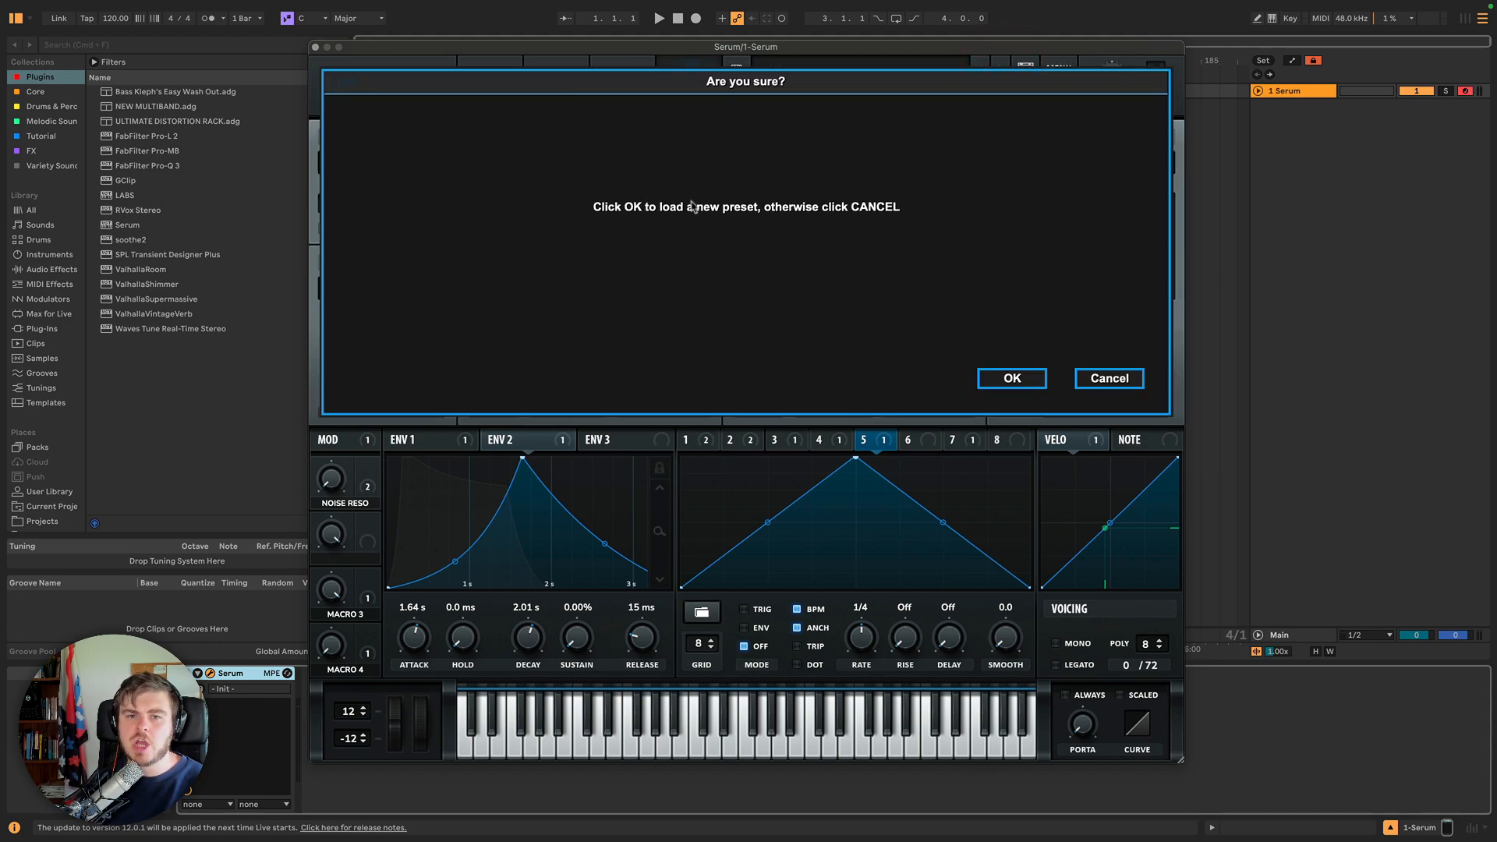
click(1109, 379)
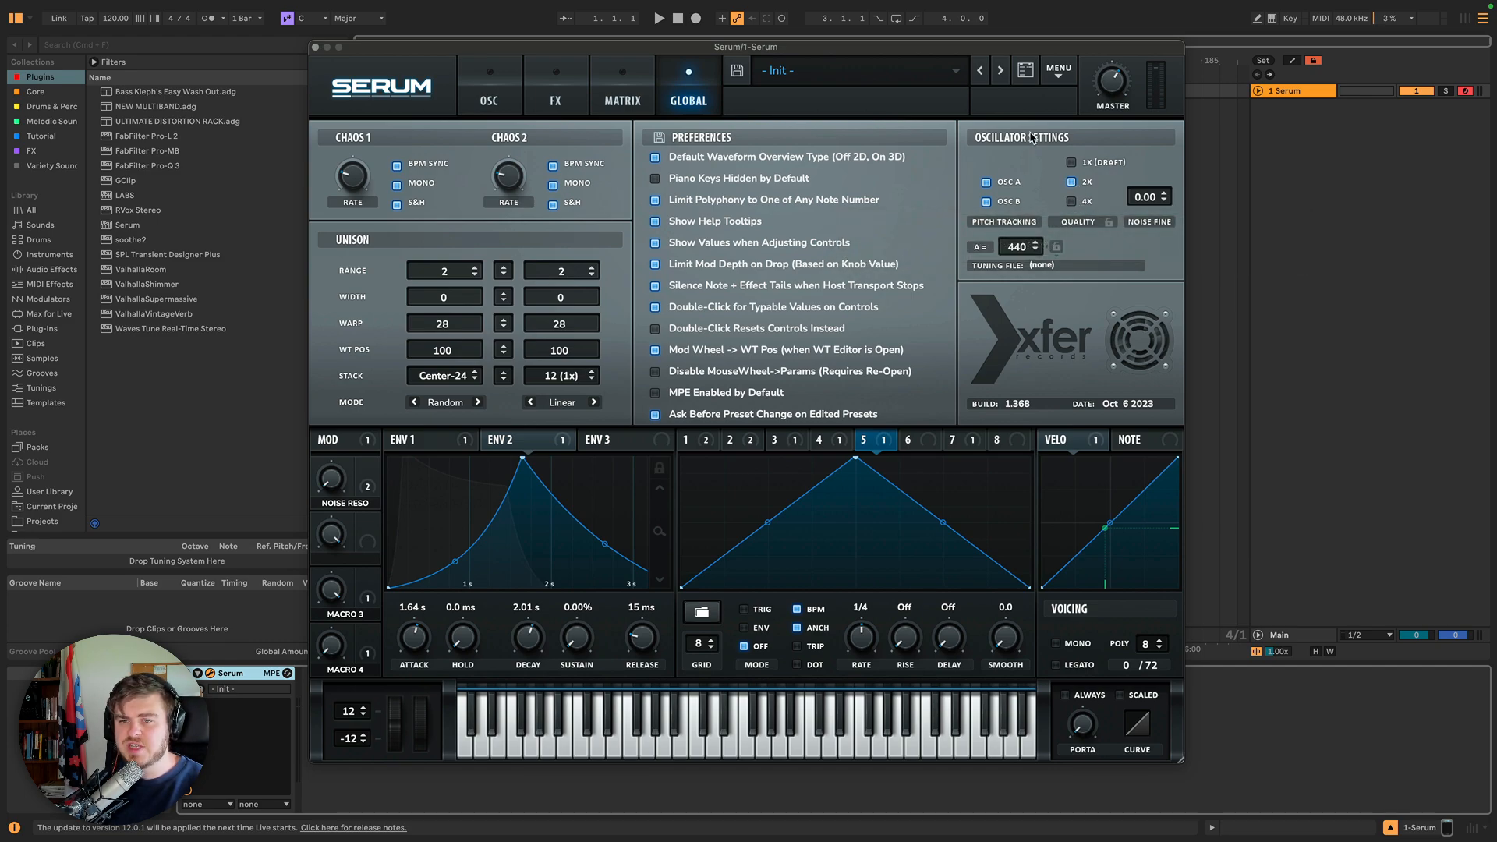
click(1110, 224)
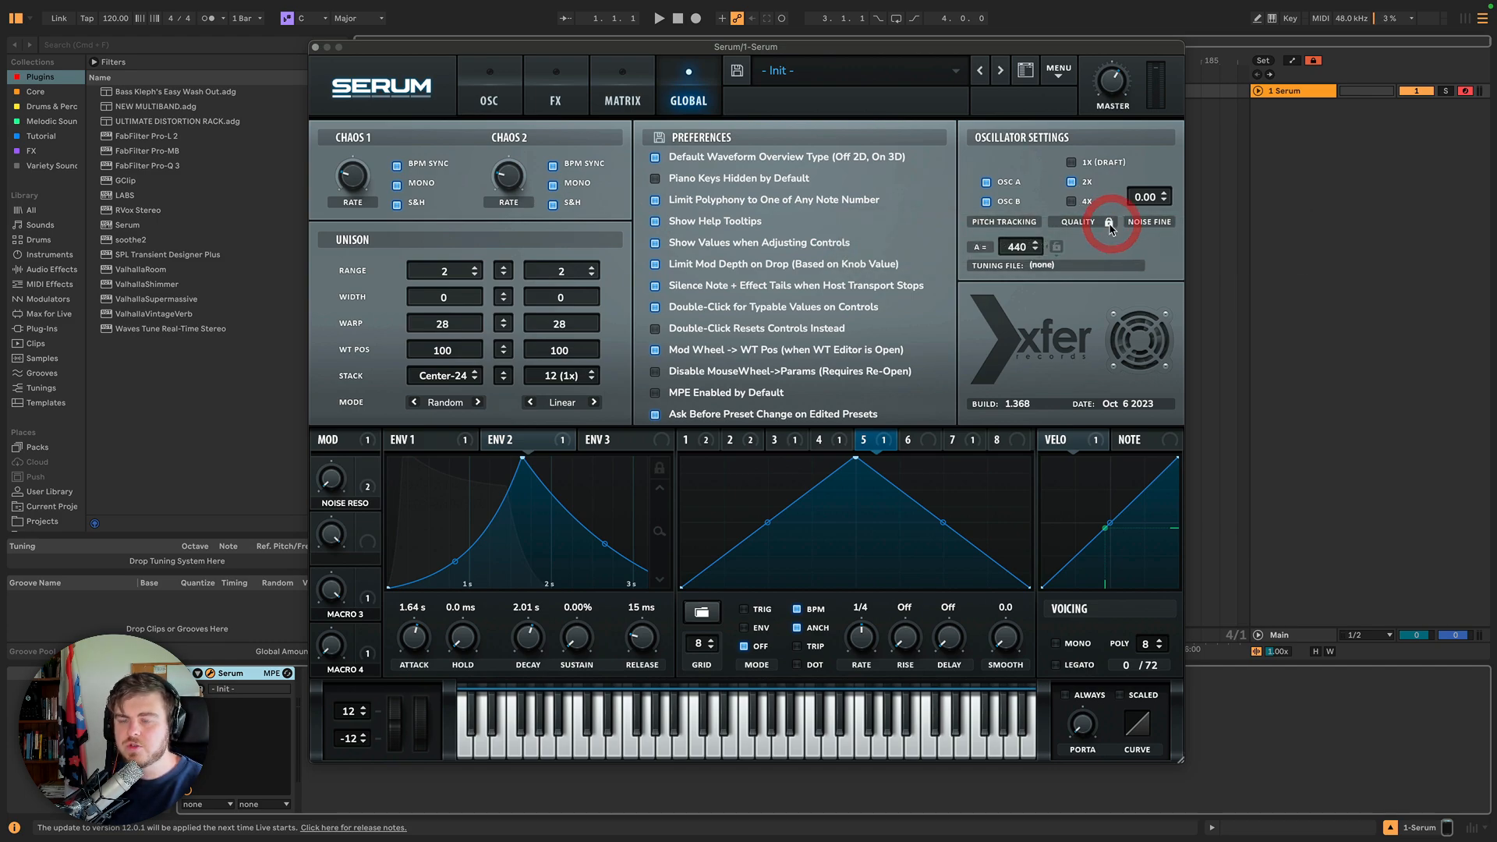
click(1109, 224)
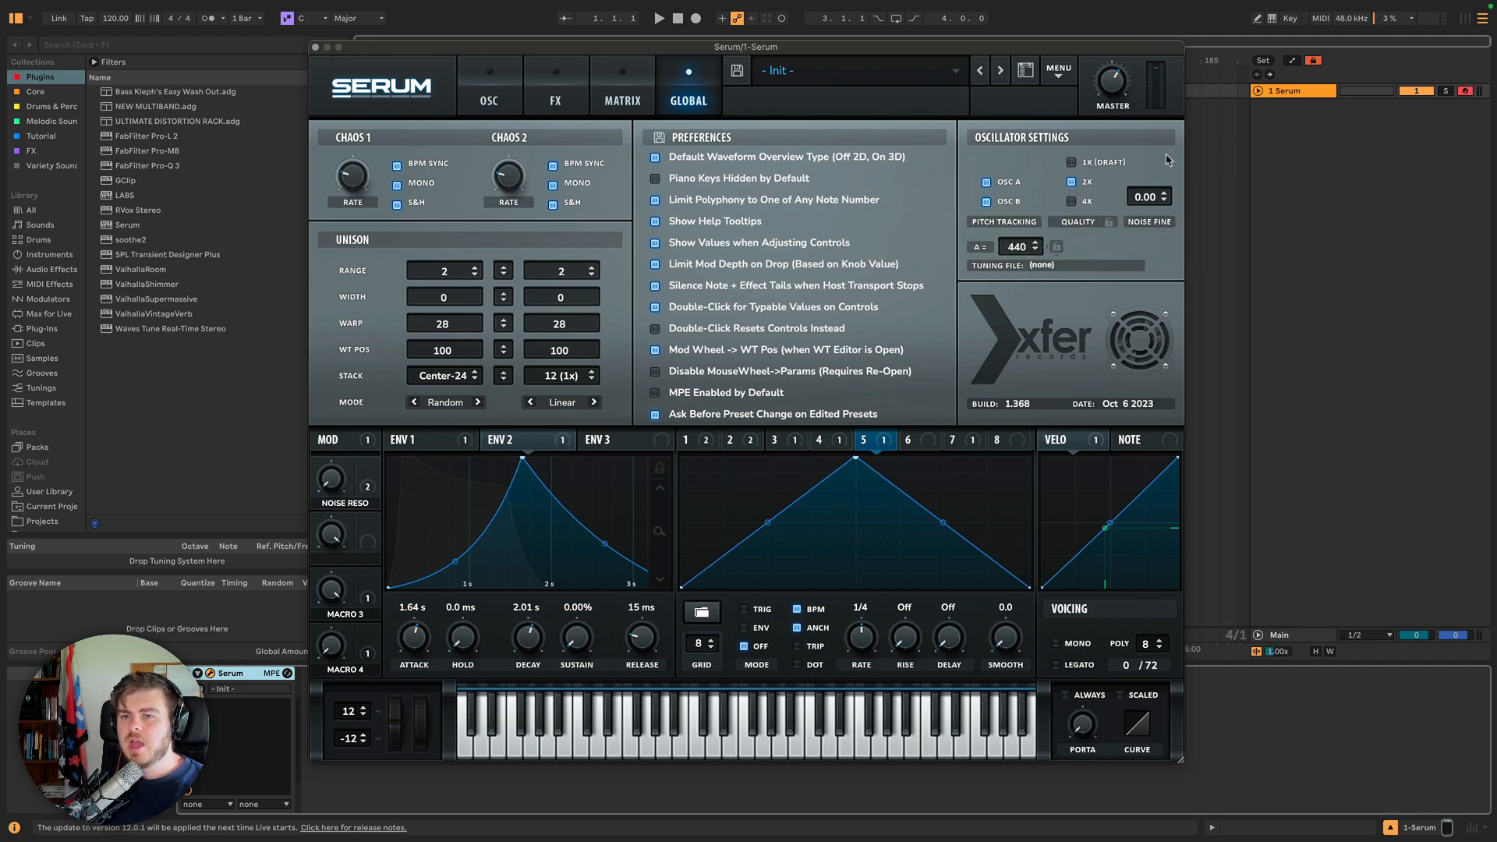
Examine the Noise OSC destinations in an empty matrix slot's destination menu.
click(501, 89)
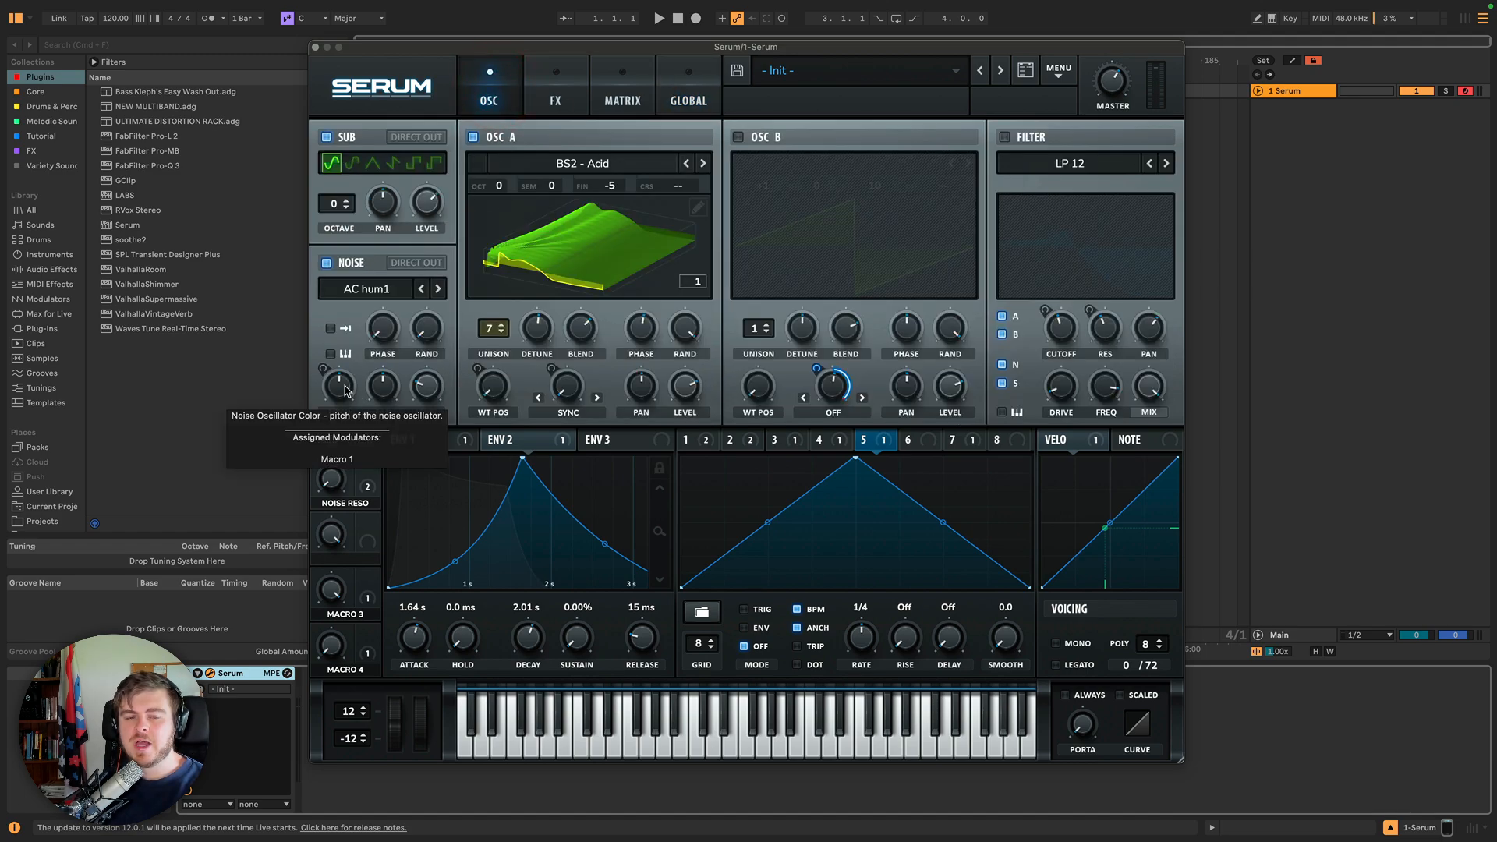
click(601, 80)
click(361, 357)
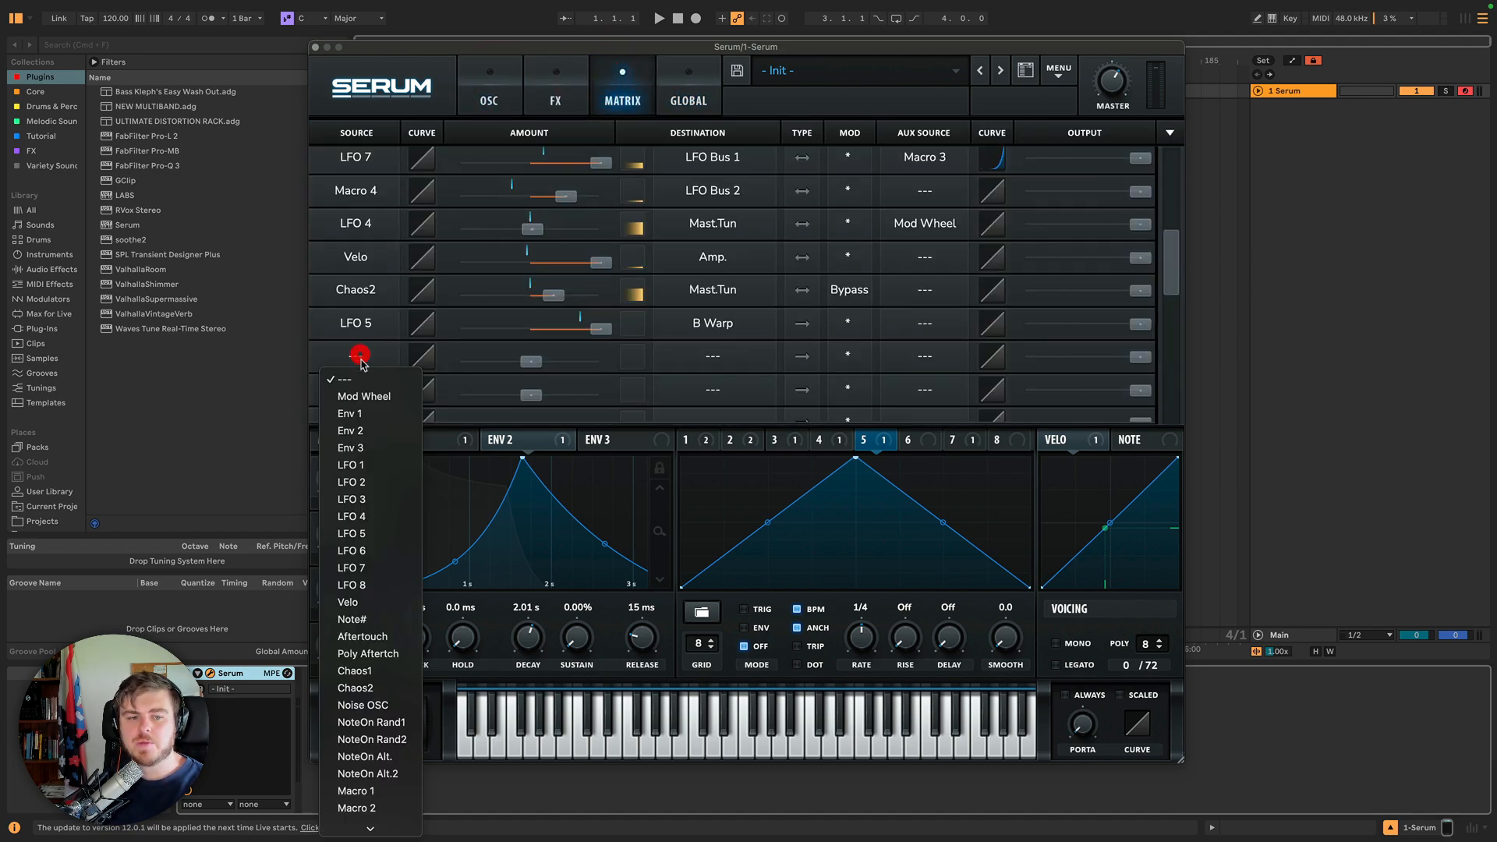
click(715, 351)
click(716, 351)
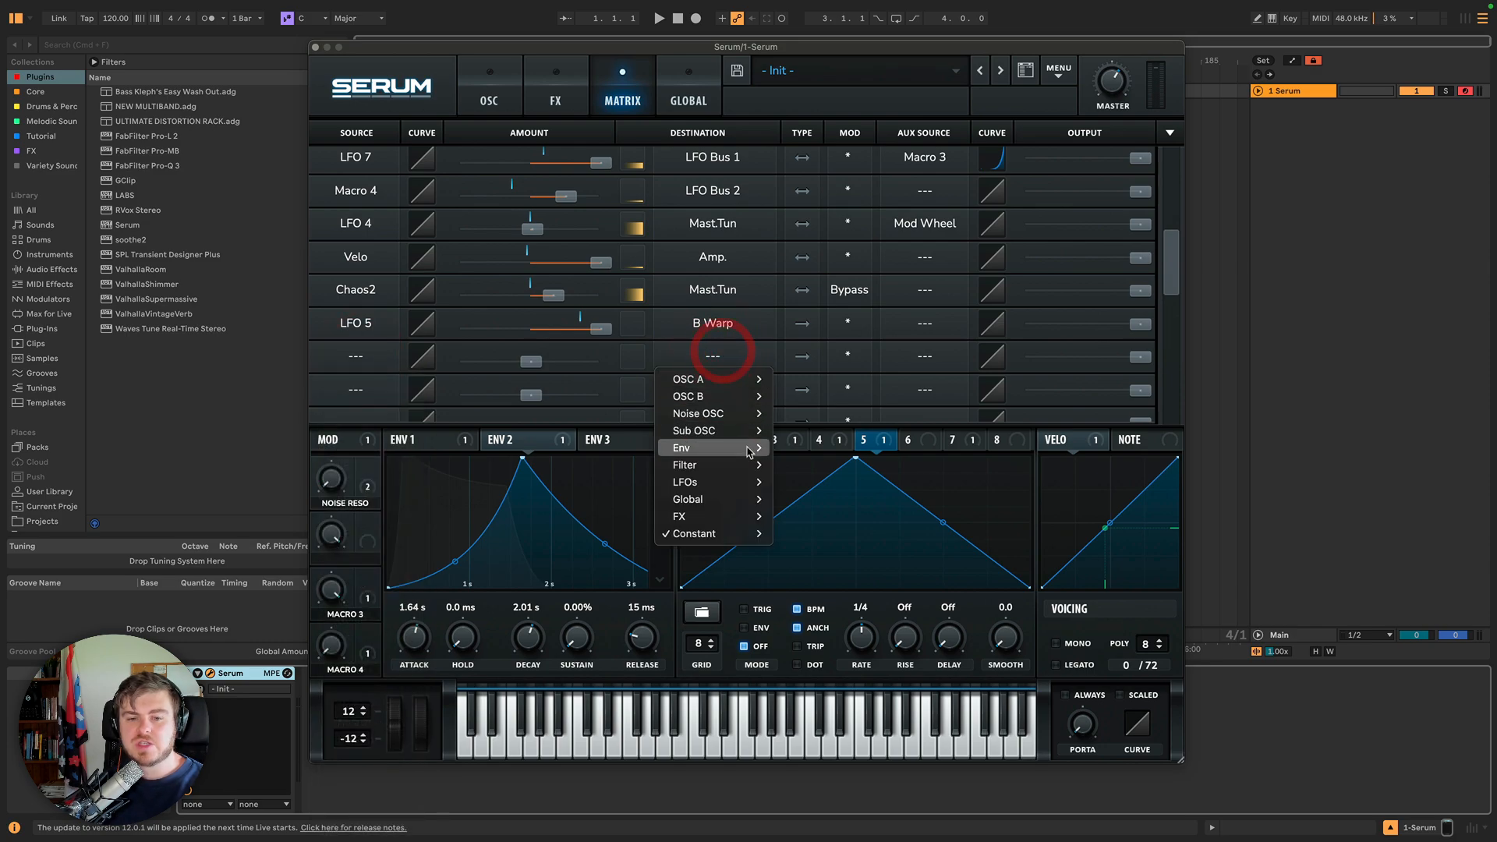
mouse_move(736, 419)
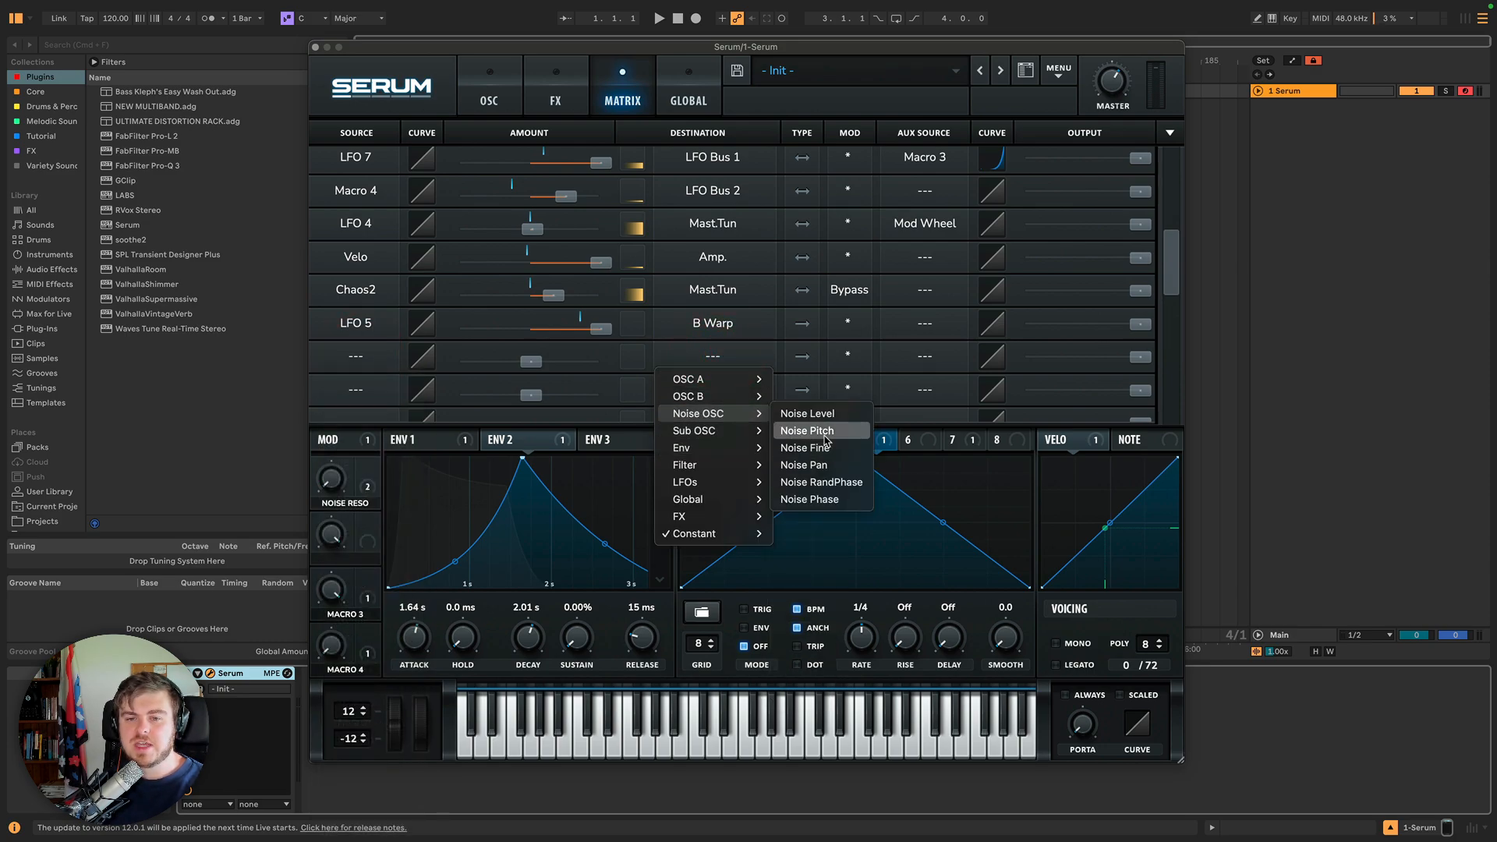
click(683, 117)
Open and cancel the tuning file browser in the Global oscillator settings.
click(687, 95)
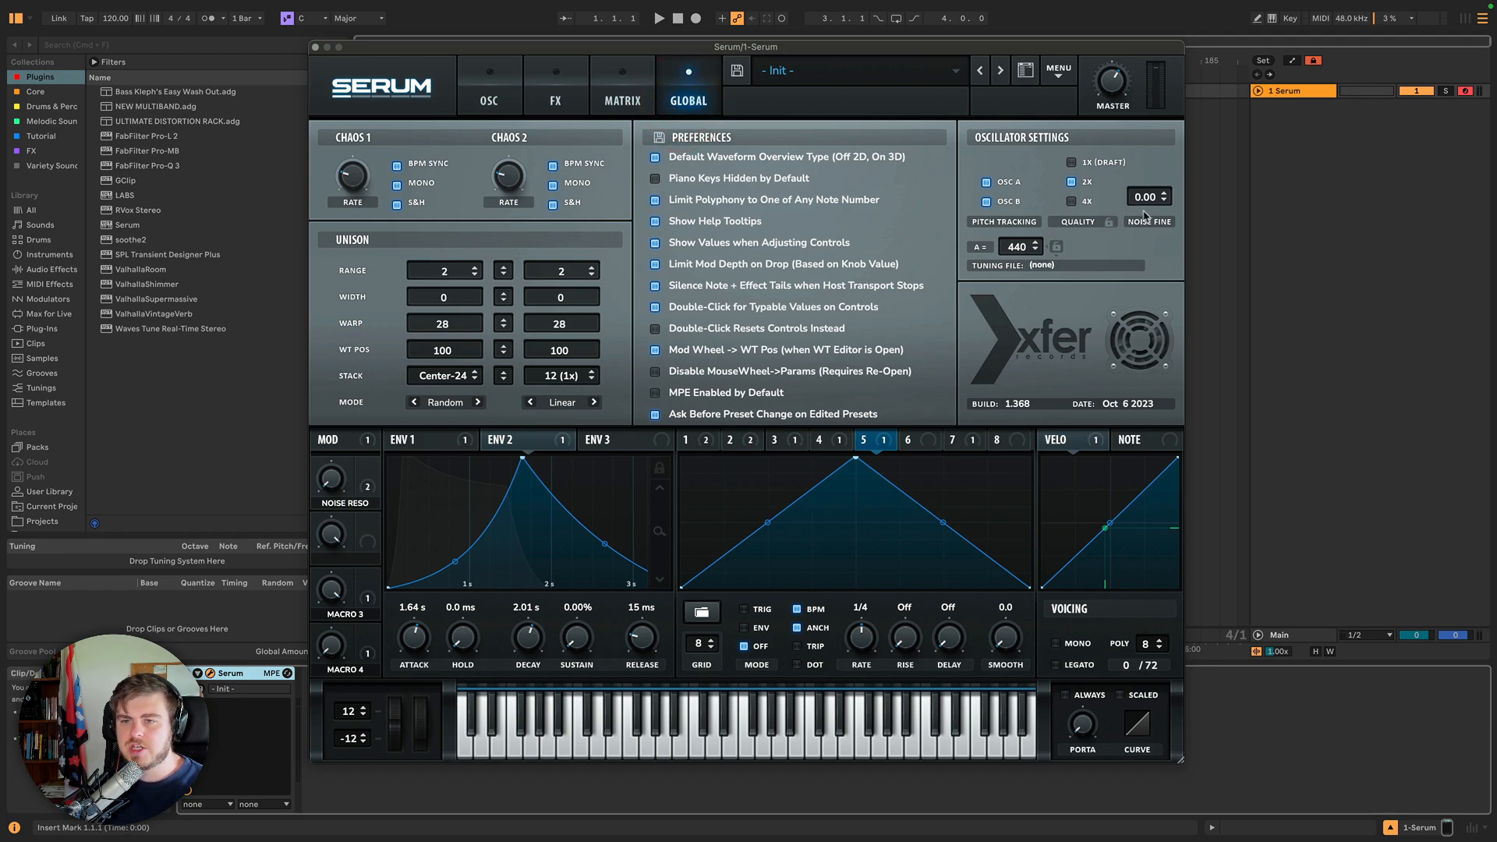
click(490, 97)
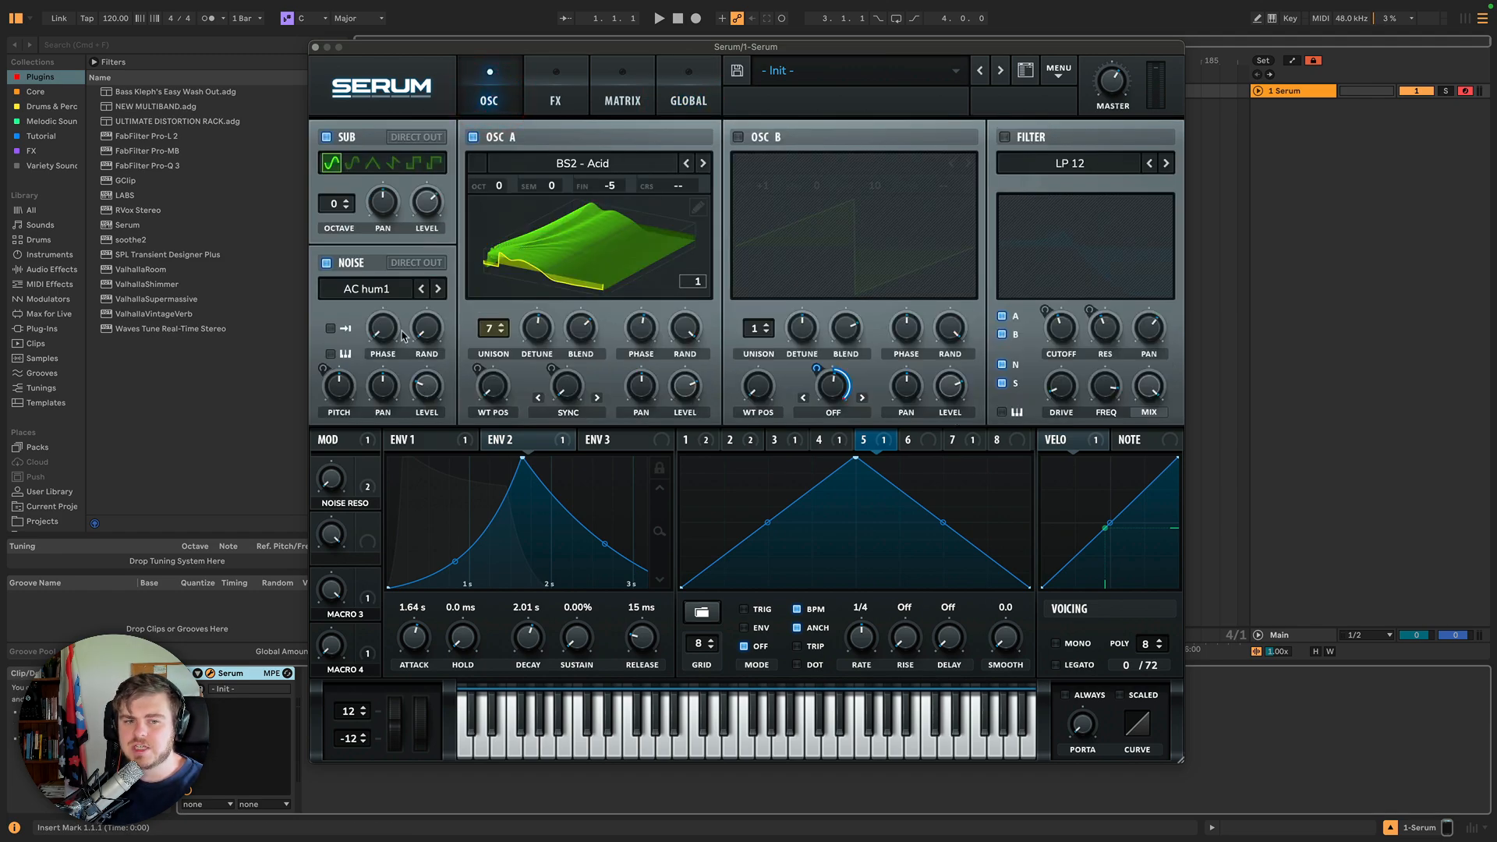
click(689, 98)
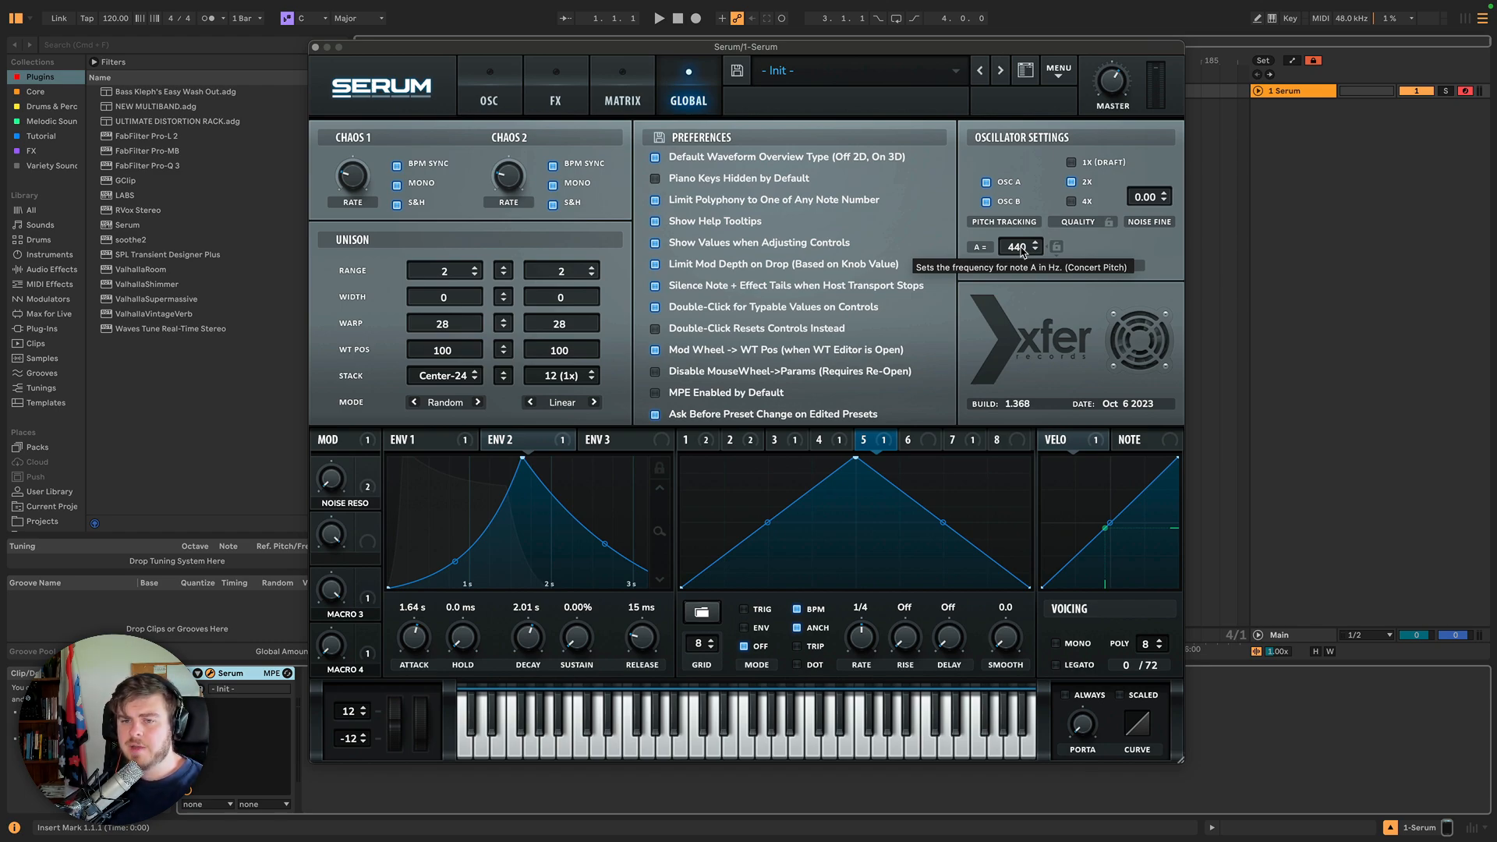
click(1043, 265)
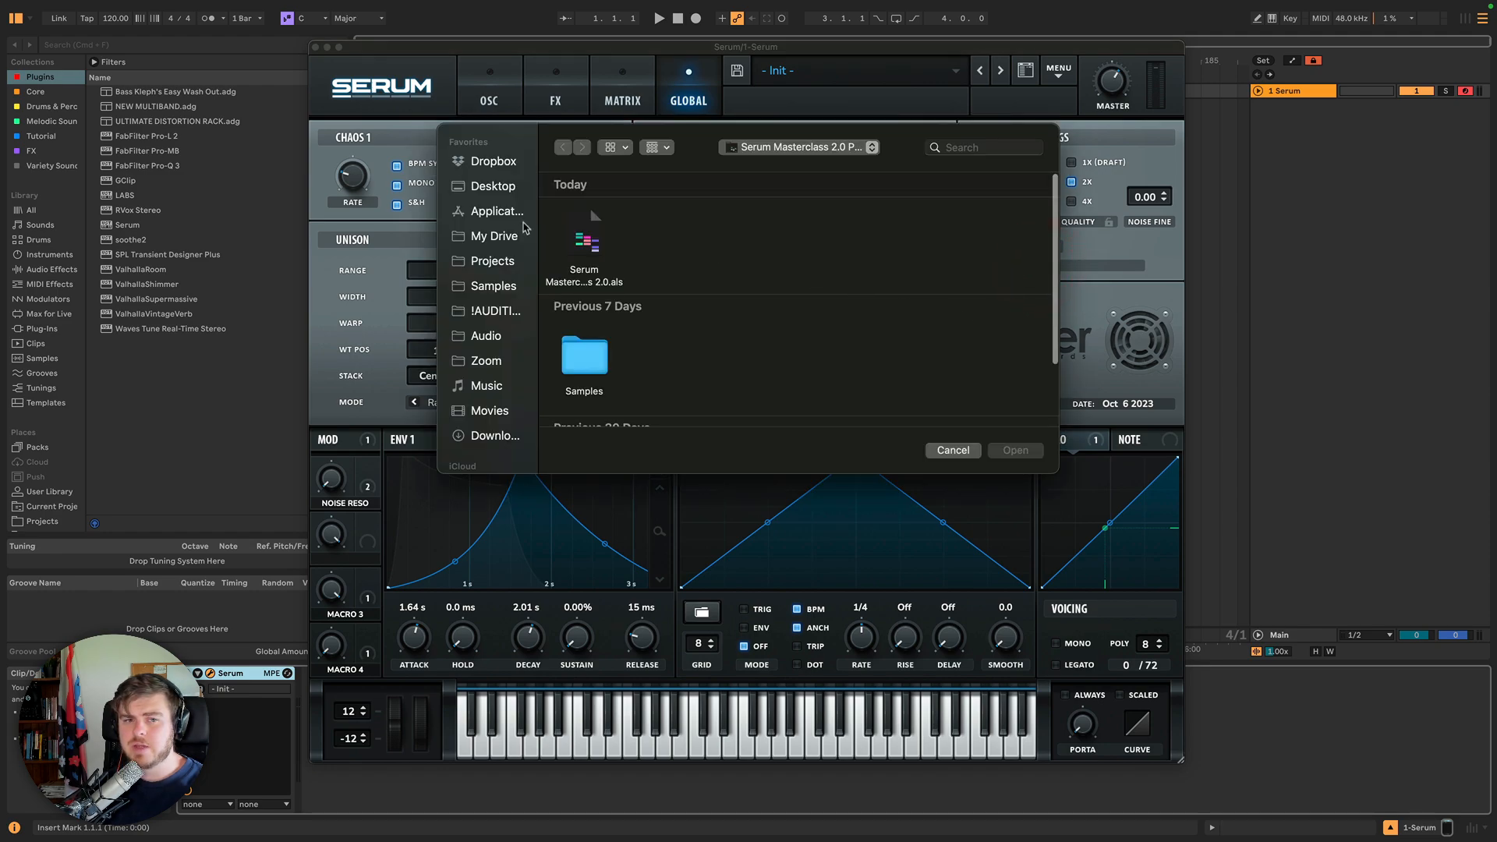
click(970, 452)
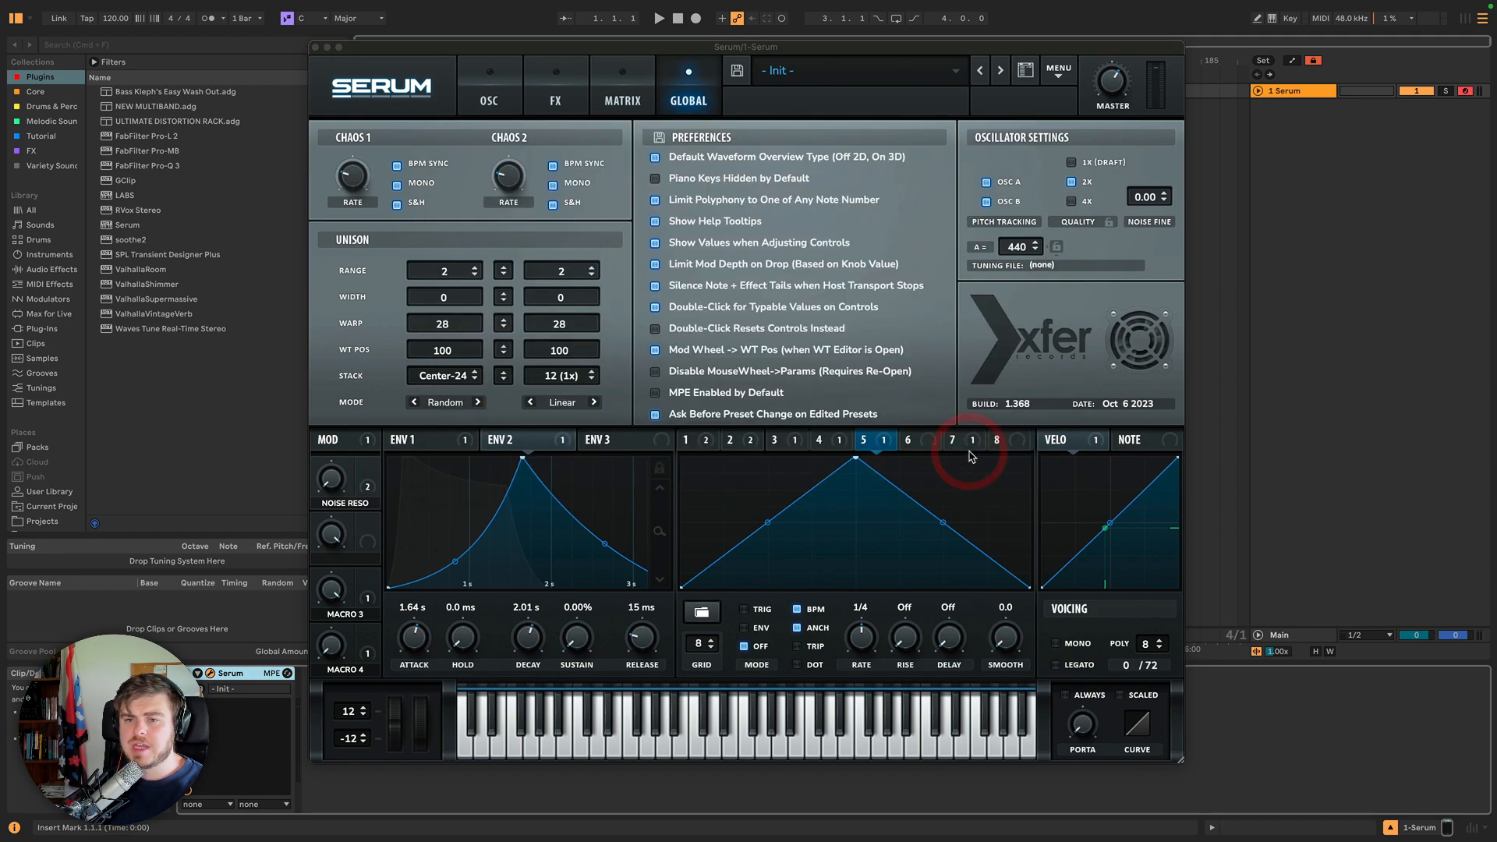
click(1042, 273)
click(932, 446)
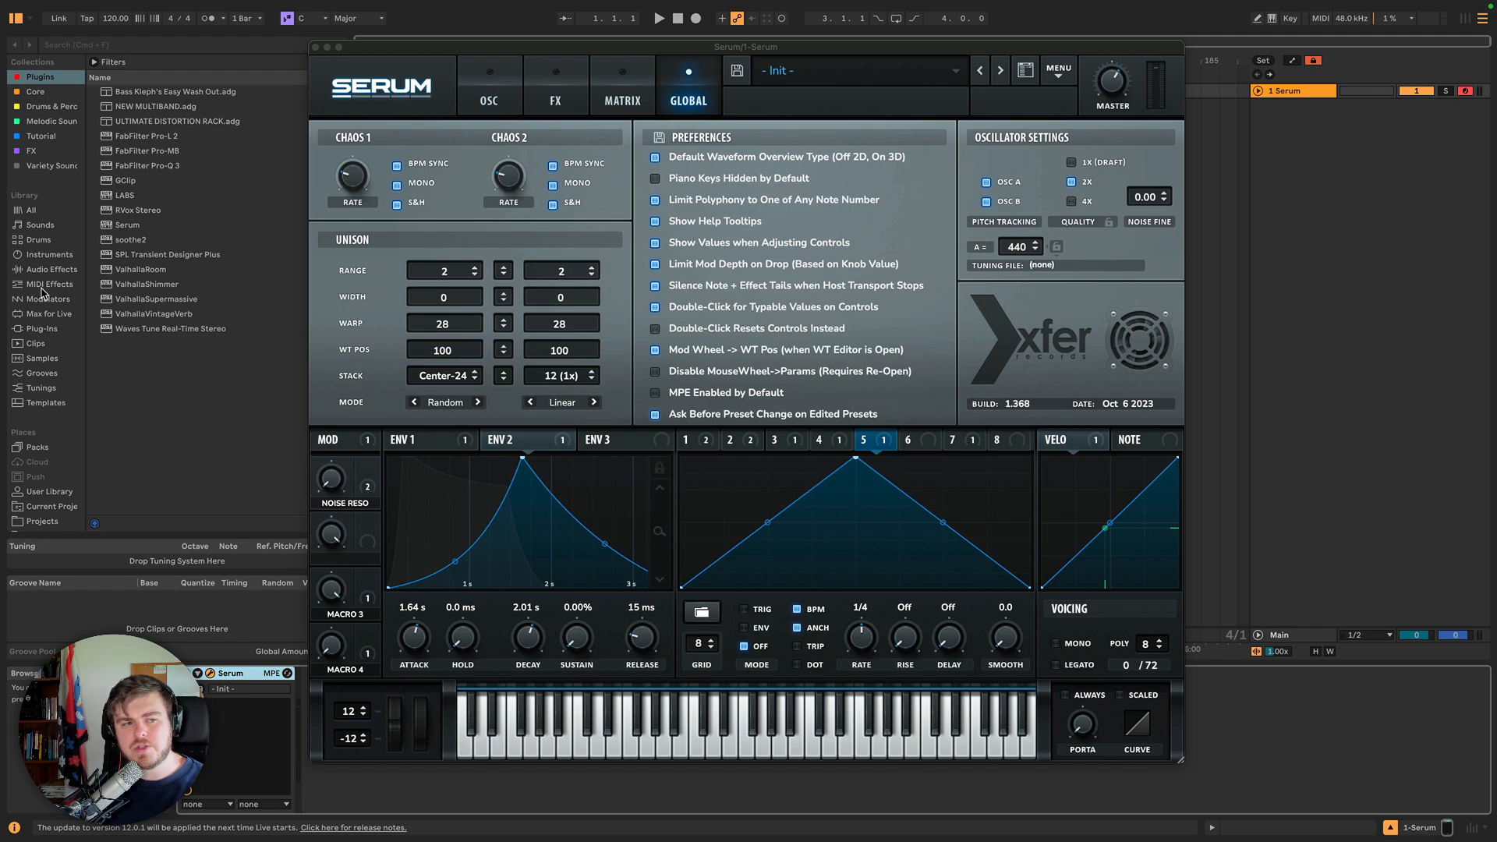
Browse the Tunings library and the tuning file dialog's folders without loading a tuning file.
click(47, 387)
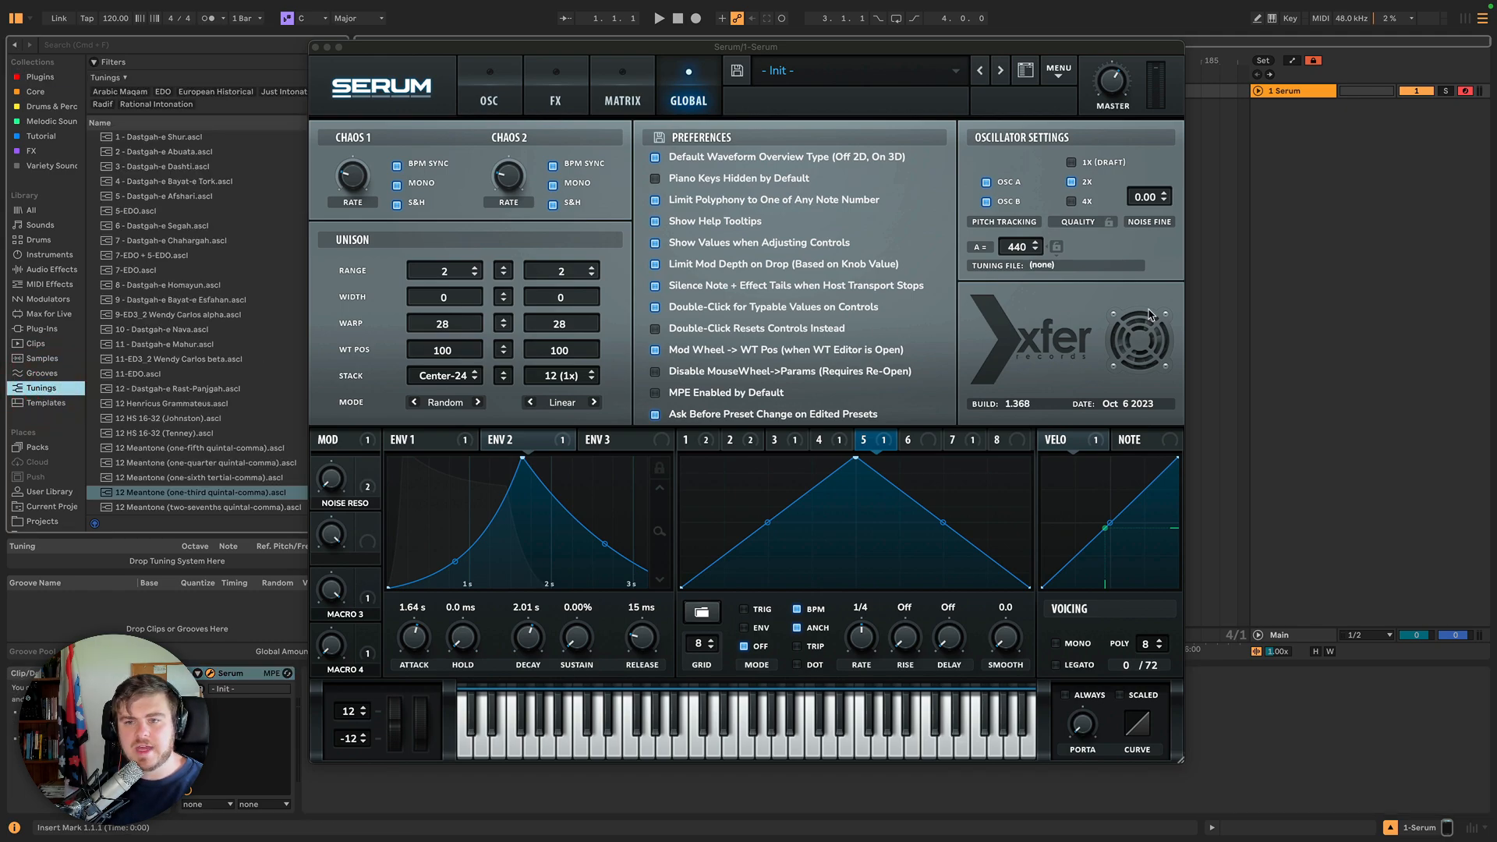
click(1045, 269)
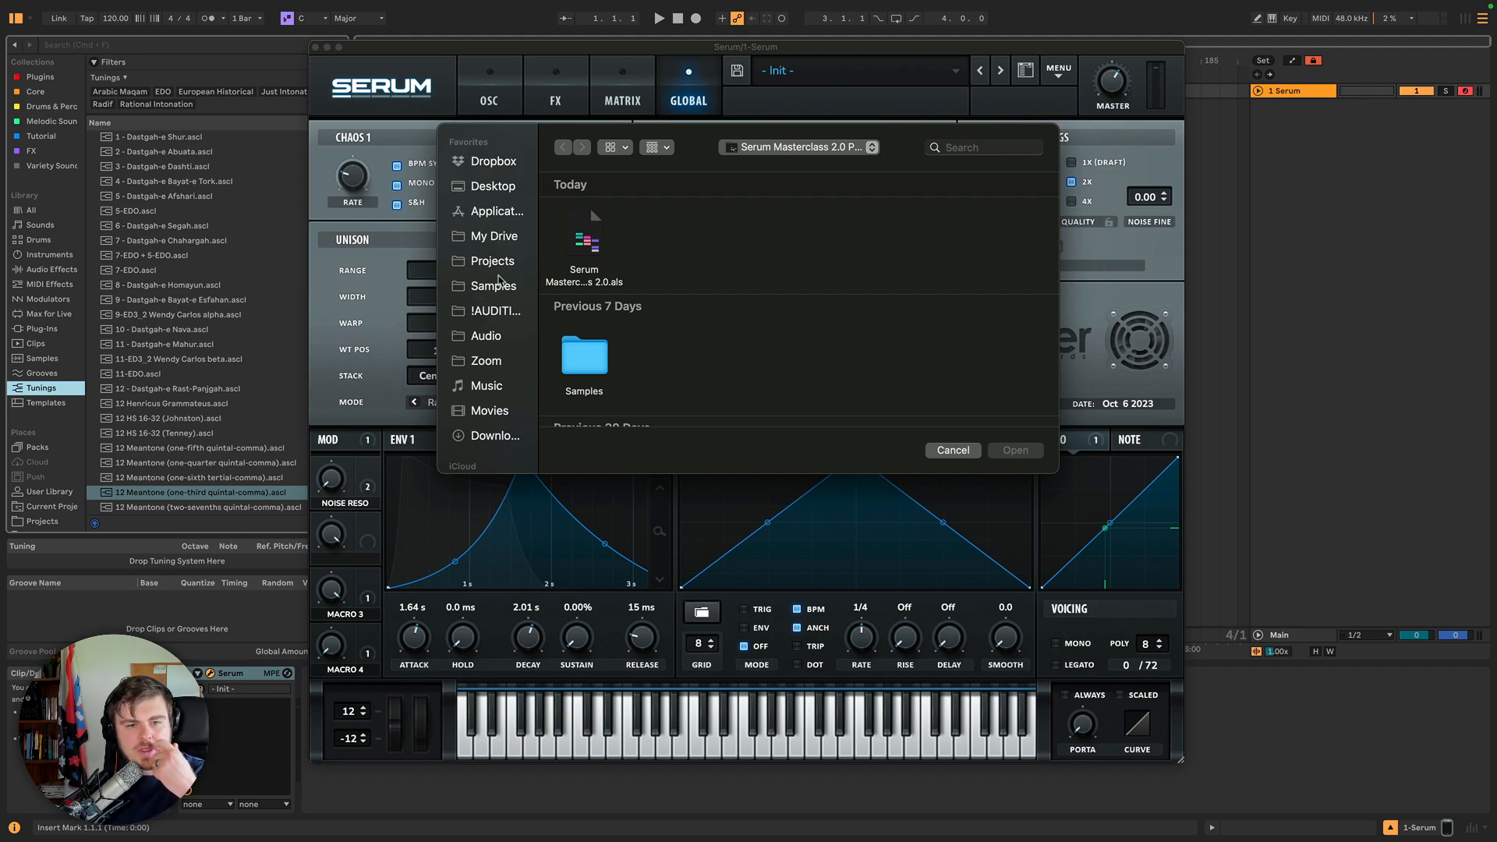
click(486, 386)
scroll(586, 365, down, 5)
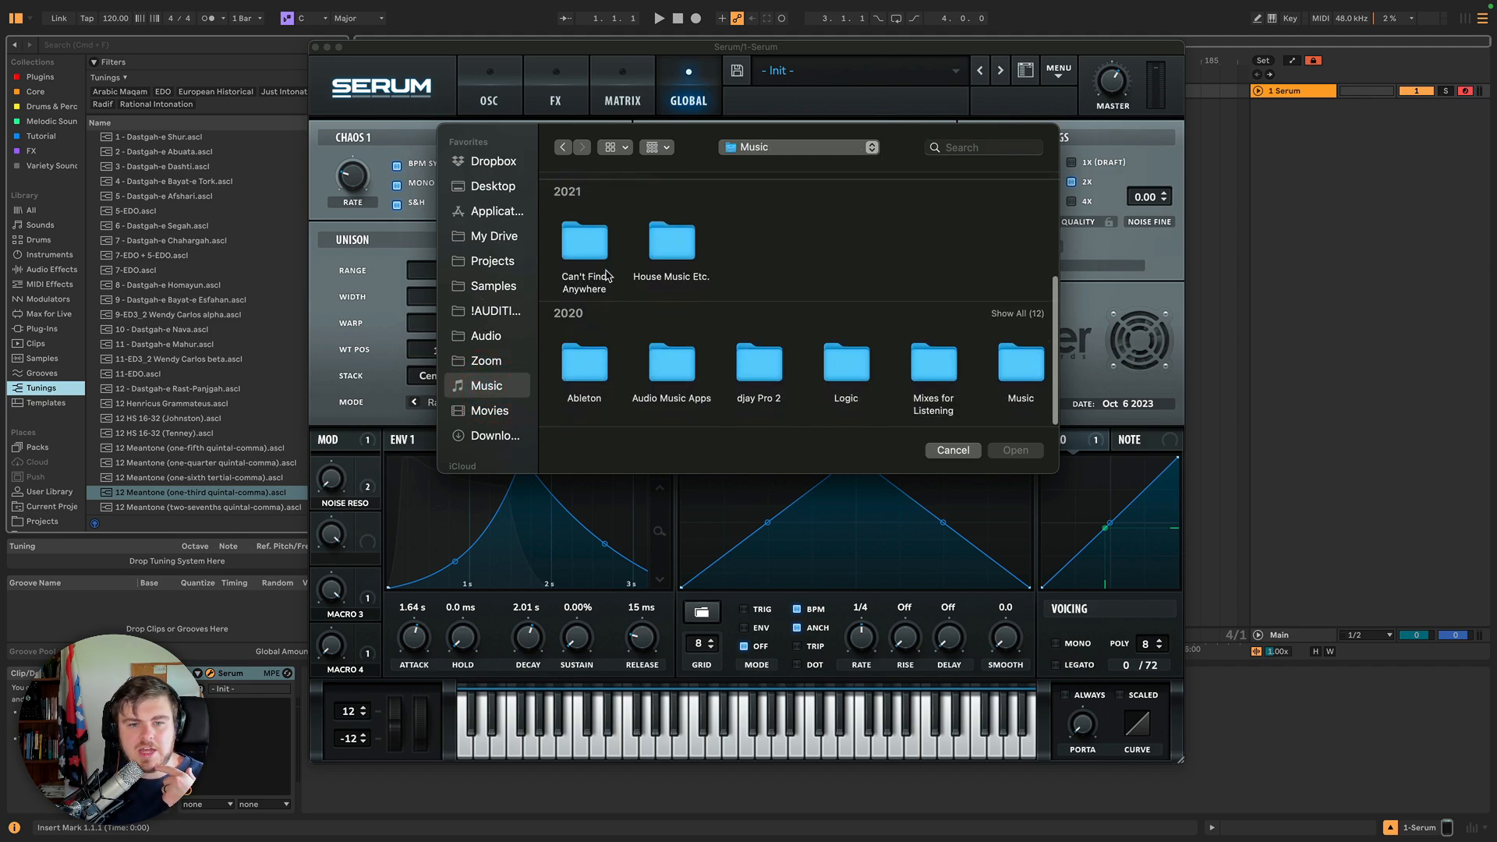
double_click(586, 365)
double_click(845, 238)
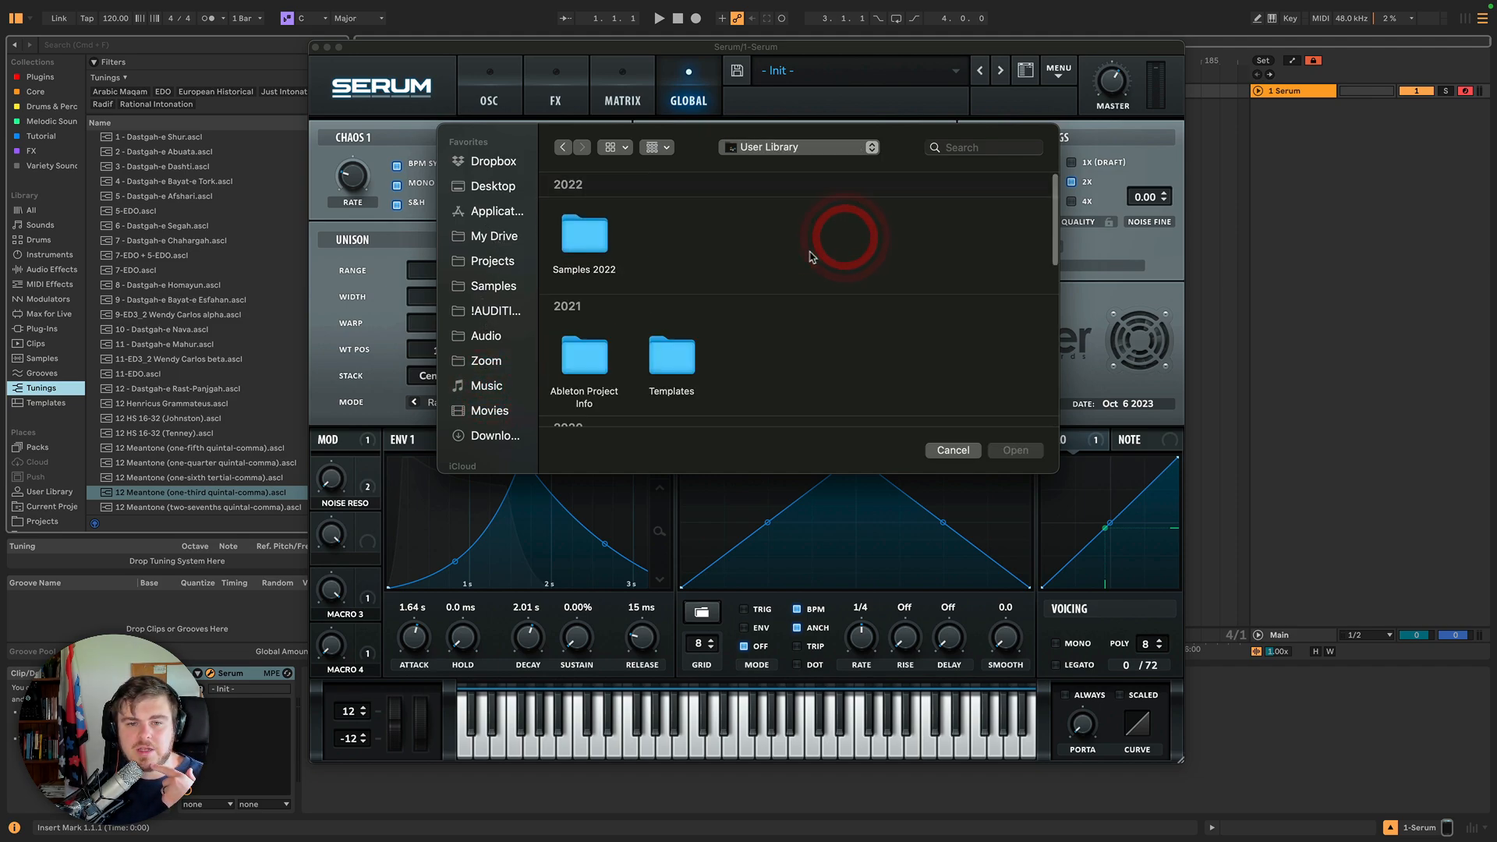
scroll(731, 302, down, 8)
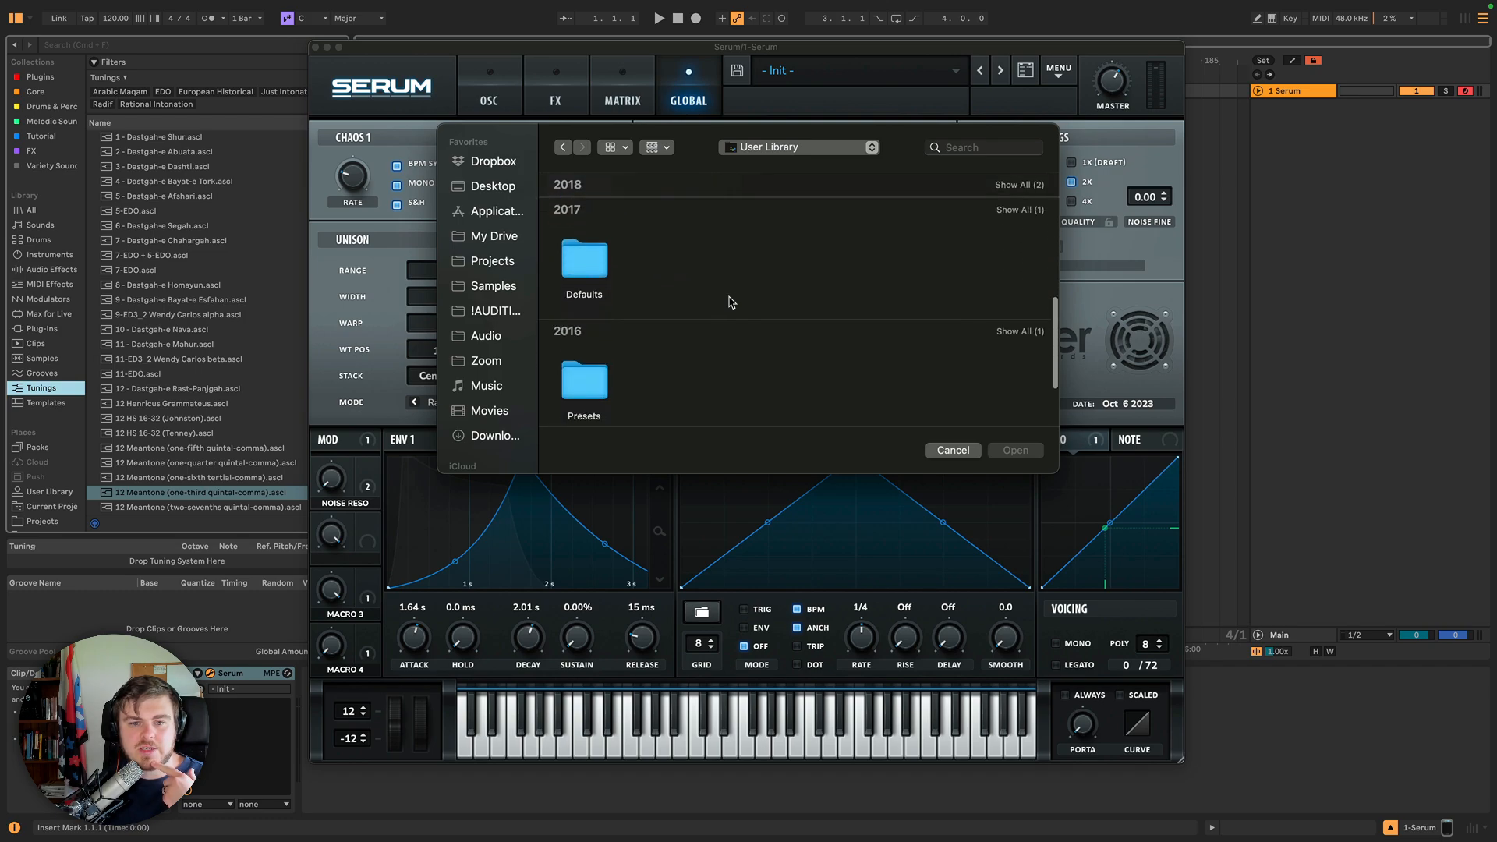
scroll(730, 303, down, 4)
scroll(624, 296, up, 2)
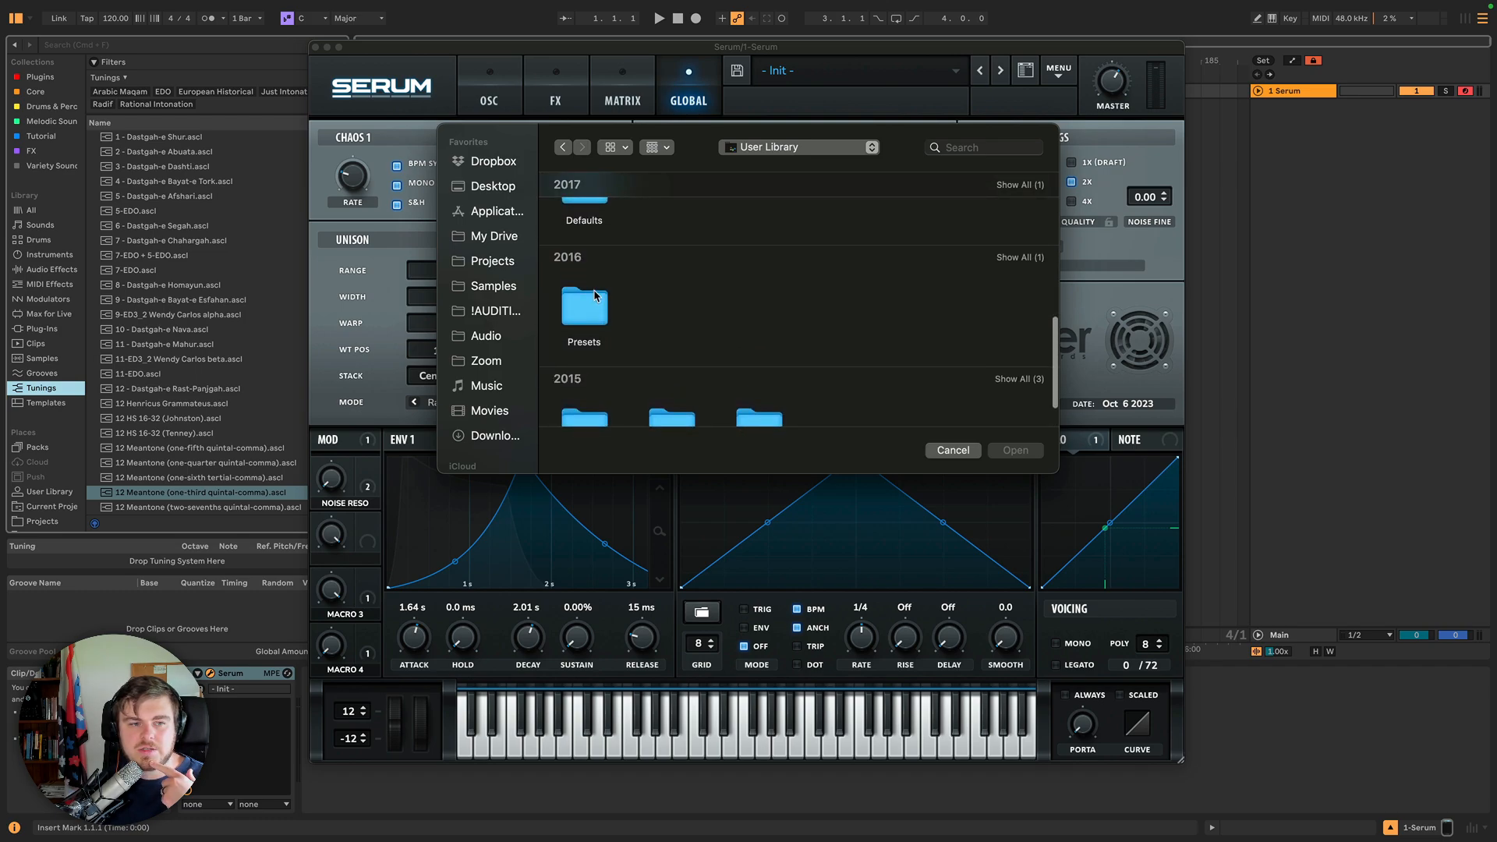
scroll(662, 314, up, 8)
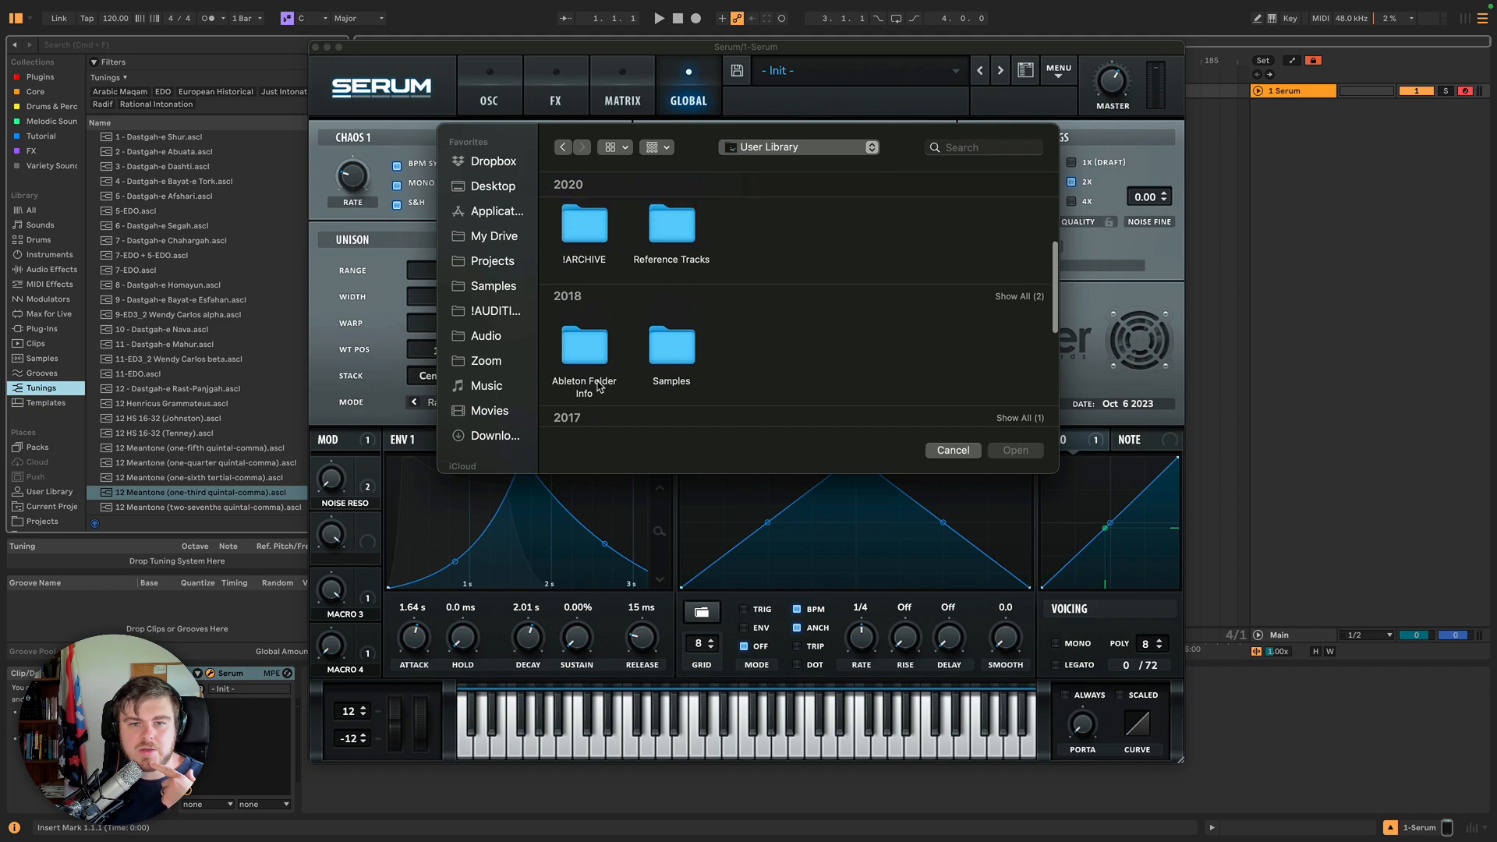
scroll(599, 386, up, 4)
scroll(599, 386, down, 8)
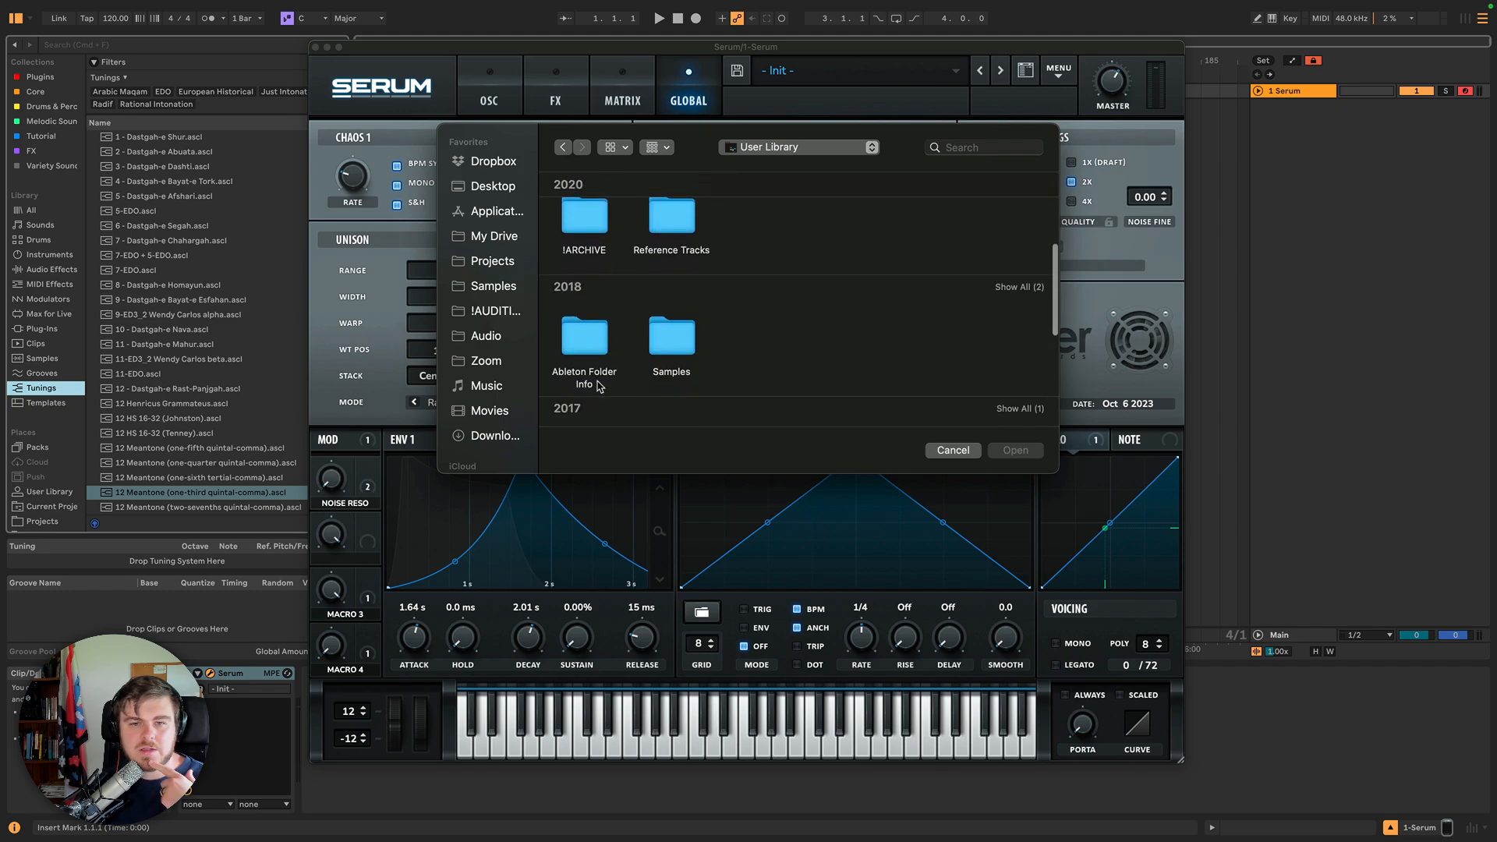
scroll(599, 387, down, 5)
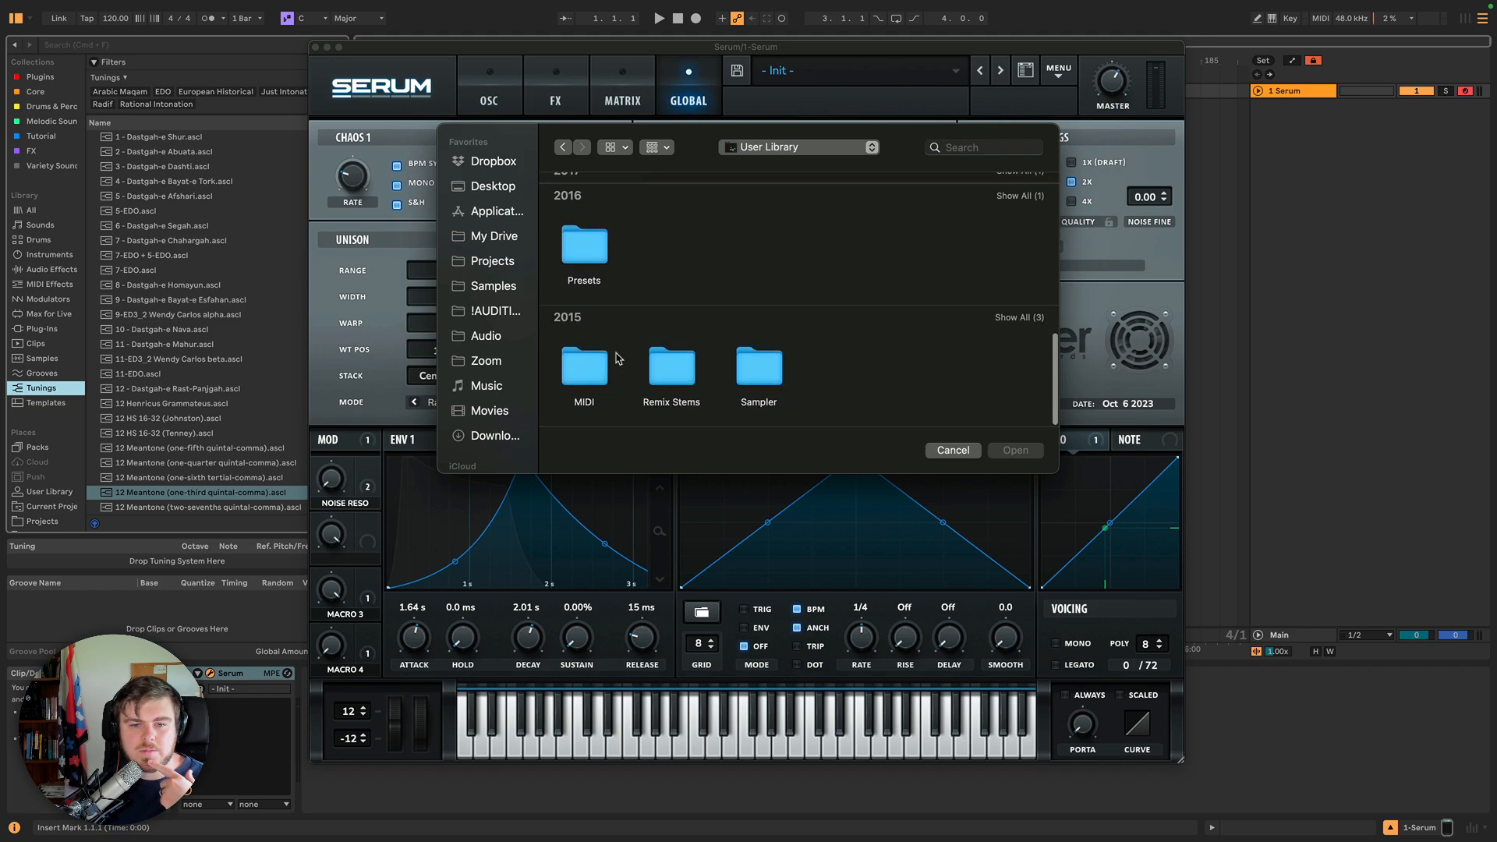
key(Escape)
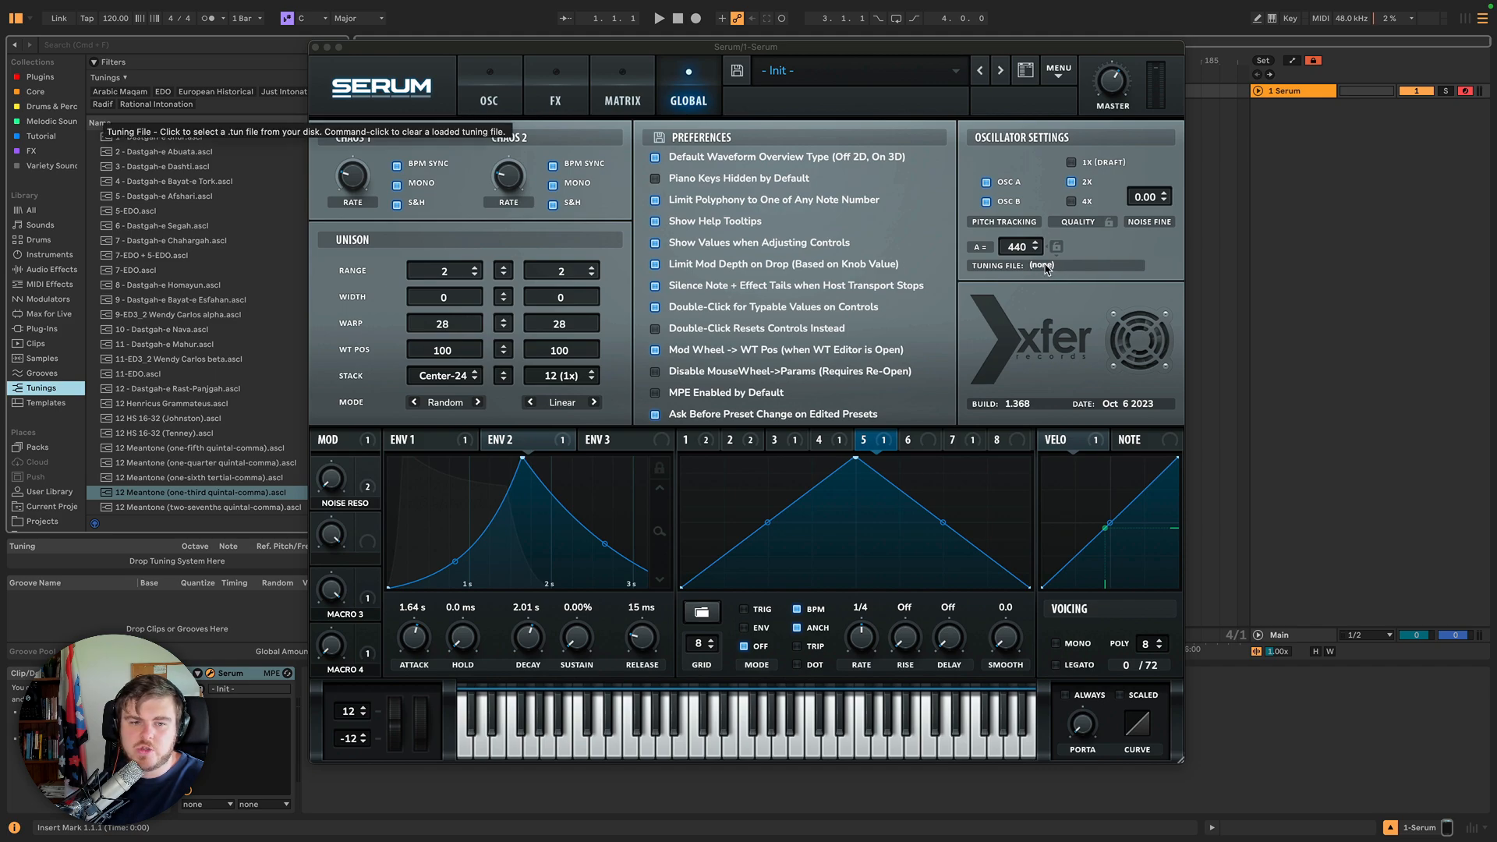
Enable MPE from the Serum menu on the oscillator page.
click(1043, 405)
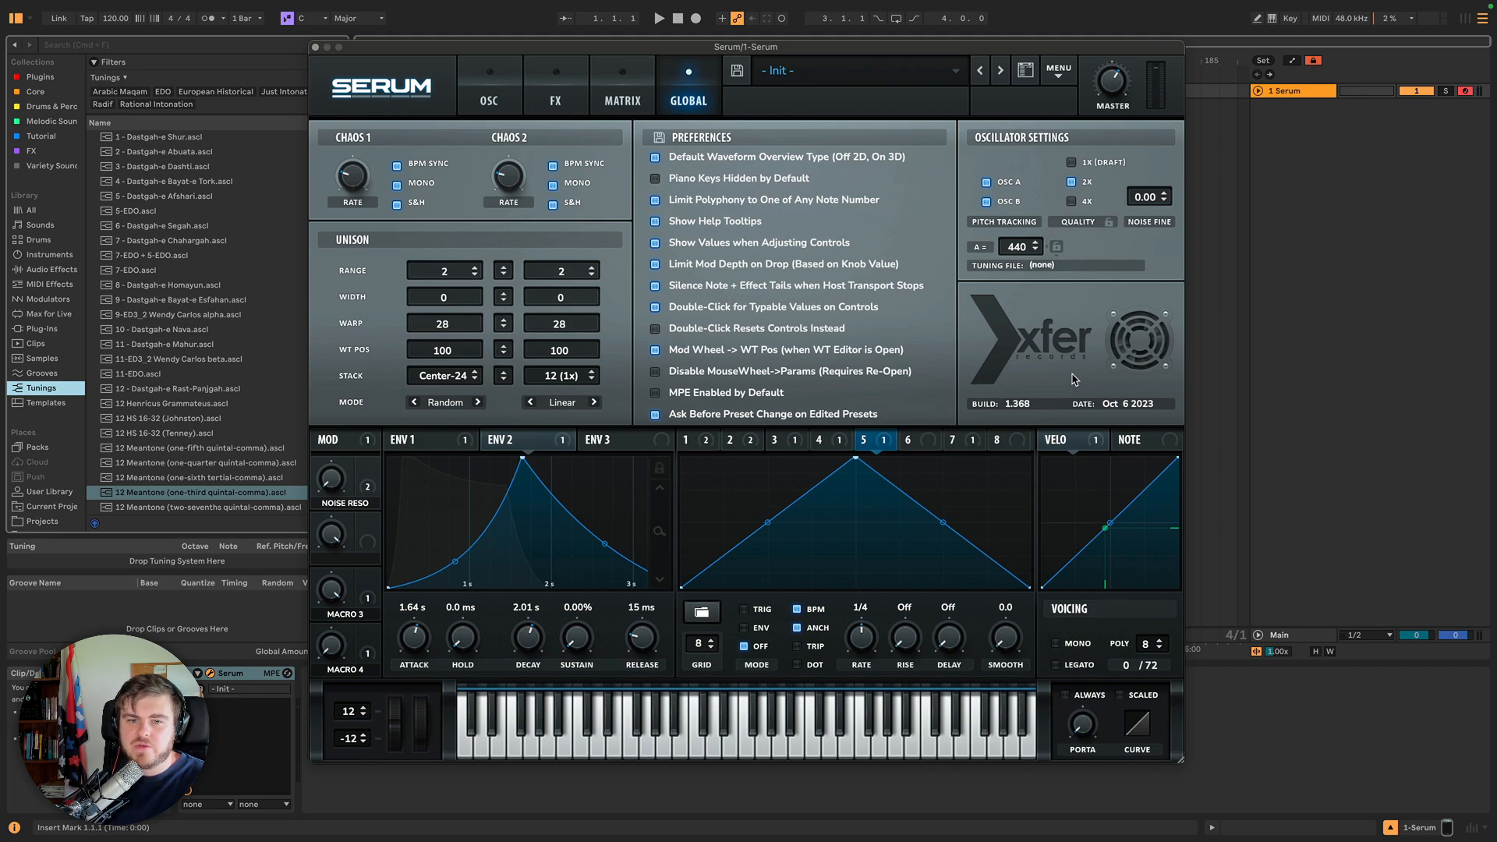
click(490, 93)
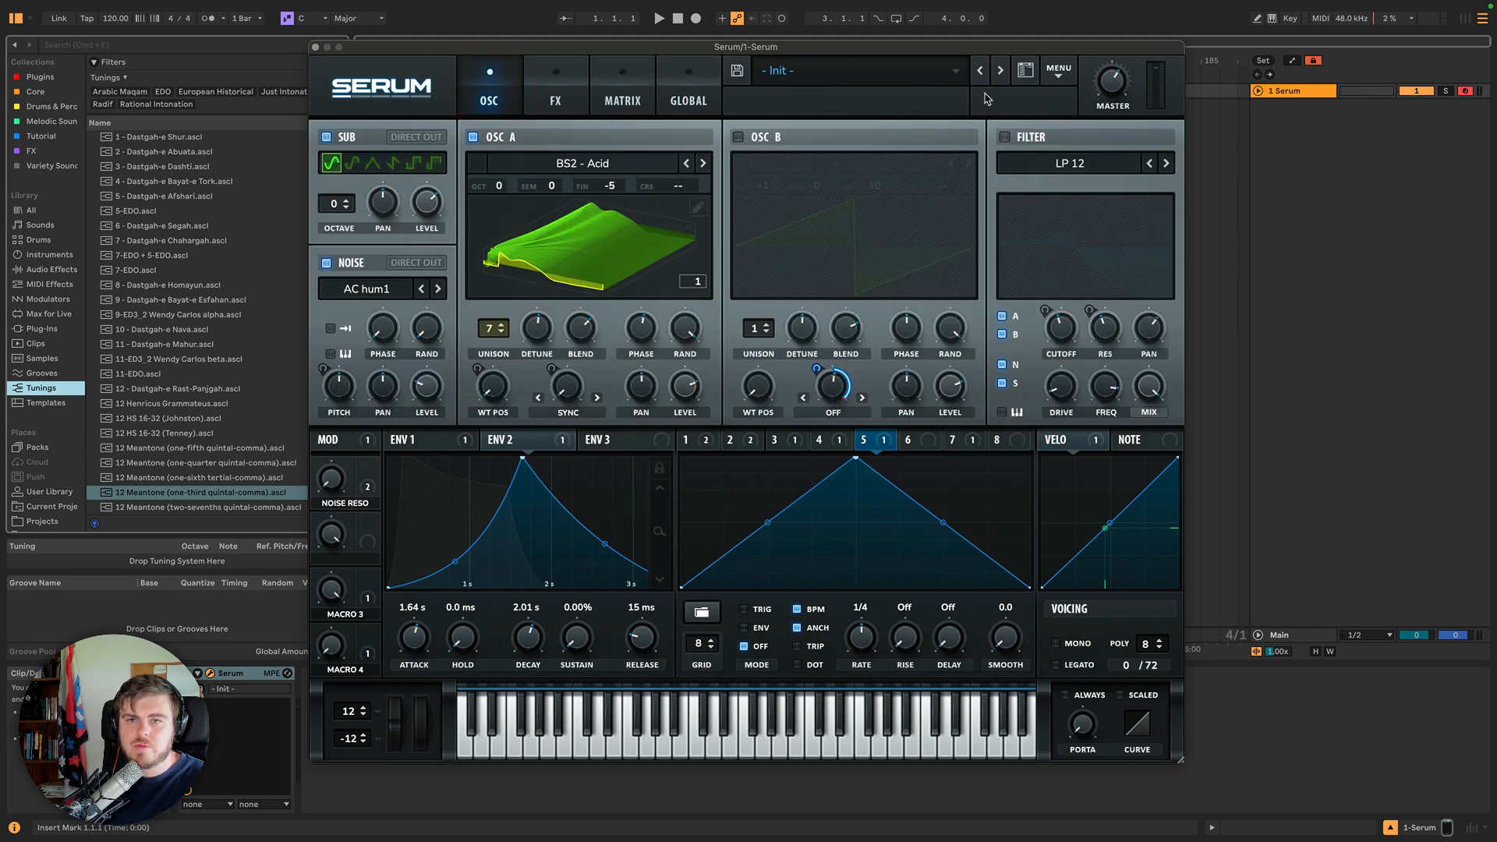
click(1060, 72)
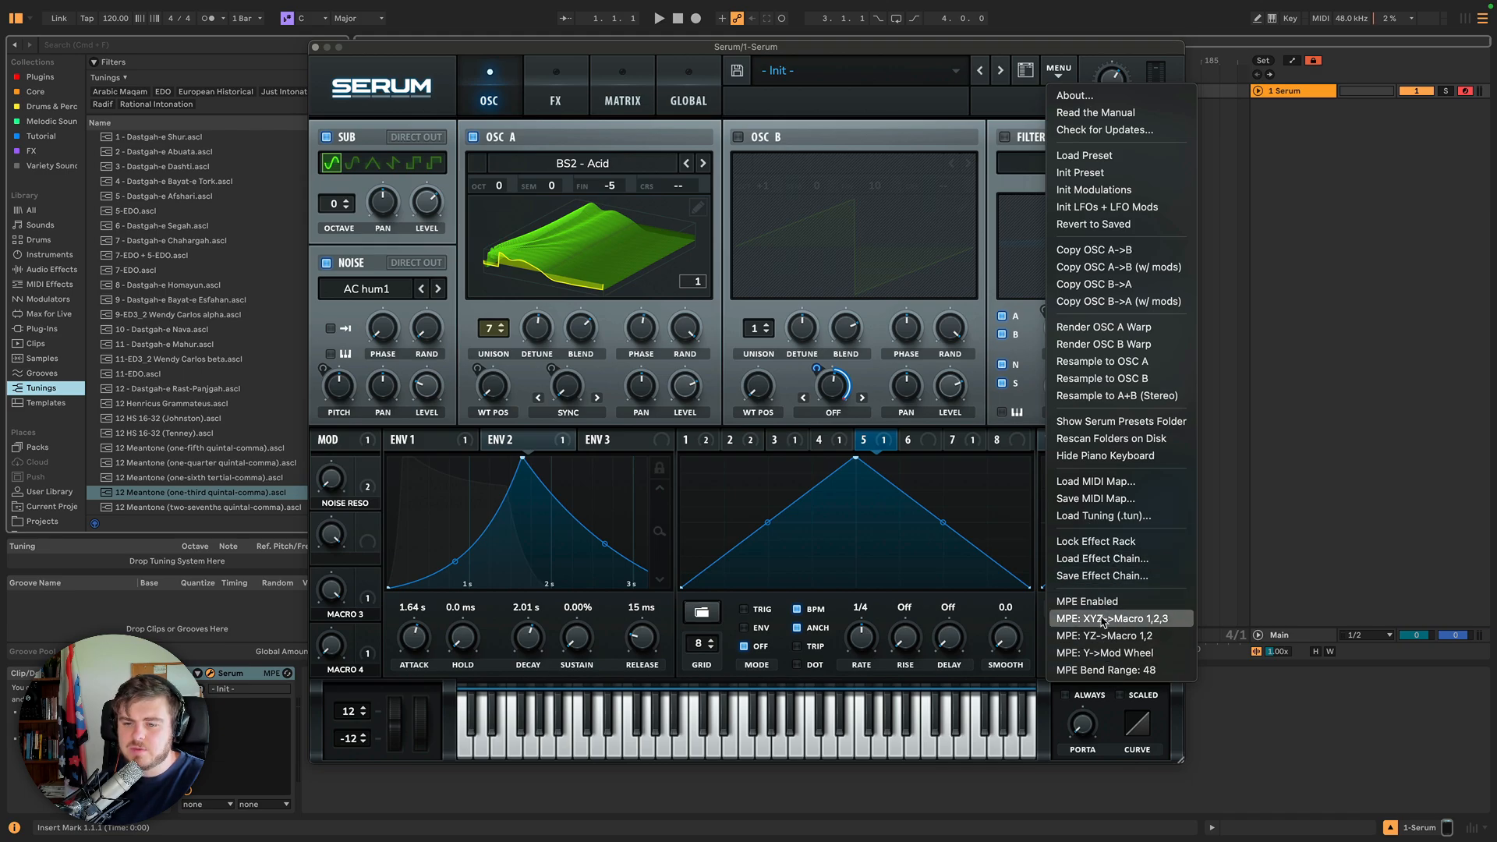
click(1173, 601)
click(1054, 69)
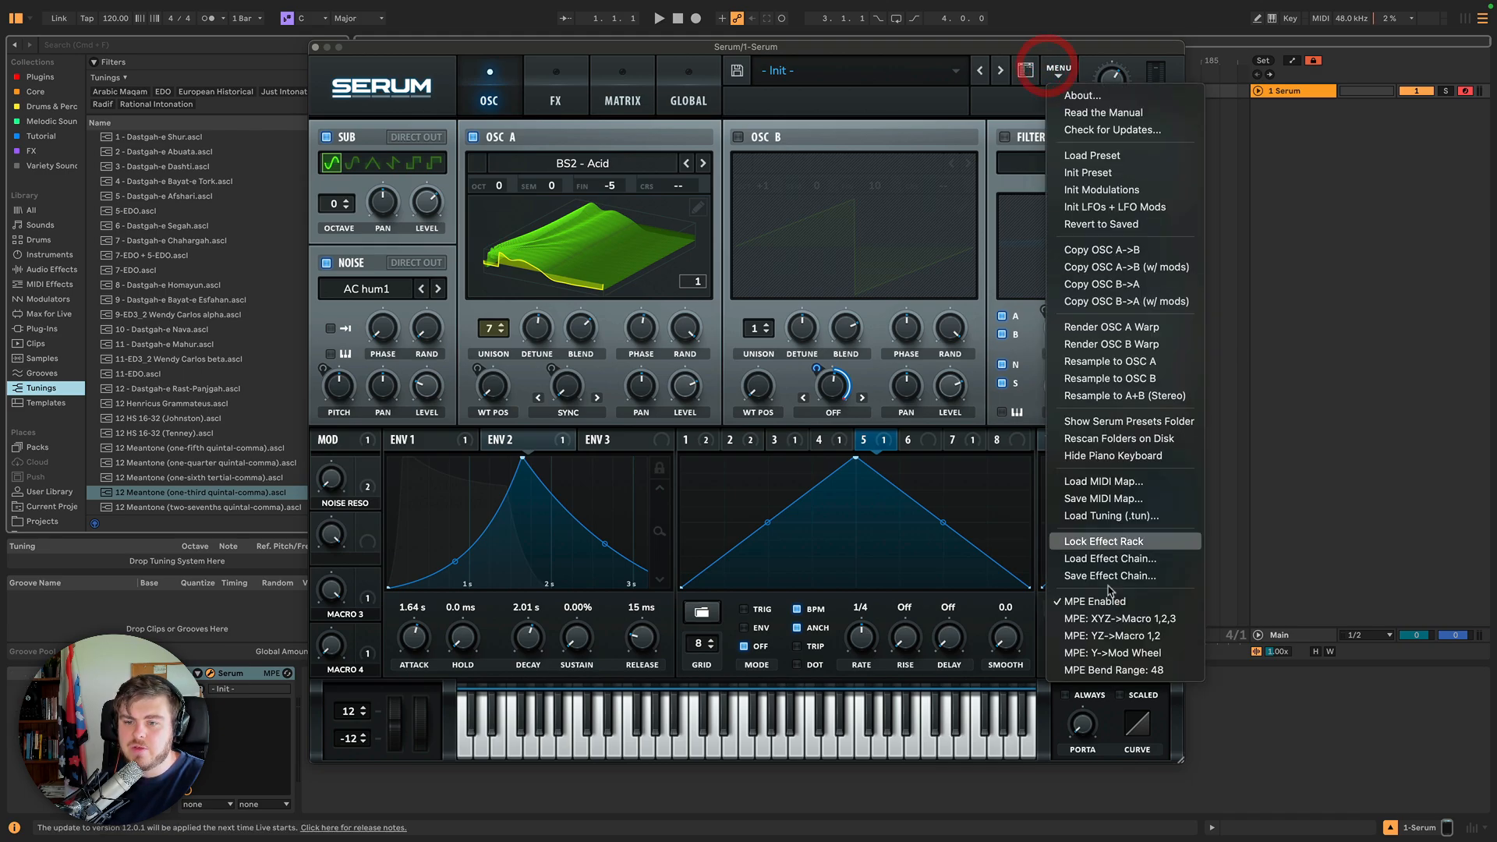
Turn on the MPE Enabled by Default preference on the Global page.
click(693, 91)
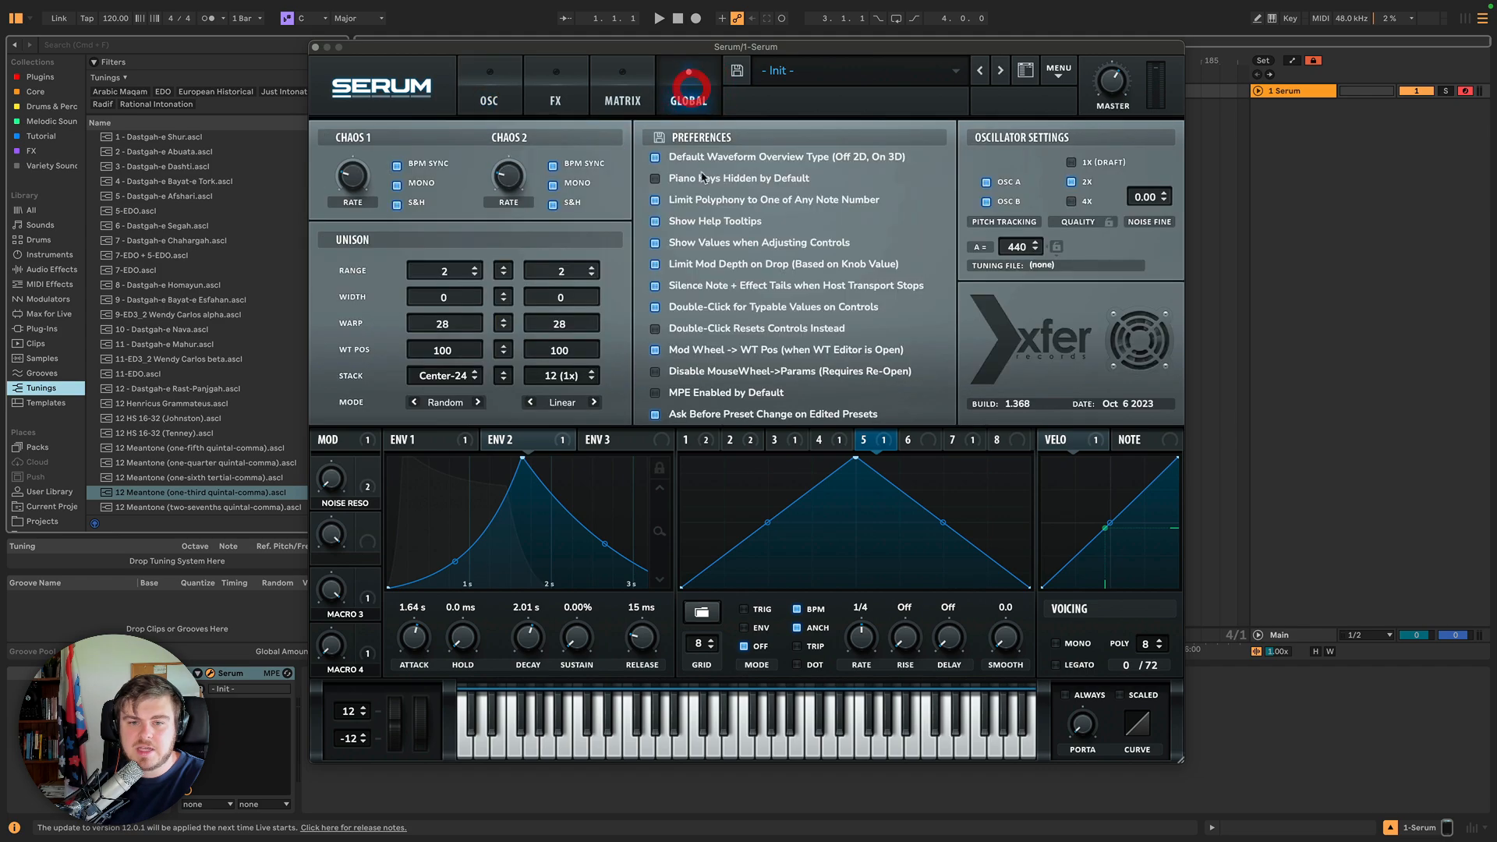
click(658, 393)
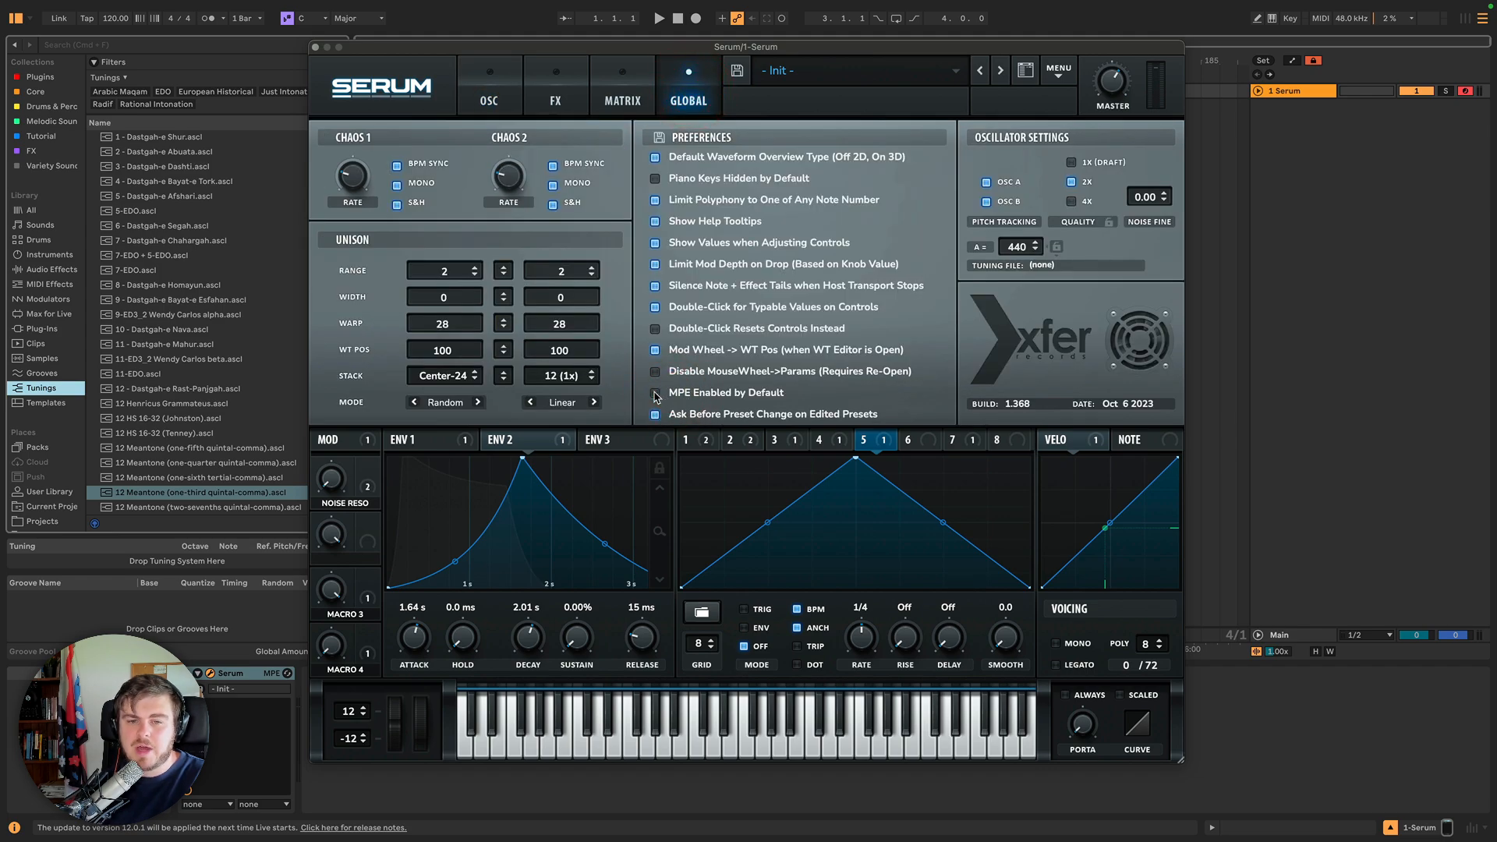
click(657, 394)
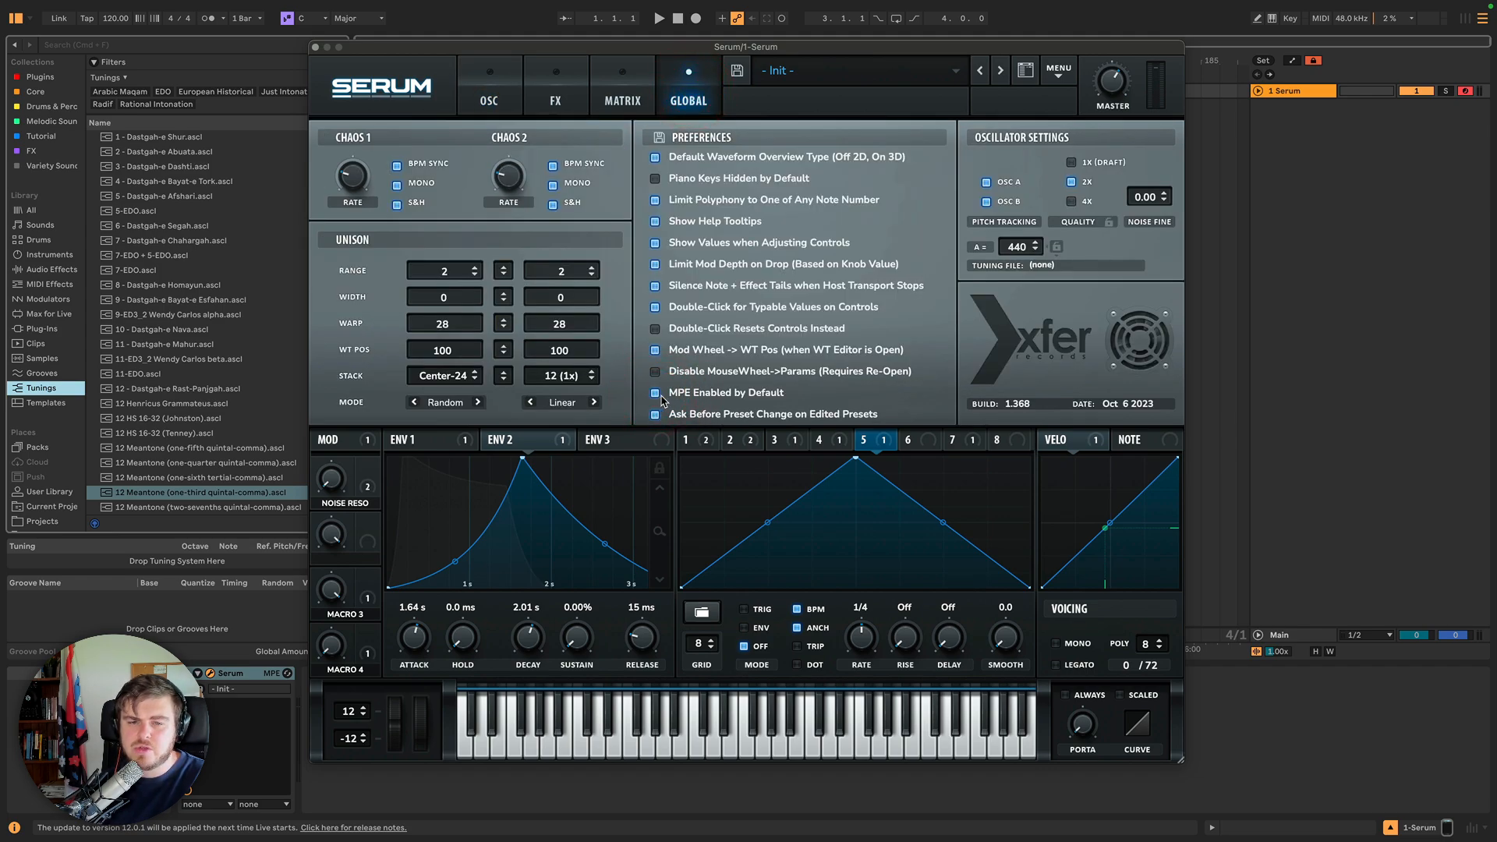
Lock the effect rack from the Serum menu while the FX page with the reverb is shown.
click(1058, 68)
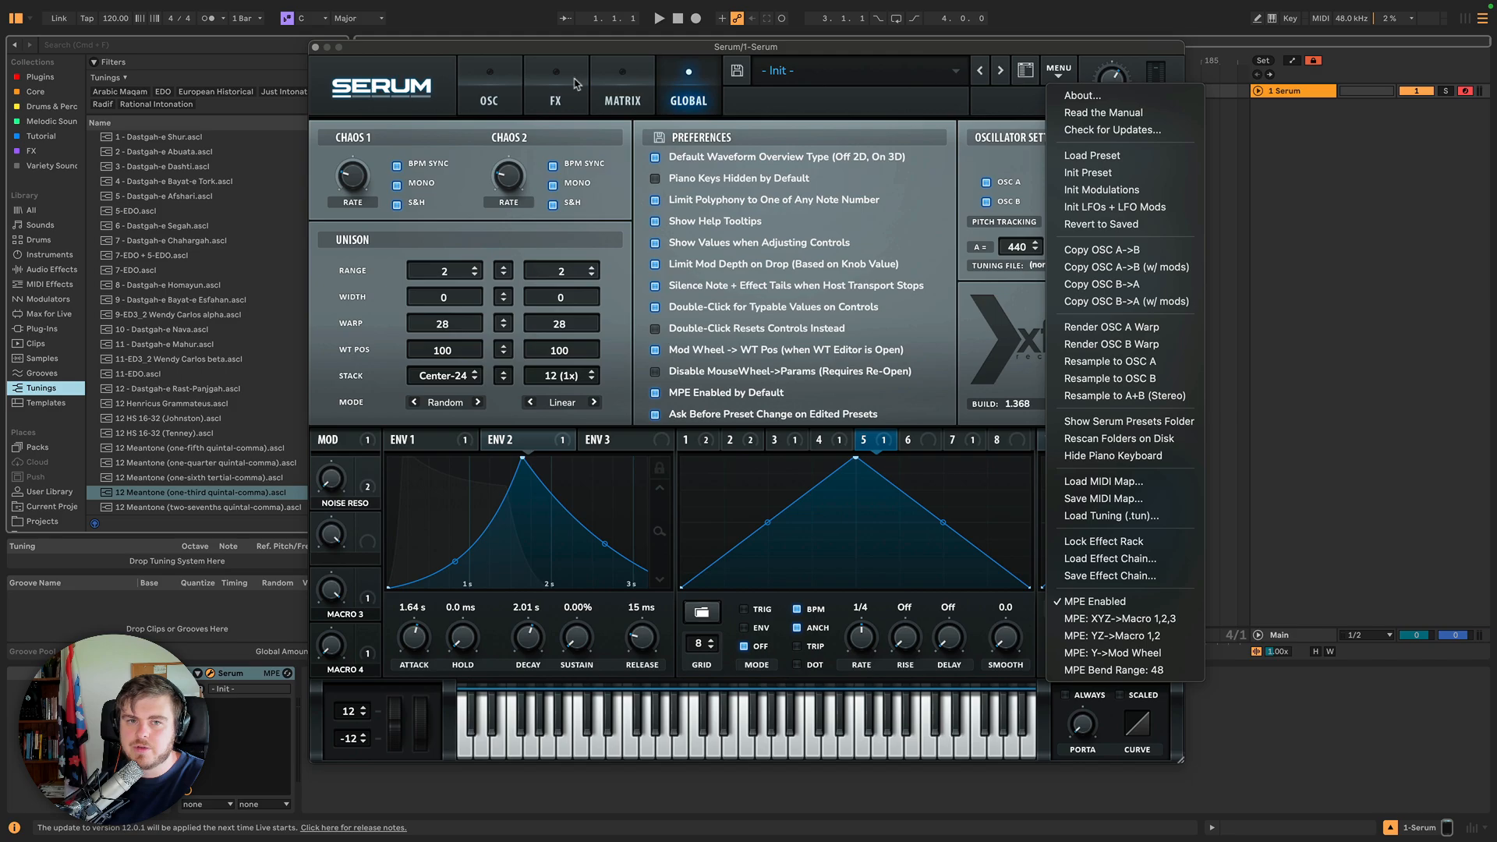
click(488, 86)
click(488, 85)
click(1053, 69)
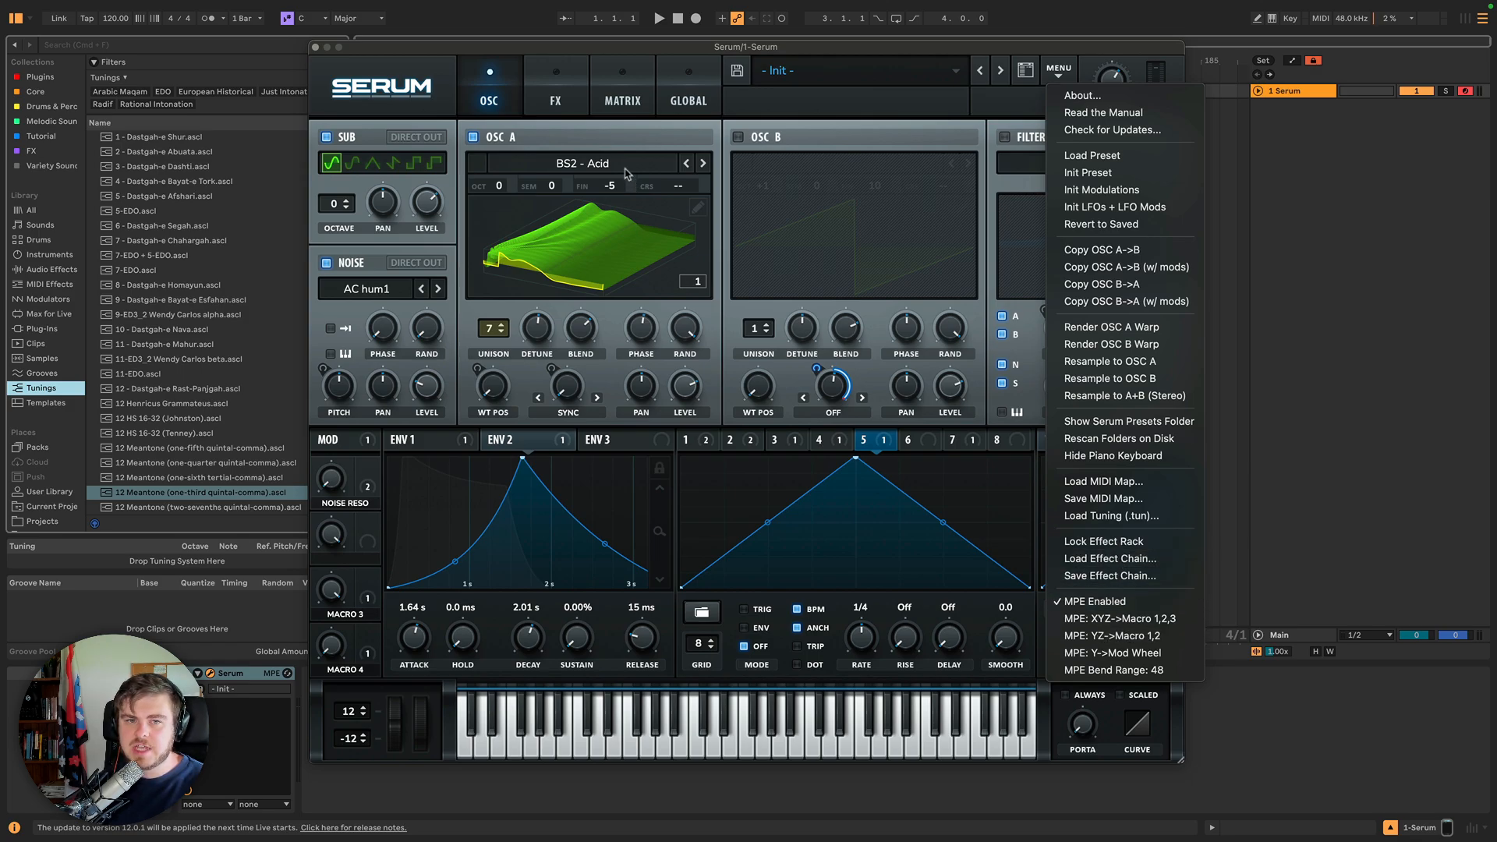
click(552, 94)
click(554, 94)
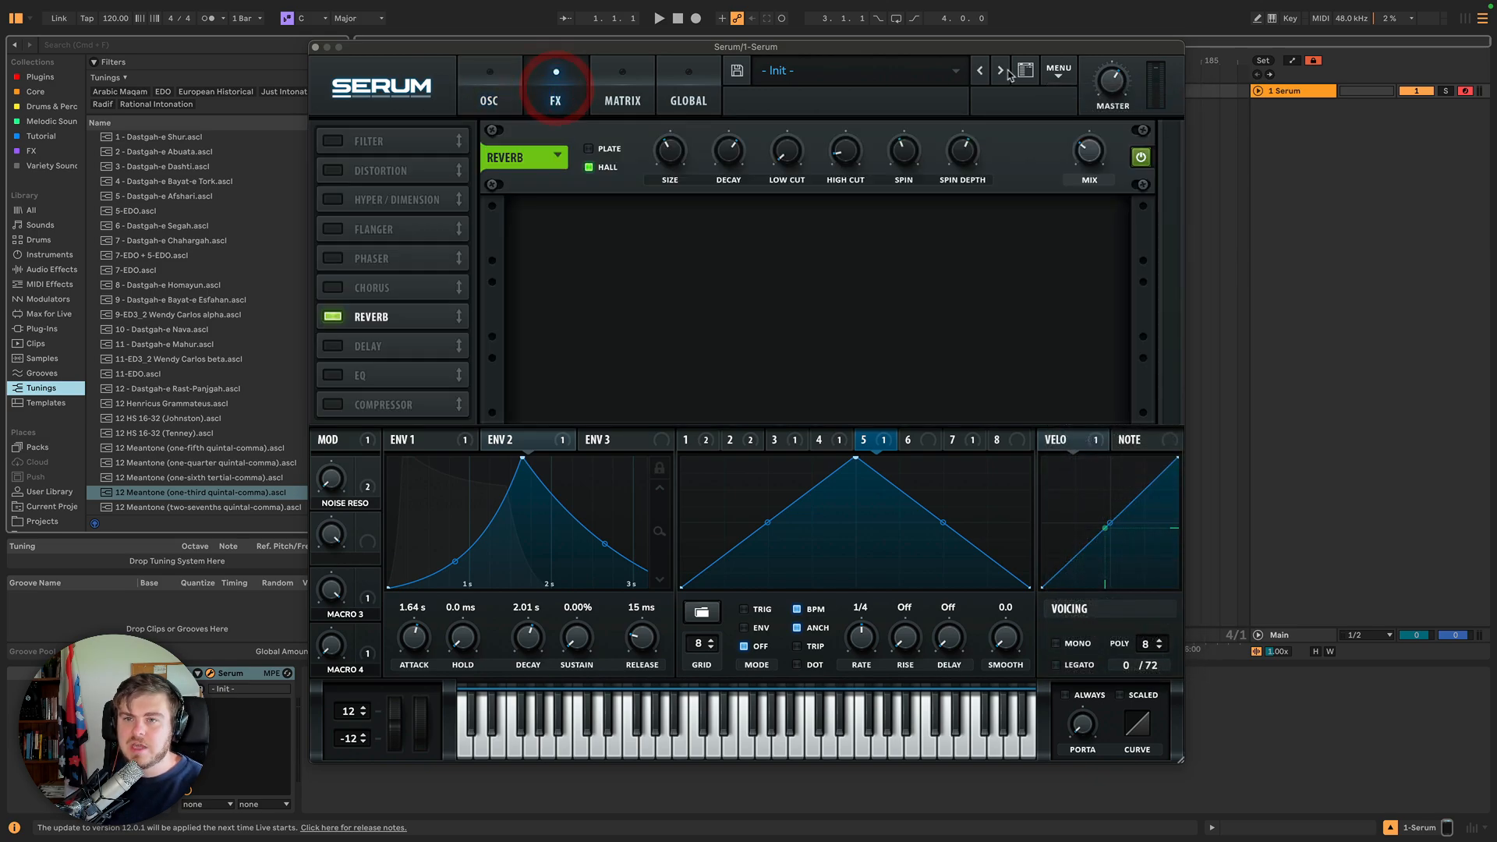
click(1059, 71)
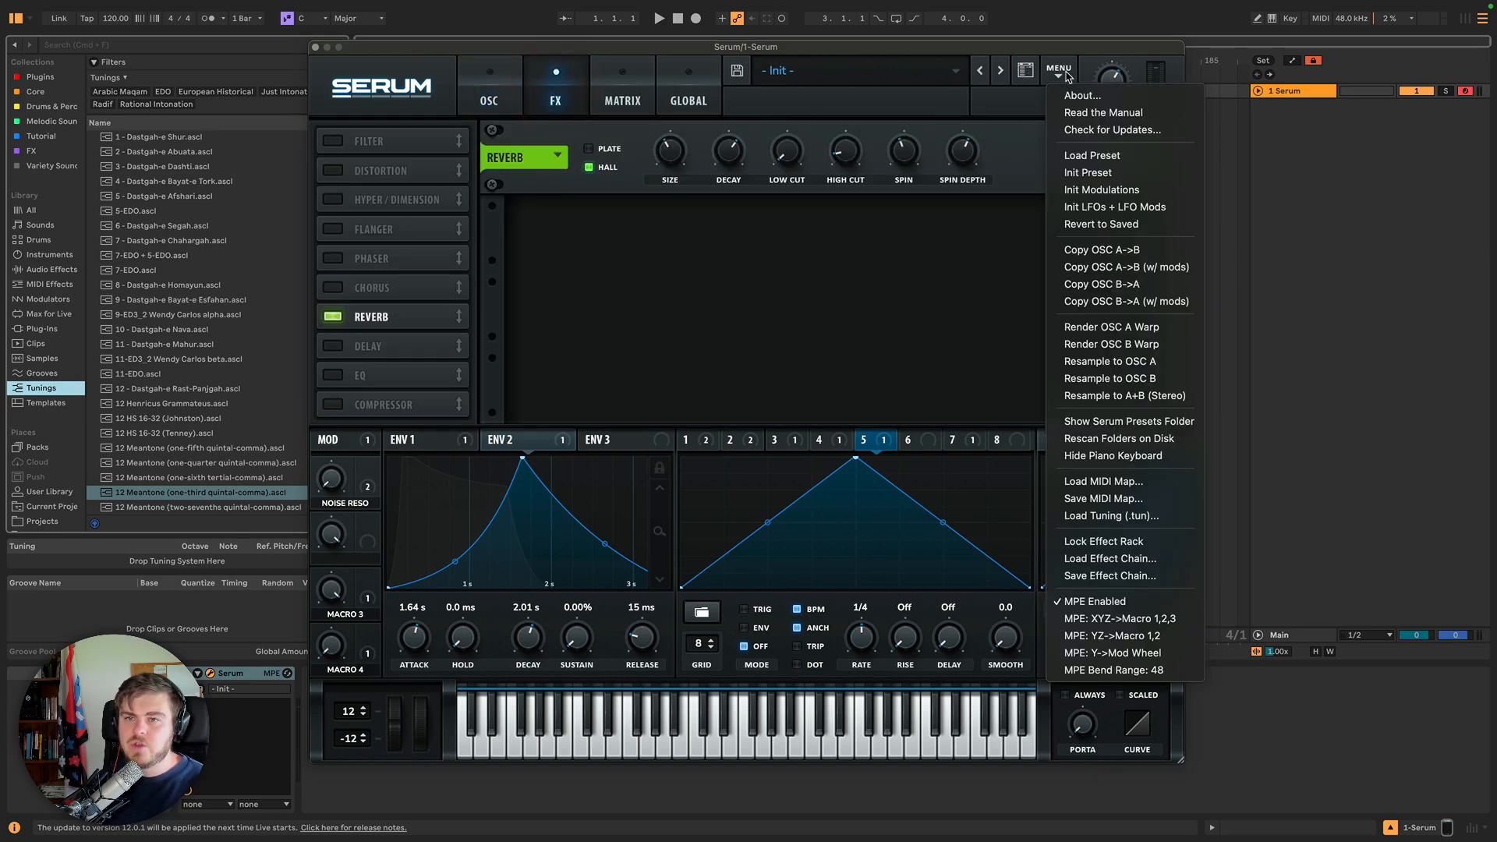
click(1123, 541)
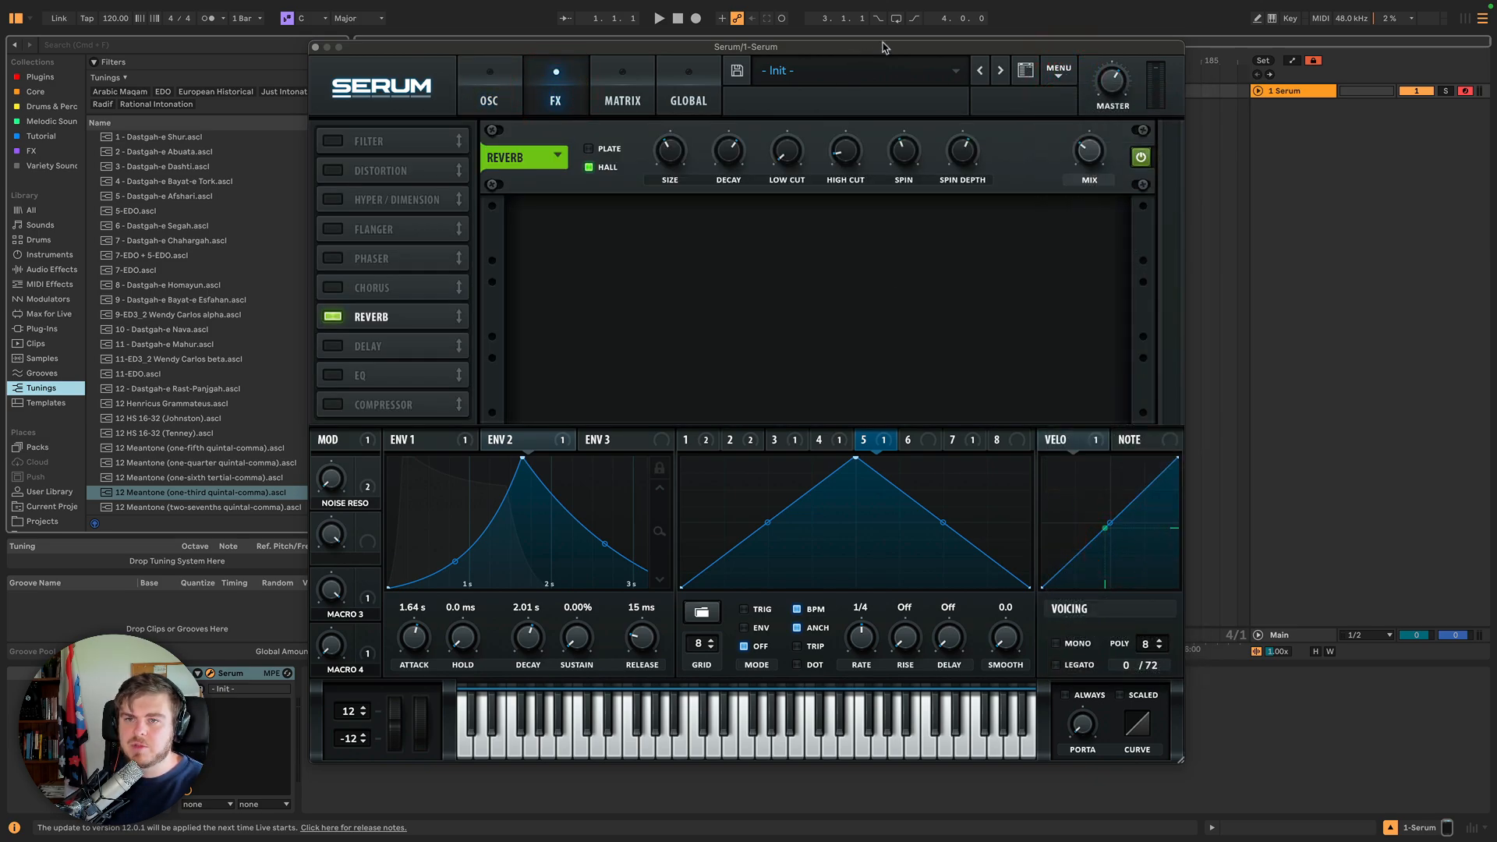
click(1001, 70)
click(1099, 382)
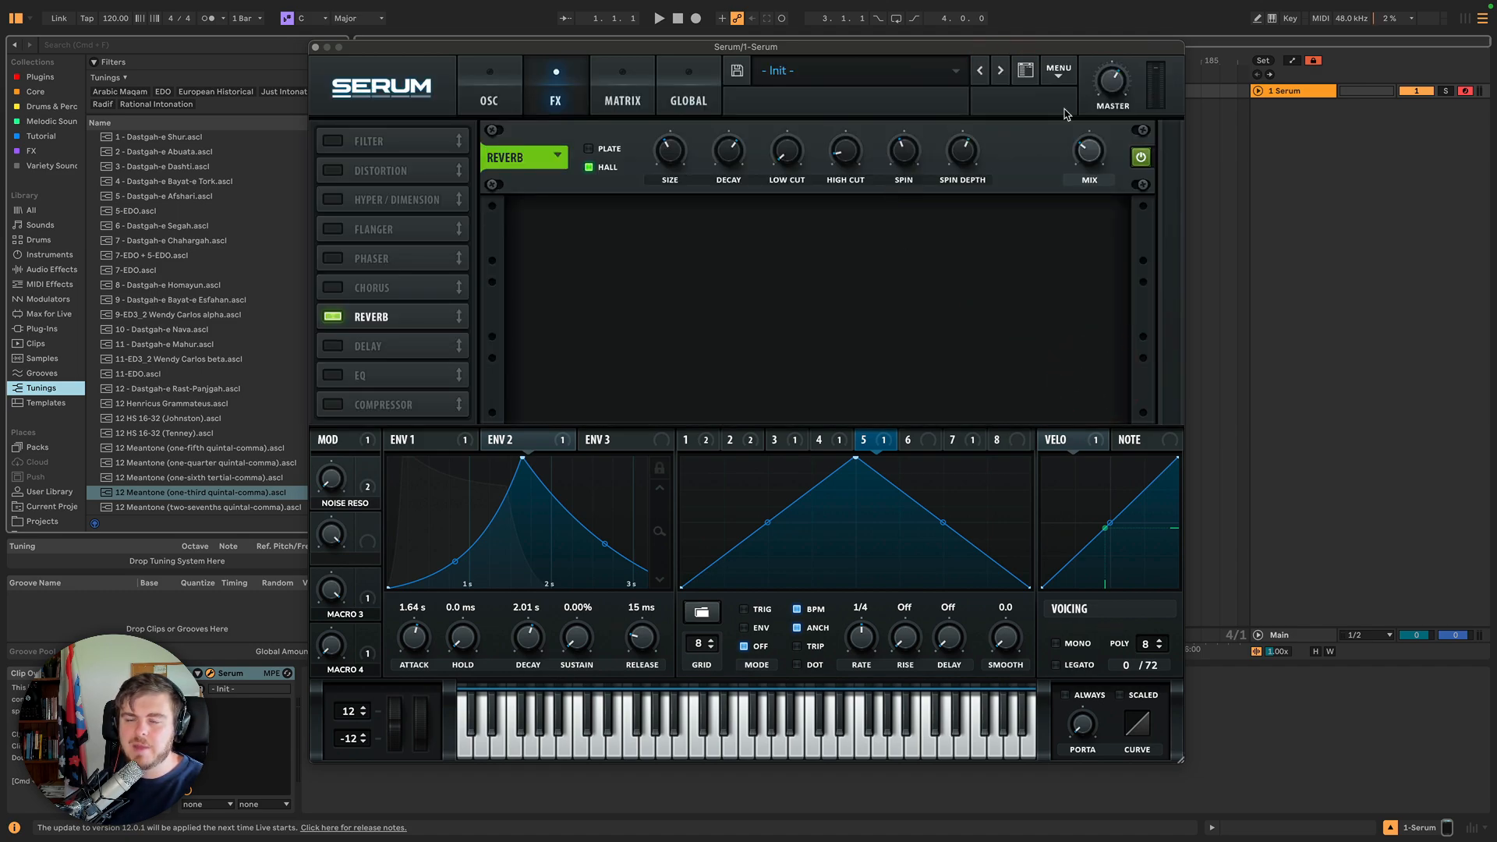
Open and cancel the Load Effect Chain file dialog.
click(1059, 72)
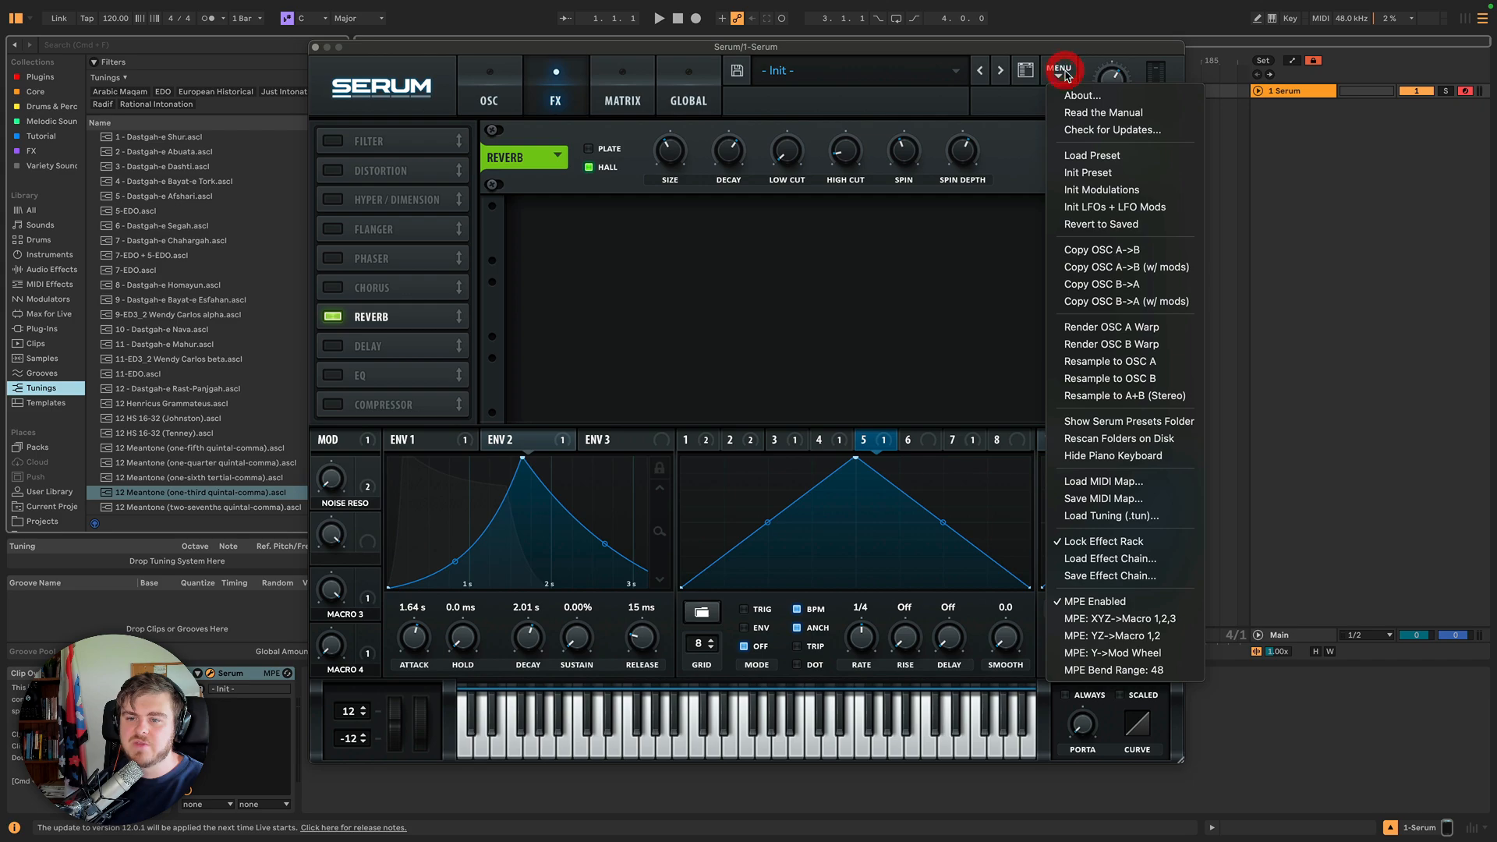
click(1127, 562)
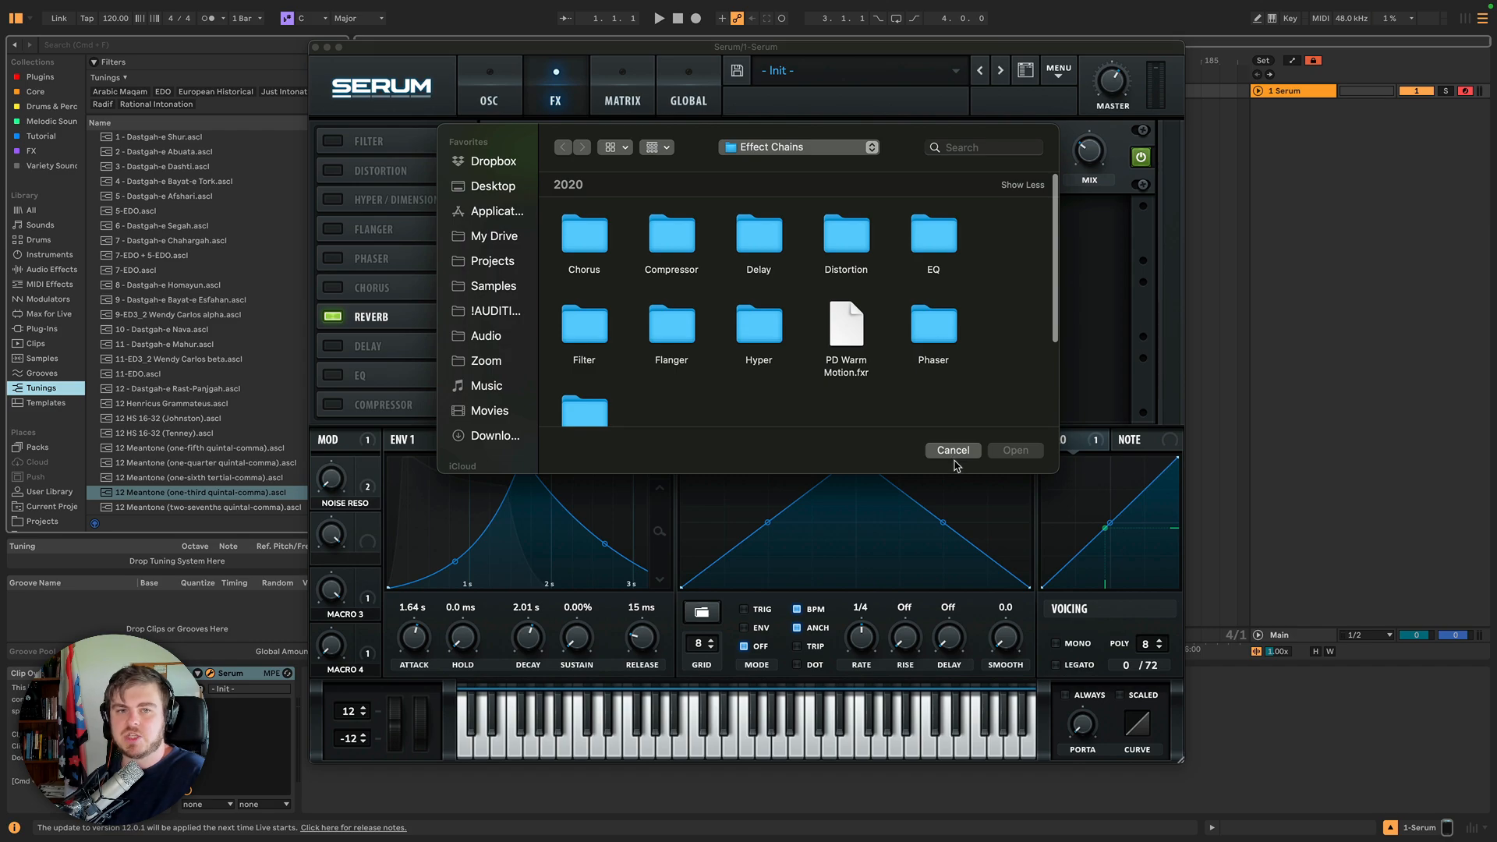
click(956, 452)
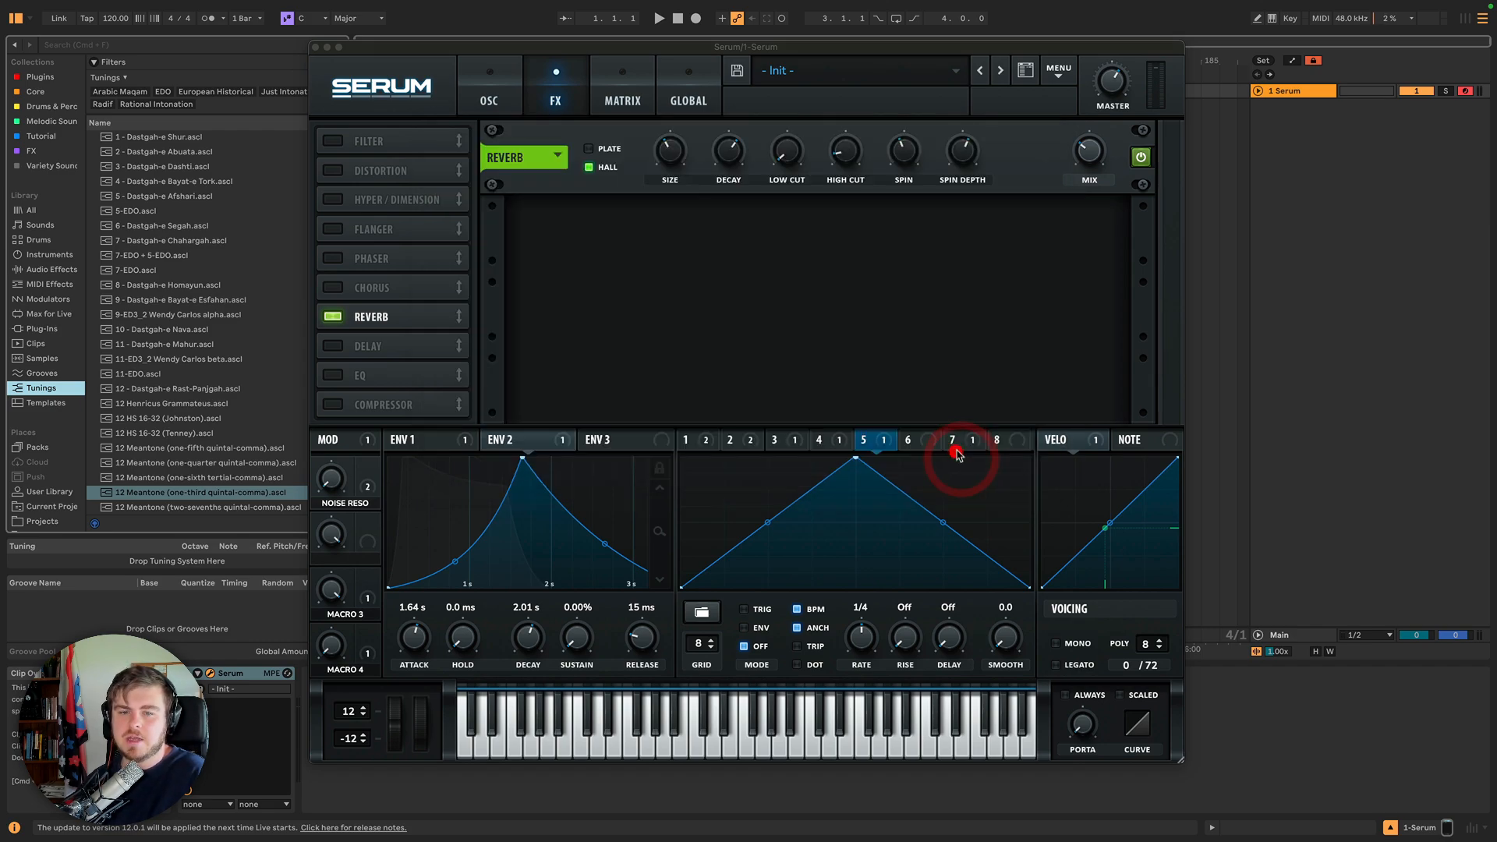
Open and cancel the Save Effect Chain dialog.
click(1059, 70)
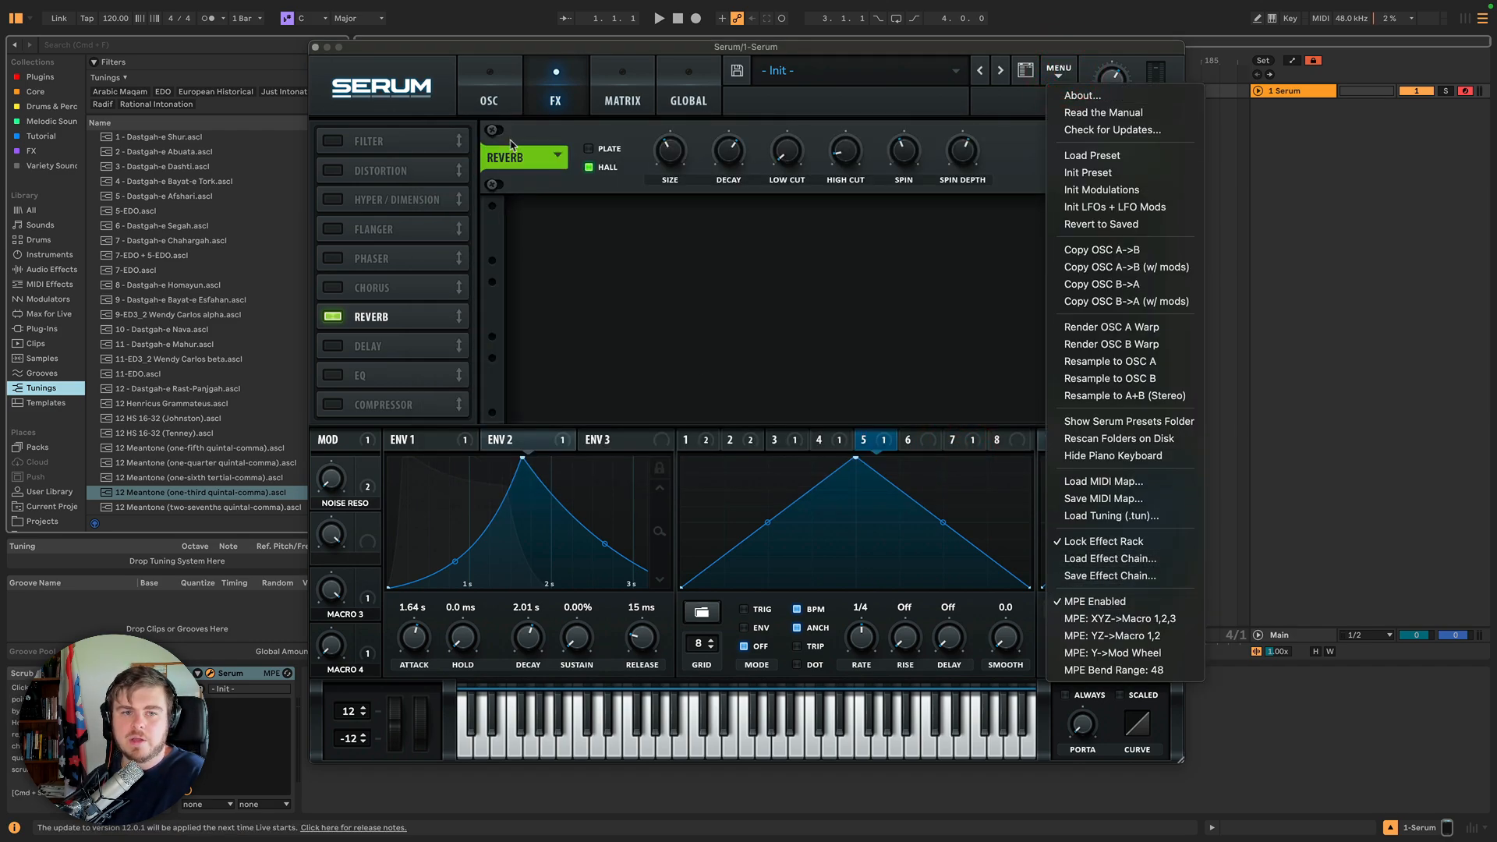
click(1092, 575)
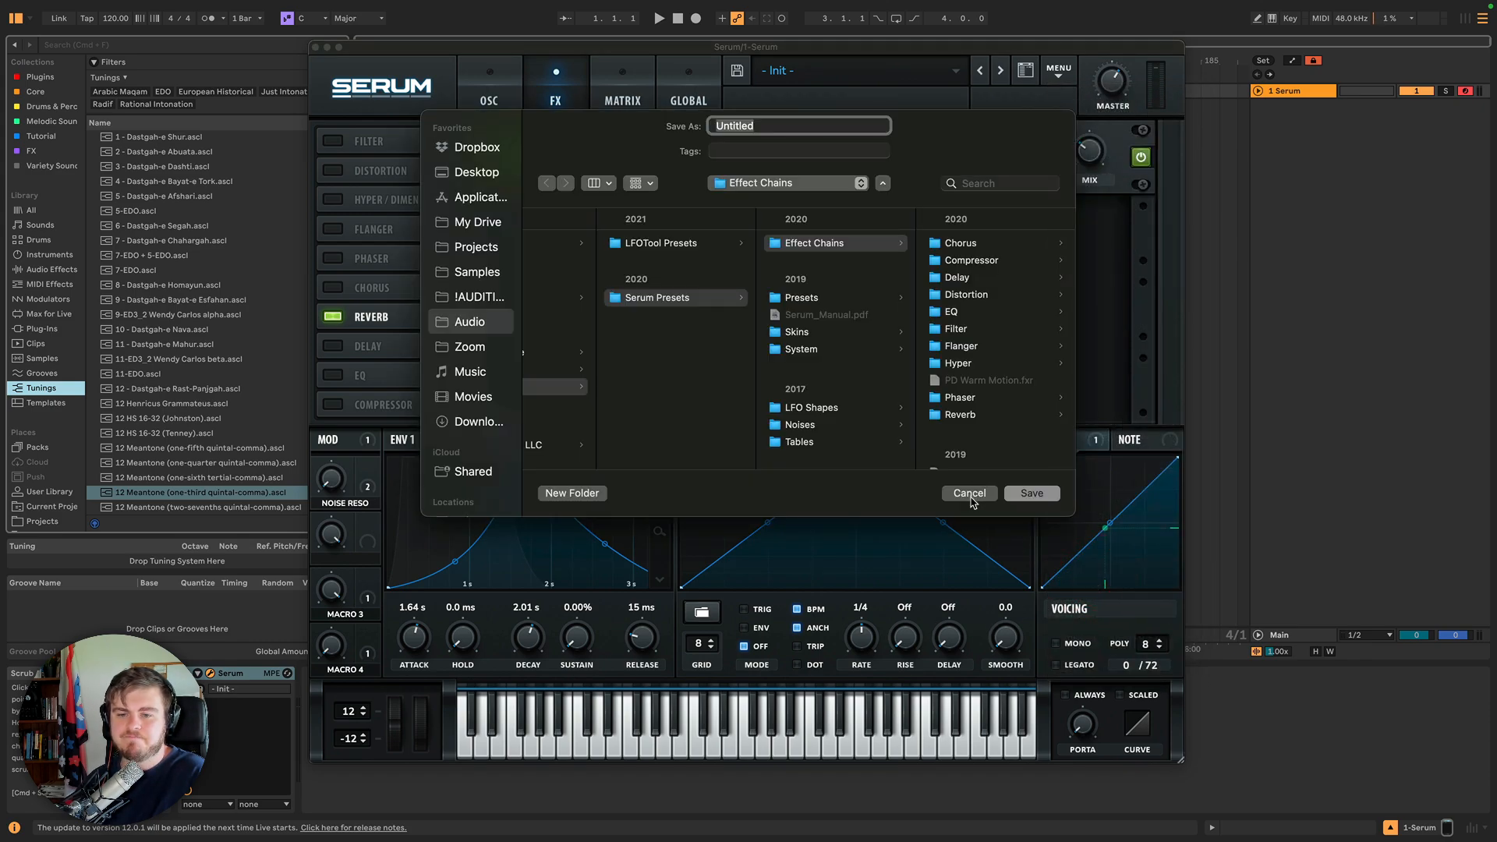
click(971, 496)
Examine the reverb's preset menu and the Serum menu without choosing anything.
click(549, 155)
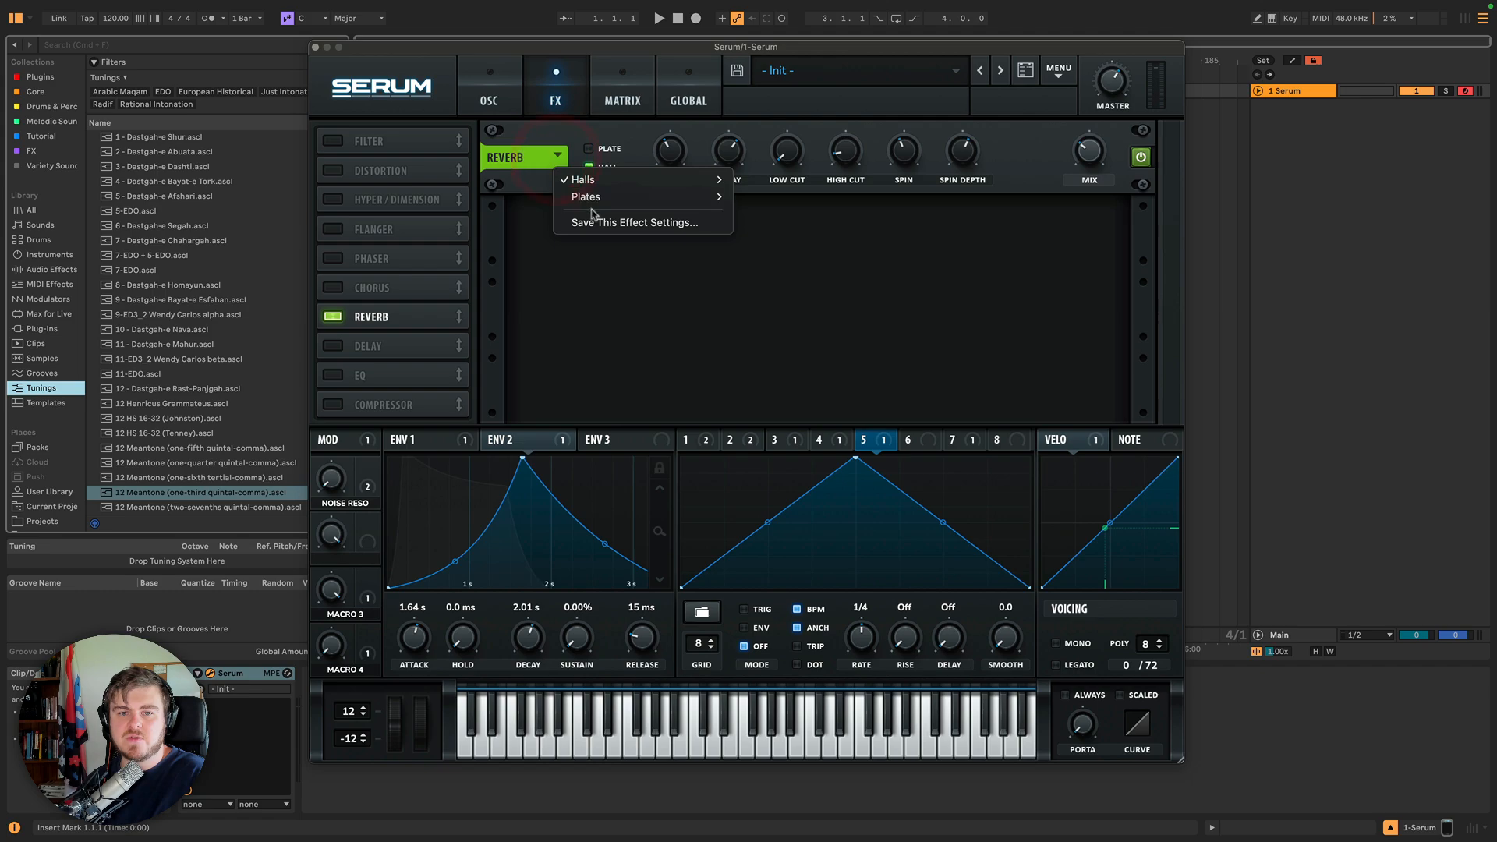
click(511, 236)
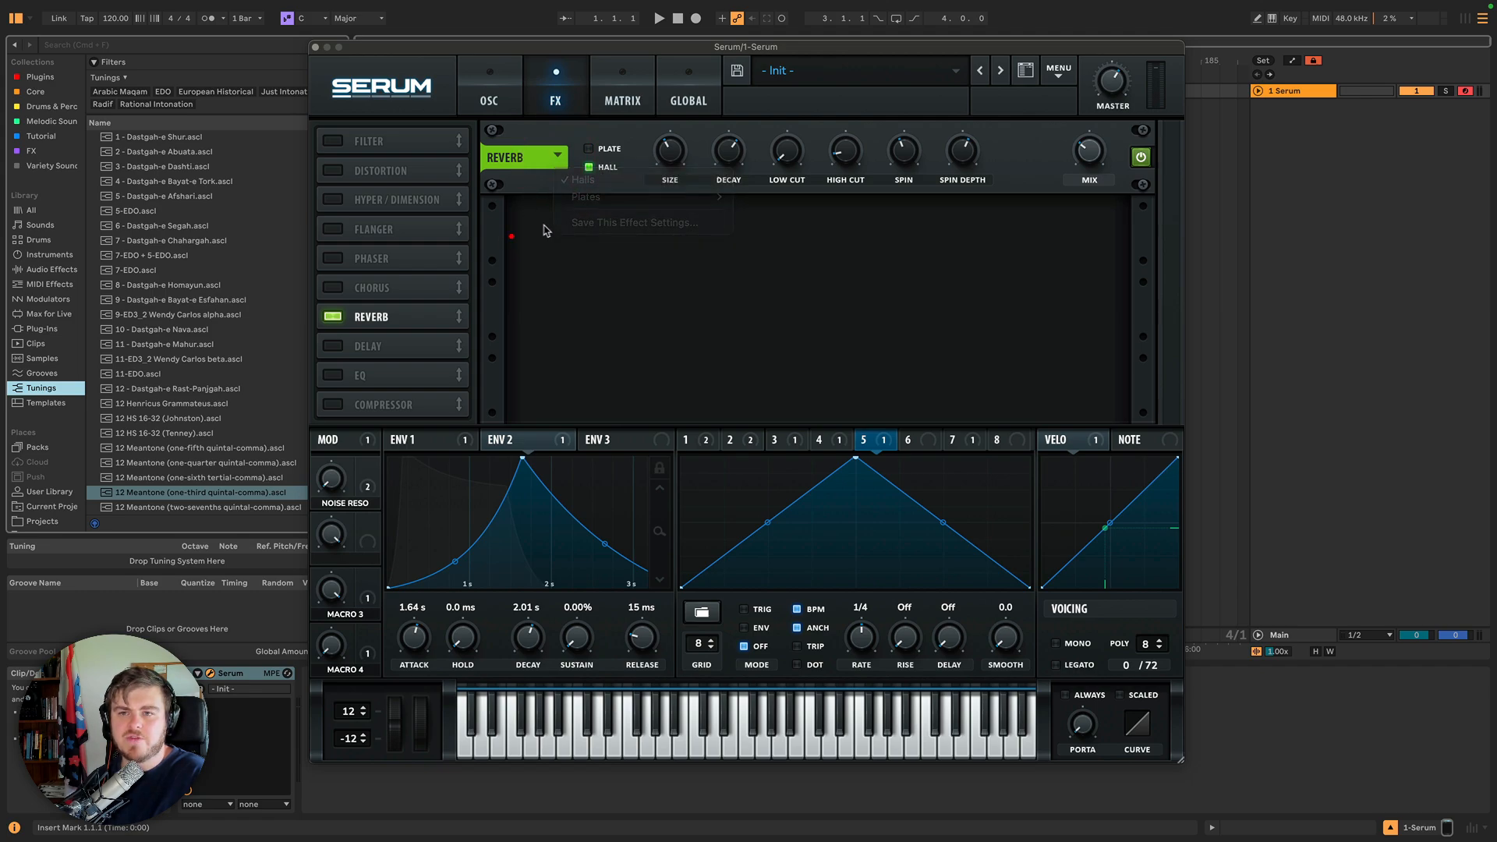
click(1058, 71)
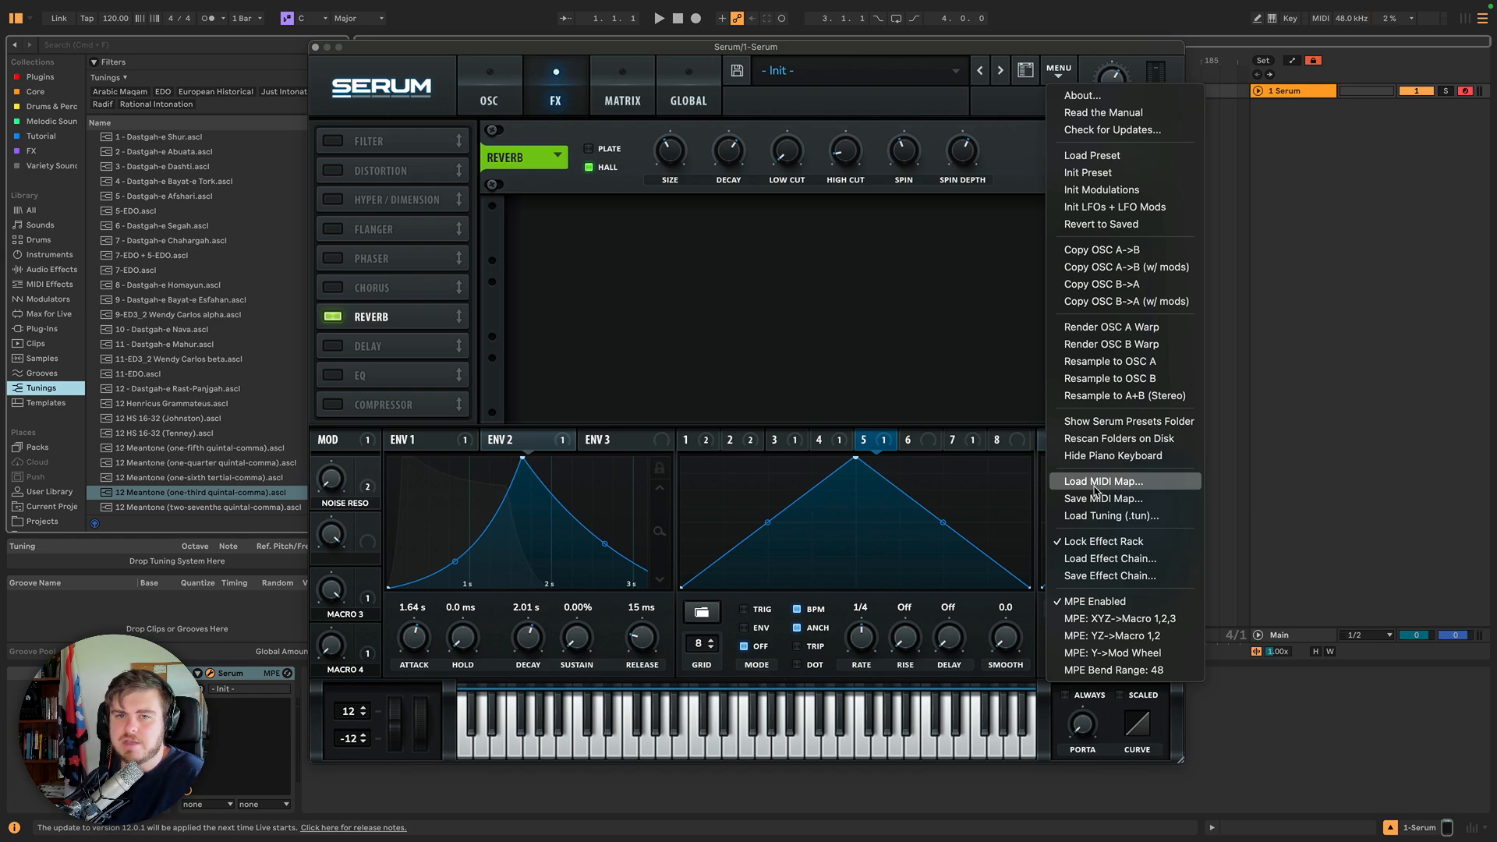
click(1012, 141)
Open the preset browser and reveal the amh_kit04_110_am_main_pluck preset in Finder.
click(1026, 68)
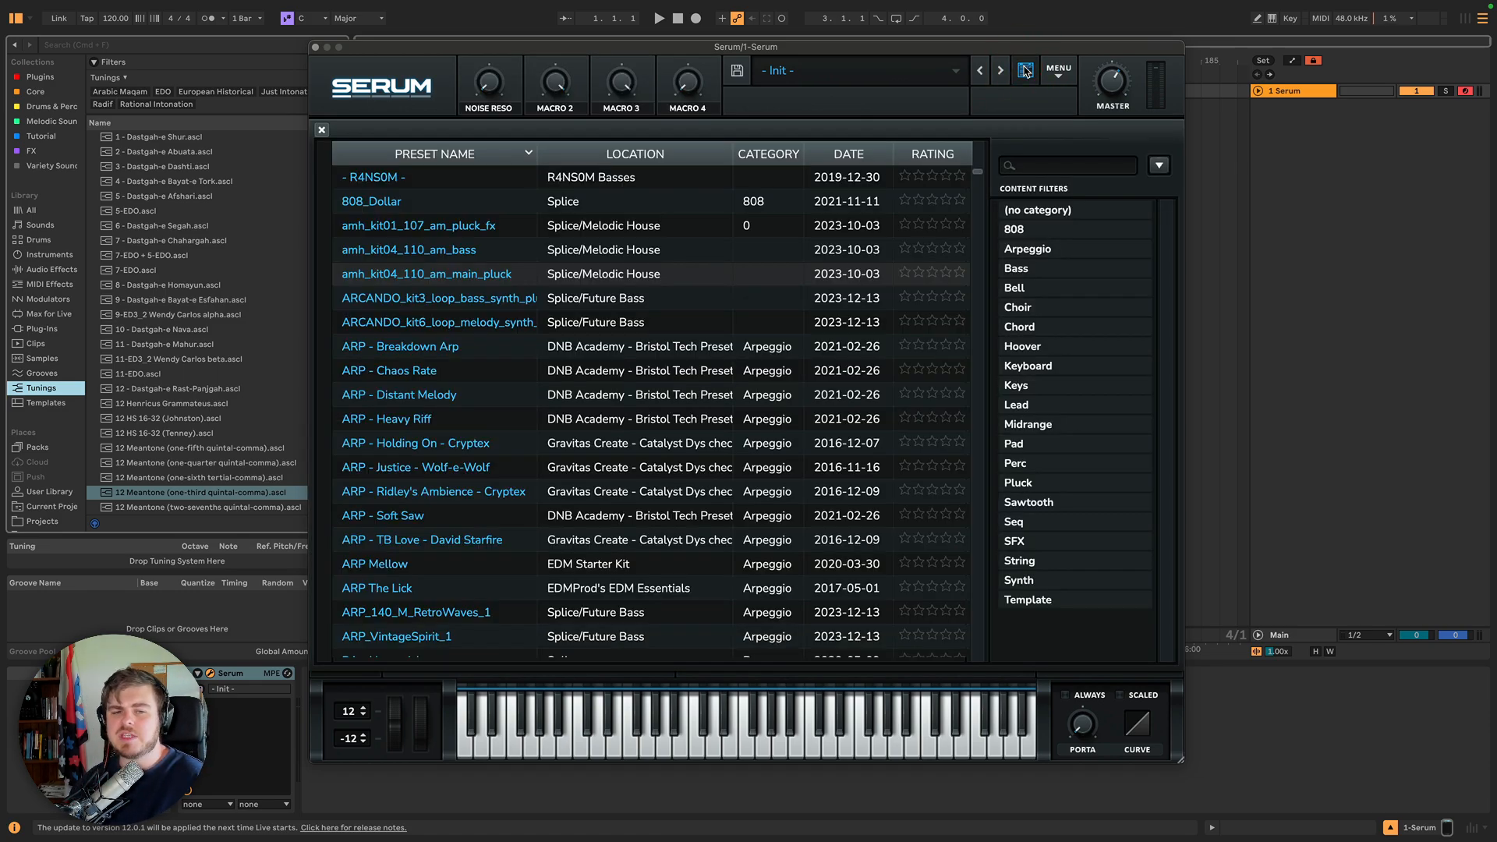
click(1158, 164)
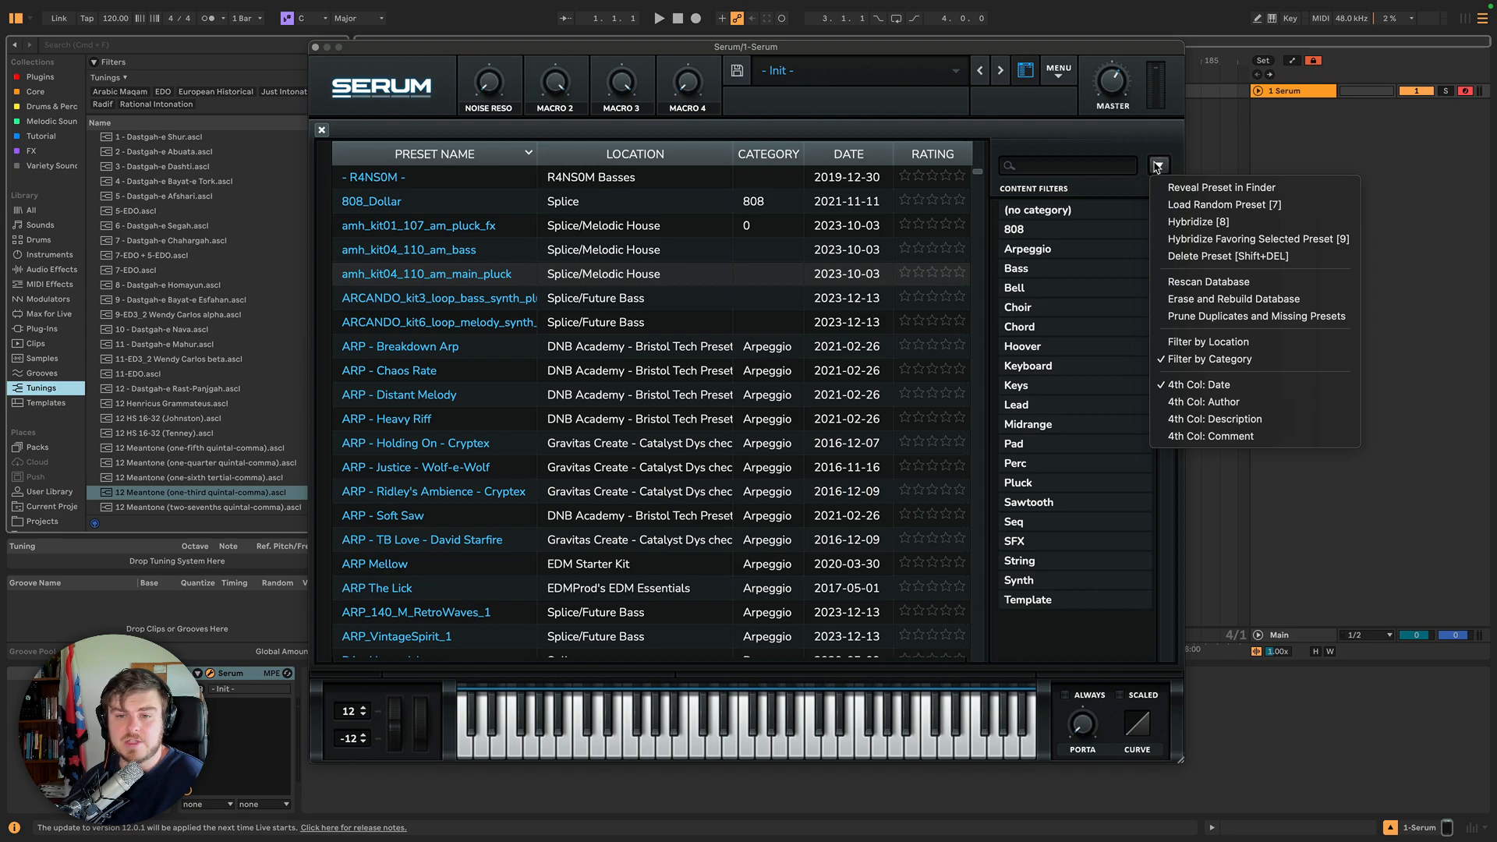
click(1158, 165)
click(635, 278)
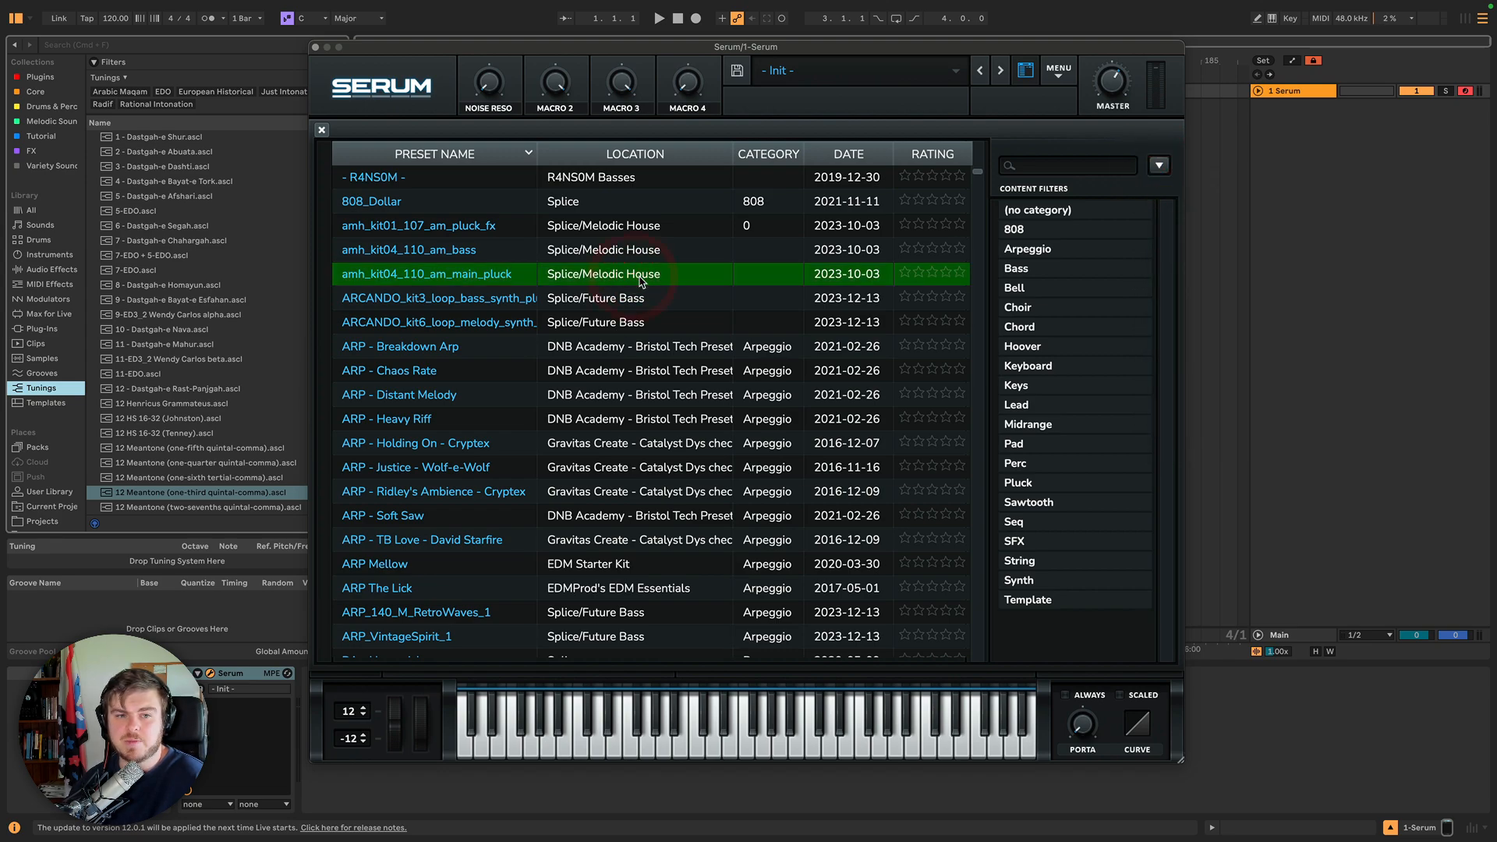
click(1158, 165)
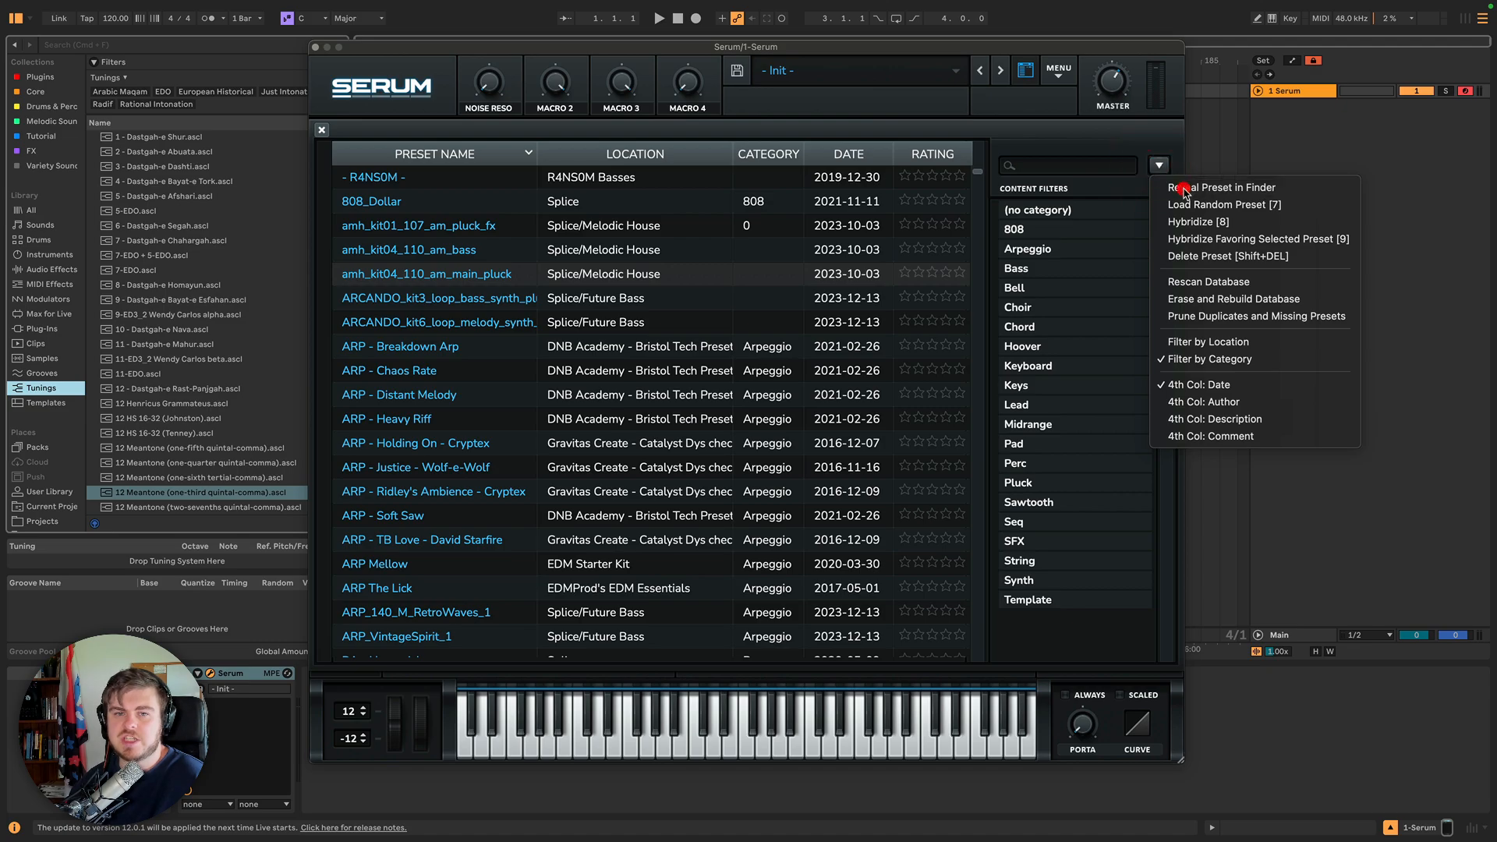
click(1184, 190)
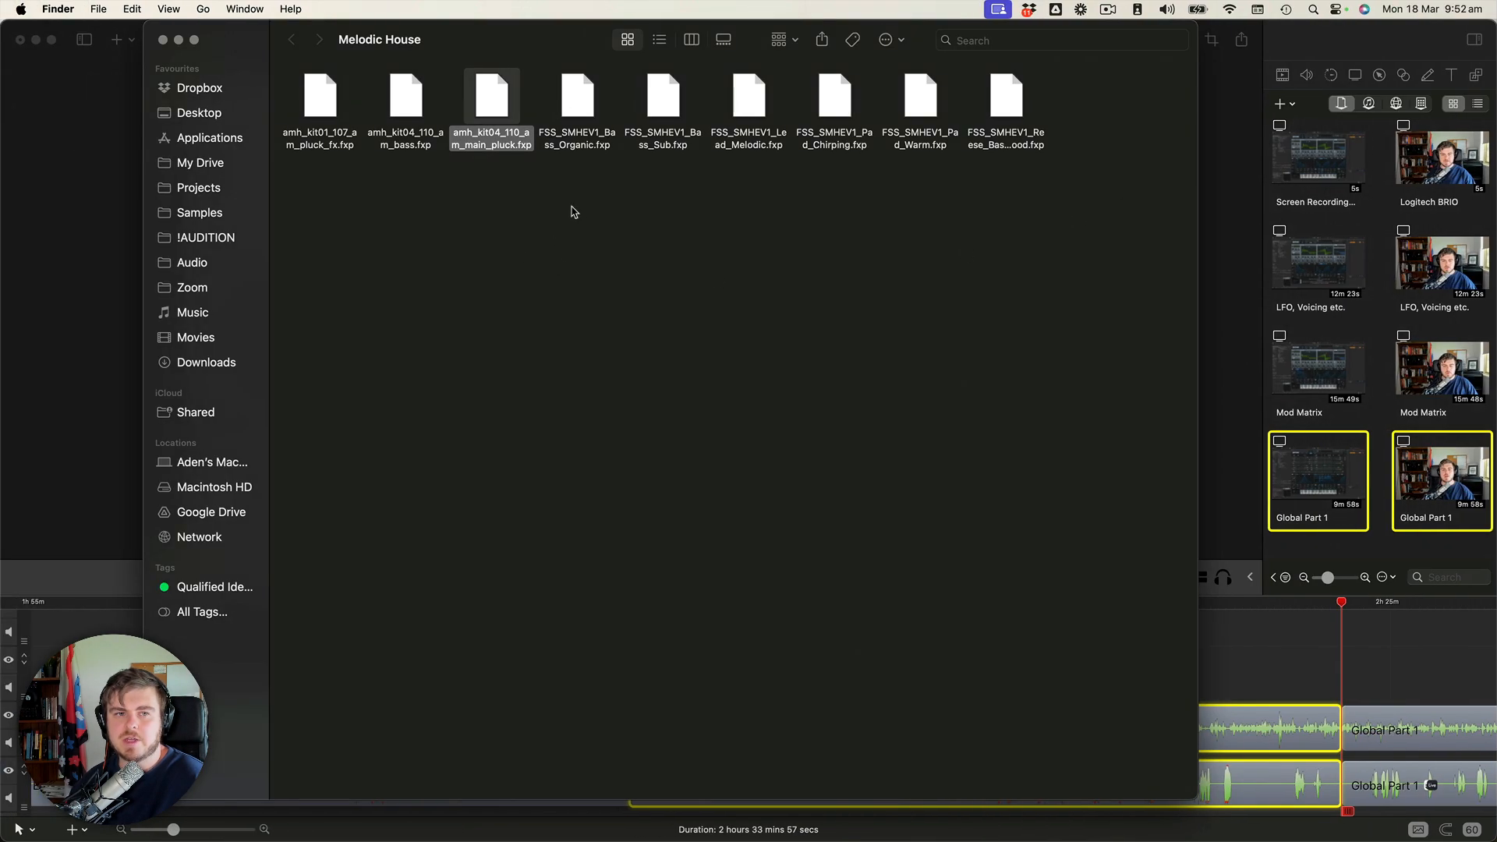
key(ctrl+Right)
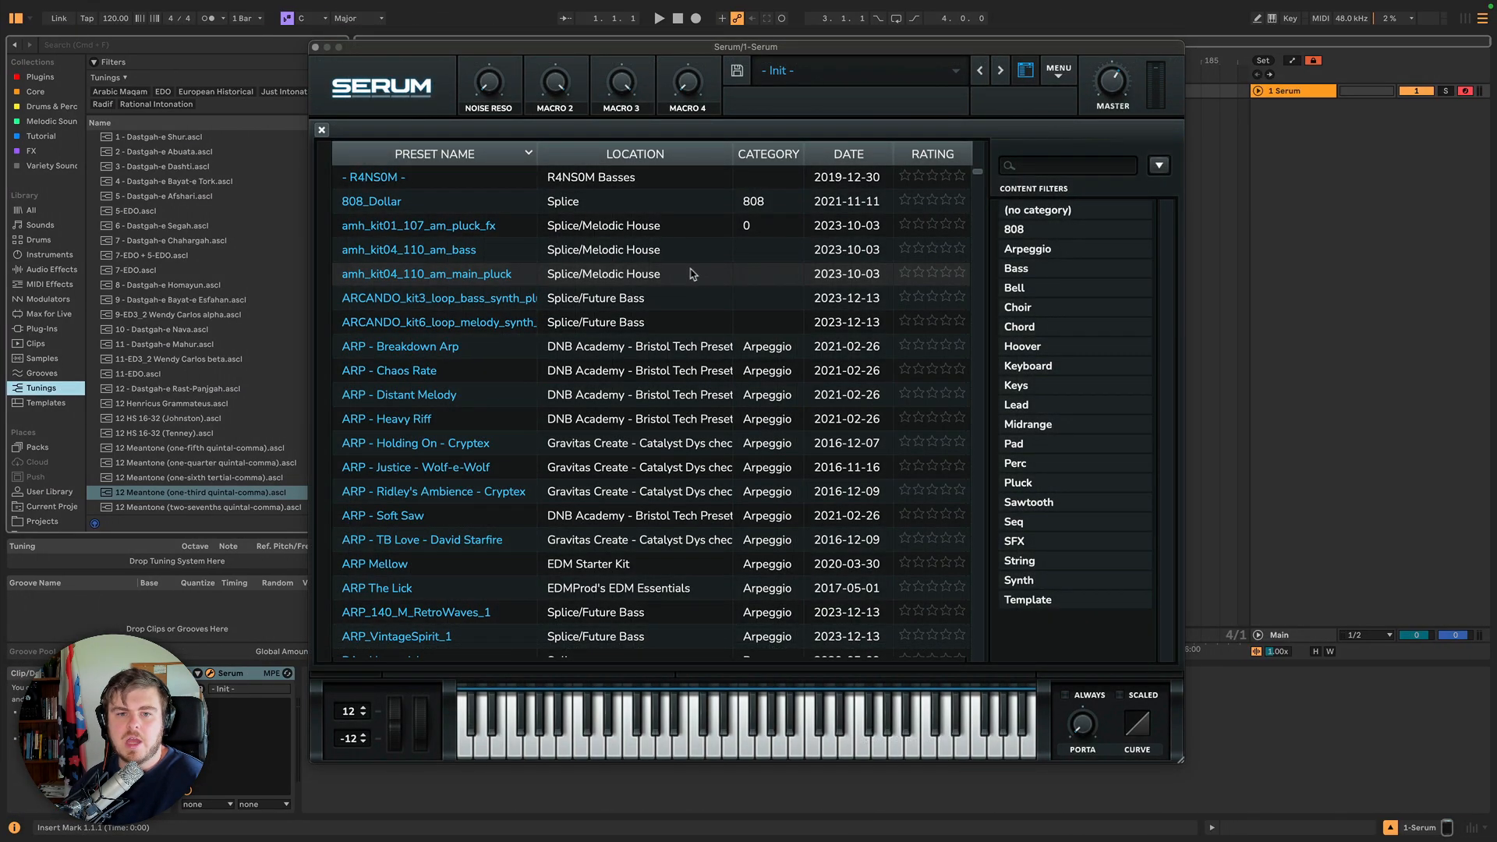
Load the amh_kit04_110_am_main_pluck preset from the browser, confirming the replacement.
click(694, 276)
click(1159, 166)
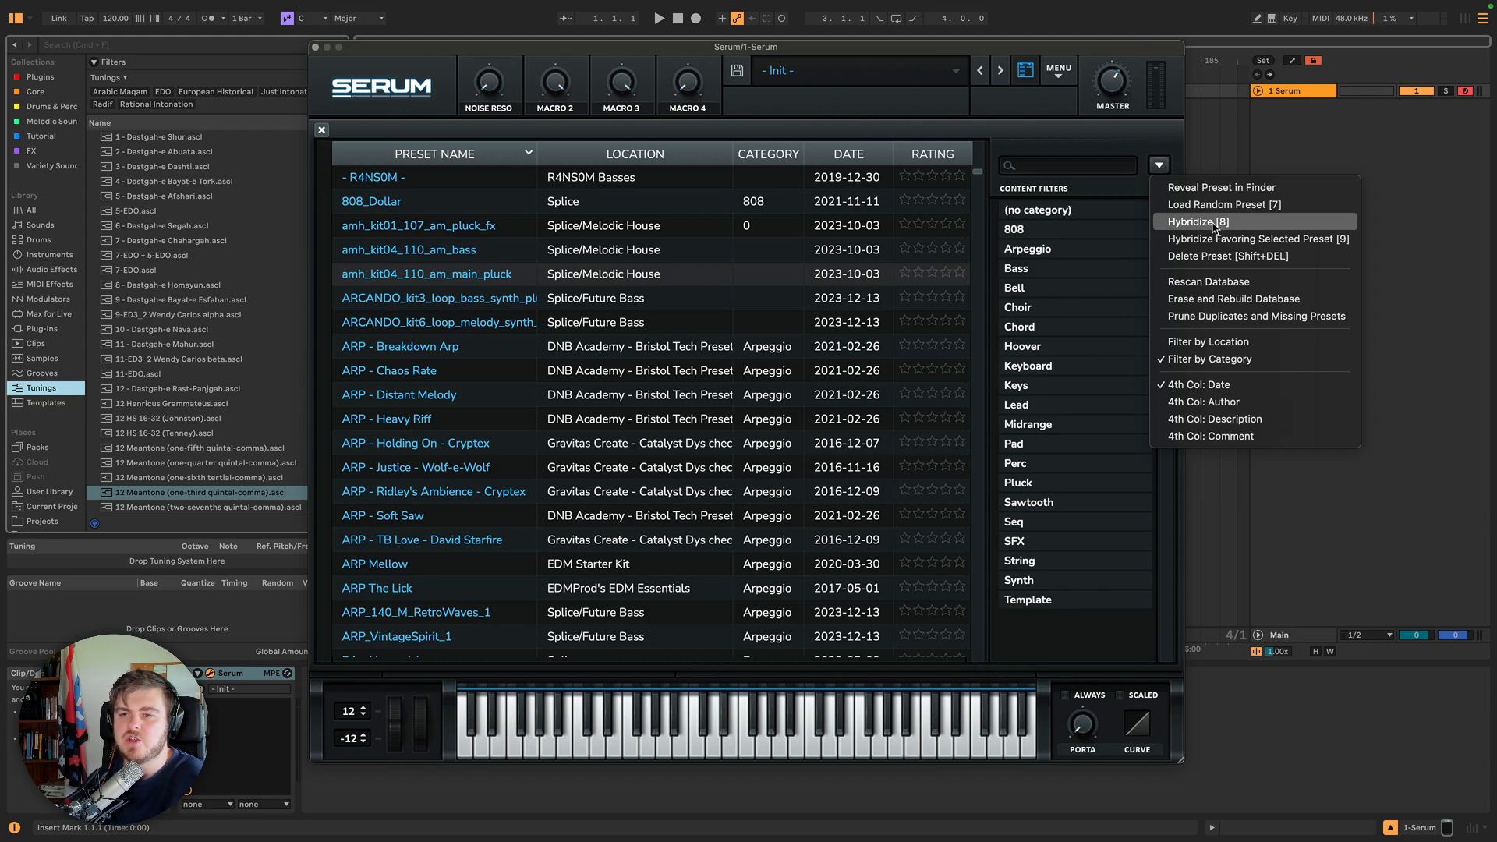
click(468, 275)
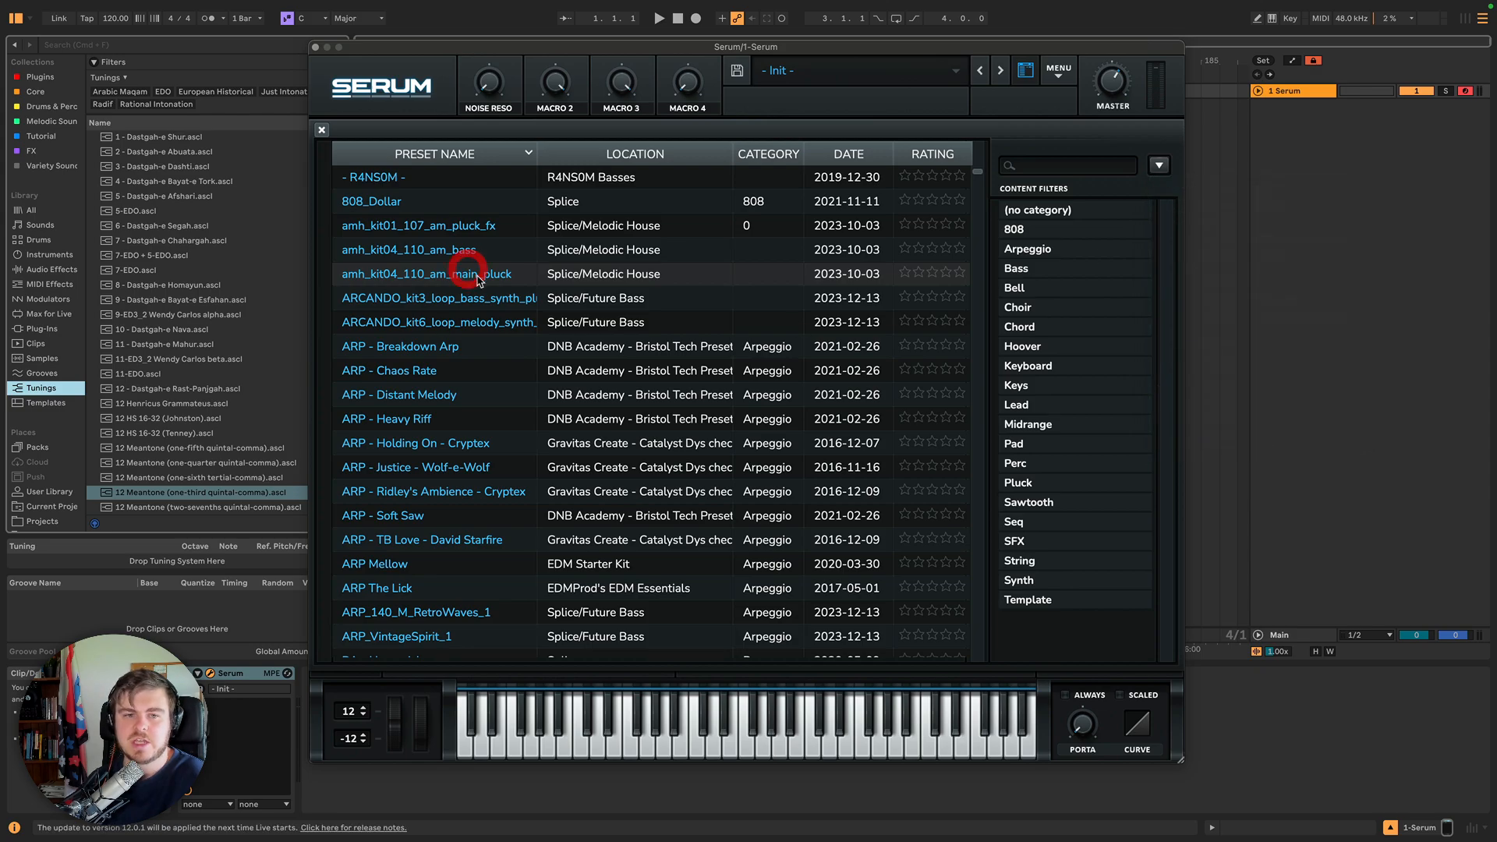
click(474, 278)
double_click(454, 232)
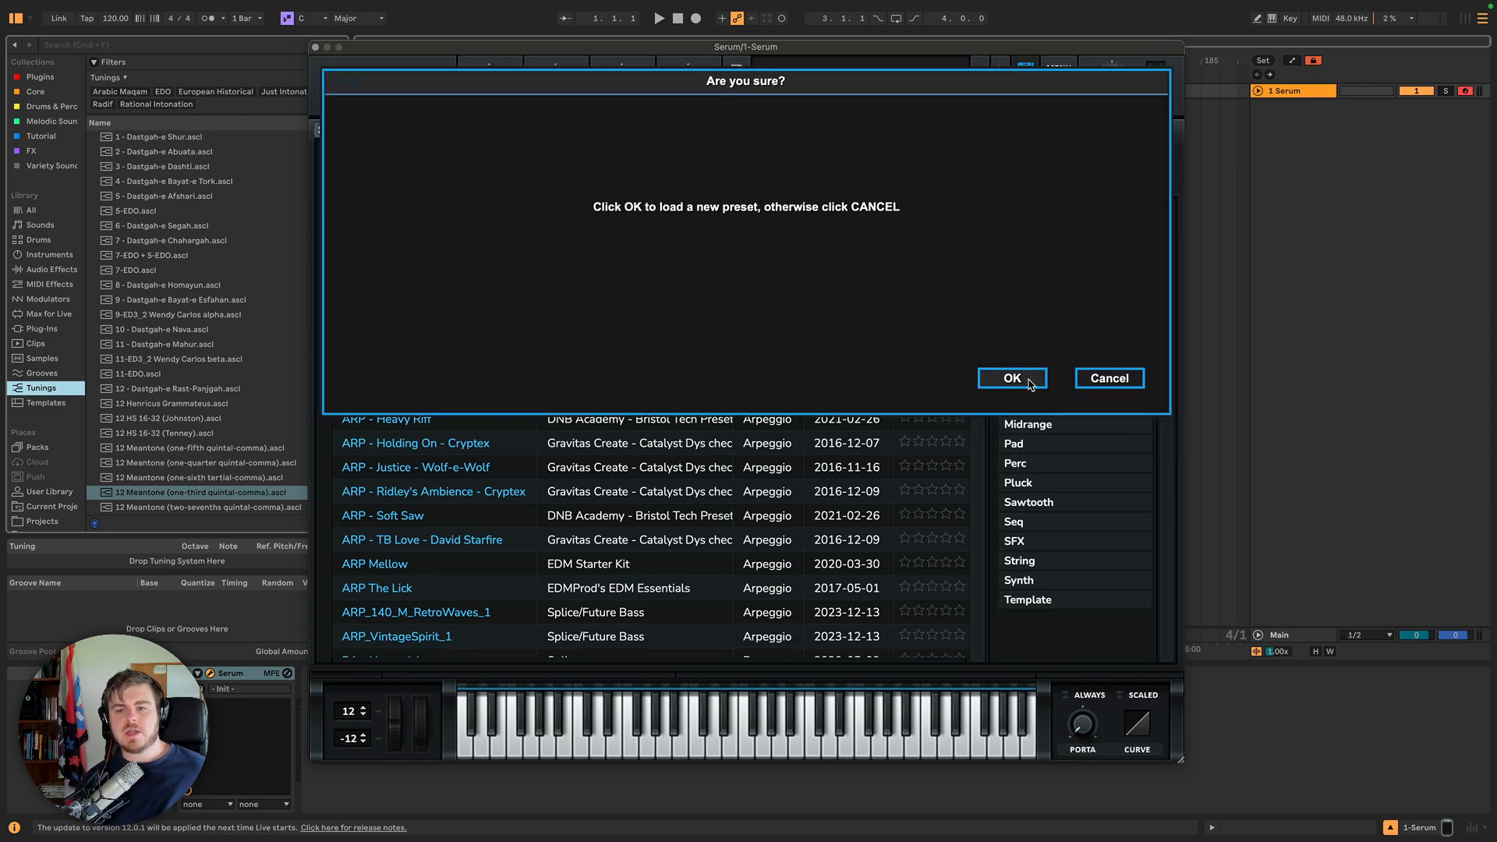
click(1084, 381)
key(shift)
key(Down)
key(Down)
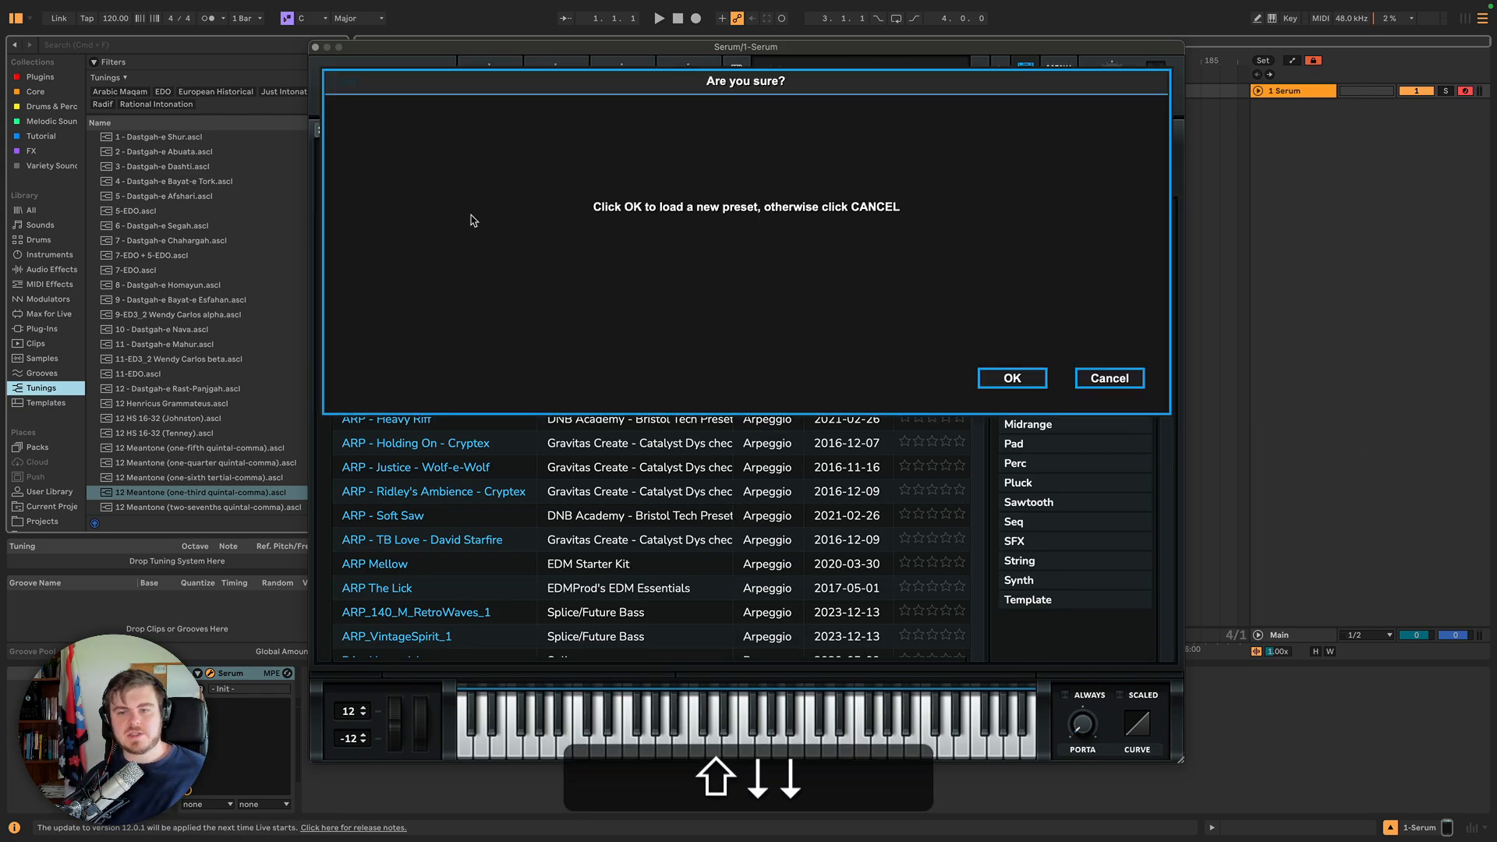
click(1112, 375)
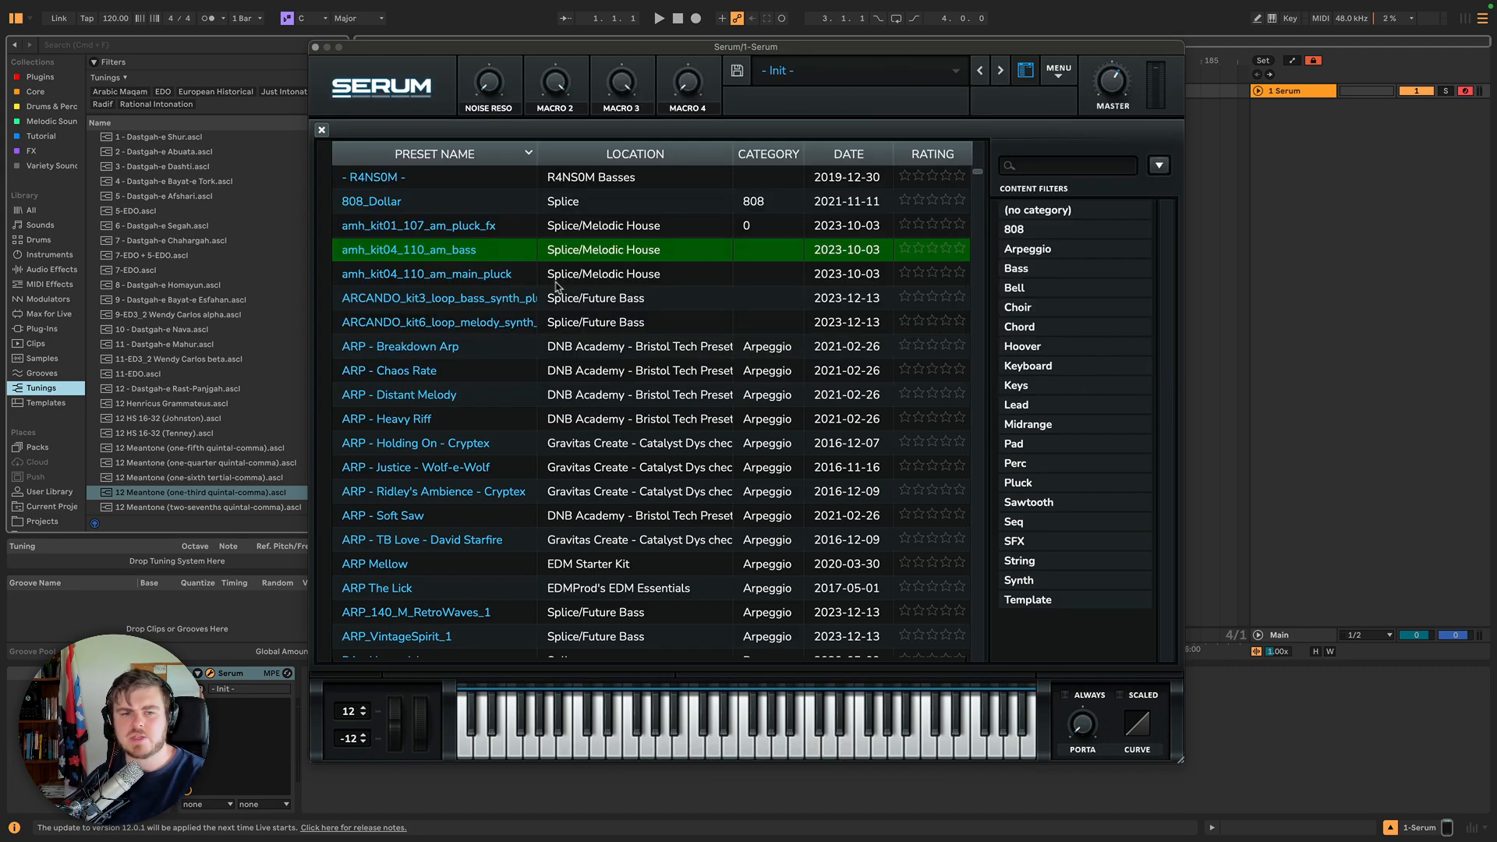
double_click(515, 282)
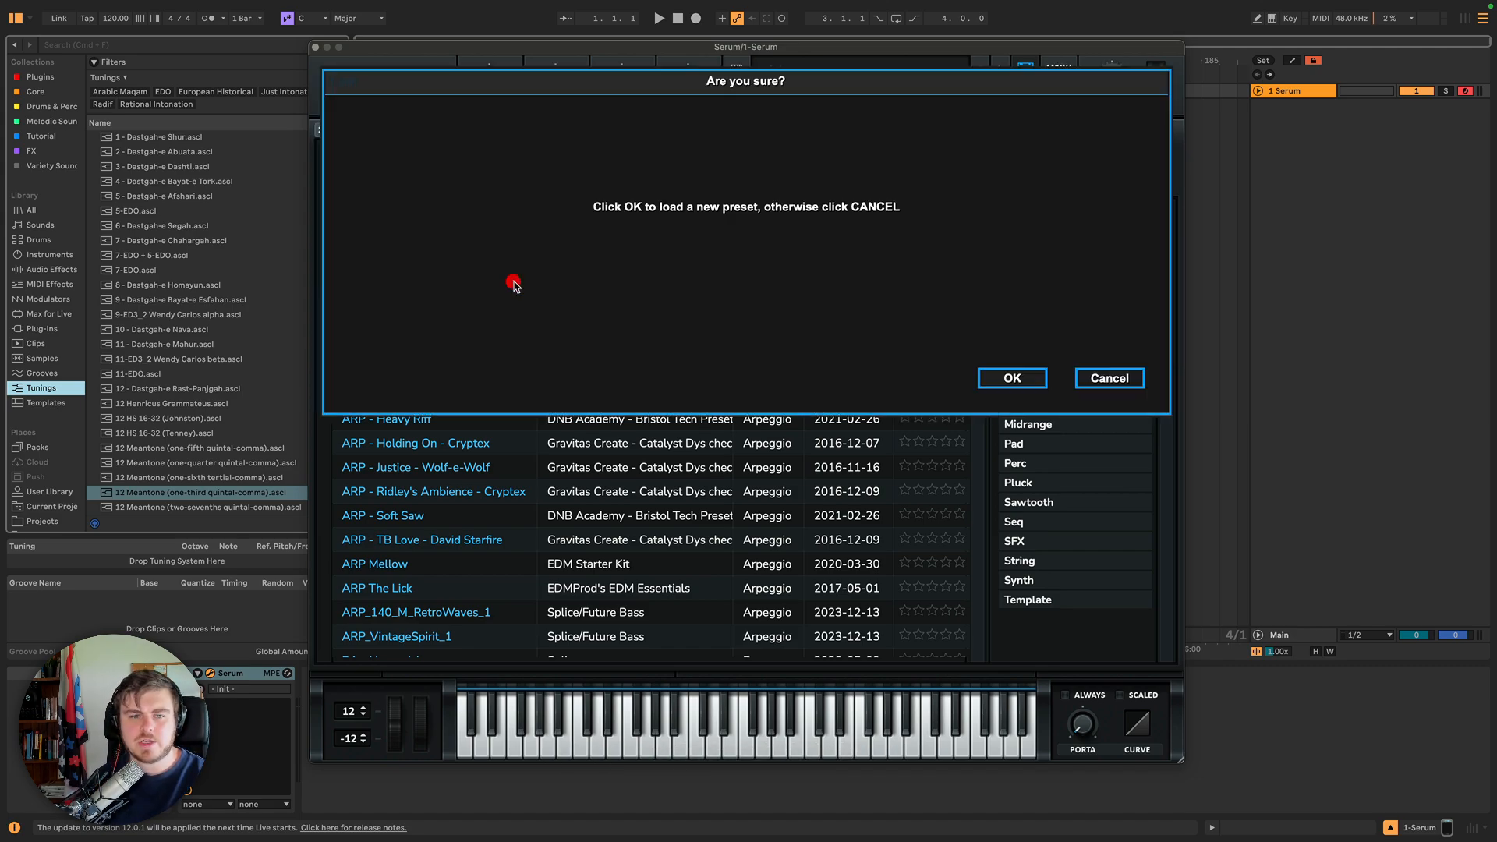
click(1010, 380)
Generate new hybrid presets three times using the Hybridize options in the preset browser's menu.
click(1160, 165)
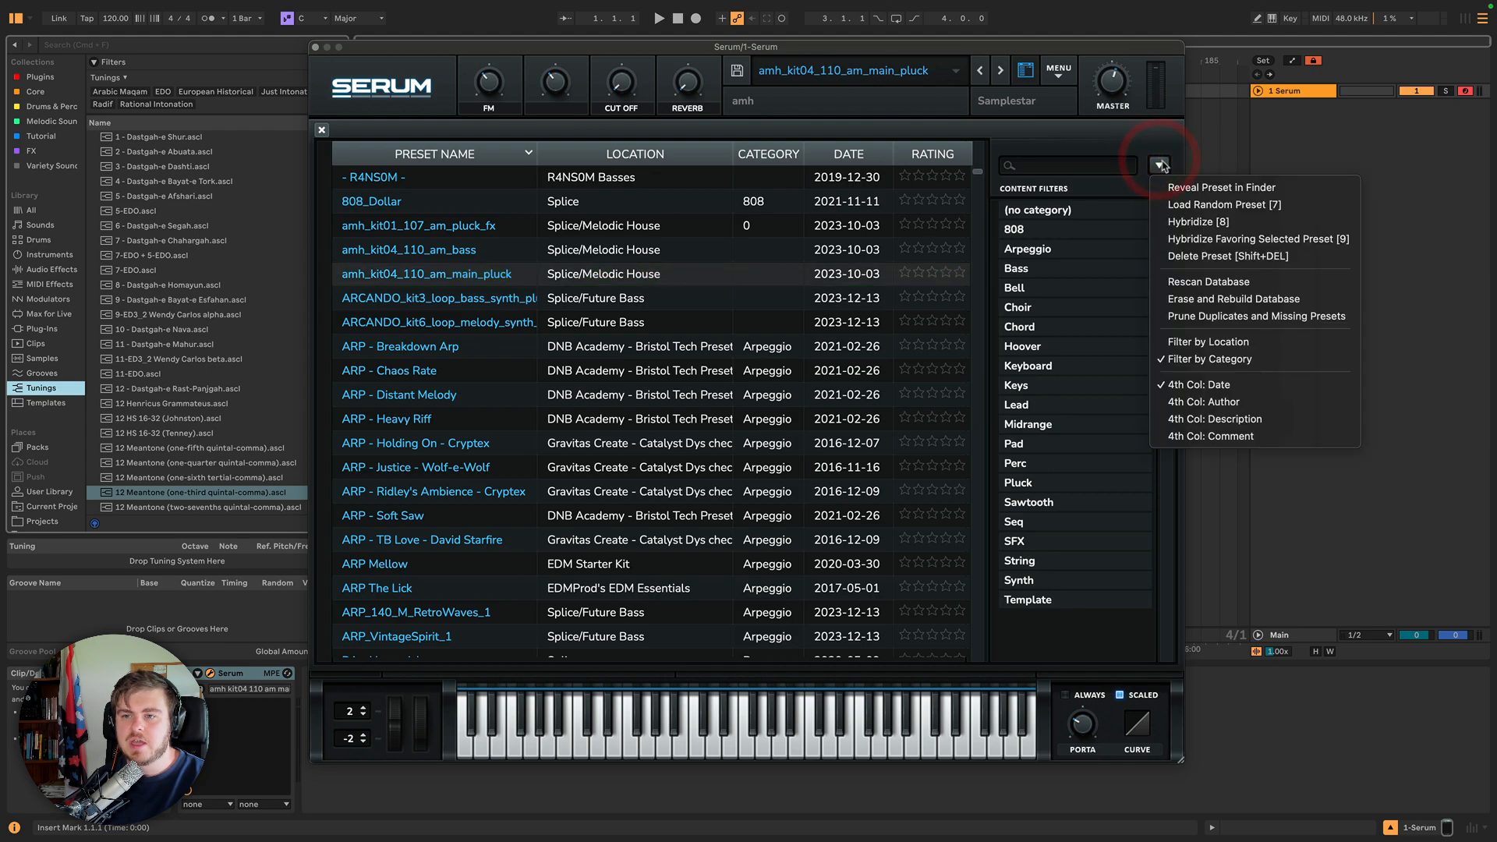
click(1207, 224)
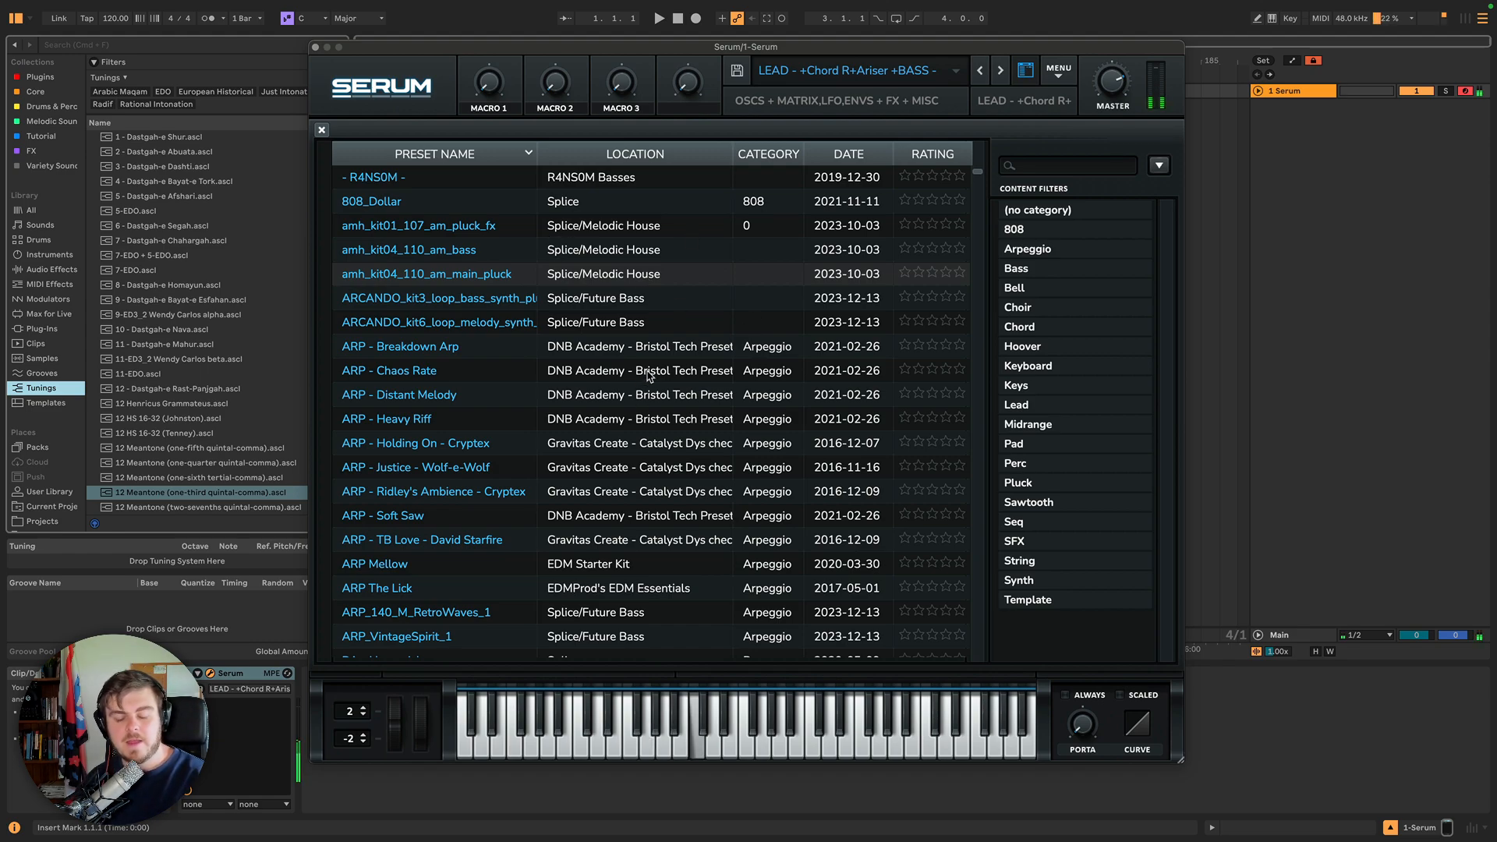
click(1160, 165)
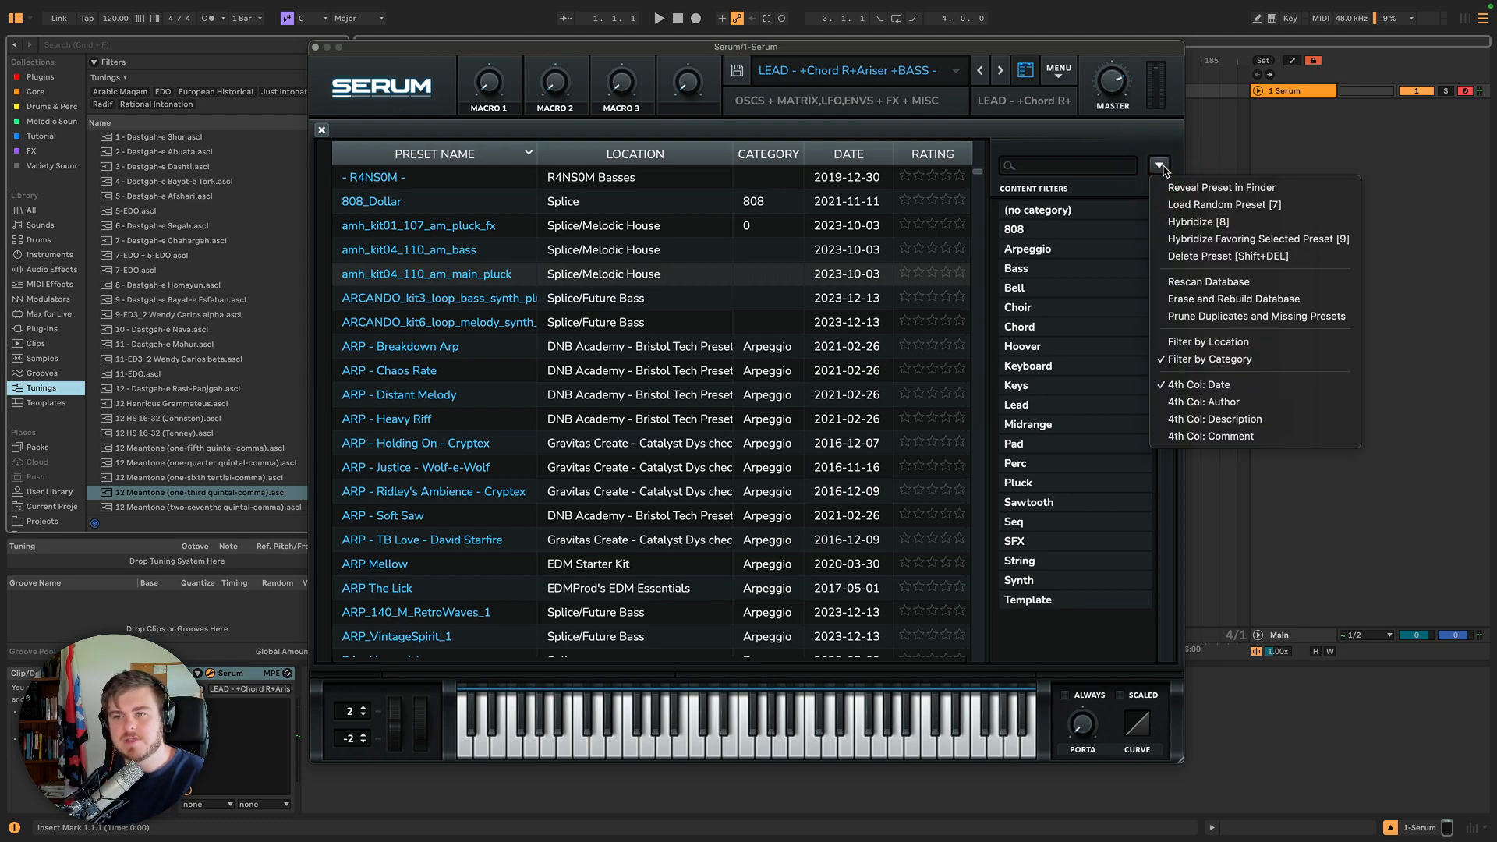
click(1214, 222)
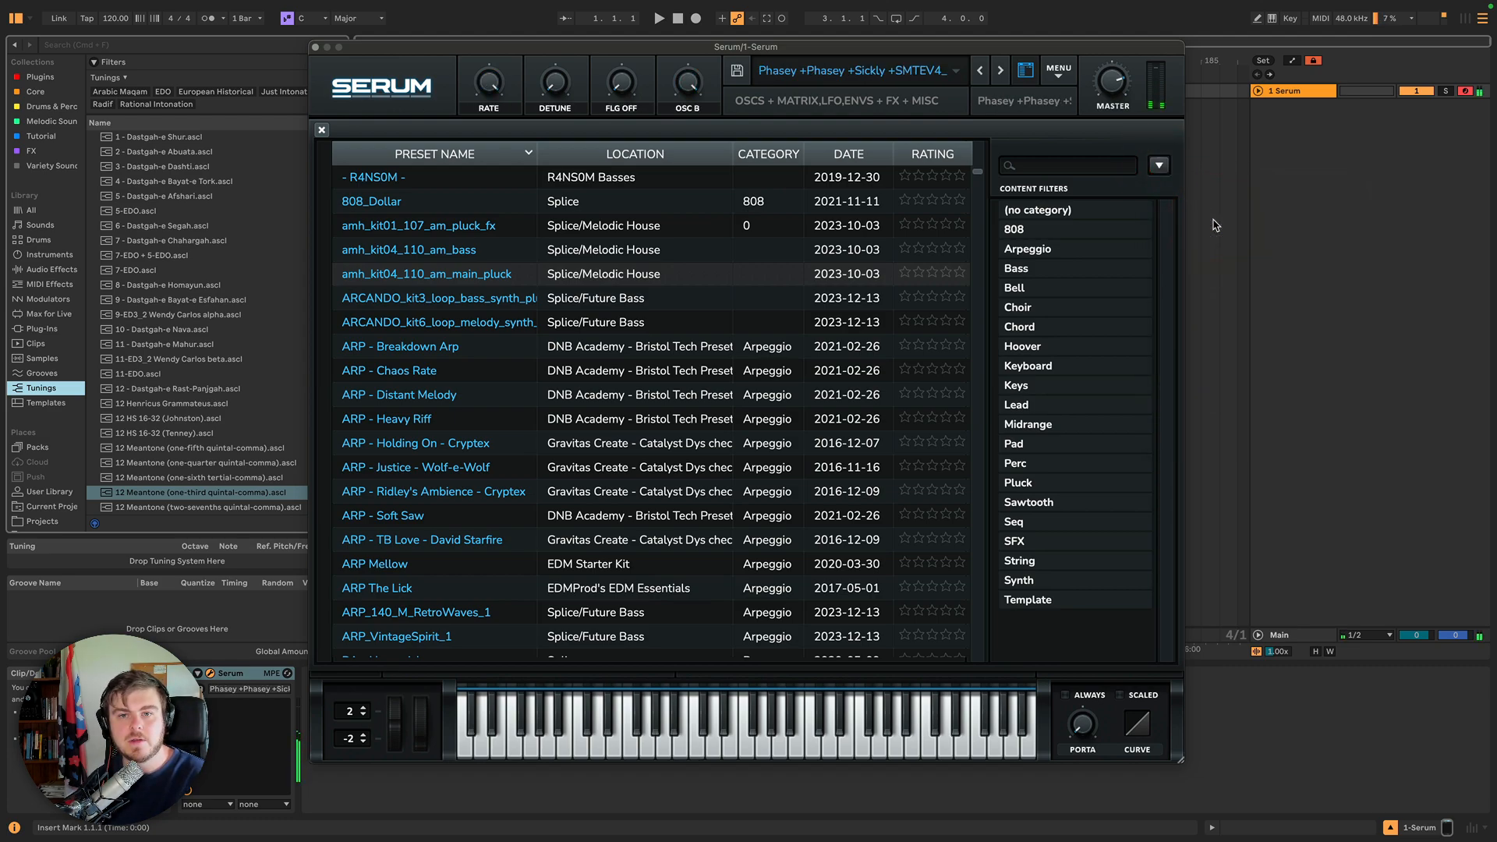
click(1159, 165)
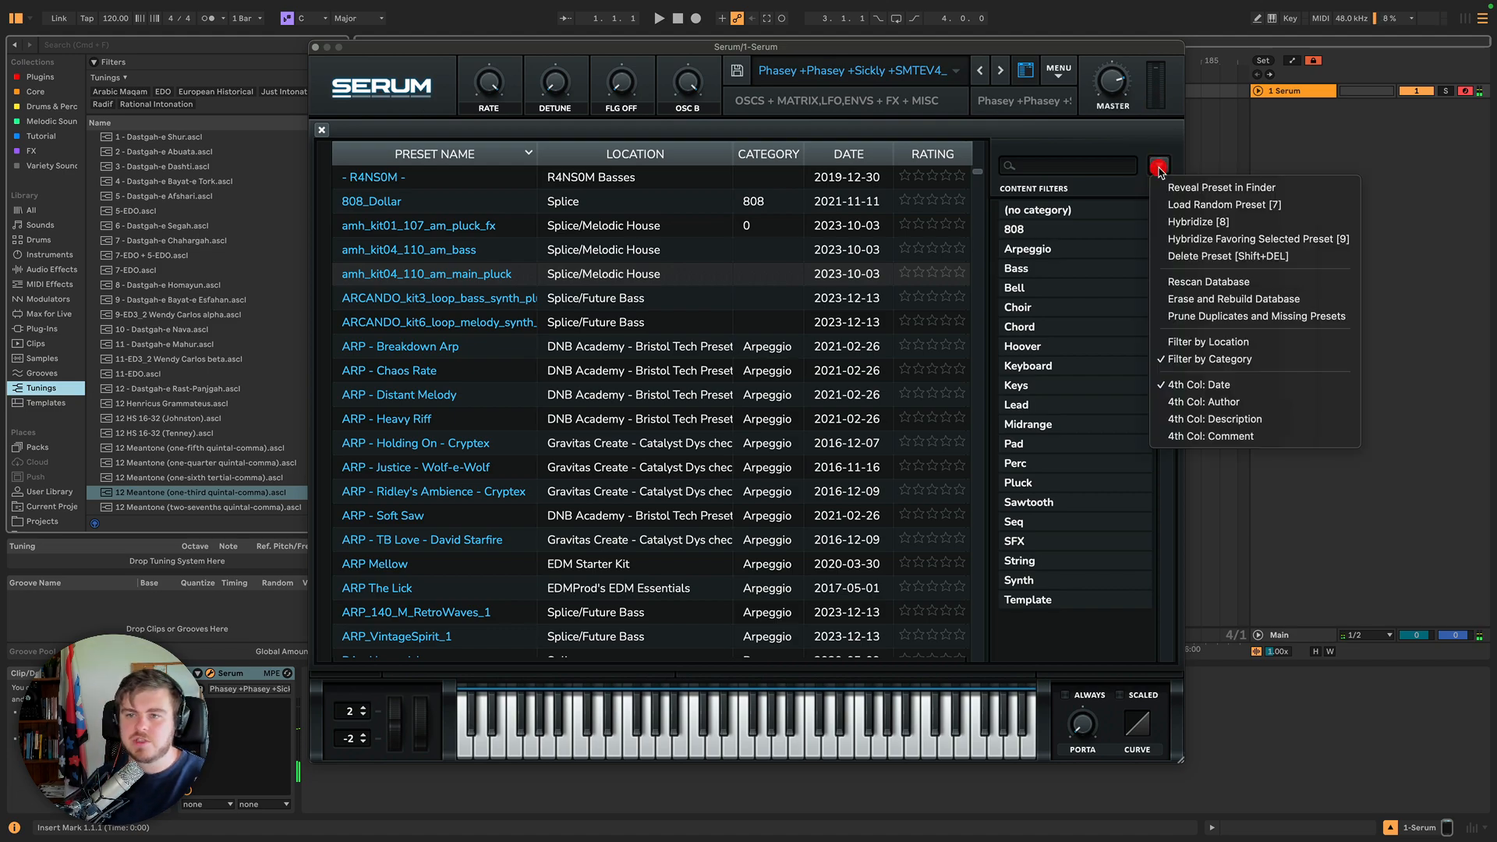
click(1200, 231)
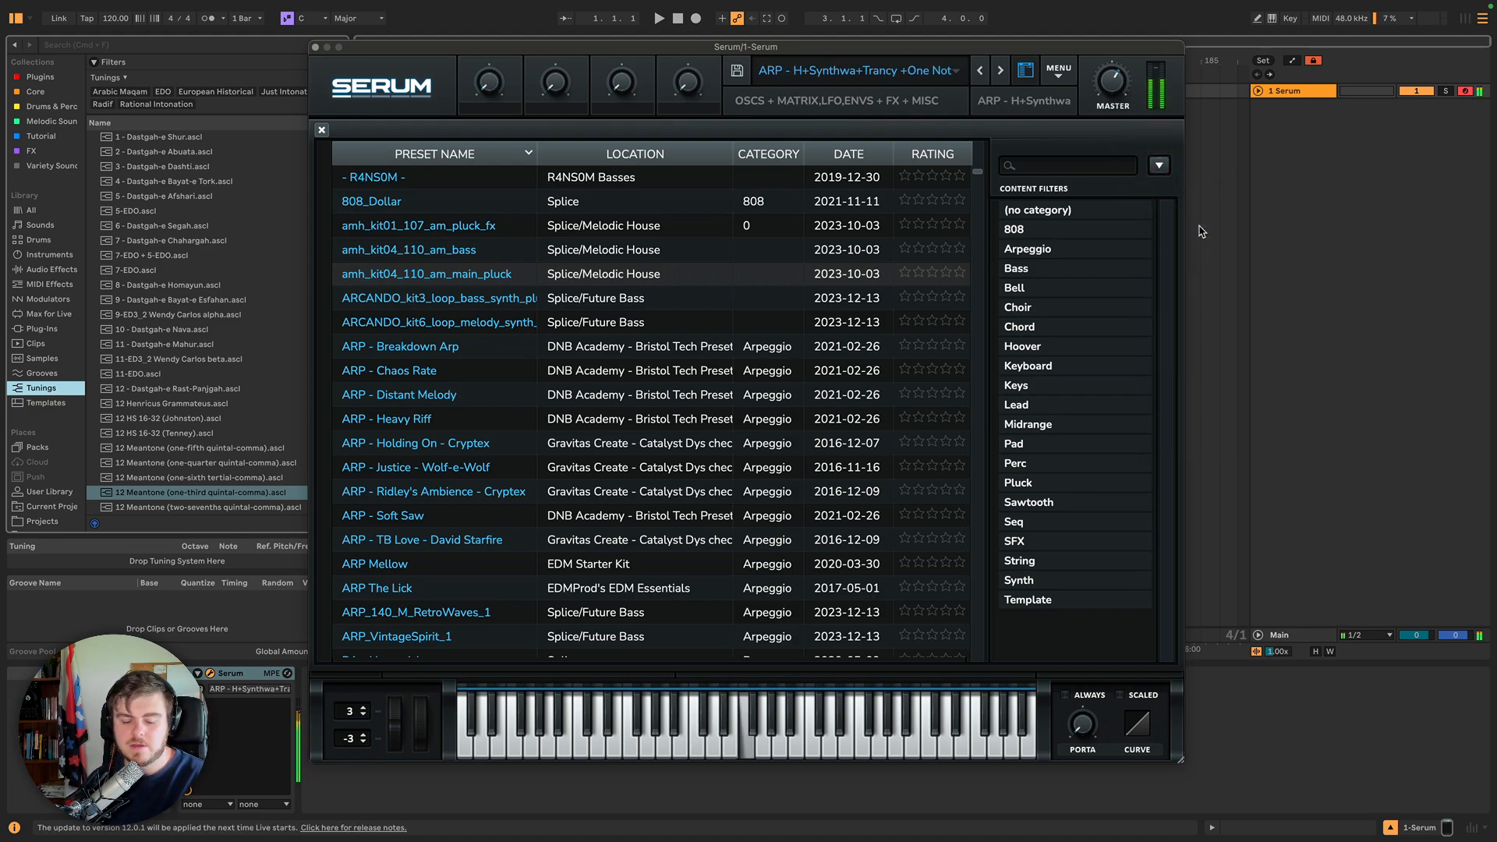
Filter the preset browser to the Keys category and load the KEYS - Future Slay - Cryptex preset.
click(1159, 166)
click(1159, 166)
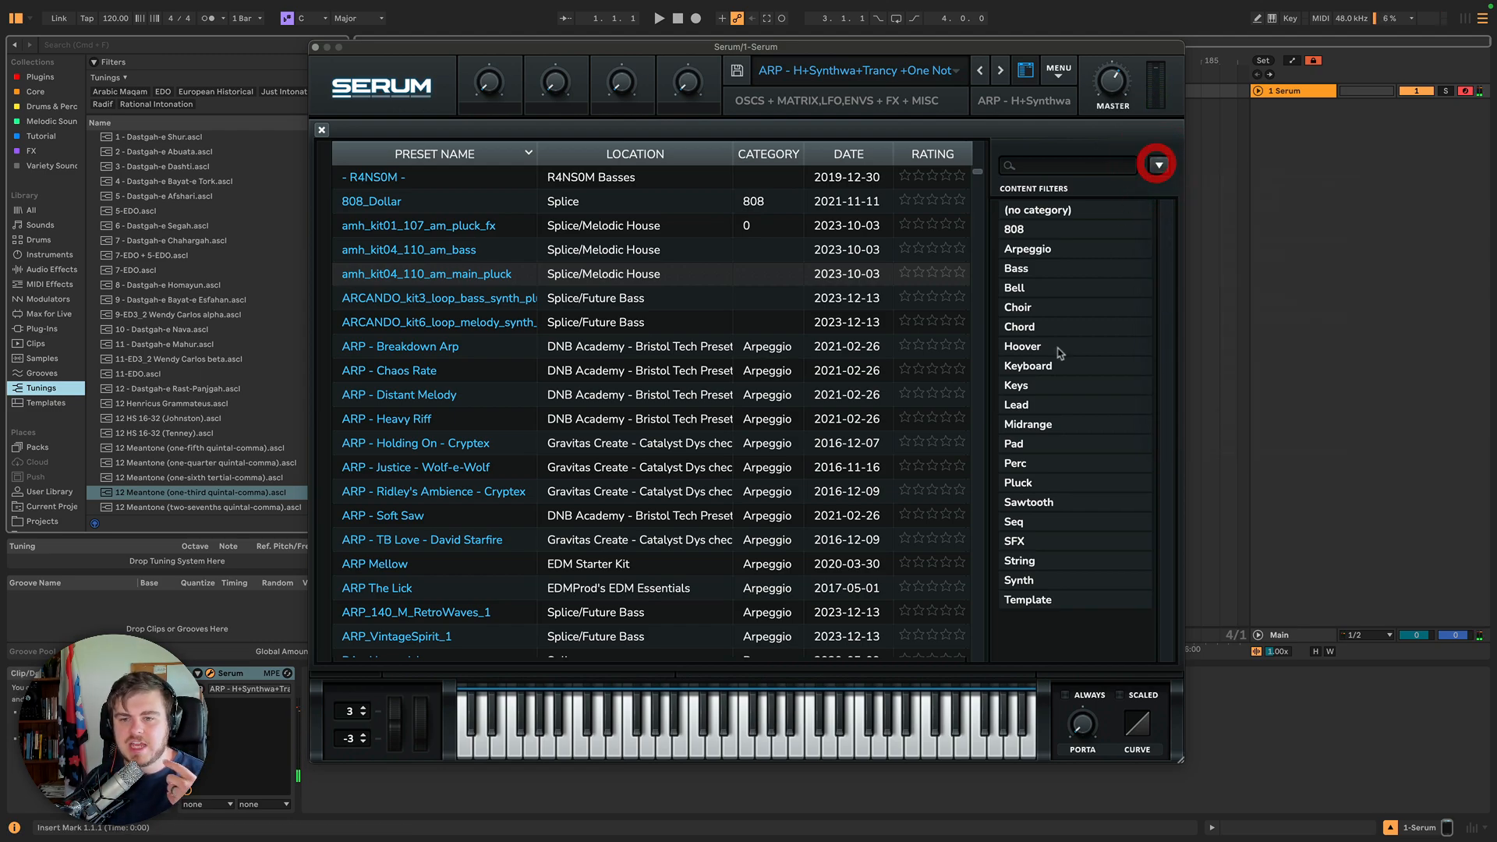
click(1018, 385)
click(608, 187)
Generate three Hybridize presets from the Keys category, adjusting the master volume between hybrids.
click(1159, 166)
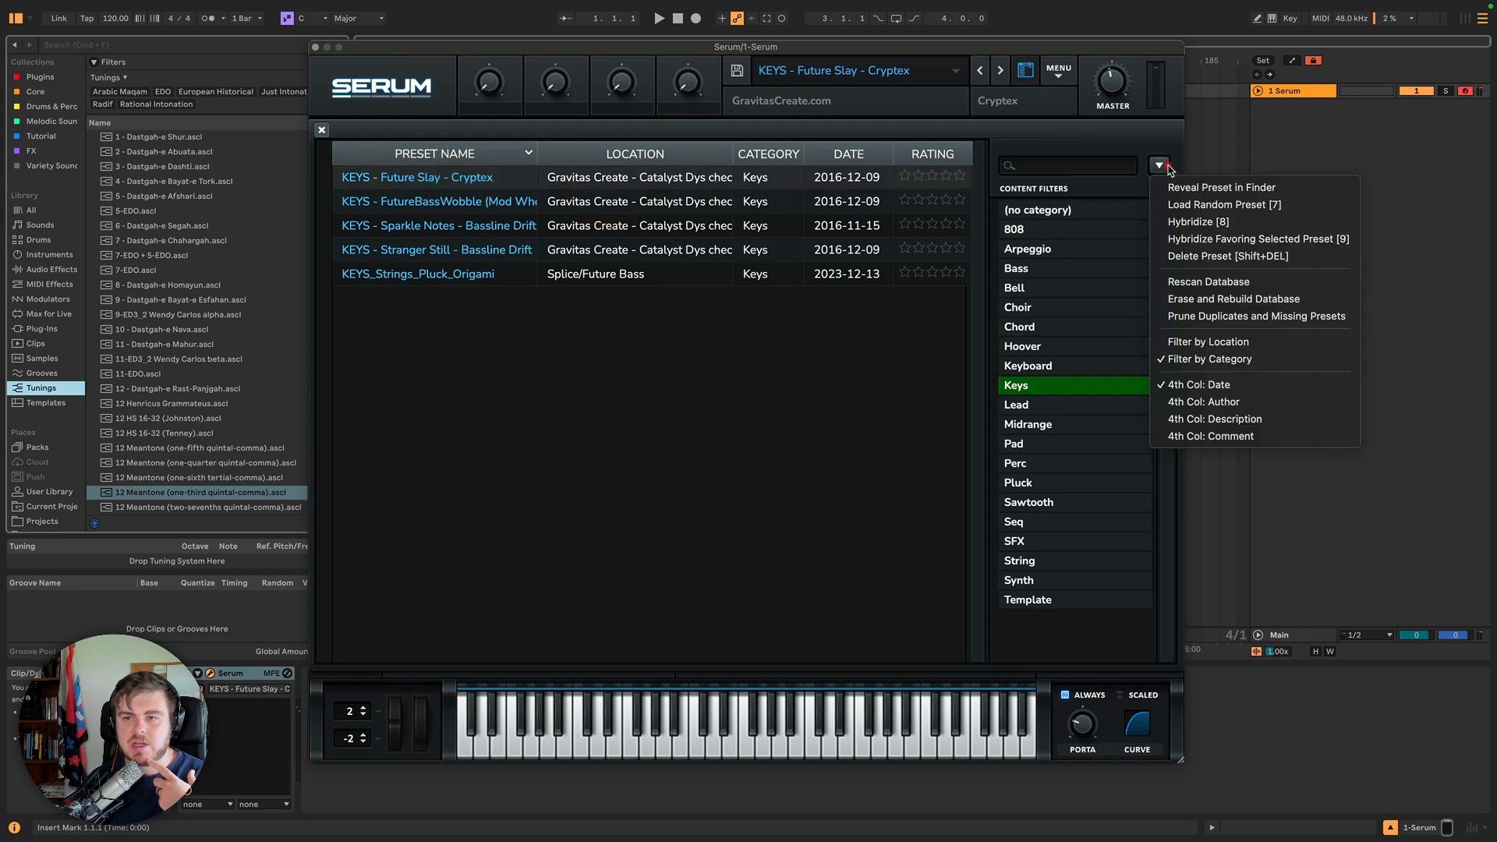
click(1192, 223)
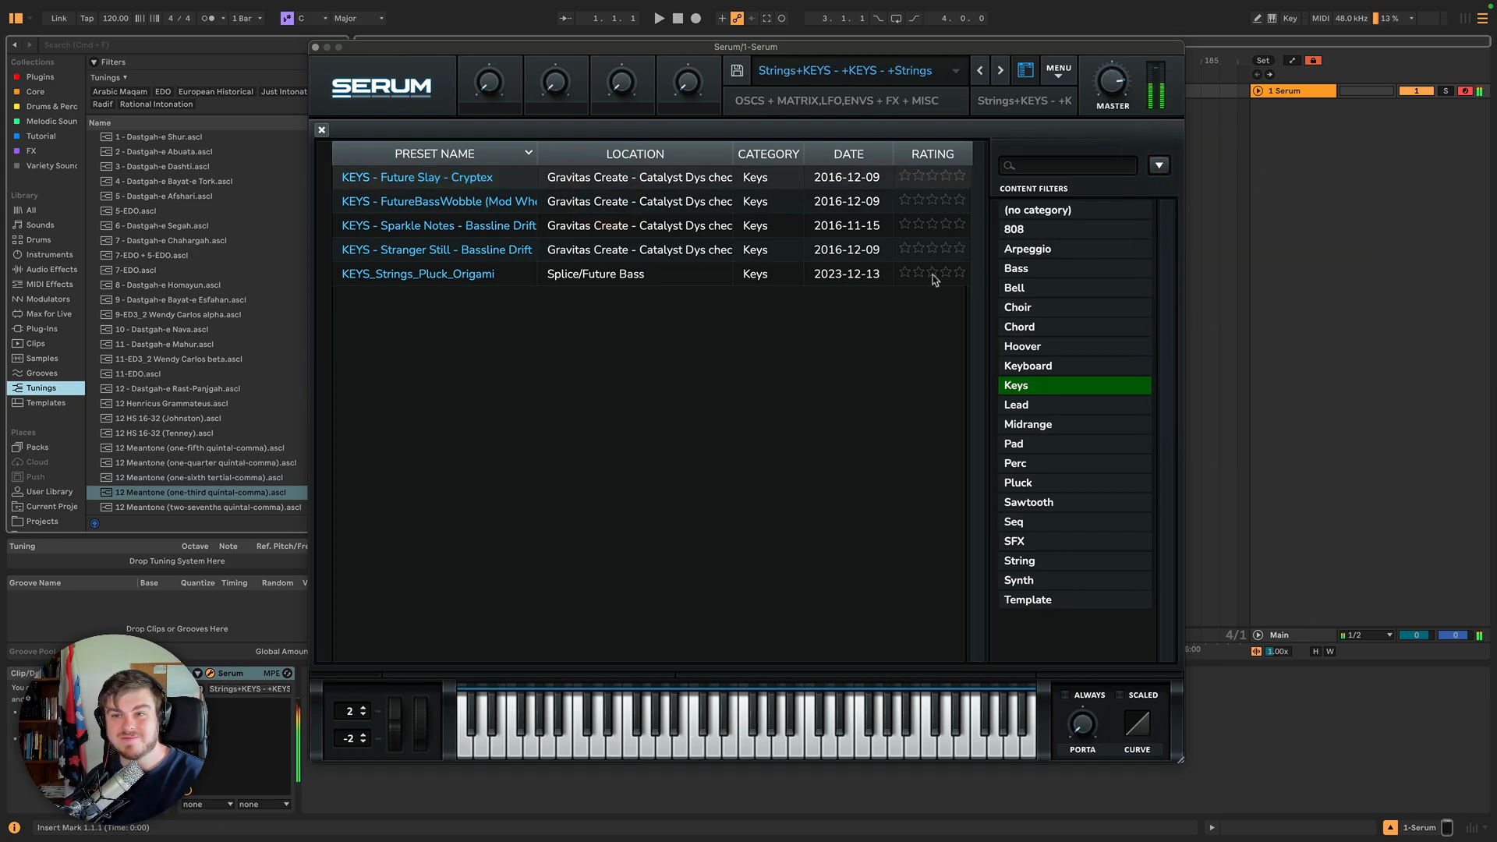
drag(1116, 76, 1120, 145)
click(1159, 165)
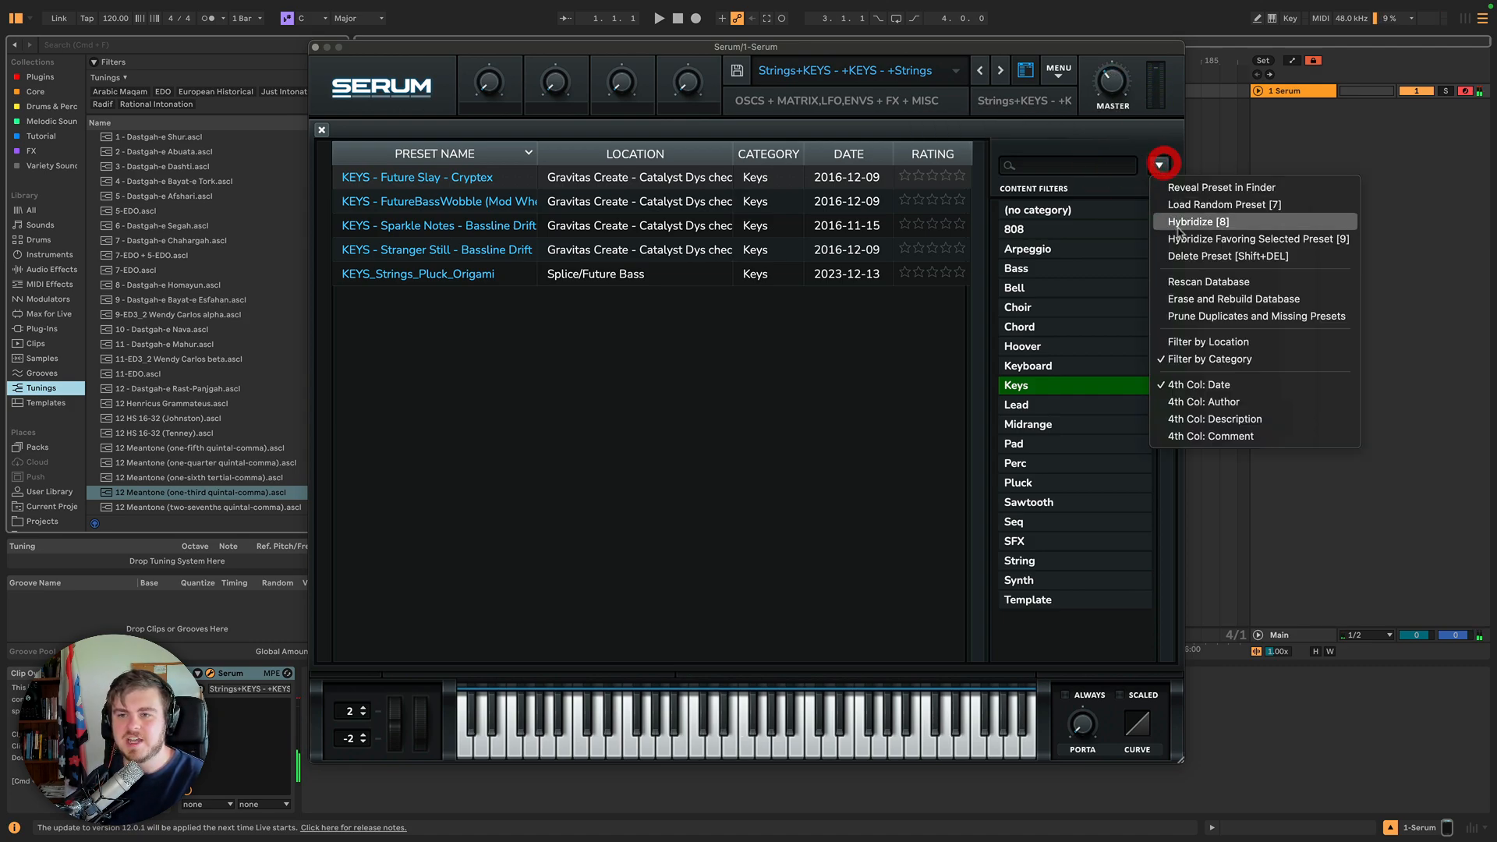
click(1187, 223)
click(1038, 388)
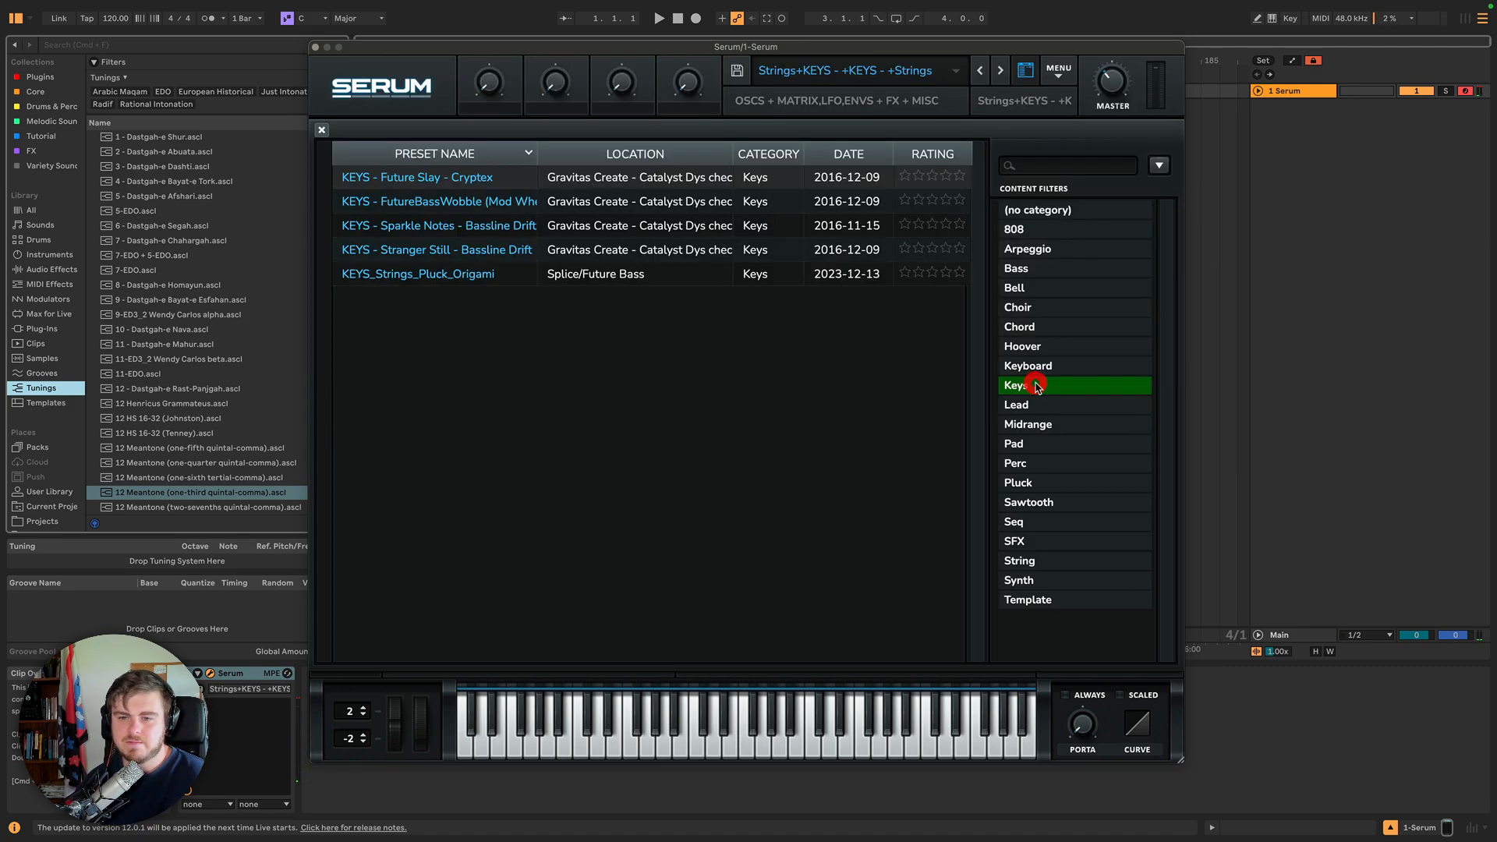
click(1159, 164)
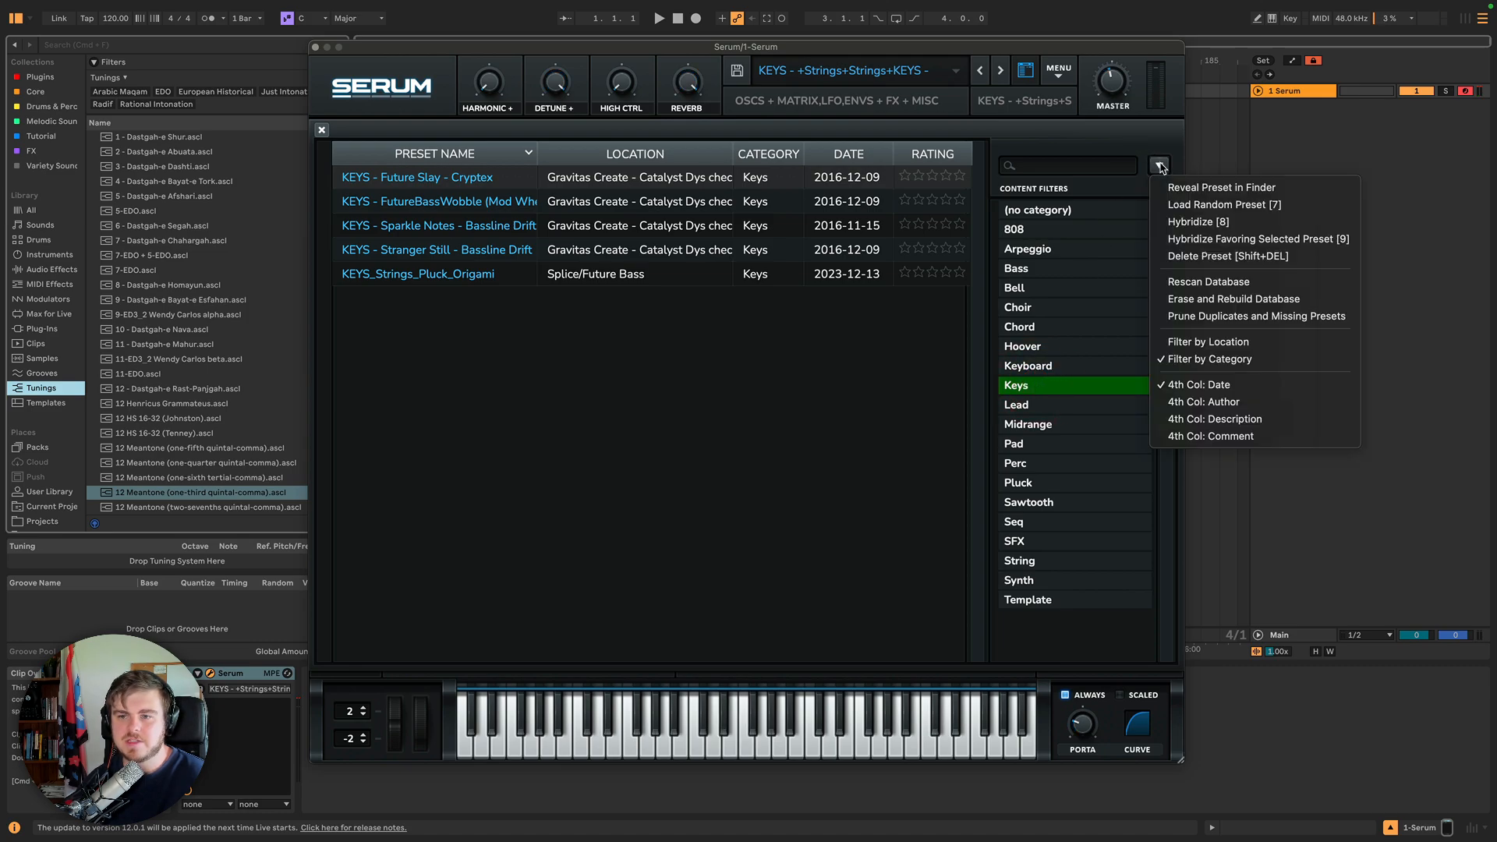
click(1201, 222)
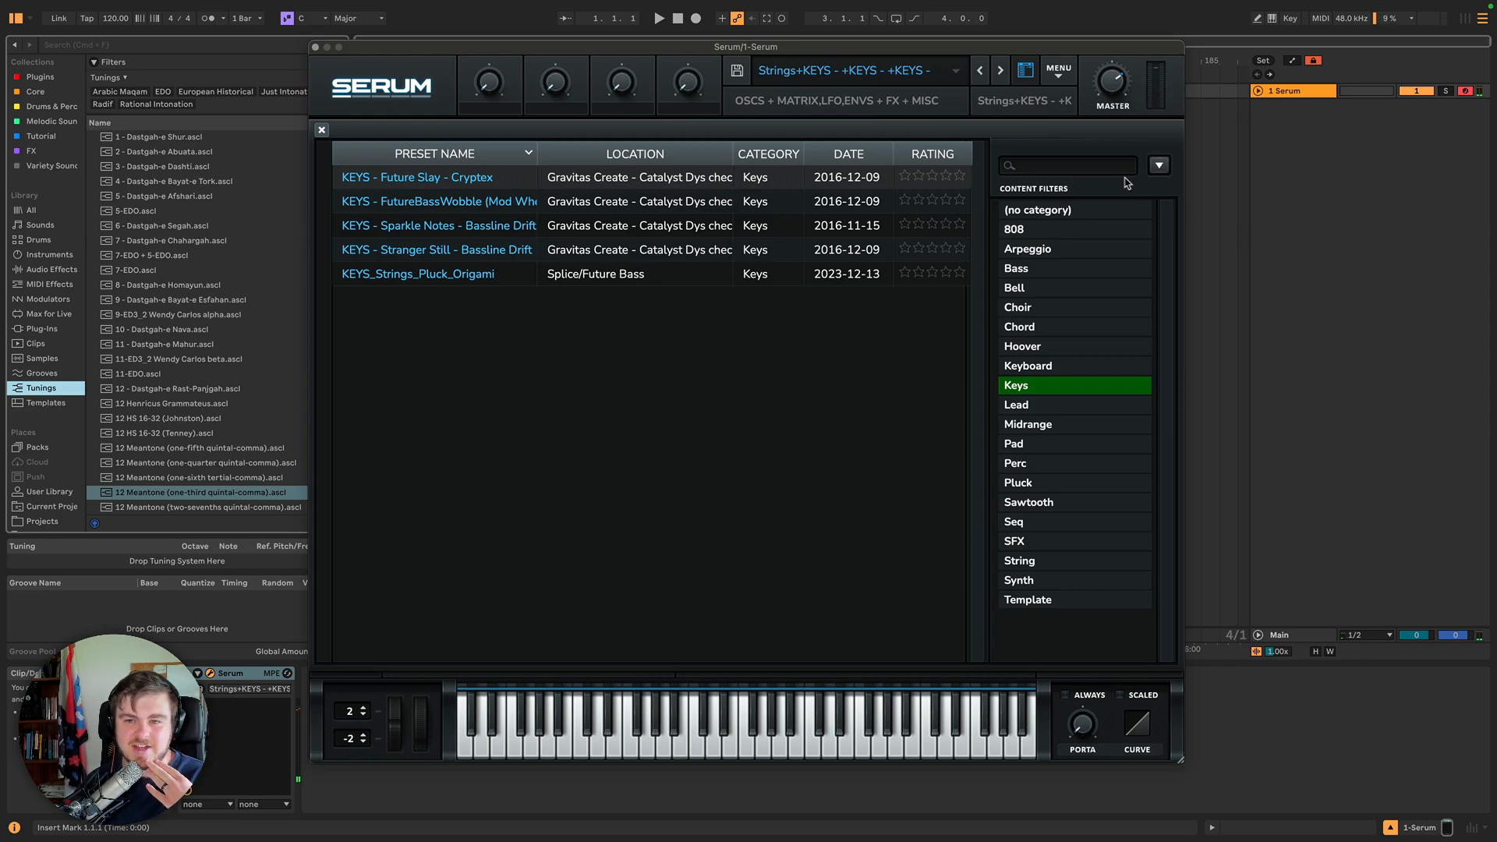
Search the preset browser for ds and load the DS_AVFP3_Serum_bass_organic preset.
click(1089, 164)
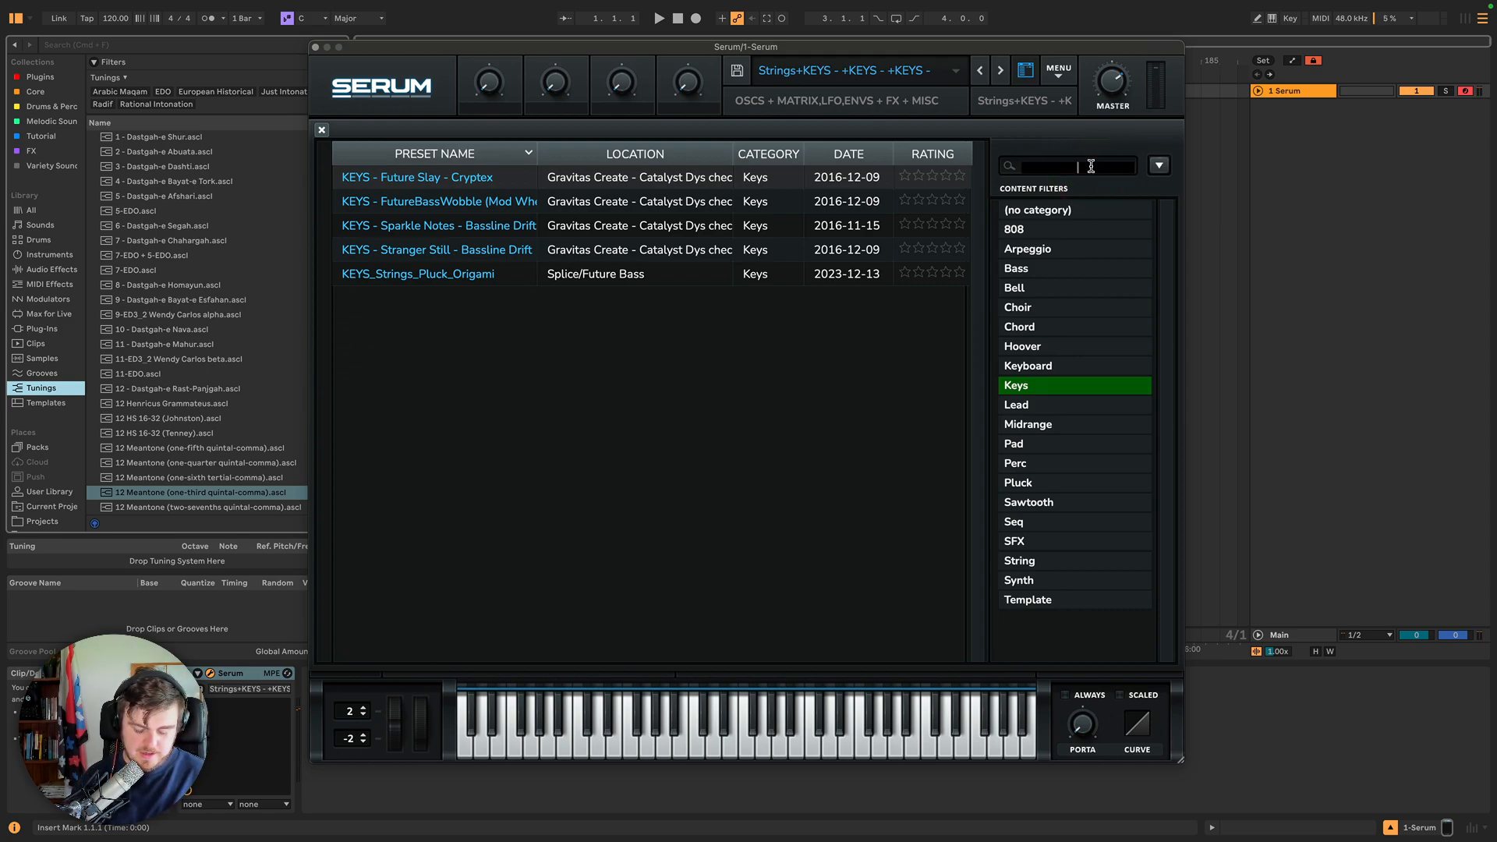
text(ds)
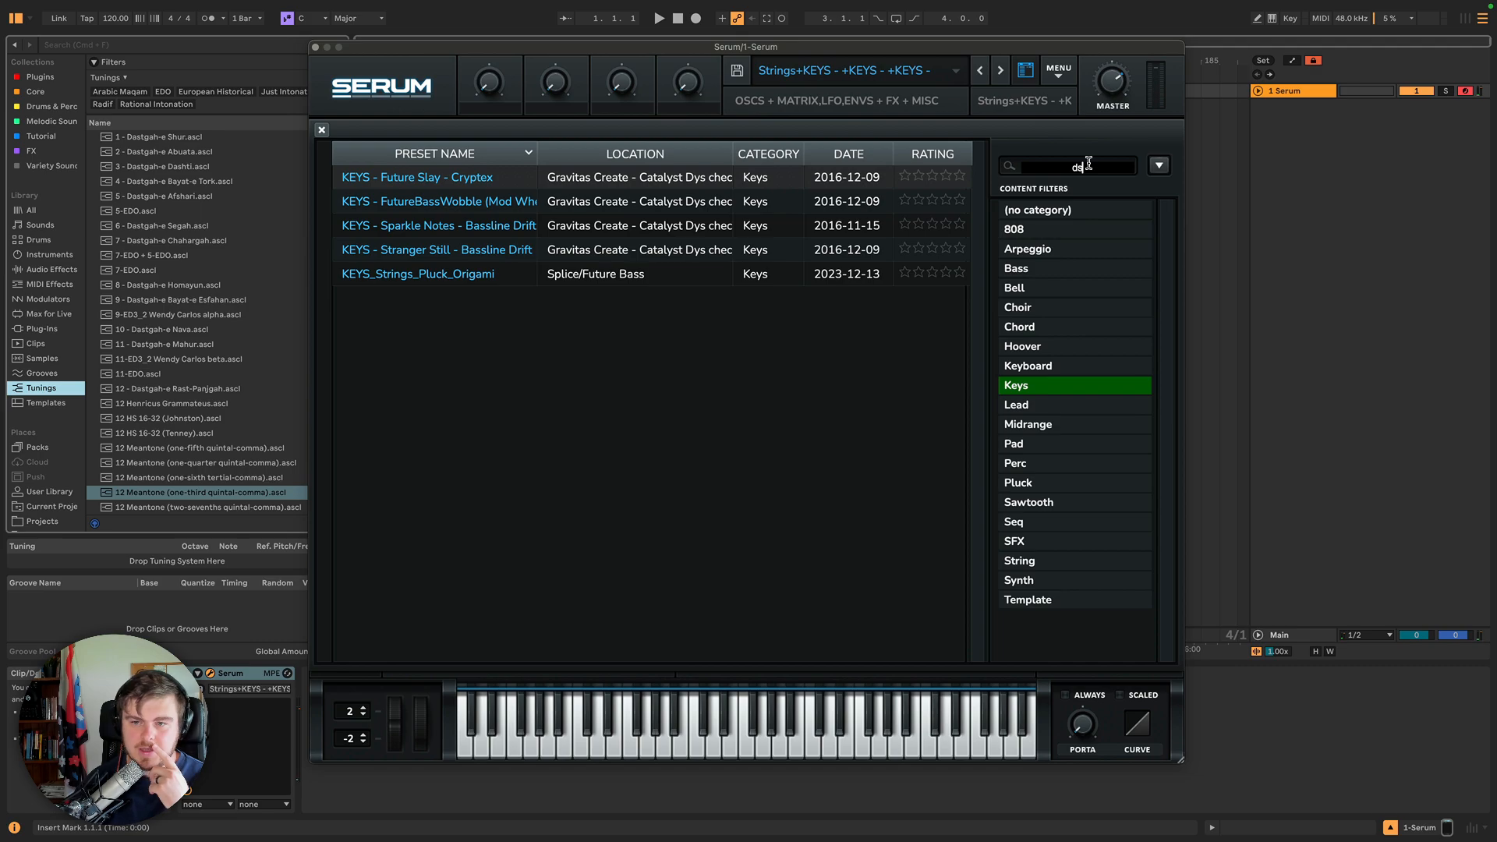
key(Return)
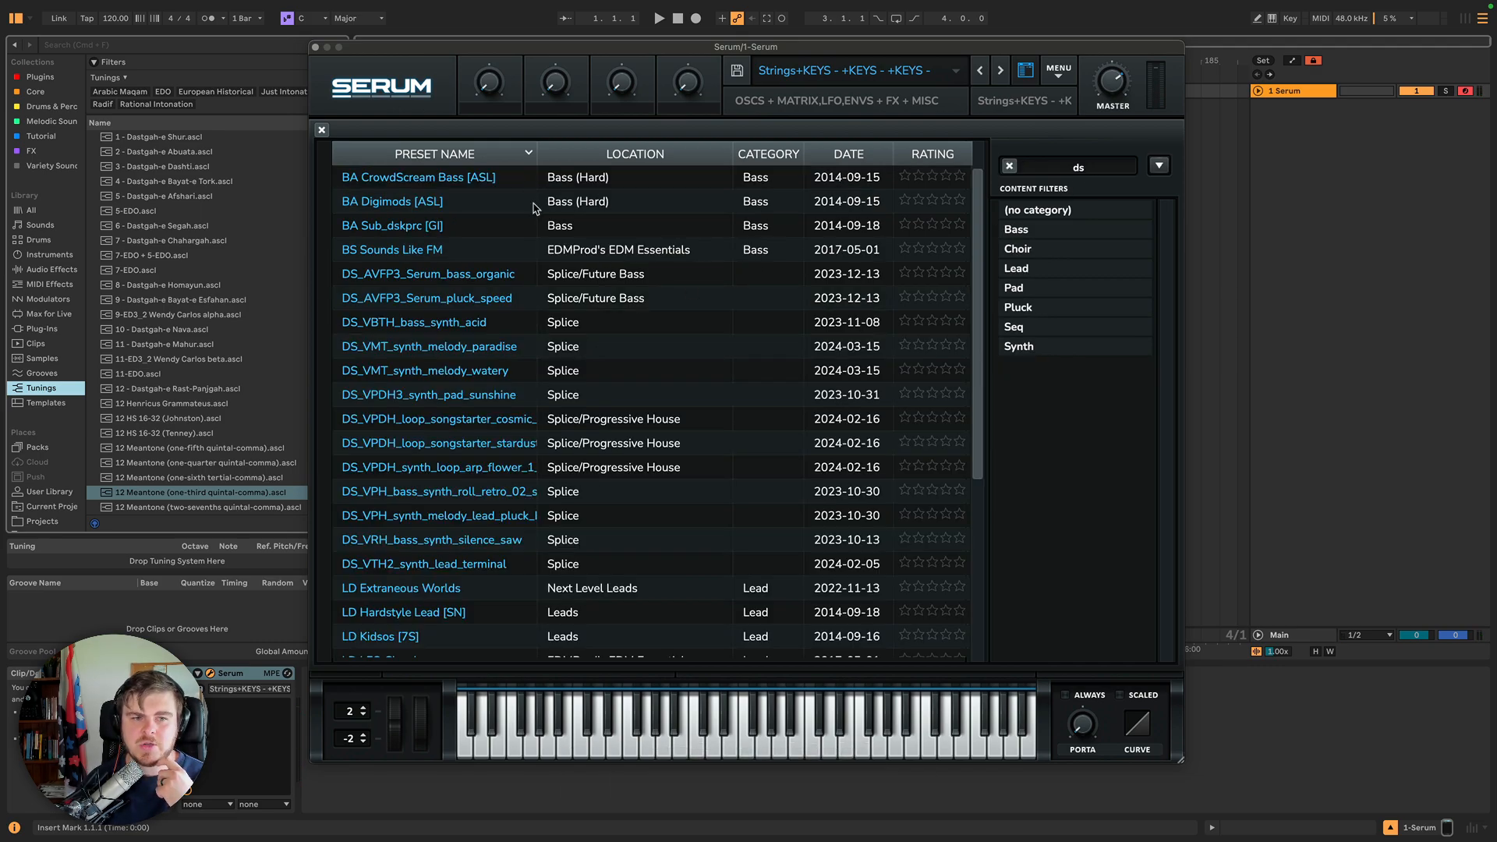
click(590, 279)
Generate four hybrids using Hybridize Favoring Selected Preset with DS_AVFP3_Serum_bass_organic selected.
click(1159, 165)
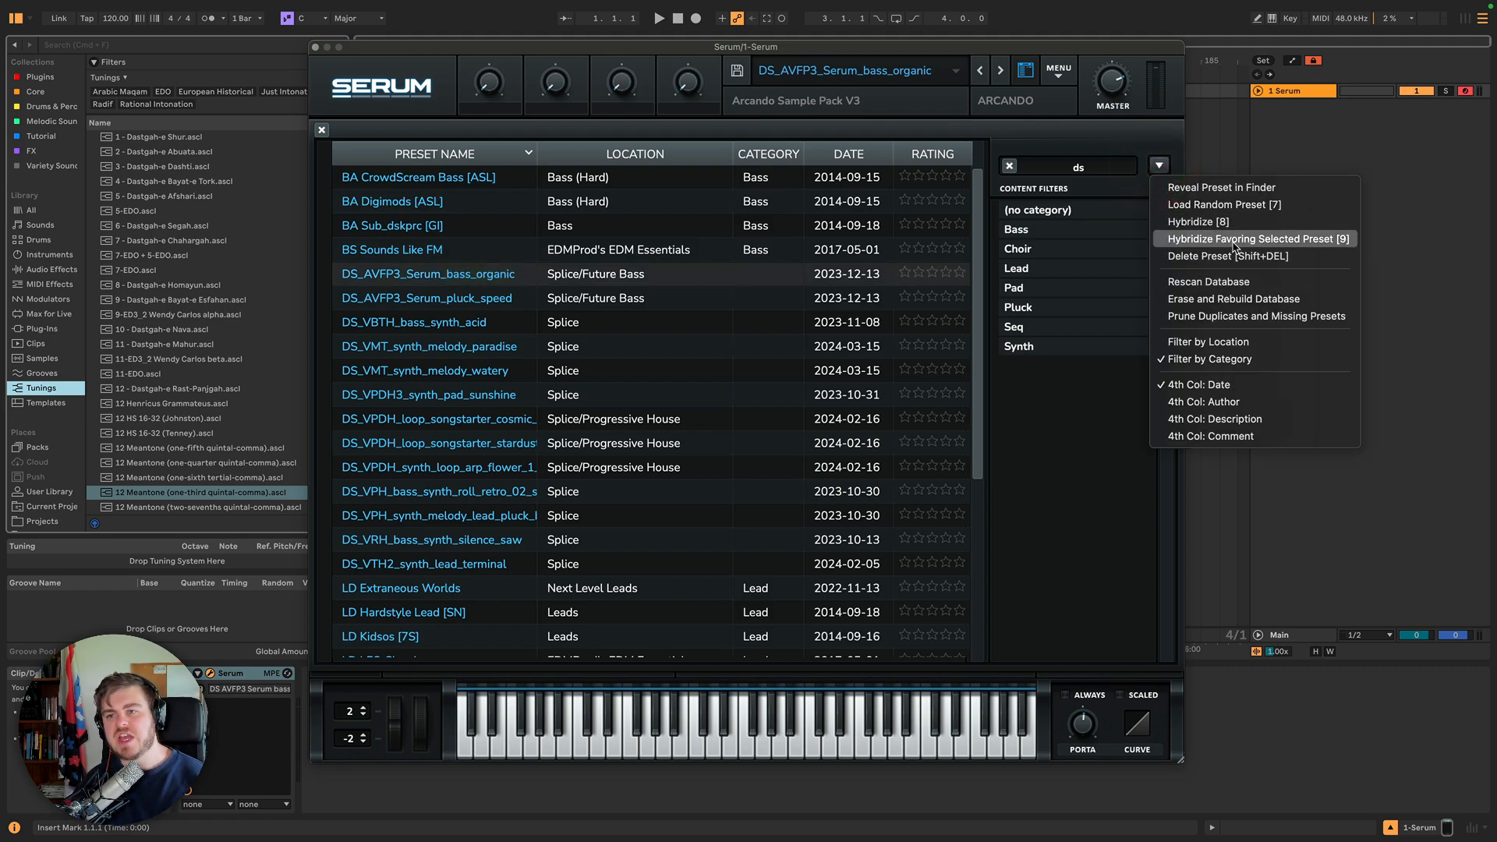
click(529, 273)
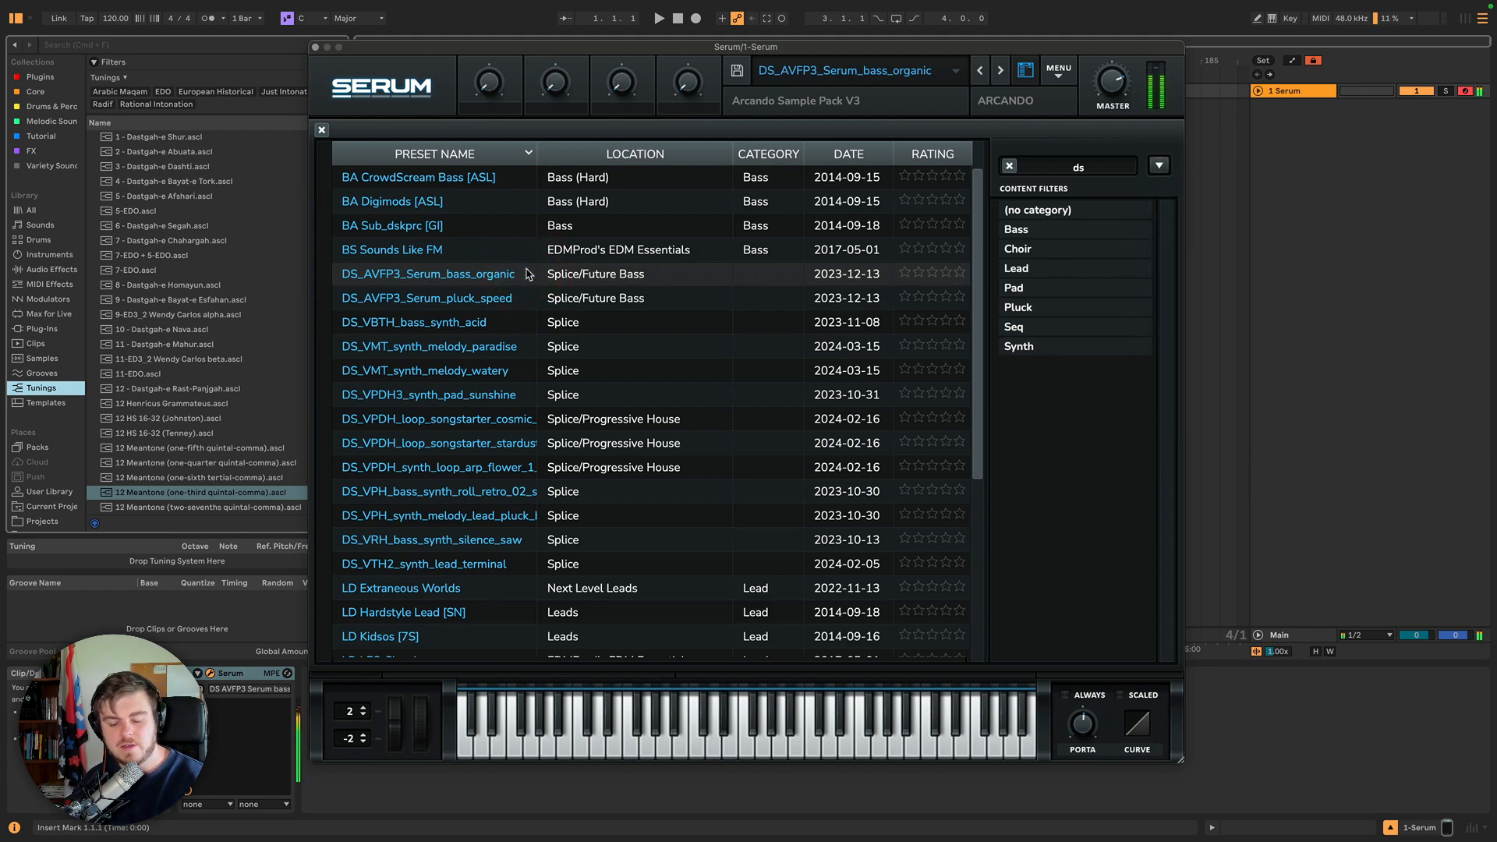
click(1158, 166)
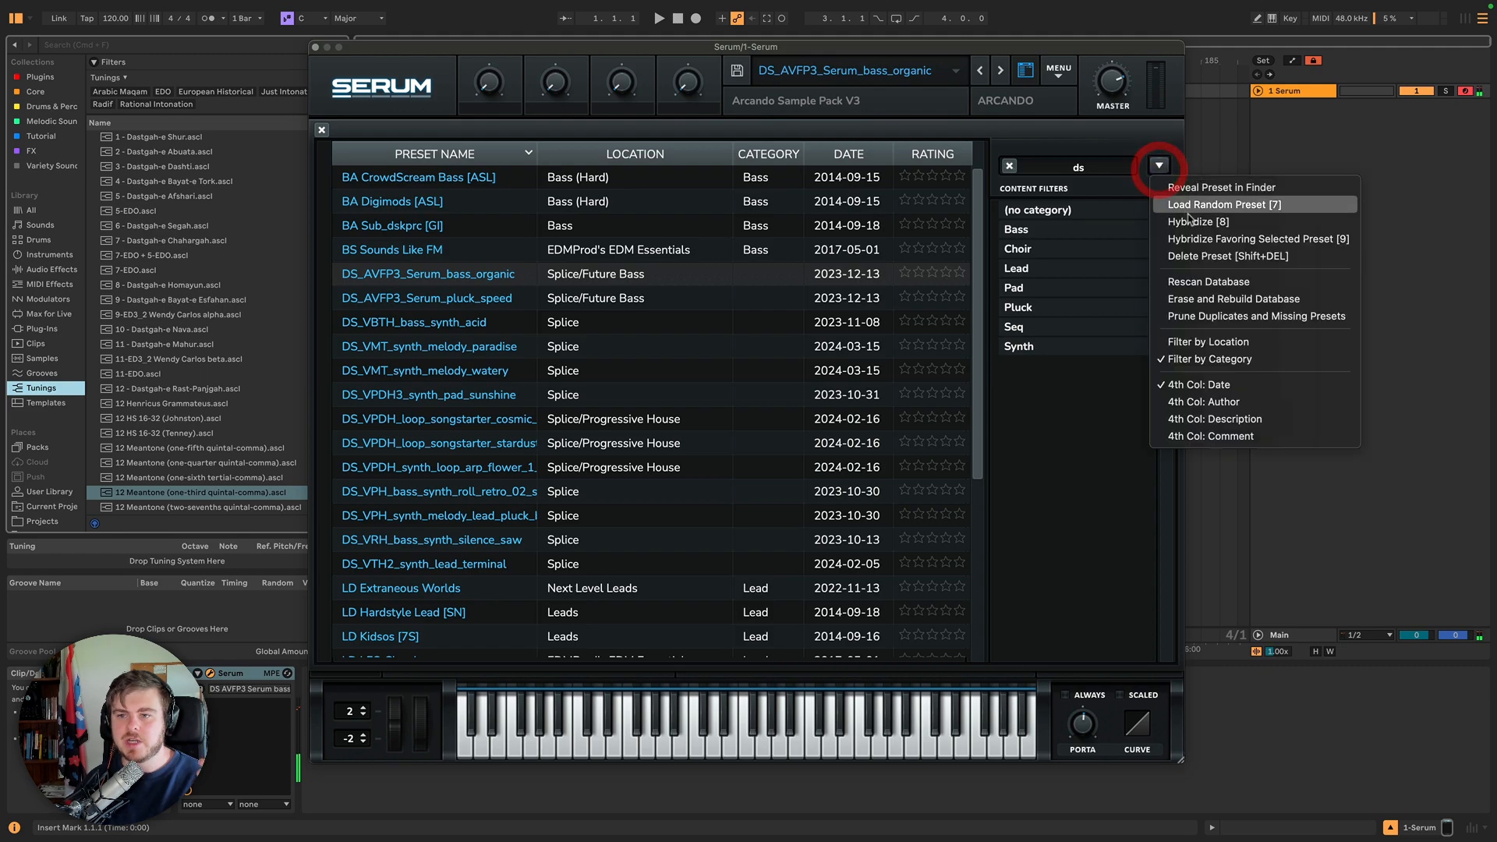
click(1213, 240)
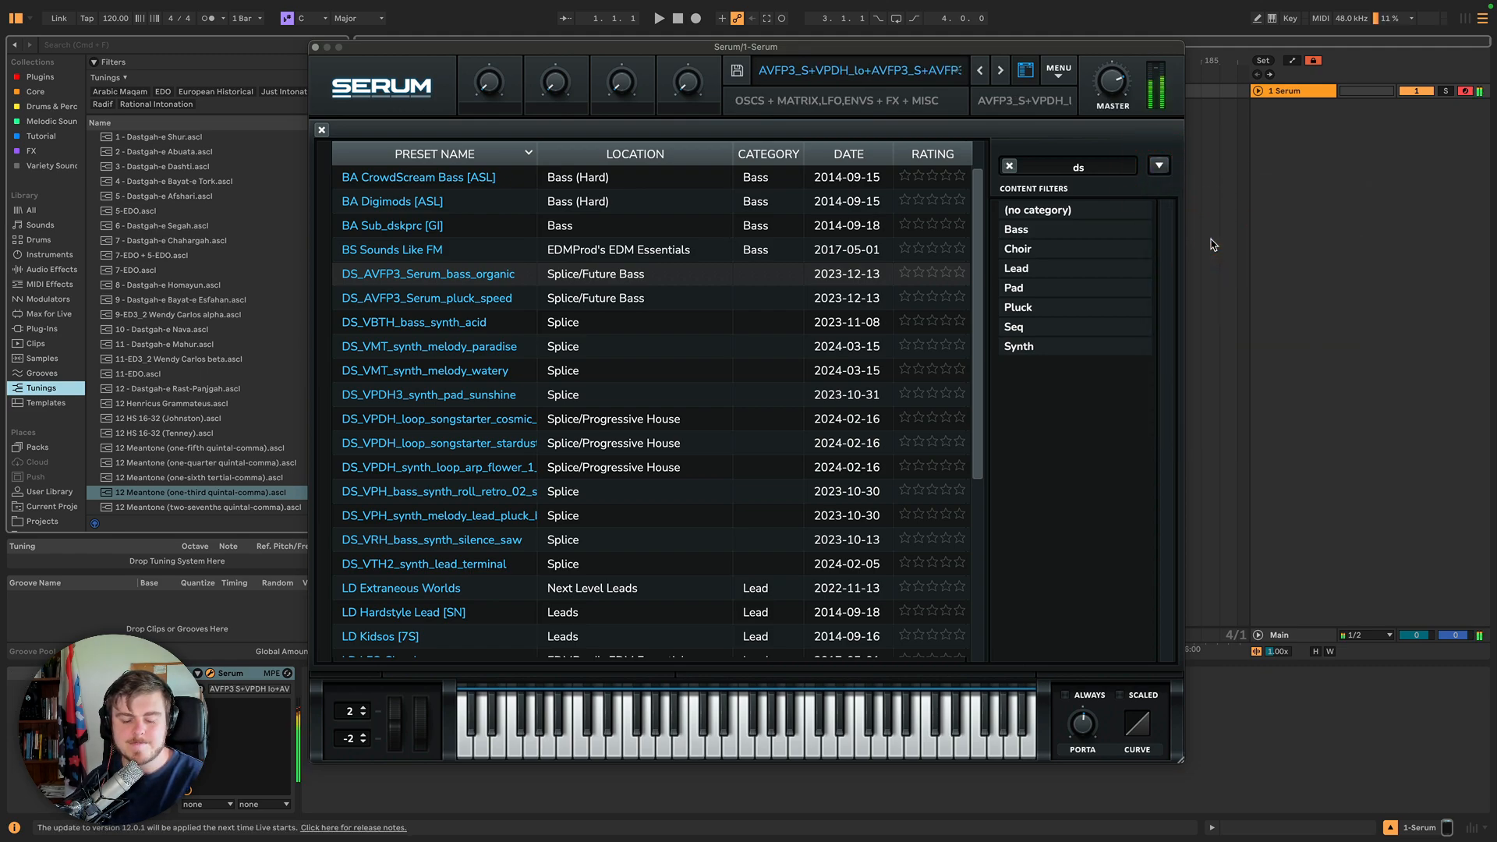
click(1159, 166)
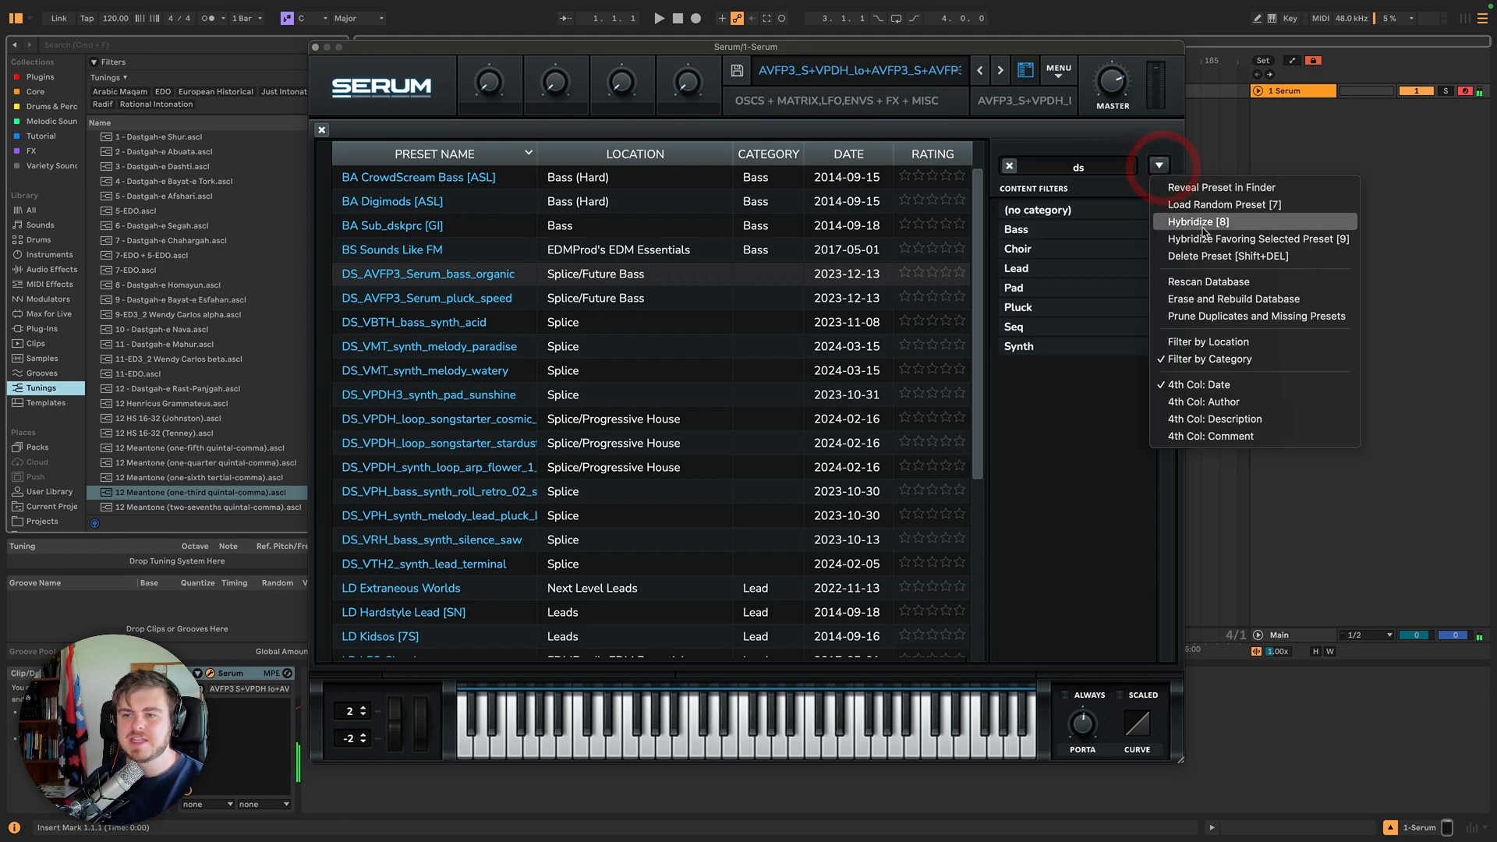
click(1211, 242)
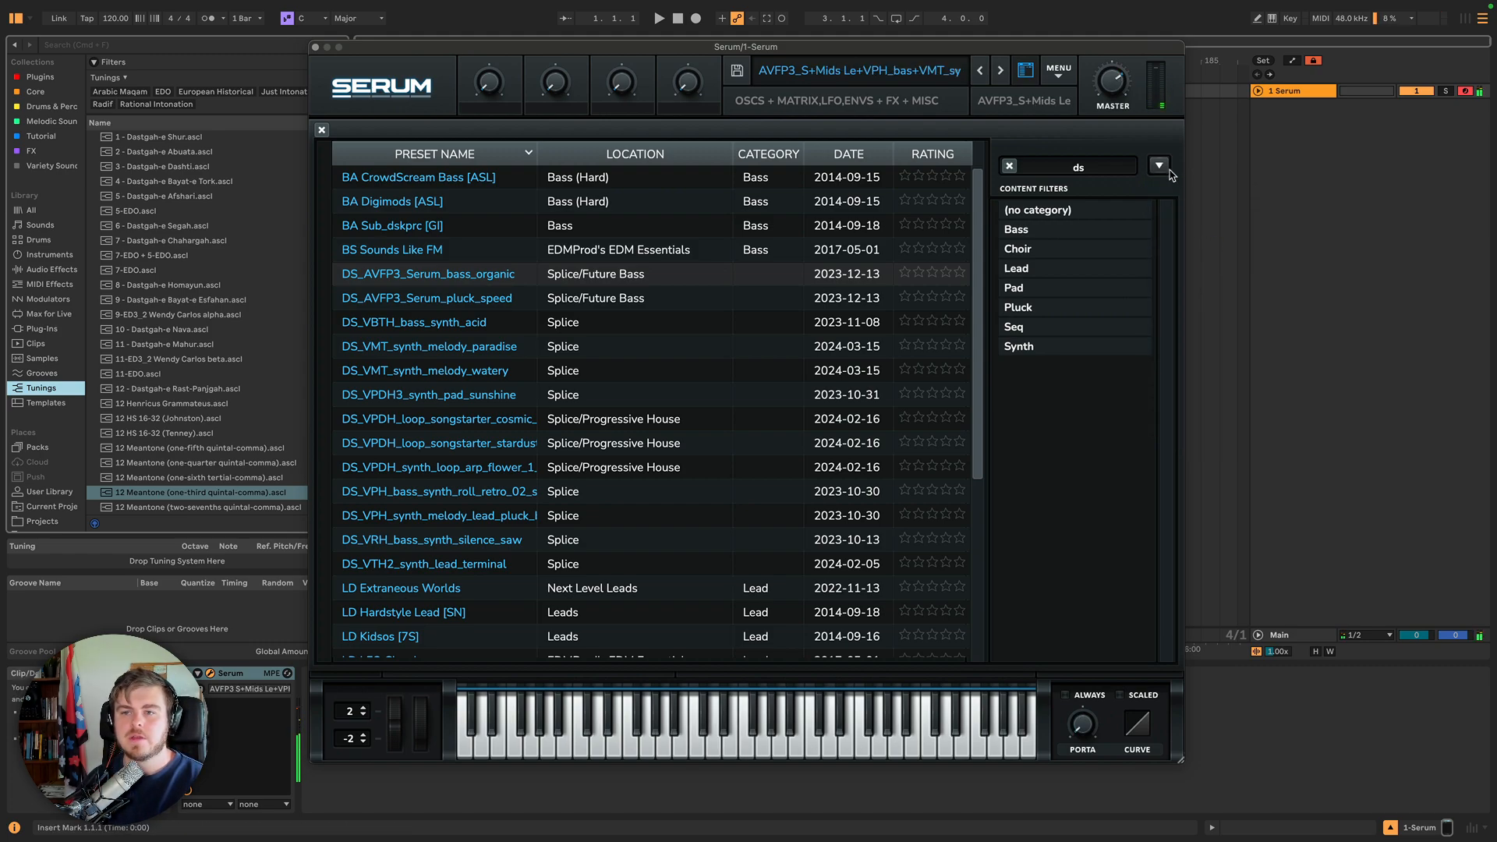
click(1159, 165)
click(1213, 245)
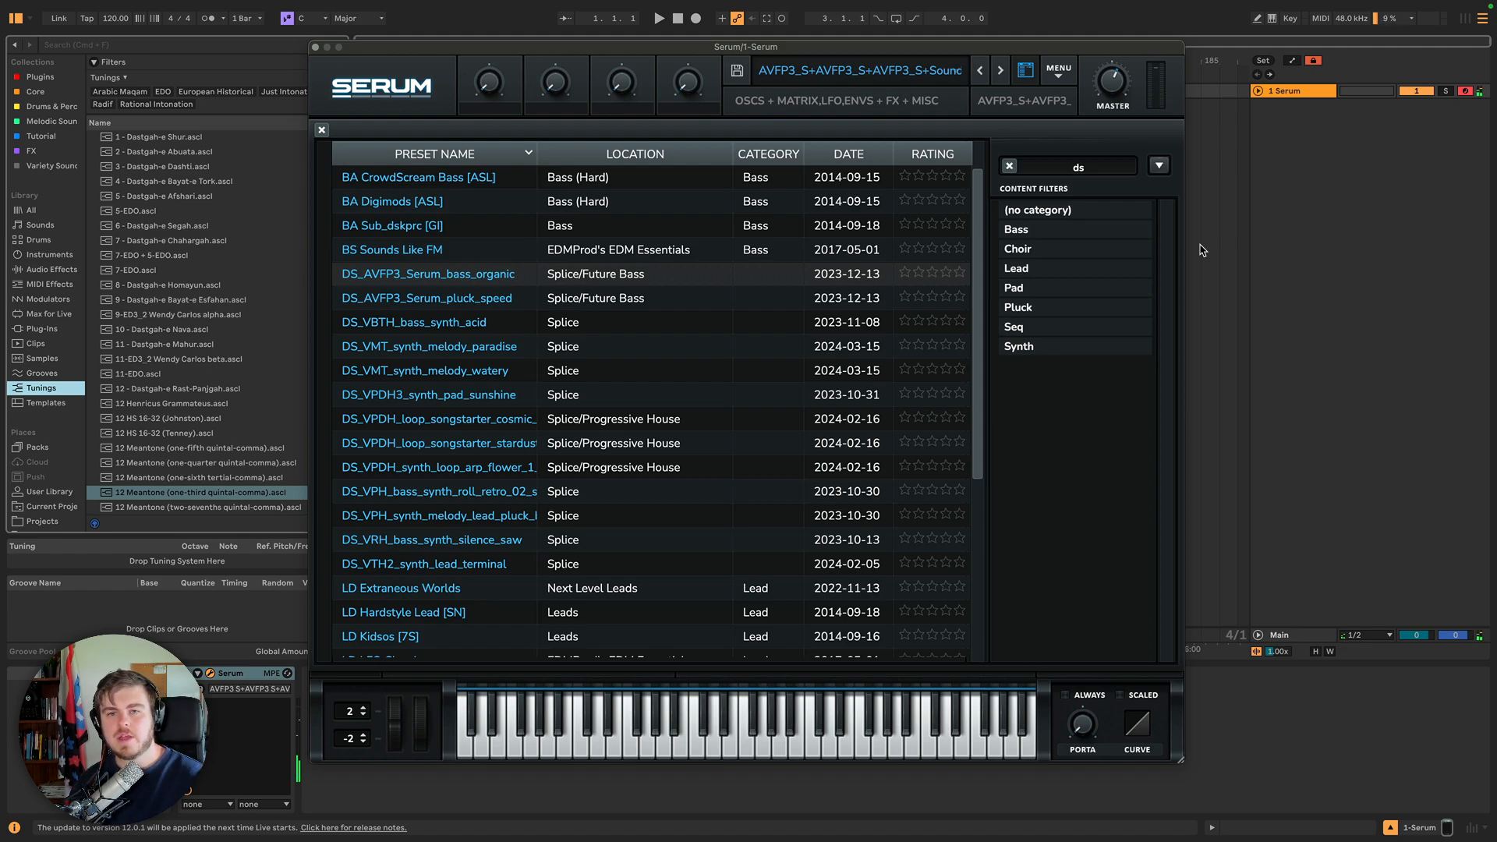
click(1161, 165)
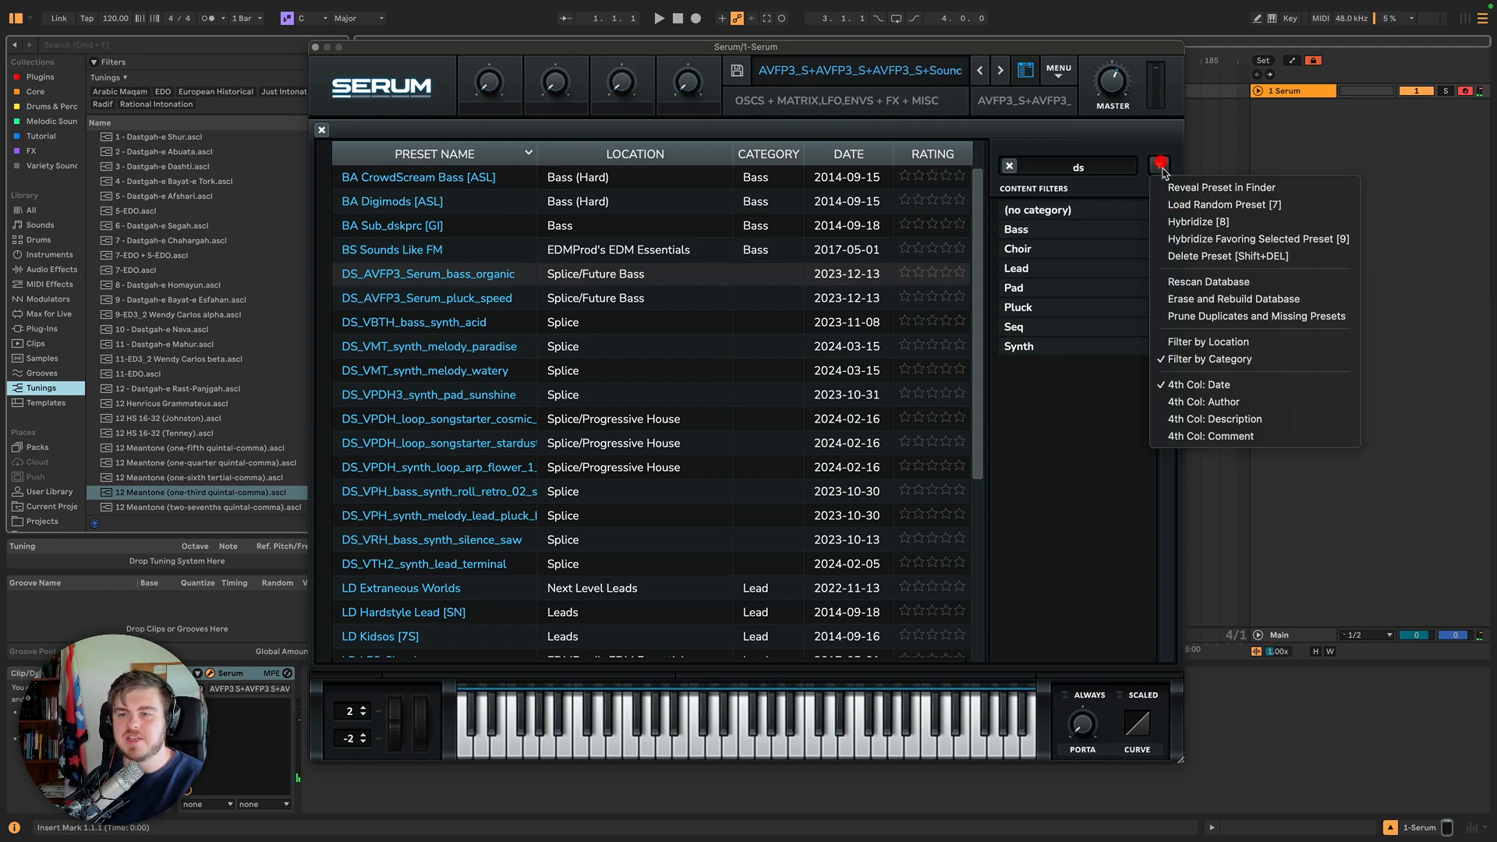
click(1223, 237)
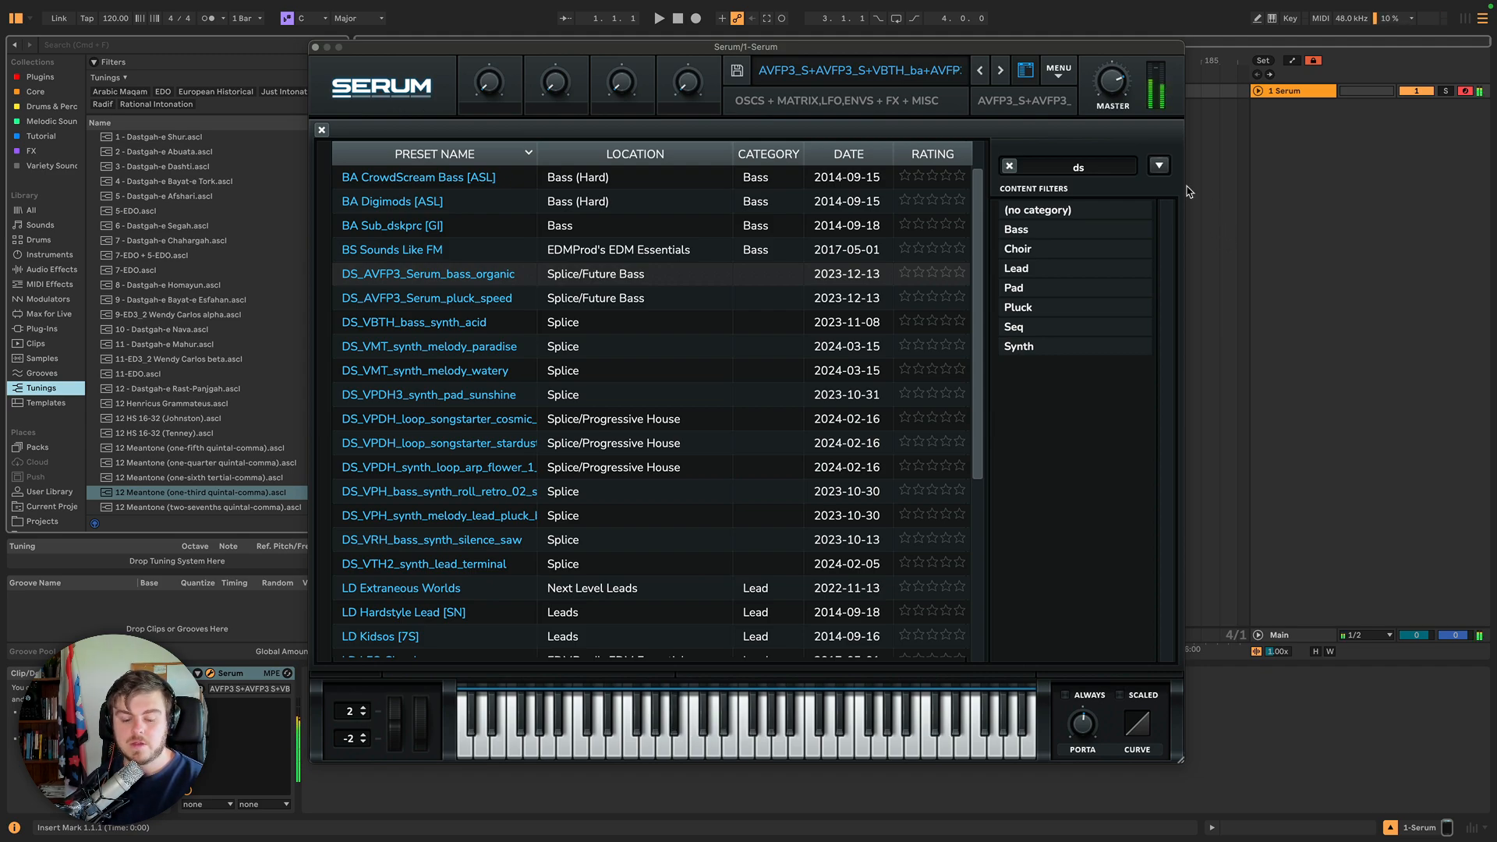
Open the browser menu and the DS_AVFP3_Serum_bass_organic preset's category list without choosing anything.
click(1159, 166)
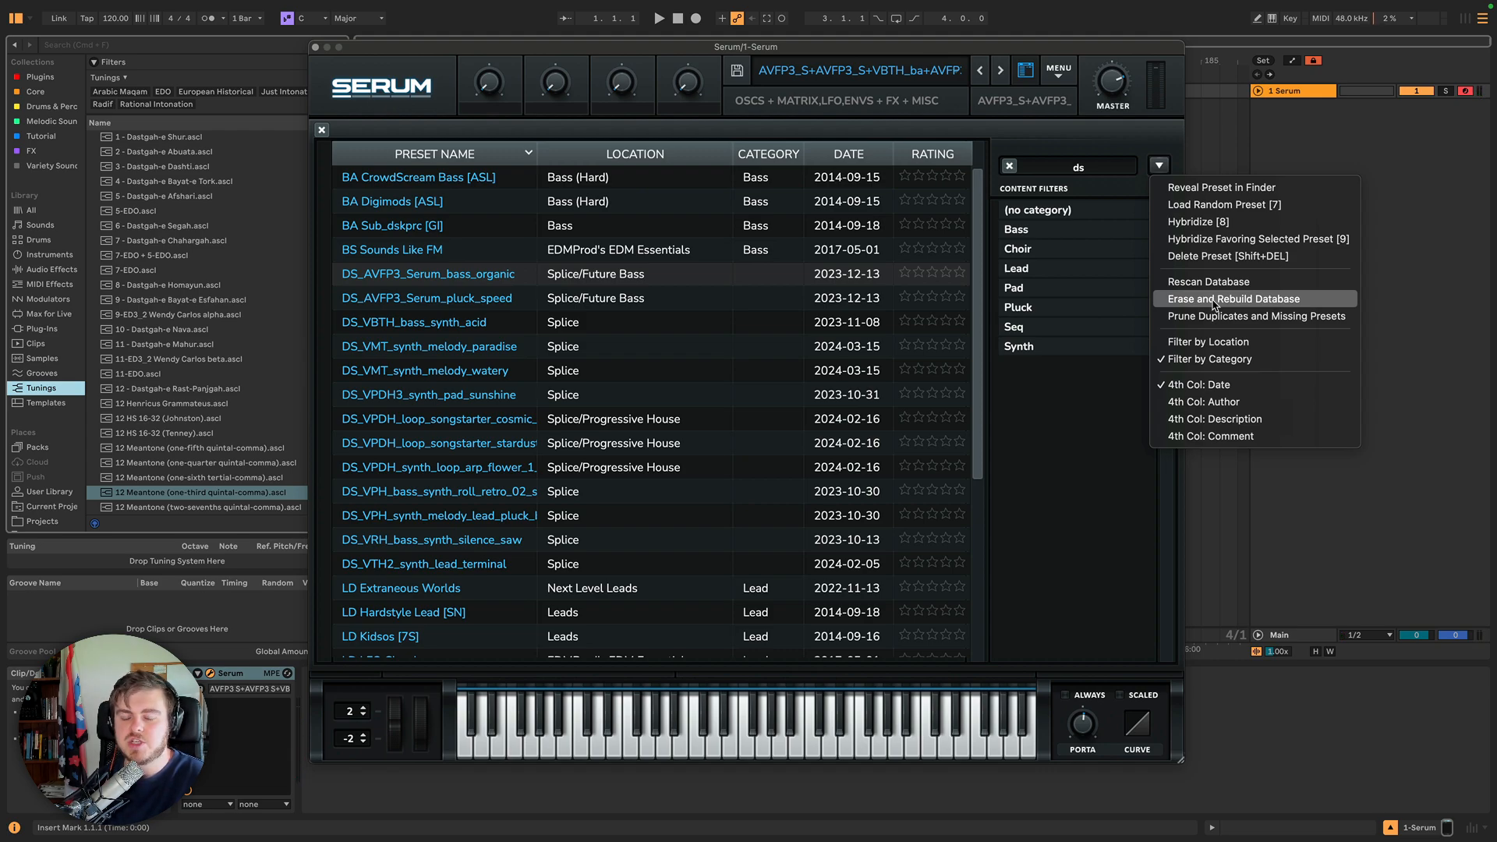
click(754, 279)
click(753, 281)
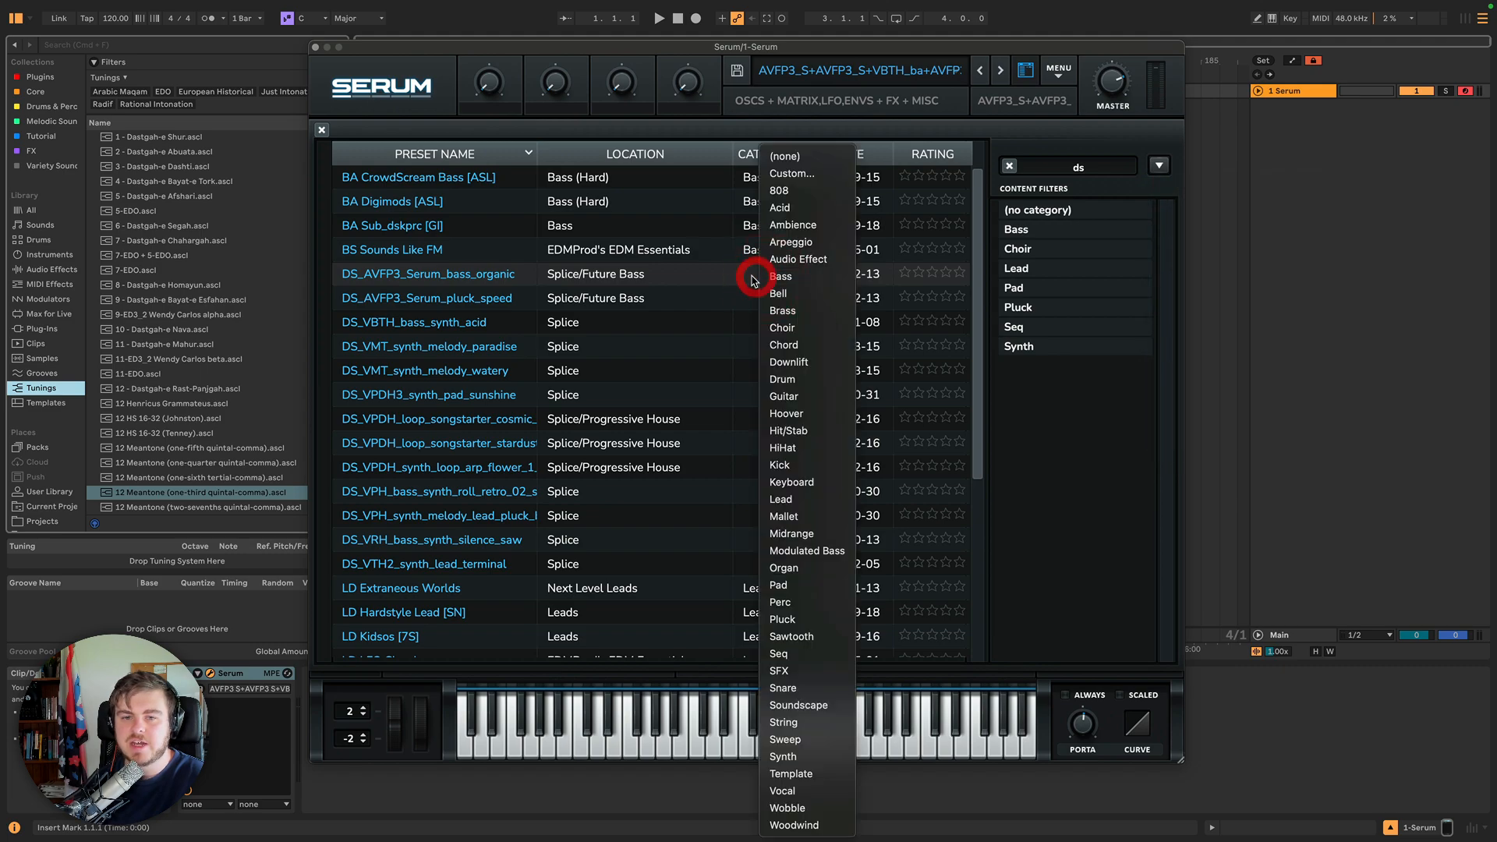
click(748, 277)
click(762, 285)
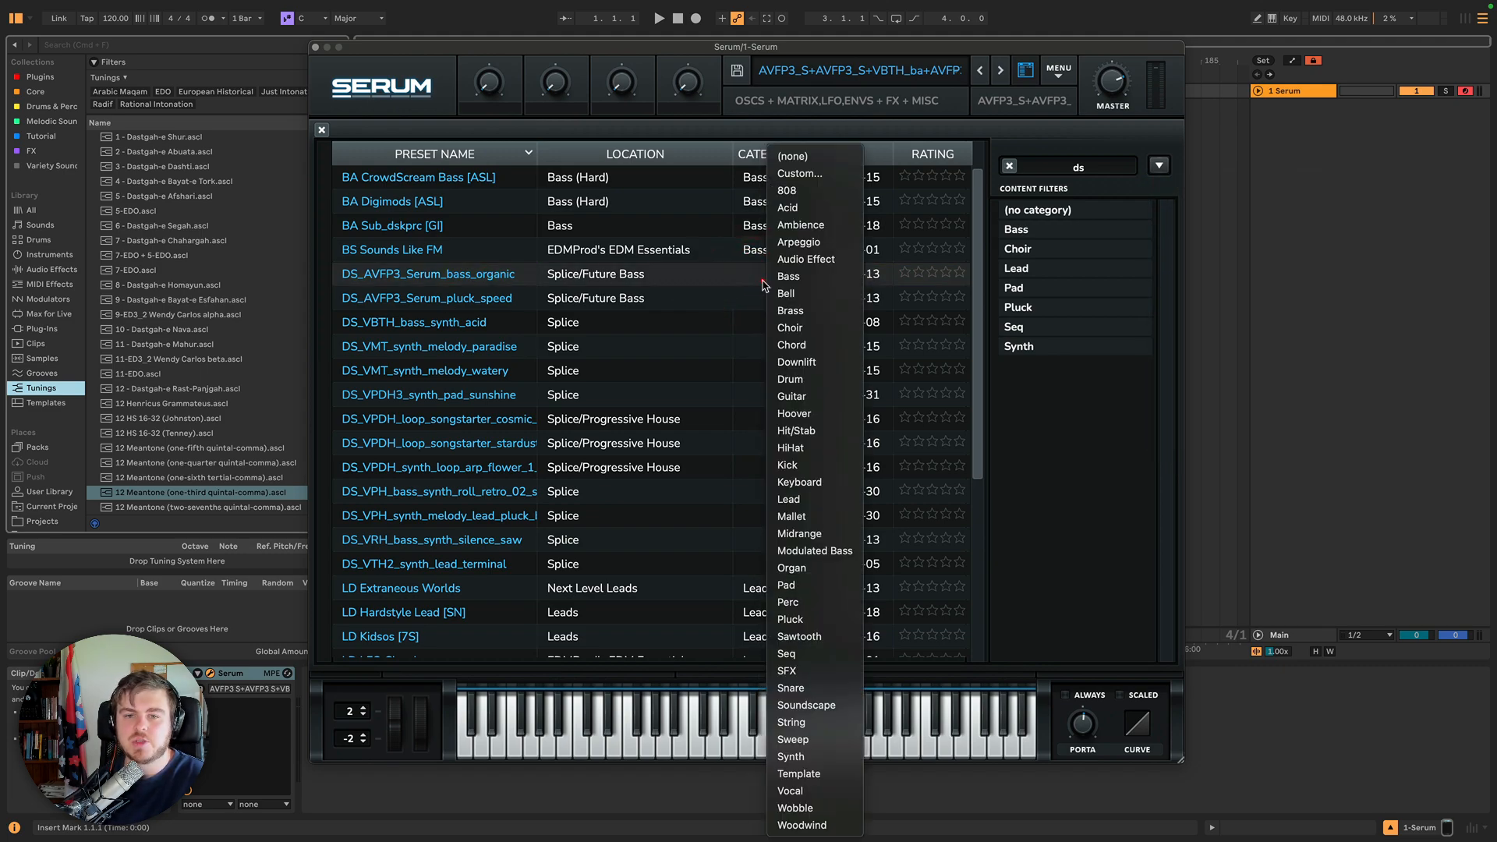
click(652, 273)
Switch the browser's content filters between location and category, ending on Filter by Location.
click(1159, 165)
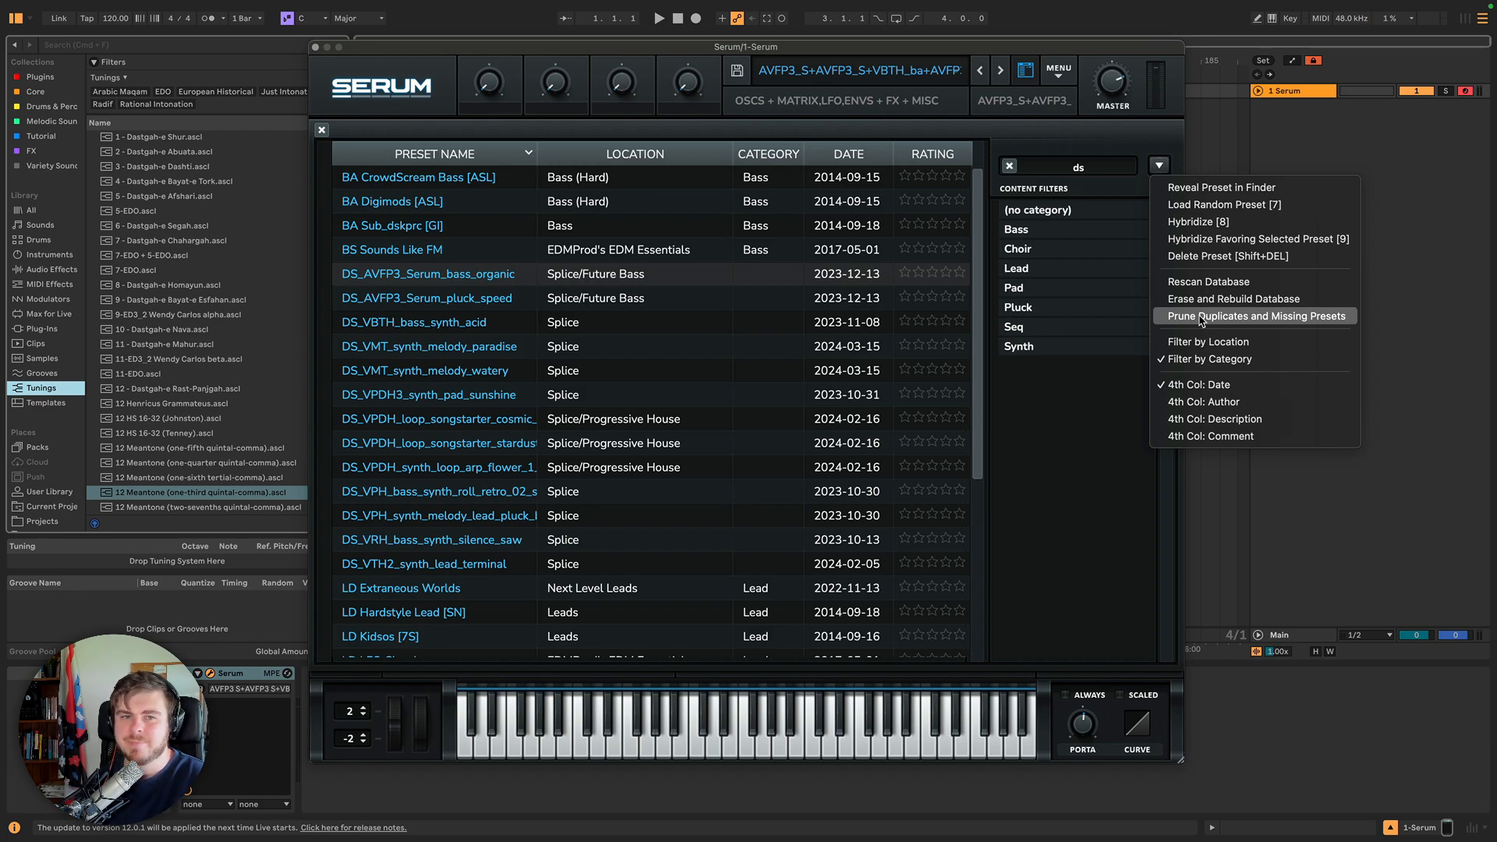
click(1201, 342)
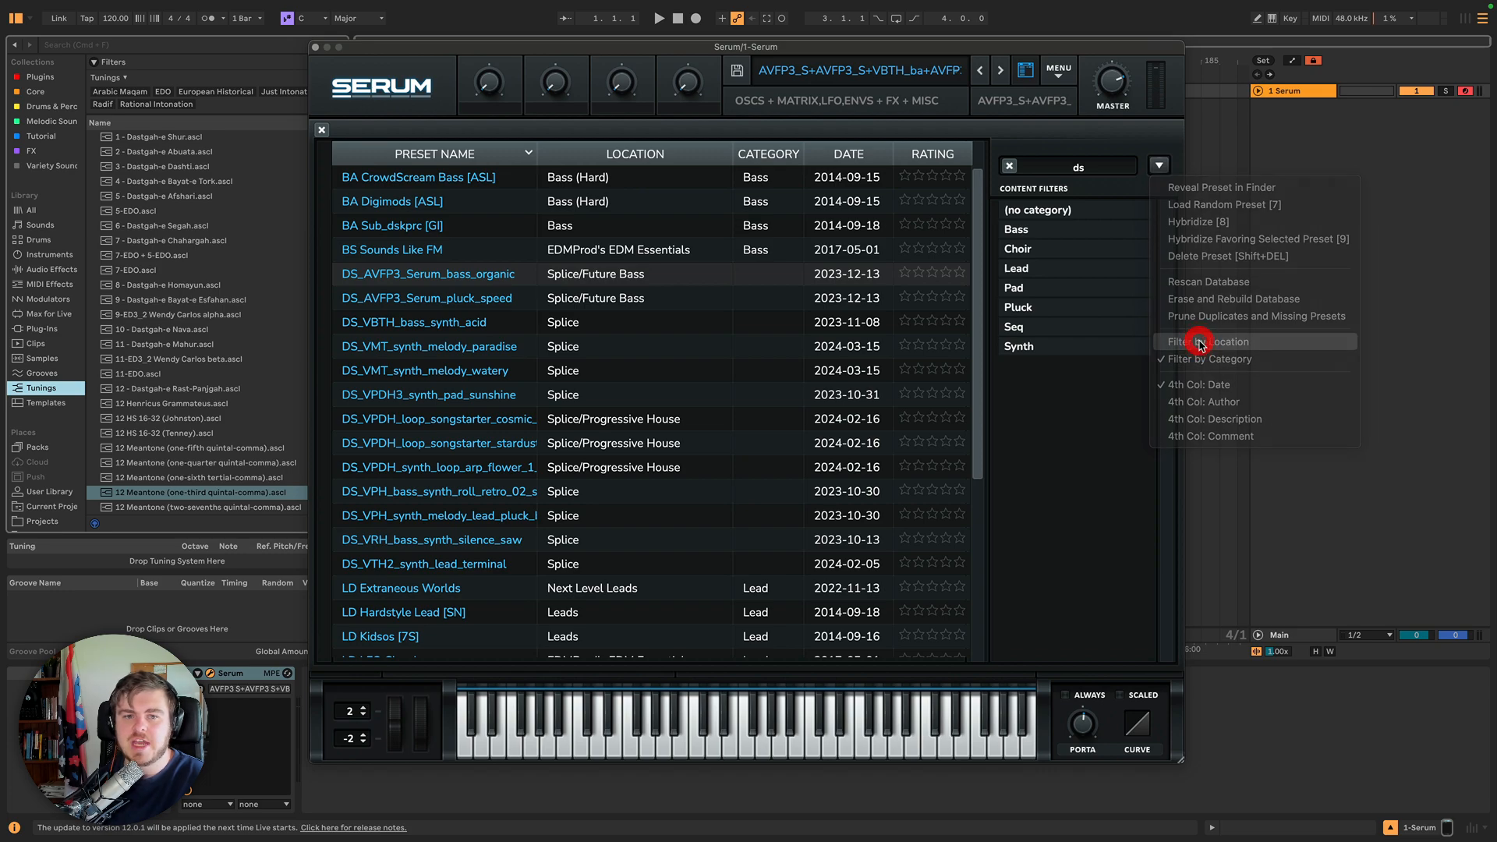
click(1160, 165)
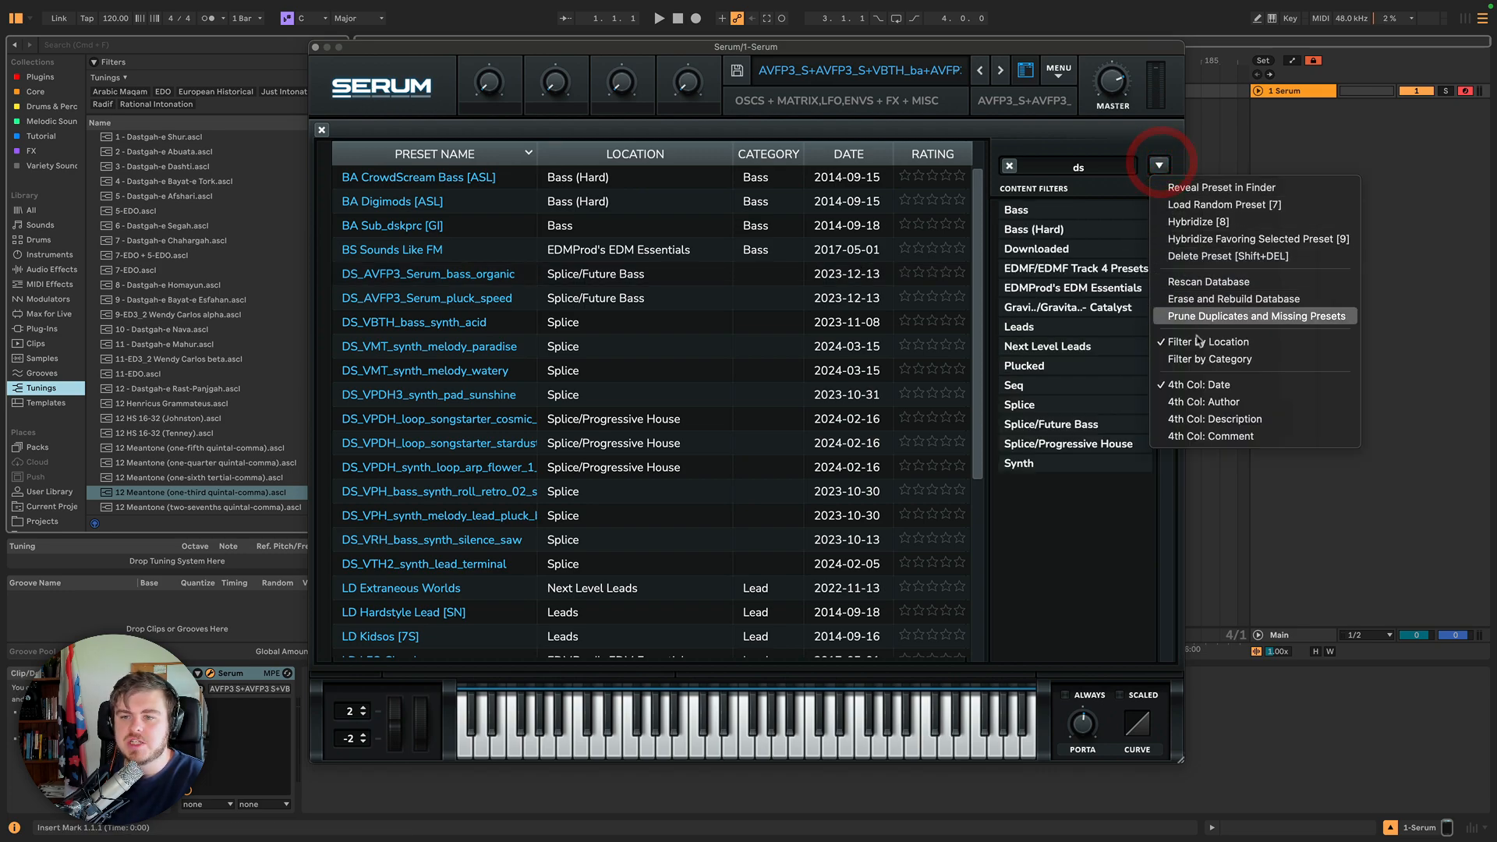
click(1201, 356)
click(1159, 166)
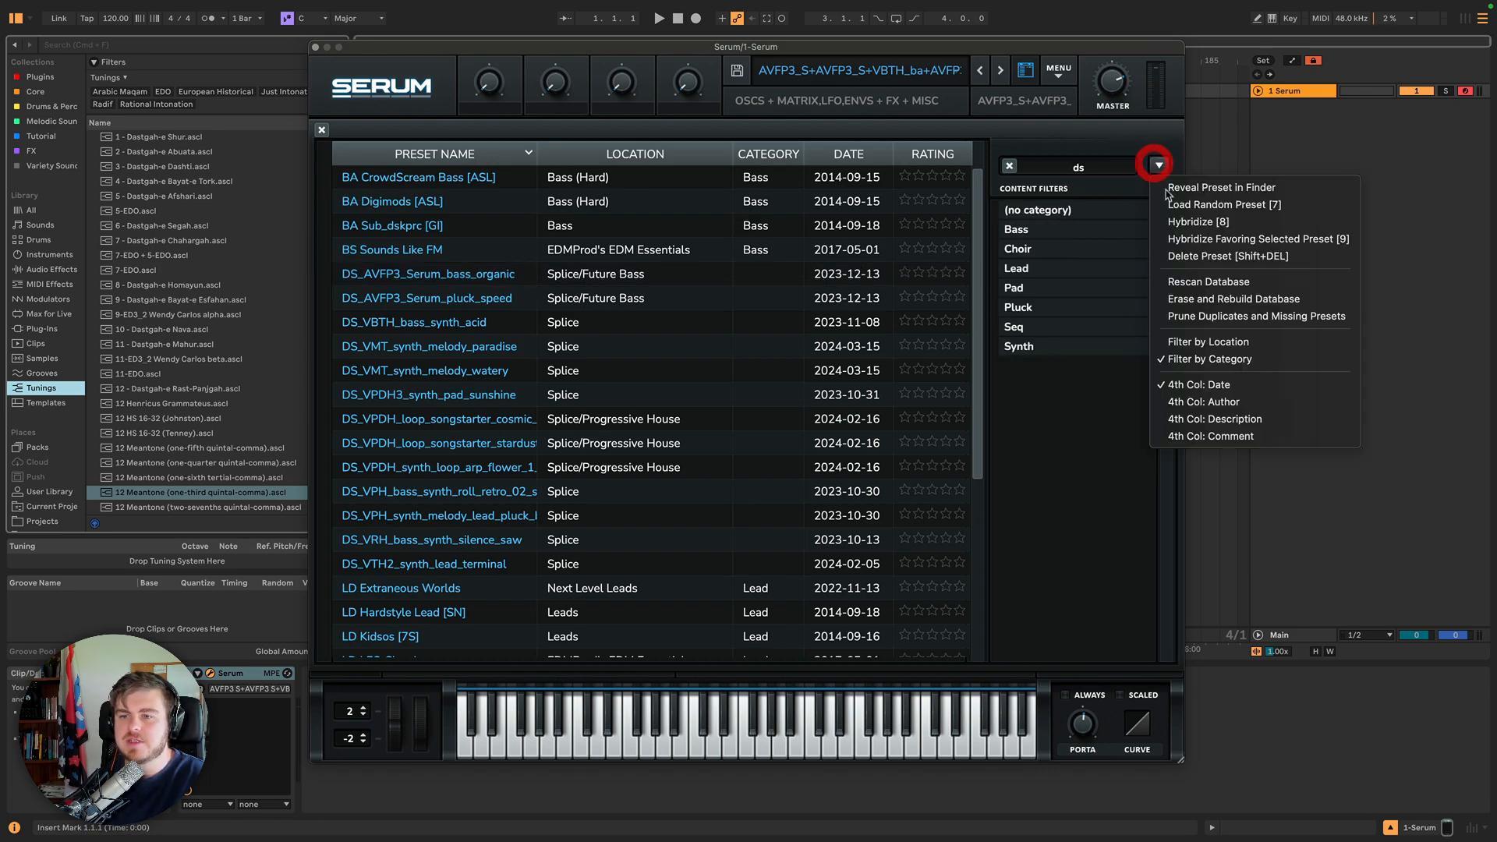
click(1181, 342)
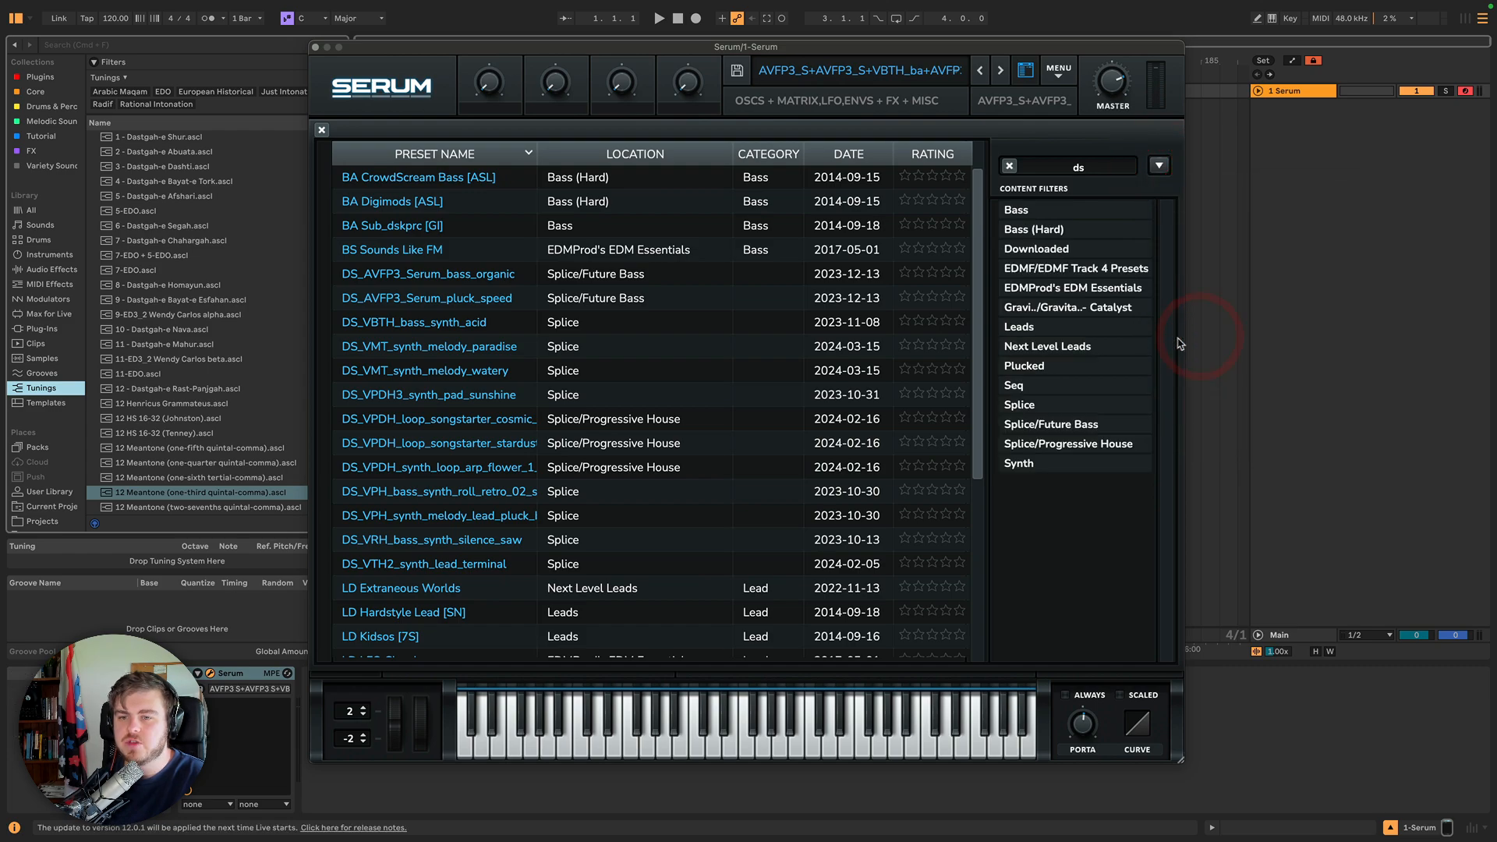
Clear the ds search and filter the presets by the Splice/Future Bass location.
click(1049, 426)
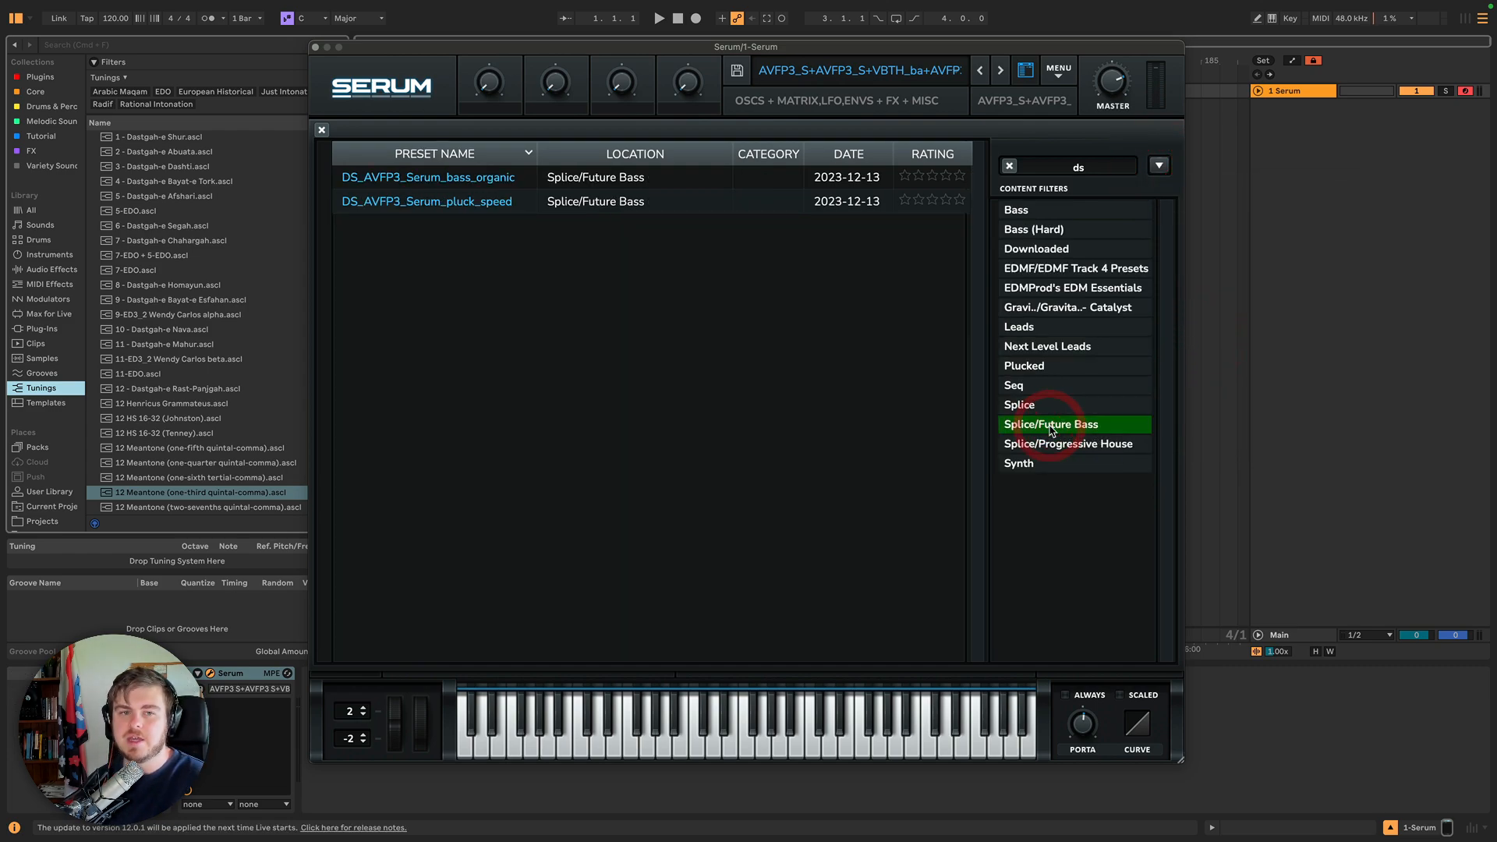
click(1009, 166)
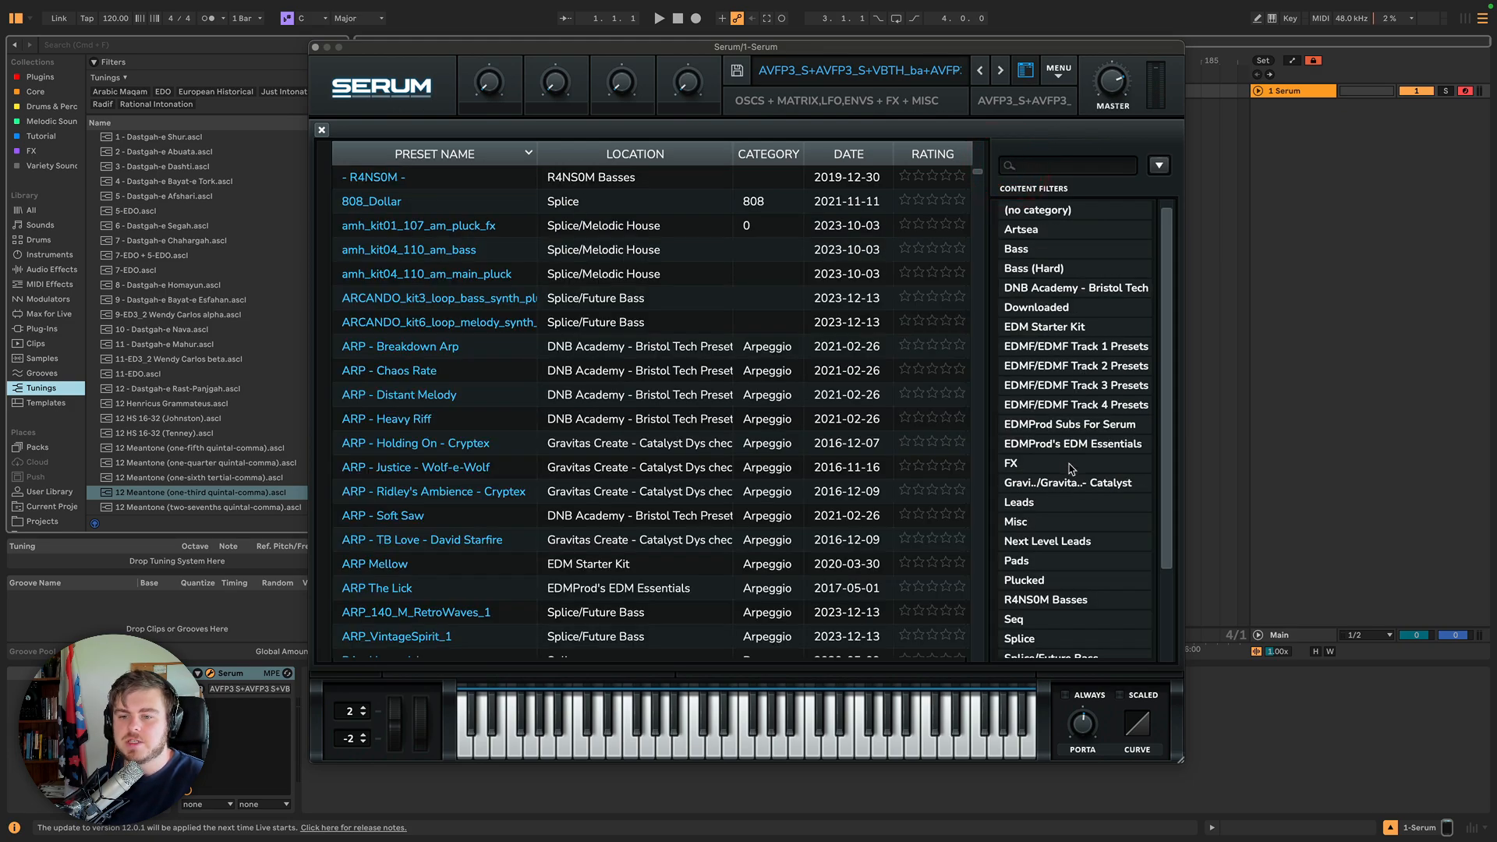
scroll(1071, 466, down, 2)
scroll(1072, 468, down, 3)
click(1079, 550)
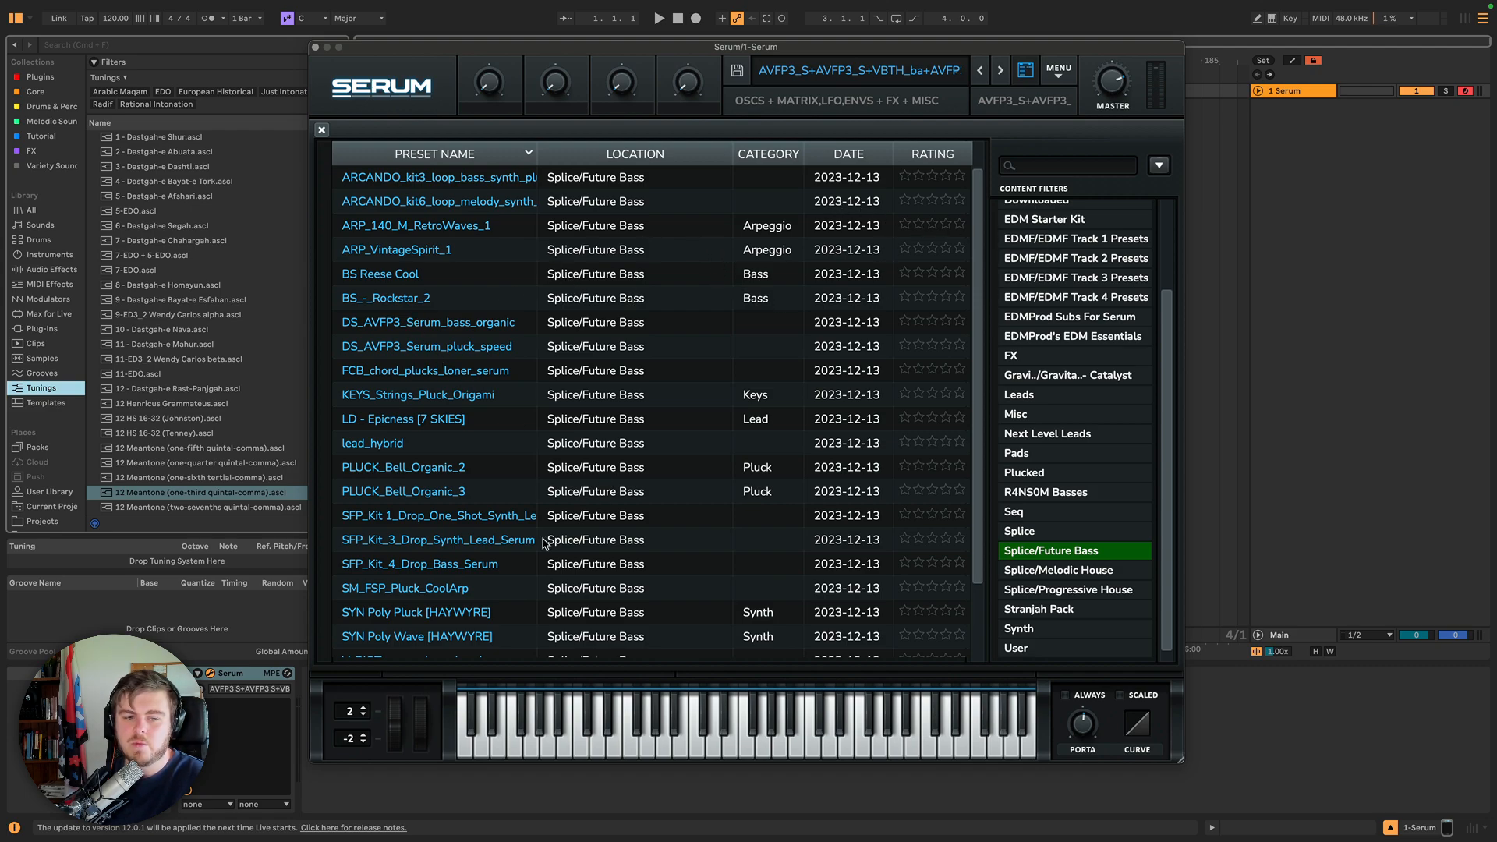
Load PLUCK_Bell_Organic_2 and generate a hybrid favoring that selected preset.
click(450, 467)
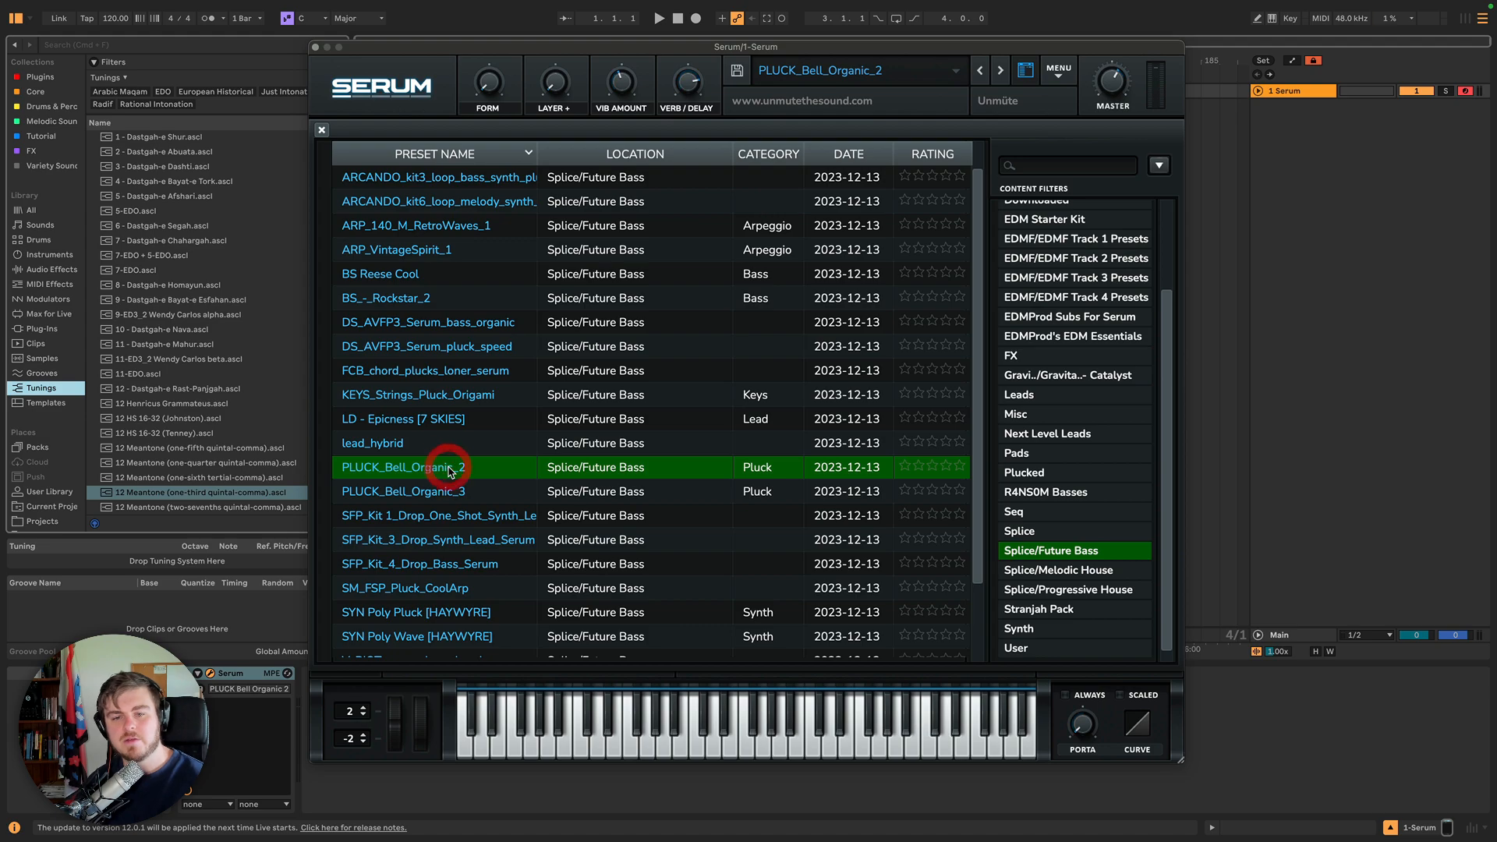
click(1160, 166)
click(1252, 239)
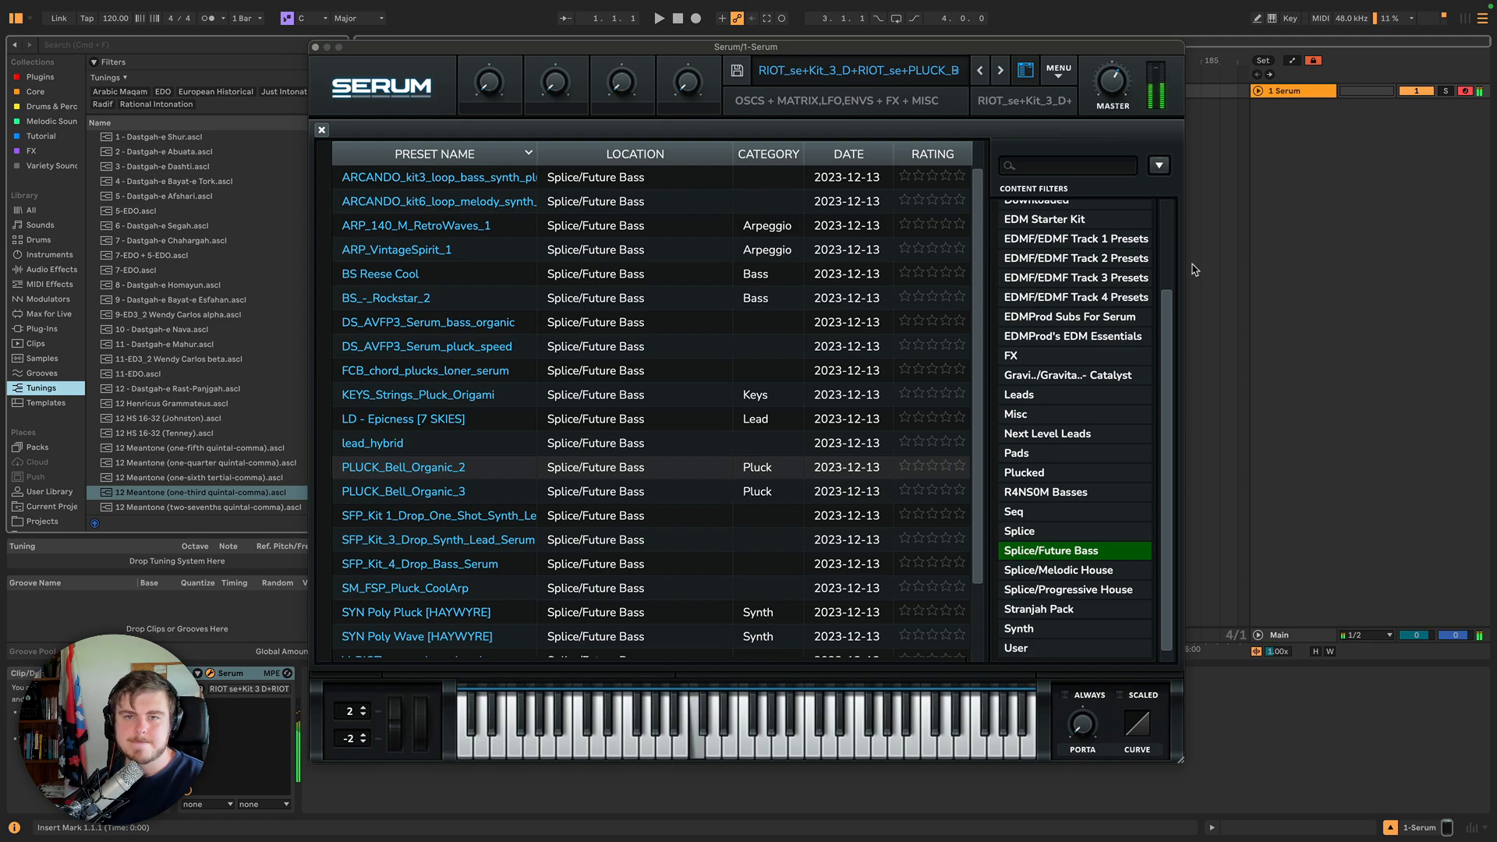
Set the browser's fourth column to Comment, then to Description.
click(1160, 167)
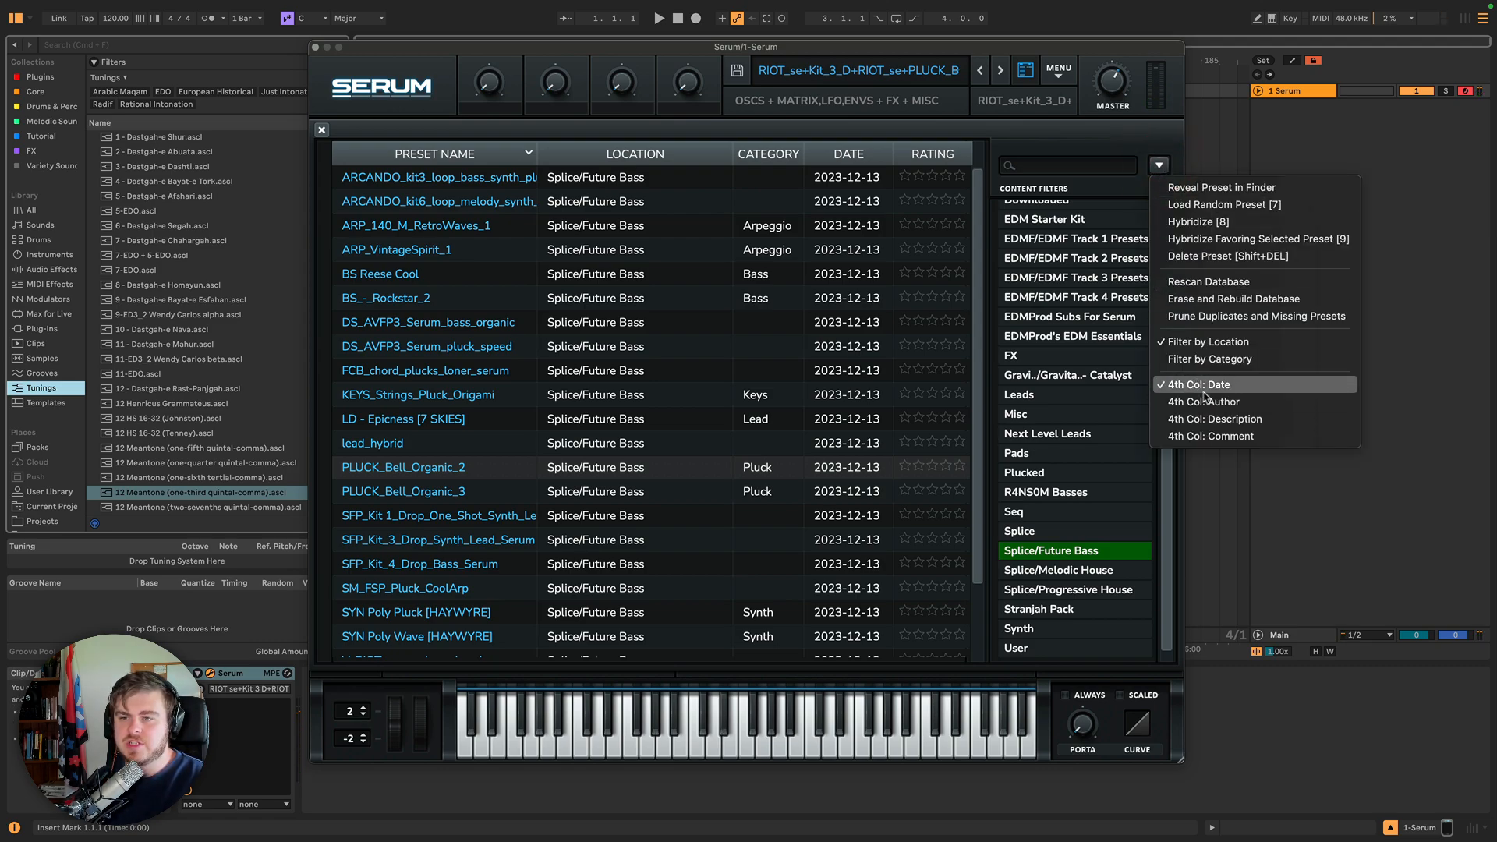
click(1224, 437)
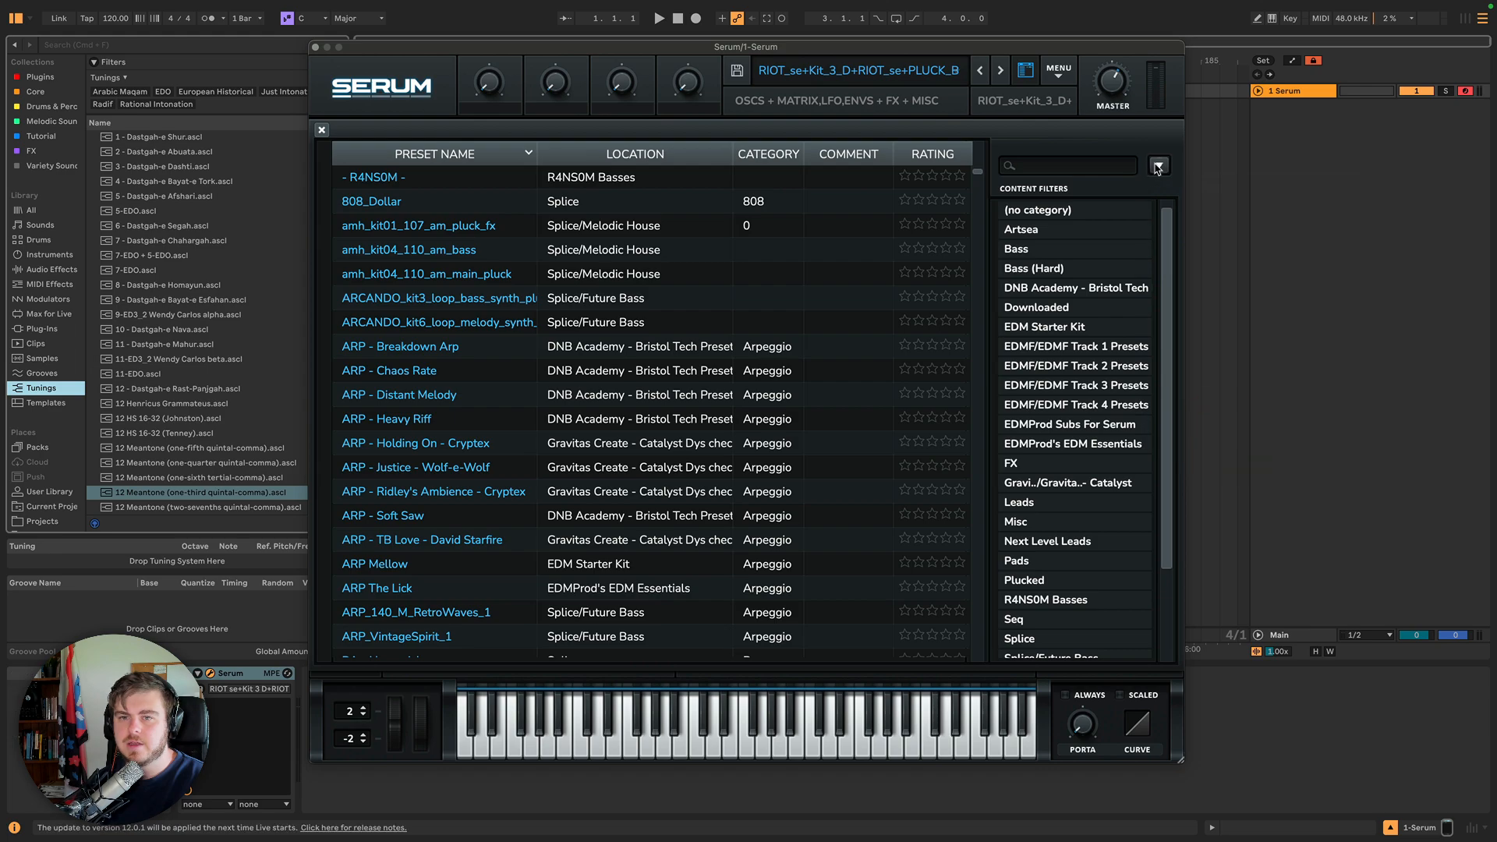
click(1160, 166)
click(1217, 420)
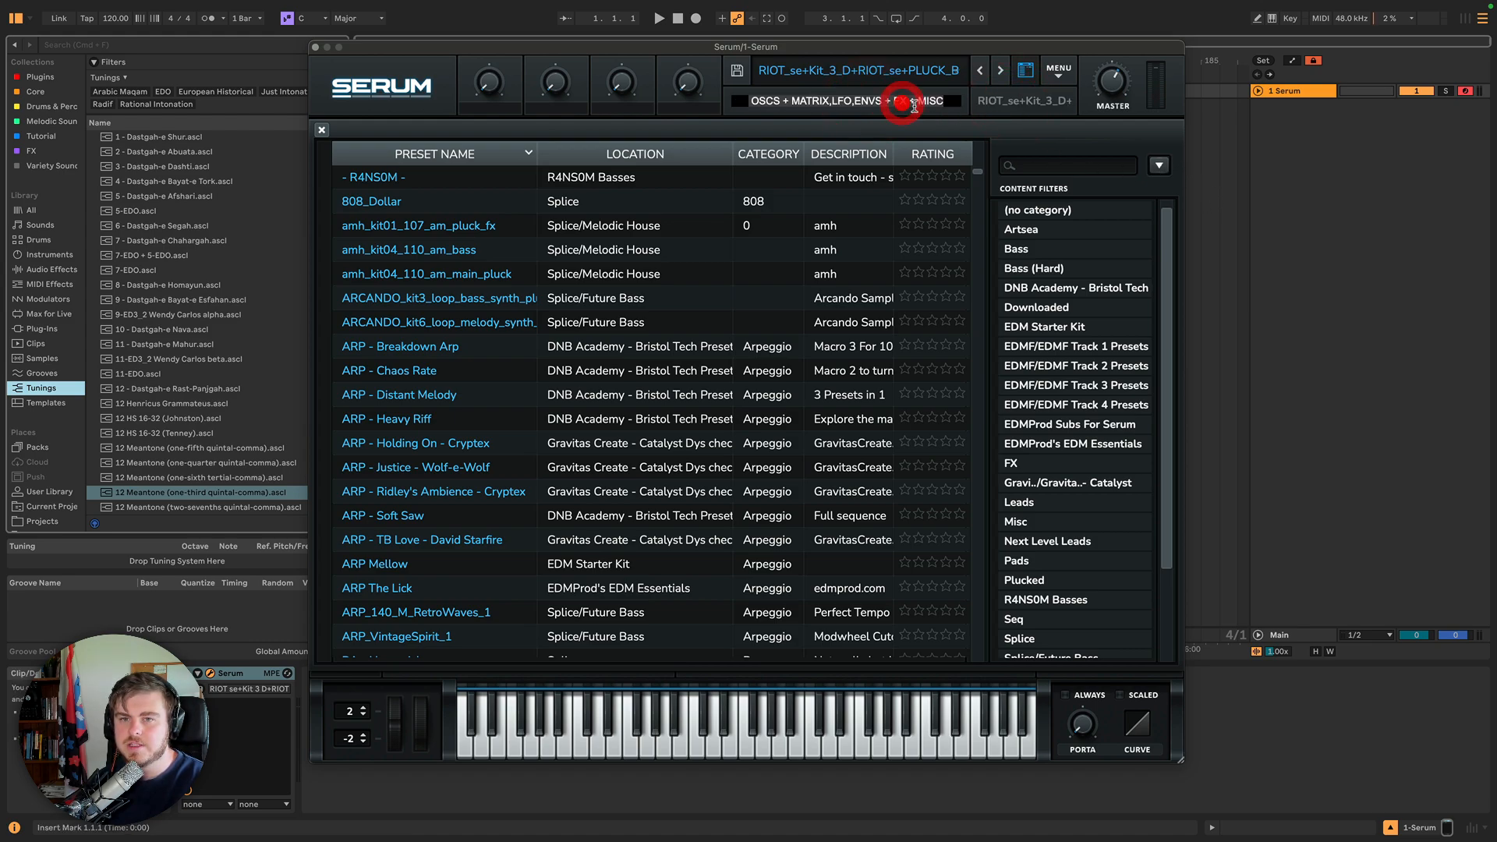
Set the preset browser's fourth column to Author, then switch it to Comment.
click(1159, 165)
click(1303, 401)
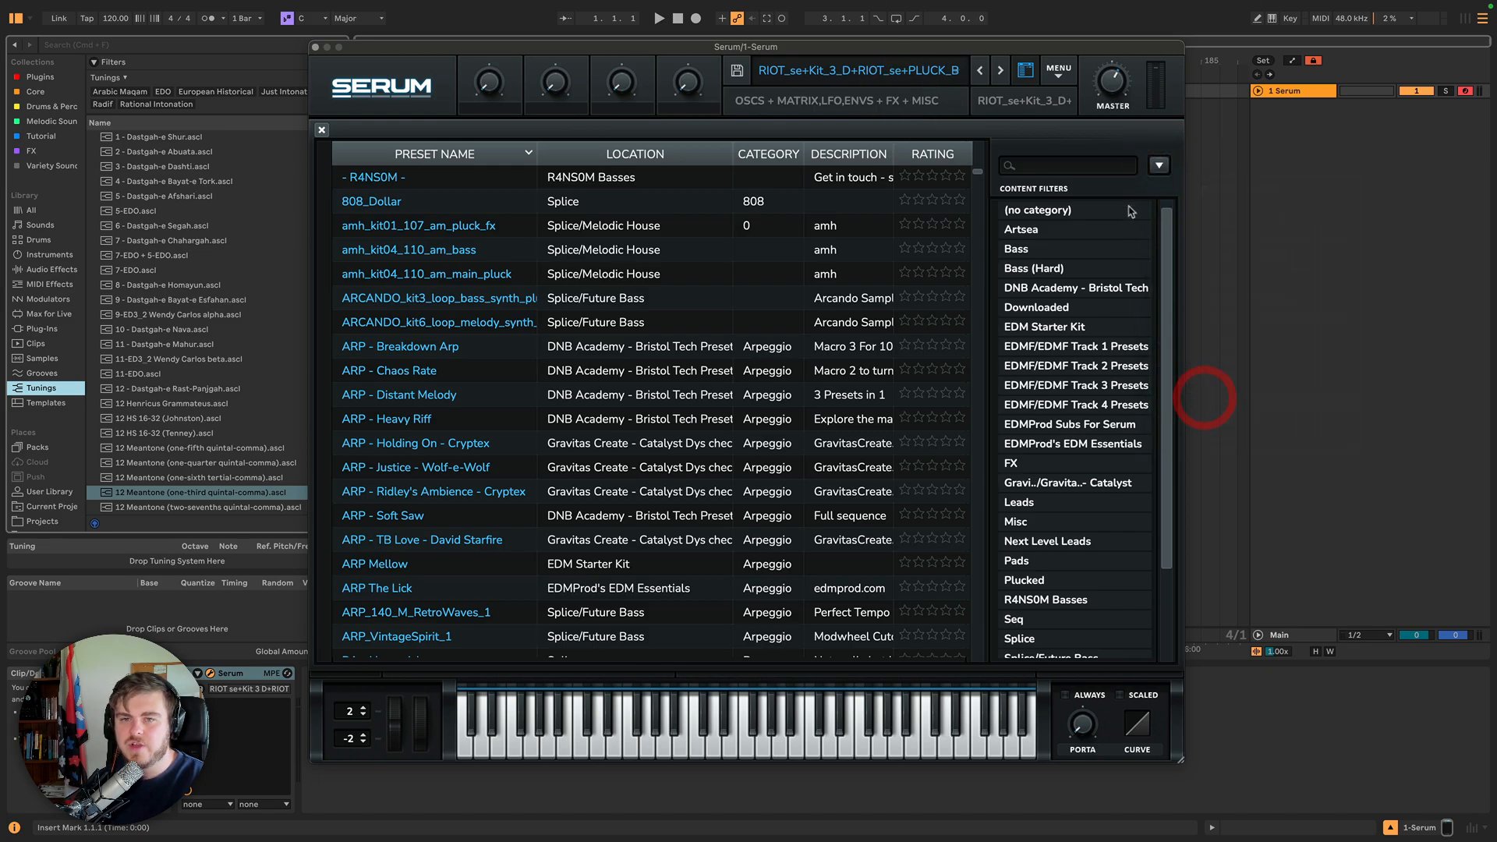
click(1161, 164)
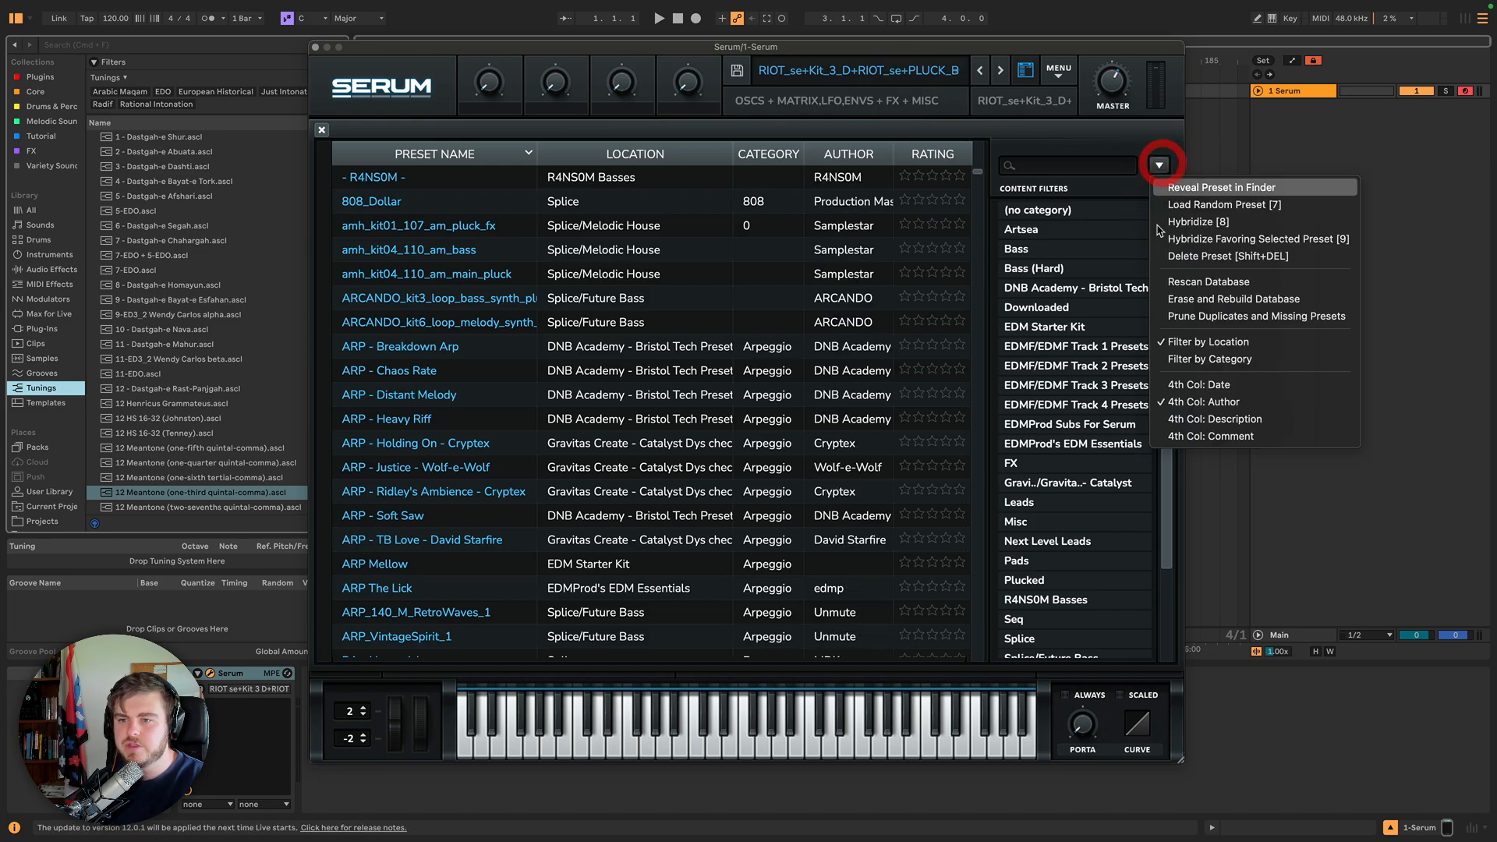
click(1216, 438)
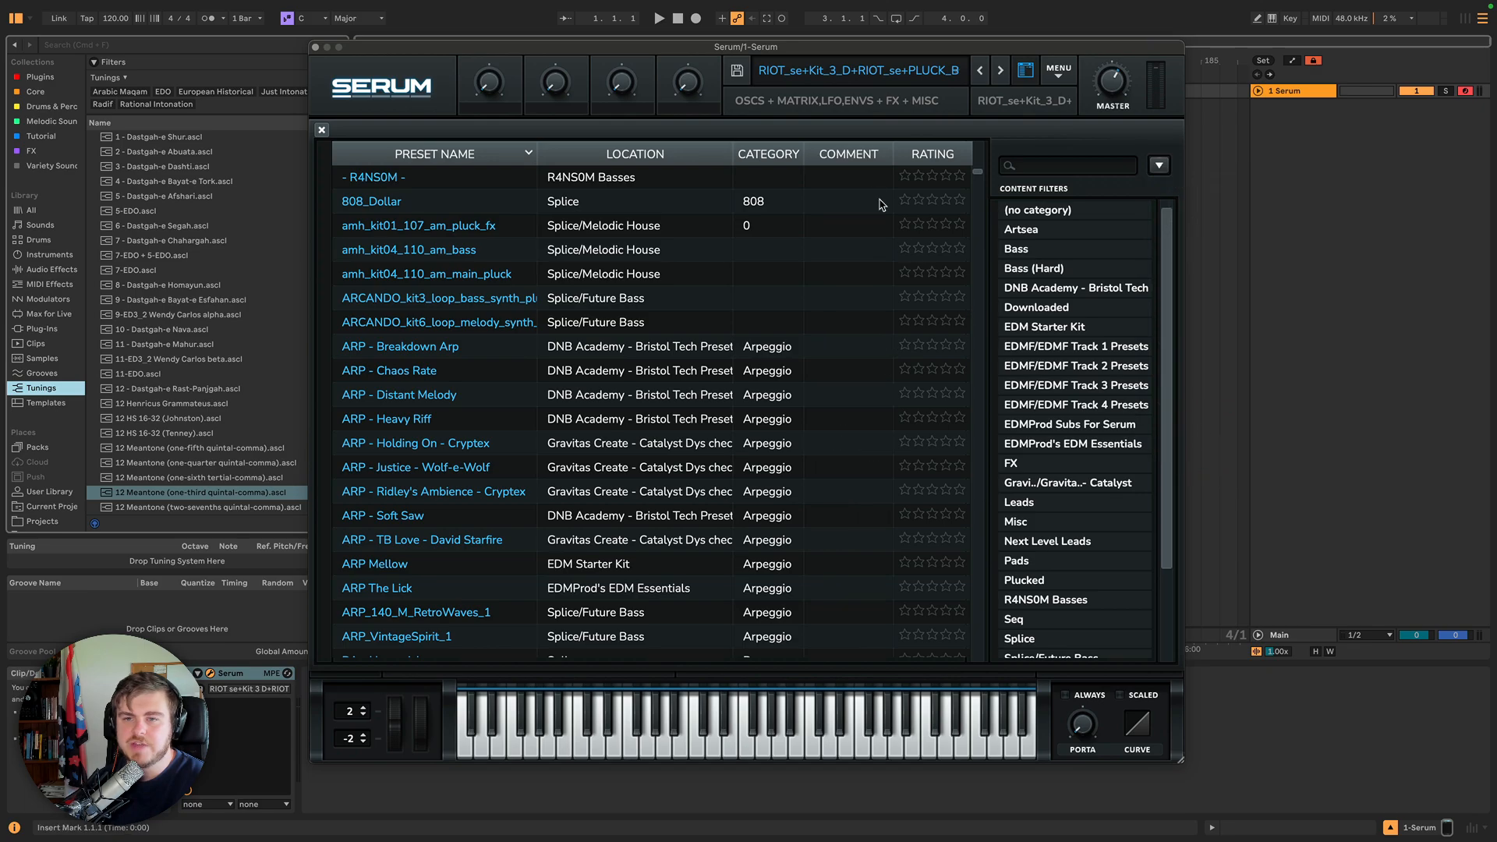
Set the browser's fourth column to Date, then back to Author.
click(1153, 167)
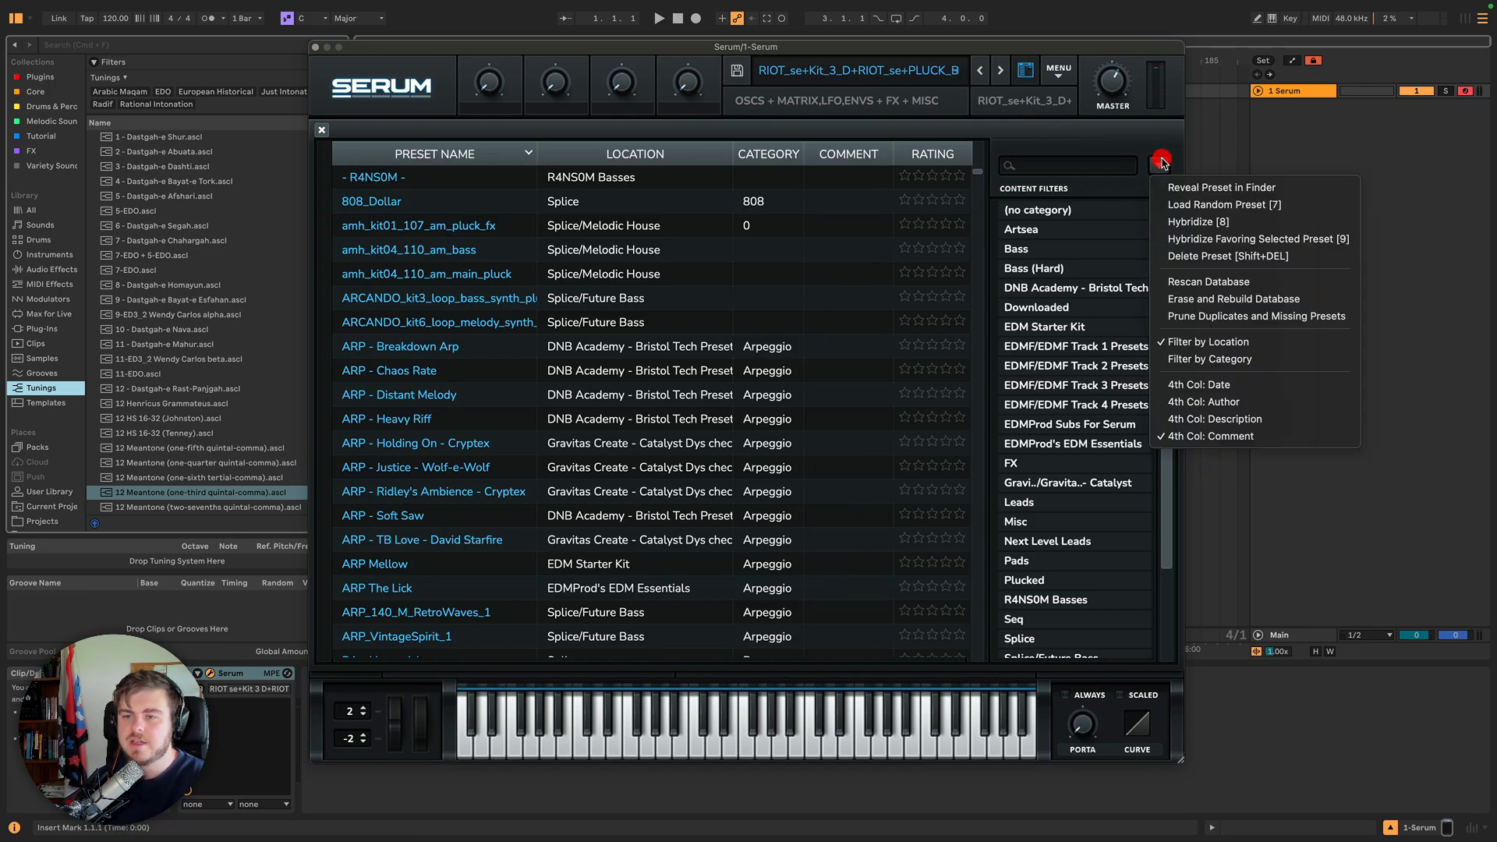
click(1190, 382)
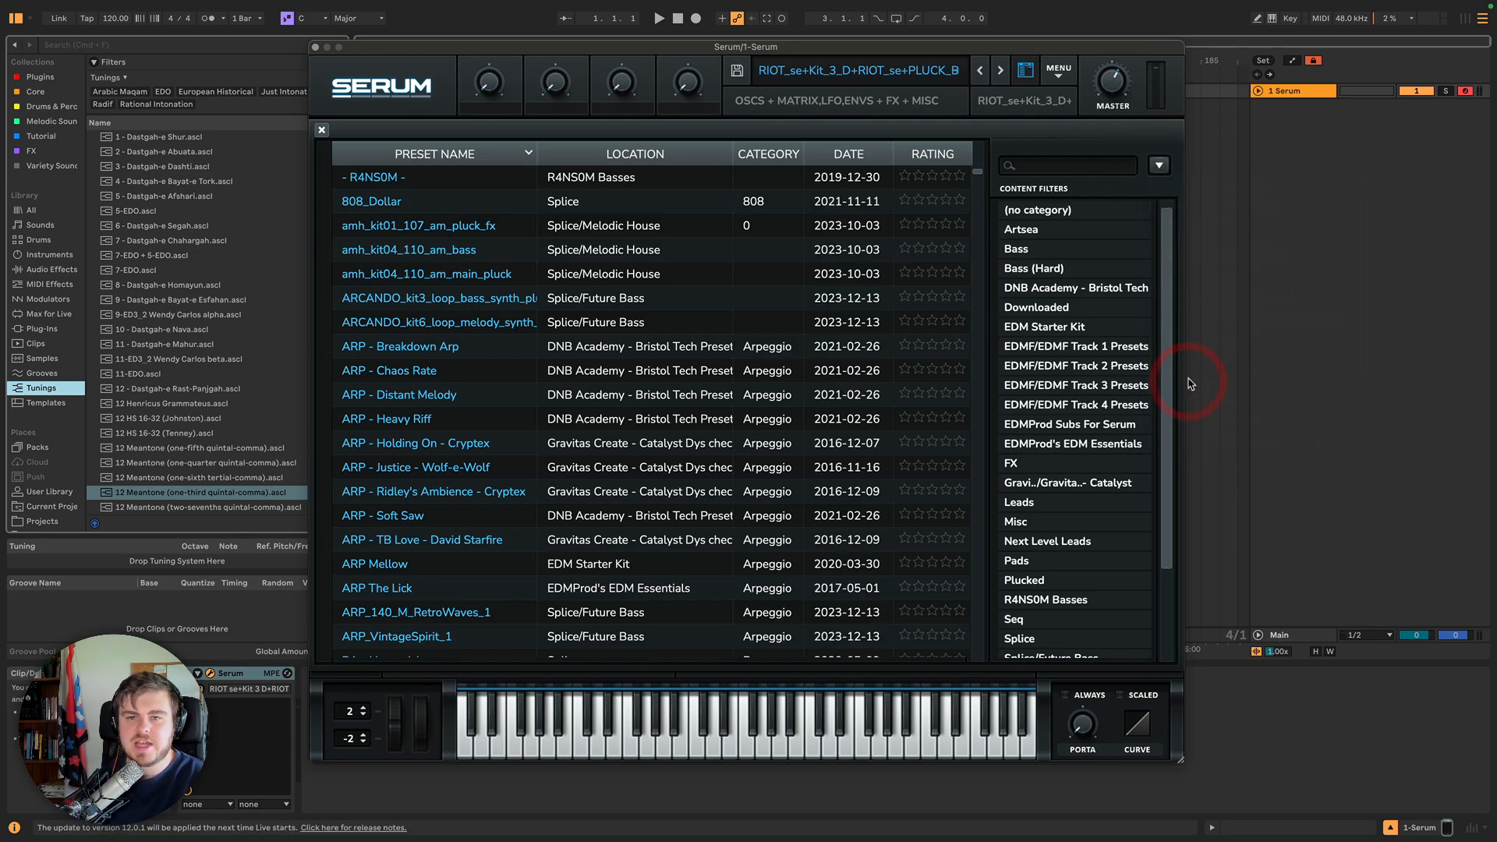
click(1159, 165)
click(1221, 404)
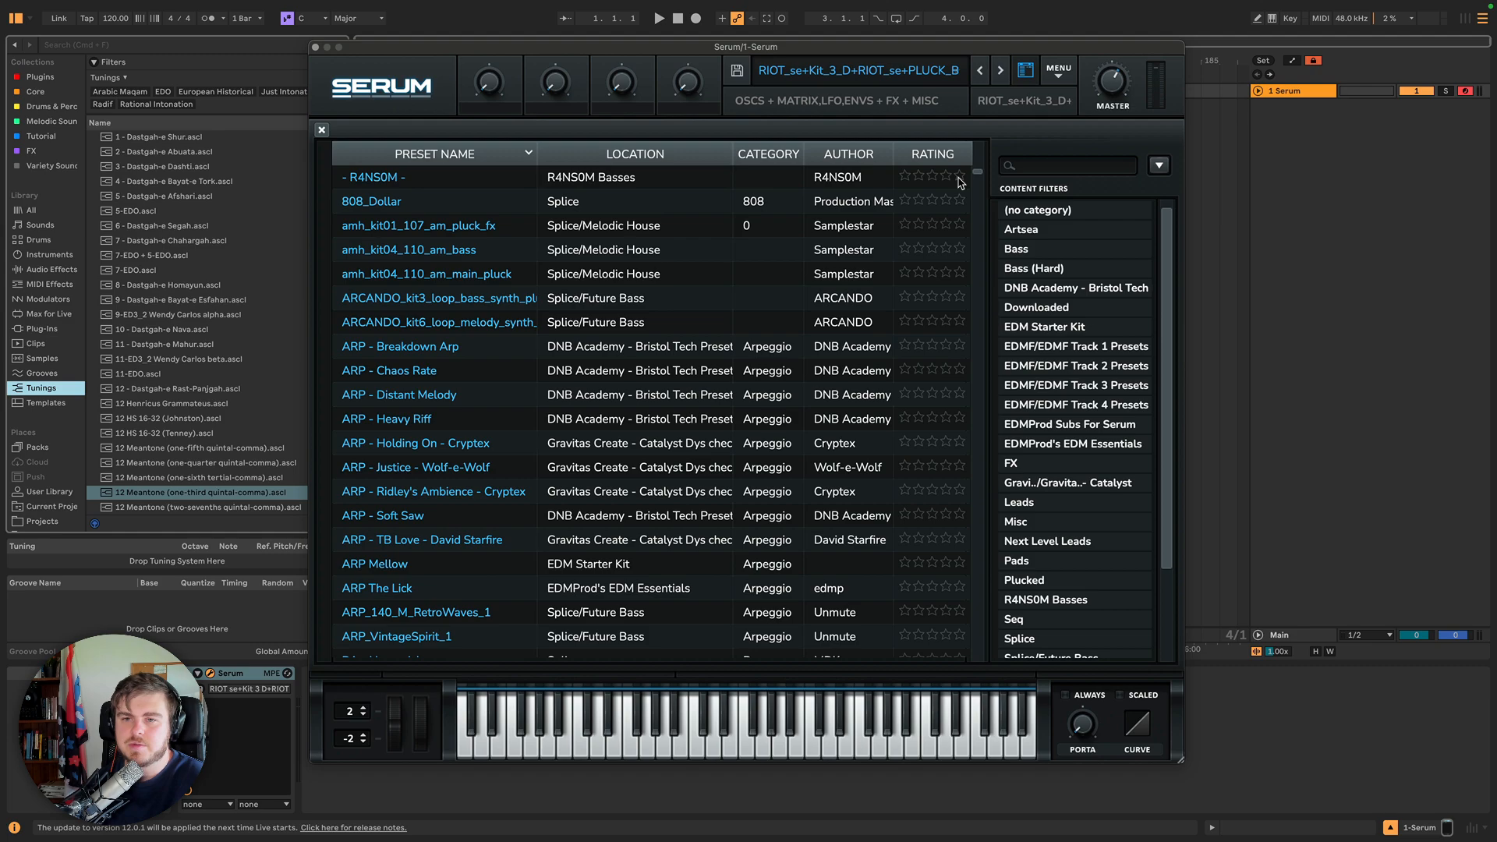
Rate R4NS0M, 808_Dollar and amh_kit01_107_am_pluck_fx five stars each.
click(960, 178)
click(961, 201)
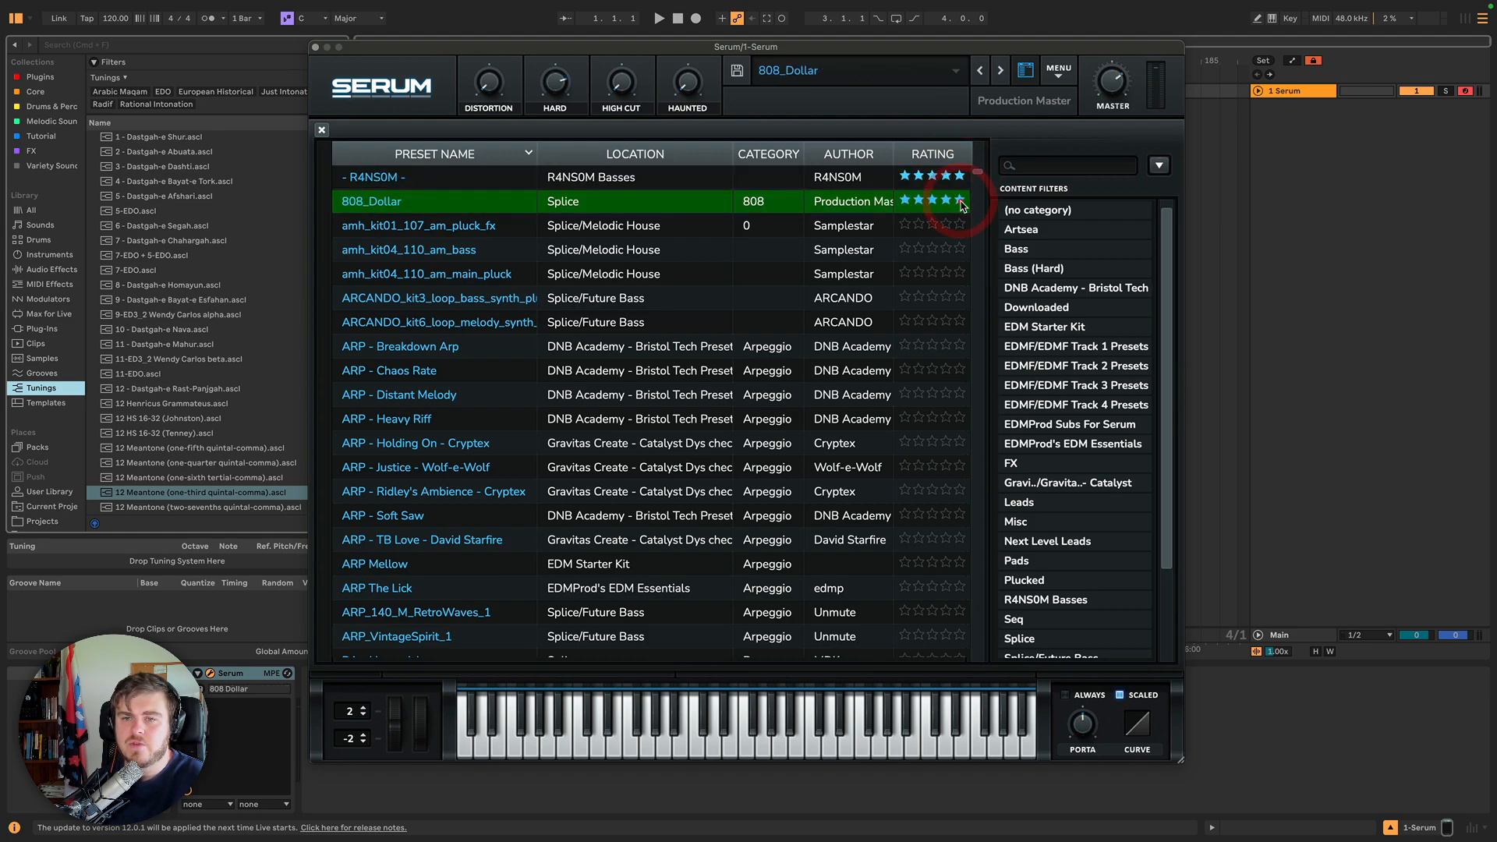
click(960, 226)
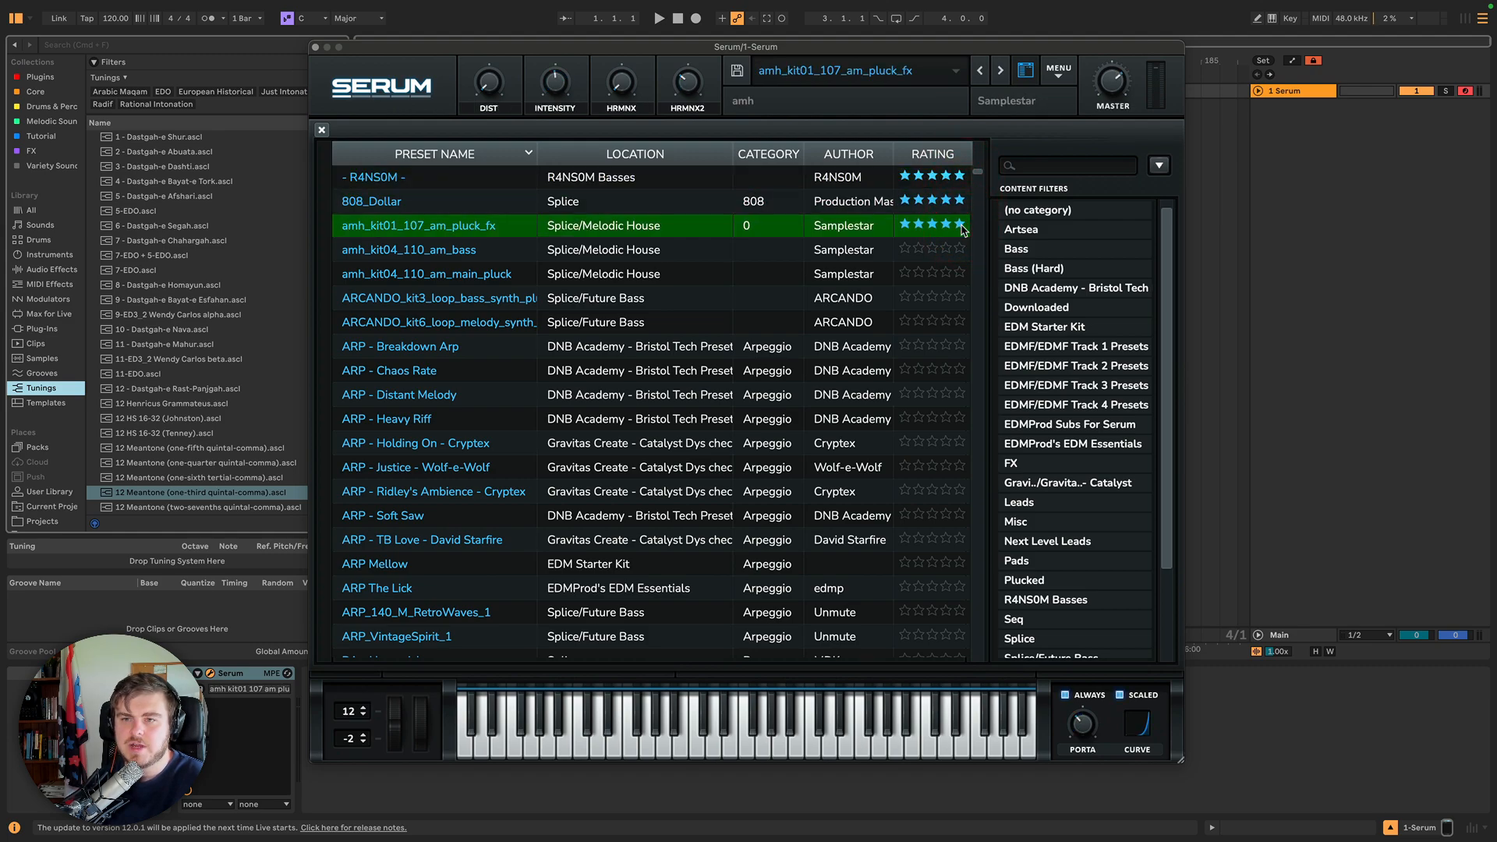
Scroll through the content filter list and review the browser's options menu.
scroll(1068, 247, down, 3)
click(1162, 165)
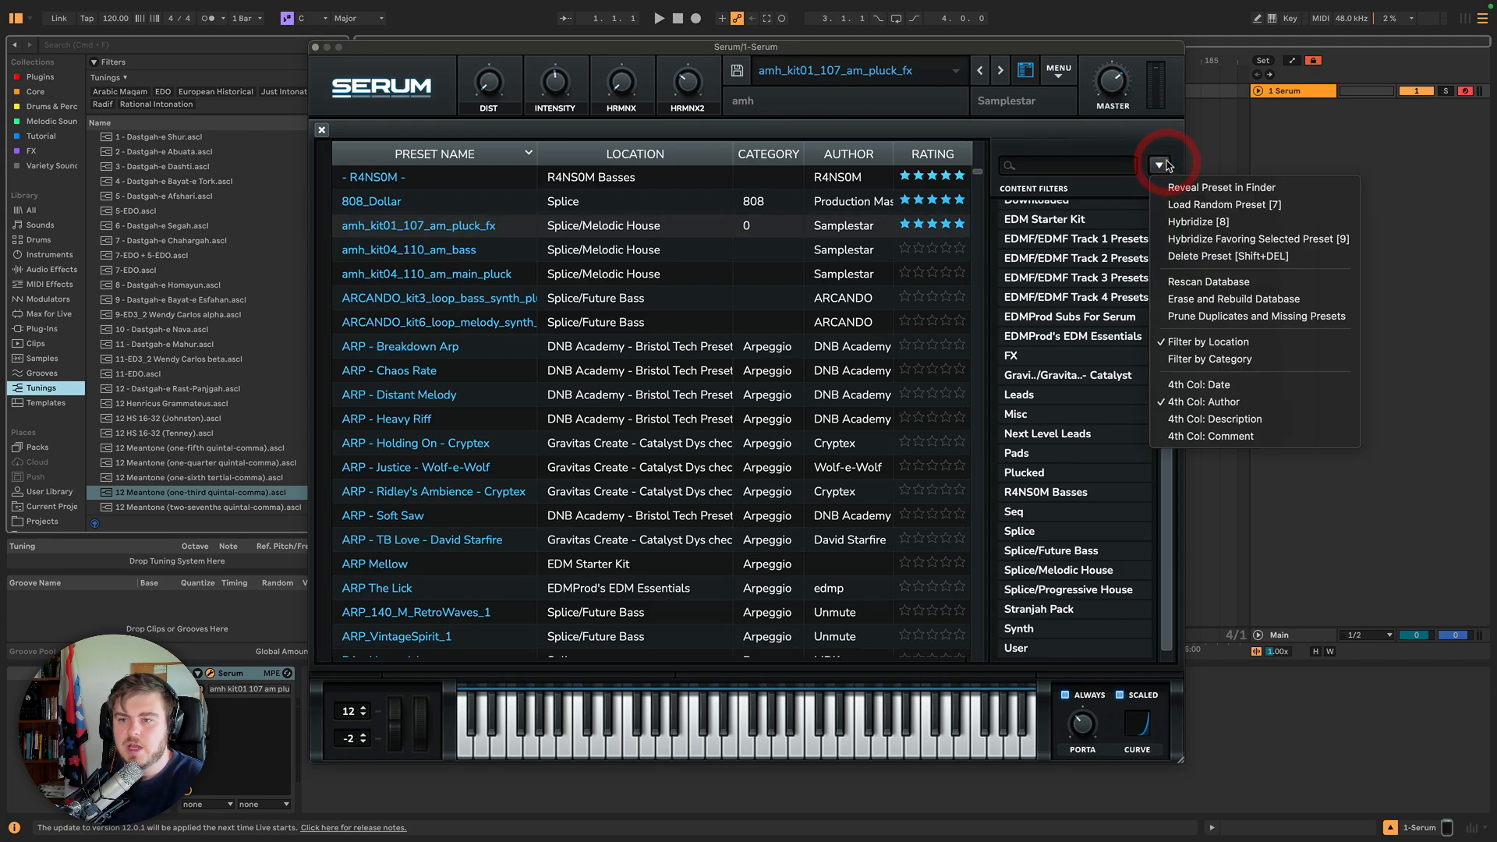
click(1164, 164)
click(1162, 163)
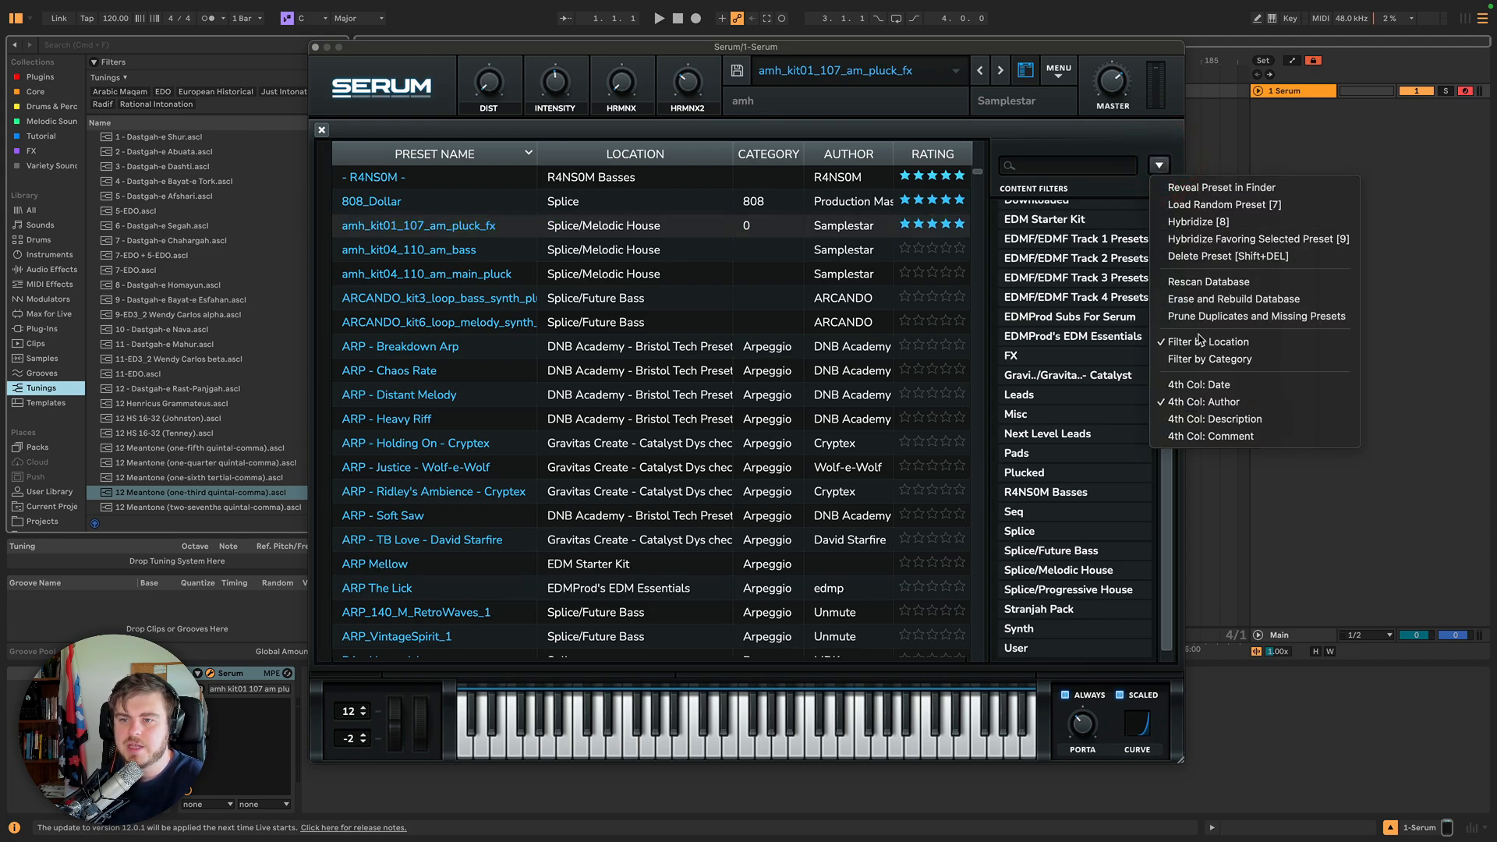
click(998, 142)
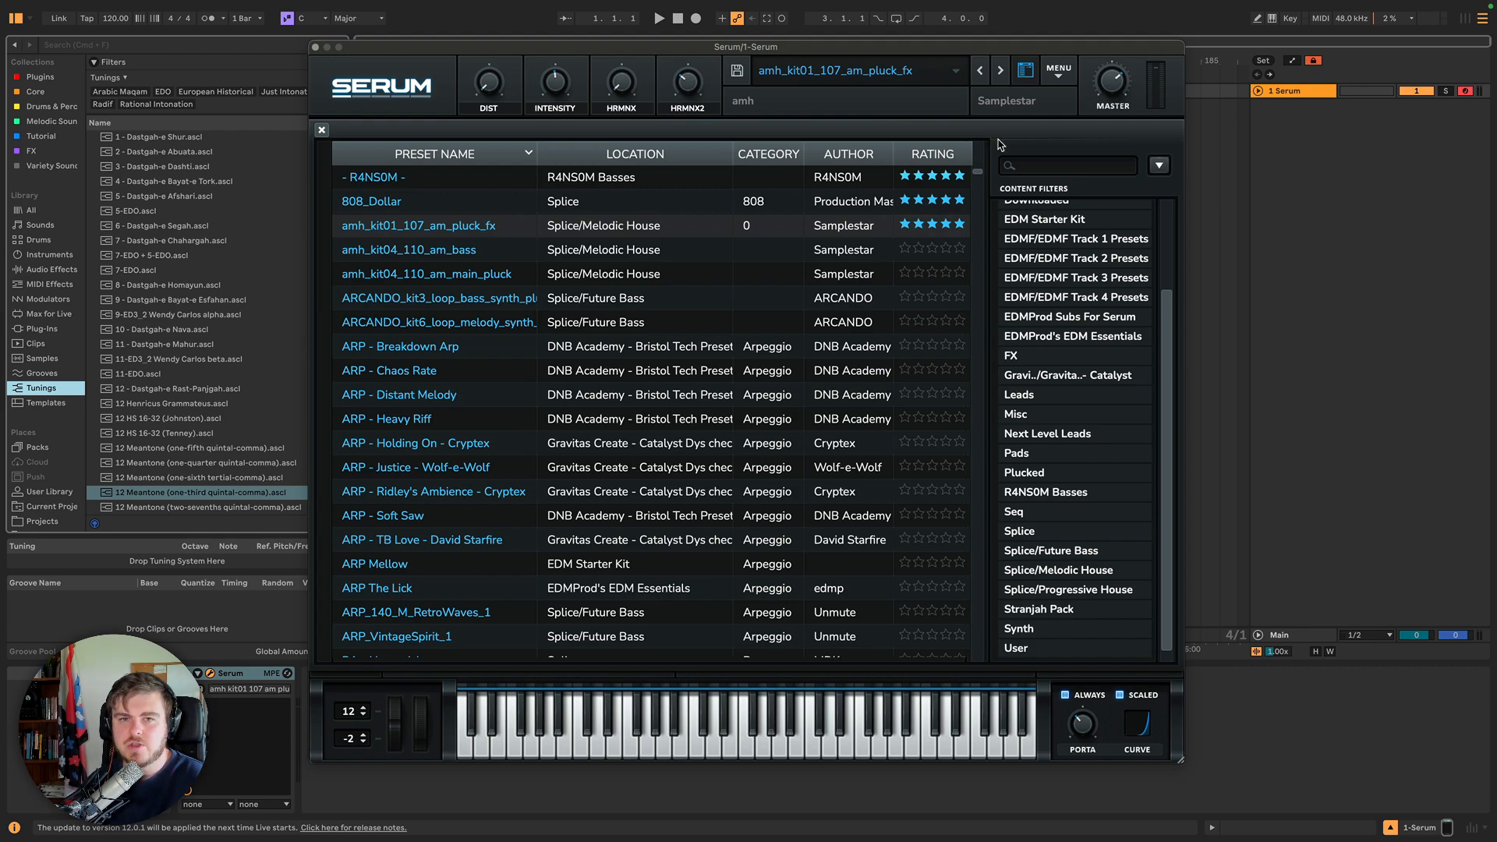
Close the preset browser and open Oscillator A's wavetable editor.
click(1026, 79)
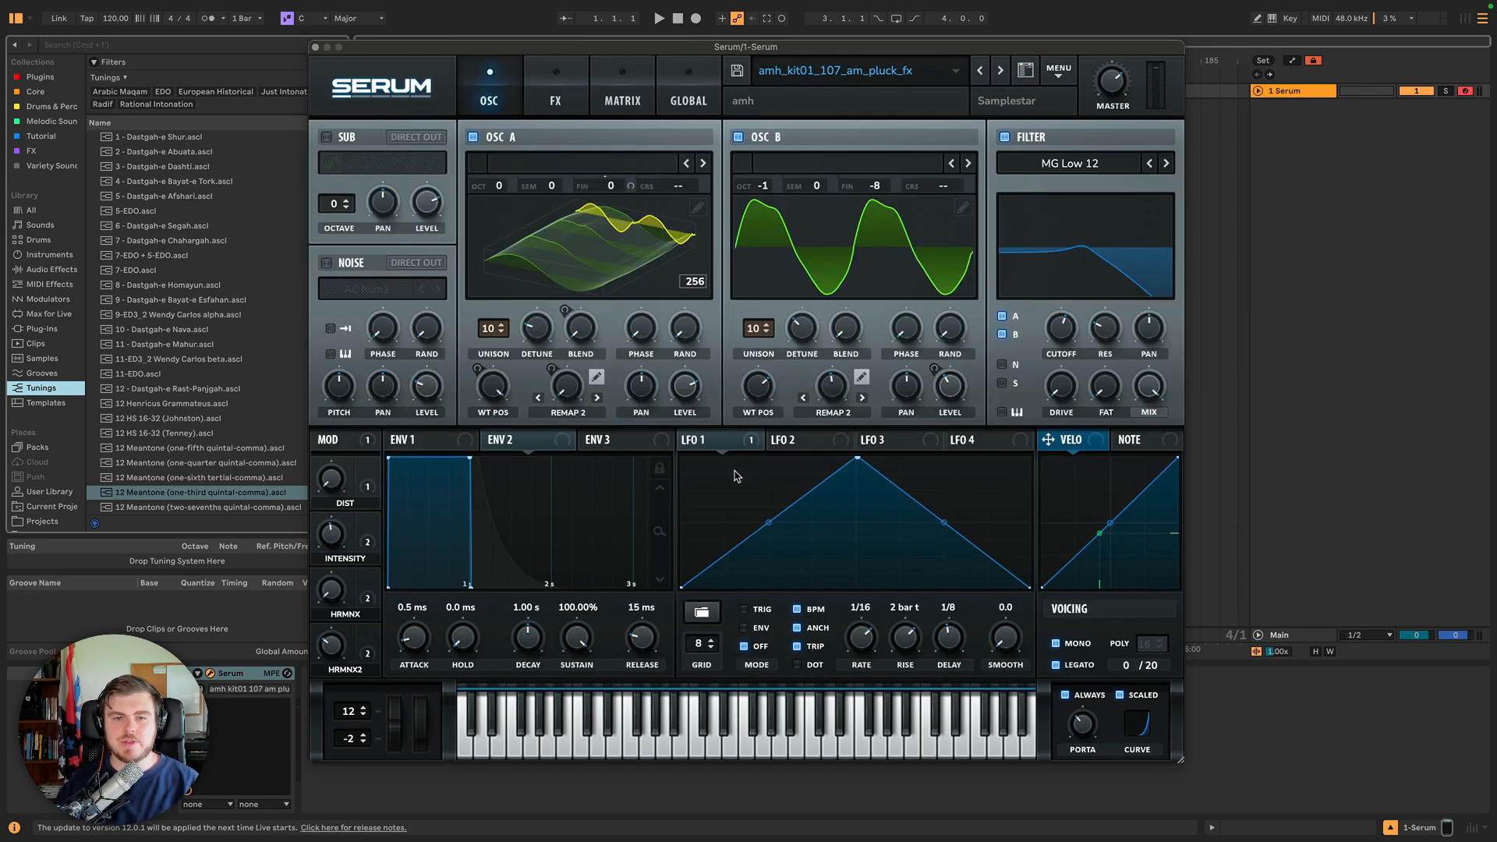
click(699, 208)
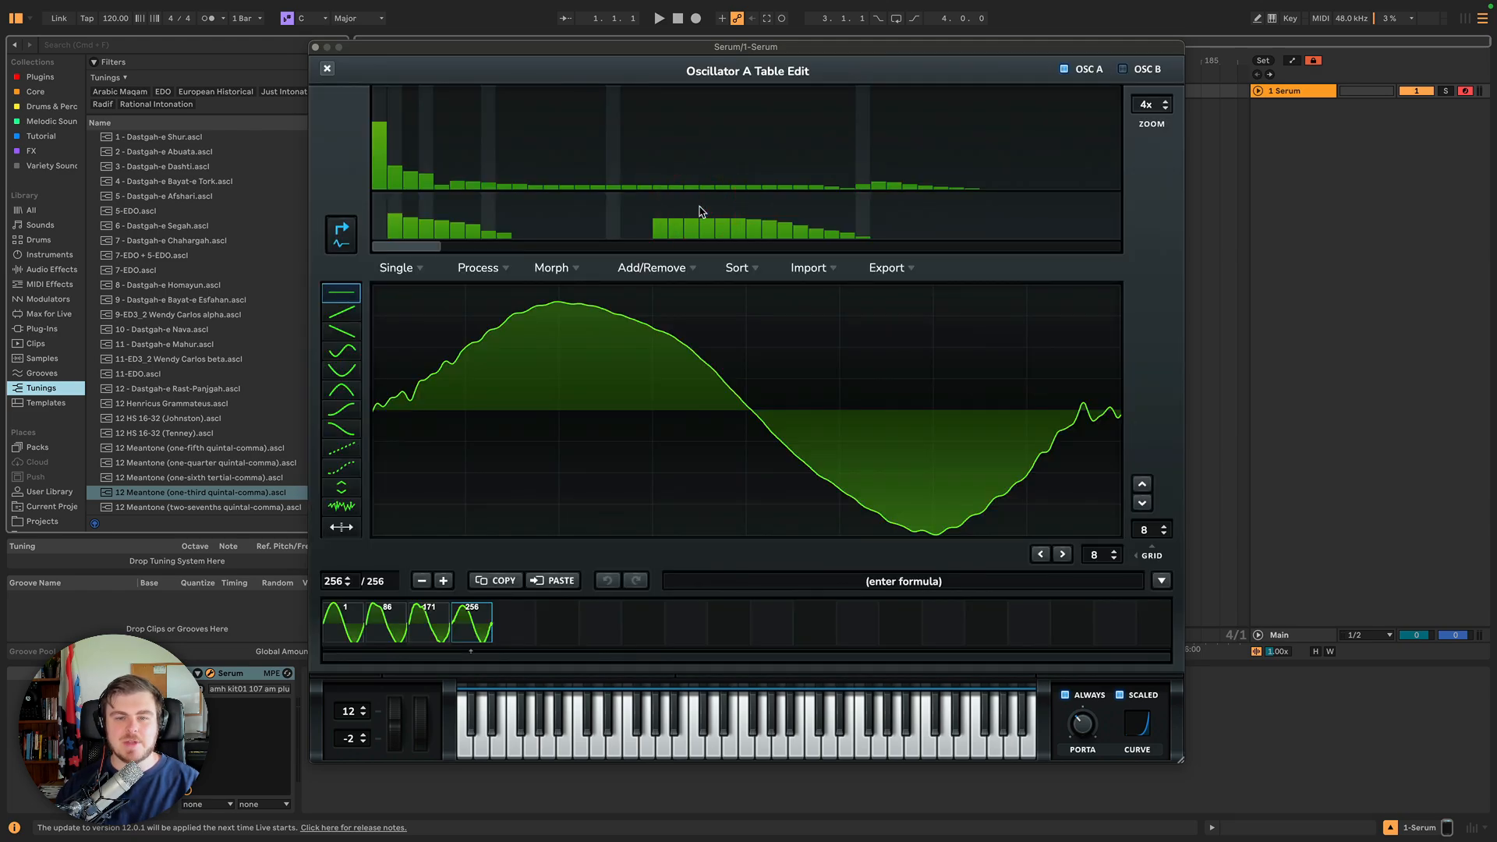
click(327, 68)
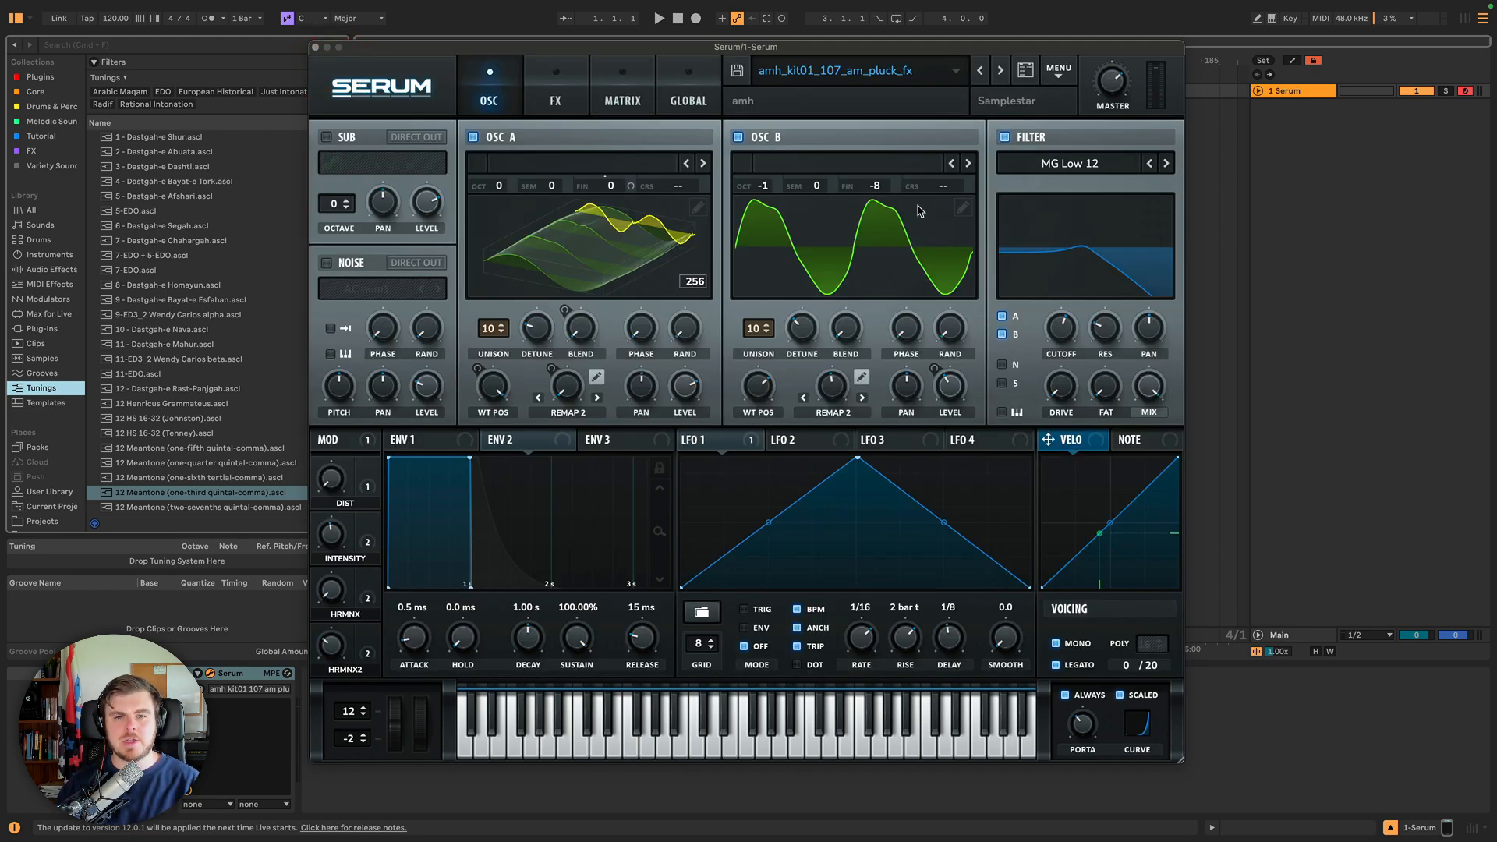
click(698, 209)
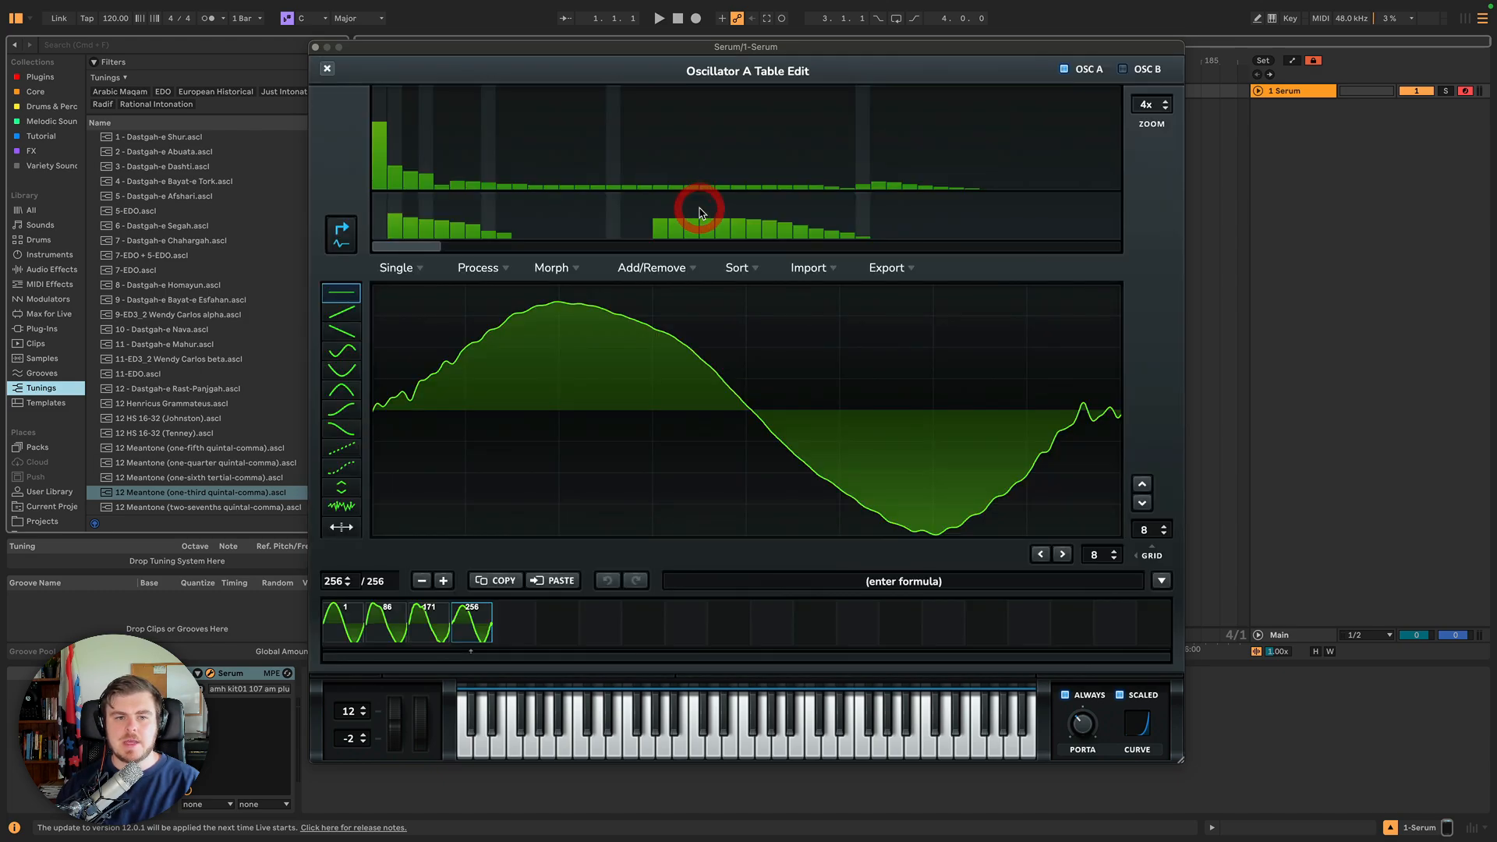
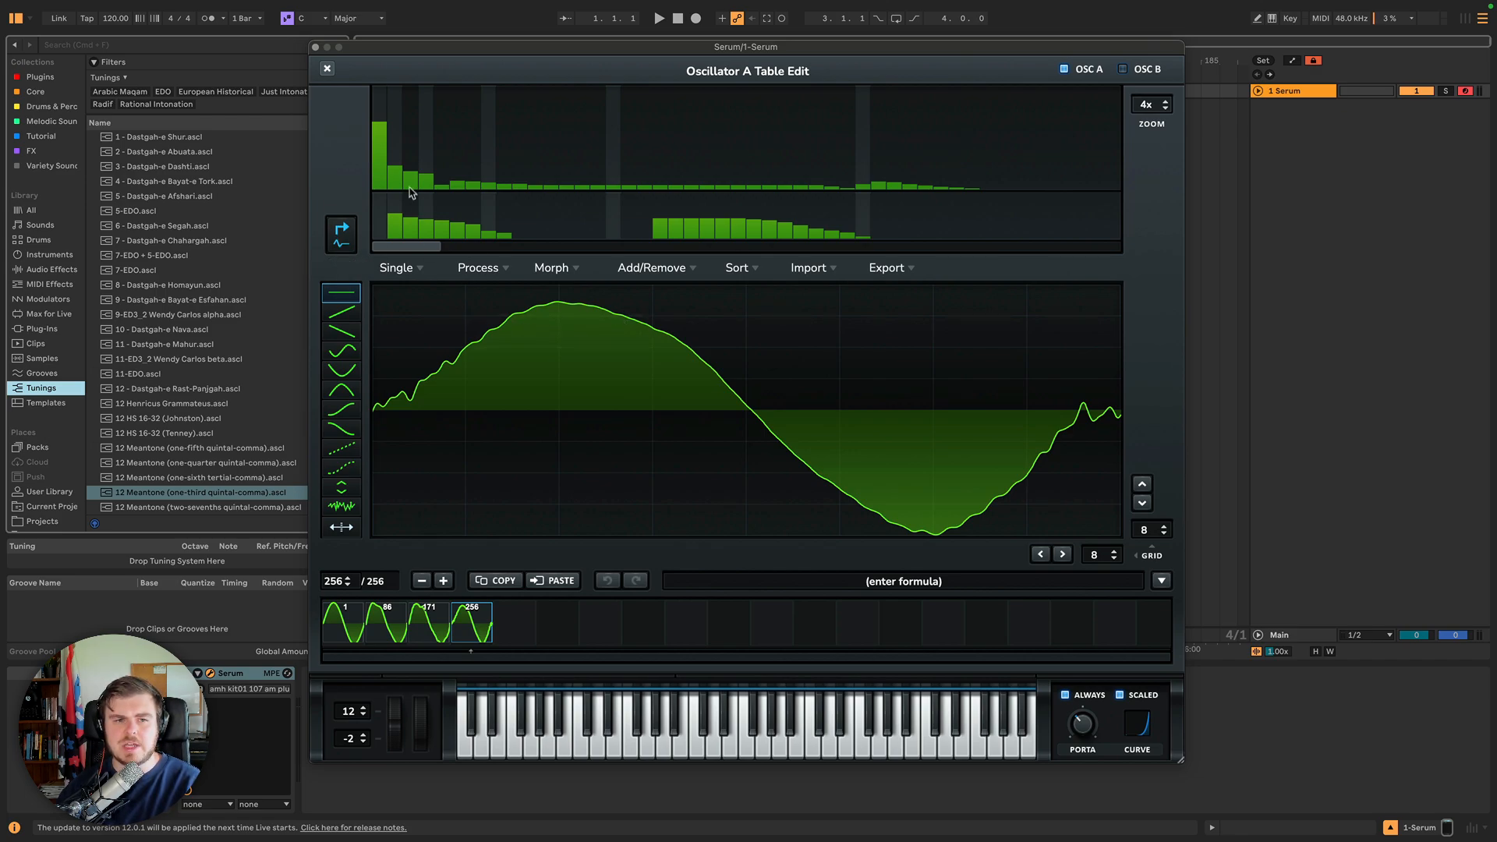
Raise harmonic bin 3 of the last wavetable frame and draw a descending staircase across its waveform.
mouse_move(435, 185)
mouse_down()
mouse_move(414, 141)
mouse_move(411, 166)
mouse_up()
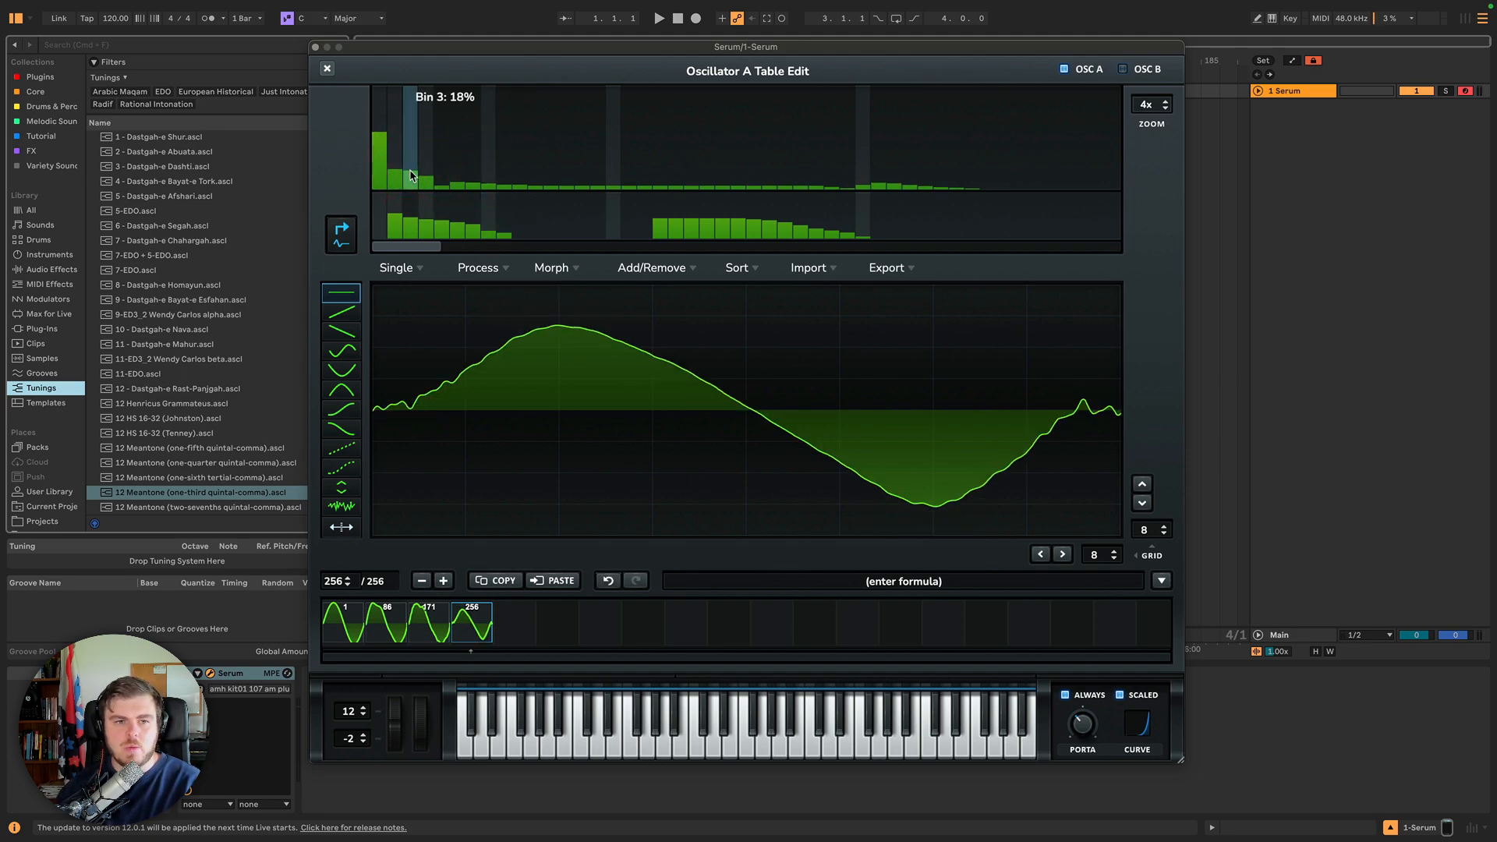
click(411, 175)
click(409, 170)
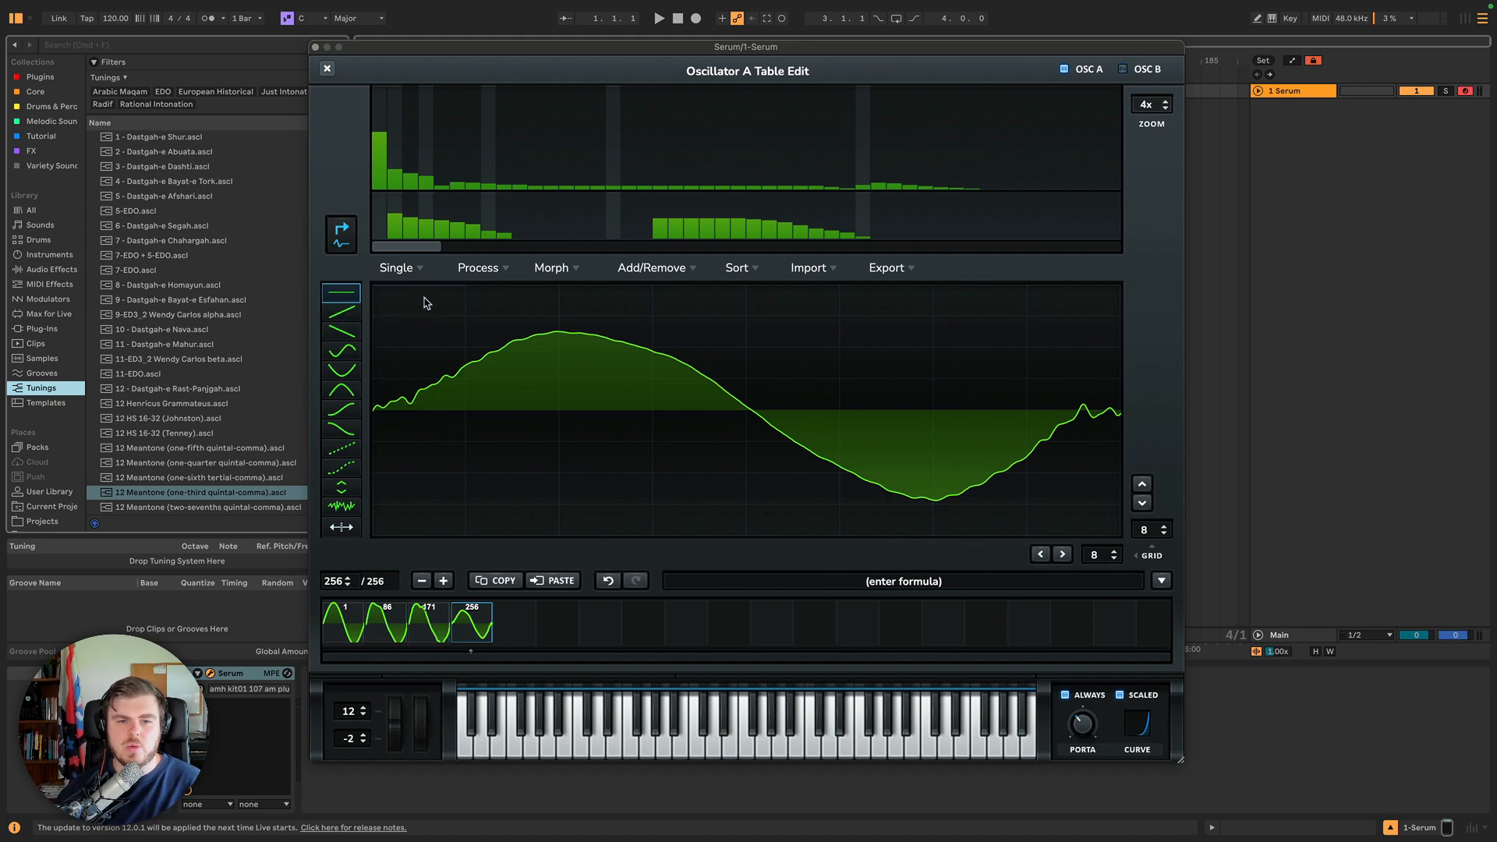
drag(426, 302, 1120, 528)
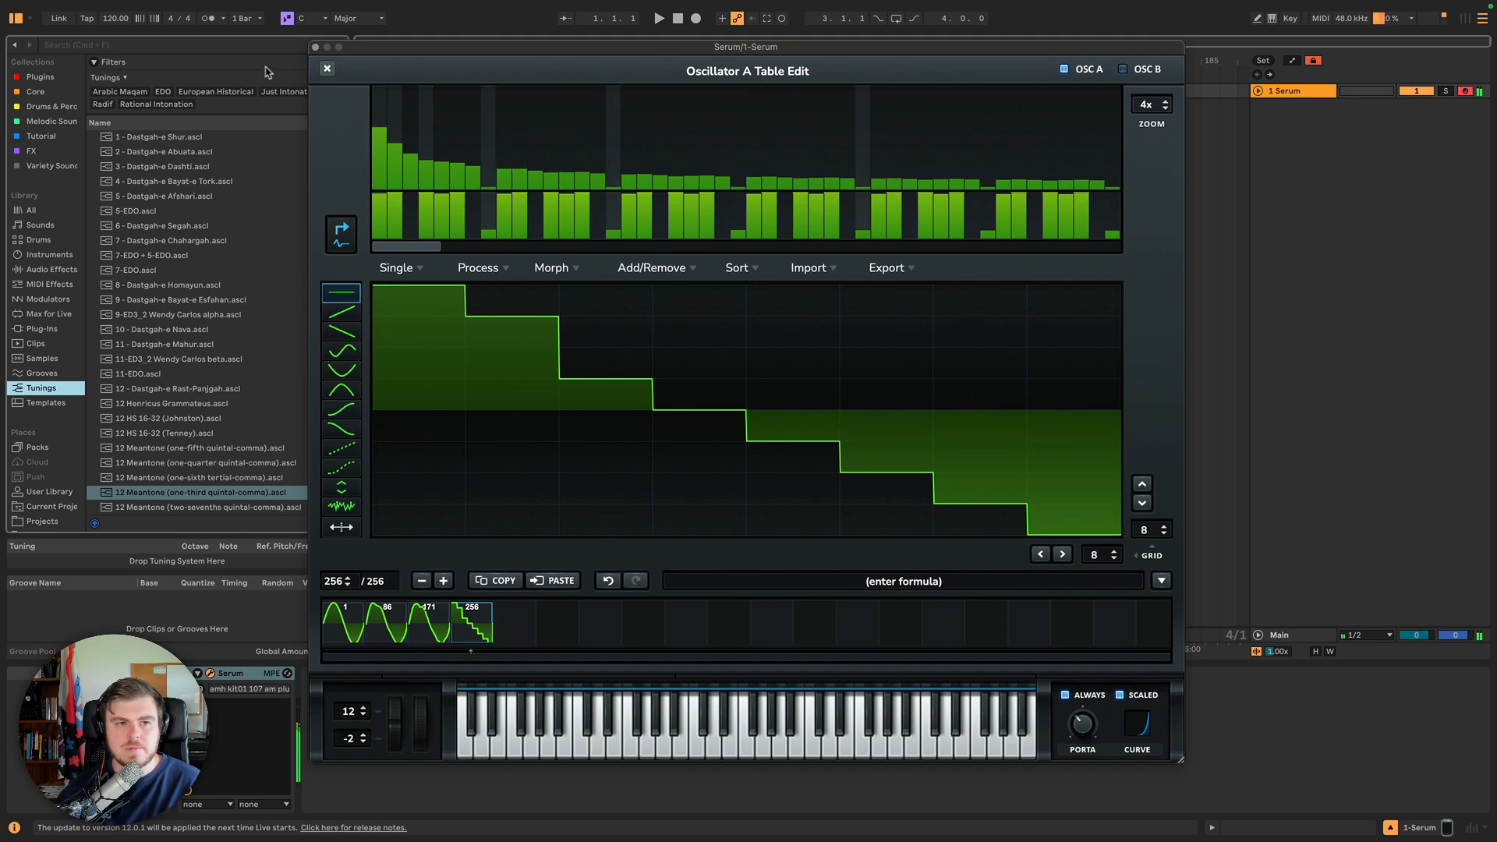
Close the table editor and initialize the preset.
click(327, 69)
click(1063, 78)
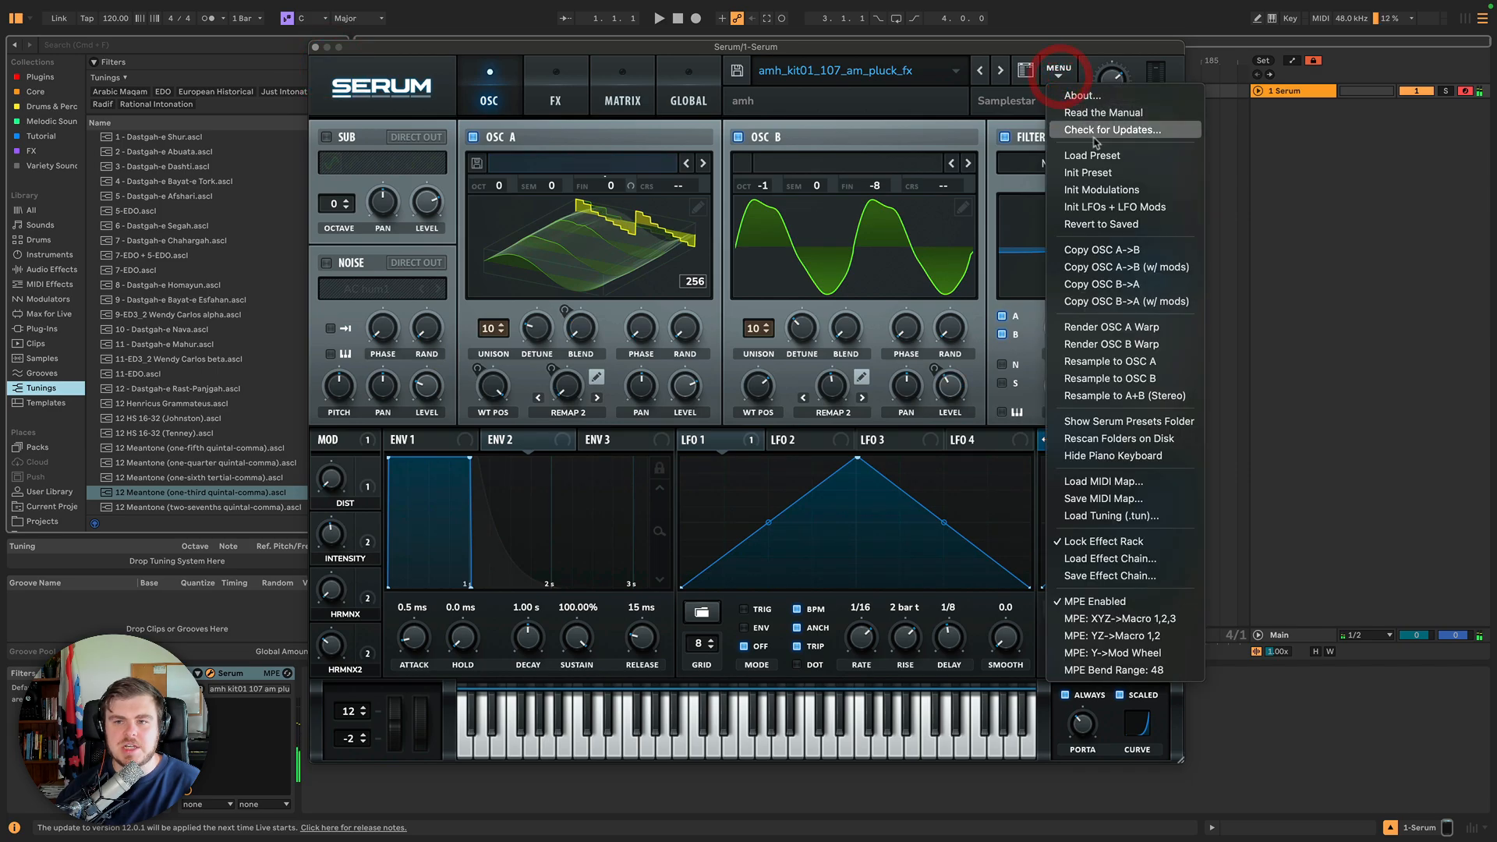
click(1102, 171)
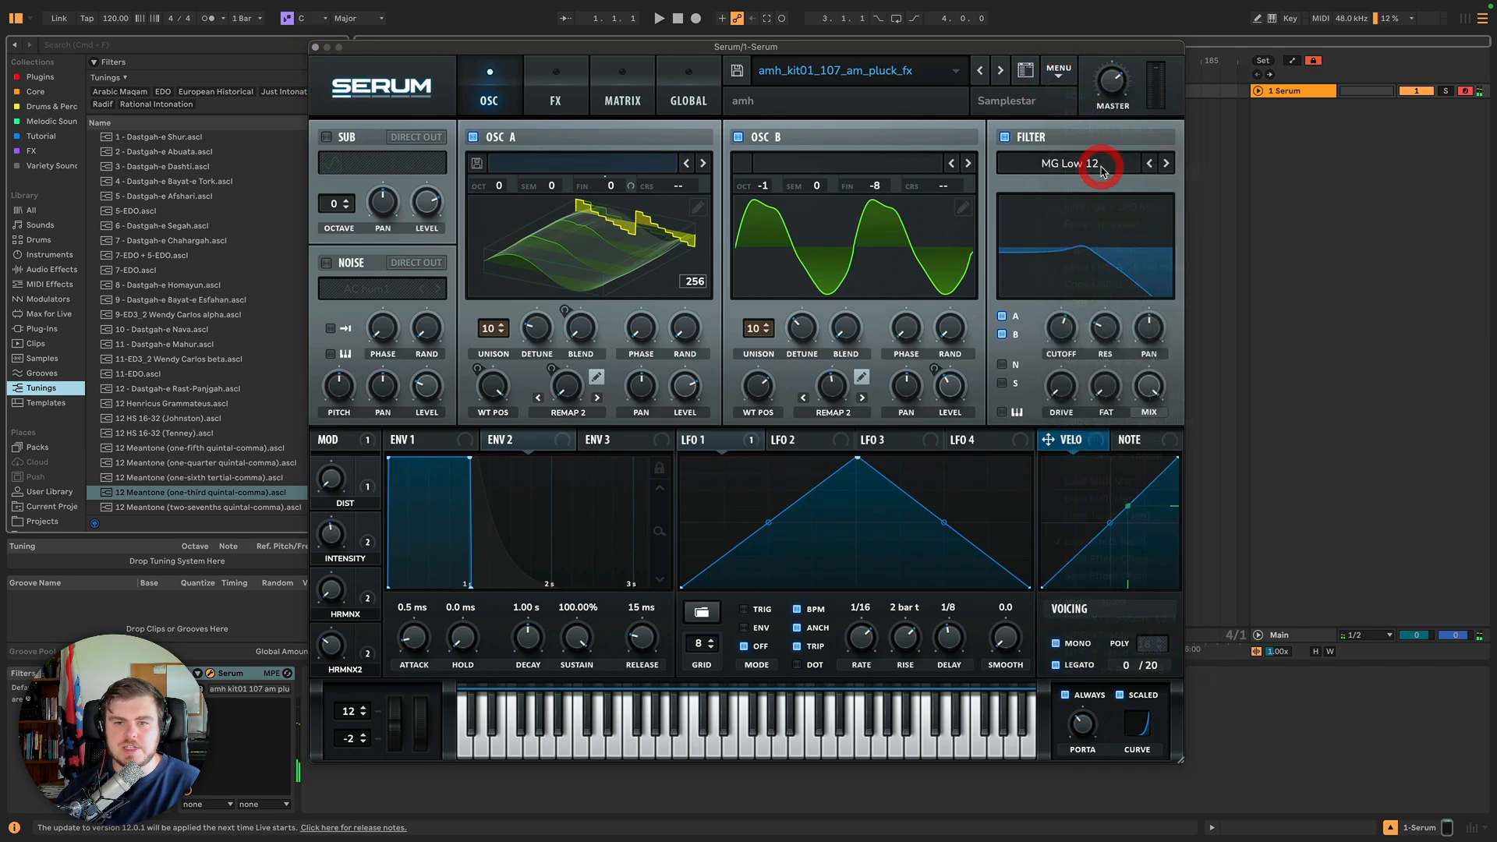
Open Oscillator A's wavetable editor for the init sawtooth and scan its harmonic bins.
click(696, 211)
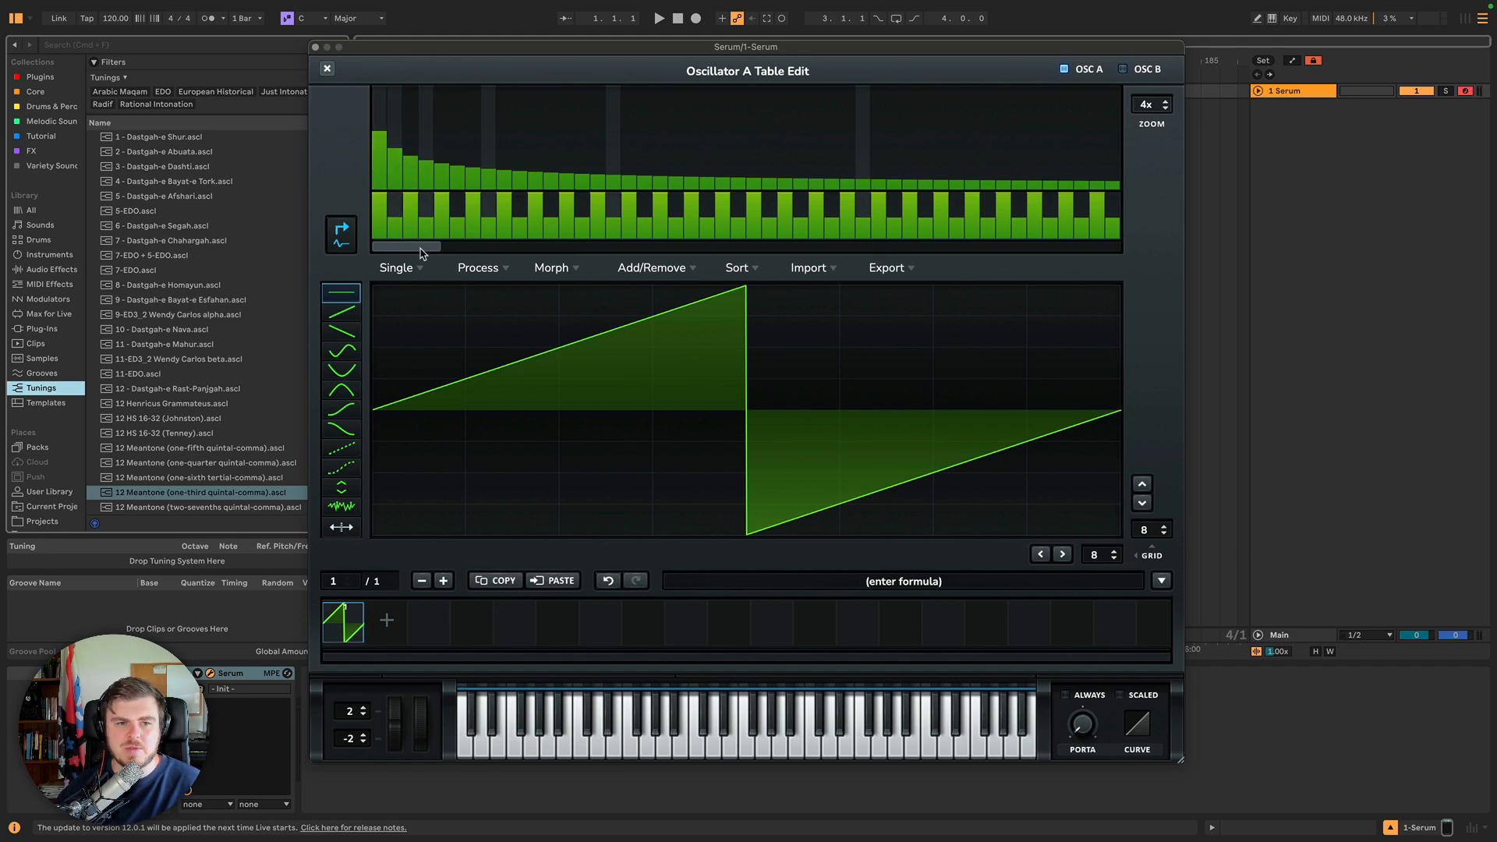
drag(420, 250, 982, 242)
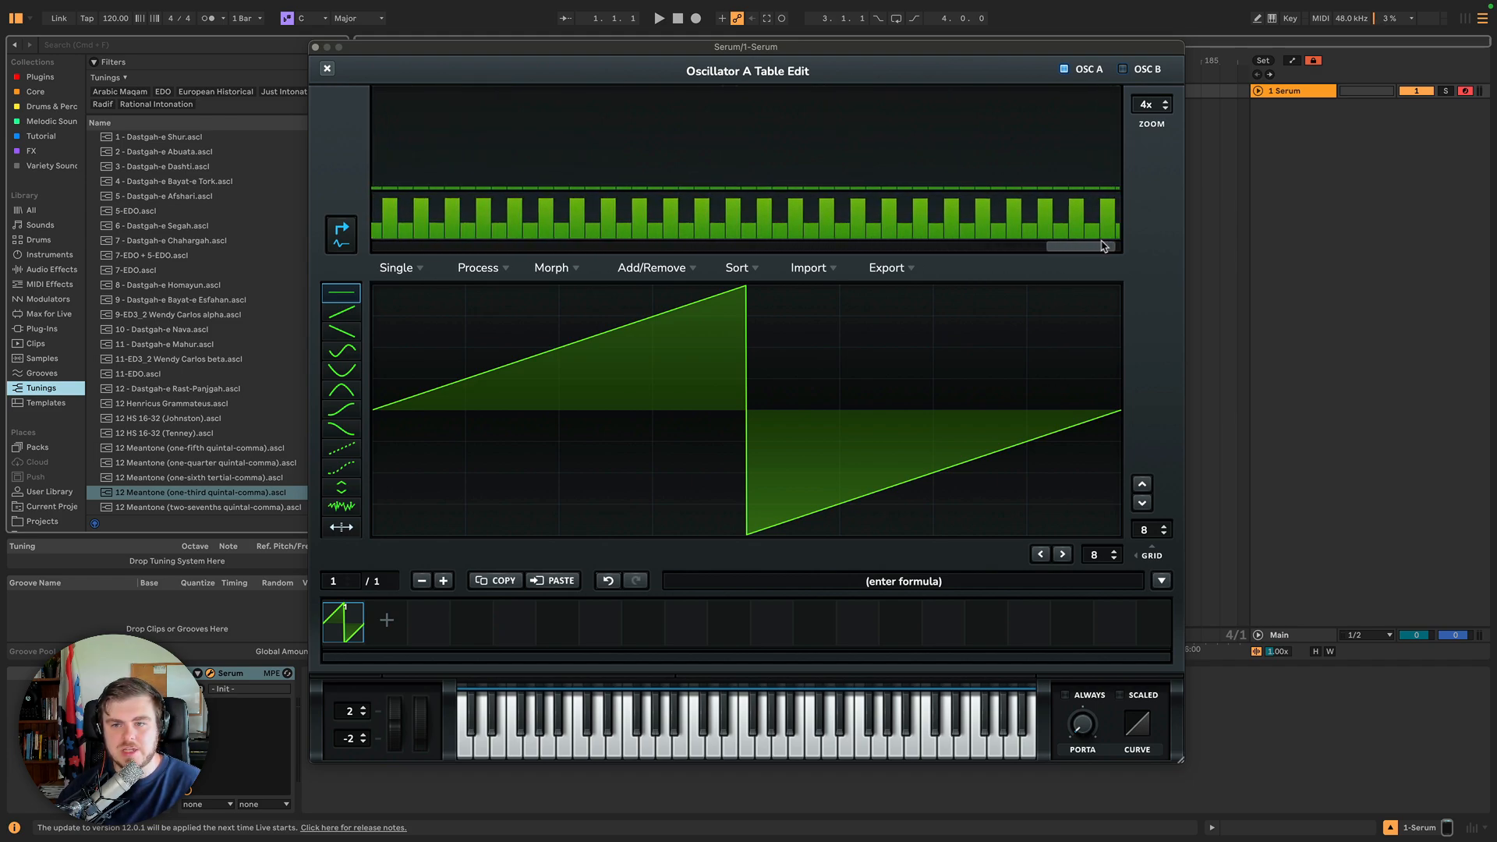
drag(959, 243, 333, 232)
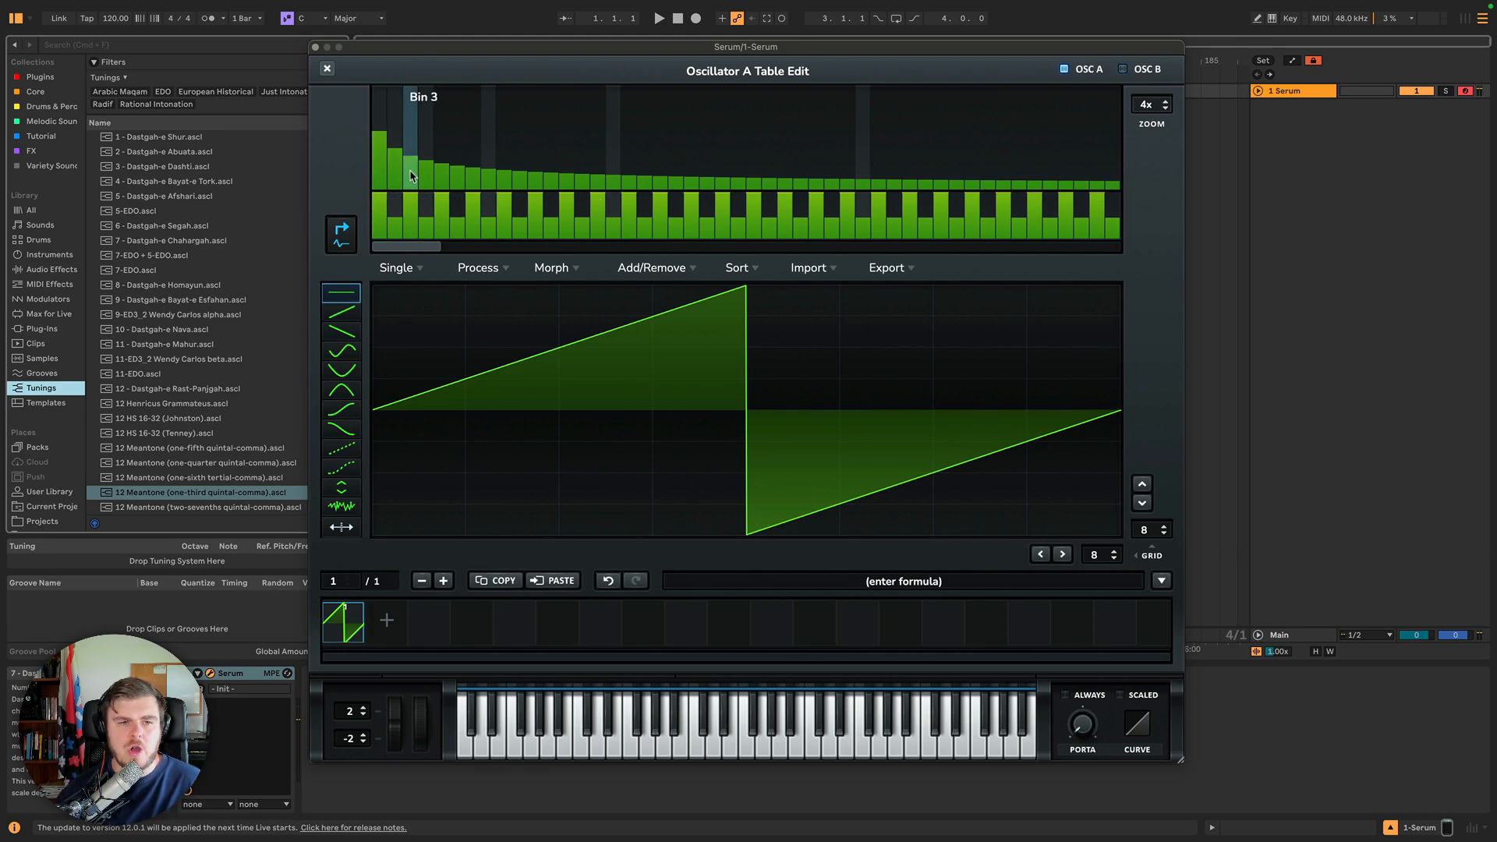
Change the phase of harmonic bin 2 of the sawtooth.
click(395, 211)
click(396, 221)
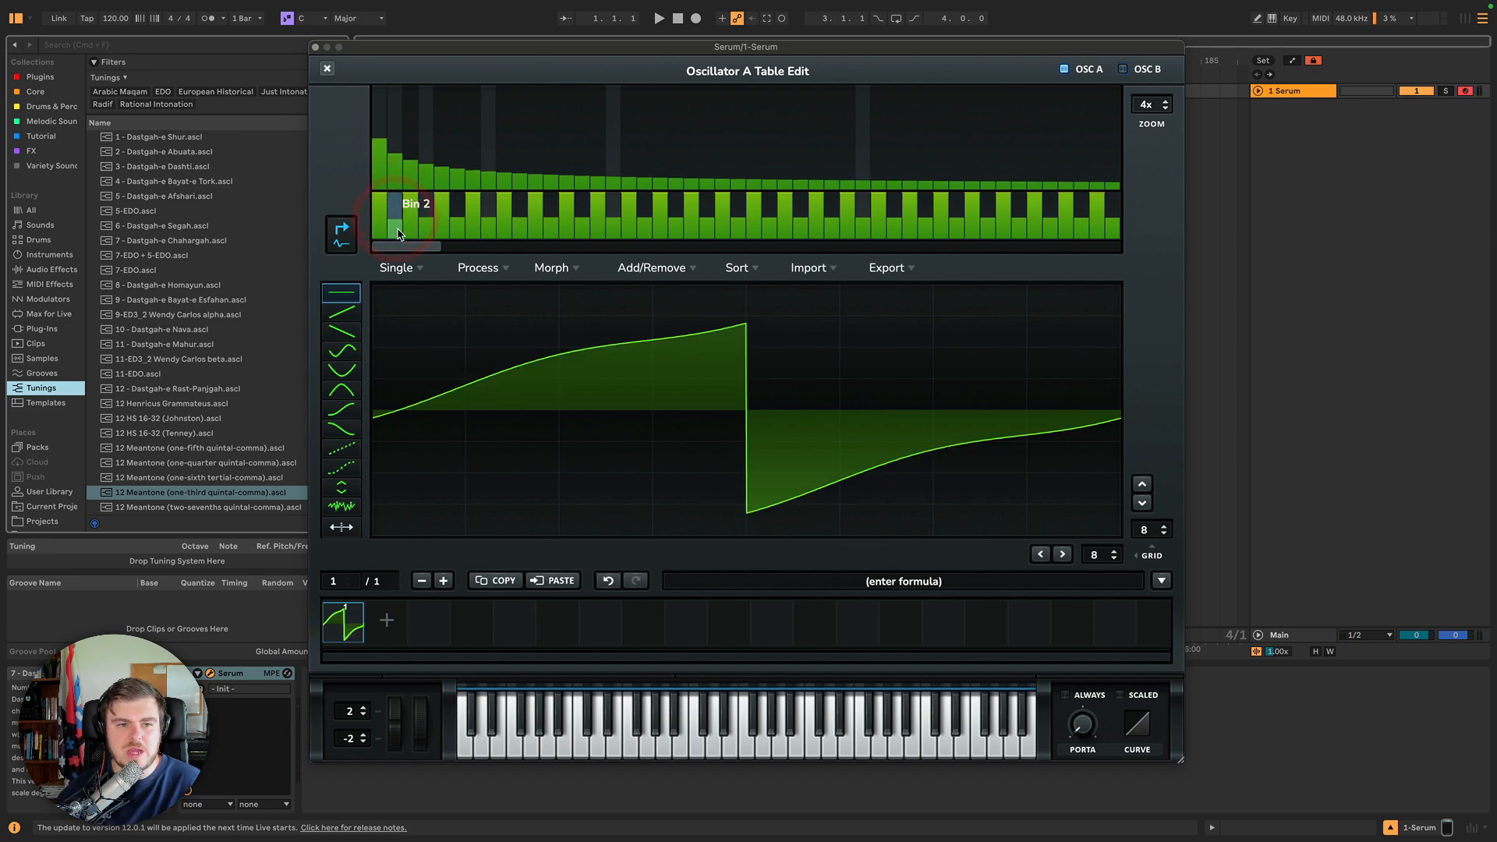
click(397, 228)
click(392, 214)
click(394, 209)
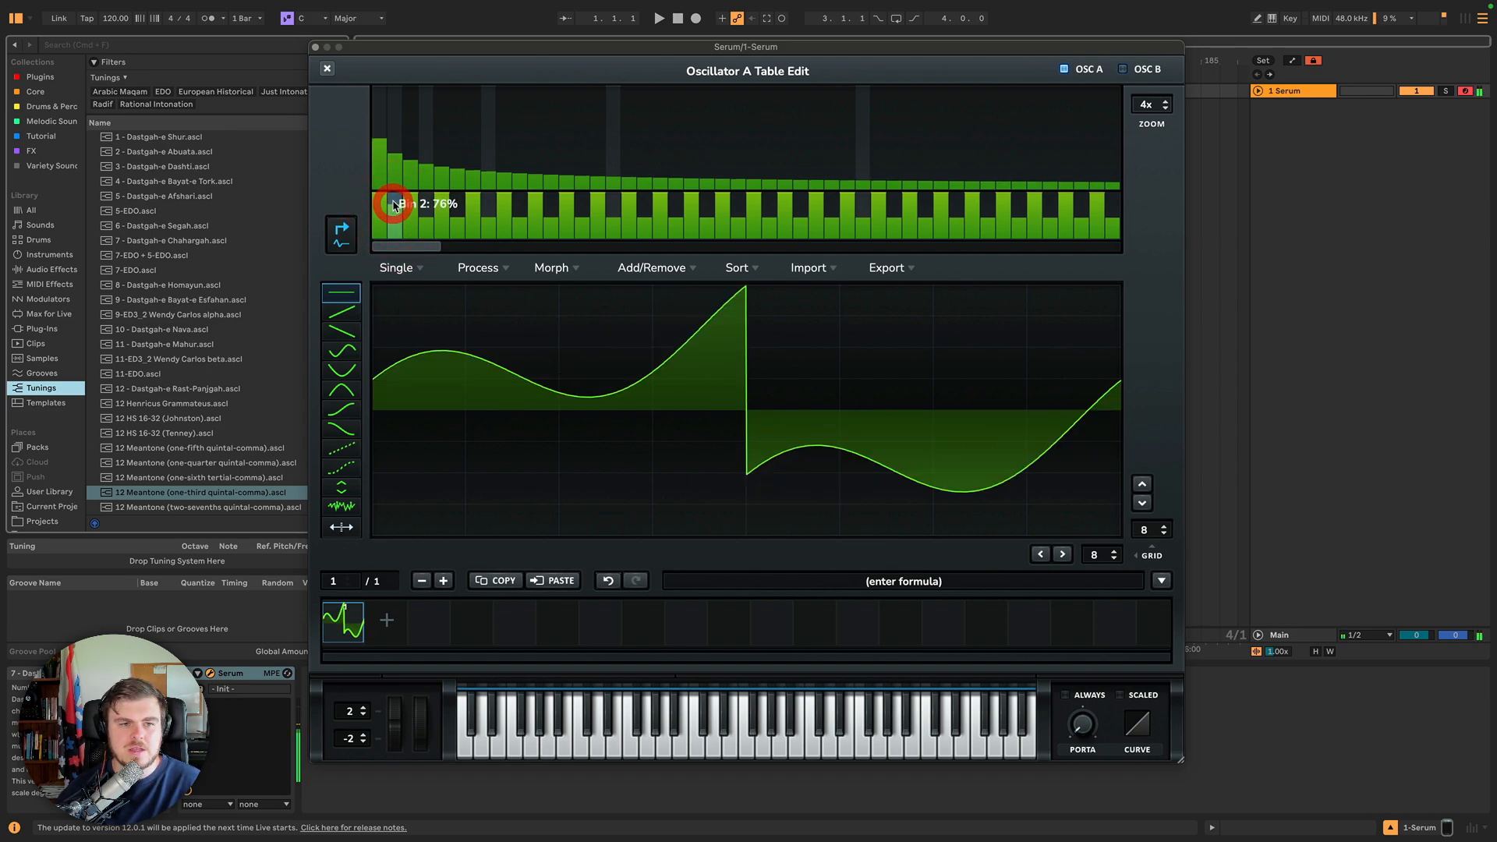
click(395, 209)
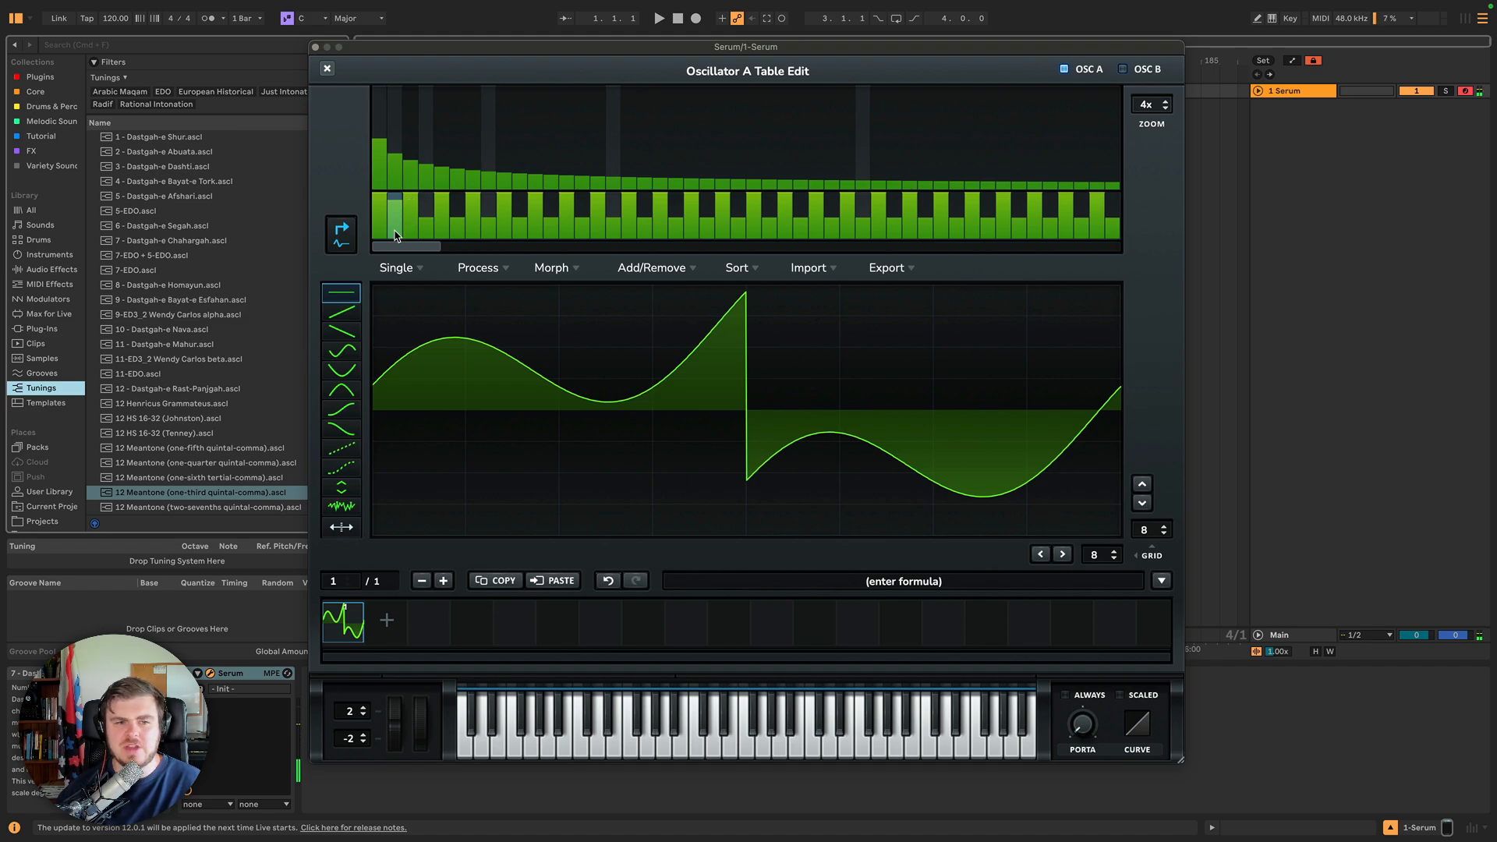
click(395, 232)
click(395, 207)
click(396, 199)
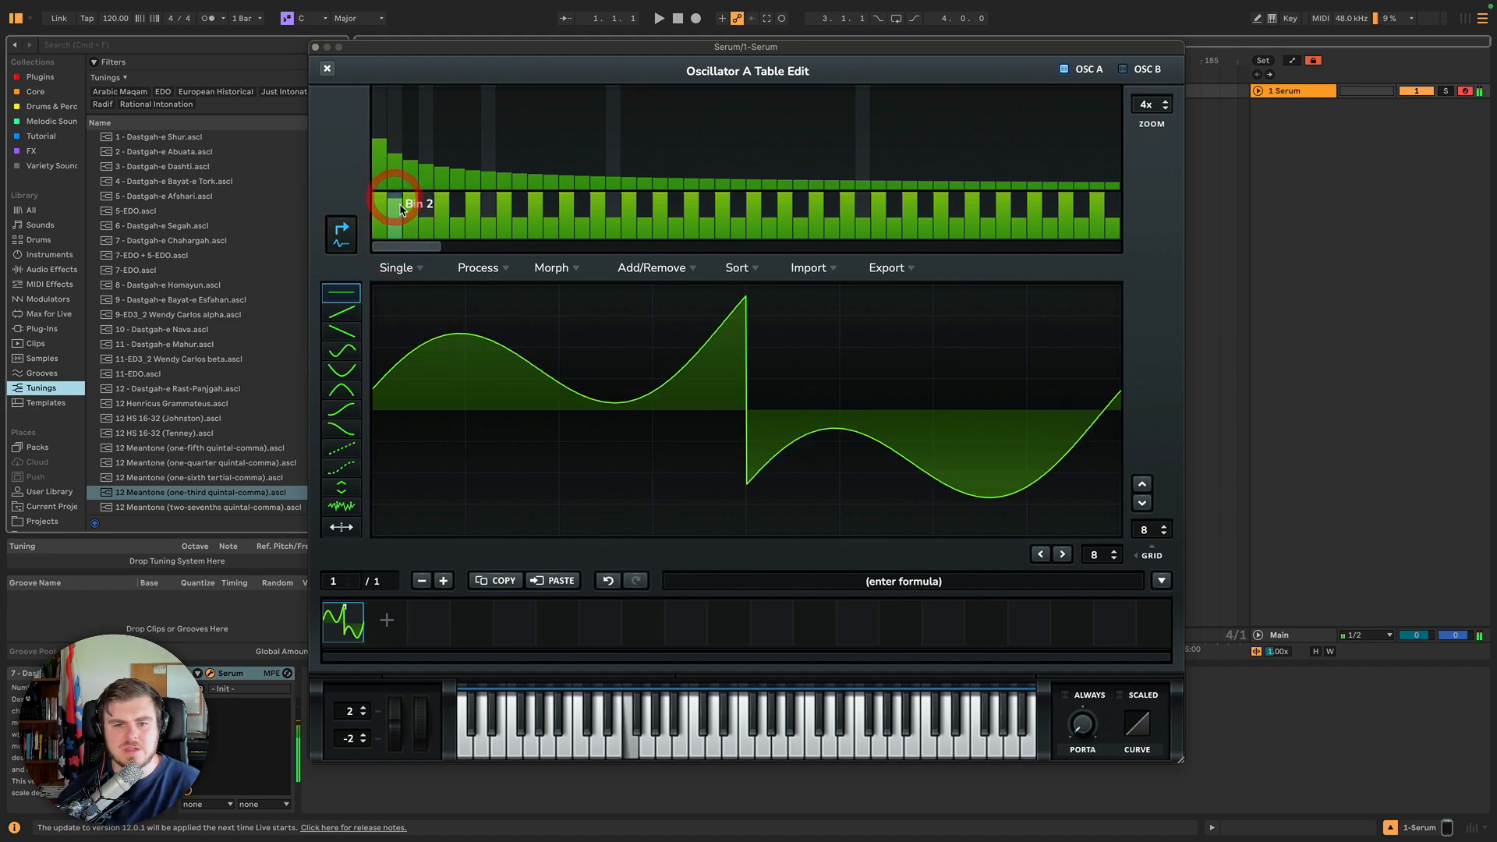
click(396, 224)
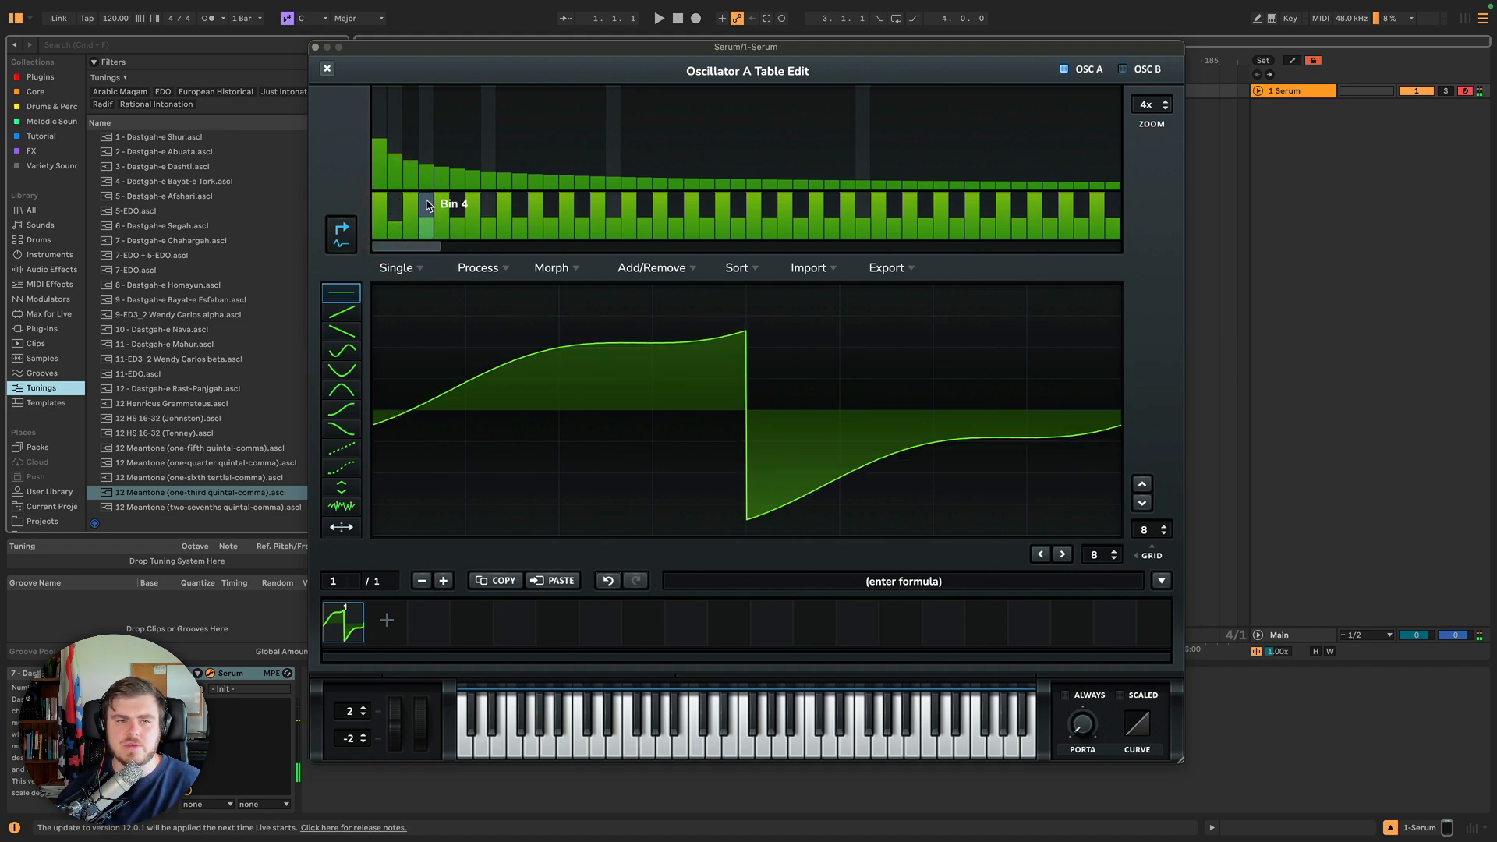
Shift the phases of further harmonics, including bins 4, 6, 8, 18, 20 and 23.
click(426, 206)
click(426, 220)
click(426, 216)
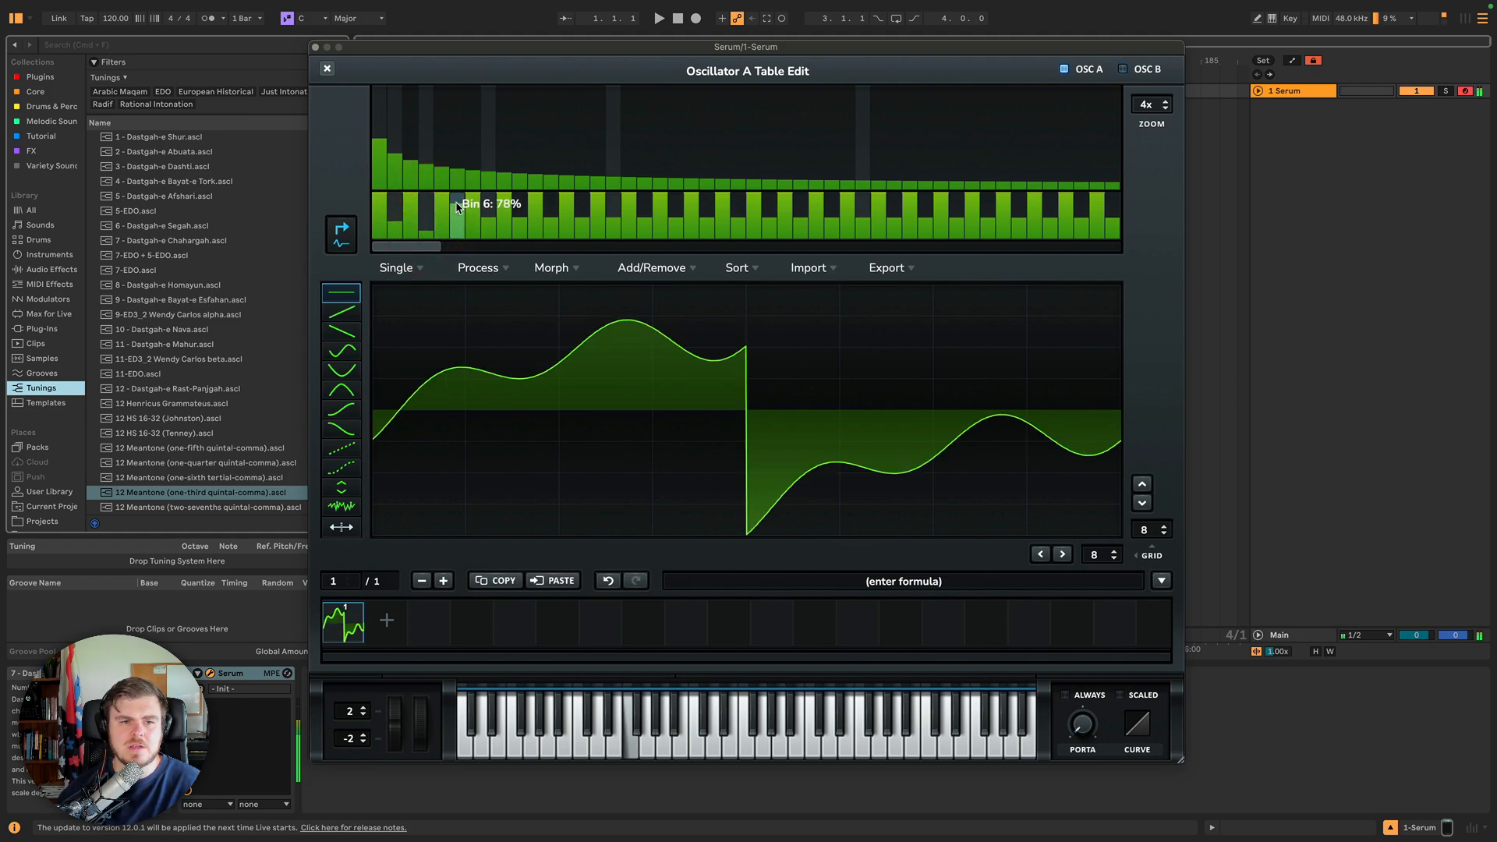
click(457, 205)
click(458, 224)
click(491, 205)
click(490, 226)
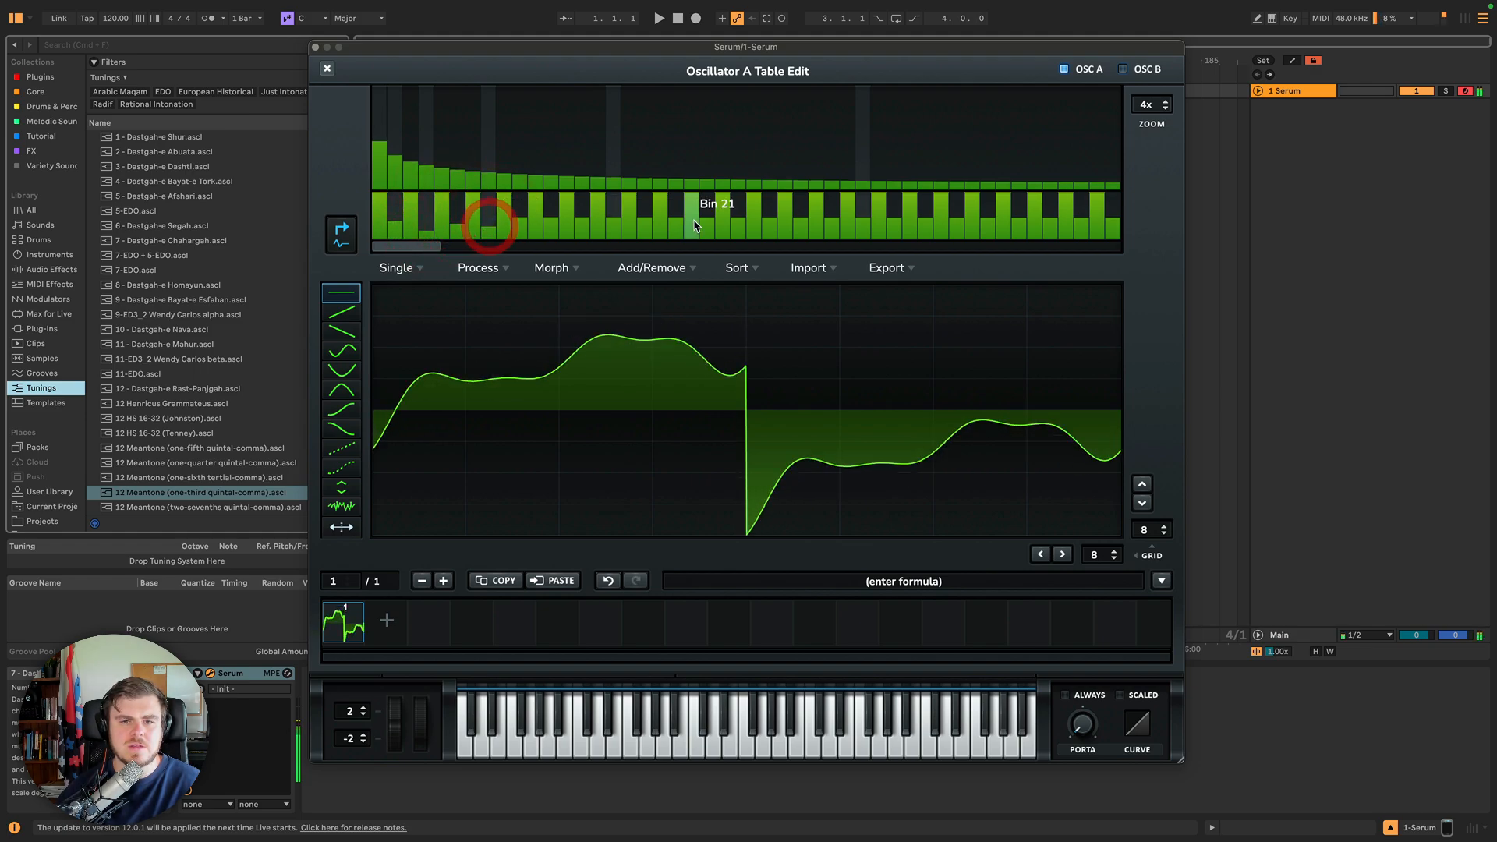
click(705, 206)
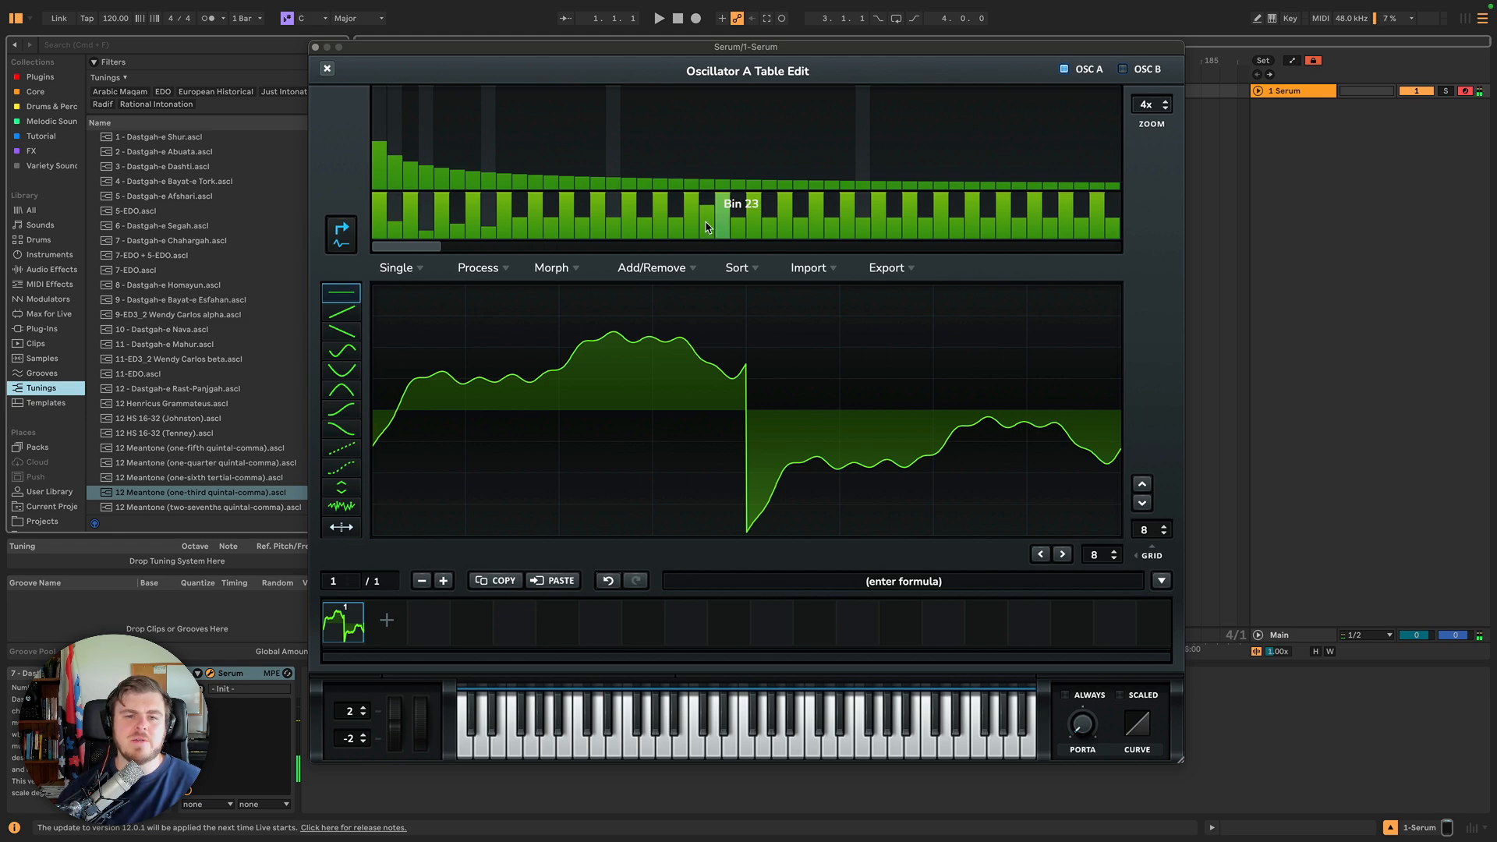
click(706, 230)
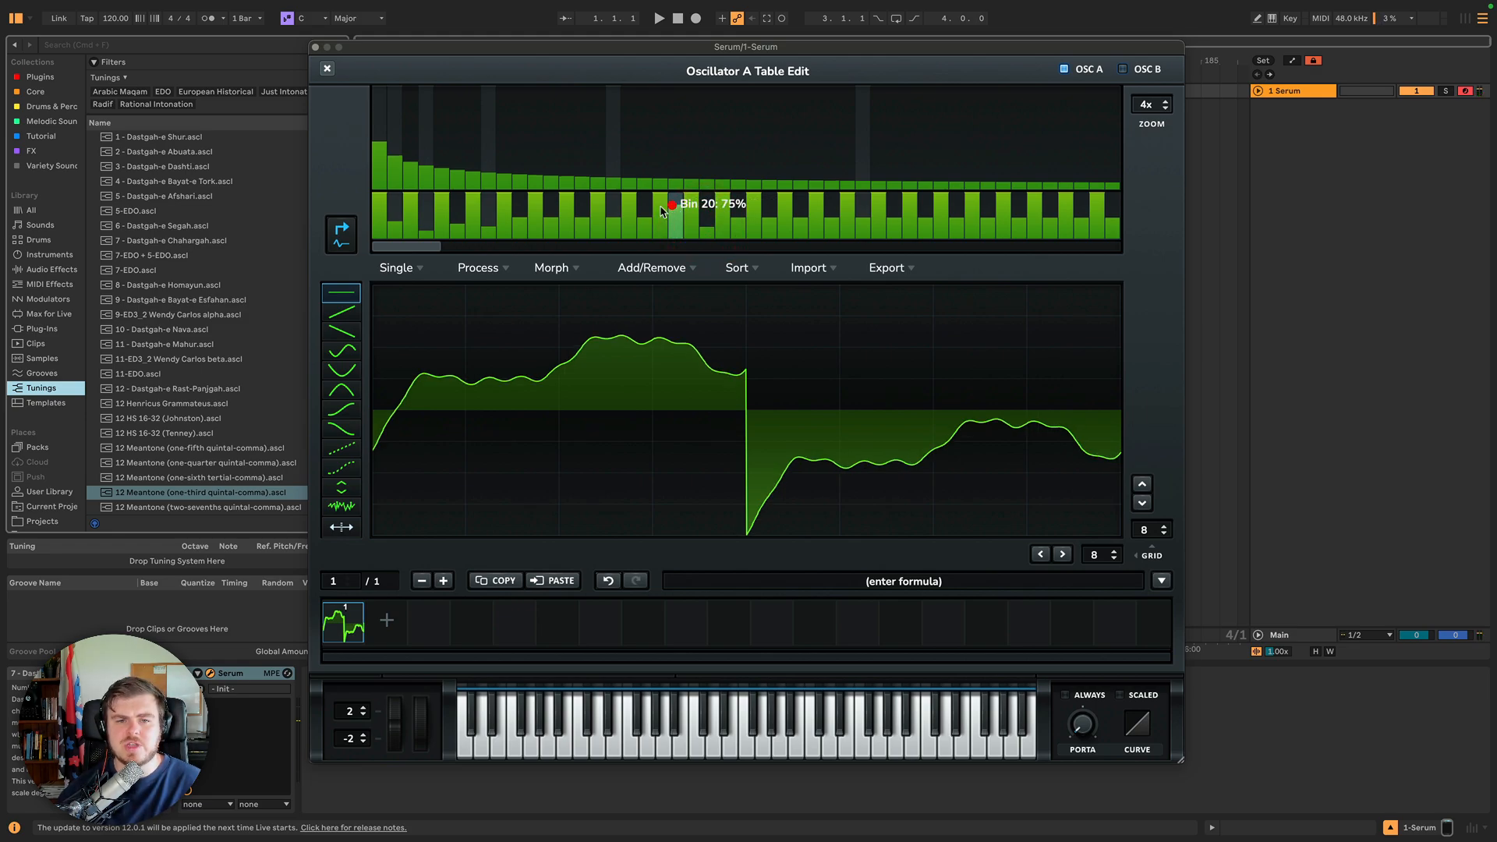
click(647, 222)
click(646, 209)
click(613, 232)
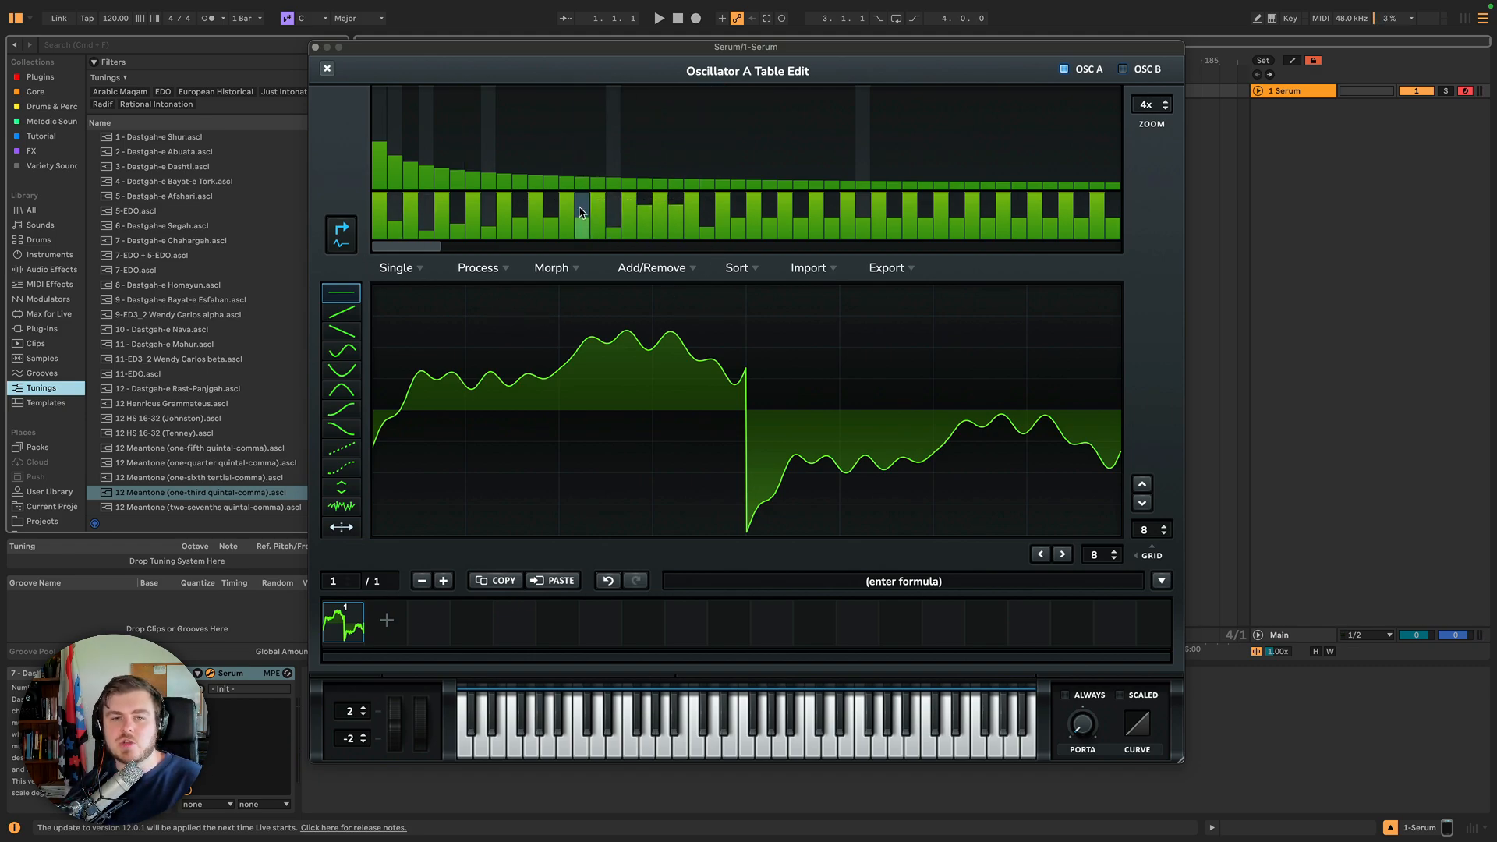
mouse_move(581, 212)
mouse_down()
mouse_move(552, 231)
mouse_move(518, 214)
mouse_move(507, 230)
mouse_move(492, 204)
mouse_up()
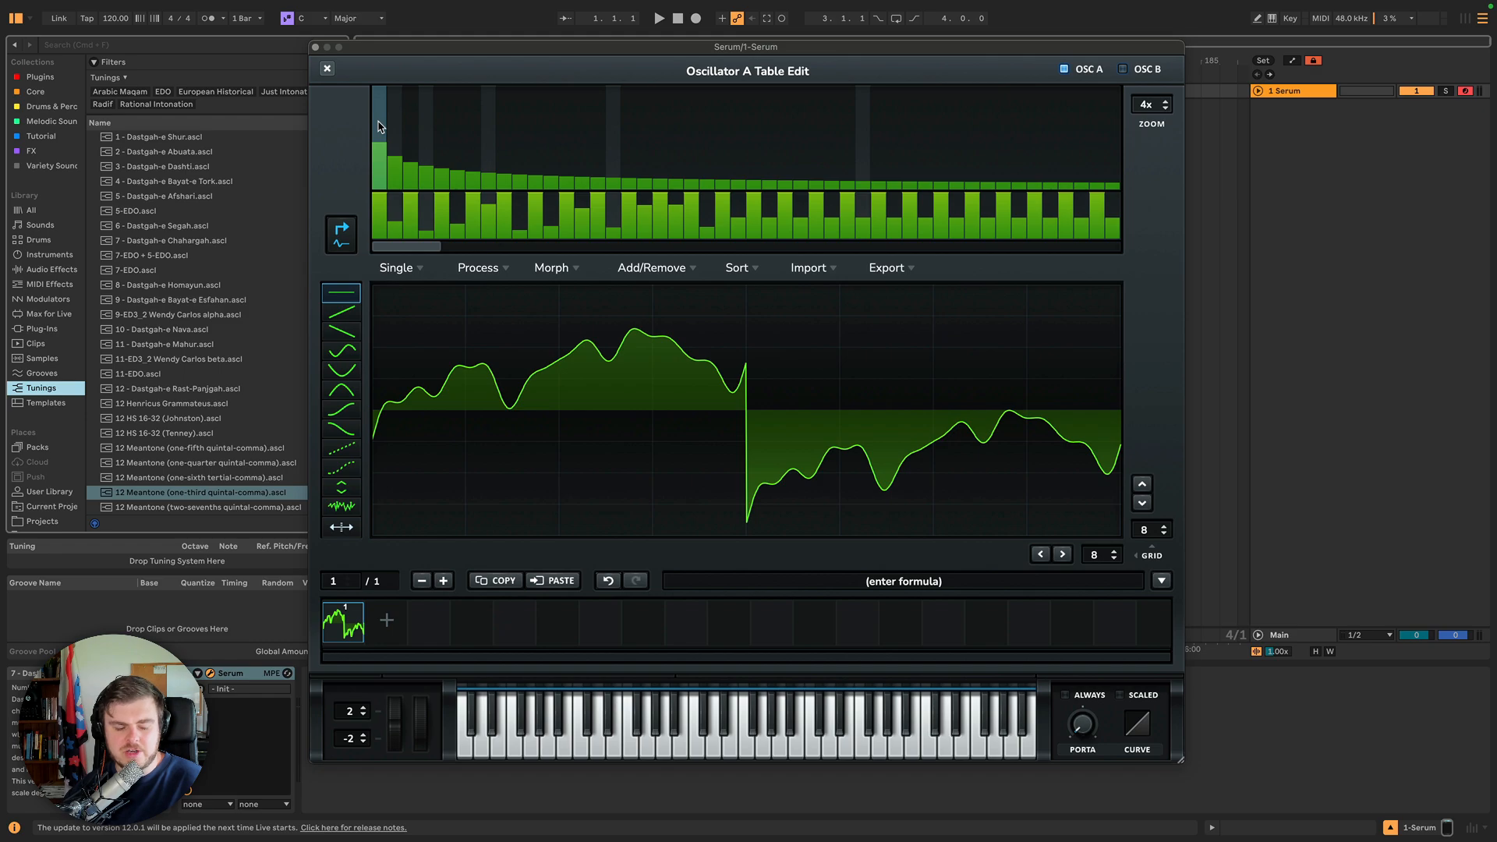
Adjust the magnitudes of the fundamental bin 1 and harmonic bins 6 and 7.
drag(379, 121, 381, 138)
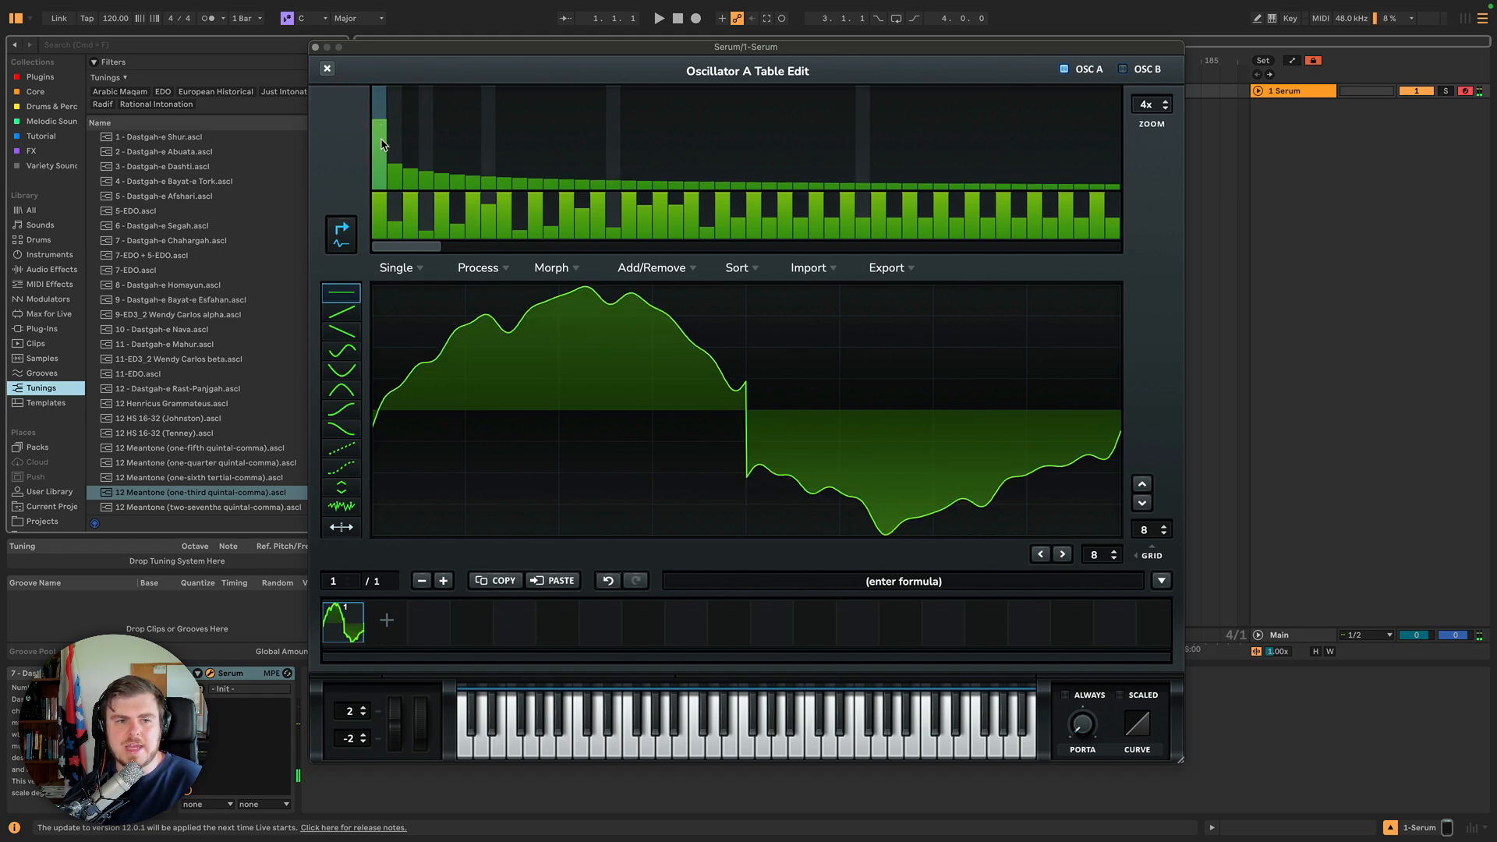
click(381, 152)
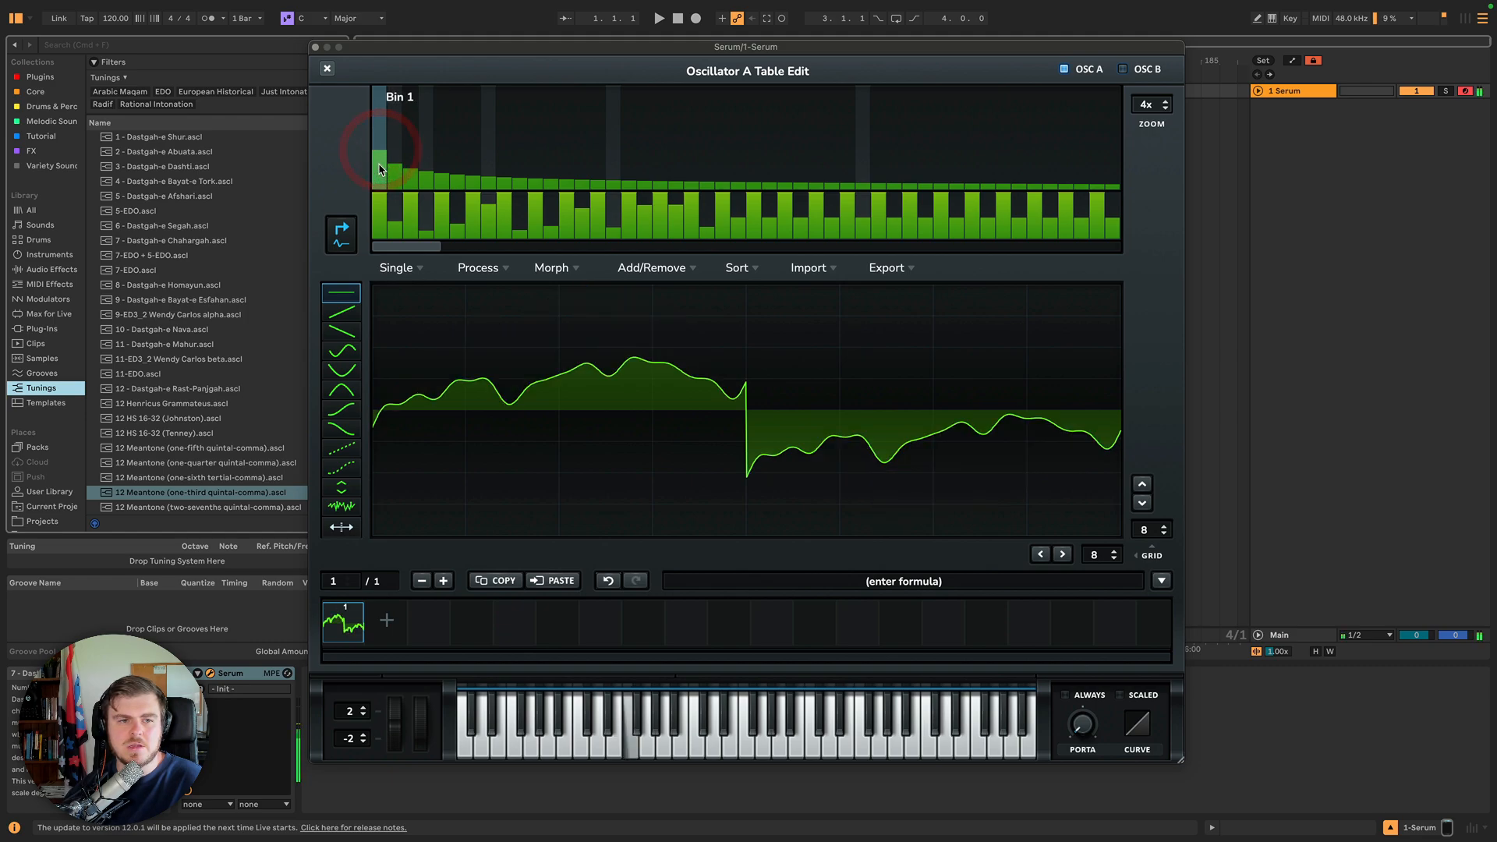
drag(380, 146, 378, 127)
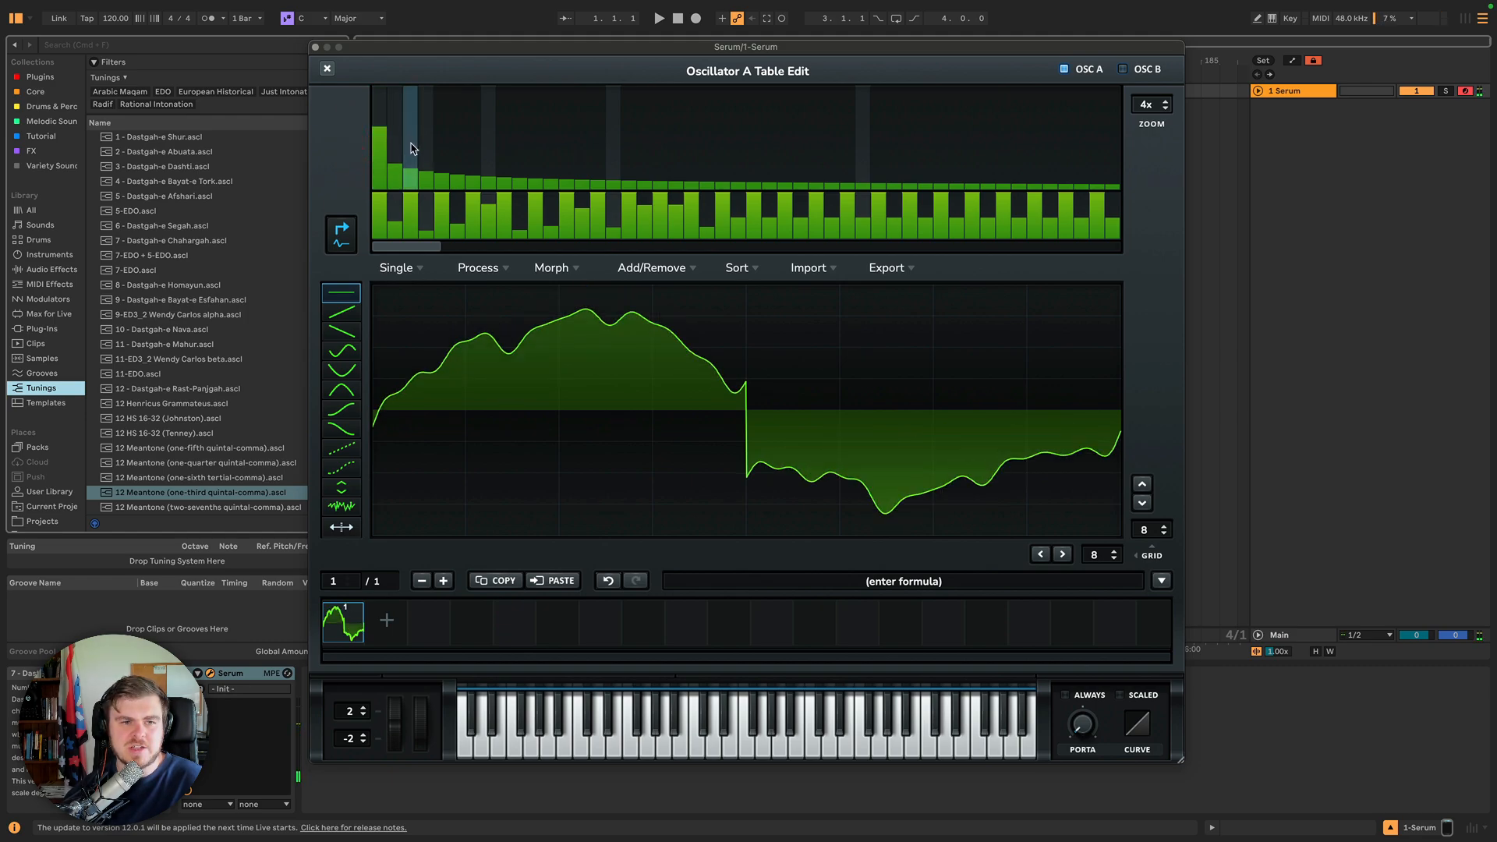
click(439, 150)
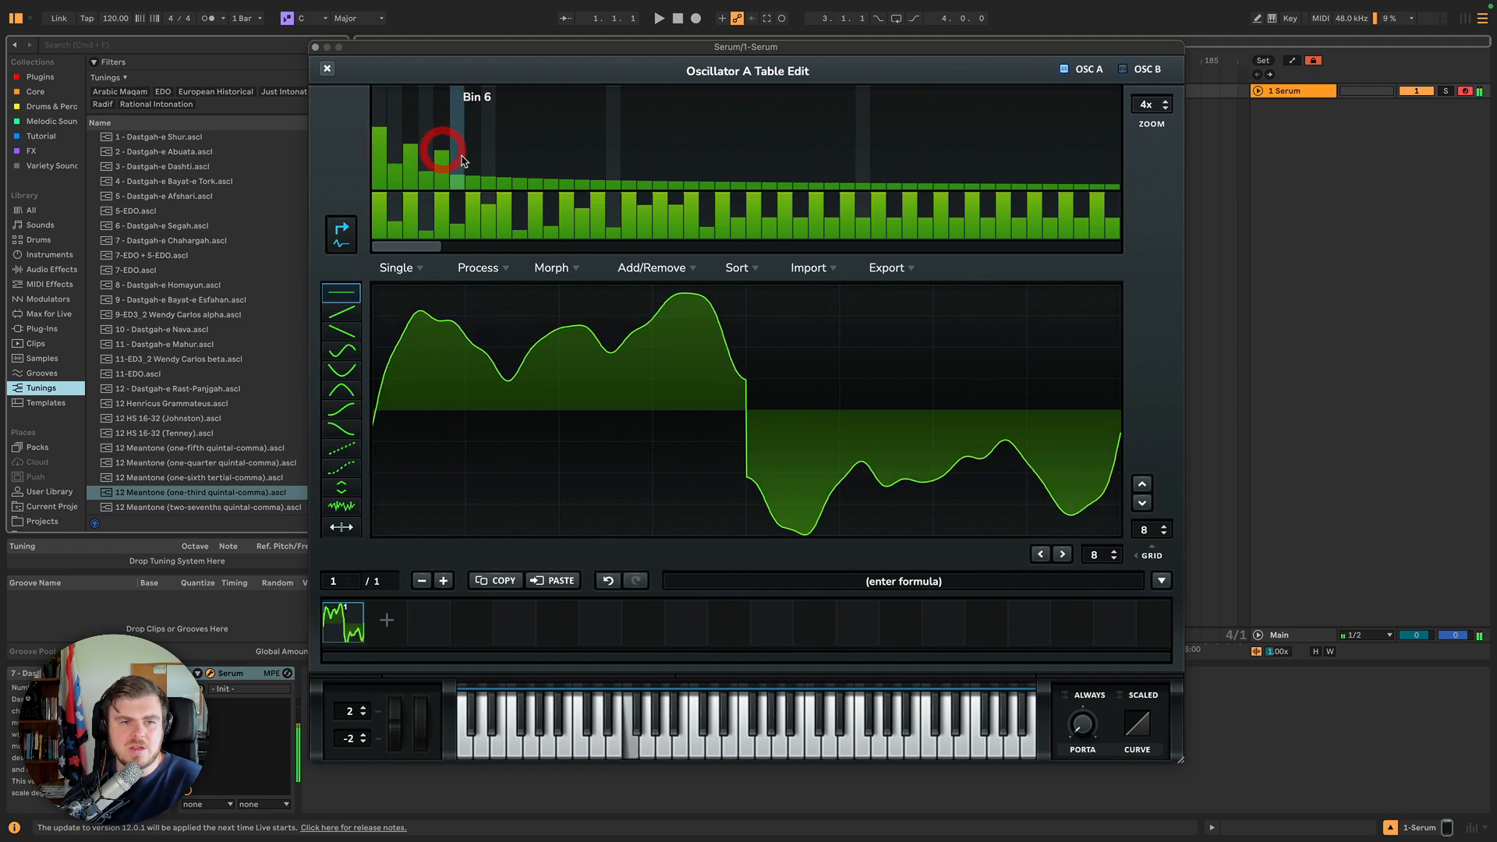
click(472, 162)
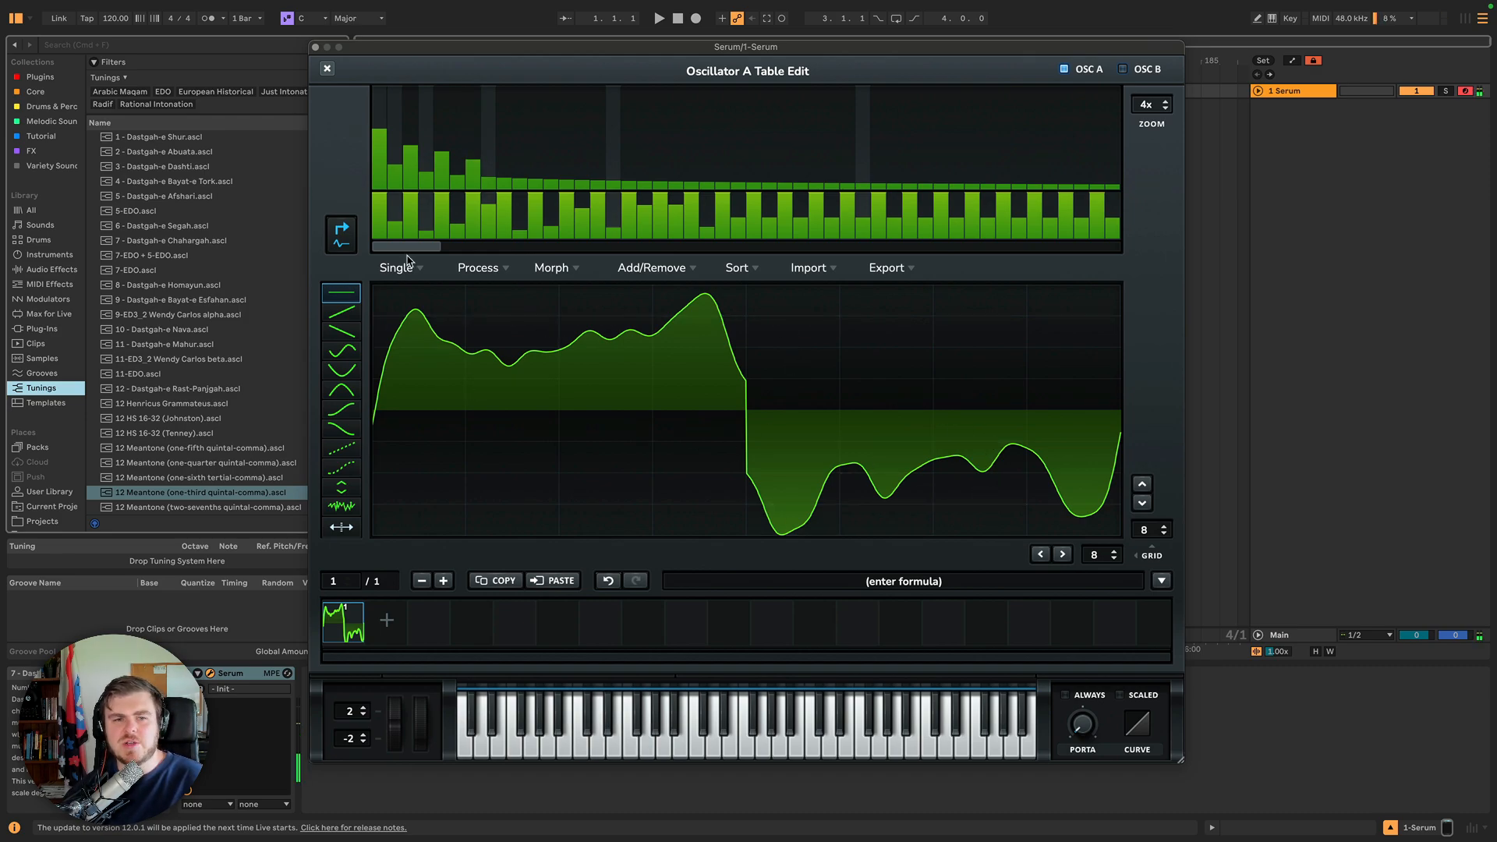
Pick sine-style draw shapes and paint them across grid sections of the waveform.
drag(398, 251, 350, 225)
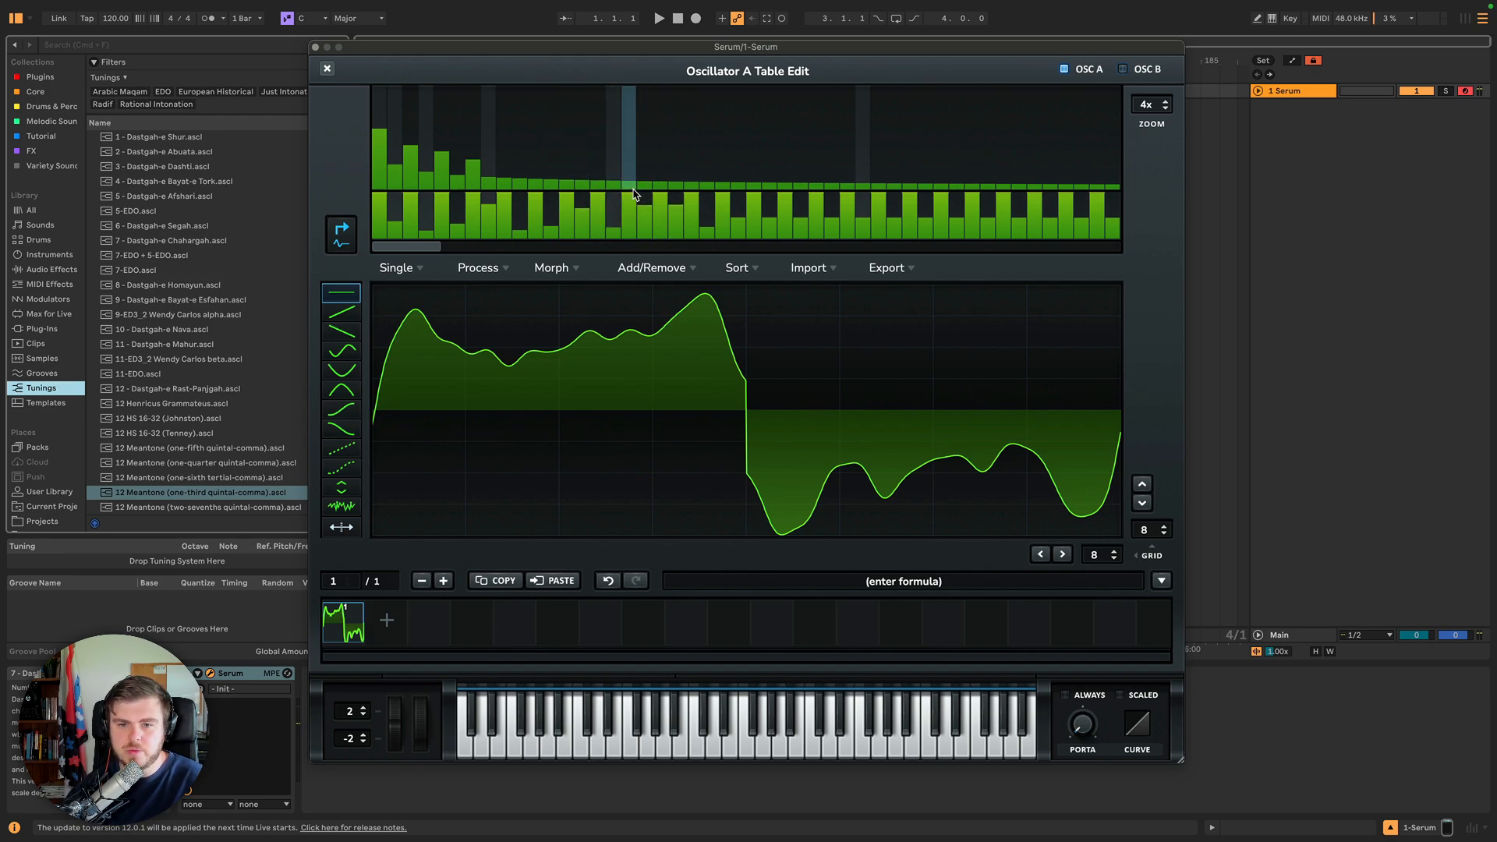
click(347, 315)
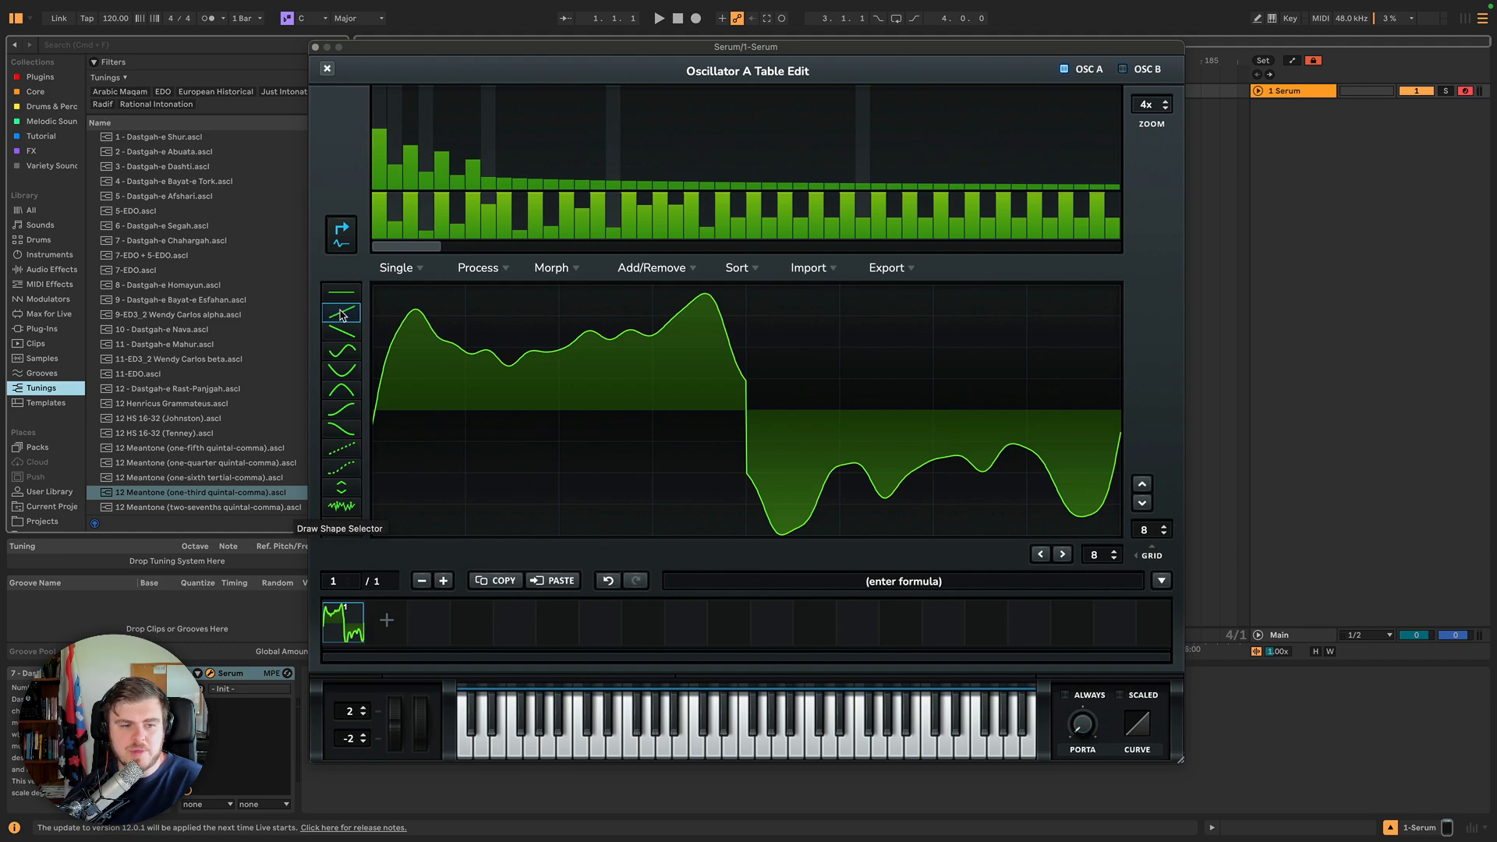
click(338, 333)
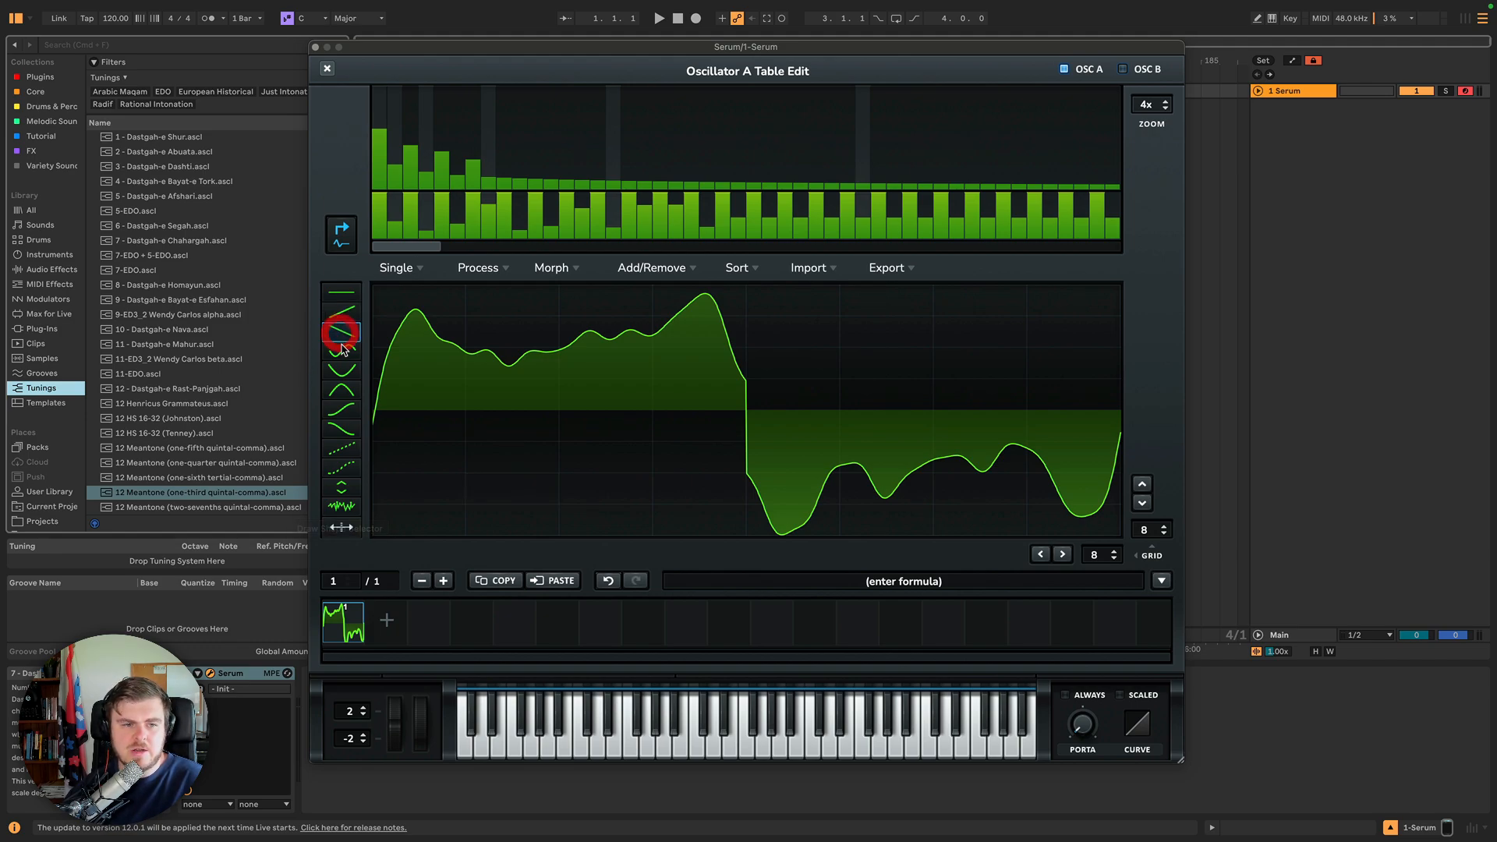
click(341, 349)
mouse_move(414, 335)
mouse_down()
mouse_move(488, 408)
mouse_move(1007, 404)
mouse_move(869, 304)
mouse_move(484, 344)
mouse_move(382, 475)
mouse_up()
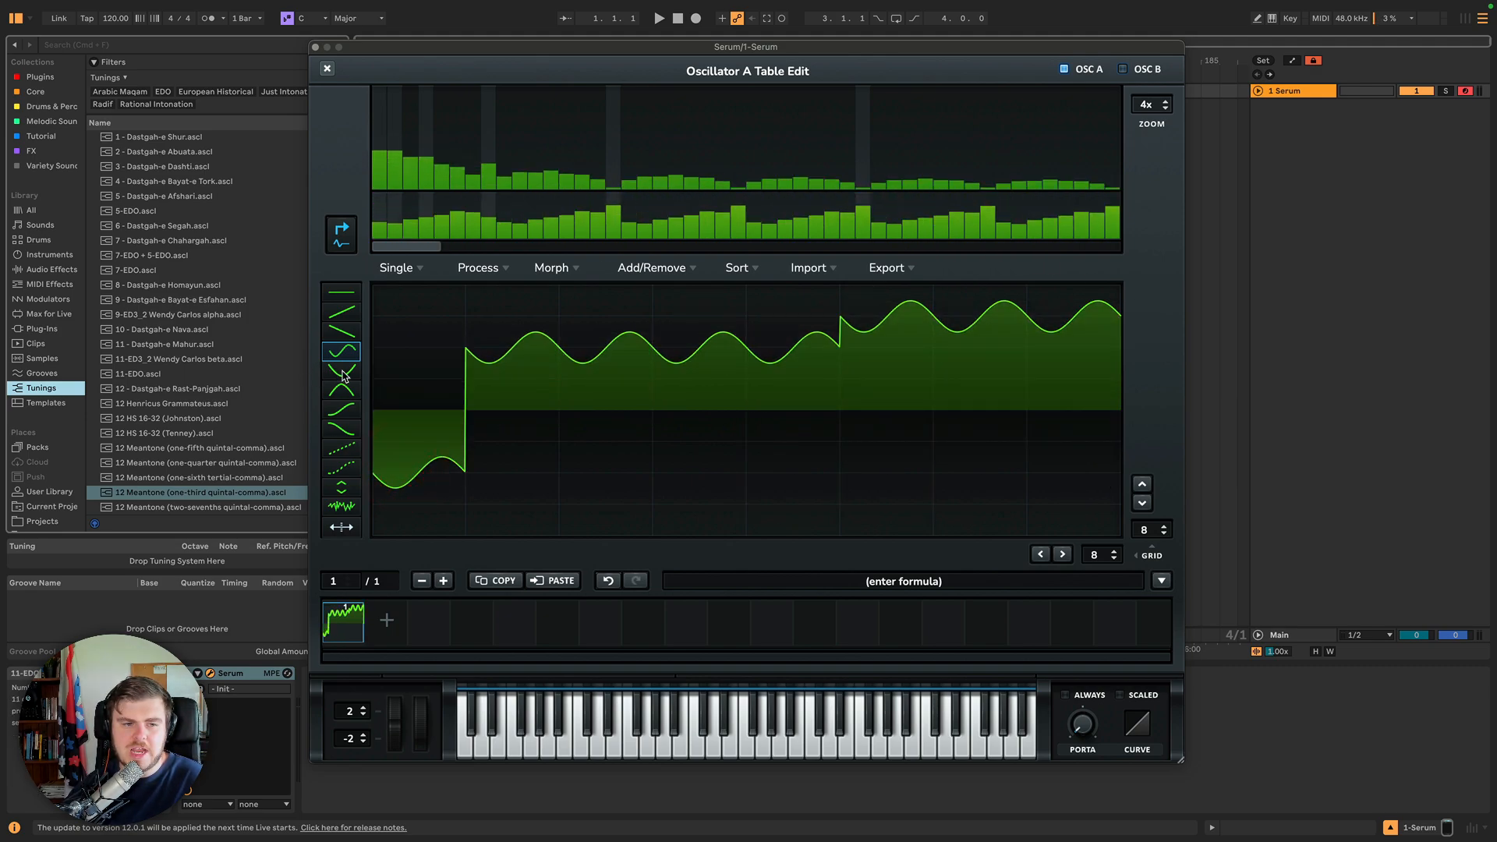
click(342, 371)
mouse_move(405, 390)
mouse_down()
mouse_move(421, 361)
mouse_move(876, 434)
mouse_move(946, 361)
mouse_up()
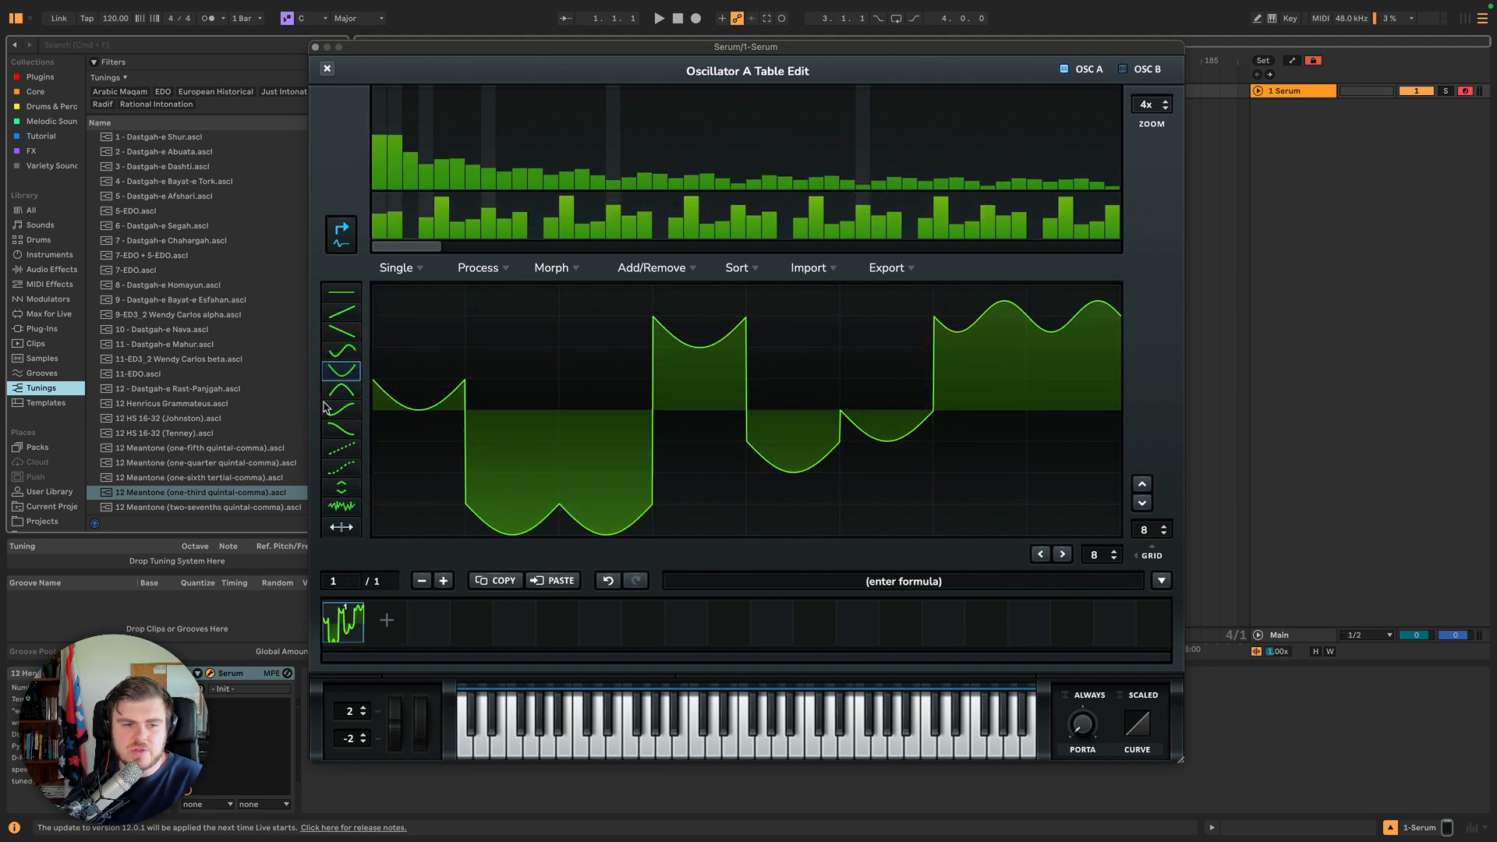
Paint curved and ramp draw shapes across the waveform's grid sections.
click(340, 409)
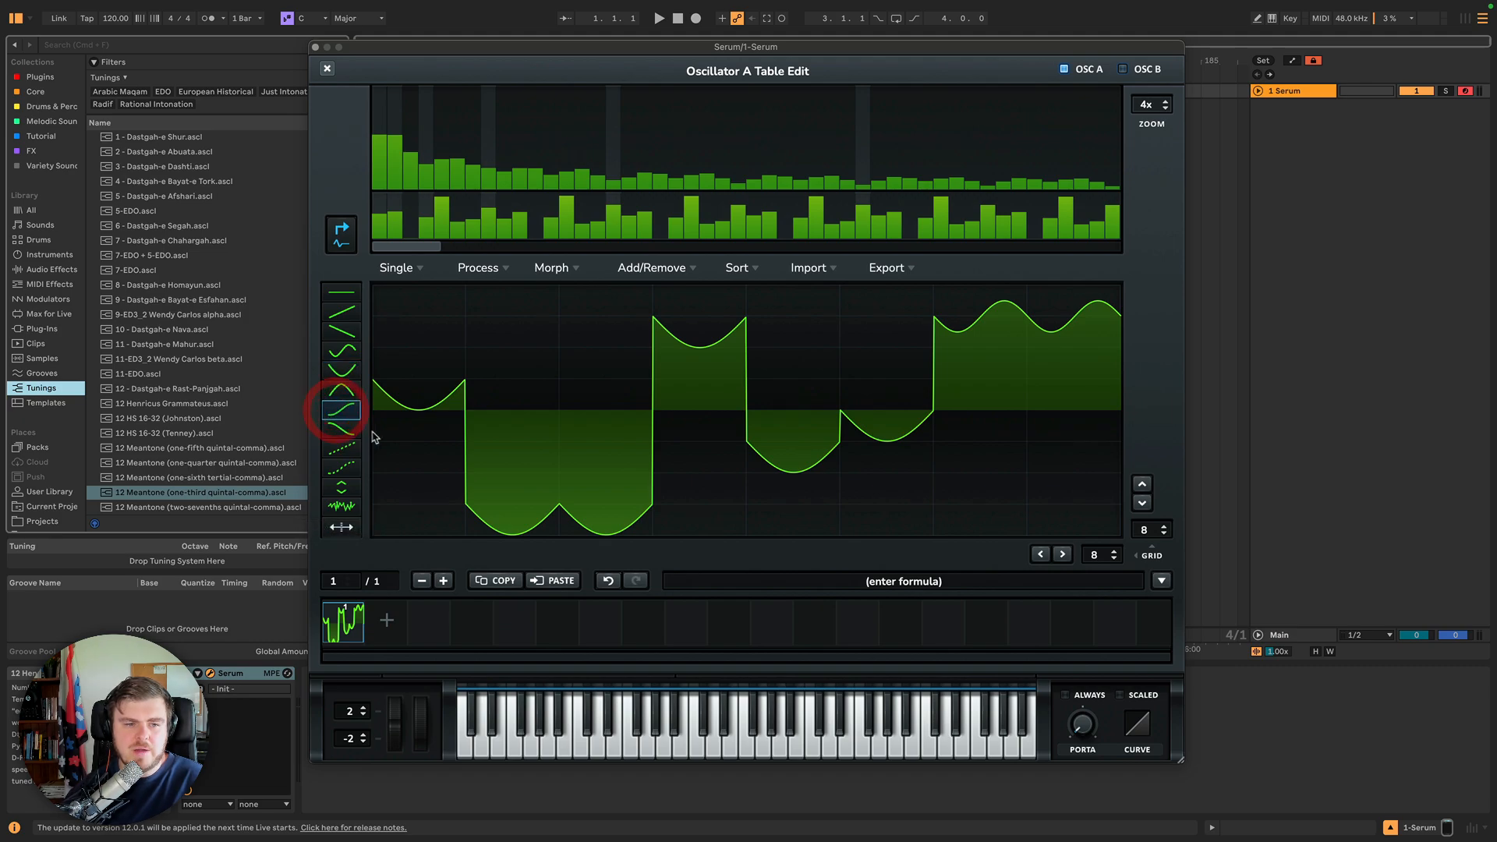
mouse_move(376, 405)
mouse_down()
mouse_move(686, 324)
mouse_move(1017, 339)
mouse_up()
click(342, 371)
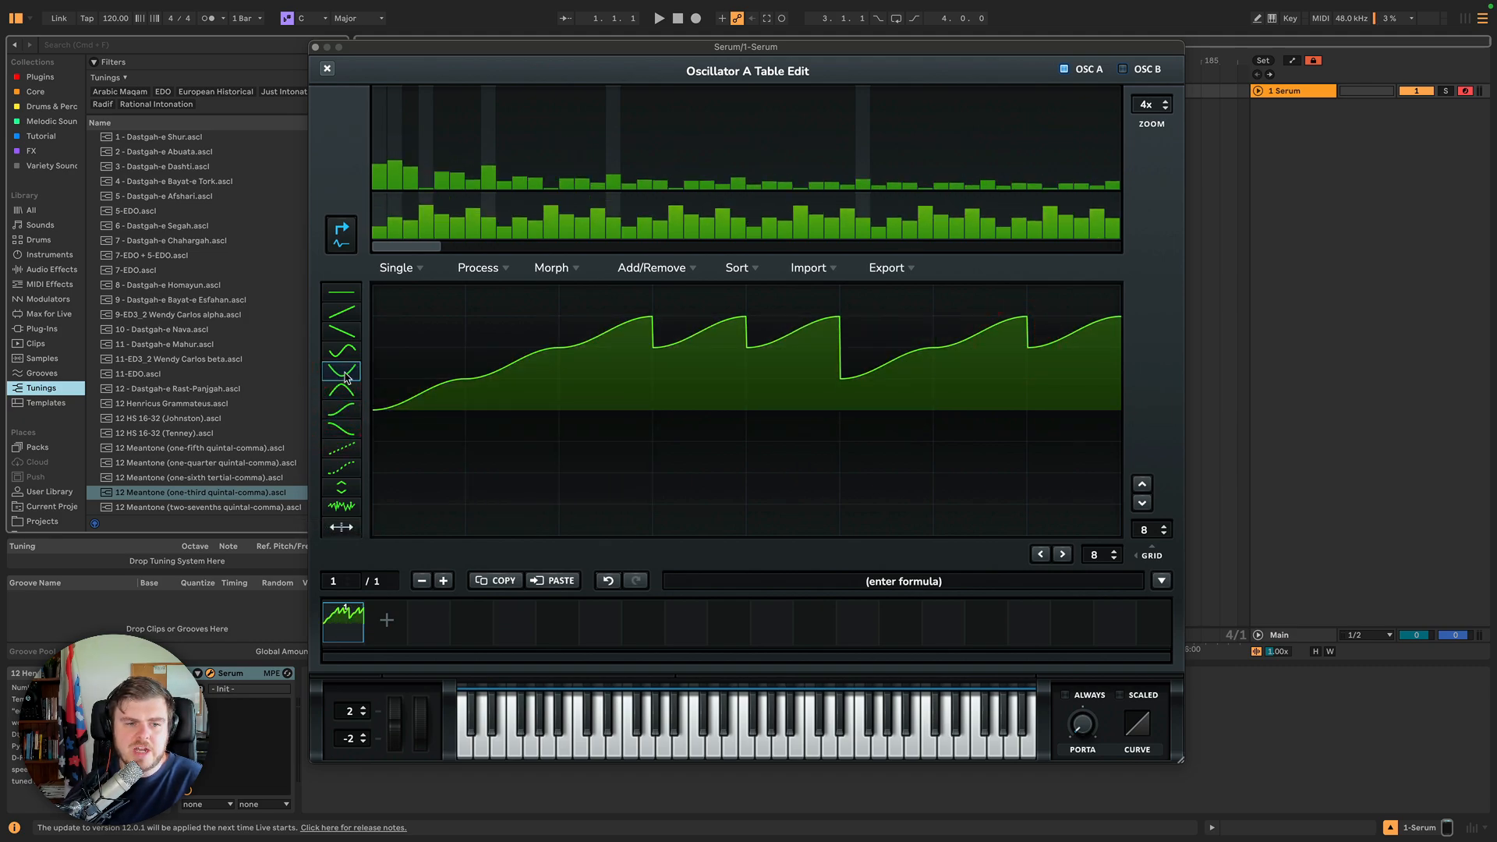
mouse_move(472, 425)
mouse_down()
mouse_move(646, 468)
mouse_move(796, 442)
mouse_up()
click(337, 430)
mouse_move(374, 421)
mouse_down()
mouse_move(454, 344)
mouse_move(936, 501)
mouse_move(1041, 501)
mouse_move(1016, 499)
mouse_up()
Draw with ramp and smooth-curve shapes to reshape the waveform into a broad, smooth dip.
click(341, 449)
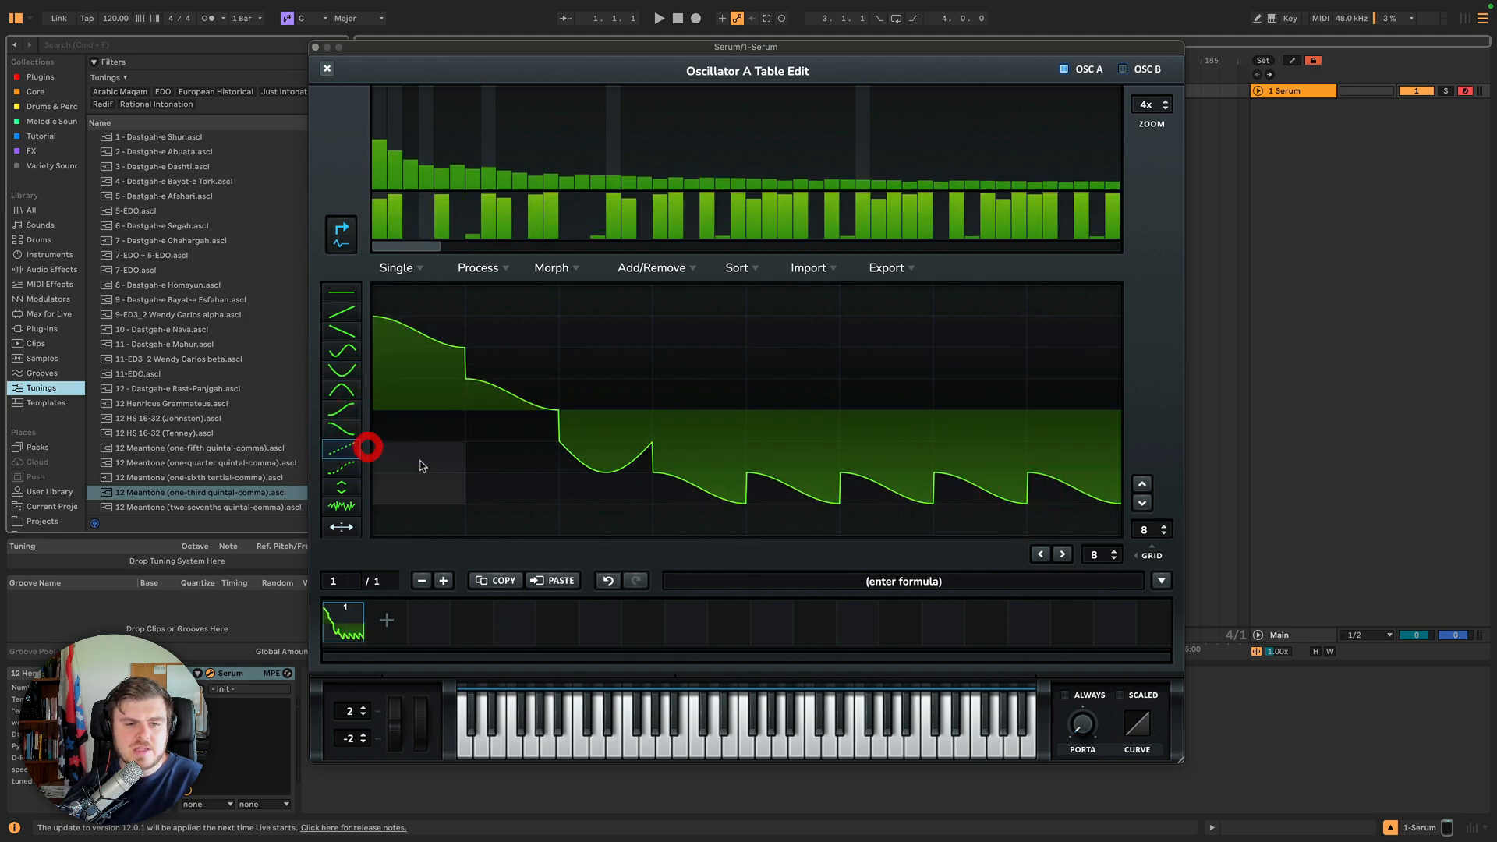
mouse_move(418, 461)
mouse_down()
mouse_move(741, 300)
mouse_move(778, 384)
mouse_move(836, 343)
mouse_up()
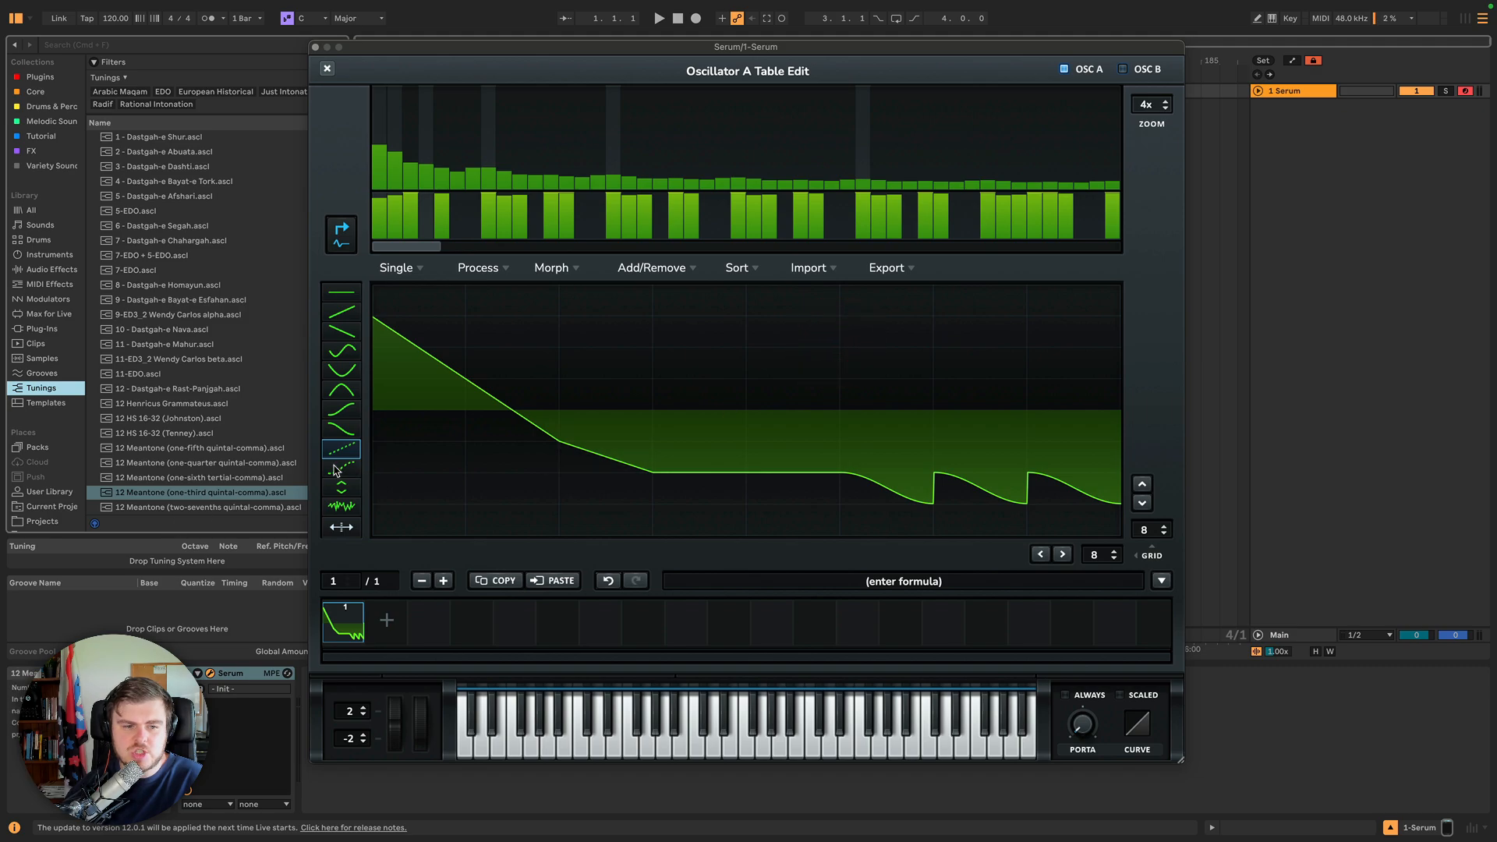
mouse_move(942, 394)
mouse_down()
mouse_move(985, 279)
mouse_move(1084, 294)
mouse_up()
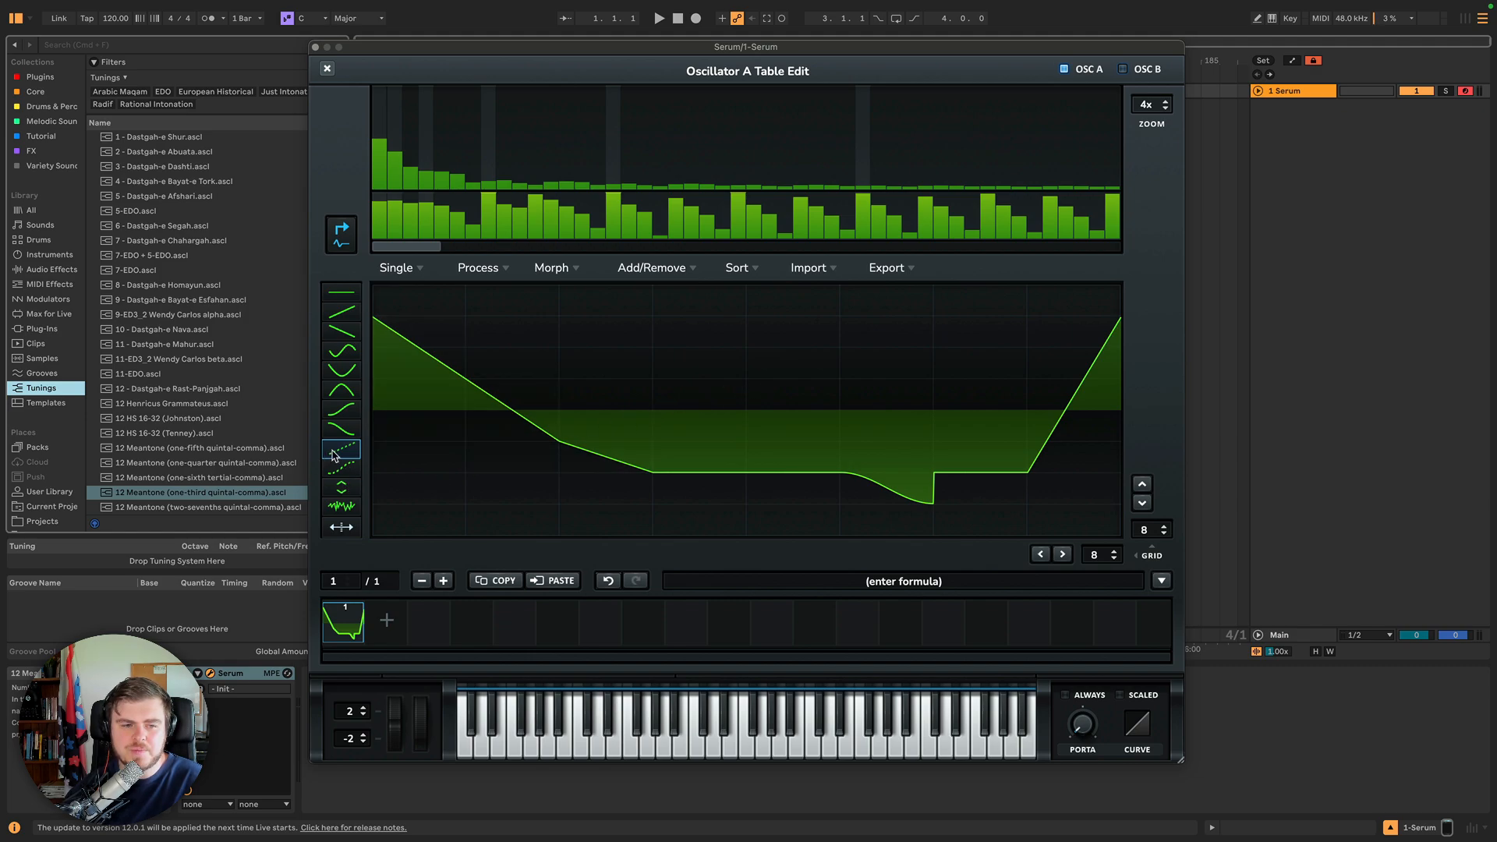
click(341, 470)
mouse_move(411, 425)
mouse_down()
mouse_move(524, 401)
mouse_move(809, 478)
mouse_move(1019, 451)
mouse_move(1107, 361)
mouse_up()
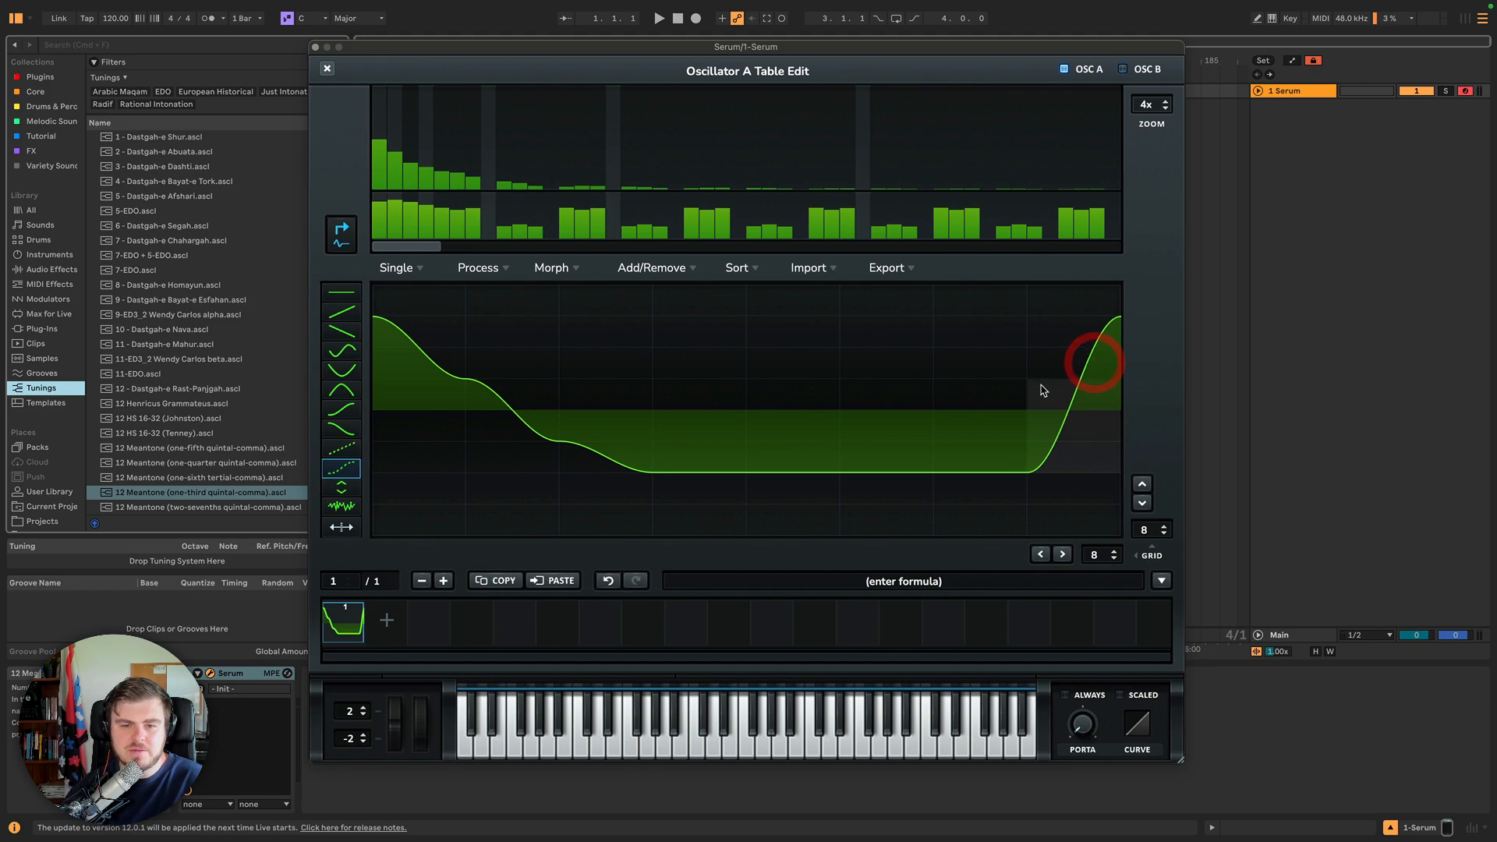
Select a linear ramp draw shape and paint it into grid sections of the waveform.
click(343, 449)
click(438, 321)
click(1163, 330)
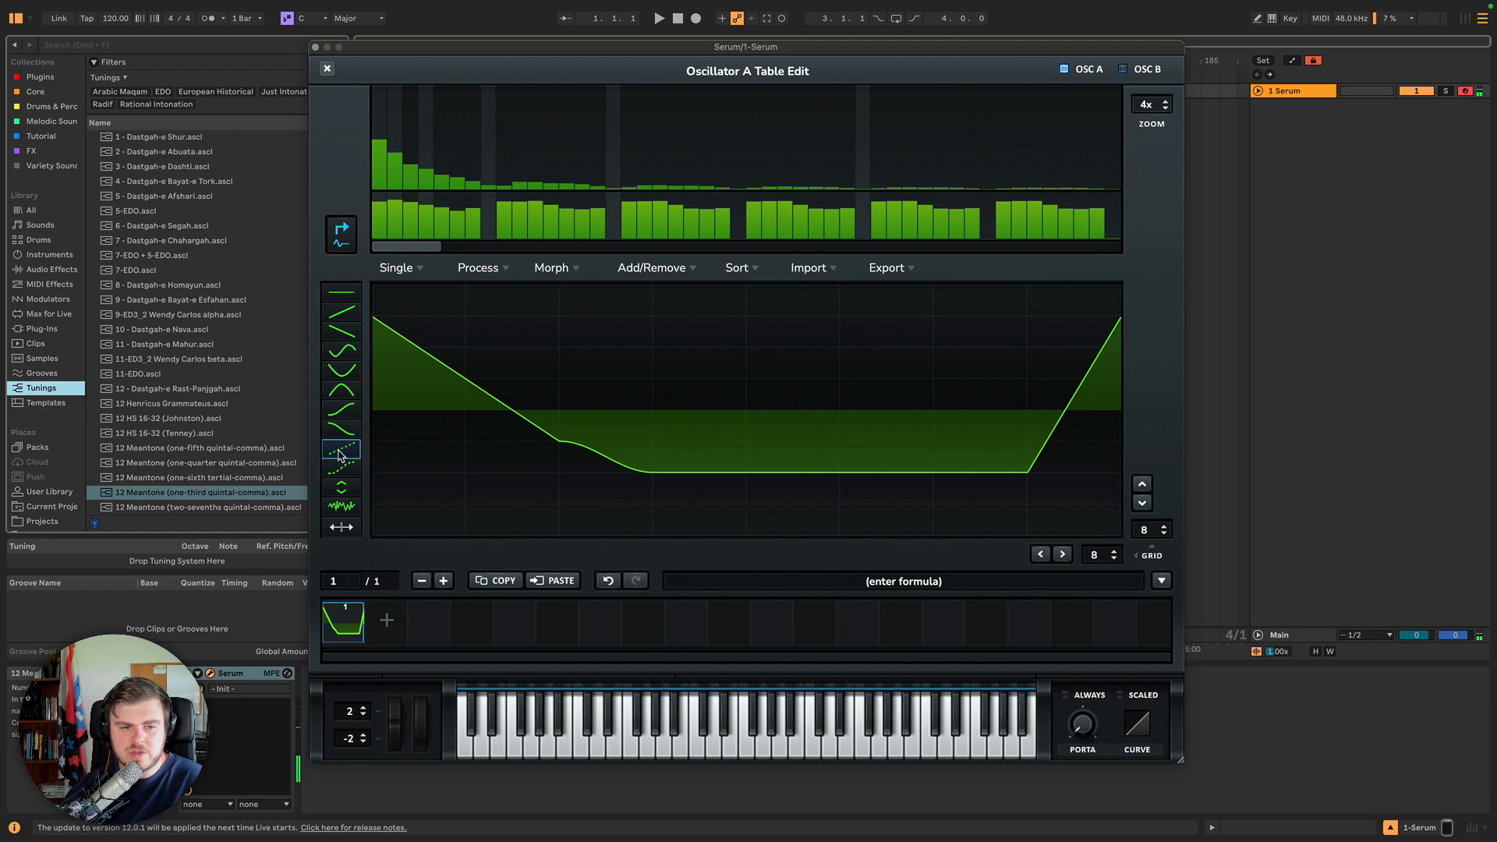
Select the flat step draw shape and paint raised and lowered level steps across the waveform's grid sections.
click(343, 487)
mouse_move(511, 405)
mouse_down()
mouse_move(517, 367)
mouse_move(511, 381)
mouse_up()
drag(411, 429, 421, 447)
drag(596, 502, 619, 446)
mouse_move(702, 514)
mouse_down()
mouse_move(735, 434)
mouse_move(794, 379)
mouse_move(966, 337)
mouse_move(970, 308)
mouse_up()
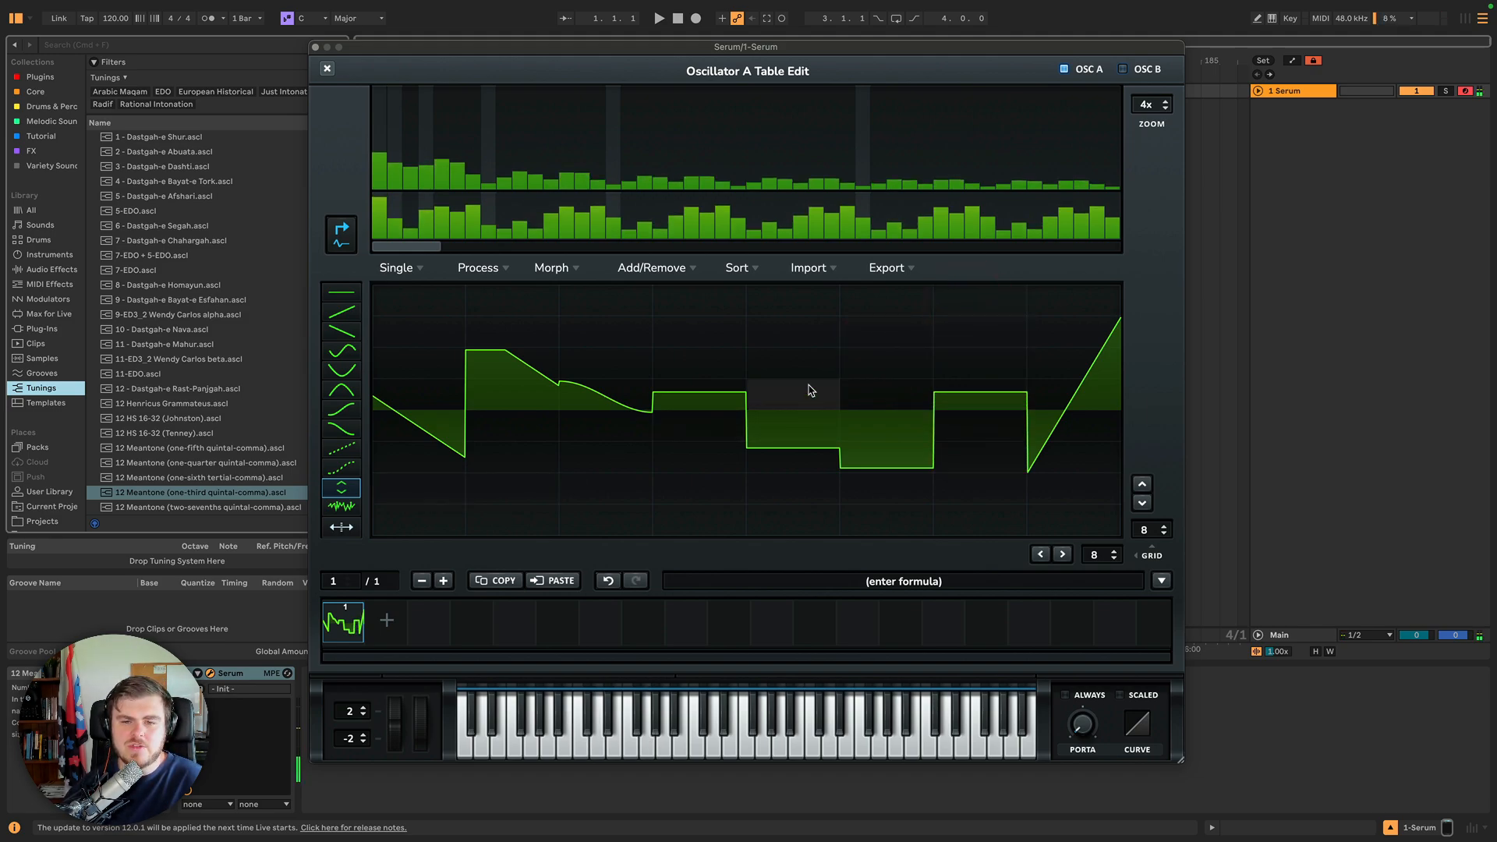
drag(803, 390, 818, 291)
drag(558, 359, 543, 323)
drag(601, 370, 600, 420)
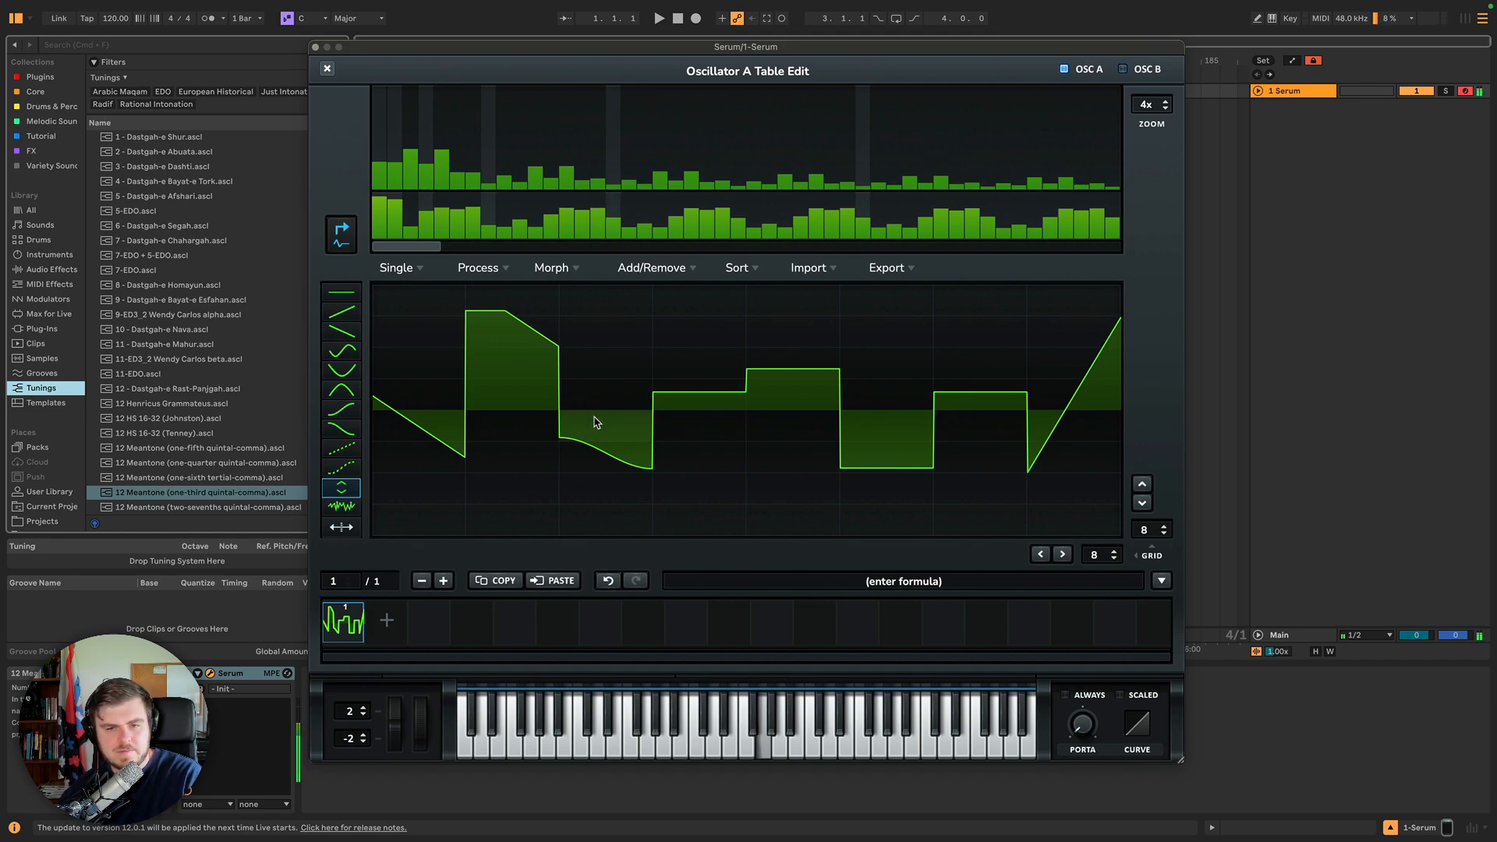
Select the noise draw shape and paint noise across the entire waveform.
click(341, 506)
click(449, 421)
drag(482, 401, 1100, 423)
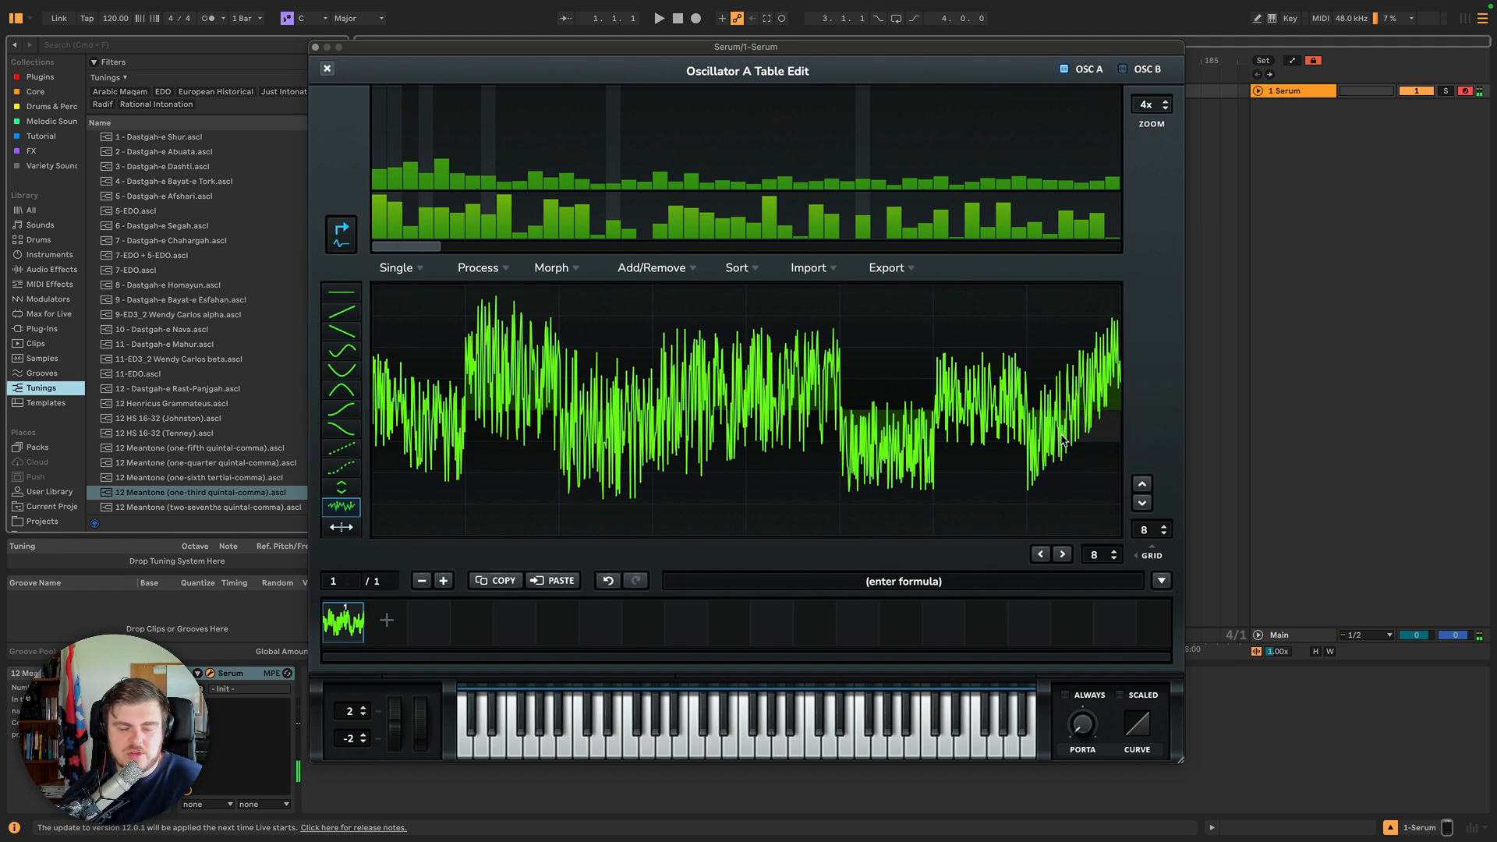
Set the horizontal and vertical grid sizes to 1 and fill the whole waveform with sine, then bowl draw shapes.
drag(408, 248, 363, 246)
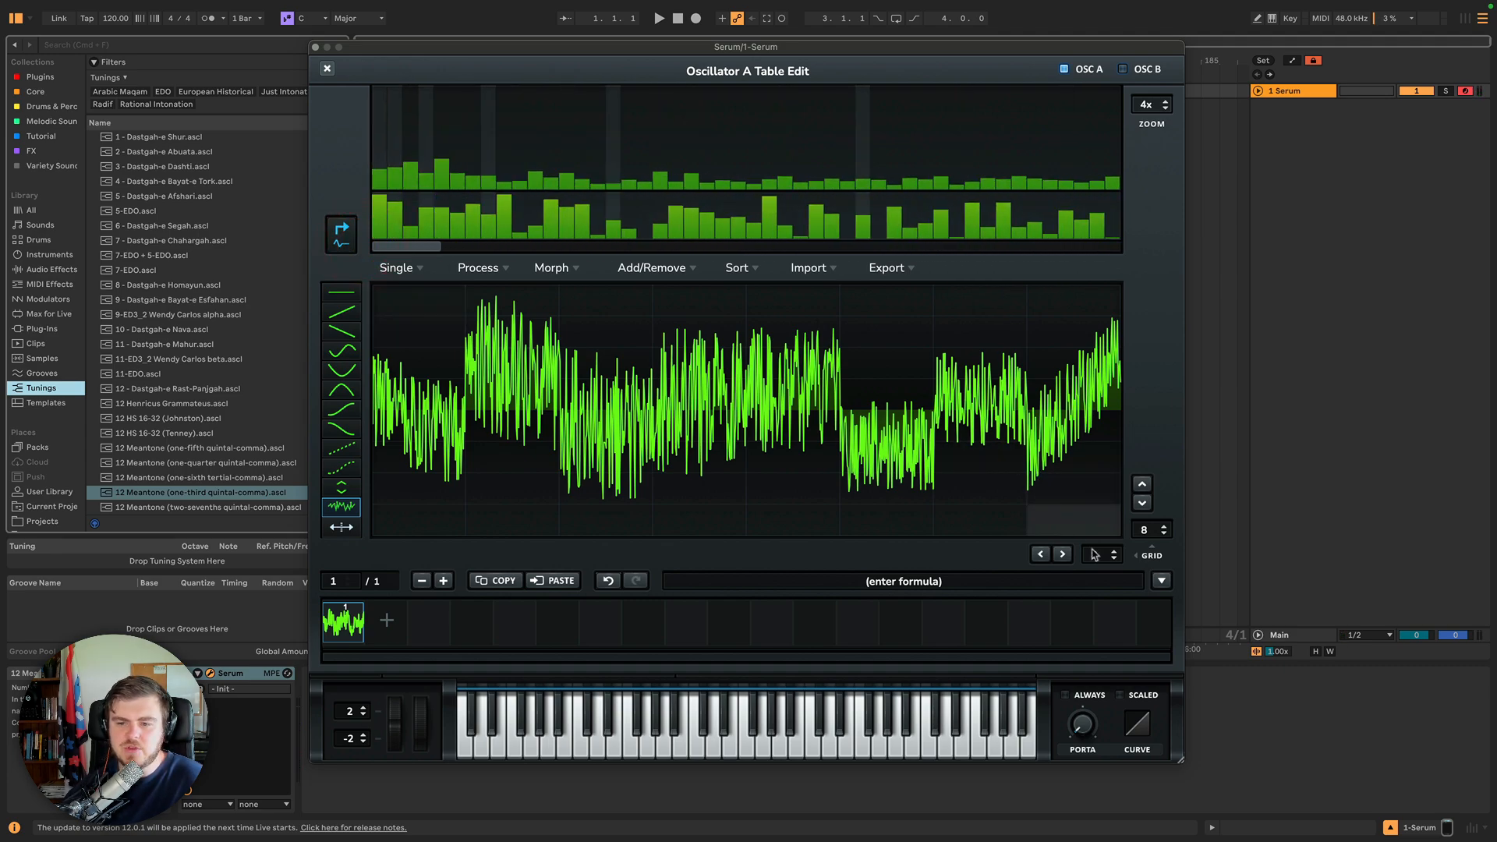
click(1115, 551)
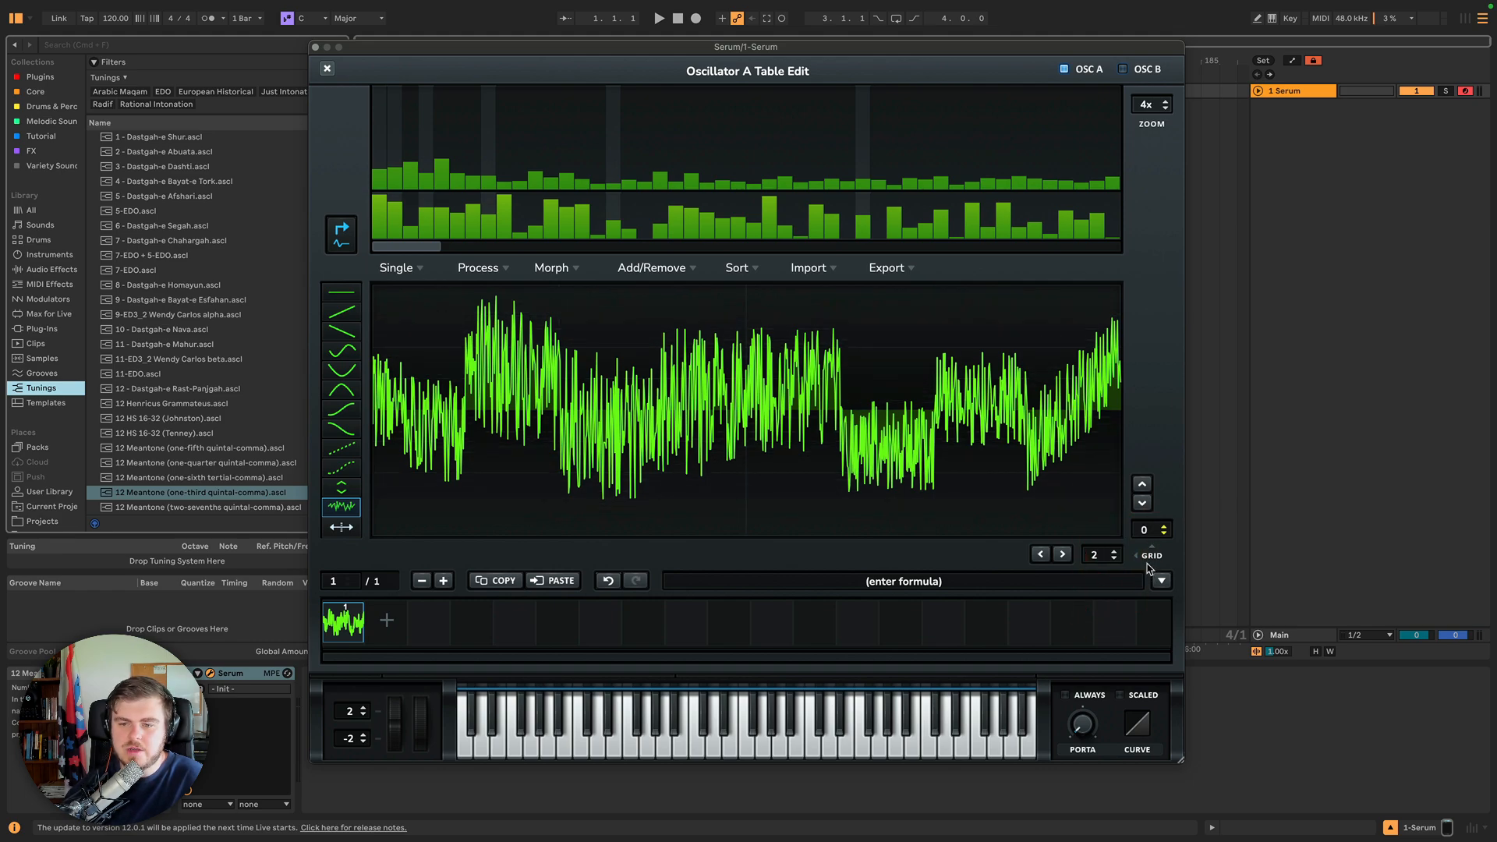
click(1115, 558)
click(342, 350)
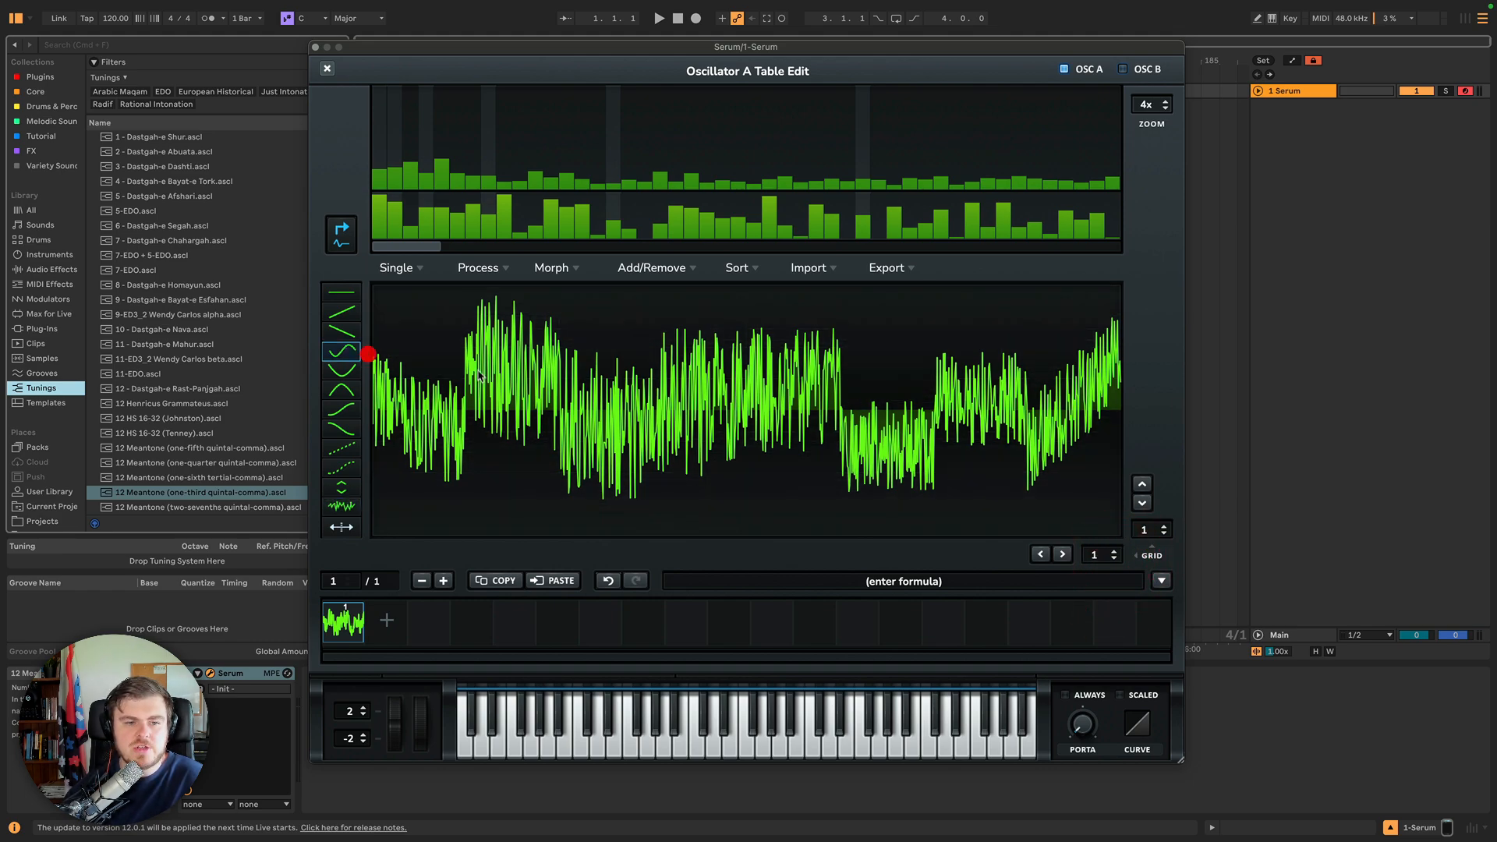
click(341, 370)
click(425, 401)
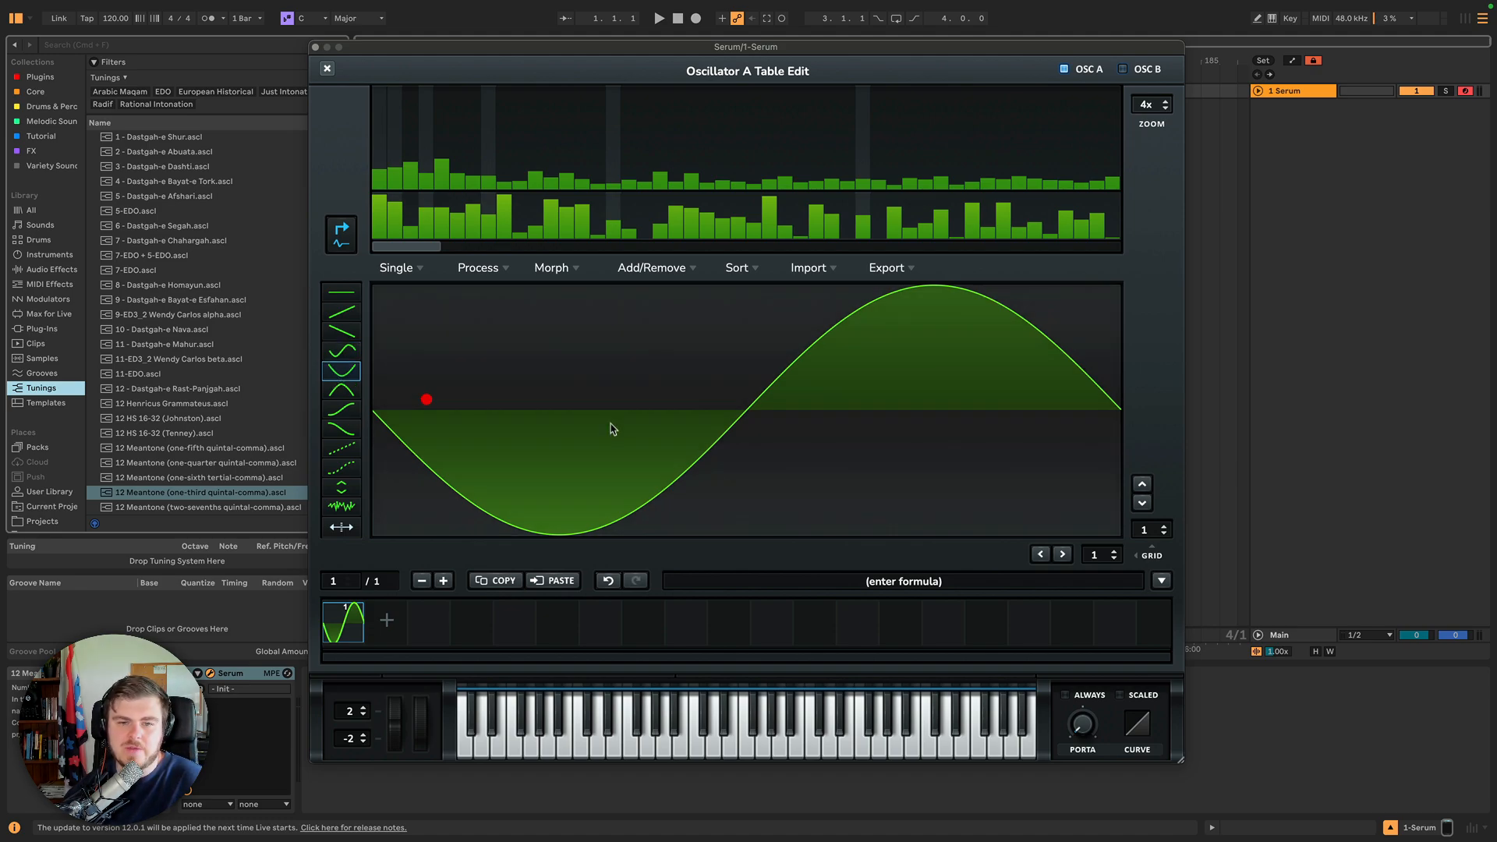
click(628, 421)
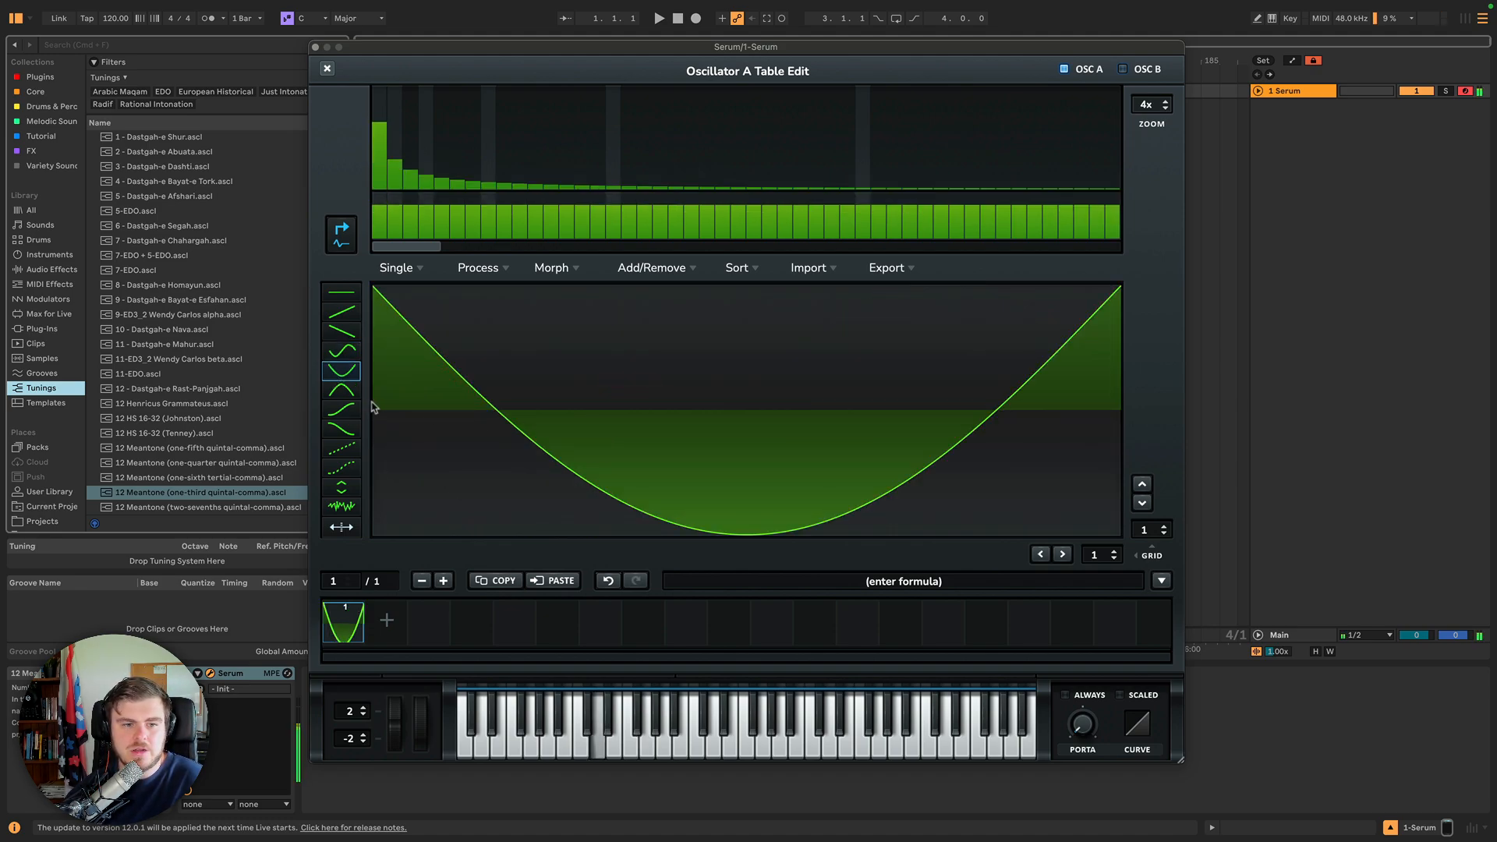
Fill the whole waveform with the arch draw shape, then with the S-curve draw shape.
click(341, 393)
click(653, 441)
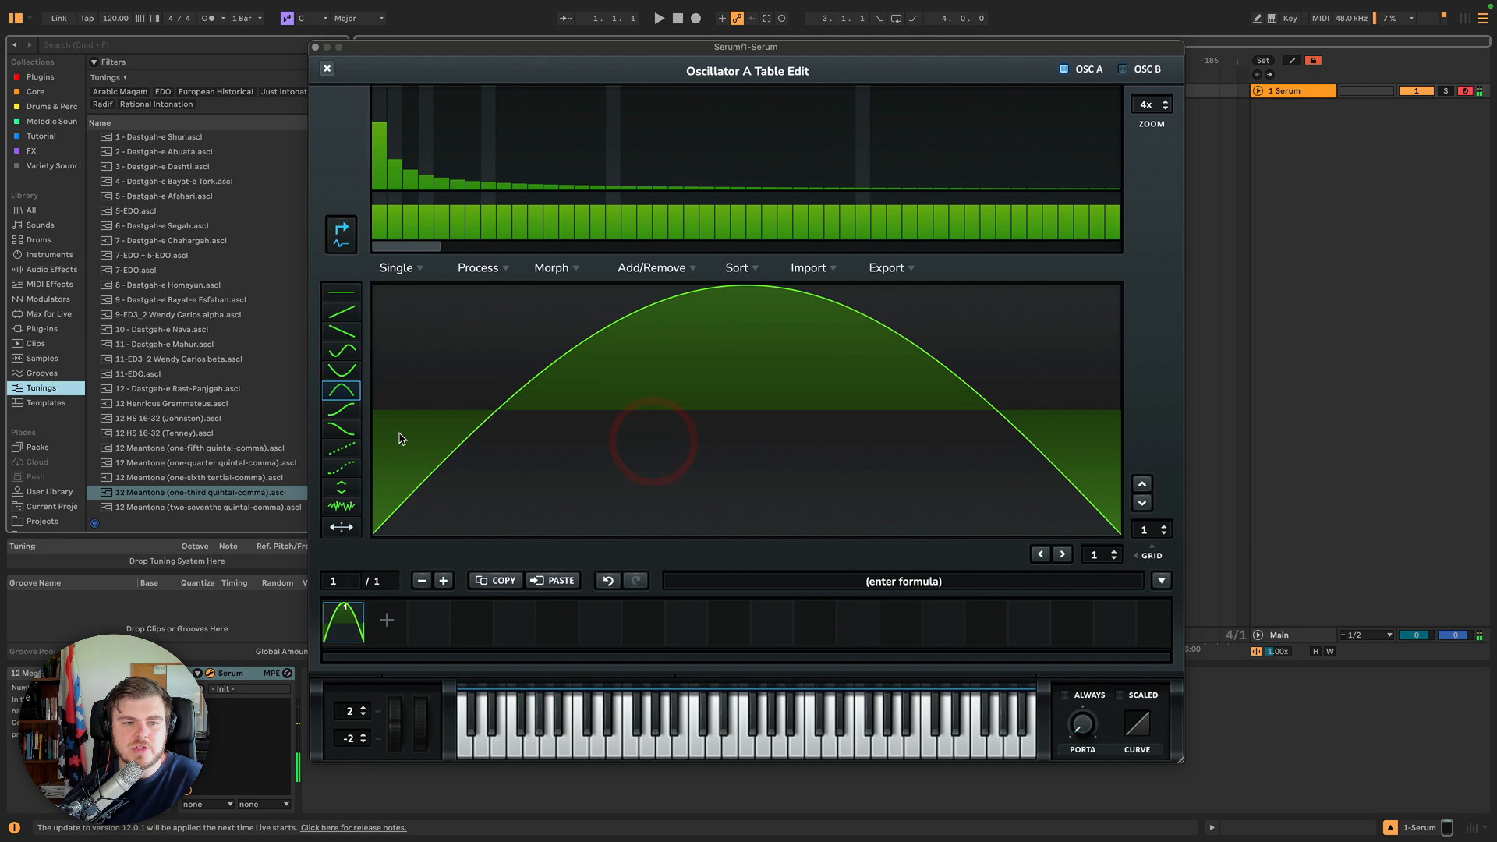
click(346, 412)
click(596, 429)
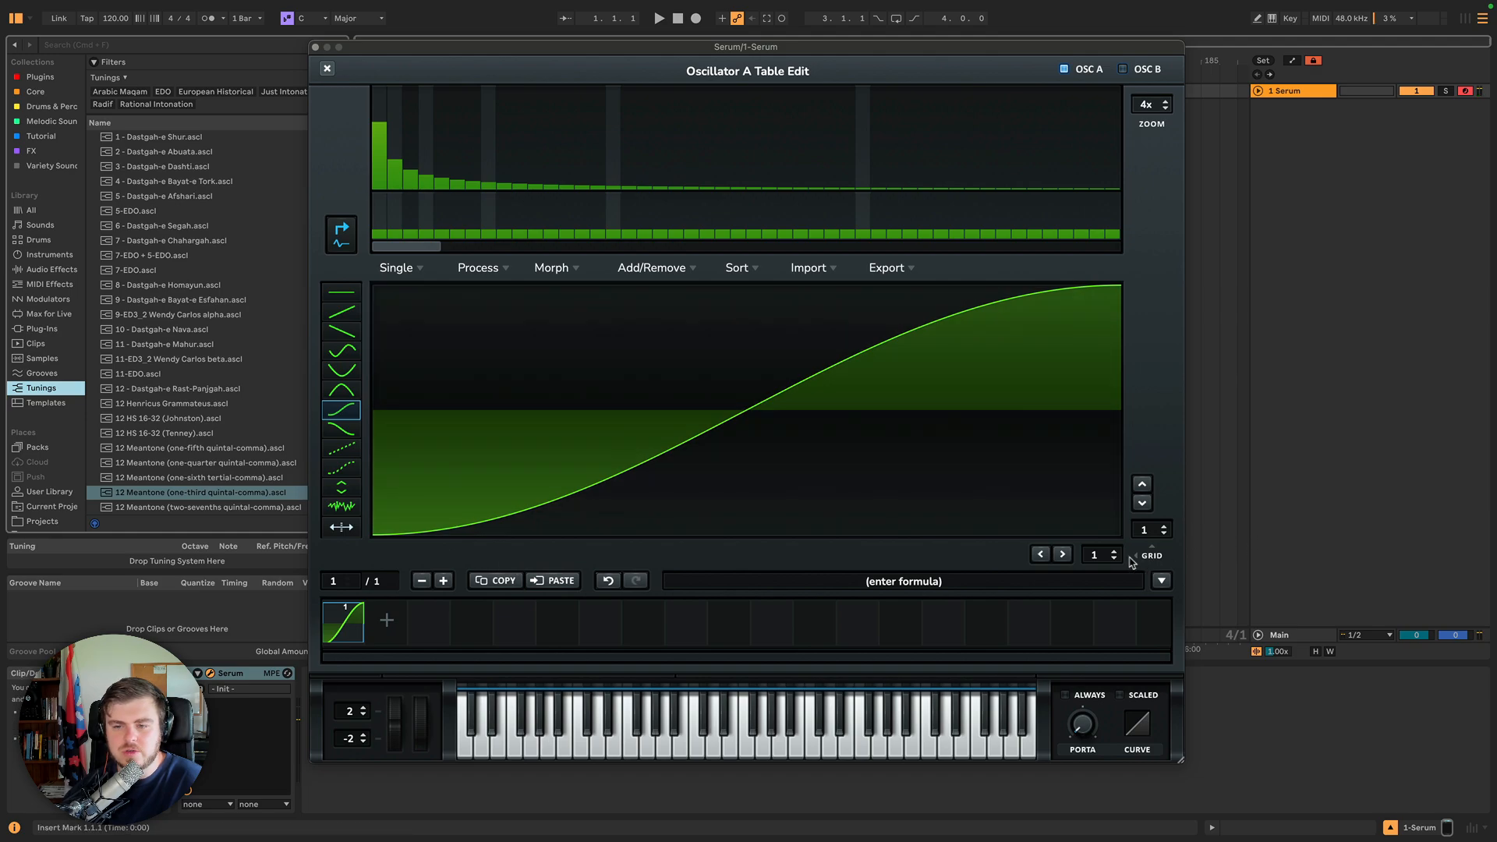
mouse_move(857, 444)
mouse_down()
mouse_move(425, 404)
mouse_move(1133, 414)
mouse_up()
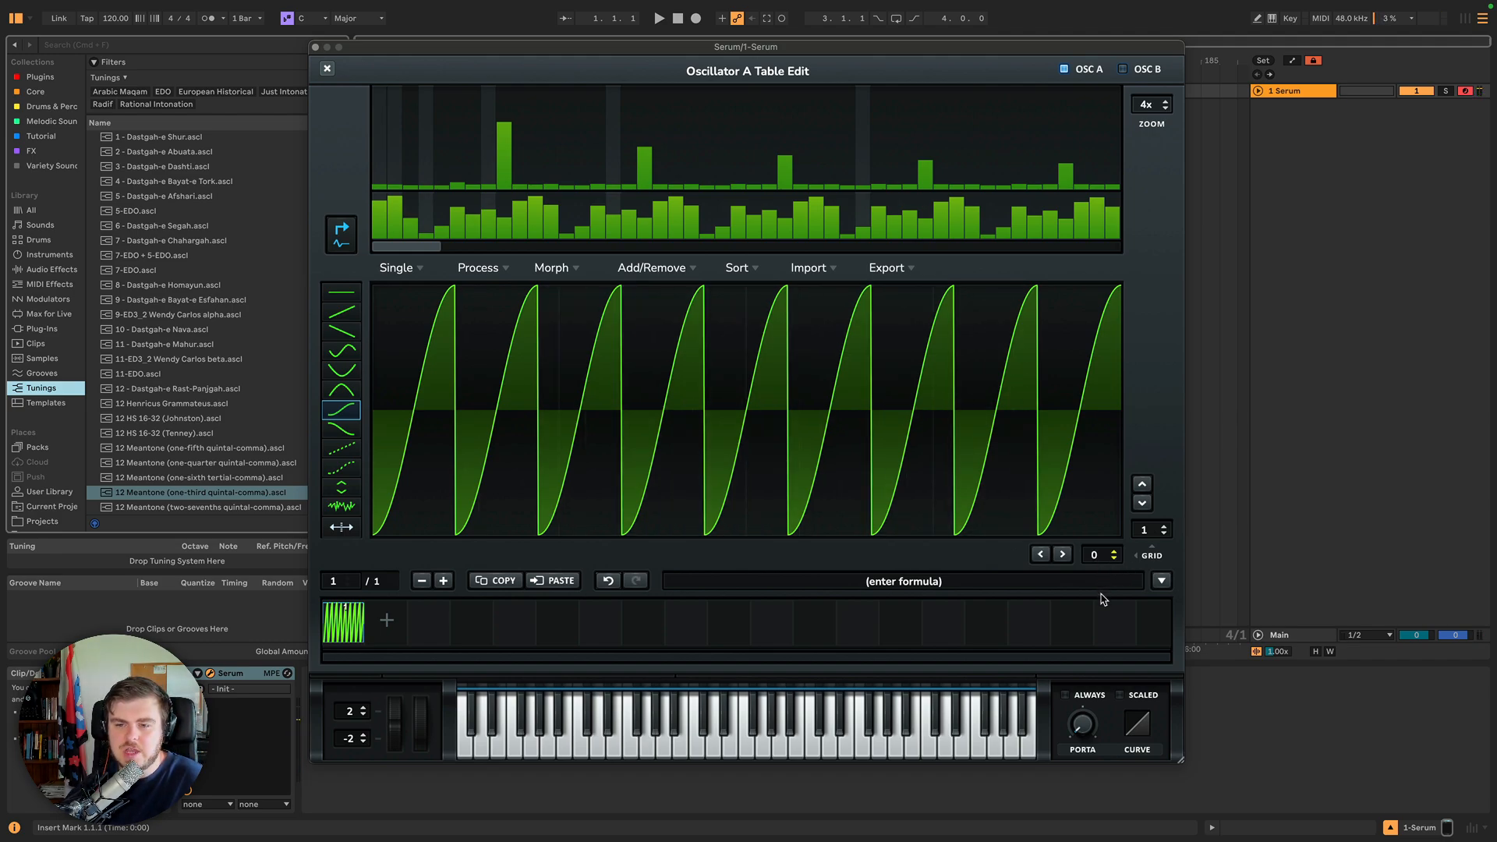
Set the horizontal grid to 3, enable Draw Mirror, and paint S-curves into the three grid sections.
drag(1101, 560, 1100, 550)
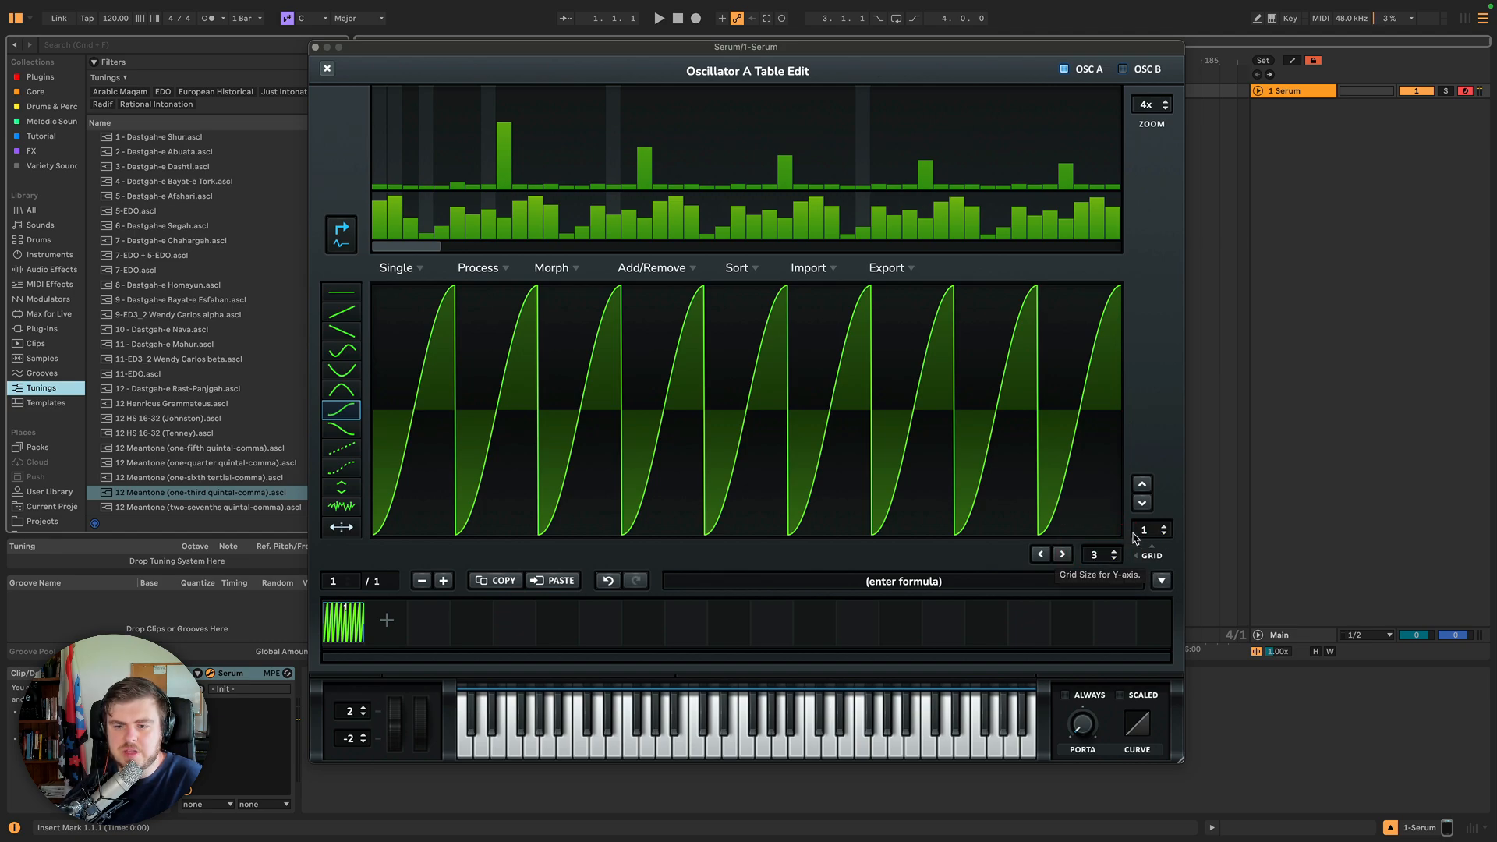
click(345, 525)
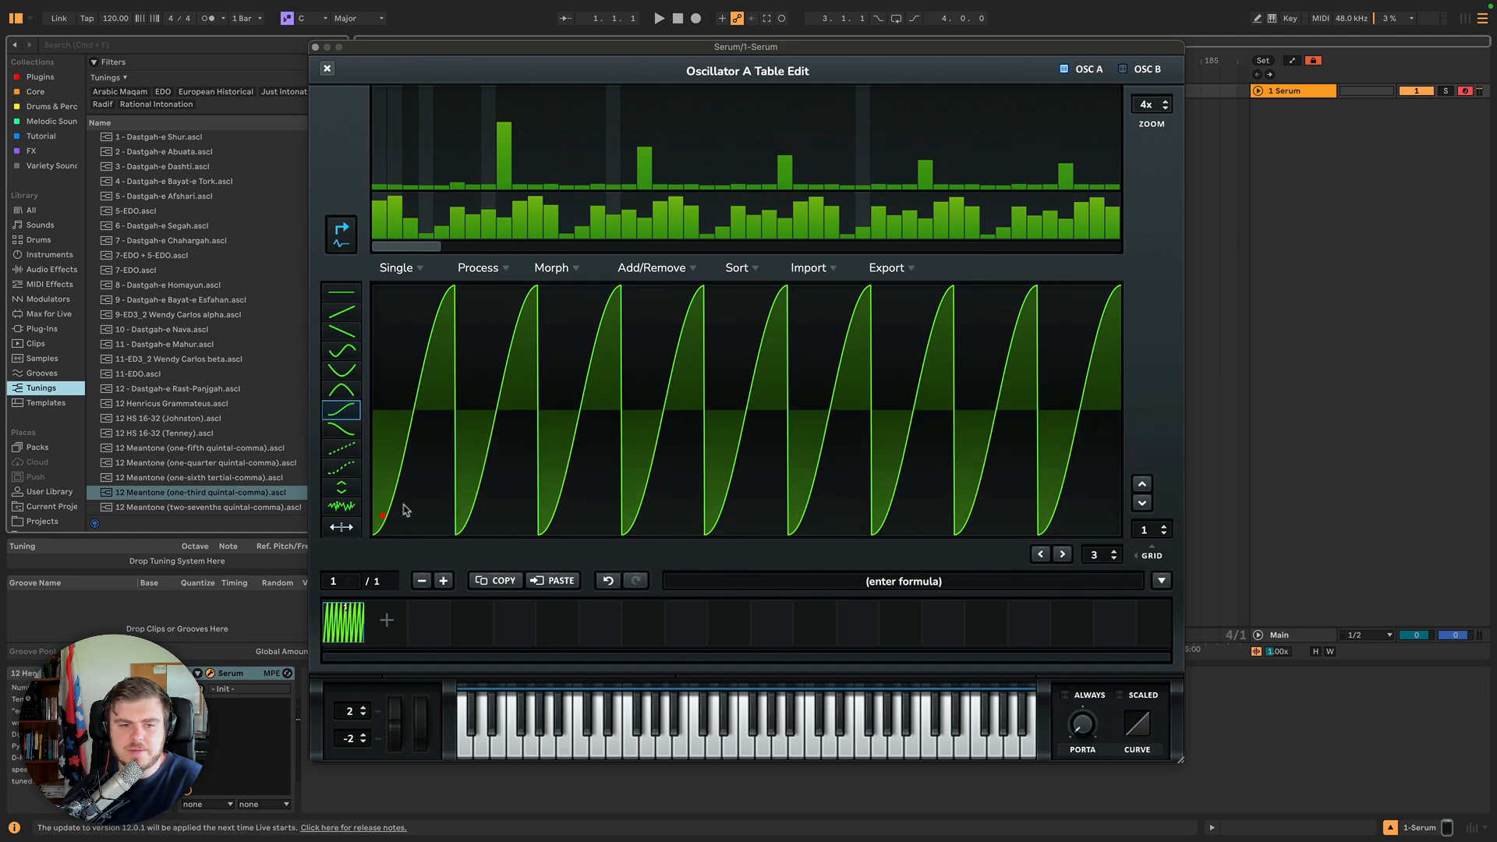
mouse_move(403, 505)
mouse_down()
mouse_move(649, 456)
mouse_move(506, 448)
mouse_up()
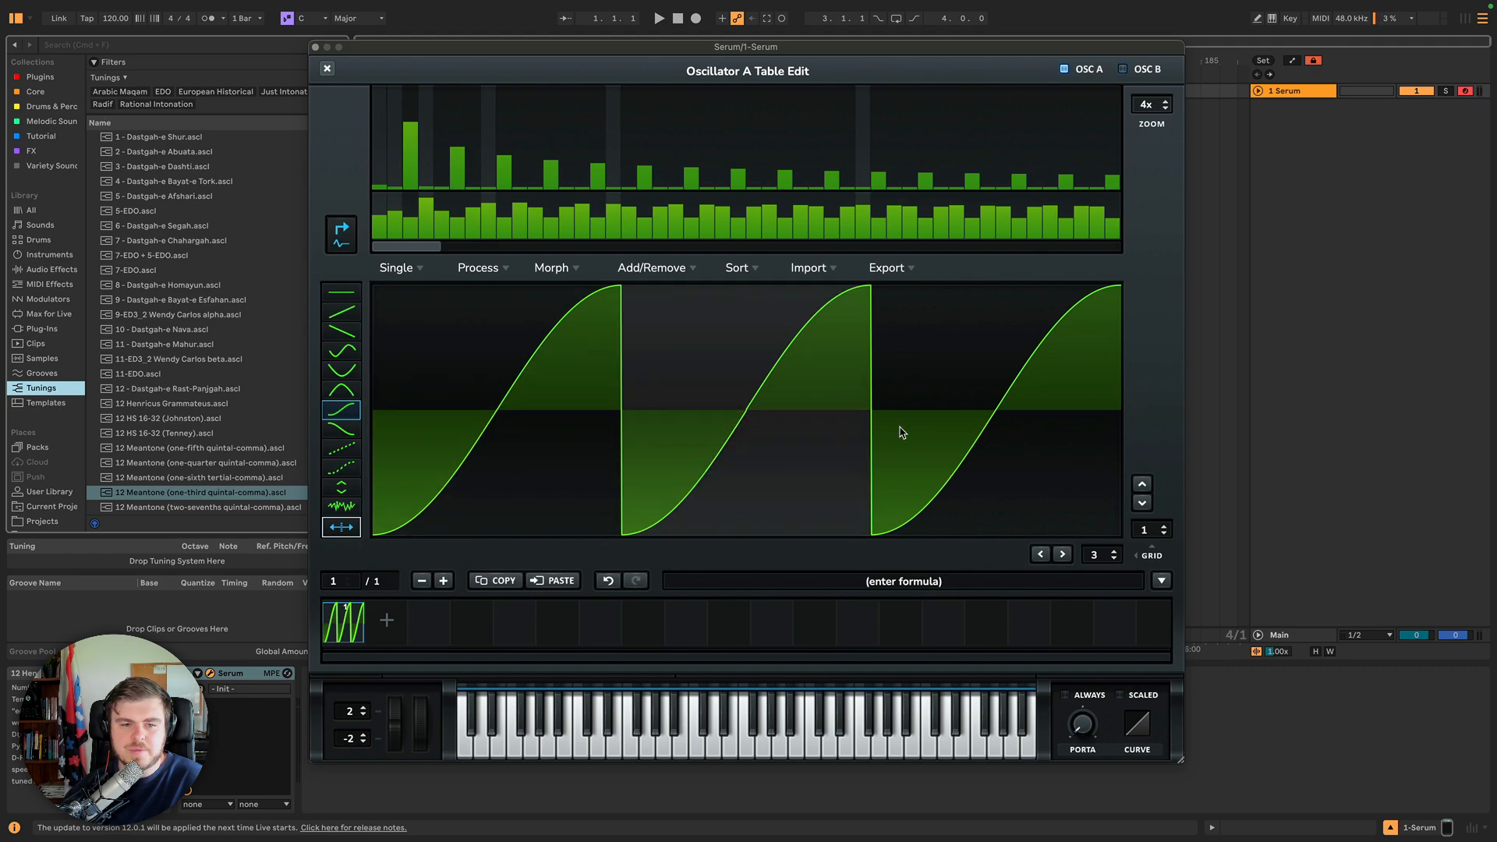
click(522, 430)
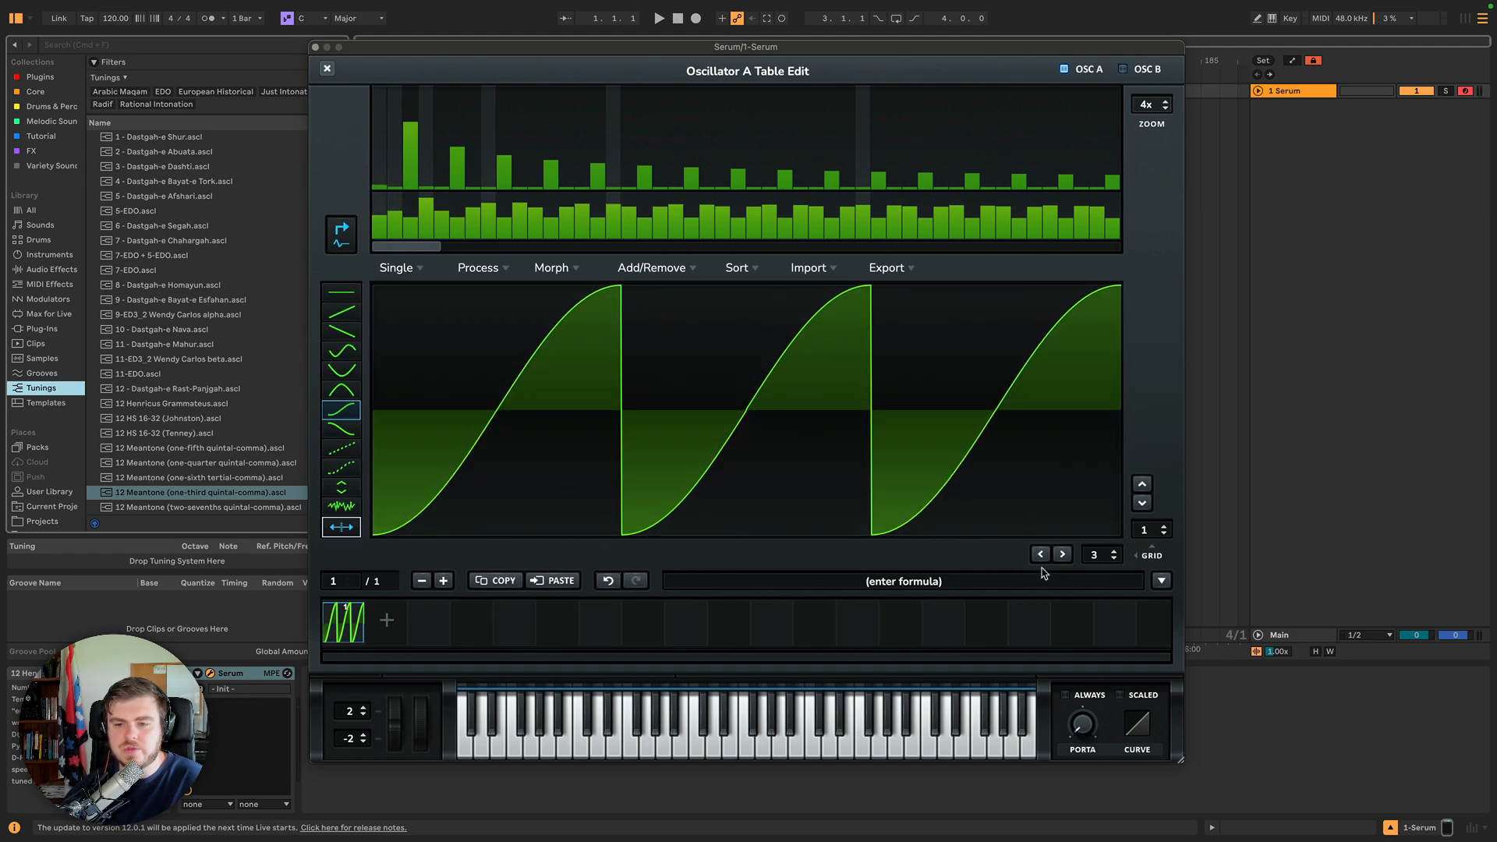
Set the horizontal grid to 0 and paint mirrored S-curves freehand across the waveform.
drag(1110, 552, 1089, 559)
mouse_move(933, 474)
mouse_down()
mouse_move(407, 438)
mouse_move(1054, 462)
mouse_move(388, 438)
mouse_move(407, 428)
mouse_up()
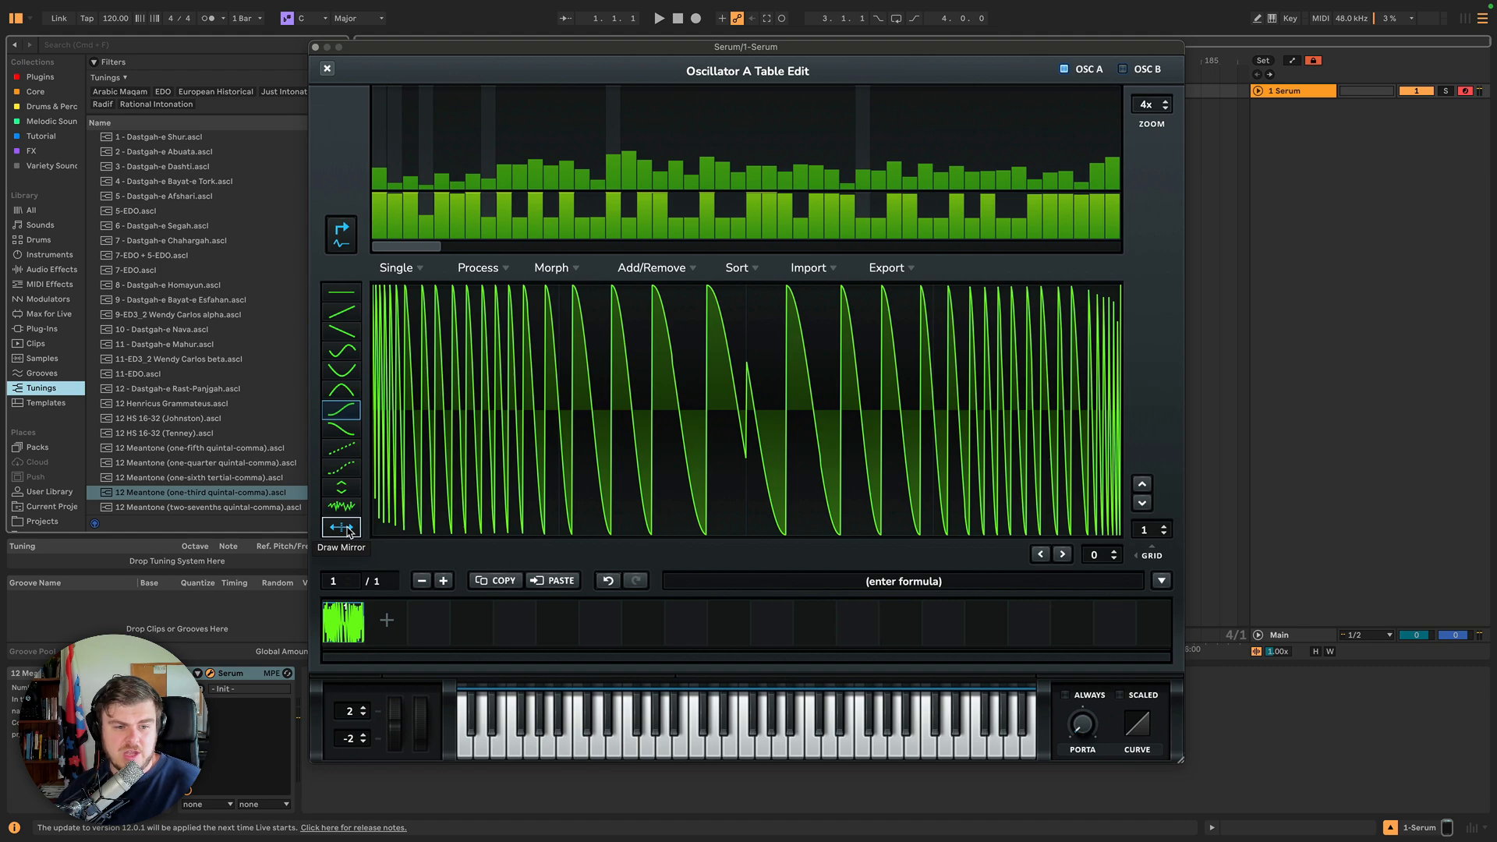
mouse_move(668, 452)
mouse_down()
mouse_move(380, 448)
mouse_move(893, 441)
mouse_up()
Select the sine draw shape and paint mirrored sine cycles across the waveform.
click(340, 352)
mouse_move(400, 402)
mouse_down()
mouse_move(786, 398)
mouse_move(969, 361)
mouse_move(1243, 411)
mouse_move(1050, 386)
mouse_move(582, 395)
mouse_move(825, 391)
mouse_up()
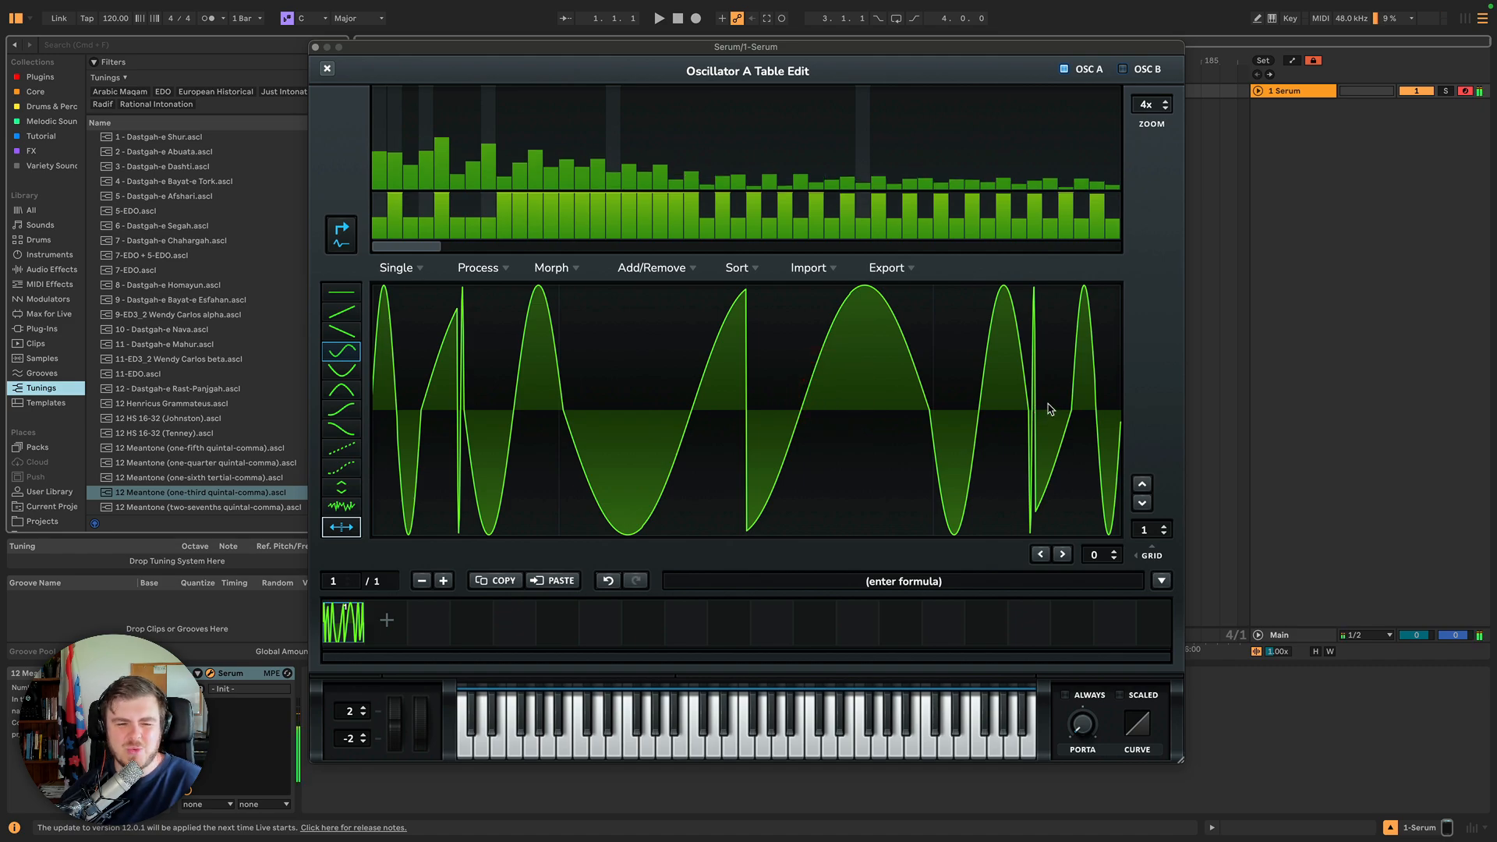
mouse_move(941, 434)
mouse_down()
mouse_move(577, 417)
mouse_move(1053, 367)
mouse_move(1053, 382)
mouse_move(394, 384)
mouse_move(1089, 351)
mouse_move(353, 389)
mouse_move(374, 426)
mouse_move(1108, 426)
mouse_move(93, 422)
mouse_move(1091, 374)
mouse_move(424, 391)
mouse_move(525, 377)
mouse_move(975, 428)
mouse_up()
Turn off Draw Mirror and repaint sine cycles of varying widths across the whole waveform.
click(342, 527)
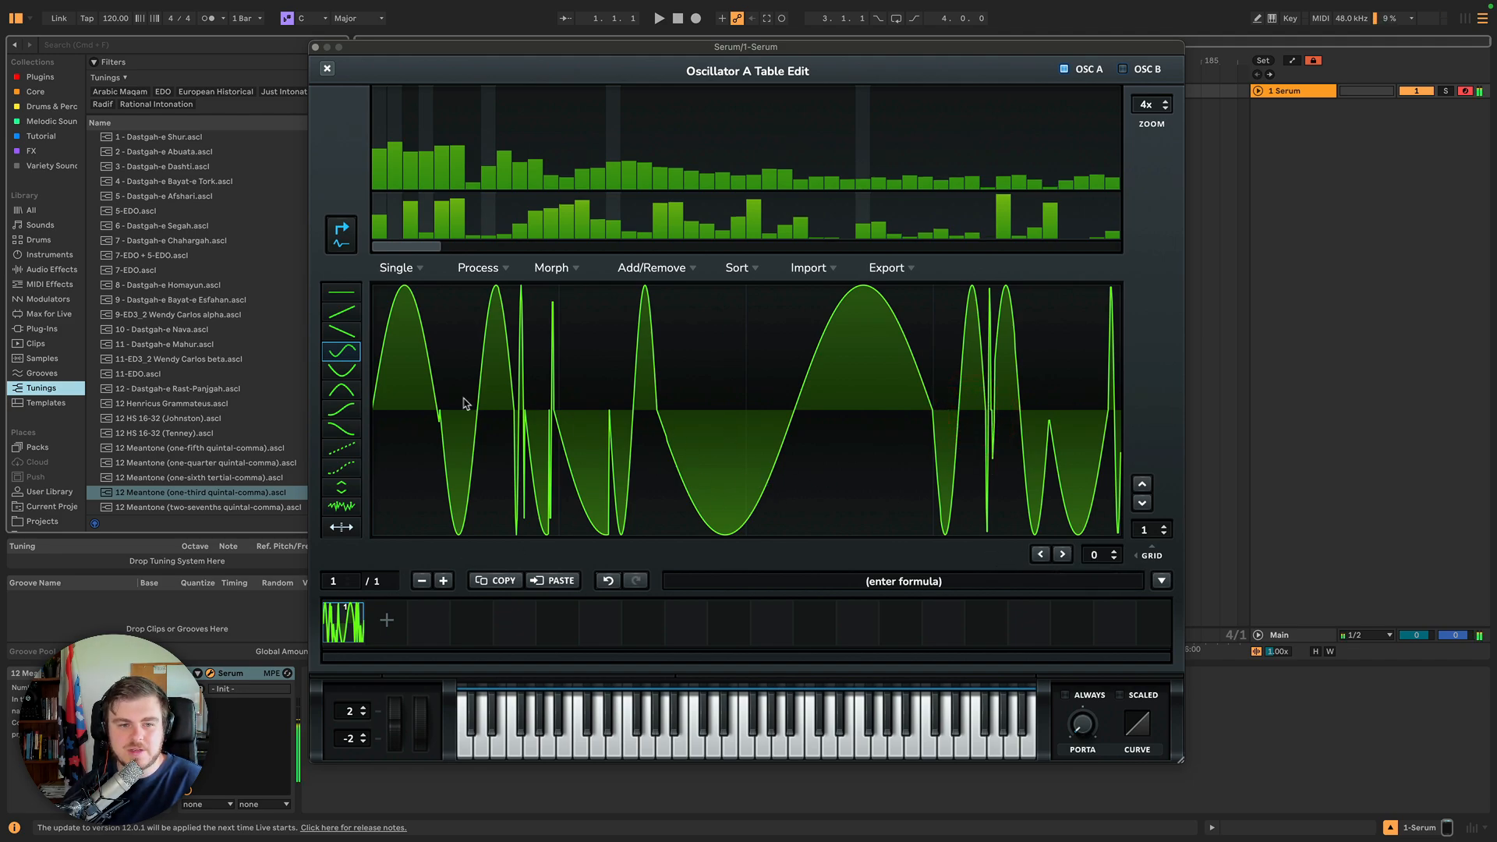
mouse_move(403, 431)
mouse_down()
mouse_move(394, 366)
mouse_move(806, 337)
mouse_move(1091, 350)
mouse_up()
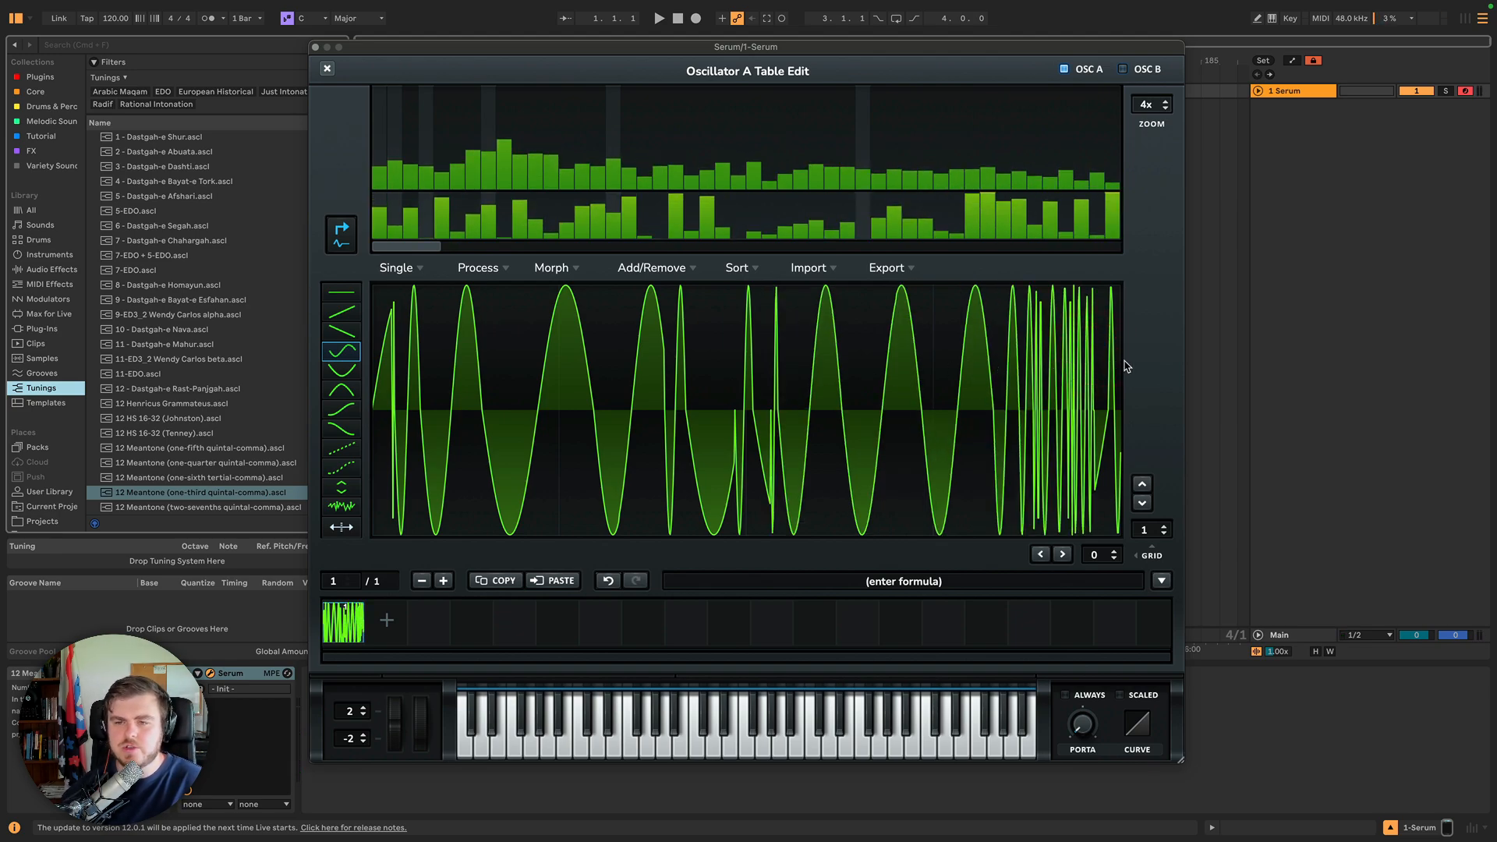
drag(1117, 366, 293, 368)
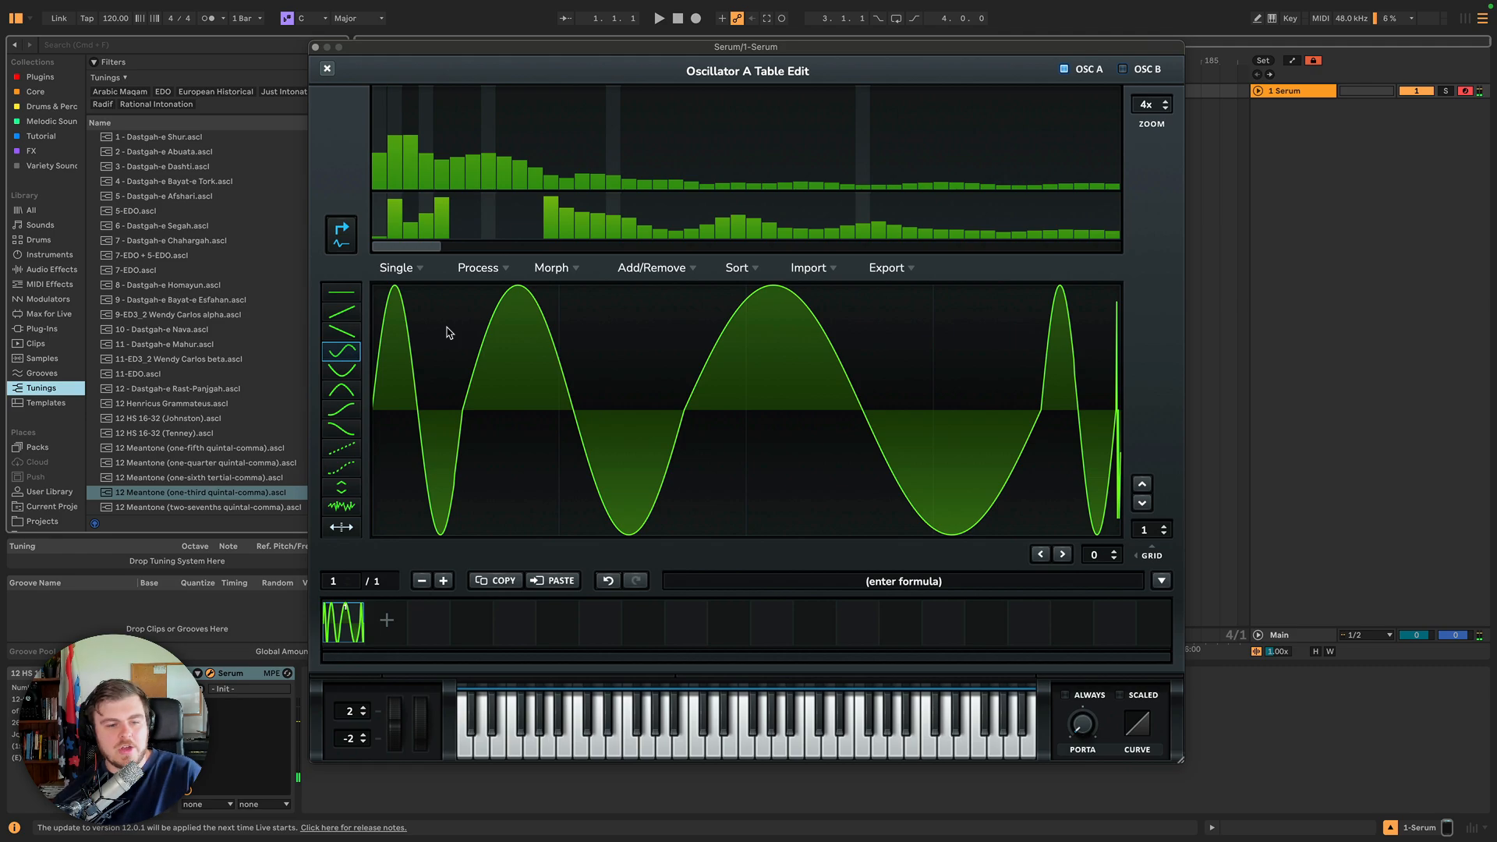
click(561, 354)
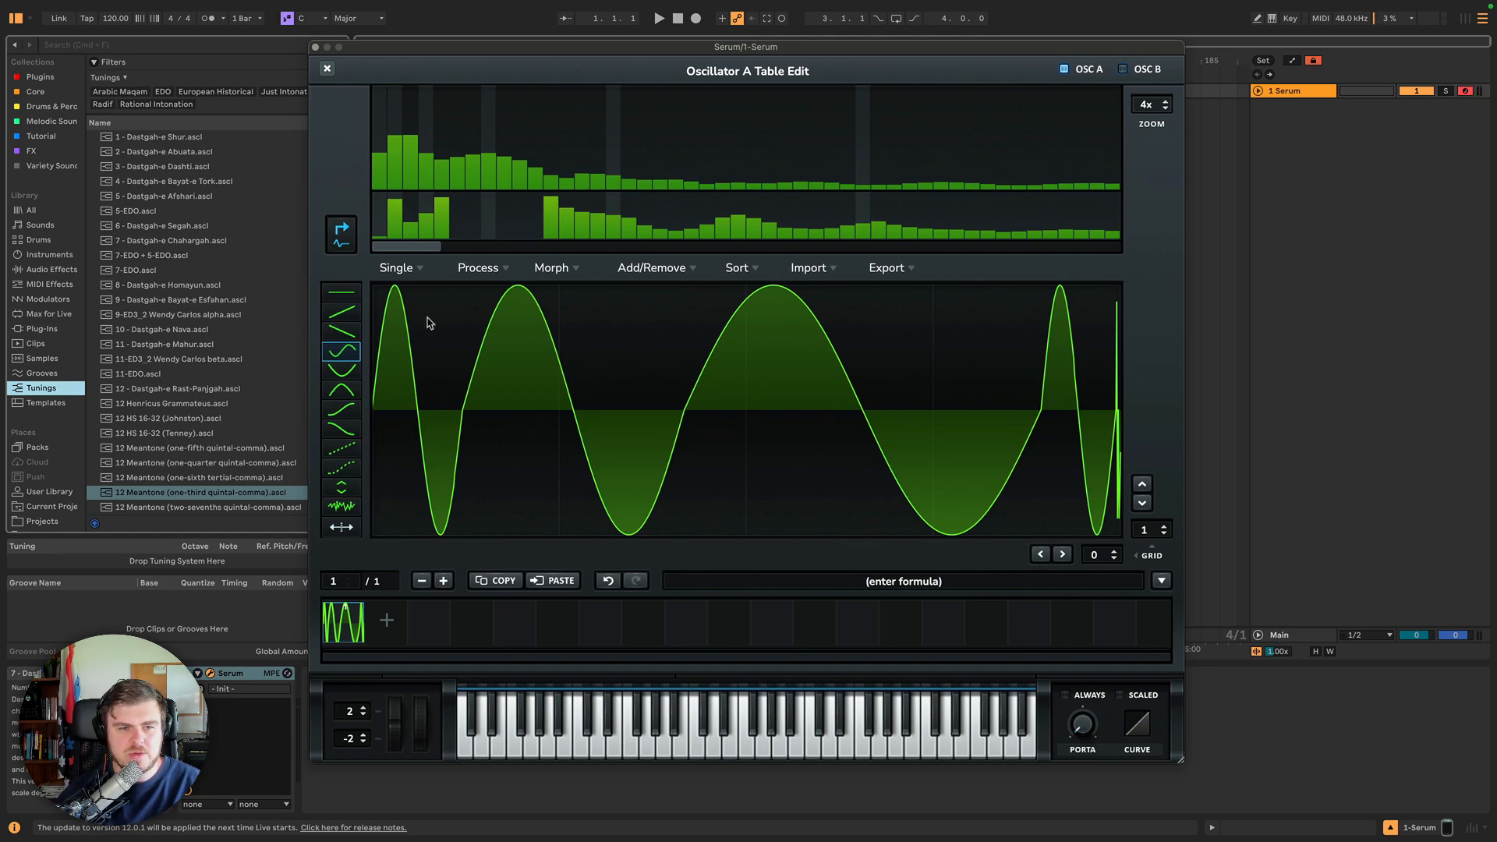
Open the Single, Process and Morph menus to review the available waveform processing options.
click(419, 271)
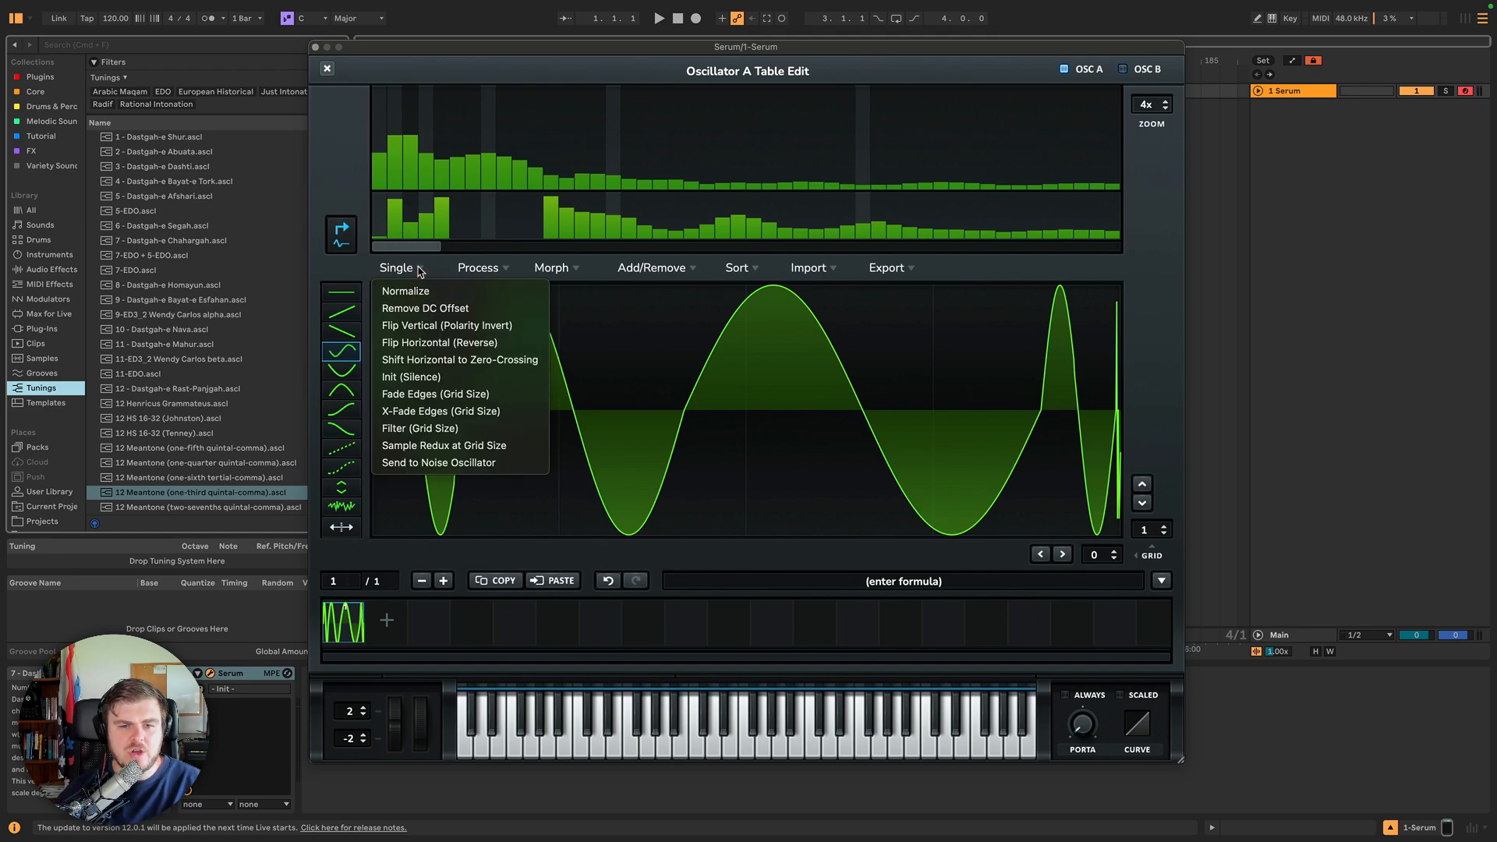
click(410, 267)
click(481, 268)
click(510, 267)
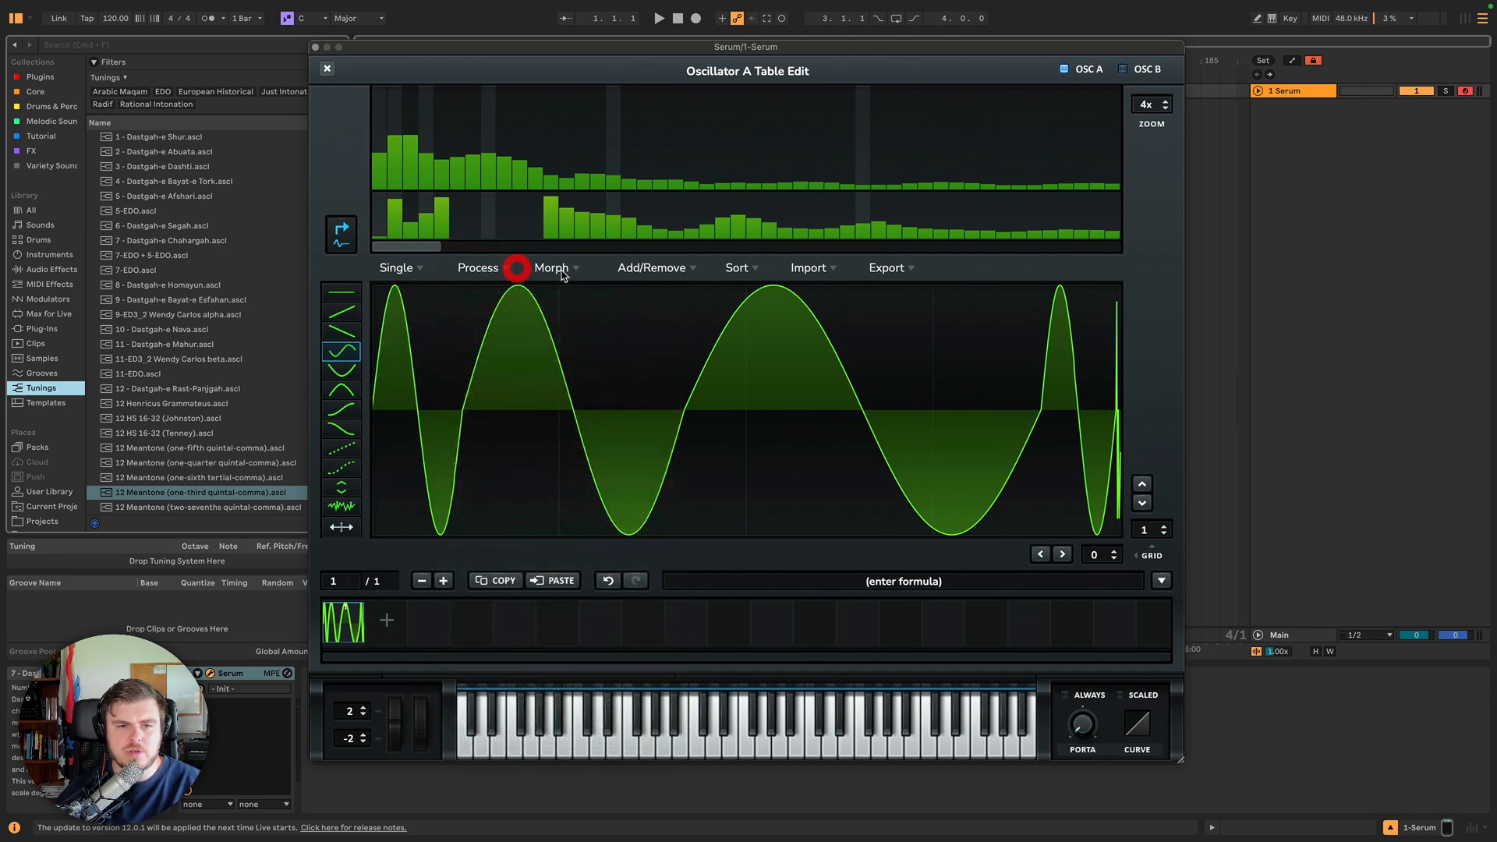
click(561, 267)
click(554, 268)
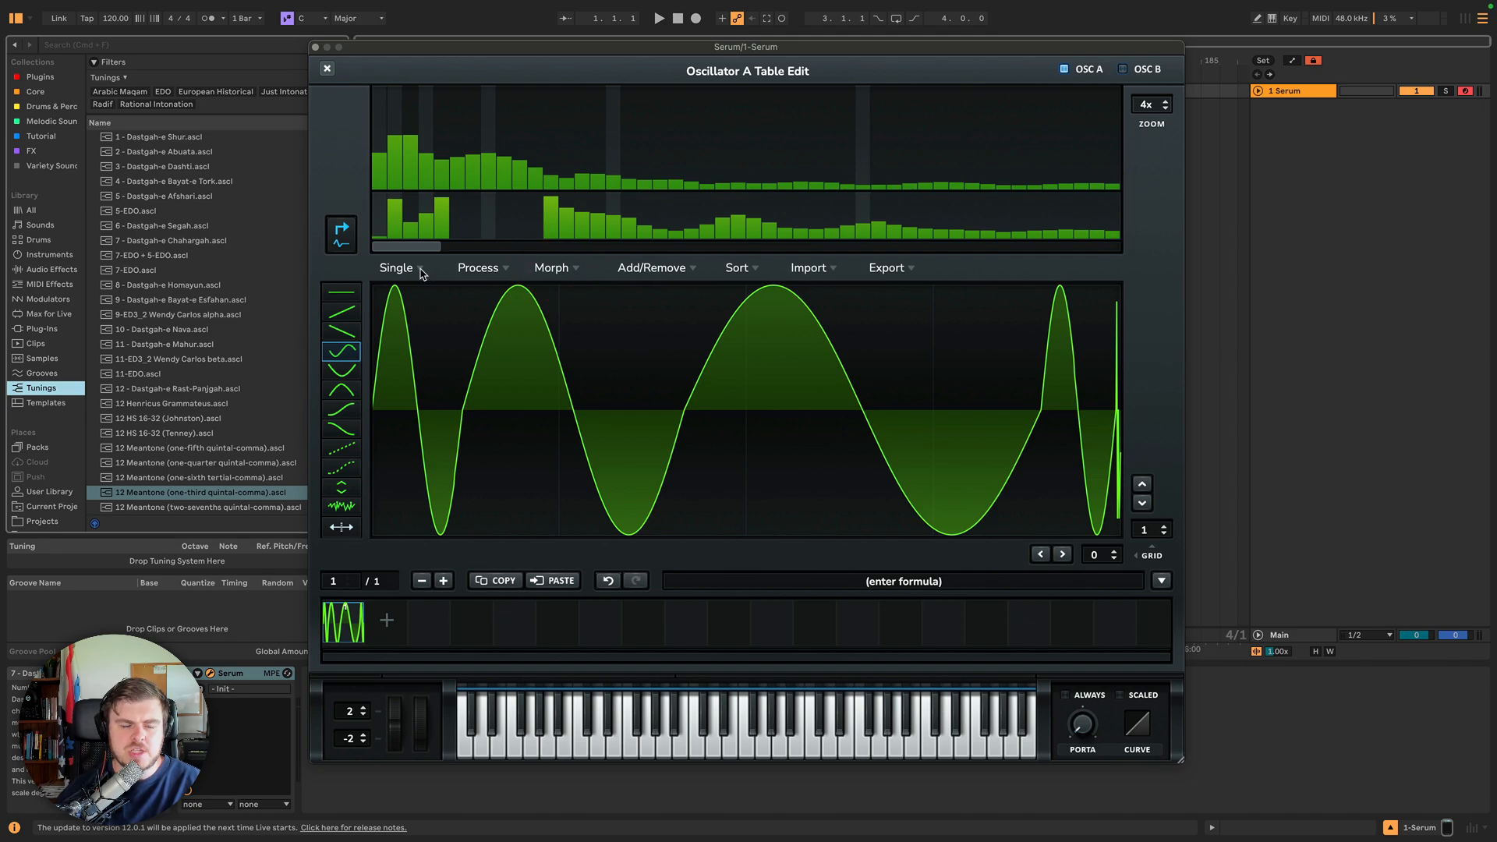
click(421, 271)
click(421, 269)
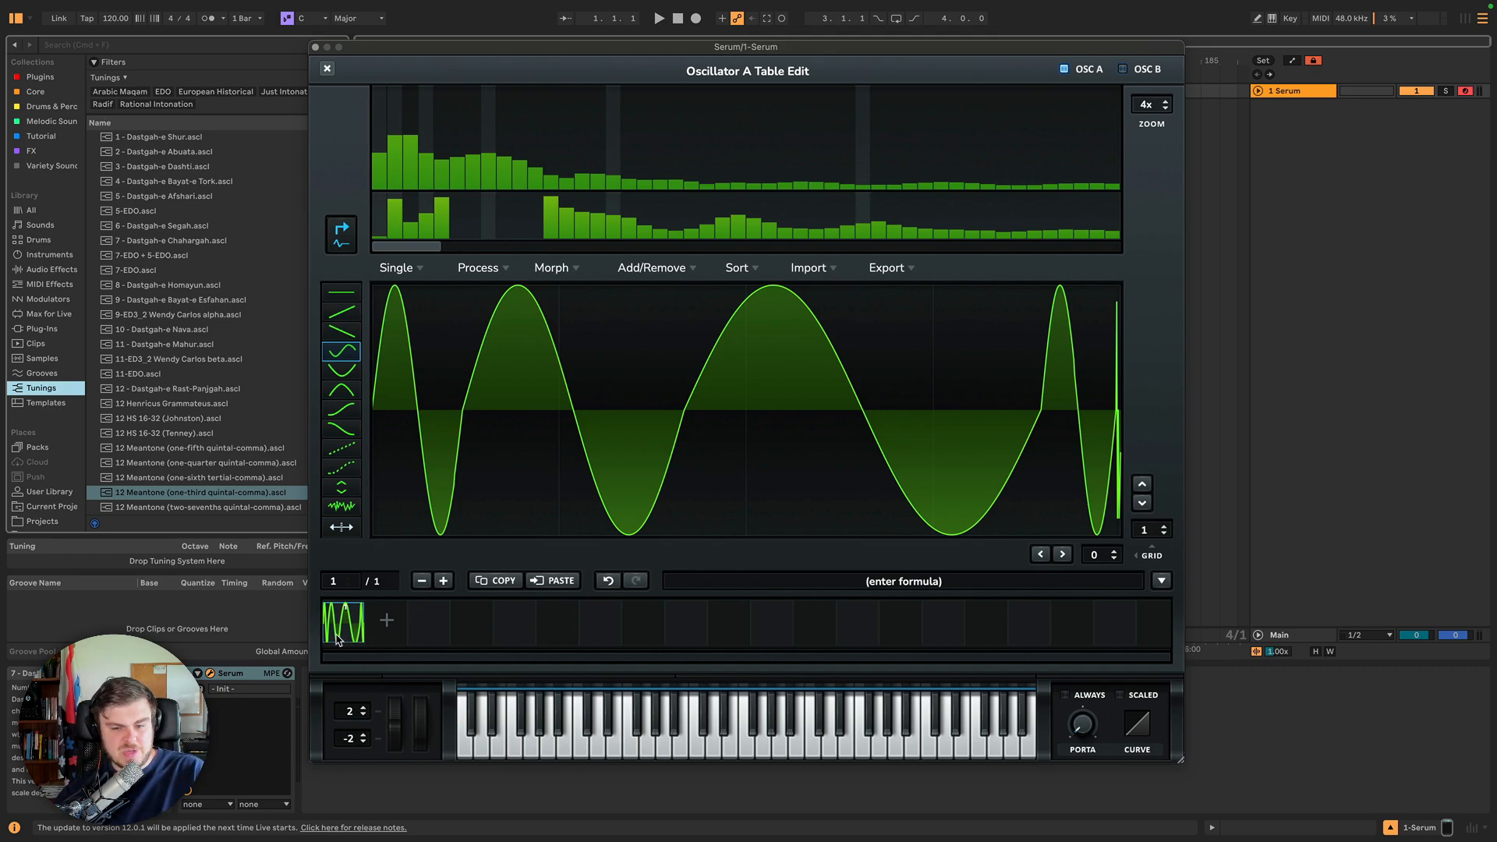
Add a second wavetable frame and paint a new sine-based waveform into it.
click(382, 622)
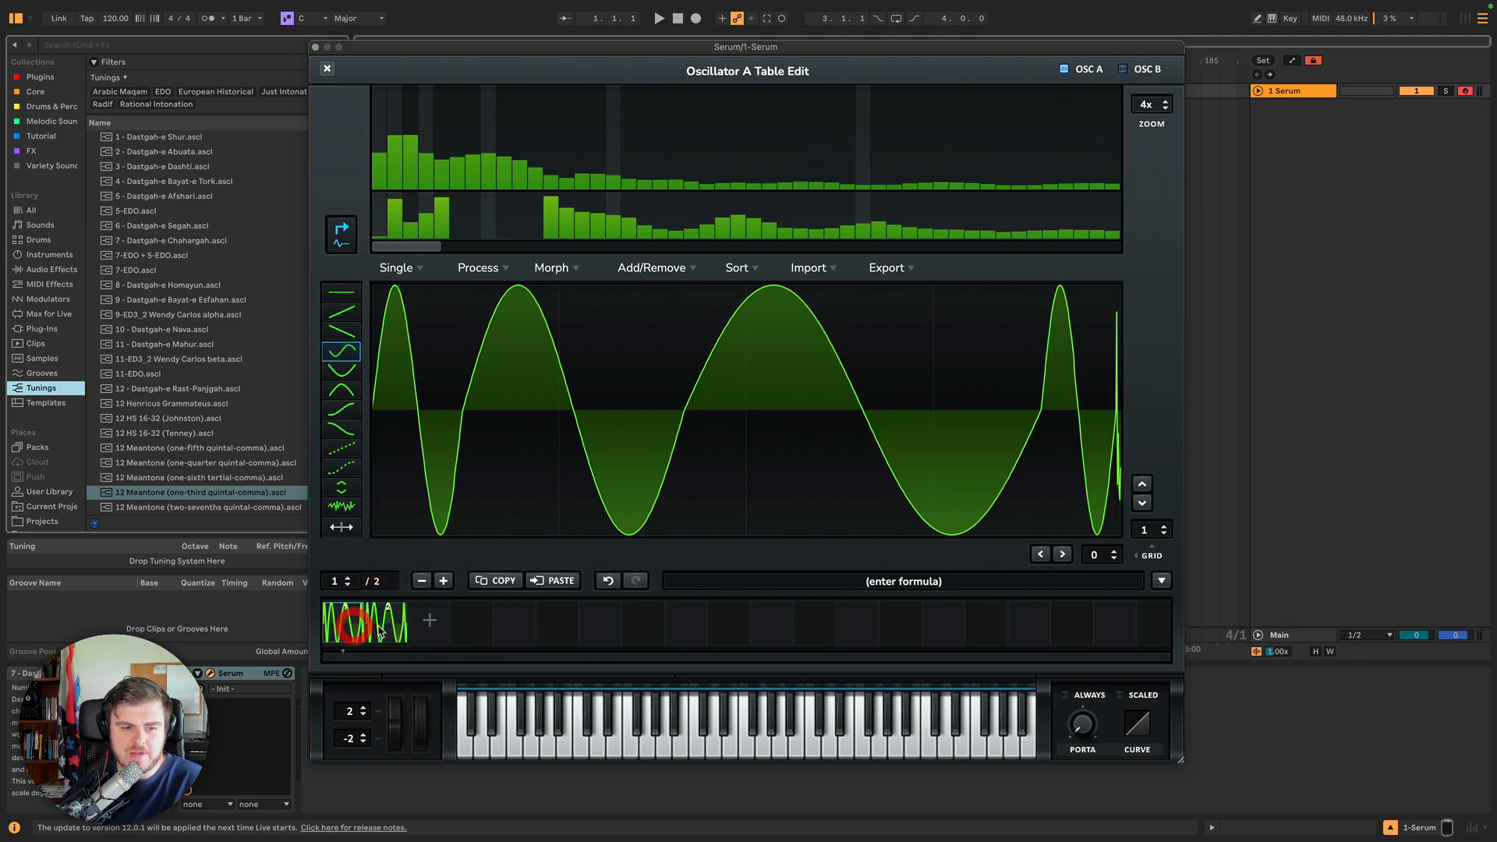
click(412, 476)
mouse_move(671, 449)
mouse_down()
mouse_move(377, 442)
mouse_move(1230, 421)
mouse_up()
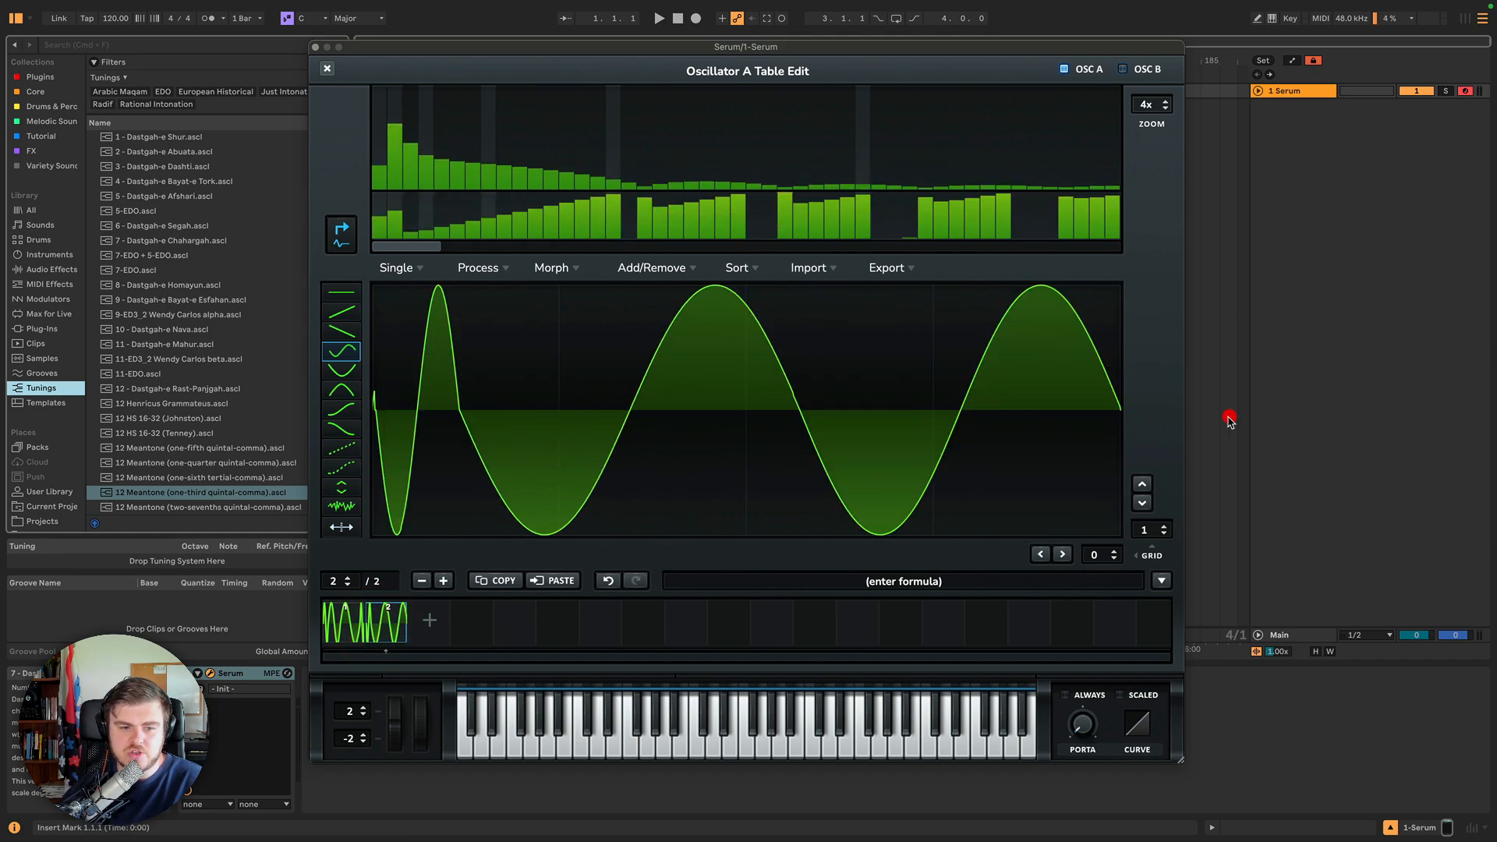
Switch back and forth between frames 1 and 2 to compare their waveforms.
click(351, 632)
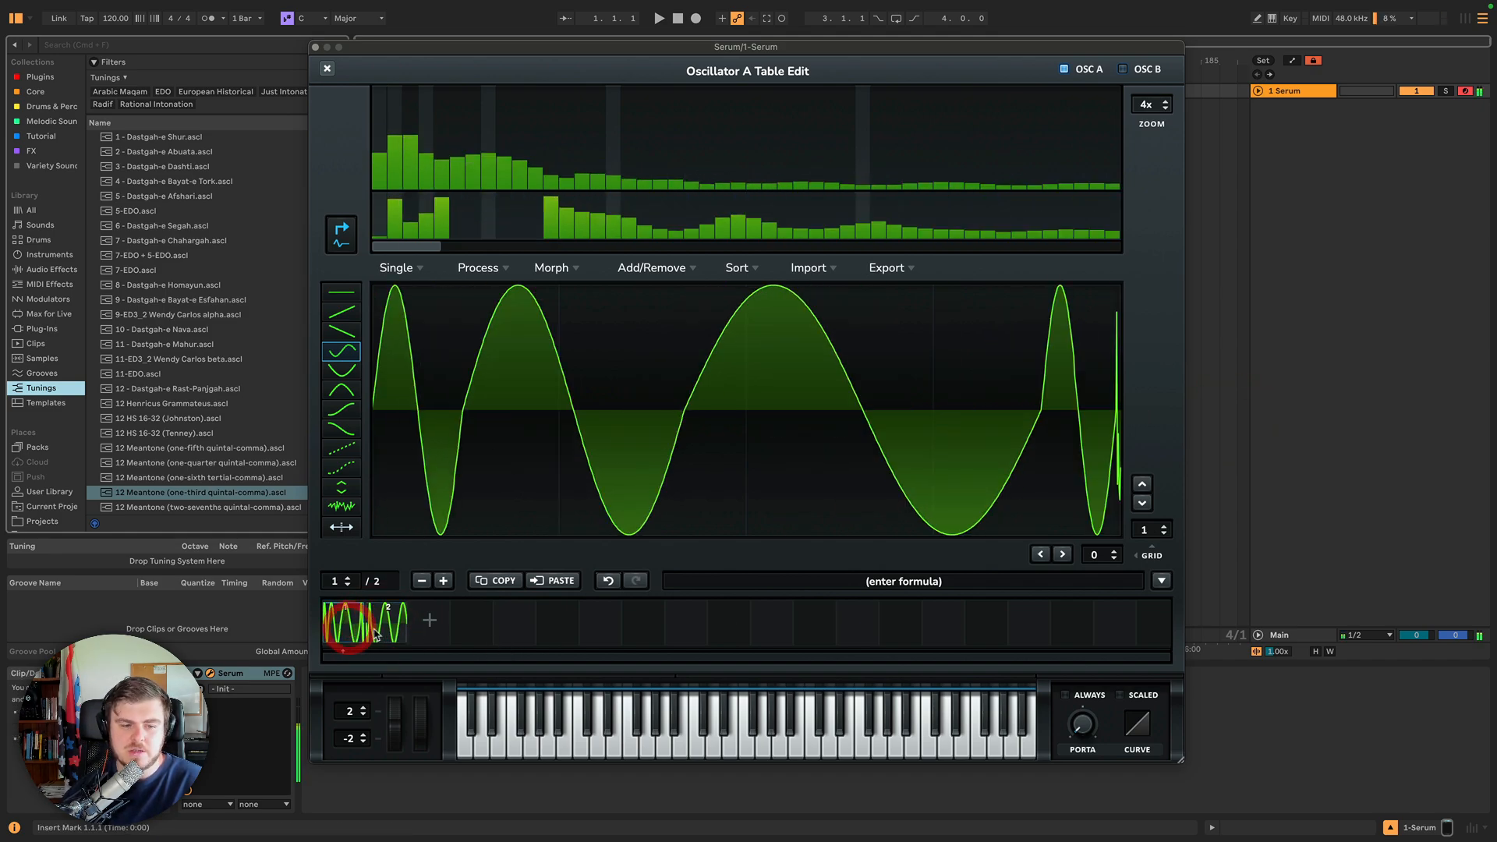
click(385, 632)
click(343, 634)
click(382, 631)
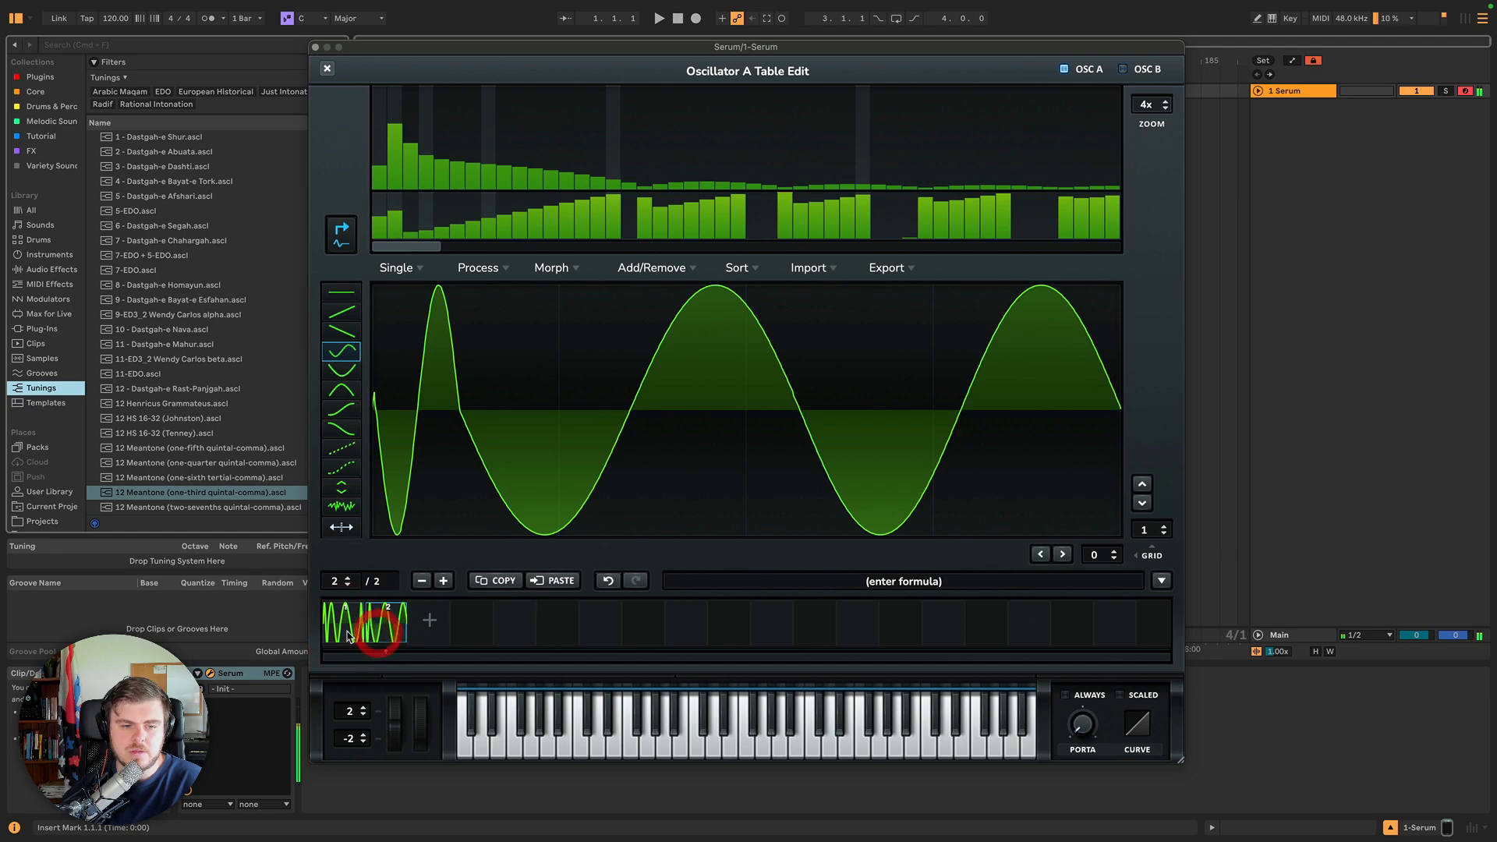
click(340, 634)
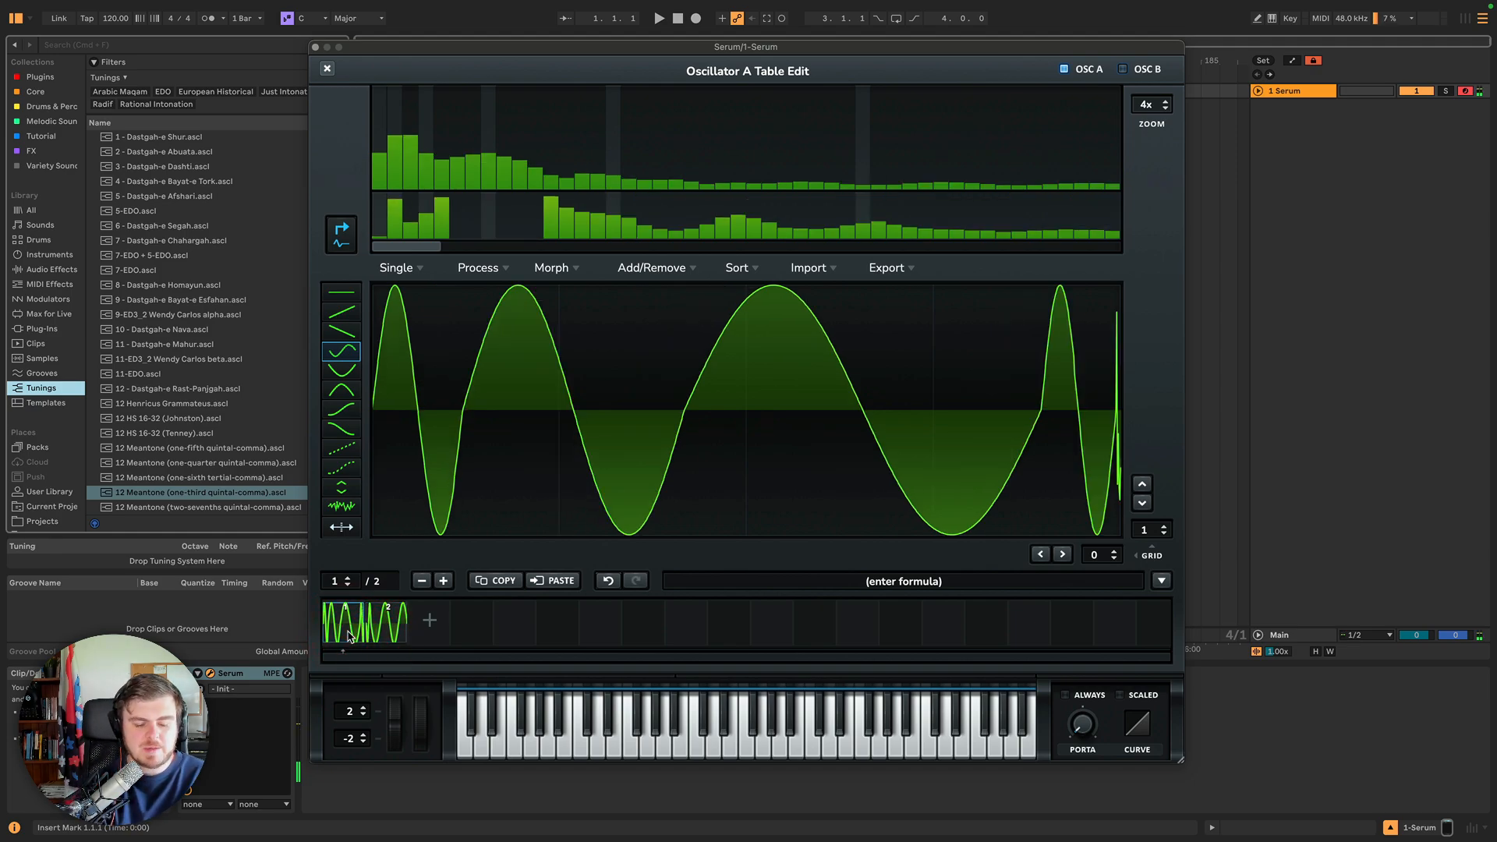
key(Right)
key(Left)
key(Right)
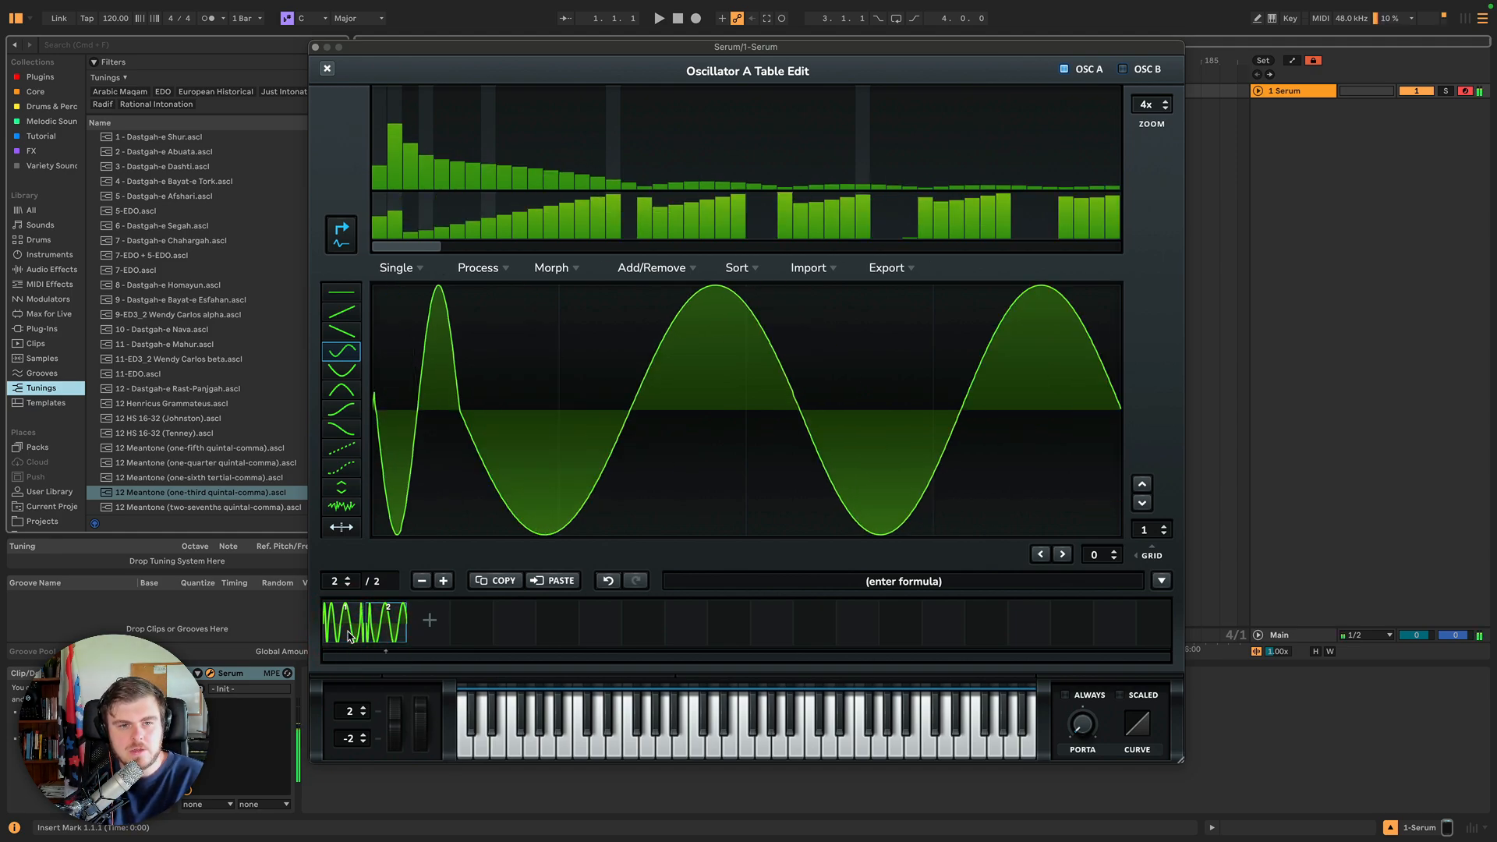
click(349, 636)
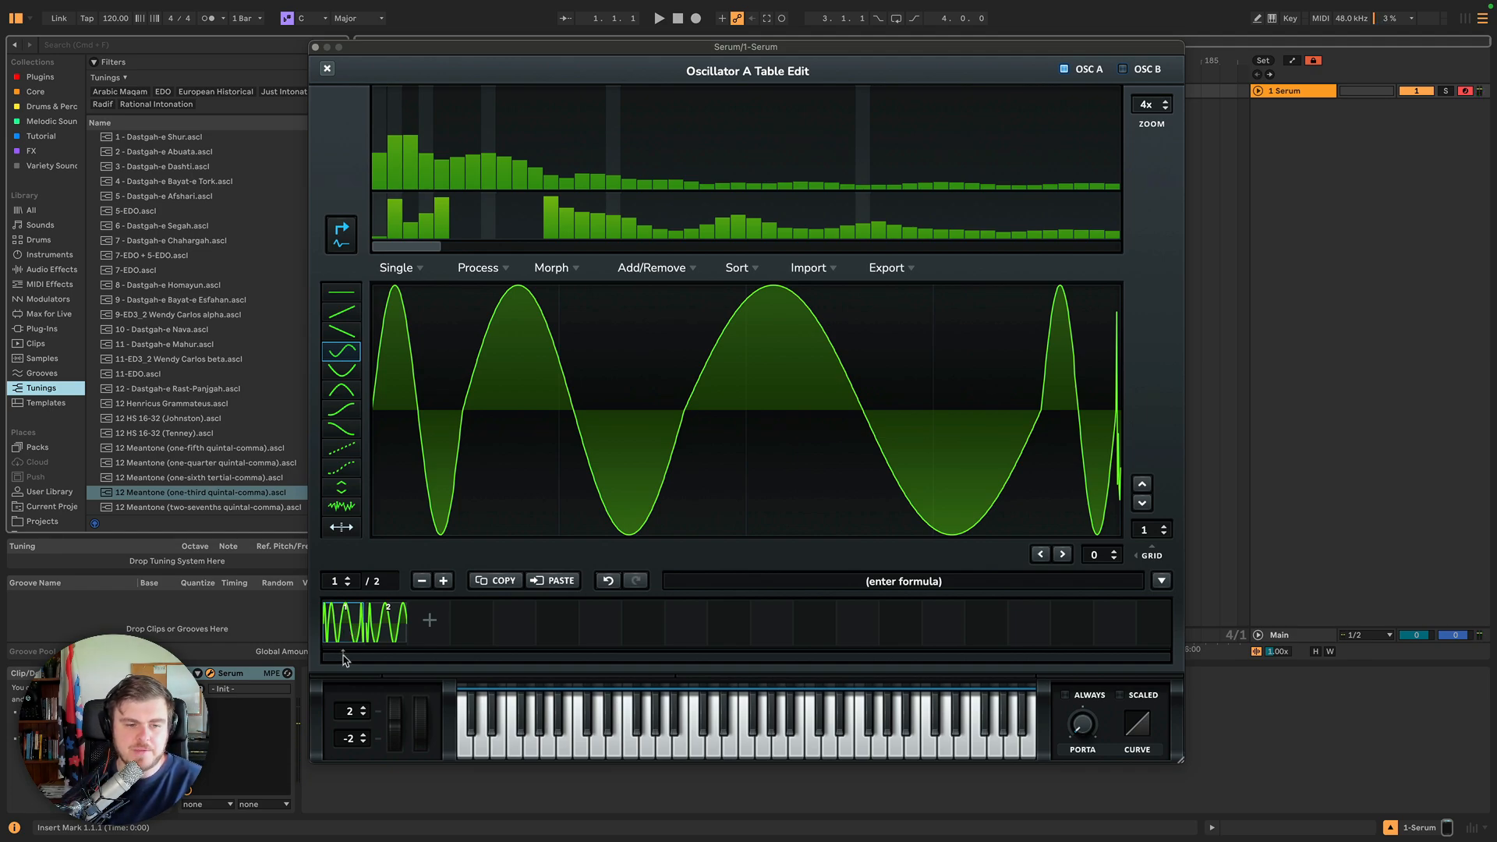
Add a third wavetable frame and remove it again.
click(442, 580)
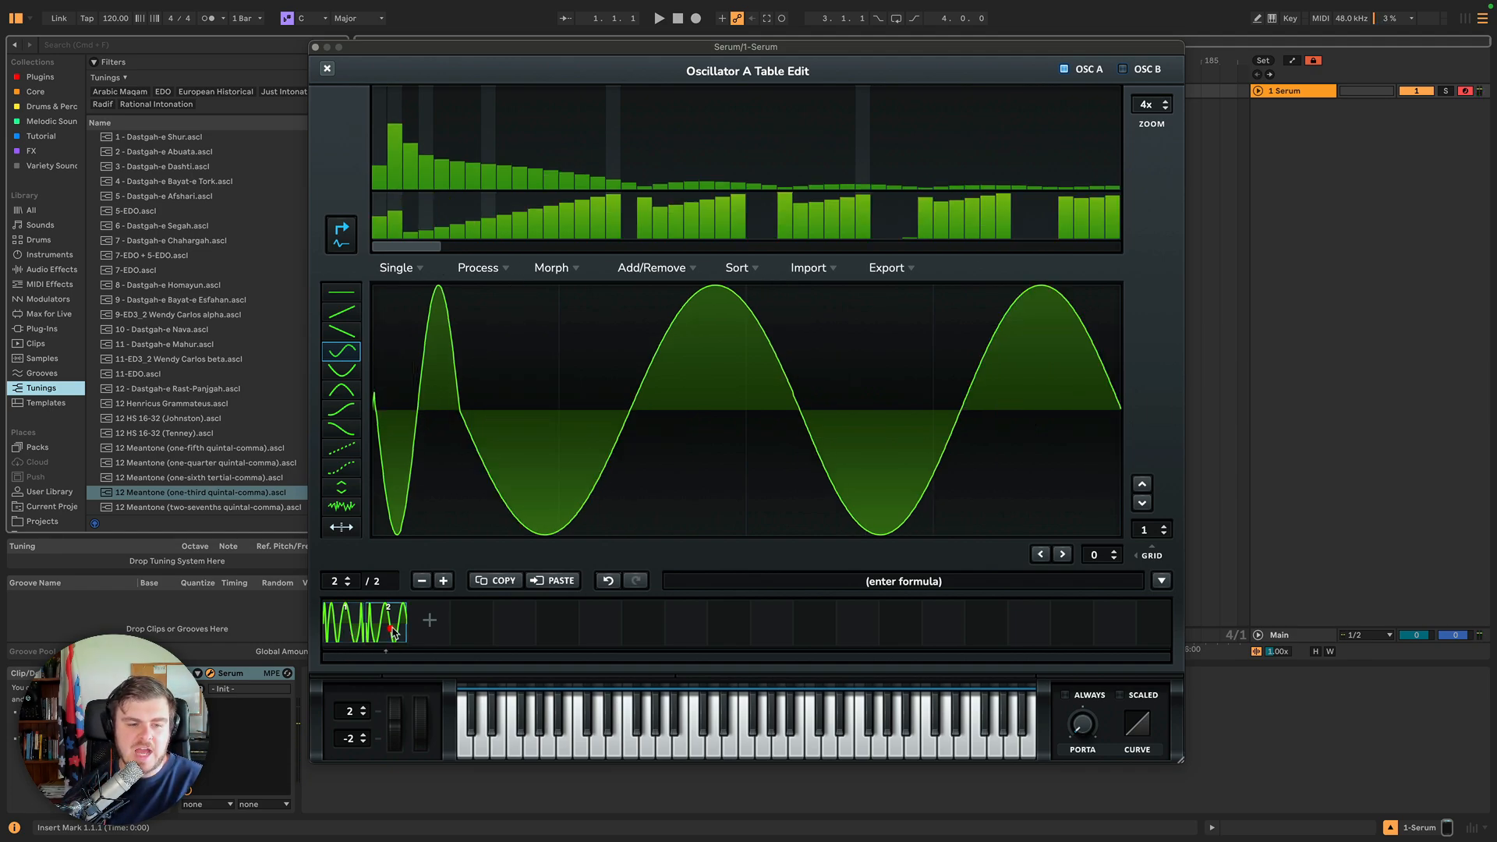
click(423, 581)
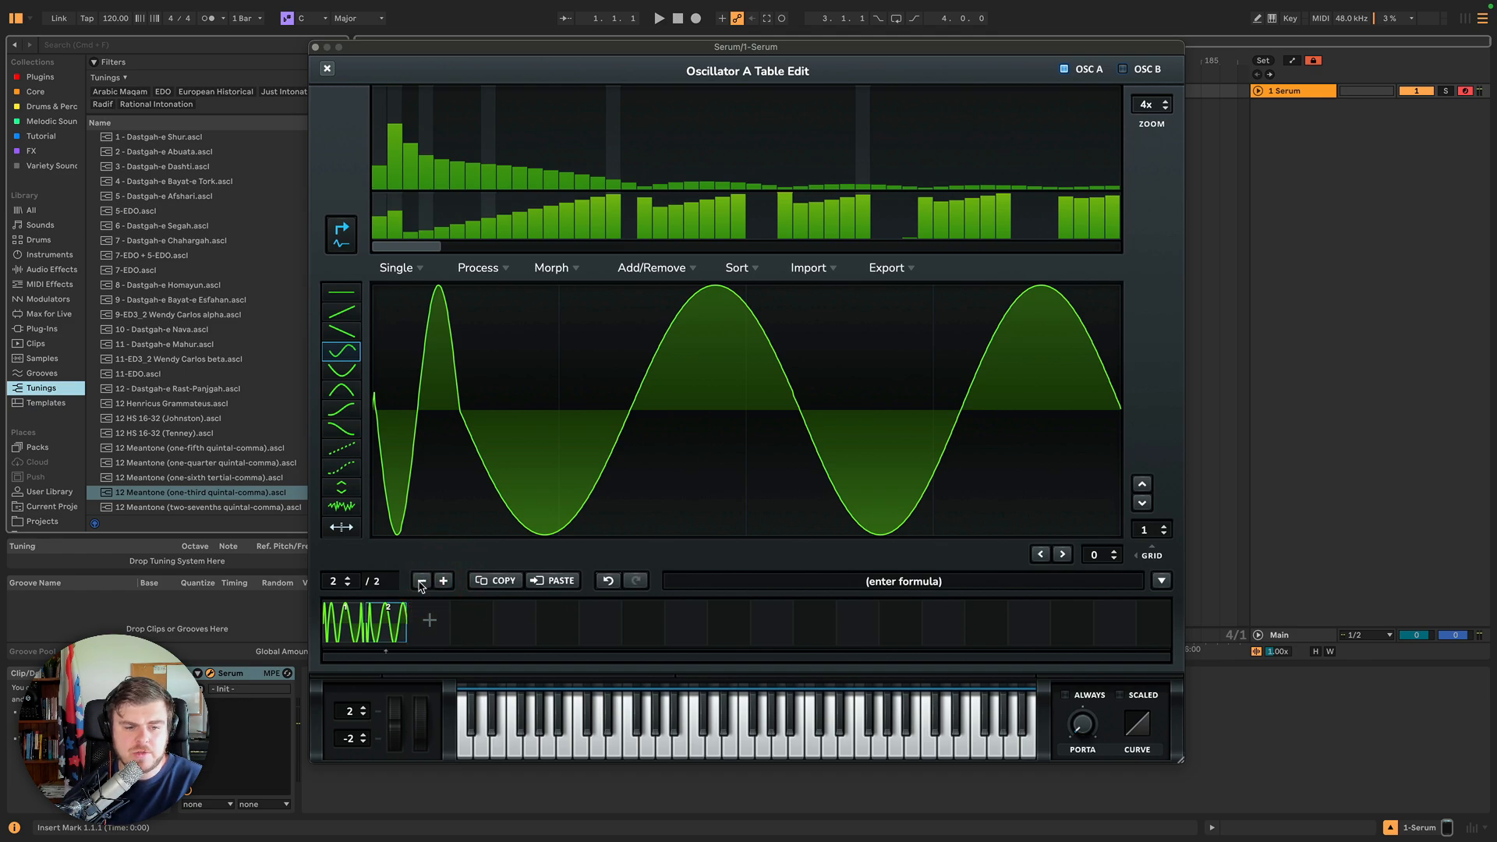
Step the frame selector between frames 1 and 2 to view each waveform.
click(347, 584)
click(347, 578)
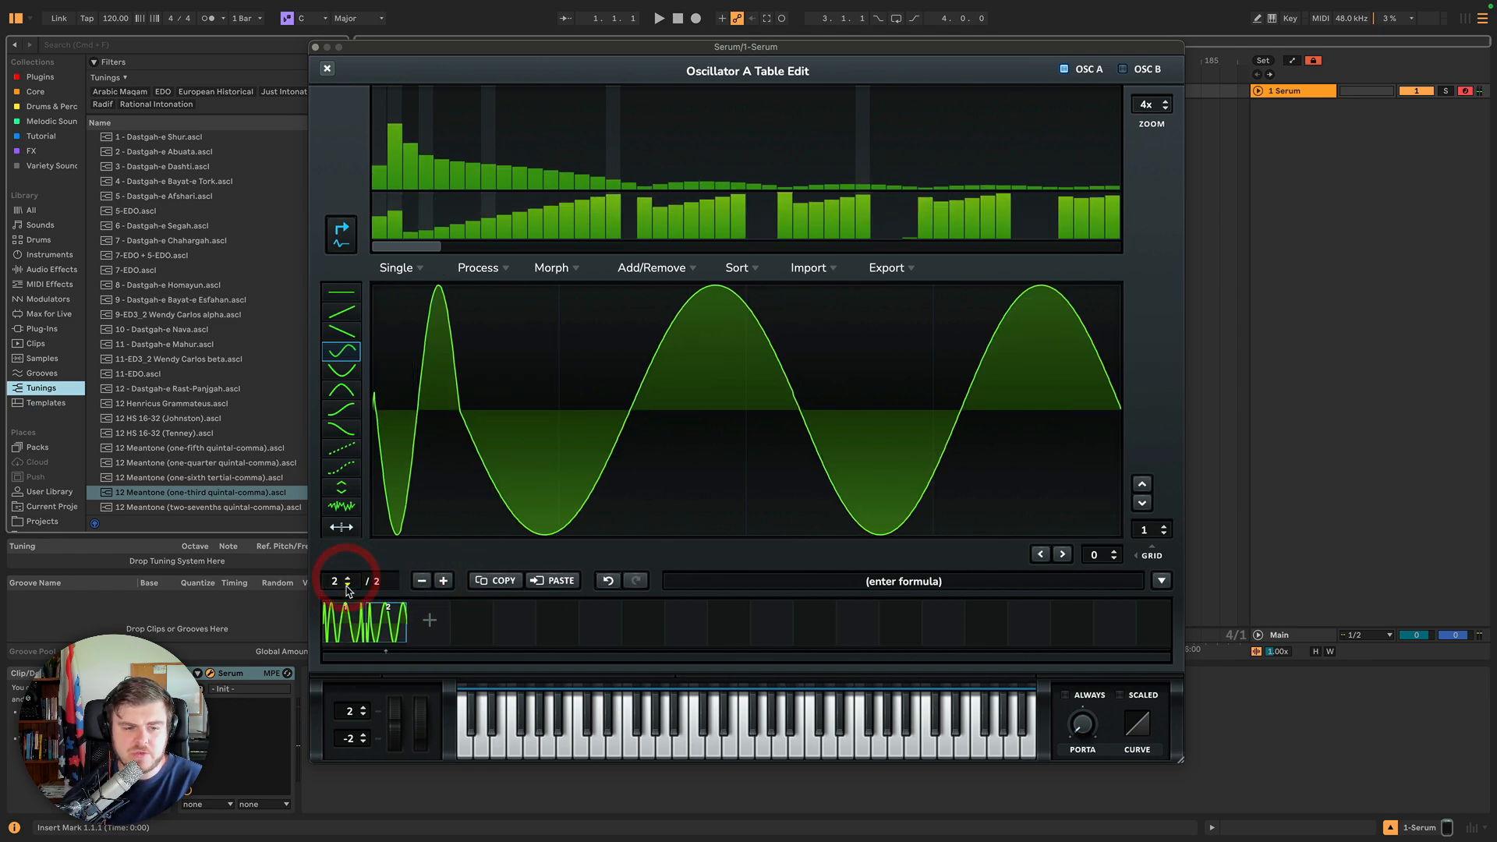
click(347, 583)
click(347, 577)
click(347, 584)
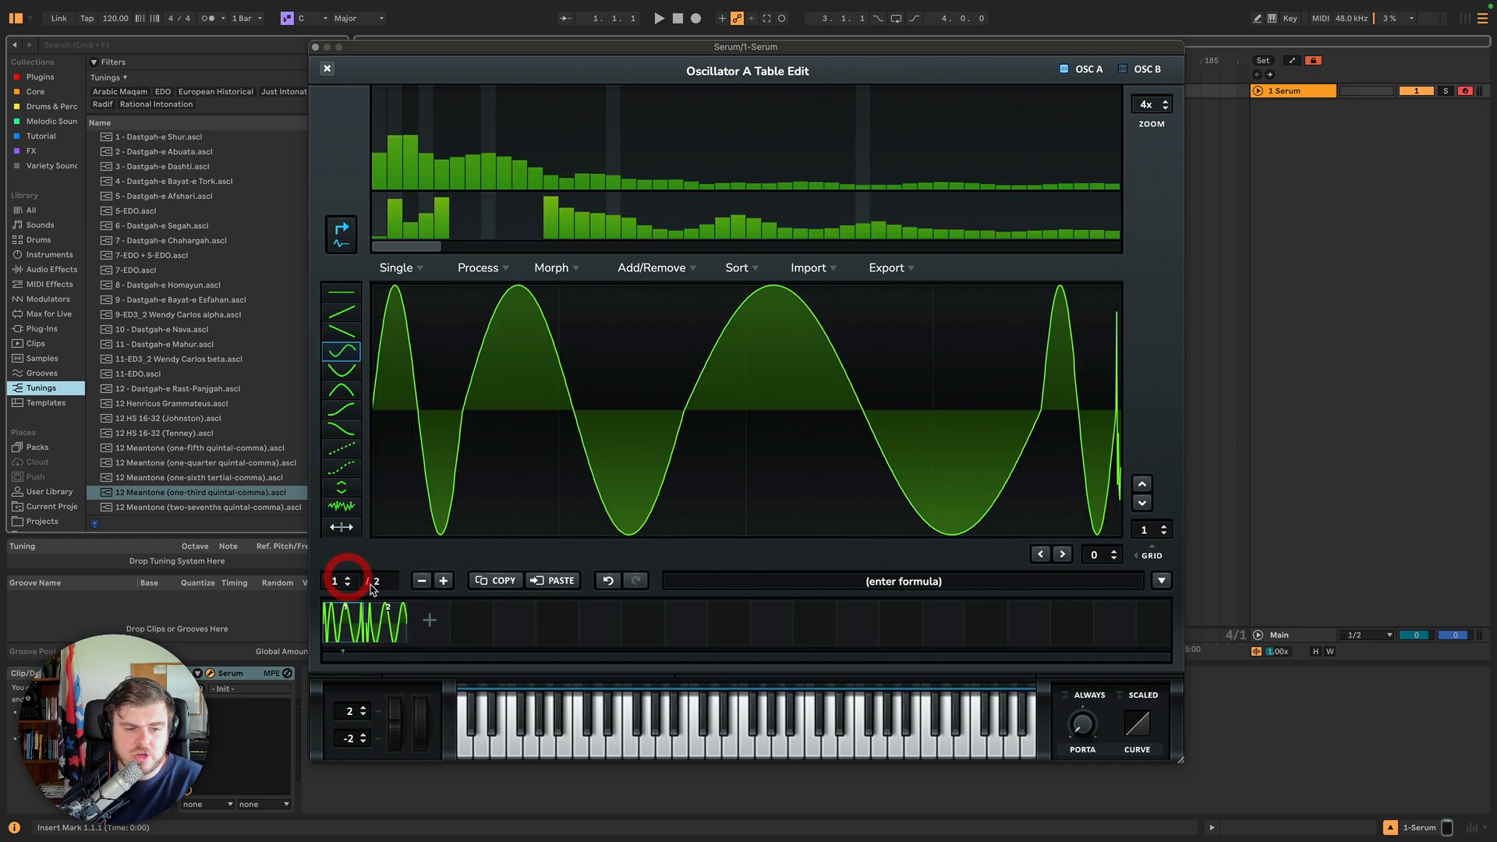
click(349, 579)
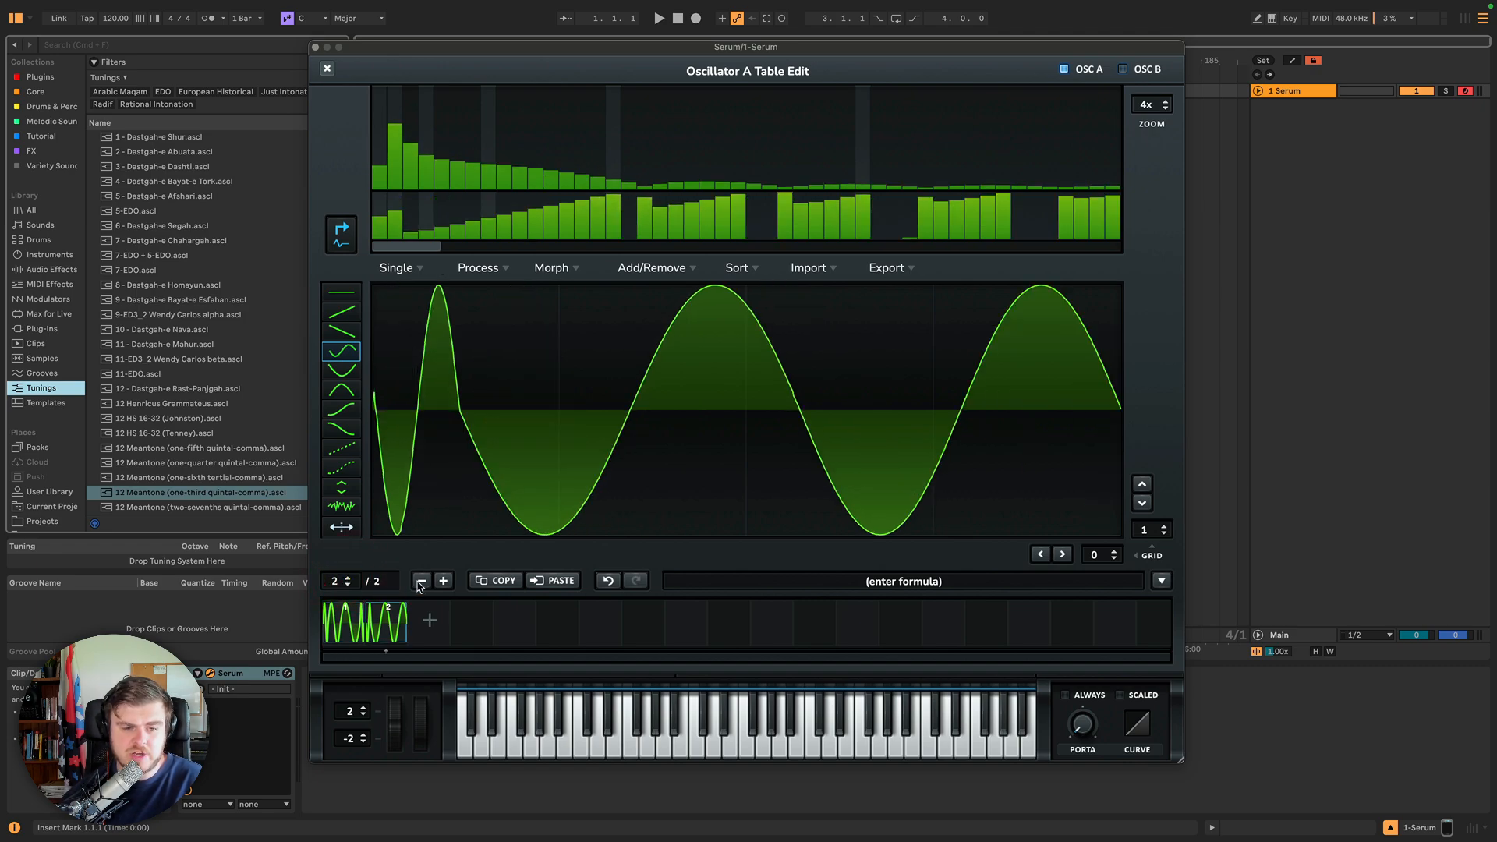
Add a third frame and paste frame 1's waveform into it, toggling undo and redo of the paste.
click(499, 581)
click(554, 581)
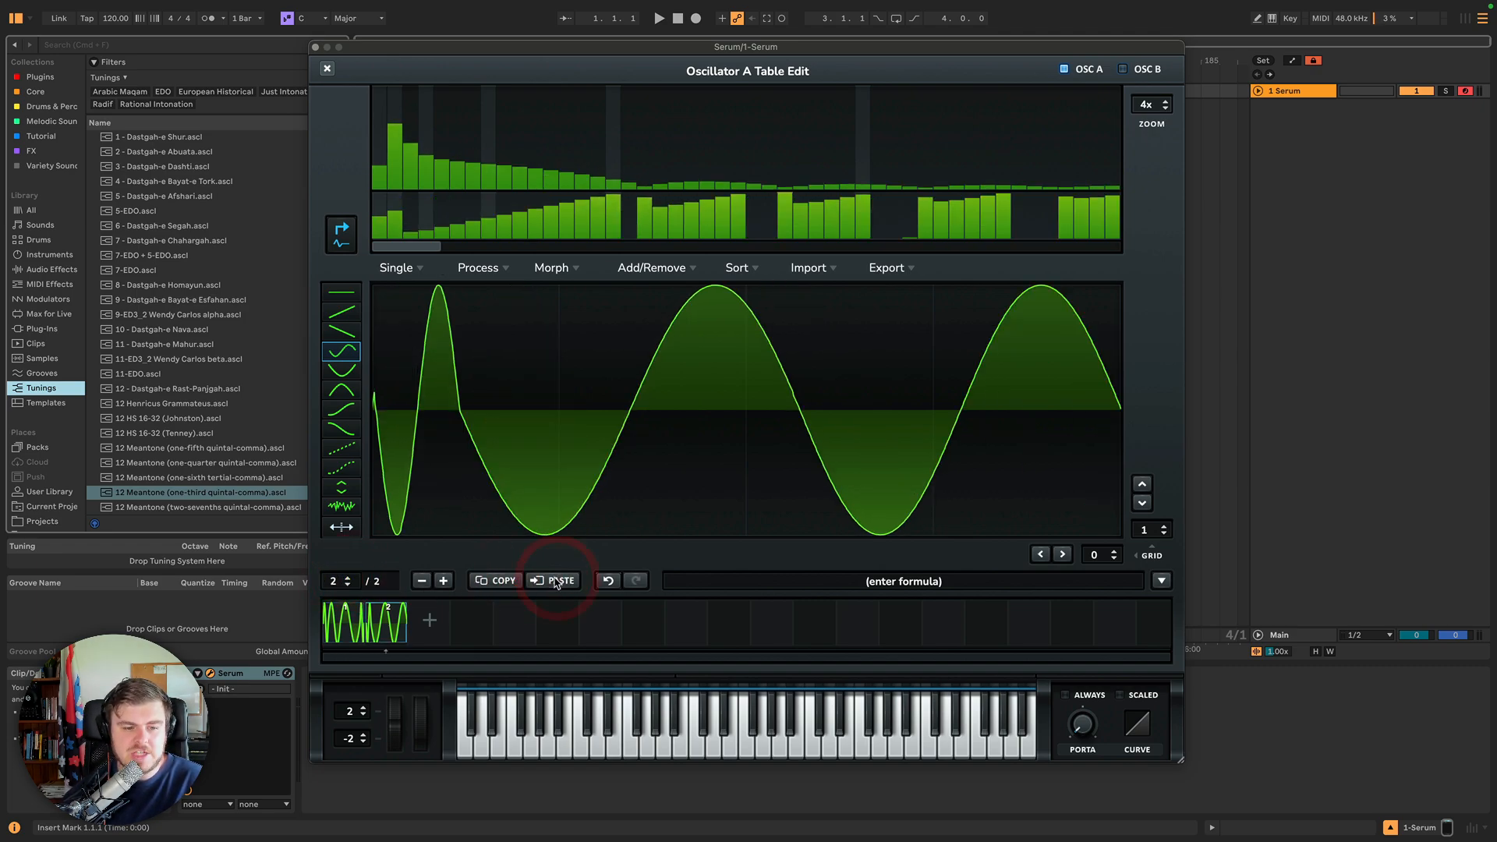
click(425, 617)
click(340, 621)
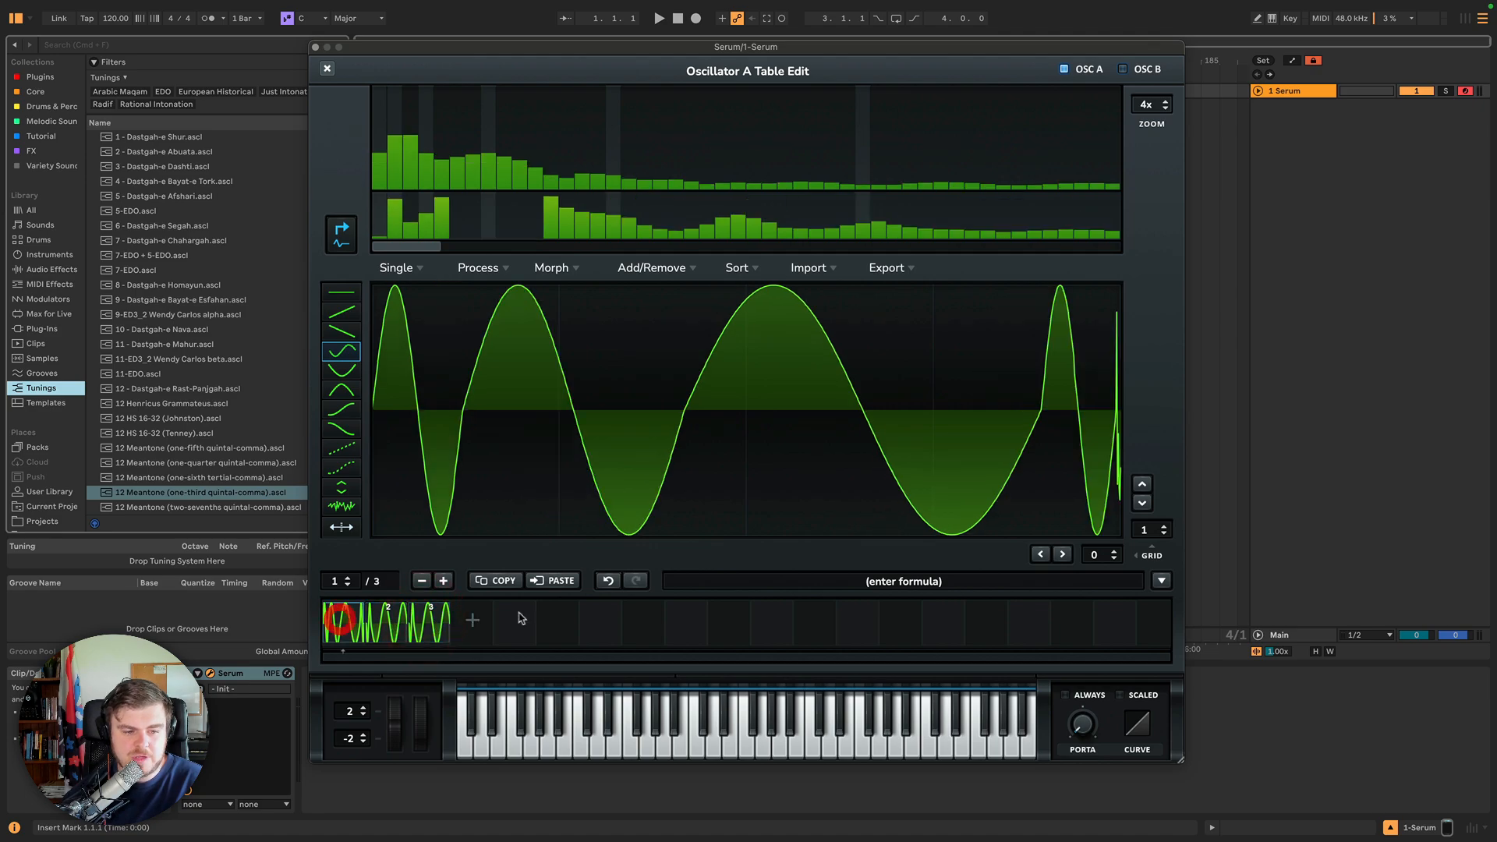
click(494, 580)
click(430, 621)
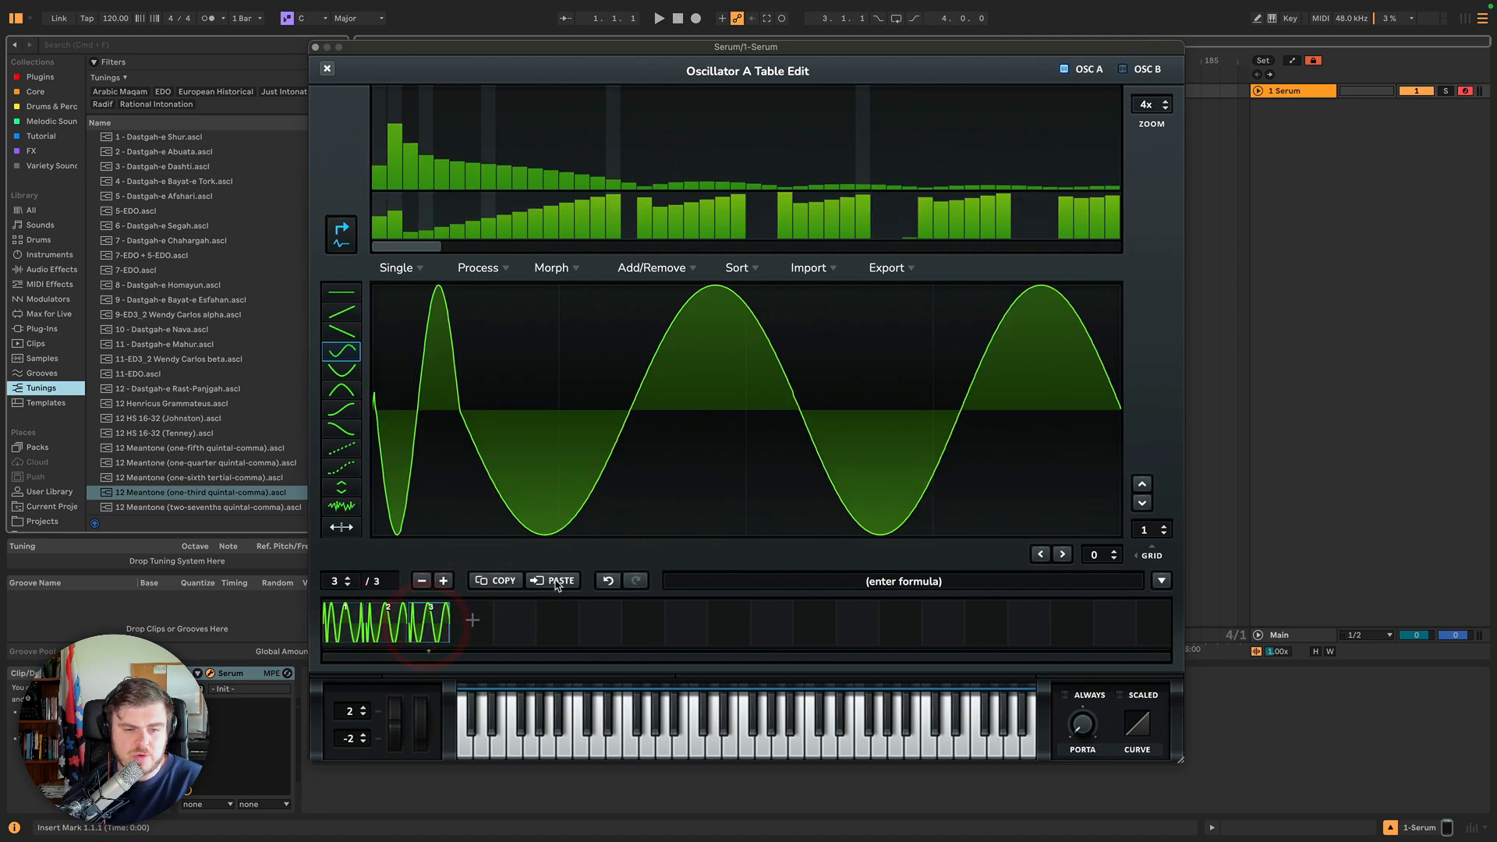
click(556, 581)
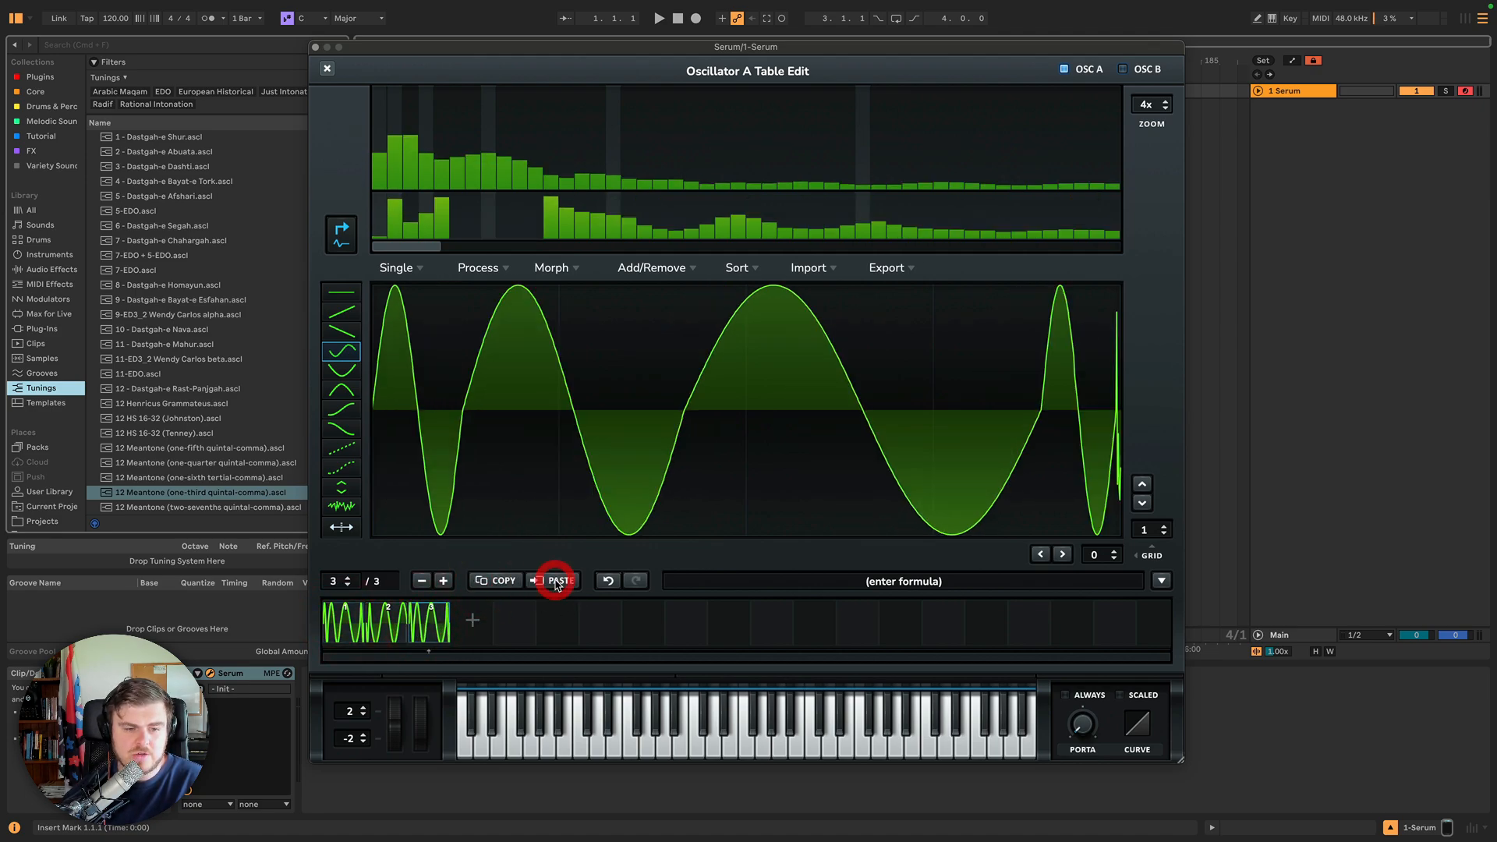
click(609, 581)
click(635, 581)
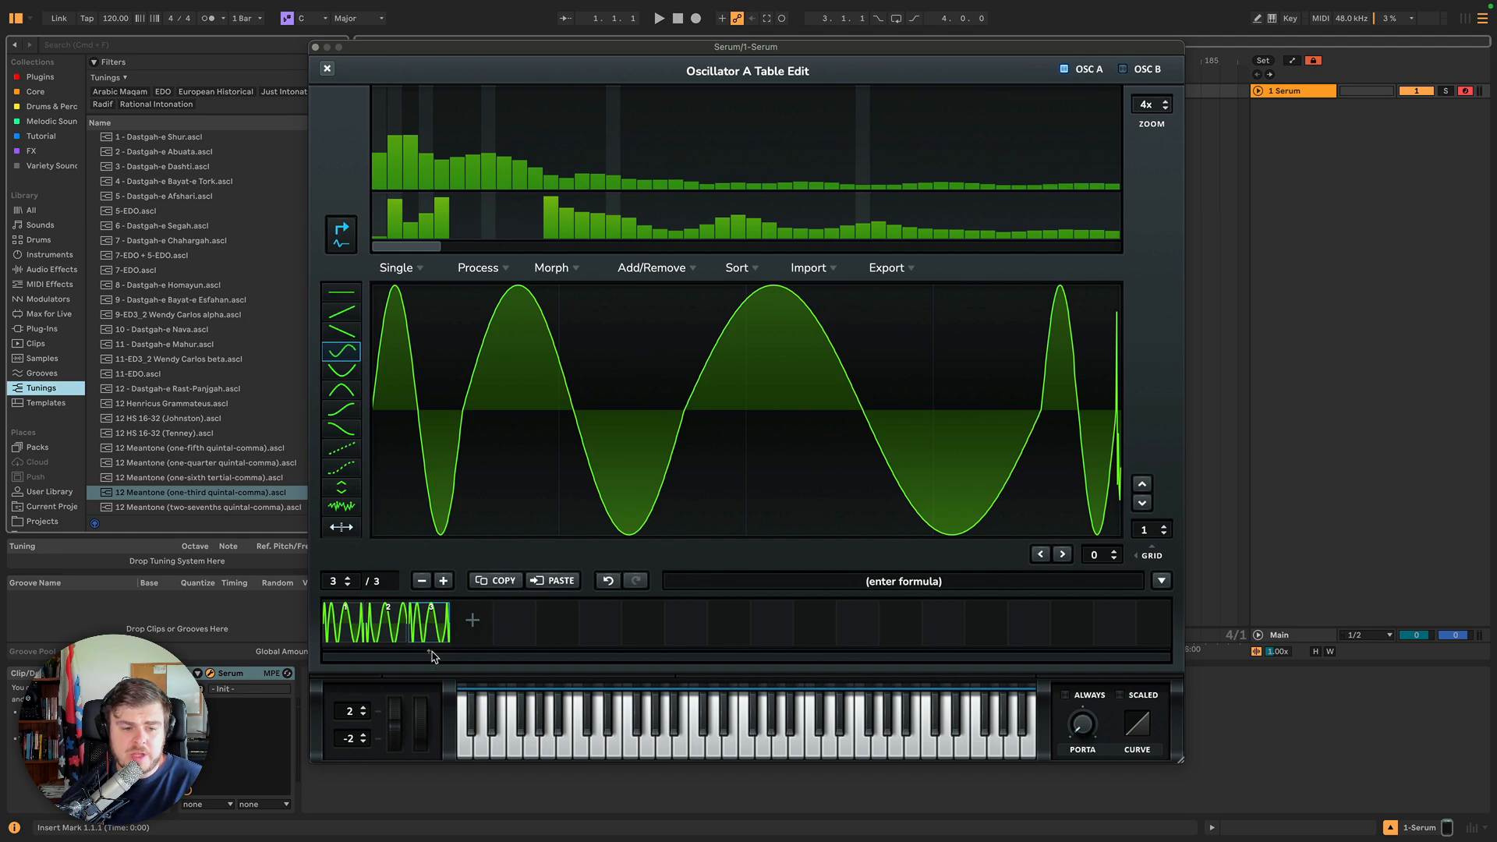
Move through the three wavetable frames one by one to compare their waveforms.
click(399, 628)
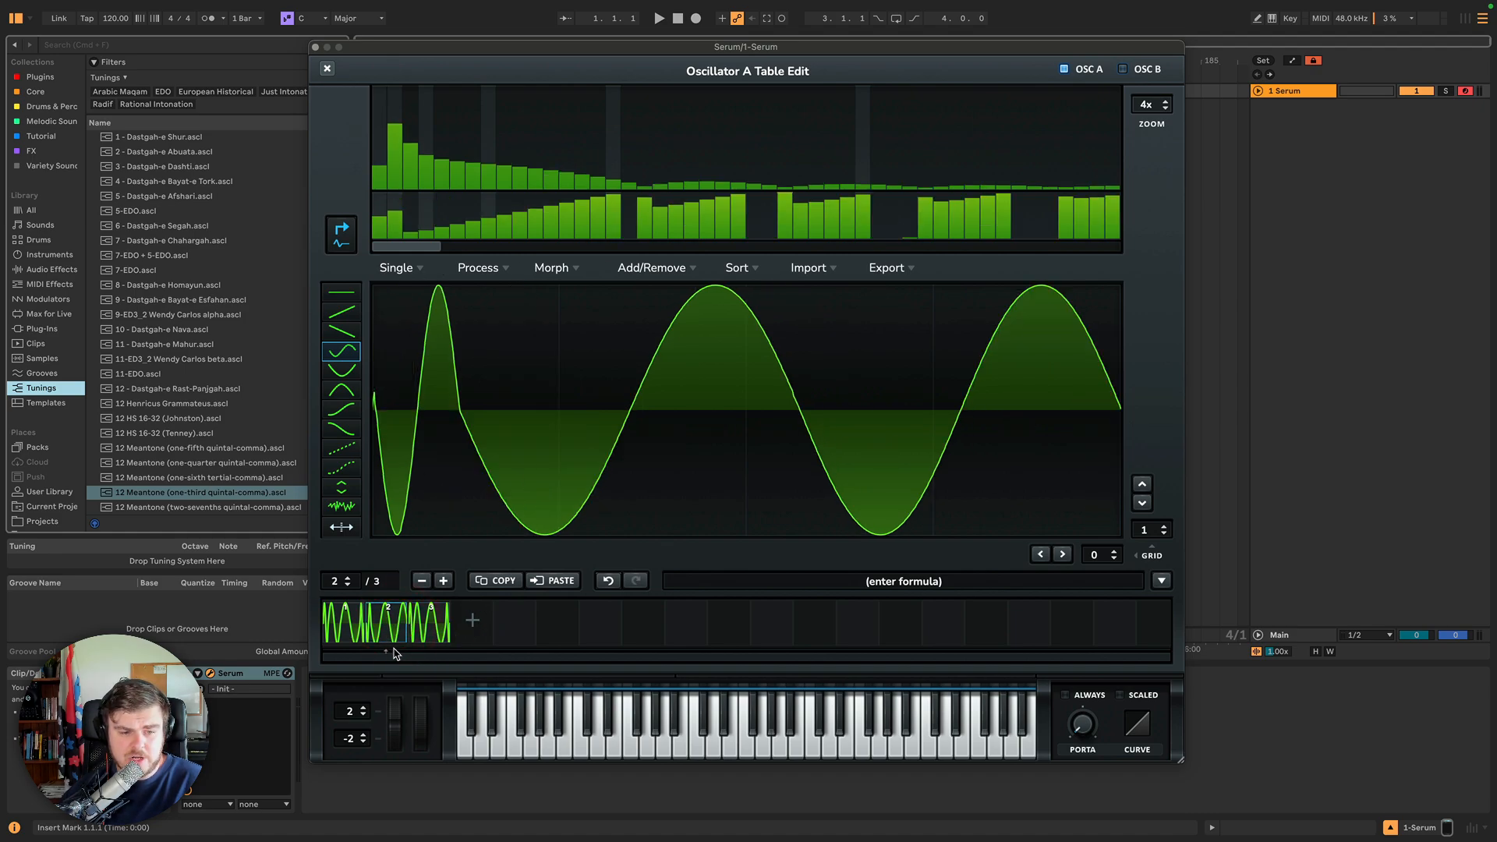
click(422, 633)
click(342, 627)
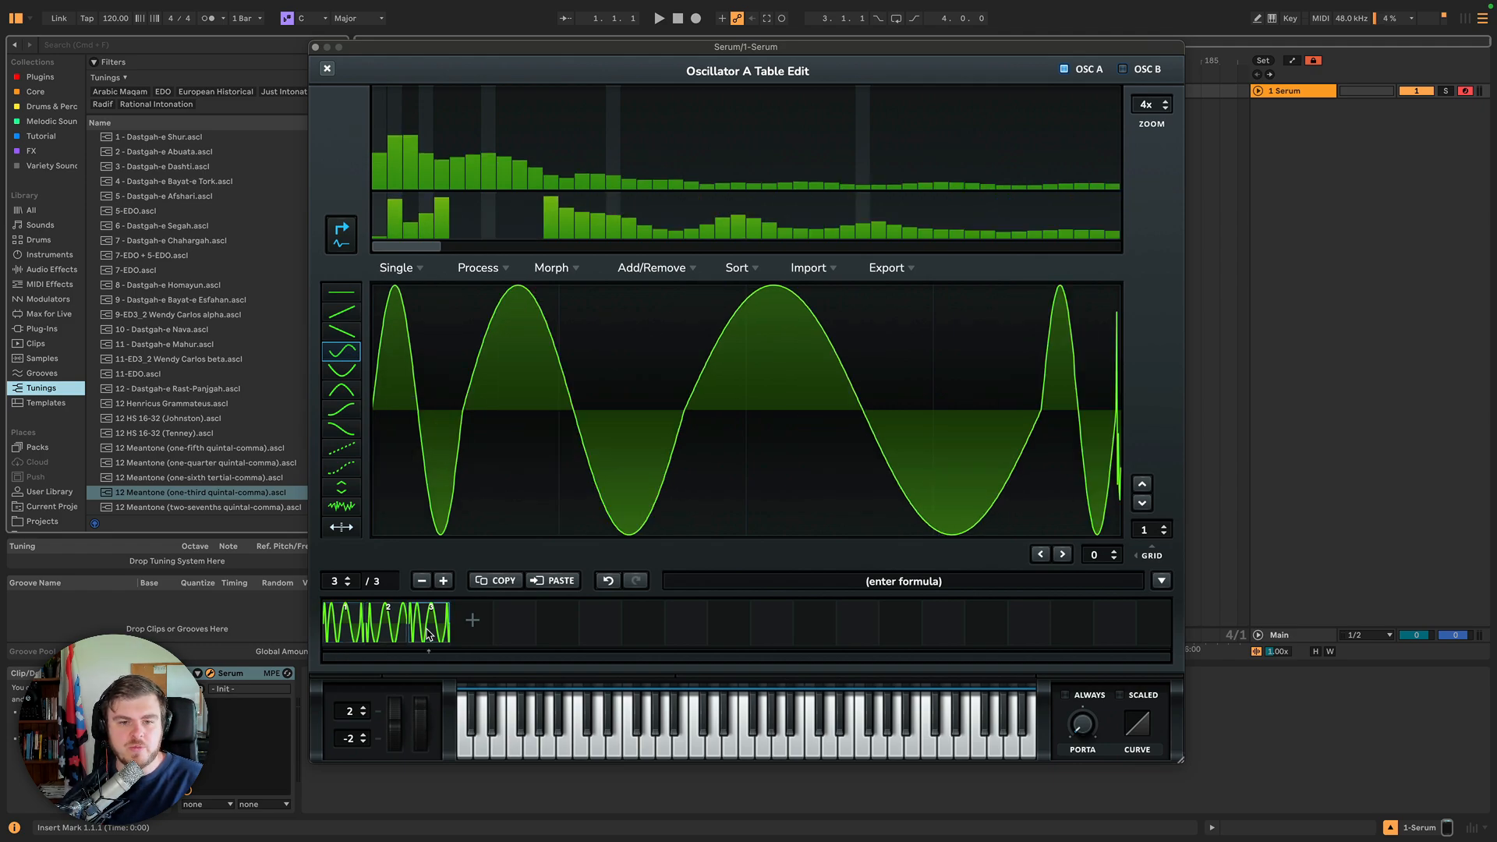
click(428, 633)
key(Left)
key(Left)
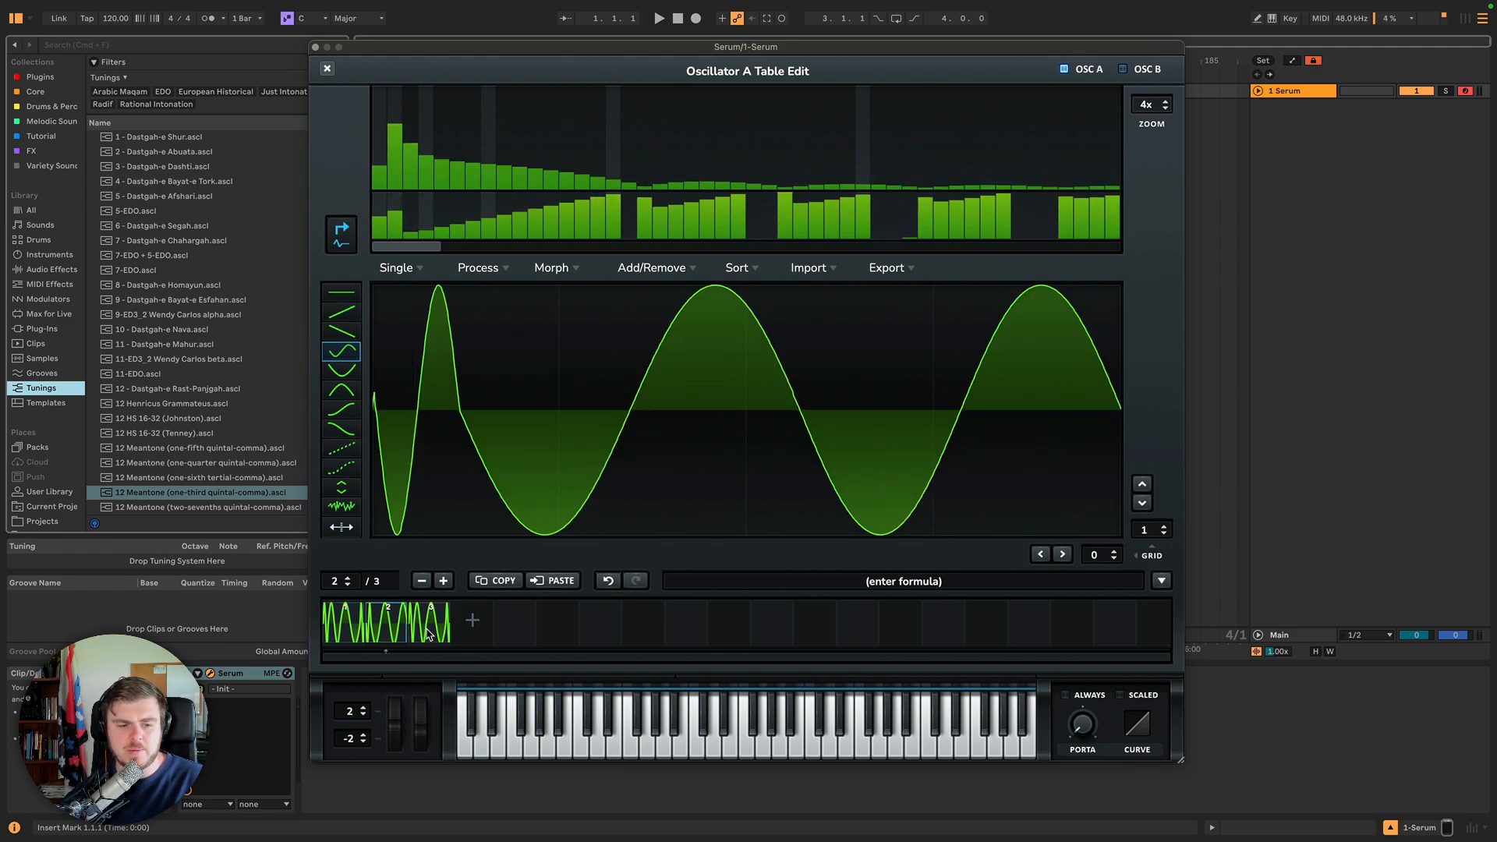
key(Right)
key(Right)
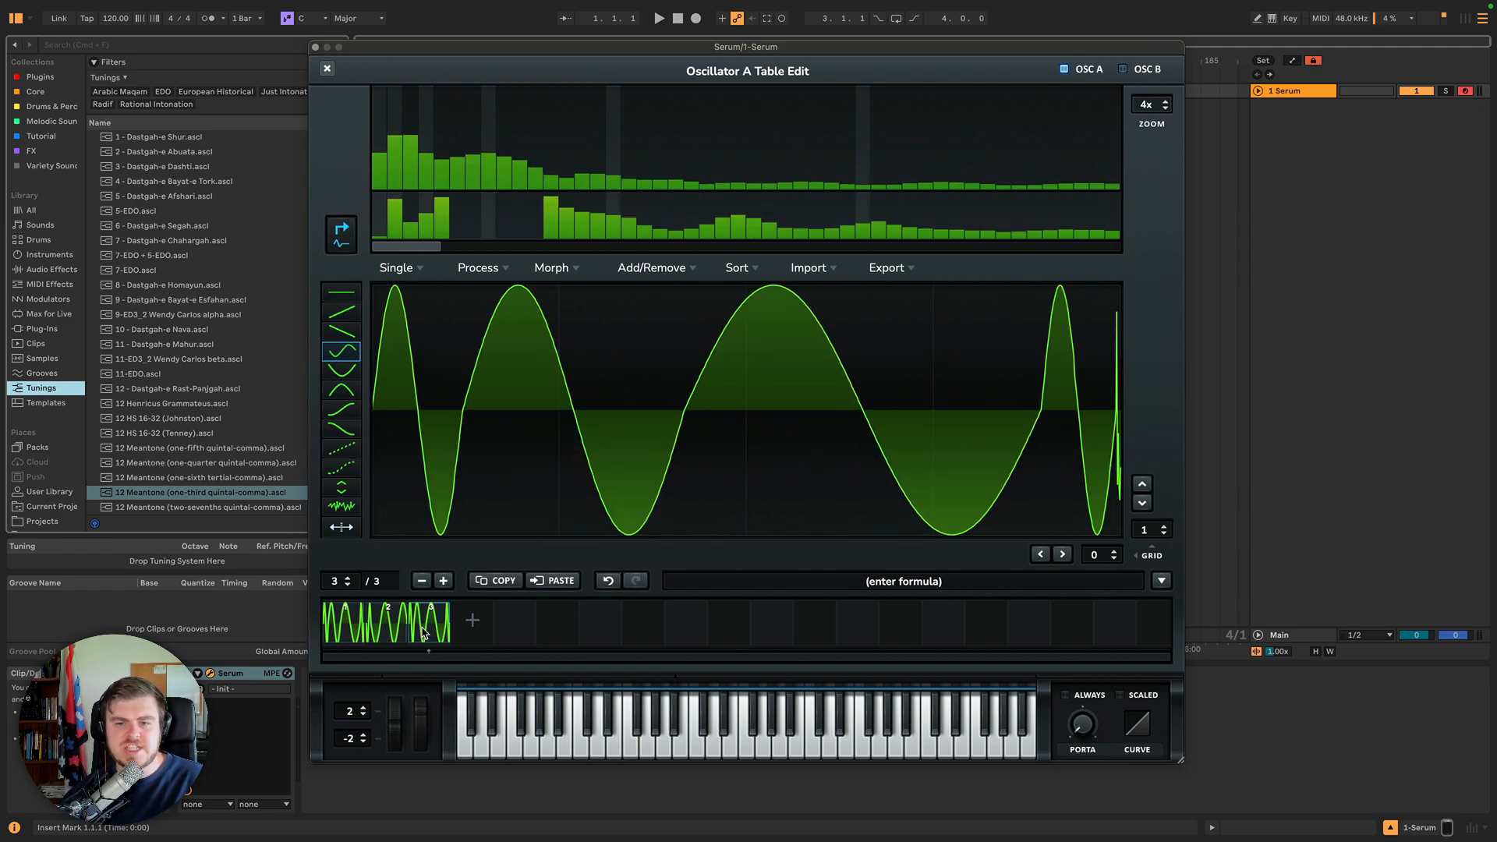
key(Left)
key(Left)
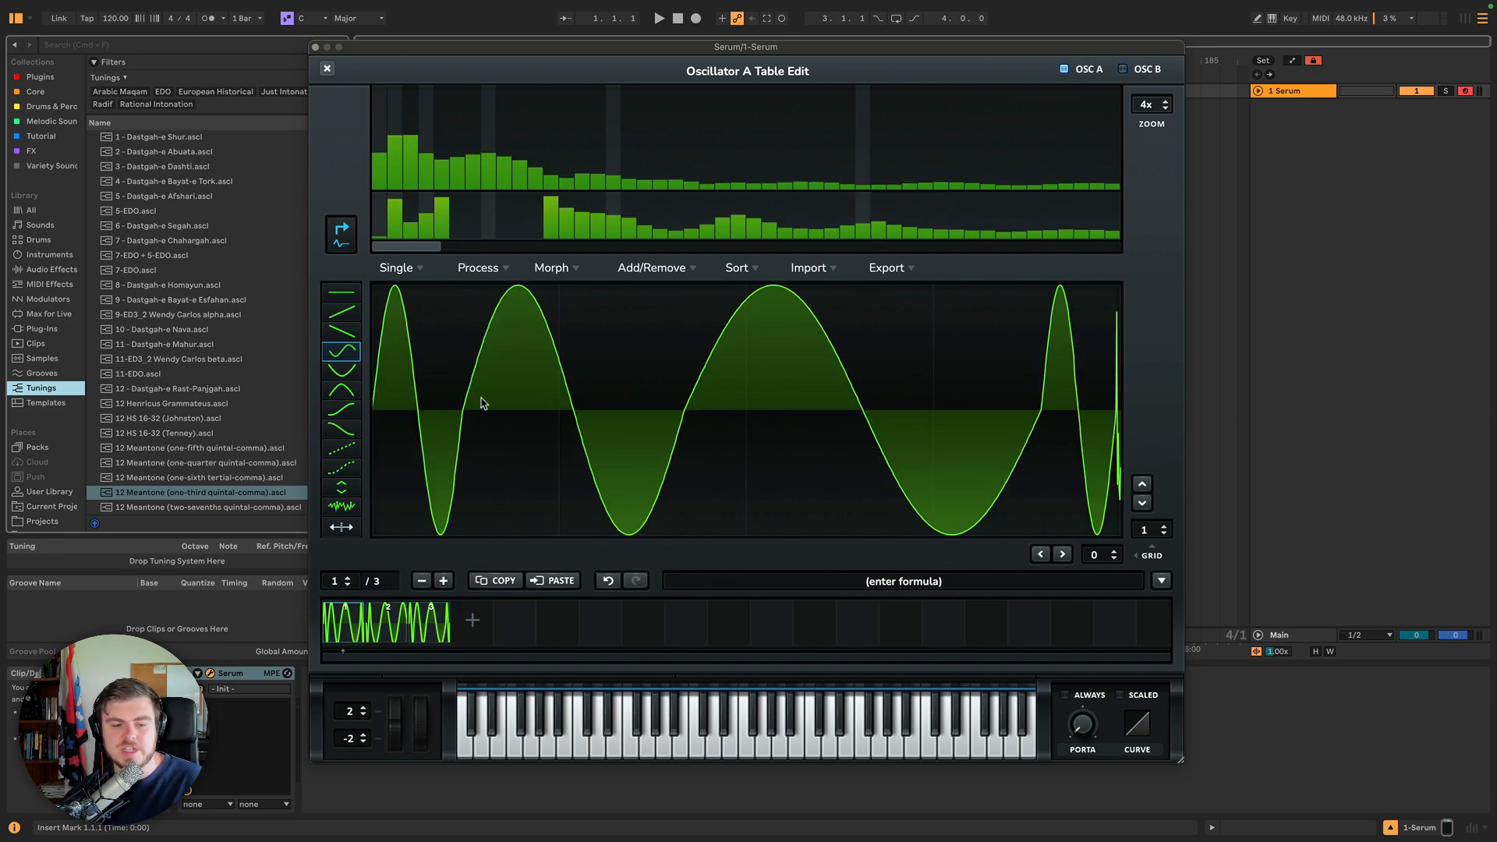
click(398, 633)
click(434, 637)
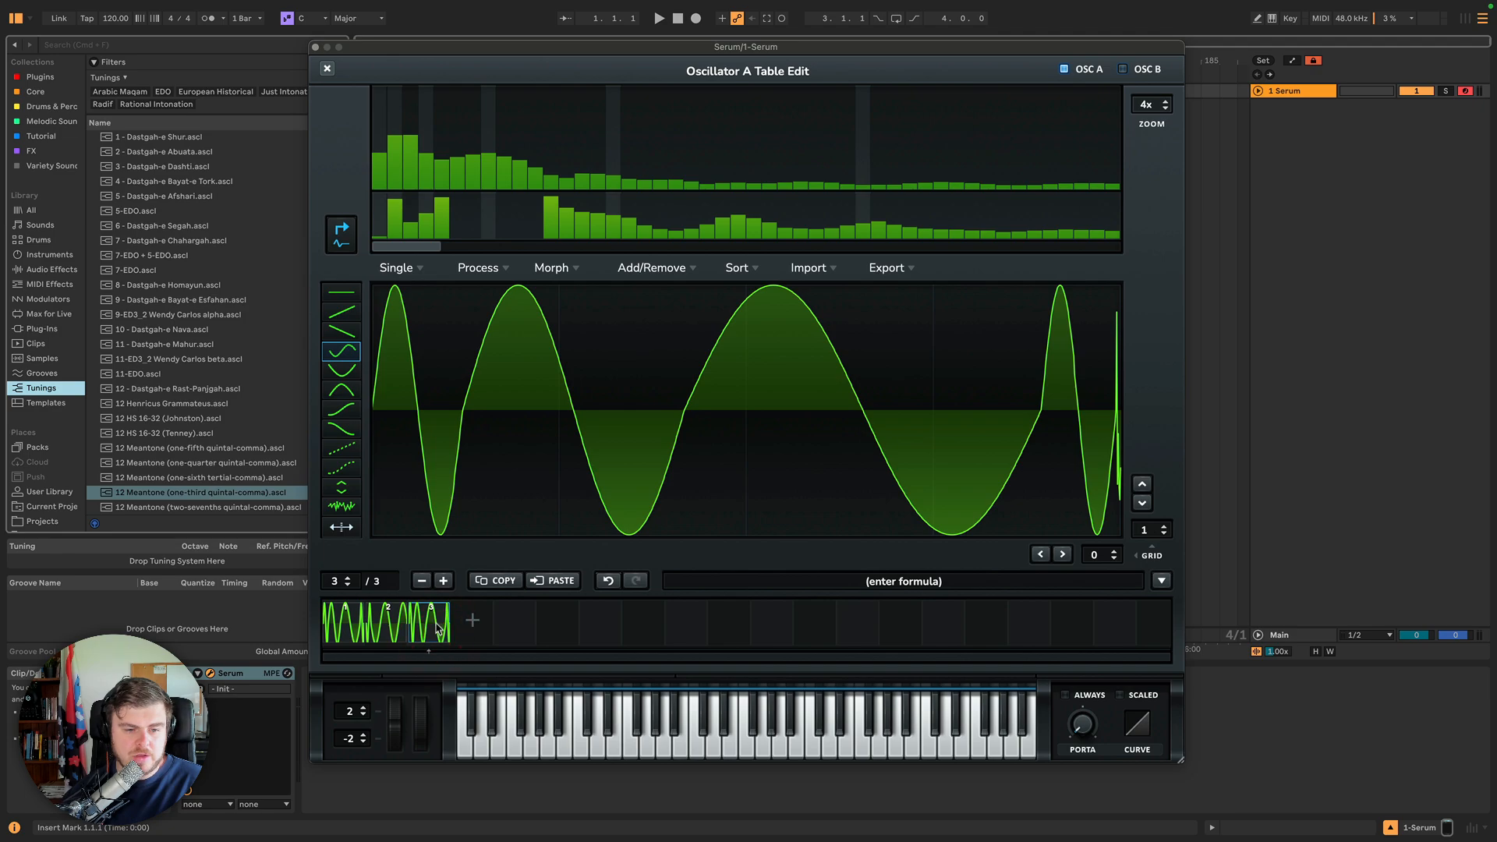
Delete the third frame and return to frame 1.
click(422, 581)
click(344, 637)
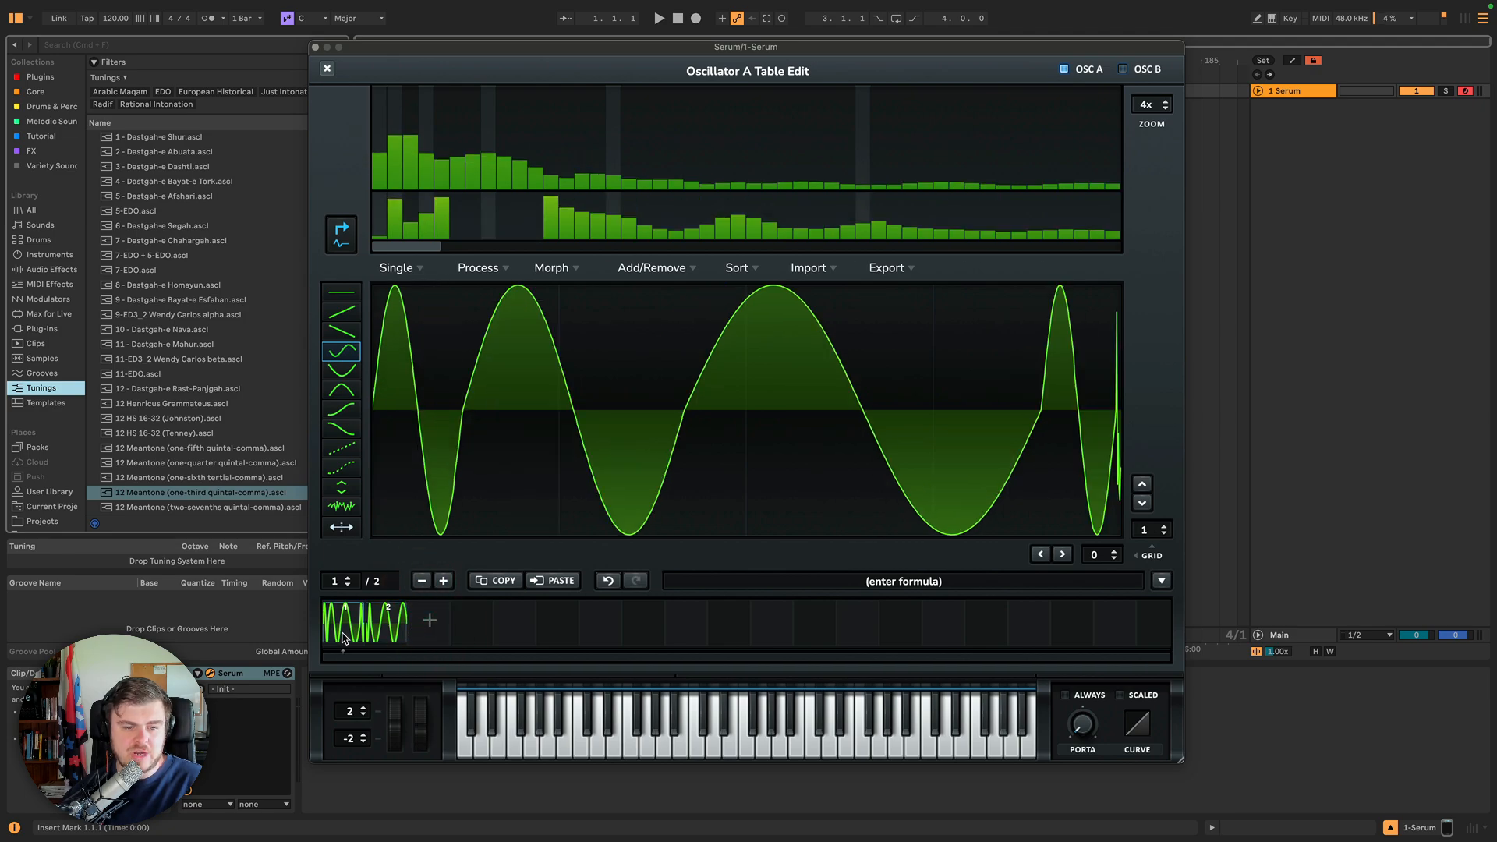
shift+click(382, 632)
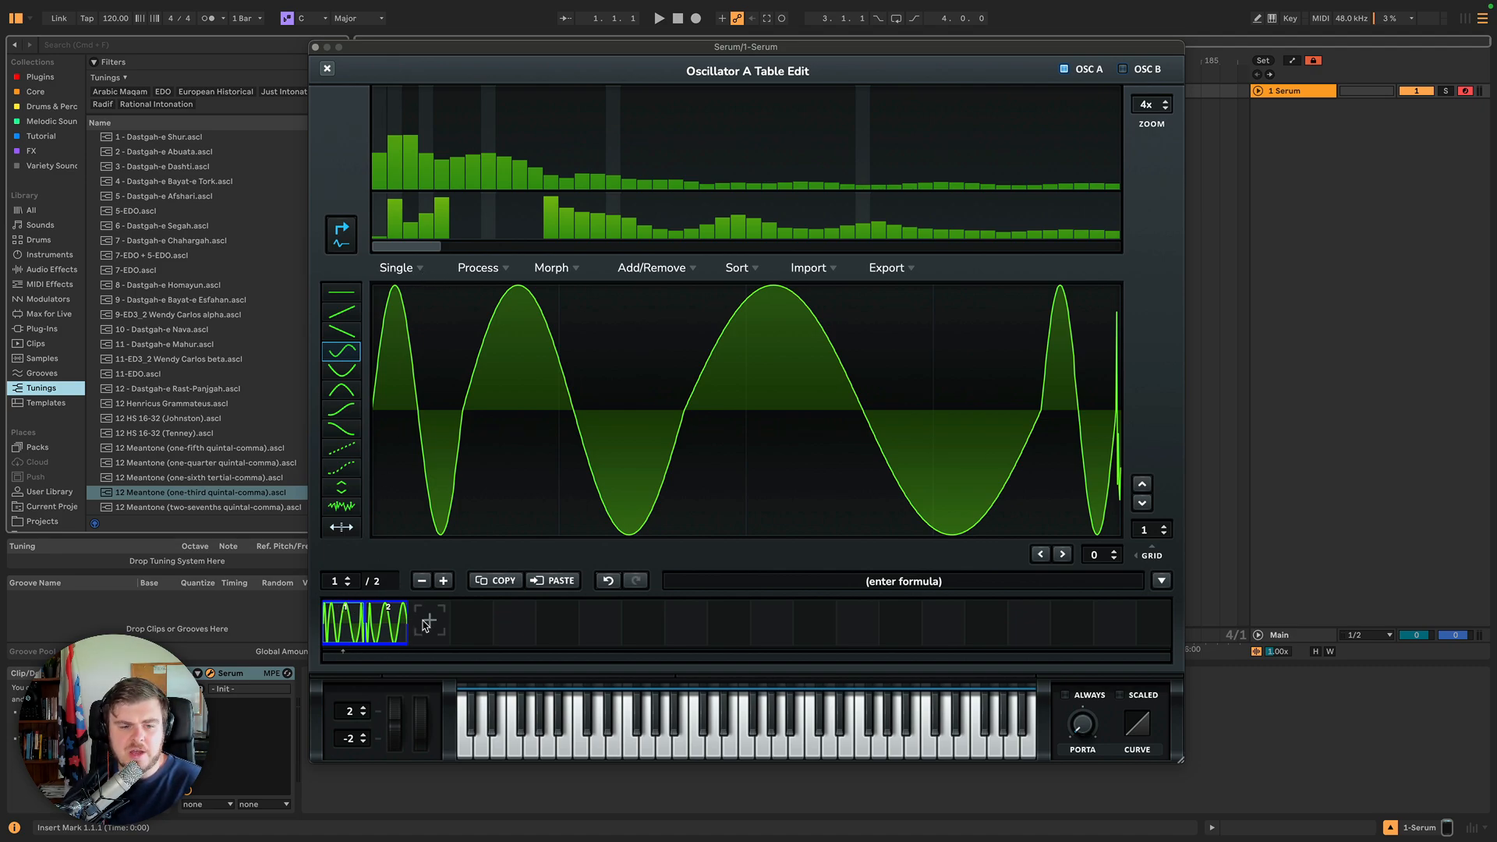
click(348, 630)
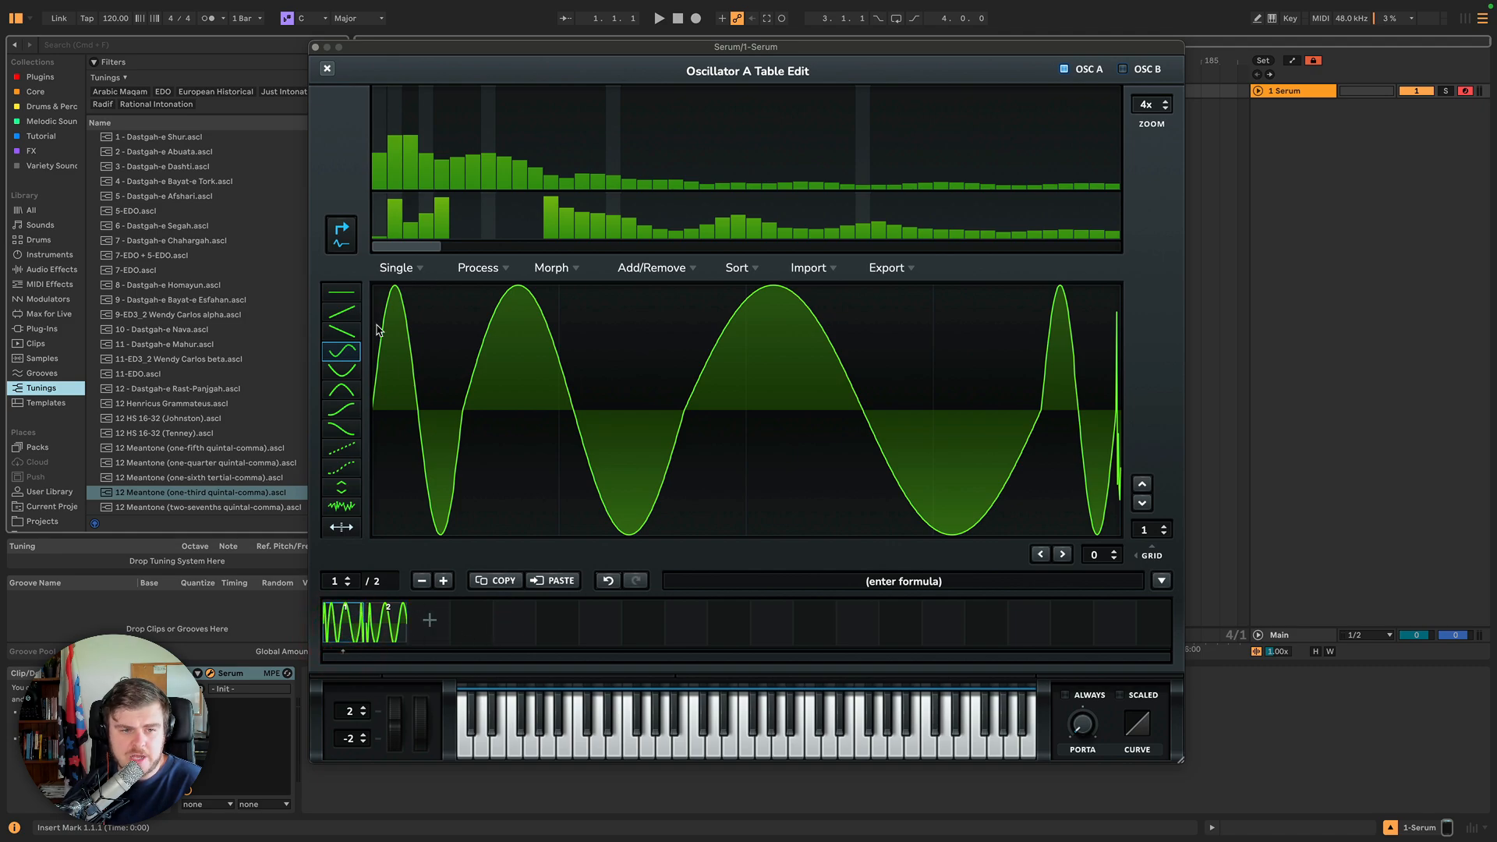
Apply Remove DC Offset to frame 1's waveform.
click(414, 272)
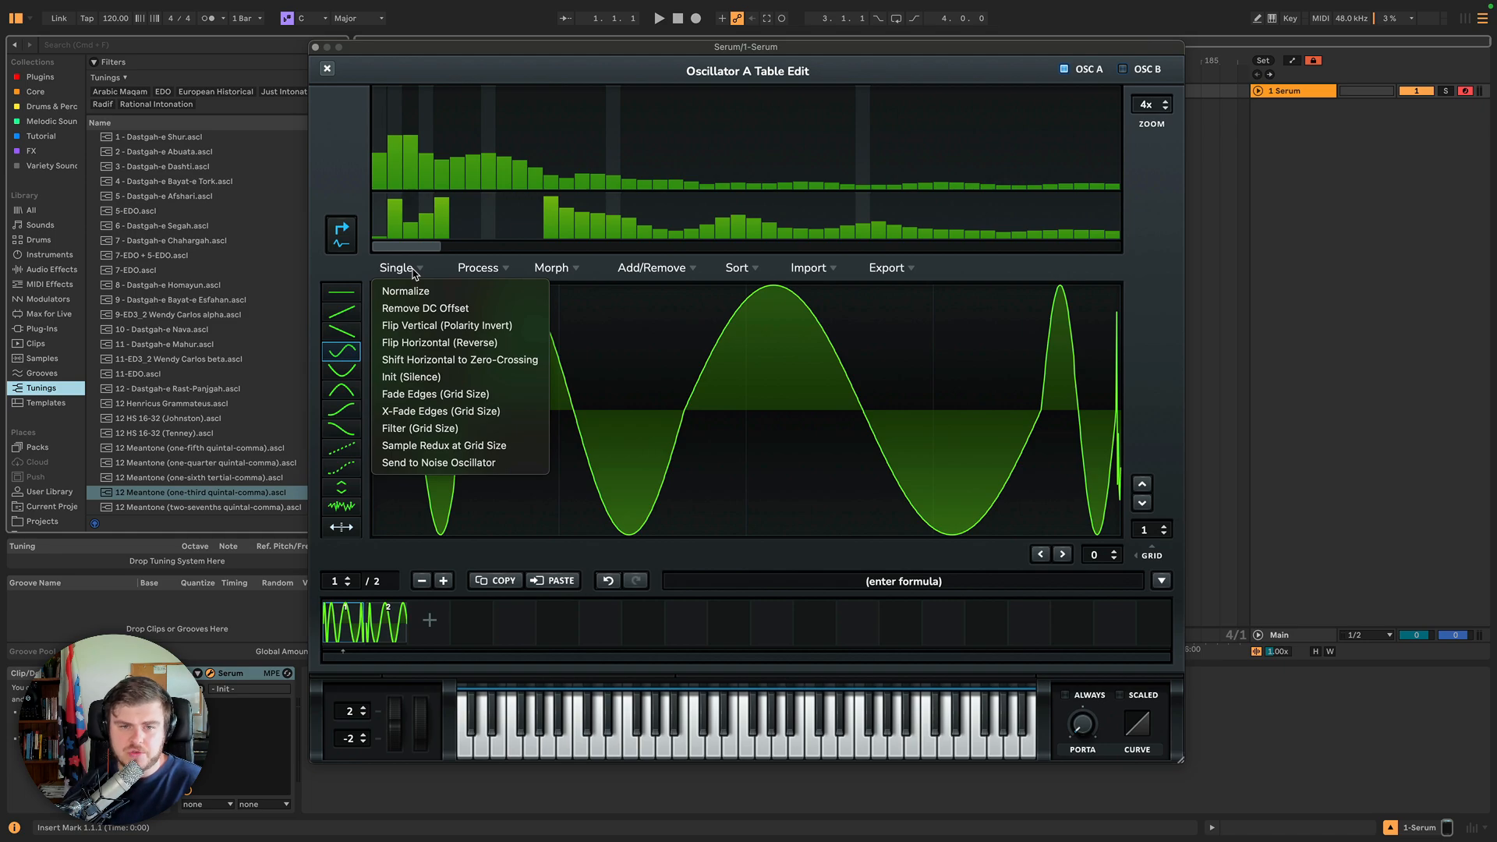
click(413, 271)
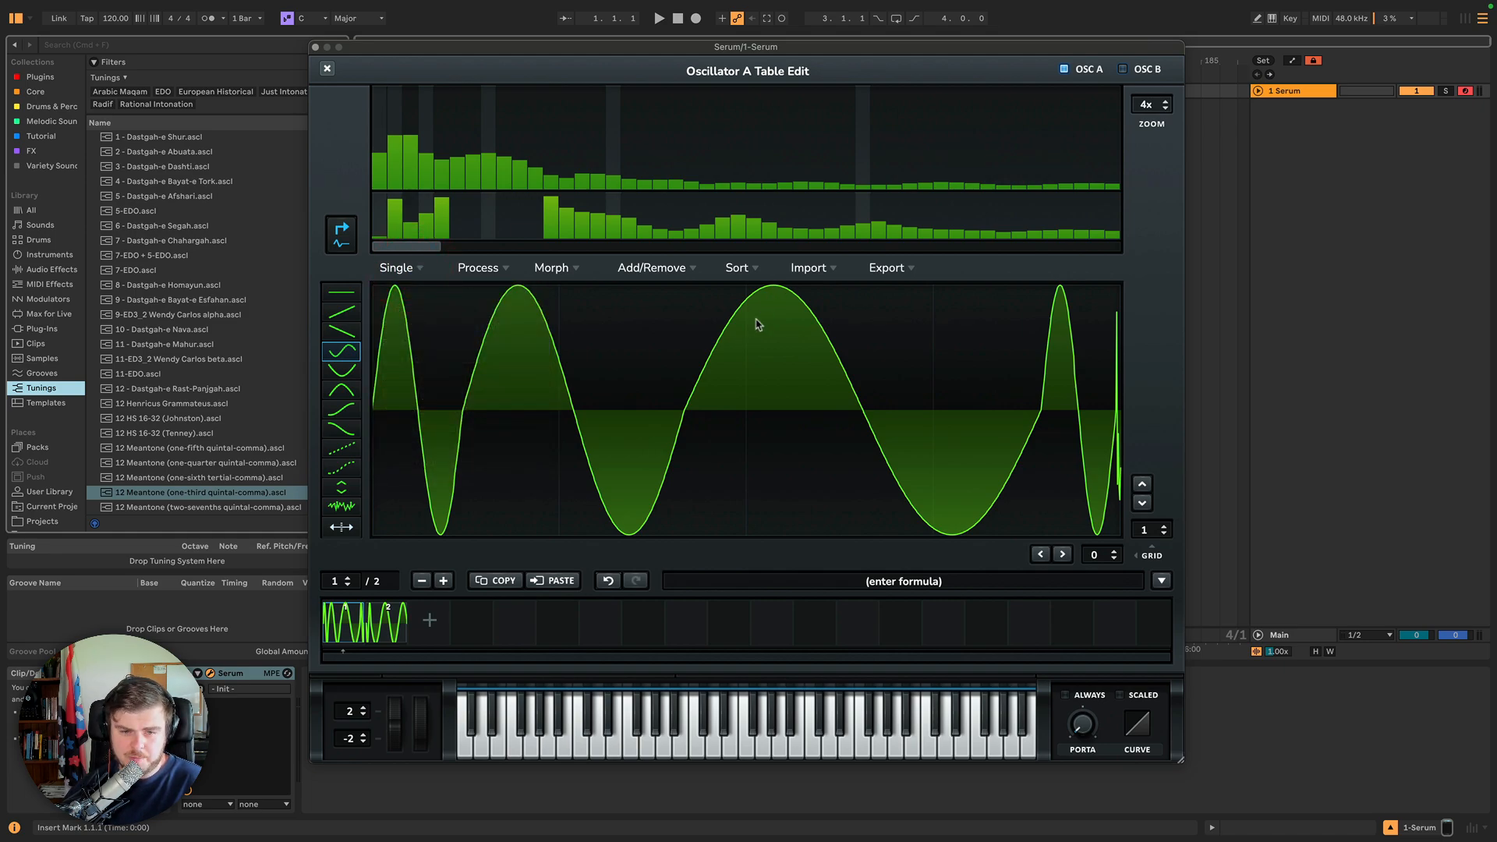
click(416, 271)
click(414, 272)
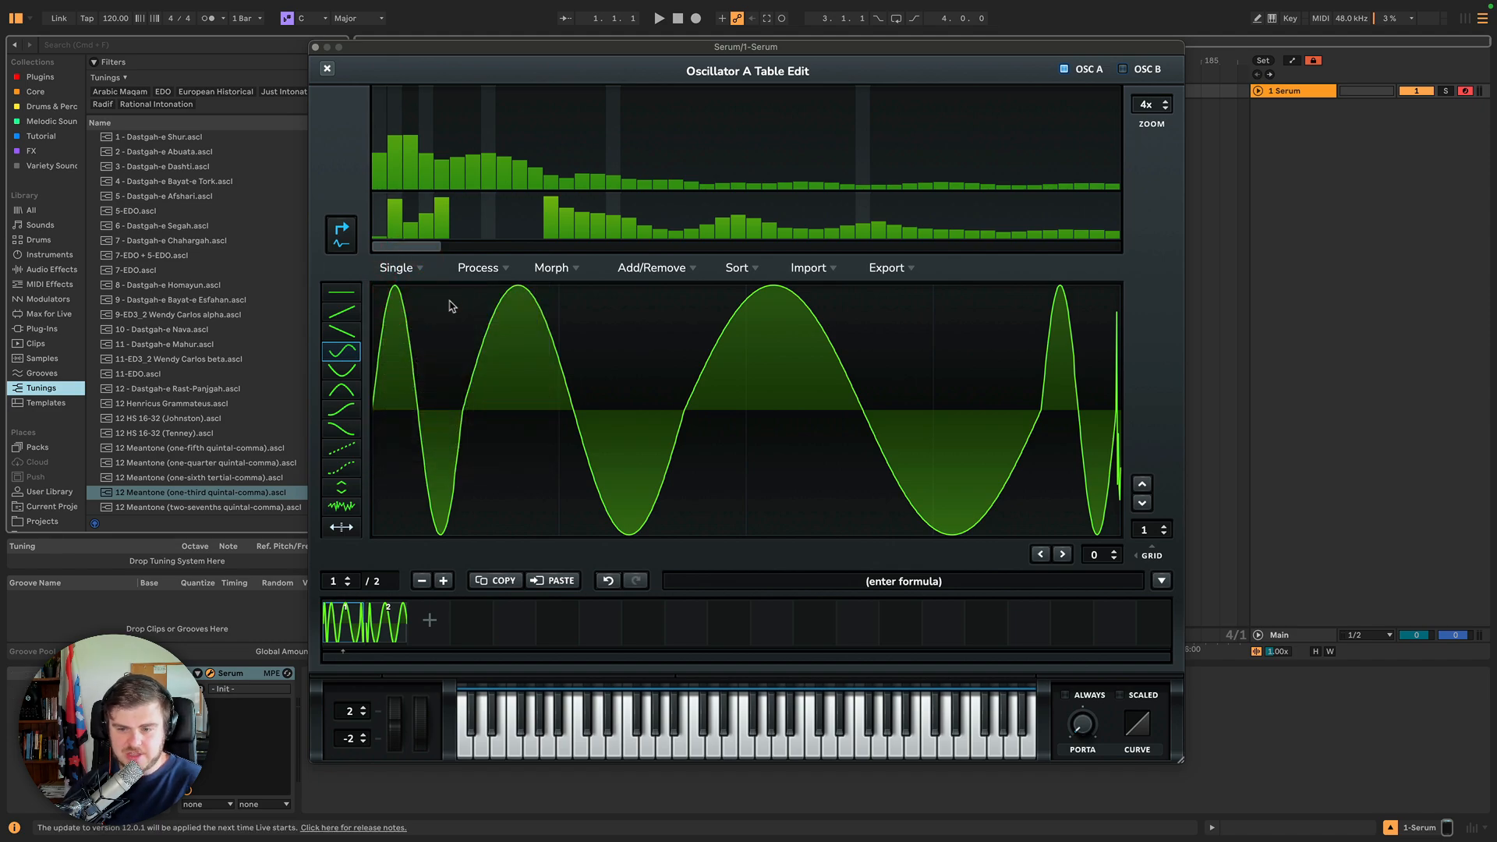
click(403, 272)
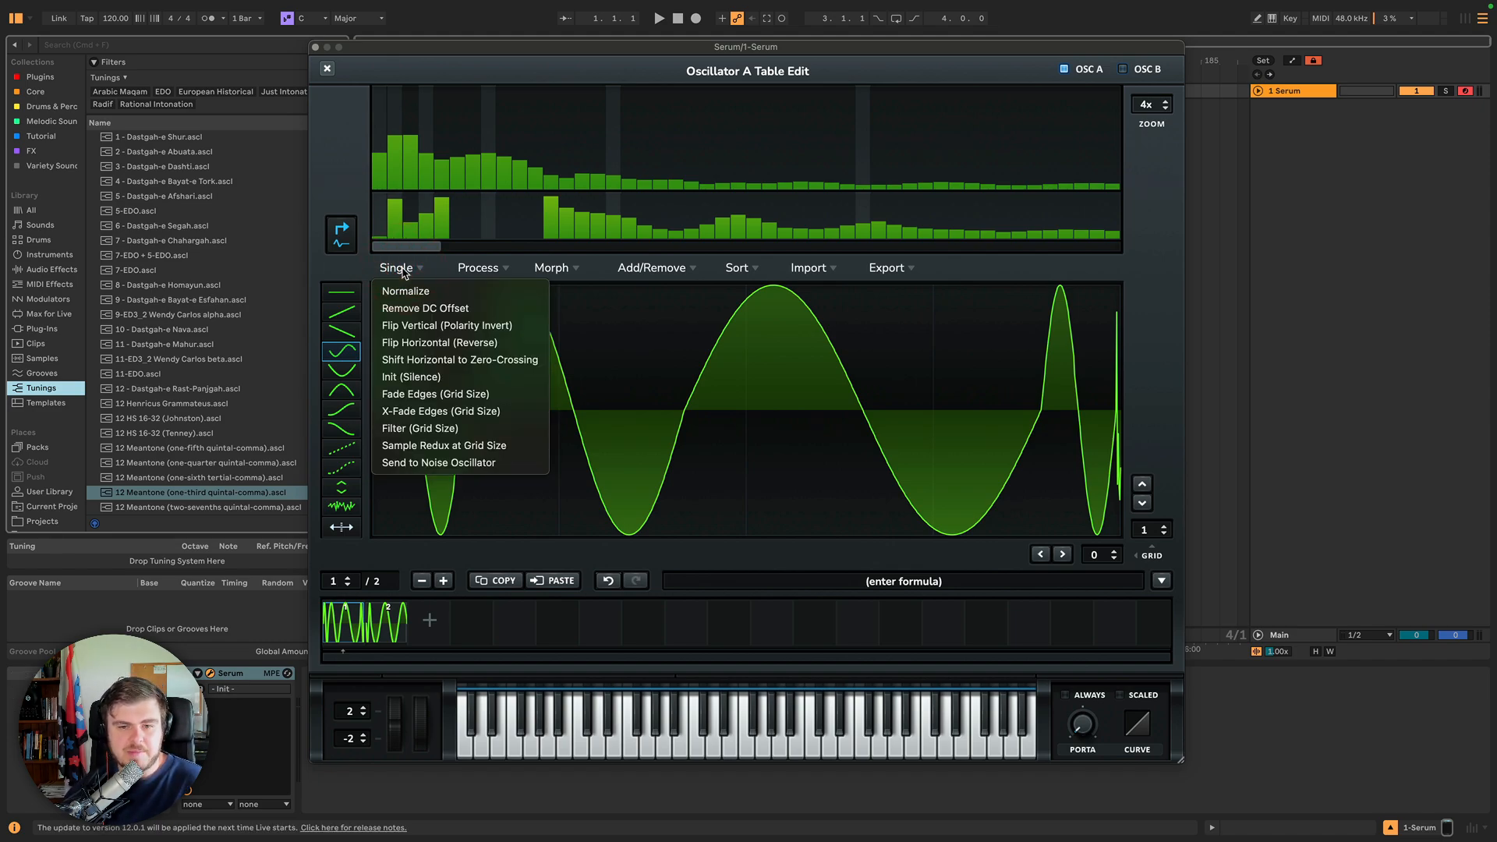
click(408, 309)
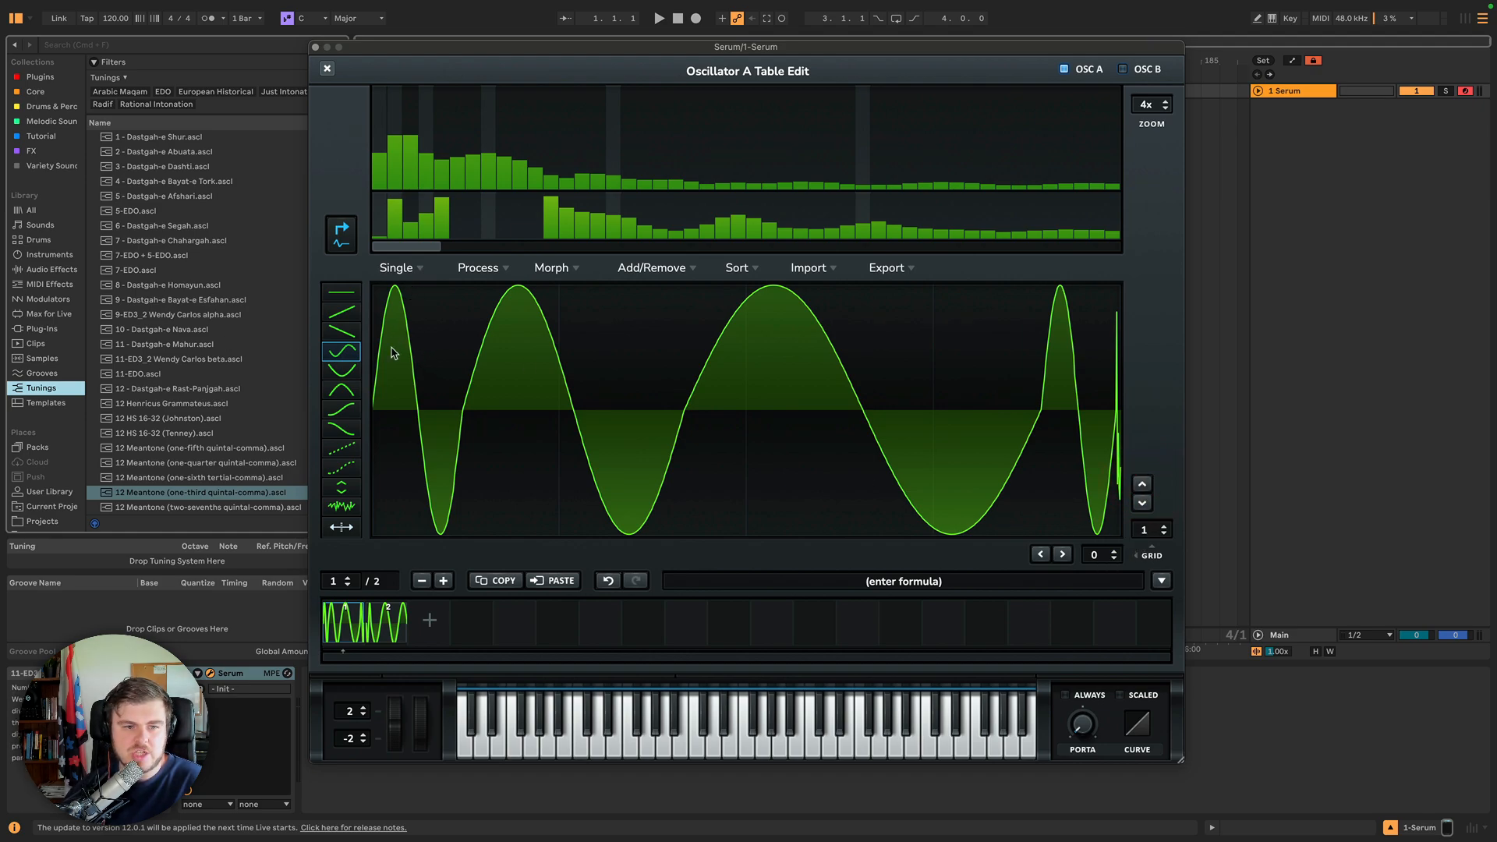
Paint a two-cycle sine across frame 1 with the sine shape tool at grid size 2, then normalize it.
mouse_move(393, 340)
mouse_down()
mouse_move(982, 338)
mouse_move(971, 343)
mouse_up()
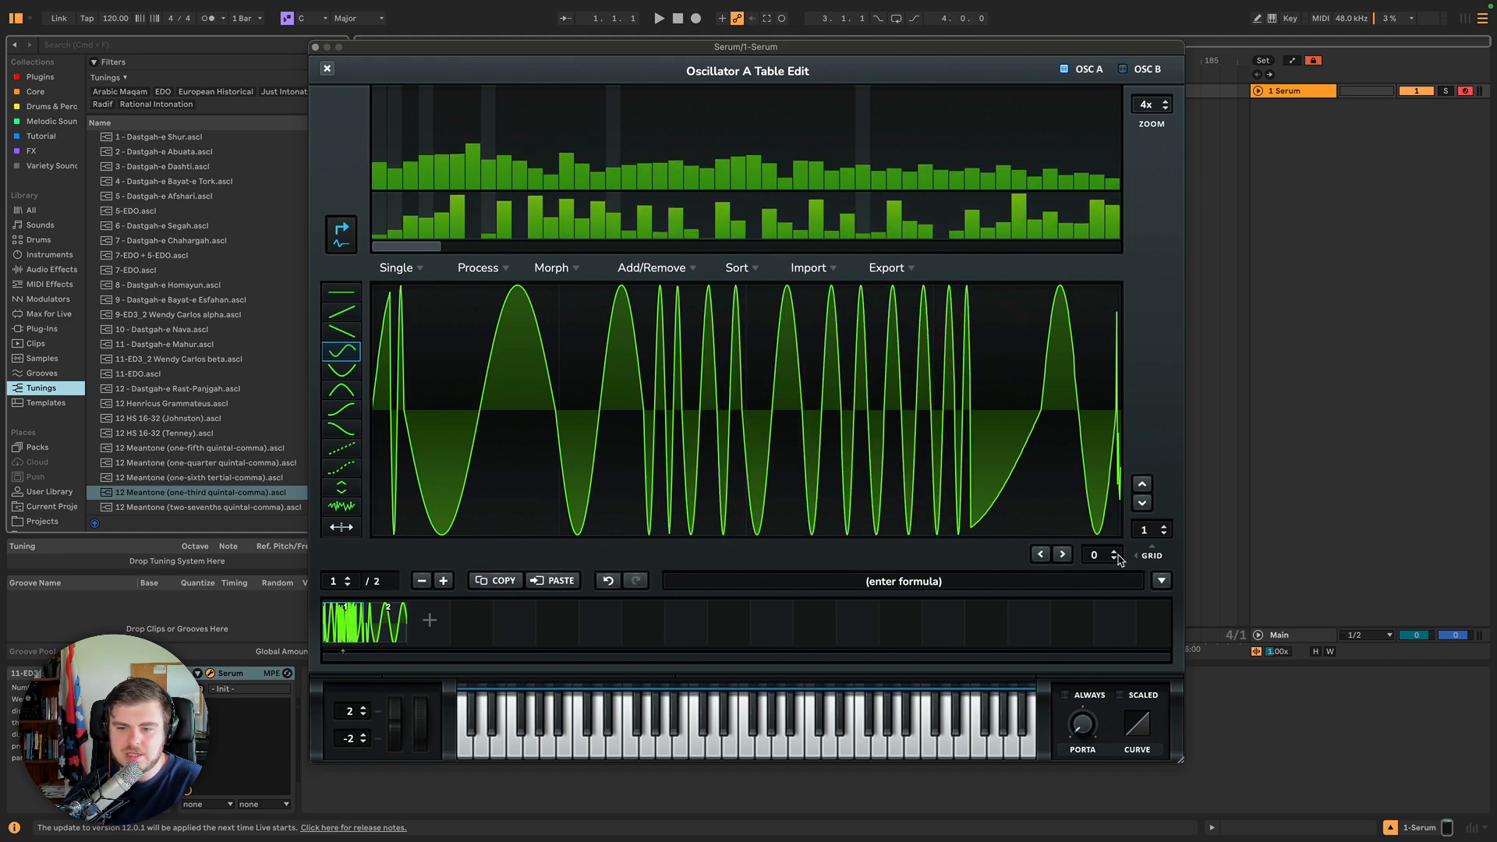
mouse_move(1116, 553)
mouse_down()
mouse_move(1152, 516)
mouse_move(1149, 491)
mouse_up()
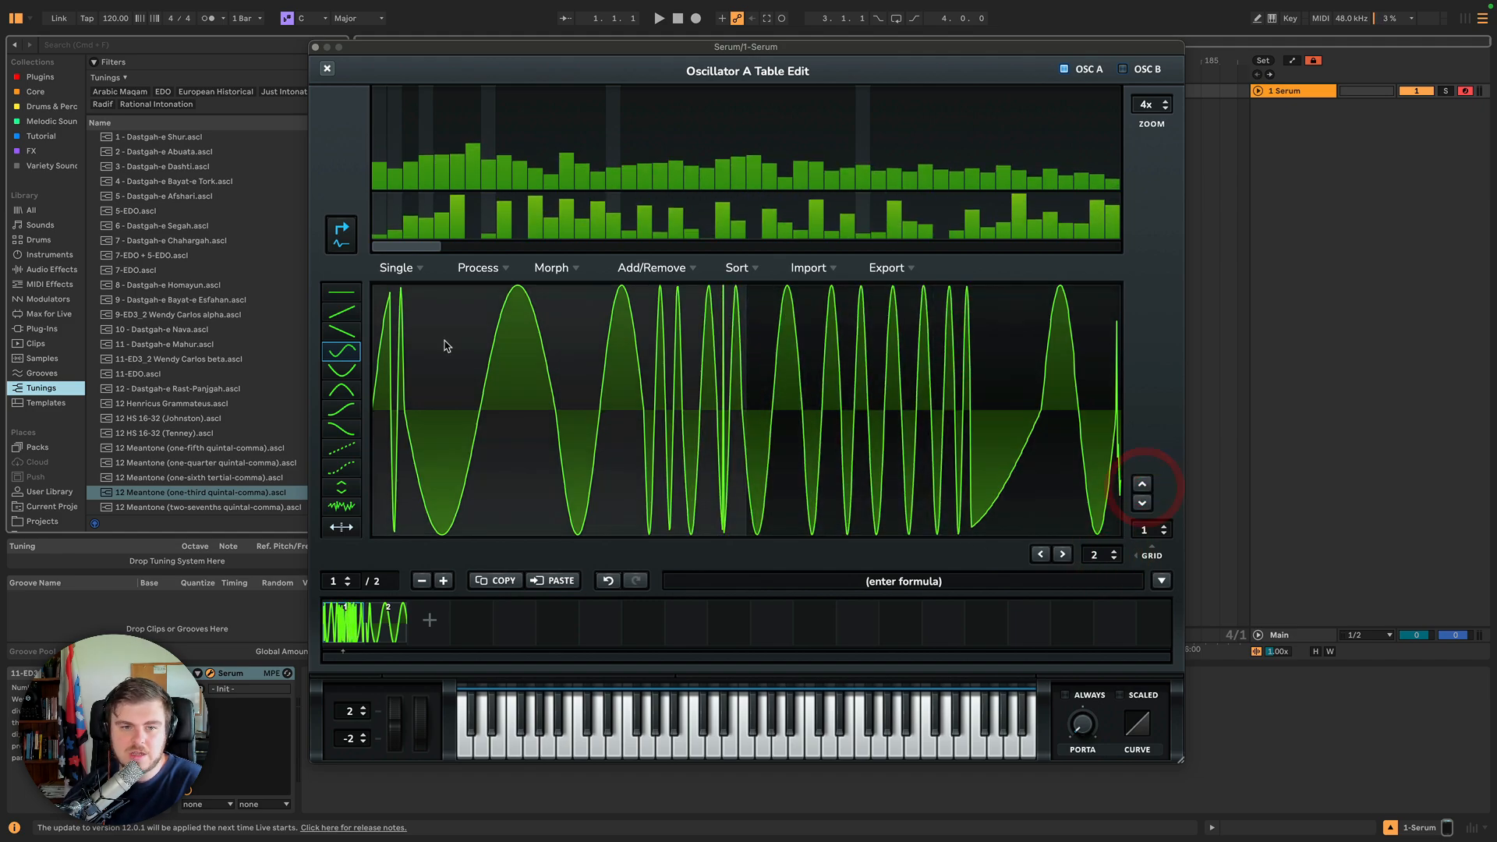
drag(448, 343, 1022, 343)
click(1143, 485)
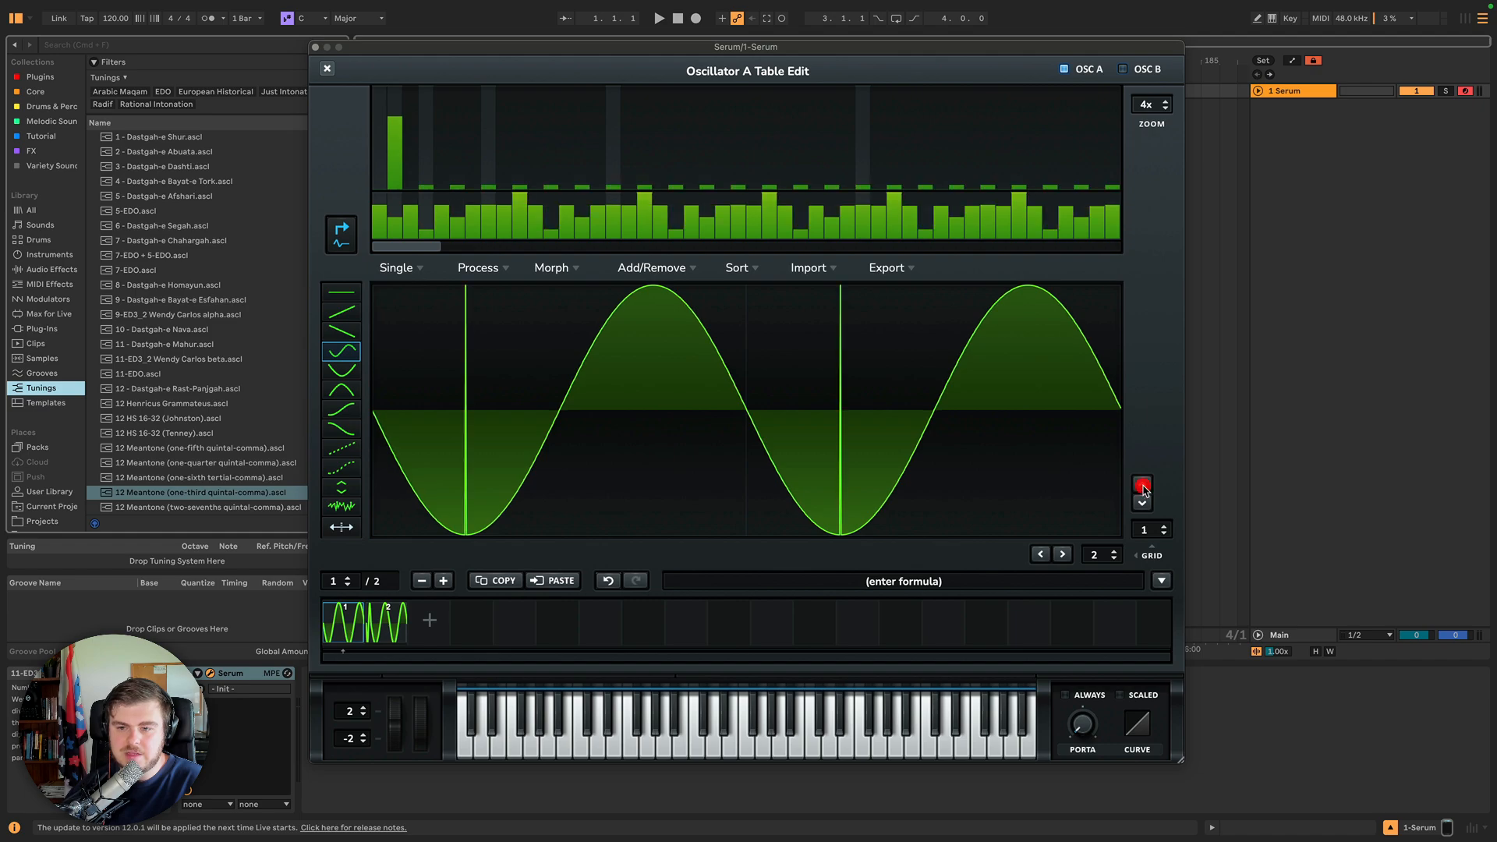
click(1163, 525)
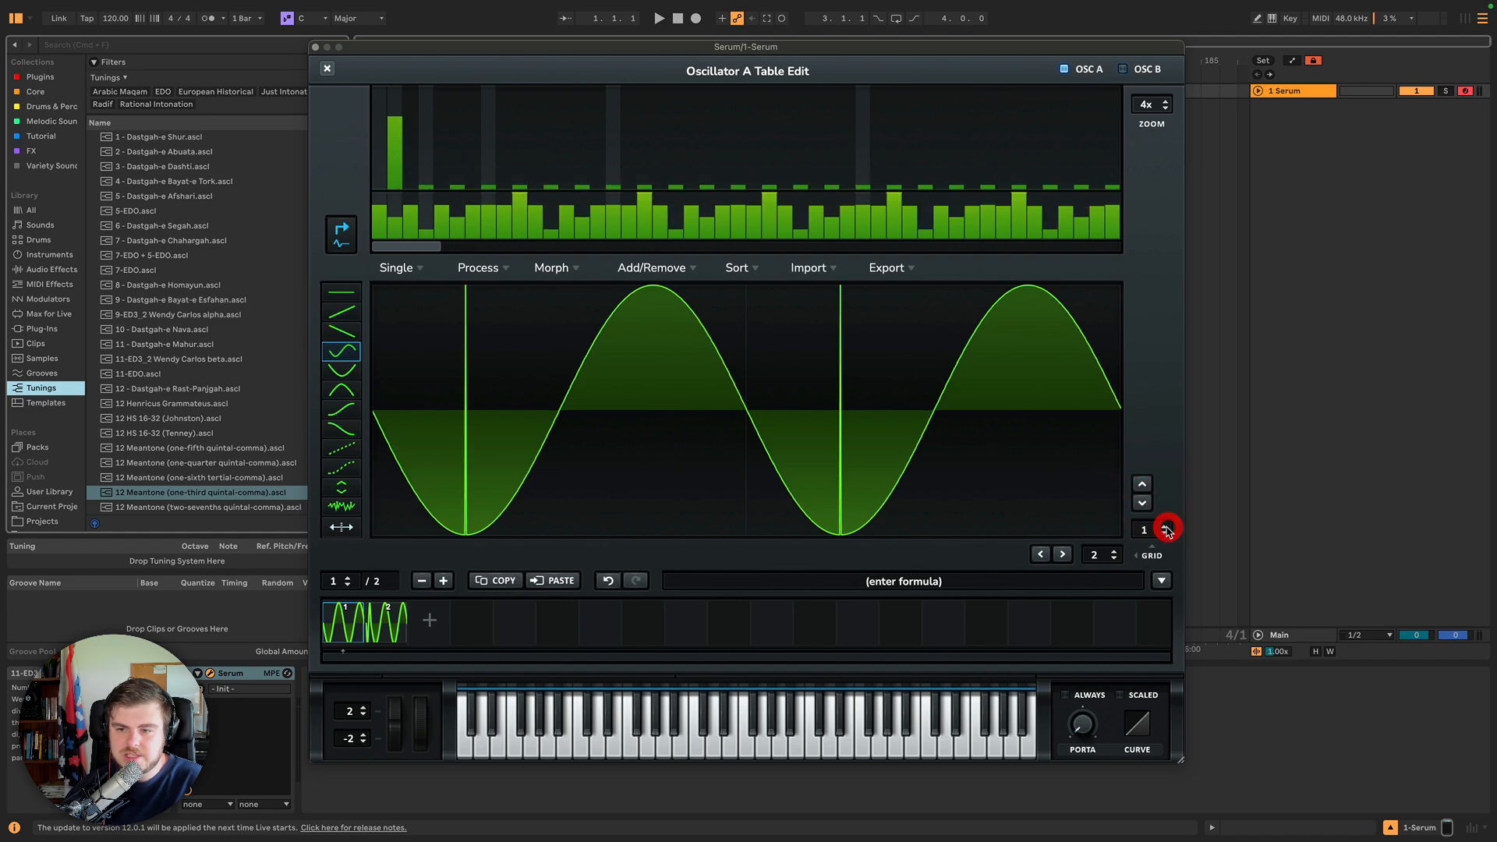
drag(493, 368, 985, 324)
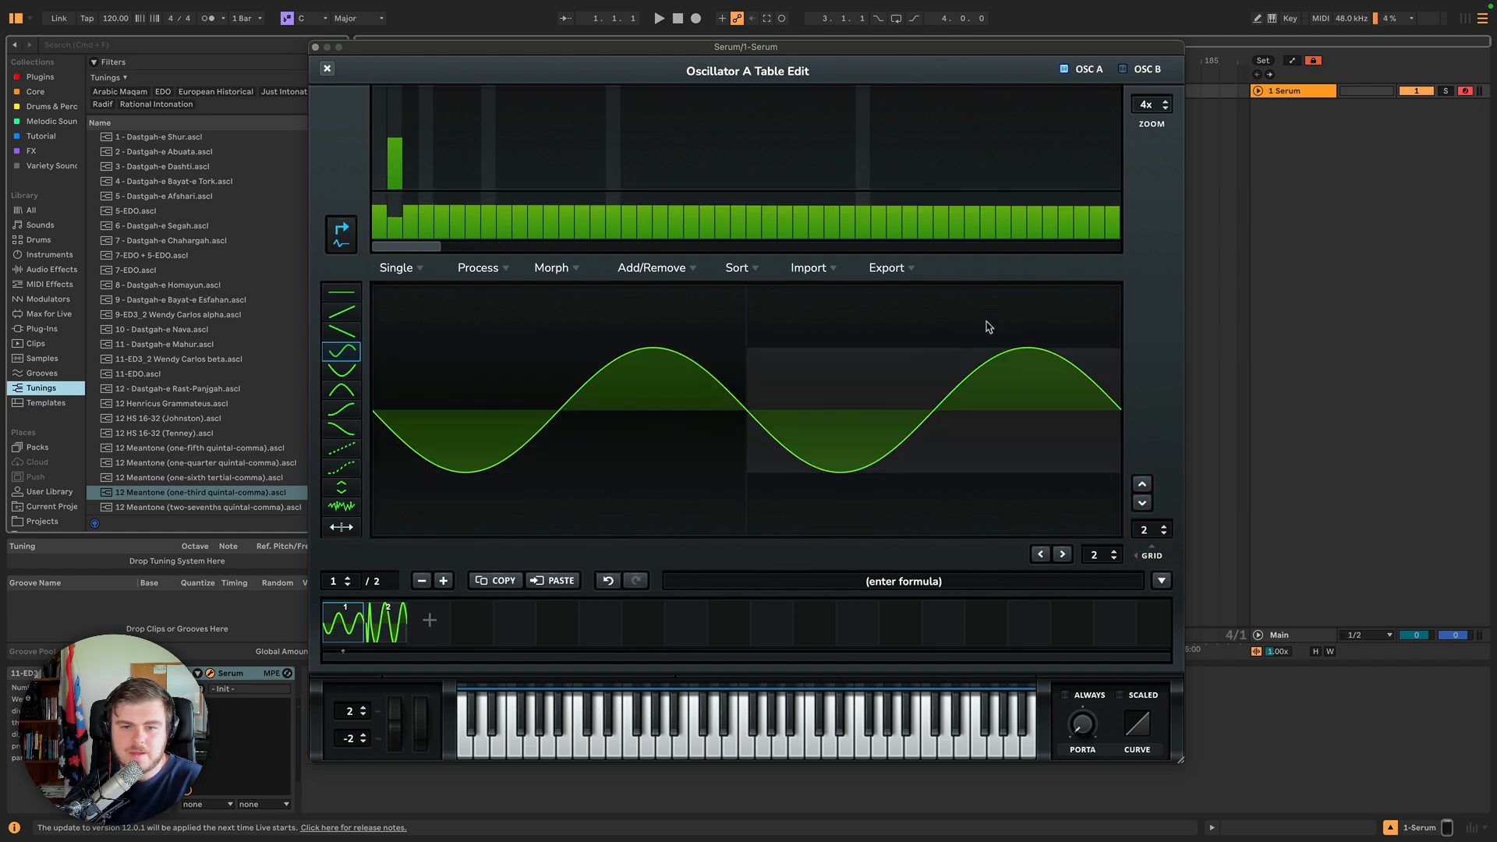
click(397, 267)
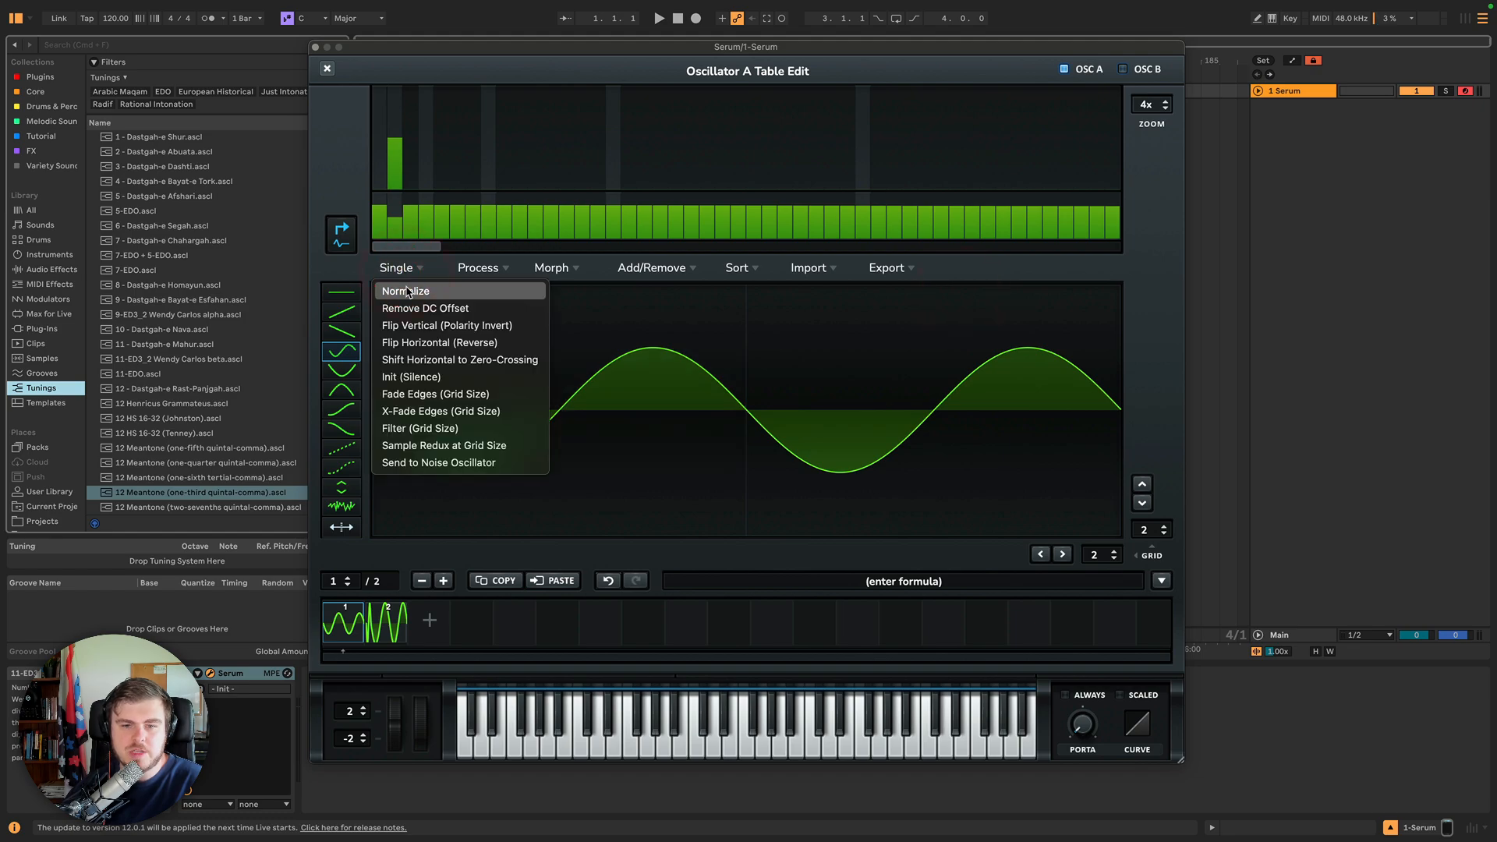
click(406, 289)
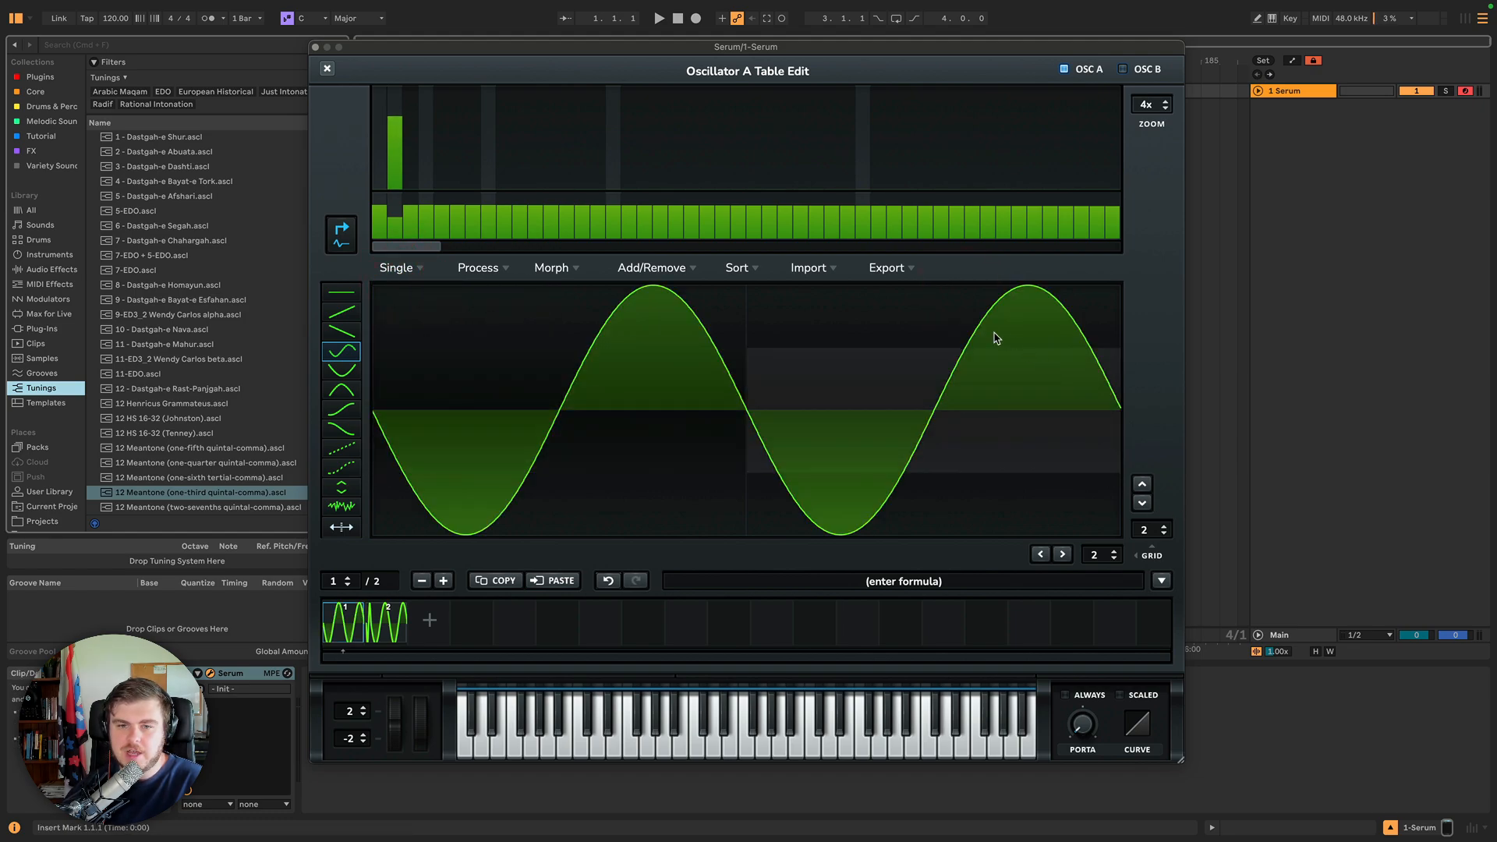
Try the waveform shift arrows and grid offset arrows on frame 1's sine.
mouse_move(995, 339)
mouse_down()
mouse_move(608, 307)
mouse_move(908, 349)
mouse_up()
click(1142, 483)
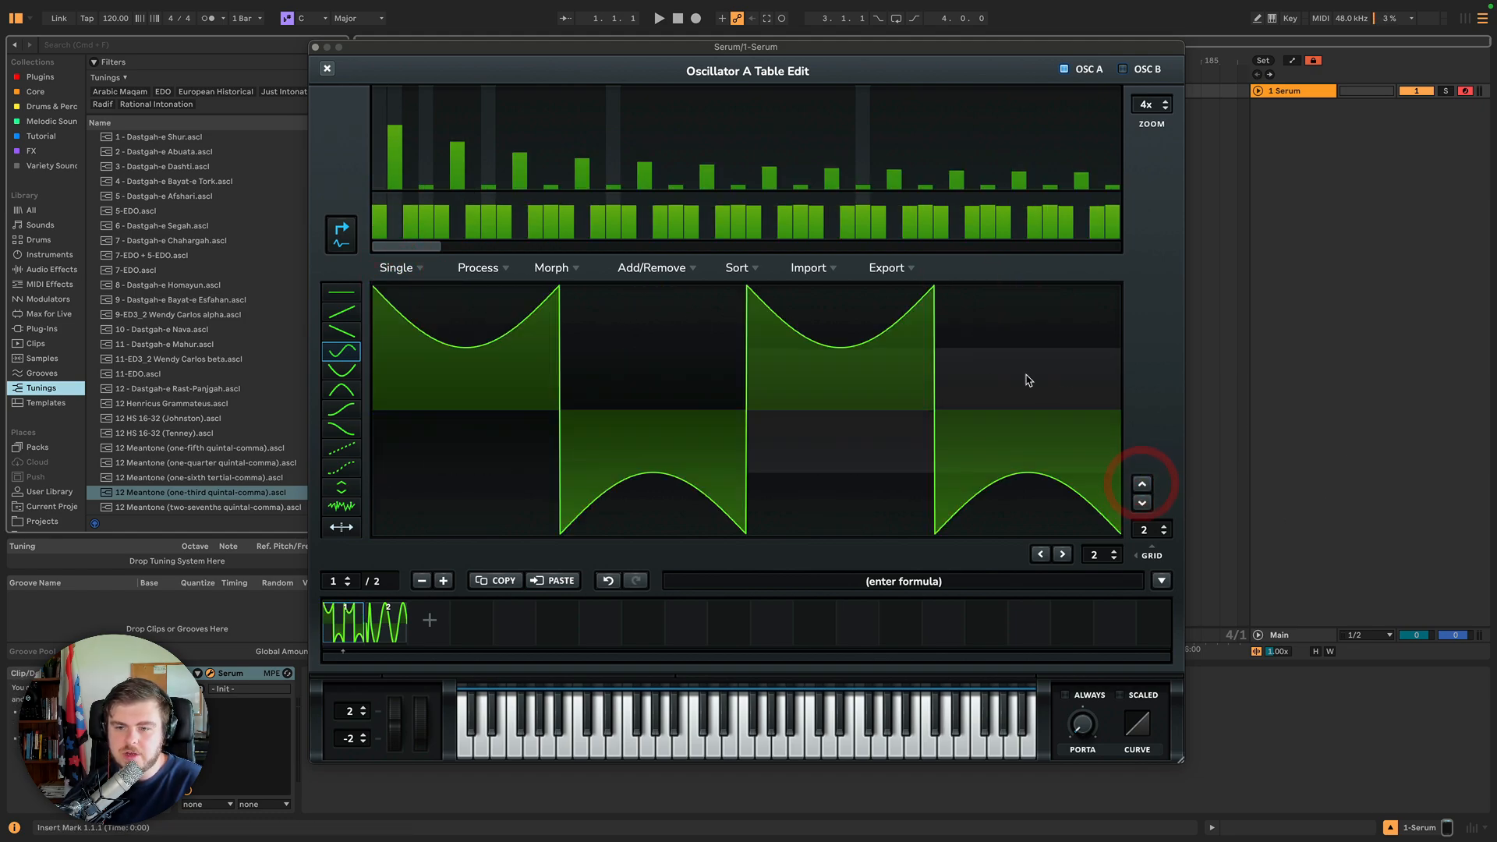
click(1142, 503)
click(1062, 553)
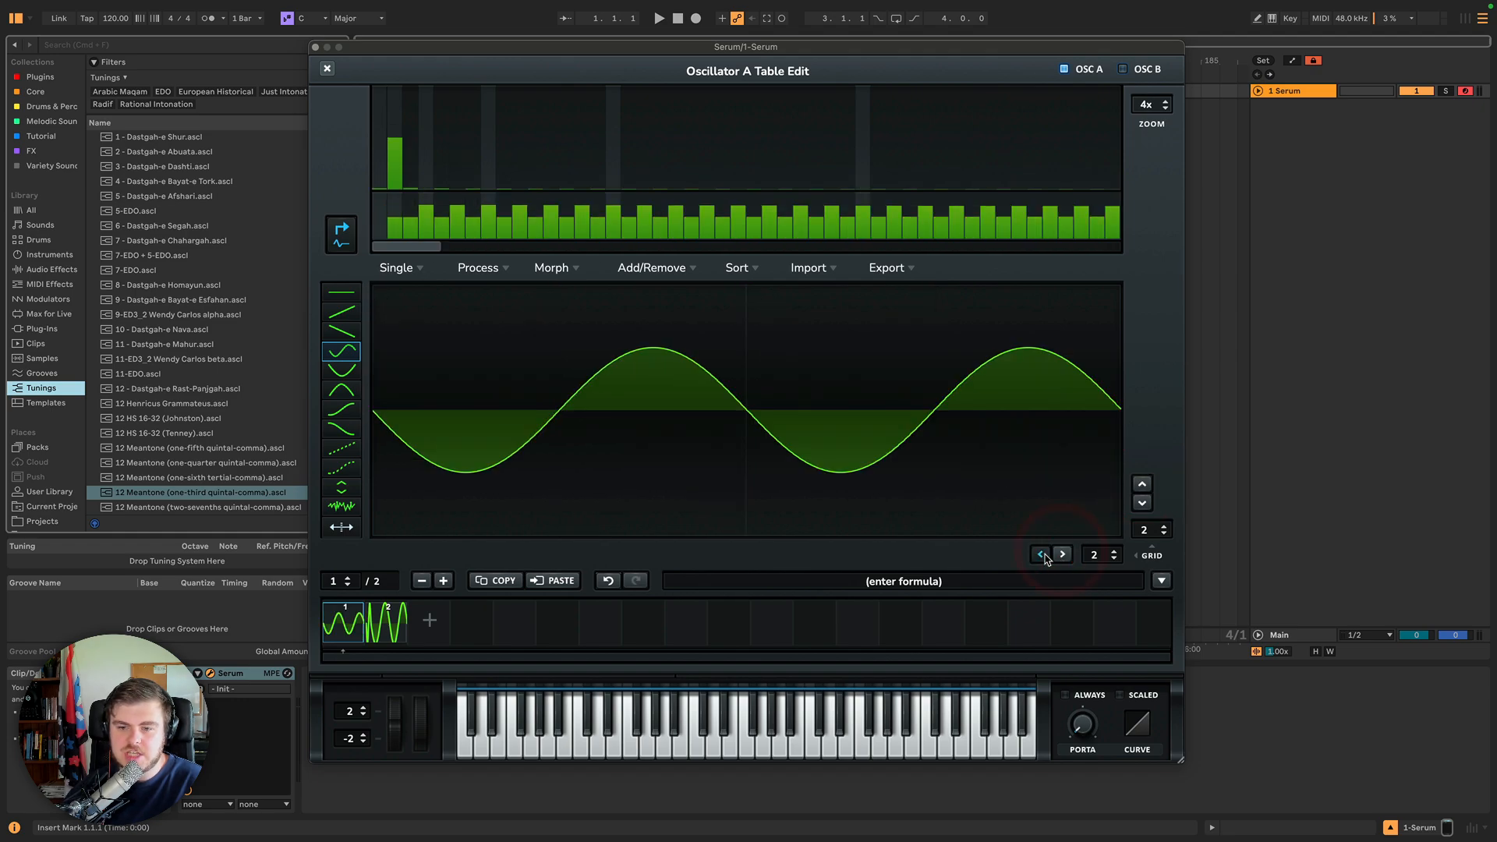
click(1043, 555)
click(1060, 555)
click(1142, 503)
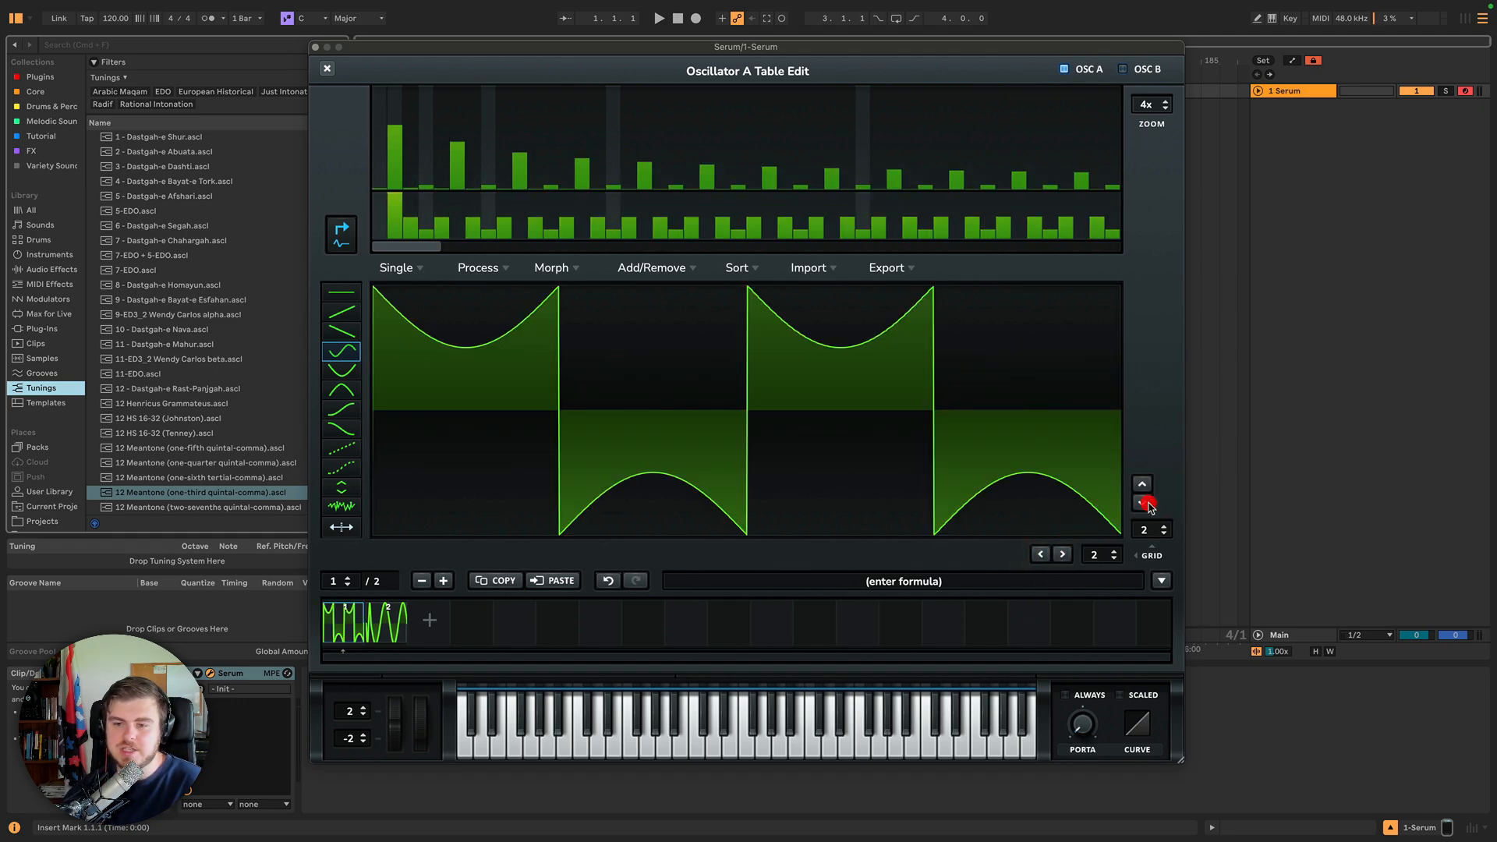
click(1143, 484)
click(1143, 504)
click(1142, 483)
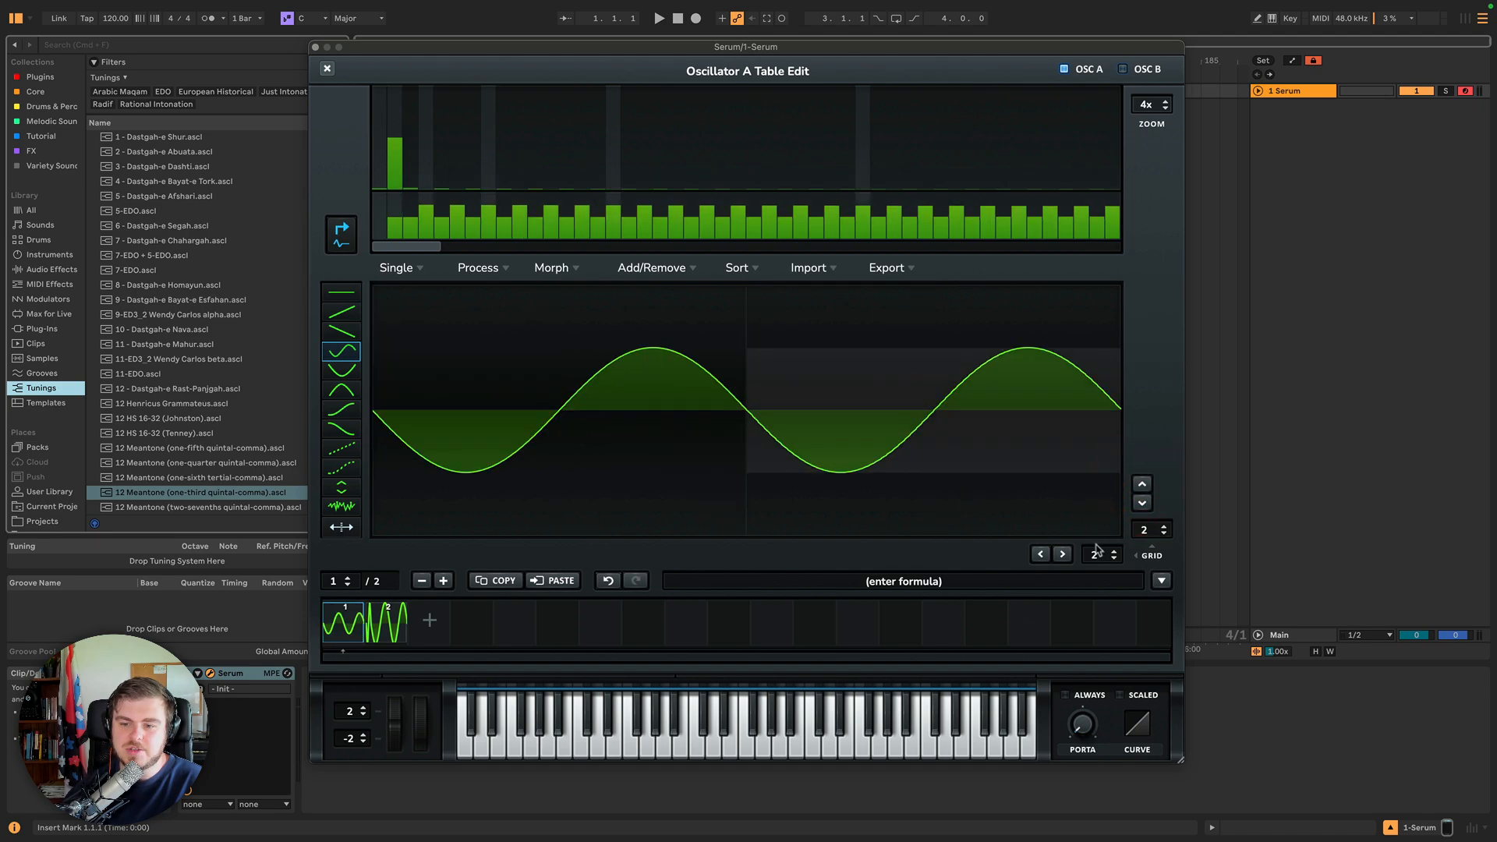
Redraw frame 1 as a lower-amplitude two-cycle sine raised above the centre line with the sine shape tool.
click(1063, 554)
click(1043, 554)
click(1040, 556)
click(1040, 557)
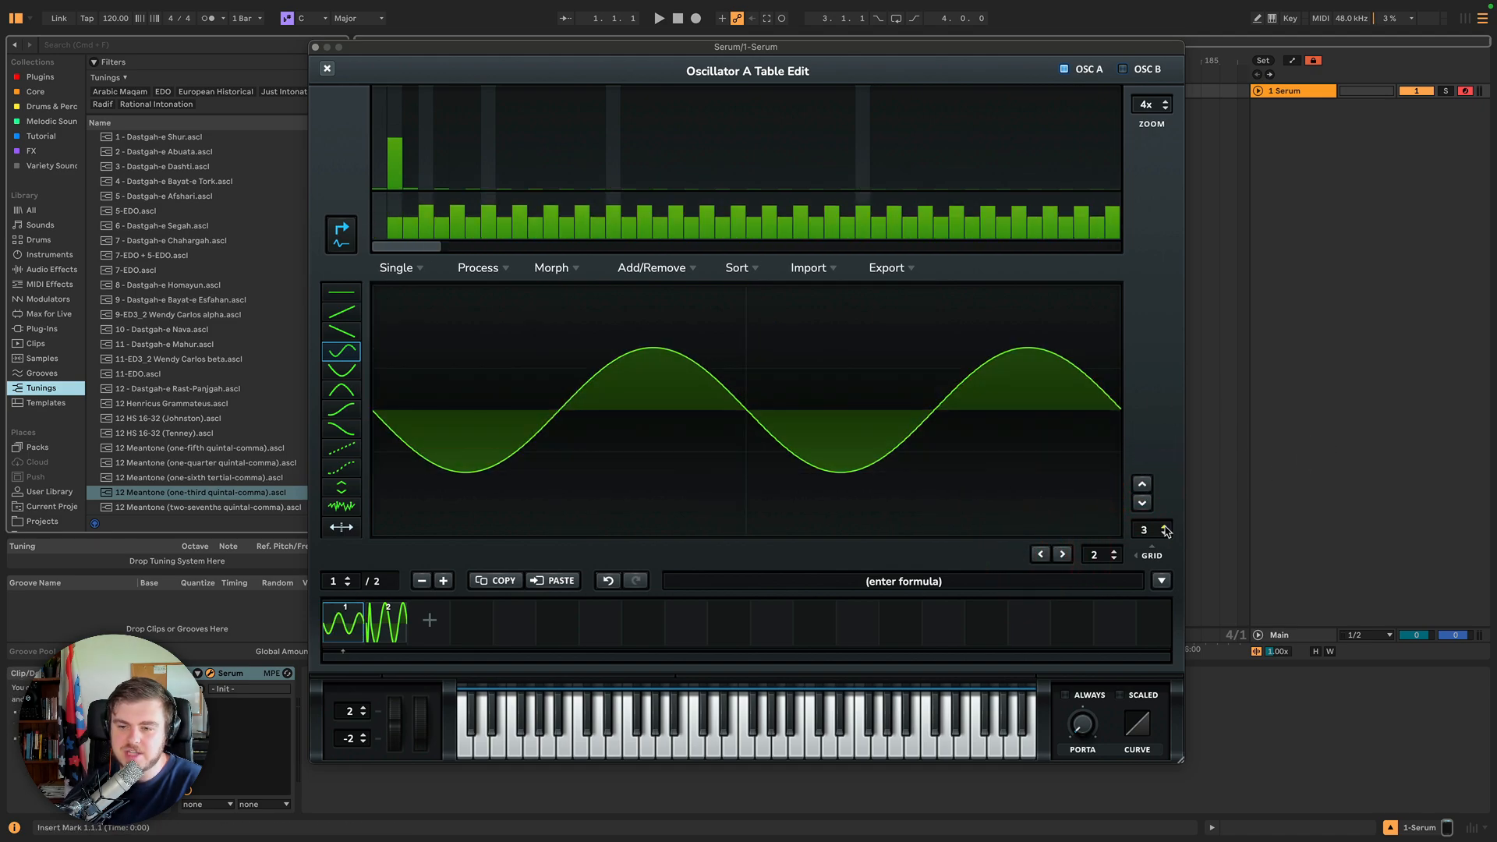
drag(984, 314, 459, 298)
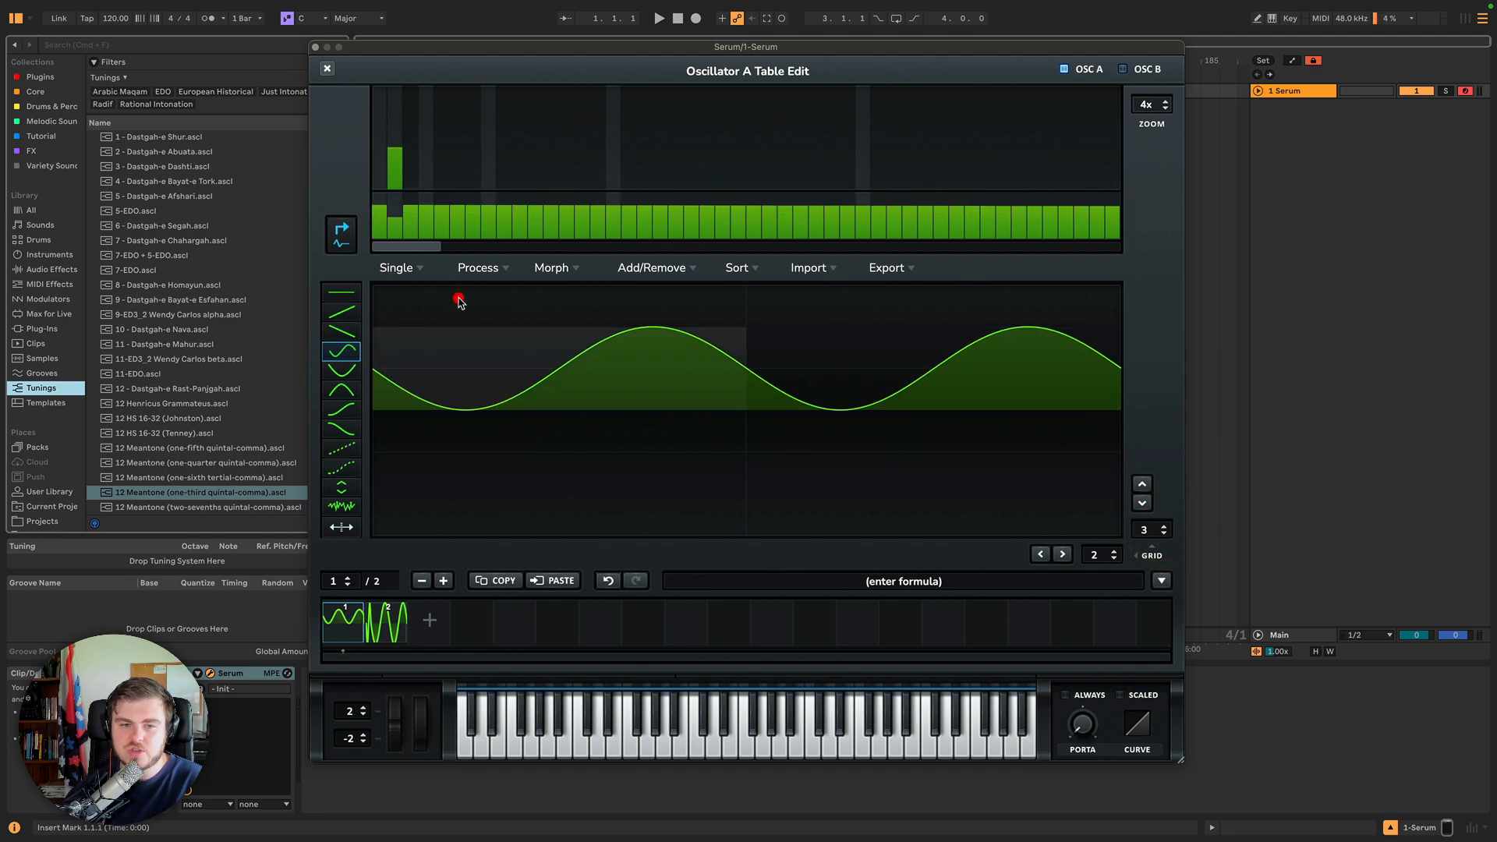
Remove the DC offset from frame 1's raised two-cycle sine.
click(402, 269)
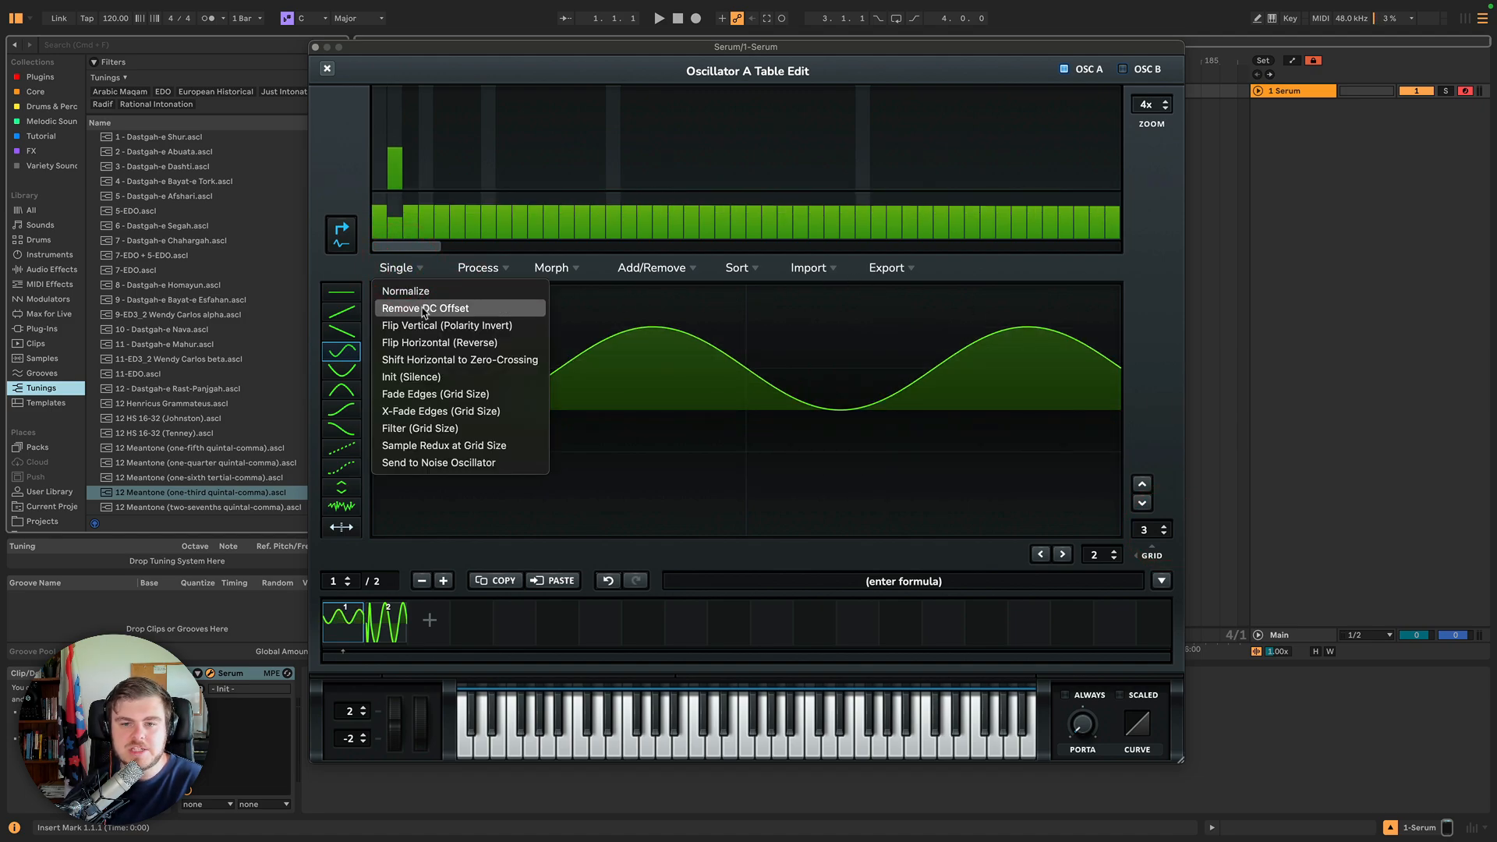
click(424, 310)
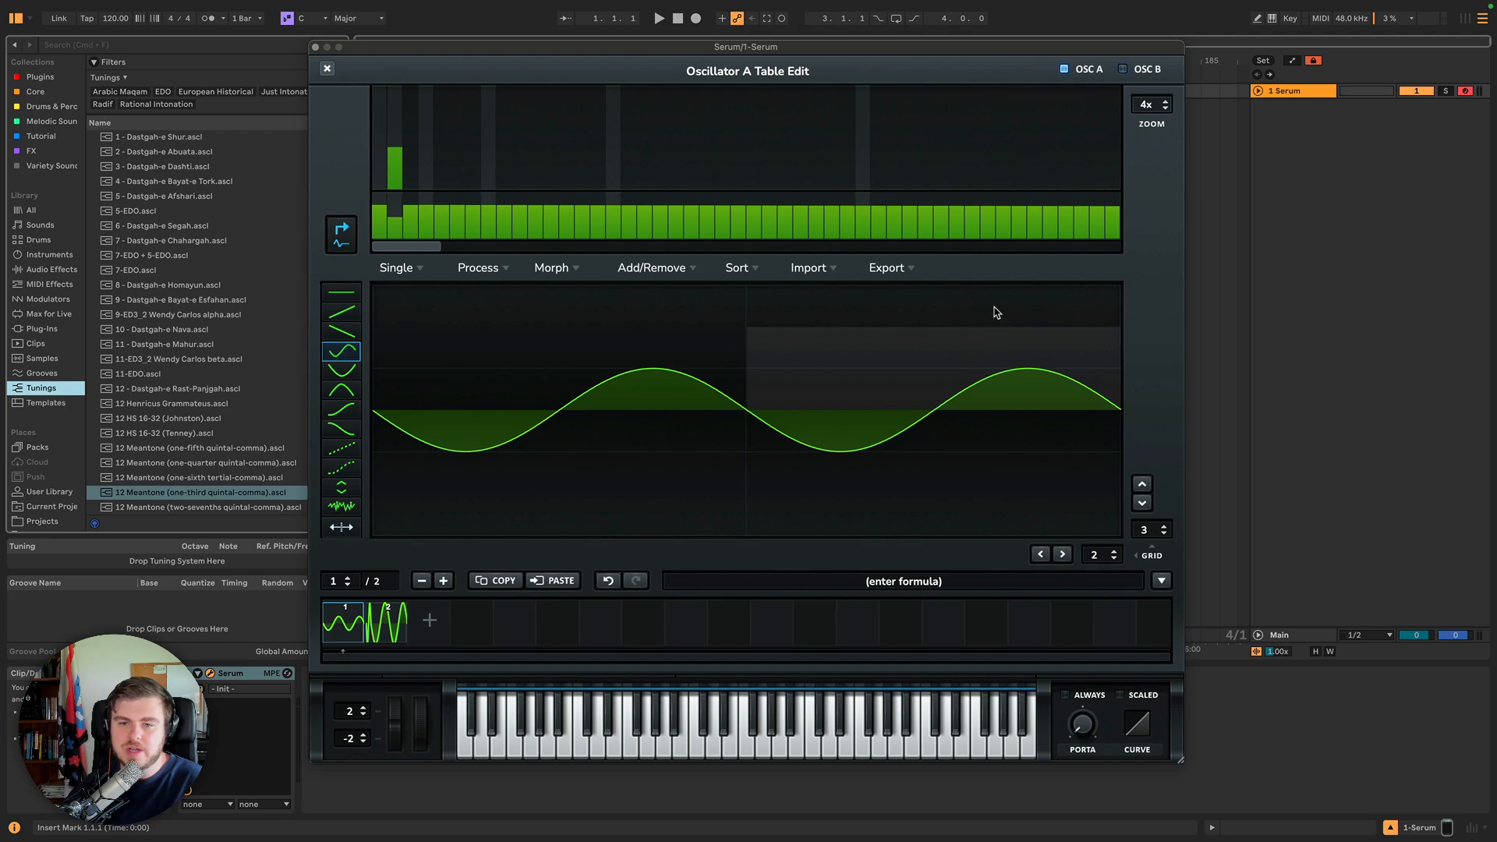
Redraw the raised two-cycle sine on frame 1 with the sine tool and remove its DC offset again.
drag(994, 308, 487, 310)
click(426, 308)
click(399, 268)
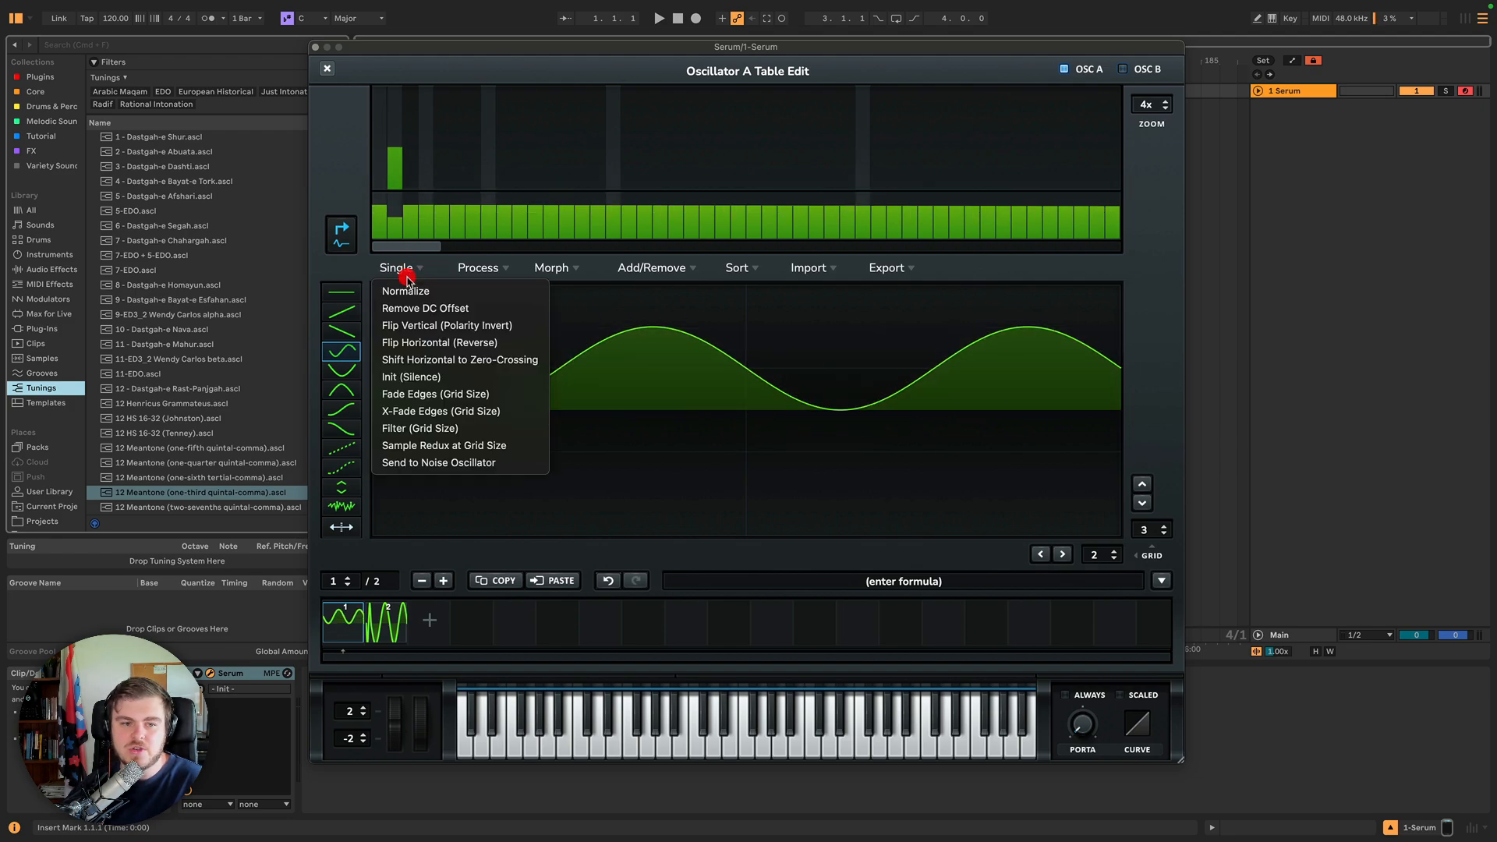
click(414, 312)
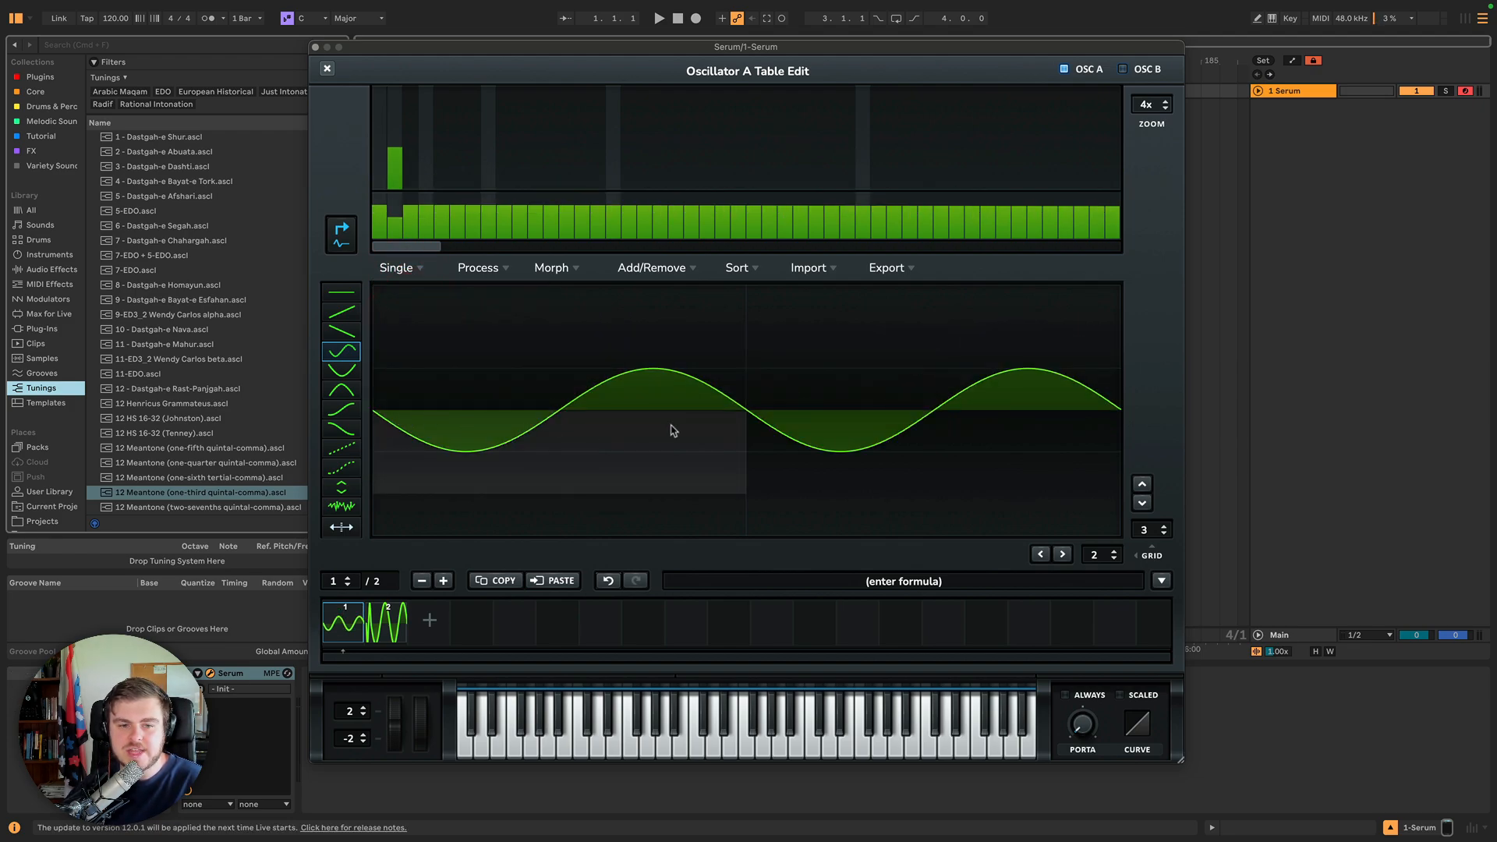
Flip frame 1's waveform vertically, then flip it horizontally.
click(405, 268)
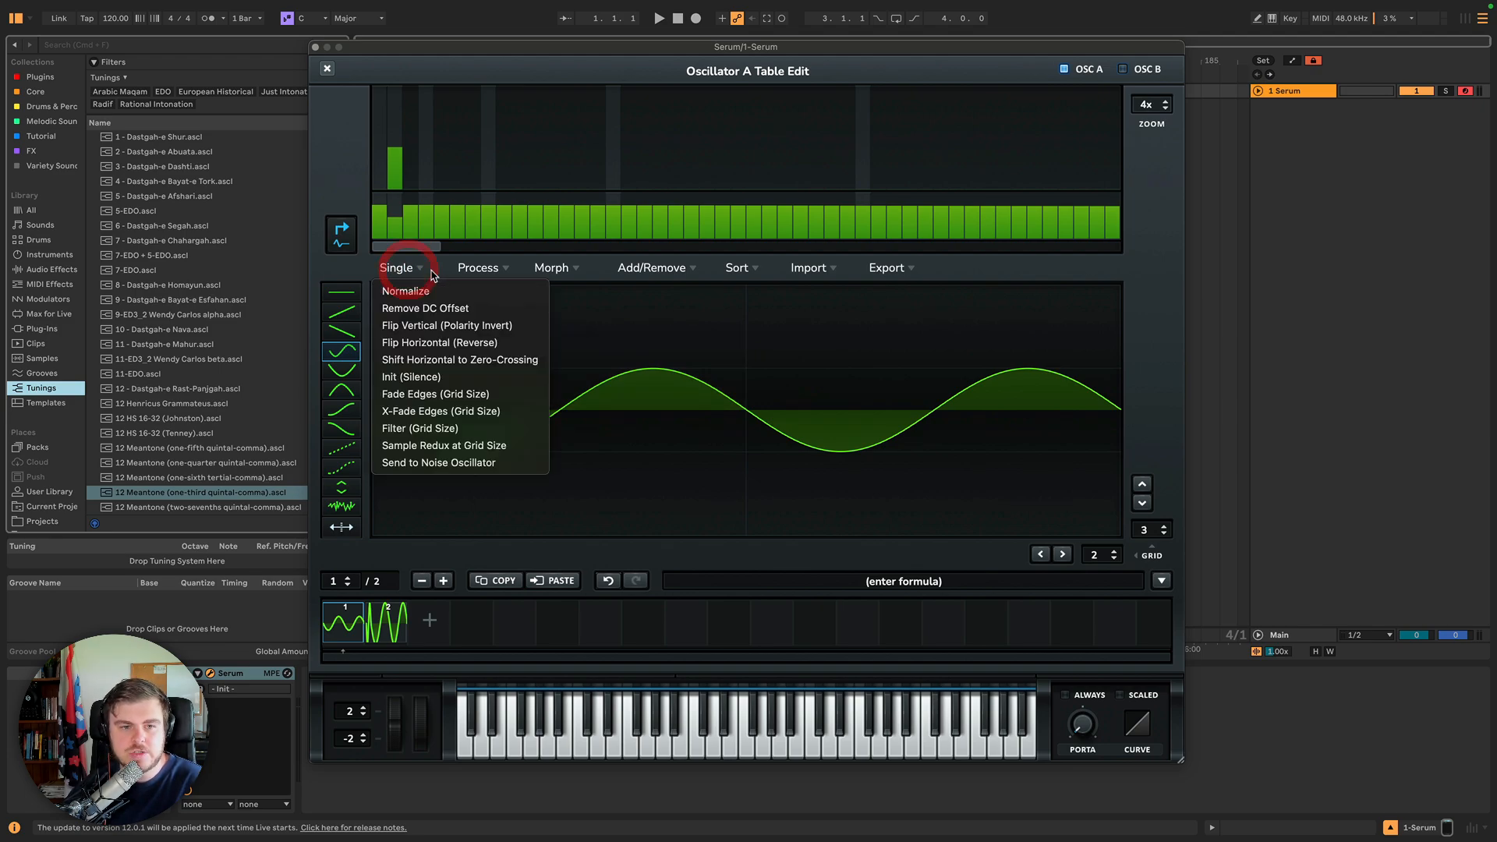
click(420, 326)
click(406, 270)
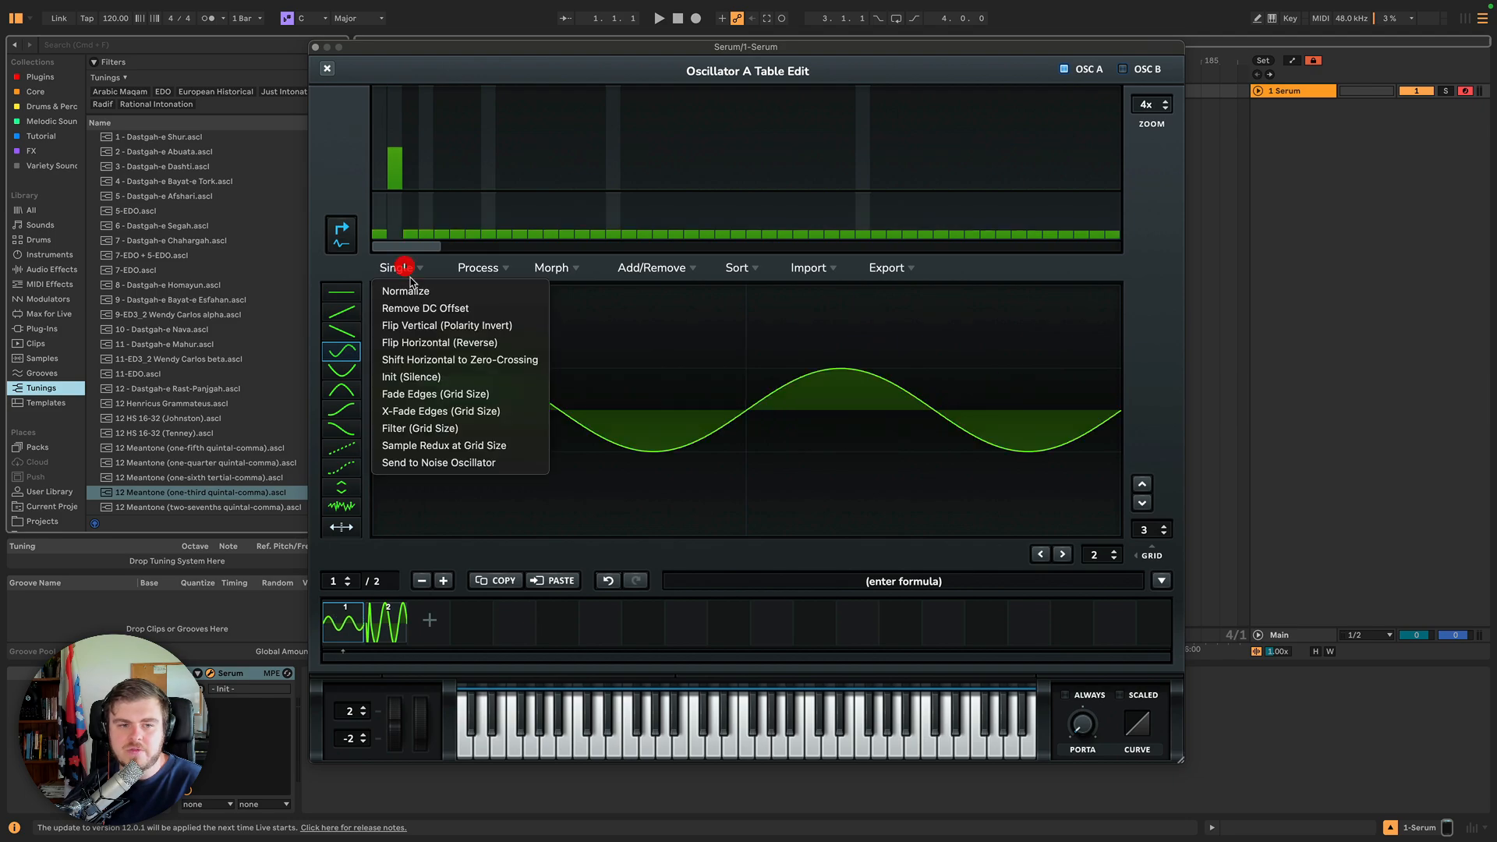
click(428, 343)
Paint a sine segment over the first half of frame 1, then shift the waveform horizontally to a zero crossing.
click(405, 270)
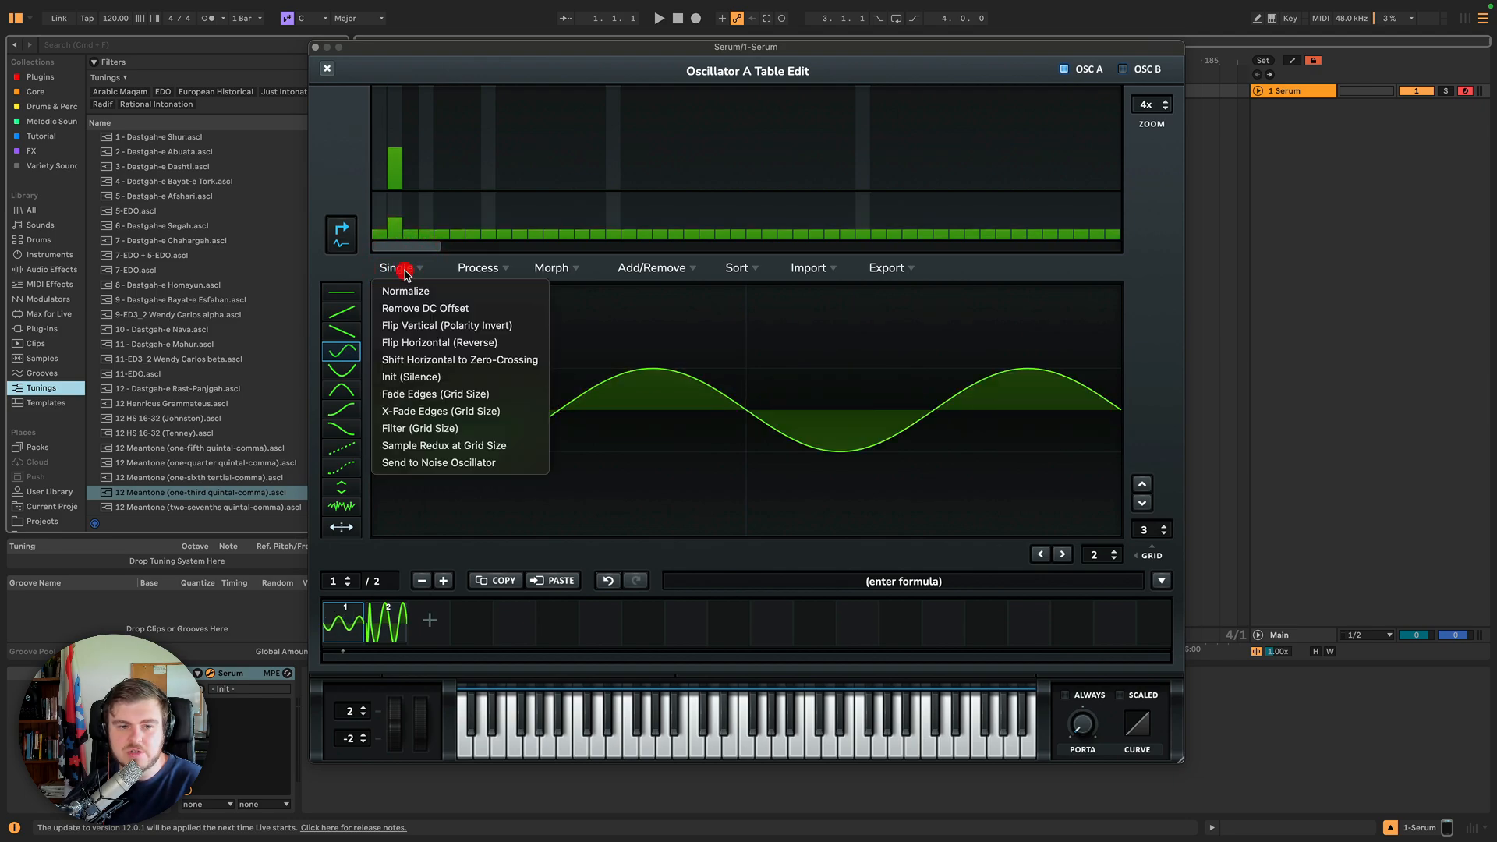
mouse_move(816, 338)
mouse_down()
mouse_move(869, 336)
mouse_move(680, 299)
mouse_move(520, 565)
mouse_up()
click(407, 268)
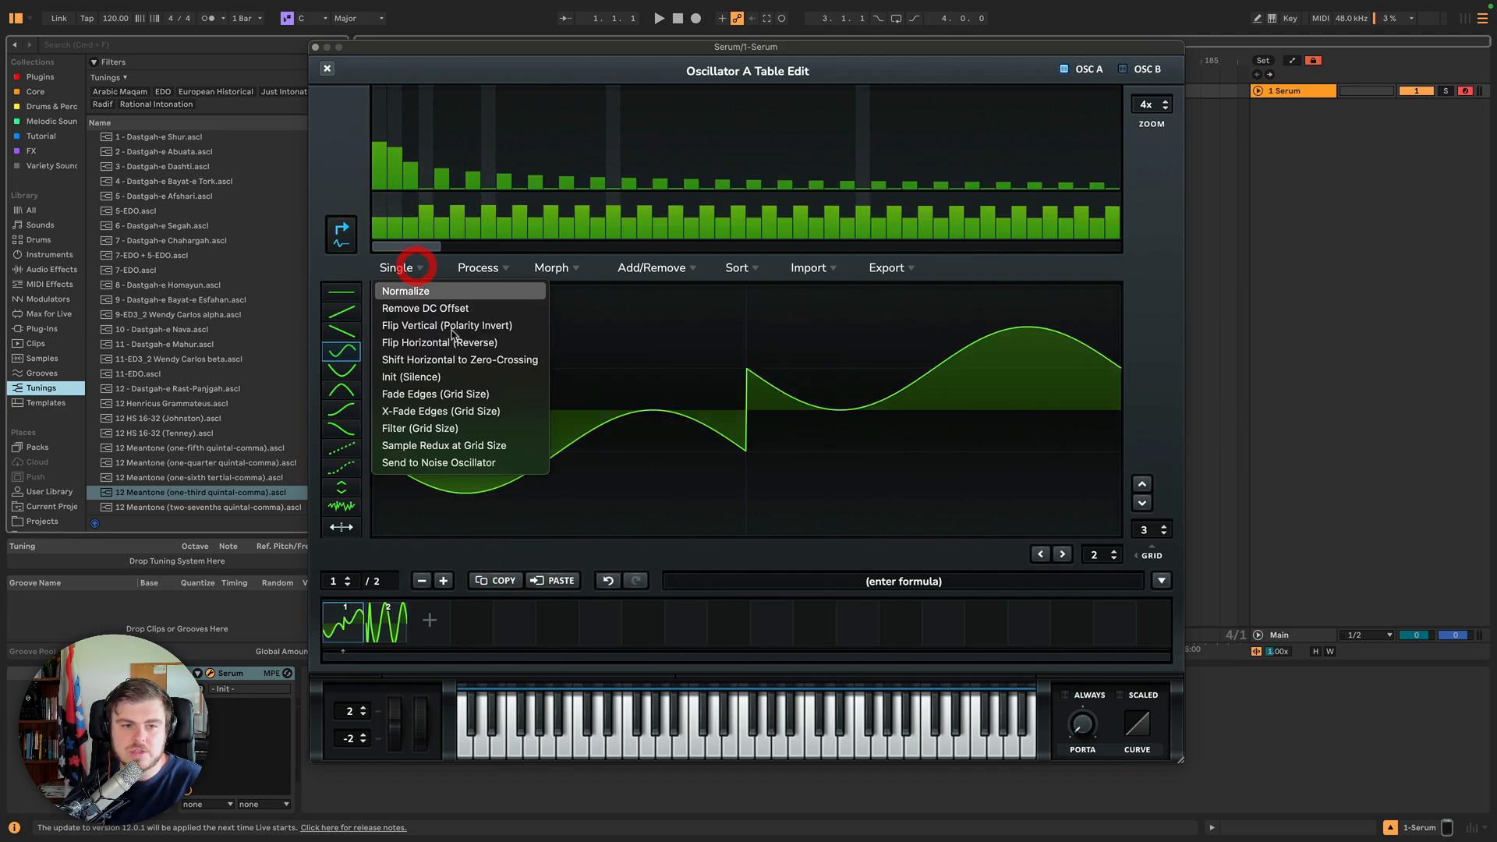
click(460, 365)
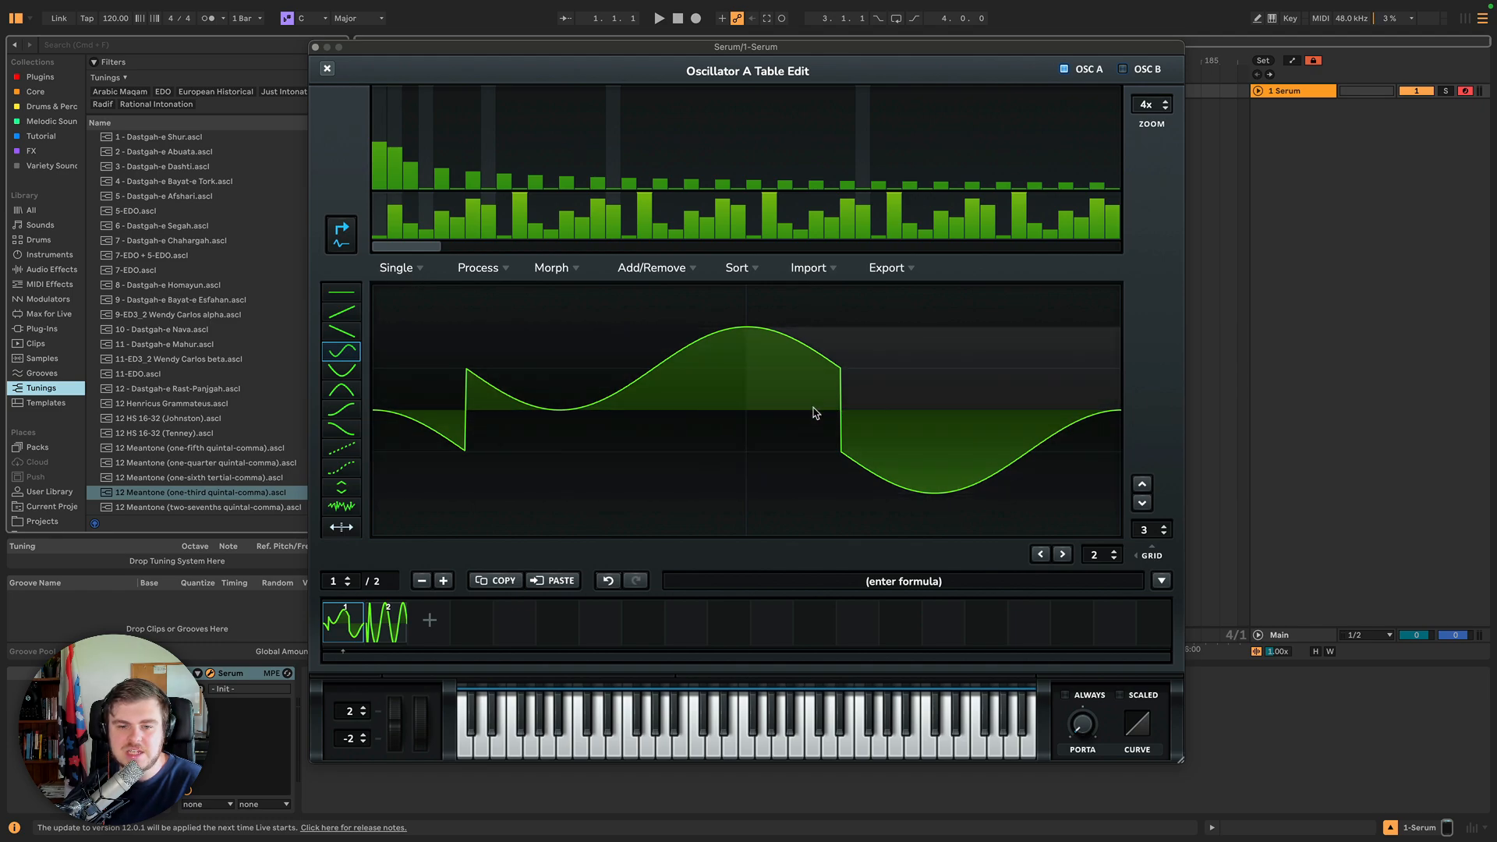
Clear frame 1 to silence and paint a fresh two-cycle sine across it with the sine shape tool.
click(399, 268)
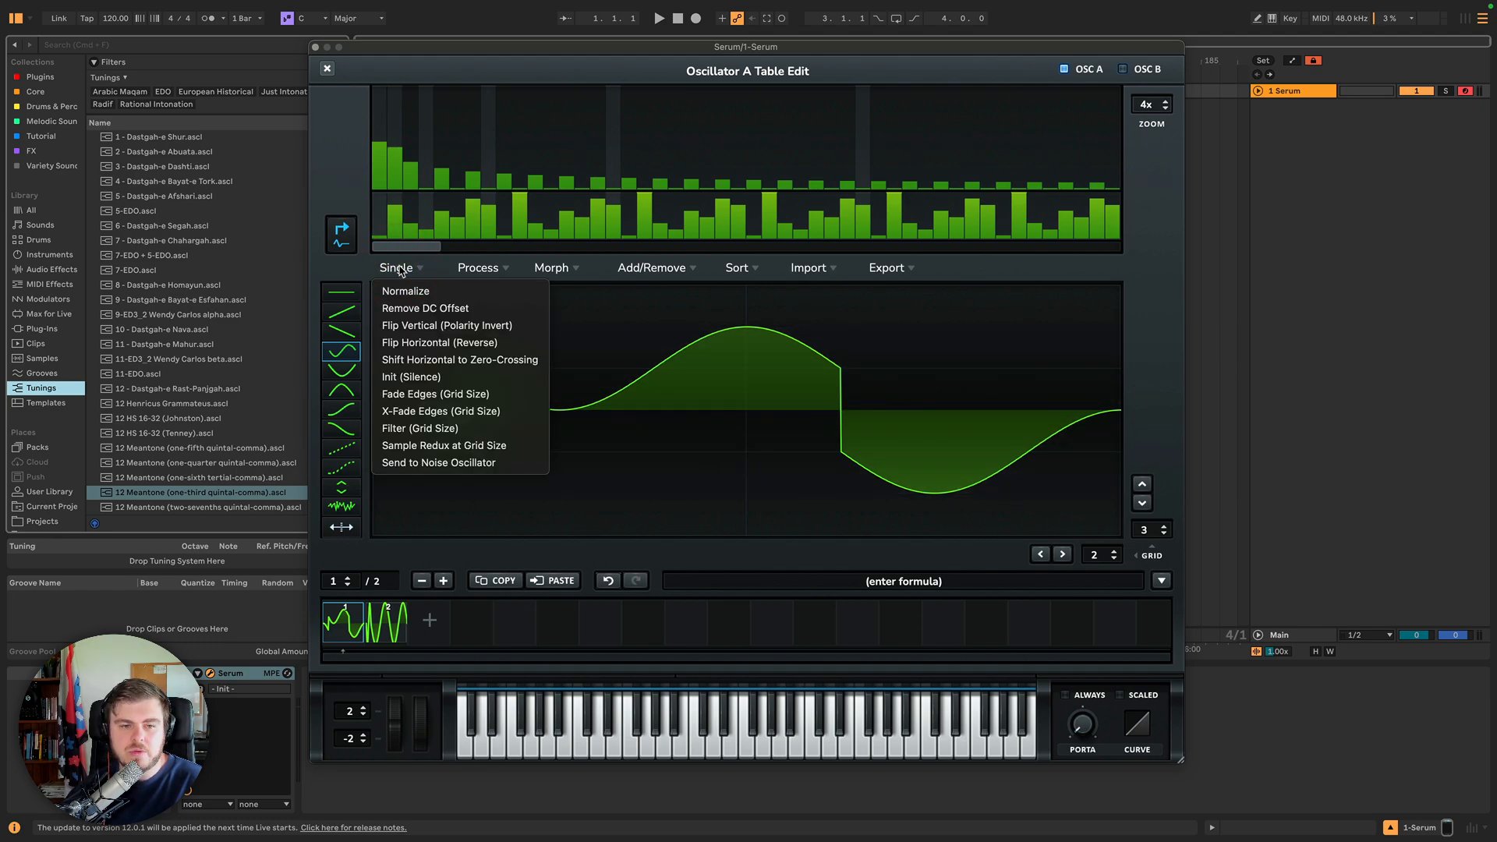
click(438, 377)
click(398, 267)
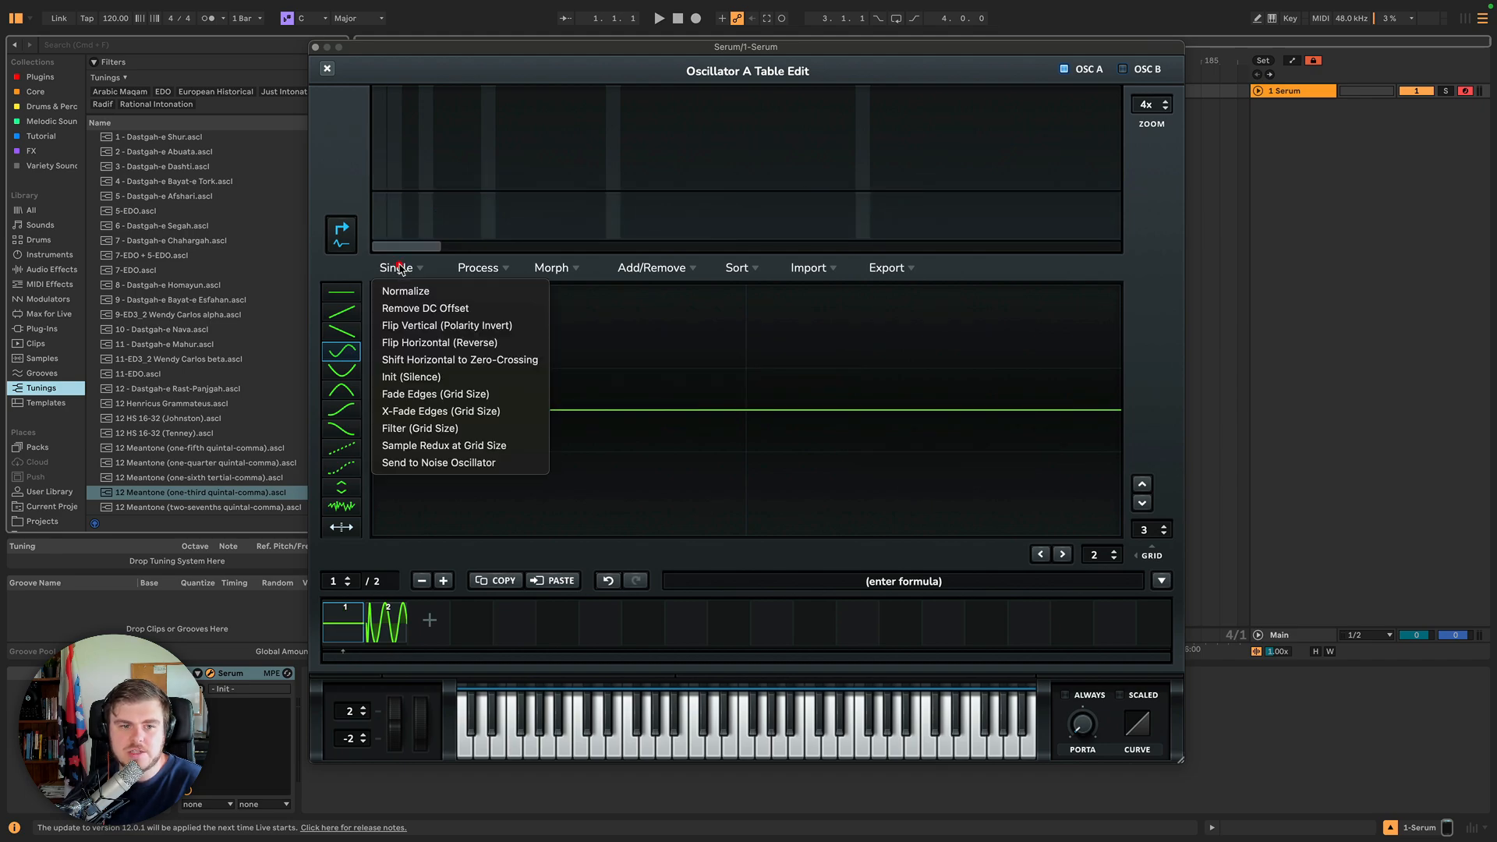
click(336, 349)
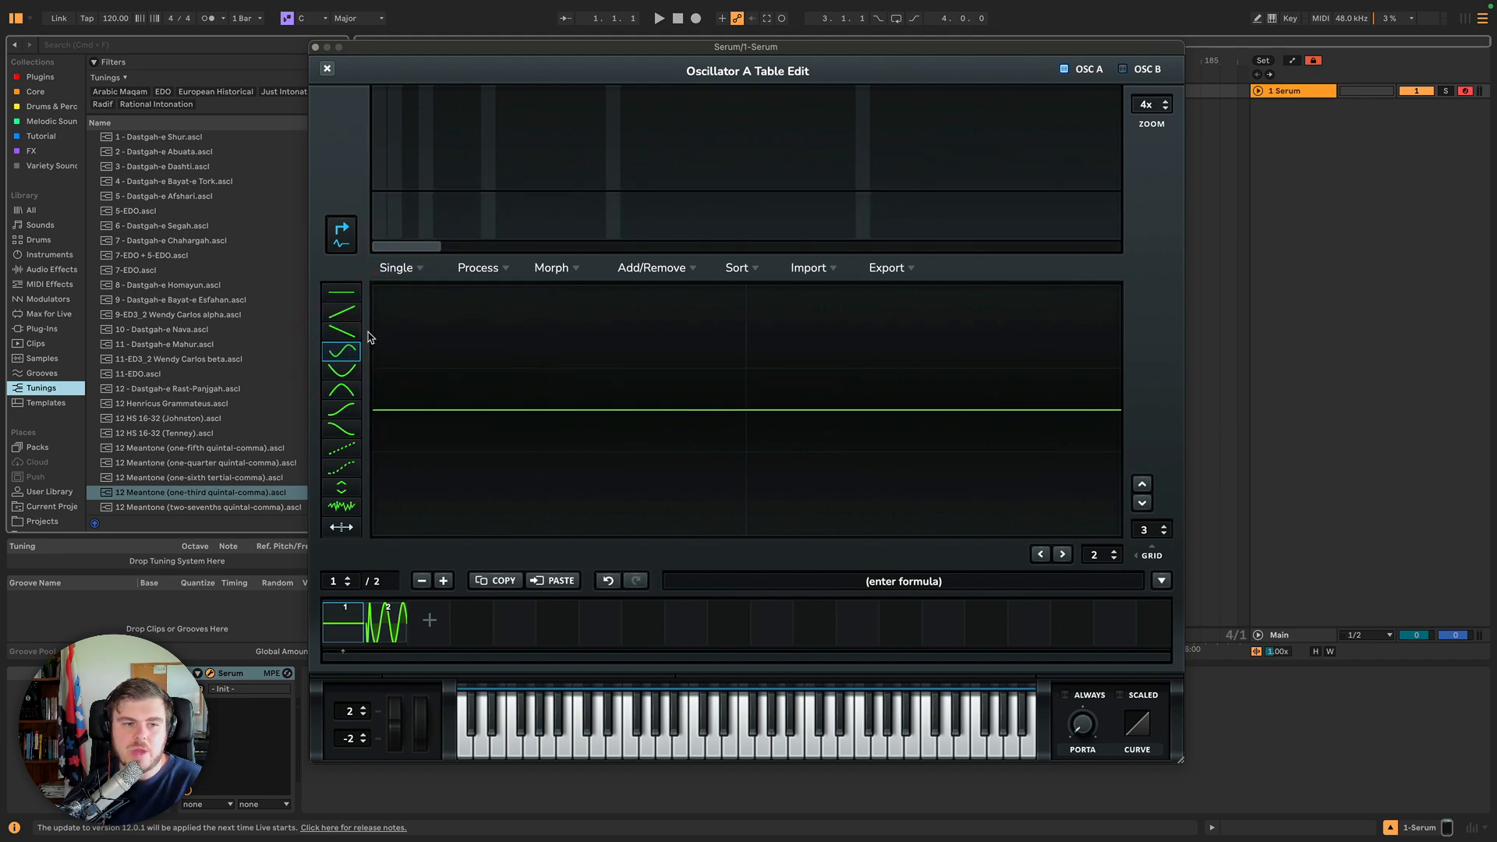
mouse_move(370, 336)
mouse_down()
mouse_move(1074, 364)
mouse_move(939, 354)
mouse_up()
Apply Fade Edges and X-Fade Edges at grid size to frame 1's sine.
click(400, 267)
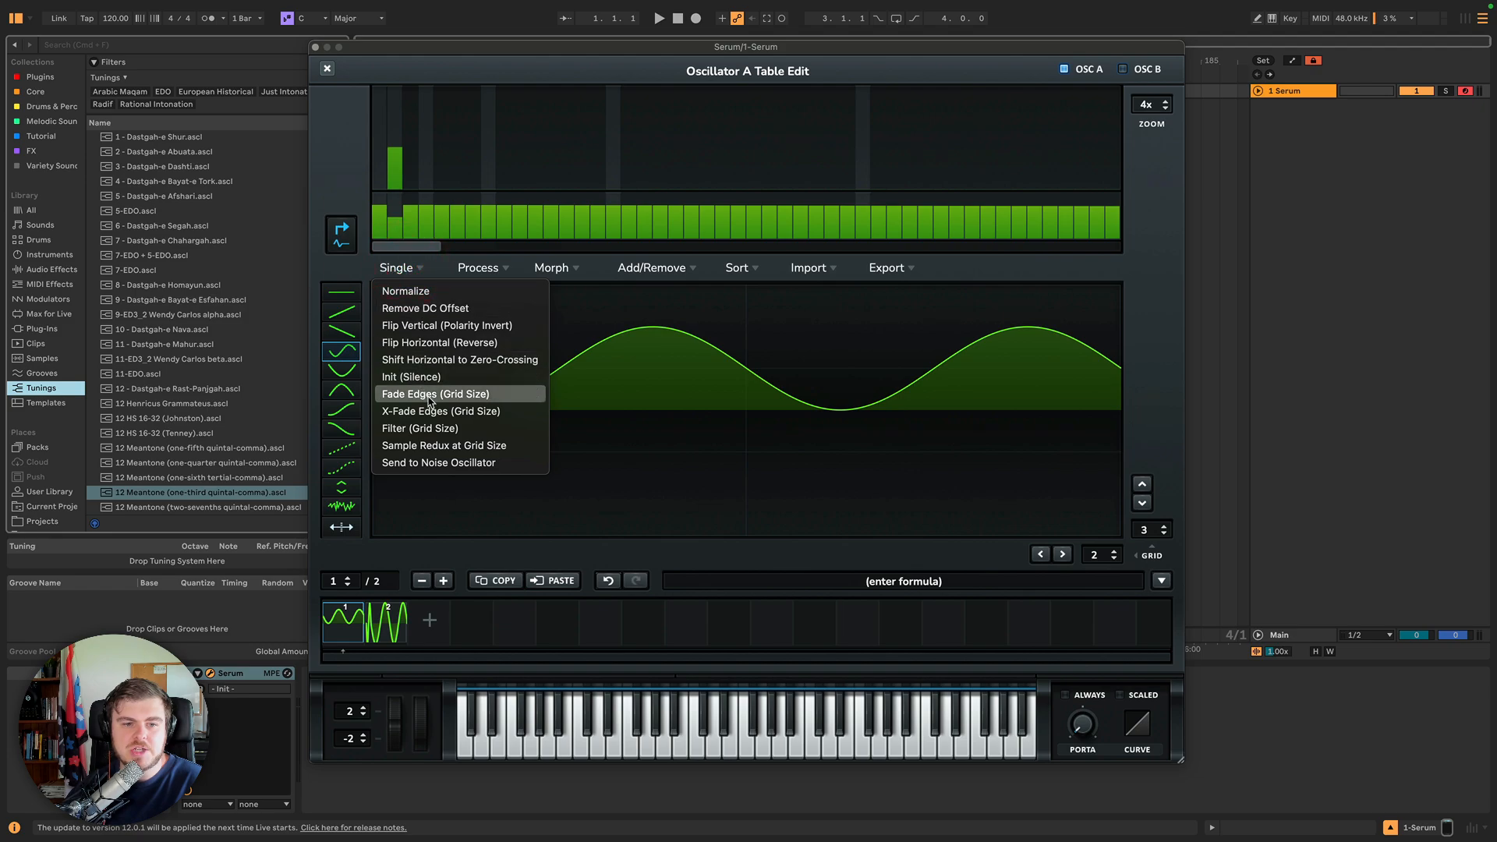
click(427, 396)
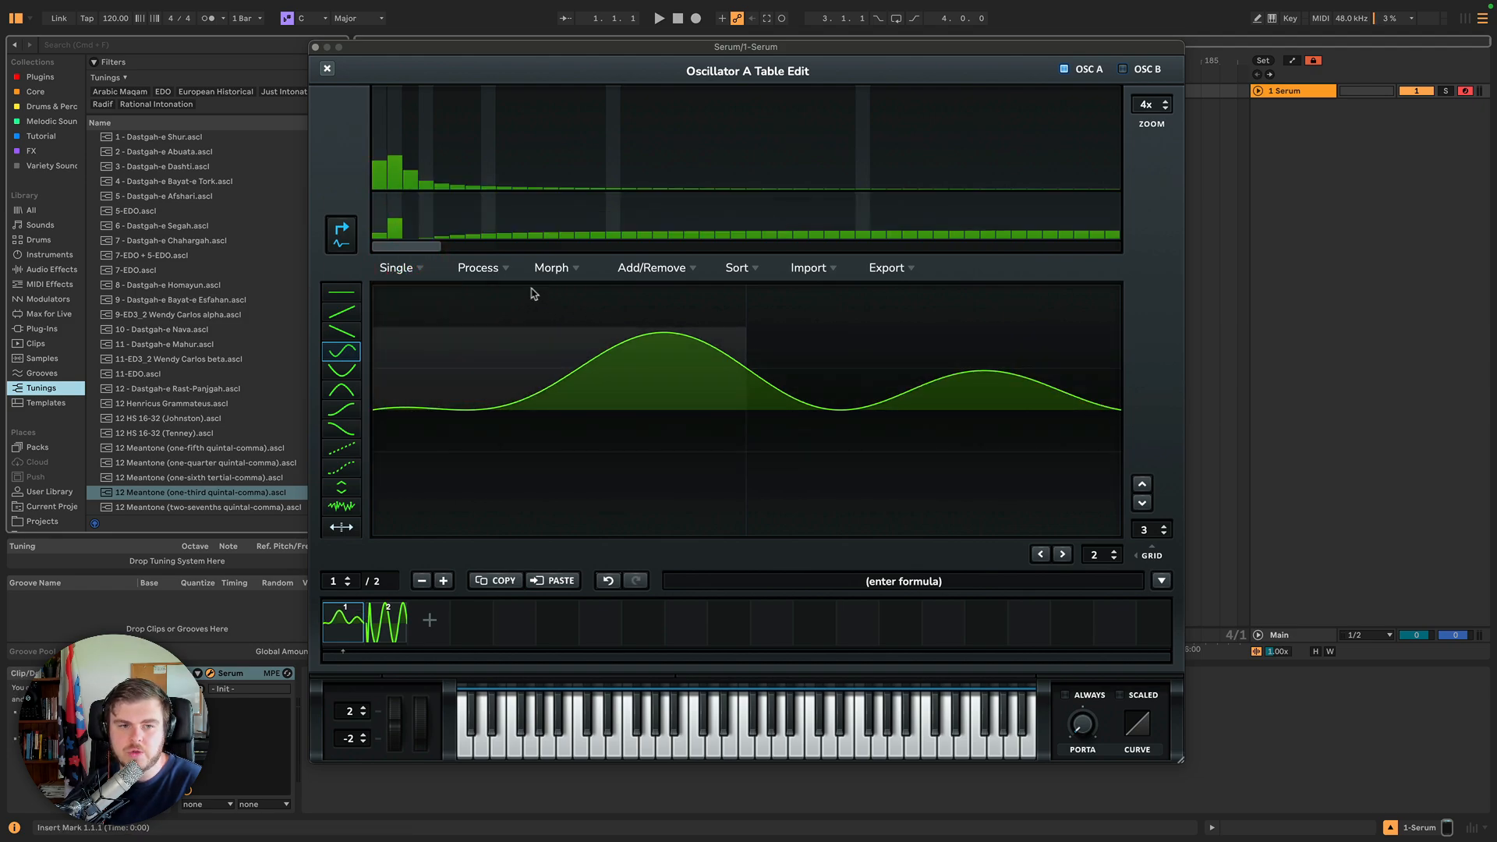
click(386, 270)
click(449, 411)
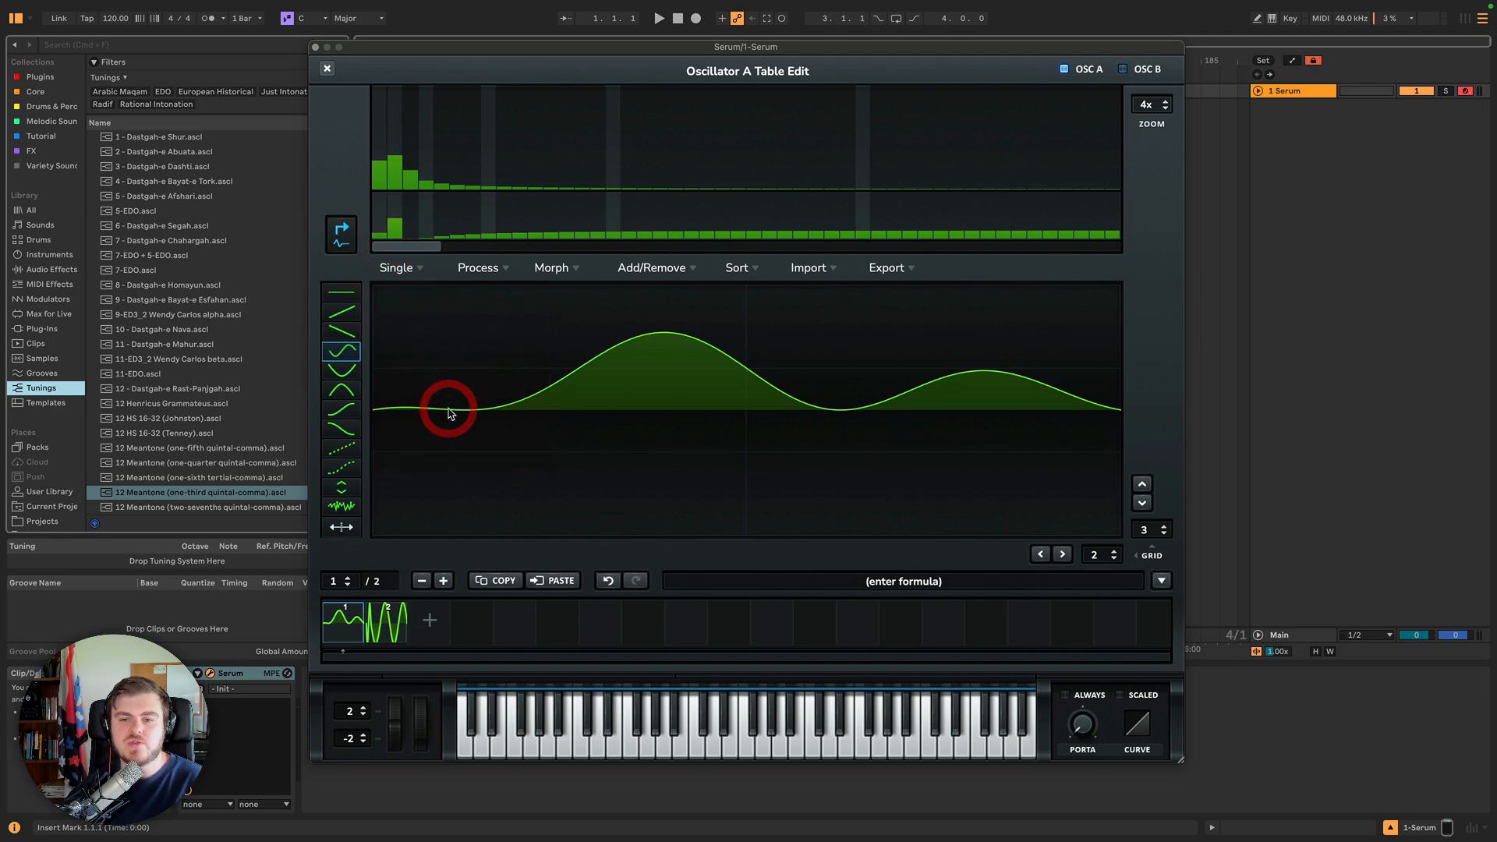
Apply the grid-size filter to frame 1's crossfaded waveform.
click(406, 270)
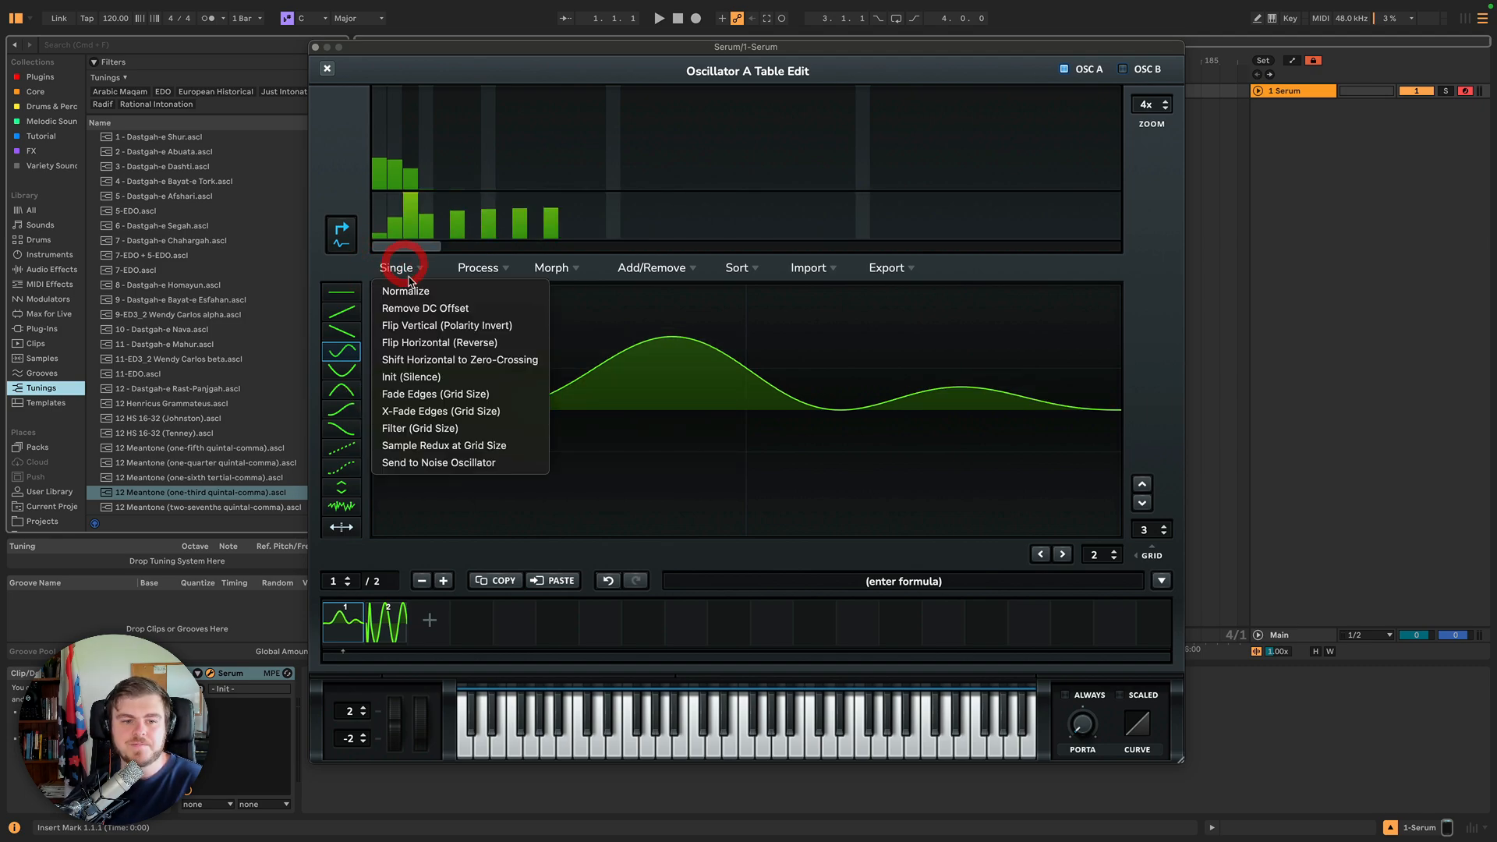
click(431, 428)
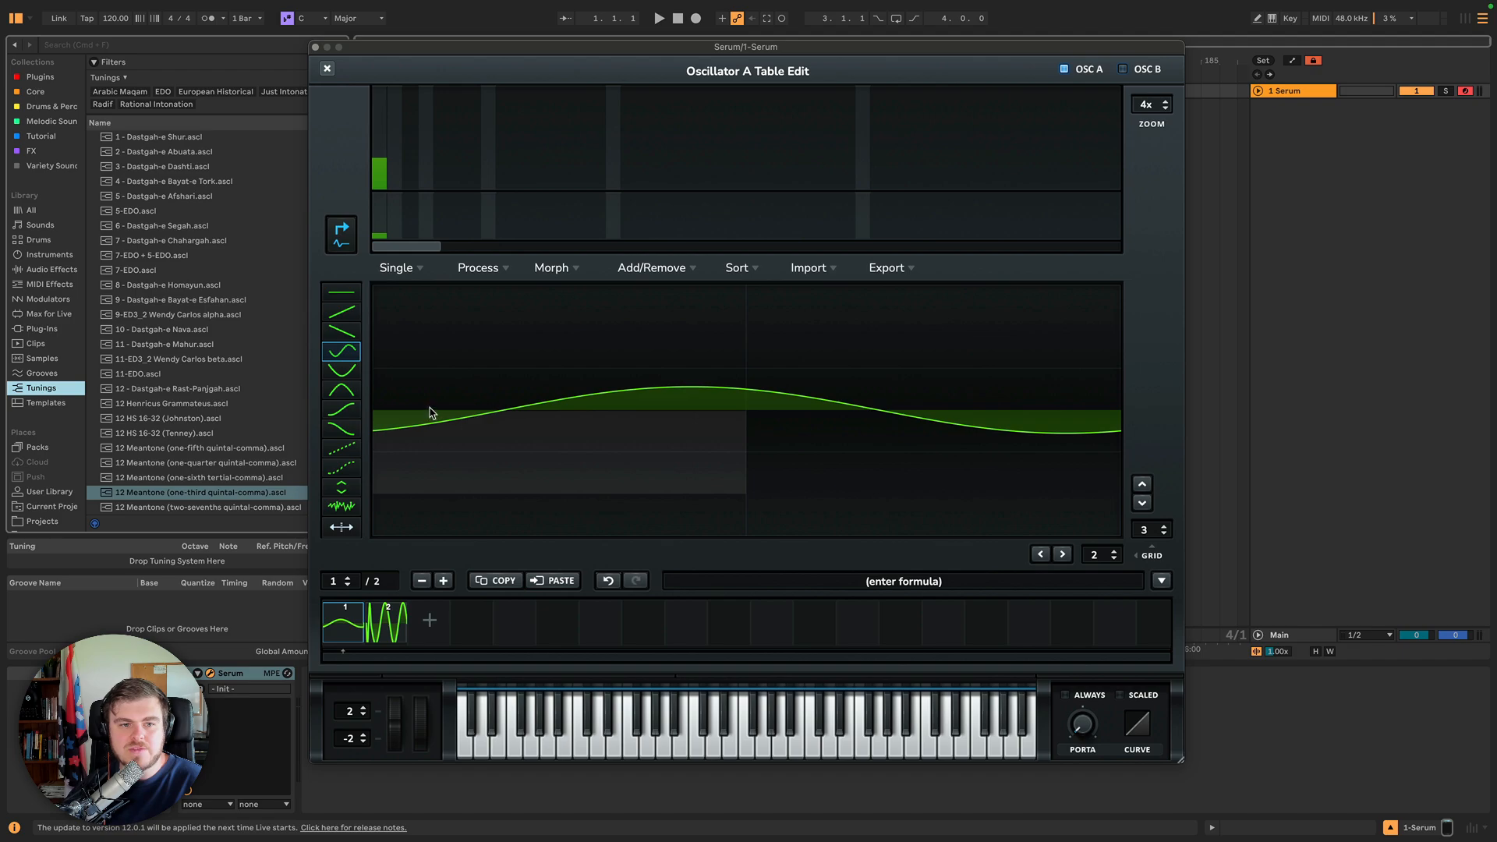
click(406, 267)
click(407, 267)
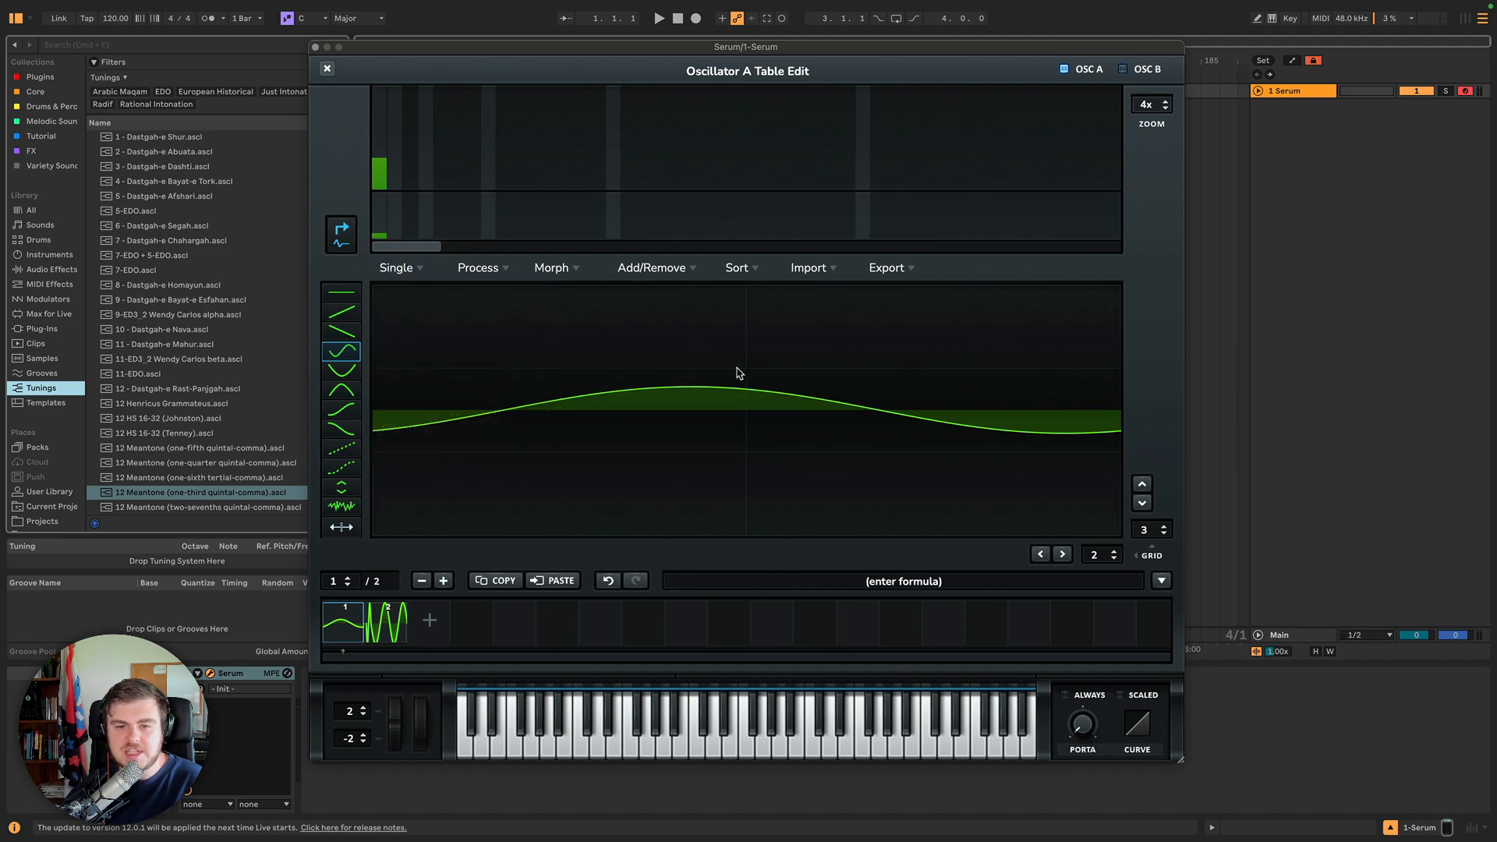
Nudge the waveform with the vertical shift arrows, then undo back to the crossfaded waveform.
click(1143, 484)
click(1143, 499)
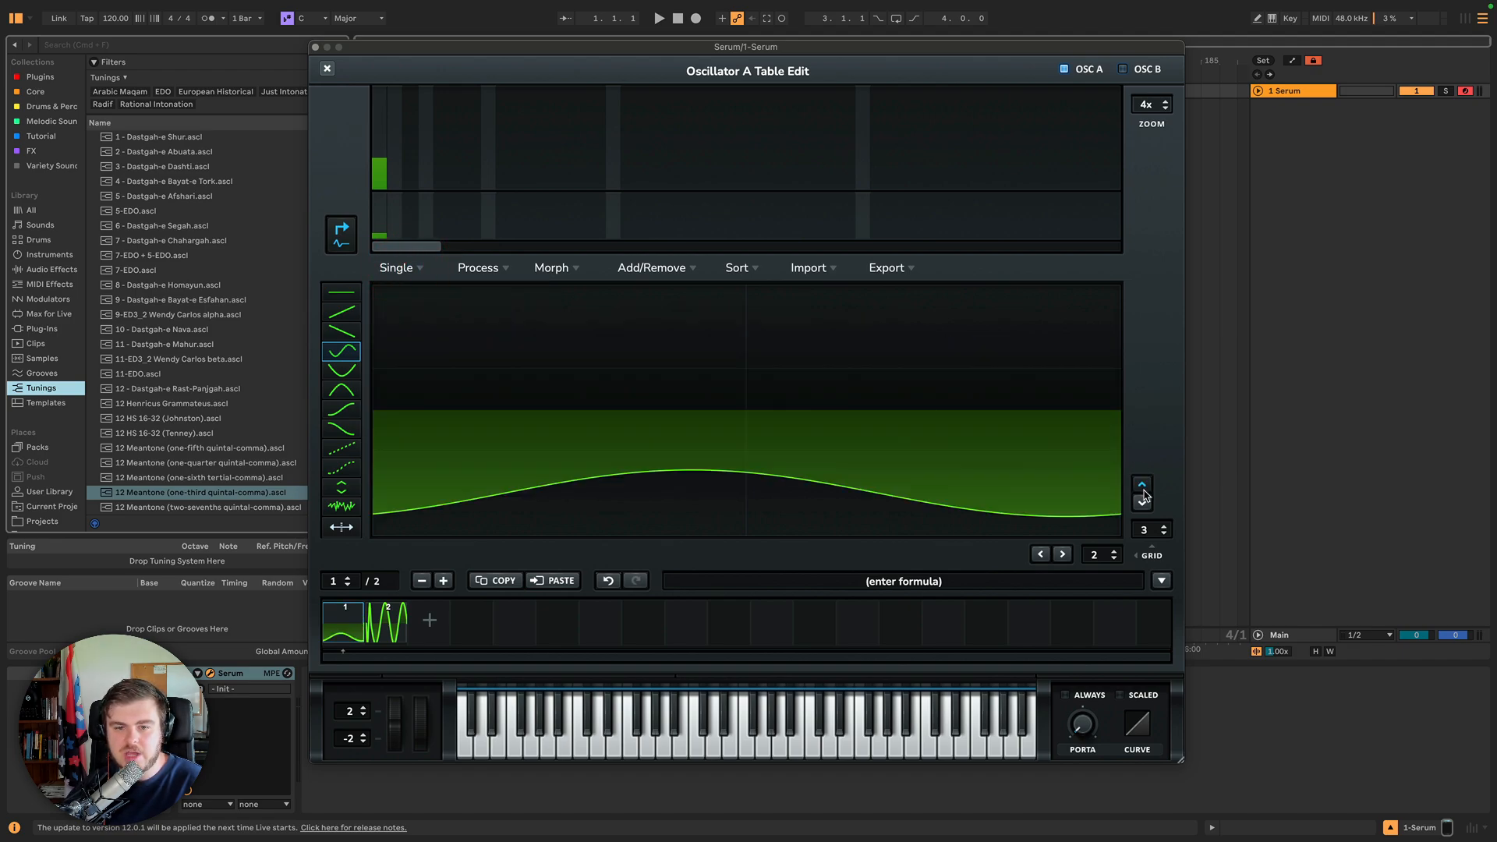
click(1142, 469)
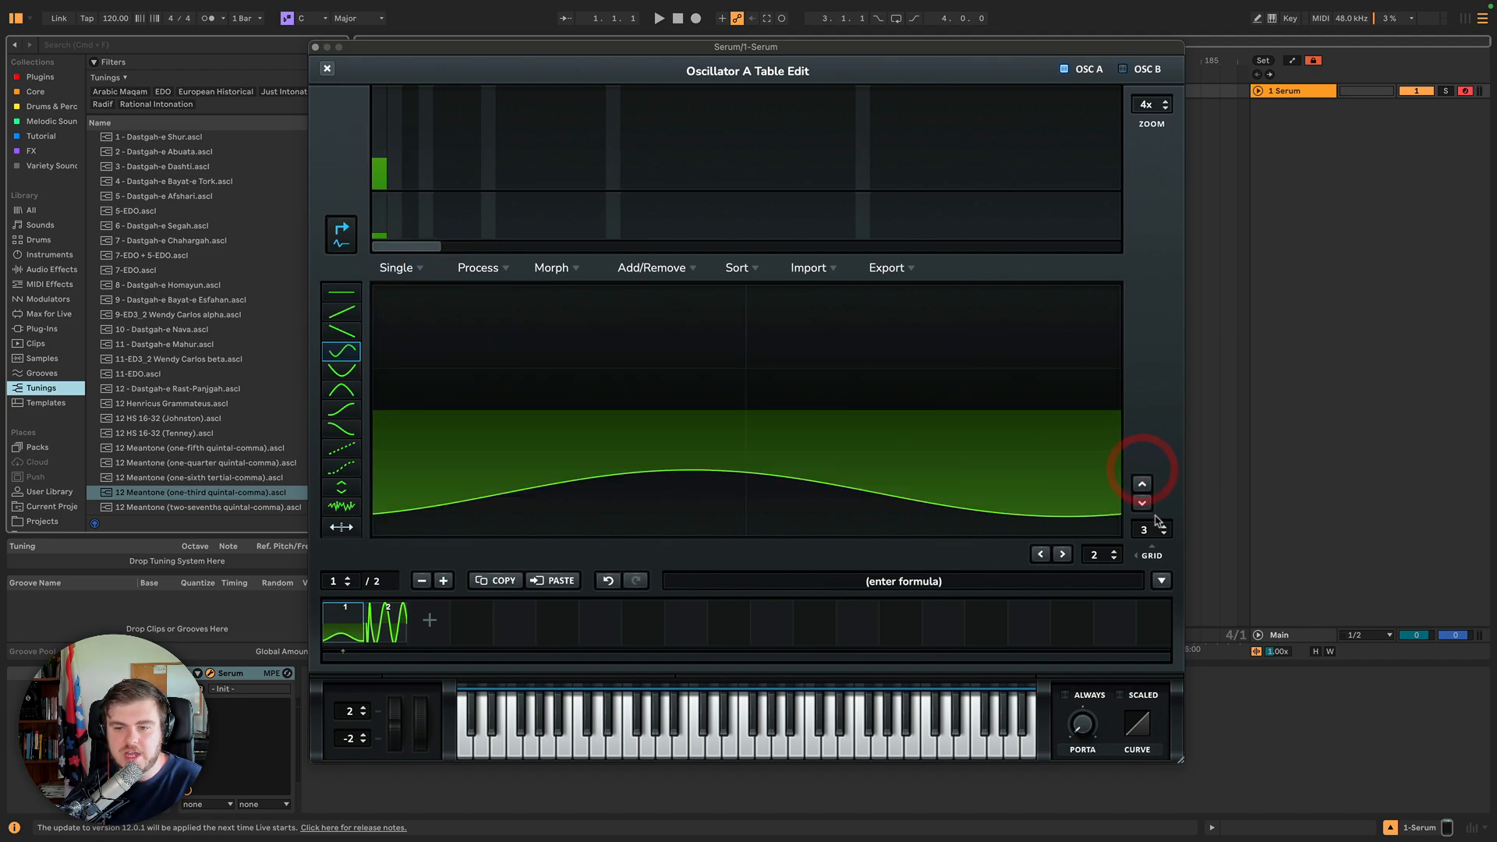
click(609, 581)
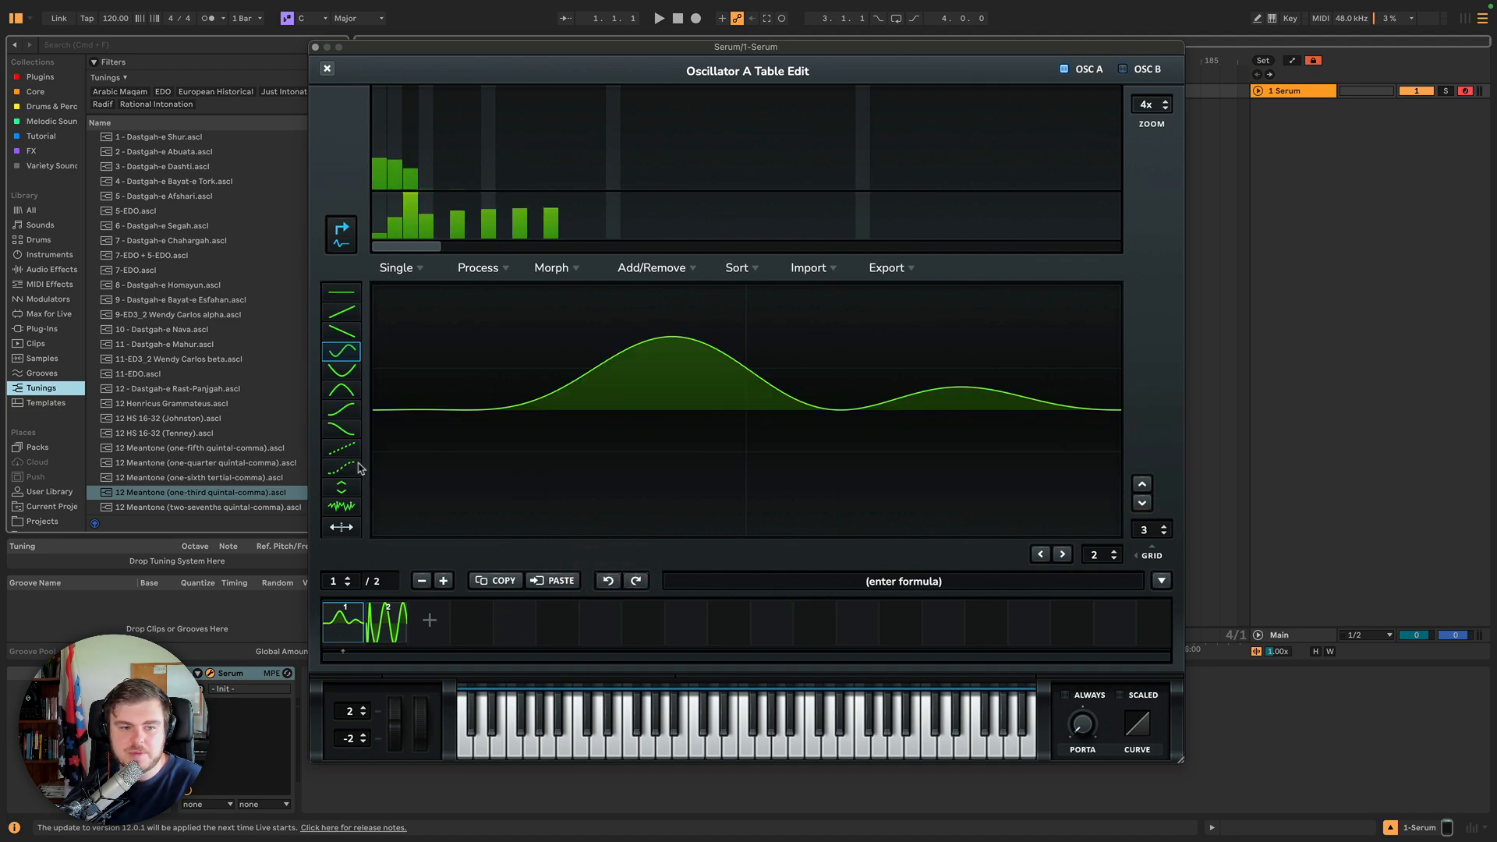
Paint noise across frame 1 with the noise shape tool and filter it at grid size.
click(344, 503)
mouse_move(376, 493)
mouse_down()
mouse_move(803, 393)
mouse_move(963, 398)
mouse_up()
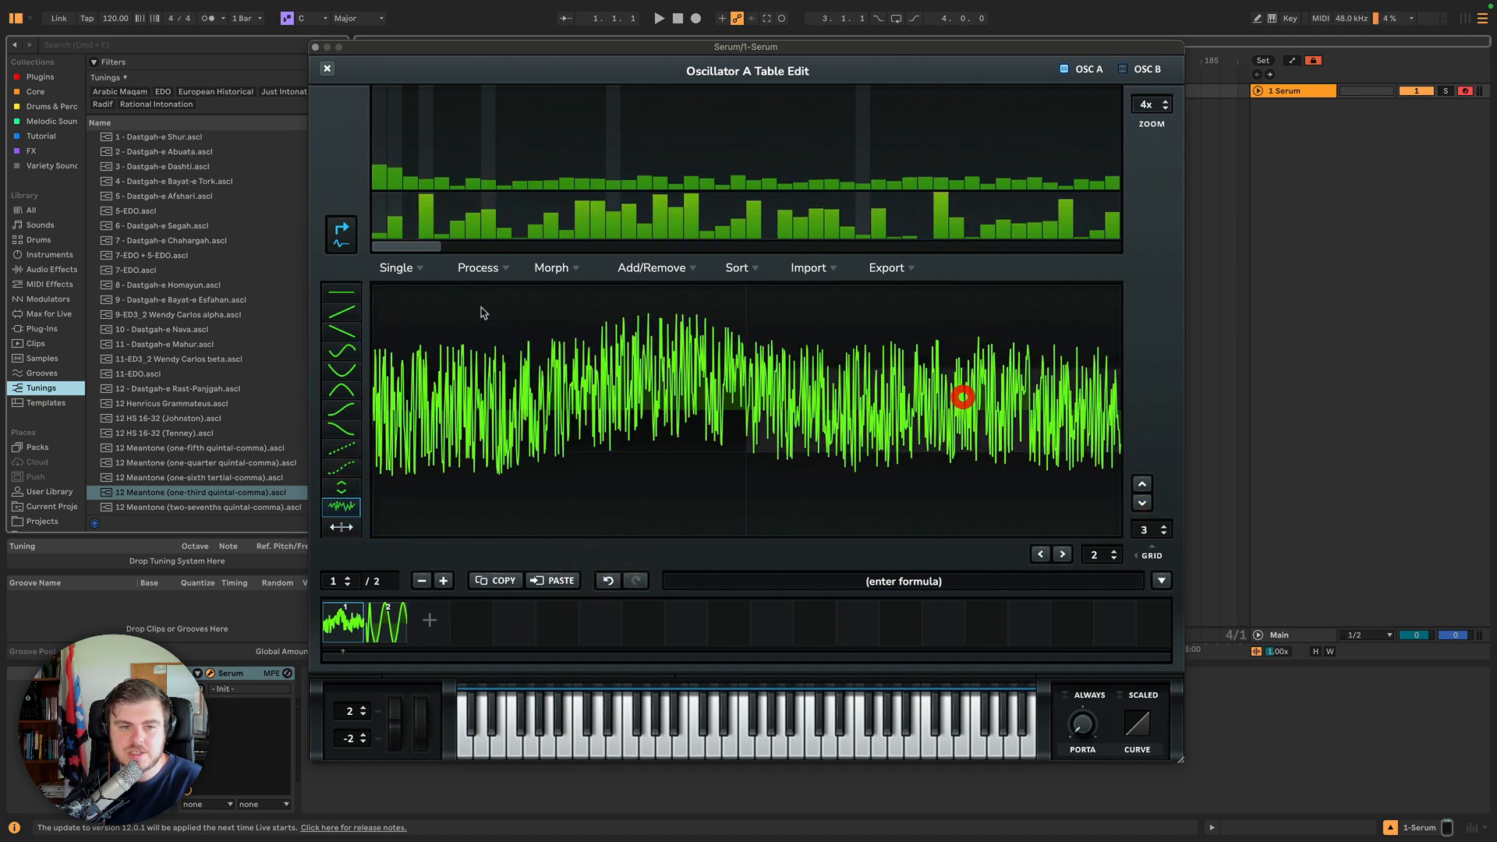
click(426, 281)
click(428, 431)
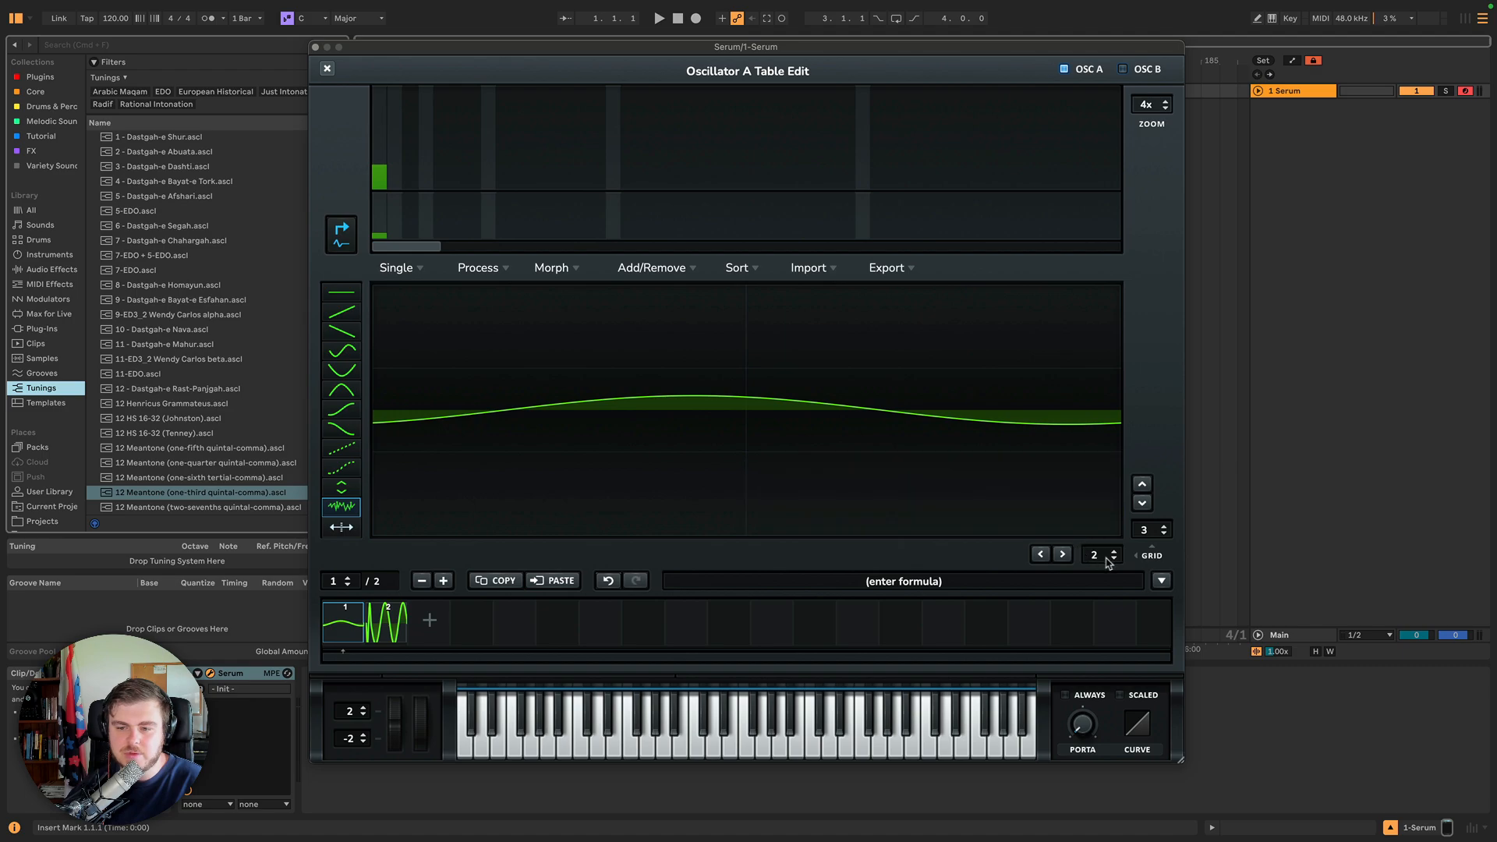
Set the grid size to 17, repaint noise across frame 1, and filter it at grid size.
drag(1109, 522, 1105, 494)
mouse_move(398, 337)
mouse_down()
mouse_move(1166, 406)
mouse_move(436, 393)
mouse_move(897, 397)
mouse_move(668, 408)
mouse_up()
click(417, 269)
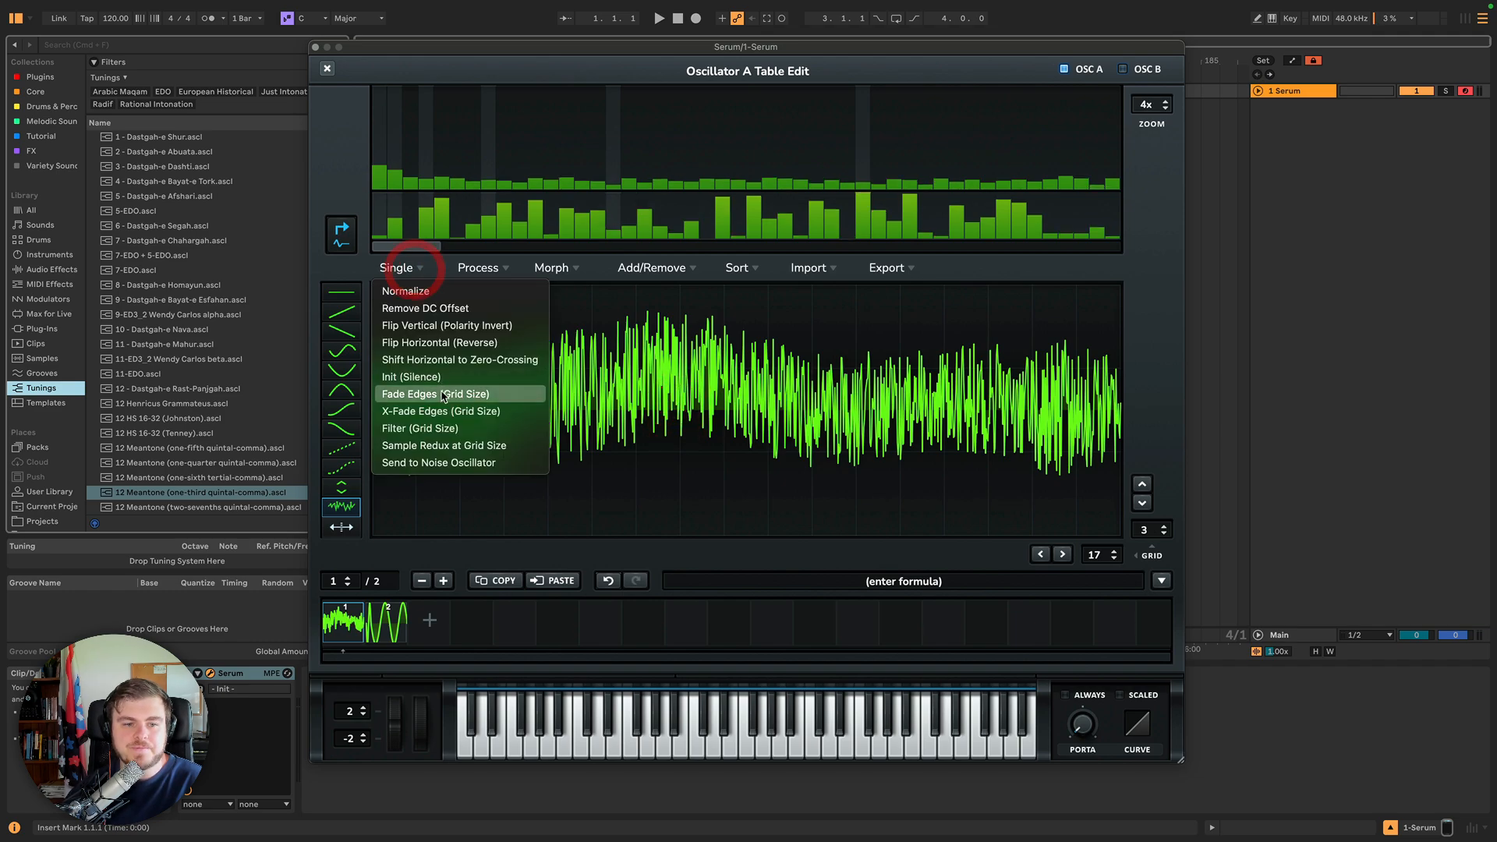
click(431, 429)
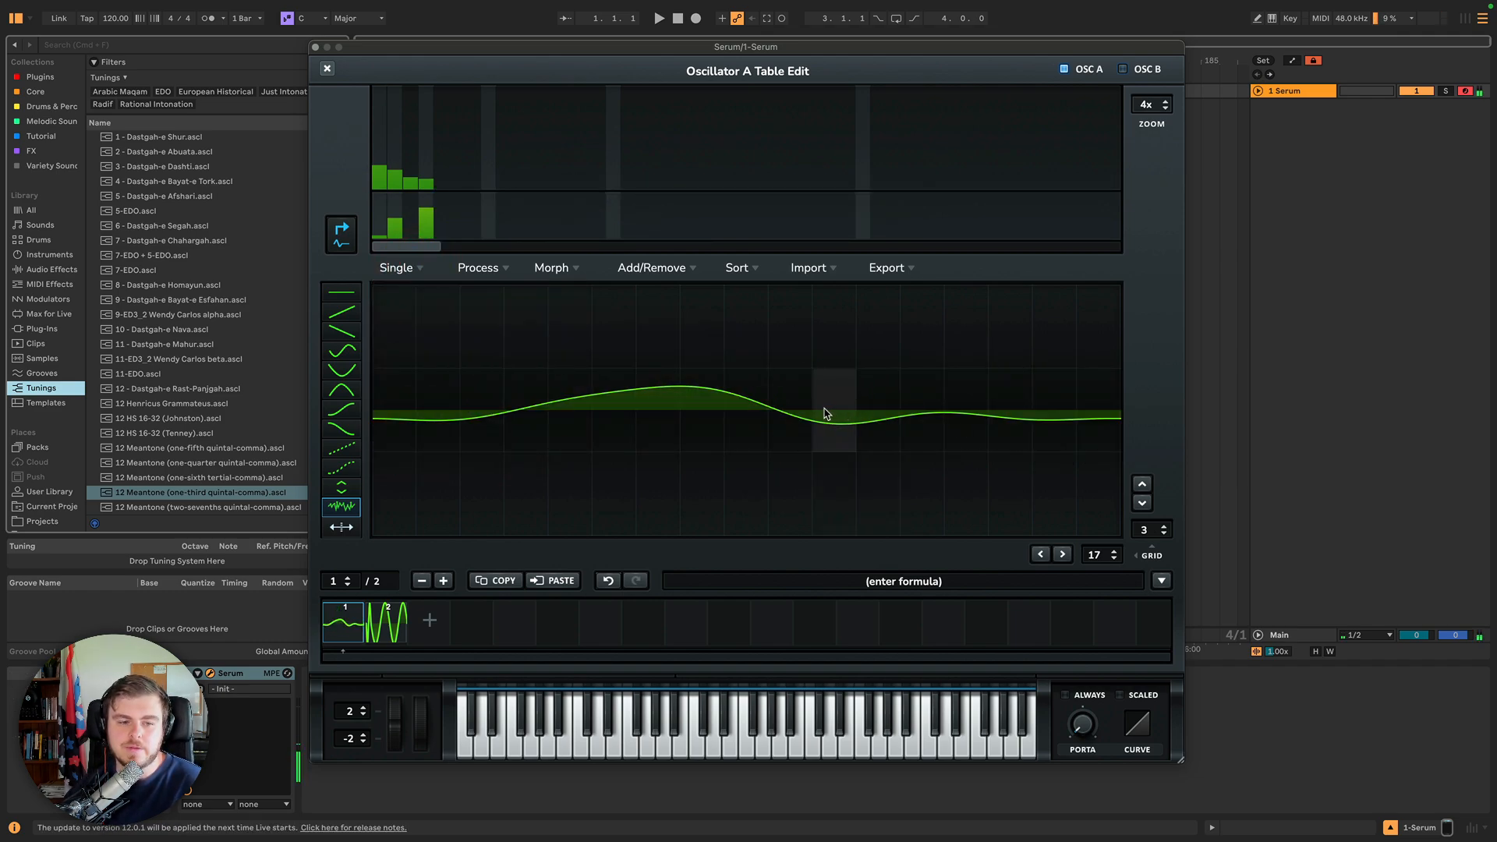
Normalize the filtered waveform and apply Sample Redux at grid size.
click(416, 270)
click(409, 290)
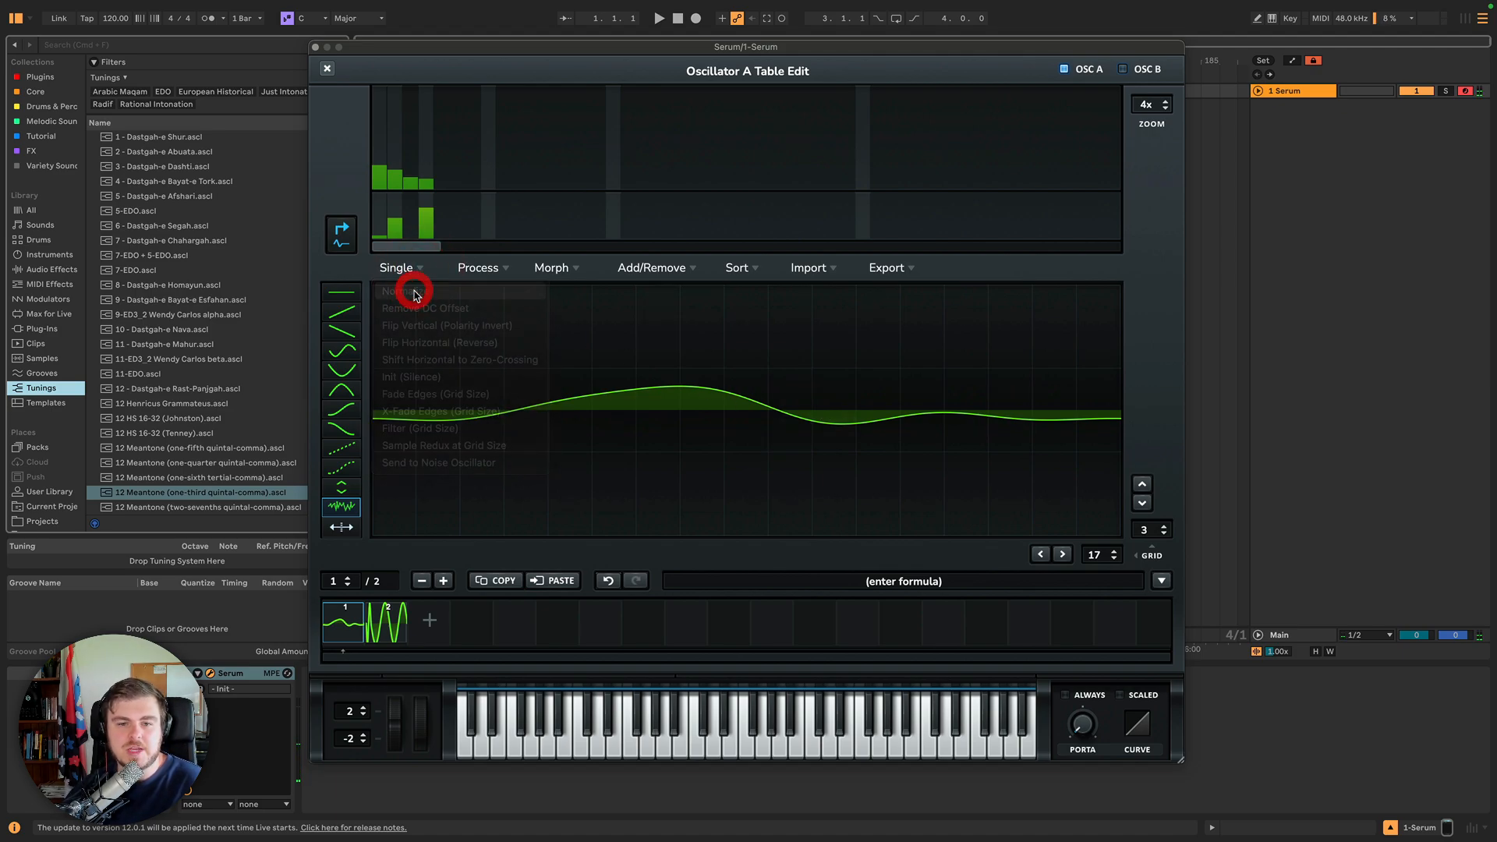
click(401, 270)
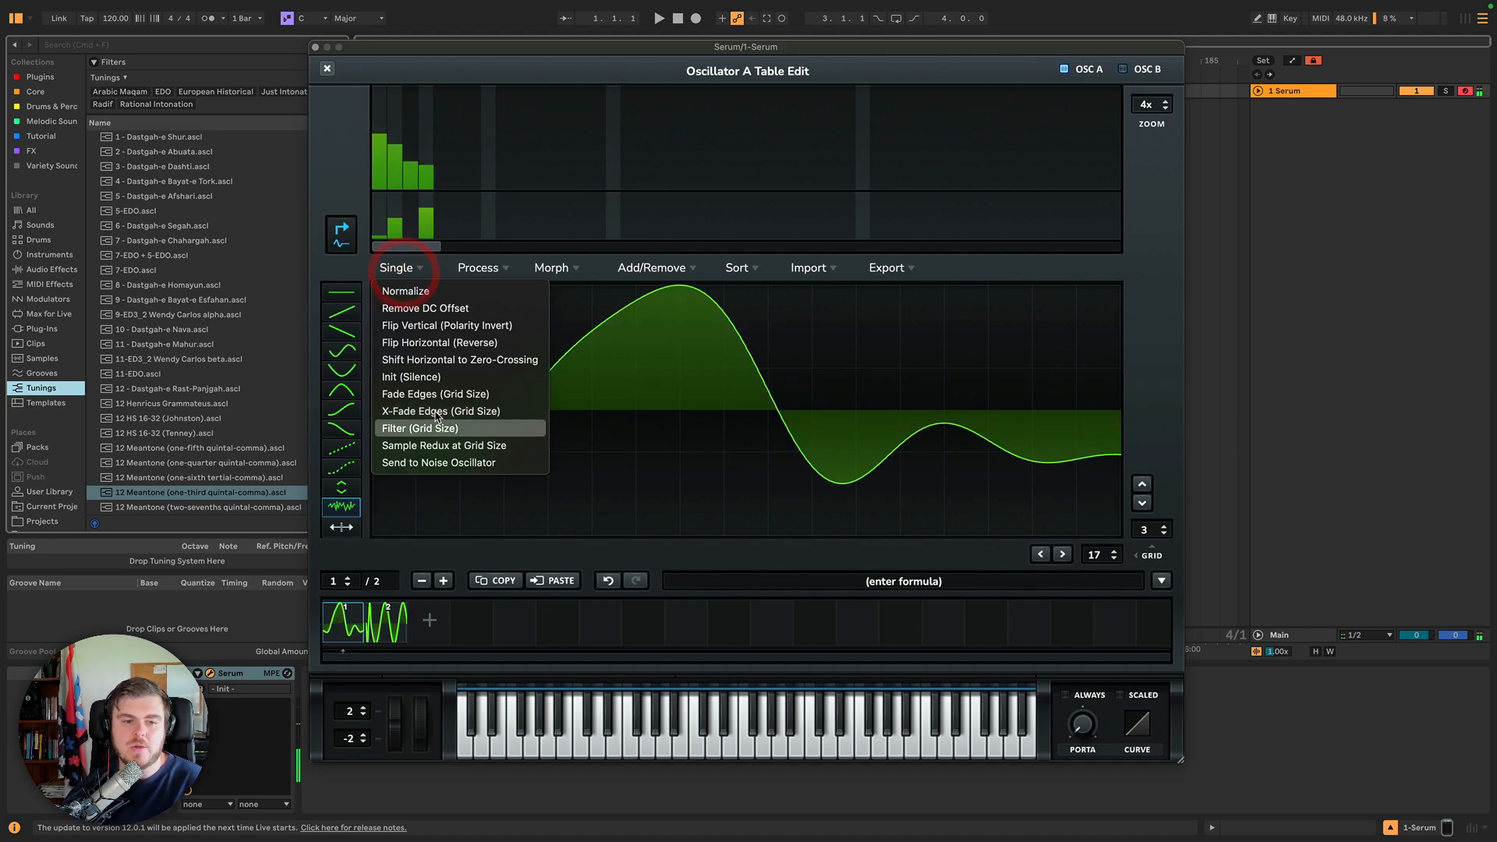
click(462, 450)
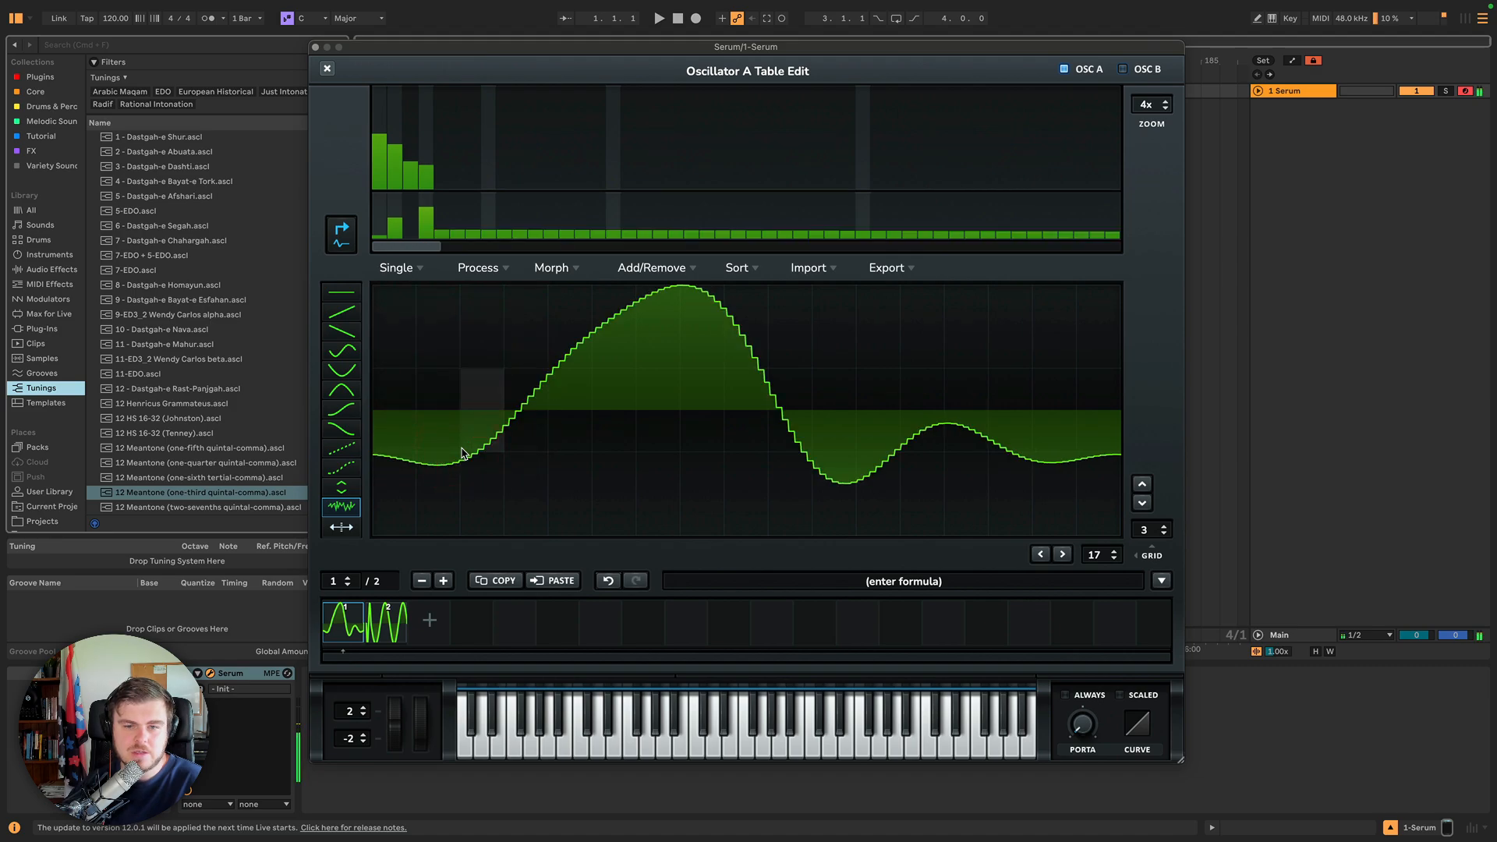
Close the wavetable editor to check oscillator A's waveform, then reopen the editor.
click(411, 269)
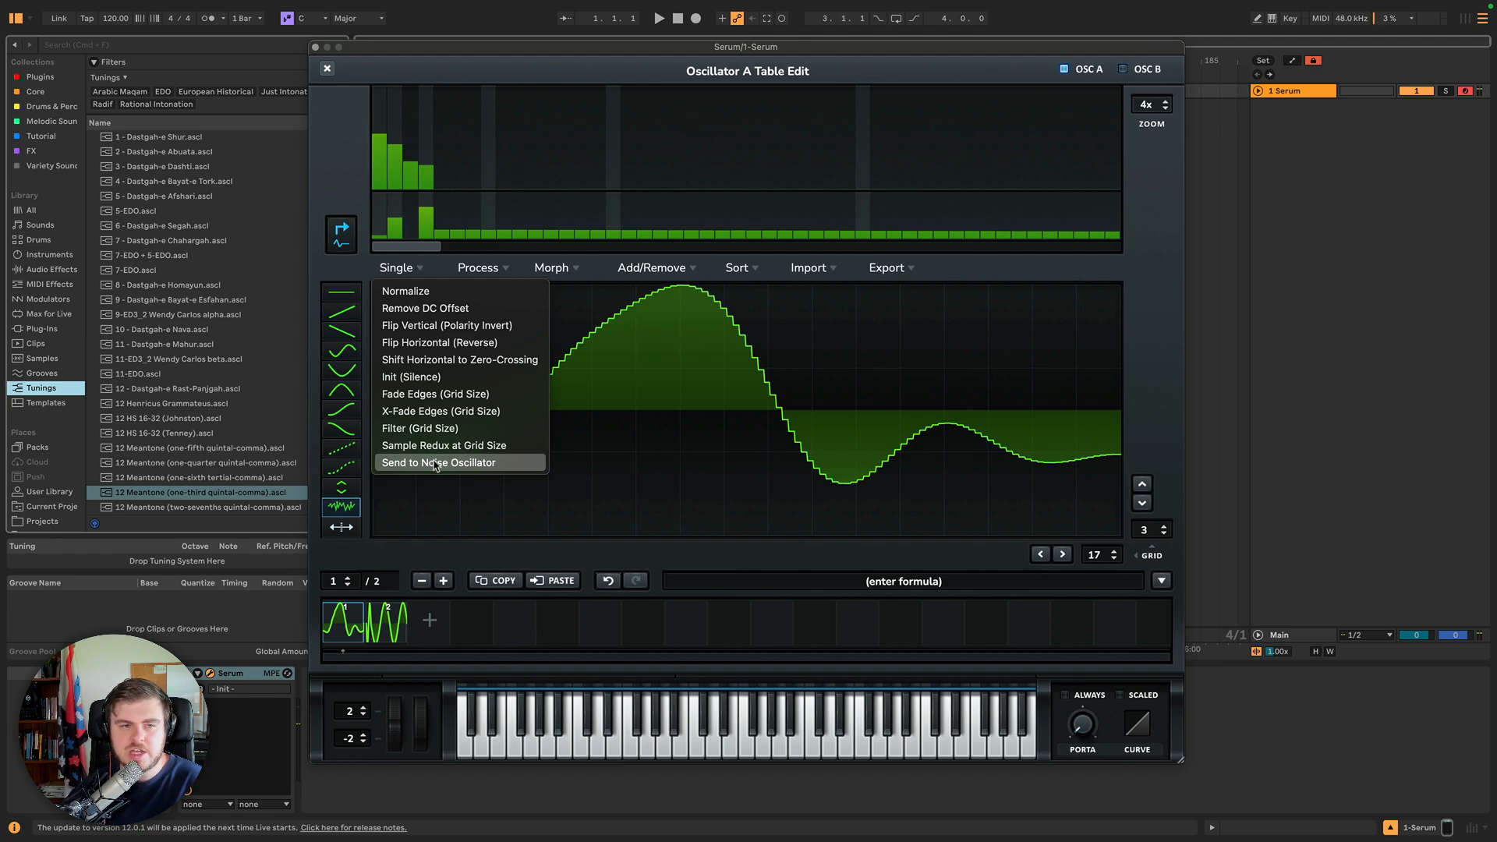
click(433, 269)
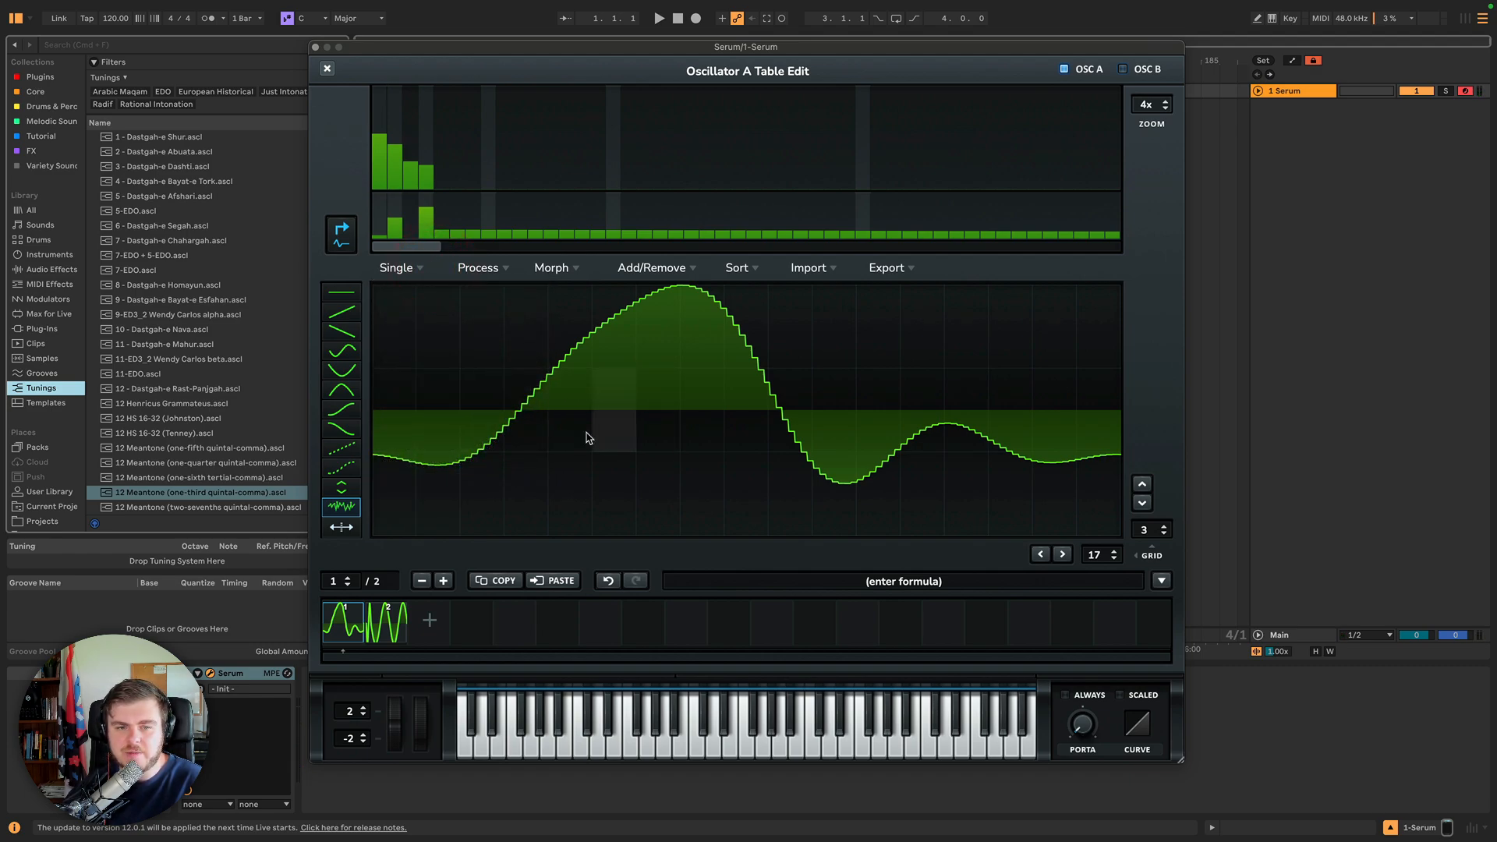
click(326, 72)
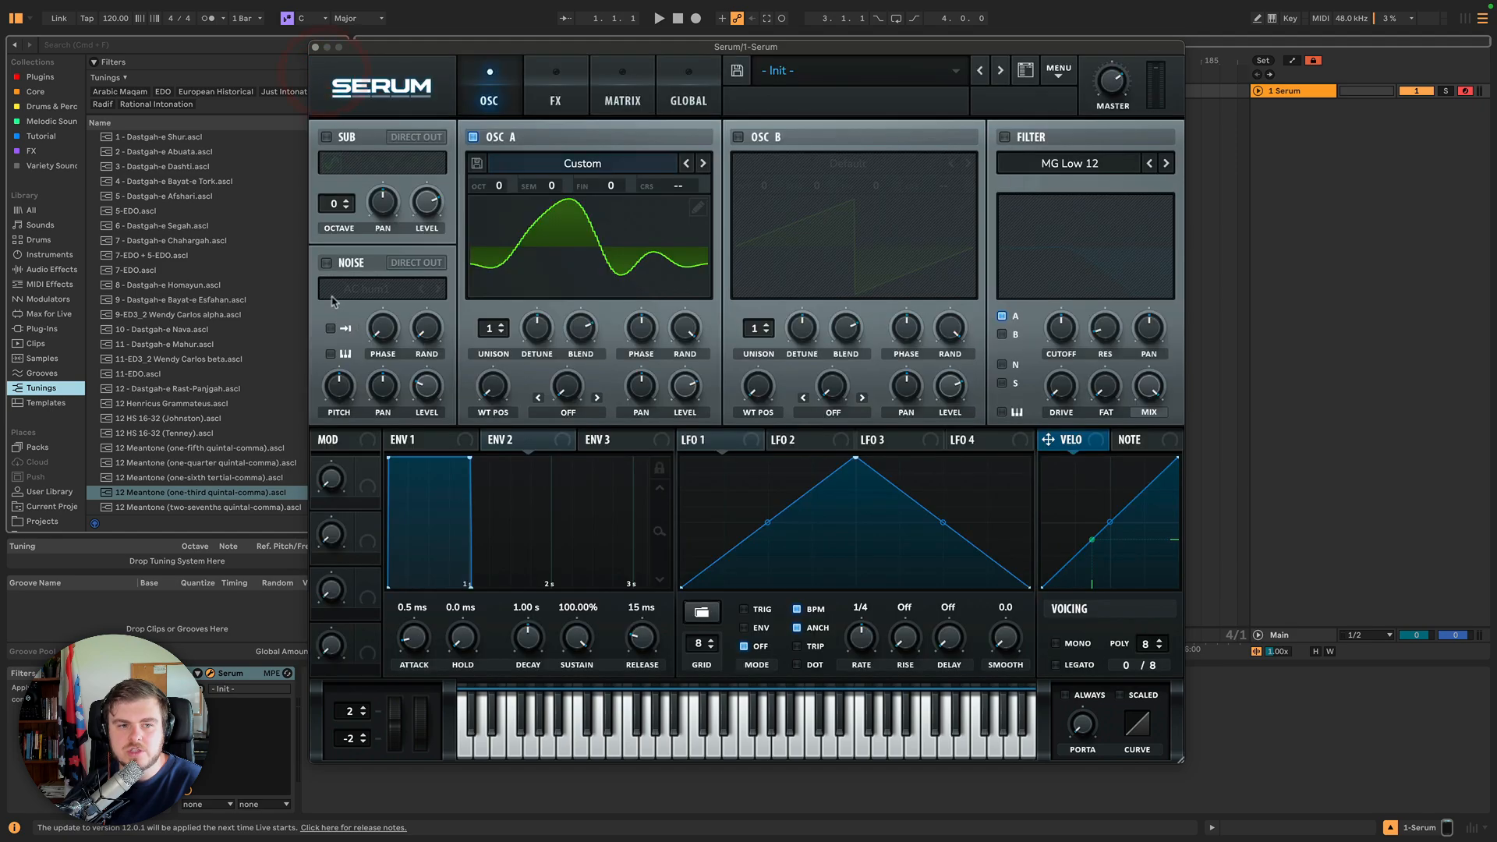
click(698, 209)
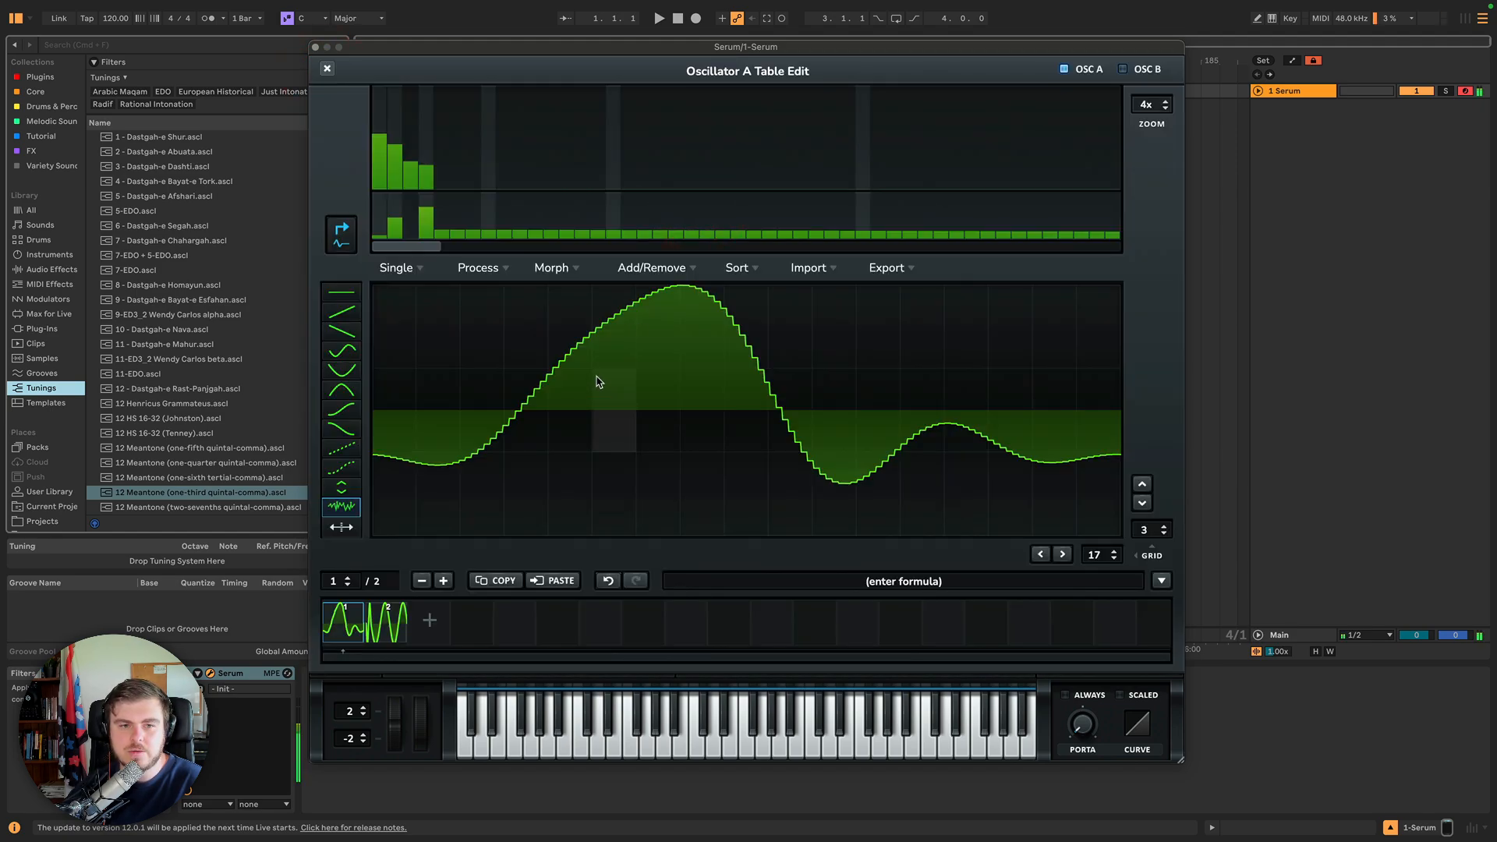
click(327, 69)
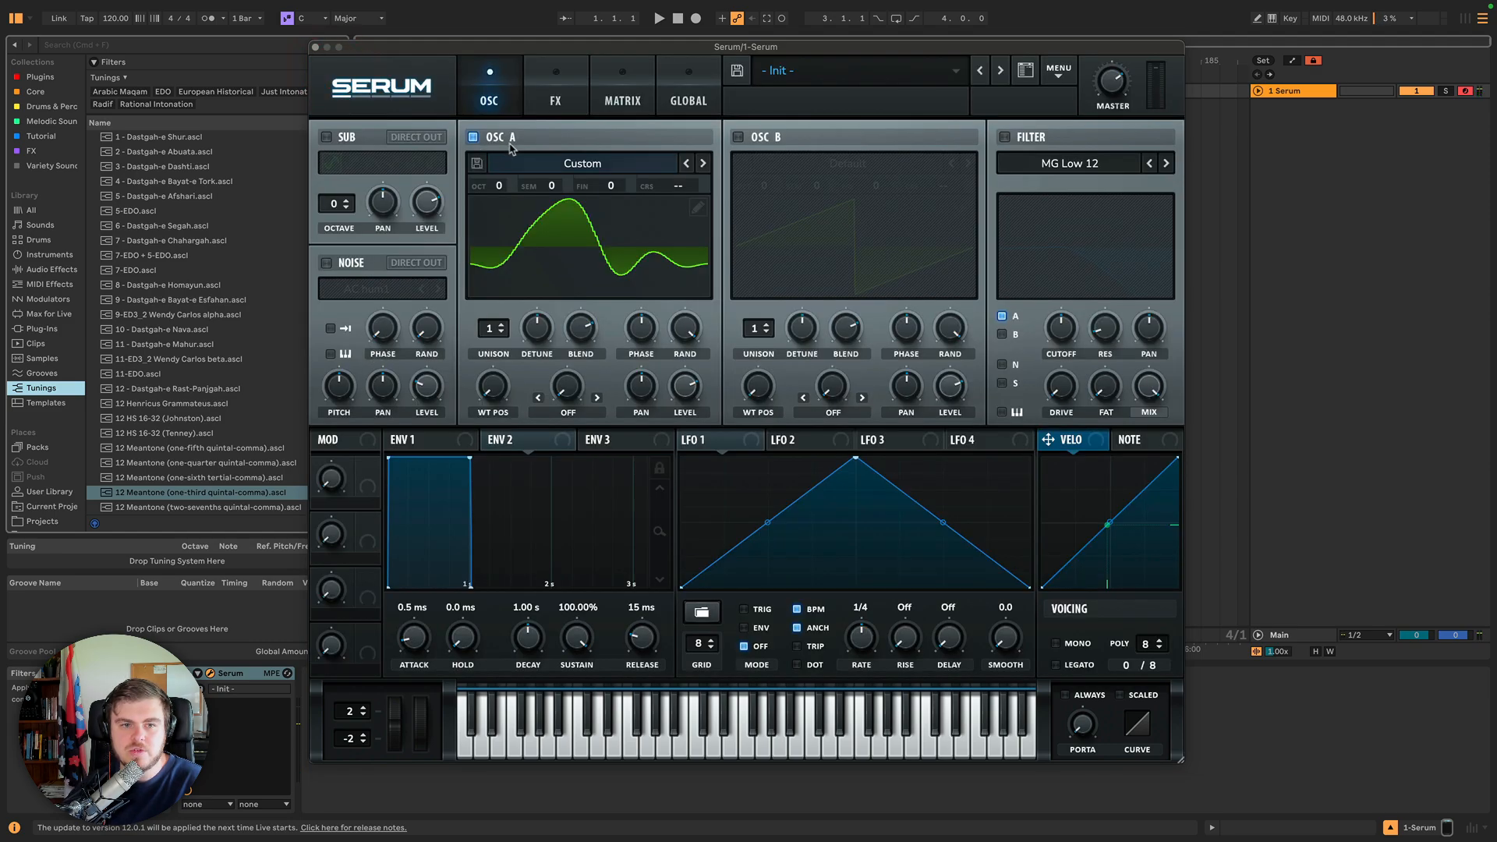
click(698, 208)
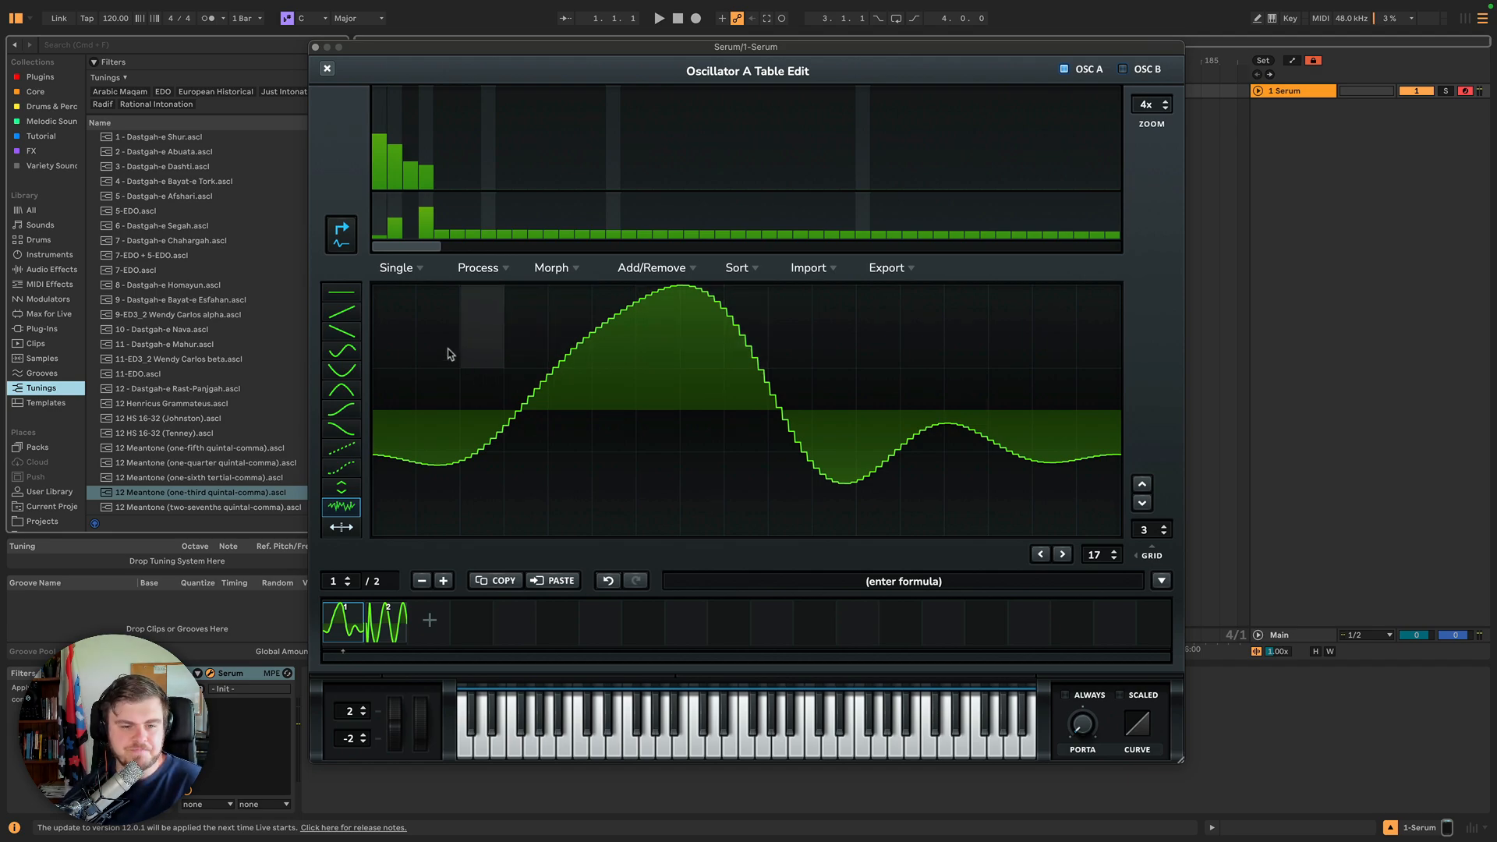
click(397, 268)
click(398, 267)
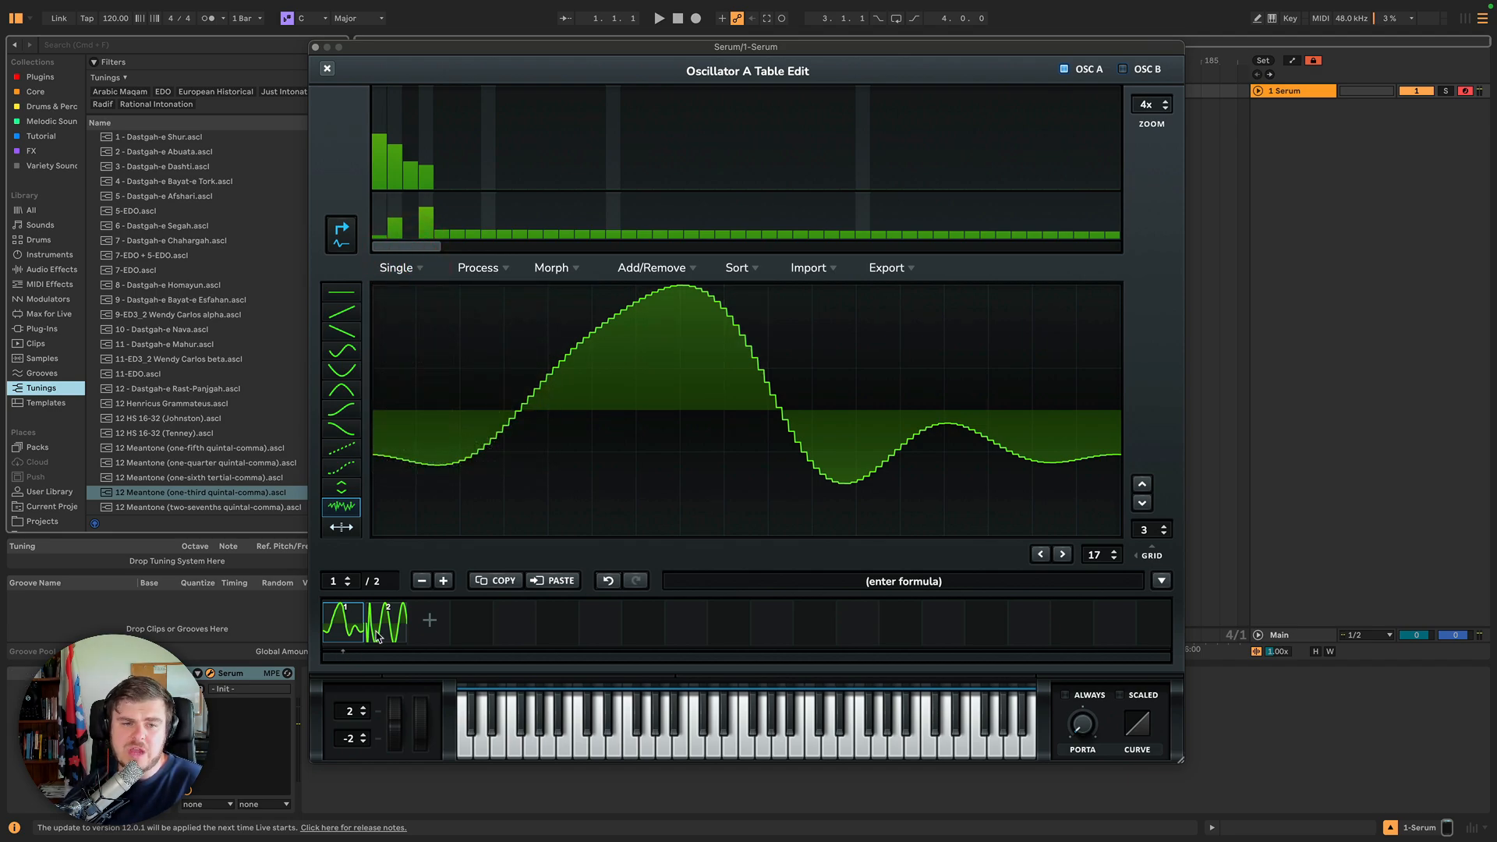
Select frame 2 of the wavetable and apply Filter (Grid Size) to it.
click(377, 635)
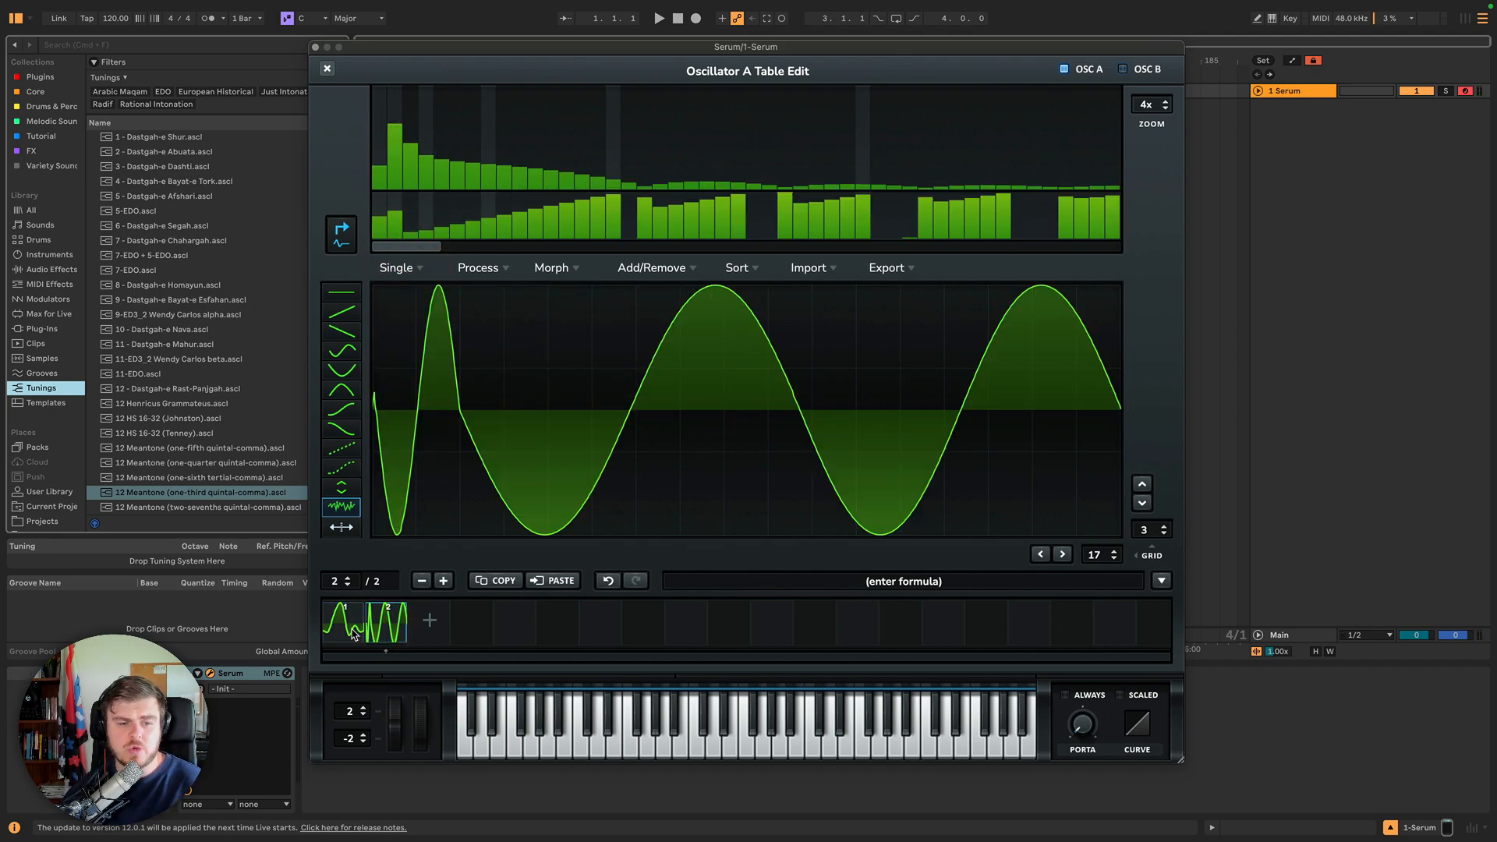
shift+click(354, 634)
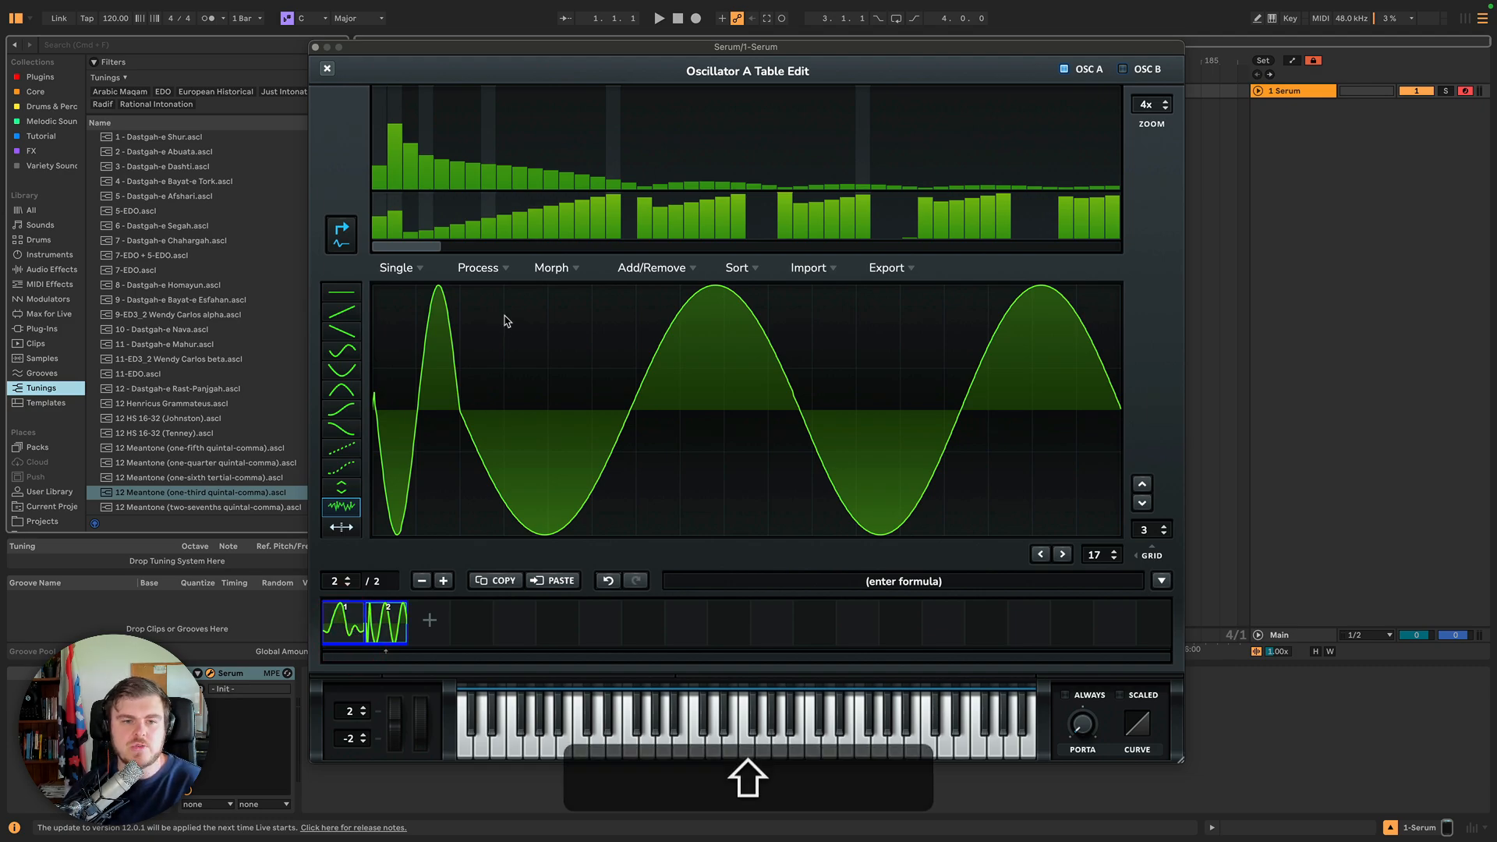
click(481, 271)
click(482, 273)
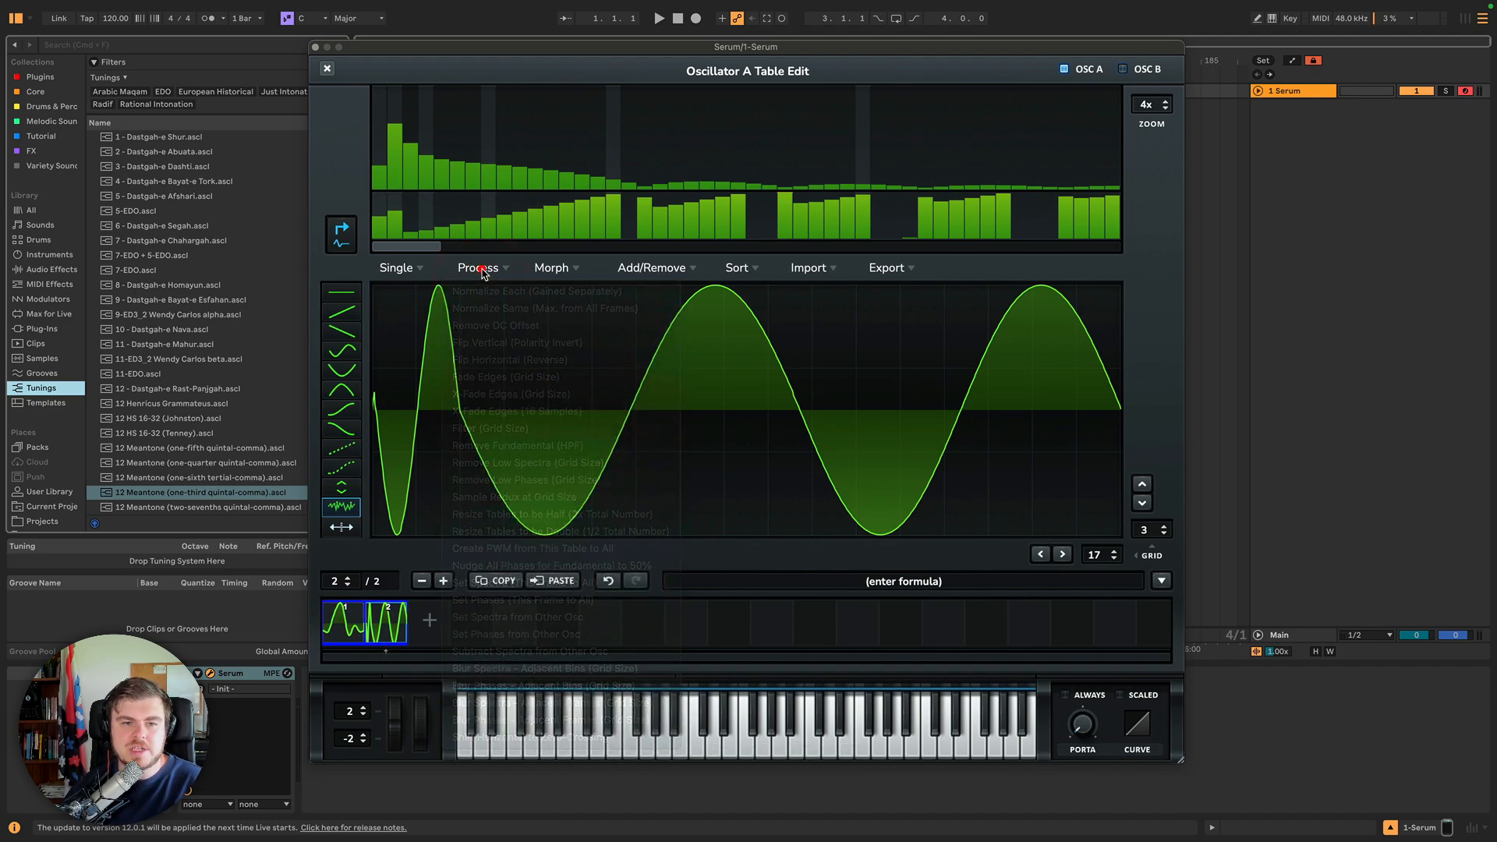
click(481, 271)
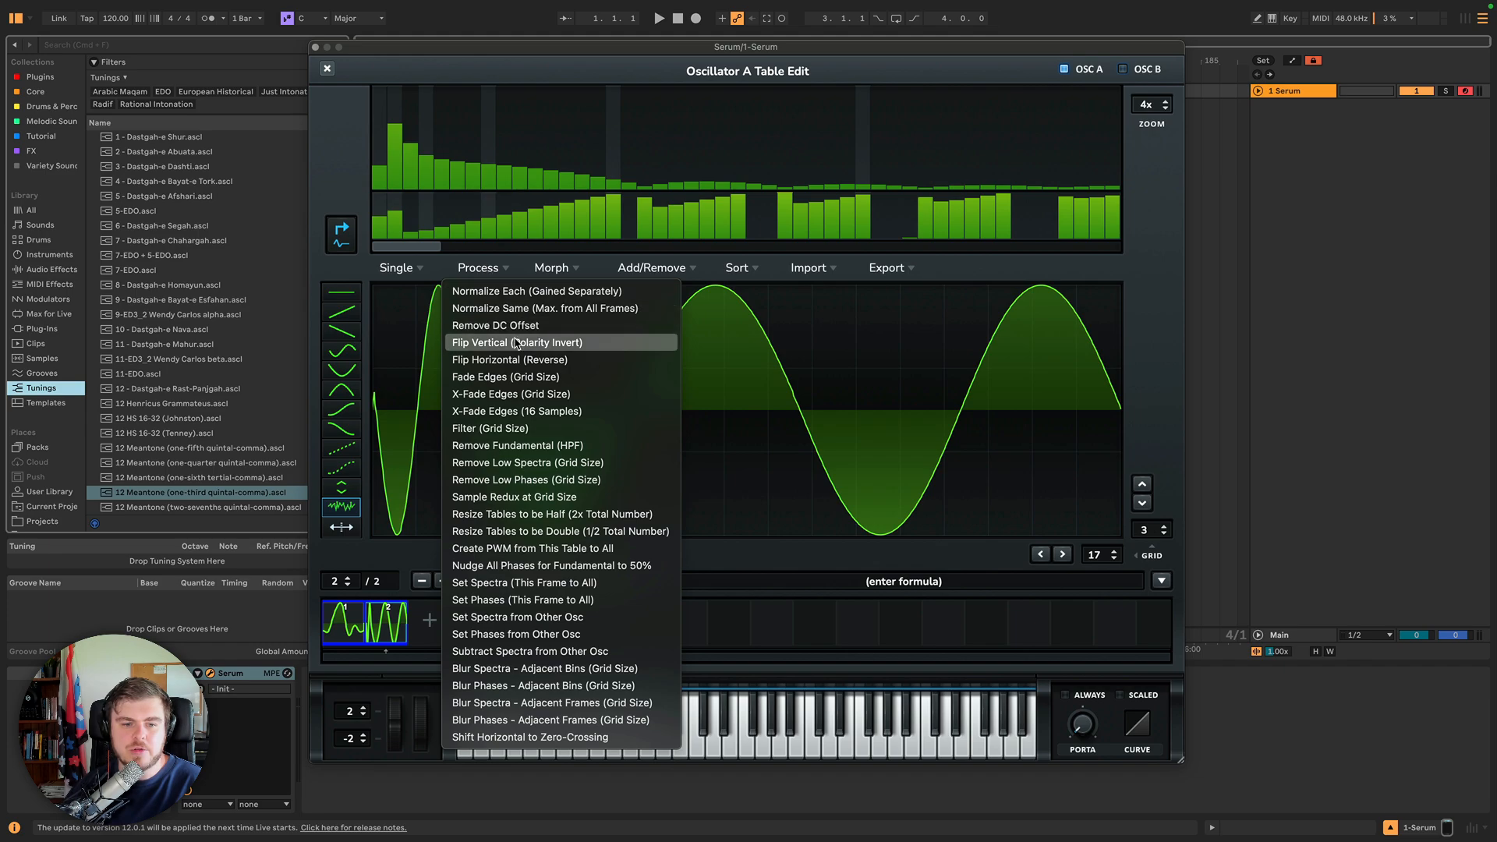
click(501, 428)
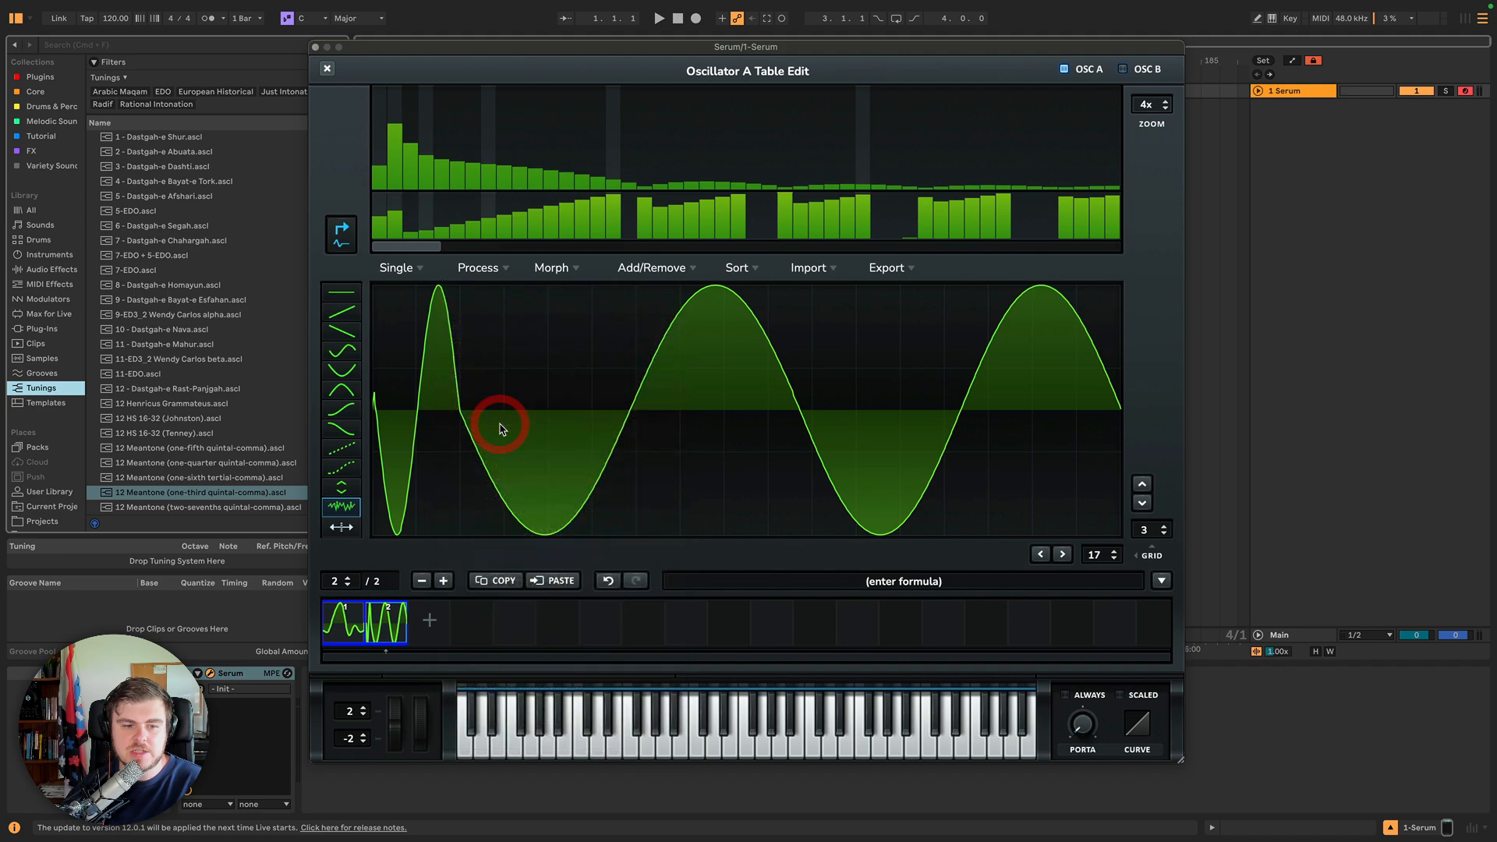
Try Remove Fundamental (HPF) on frame 2, compare it against frame 1, and undo it.
click(342, 624)
click(381, 629)
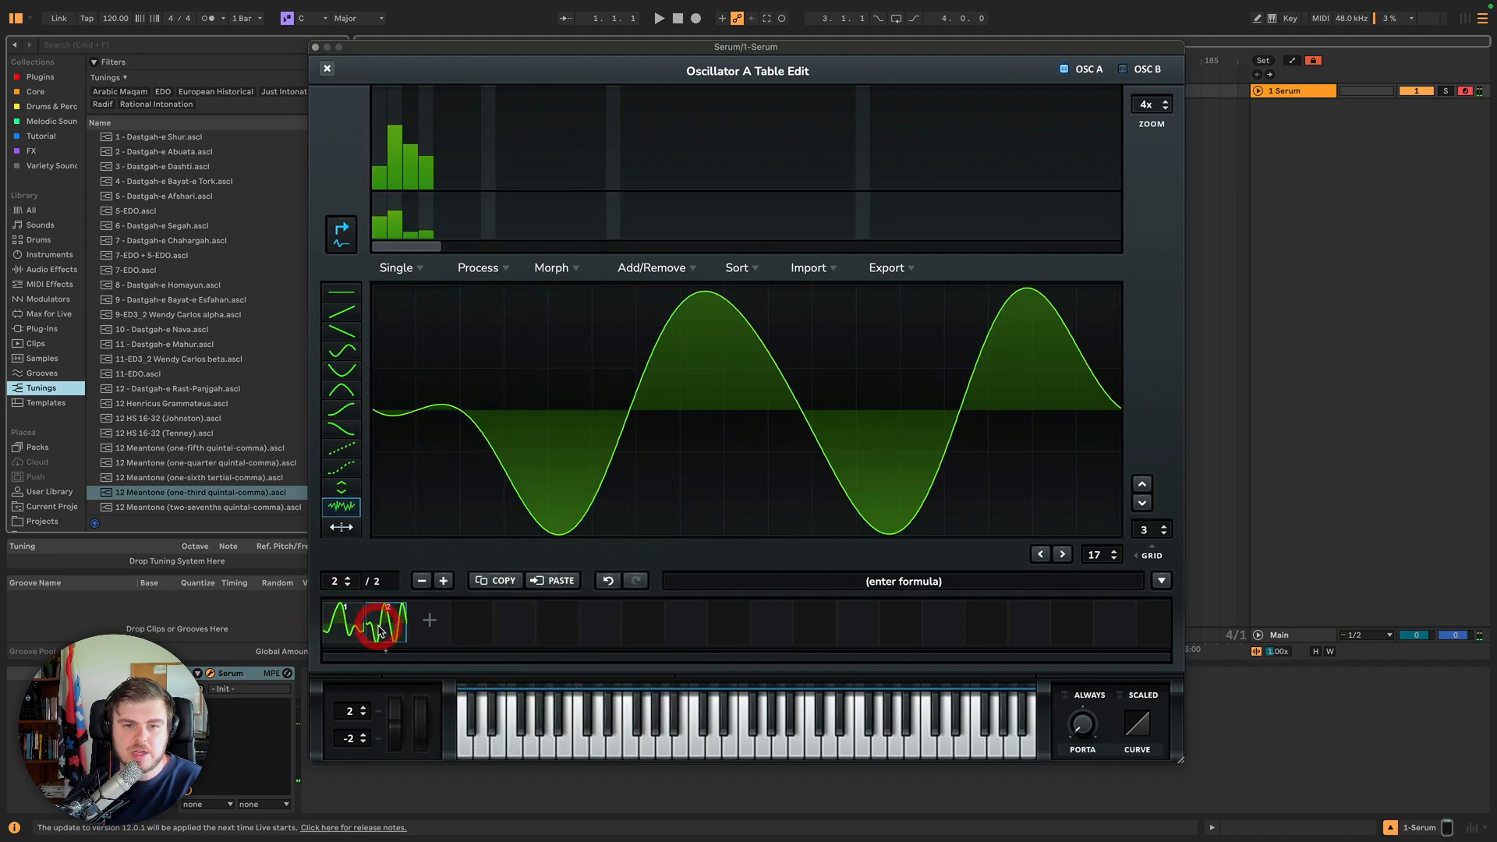
shift+click(351, 626)
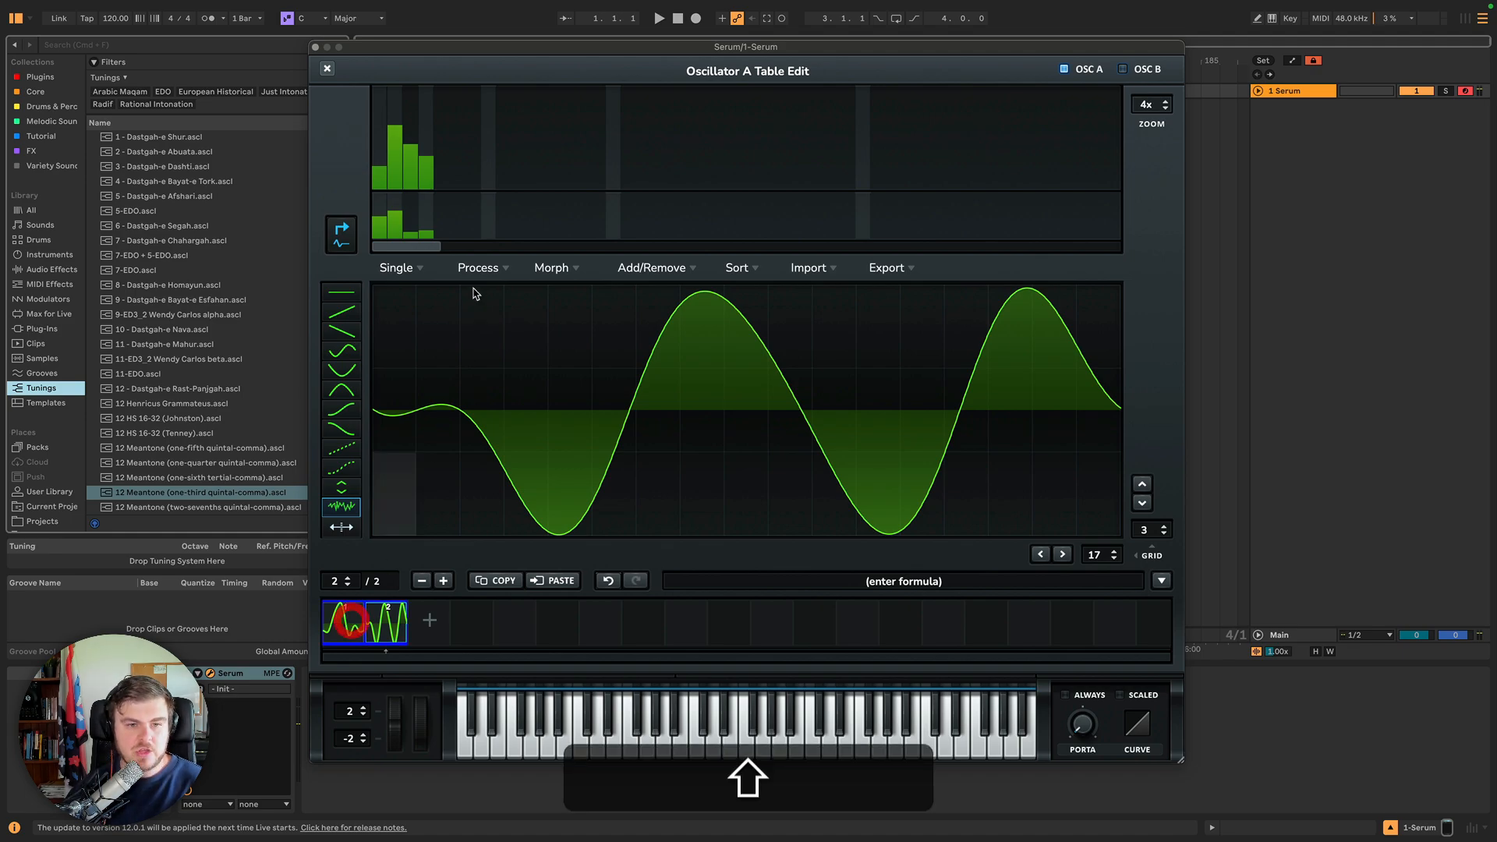
click(478, 268)
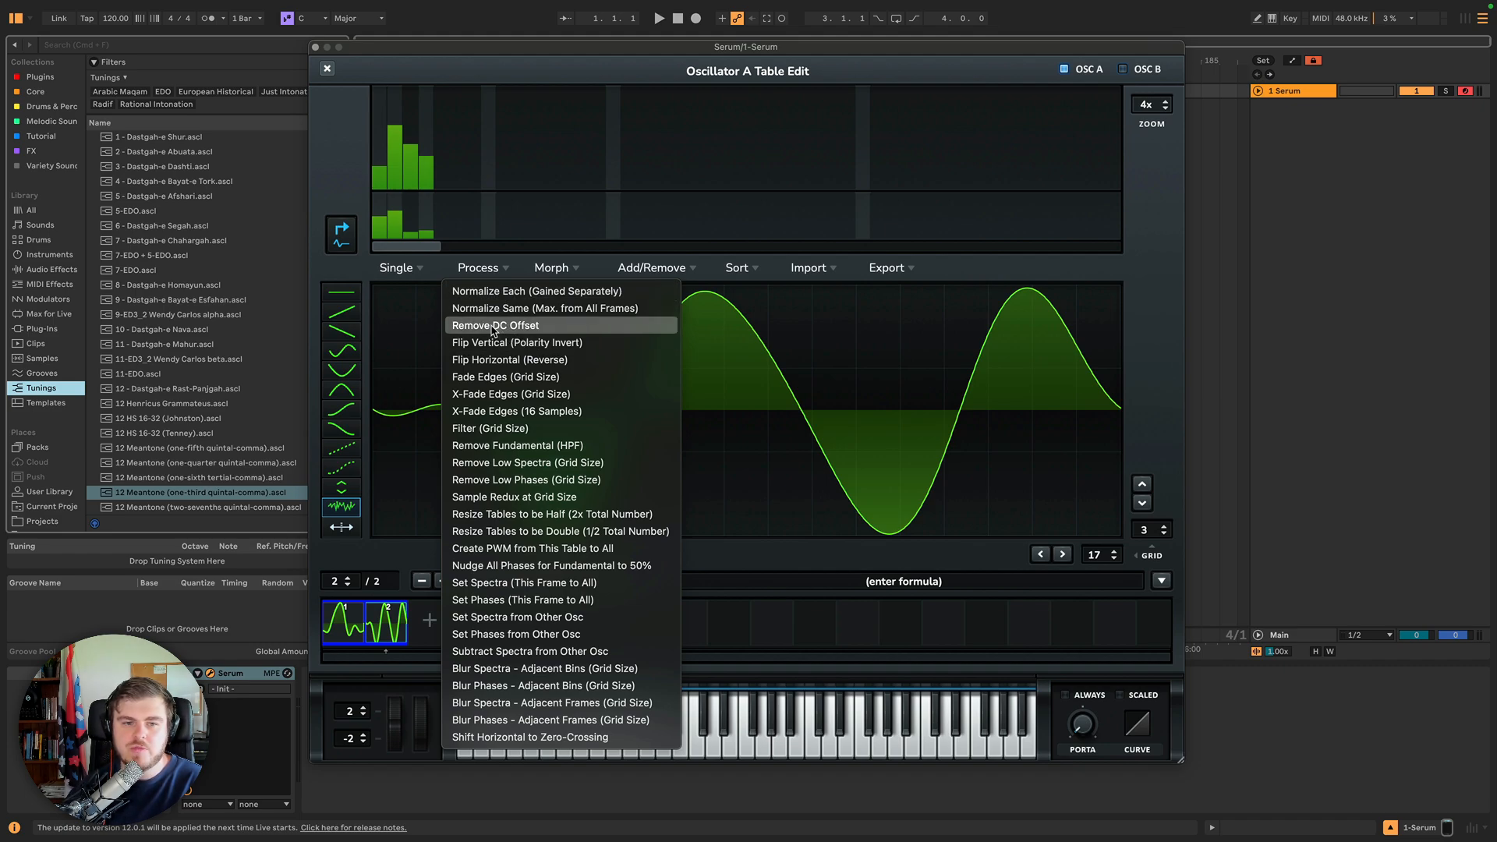
click(520, 447)
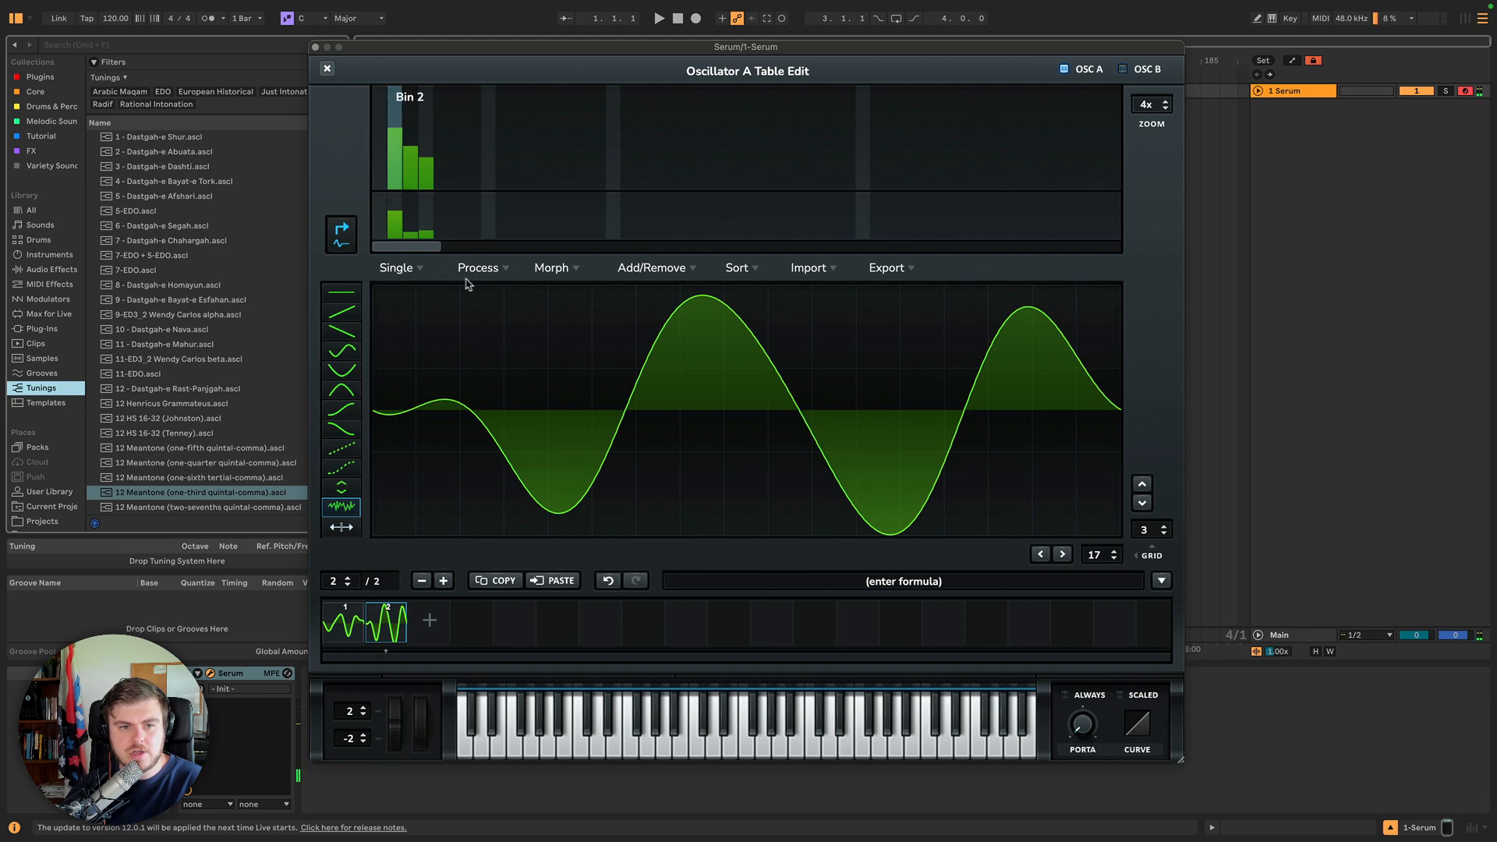
click(345, 628)
click(386, 624)
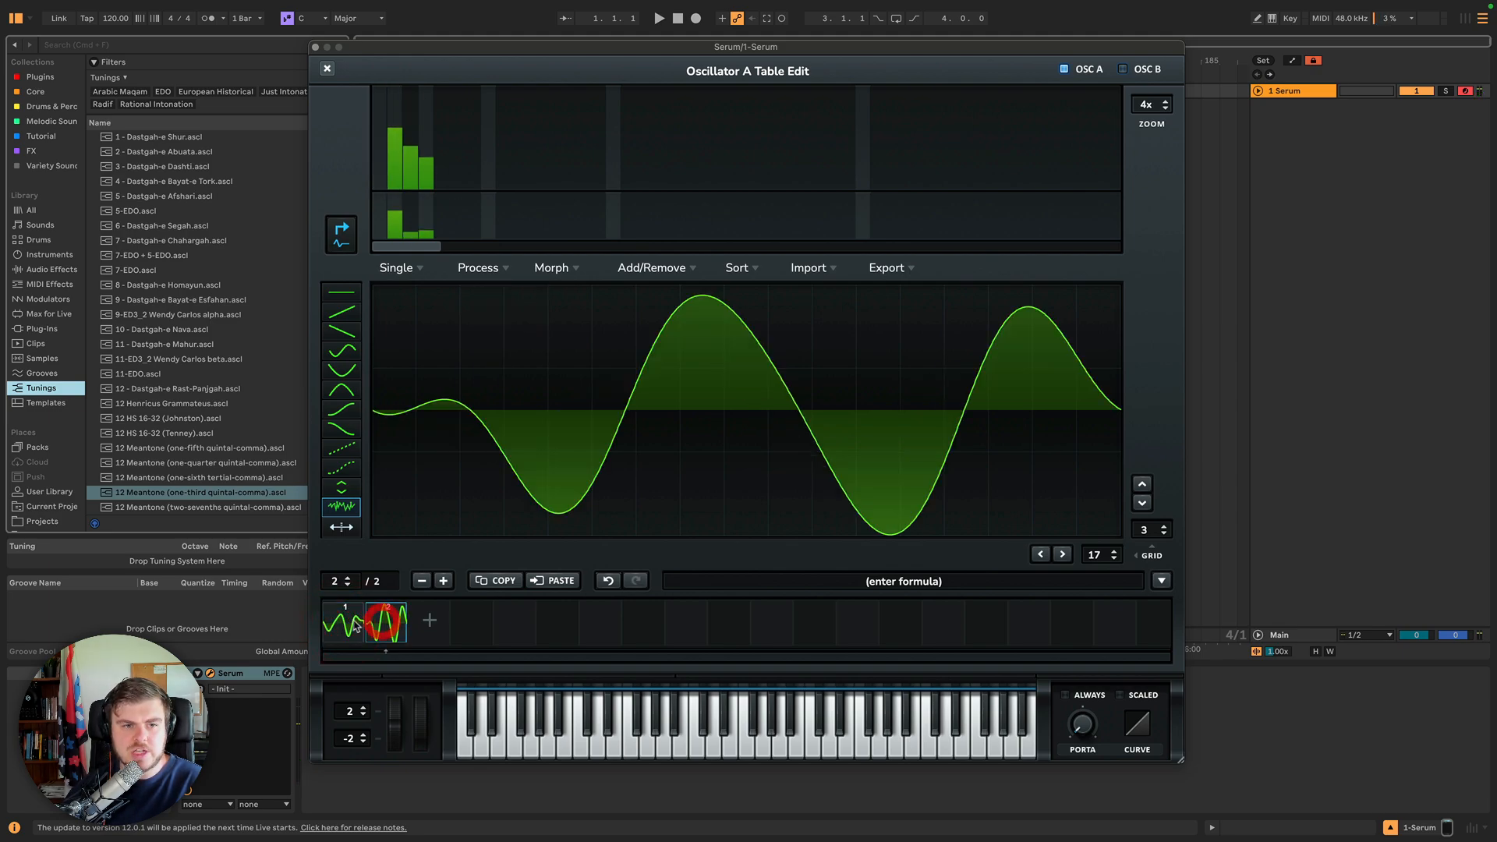
click(345, 625)
click(384, 624)
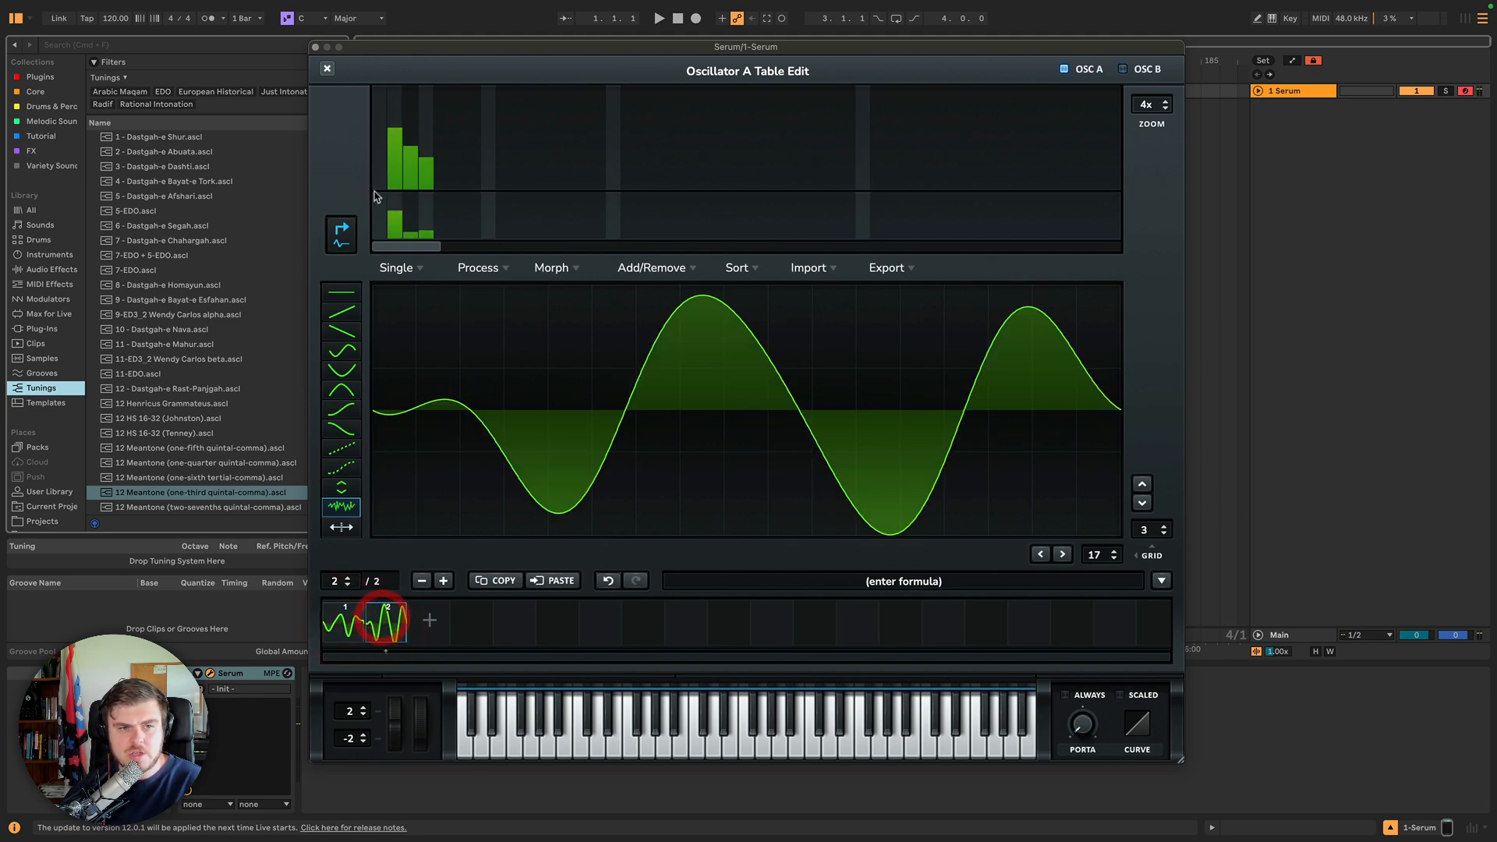
click(606, 582)
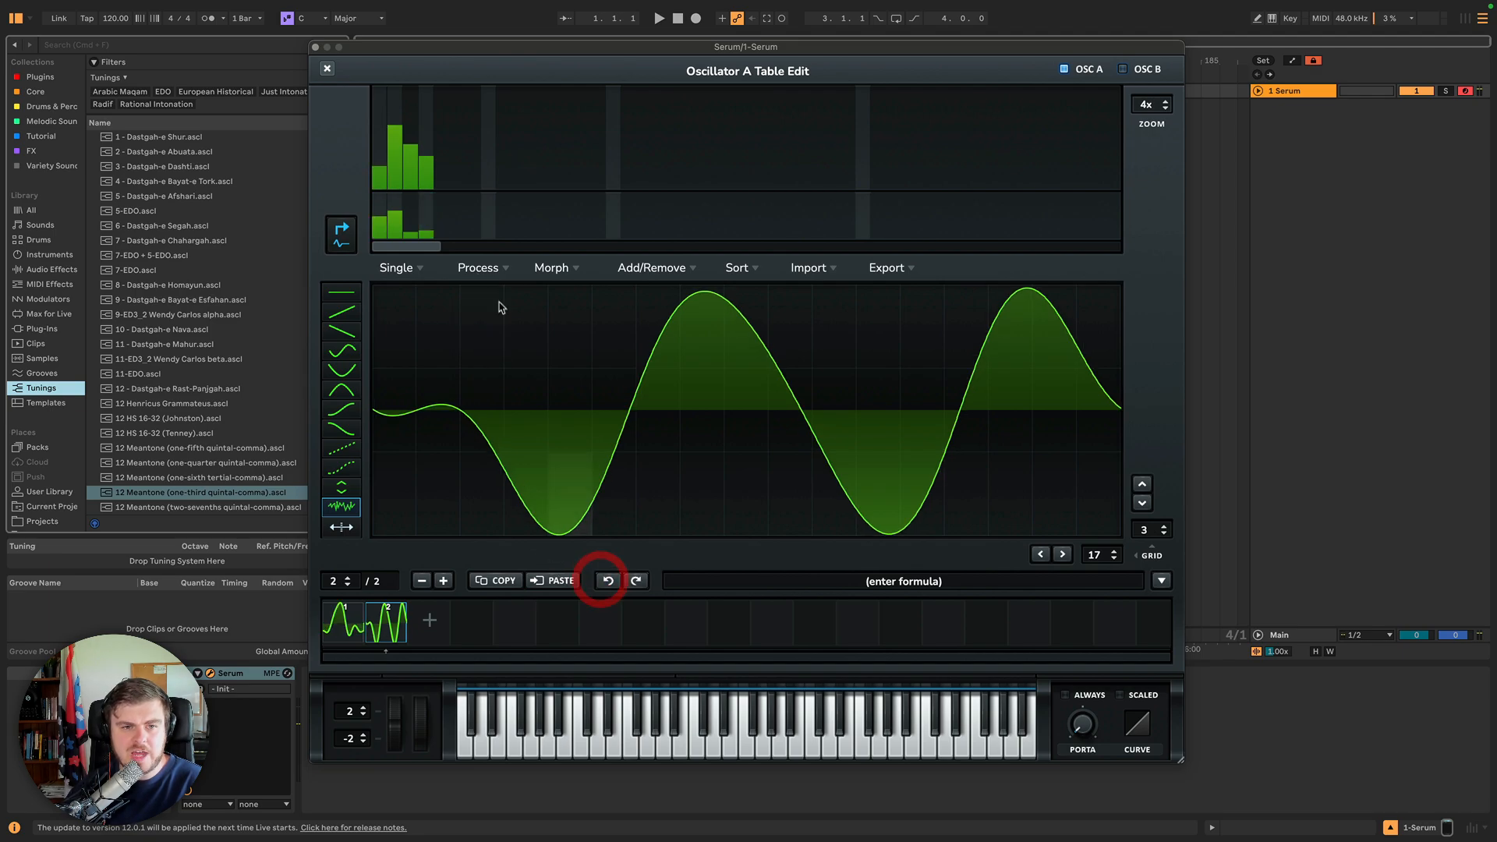
Try Remove Low Phases (Grid Size) on frame 2 and undo it.
click(488, 271)
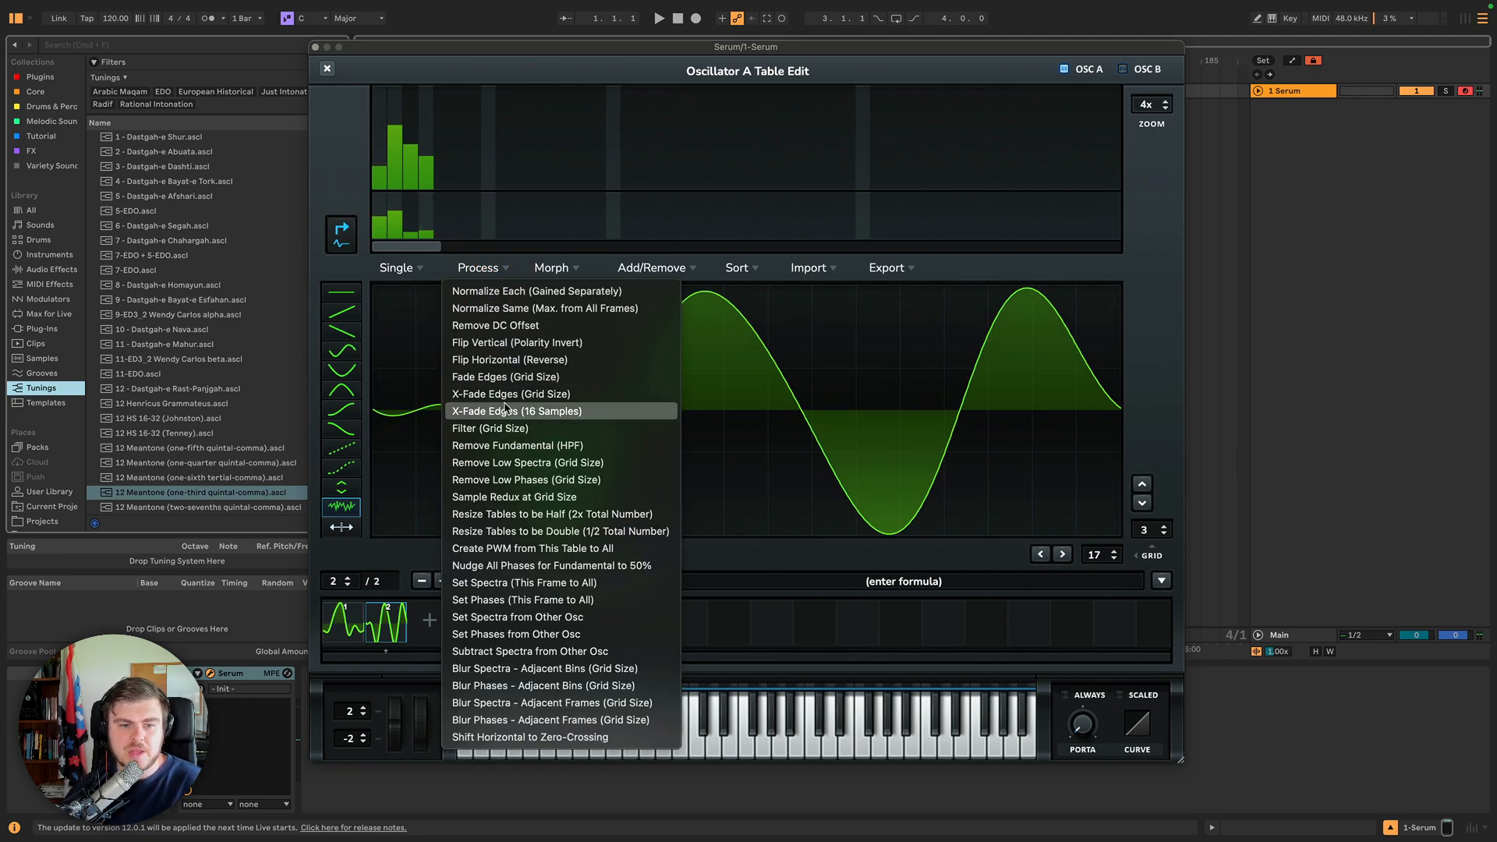
click(523, 480)
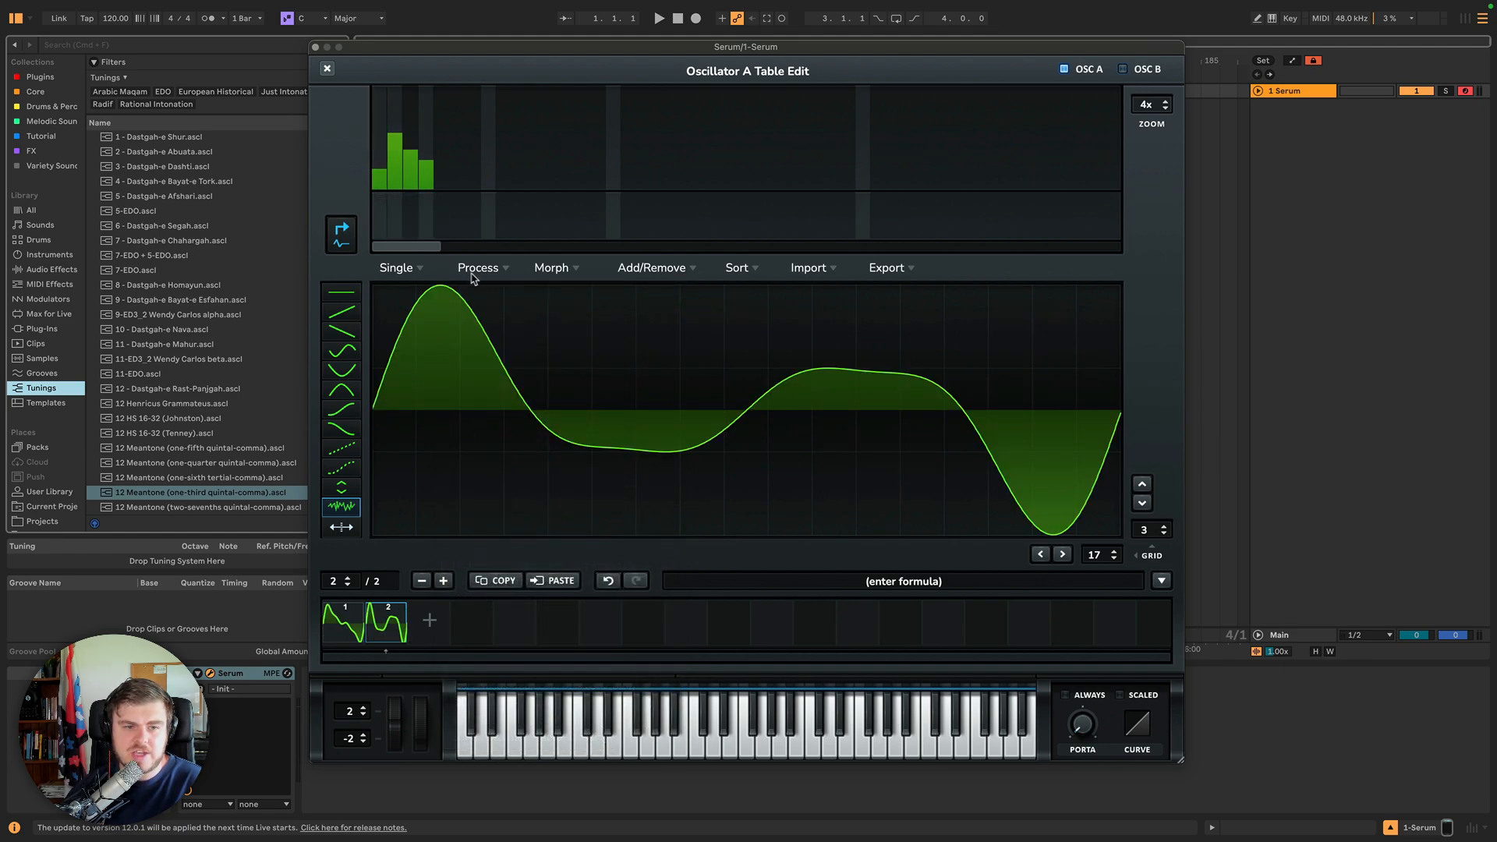
click(607, 581)
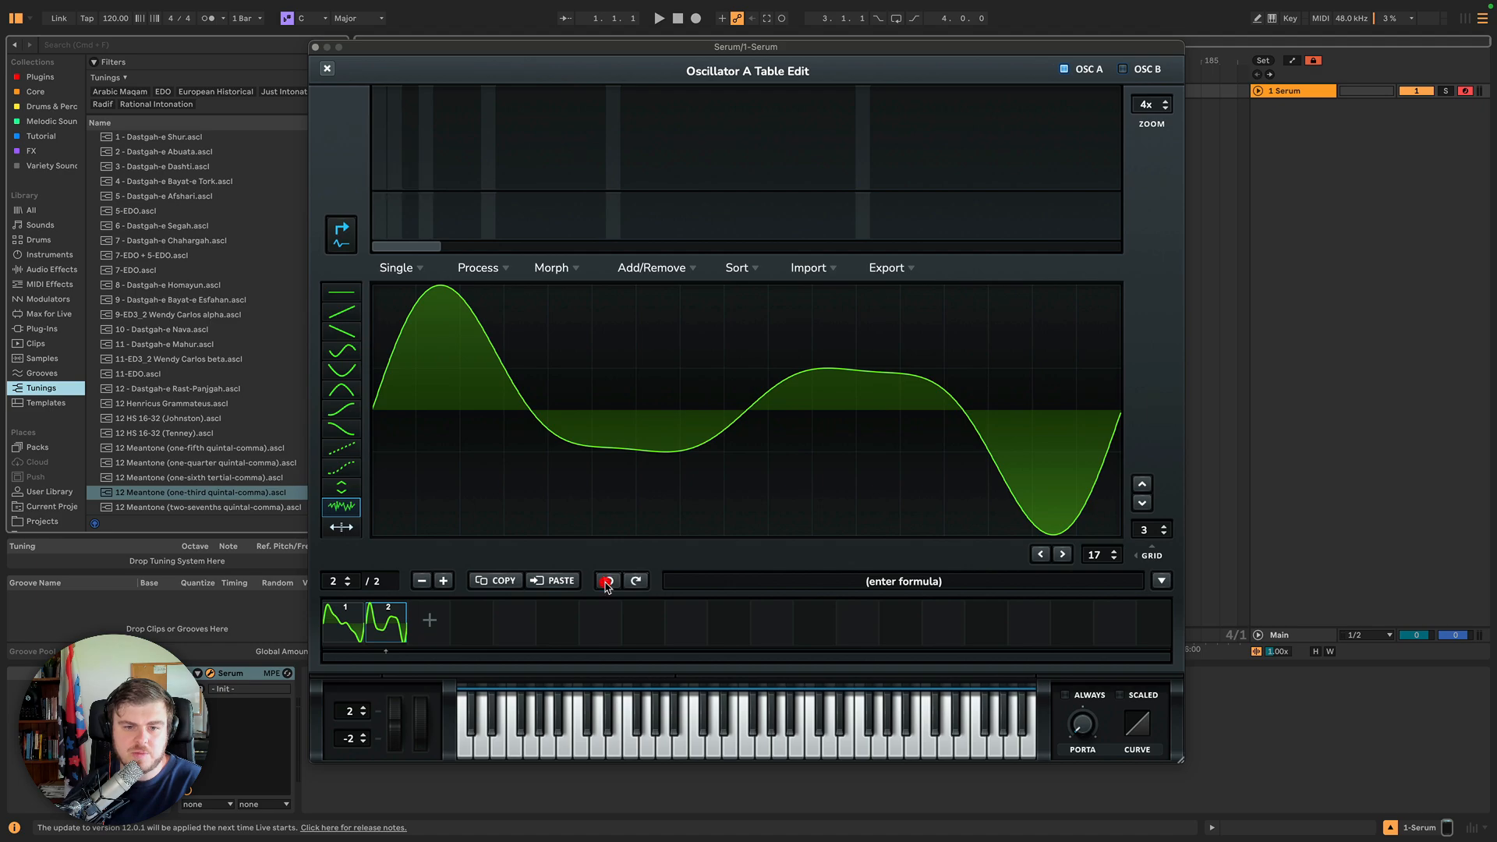
Try Remove Low Spectra (Grid Size) on frame 2 and undo it.
click(480, 267)
click(522, 463)
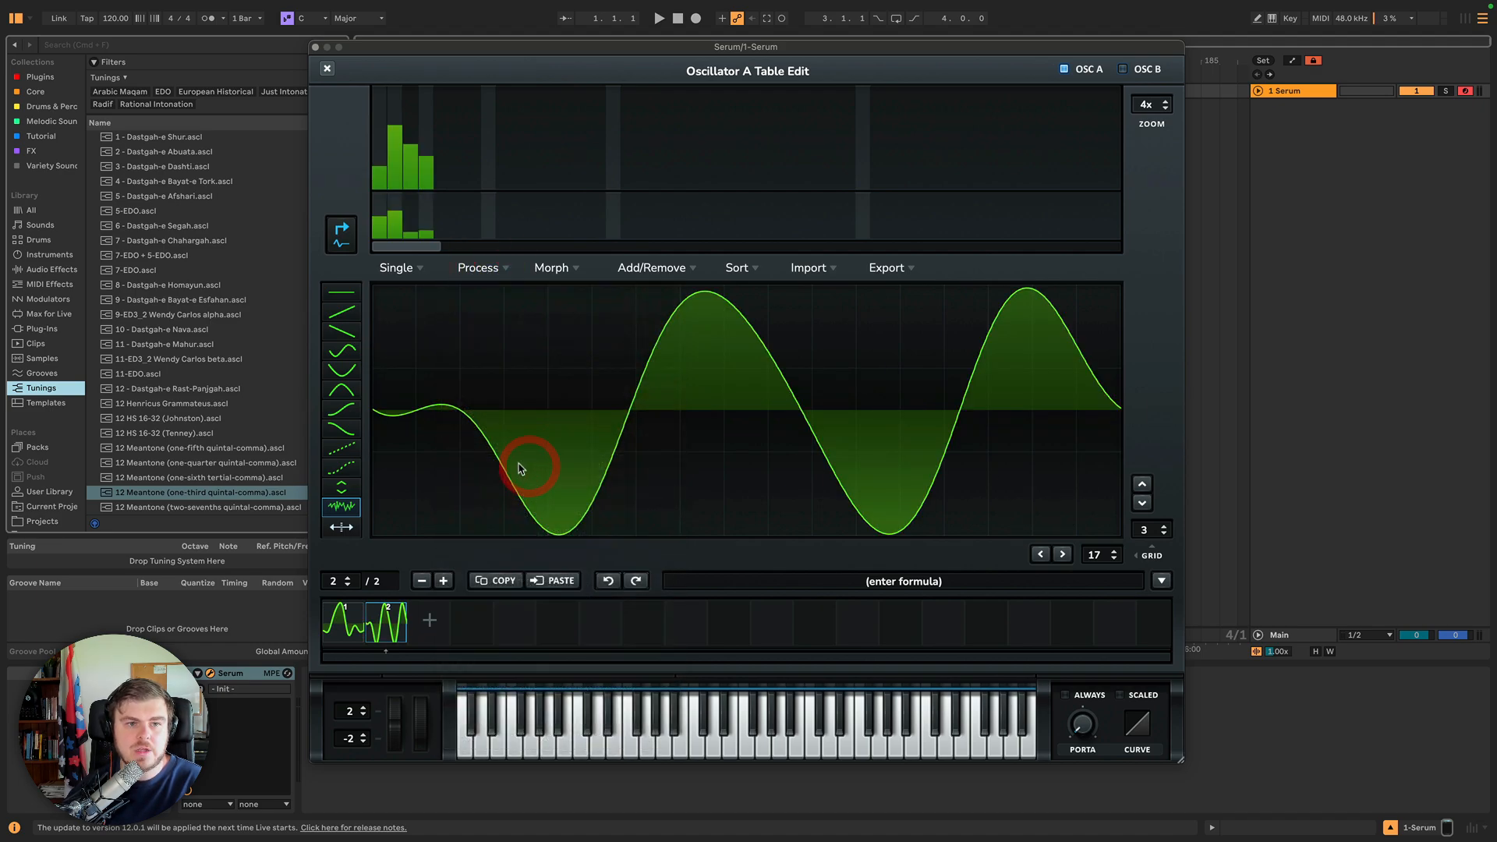
click(492, 271)
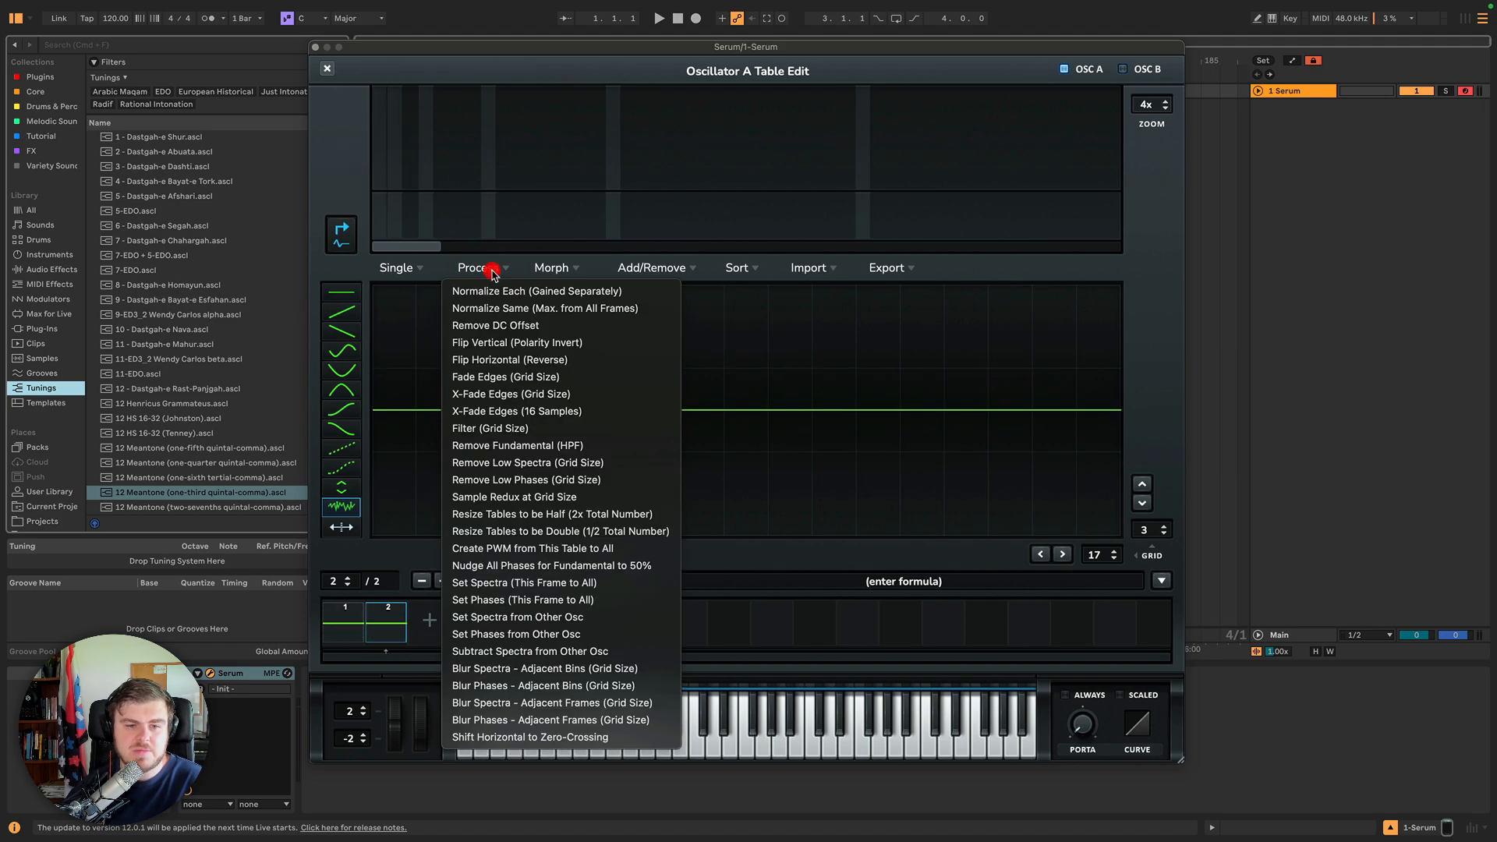
click(489, 273)
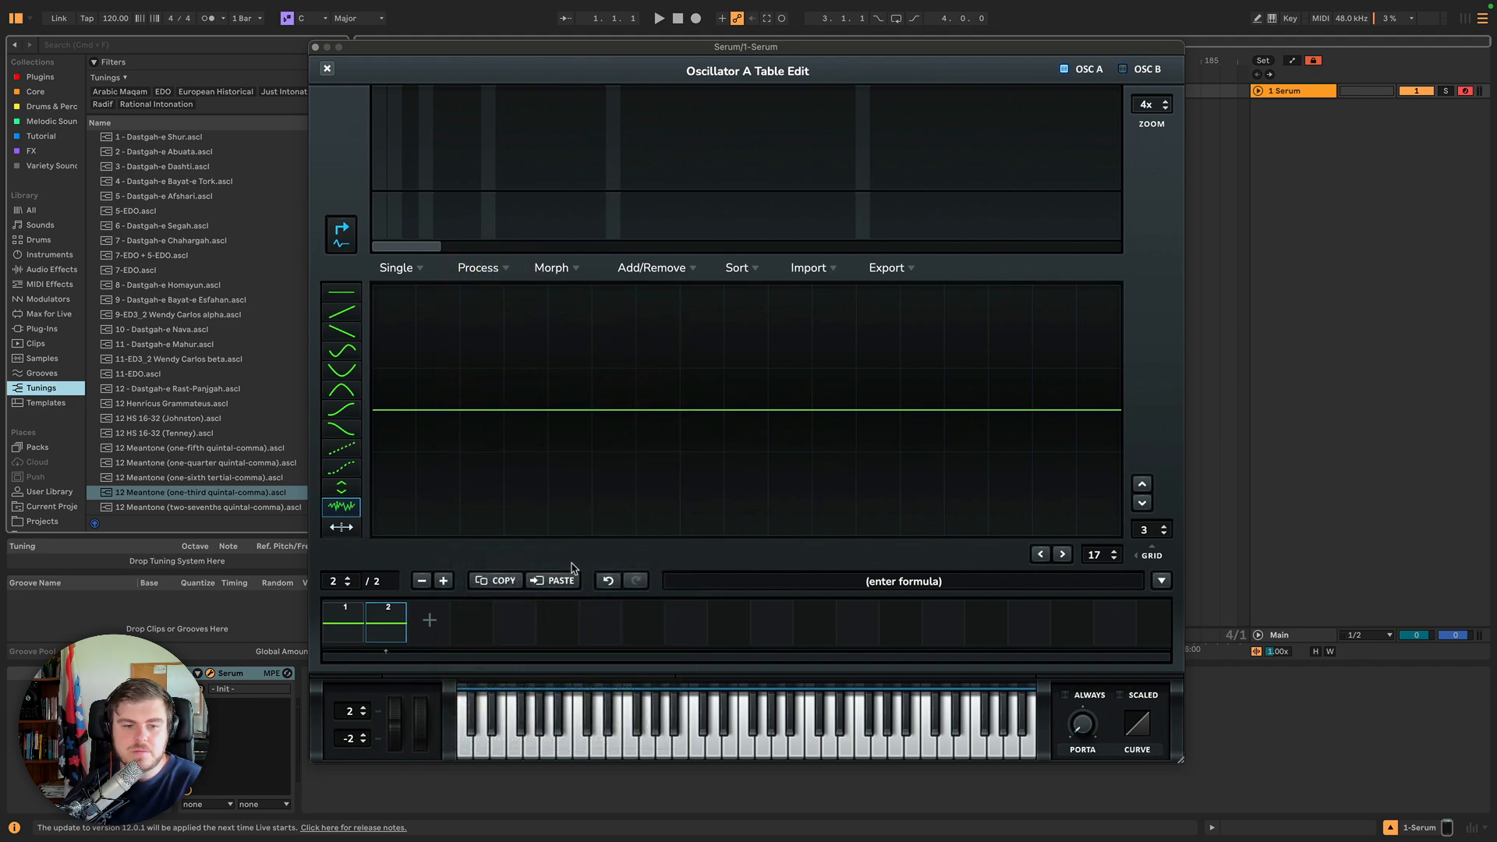
click(609, 581)
Try Resize Tables to be Half, step through the resulting frames, and undo it.
click(482, 268)
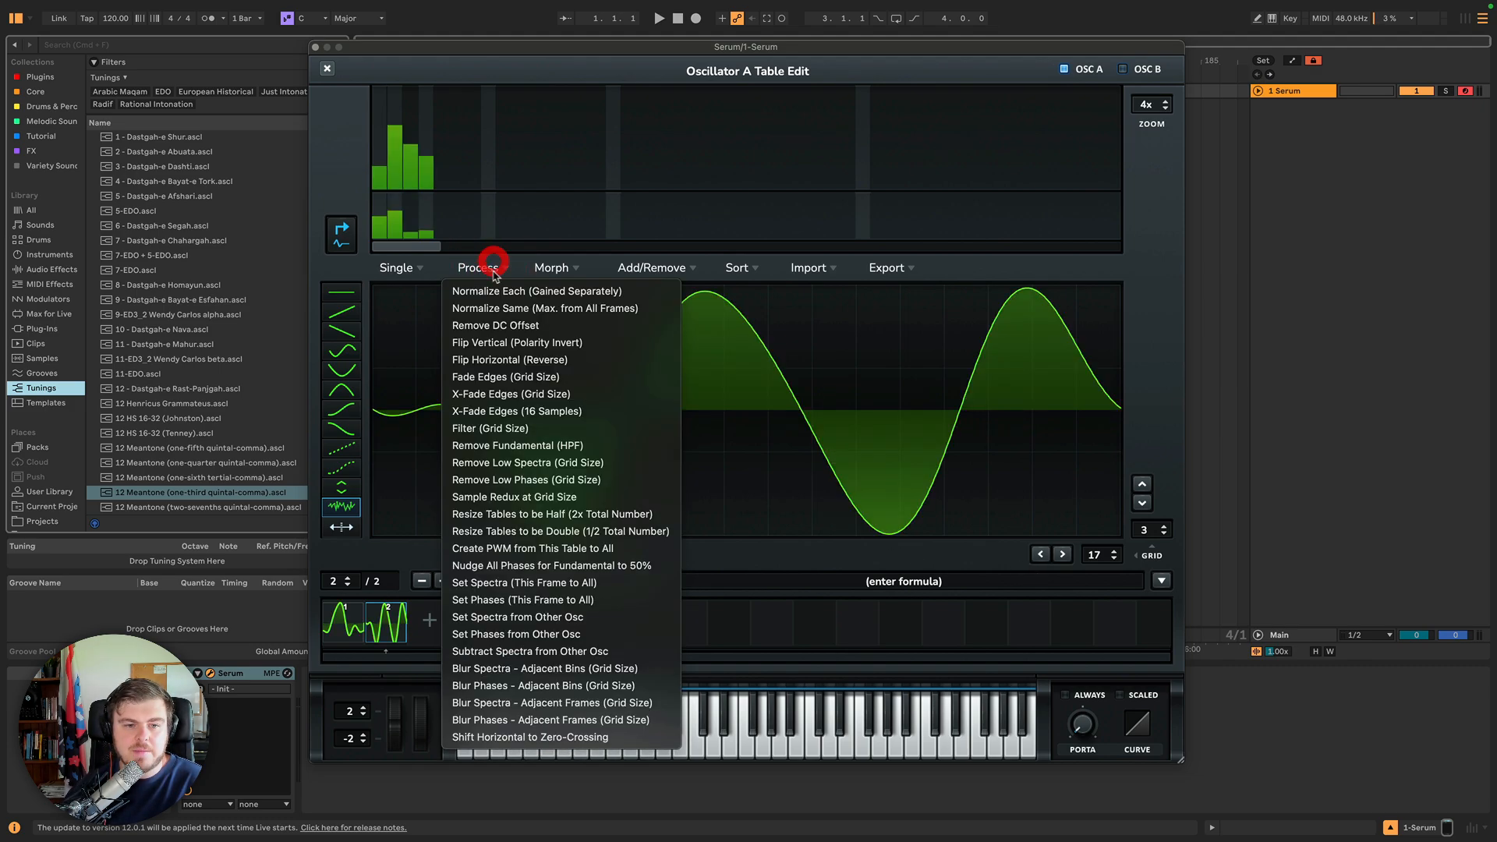
click(515, 517)
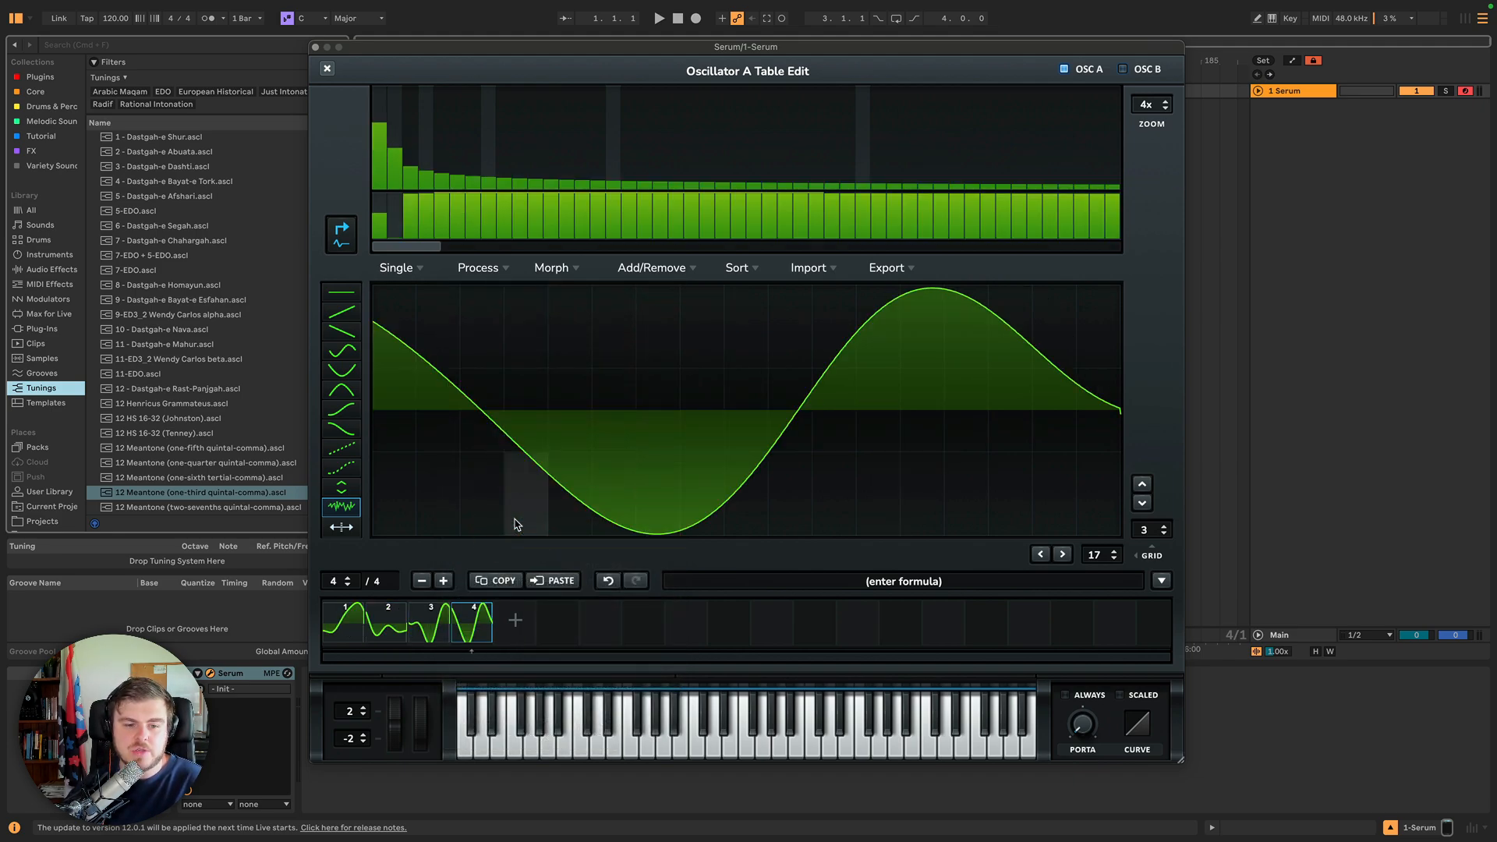
click(359, 630)
click(382, 624)
click(417, 636)
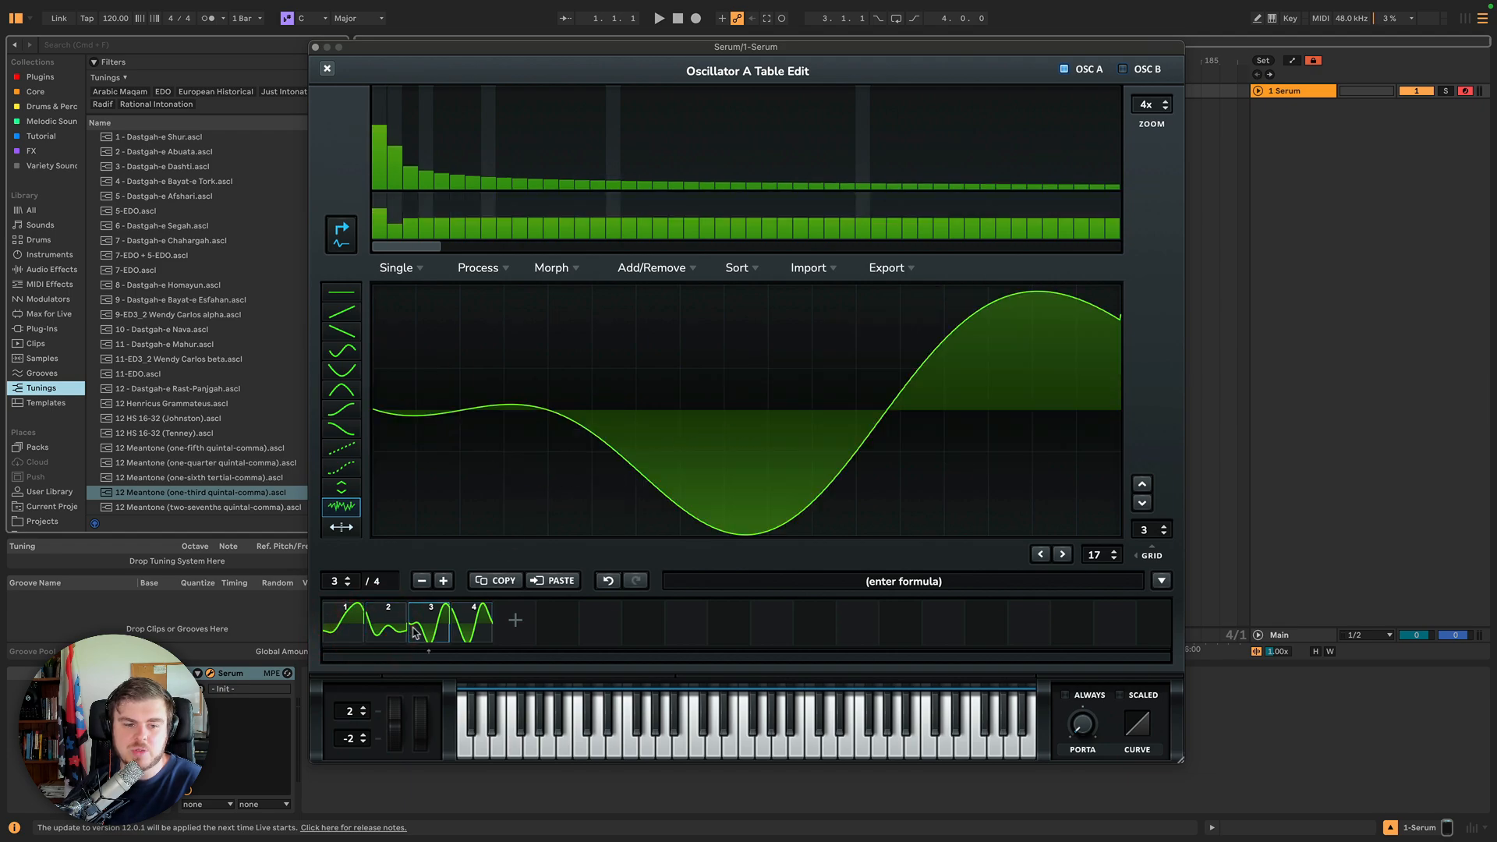
click(458, 633)
click(608, 580)
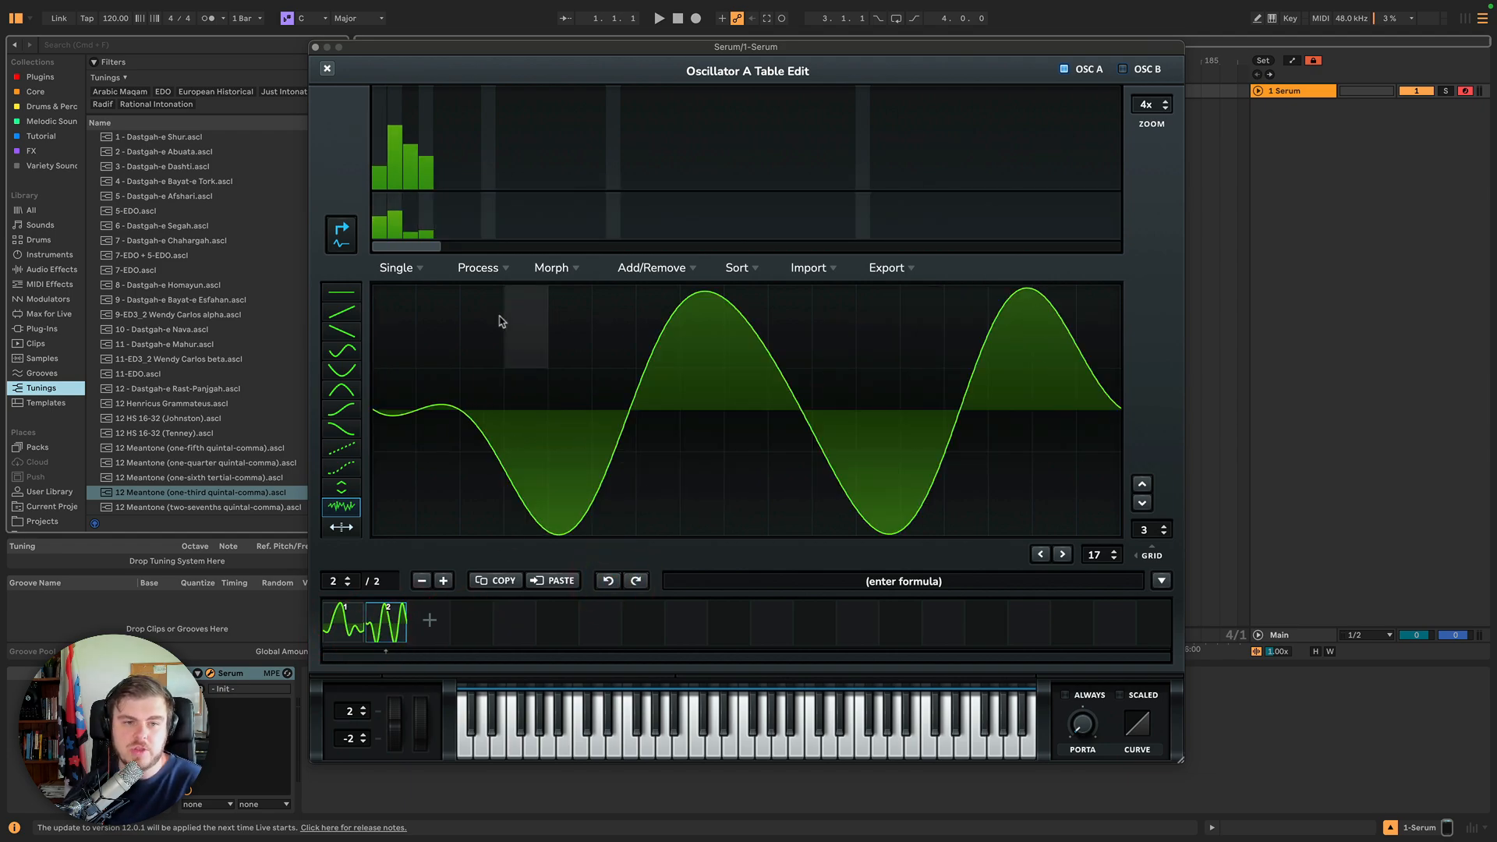
Try Create PWM from This Table to All and undo it.
click(498, 266)
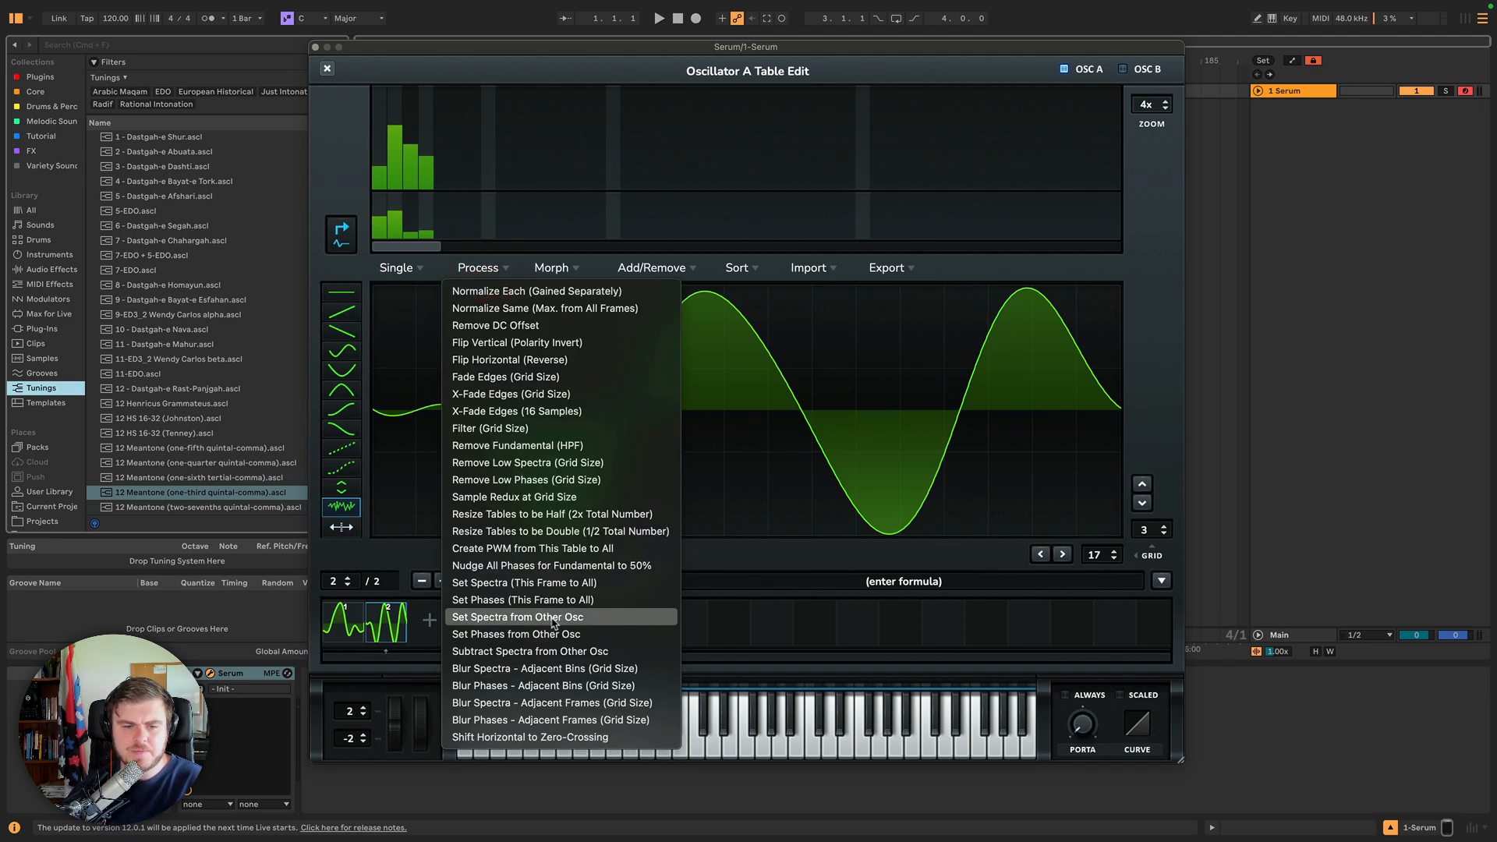
click(515, 550)
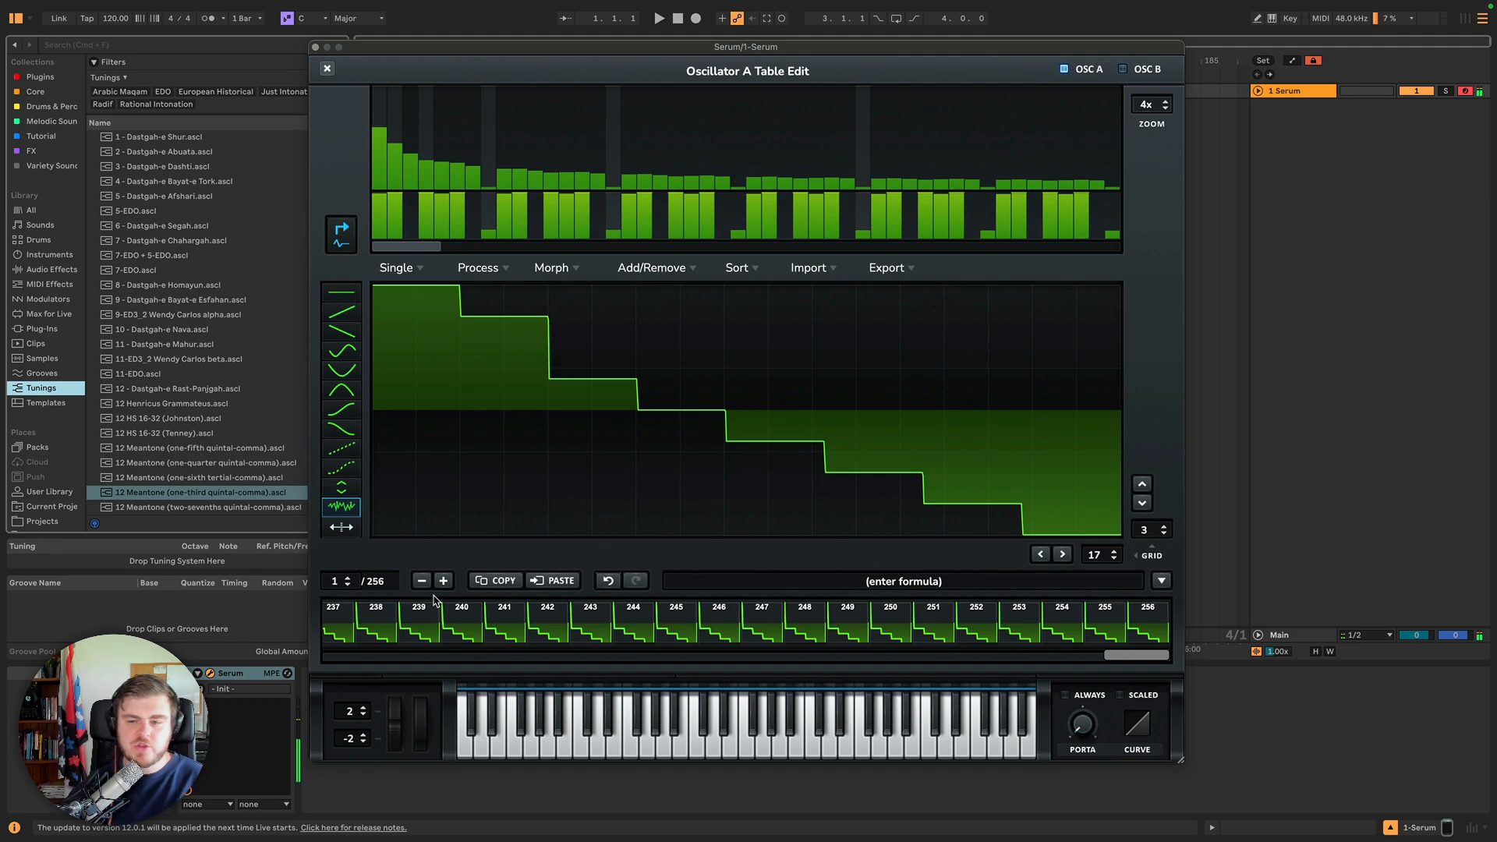
click(609, 580)
Apply Nudge All Phases for Fundamental to 50% to frame 1 and compare it with frame 2.
click(503, 269)
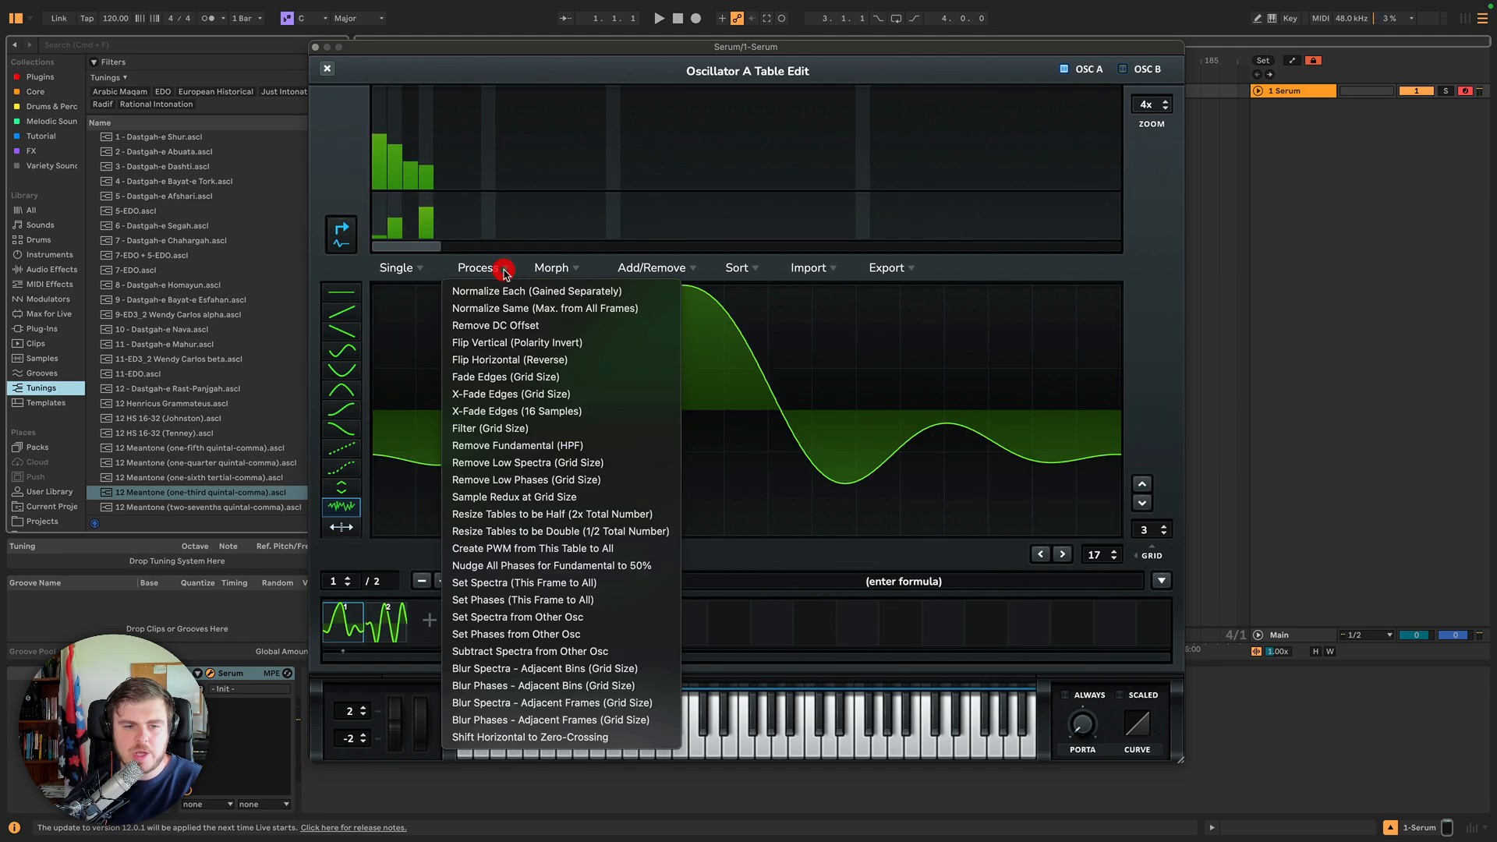
click(588, 566)
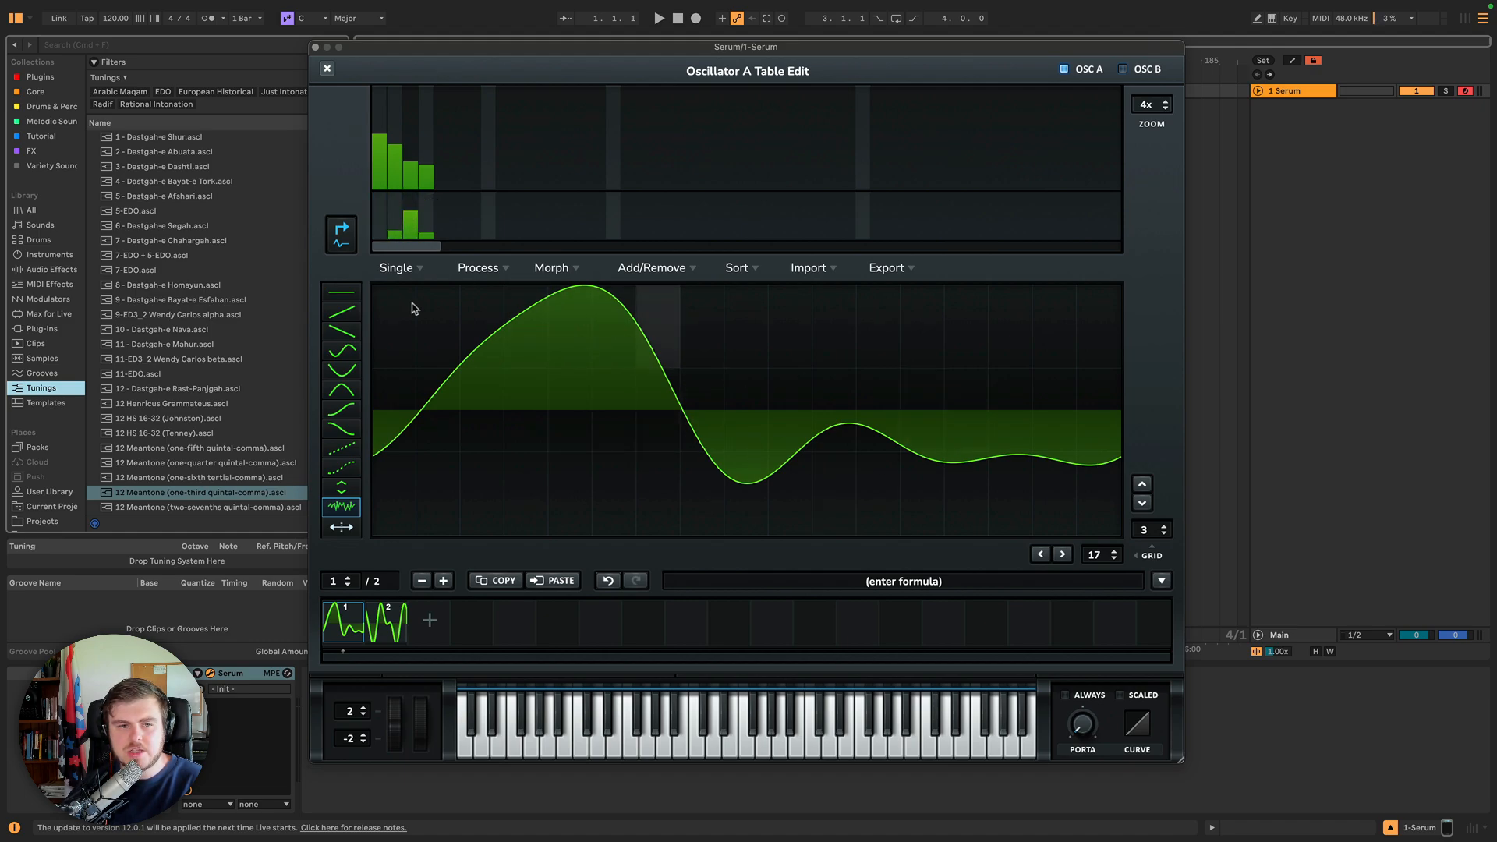
click(387, 631)
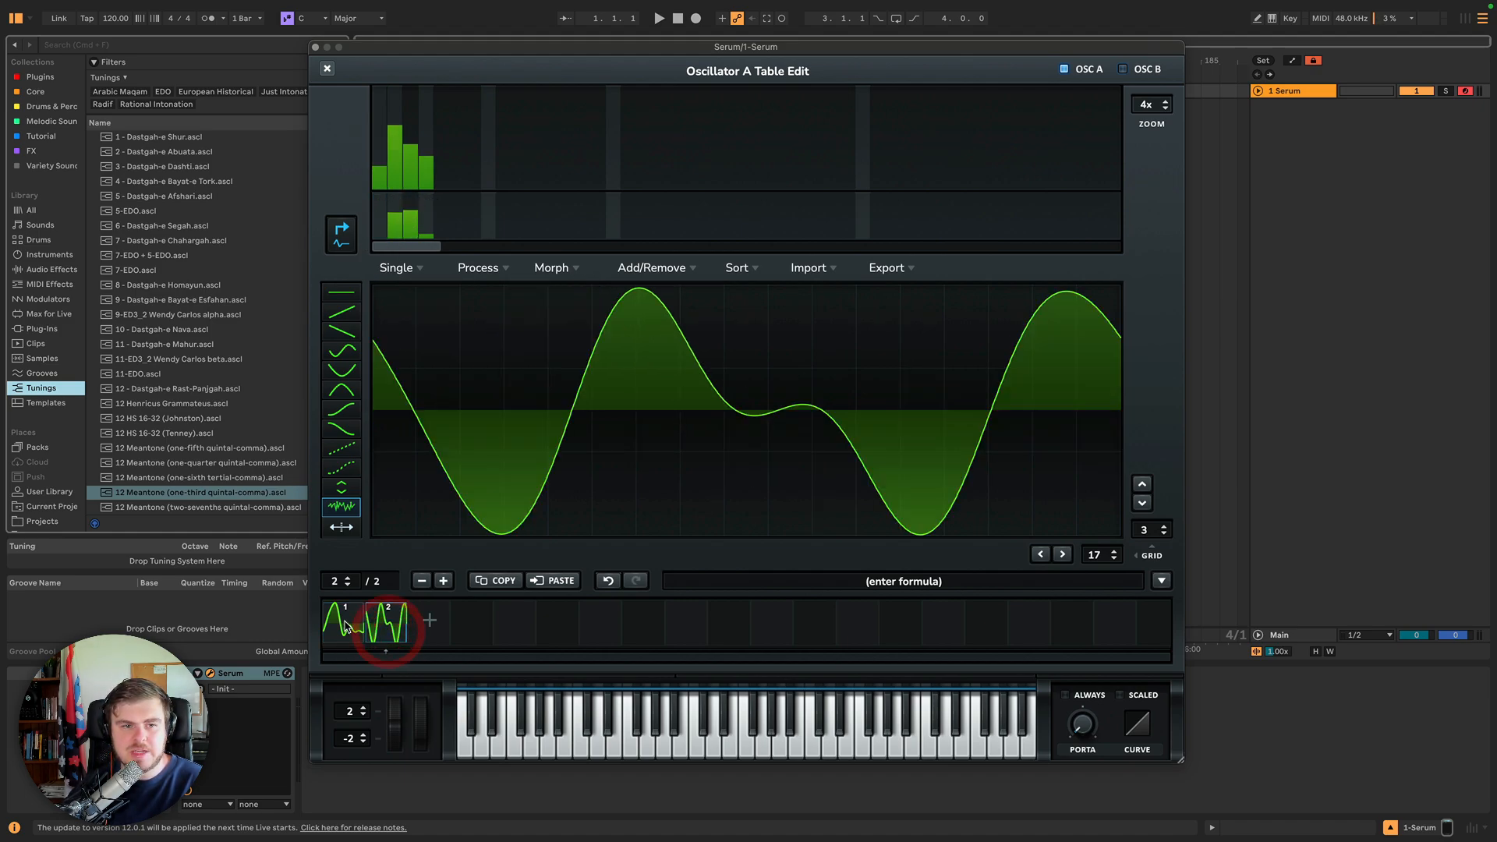
click(347, 624)
click(383, 627)
click(344, 623)
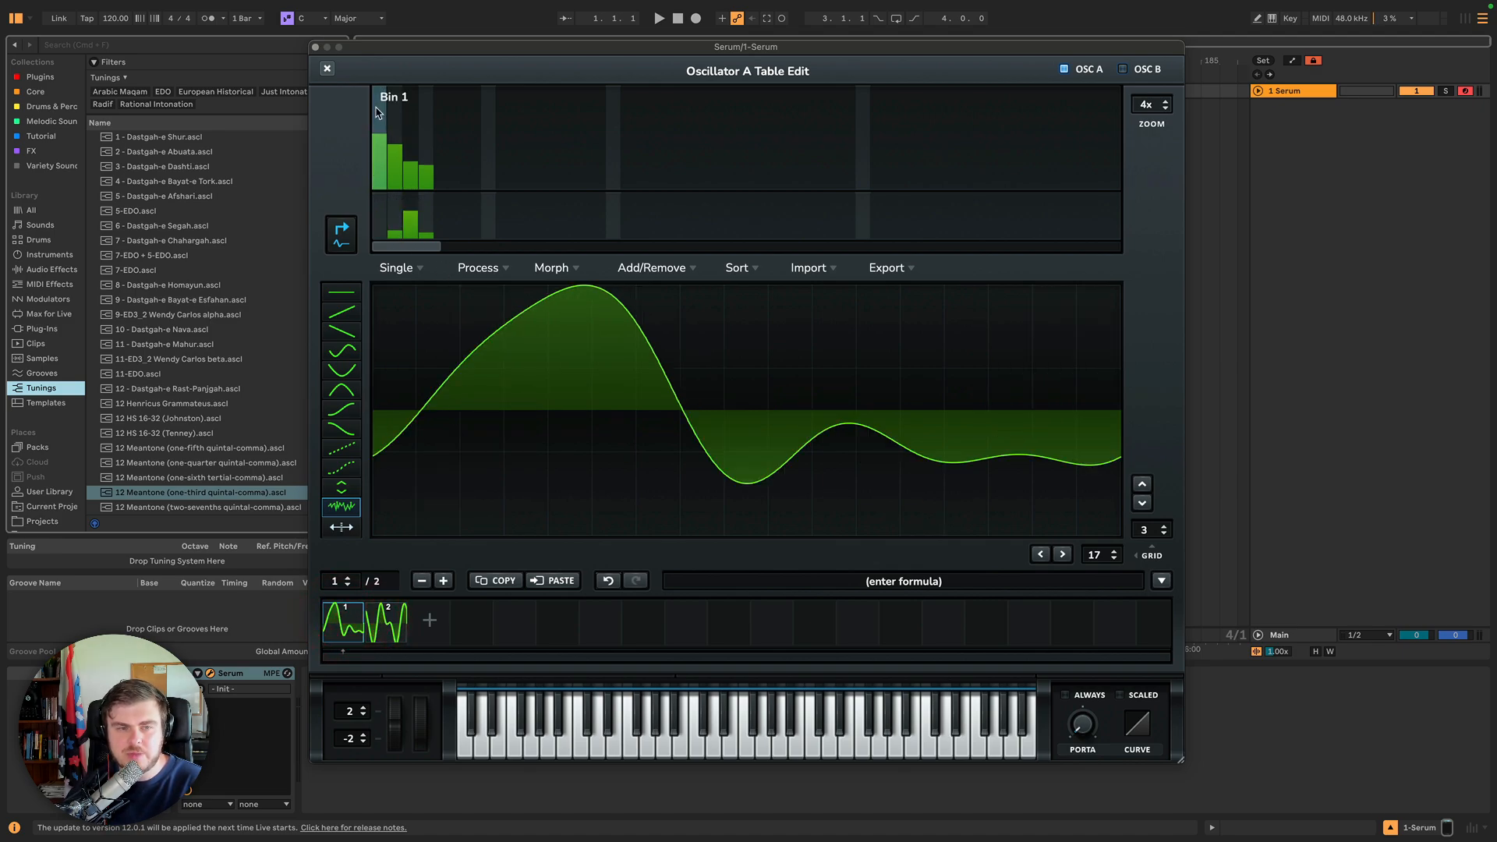
Try Set Spectra (This Frame to All) from frame 1, compare both frames, and undo it.
click(482, 271)
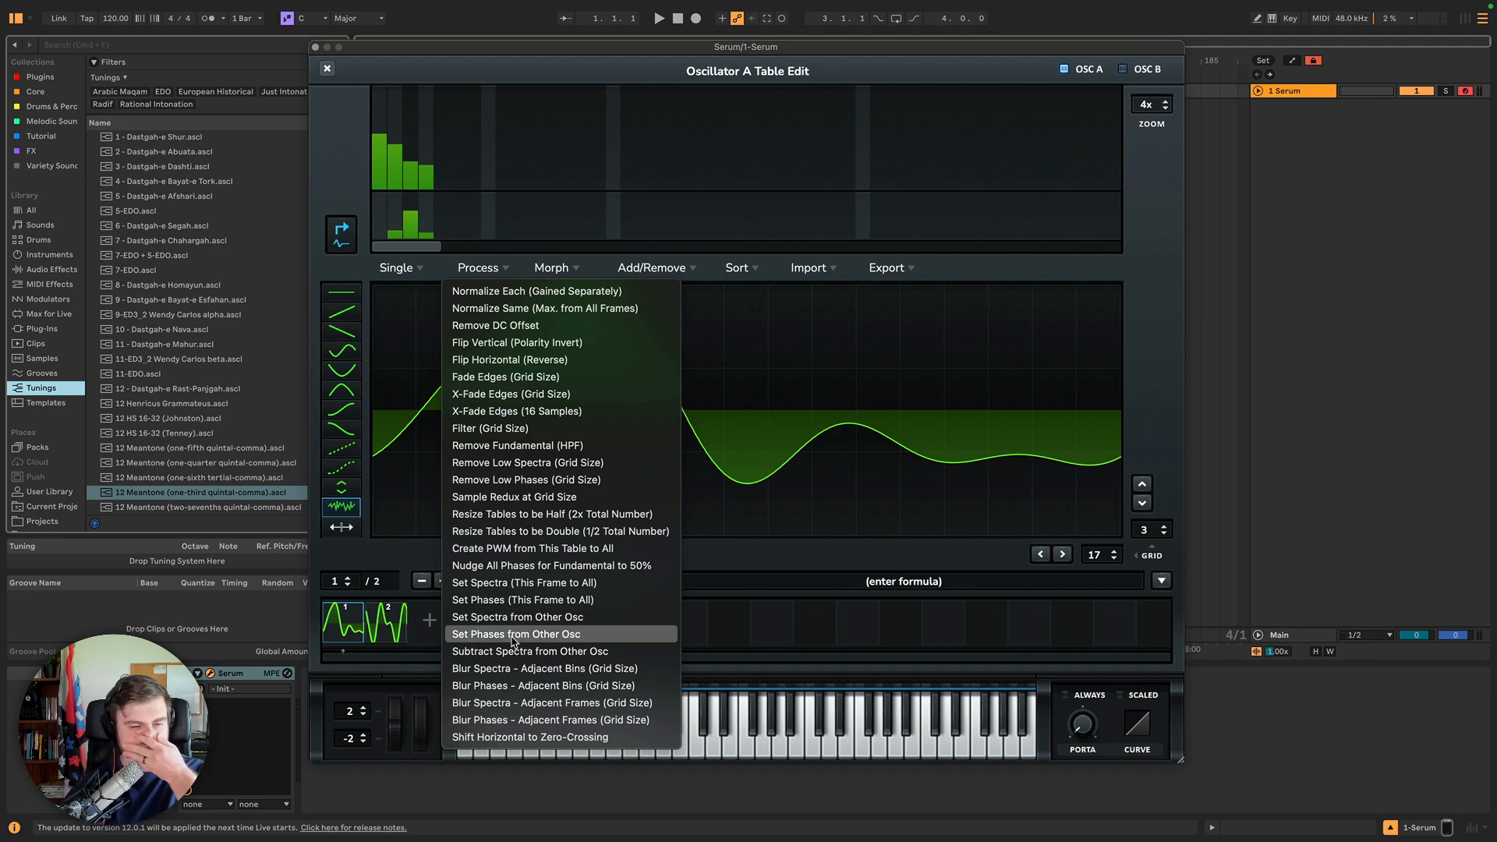
click(520, 585)
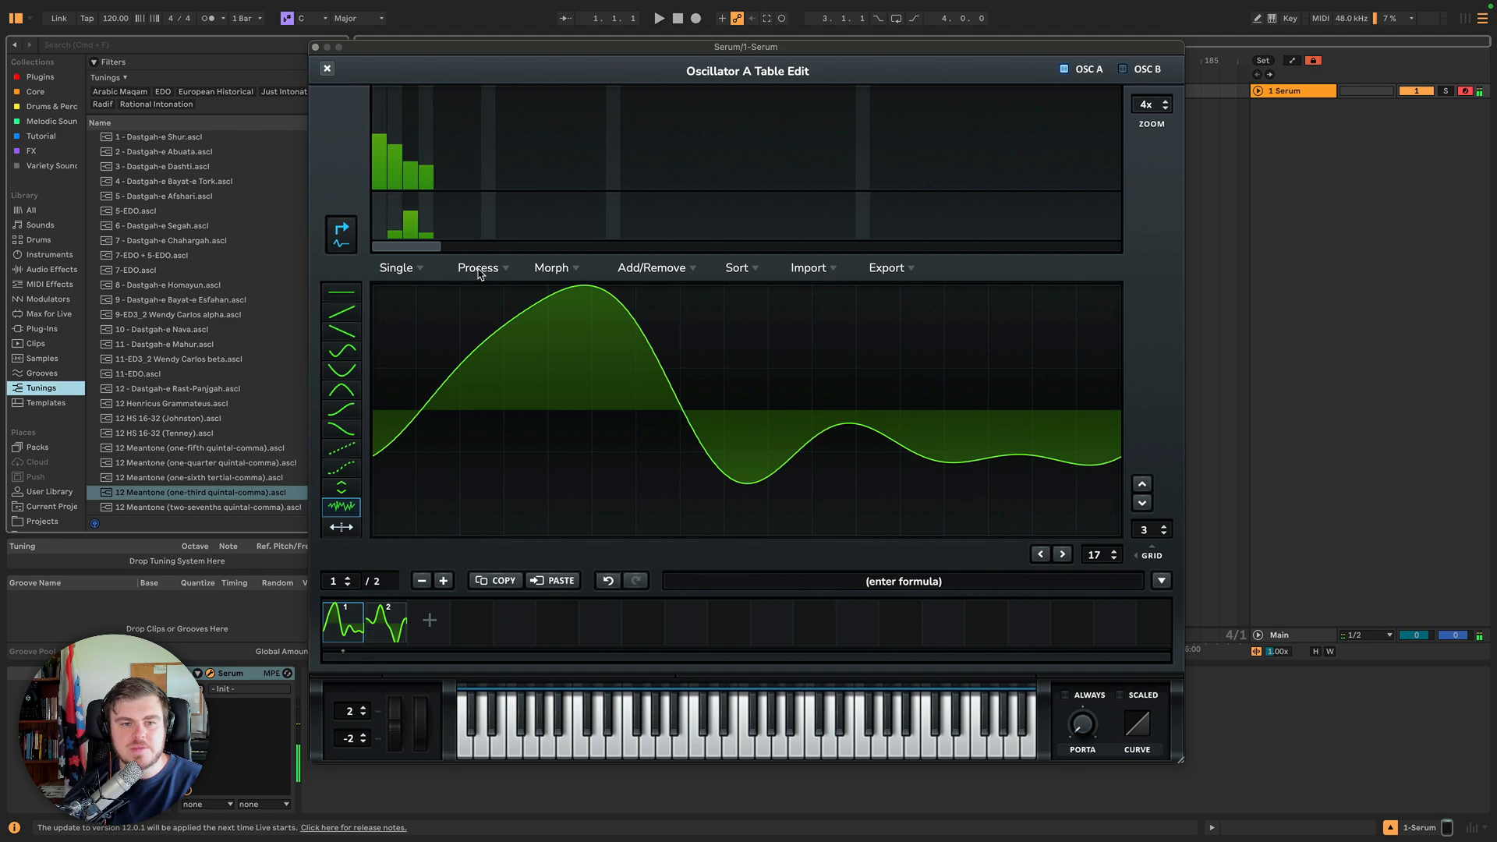
click(478, 269)
click(542, 607)
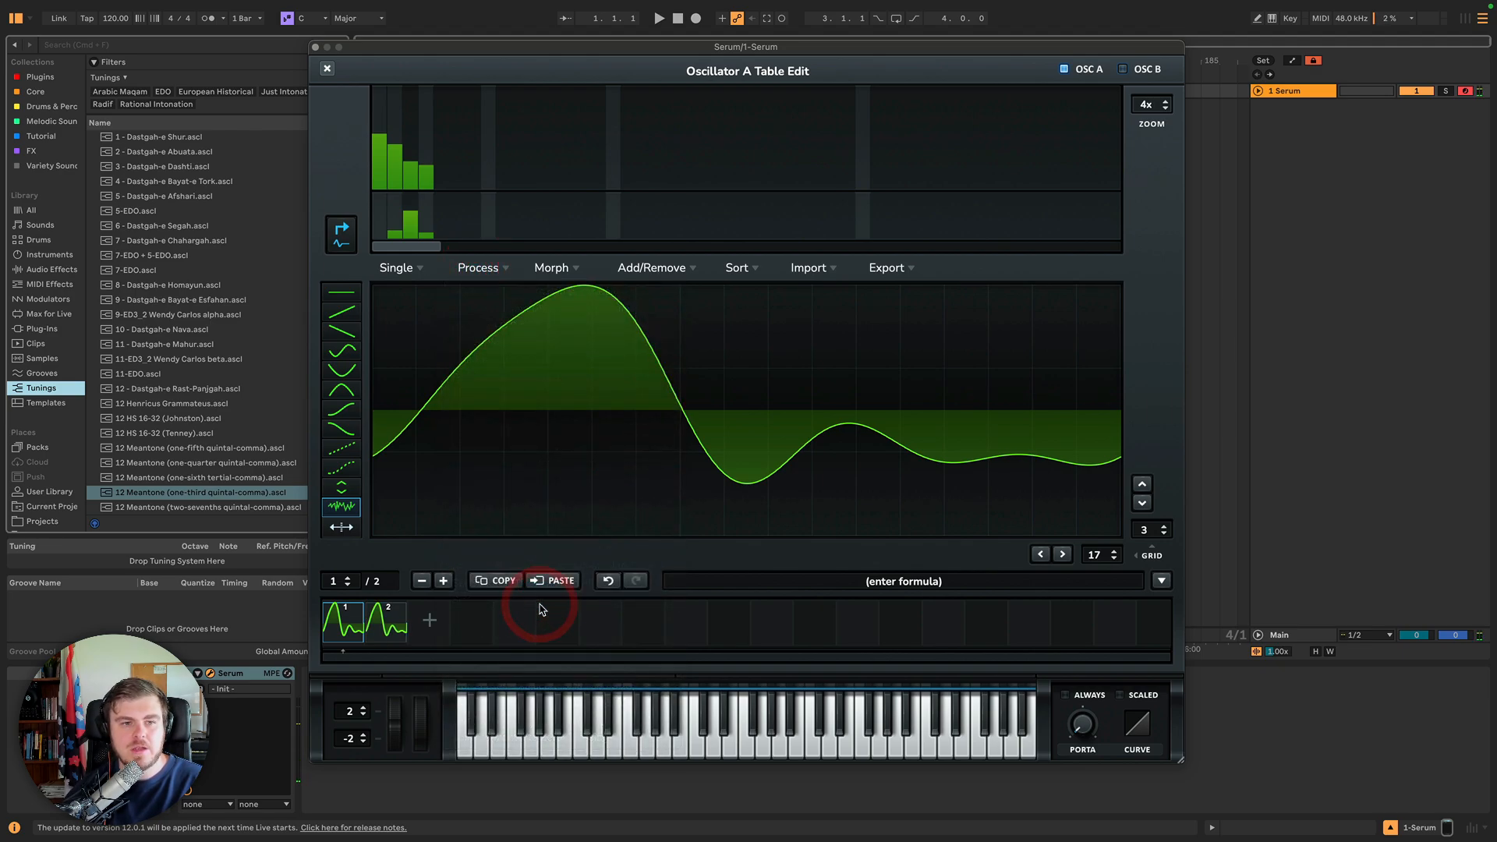
click(379, 627)
click(341, 626)
click(375, 628)
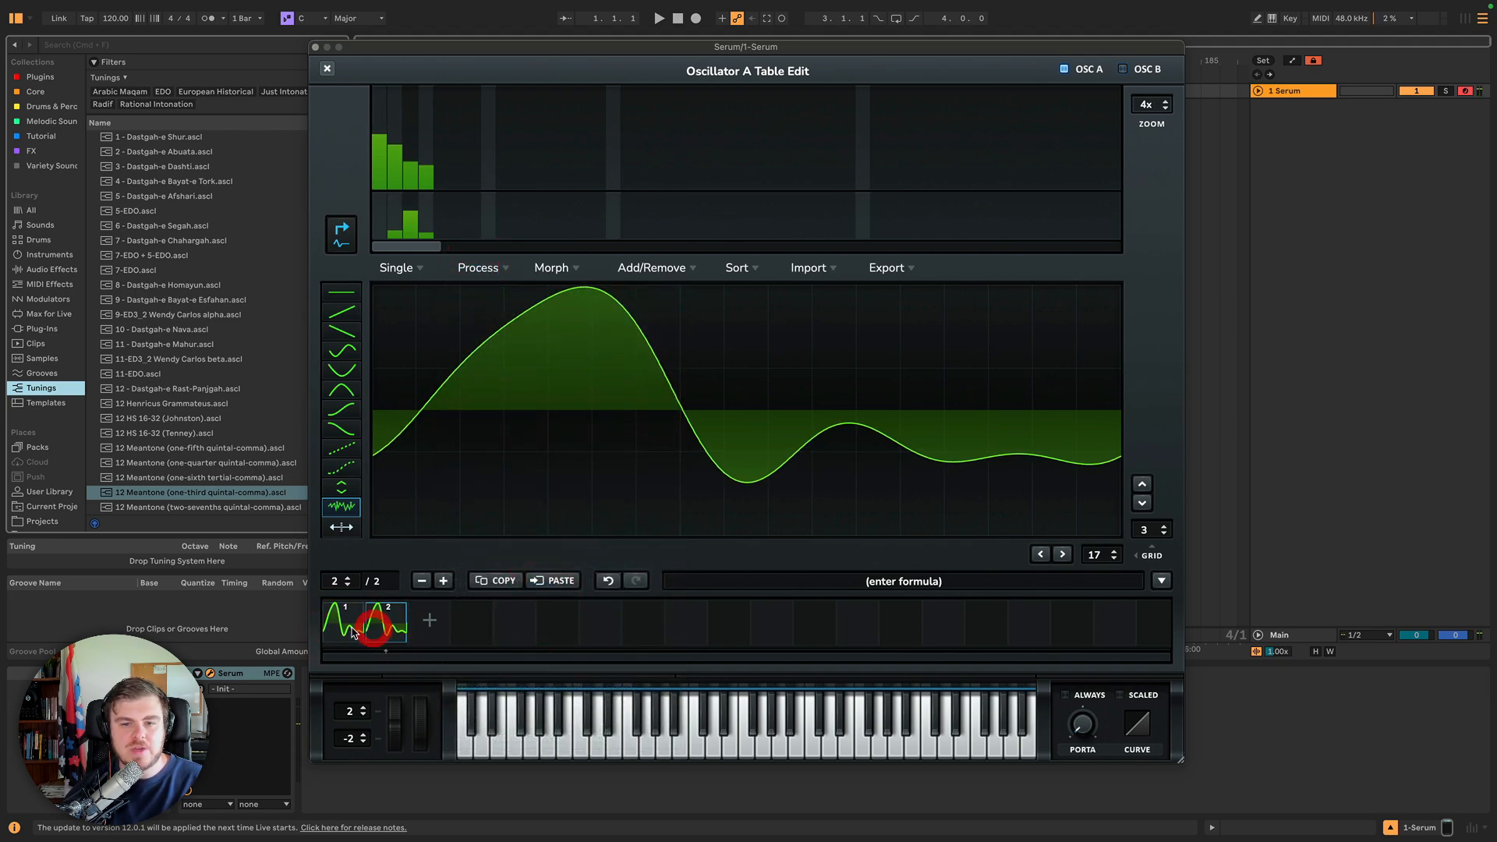
click(353, 628)
click(386, 628)
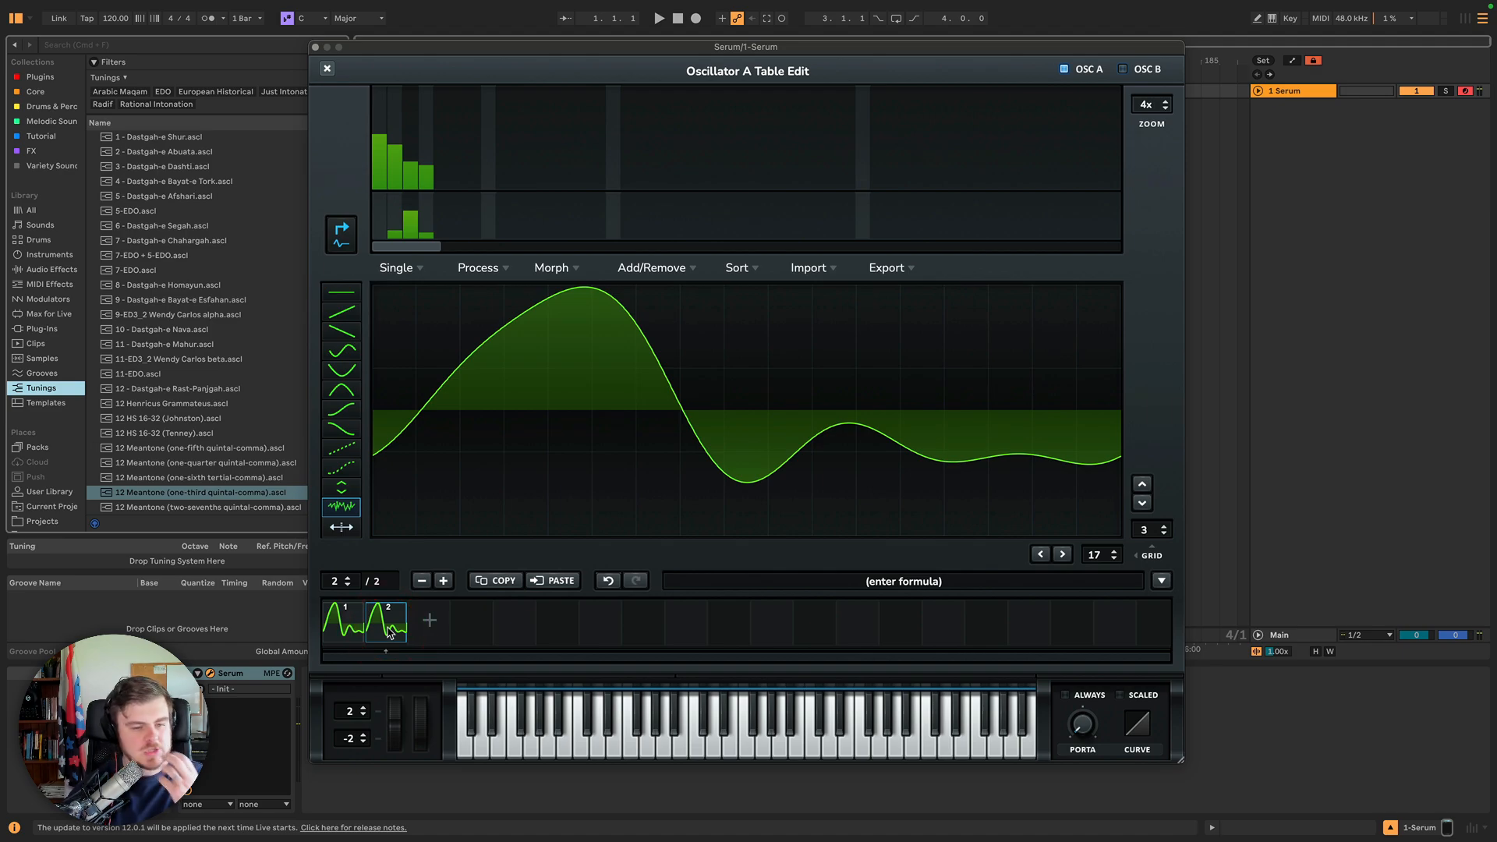
click(611, 584)
click(347, 624)
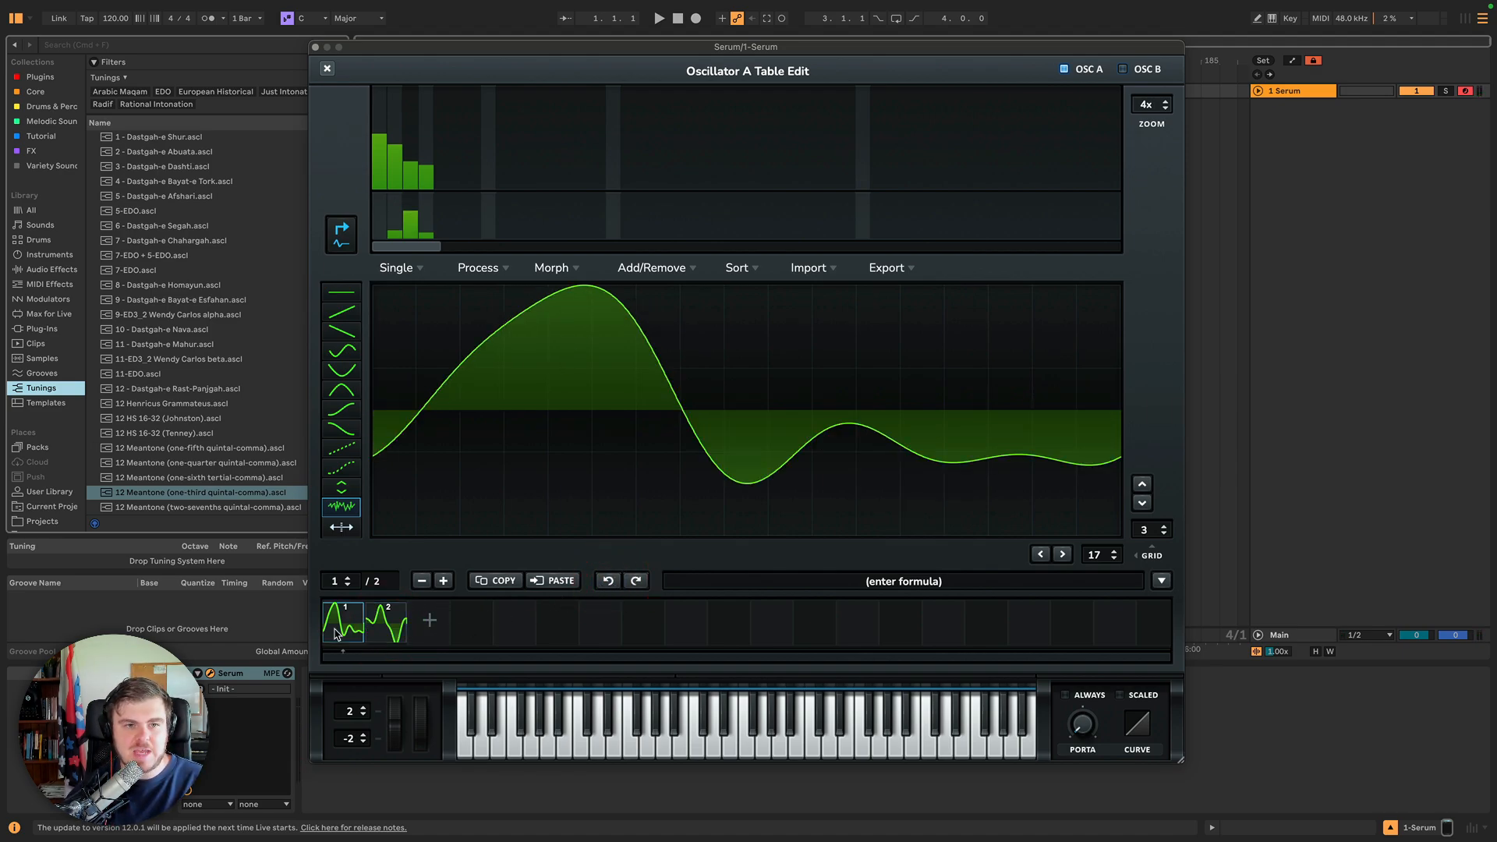
click(386, 624)
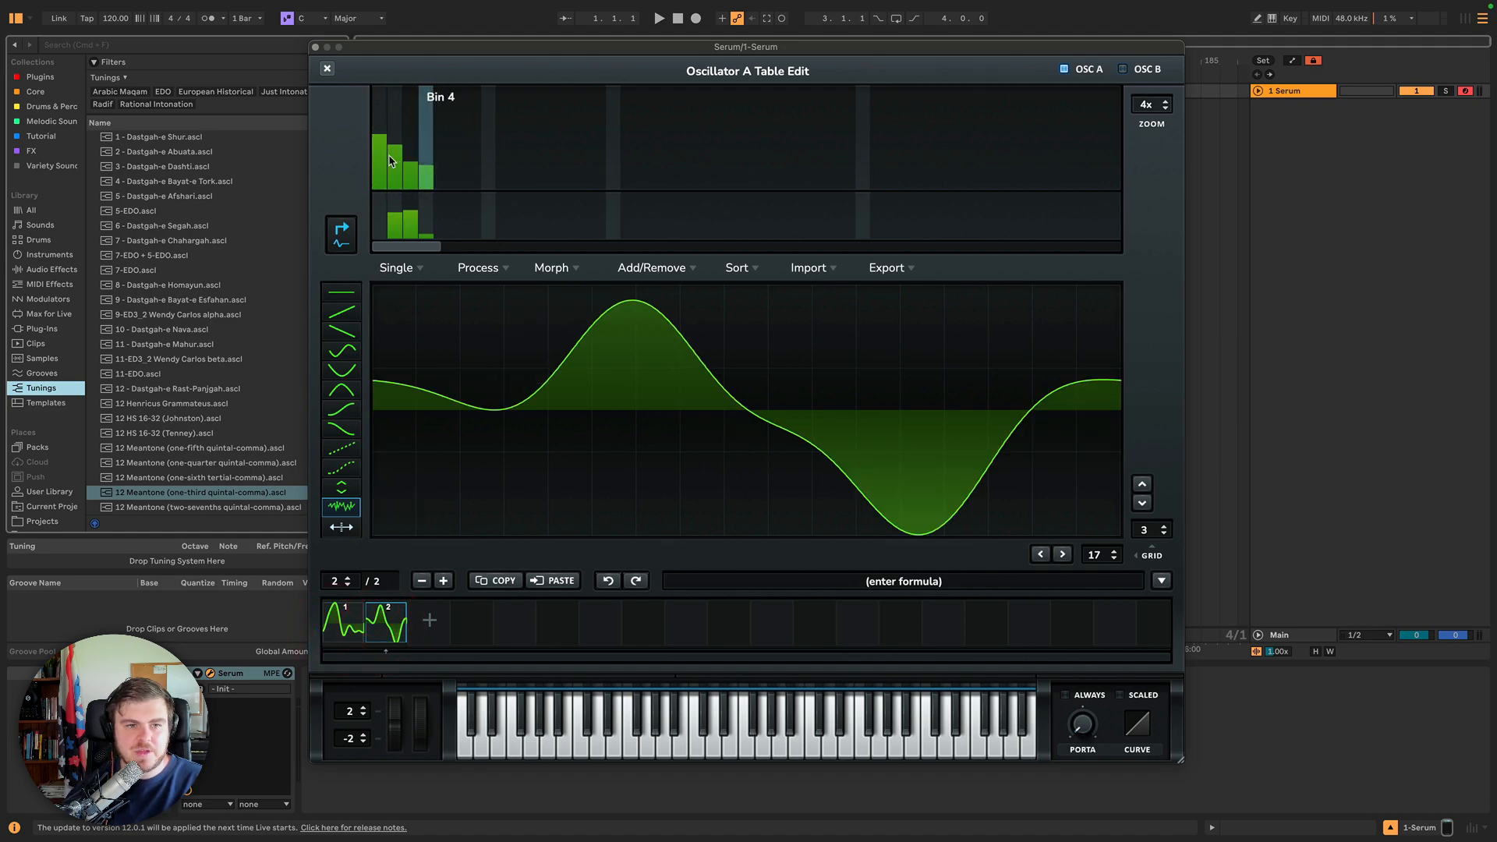
Compare frames 1 and 2, try Subtract Spectra from Other Osc on frame 2, and undo it.
click(353, 626)
click(377, 626)
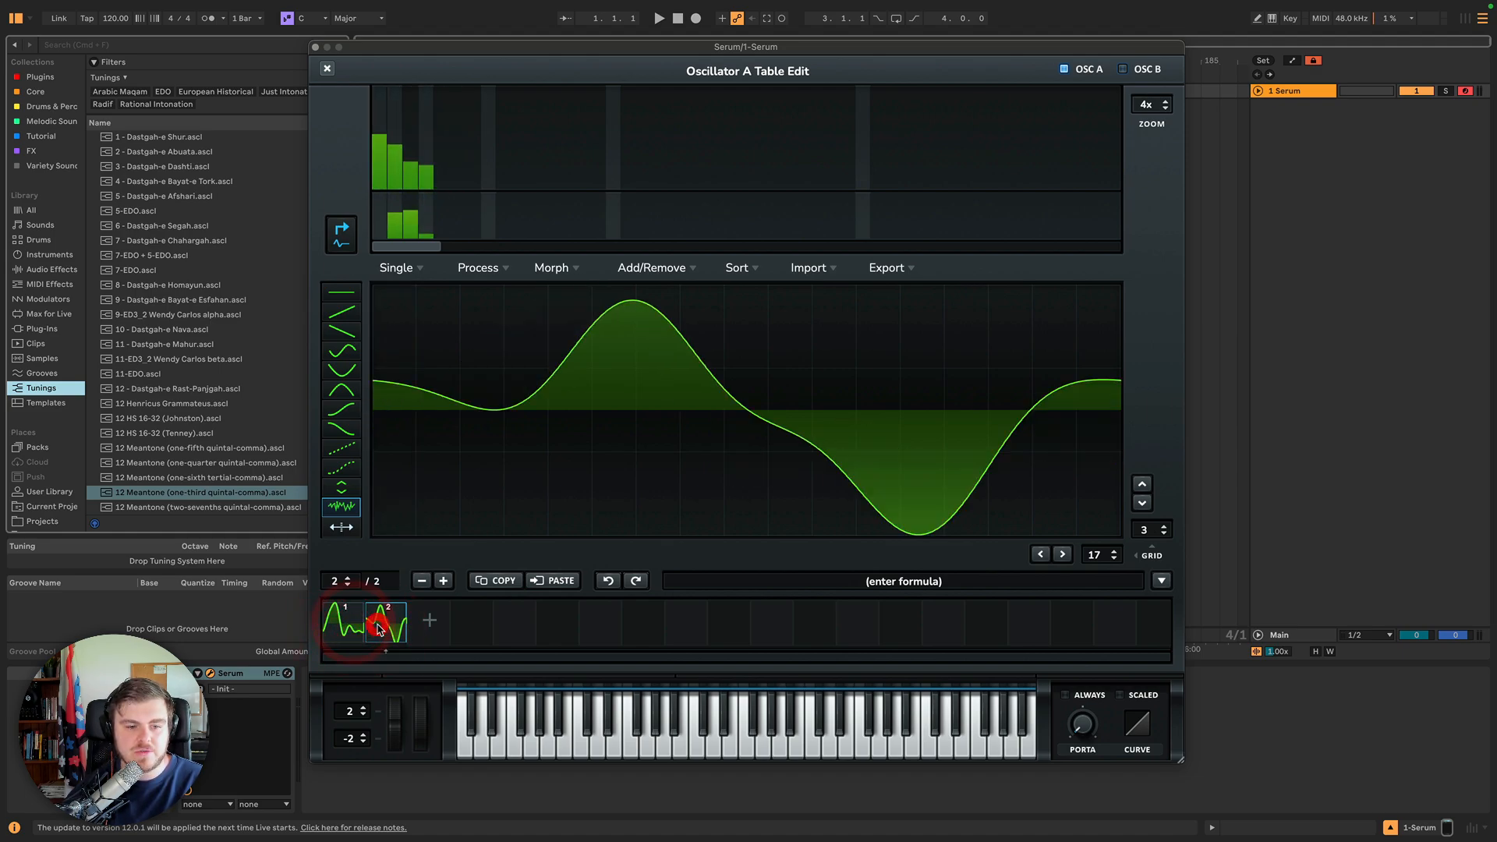
click(352, 627)
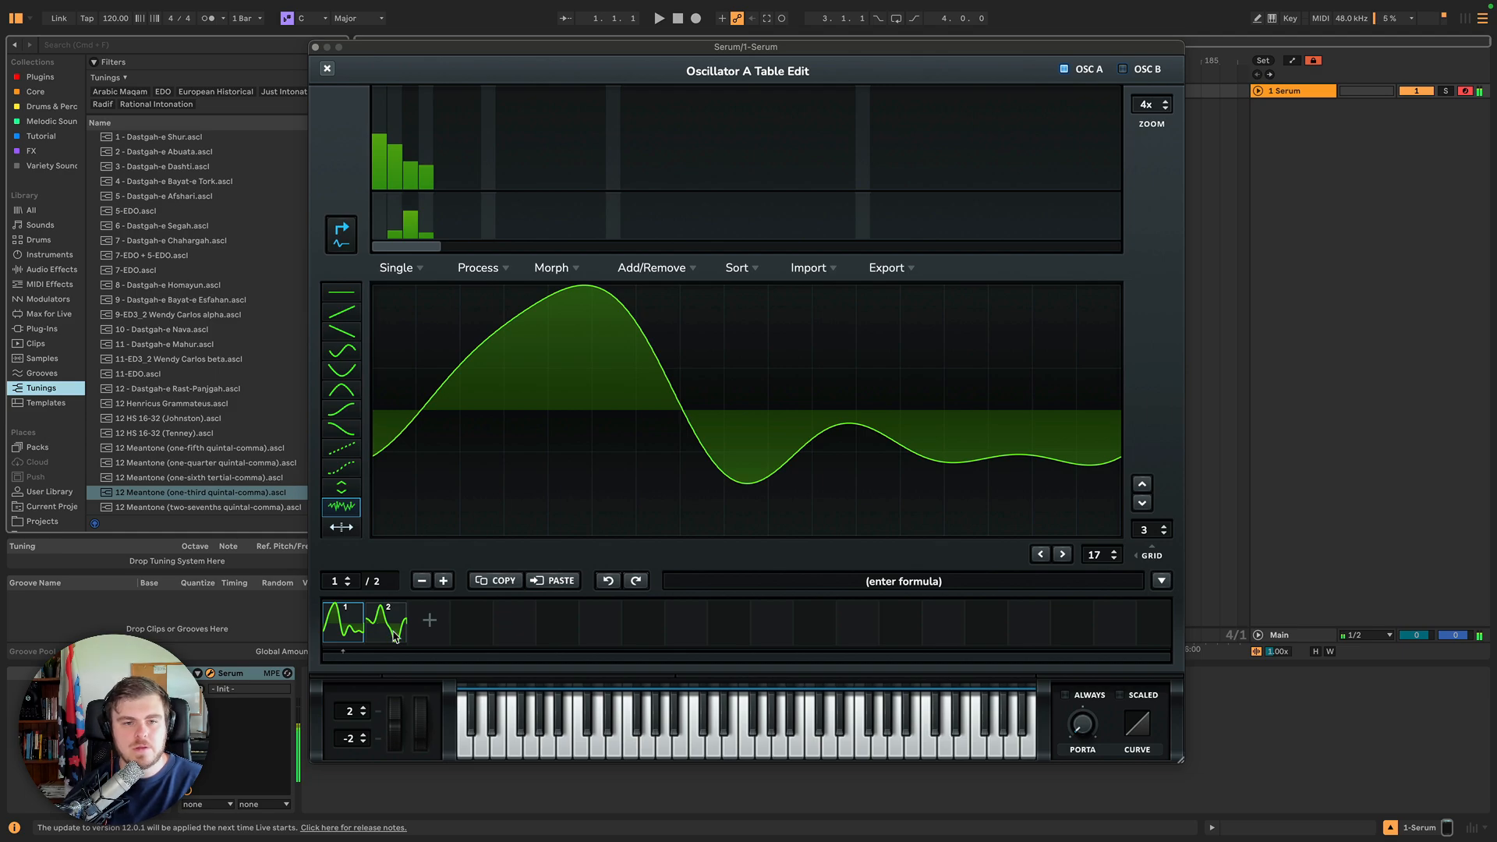
click(395, 638)
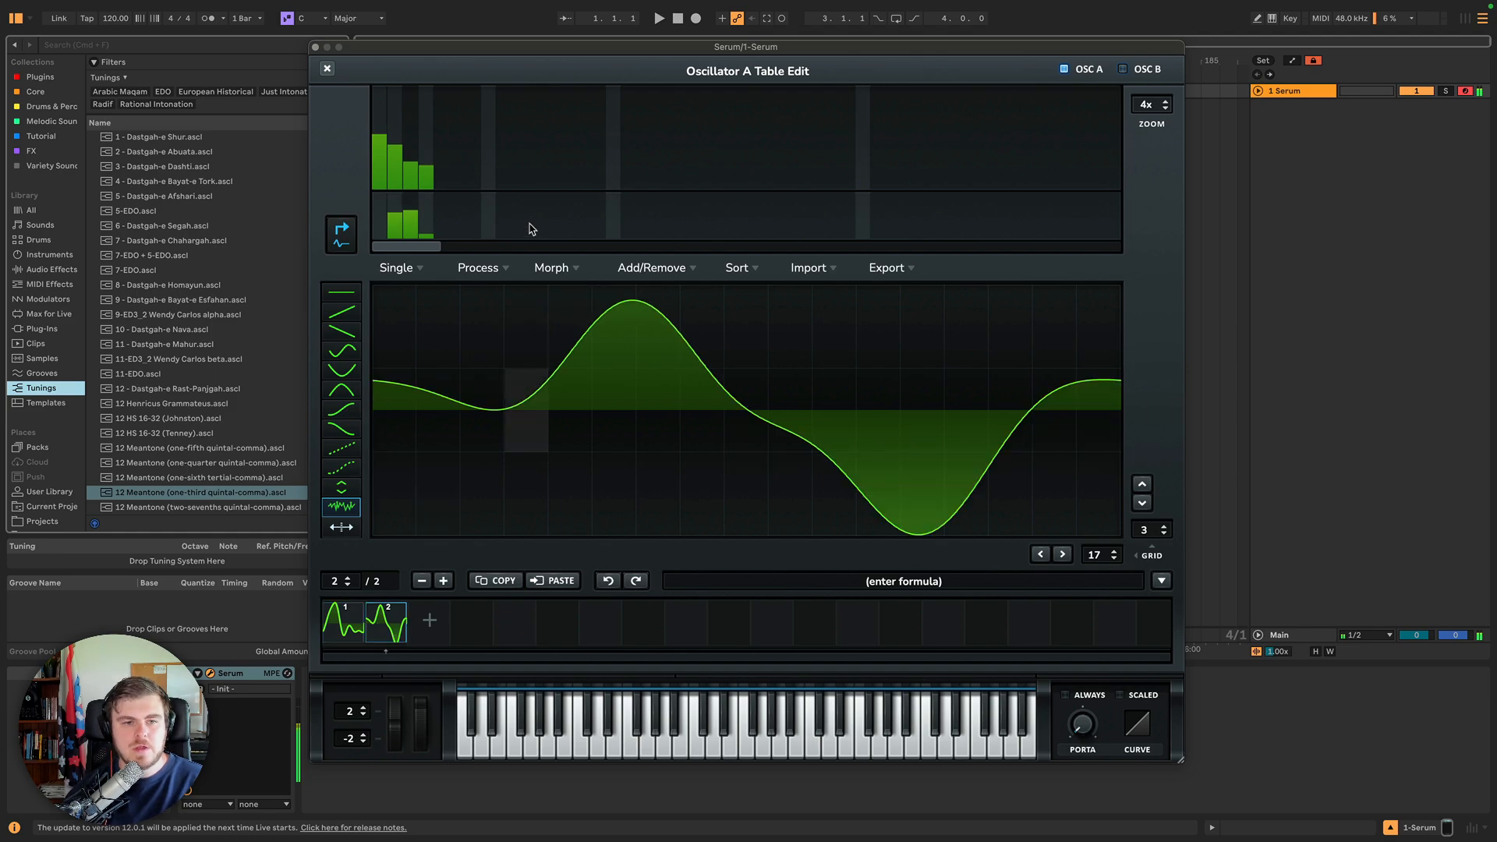
click(491, 270)
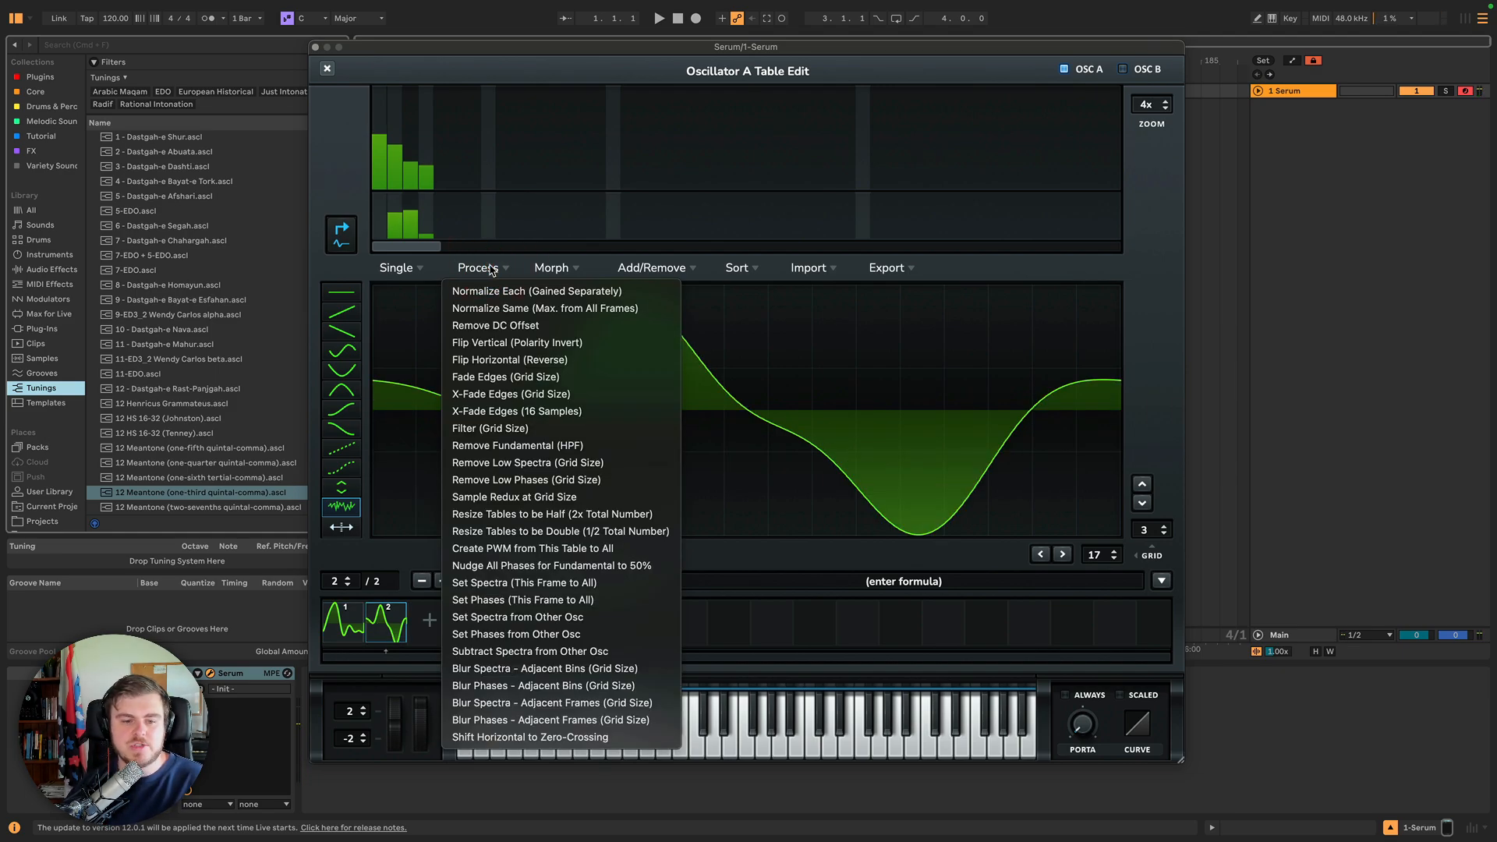
click(527, 658)
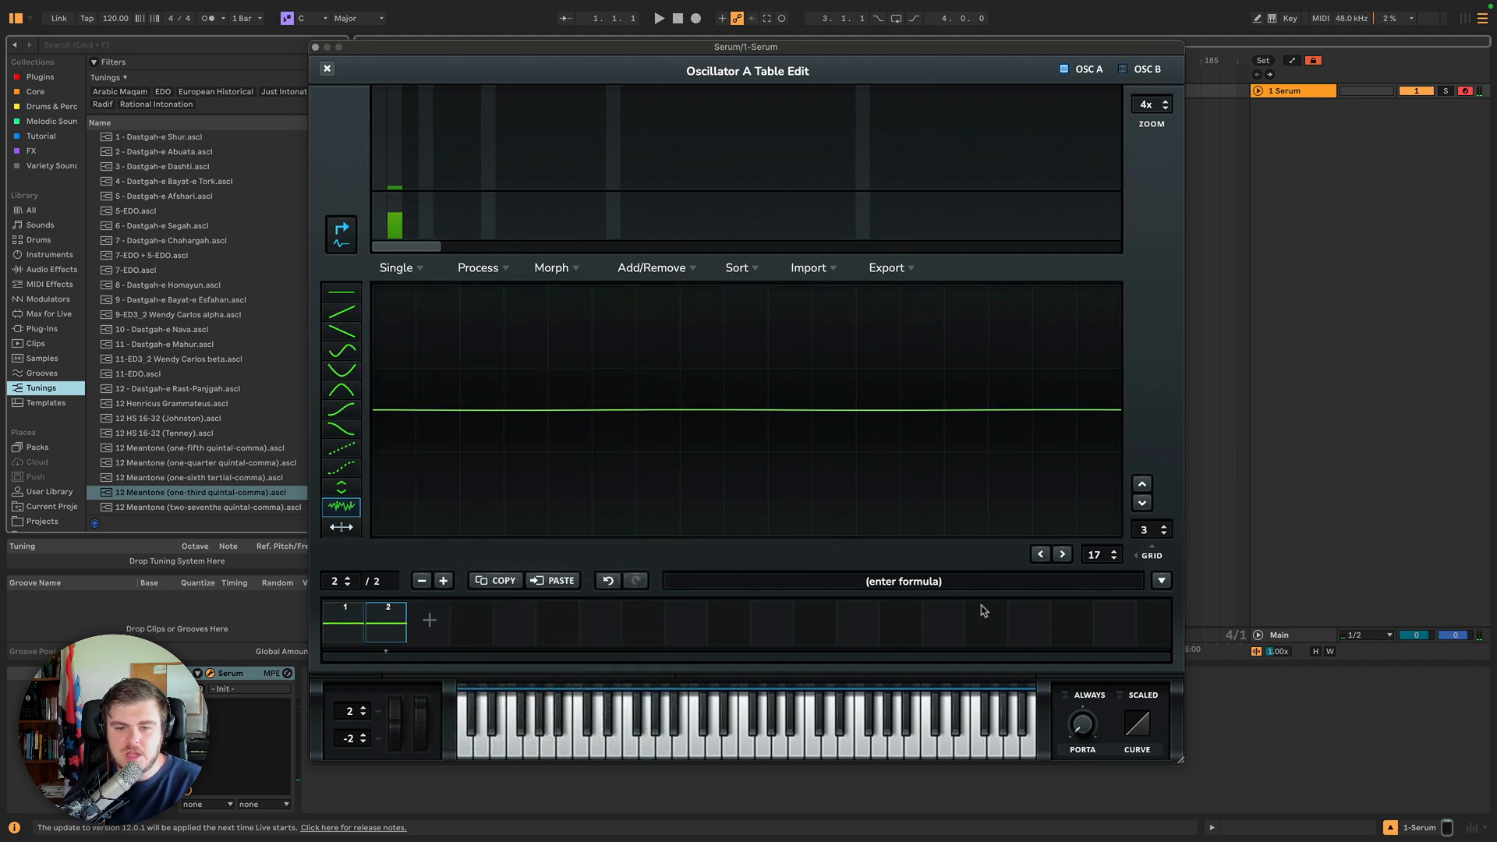
click(607, 581)
Try Blur Phases - Adjacent Frames (Grid Size) on the table, compare both frames, and undo it.
click(478, 268)
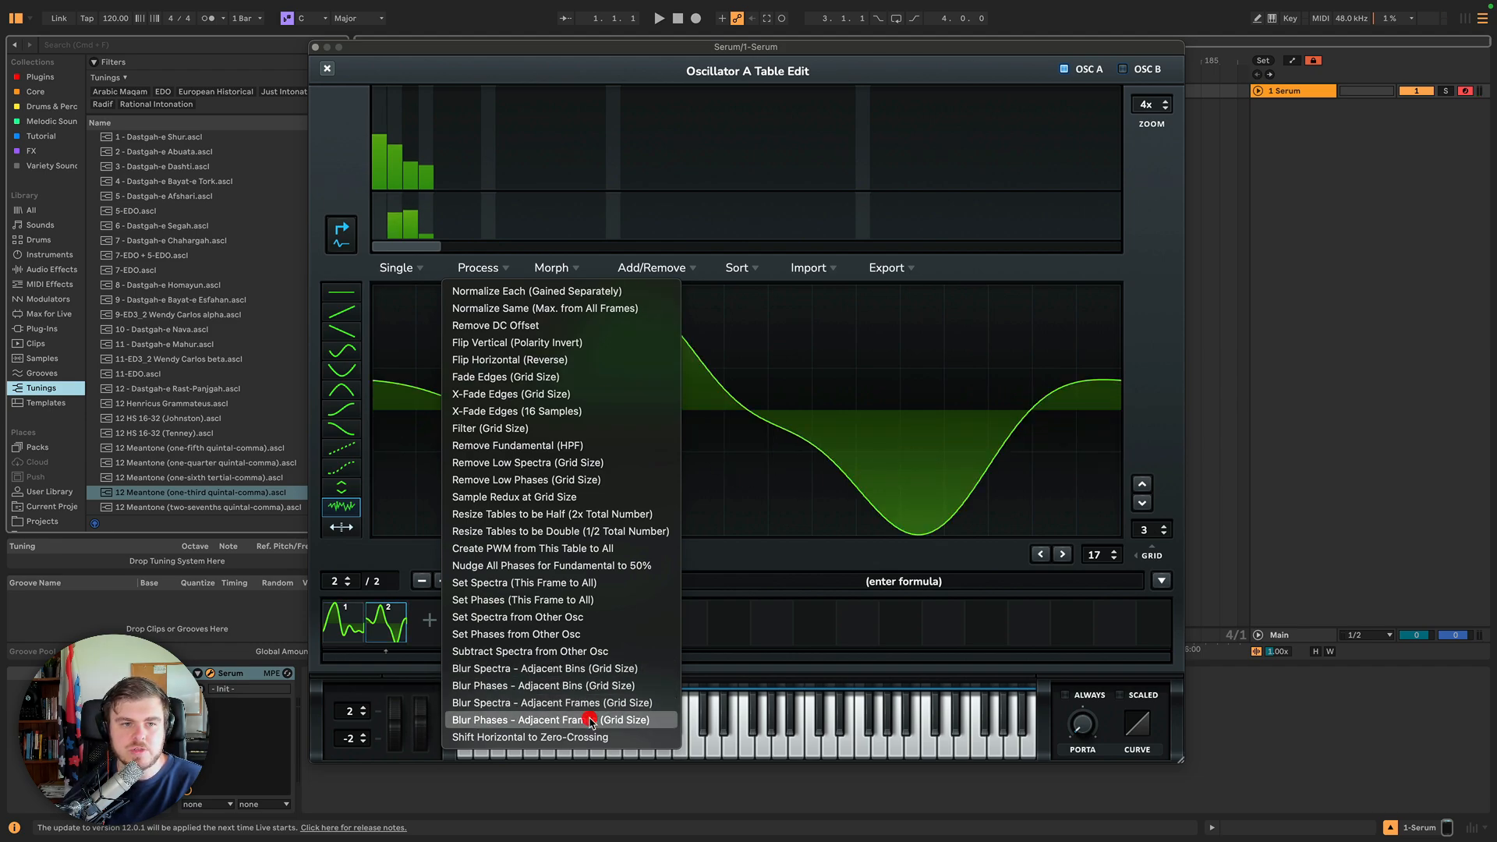
click(590, 720)
click(383, 625)
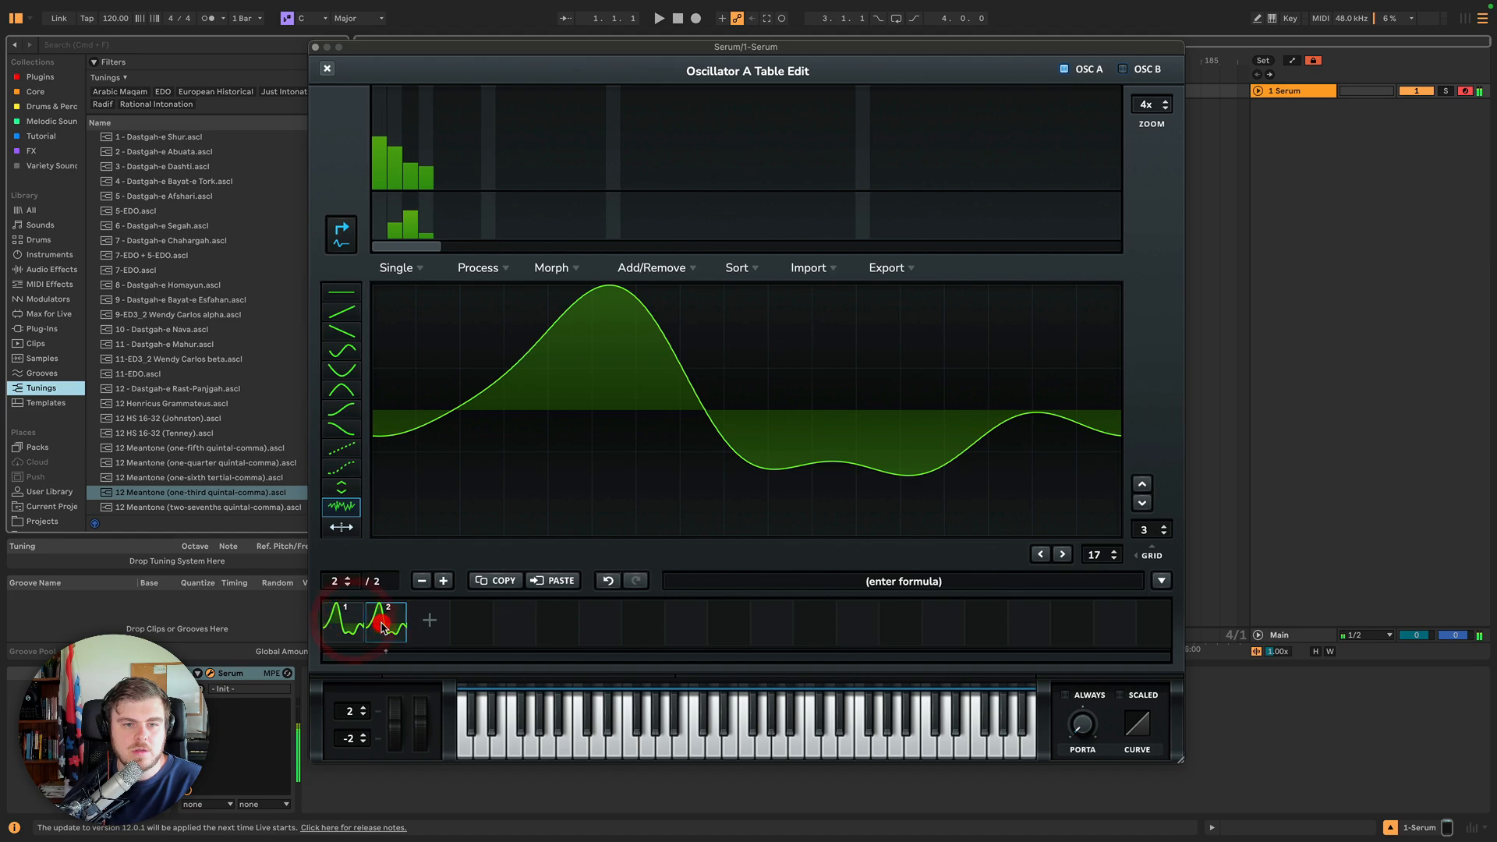
click(345, 622)
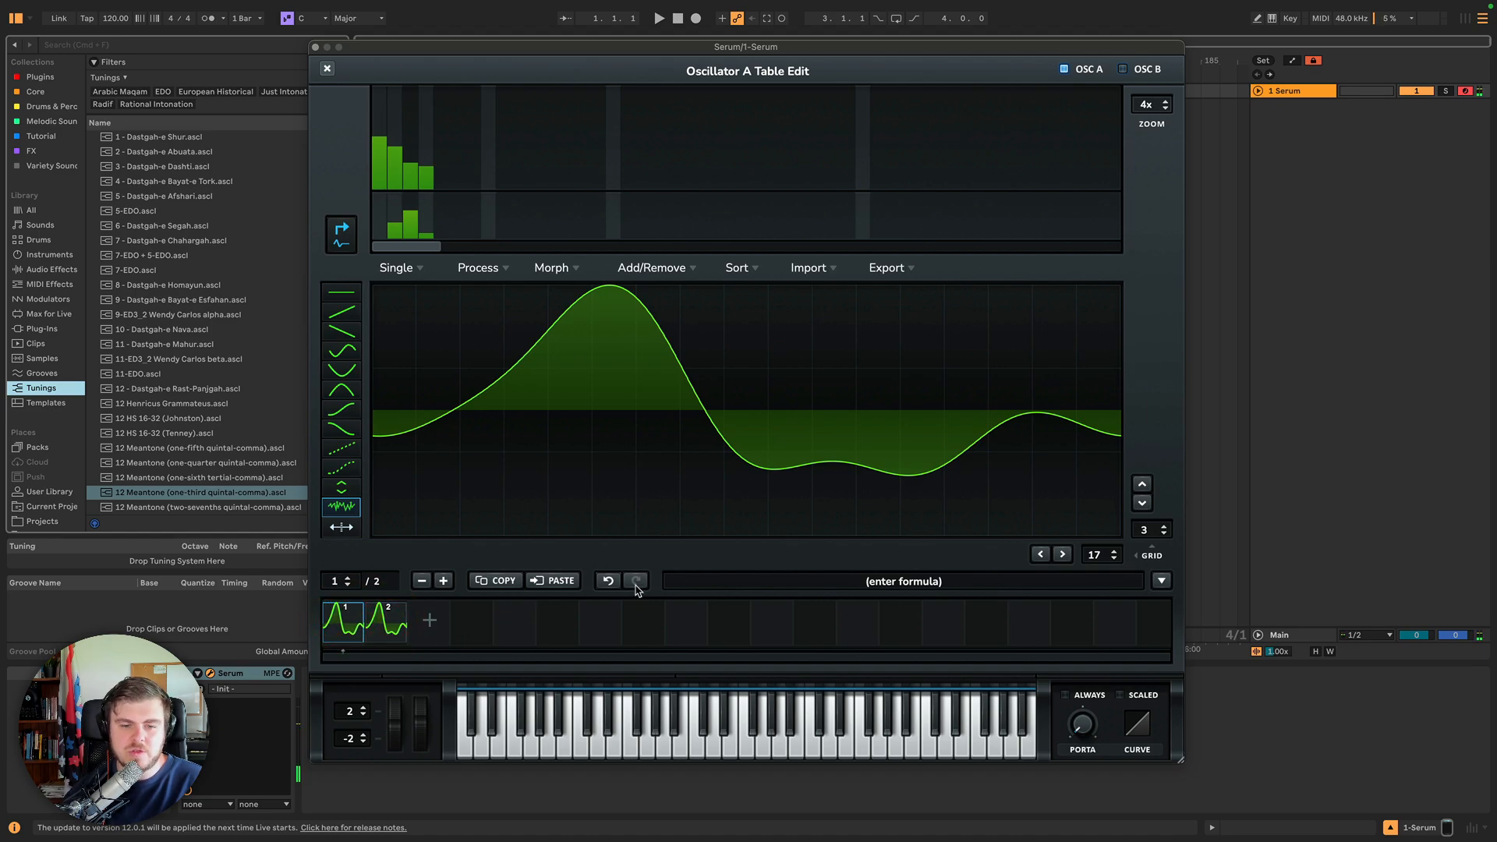
click(609, 581)
Apply Shift Horizontal to Zero-Crossing to the table, then compare frames and select both.
click(479, 271)
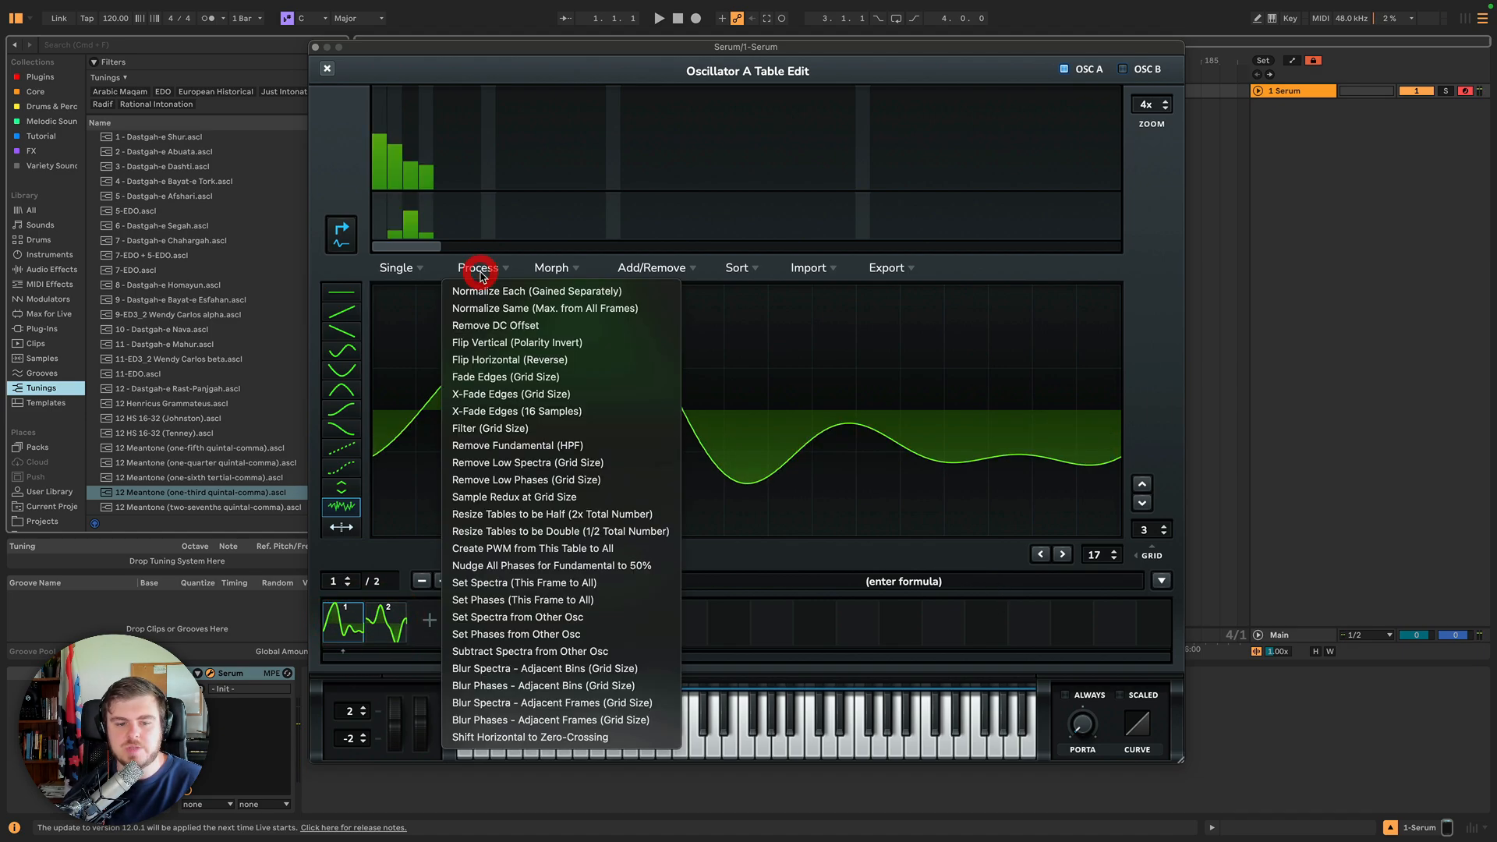
click(545, 737)
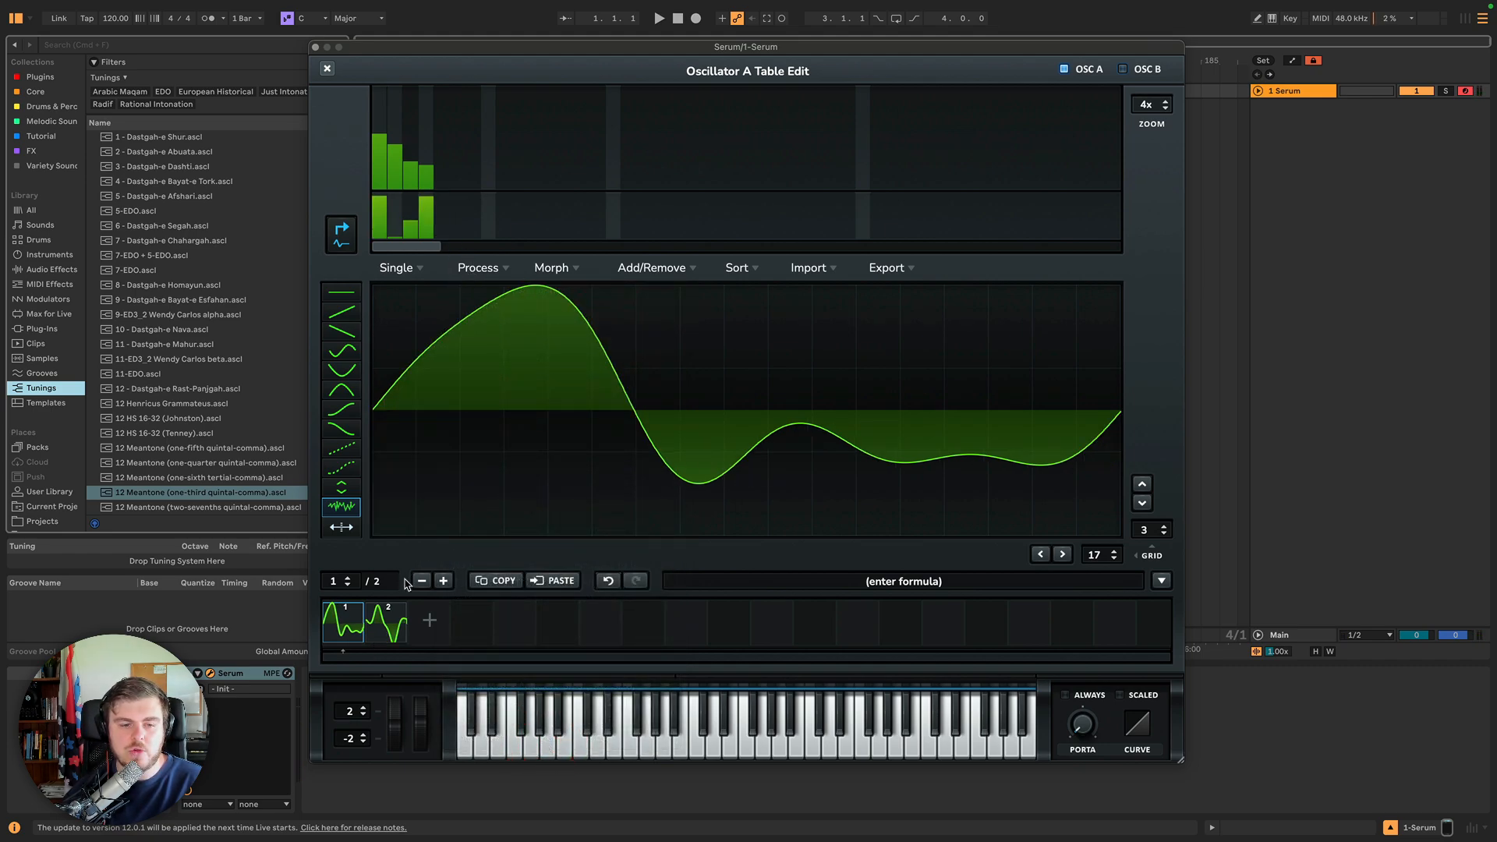
click(386, 628)
click(343, 624)
shift+click(380, 639)
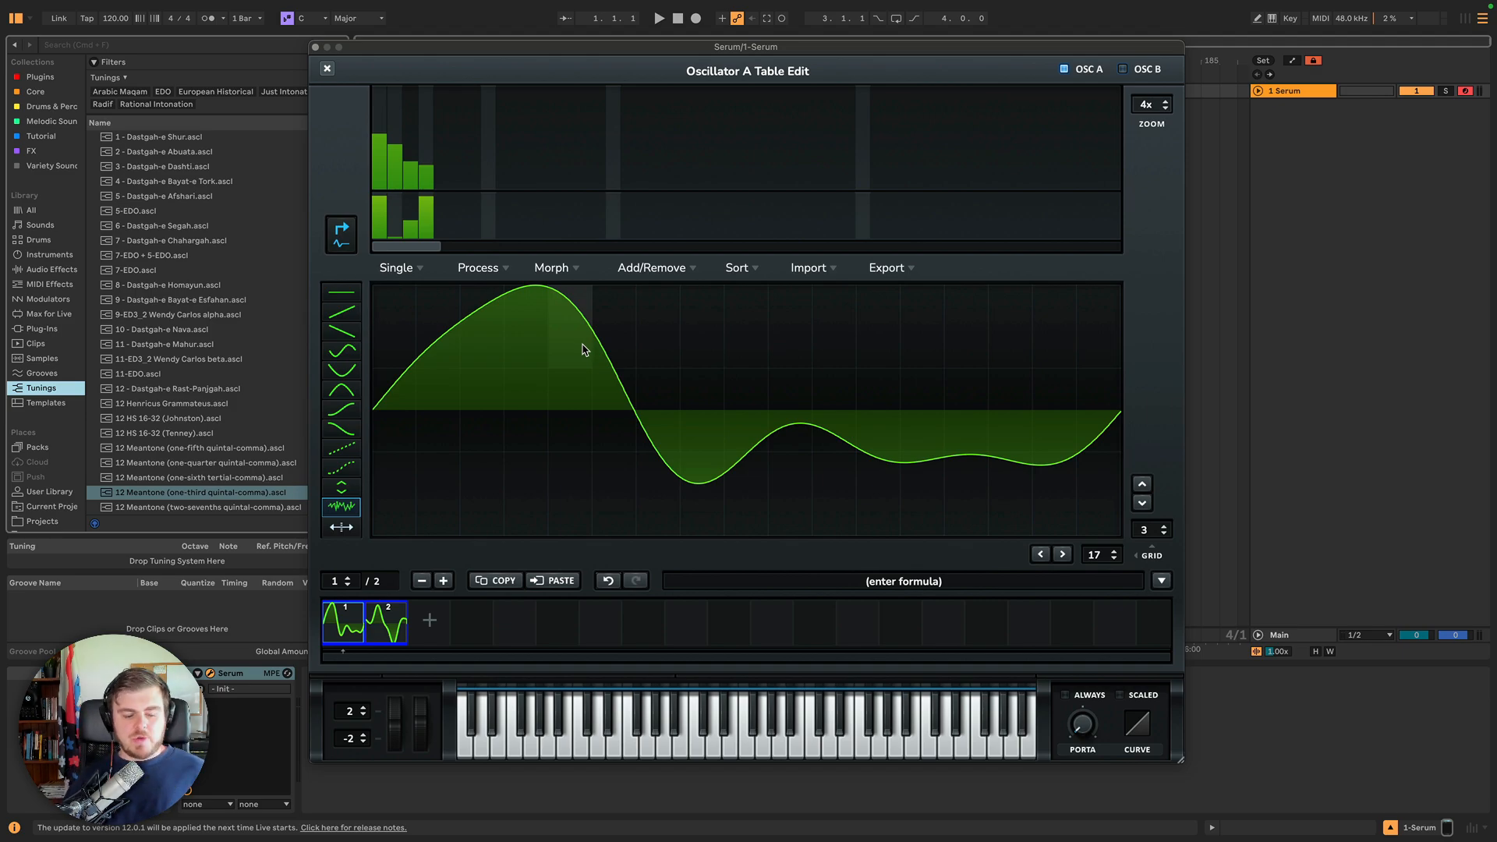
Try Morph - Crossfade between the two frames, scrub through the morphed frames, and undo it.
click(554, 269)
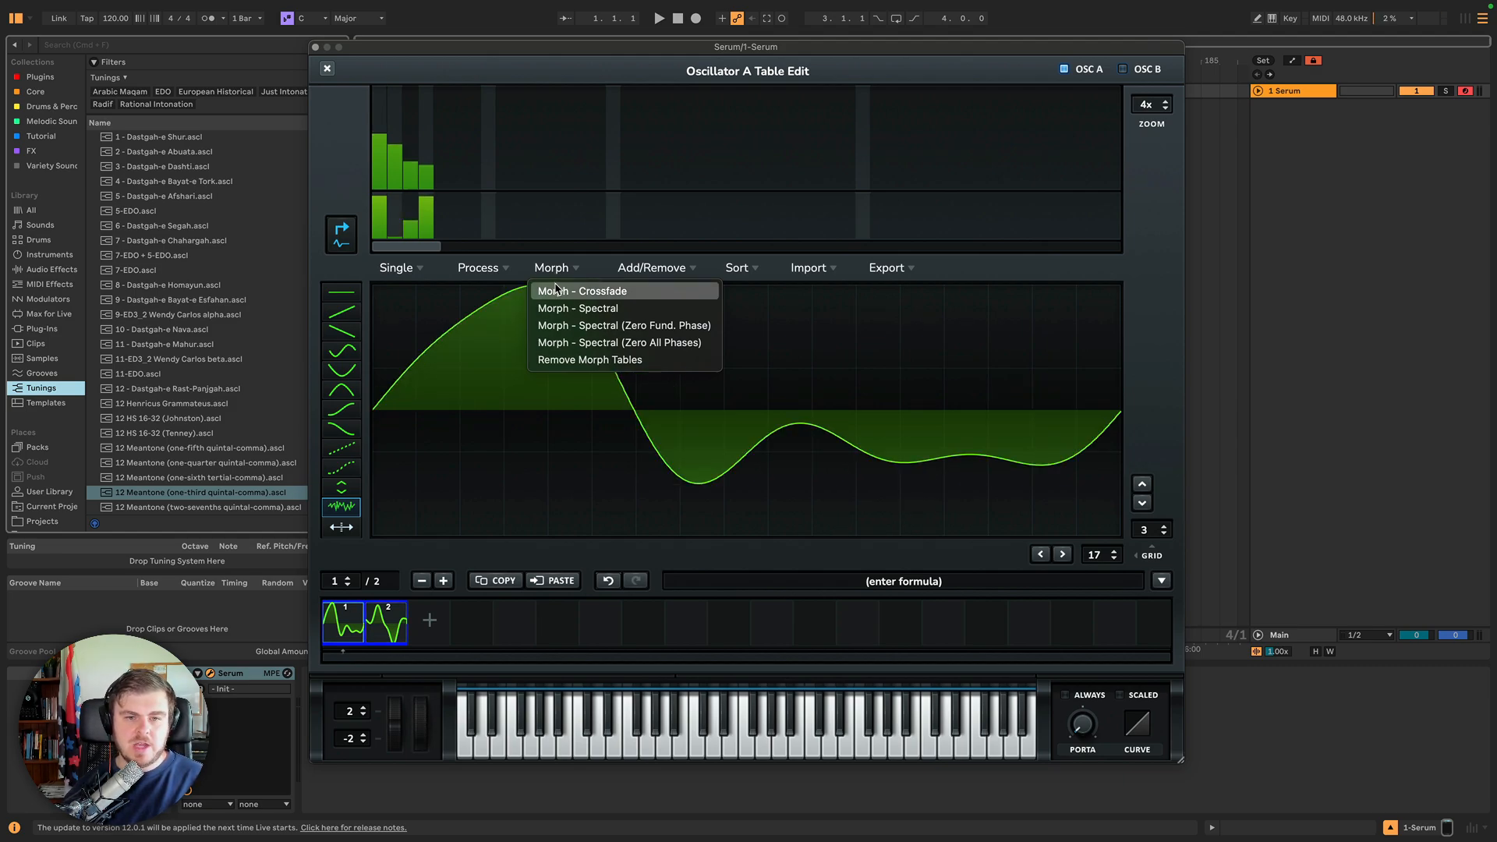
click(555, 290)
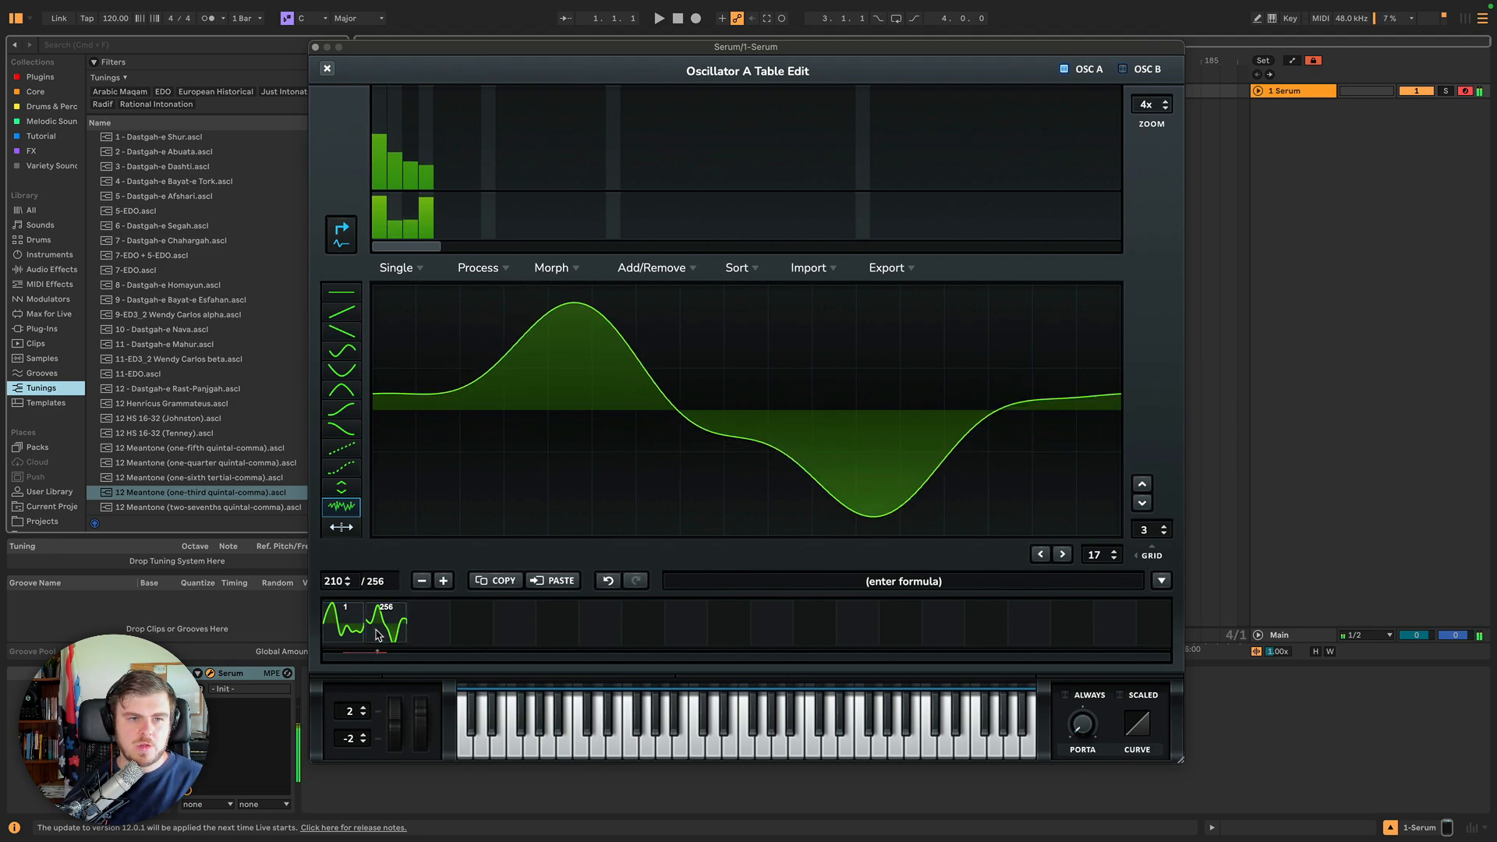
click(378, 634)
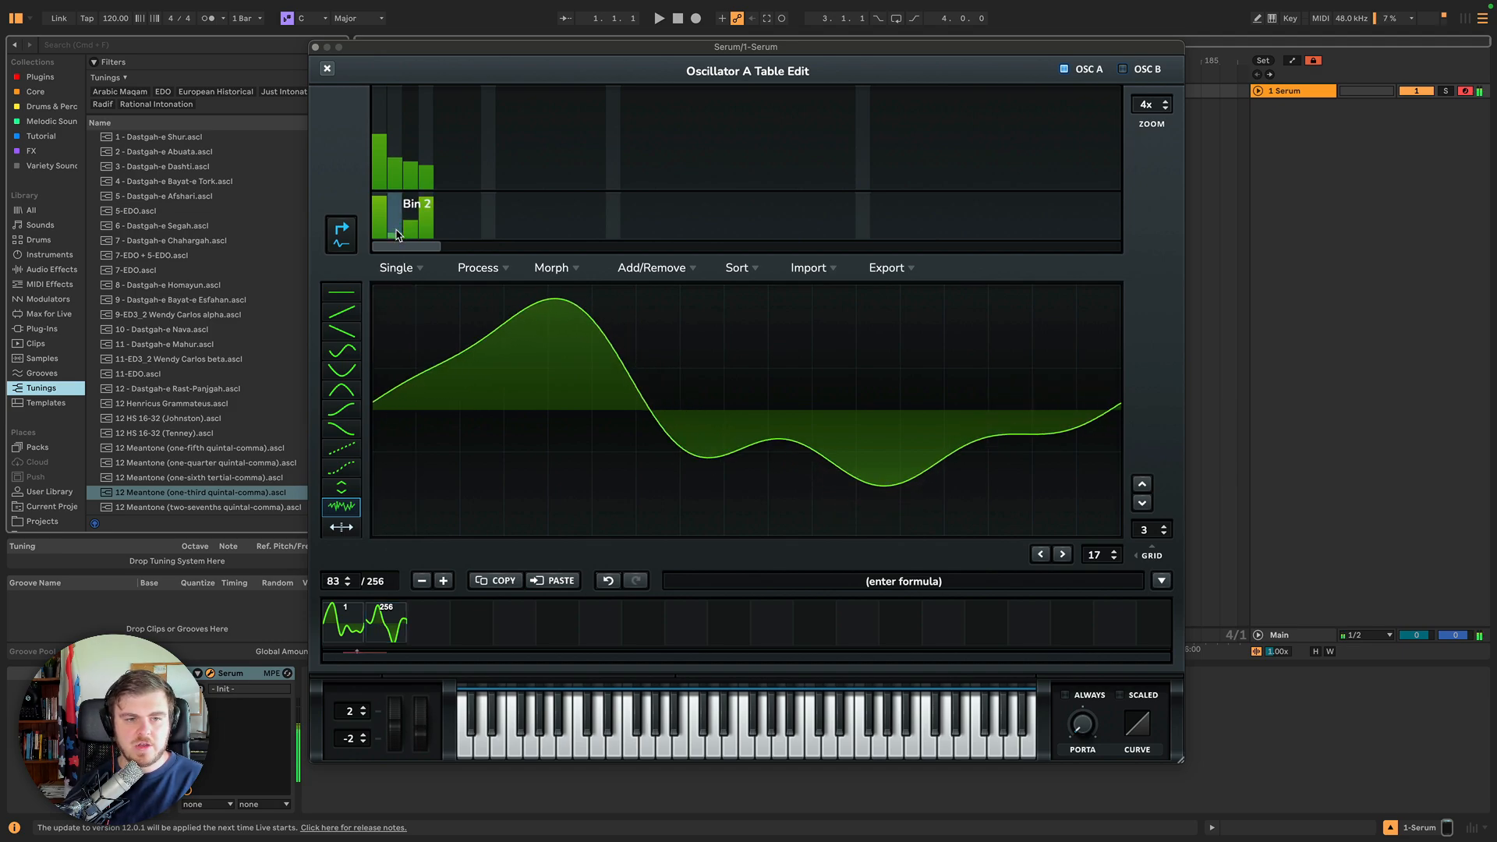
click(609, 580)
Try Morph - Spectral between the first and last frames.
click(557, 269)
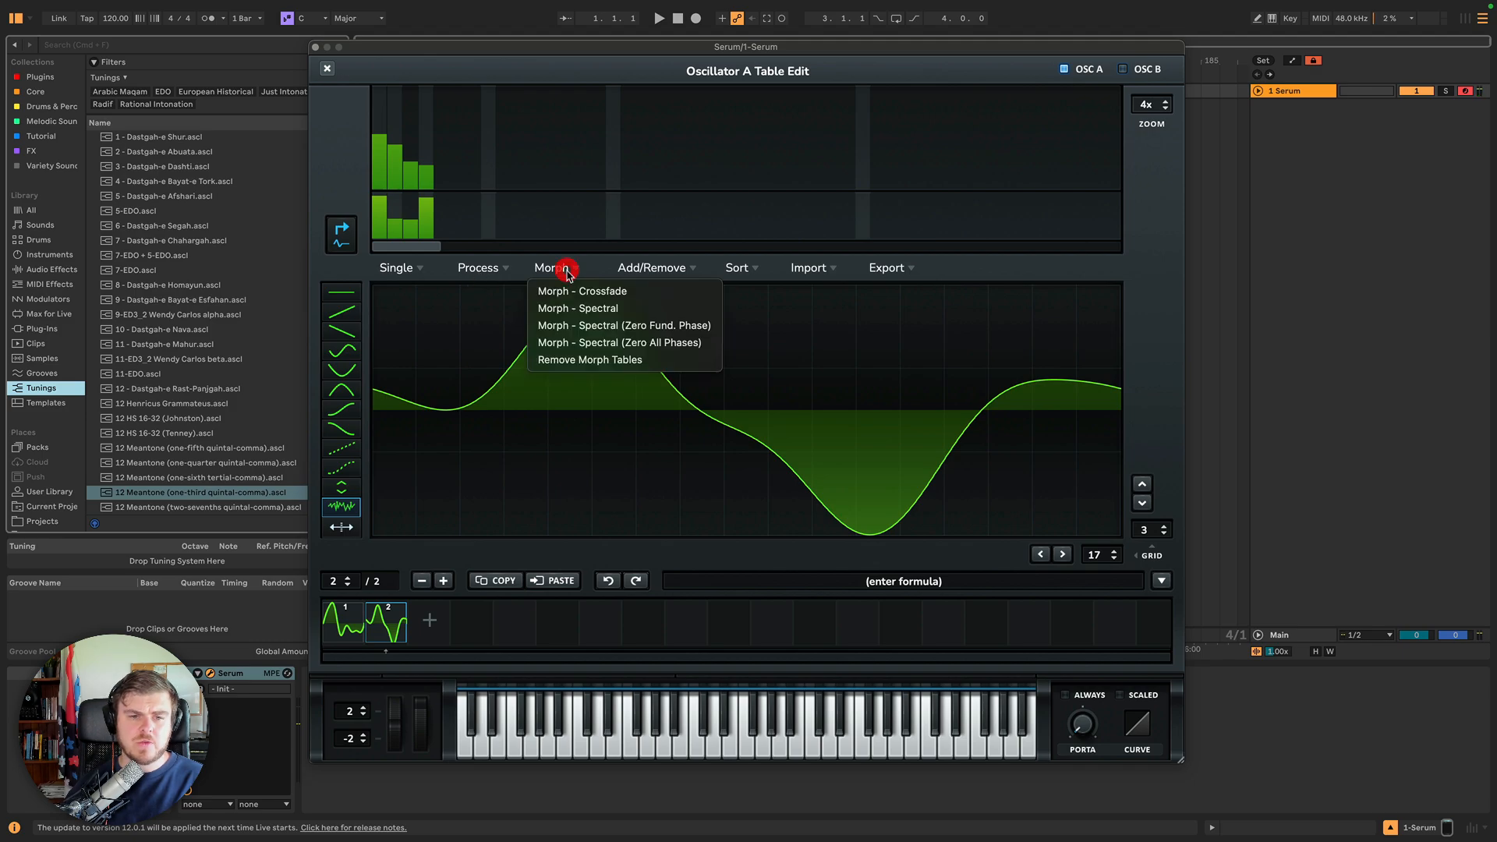
click(577, 310)
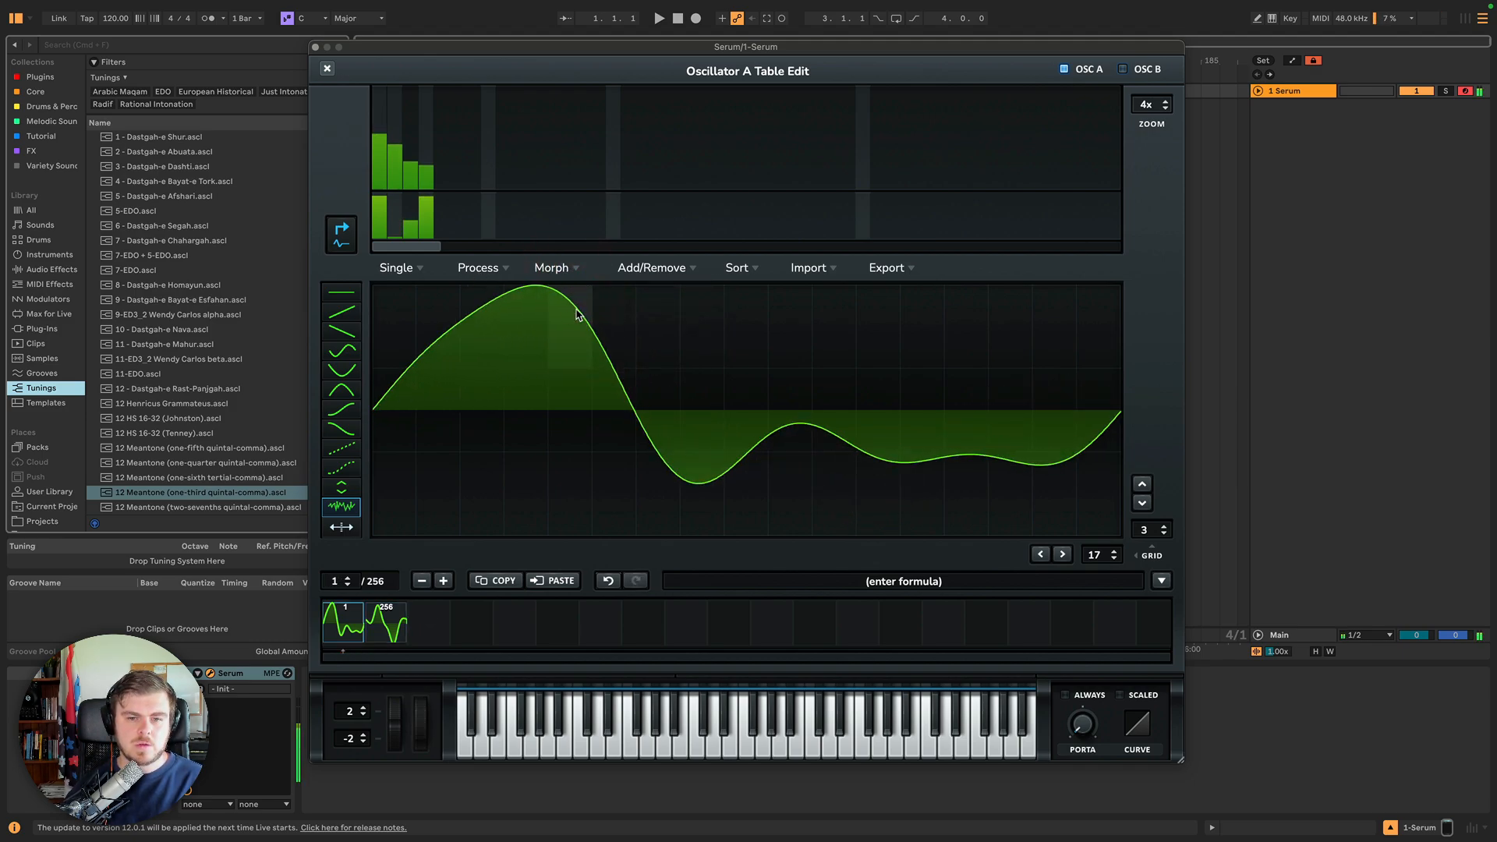
Try Morph - Spectral (Zero Fund. Phase) on the table instead.
click(506, 269)
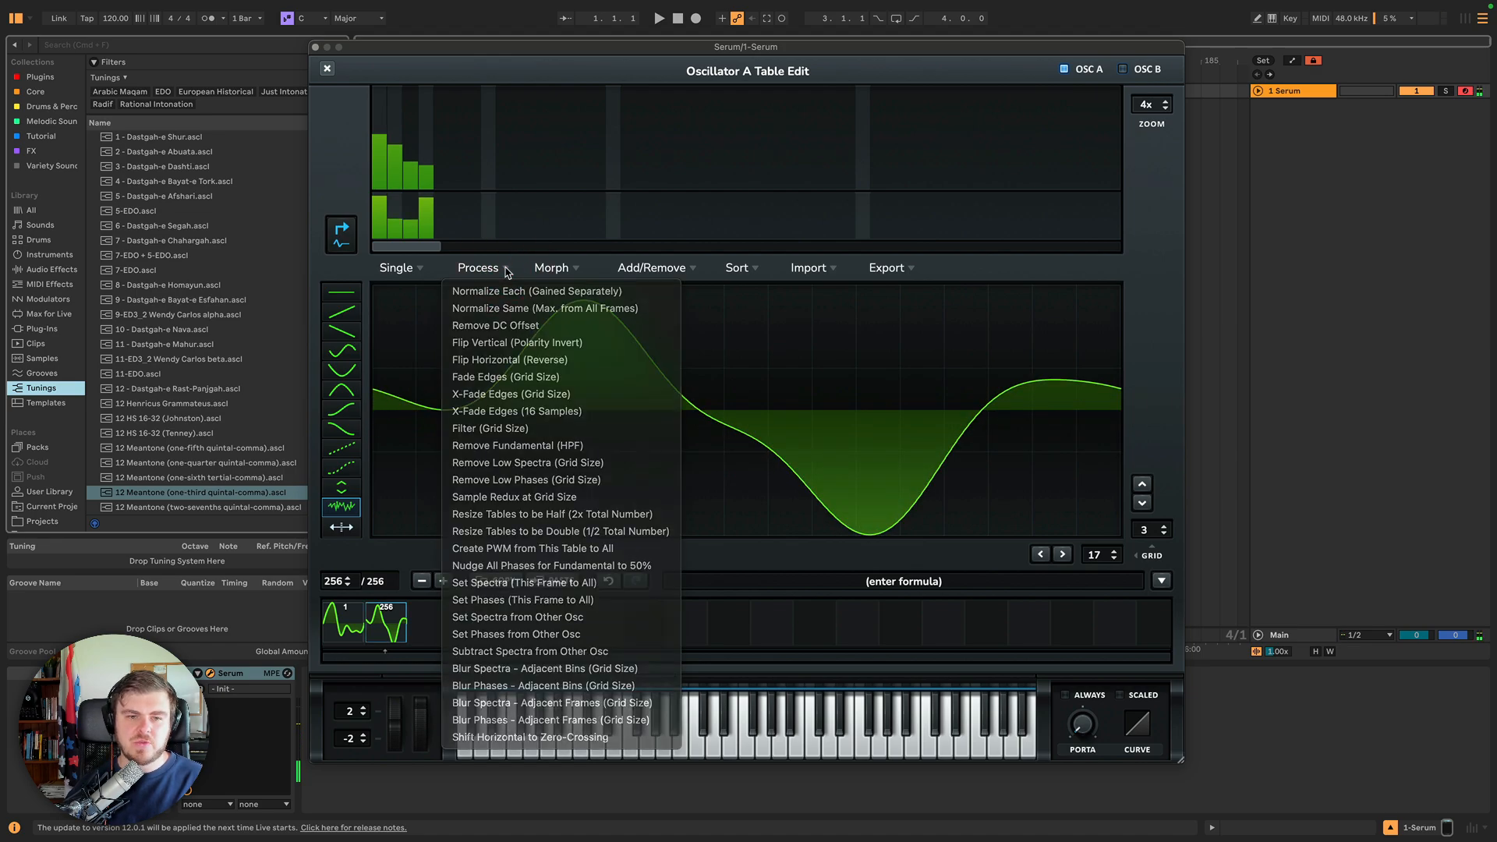
click(502, 263)
click(543, 269)
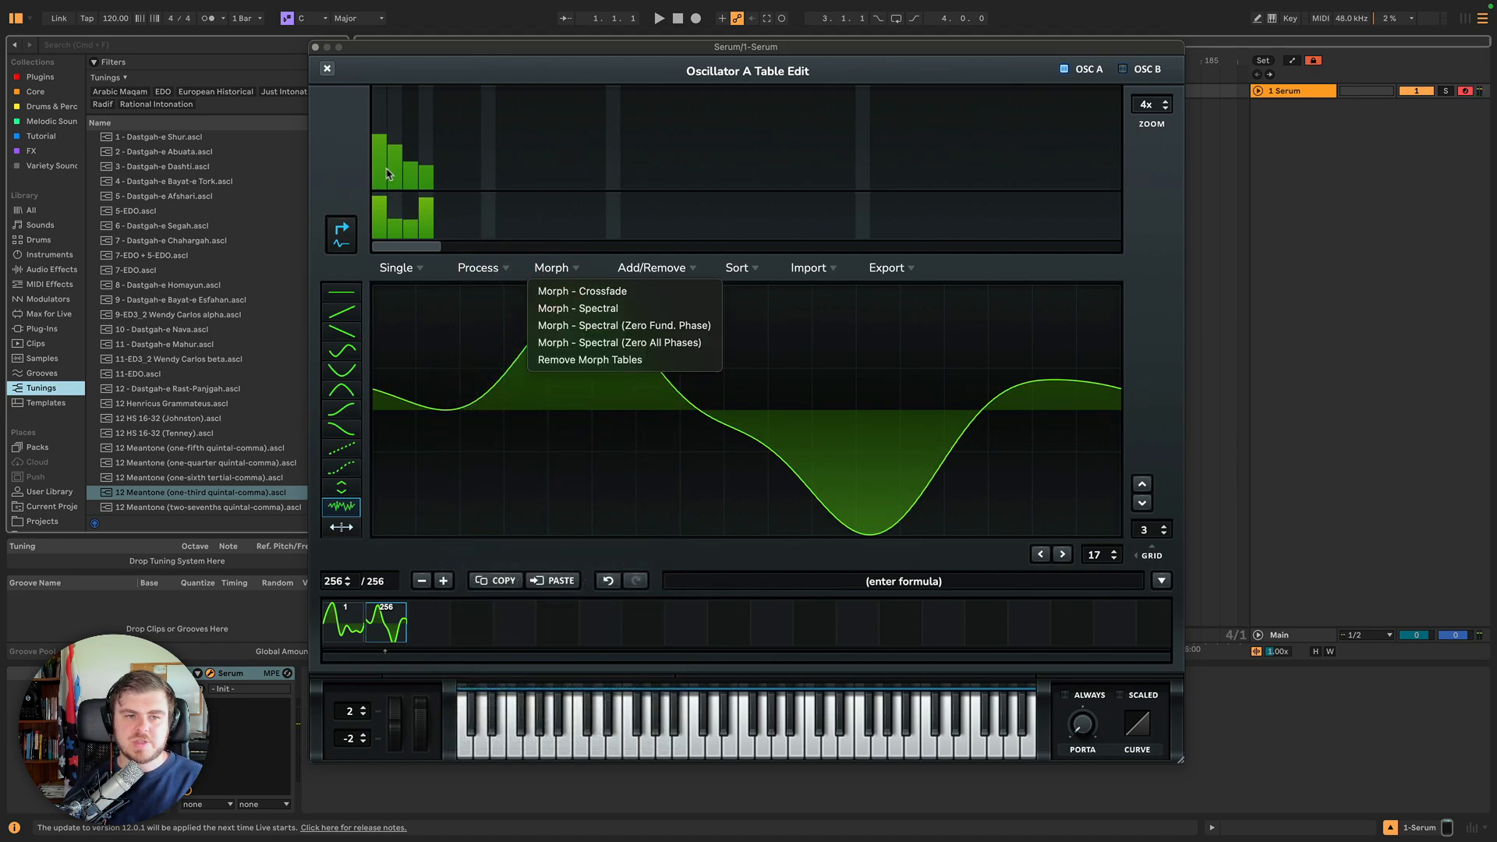
click(586, 326)
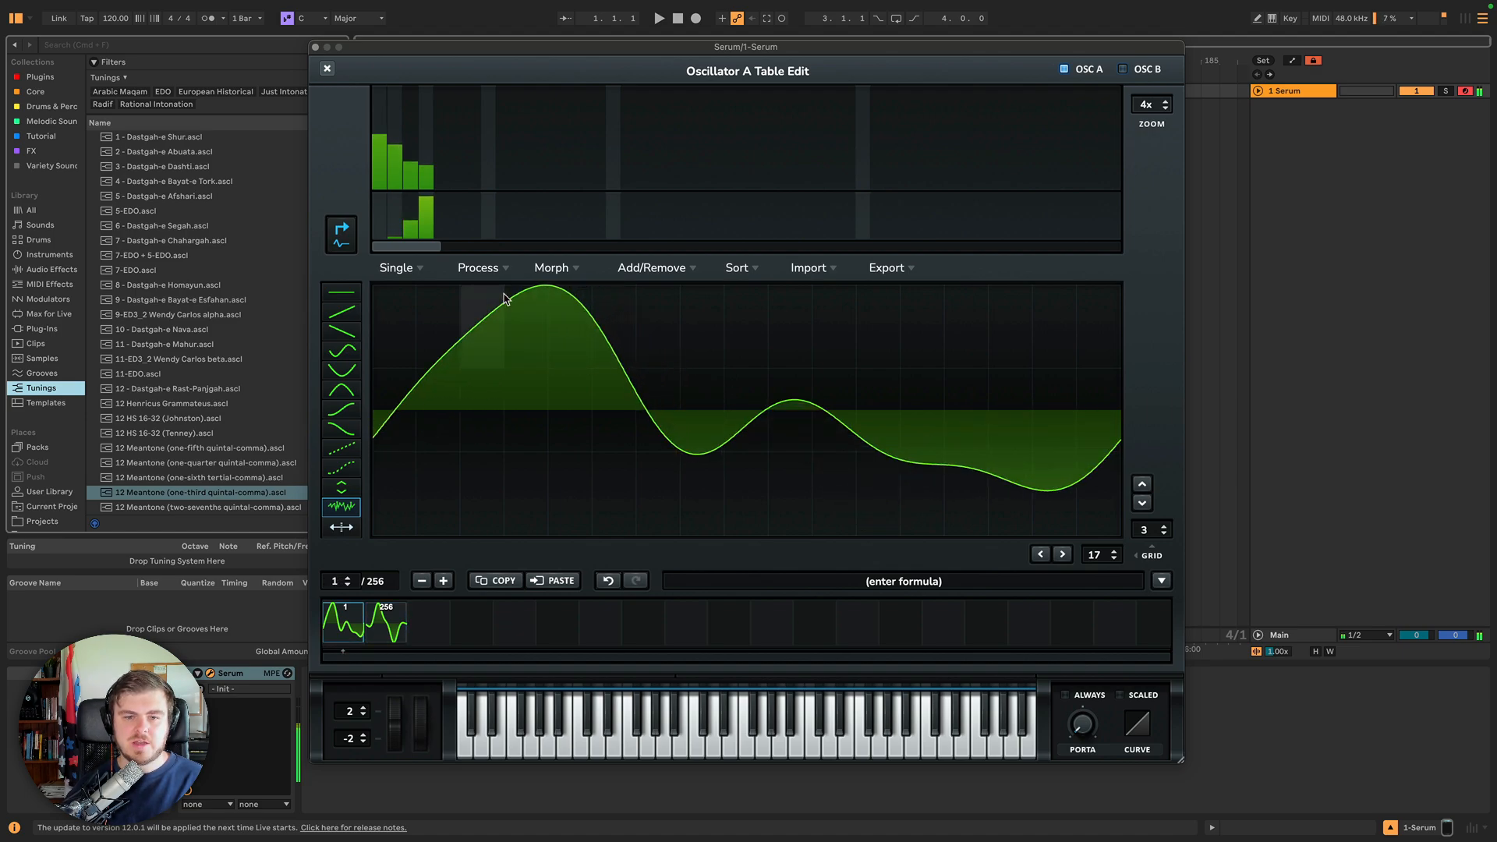
Try Morph - Spectral (Zero All Phases) on the table instead.
click(490, 270)
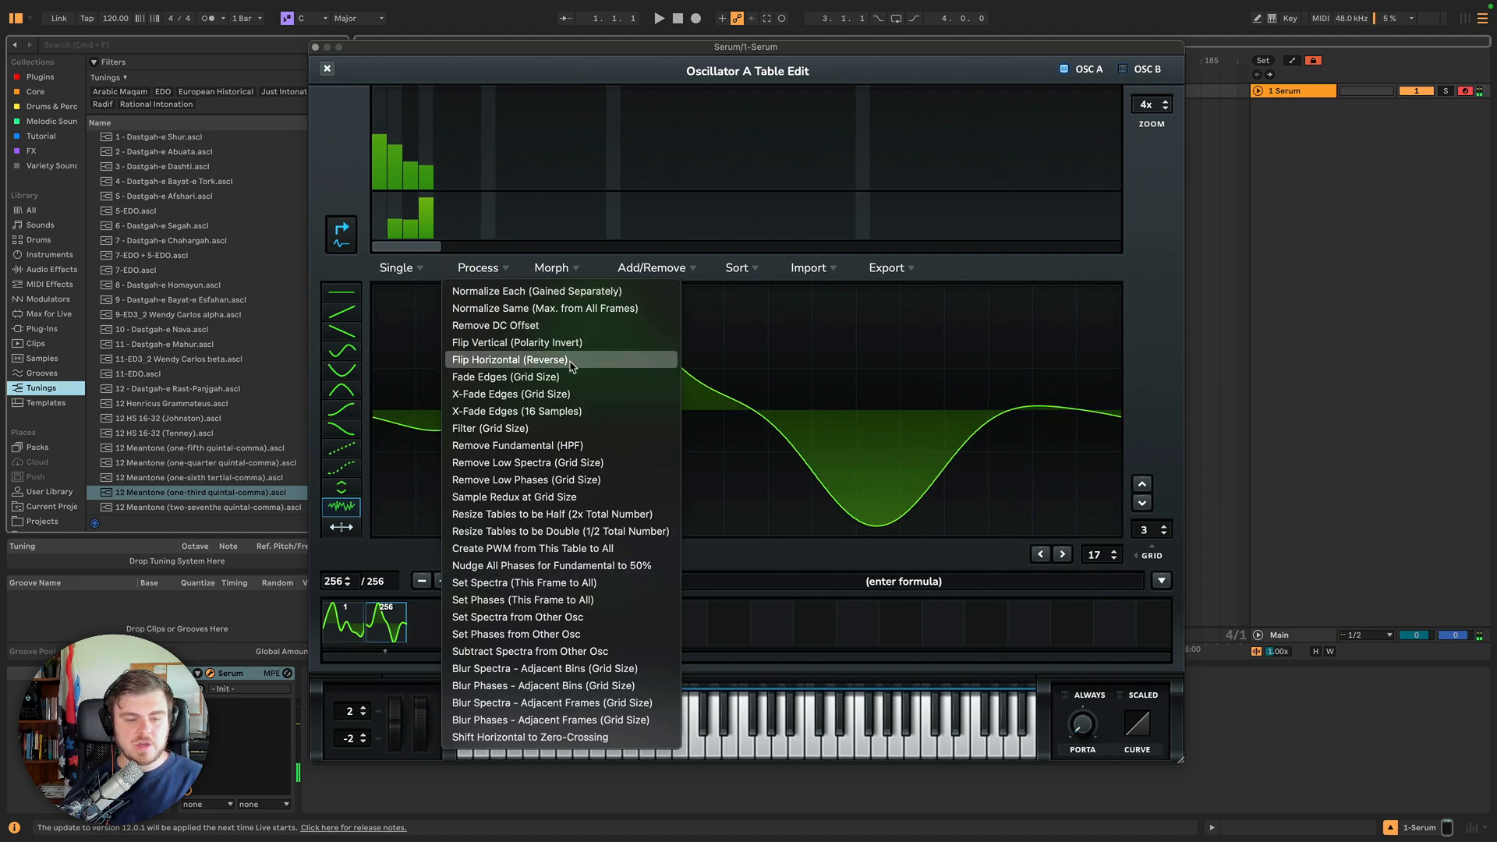
click(556, 268)
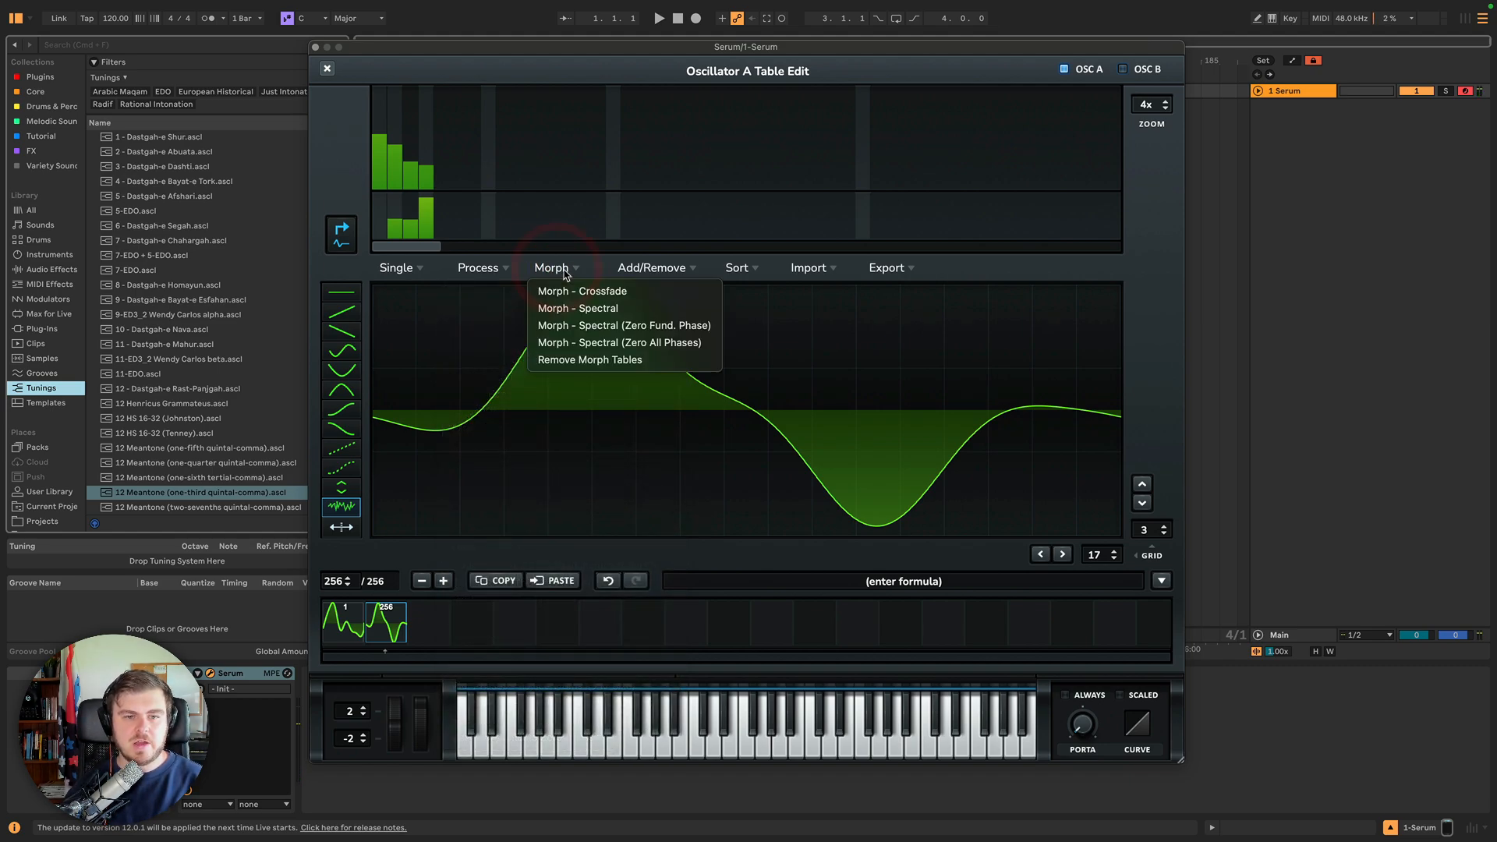
click(612, 342)
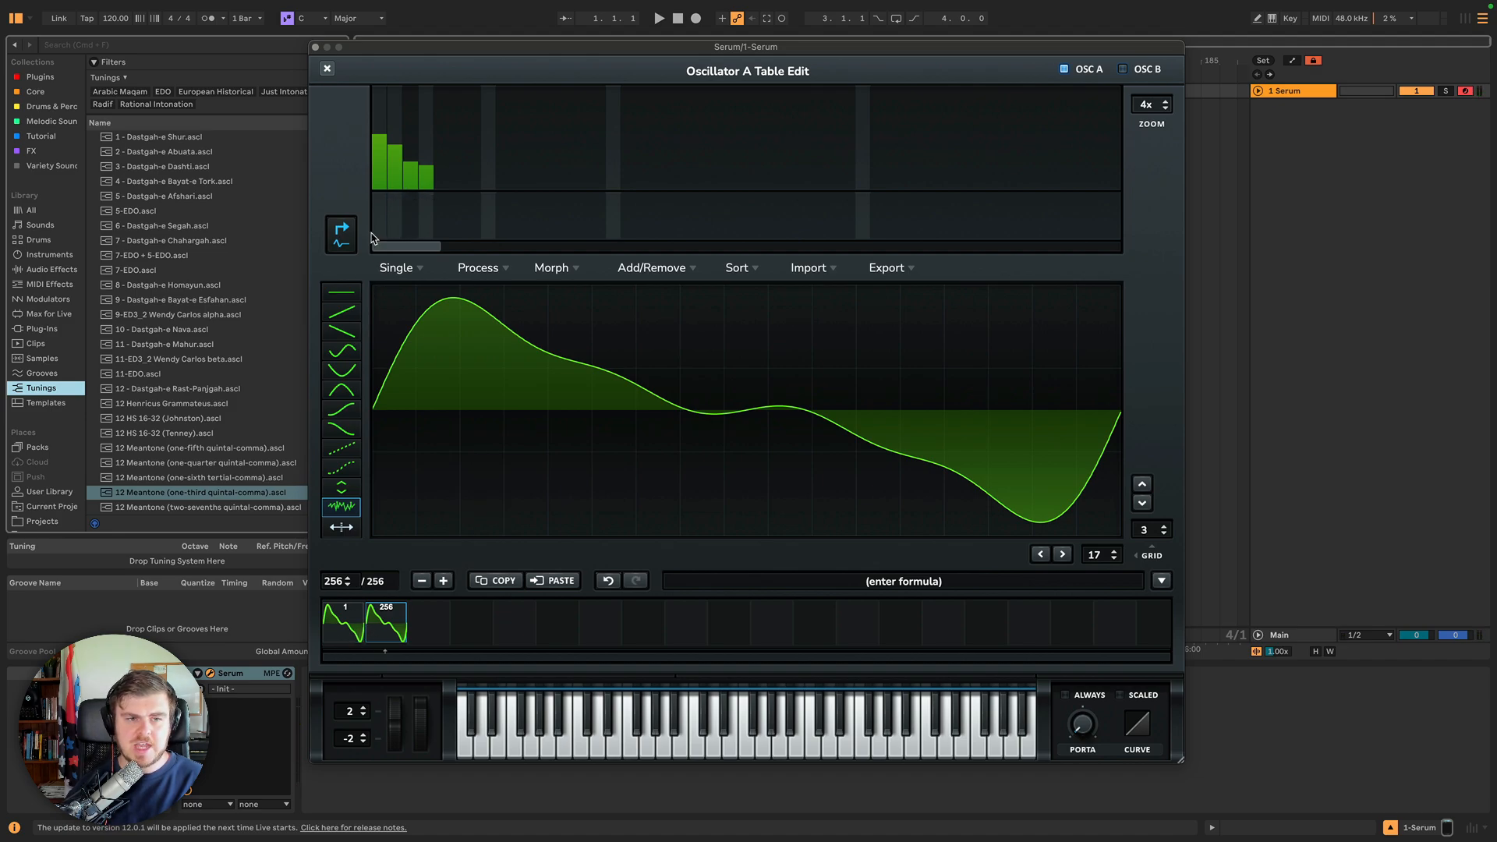
Apply the single-frame Shift Horizontal to Zero-Crossing to the last frame and step between frames.
click(344, 624)
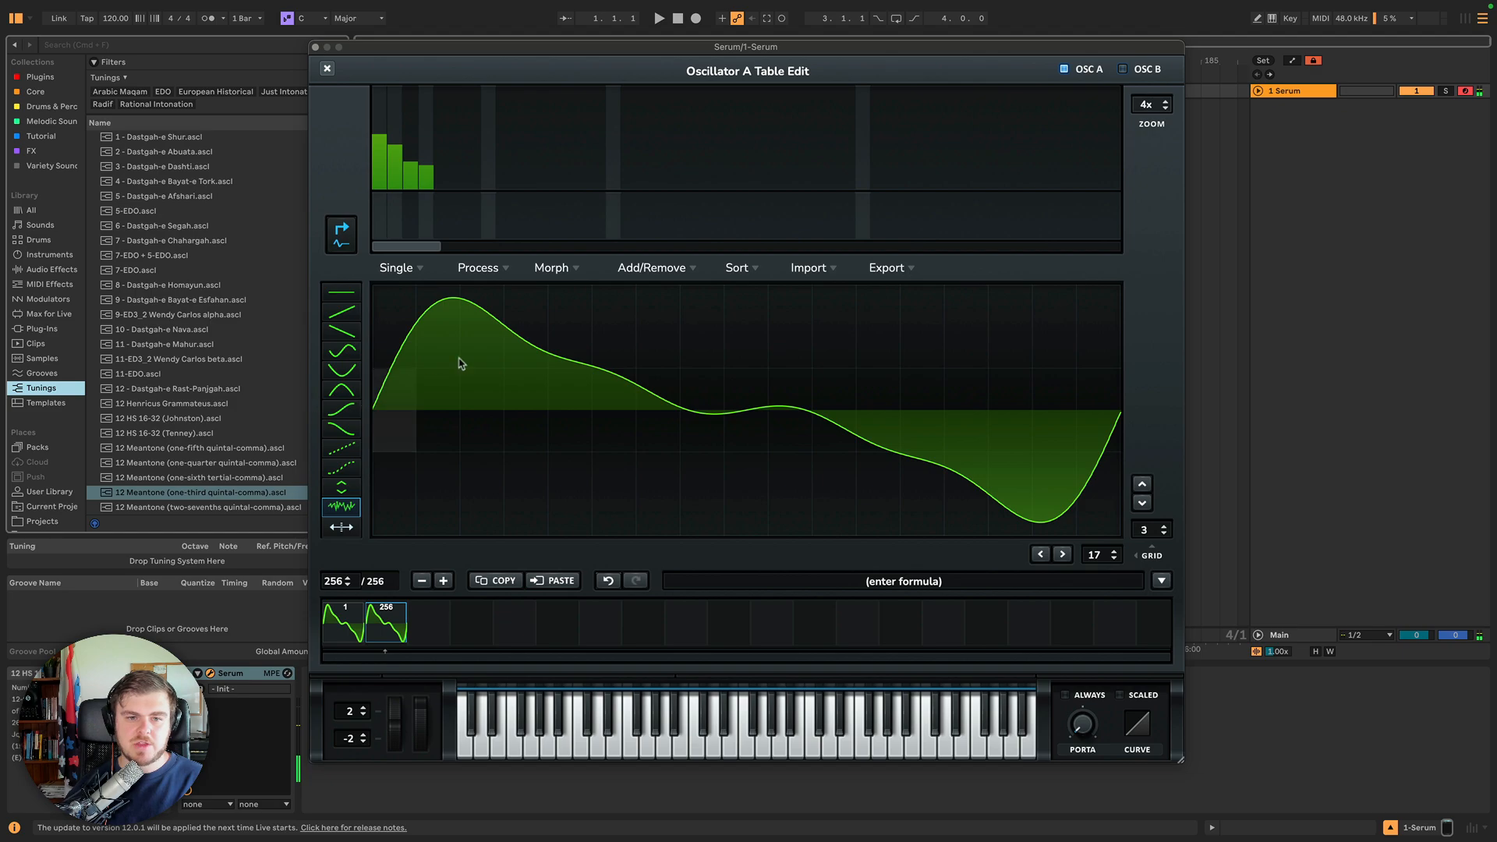
click(398, 268)
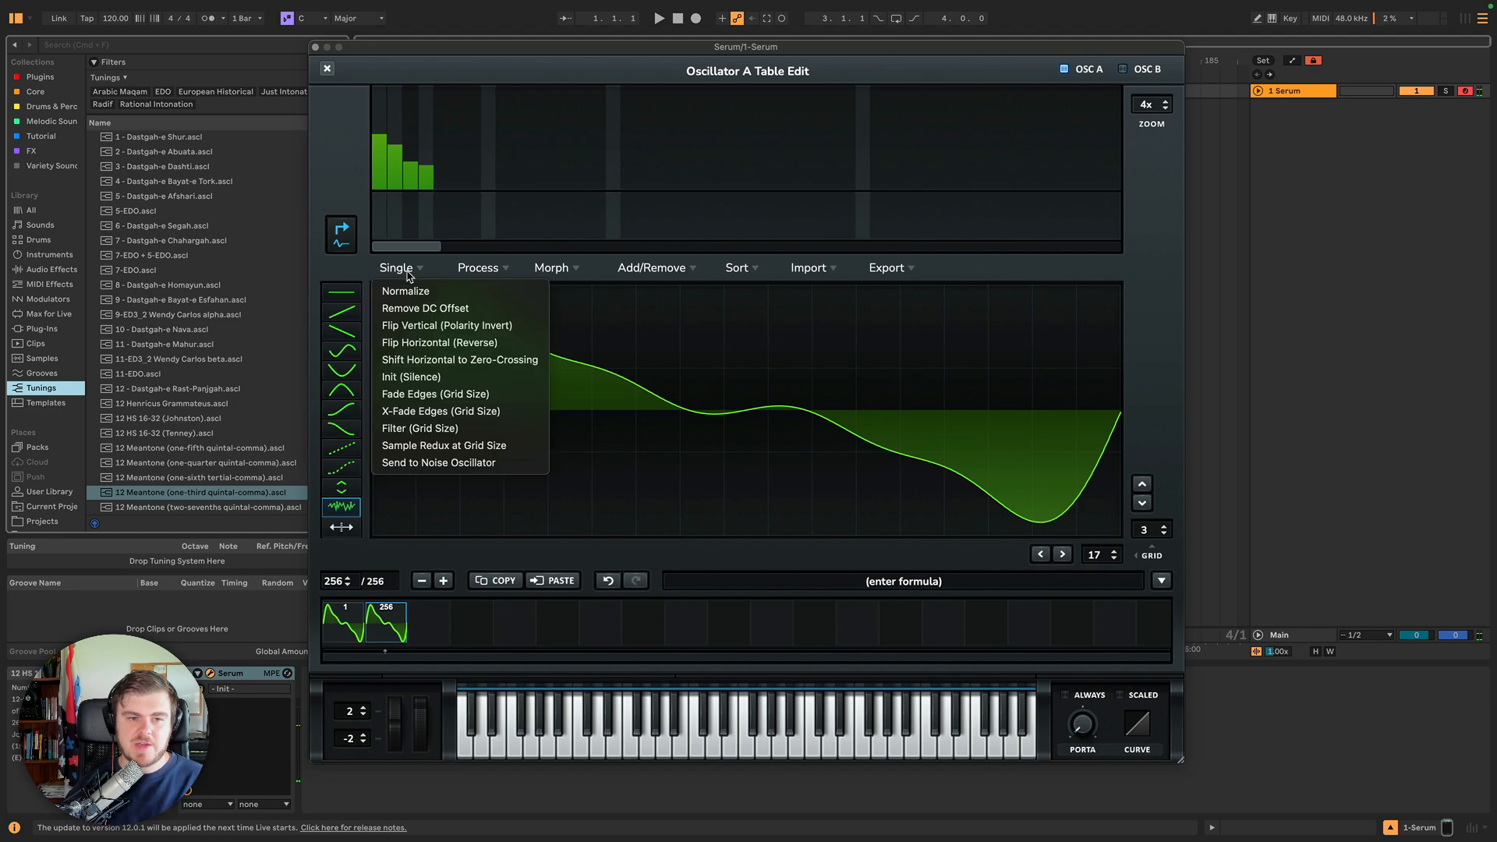
click(443, 359)
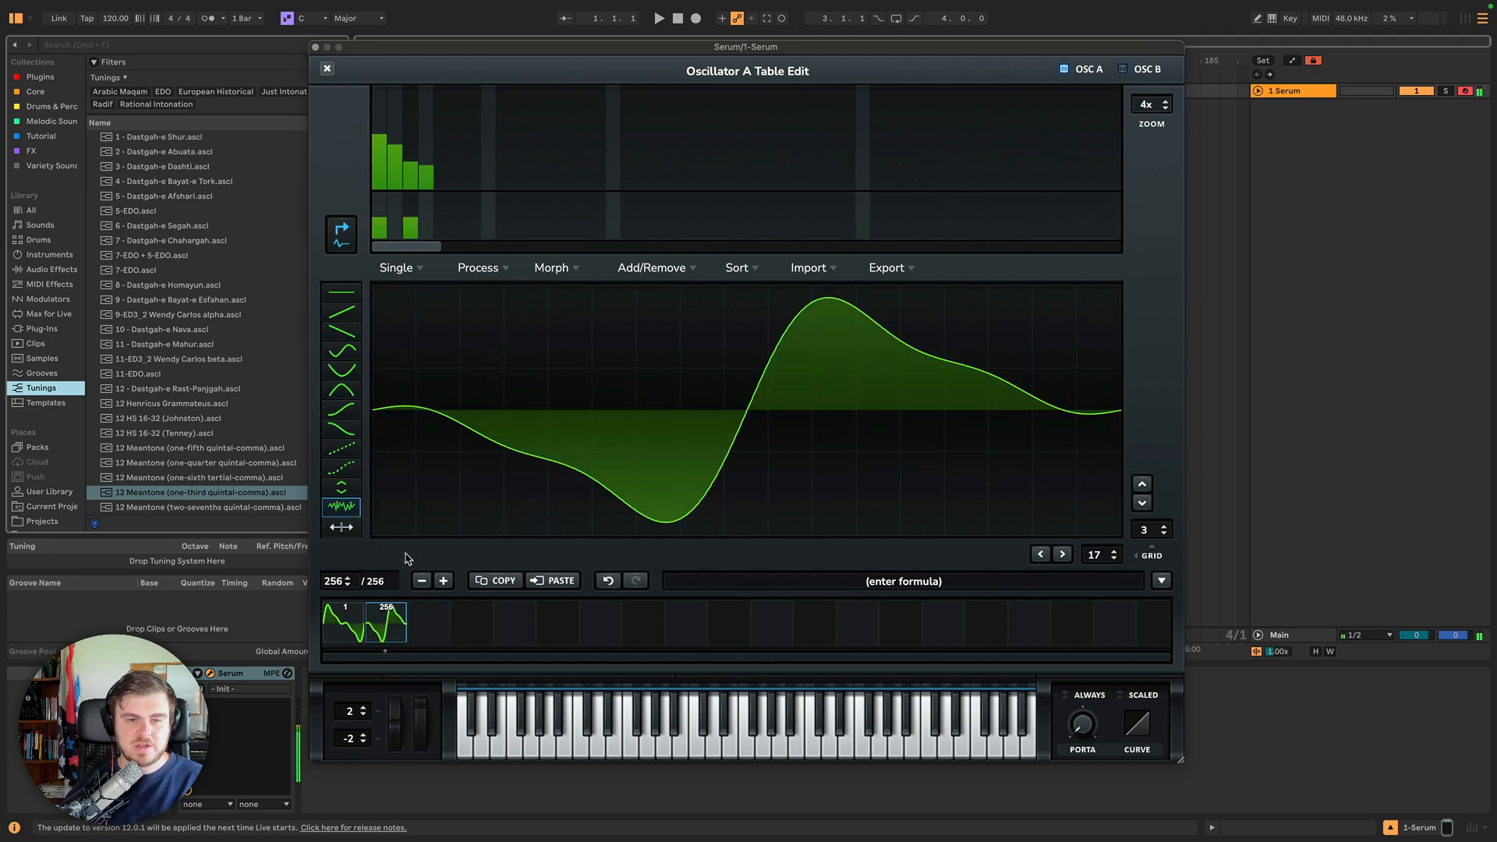
key(Left)
key(Right)
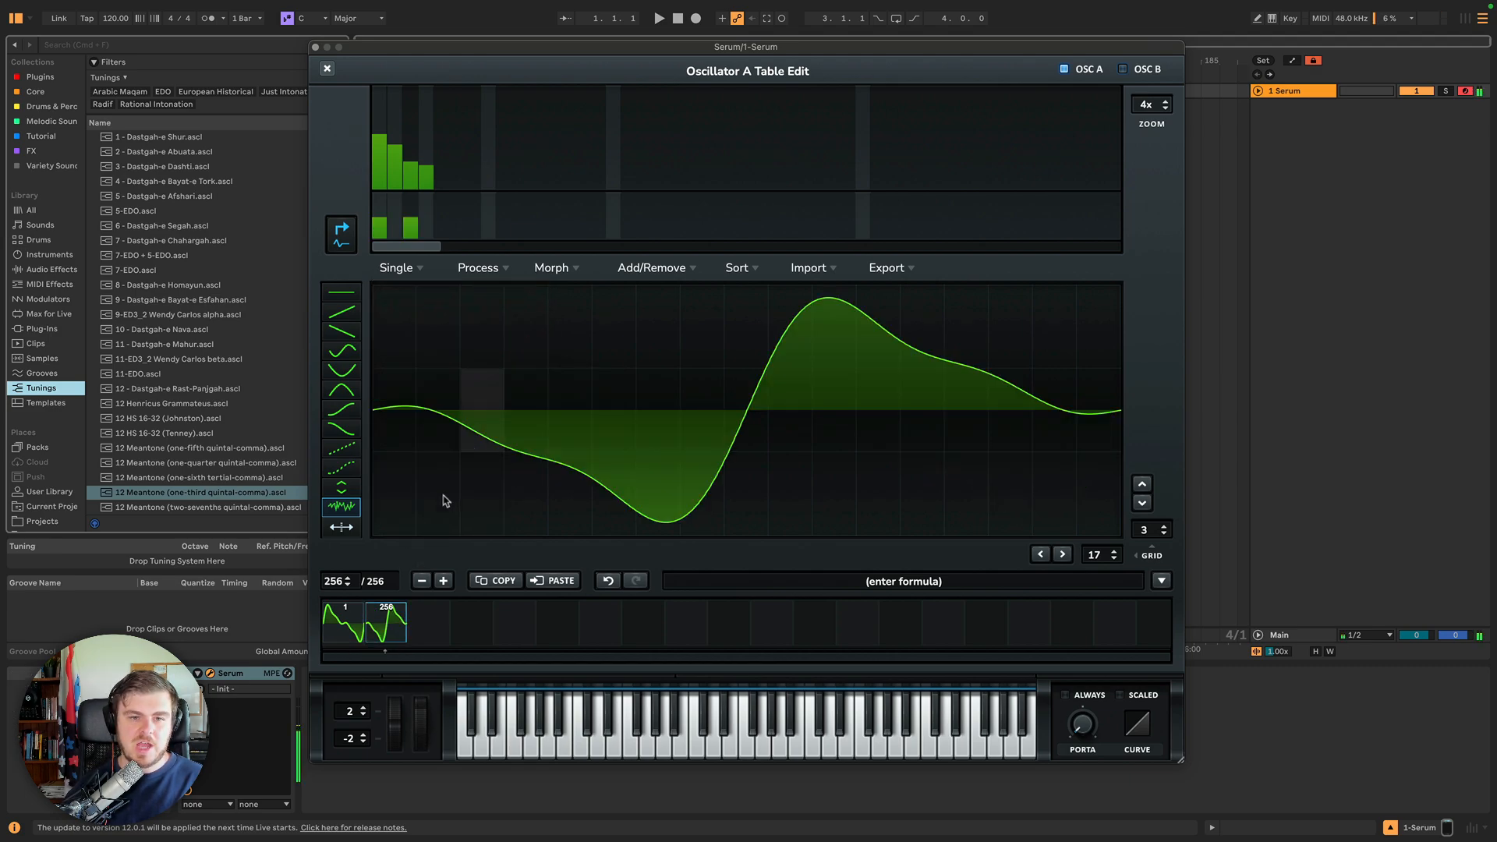
Reapply Morph - Spectral, then remove the morph tables to return to two frames.
click(552, 267)
click(574, 306)
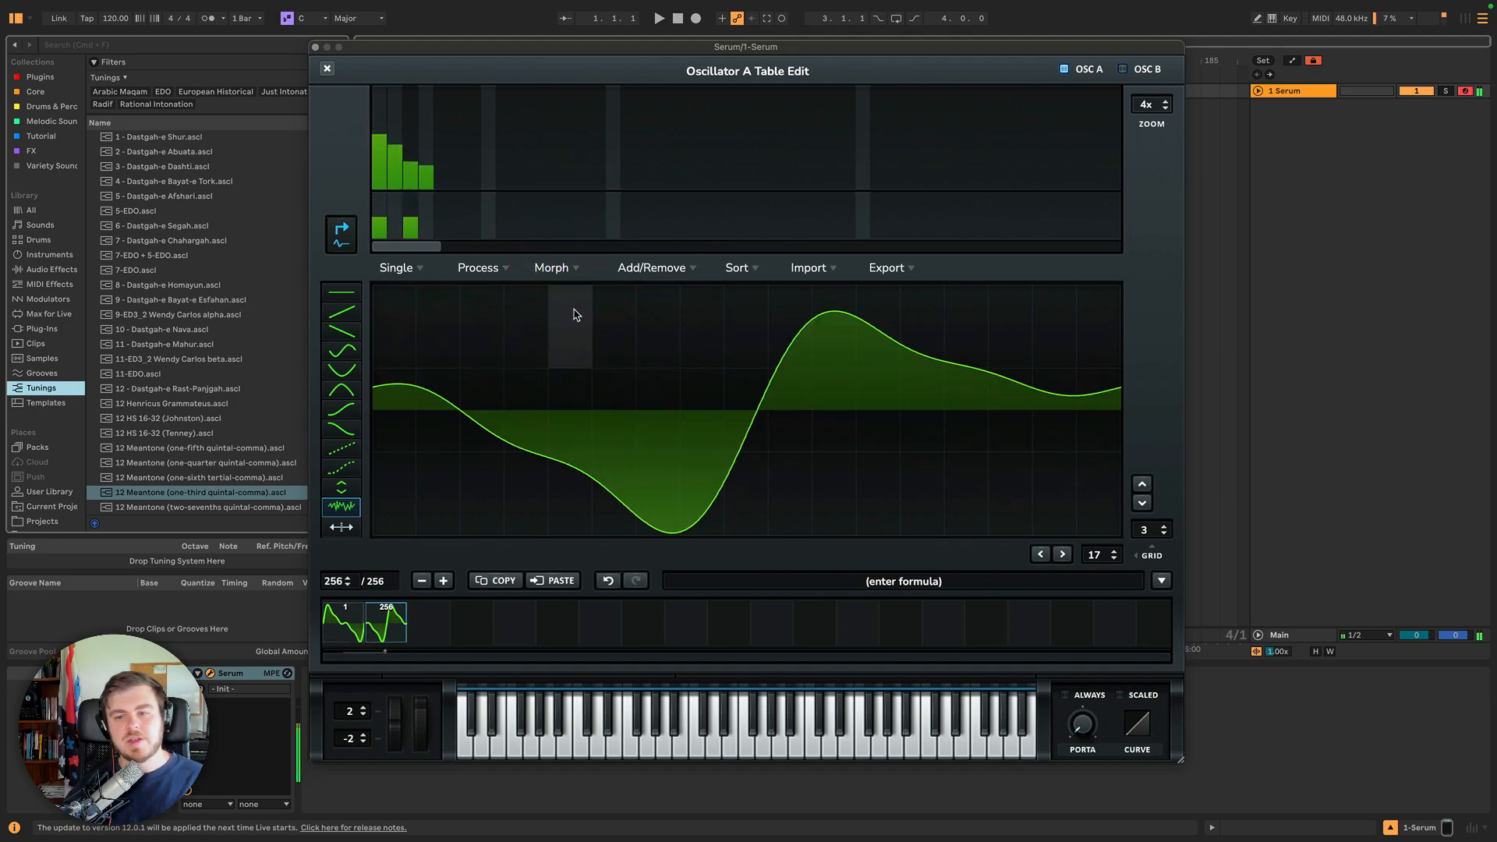
click(569, 267)
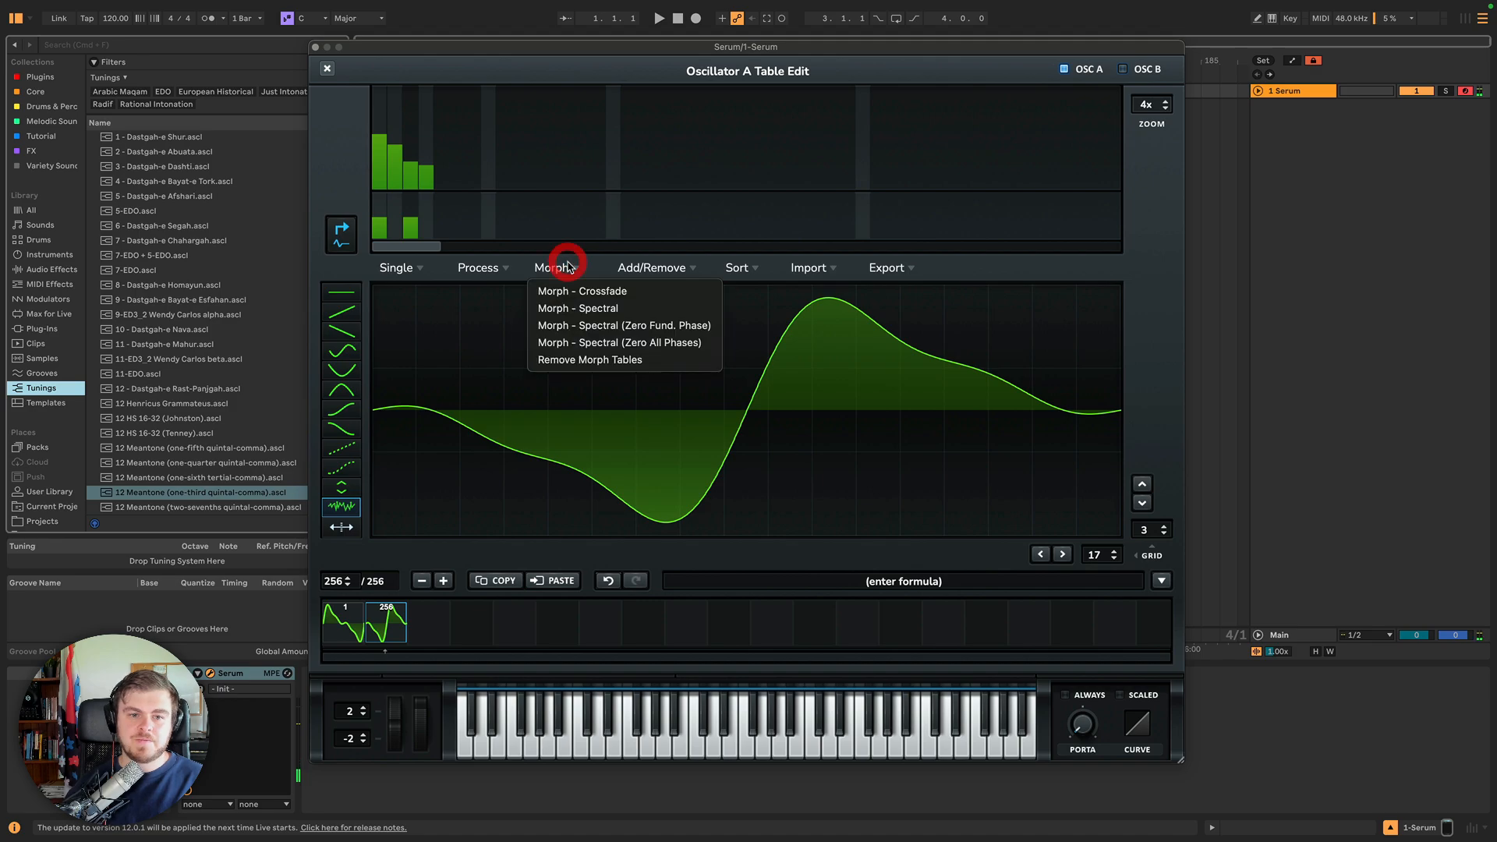
click(564, 364)
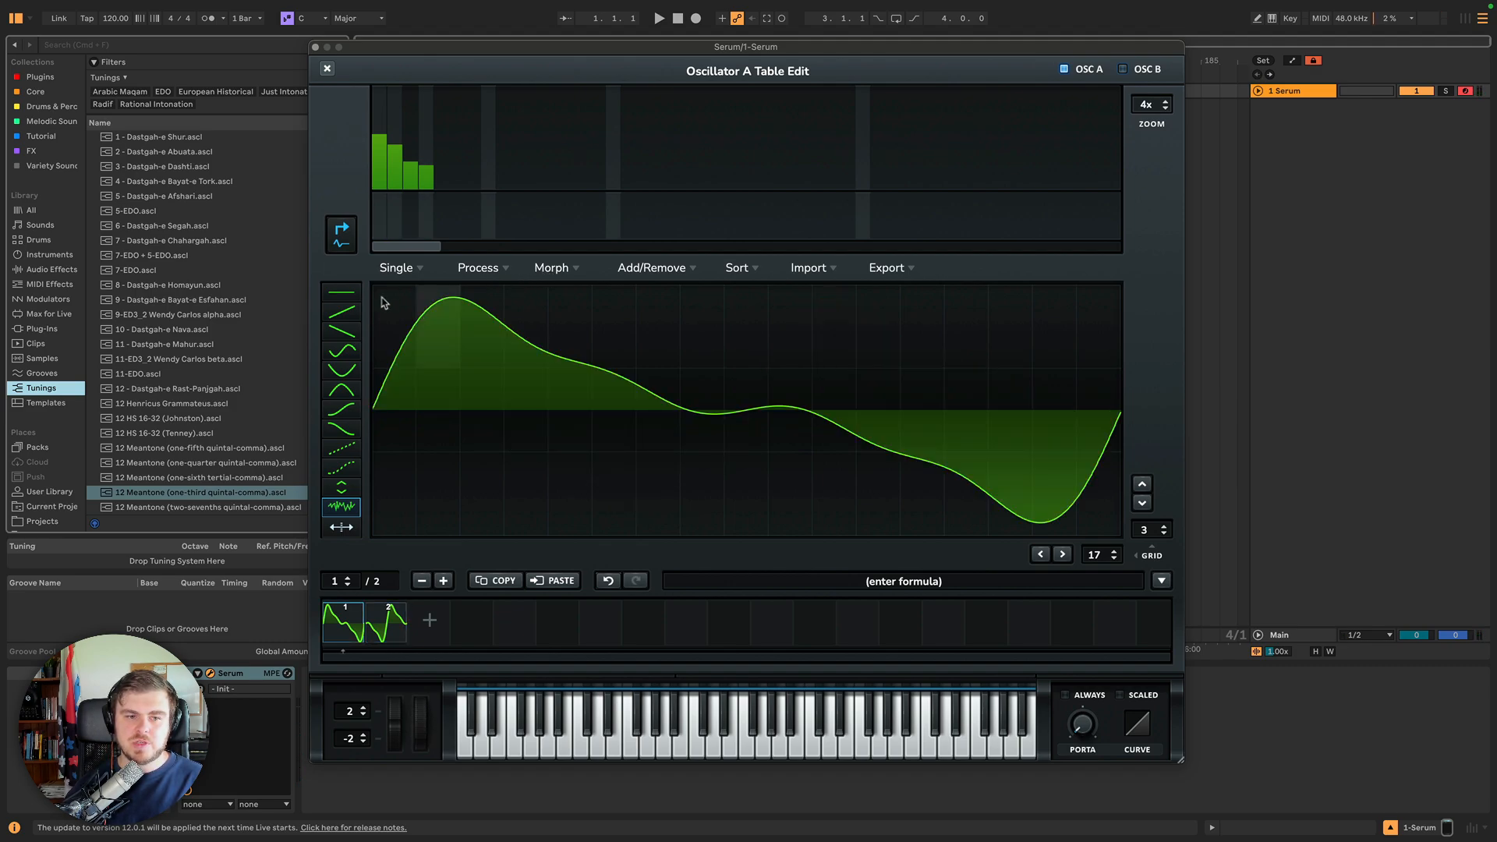
Set the grid to 0, draw the sine shape across frame 1, and remove its DC offset.
click(344, 353)
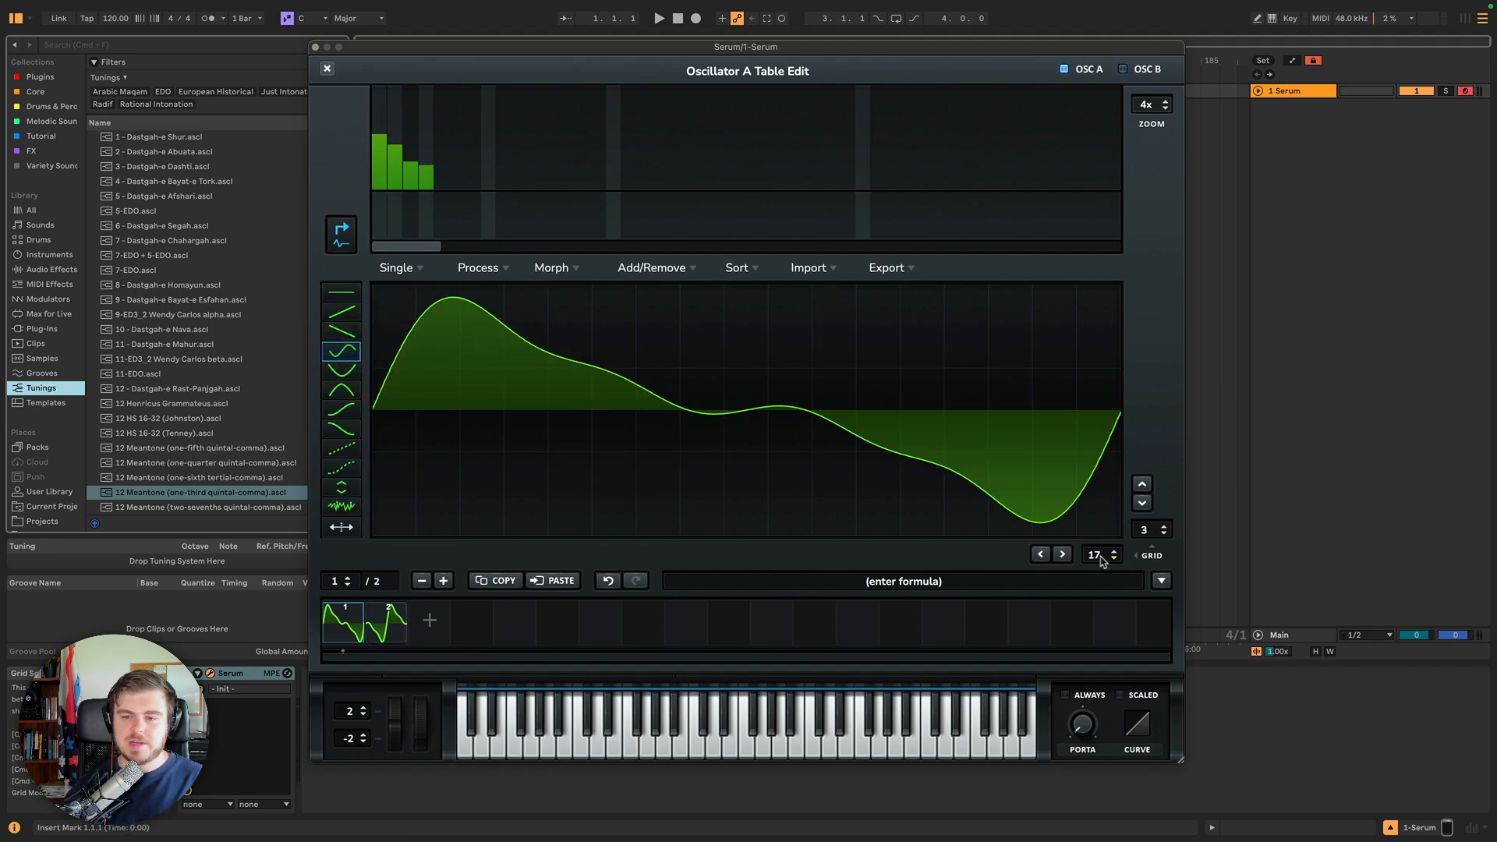
drag(1100, 556, 953, 671)
mouse_move(482, 461)
mouse_down()
mouse_move(964, 430)
mouse_move(1080, 343)
mouse_move(393, 390)
mouse_move(478, 297)
mouse_up()
right_click(481, 304)
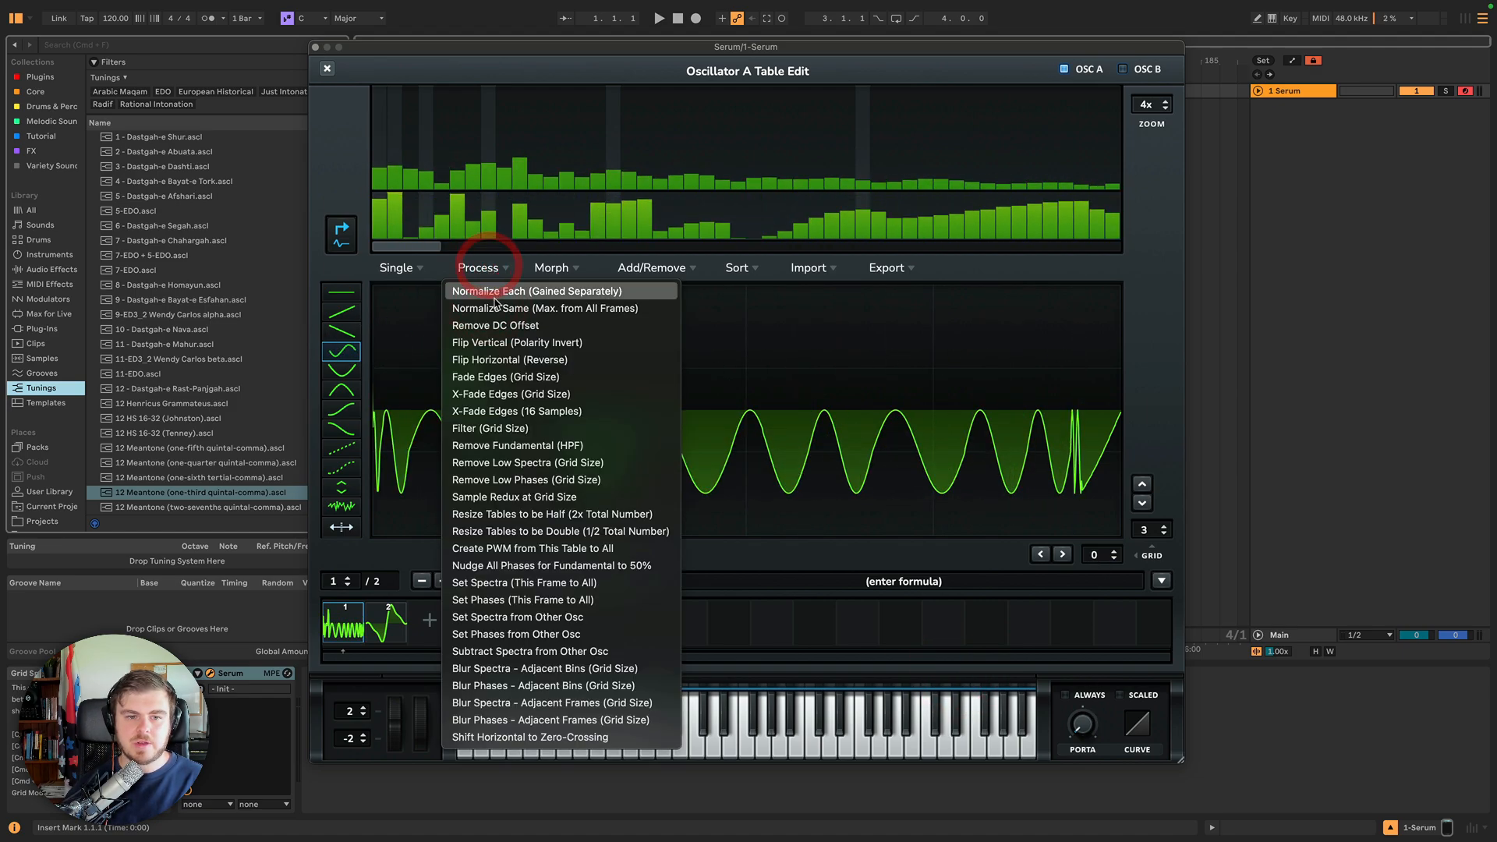
click(493, 324)
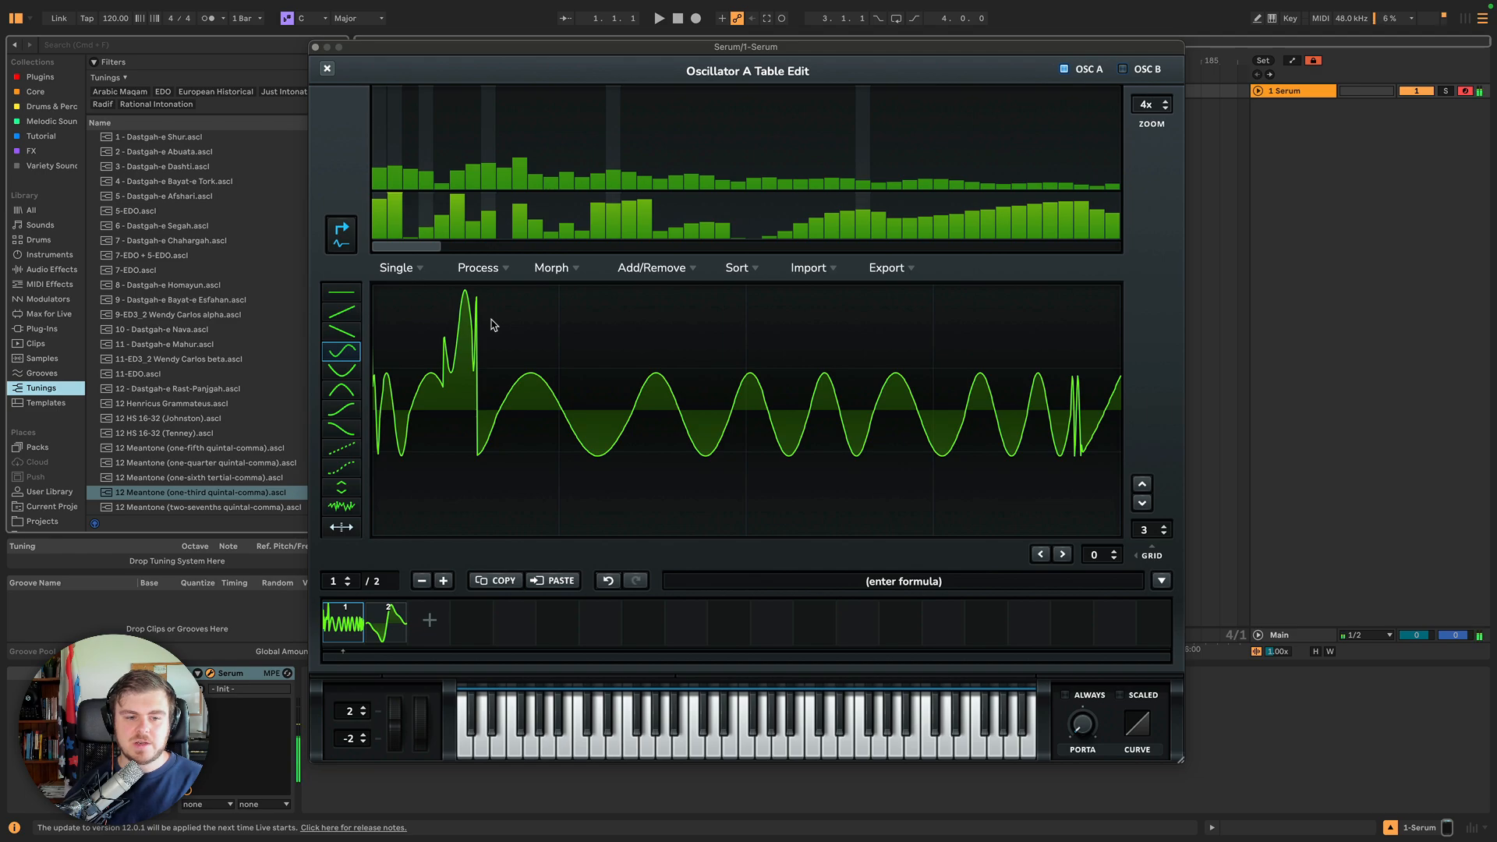
Draw the sine shape across frame 2 and remove its DC offset.
click(386, 621)
mouse_move(389, 382)
mouse_down()
mouse_move(1149, 390)
mouse_move(1092, 405)
mouse_up()
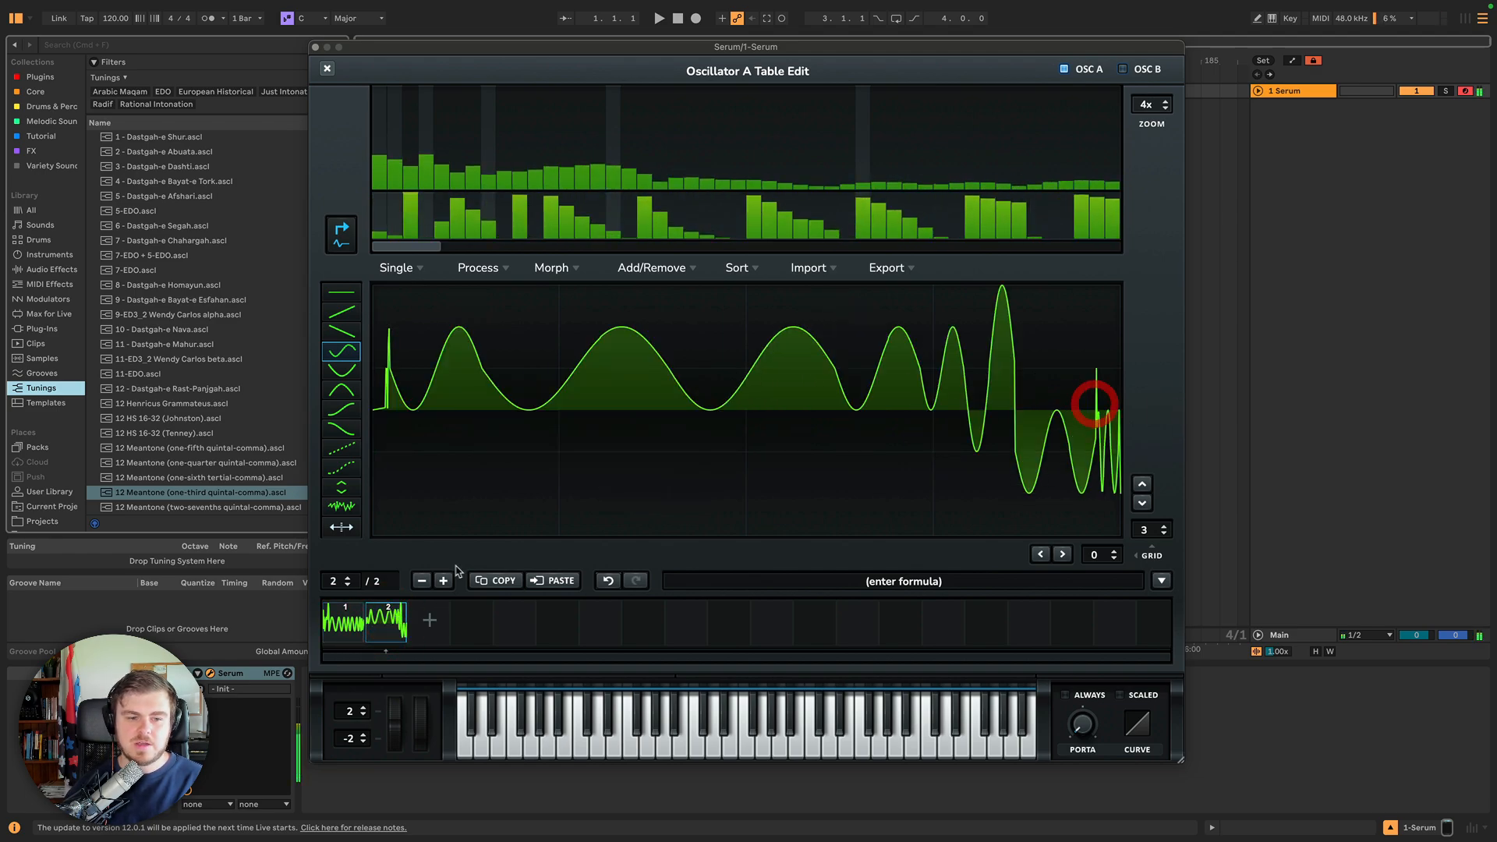
click(497, 276)
click(496, 322)
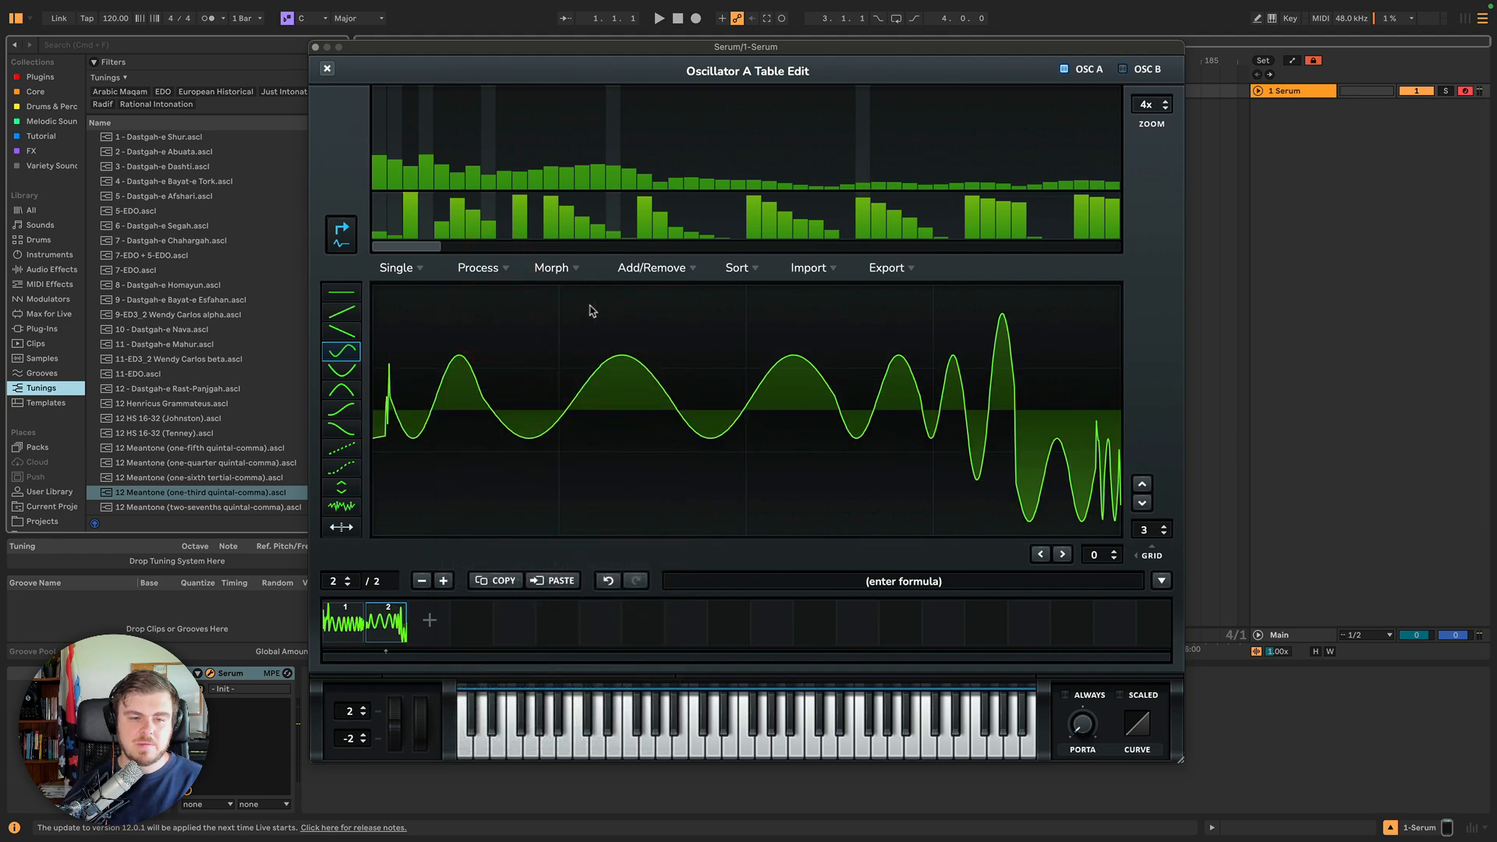
Fill the wavetable between the two frames using Morph - Crossfade.
click(556, 279)
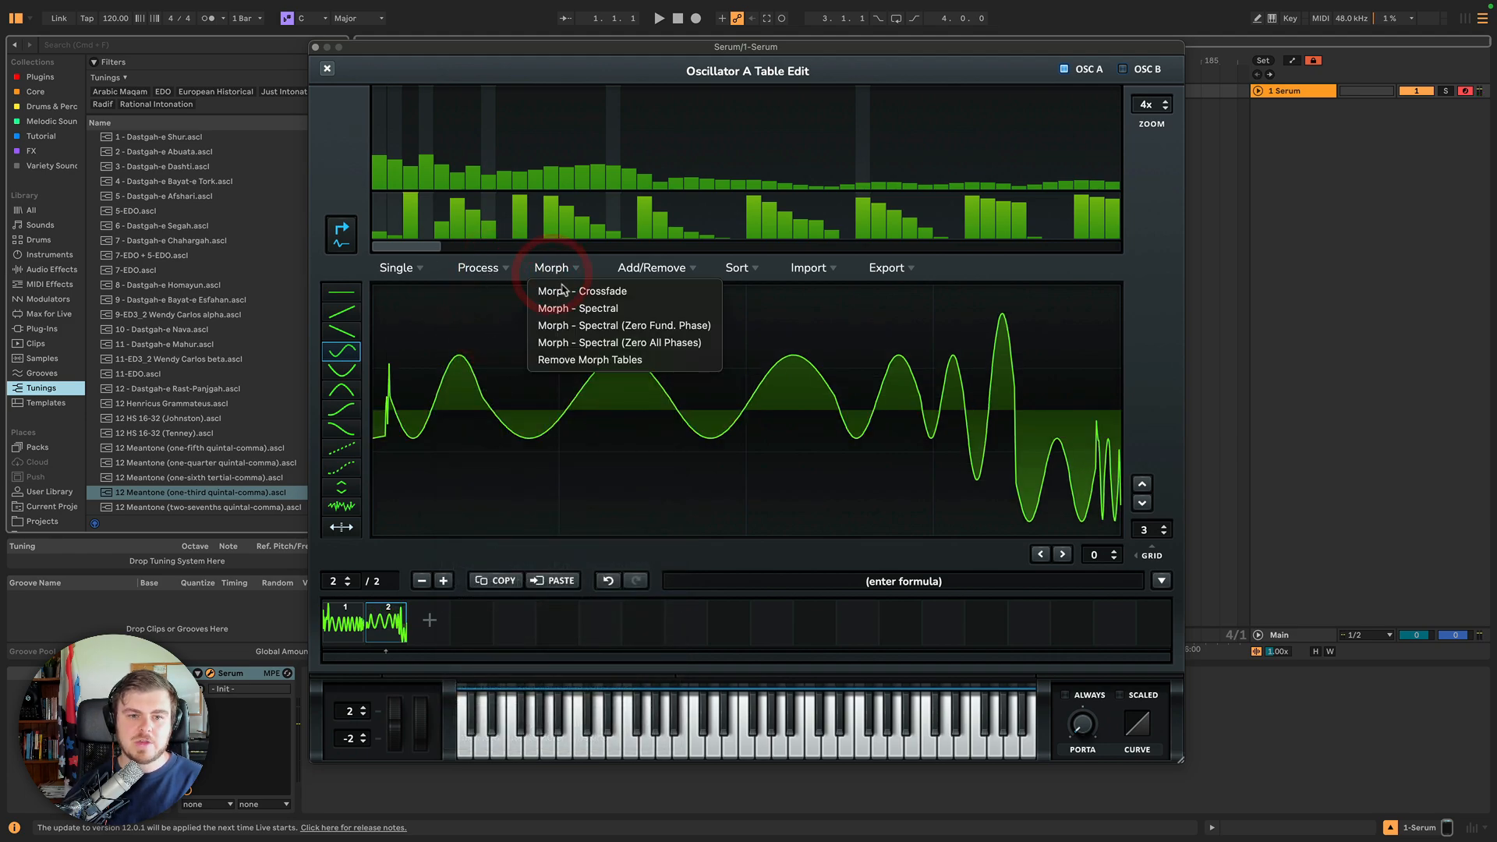
click(567, 296)
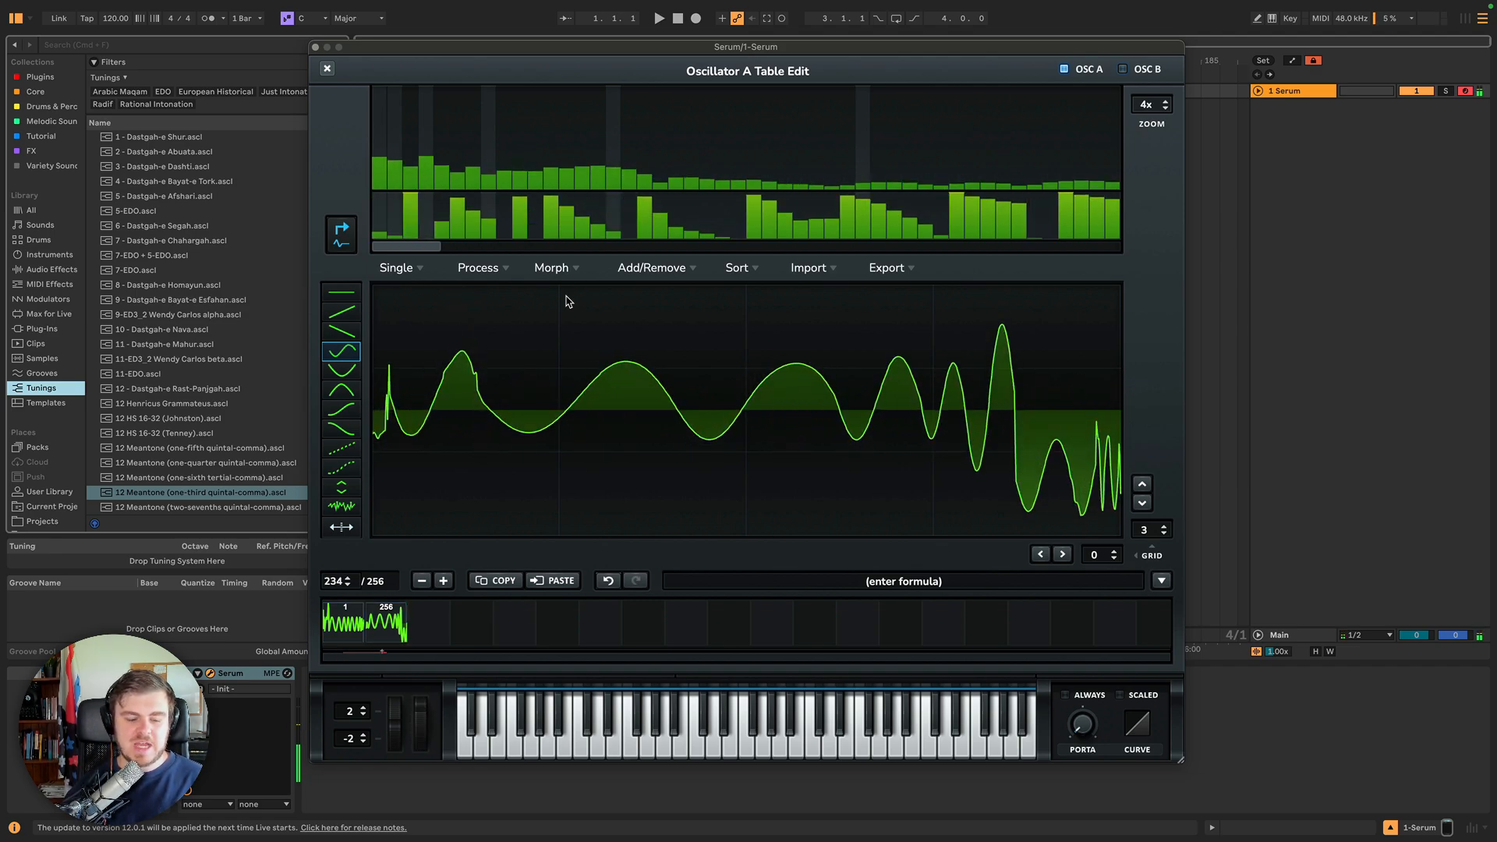
Apply Resize Tables to be Half (2x Total Number) twice, then Blur Spectra - Adjacent Bins (Grid Size) to the table.
click(484, 269)
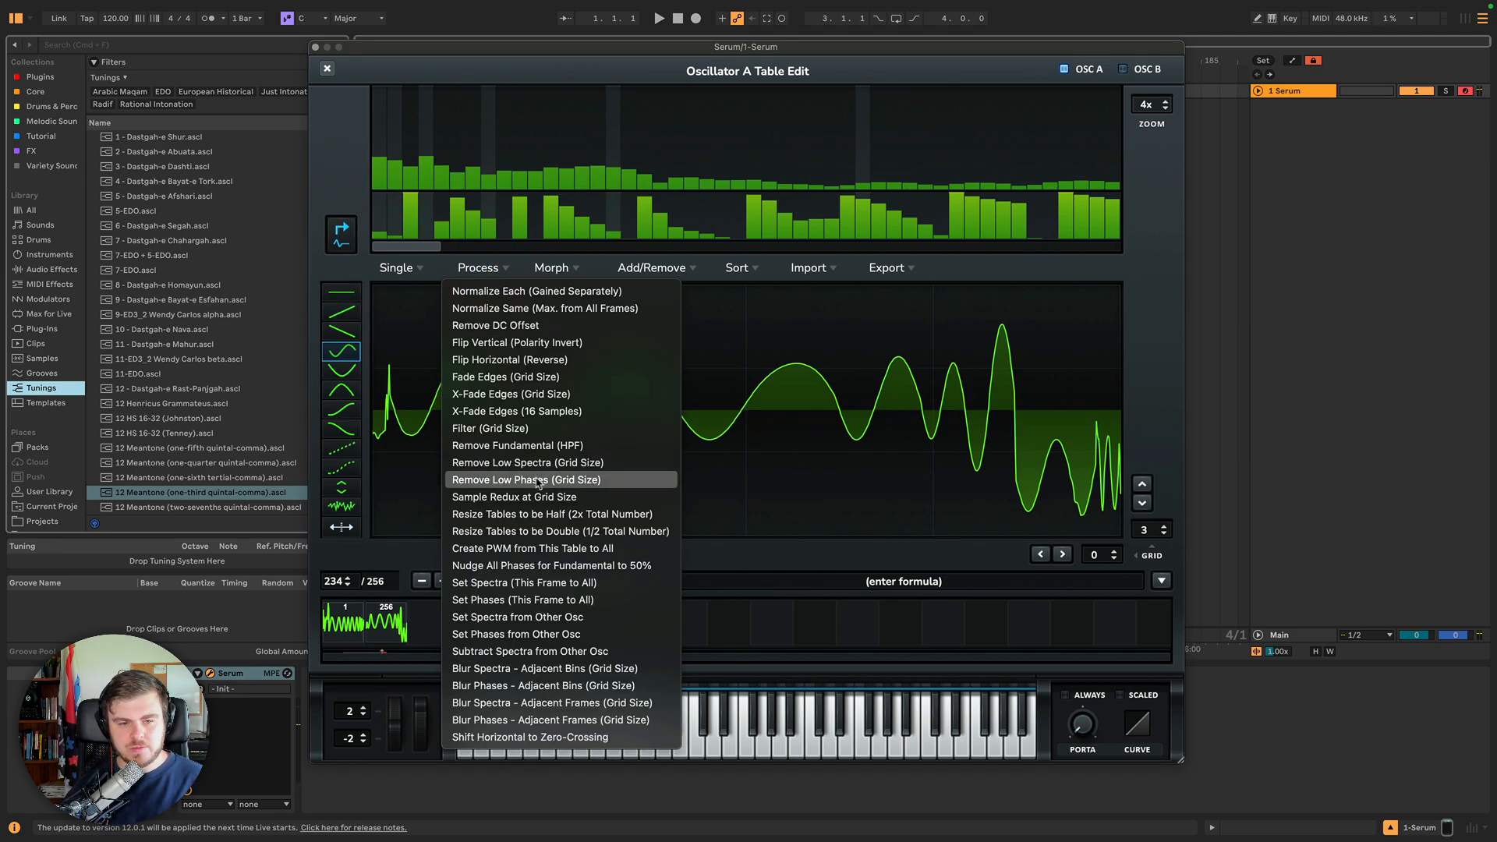
click(544, 515)
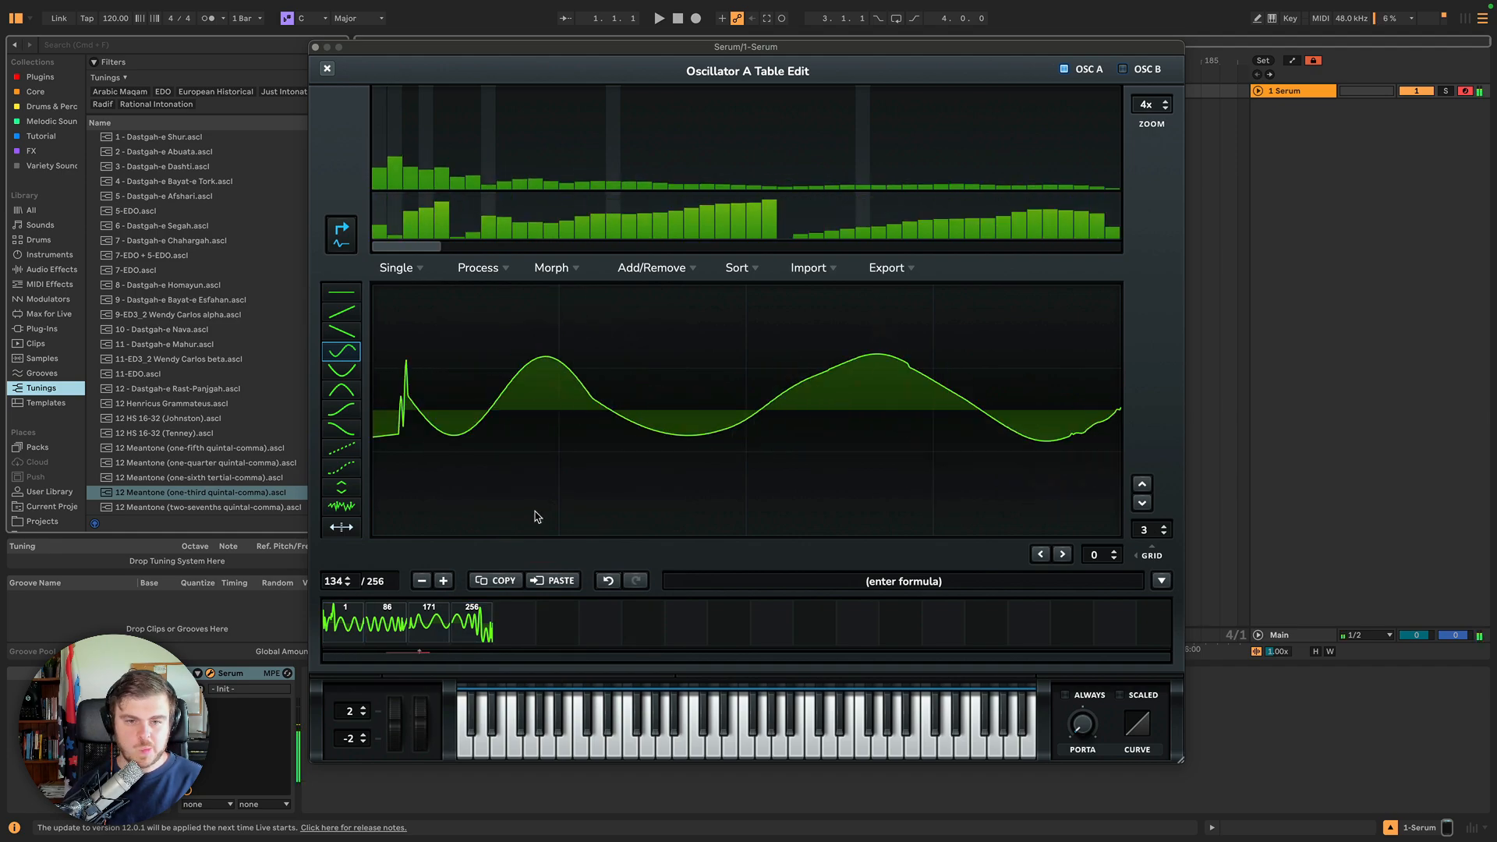
click(476, 268)
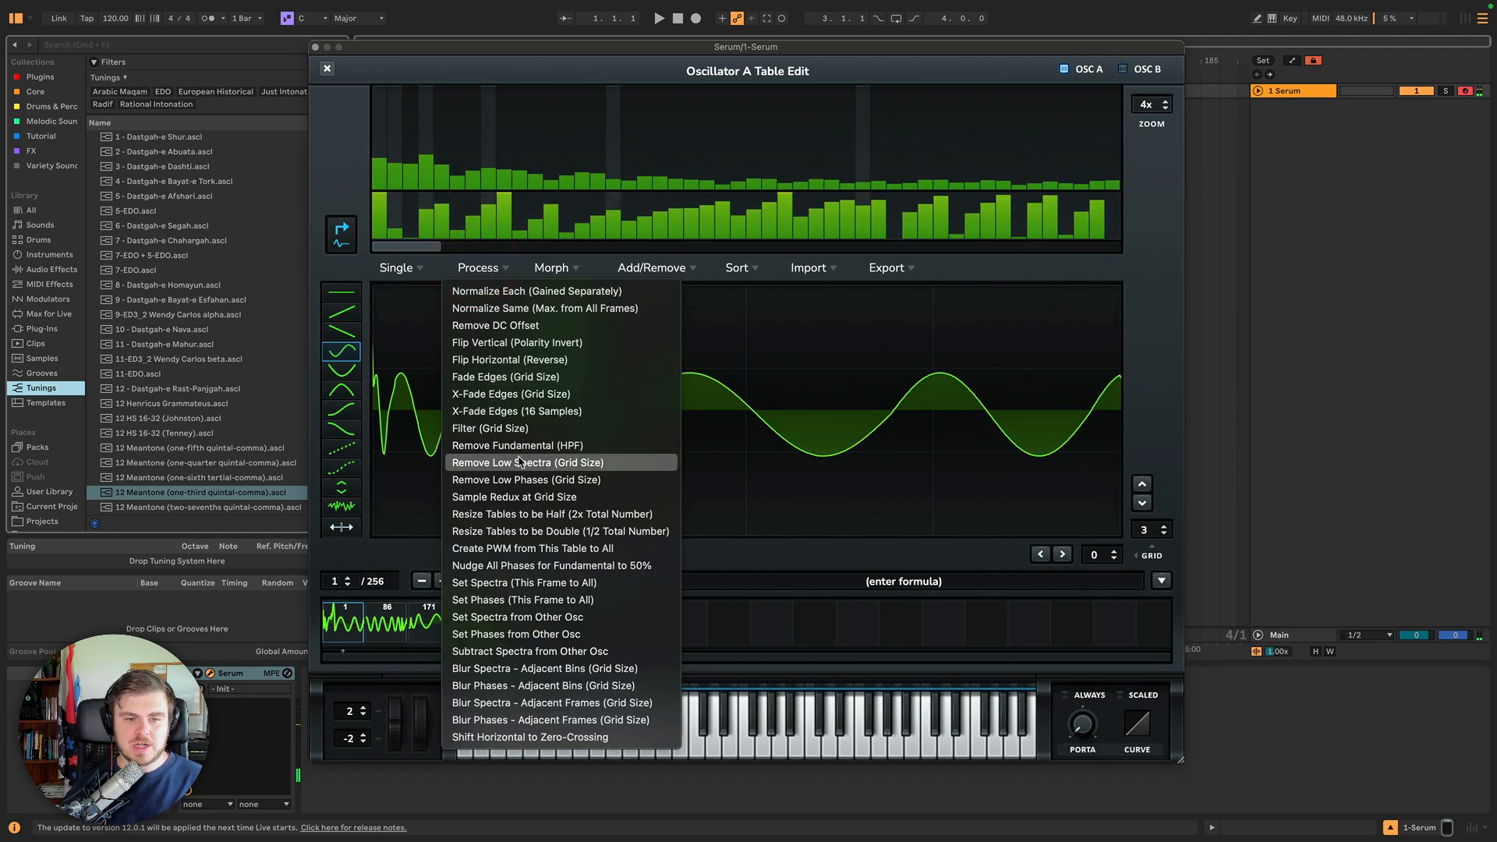
click(518, 516)
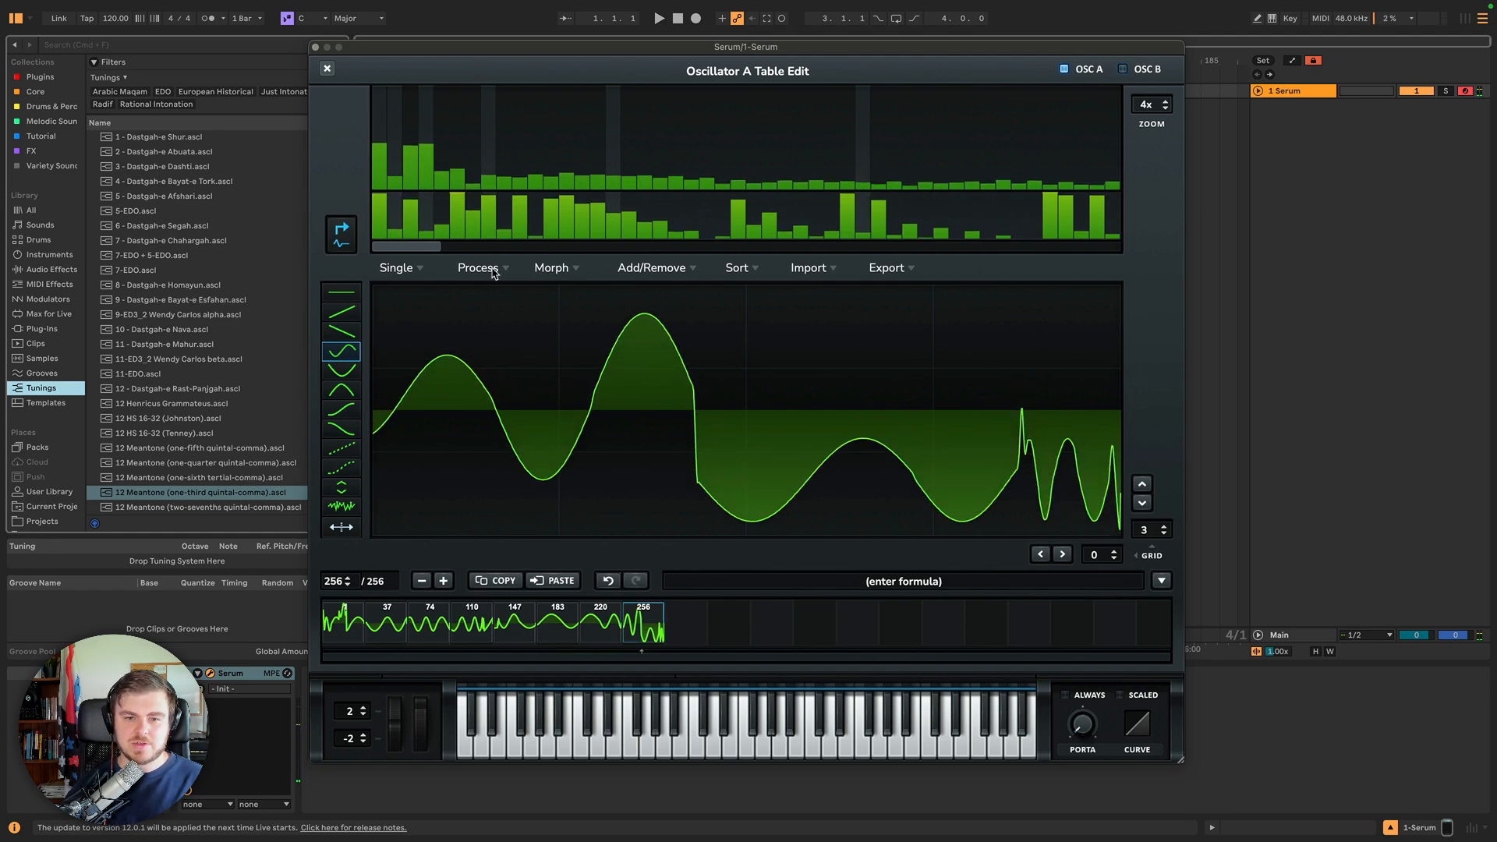
click(492, 270)
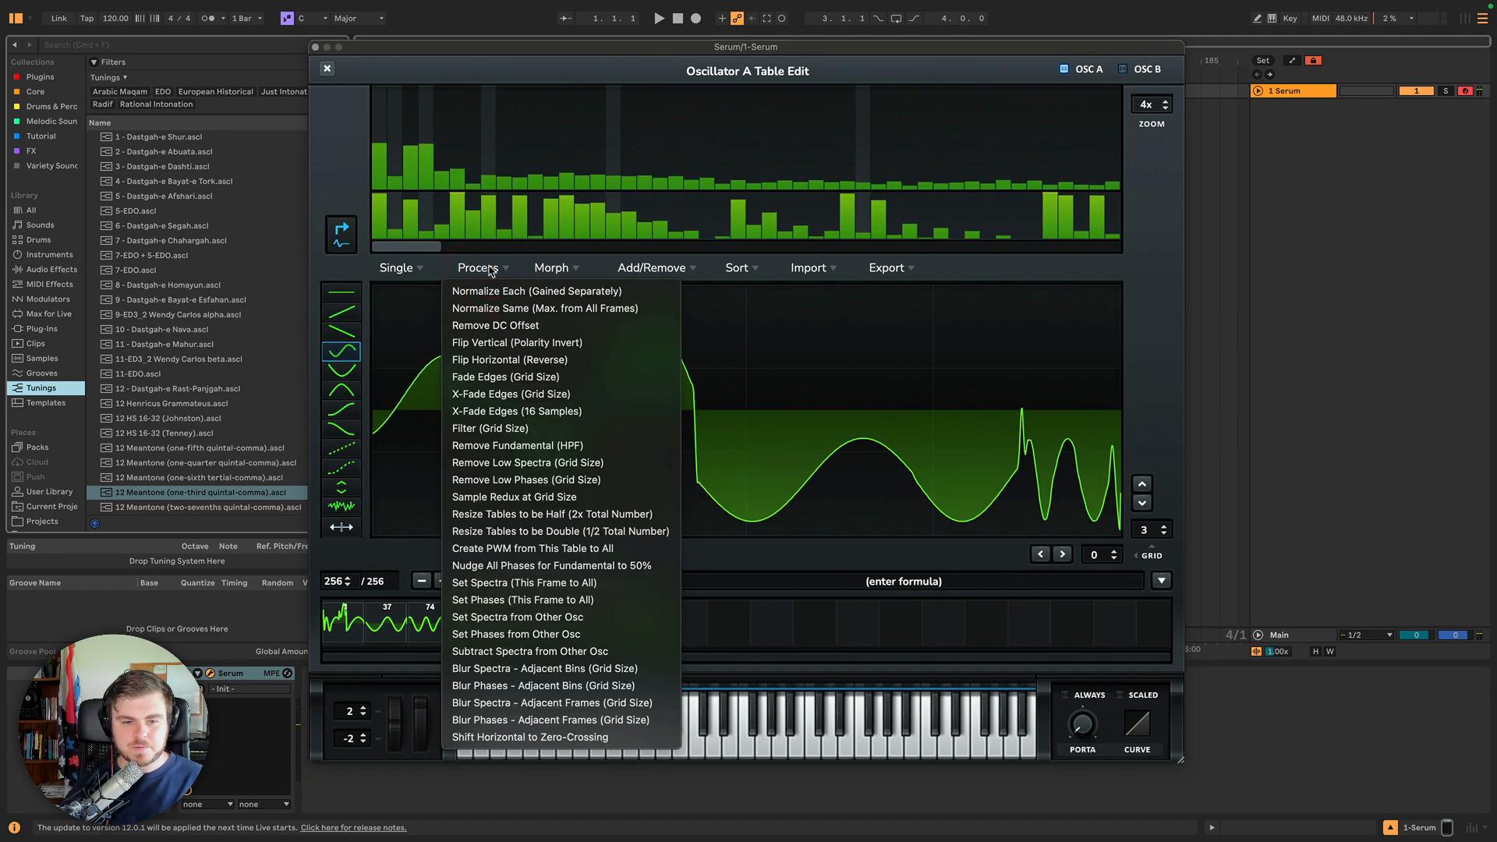
click(579, 669)
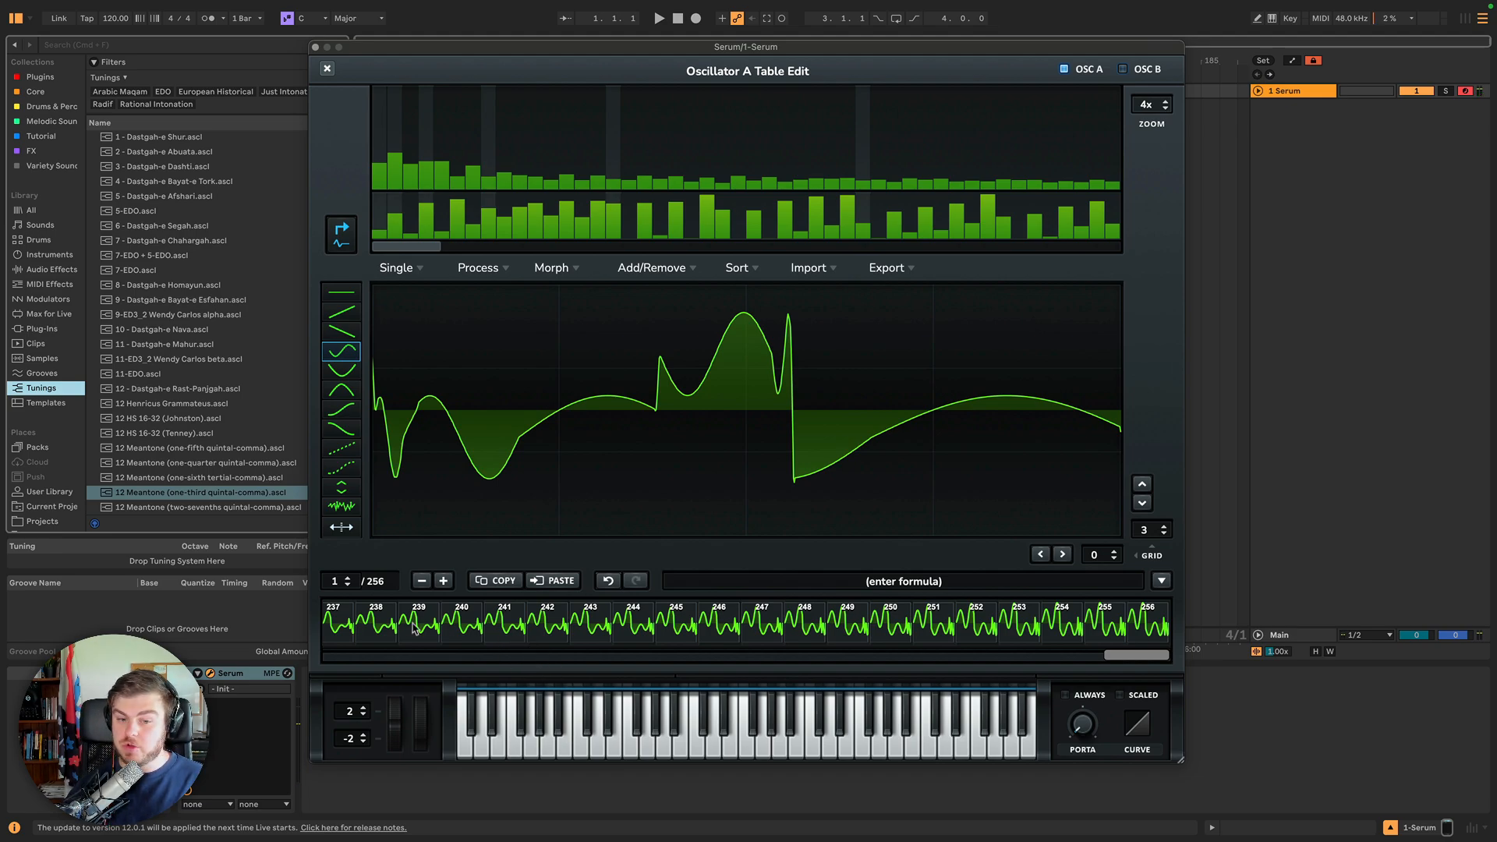
Select frame 11 and reduce the wavetable to 4 frames (Keep 1/64).
drag(1134, 664, 344, 665)
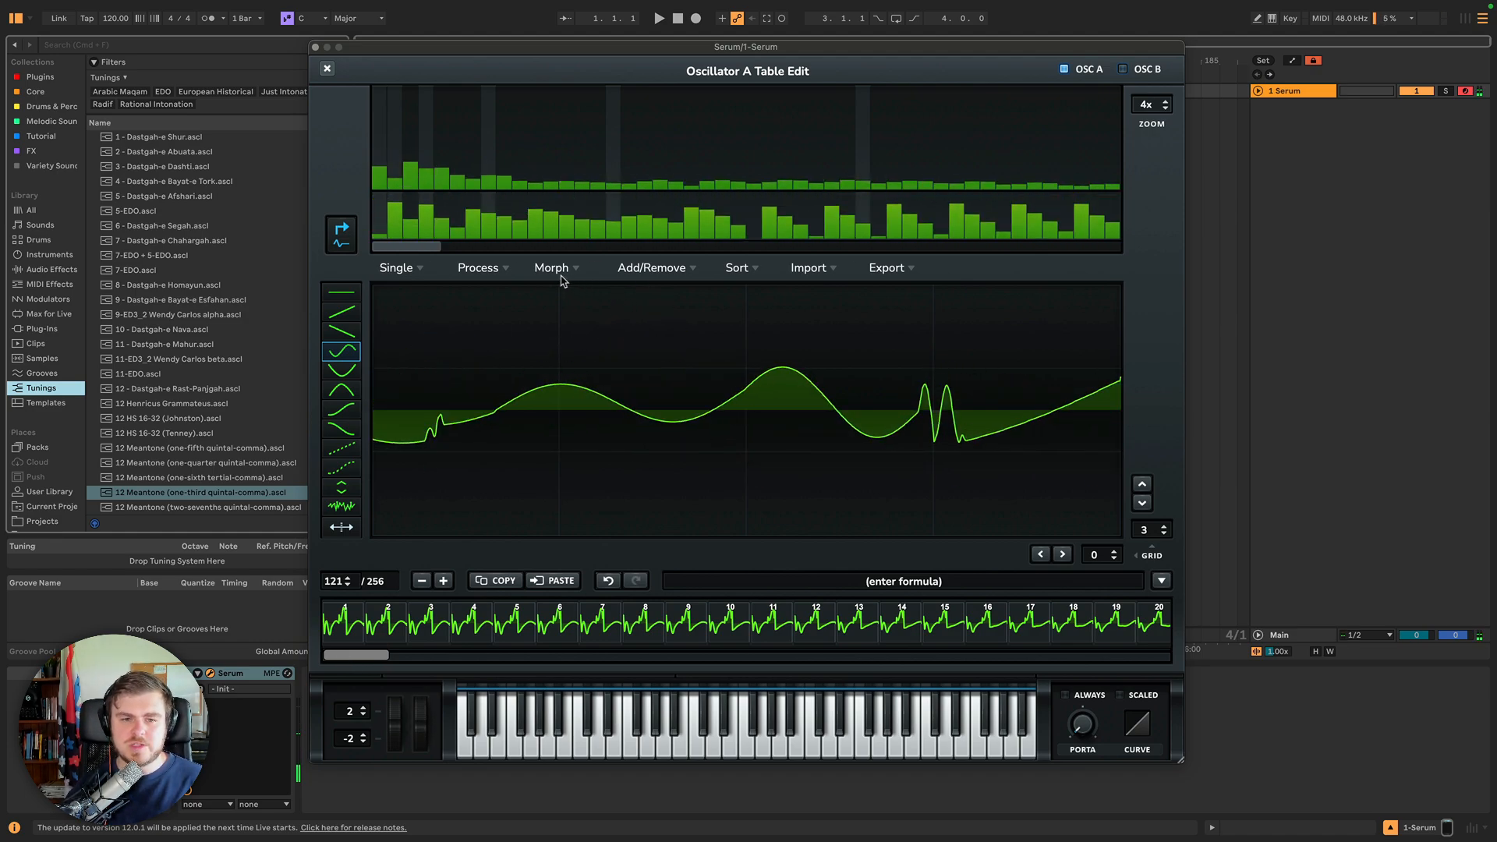
click(647, 269)
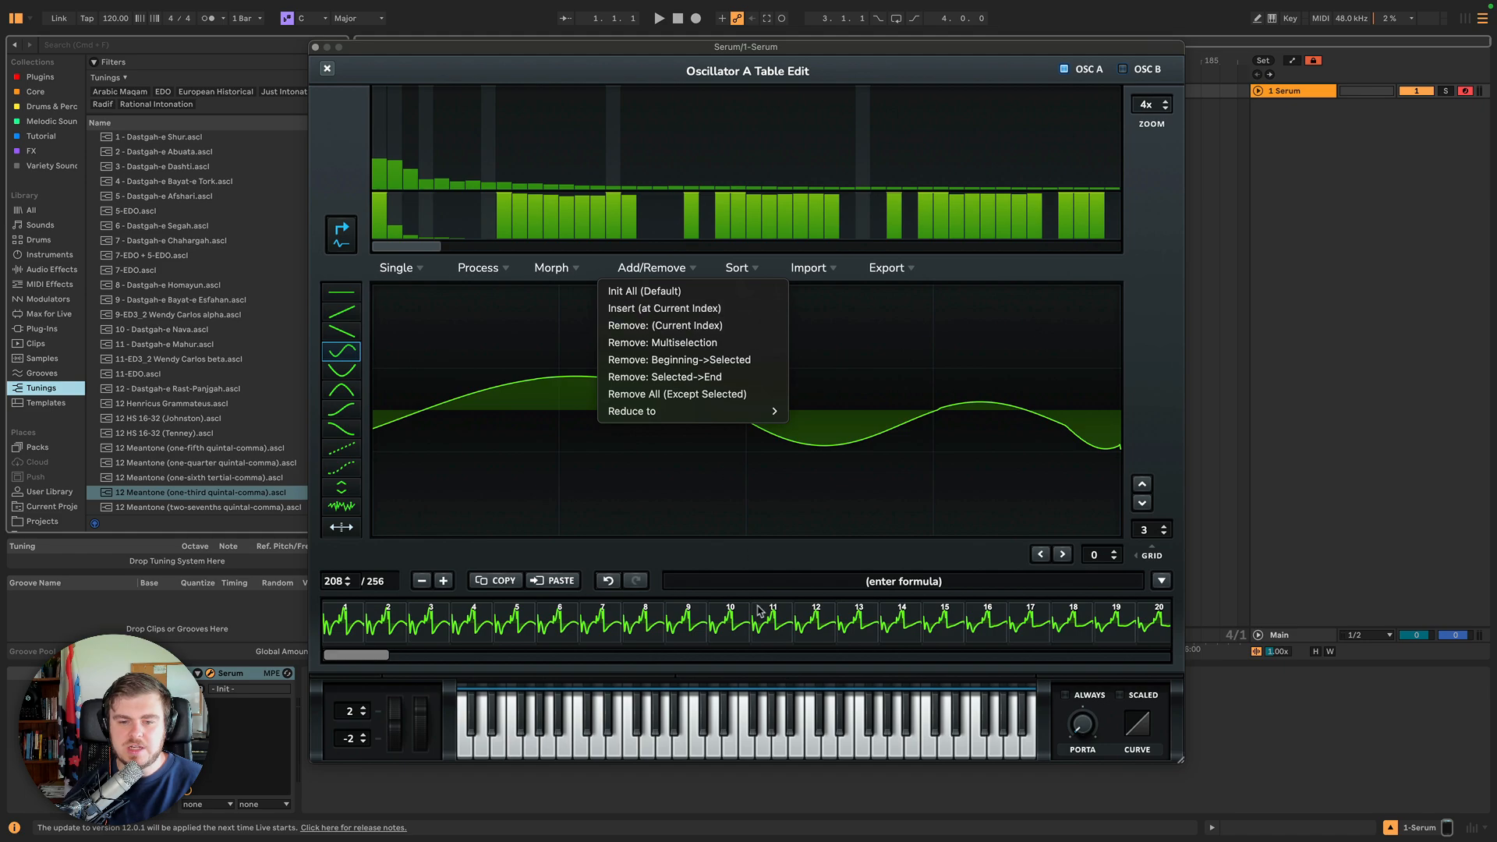
click(755, 612)
click(756, 612)
click(644, 273)
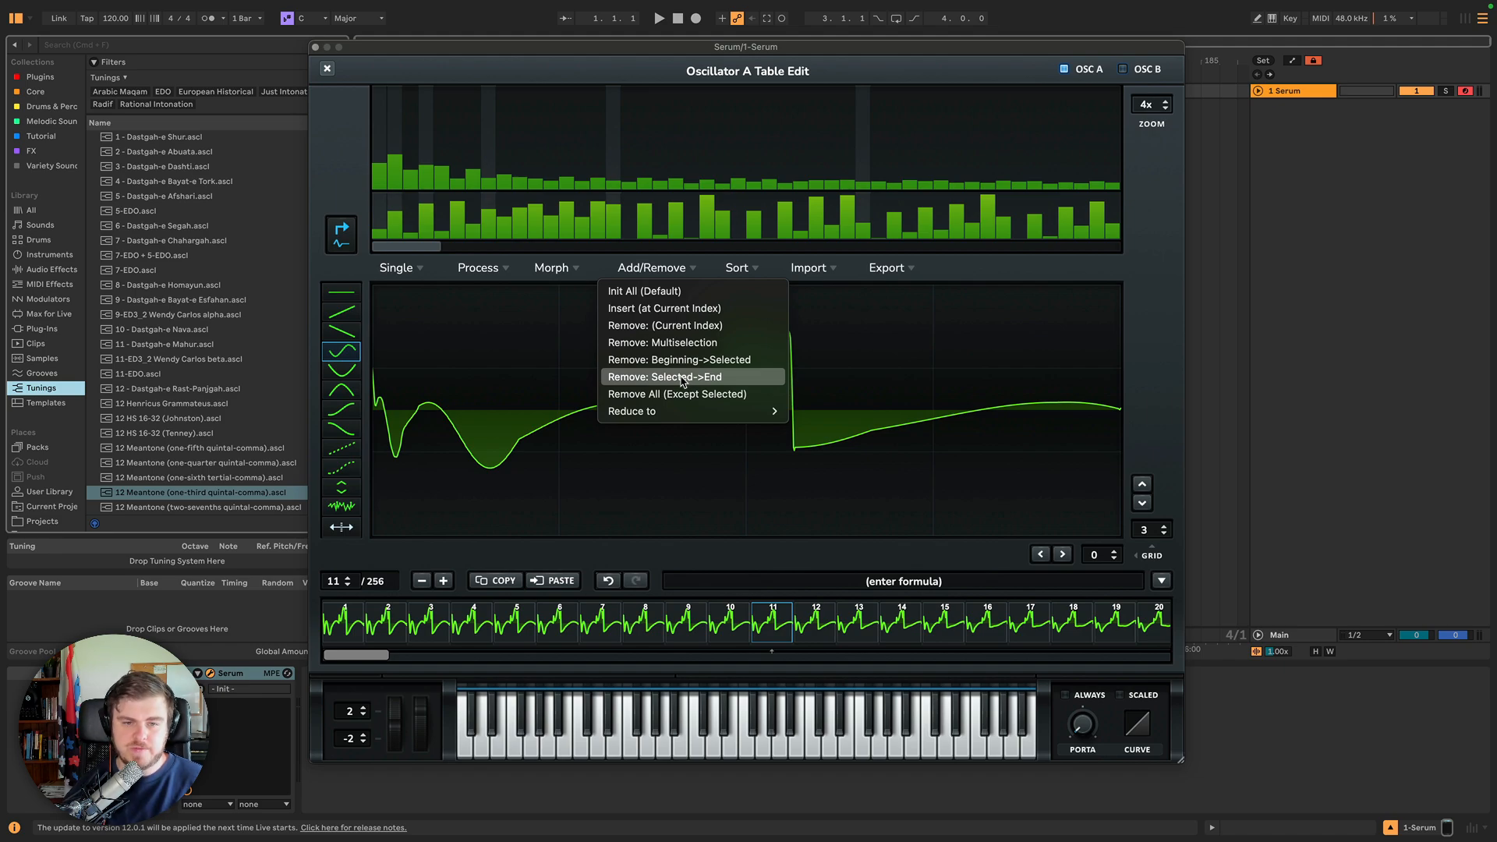
mouse_move(668, 418)
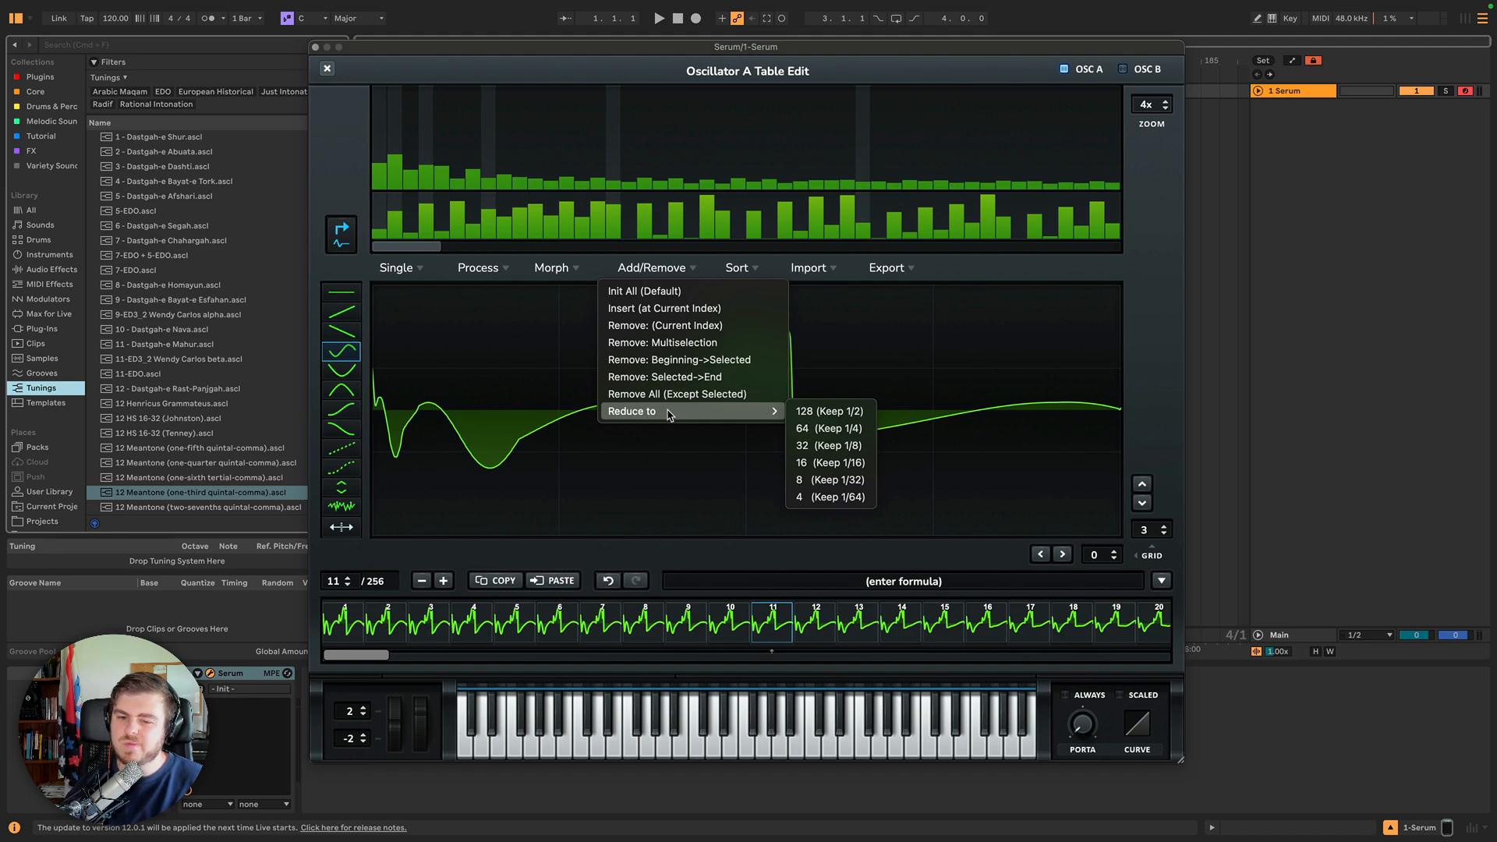
click(829, 496)
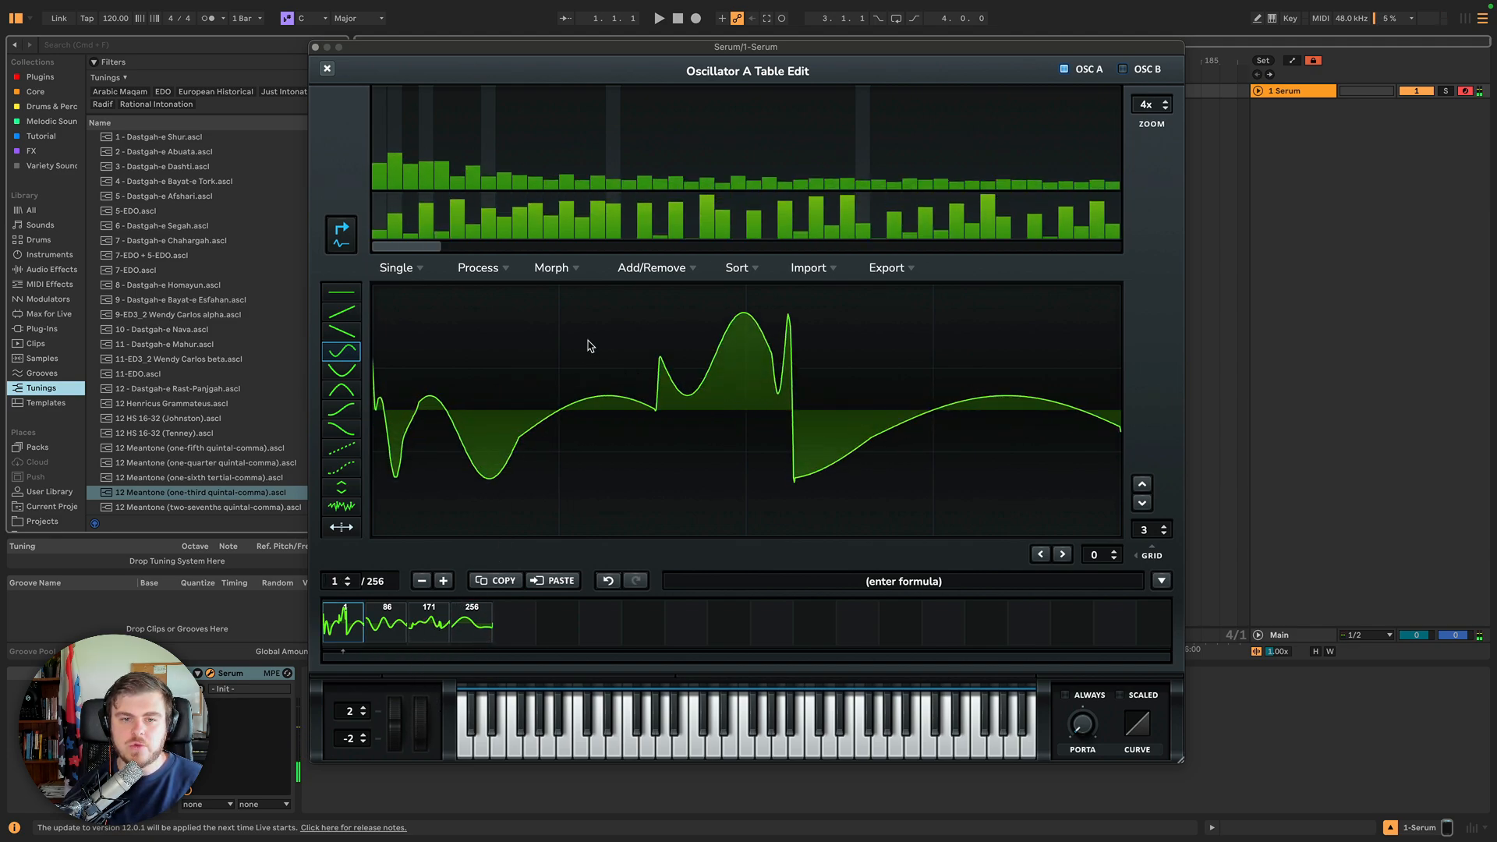
Sort the wavetable frames by Spectrum (Peak Spect).
click(670, 269)
click(670, 269)
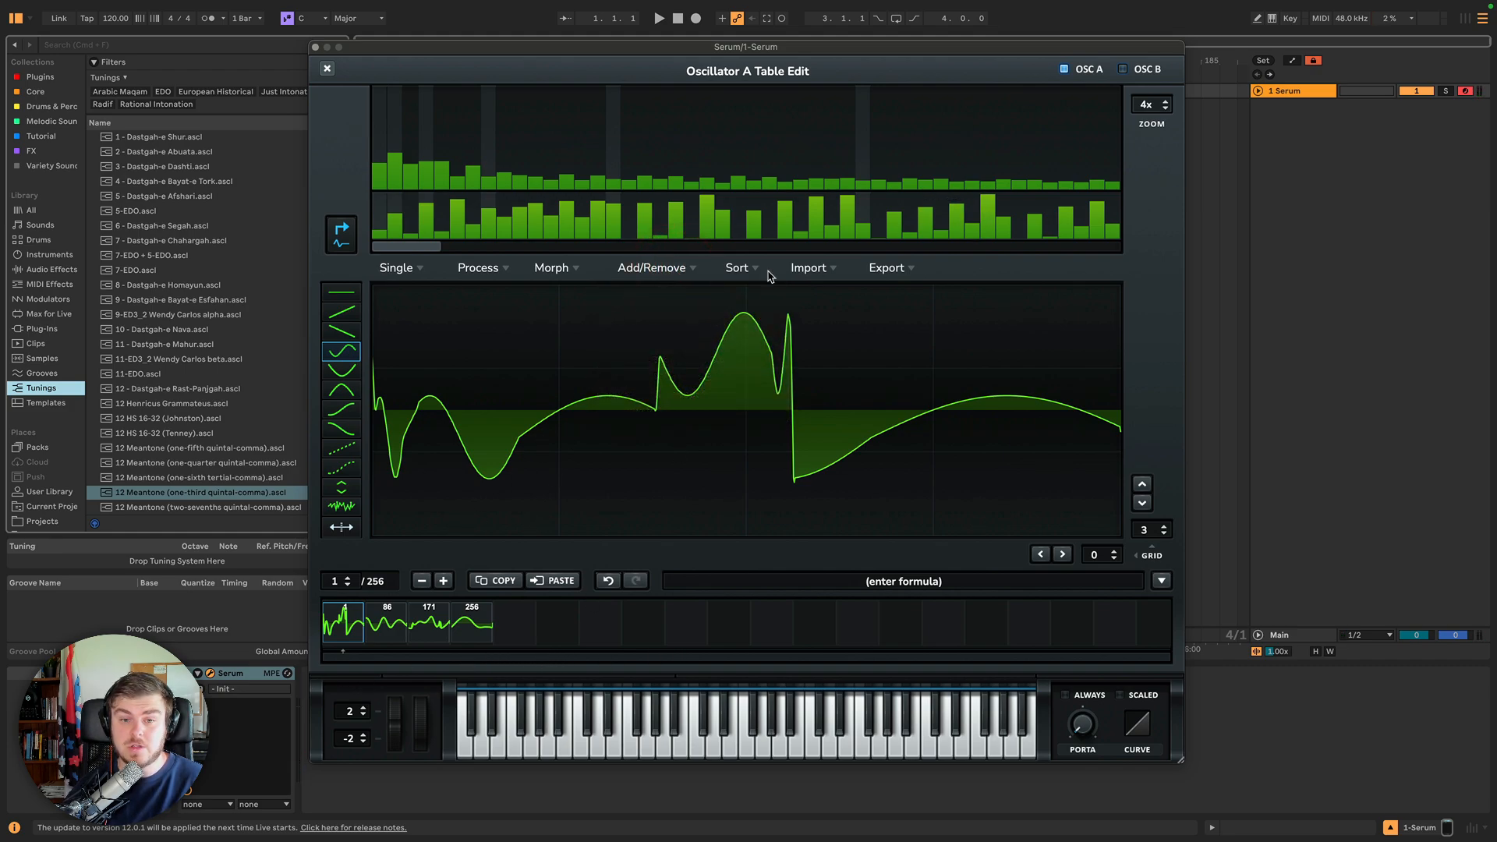
click(684, 269)
mouse_move(679, 412)
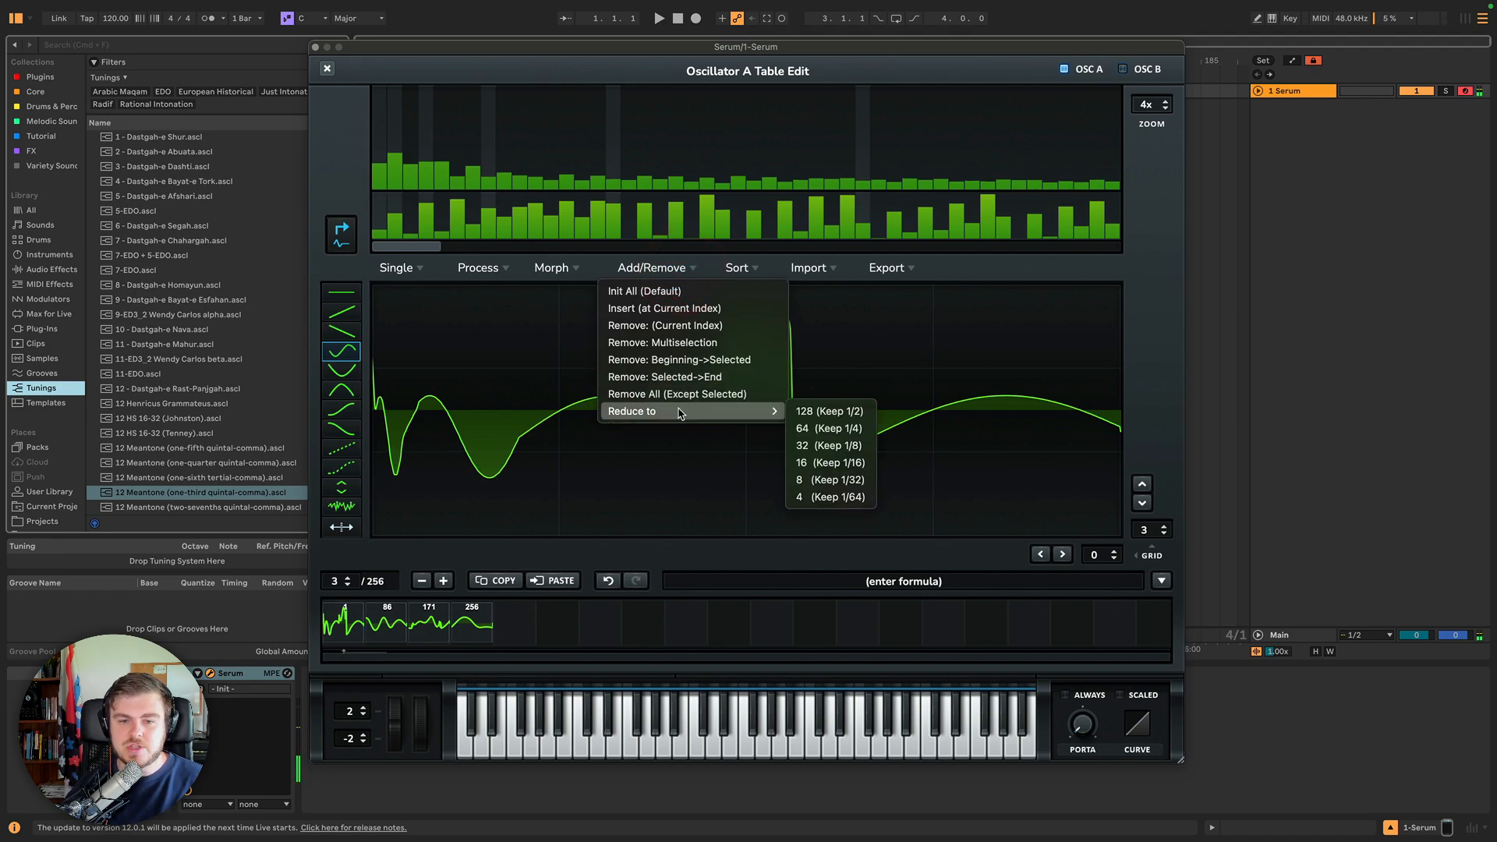
click(737, 269)
click(740, 270)
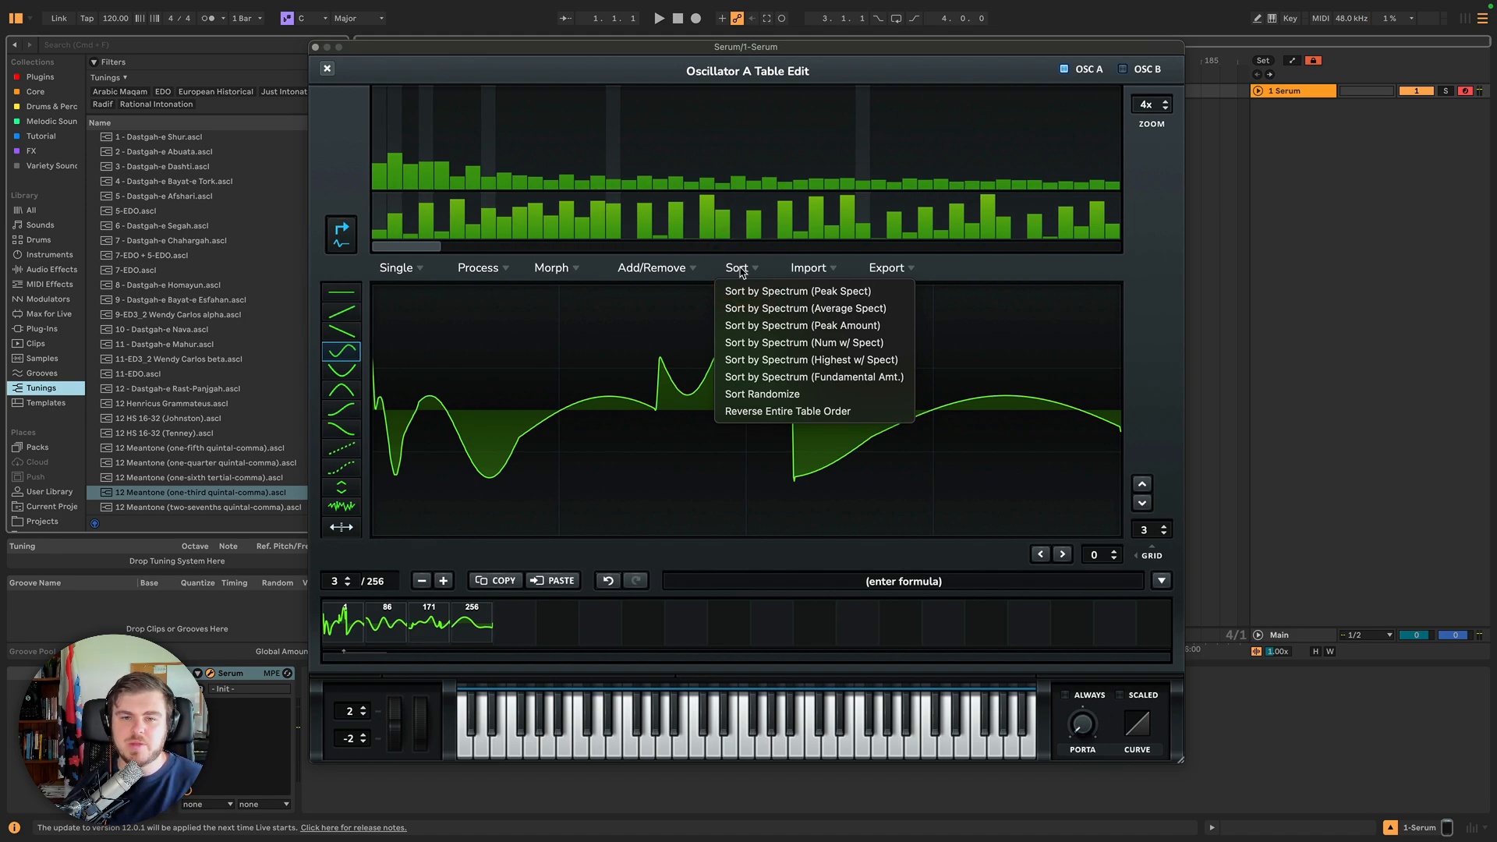
click(740, 269)
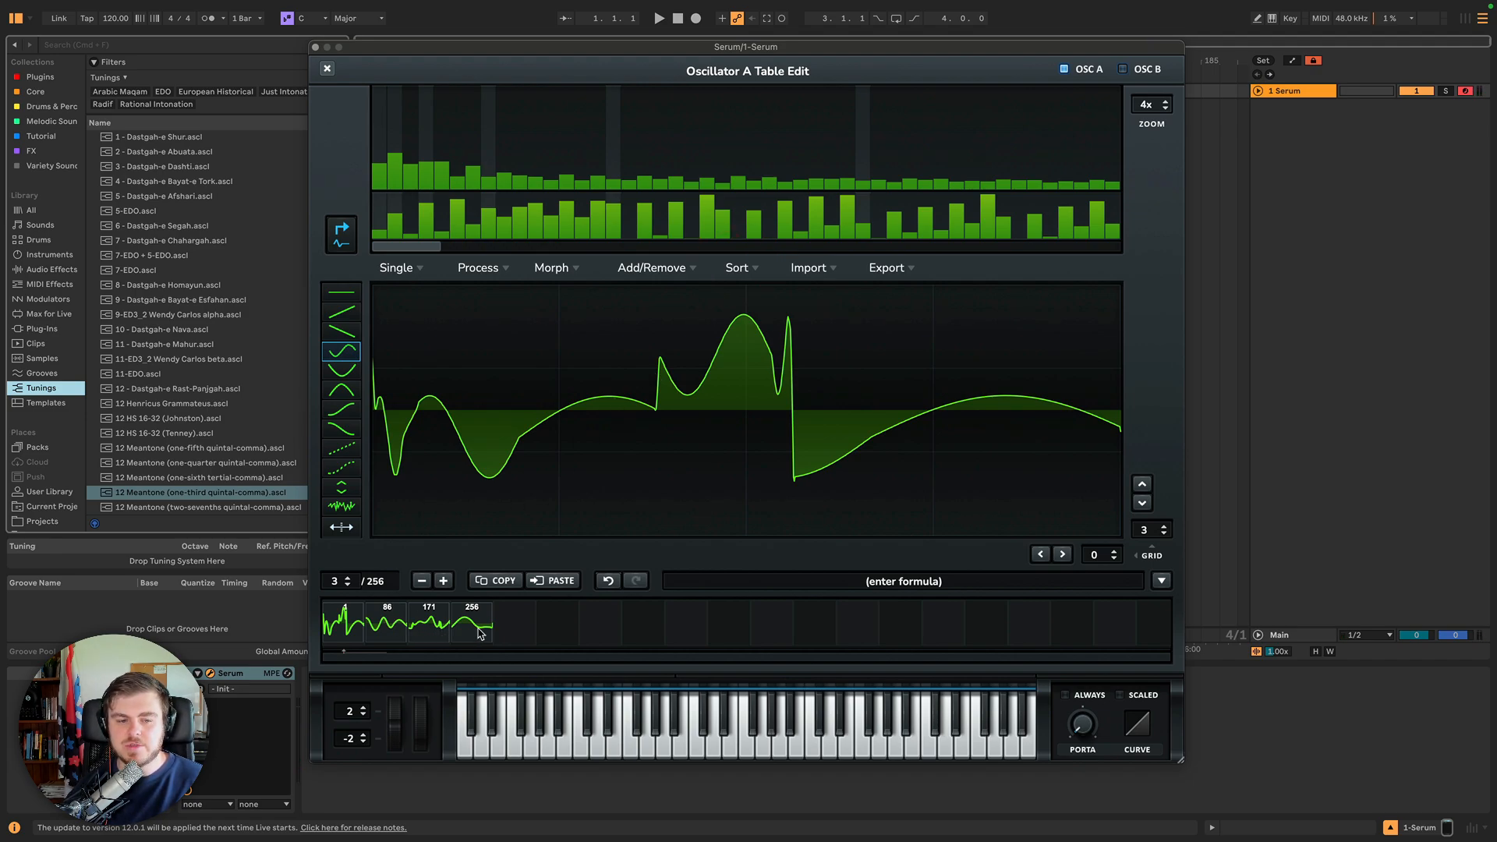
click(741, 269)
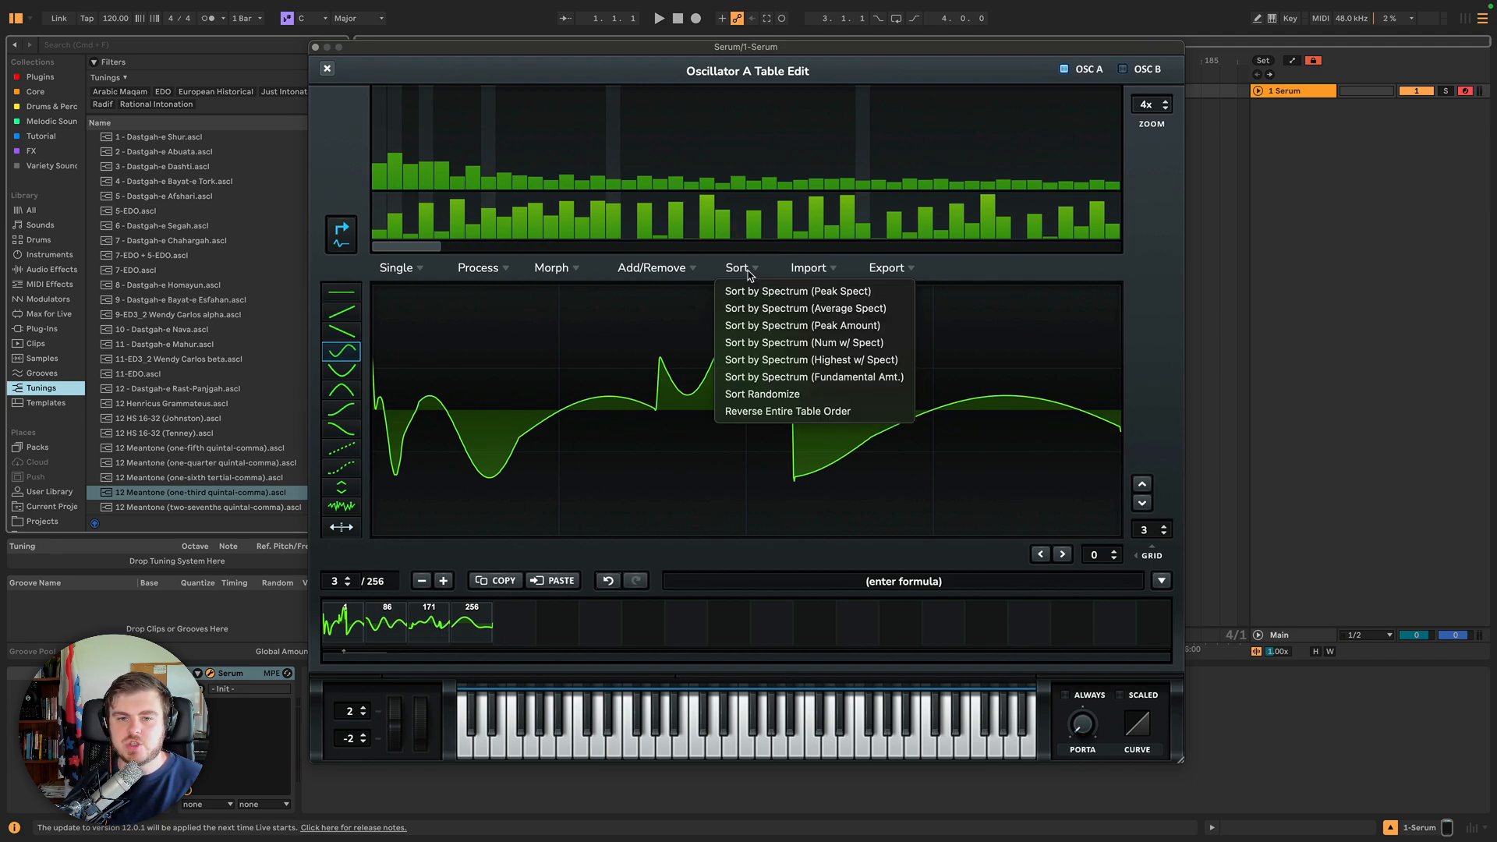
click(794, 292)
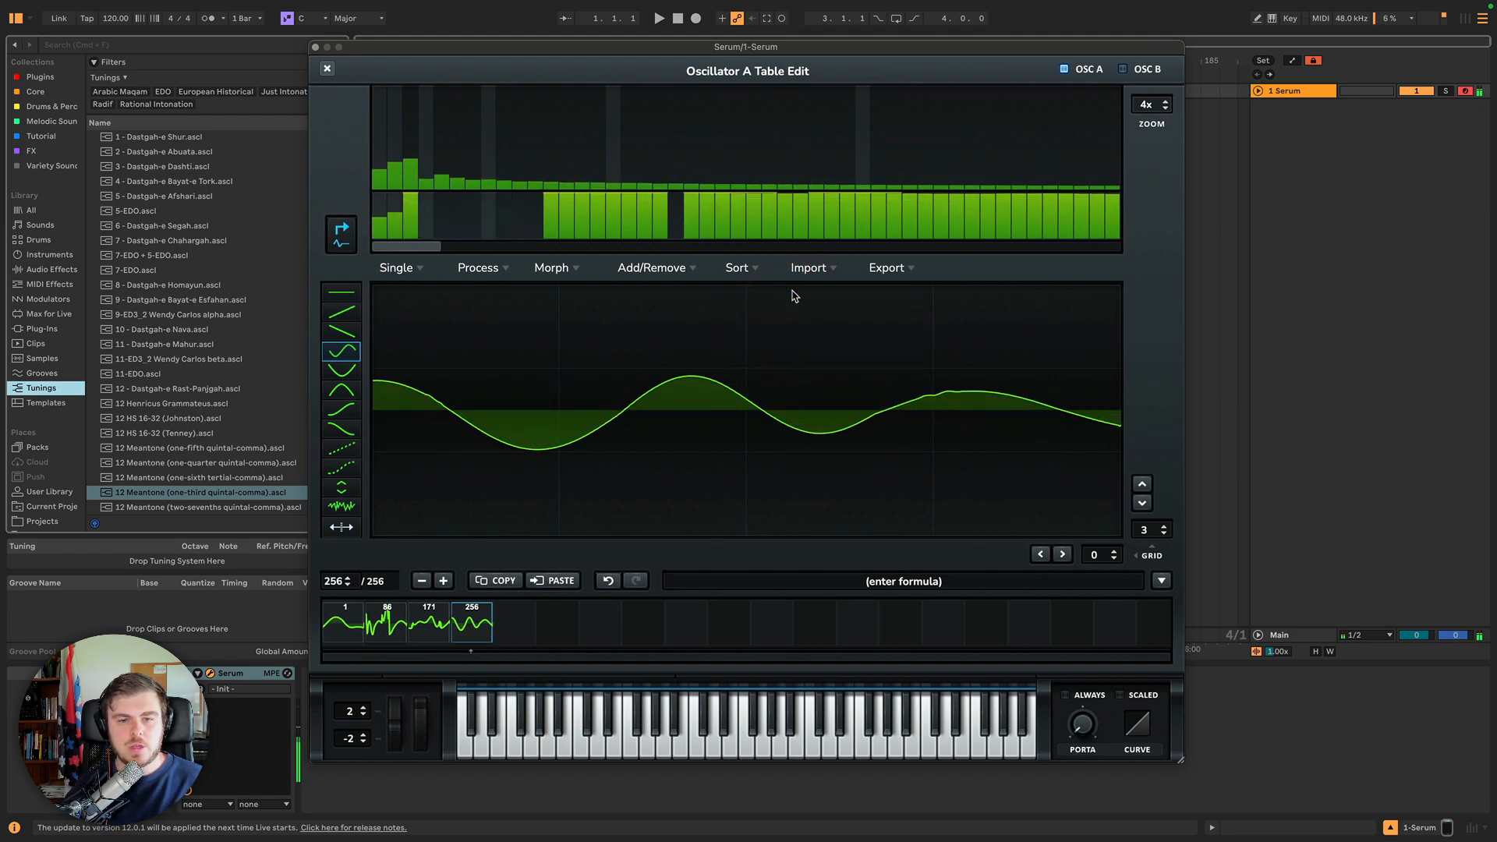
Sort the wavetable frames by Spectrum (Average Spect).
click(740, 269)
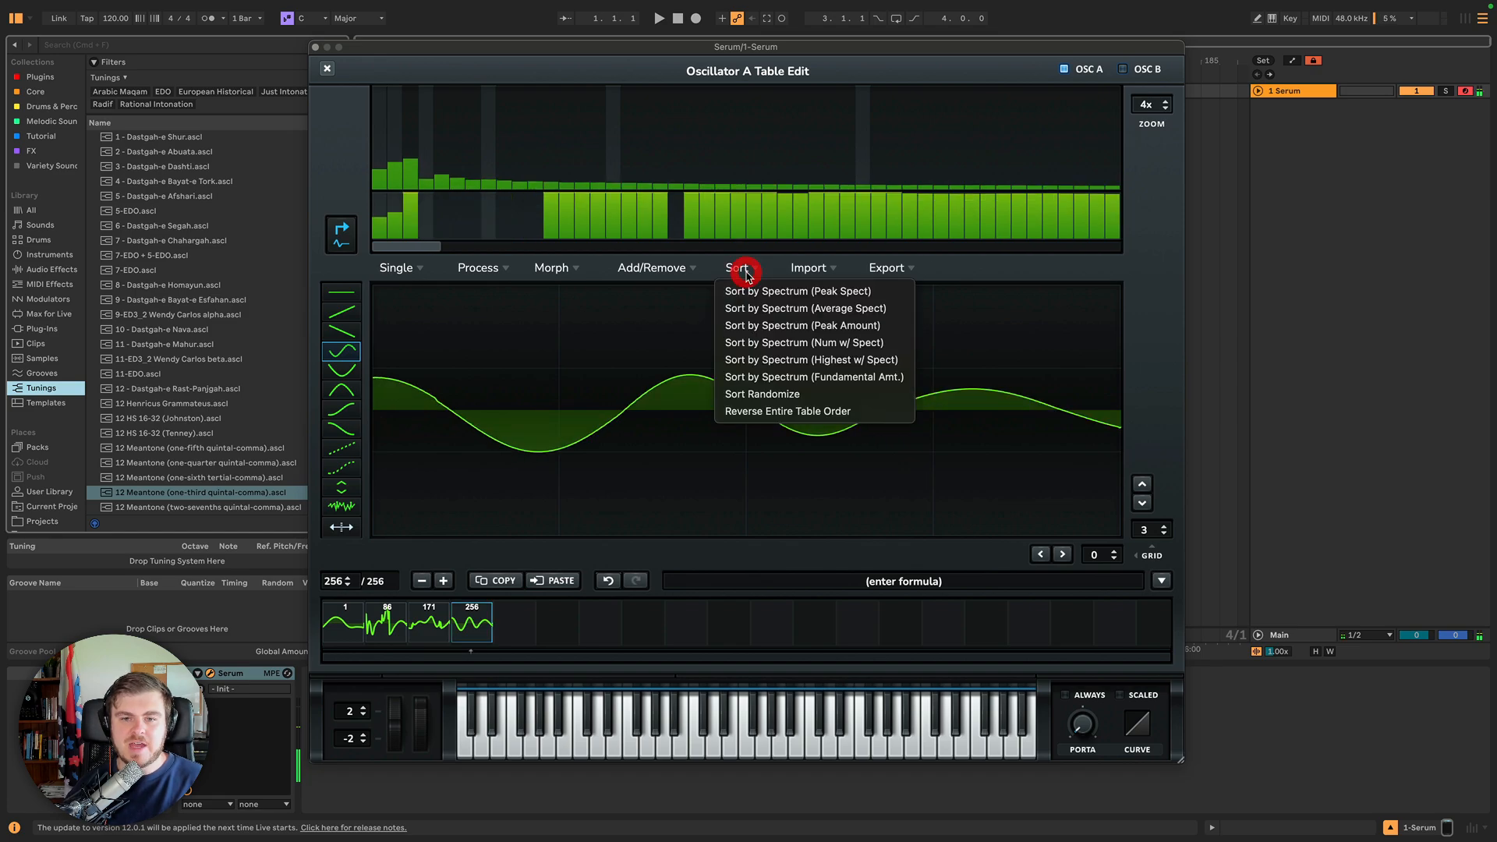
click(741, 273)
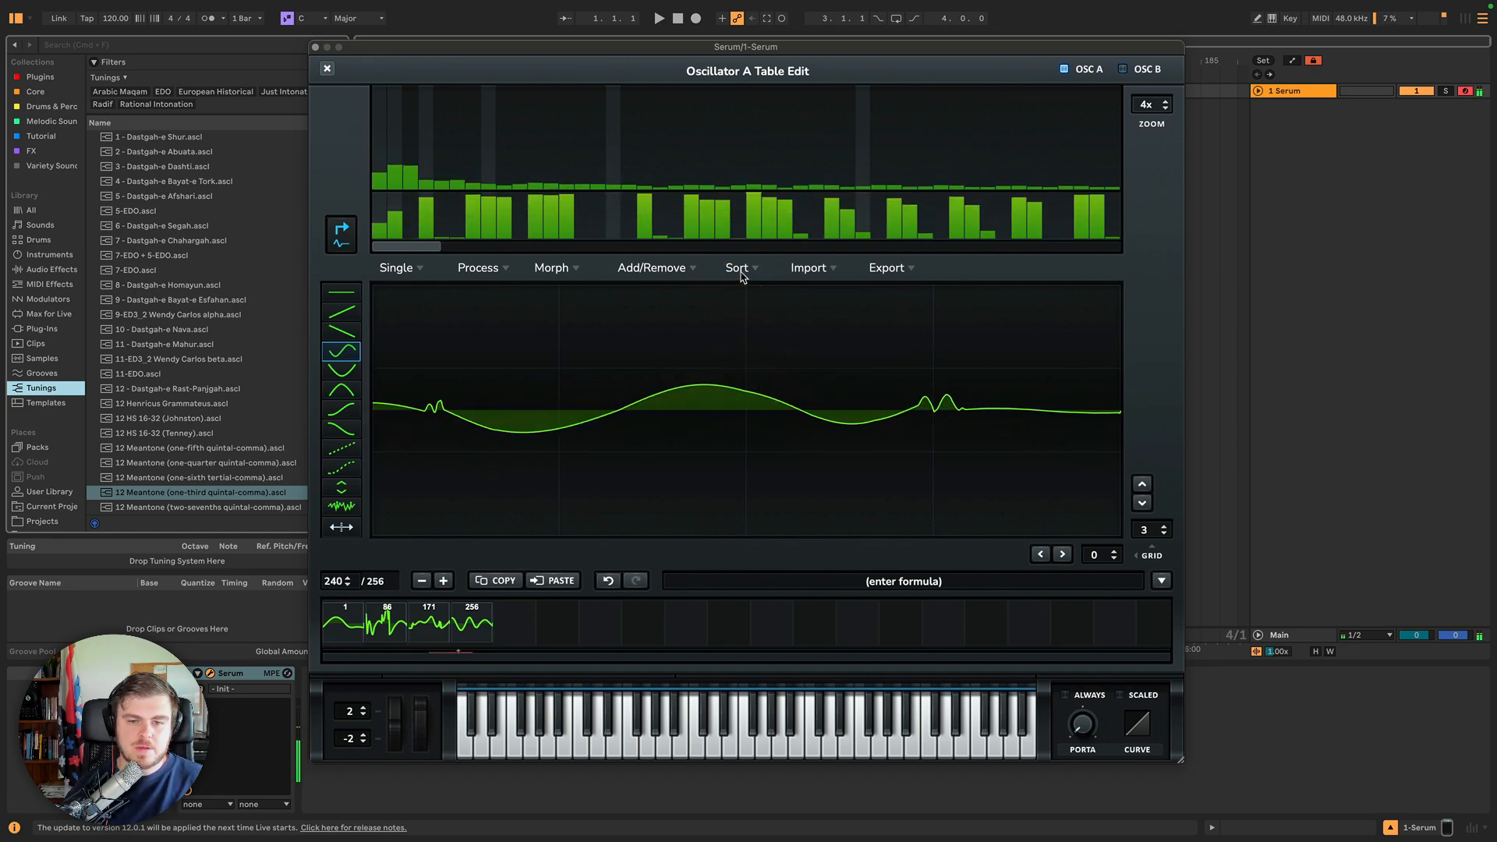
click(740, 269)
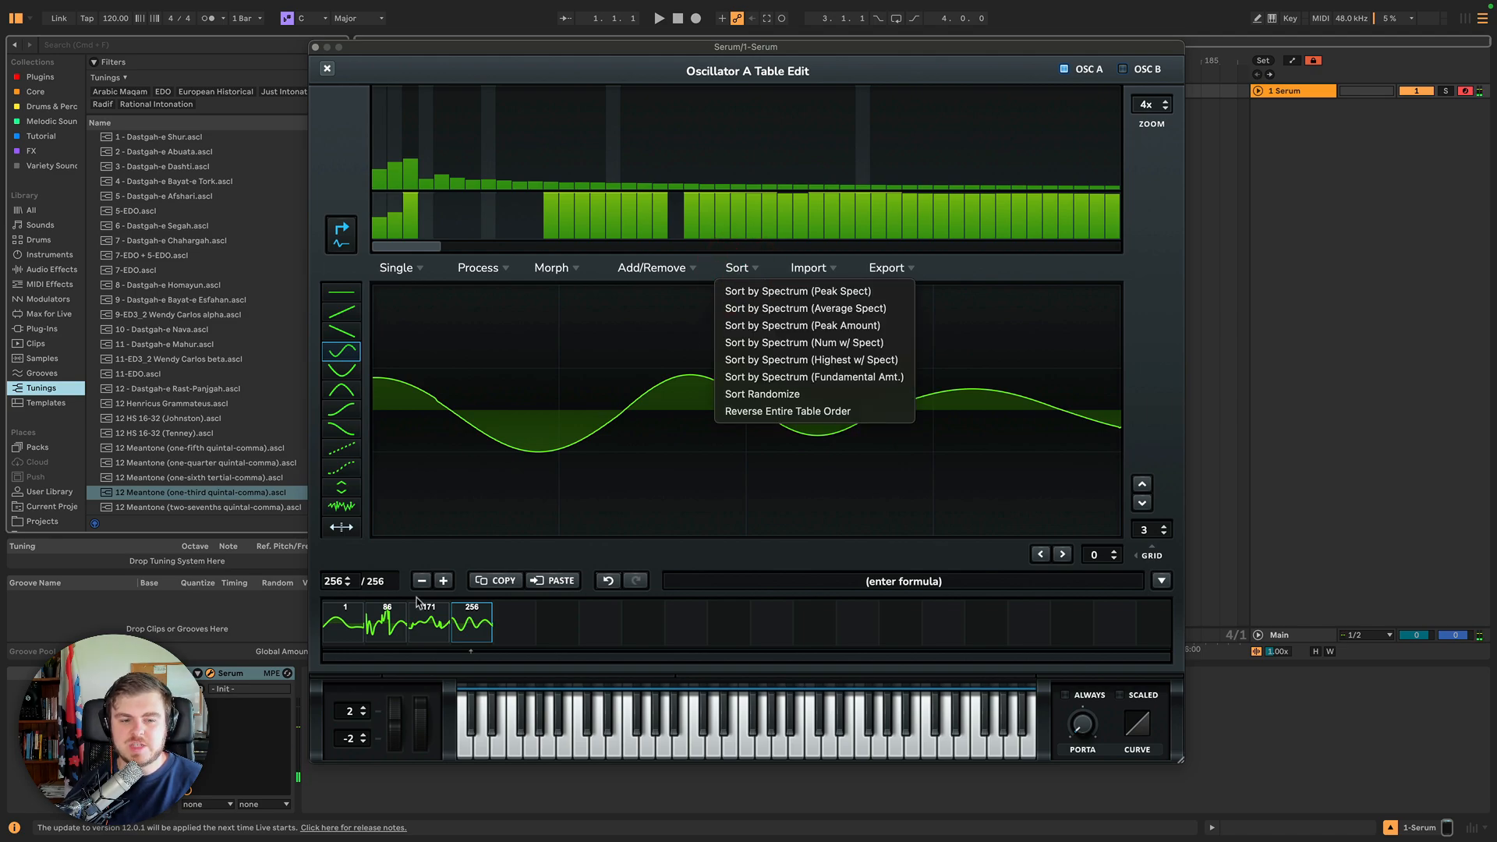
click(854, 310)
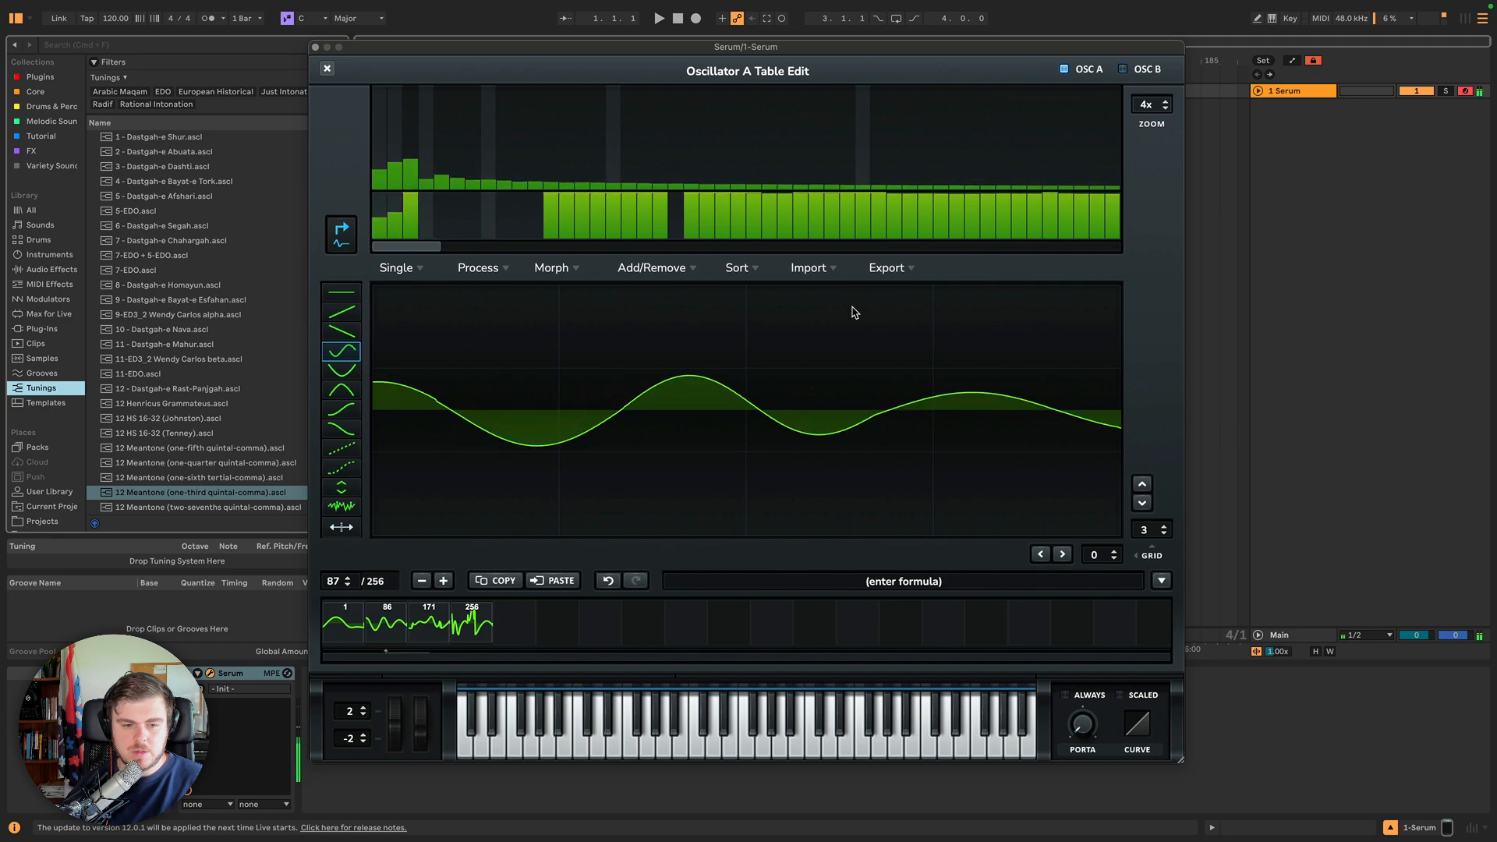
Sort the wavetable frames by Spectrum (Peak Amount).
click(813, 272)
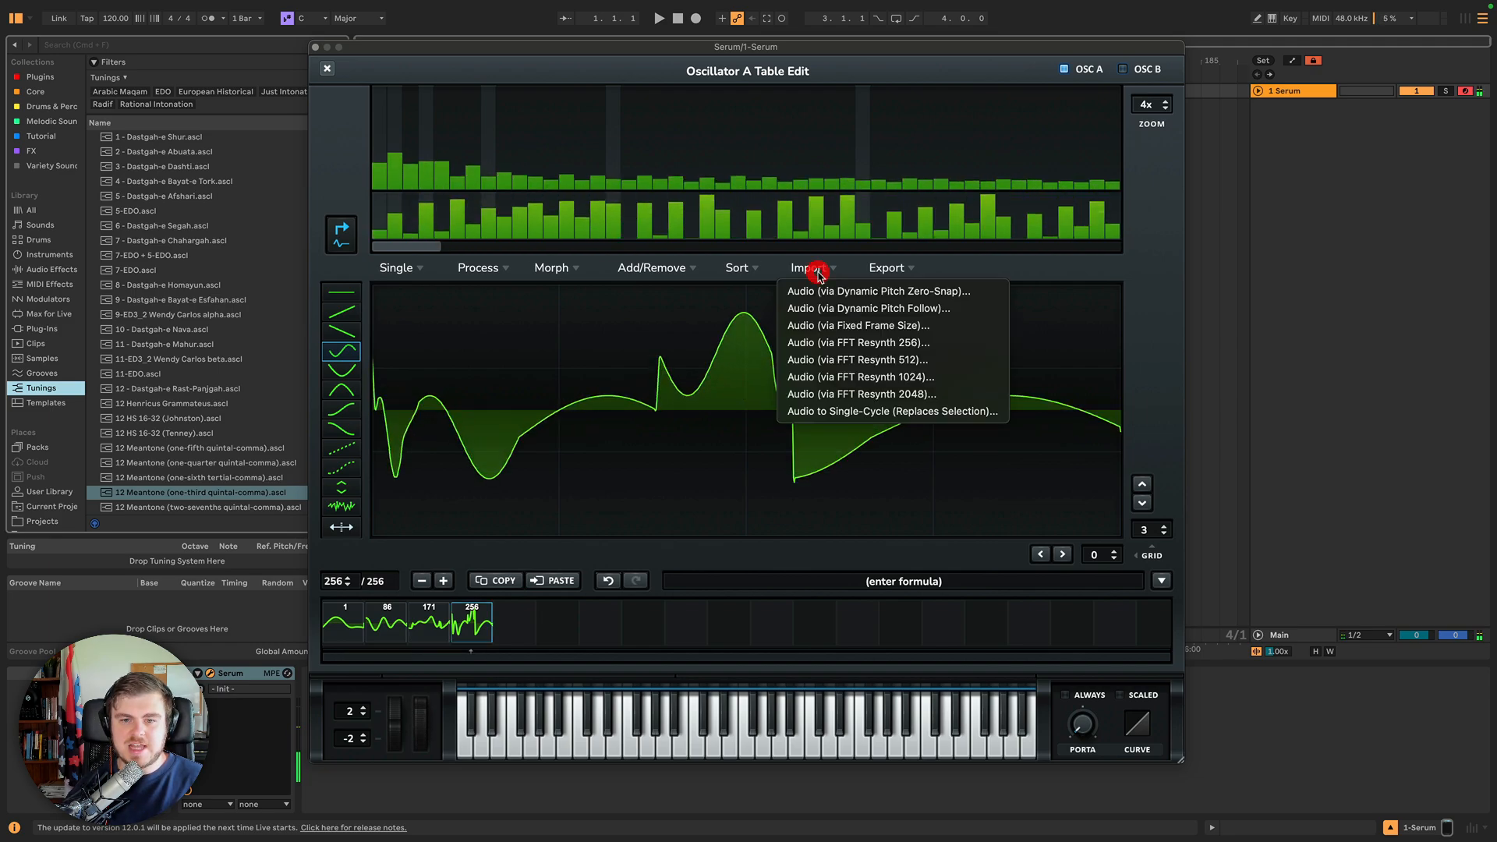
click(749, 269)
click(768, 325)
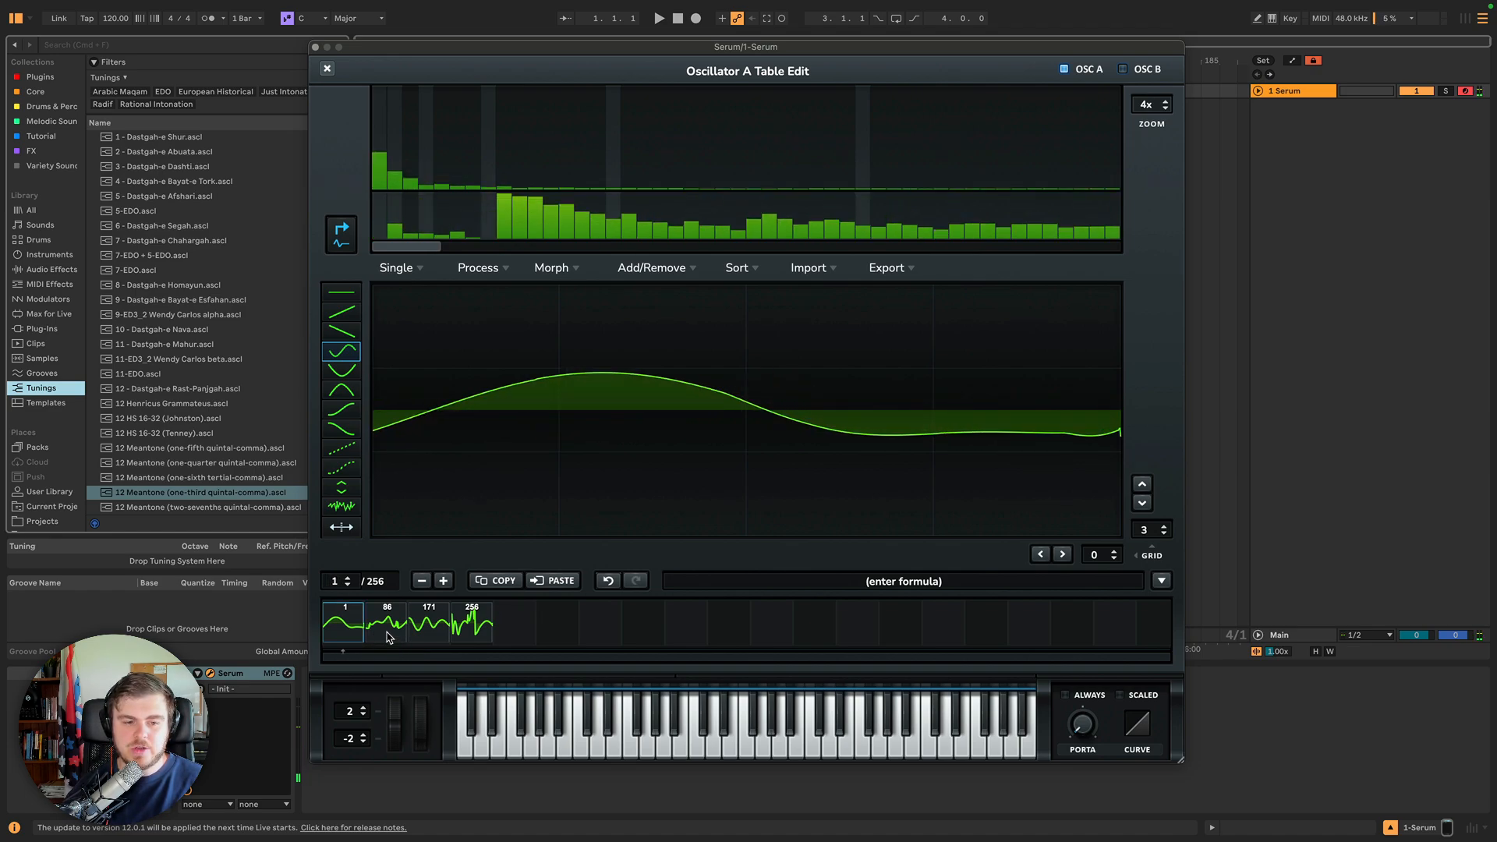
Sort the frames by Spectrum (Num w/ Spect), then by Spectrum (Highest w/ Spect).
click(695, 269)
click(733, 267)
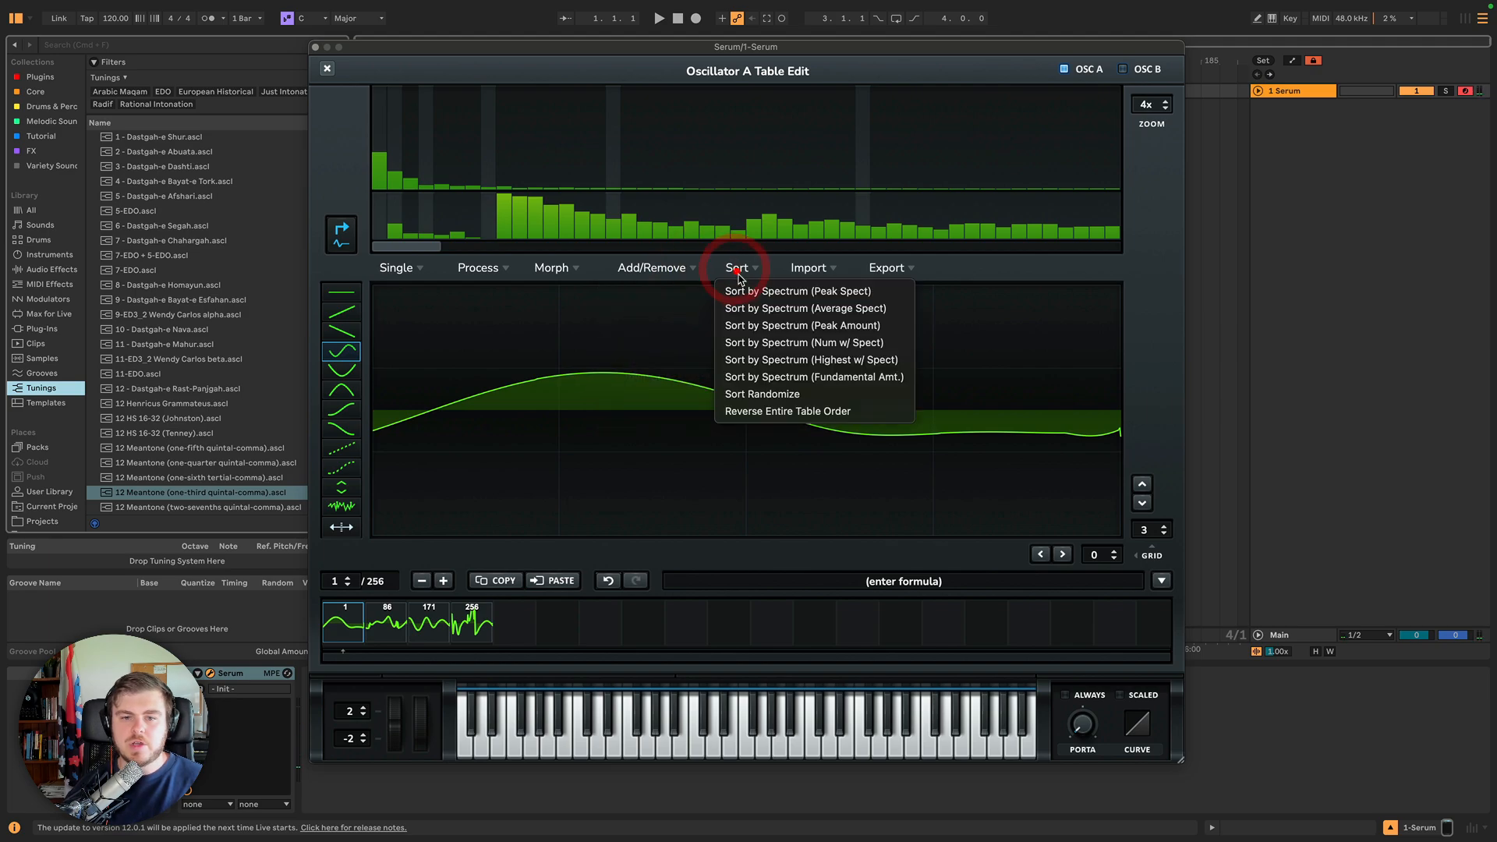
click(763, 343)
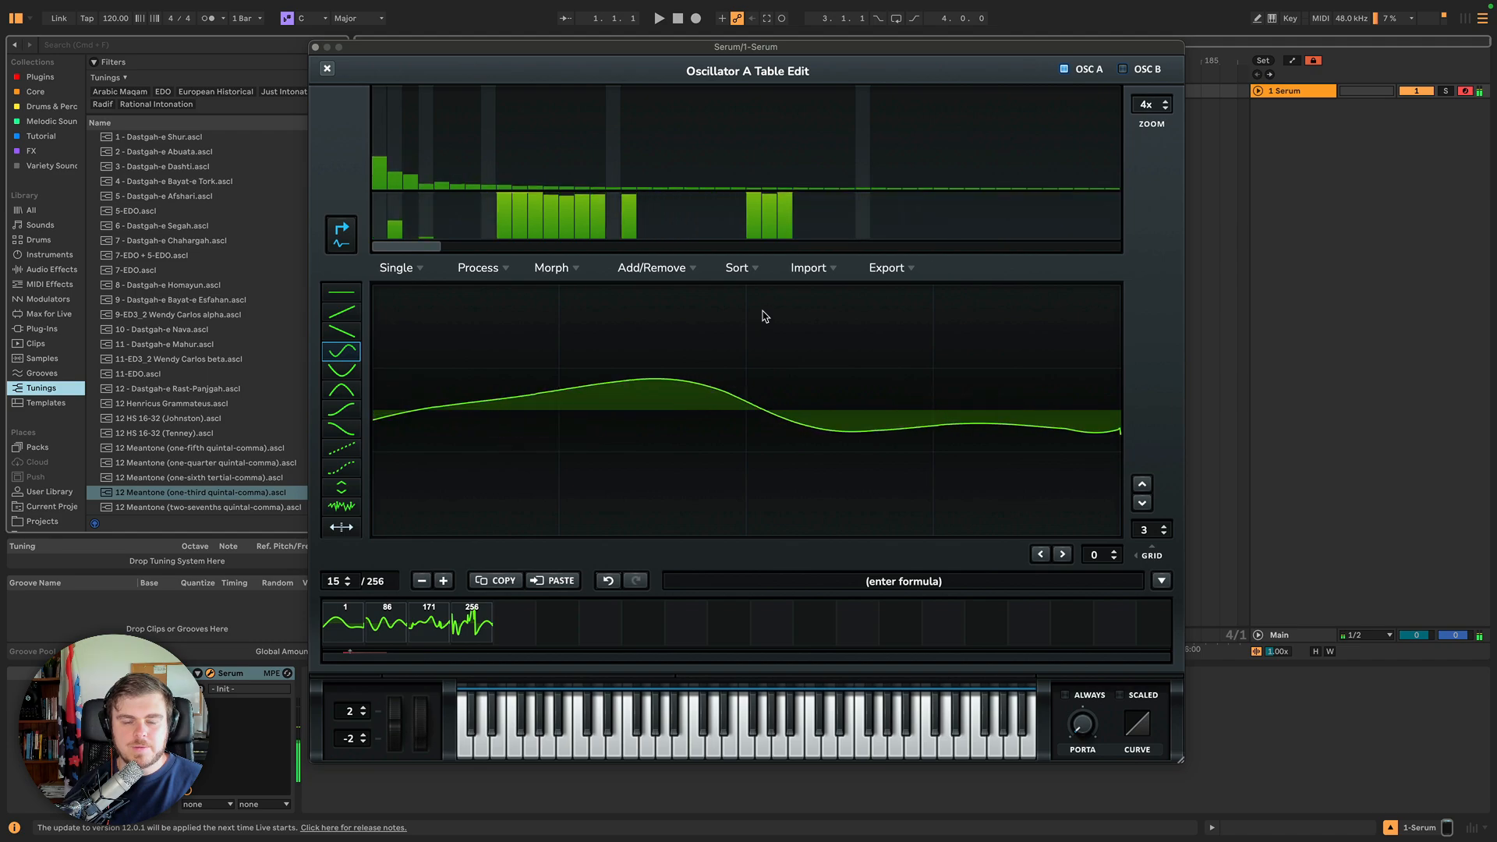
click(752, 273)
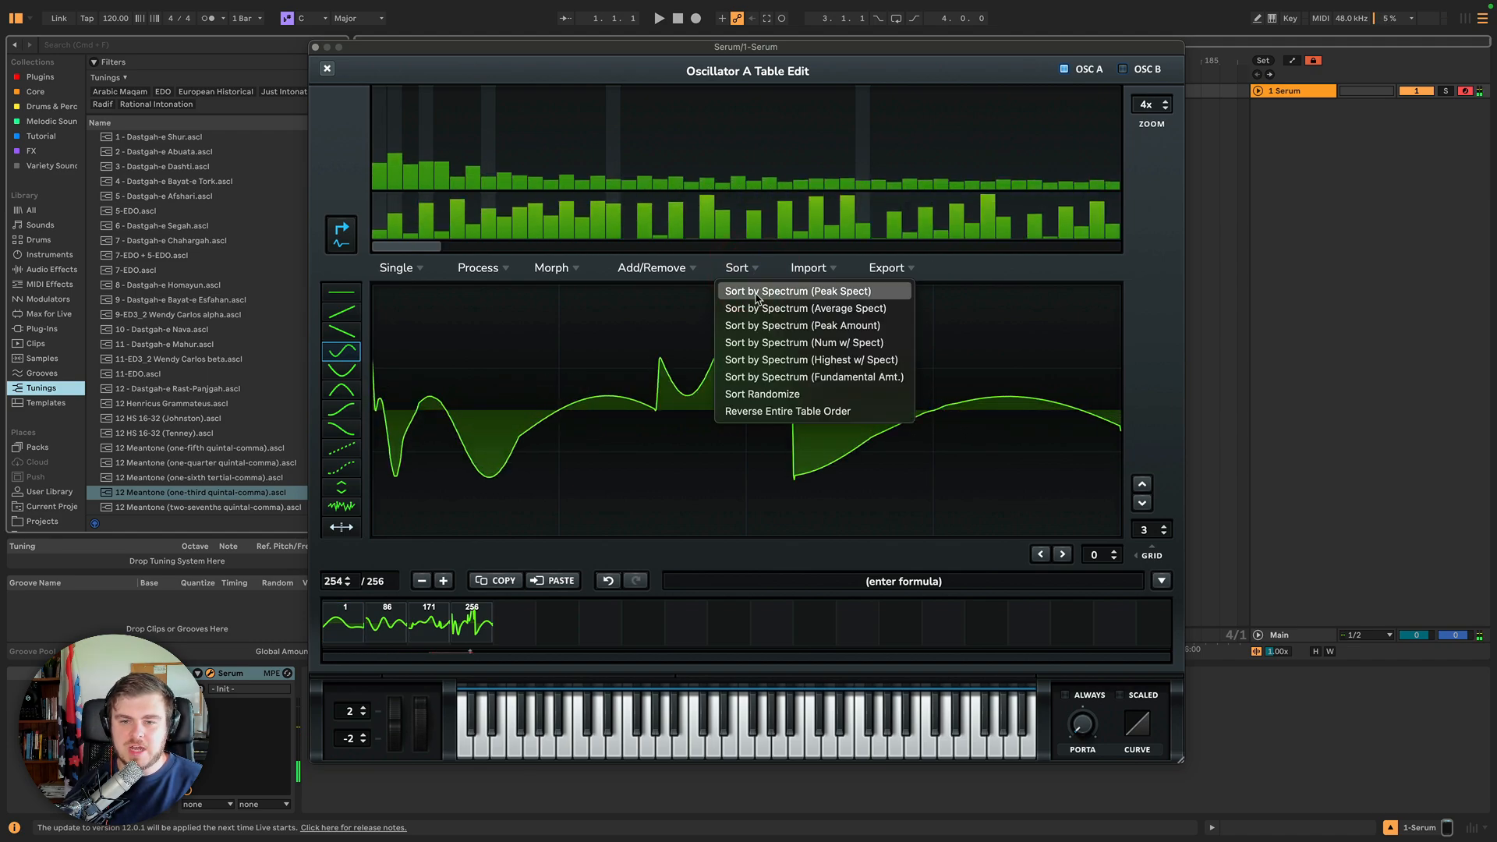
click(770, 361)
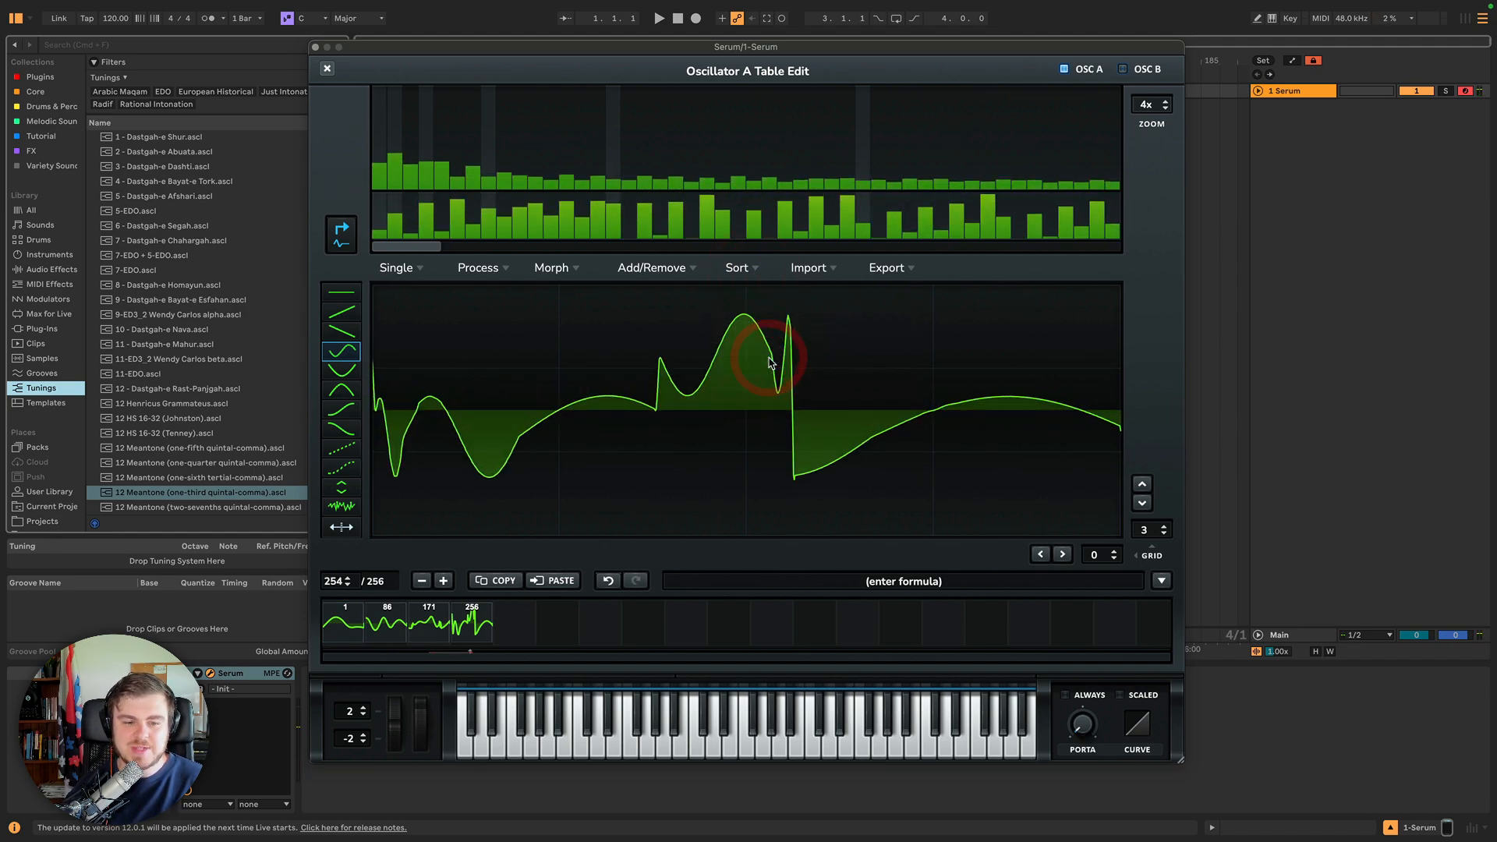
Sort the frames by Spectrum (Fundamental Amt.), then randomize the frame order.
click(737, 268)
click(749, 377)
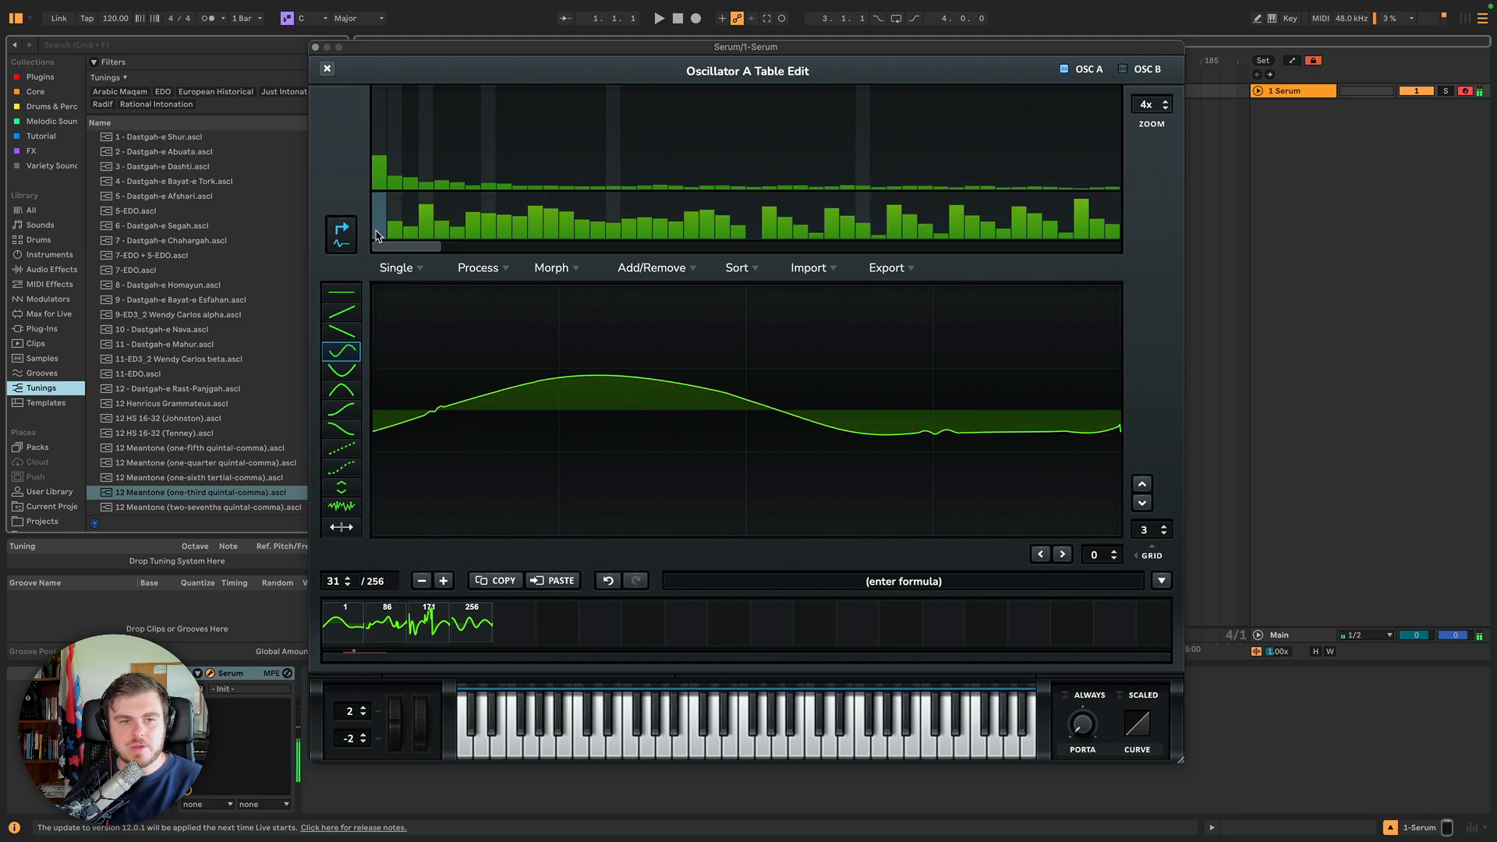
click(736, 269)
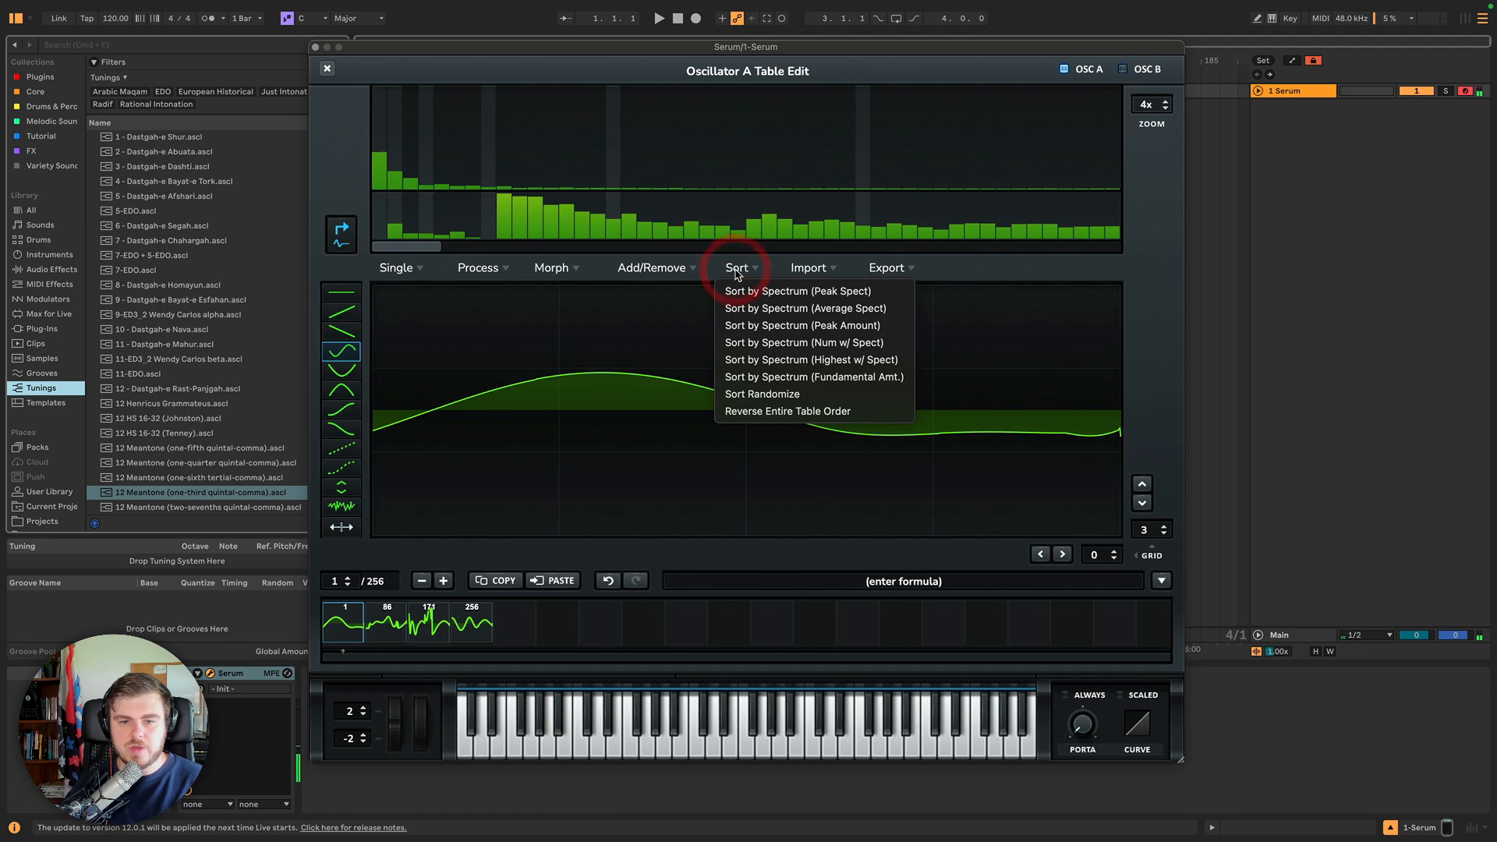
click(778, 393)
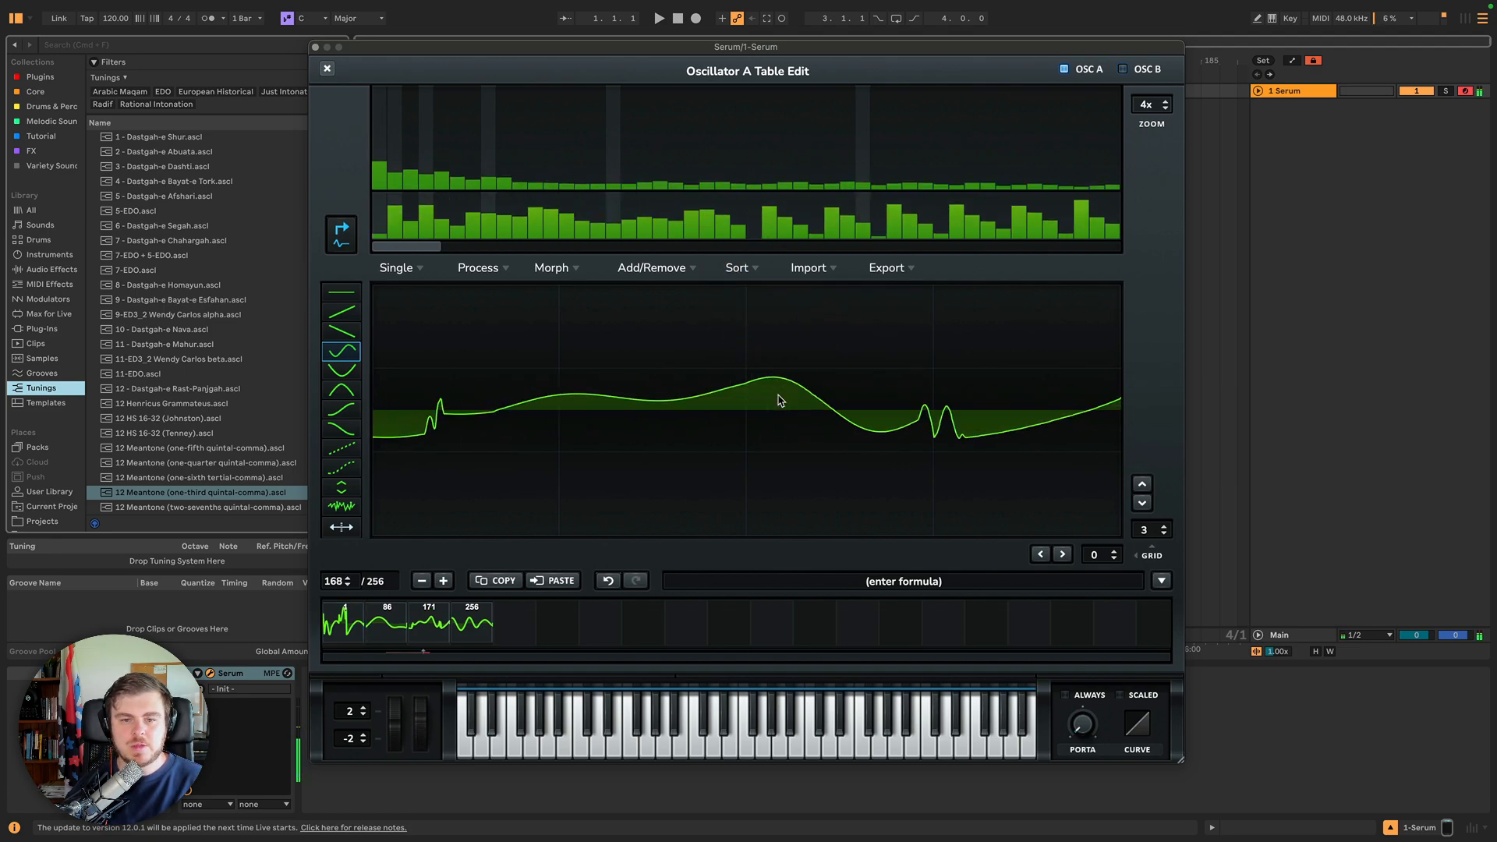
Reverse the entire wavetable order.
click(736, 268)
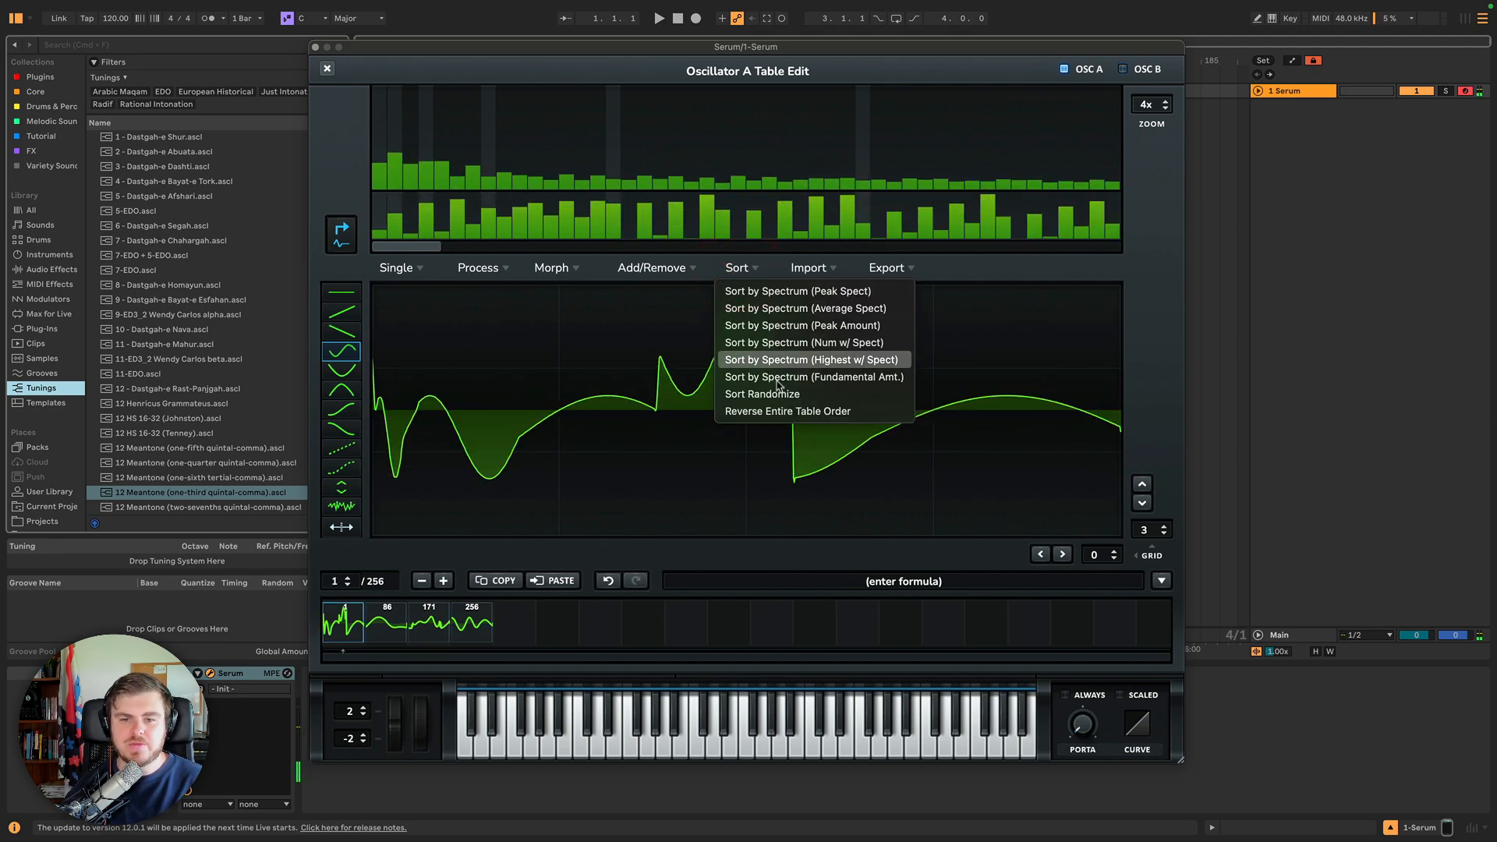
click(776, 412)
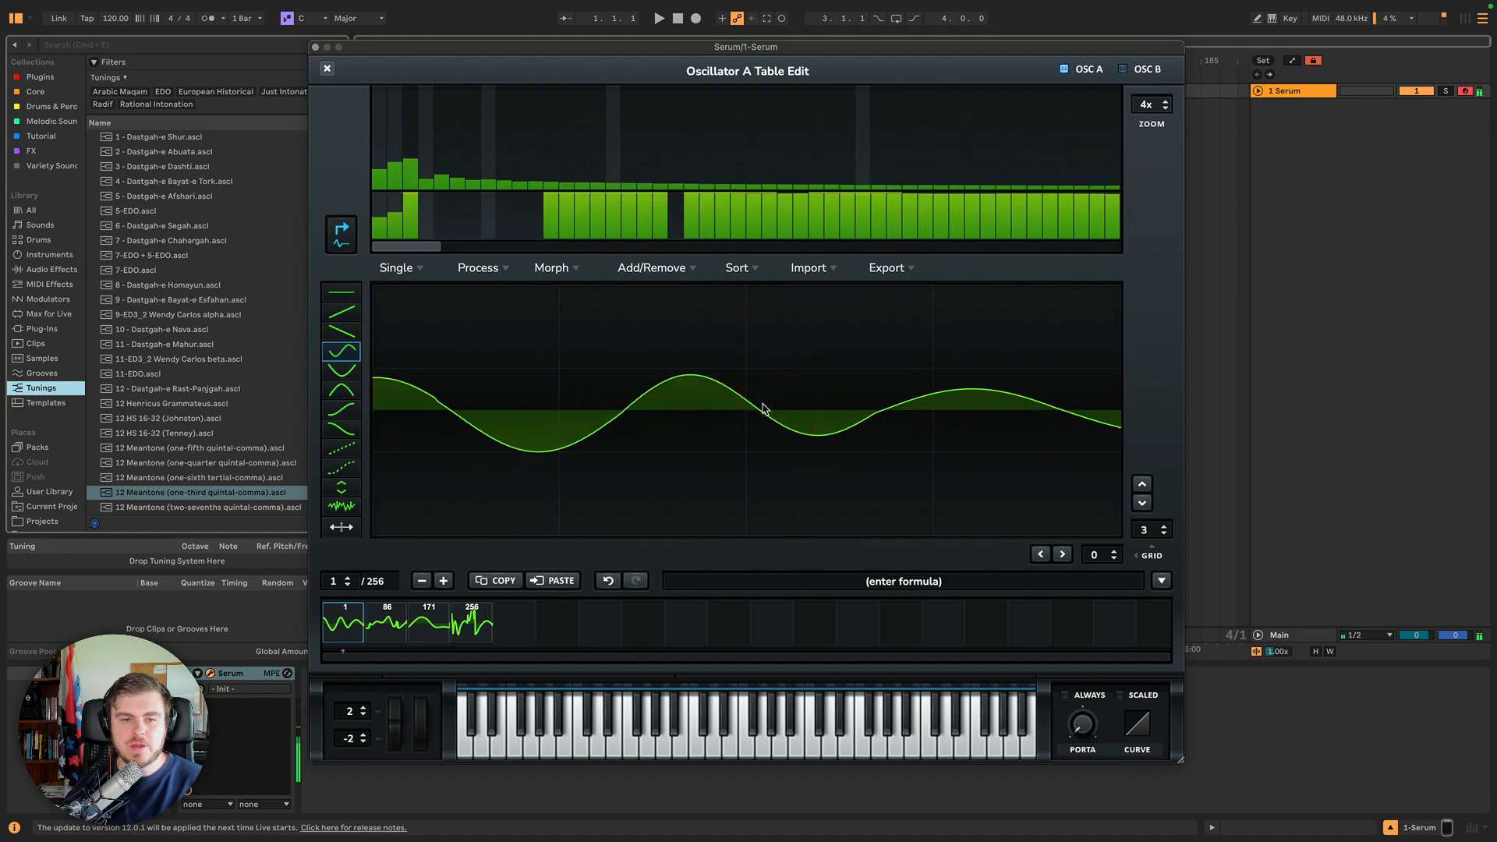
click(745, 271)
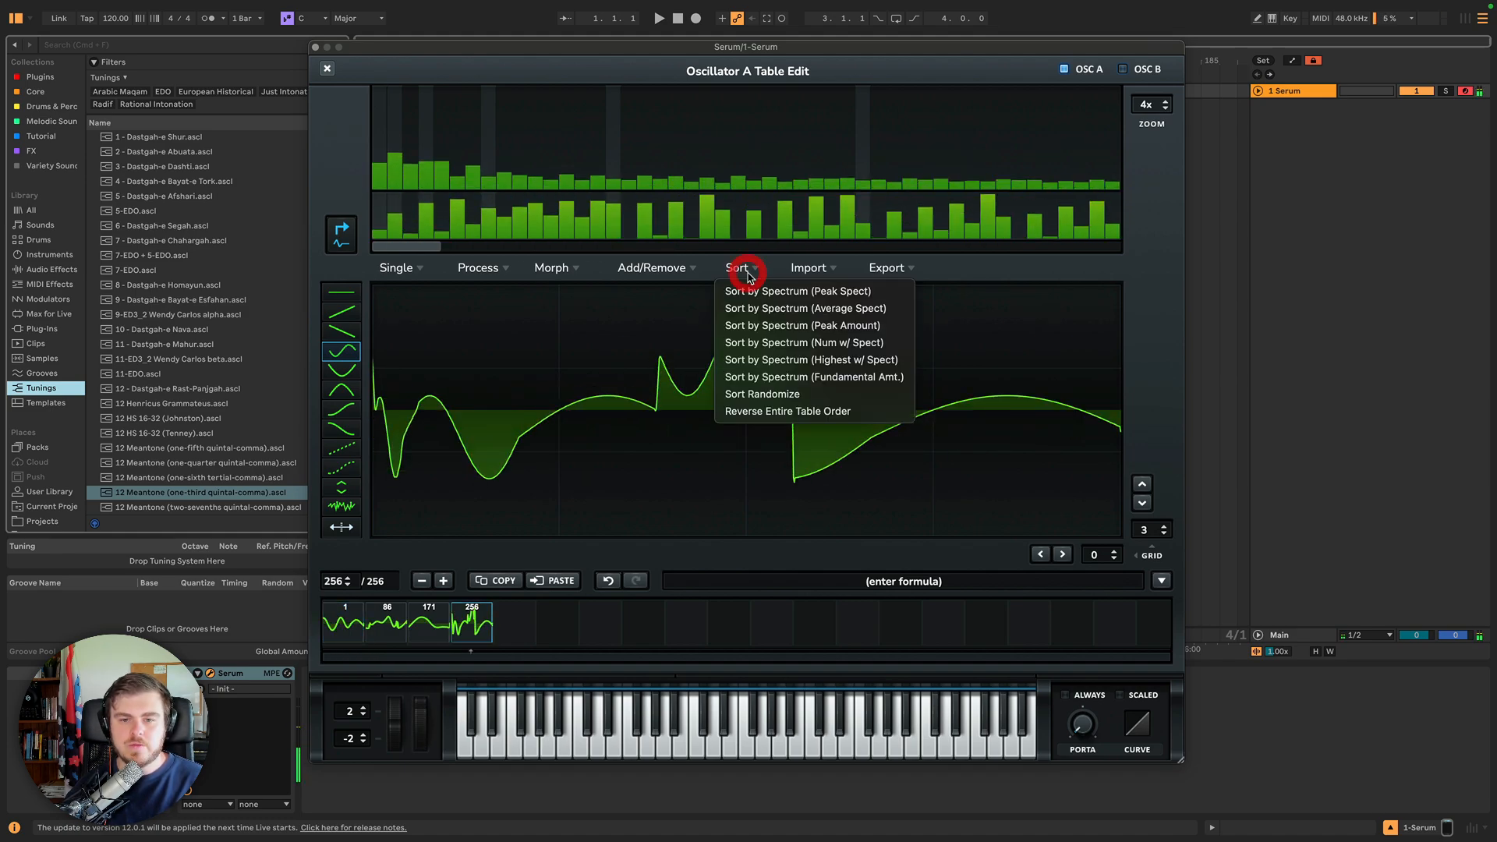
click(742, 269)
click(808, 270)
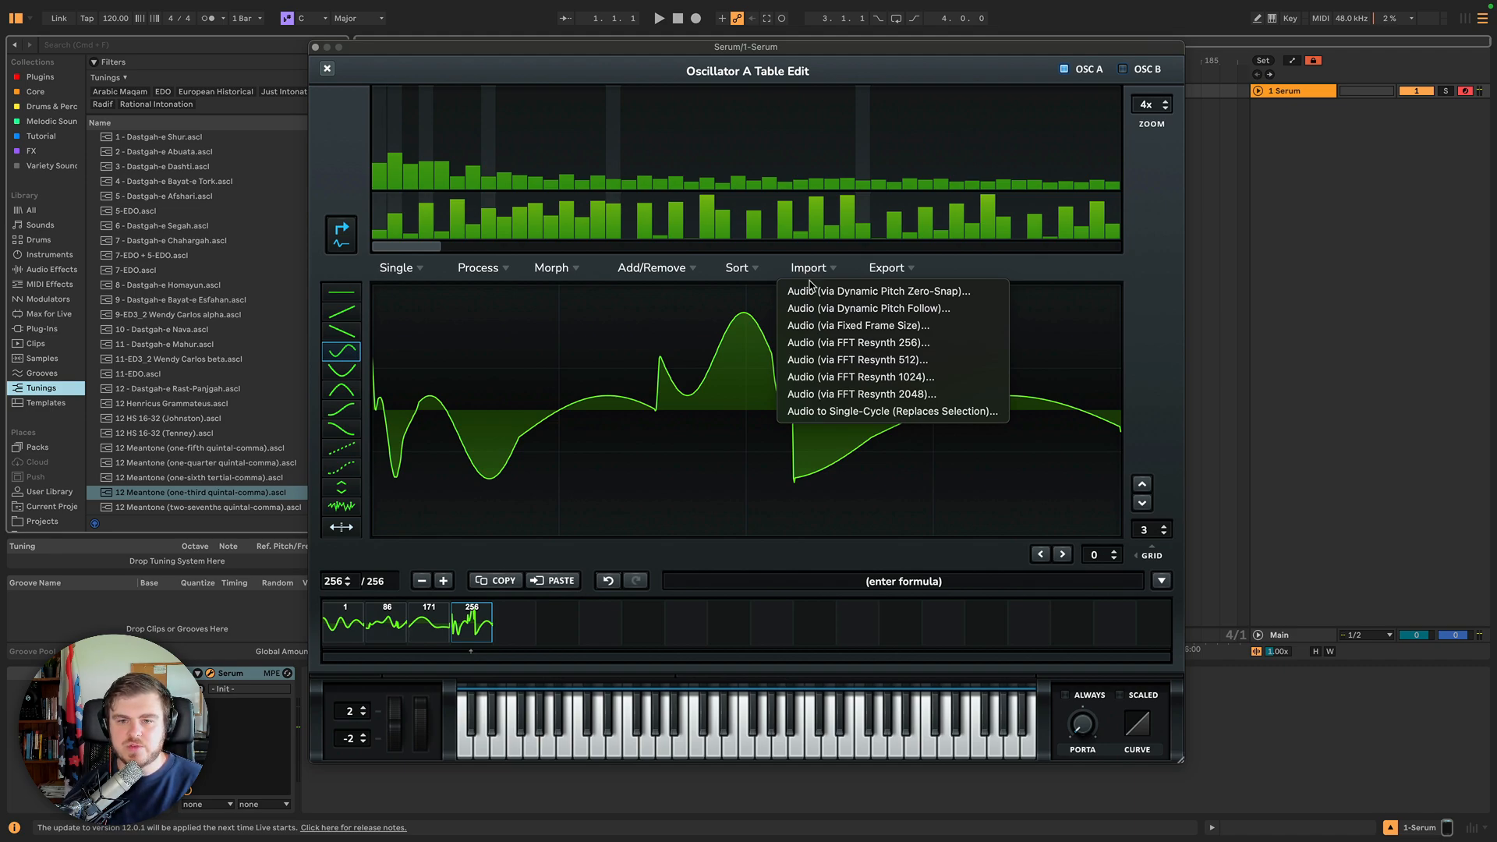
click(811, 292)
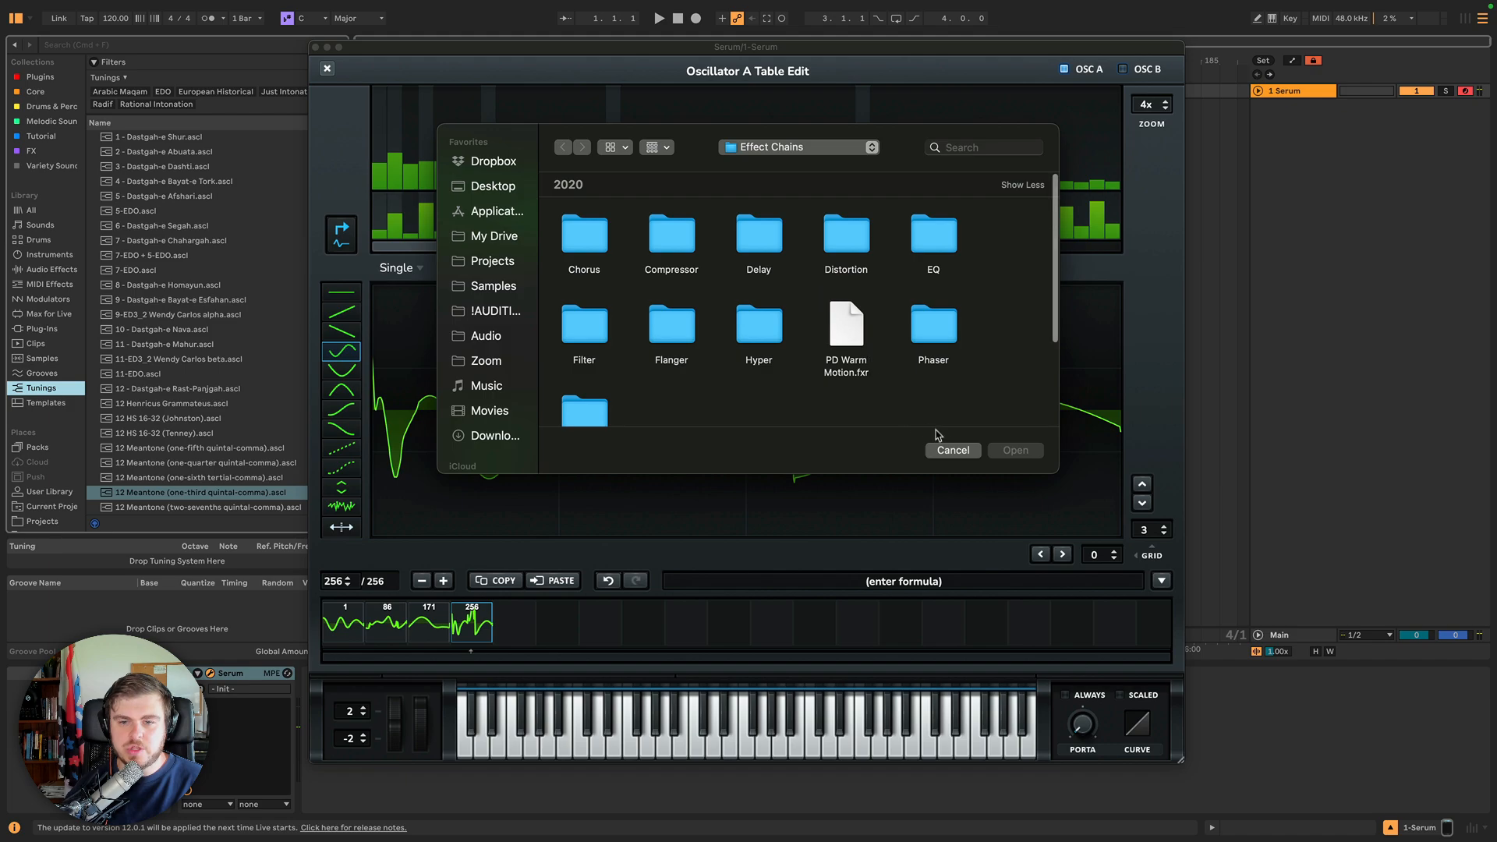
click(953, 450)
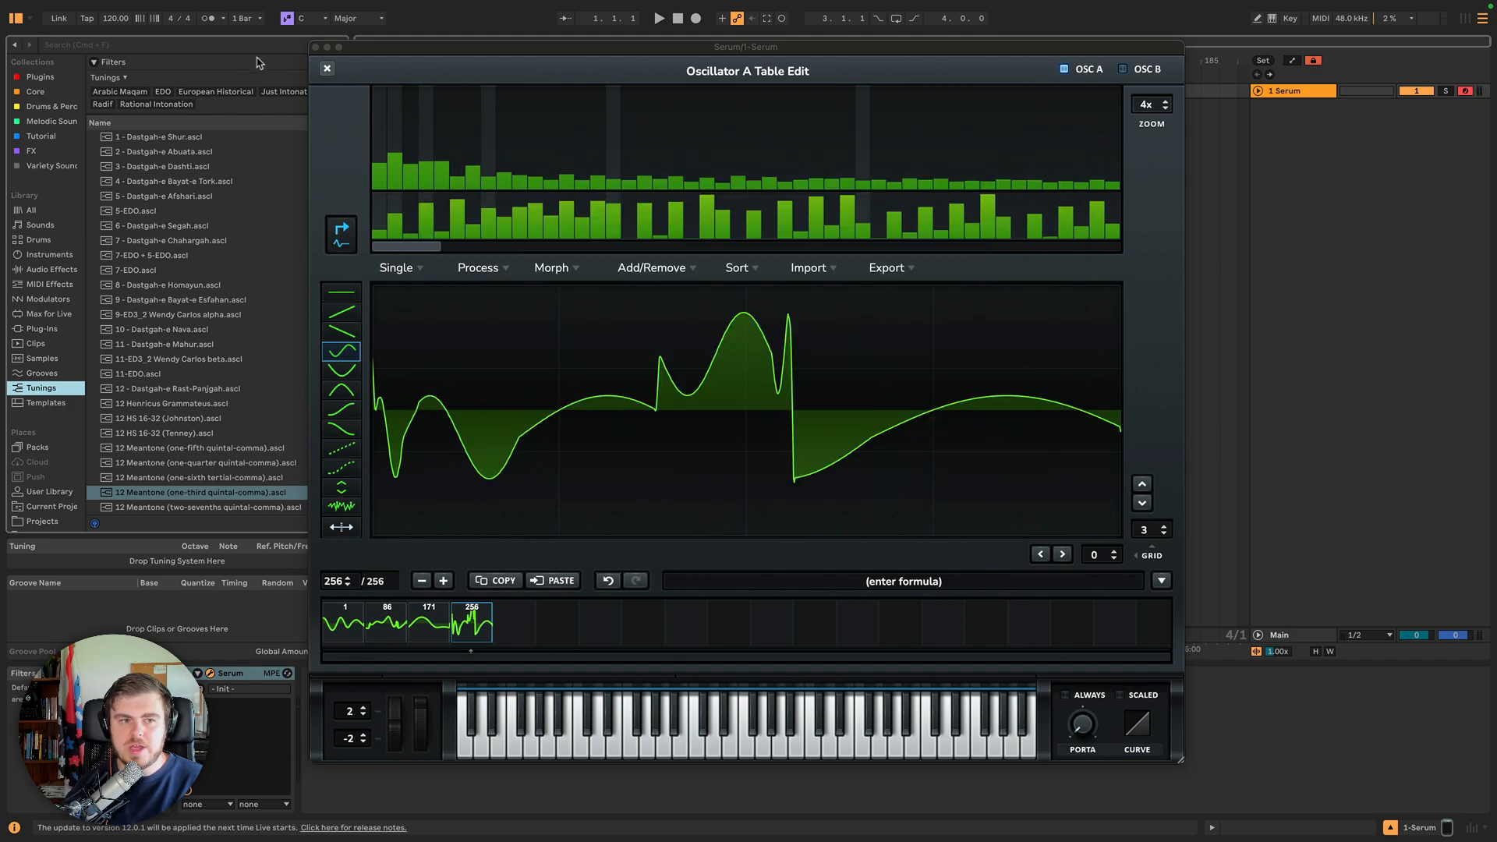
Try to import Perc_Tamb01.aiff into Oscillator A by dropping it on the wavetable with dynamic pitch zero-snap import.
click(327, 69)
click(43, 168)
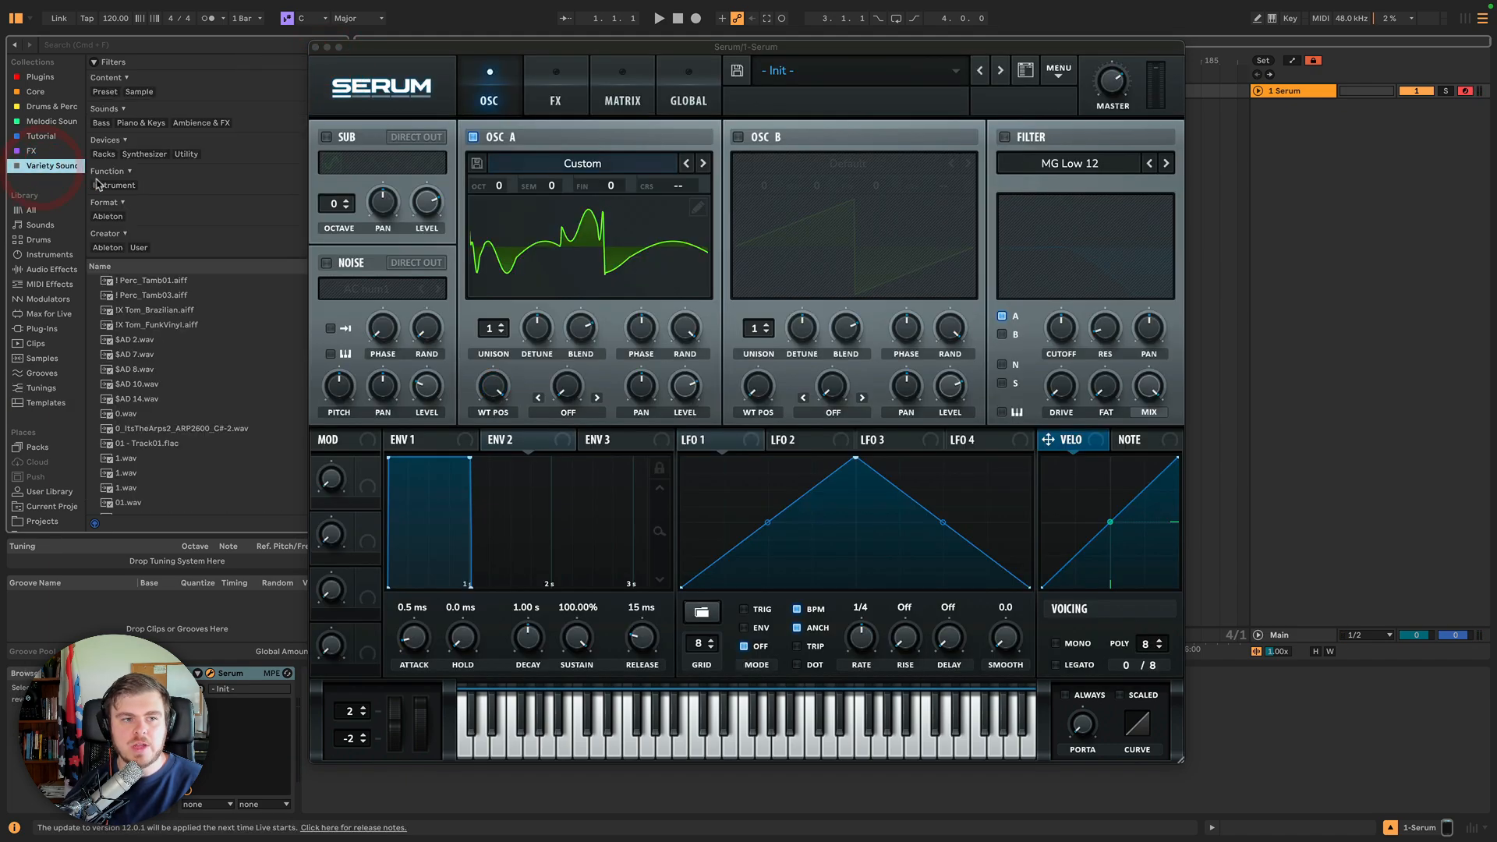
drag(152, 281, 628, 250)
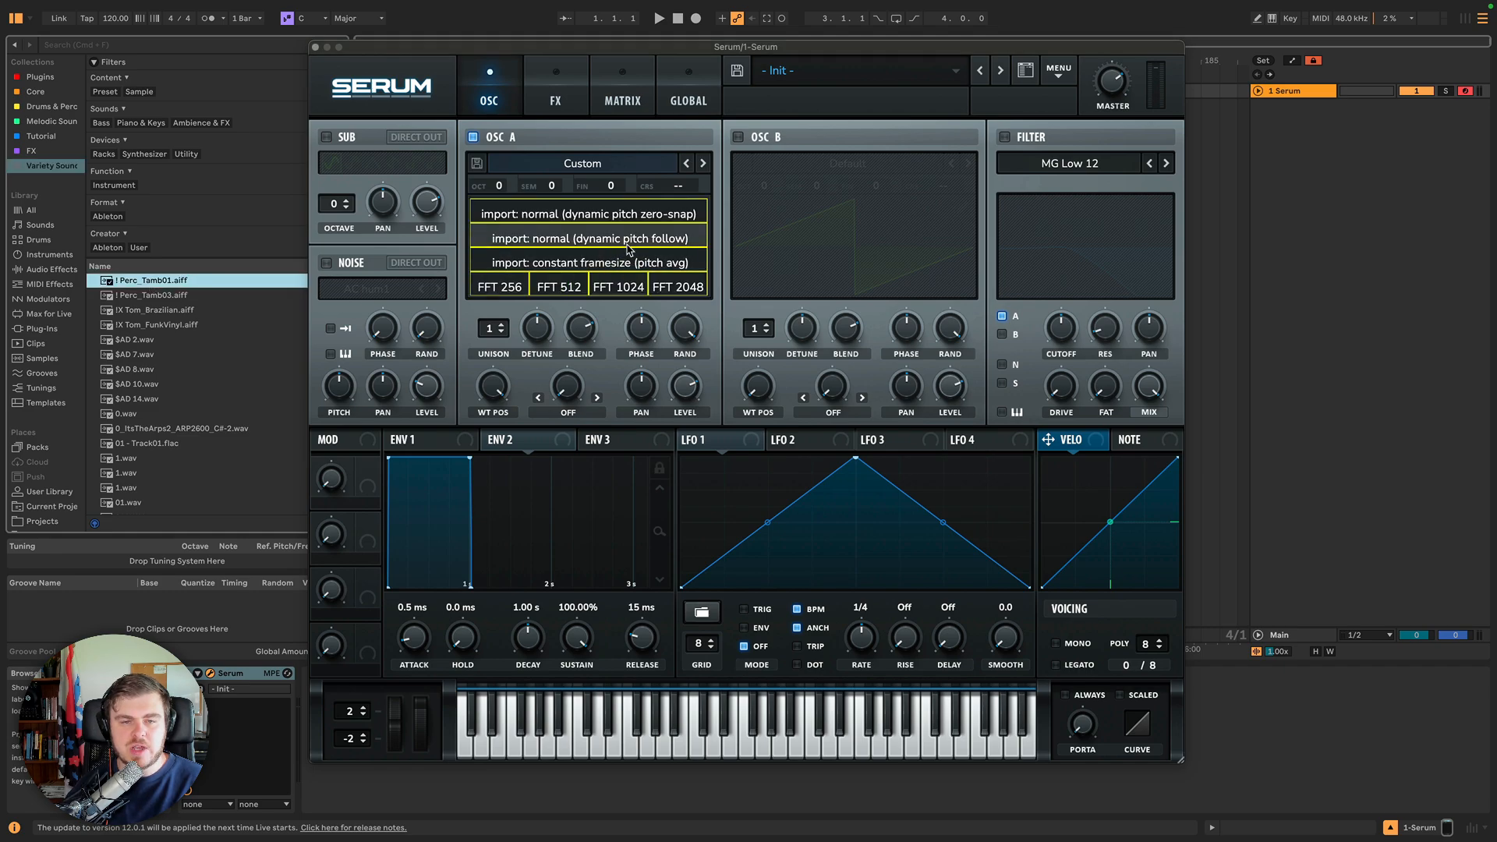
click(581, 223)
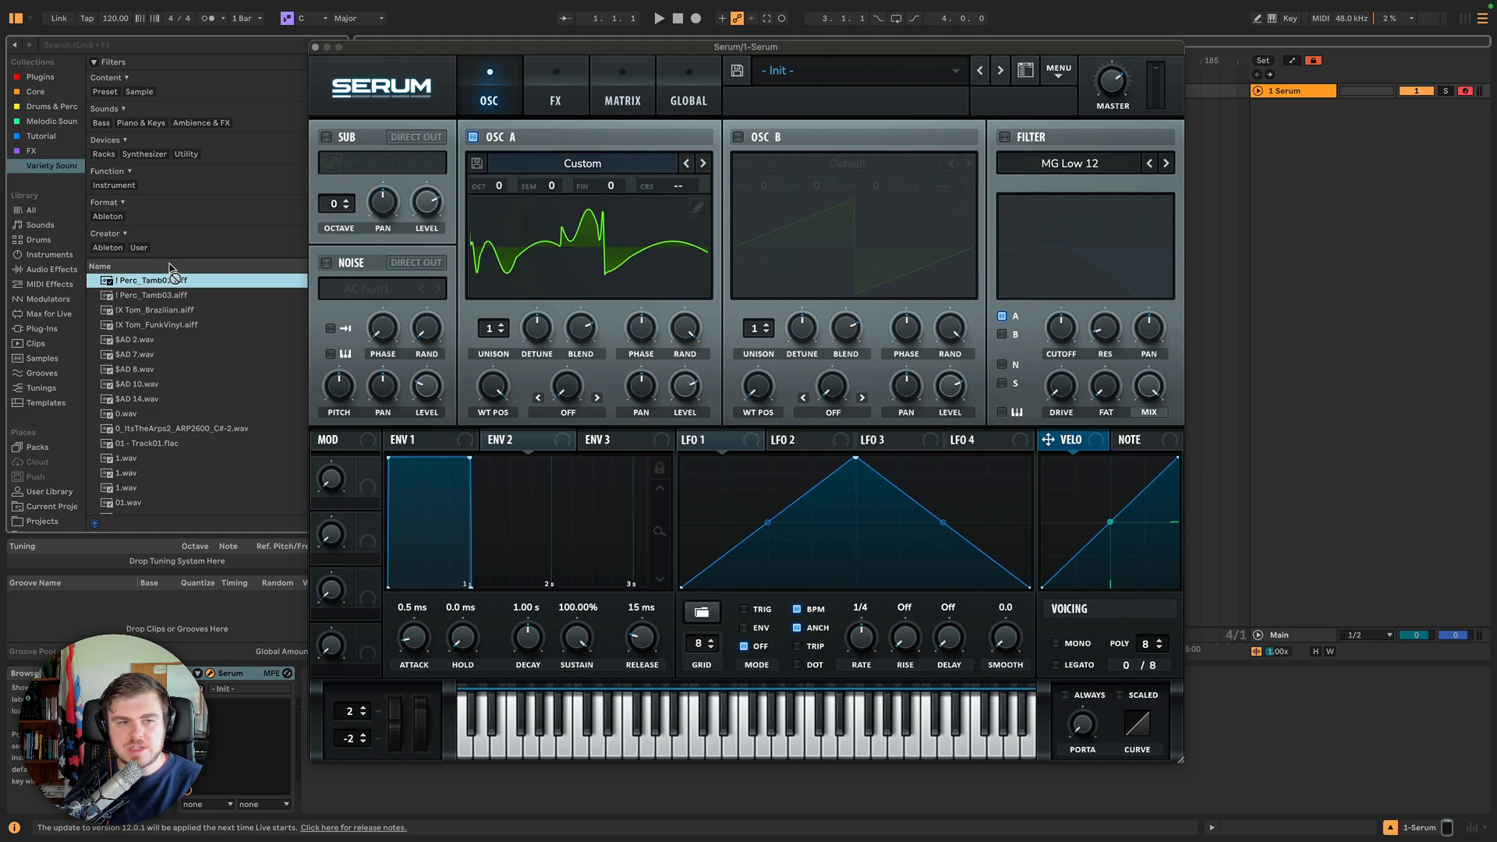
click(691, 209)
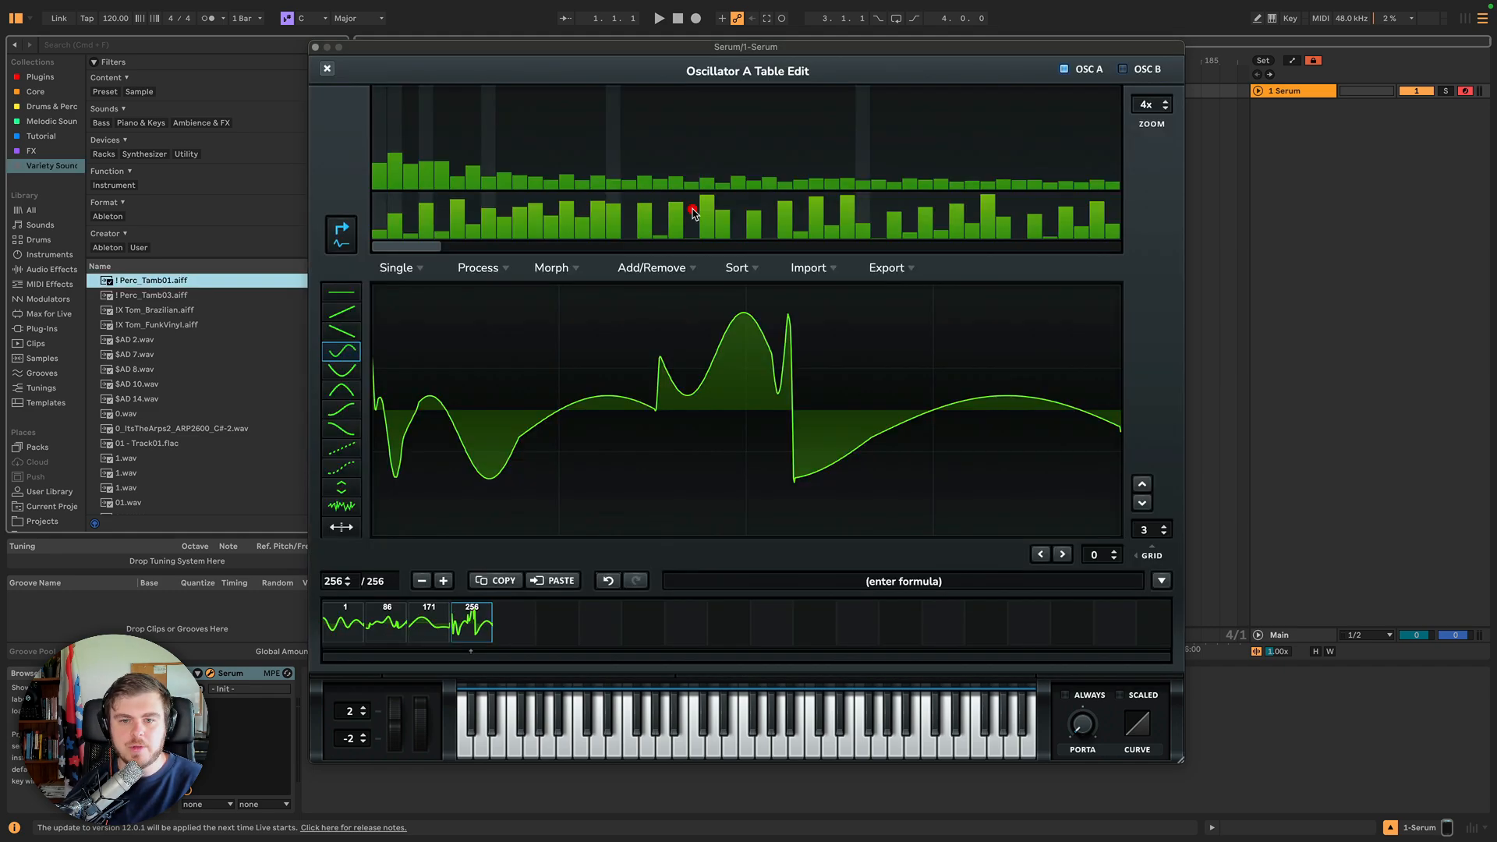
click(797, 271)
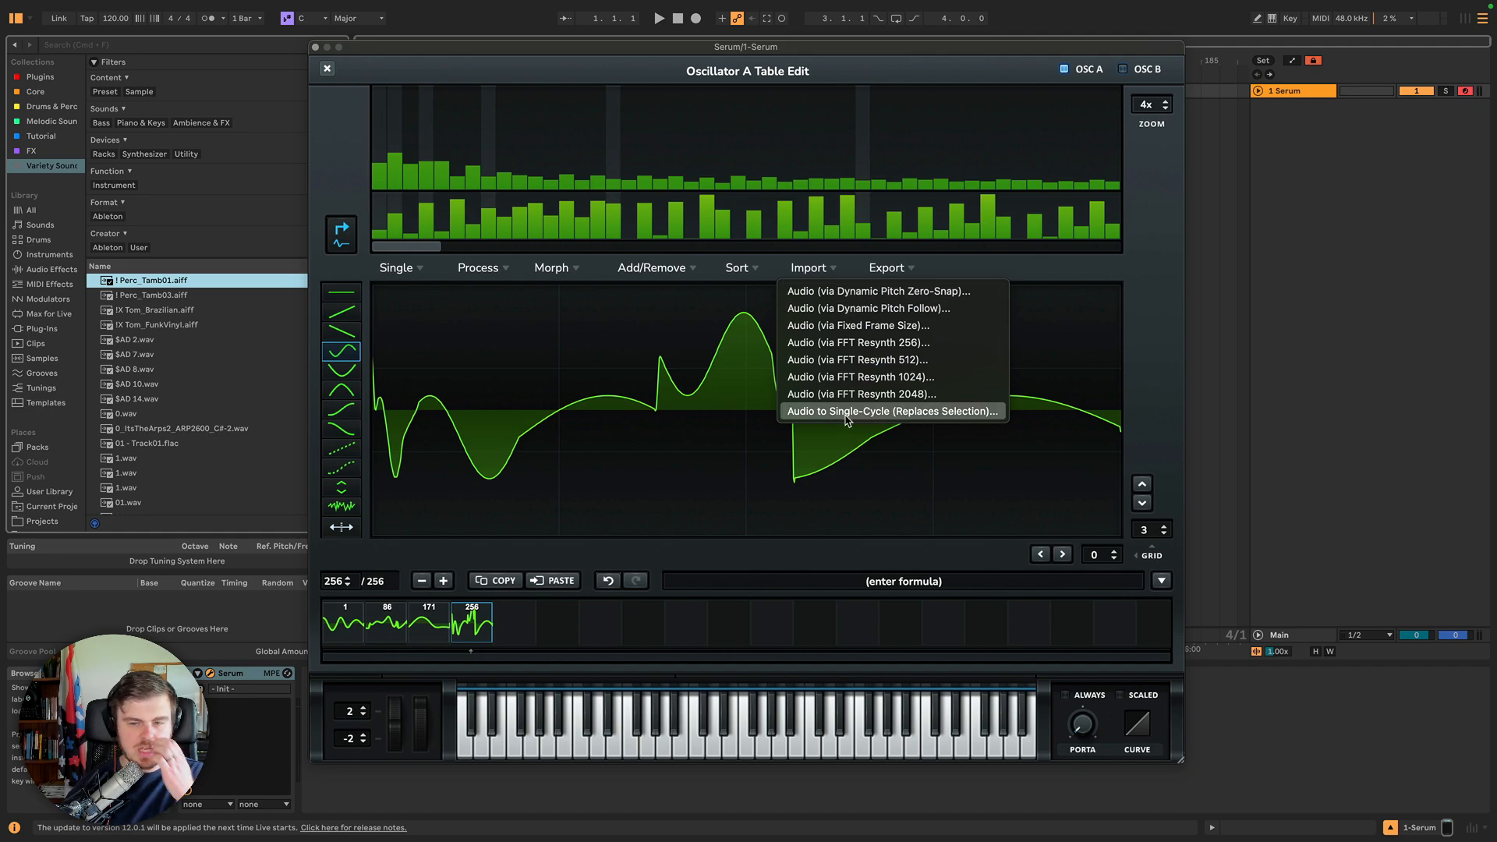
click(327, 68)
click(327, 68)
drag(125, 290, 204, 278)
Import an EDMProd .wav file from the Desktop as a single cycle, replacing the selected frame.
click(697, 206)
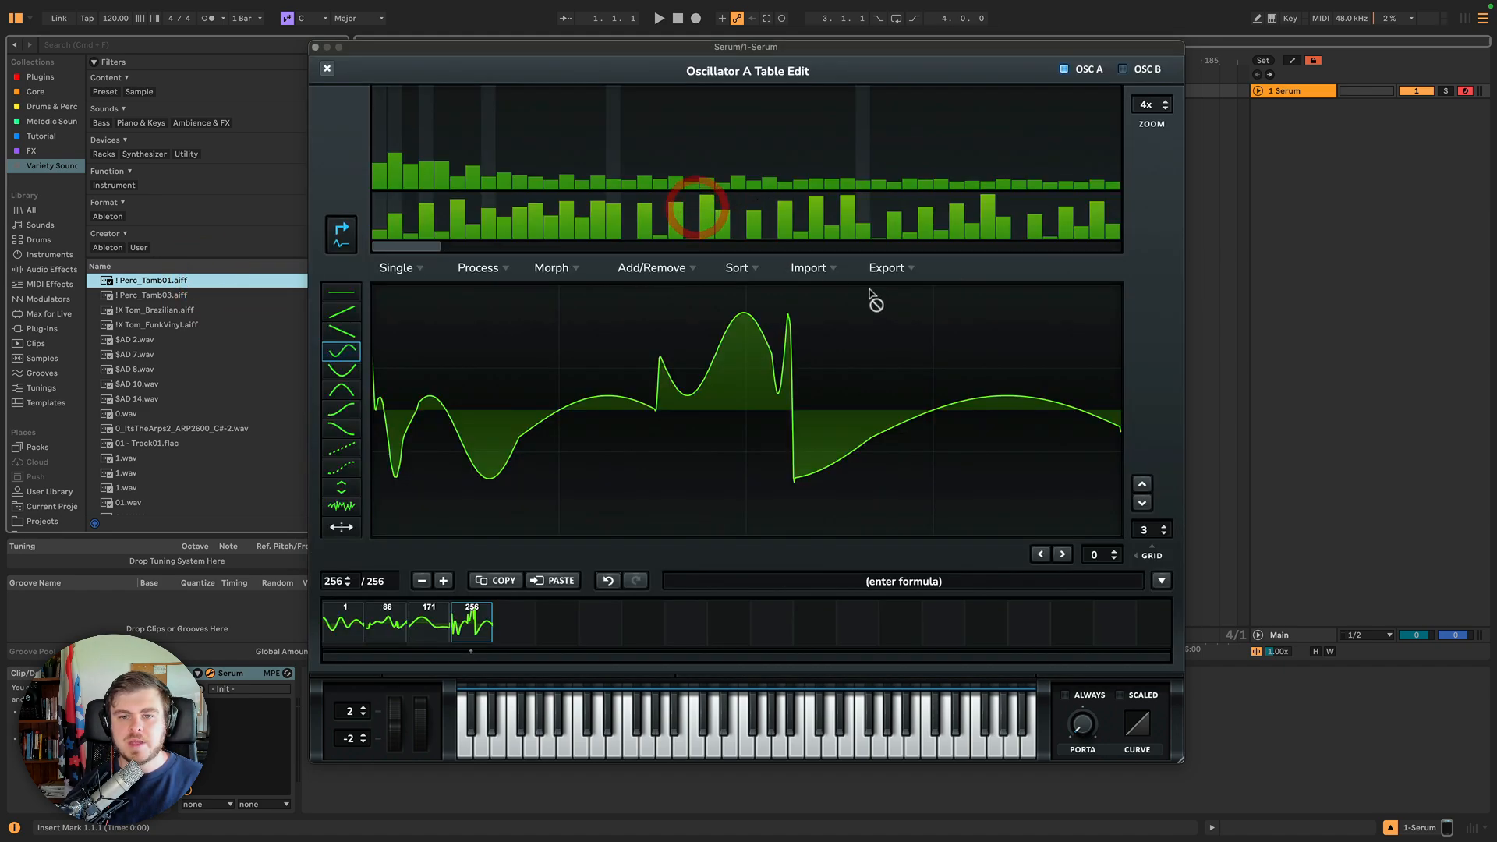
click(808, 268)
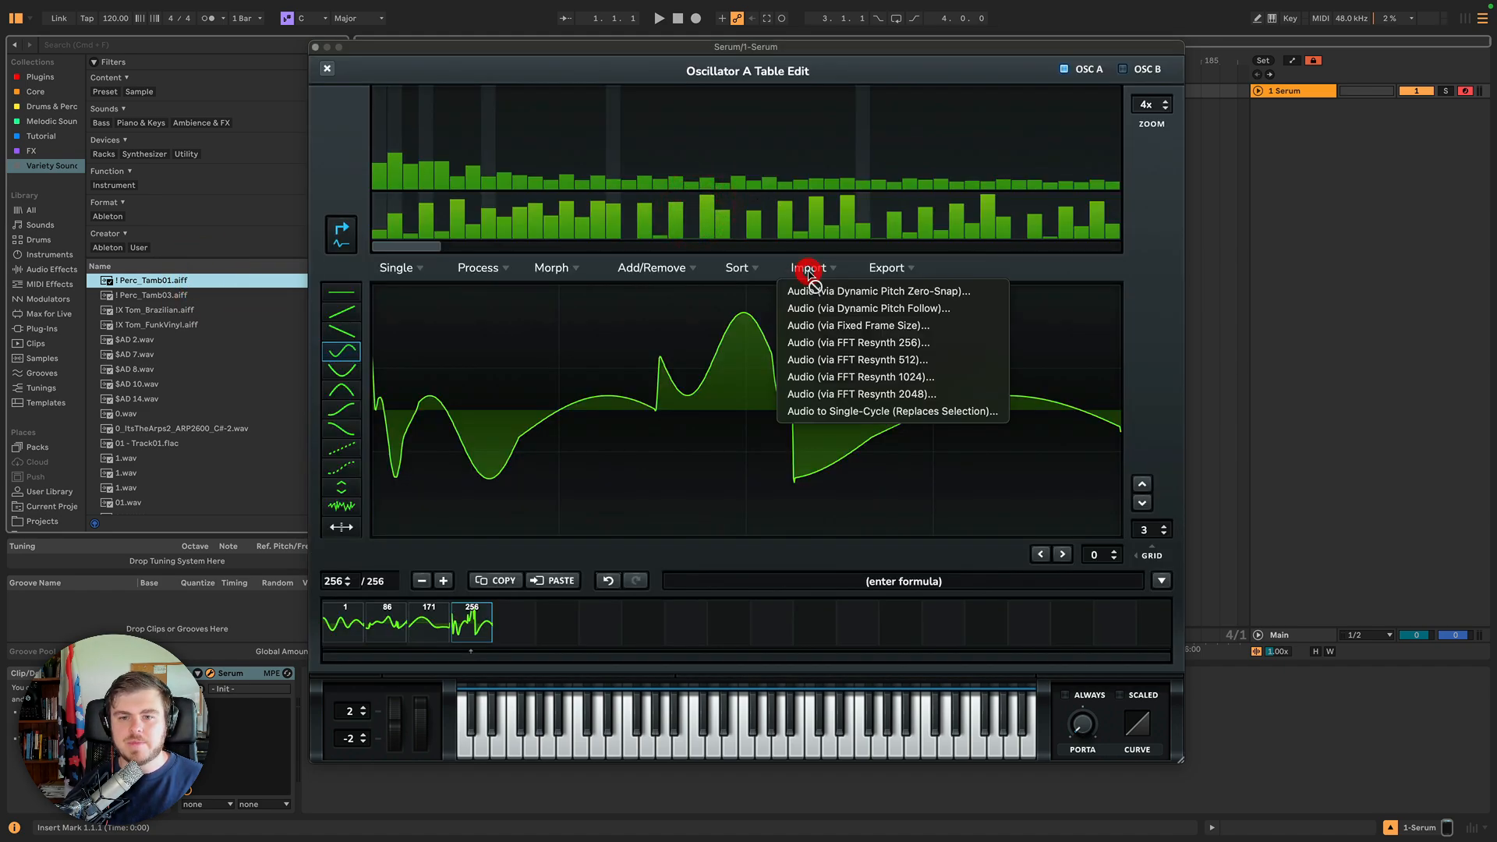
click(832, 412)
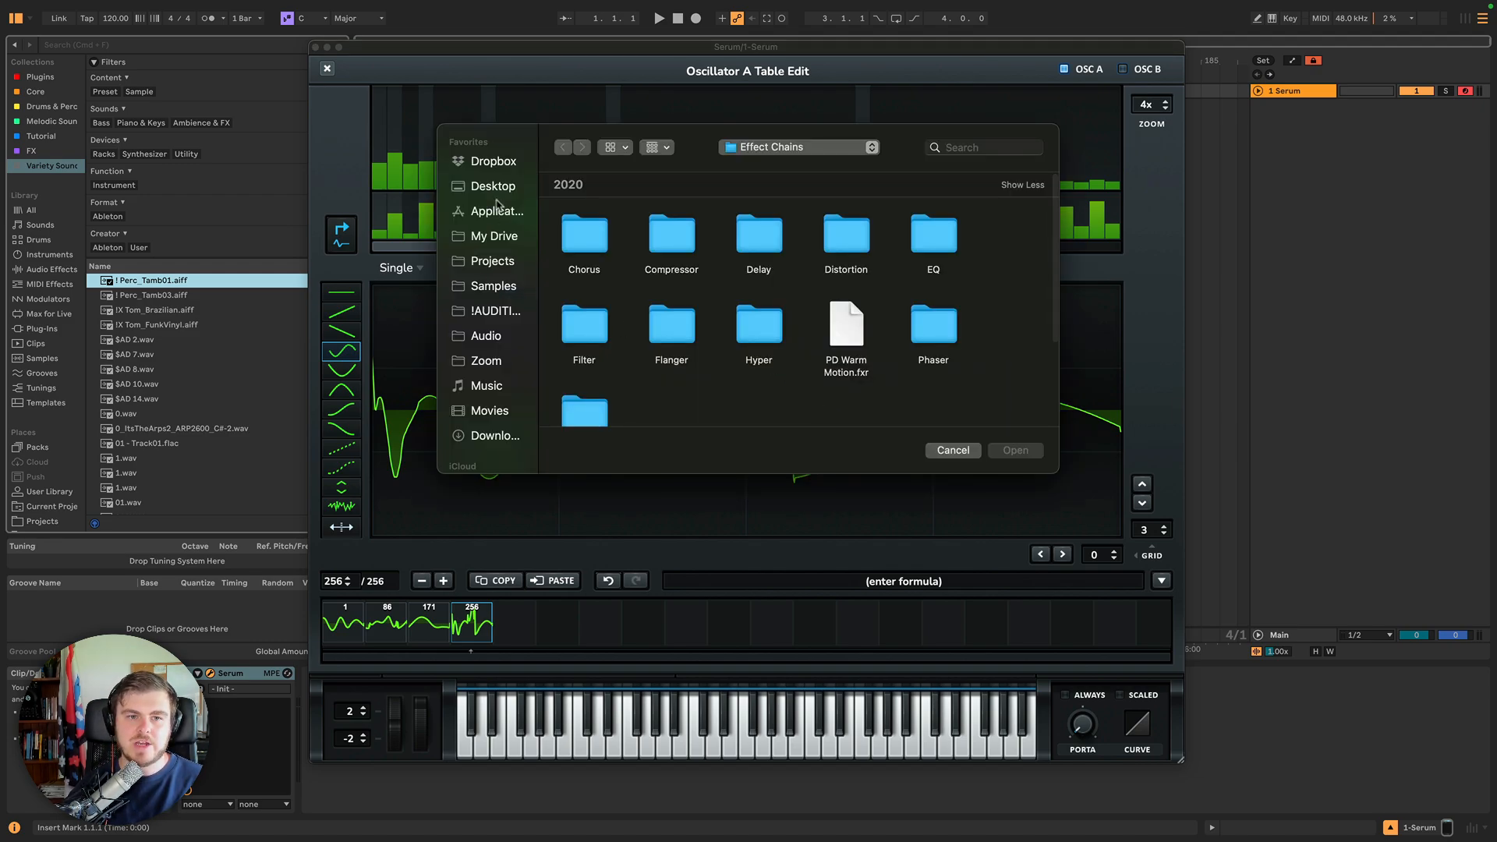
click(495, 187)
scroll(908, 307, down, 5)
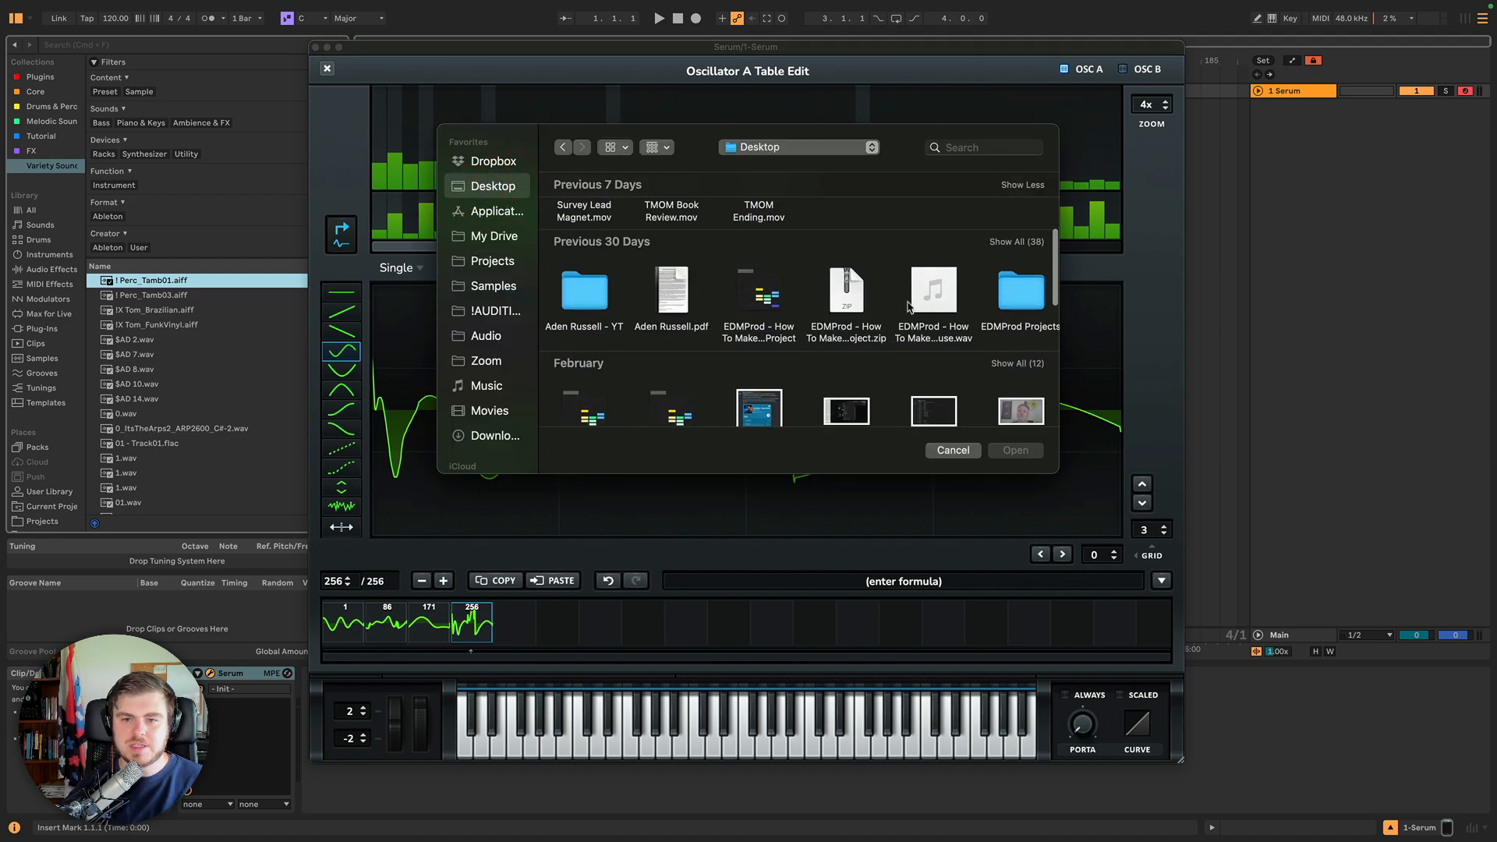
click(924, 300)
click(1013, 450)
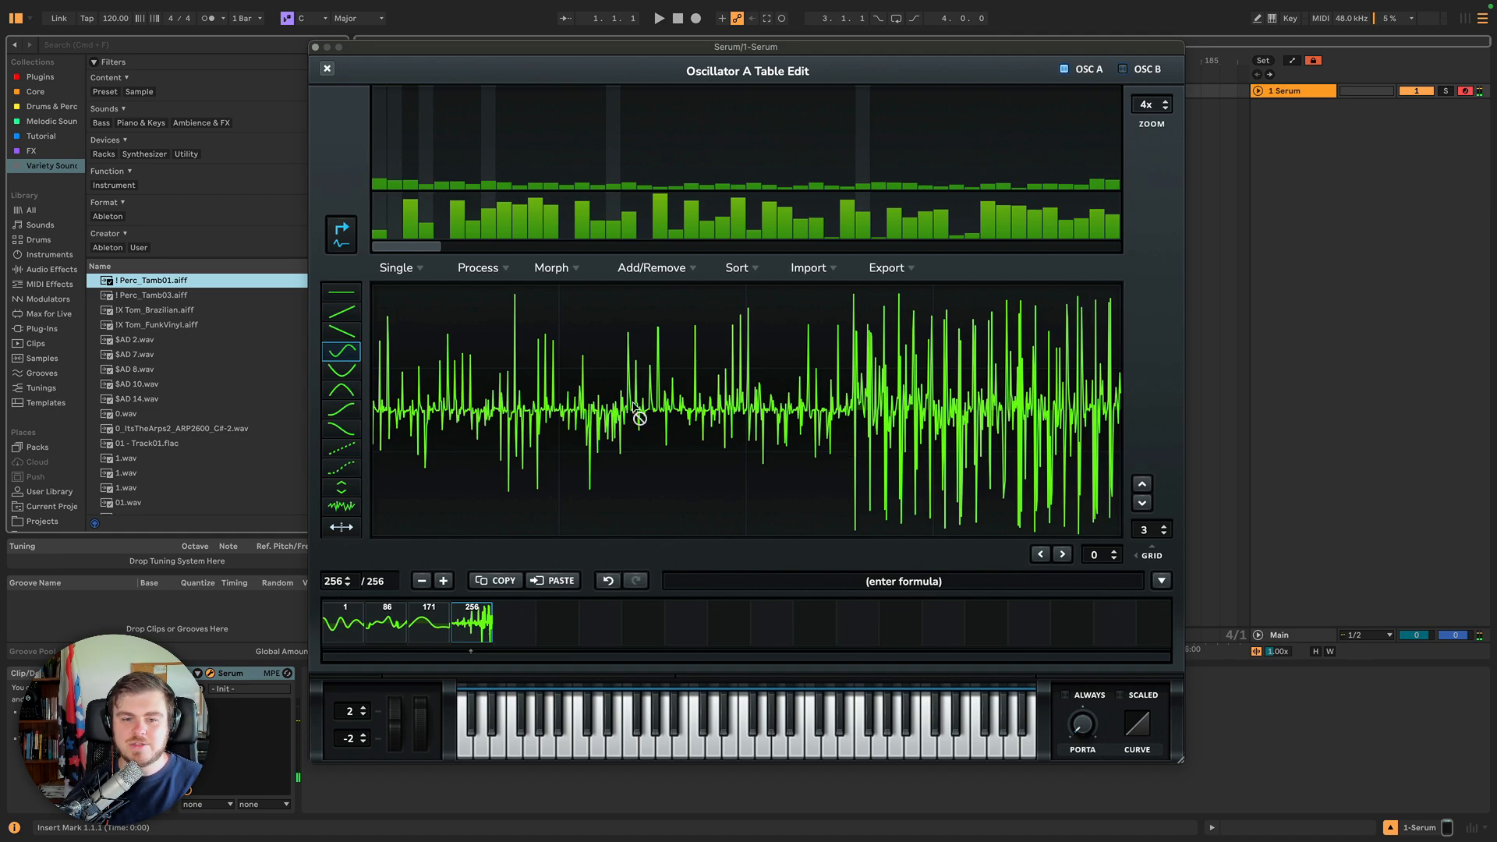
Undo the single-cycle audio import.
click(820, 273)
click(819, 269)
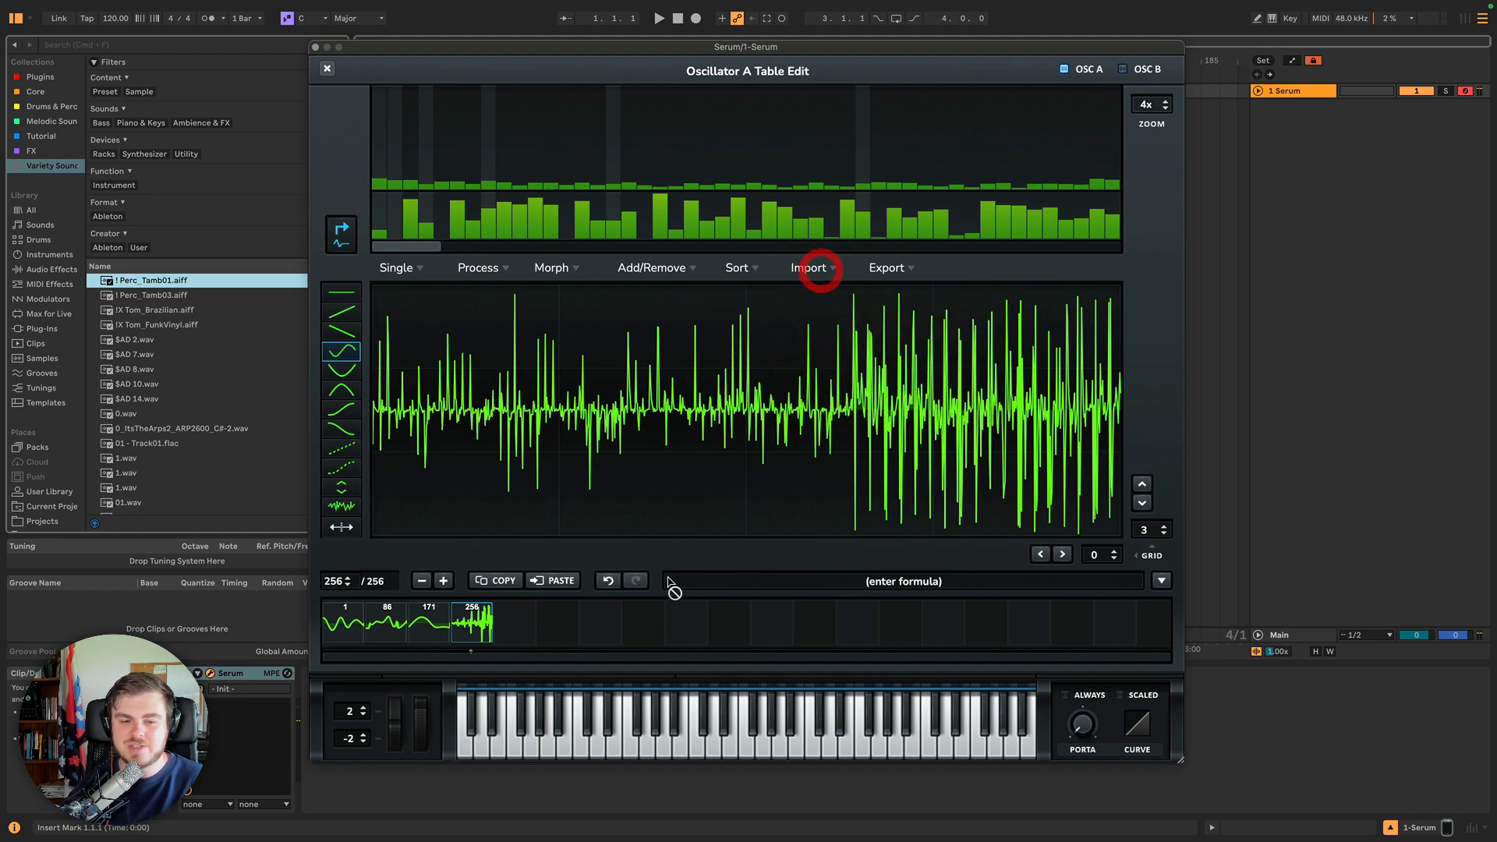
click(608, 581)
Browse the wavetable's Import and Export options.
click(815, 271)
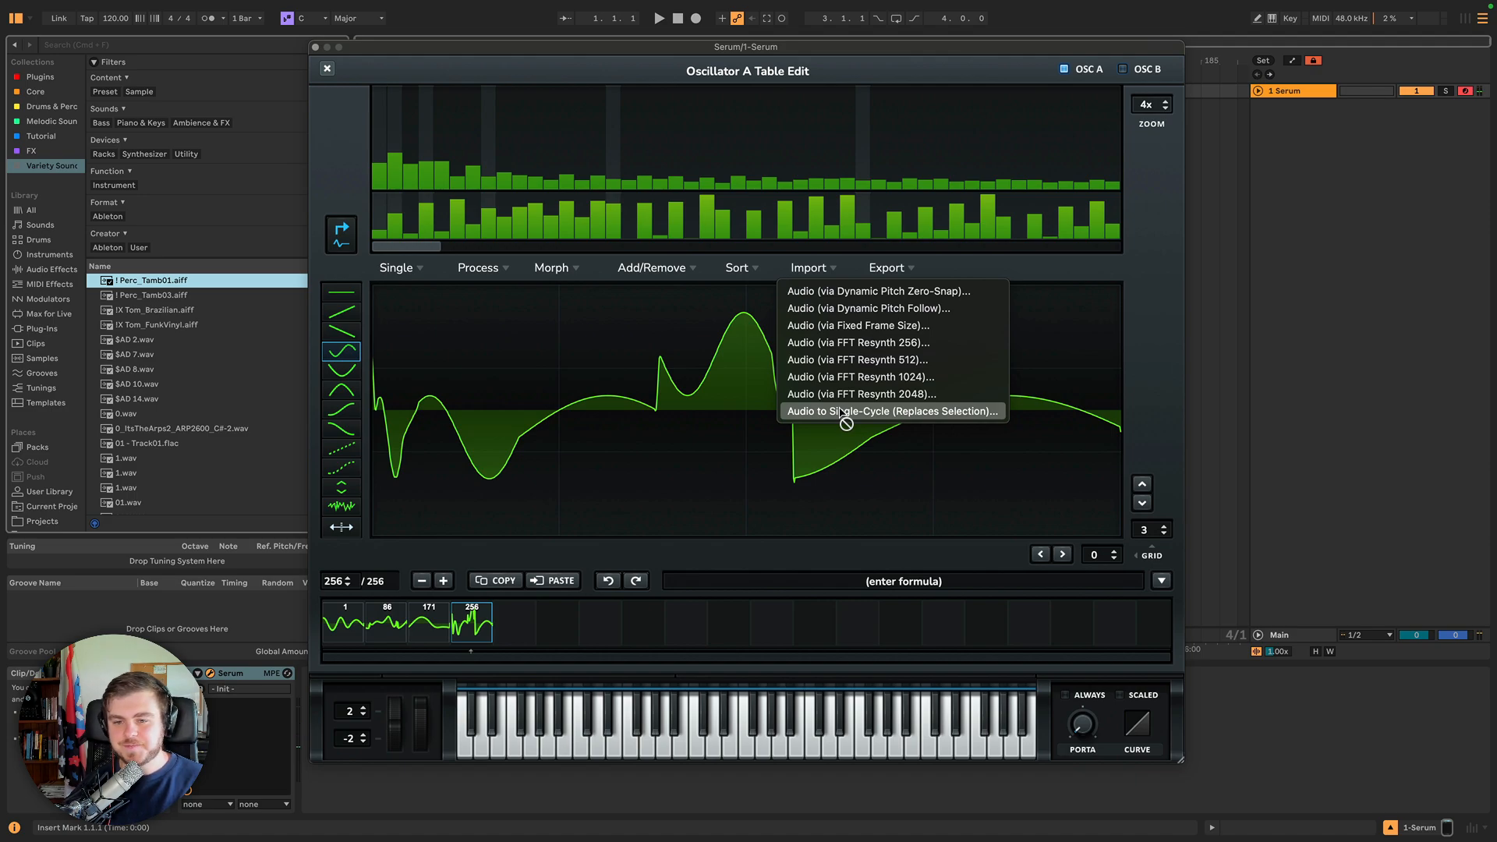
drag(842, 417, 840, 414)
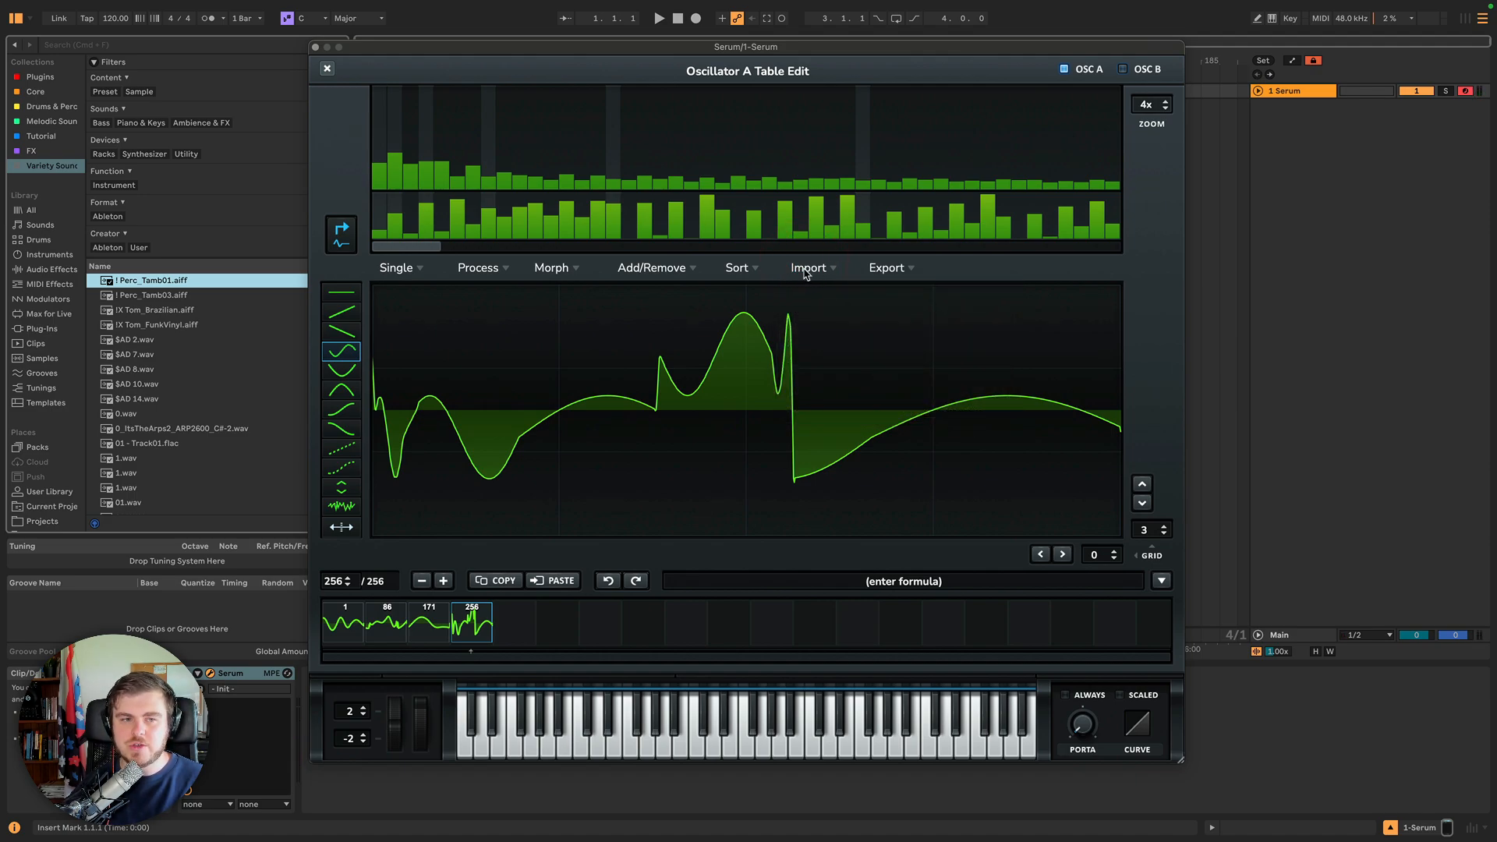
click(880, 270)
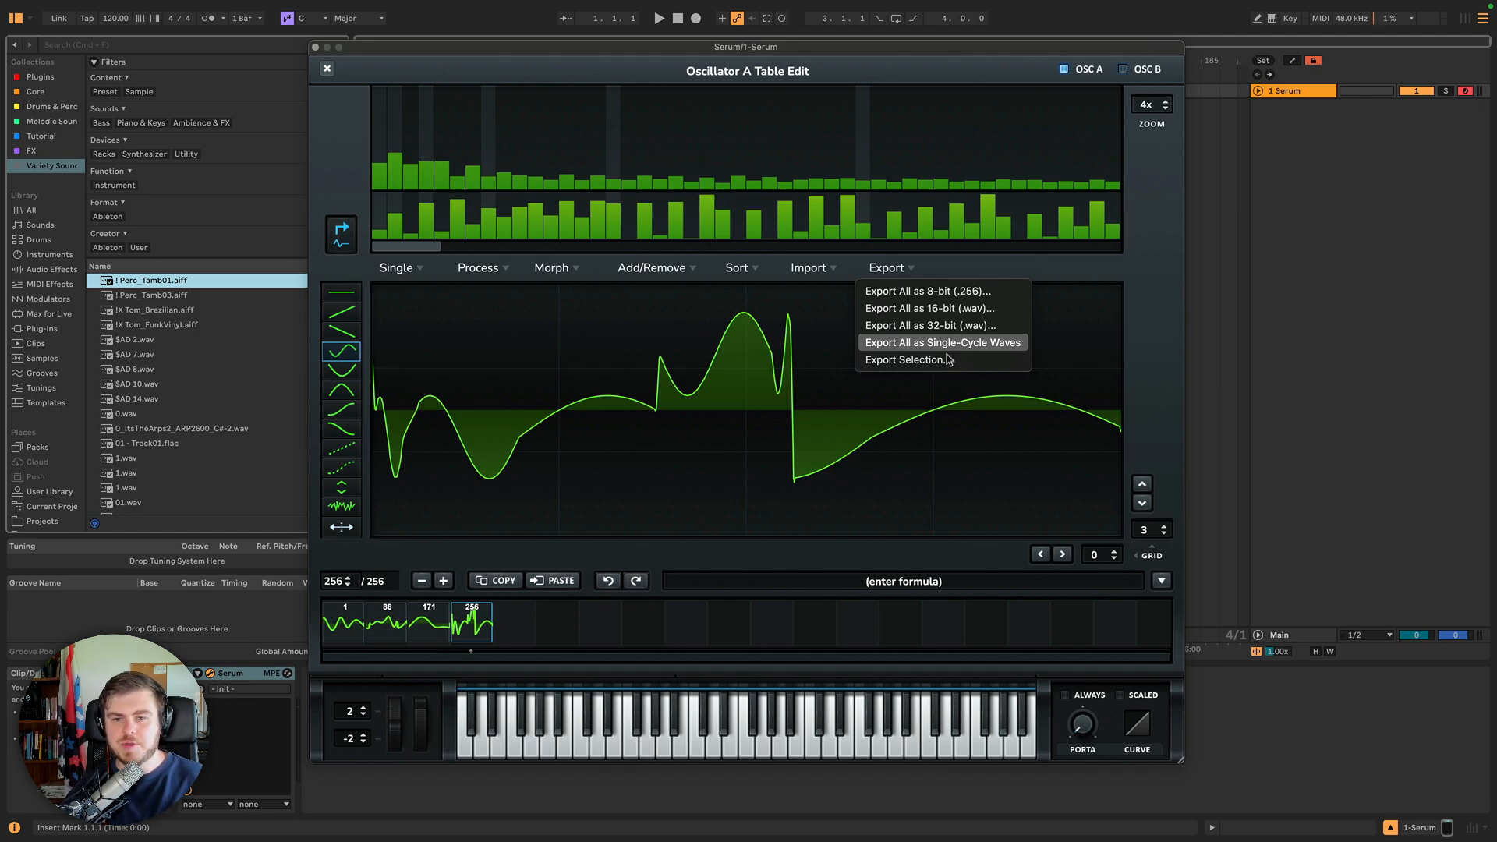
Select wavetable frames 171 through 256 and open the export options for the selection.
click(435, 622)
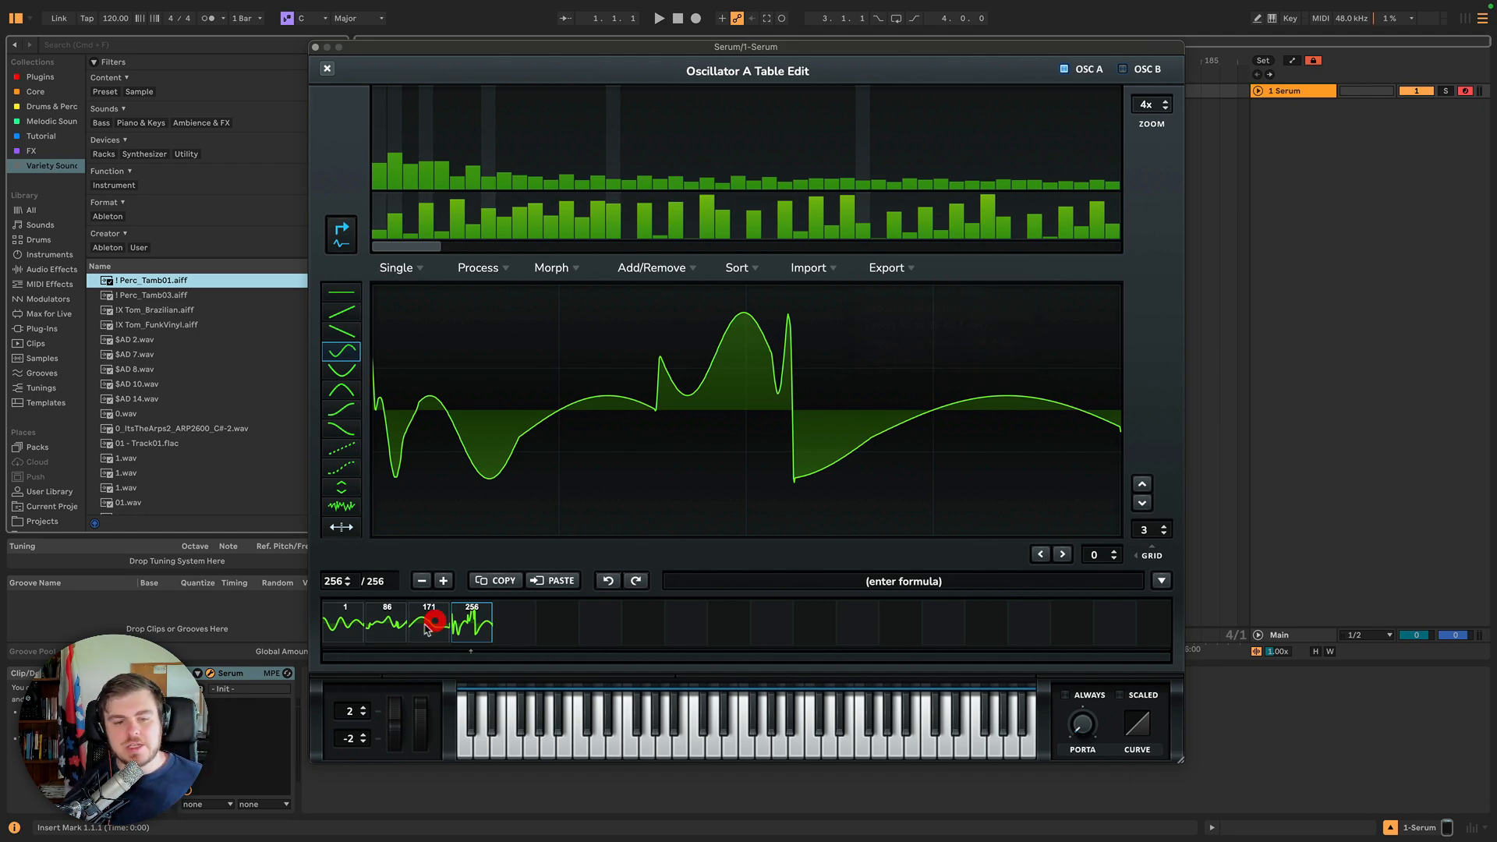
click(429, 624)
shift+click(461, 620)
click(910, 269)
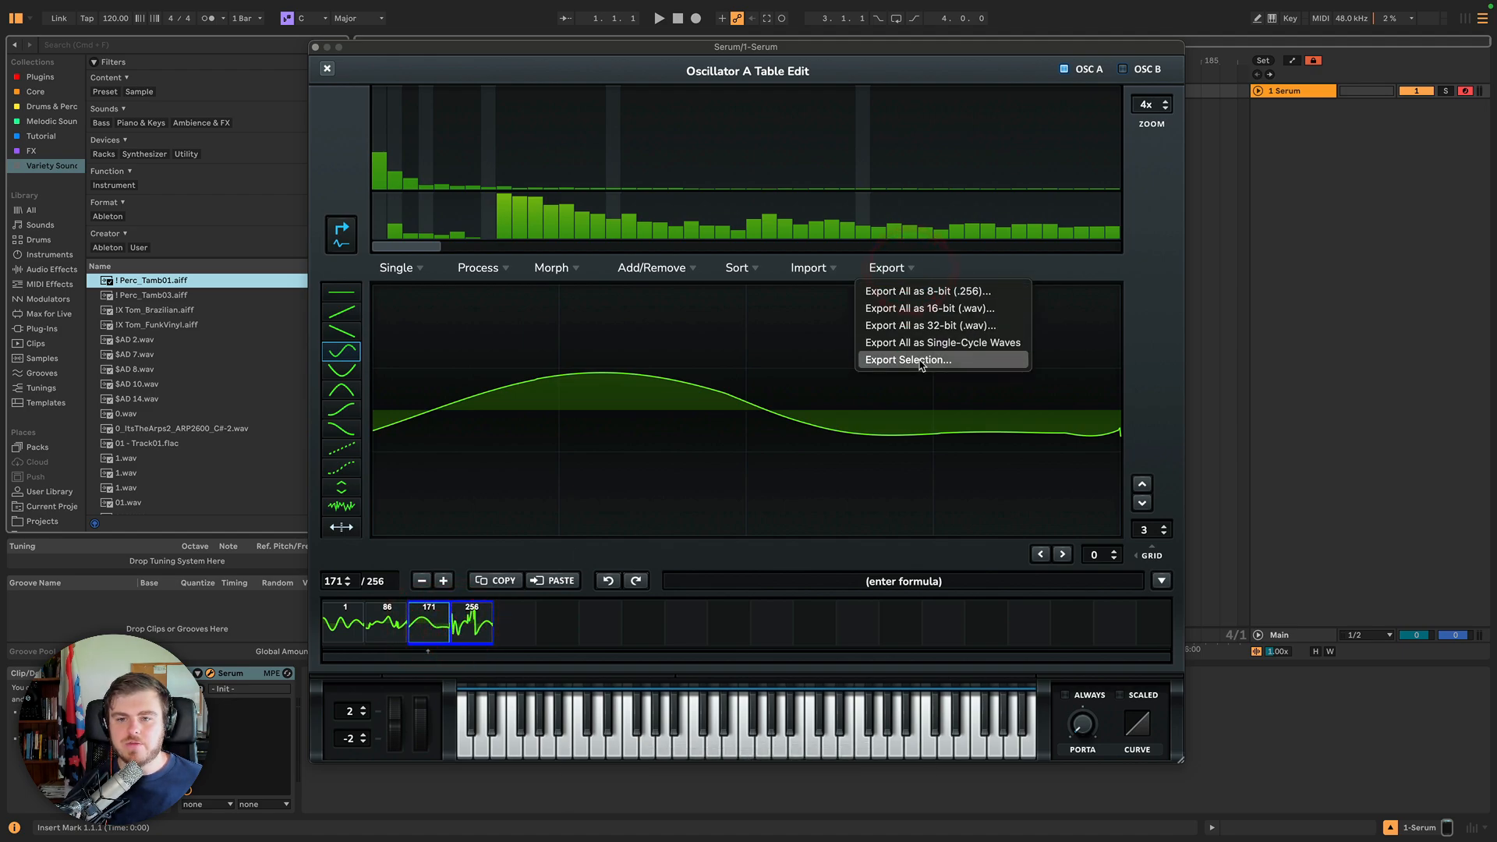
click(956, 267)
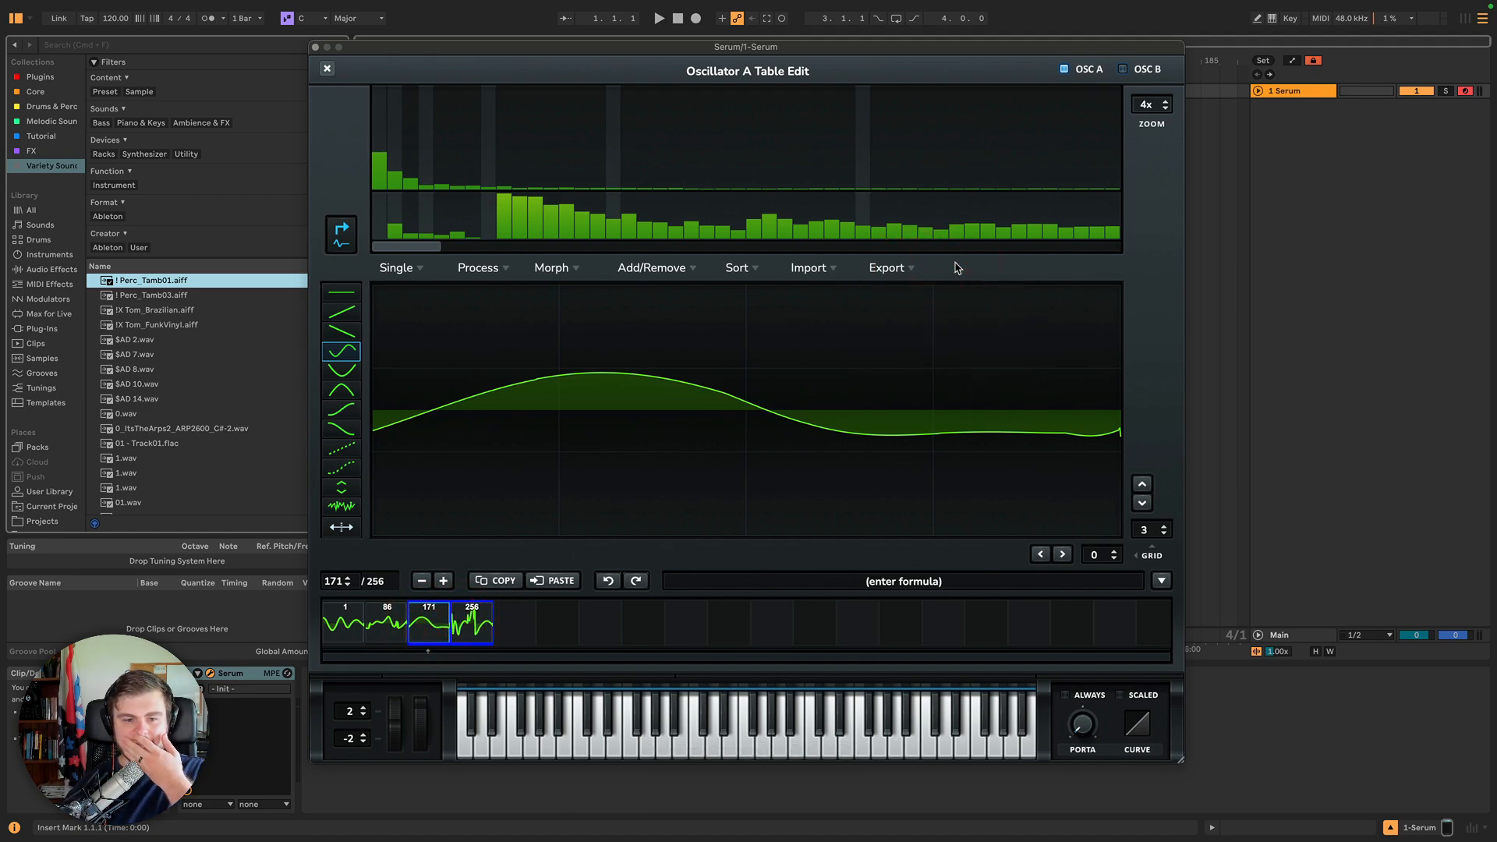
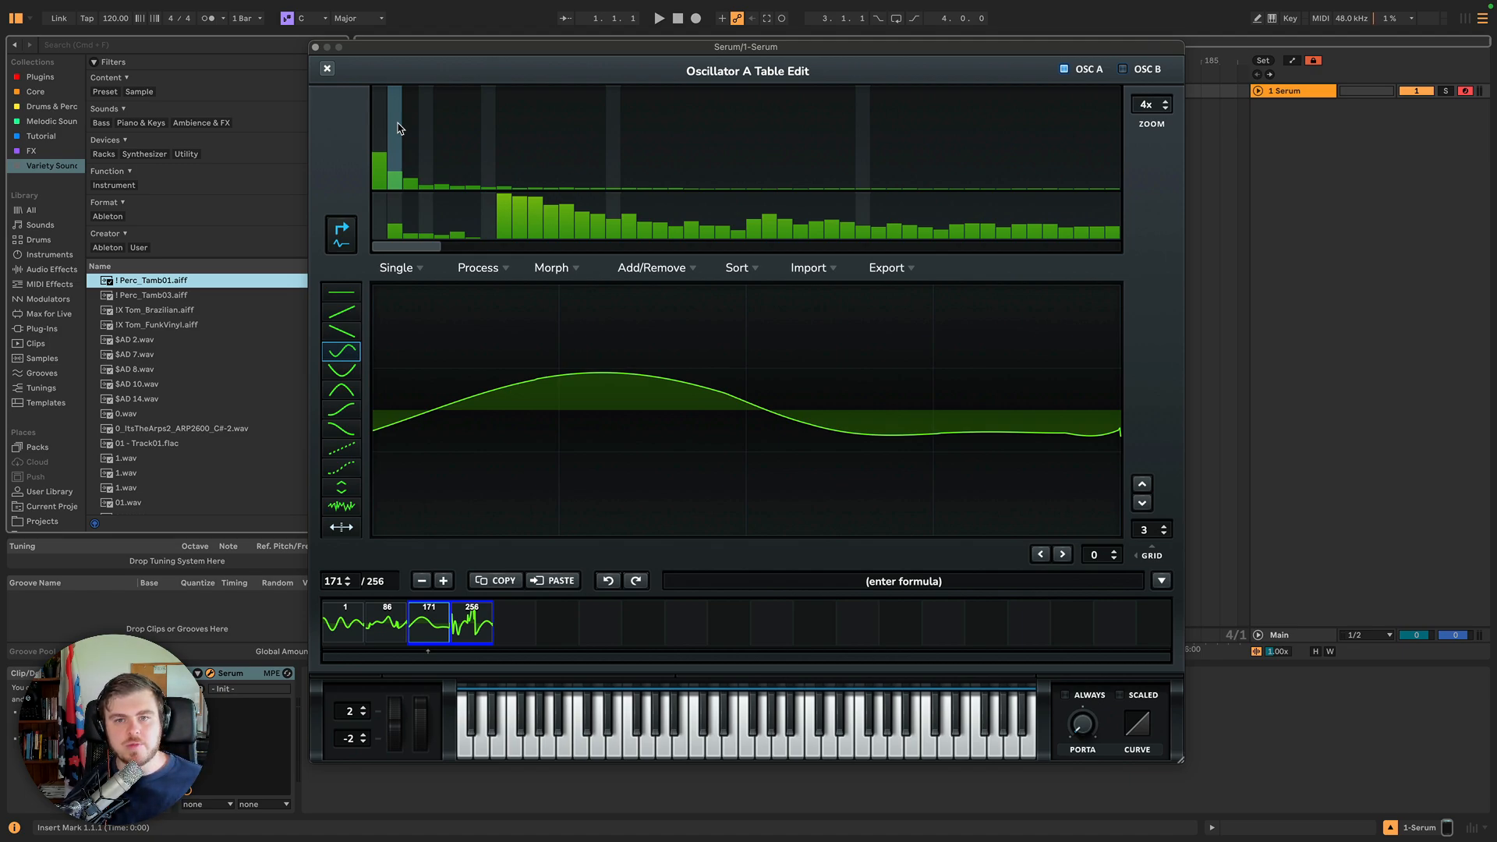
Apply the 'Sin overdrive' preset from the Multis formula presets to the wavetable.
drag(417, 246, 561, 240)
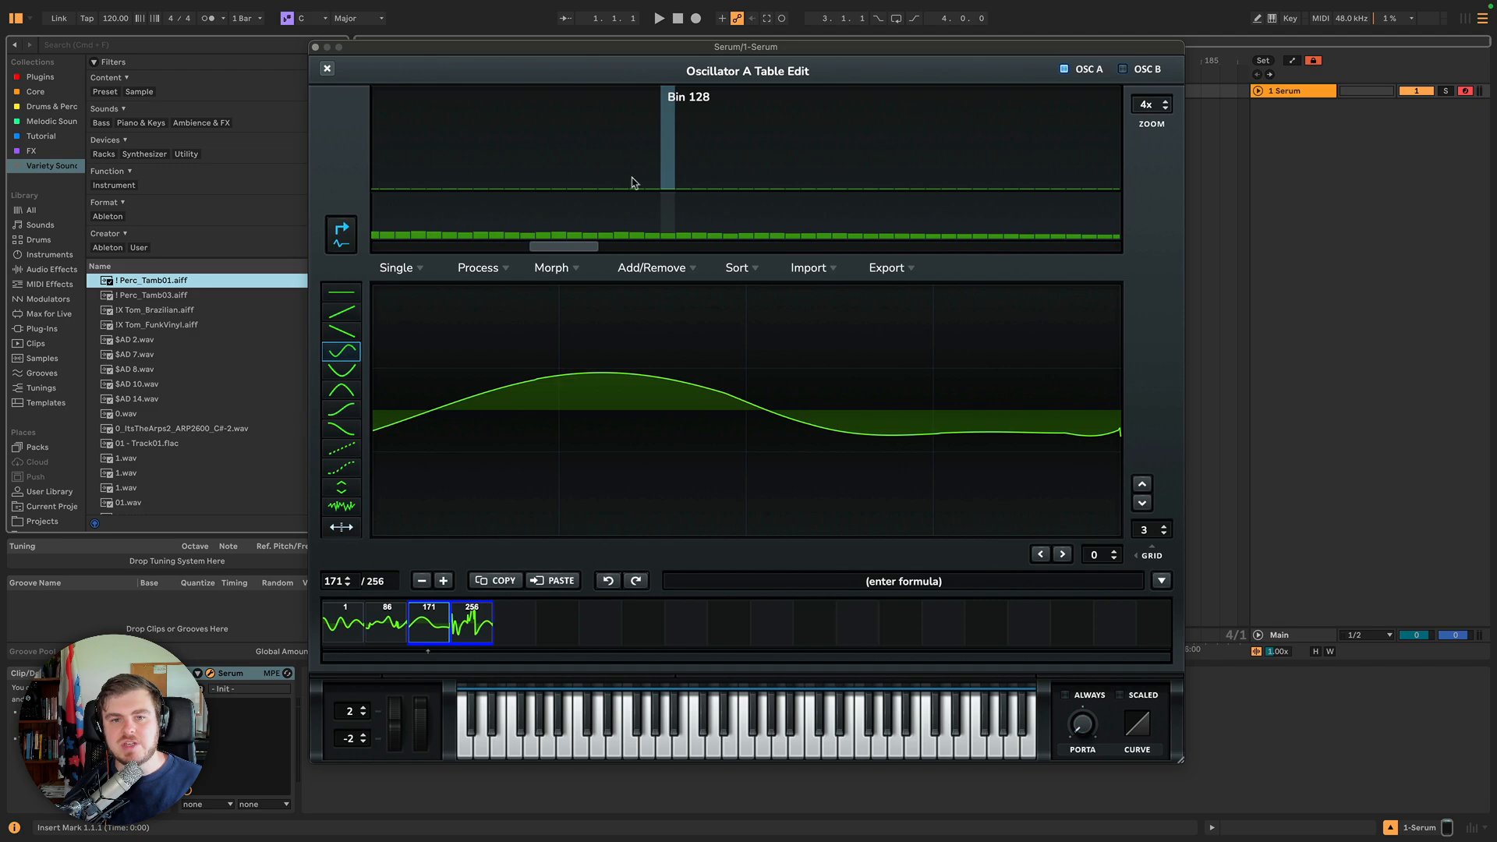
drag(572, 247, 379, 247)
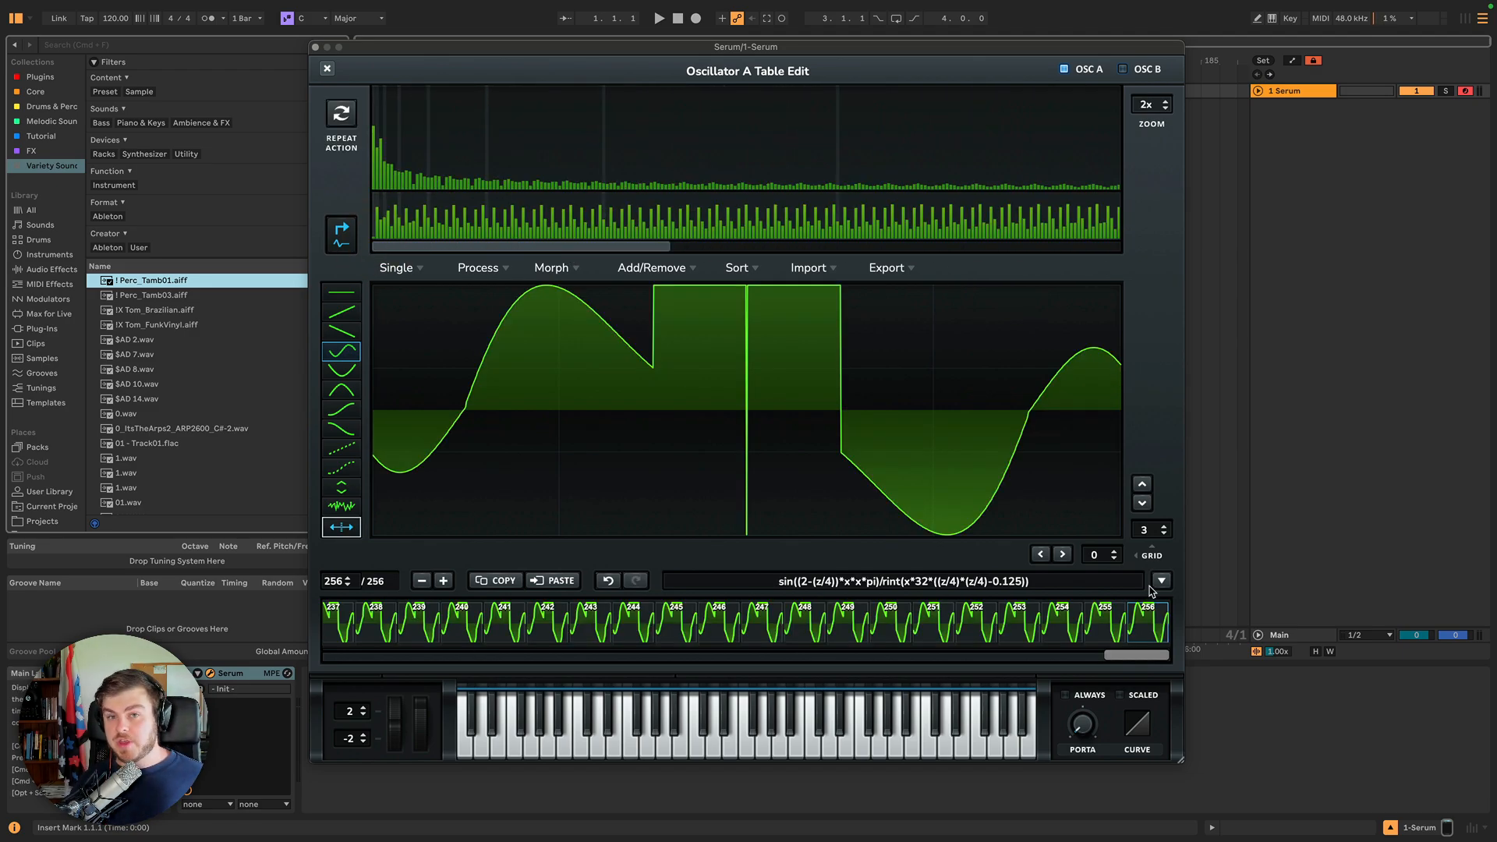
click(1077, 583)
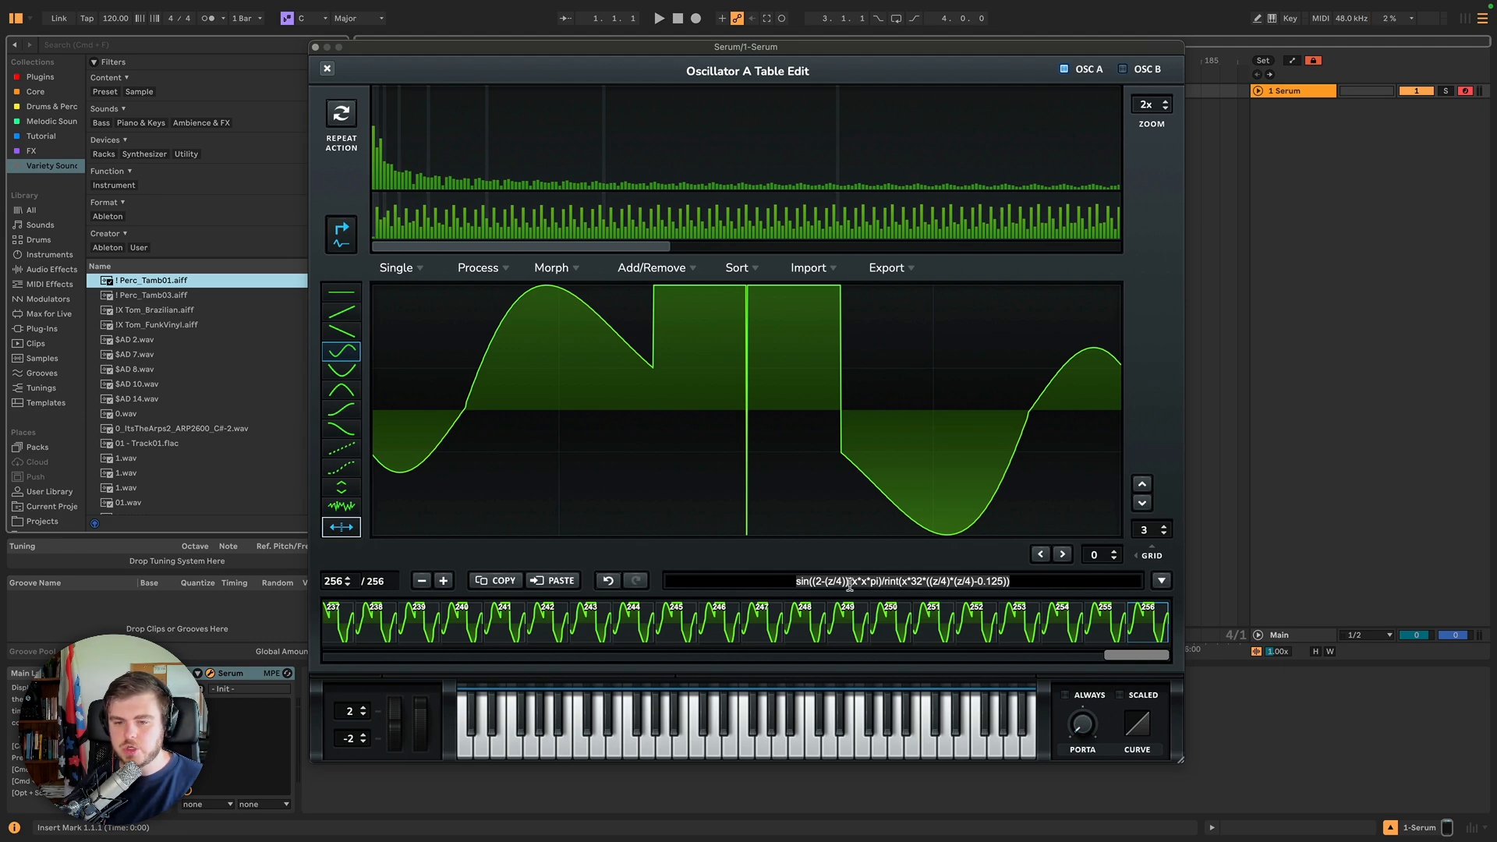
click(1039, 581)
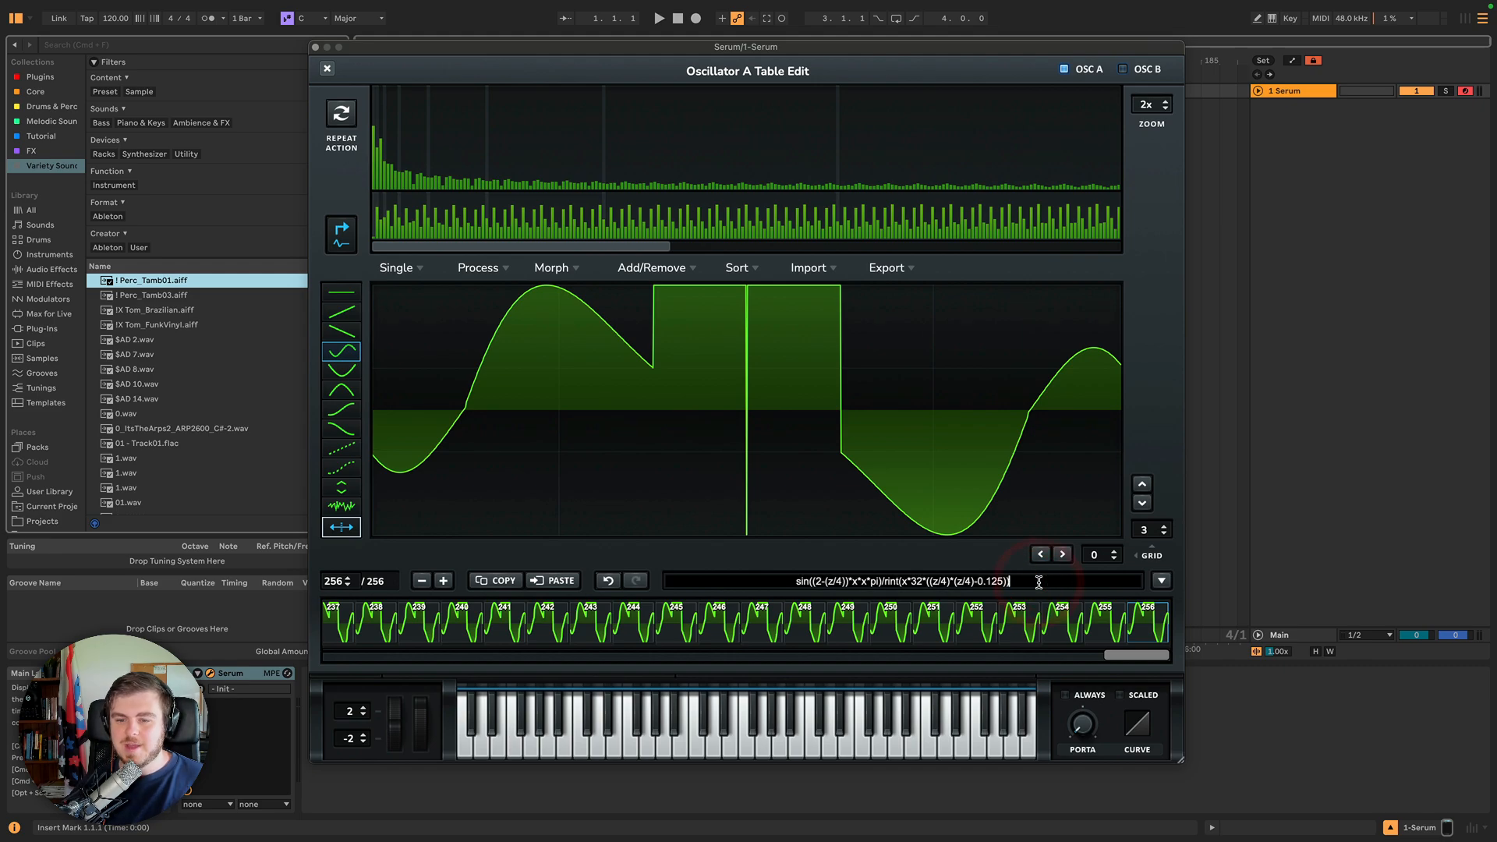
click(1162, 582)
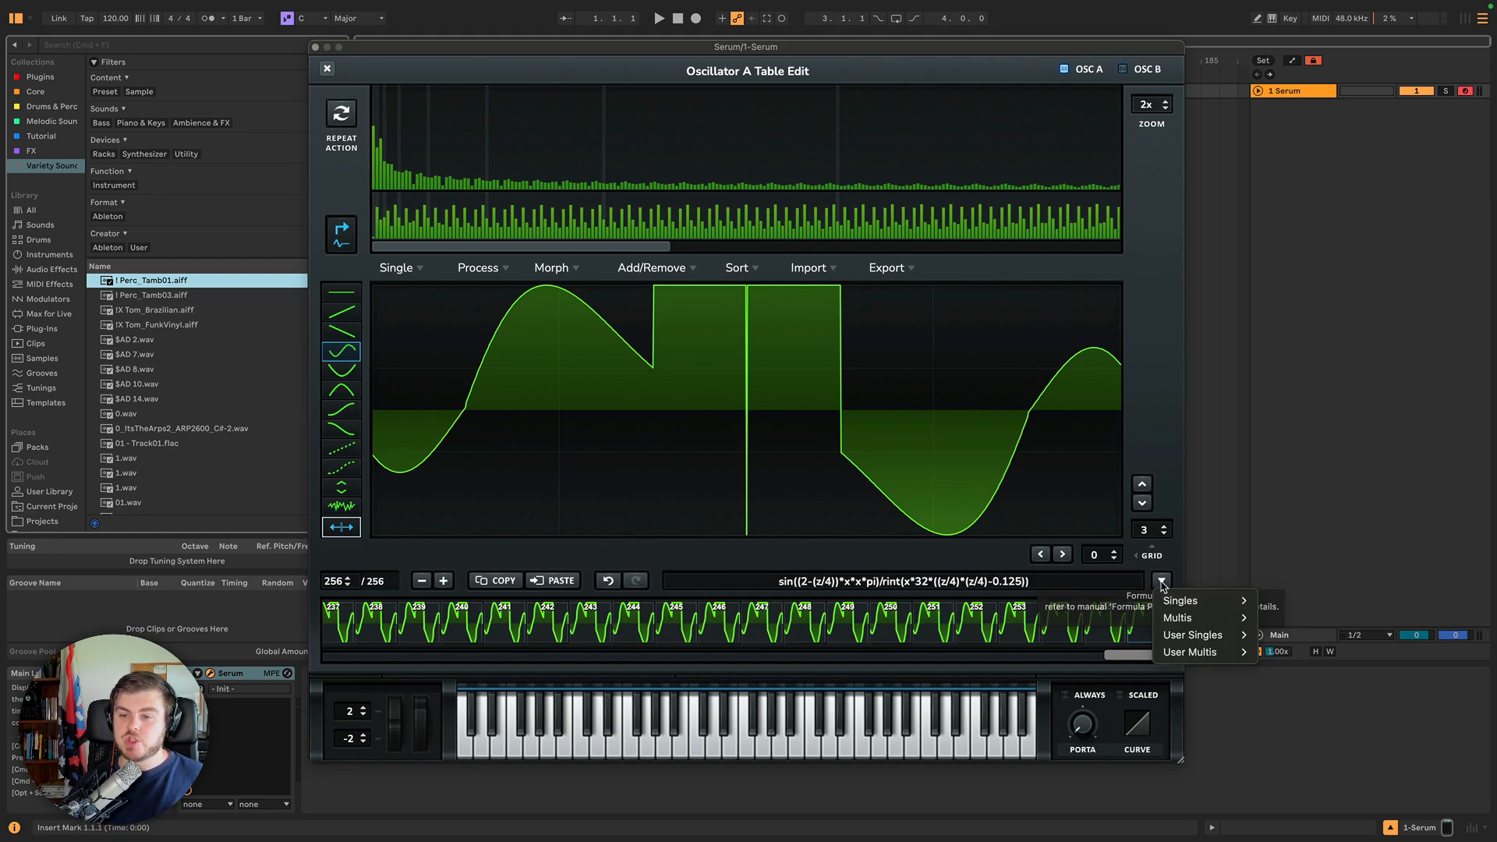
mouse_move(1183, 608)
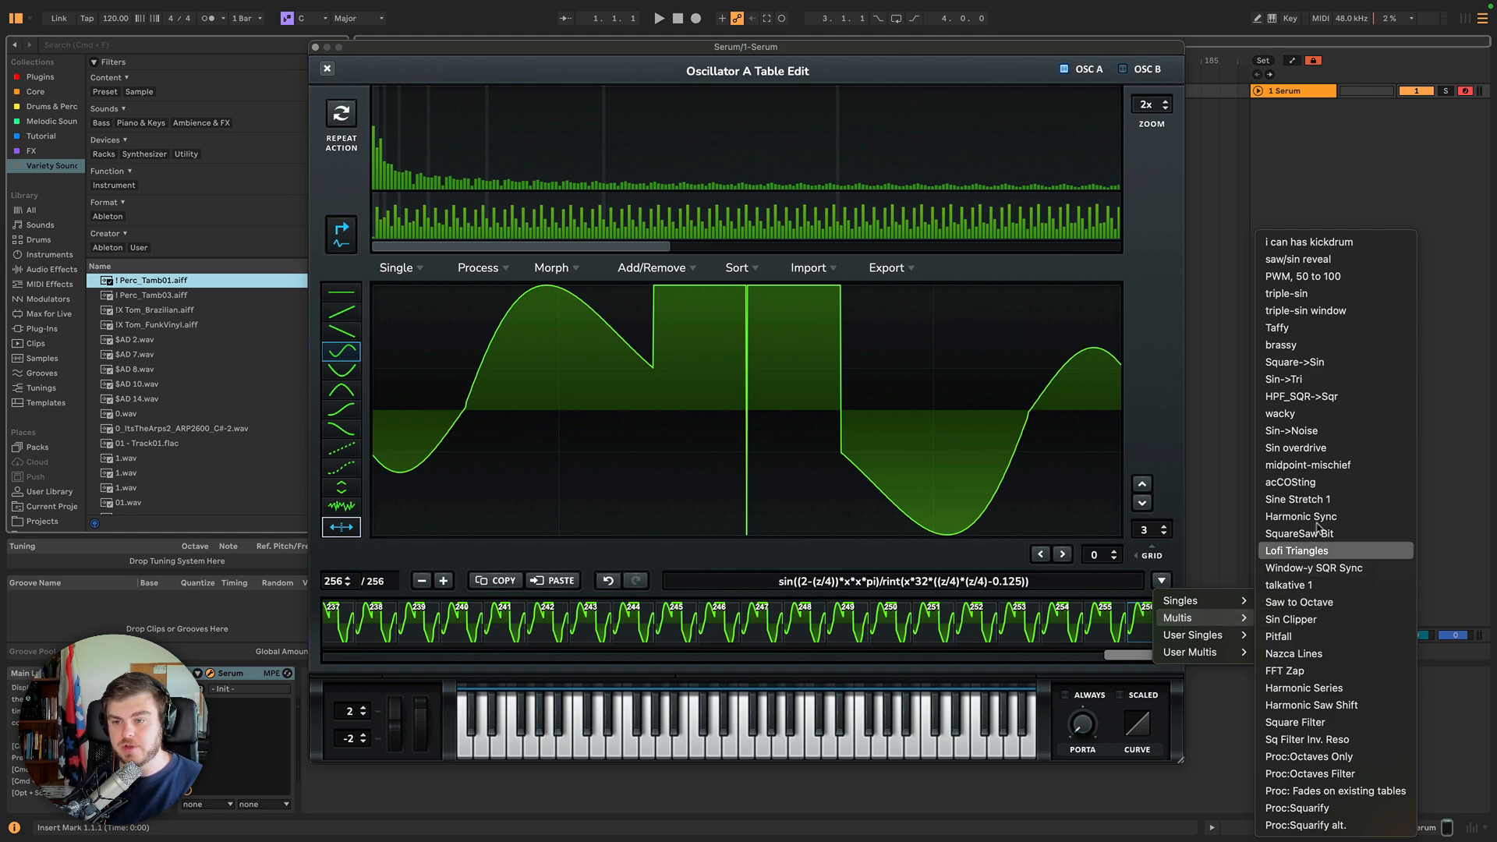
click(1327, 451)
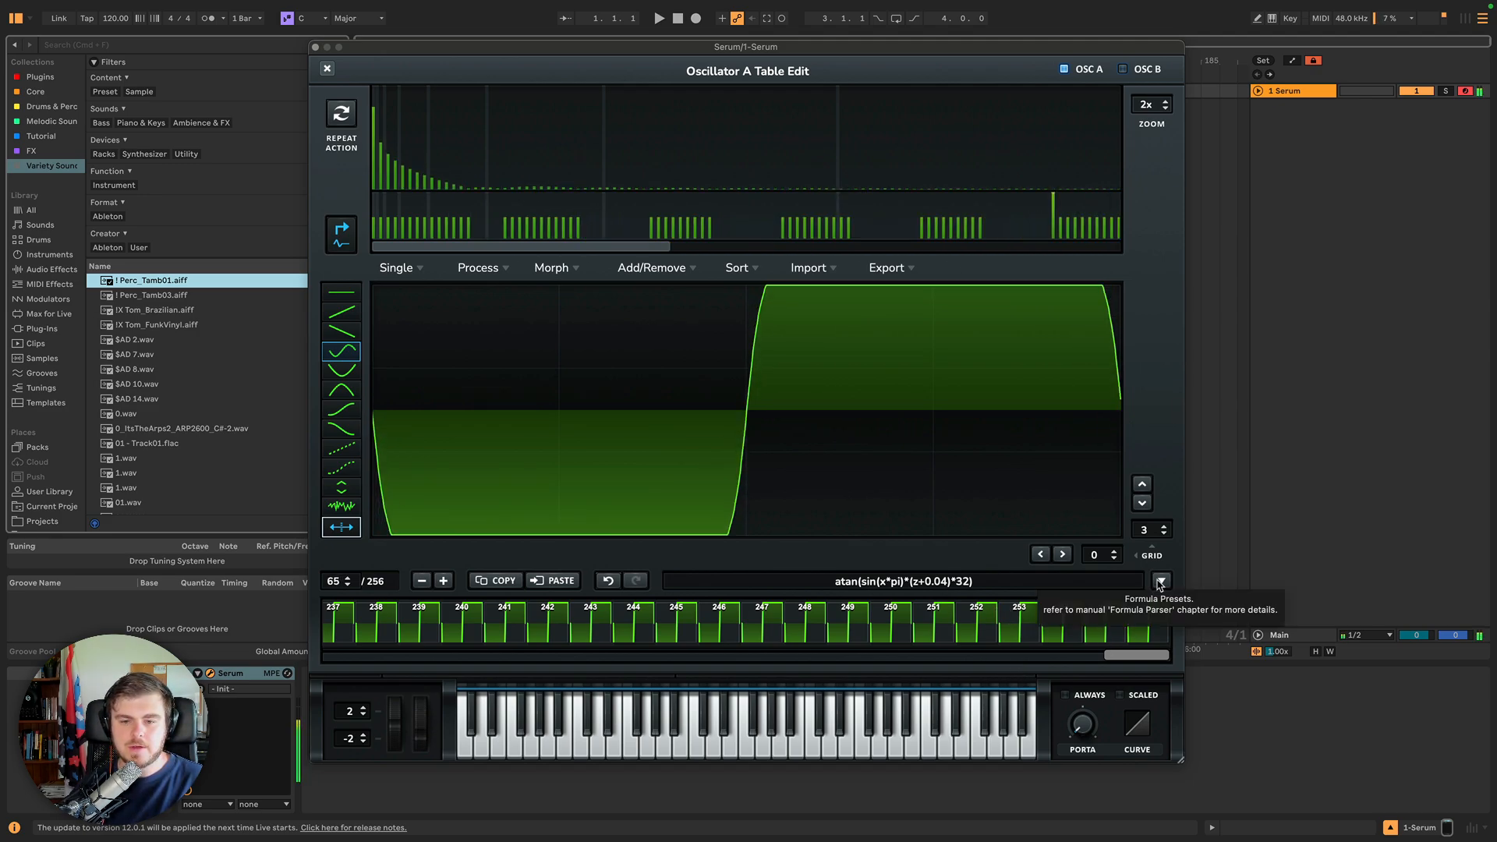
Load a Singles formula preset that sets the whole table to the plain sine formula sin(x*pi).
click(1160, 582)
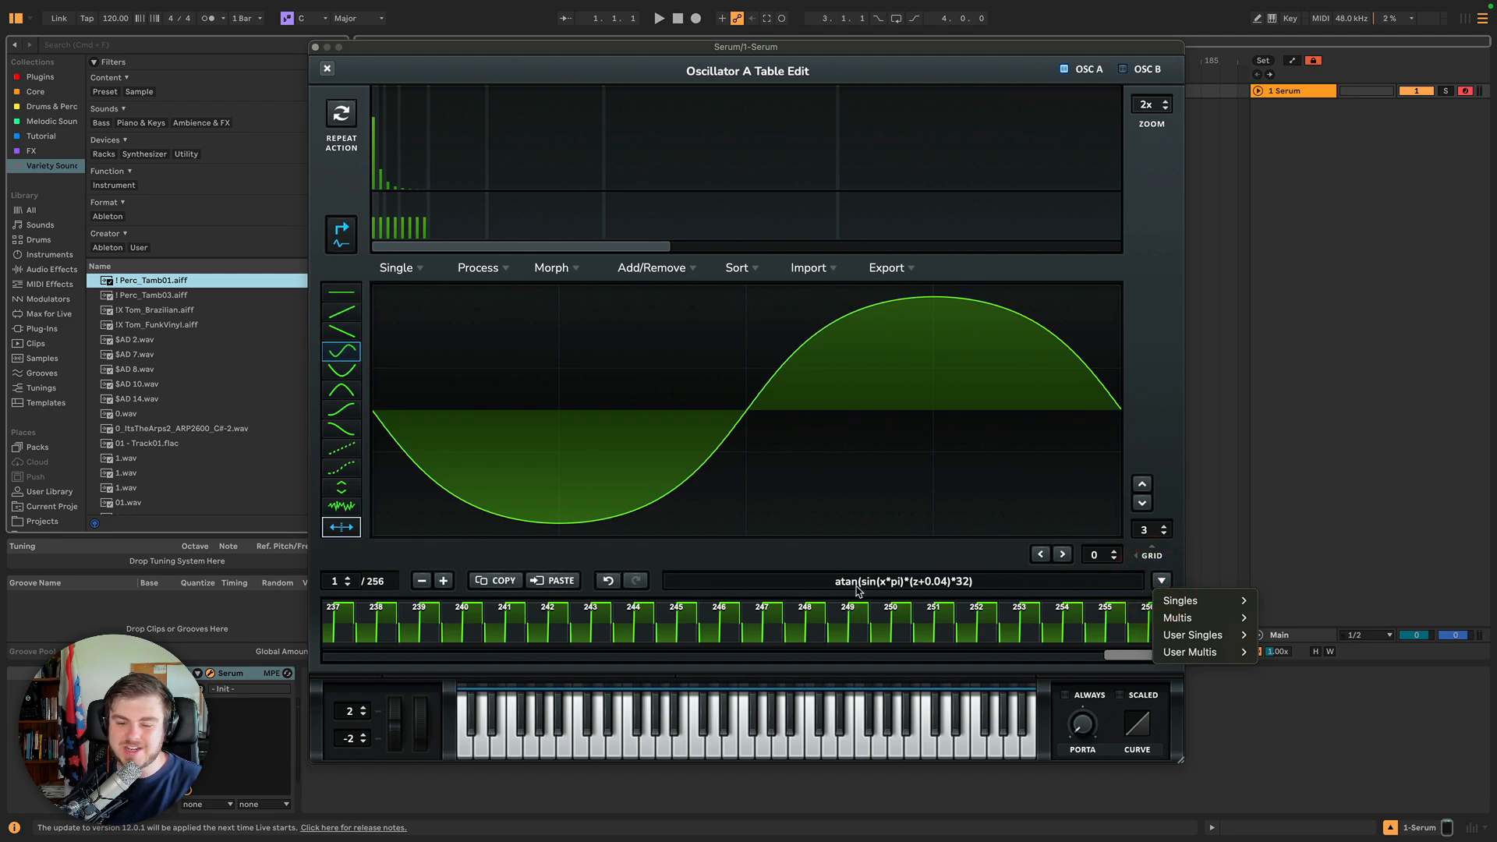
mouse_move(1197, 600)
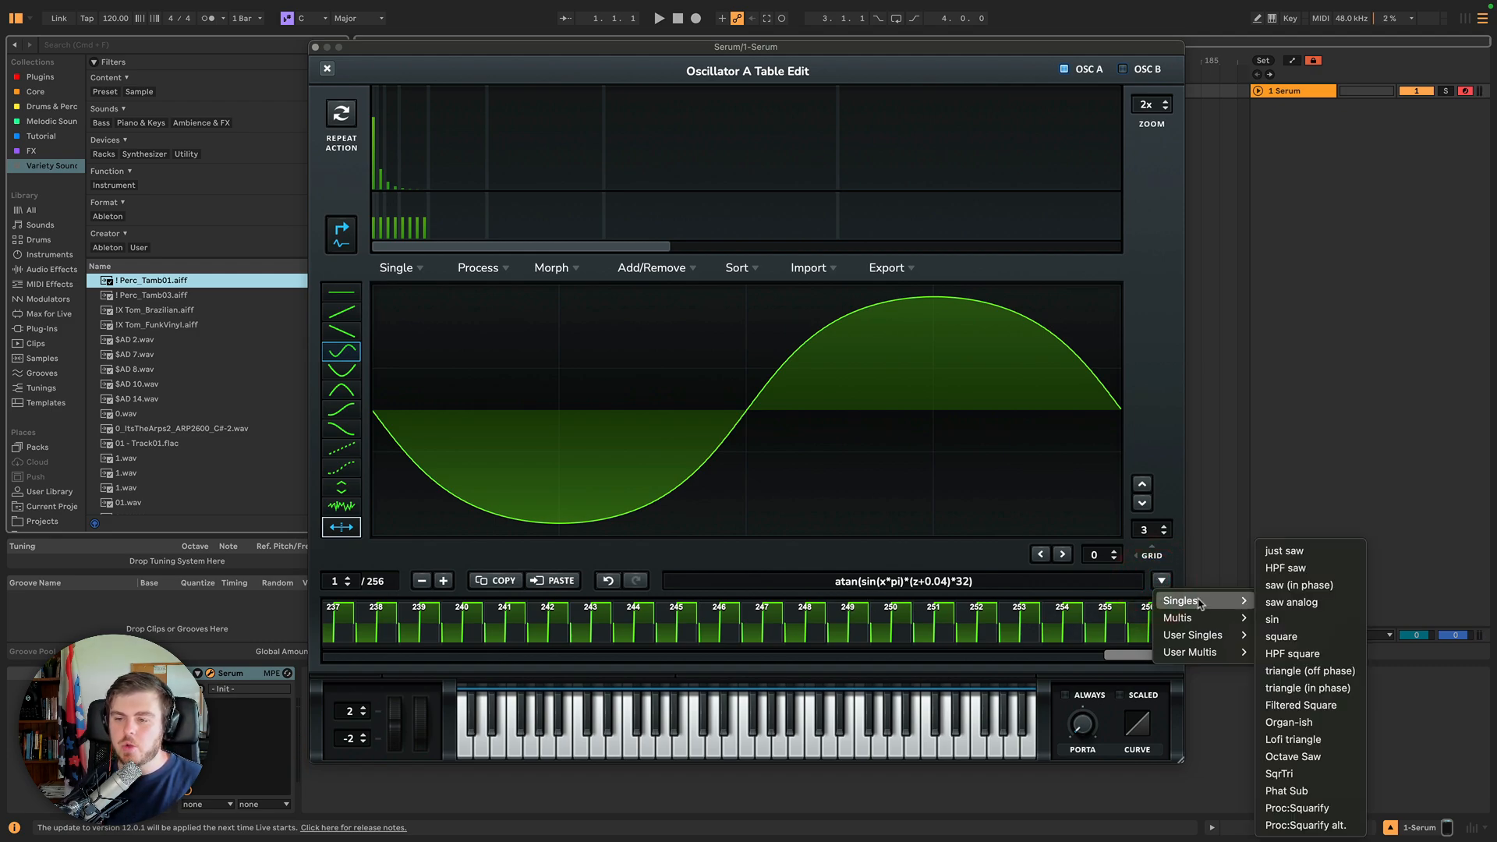
click(1283, 635)
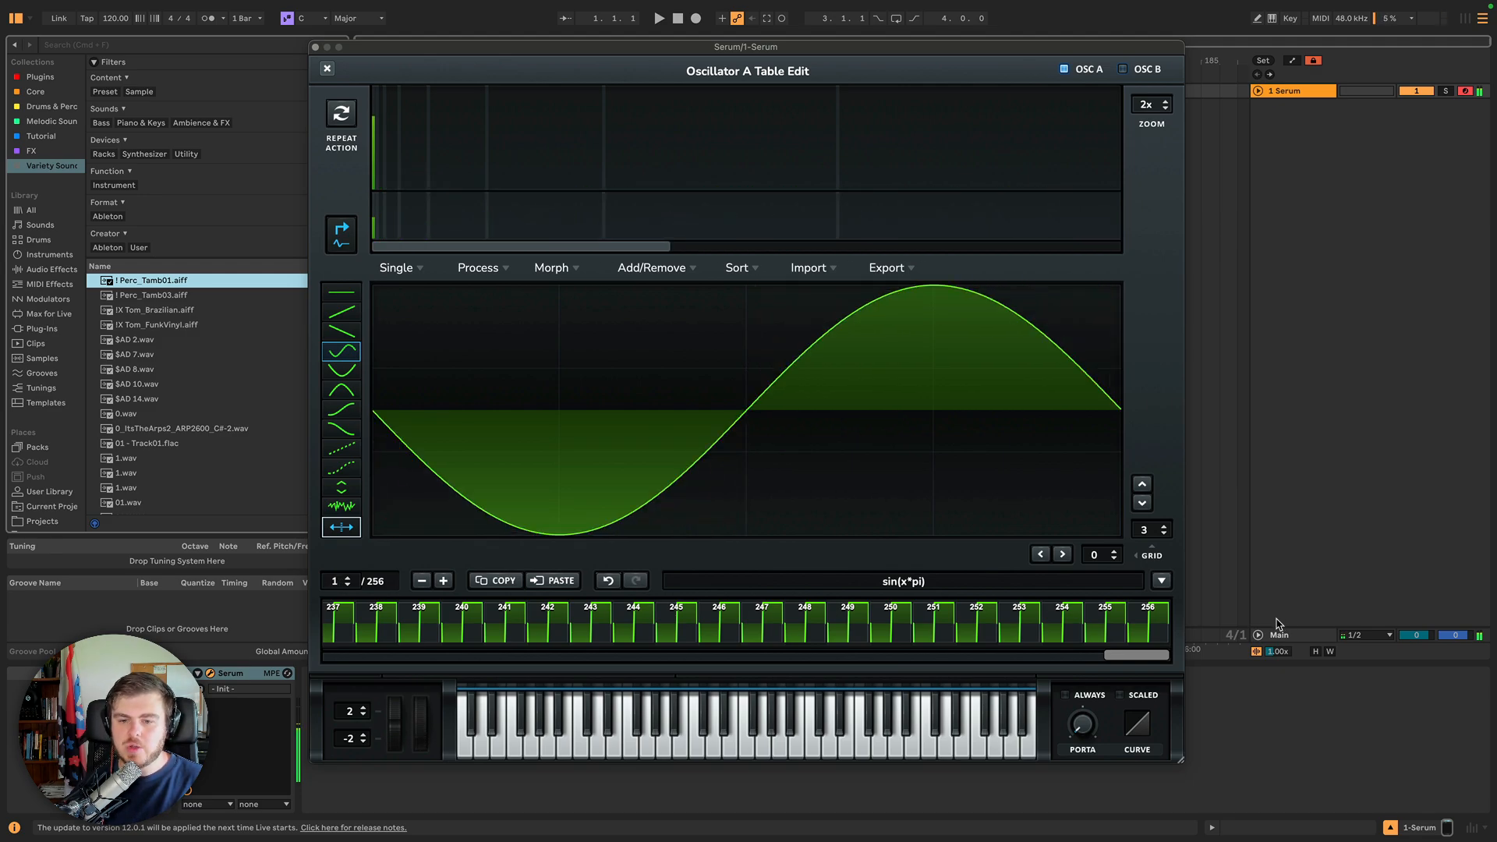
Process the sine table with the 'Proc:Squarify' formula preset.
click(1162, 582)
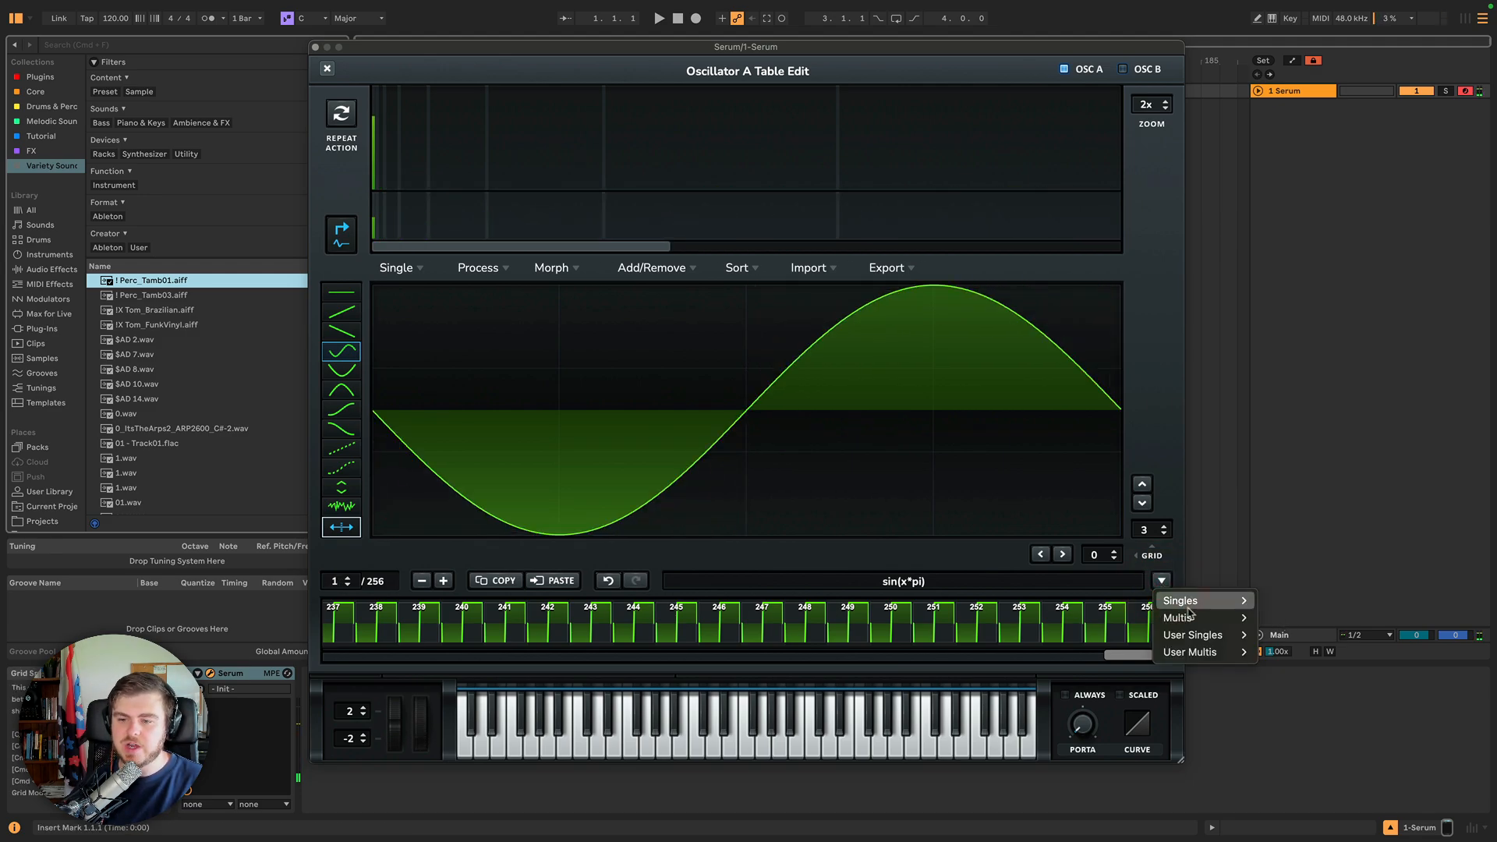
mouse_move(1193, 617)
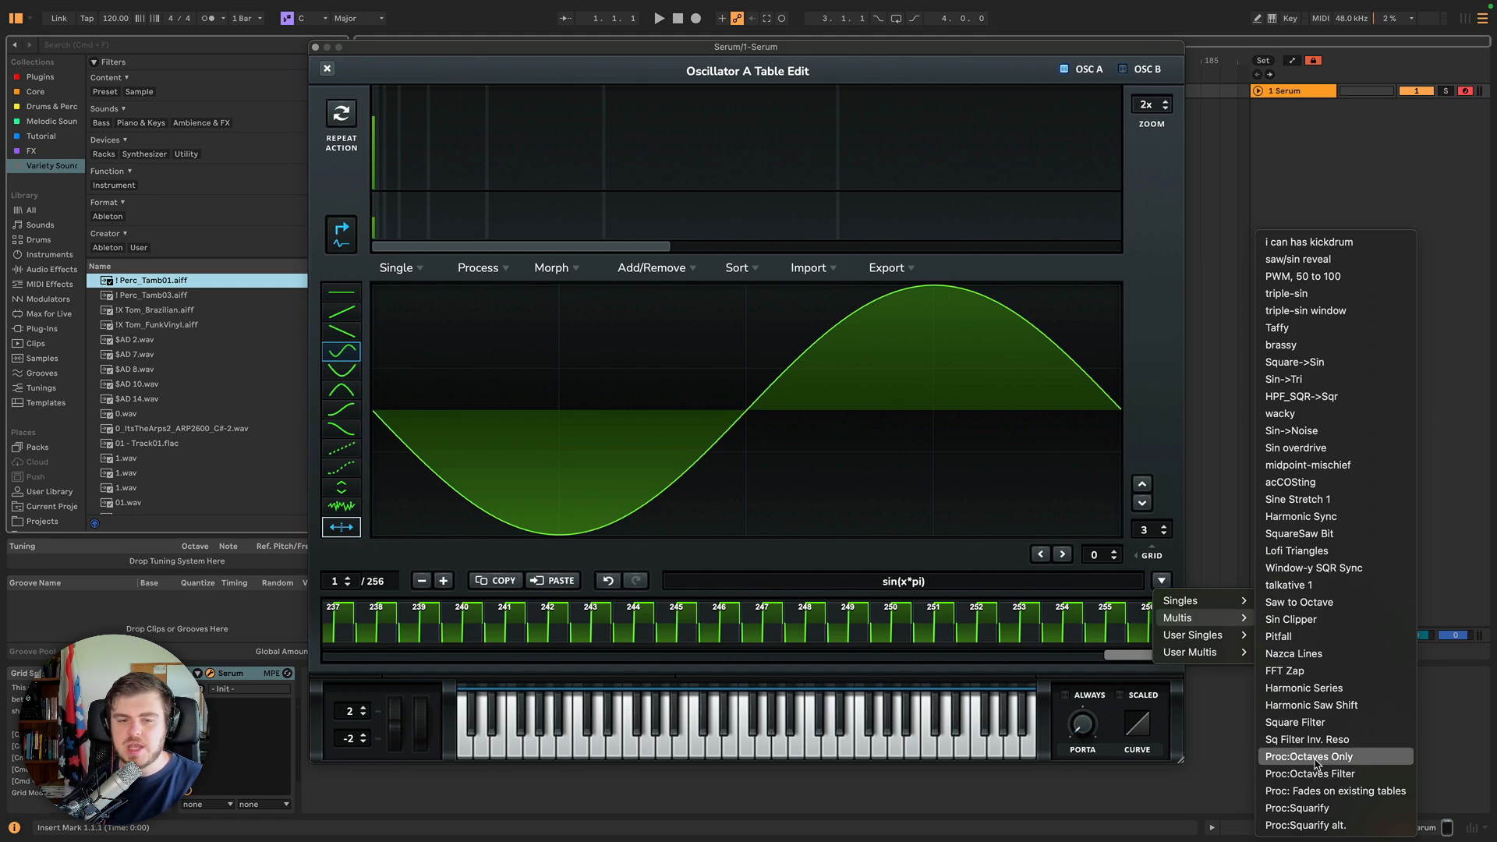
click(1314, 808)
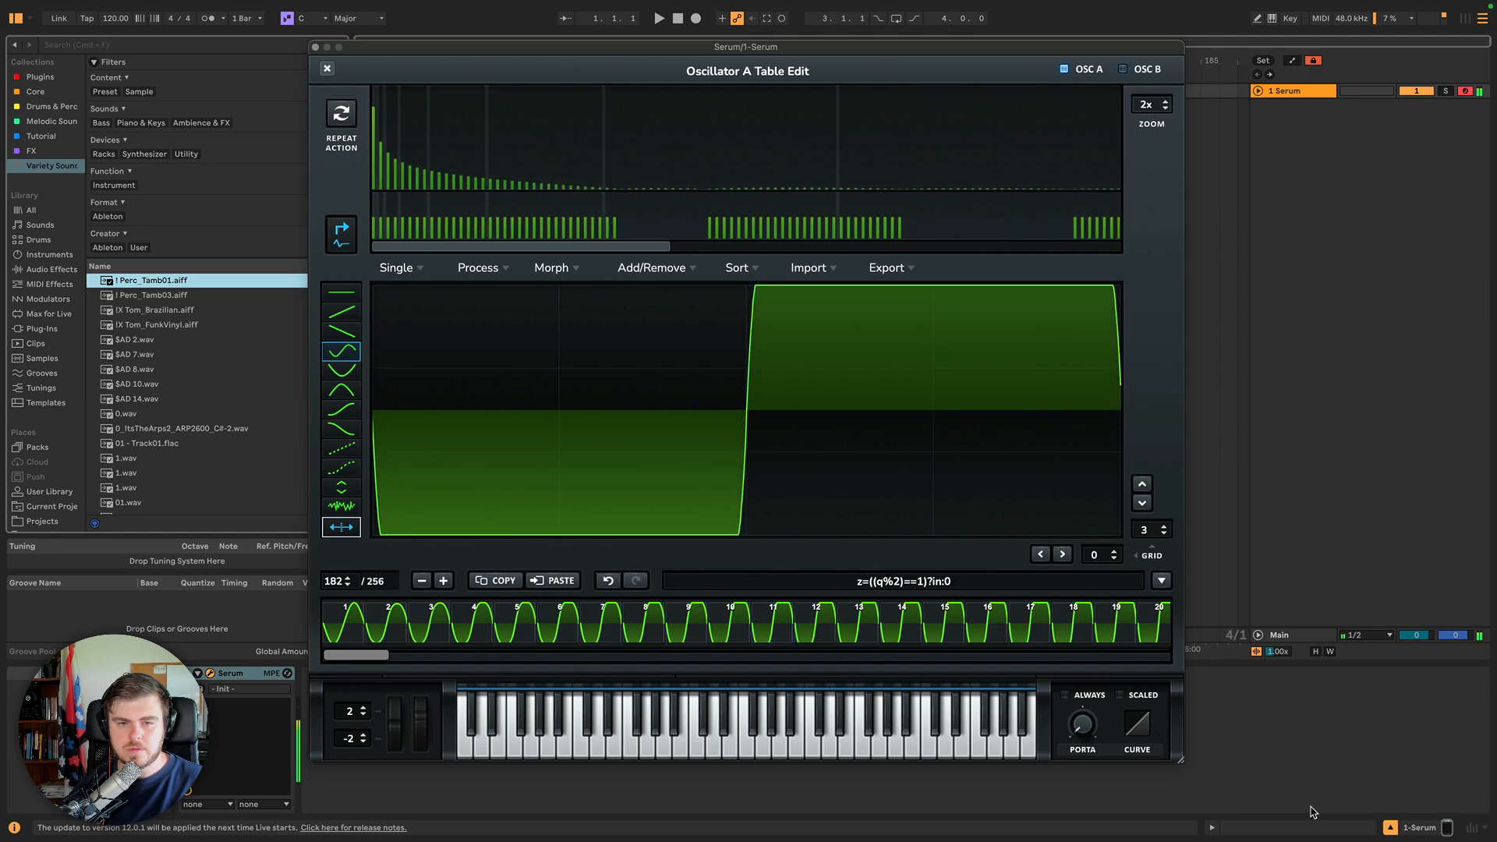
Apply the 'Harmonic Sync' preset from the Multis formula presets.
click(1162, 581)
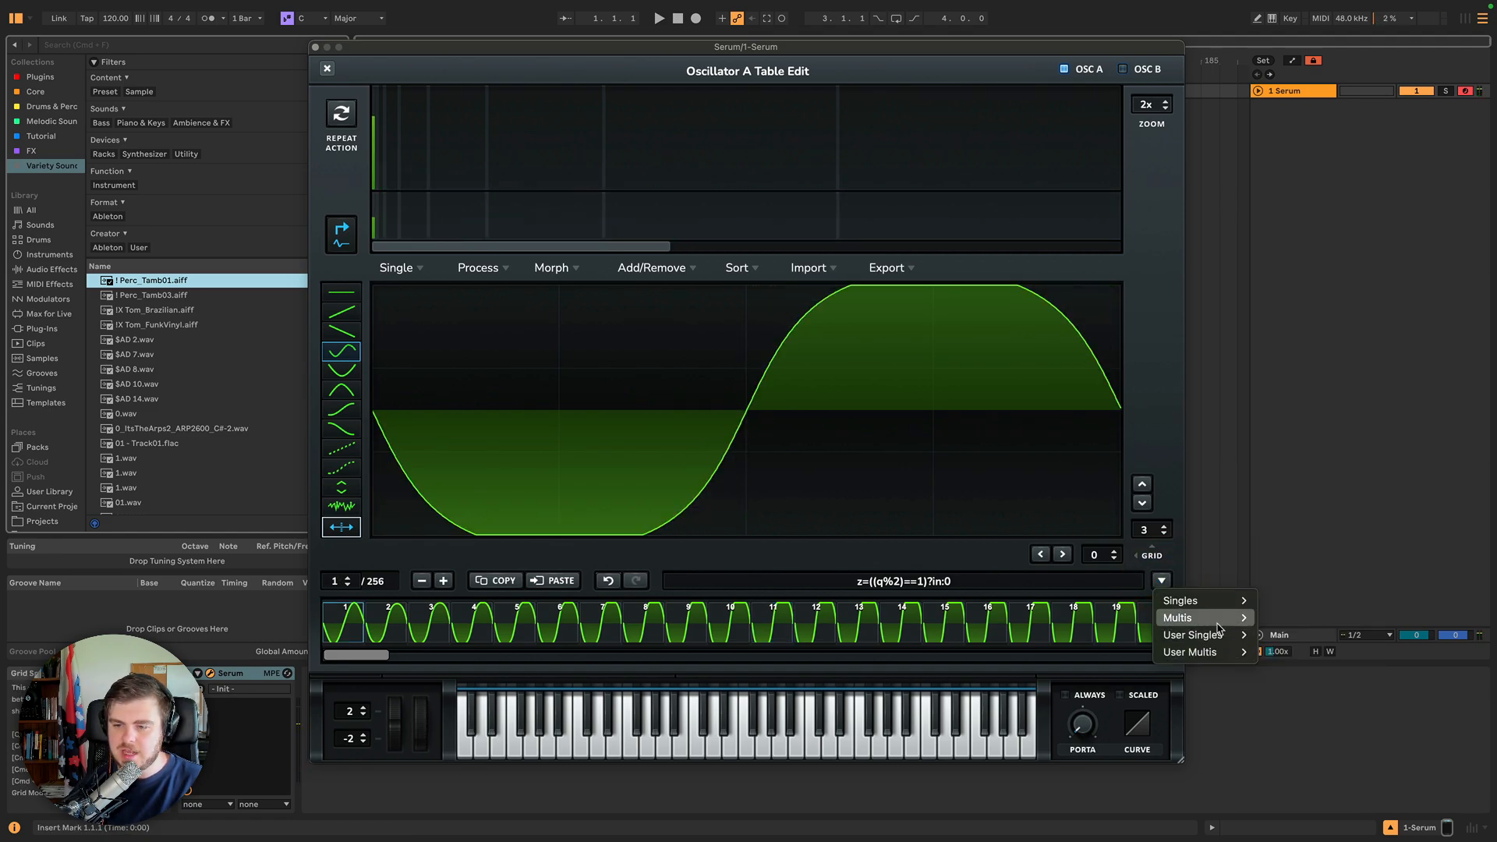
click(1315, 519)
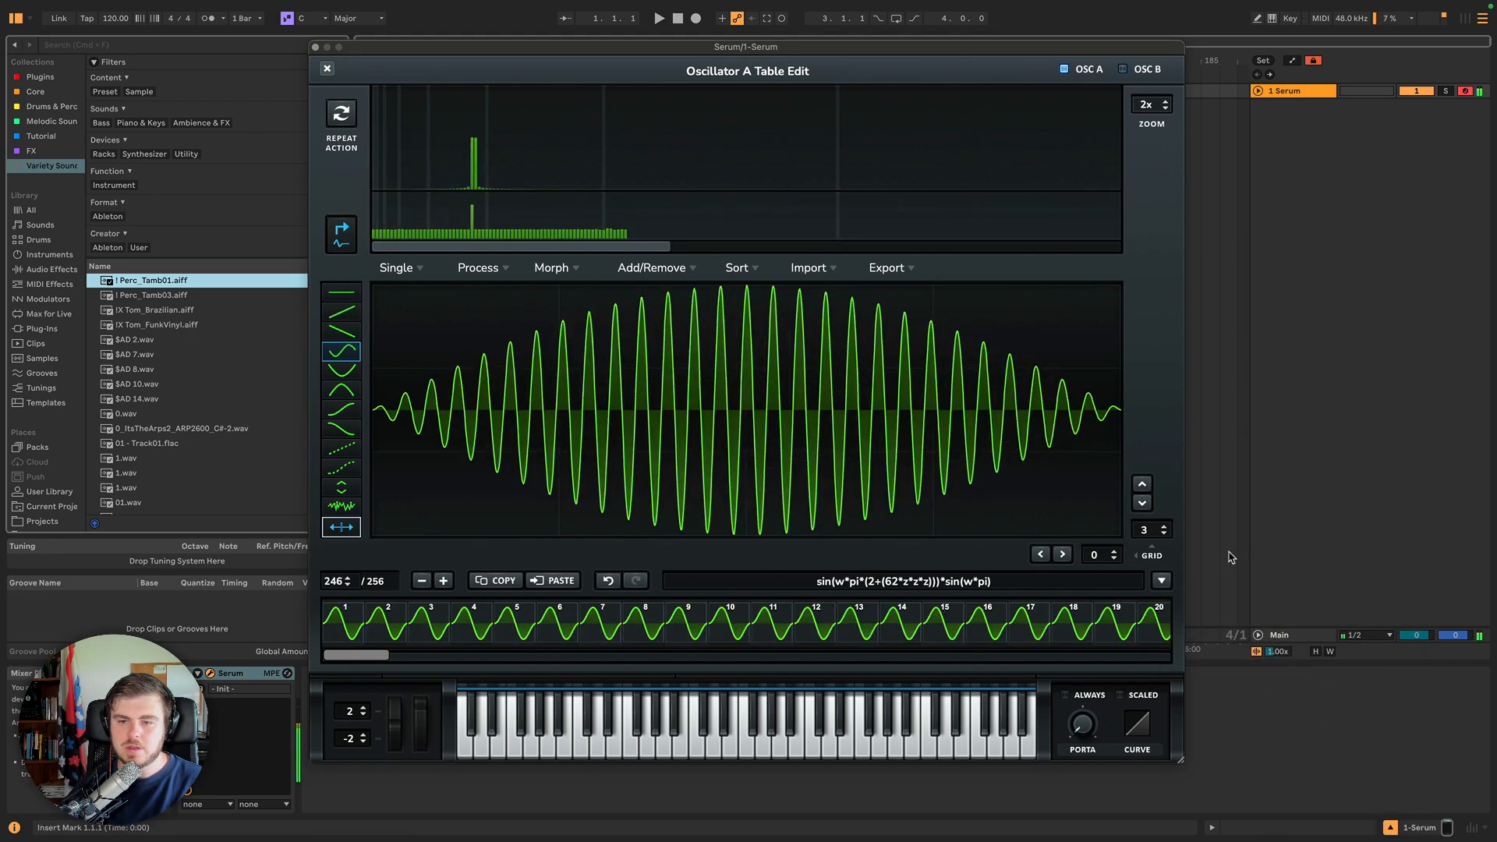
Process the Harmonic Sync table with the 'Proc:Squarify' formula preset.
click(1163, 580)
mouse_move(1201, 617)
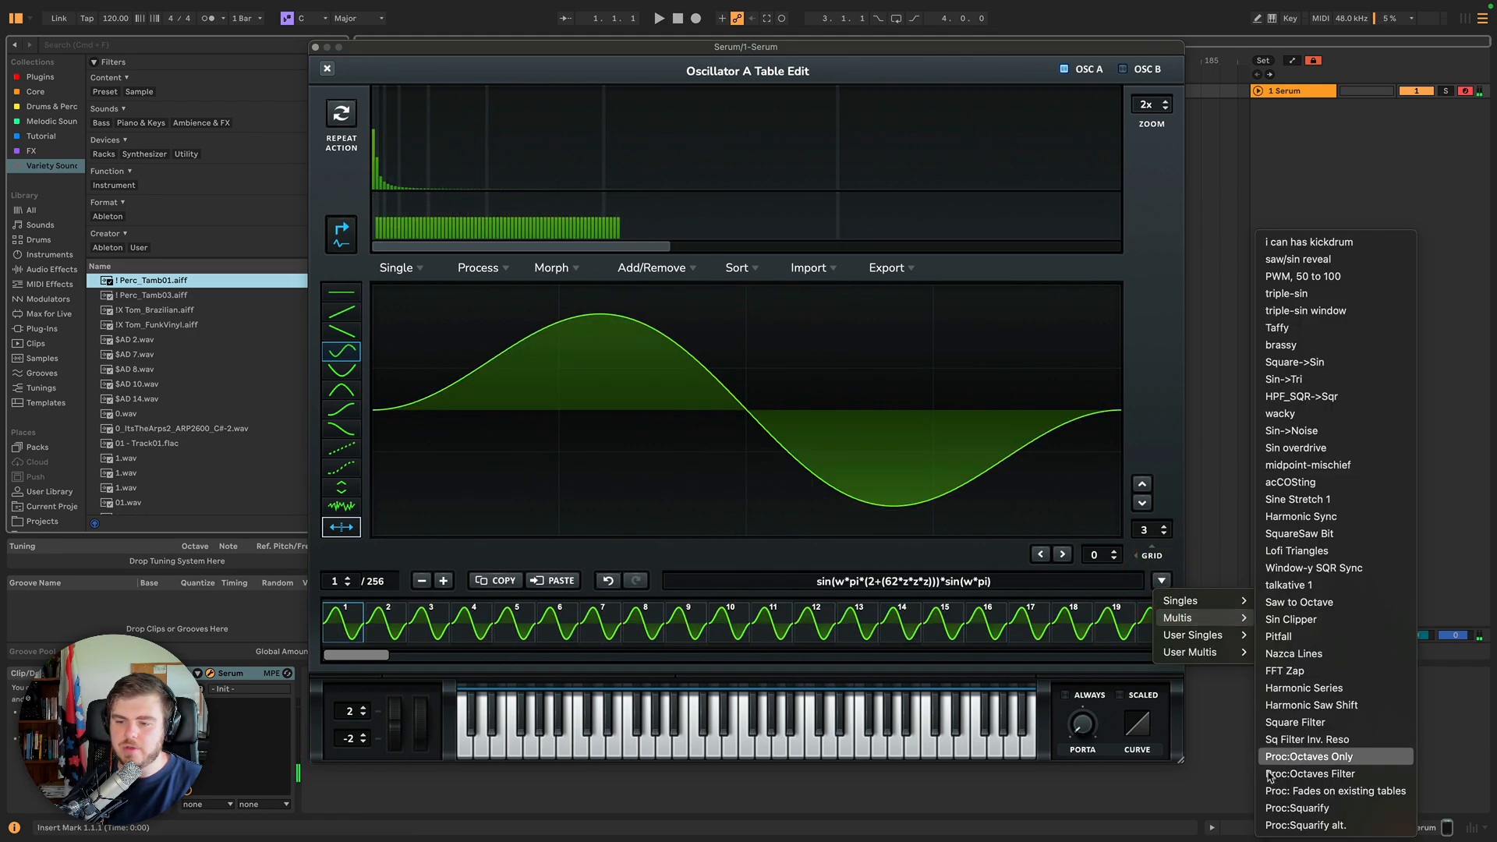
click(1296, 808)
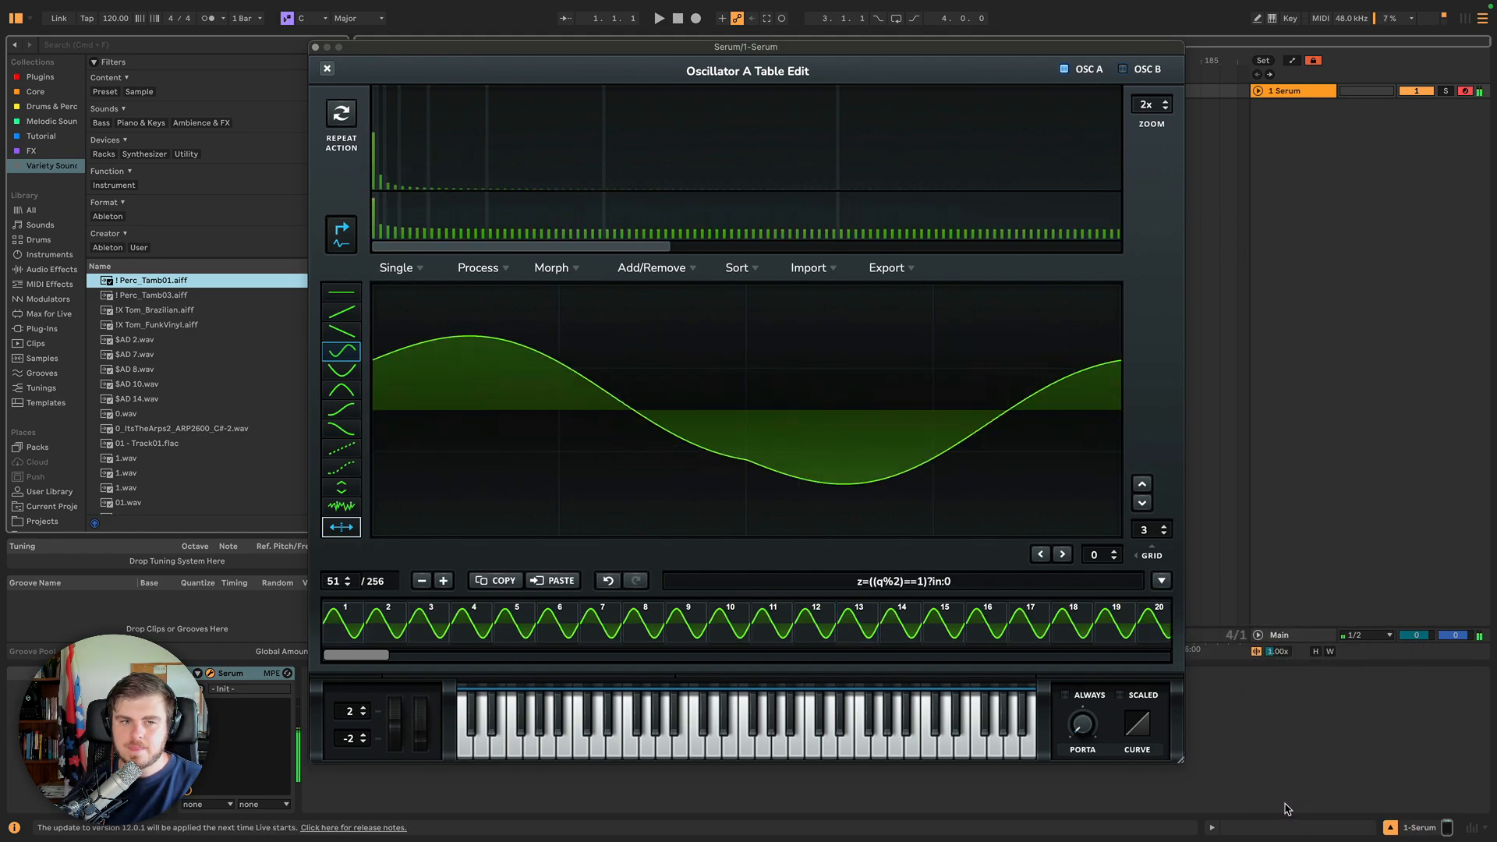
Apply the 'wacky' preset from the Multis formula presets to the wavetable.
click(1162, 582)
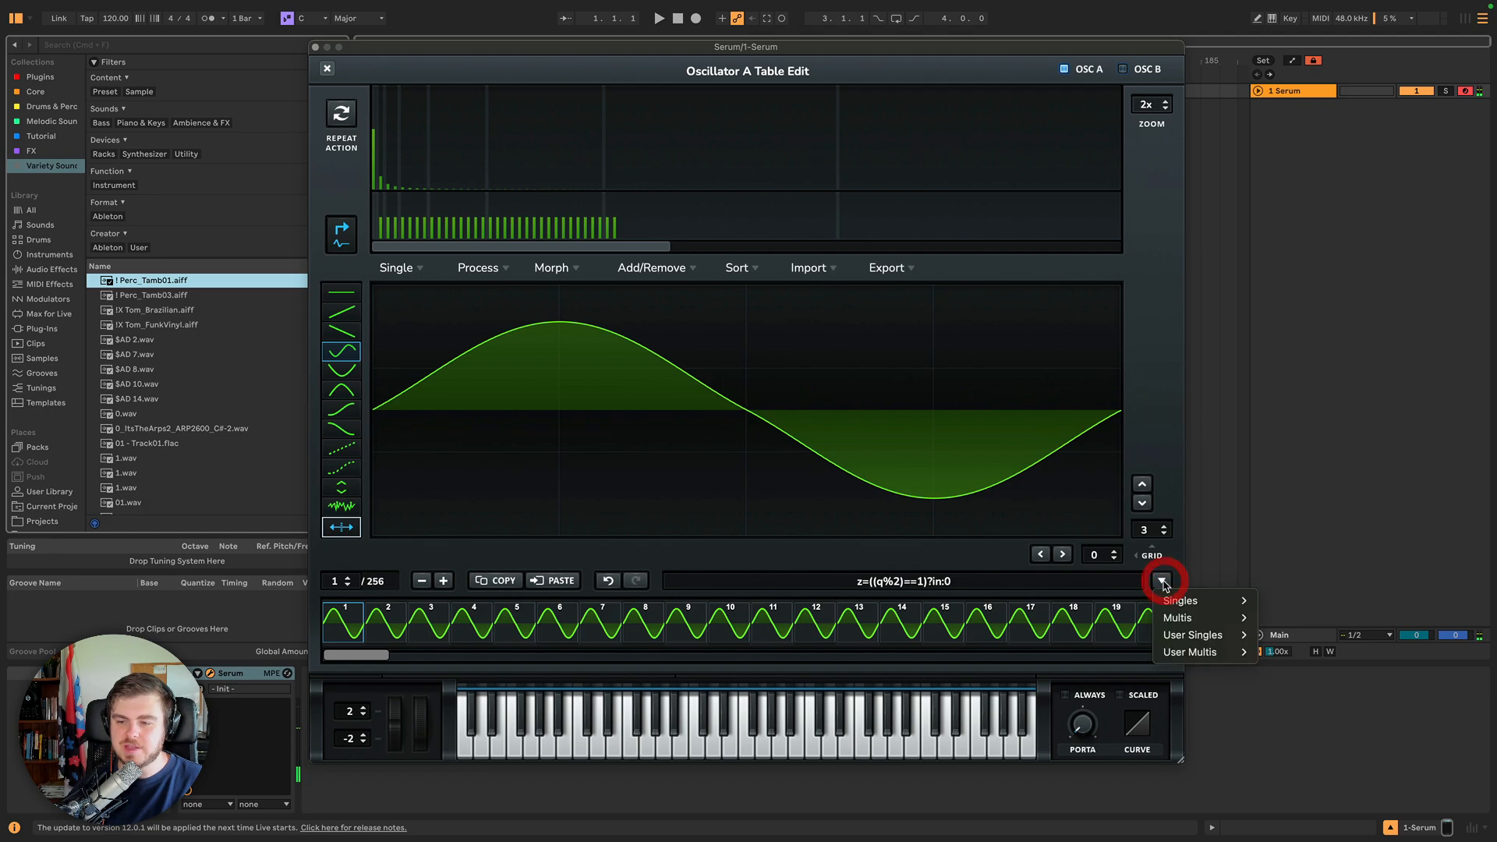
mouse_move(1201, 617)
click(1298, 421)
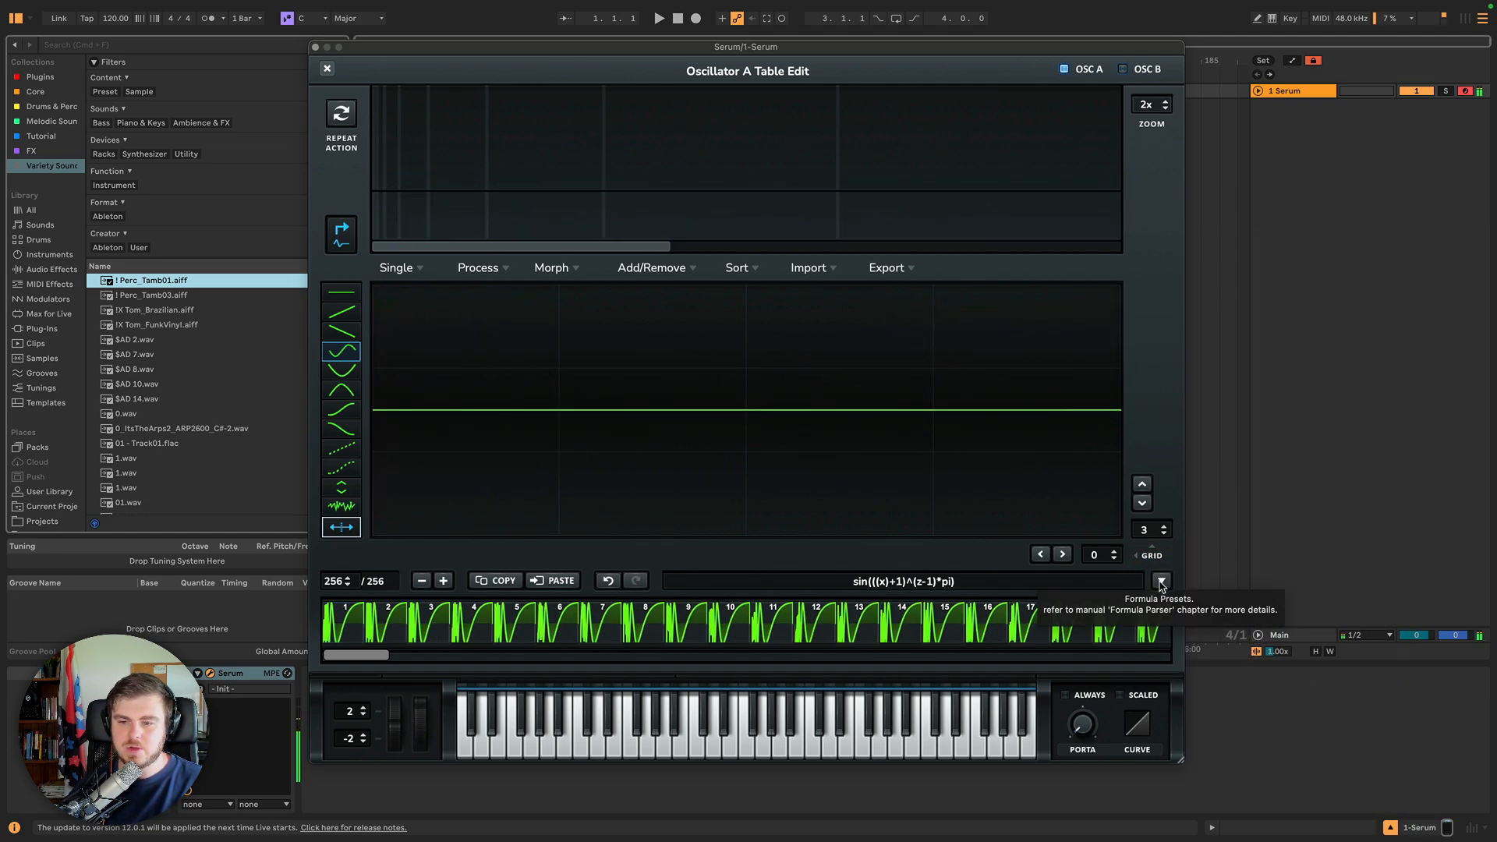
Squarify the wacky table with the 'Proc:Squarify' formula preset.
click(1161, 582)
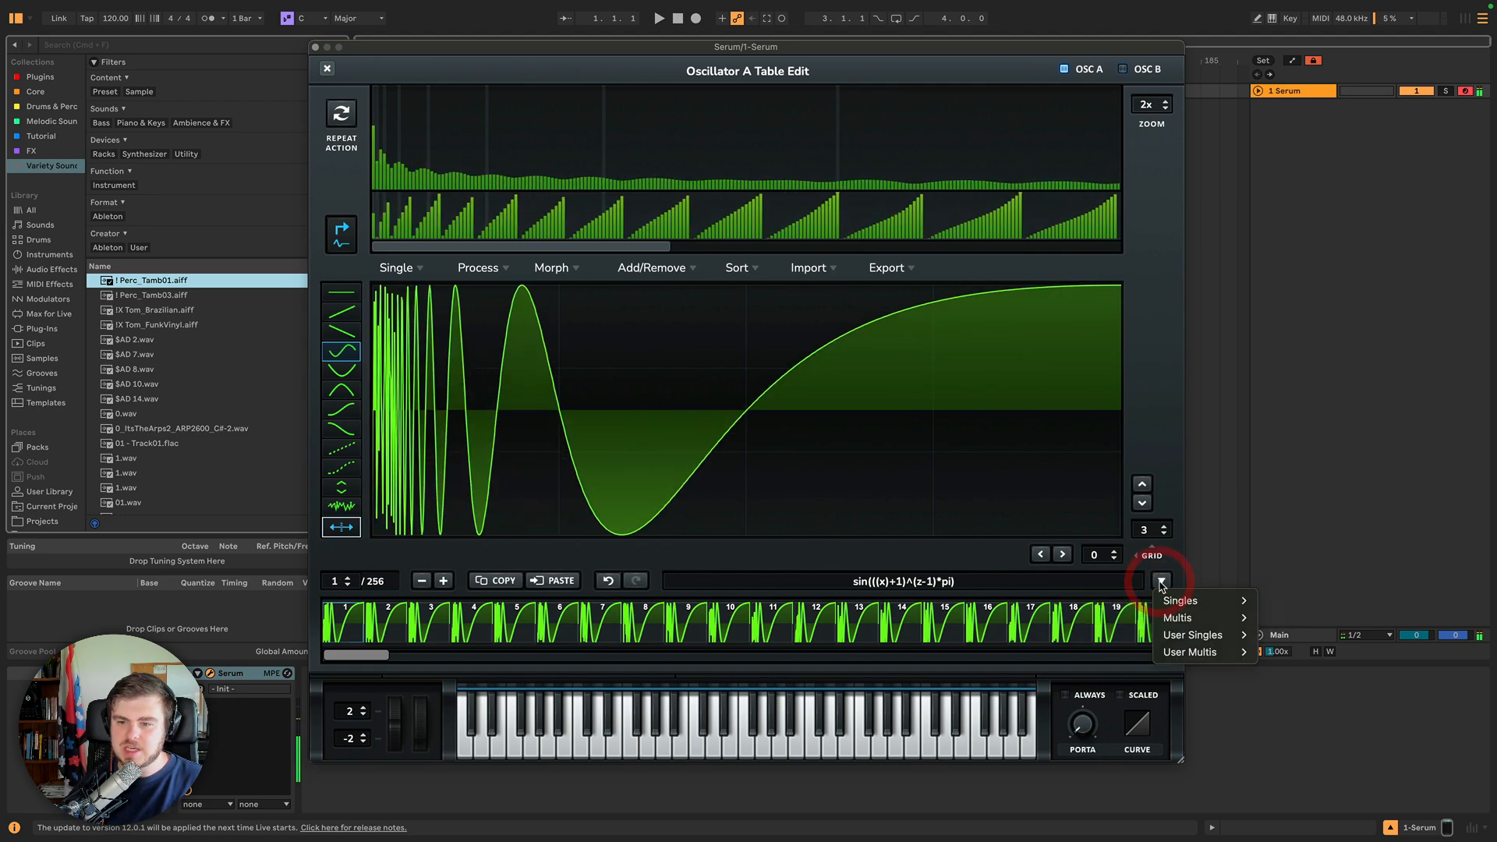
mouse_move(1187, 620)
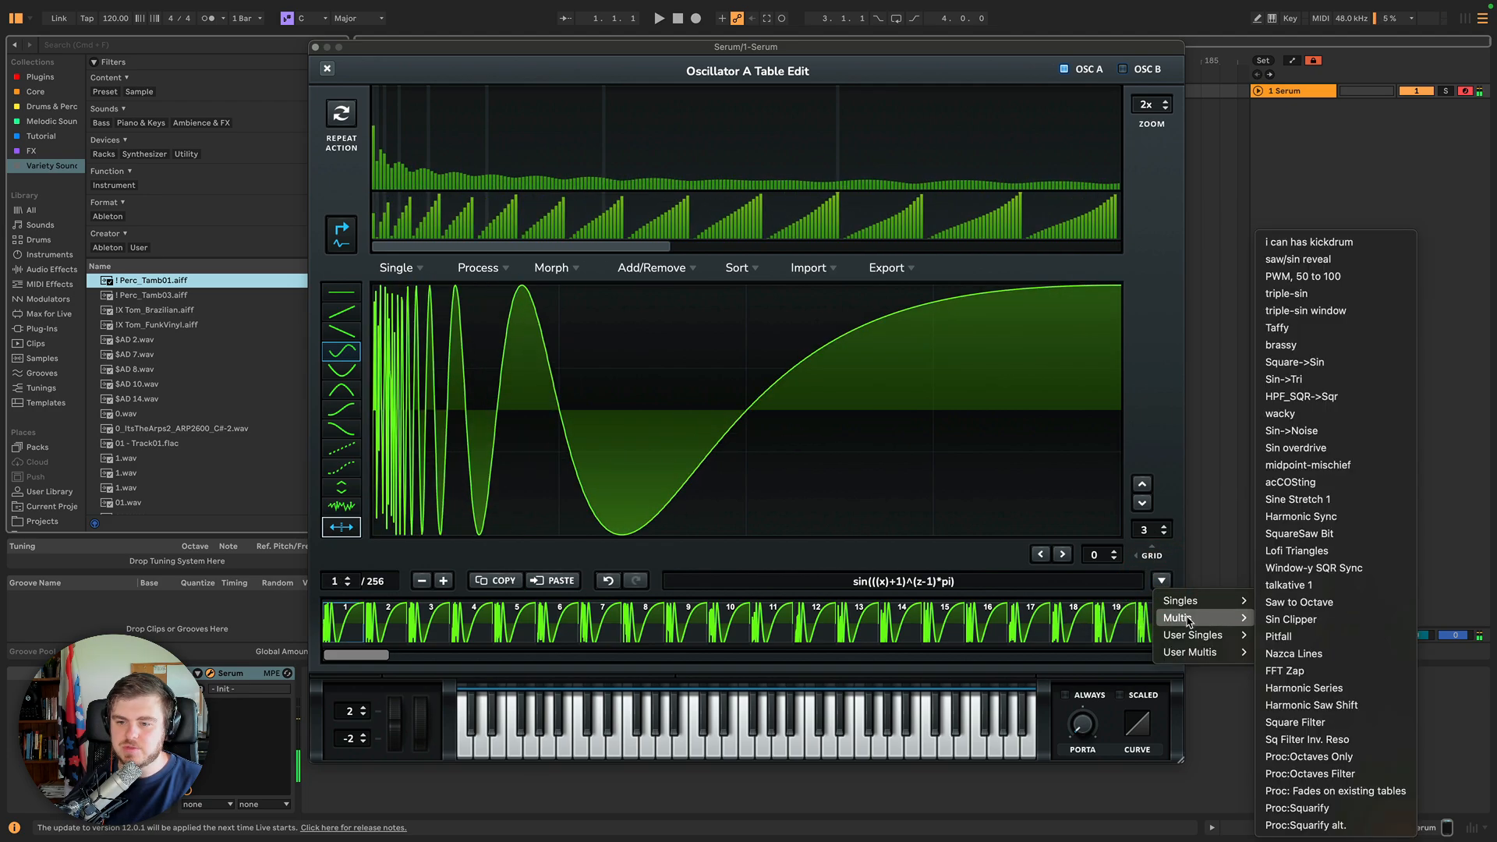
click(1304, 808)
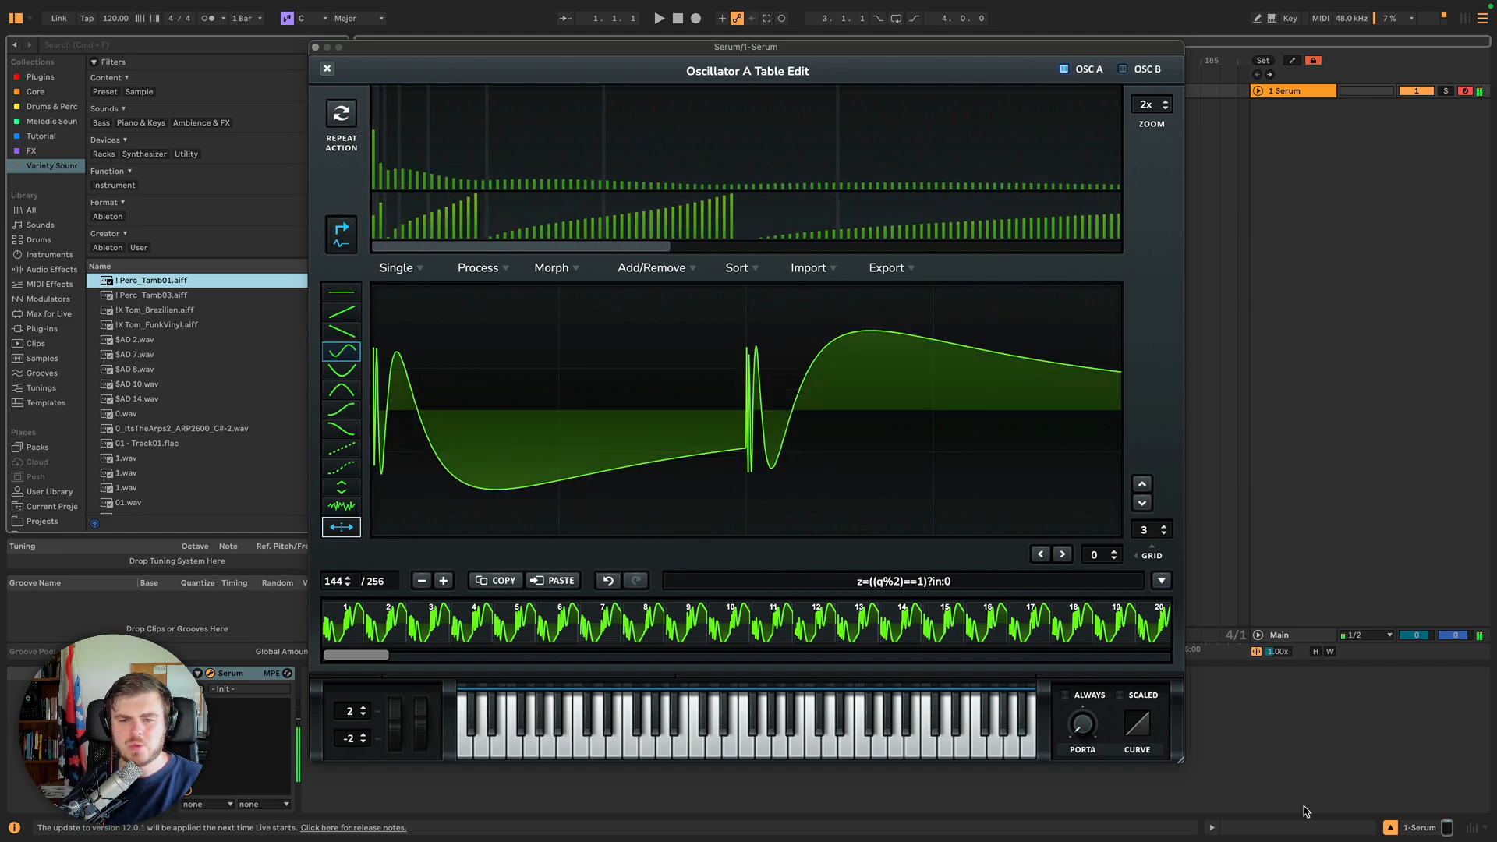
Apply the 'Proc:Octaves Only' preset from the Multis formula presets.
click(1161, 581)
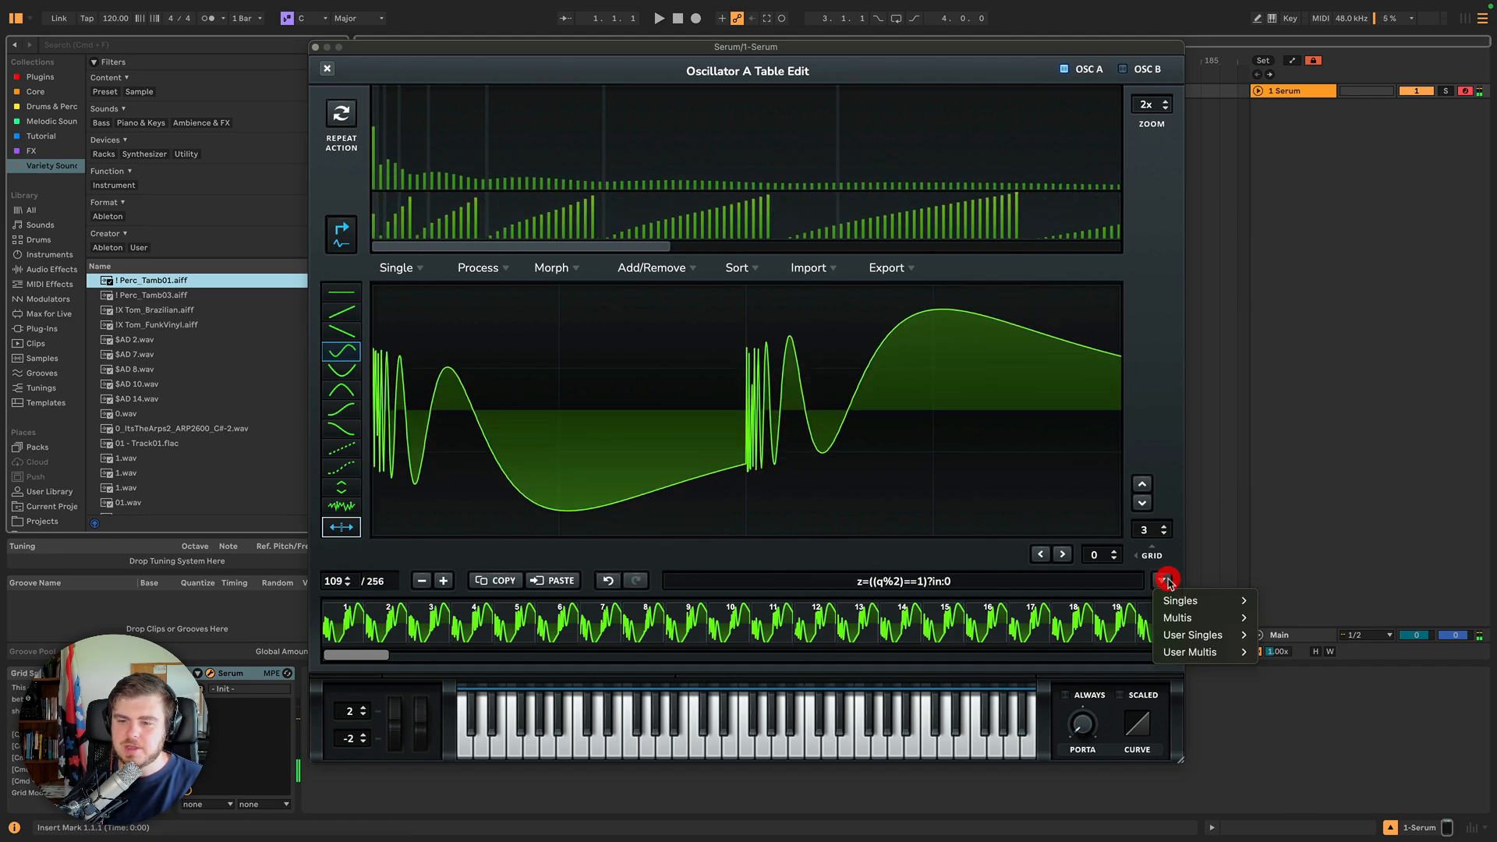
mouse_move(1198, 626)
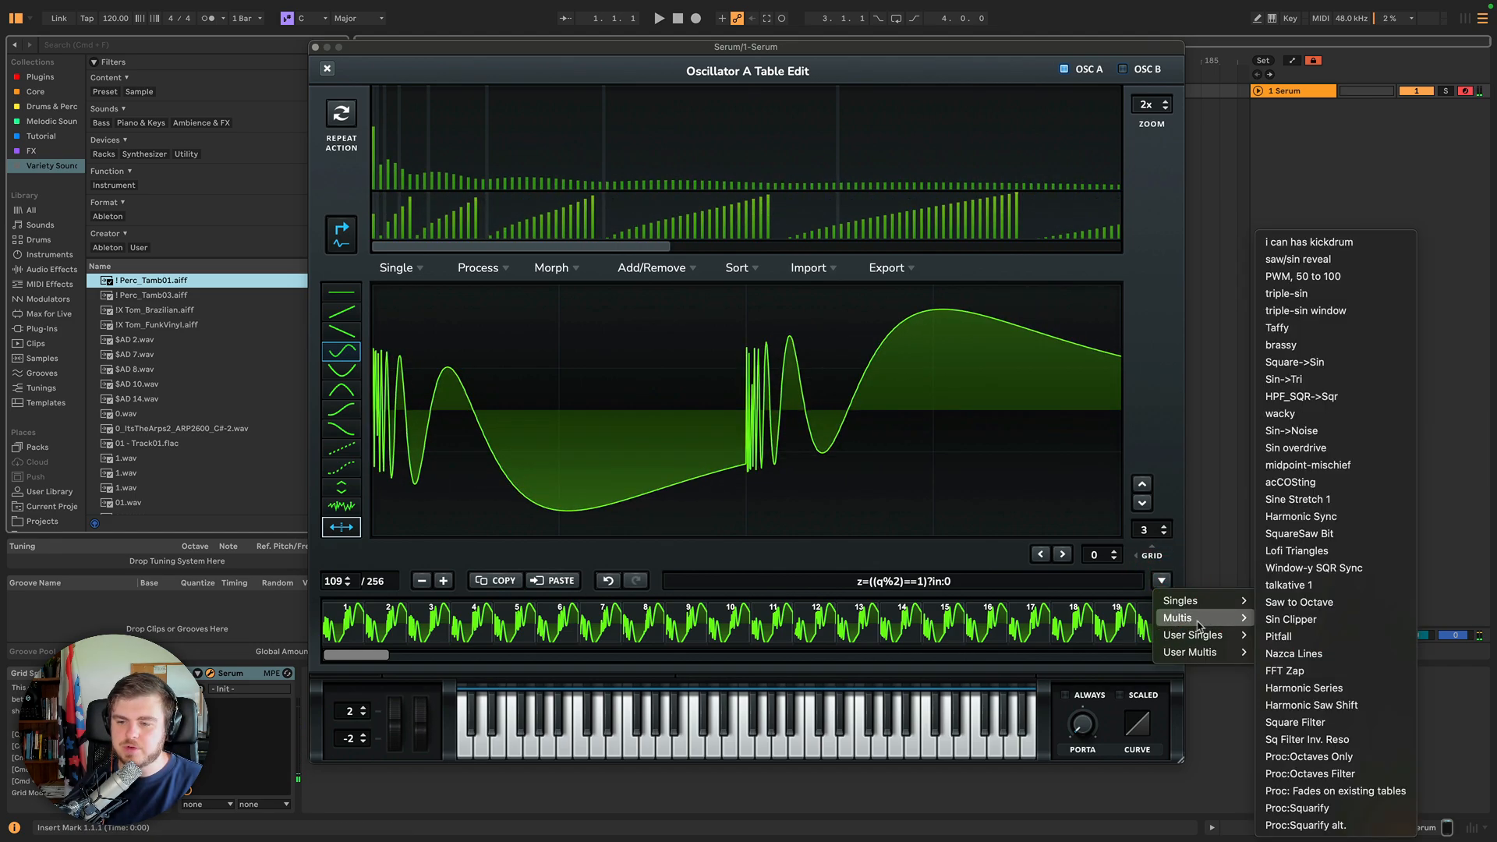
click(1289, 747)
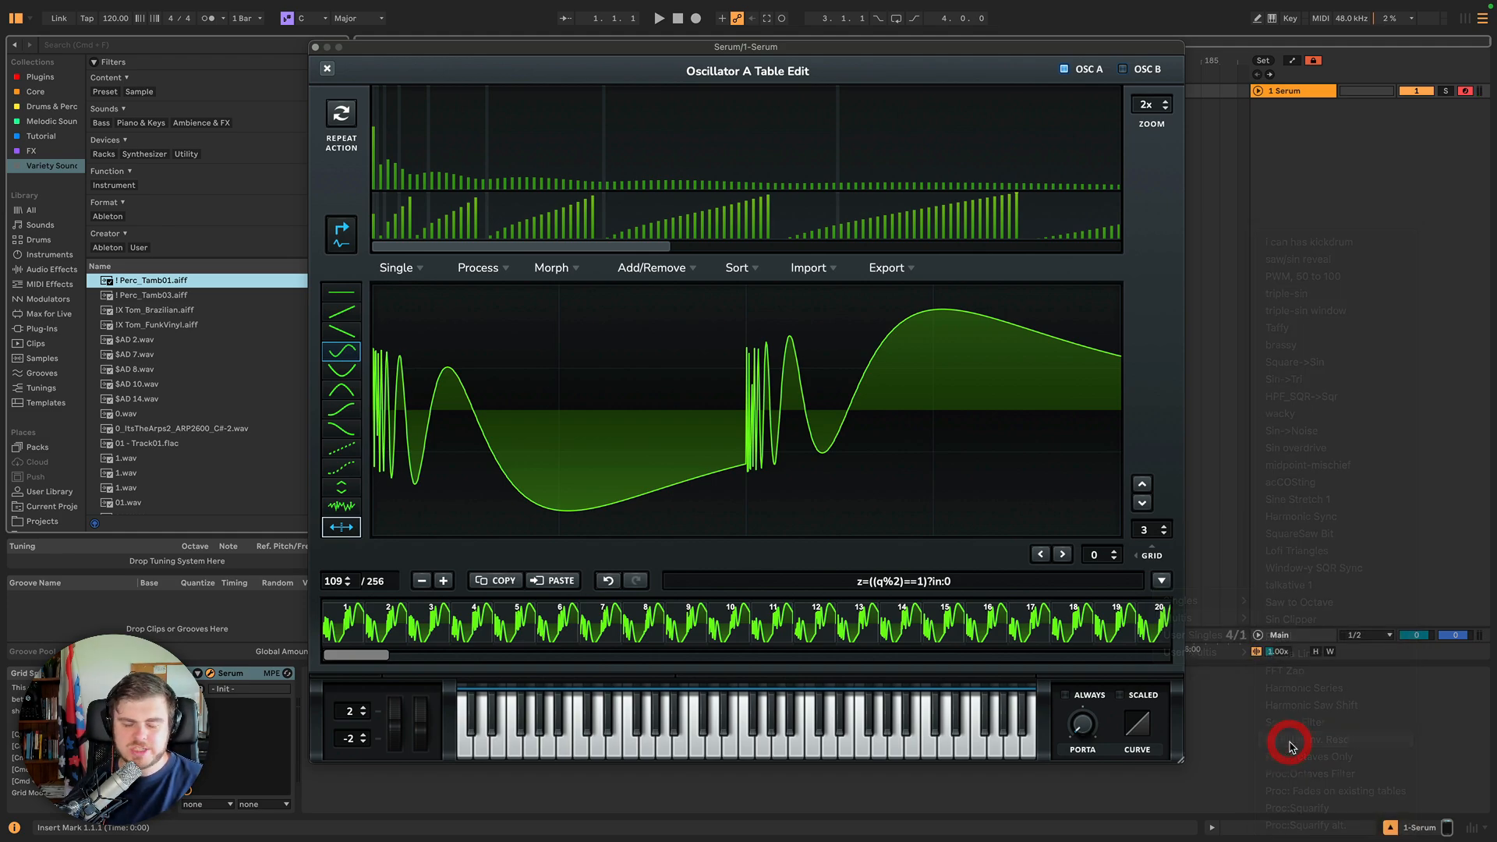
Process the octaves table with the 'Proc:Squarify alt.' formula preset.
click(1160, 581)
mouse_move(1170, 605)
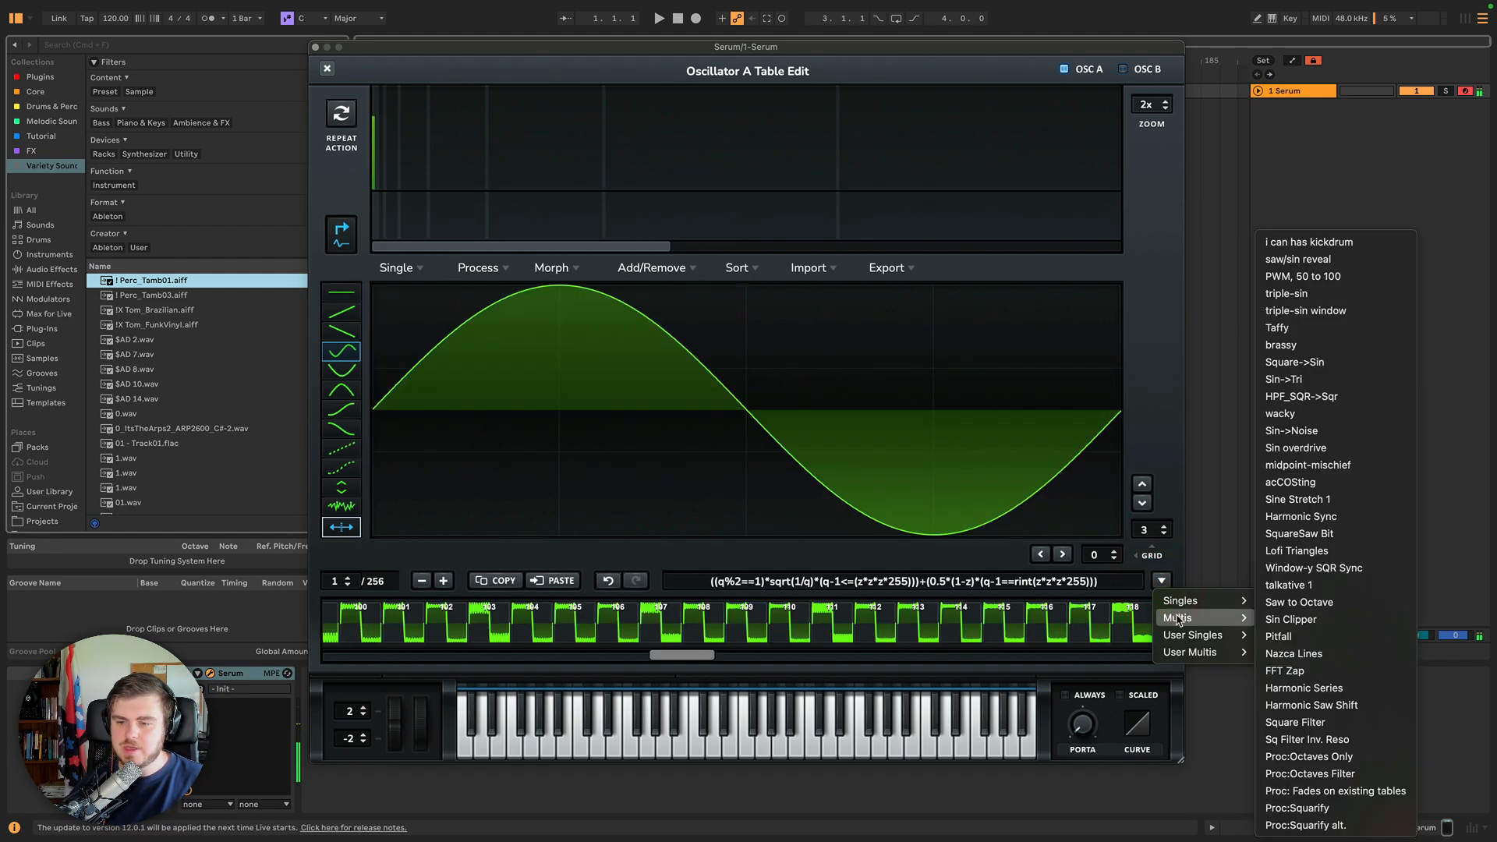
click(1311, 825)
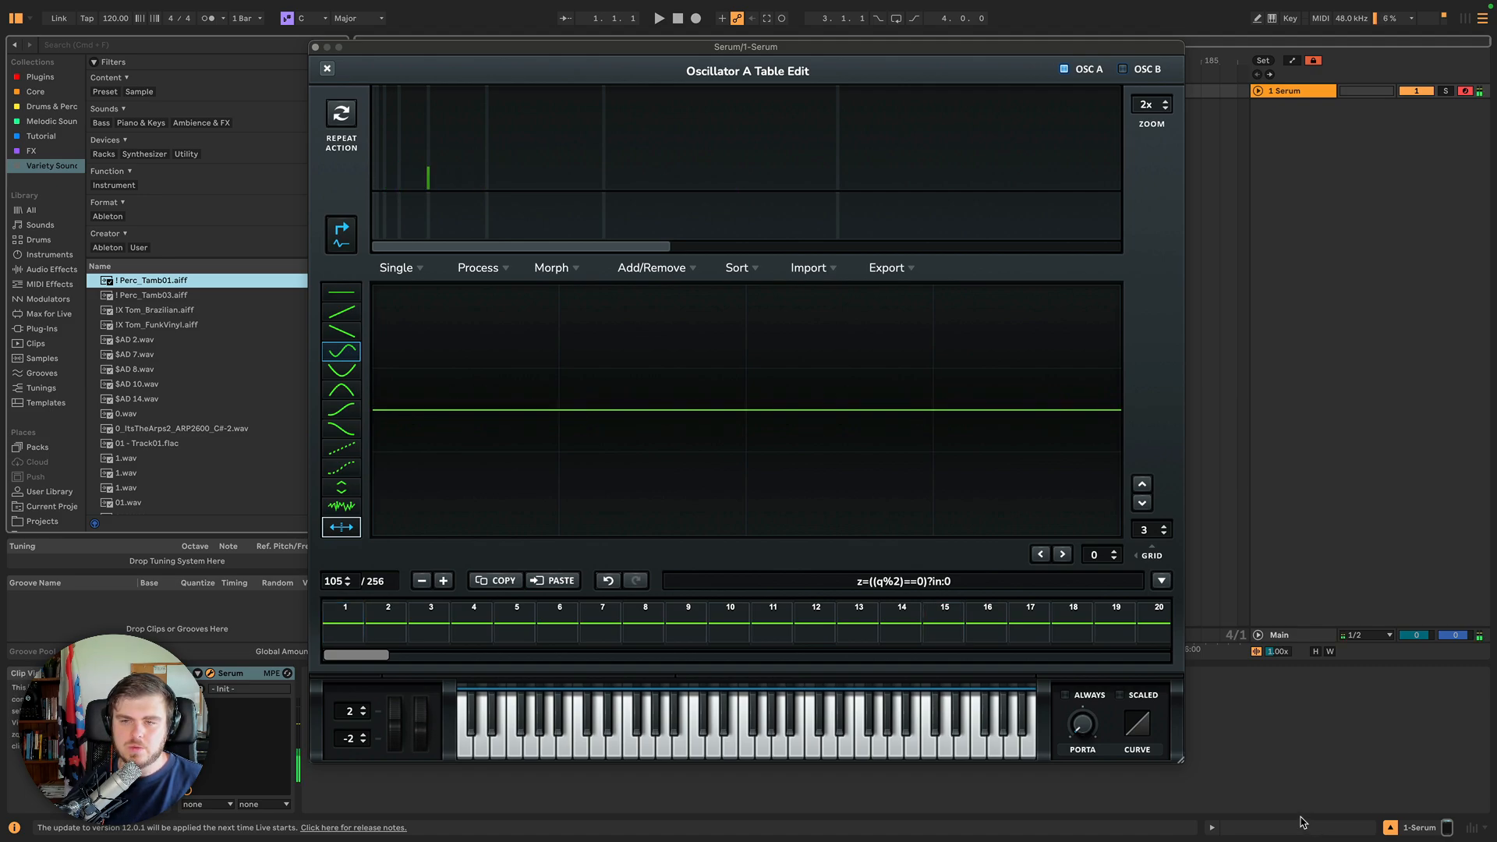
Normalize each wavetable frame separately, gained individually.
click(494, 269)
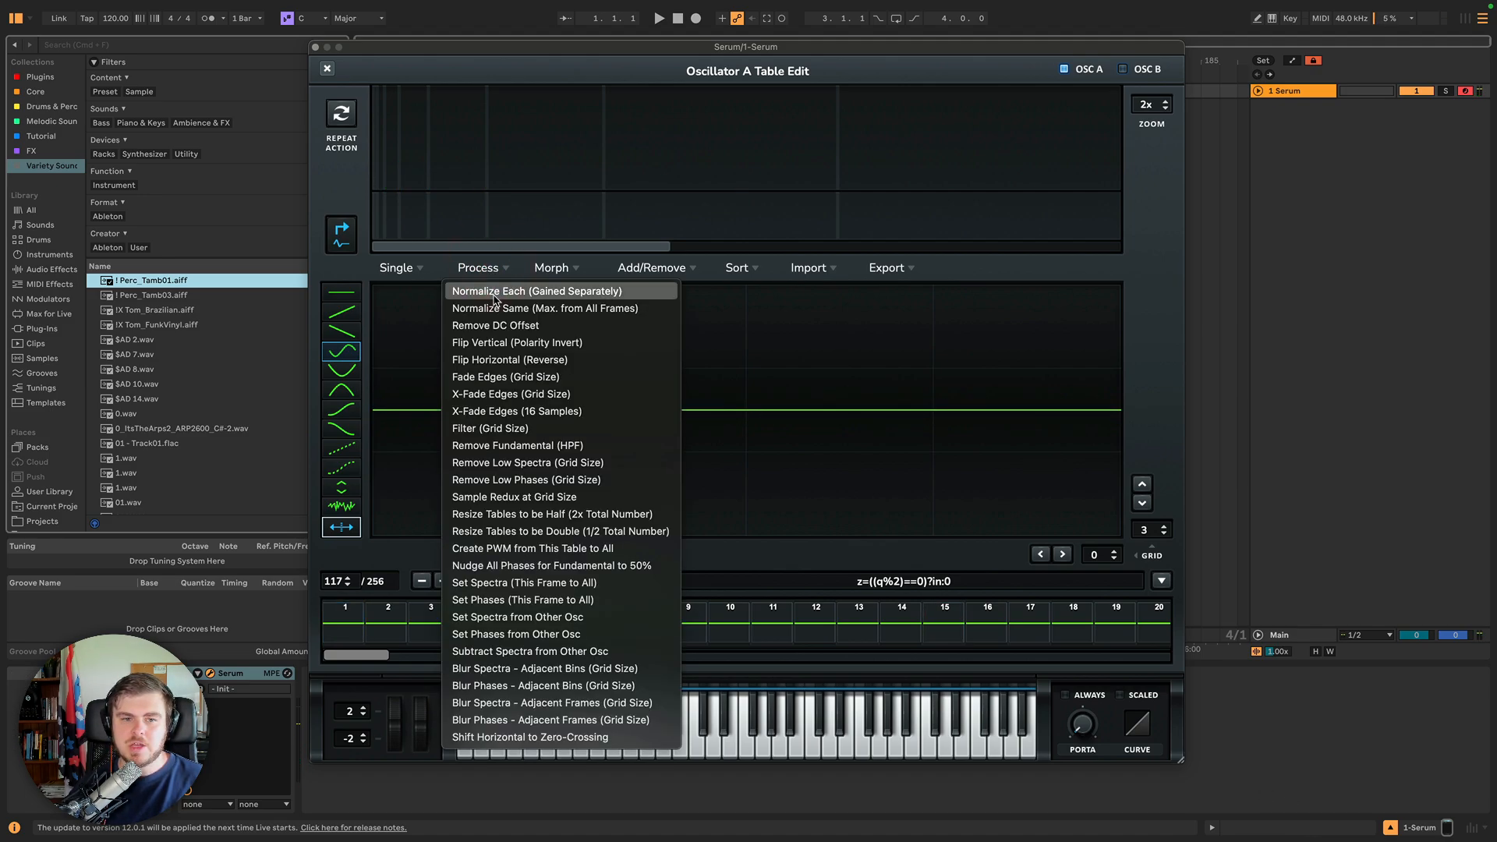
click(495, 295)
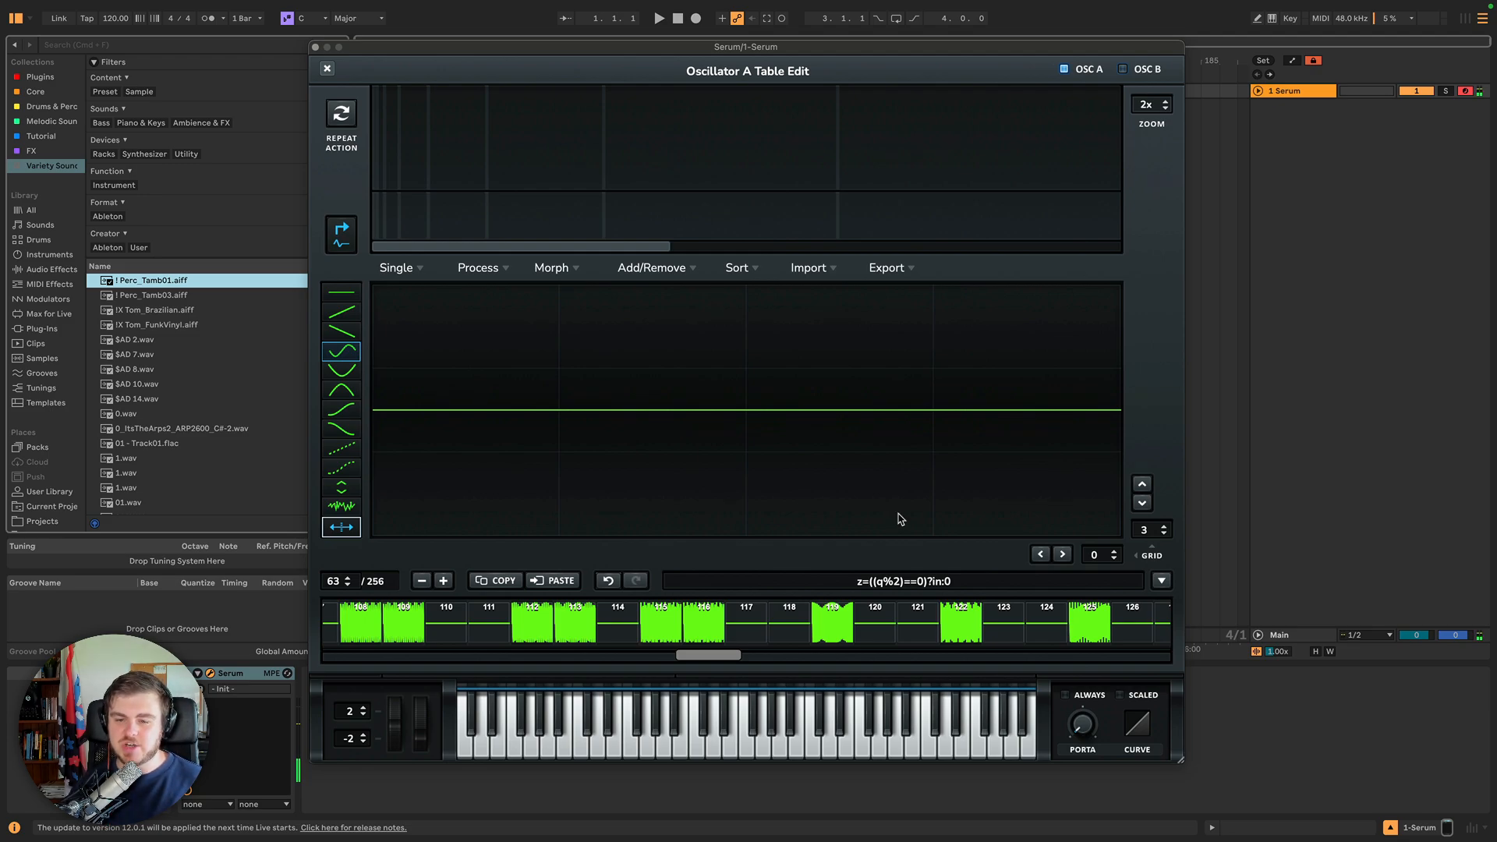
Switch back and forth between the OSC A and OSC B table views.
click(1161, 583)
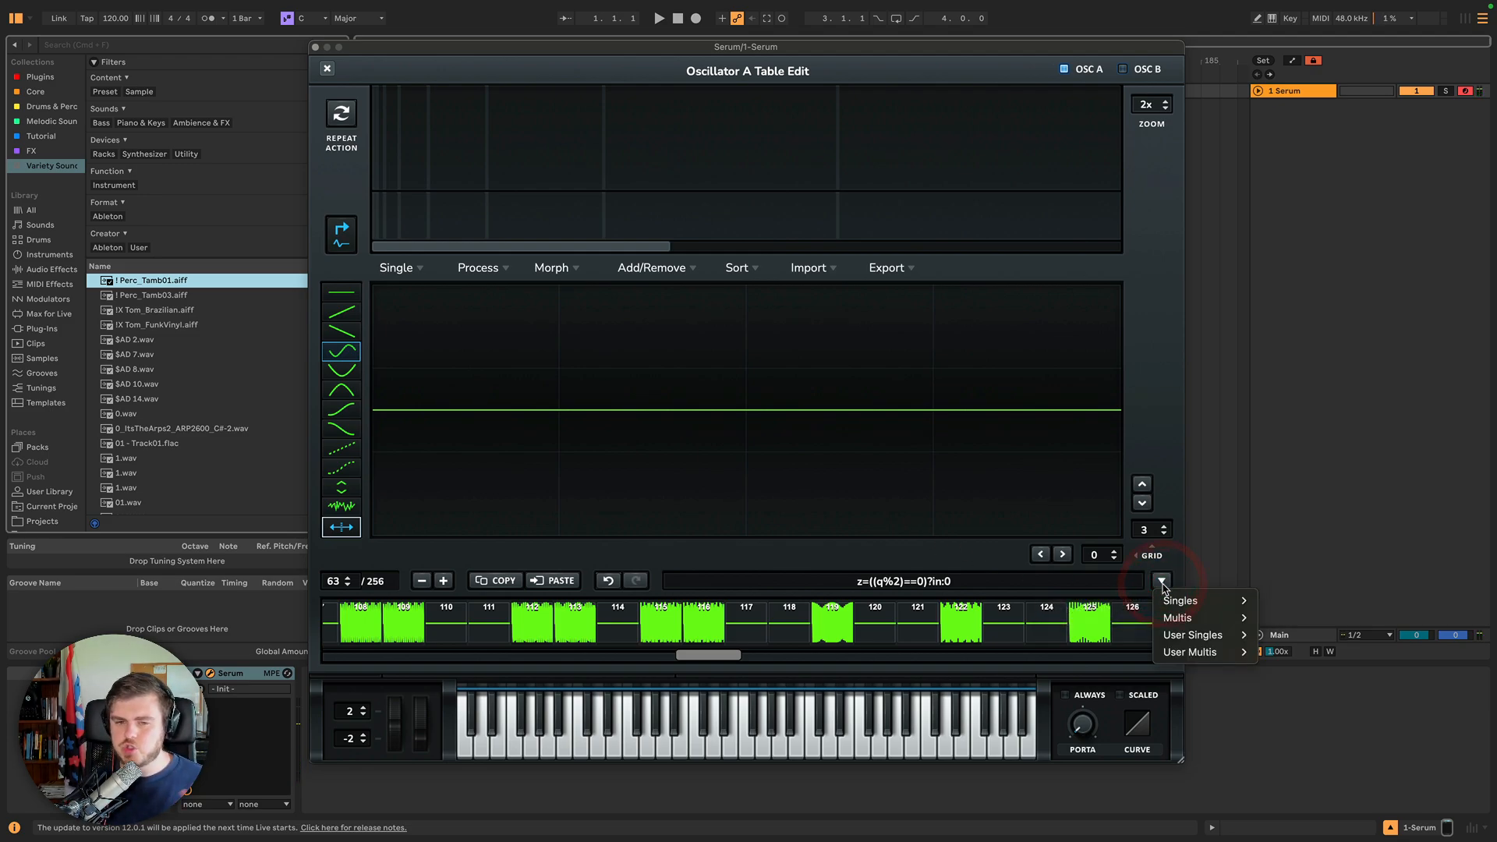
click(1162, 583)
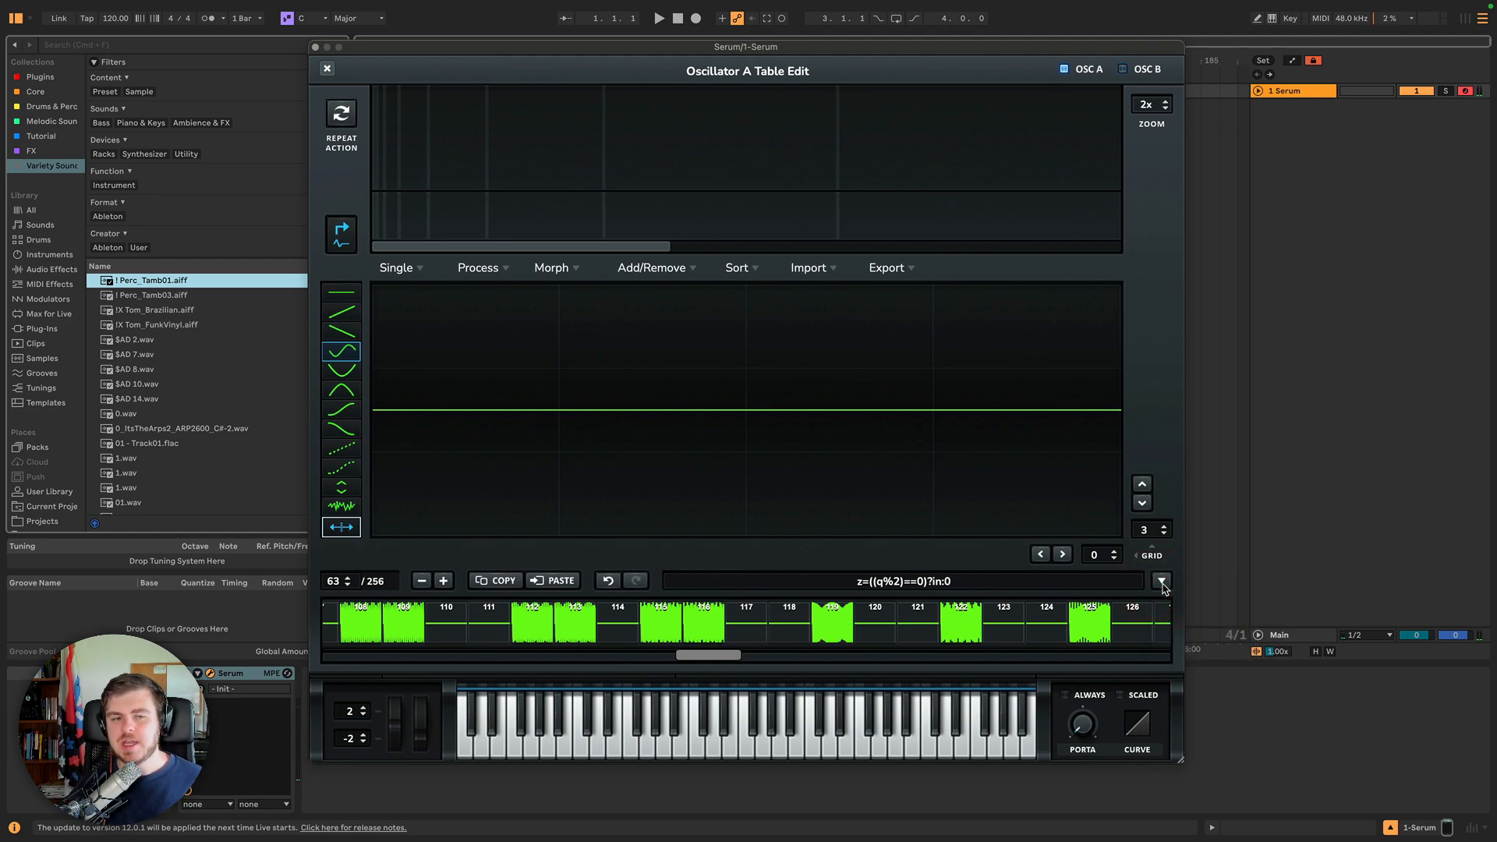
click(1122, 70)
click(1064, 69)
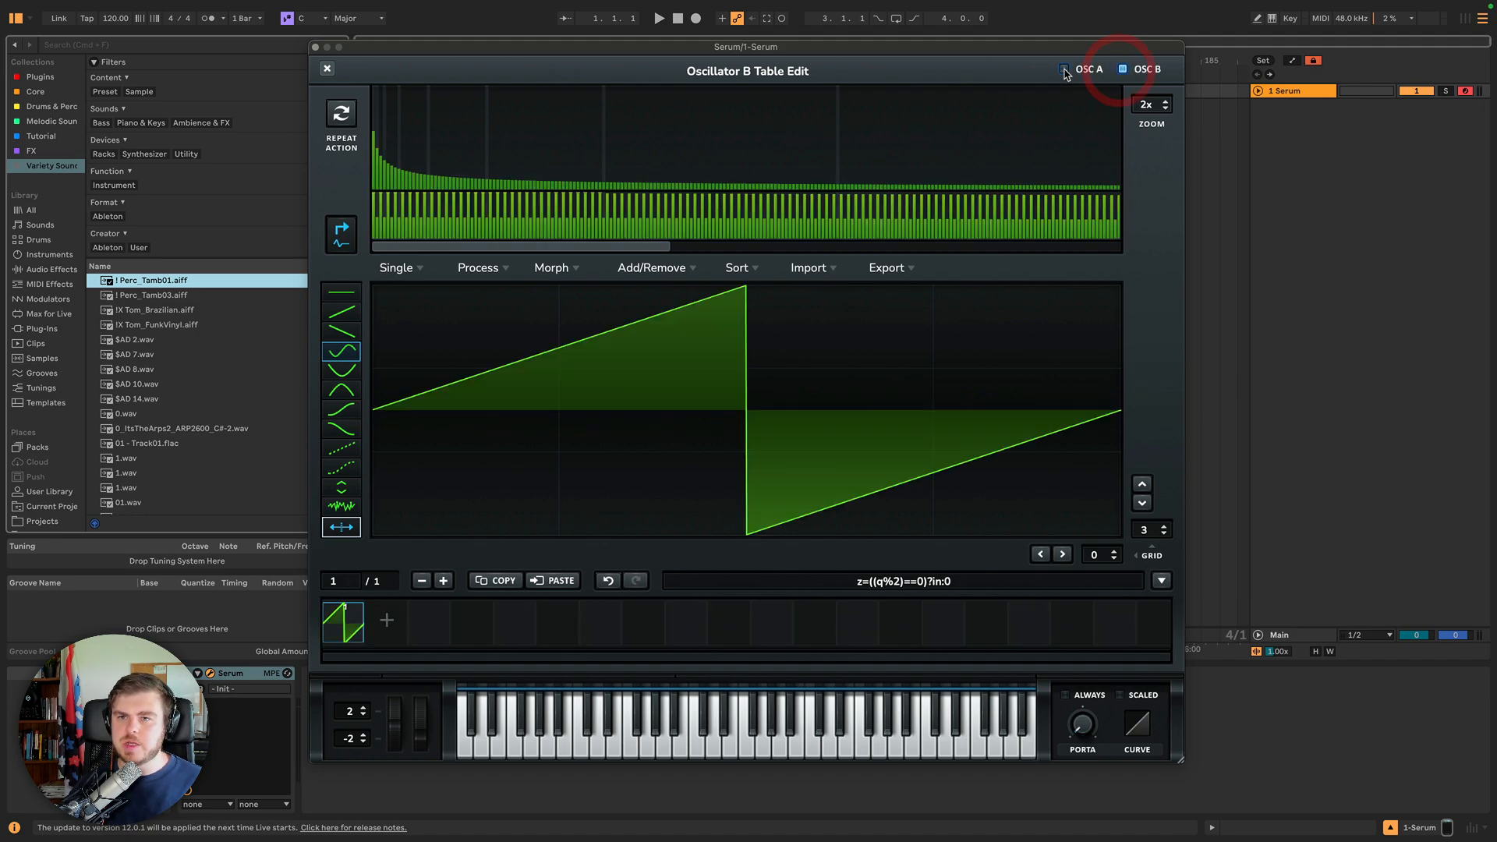
click(1123, 69)
click(1064, 68)
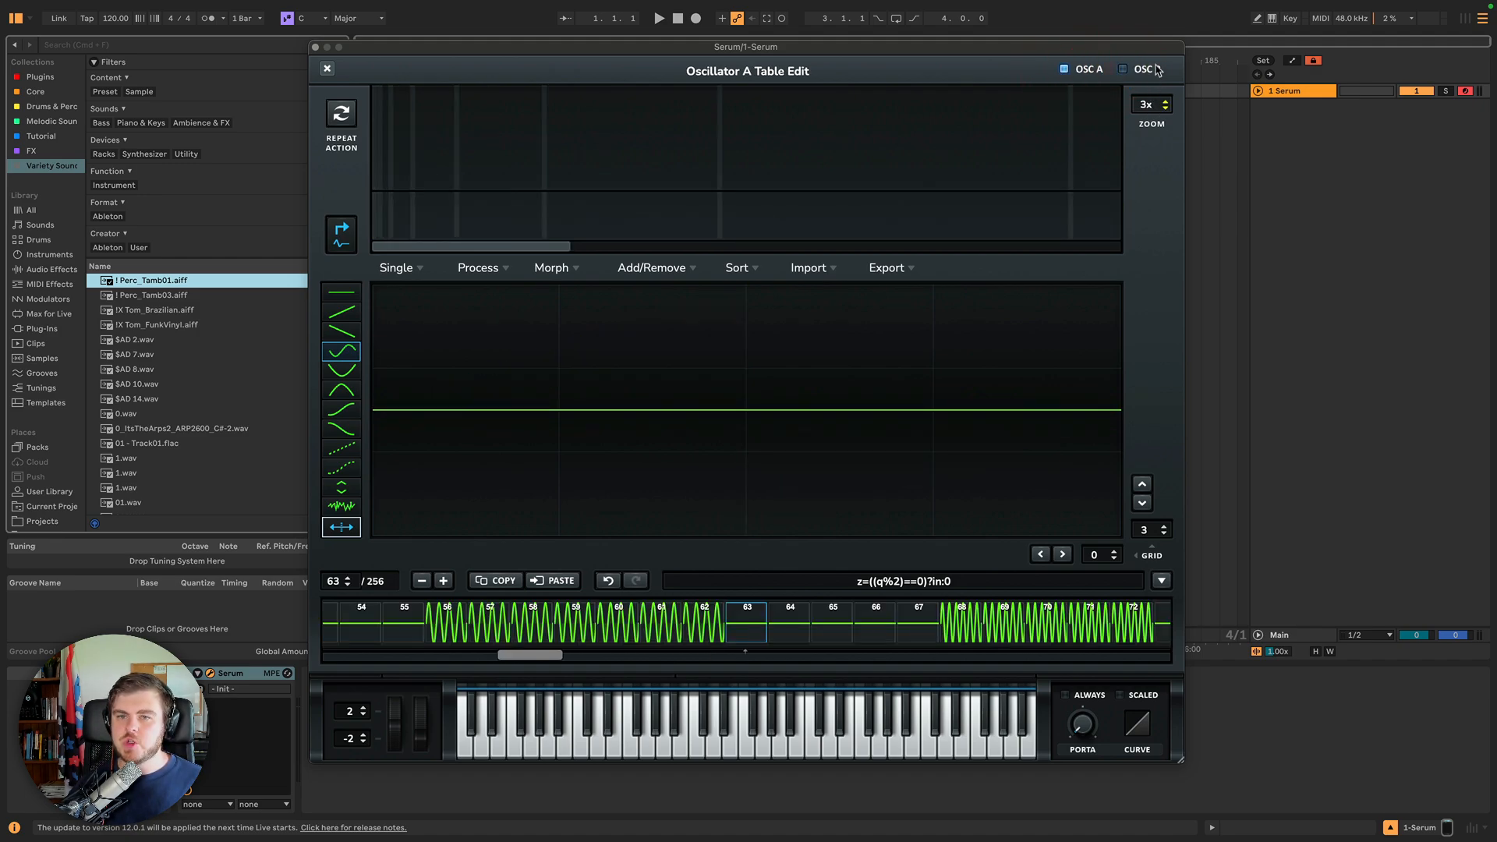
Apply the 'acCOSting' preset from the Multis formula presets to the wavetable.
click(690, 618)
drag(1161, 104, 1137, 342)
click(1045, 622)
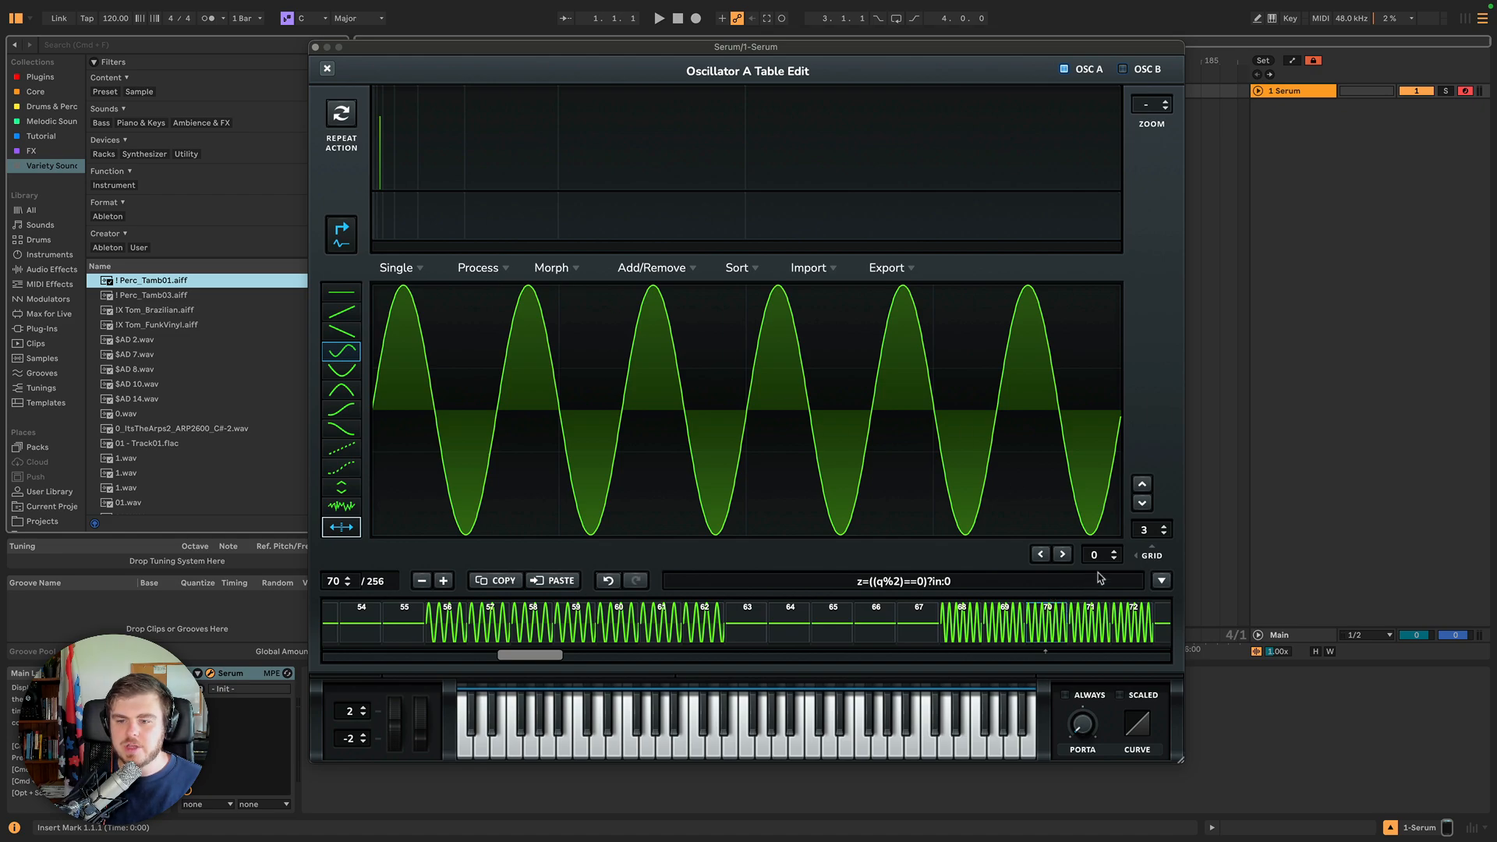
click(1162, 580)
mouse_move(1181, 617)
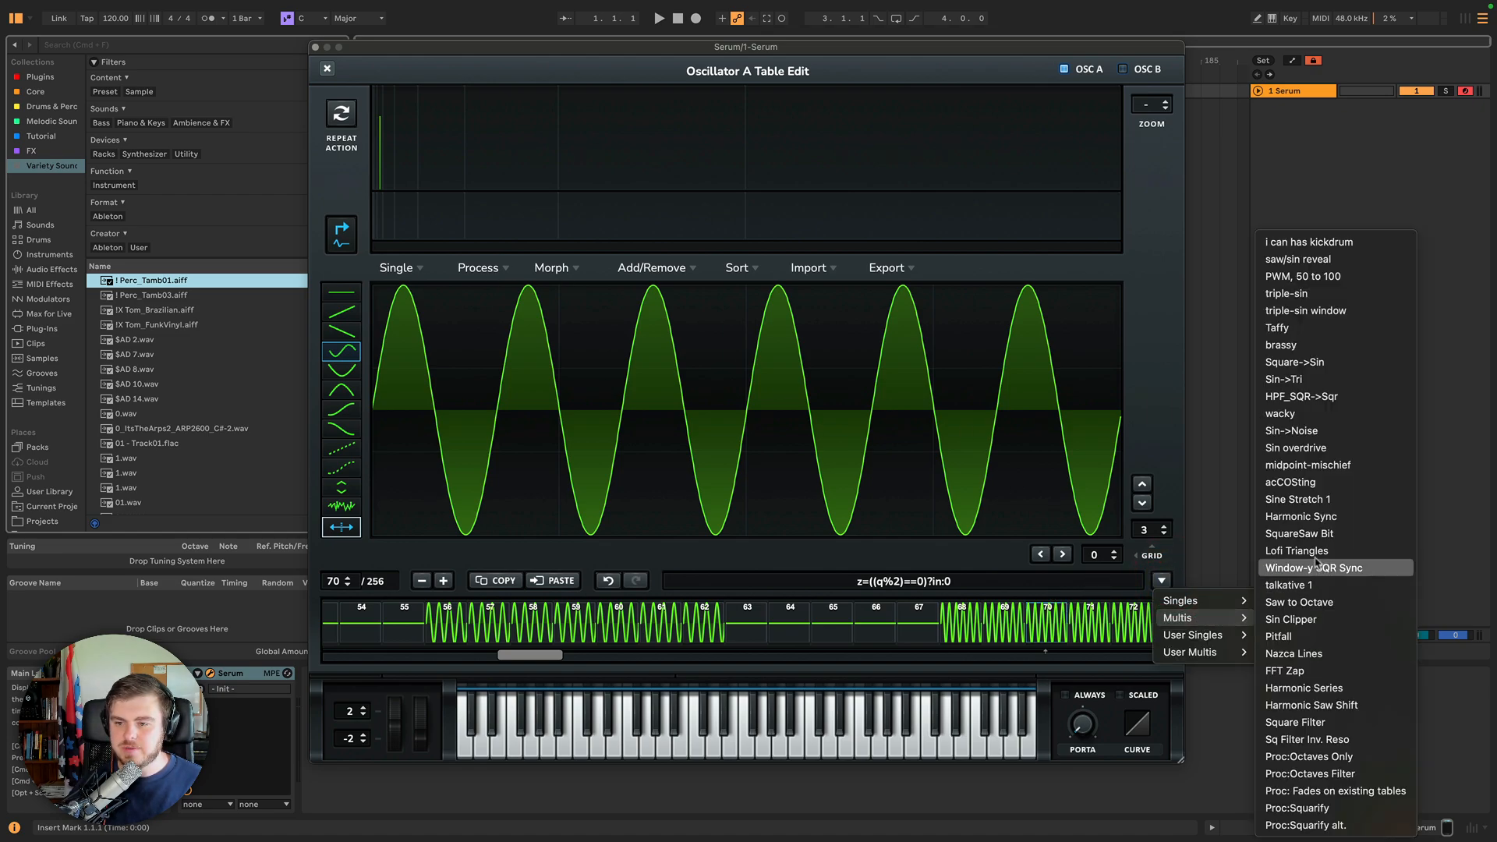
click(1313, 482)
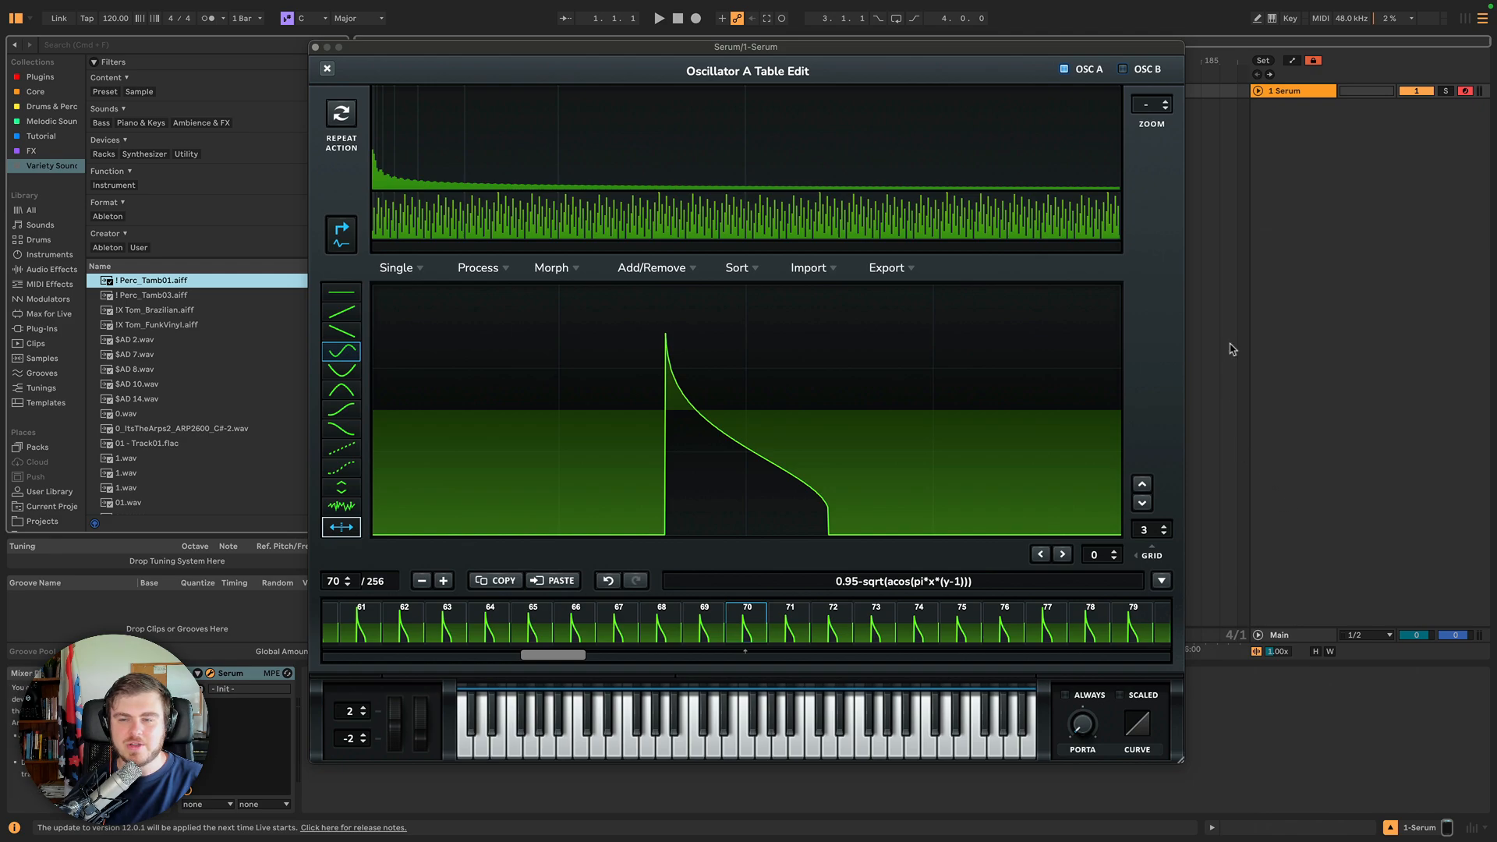
Add two high harmonic spikes to frame 70 in the spectrum editor.
click(1147, 123)
click(1152, 116)
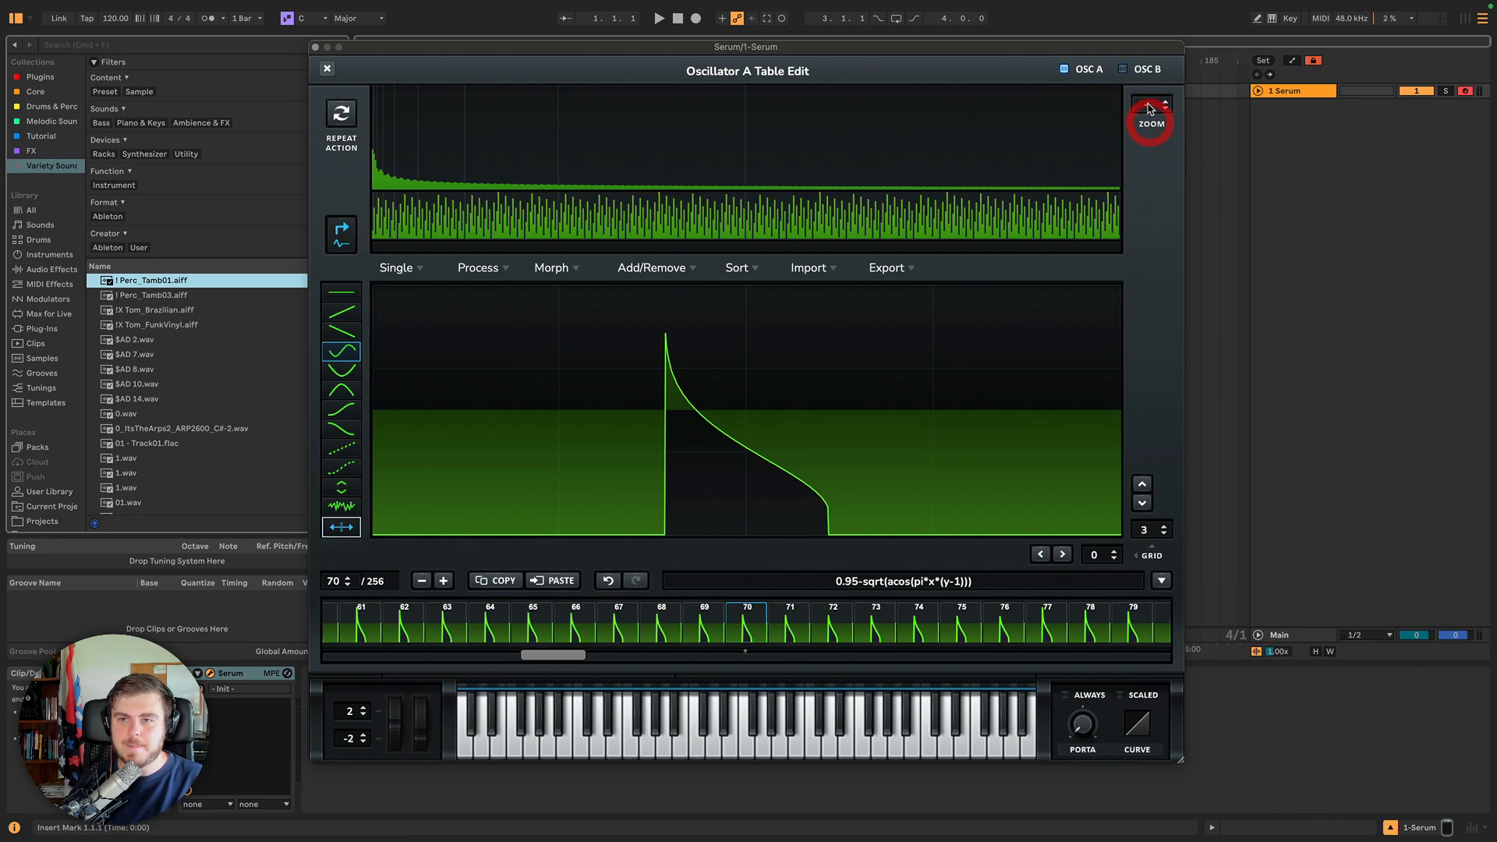
click(1166, 106)
click(1165, 109)
click(1008, 160)
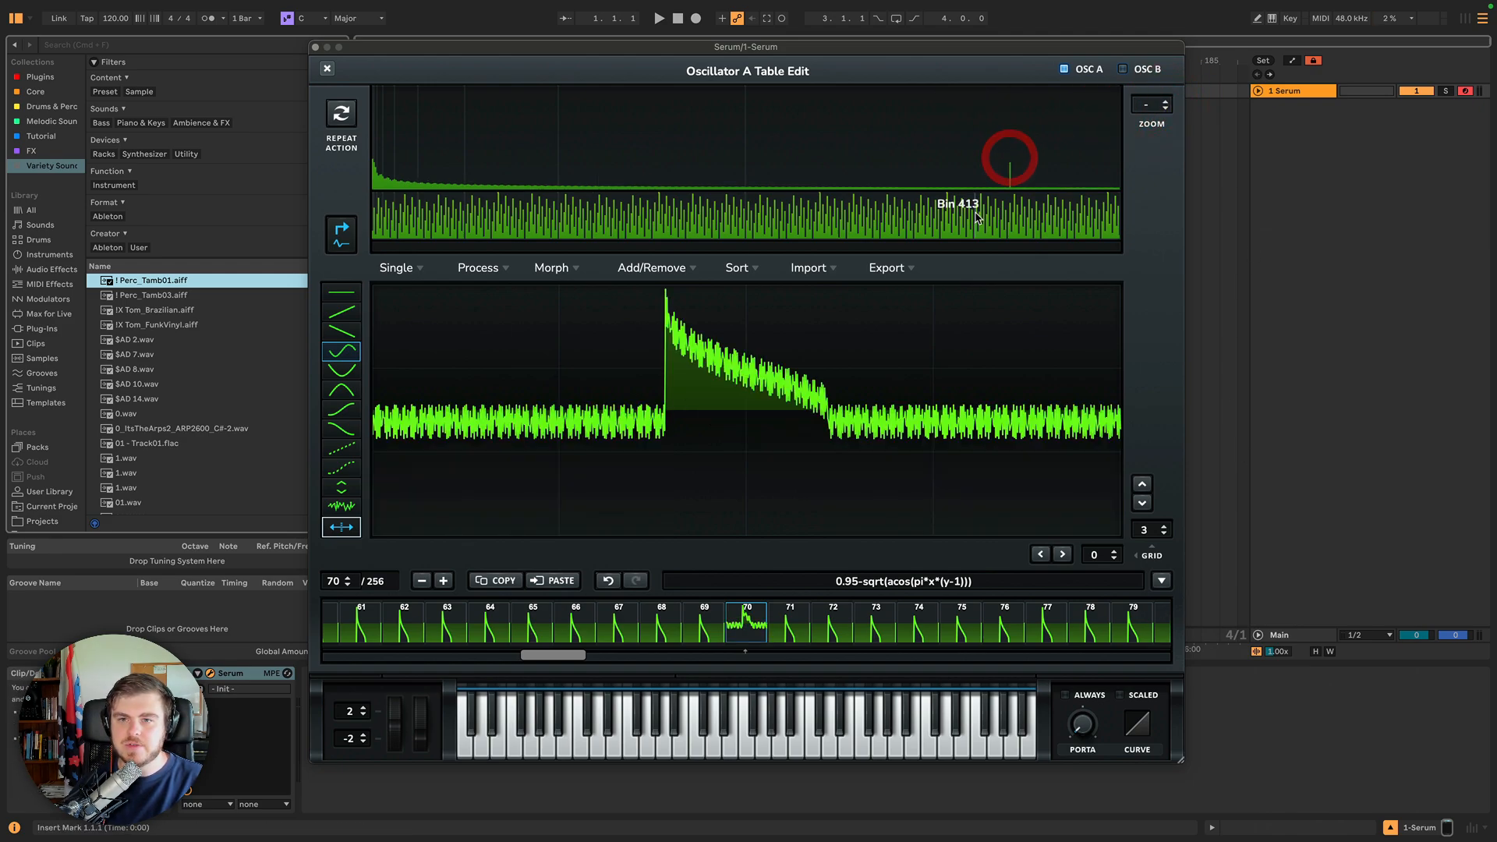
click(829, 150)
click(1143, 121)
click(1145, 106)
click(1147, 106)
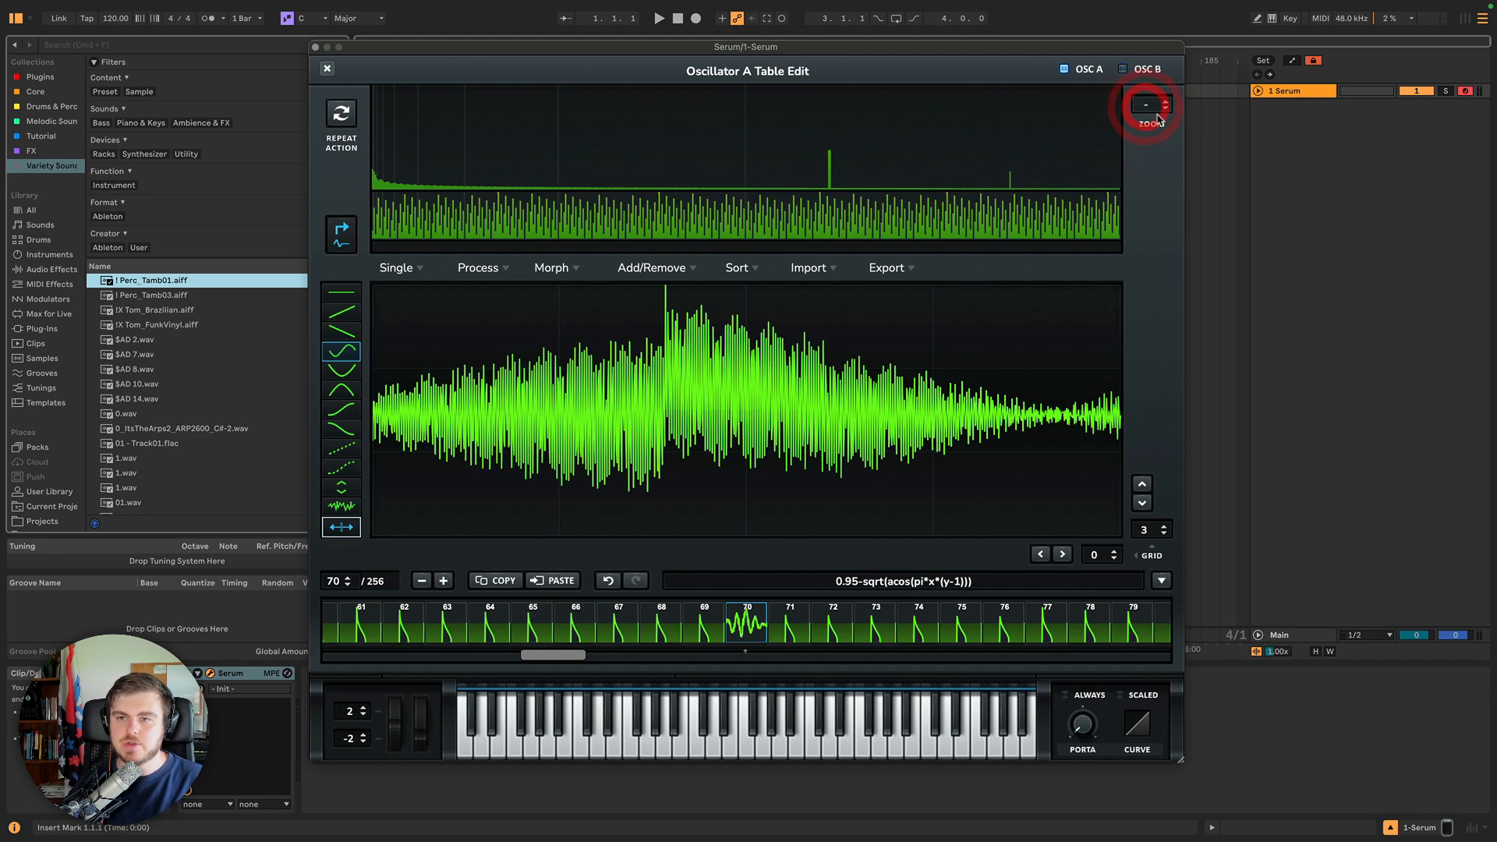
Repeat the last formula action to regenerate the wavetable.
click(339, 117)
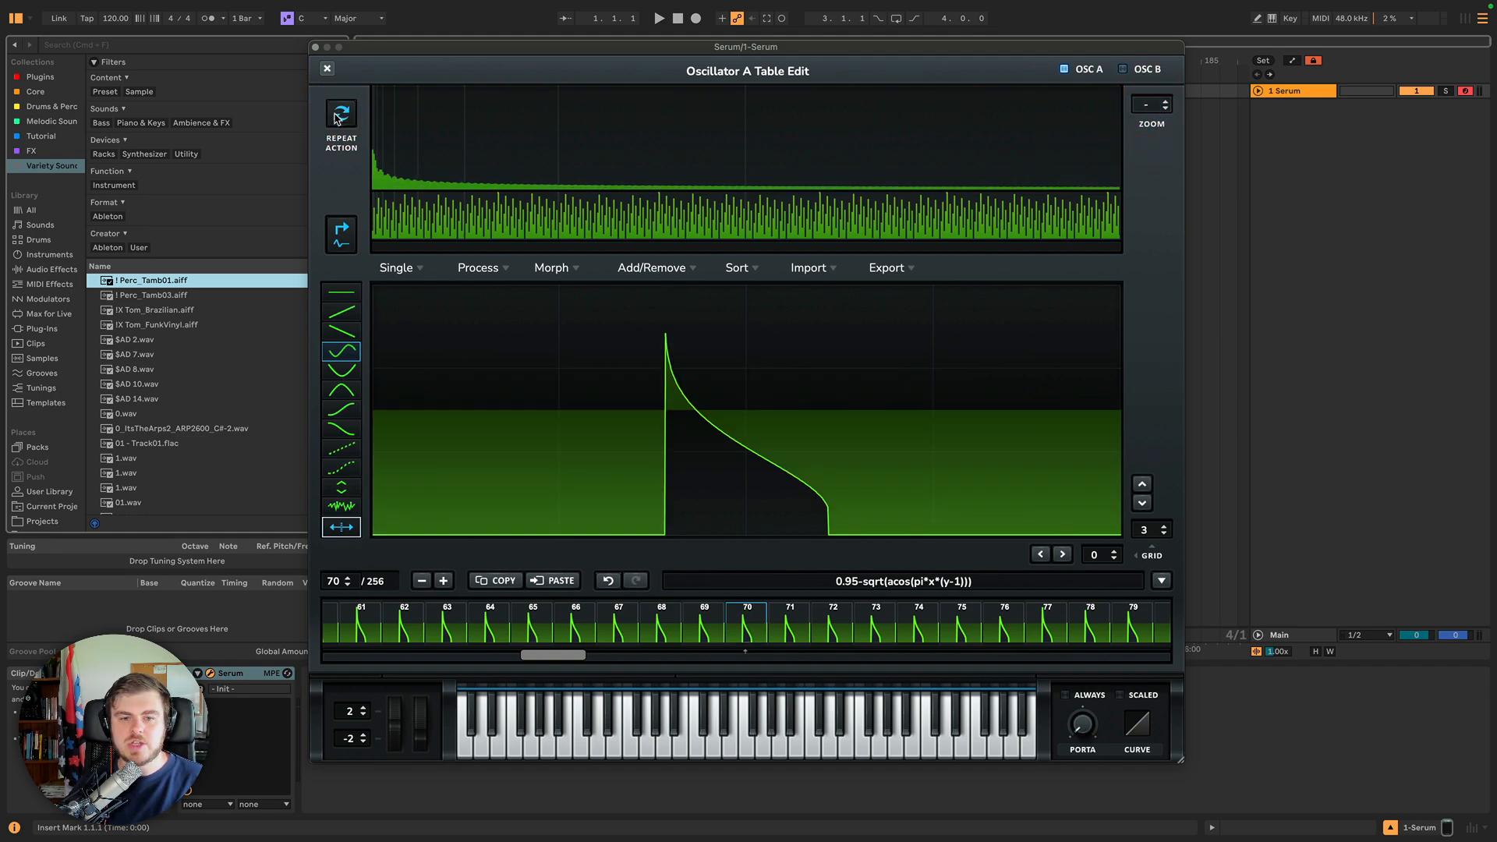
click(338, 117)
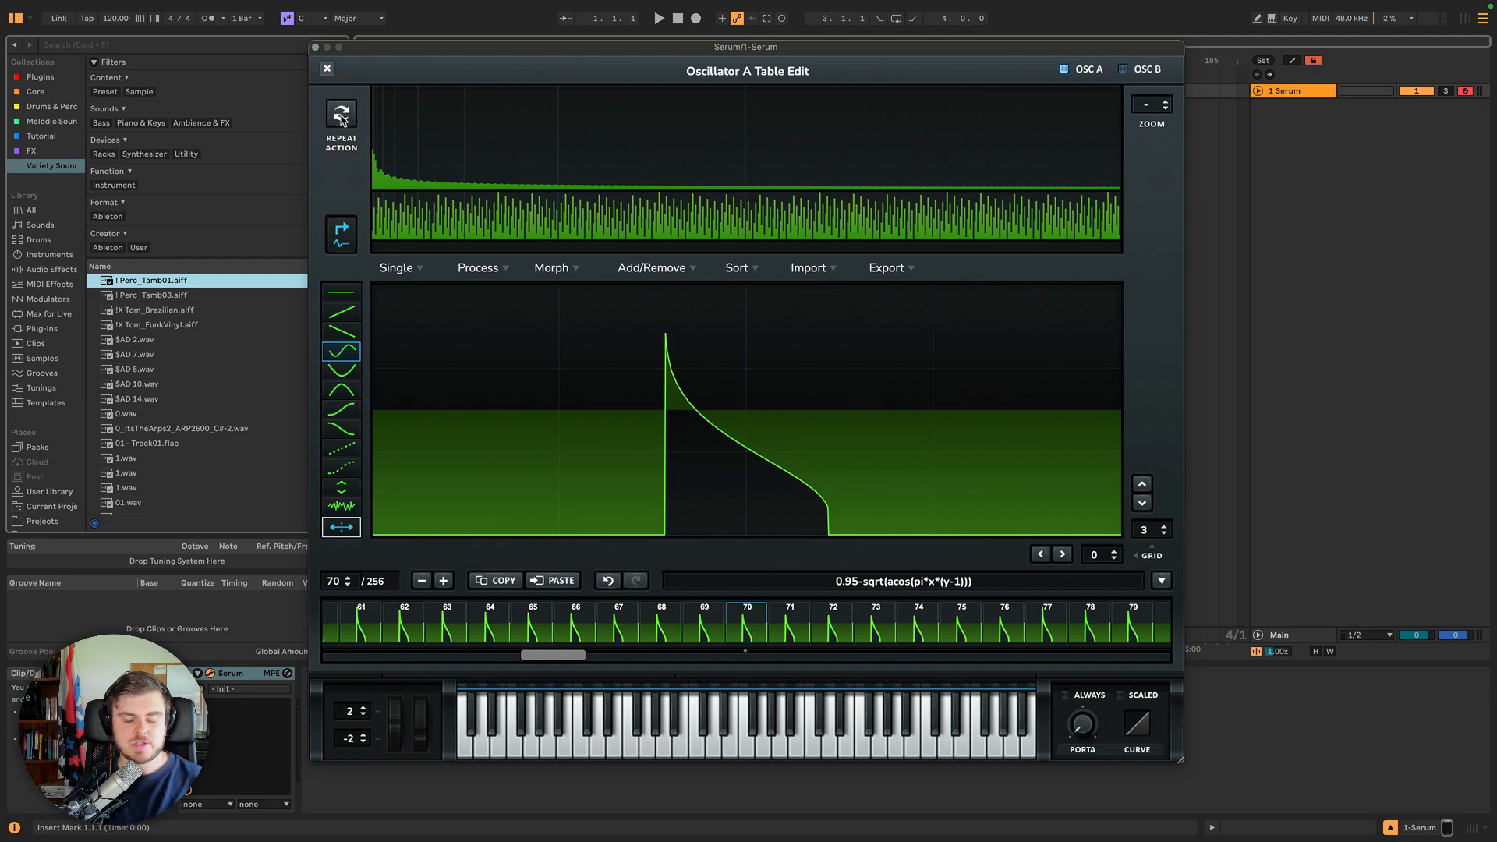
click(340, 118)
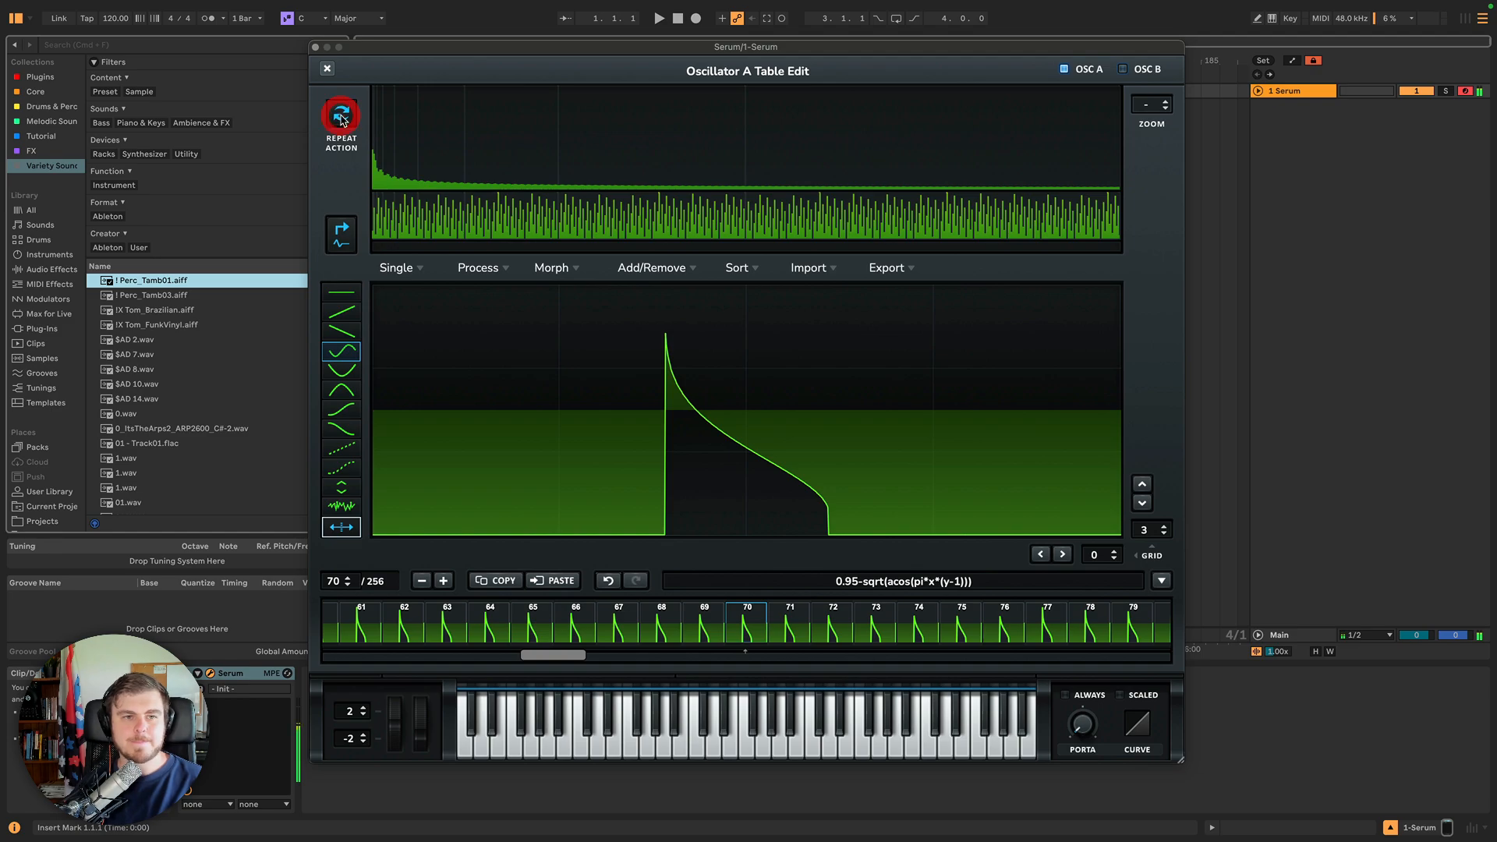